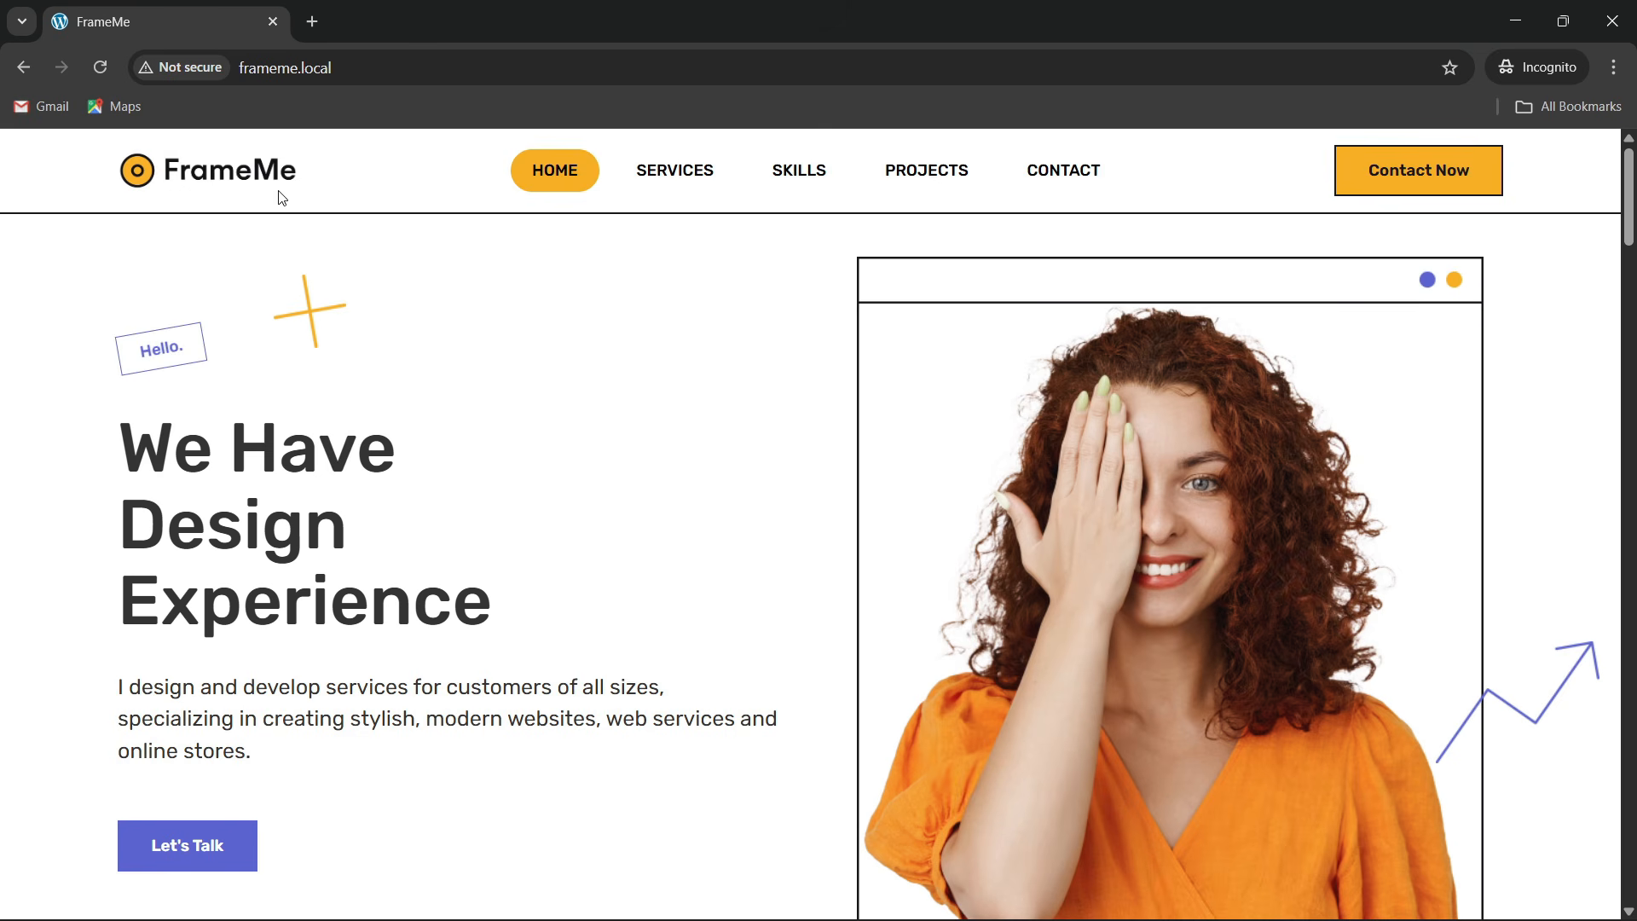
Reload the FrameMe homepage and scroll briefly around its top section
click(348, 68)
key(Return)
scroll(629, 406, down, 5)
scroll(638, 408, up, 4)
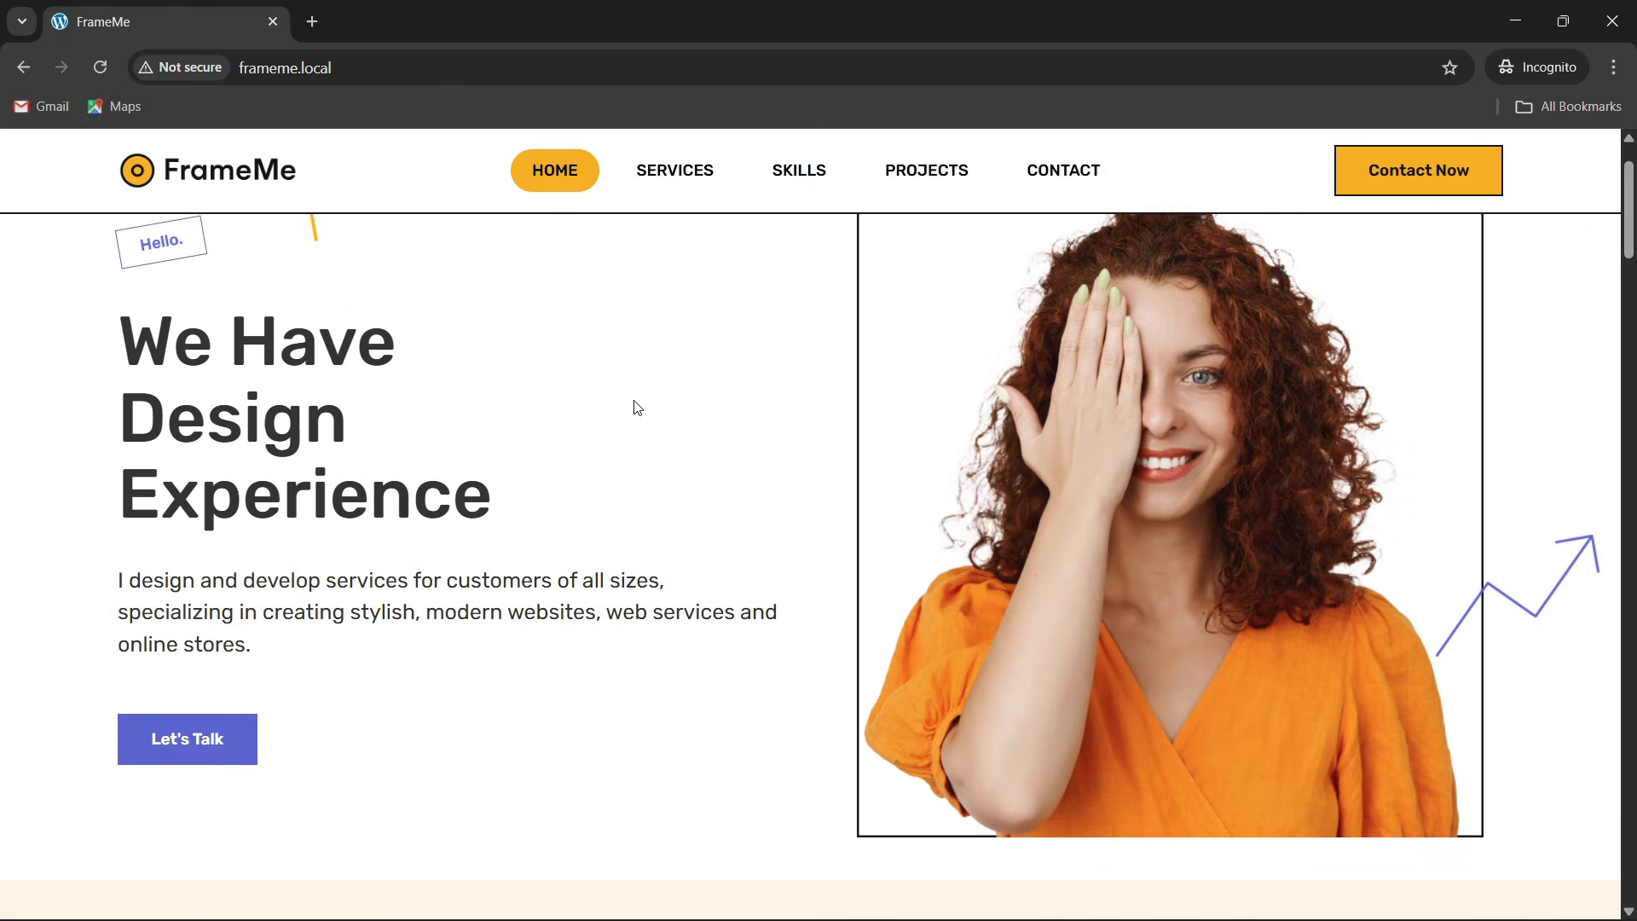
scroll(638, 408, down, 2)
scroll(638, 408, up, 3)
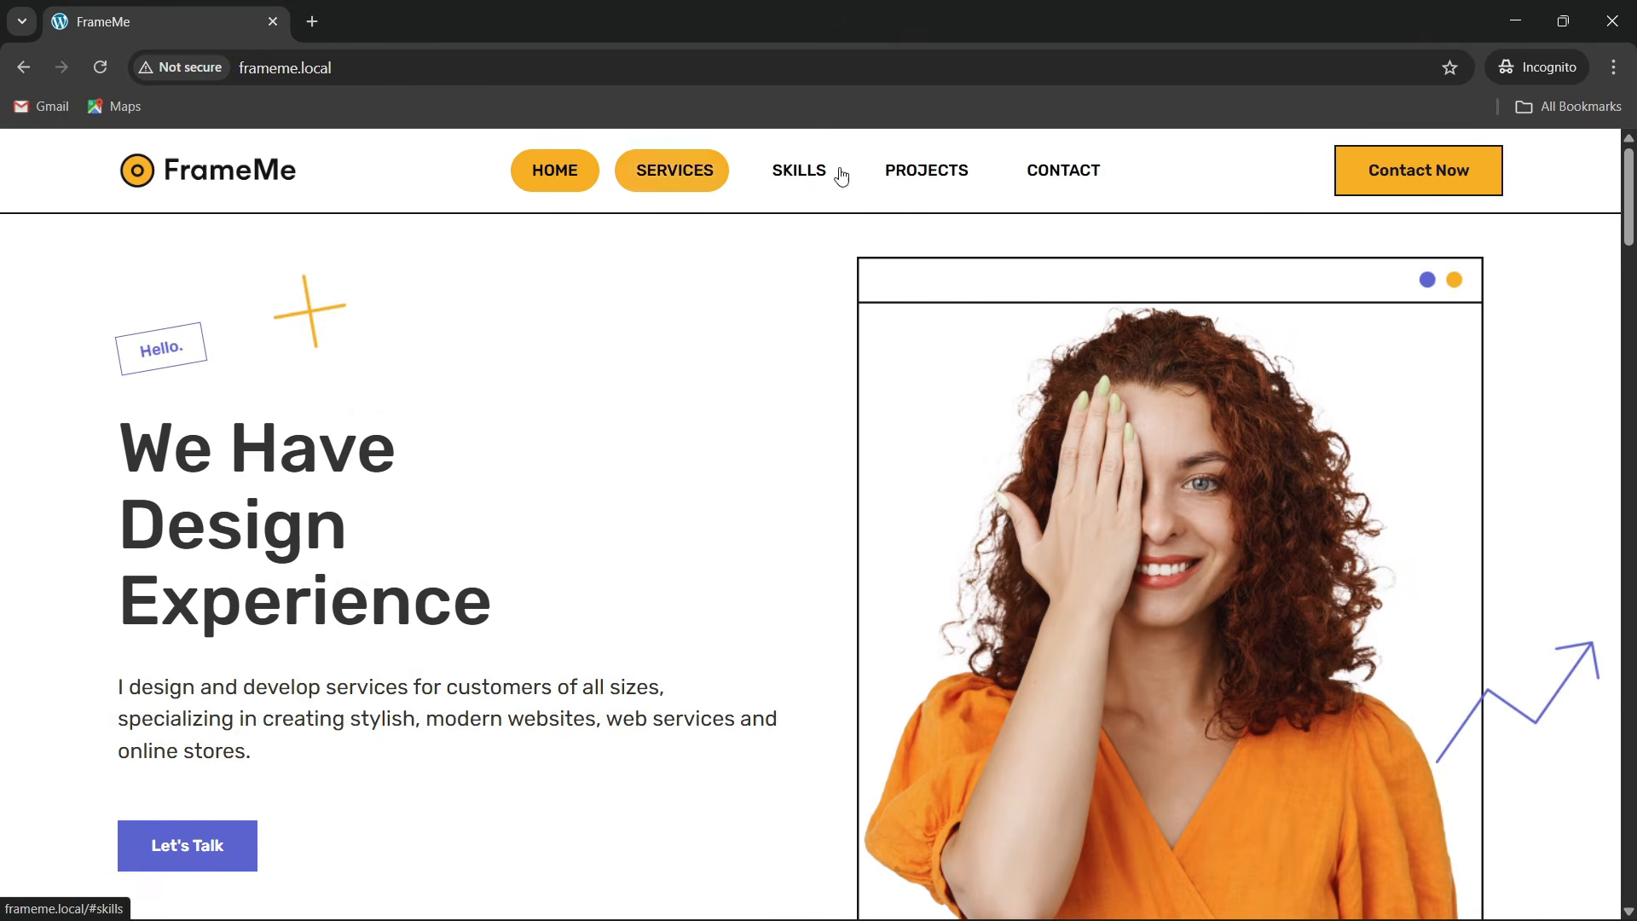
scroll(597, 305, down, 4)
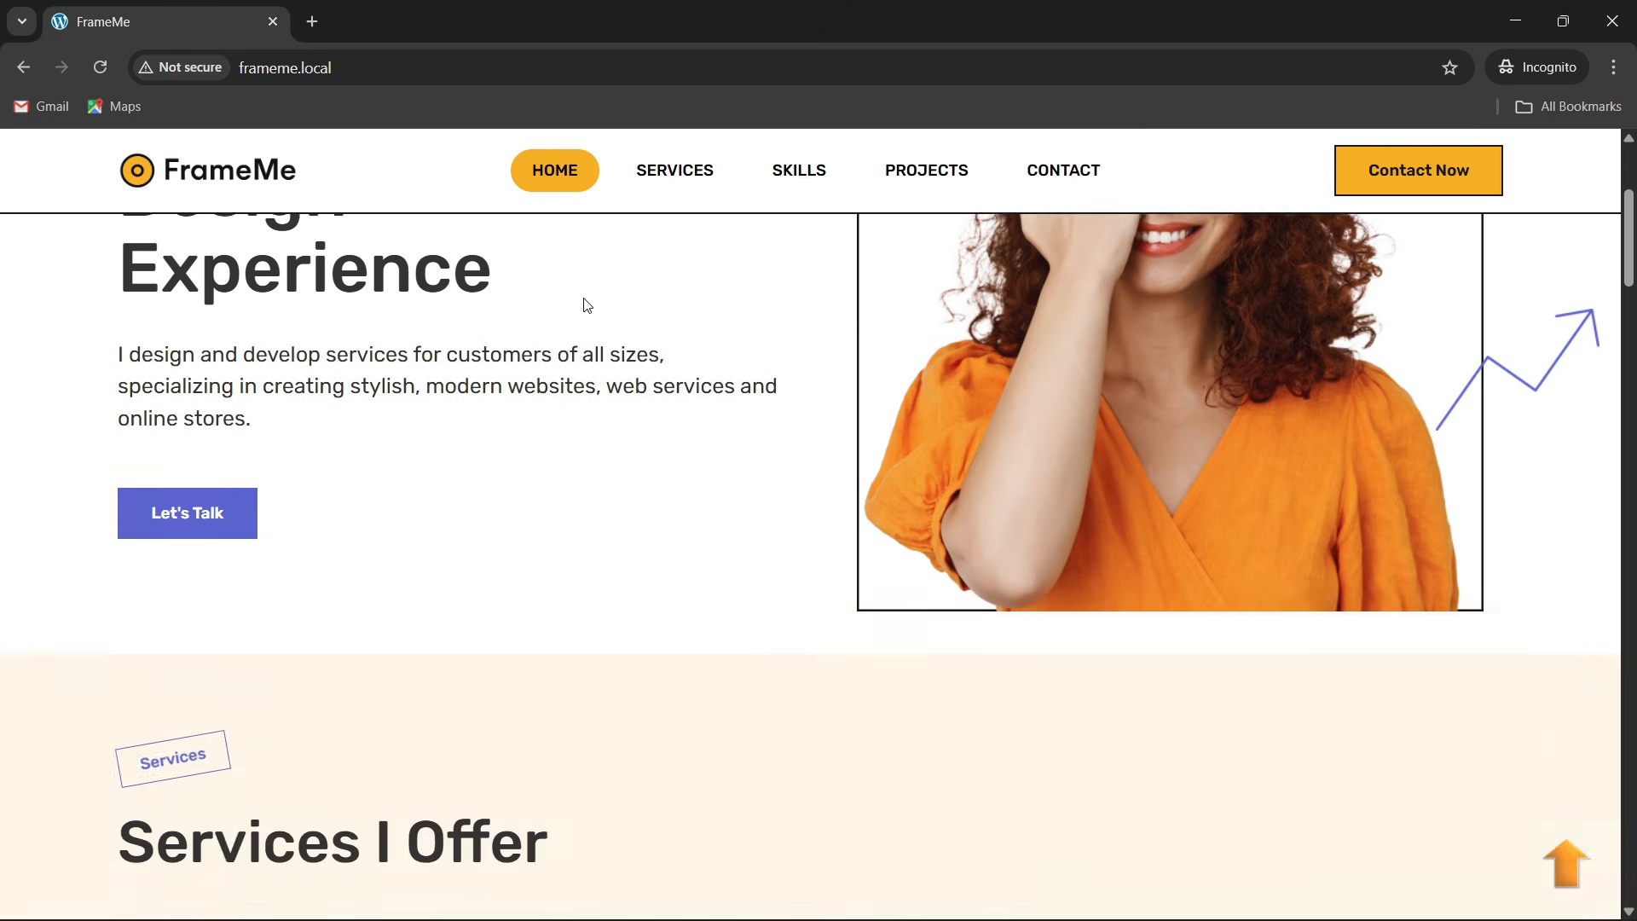
scroll(588, 305, up, 4)
Reload the FrameMe homepage three more times to replay its animations
click(349, 85)
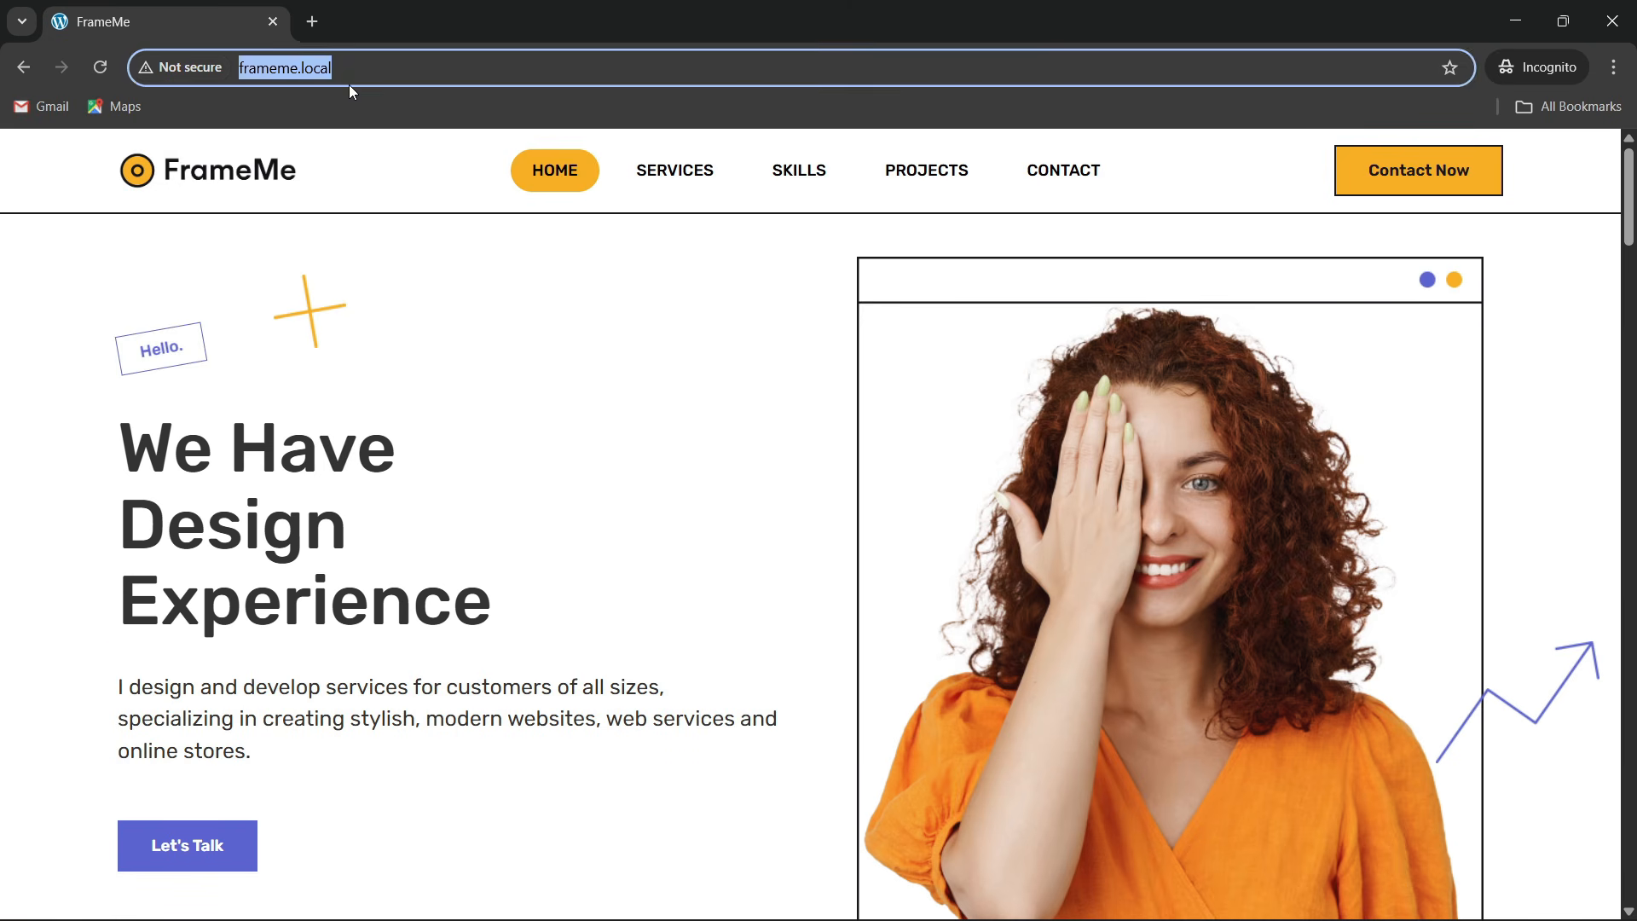
key(Return)
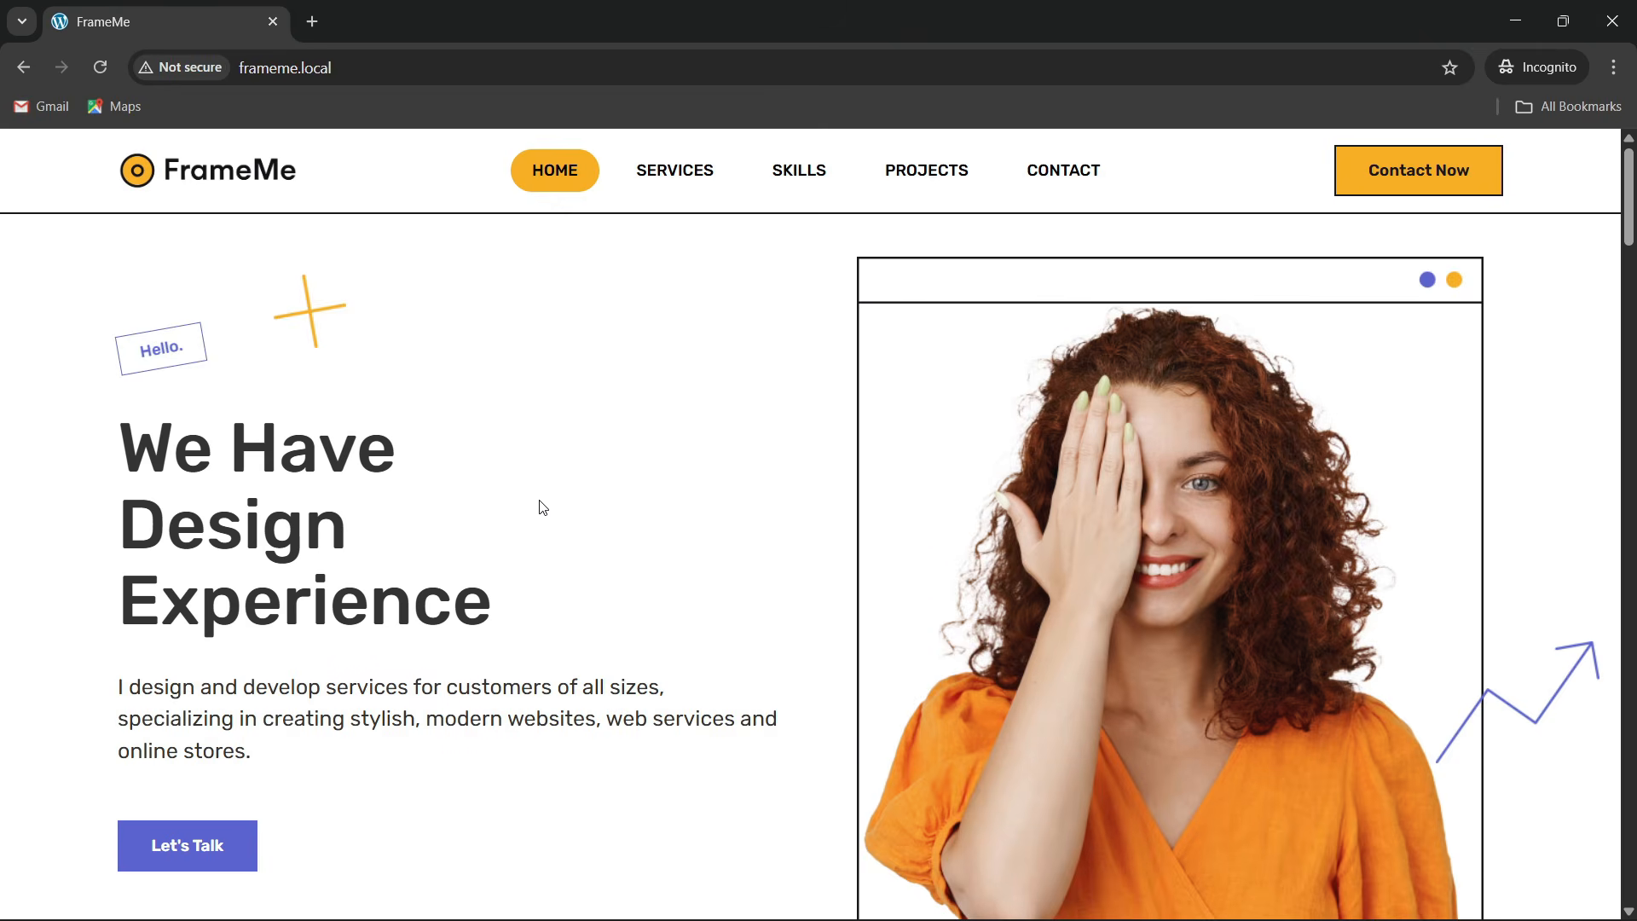
click(360, 56)
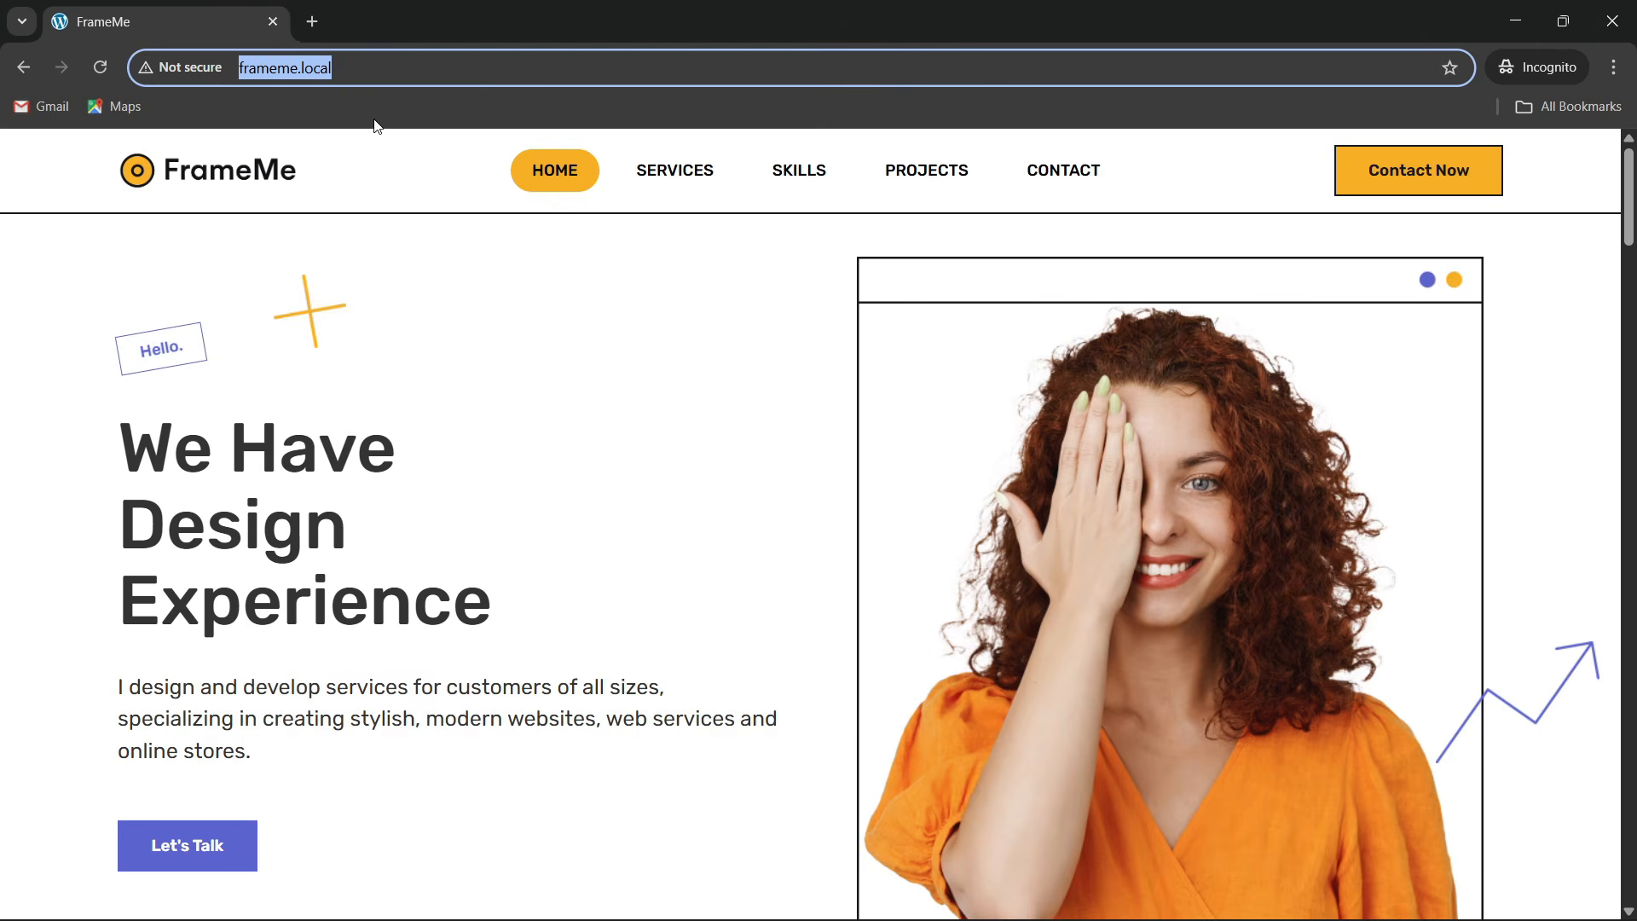
key(Return)
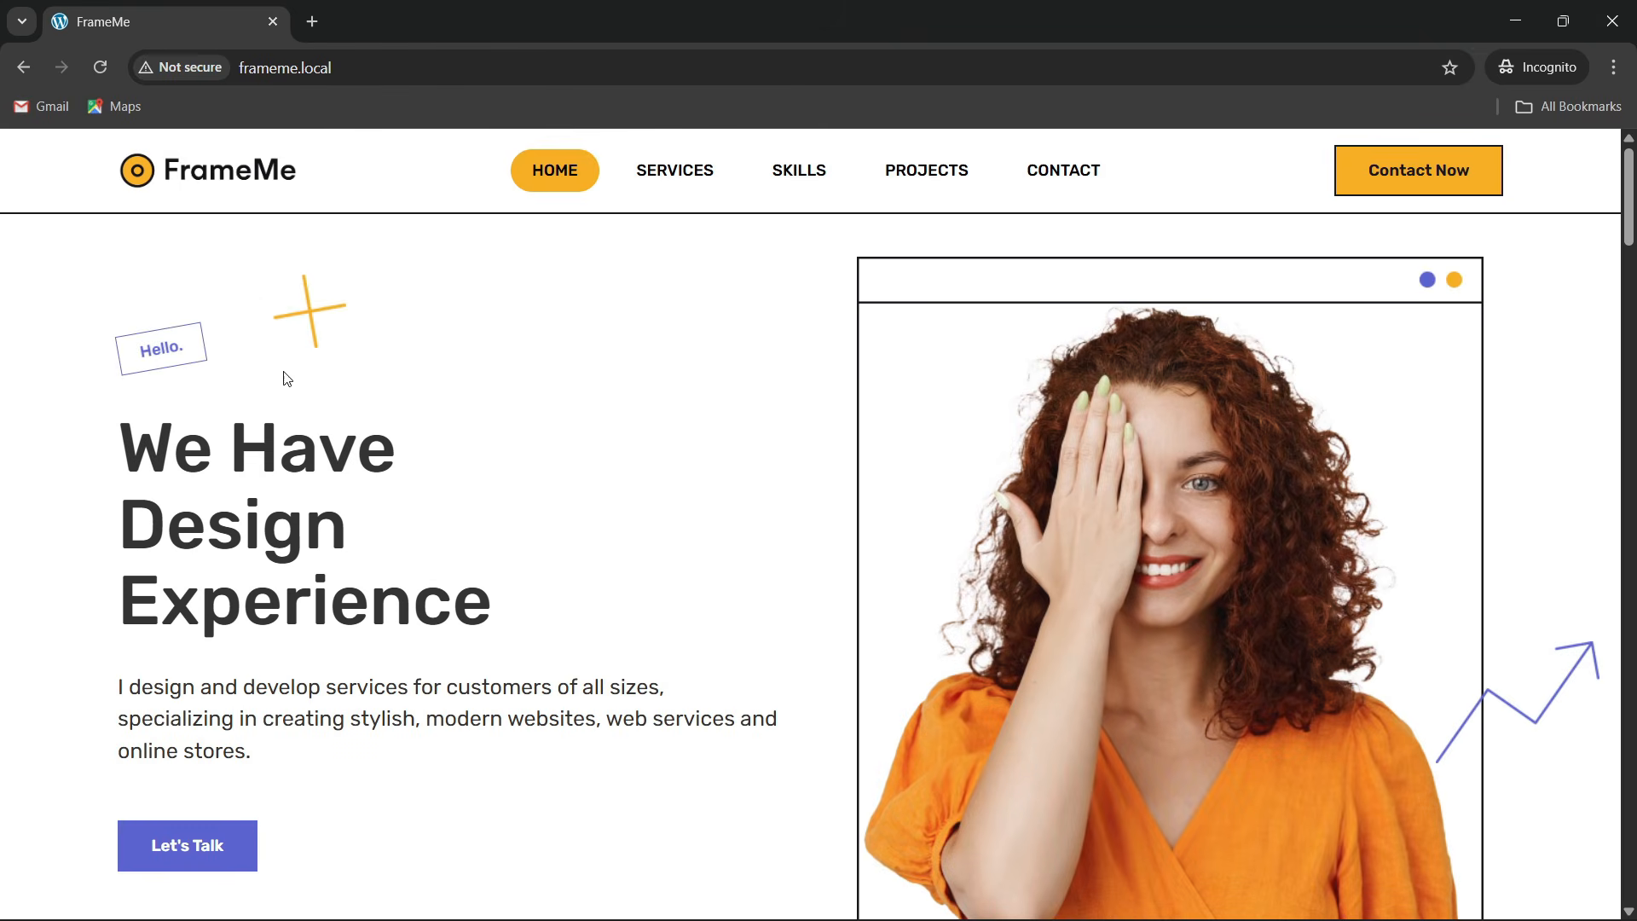
click(388, 82)
key(Return)
Scroll past the six Services I Offer cards to the Skills and Experience section
scroll(1148, 551, down, 1)
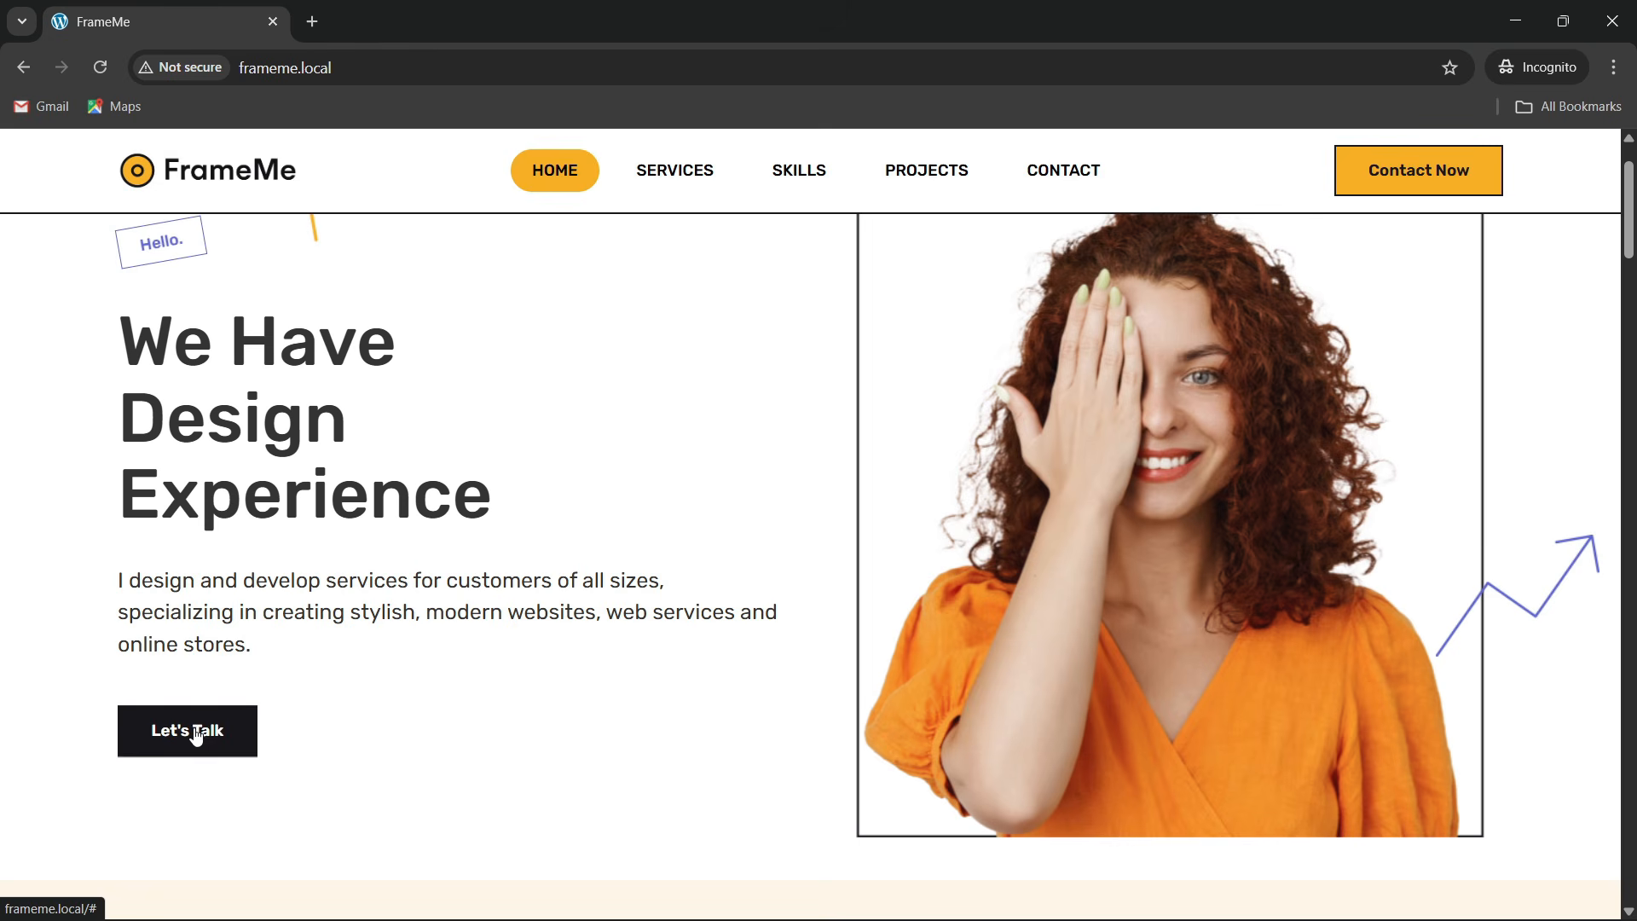
scroll(464, 547, up, 1)
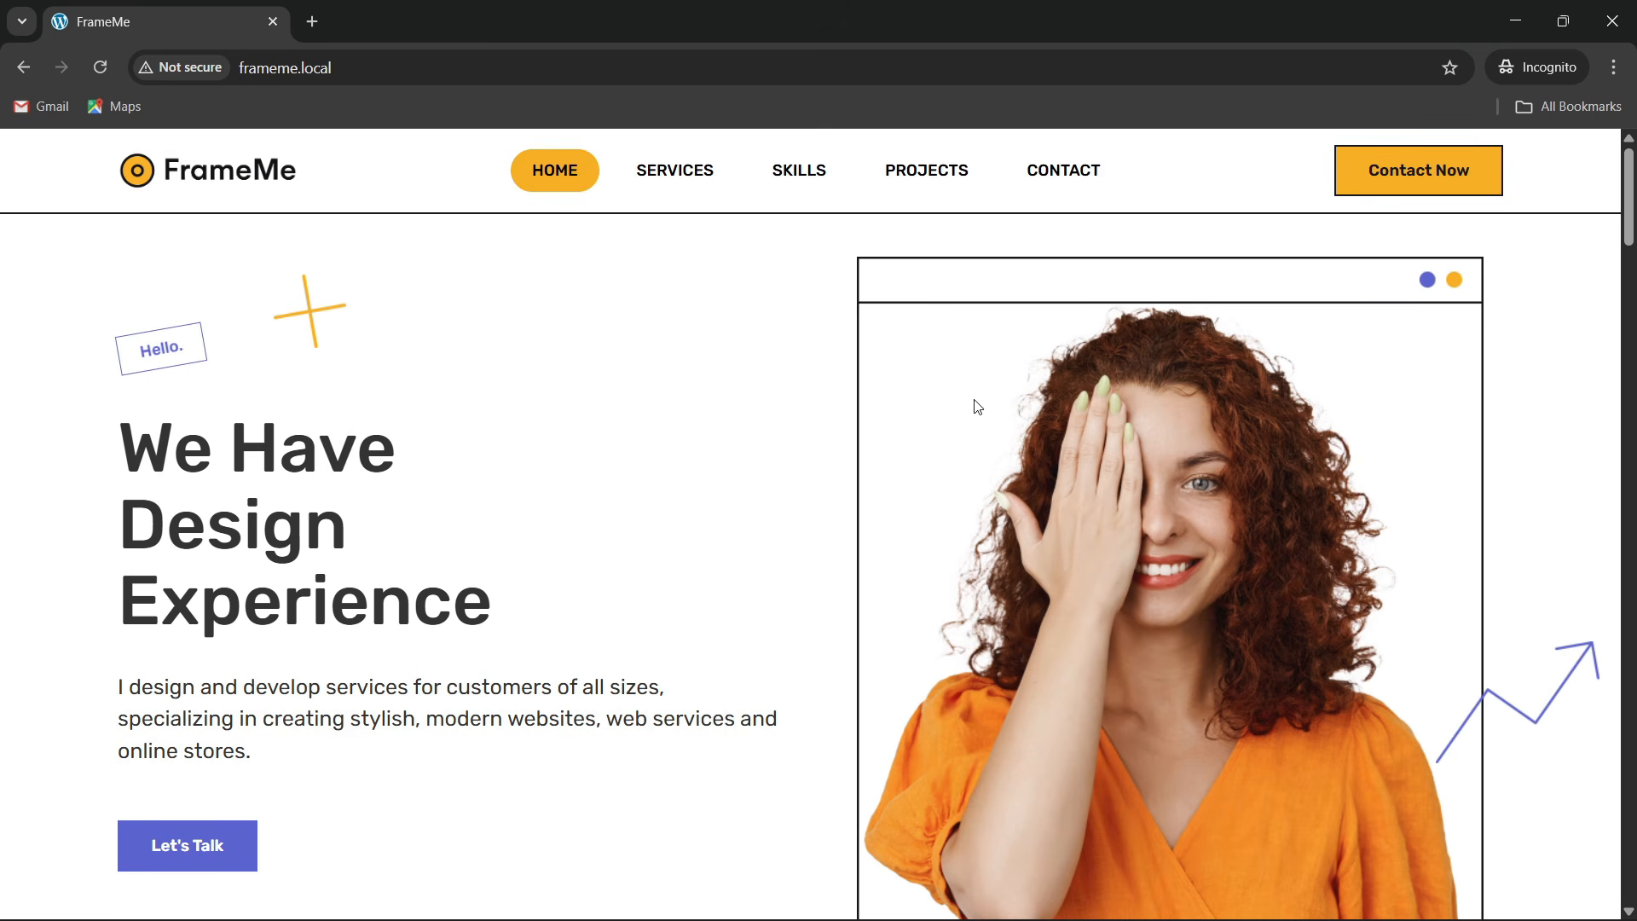
scroll(748, 481, down, 9)
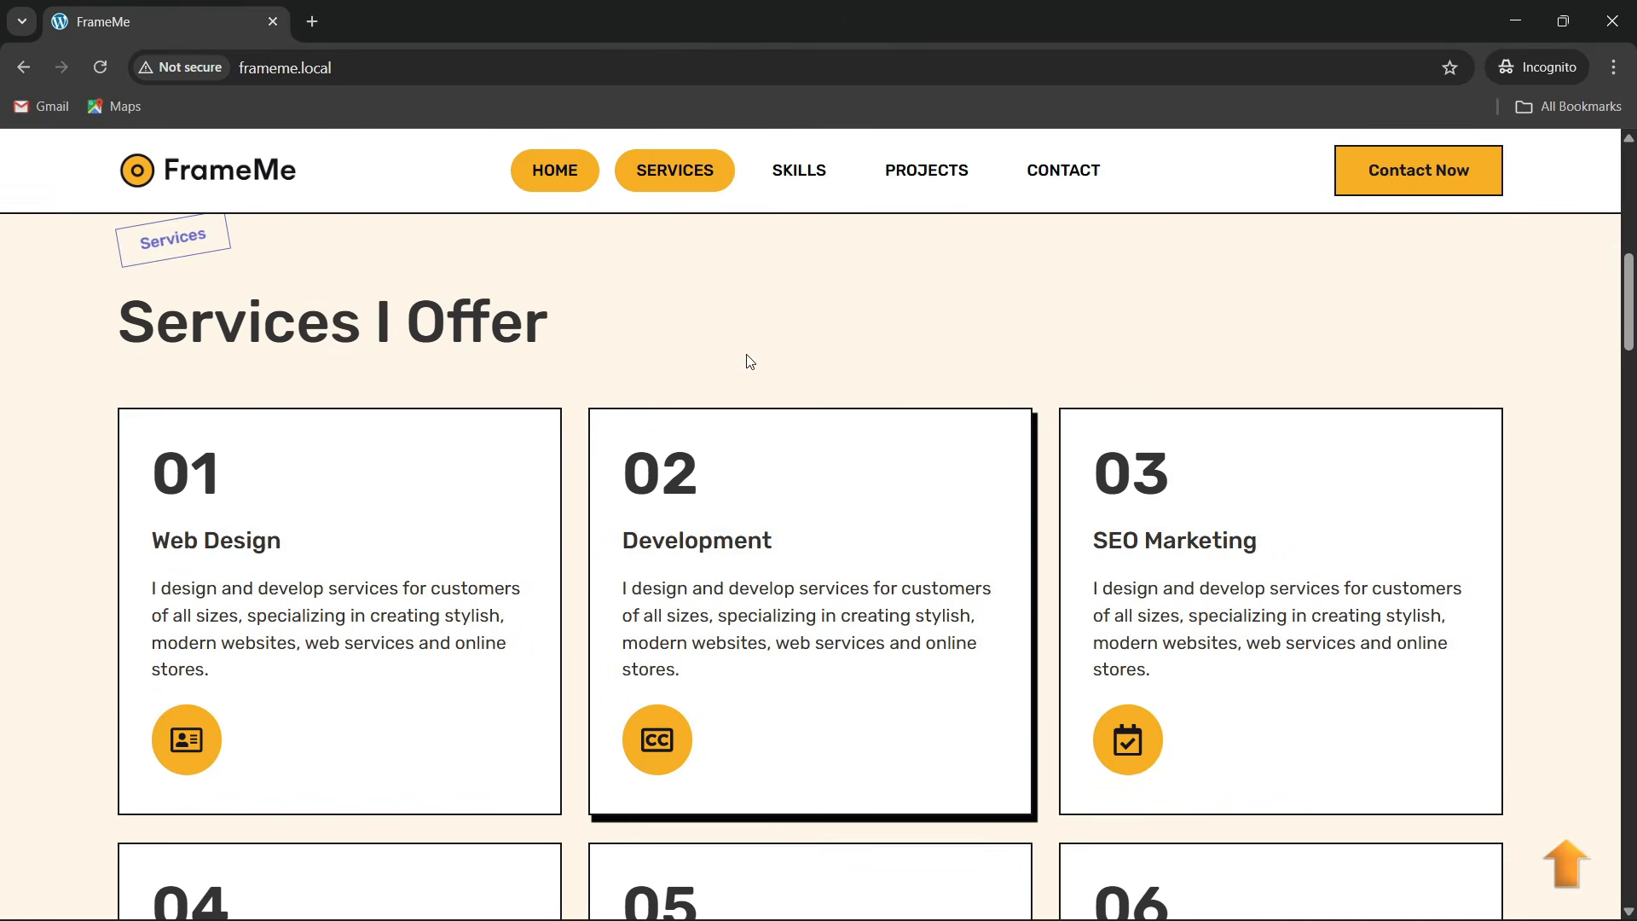
scroll(530, 326, up, 1)
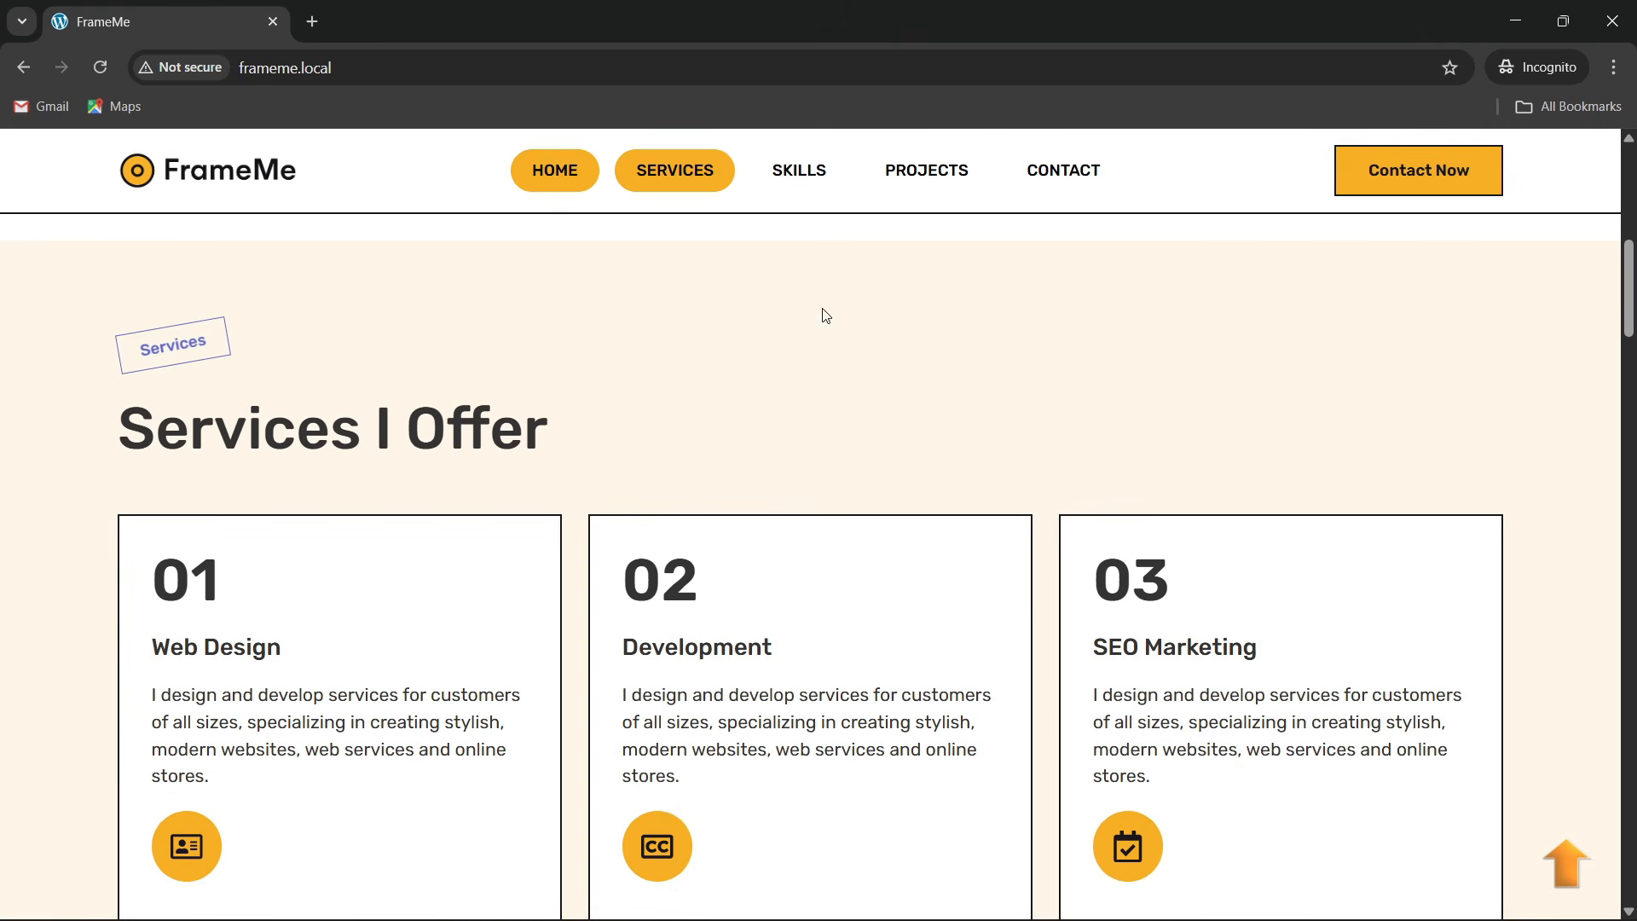
scroll(483, 358, down, 2)
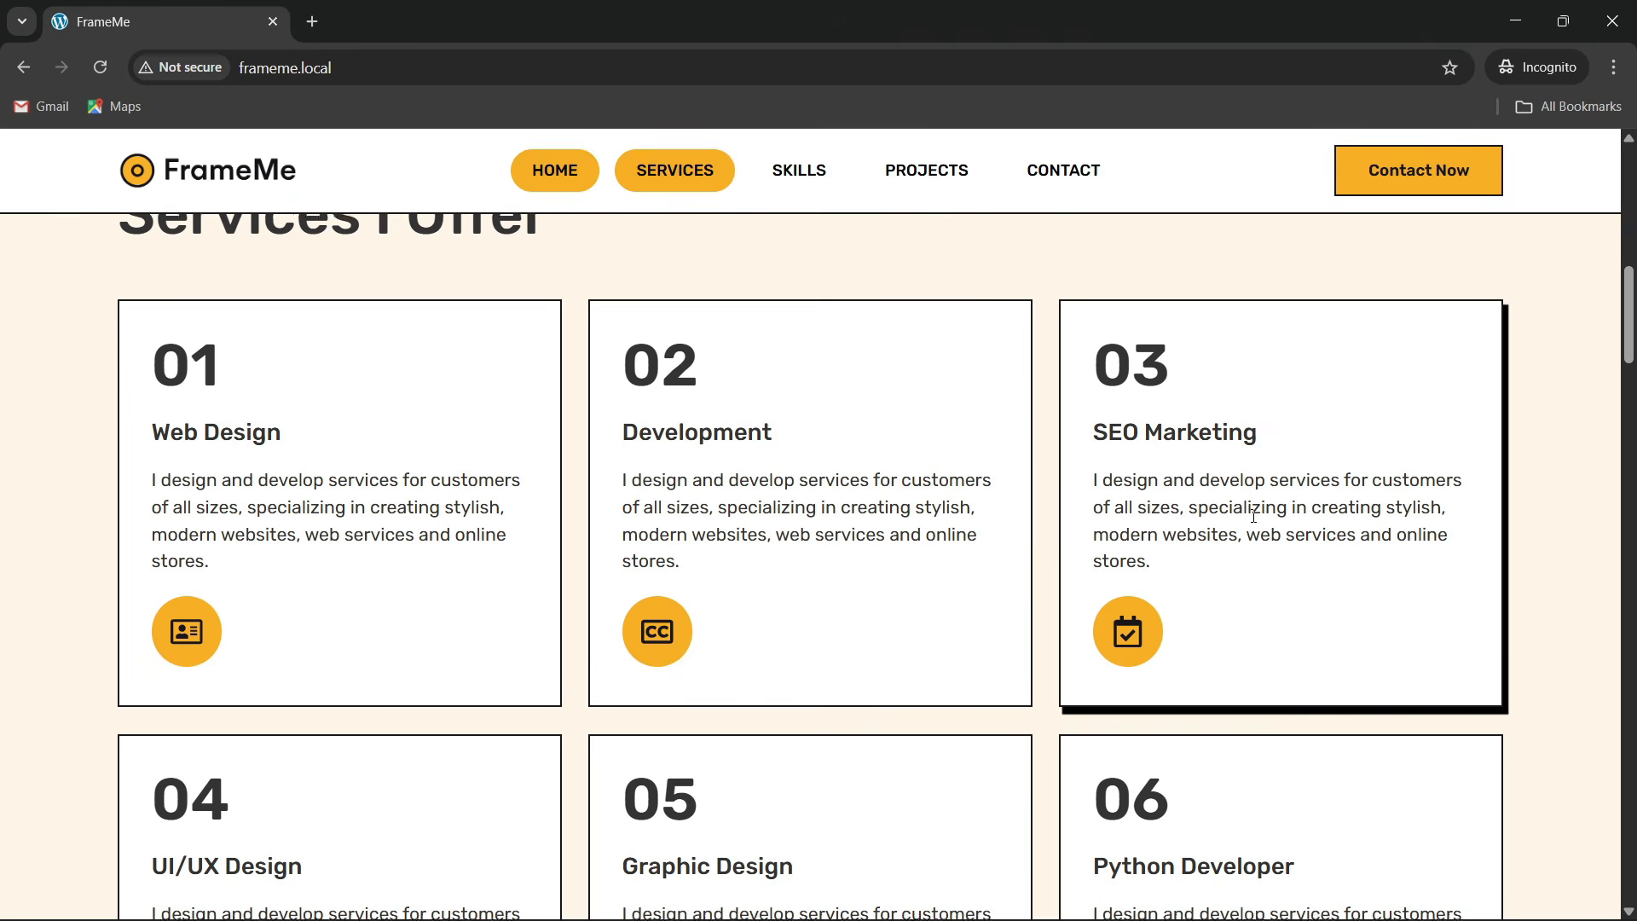
scroll(1264, 515, down, 3)
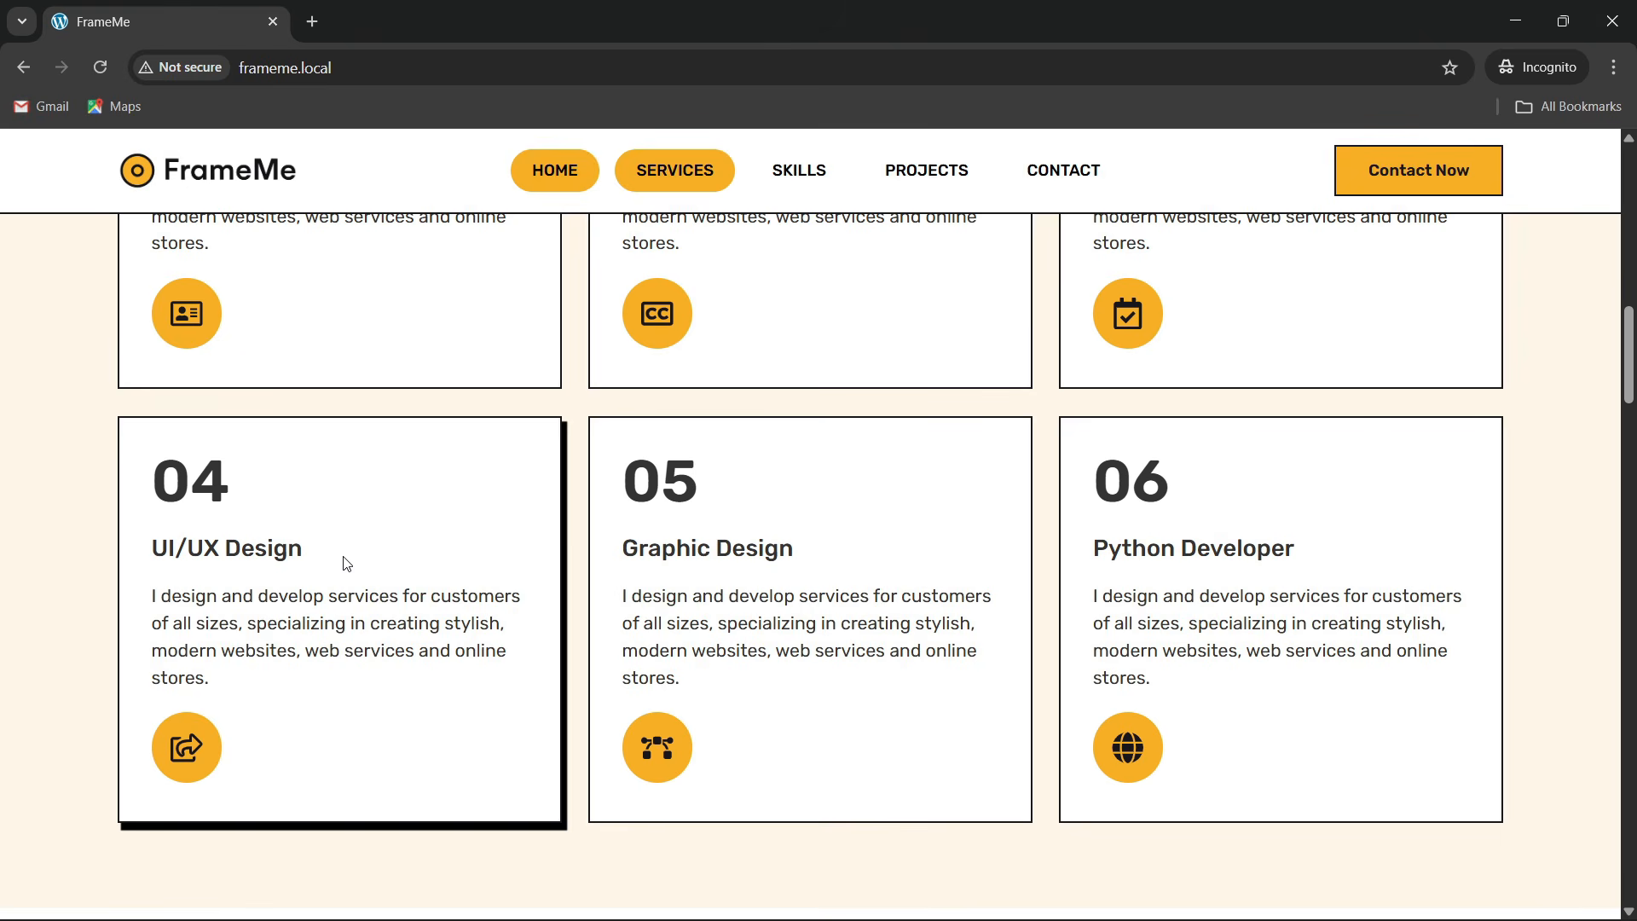
scroll(347, 564, up, 3)
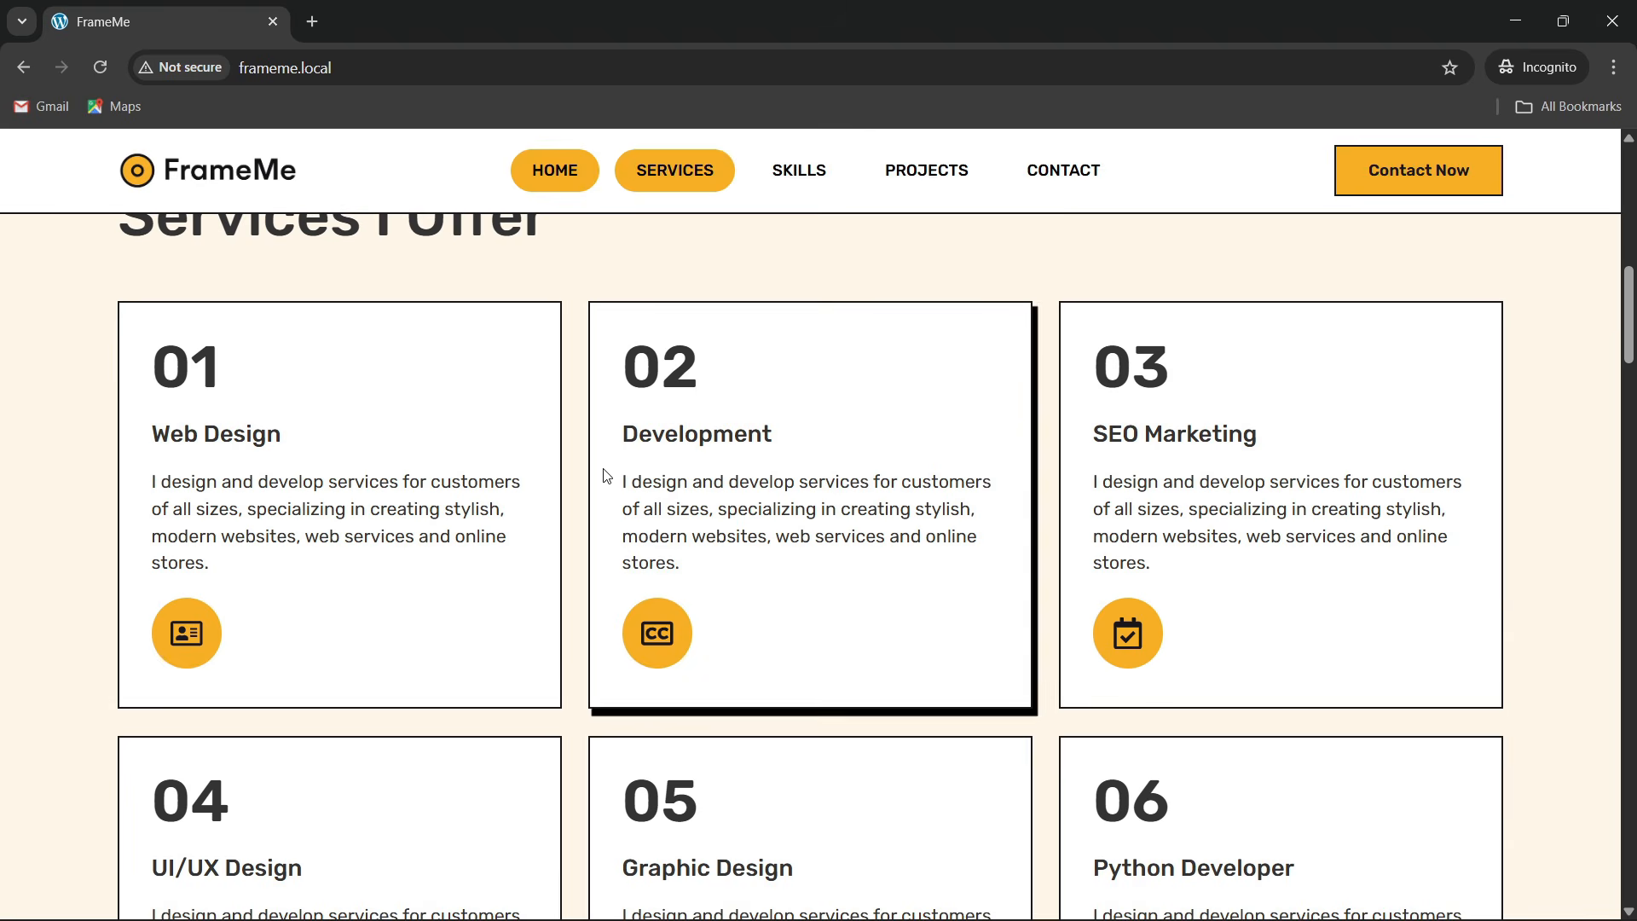
scroll(329, 486, up, 2)
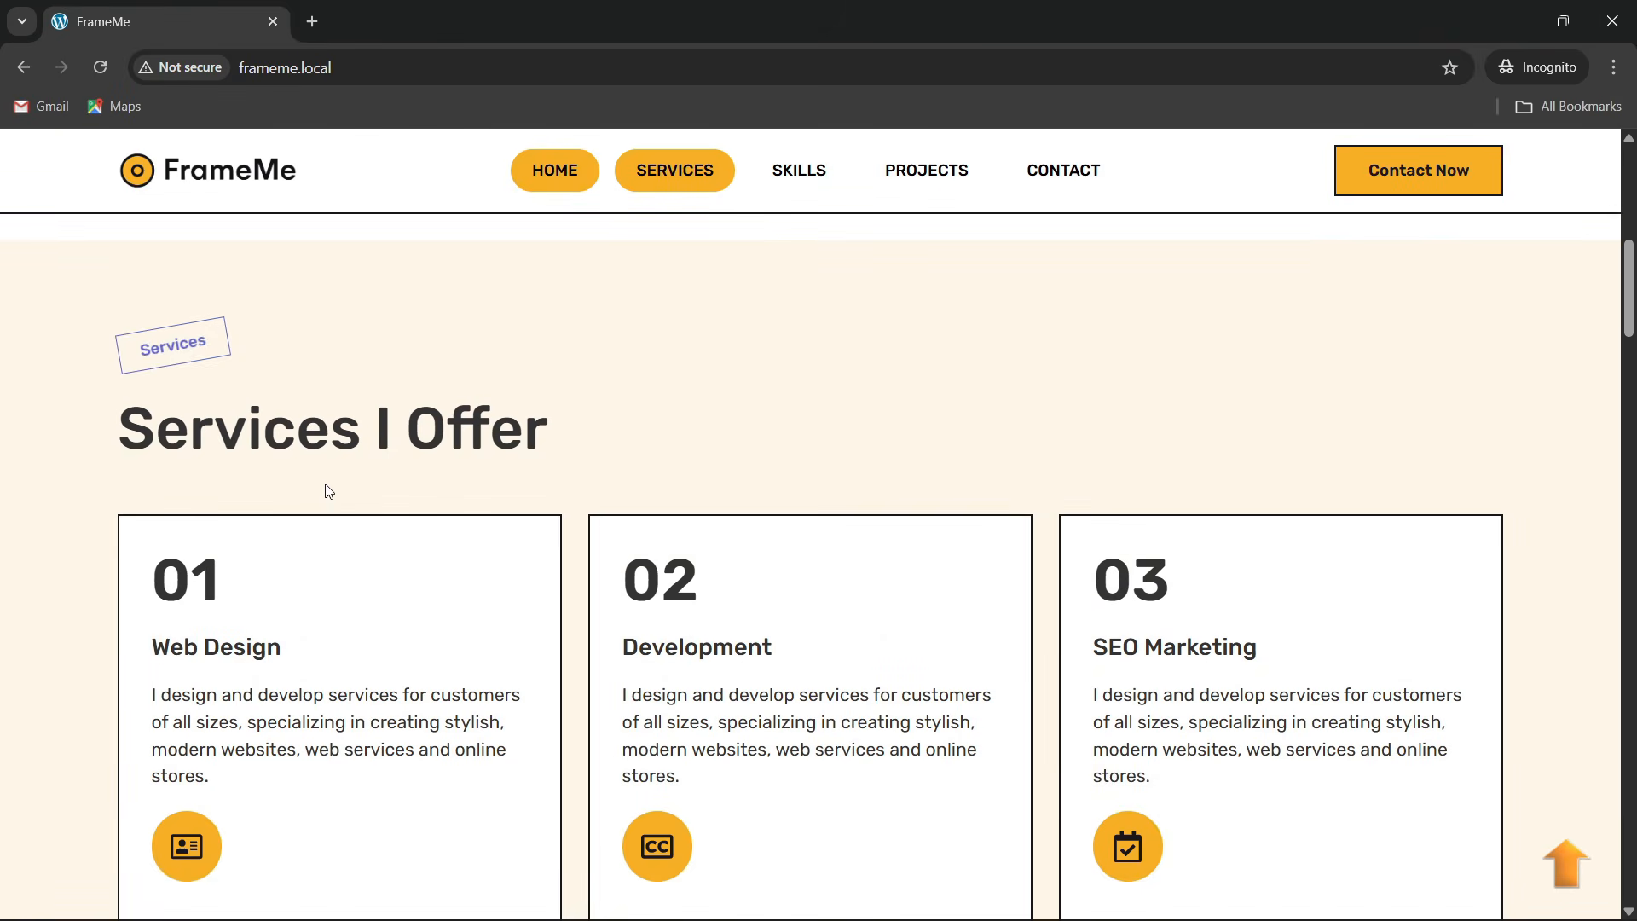
scroll(326, 487, down, 2)
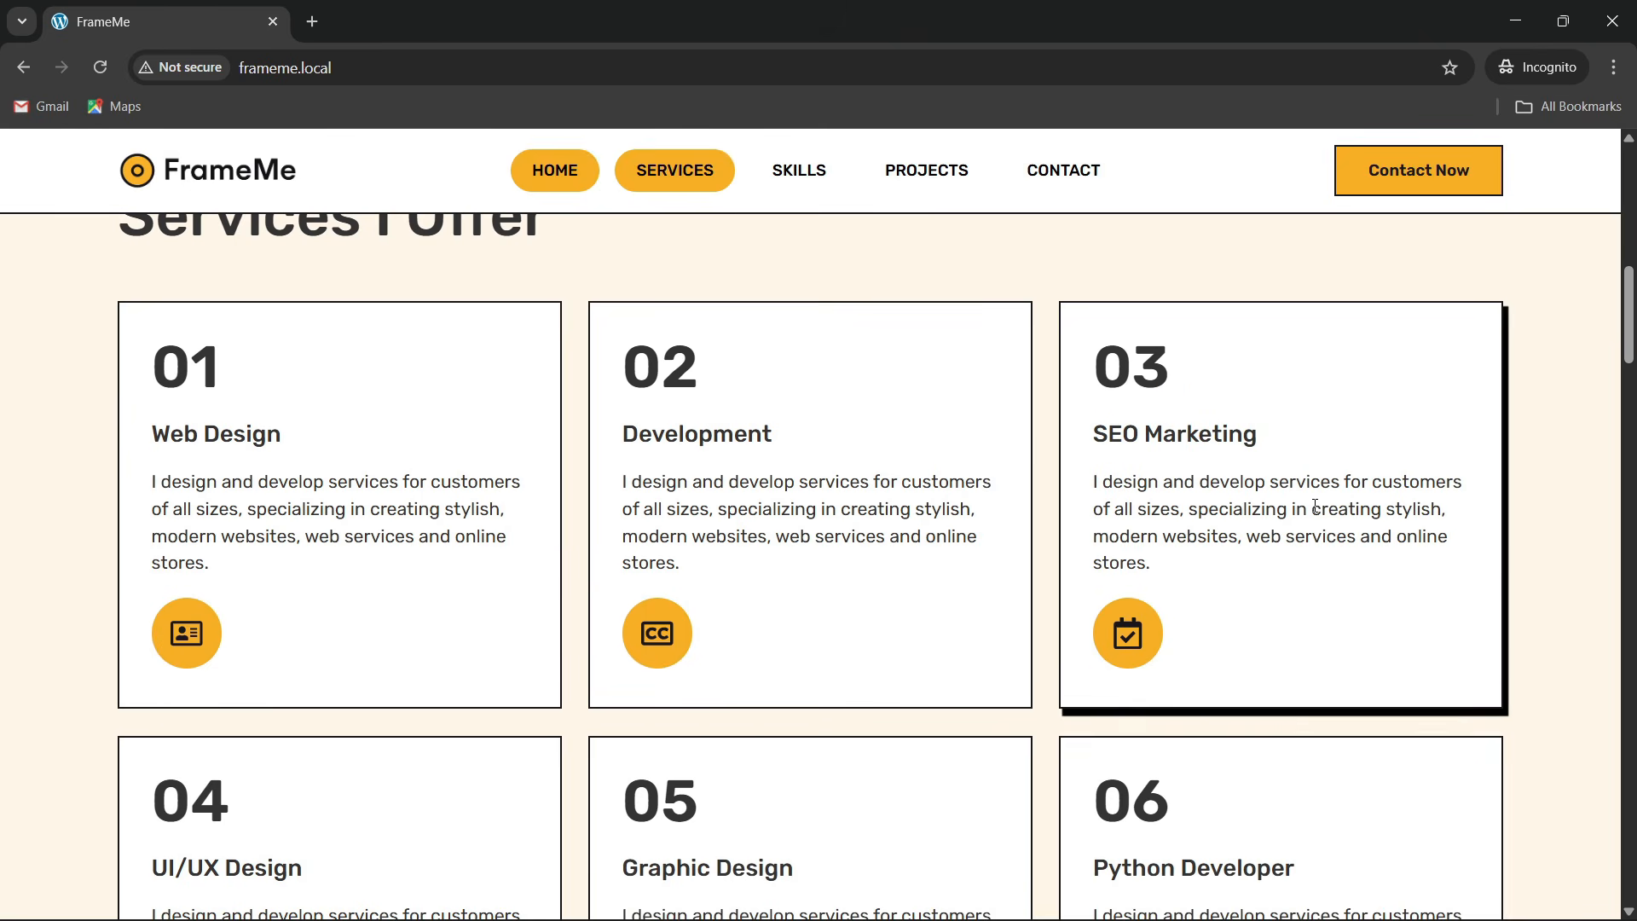
scroll(1314, 529, down, 3)
scroll(523, 541, down, 5)
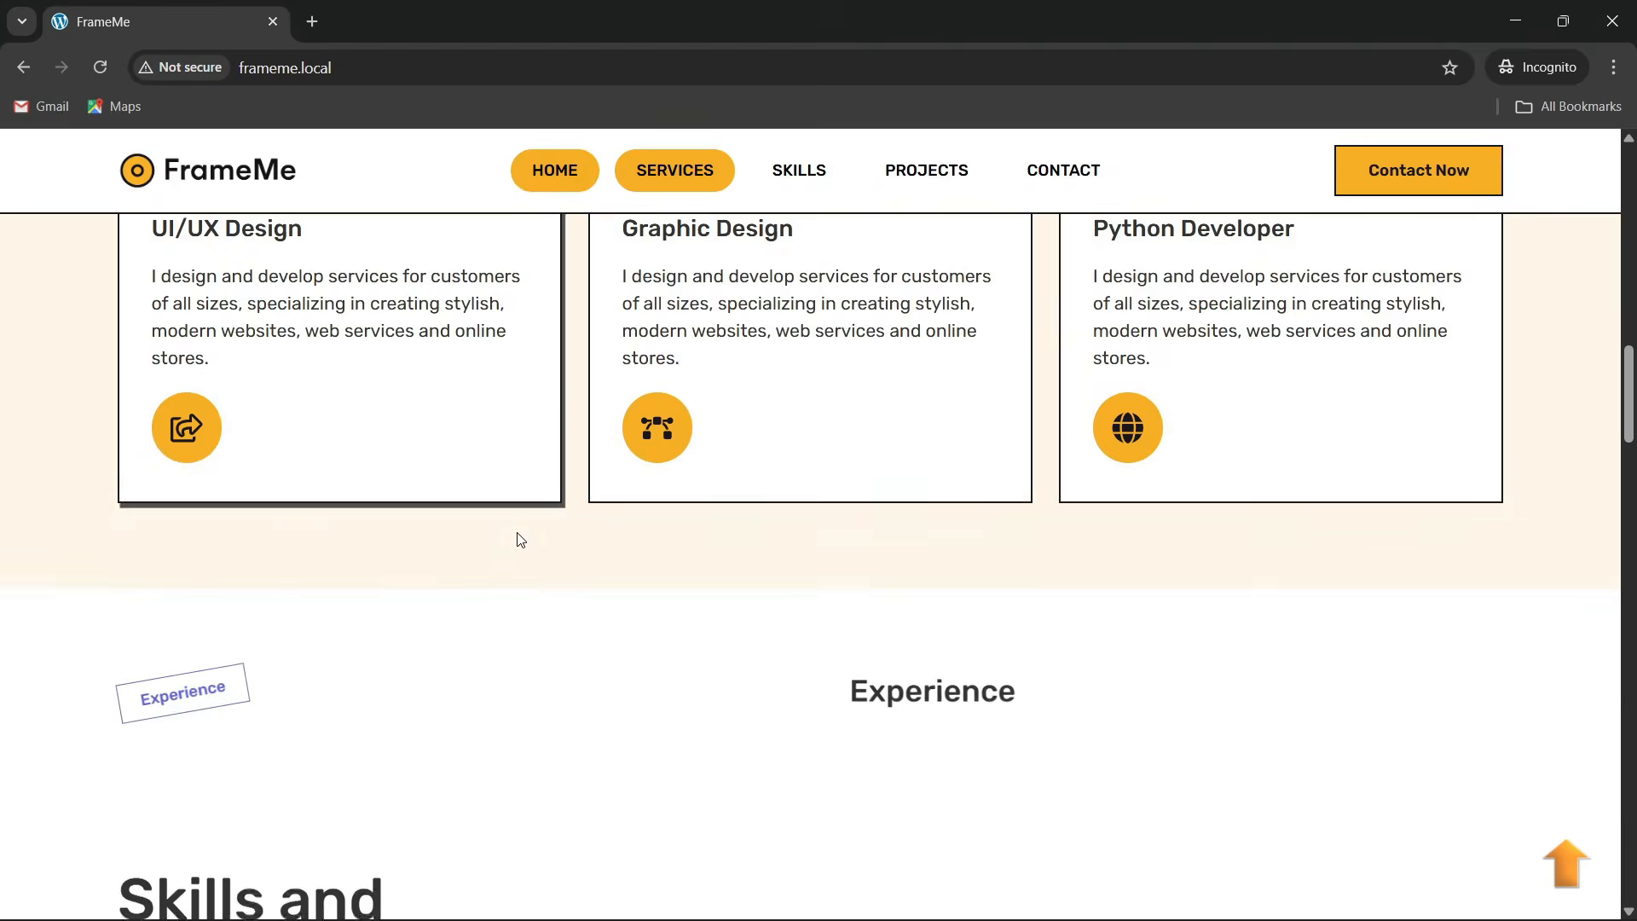
scroll(520, 540, down, 5)
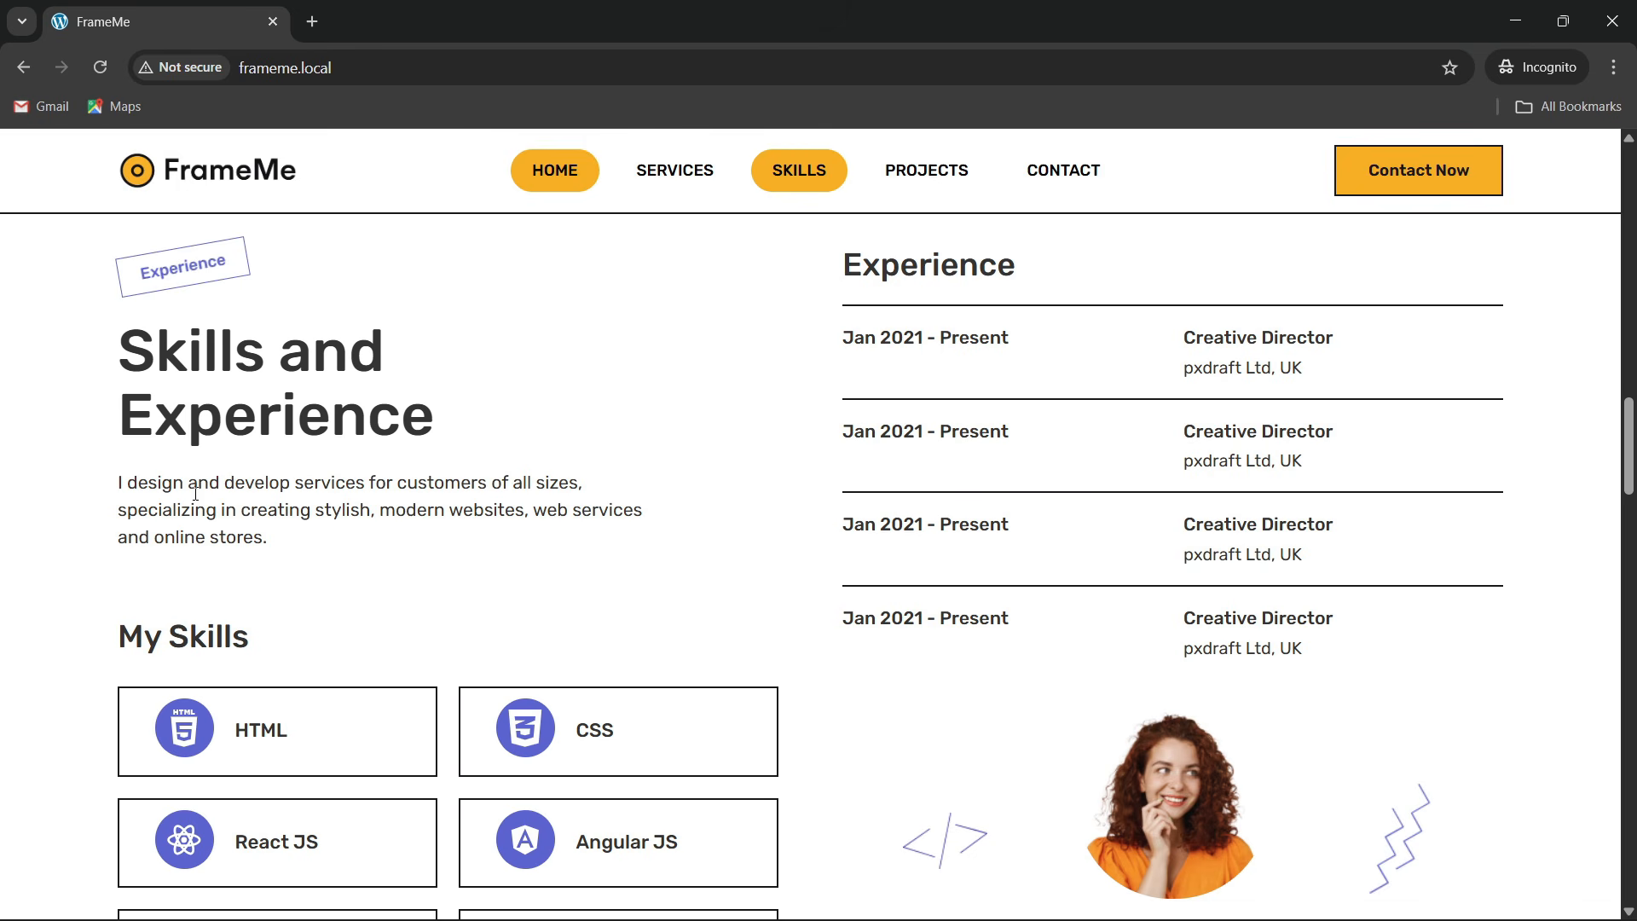
Scroll to the Latest Projects section and review its six Agency Landing page cards
scroll(170, 673, down, 1)
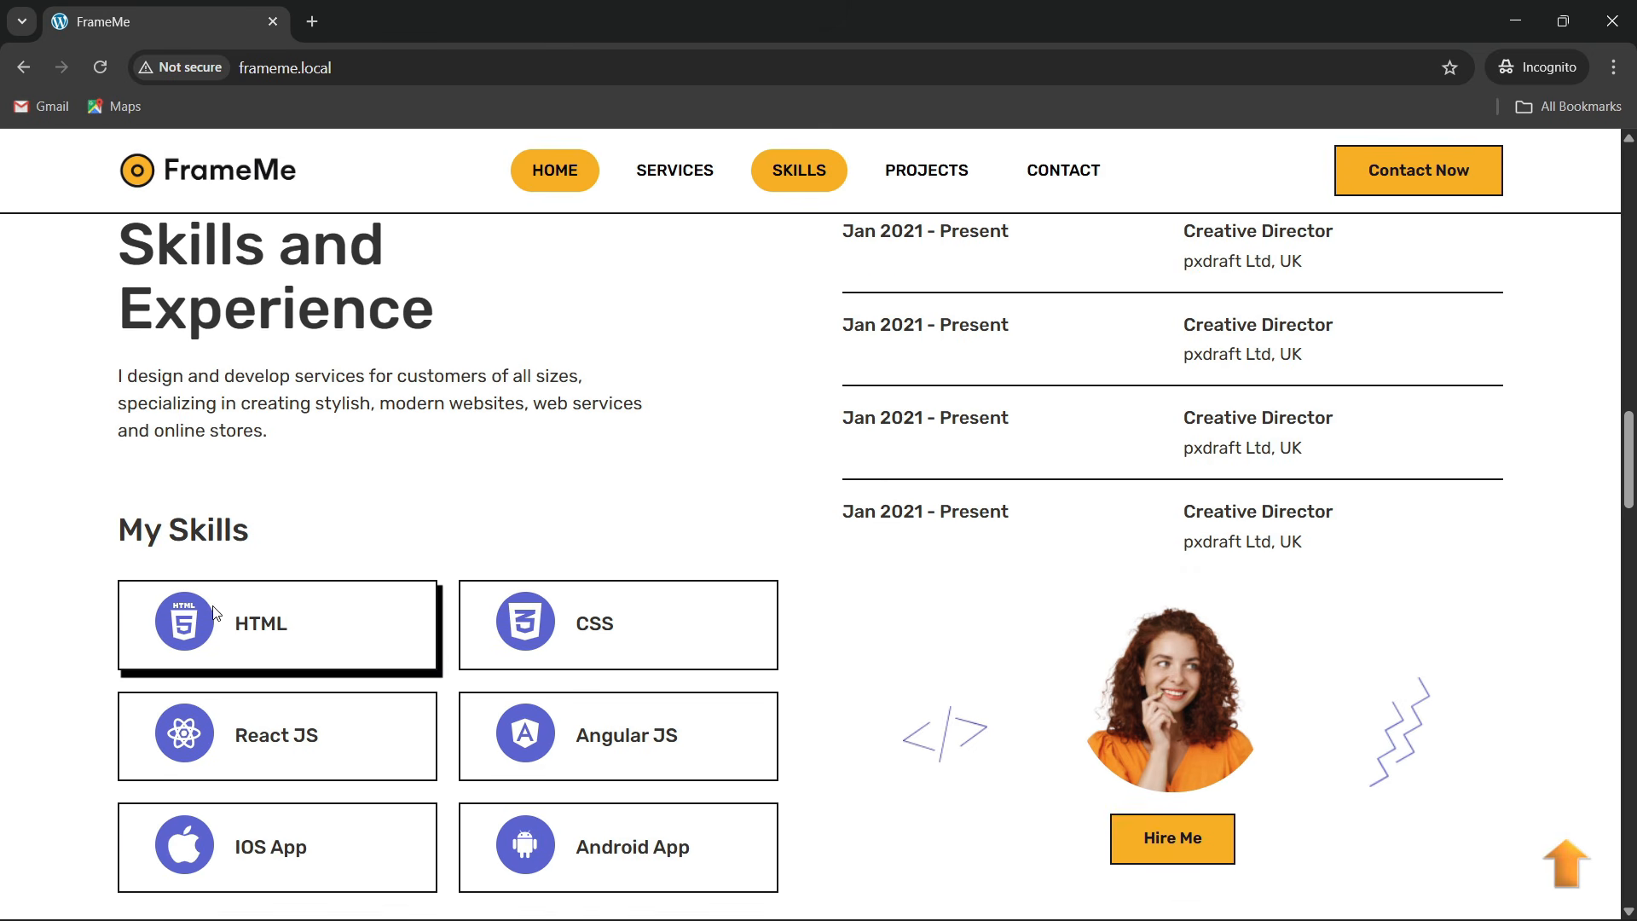
scroll(580, 626, down, 2)
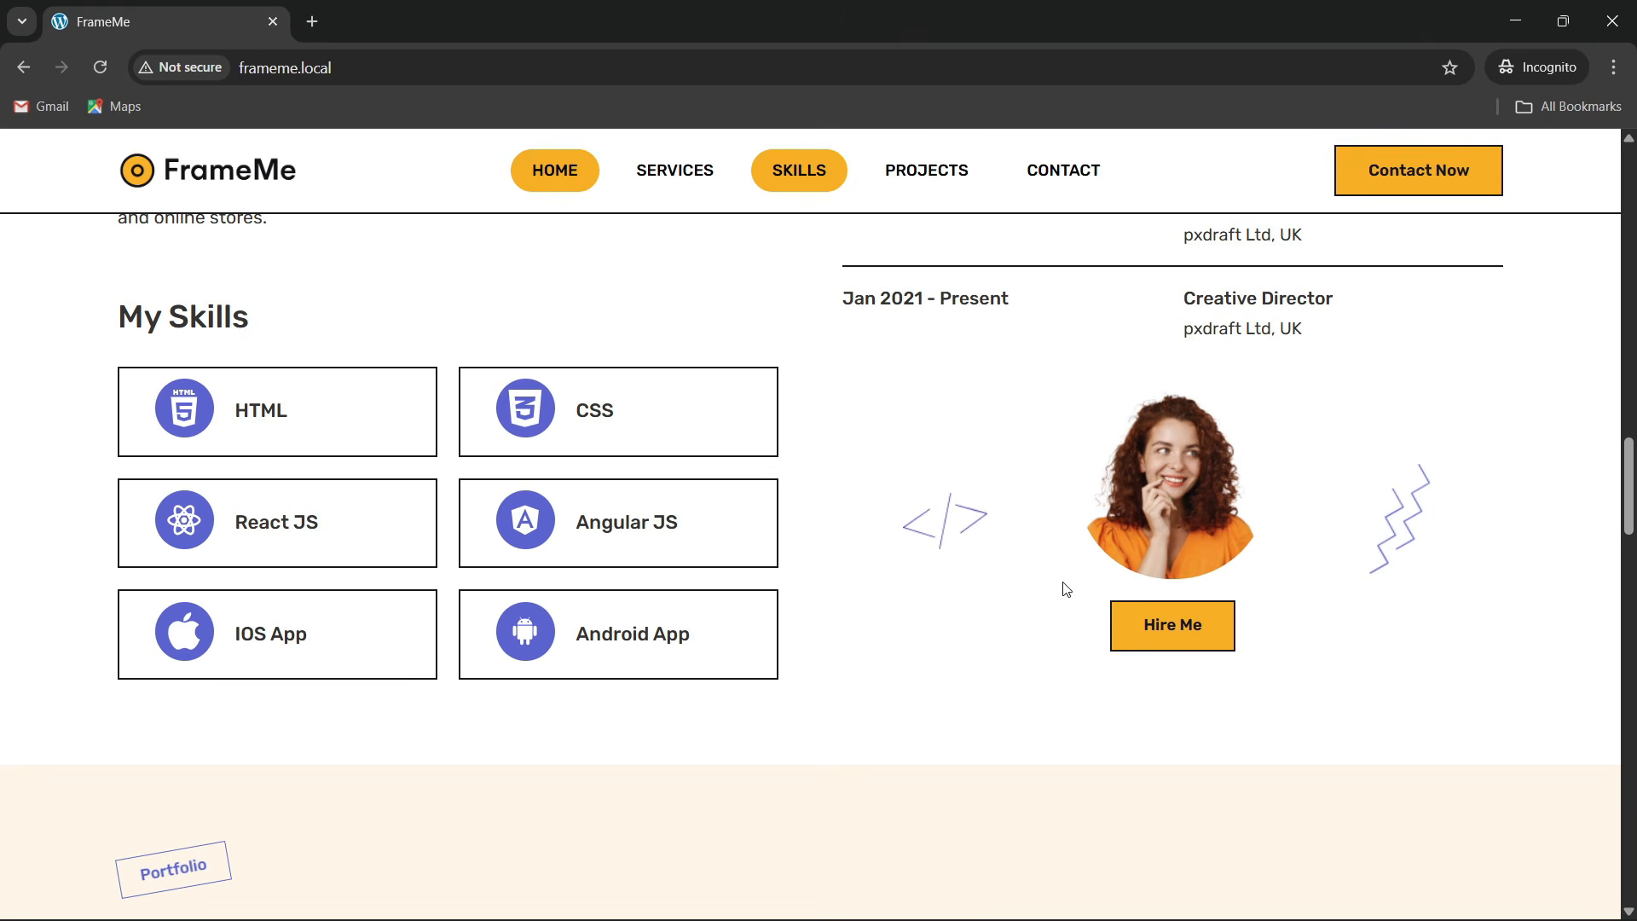
scroll(1052, 560, up, 1)
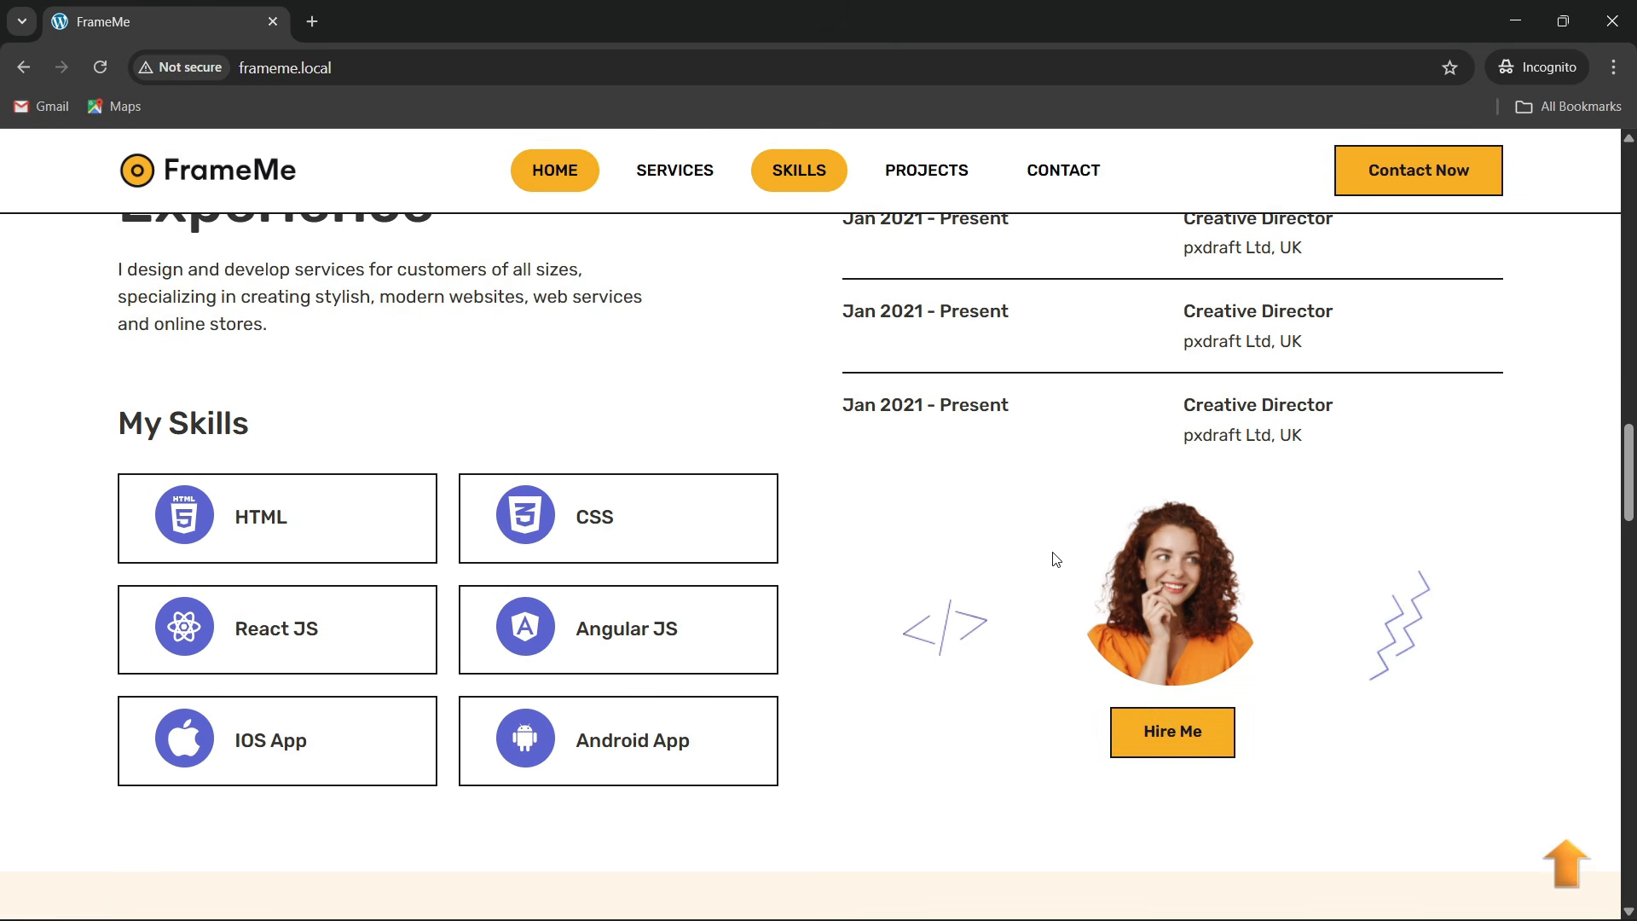
scroll(940, 448, up, 2)
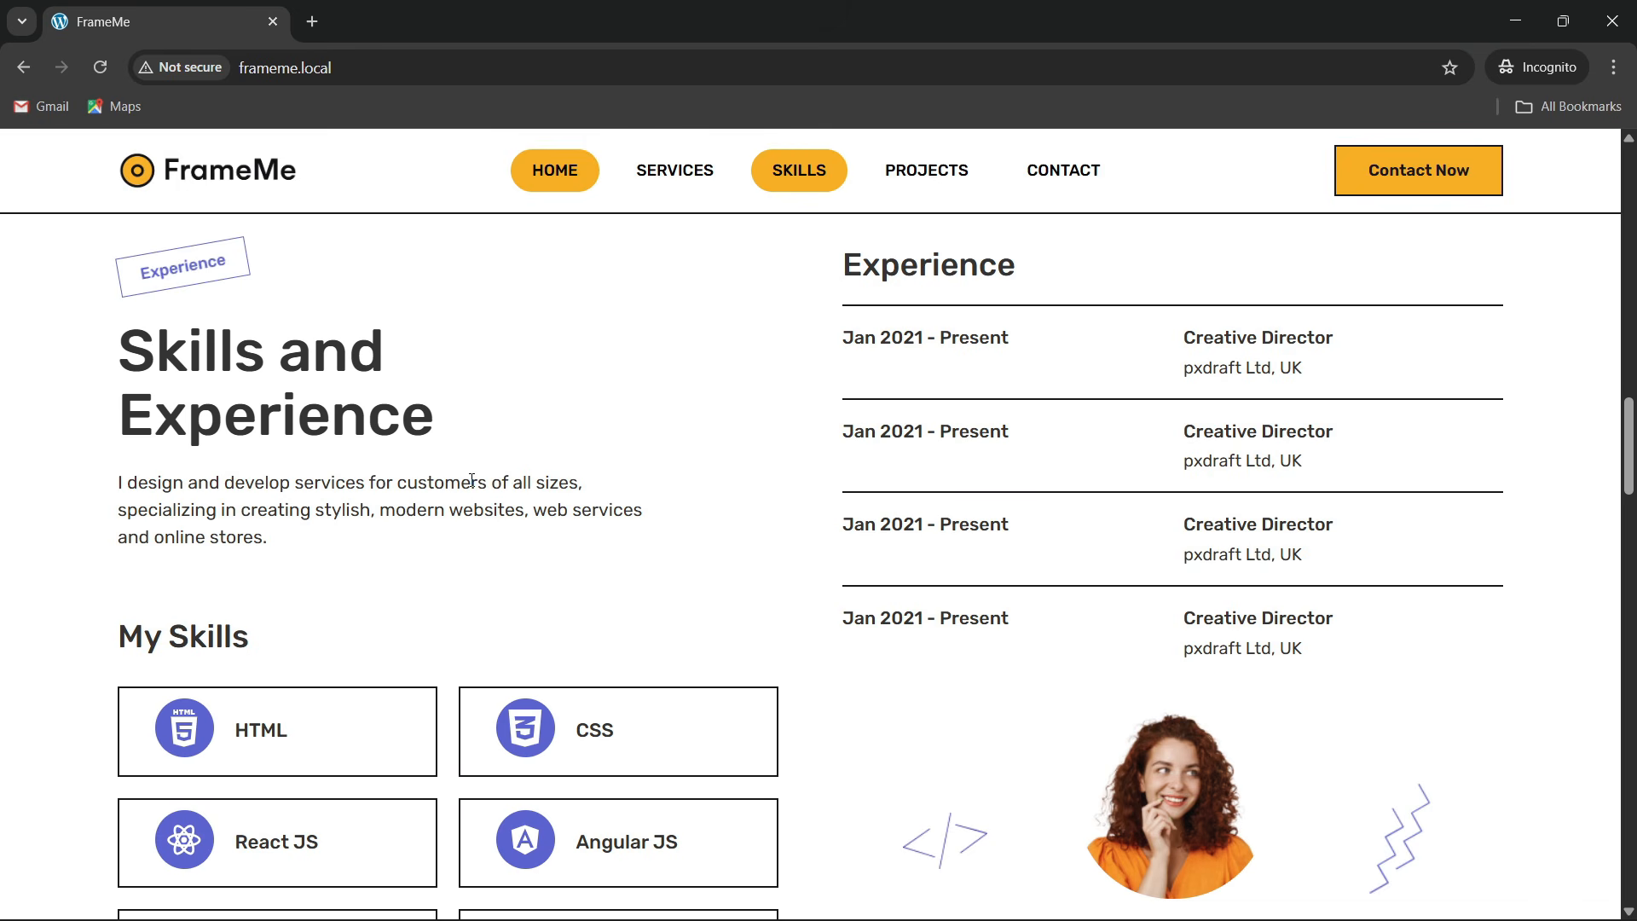
scroll(471, 480, down, 2)
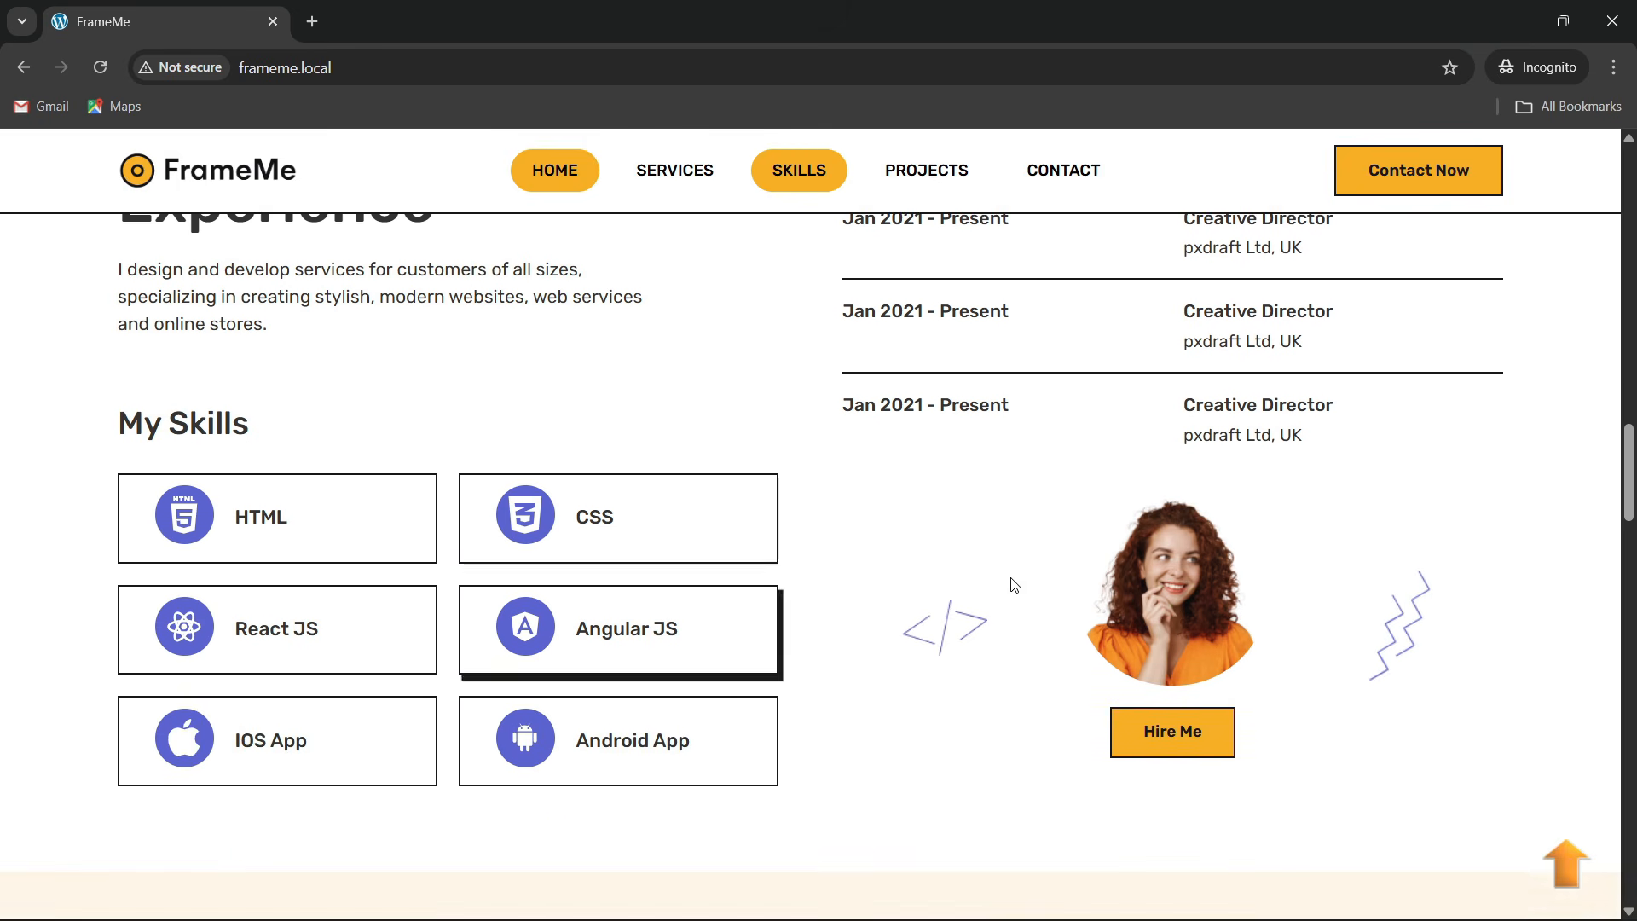
scroll(472, 525, down, 2)
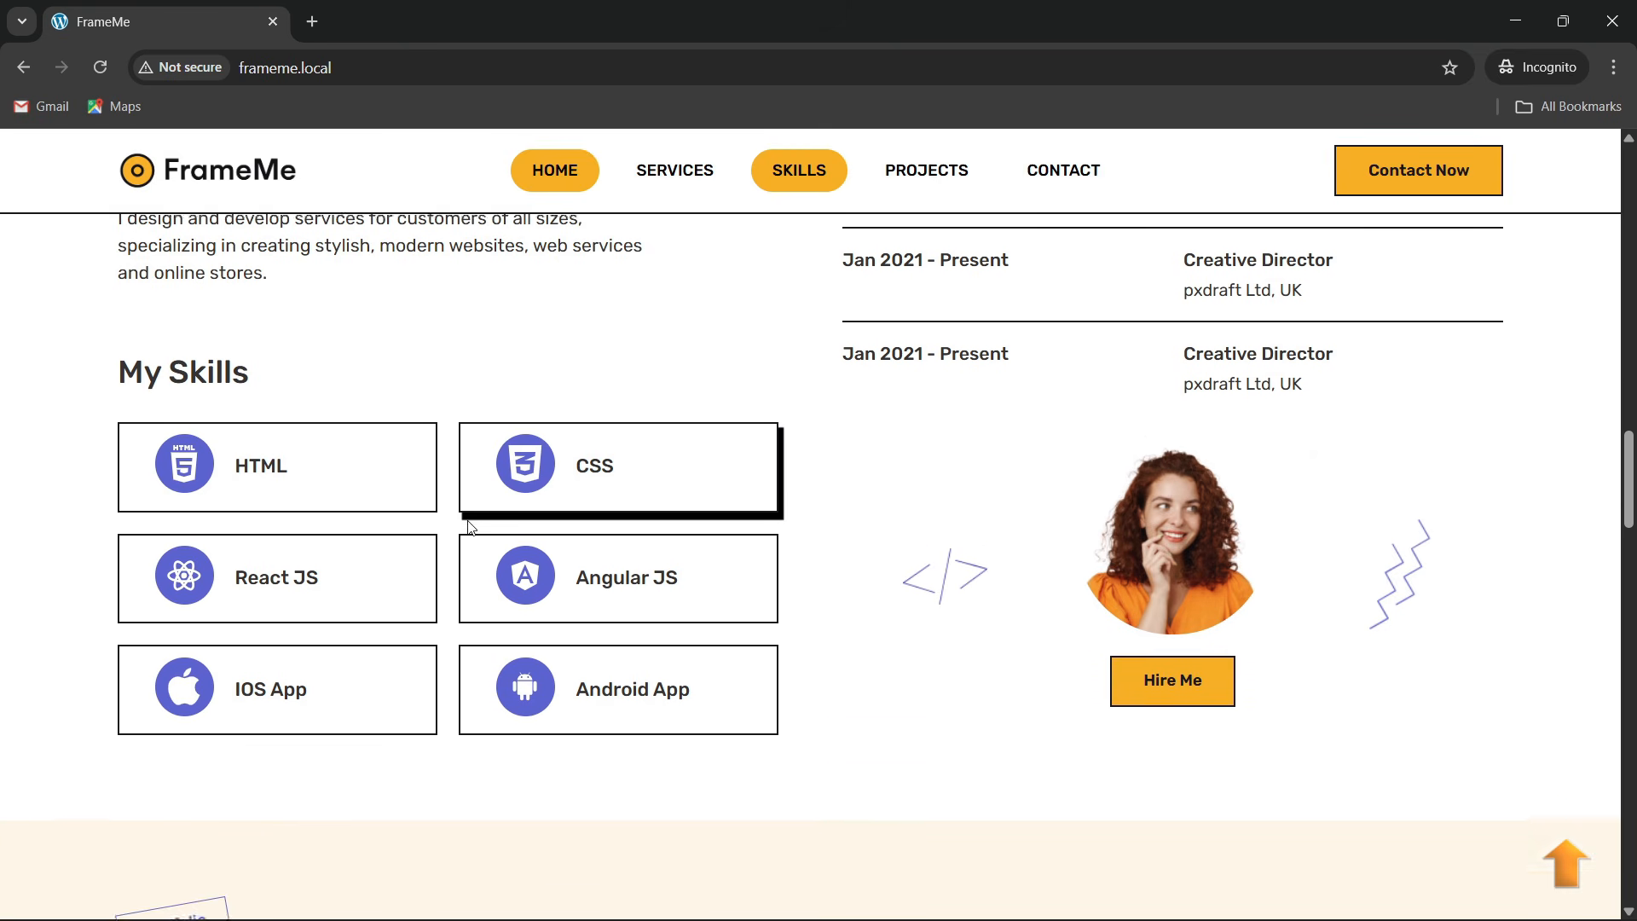
scroll(471, 527, down, 5)
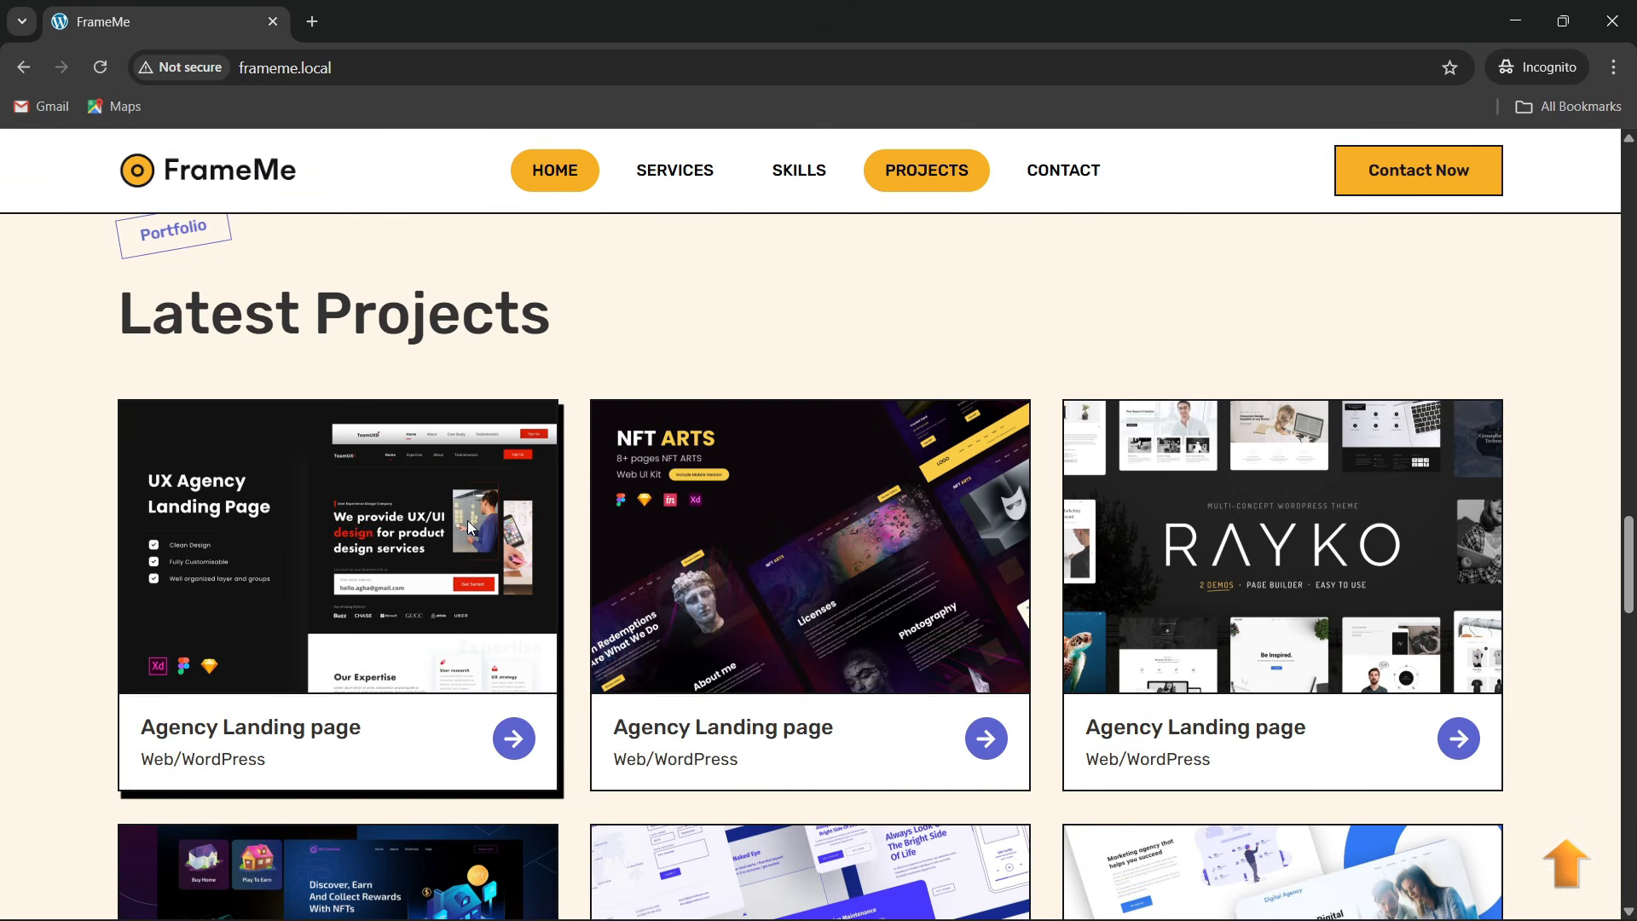
scroll(192, 350, up, 1)
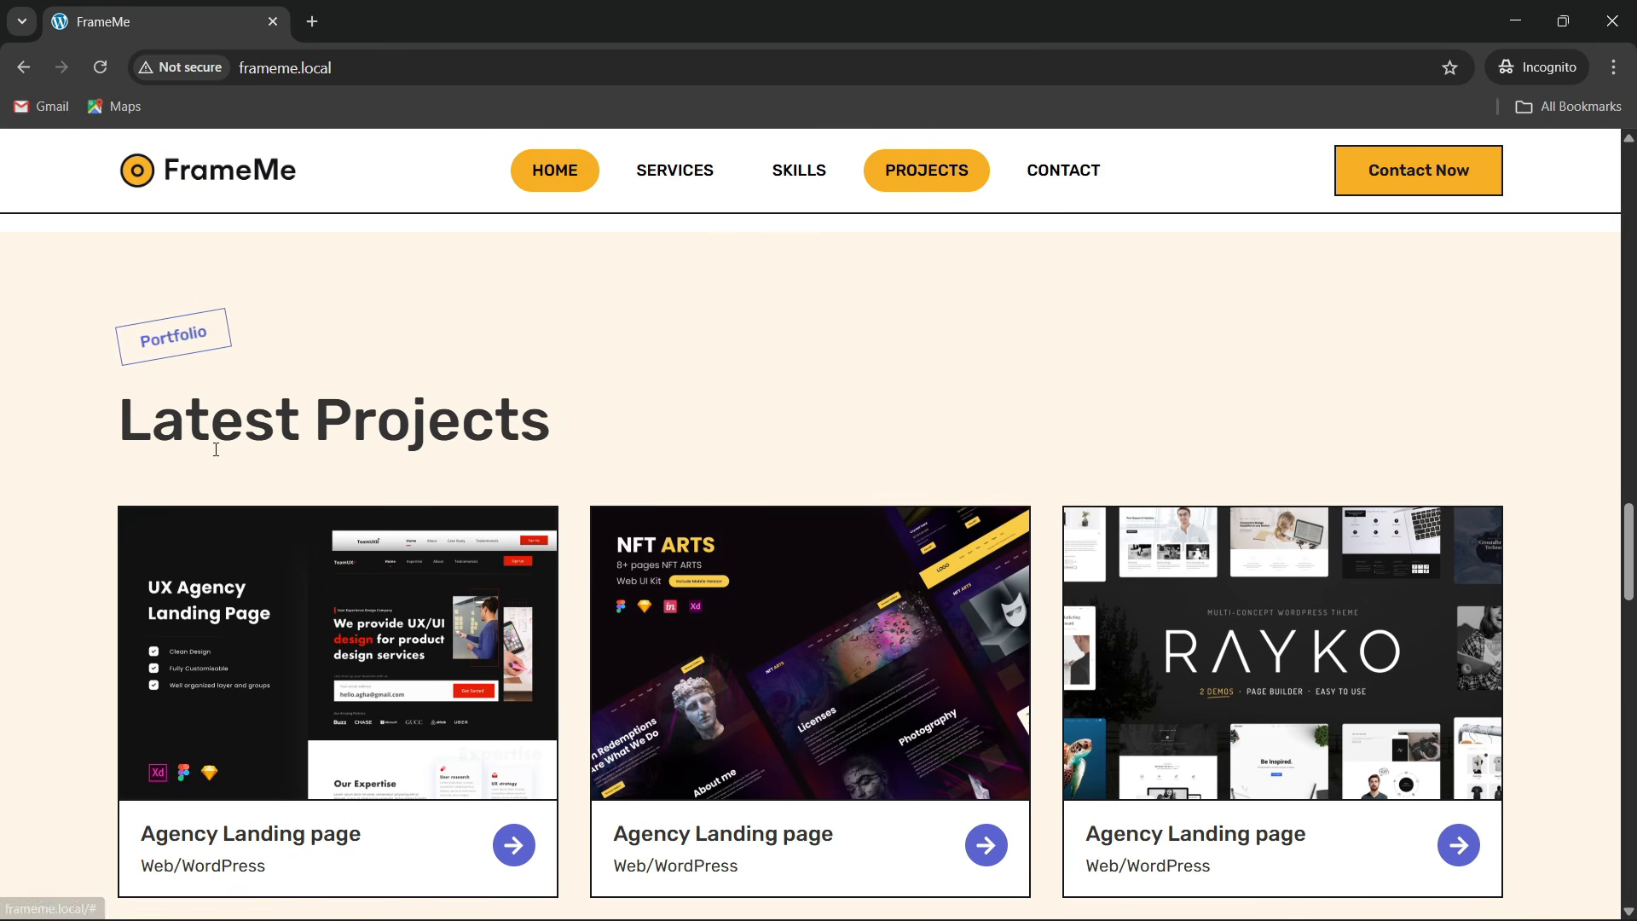
scroll(528, 469, down, 2)
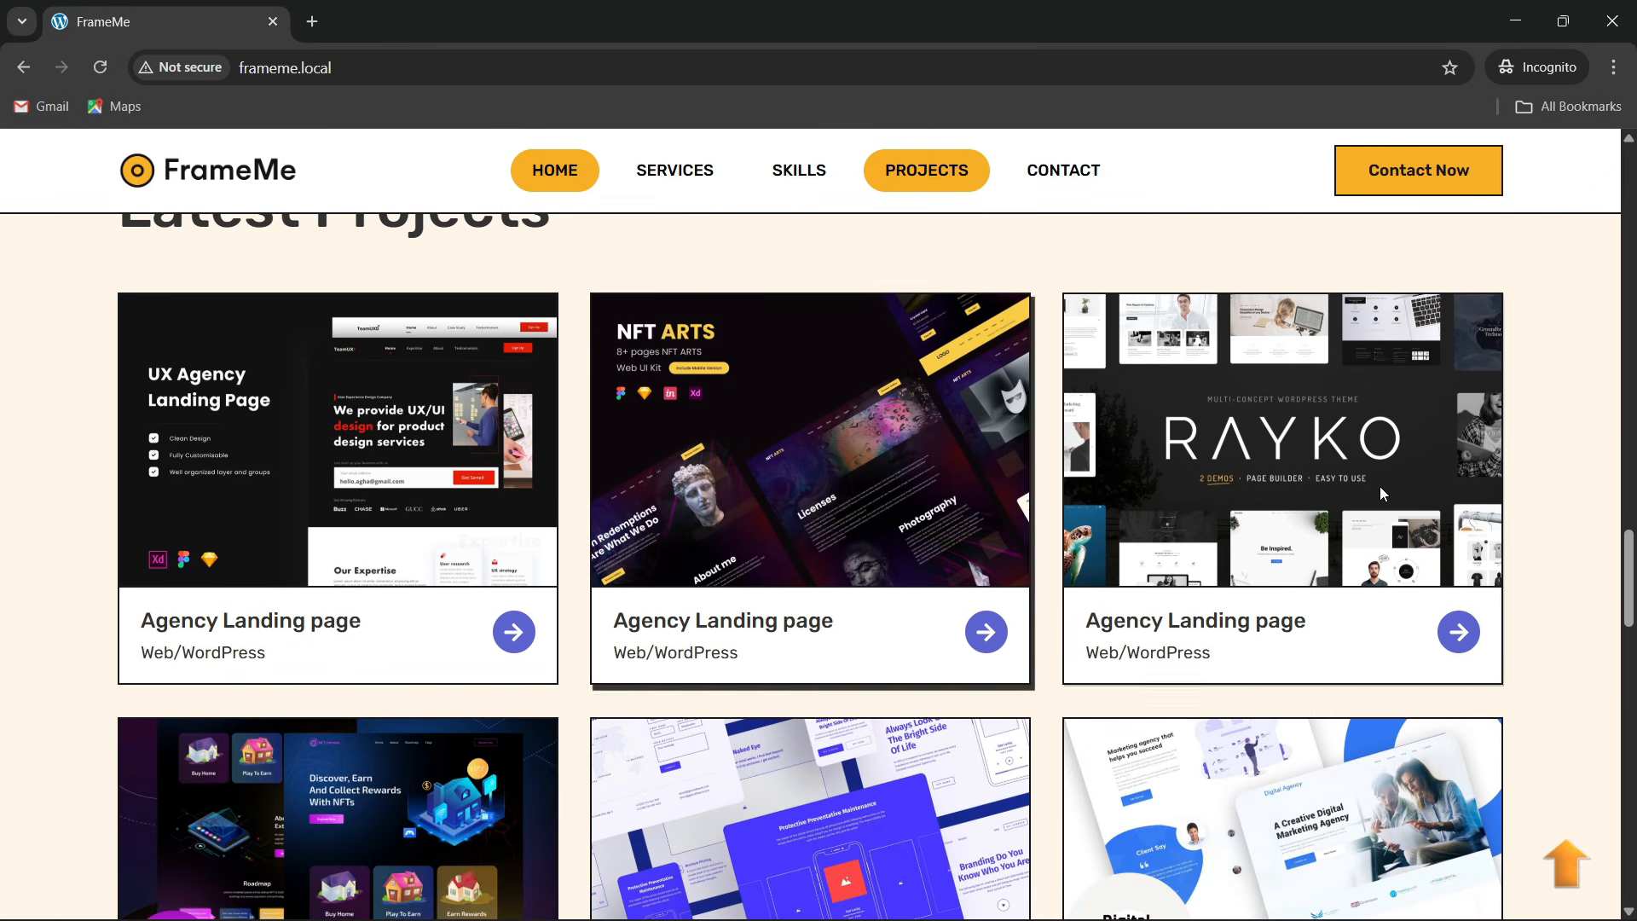
scroll(1194, 503, down, 3)
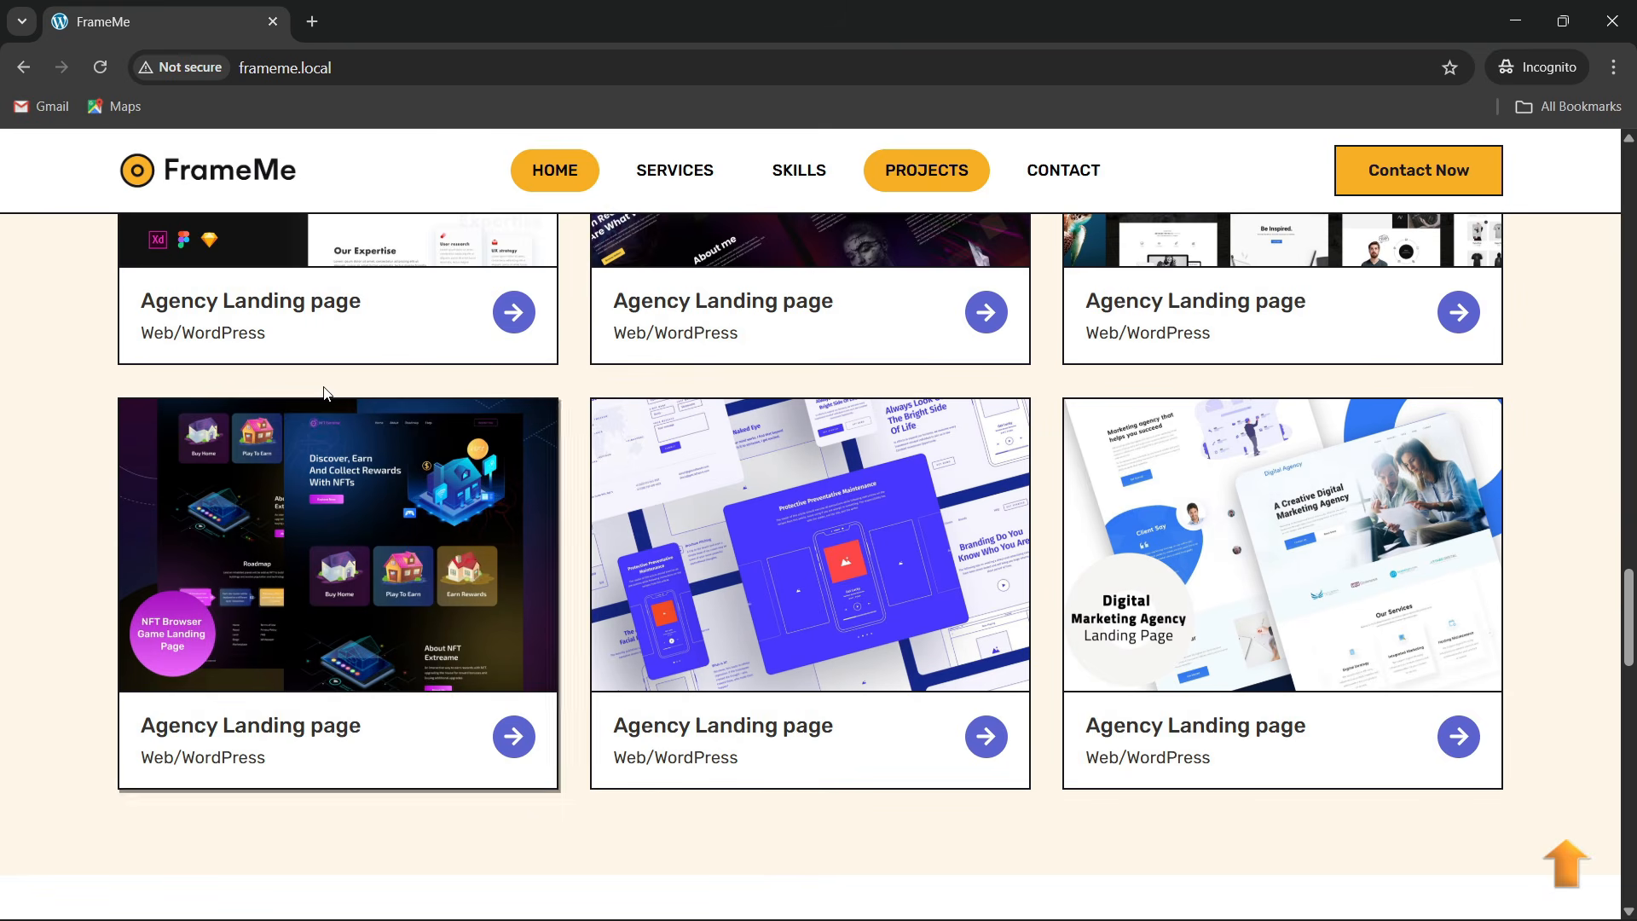
scroll(324, 393, up, 2)
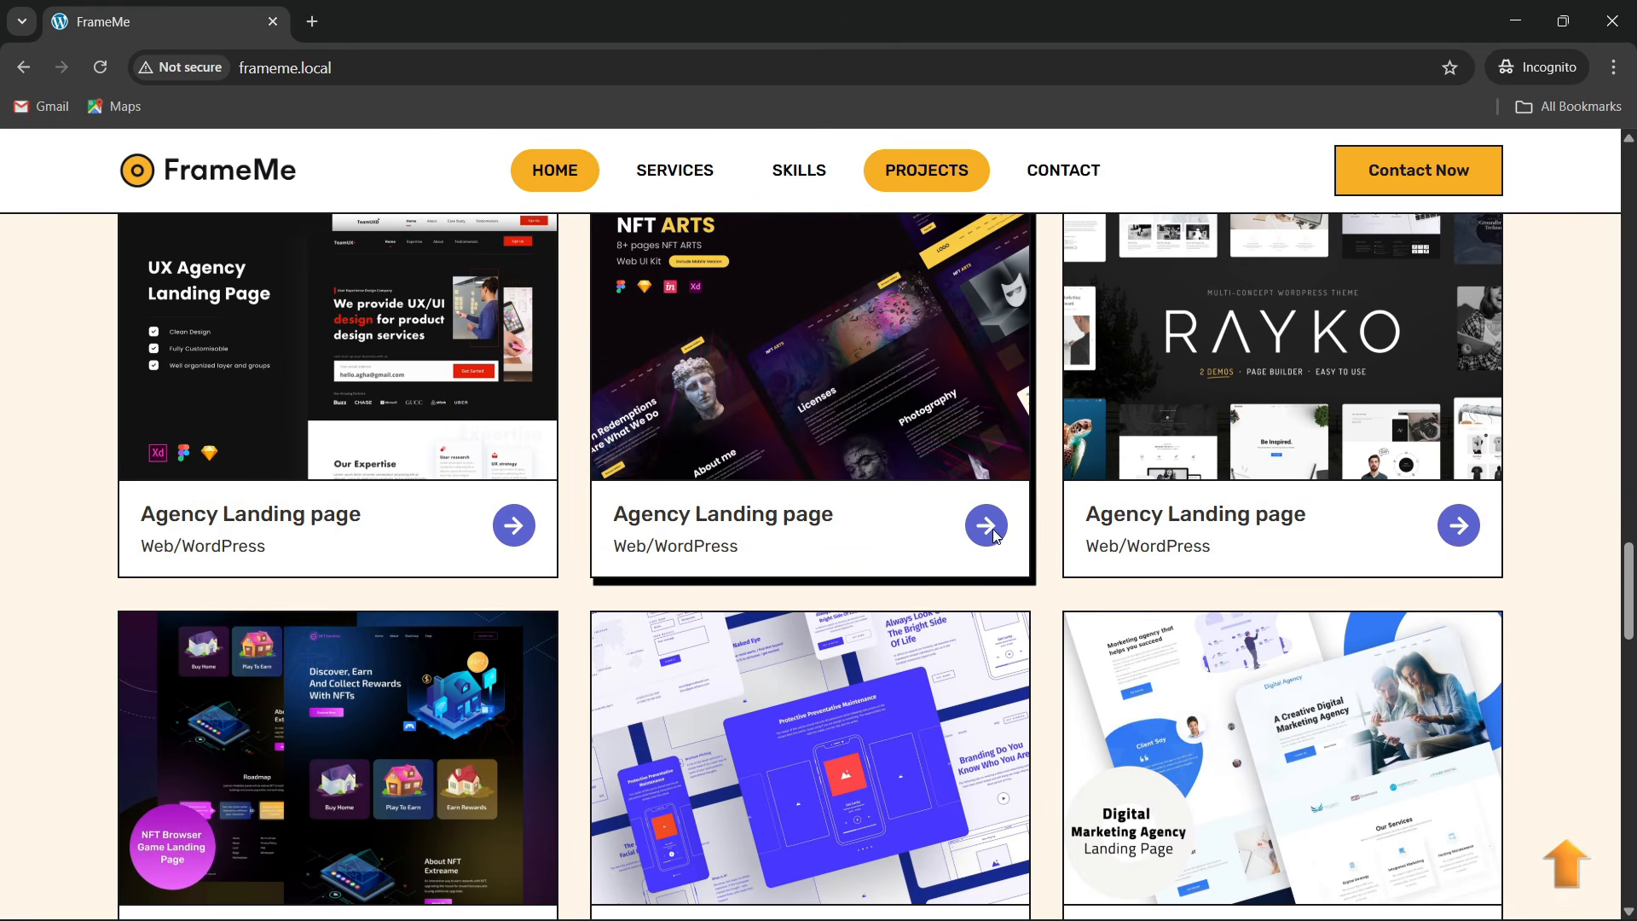
scroll(346, 510, down, 2)
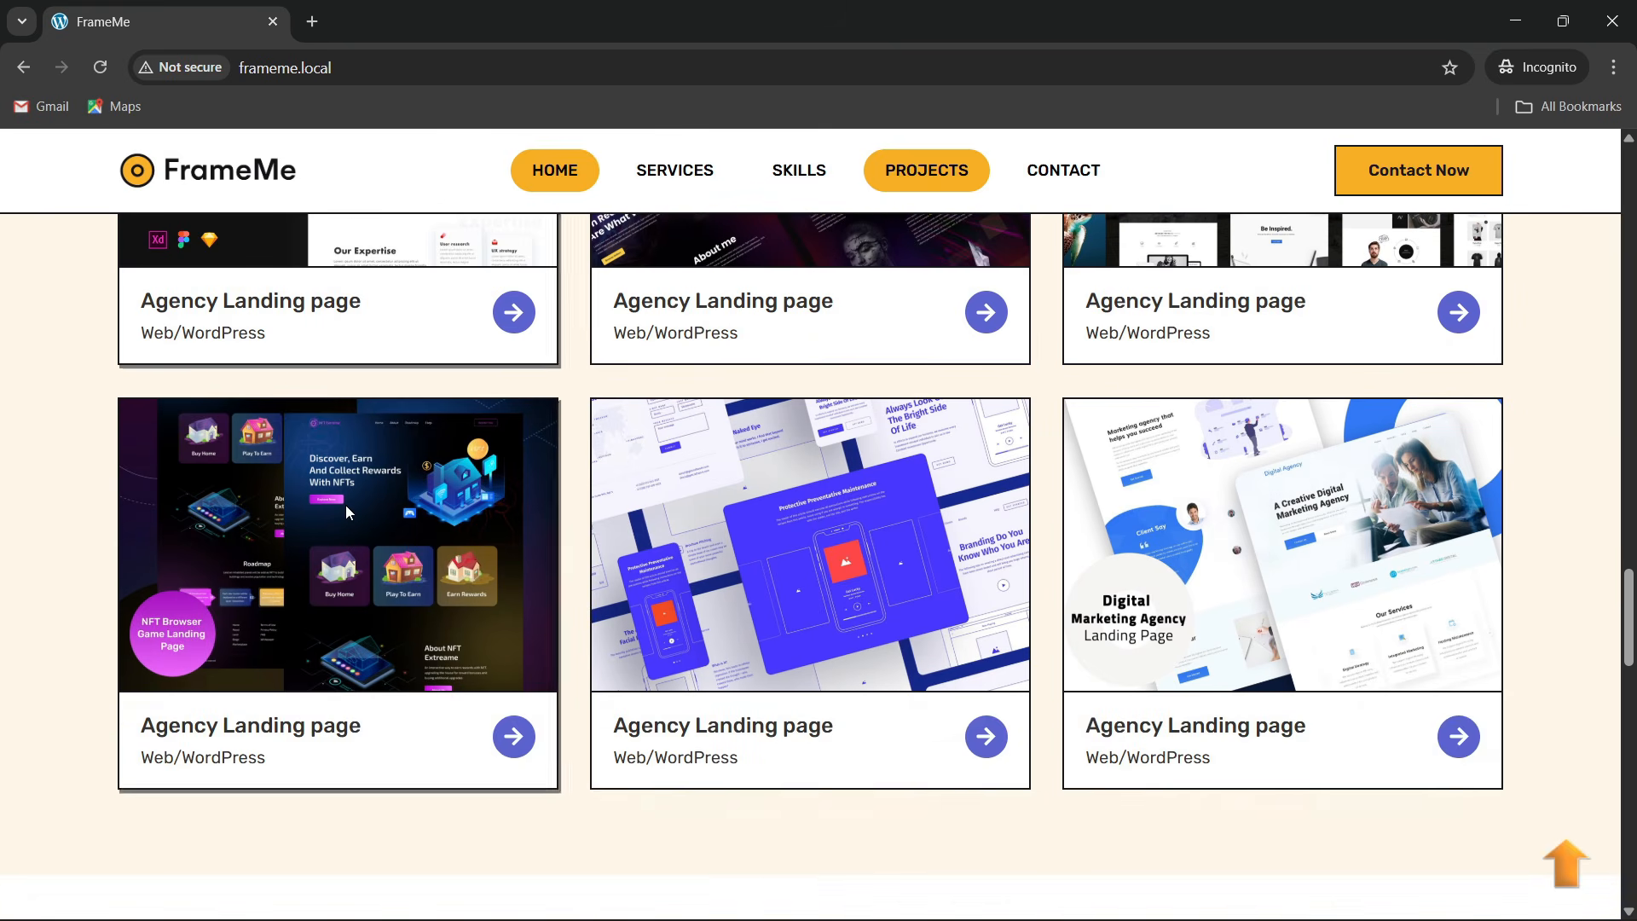
scroll(267, 483, up, 5)
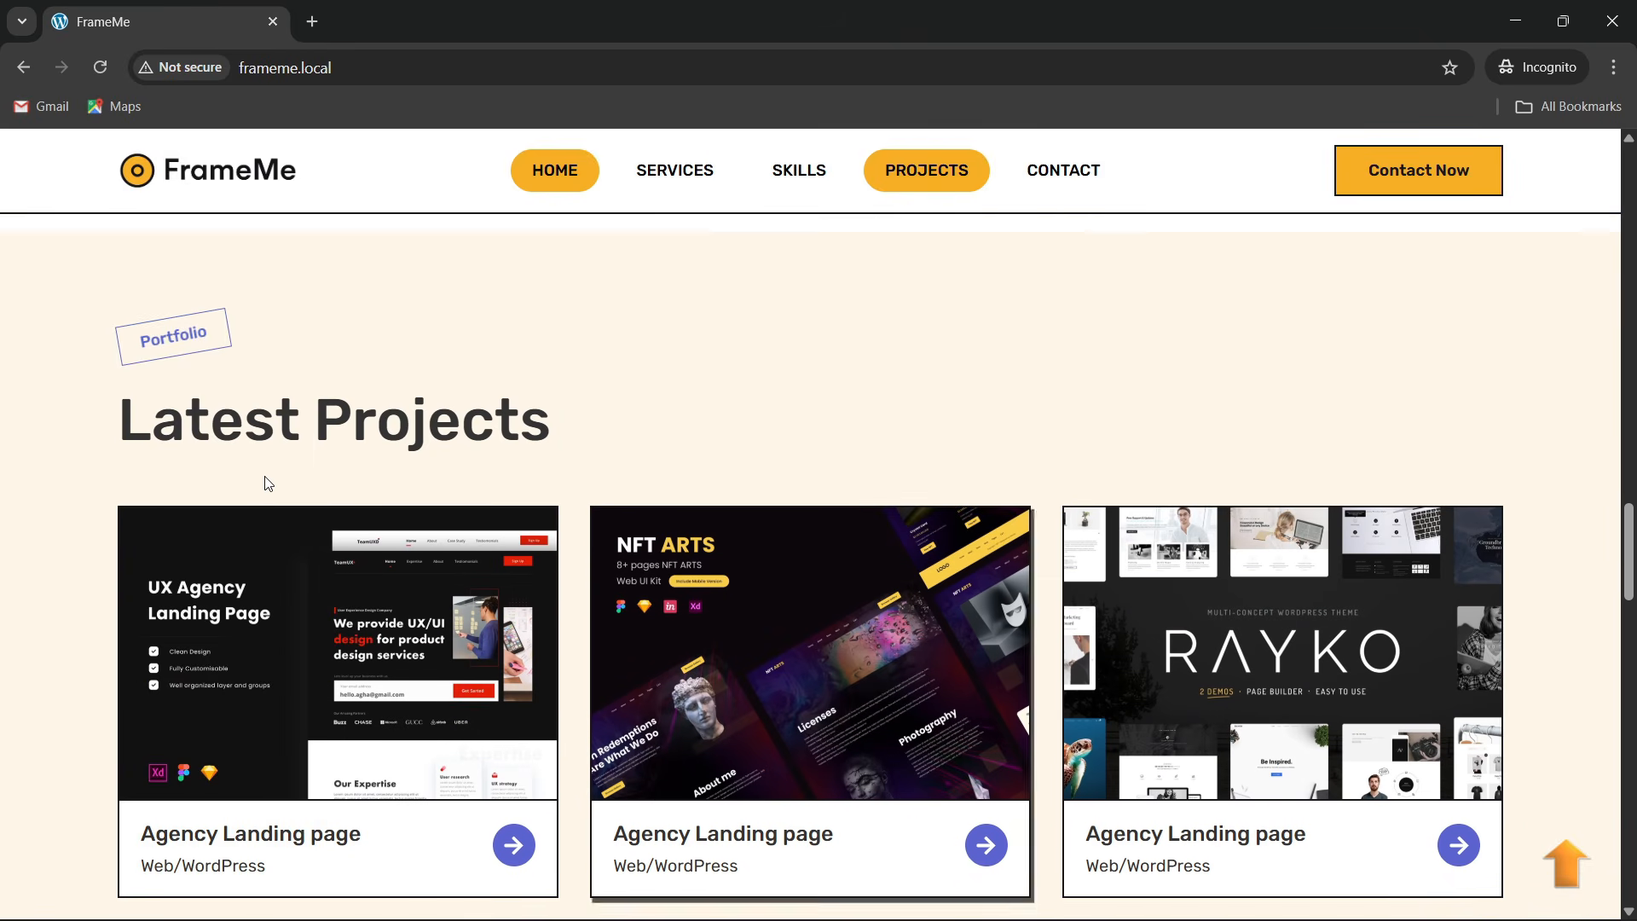
scroll(290, 500, down, 1)
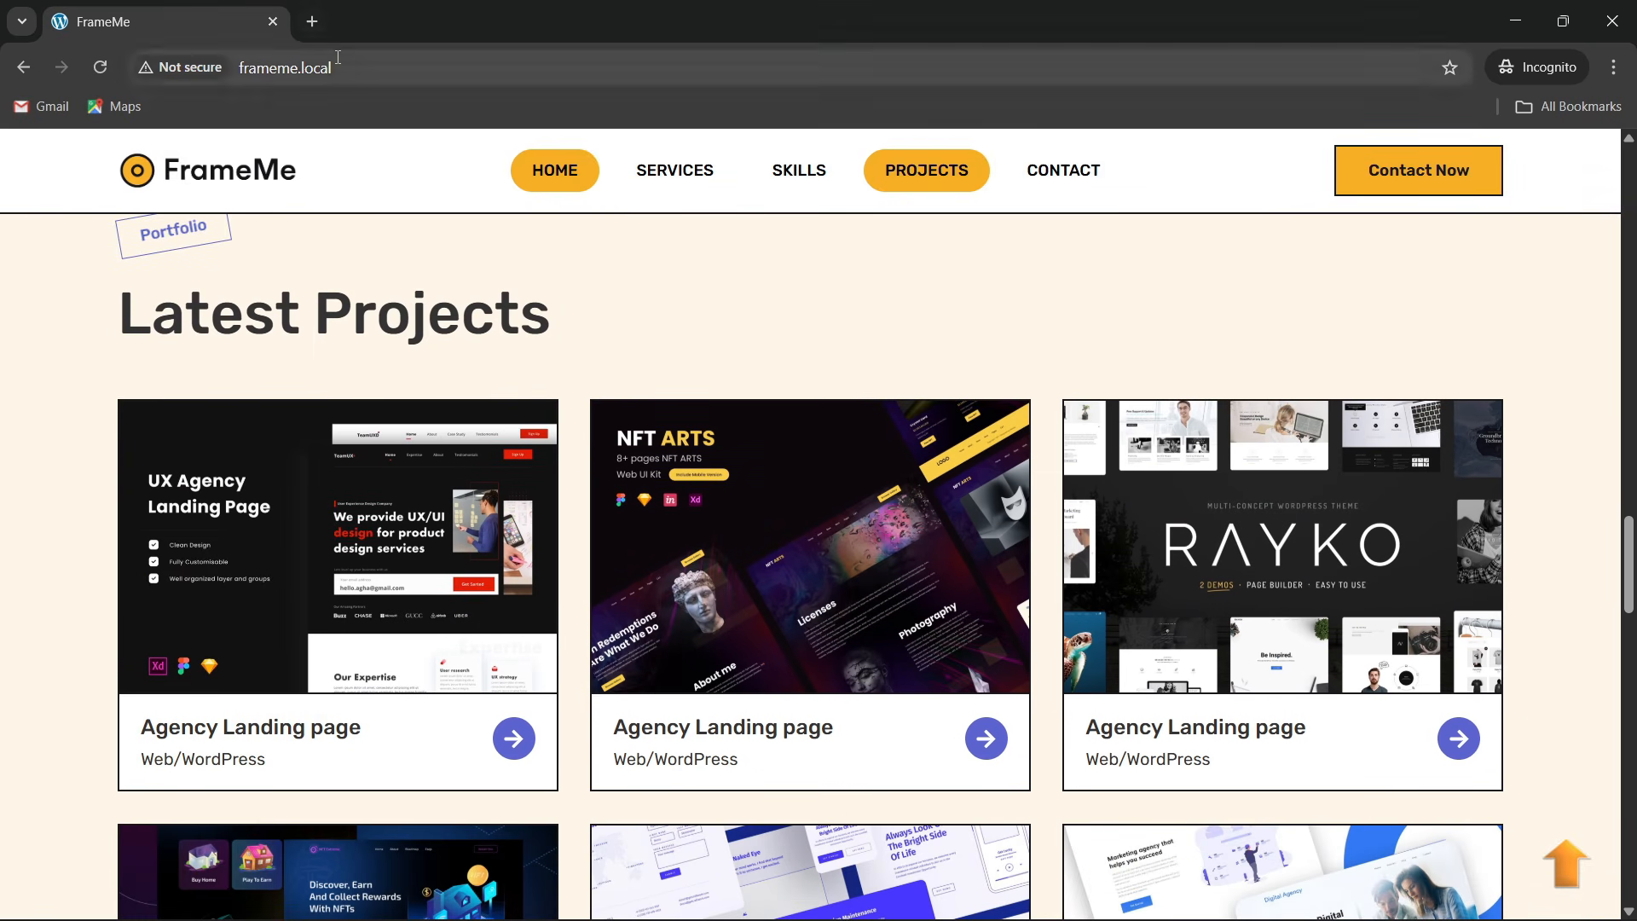
Reload the FrameMe homepage and scroll down through its sections to the testimonials
click(337, 57)
key(Return)
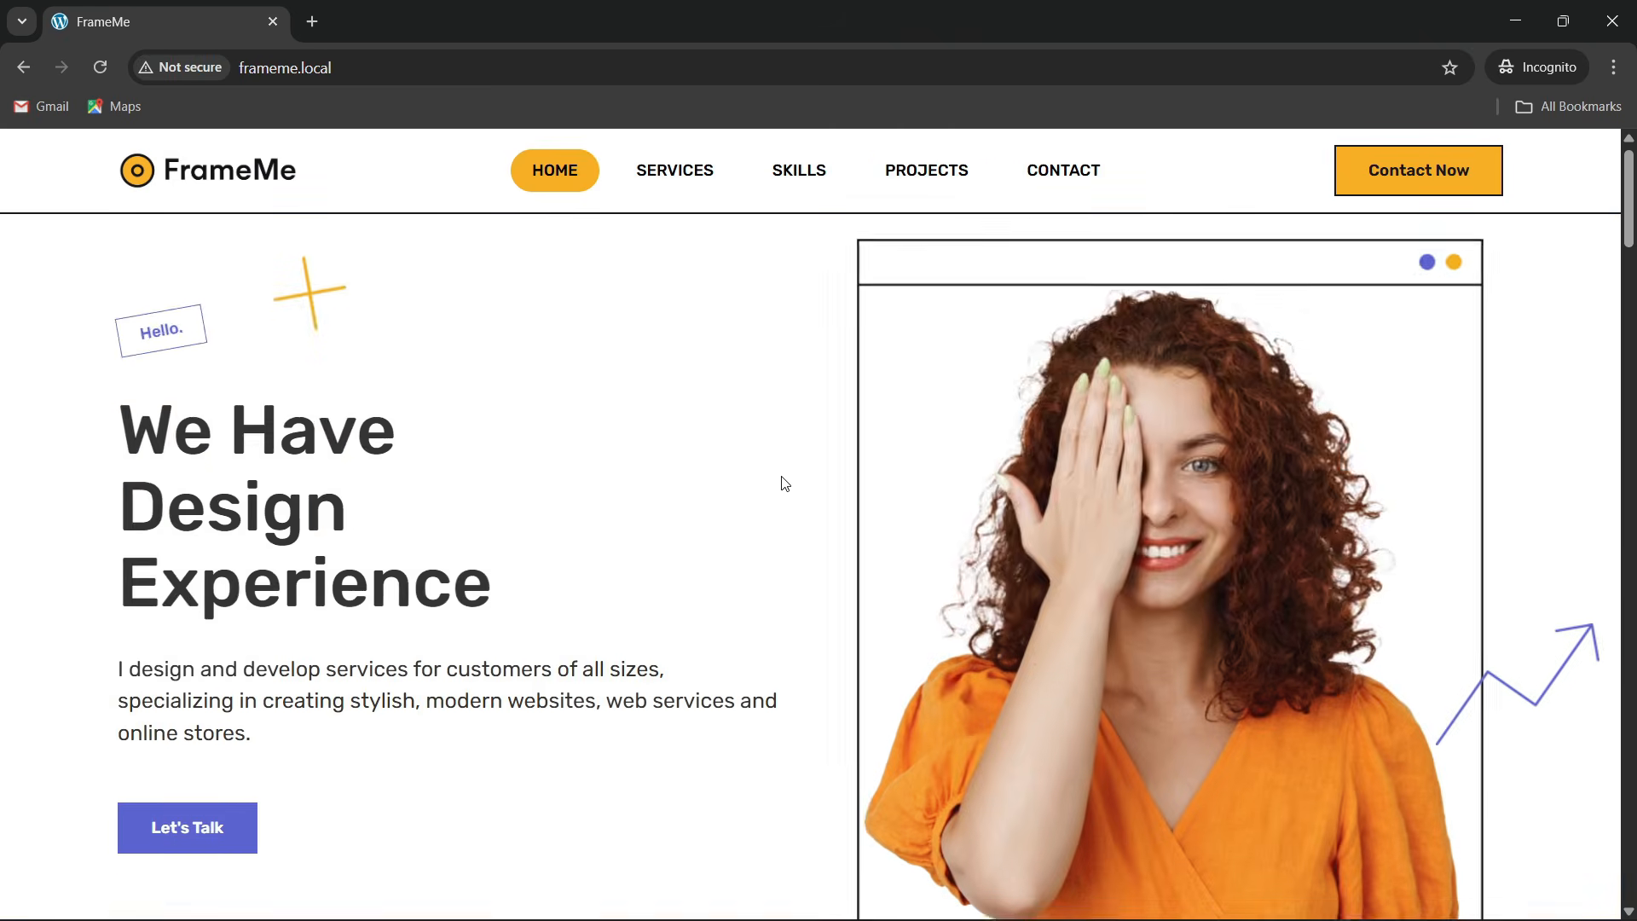
scroll(785, 484, down, 15)
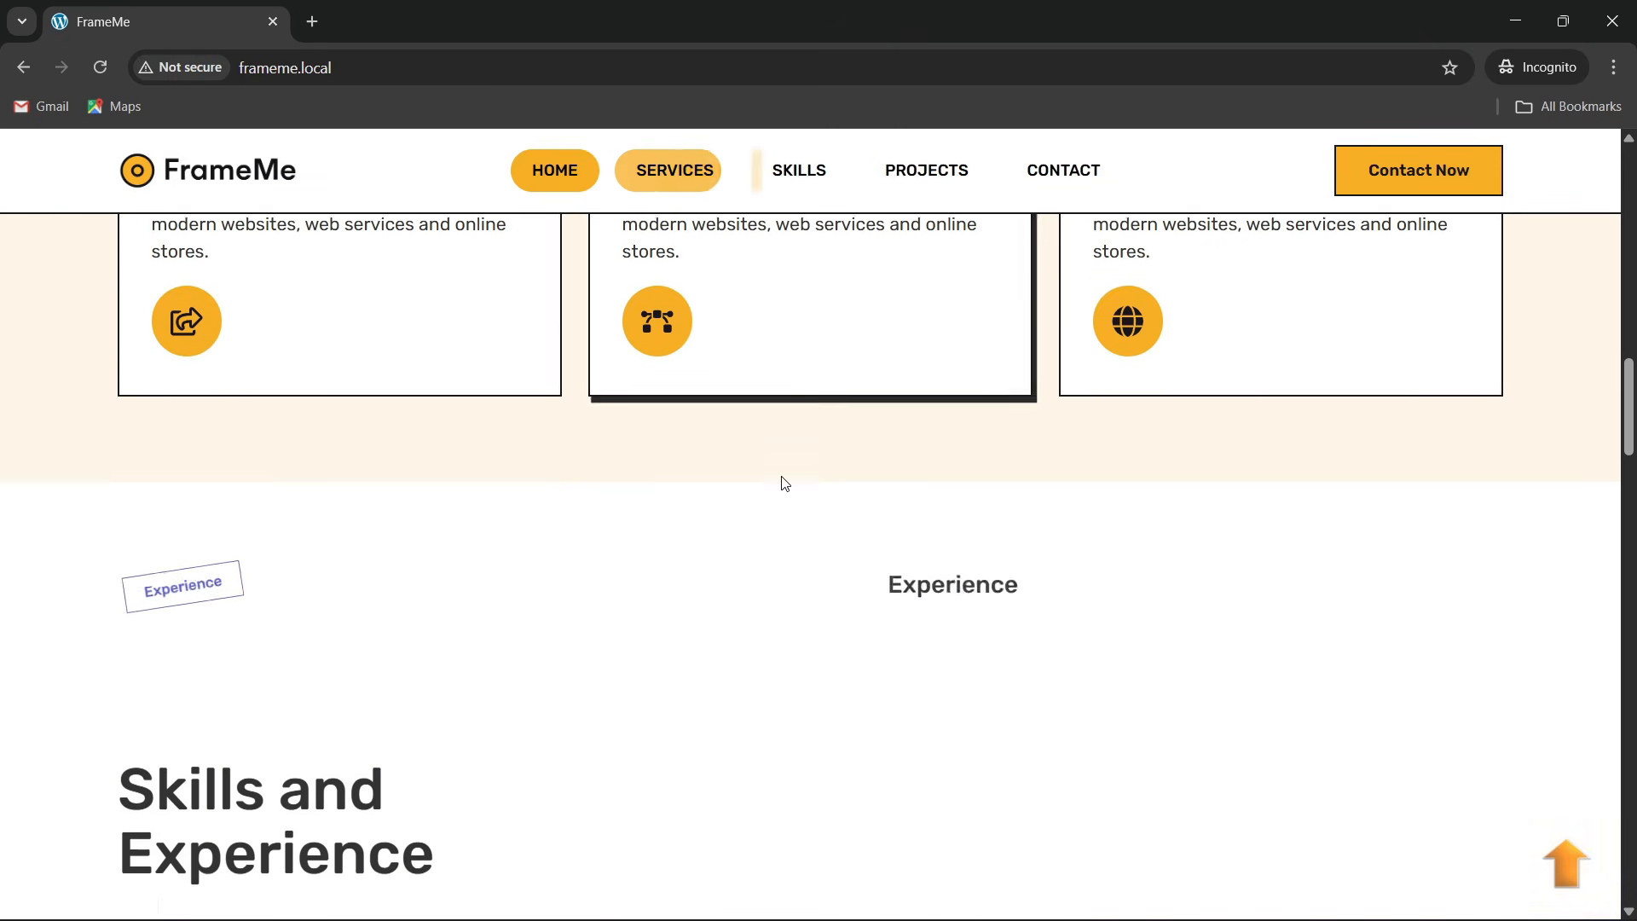
scroll(784, 483, down, 15)
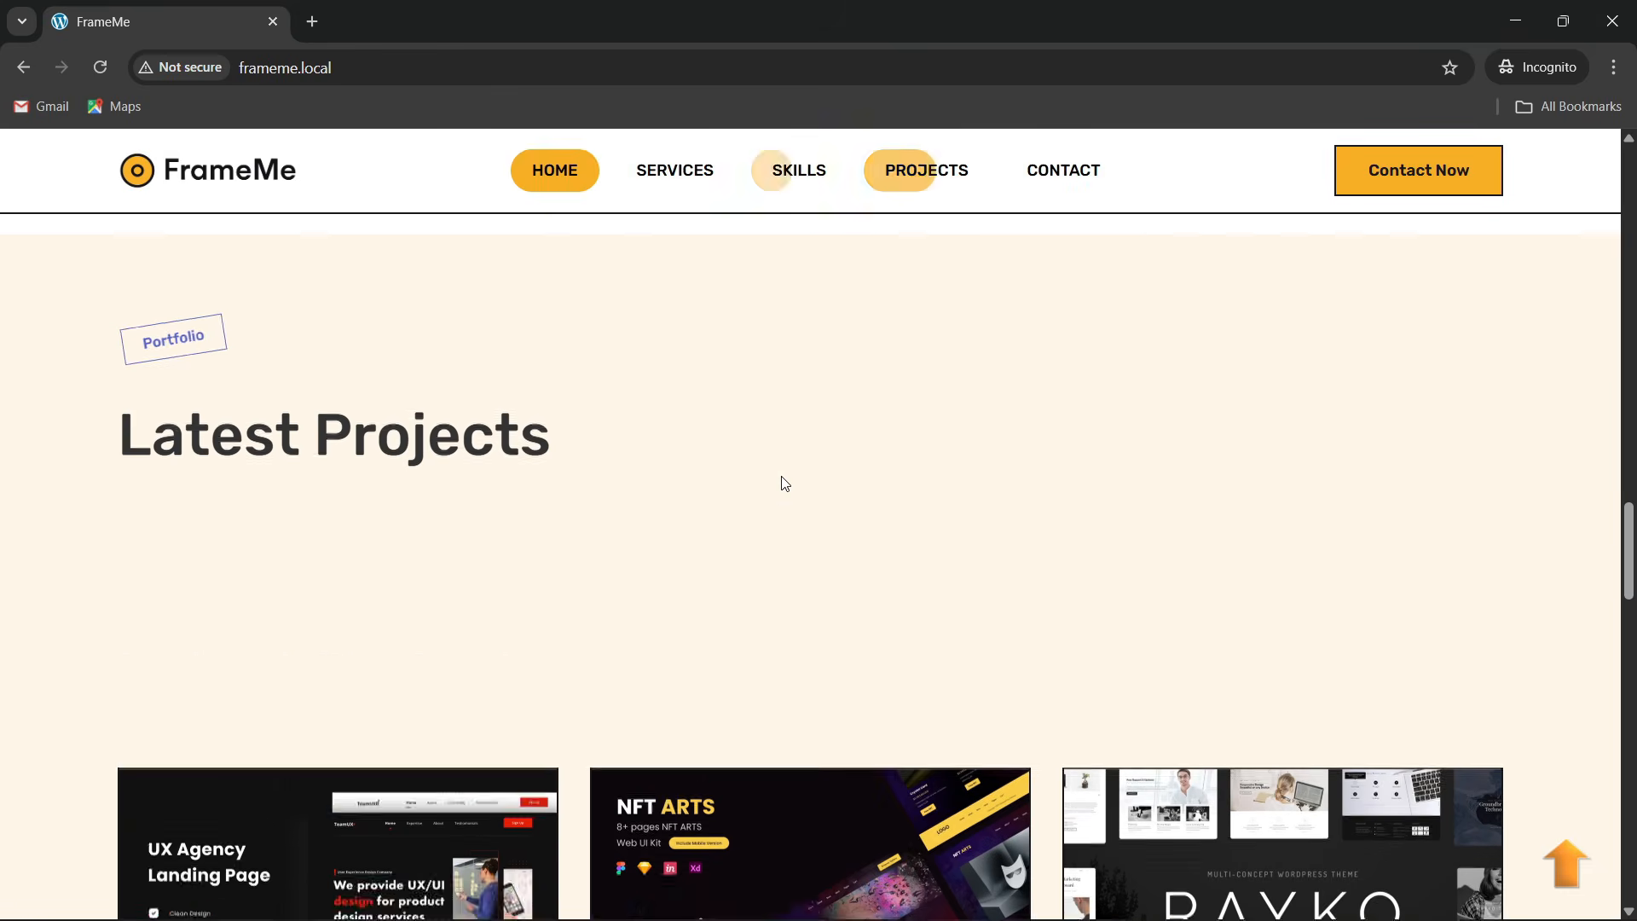
scroll(781, 479, down, 3)
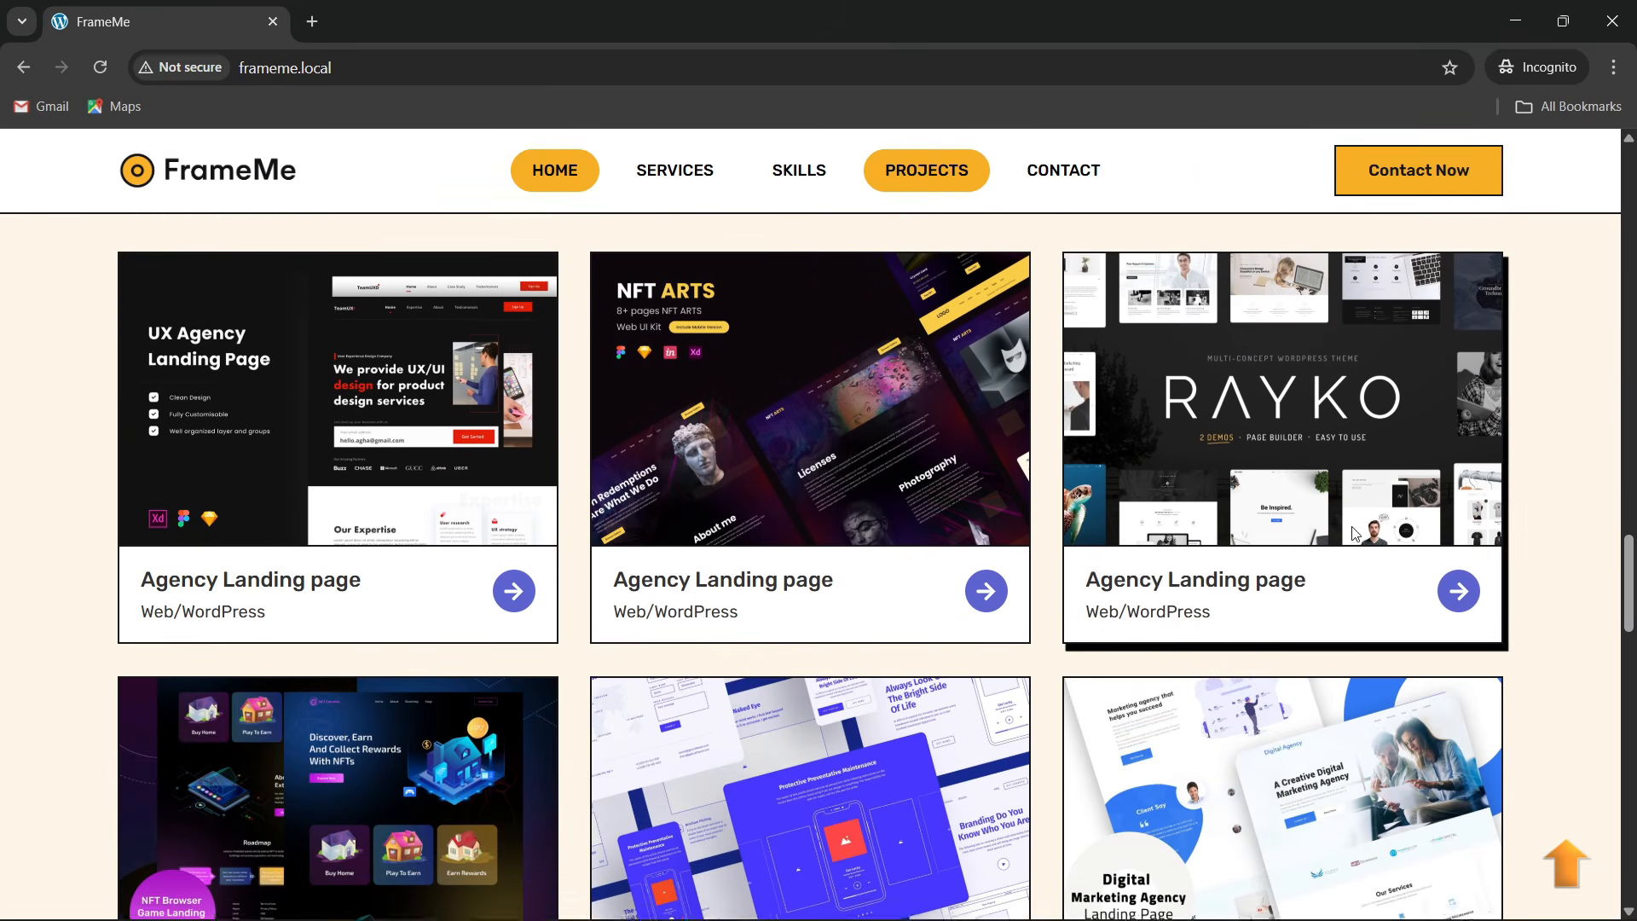
scroll(708, 520, down, 3)
scroll(409, 537, down, 6)
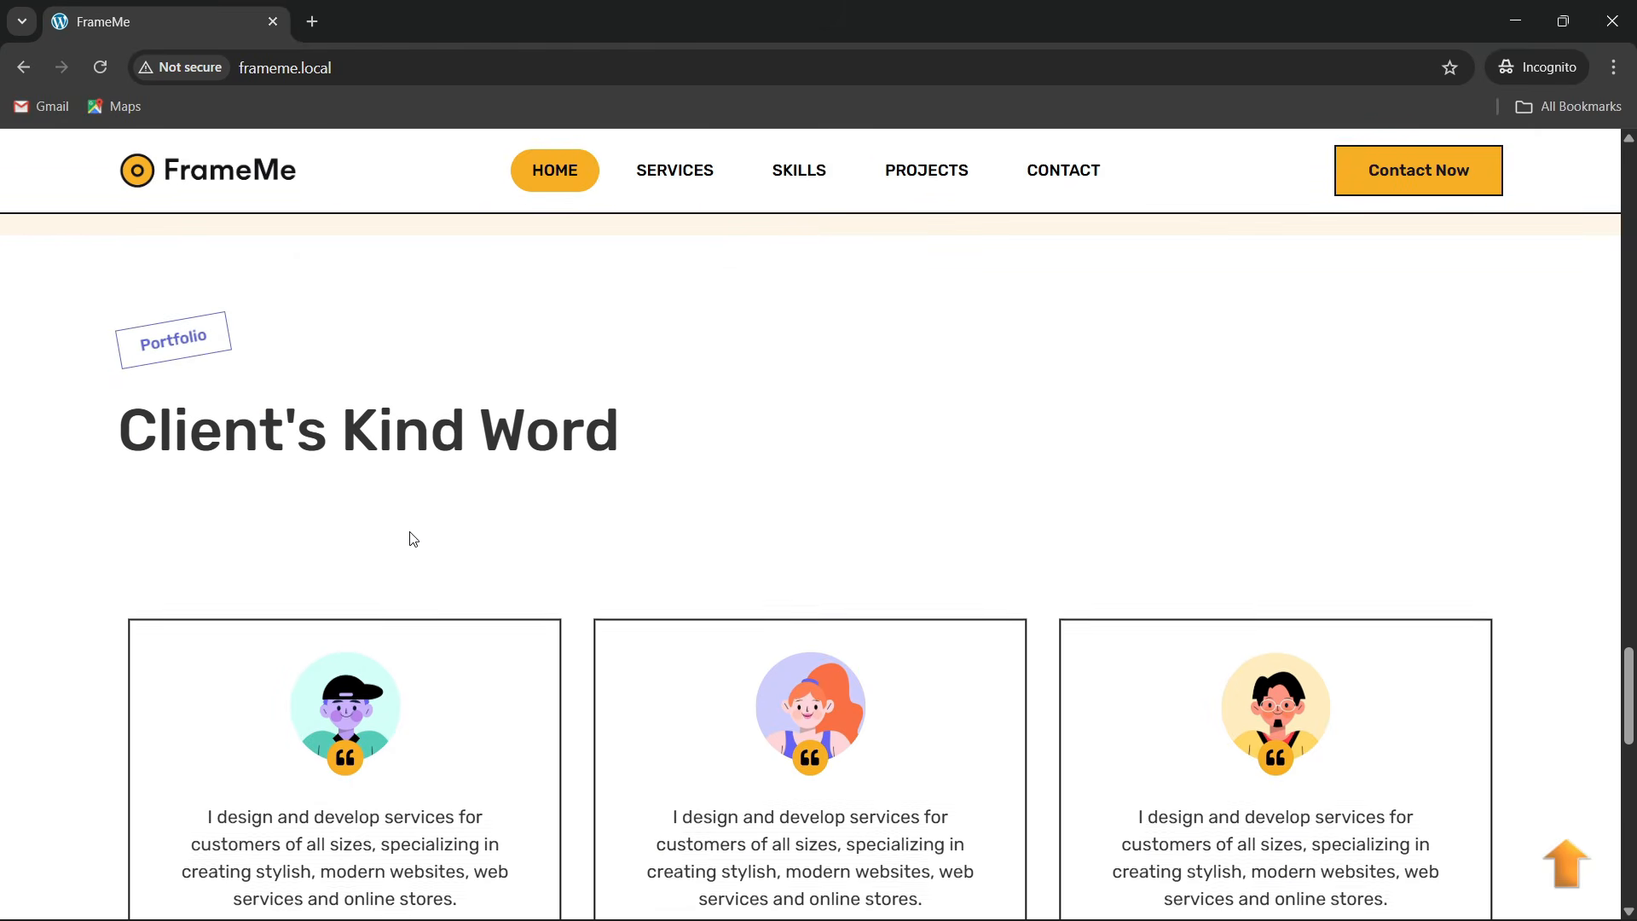
scroll(414, 538, down, 1)
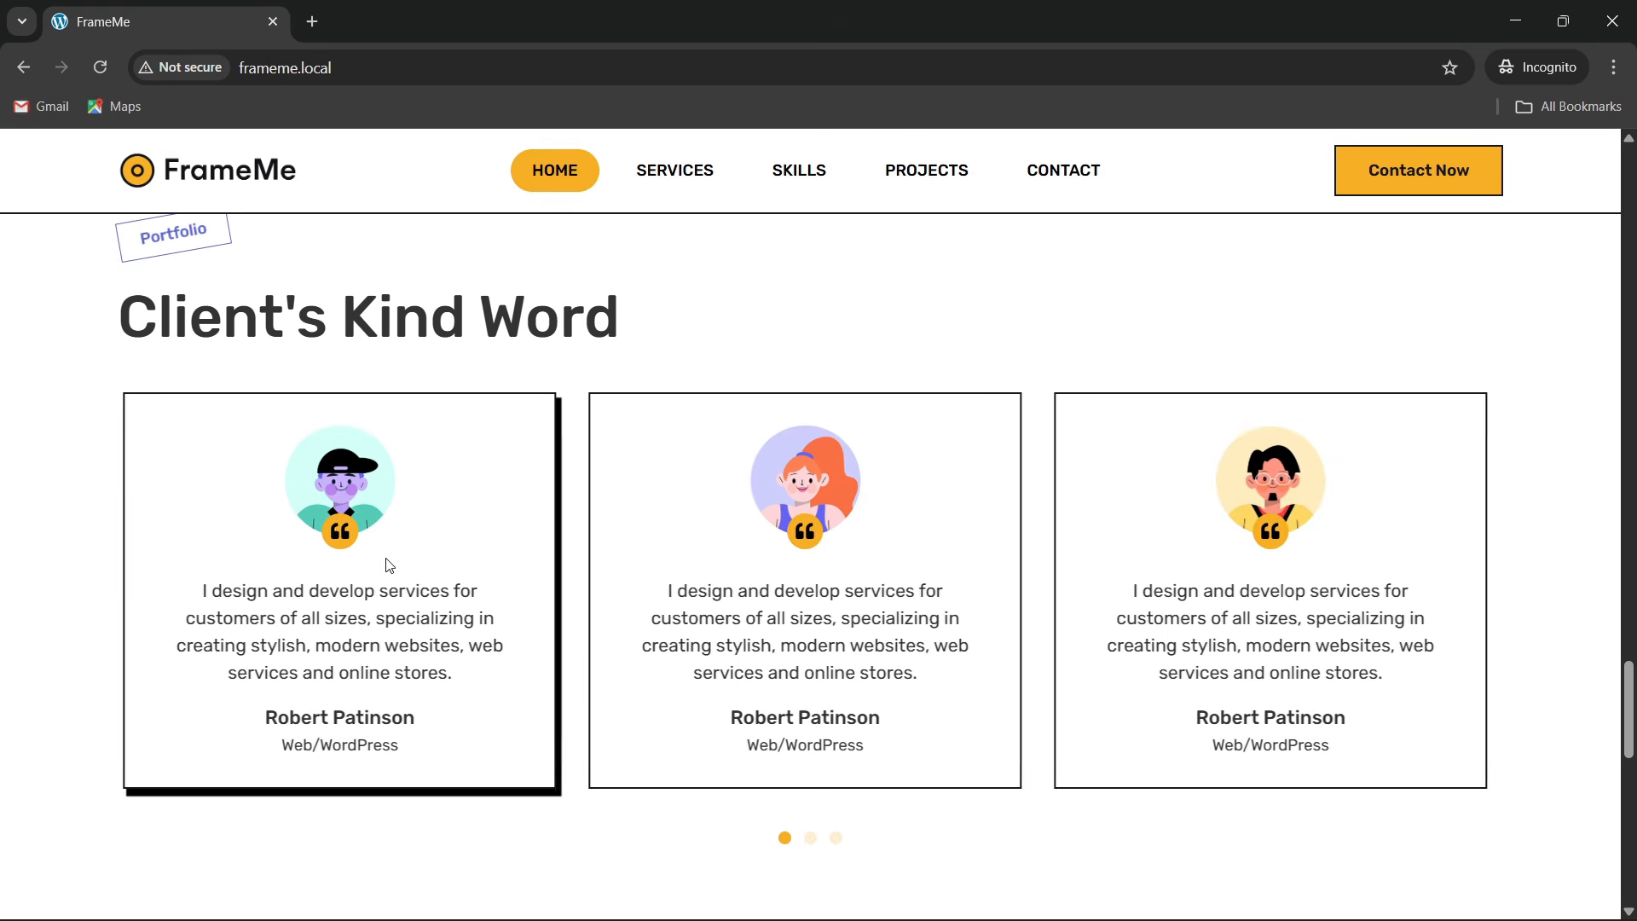
scroll(390, 565, up, 3)
scroll(354, 525, down, 3)
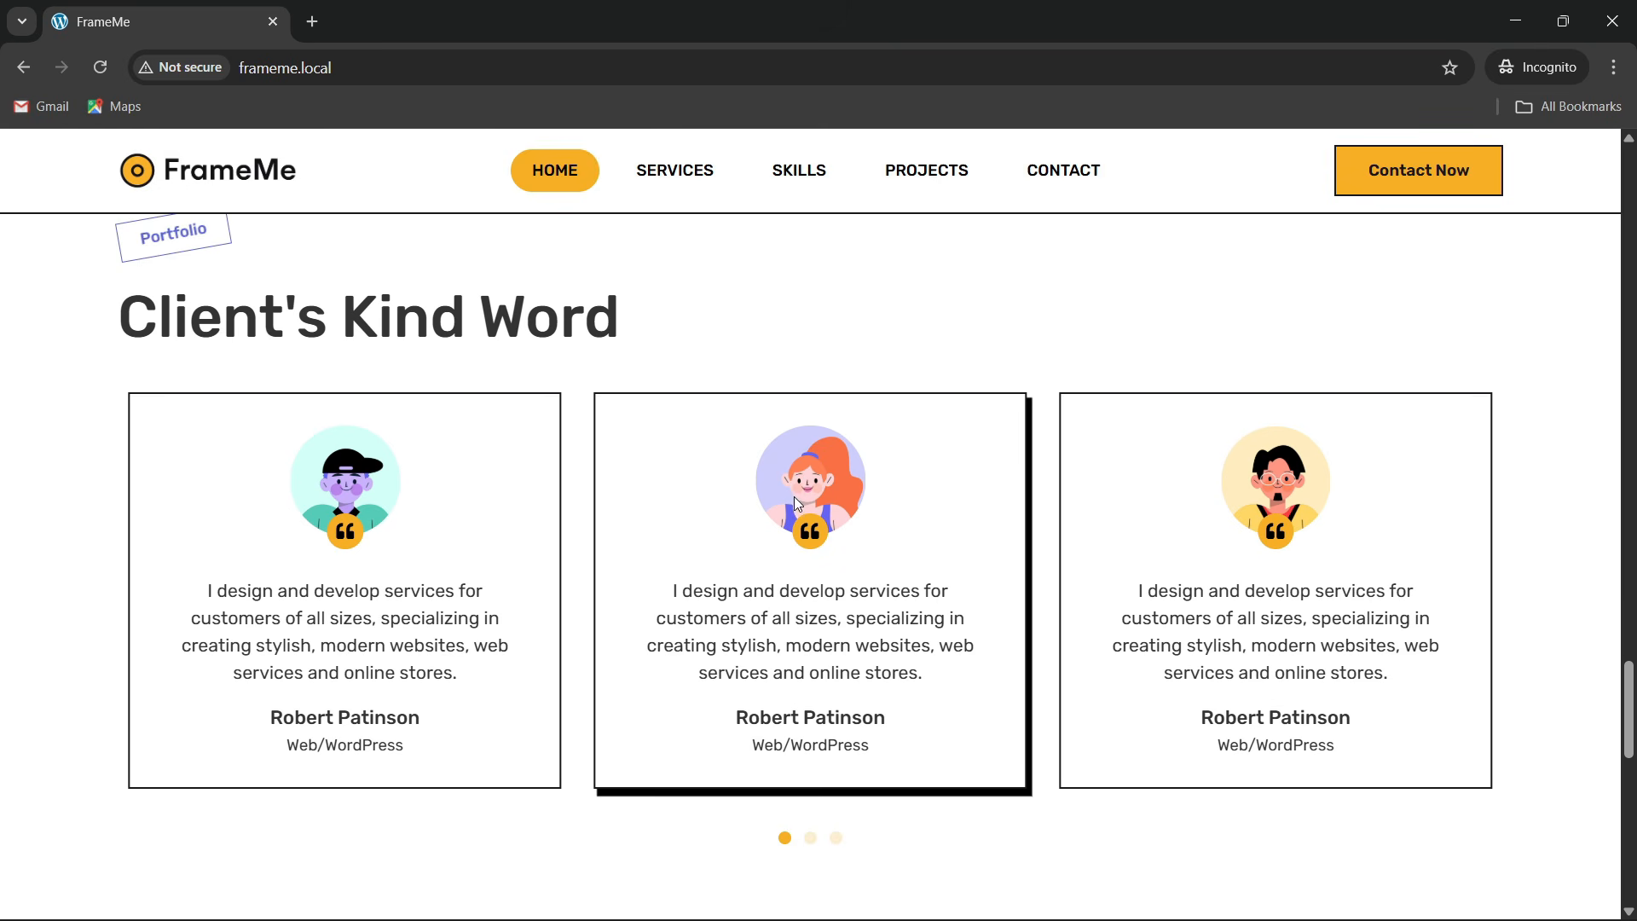
Advance the testimonial carousel by one card and scroll on to the contact form
click(810, 839)
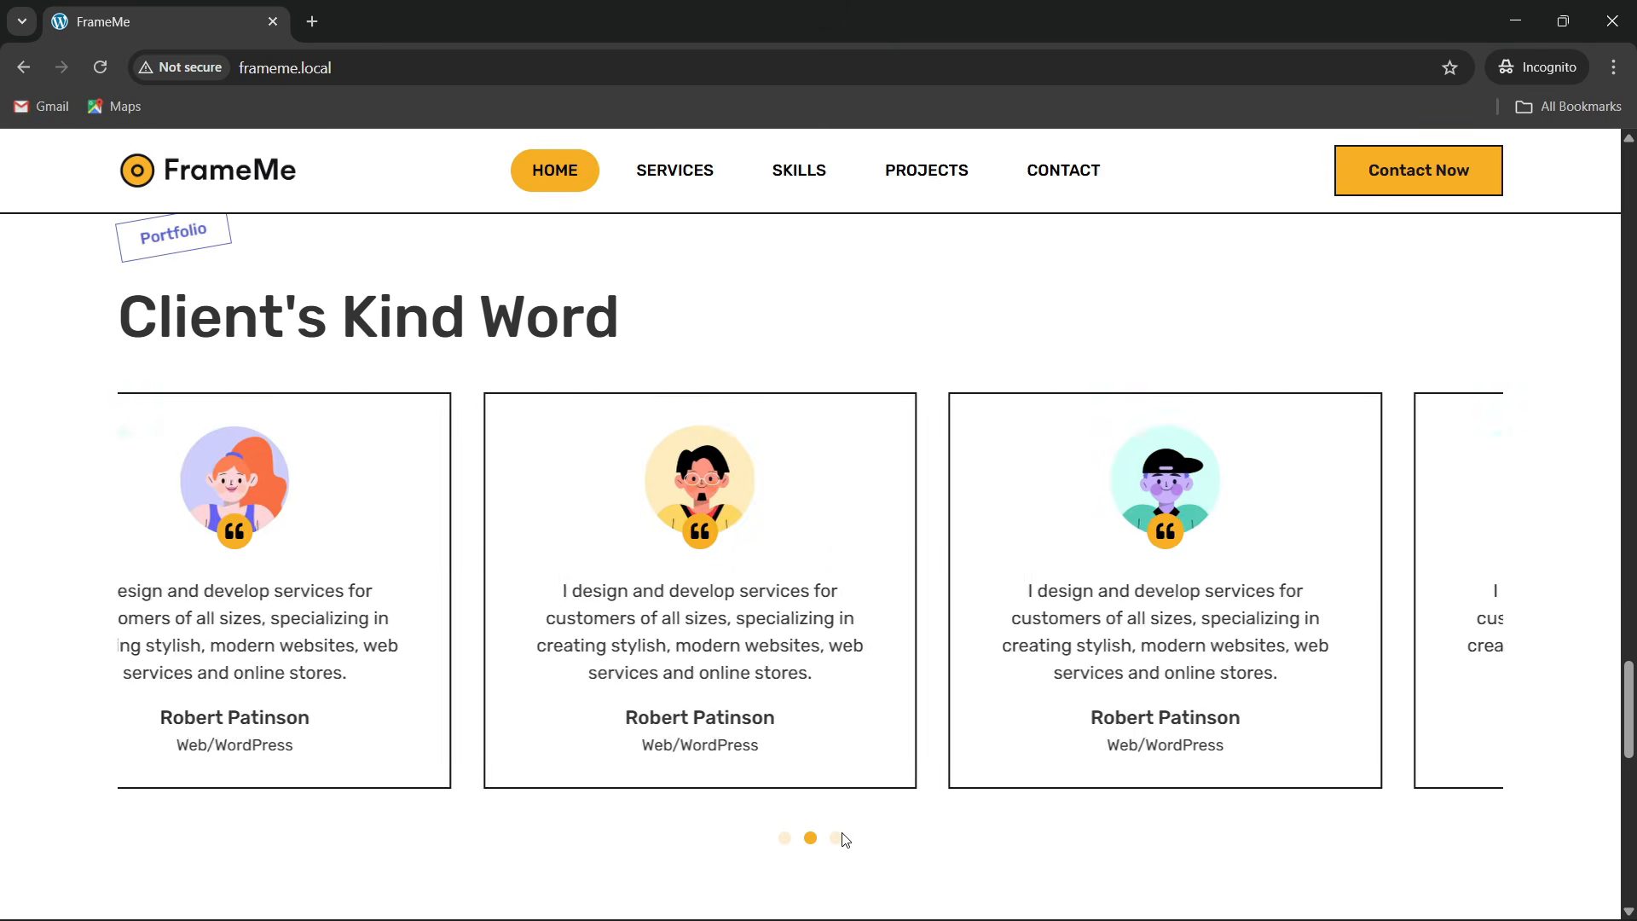
scroll(442, 500, up, 1)
scroll(442, 500, down, 10)
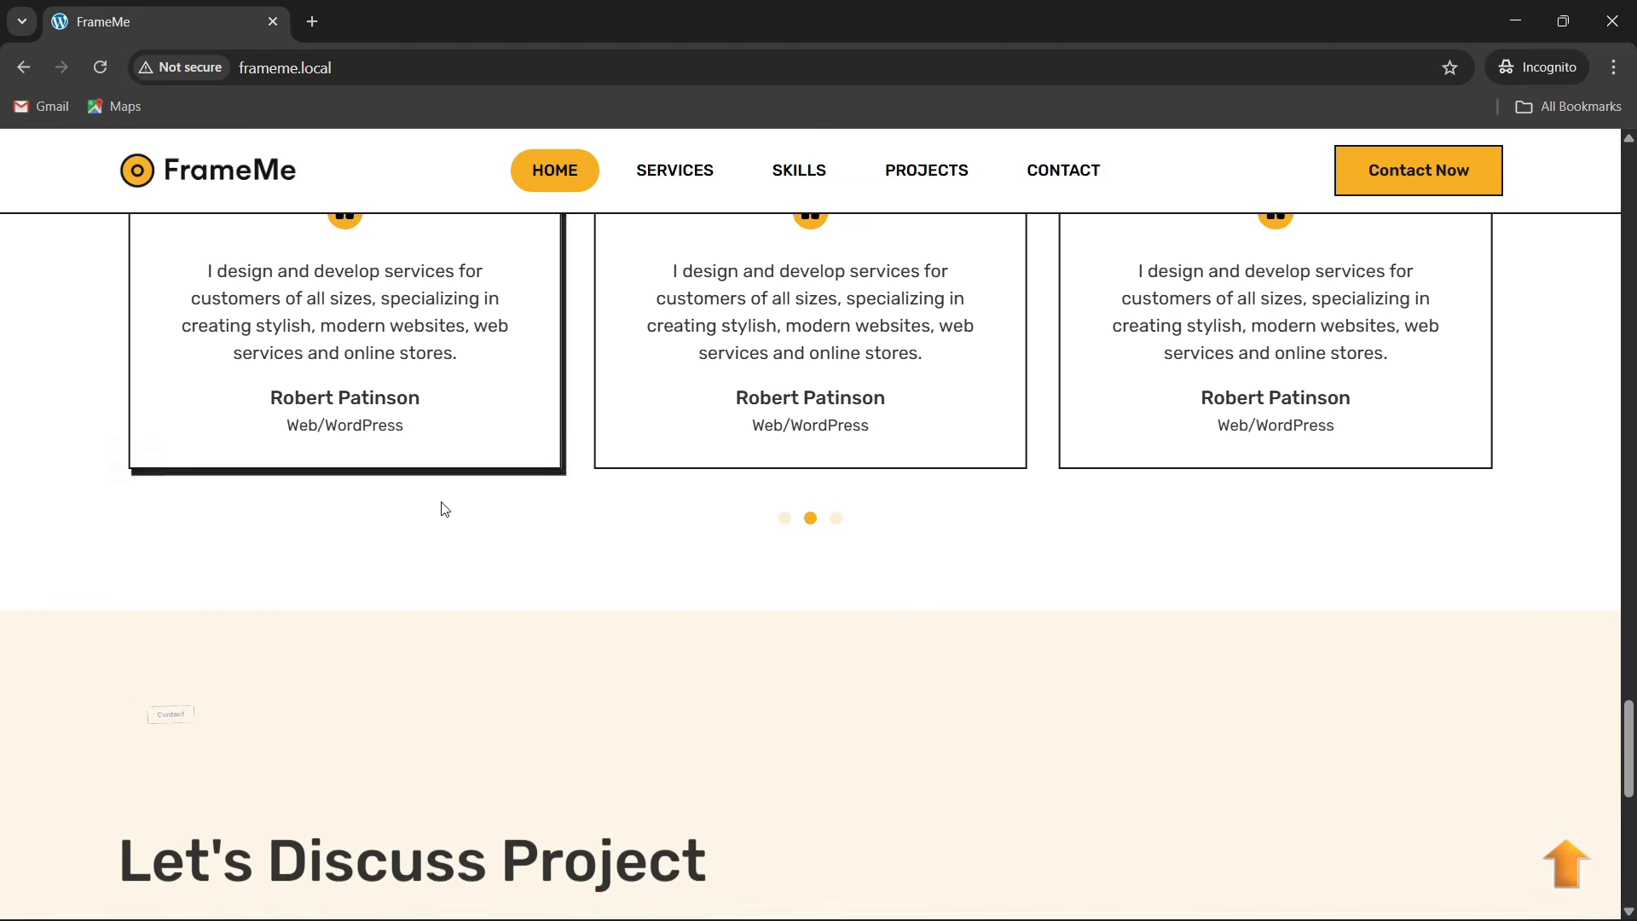
scroll(442, 509, up, 1)
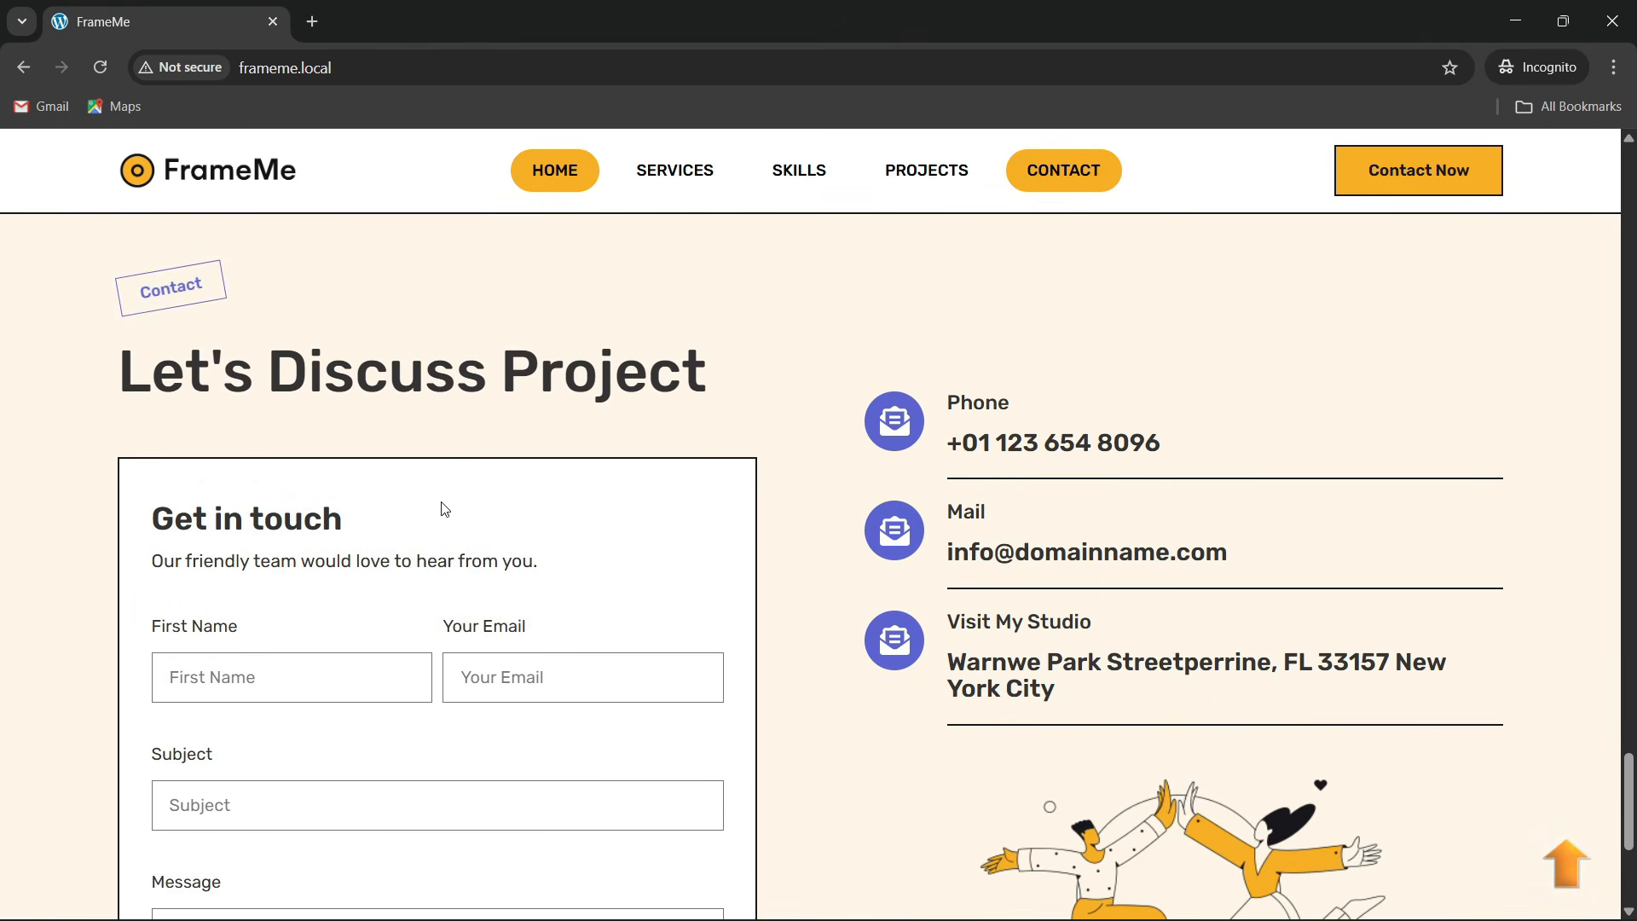
scroll(556, 559, down, 2)
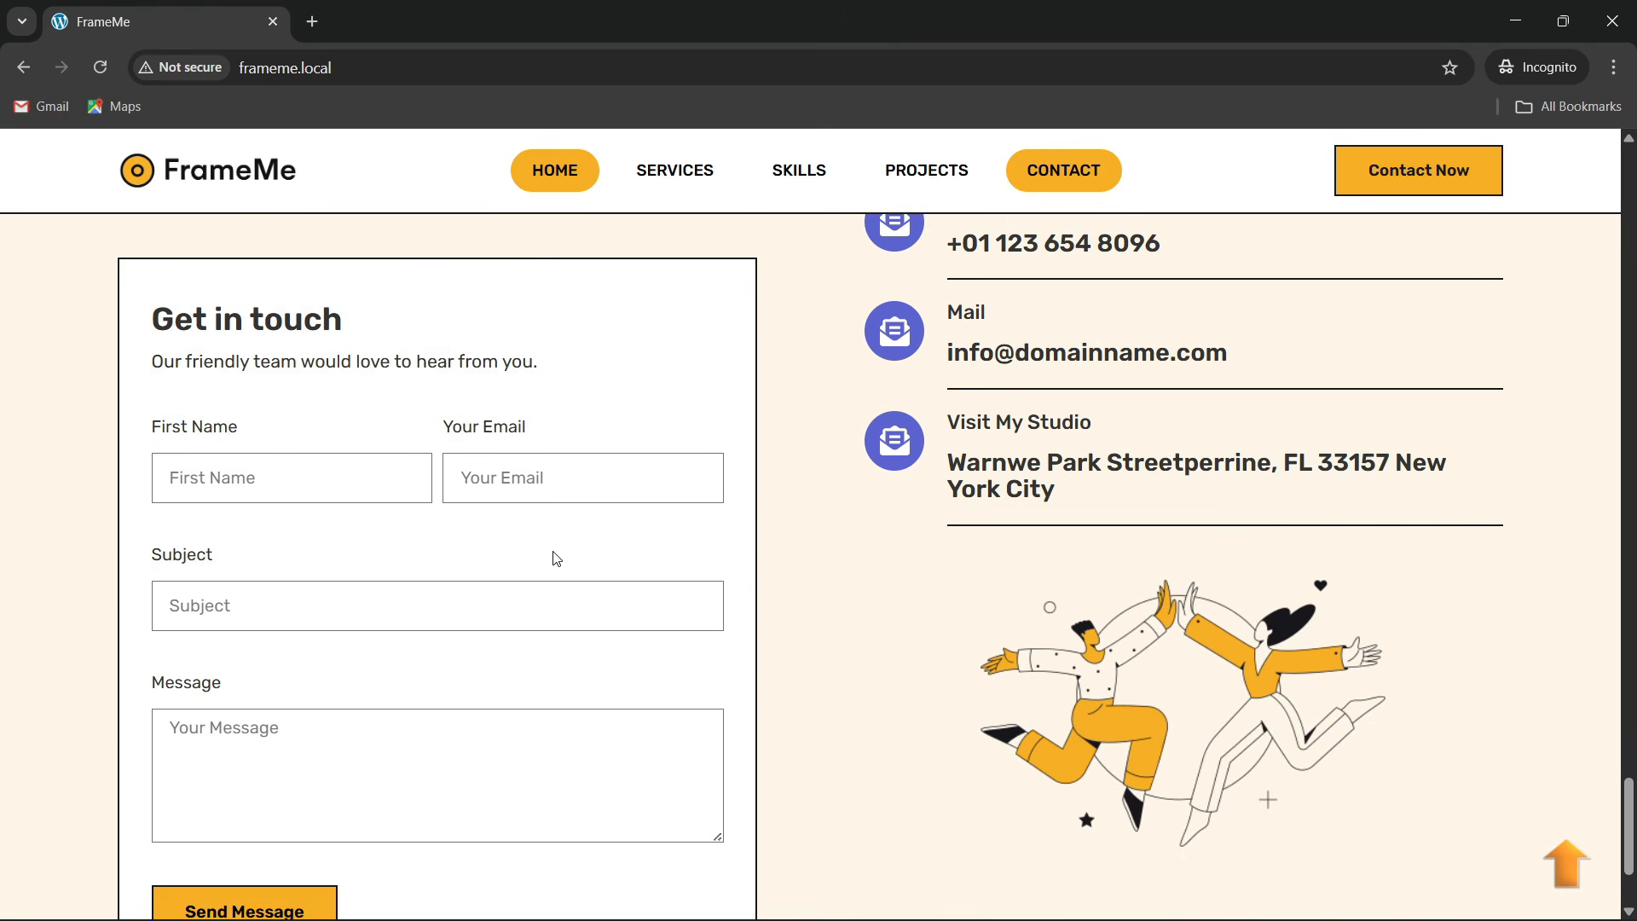
scroll(556, 559, up, 2)
scroll(1077, 693, down, 1)
scroll(1077, 693, down, 3)
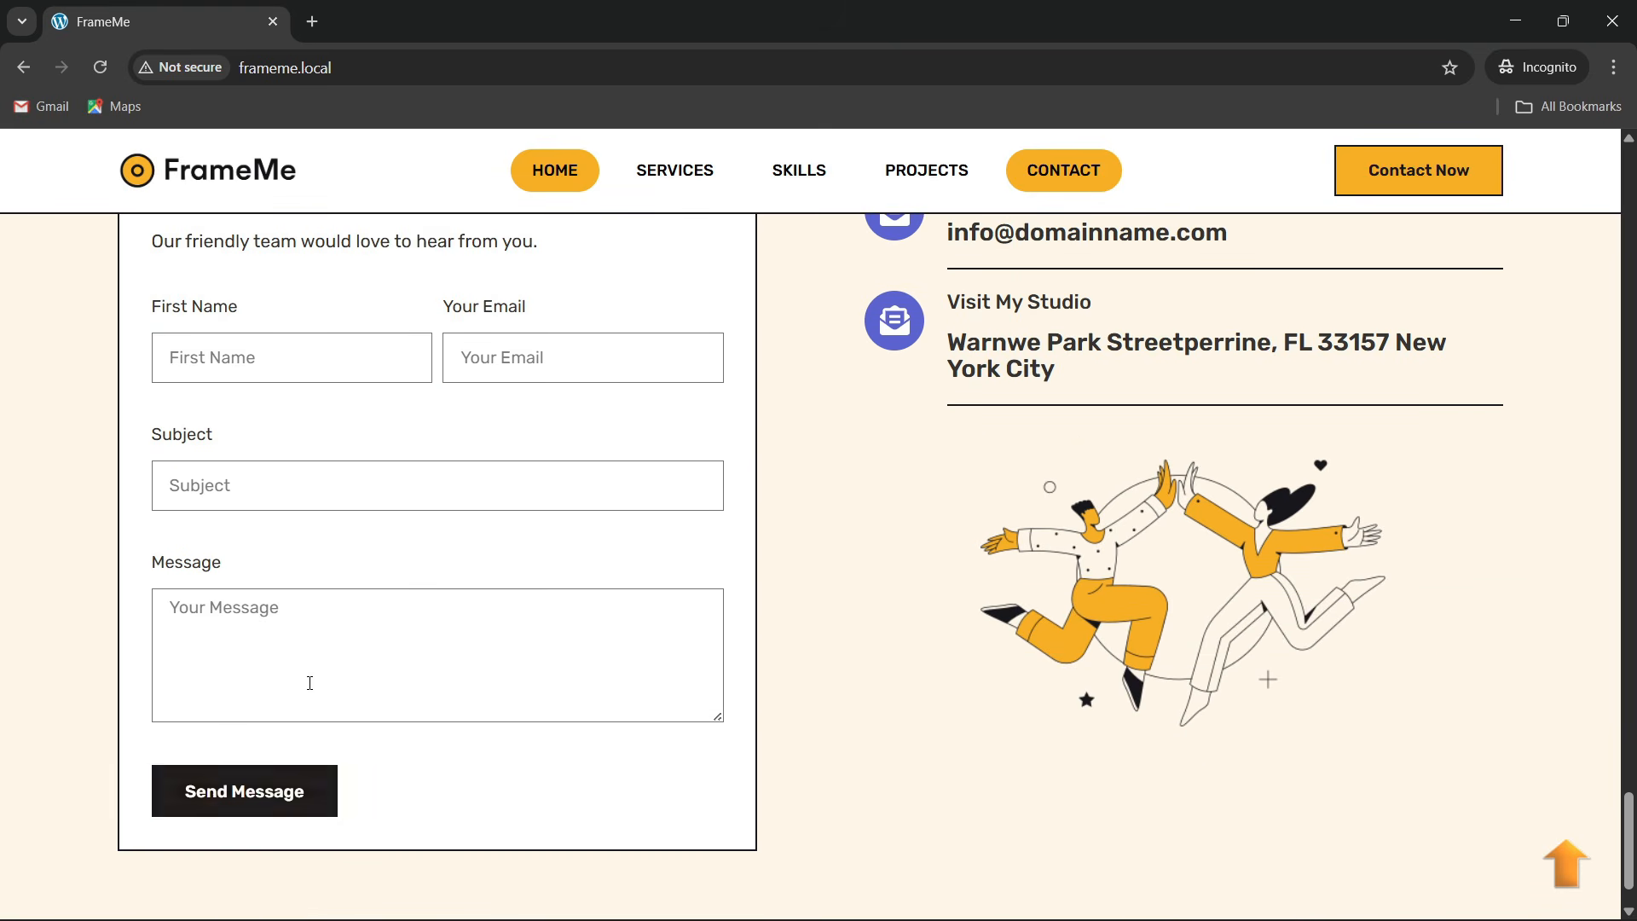
scroll(434, 566, up, 2)
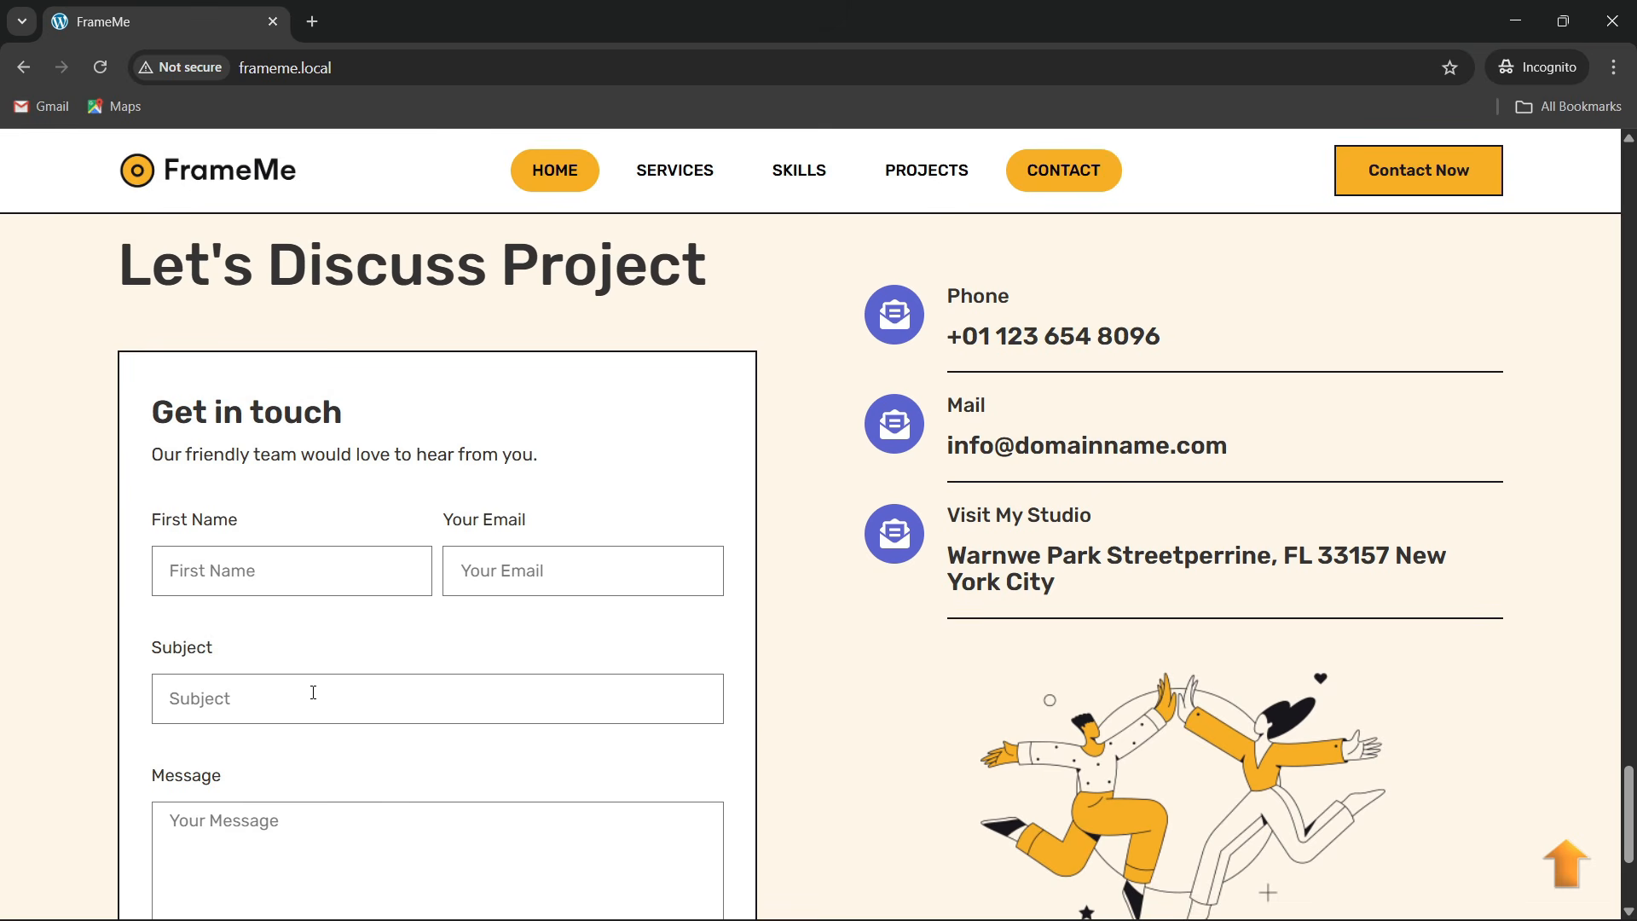
scroll(313, 693, up, 2)
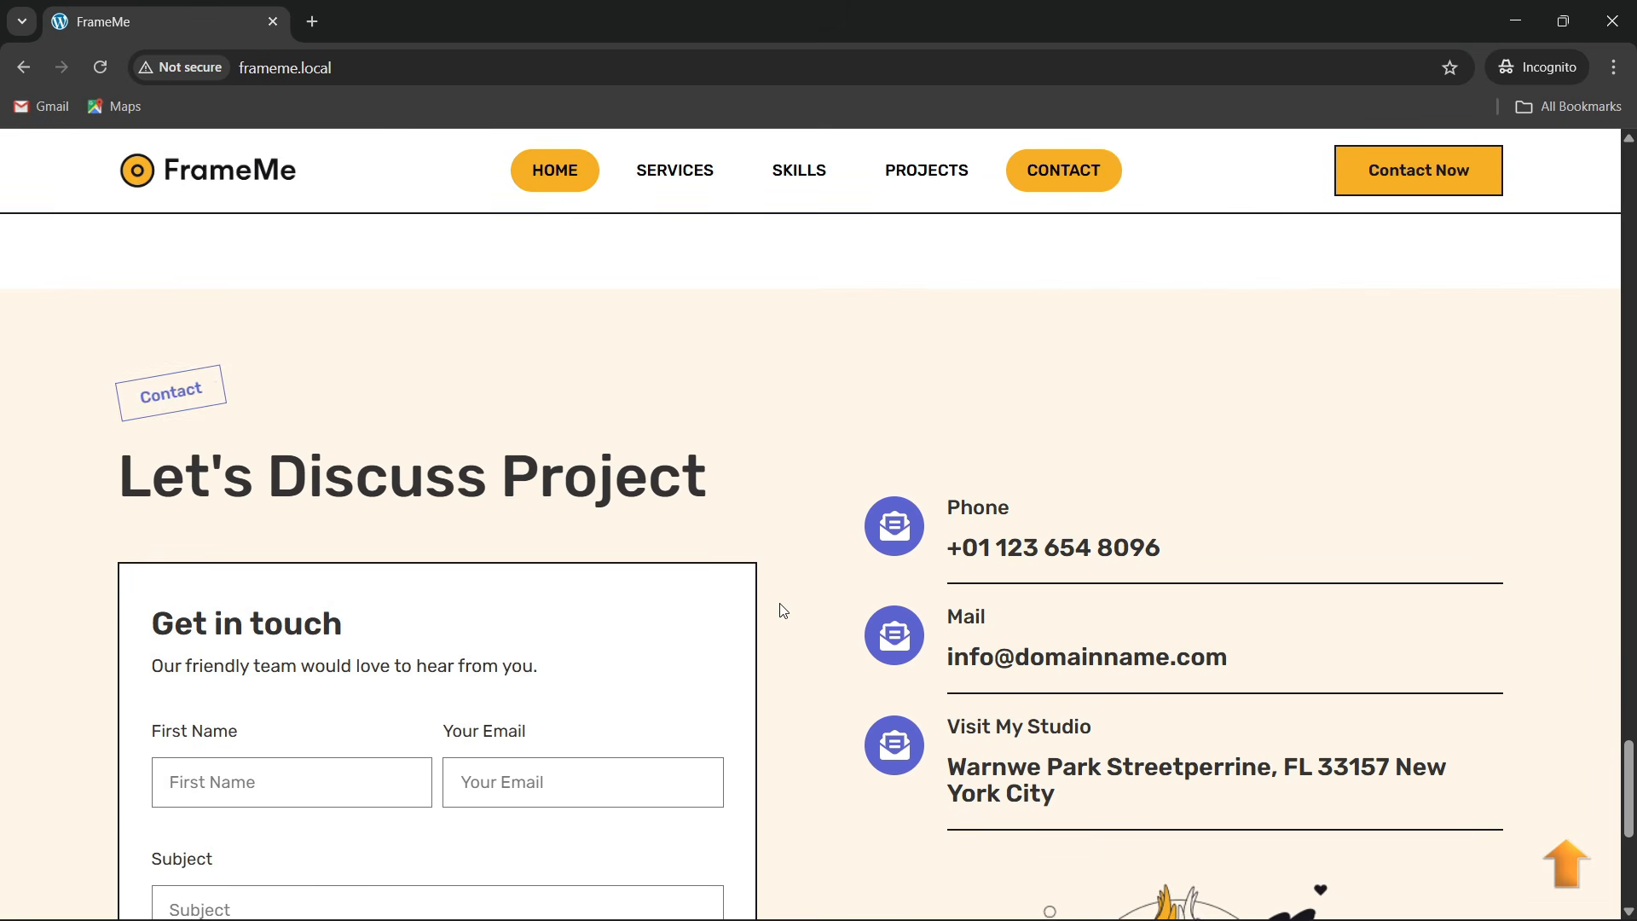
scroll(922, 388, down, 2)
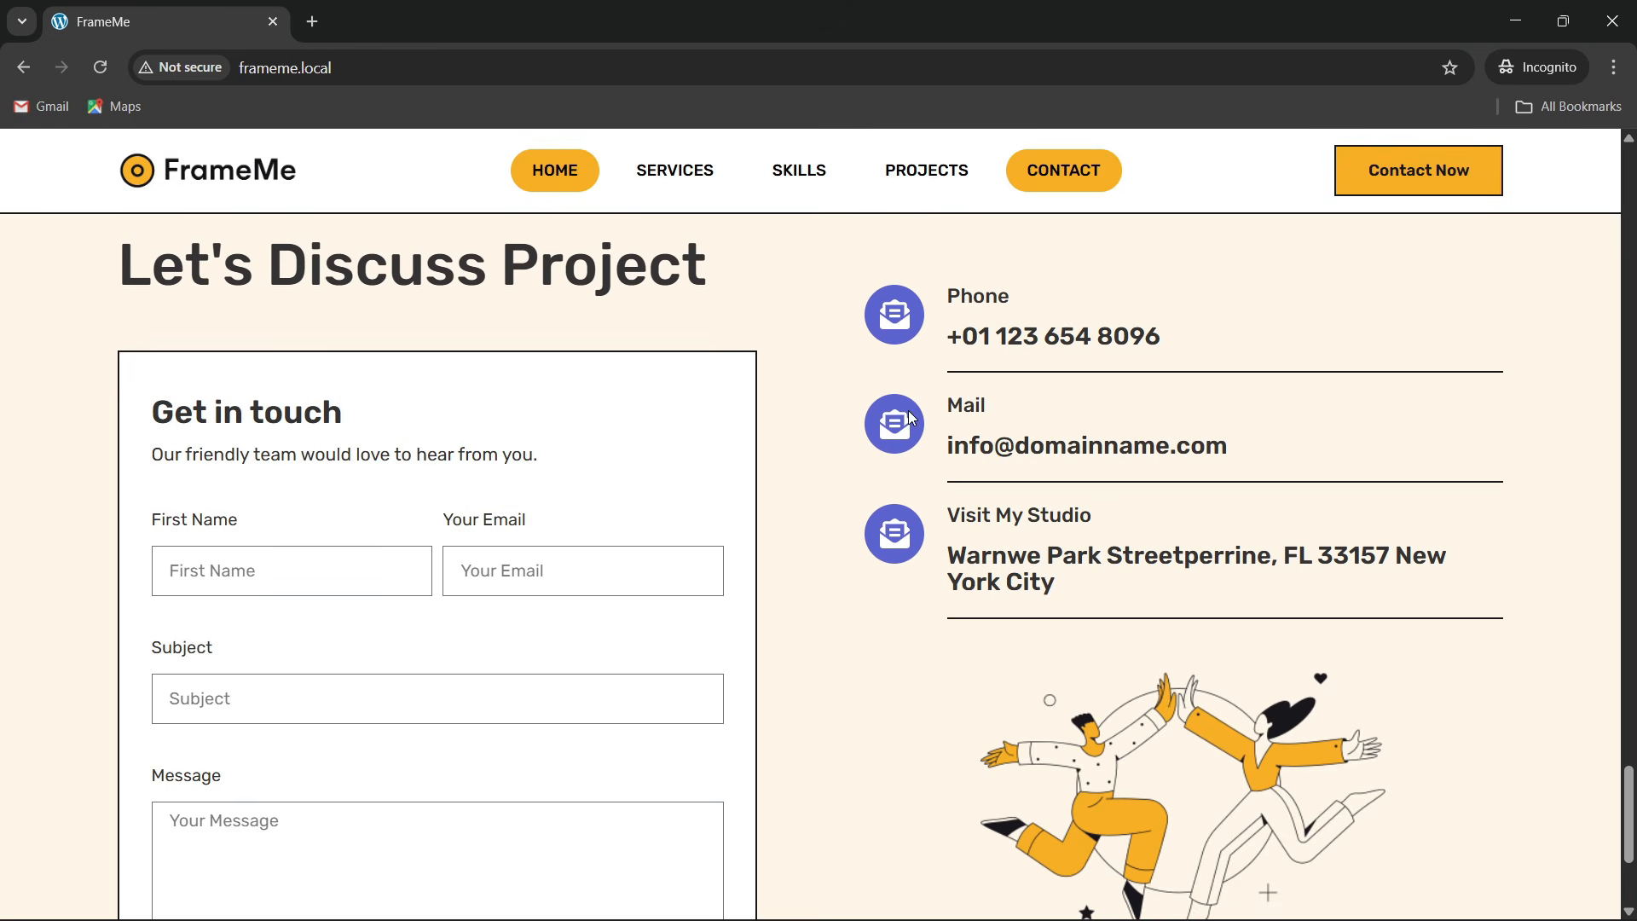
scroll(231, 527, down, 2)
Try the First Name and Your Email form fields, then scroll to the footer
click(349, 375)
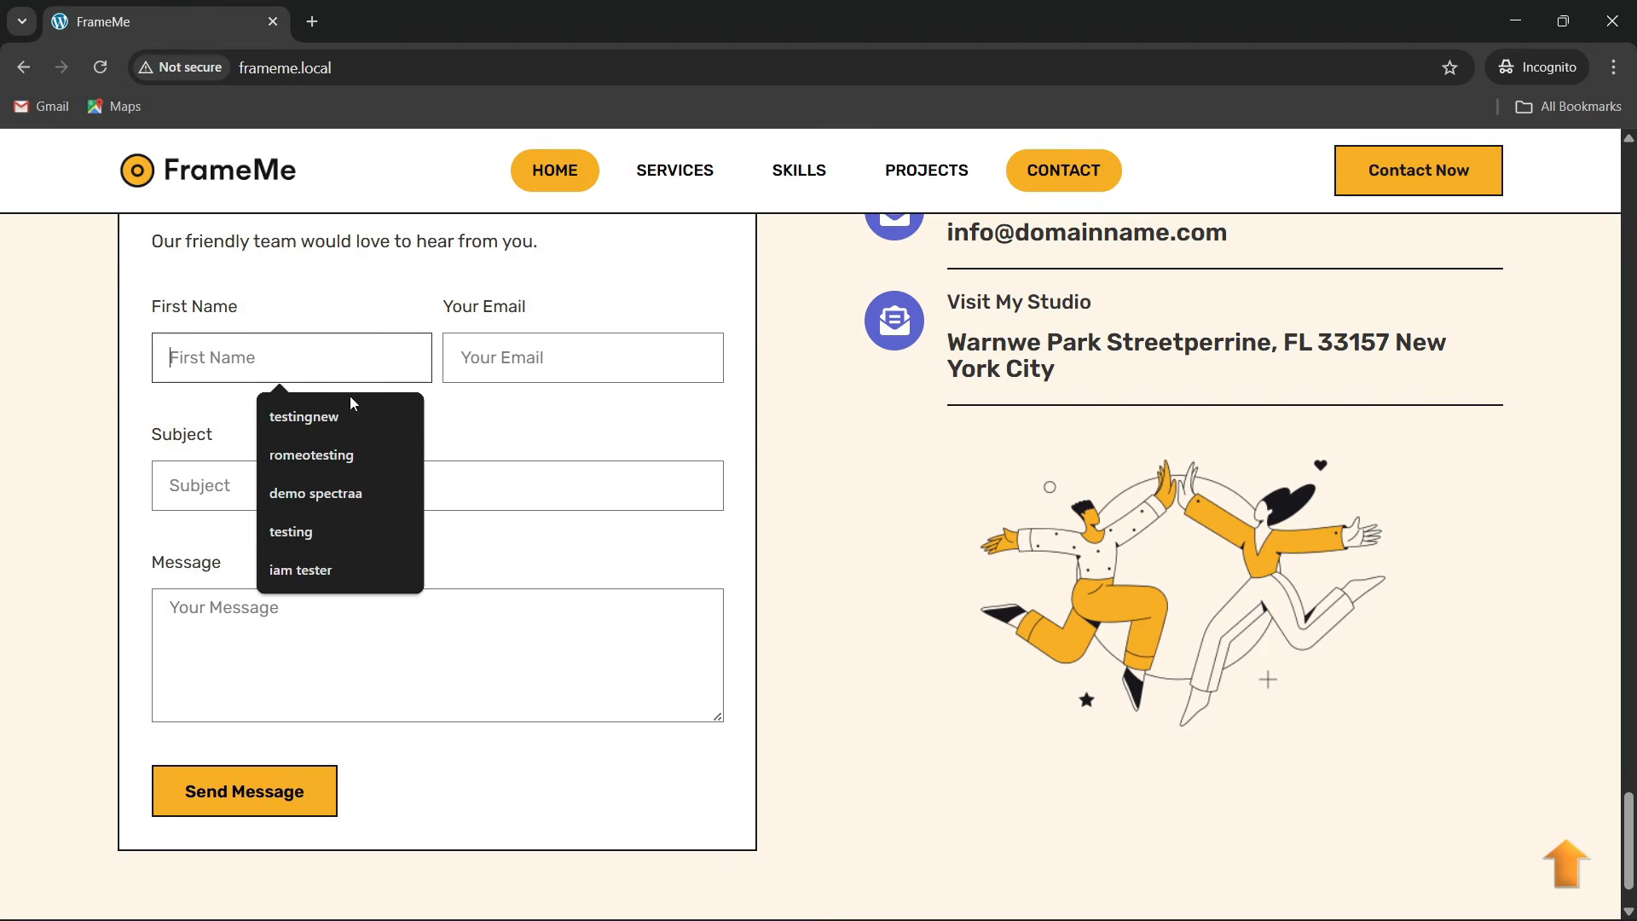
click(497, 374)
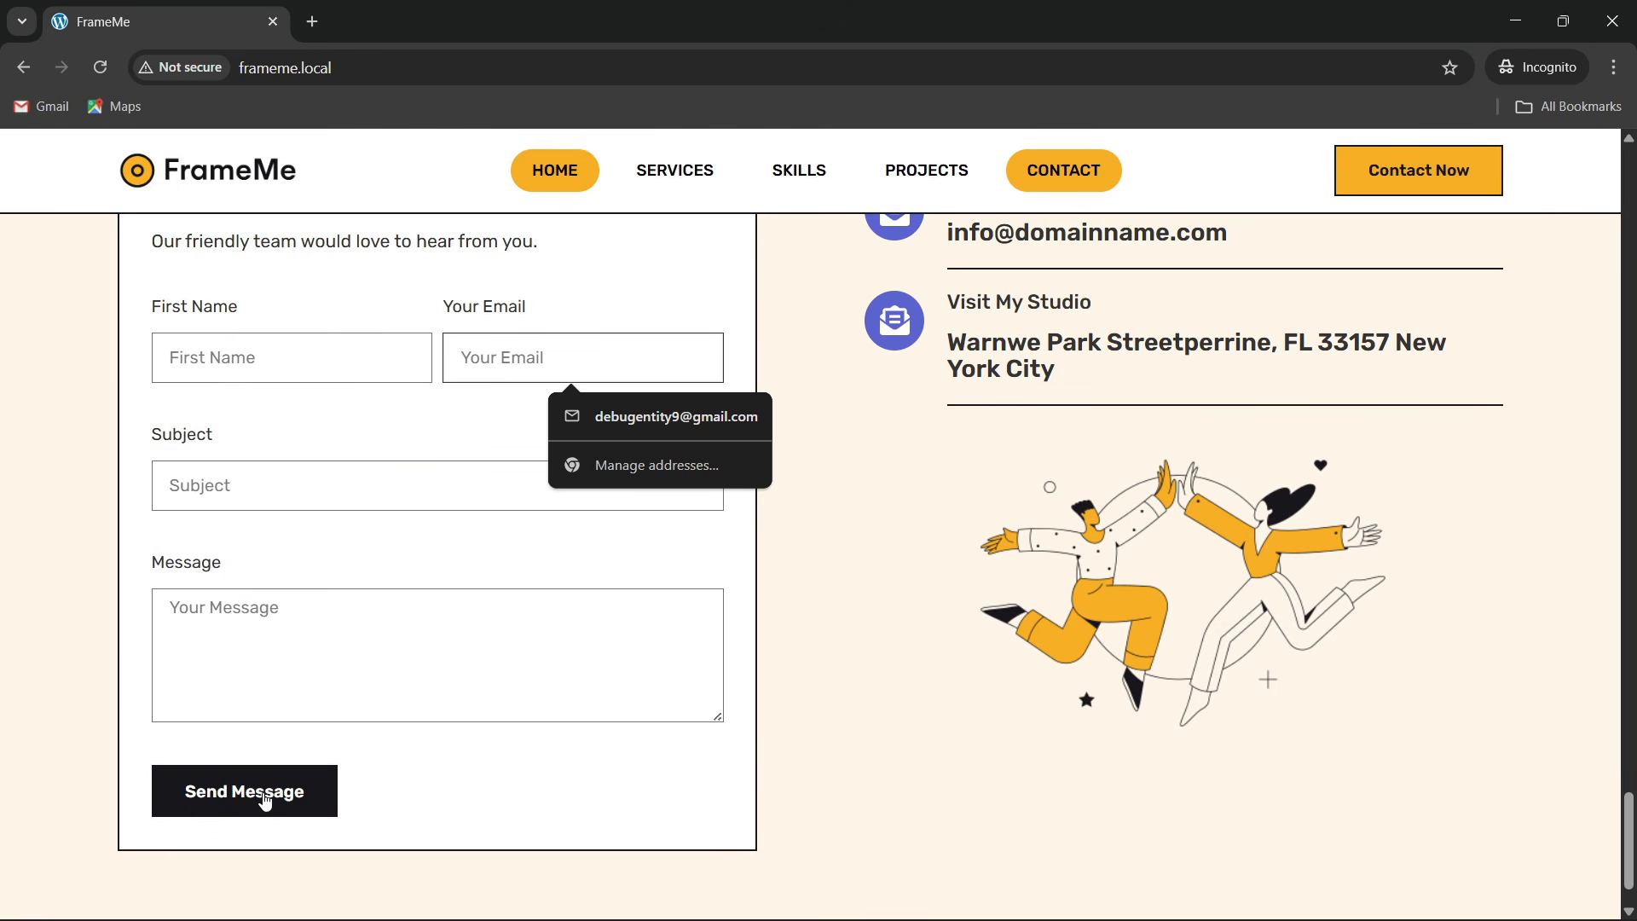
scroll(533, 614, up, 3)
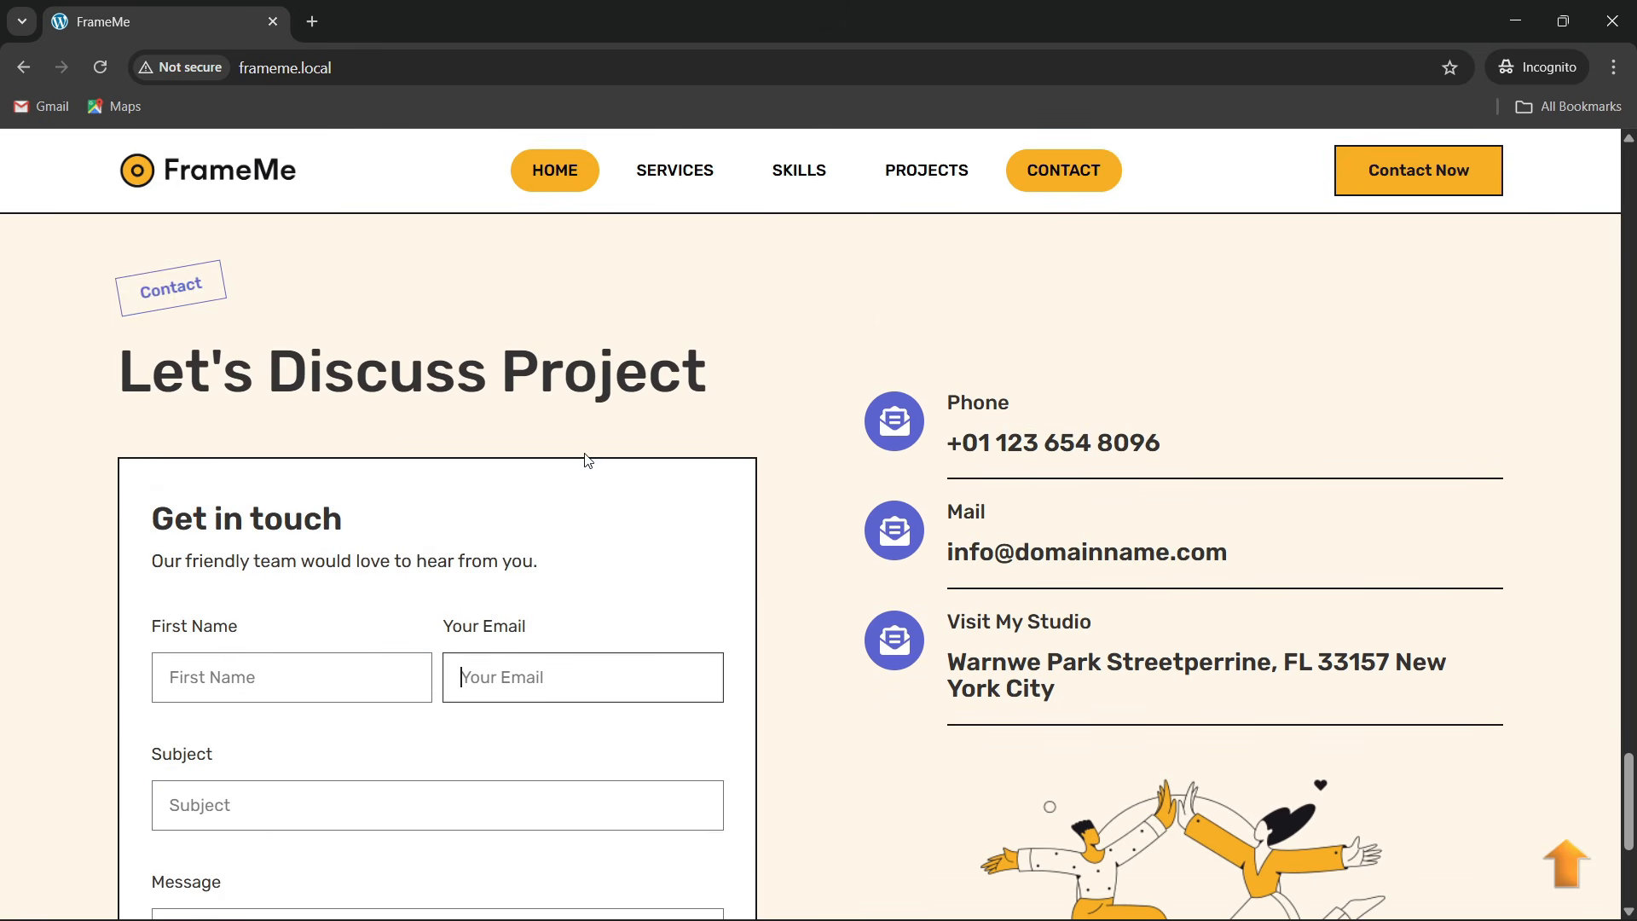
scroll(78, 463, up, 1)
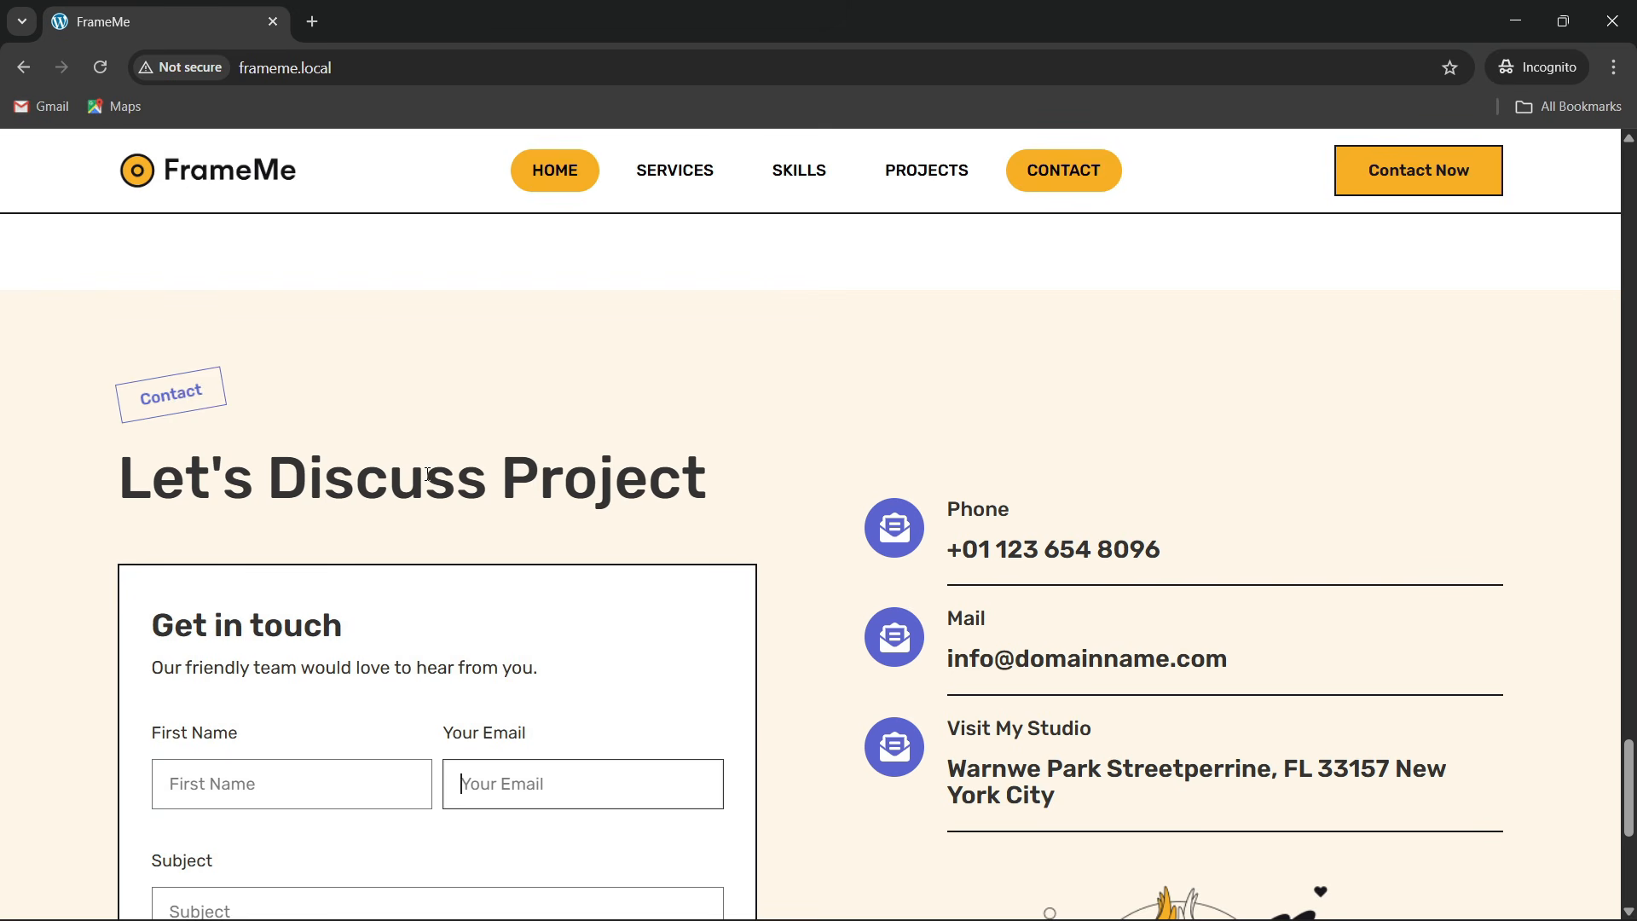
scroll(651, 507, down, 5)
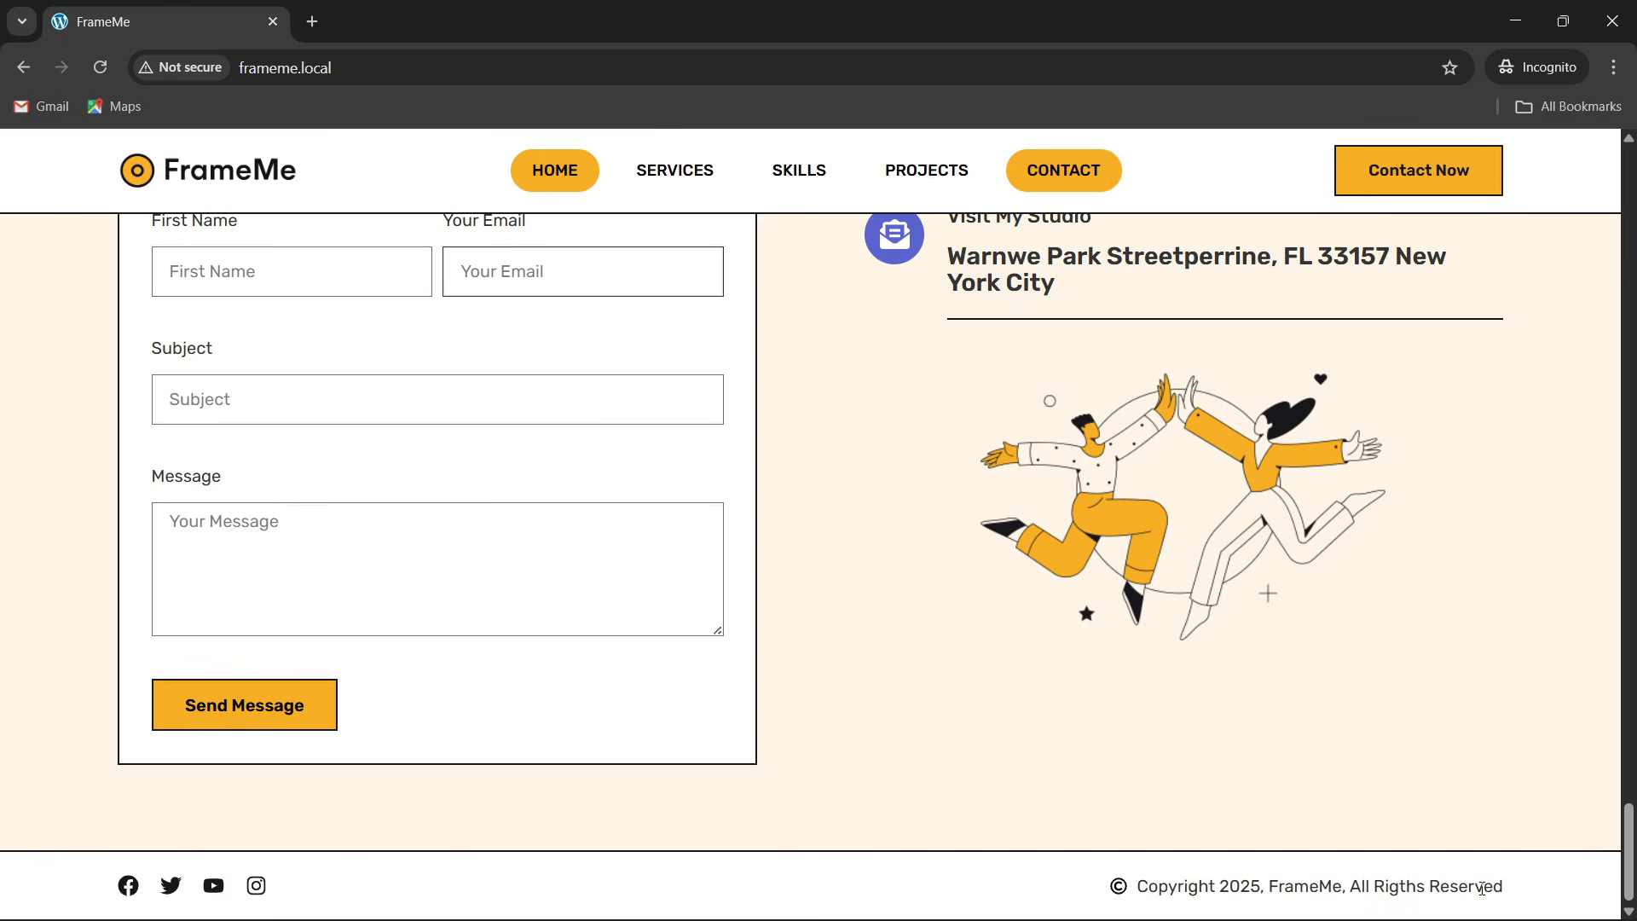
scroll(769, 550, up, 4)
scroll(769, 550, down, 4)
scroll(769, 550, up, 2)
scroll(768, 563, down, 1)
scroll(765, 572, down, 1)
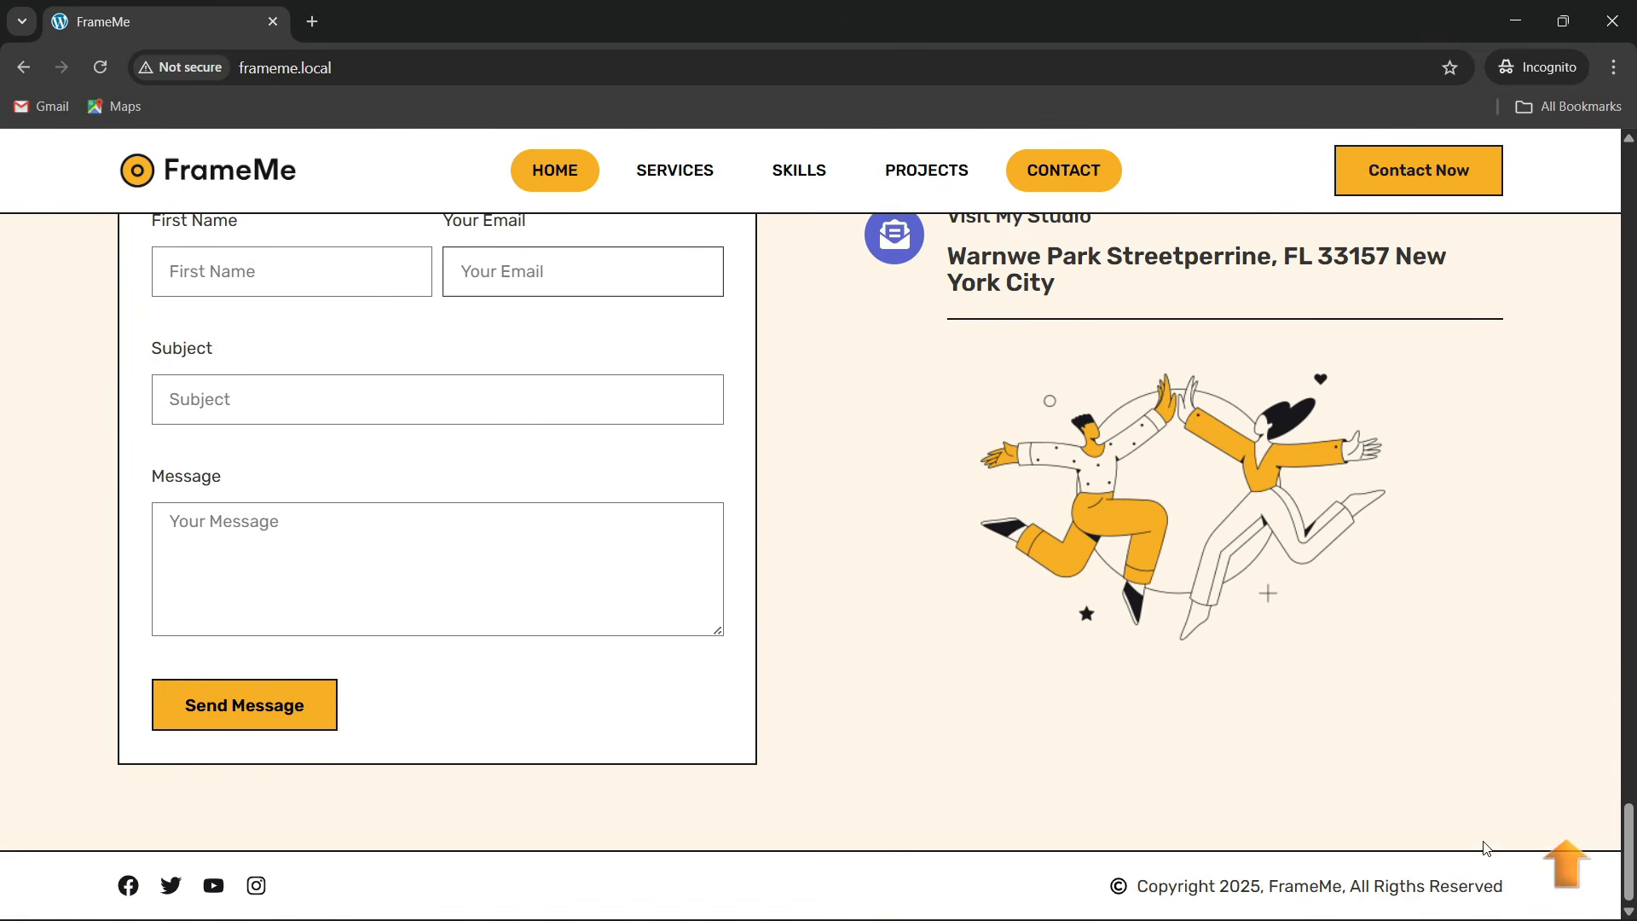
Jump back to the top of the homepage, scroll through the sections, and dismiss the browser context menu
click(1582, 869)
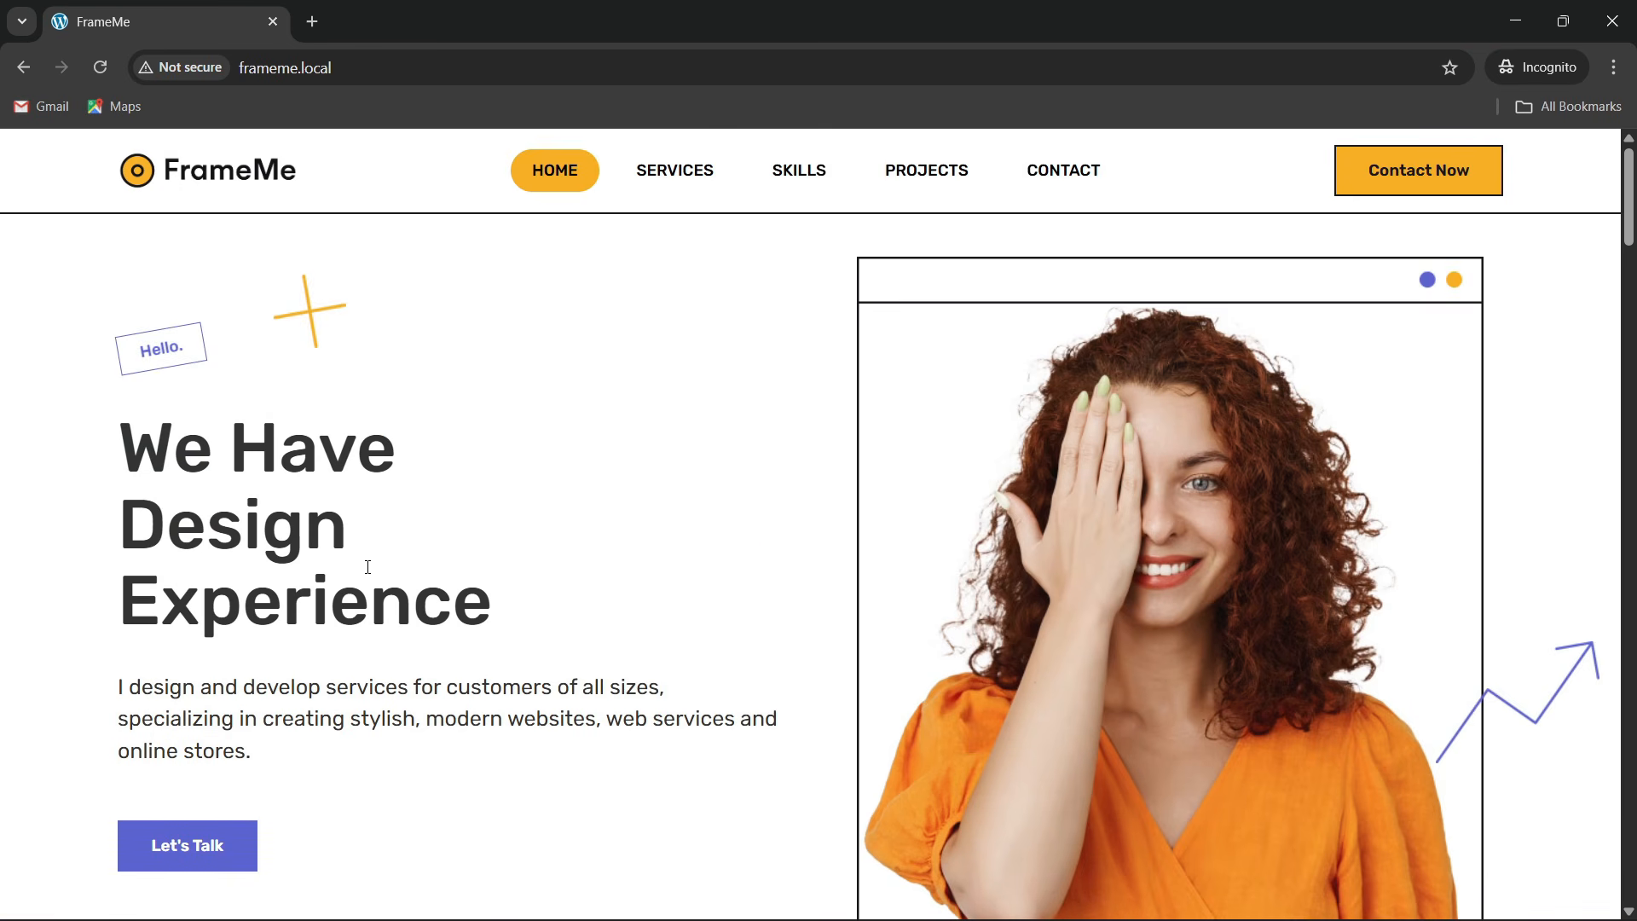
scroll(499, 546, down, 9)
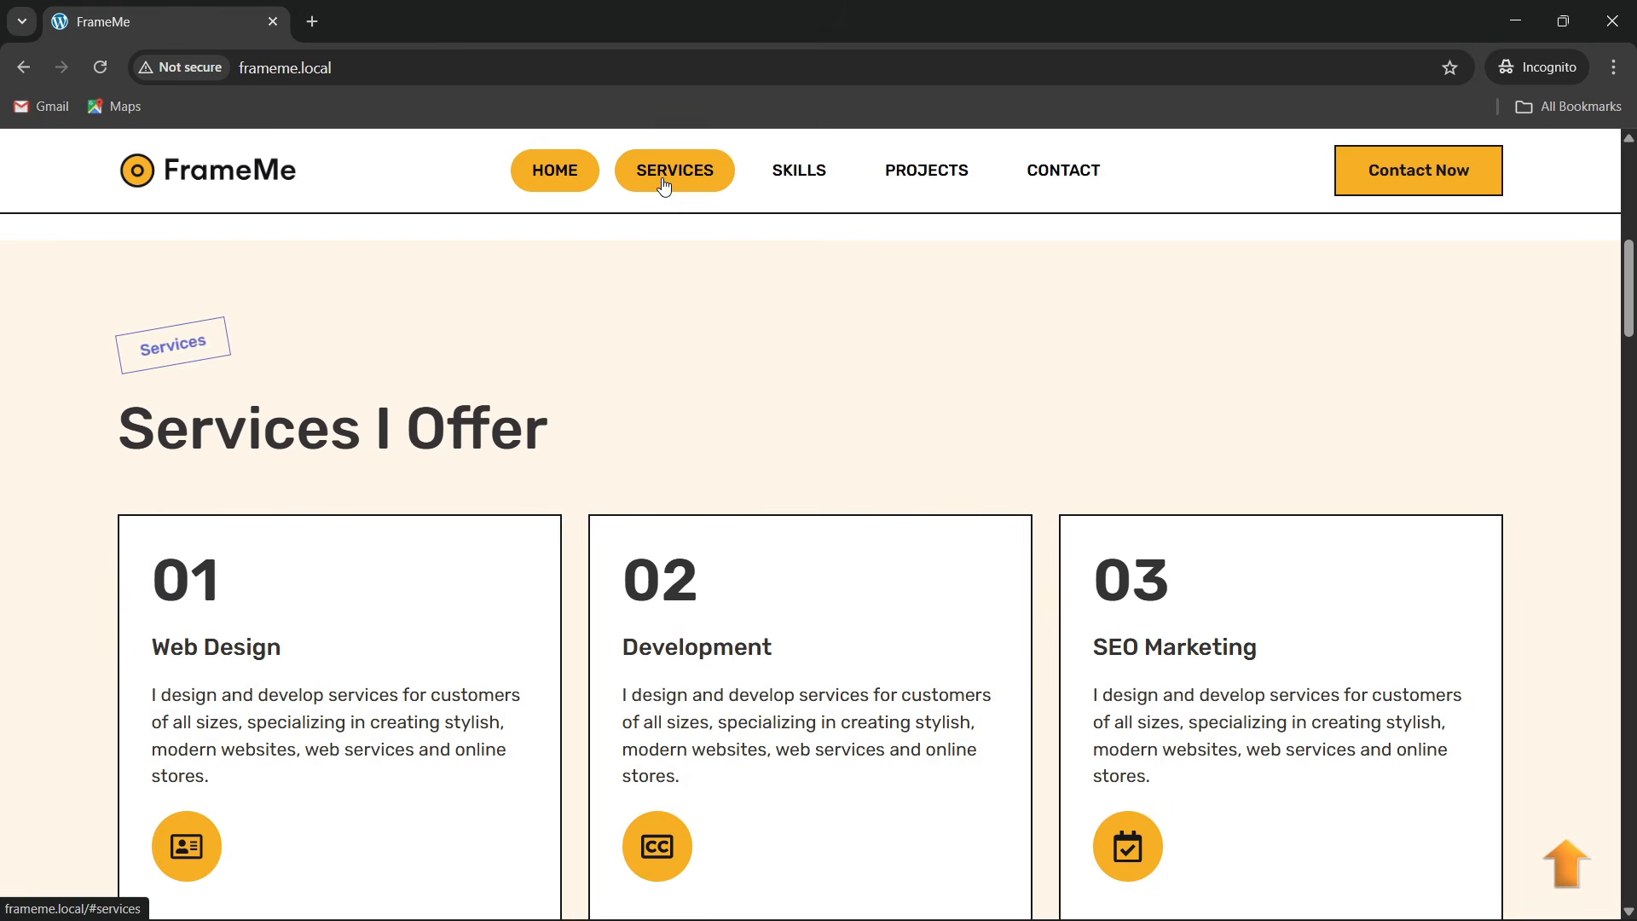
scroll(631, 501, down, 4)
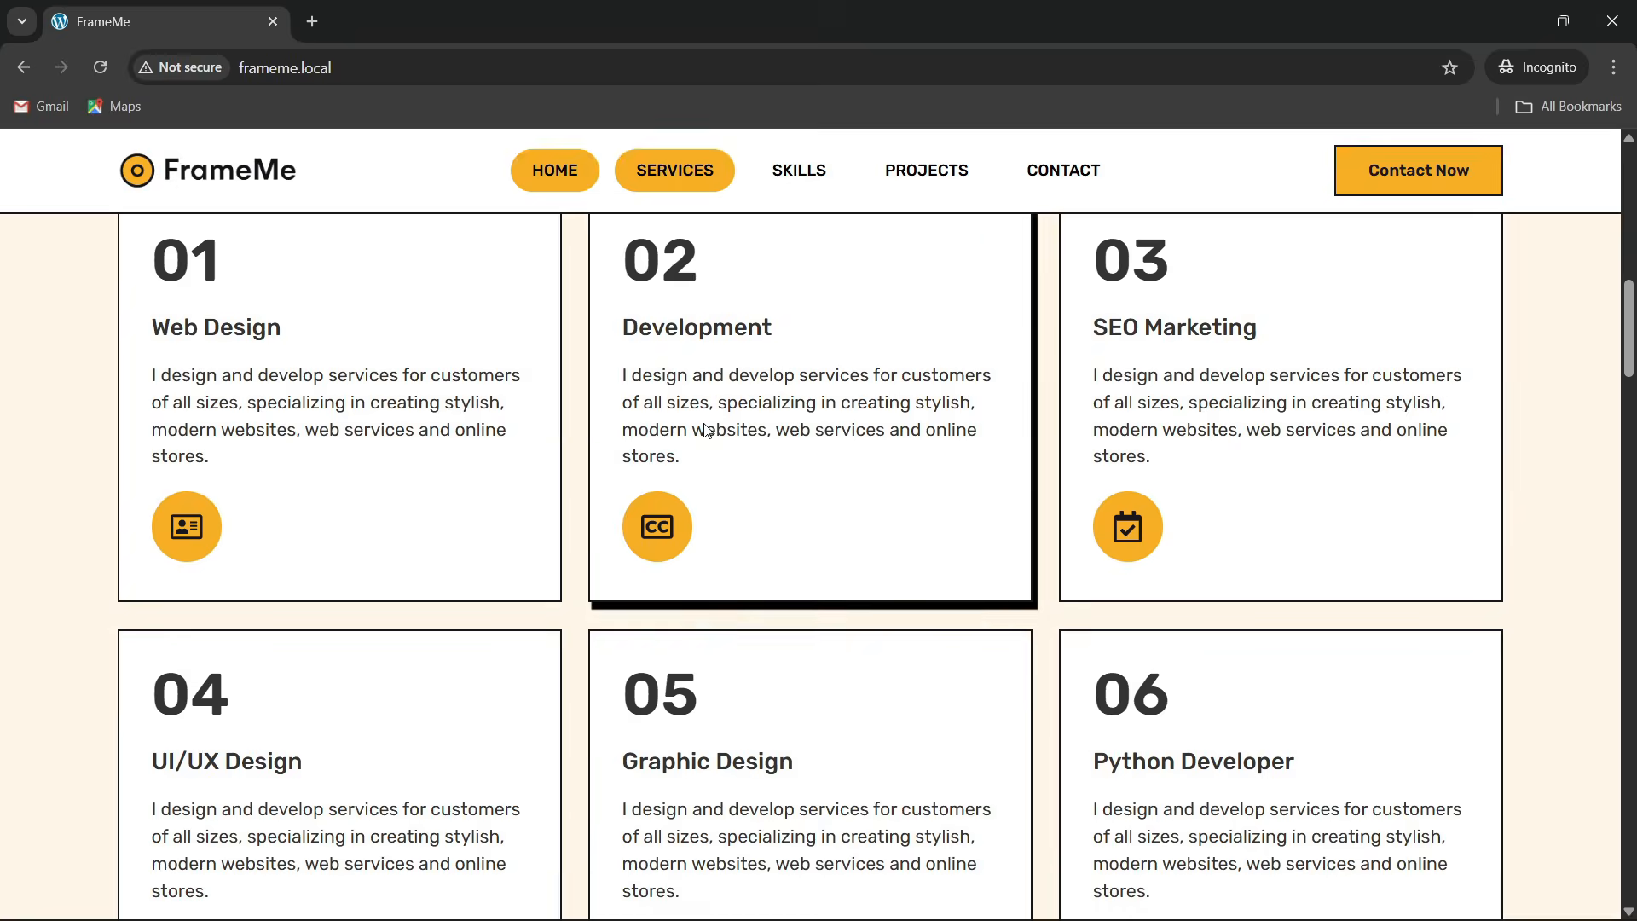
scroll(699, 480, down, 10)
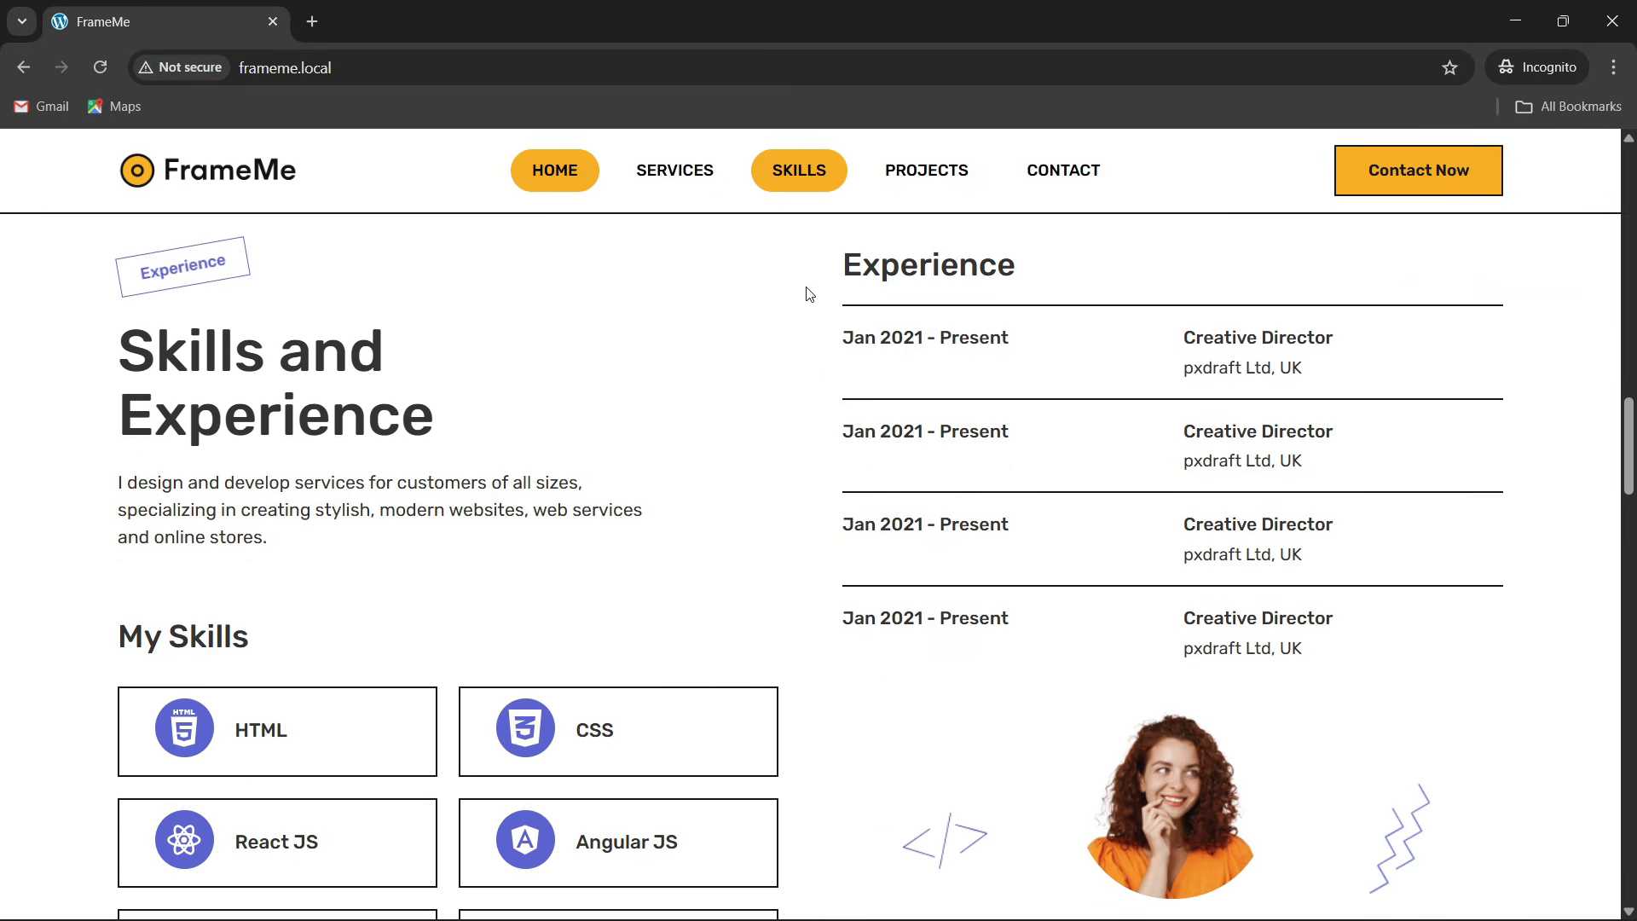
scroll(771, 461, down, 20)
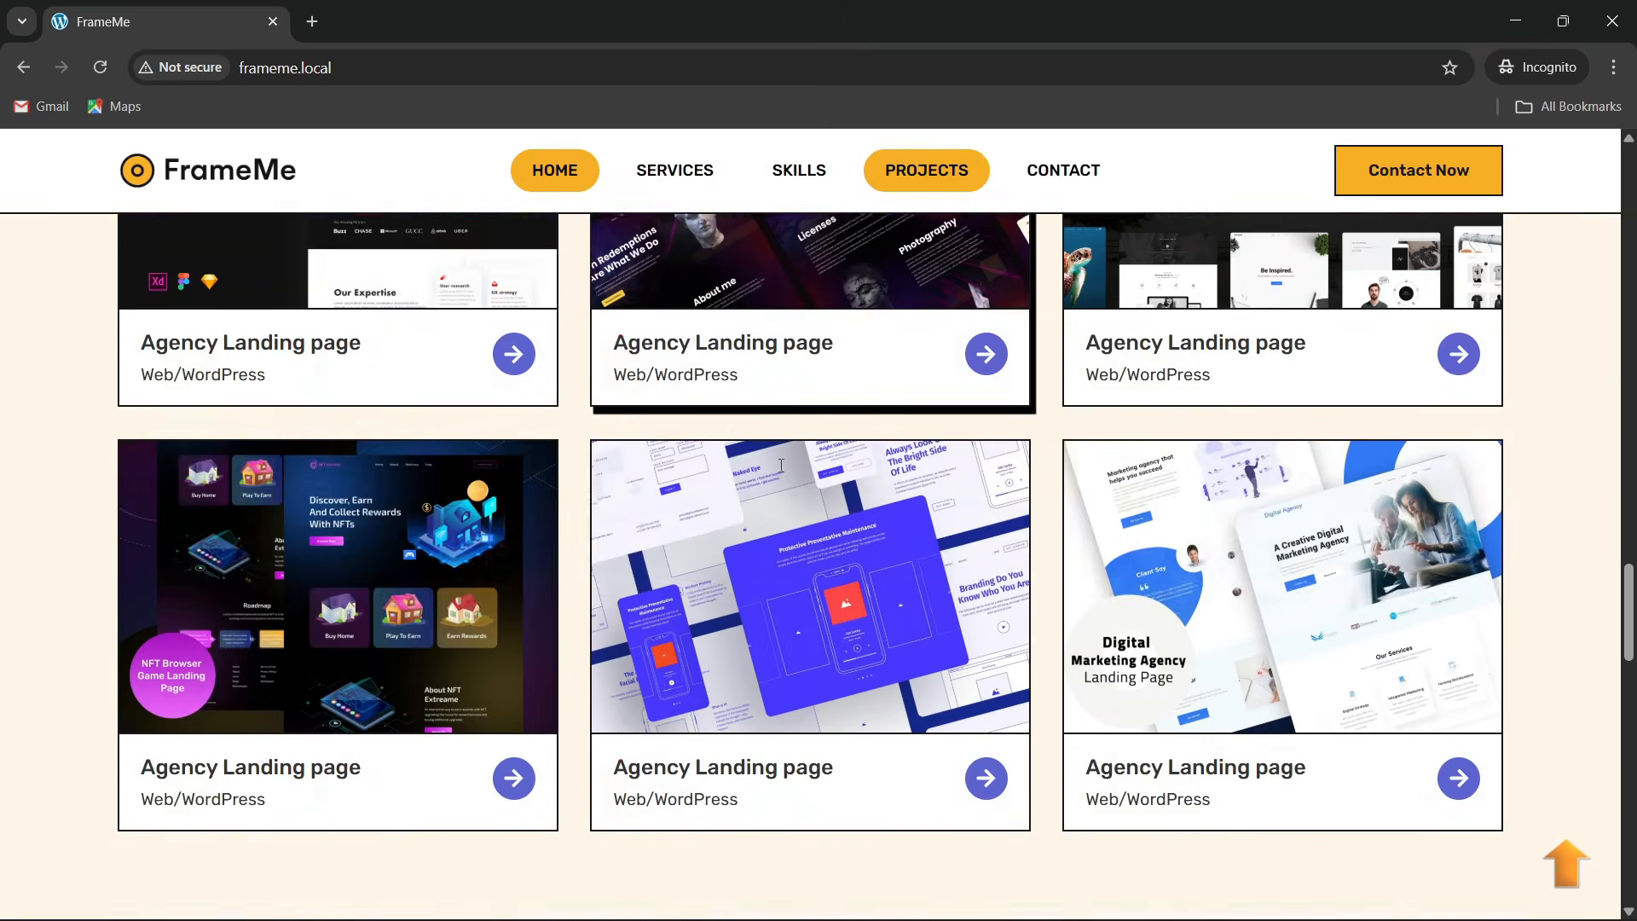
scroll(775, 489, down, 12)
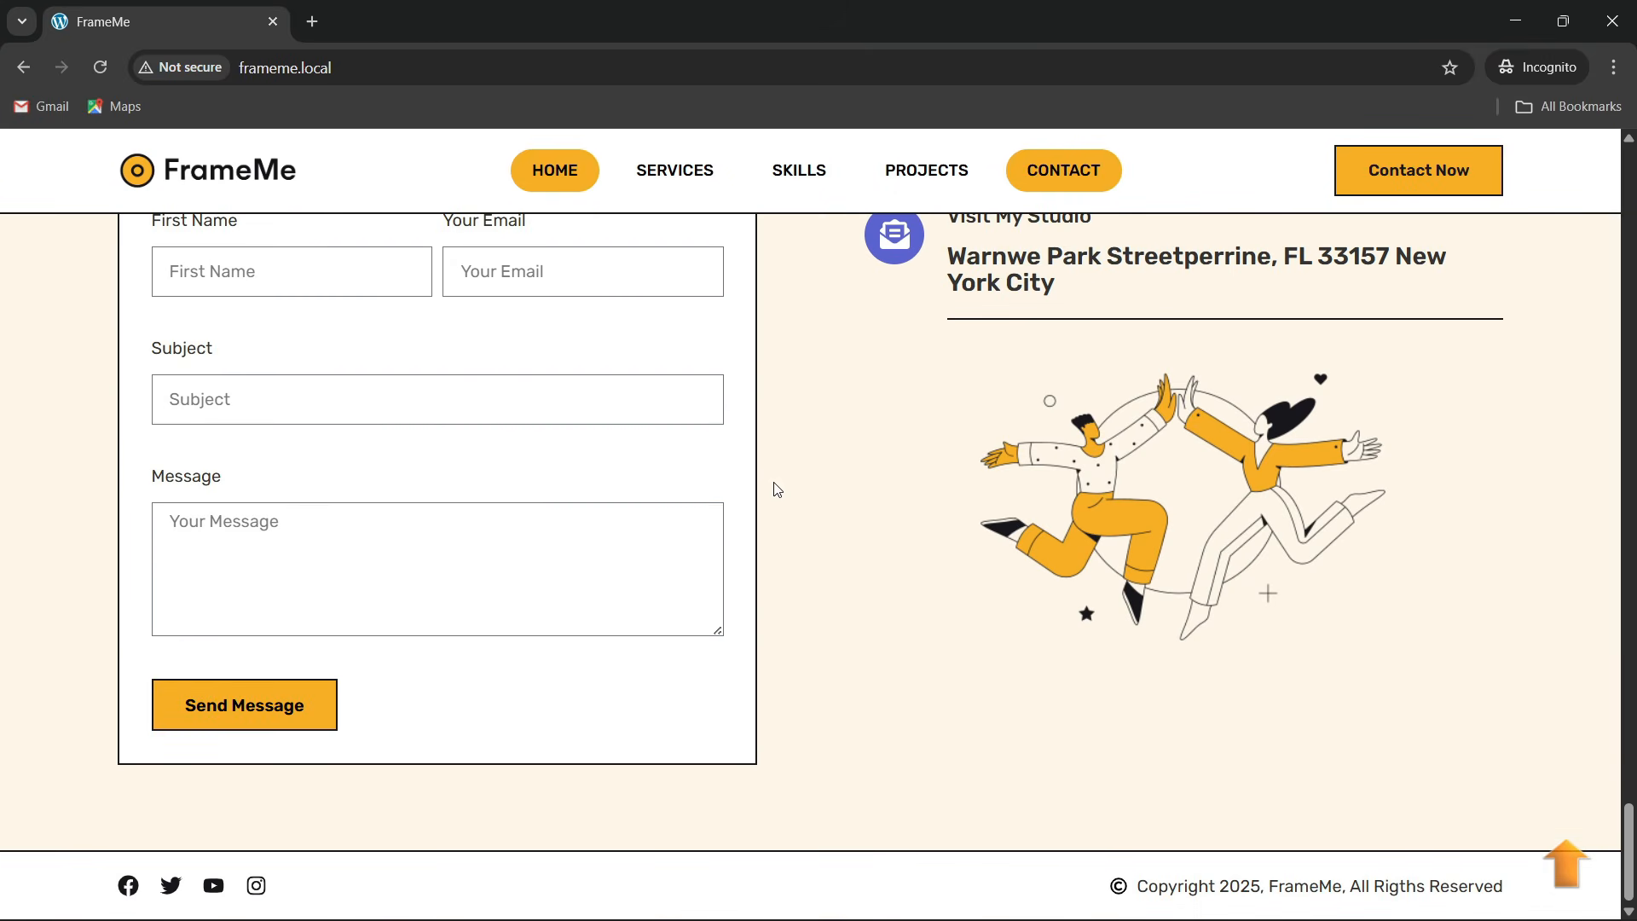
scroll(680, 500, up, 20)
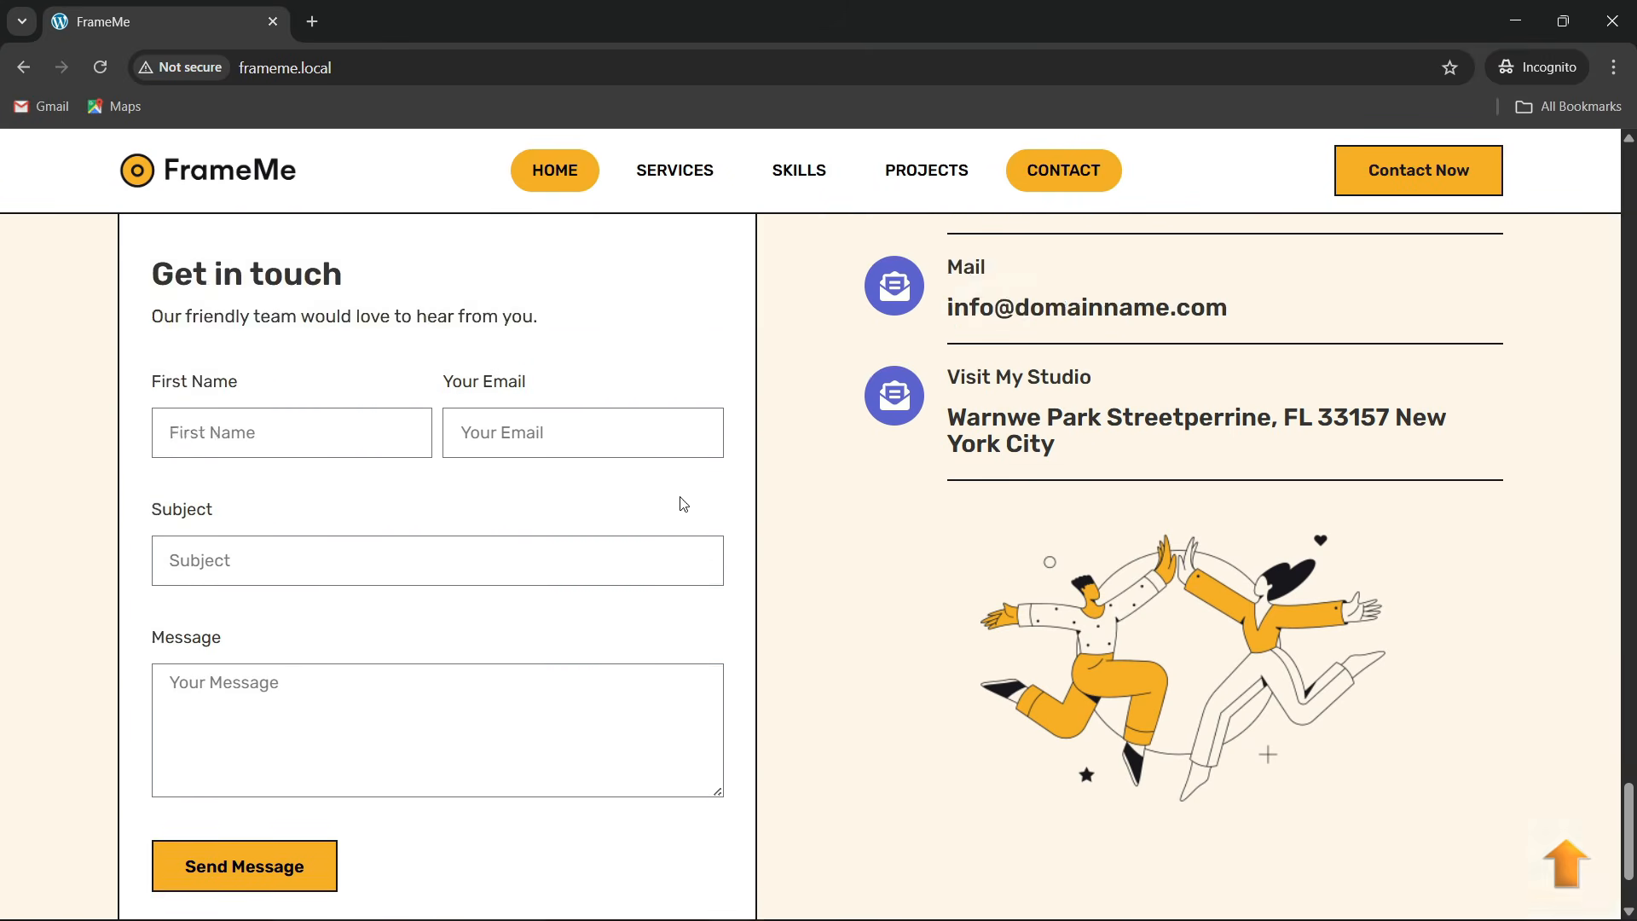
scroll(924, 355, up, 10)
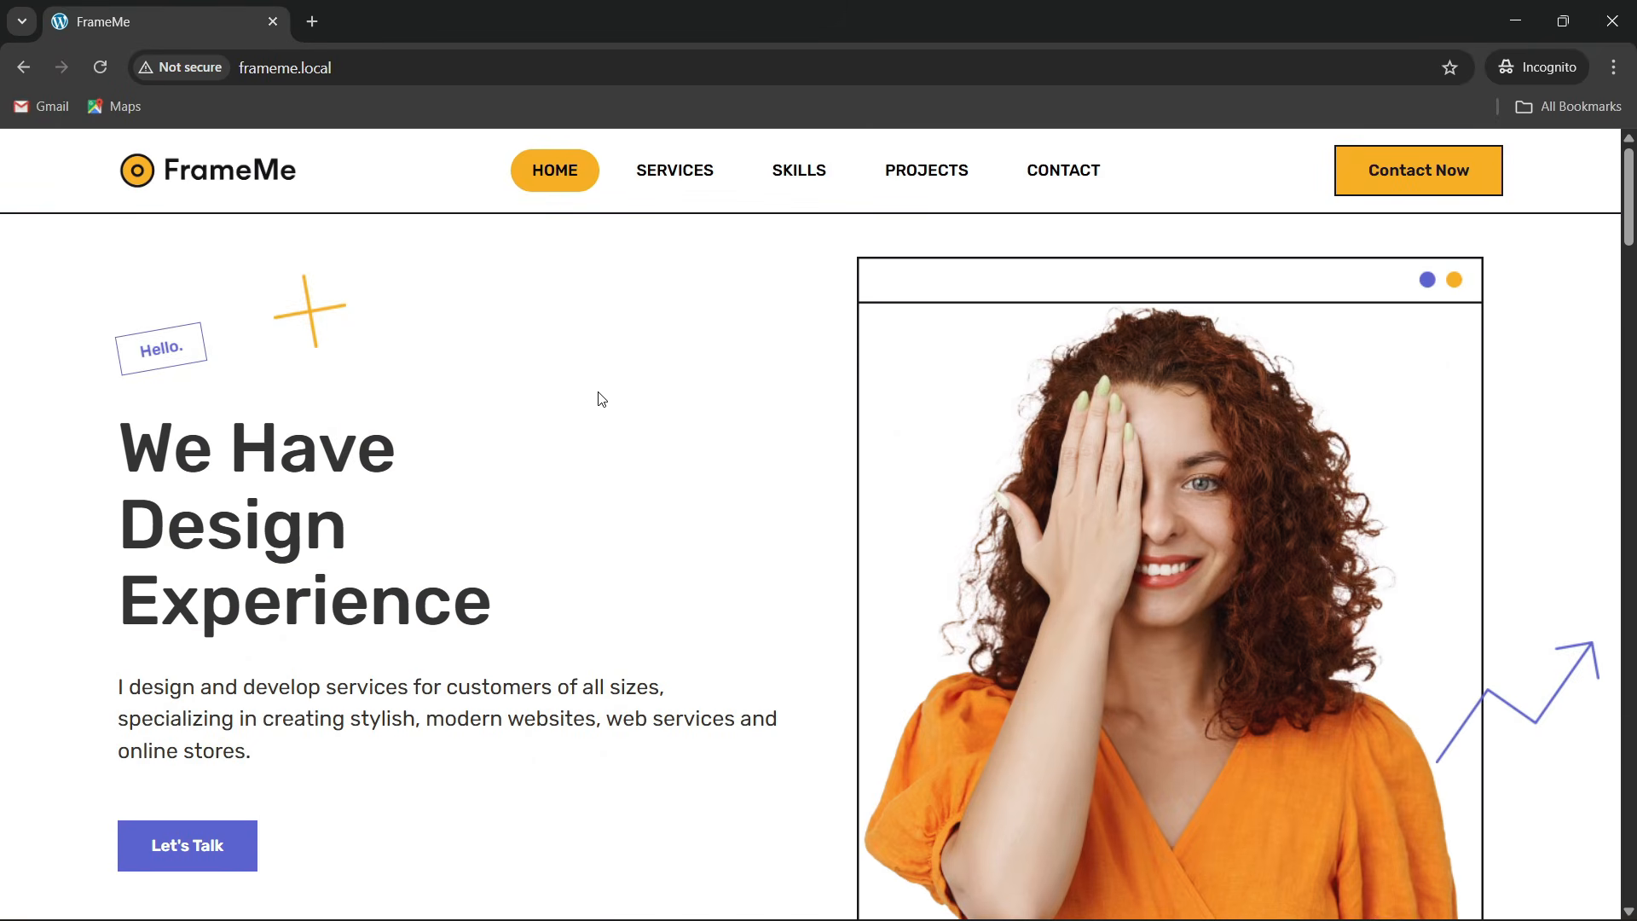
right_click(602, 399)
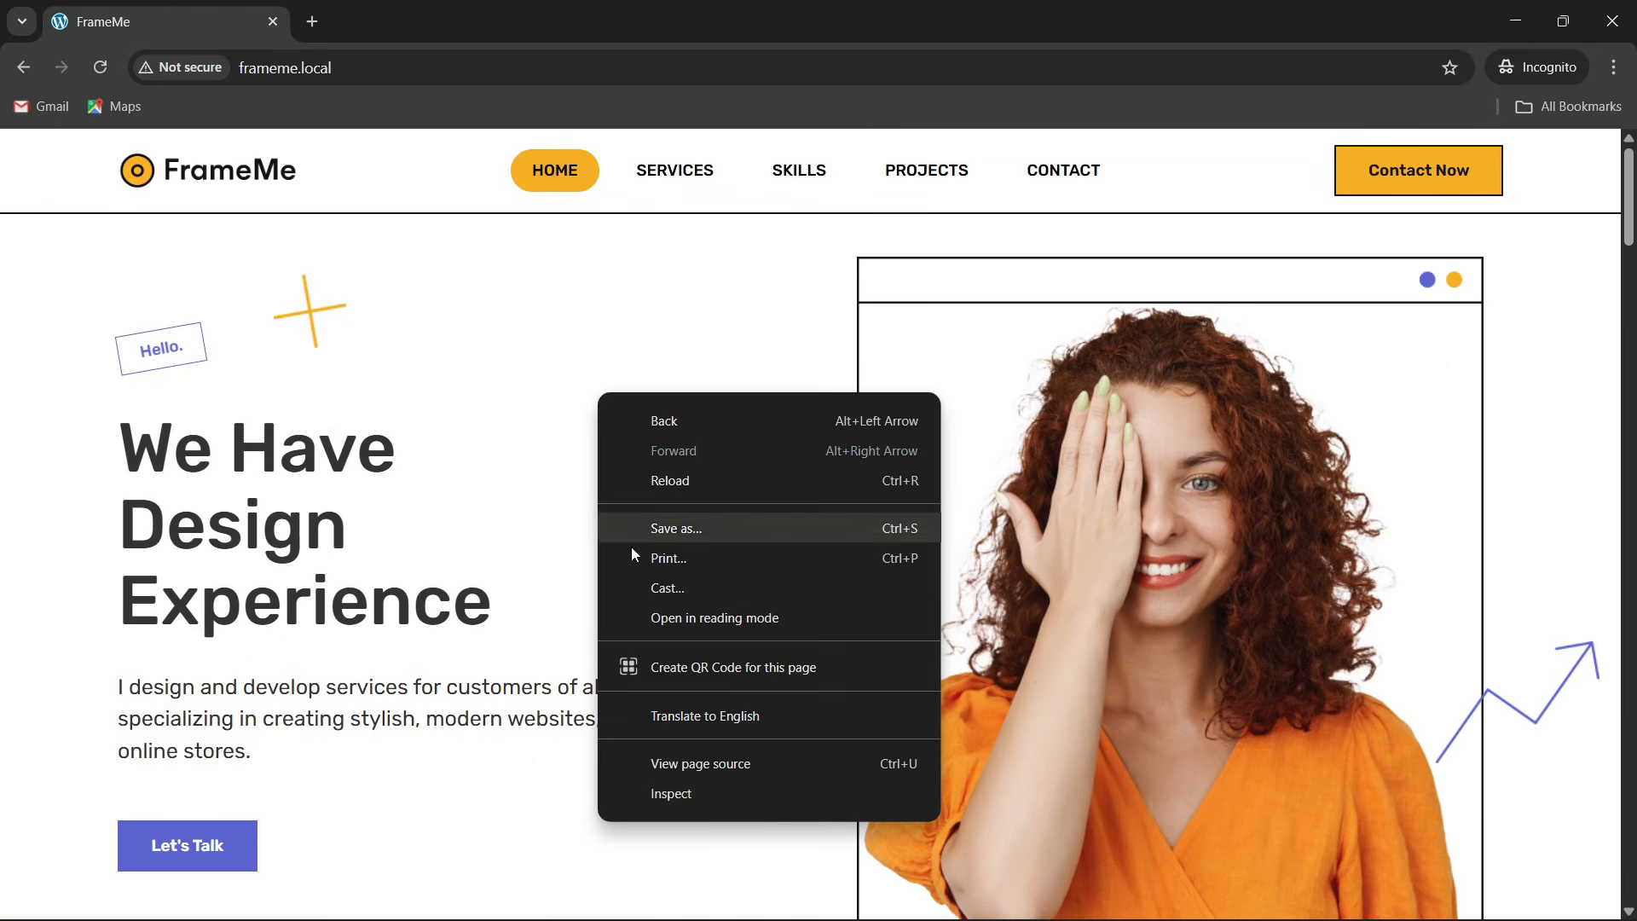
click(541, 436)
click(674, 173)
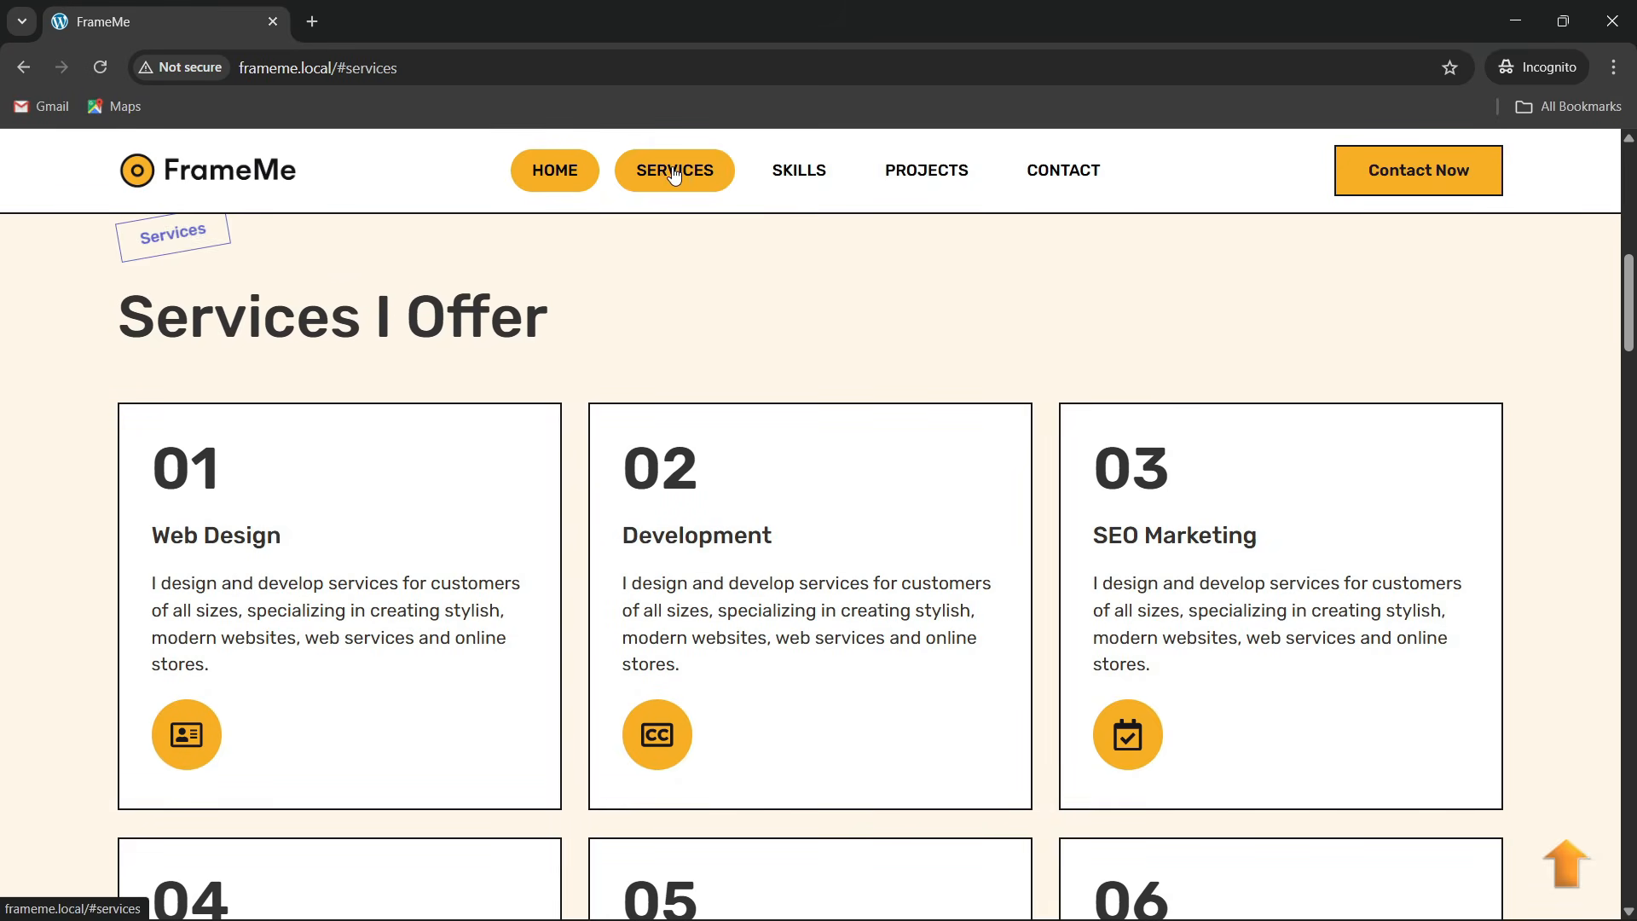
click(817, 168)
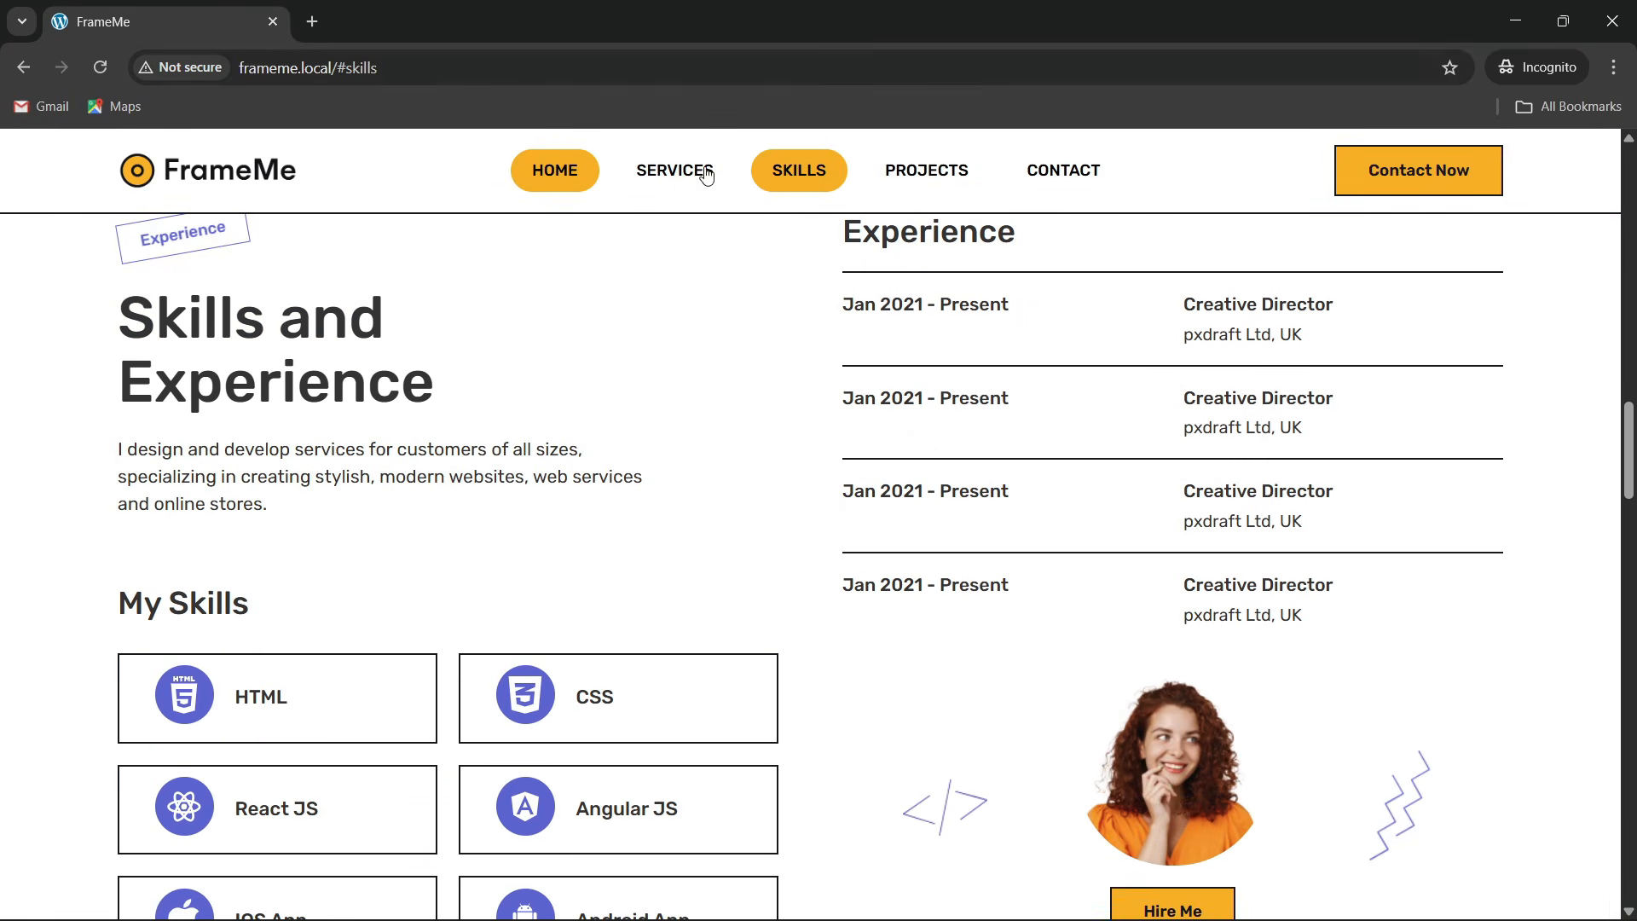
click(676, 175)
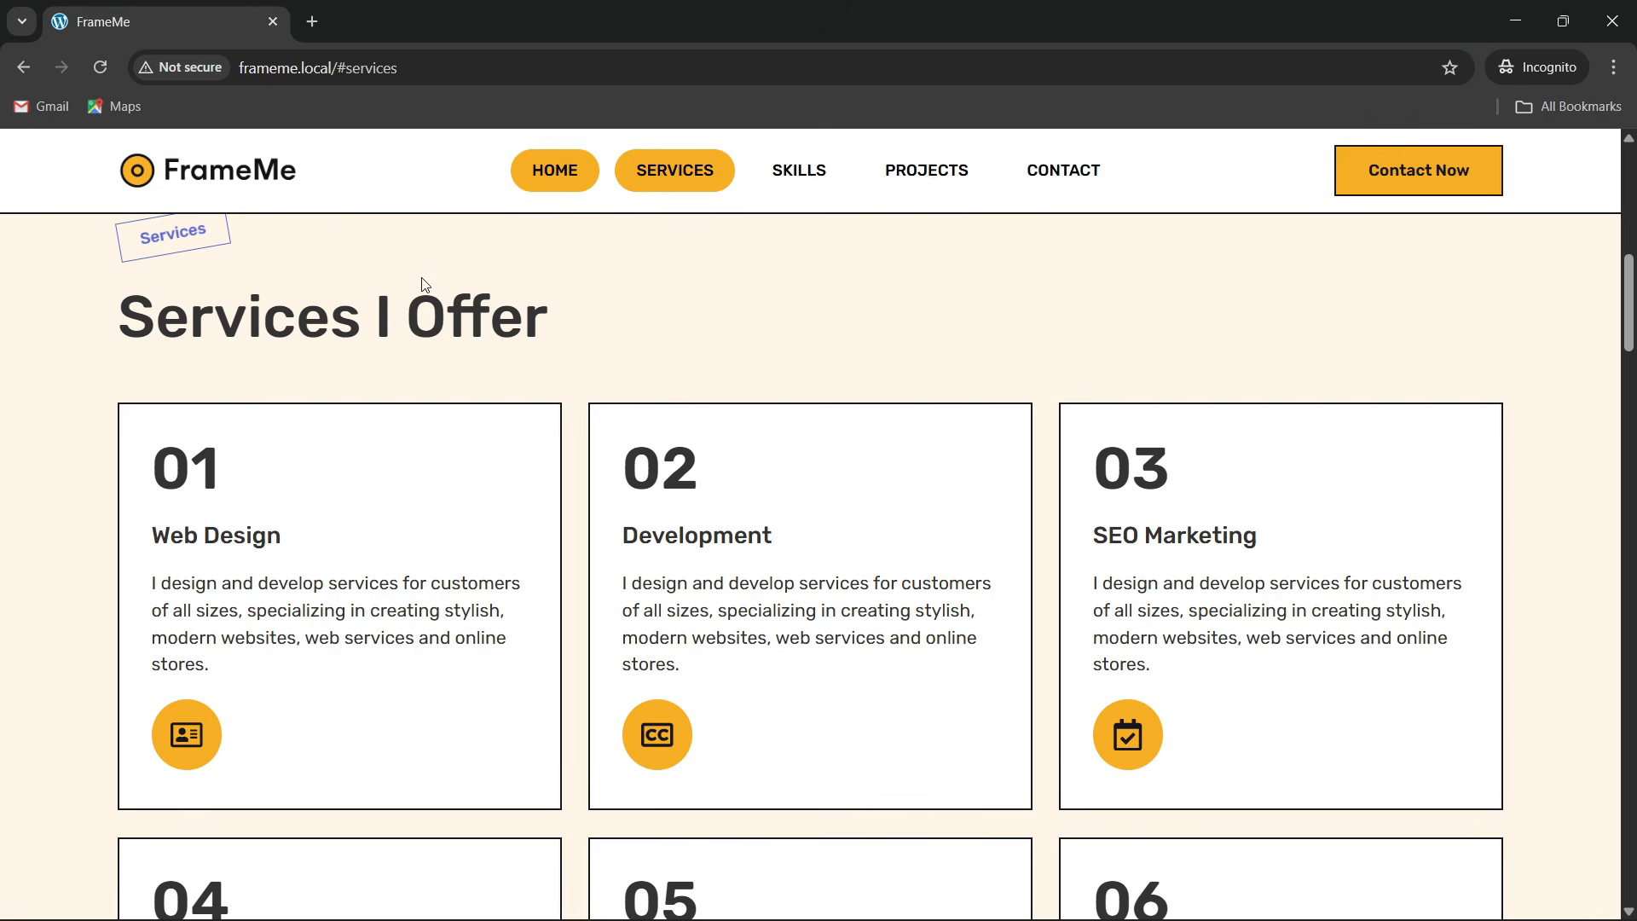
click(806, 187)
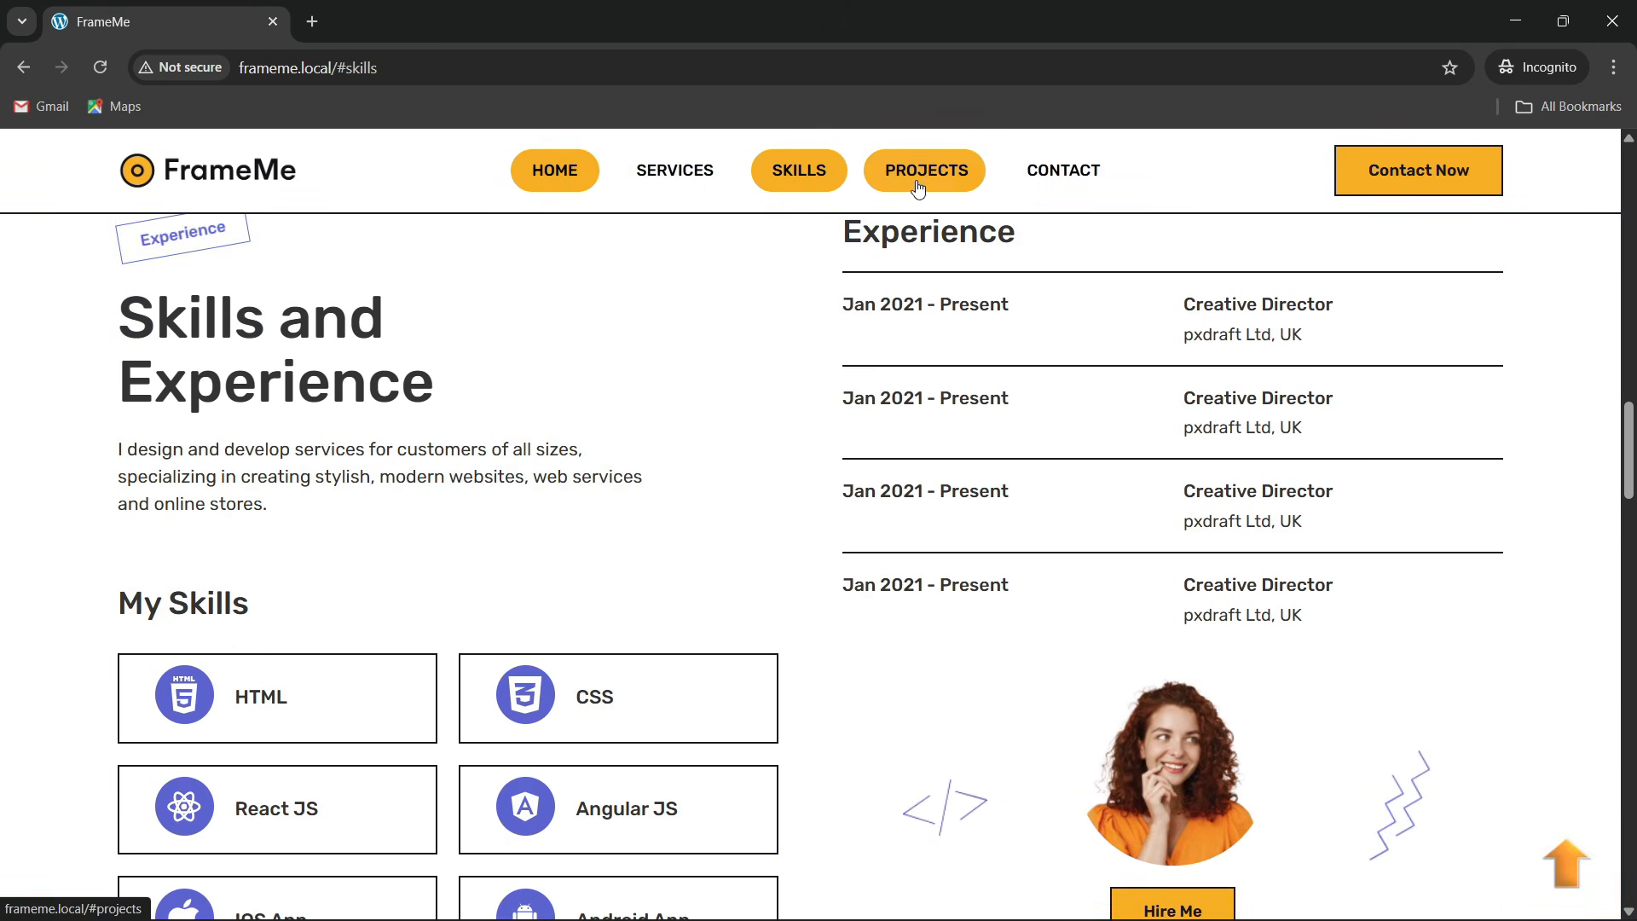
click(938, 189)
click(1060, 176)
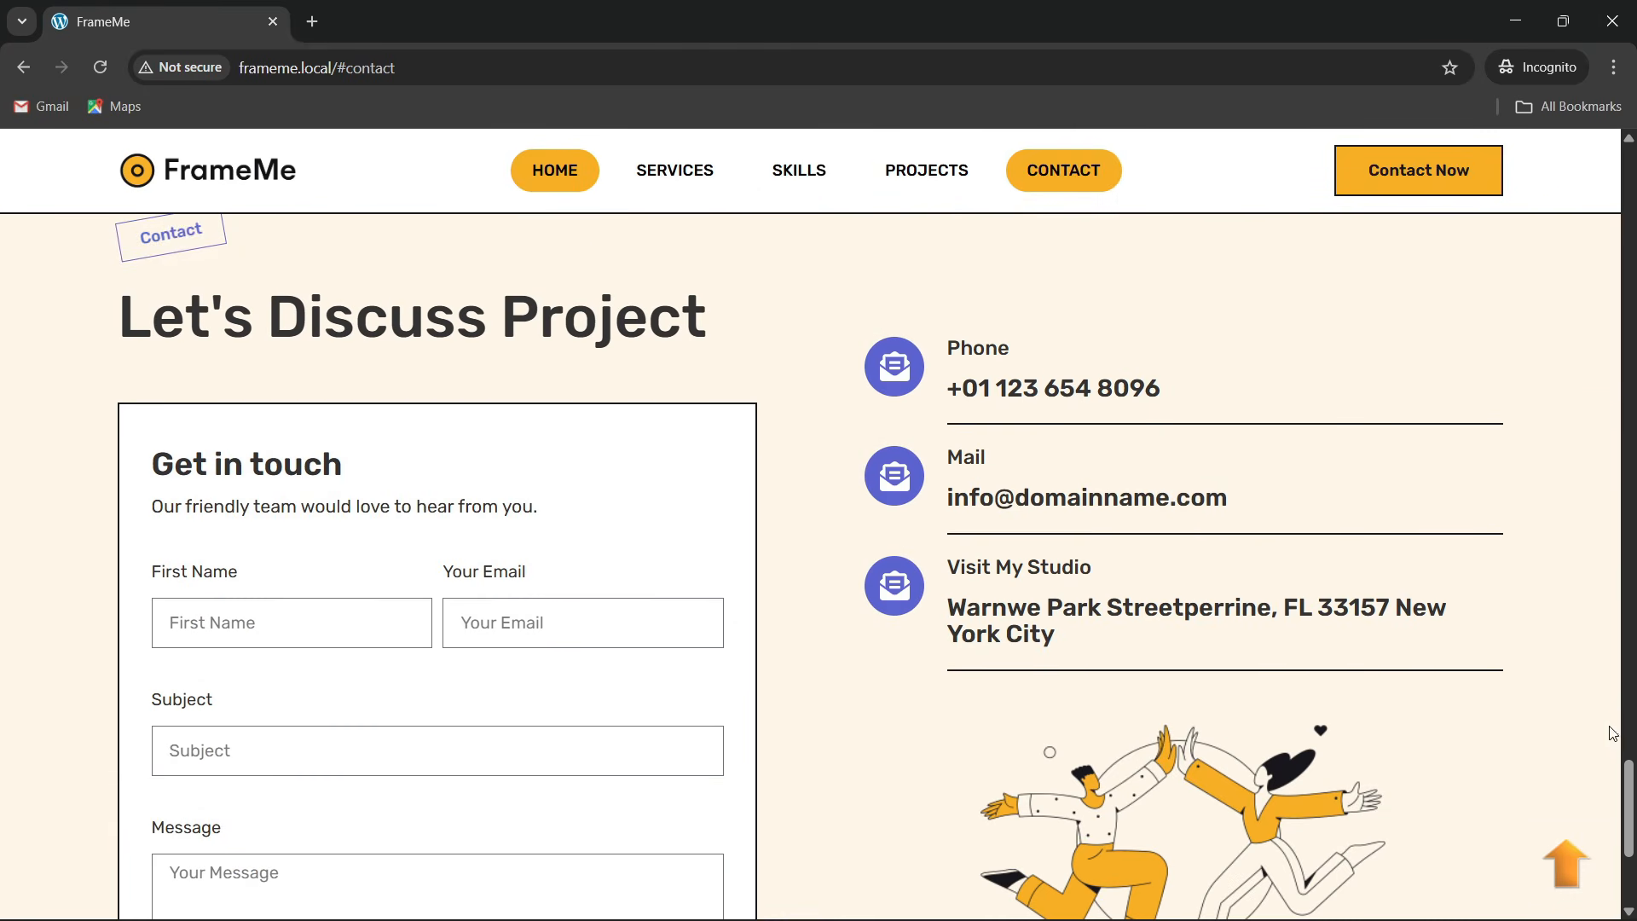
click(1567, 885)
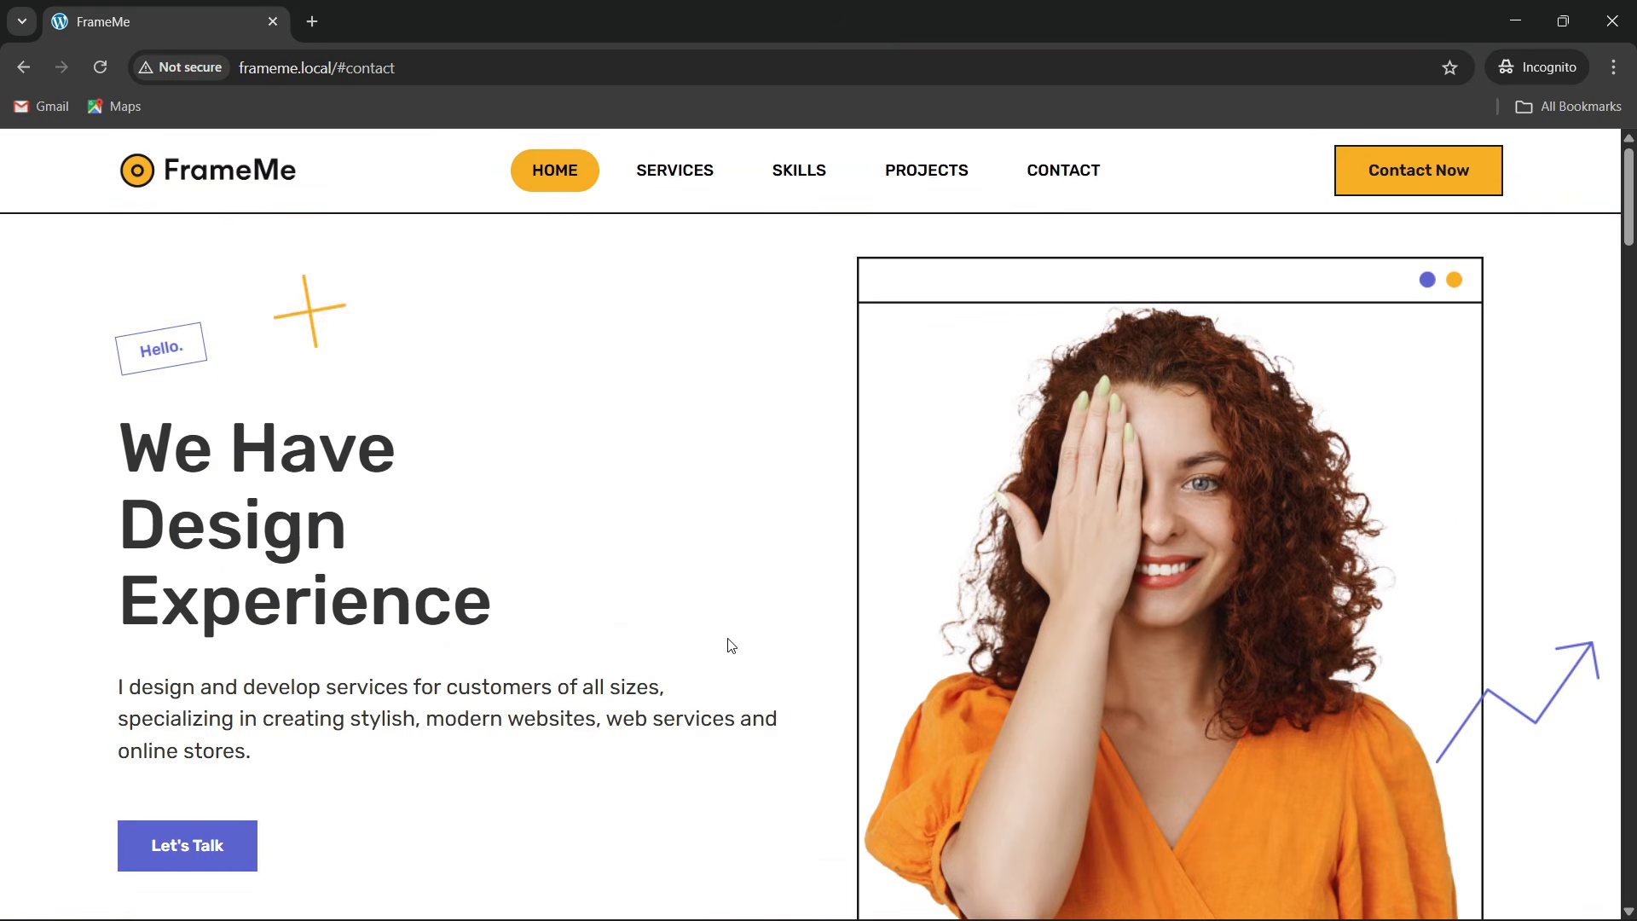
right_click(675, 458)
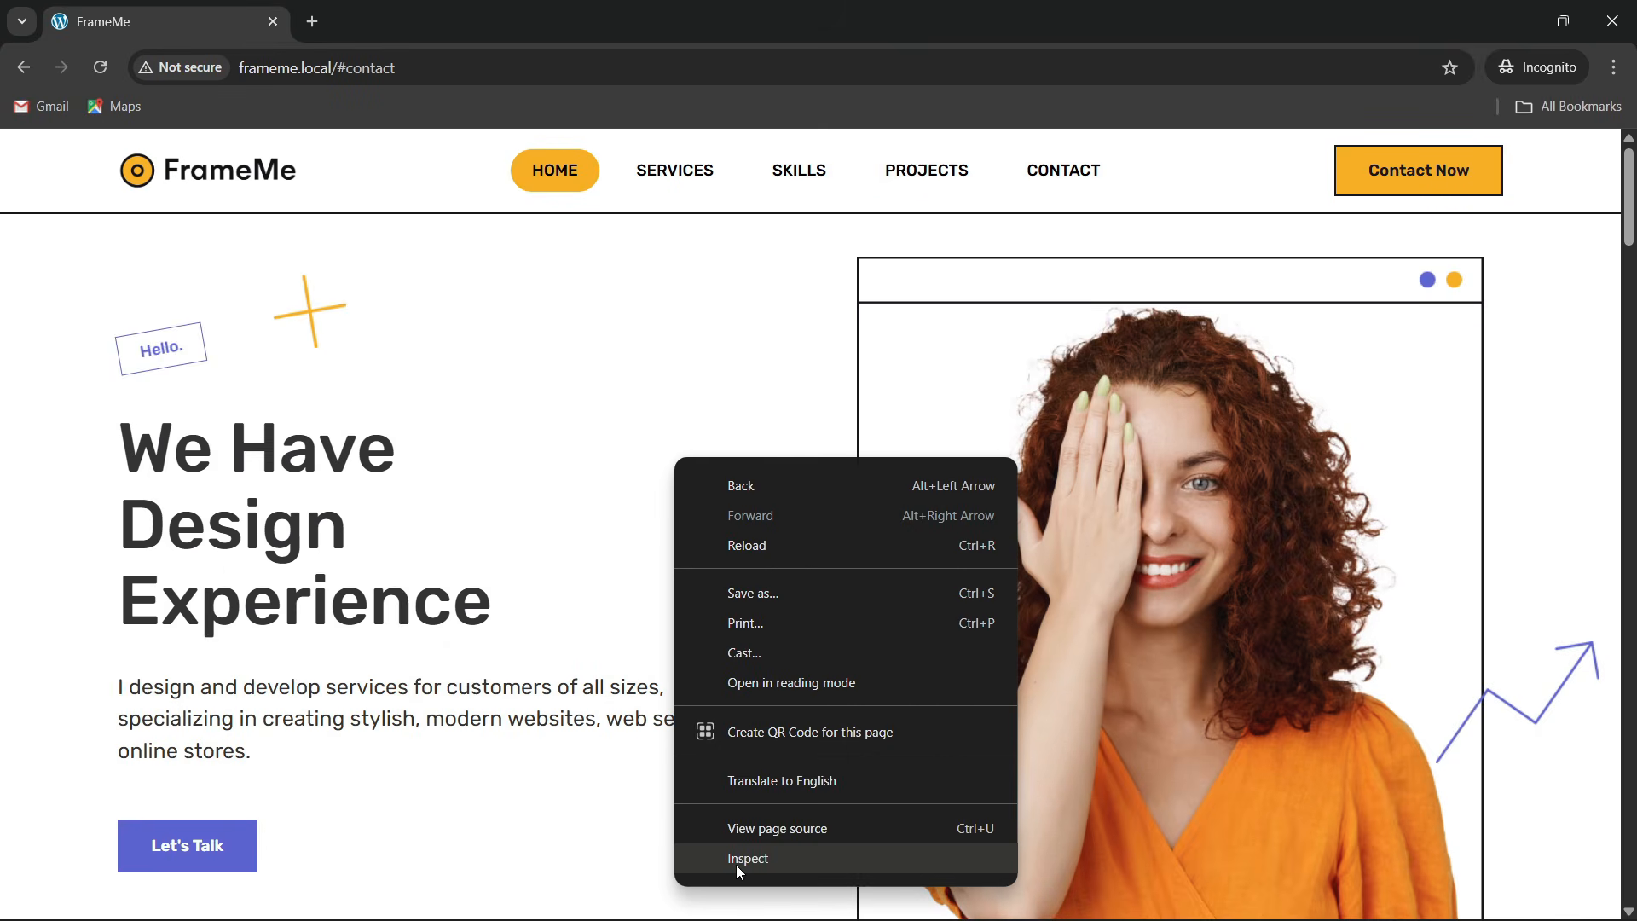
click(736, 865)
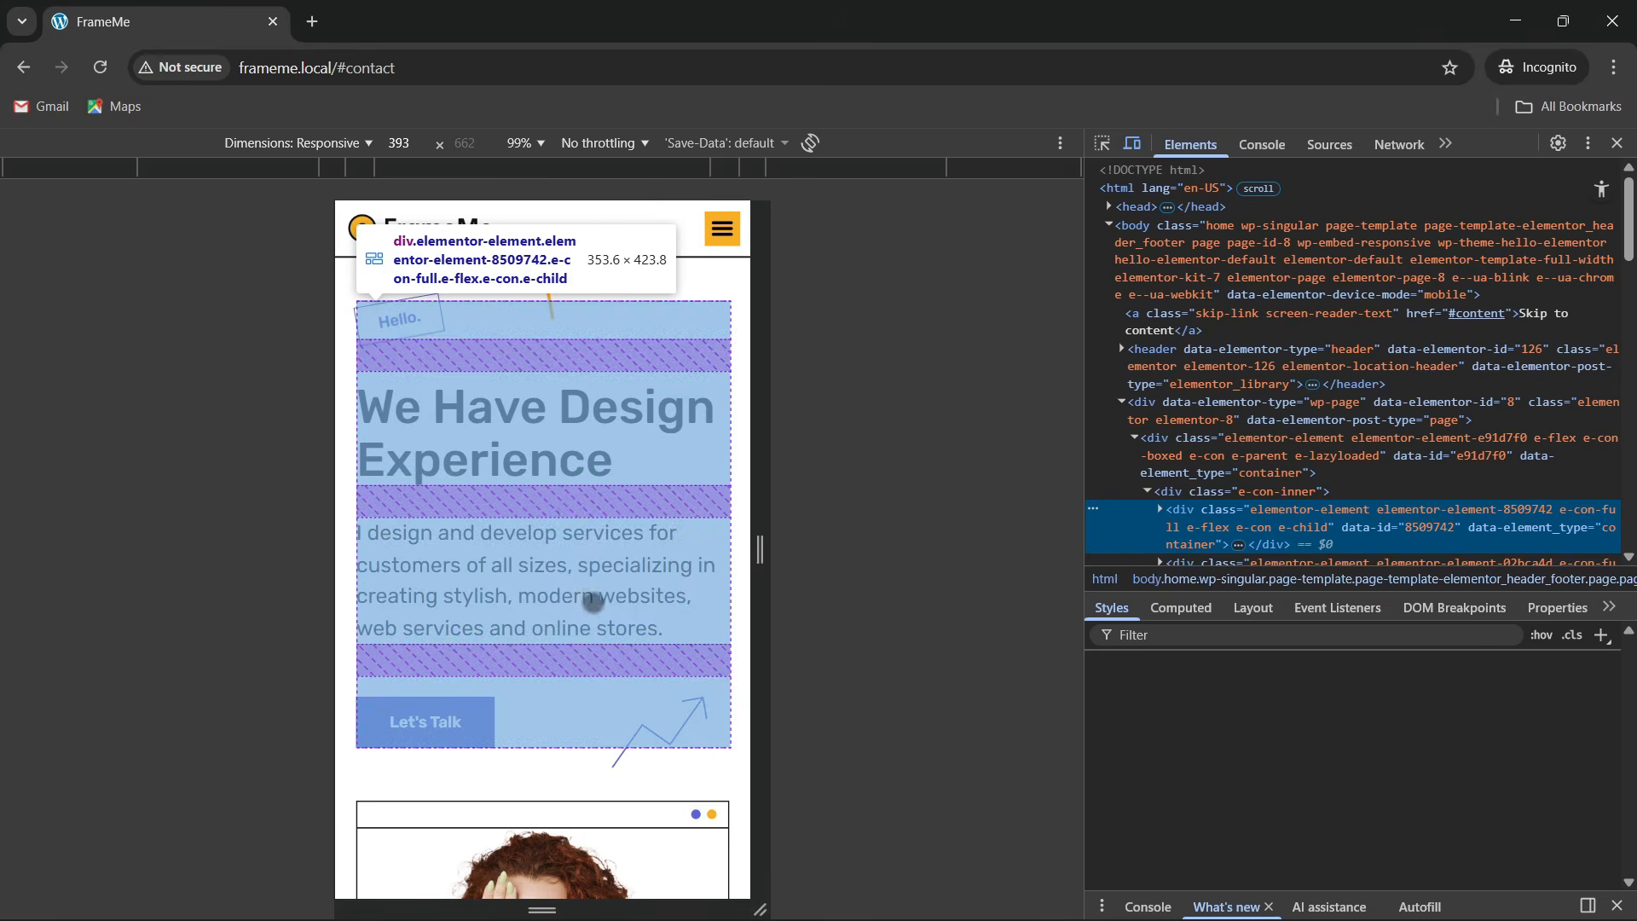
scroll(567, 541, down, 4)
scroll(572, 550, down, 5)
scroll(571, 550, up, 10)
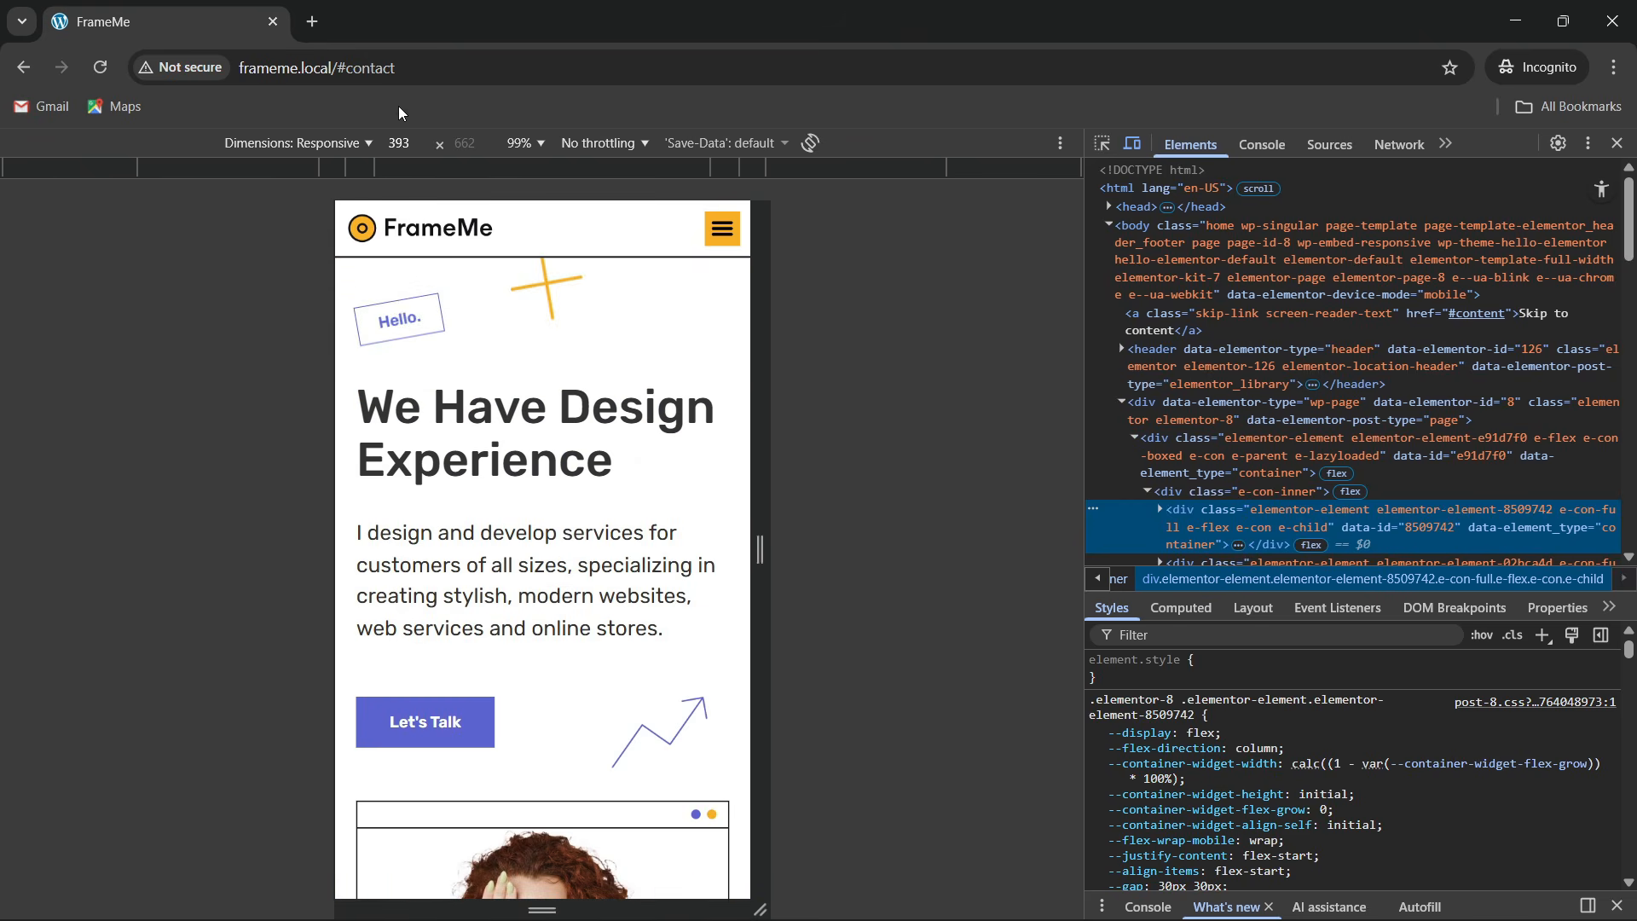
drag(338, 73, 402, 77)
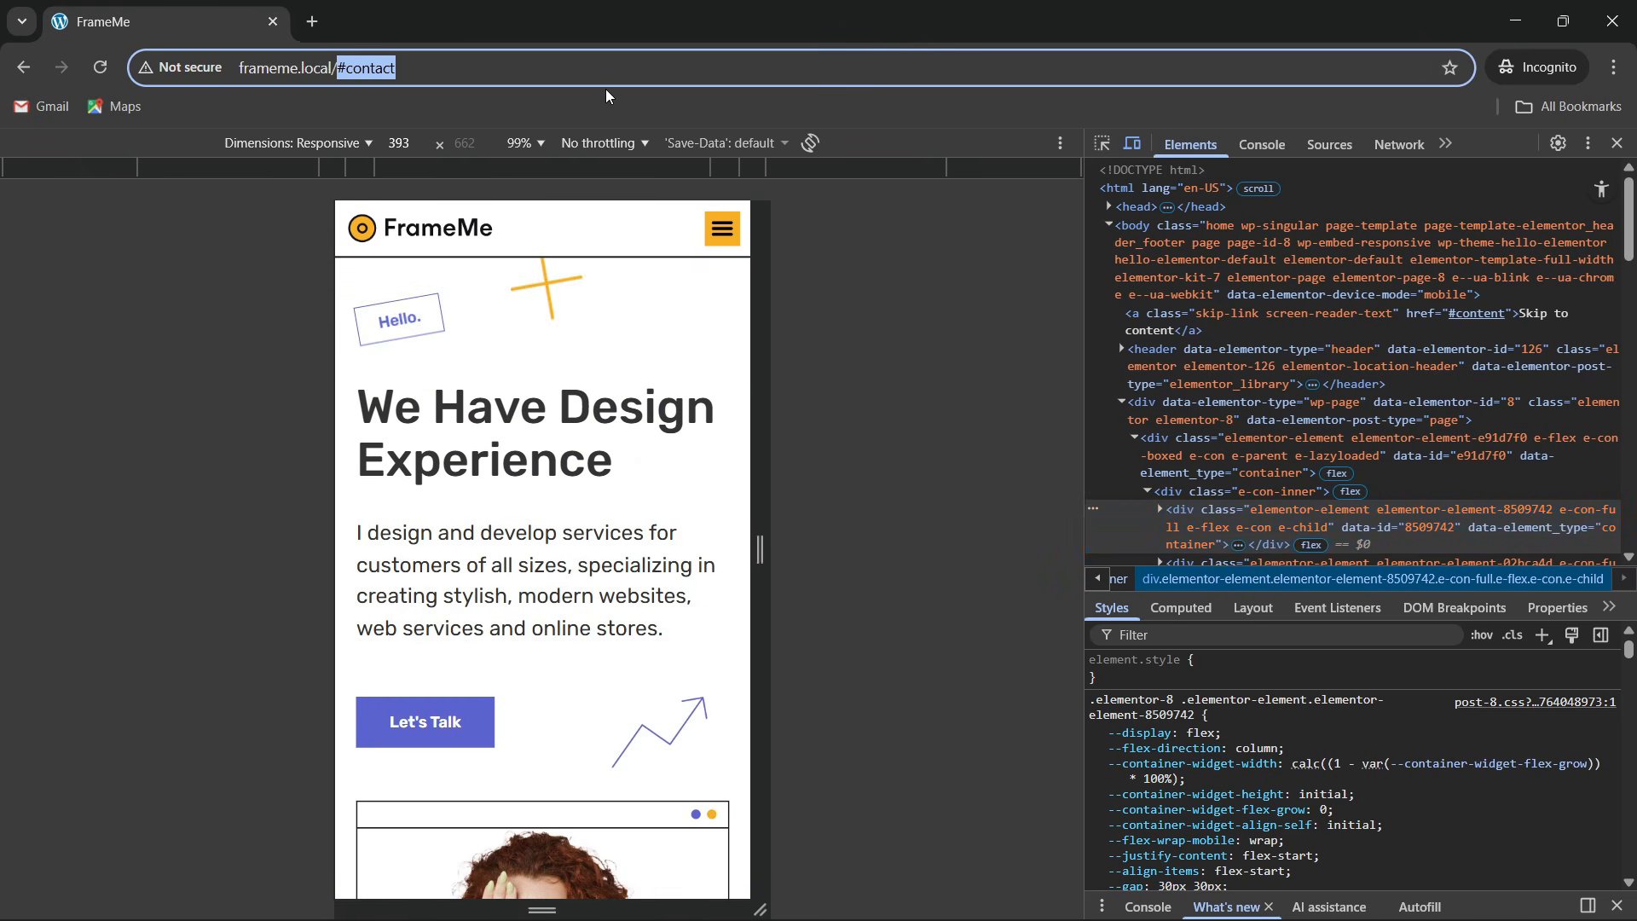
key(BackSpace)
key(Return)
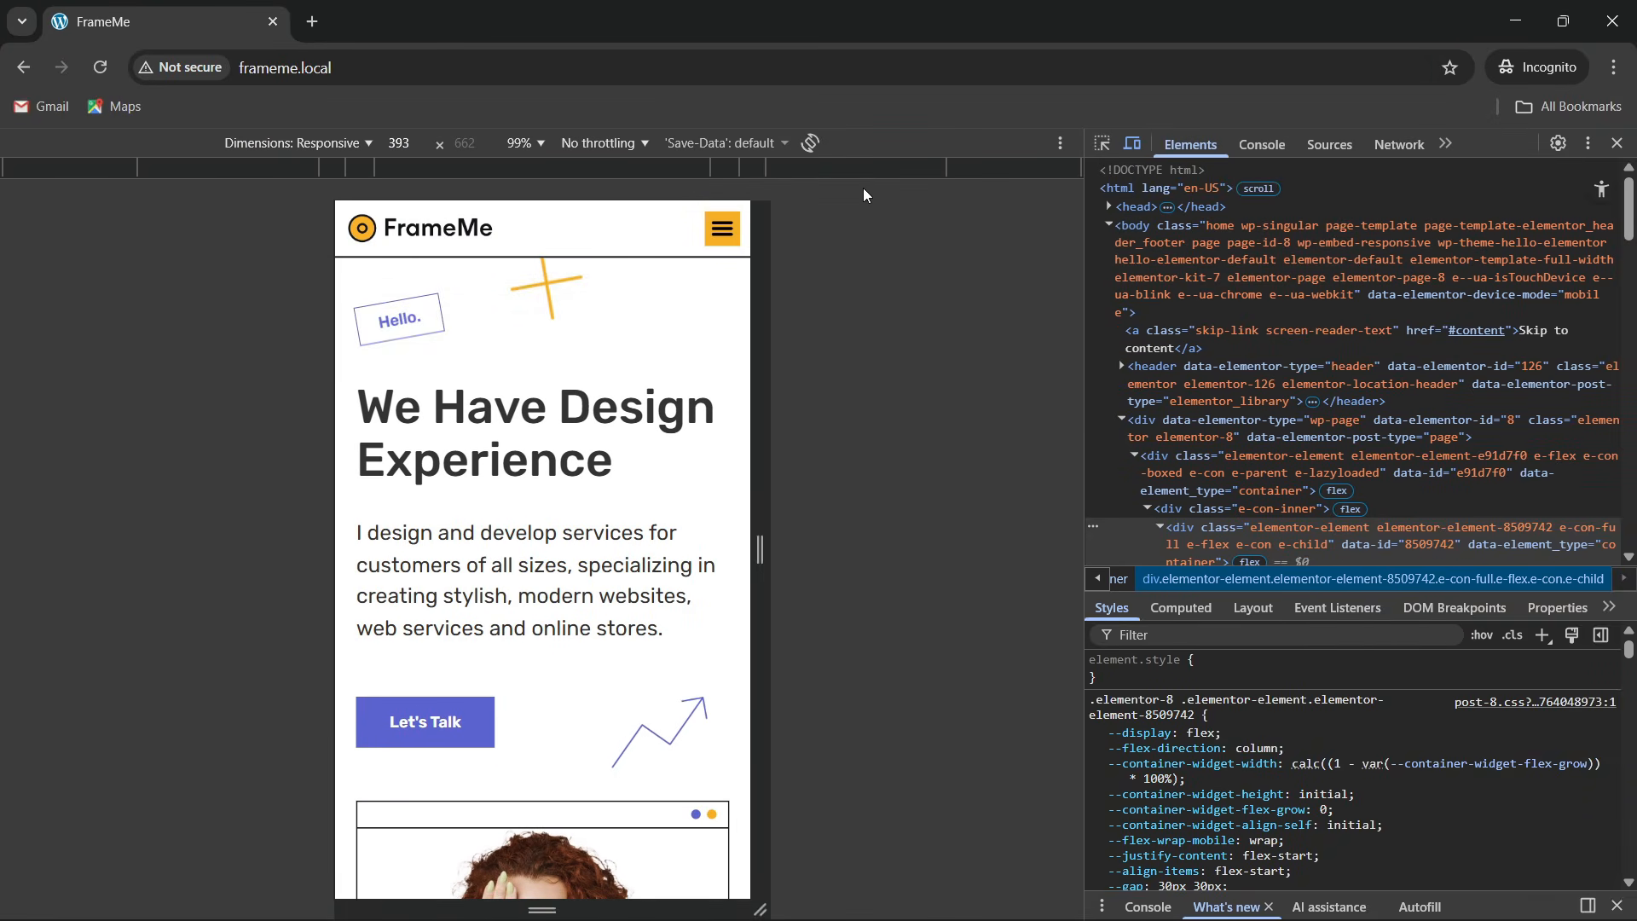
click(723, 228)
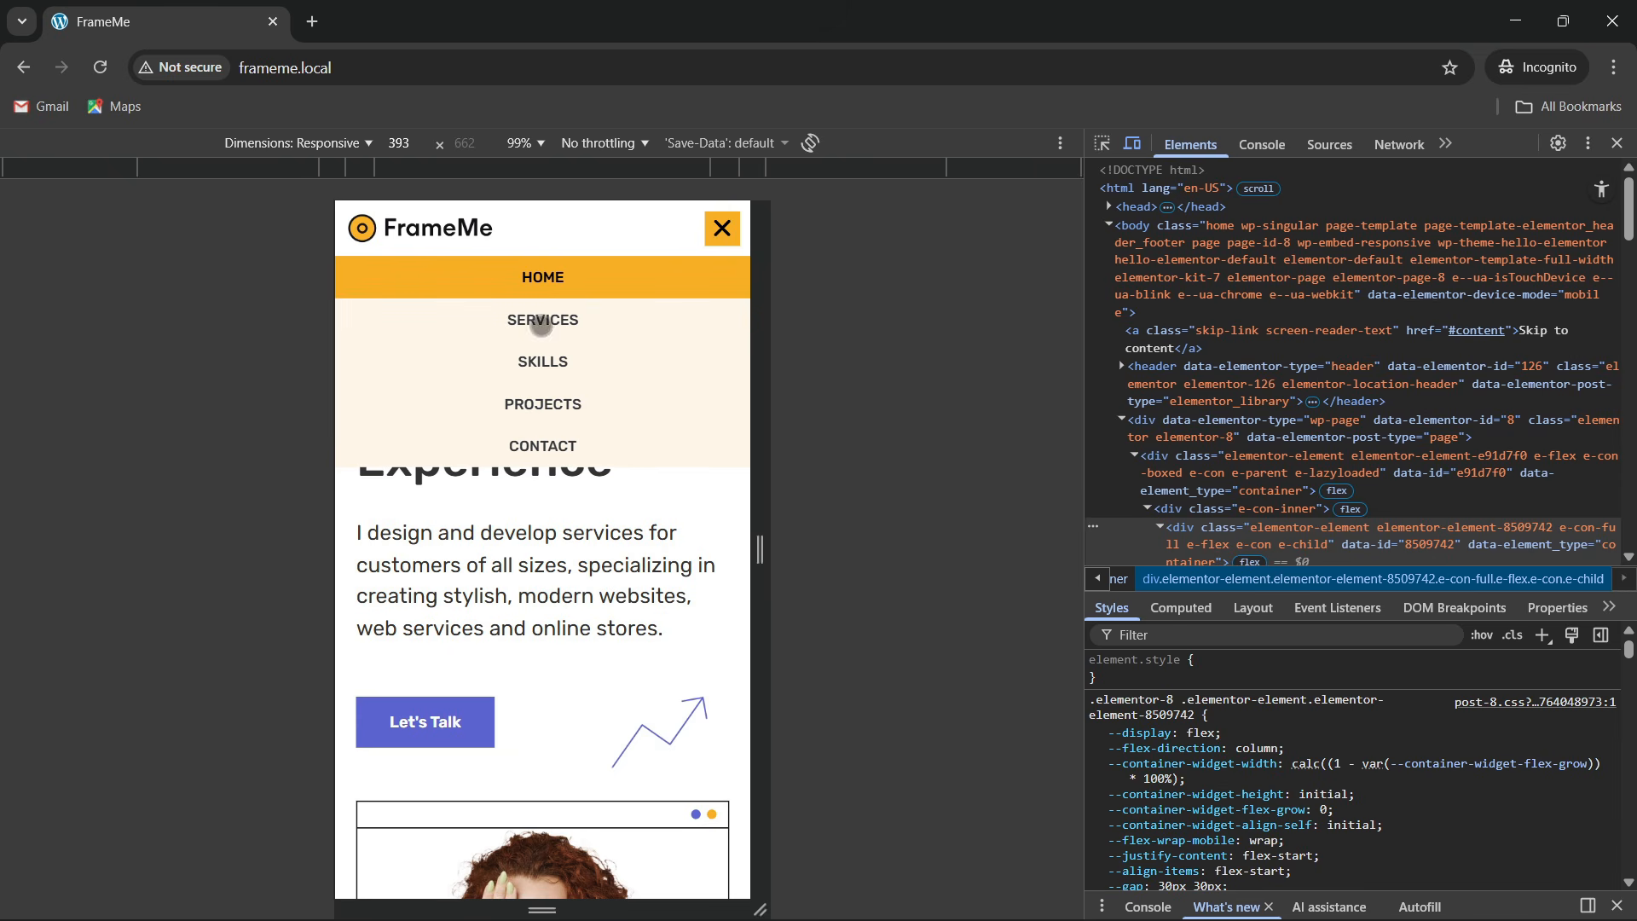
click(722, 229)
click(722, 229)
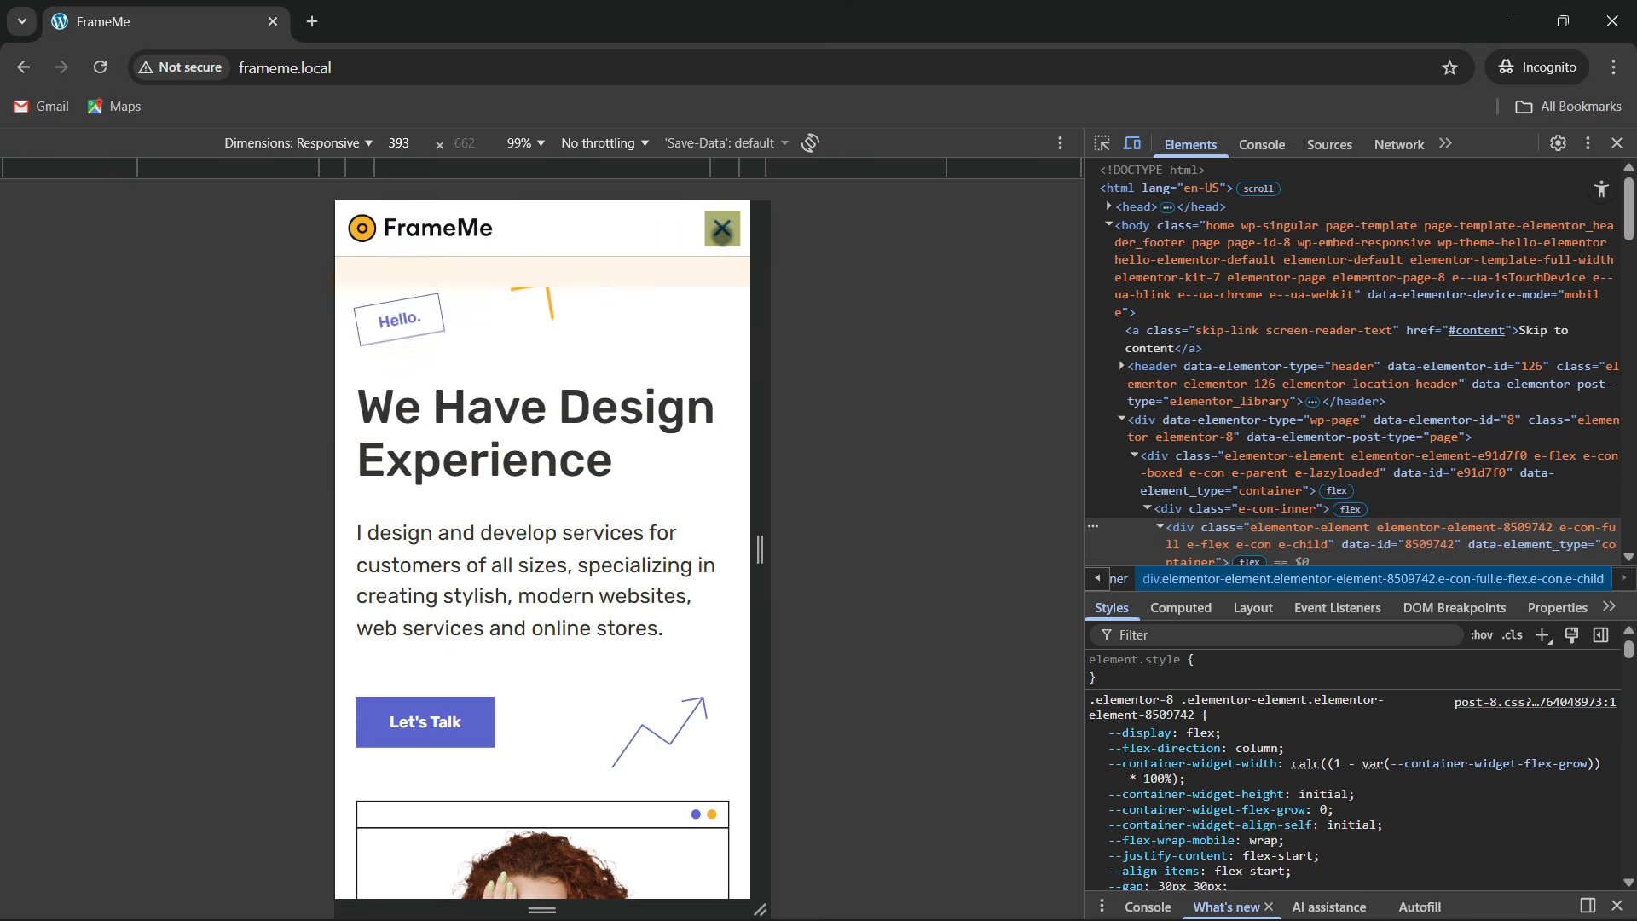
scroll(435, 546, down, 8)
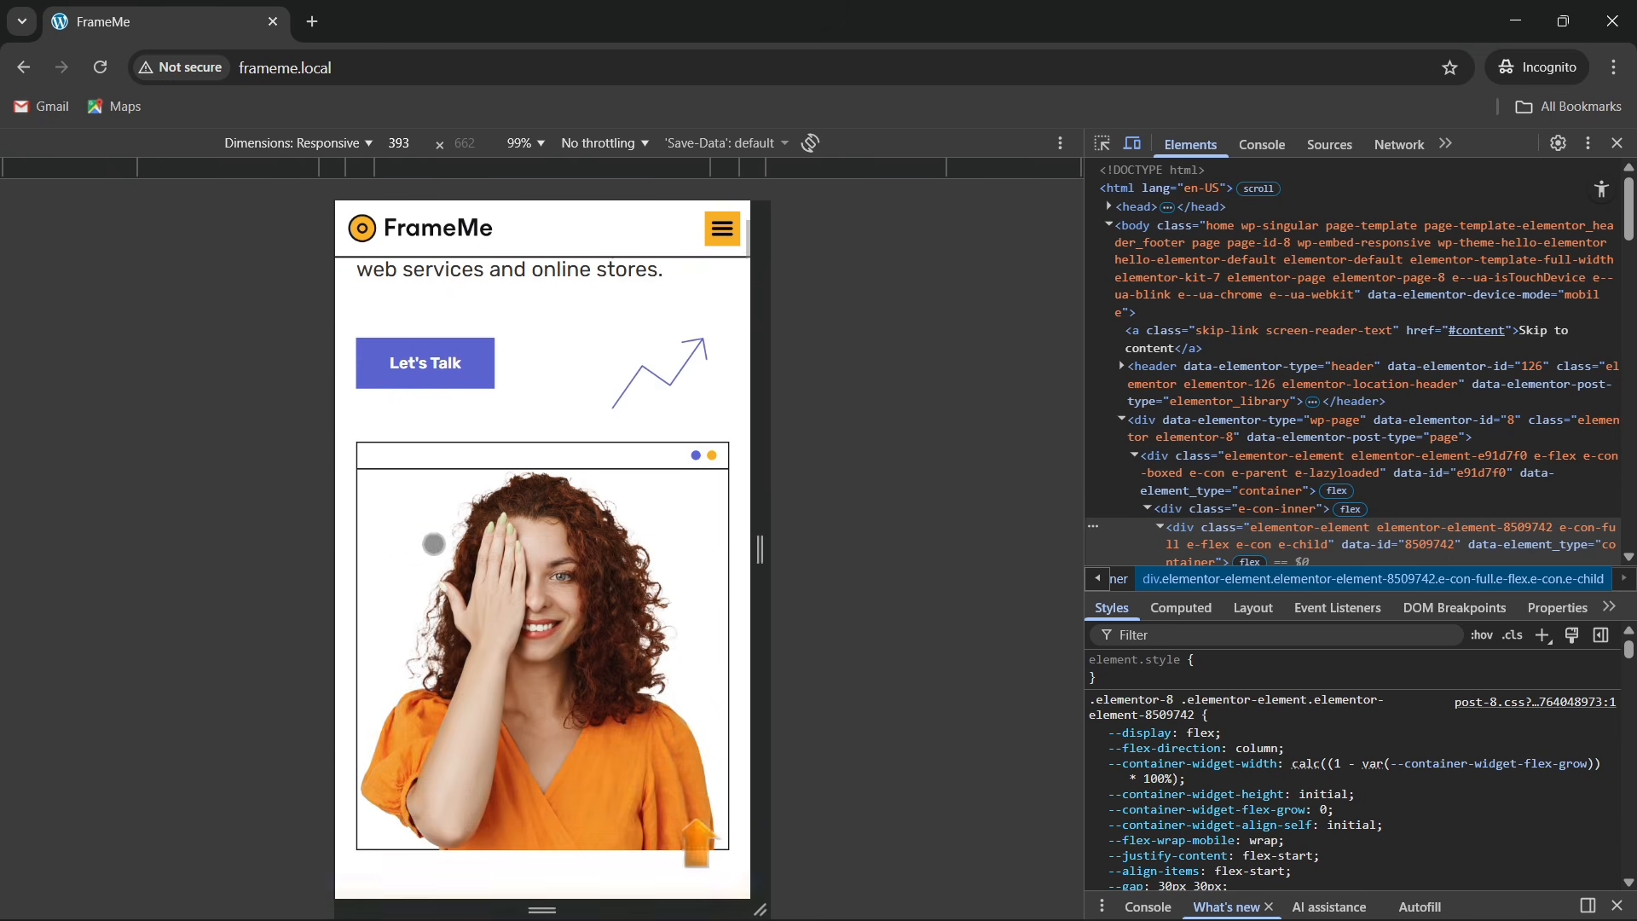
scroll(443, 557, down, 11)
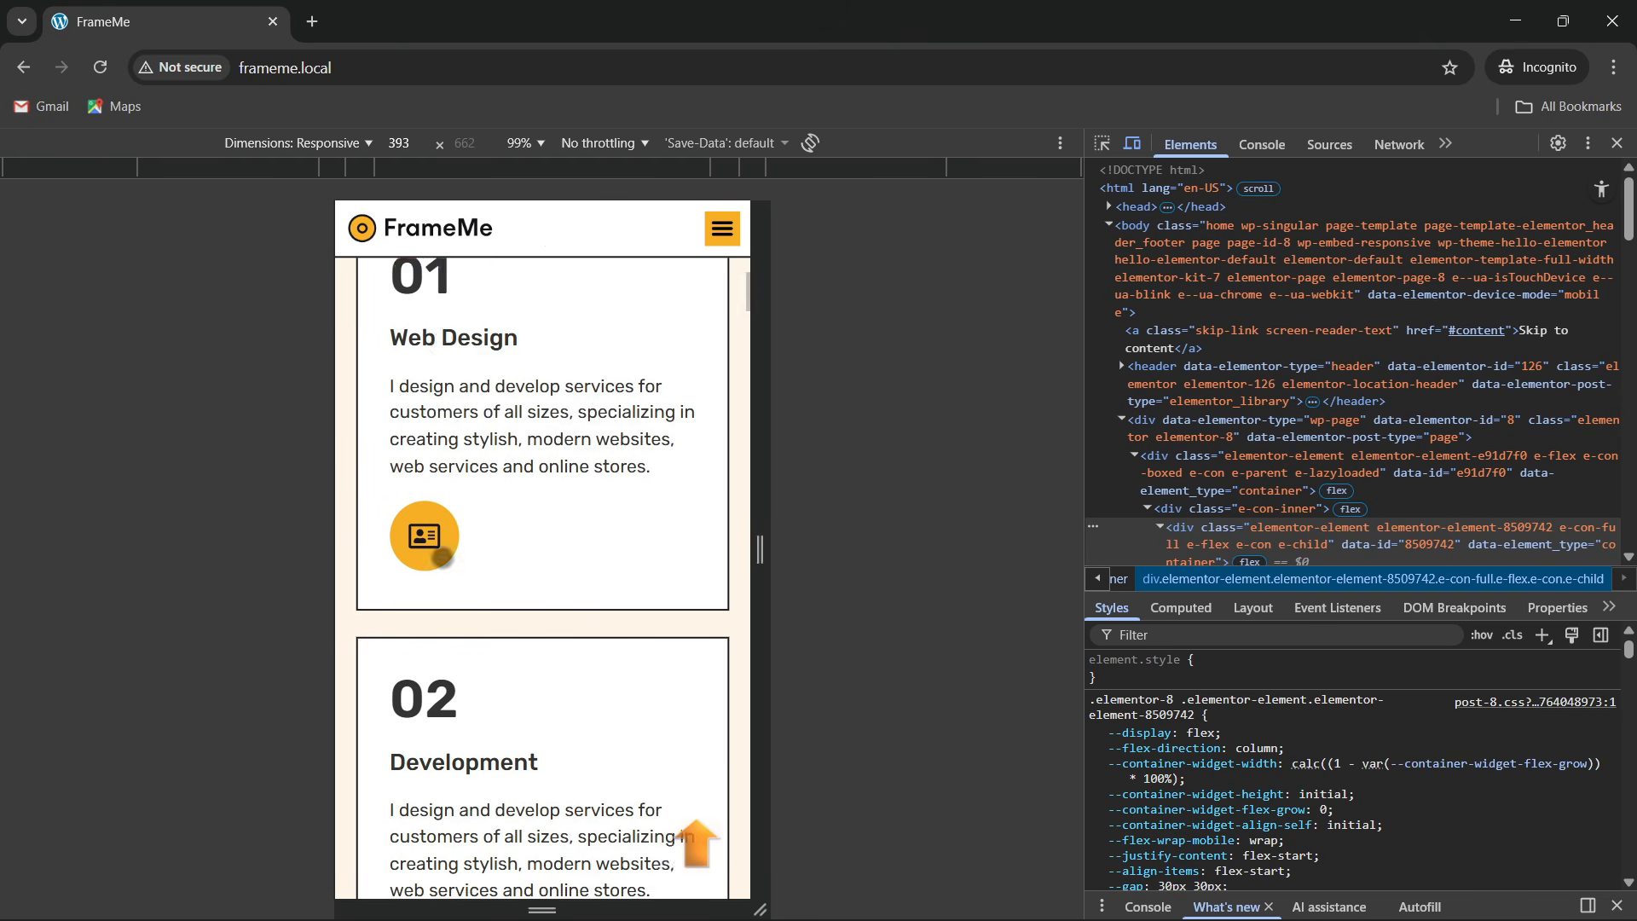
scroll(566, 541, up, 4)
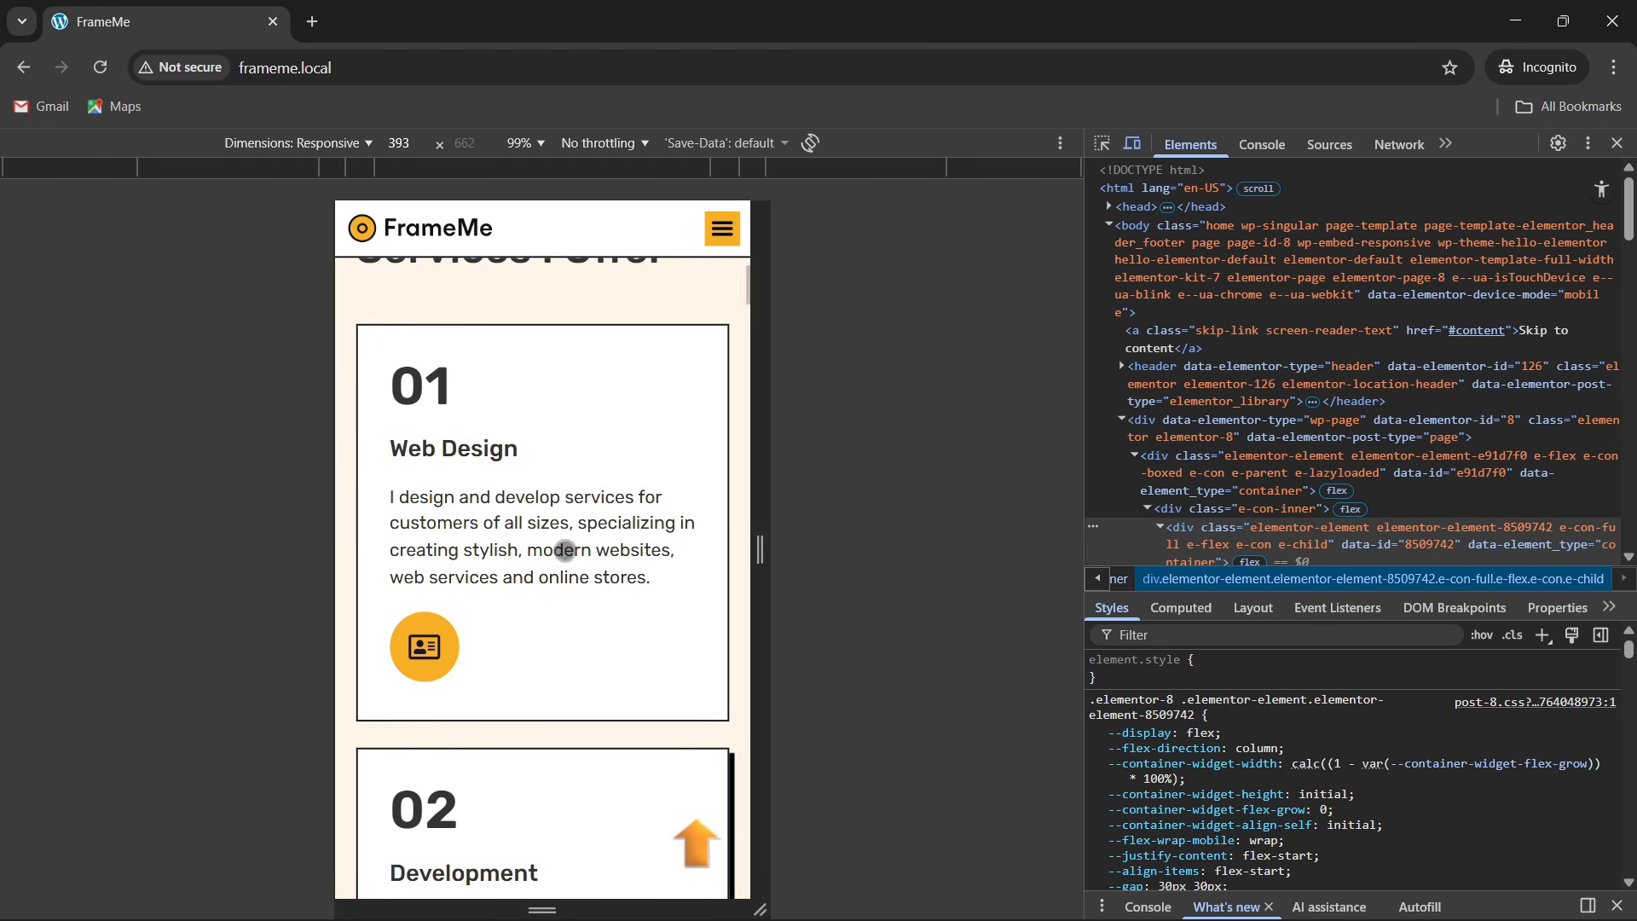
scroll(610, 529, down, 10)
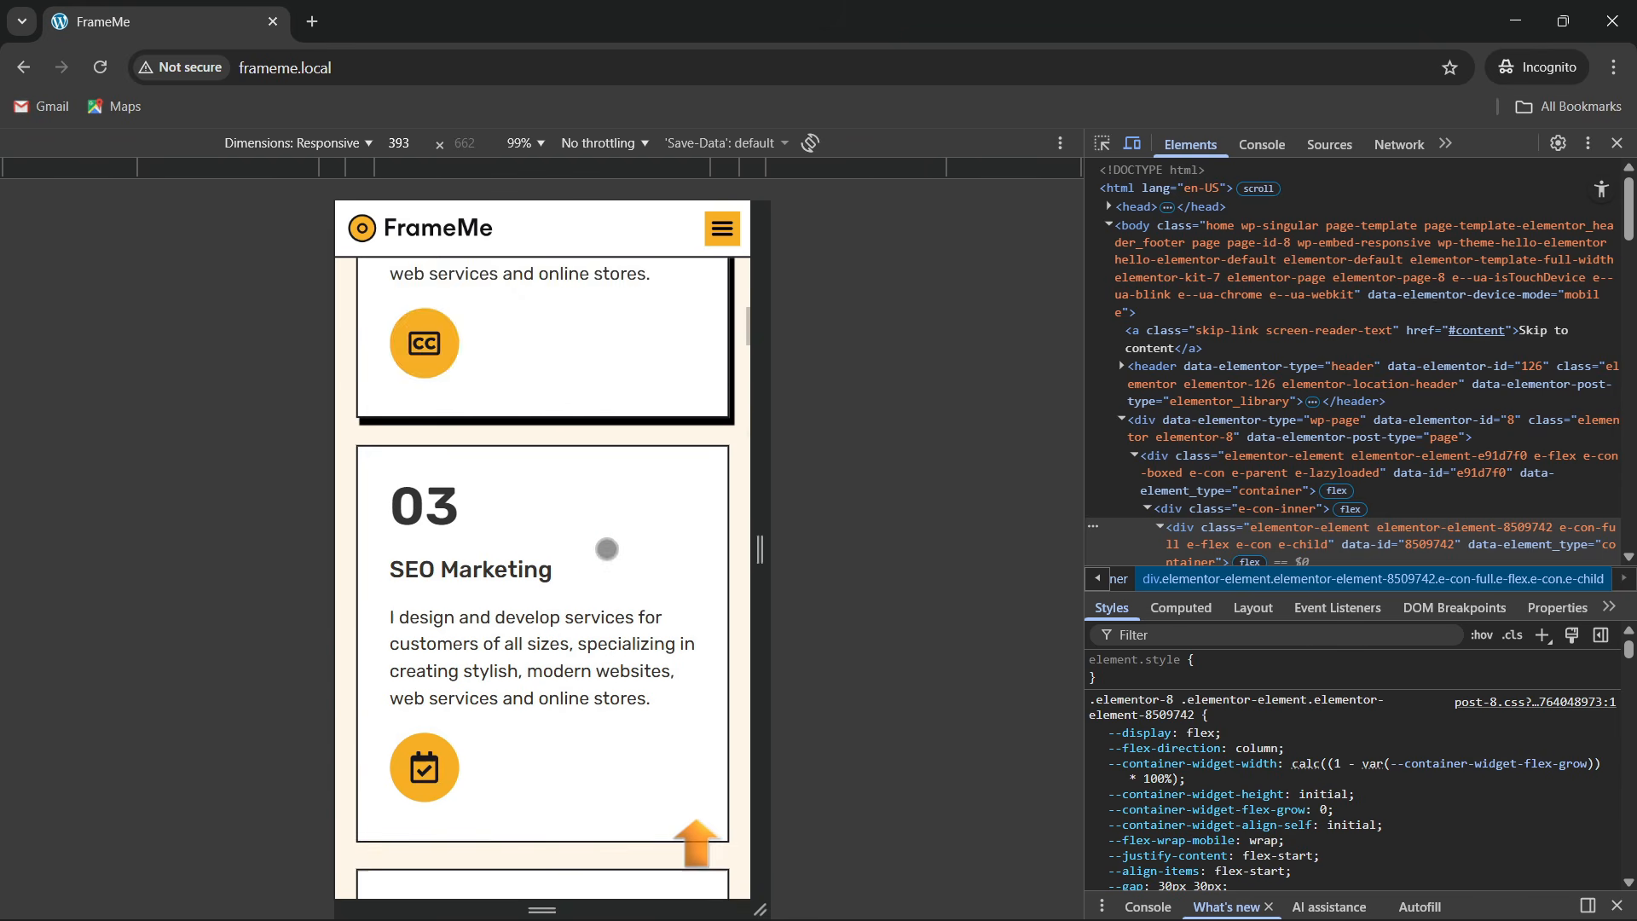
scroll(444, 641, up, 4)
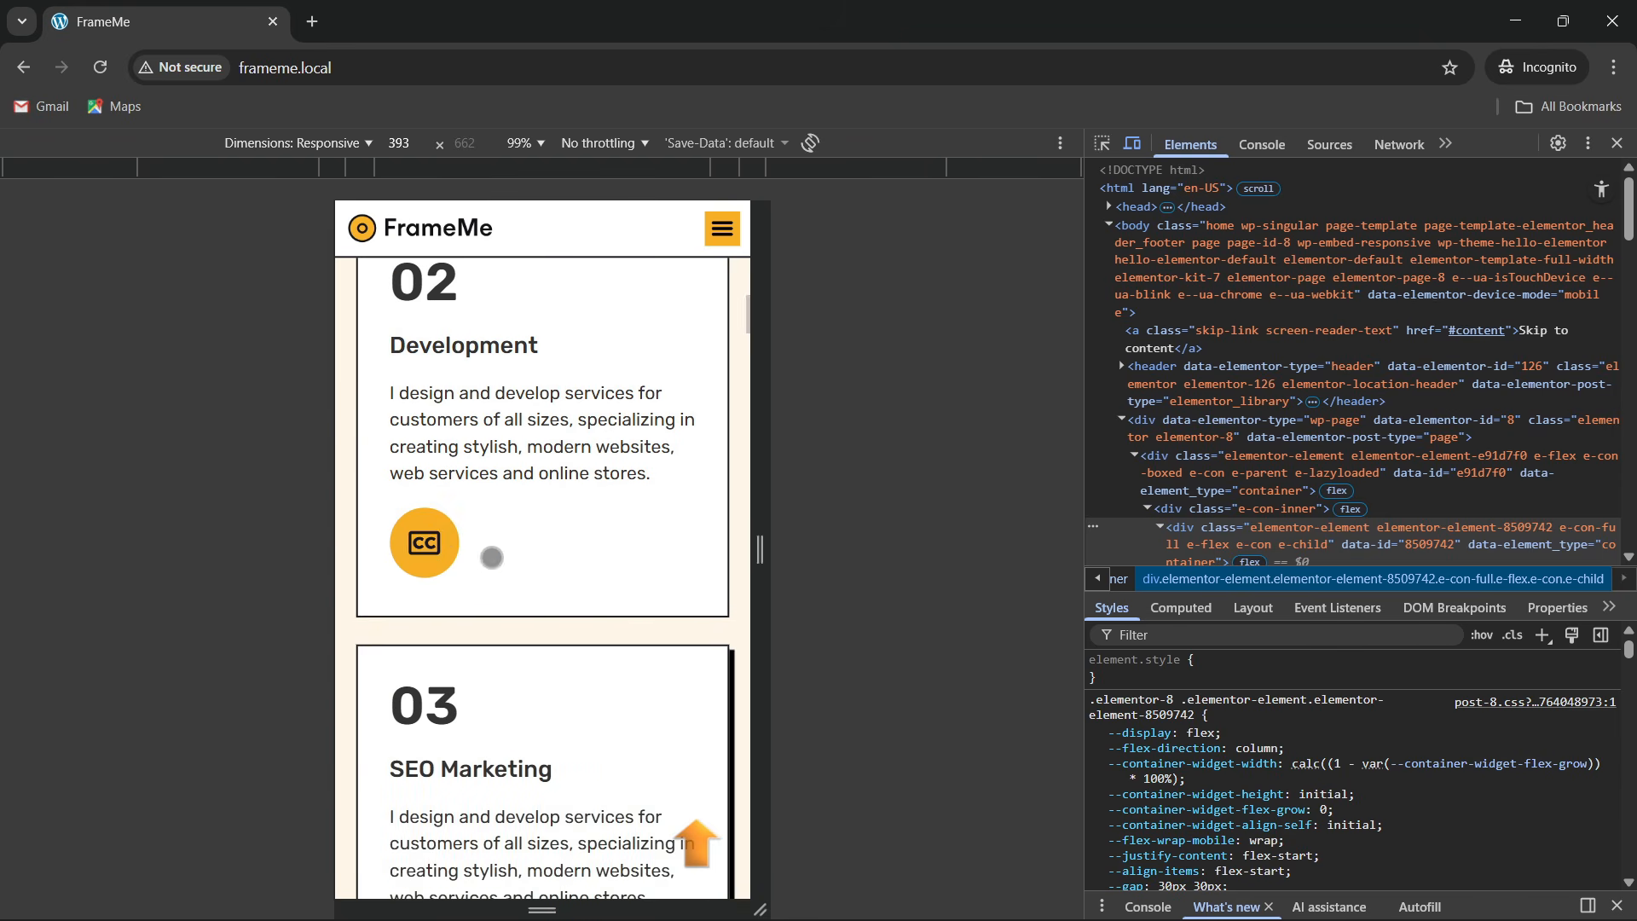
scroll(460, 560, up, 4)
scroll(474, 558, down, 12)
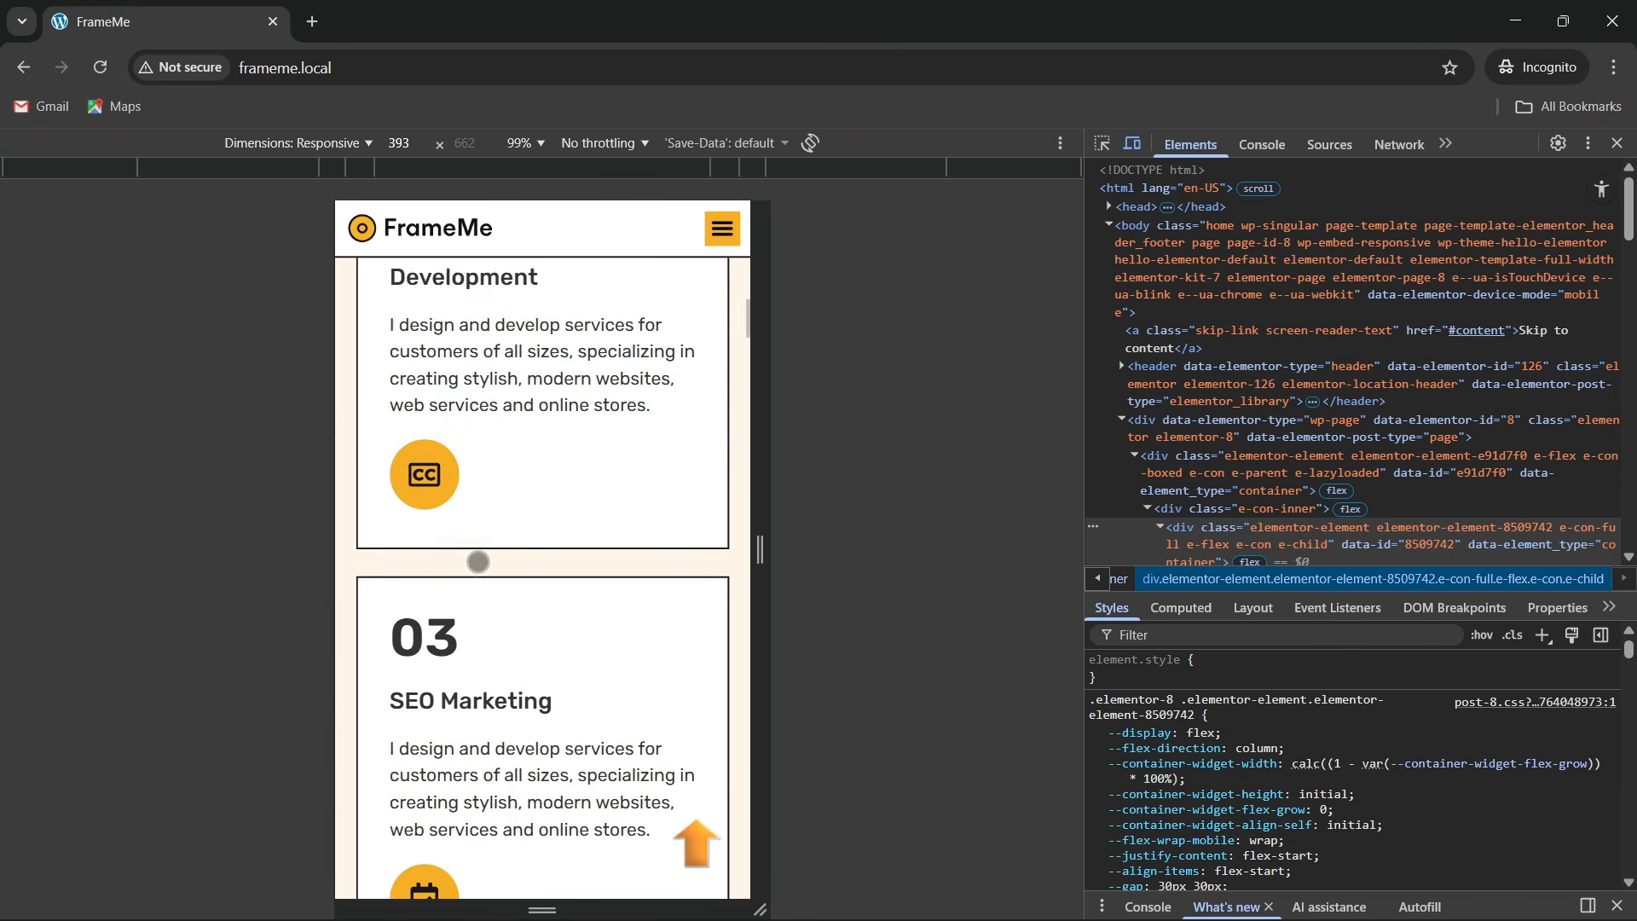
scroll(481, 579, down, 15)
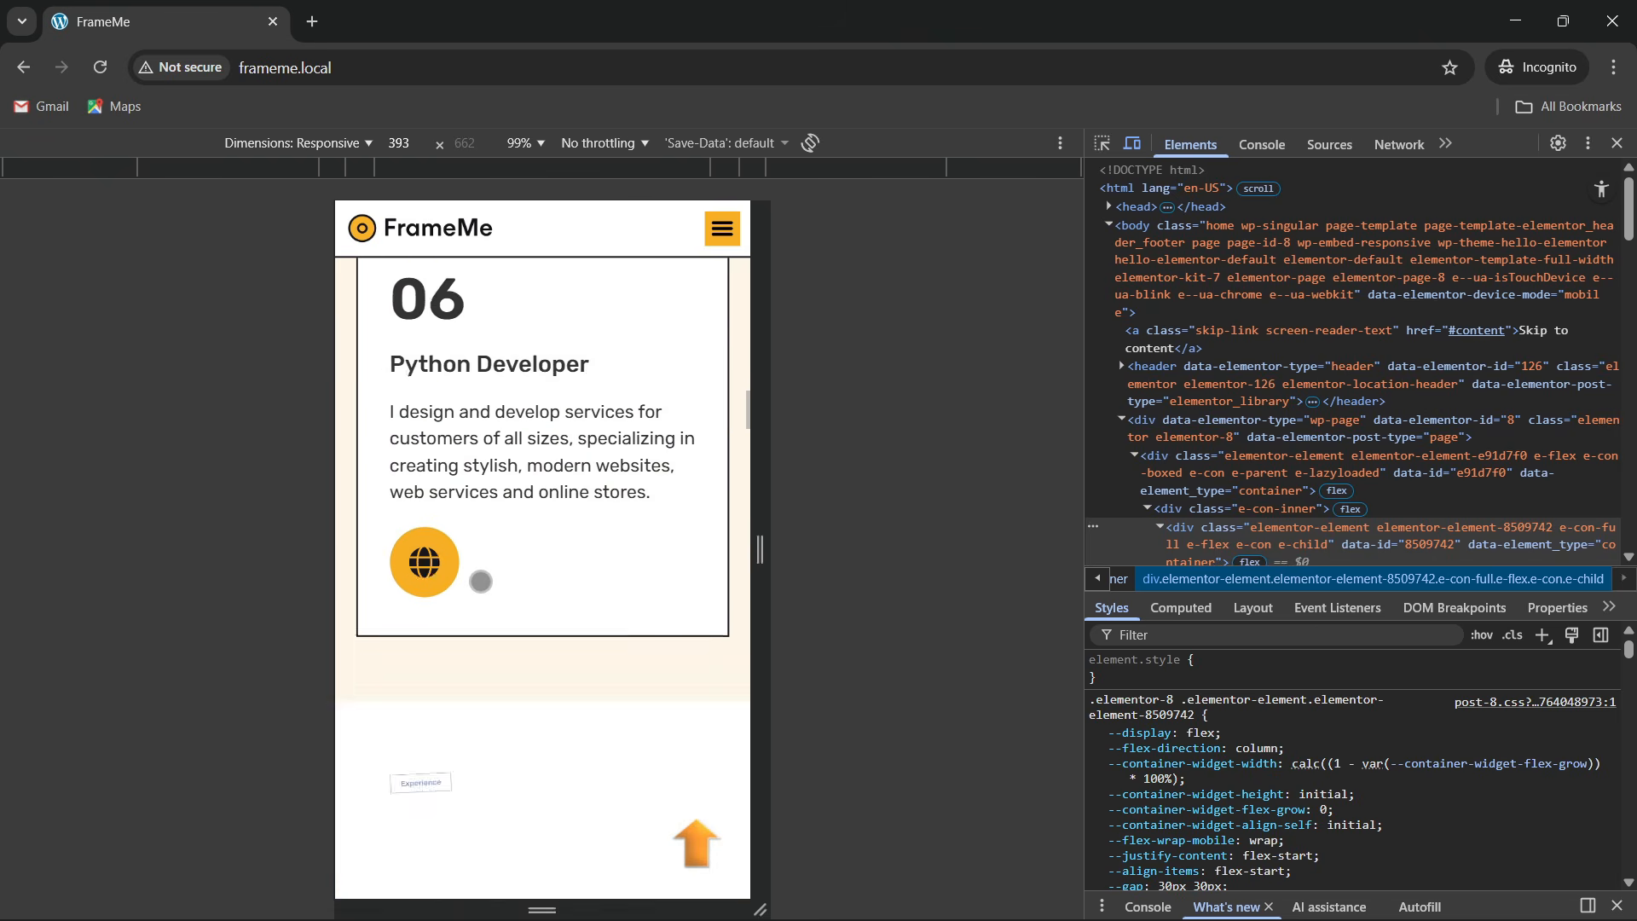
scroll(481, 582, down, 9)
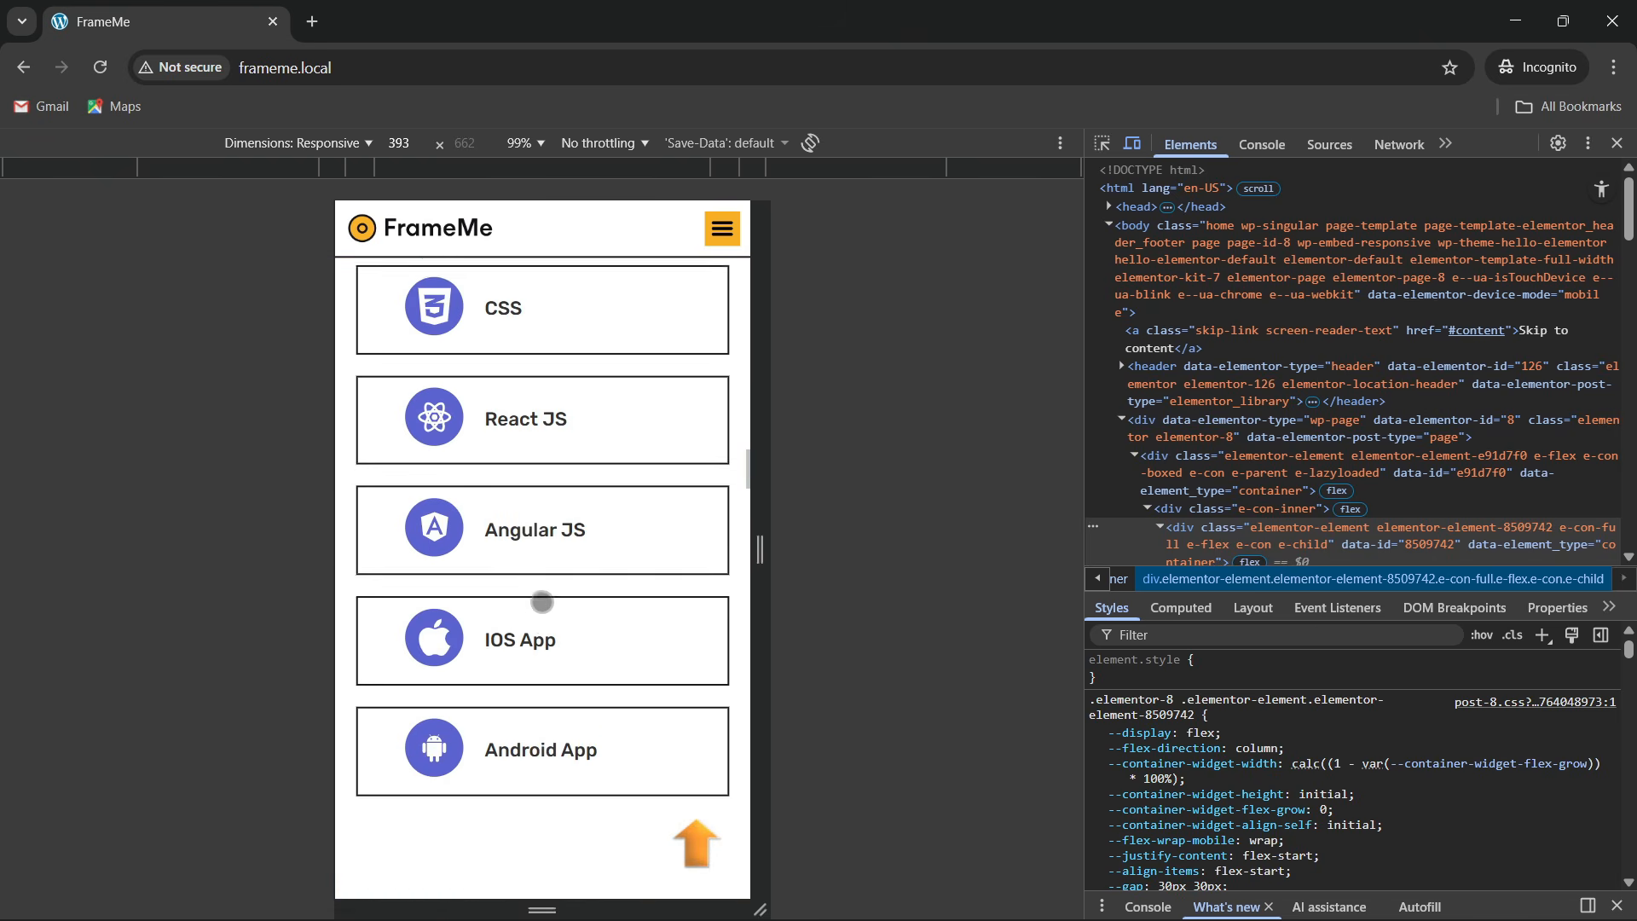
scroll(530, 424, up, 2)
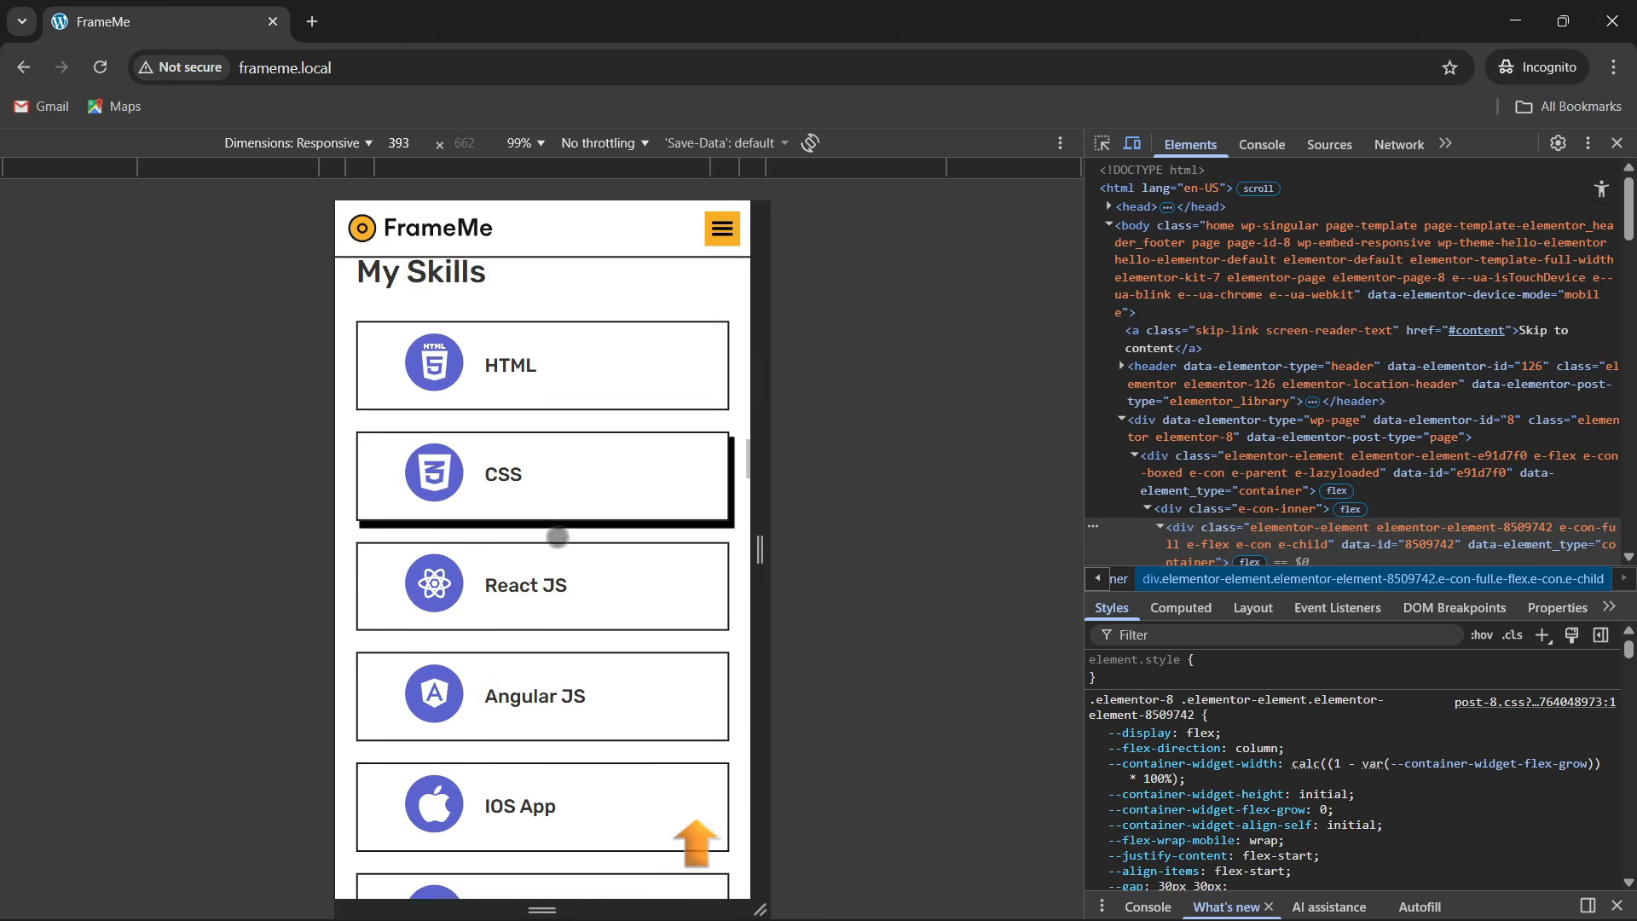
scroll(552, 424, down, 1)
scroll(550, 540, down, 4)
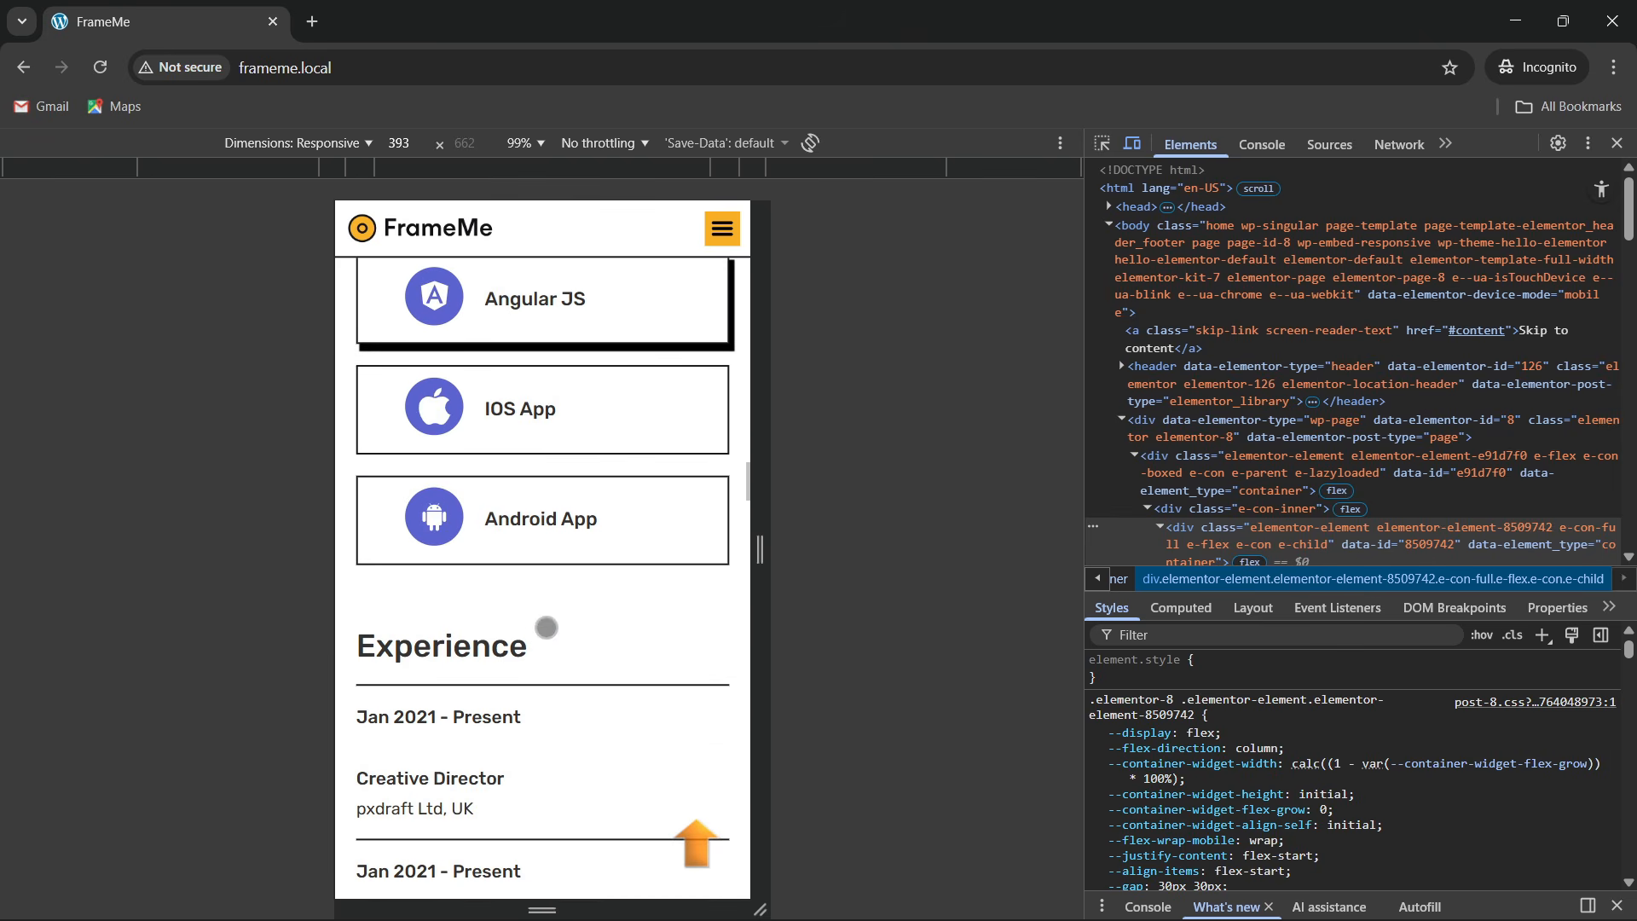
scroll(516, 554, down, 6)
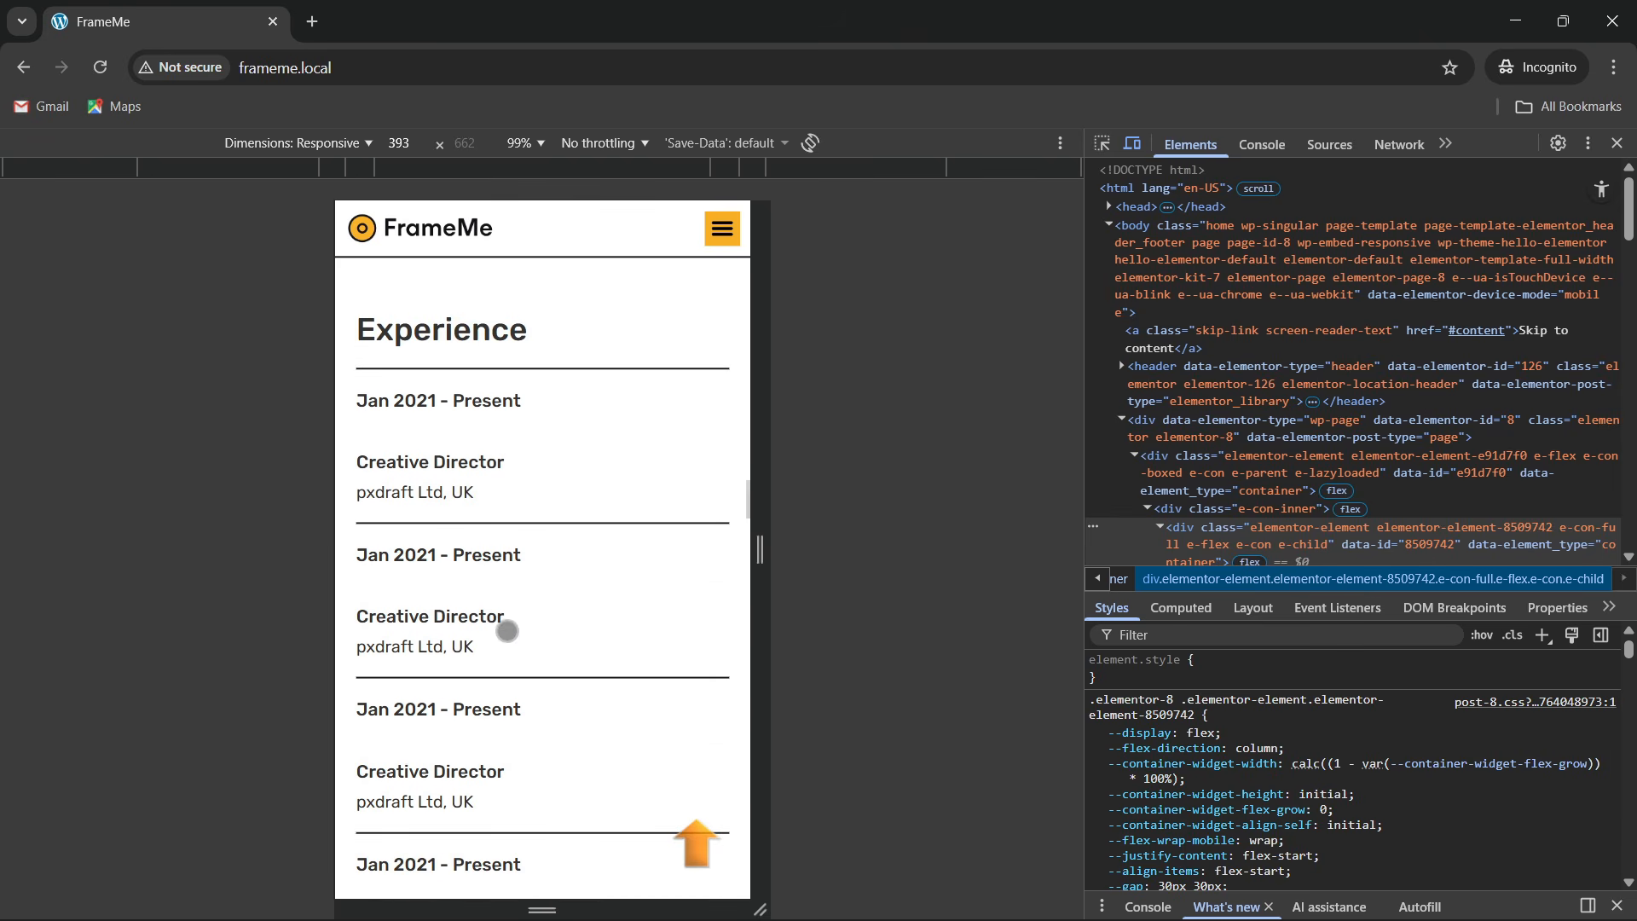
scroll(500, 670, down, 6)
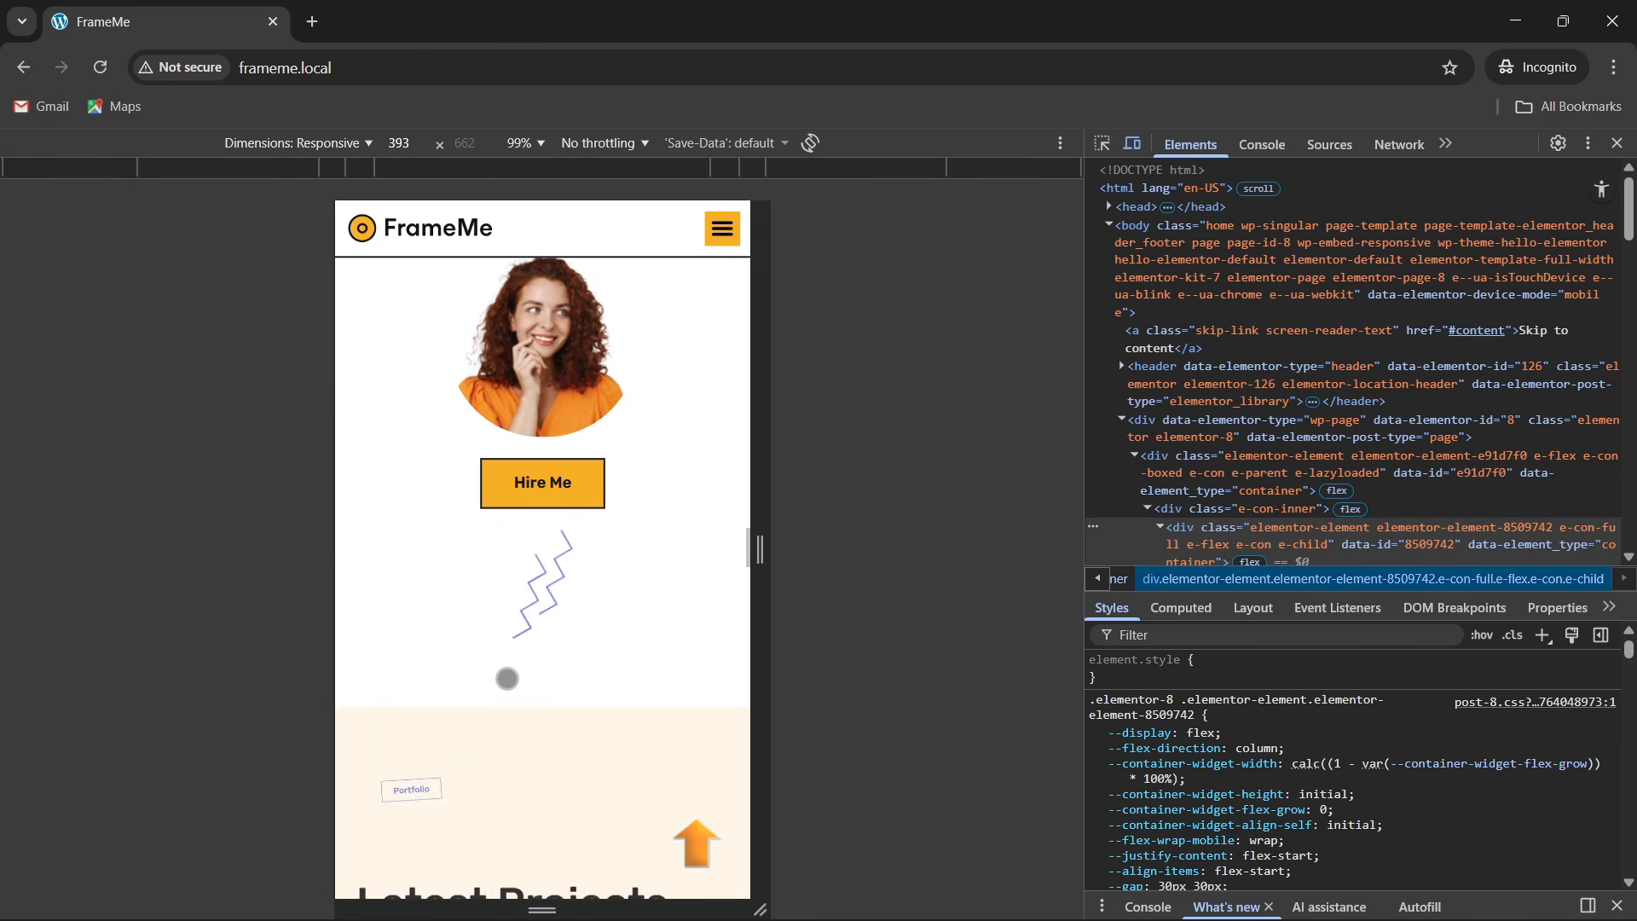
scroll(507, 679, down, 1)
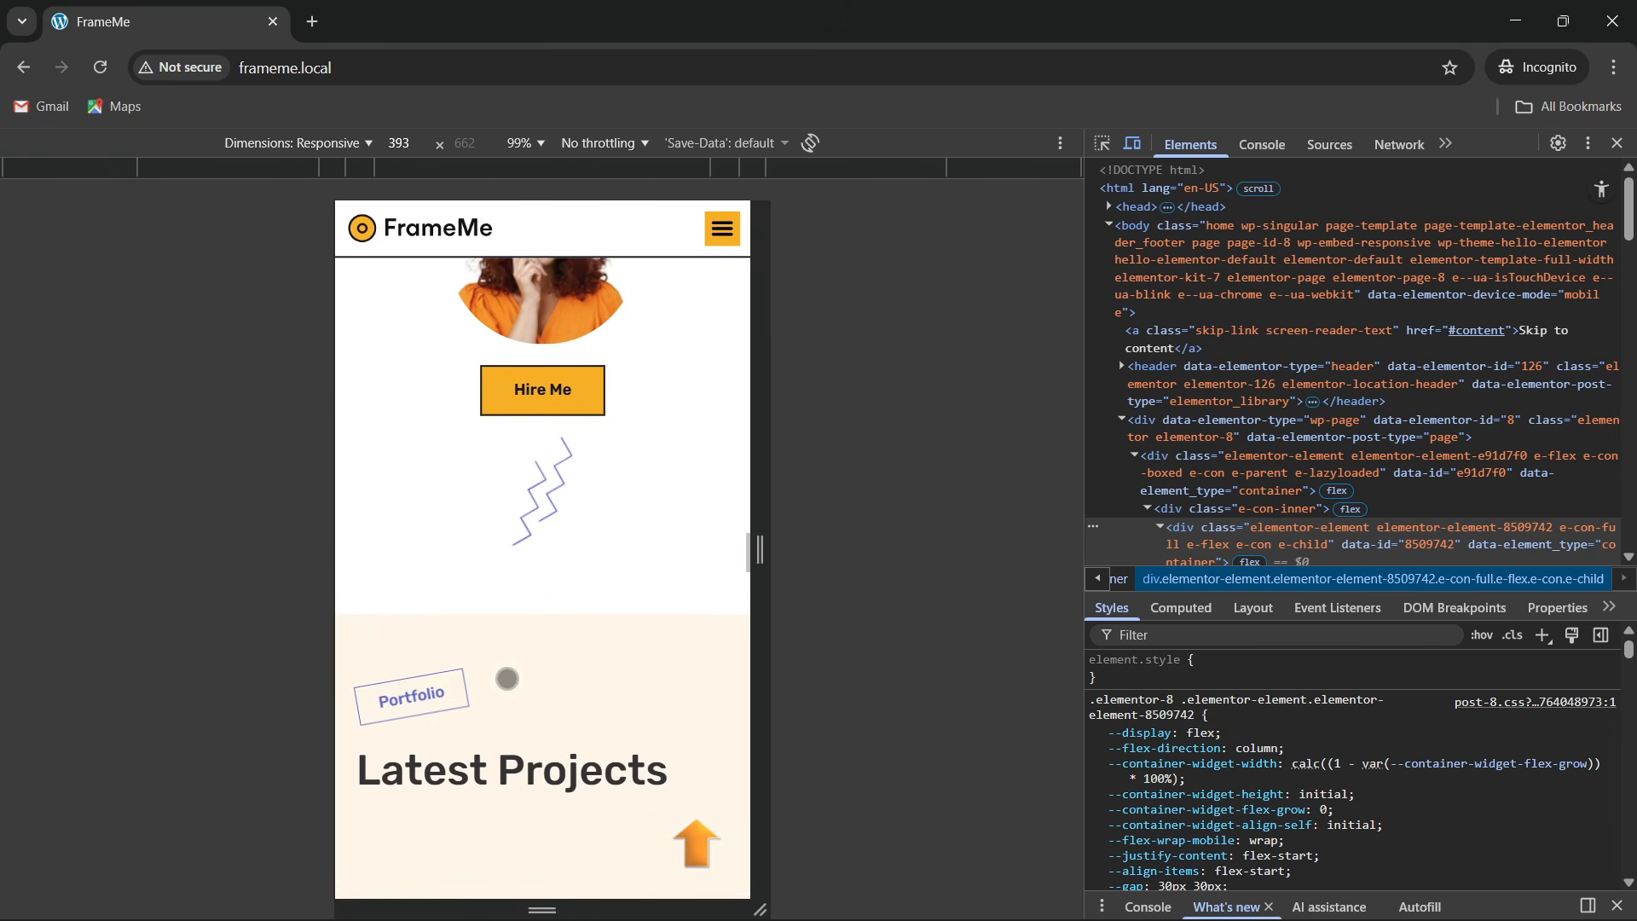
scroll(502, 704, down, 12)
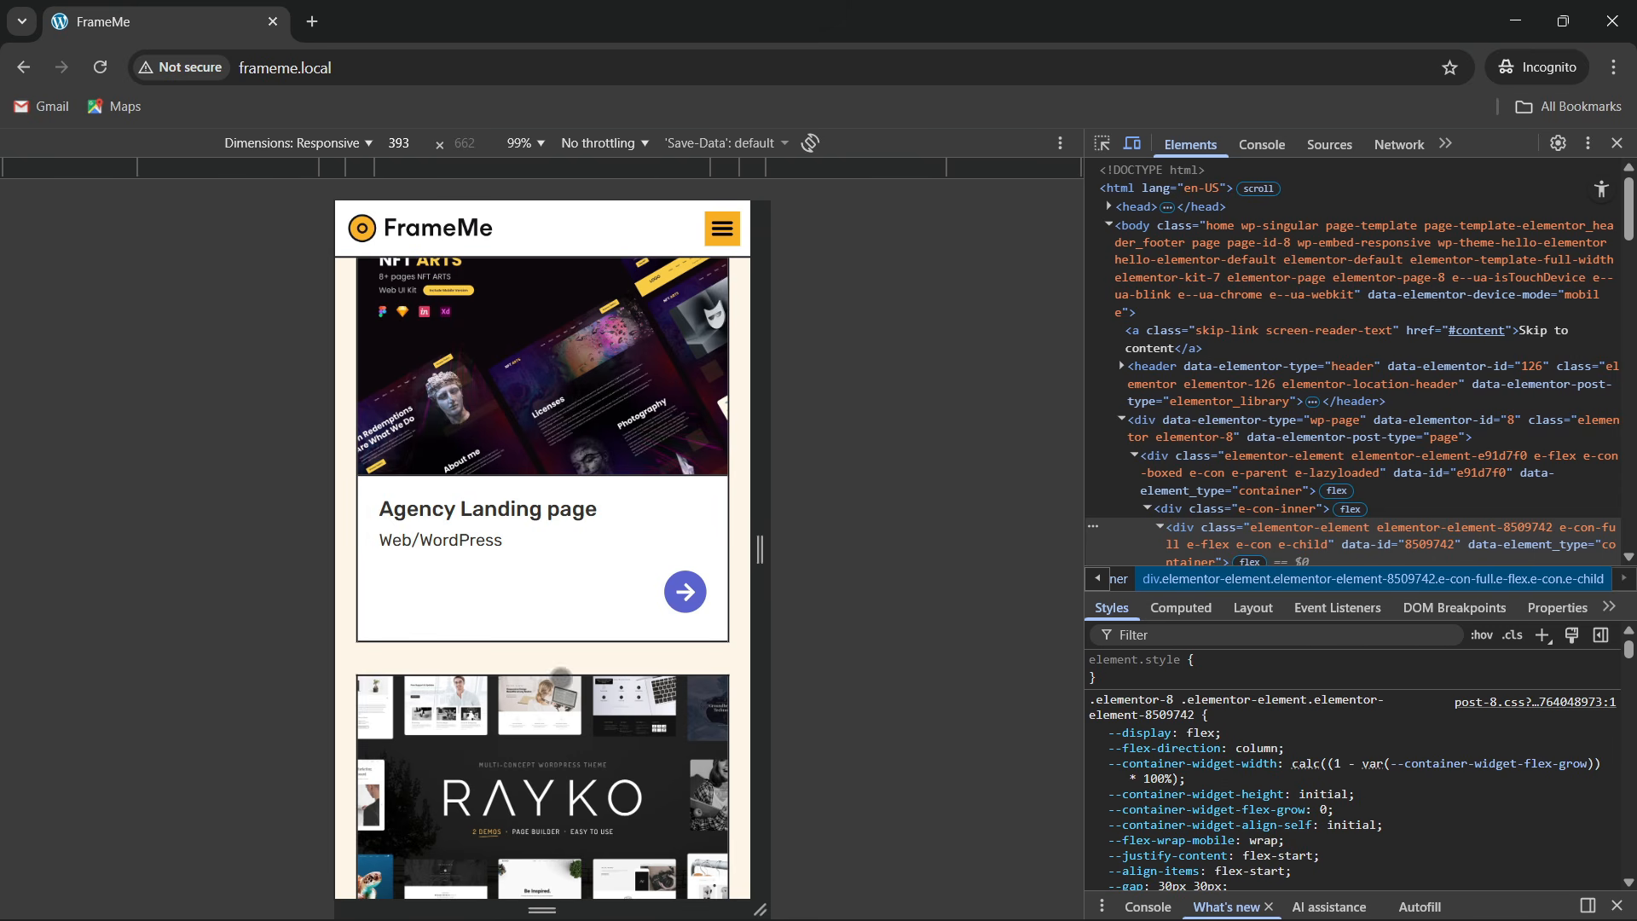
scroll(513, 611, down, 15)
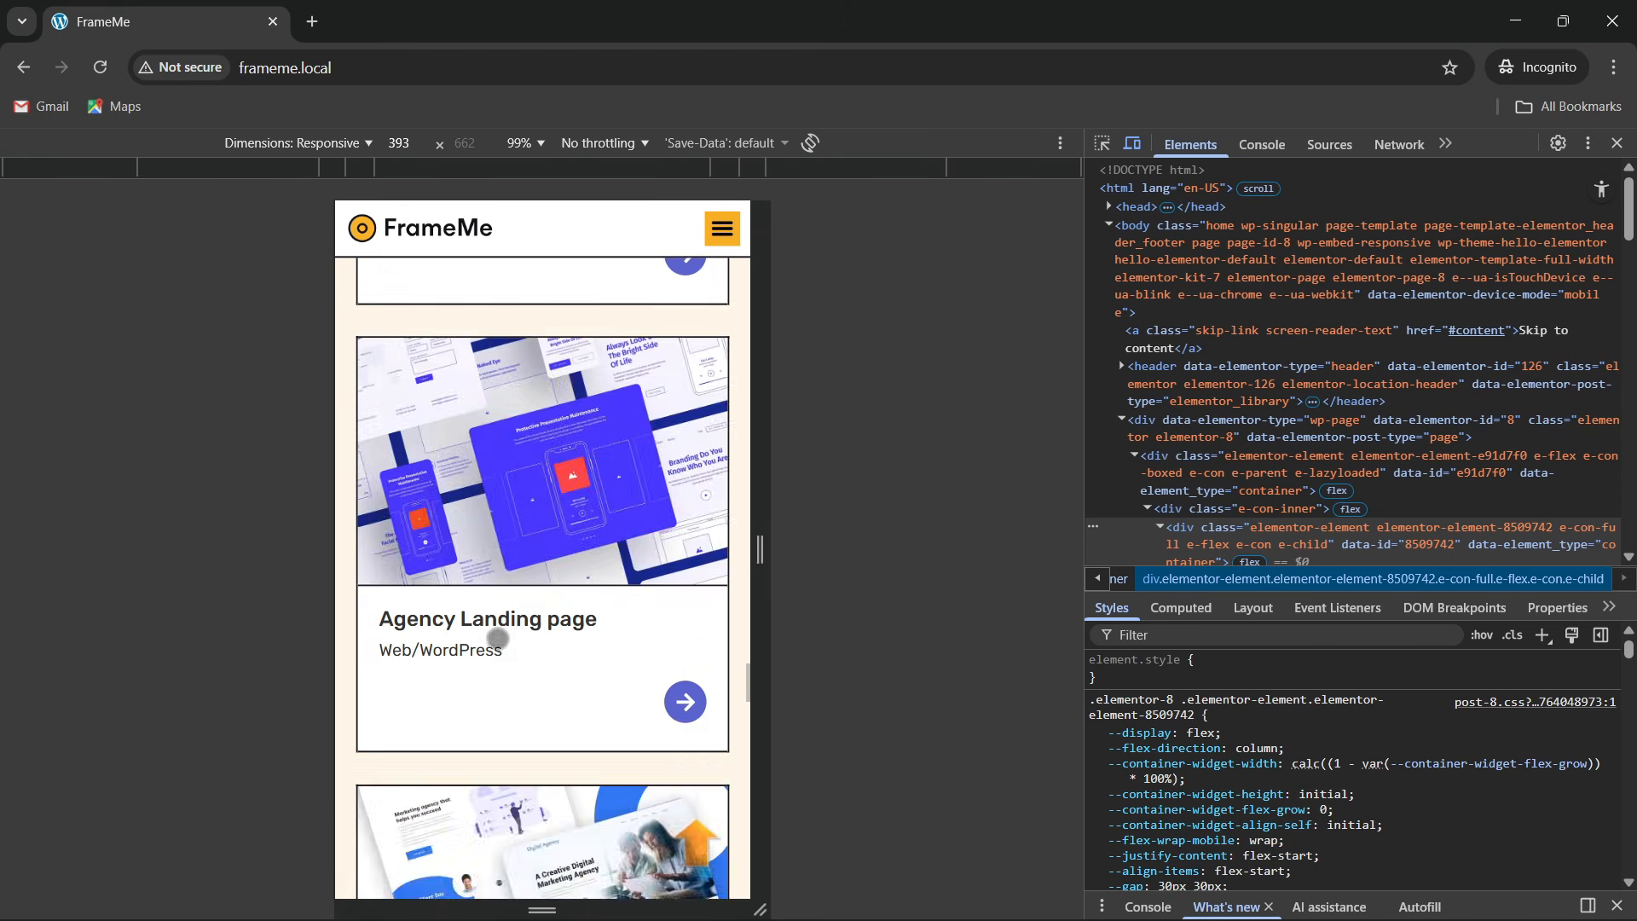
scroll(498, 639, down, 12)
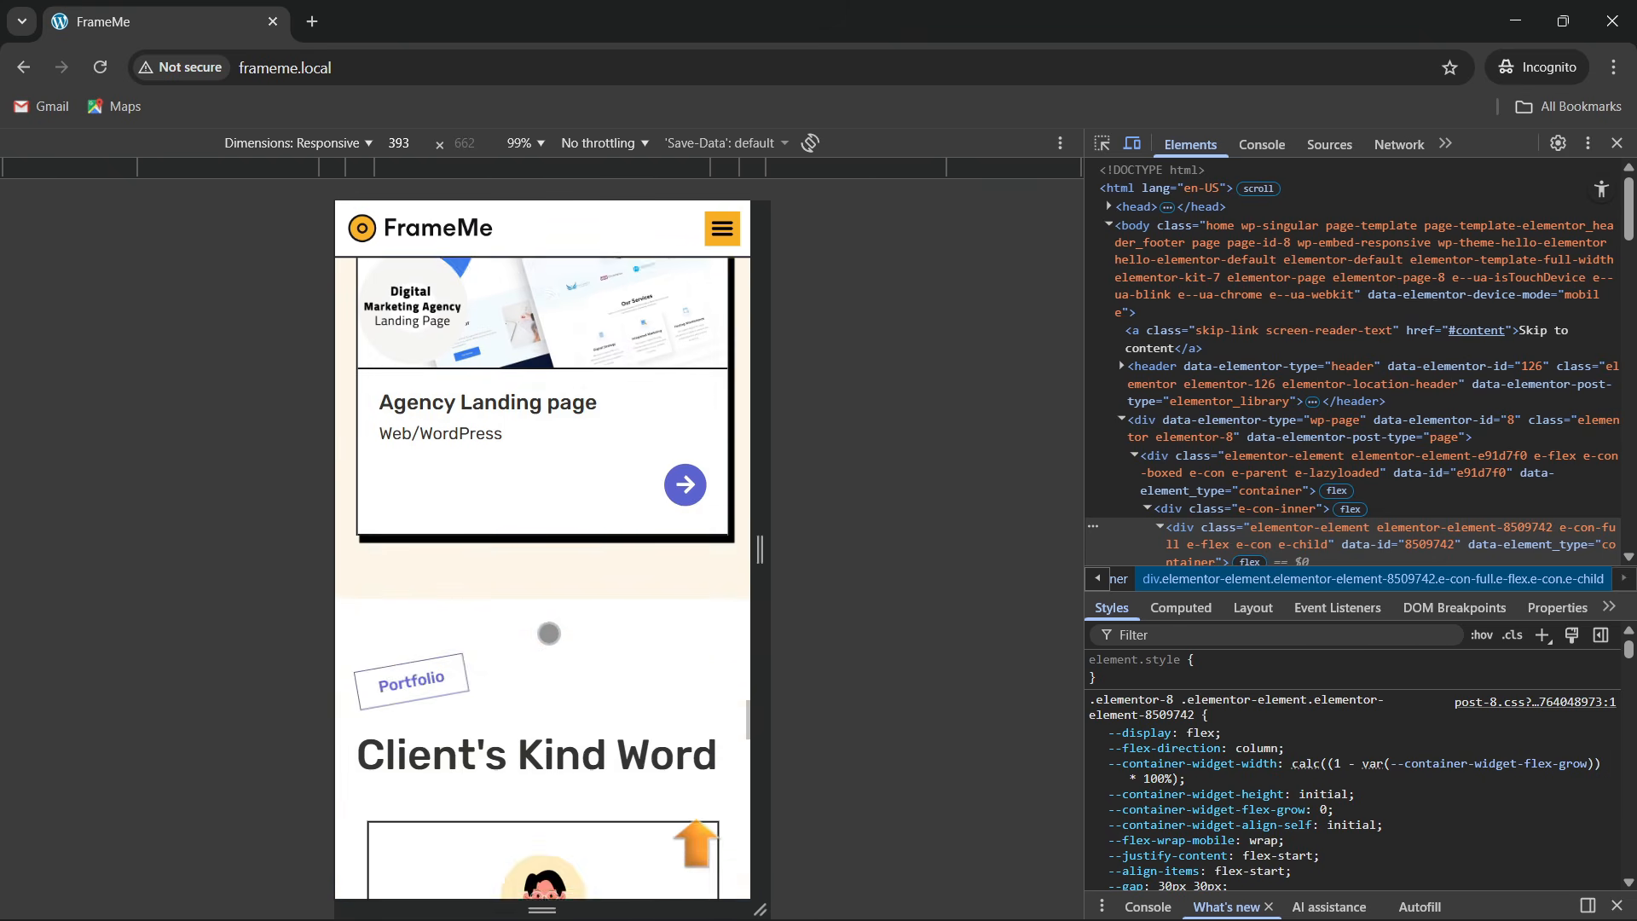
scroll(548, 638, down, 5)
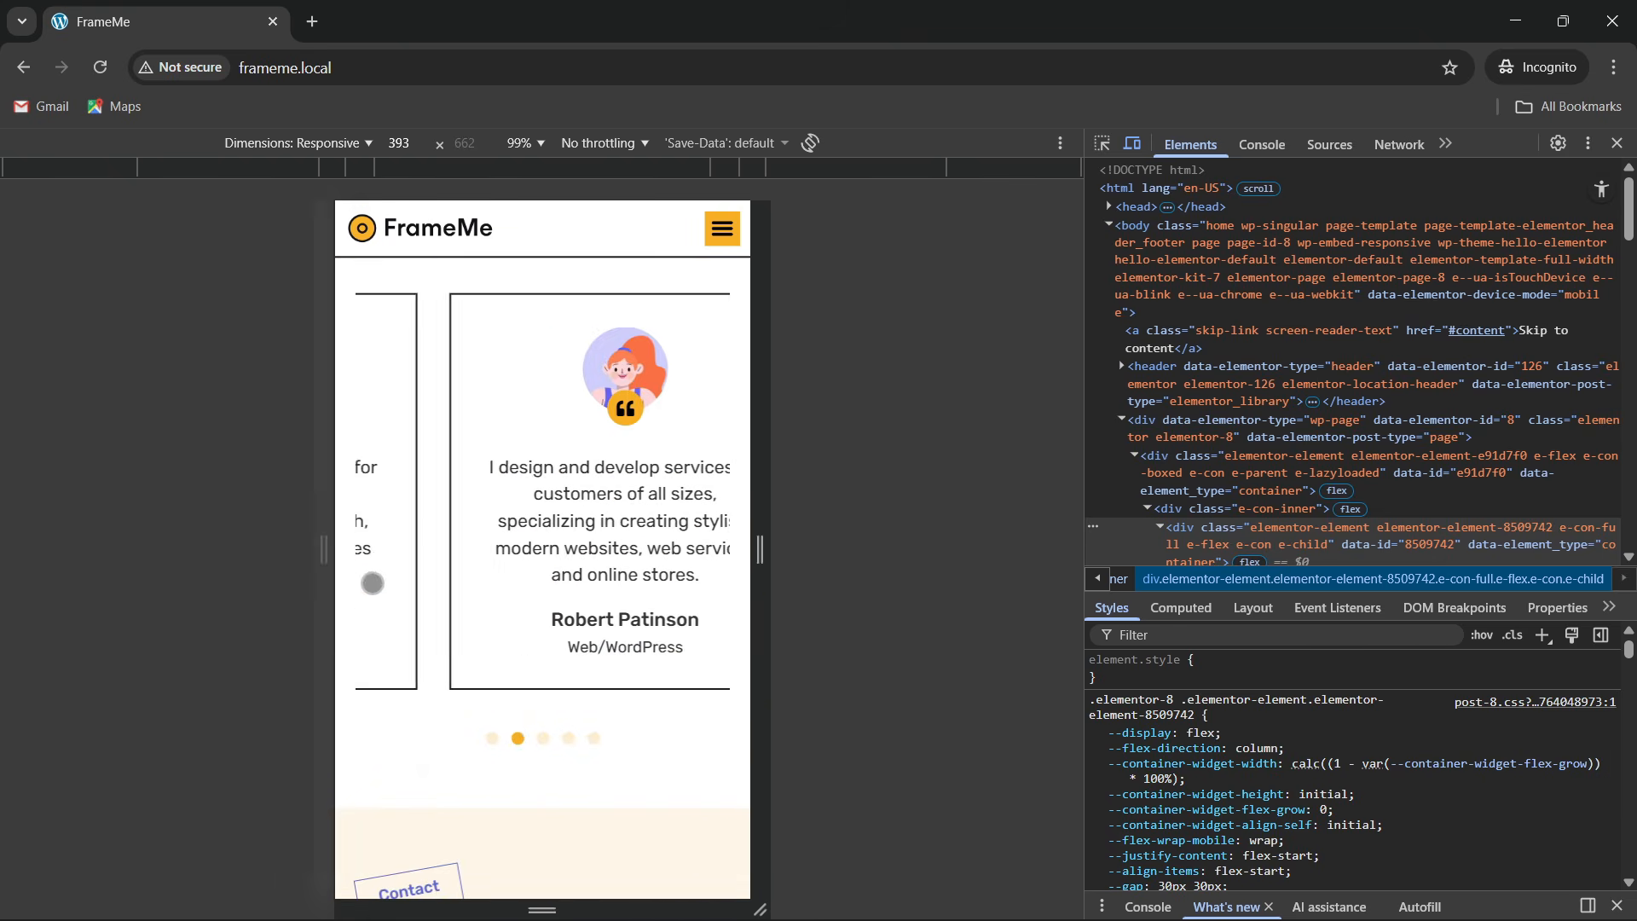
scroll(461, 656, up, 3)
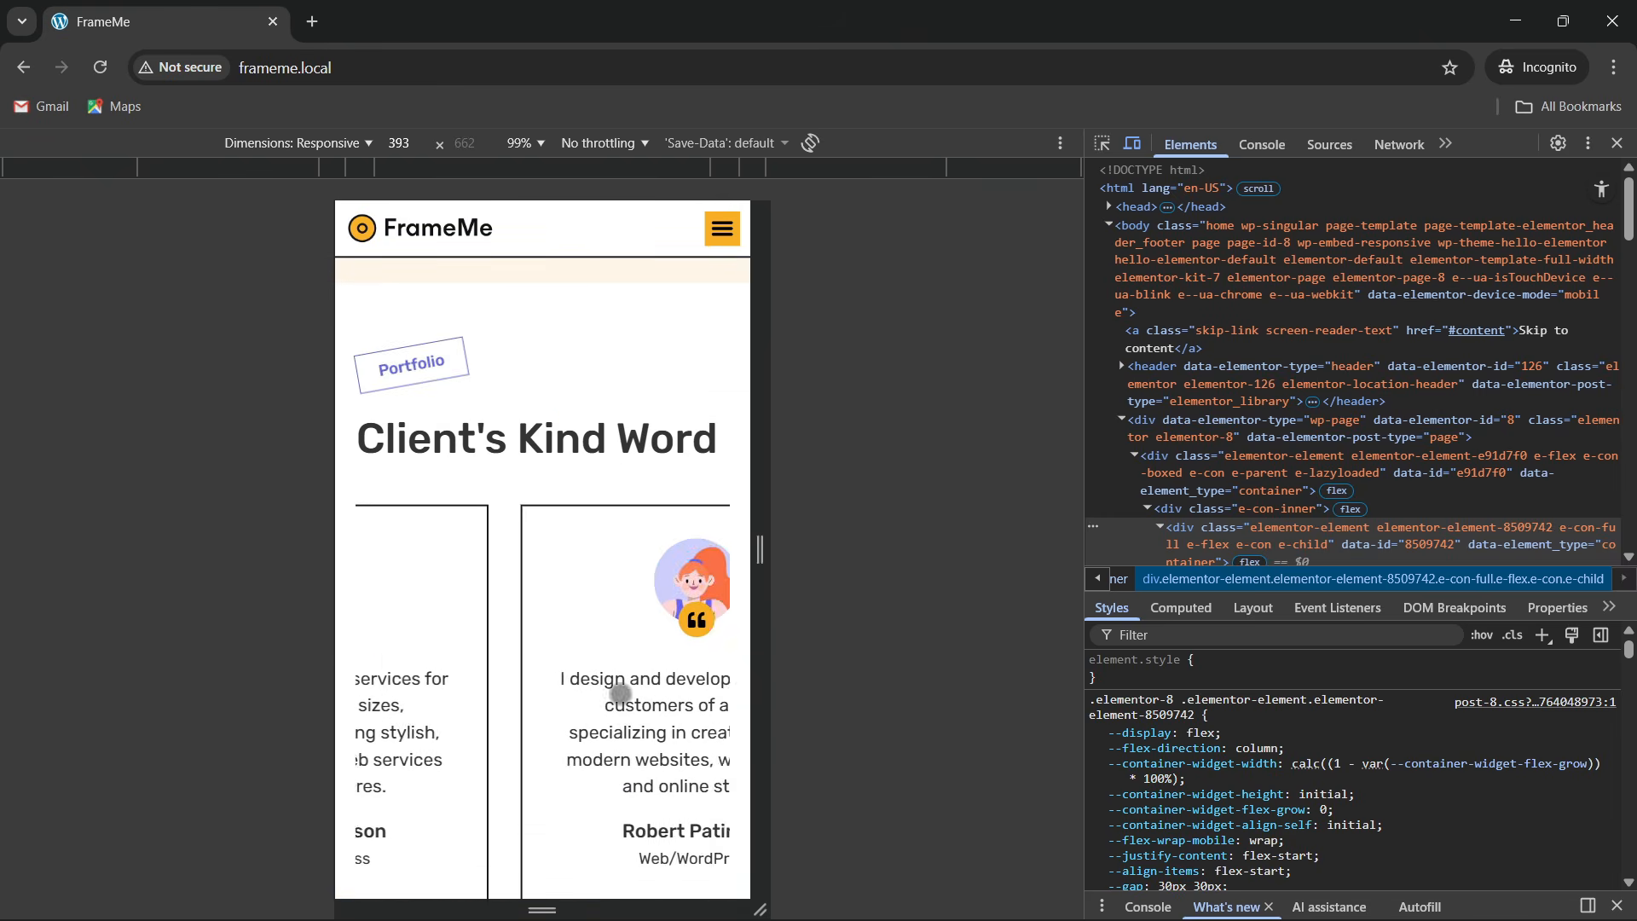
scroll(479, 613, down, 5)
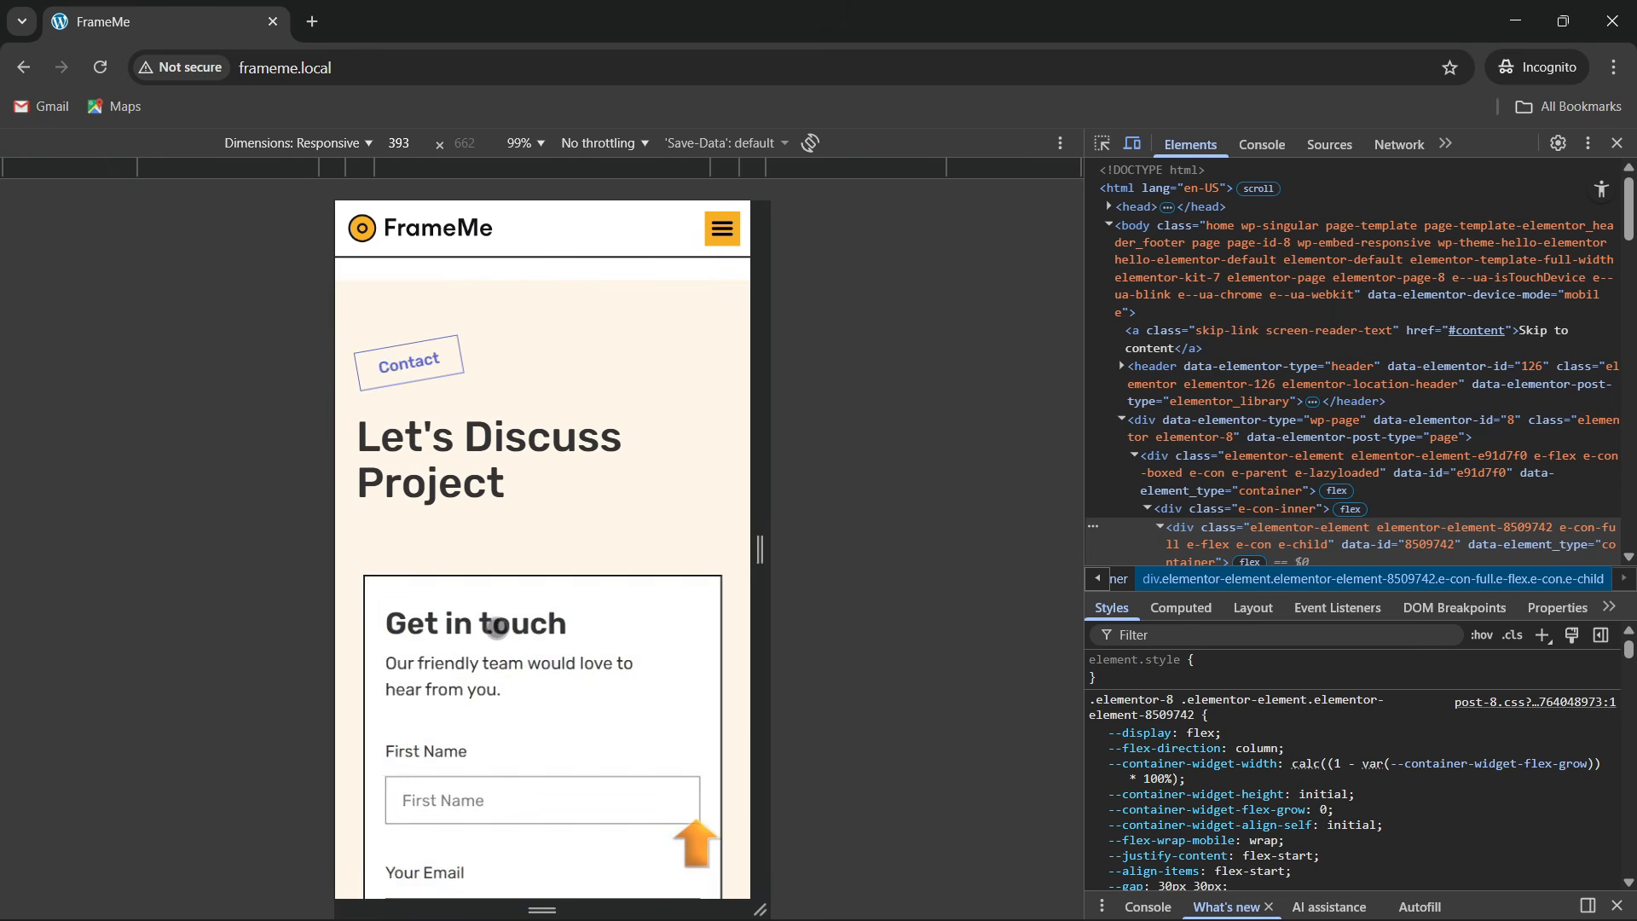
scroll(446, 582, down, 10)
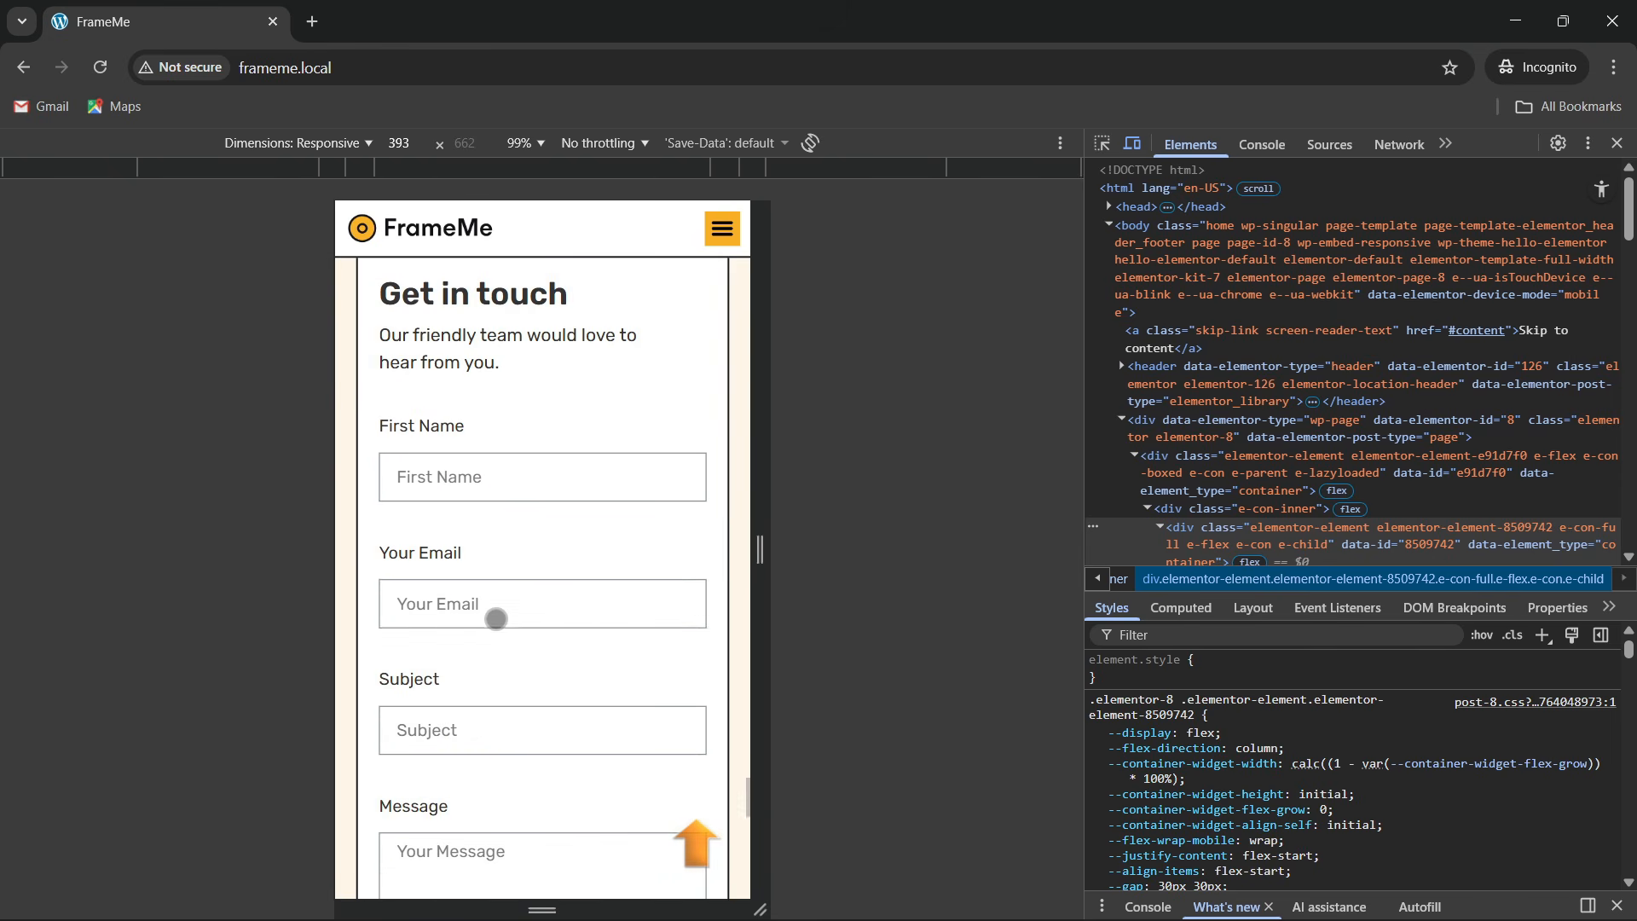
scroll(584, 621, down, 8)
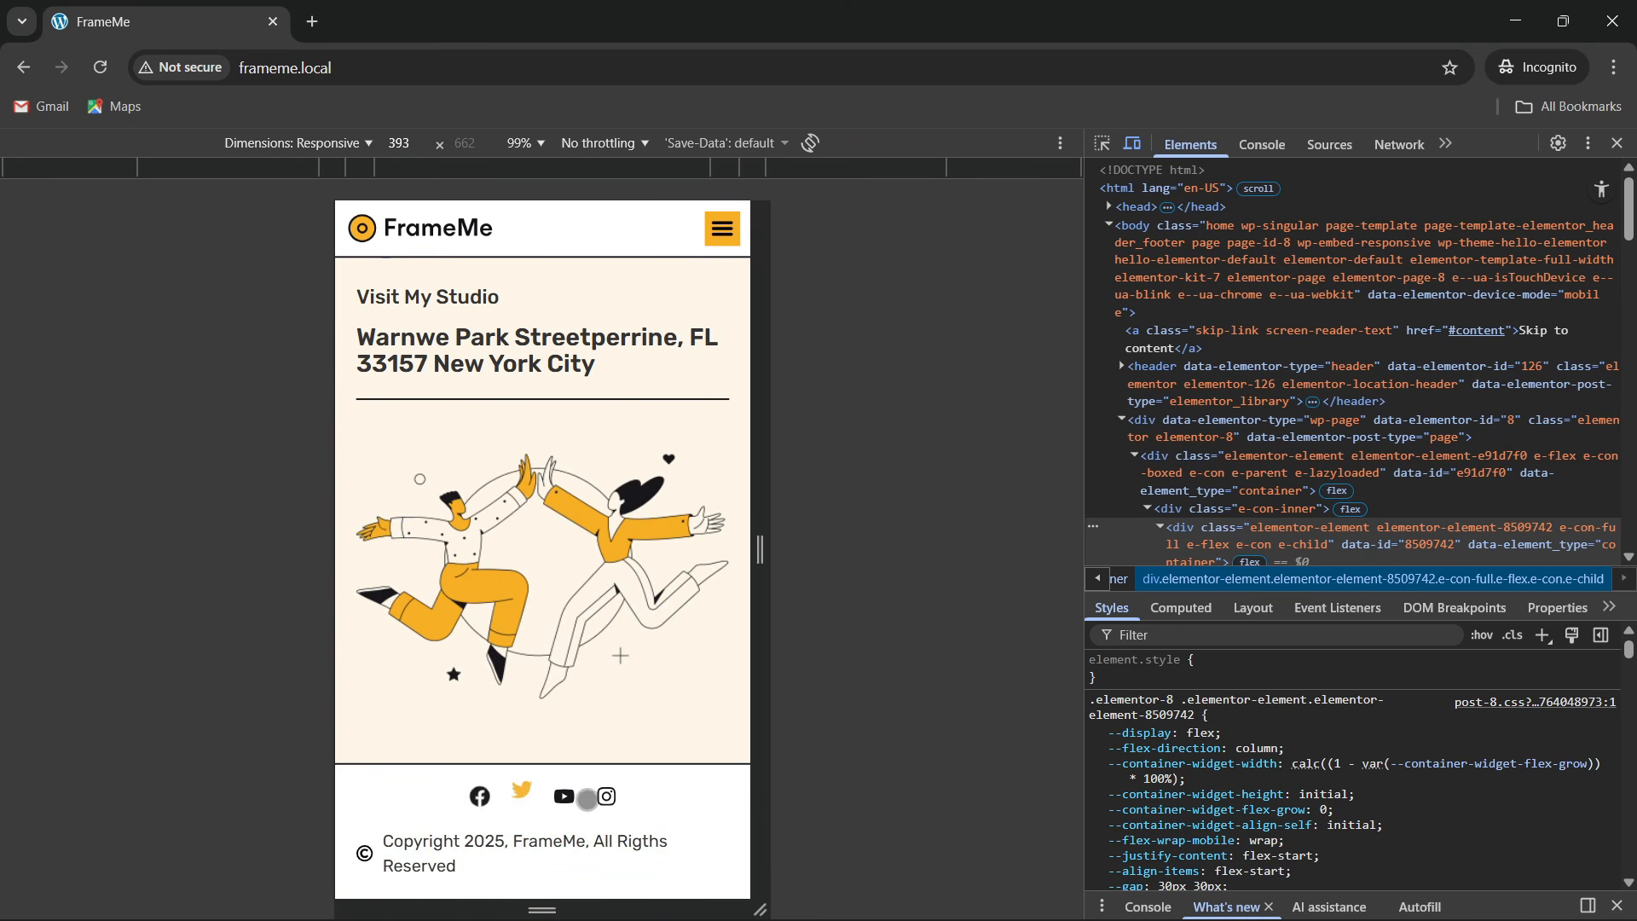
scroll(566, 438, up, 10)
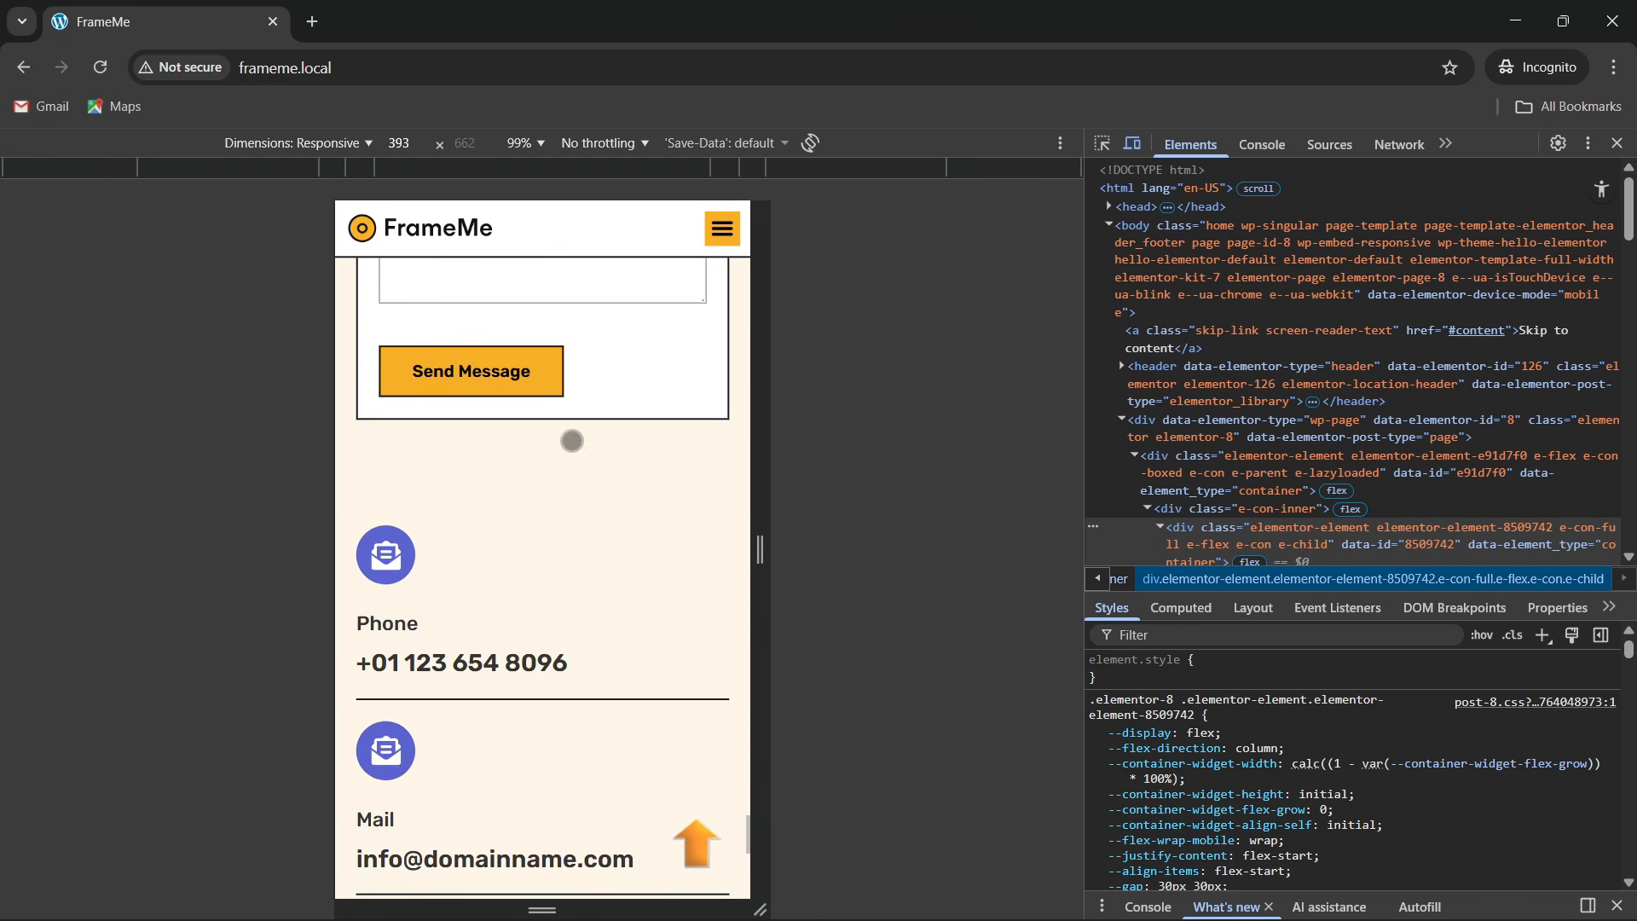
scroll(576, 685, up, 2)
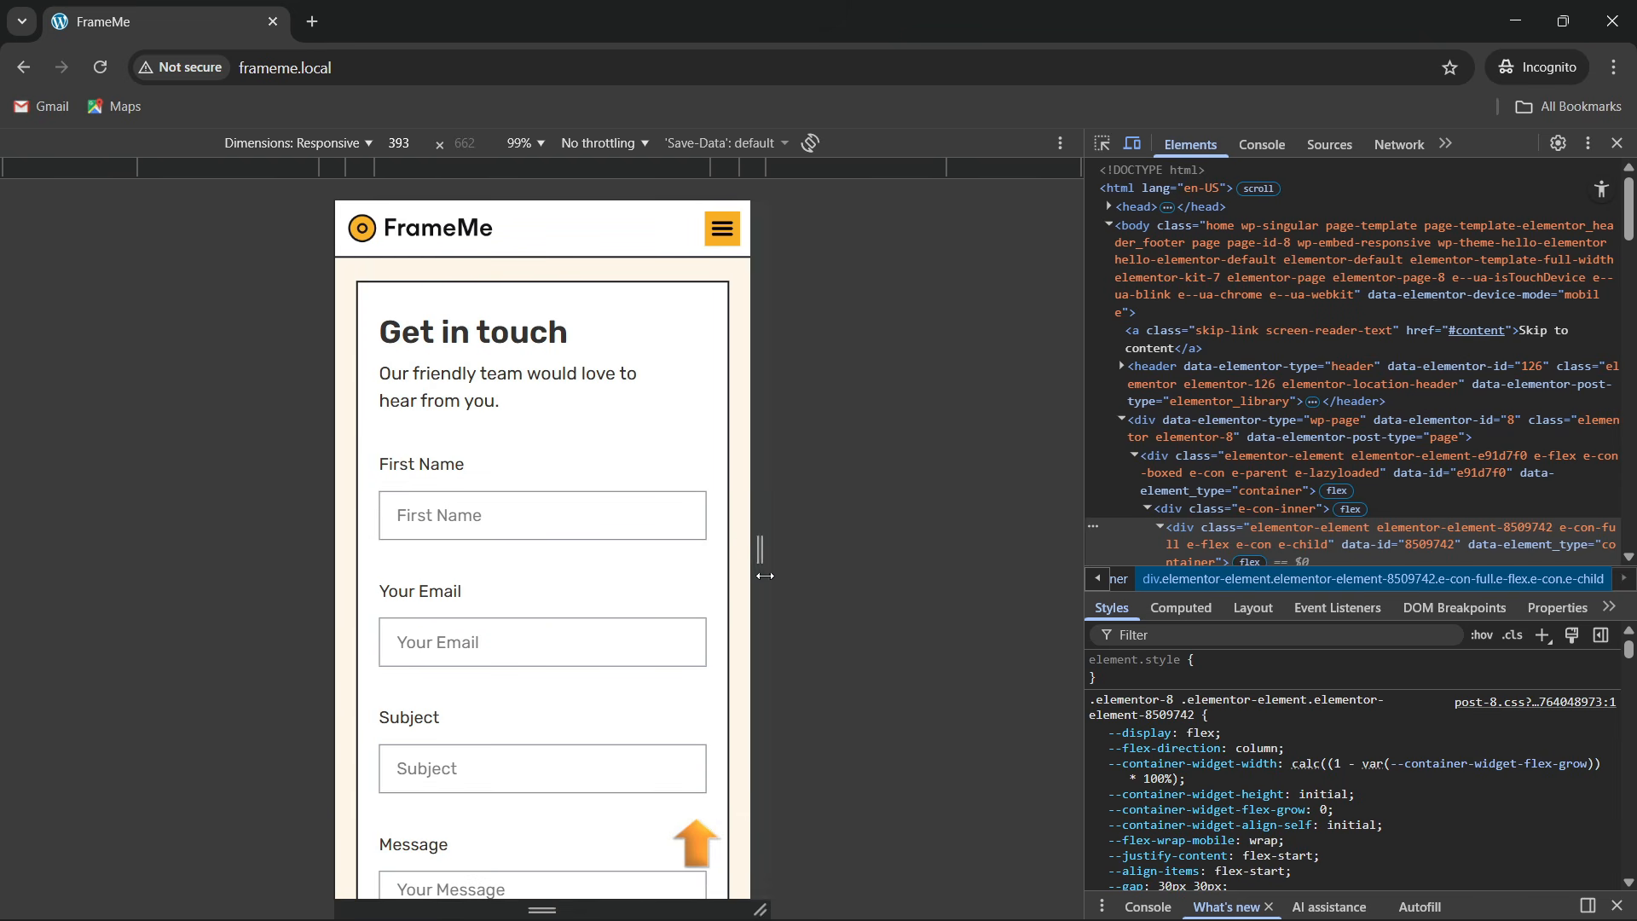
Resize the phone preview to 375 px wide and use the mobile menu to reach Services
drag(795, 570, 752, 602)
scroll(504, 621, up, 10)
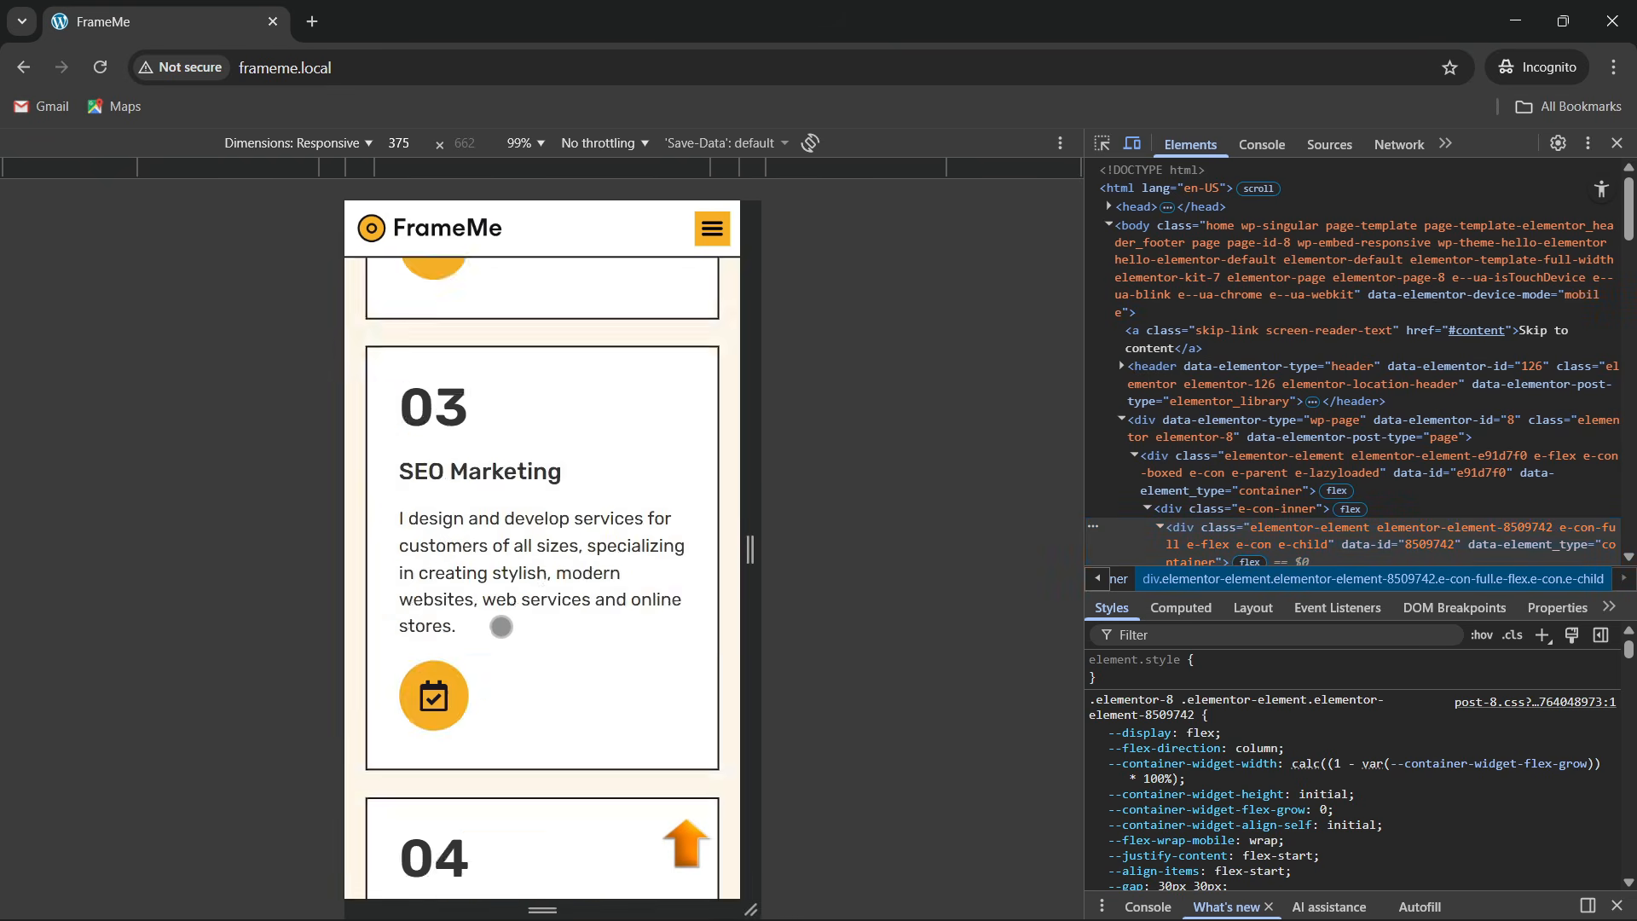
scroll(504, 621, up, 3)
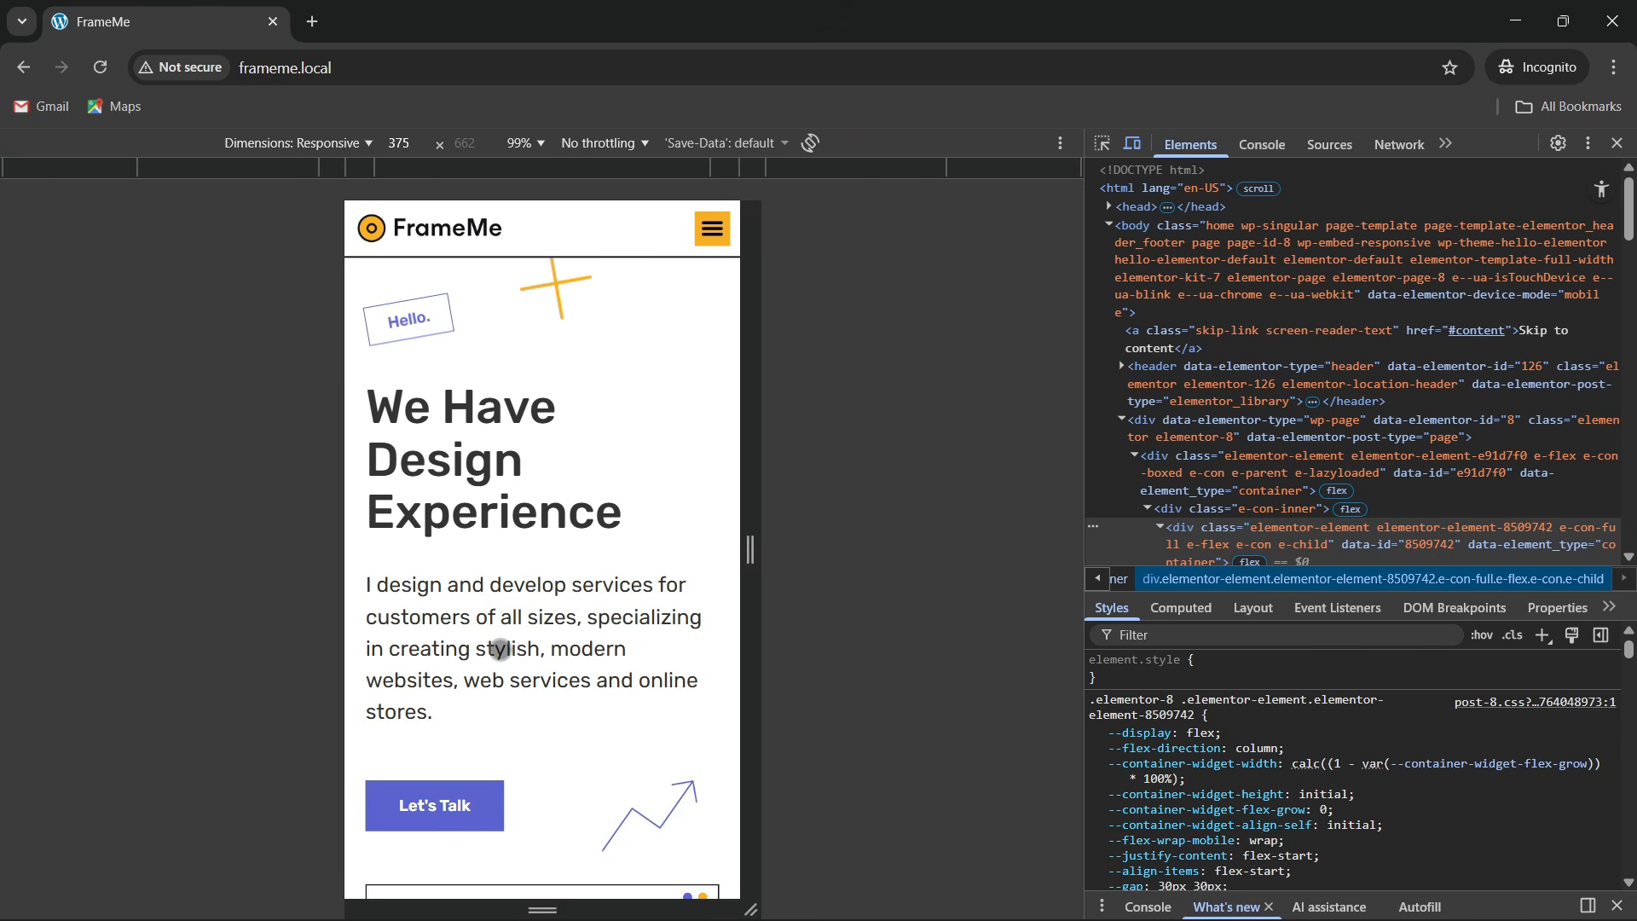
click(715, 230)
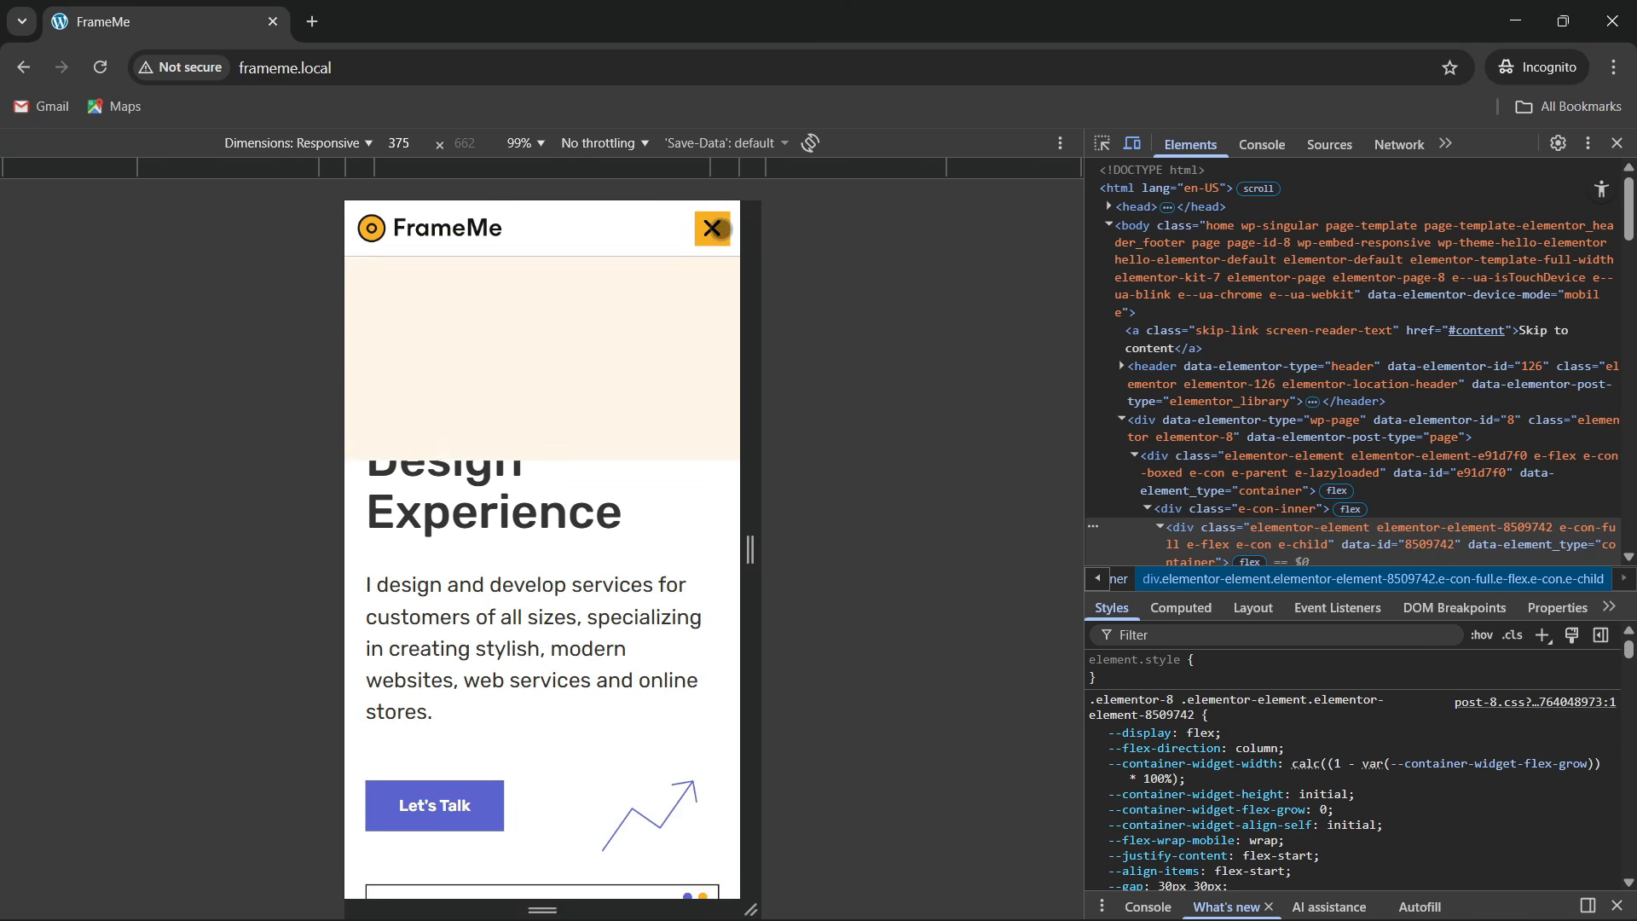
click(602, 317)
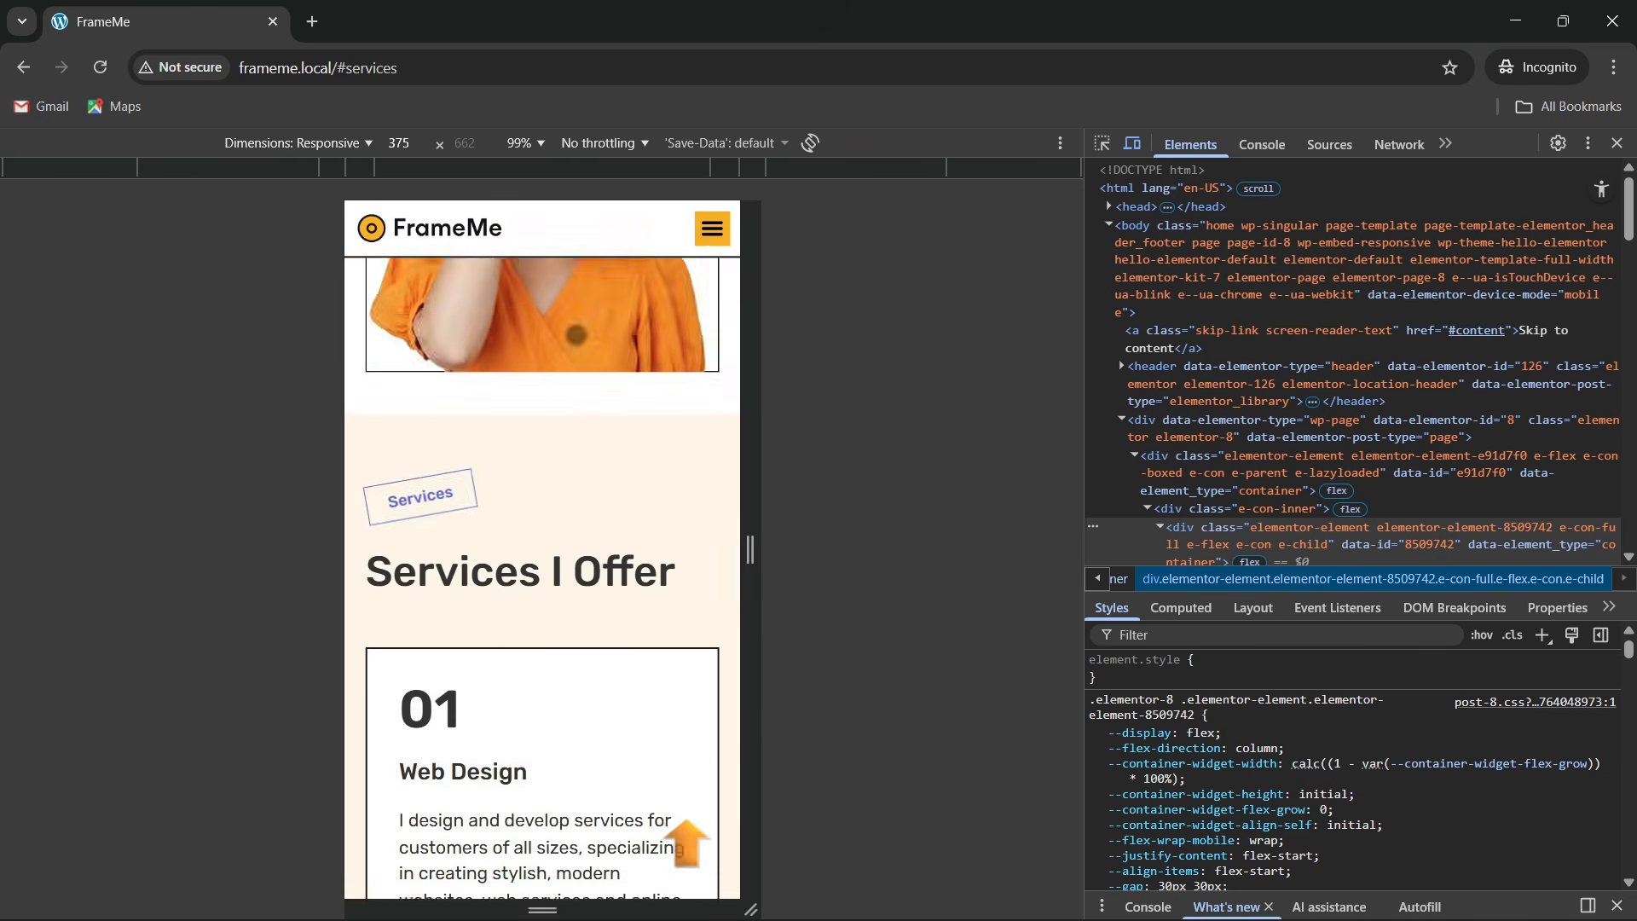
scroll(537, 495, down, 3)
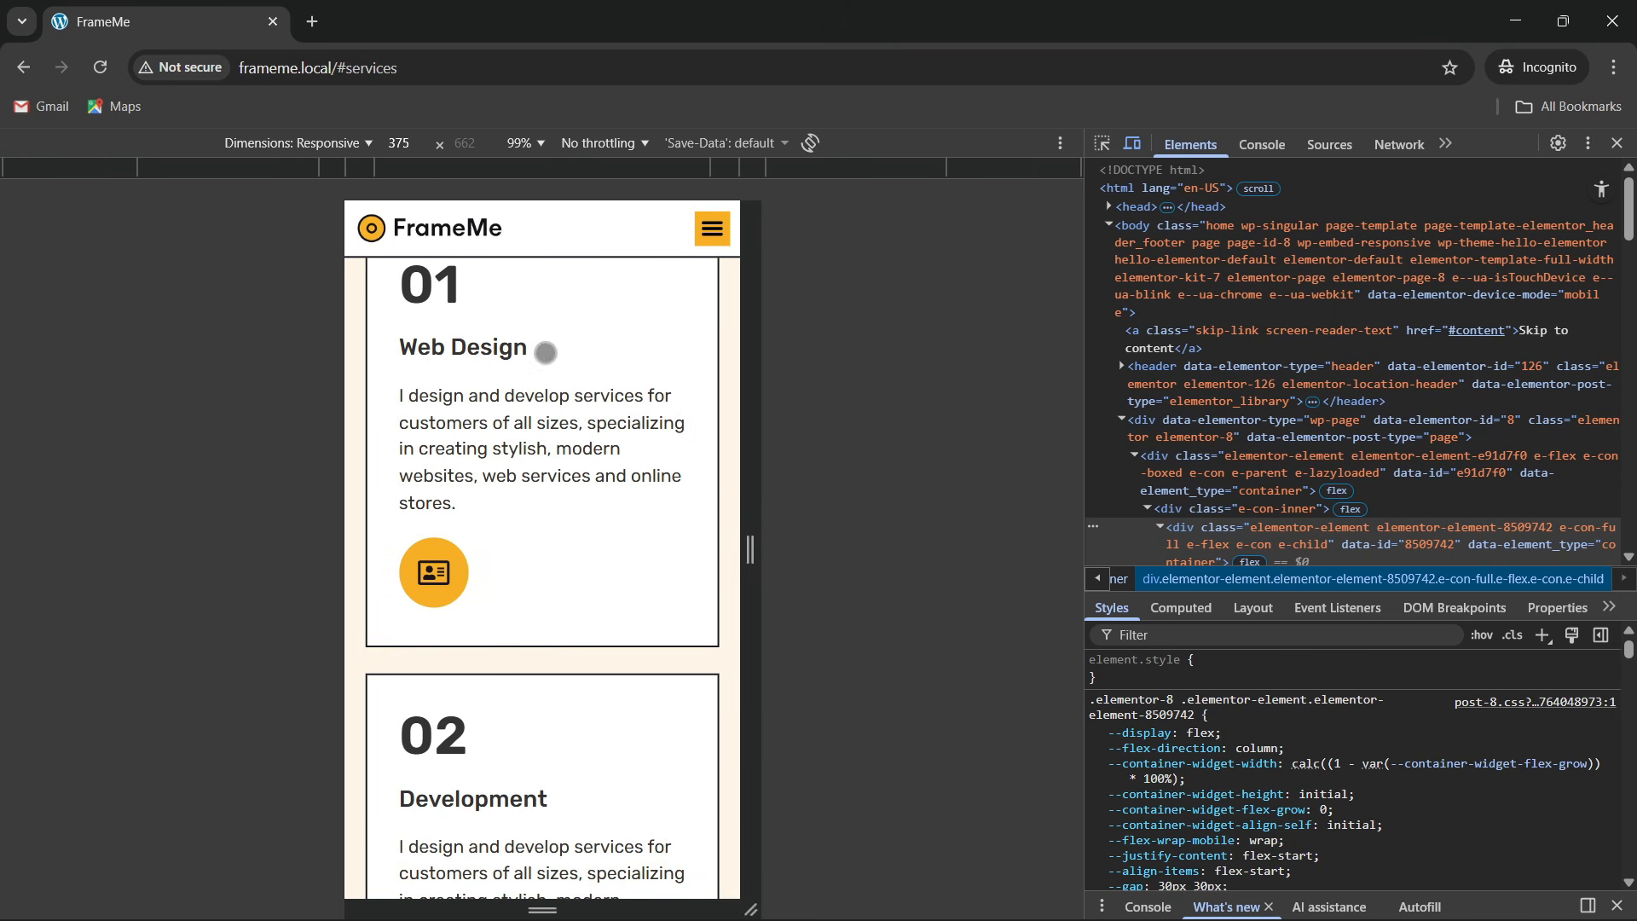
scroll(597, 427, down, 2)
Use the mobile menu to jump to Skills, Projects and Contact, then leave the phone preview
click(712, 228)
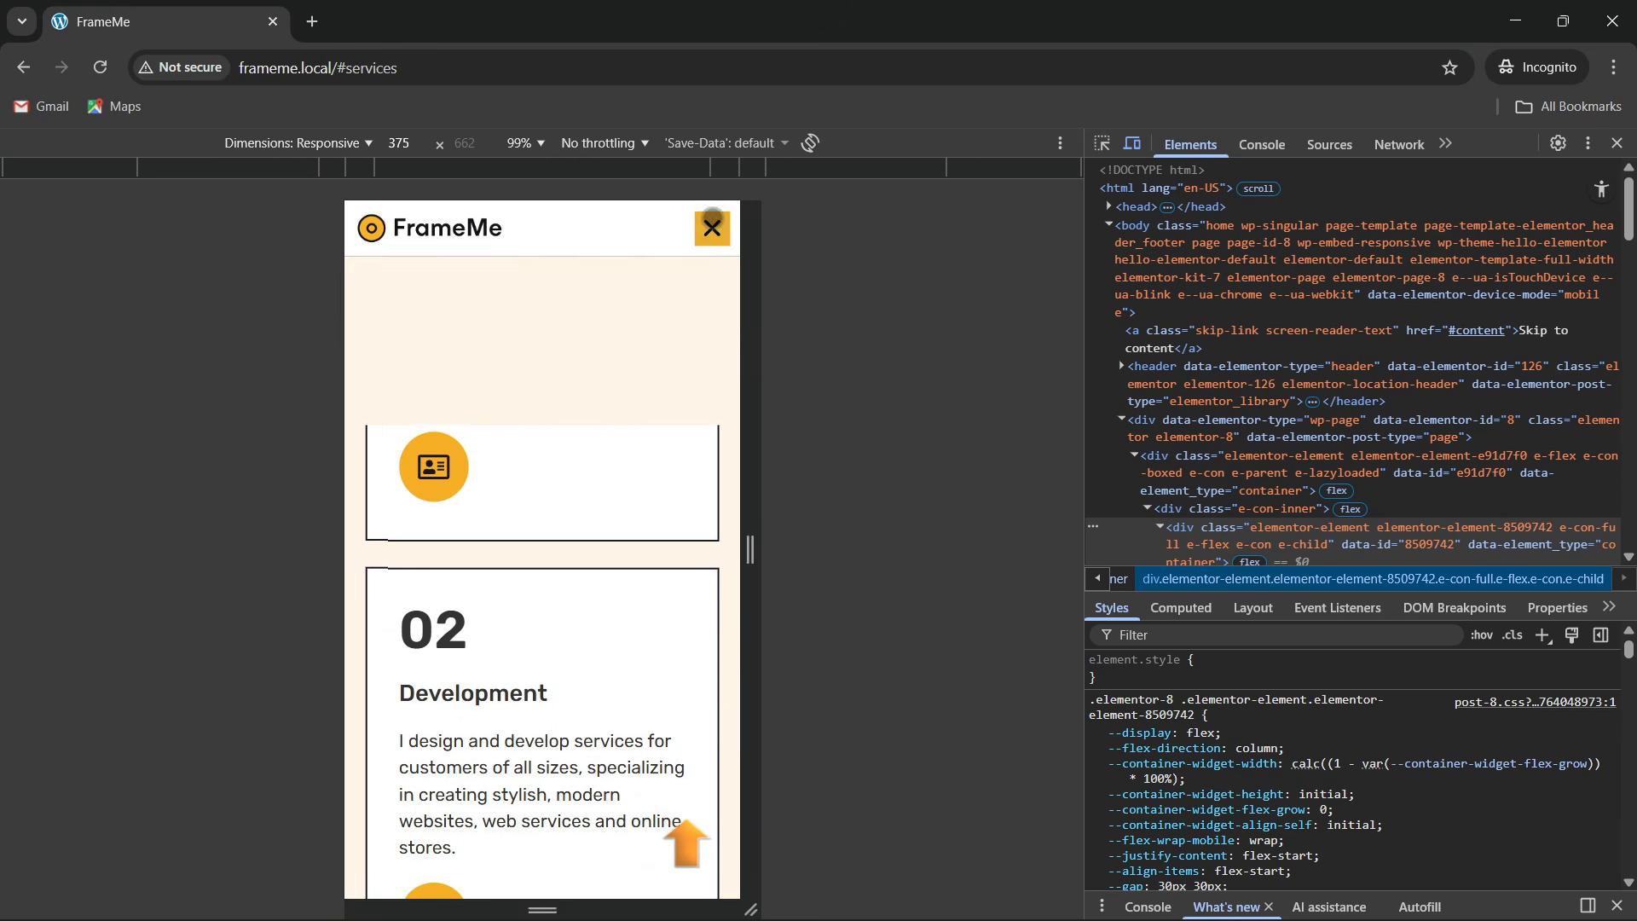
click(574, 371)
click(713, 228)
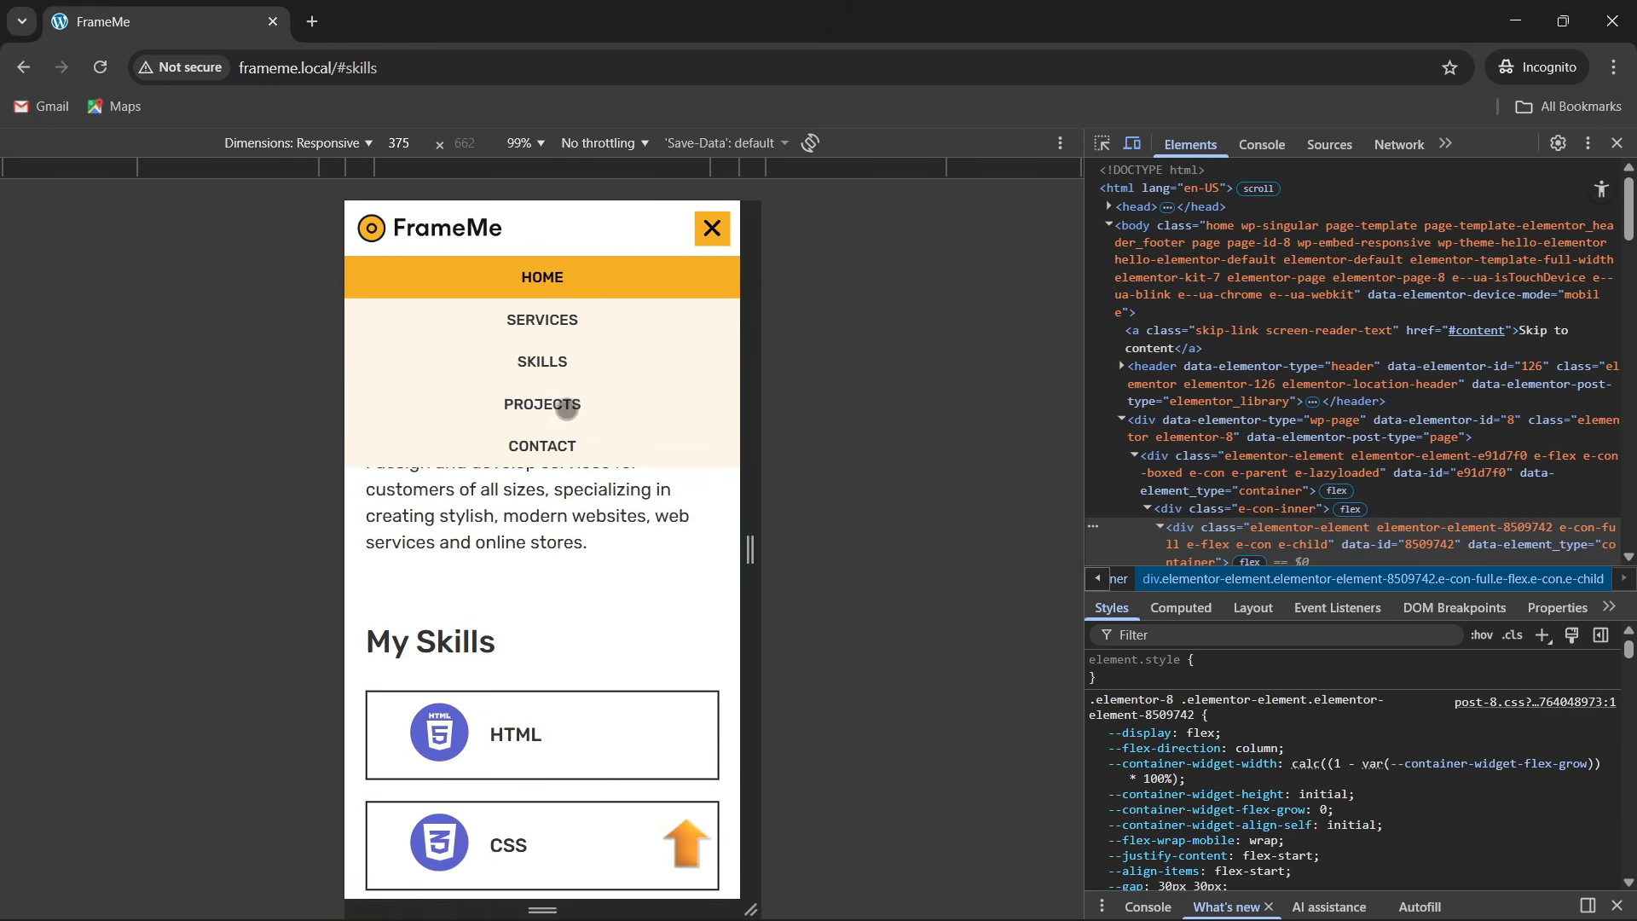
click(560, 404)
click(712, 228)
click(563, 441)
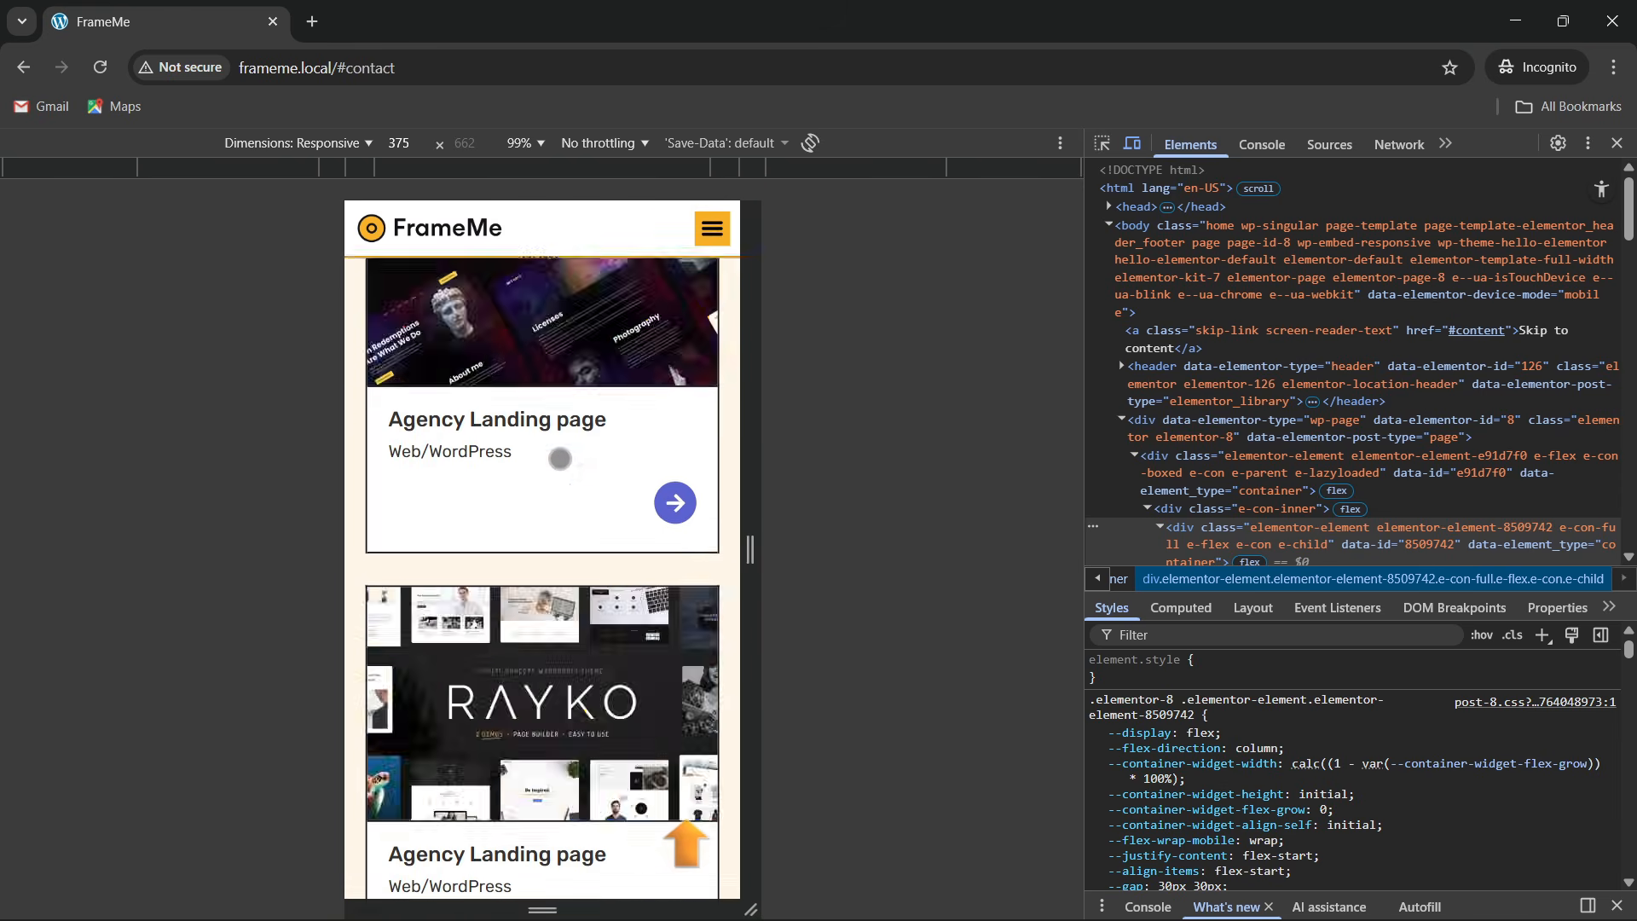
scroll(541, 574, down, 4)
scroll(540, 574, up, 10)
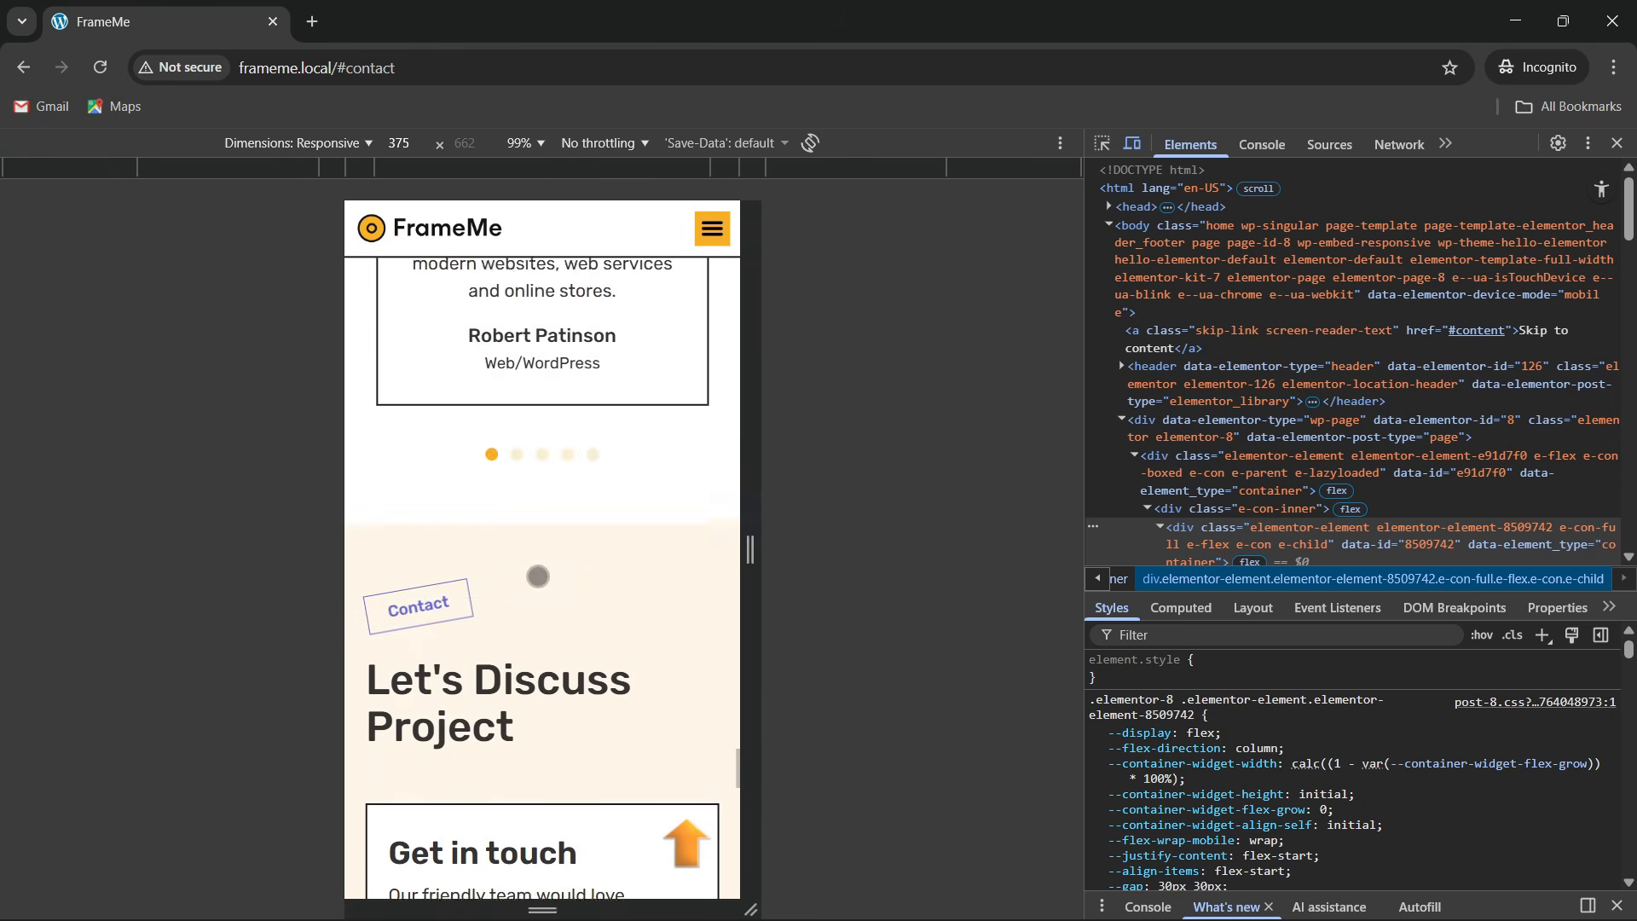
click(1618, 143)
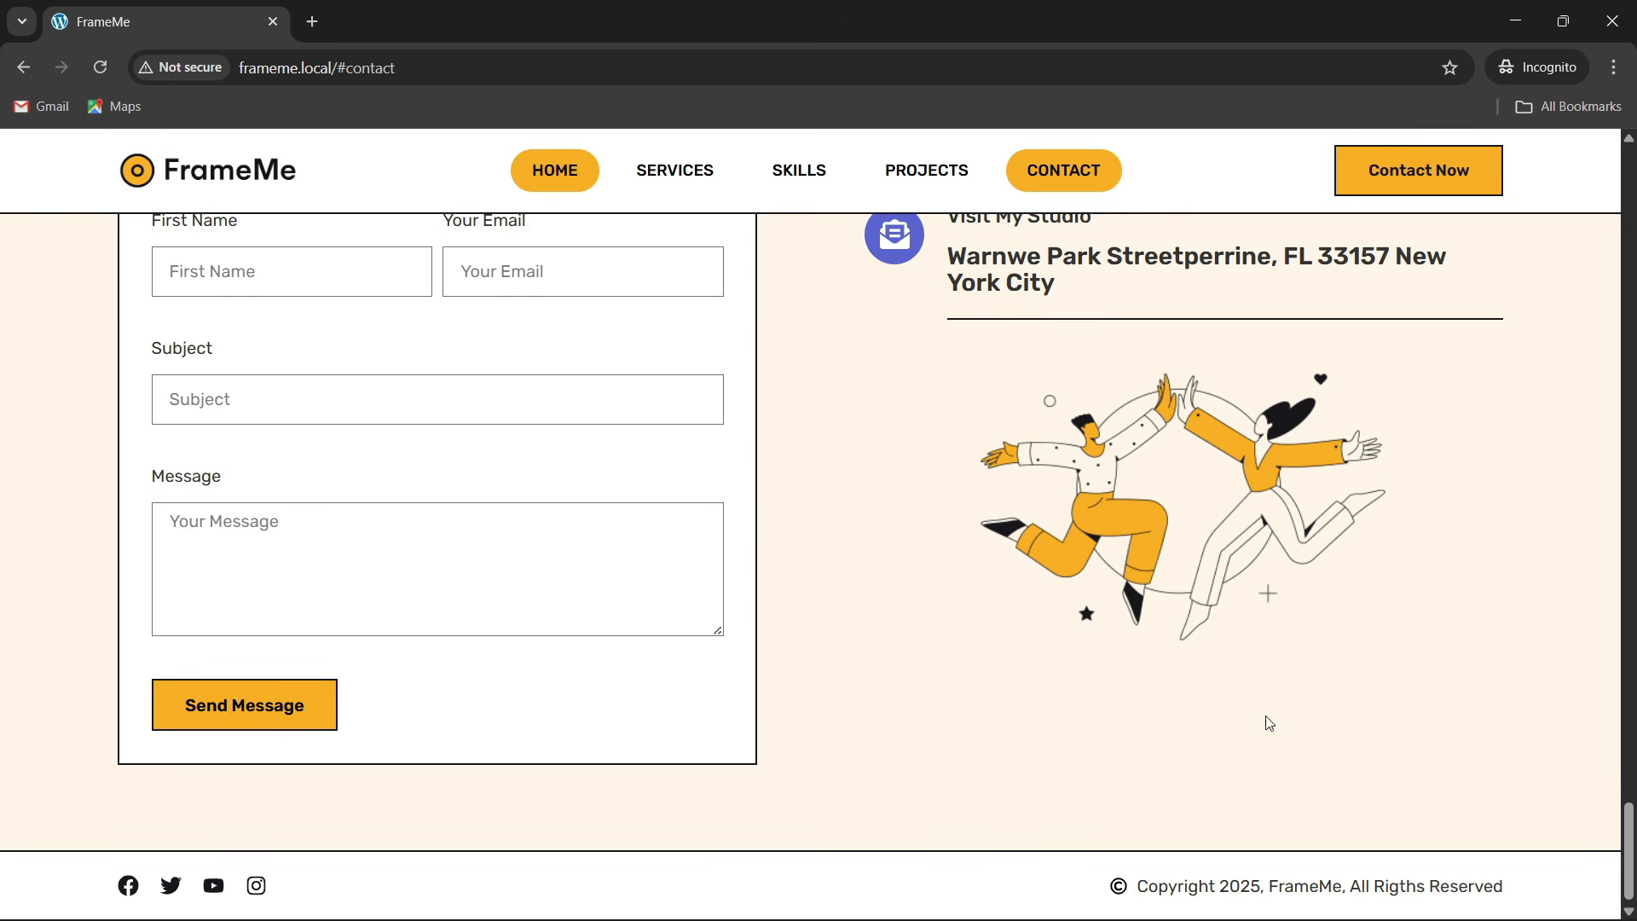
Scroll the desktop FrameMe homepage back up to its hero section
scroll(1319, 666, up, 6)
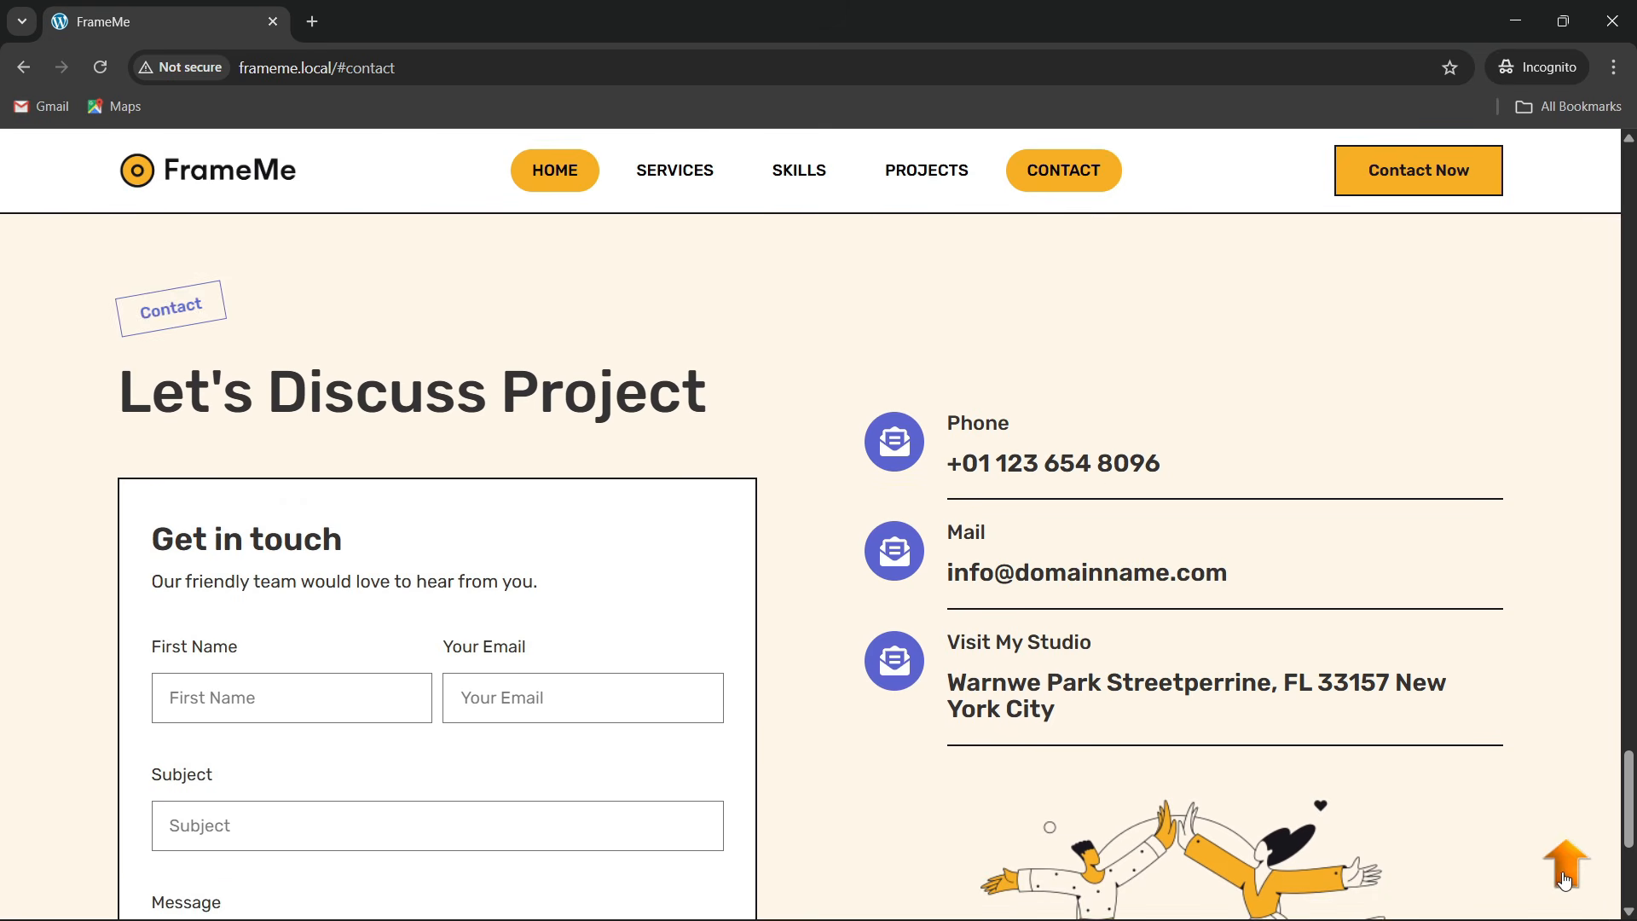
scroll(1015, 546, up, 15)
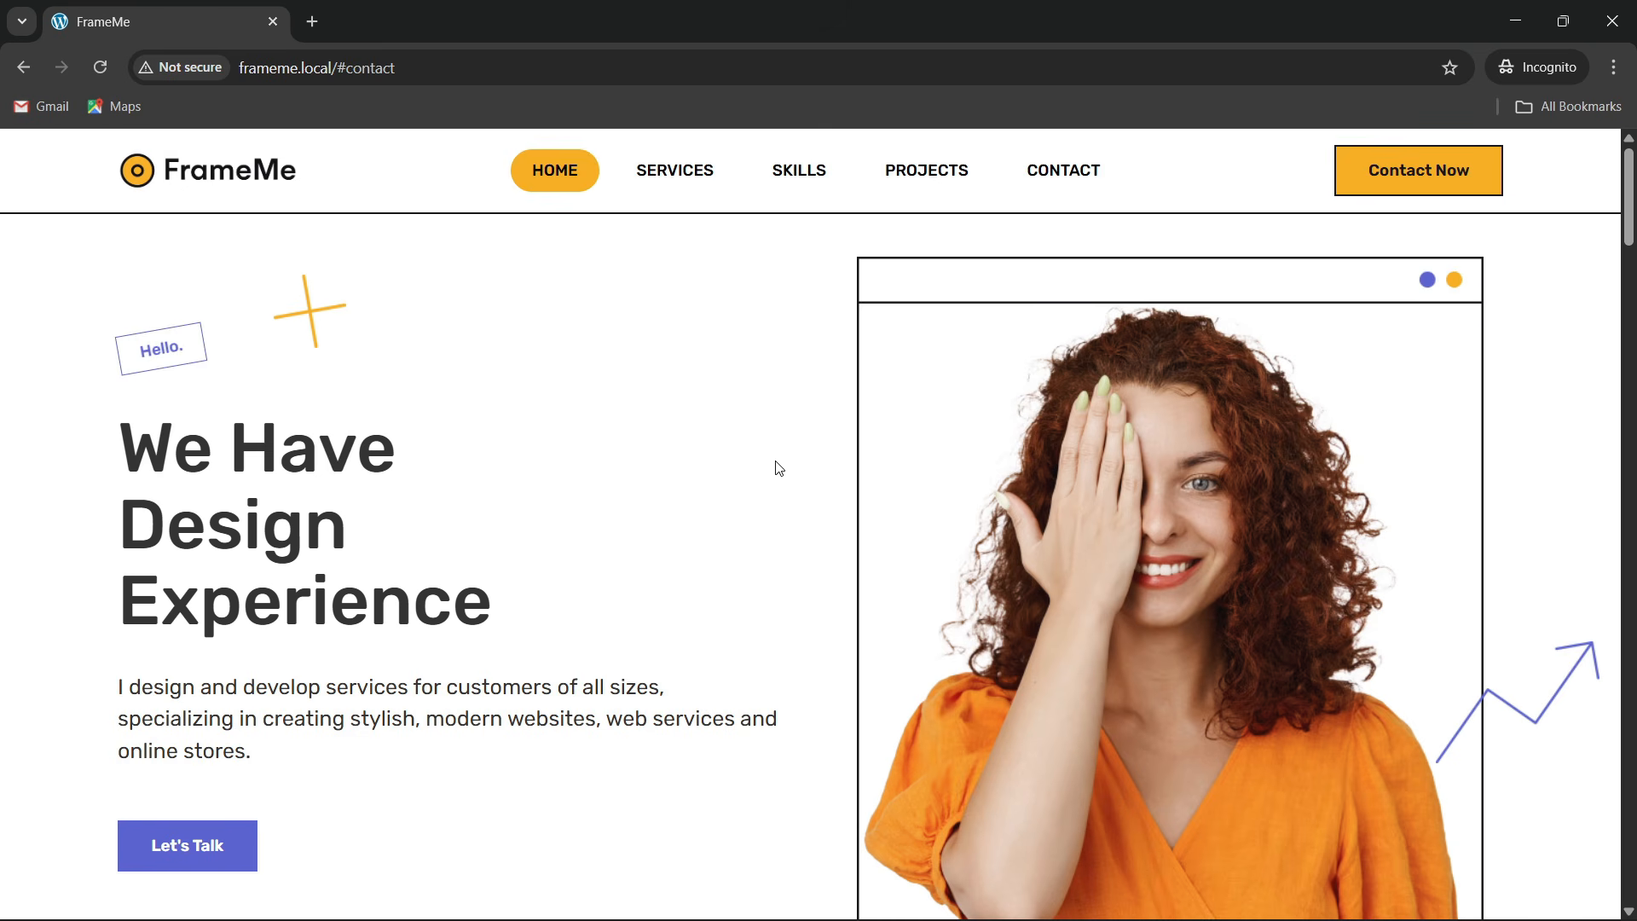
scroll(767, 478, down, 4)
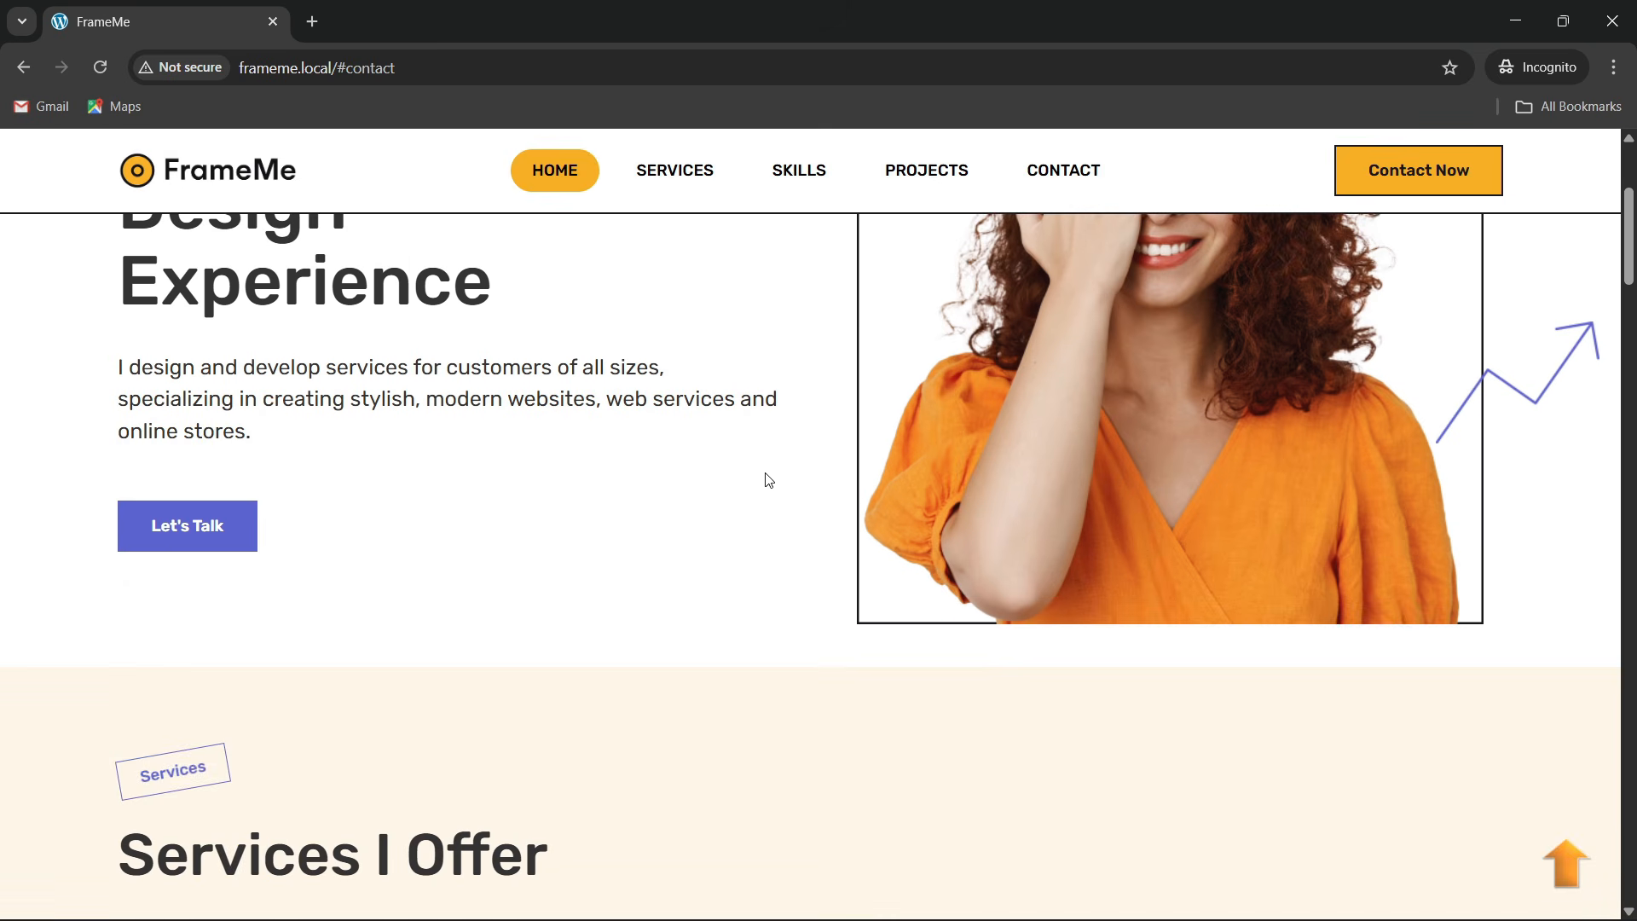
scroll(764, 478, up, 4)
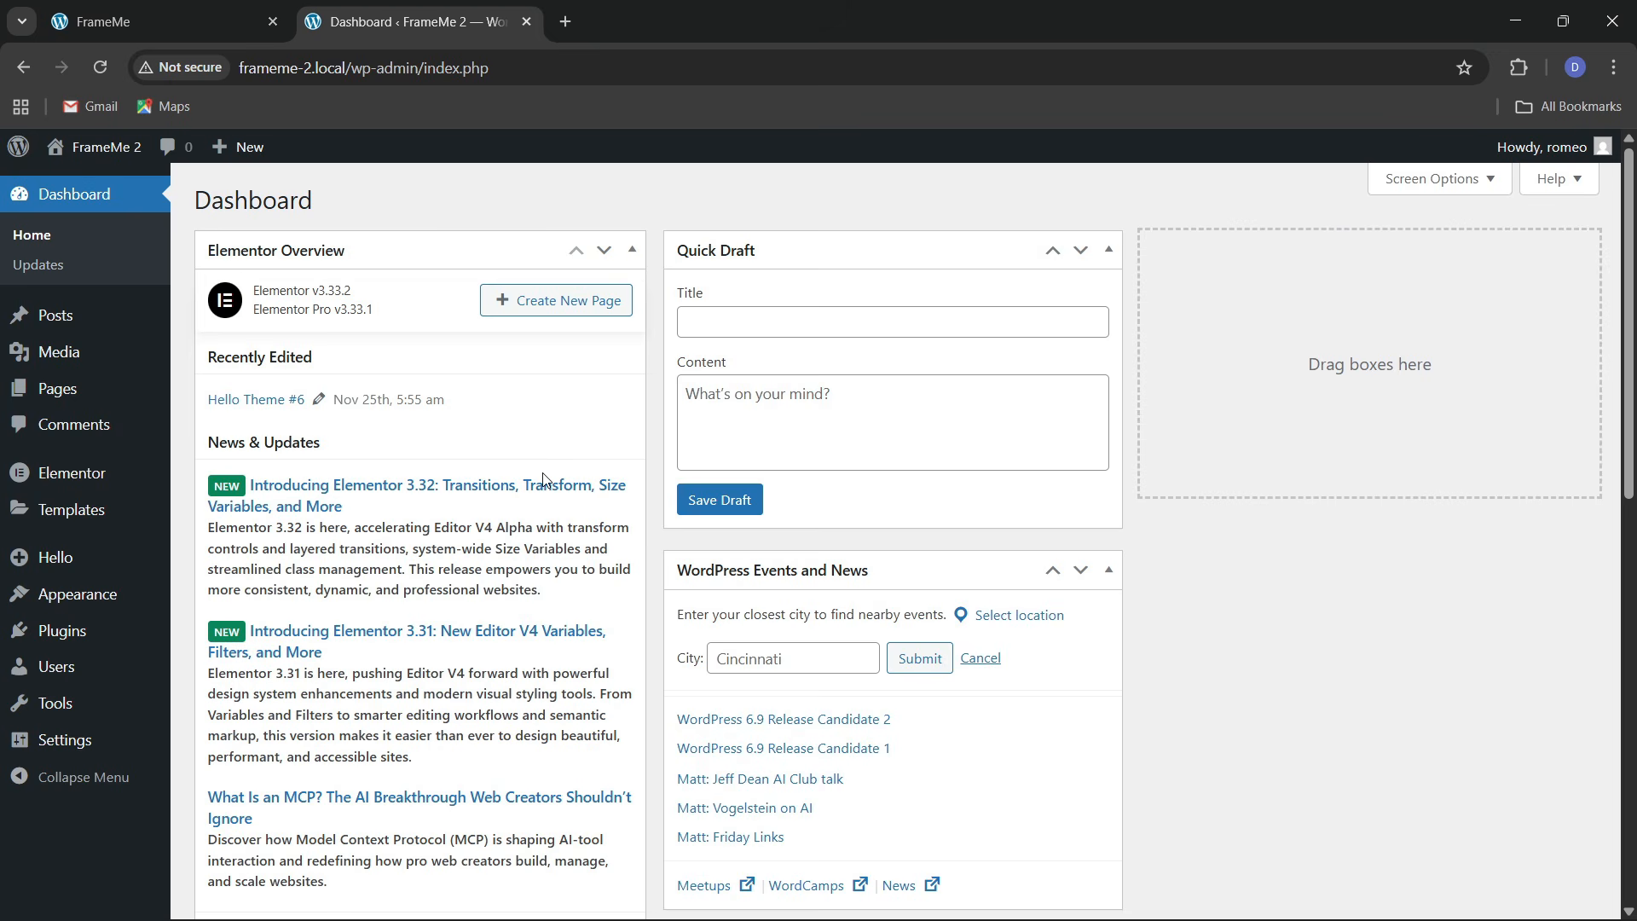
Check the FrameMe 2 active theme and view the installed plugins list
mouse_move(168, 598)
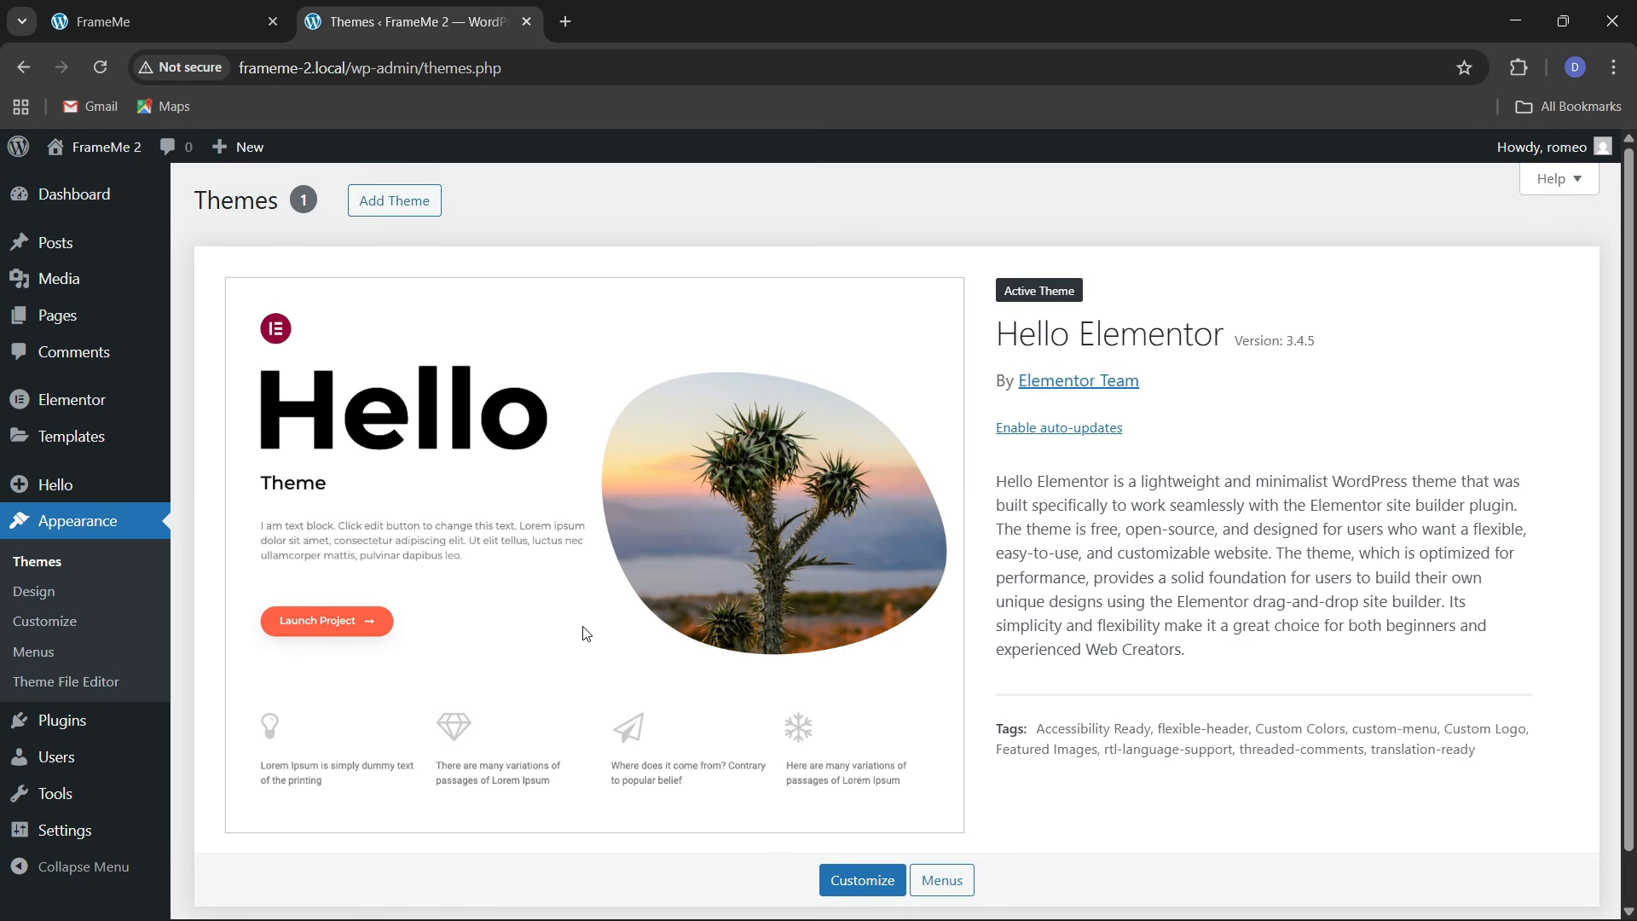
mouse_move(89, 732)
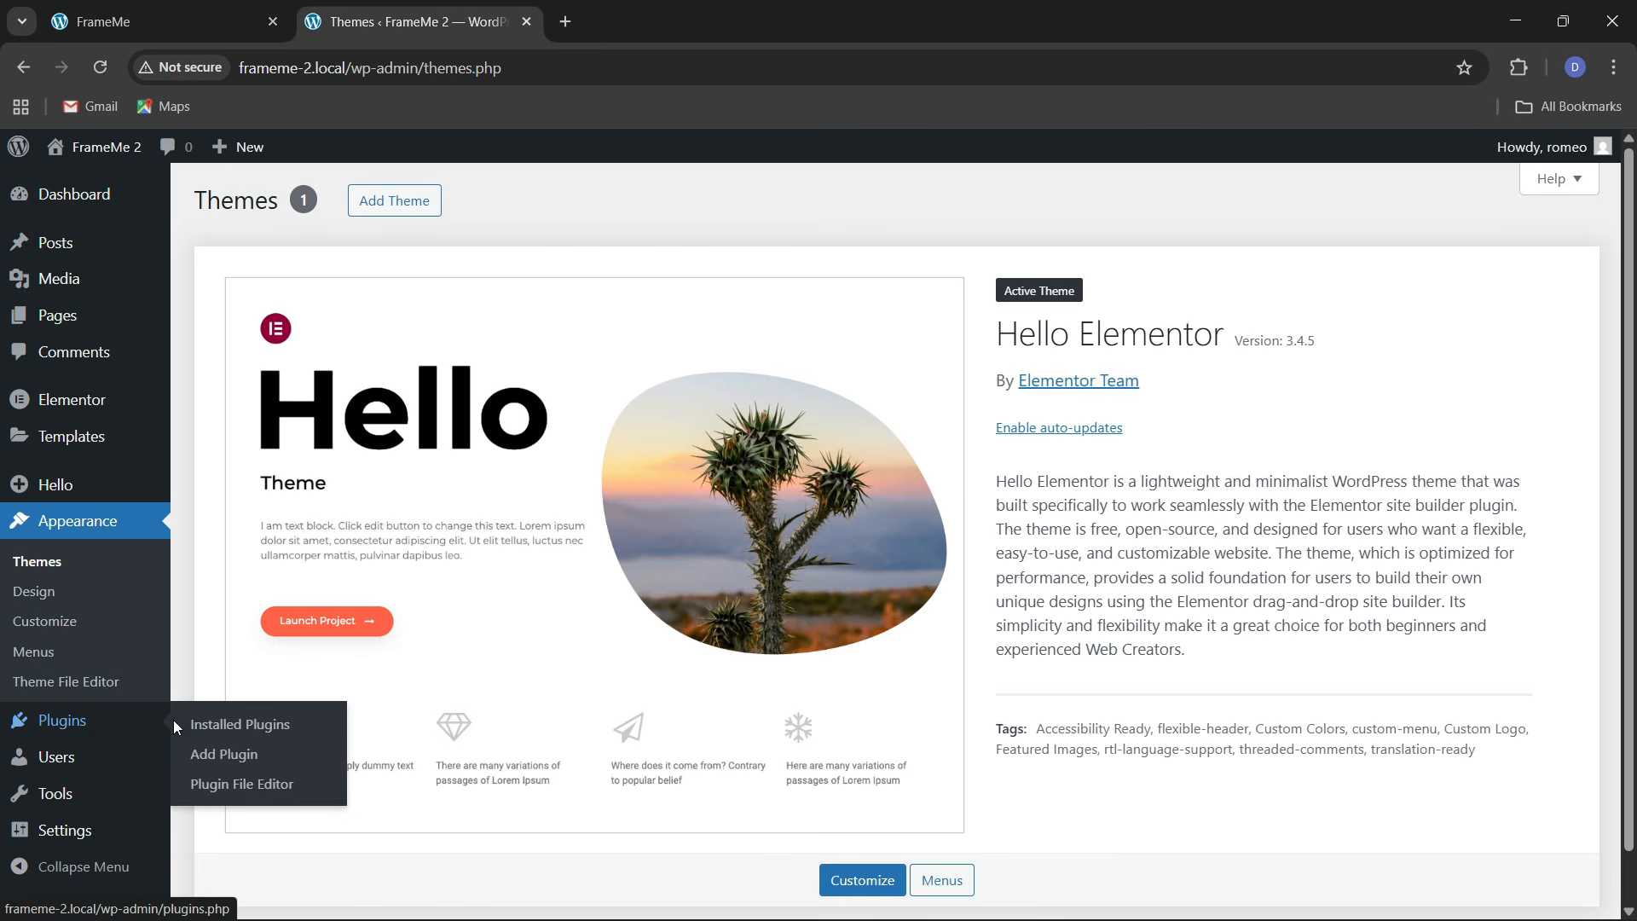
click(229, 726)
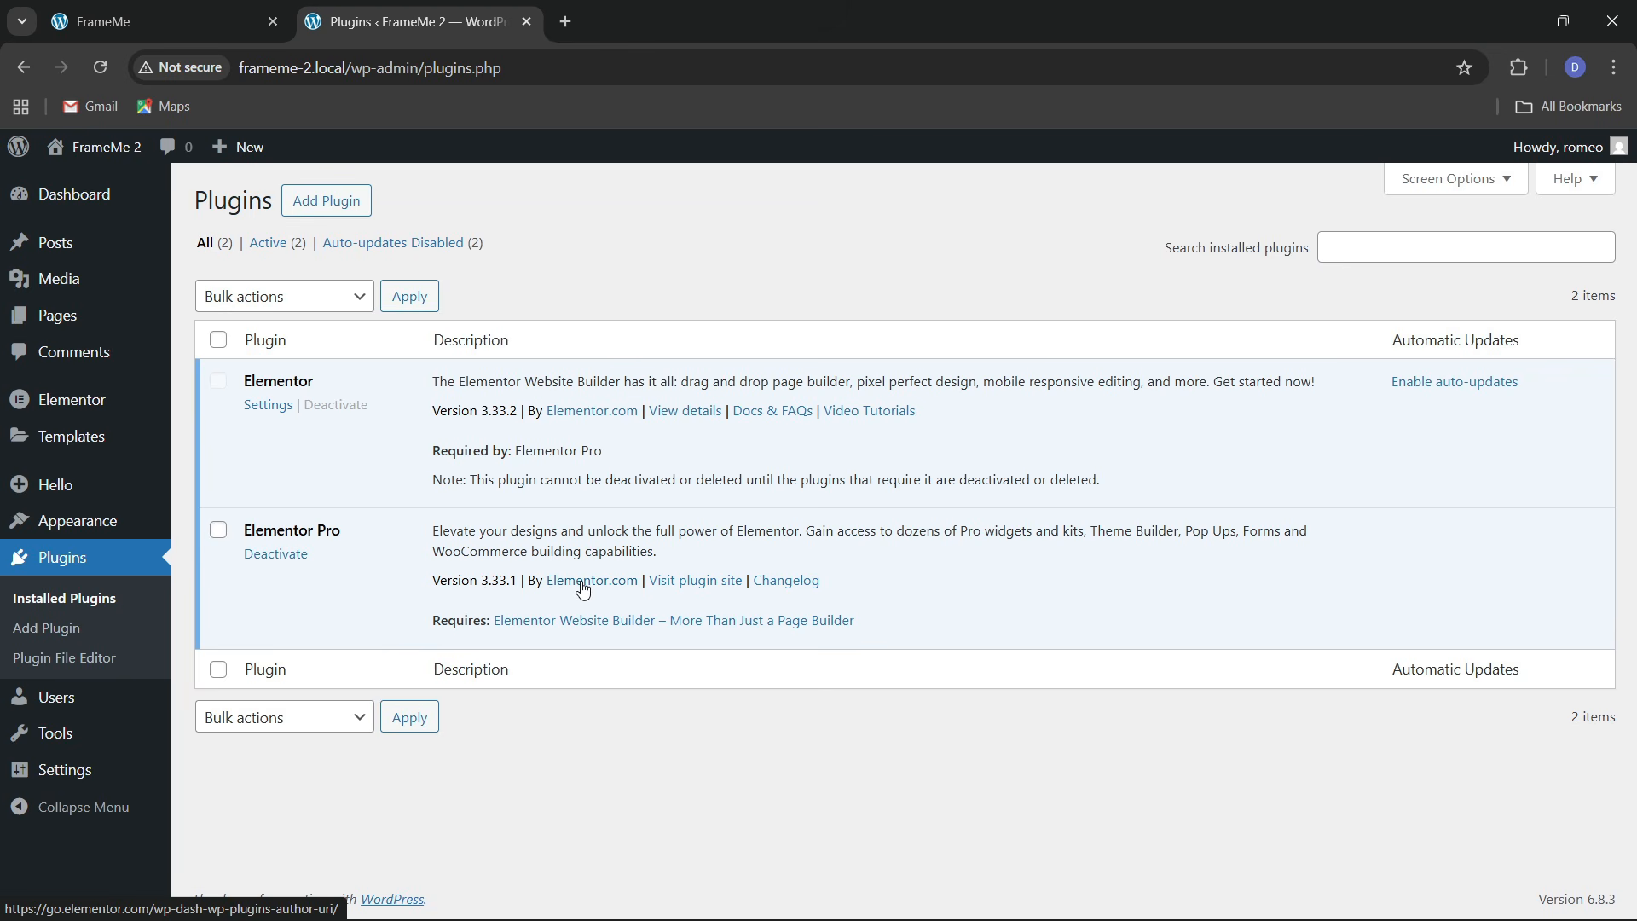
Browse the media library, then go to the All Pages list
mouse_move(53, 290)
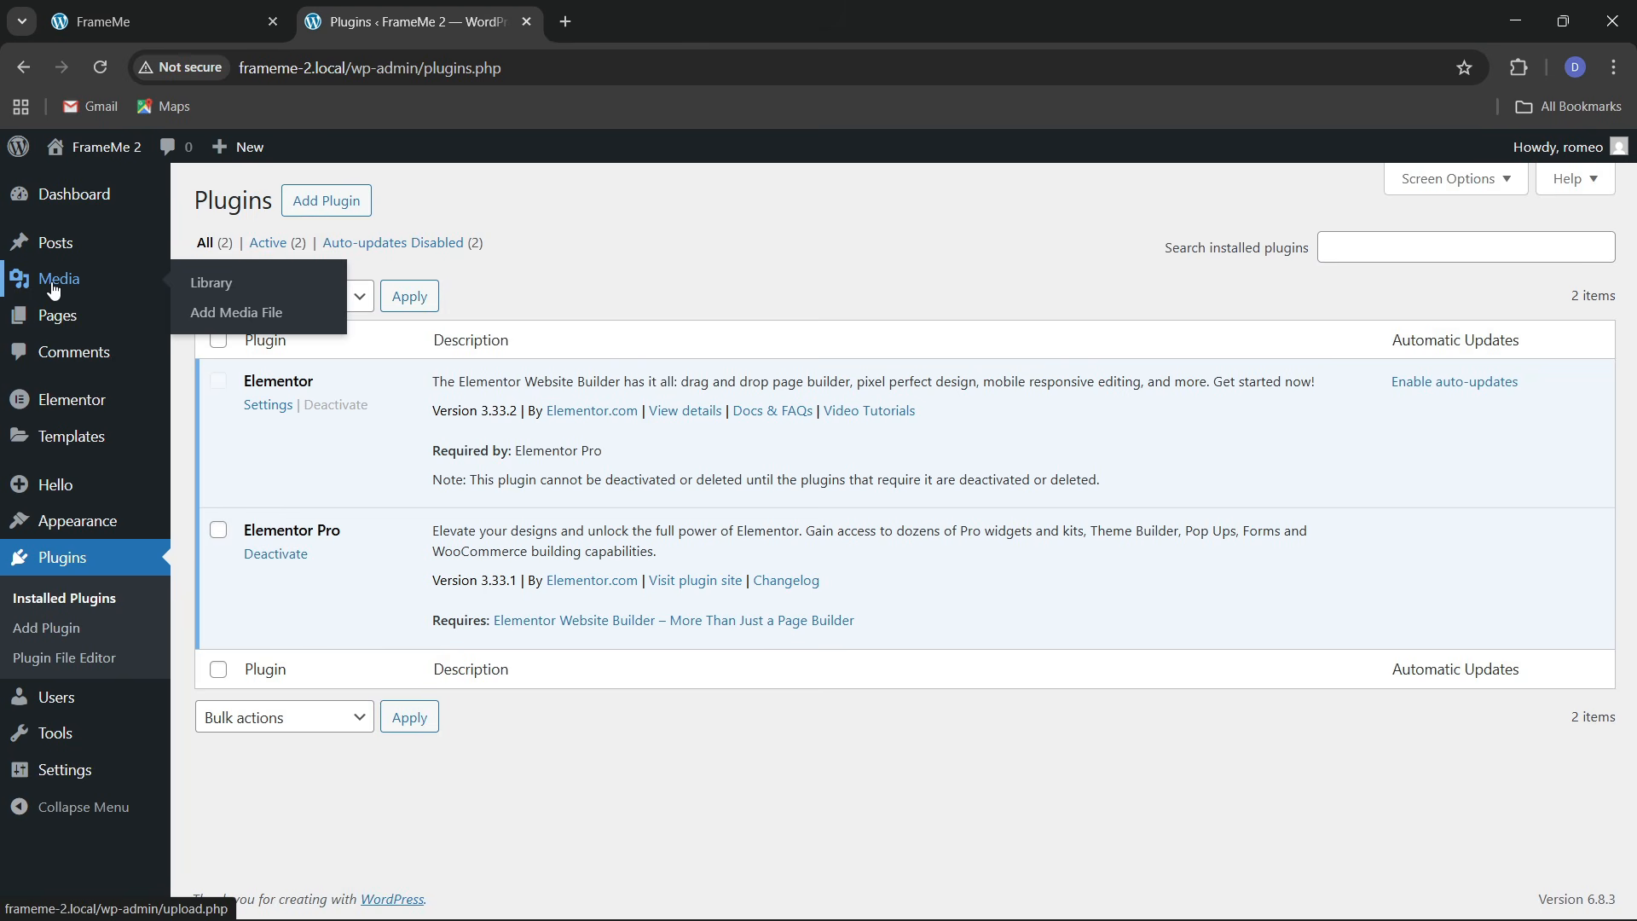
click(213, 285)
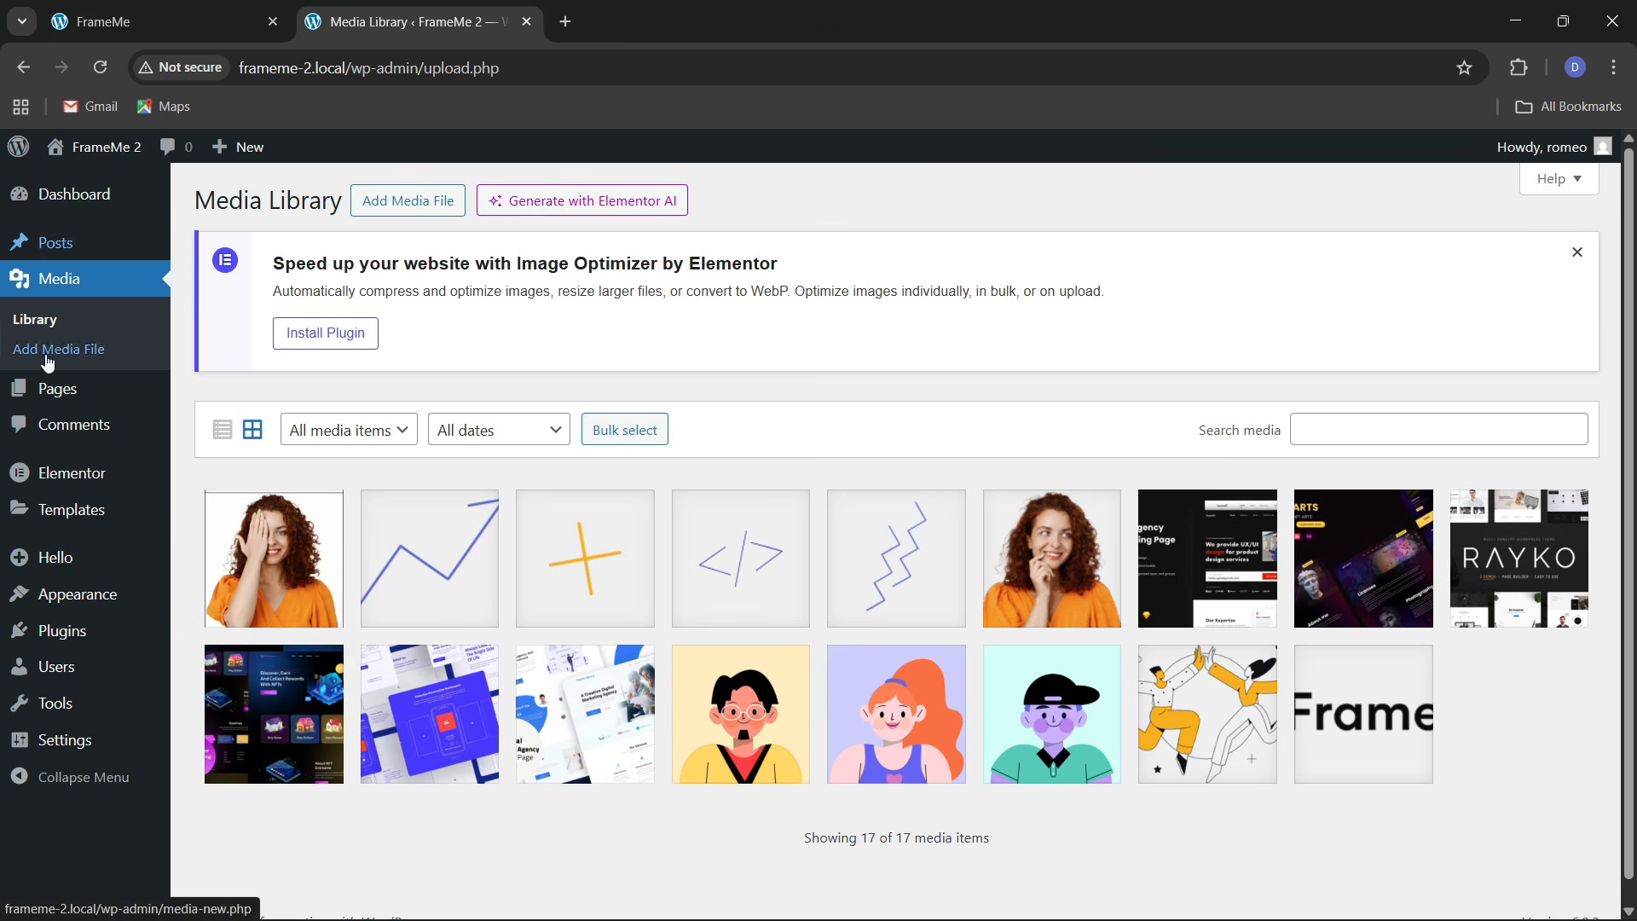
mouse_move(52, 389)
click(238, 386)
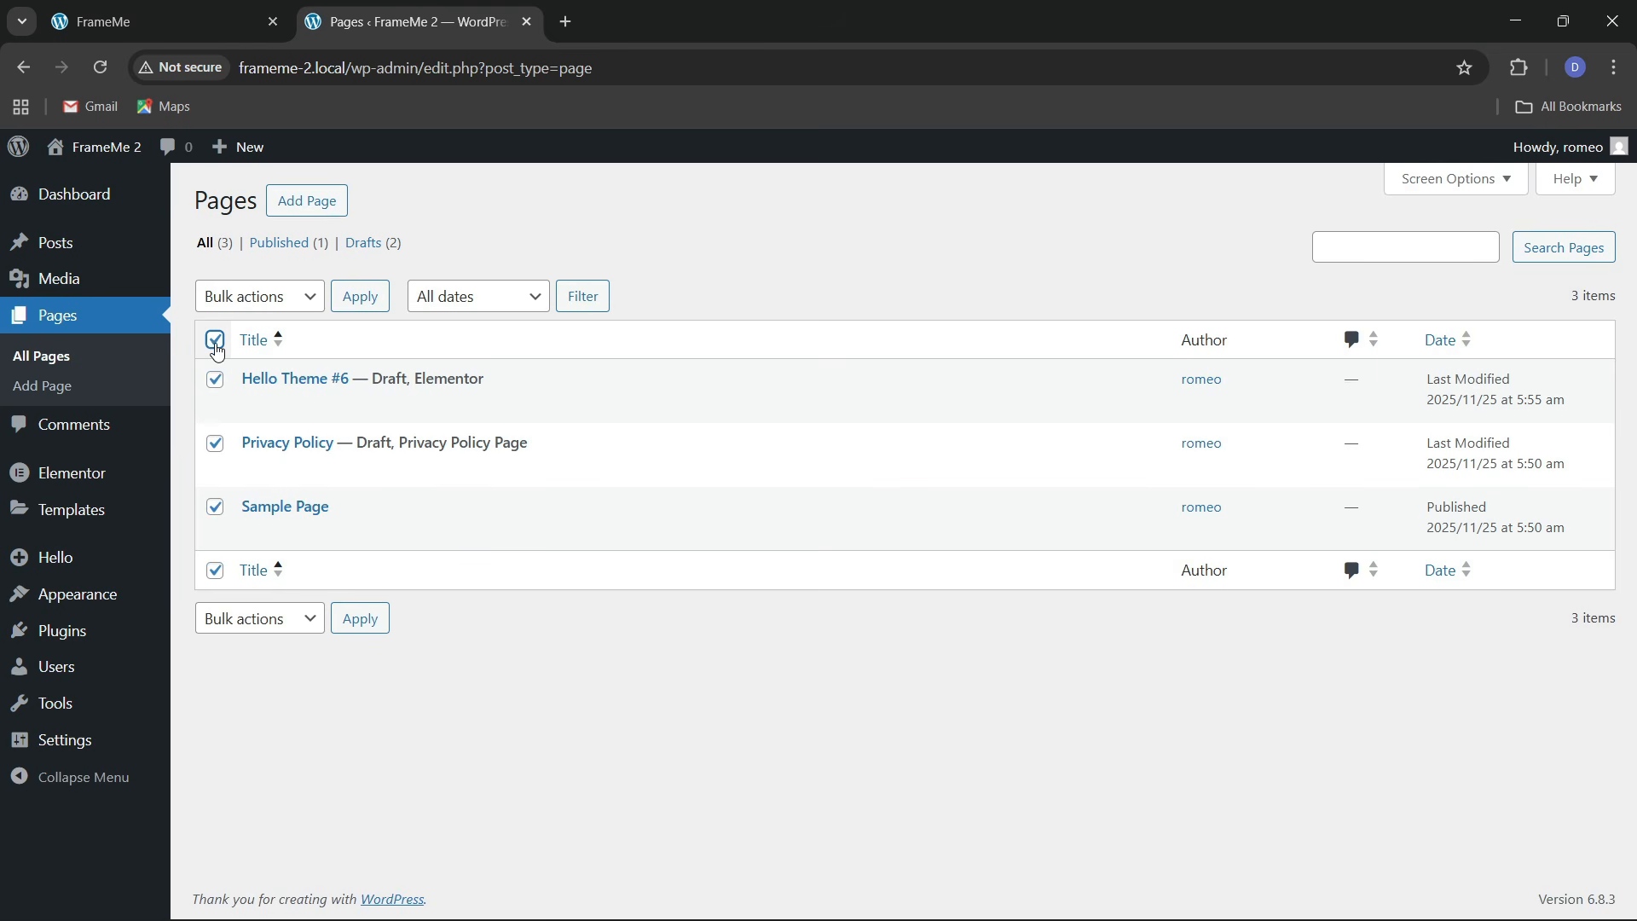
Move the three existing pages to the trash with a bulk action
click(247, 295)
click(249, 387)
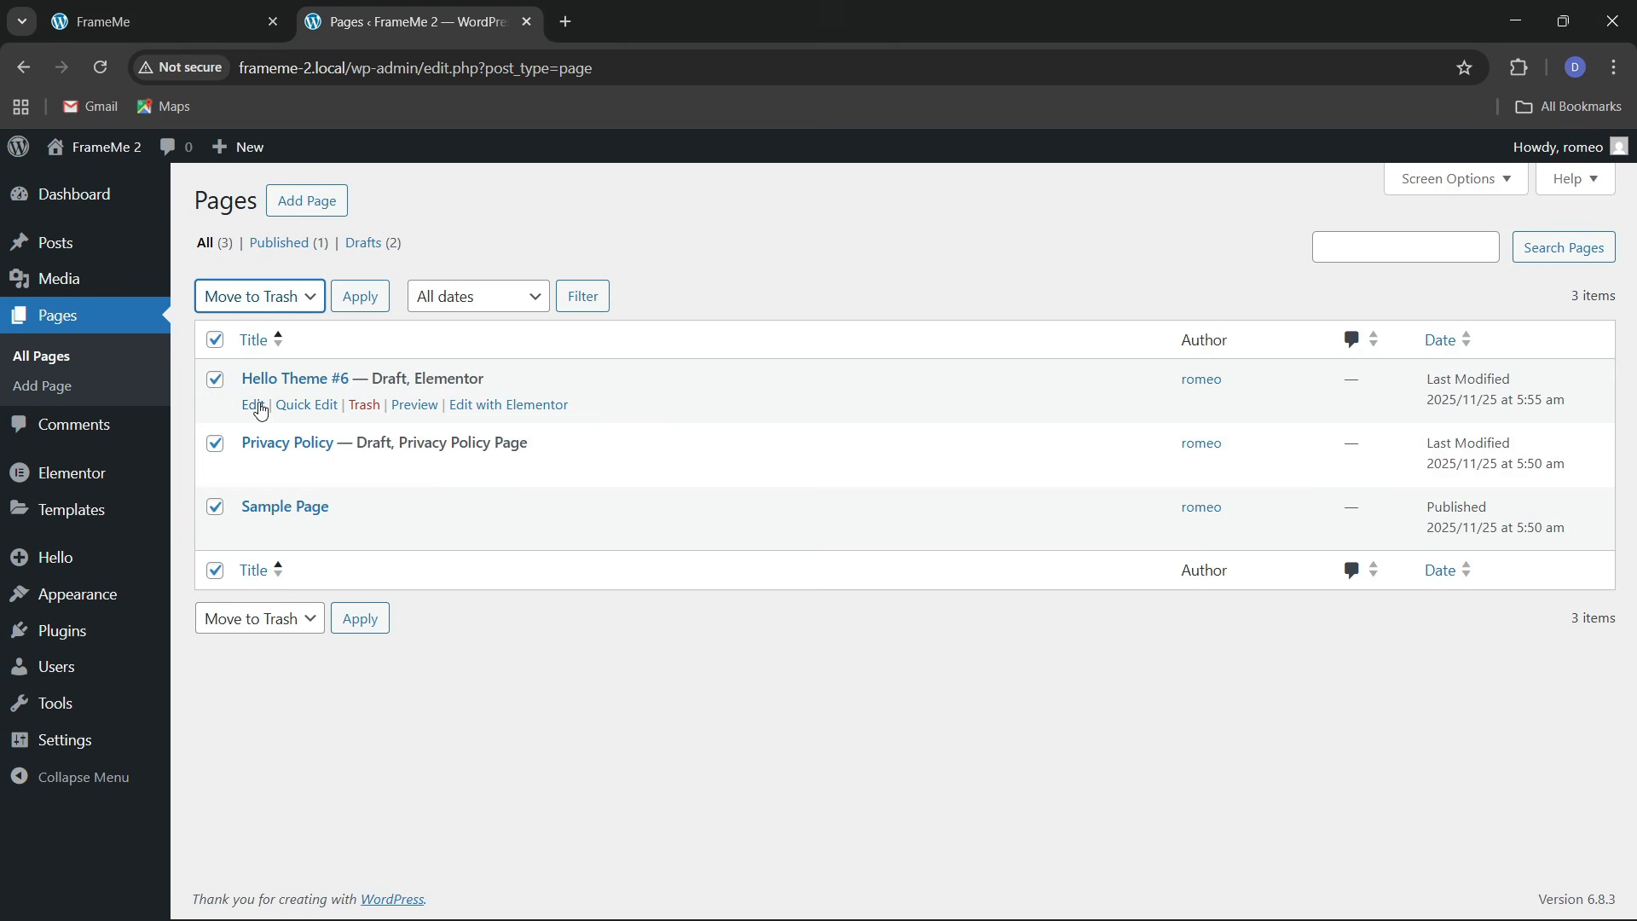
click(347, 312)
Create a new page titled 'Home' using the Elementor Full Width template
click(321, 213)
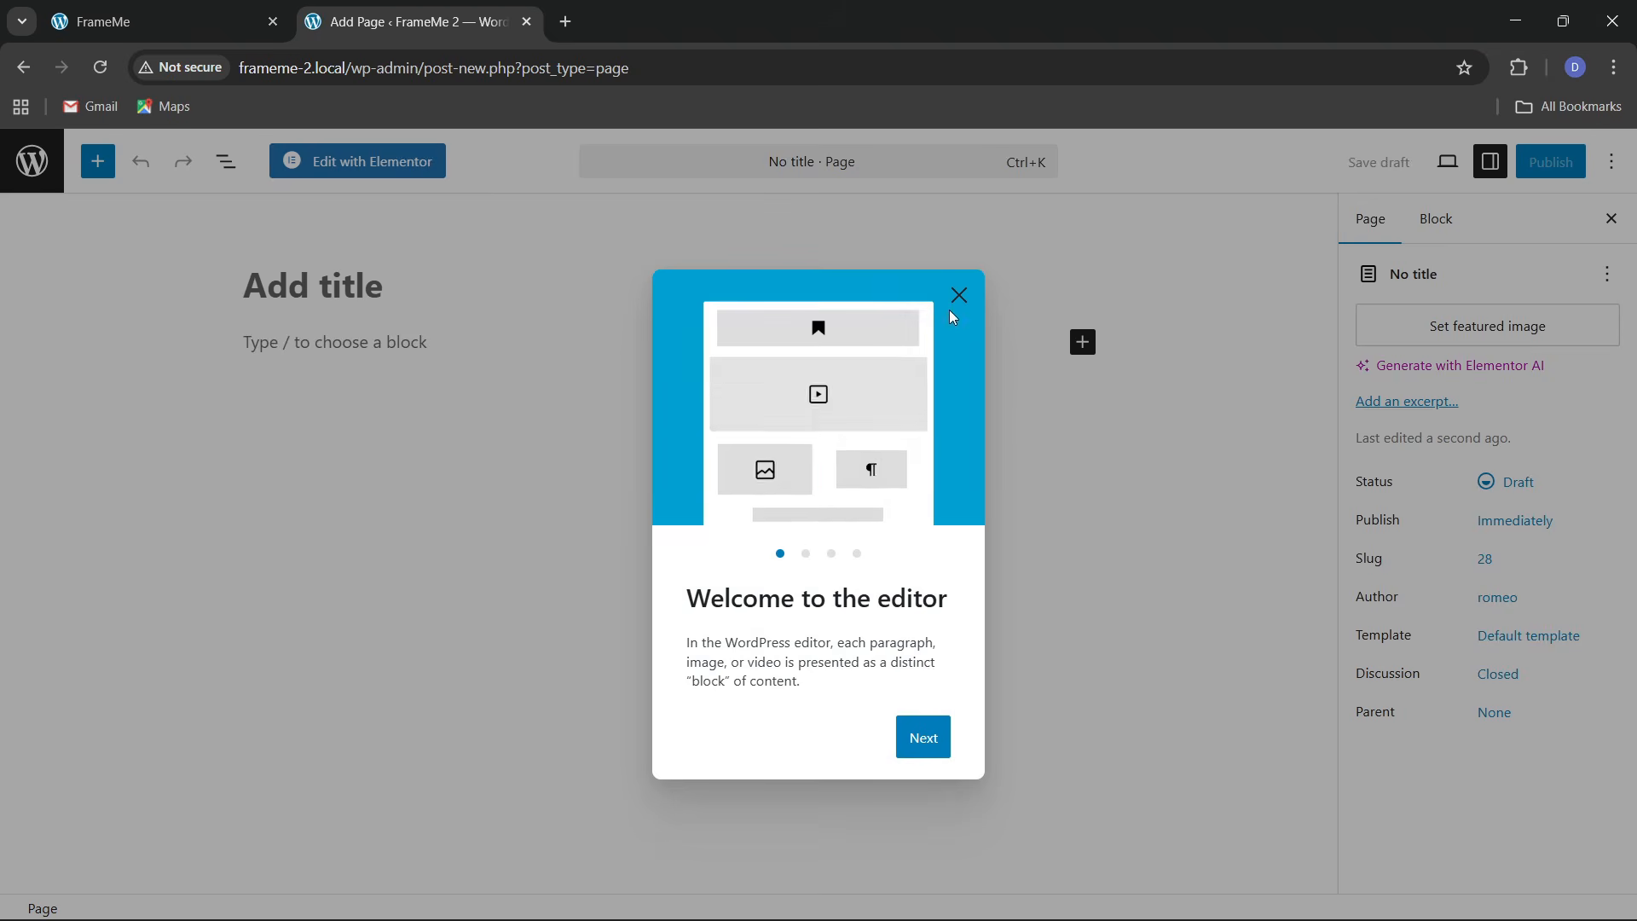
click(956, 300)
text(Home)
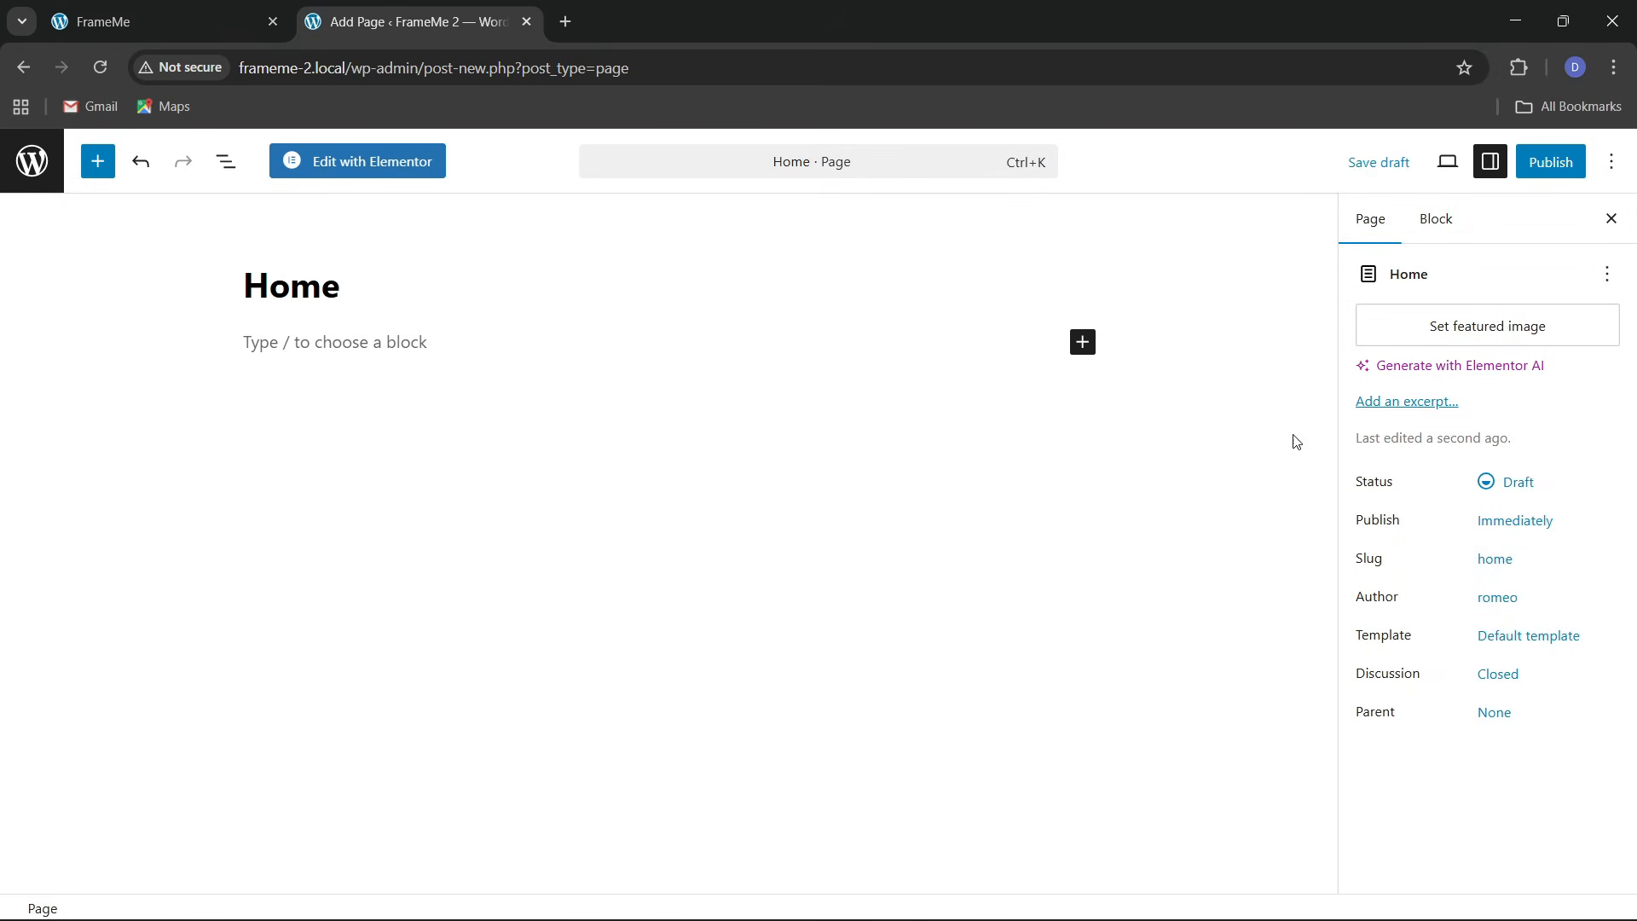
click(1531, 653)
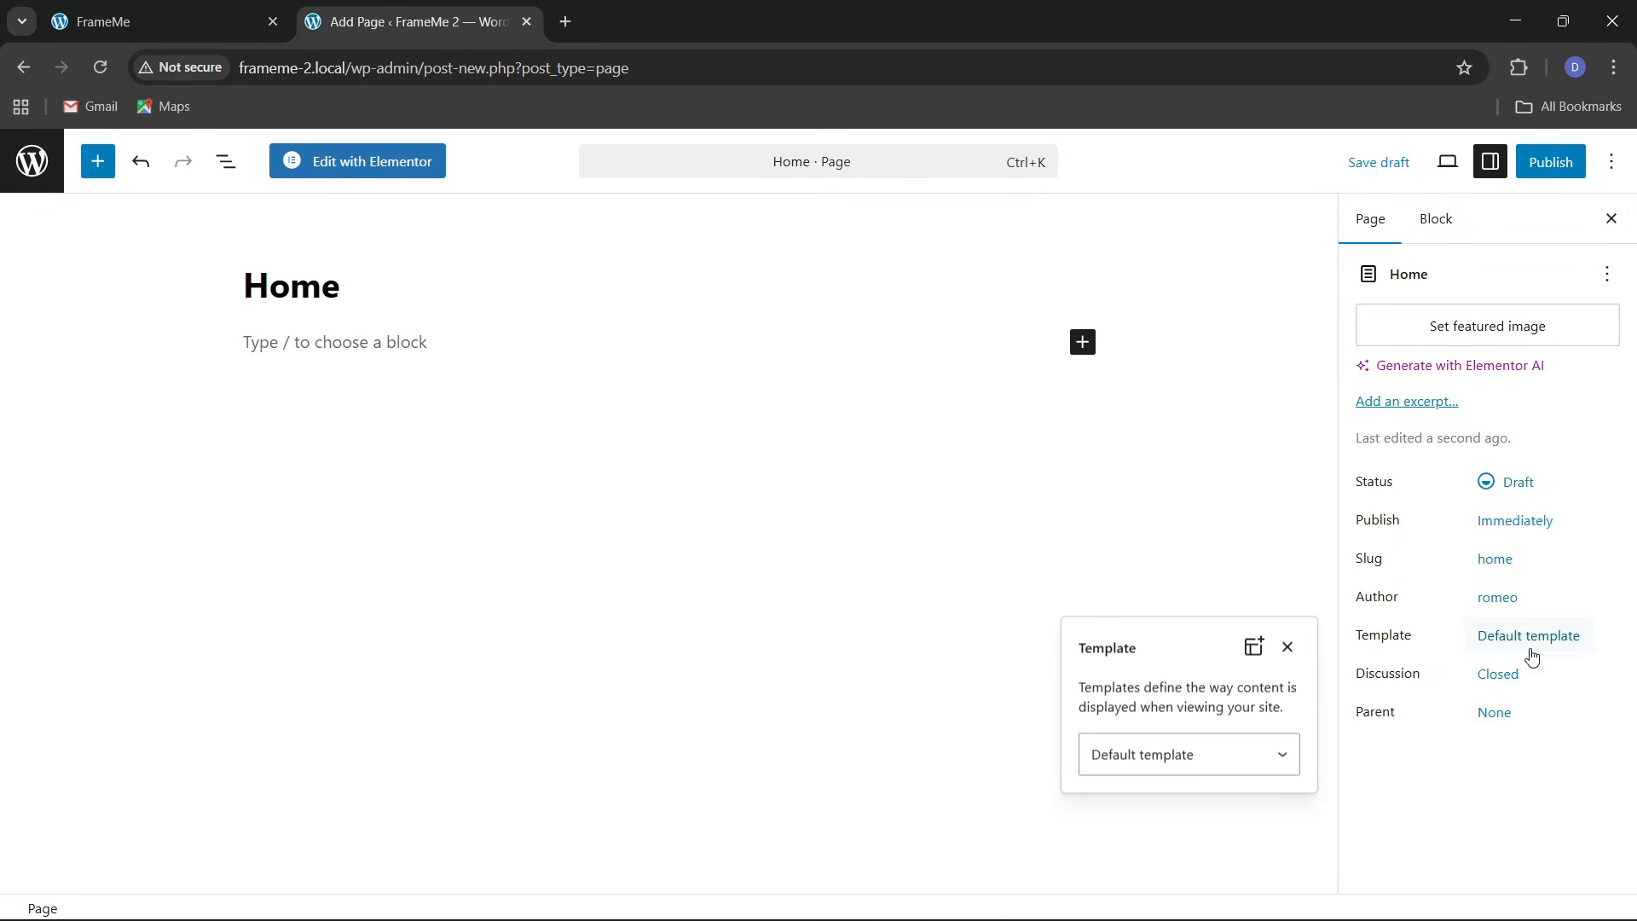
click(1207, 766)
click(1142, 841)
click(939, 734)
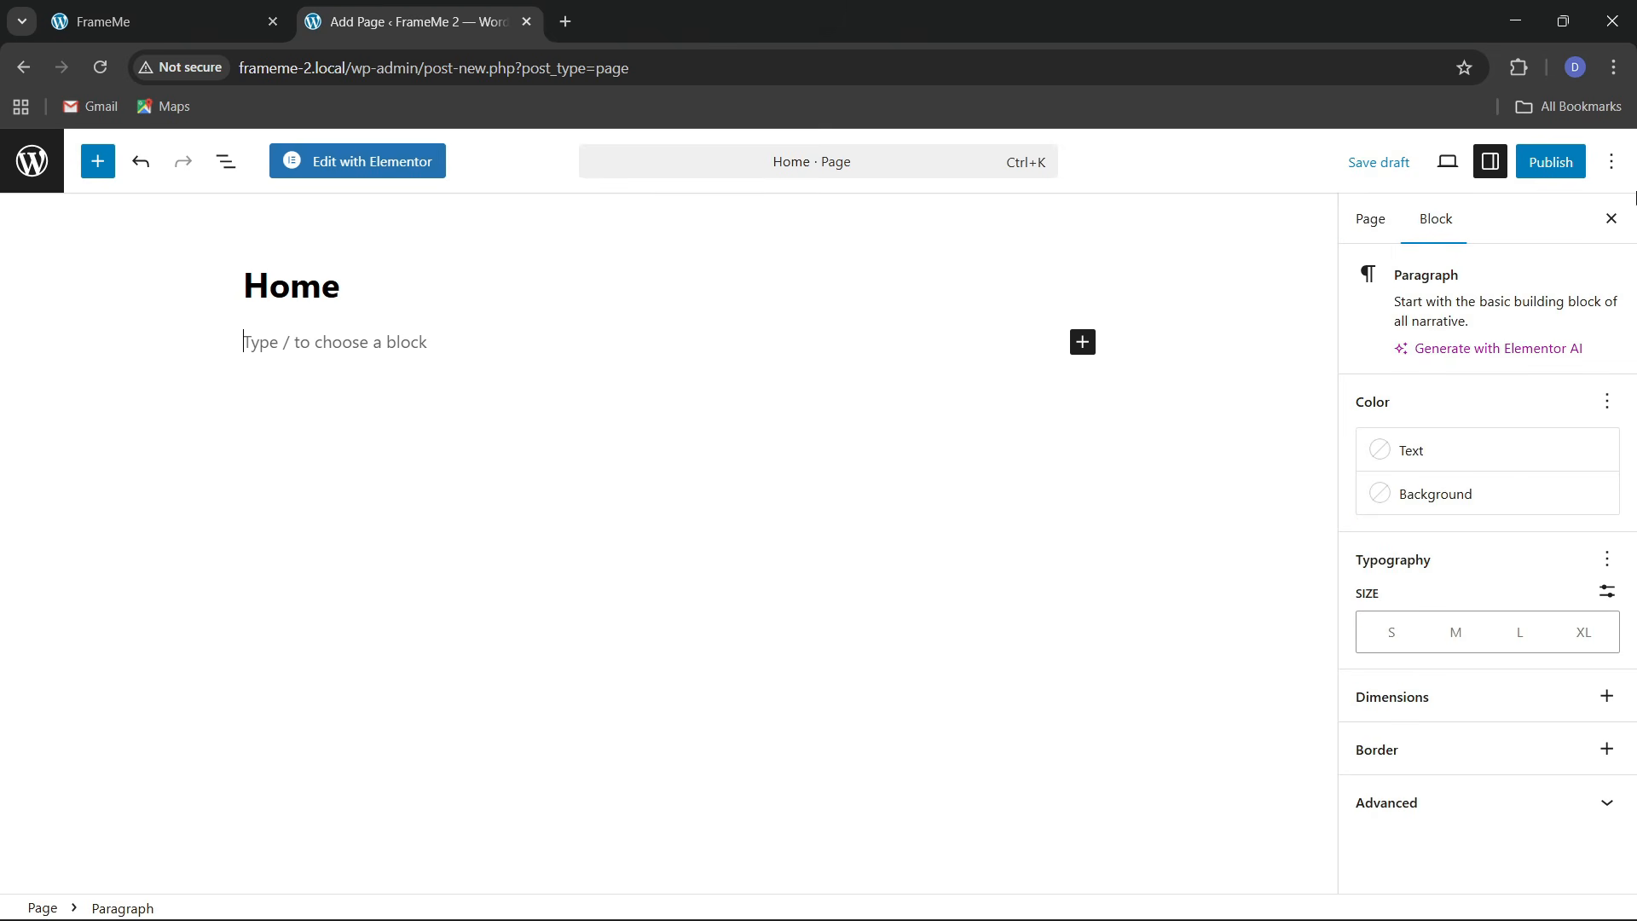
Publish the Home page and return to the pages list
click(1573, 162)
click(1569, 163)
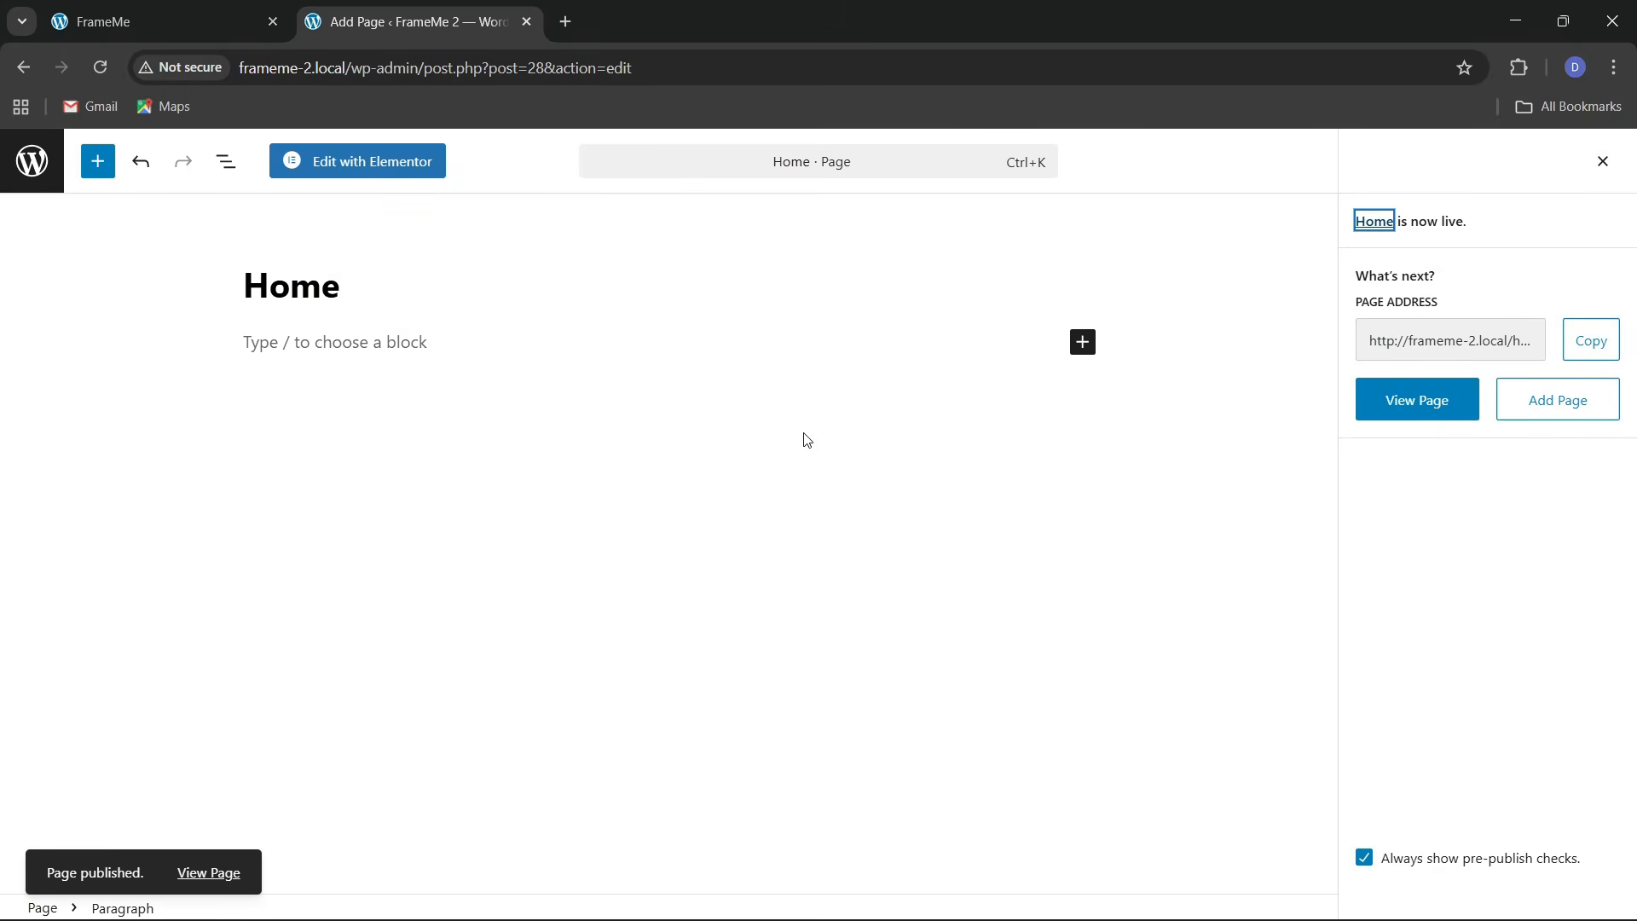
click(34, 164)
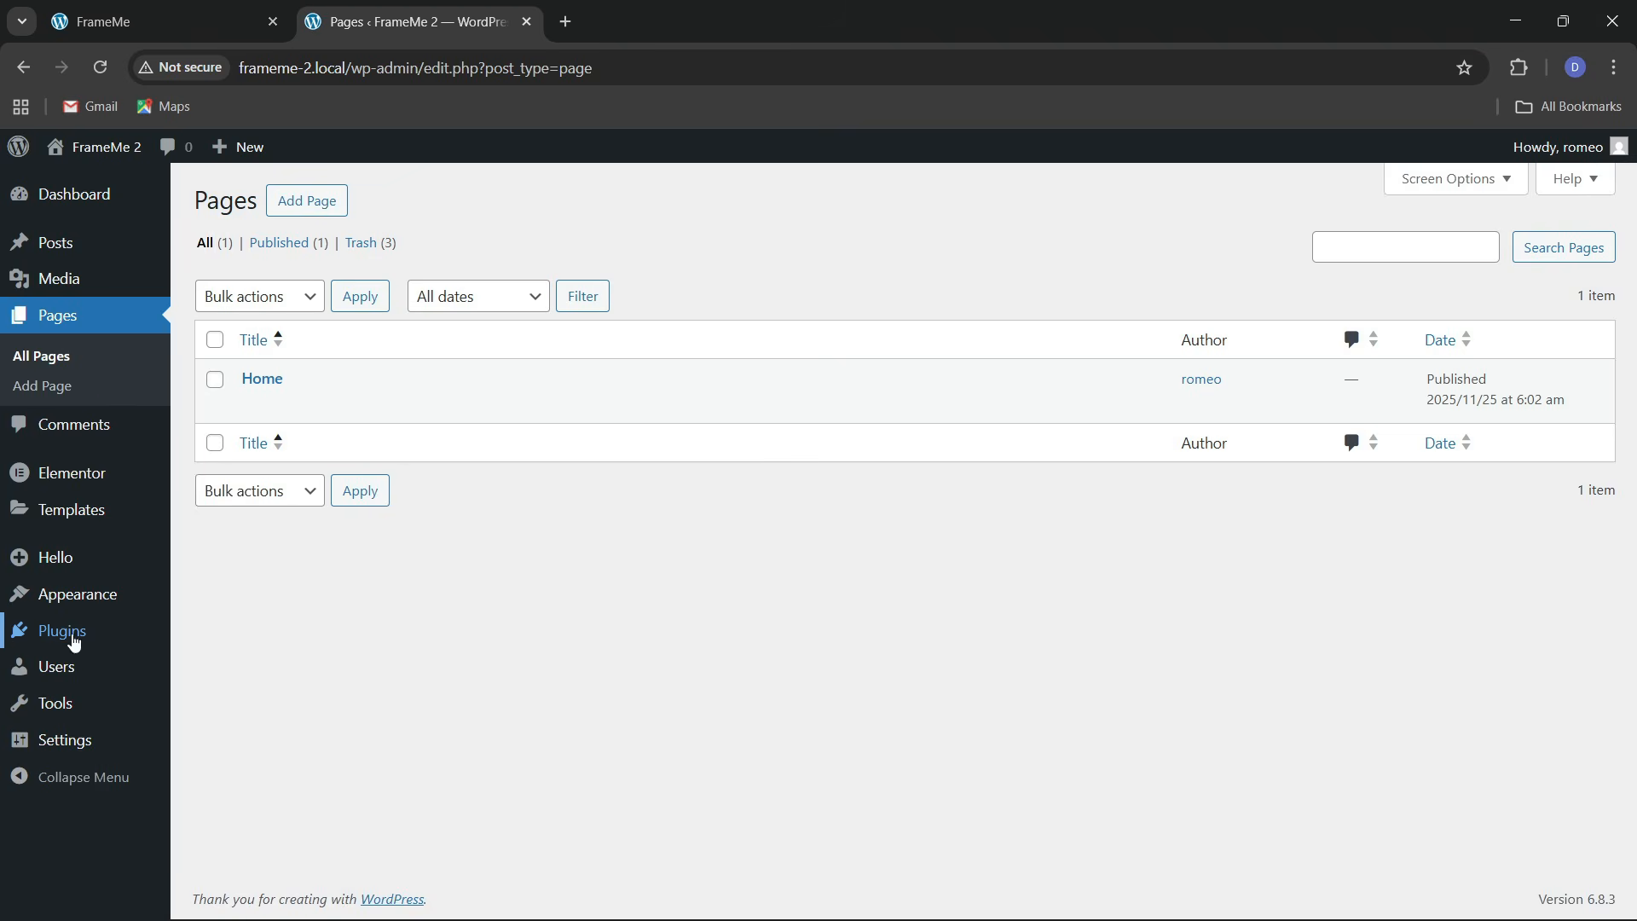
Set Reading Settings to a static homepage using the Home page, and save
mouse_move(61, 750)
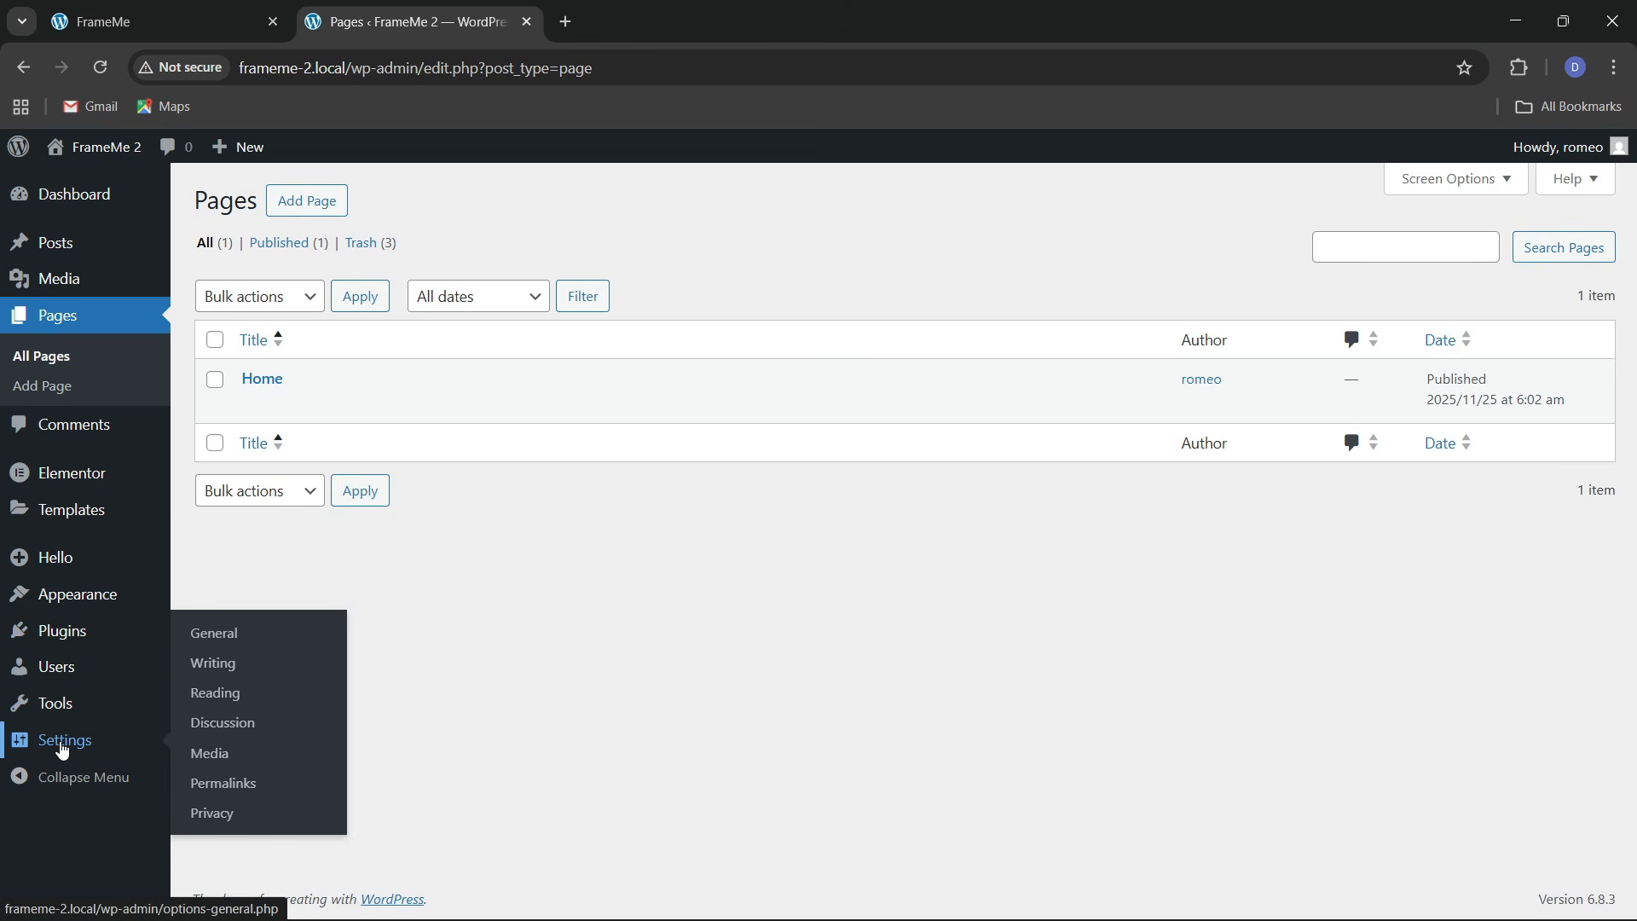
click(205, 693)
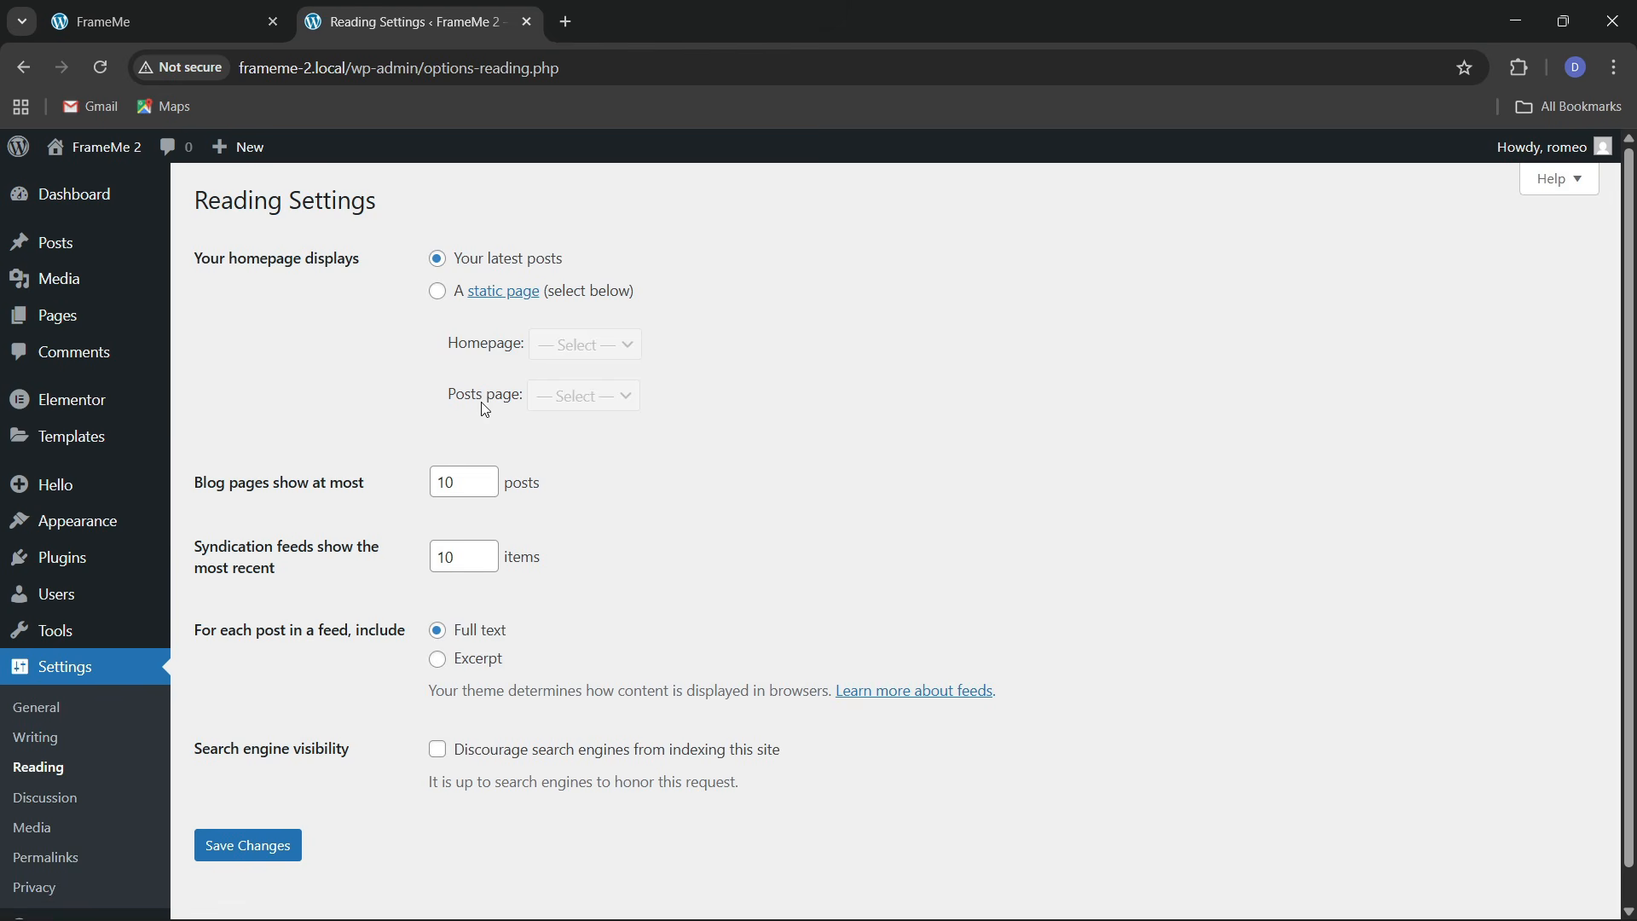
click(439, 293)
click(568, 349)
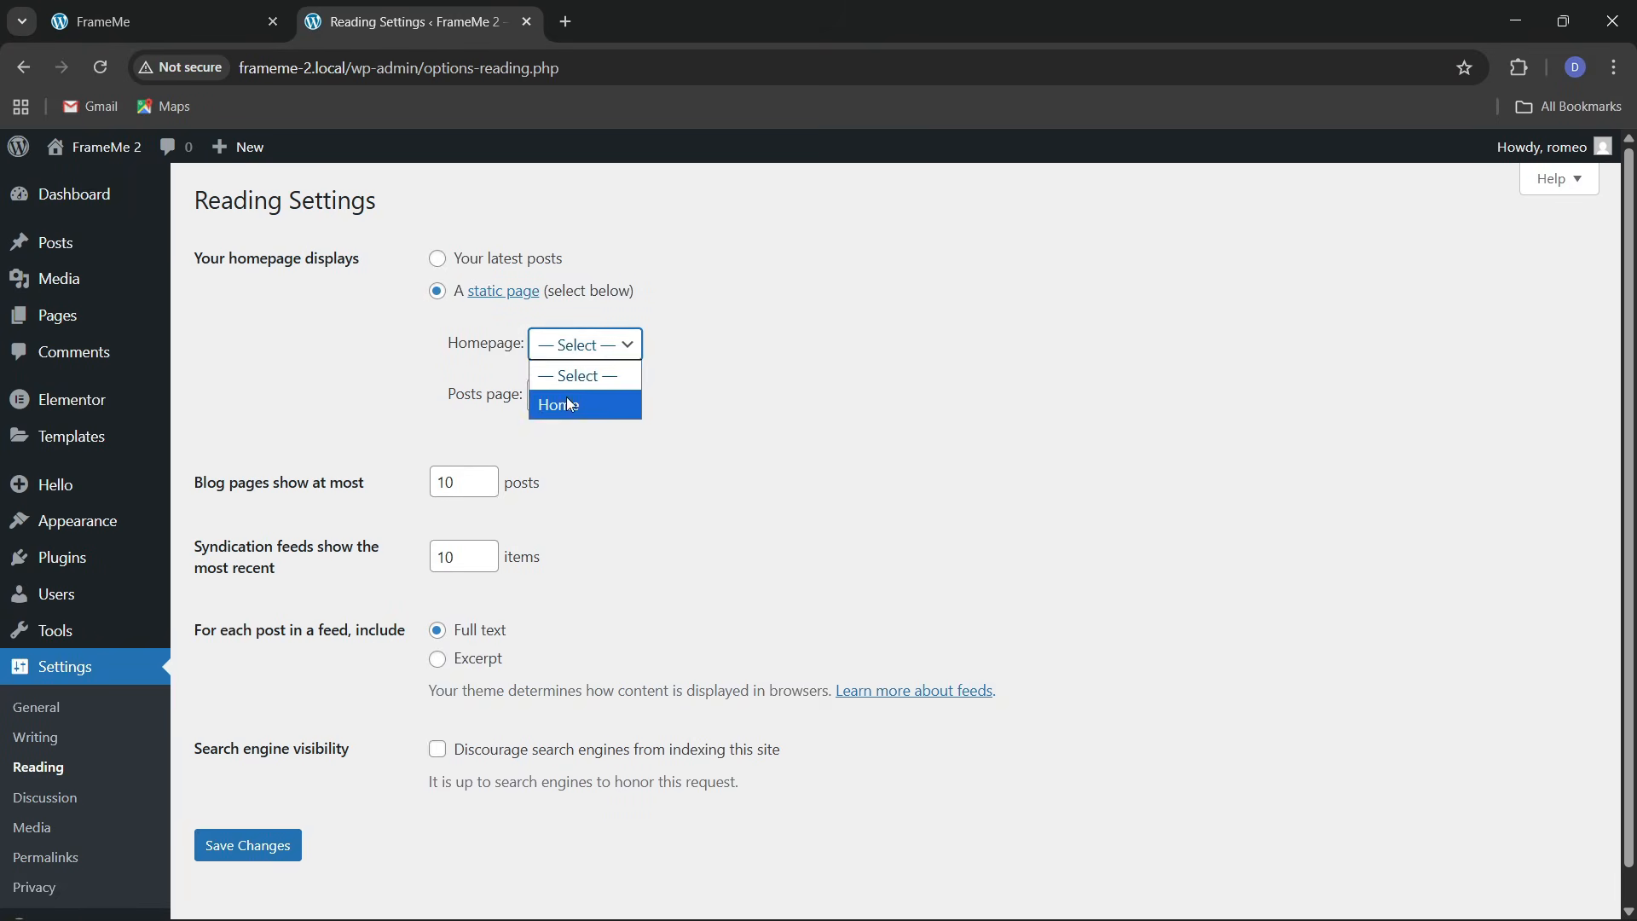
click(571, 401)
click(250, 848)
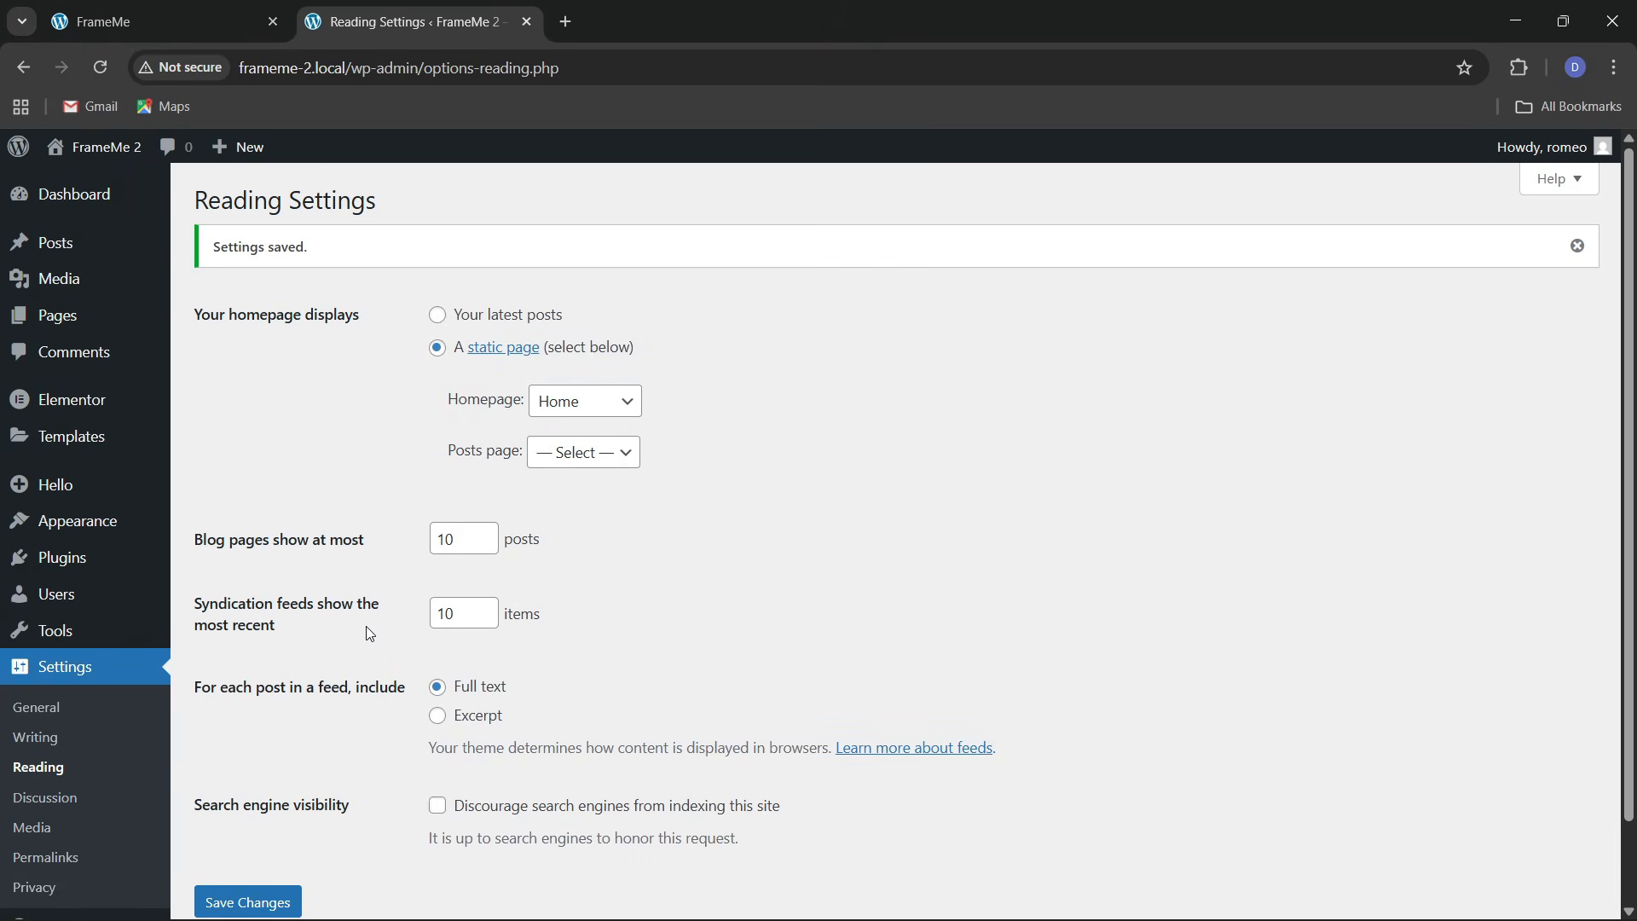
Open the FrameMe 2 site in a new browser tab via Visit Site
mouse_move(100, 161)
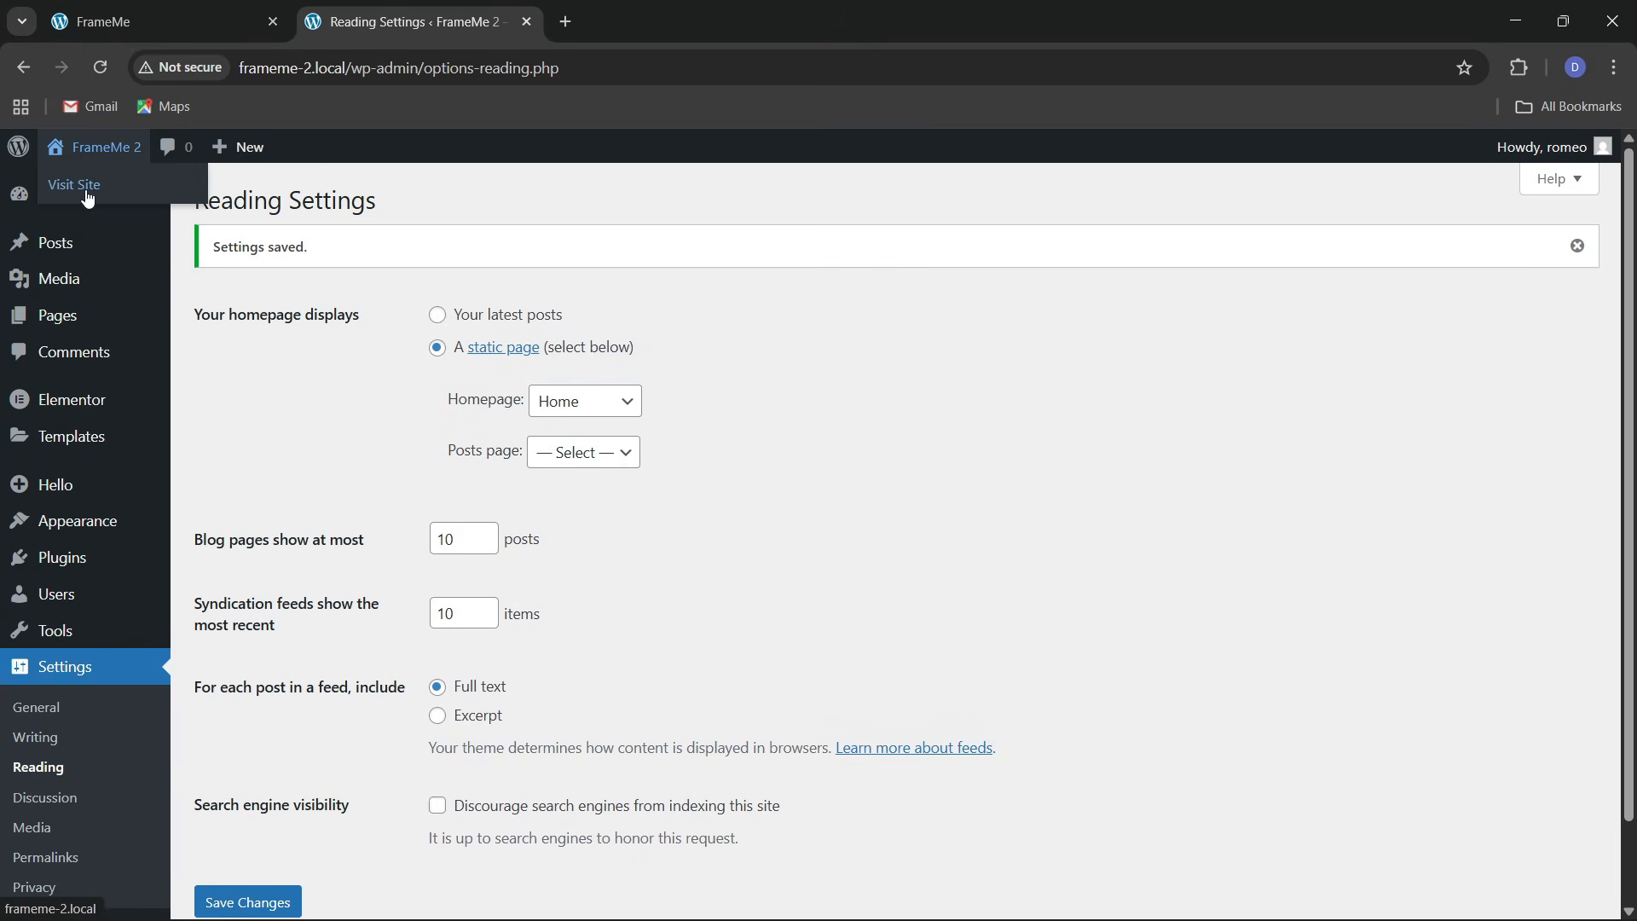
right_click(88, 199)
click(201, 216)
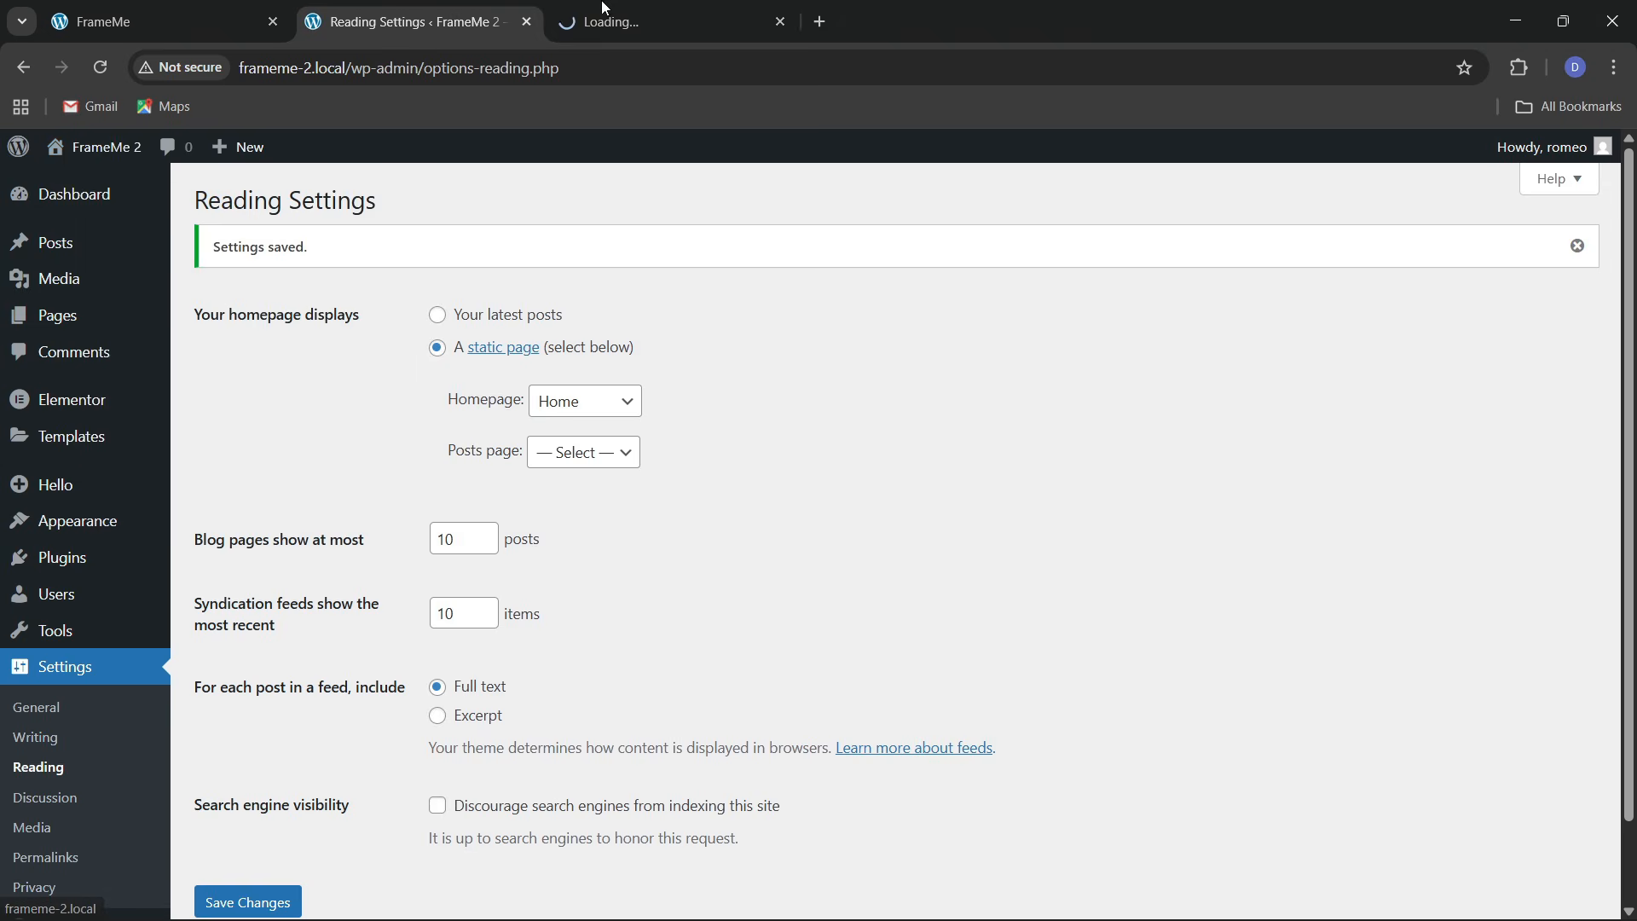
click(614, 21)
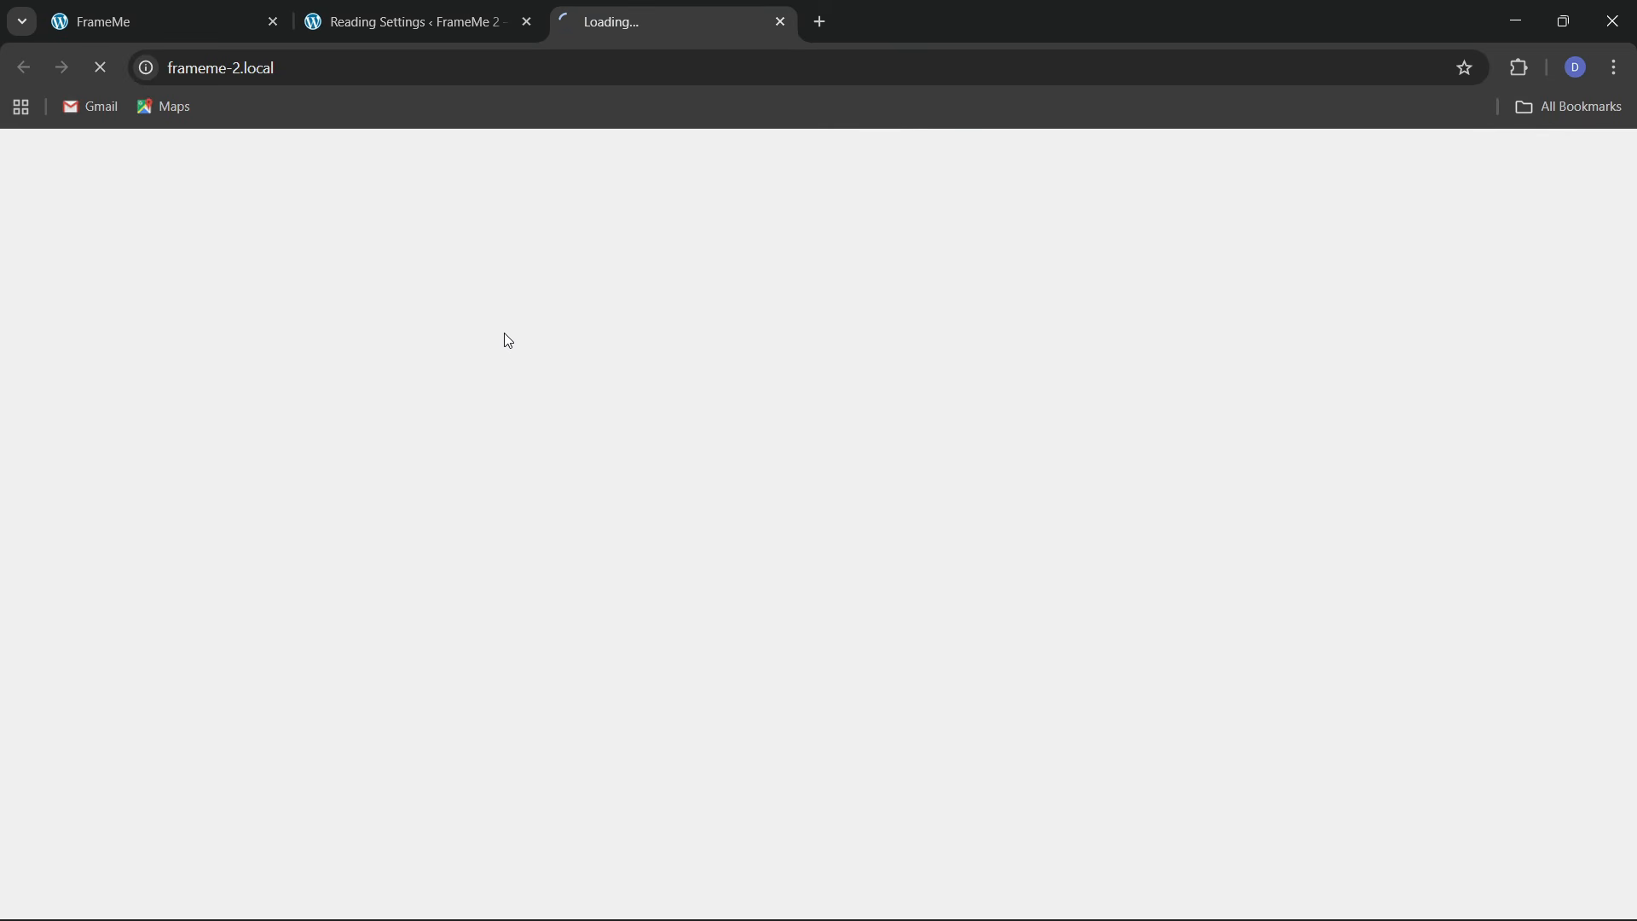
Compare the FrameMe 2 site tab with the reading settings, then bring up the original FrameMe site
click(475, 4)
click(659, 4)
click(457, 3)
click(665, 3)
click(460, 8)
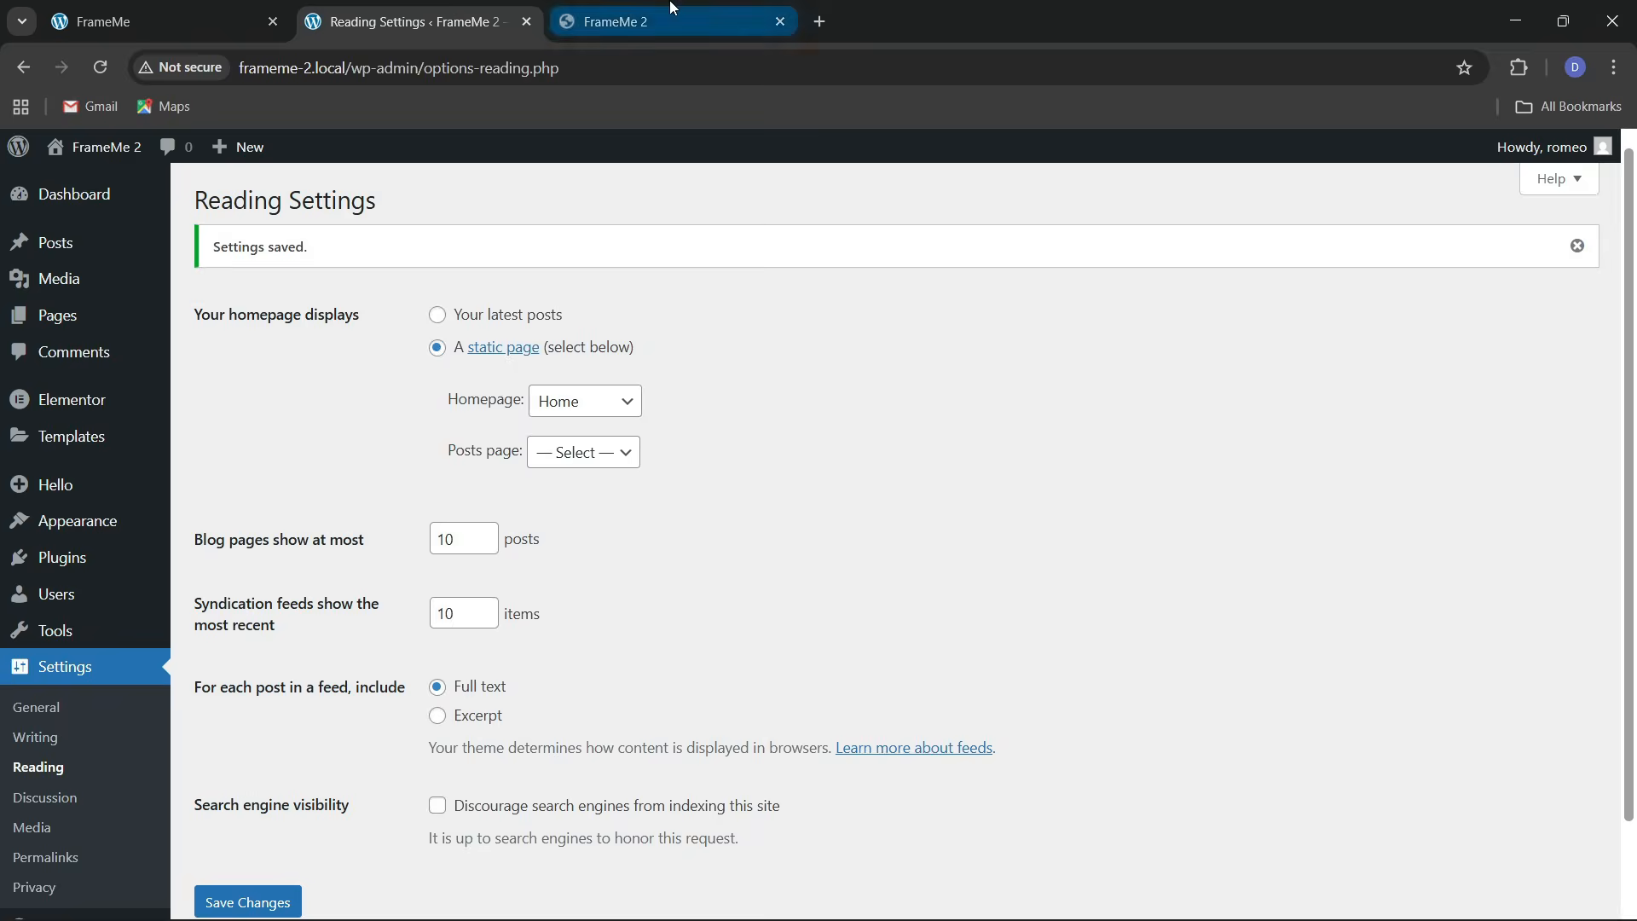
click(659, 8)
click(472, 8)
mouse_move(28, 655)
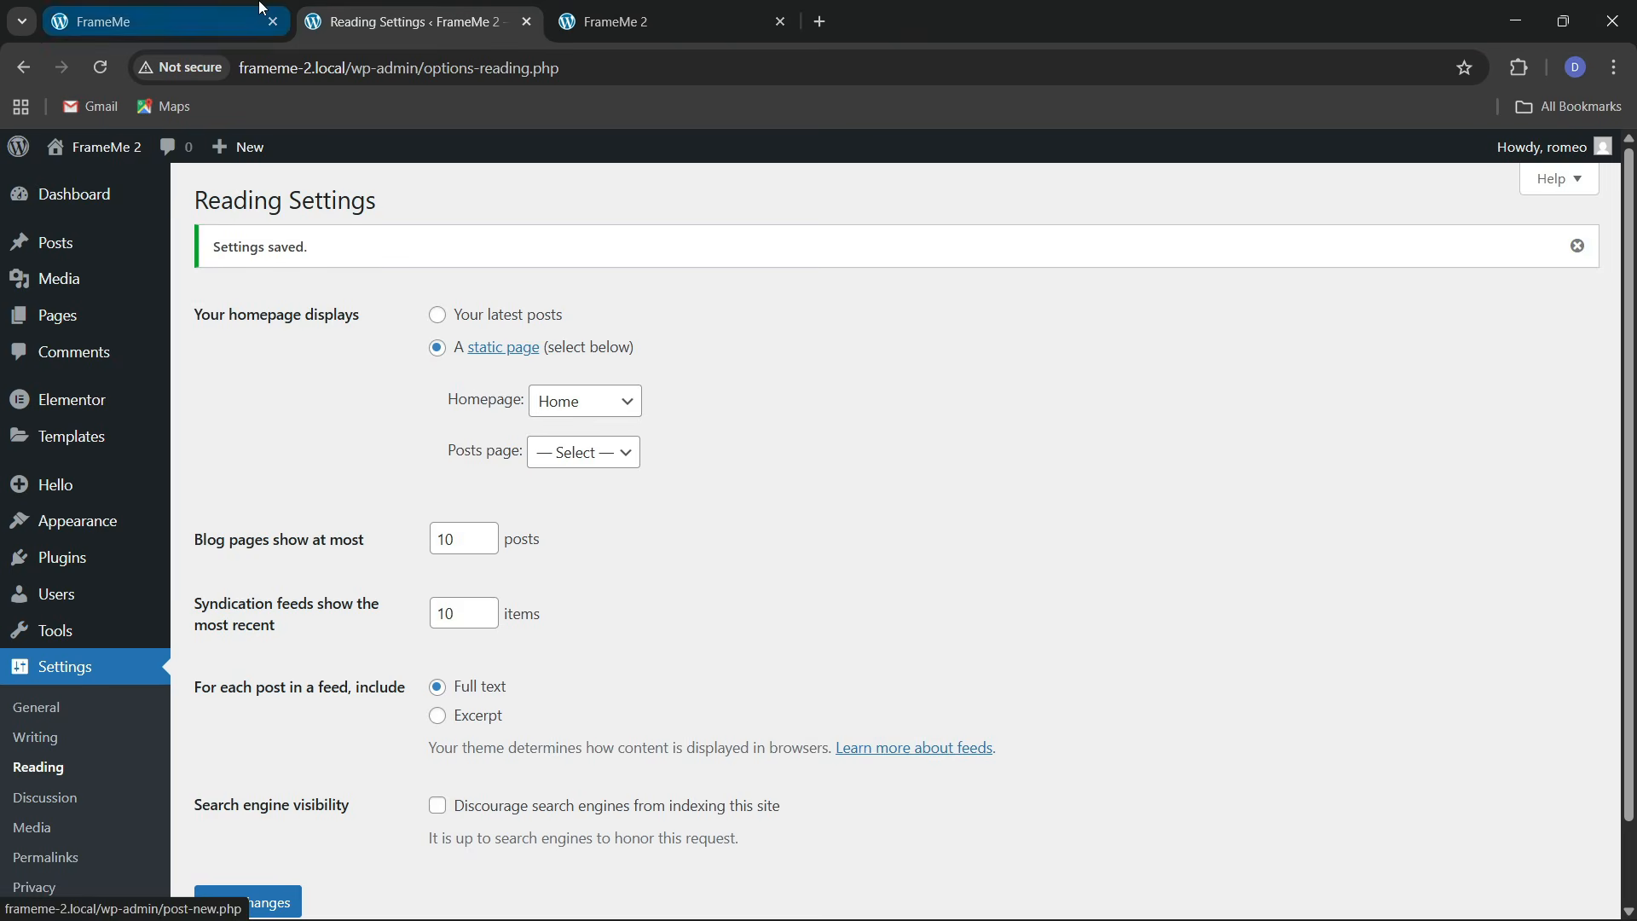
click(153, 13)
scroll(1603, 695, up, 5)
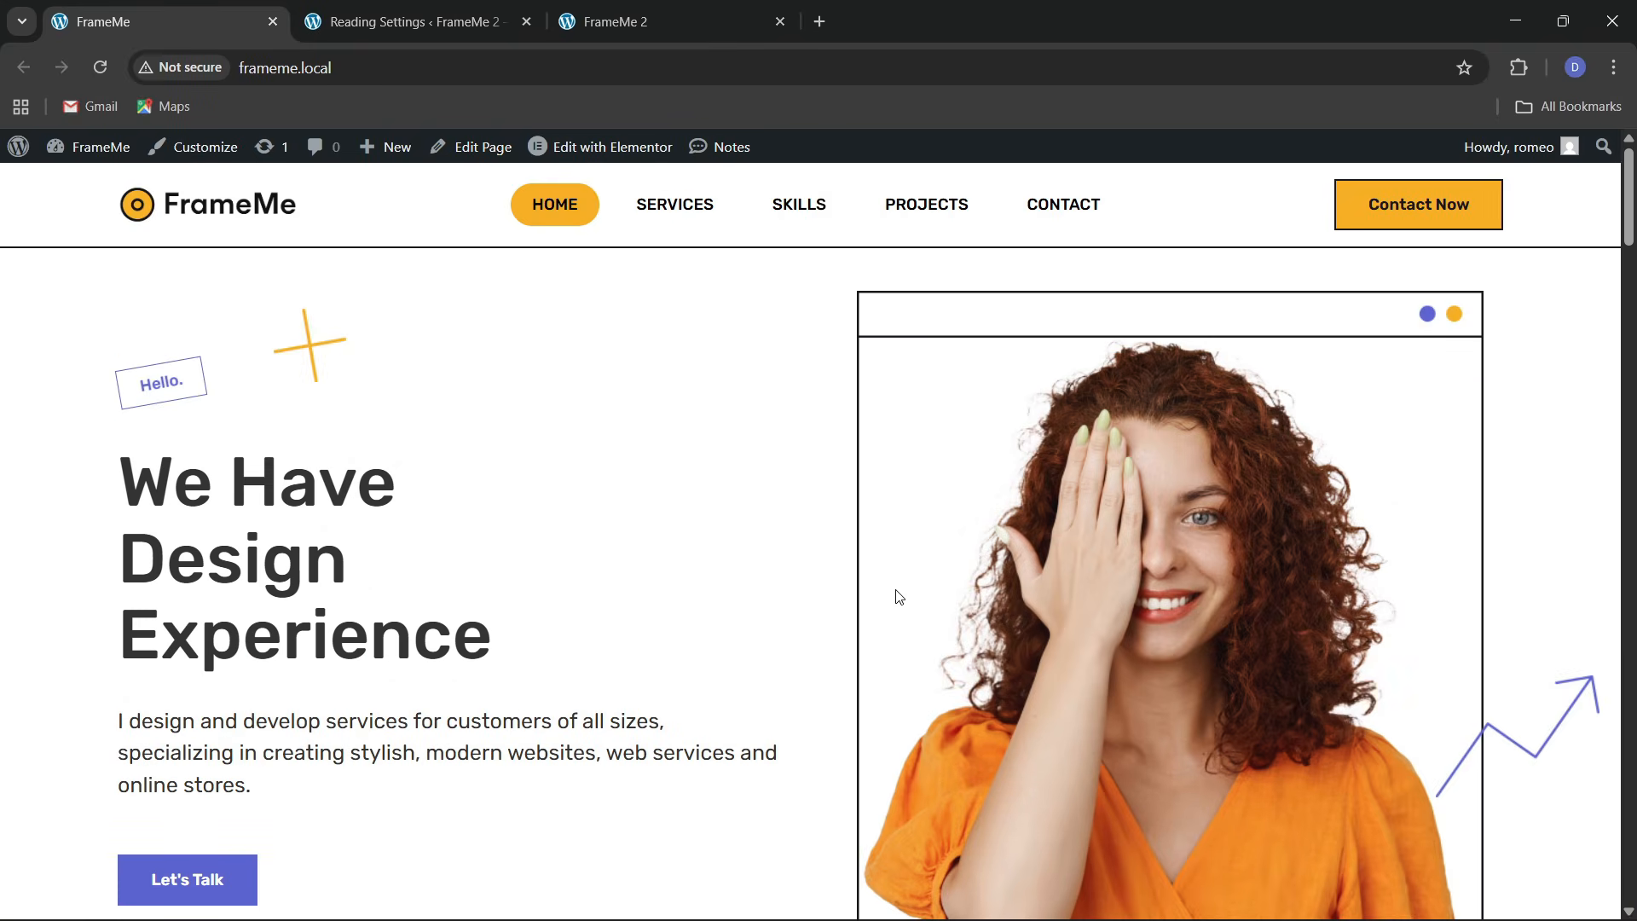
Open FrameMe 2's Home page for editing and launch it in Elementor
click(519, 10)
click(604, 9)
click(471, 9)
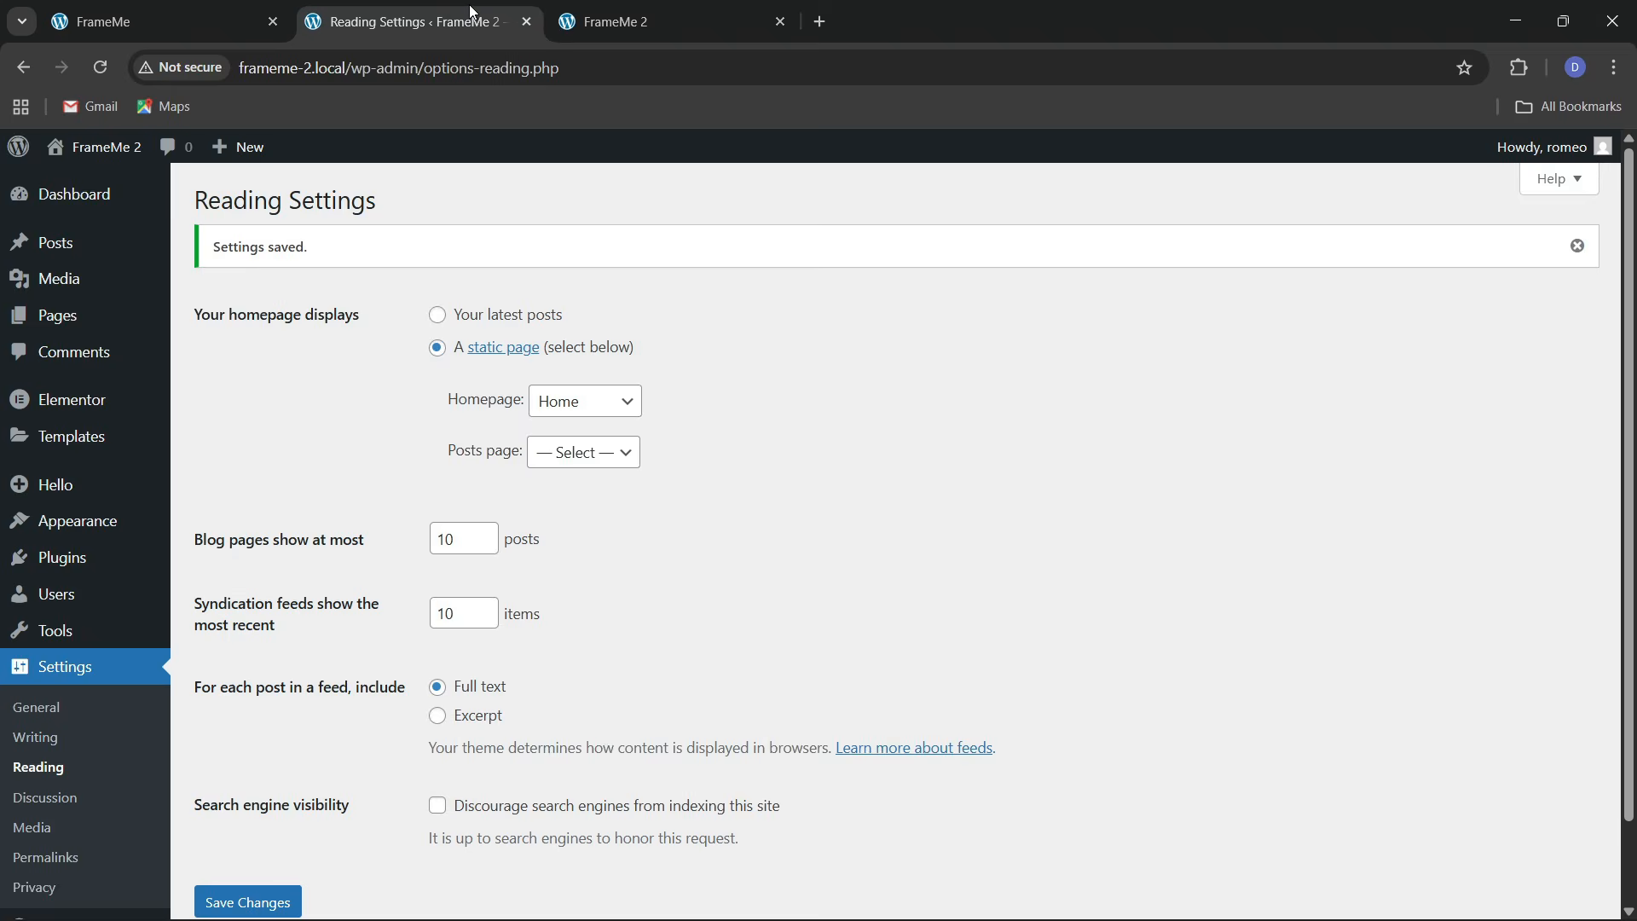
click(597, 19)
click(448, 152)
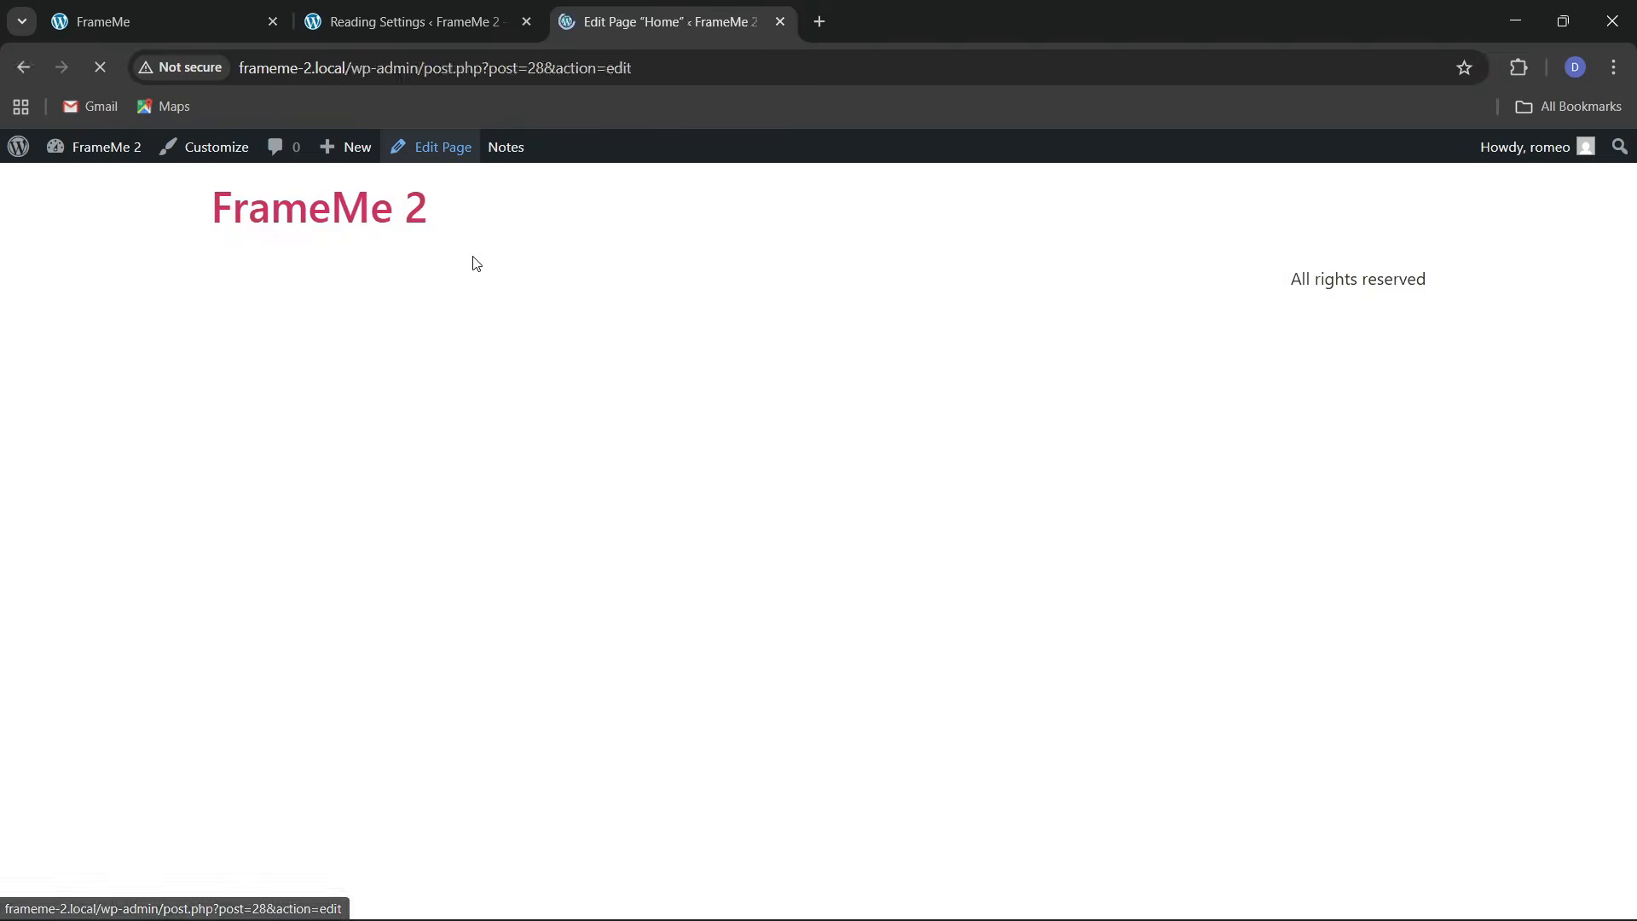
click(444, 19)
mouse_move(57, 316)
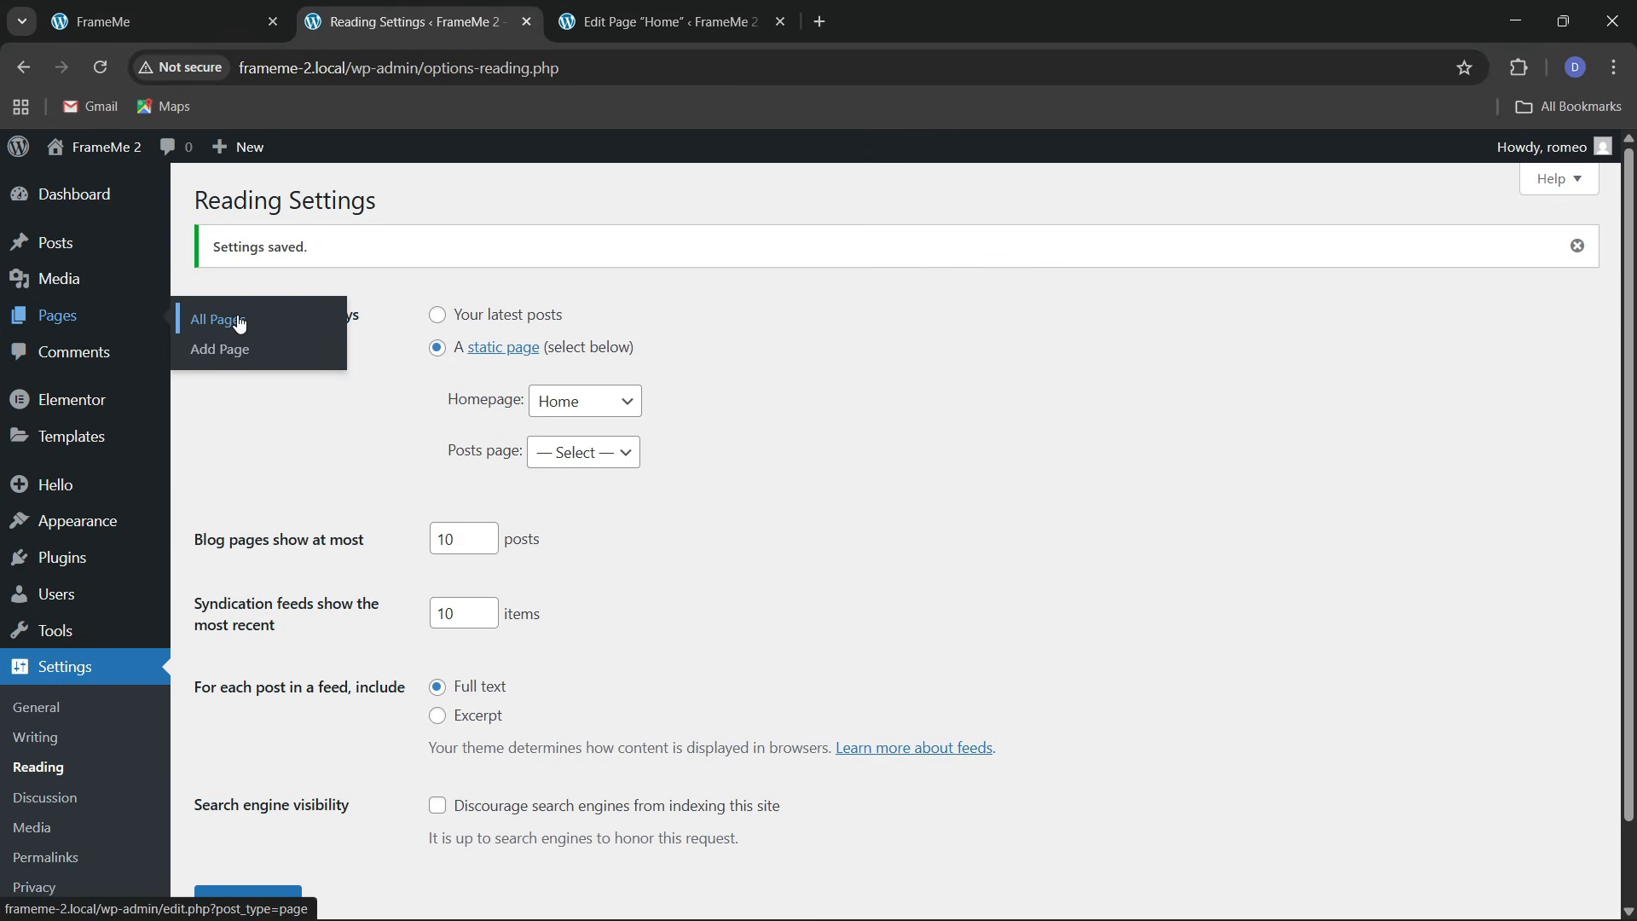
click(233, 321)
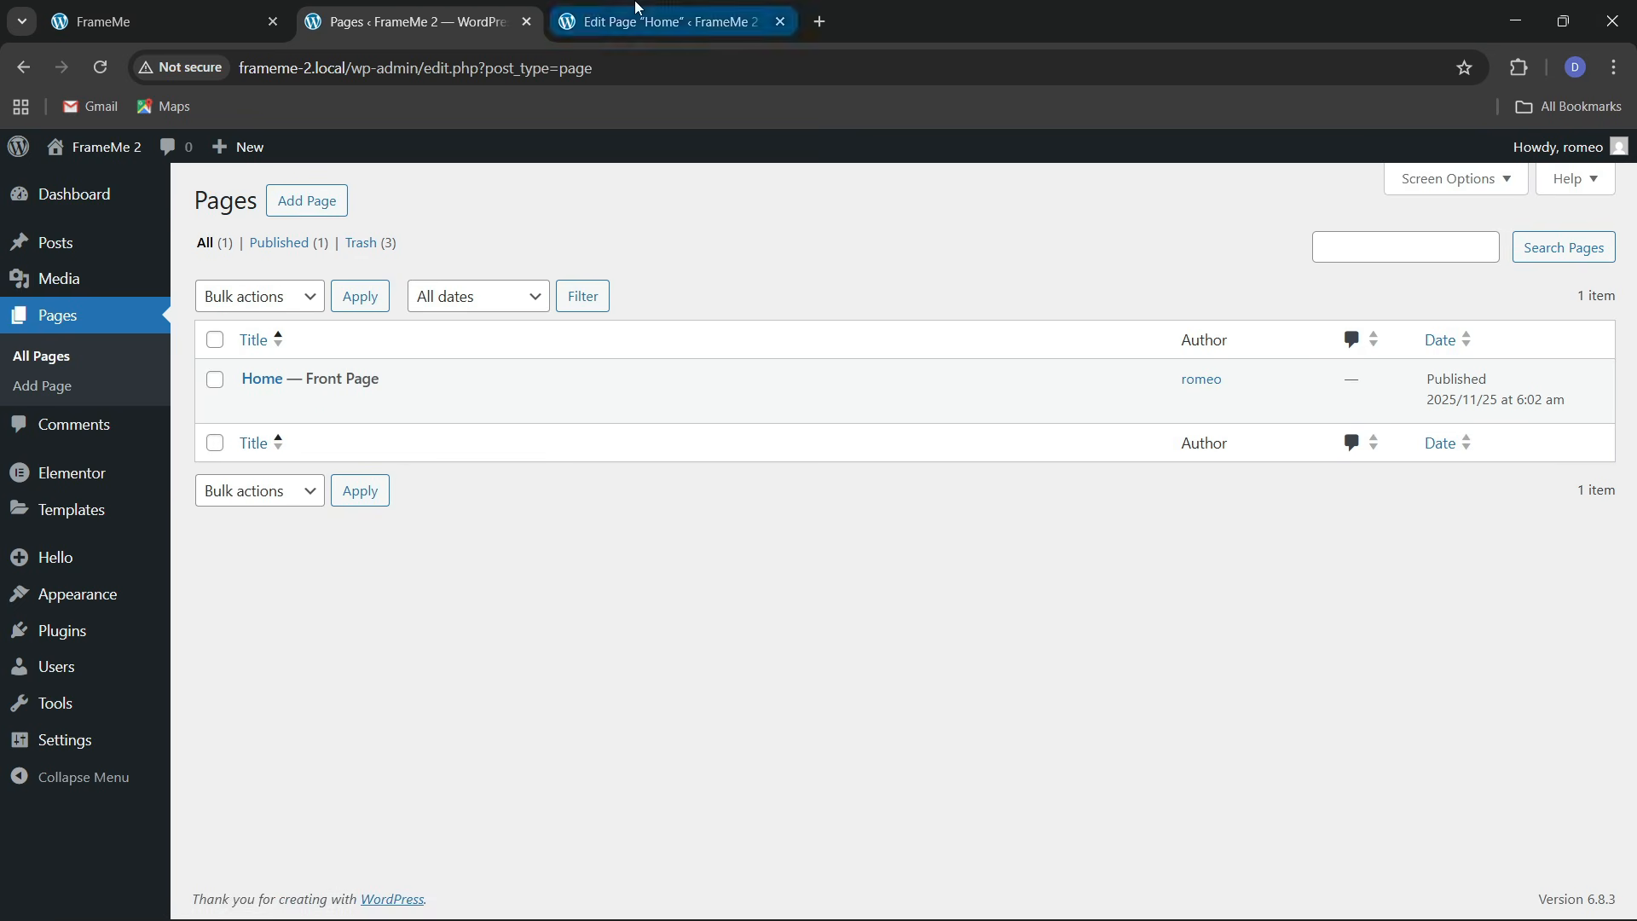
click(665, 21)
click(380, 163)
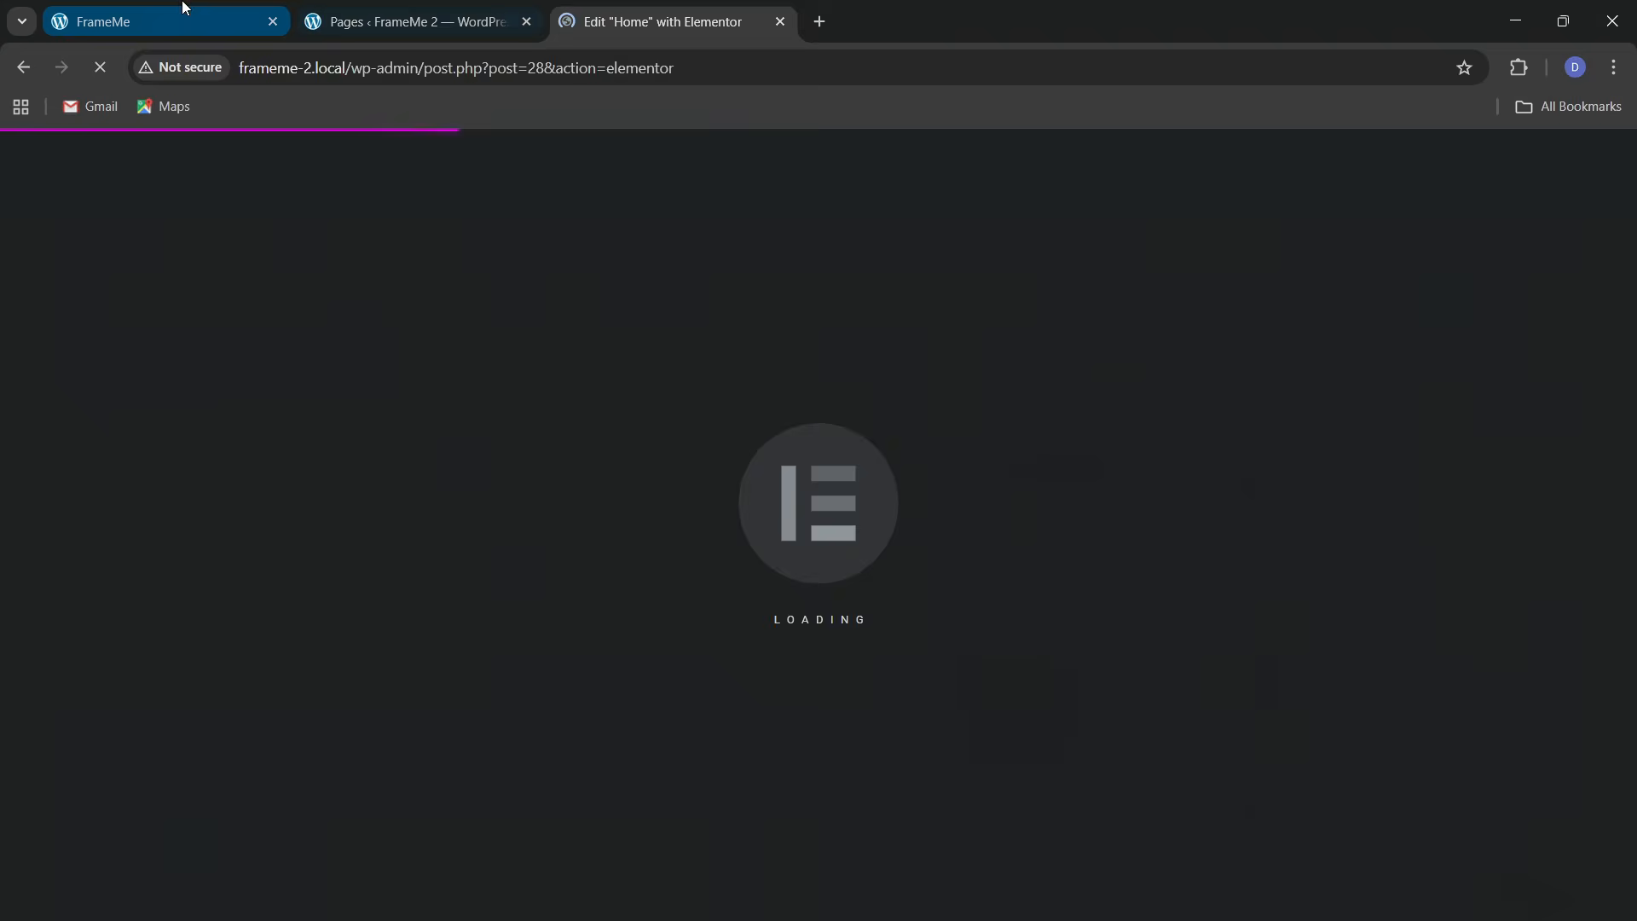
Scroll through the original FrameMe homepage for reference
click(183, 17)
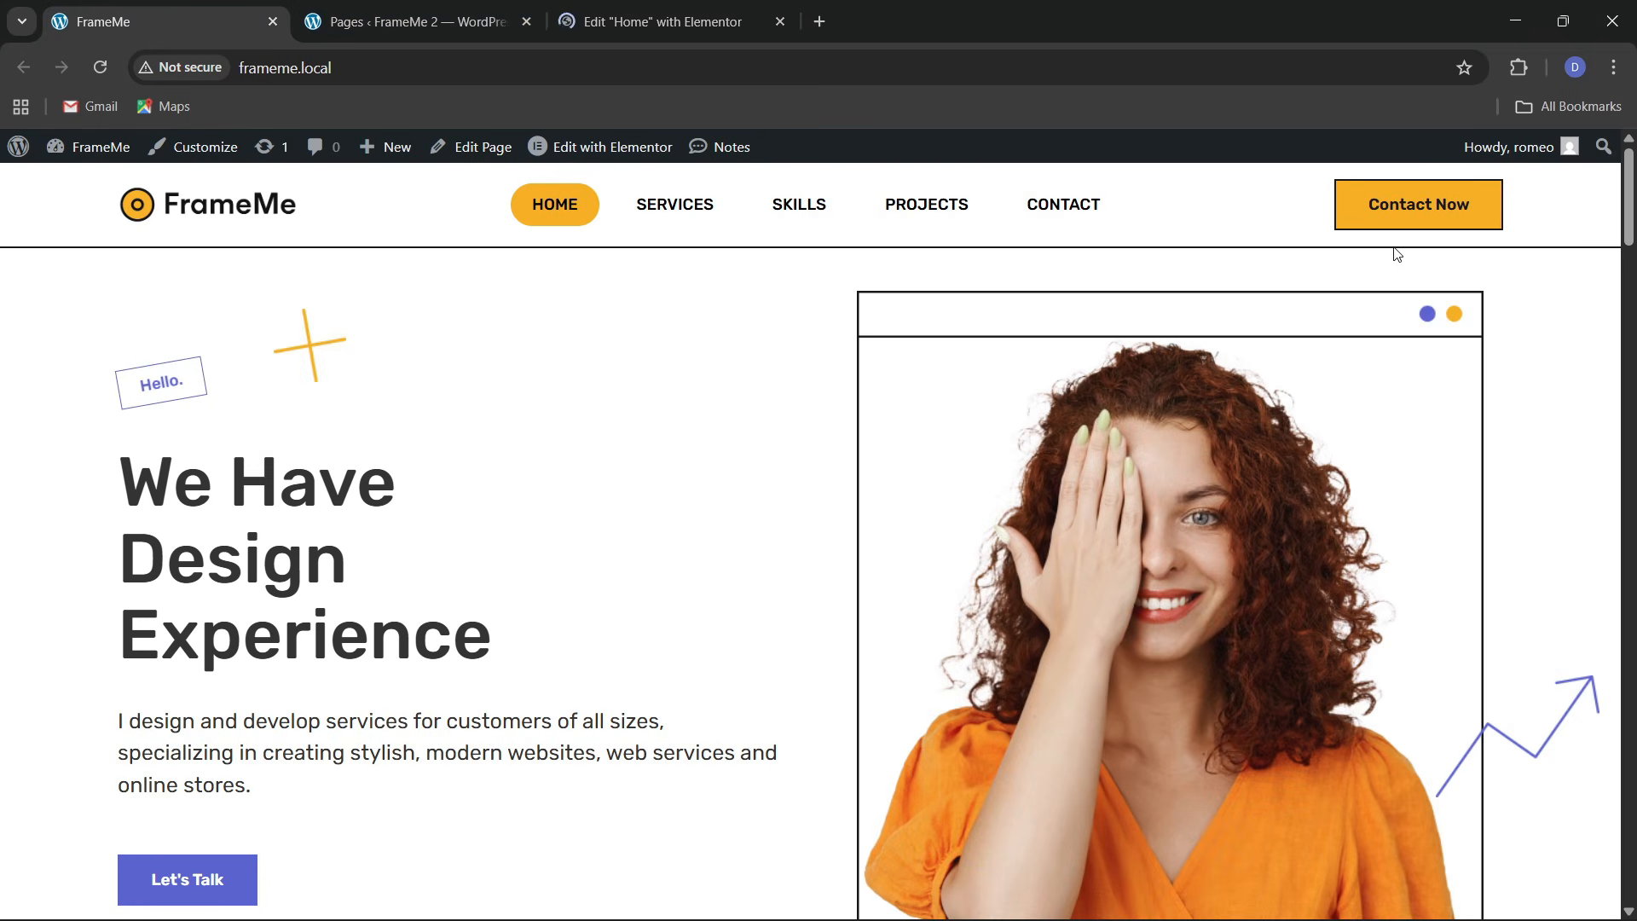
scroll(881, 541, down, 8)
scroll(645, 561, down, 5)
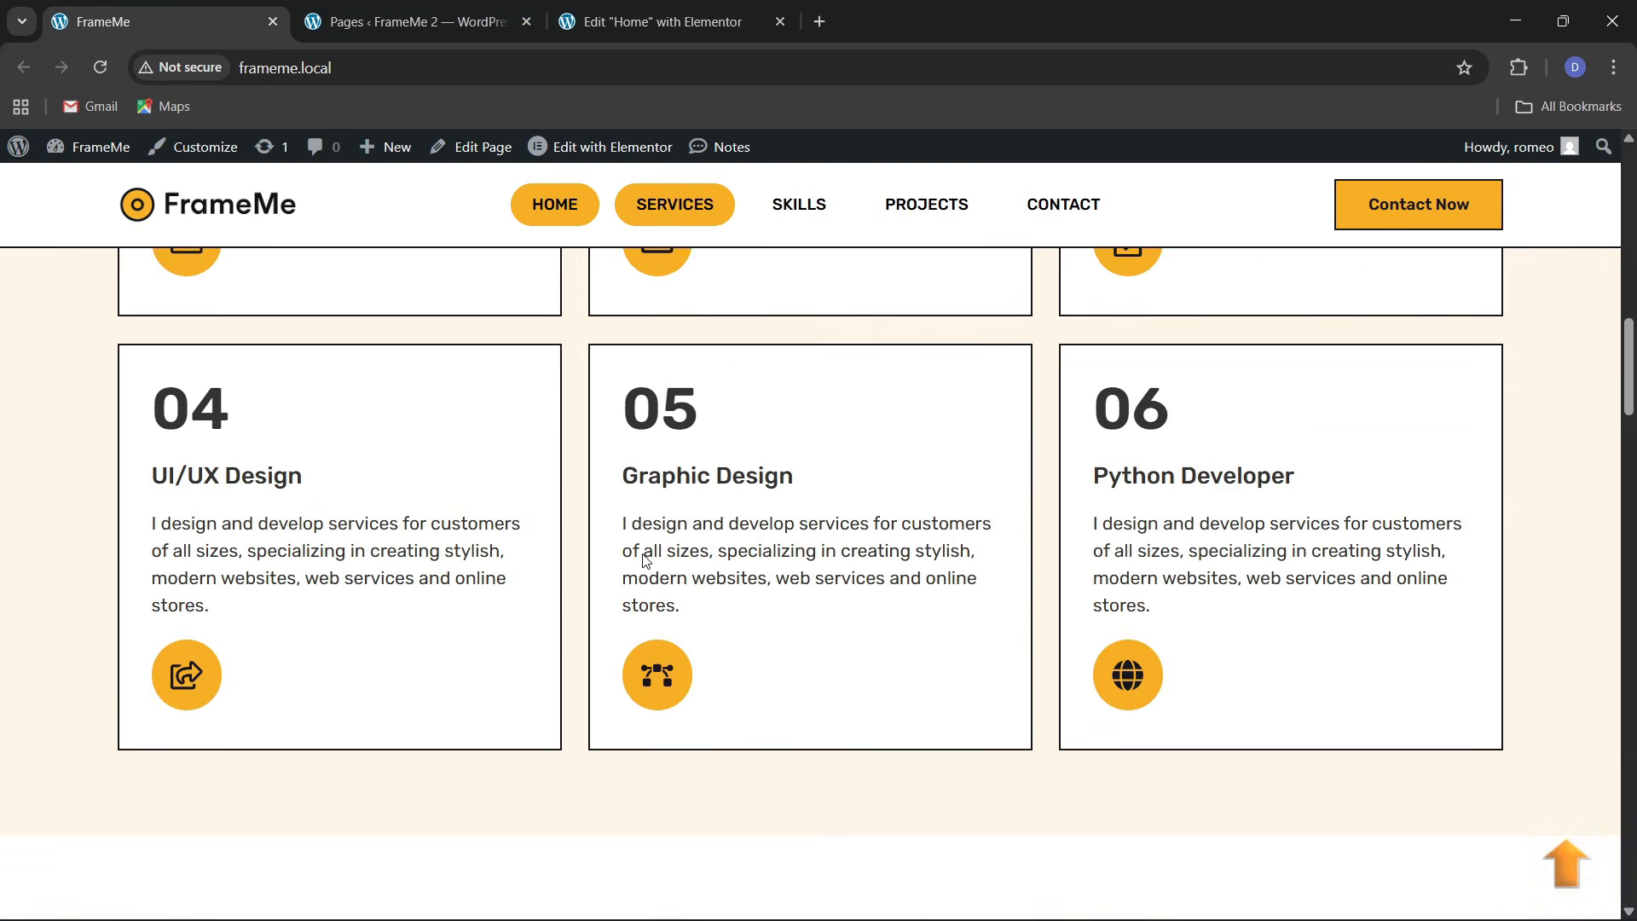
scroll(645, 561, up, 10)
scroll(646, 561, up, 2)
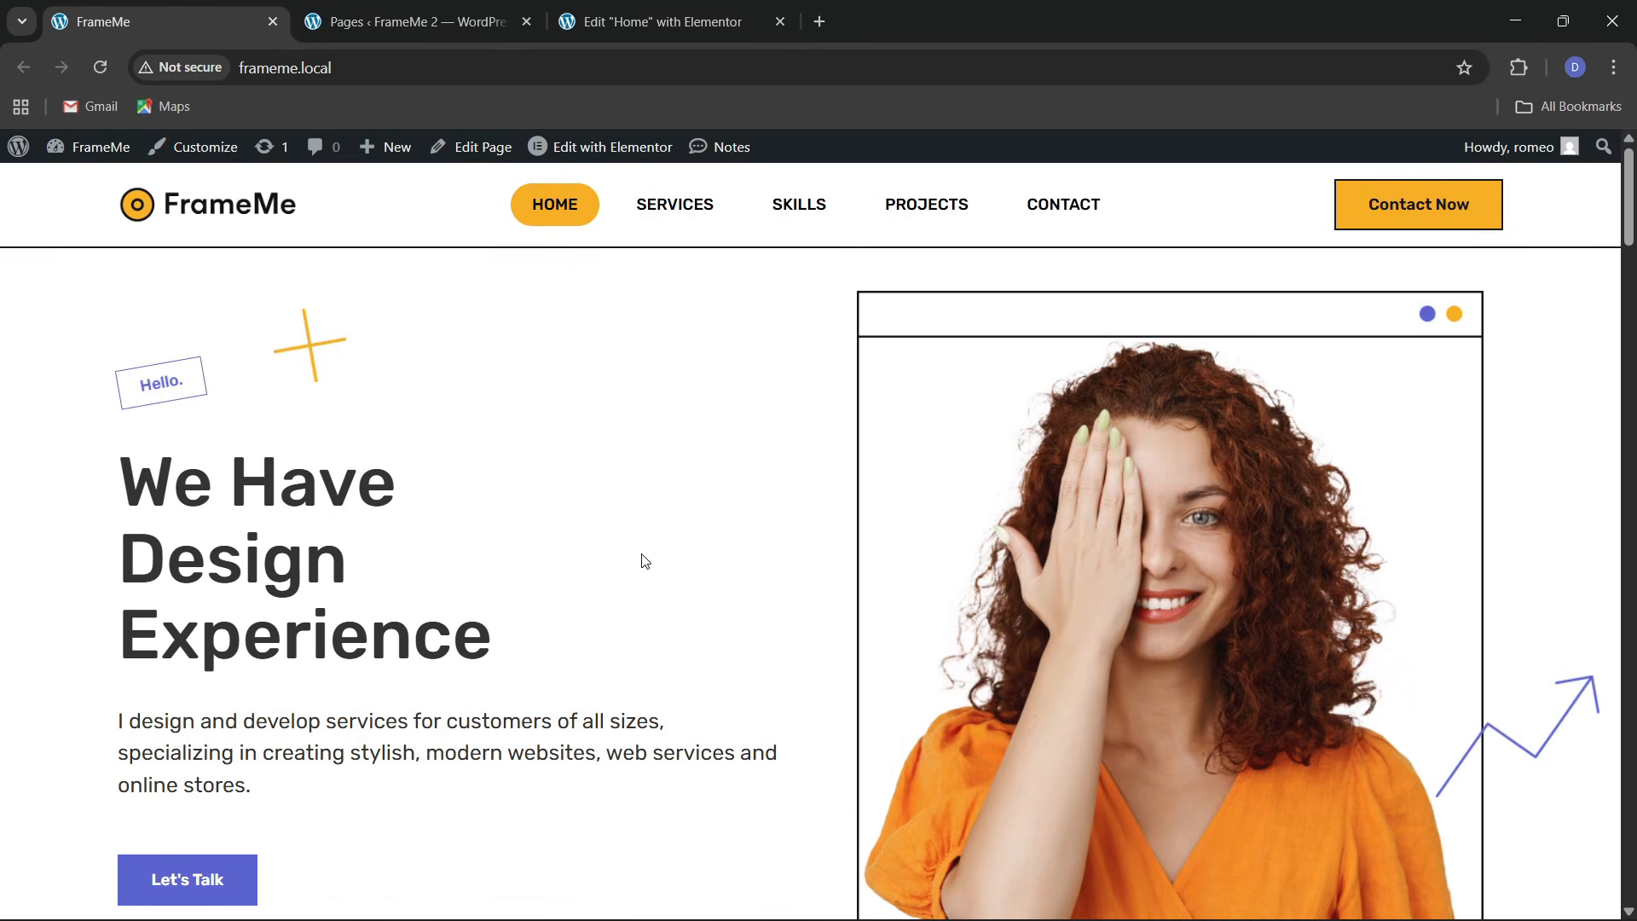
In Elementor, dismiss notifications, narrow the panel, and open Site Settings > Global Colors
click(637, 11)
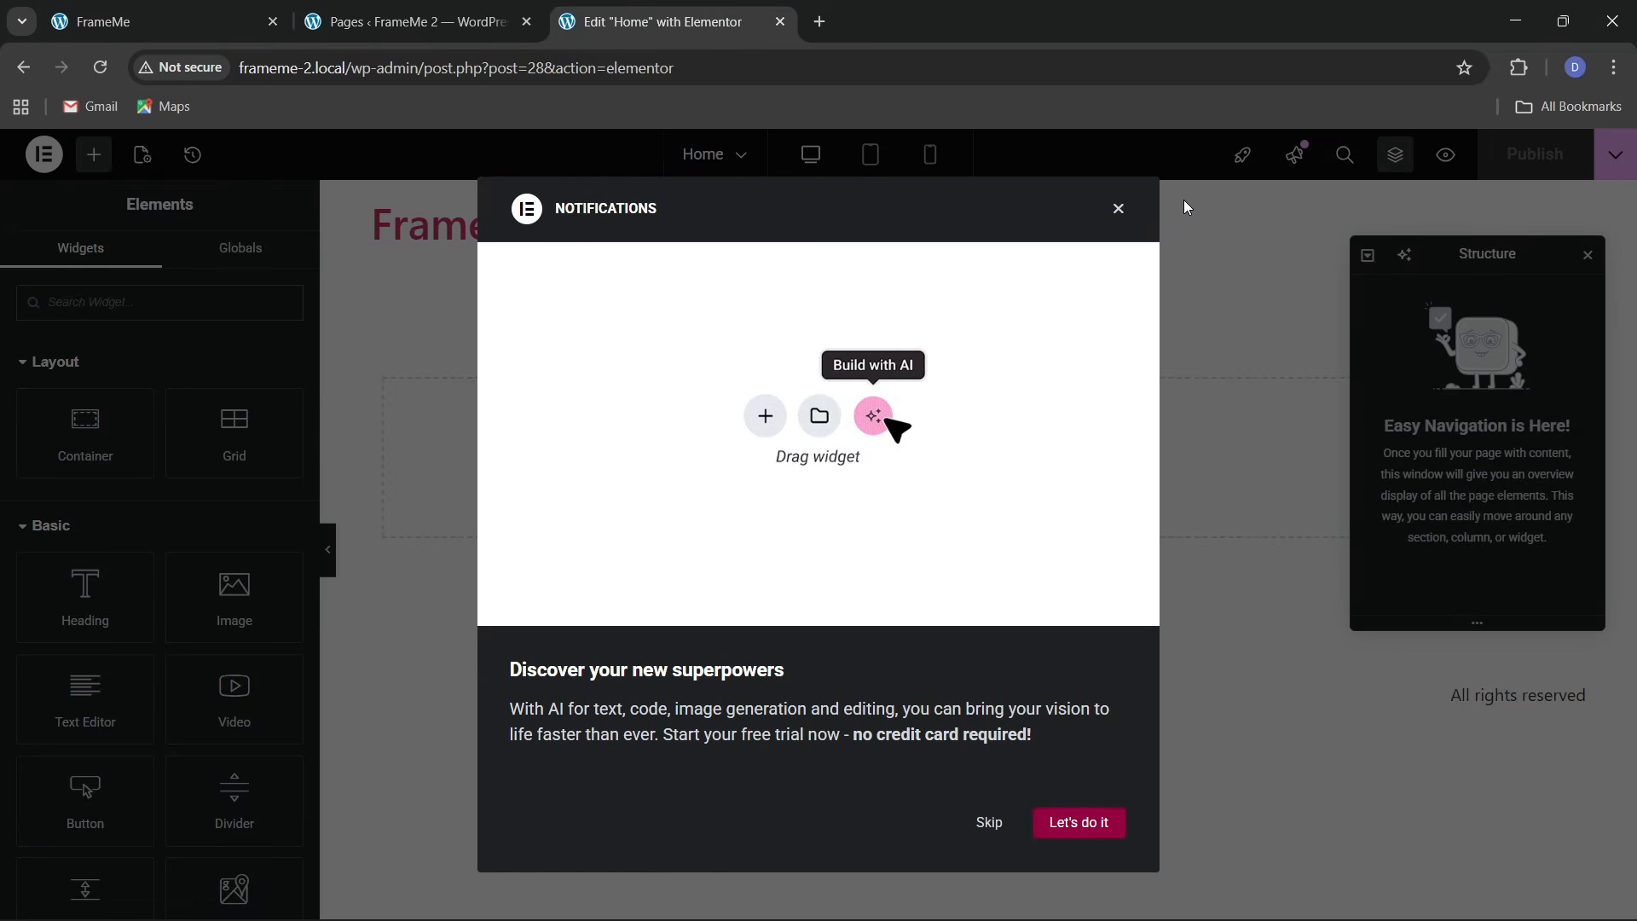
click(1118, 210)
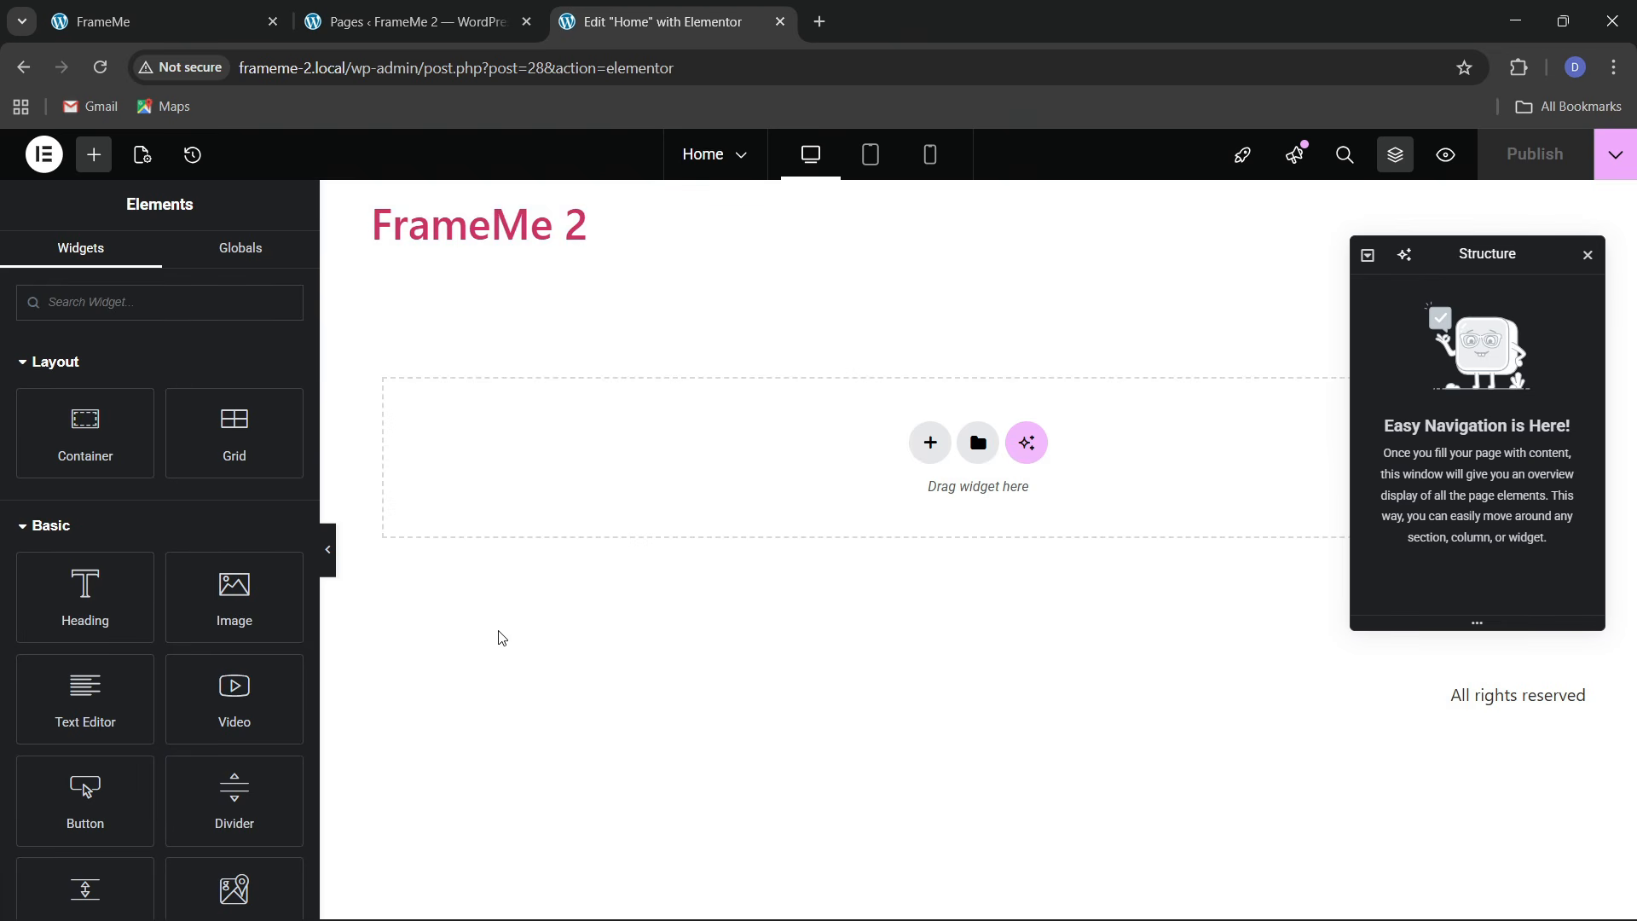
drag(320, 402, 268, 402)
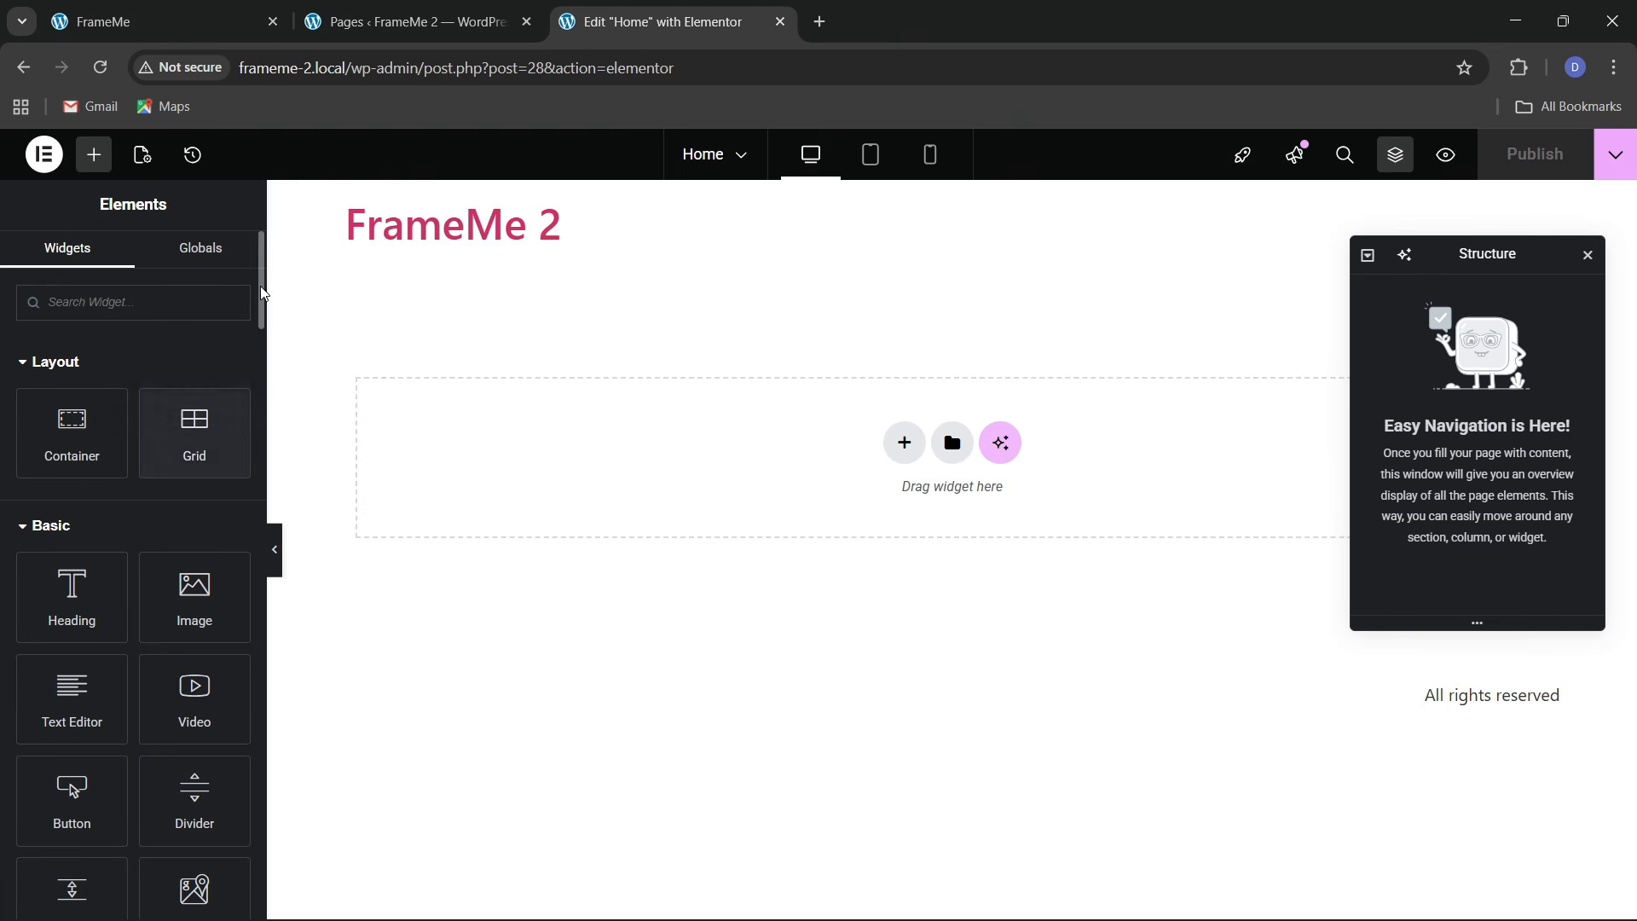
click(43, 155)
click(94, 213)
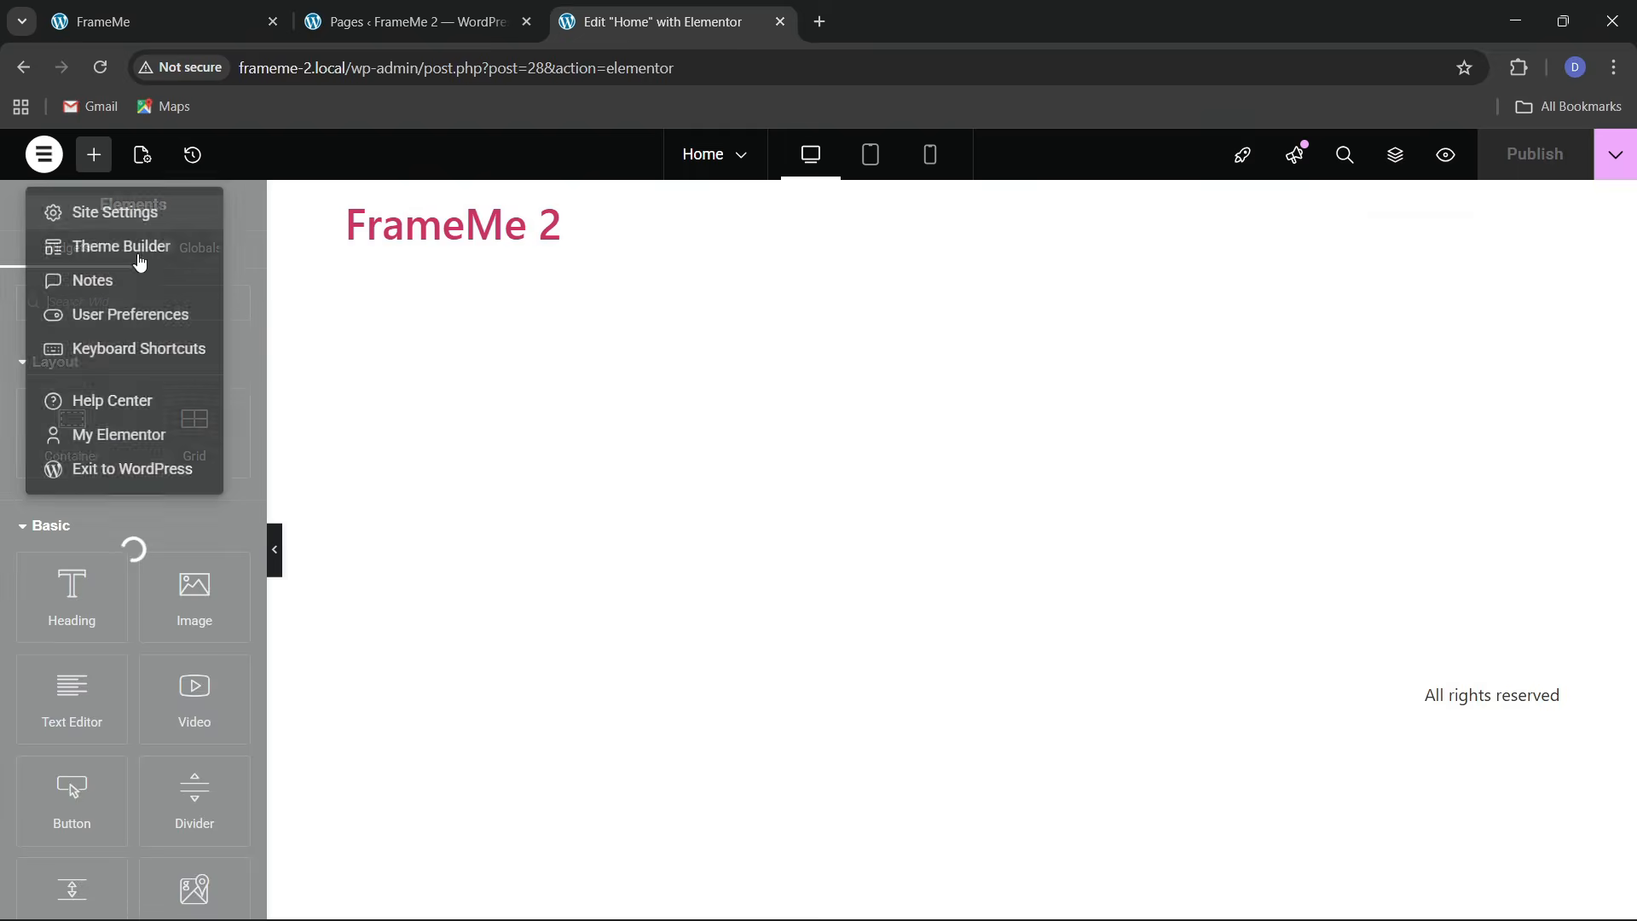
click(125, 309)
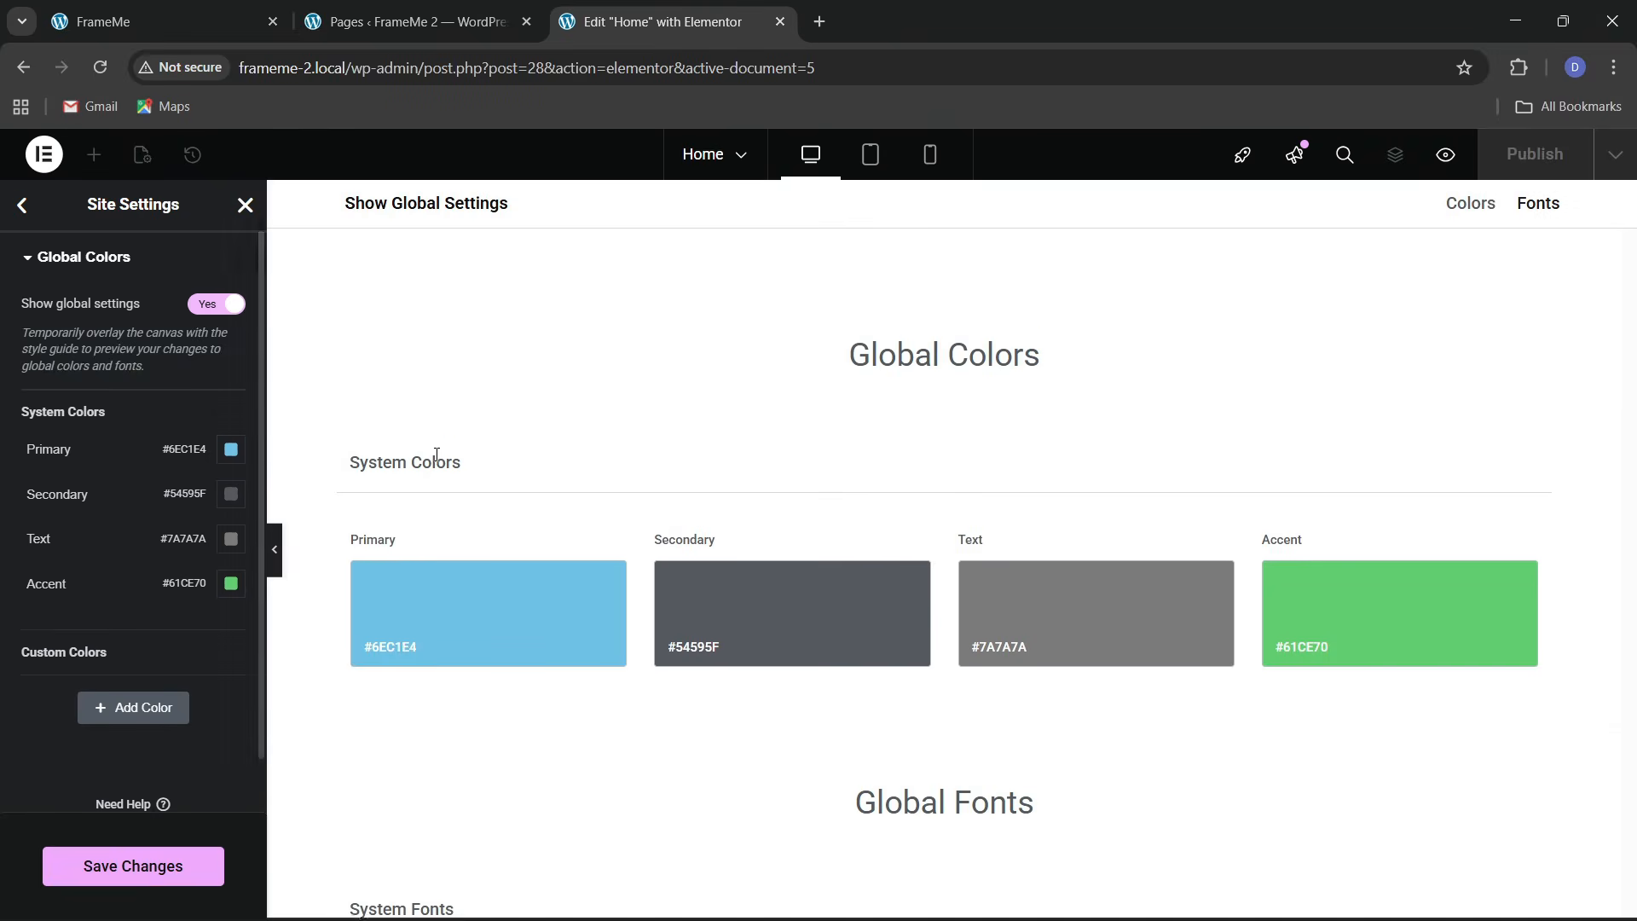
Copy the orange #F7AF24 from FrameMe's HOME menu item with ColorZilla
click(208, 12)
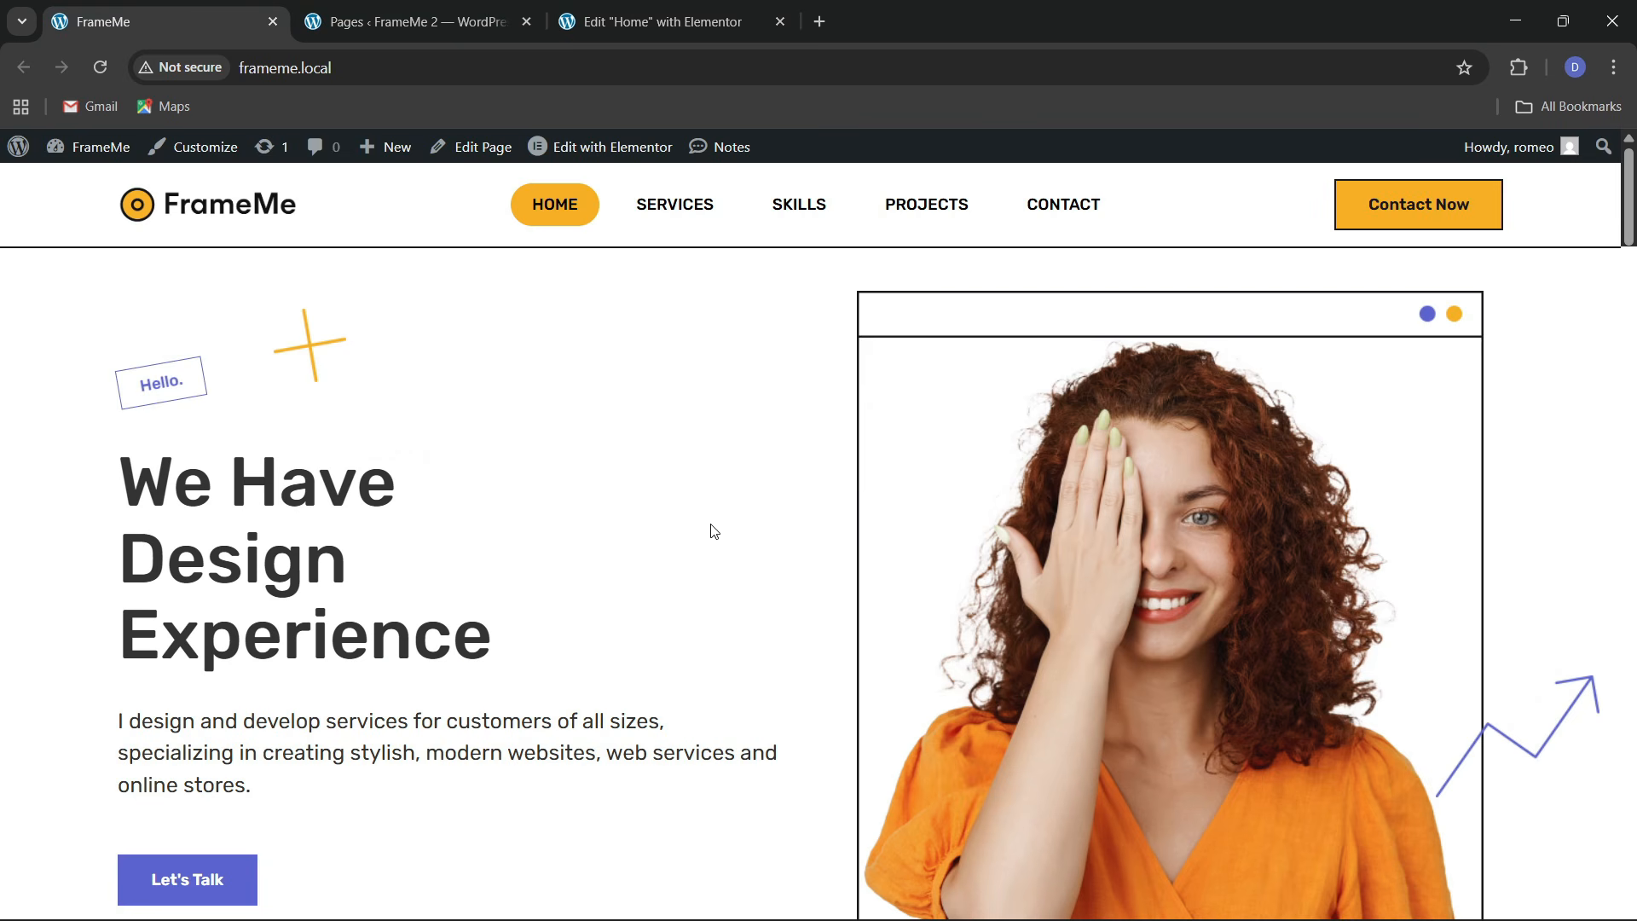
click(1519, 67)
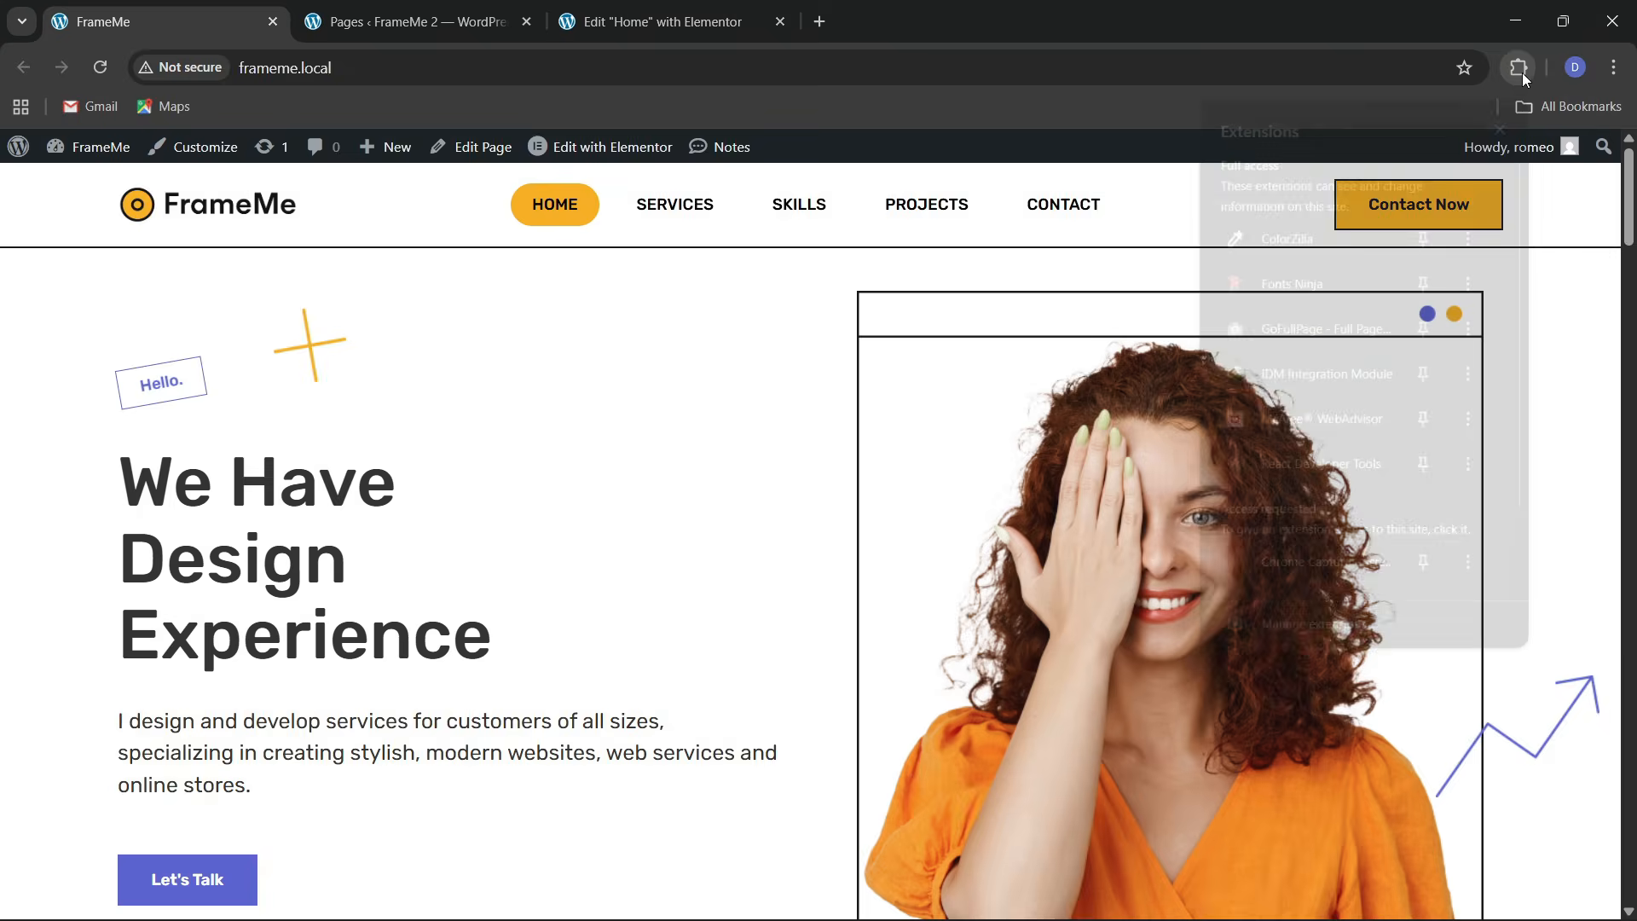
click(1284, 233)
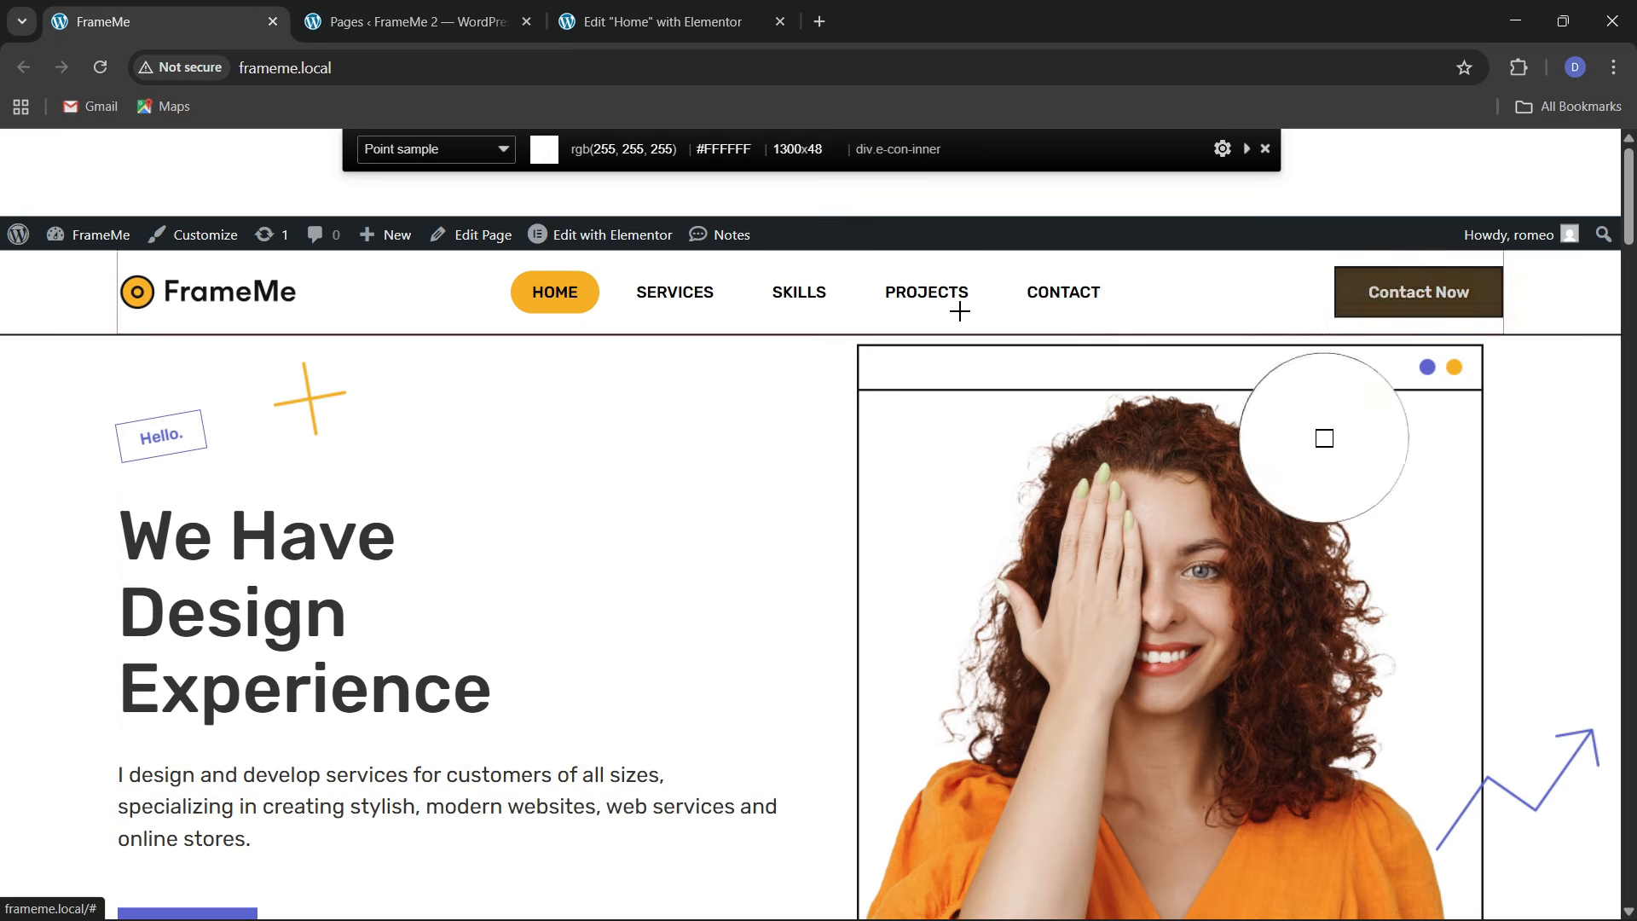
click(586, 296)
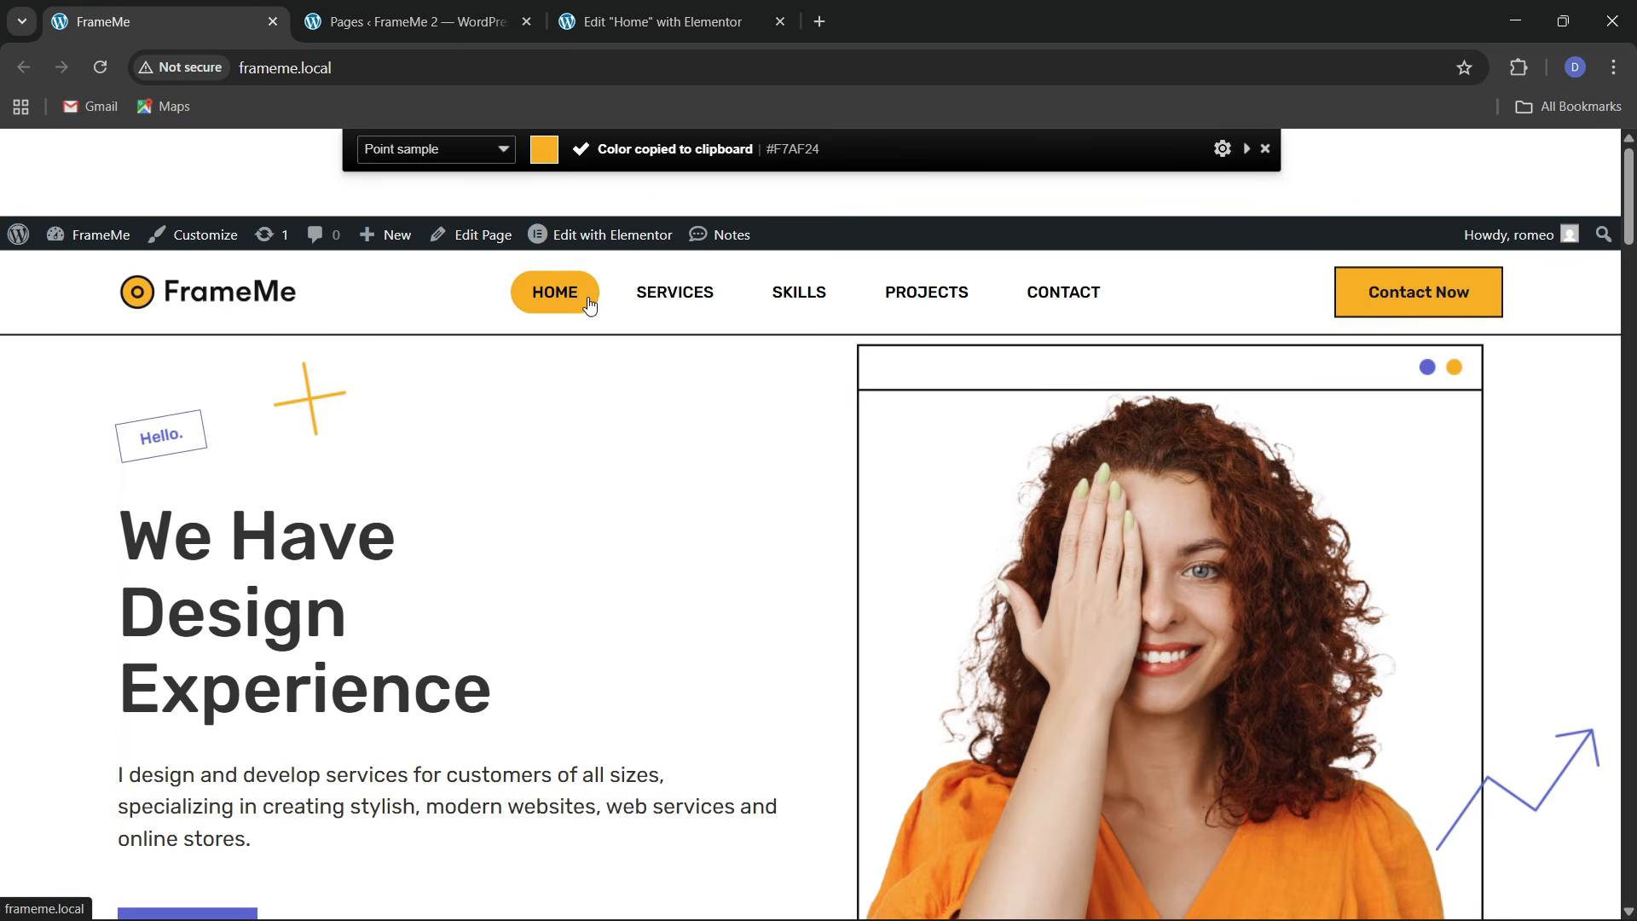
click(656, 21)
Add a custom global colour named 'theme 1' set to #F7AF24
scroll(94, 673, down, 1)
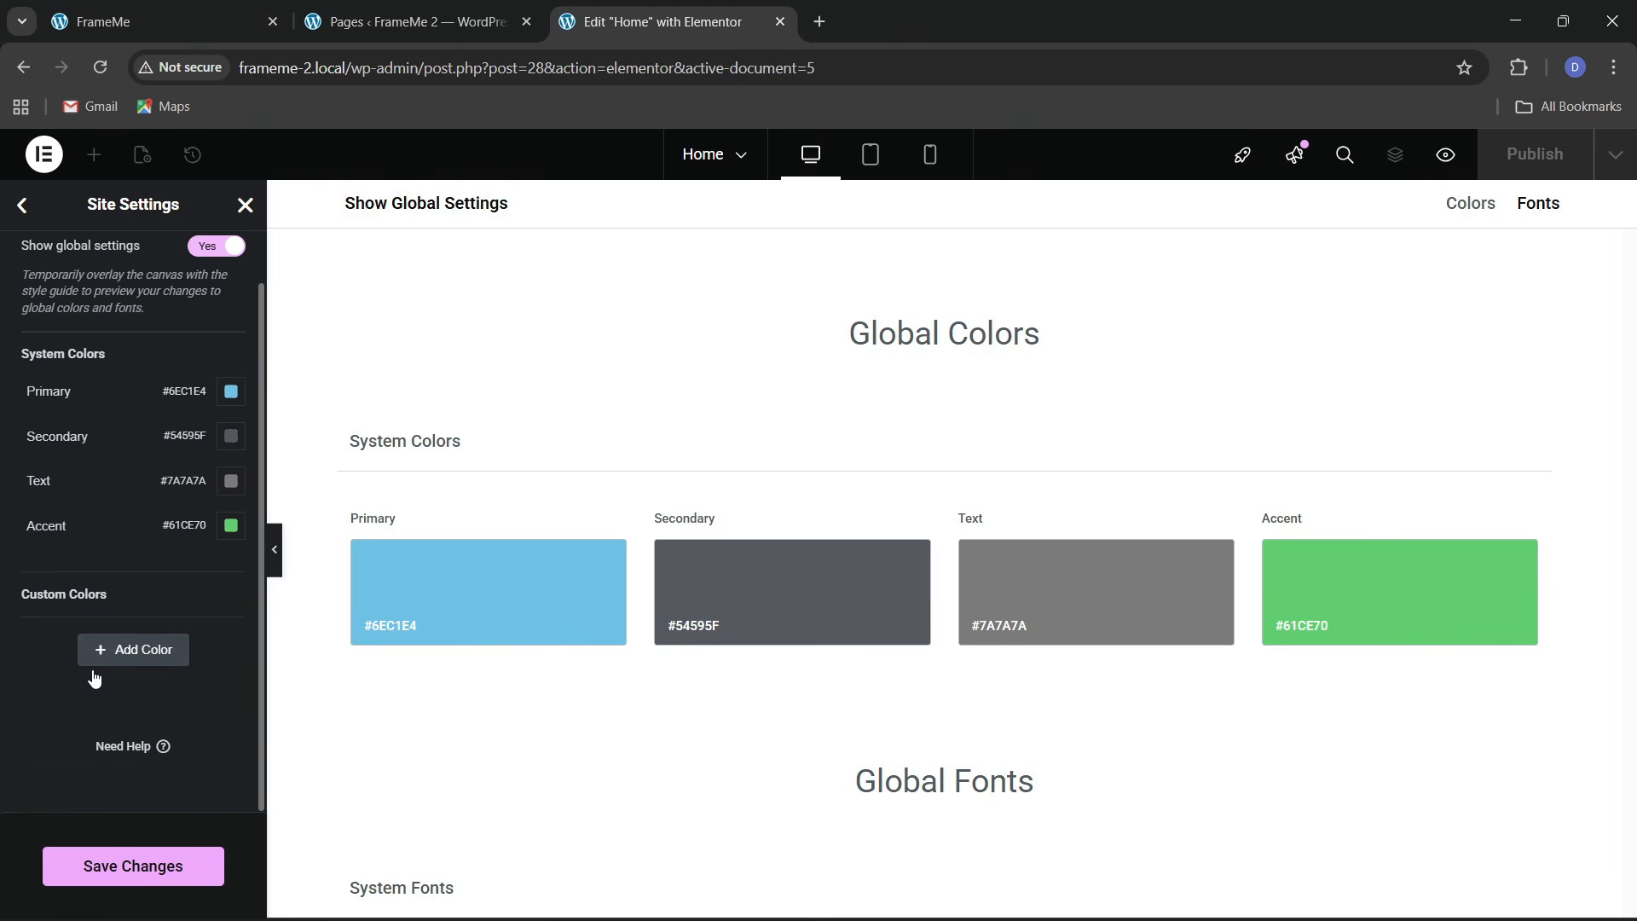
click(120, 648)
click(57, 635)
key(ctrl+a)
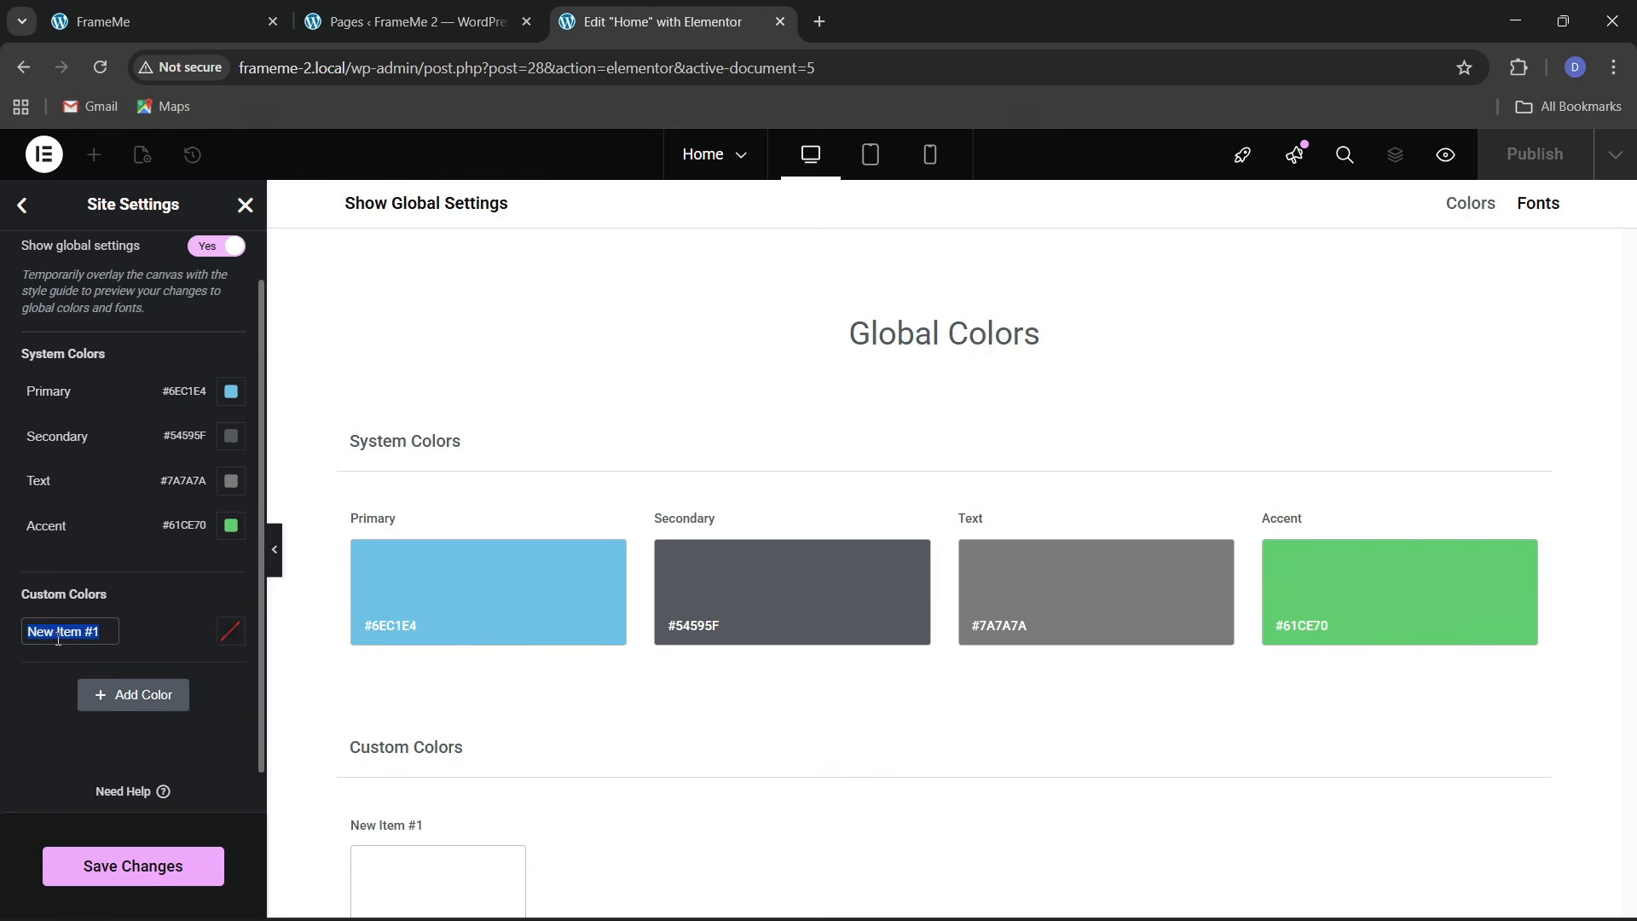
key(BackSpace)
text(theme 1)
click(235, 634)
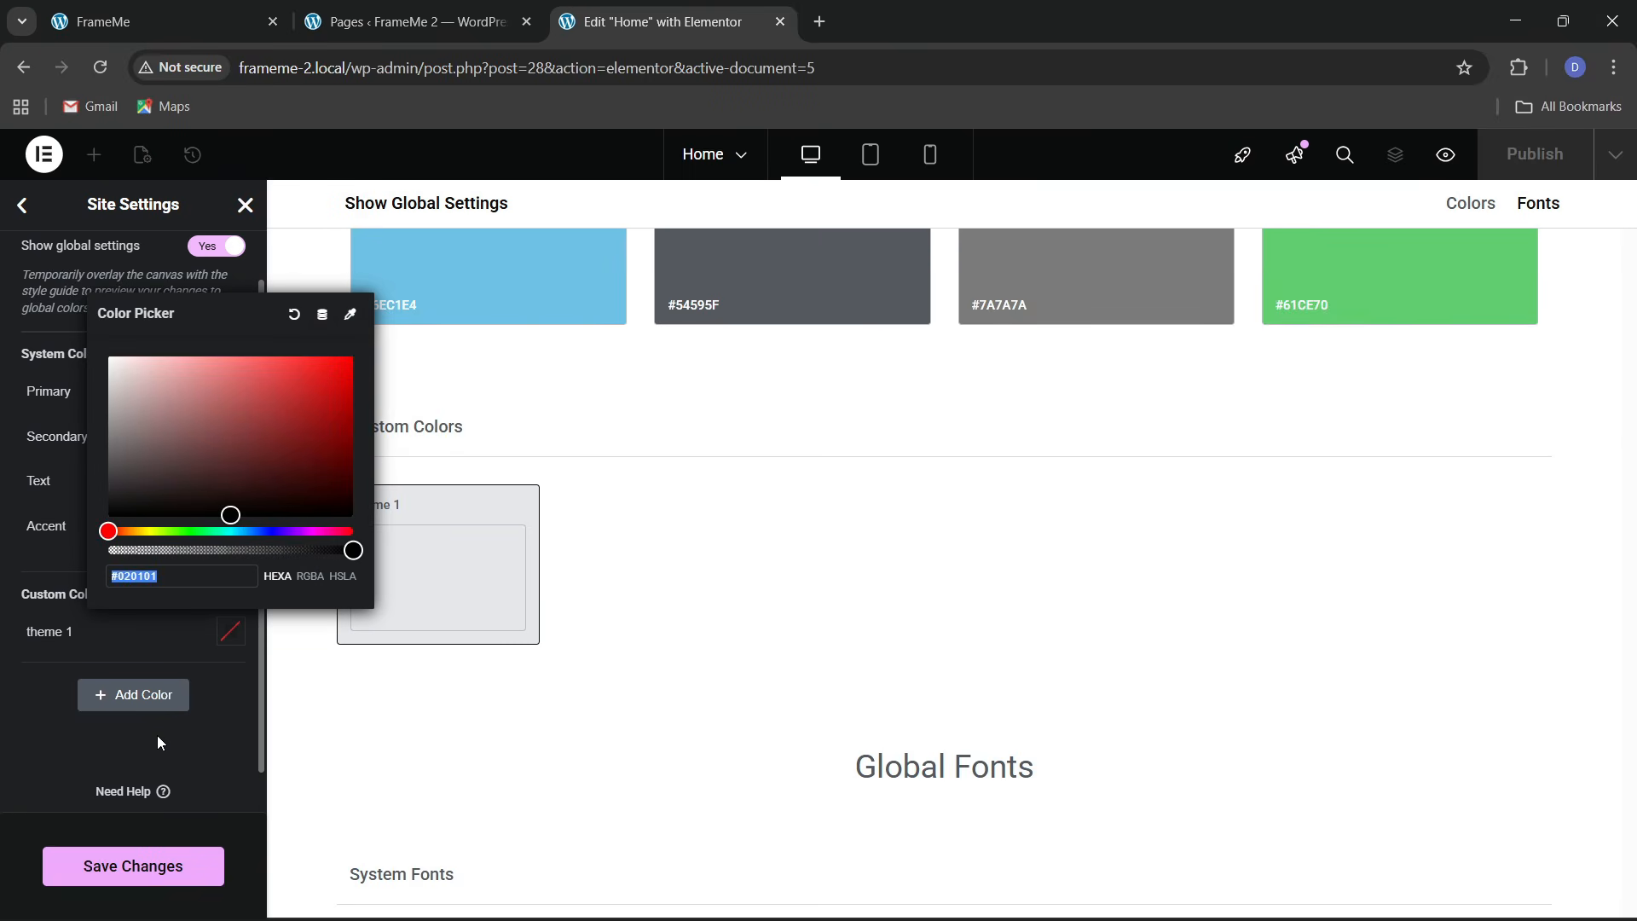
key(ctrl+v)
click(20, 731)
Add a second custom colour named 'theme 2' set to black #000000
click(265, 9)
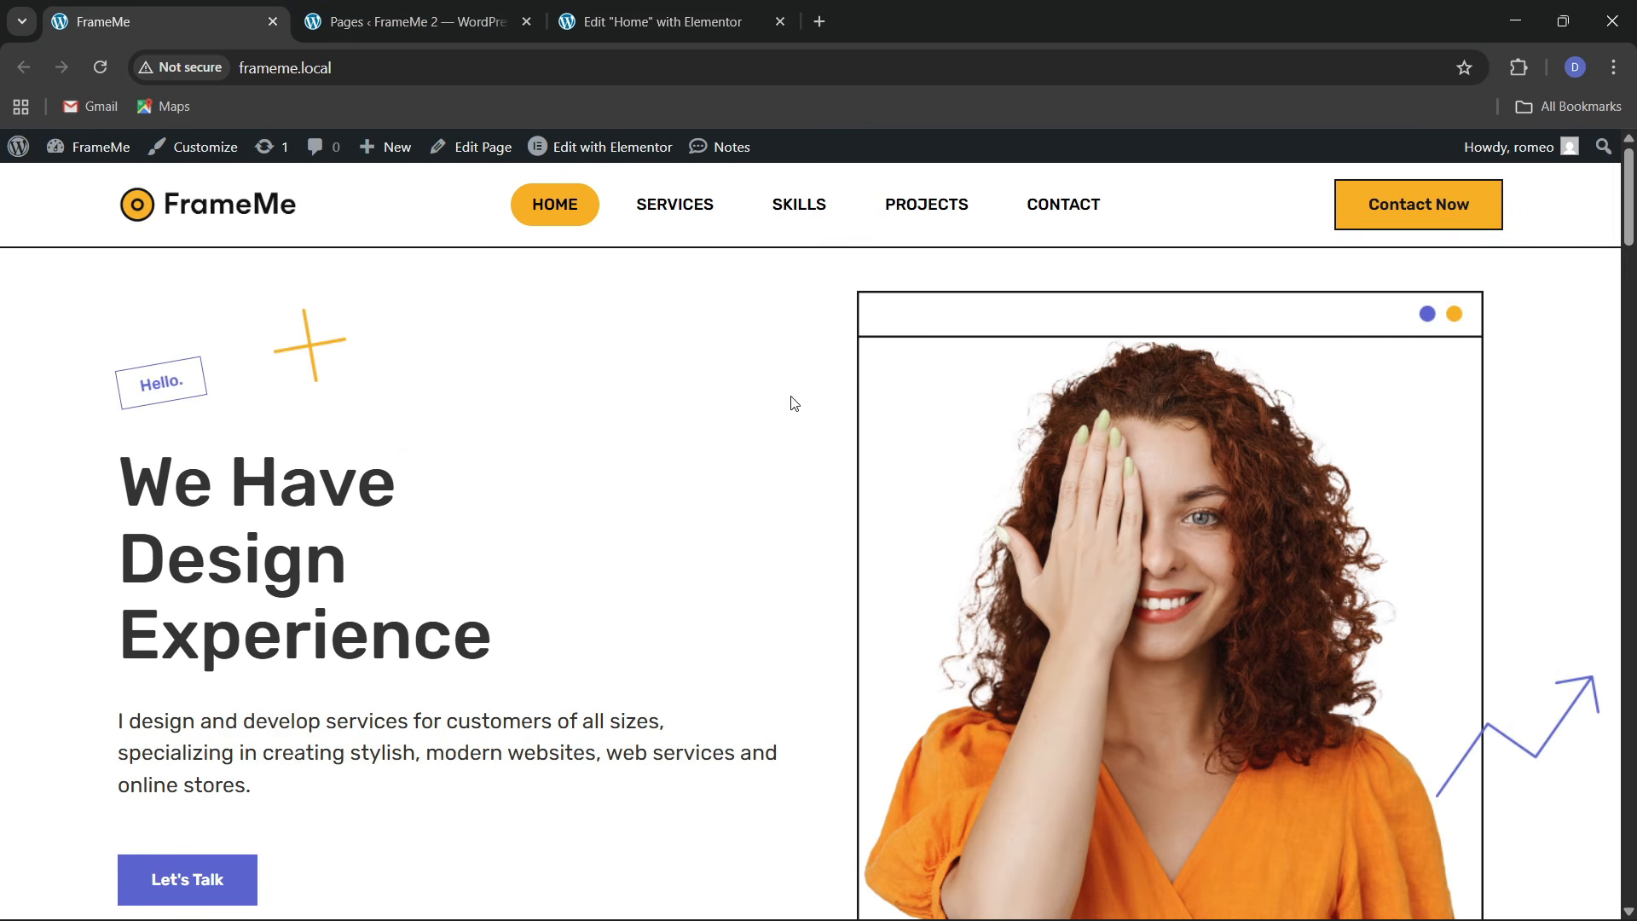
click(692, 25)
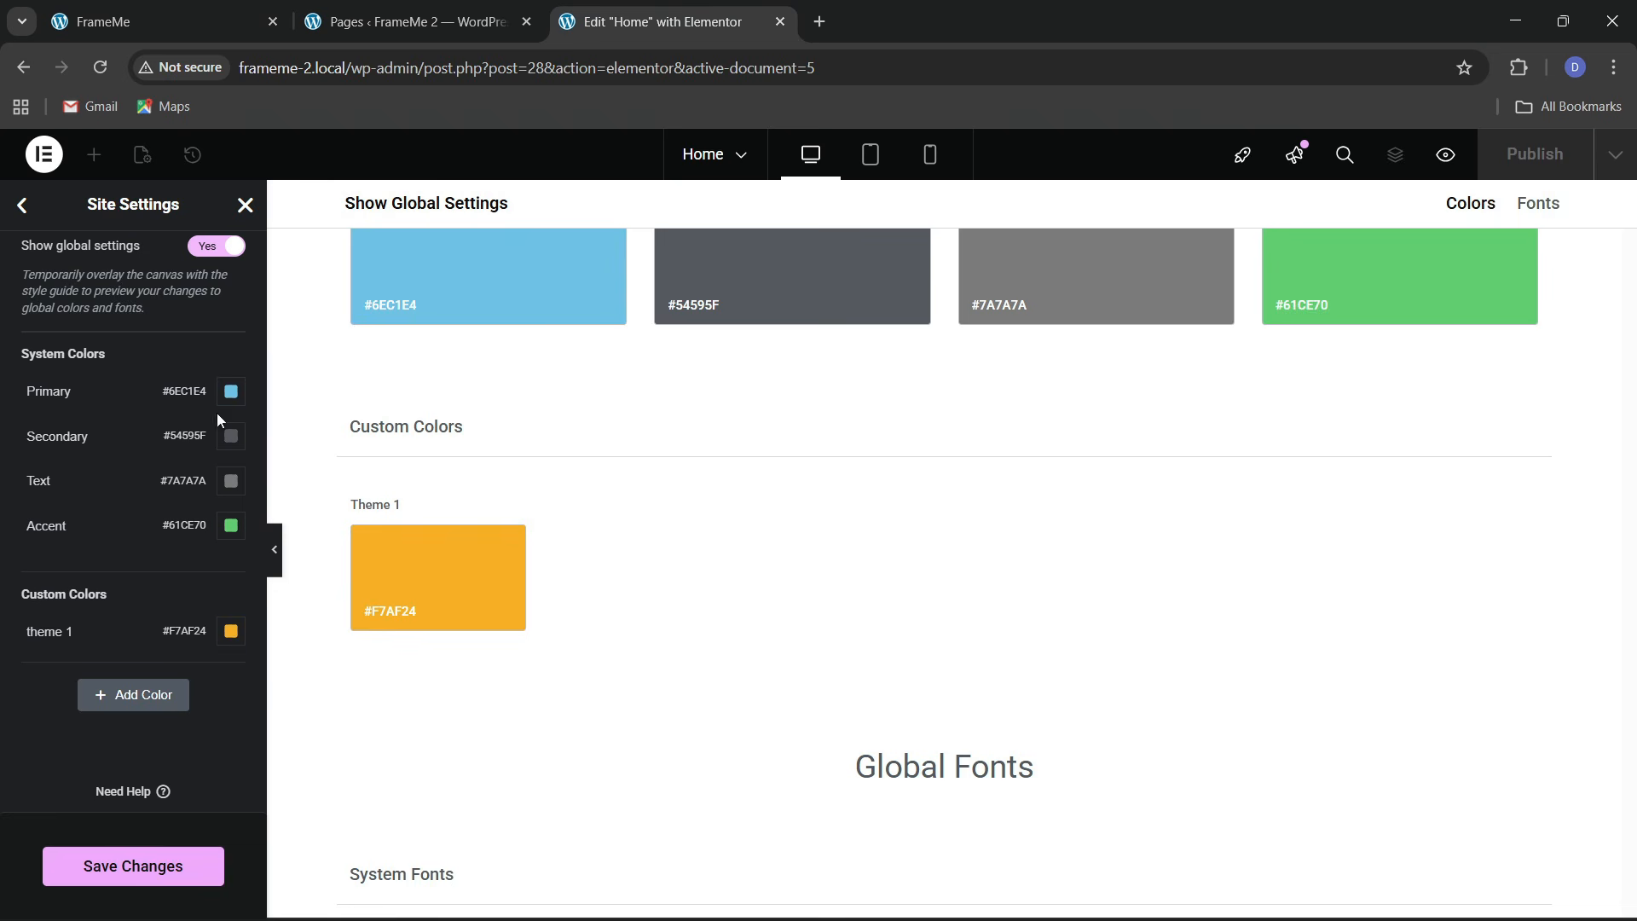
click(118, 701)
click(55, 682)
key(ctrl+a)
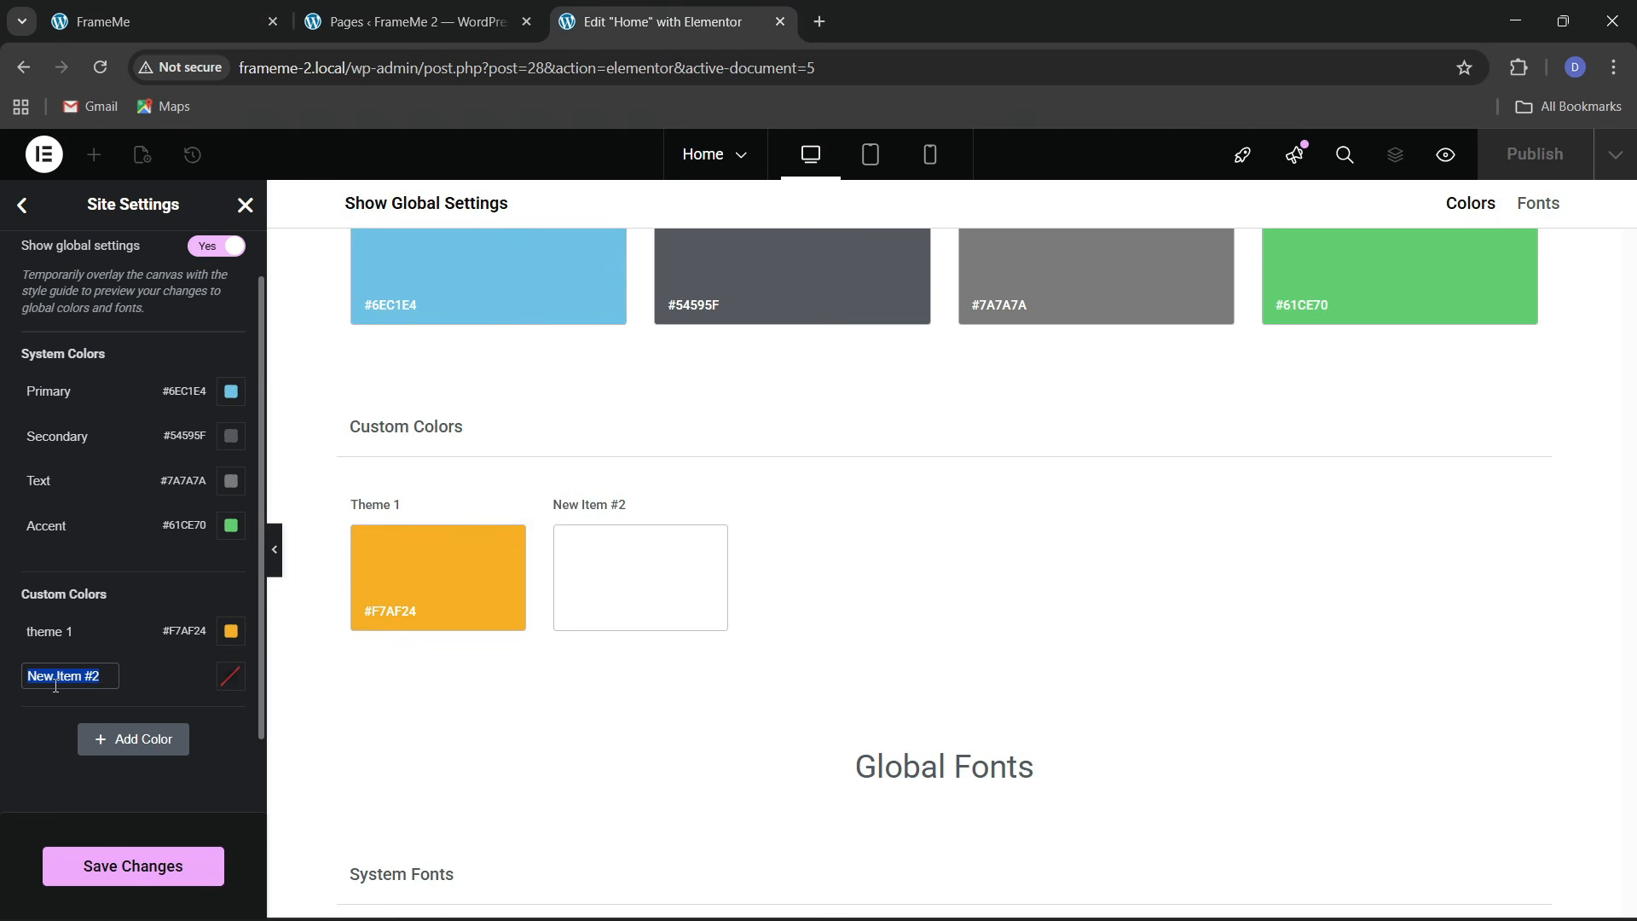
text(theme 2)
click(222, 684)
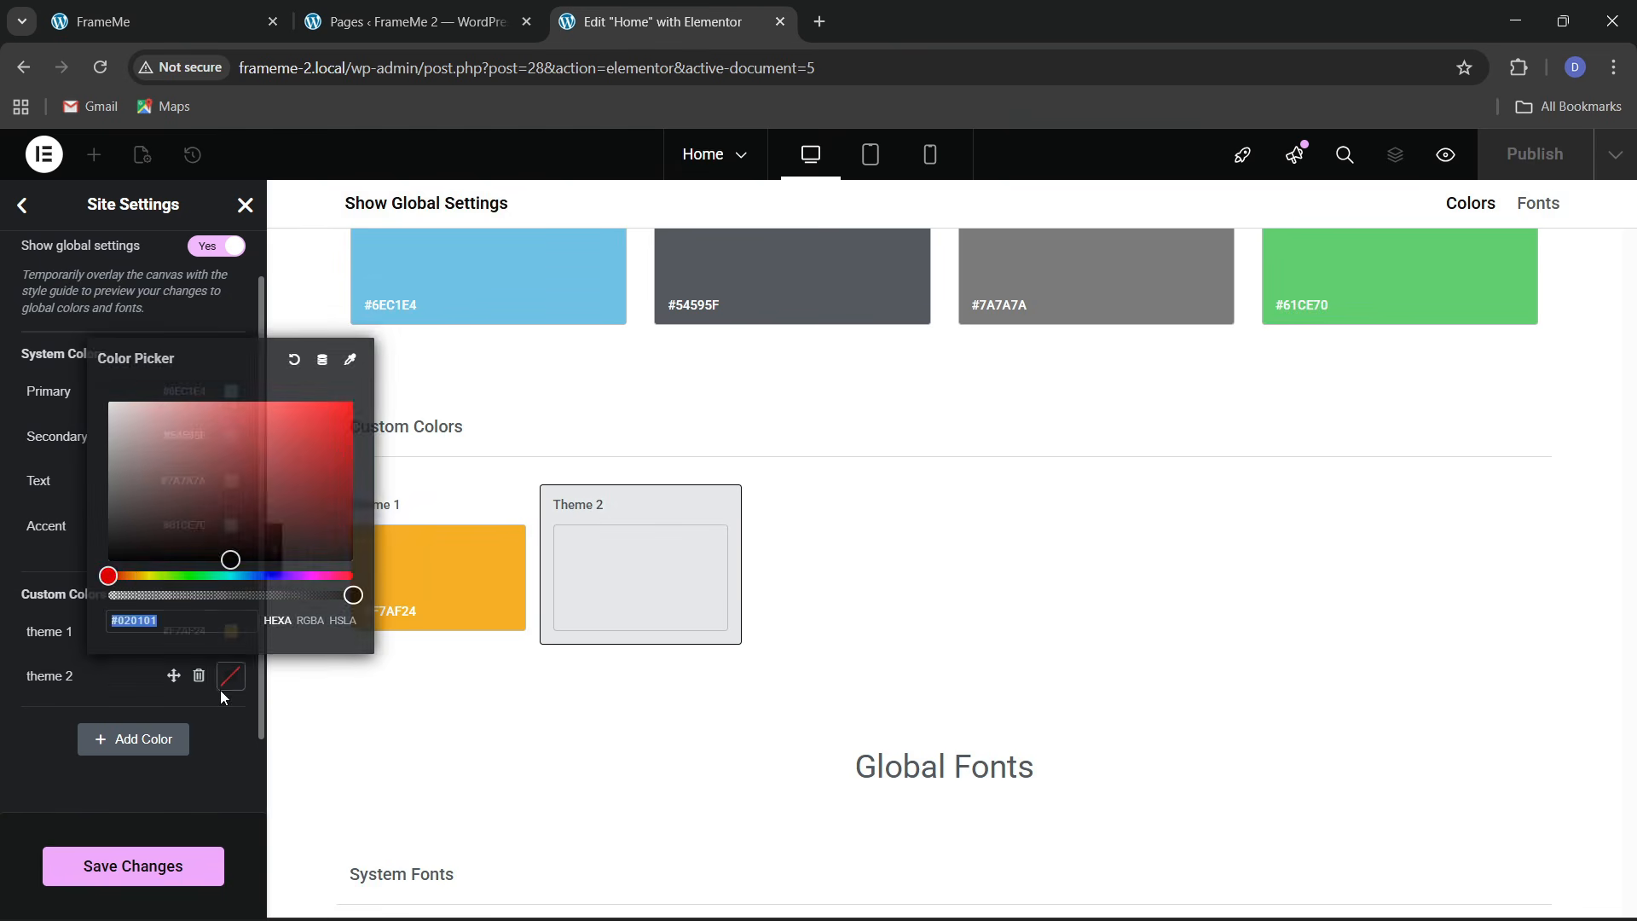
drag(182, 530, 27, 699)
click(28, 699)
Sample the Let's Talk button colour on the live site with ColorZilla
click(279, 9)
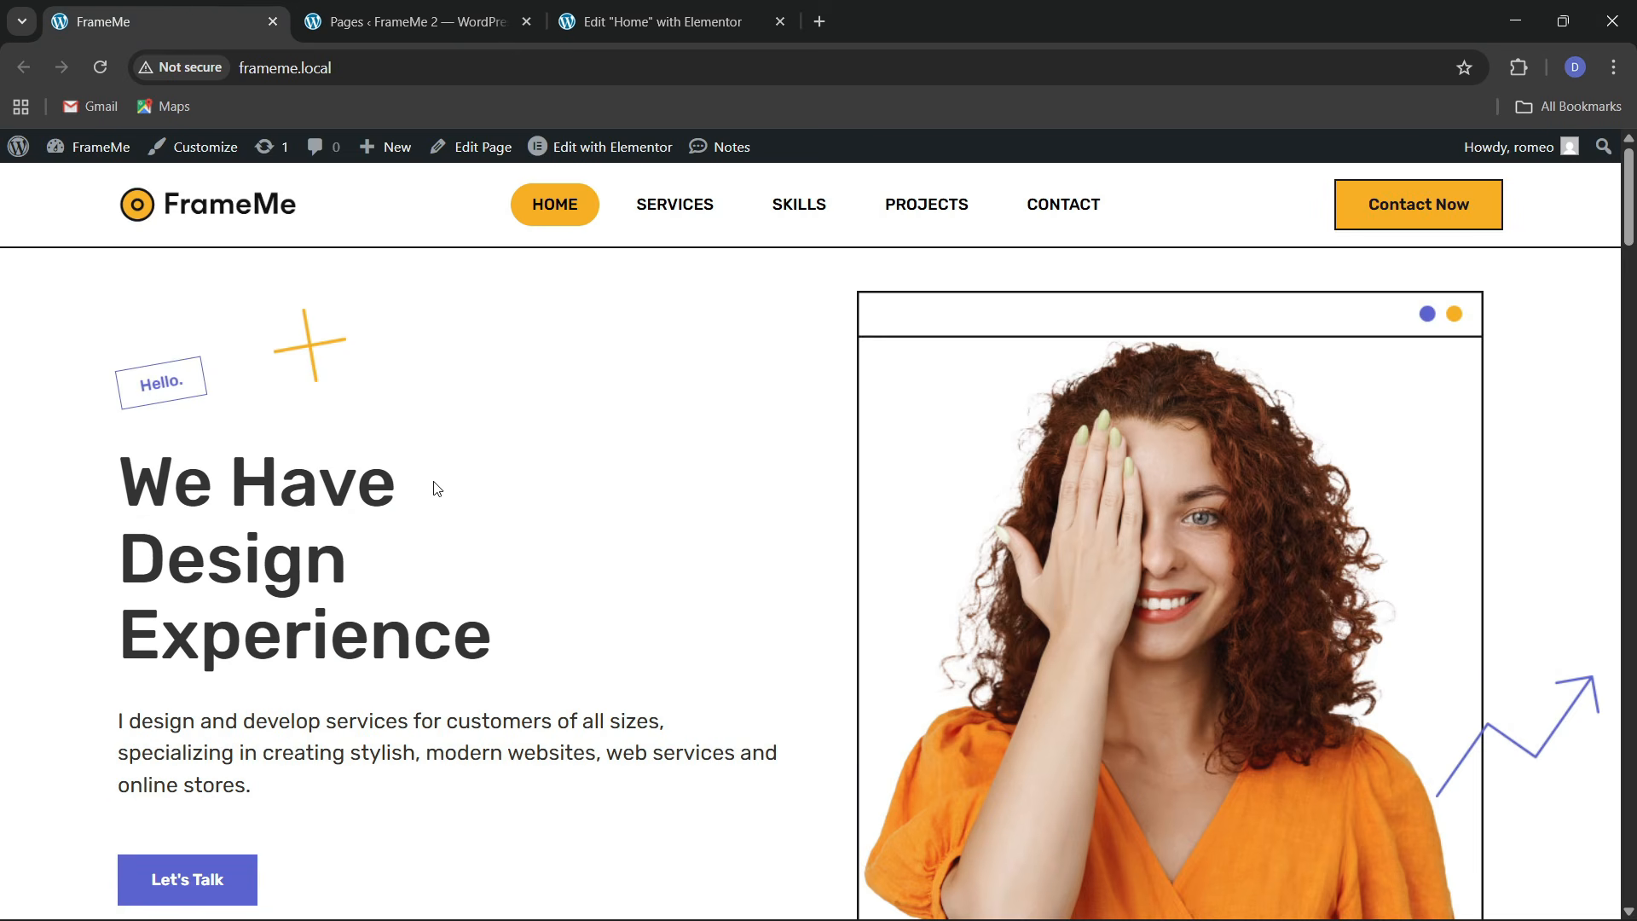
scroll(458, 549, down, 2)
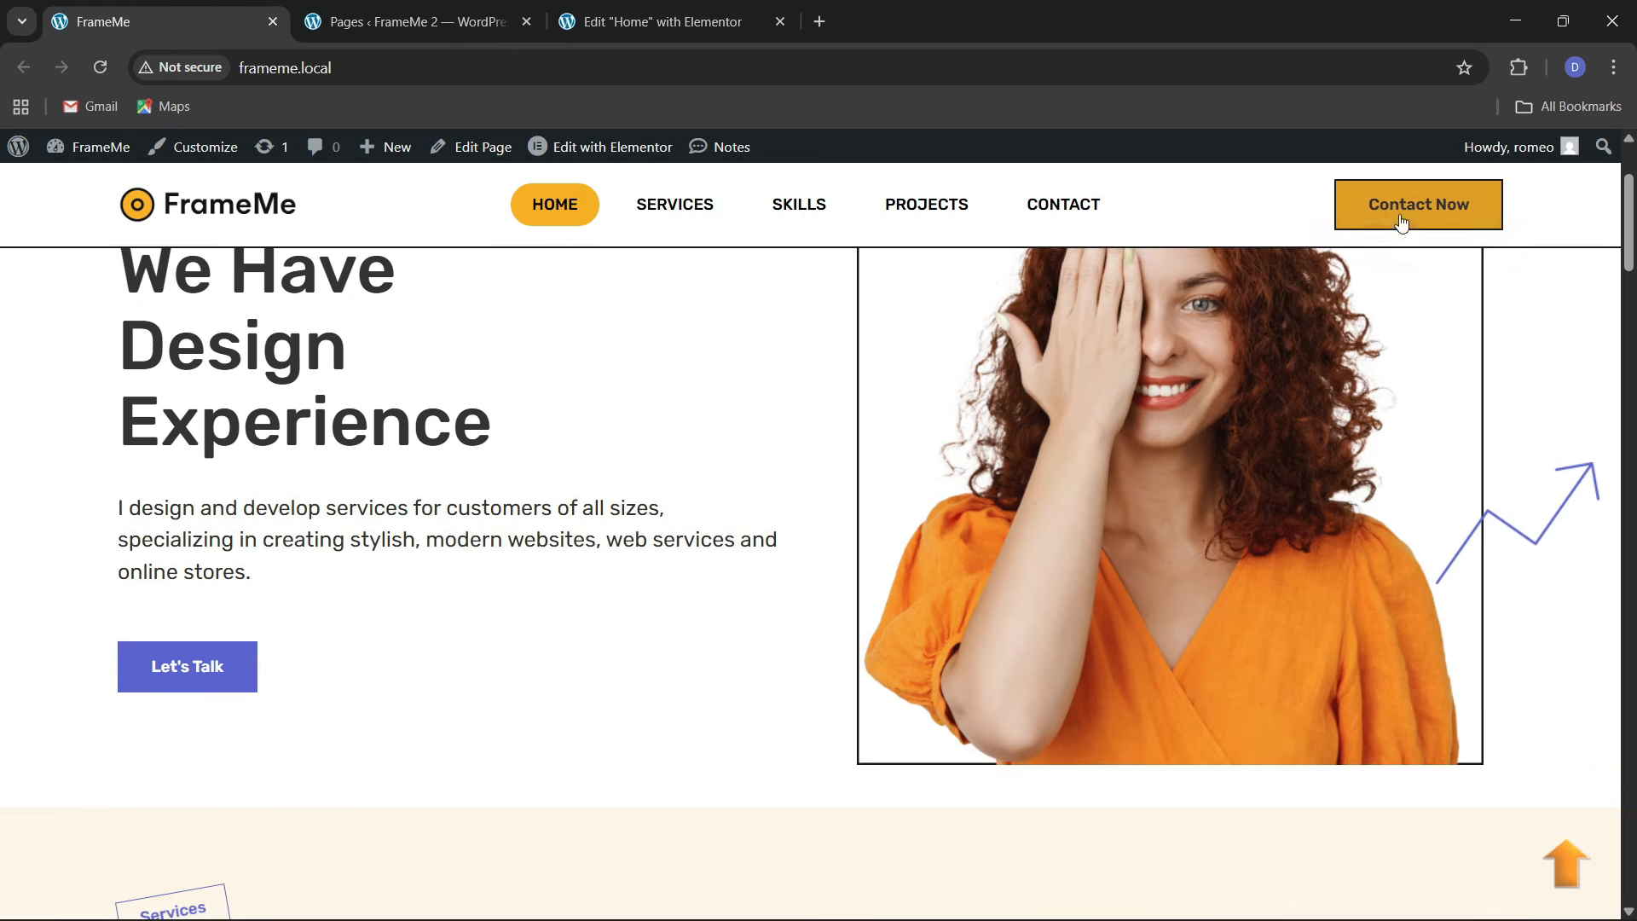
click(1517, 69)
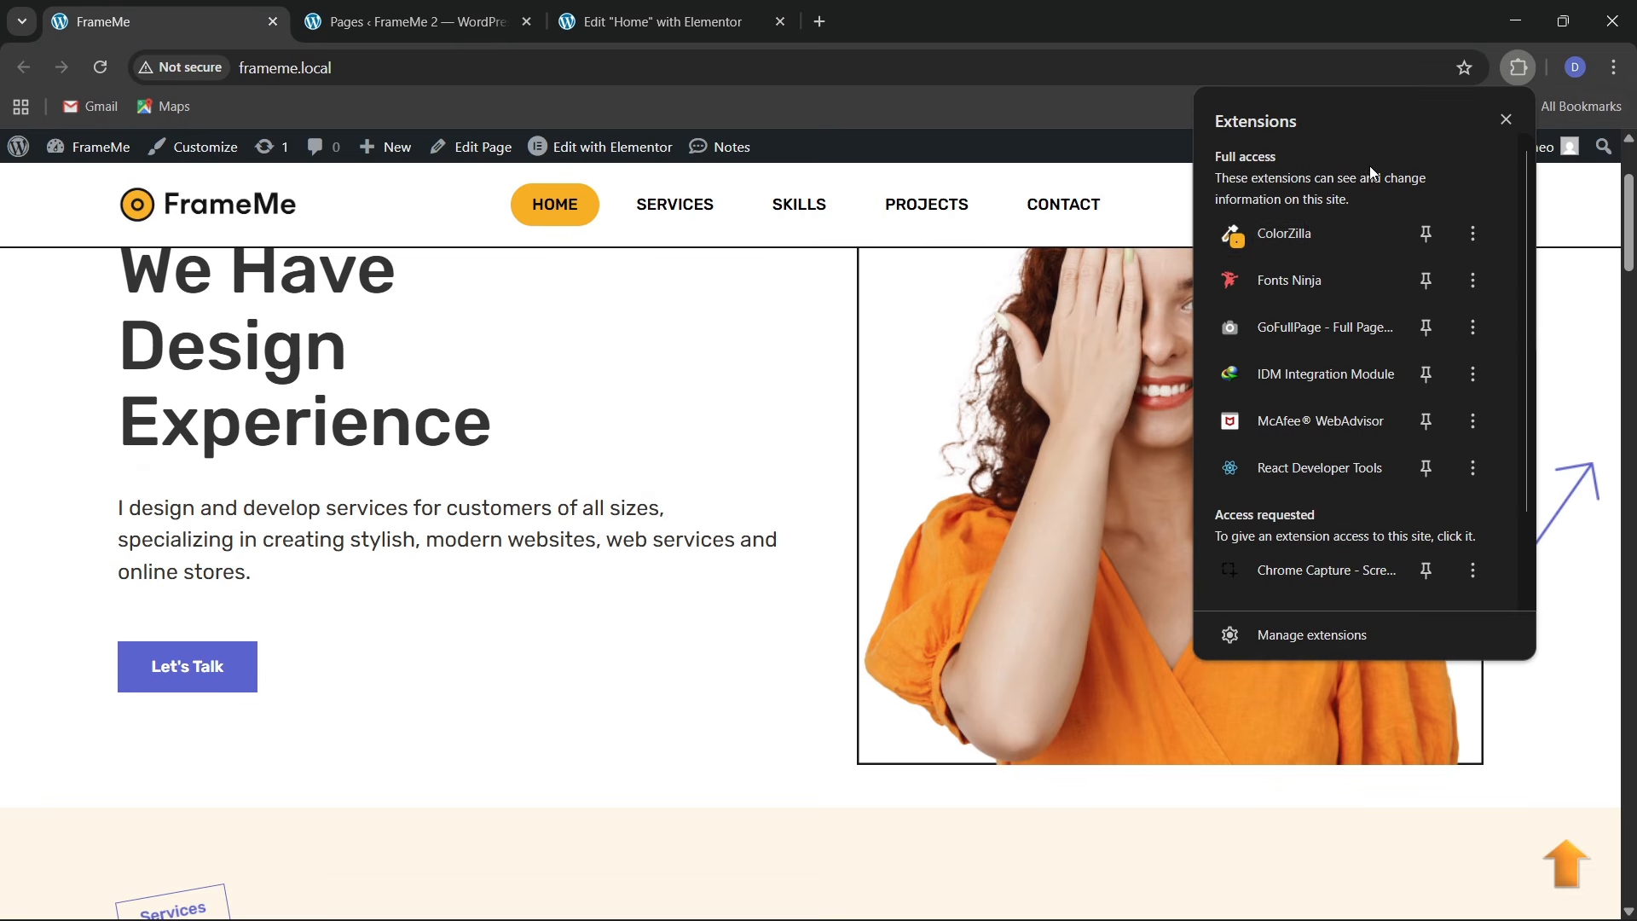
click(1325, 235)
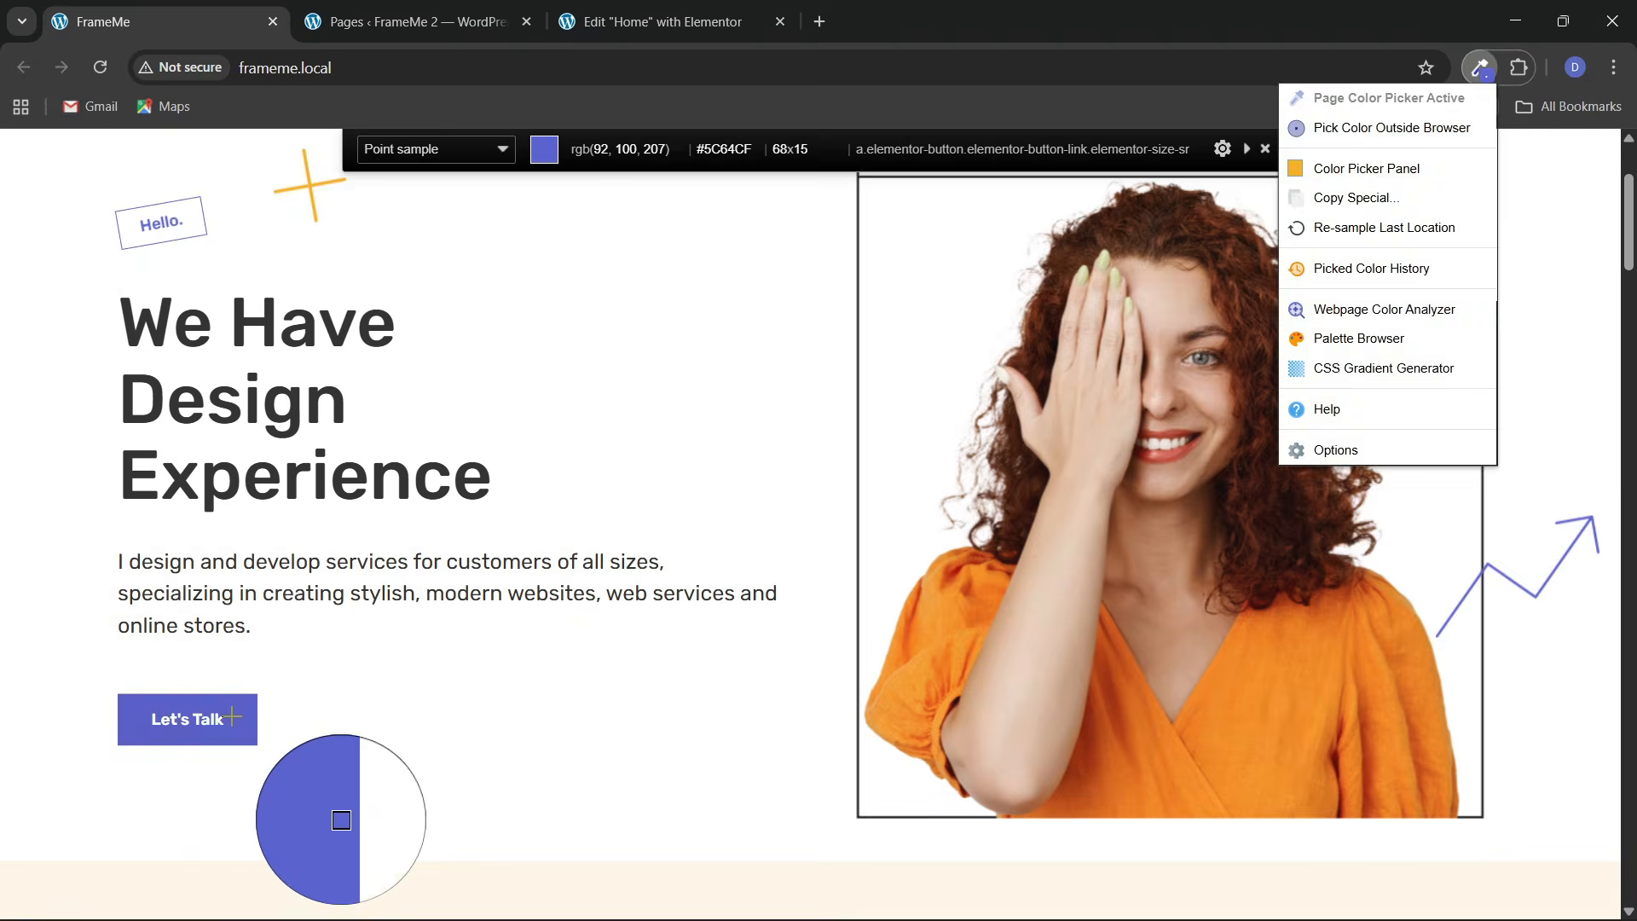
click(243, 715)
click(662, 22)
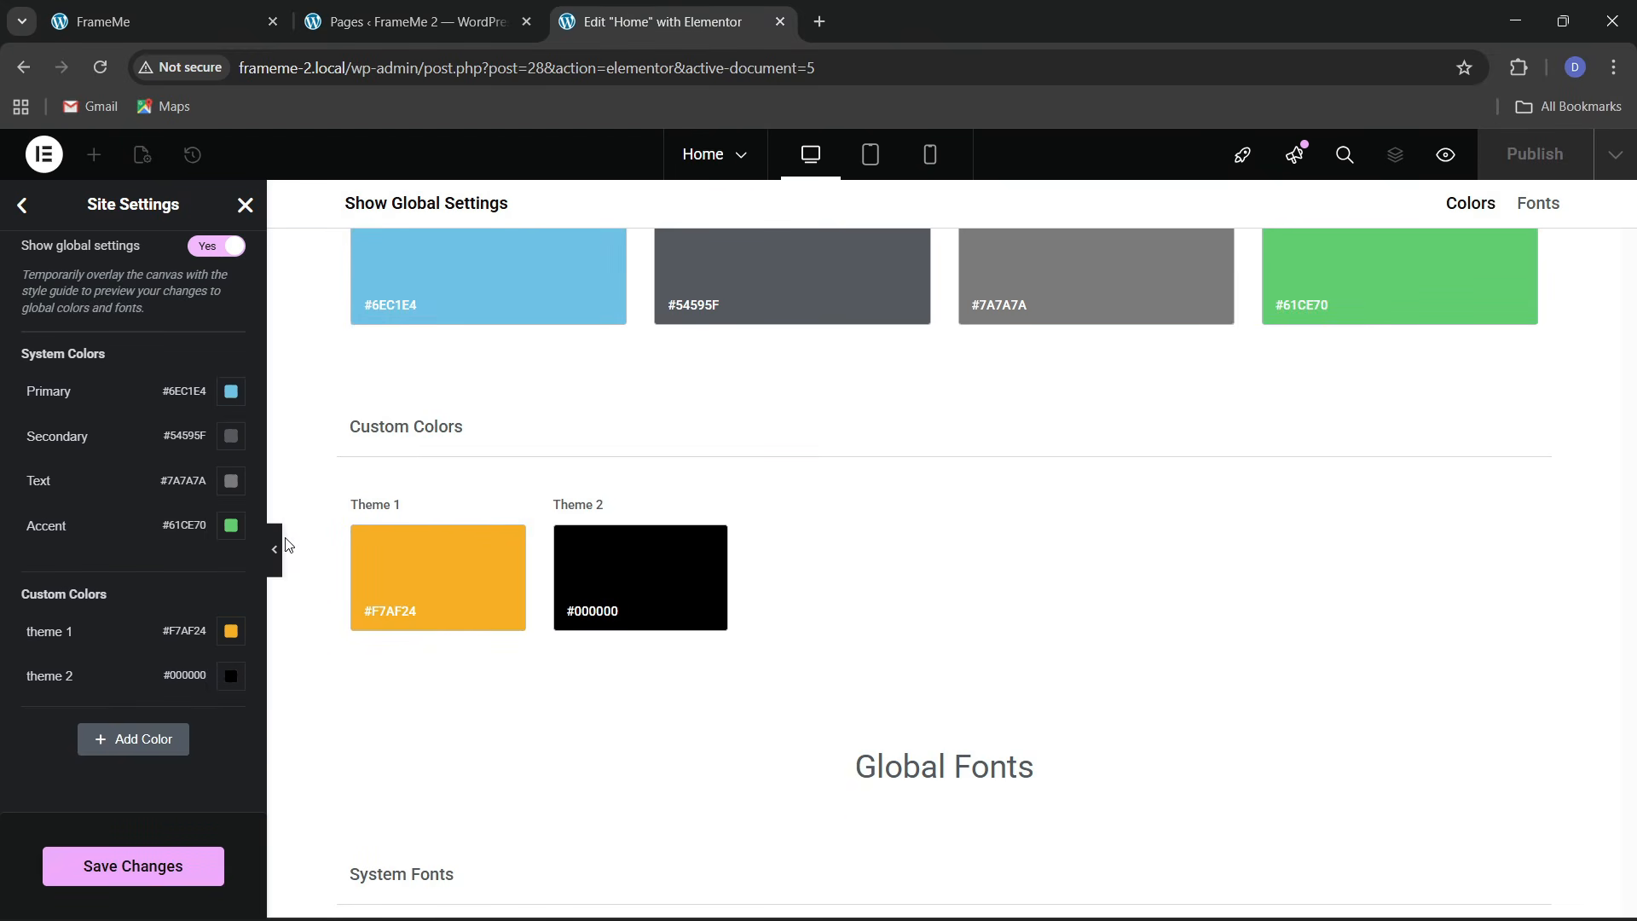
Add a third custom colour, theme 3, and paste the copied hex into its picker
click(126, 749)
click(51, 723)
key(ctrl+a)
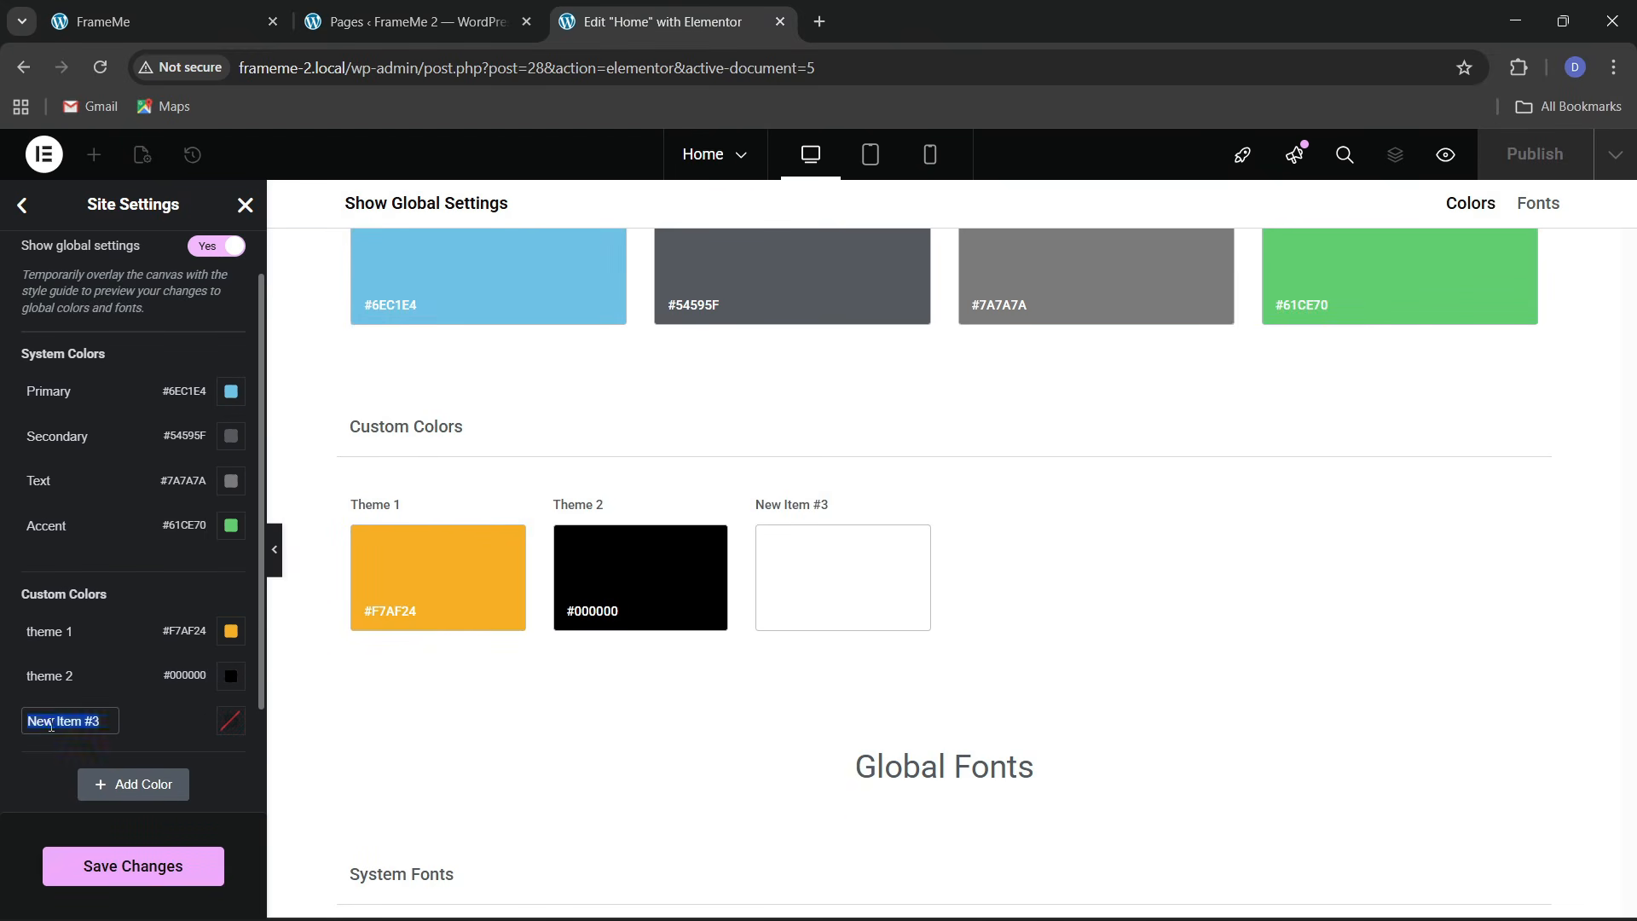
key(BackSpace)
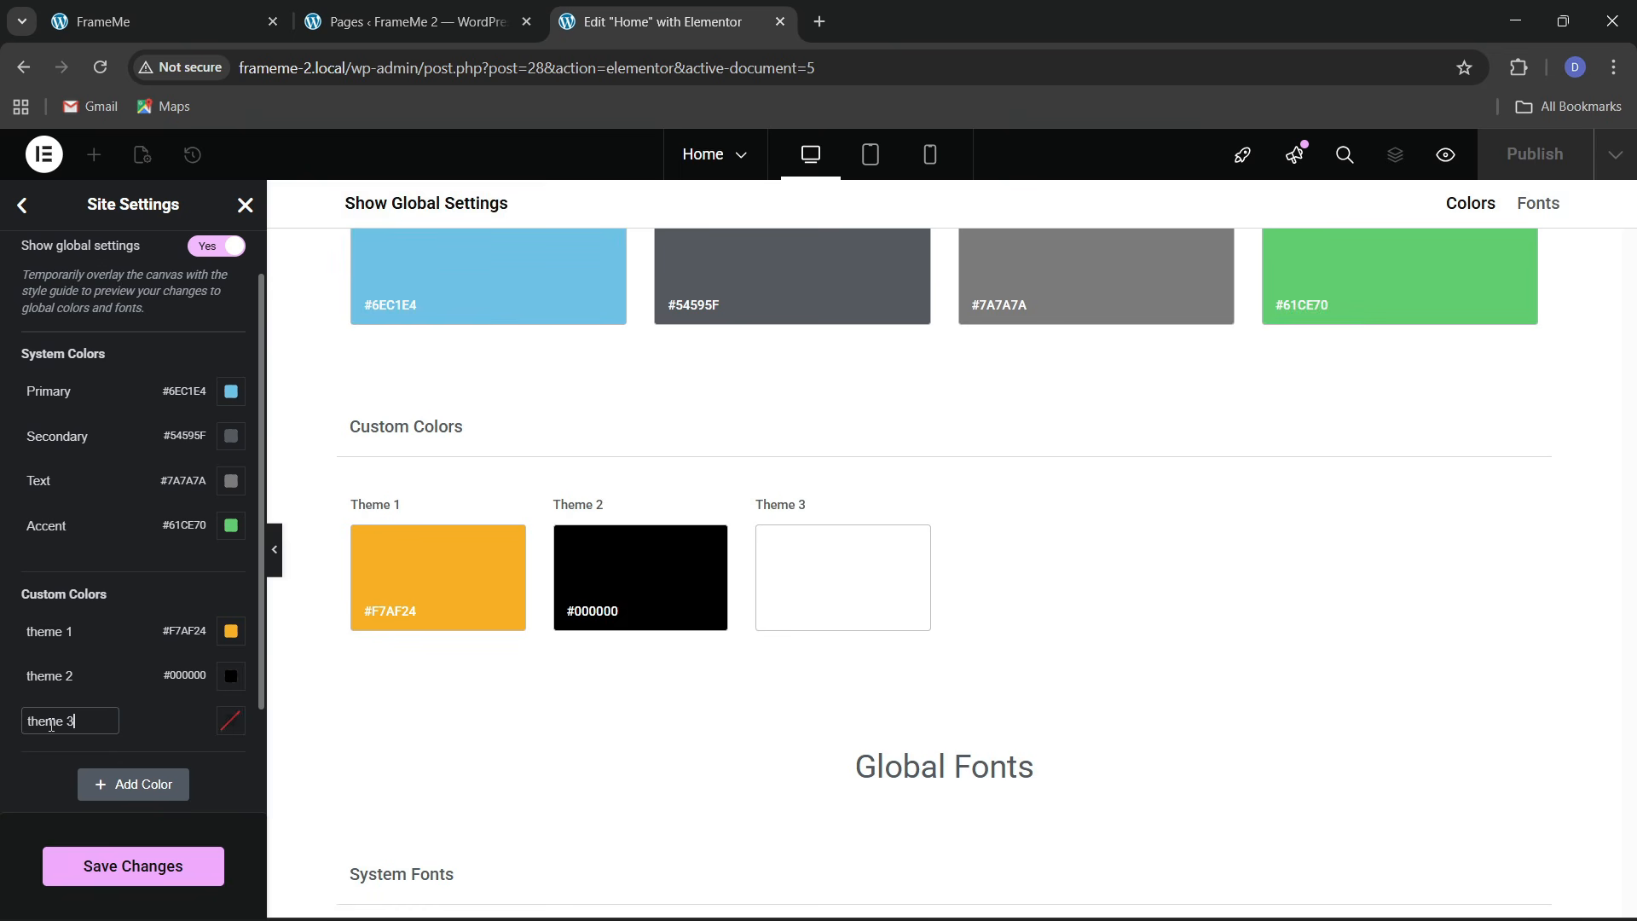
click(231, 720)
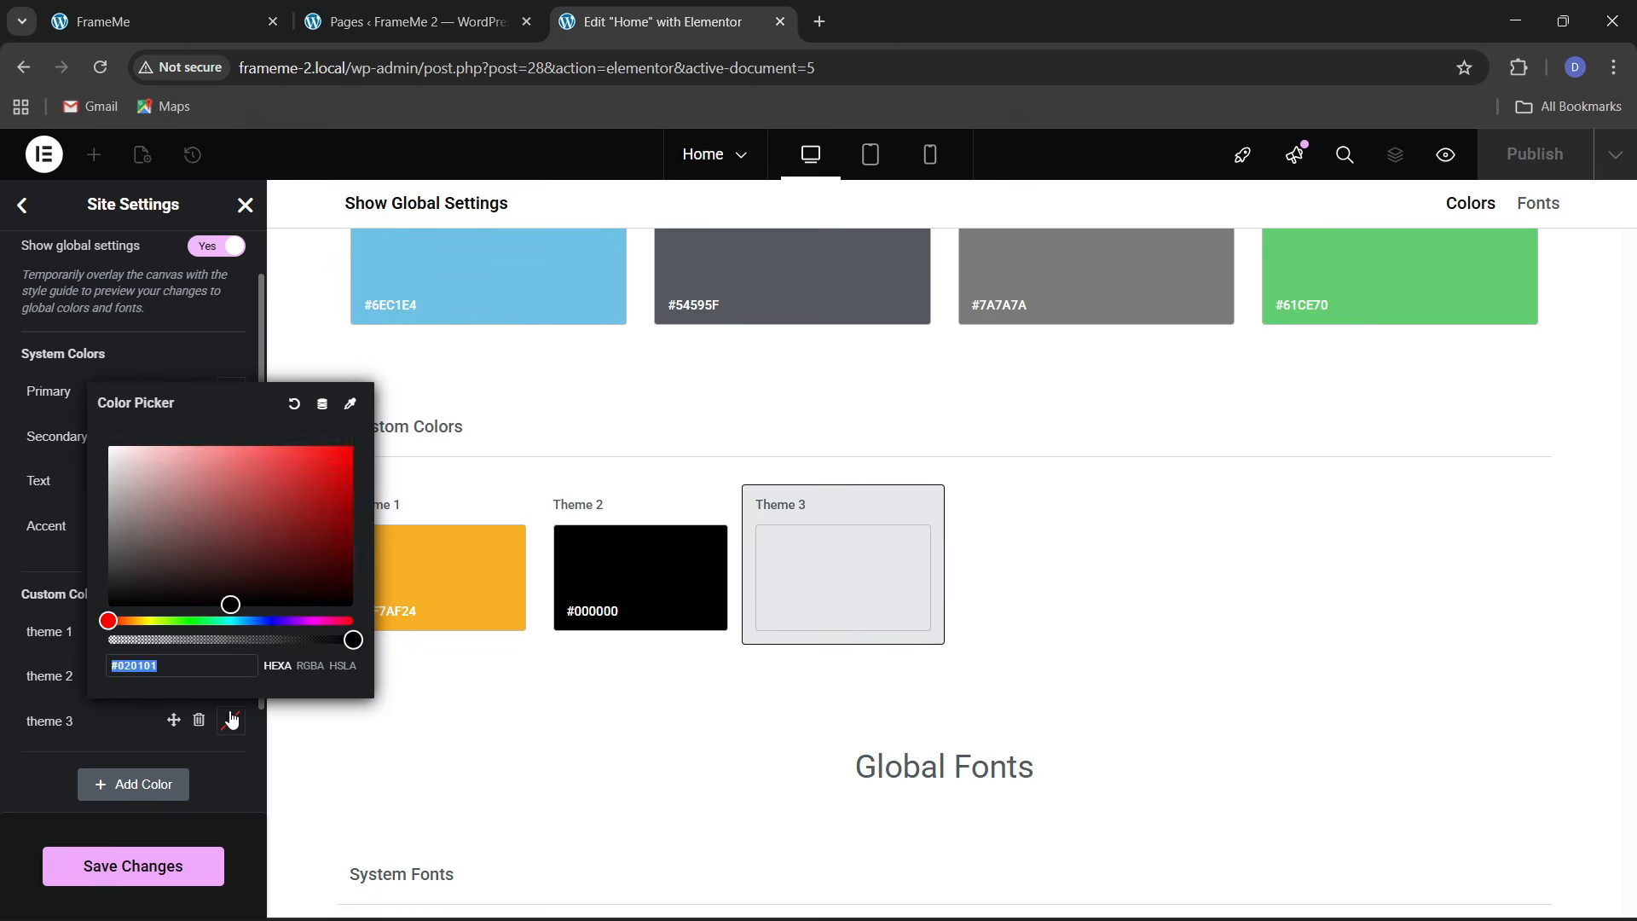
key(ctrl+v)
Sample the blue #5D65D0 from the live FrameMe page and apply it to theme 3
click(235, 17)
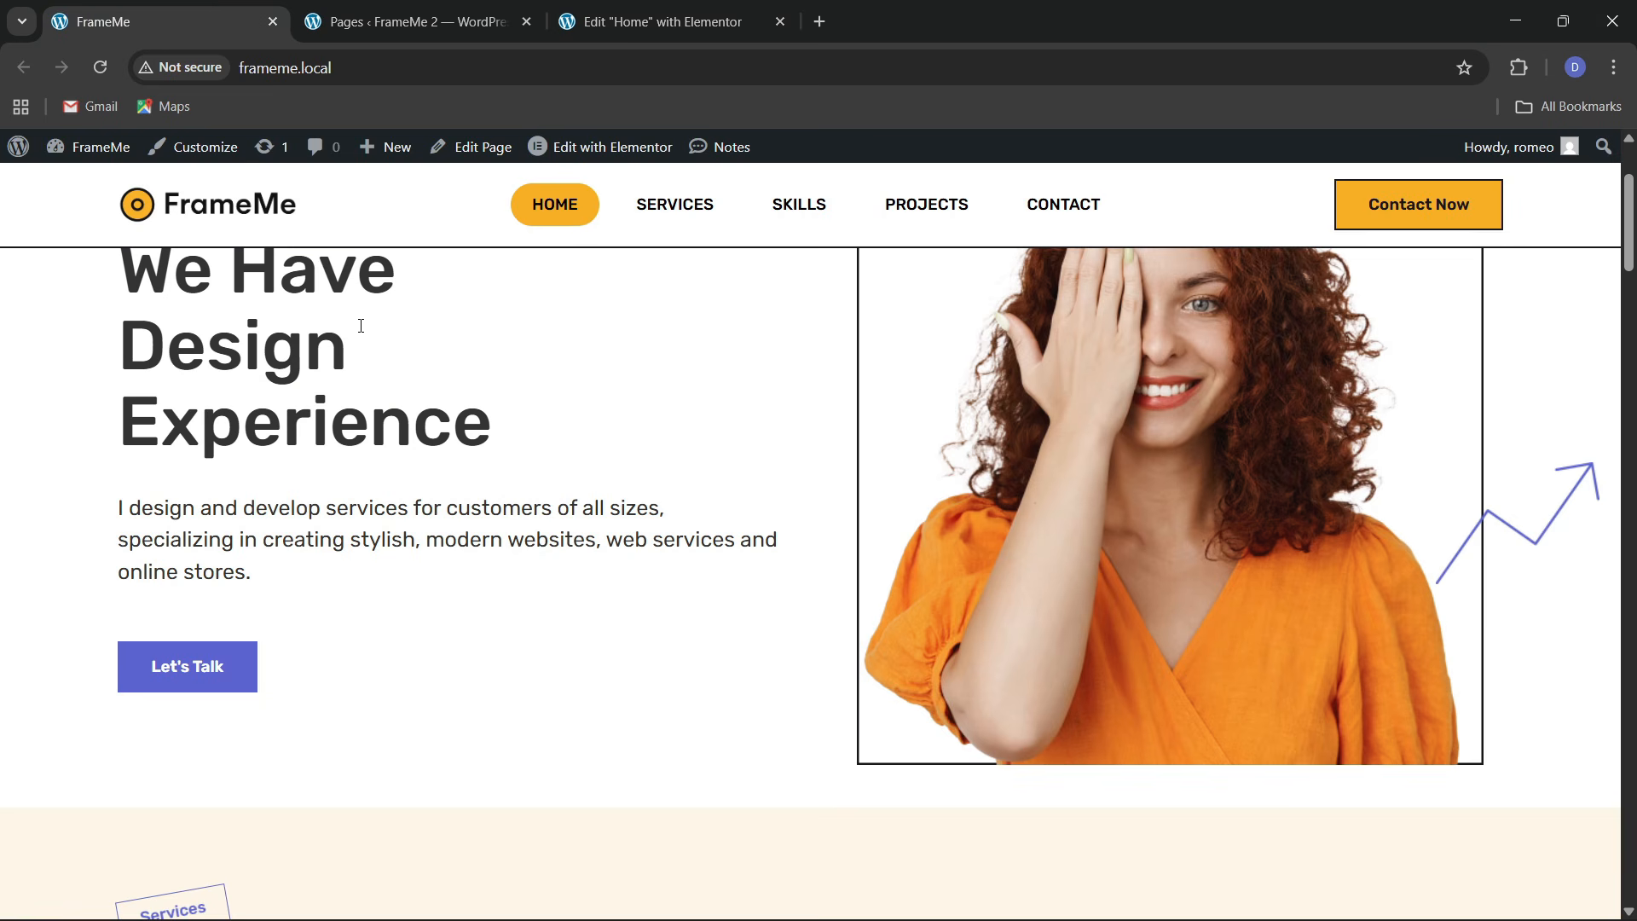
scroll(811, 571, down, 8)
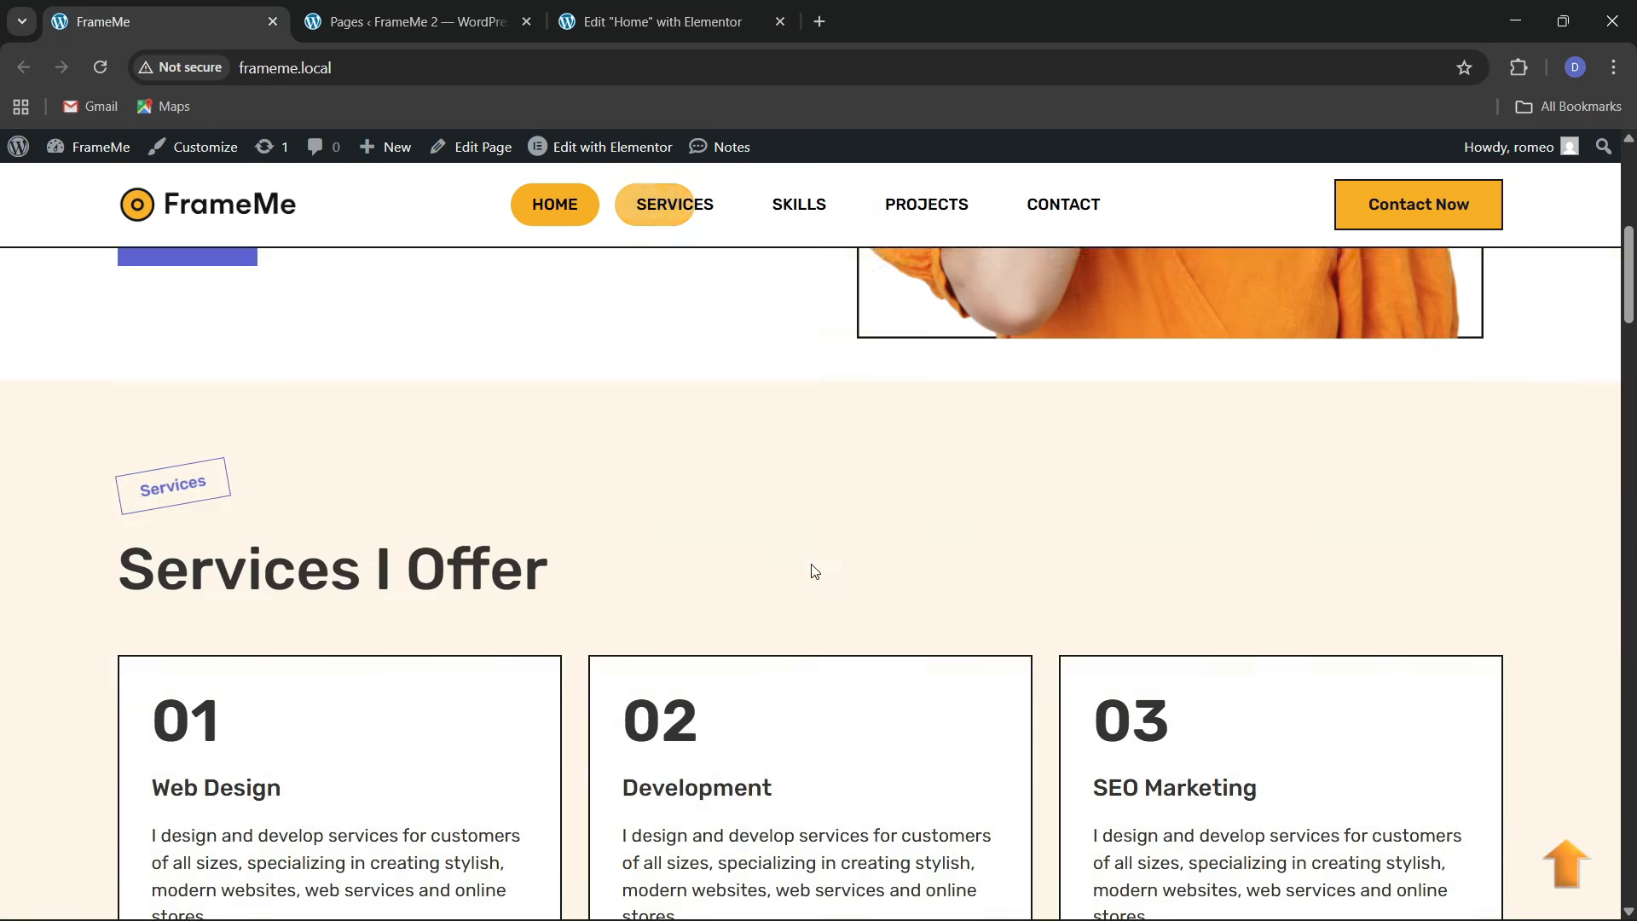
scroll(811, 570, down, 8)
scroll(813, 571, up, 11)
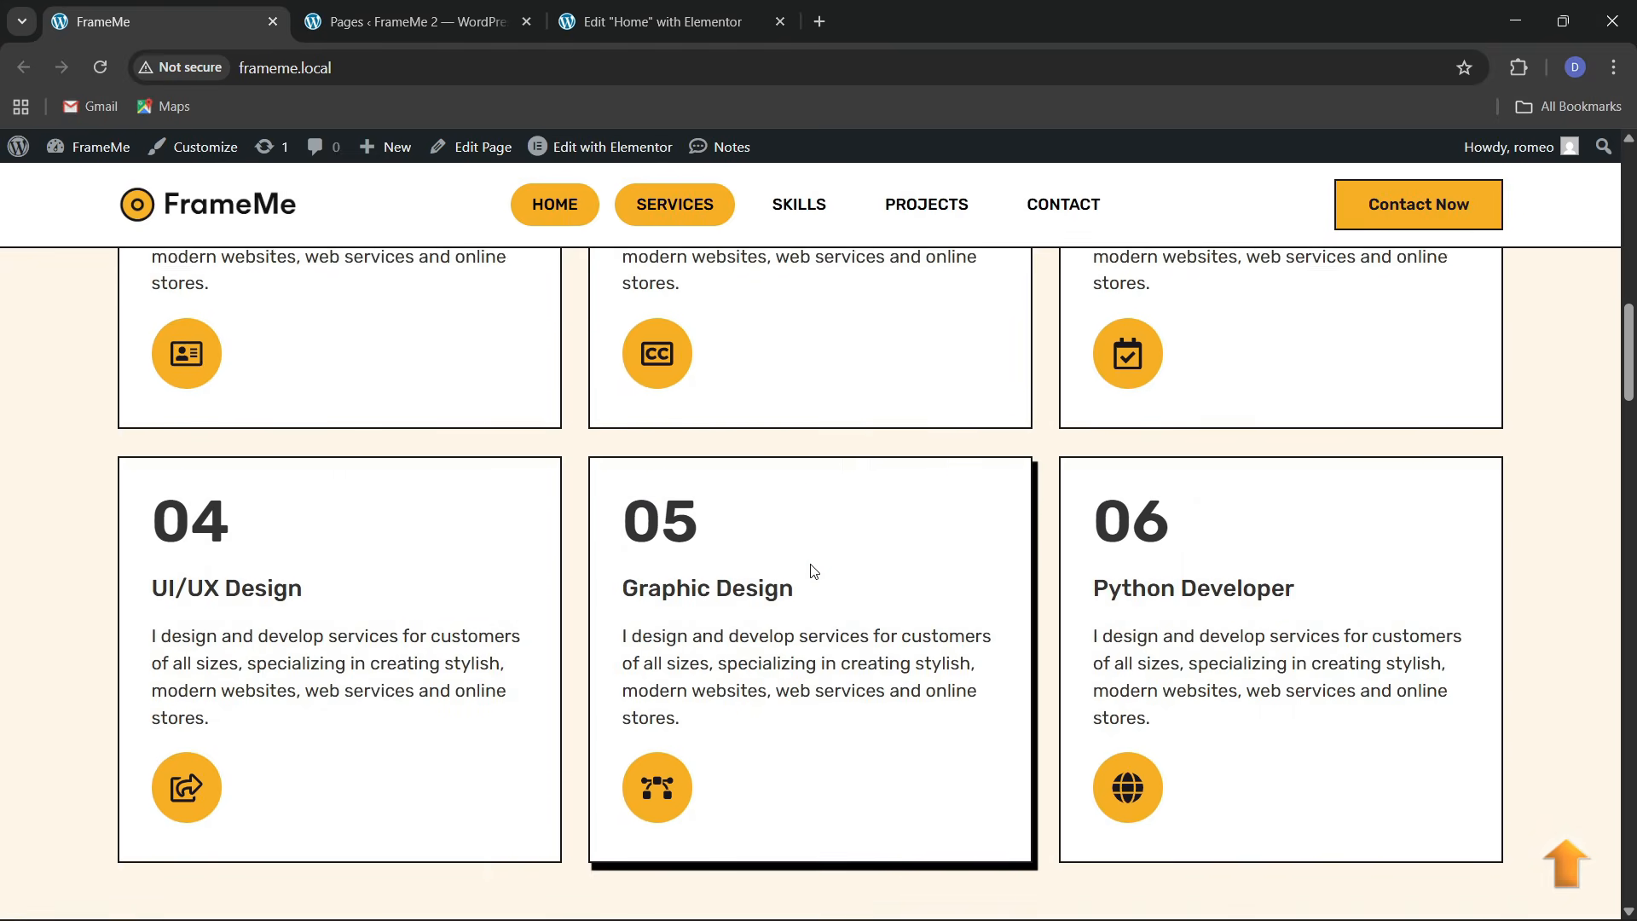
scroll(813, 570, up, 8)
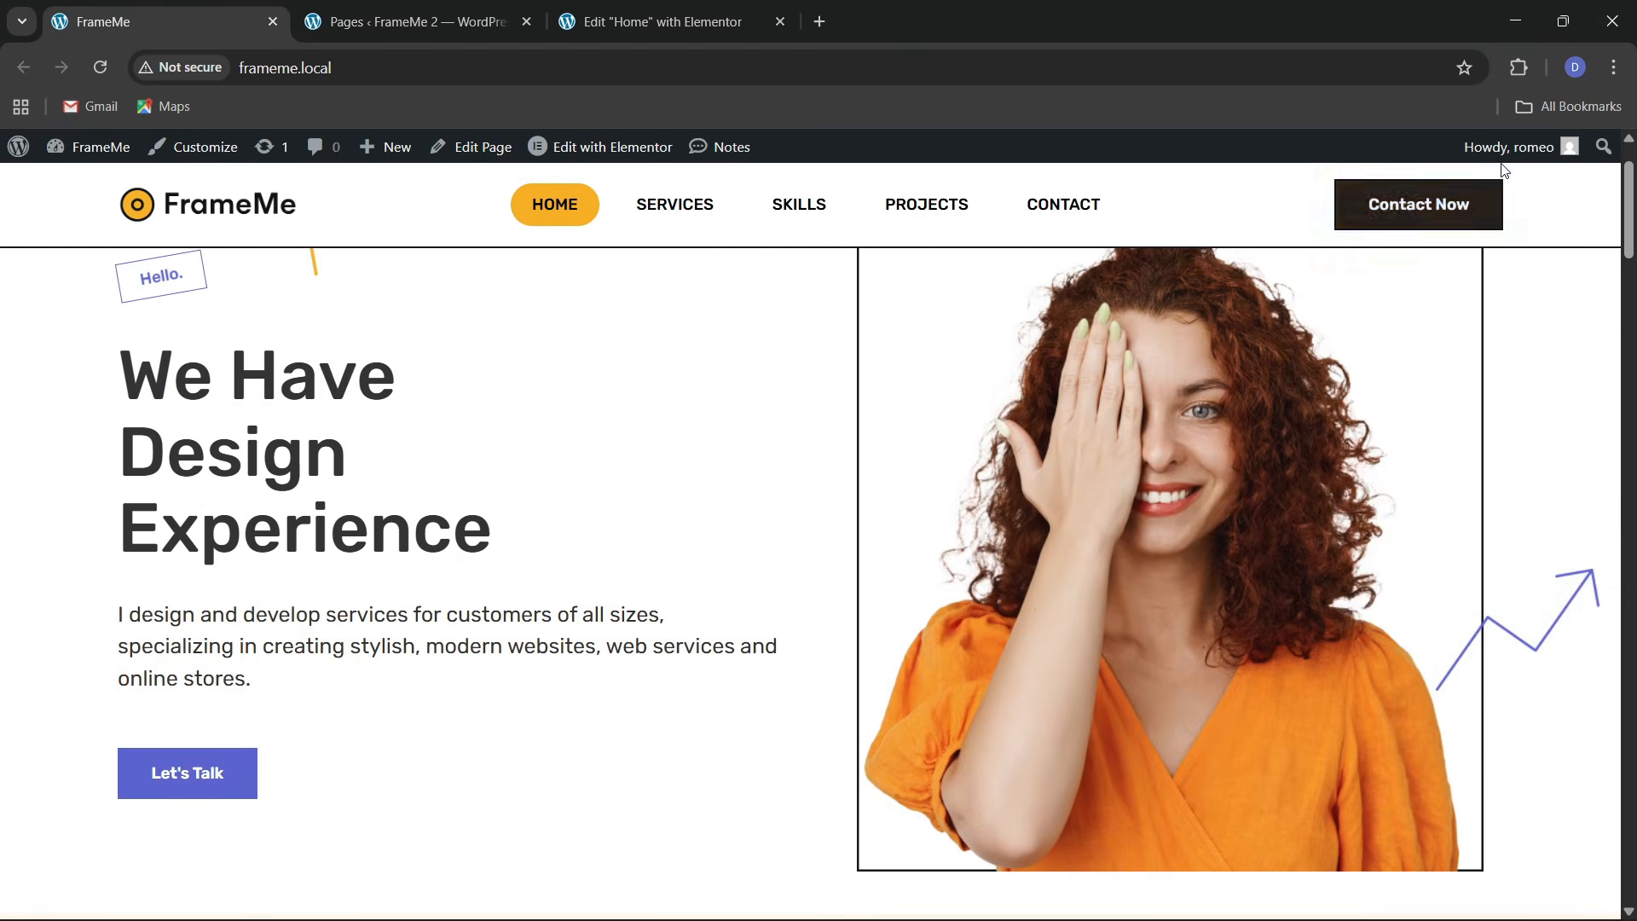
click(1519, 68)
click(1262, 229)
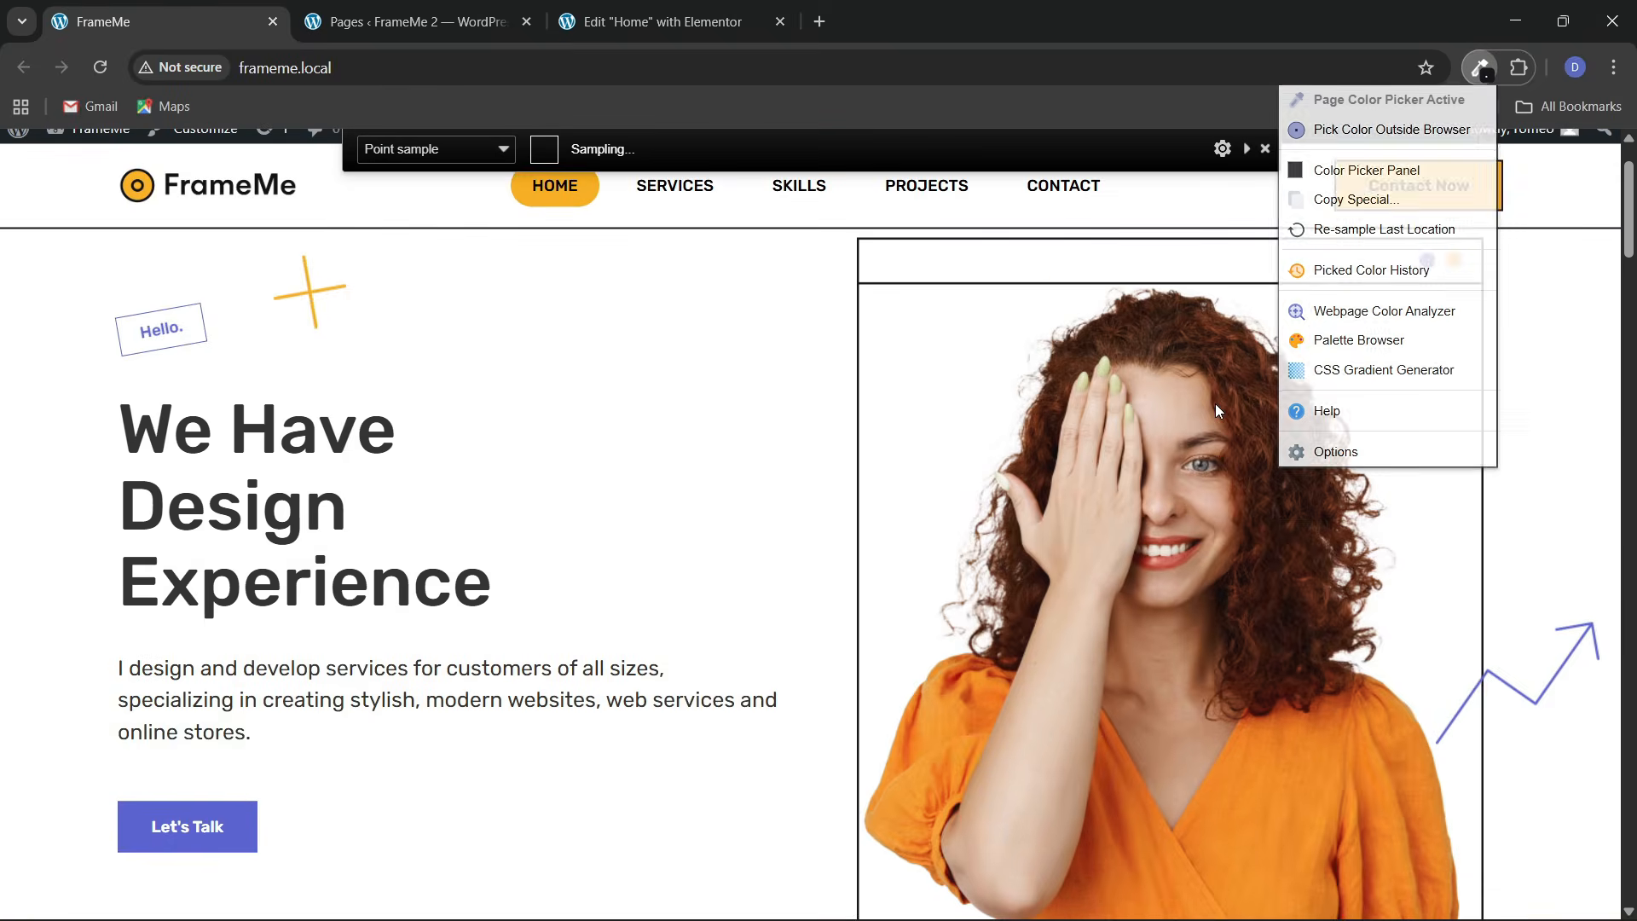
click(163, 328)
key(ctrl+3)
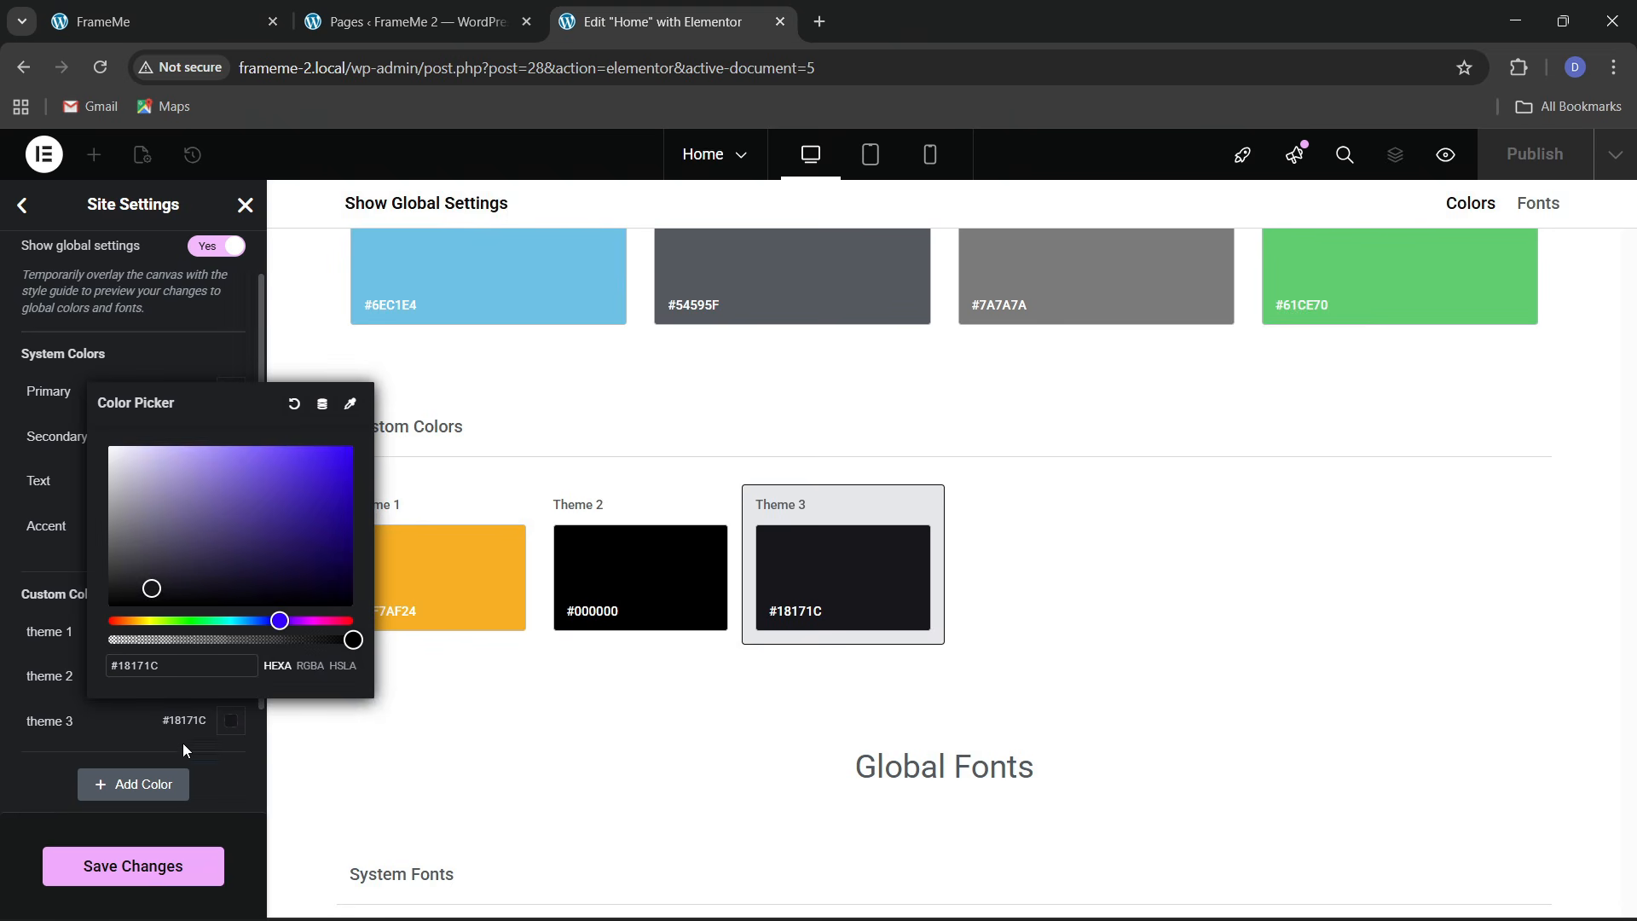
click(84, 750)
click(229, 723)
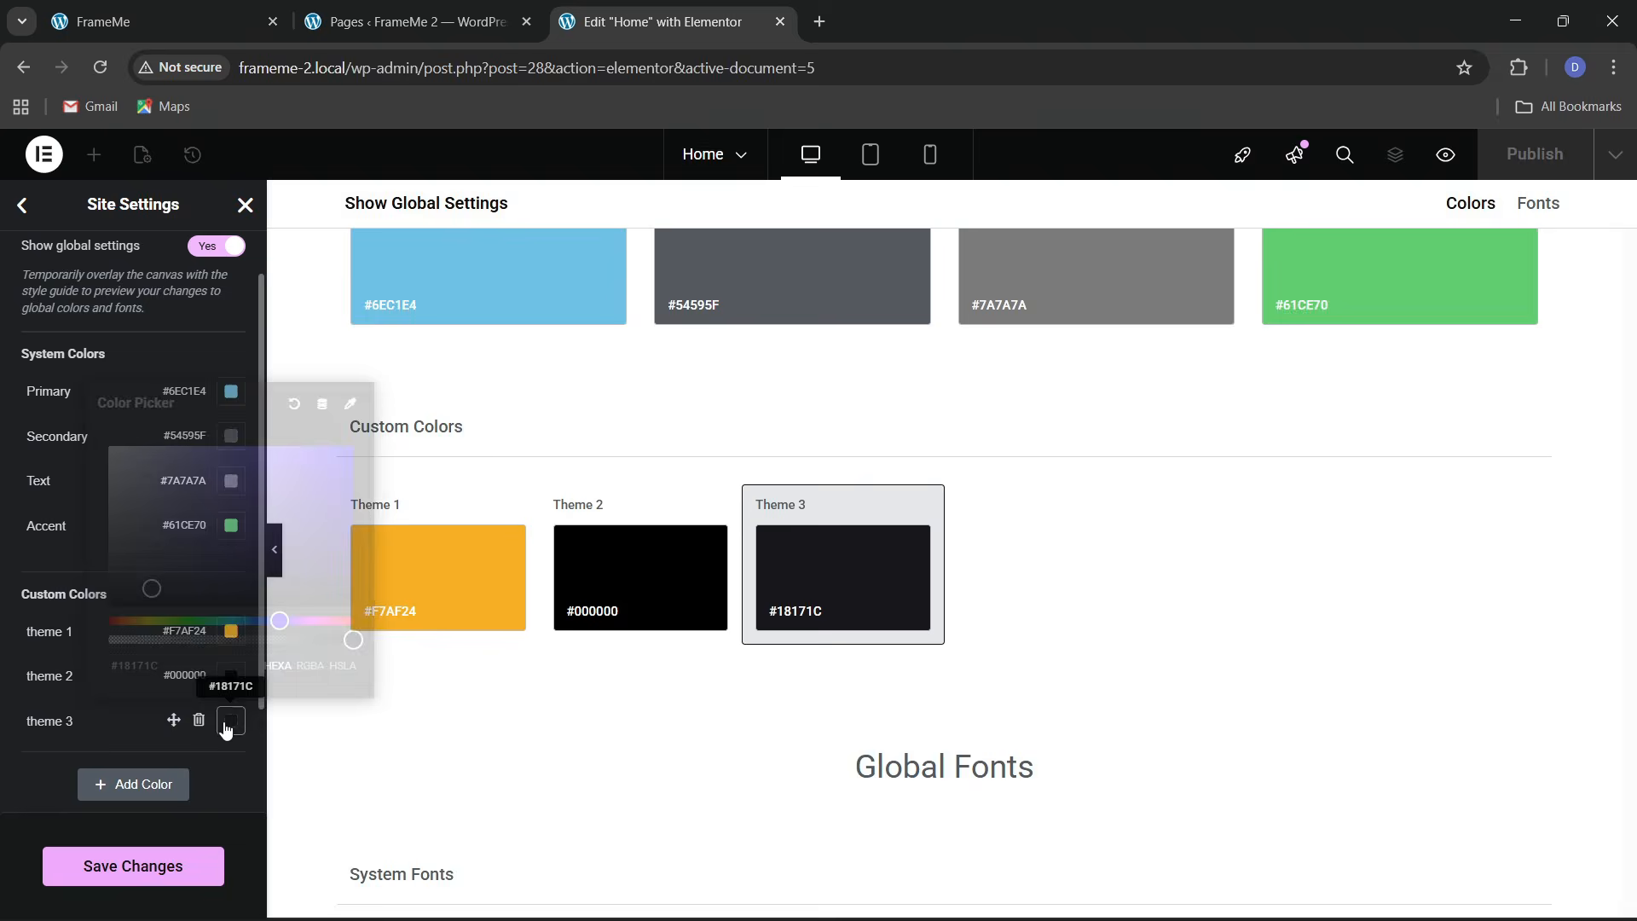
key(ctrl+v)
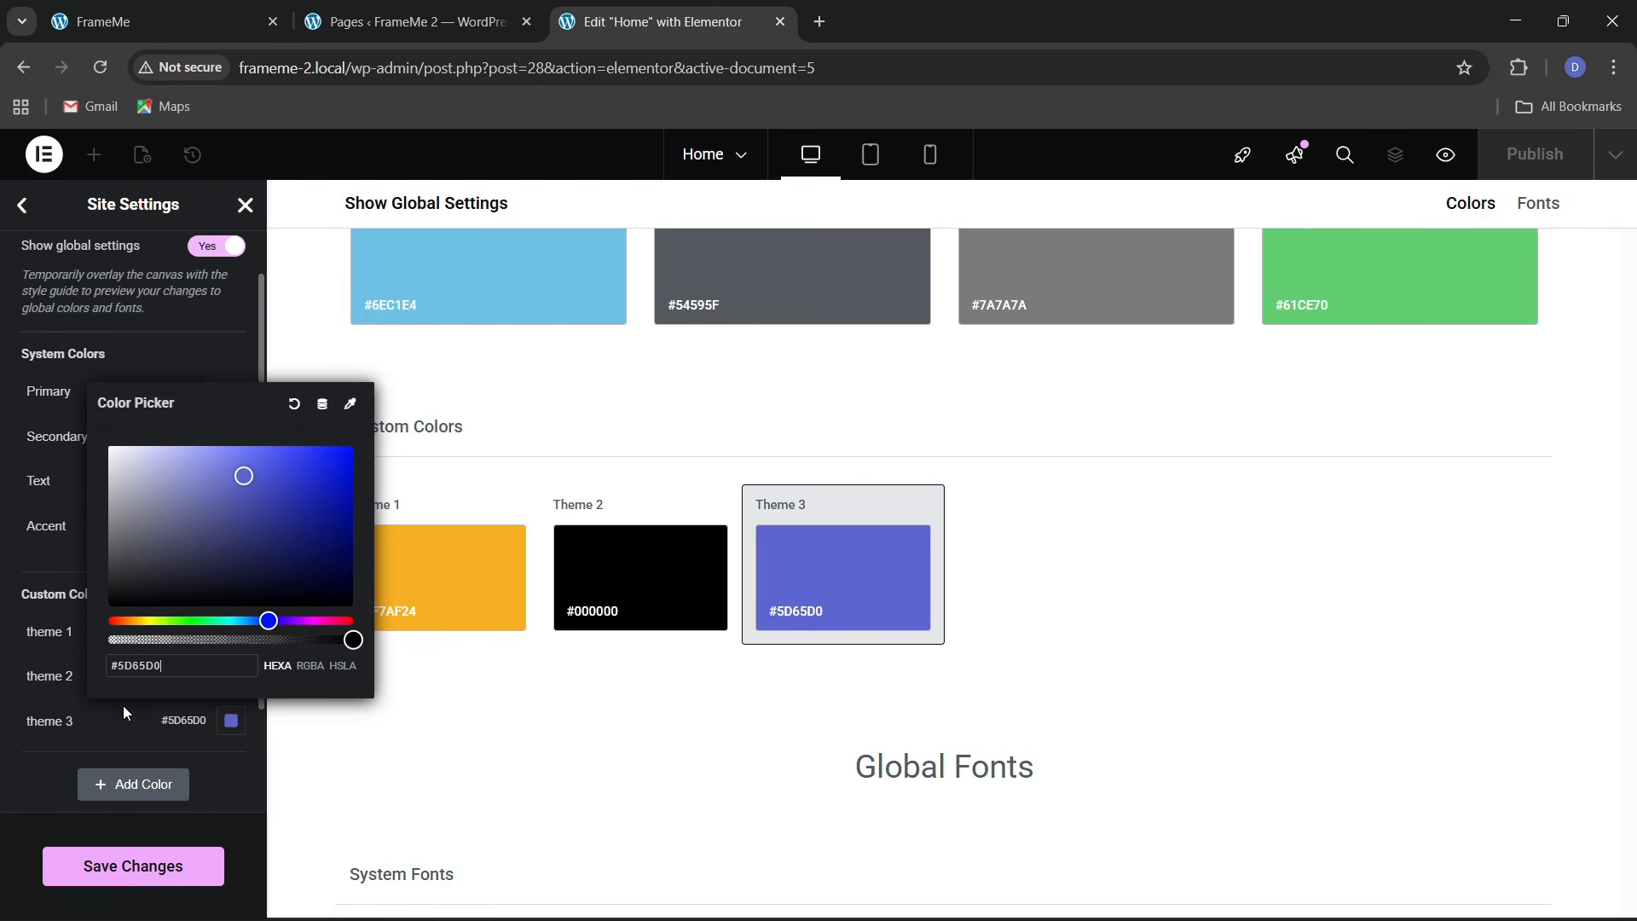
click(3, 757)
Sample the cream #FEF7E9 background of the Services section with ColorZilla
click(128, 21)
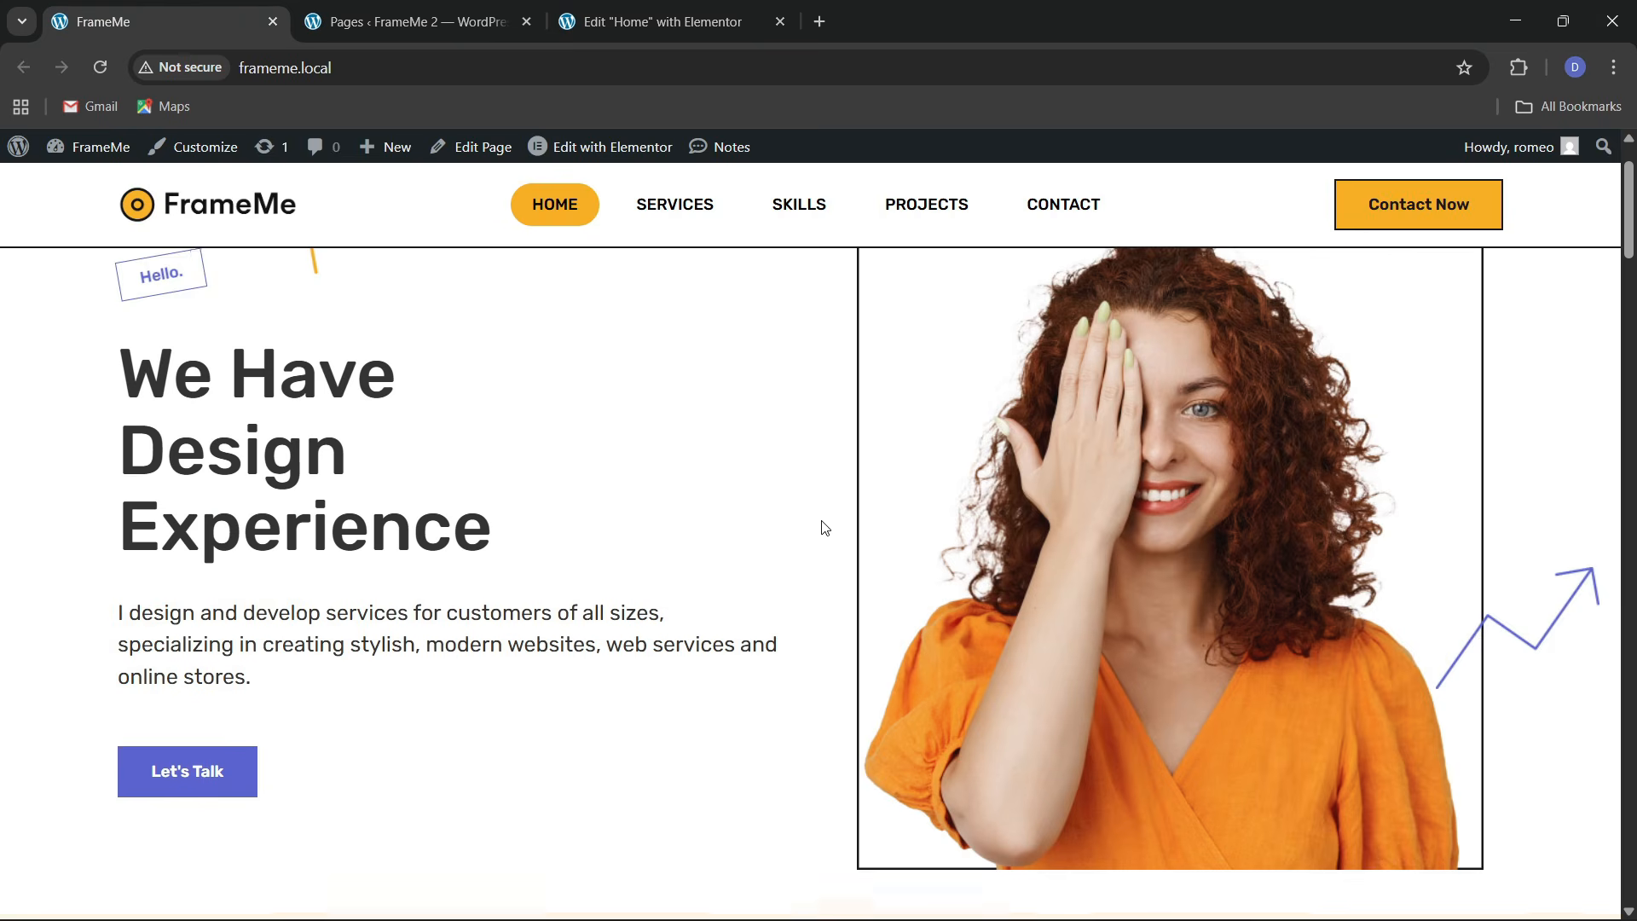
scroll(824, 527, down, 5)
scroll(824, 527, up, 2)
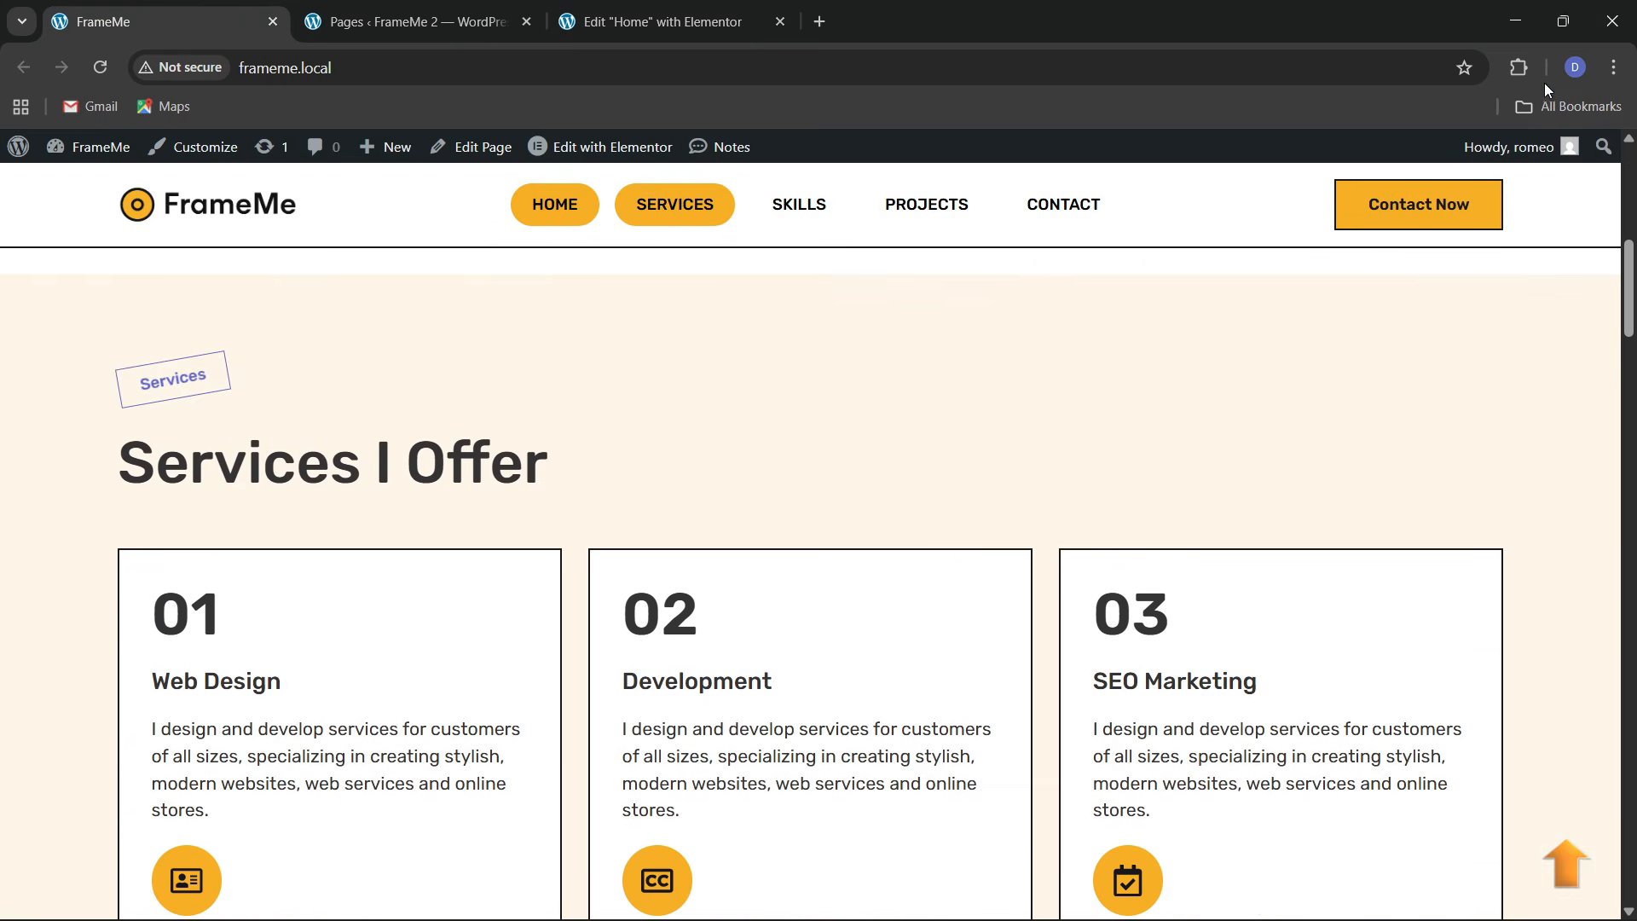
click(1518, 68)
click(1277, 227)
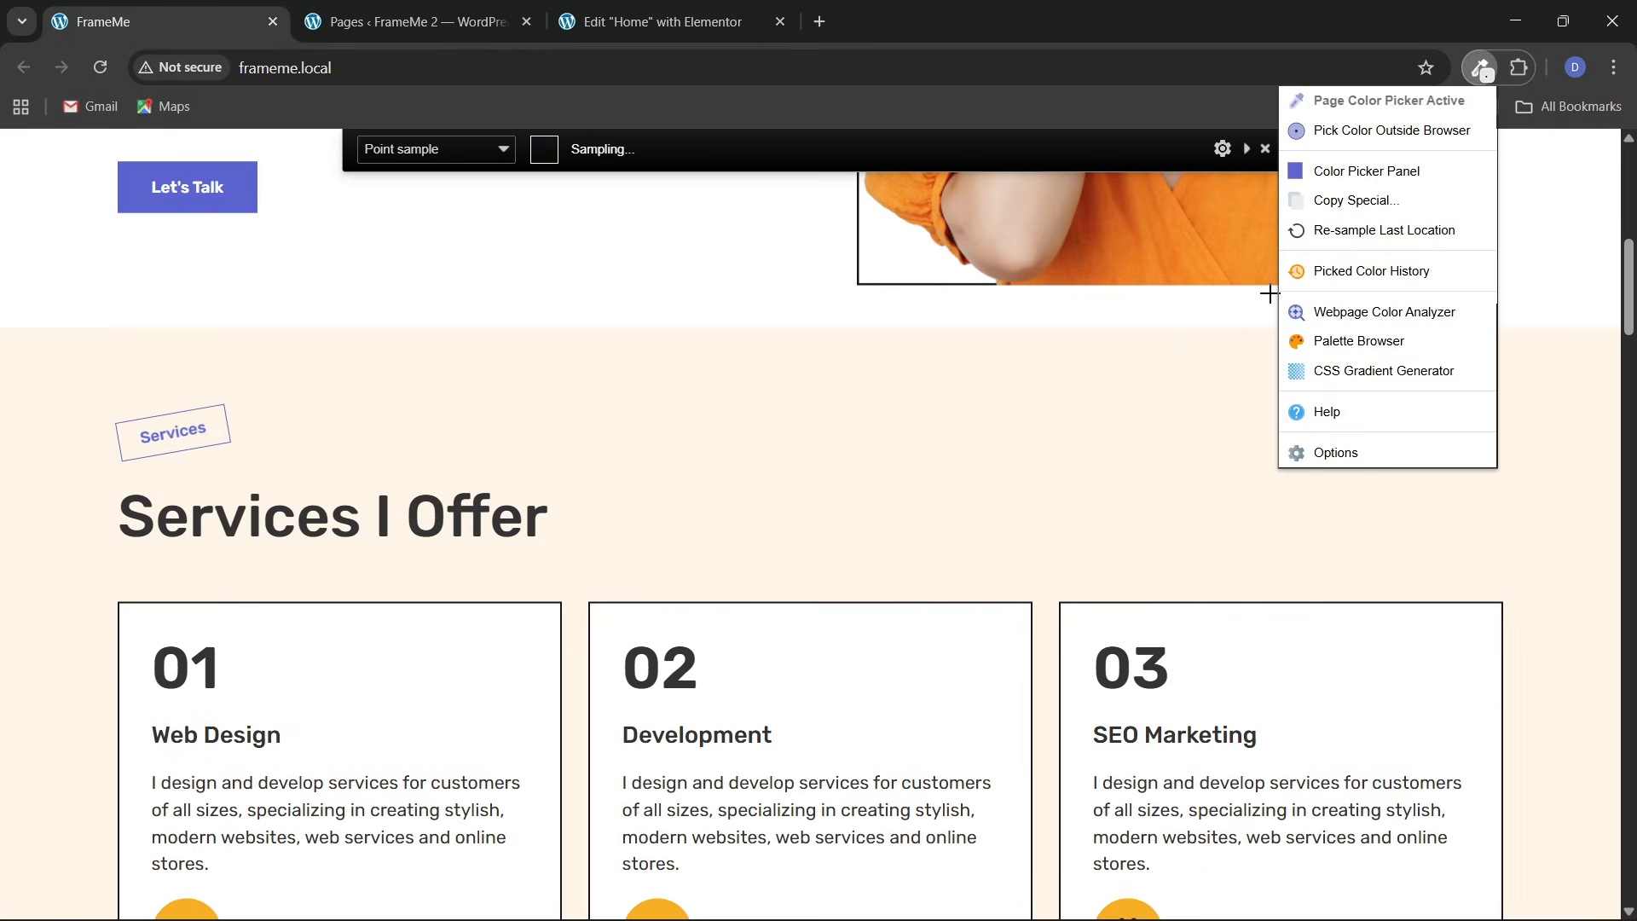
click(884, 418)
click(661, 22)
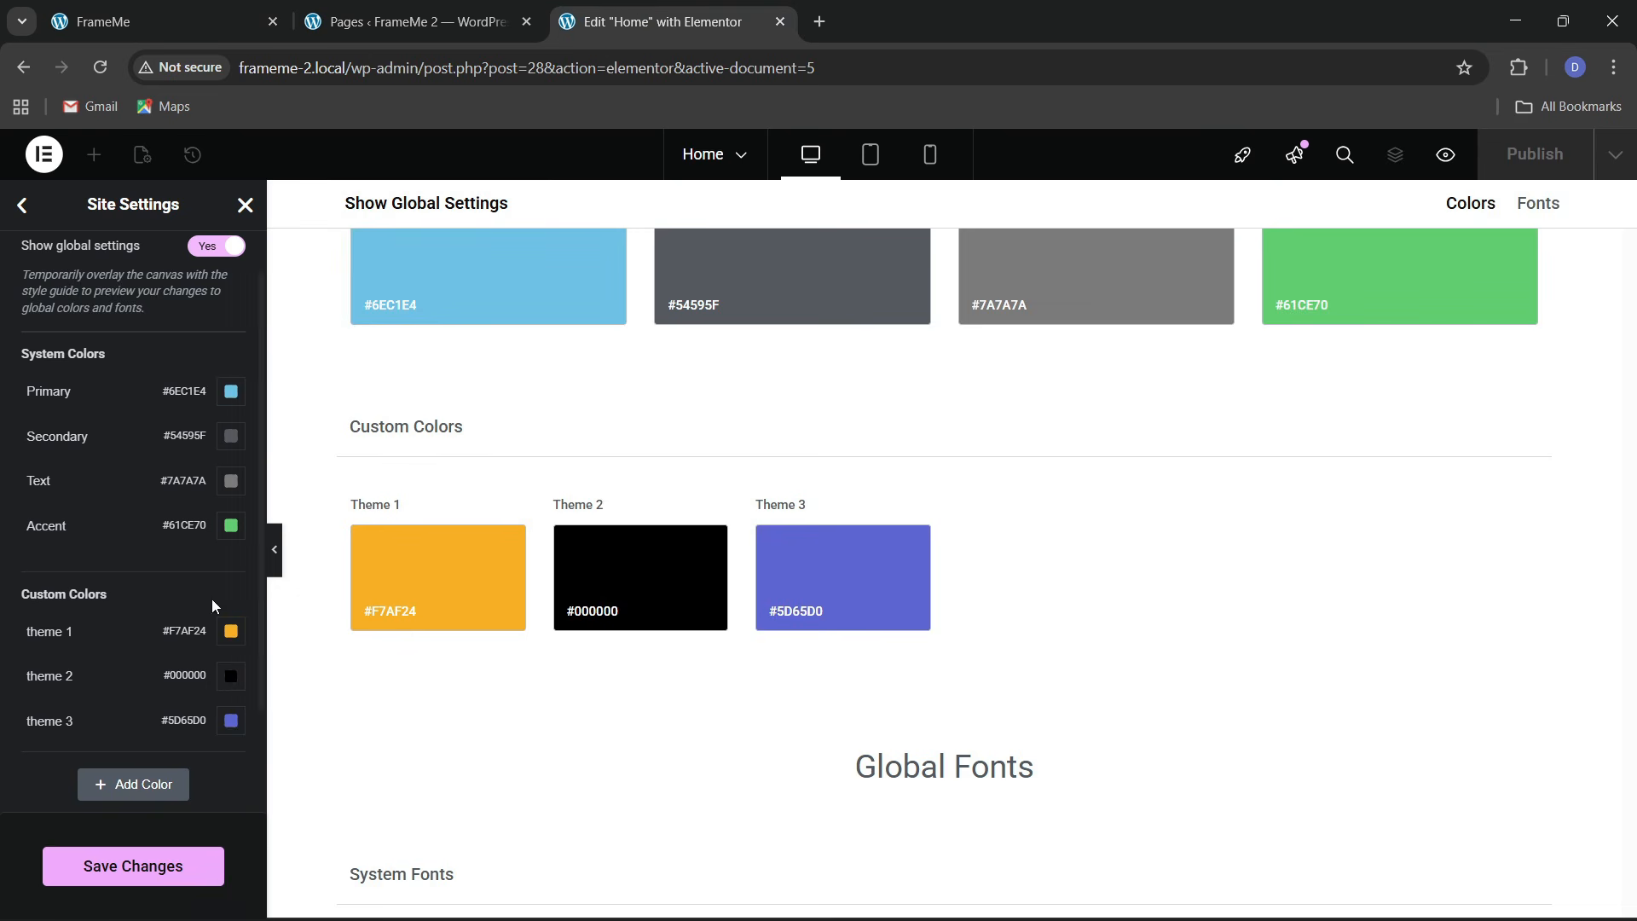
Add custom colour 'bg 1' as #FEF7E9, save, and return to Site Settings
click(150, 782)
click(88, 770)
key(ctrl+a)
key(BackSpace)
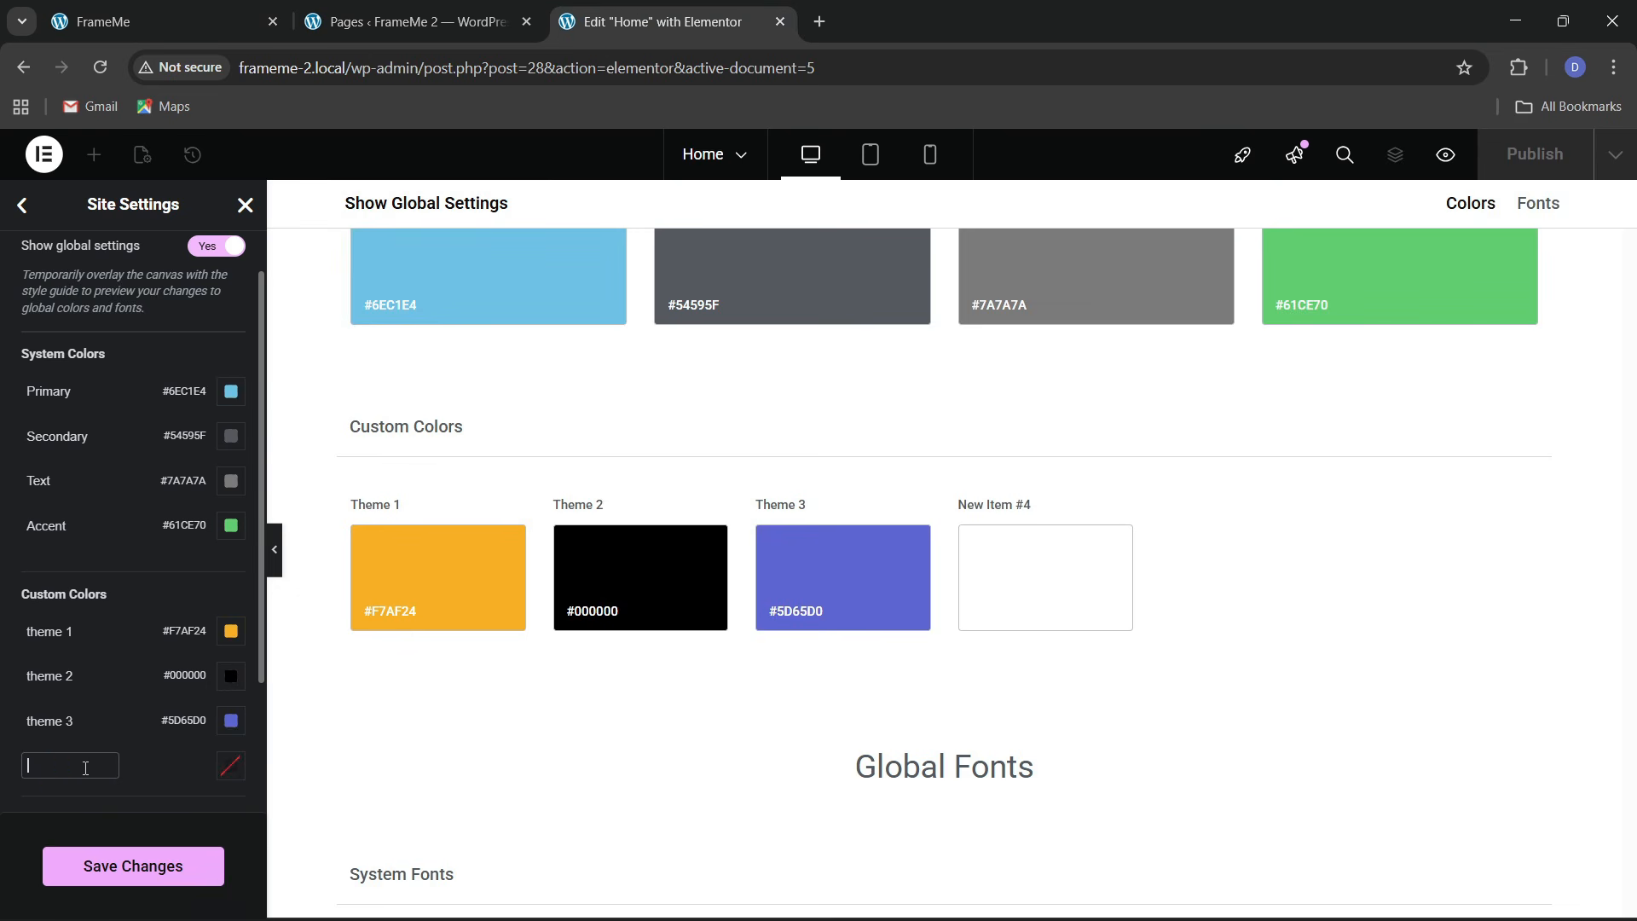
text(them)
text(bg 1)
click(230, 765)
key(ctrl+v)
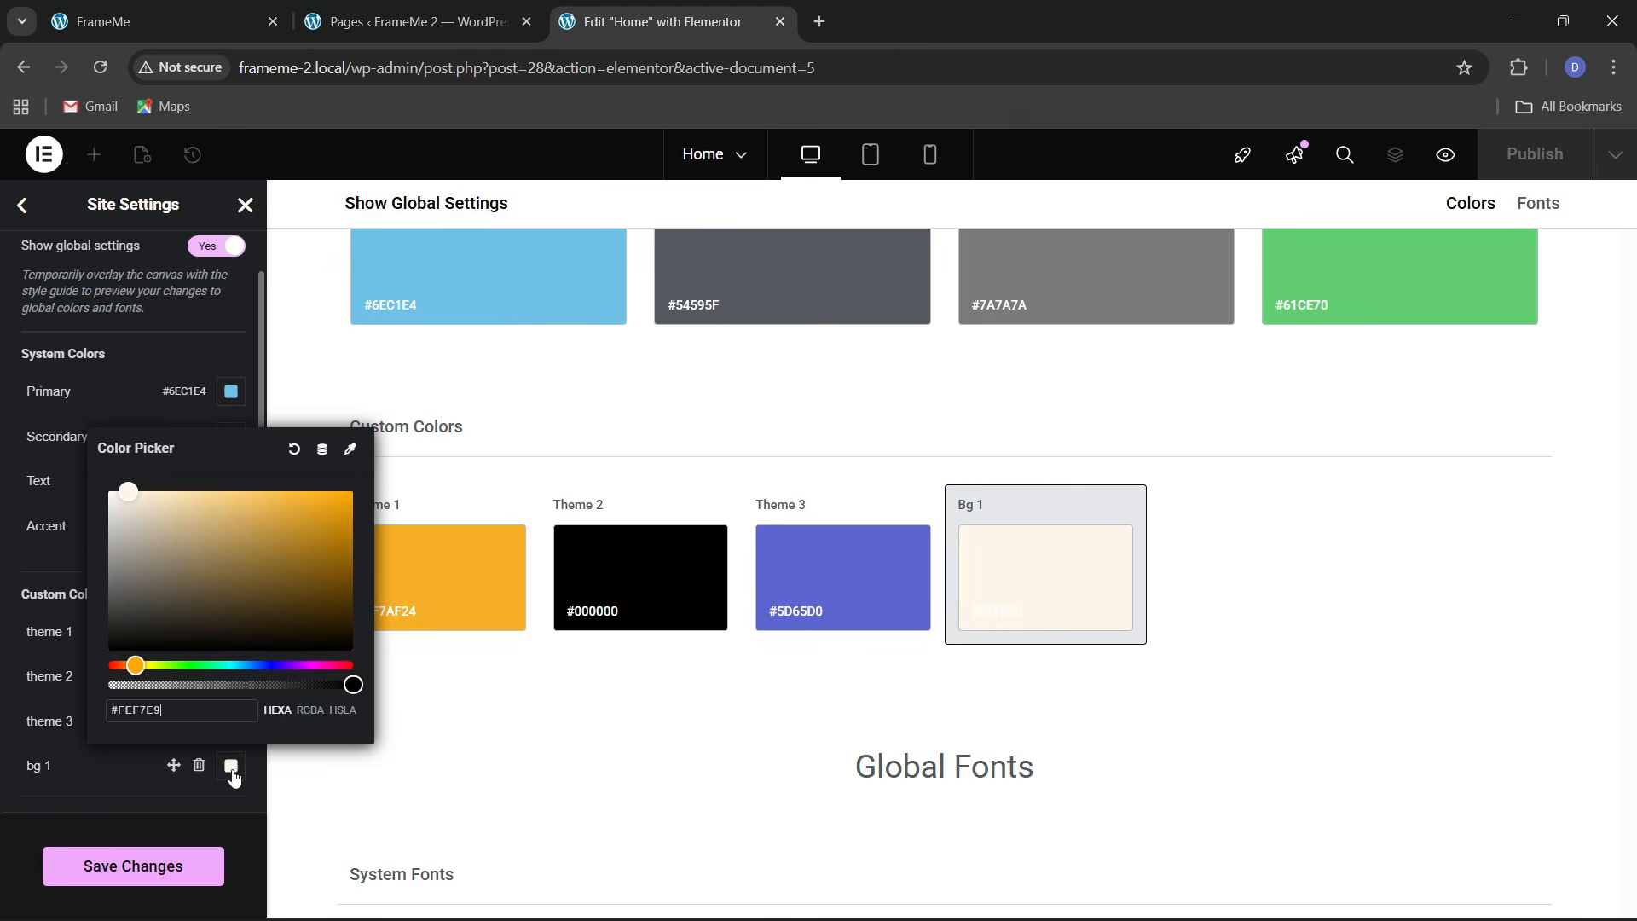
click(98, 867)
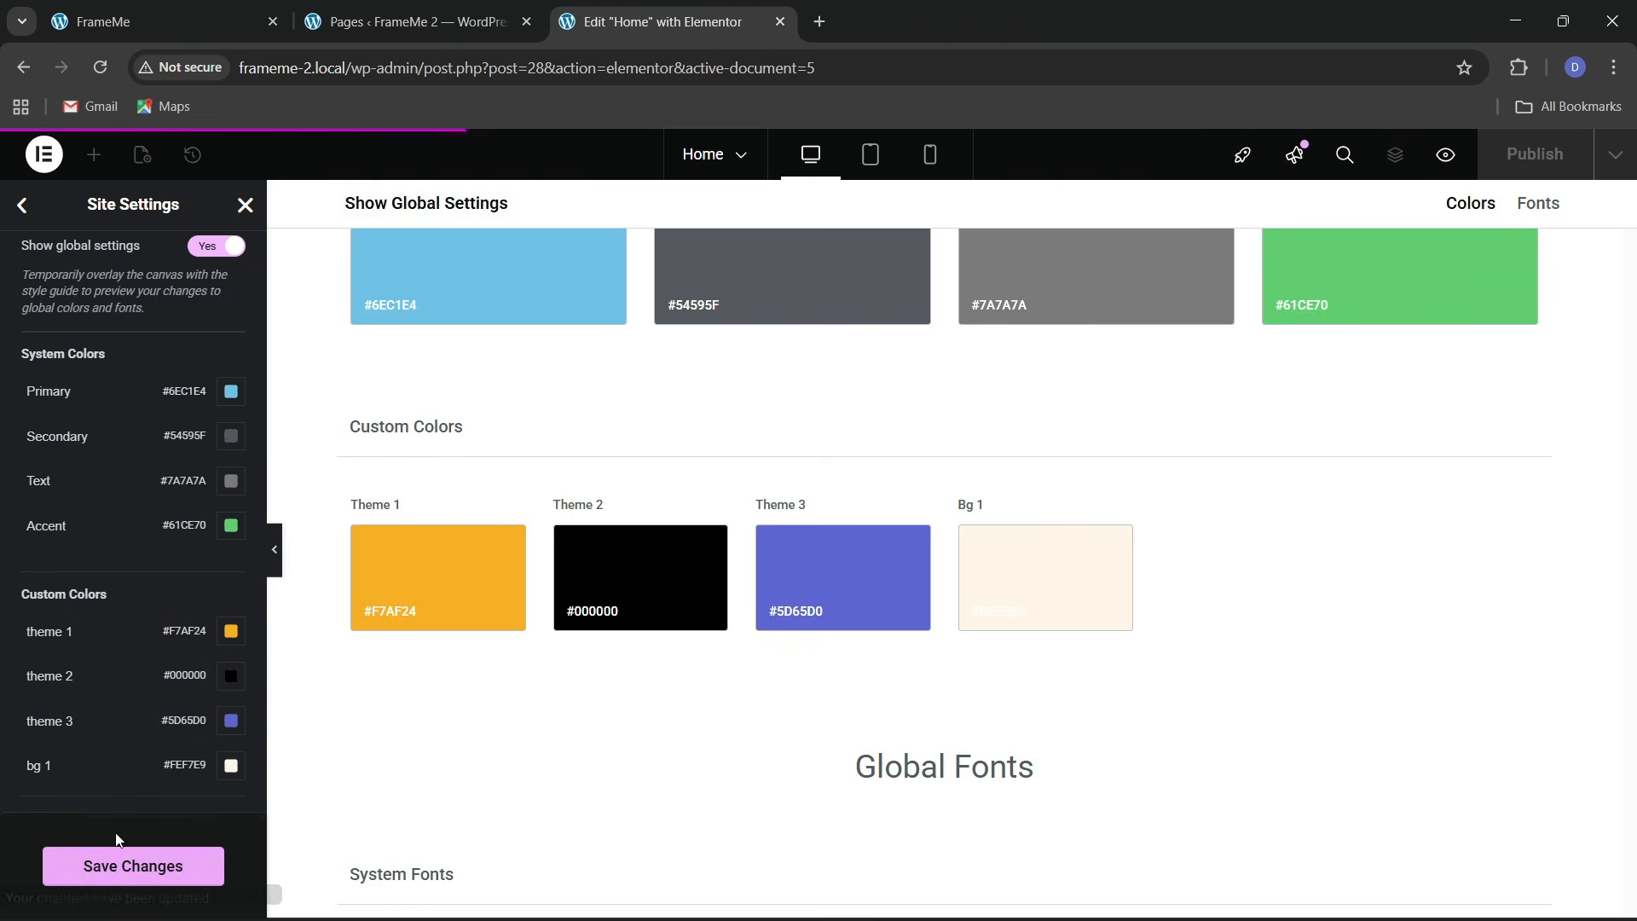
scroll(53, 609, up, 1)
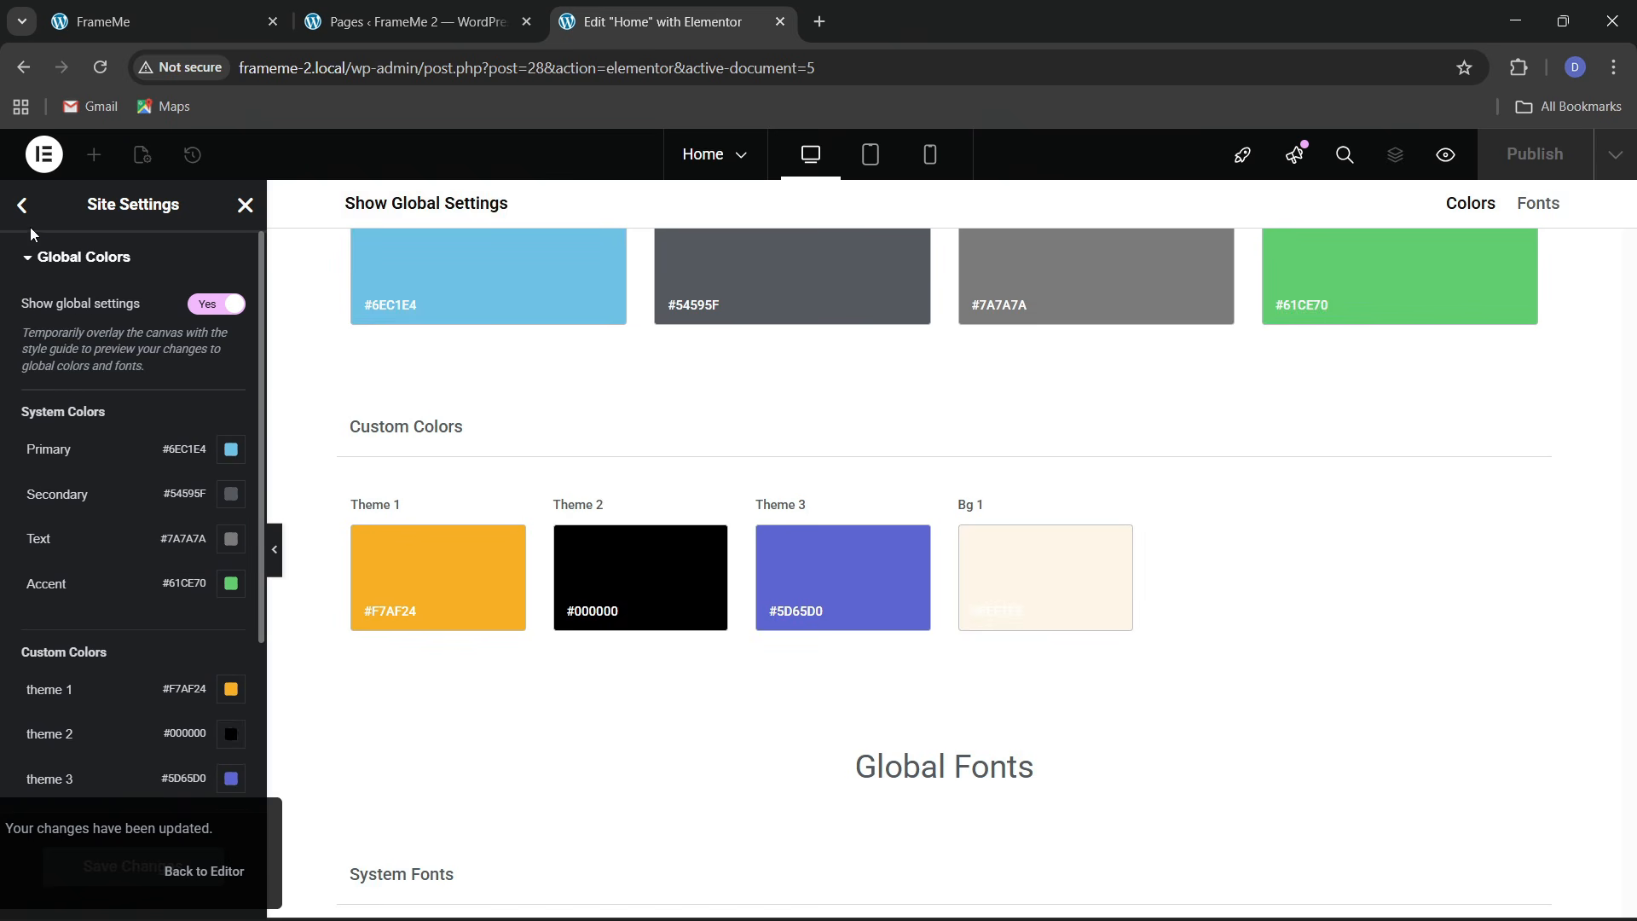
click(23, 206)
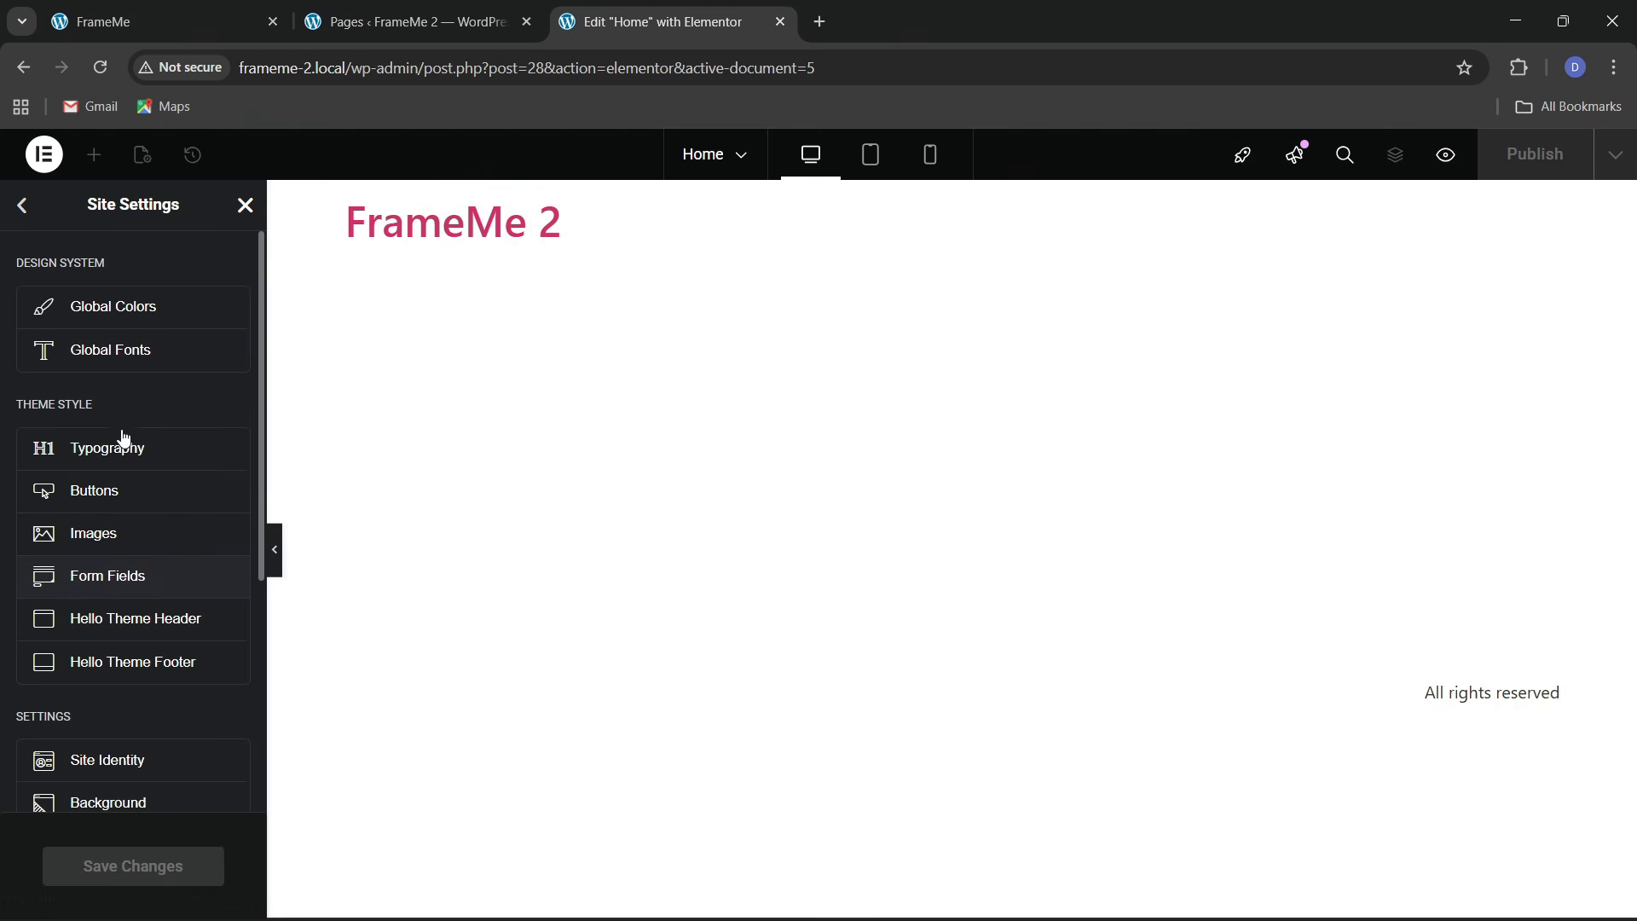
Open Global Fonts, and use Fonts Ninja to identify FrameMe's font as Rubik Light
click(106, 353)
click(155, 19)
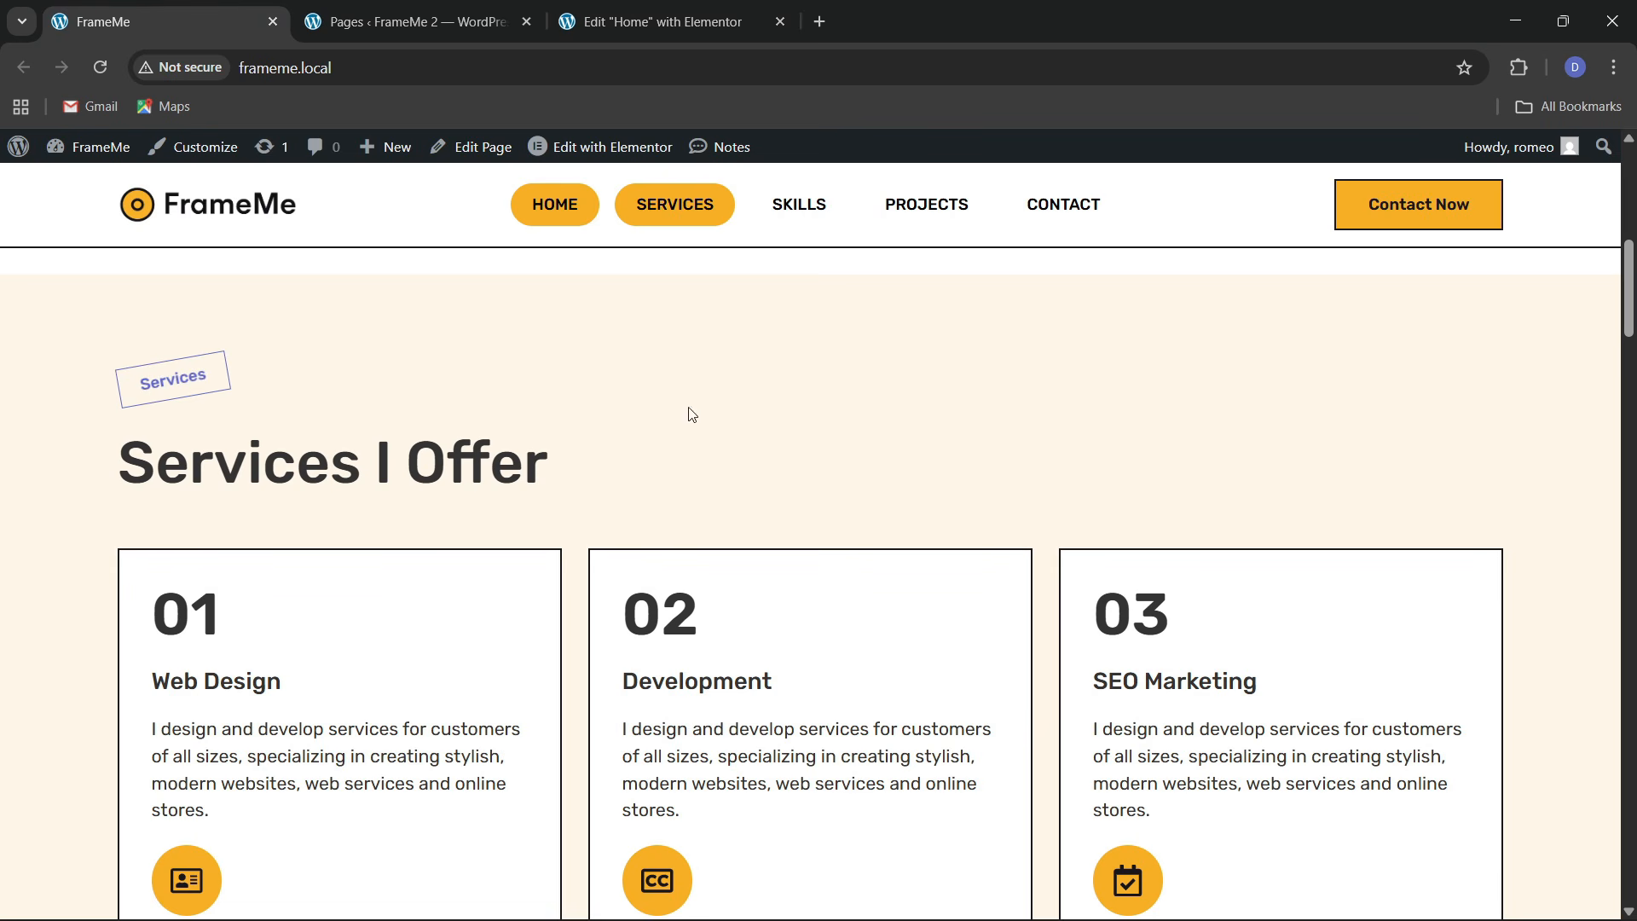
click(1519, 70)
click(1311, 280)
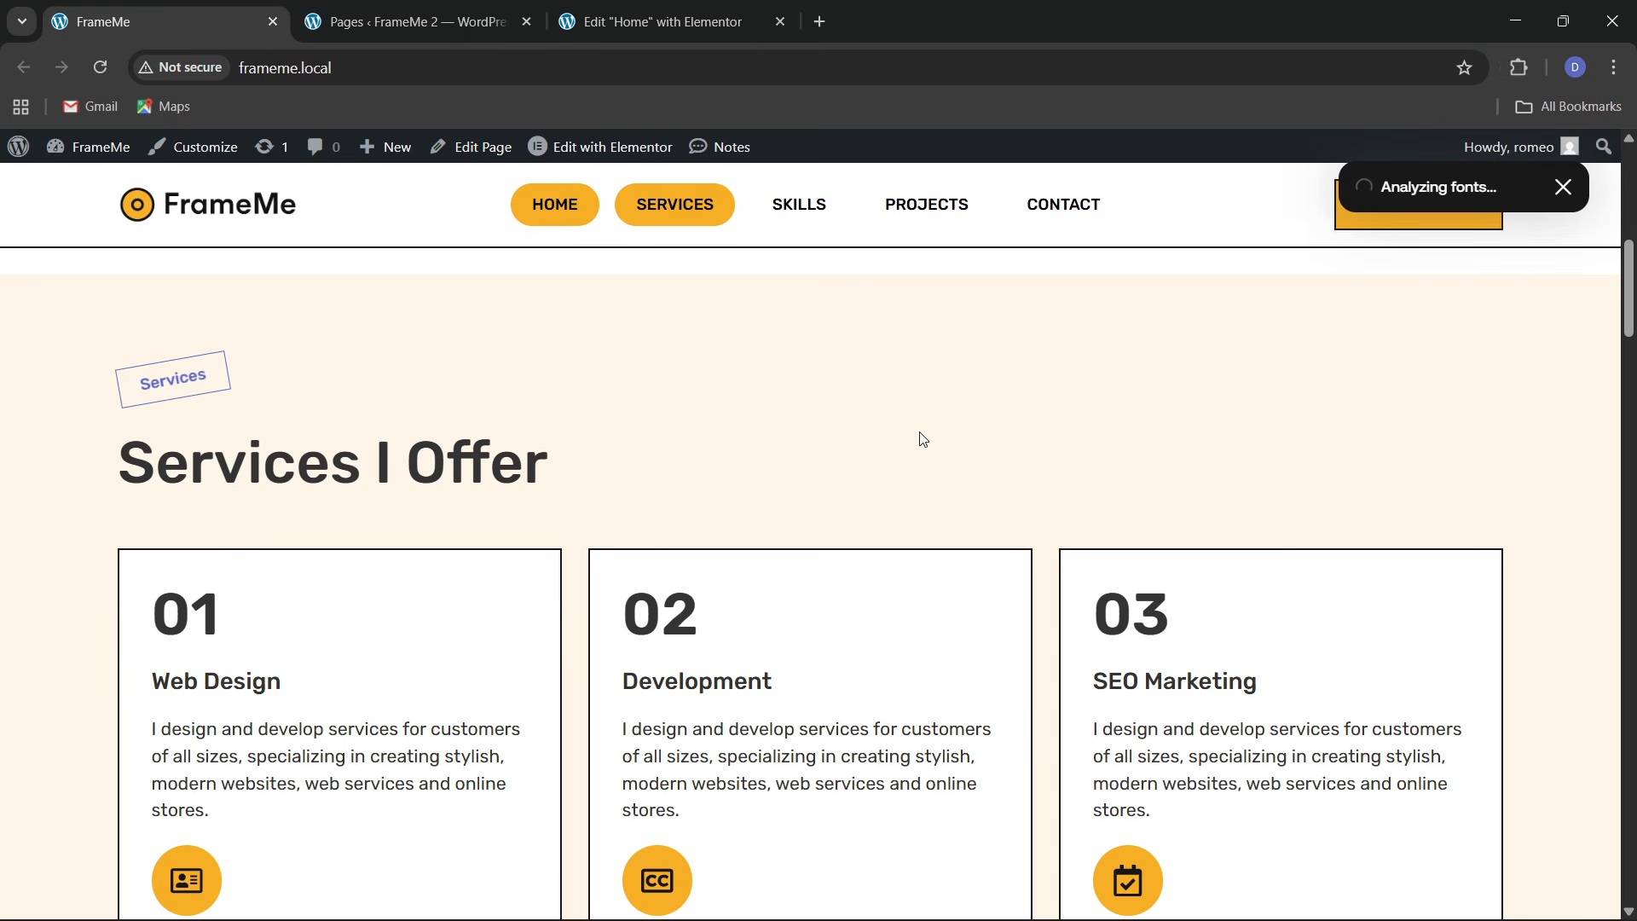
click(1518, 67)
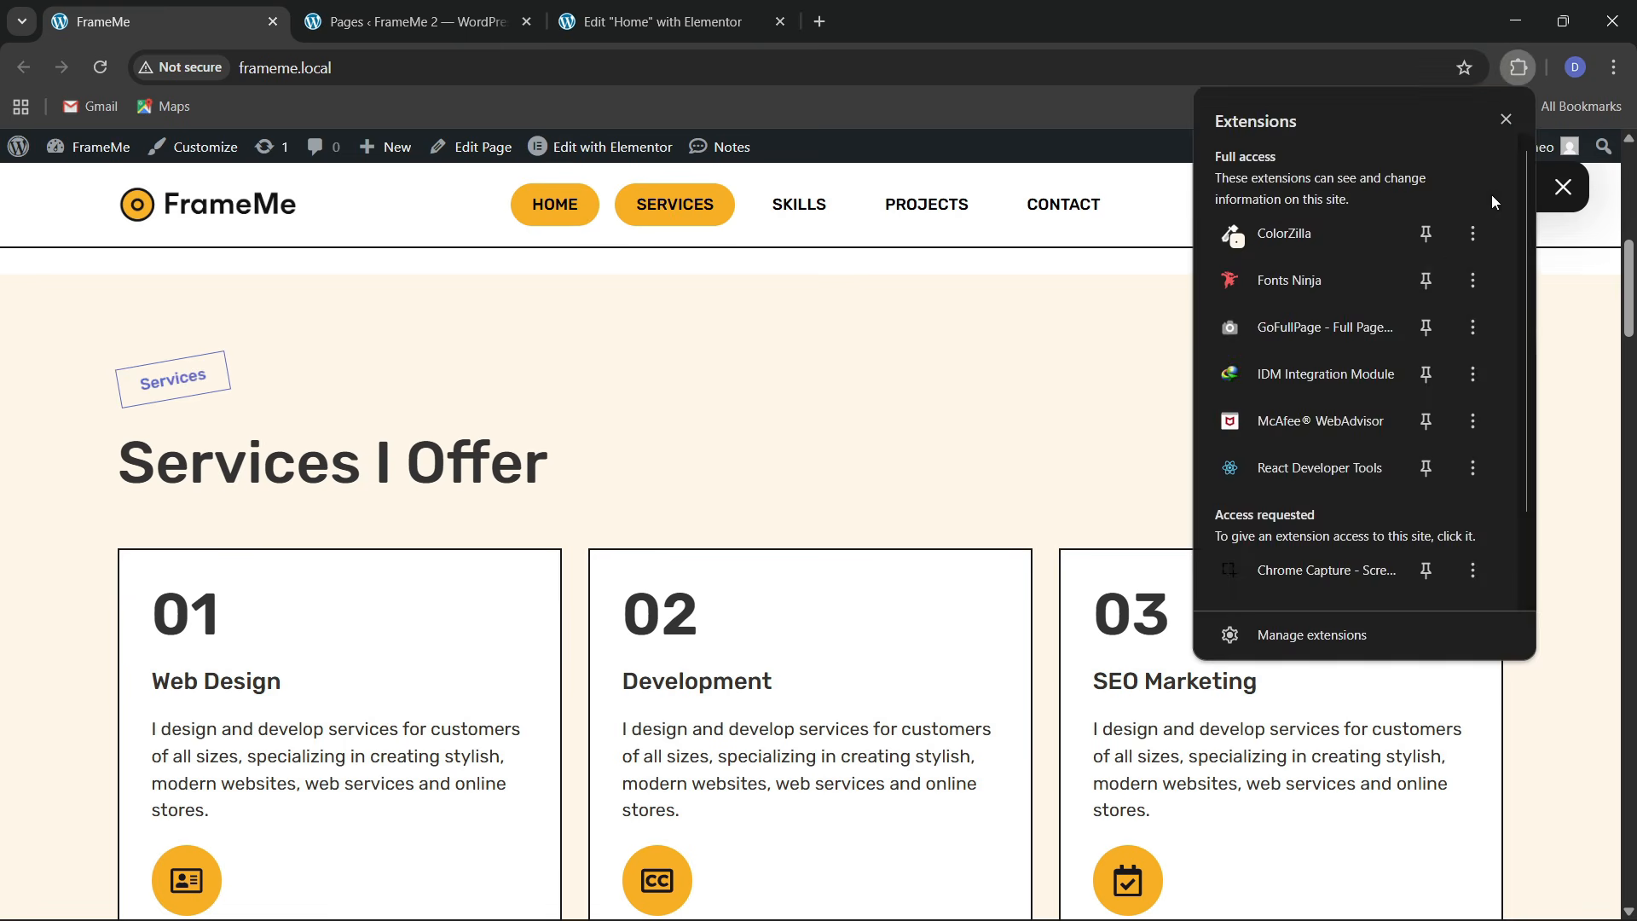
click(1123, 334)
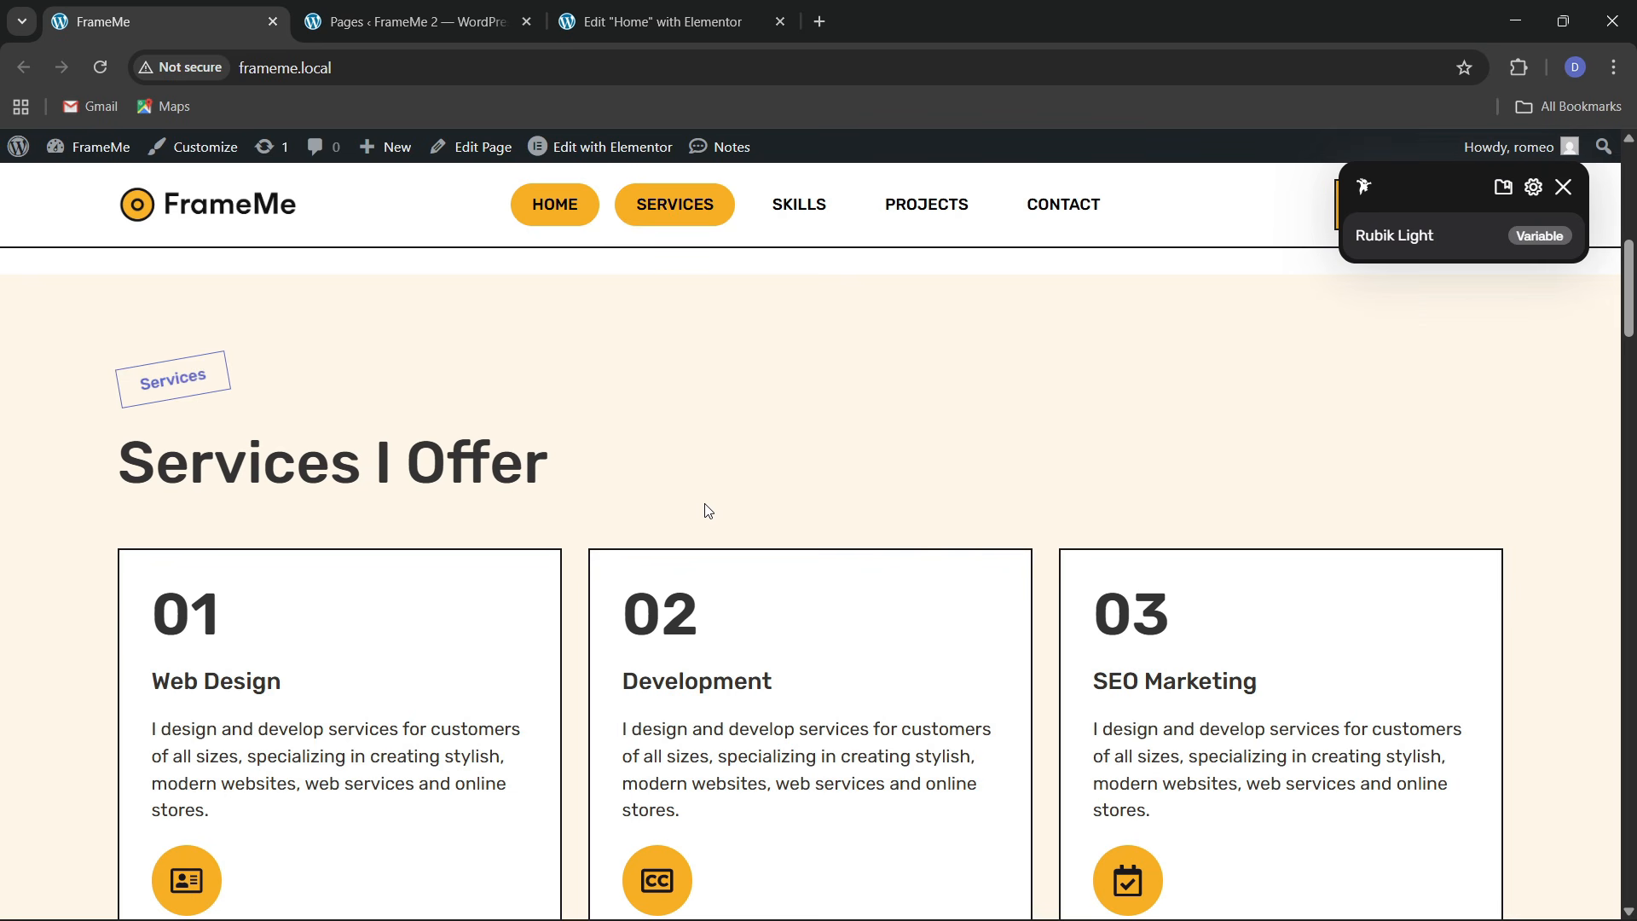
click(657, 22)
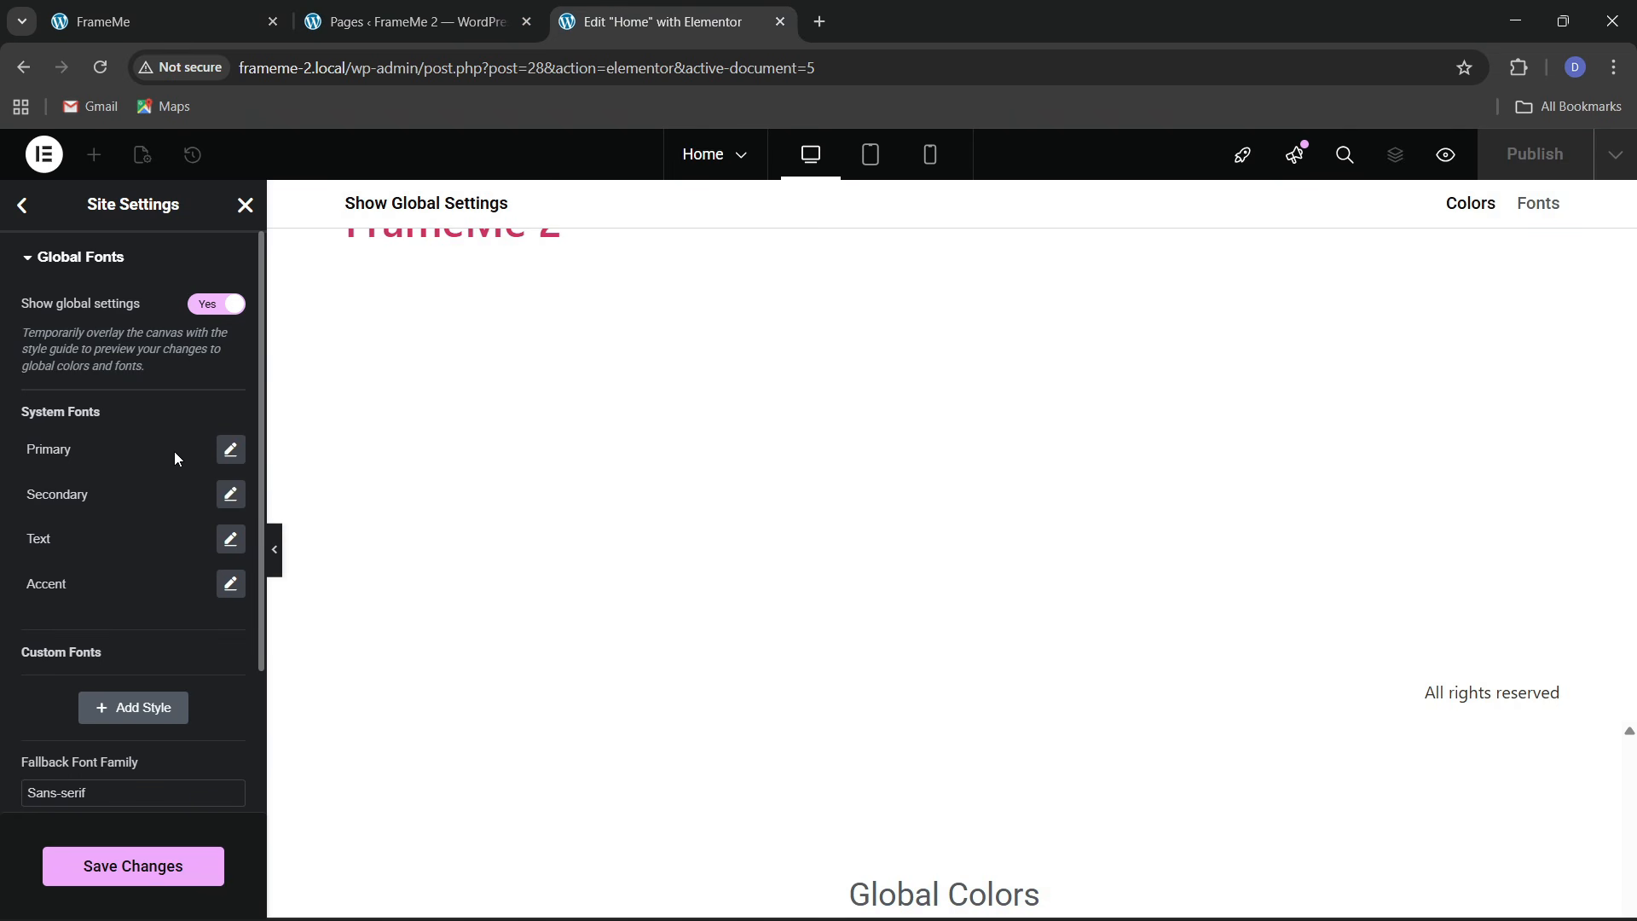
Set the Primary and Secondary global font families to Rubik
click(230, 449)
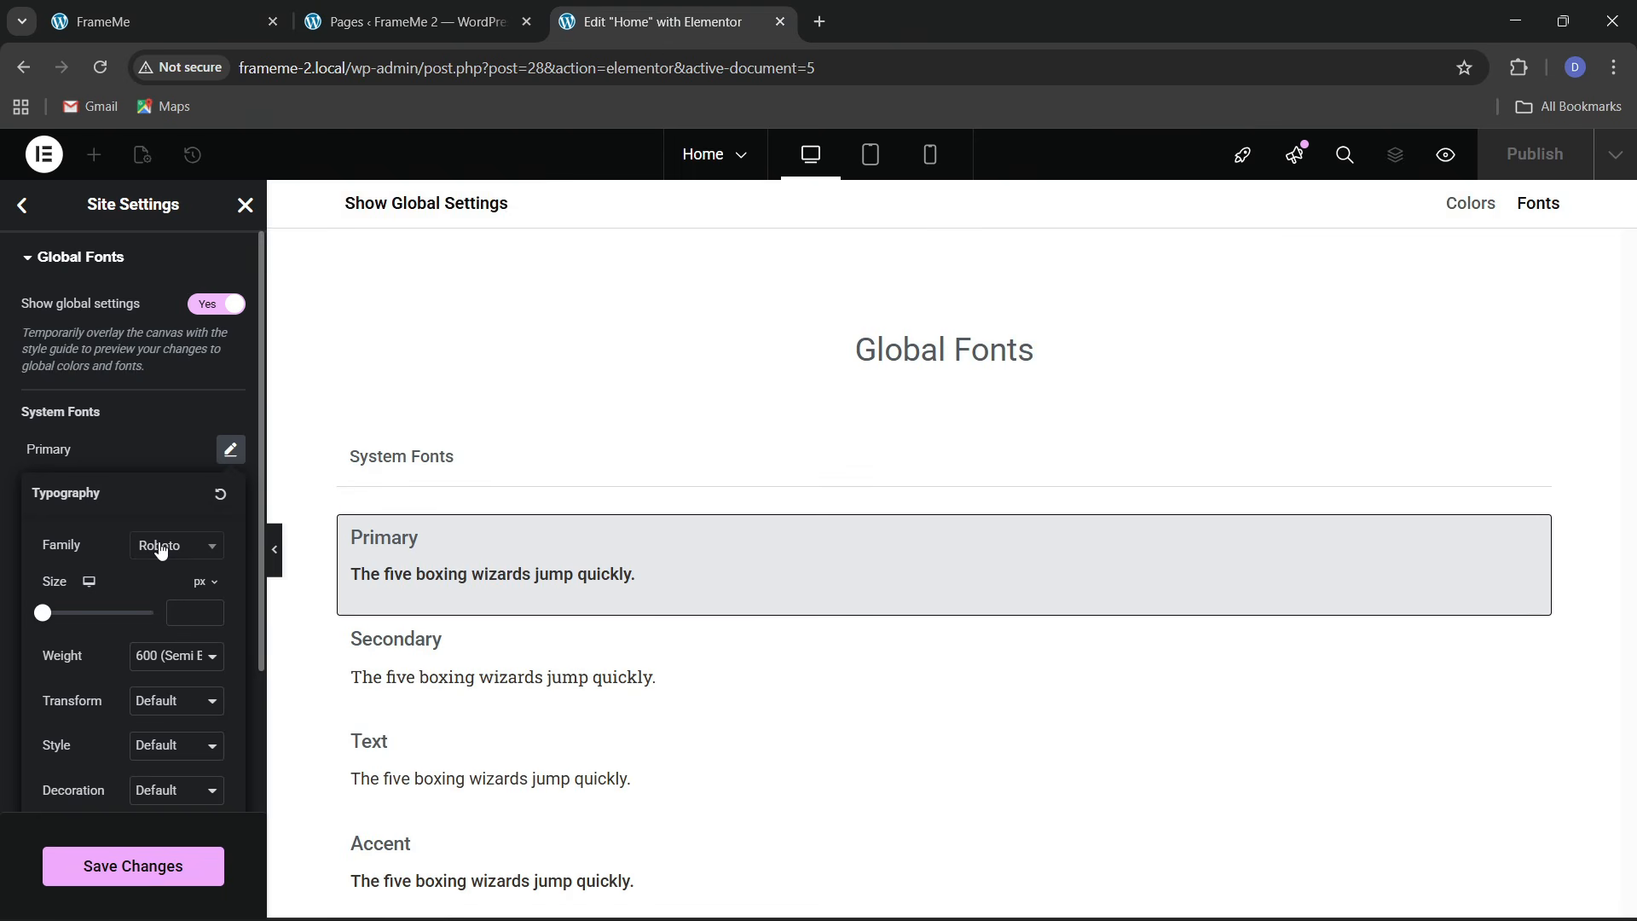
click(161, 546)
text(rubik)
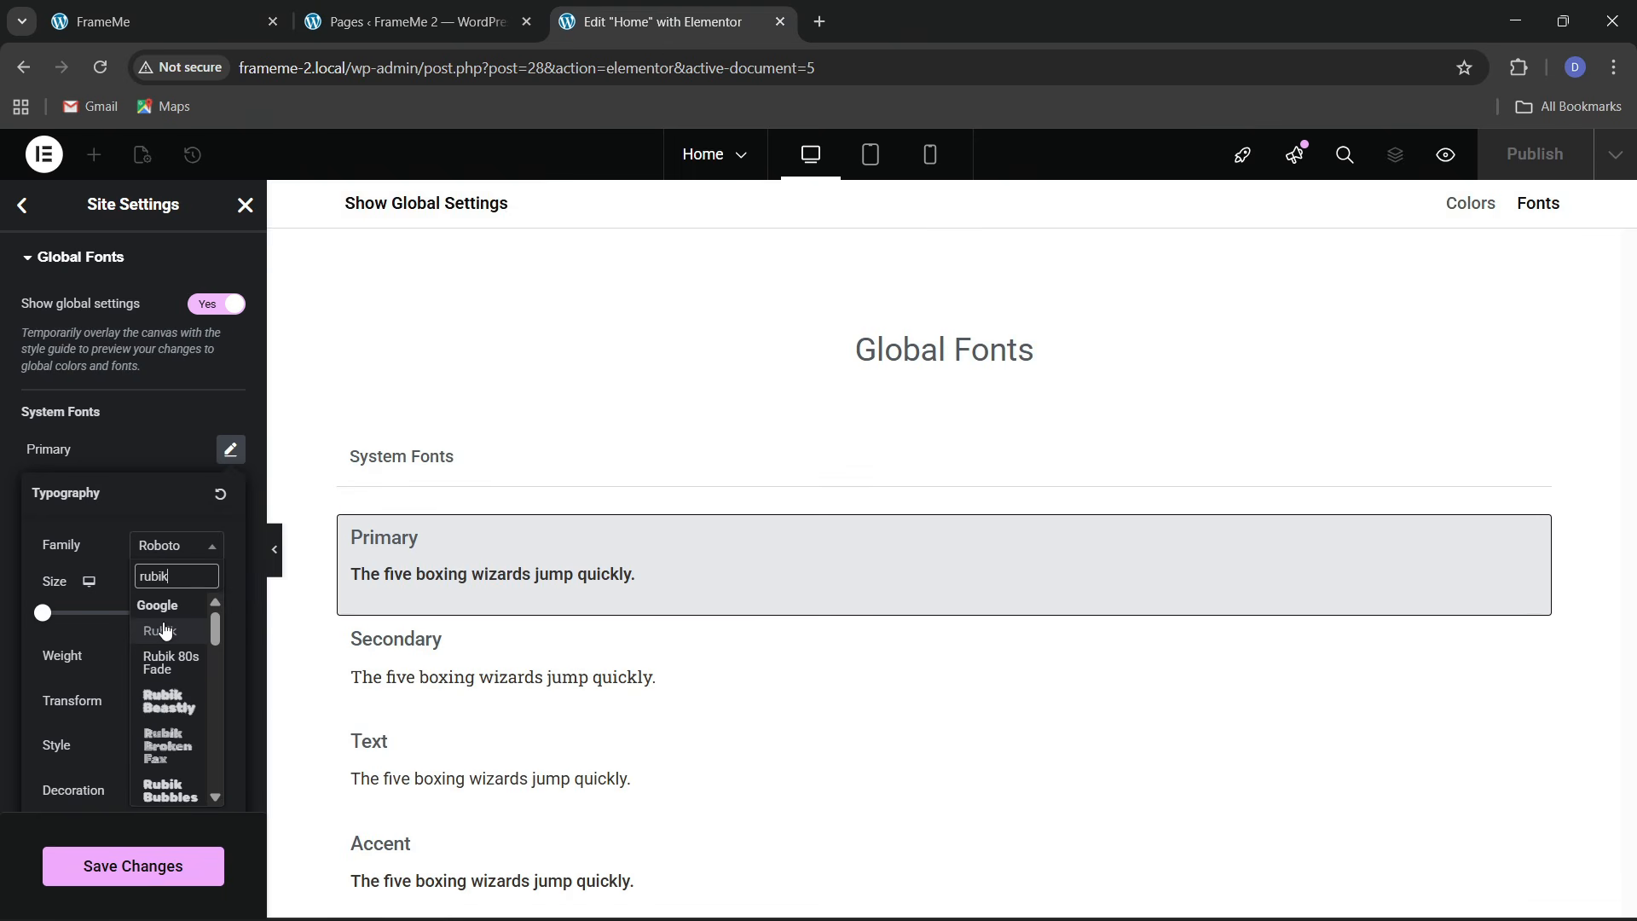
text( l)
key(BackSpace)
key(BackSpace)
key(BackSpace)
key(BackSpace)
key(BackSpace)
click(164, 631)
click(132, 440)
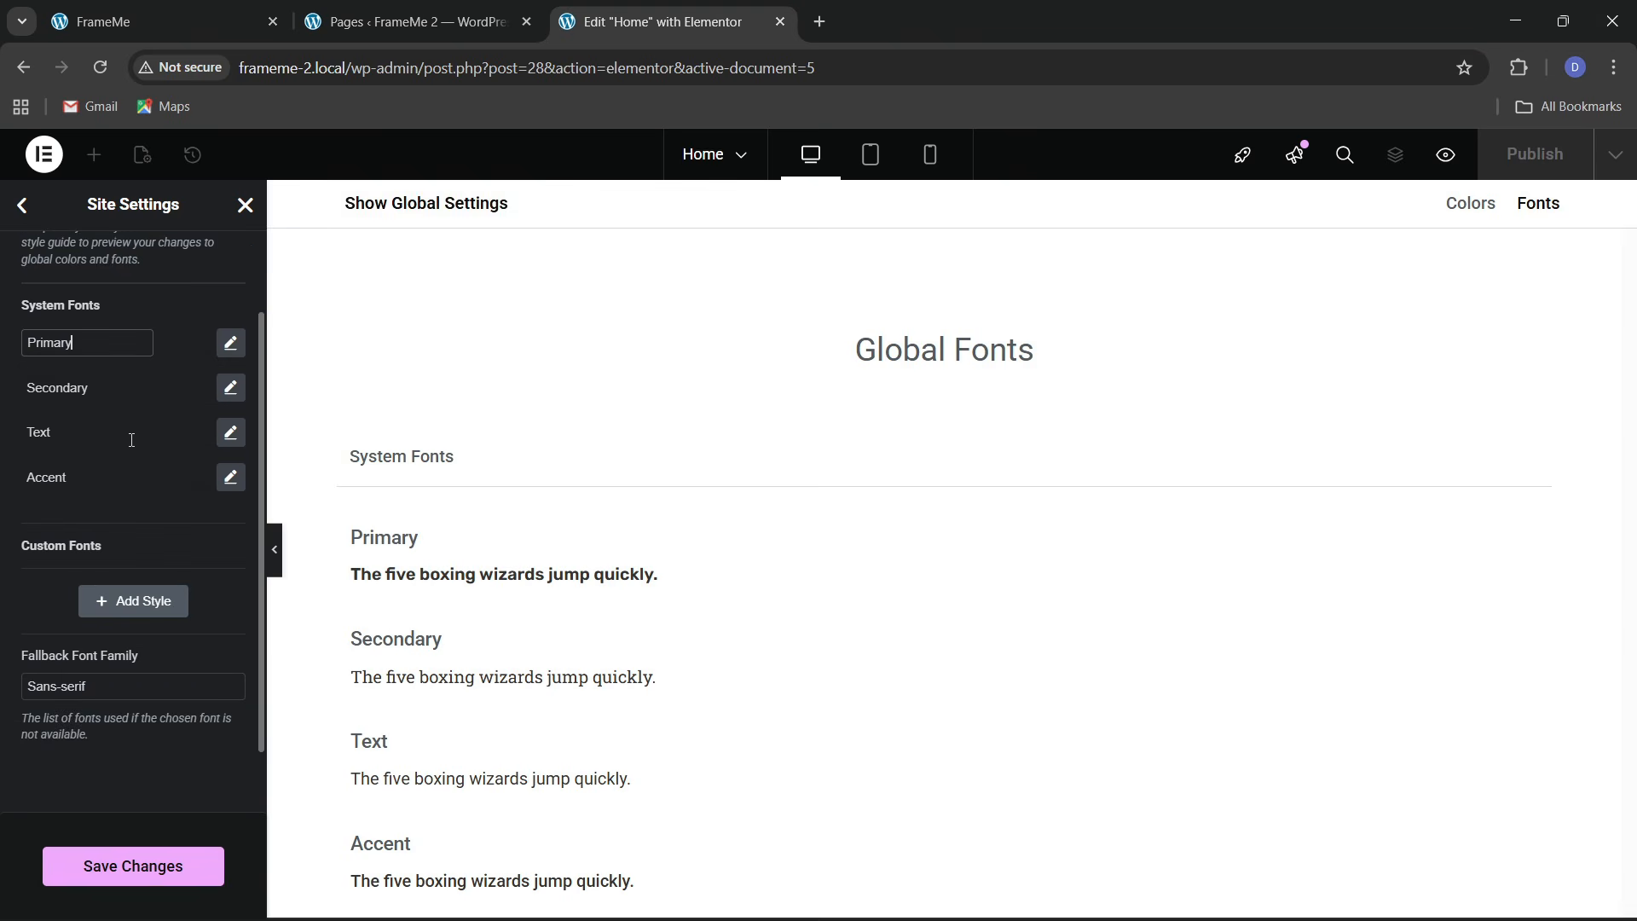
click(230, 388)
click(176, 485)
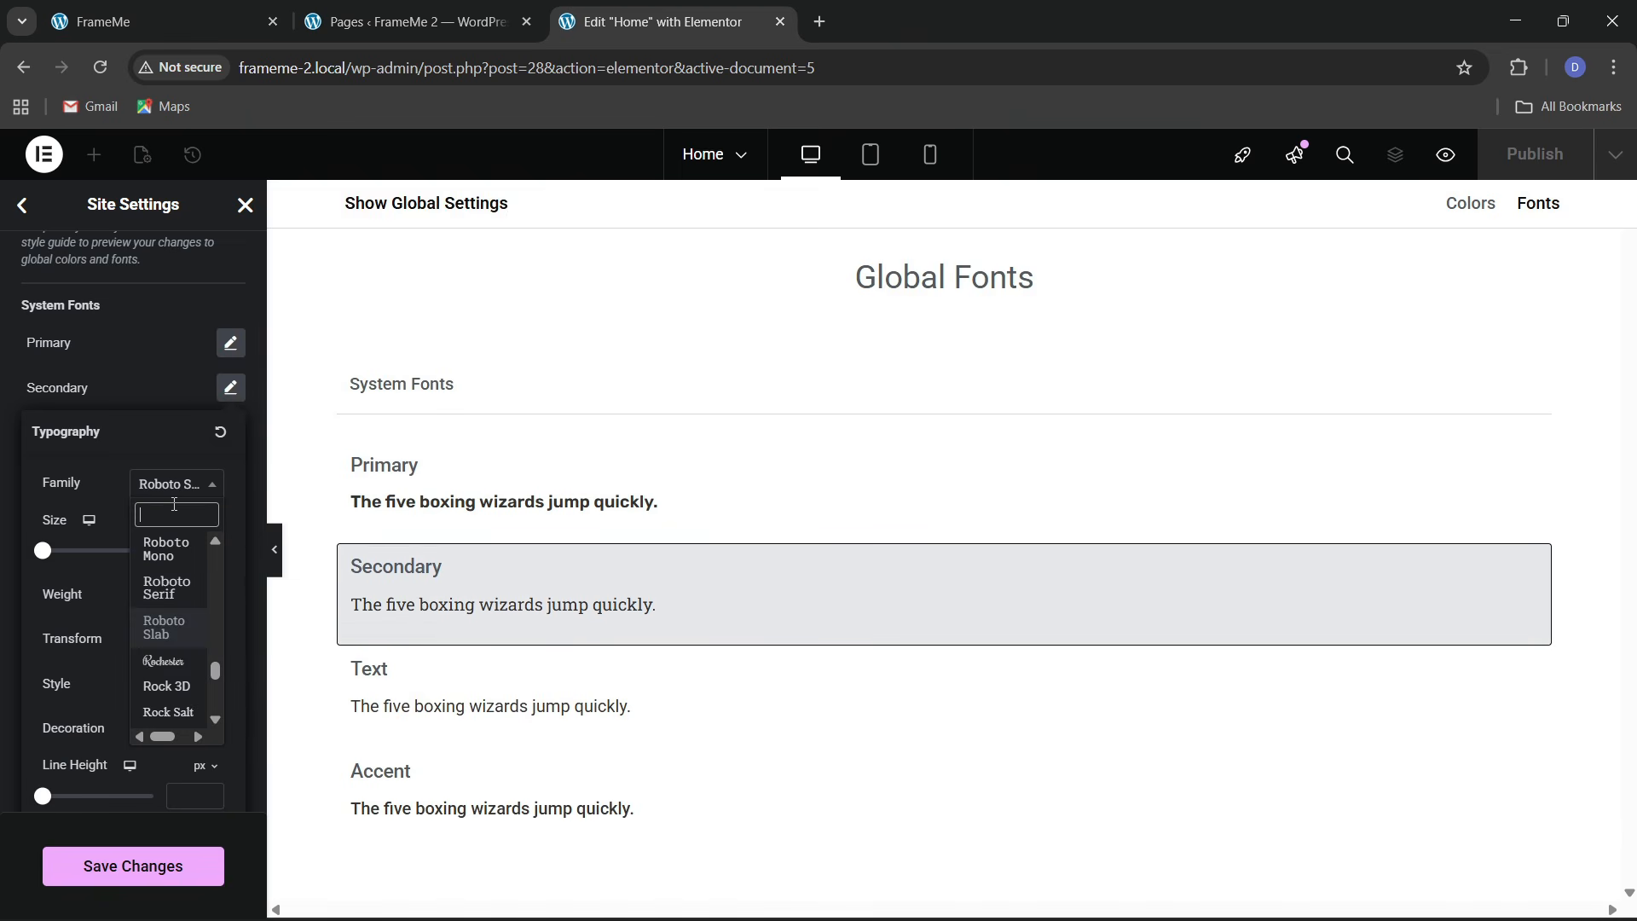
text(rubik)
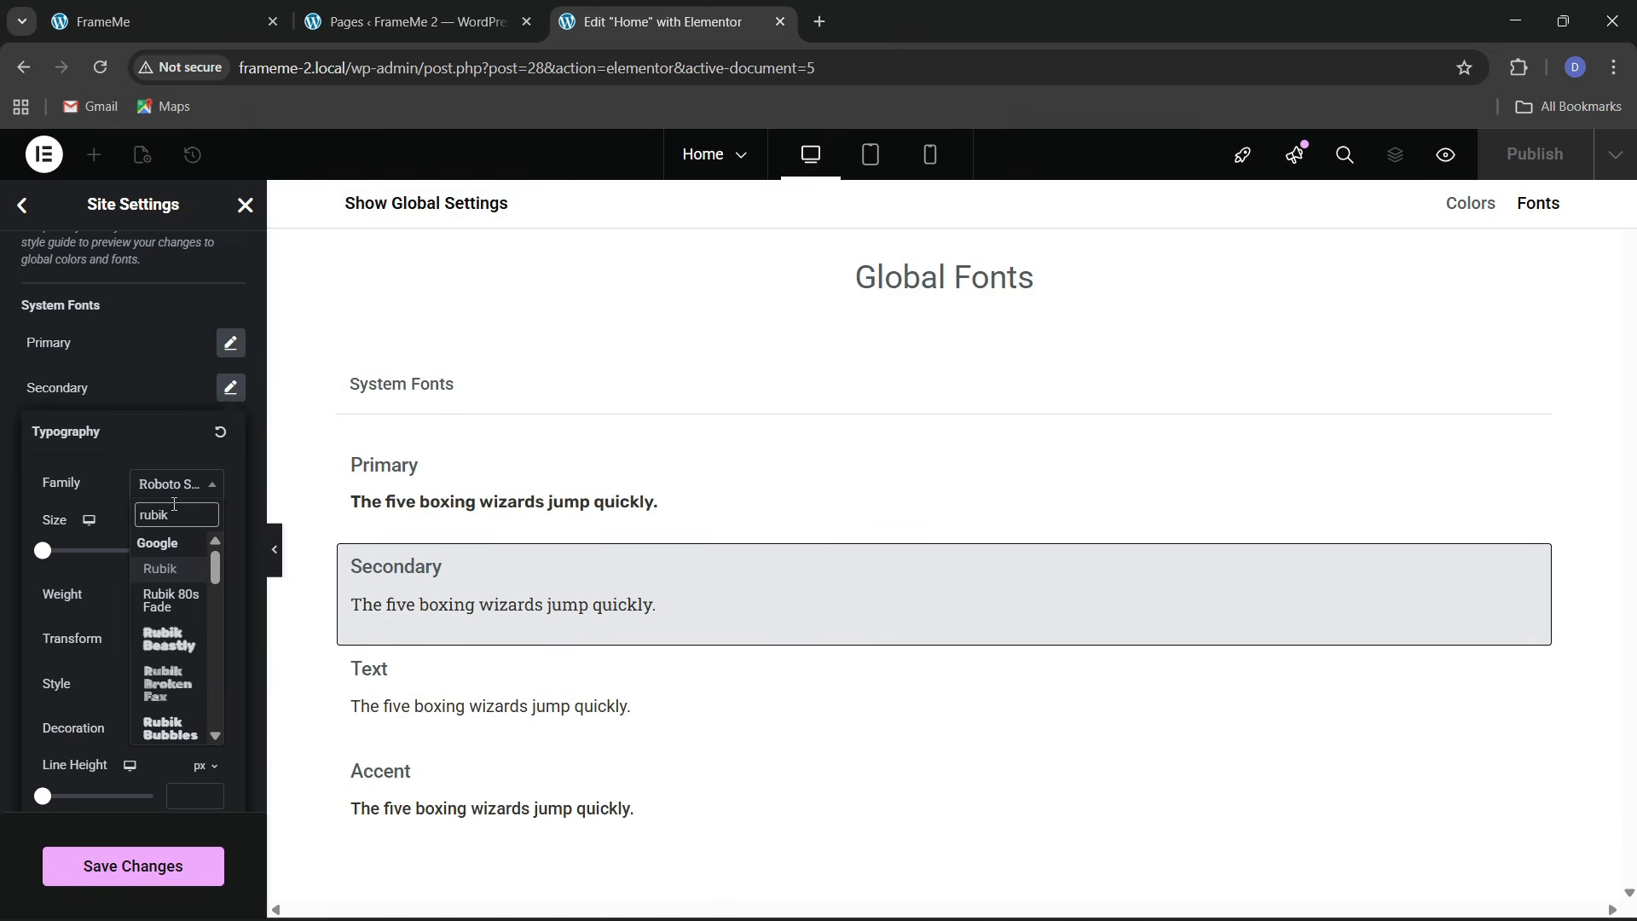
click(161, 567)
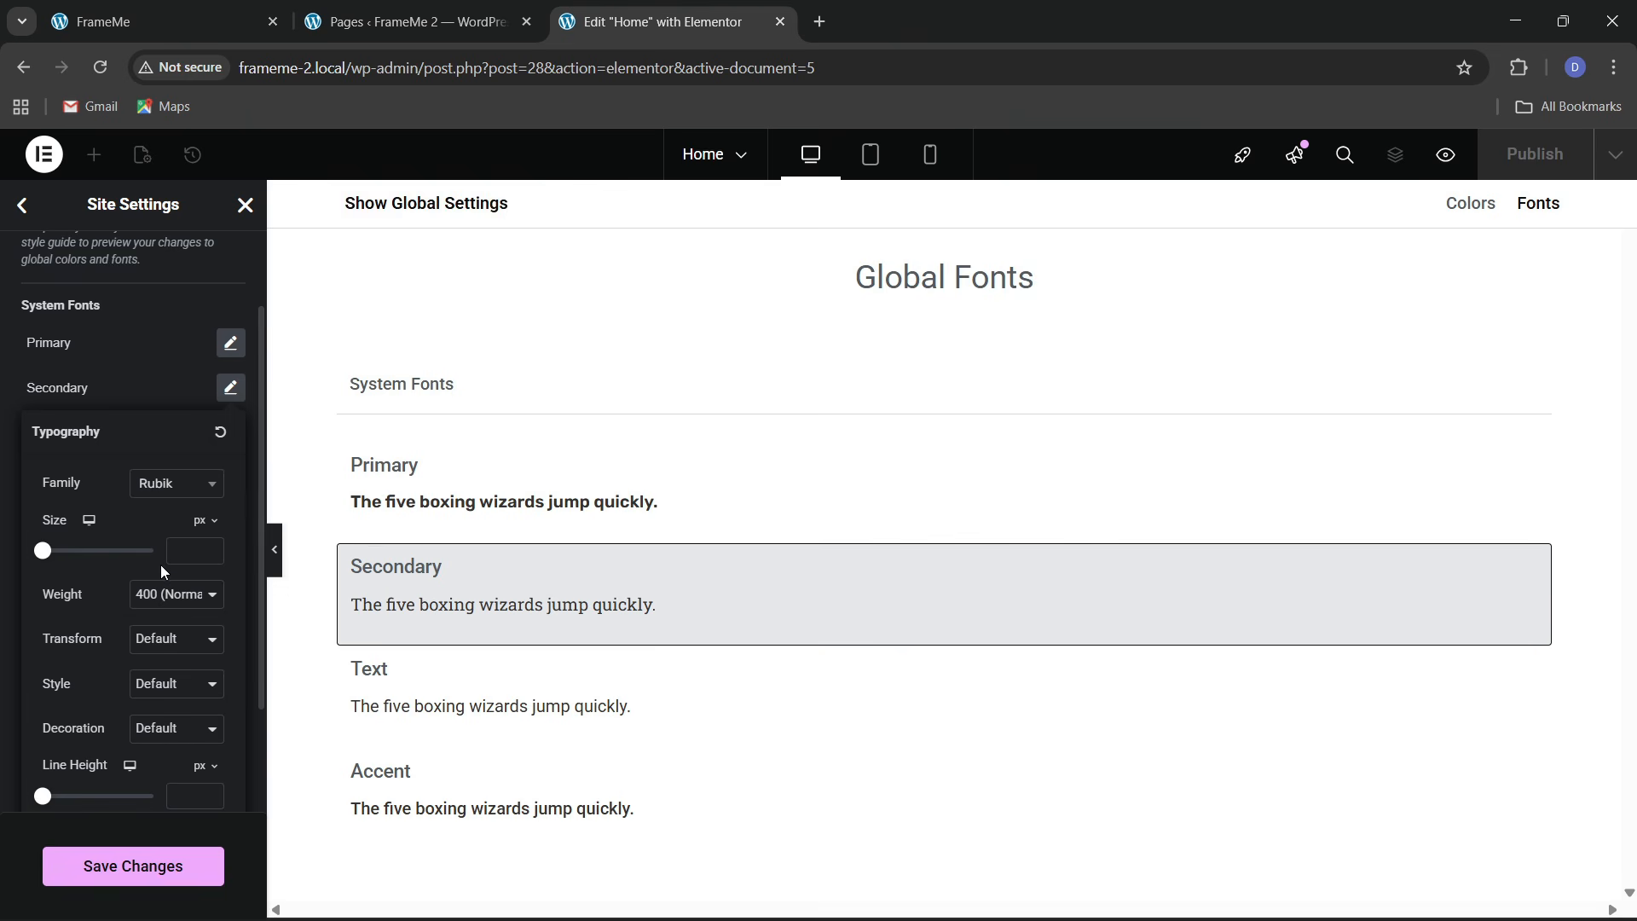
click(131, 409)
Set the Text and Accent global font families to Rubik
click(230, 433)
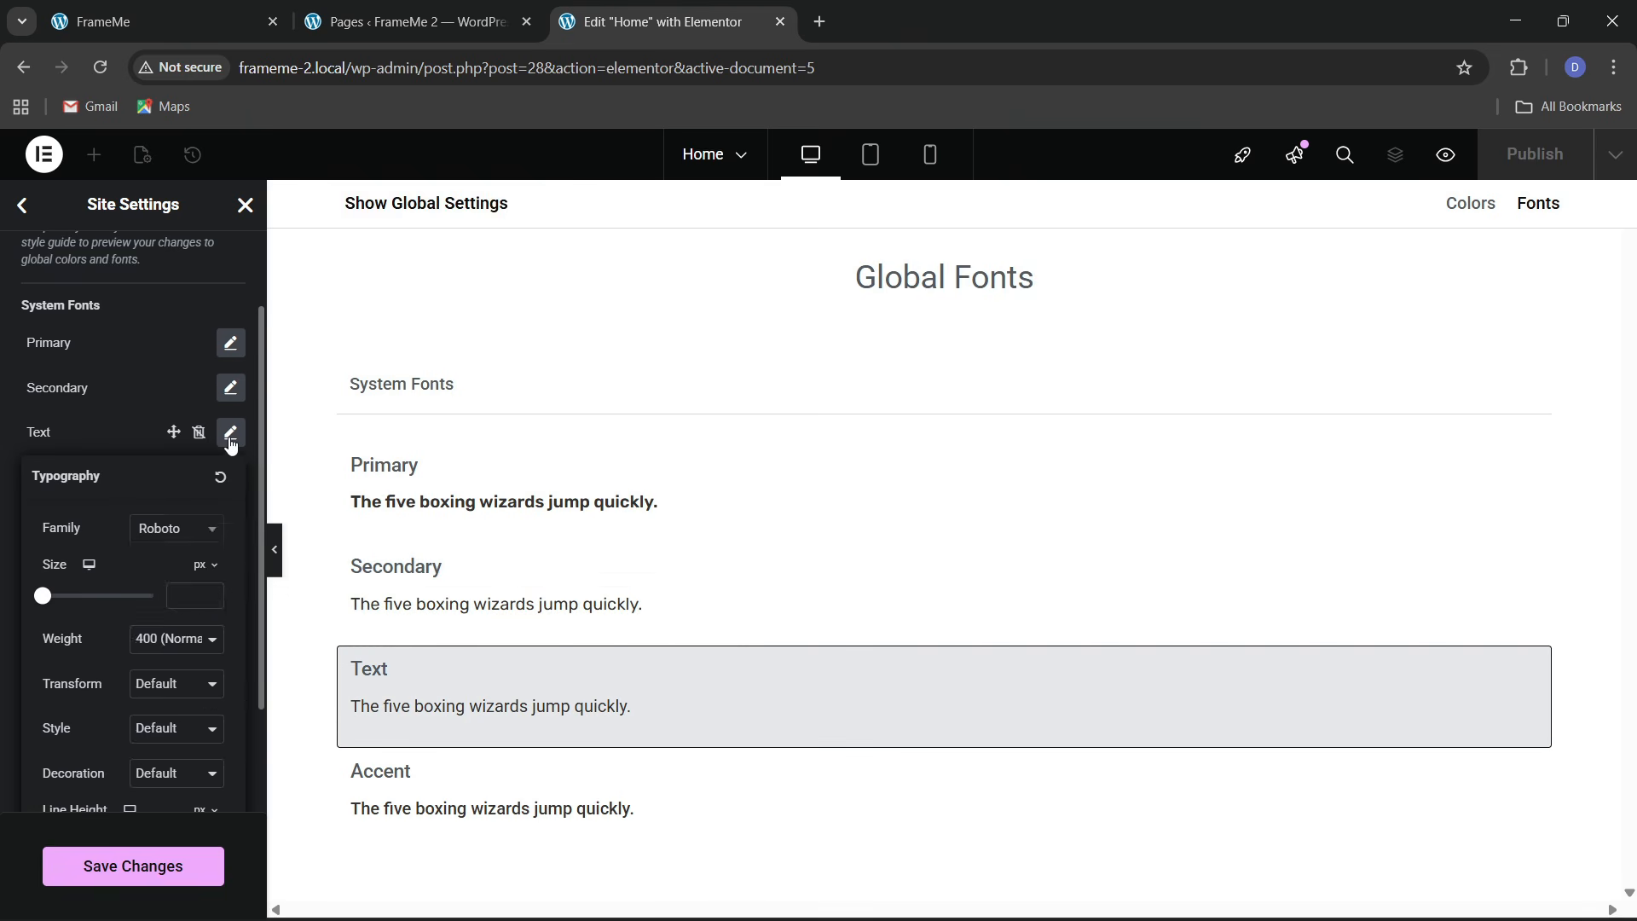
click(158, 532)
text(rubik)
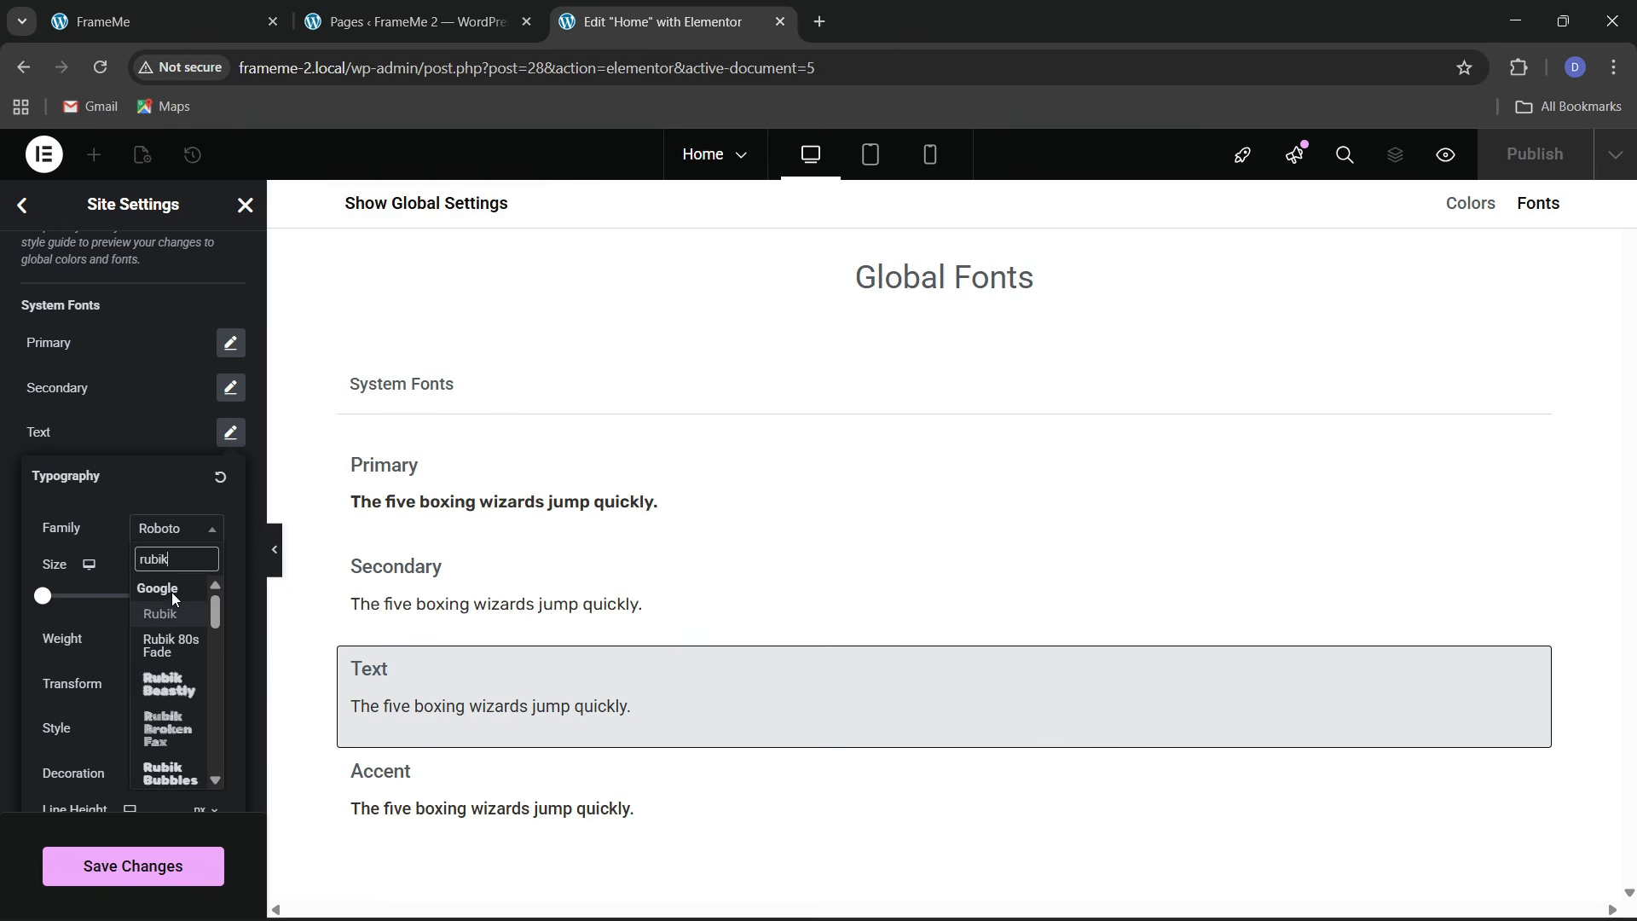
click(179, 614)
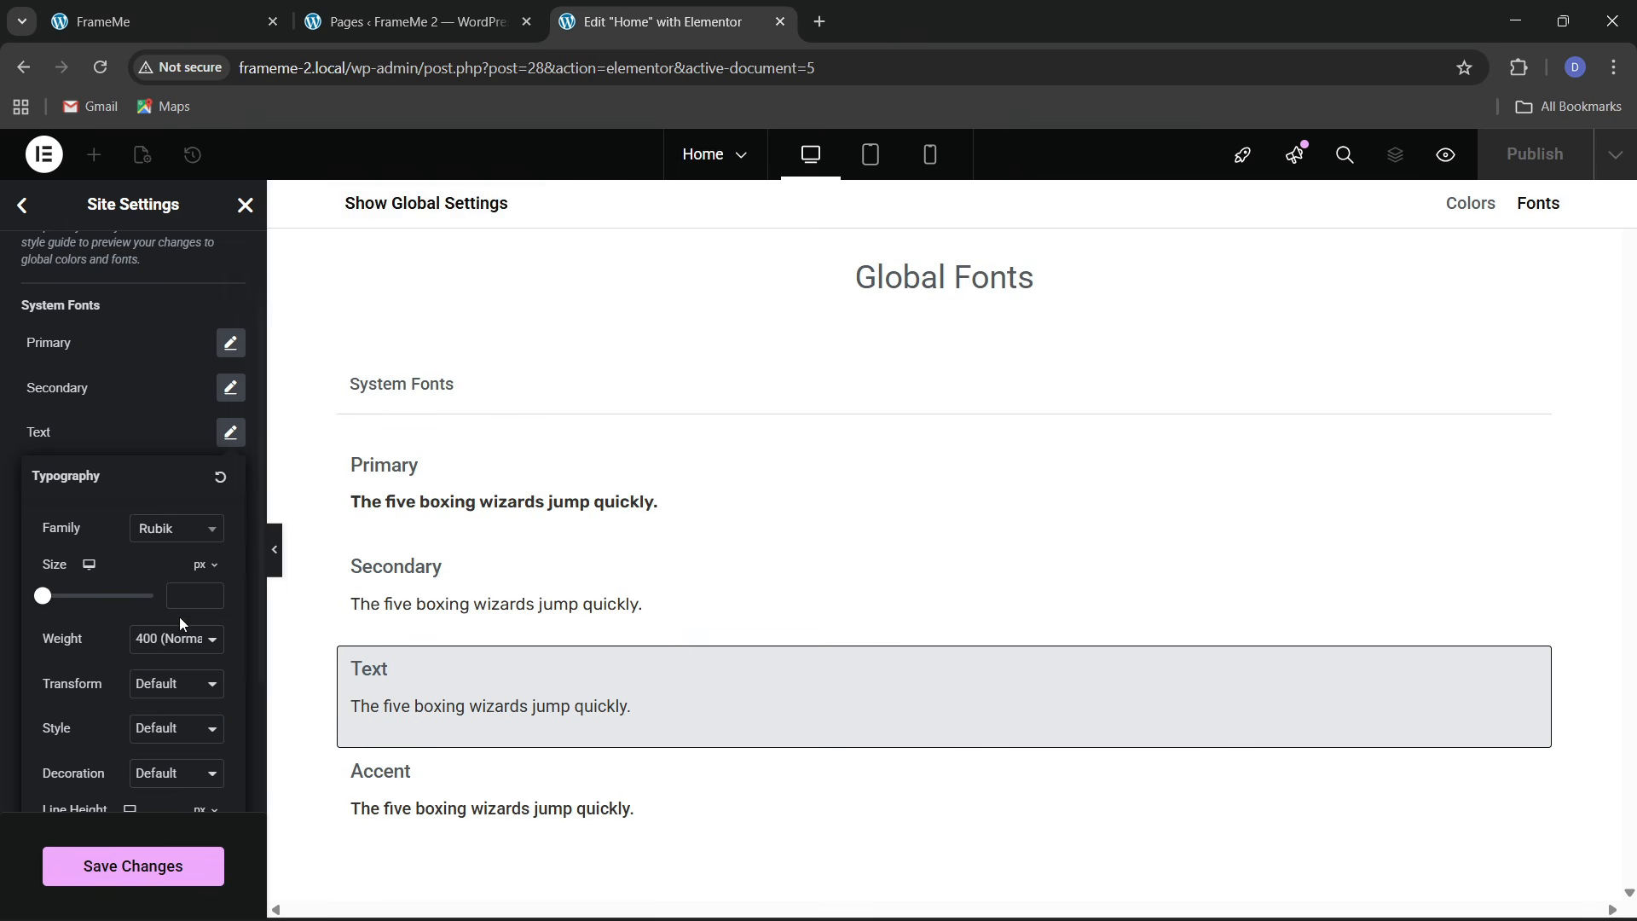
click(135, 452)
click(231, 477)
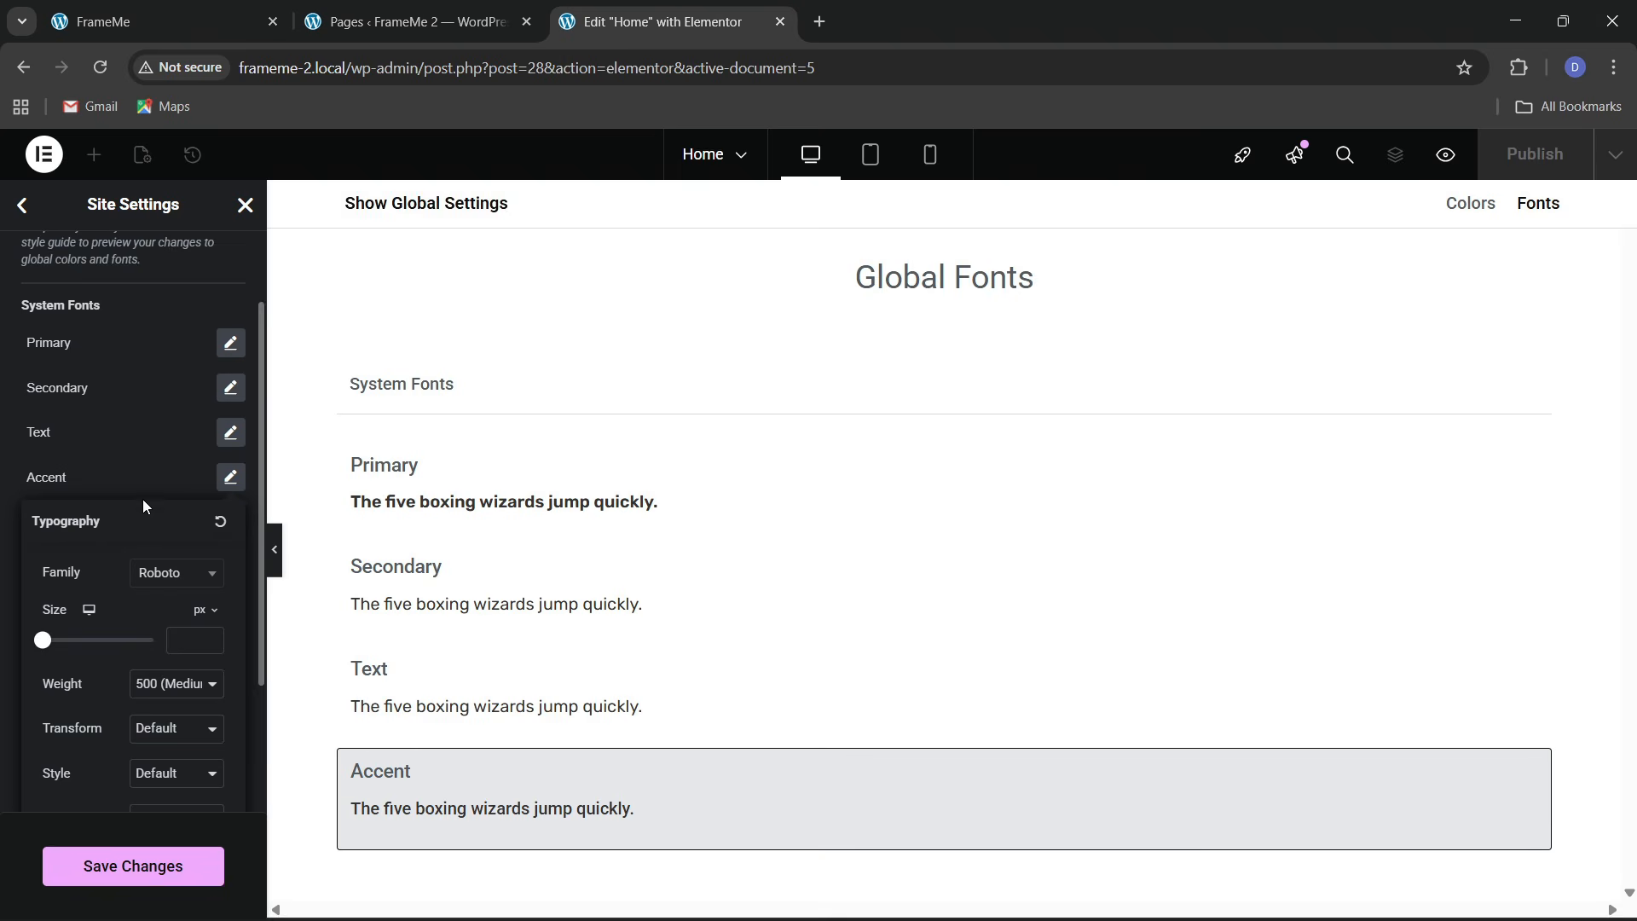
click(159, 585)
text(rubik)
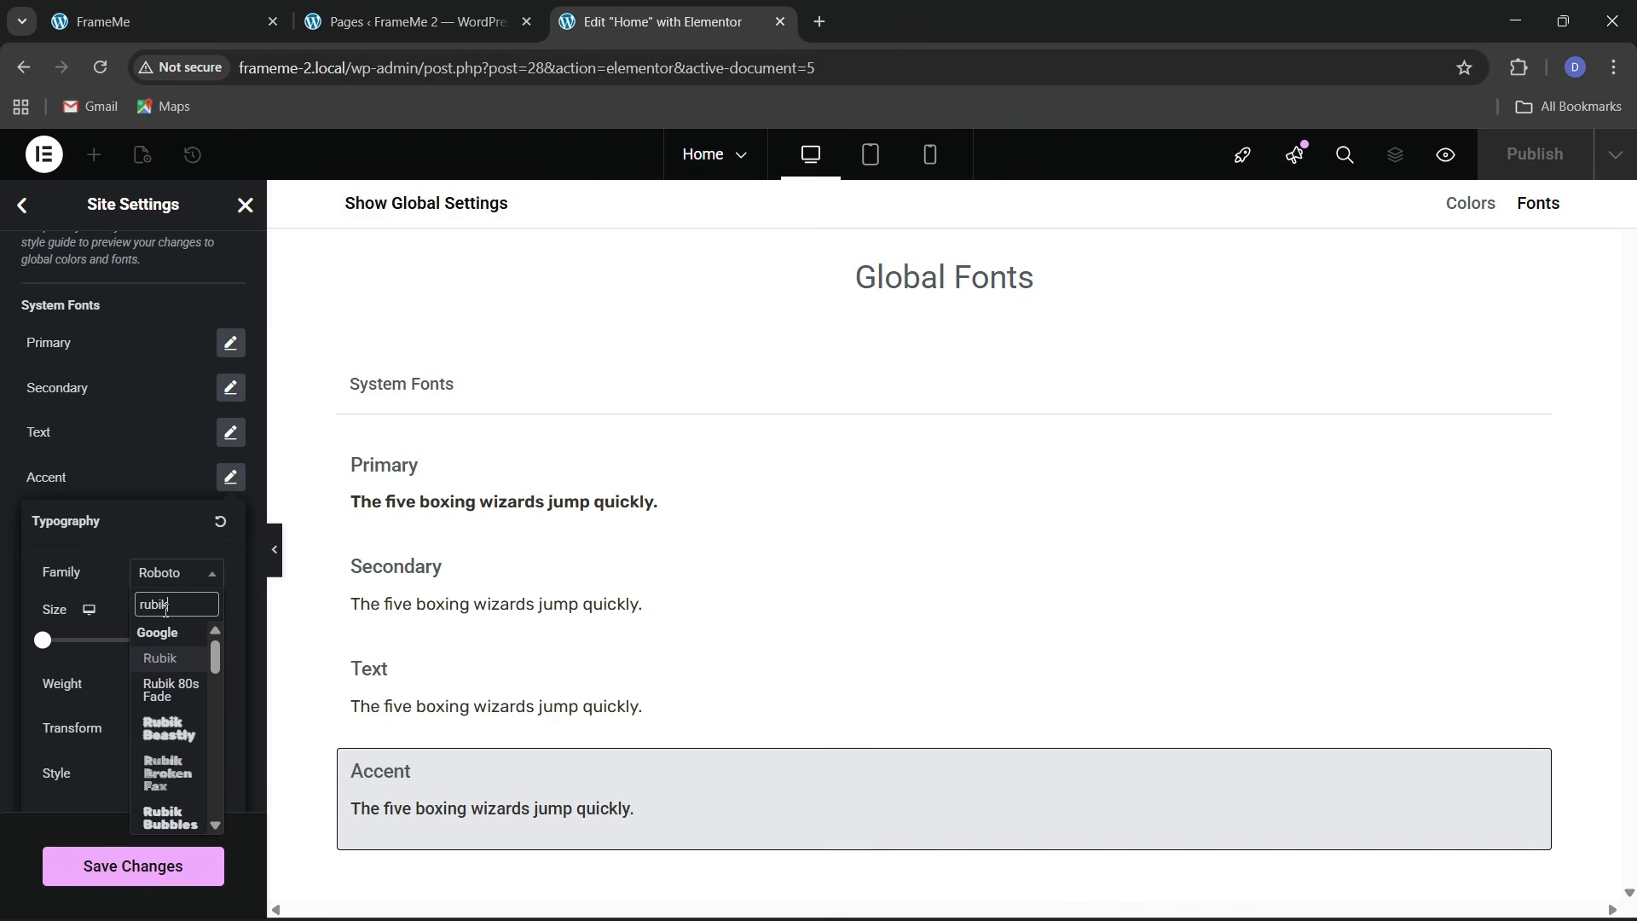
click(165, 657)
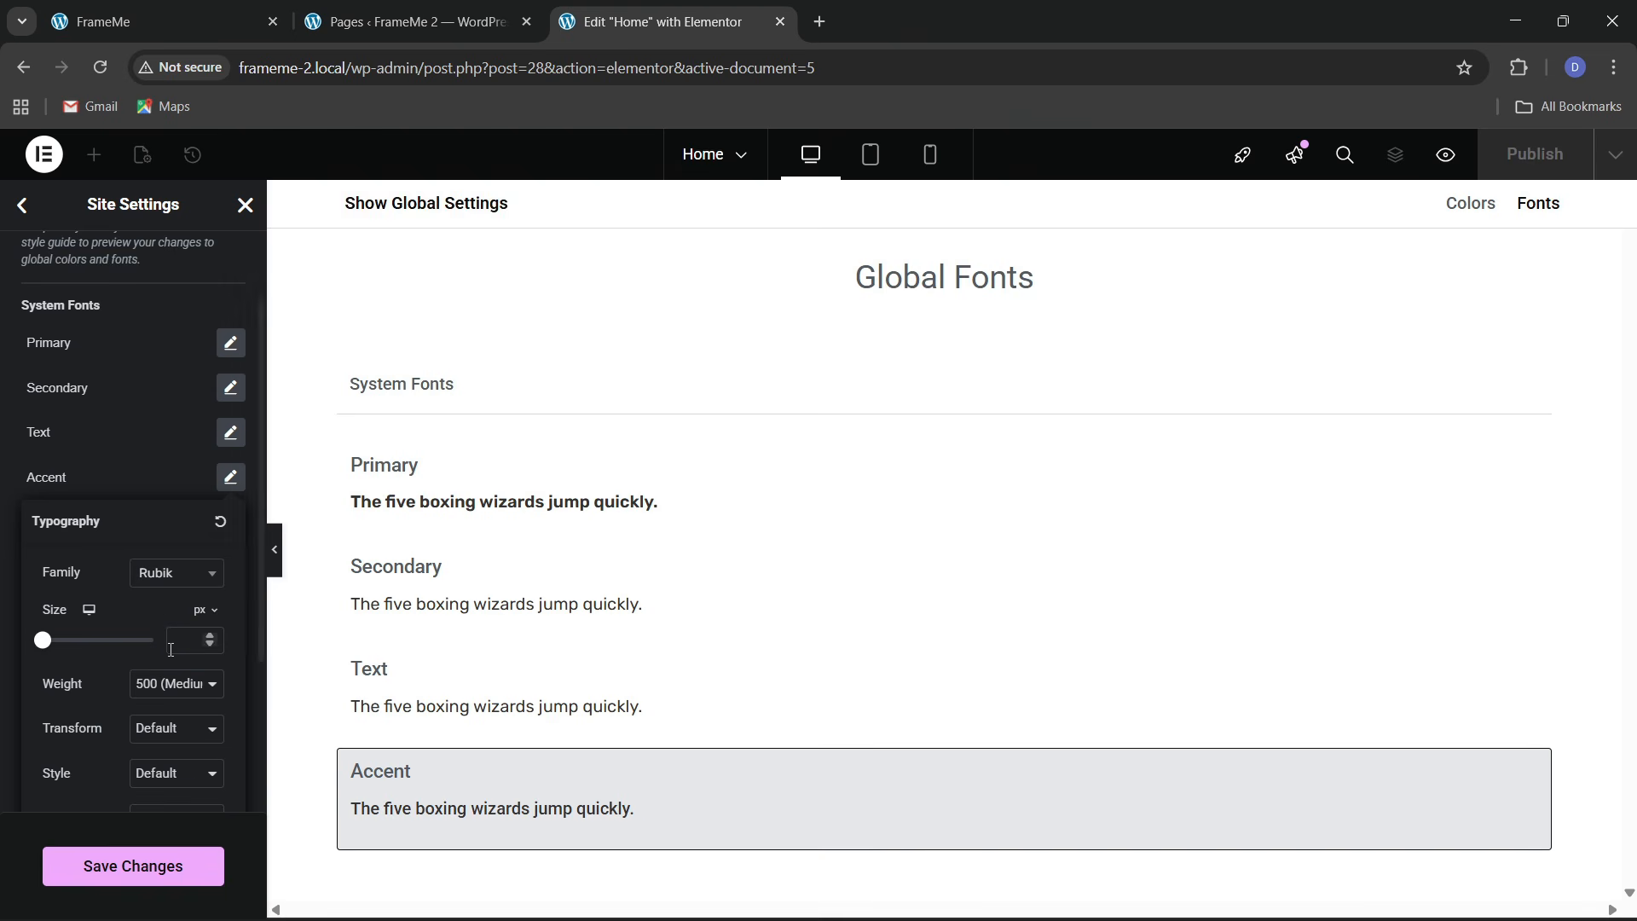
click(16, 490)
Save the global font changes and return to the Site Settings menu
scroll(17, 491, down, 1)
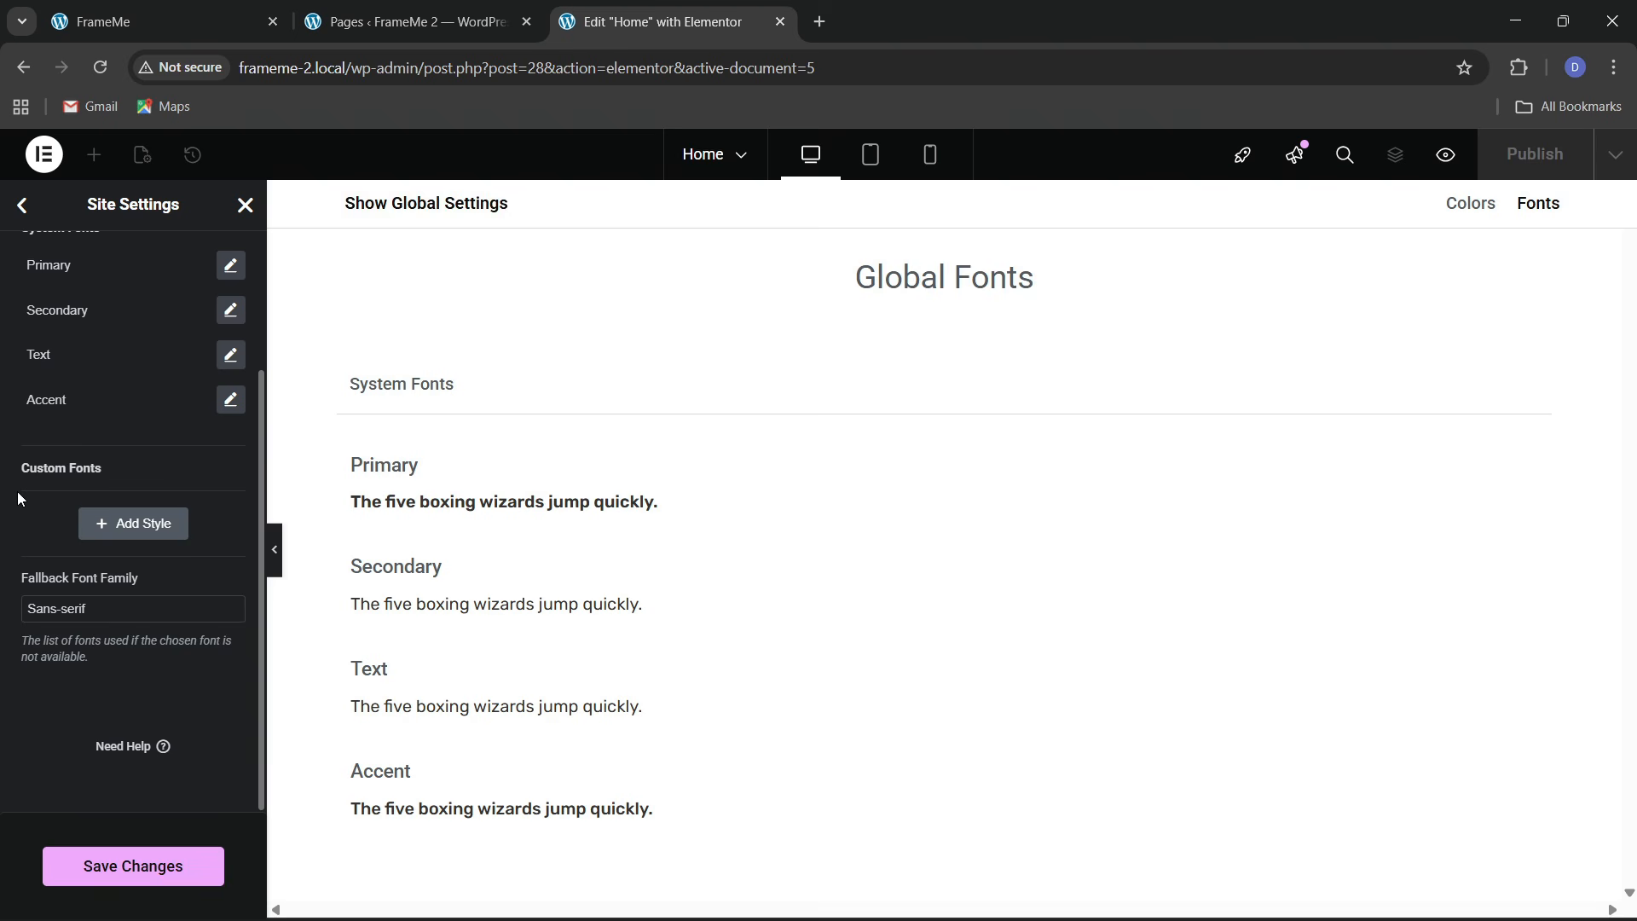
click(154, 876)
scroll(81, 512, up, 2)
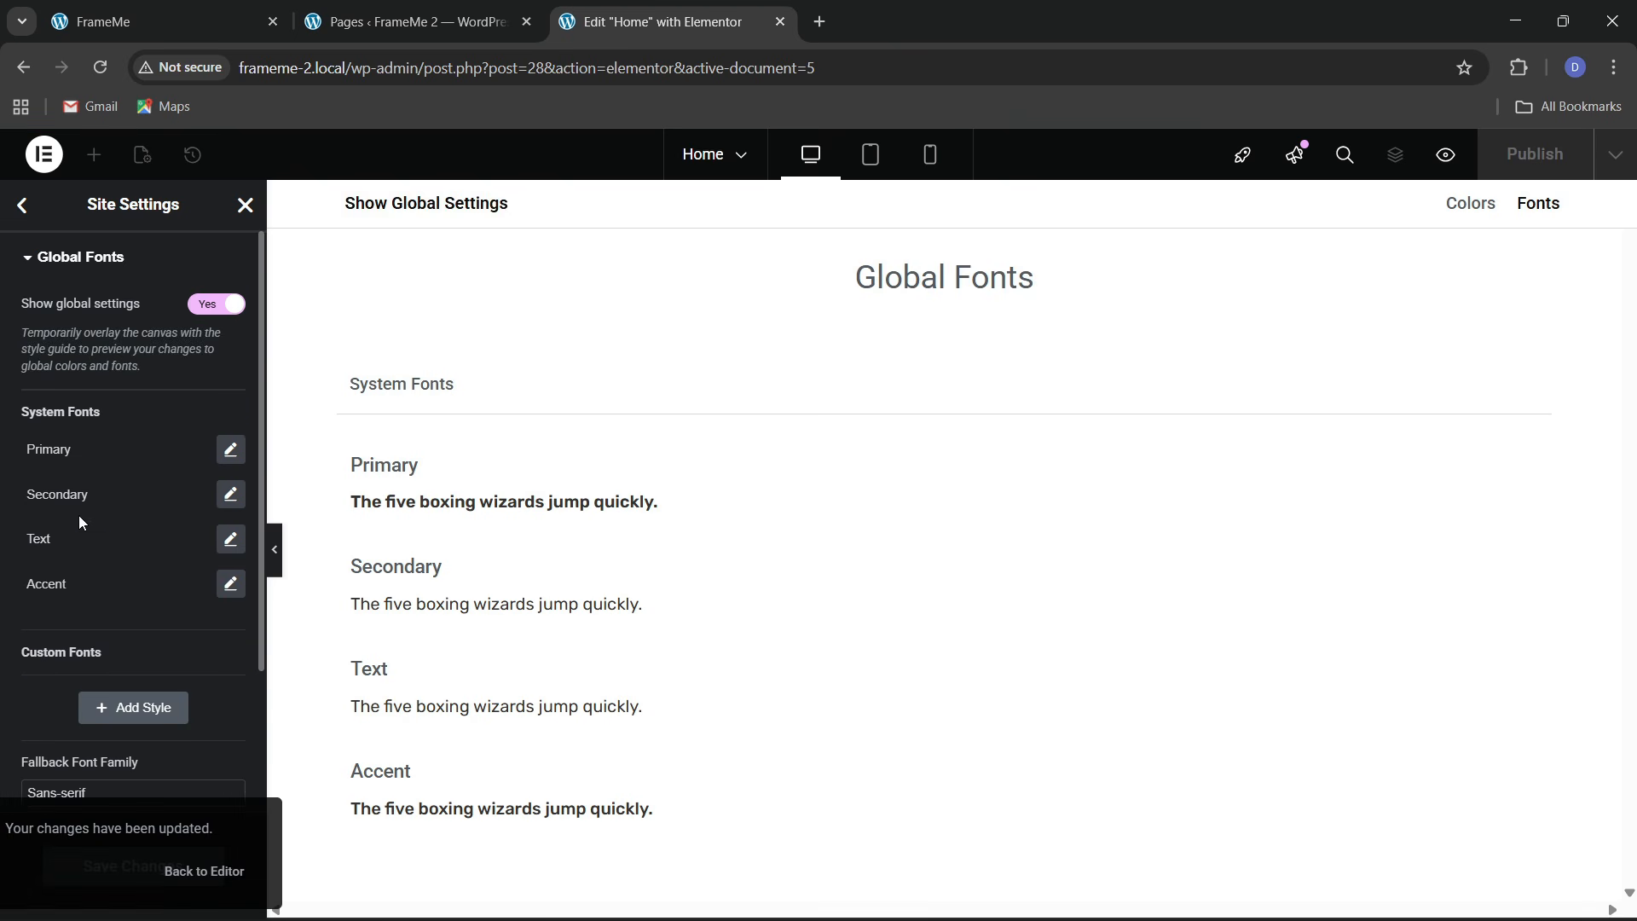
click(22, 204)
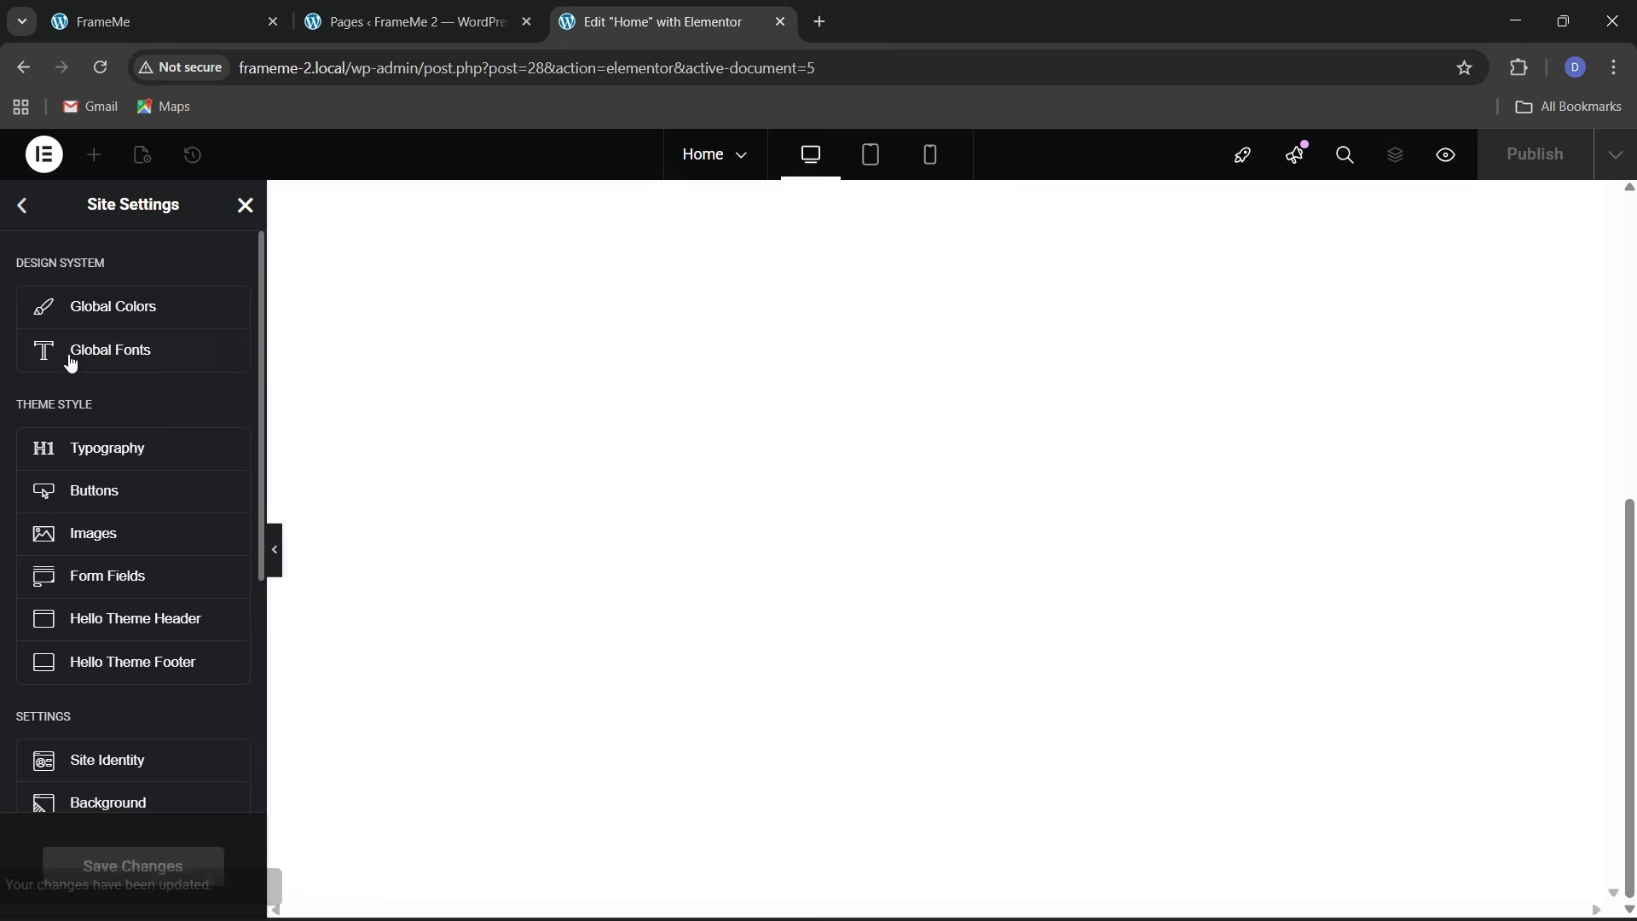
In the theme typography settings, set both body text and link text to the Rubik font family
click(107, 452)
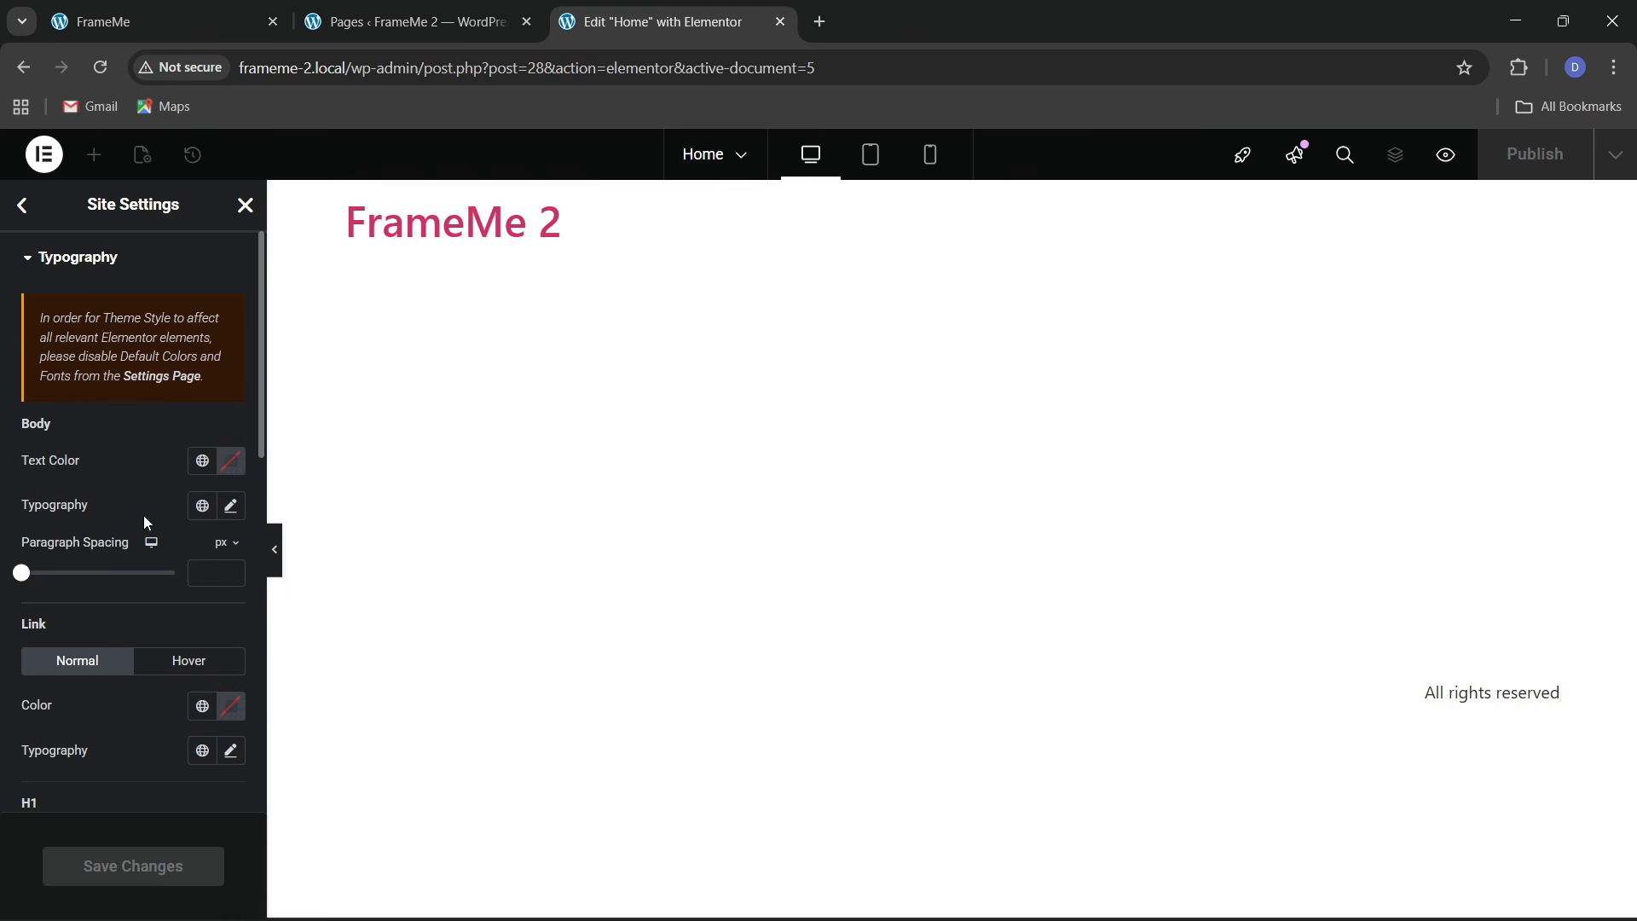
scroll(146, 523, down, 1)
click(231, 400)
click(165, 498)
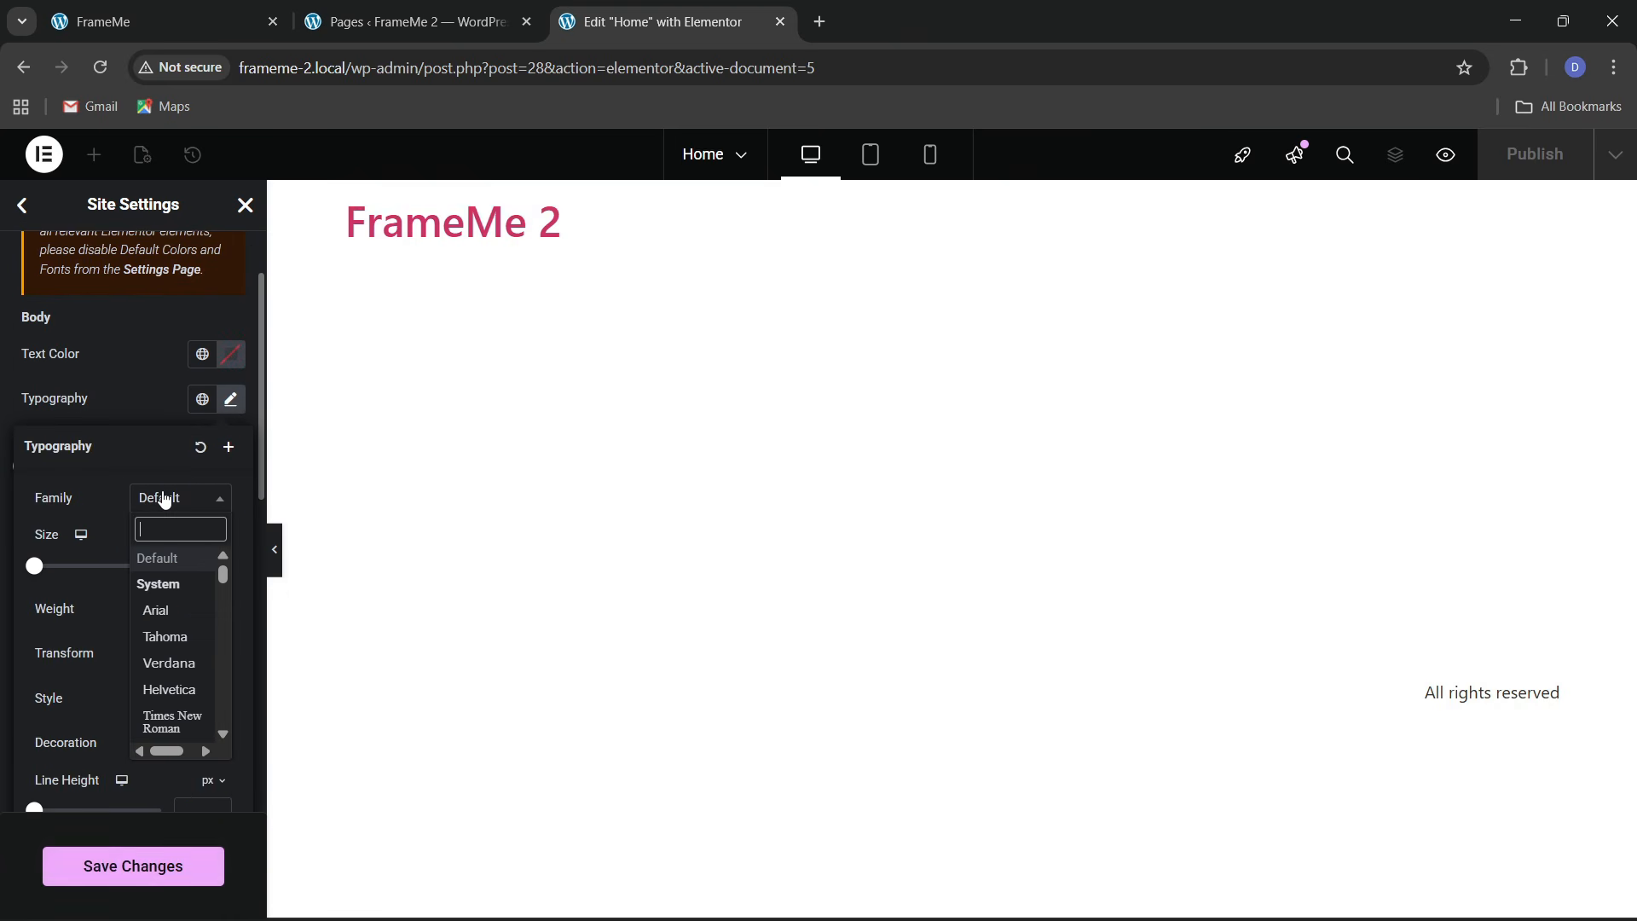
text(rubik)
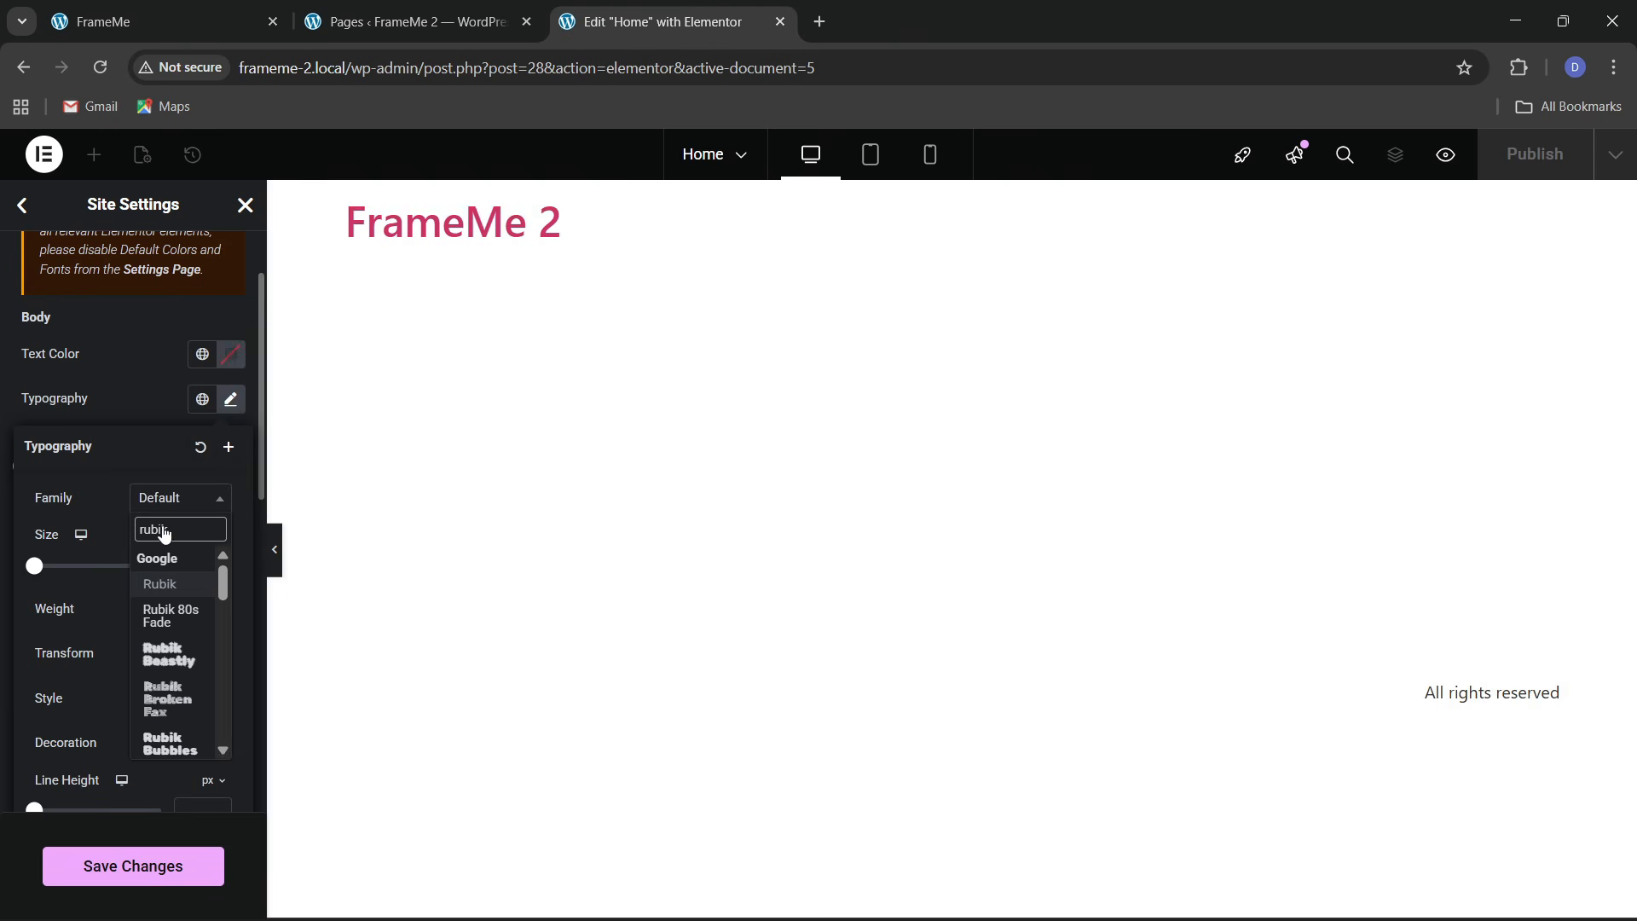
click(162, 583)
click(121, 411)
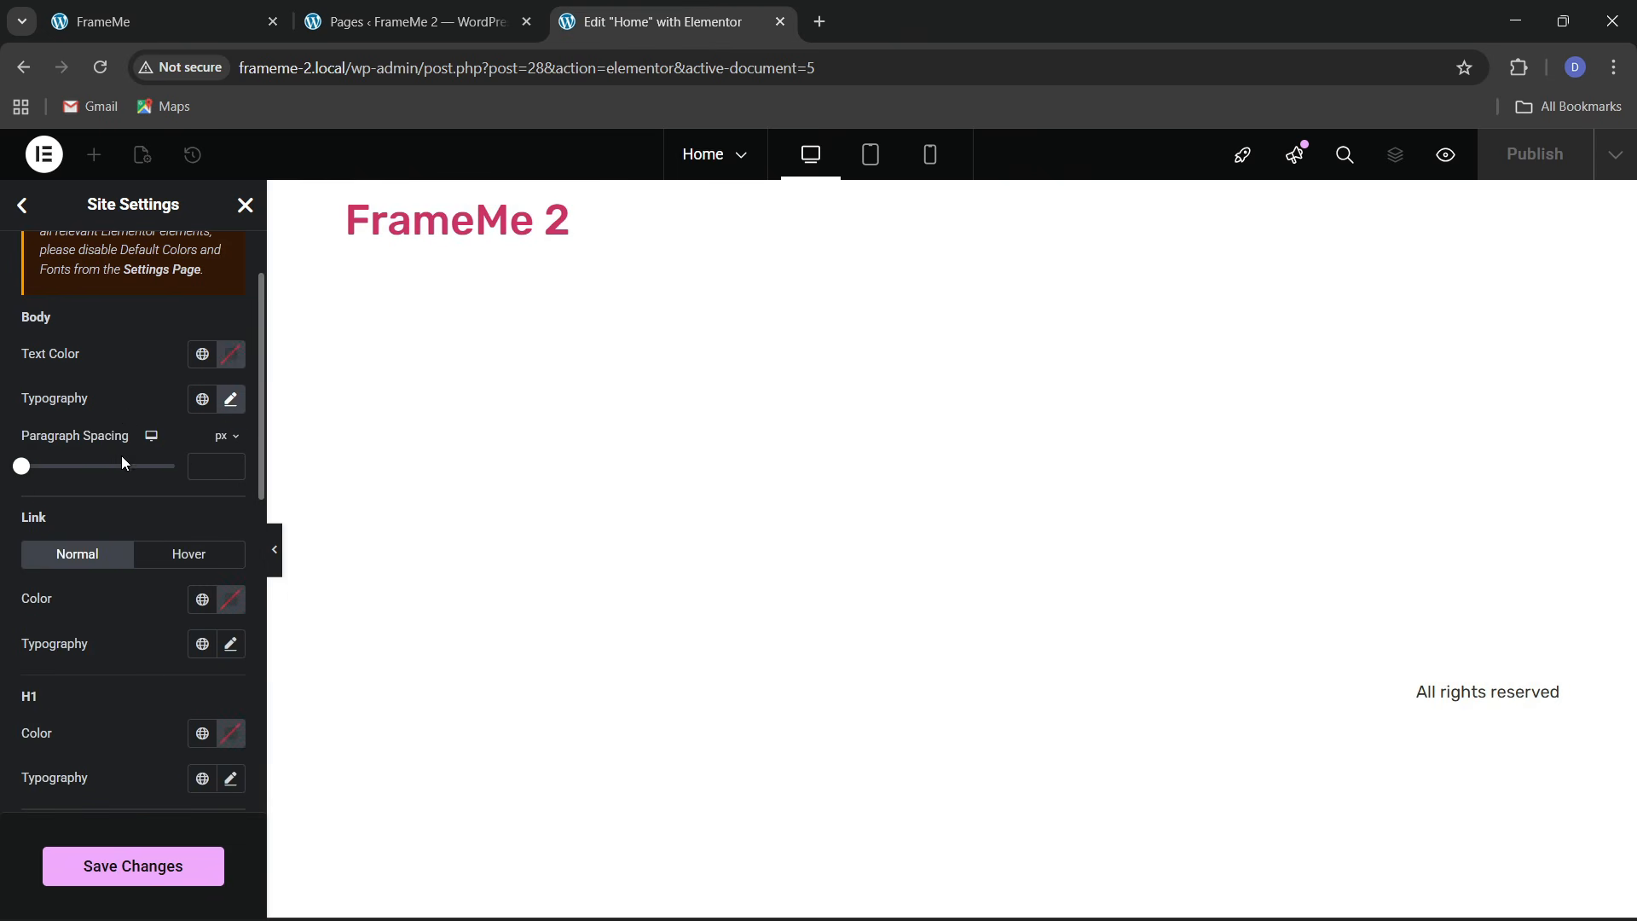
scroll(122, 463, down, 1)
click(230, 538)
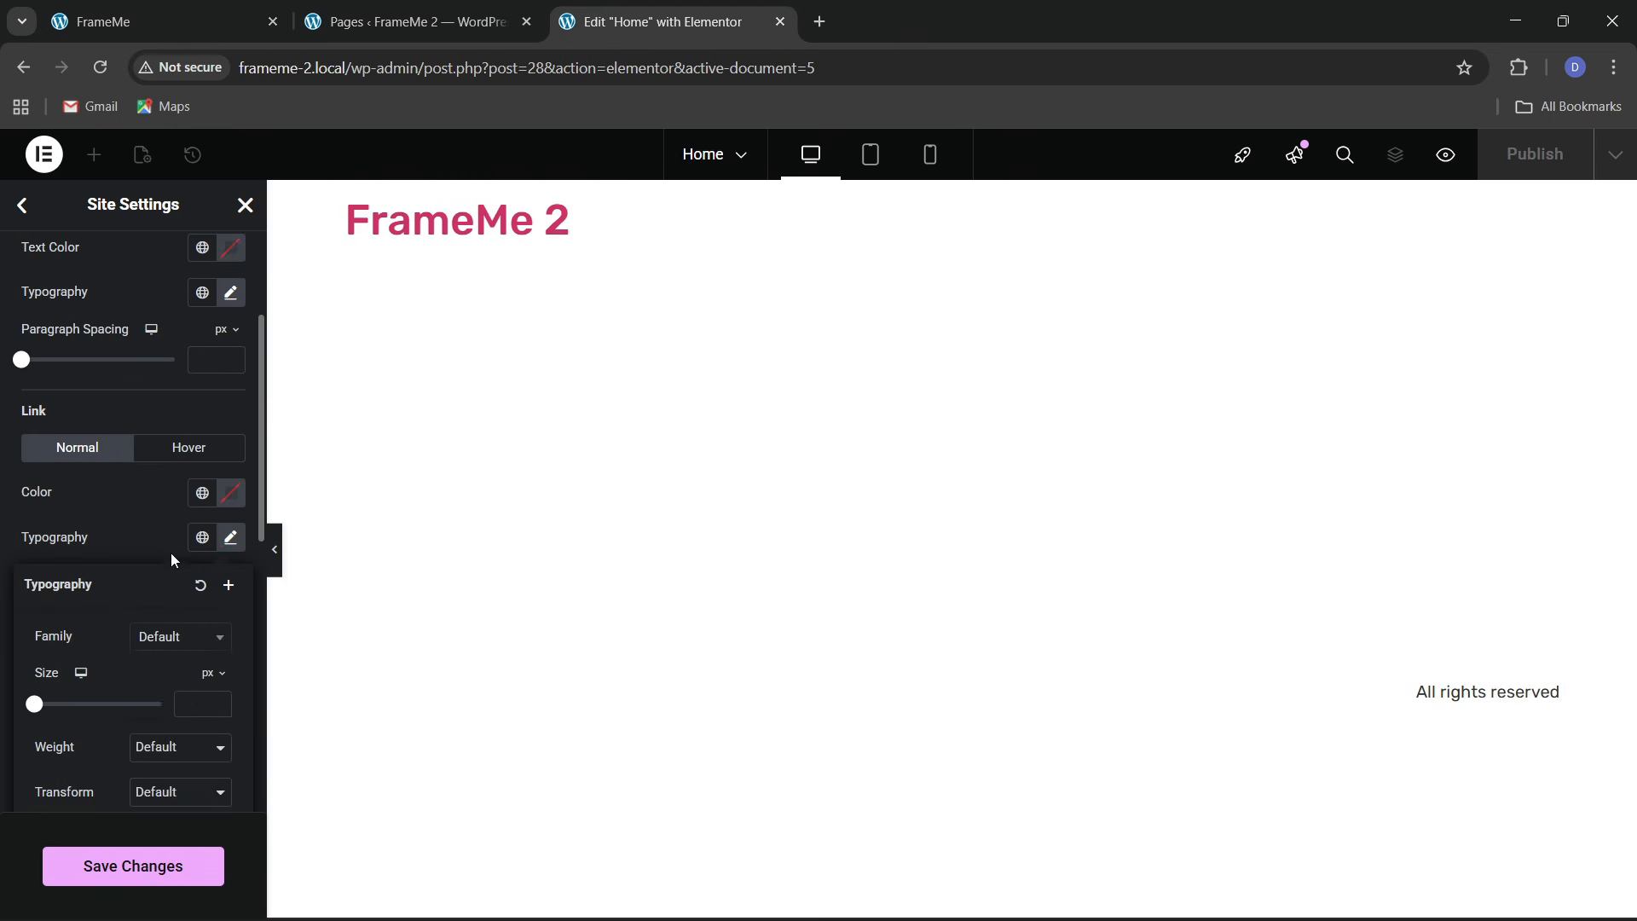
click(169, 639)
text(rubik)
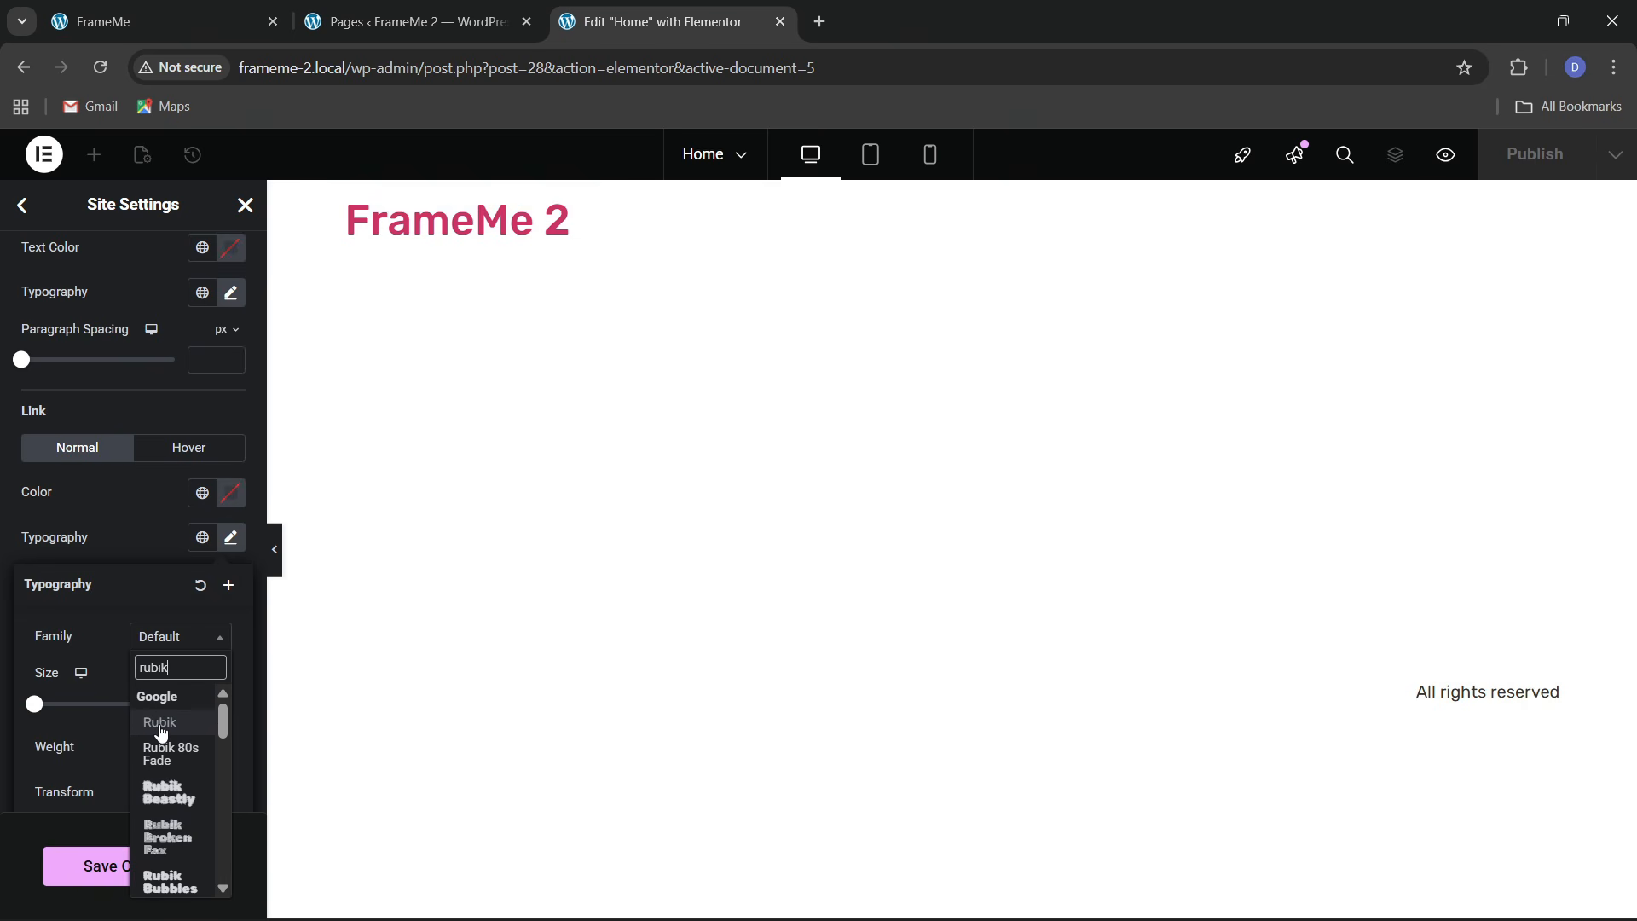
click(161, 725)
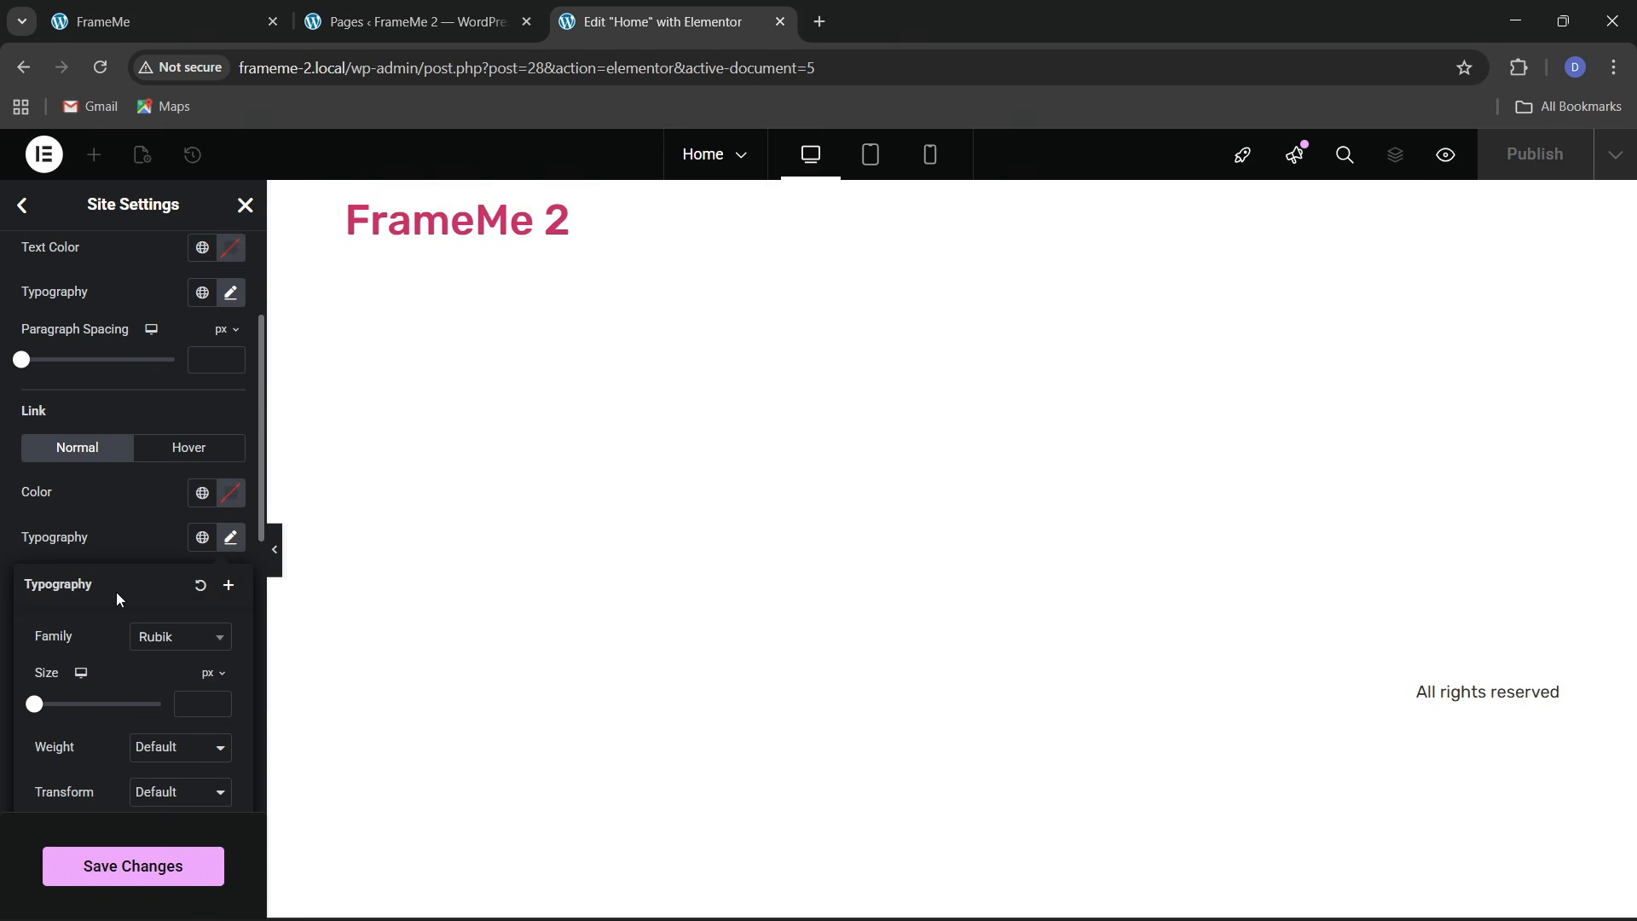
Set the H1 and H2 heading font family to Rubik
scroll(90, 478, down, 3)
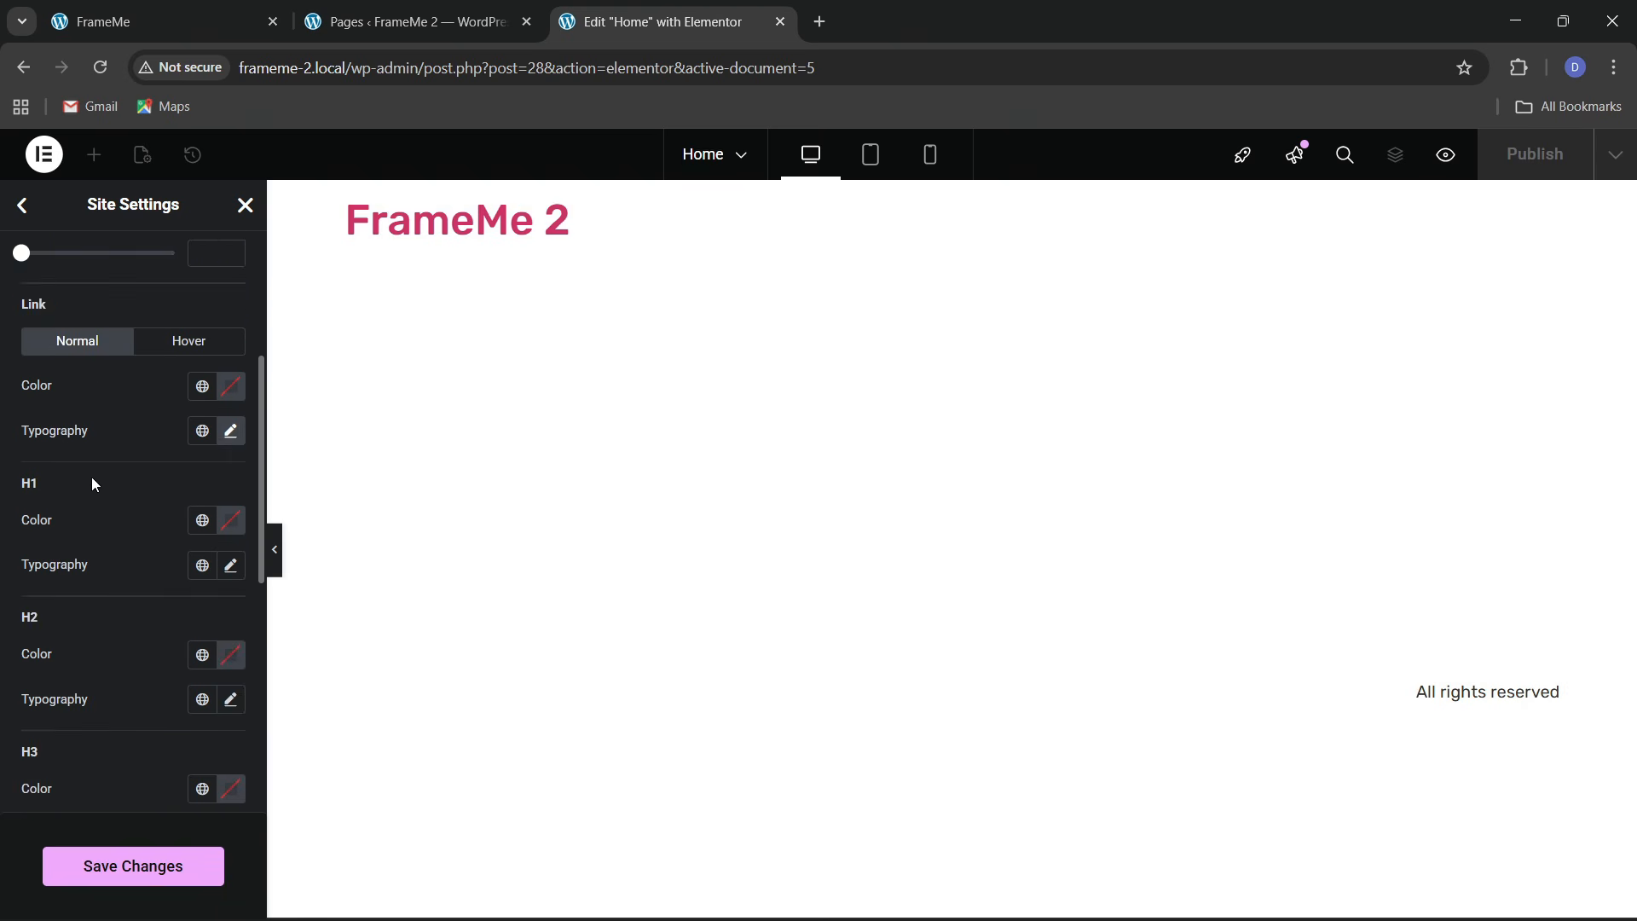
click(232, 465)
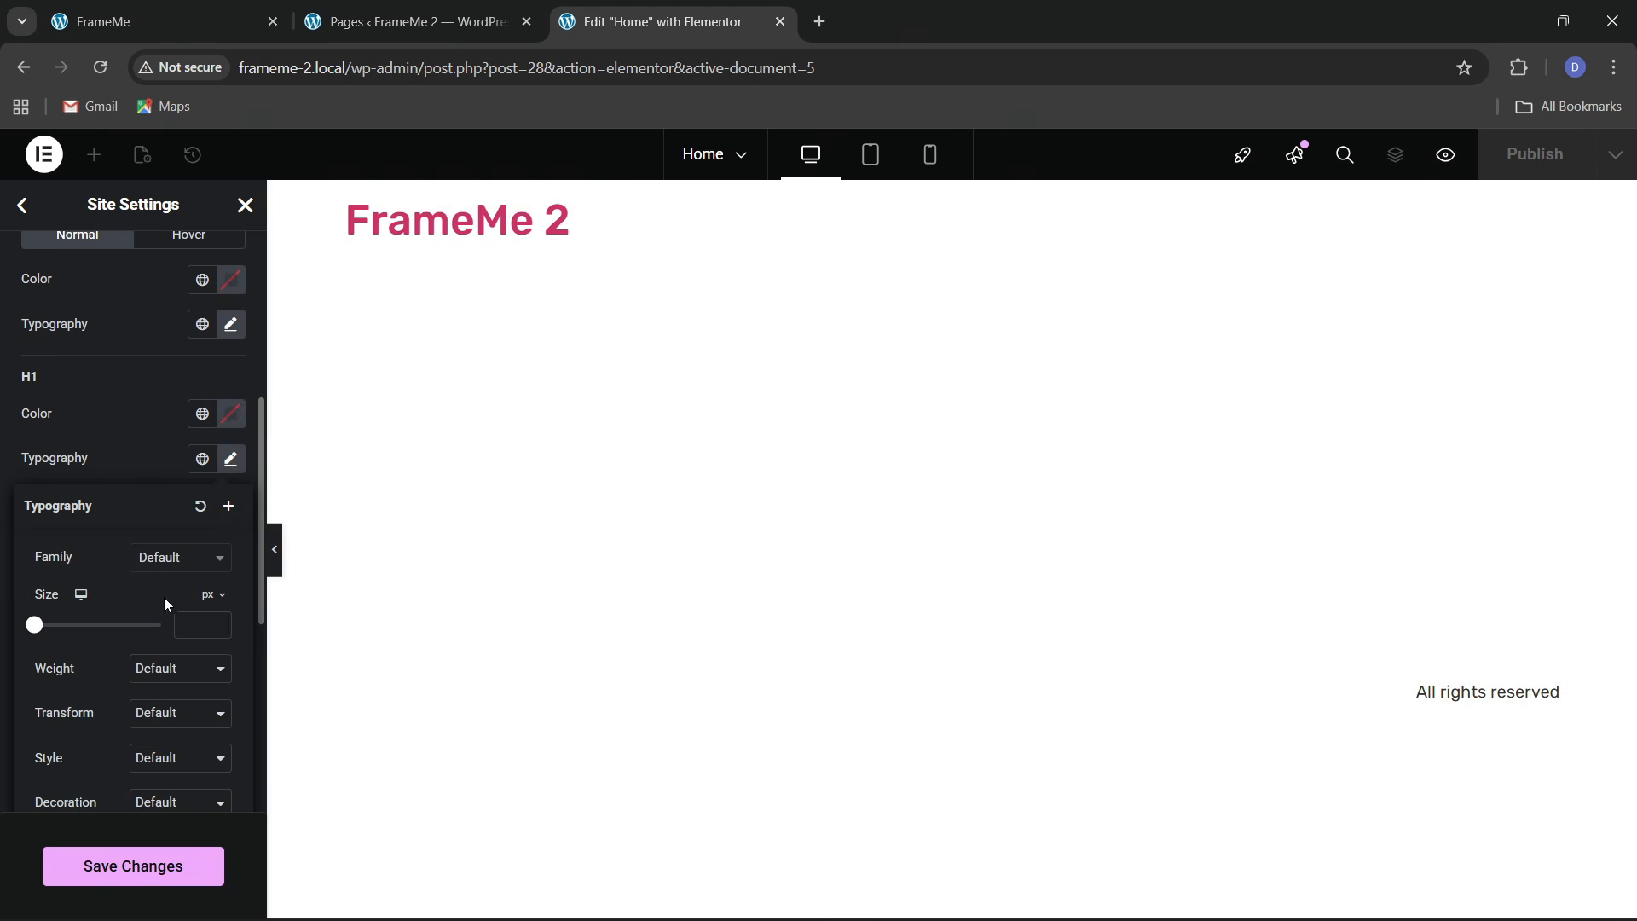
click(165, 559)
text(rubik)
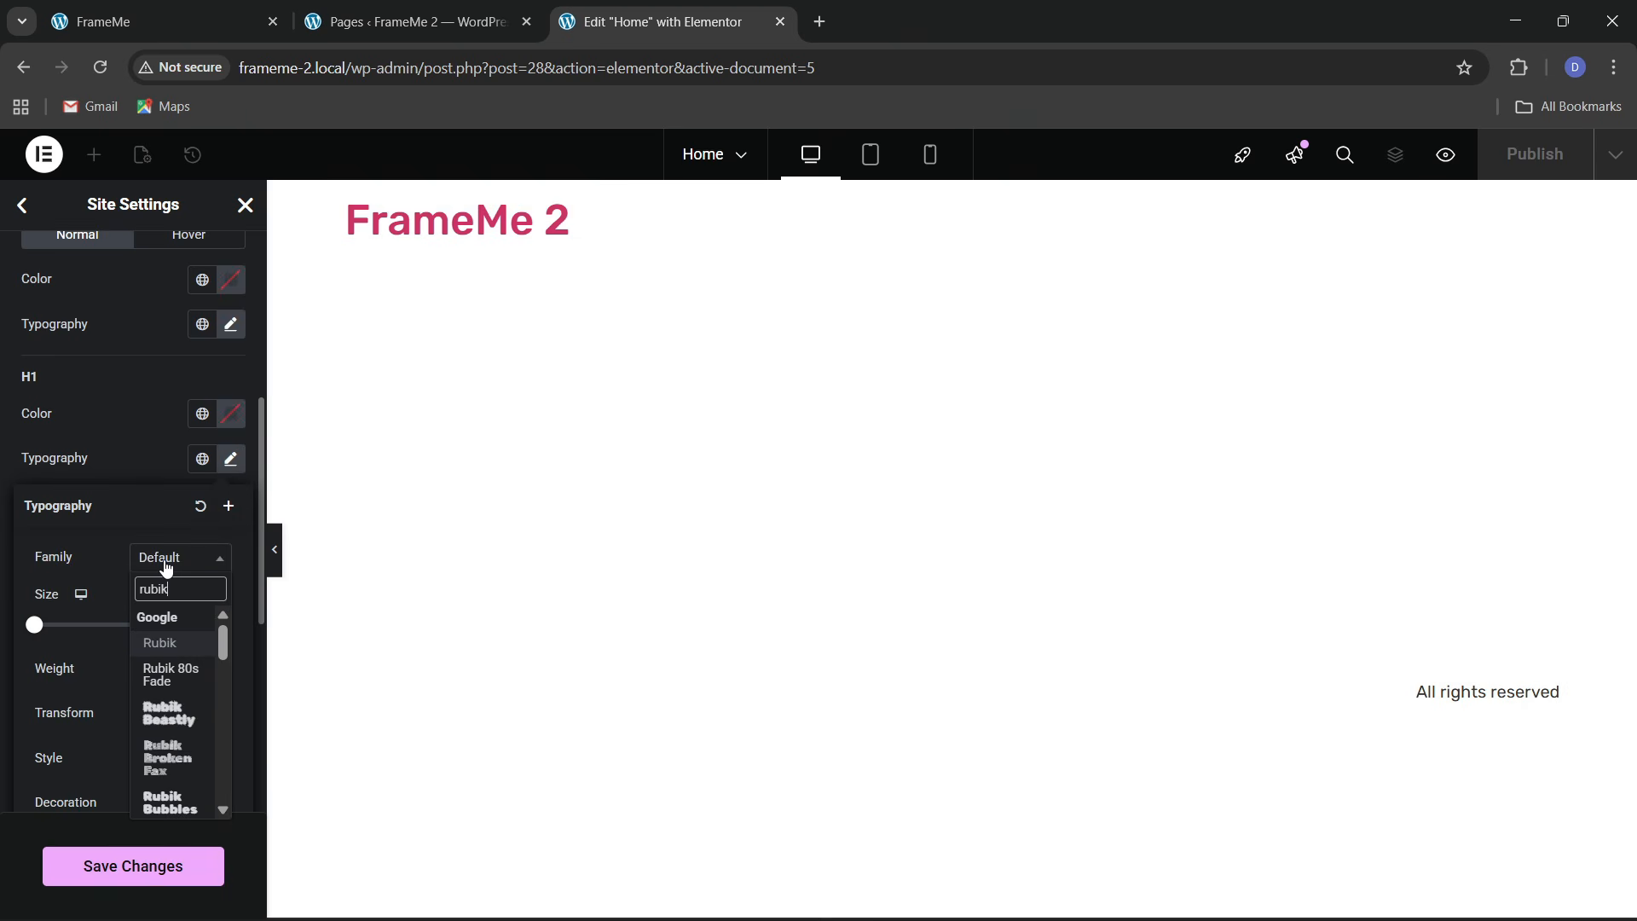
click(160, 642)
click(84, 458)
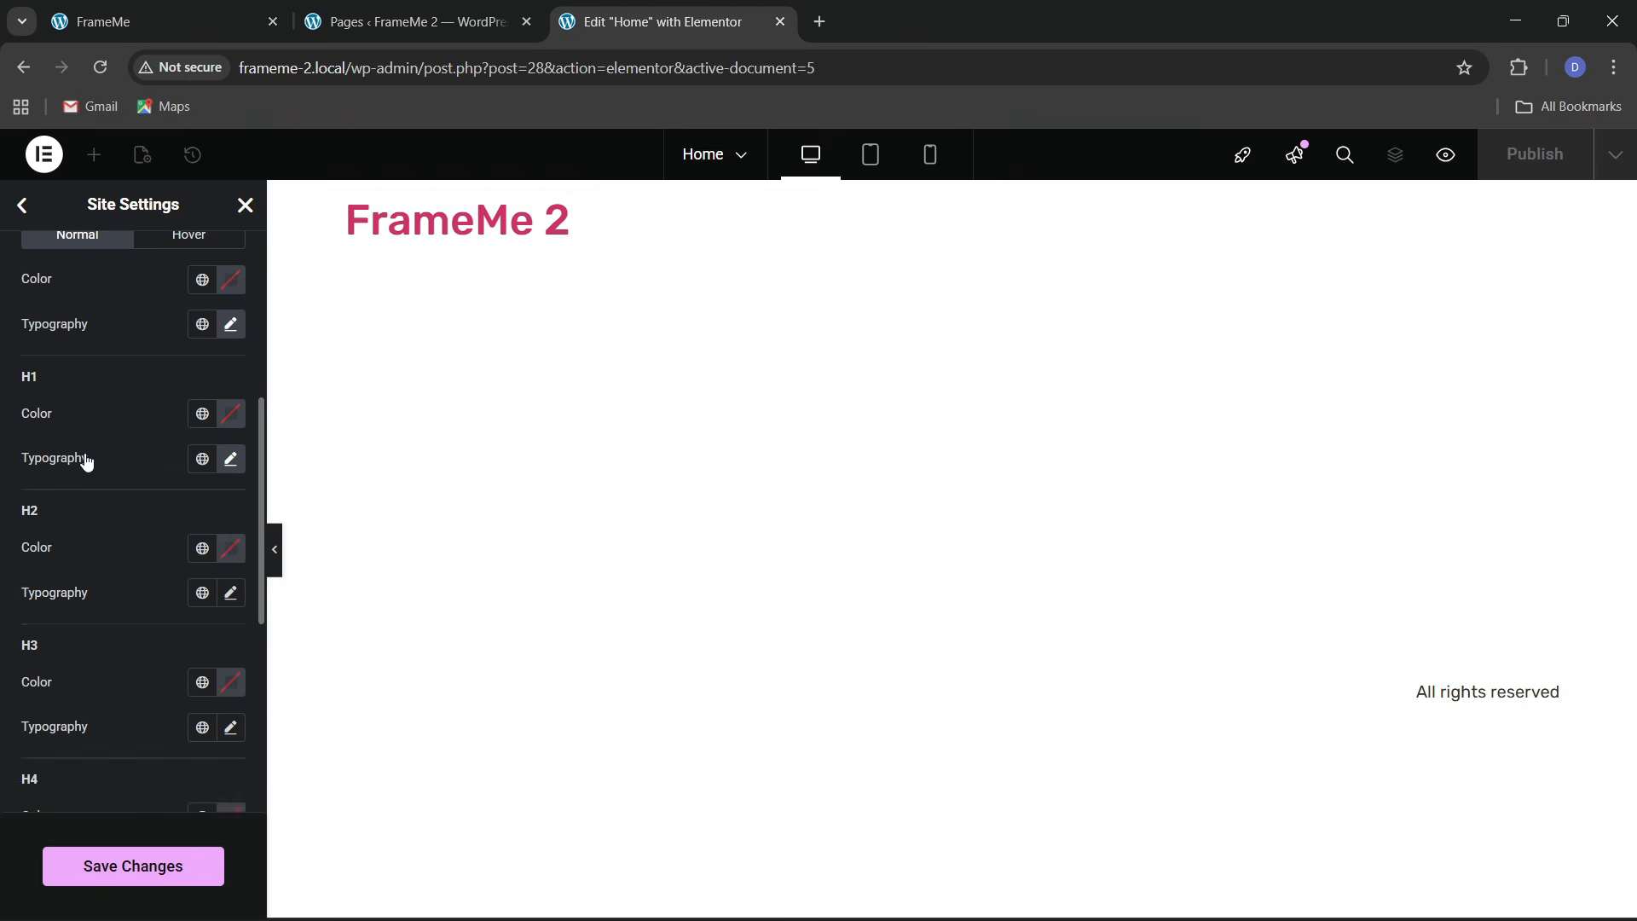
scroll(84, 453, down, 1)
click(229, 486)
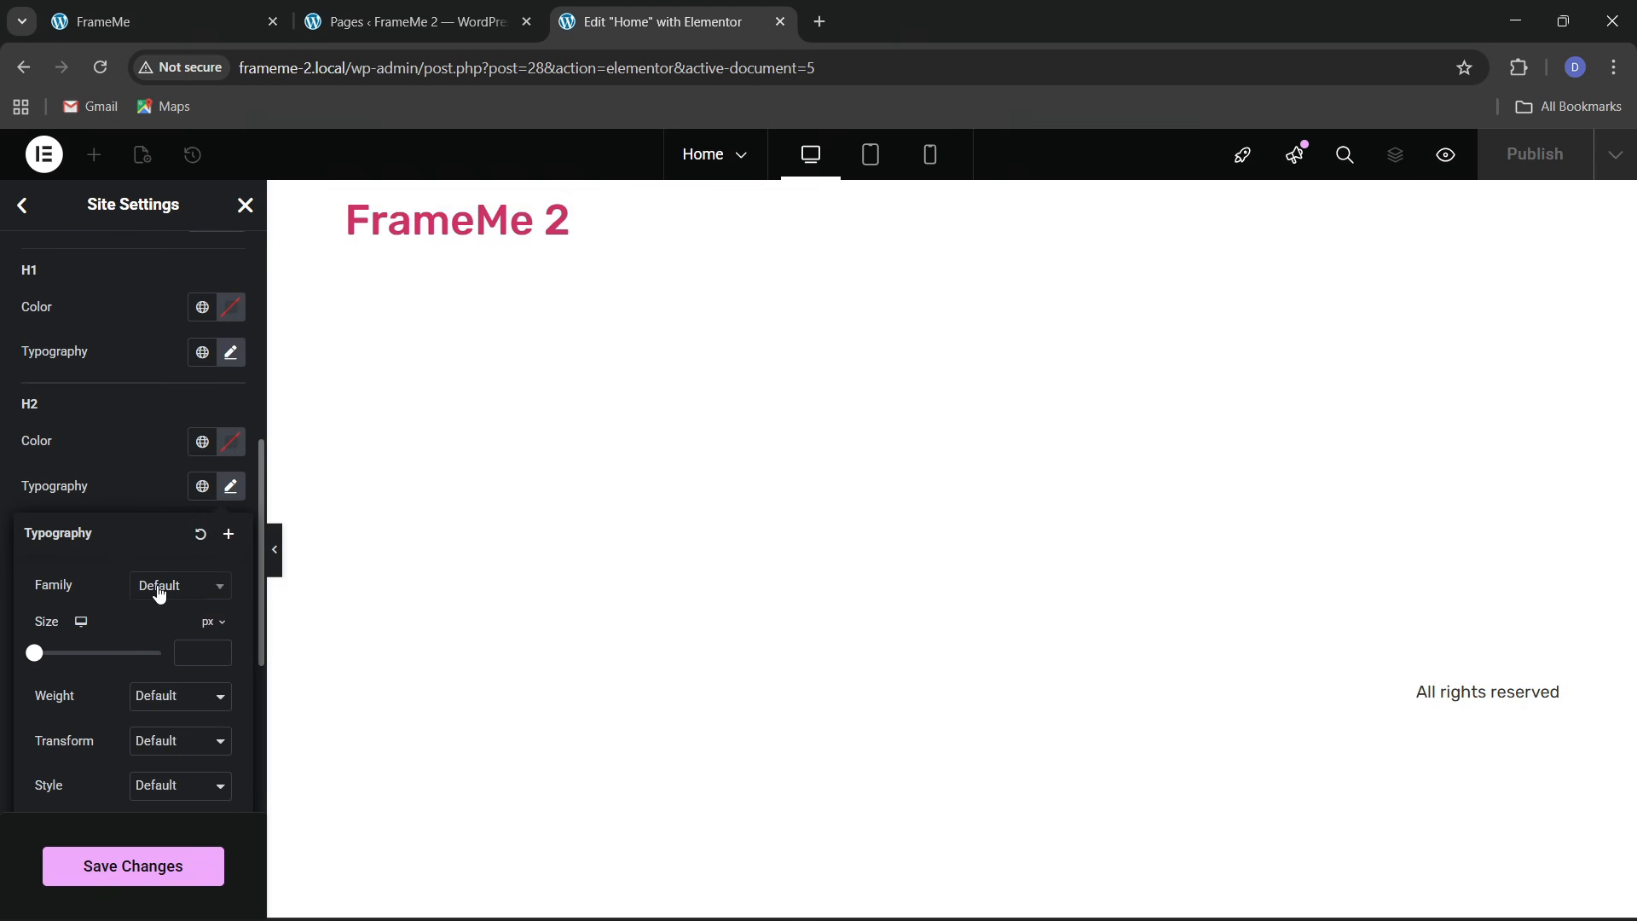
click(159, 586)
text(rubik)
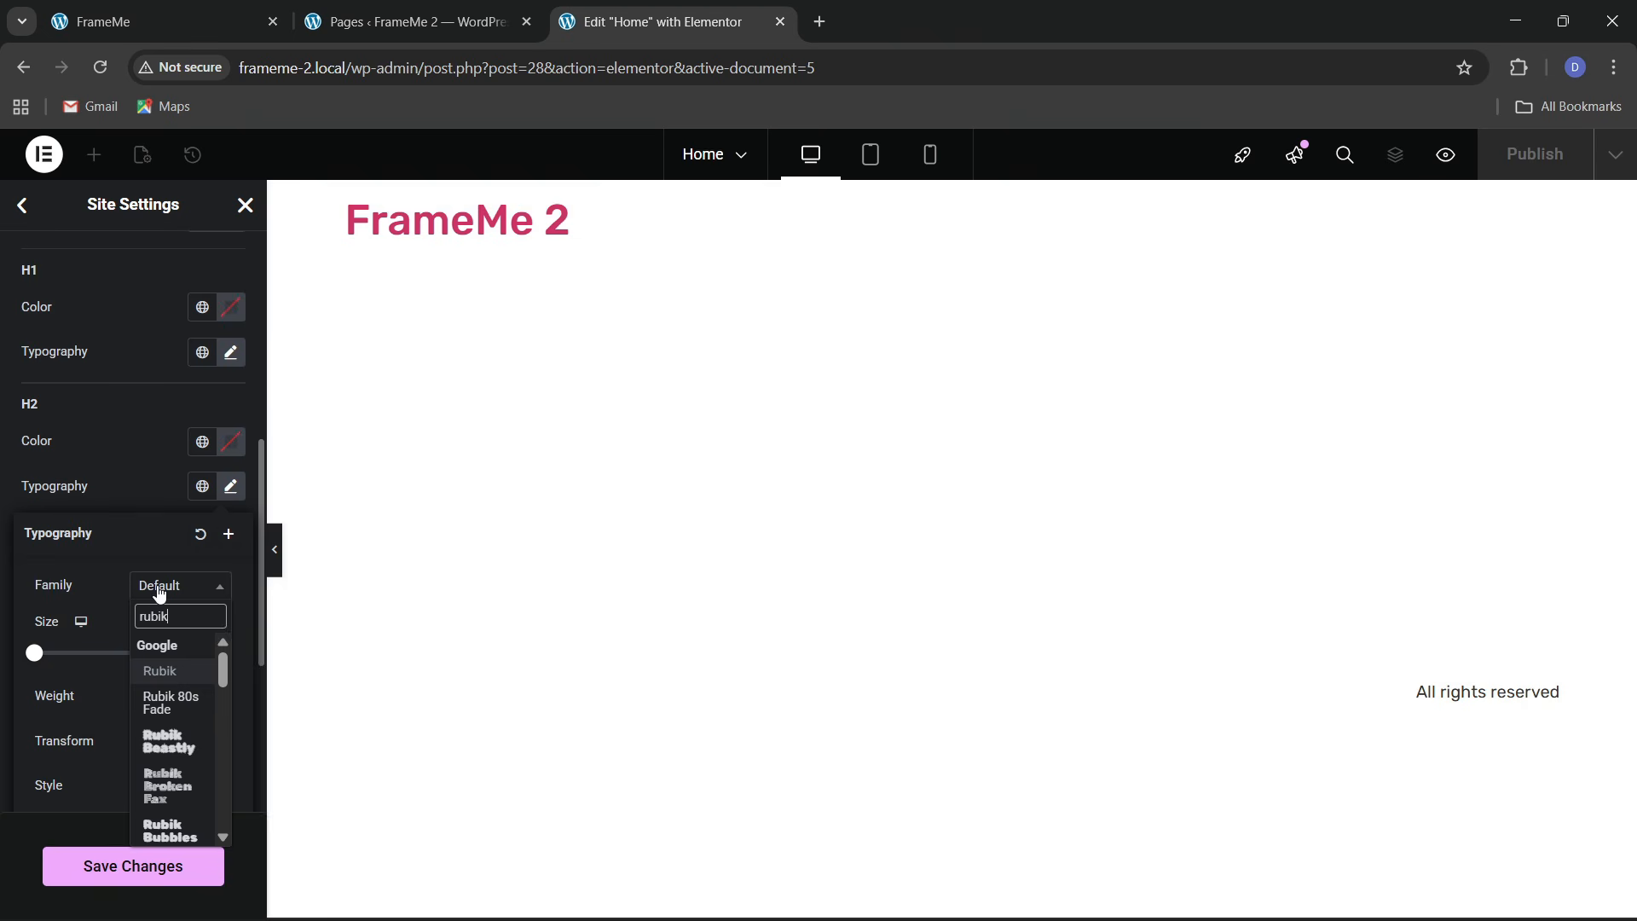
click(160, 671)
click(81, 469)
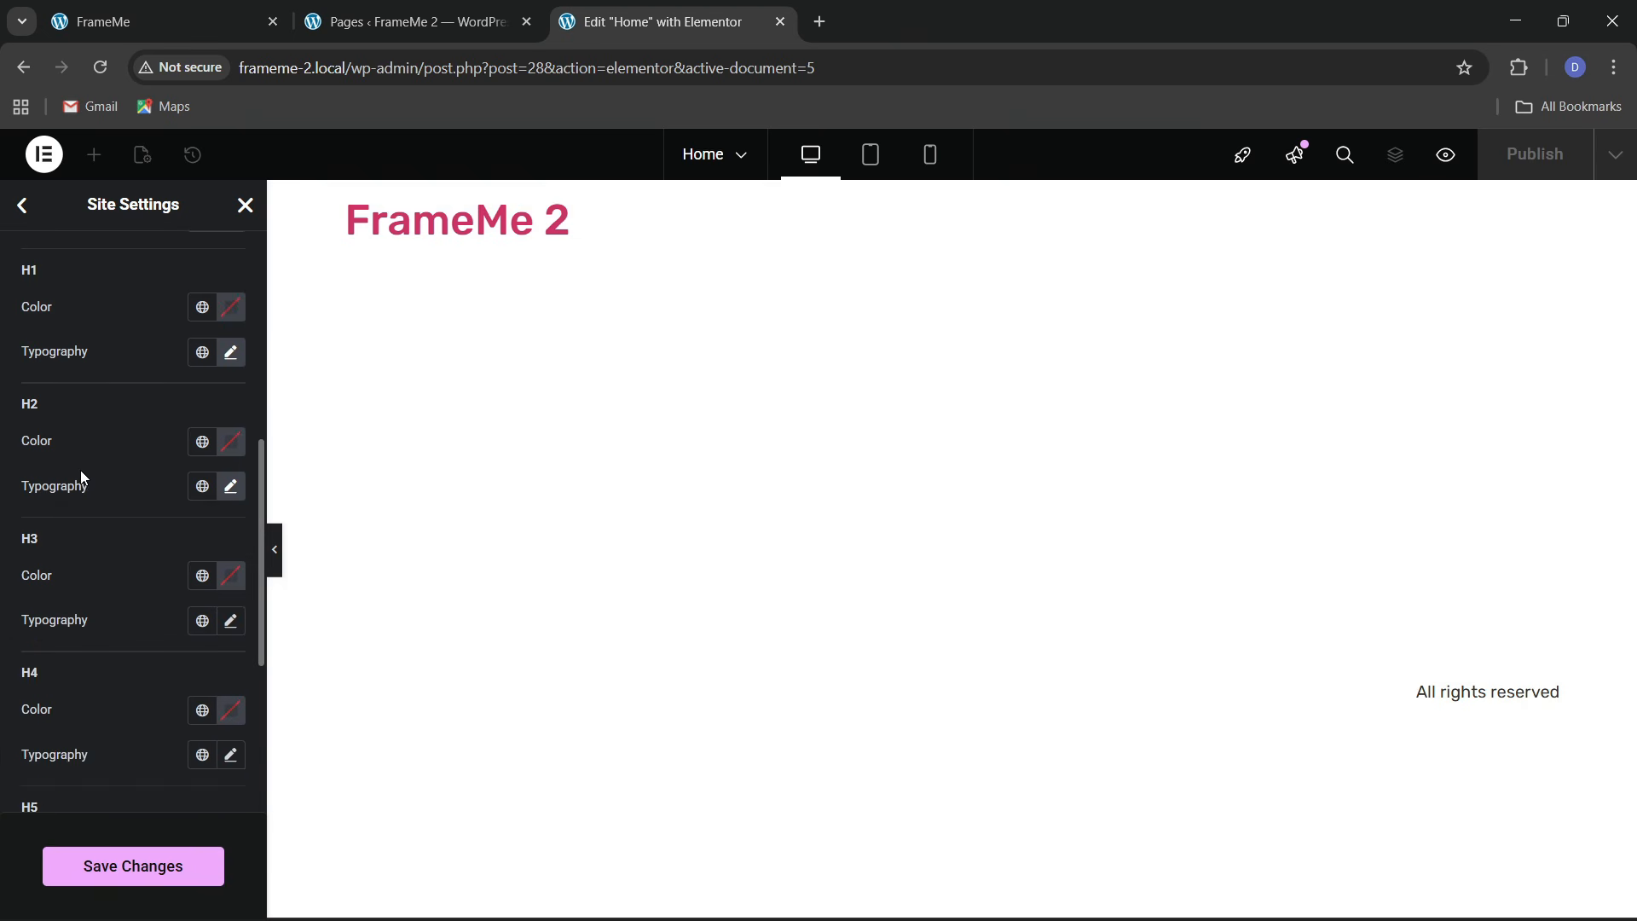
Set the H3 and H4 heading font family to Rubik
scroll(80, 469, down, 3)
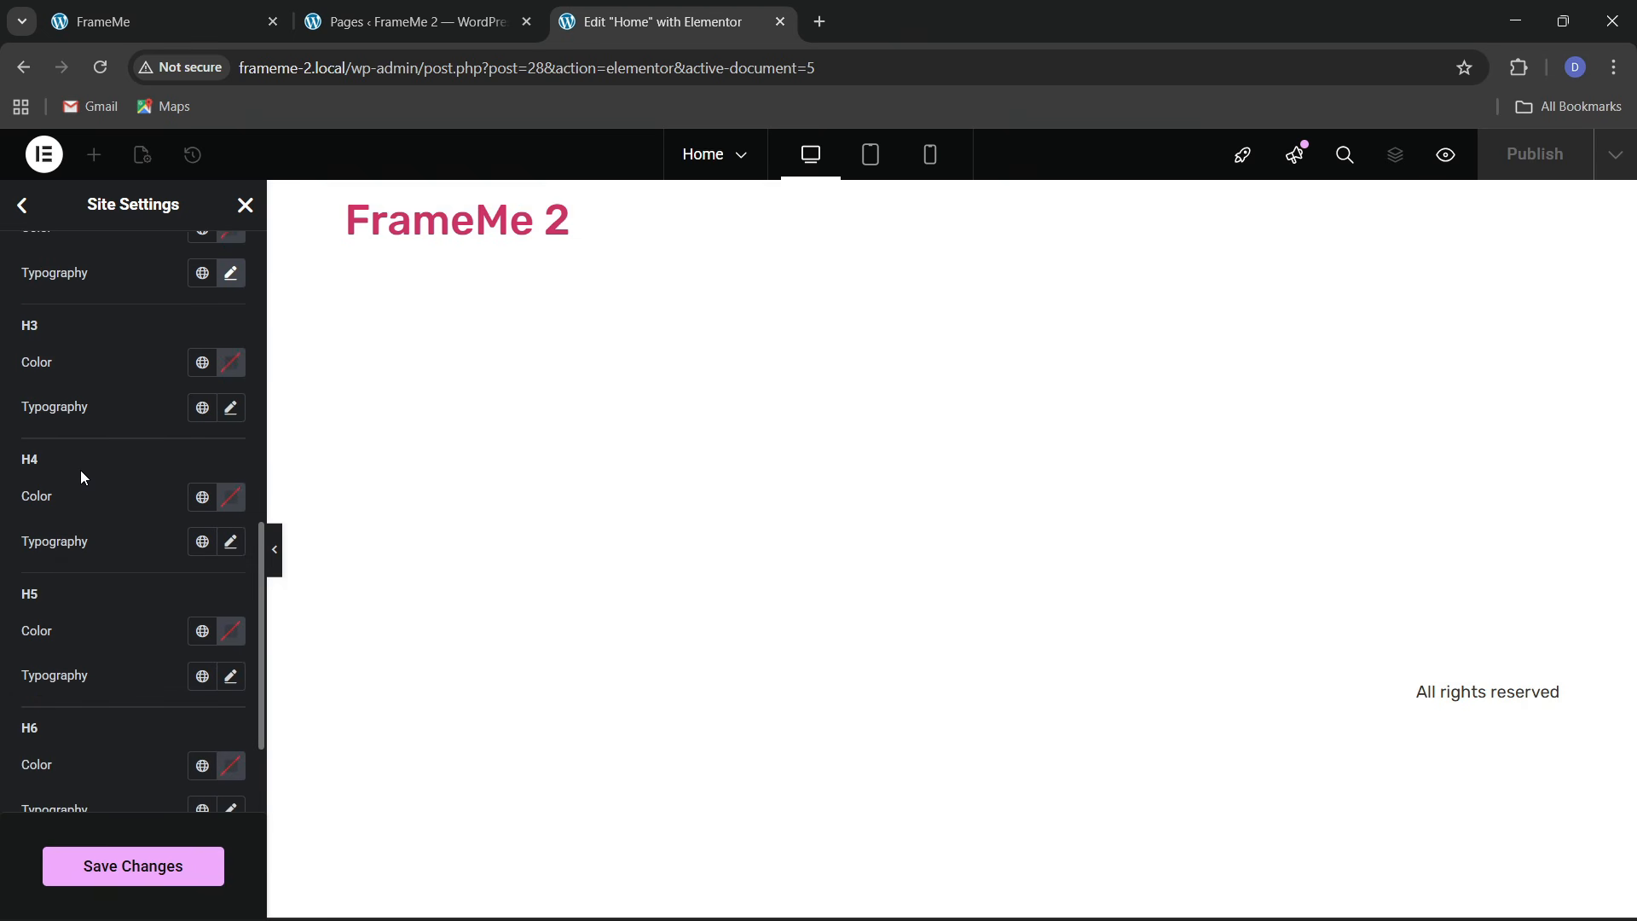
click(230, 408)
click(168, 512)
text(rubik)
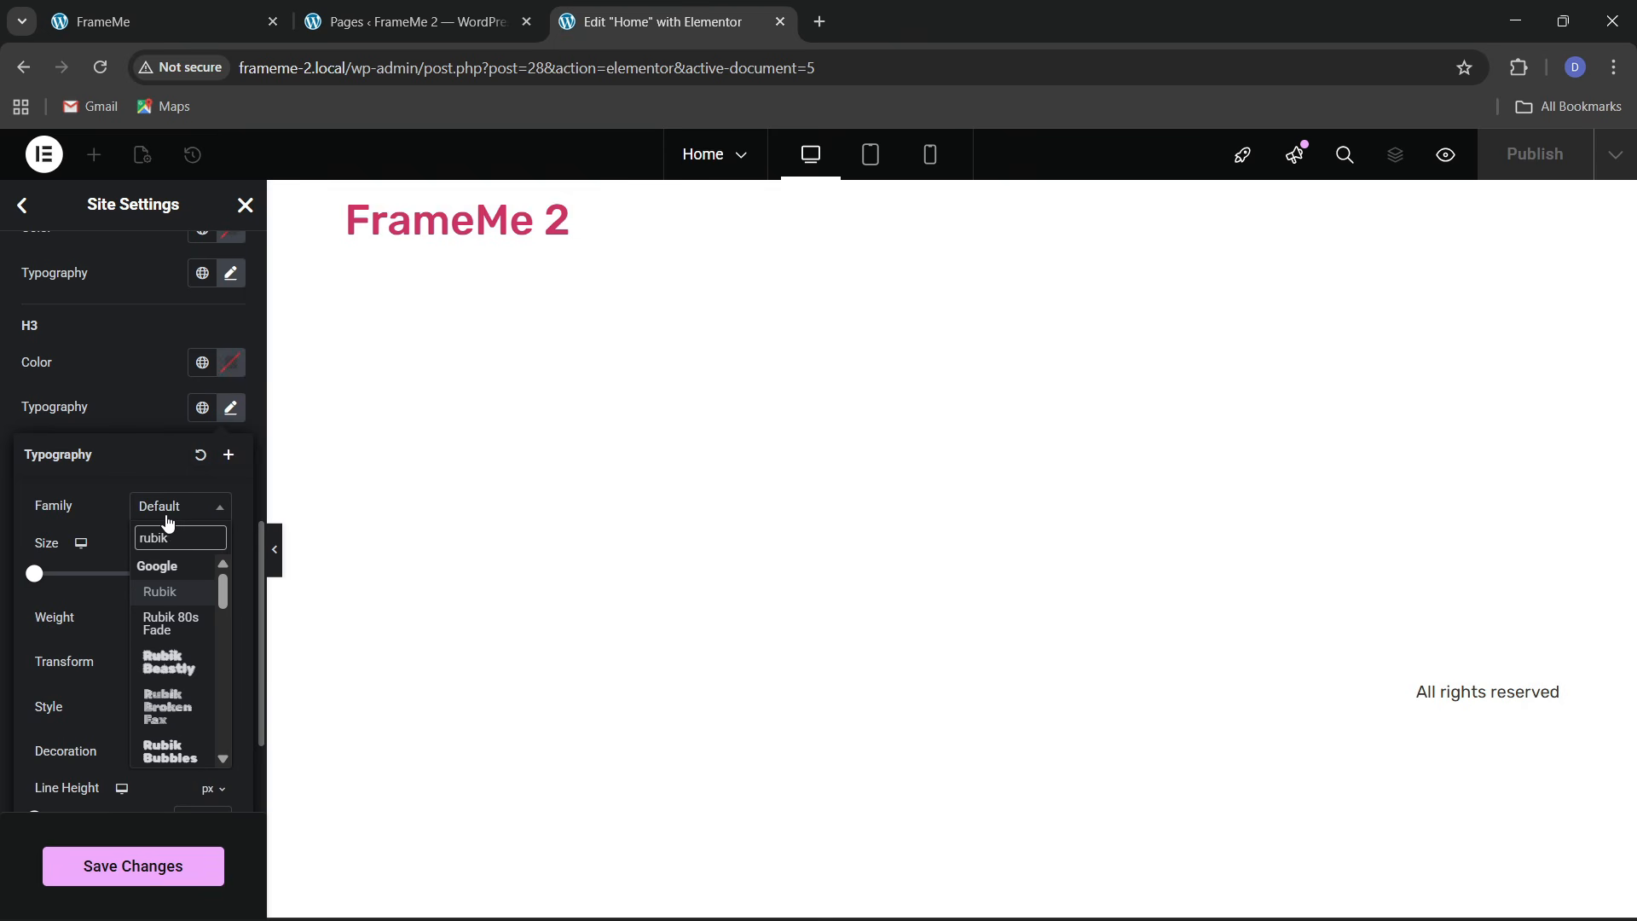
click(164, 592)
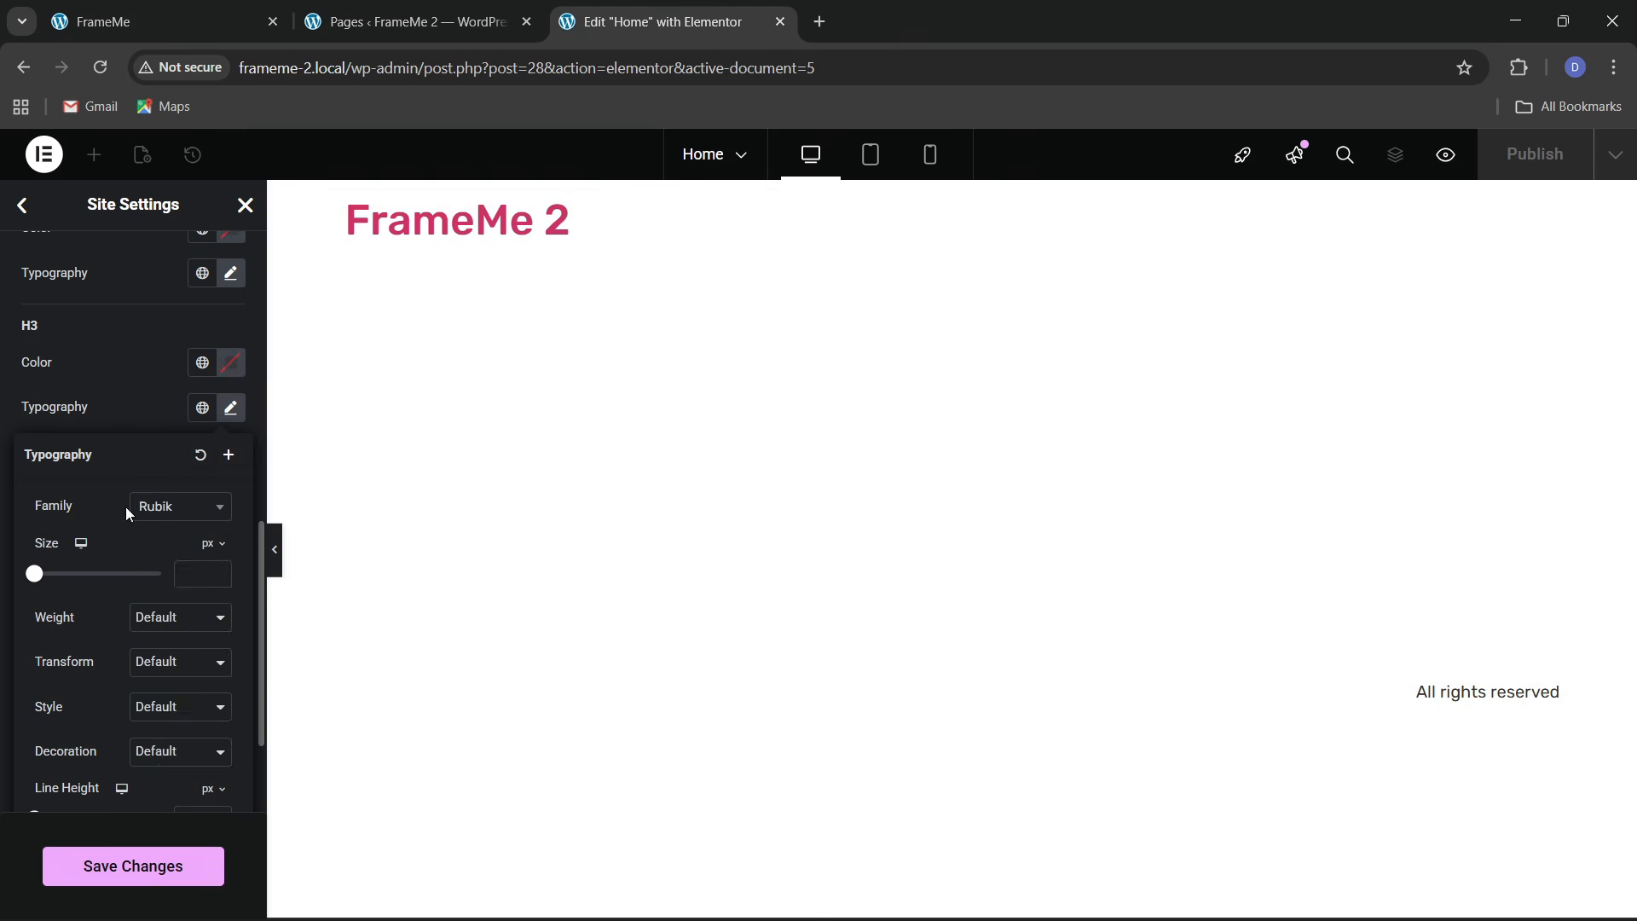
click(109, 392)
scroll(111, 395, down, 2)
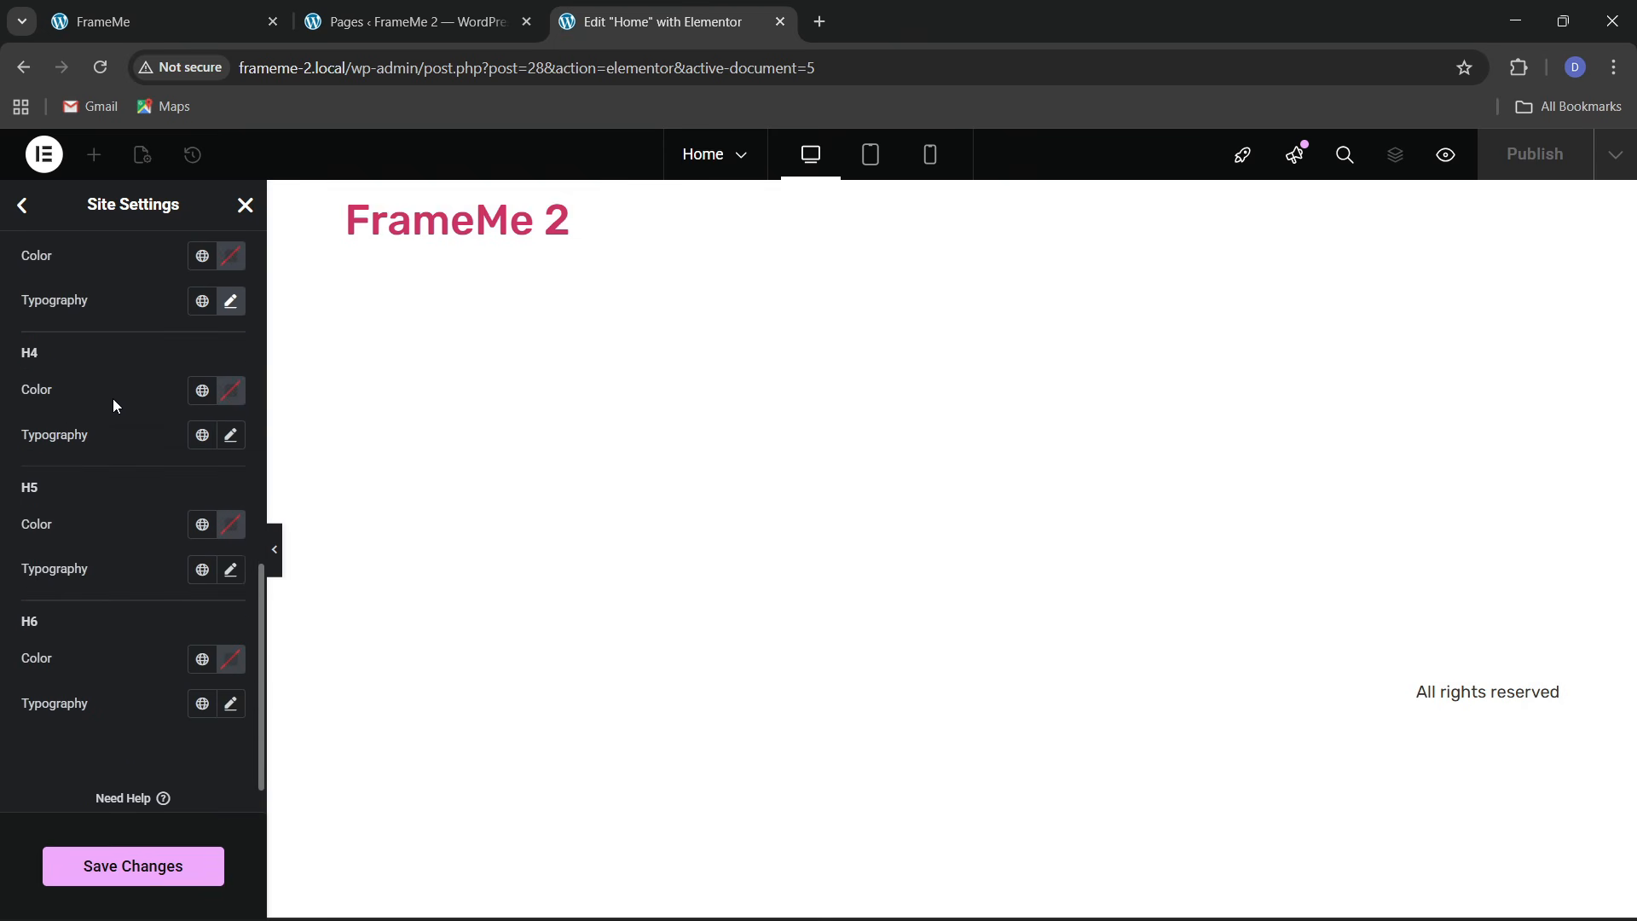
click(231, 437)
click(170, 534)
text(rubik)
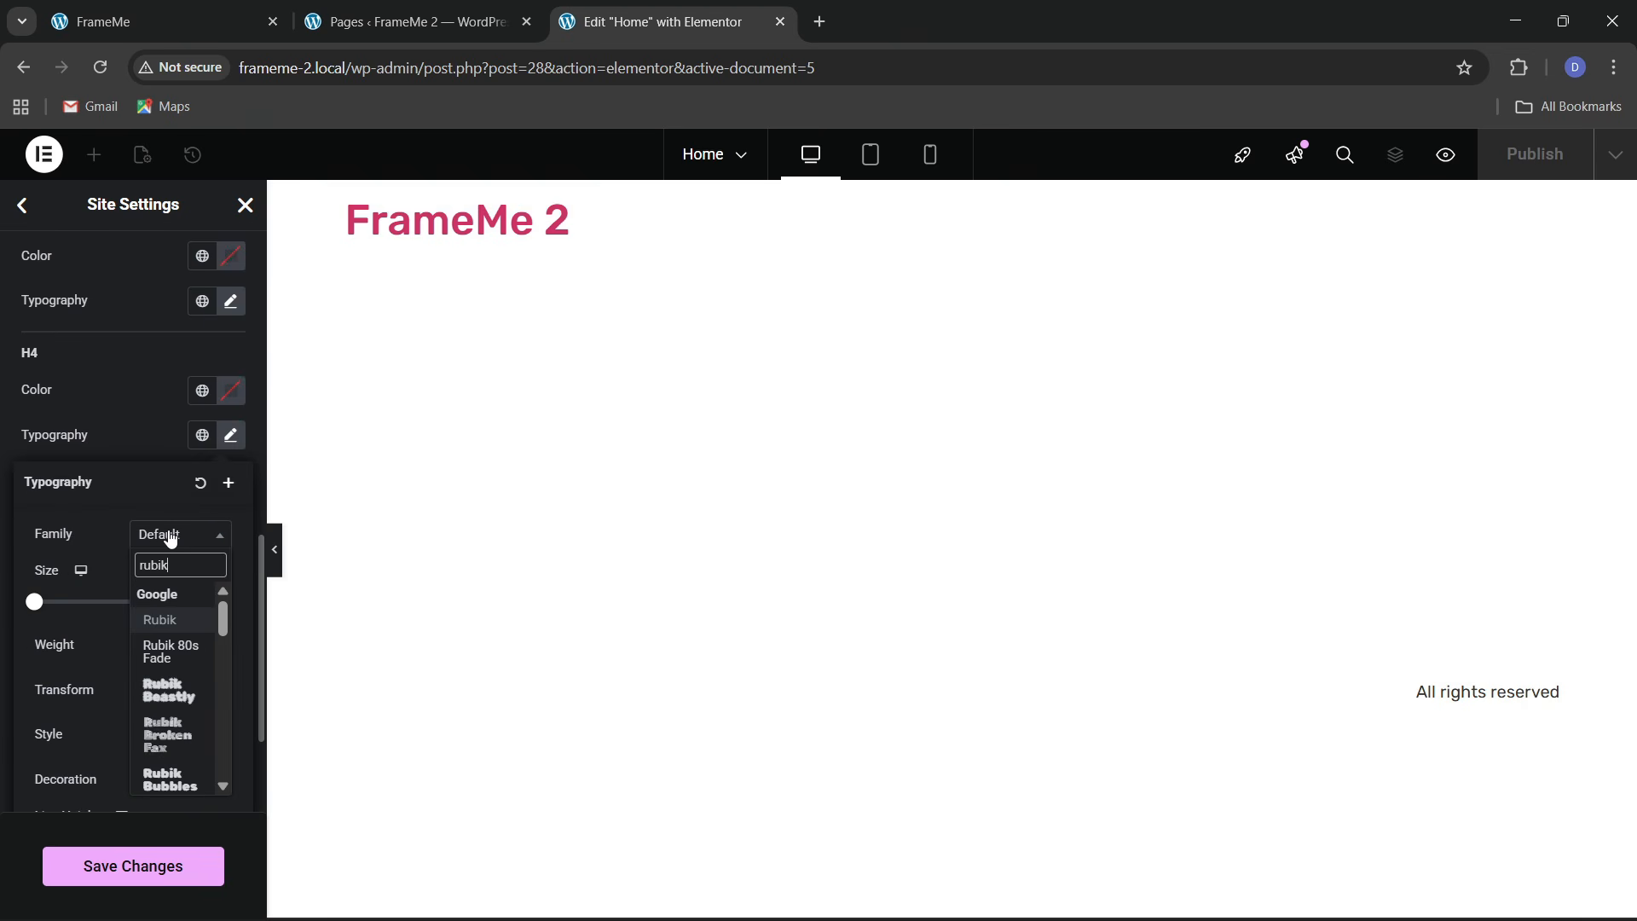
key(Return)
click(54, 416)
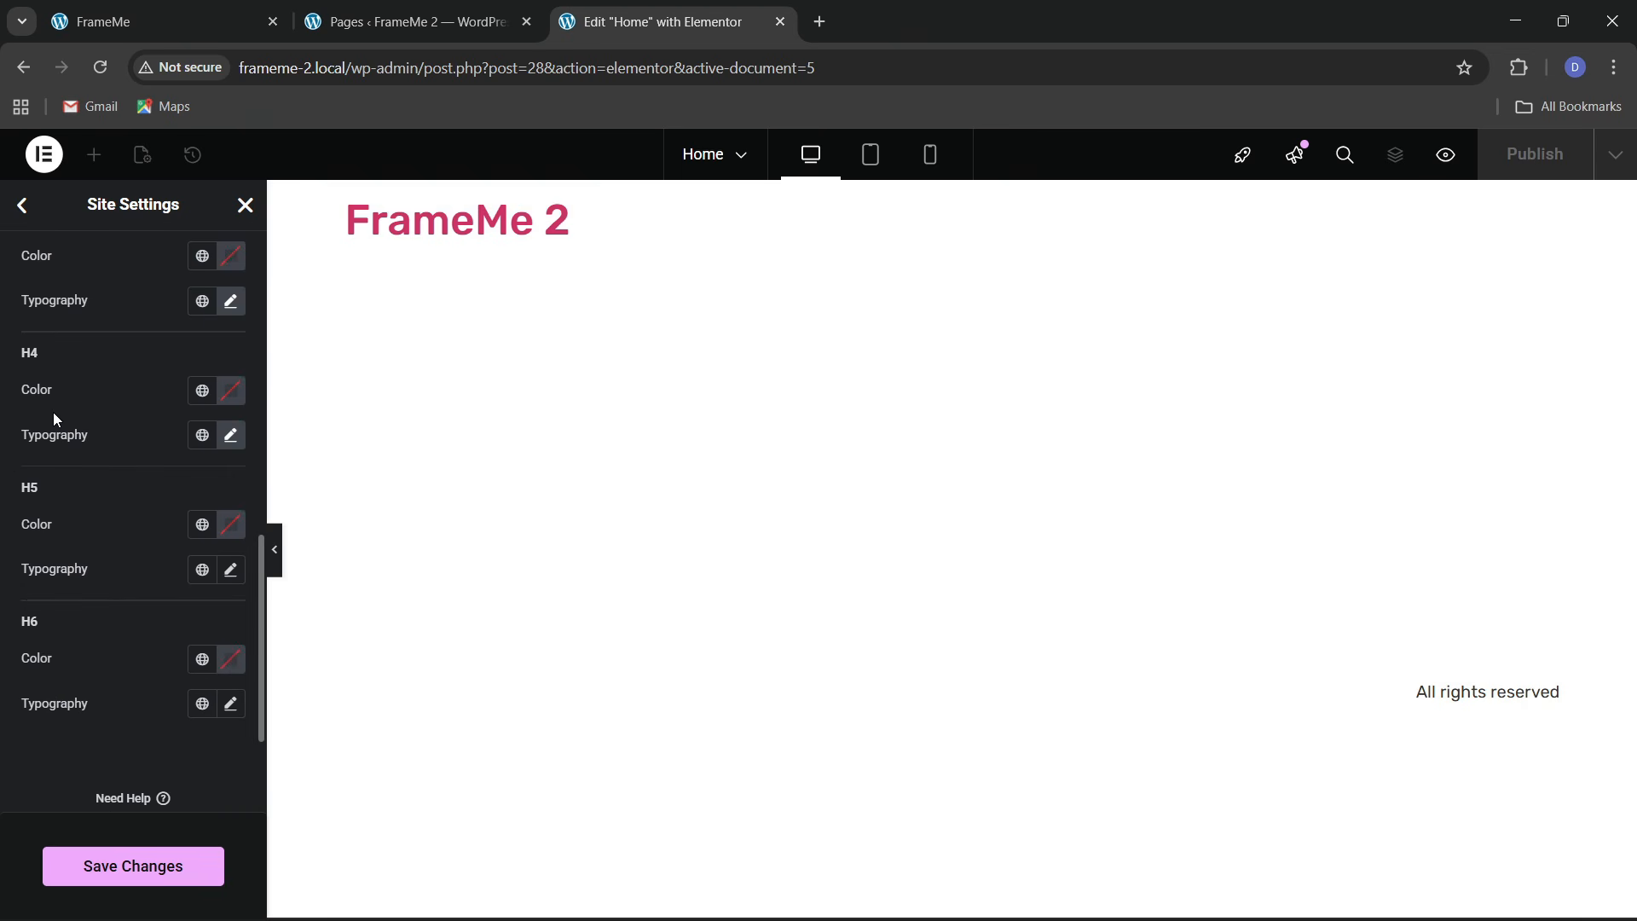
Set the H5 and H6 heading fonts to Rubik and save the site settings
scroll(64, 439, down, 1)
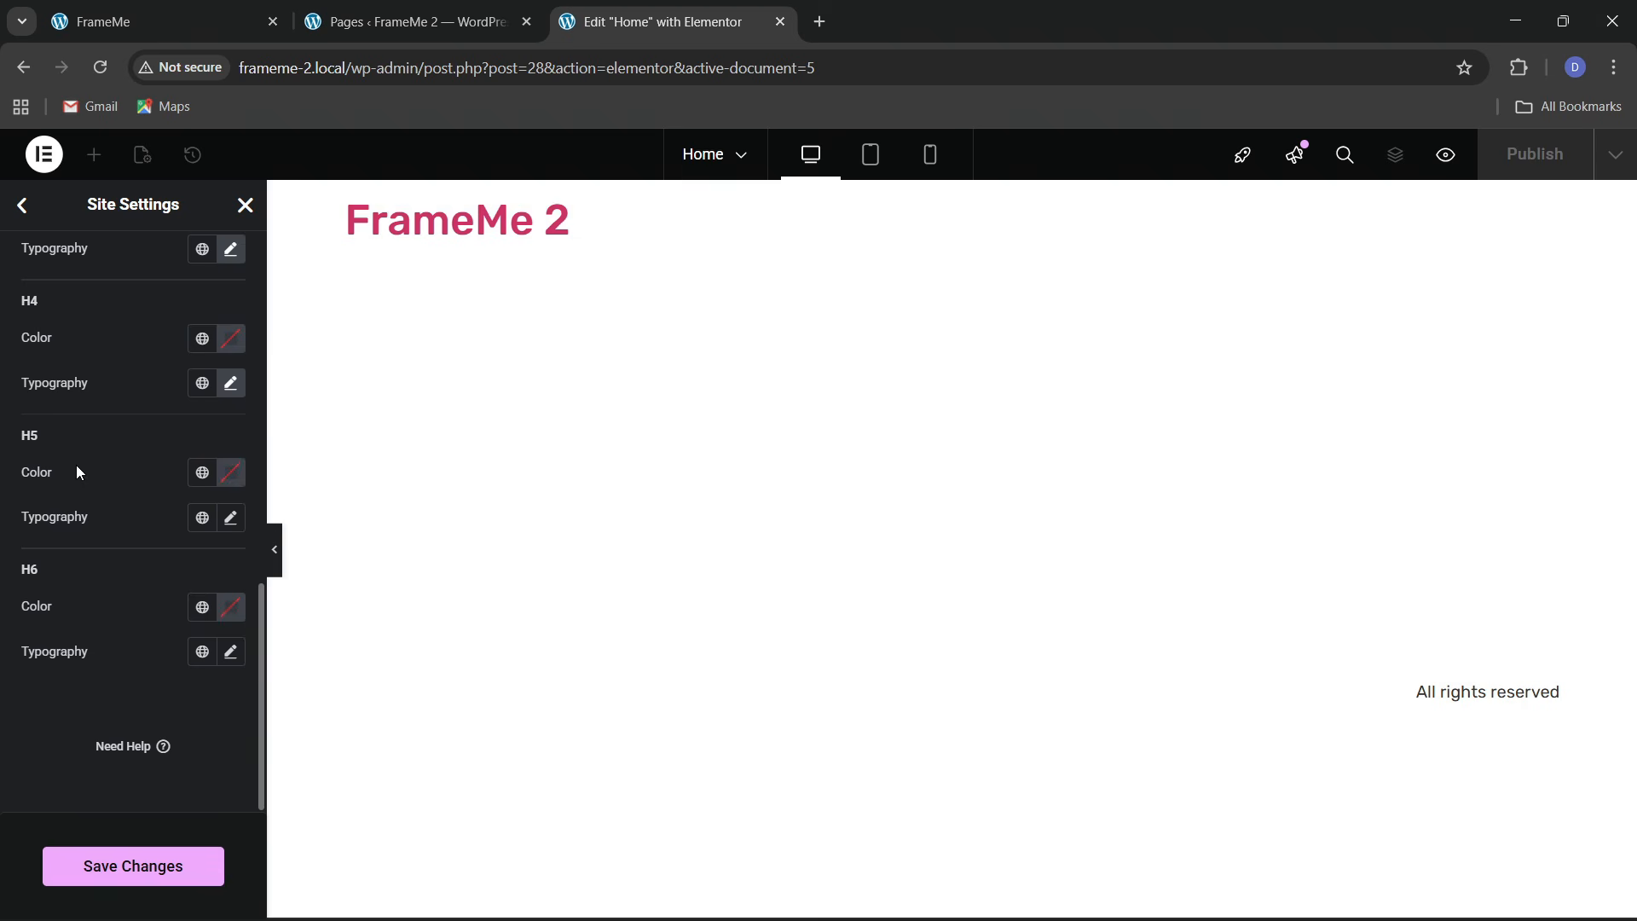
click(236, 522)
click(166, 620)
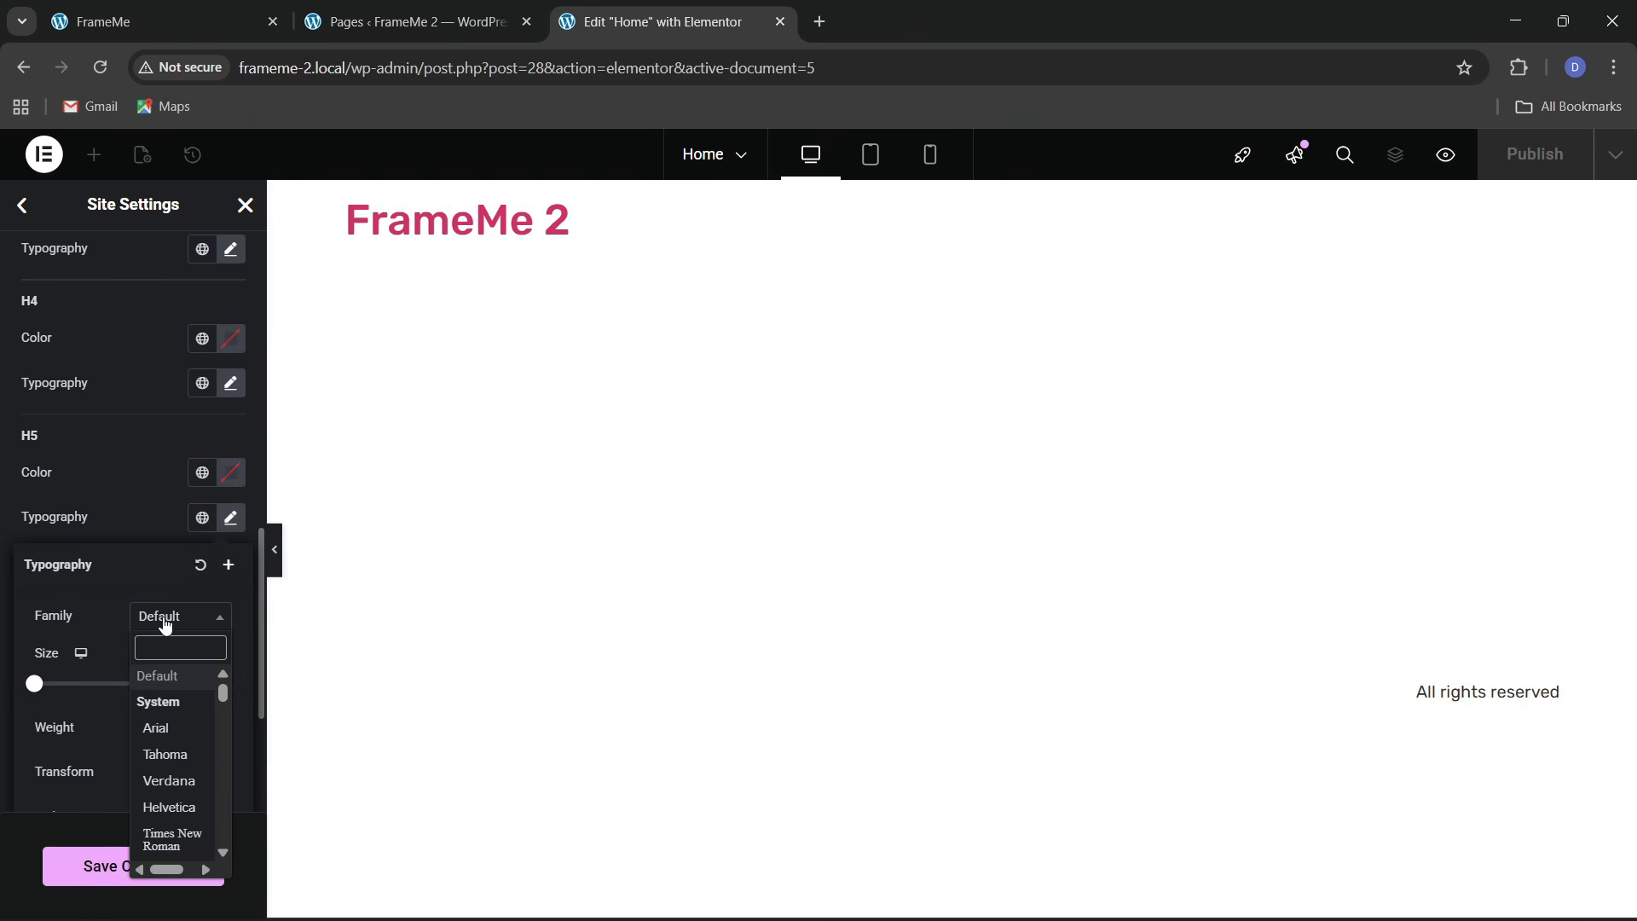
text(rubikj)
key(BackSpace)
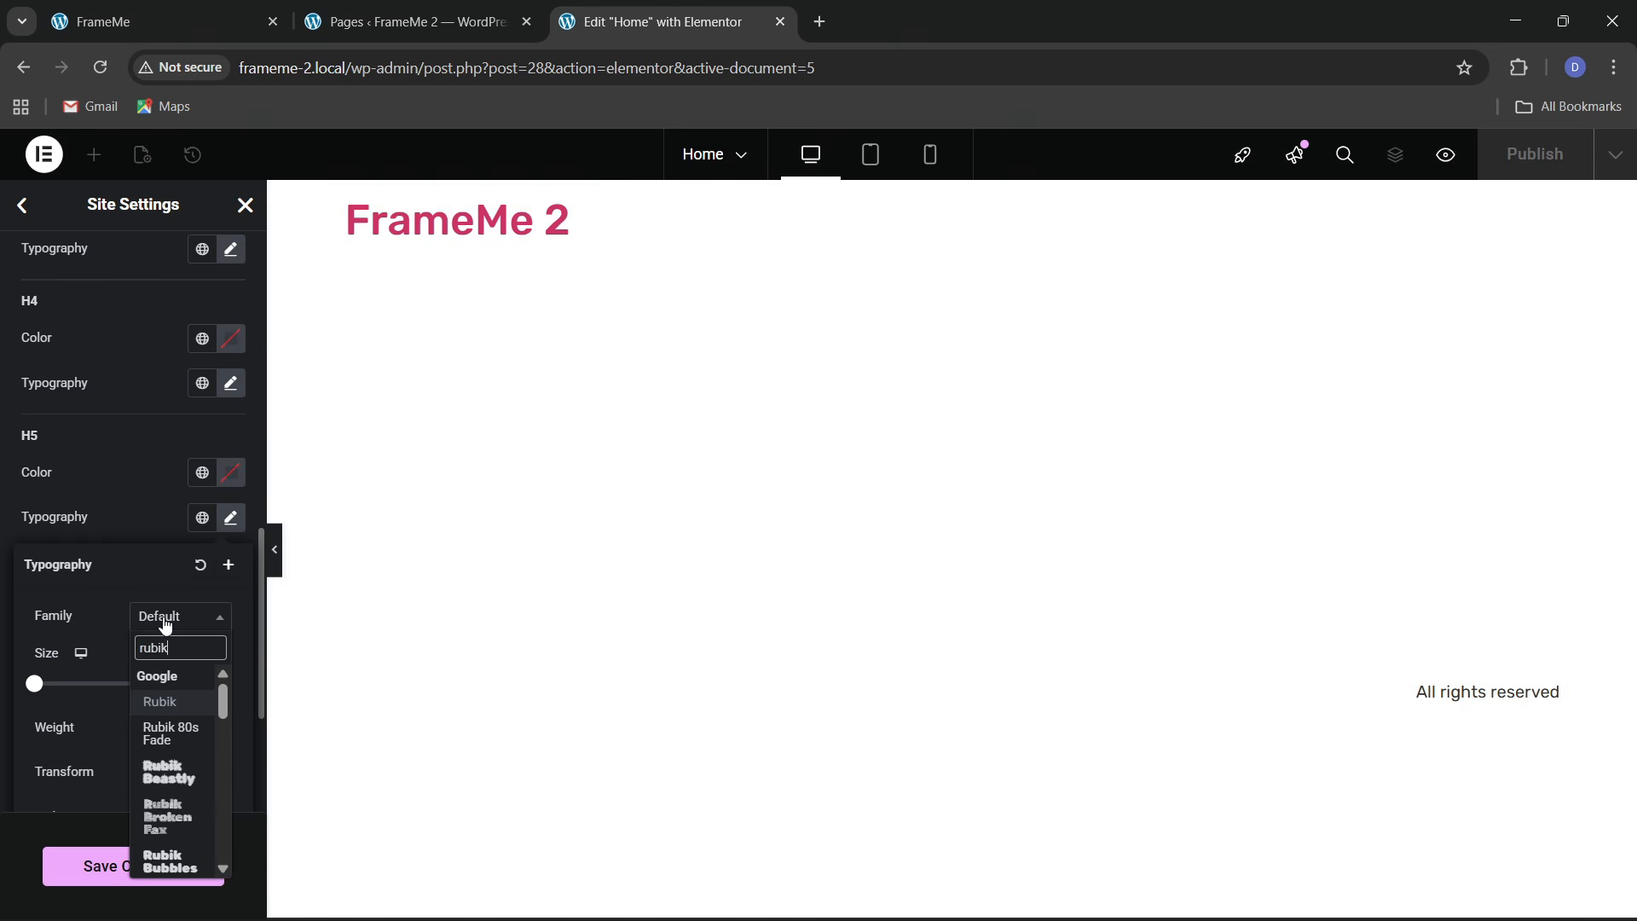
key(Return)
click(107, 509)
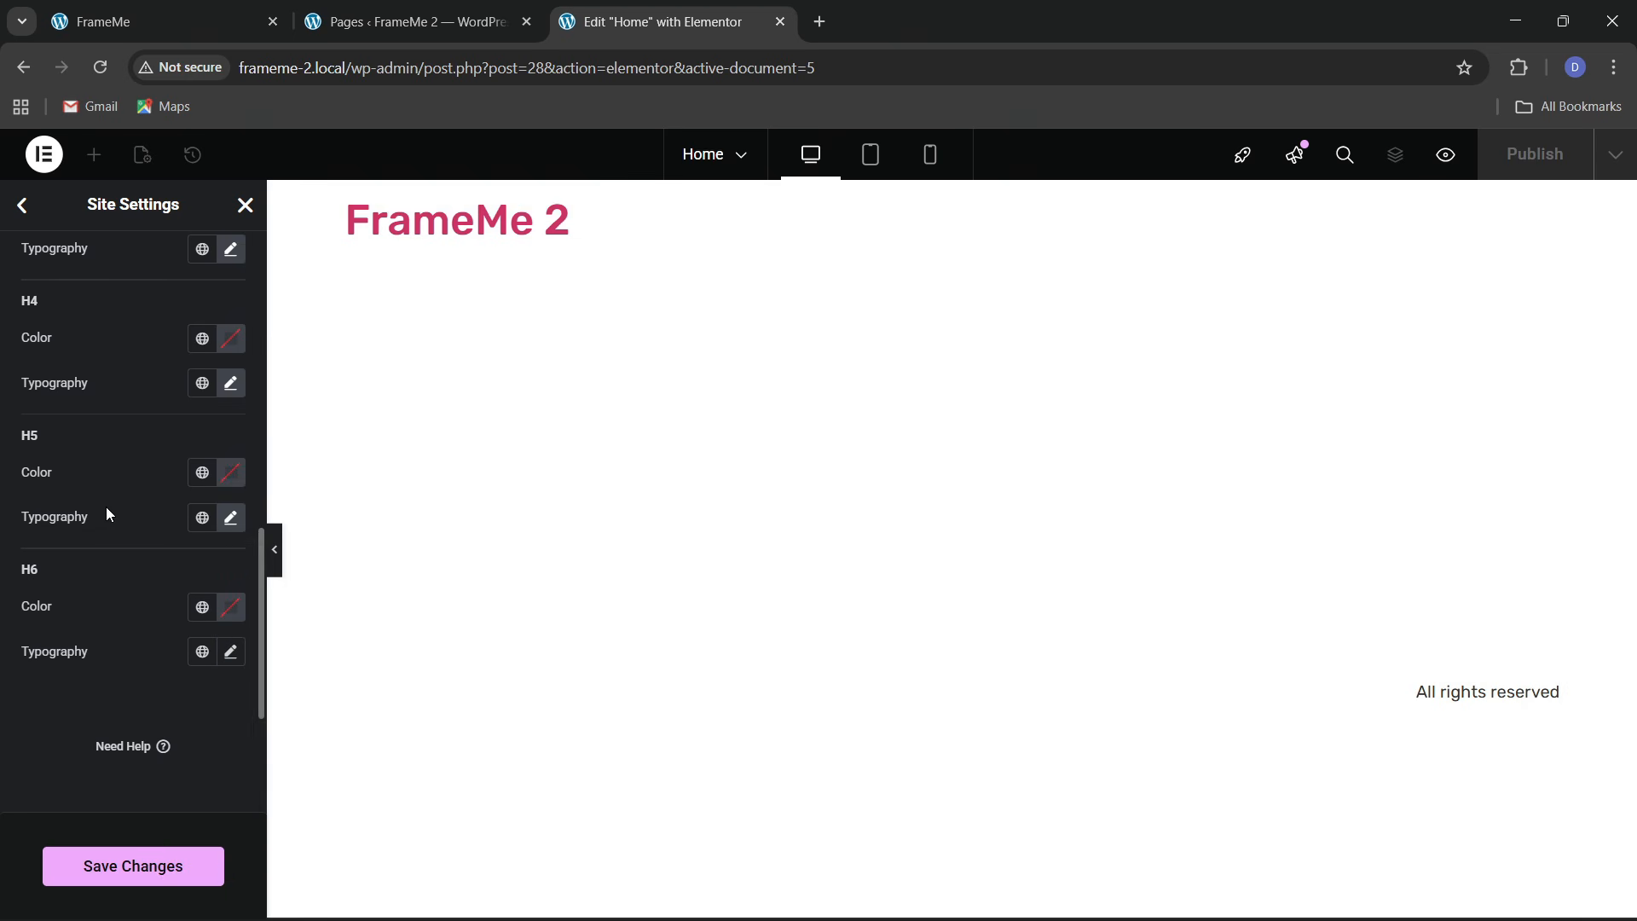
click(230, 652)
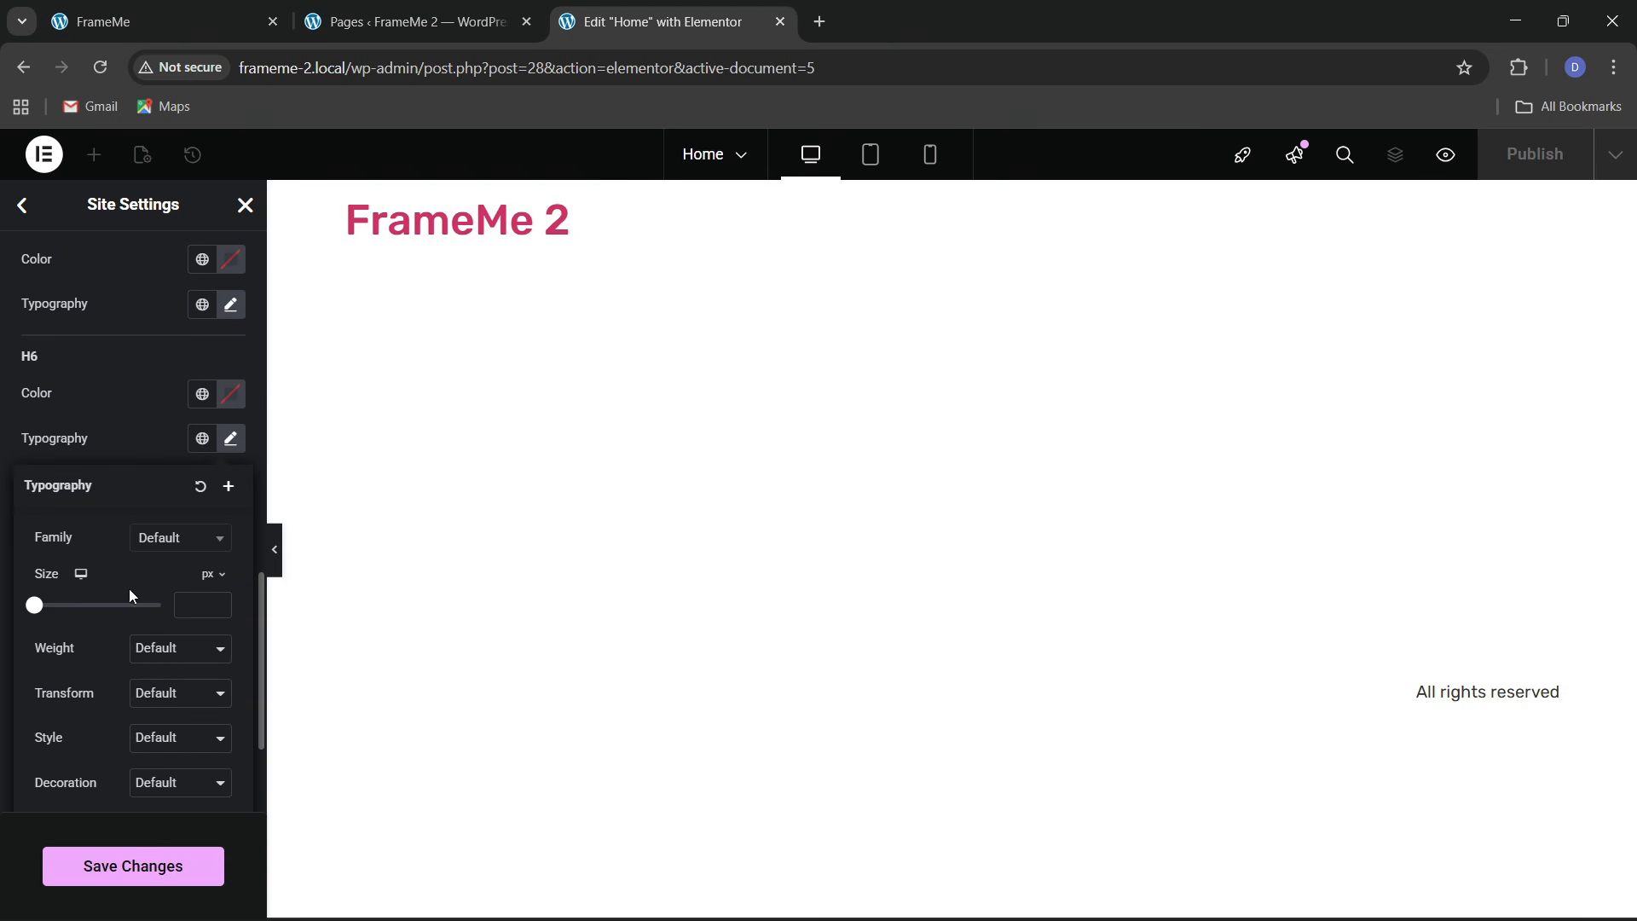
click(162, 539)
text(rubik)
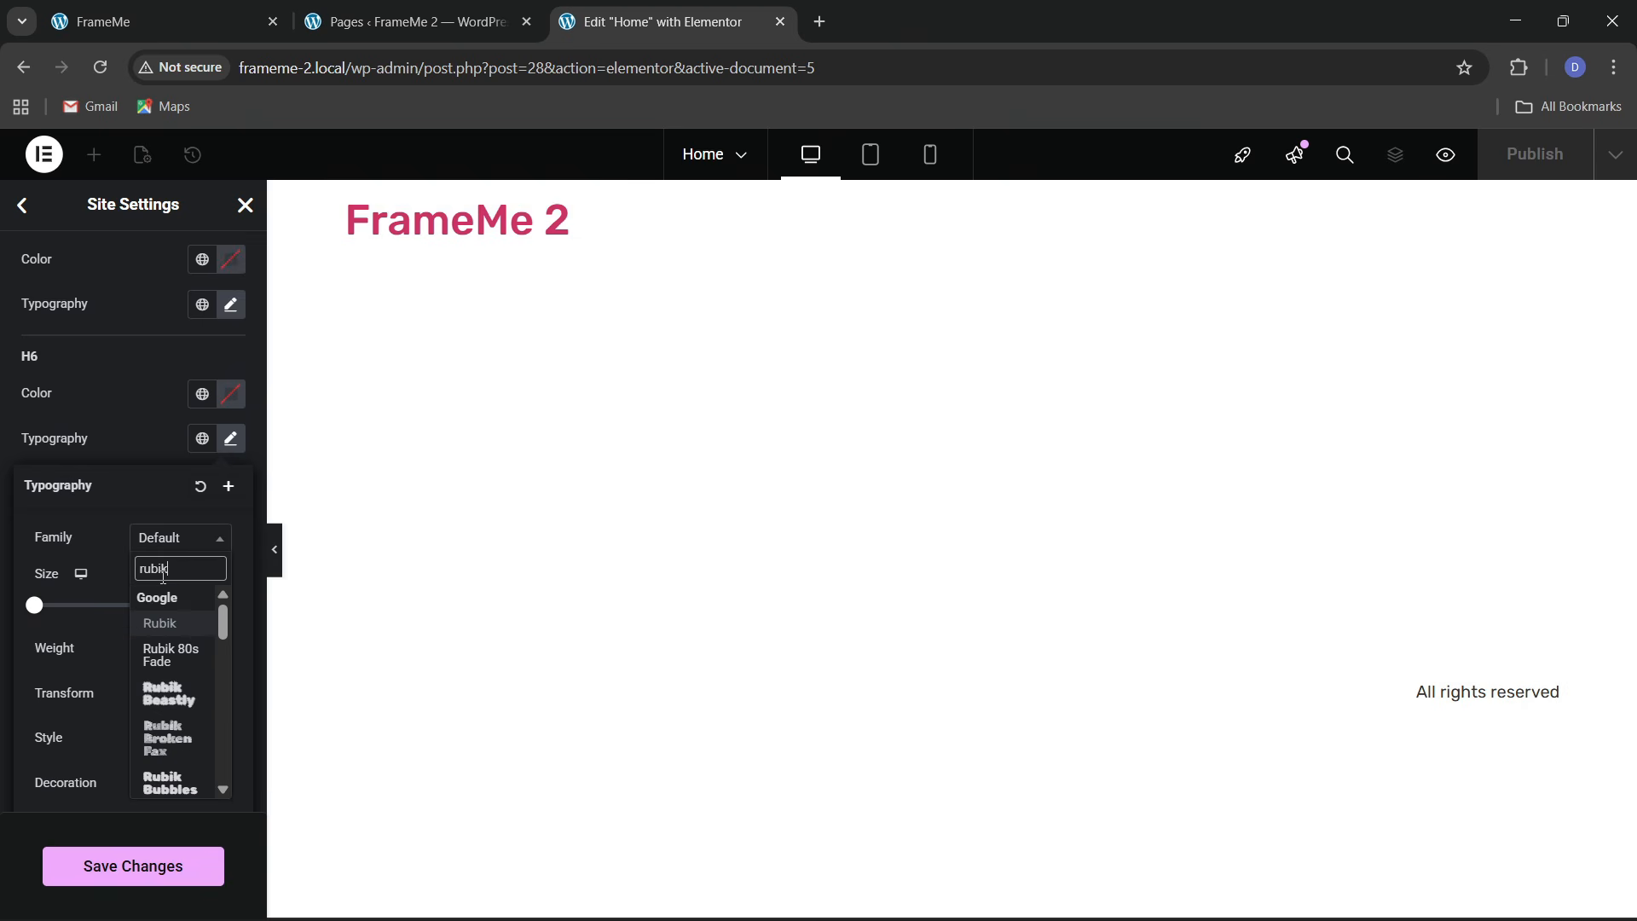
key(Return)
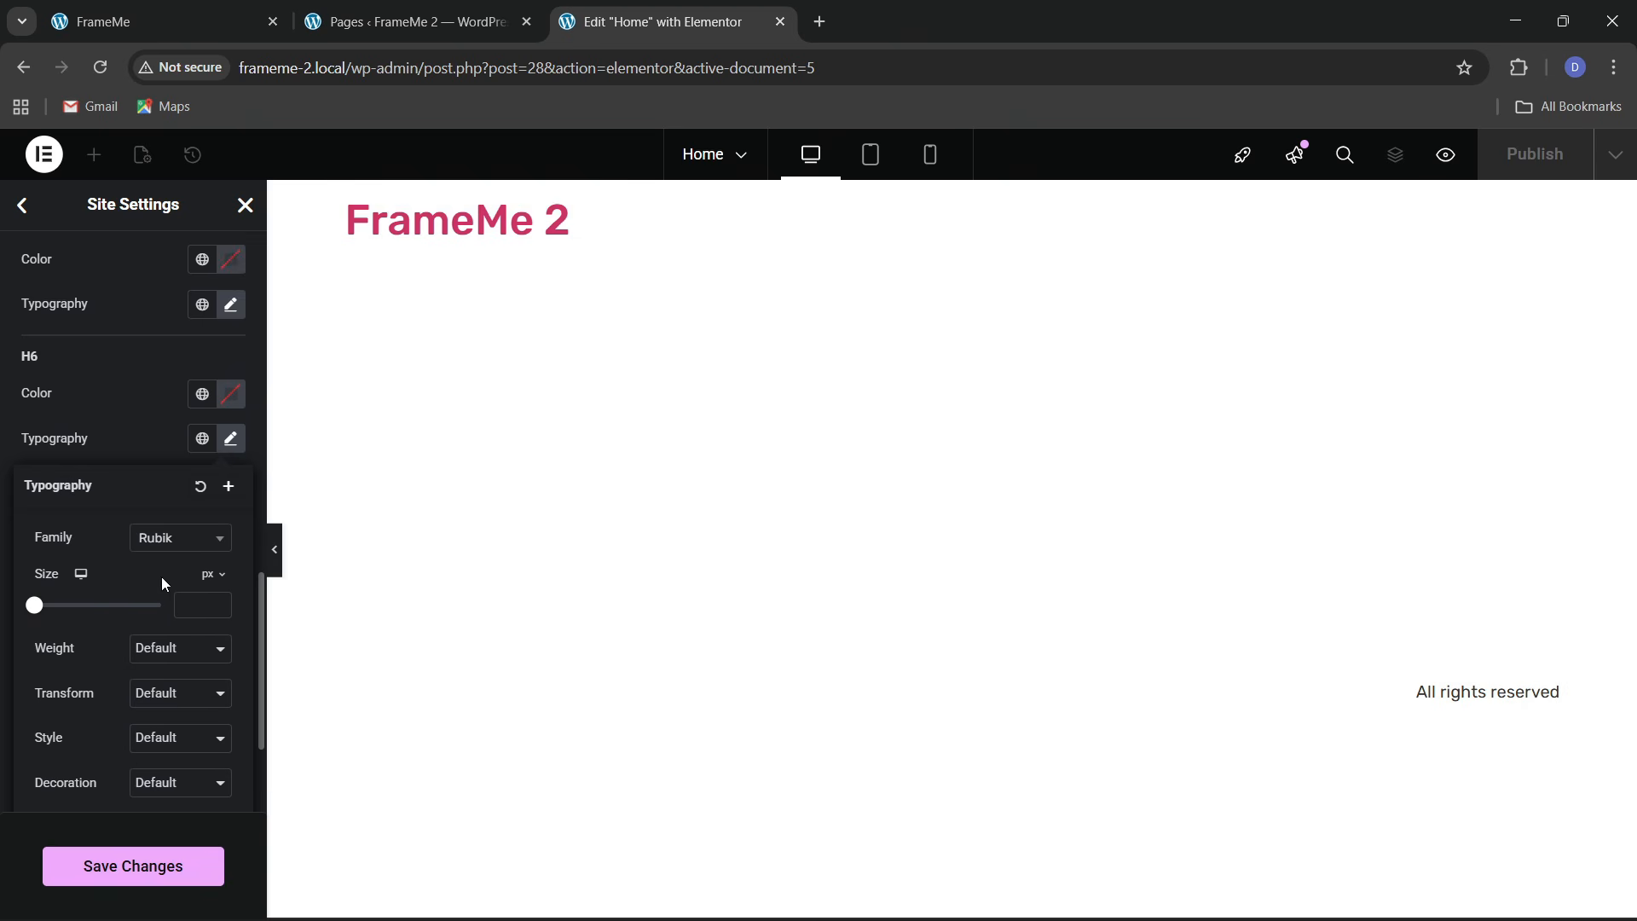
click(105, 430)
click(110, 866)
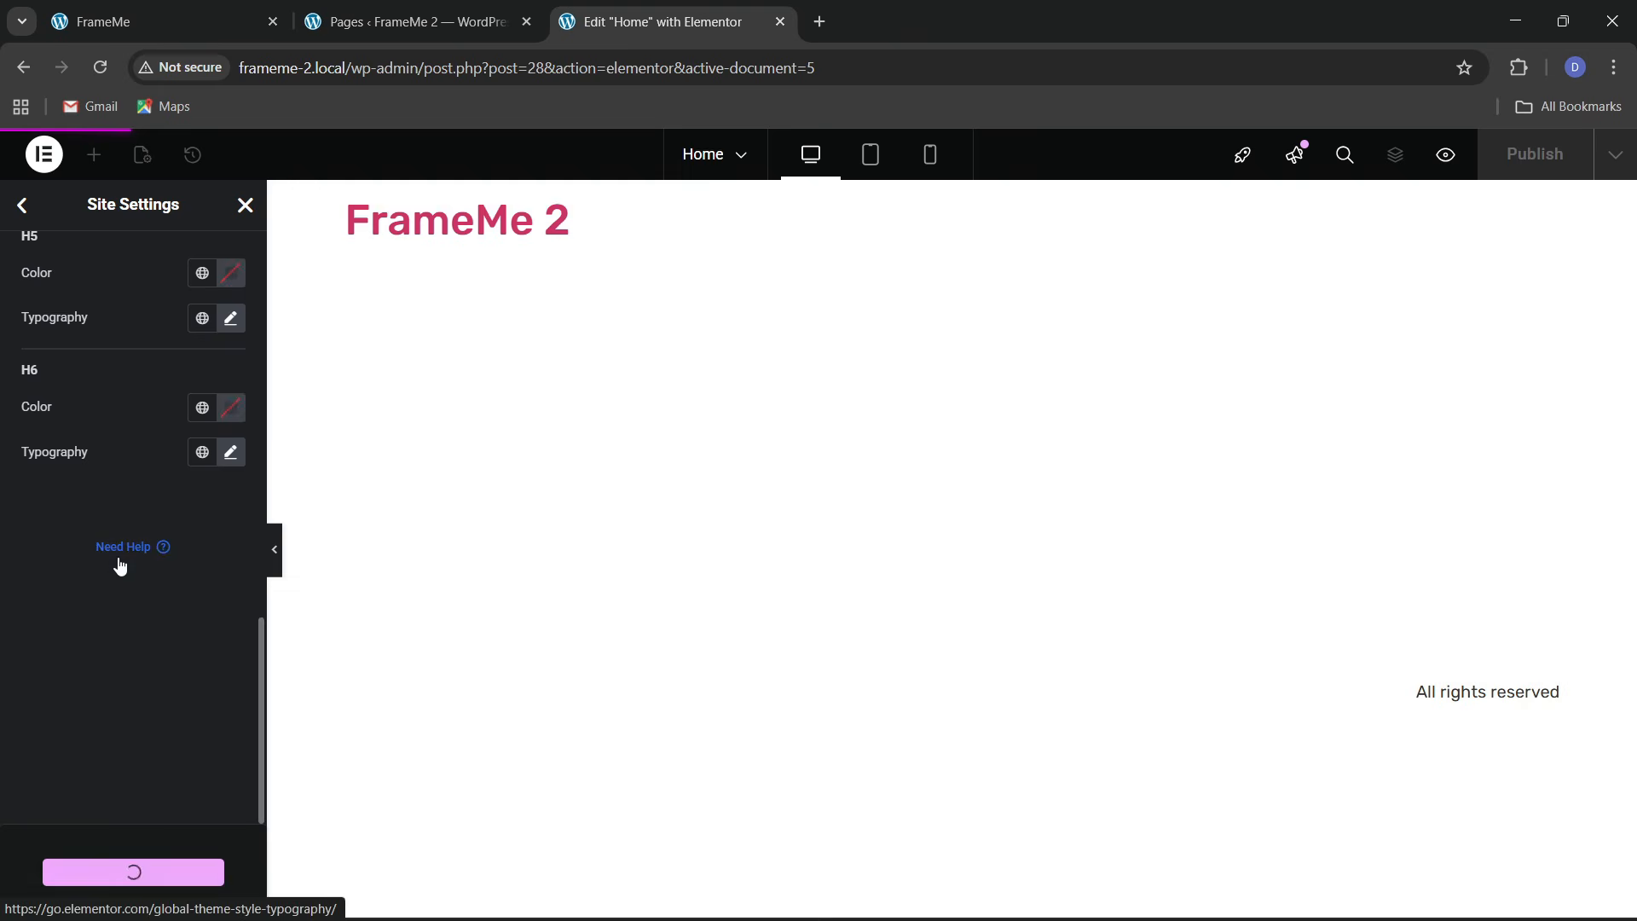
click(22, 205)
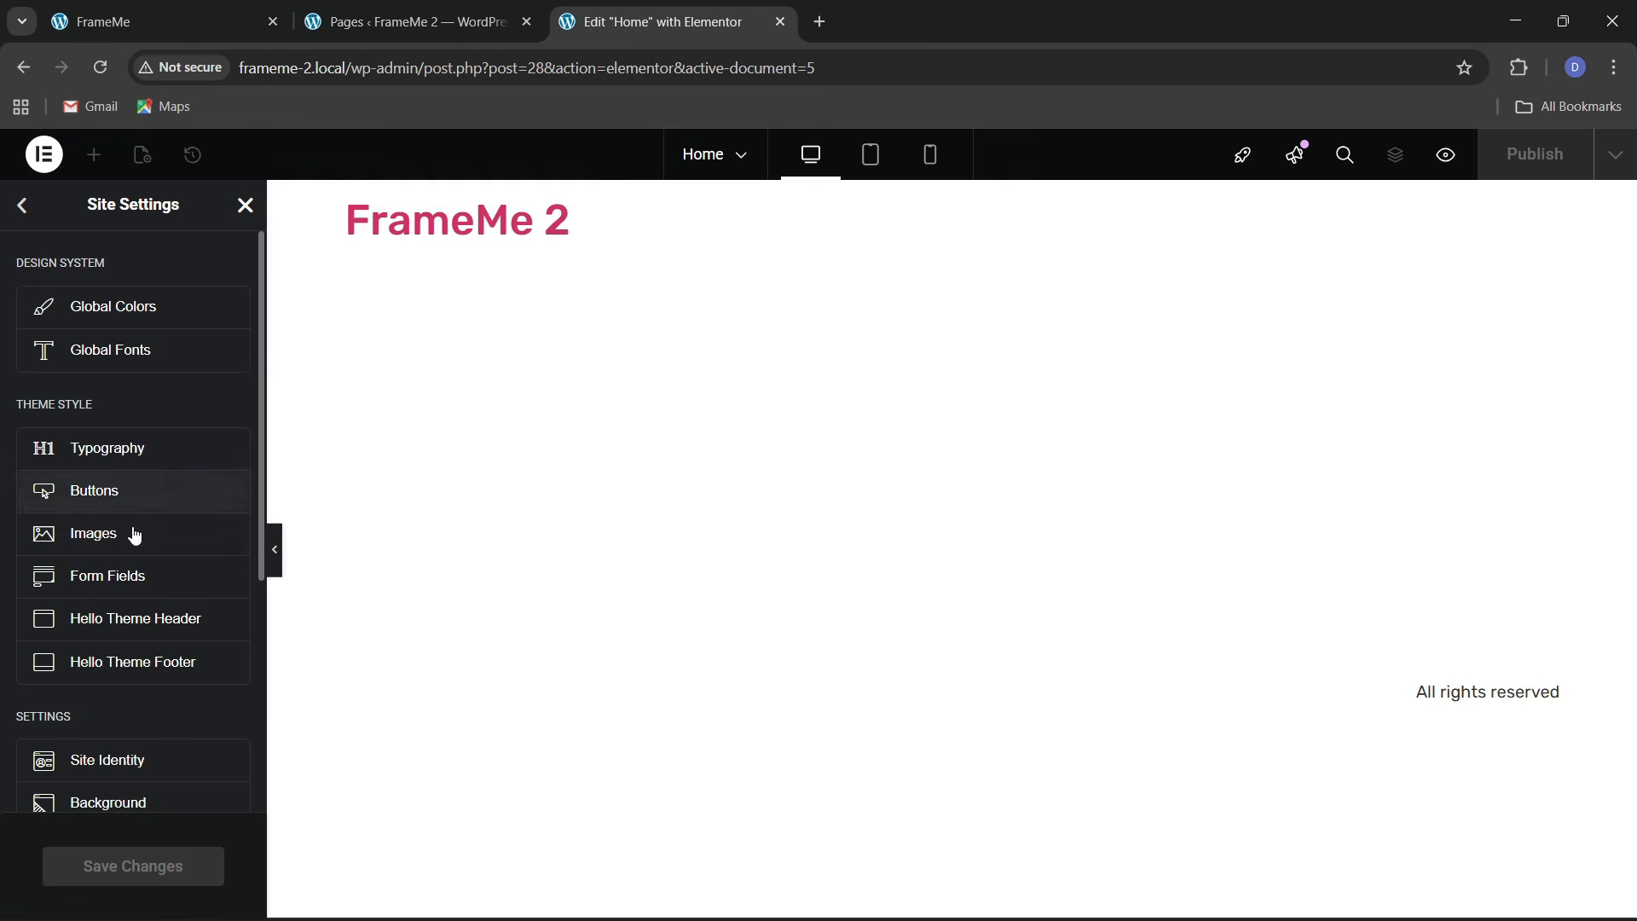
click(102, 491)
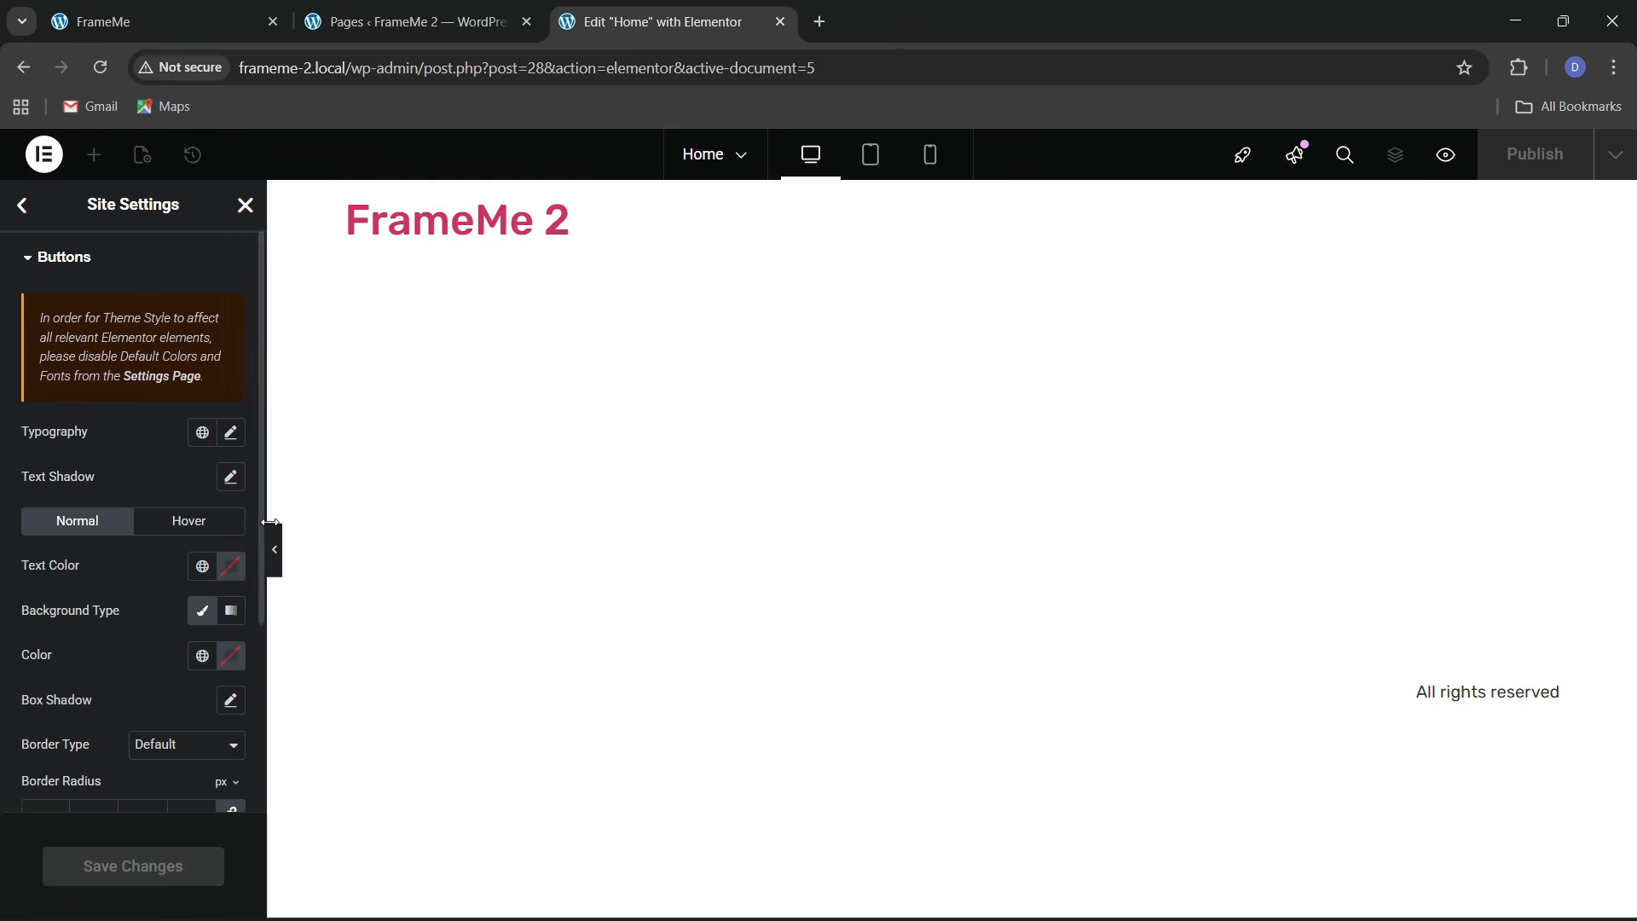
click(286, 12)
scroll(504, 520, down, 3)
scroll(882, 317, up, 4)
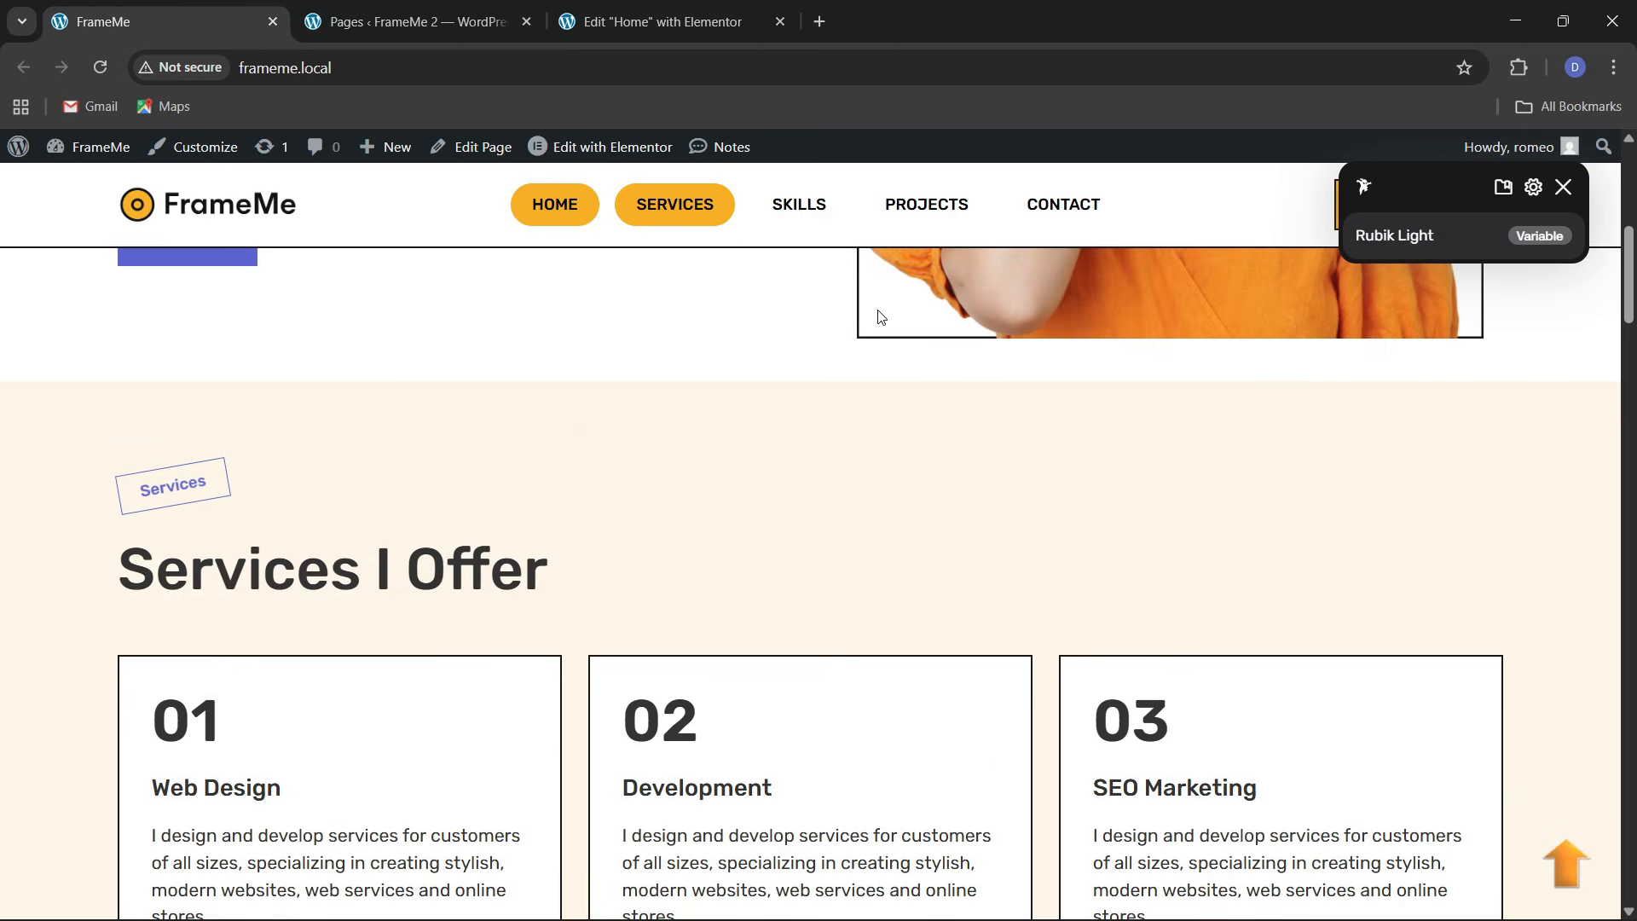
click(1563, 187)
scroll(966, 468, down, 3)
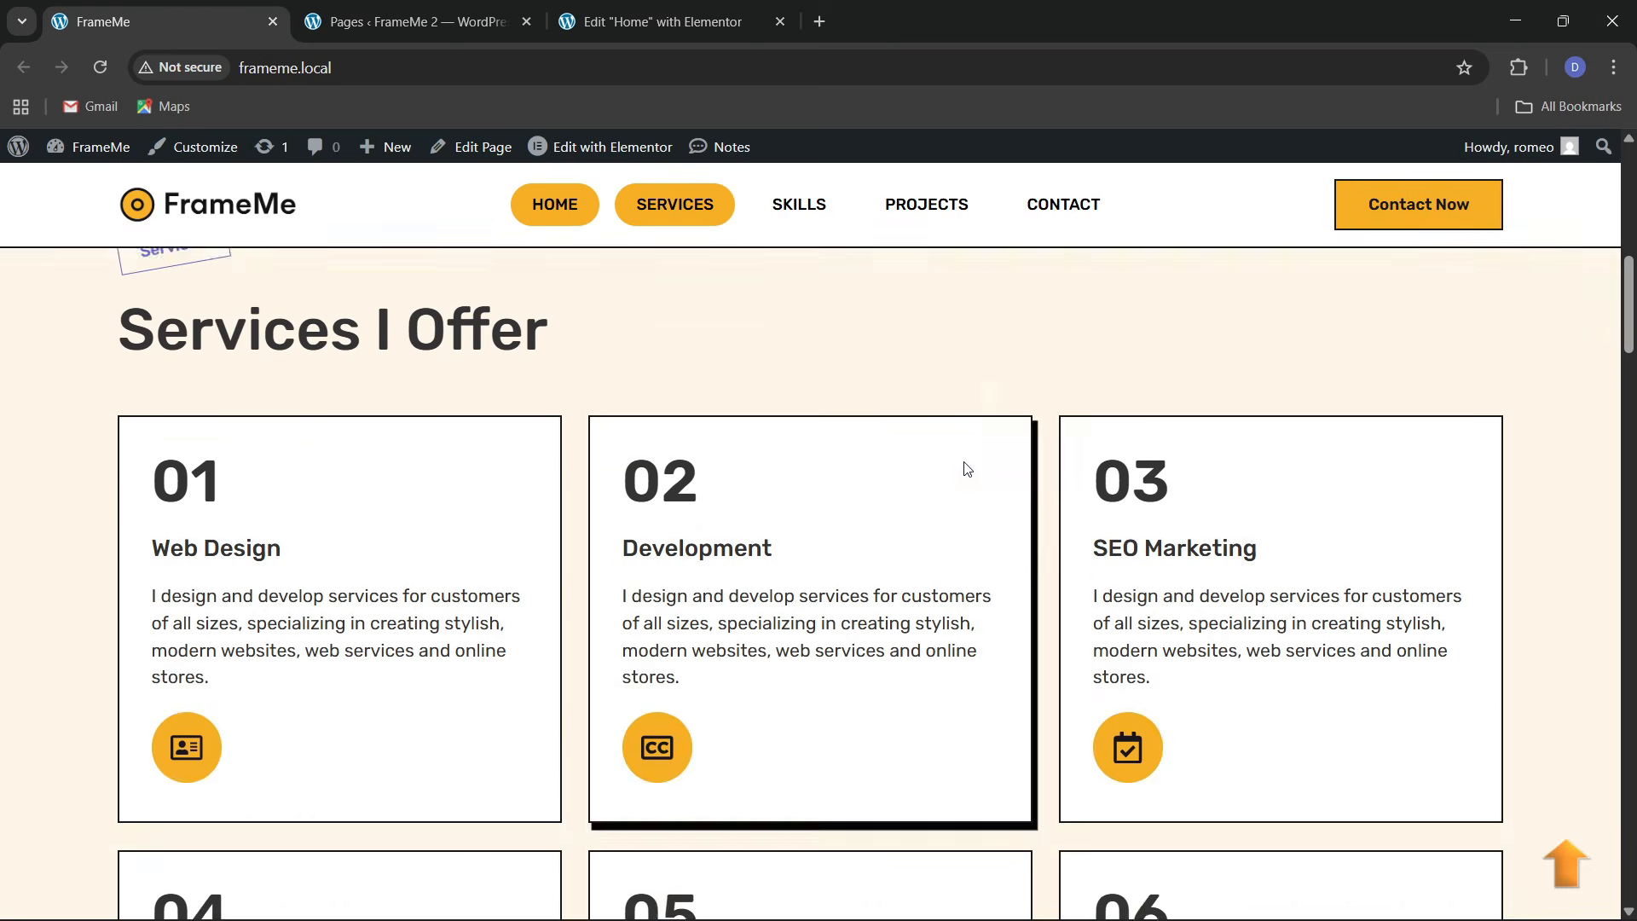
scroll(966, 469, up, 3)
scroll(580, 384, up, 5)
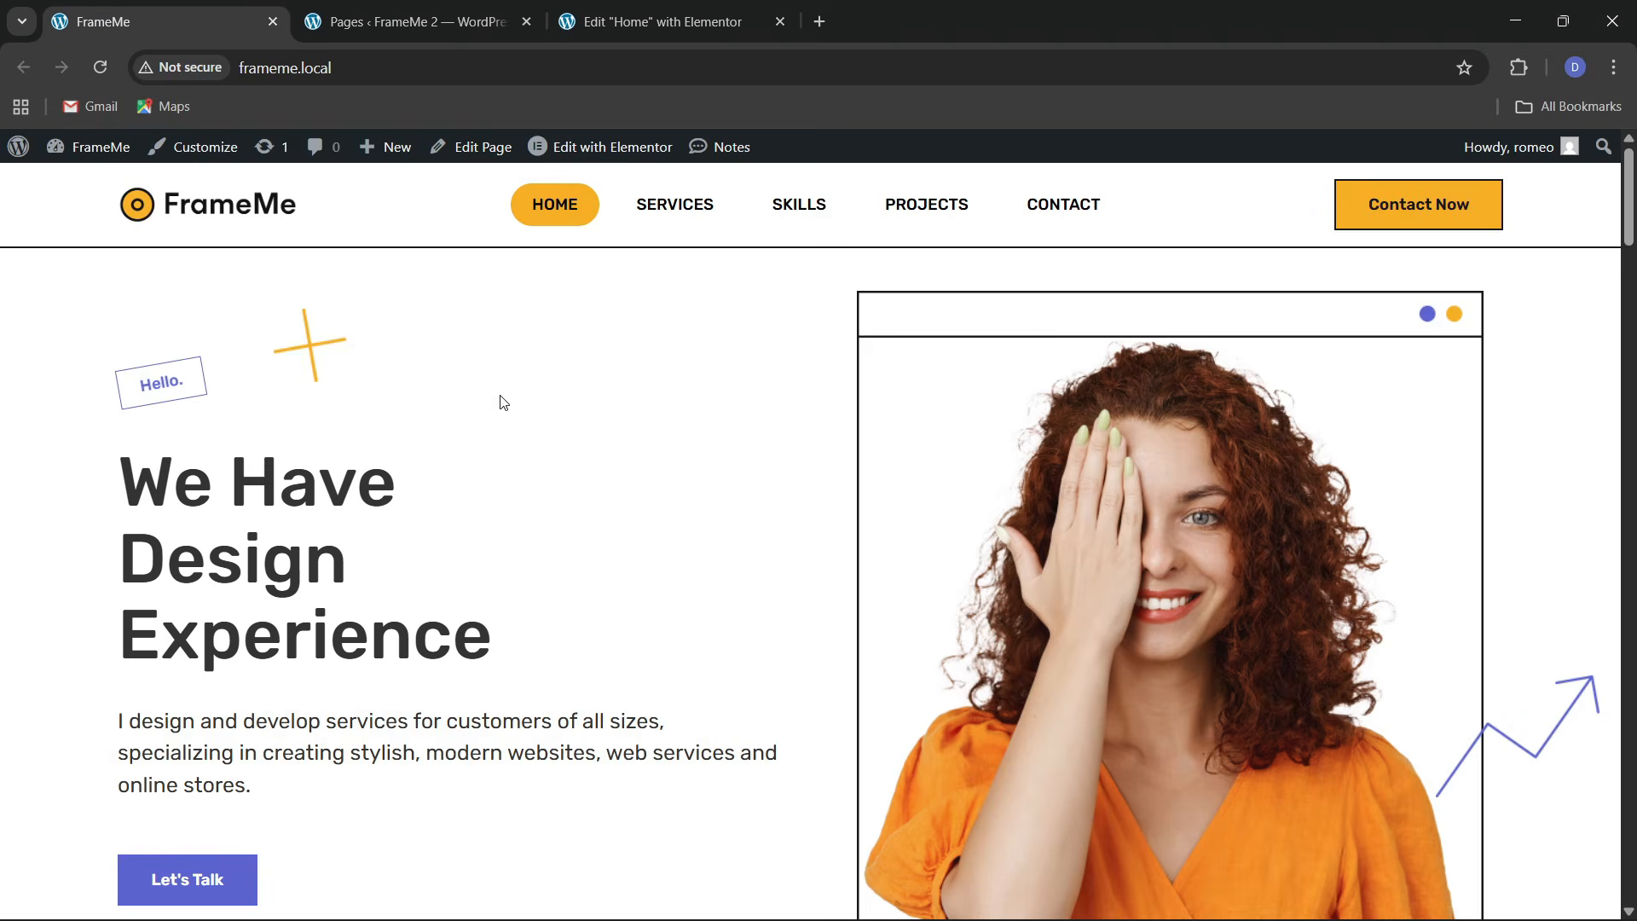
click(401, 12)
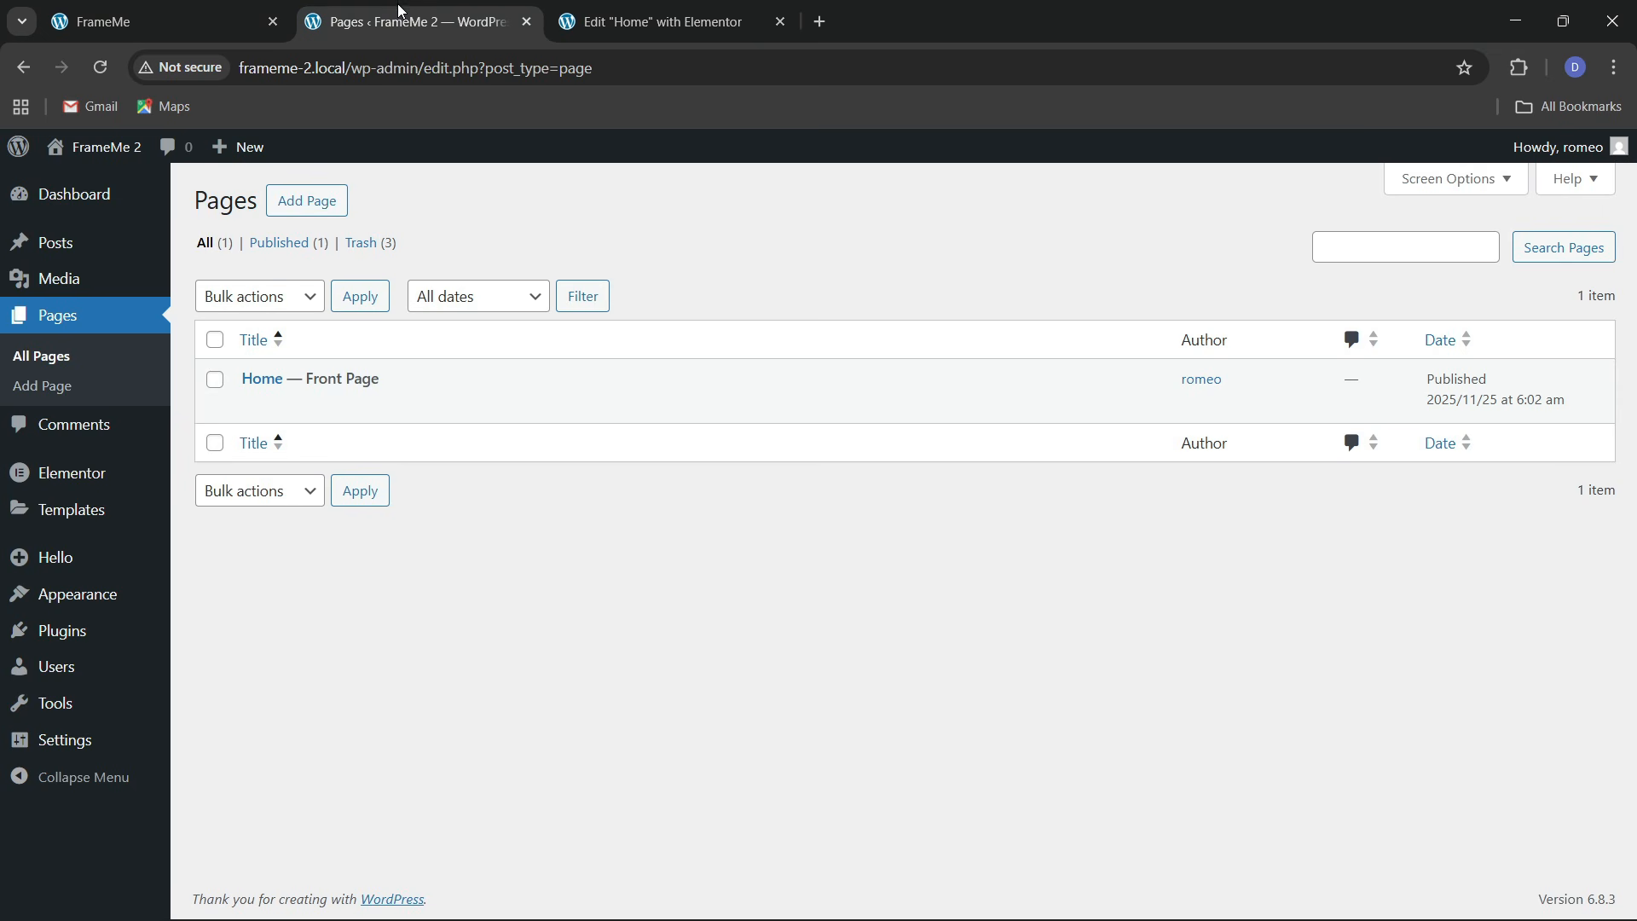
click(604, 19)
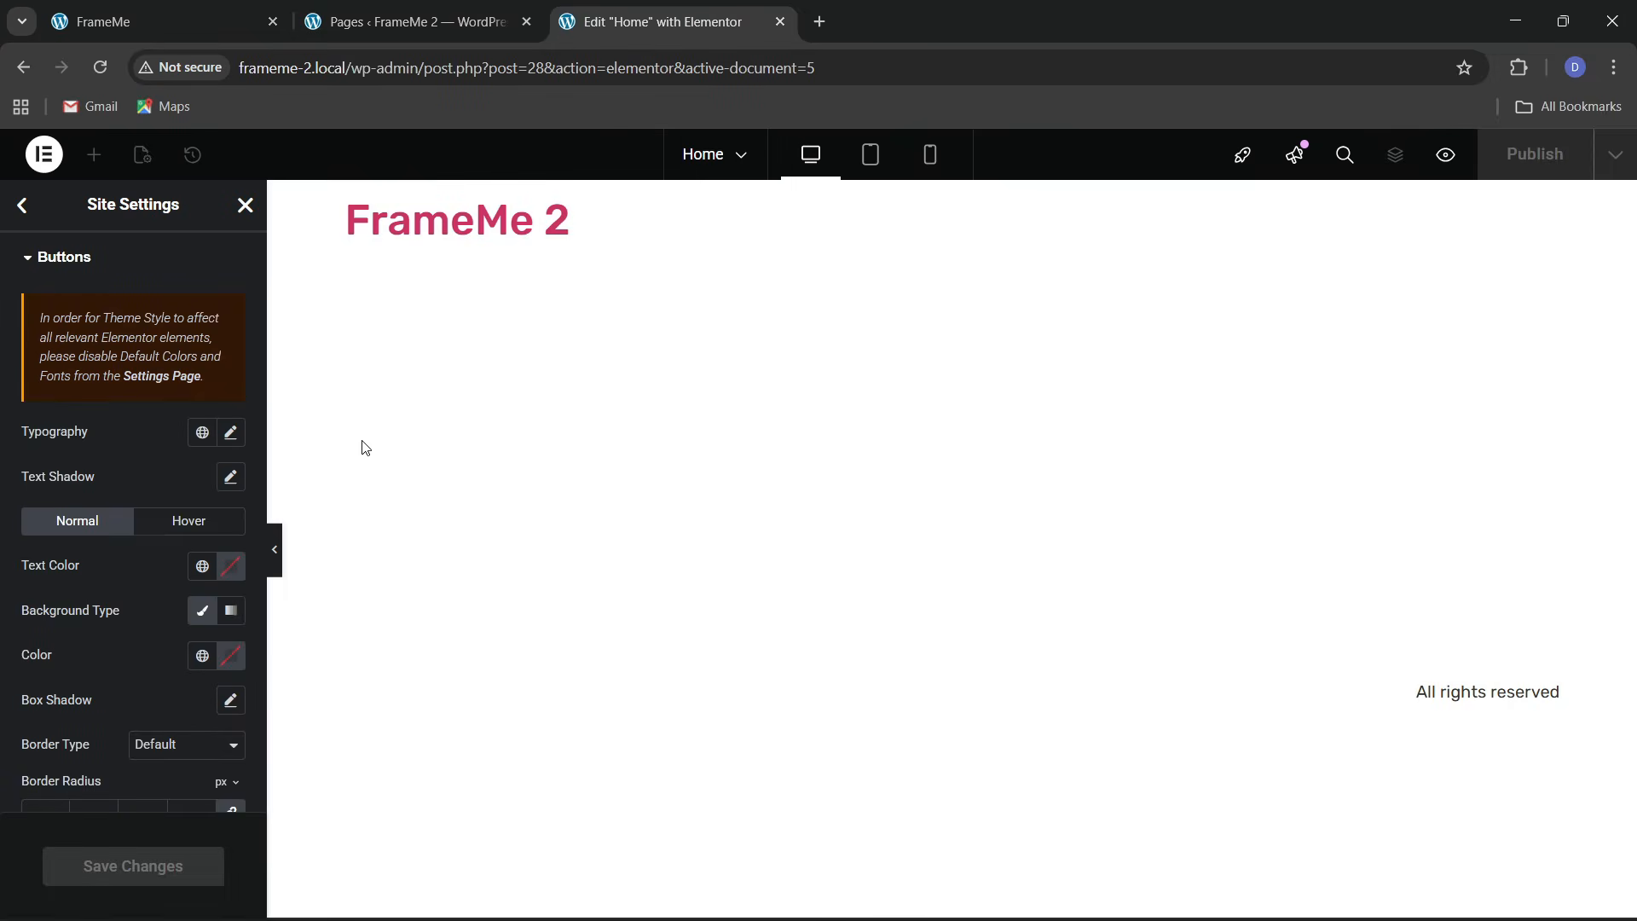
scroll(112, 626, down, 1)
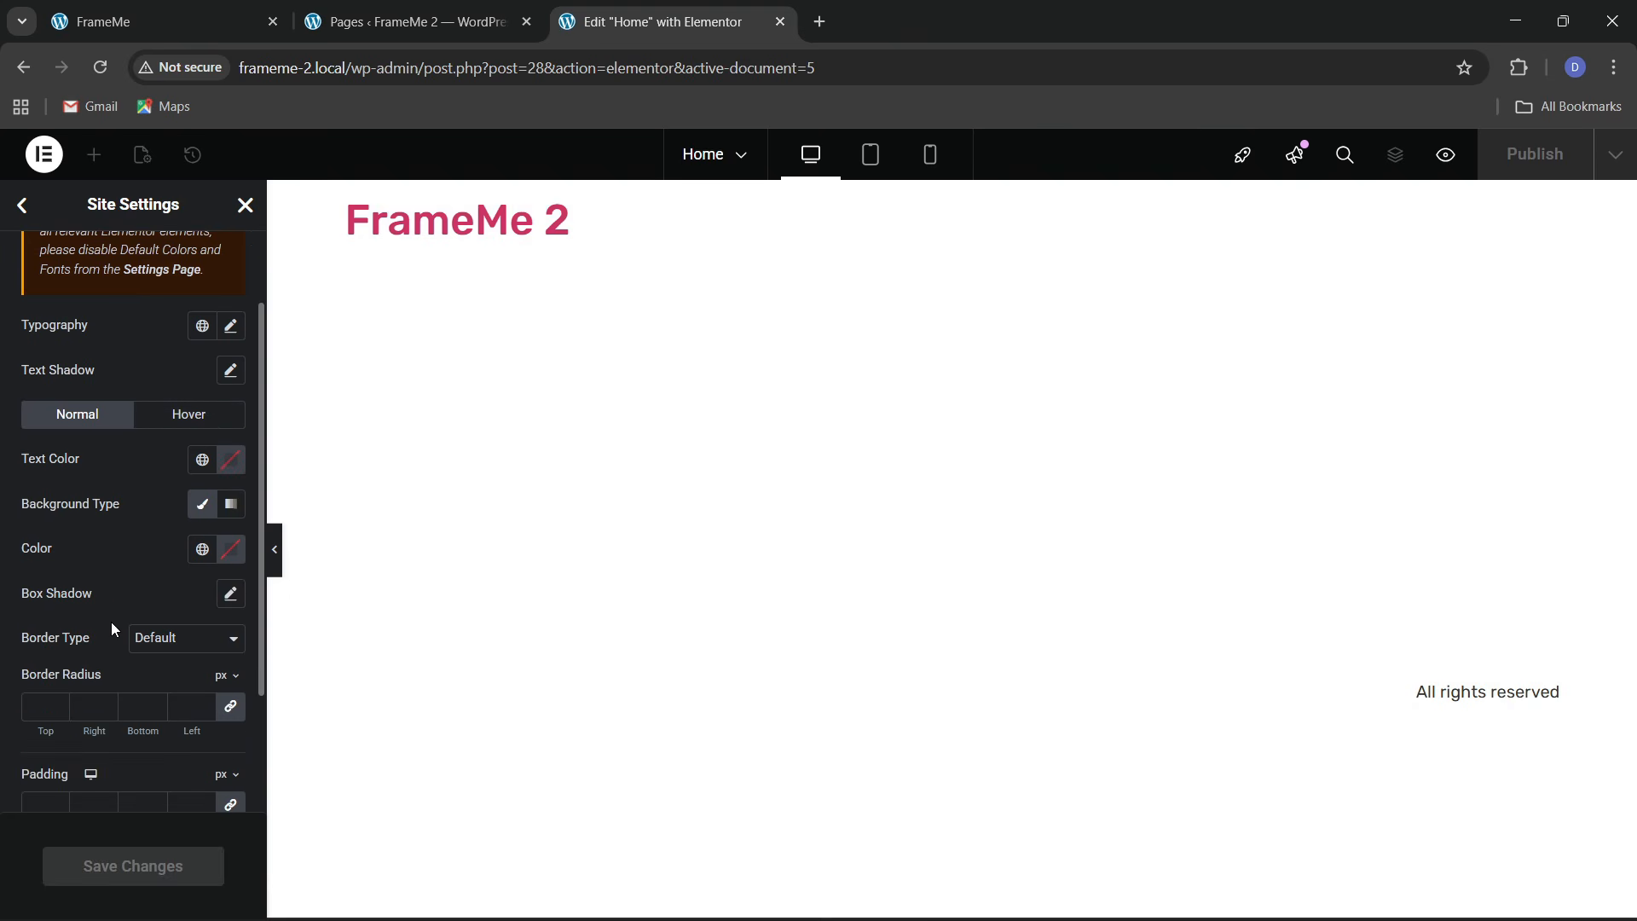
click(162, 21)
scroll(624, 576, down, 2)
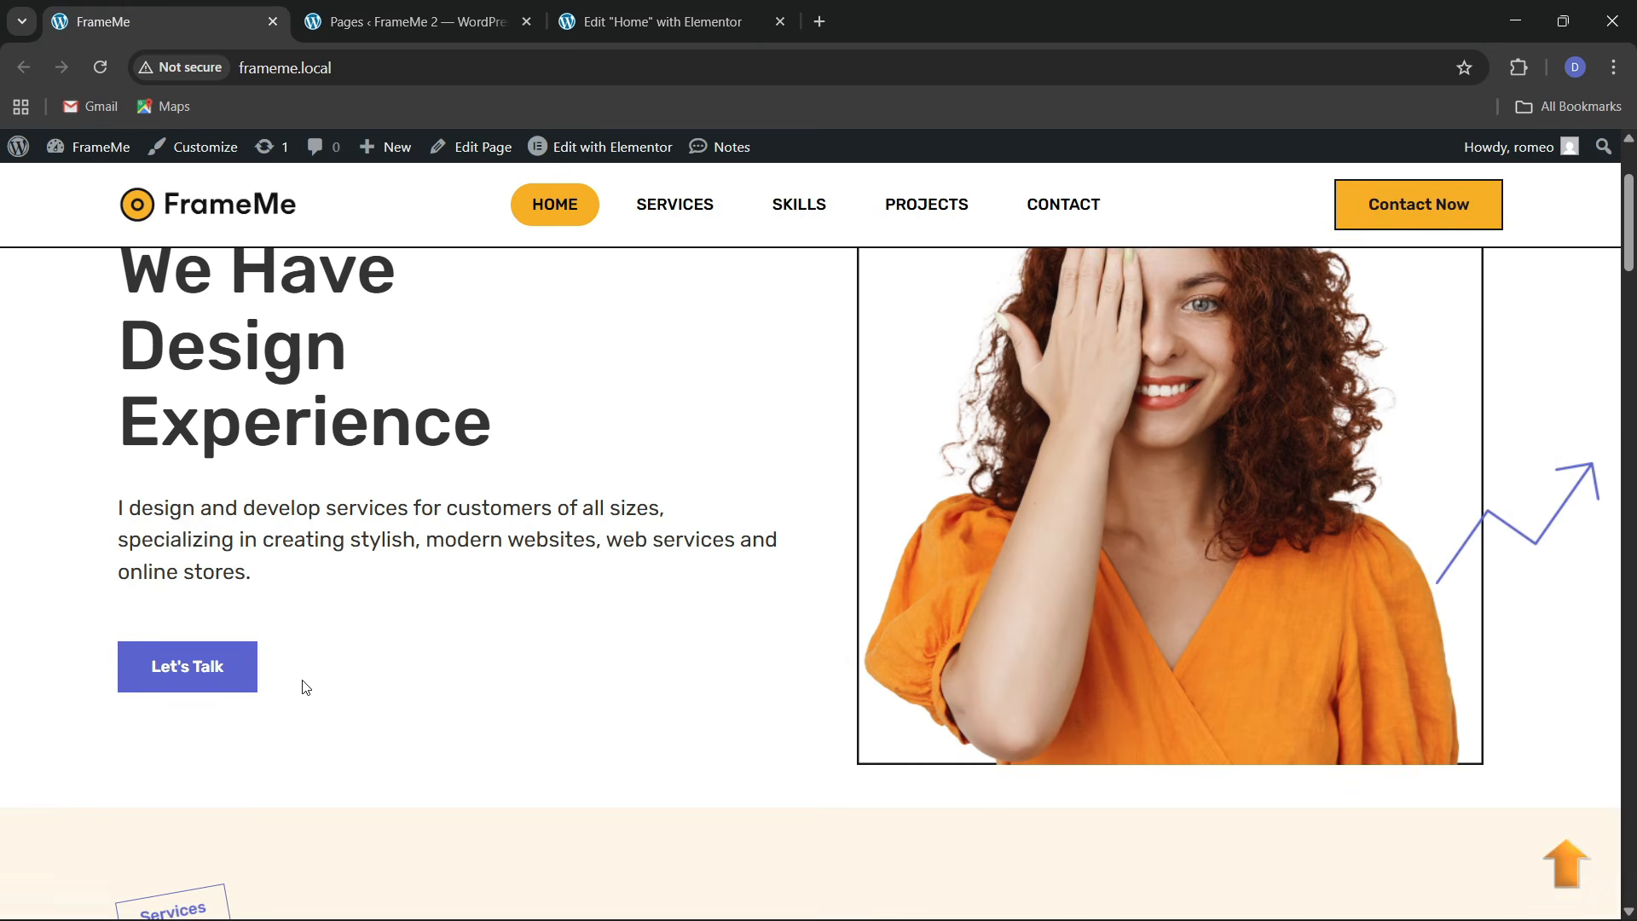
click(659, 10)
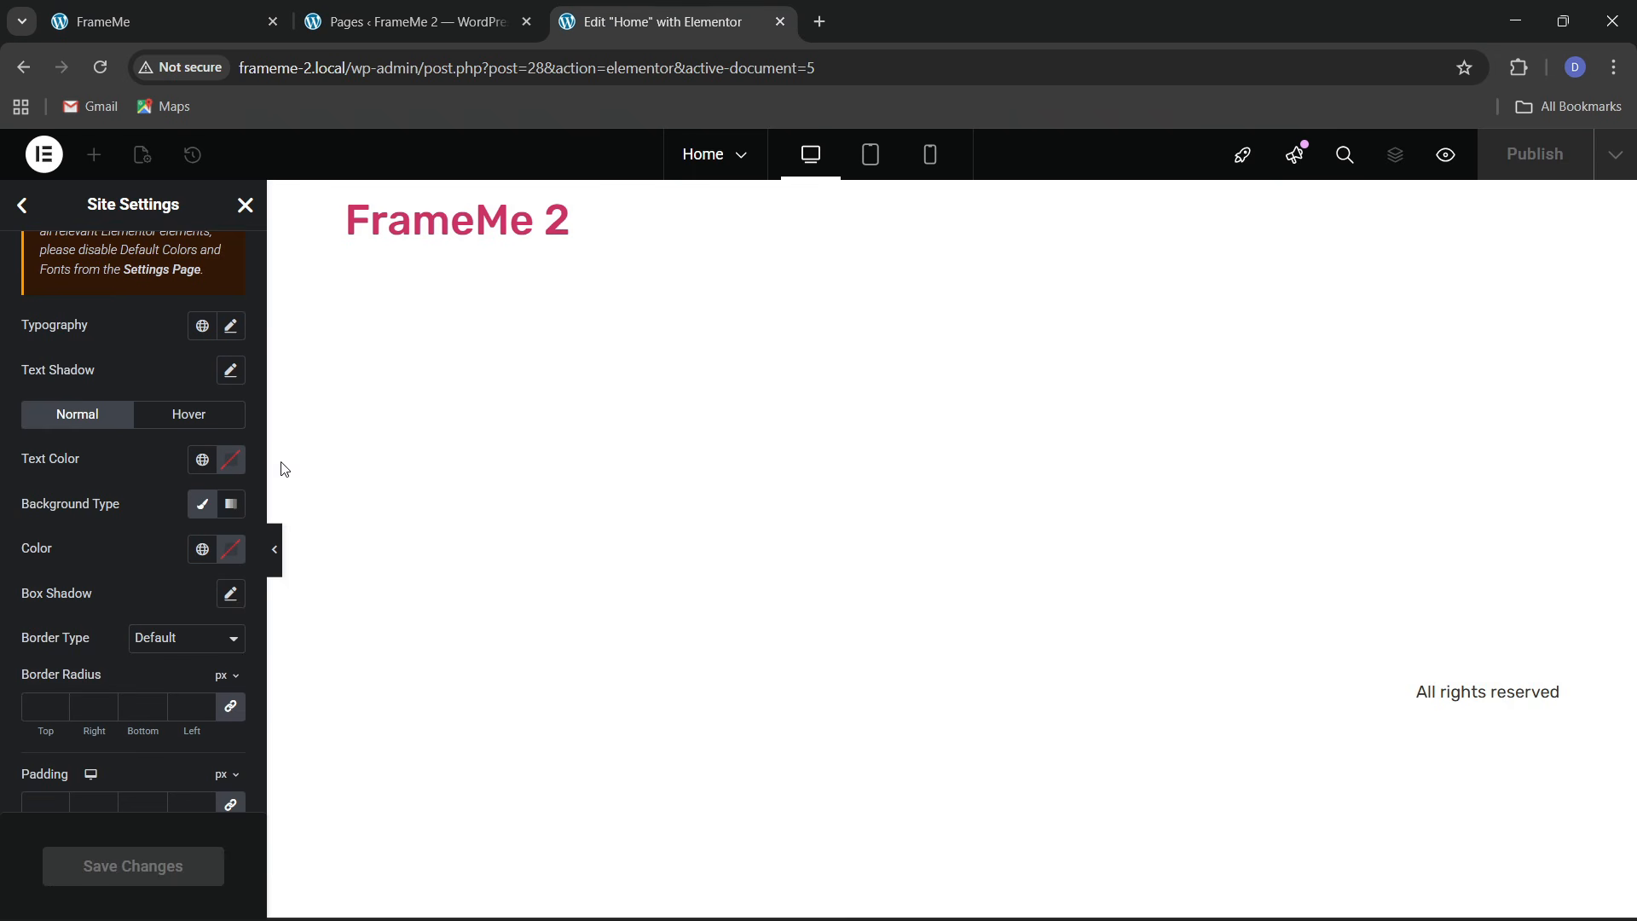
scroll(136, 526, up, 1)
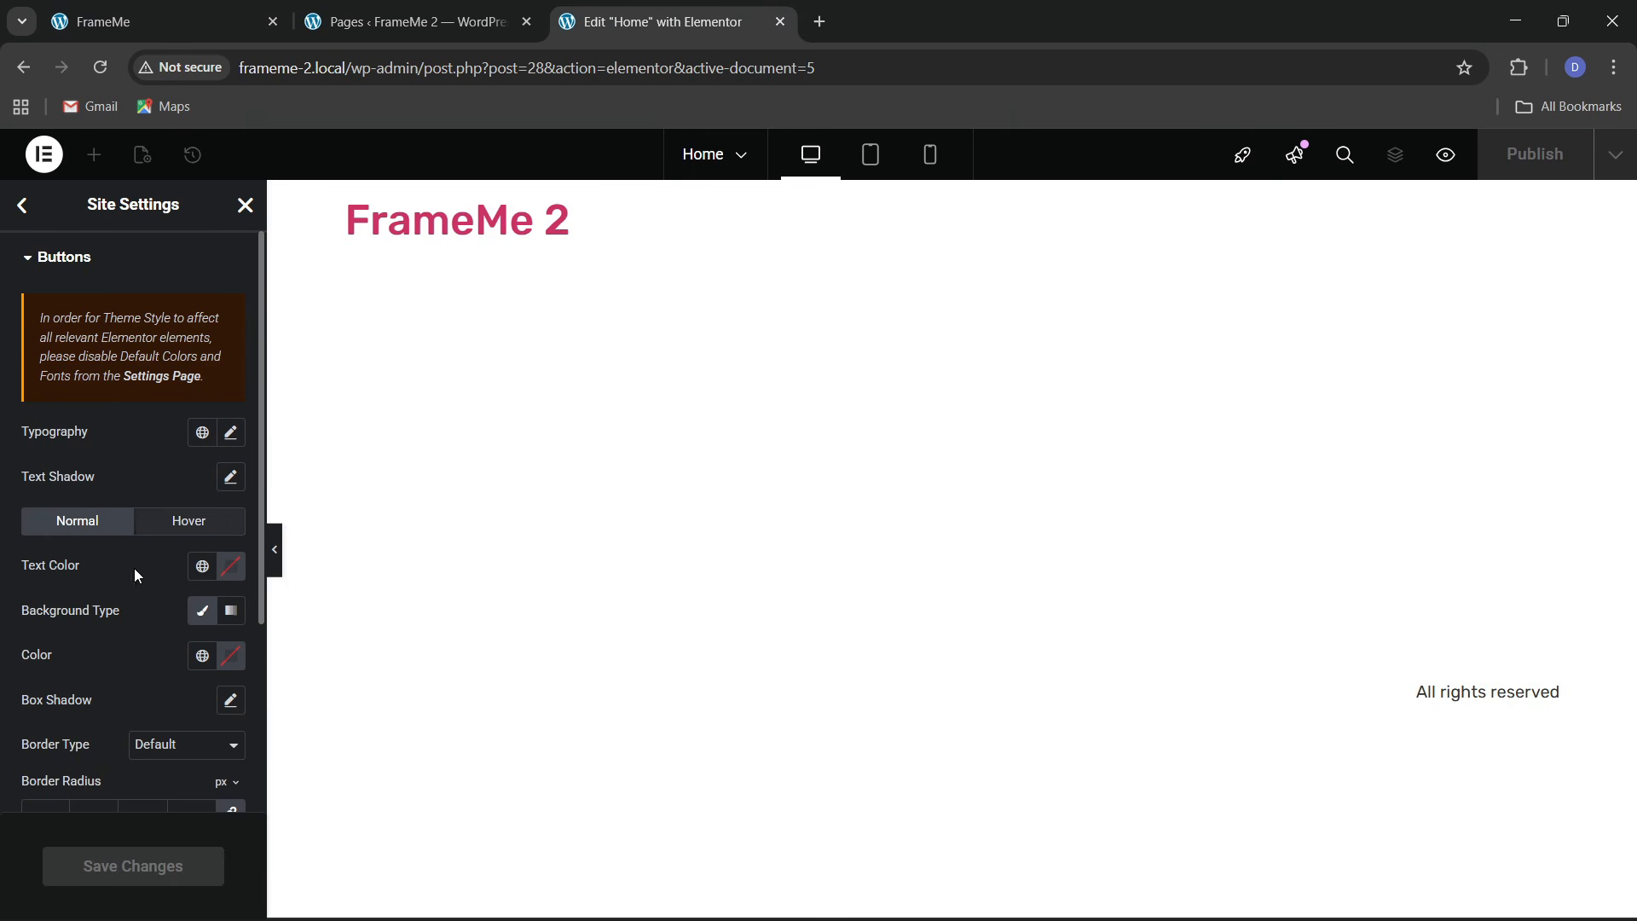
Give buttons the orange theme 1 background and check it on the live homepage
click(202, 659)
click(112, 493)
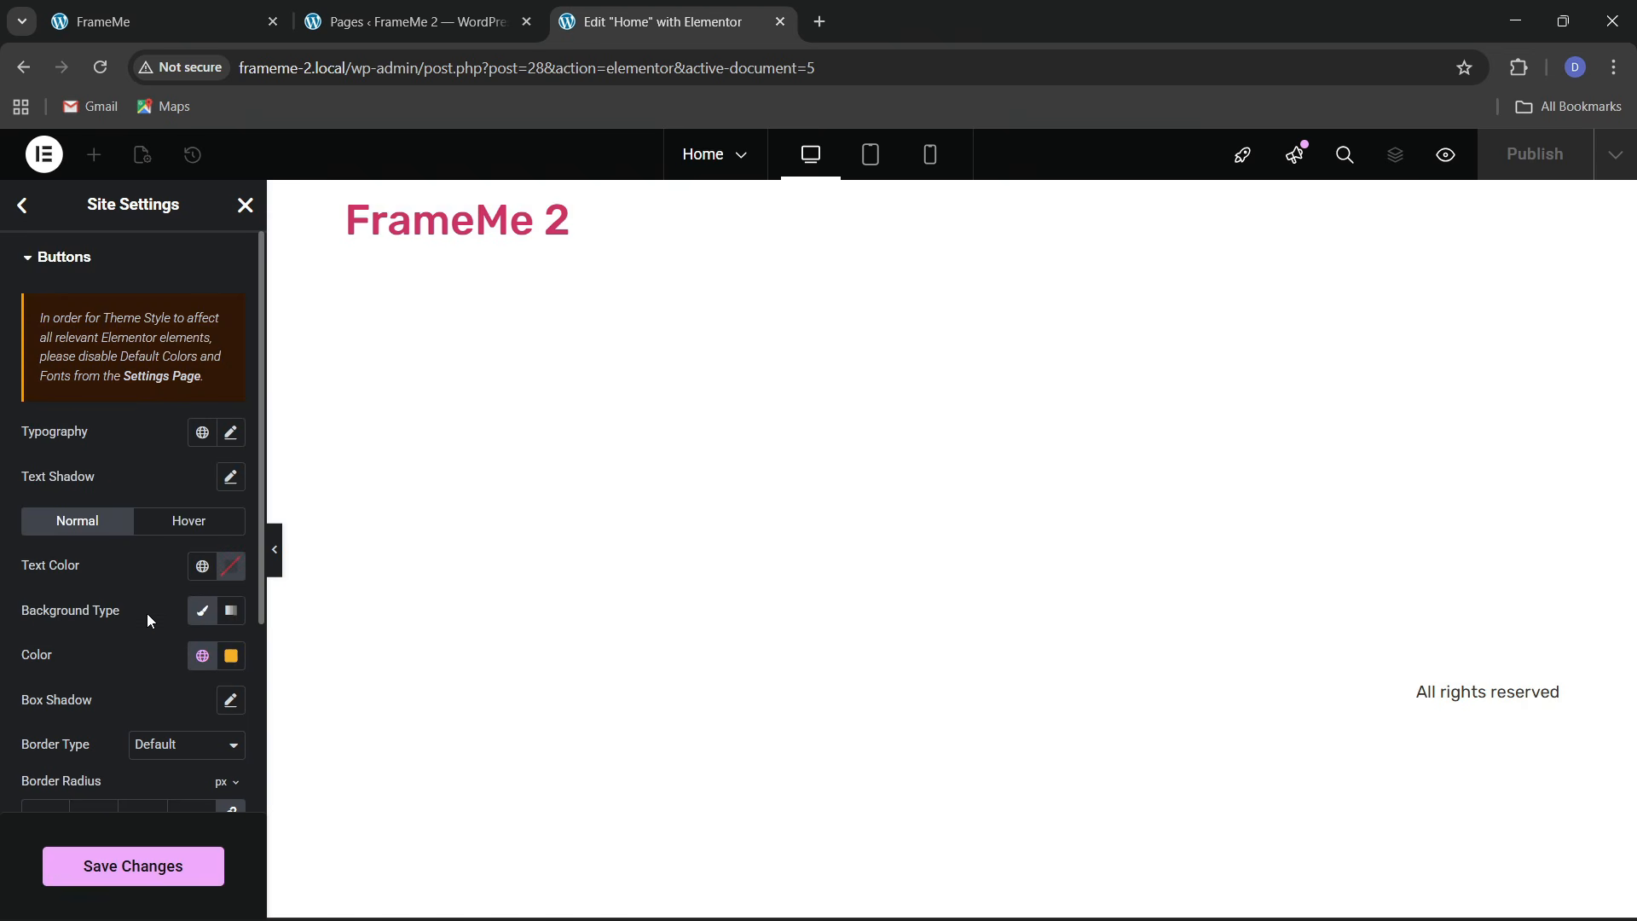
click(175, 14)
click(713, 15)
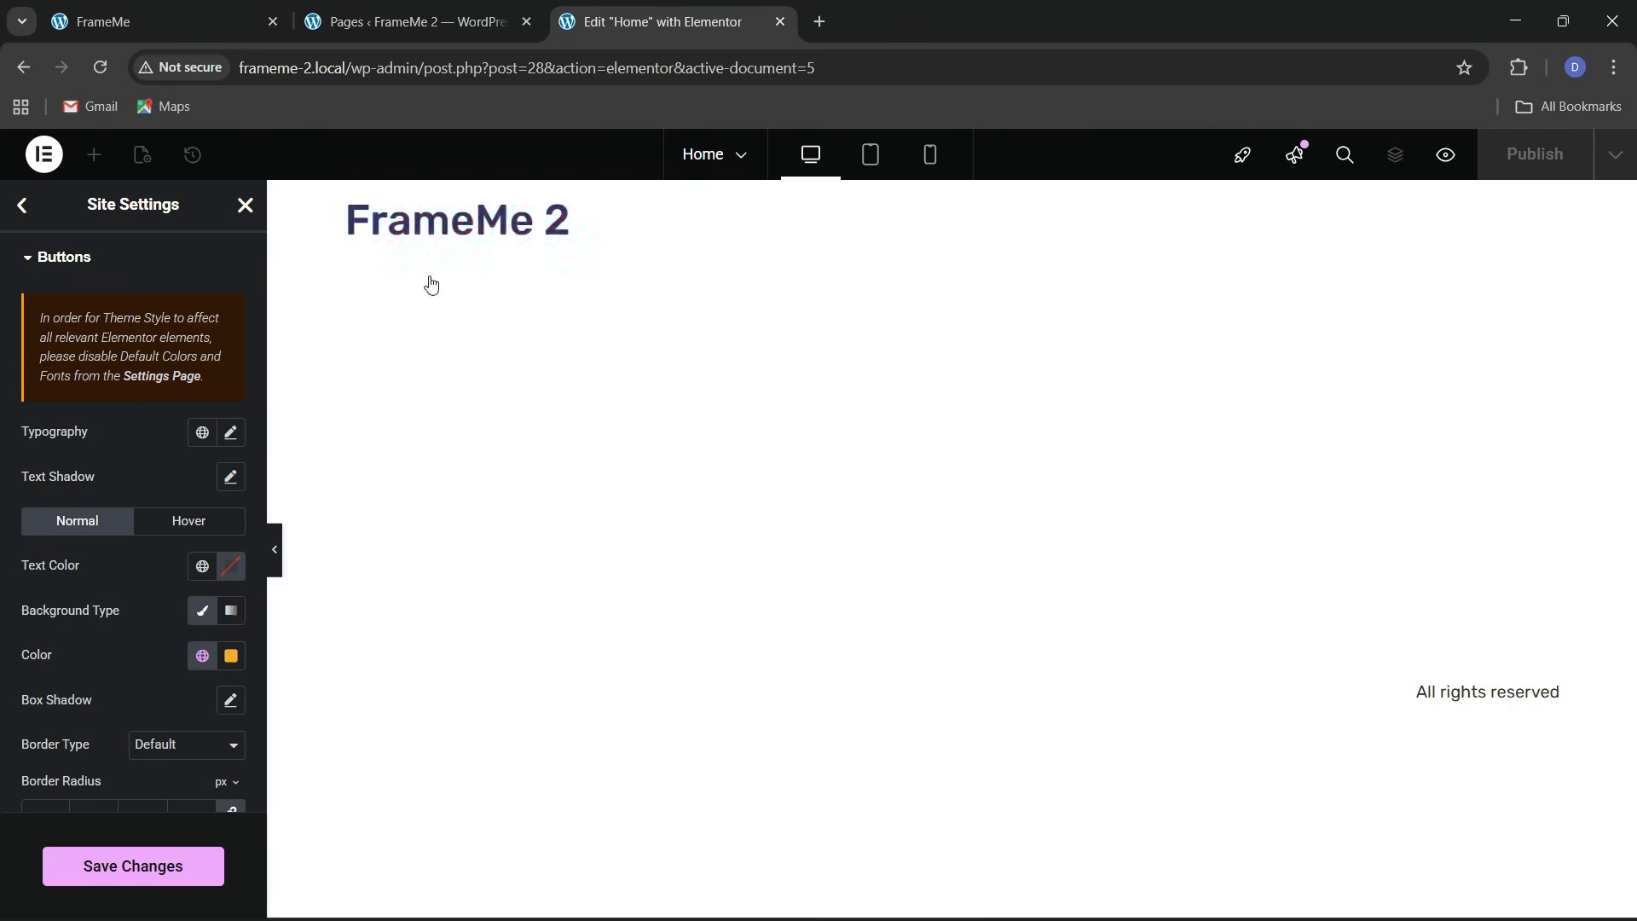
Give buttons a solid 2px border in the black theme 2 colour
scroll(112, 600, down, 3)
click(156, 541)
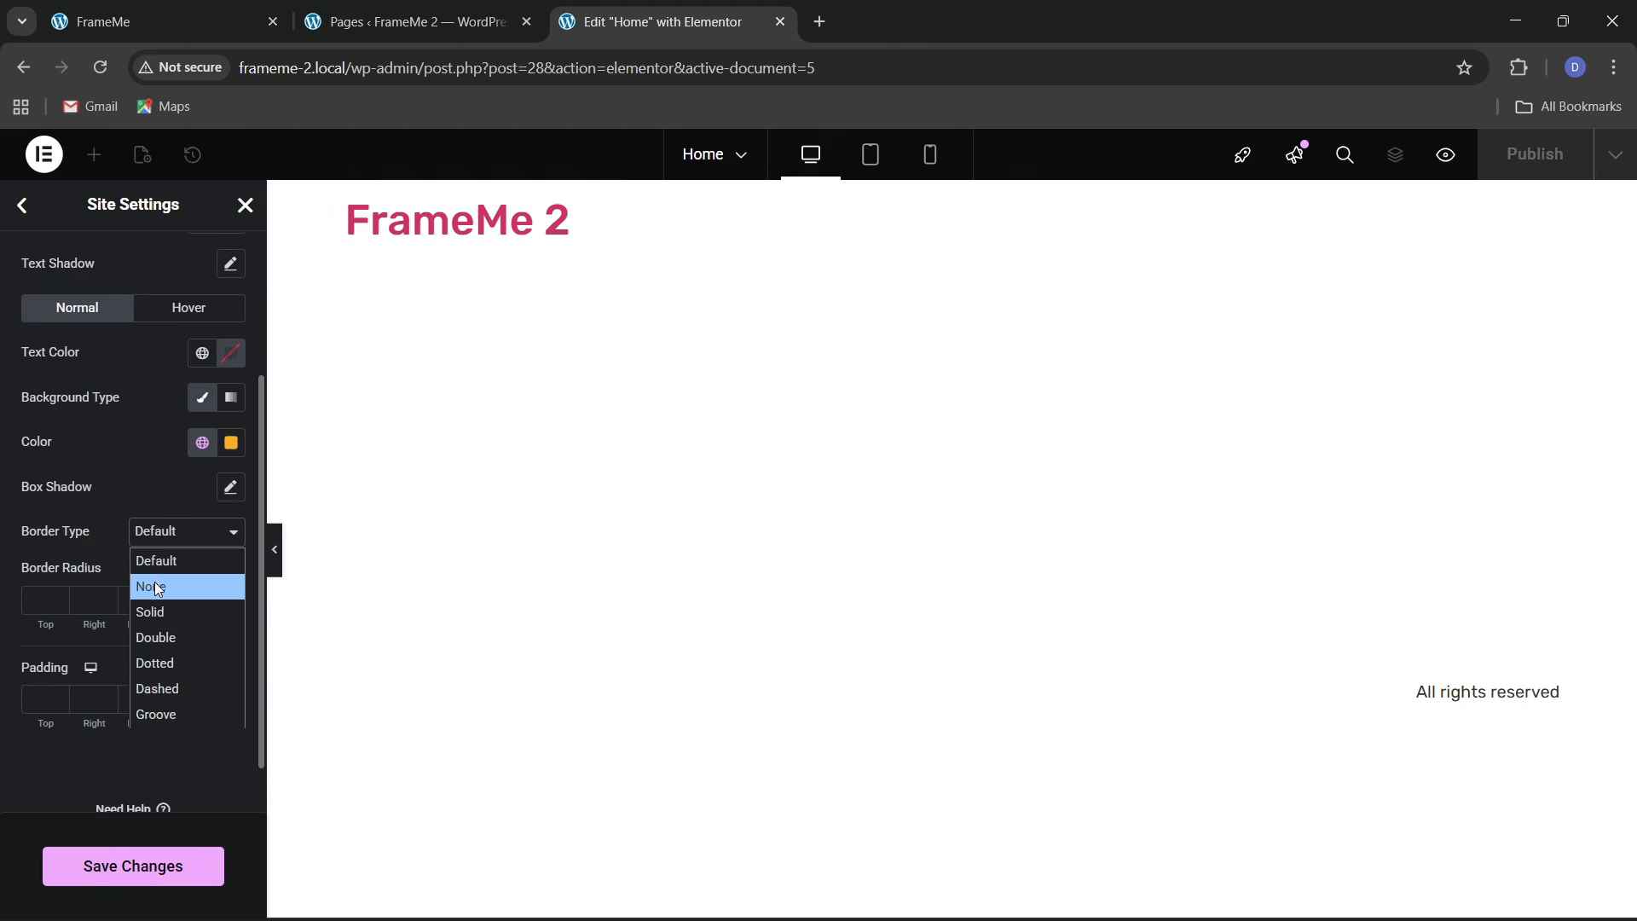
click(155, 607)
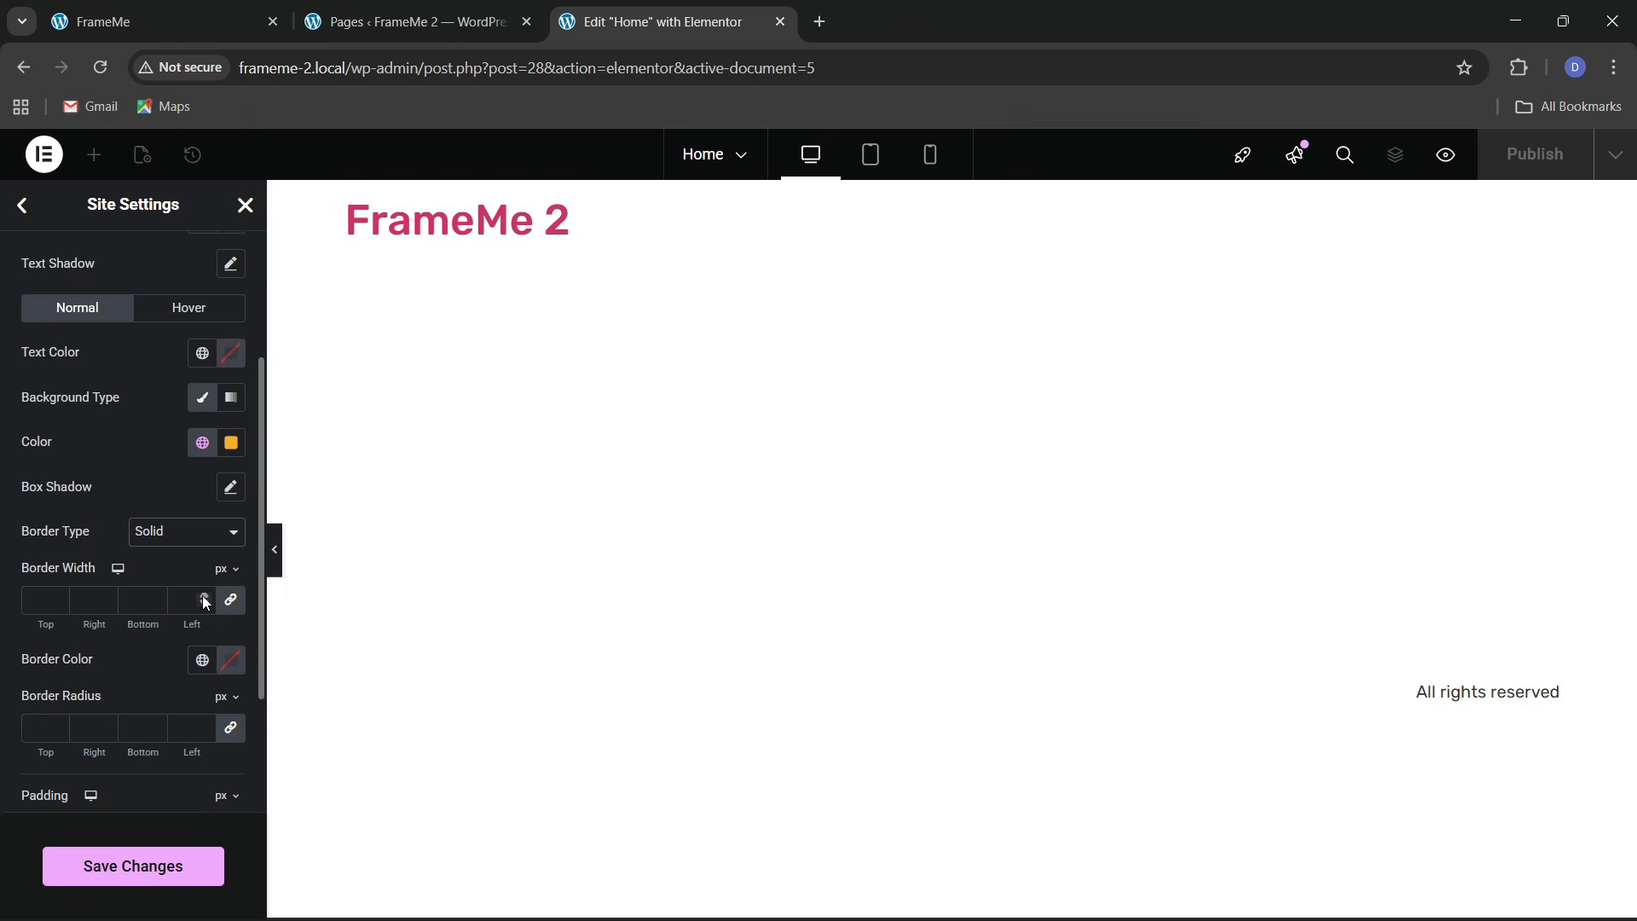
click(204, 597)
click(202, 660)
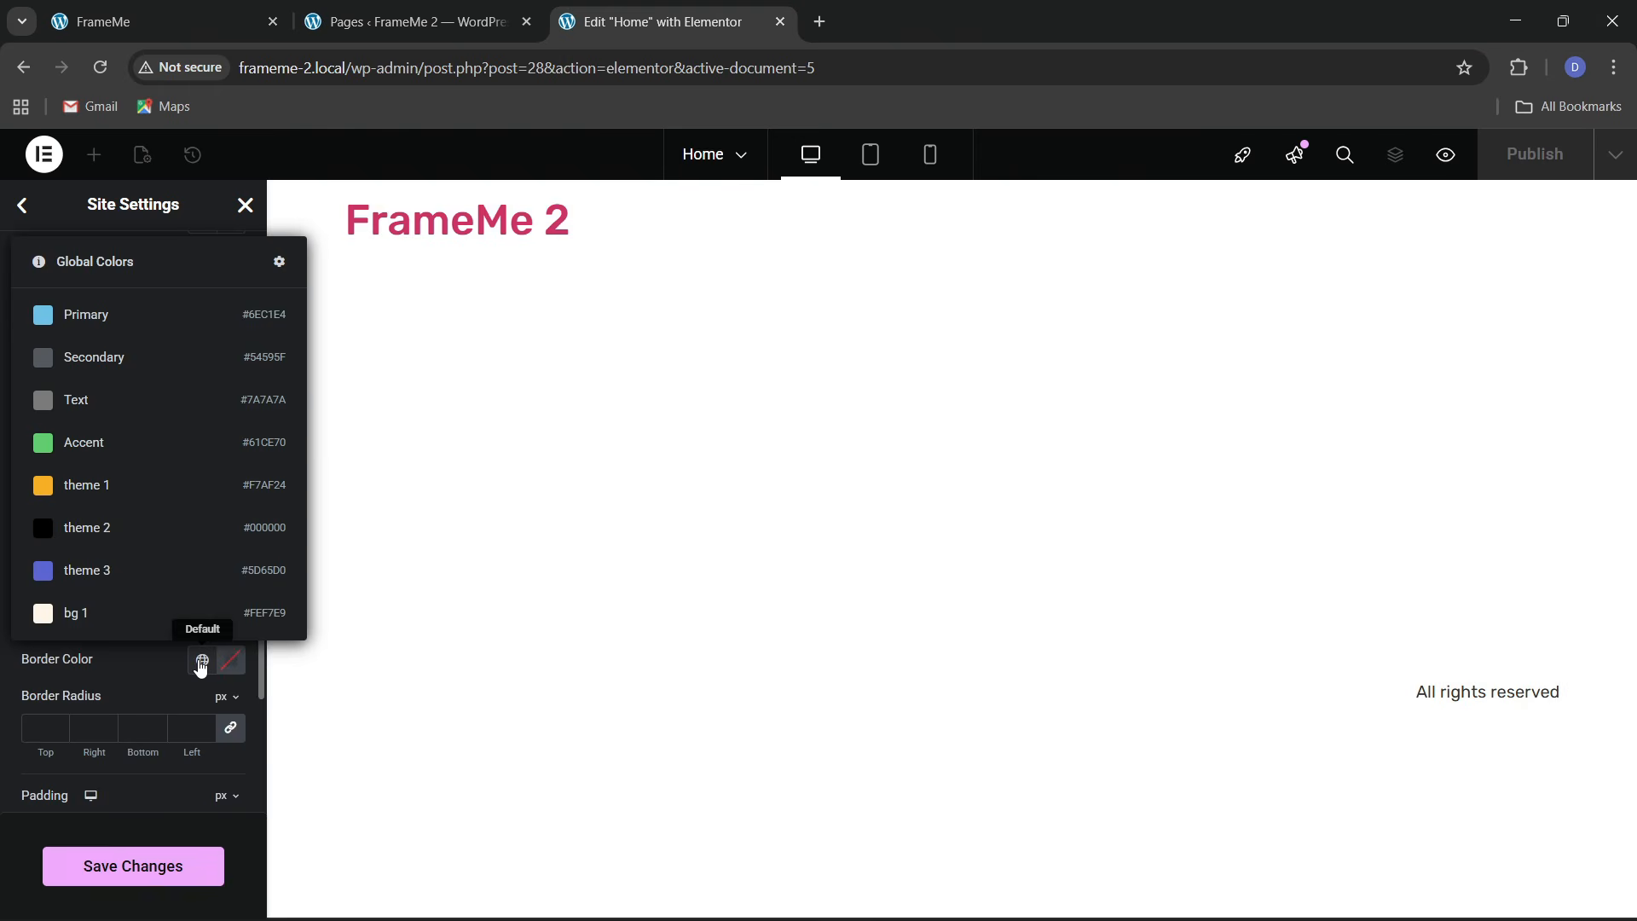
click(103, 533)
Set unlinked button padding to 15 / 30 / 15 / 30
scroll(116, 597, down, 3)
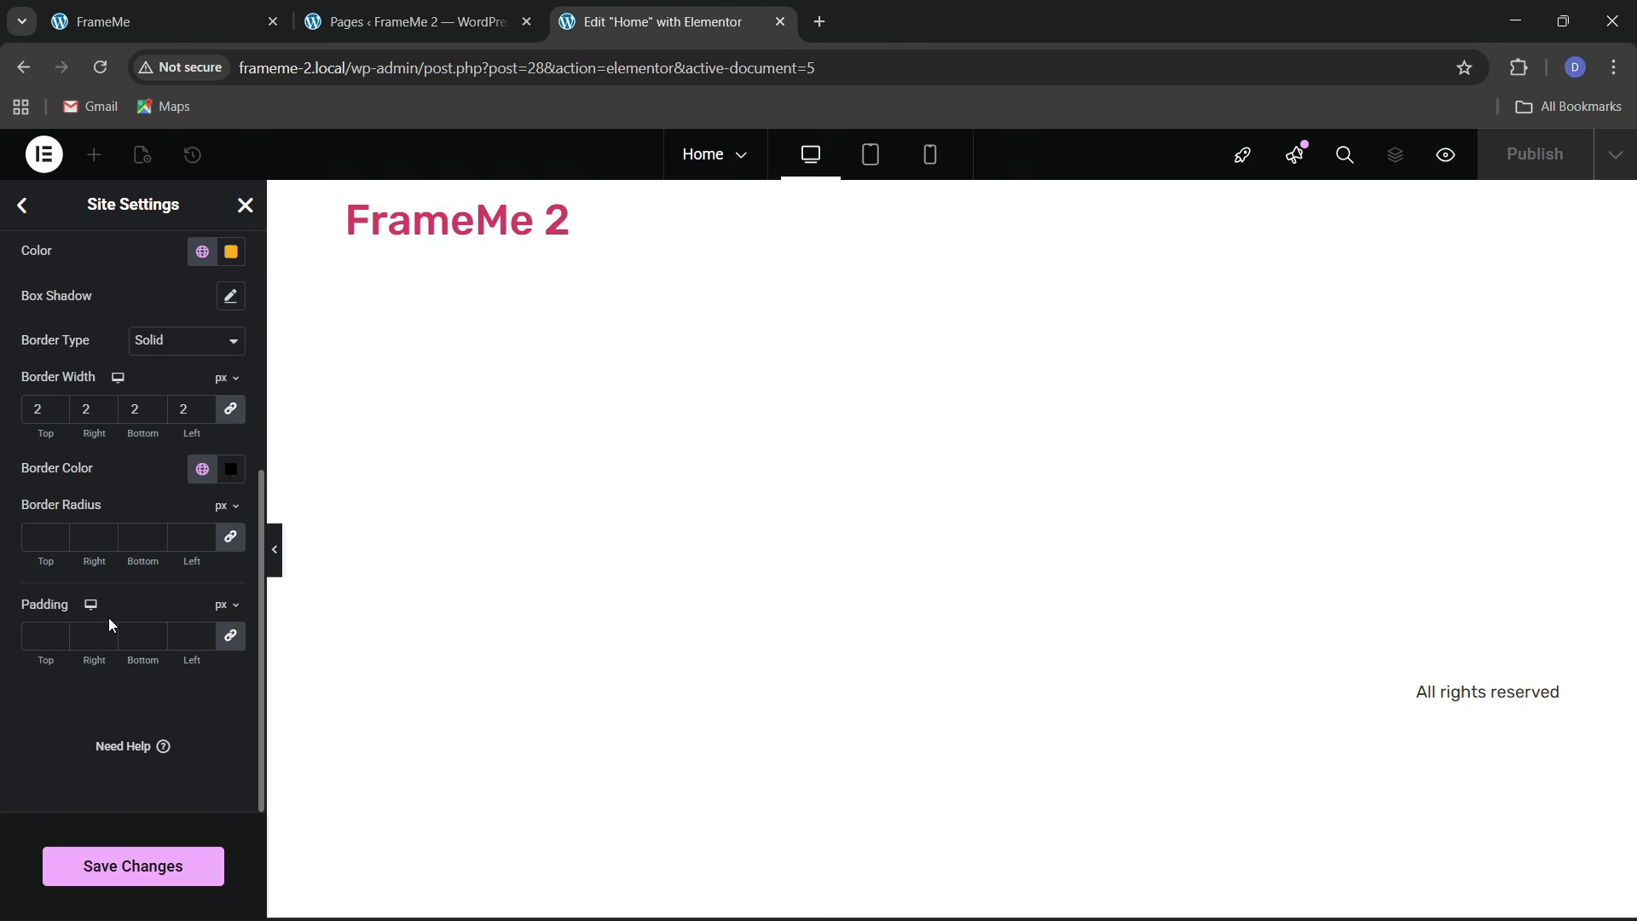
click(230, 635)
text(15)
key(Tab)
text(30)
key(Tab)
text(15)
key(Tab)
click(37, 545)
Make the button text black with a 15px font size
scroll(36, 546, up, 4)
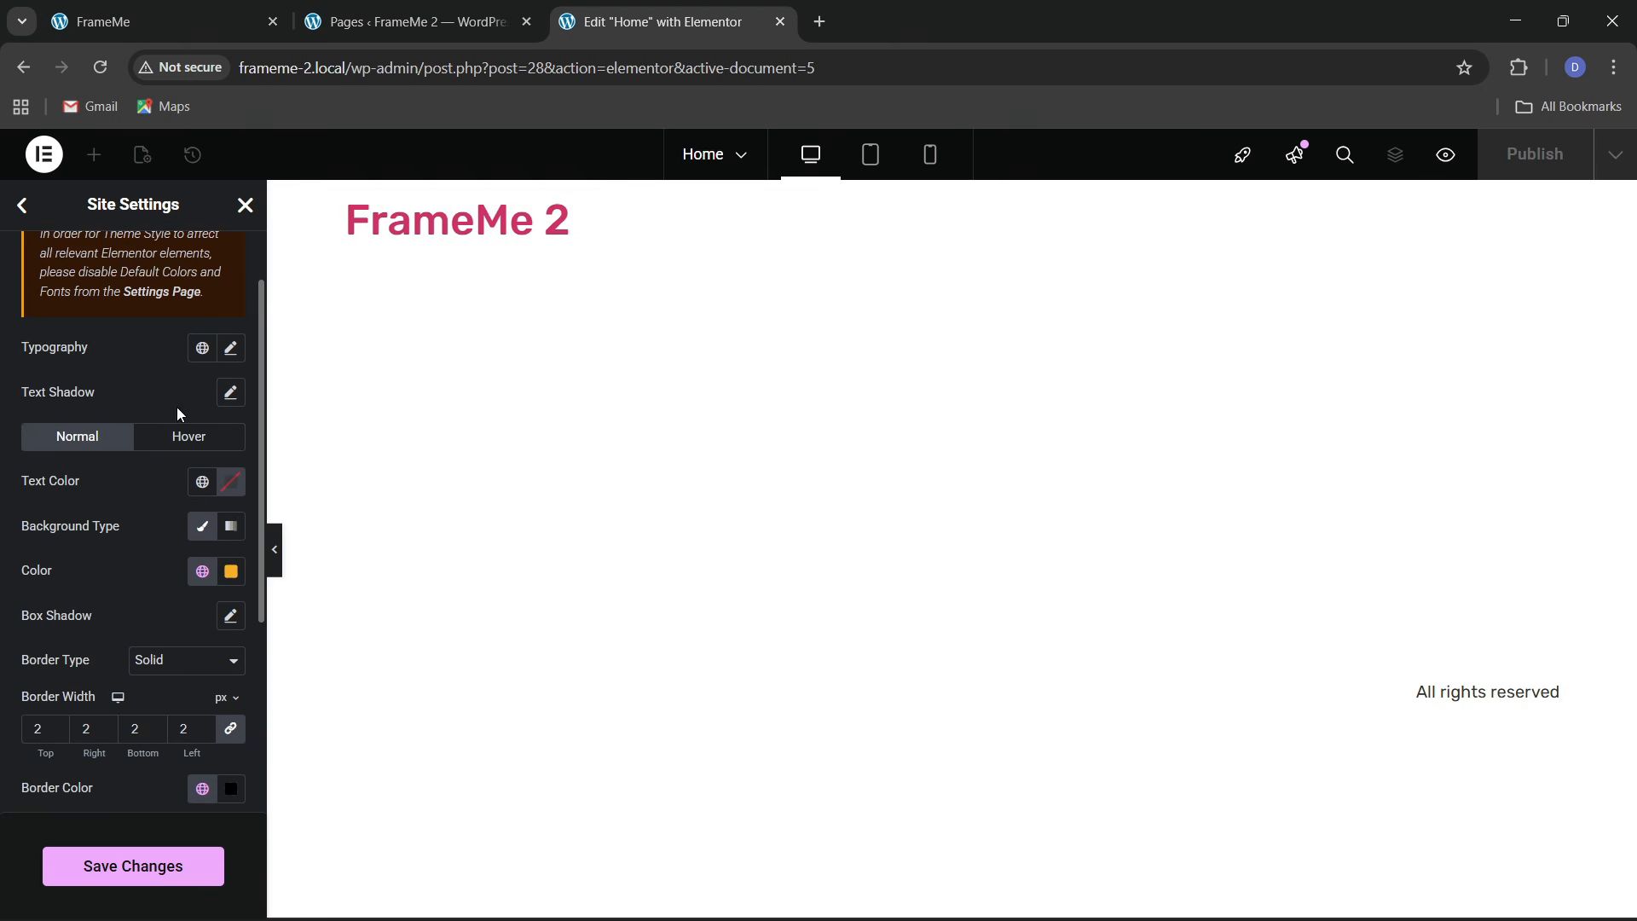
click(199, 484)
click(102, 791)
click(230, 348)
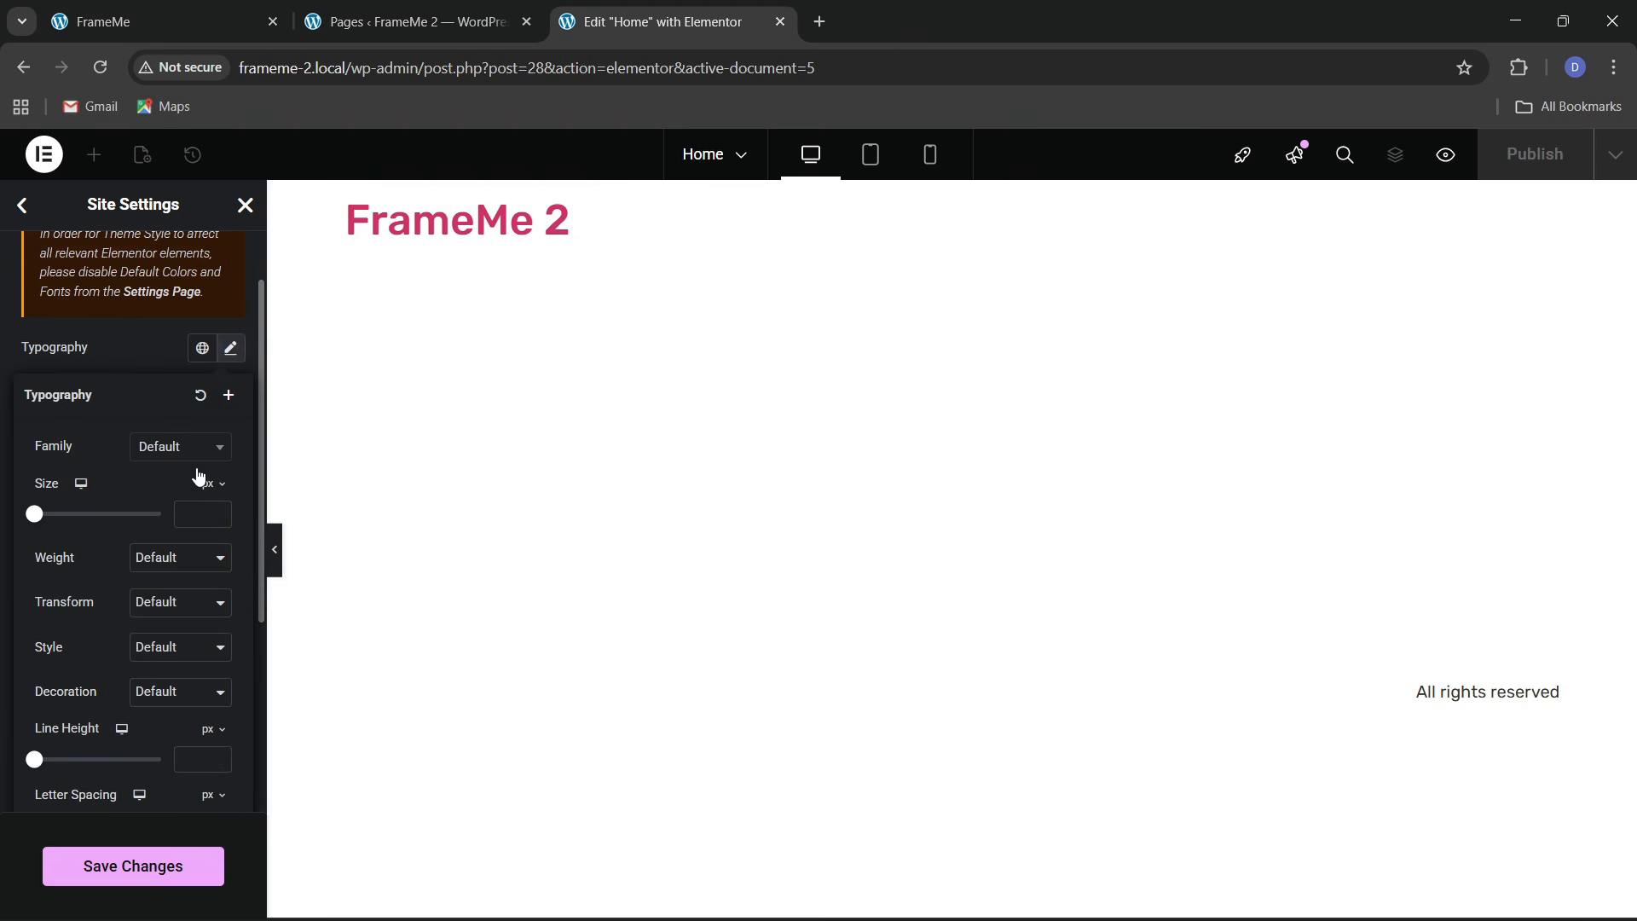
click(195, 514)
text(15)
click(143, 348)
Give hovered buttons a black theme 2 background and white text
click(193, 440)
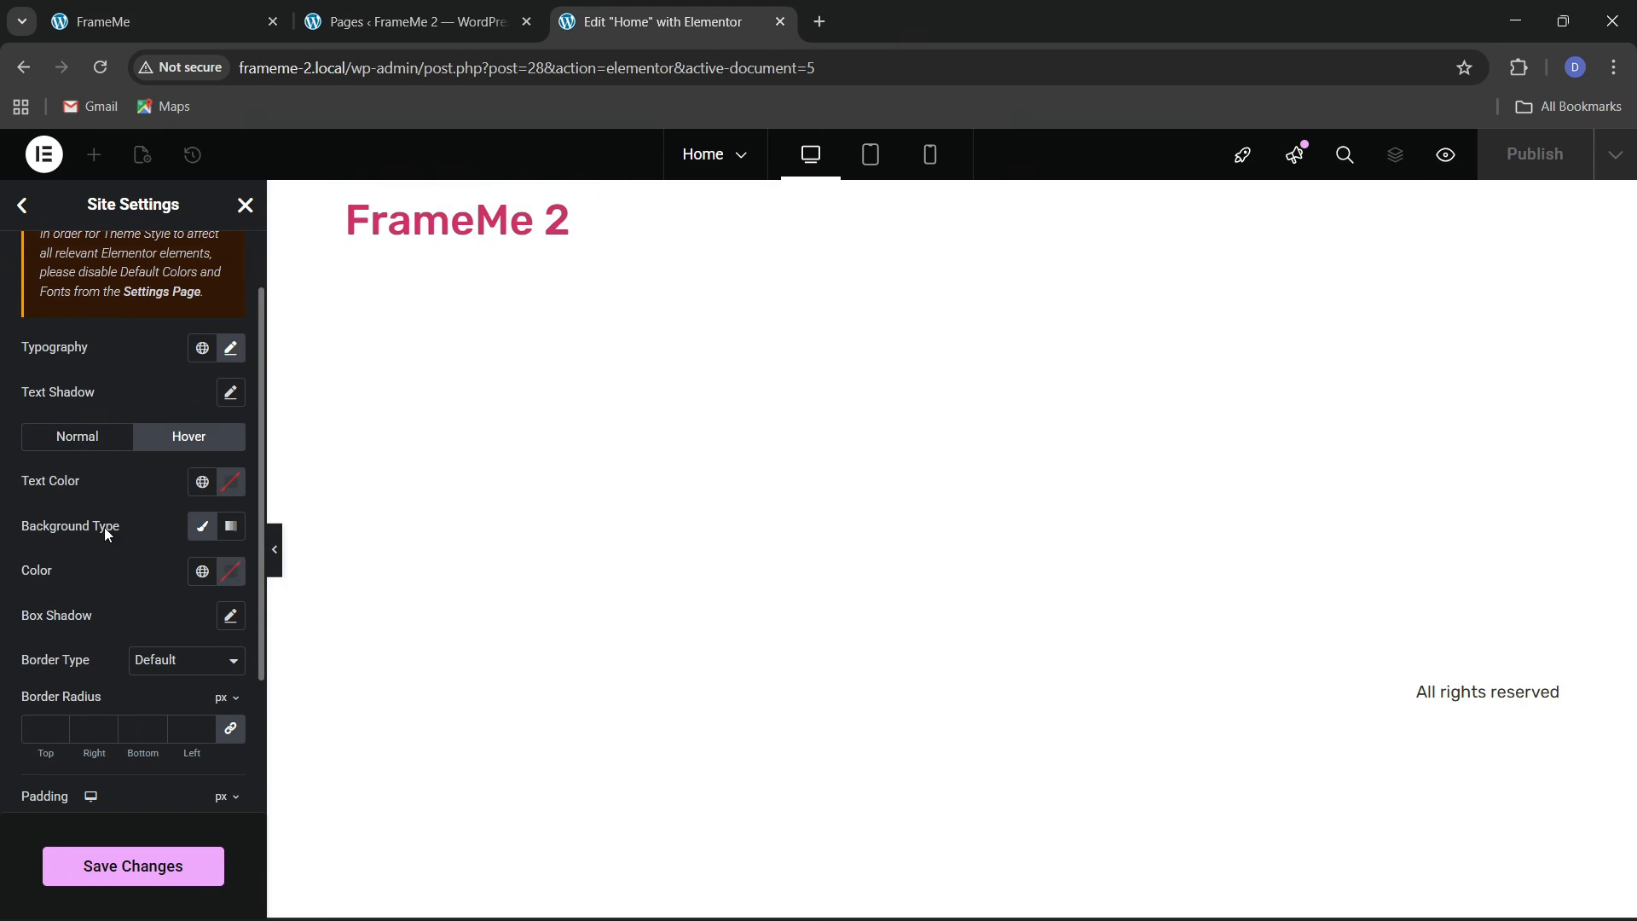
click(203, 579)
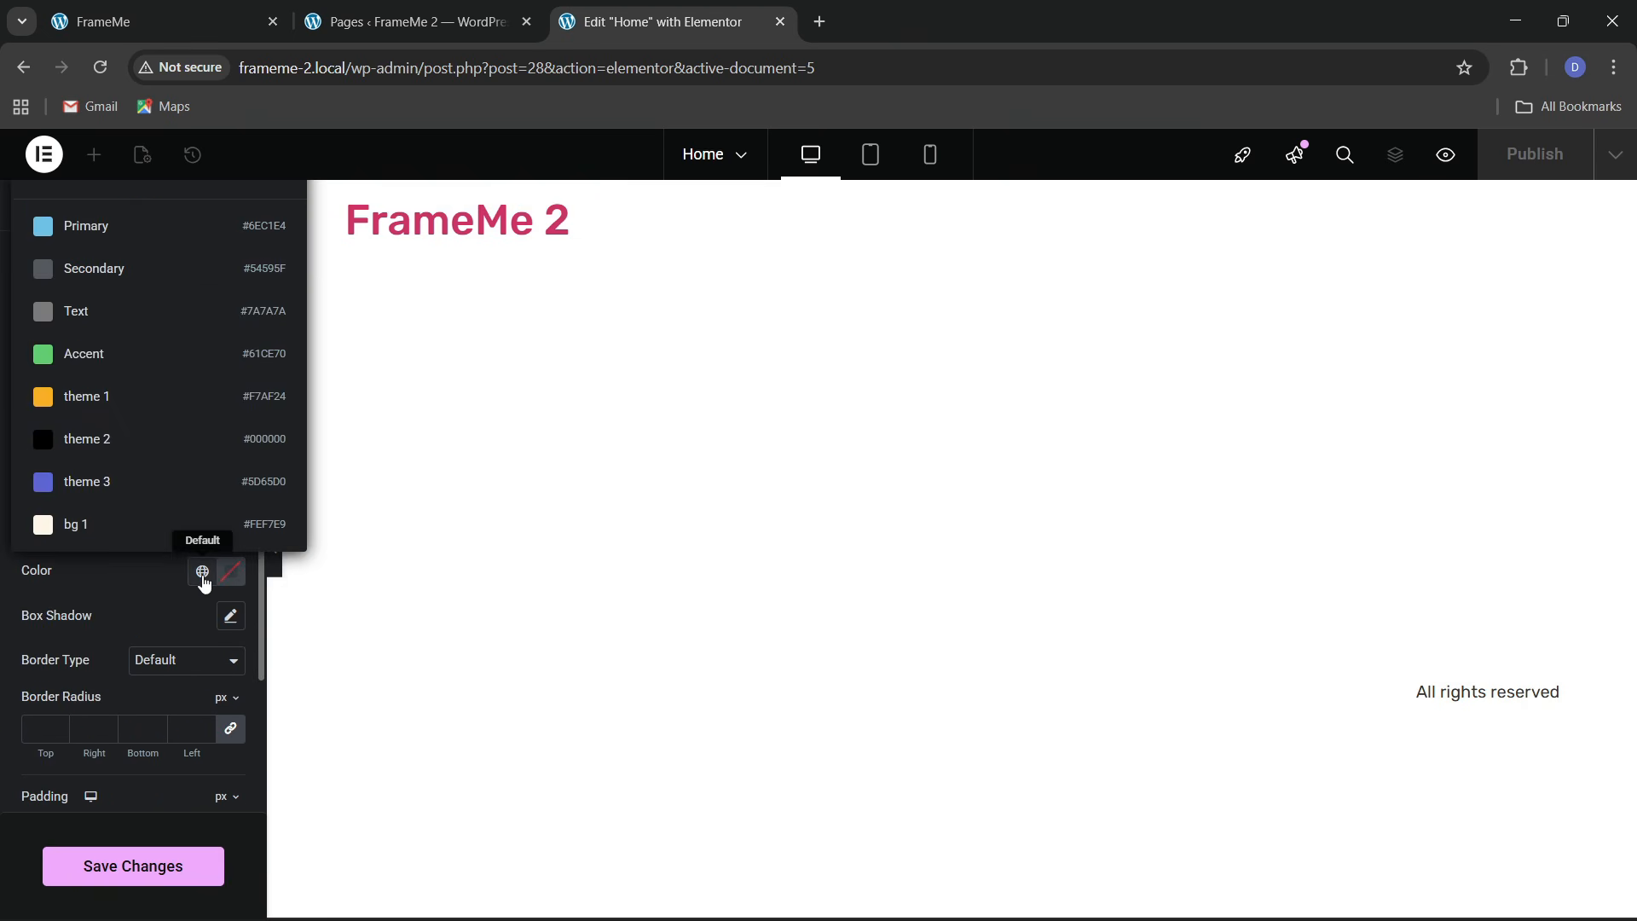
click(126, 443)
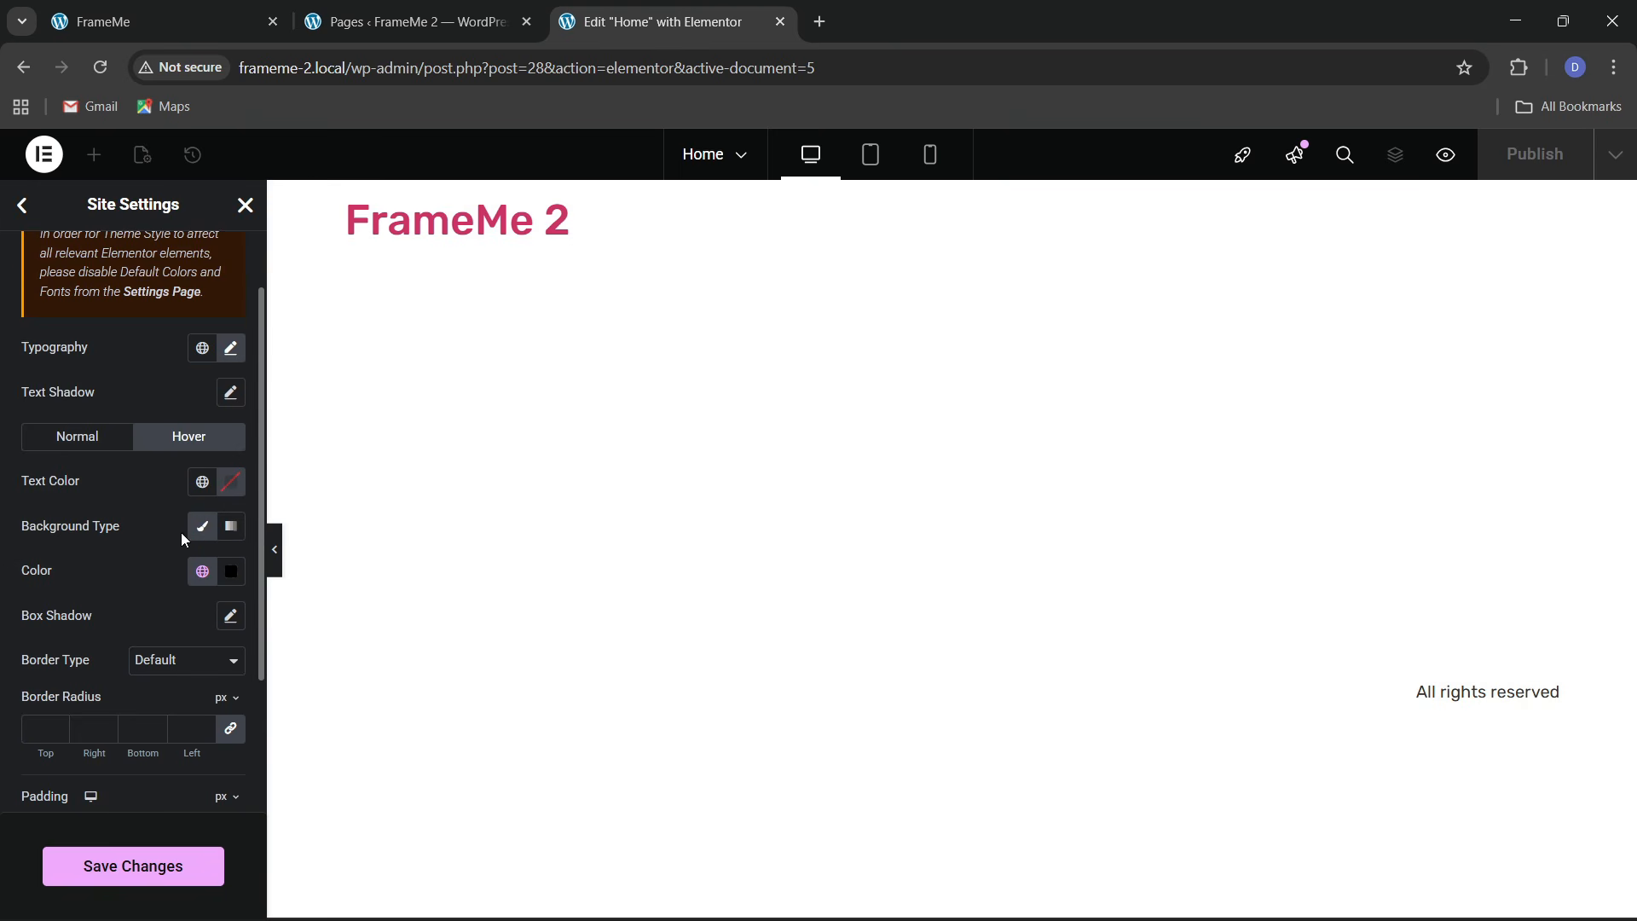
click(231, 486)
drag(111, 568, 109, 493)
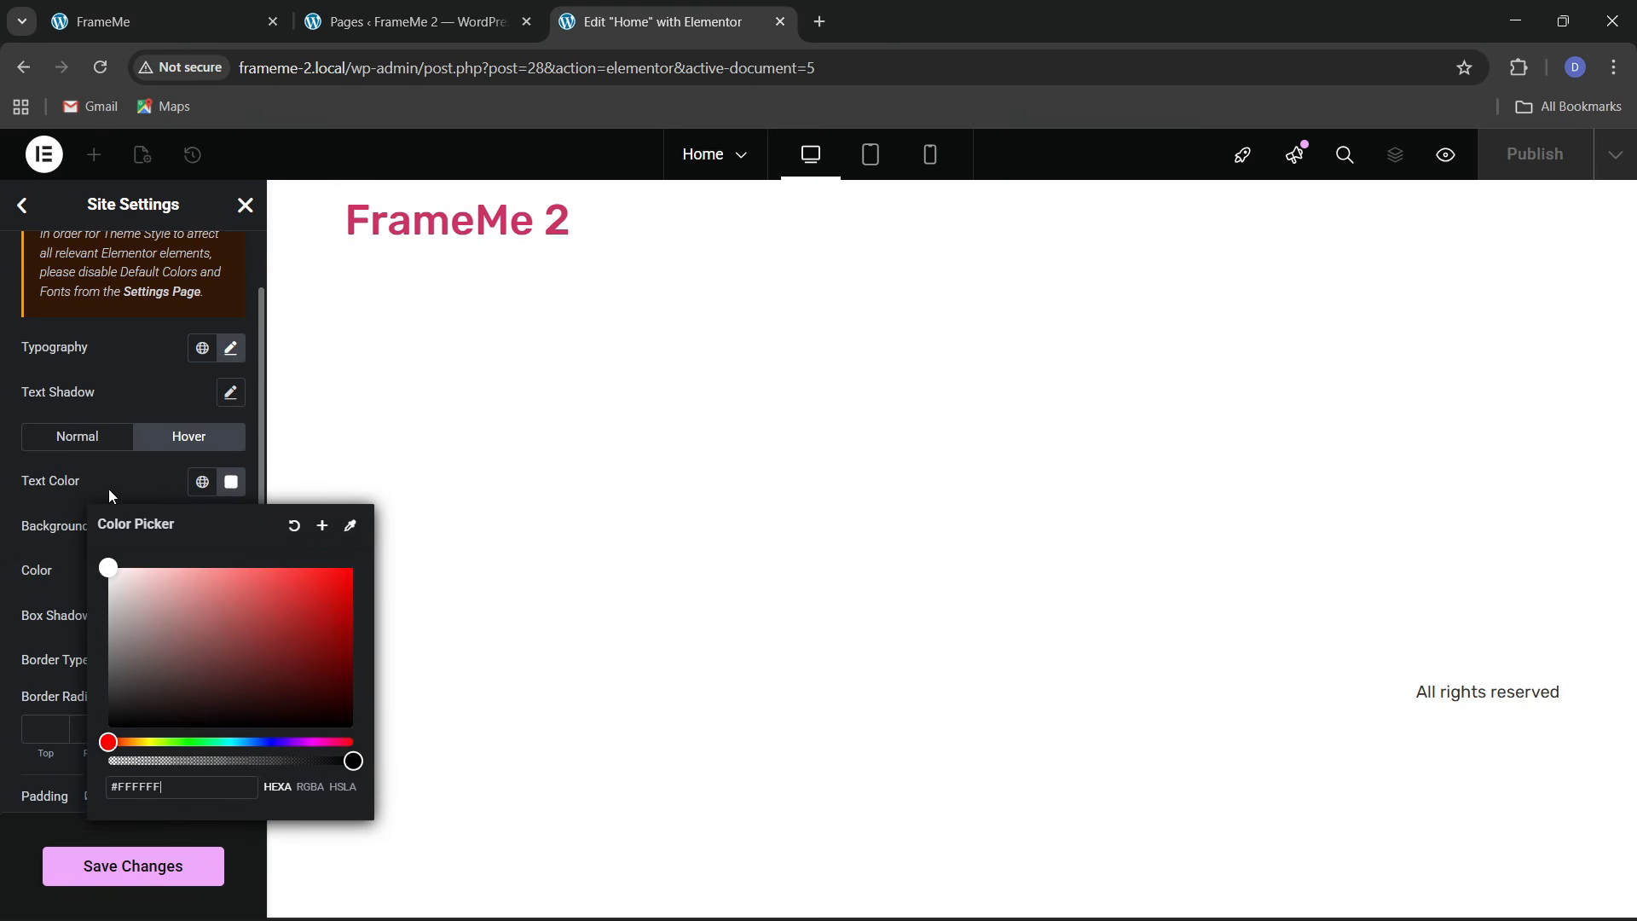
click(110, 493)
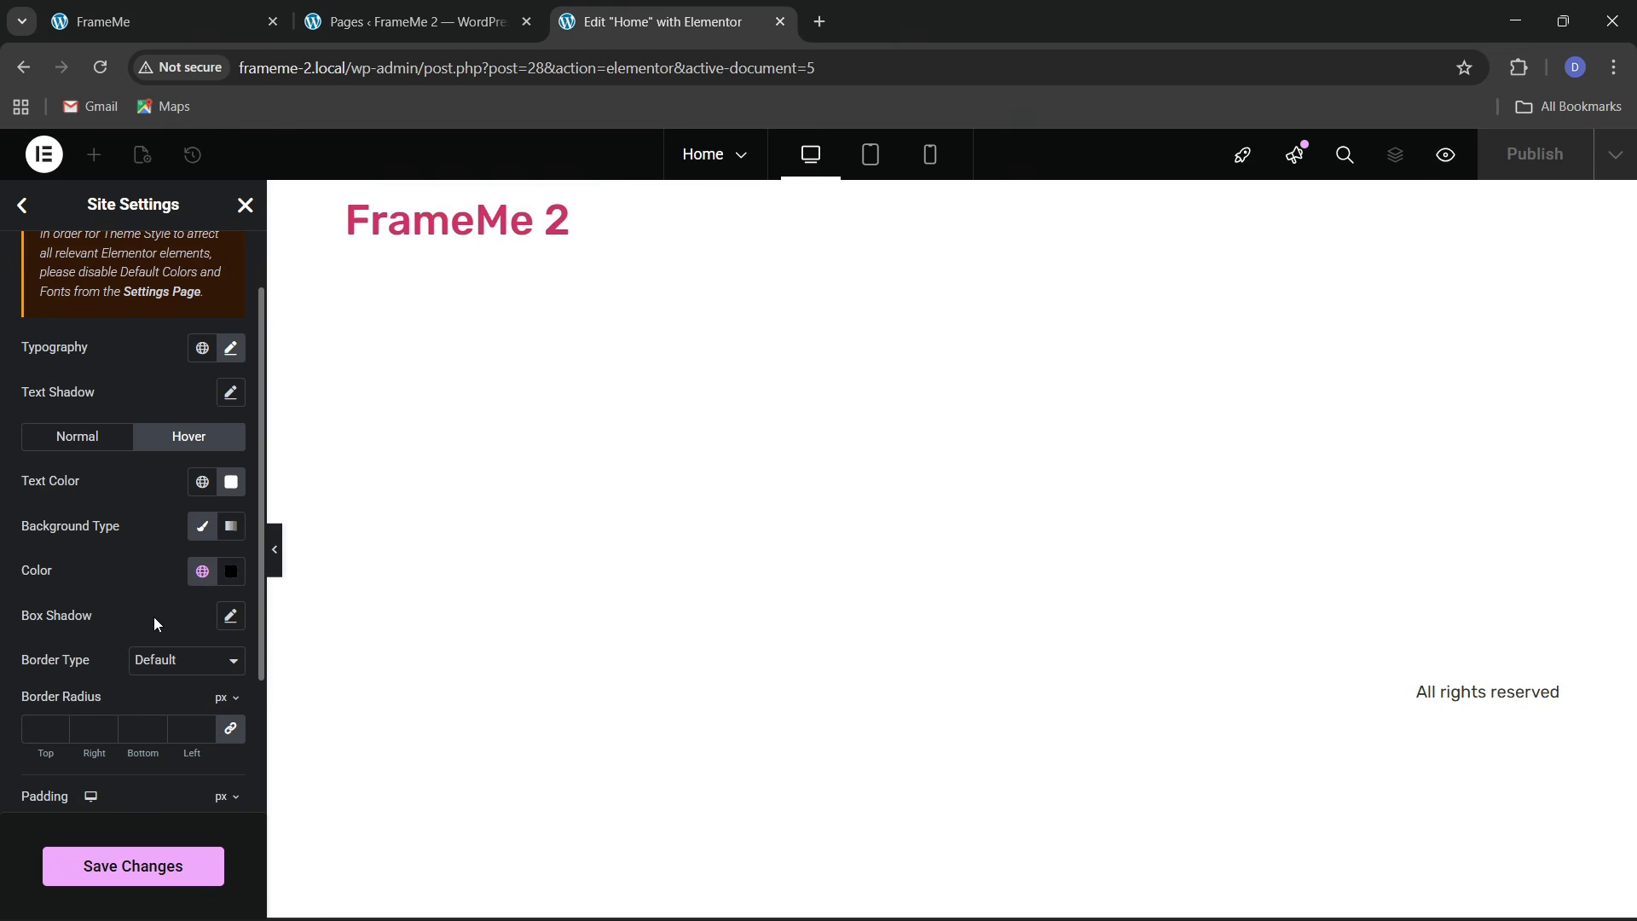
Give hovered buttons a solid border in black theme 2
scroll(154, 665, down, 2)
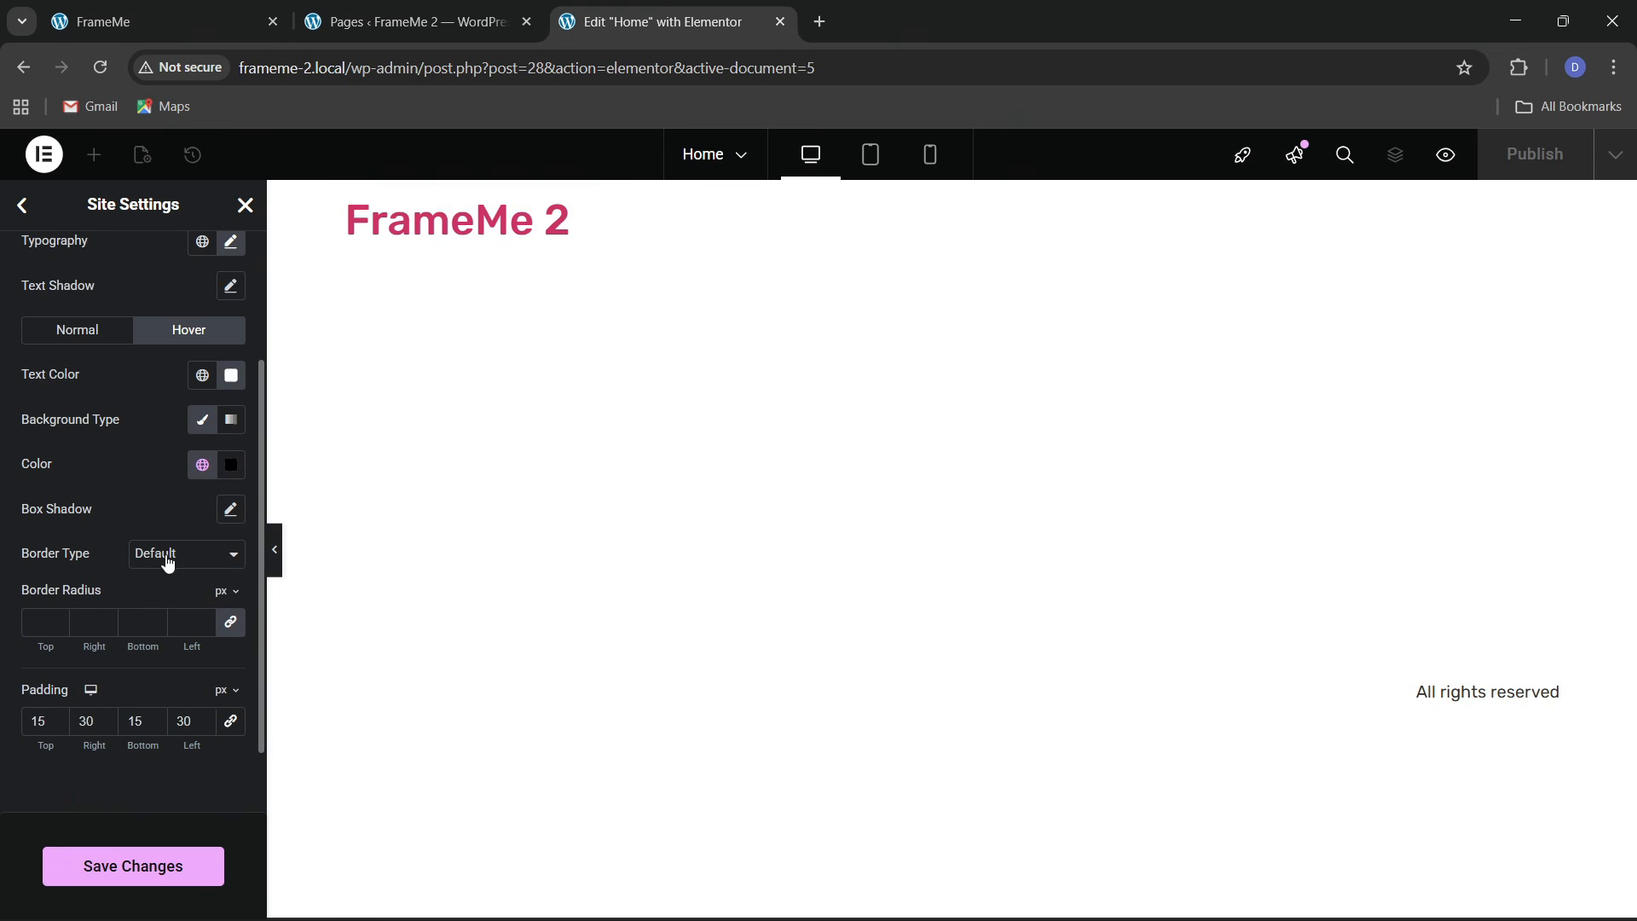
click(168, 563)
click(159, 634)
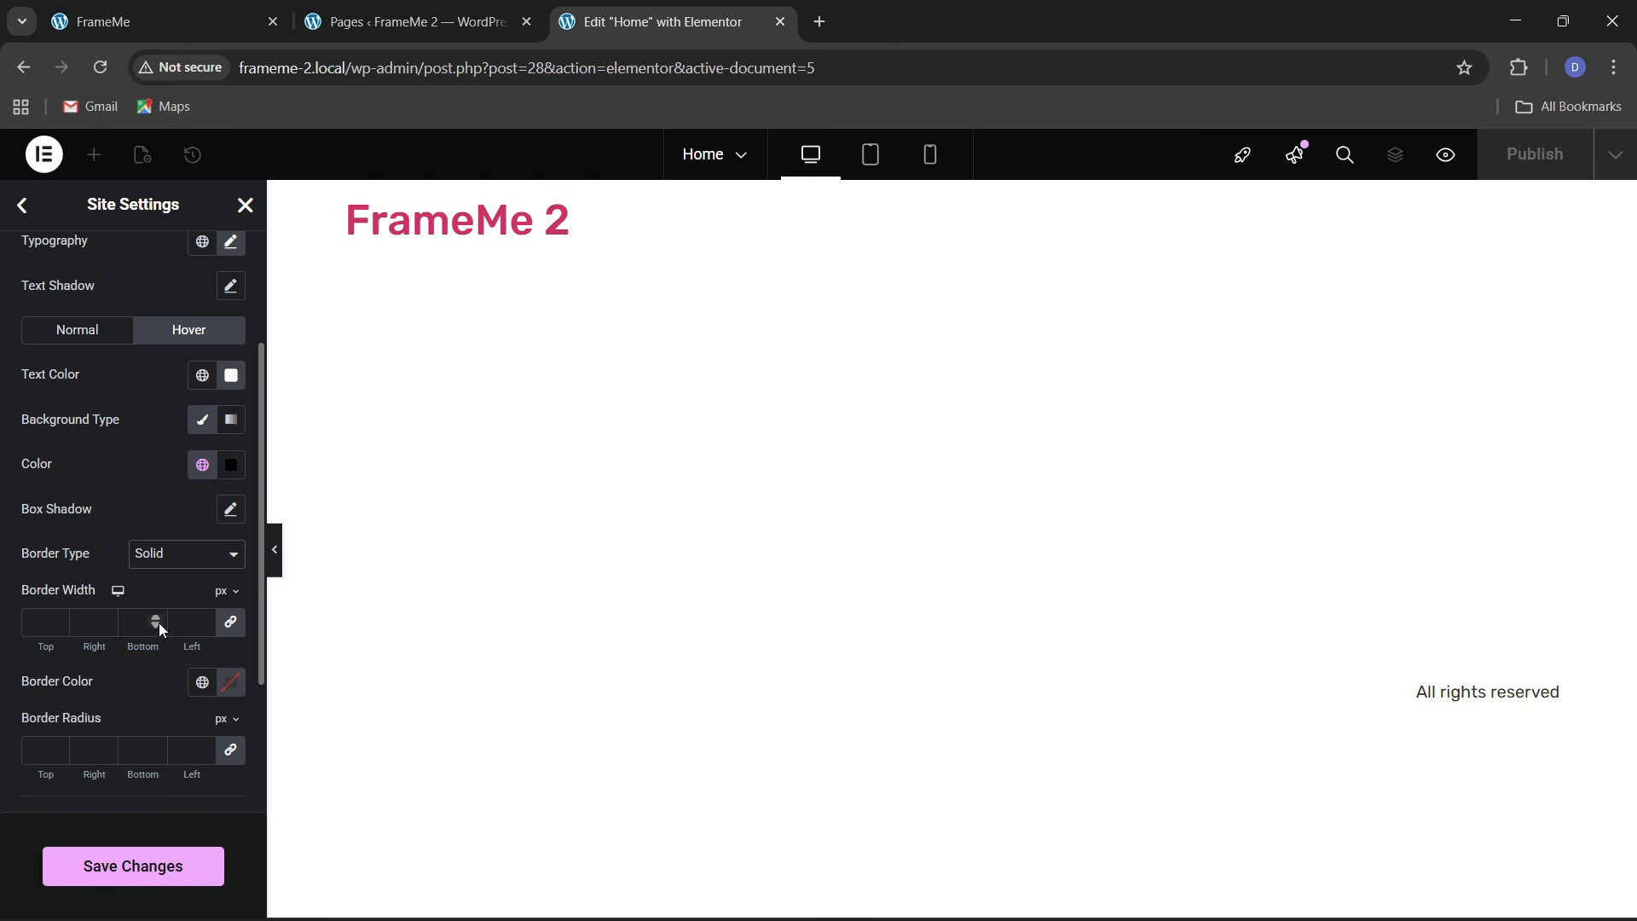
click(195, 691)
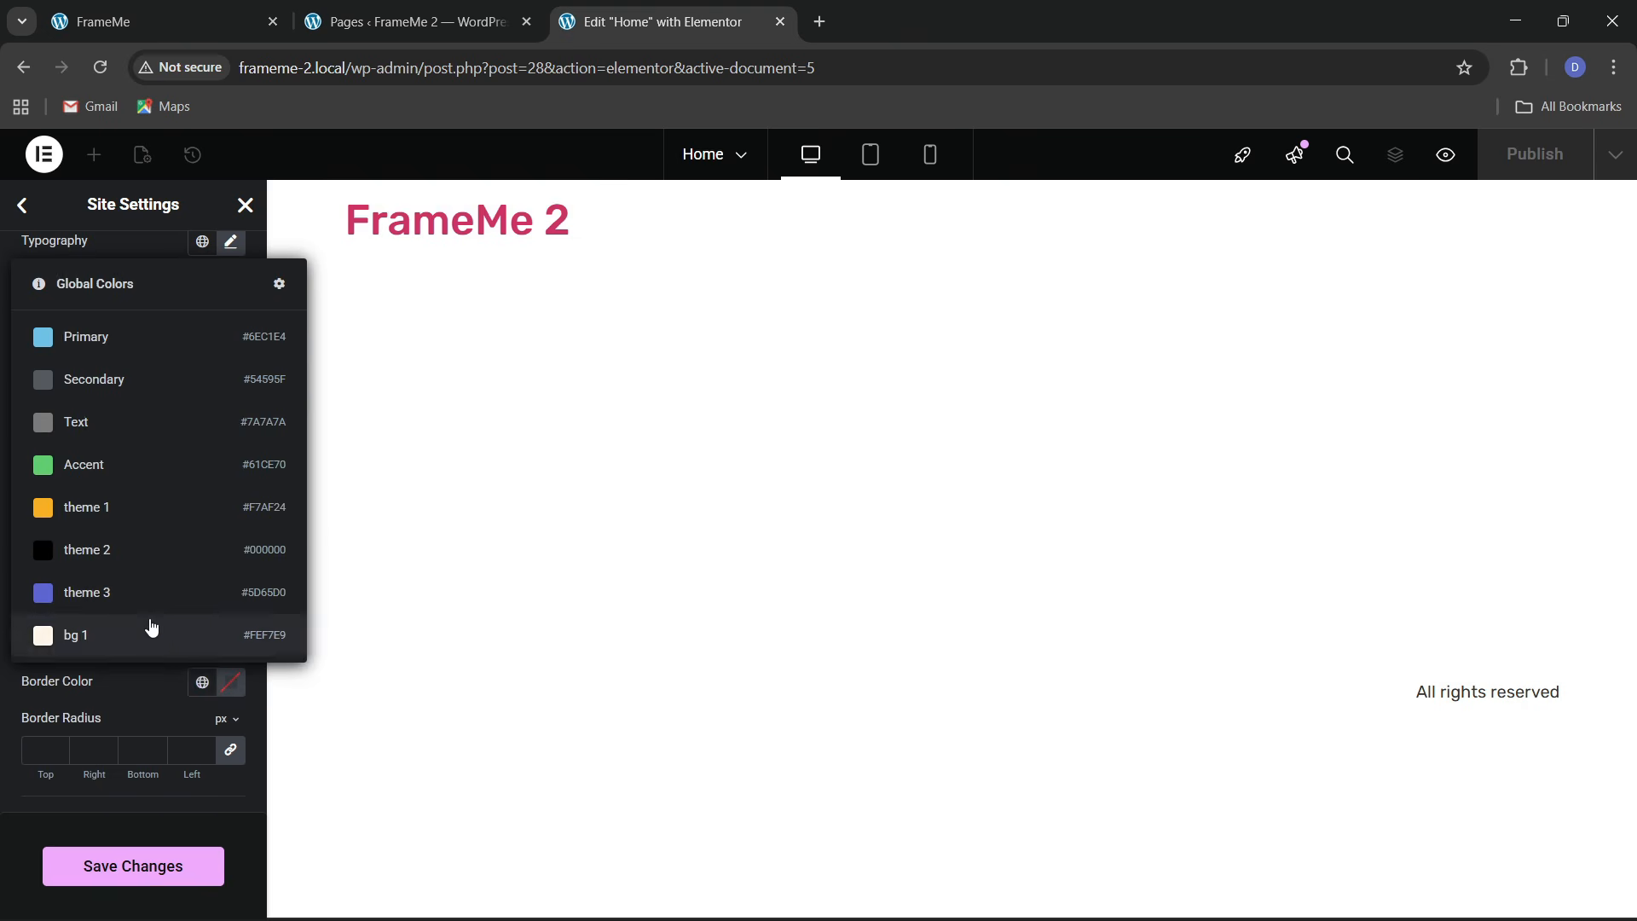
click(128, 554)
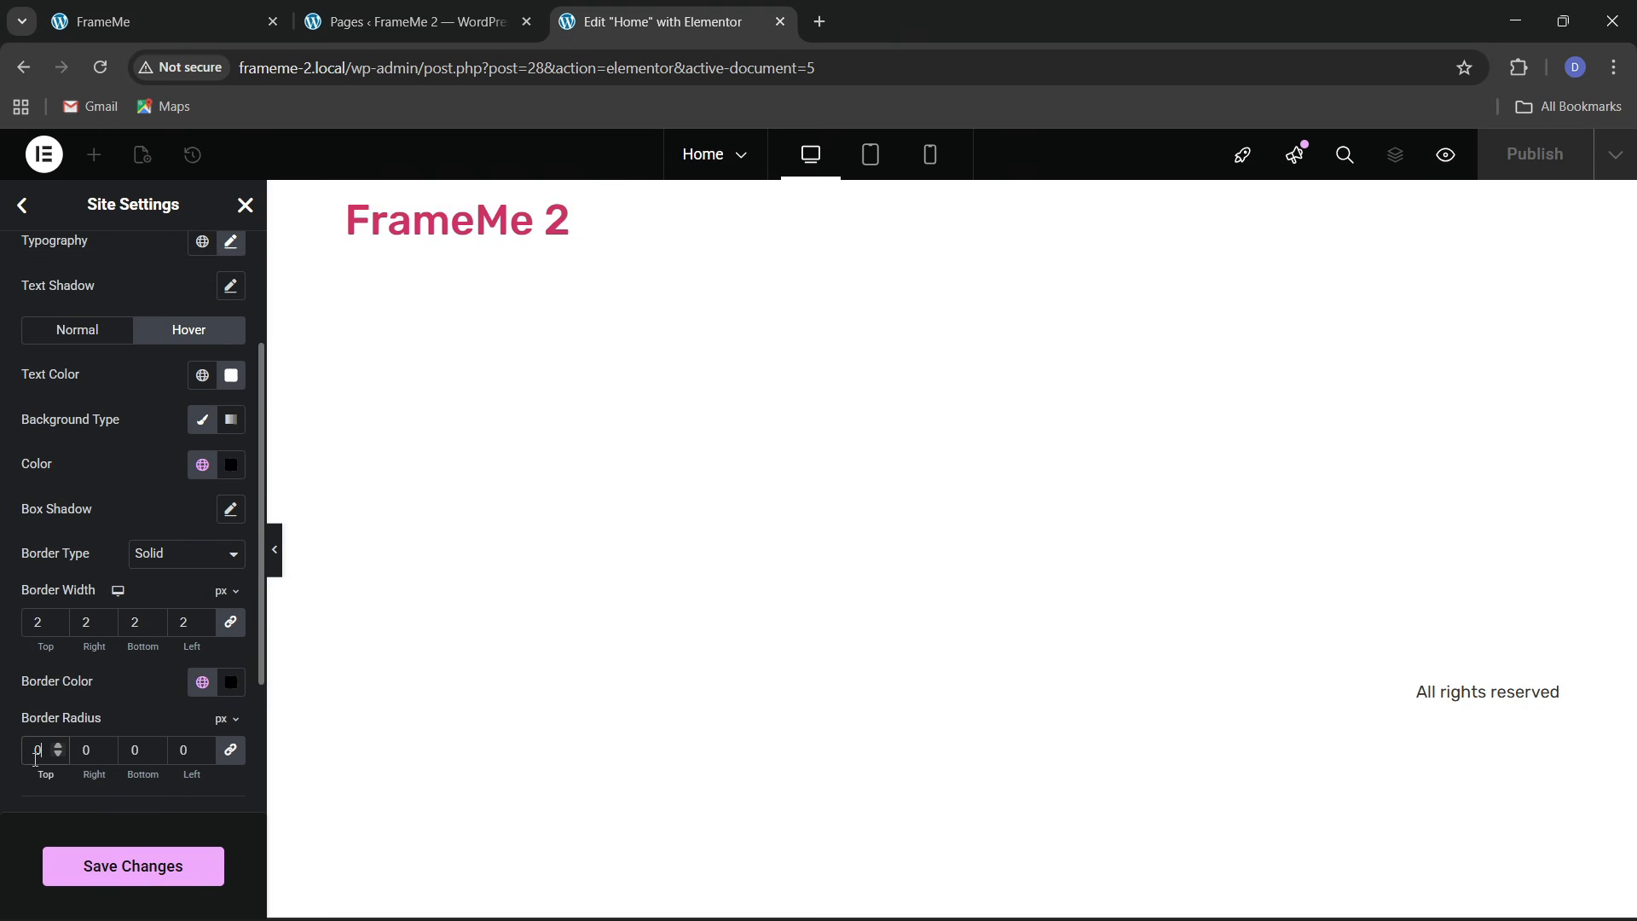
Save the button settings, then reopen the Buttons panel from the Site Settings overview
scroll(51, 608, down, 2)
click(124, 878)
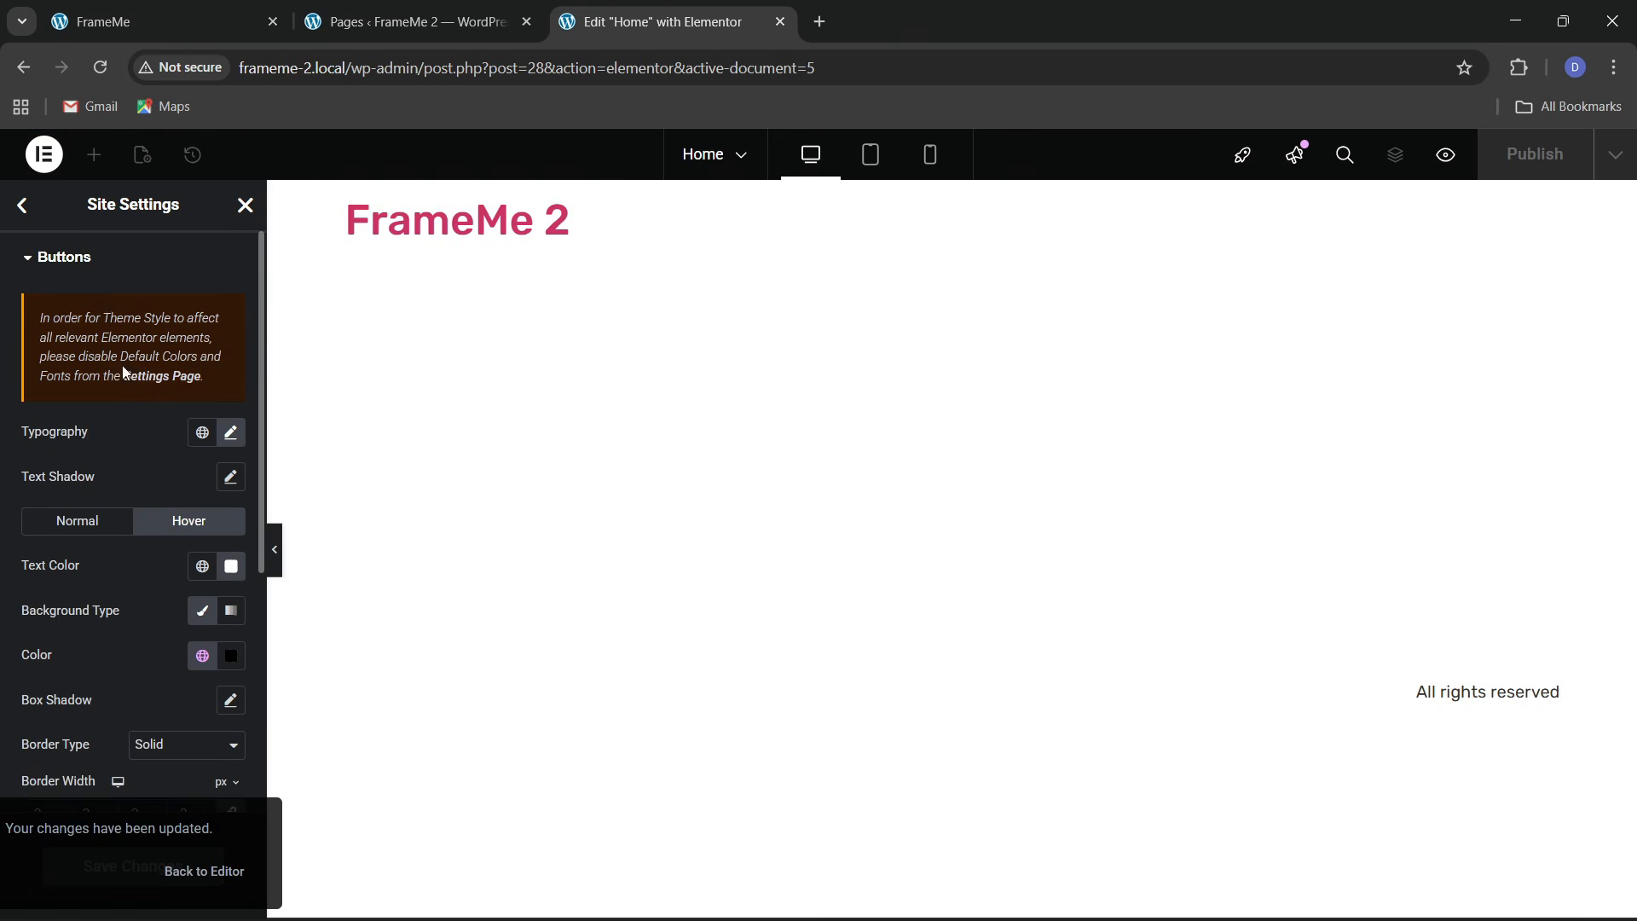
click(29, 211)
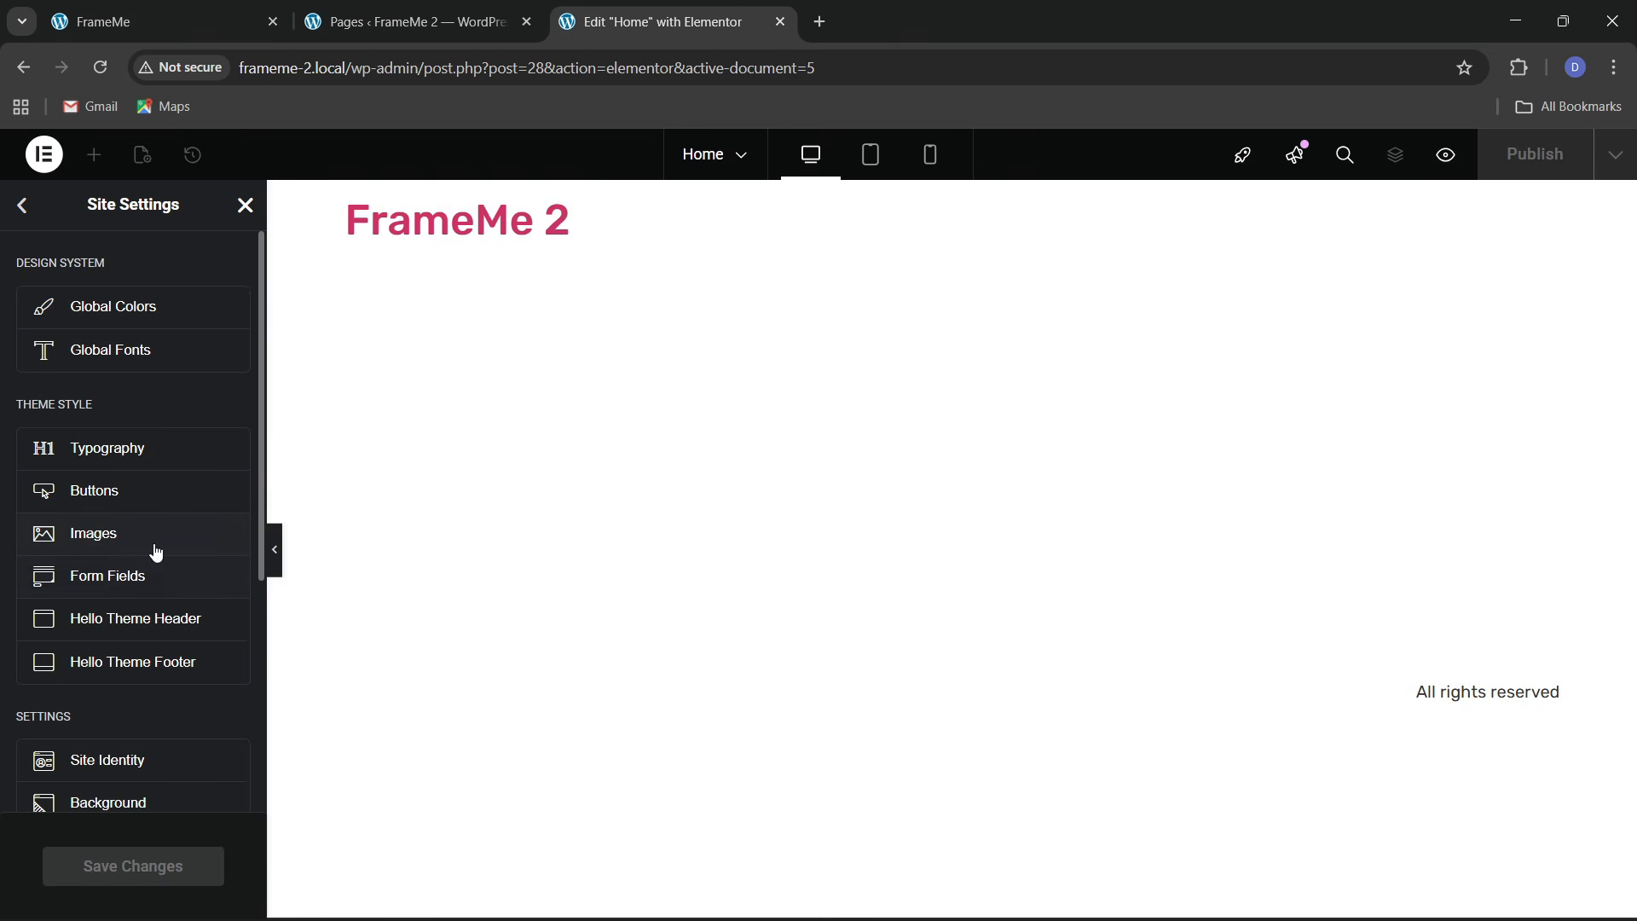
click(97, 484)
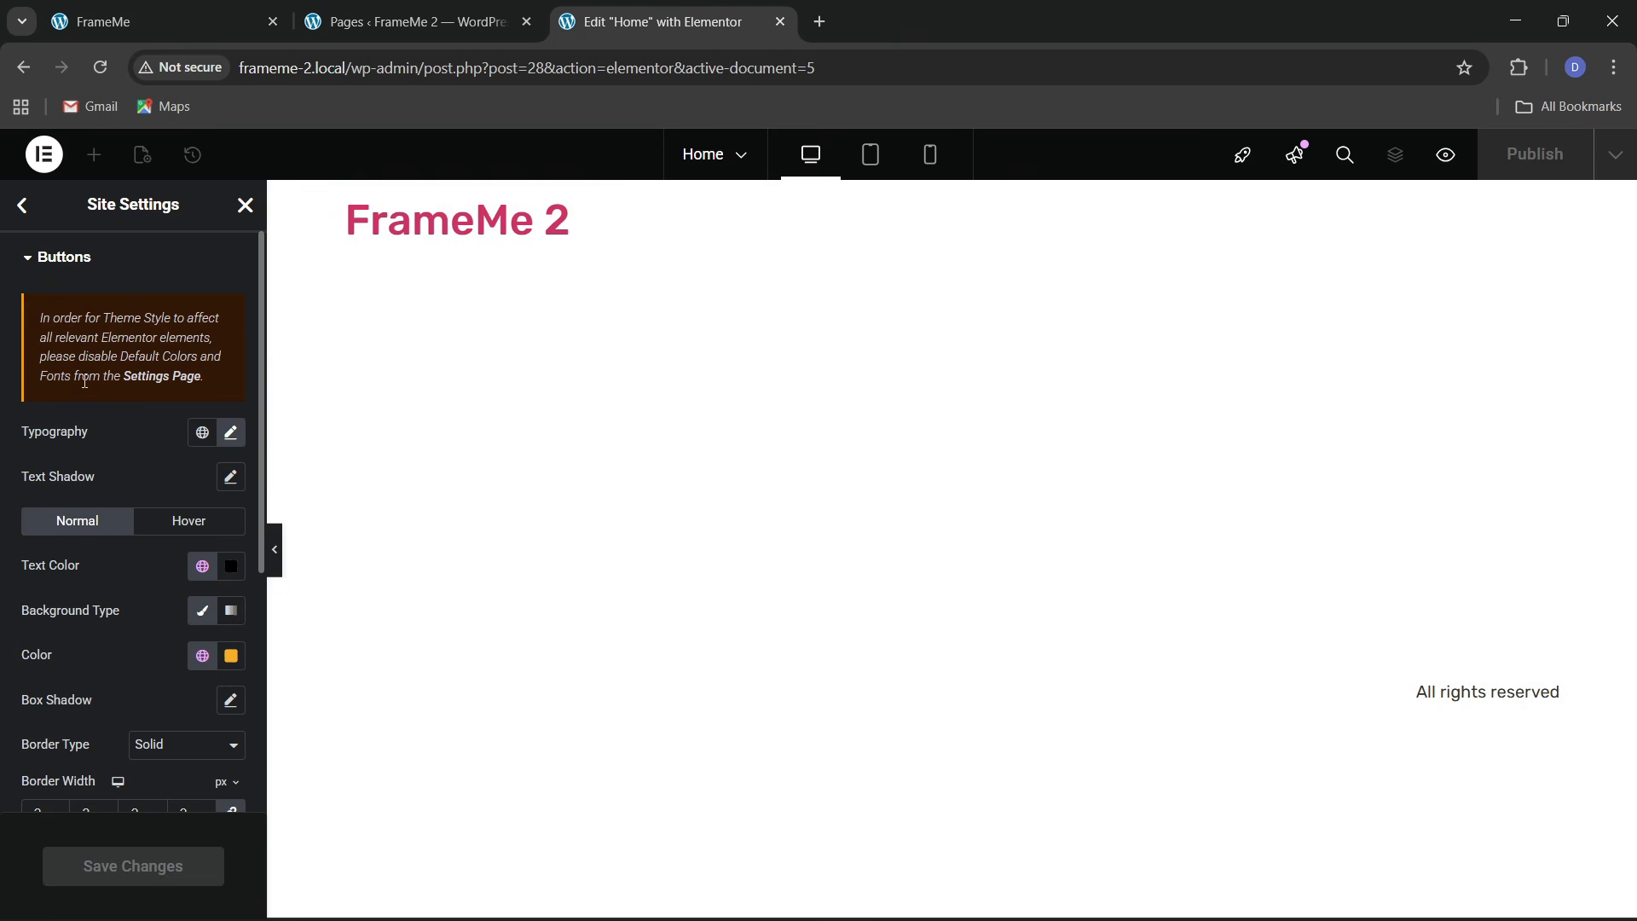
Enable Elementor's Disable Default Colors setting, save it, and return to the Home page widget list
click(157, 377)
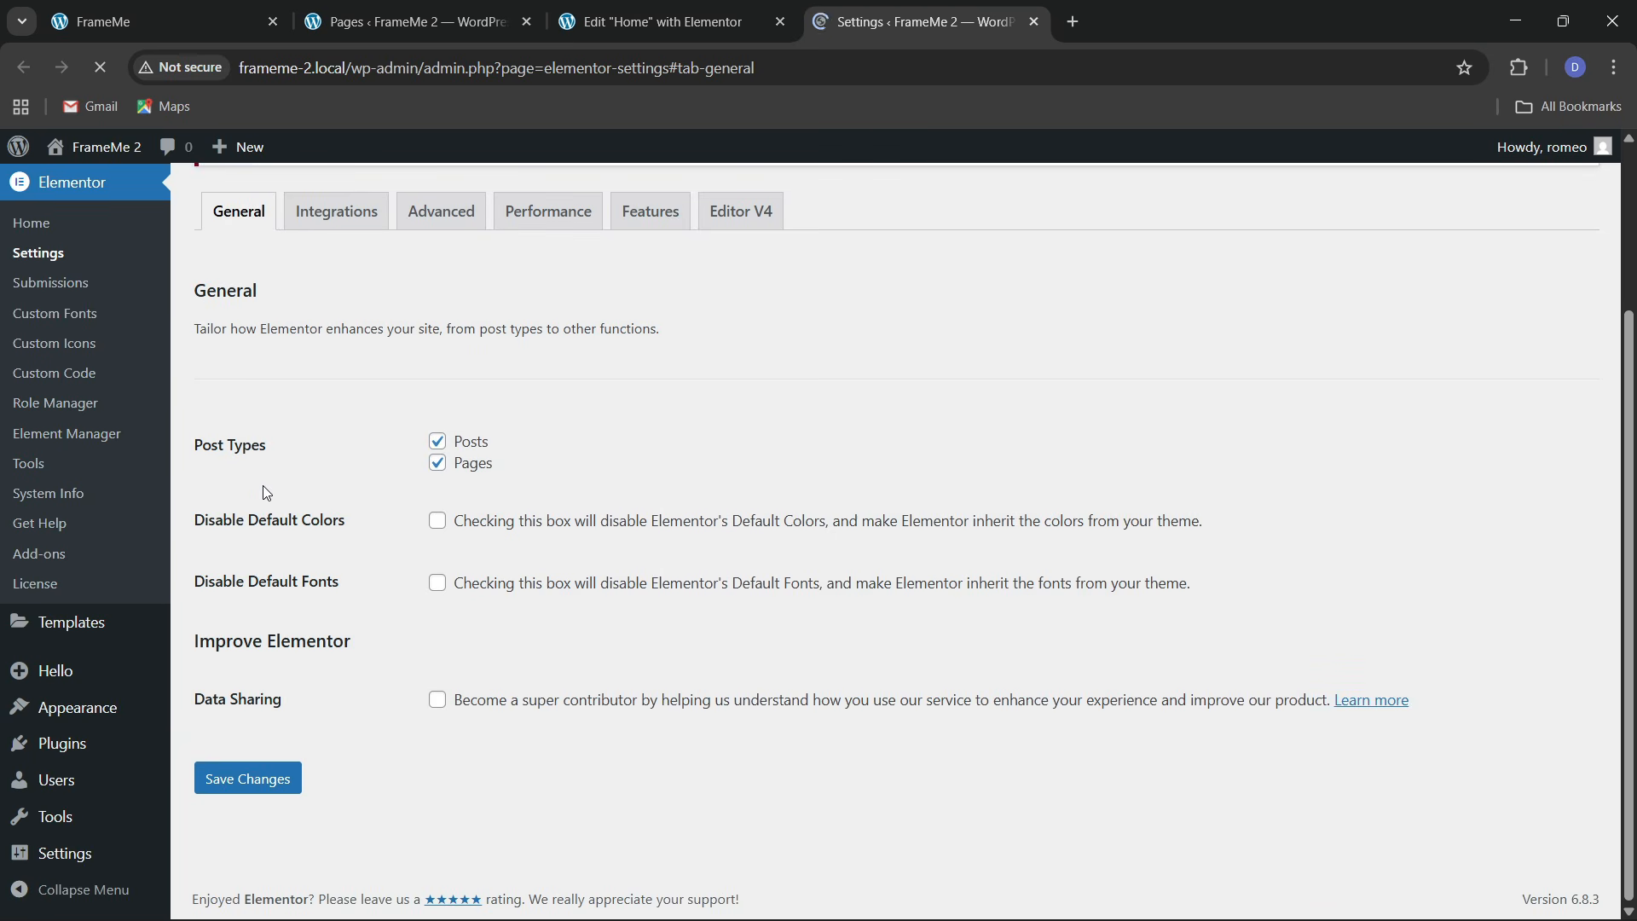
click(440, 523)
click(274, 777)
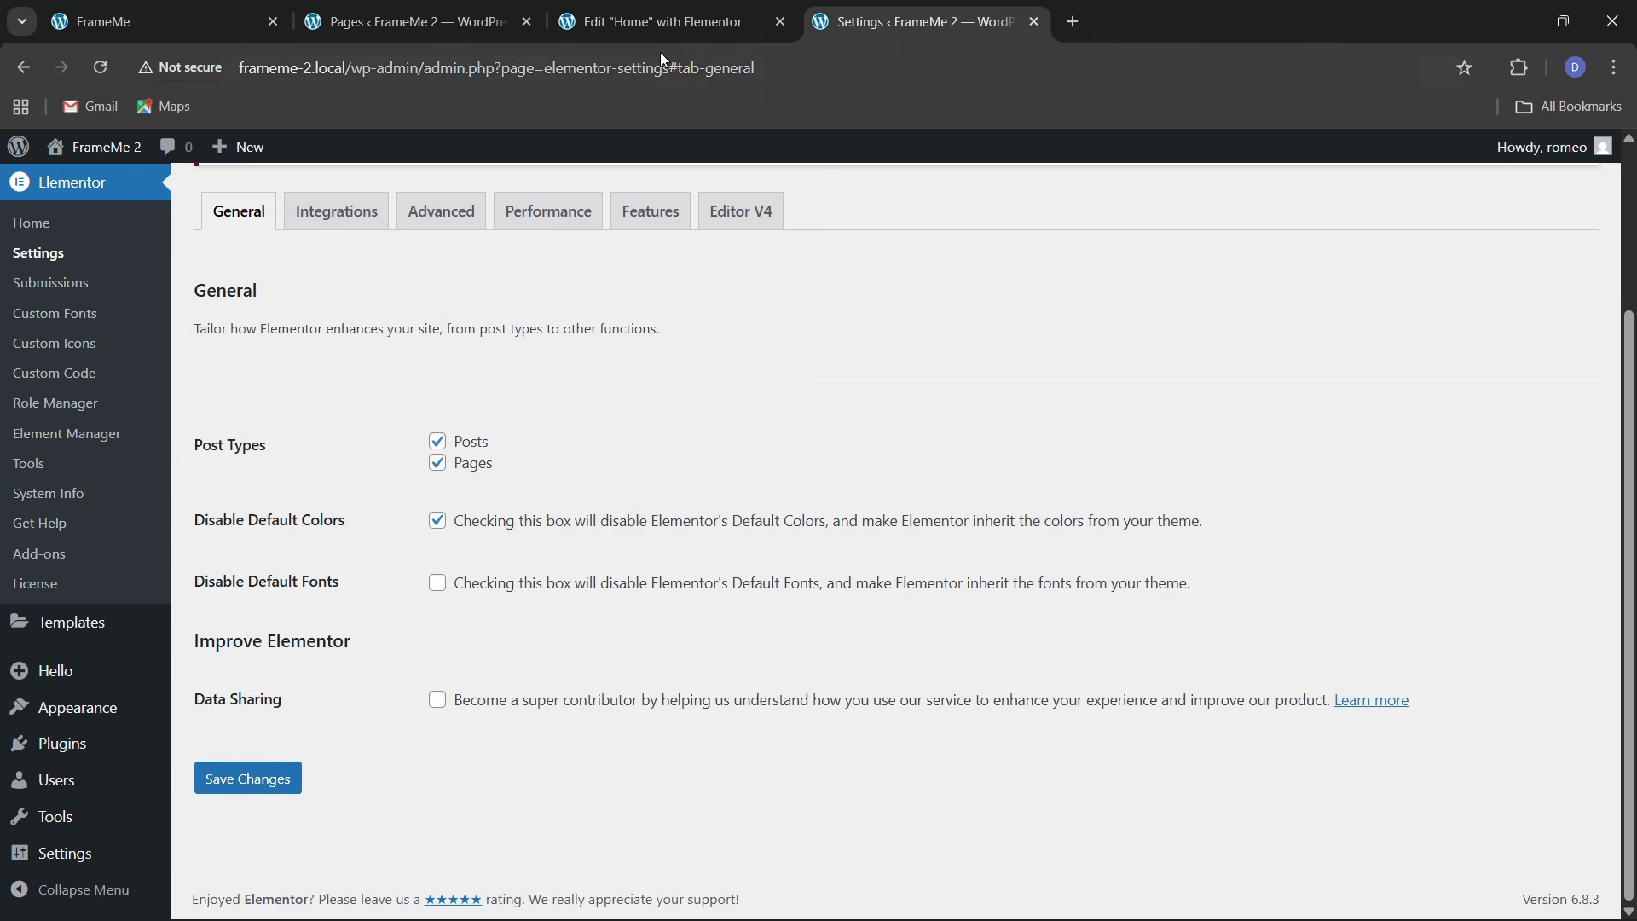
click(661, 18)
click(245, 205)
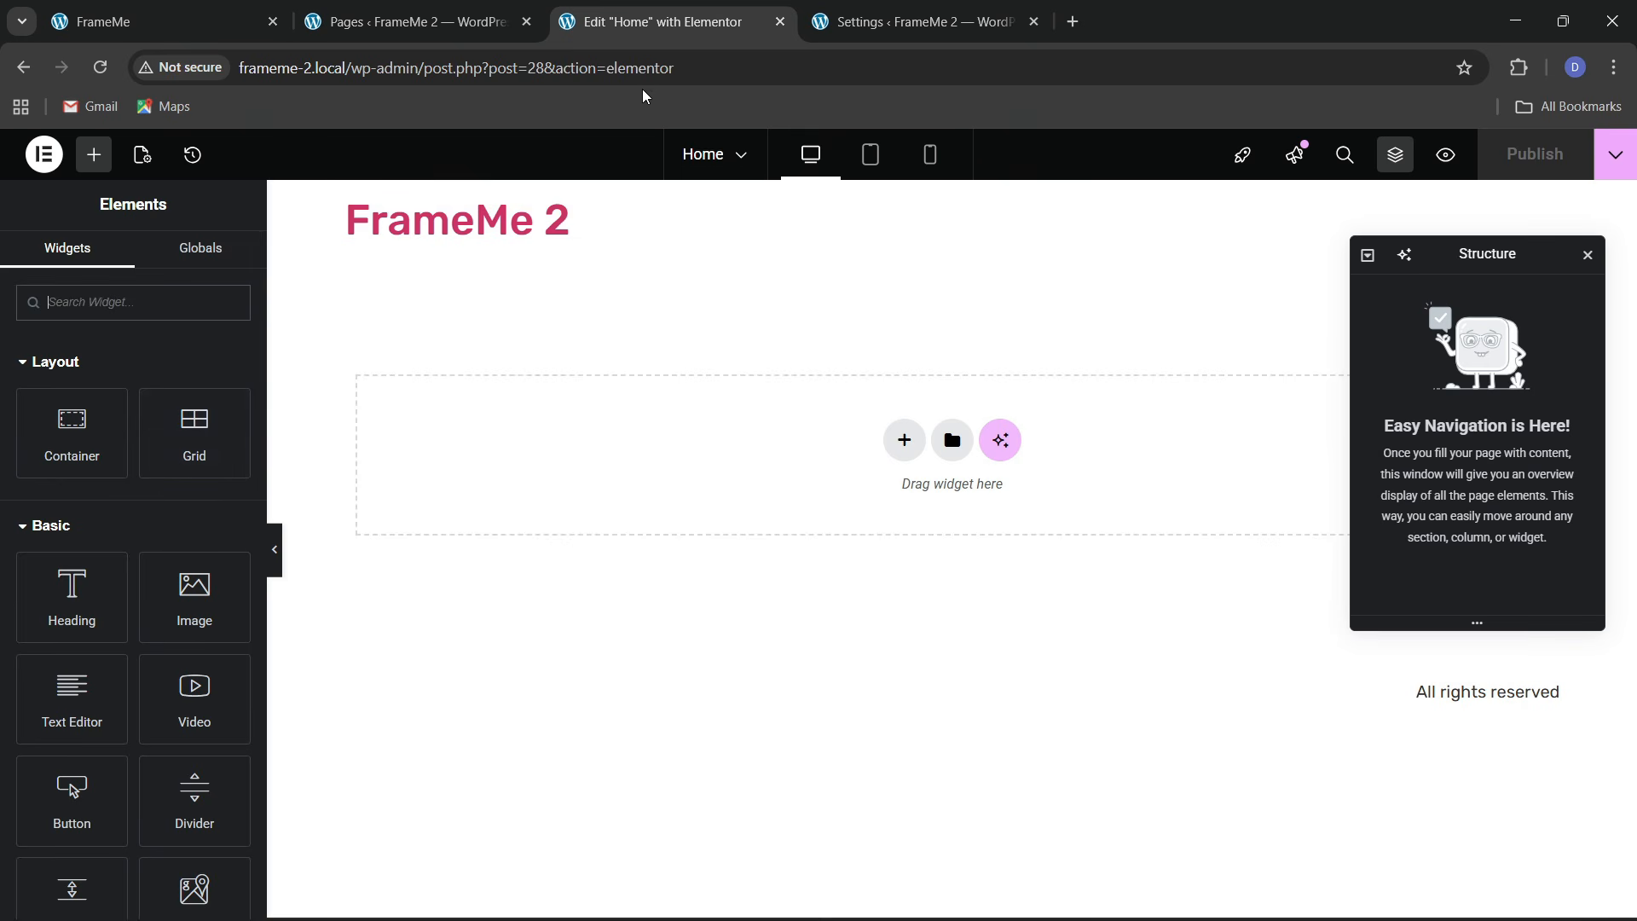
Drop a test Button onto the page, then leave the editor without saving
click(701, 71)
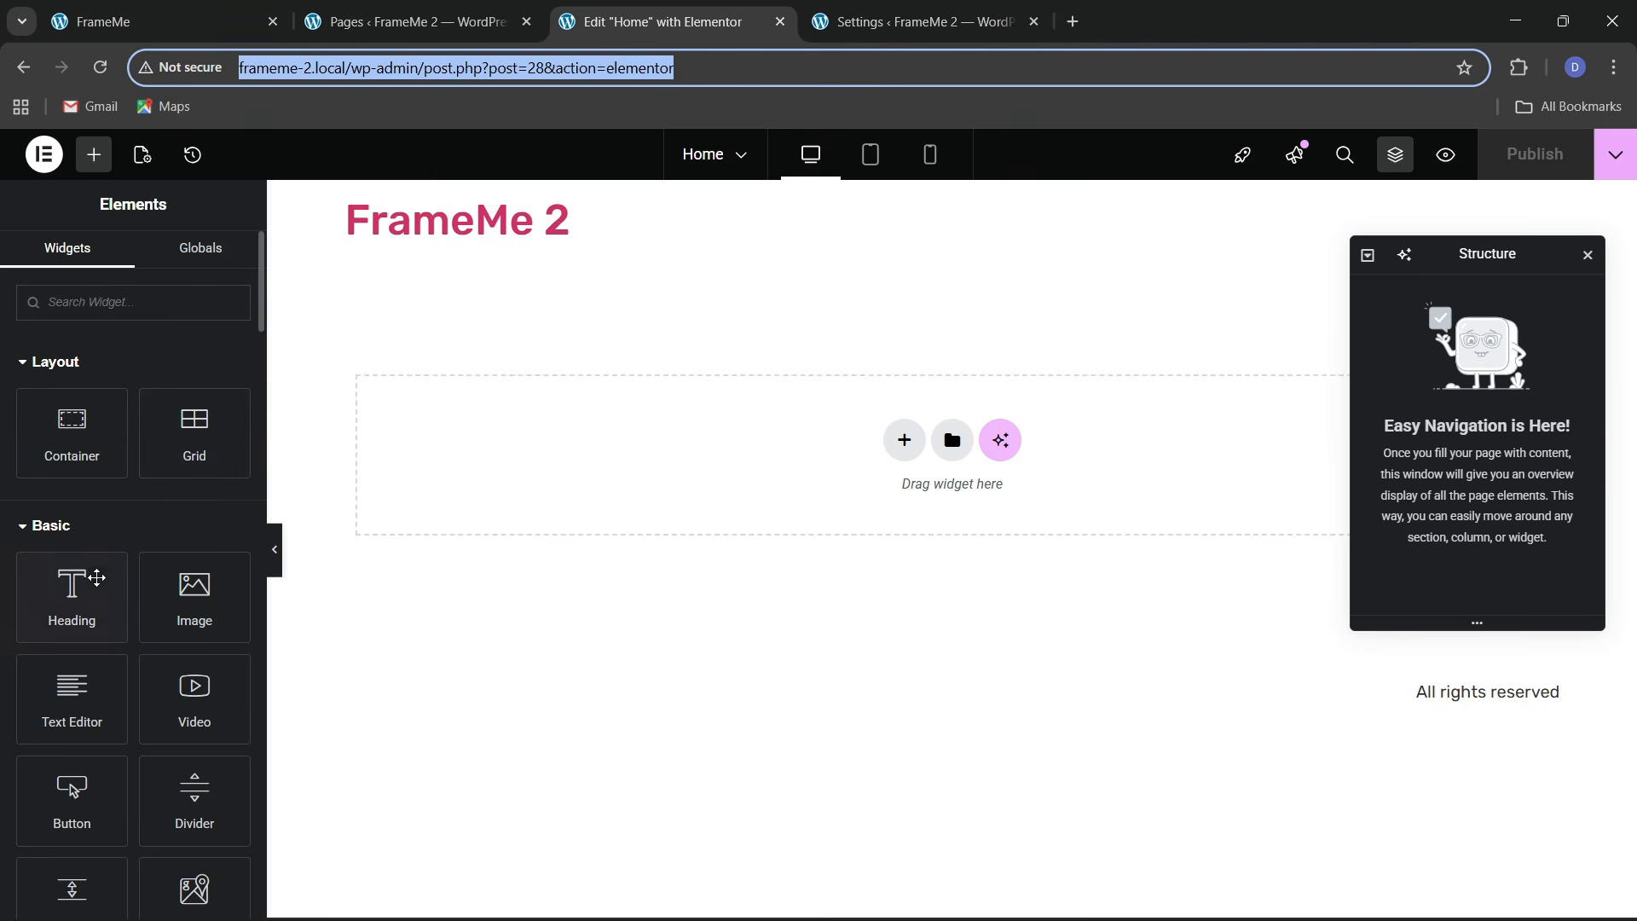
drag(75, 795, 631, 513)
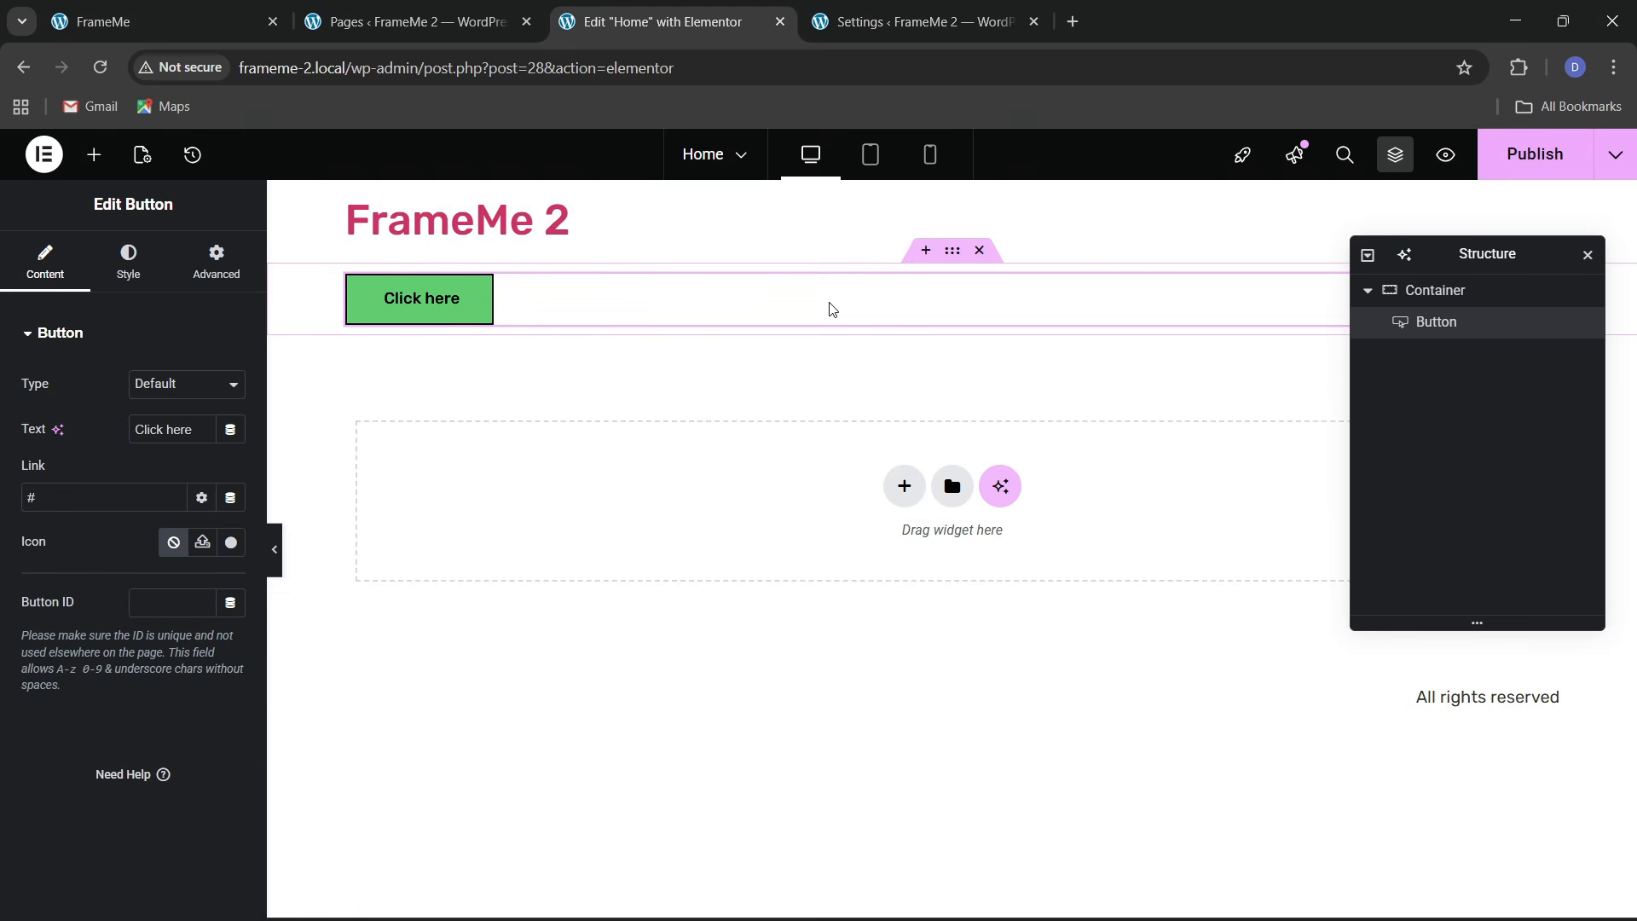
click(780, 21)
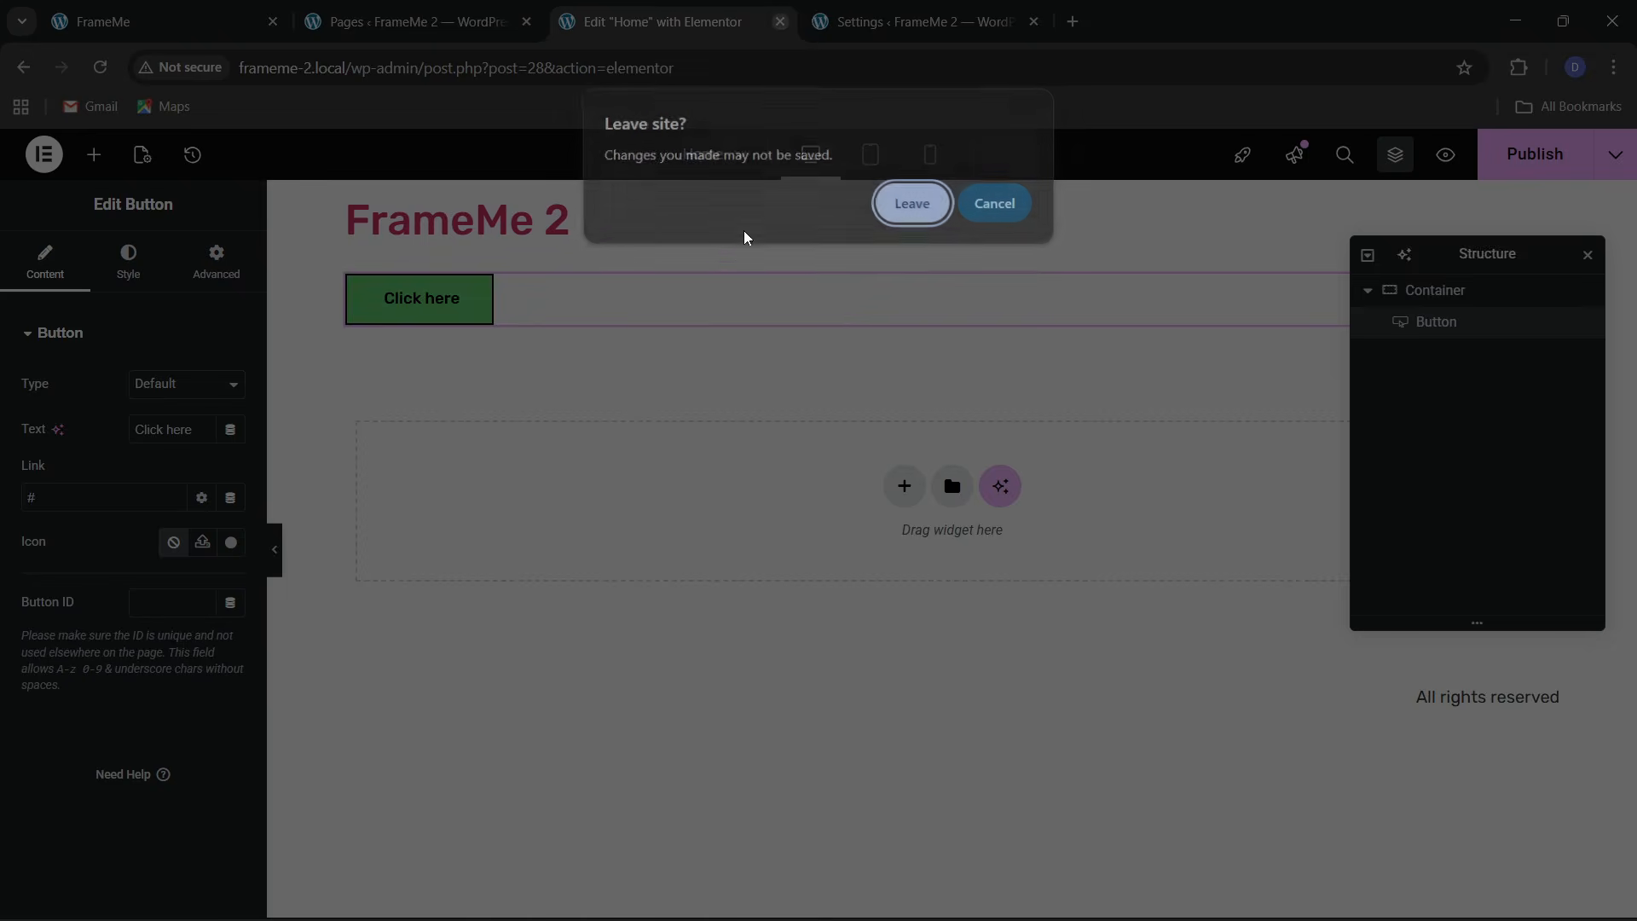
key(Return)
Reopen the Home page in Elementor from the Pages list and close the settings page
click(510, 10)
click(597, 21)
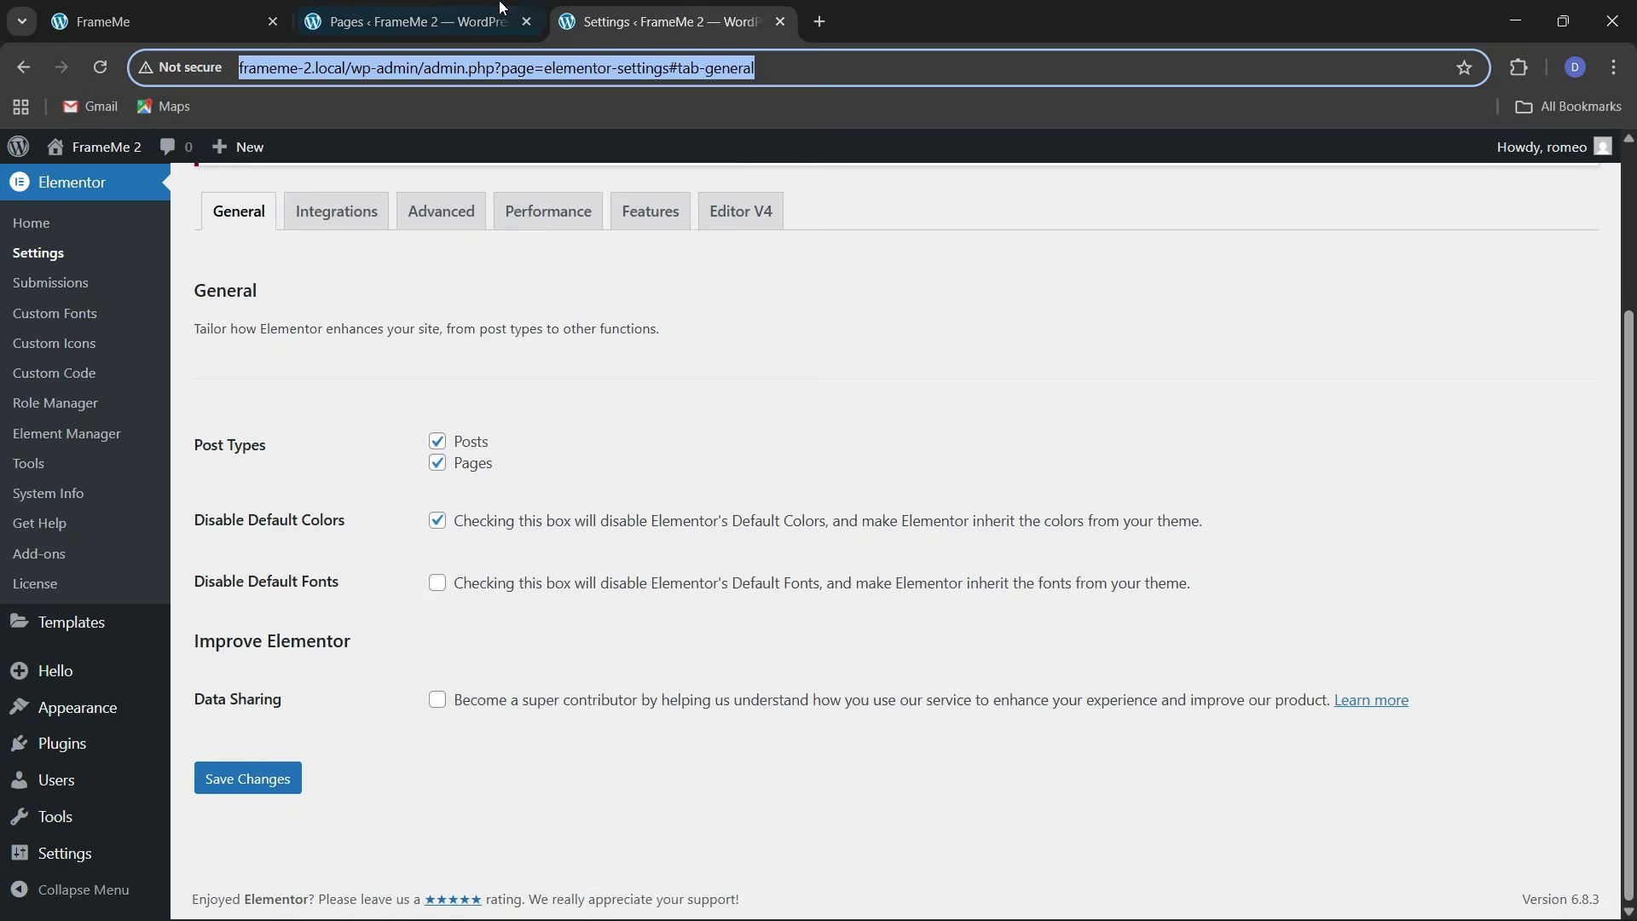
click(426, 21)
right_click(254, 406)
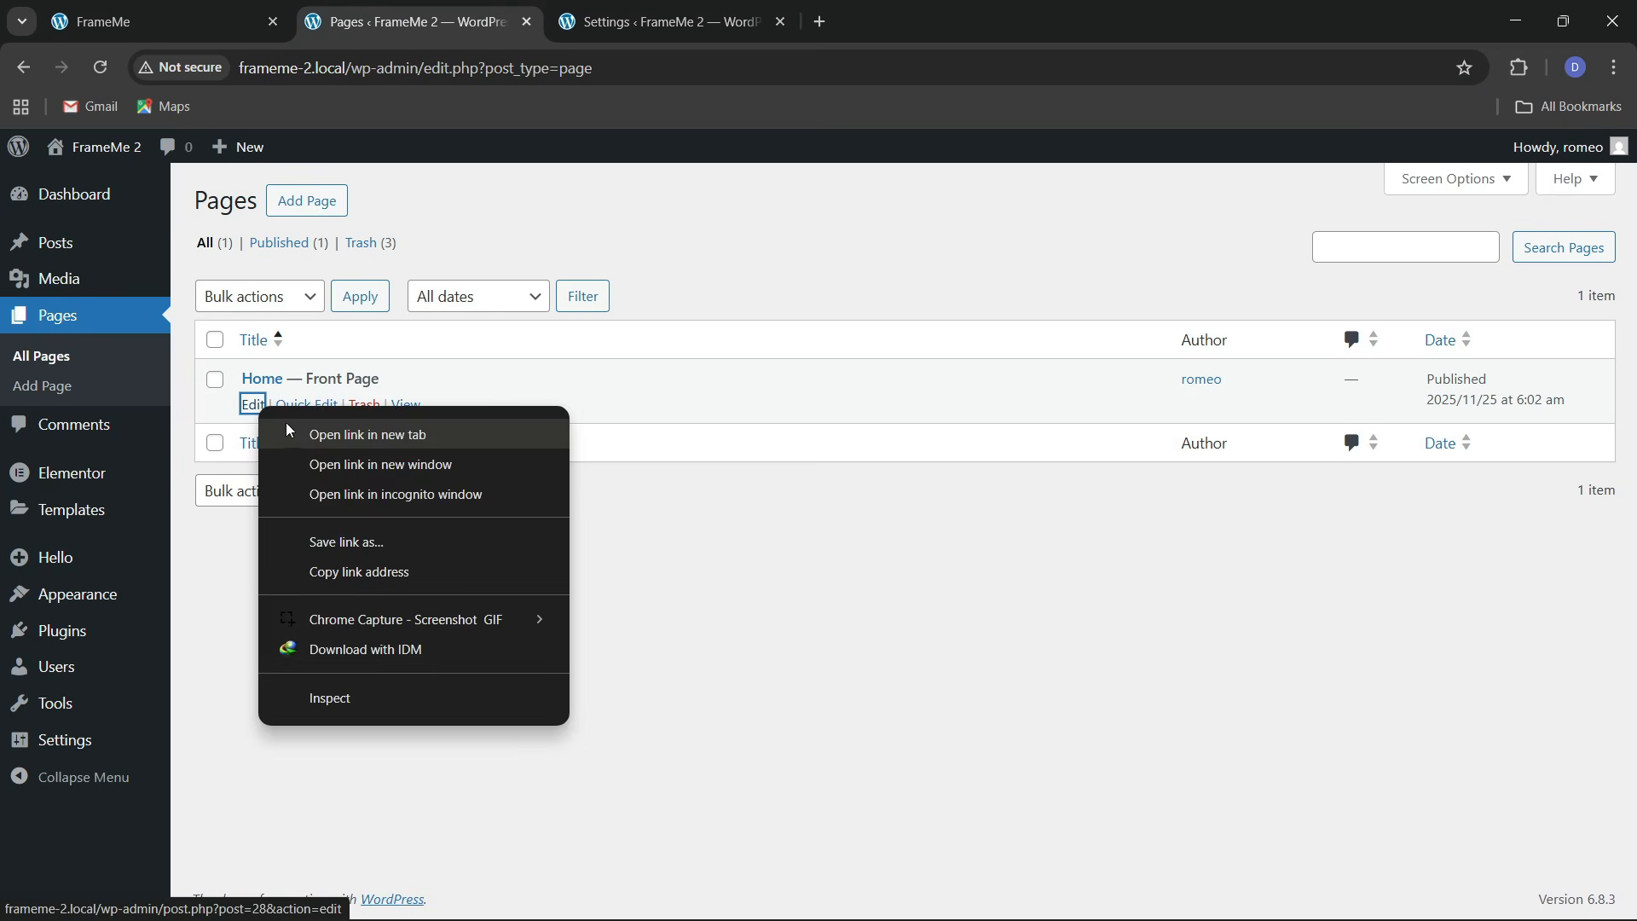
click(329, 432)
click(648, 22)
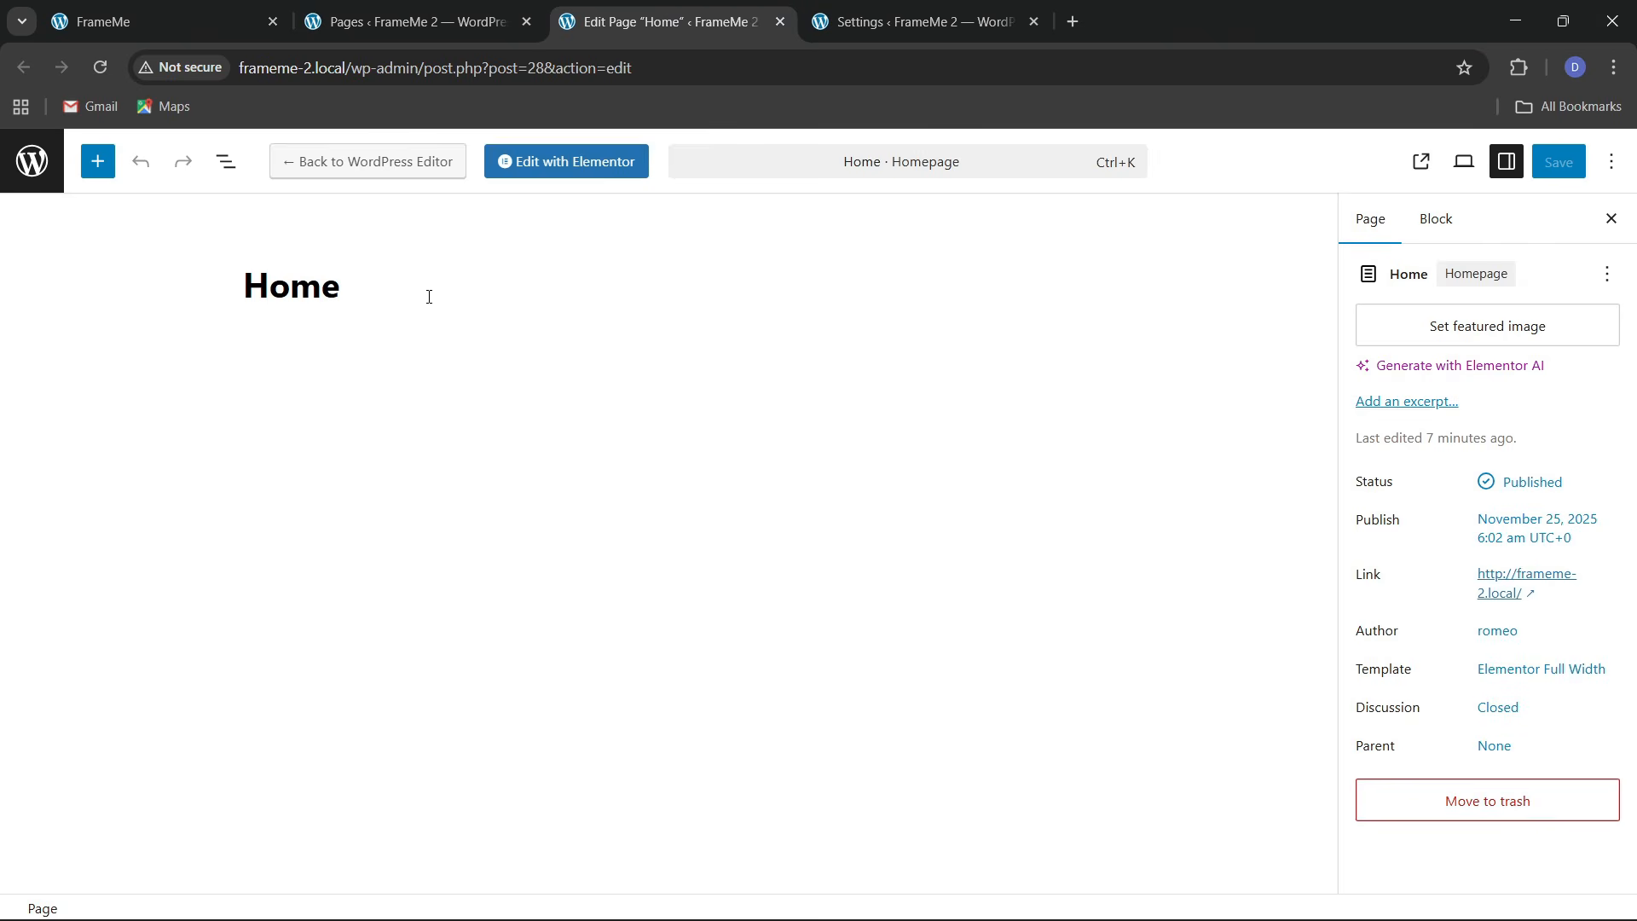
click(584, 163)
click(935, 7)
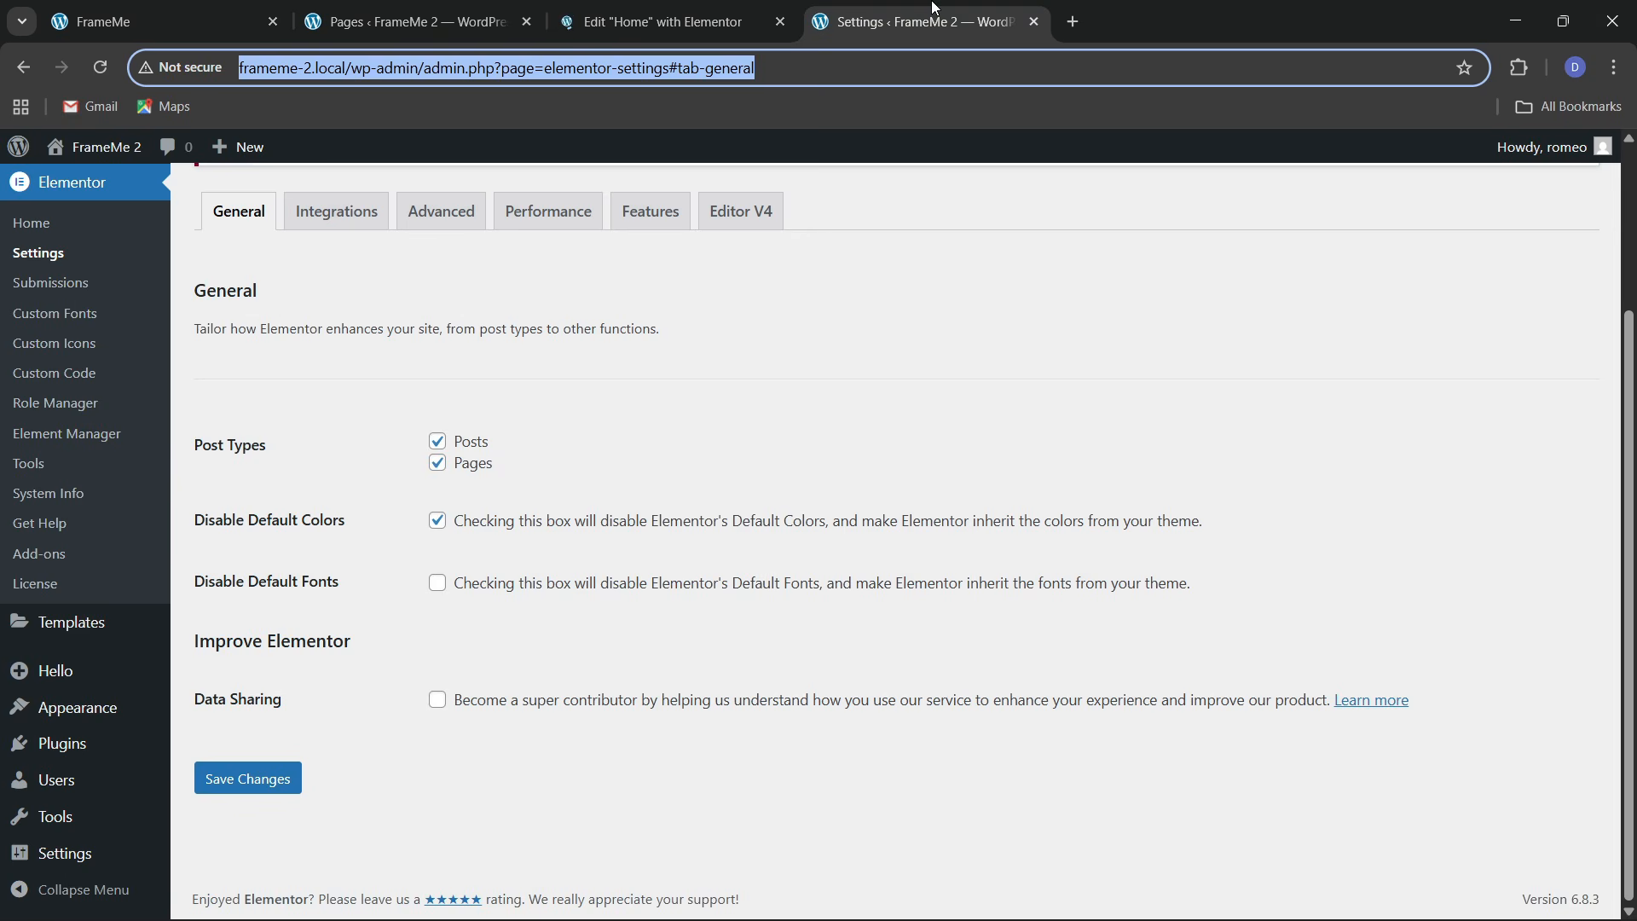
click(1033, 22)
click(511, 10)
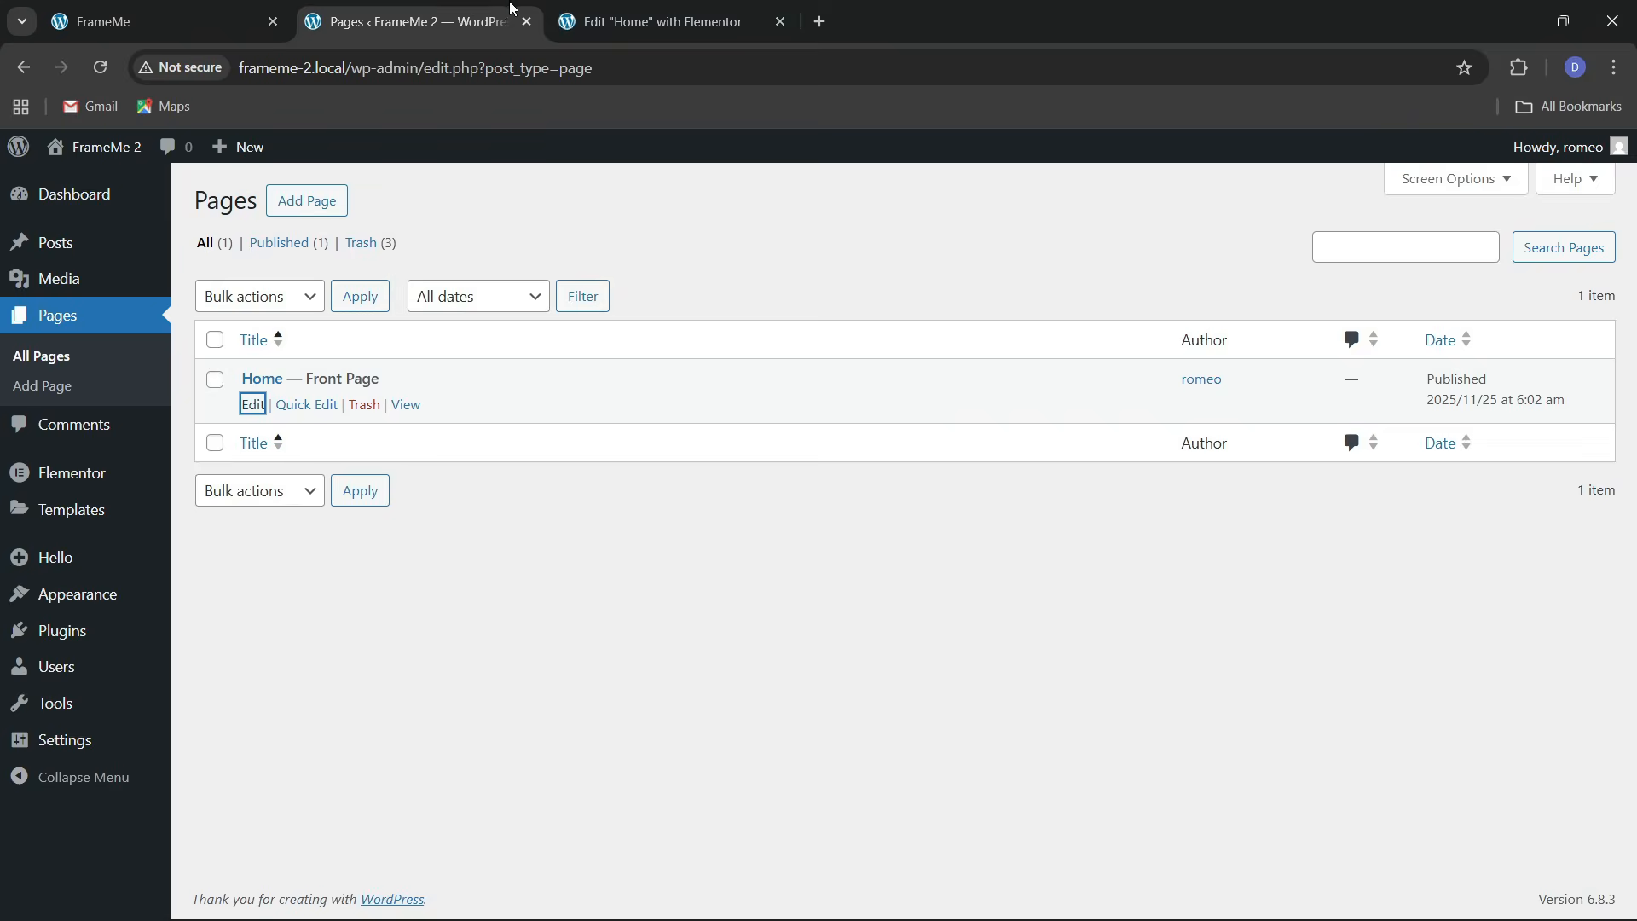
click(634, 7)
click(512, 17)
click(650, 18)
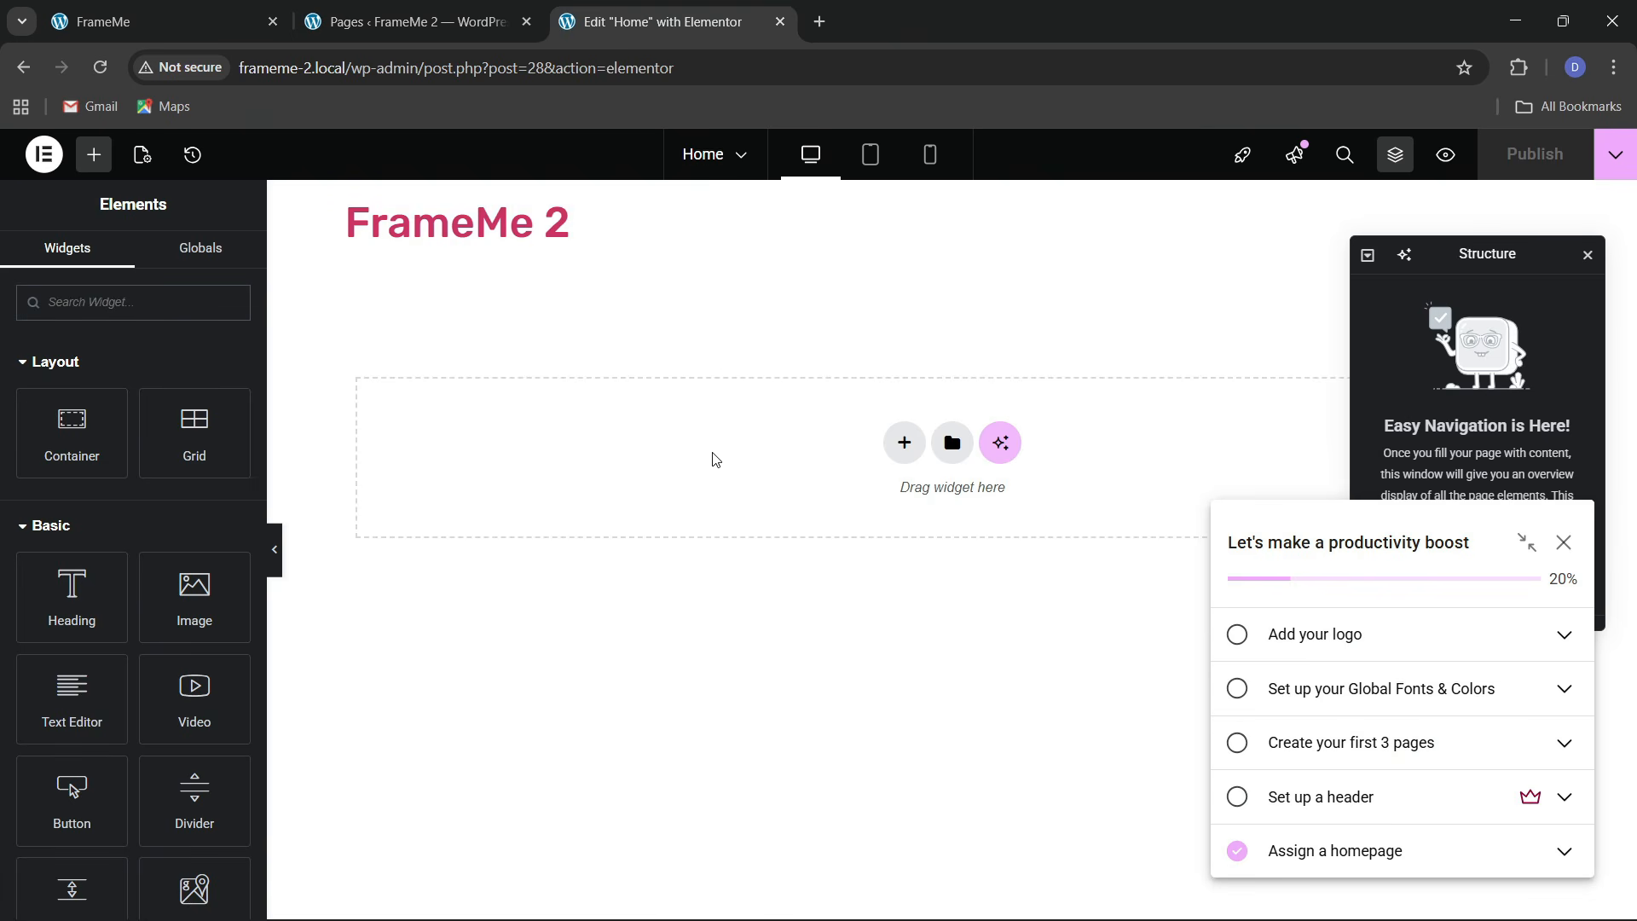
Add a test Button showing theme yellow, delete its container, and view the live FrameMe homepage
click(1563, 542)
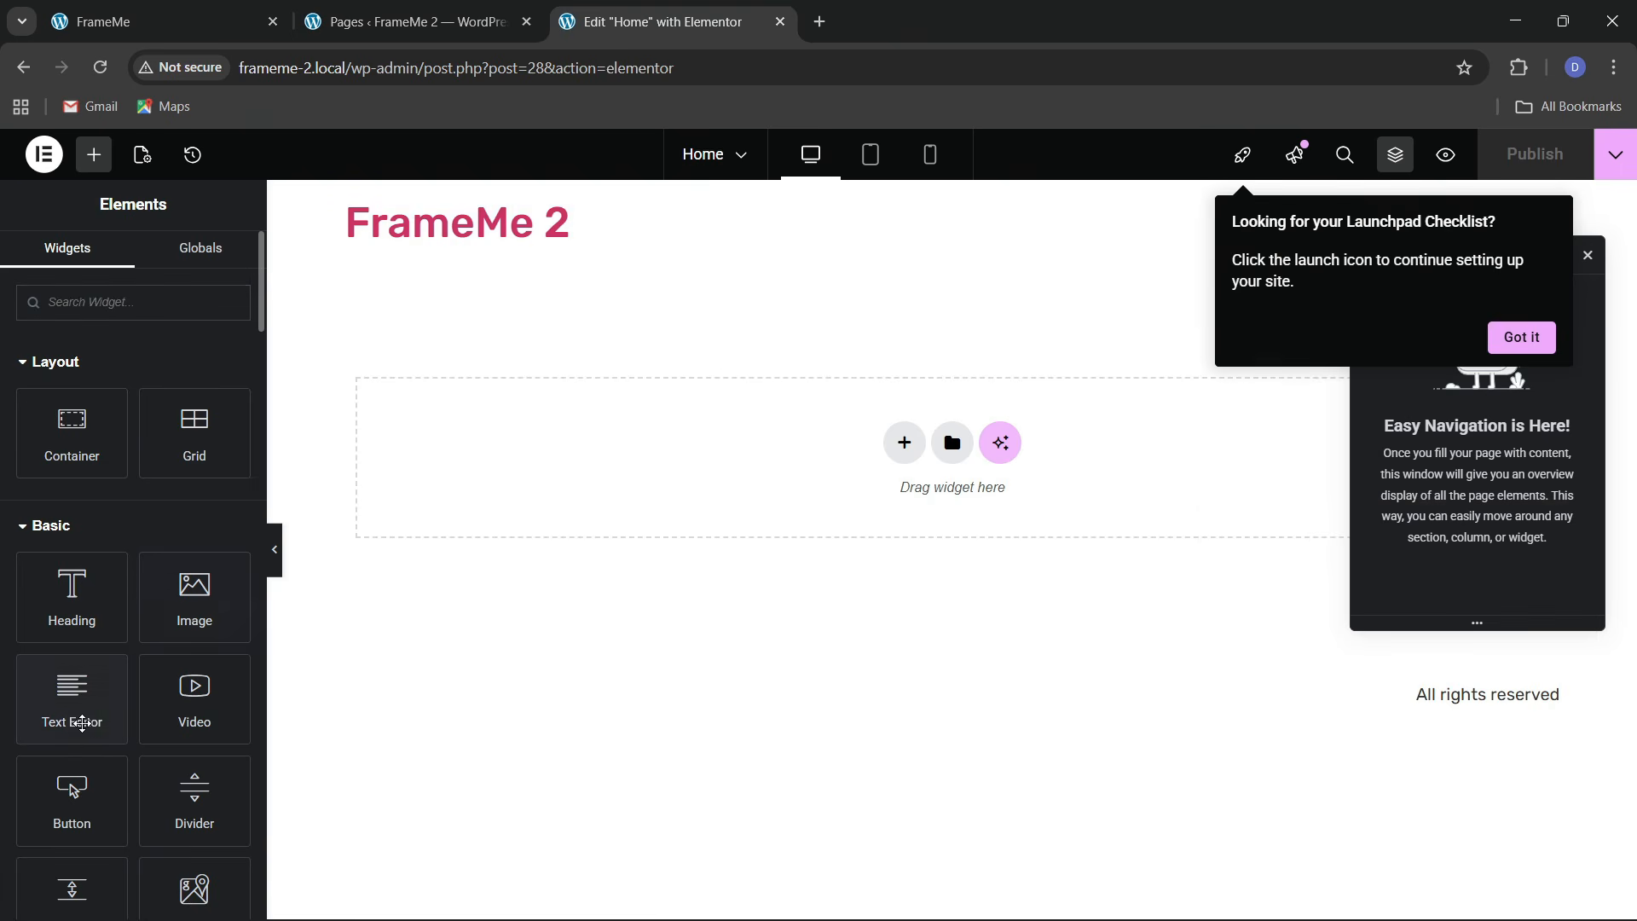
drag(71, 793, 601, 511)
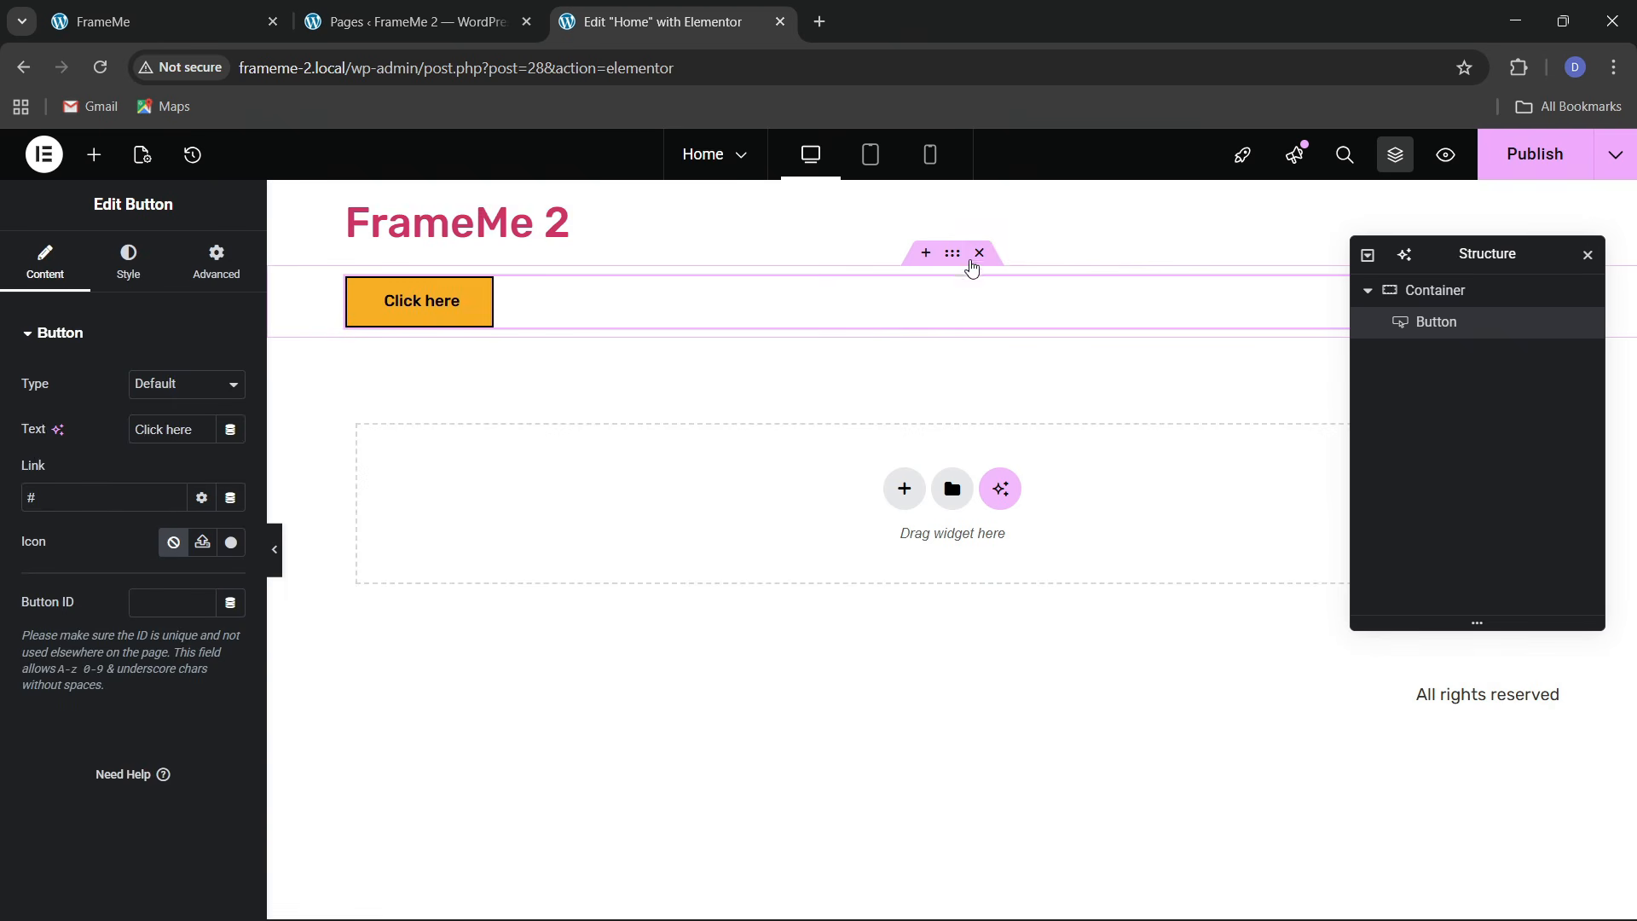
click(979, 254)
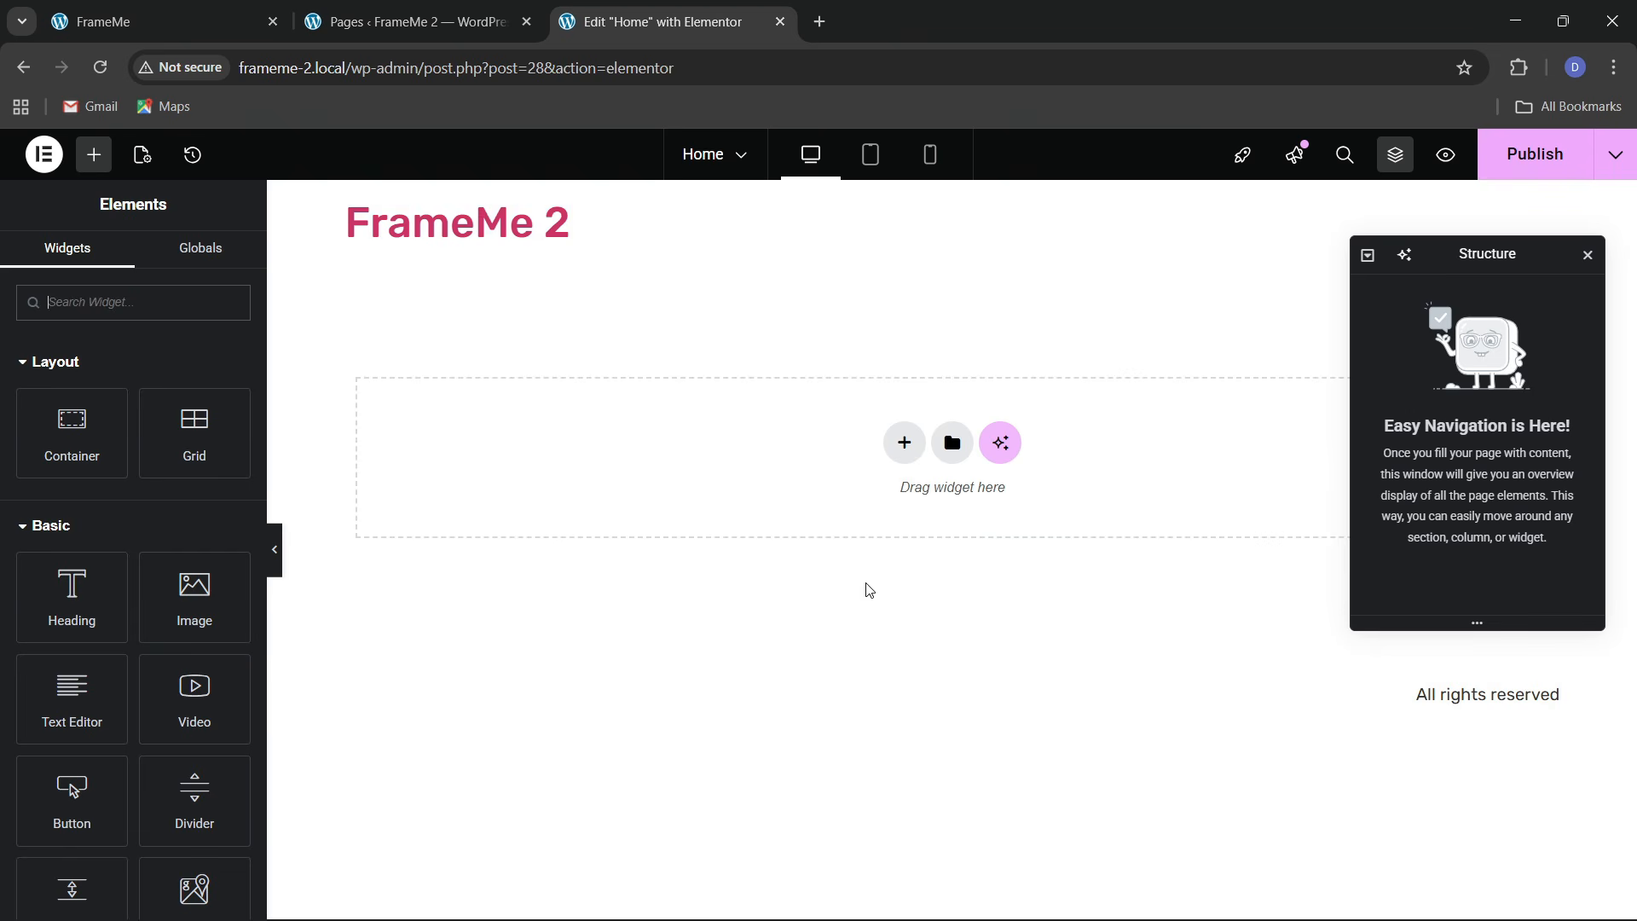
click(154, 22)
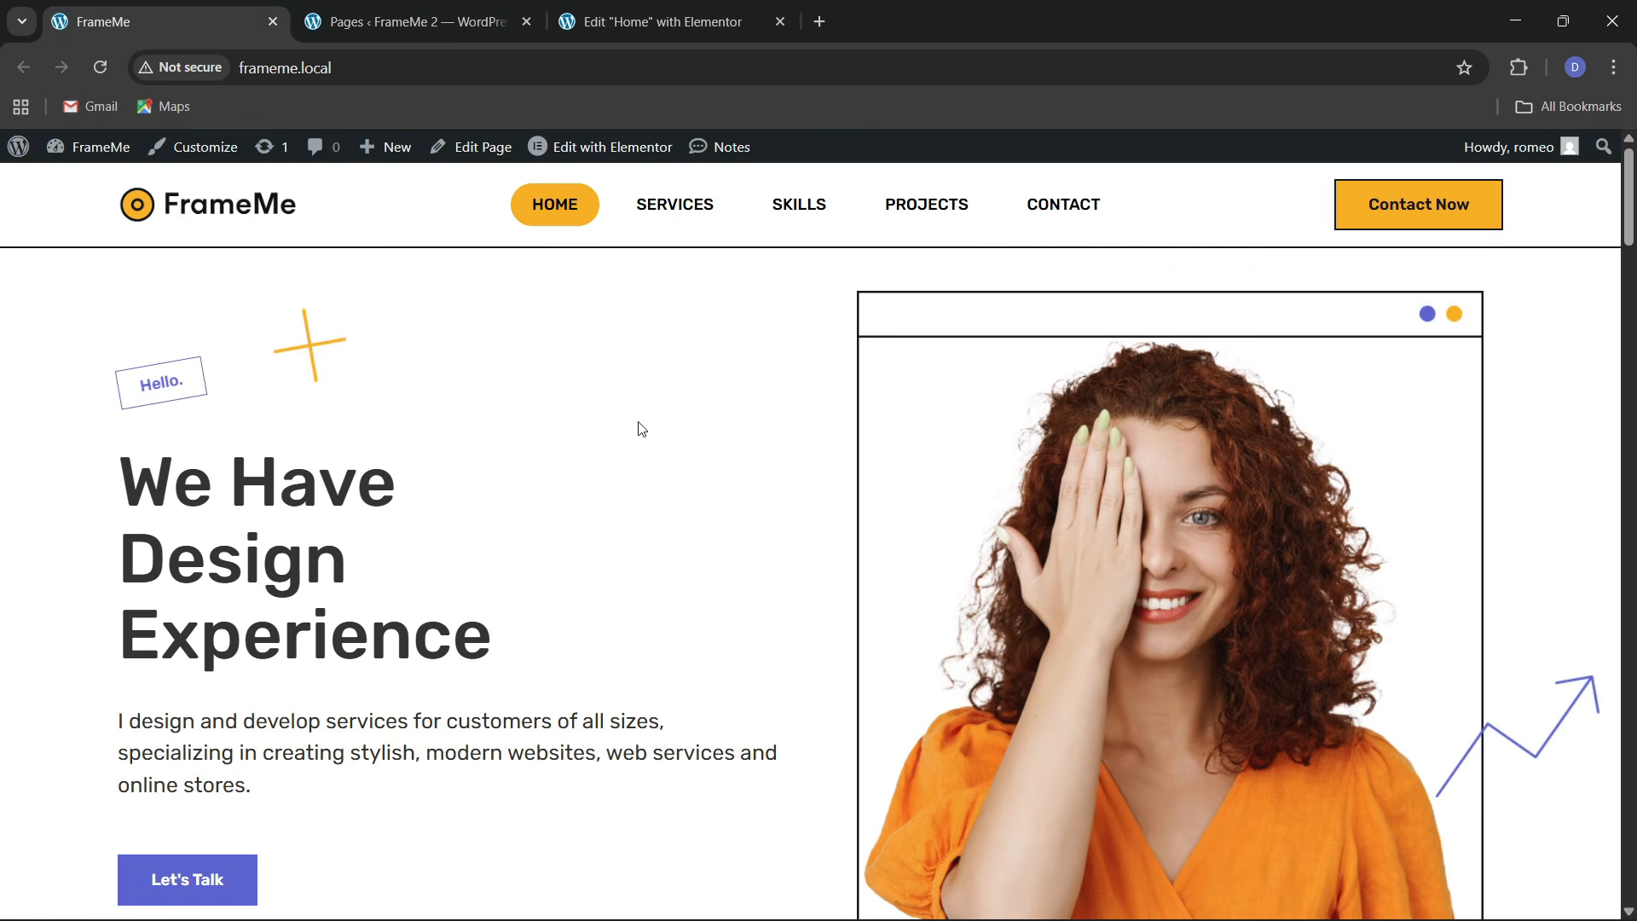
Add a two-column flexbox section and rename it hero in the Navigator
click(673, 19)
click(905, 443)
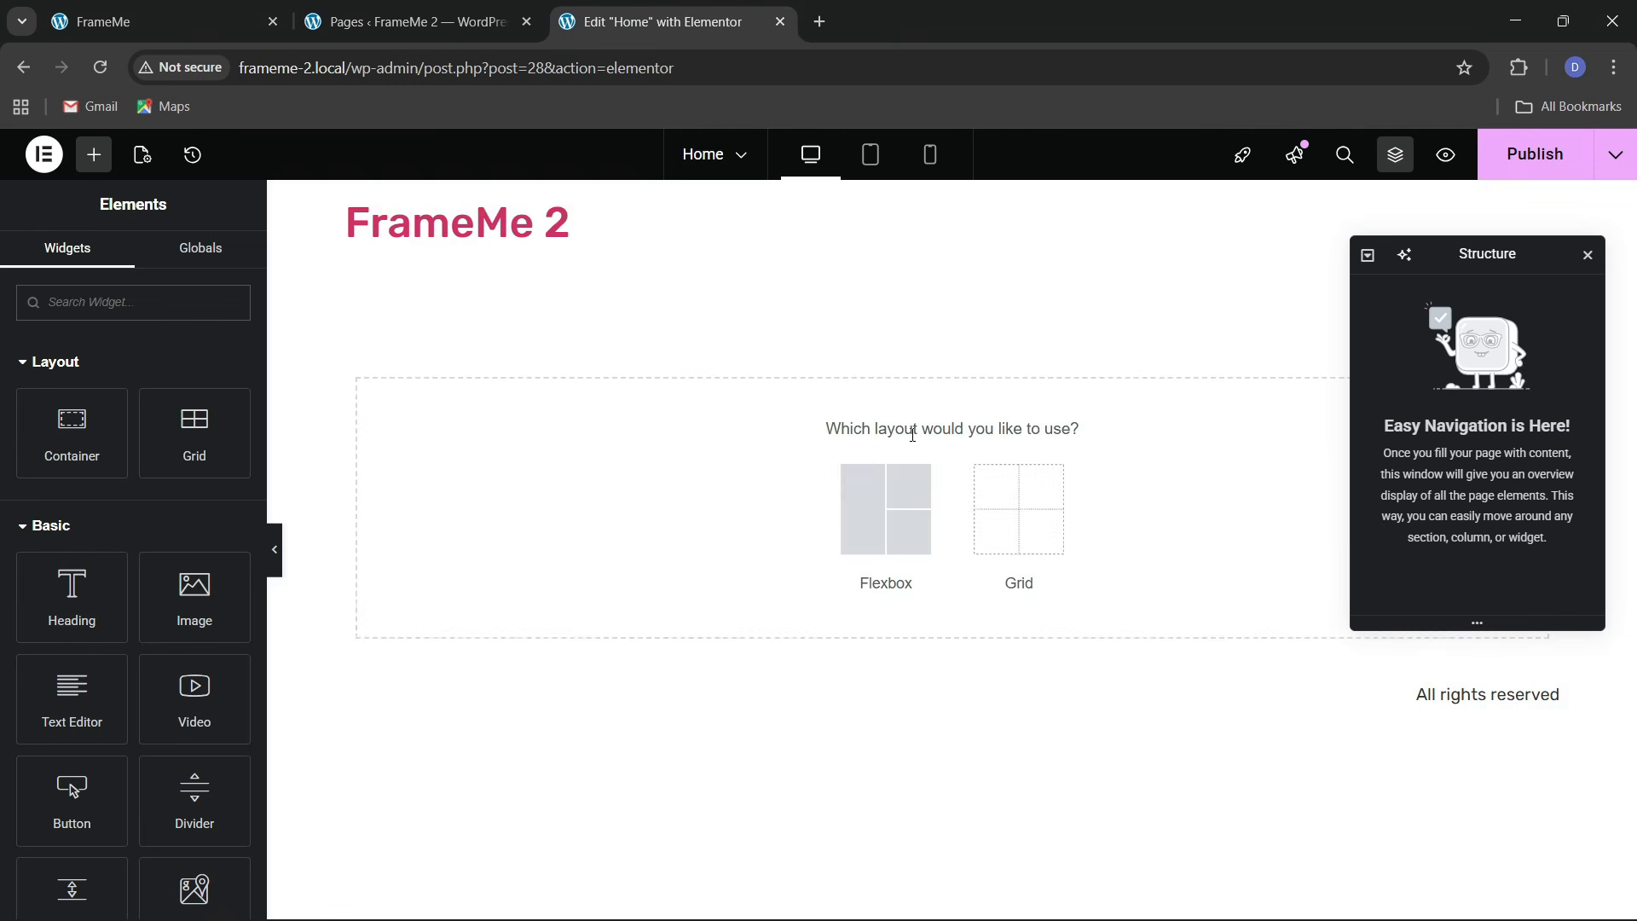
click(886, 518)
click(885, 510)
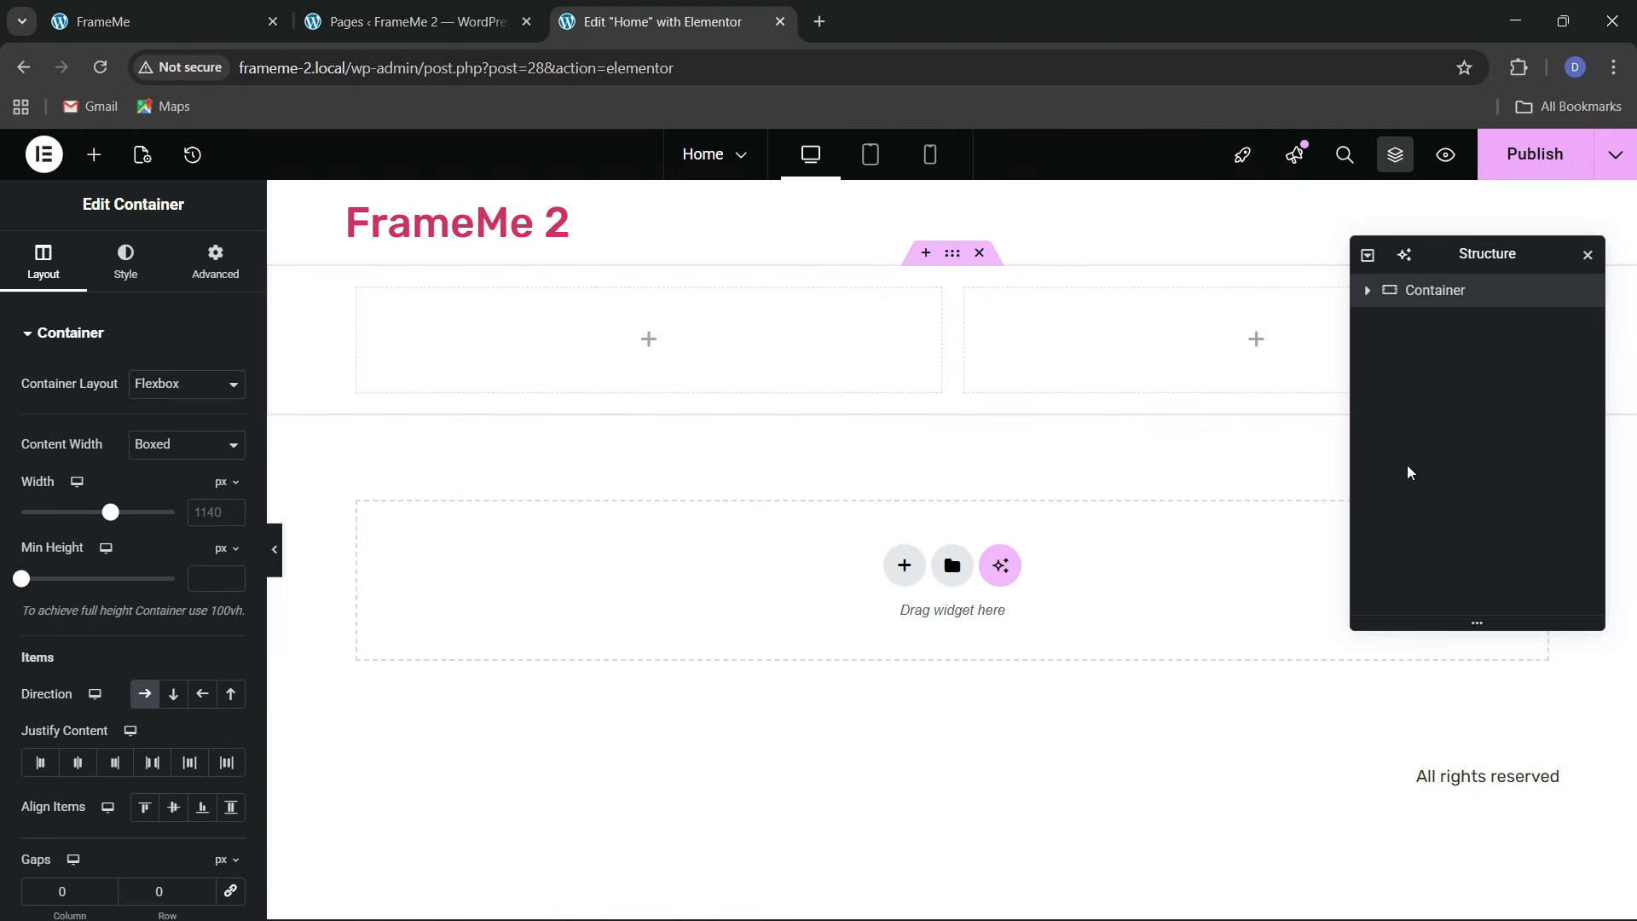
double_click(1439, 293)
text(hero)
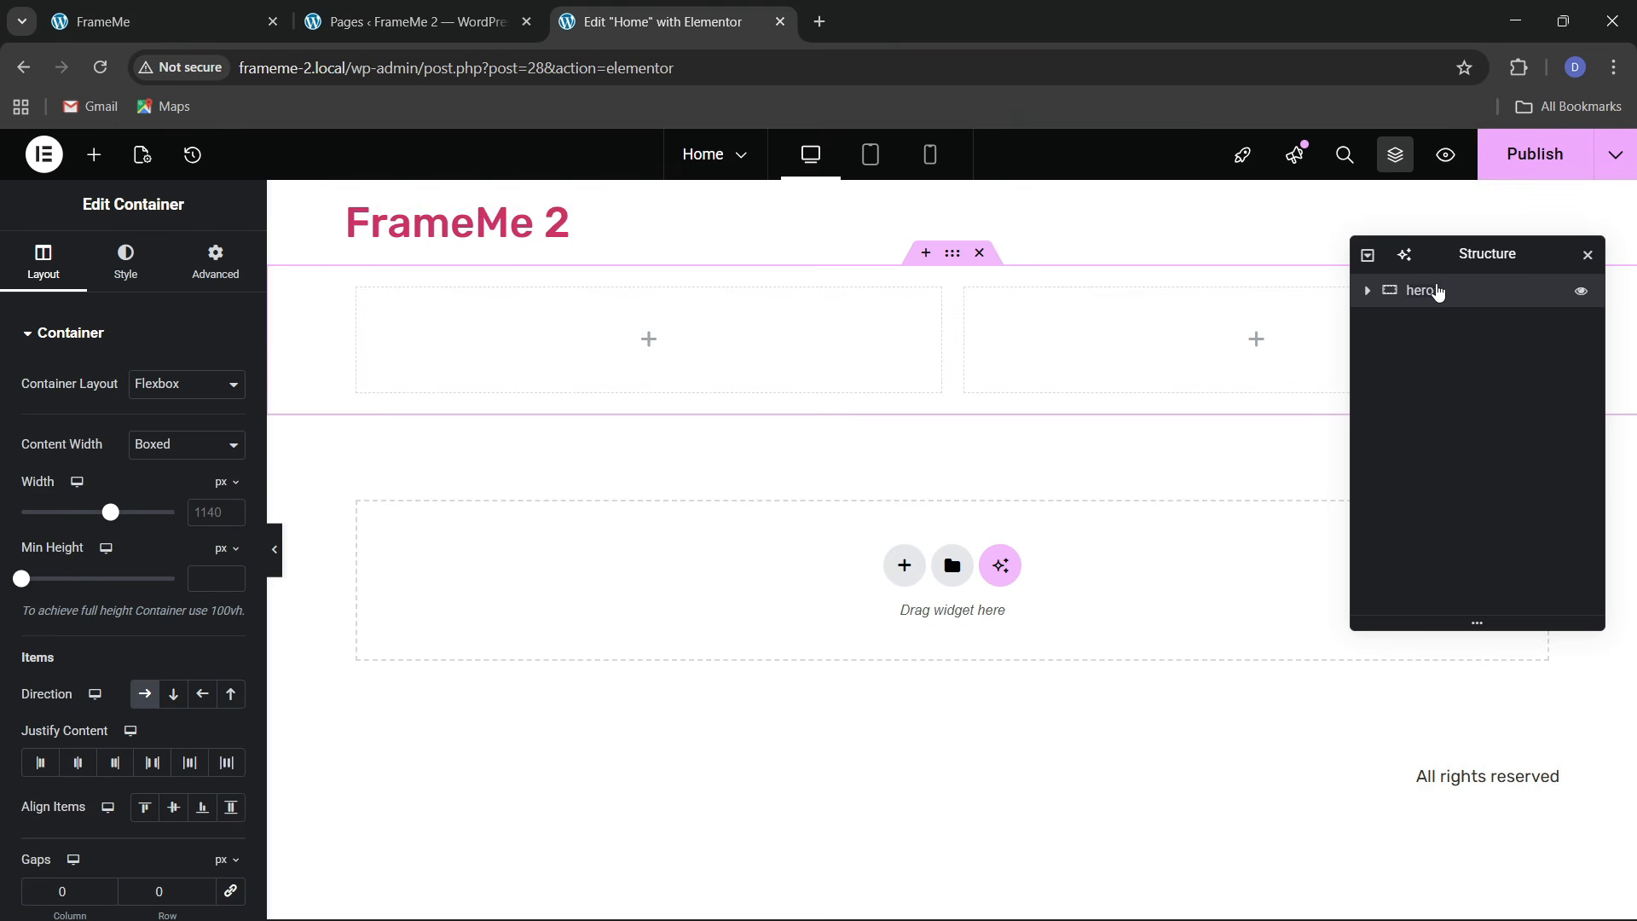
Set the hero's width to 1300 and its top and bottom padding to 40 px
click(243, 10)
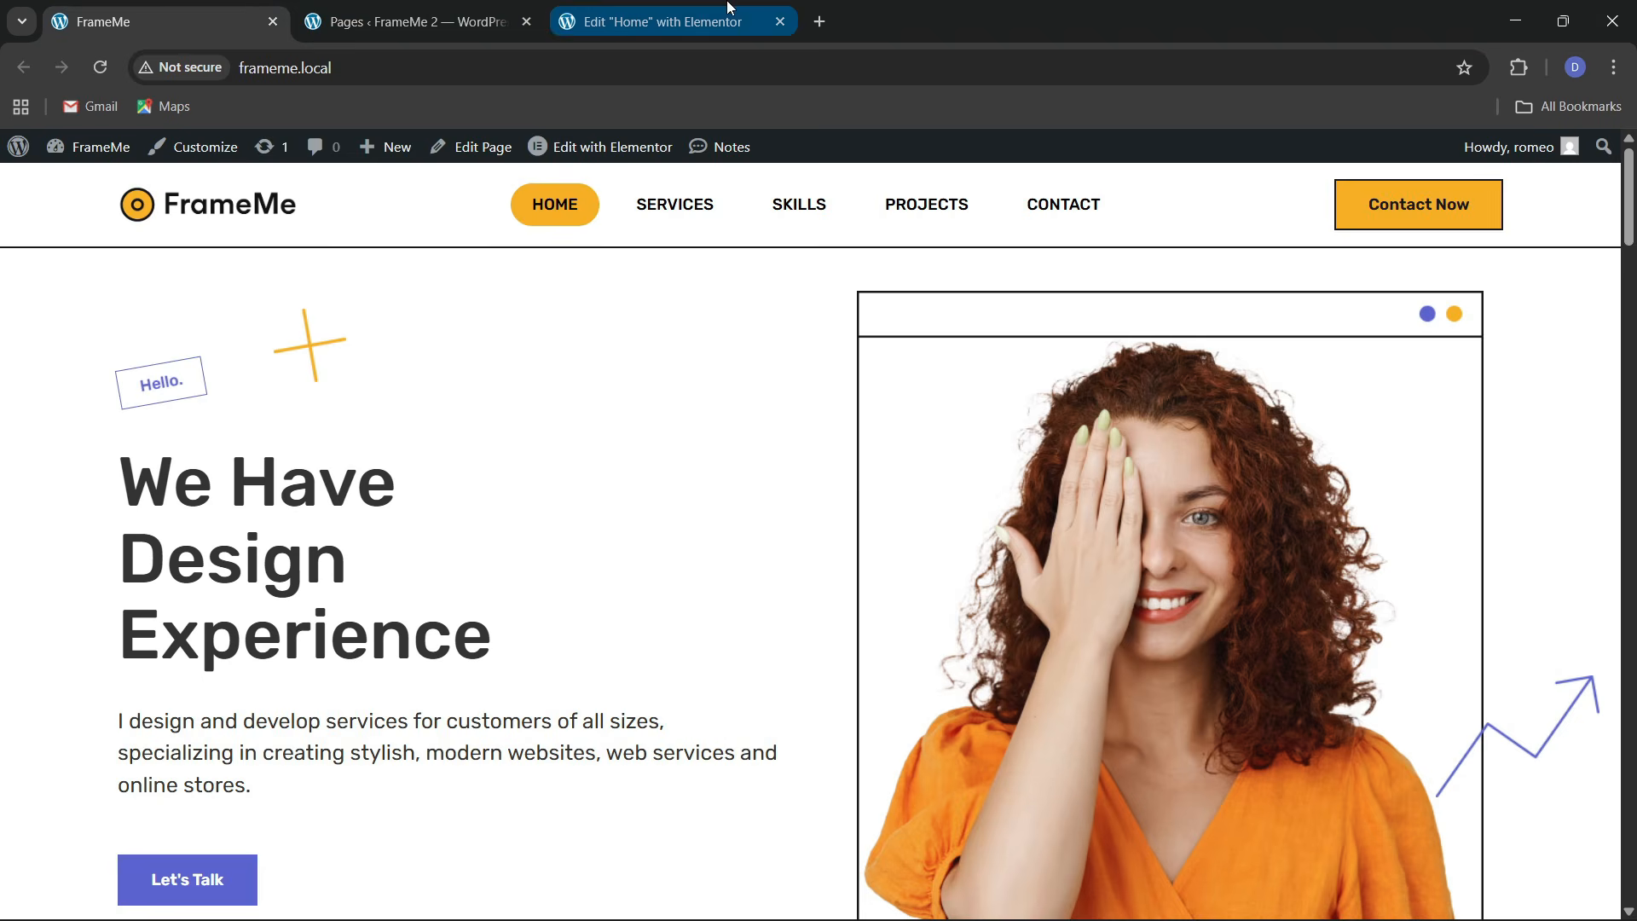
click(657, 22)
click(205, 516)
text(1)
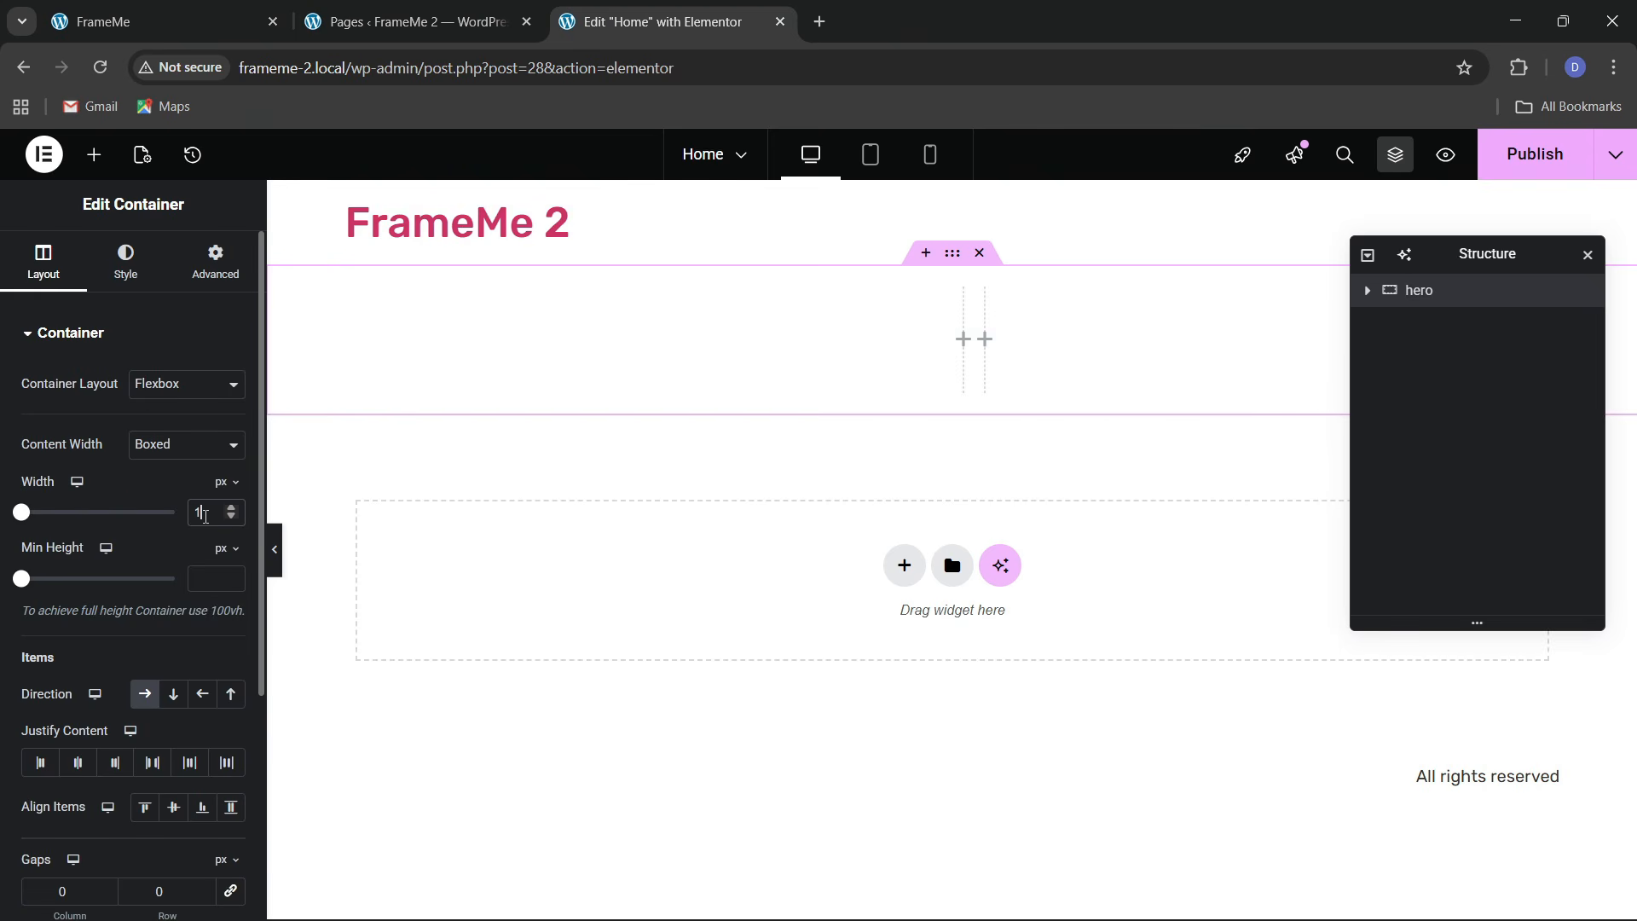
text(300)
click(209, 271)
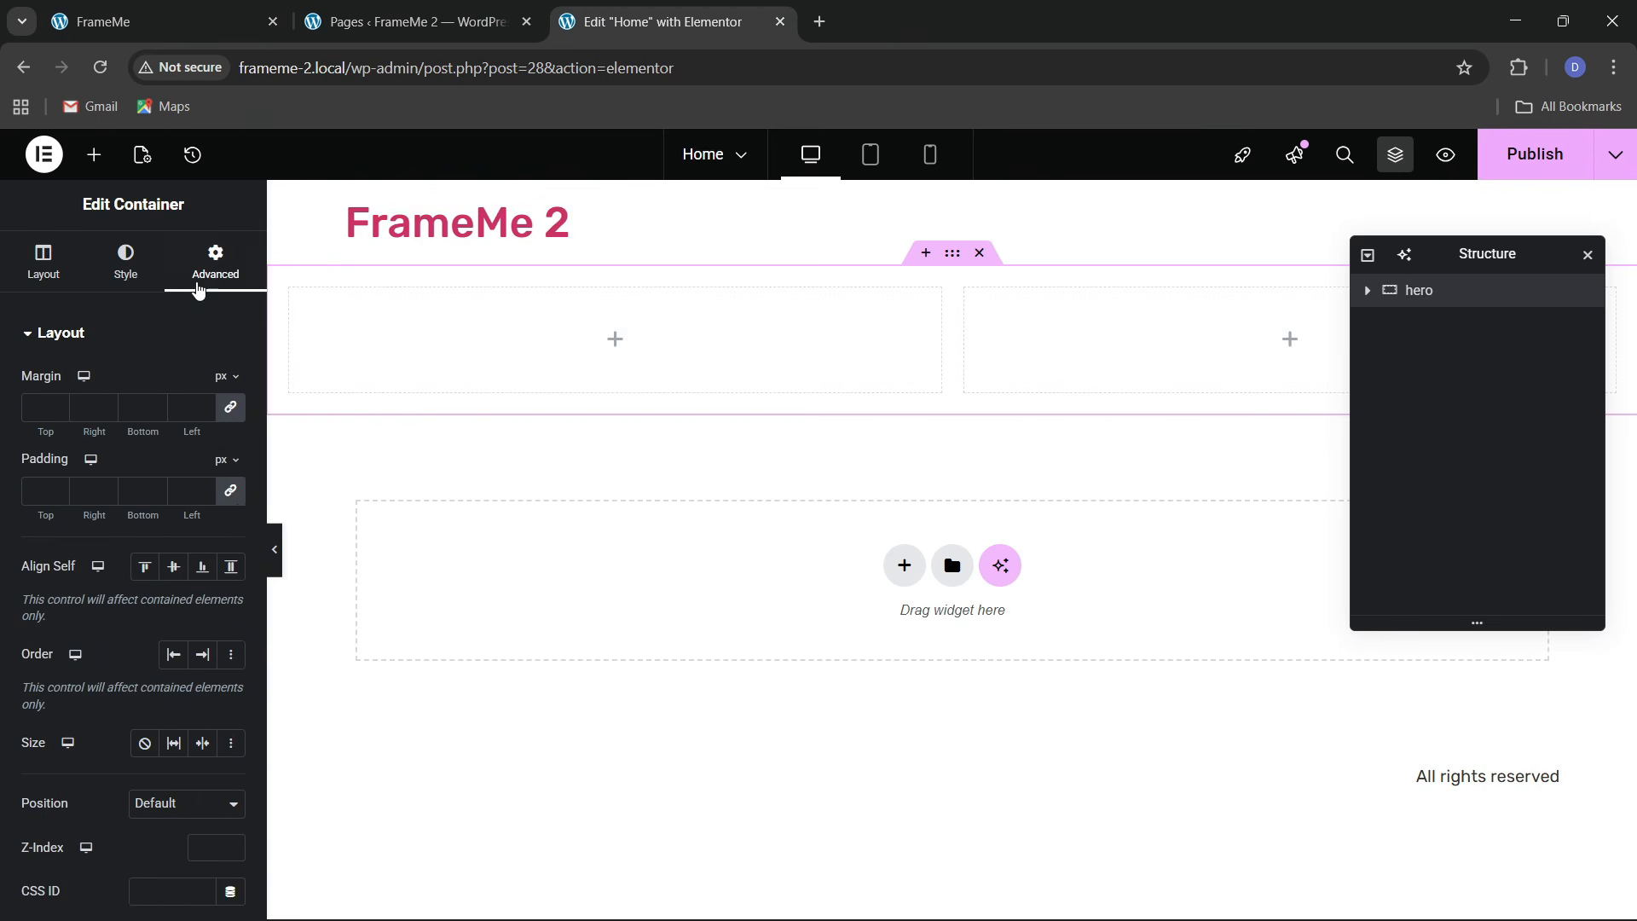
text(40)
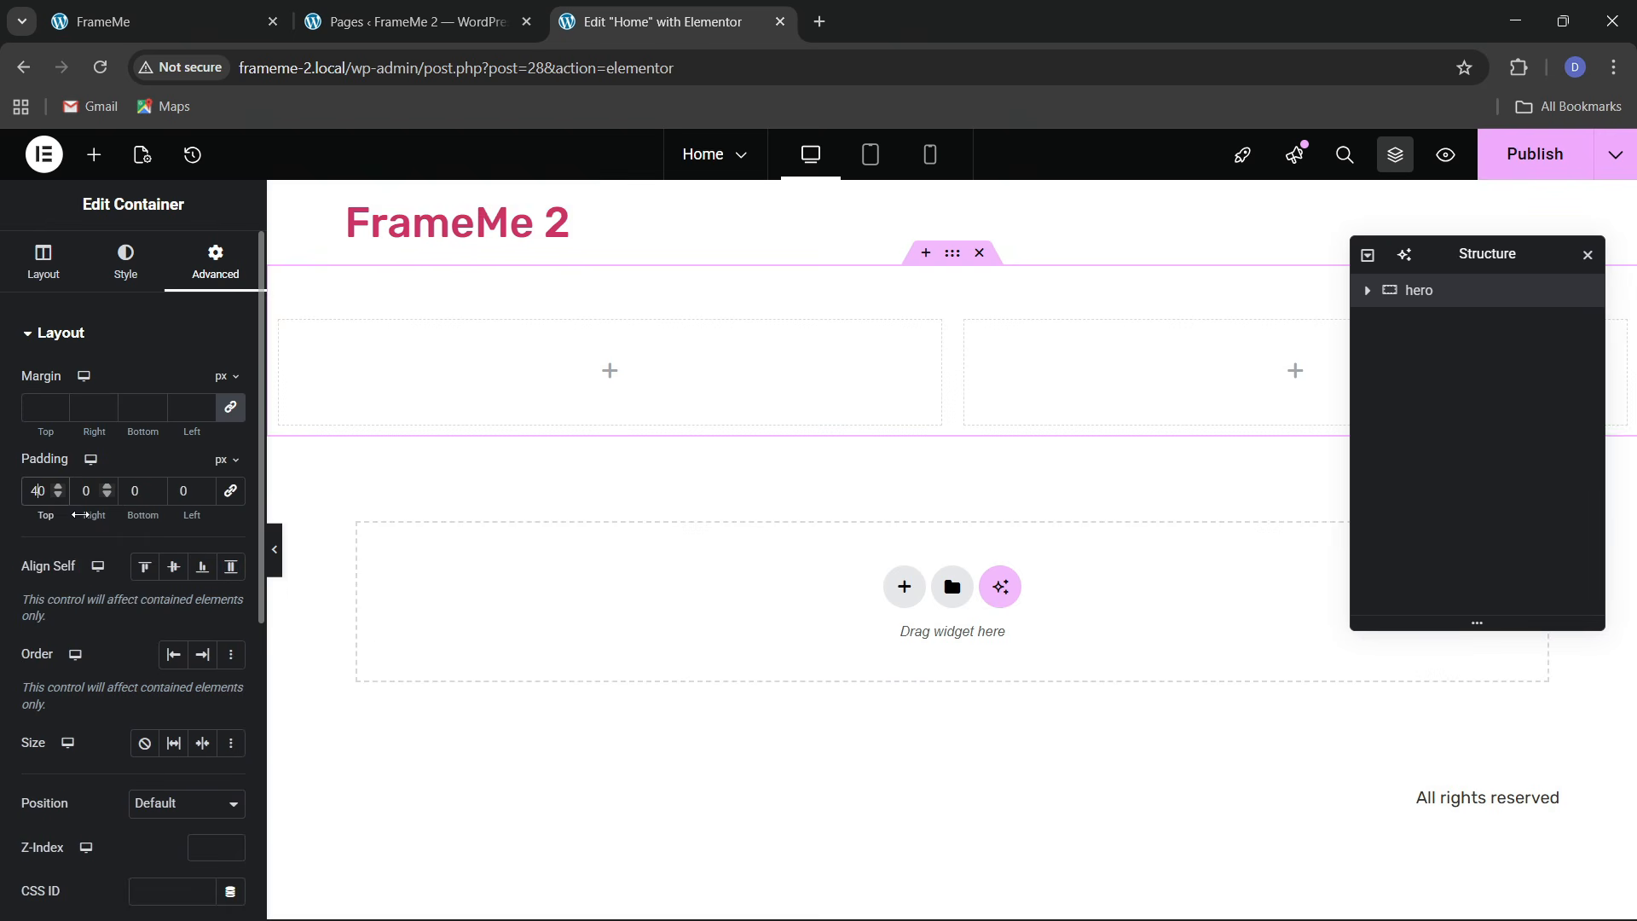
click(136, 491)
text(40)
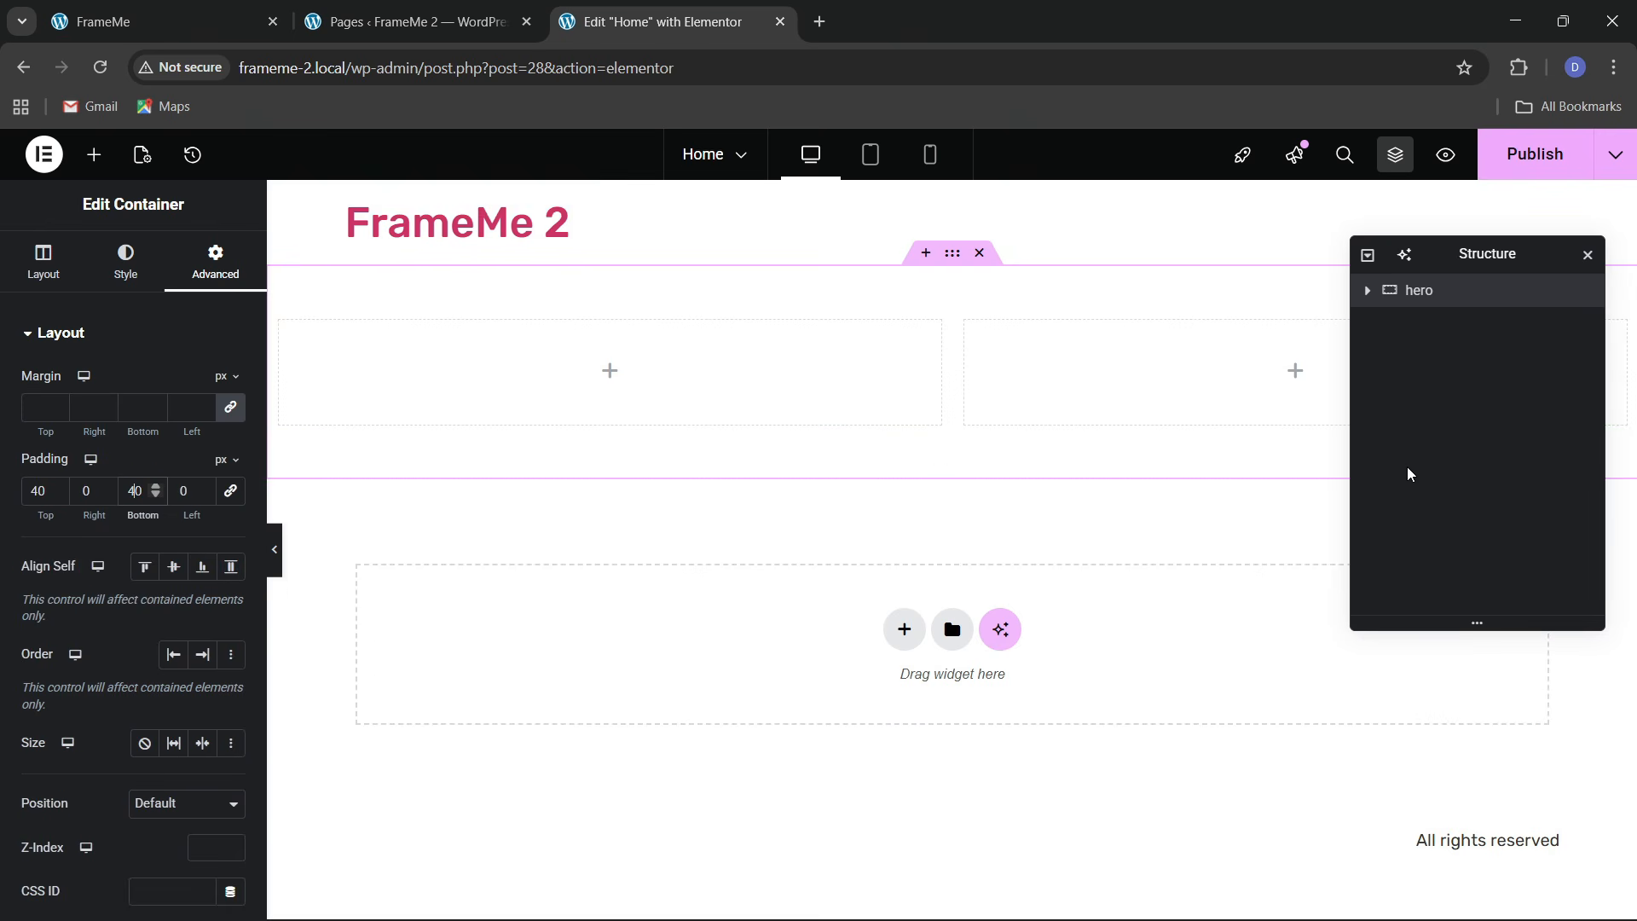
Open the padding settings of both inner columns and unlink their padding sides
click(1368, 290)
click(1446, 322)
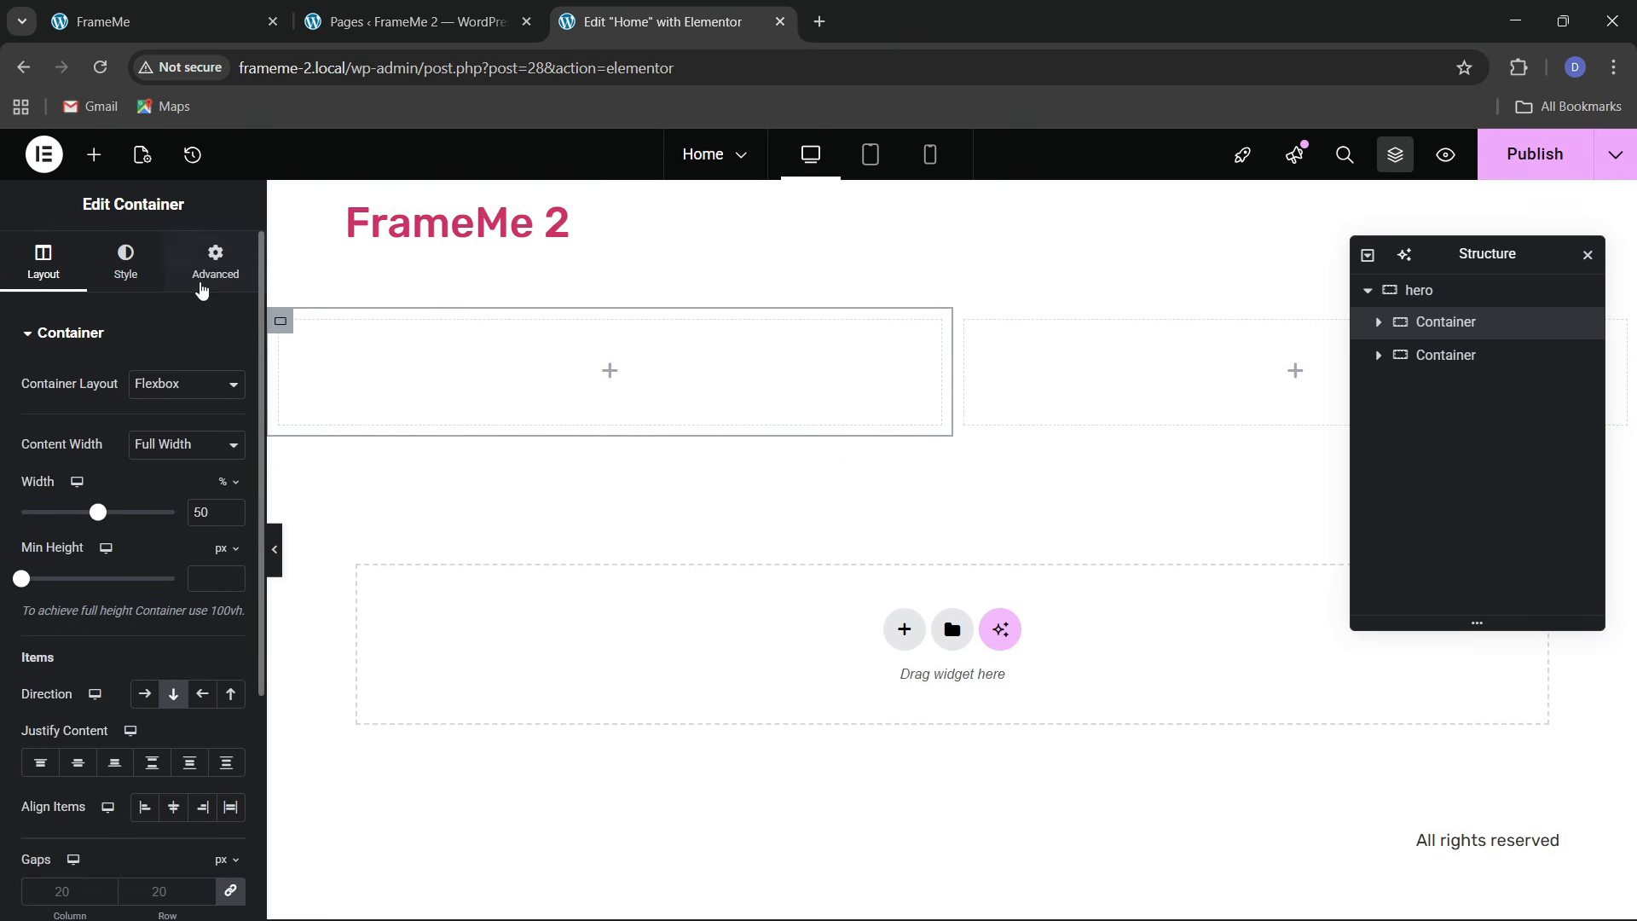
click(202, 288)
click(1449, 356)
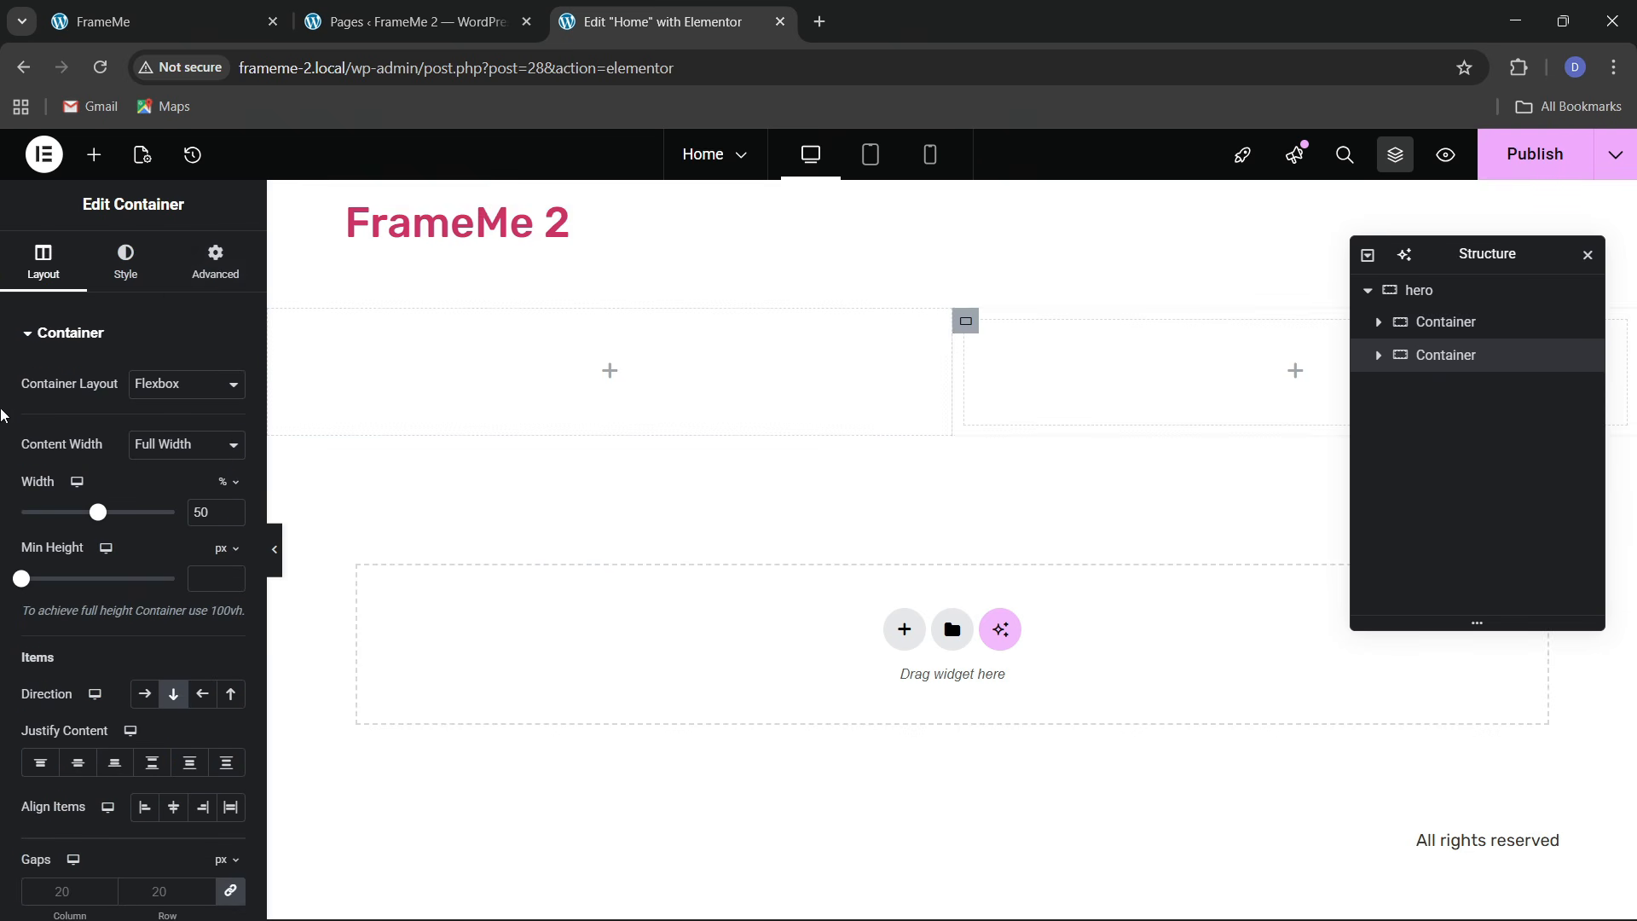
click(220, 282)
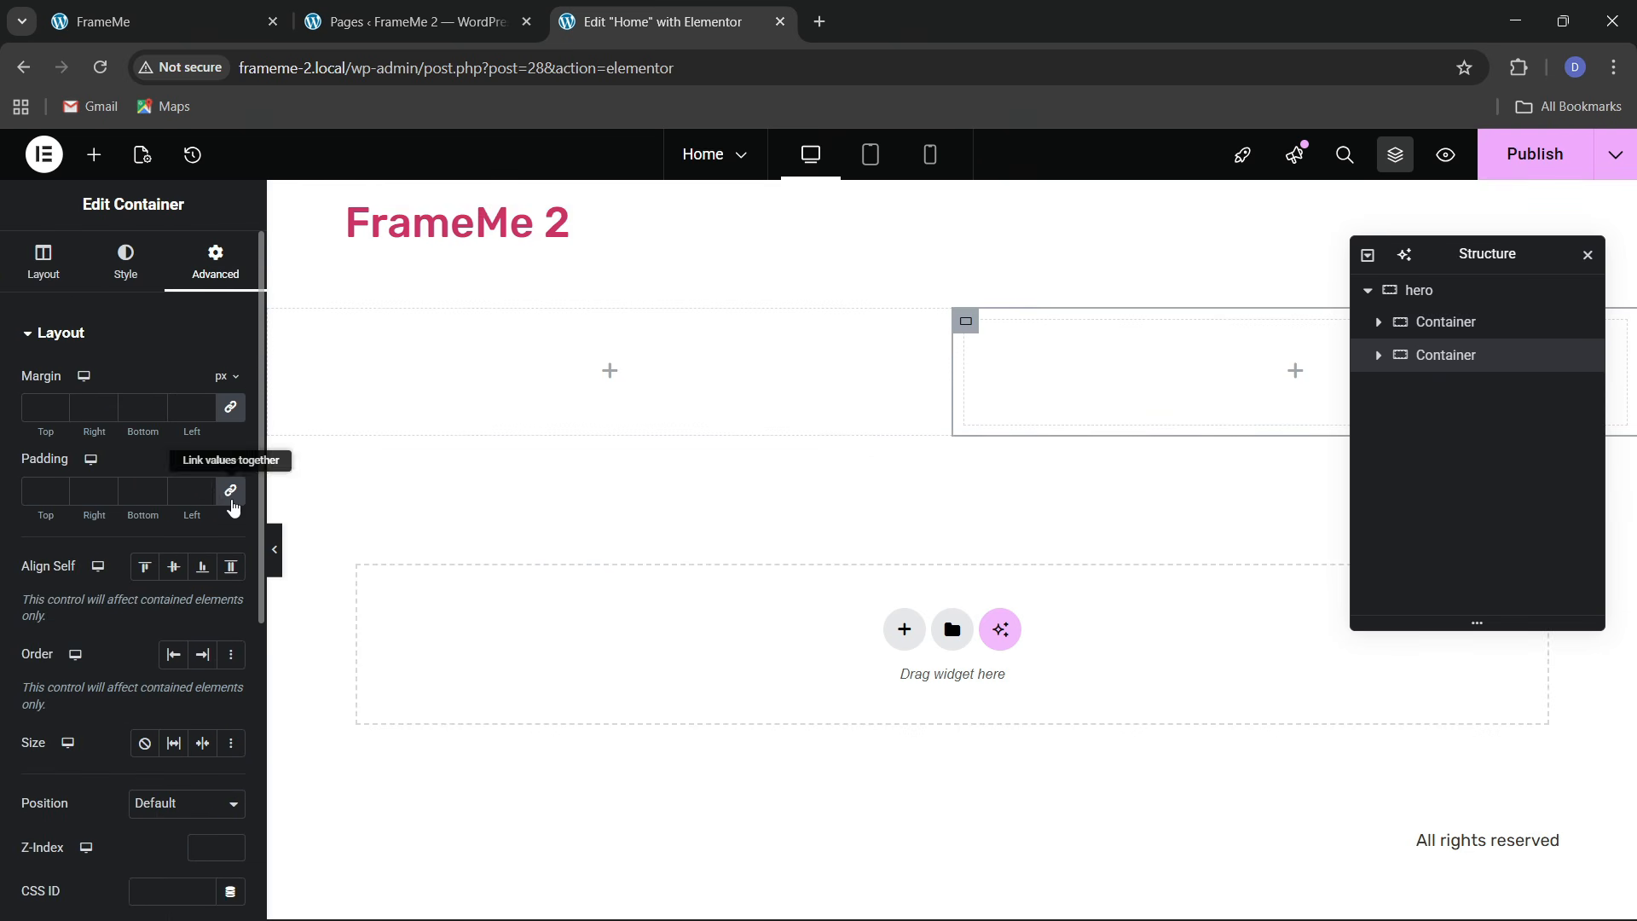
click(229, 490)
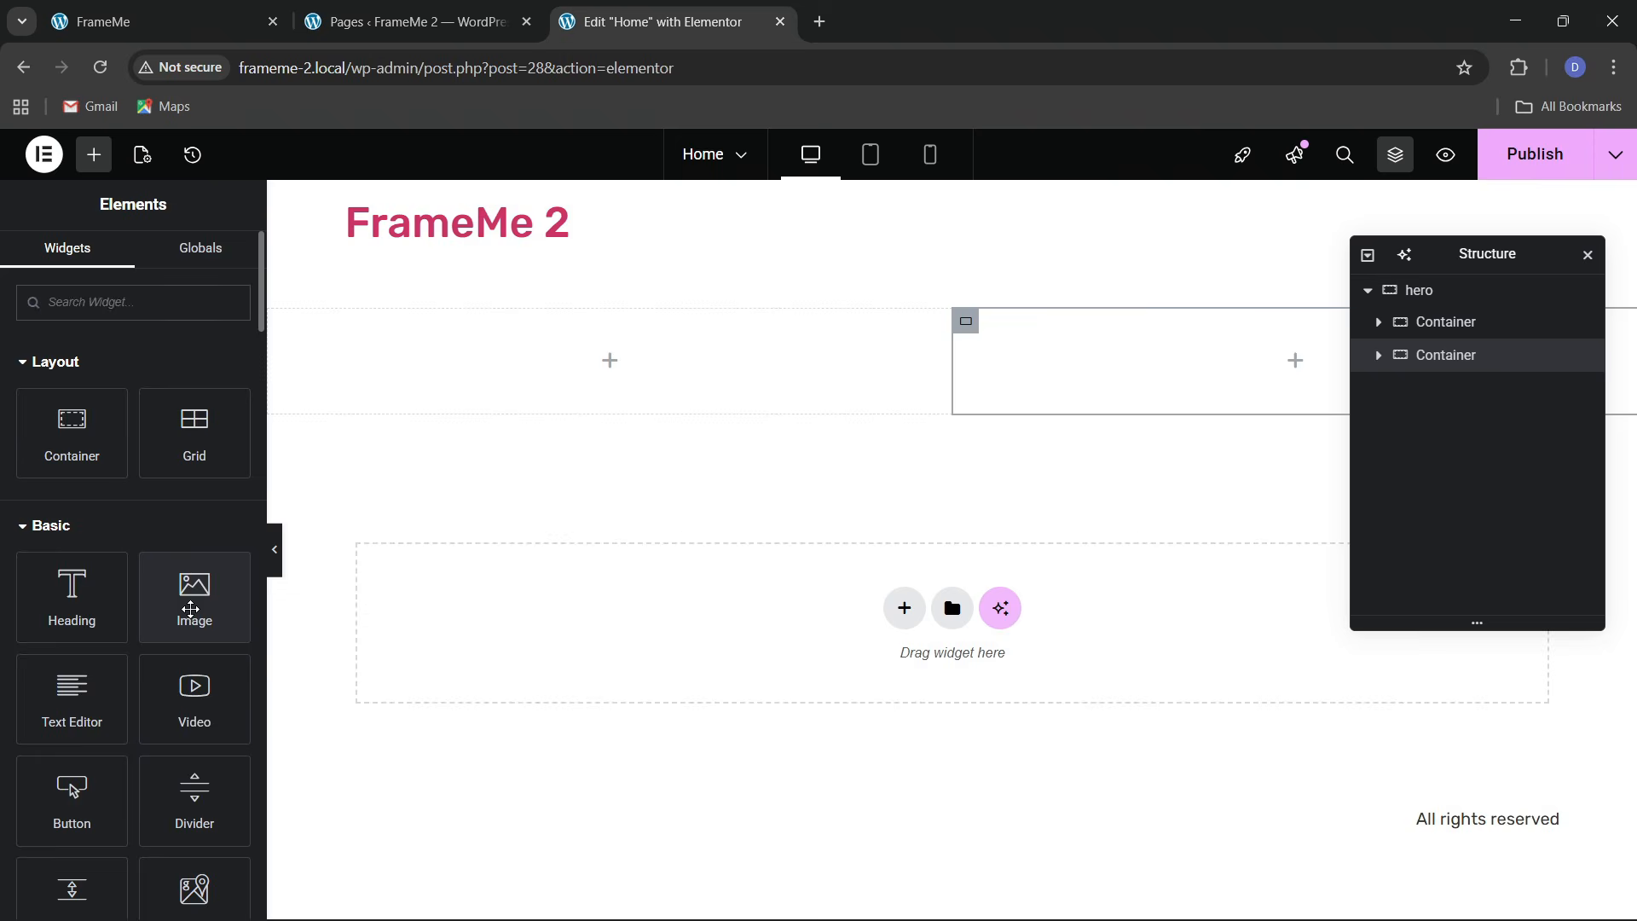
Insert the woman-in-orange portrait from the media library into the hero's right column
drag(194, 595, 1203, 367)
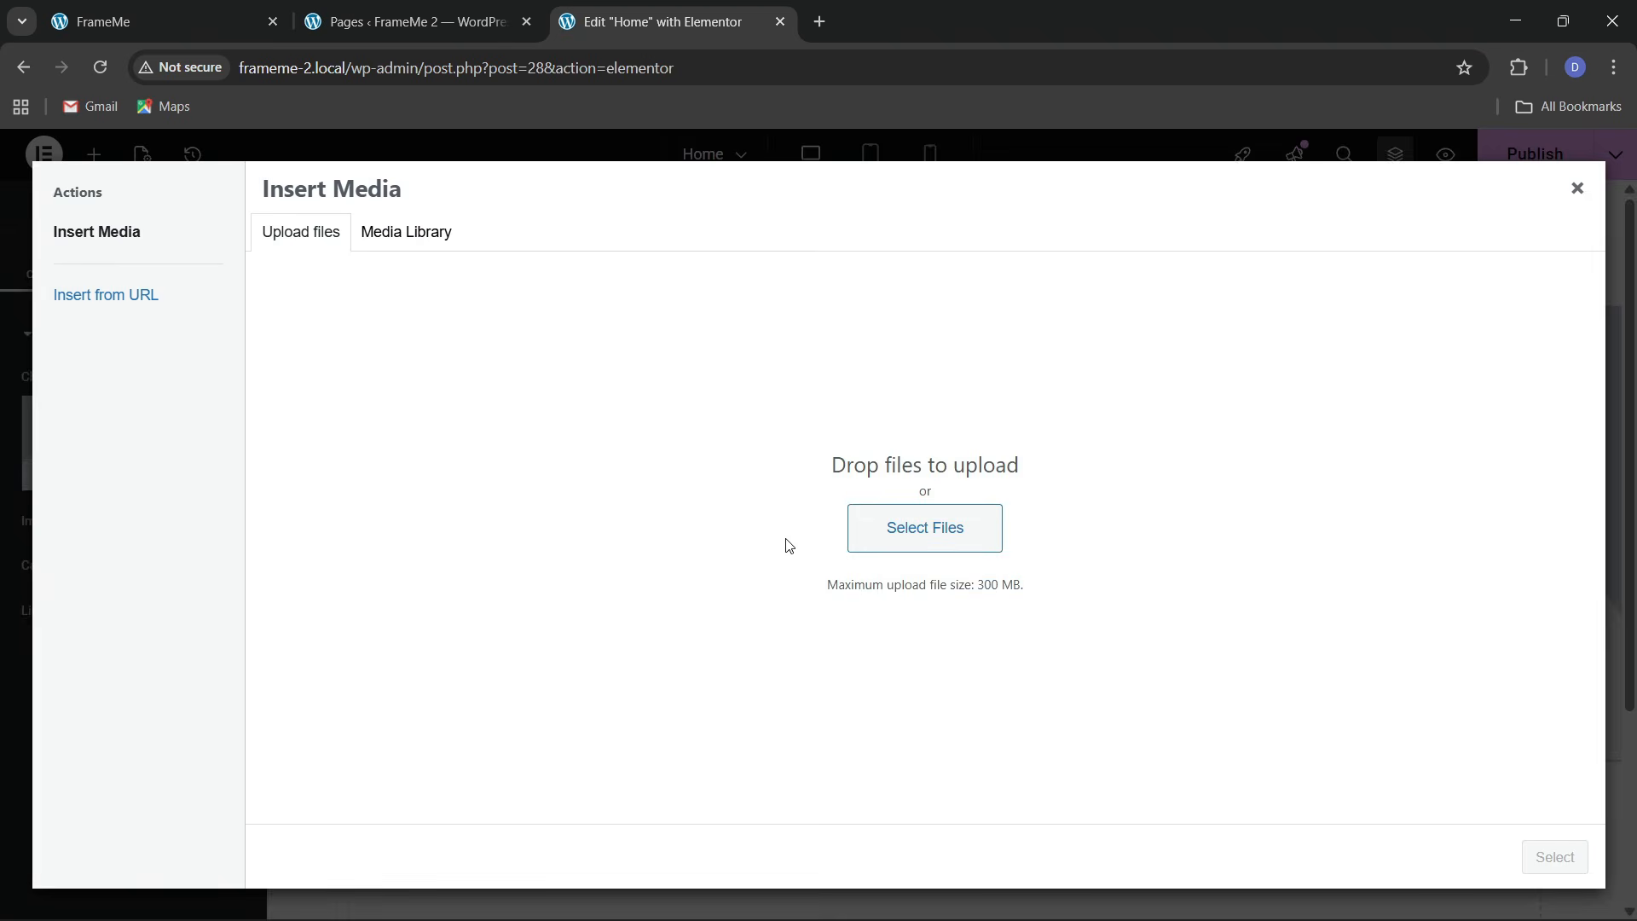
click(366, 231)
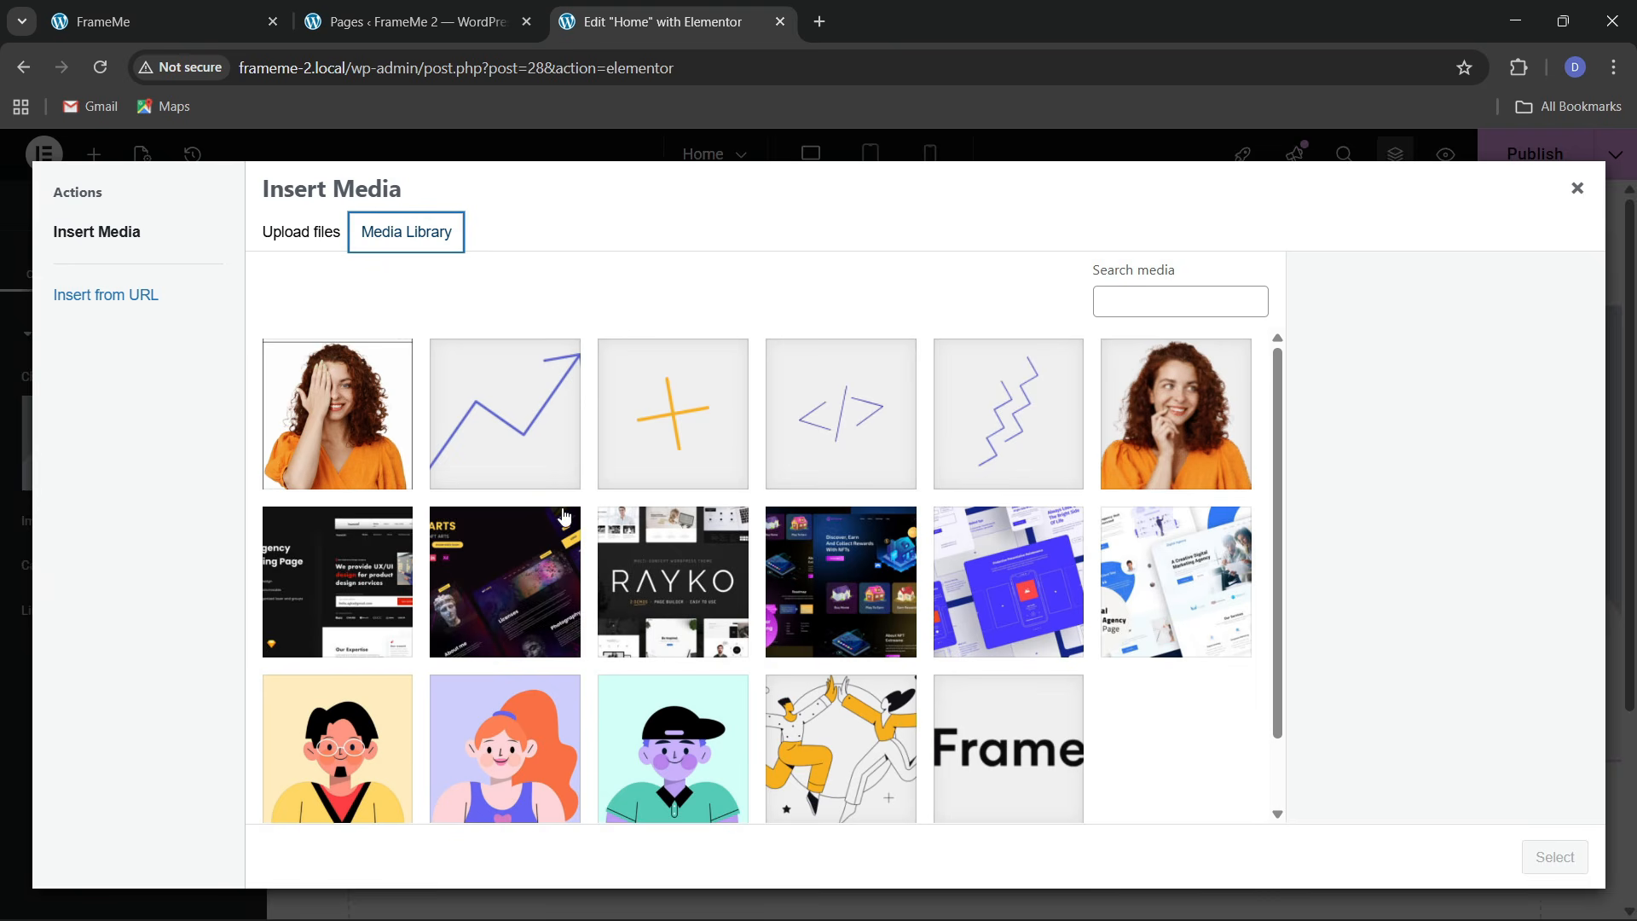
click(380, 439)
click(1552, 857)
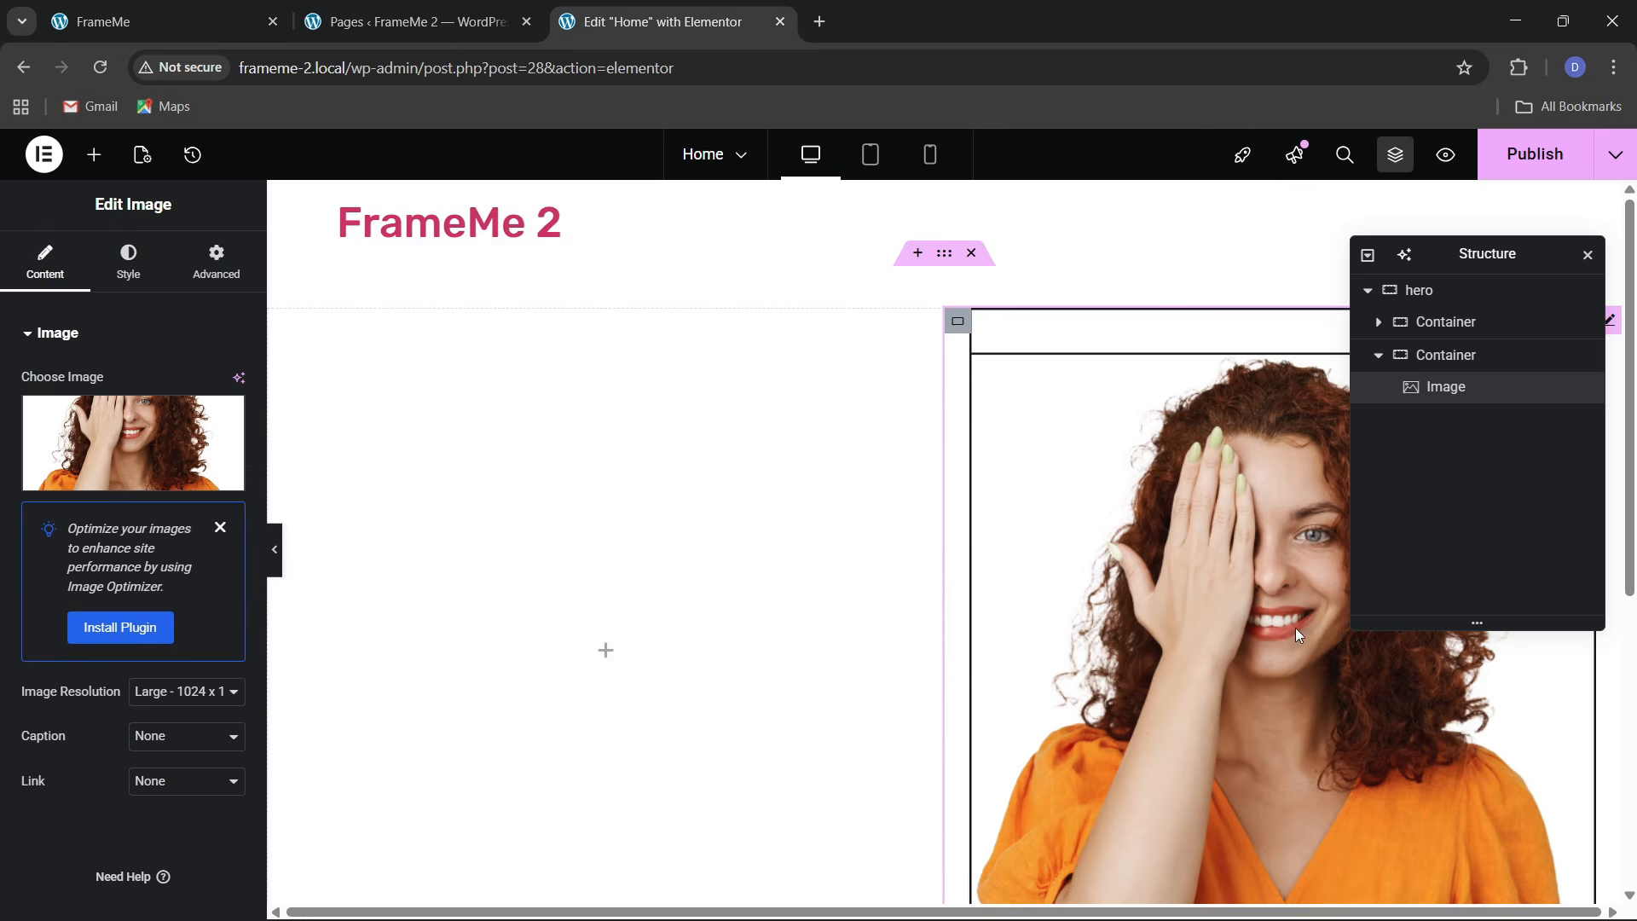
scroll(829, 508, up, 1)
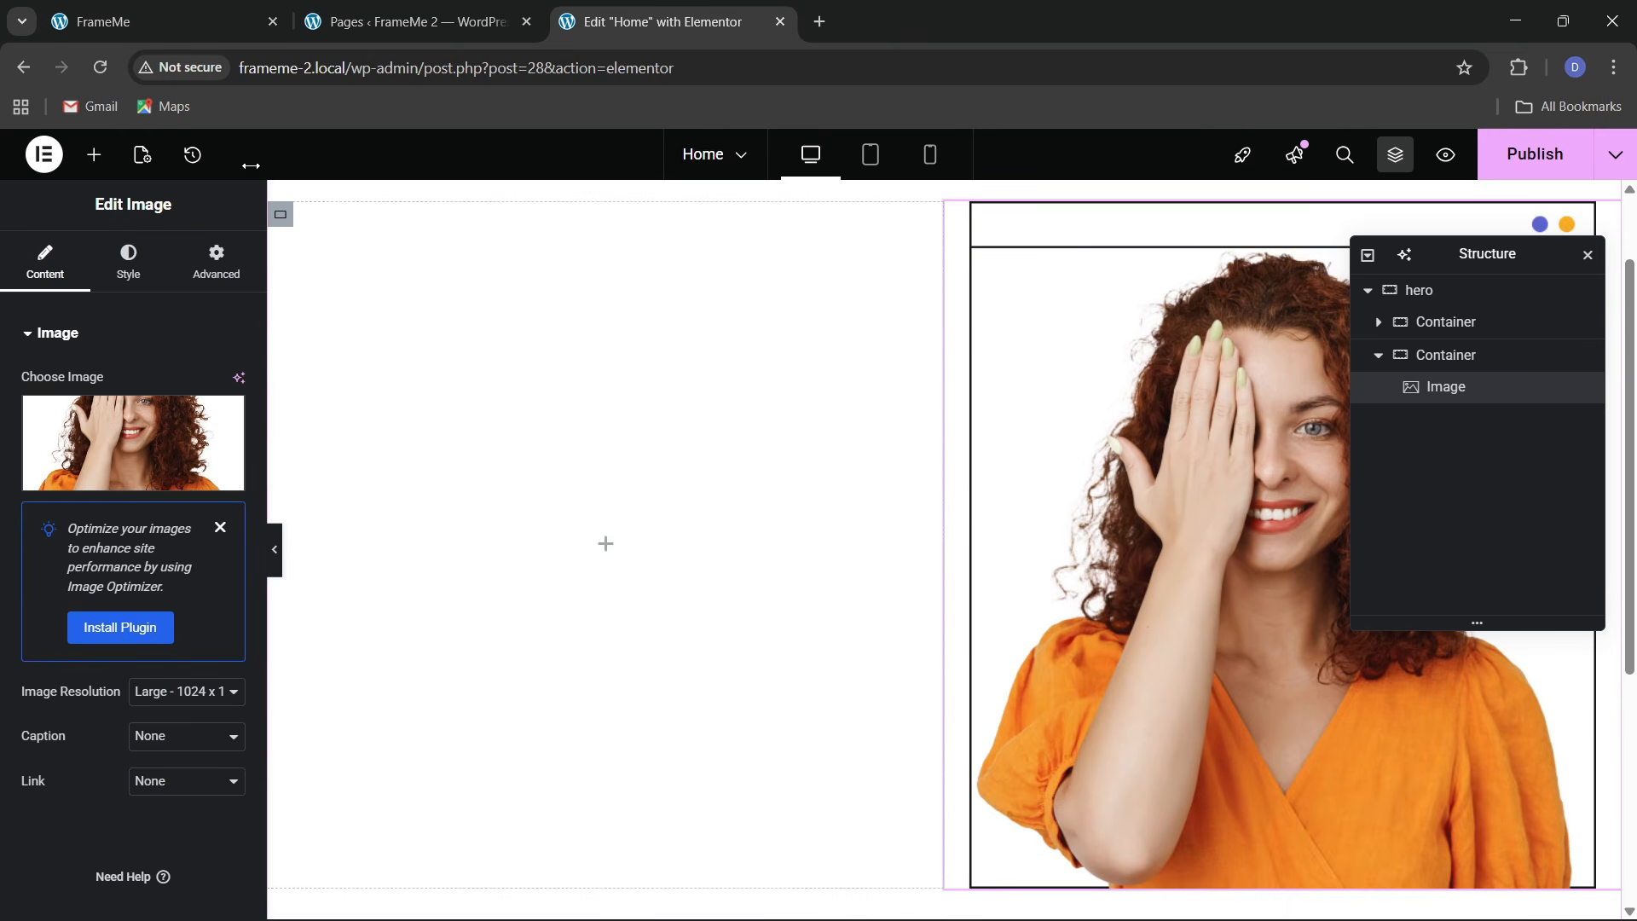
click(162, 22)
click(570, 16)
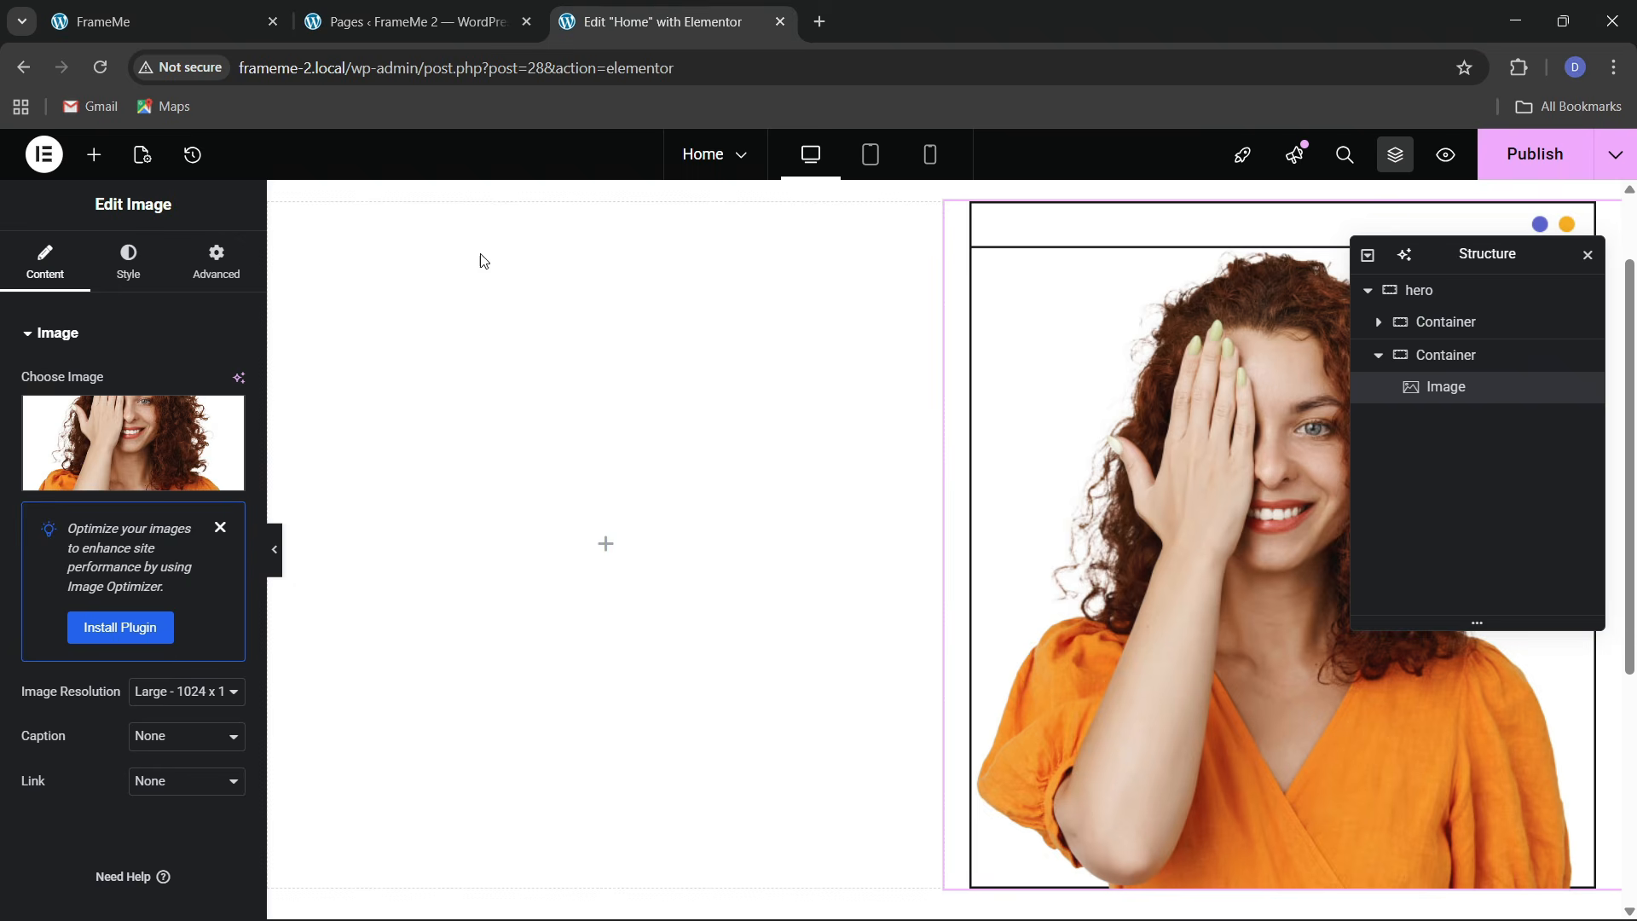
click(94, 154)
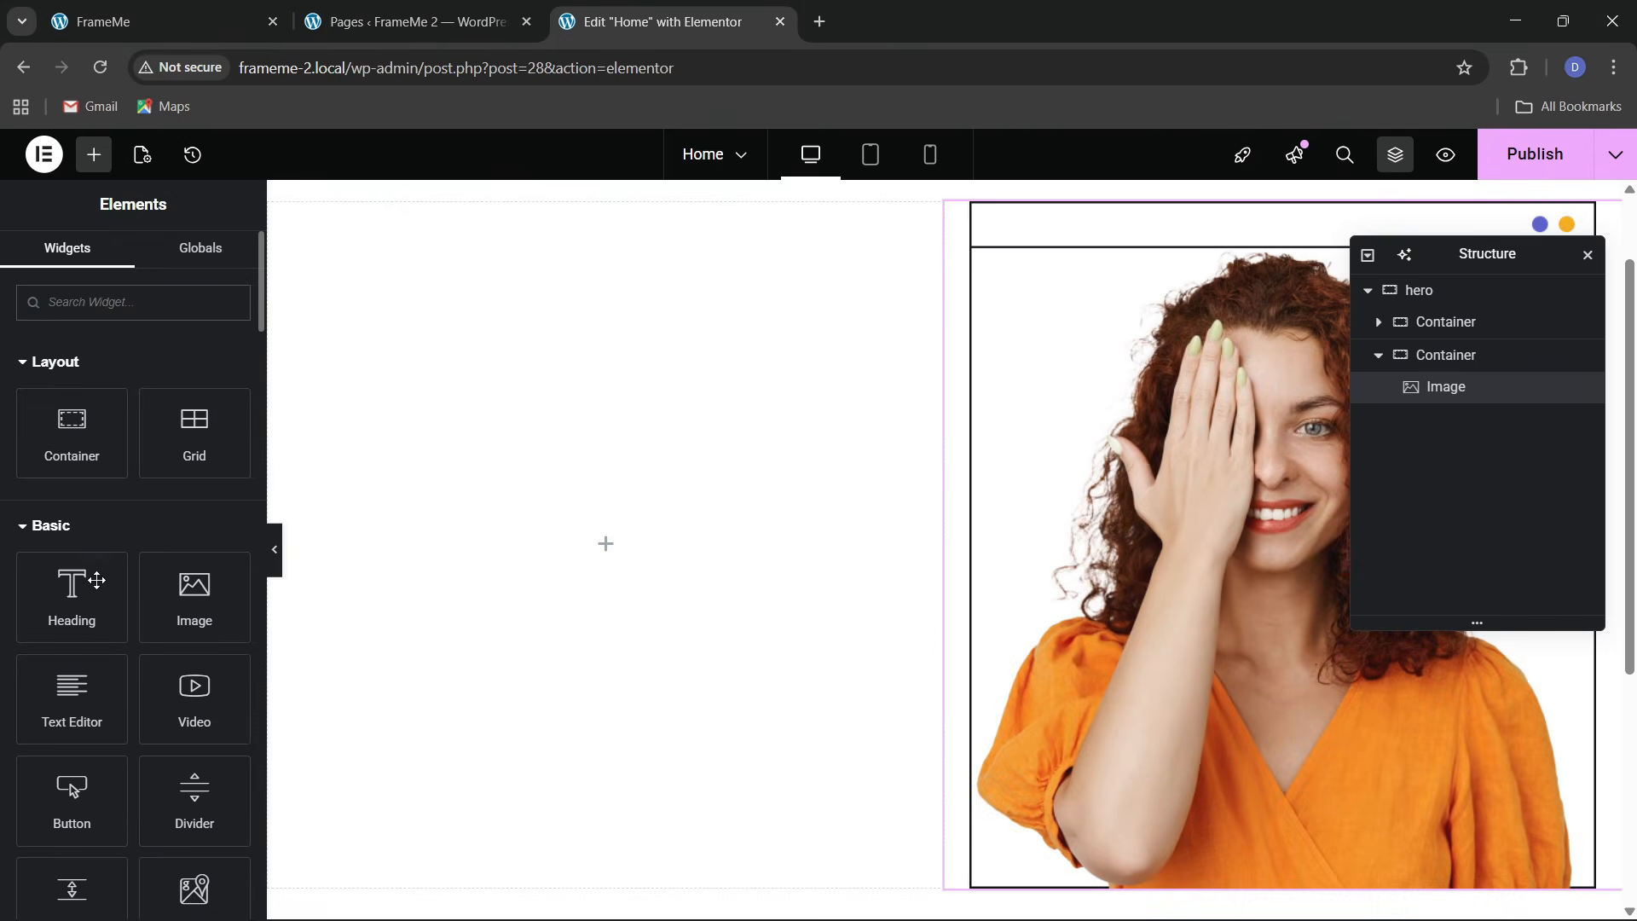
Place a Button in the left container and make its background fully transparent
drag(72, 789, 452, 573)
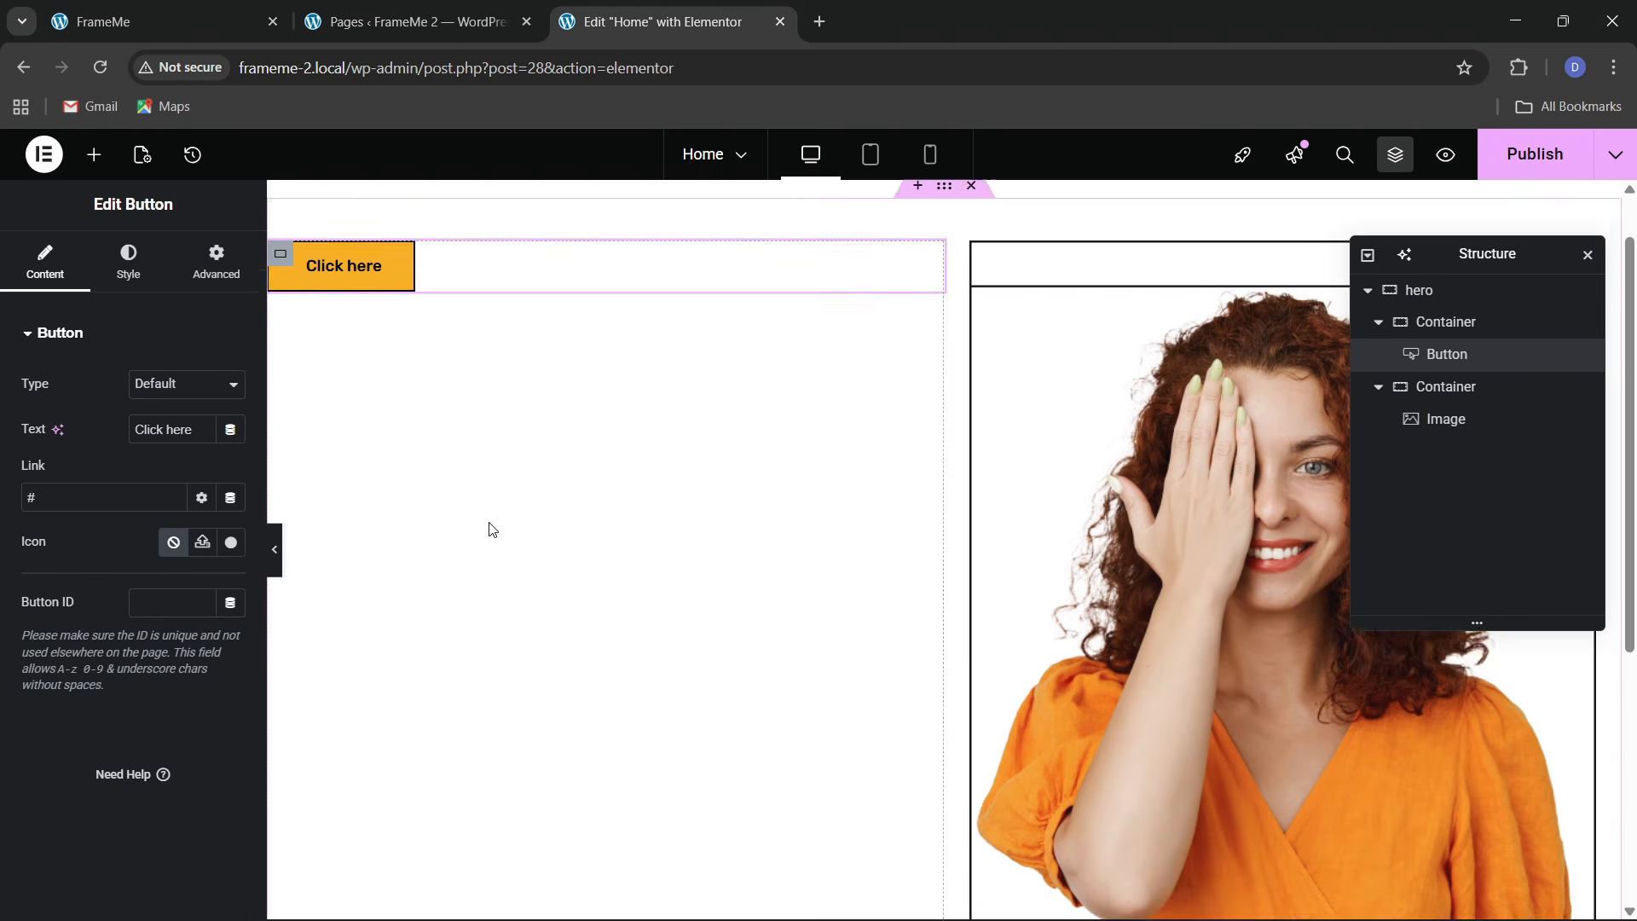
click(110, 17)
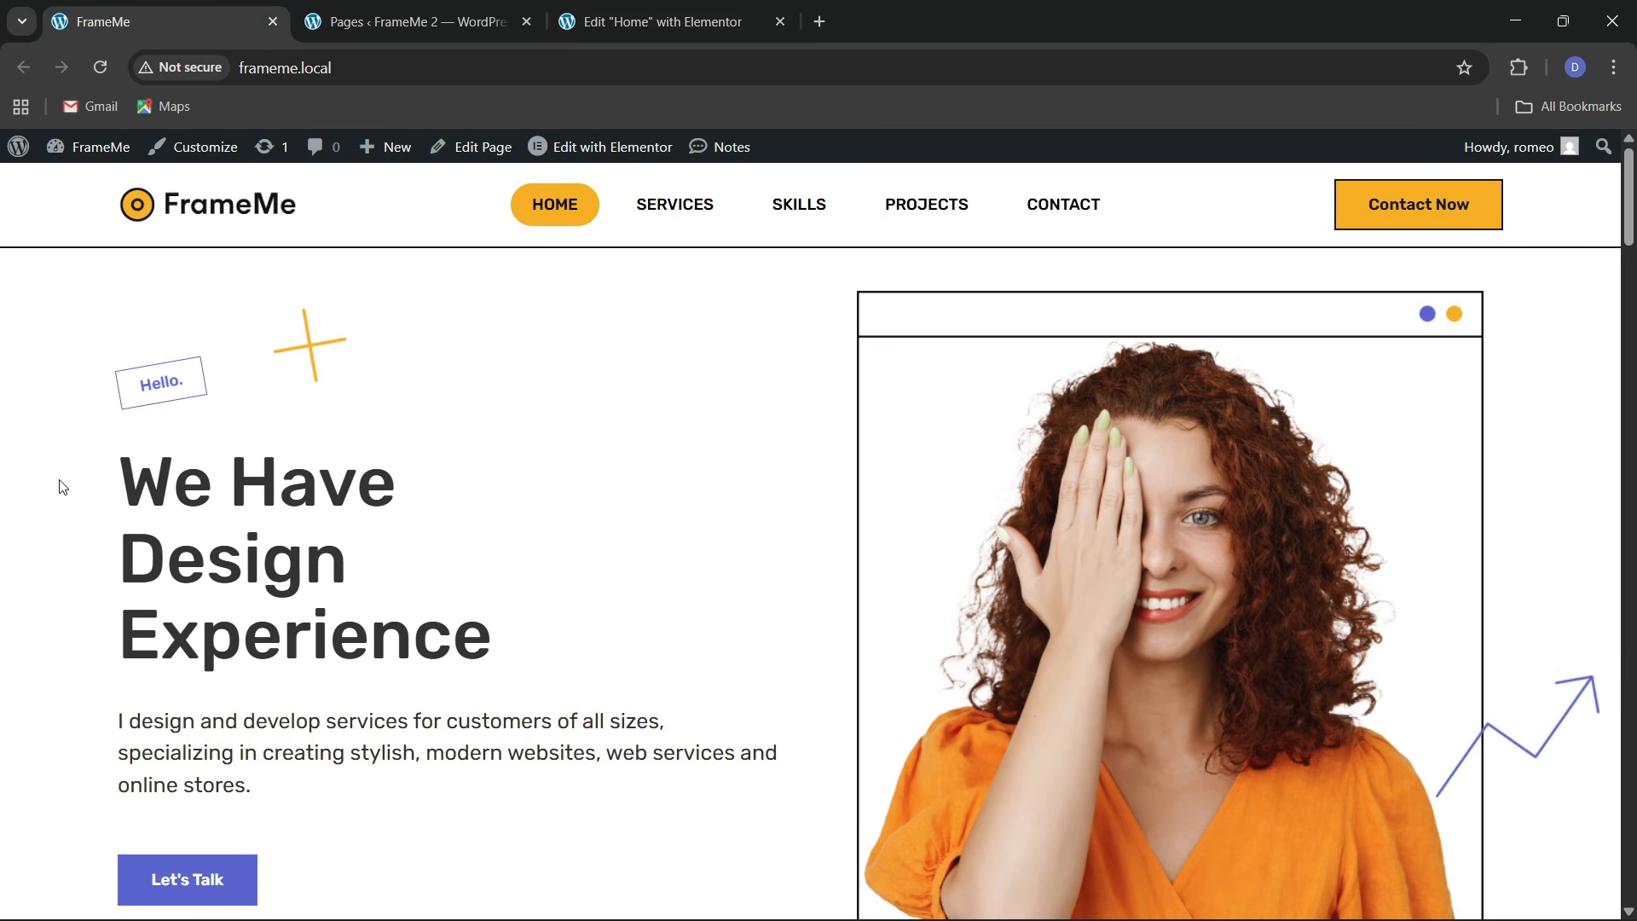
click(657, 22)
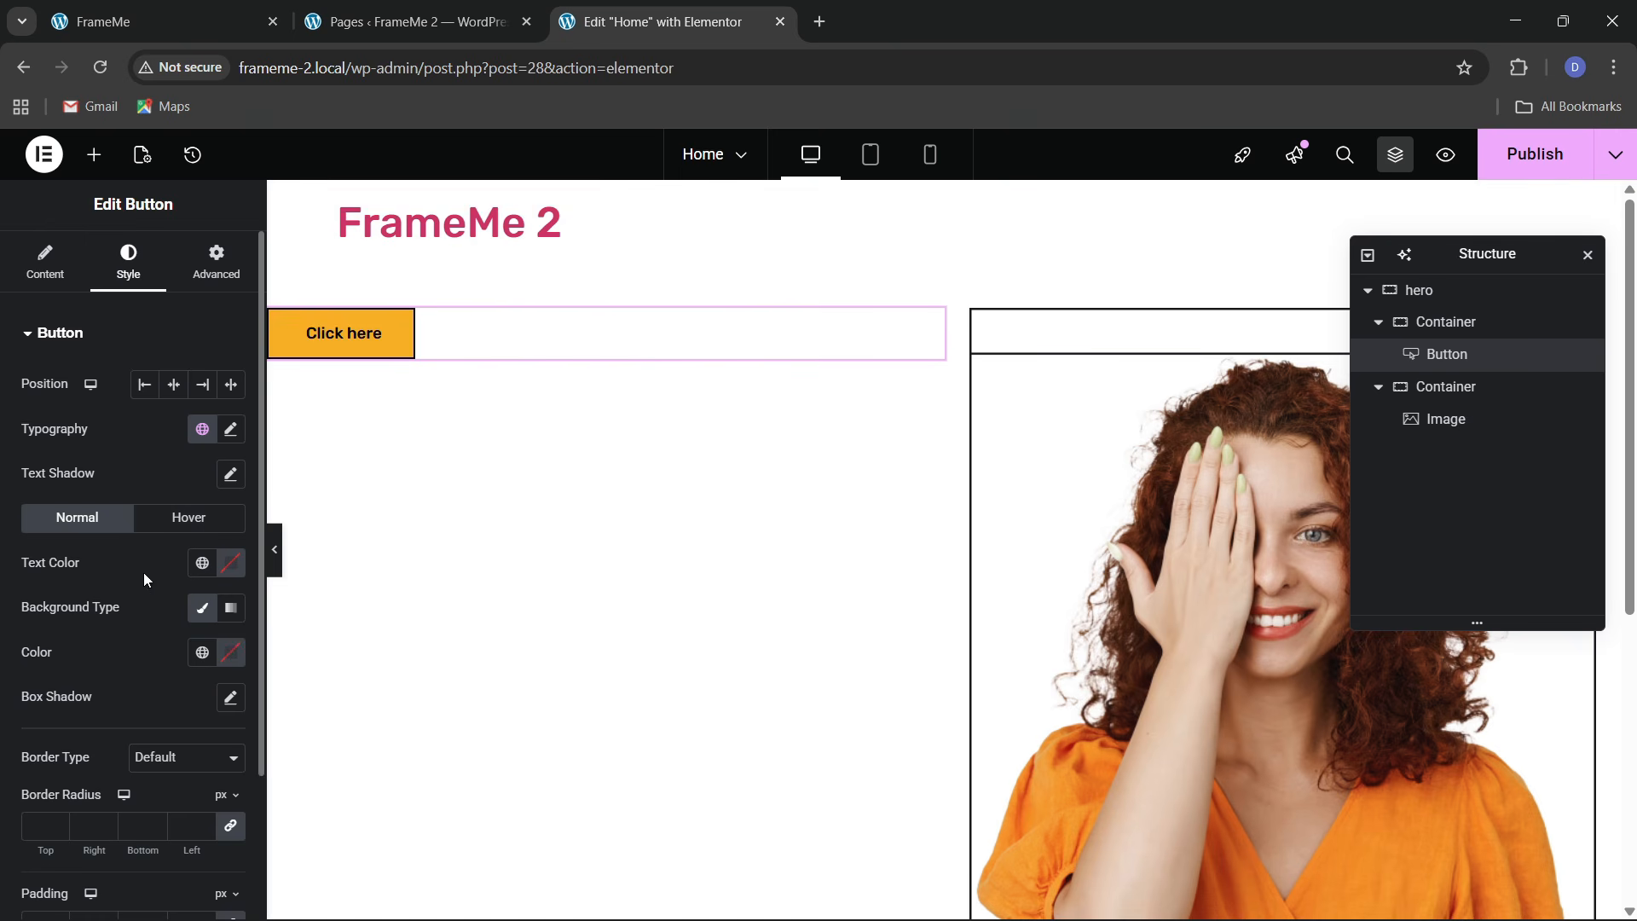
click(231, 654)
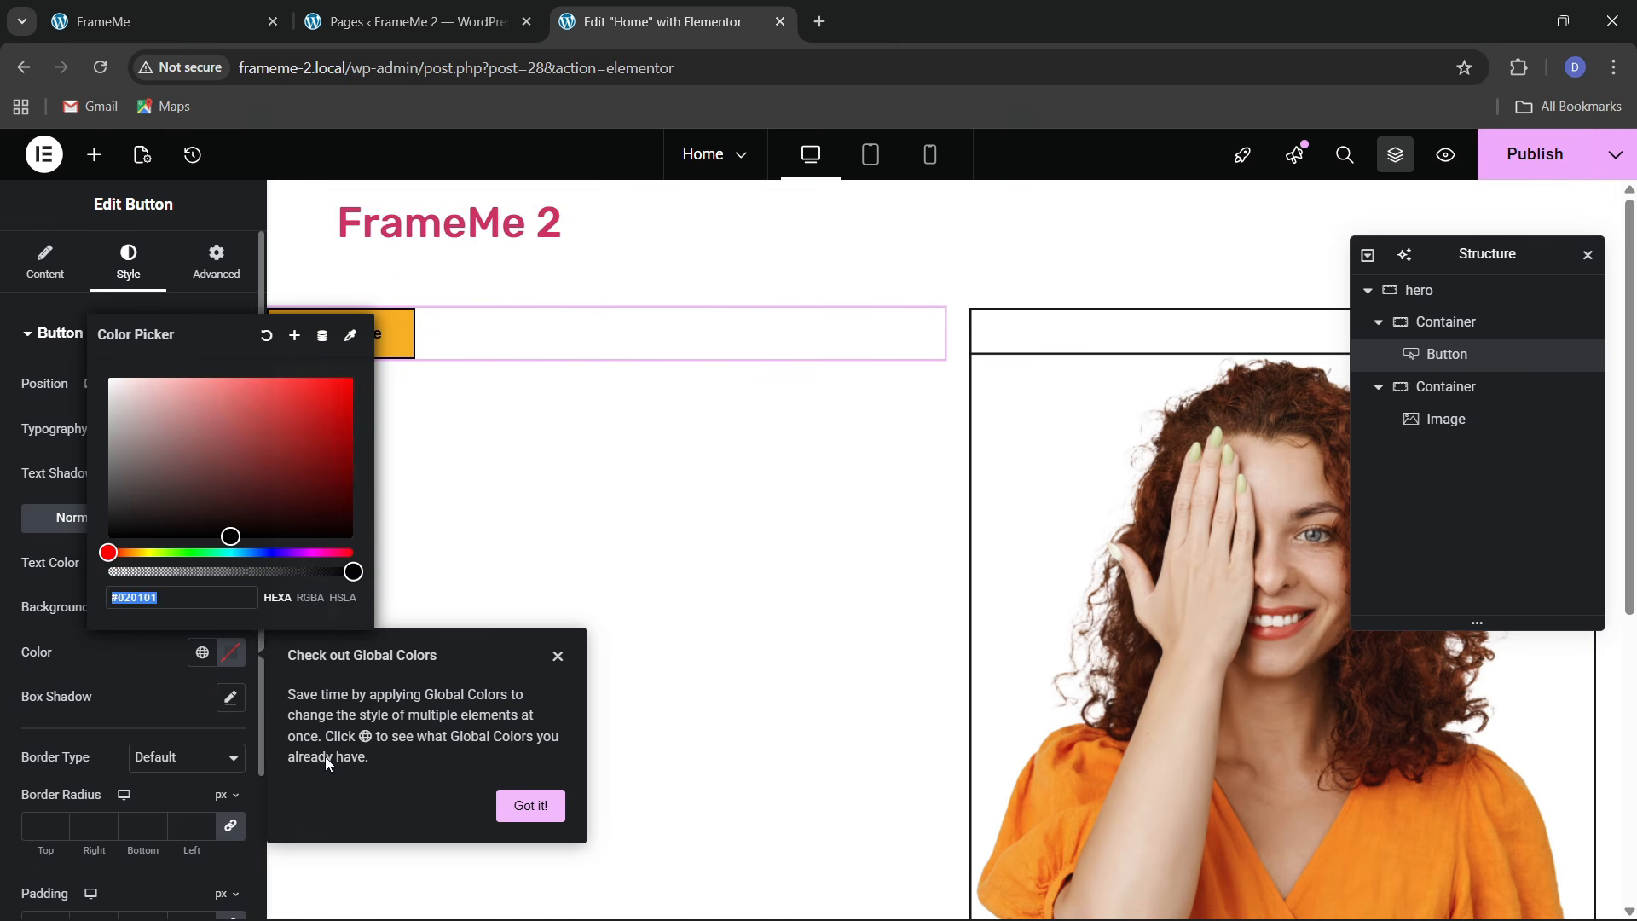
drag(353, 571, 53, 582)
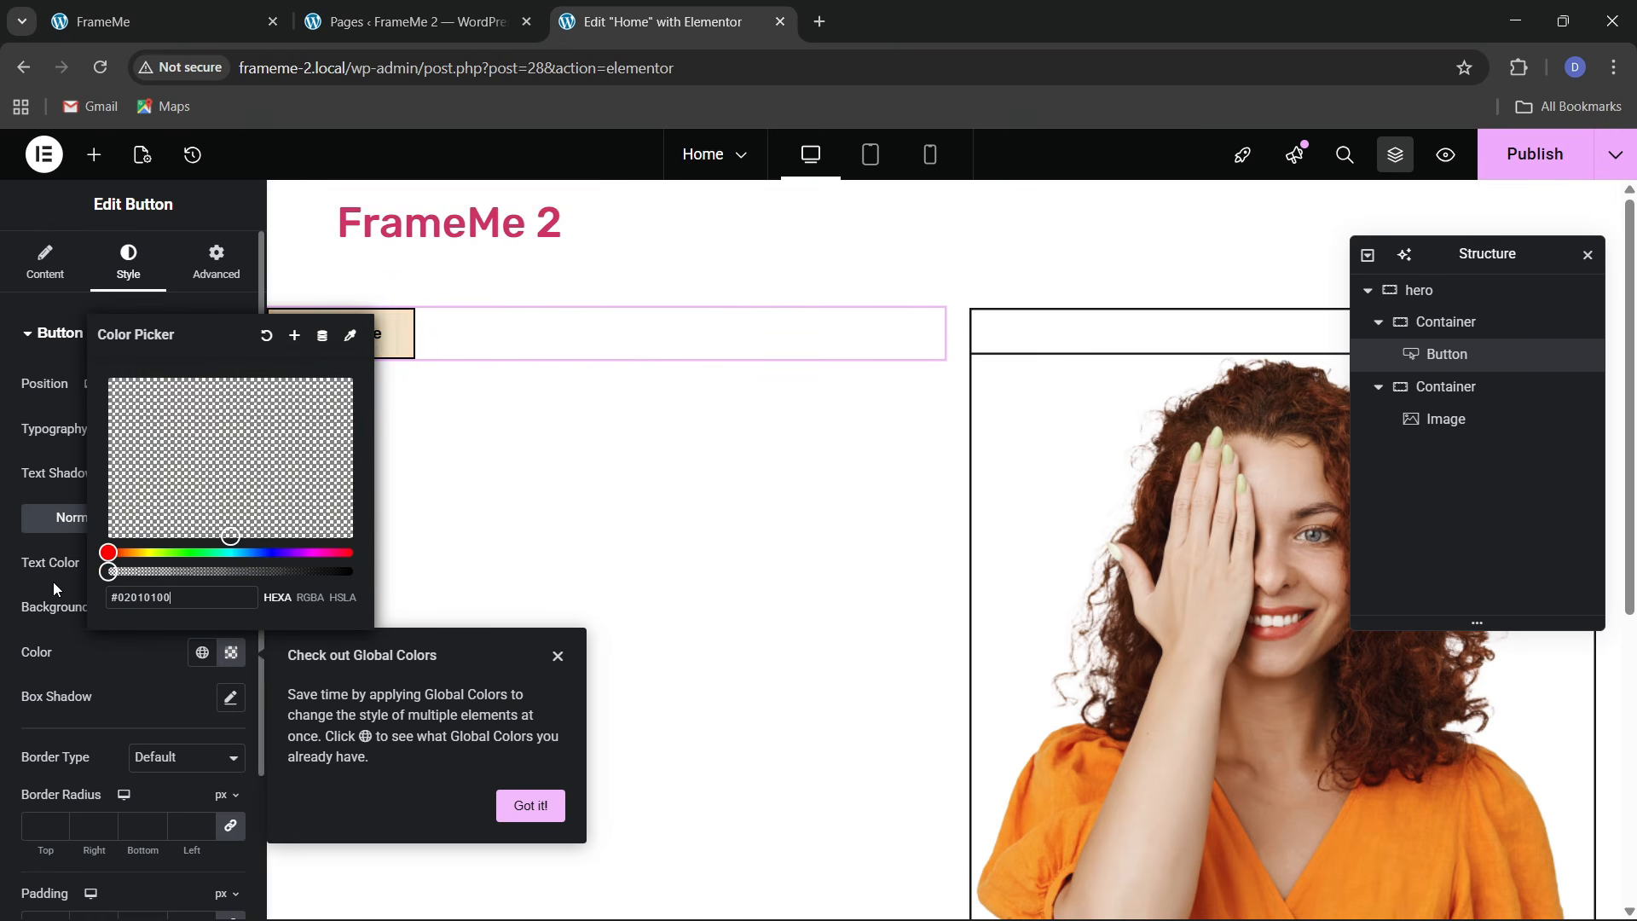
click(133, 637)
Give the button purple text and a solid 2 px purple border
click(192, 569)
click(136, 475)
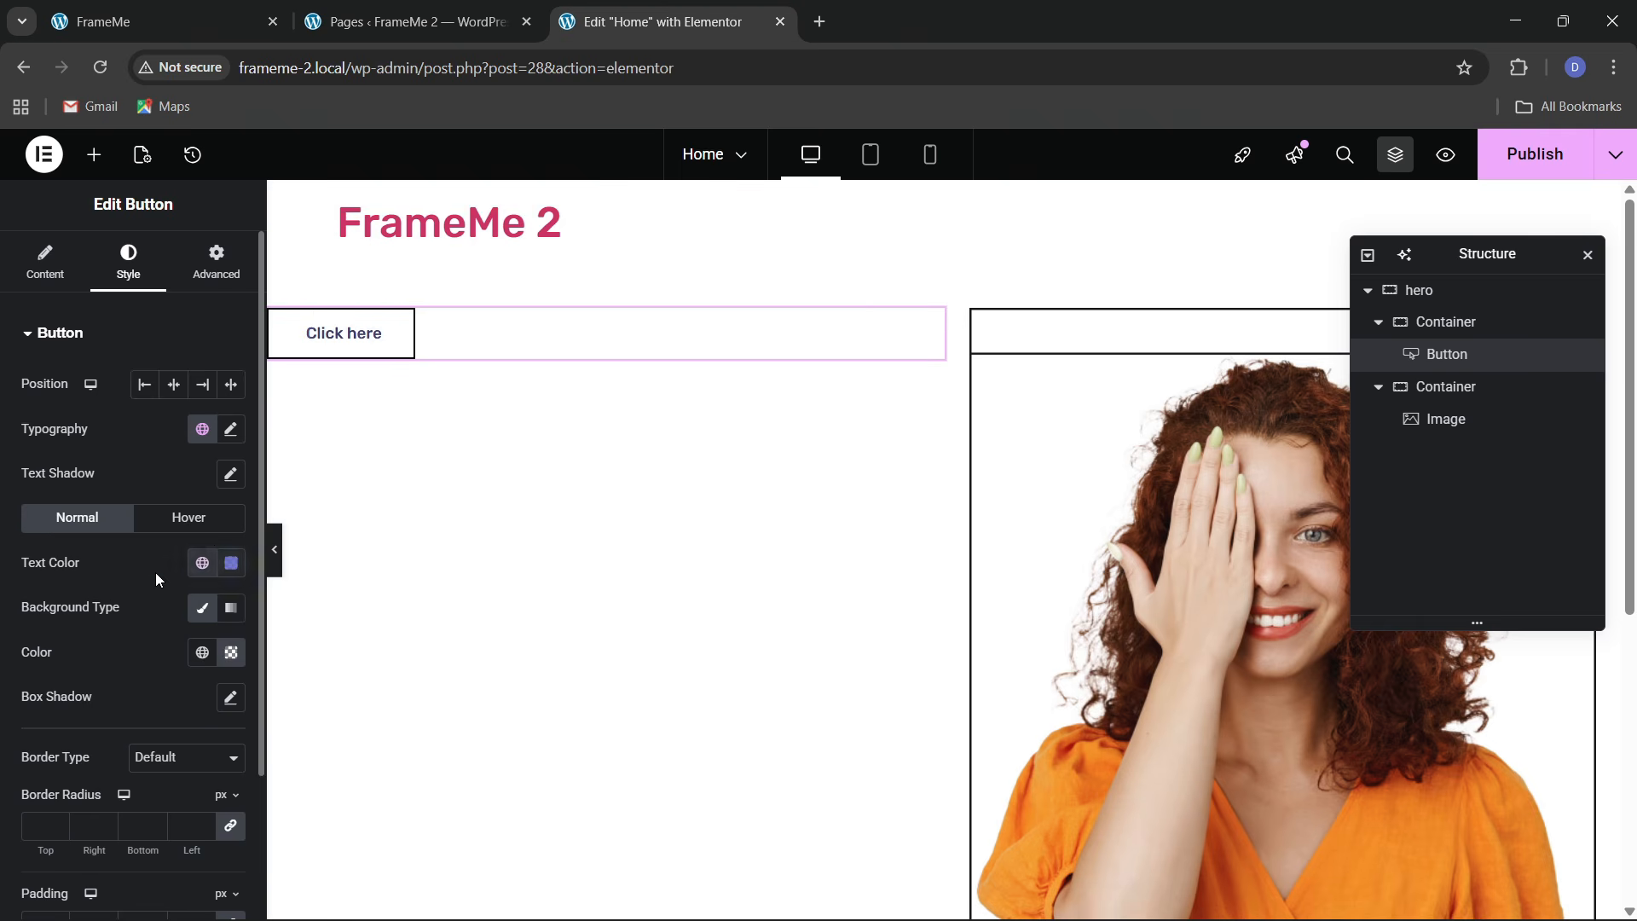
scroll(156, 576, down, 2)
click(175, 573)
click(152, 654)
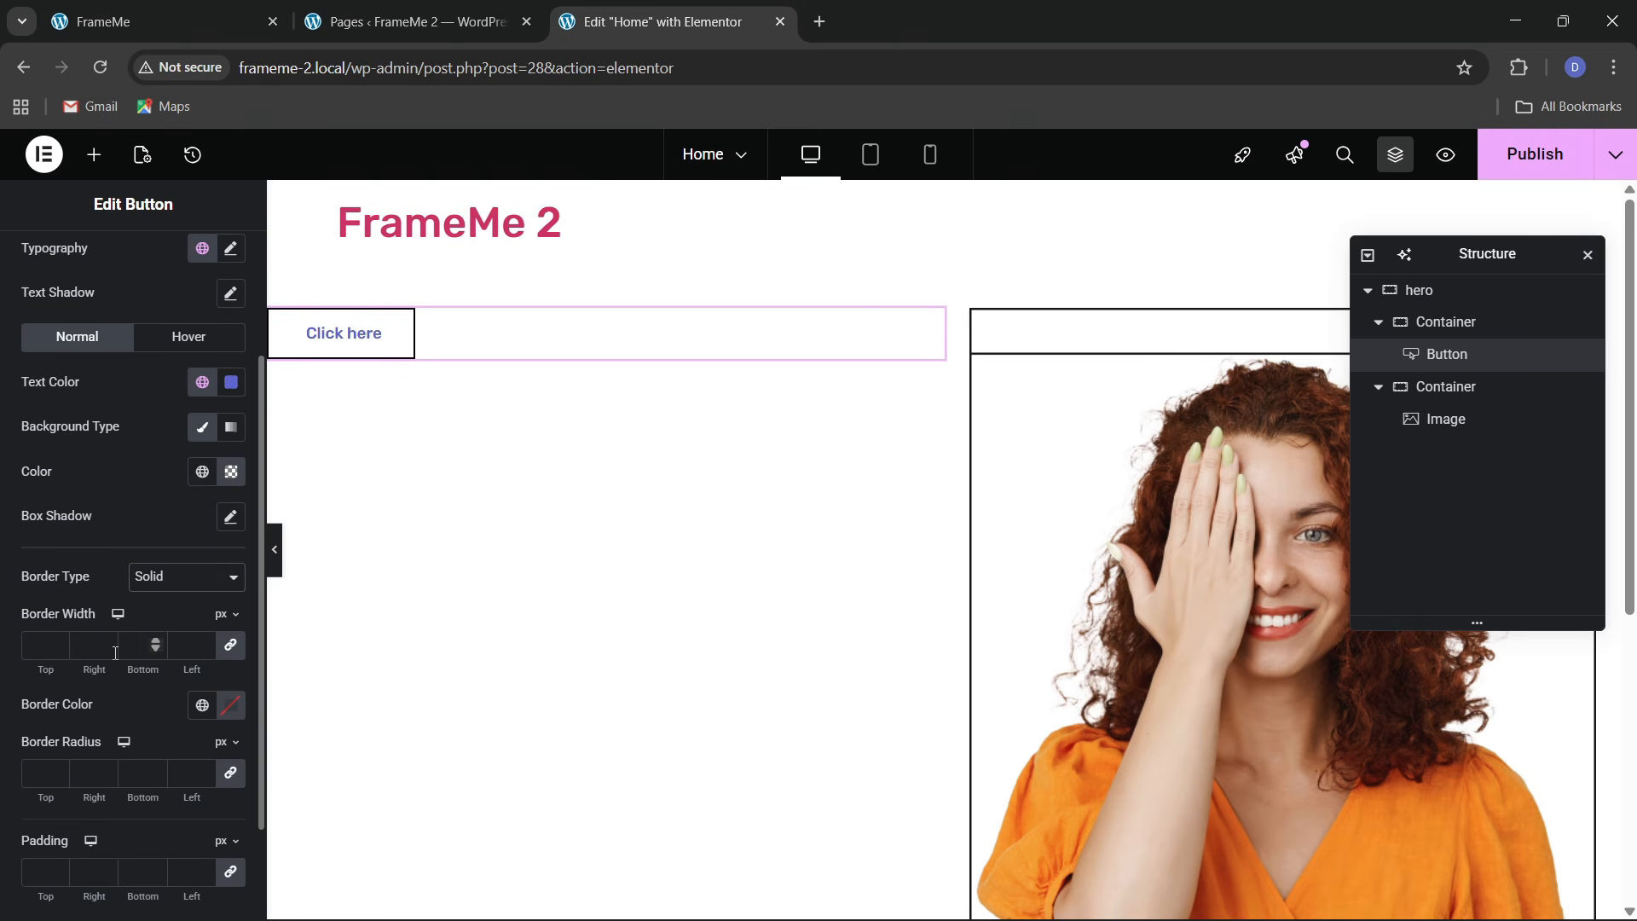
click(59, 641)
click(202, 704)
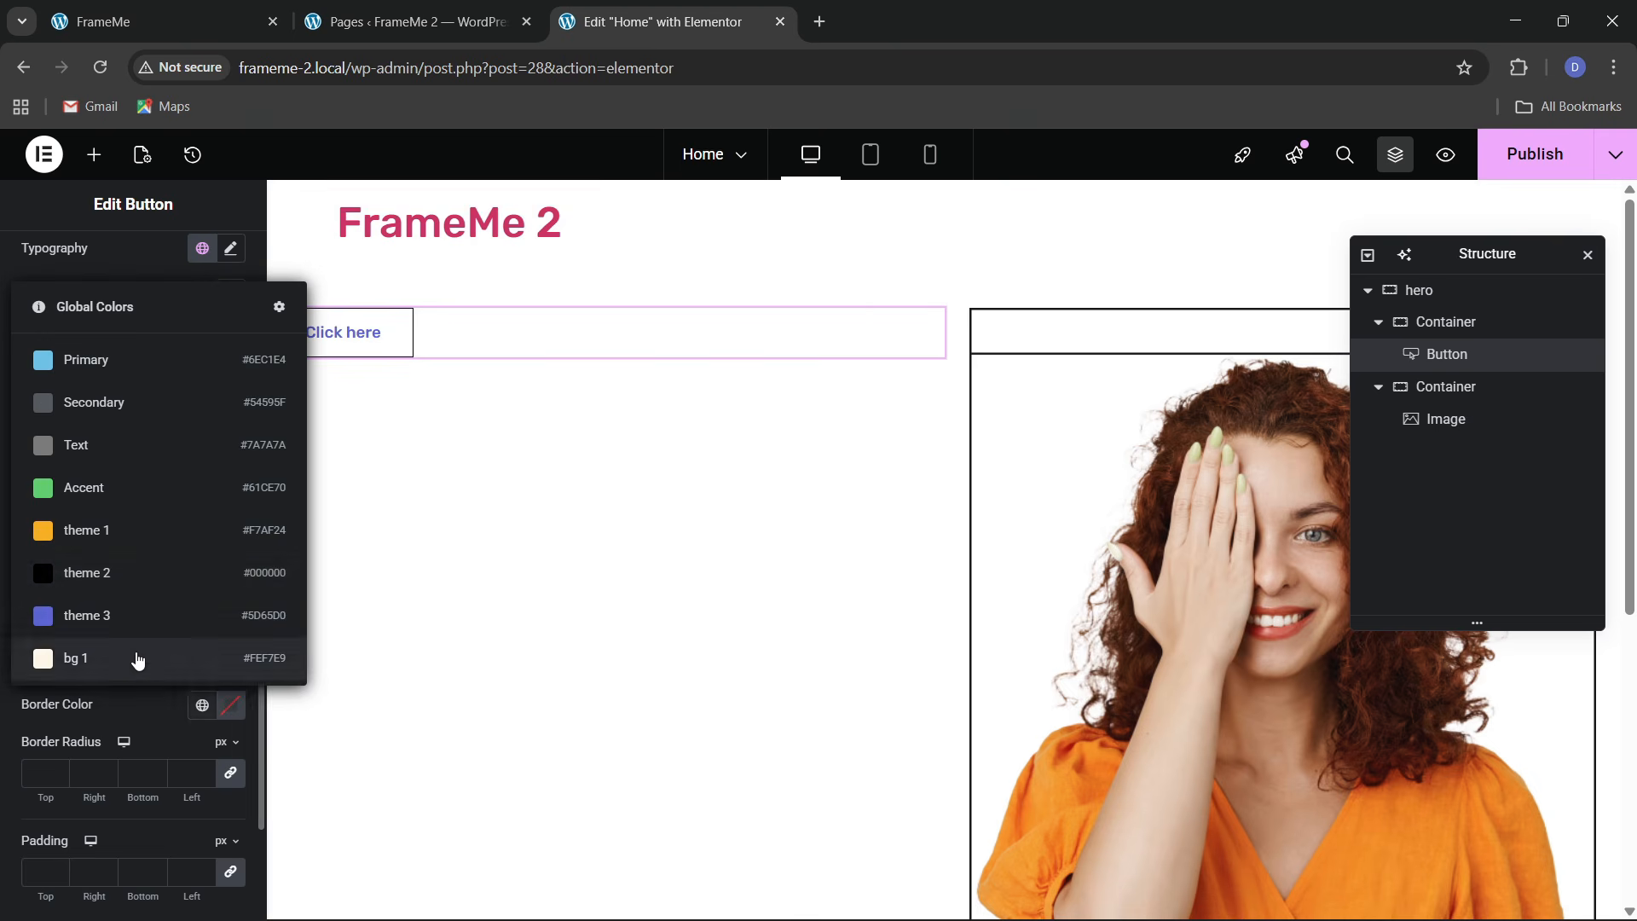
click(109, 619)
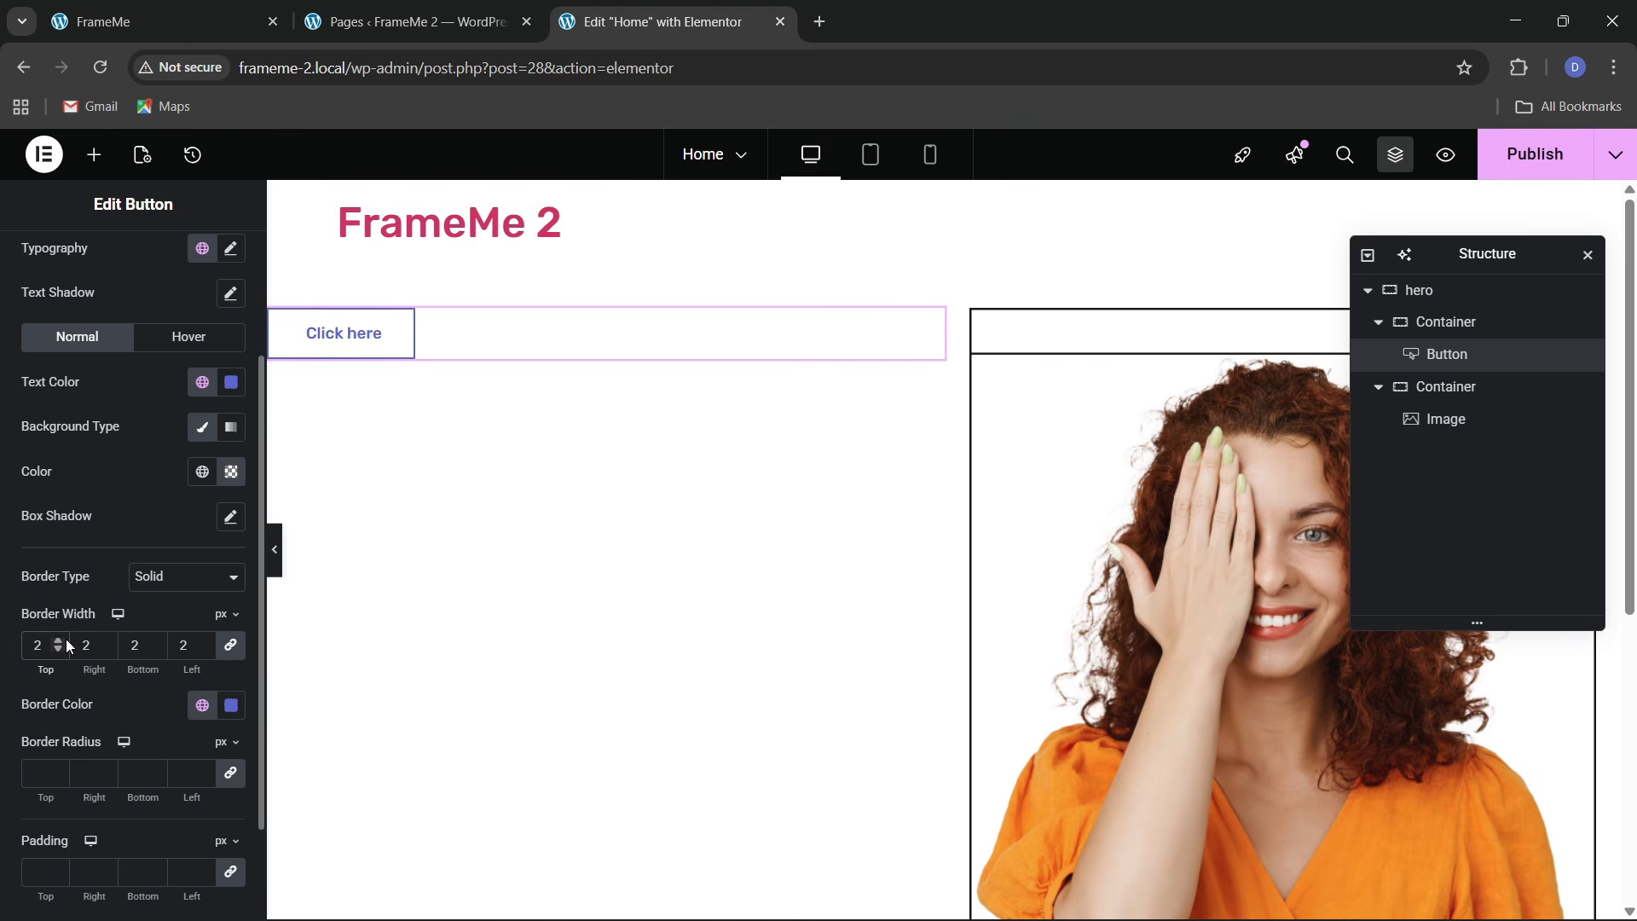
Change the button label from 'Click here' to 'Hello.'
click(192, 10)
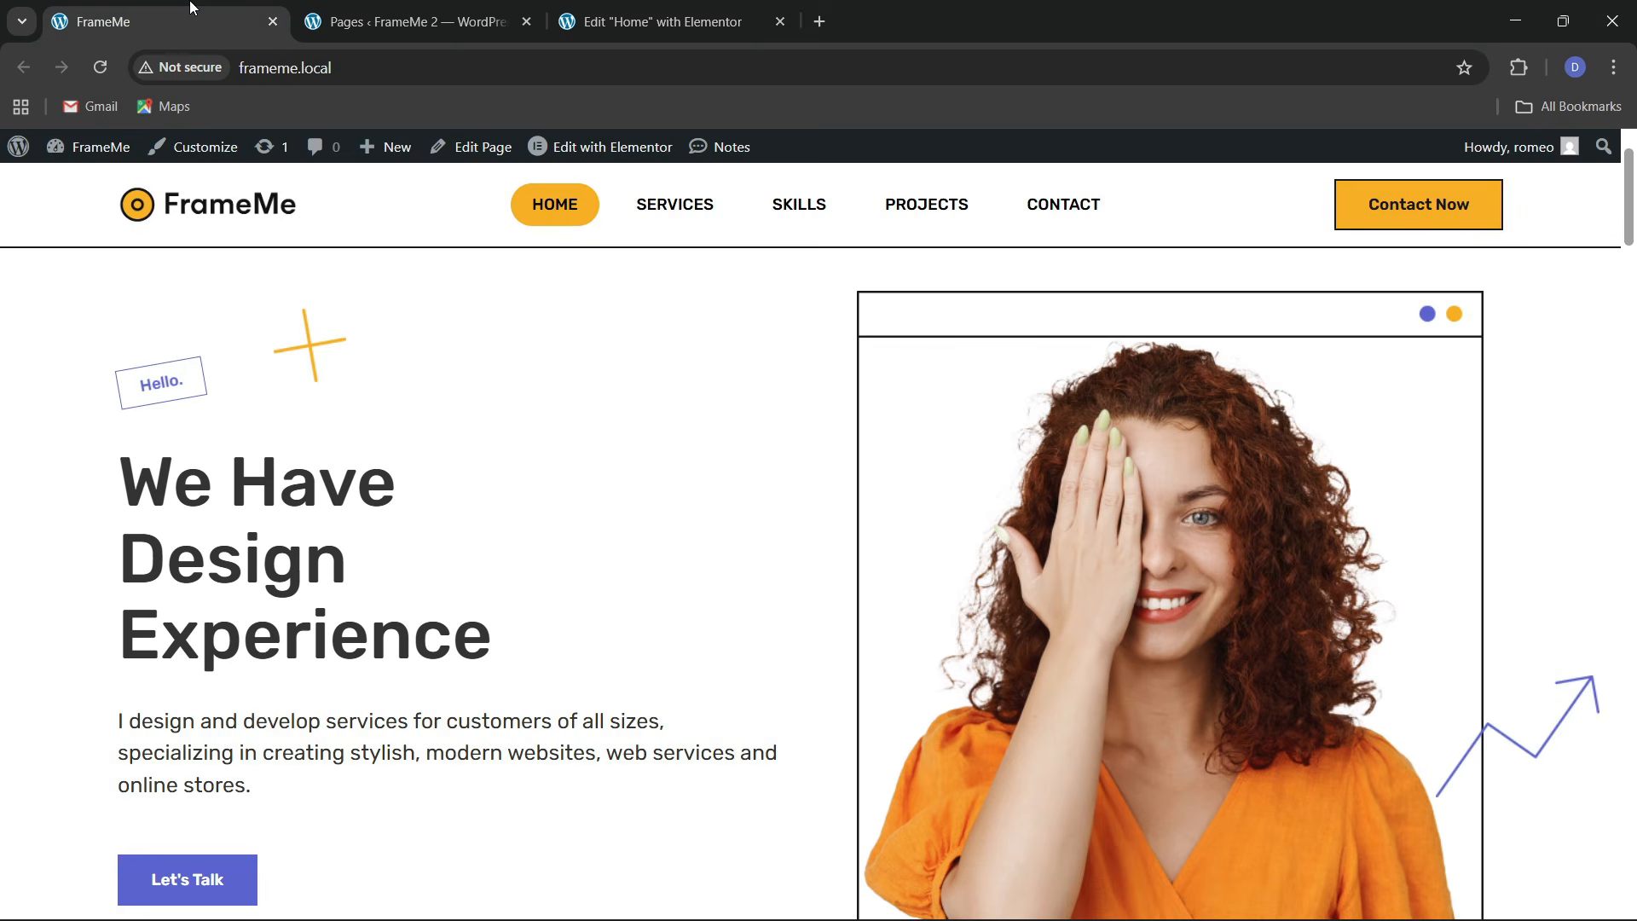
click(682, 13)
scroll(120, 392, up, 2)
click(45, 262)
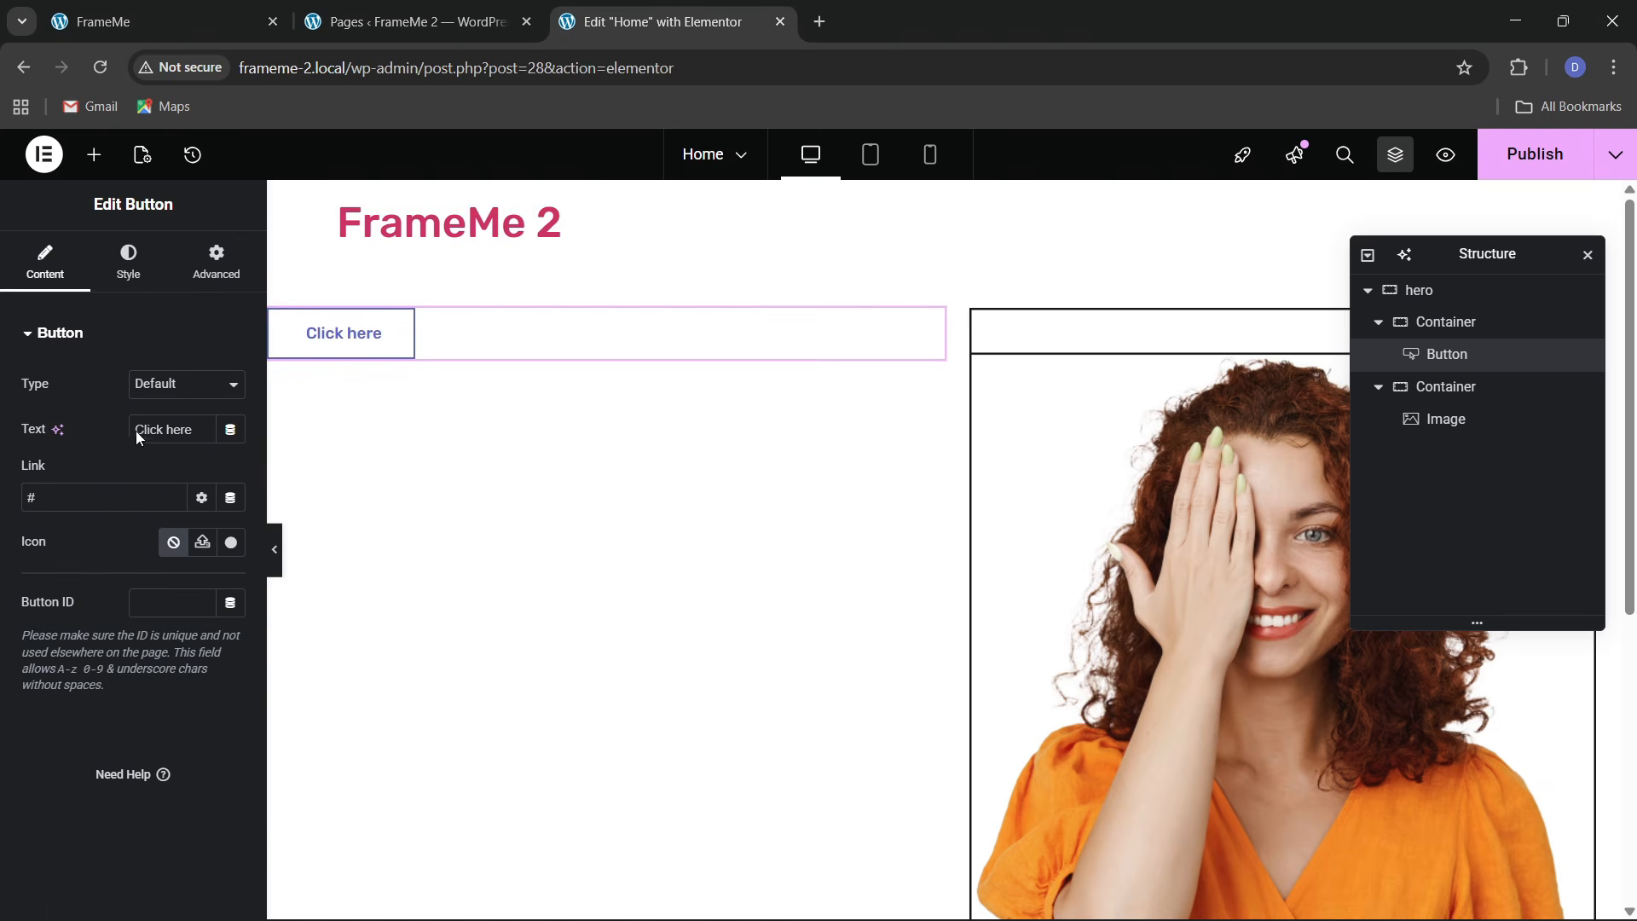
key(ctrl+a)
key(BackSpace)
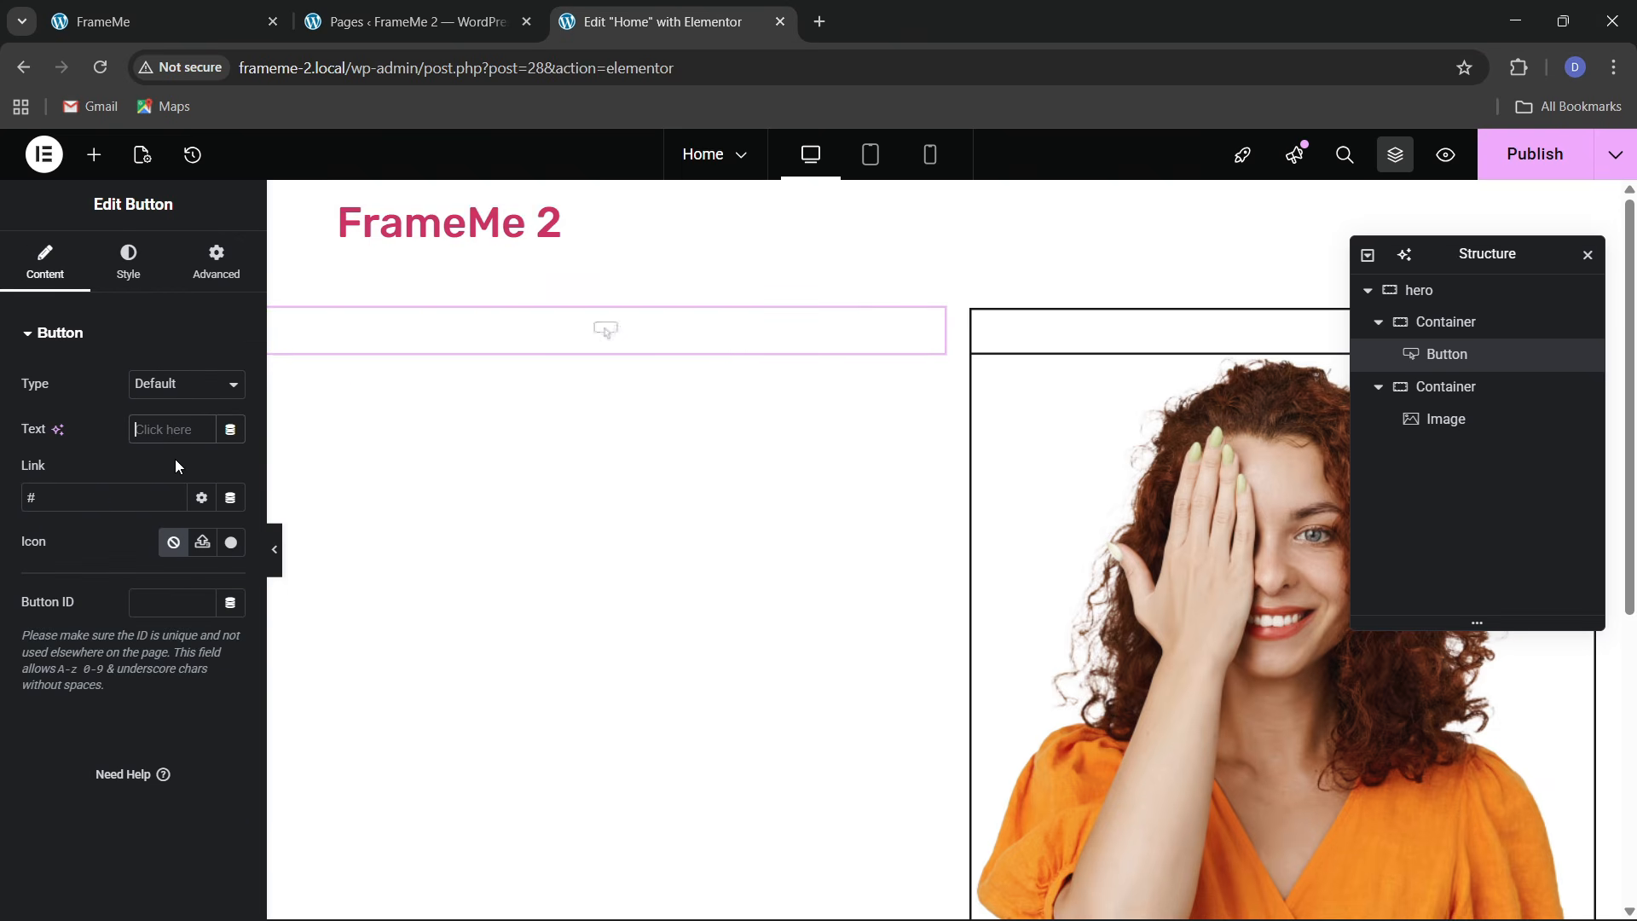
text(Hello.)
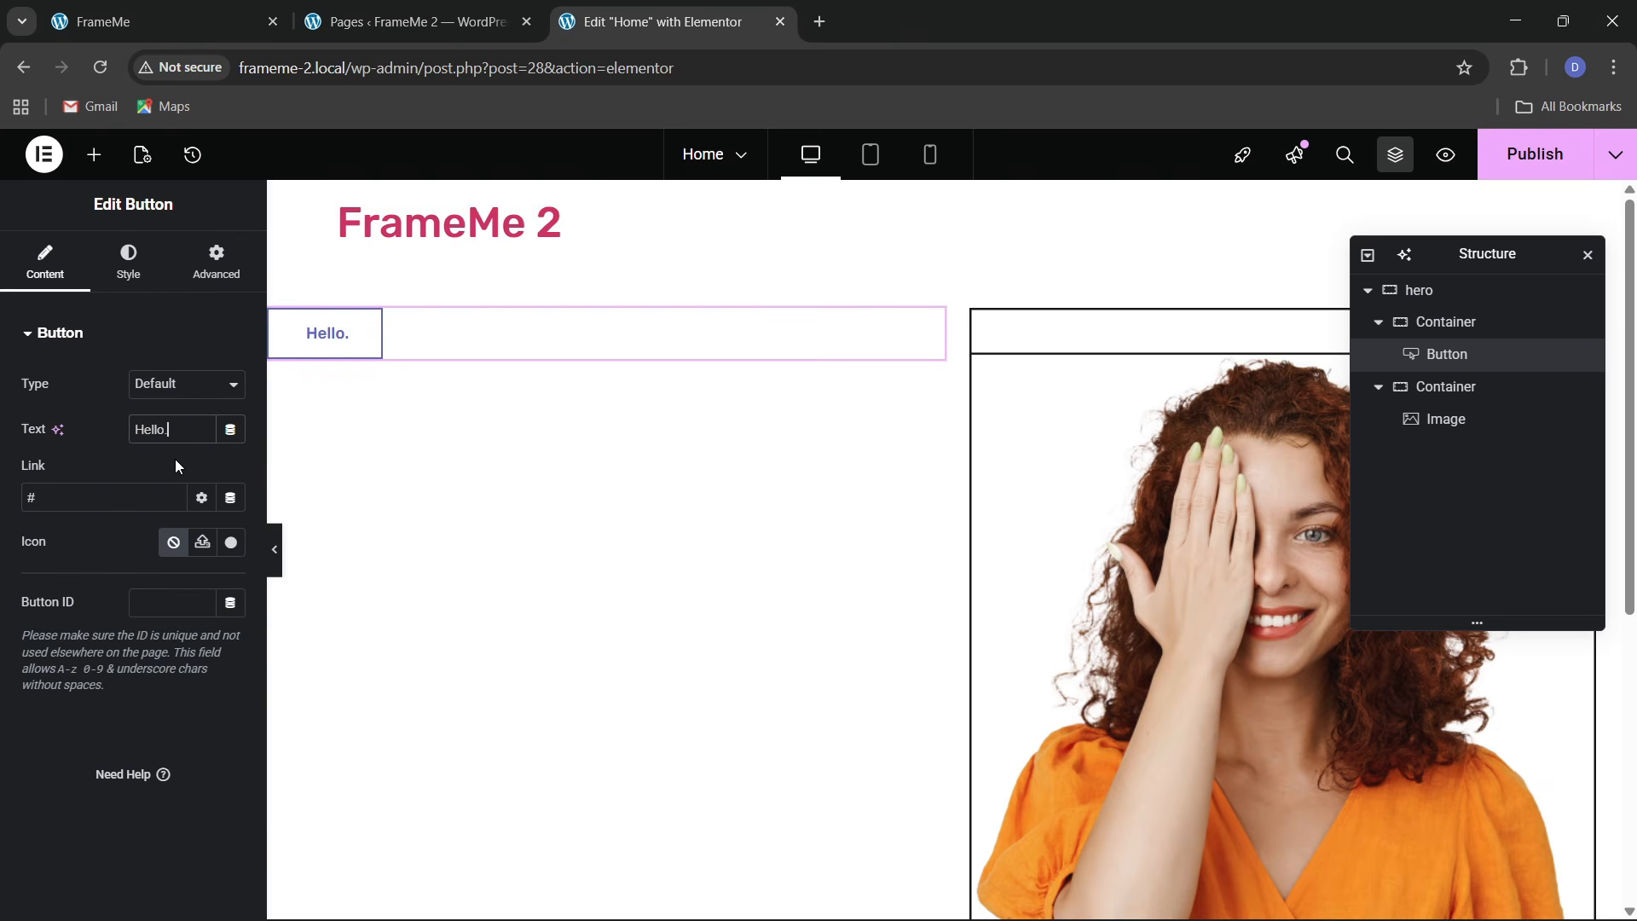
Set the button padding to 10 px vertical and 20 px horizontal
click(158, 265)
scroll(128, 601, down, 4)
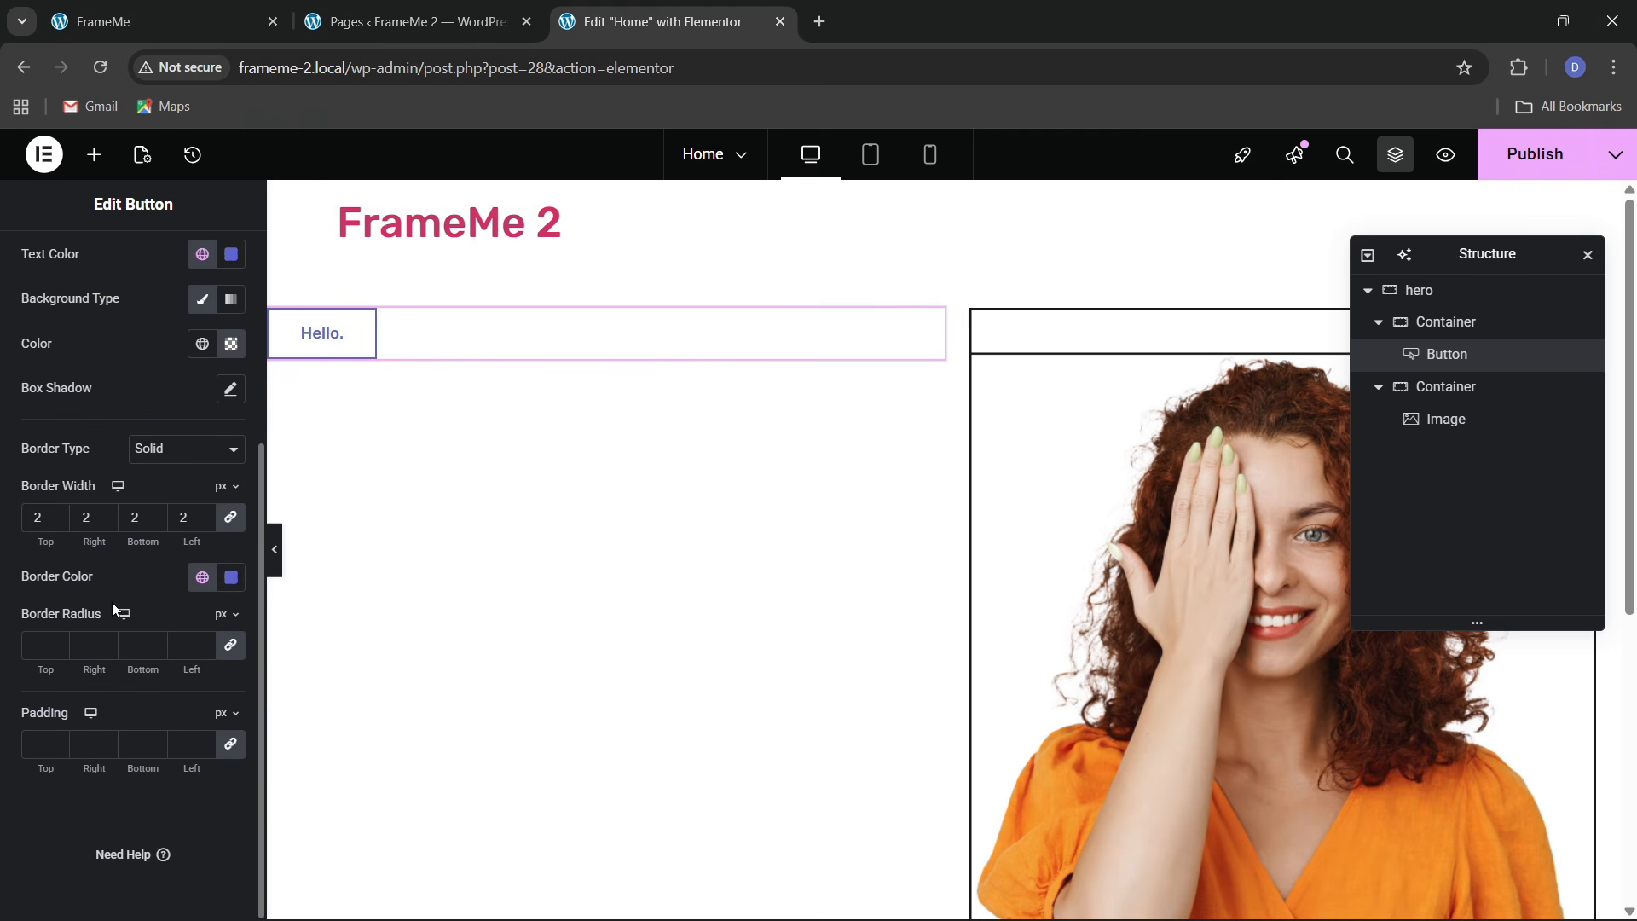
click(41, 745)
text(10)
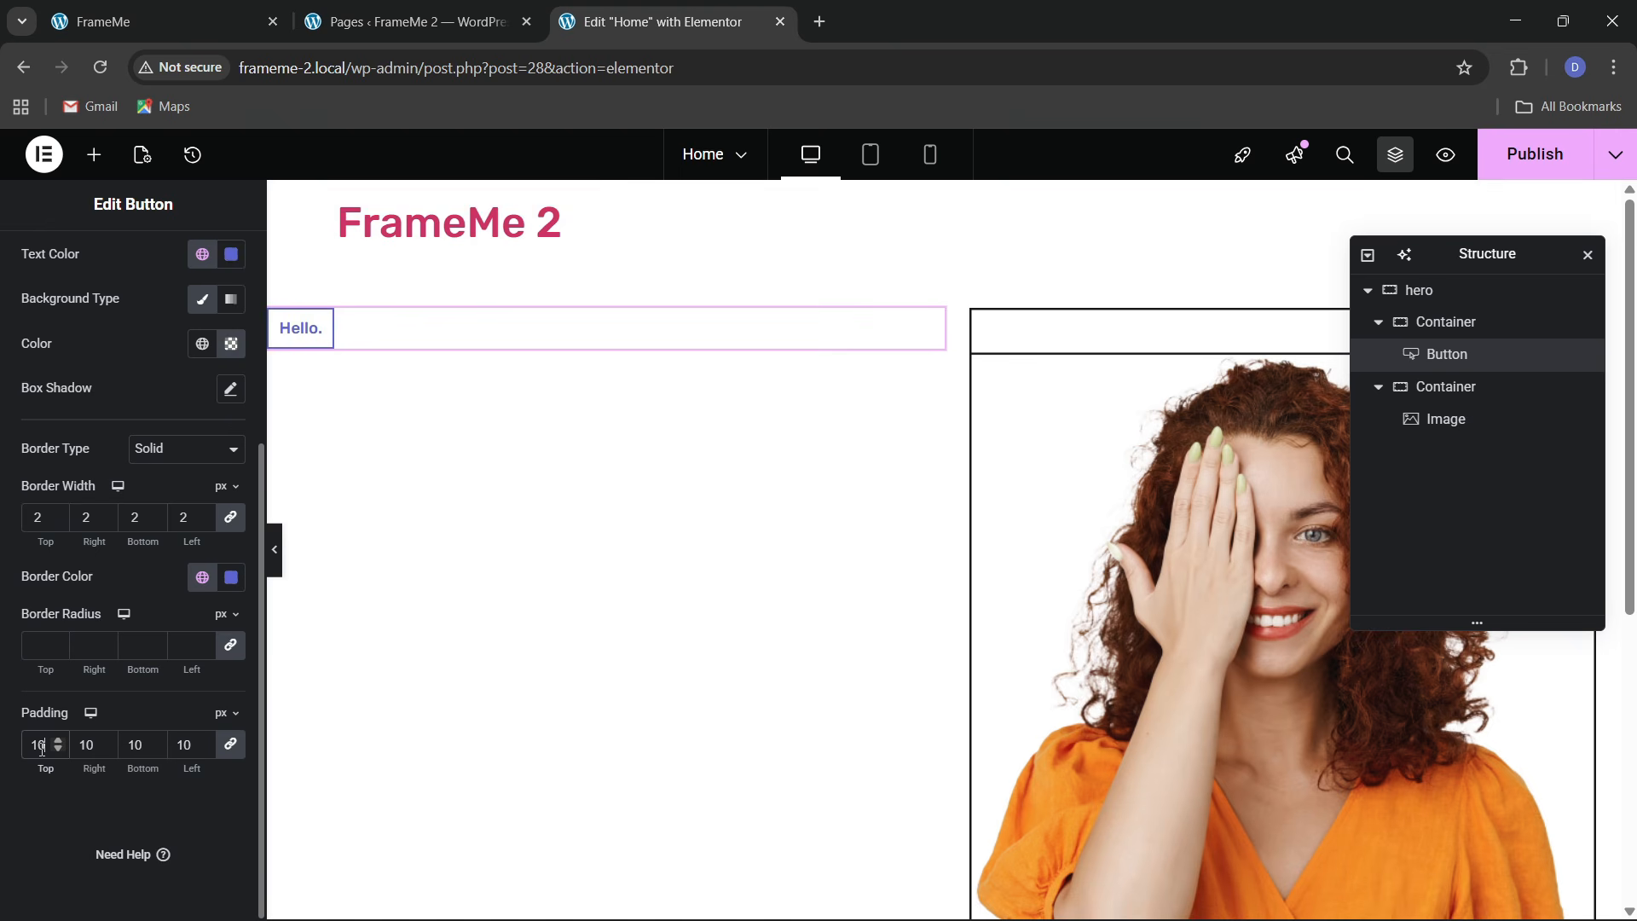
click(230, 744)
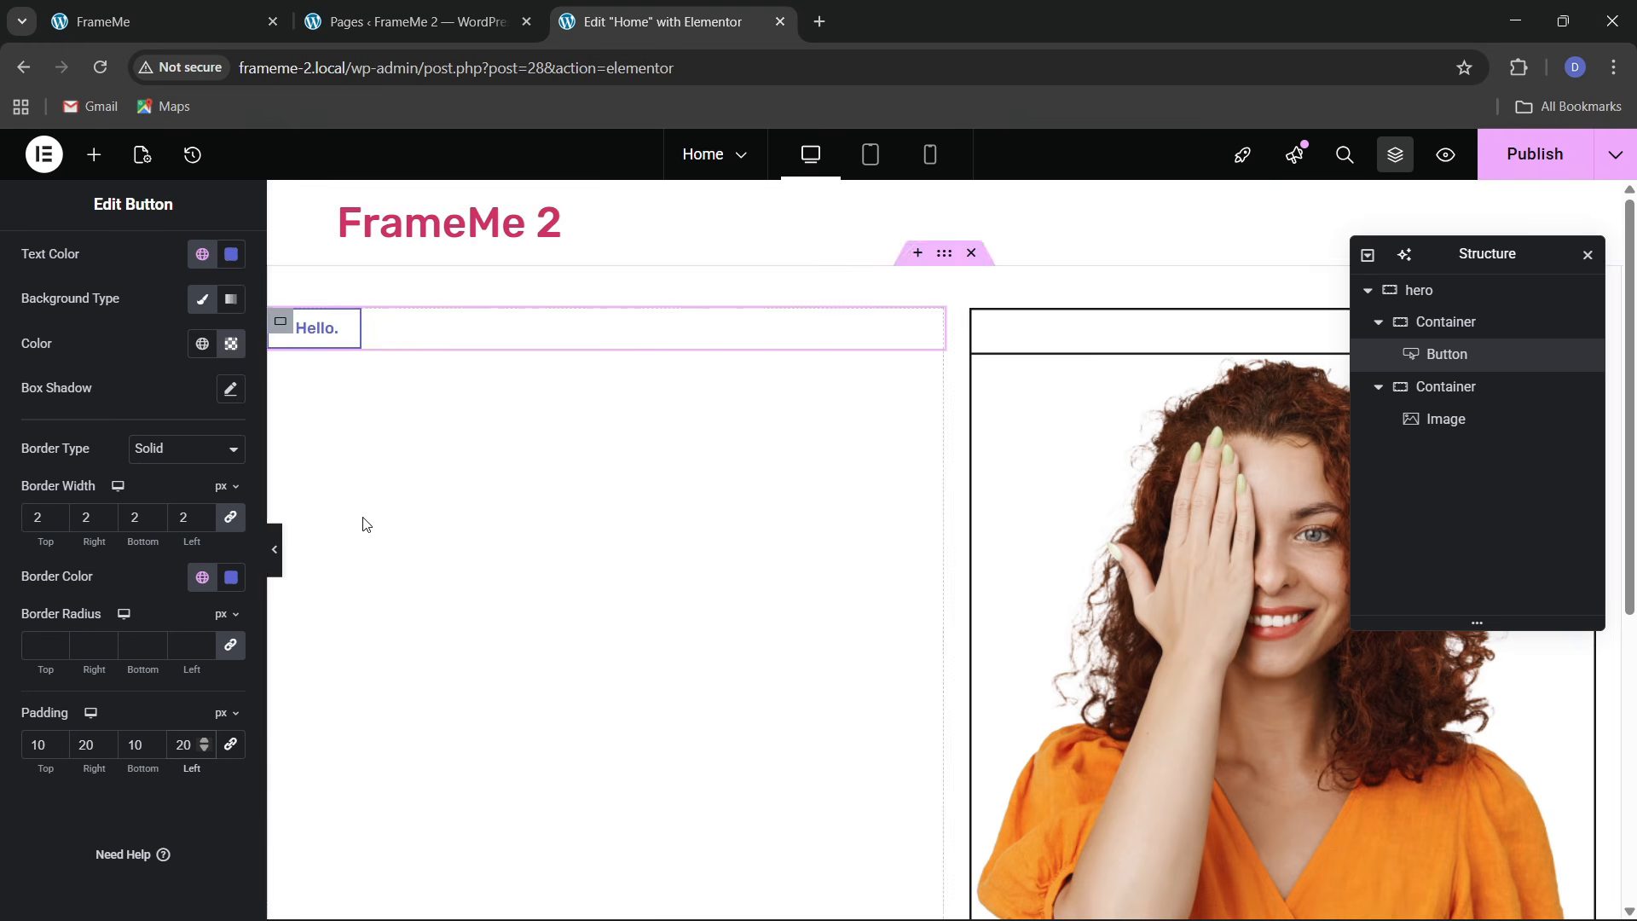
key(ctrl+1)
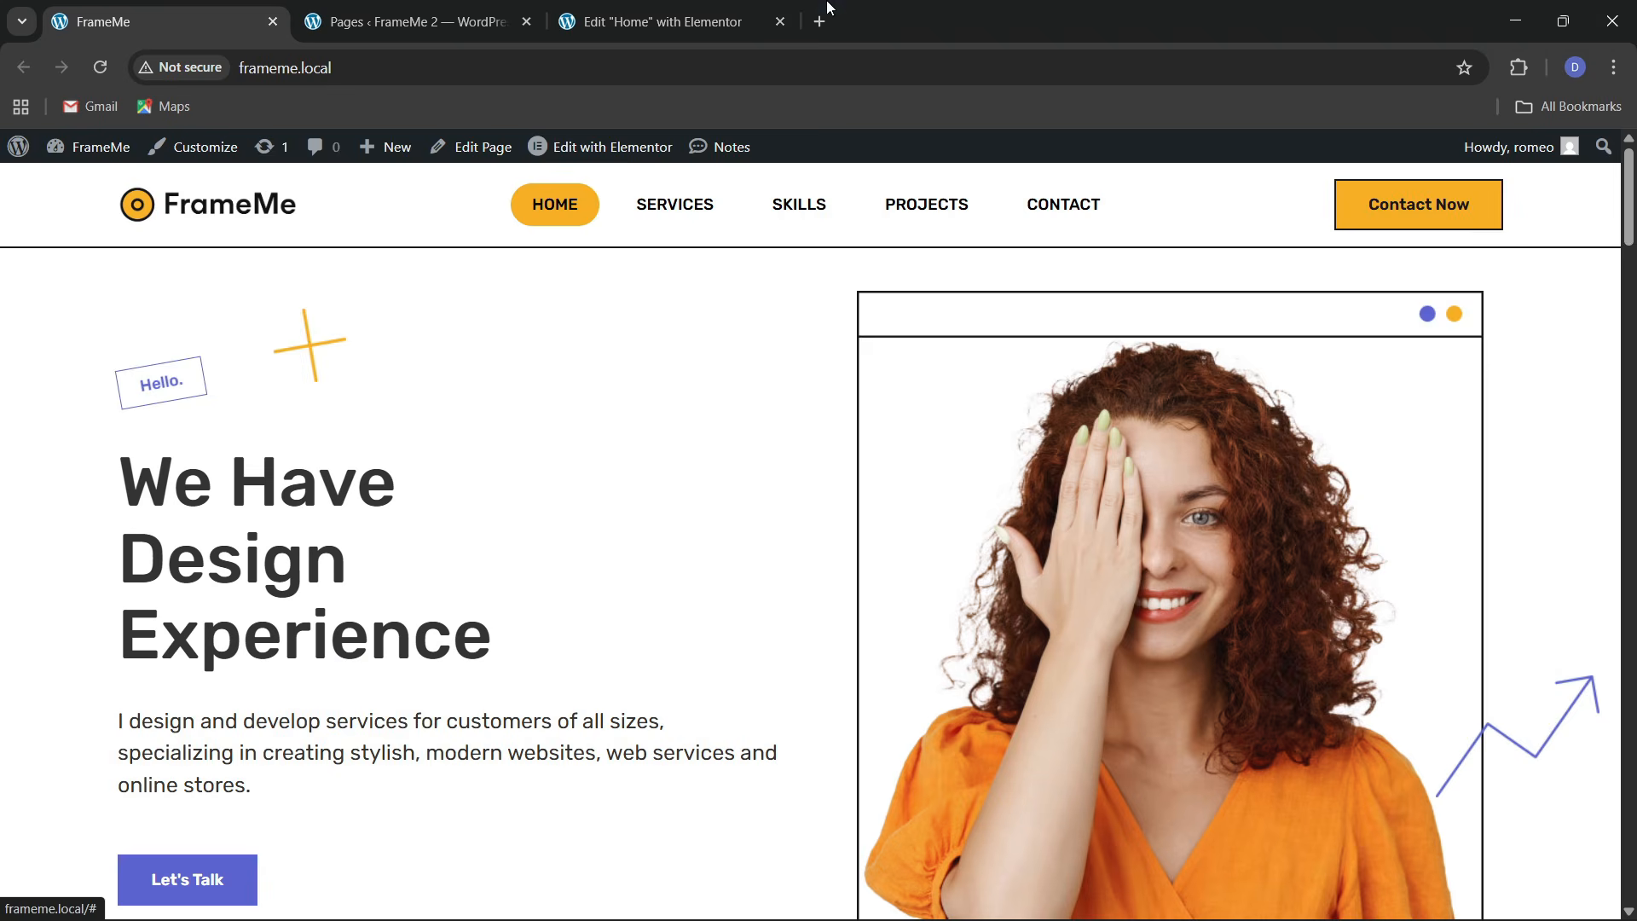
key(ctrl+3)
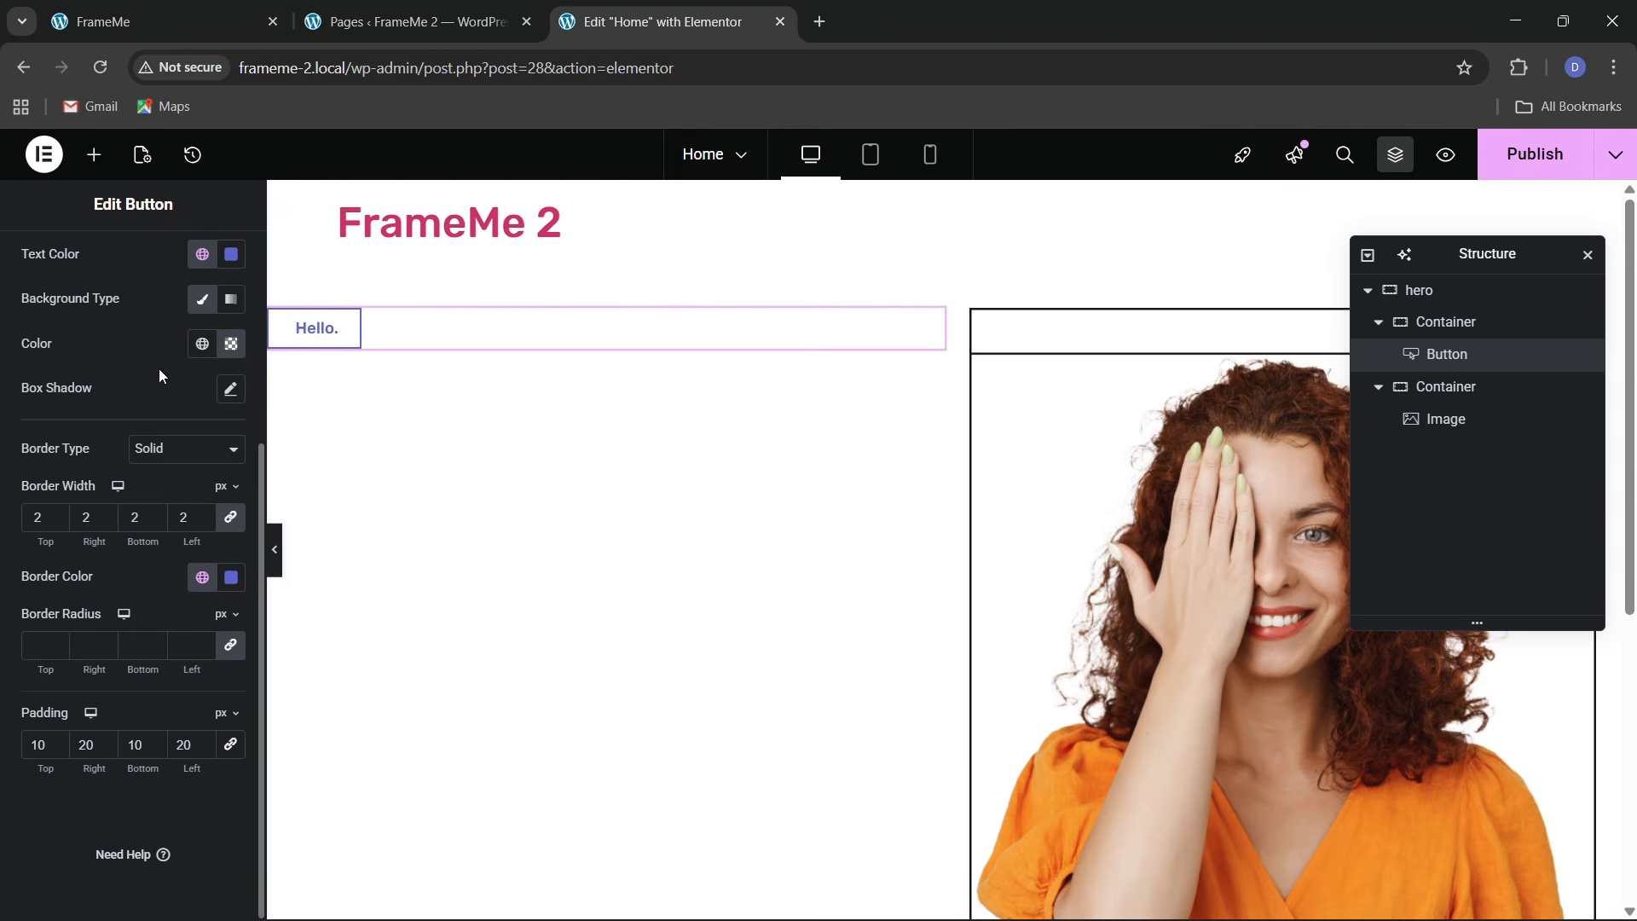
scroll(159, 368, up, 4)
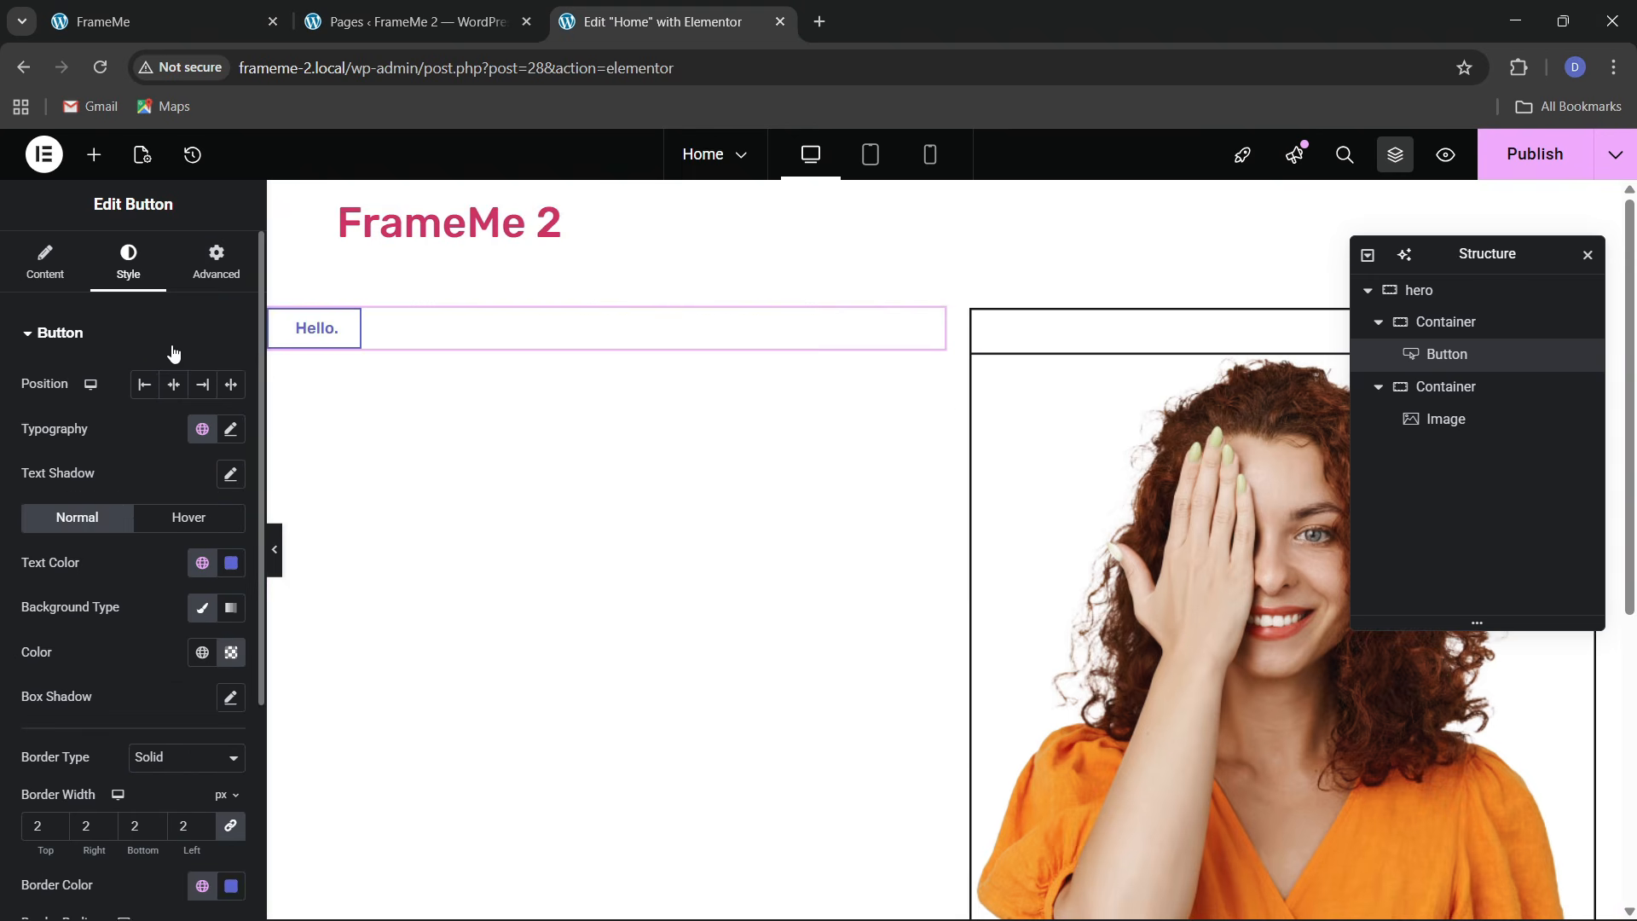
Set the hero to Justify Space Between with items centred vertically
click(1455, 324)
click(1450, 292)
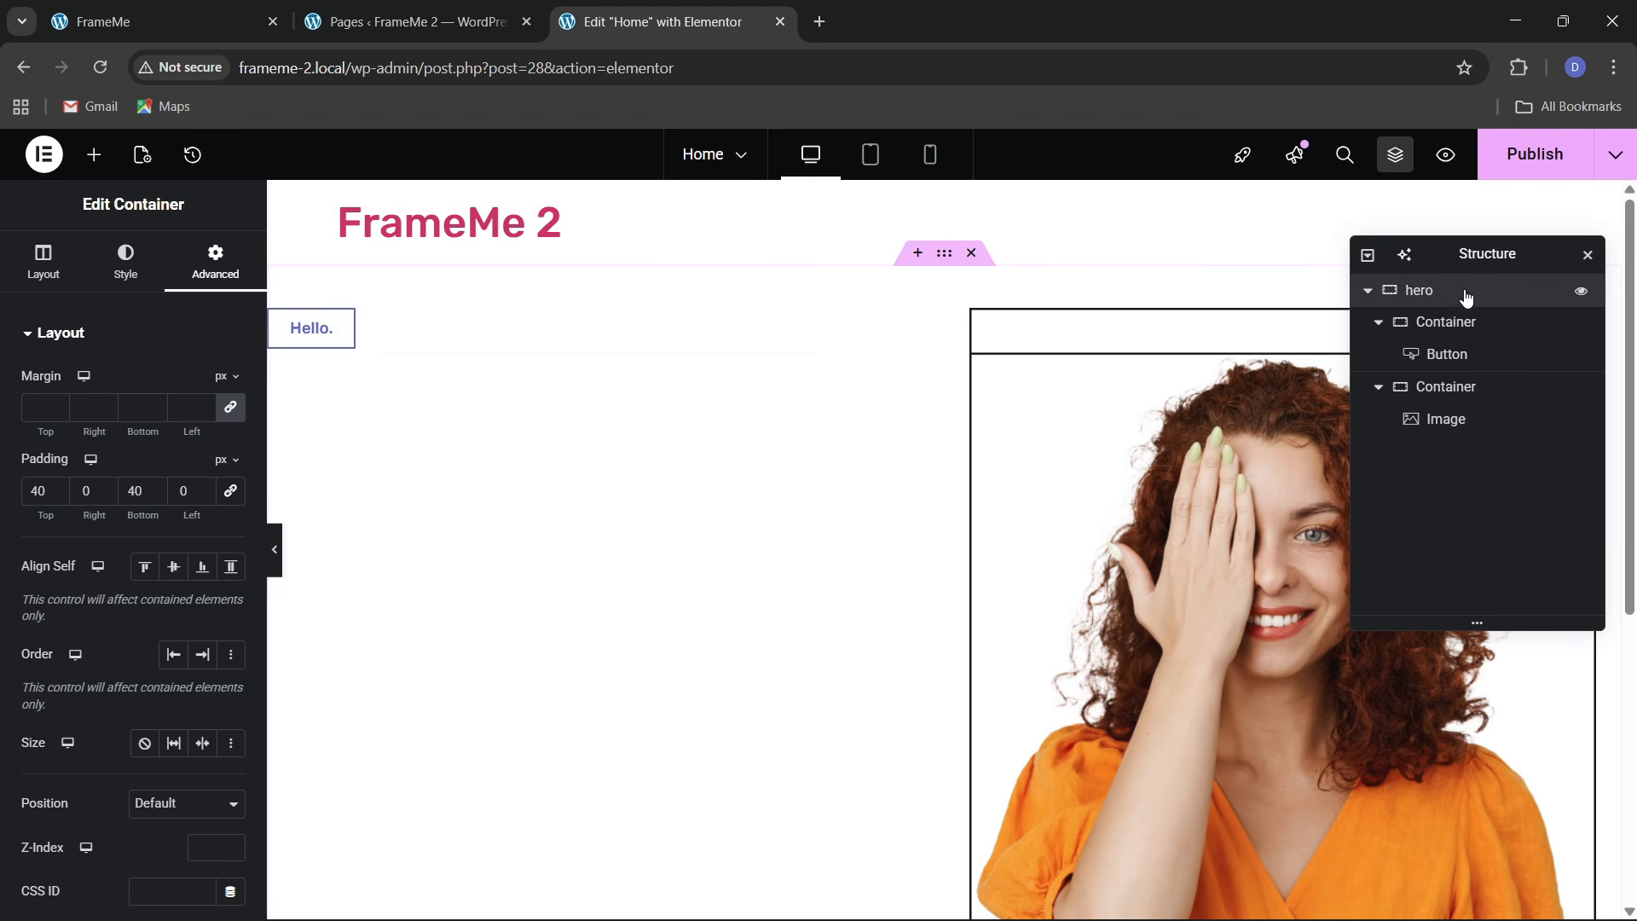
click(47, 269)
scroll(75, 569, down, 1)
click(159, 665)
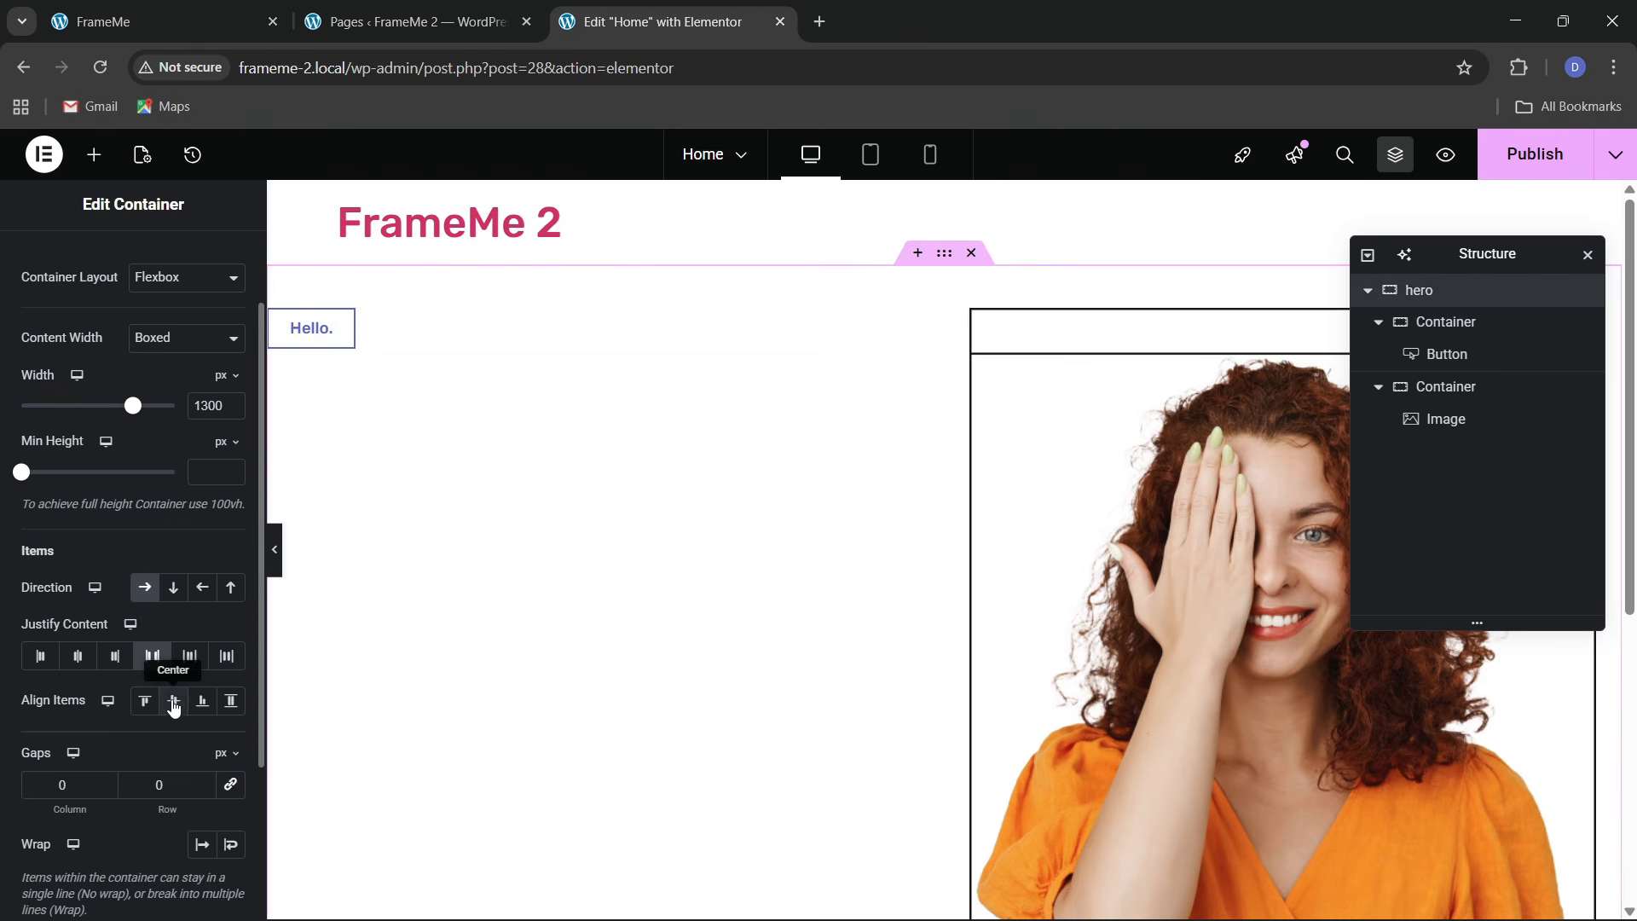
click(174, 701)
Rename the hero's inner containers to 1 and 2
click(1450, 329)
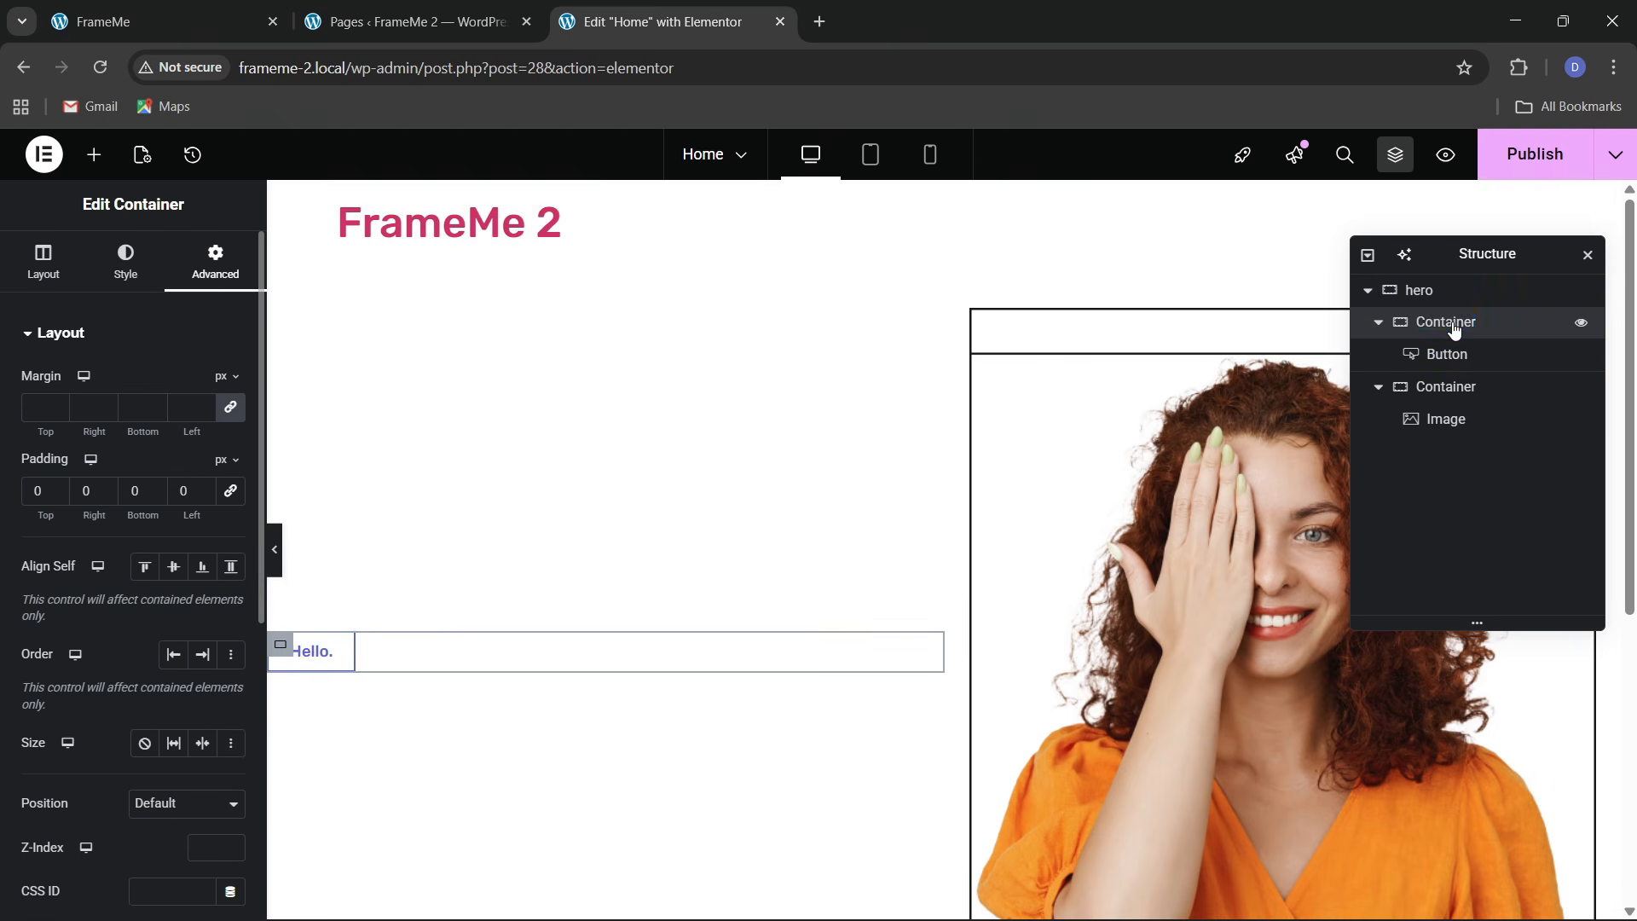
text(1)
double_click(1447, 386)
text(2)
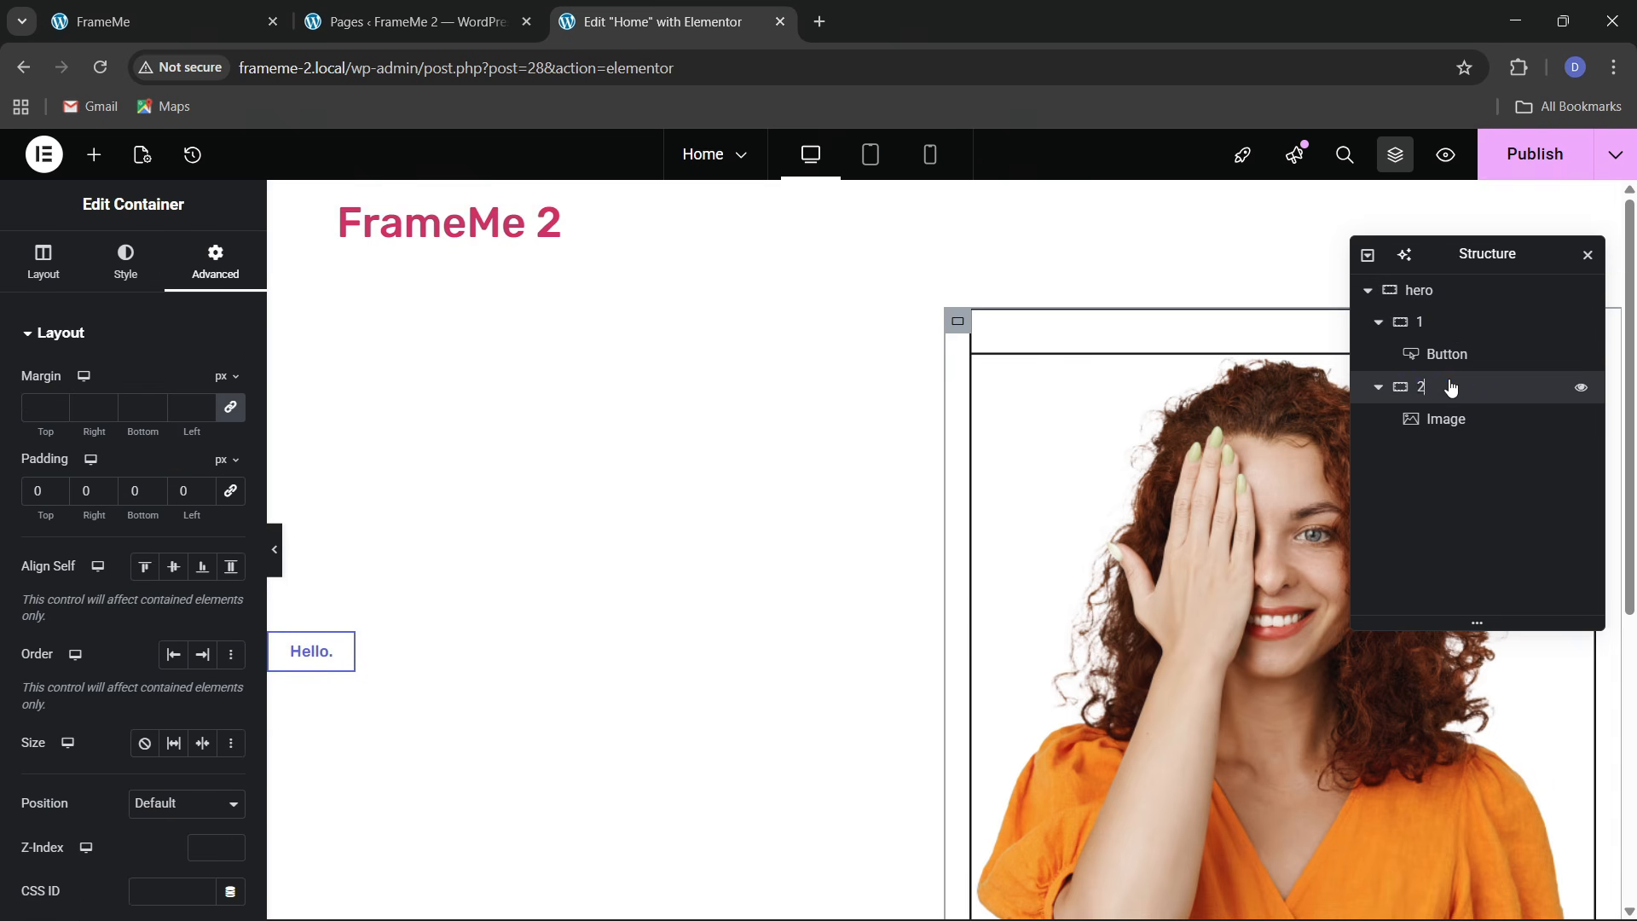
Set container 1 to Justify Center and Align Items Start so Hello. sits left
click(1426, 324)
click(43, 260)
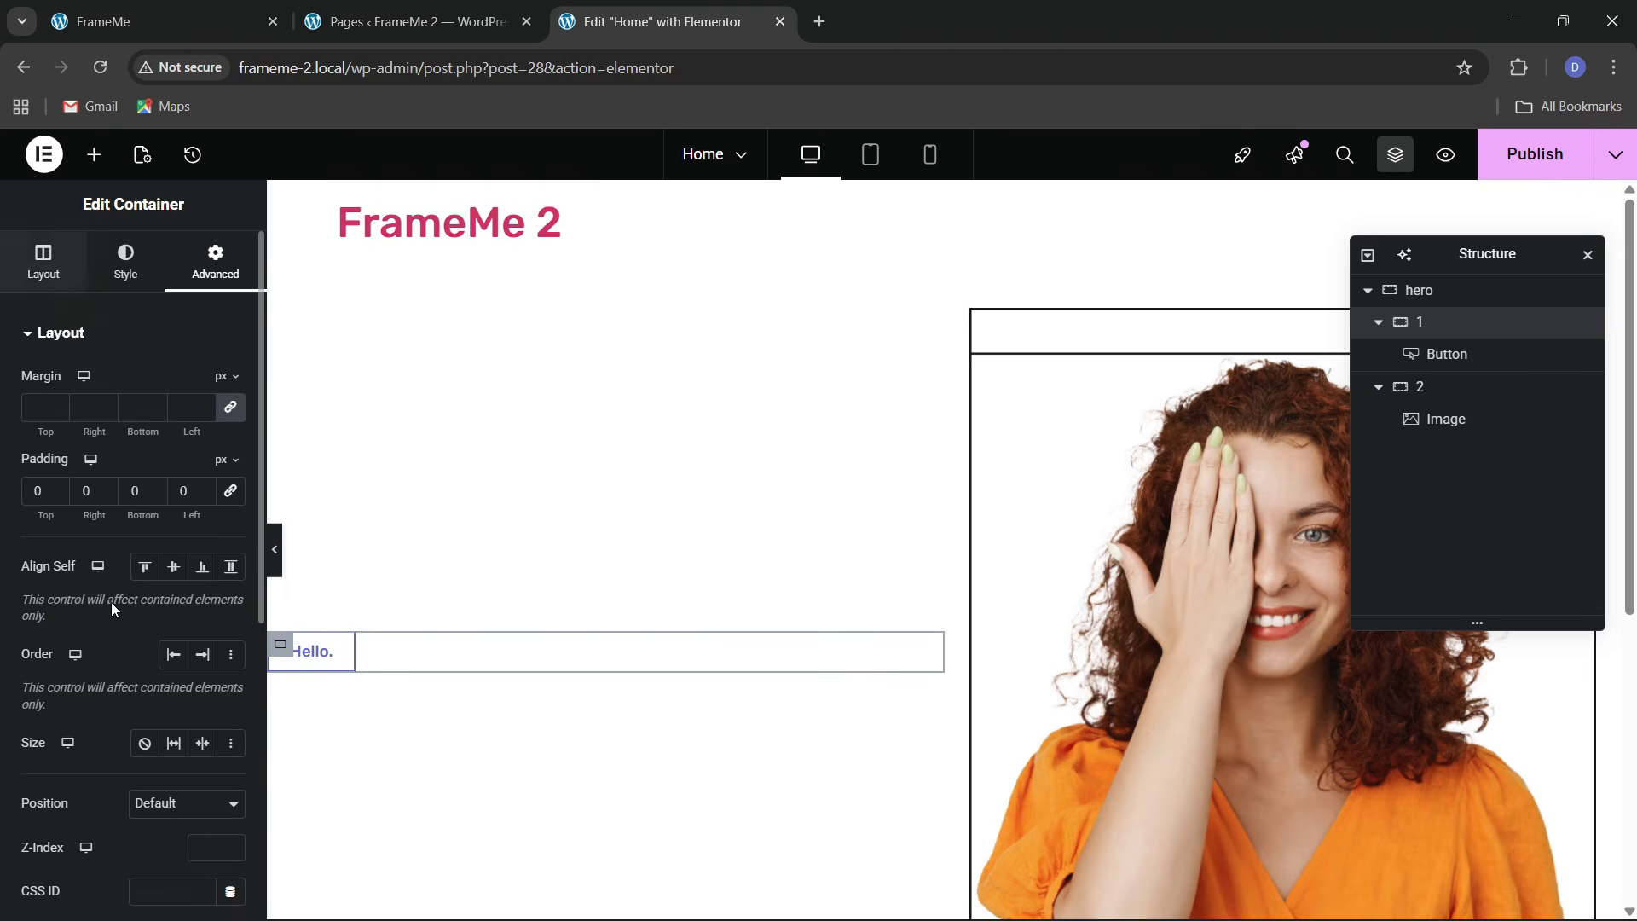
click(78, 762)
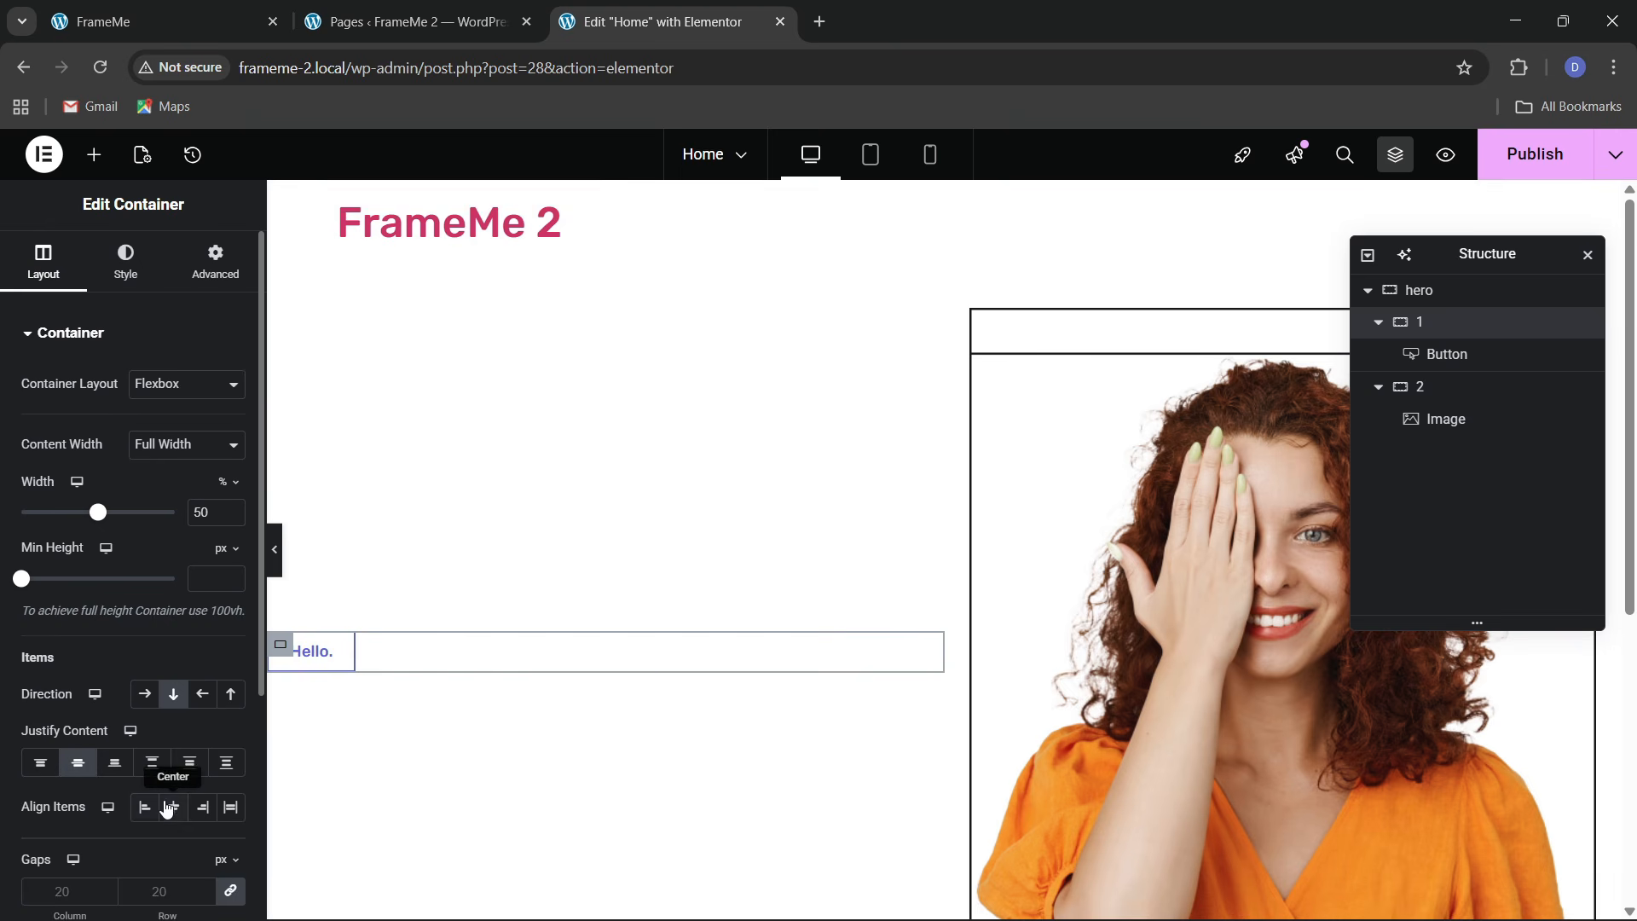
click(145, 810)
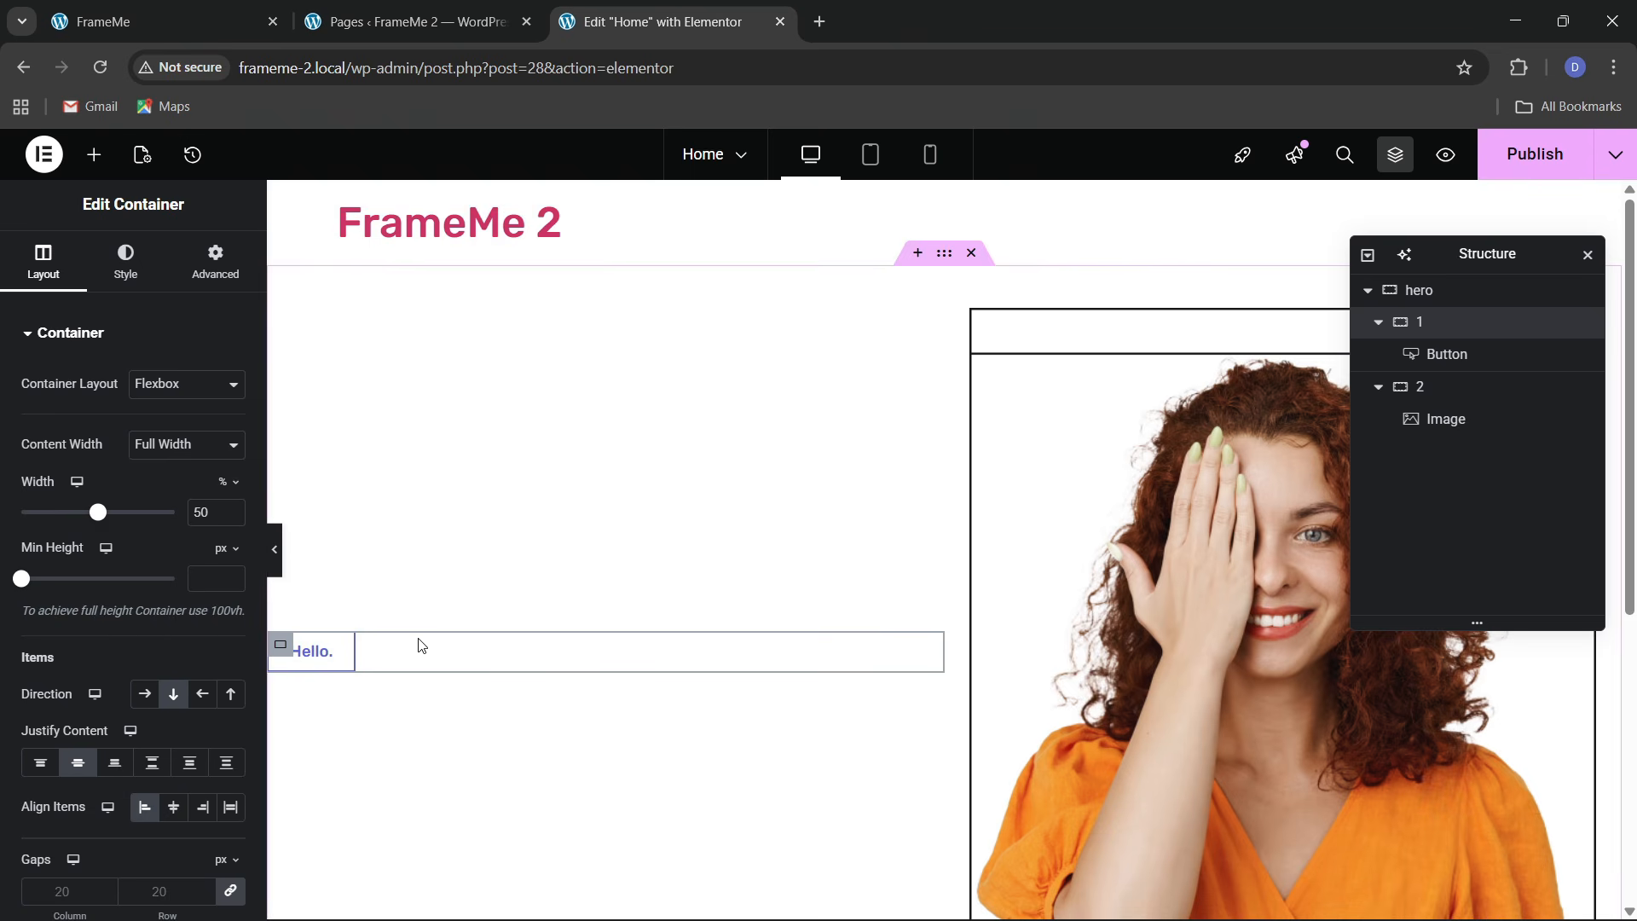
scroll(407, 654, down, 3)
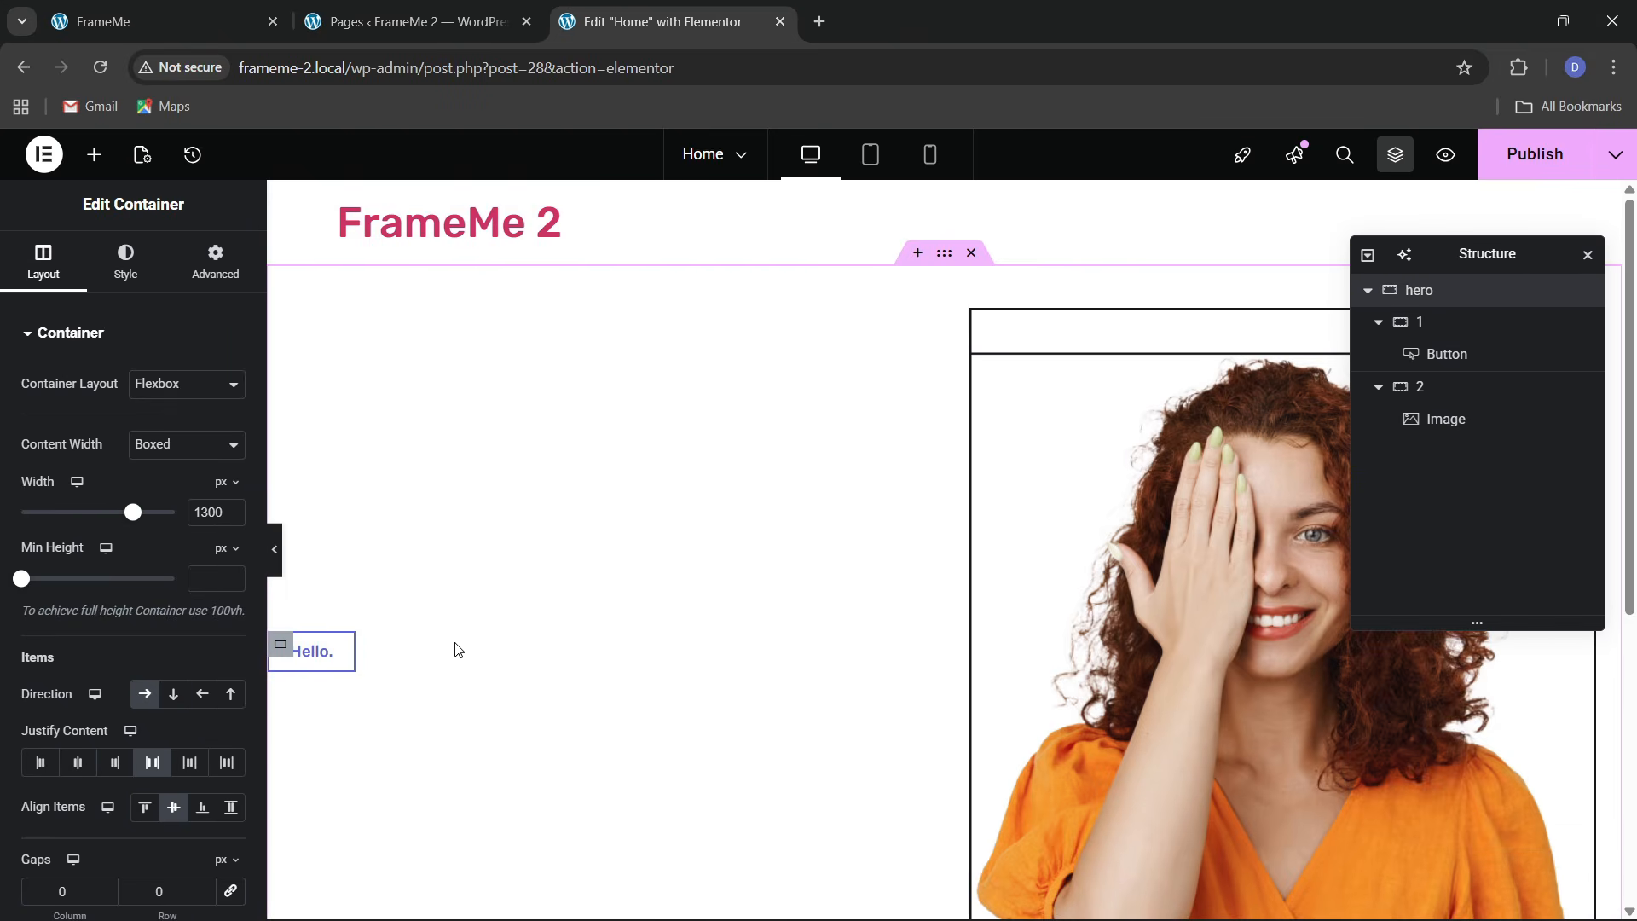
click(344, 653)
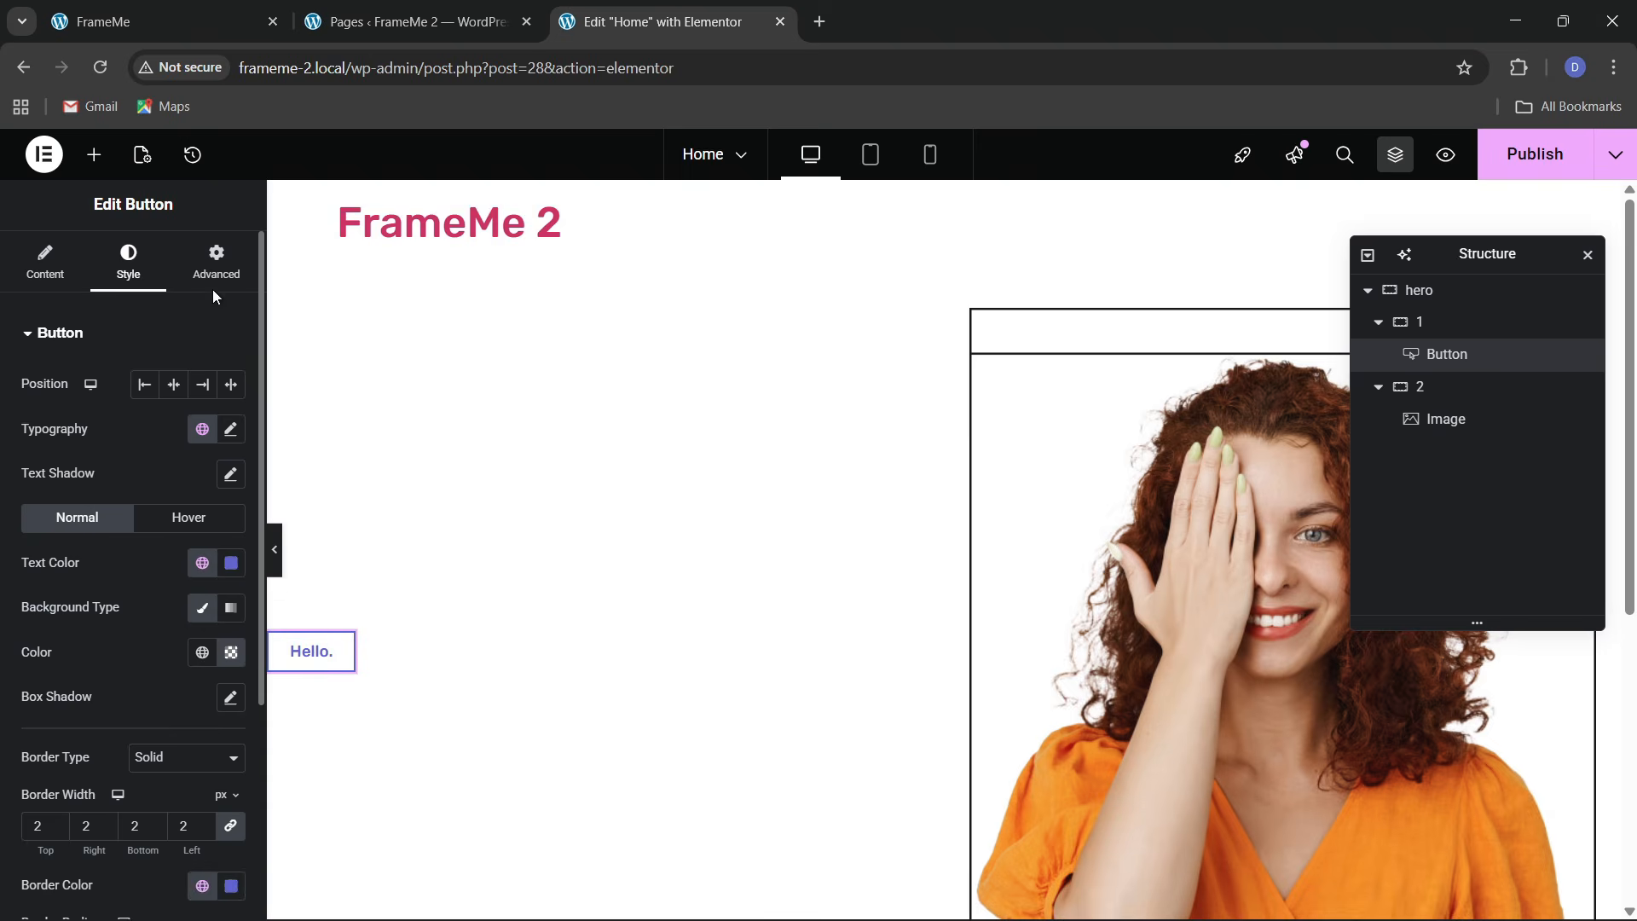
Rotate the Hello. button to around -20 degrees via Transform, matching the live site's badge
click(215, 260)
click(142, 10)
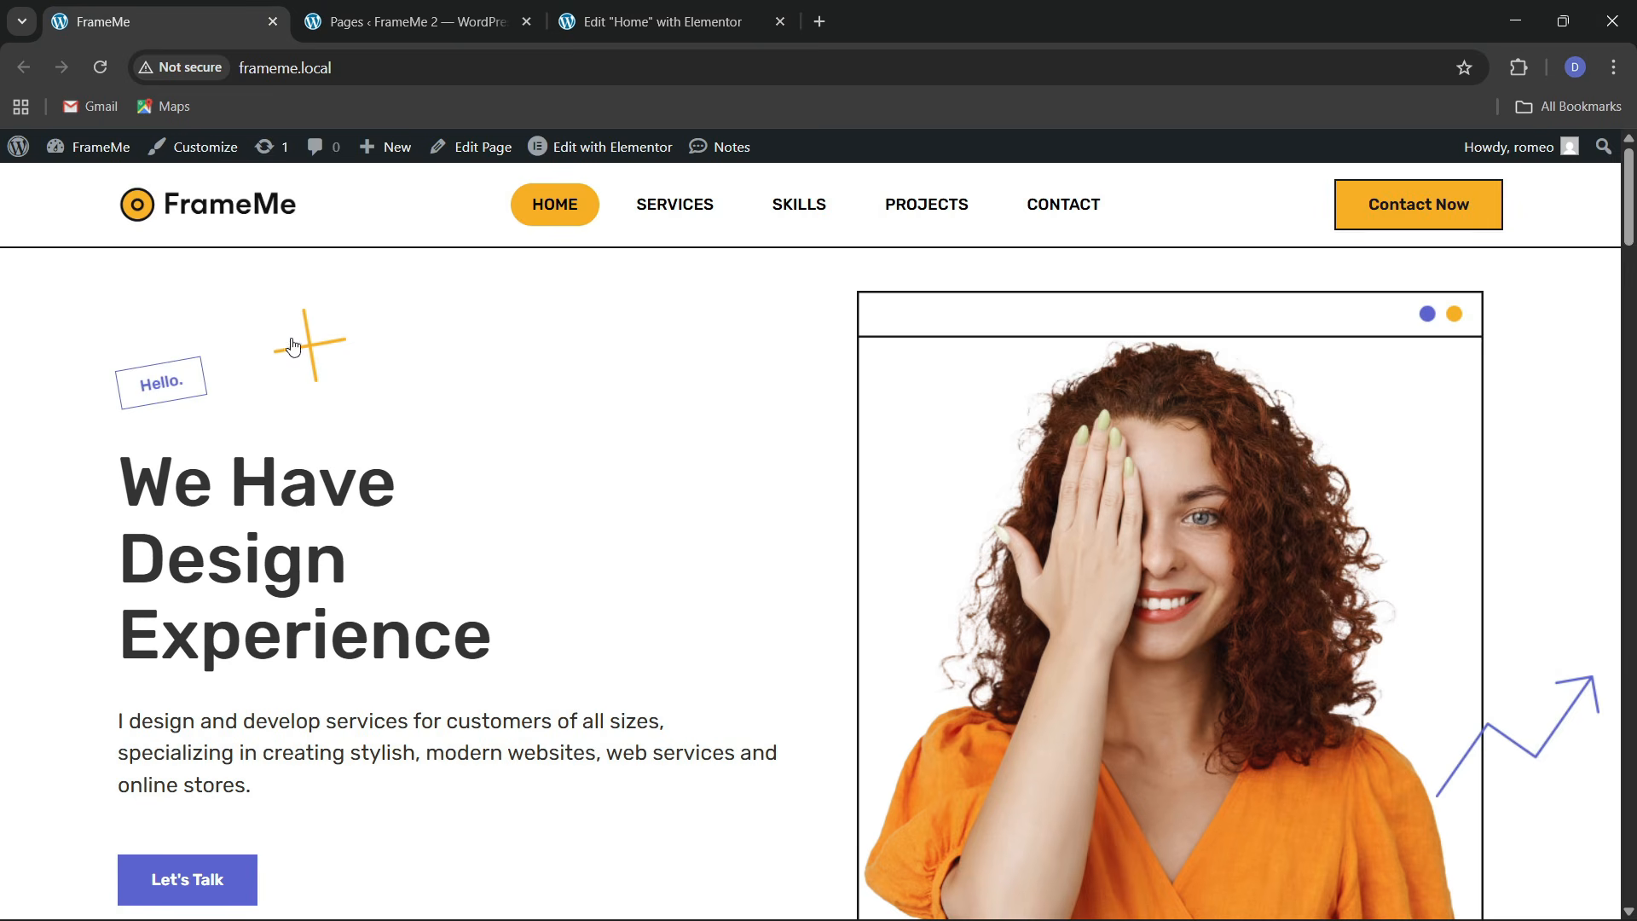
click(750, 10)
scroll(135, 548, down, 5)
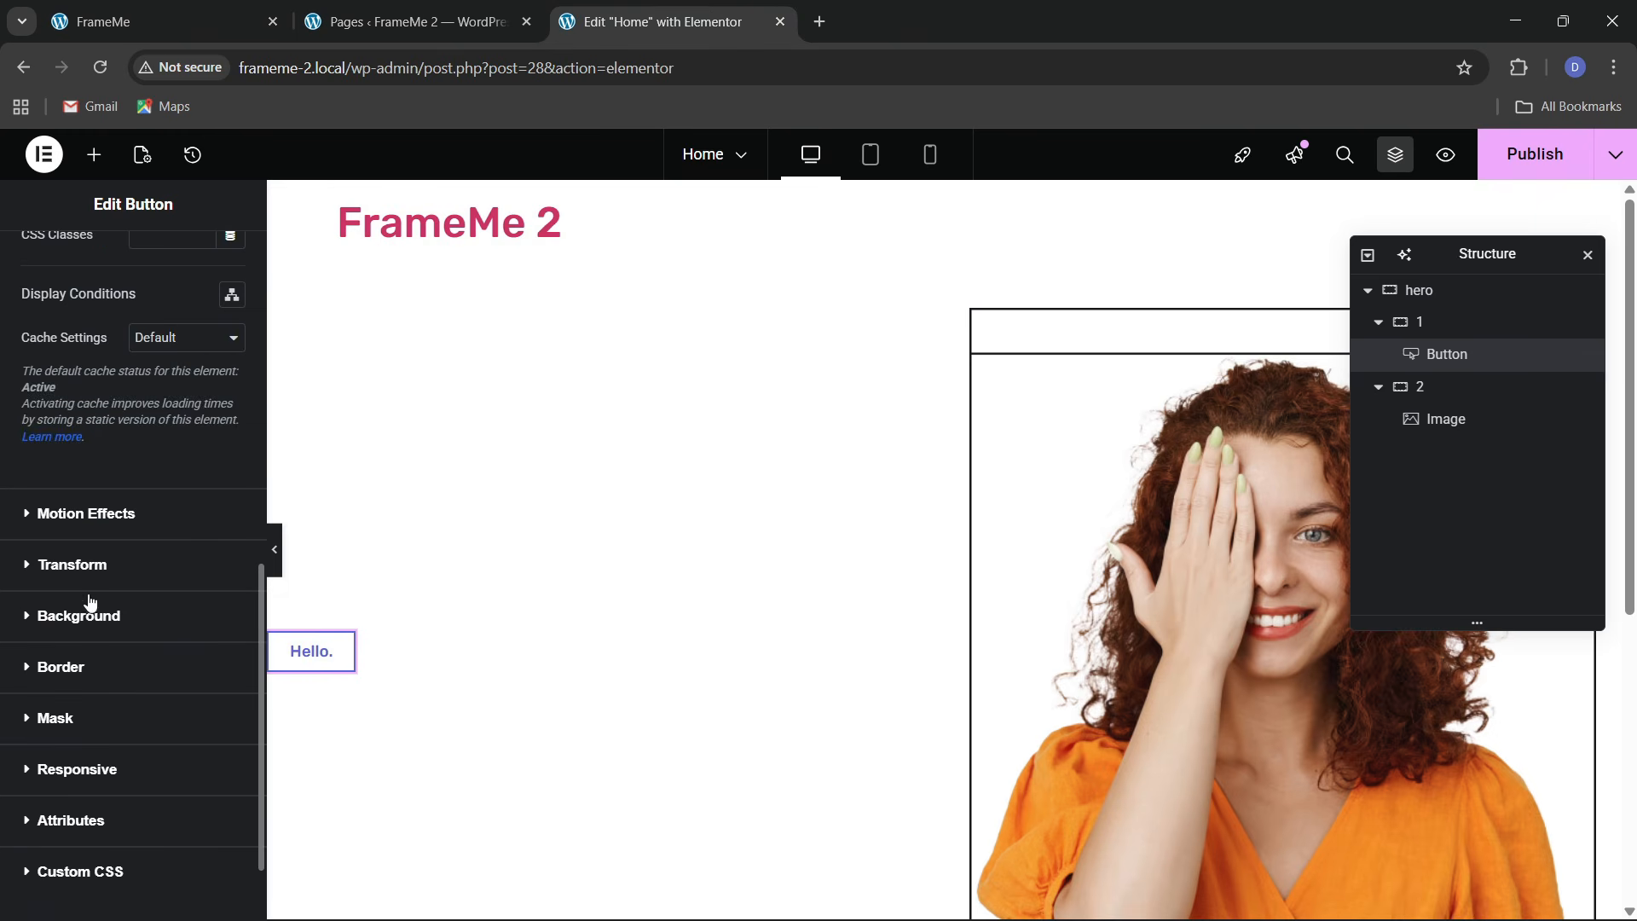
click(83, 566)
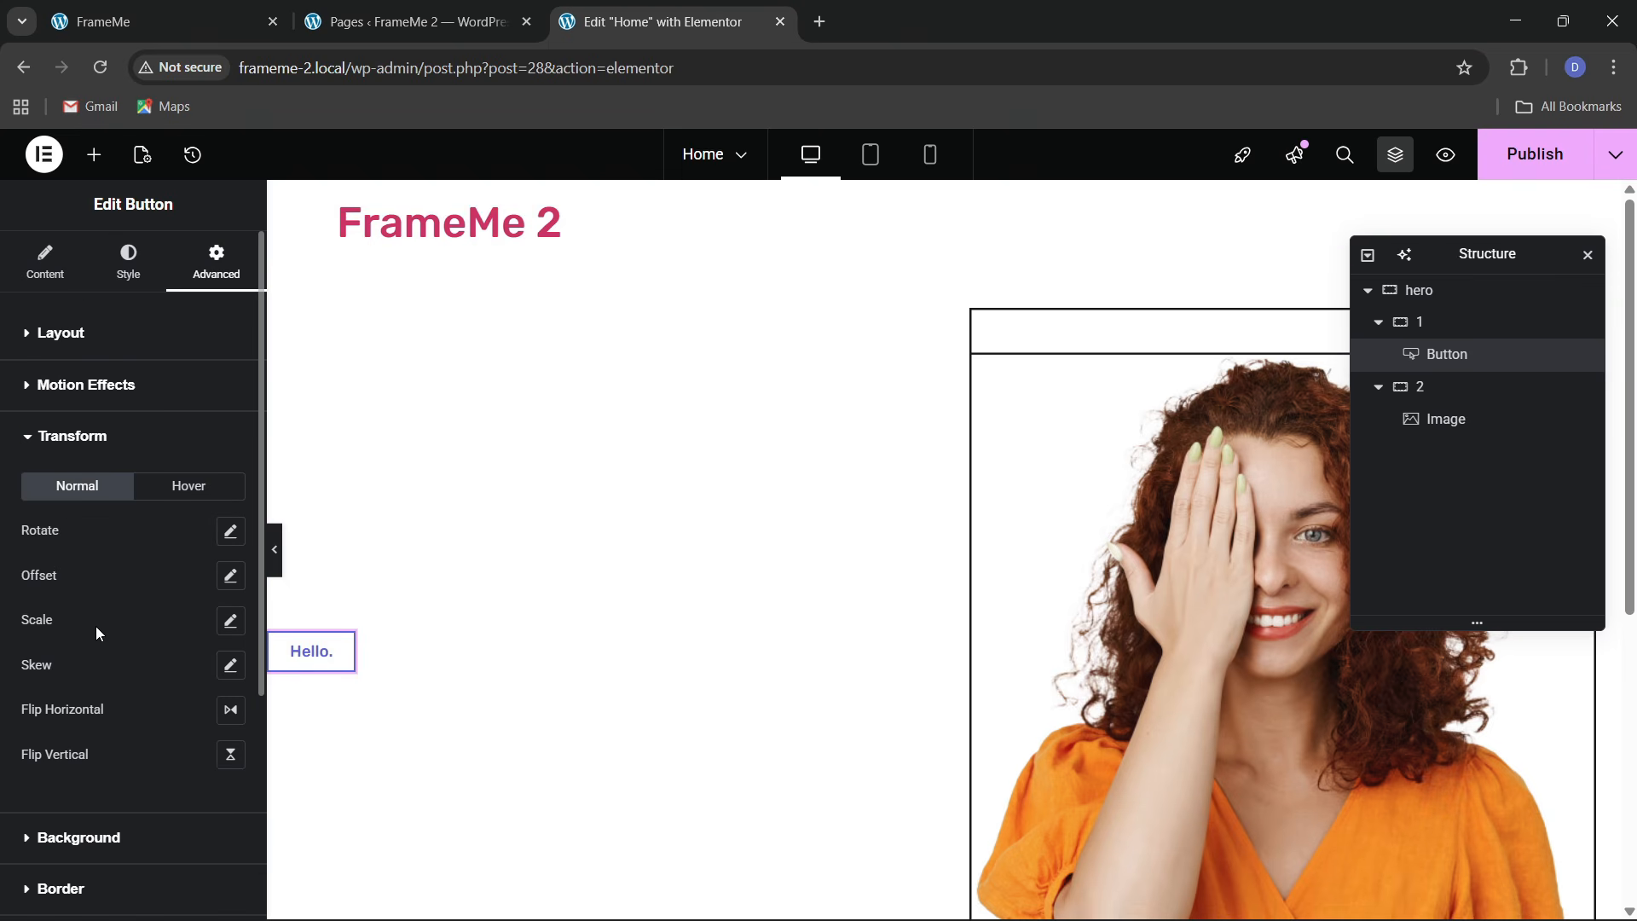
click(230, 531)
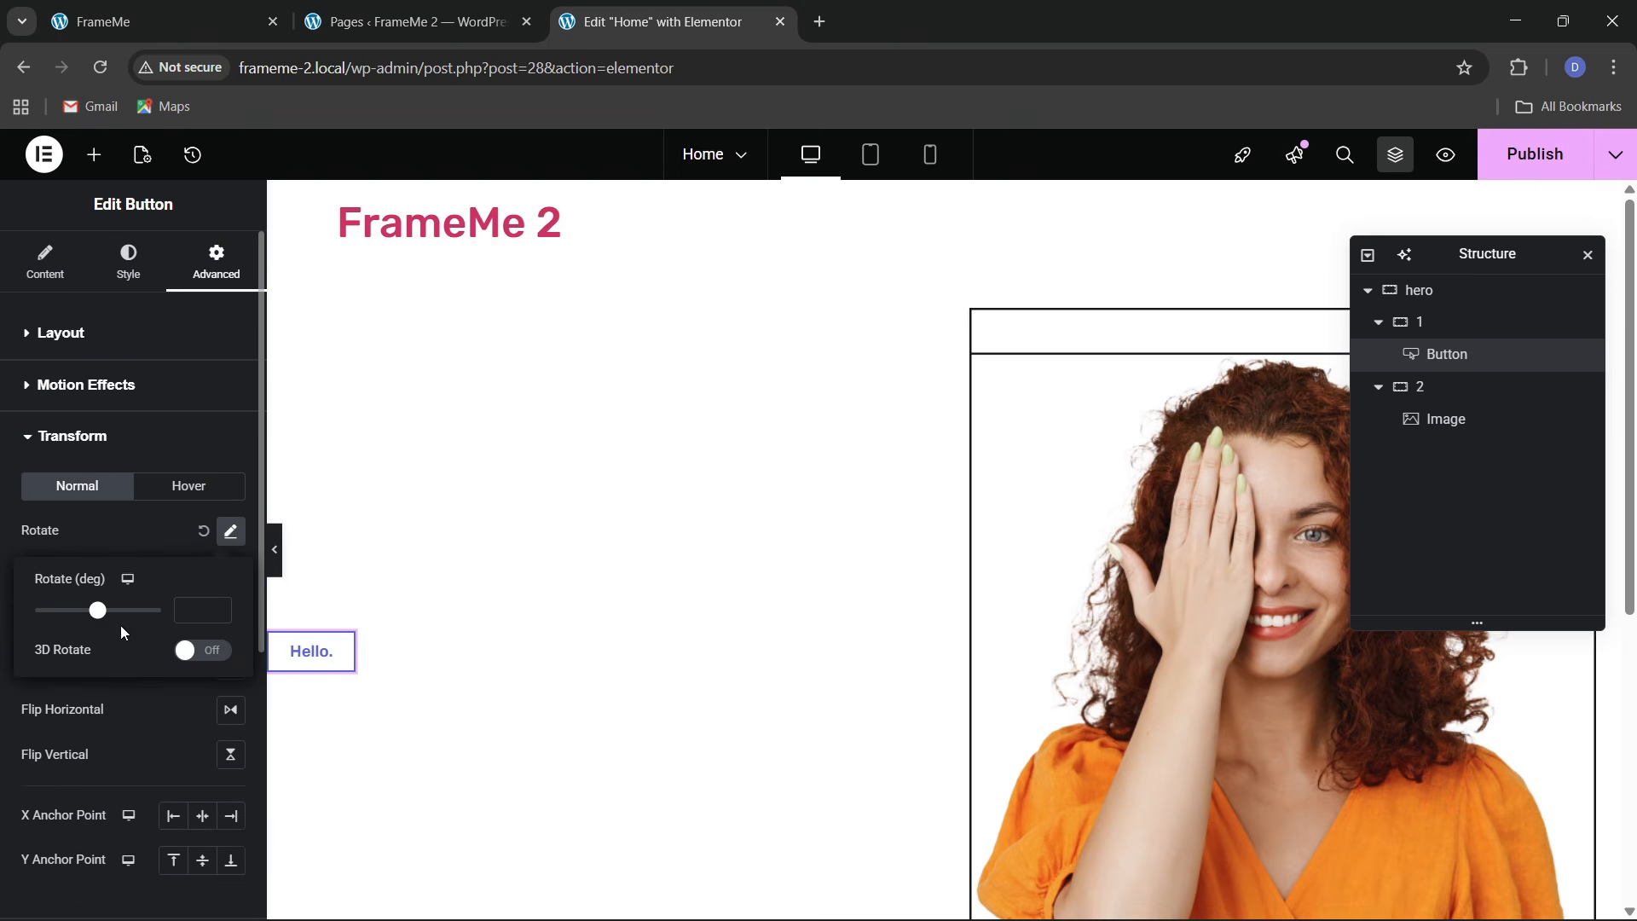
click(218, 614)
click(218, 613)
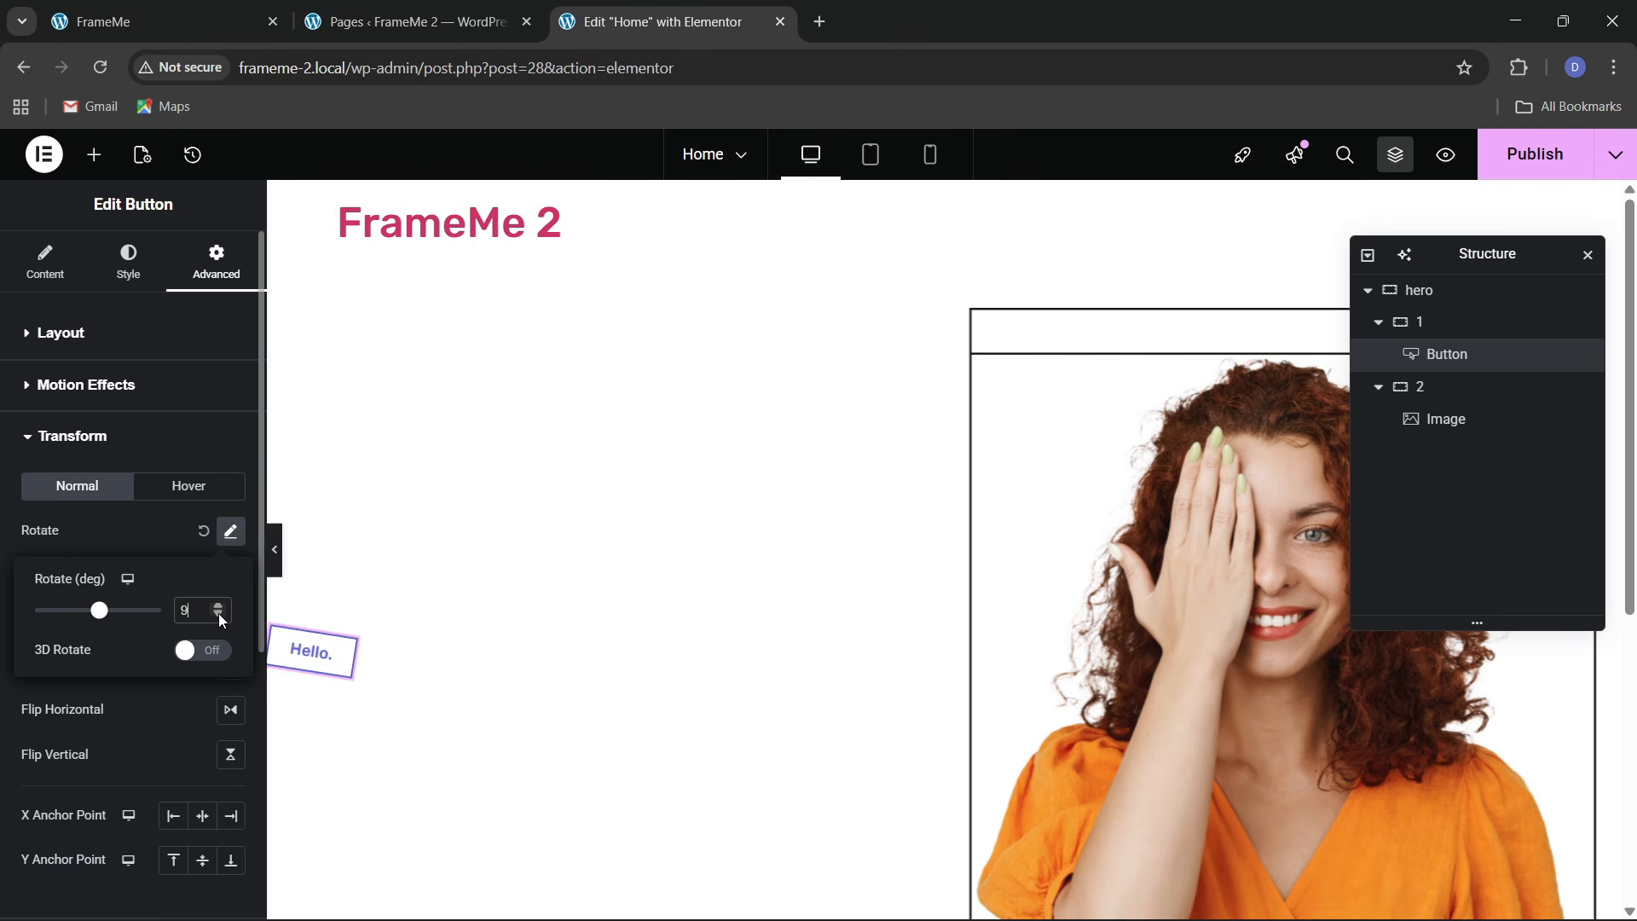
drag(218, 612, 218, 613)
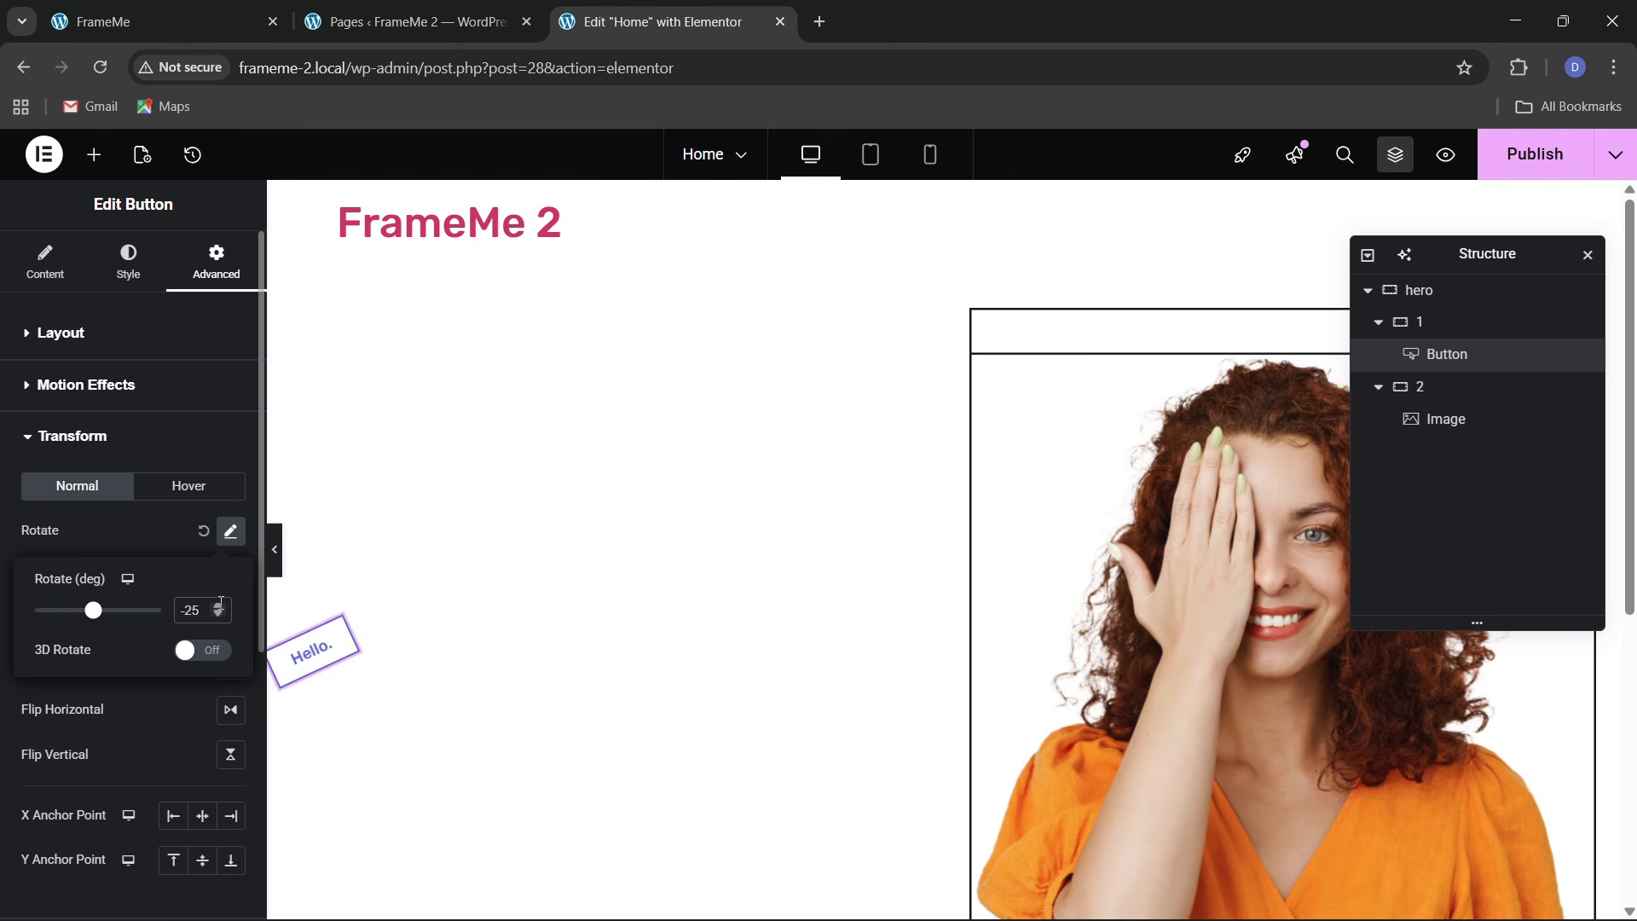
double_click(220, 602)
click(219, 606)
click(218, 606)
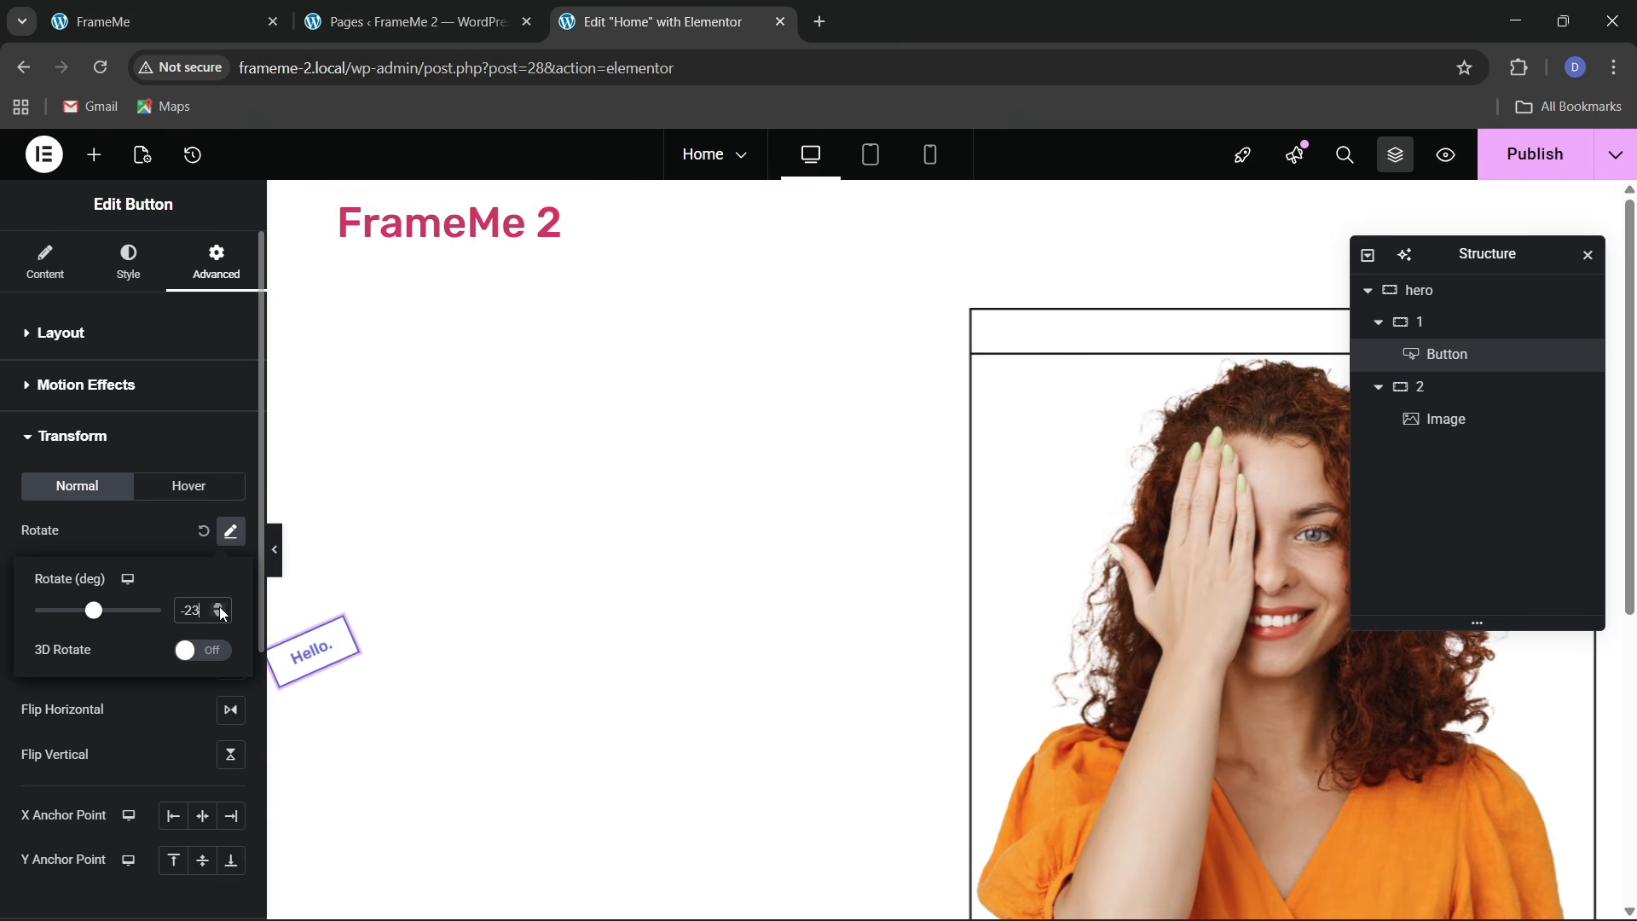
click(218, 606)
click(218, 607)
click(218, 606)
click(196, 10)
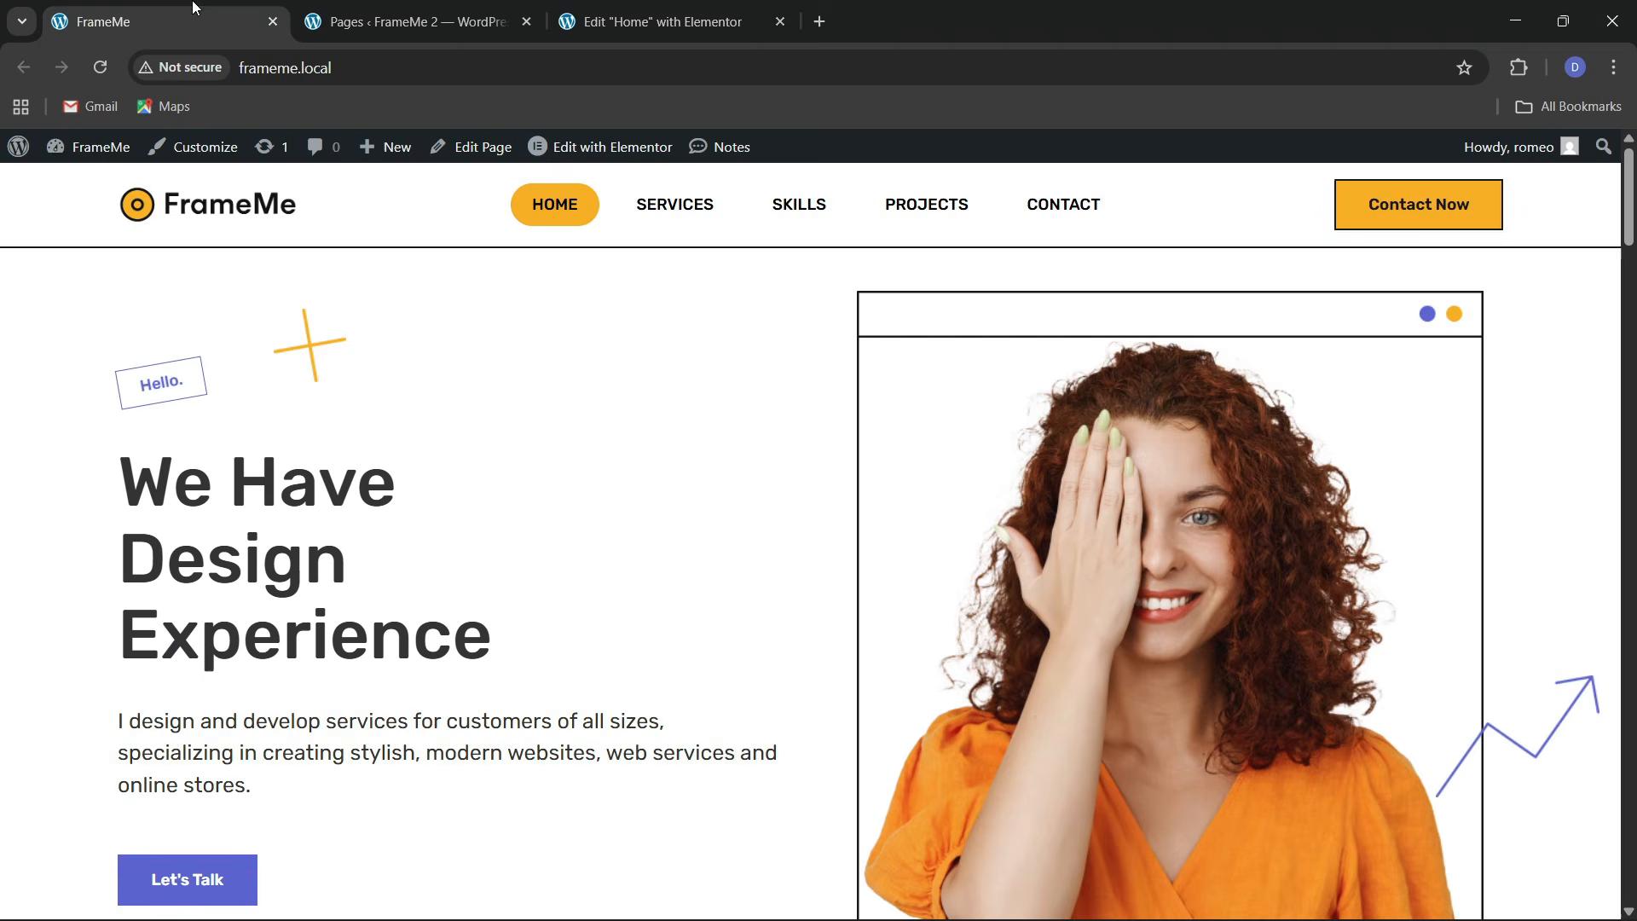
Add a Heading below the Hello button reading 'We Have Design Experience', copied from the live site
click(581, 9)
click(94, 154)
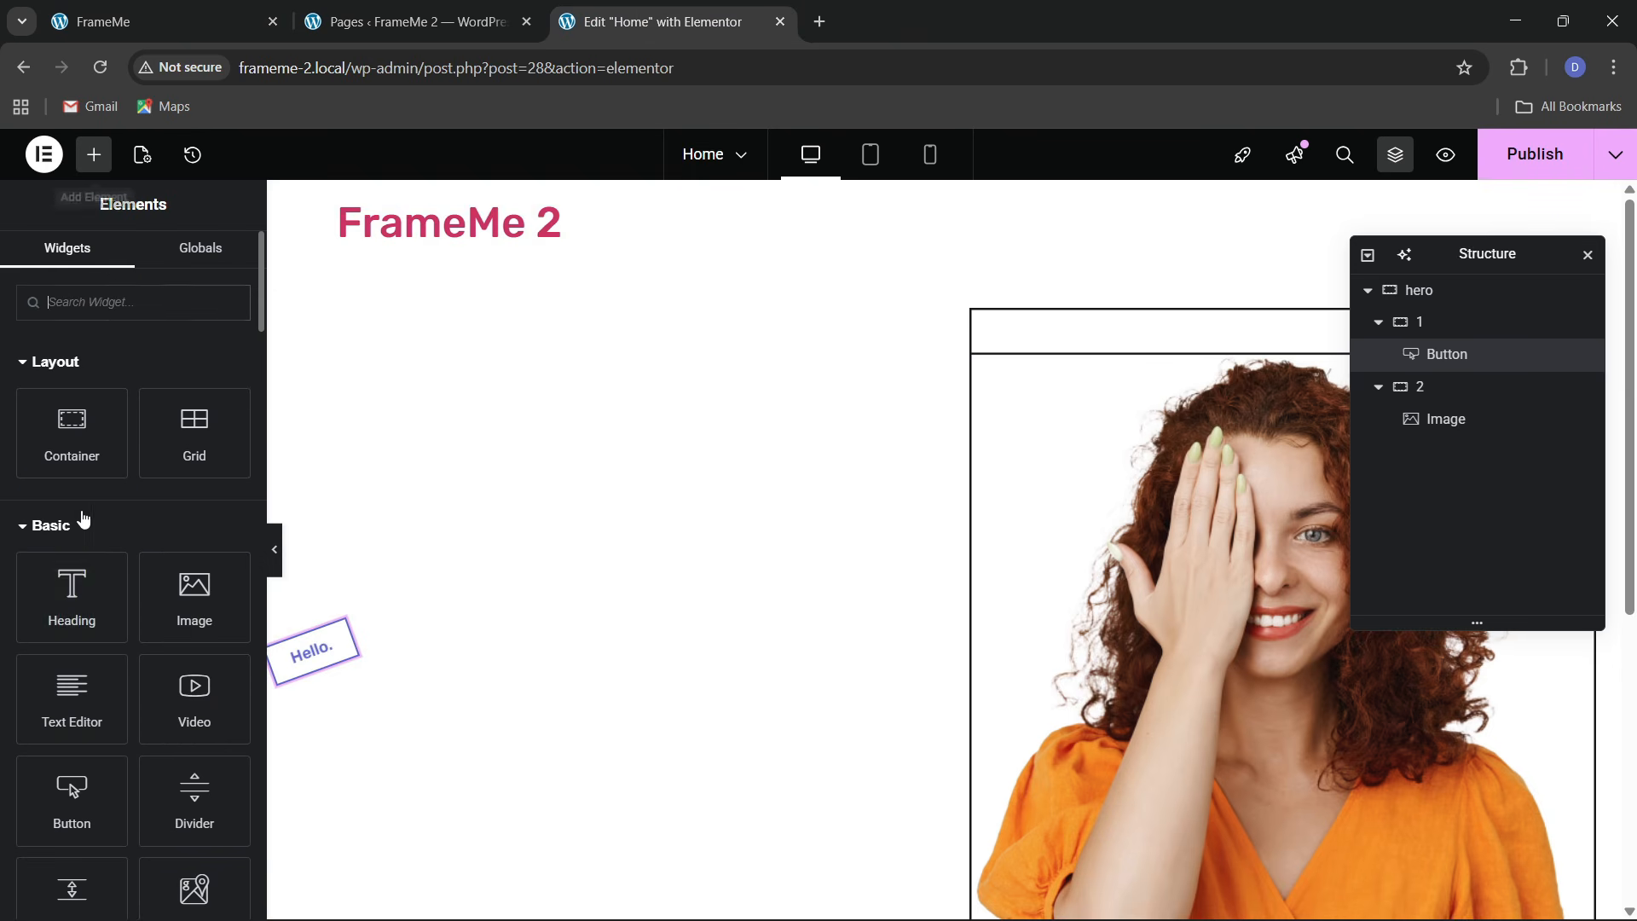
drag(81, 582, 336, 648)
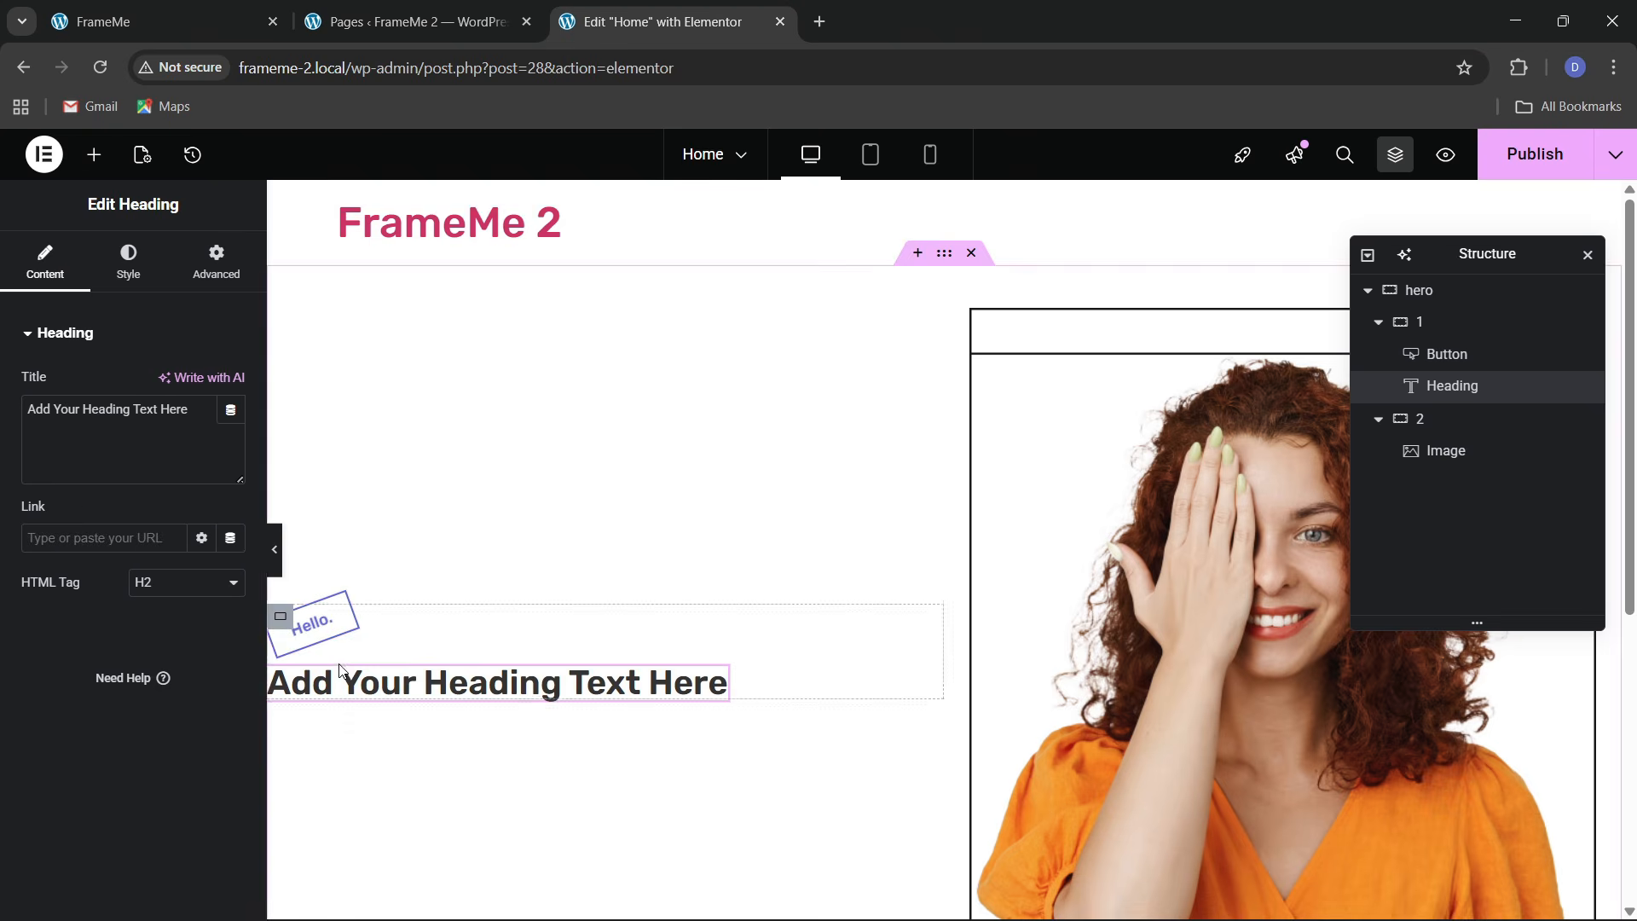
click(258, 11)
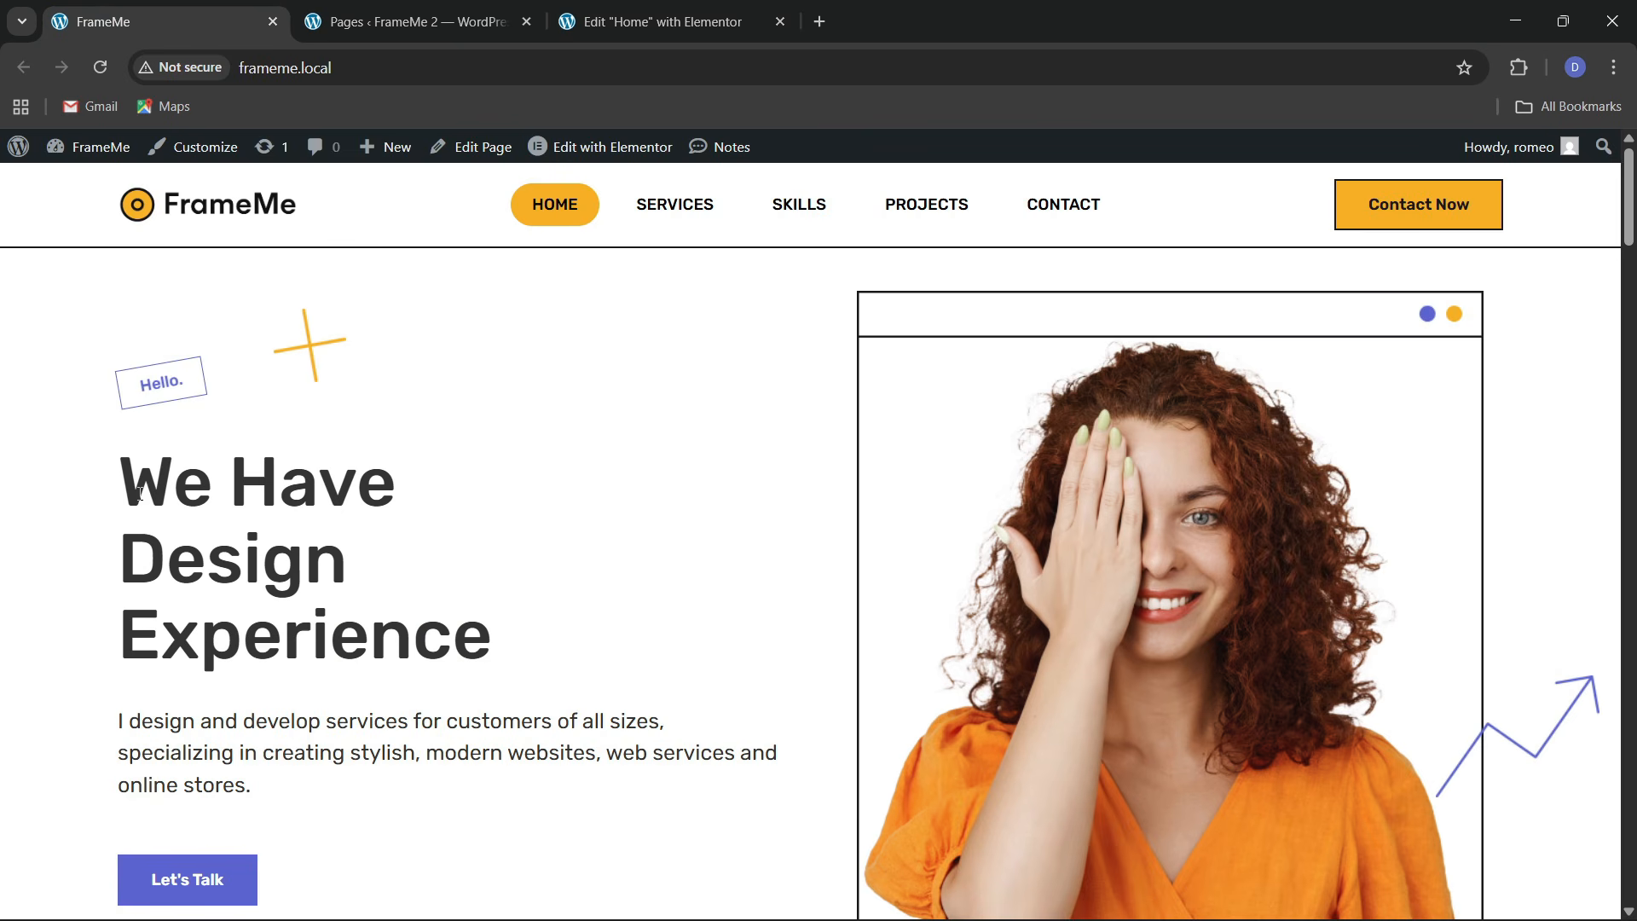
drag(141, 495, 486, 610)
key(ctrl+c)
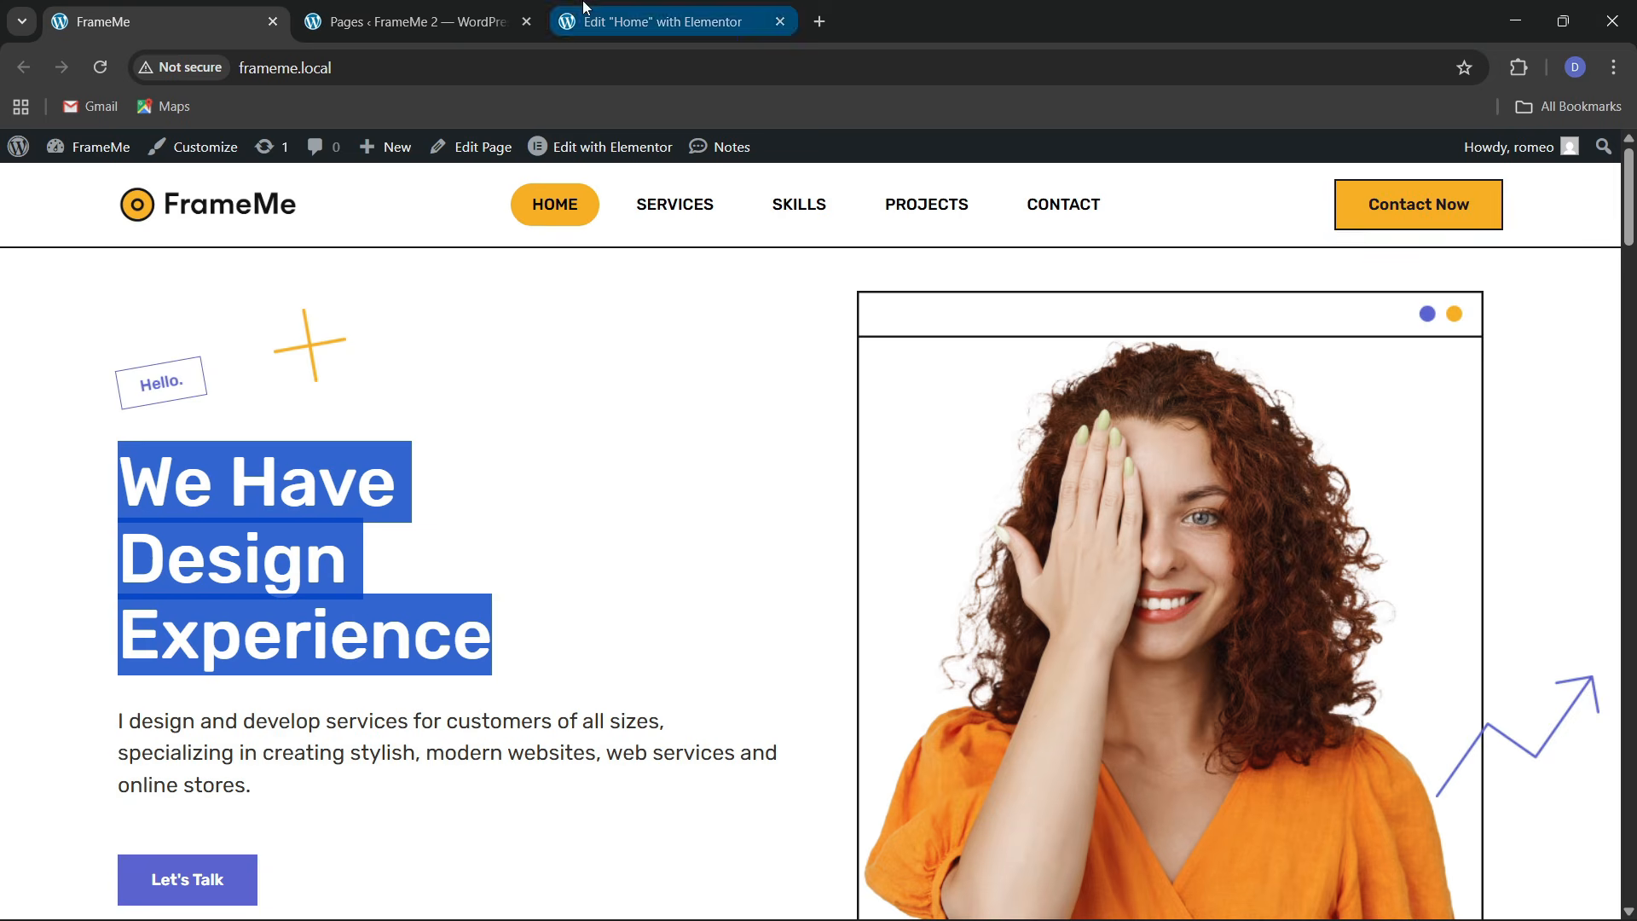
click(648, 21)
key(ctrl+a)
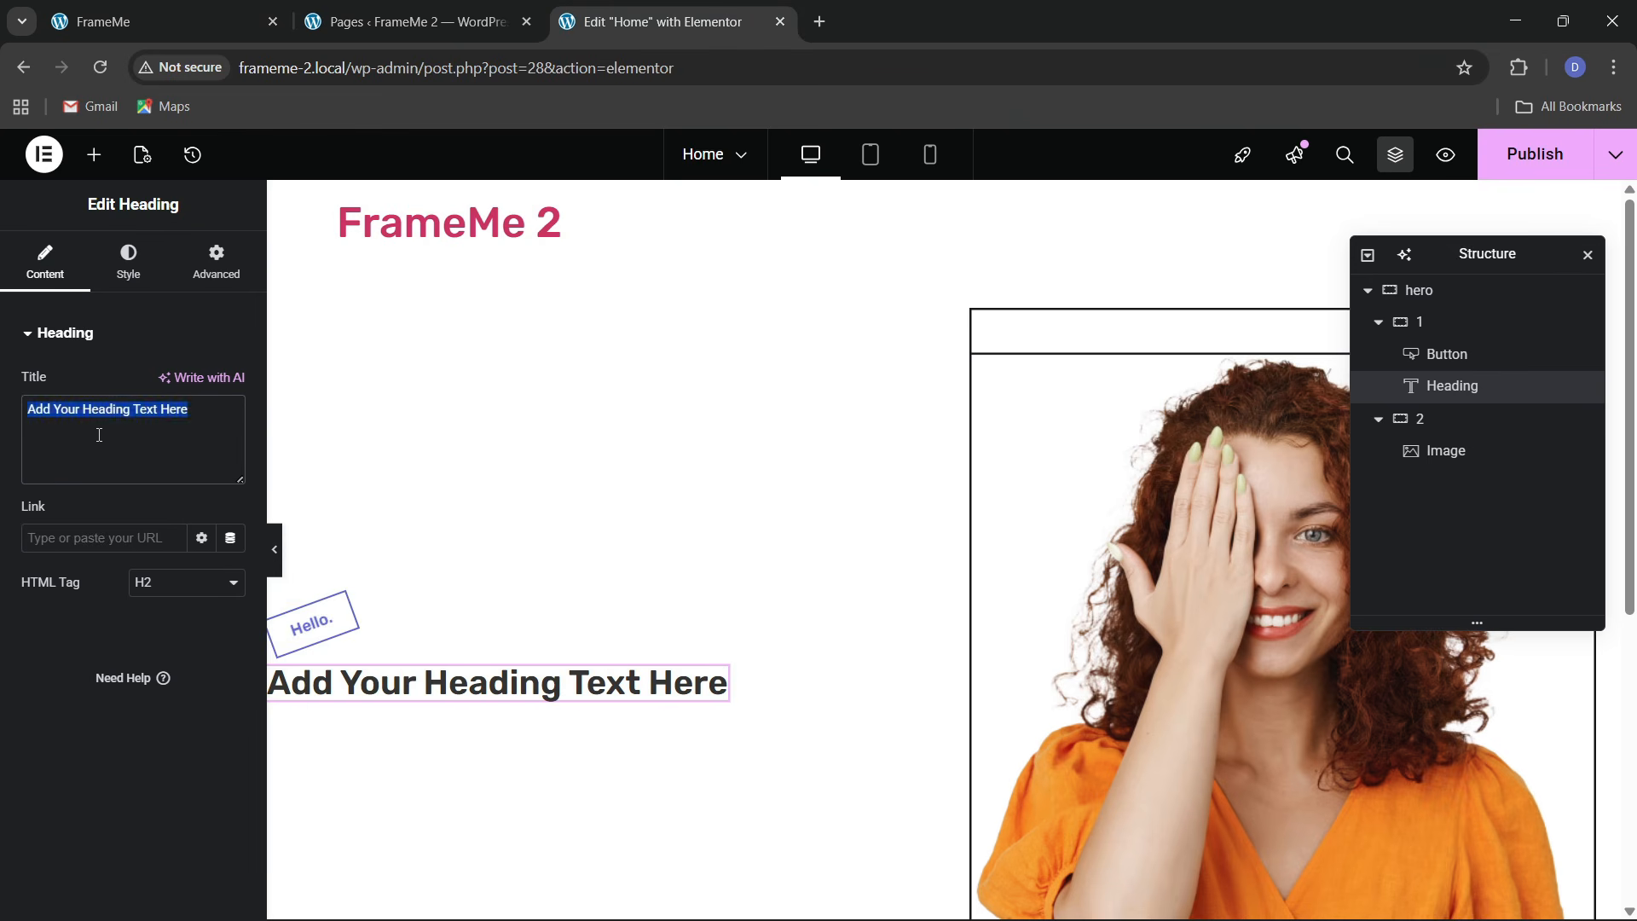
key(ctrl+v)
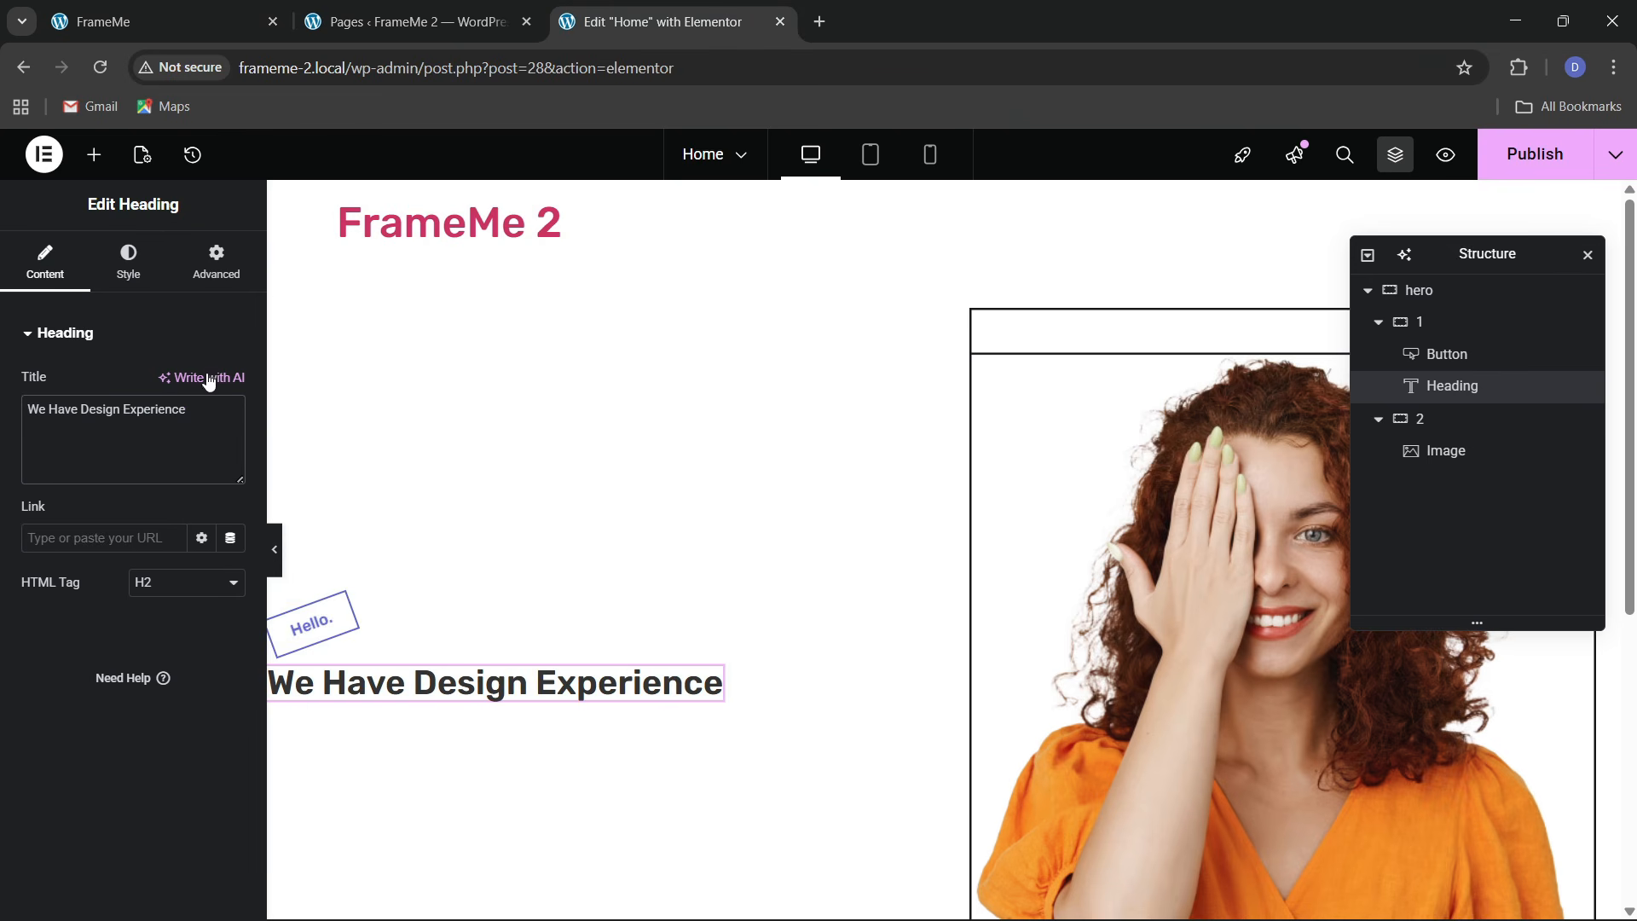
click(179, 30)
click(755, 11)
Set the heading typography to 55 px size and Medium 500 weight
click(128, 260)
click(230, 446)
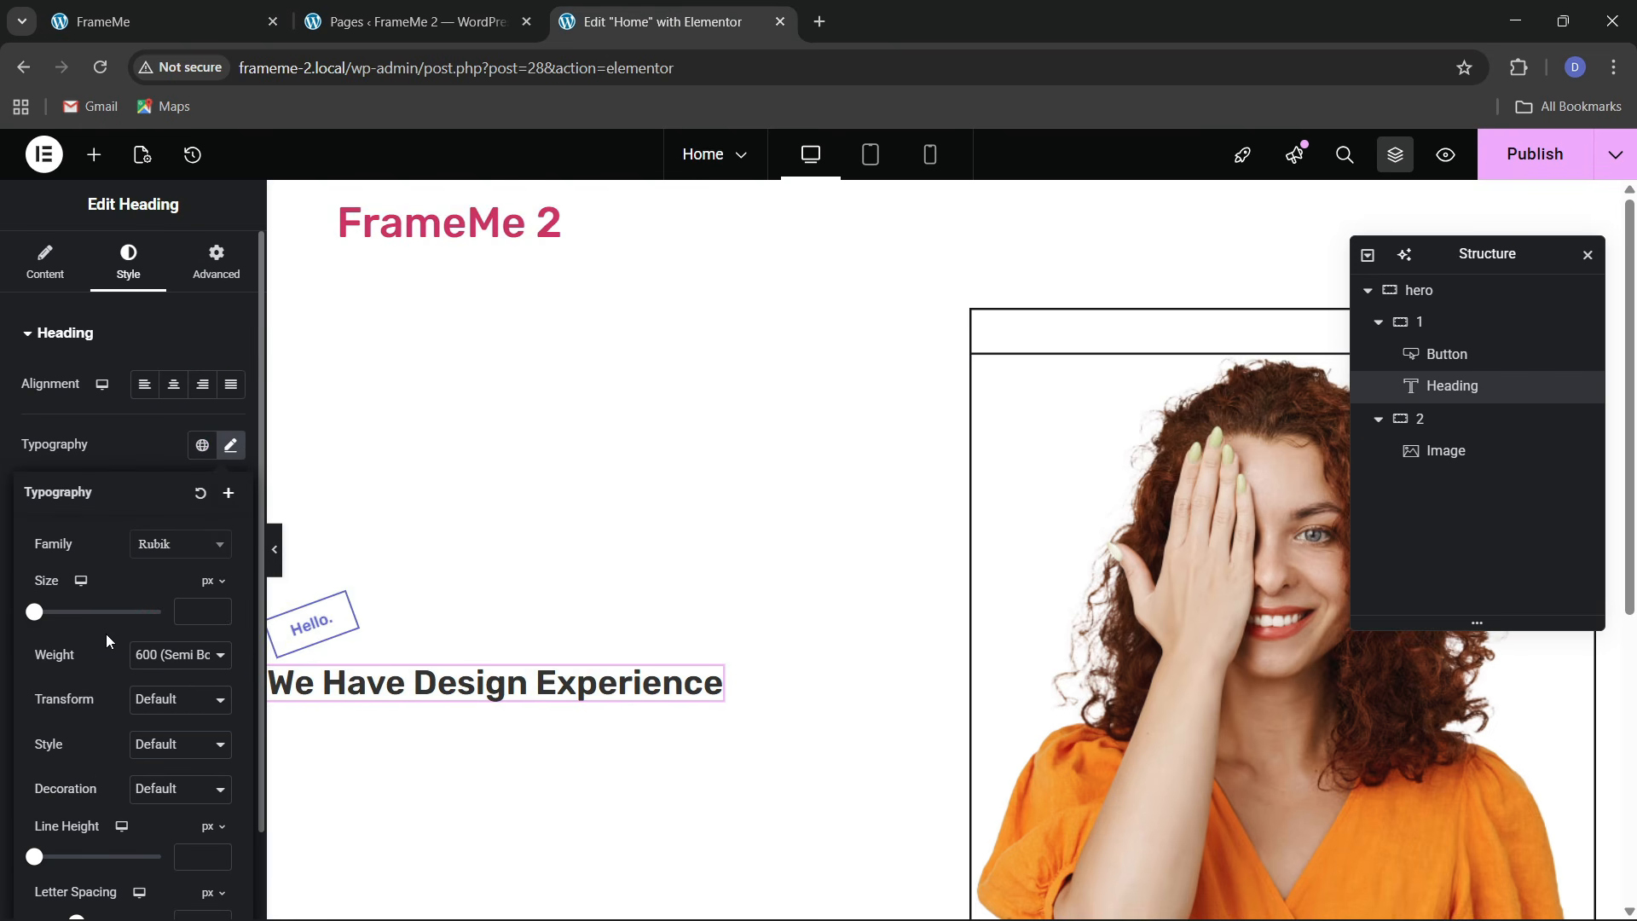
drag(39, 625, 76, 627)
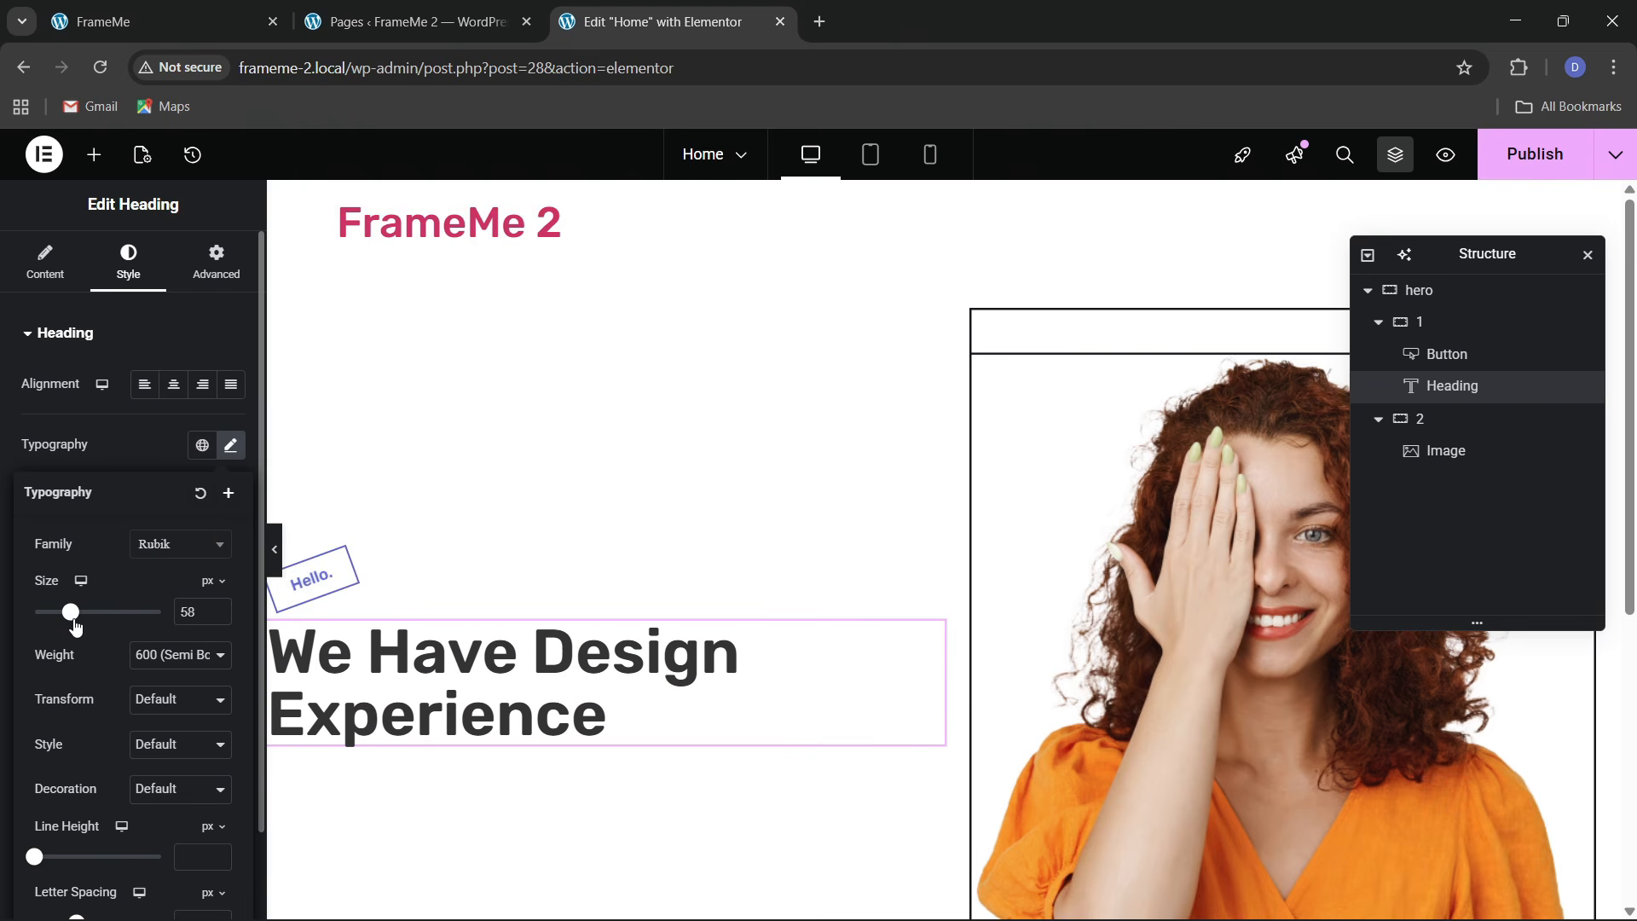
click(169, 667)
click(157, 504)
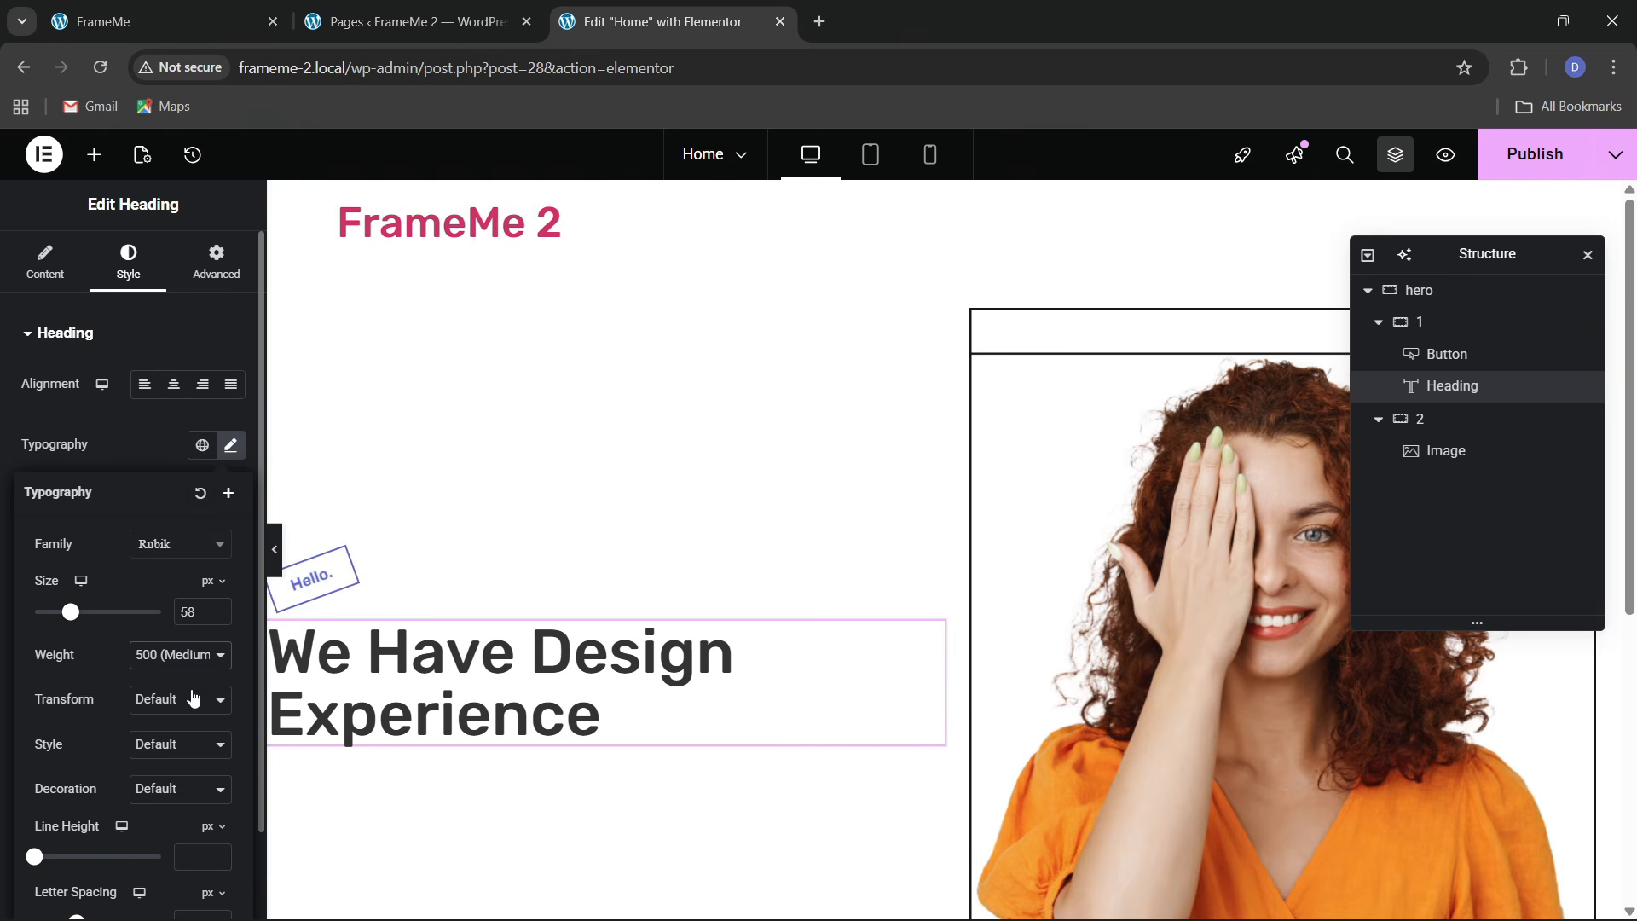
click(199, 6)
click(589, 12)
drag(66, 616, 72, 622)
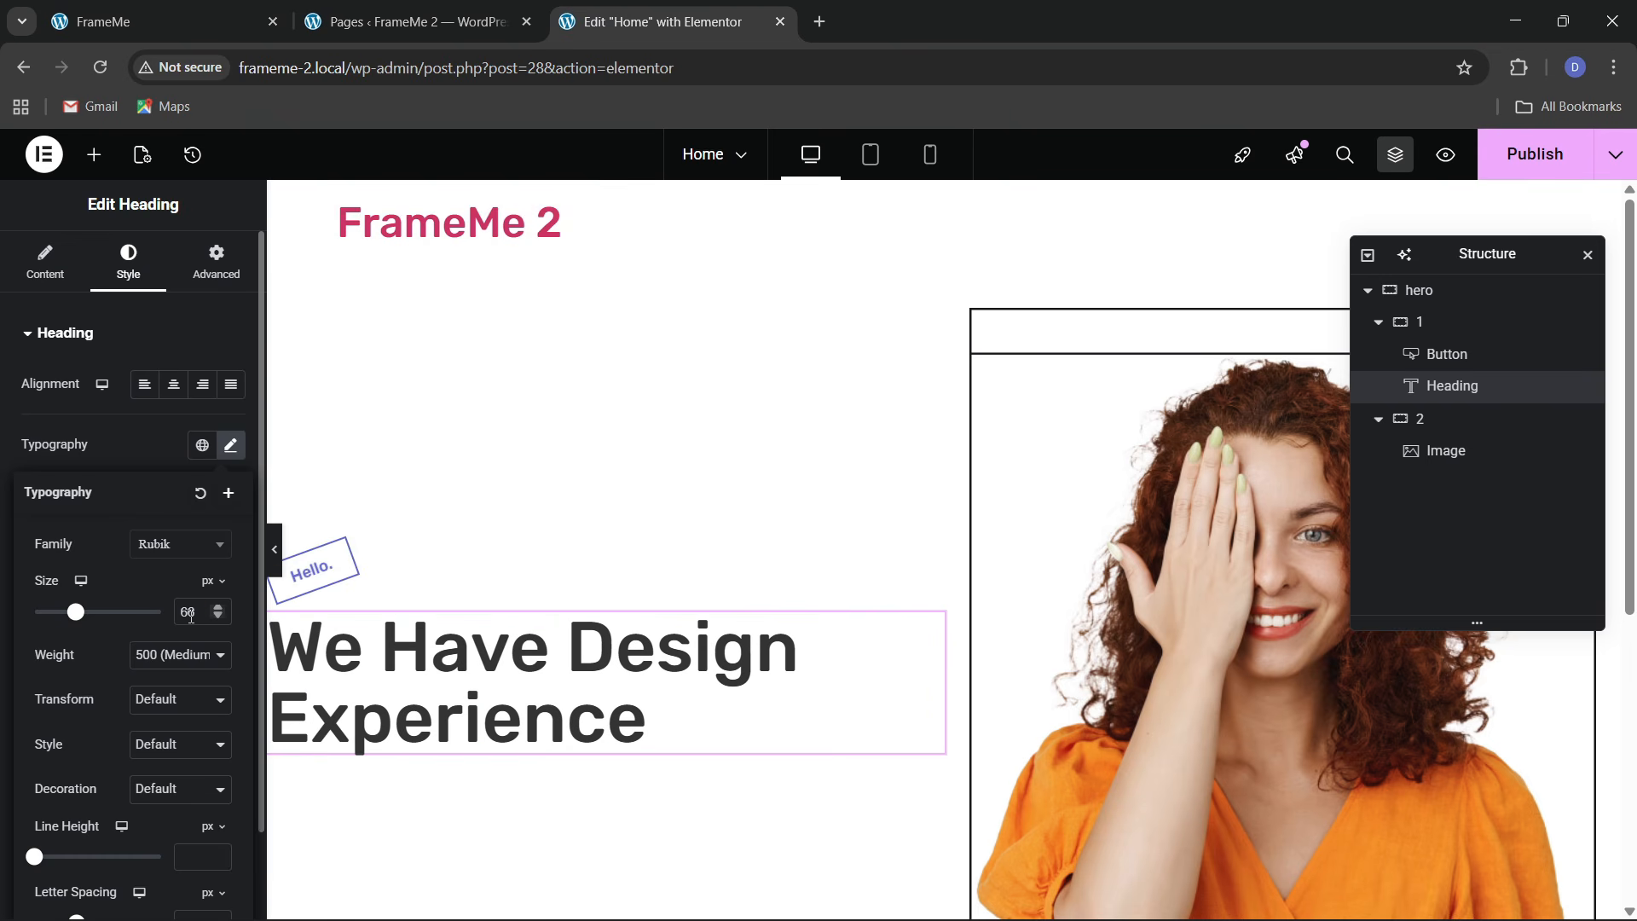
text(60)
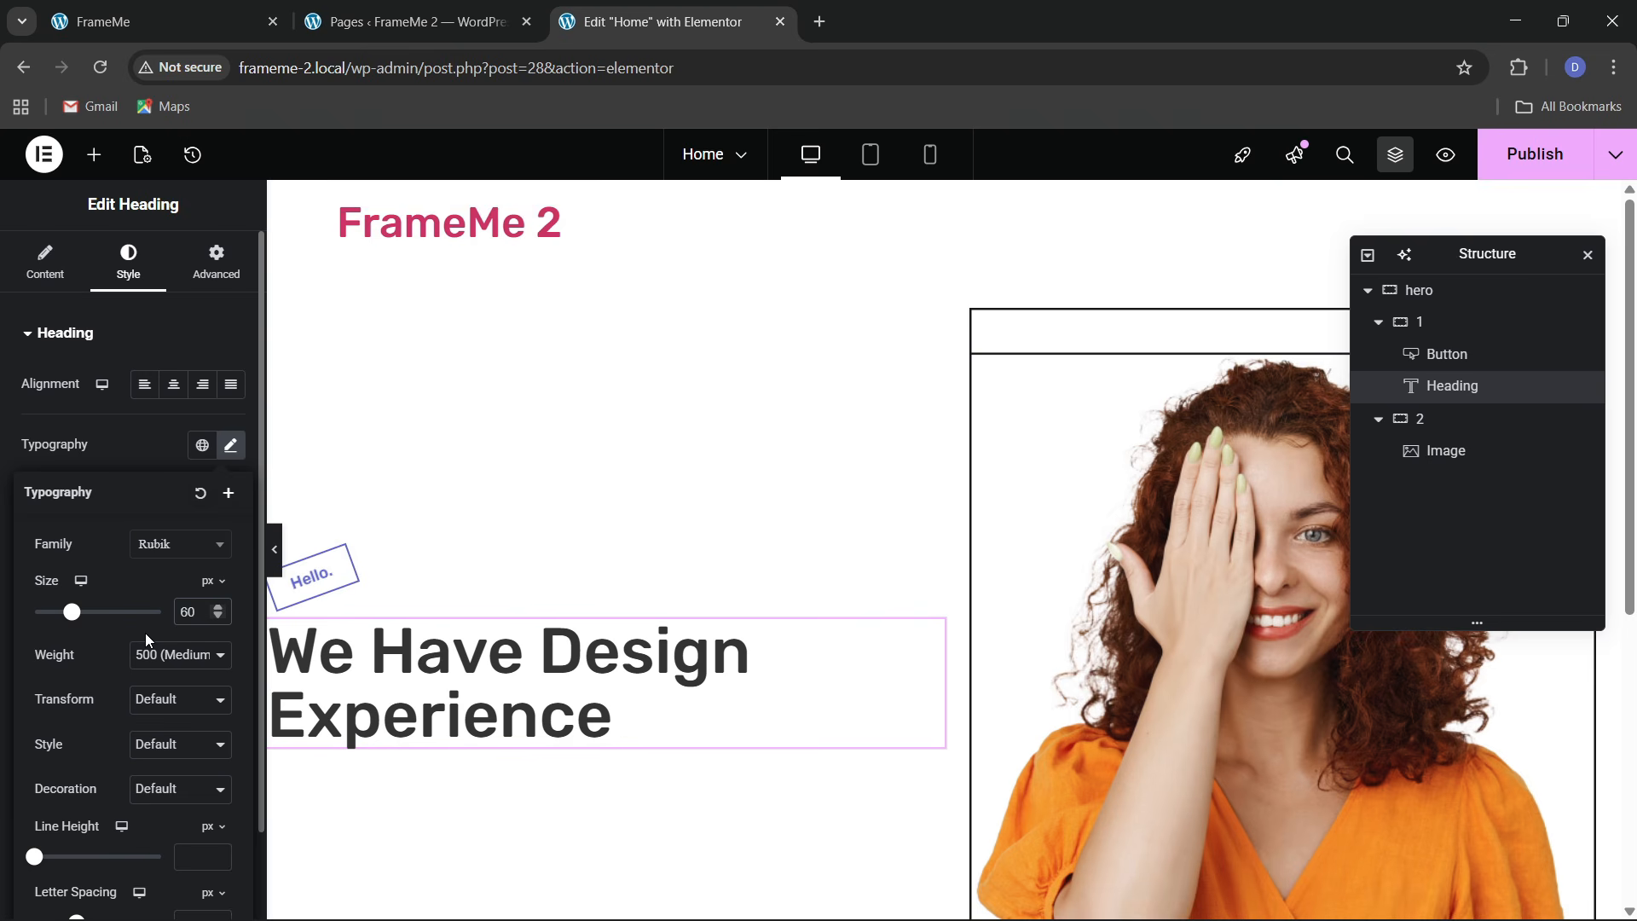
key(BackSpace)
key(BackSpace)
text(55)
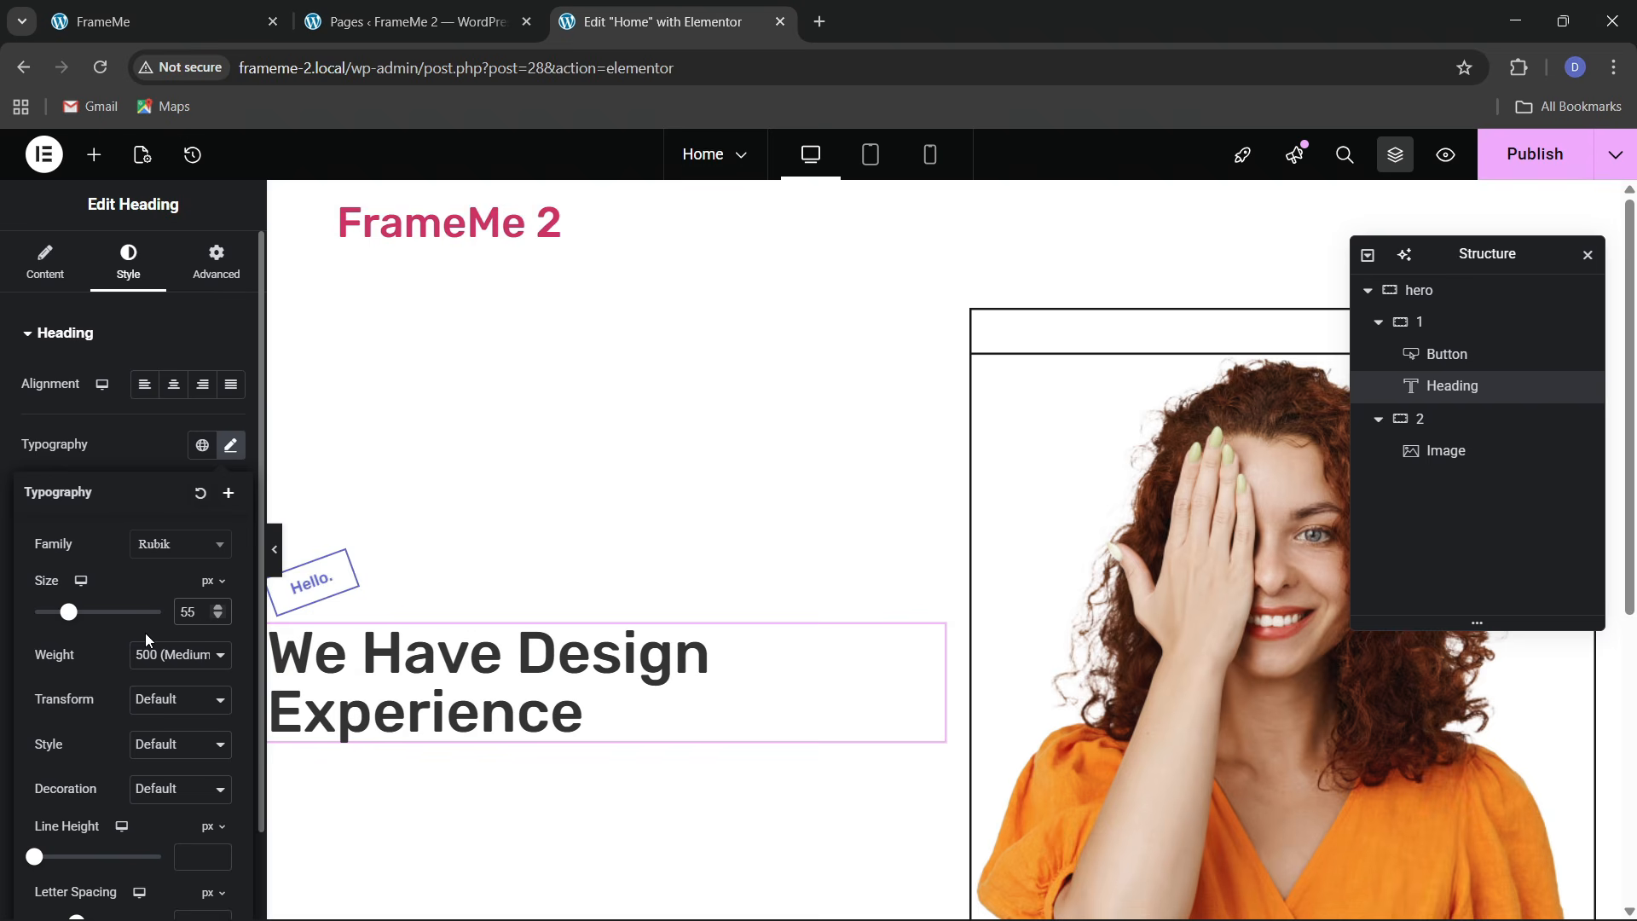
Set the gap between the container's heading and button to 50, checking the reference site
click(1466, 324)
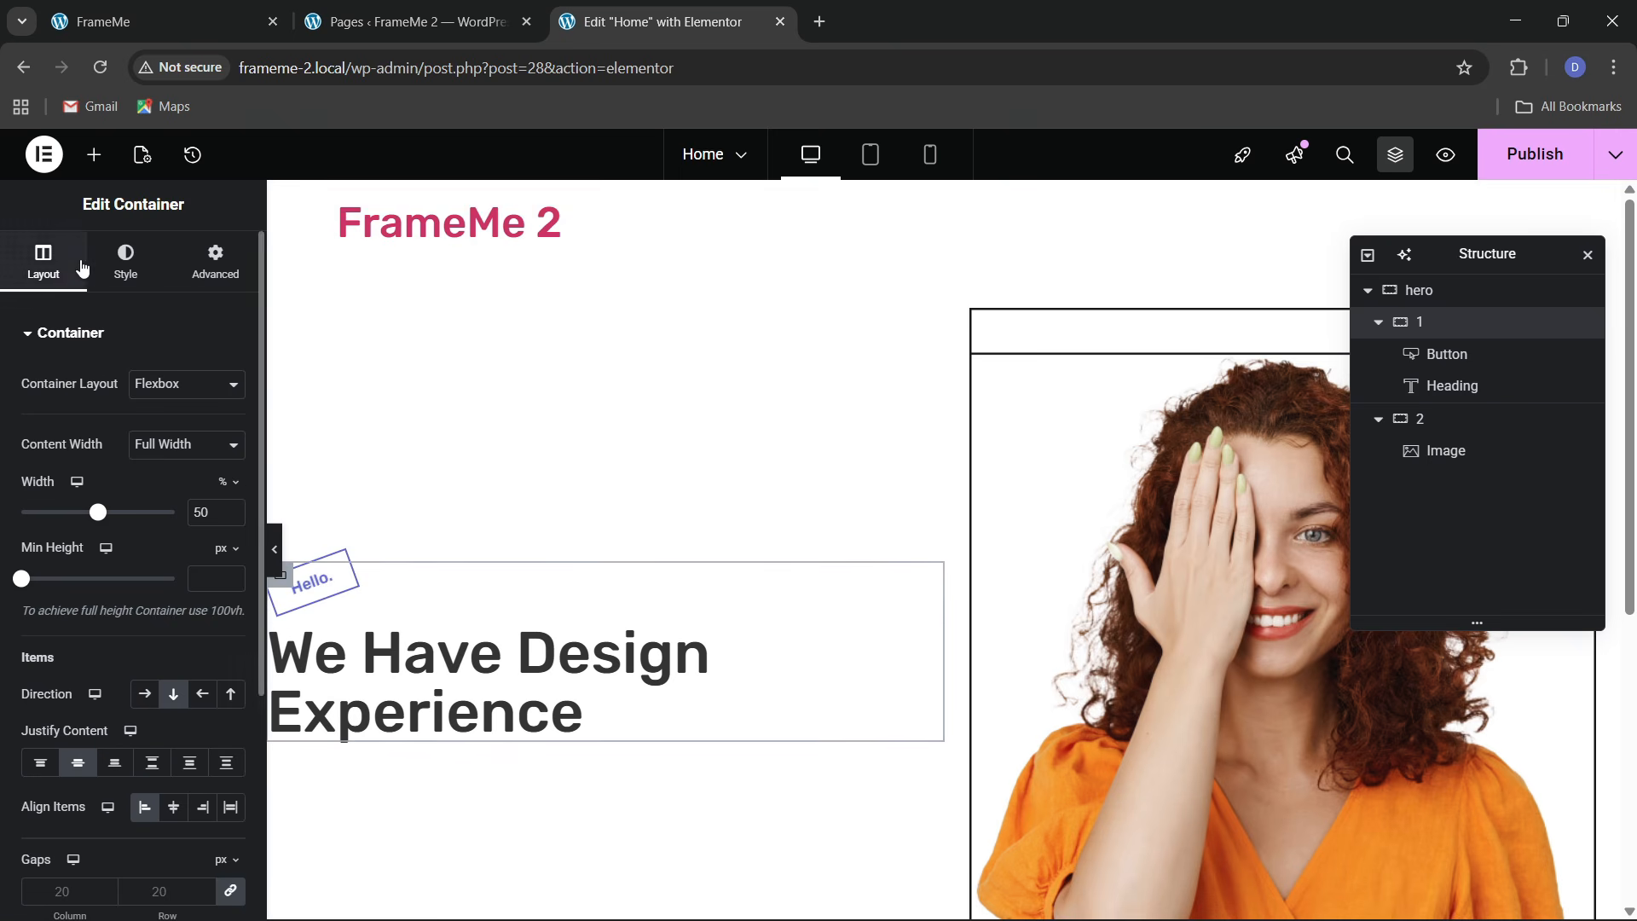
scroll(91, 697, down, 3)
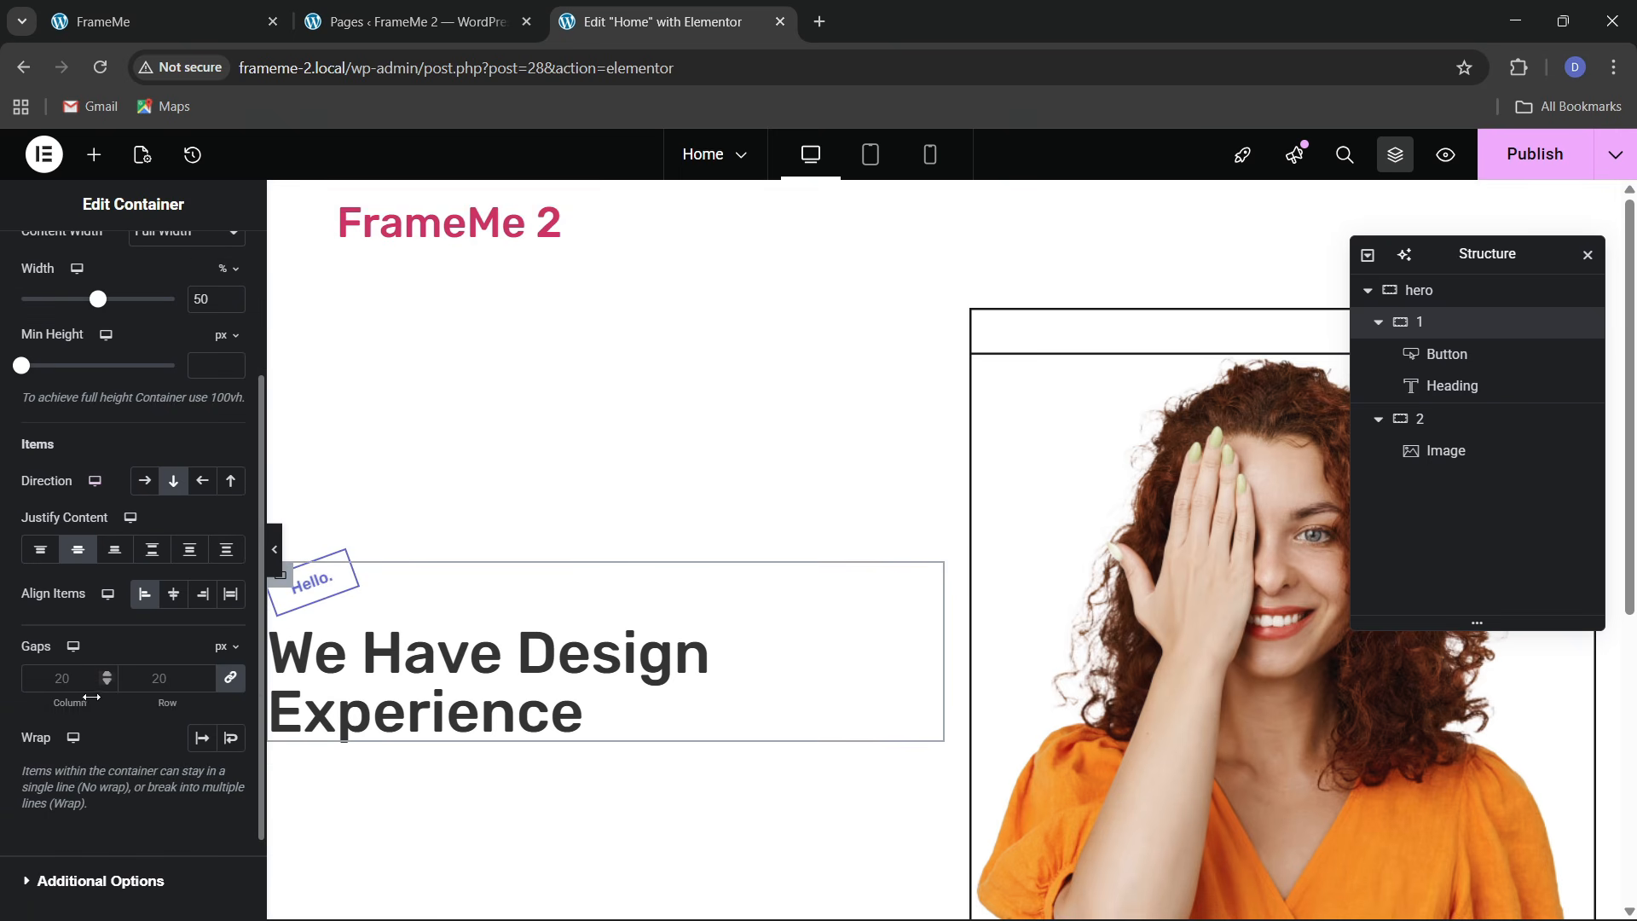
click(174, 684)
text(40)
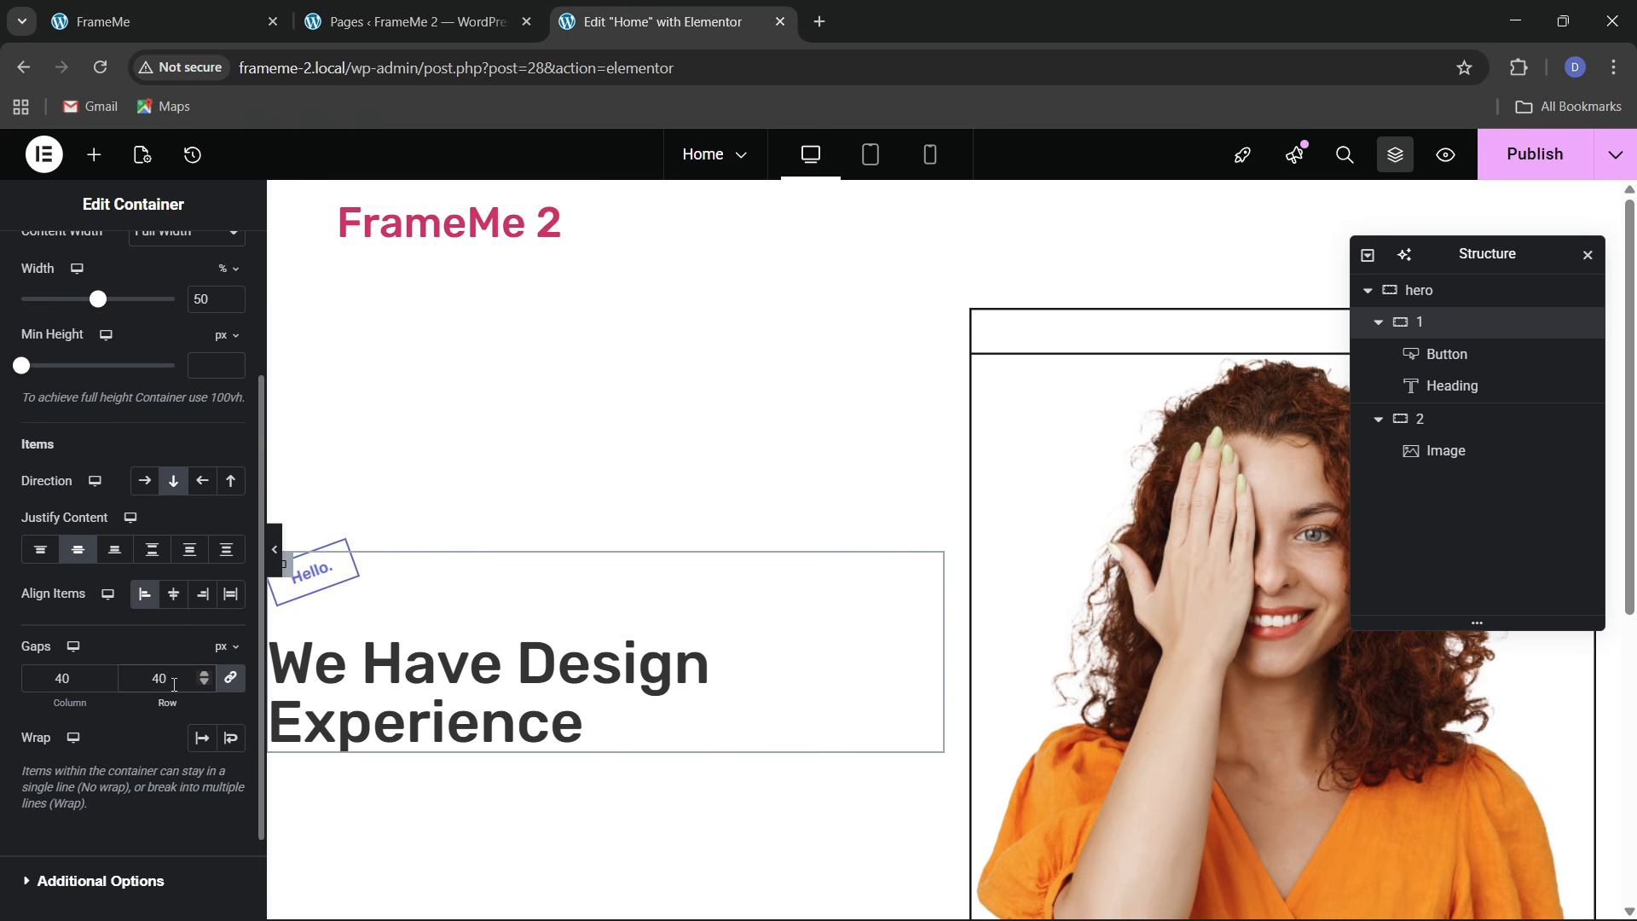
key(BackSpace)
key(BackSpace)
text(50)
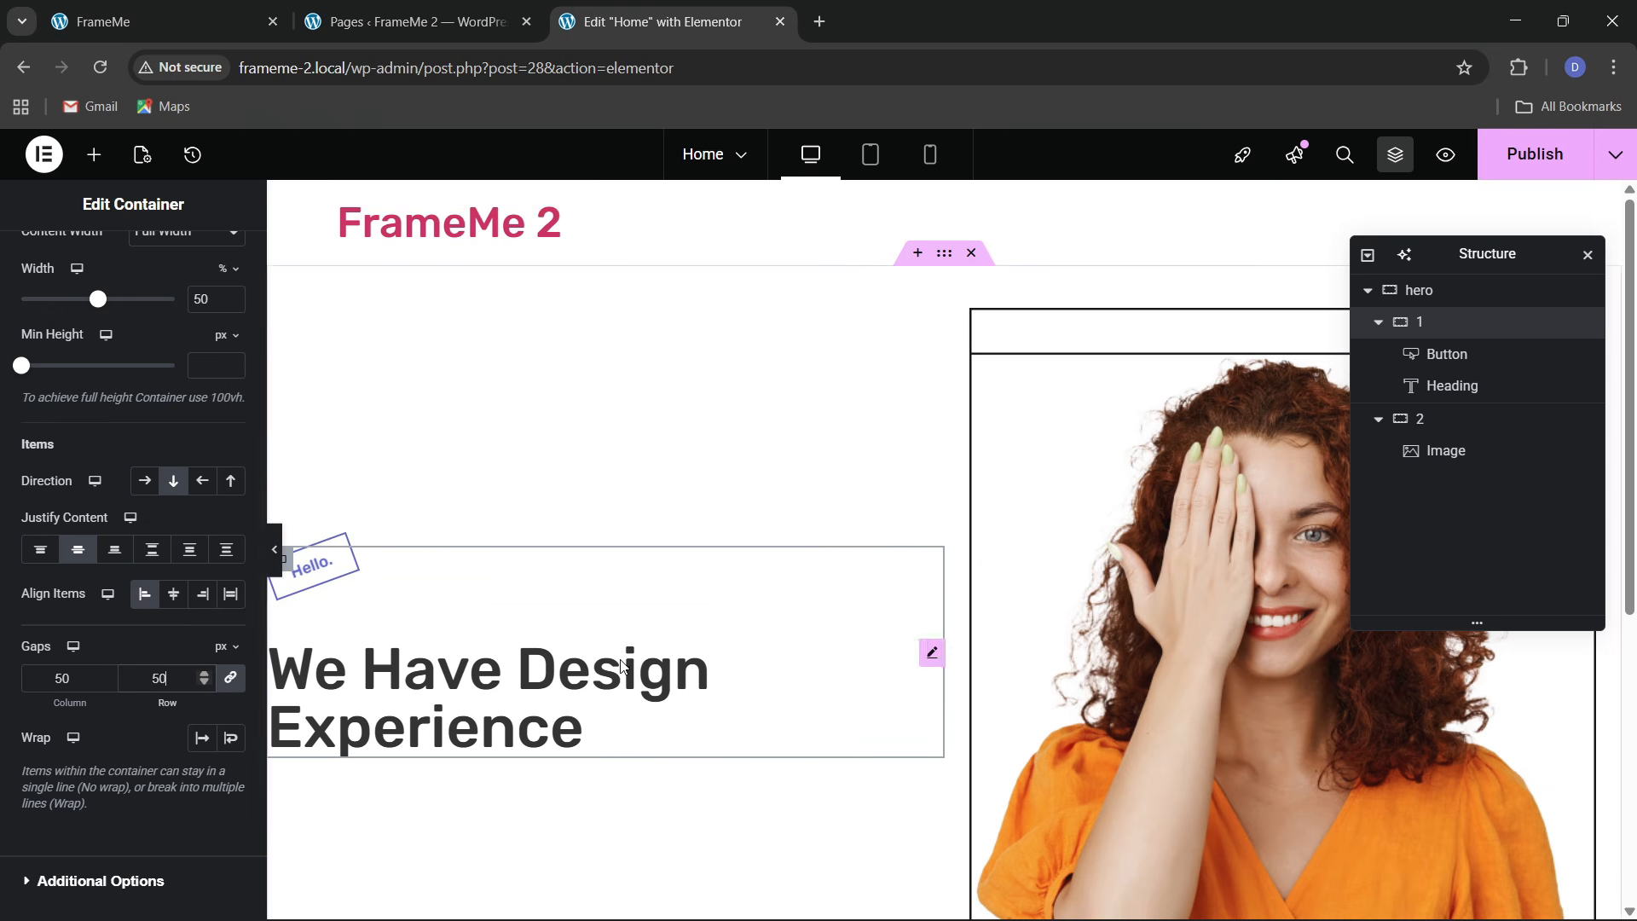
click(162, 21)
click(259, 571)
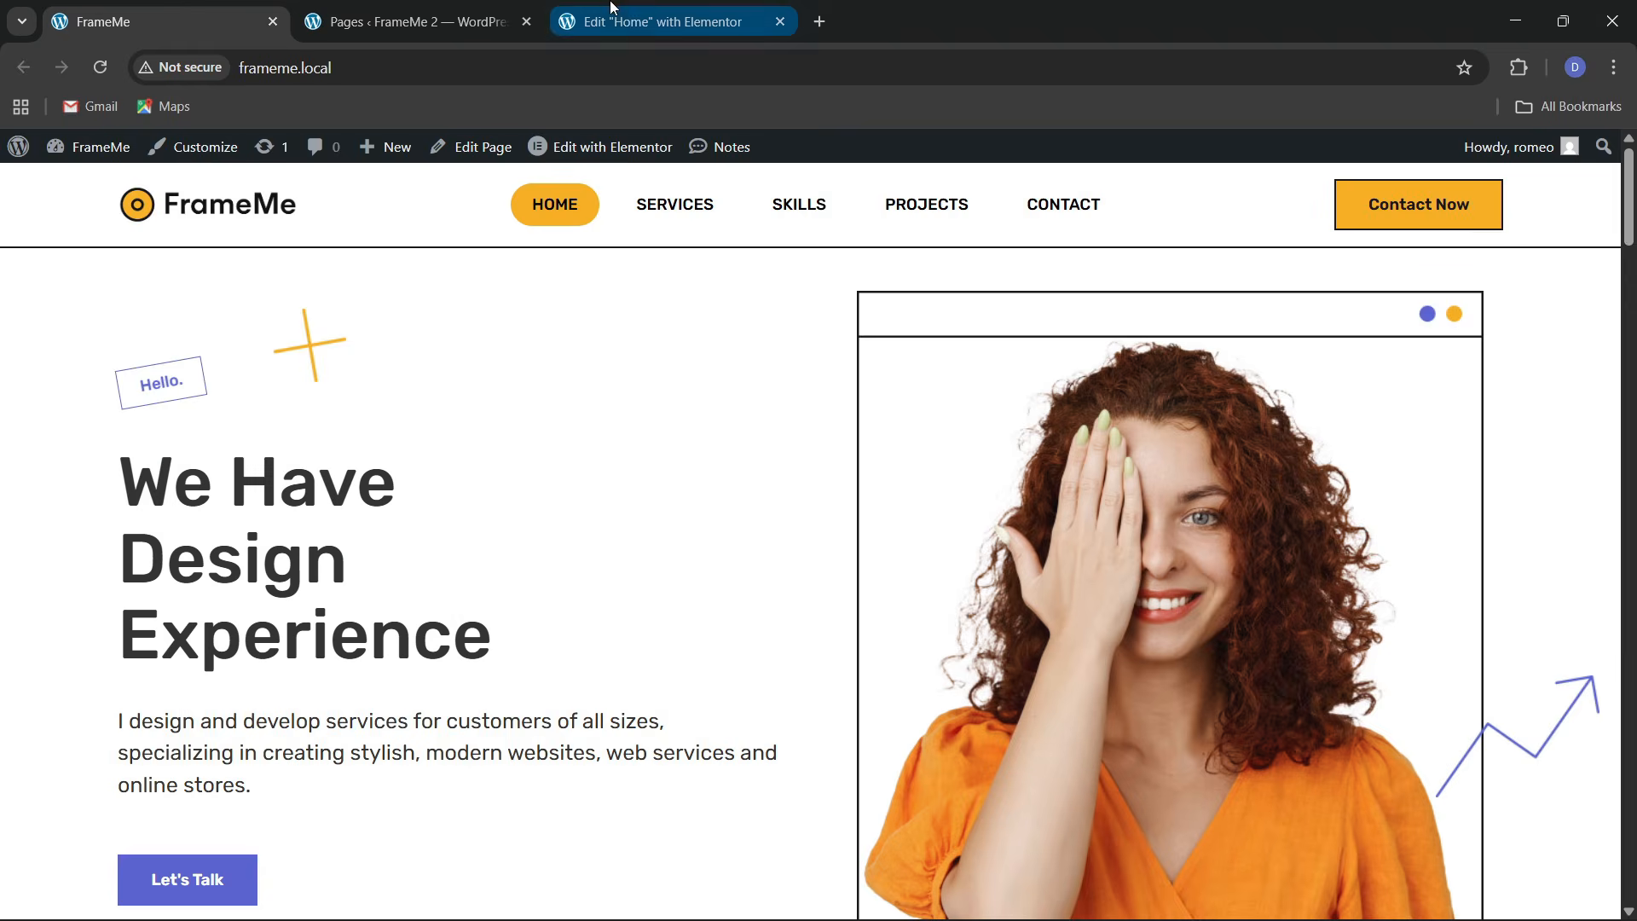
click(656, 21)
Set the hero heading's typography size to 60
click(362, 655)
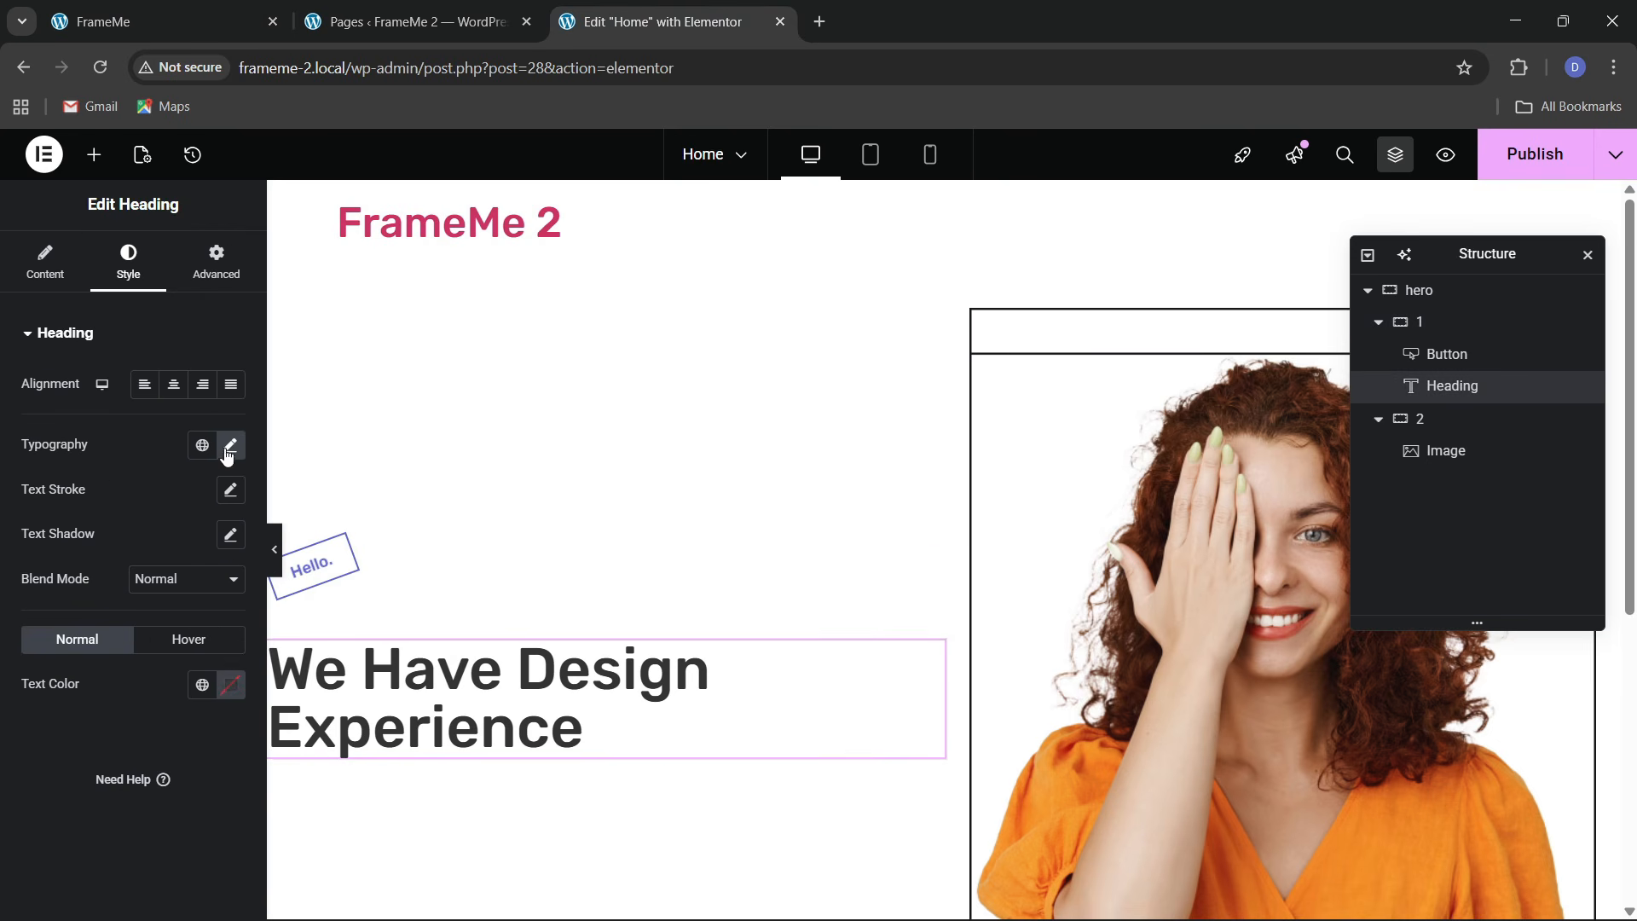
click(230, 444)
text(60)
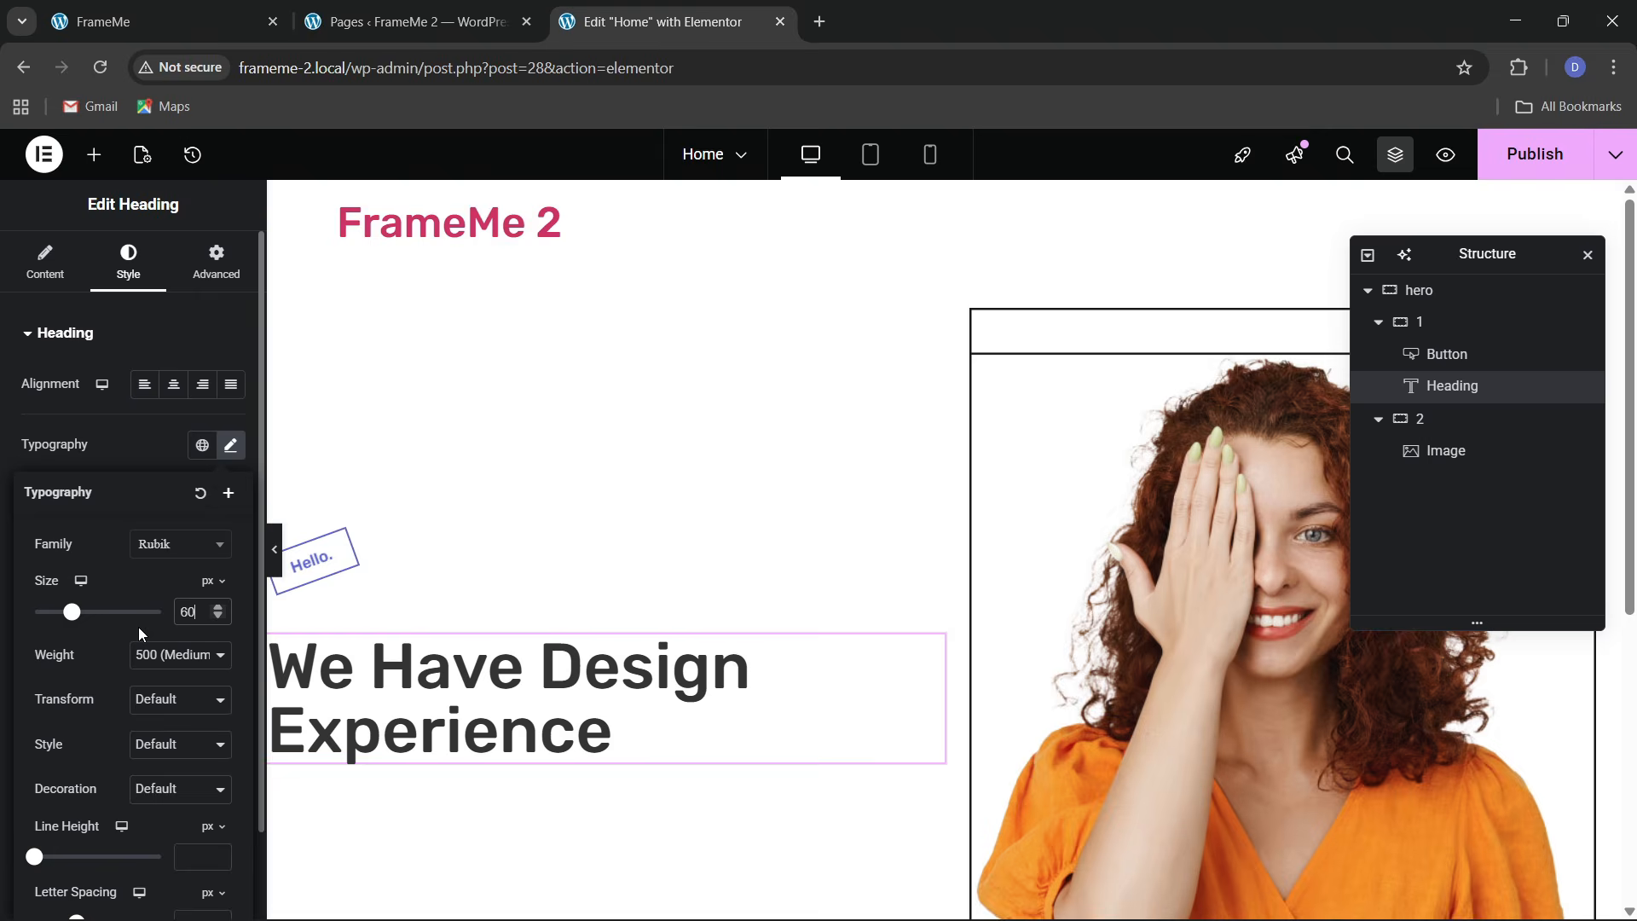
scroll(790, 581, down, 1)
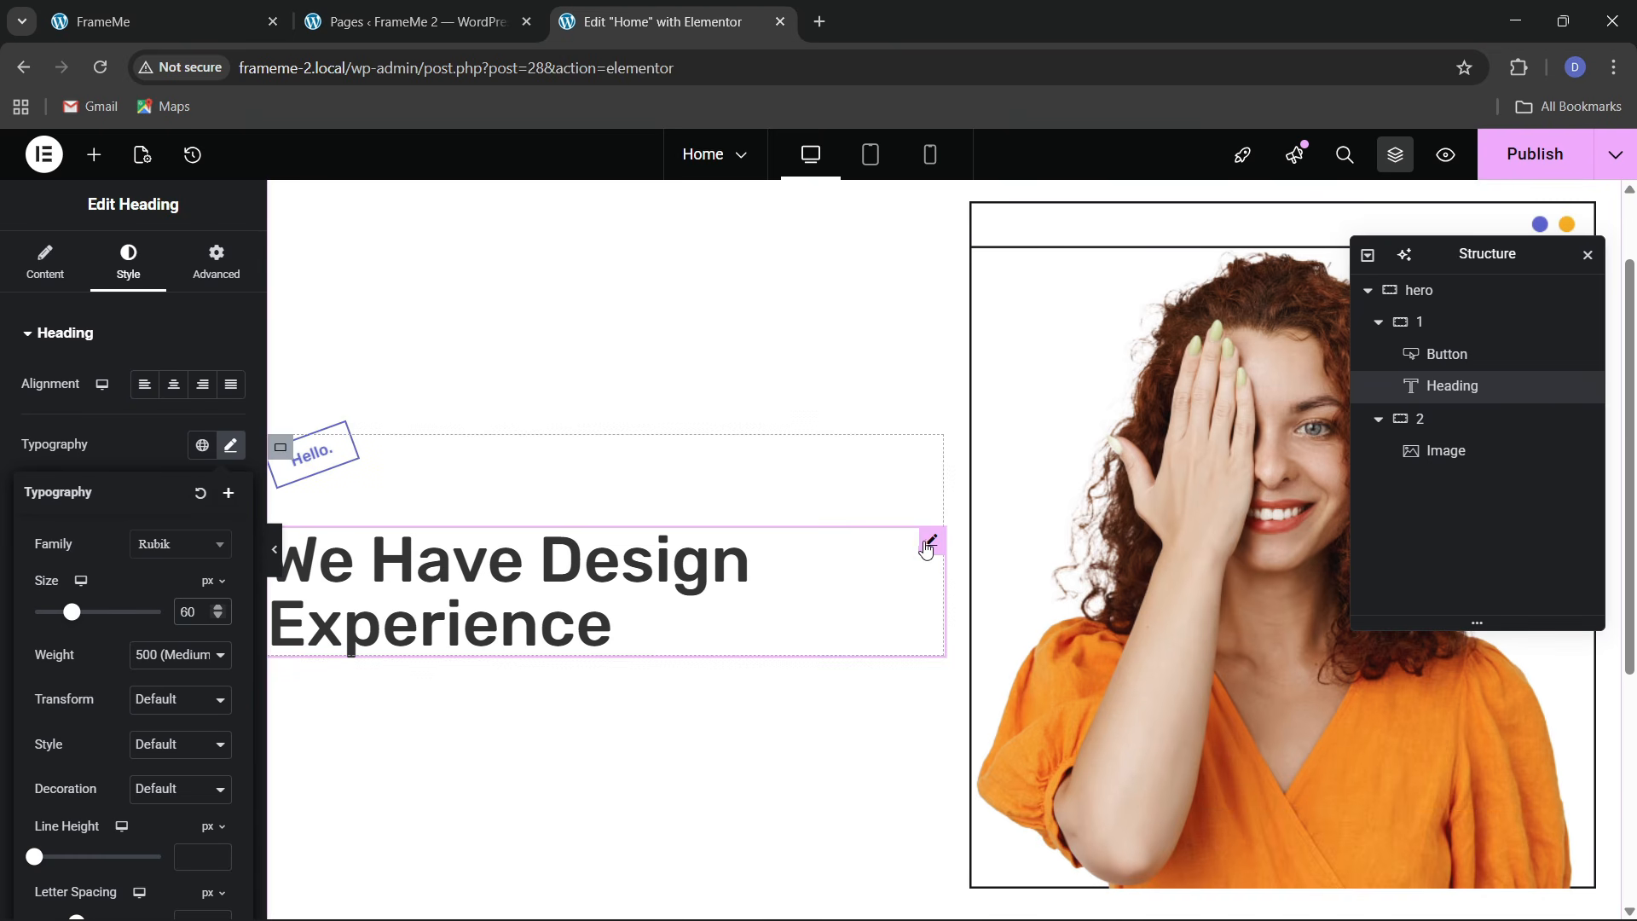
Give the heading a custom 64% width and compare it with the original FrameMe site
click(217, 260)
scroll(102, 609, down, 4)
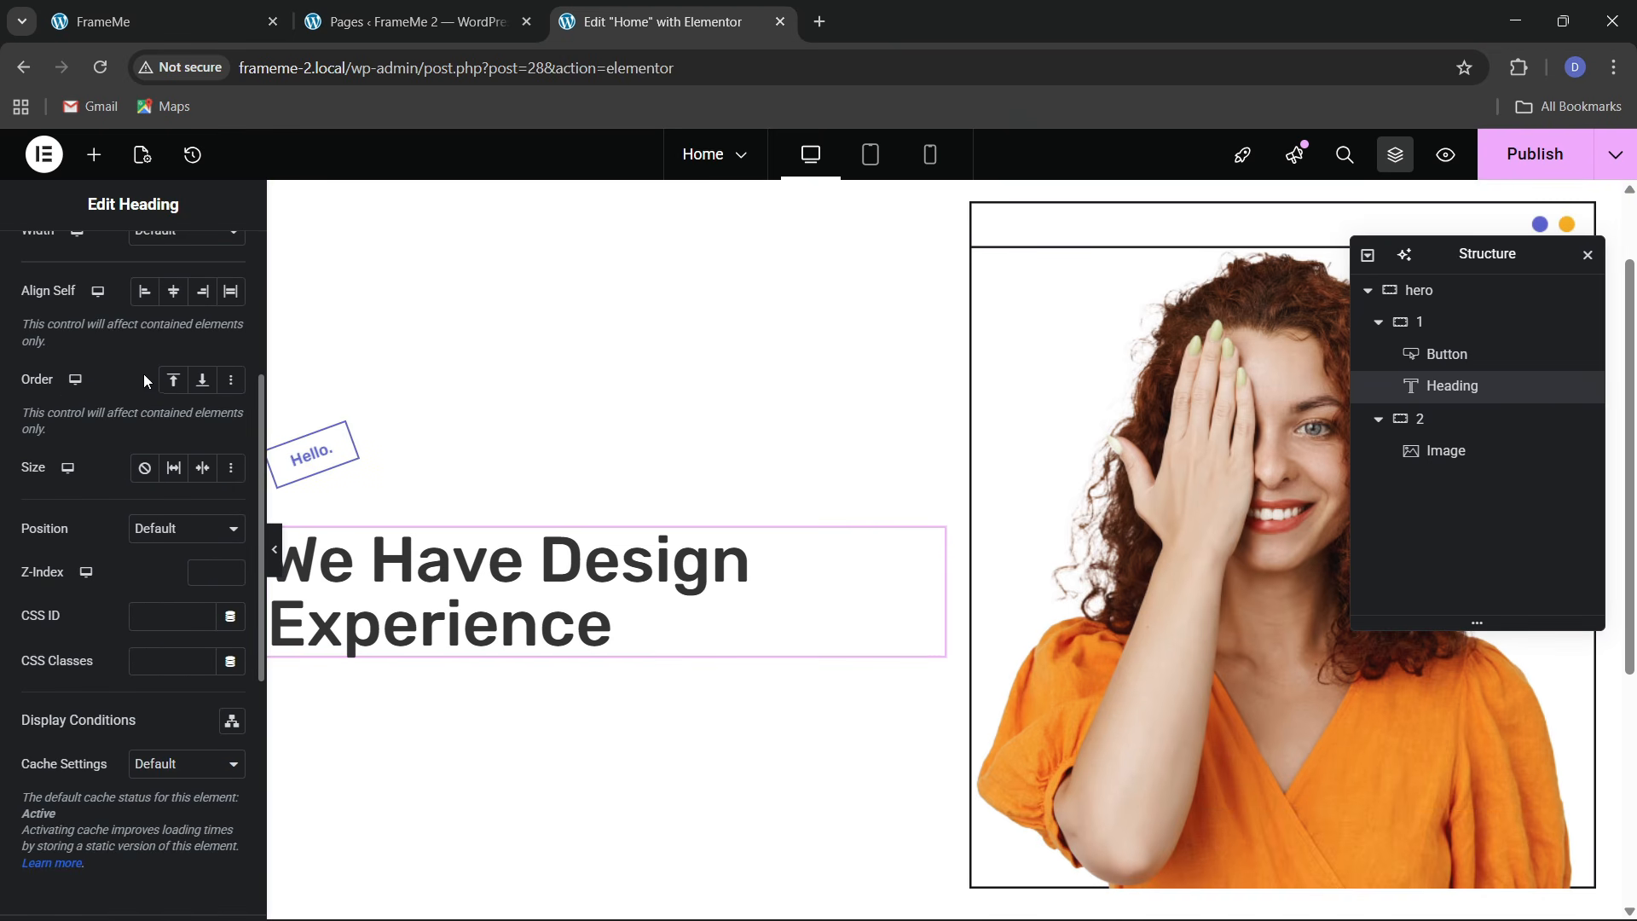
scroll(154, 521, up, 2)
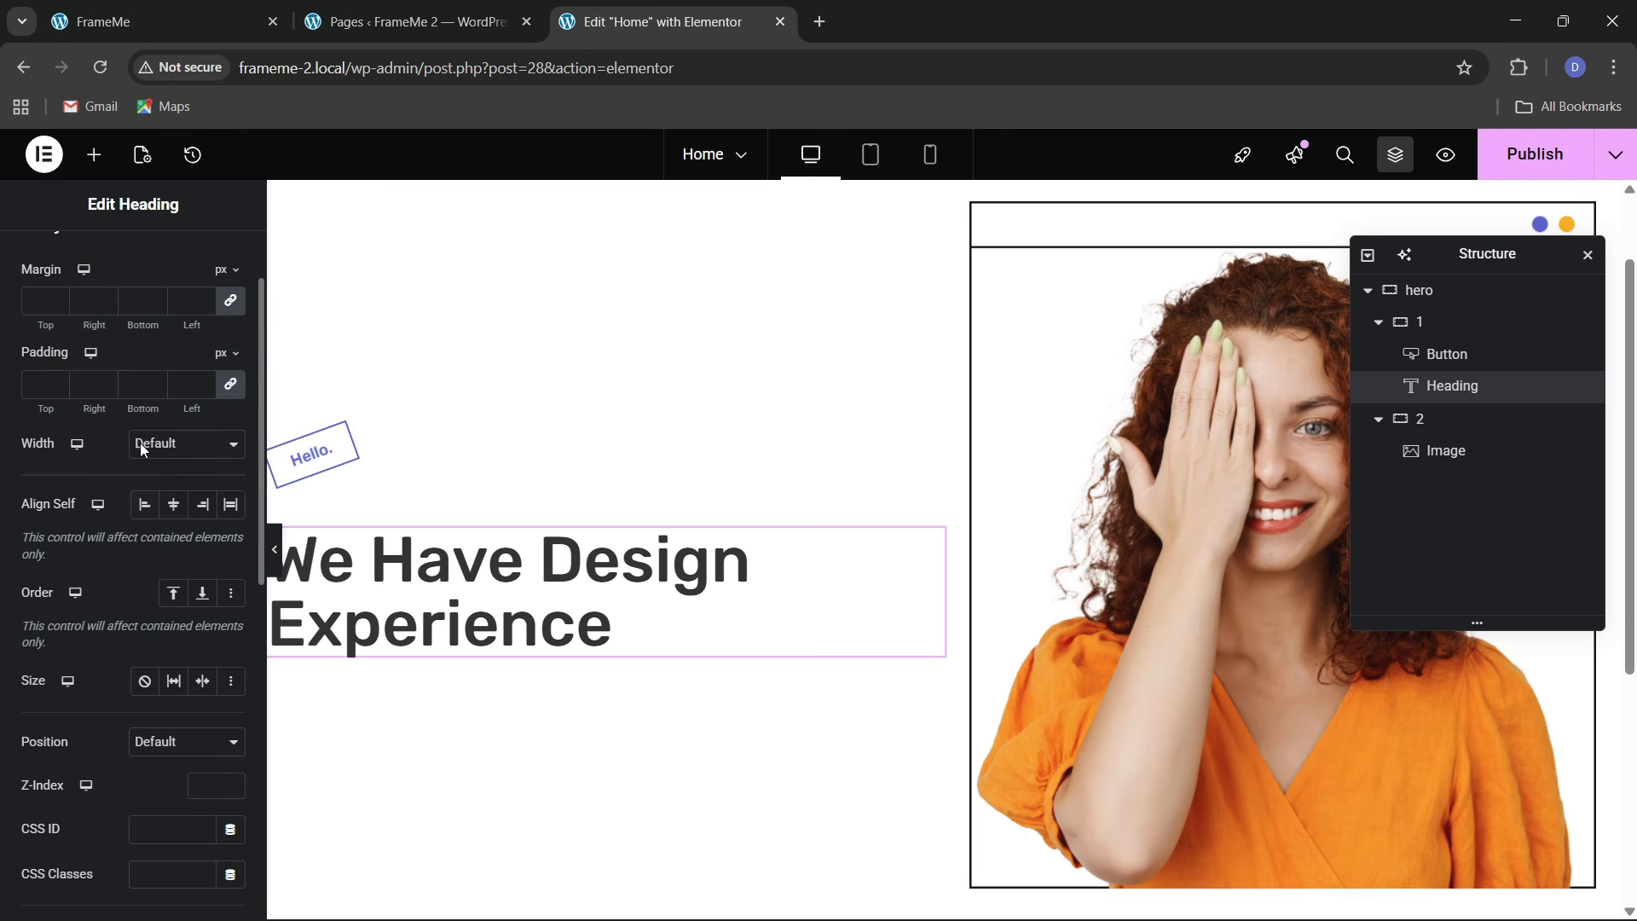
click(162, 447)
click(160, 531)
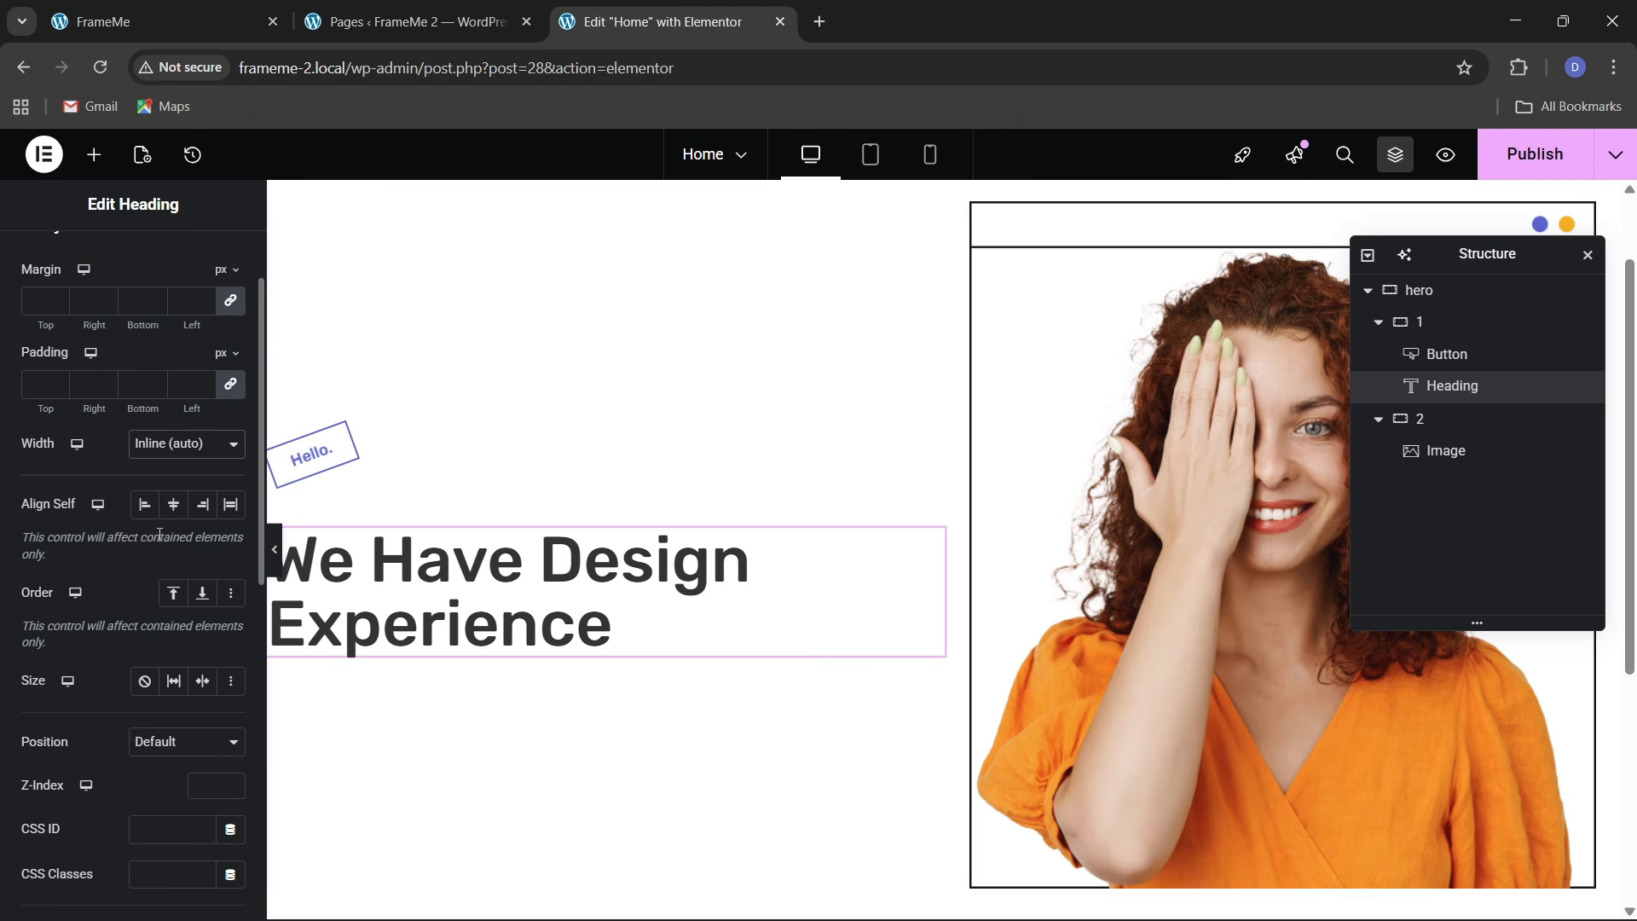
click(163, 450)
click(165, 546)
drag(24, 527, 112, 580)
click(177, 8)
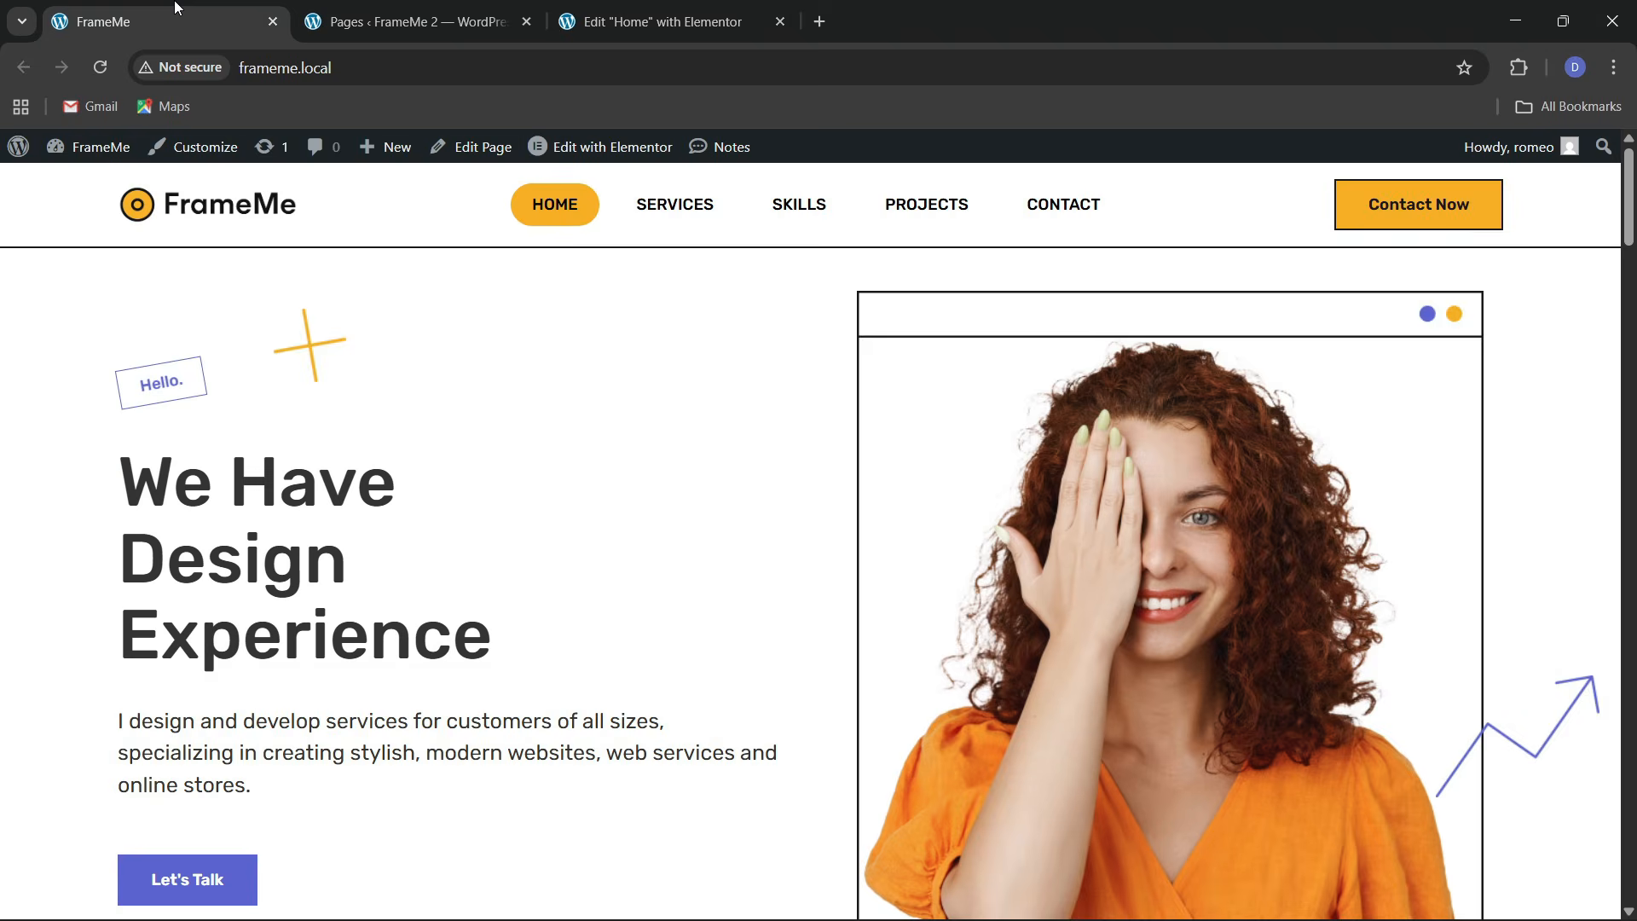
click(709, 11)
scroll(193, 437, up, 2)
Set the hero heading's line height to 1.2 em
click(128, 260)
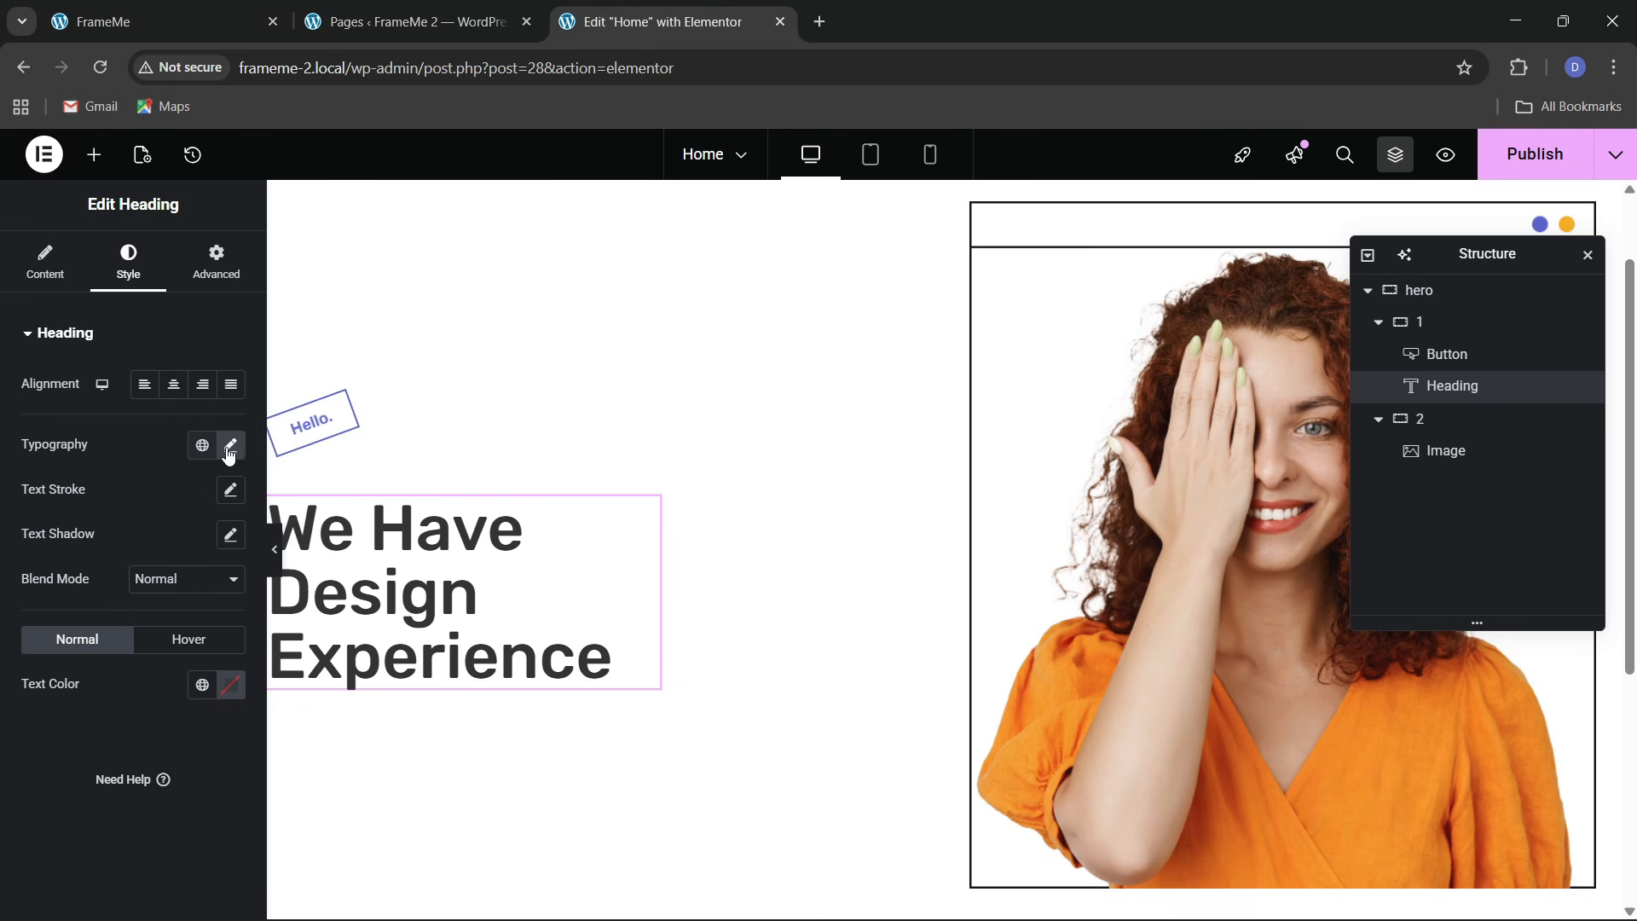
click(230, 442)
scroll(141, 682, down, 1)
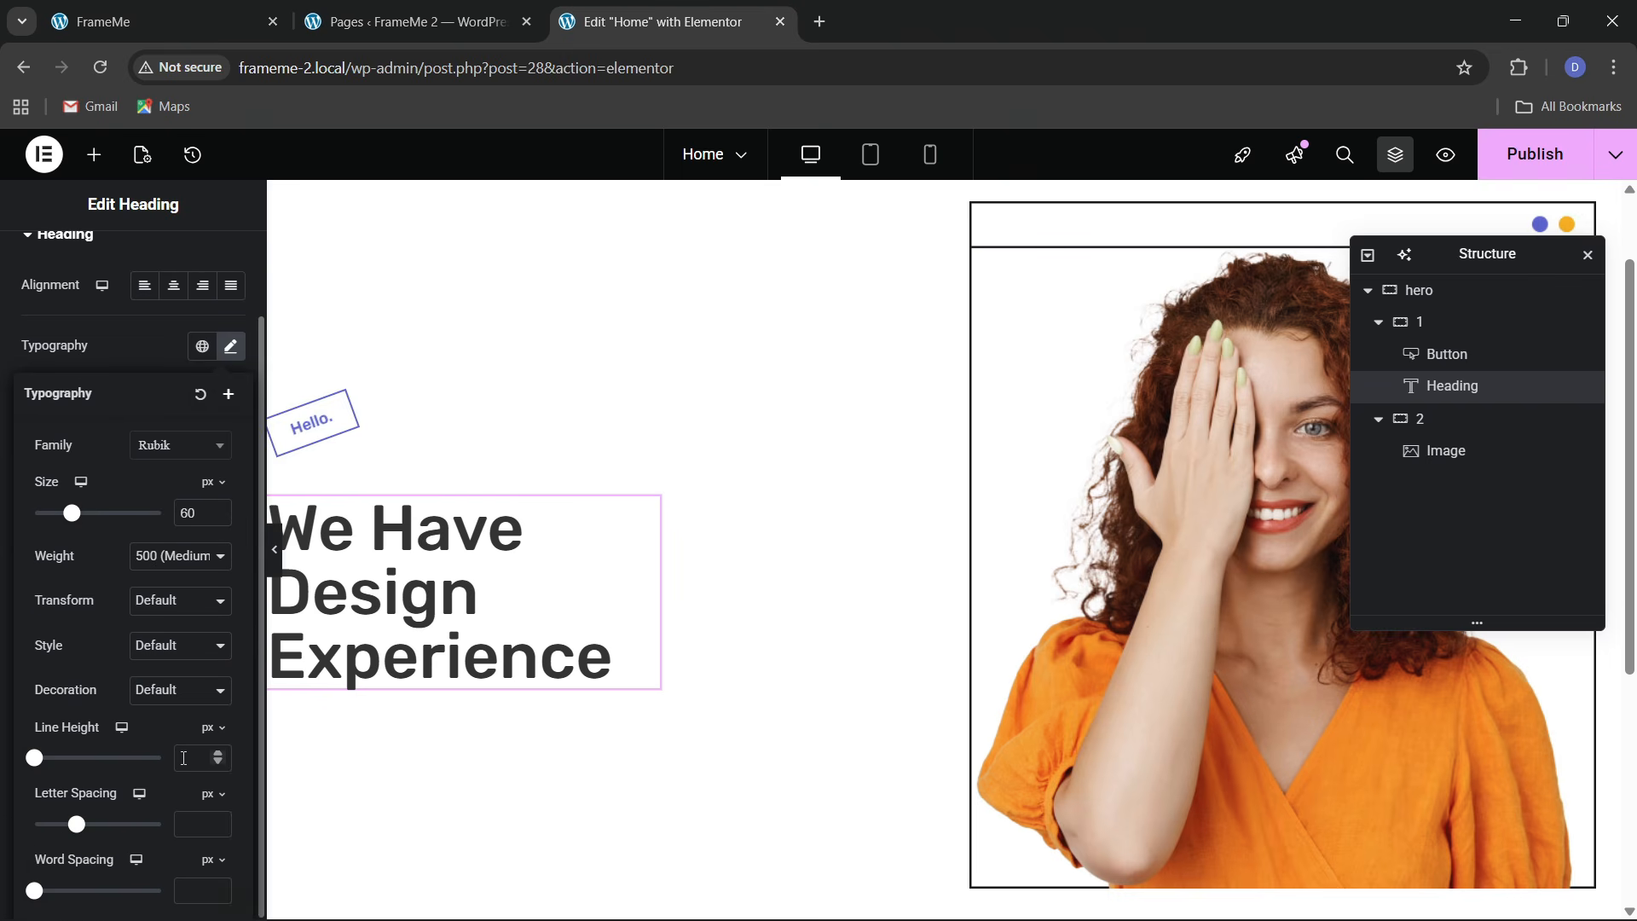
click(211, 728)
click(201, 758)
text(1.2)
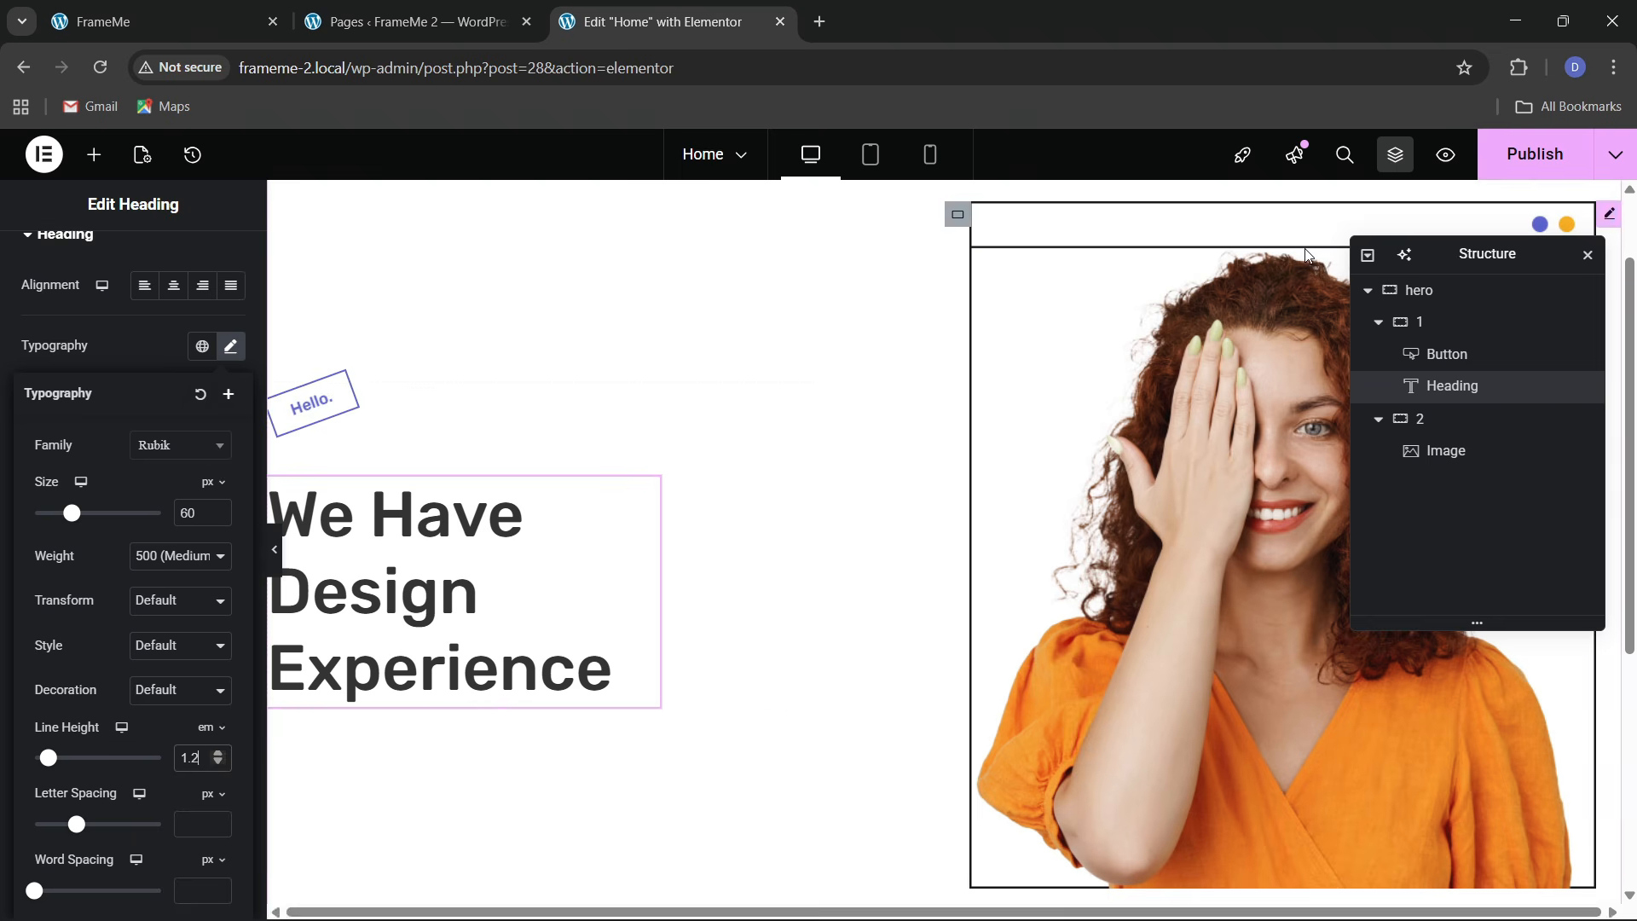
Publish the page and view the published page in a new tab
click(1514, 169)
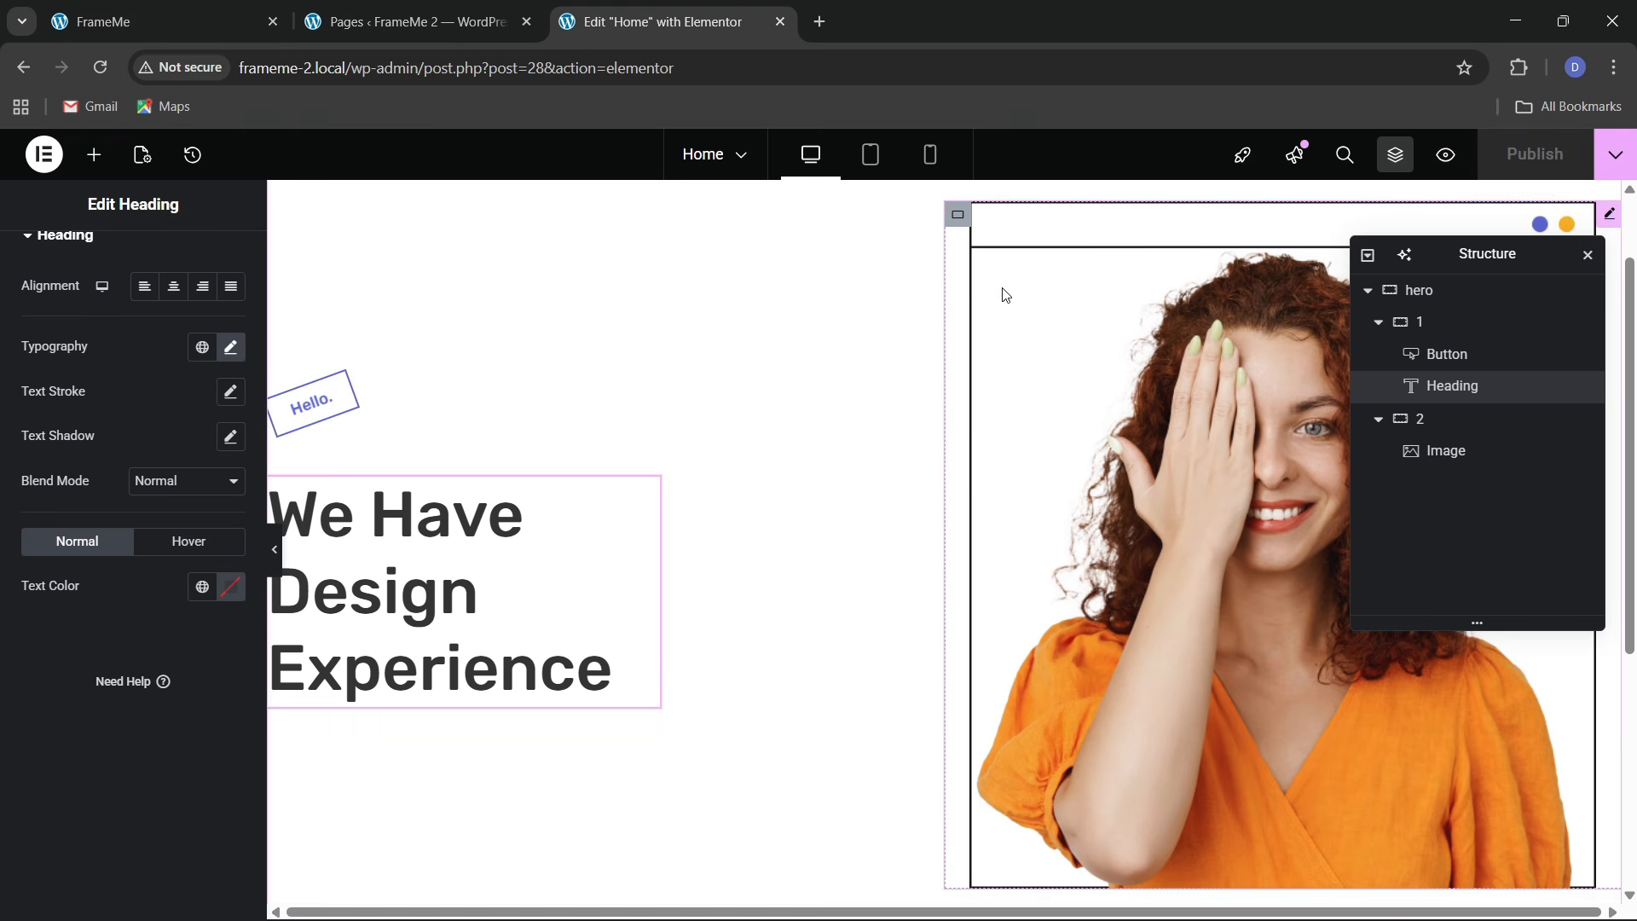
click(1617, 156)
click(1530, 323)
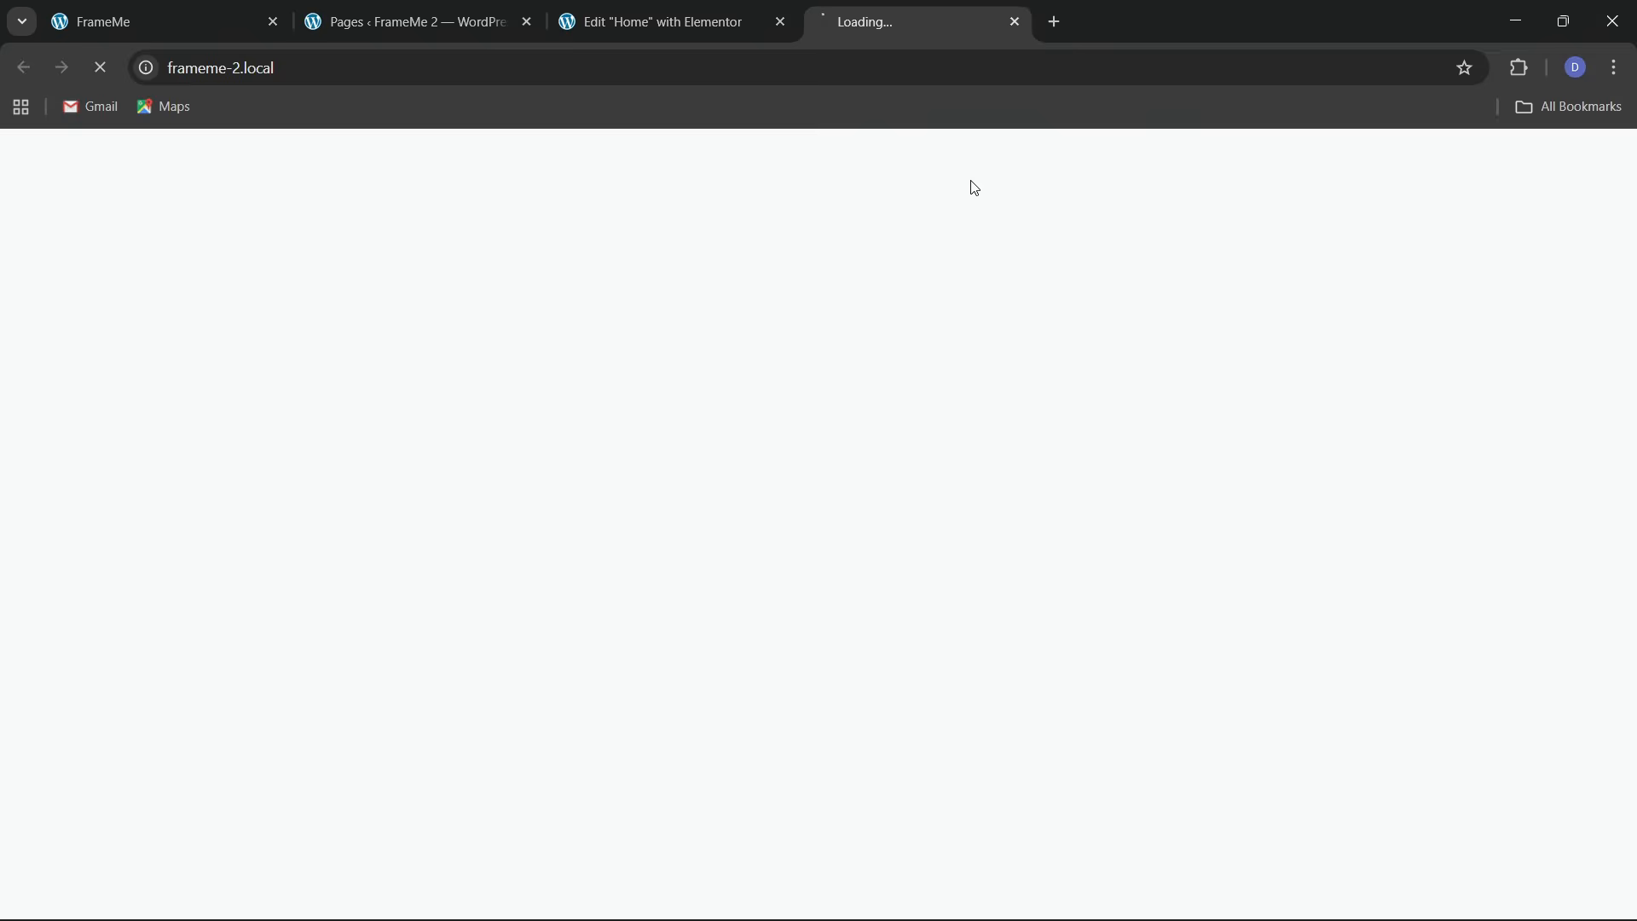
click(723, 8)
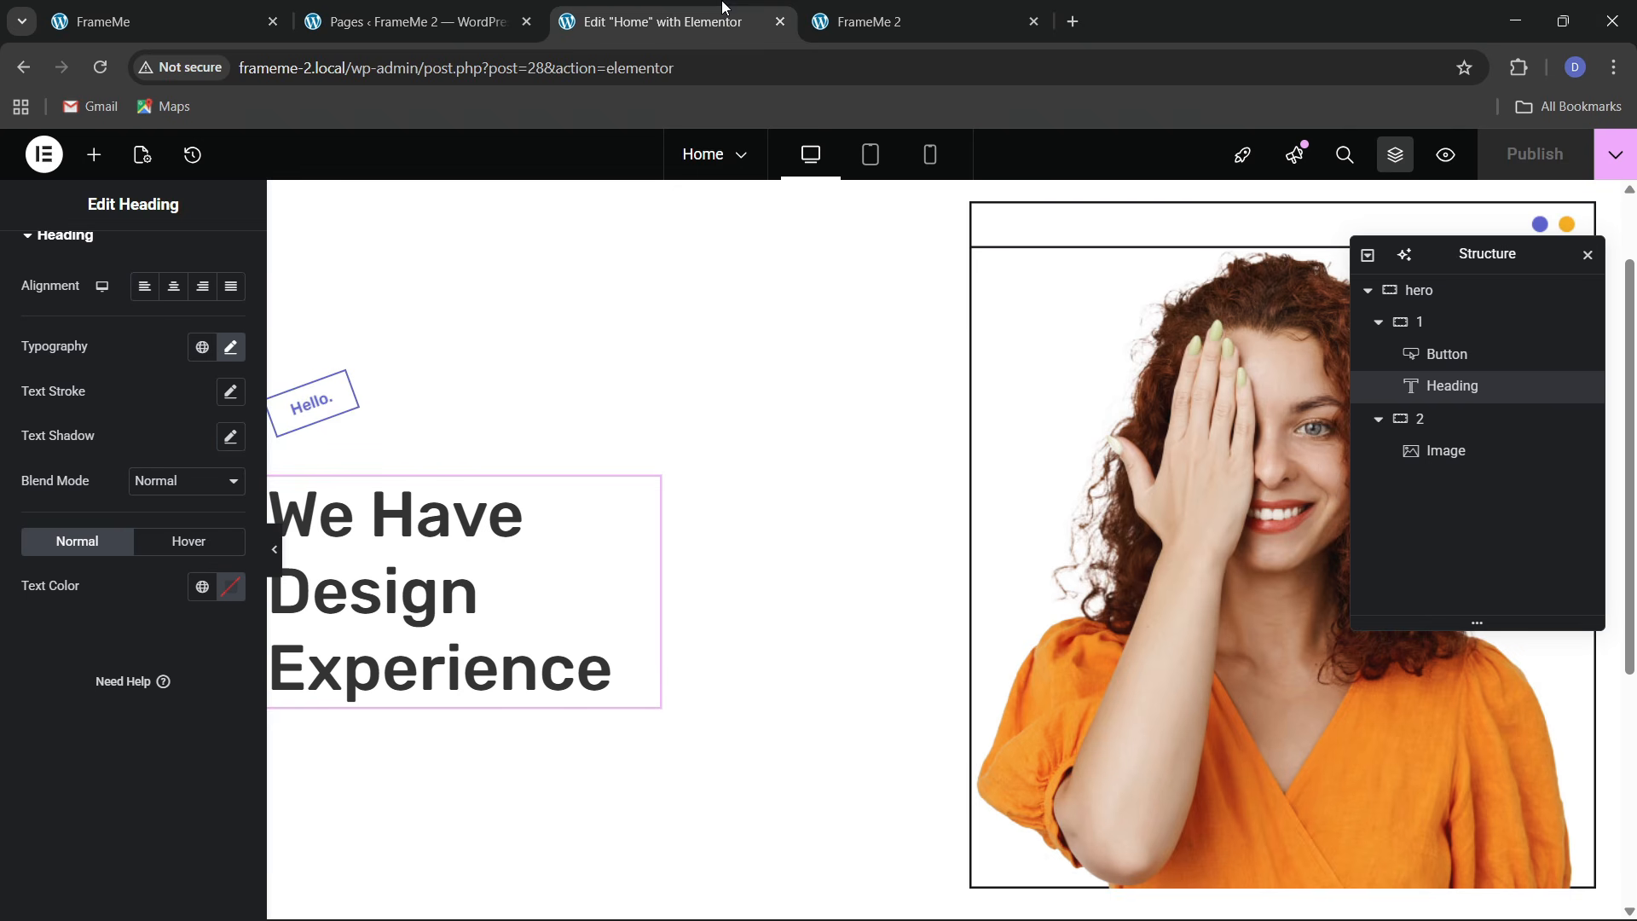
Preview the page without the editing panels and compare it with the original FrameMe site
click(275, 549)
scroll(426, 682, up, 2)
scroll(486, 682, down, 3)
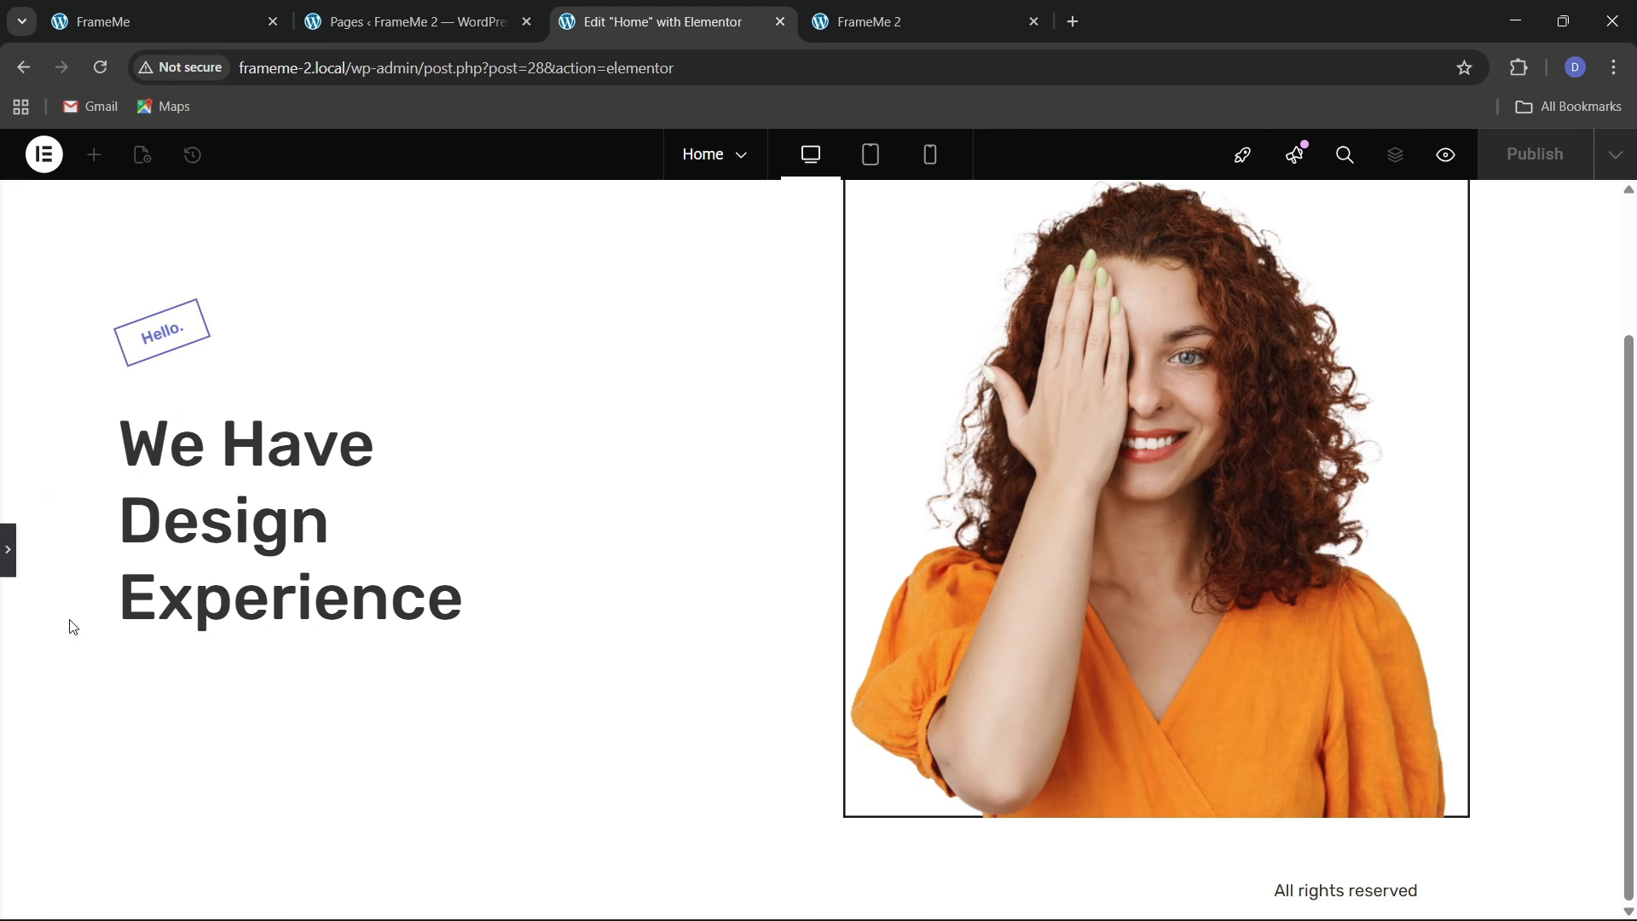
click(7, 550)
click(102, 21)
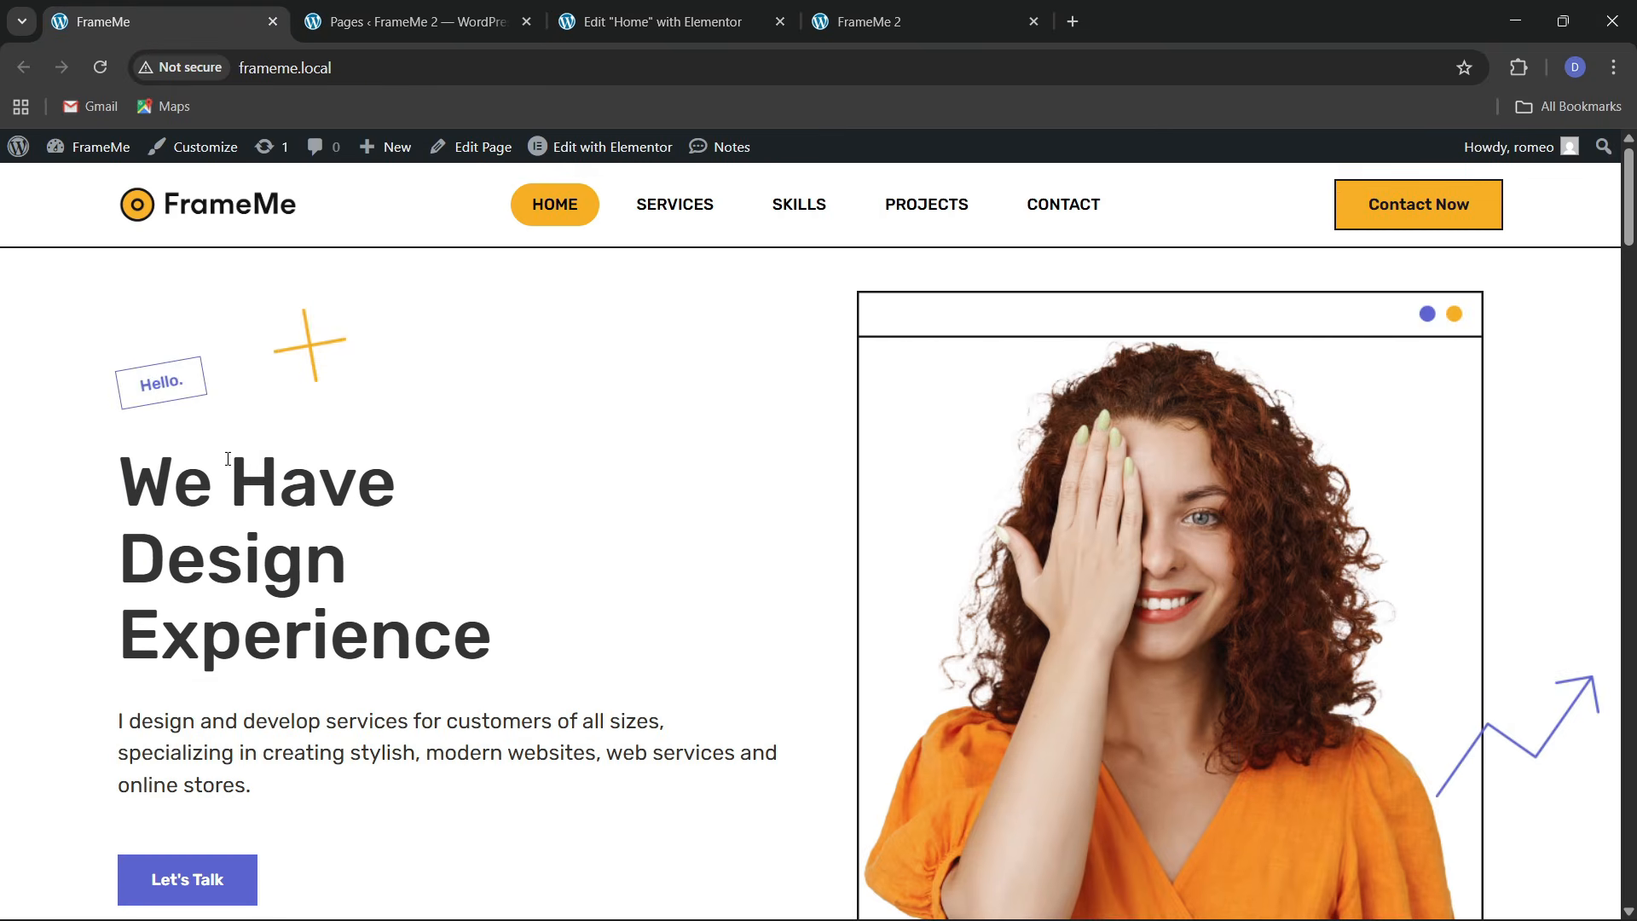
scroll(277, 558, down, 2)
click(657, 22)
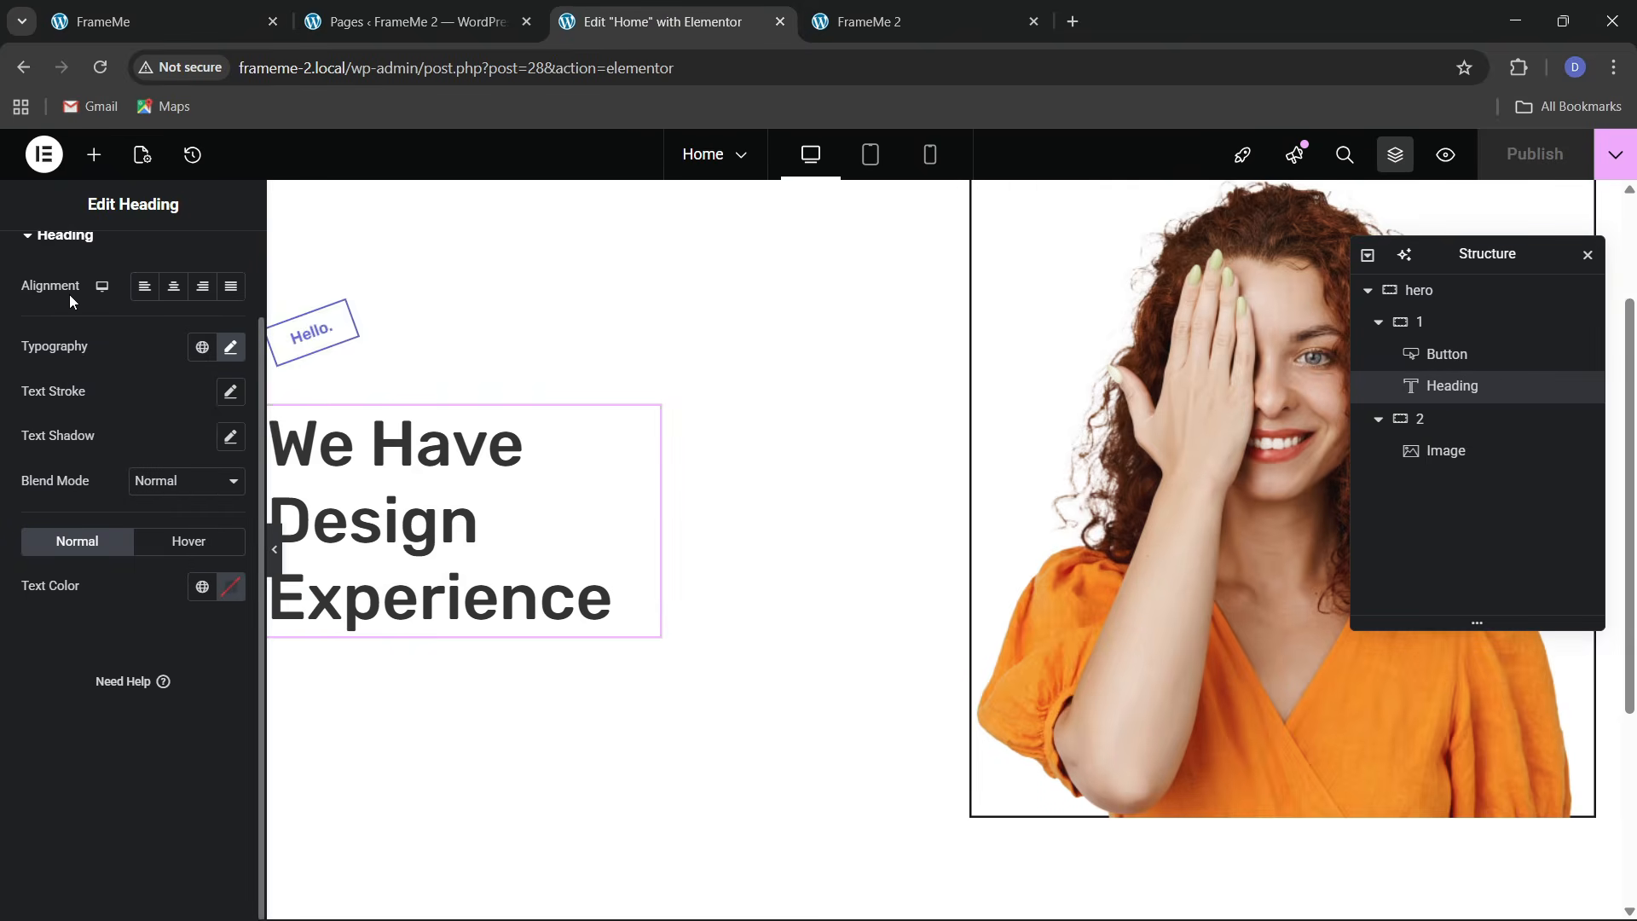
Add a Text Editor widget below the heading and copy the intro paragraph from the FrameMe site
click(94, 154)
drag(72, 699, 469, 587)
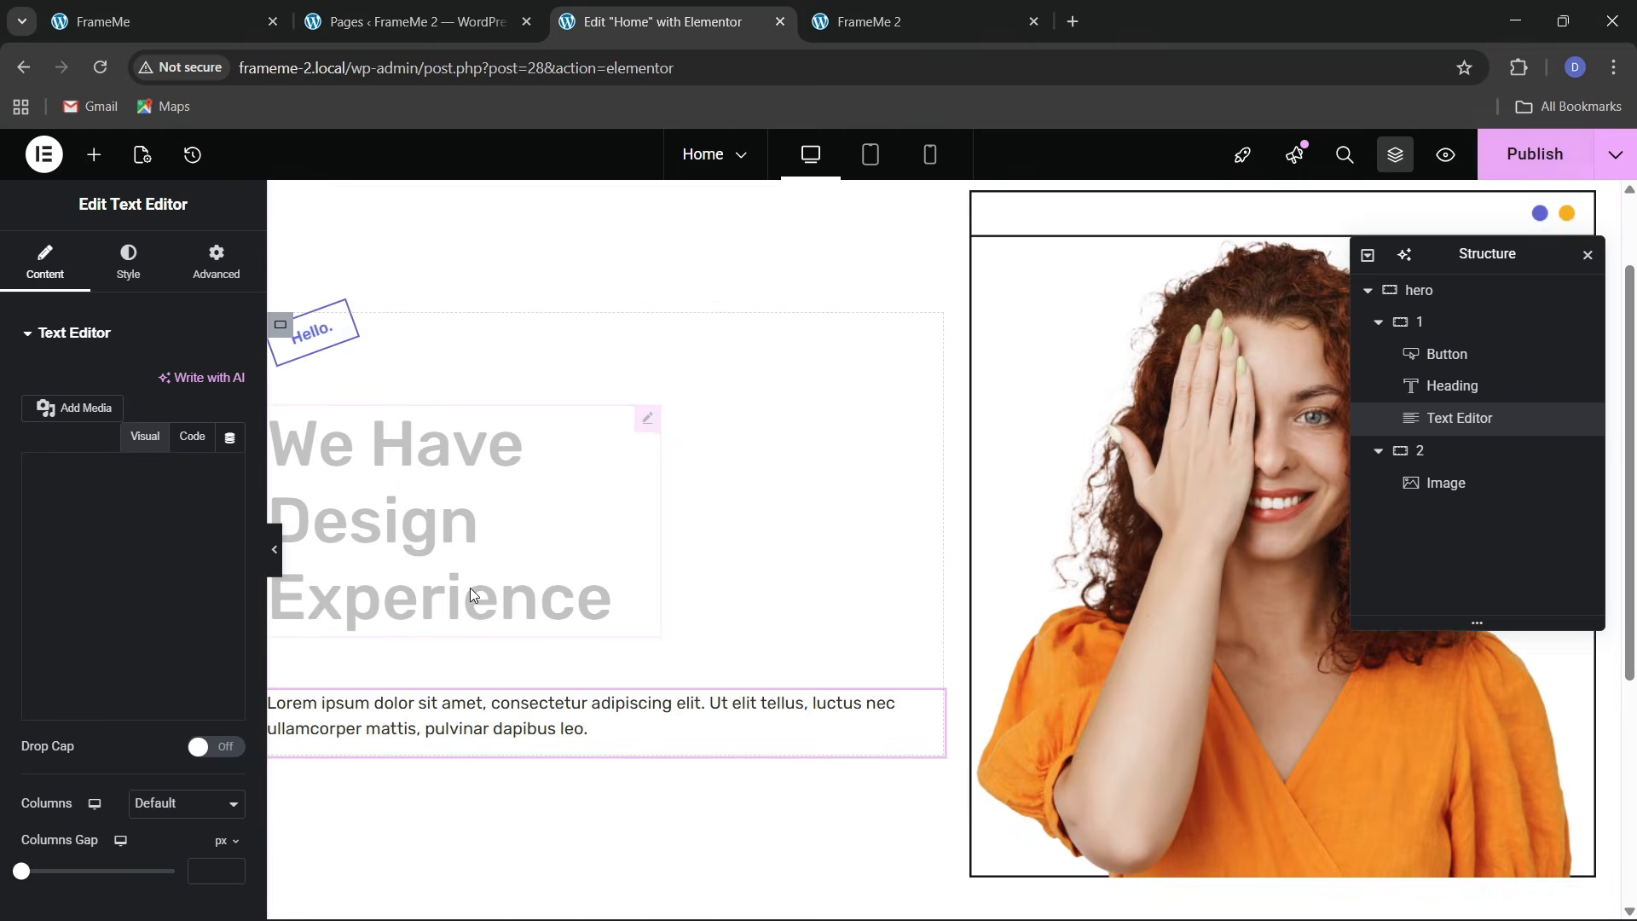
click(195, 9)
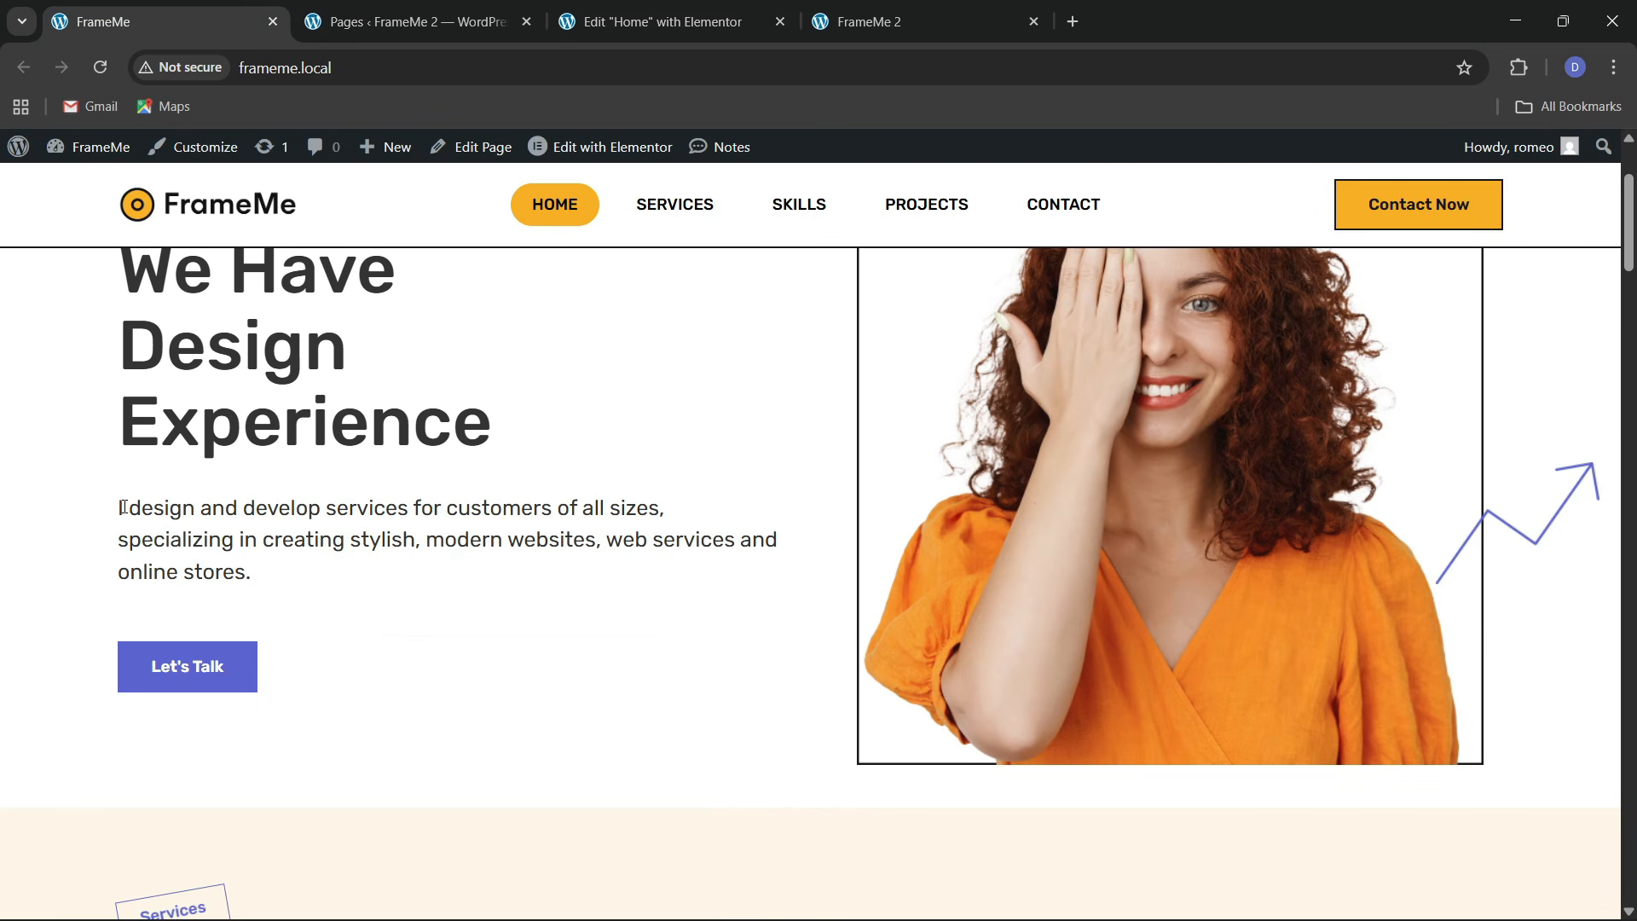
drag(124, 507, 290, 575)
click(75, 555)
drag(108, 525, 314, 581)
key(ctrl+c)
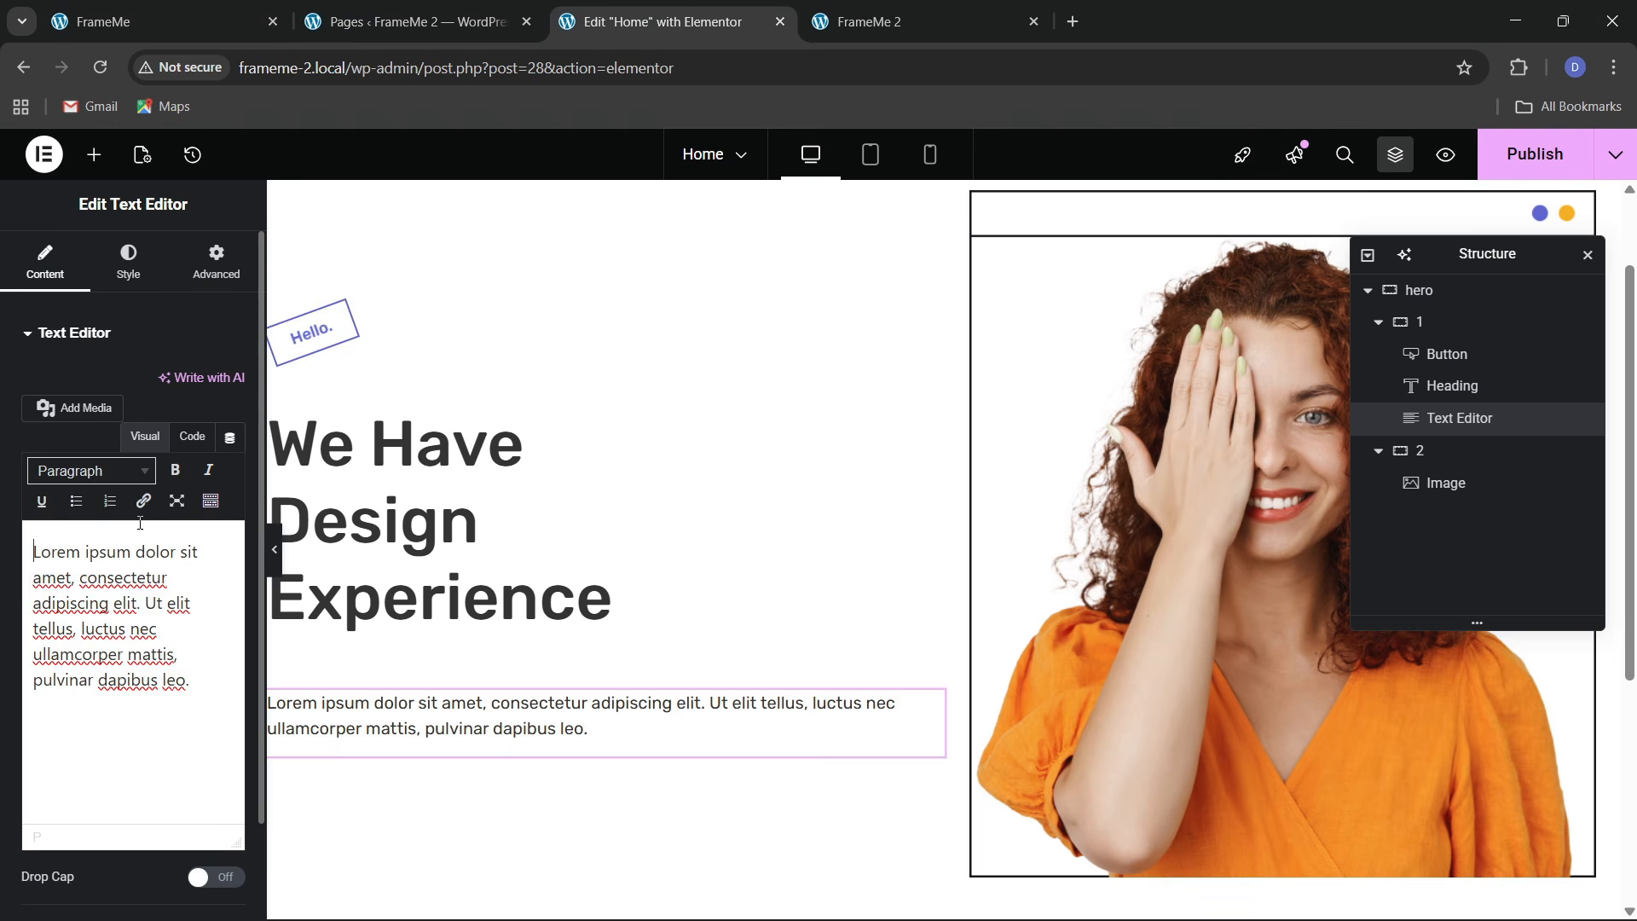
Replace the placeholder Lorem text with the copied intro paragraph in Code view
click(191, 436)
click(110, 592)
key(ctrl+a)
key(ctrl+v)
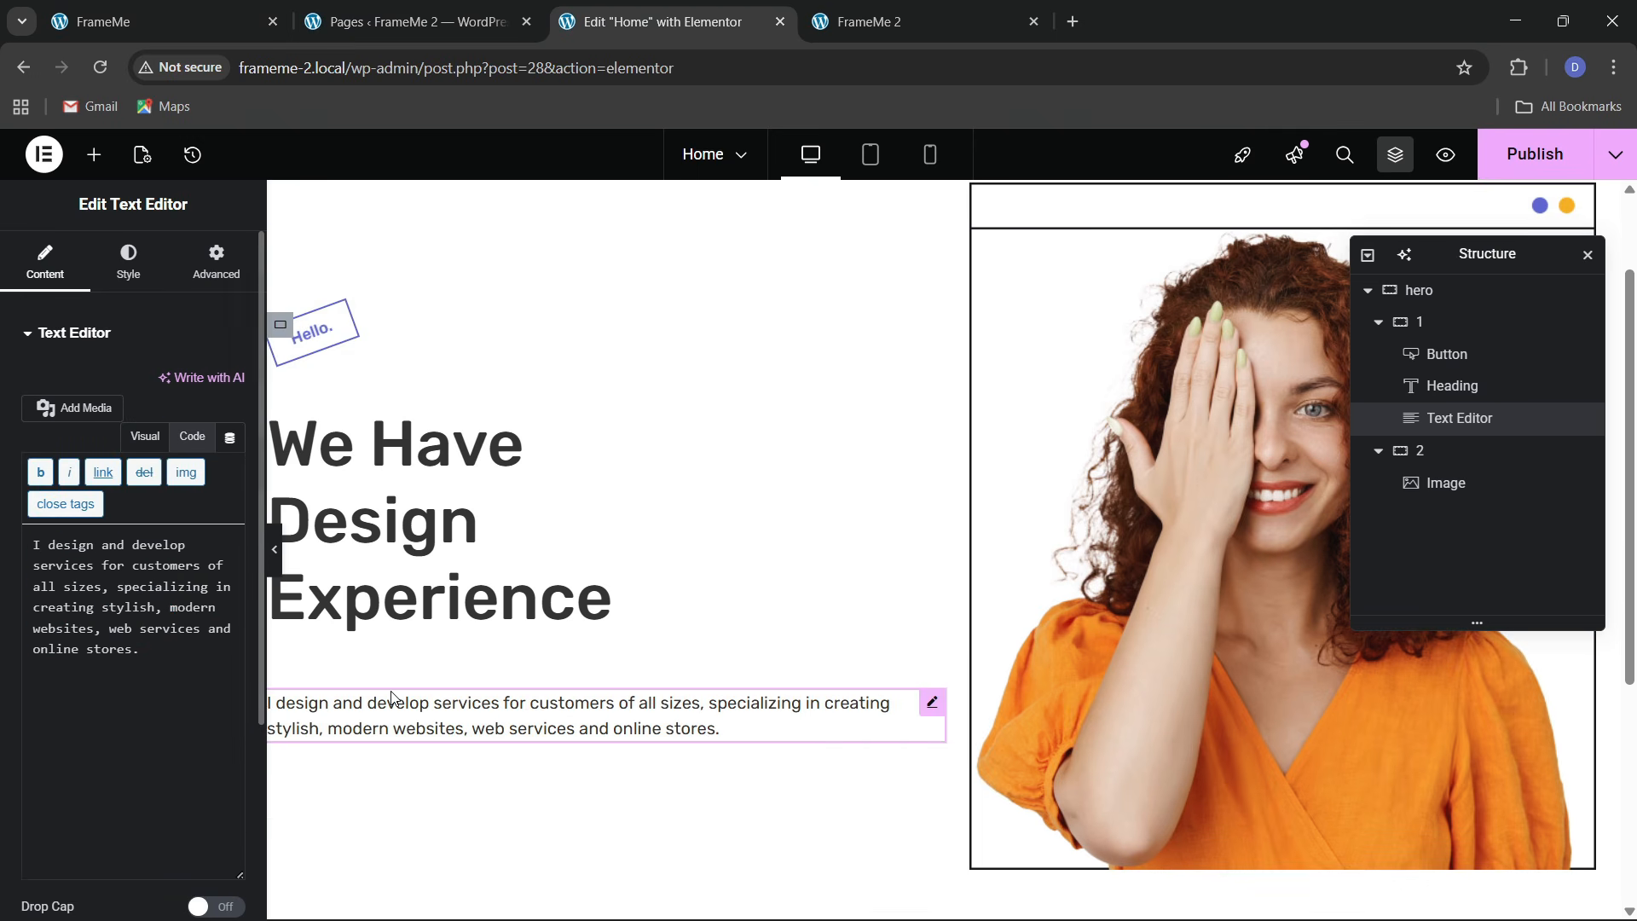
Set the gaps of the column holding the heading and text to 30
click(856, 398)
scroll(156, 663, down, 4)
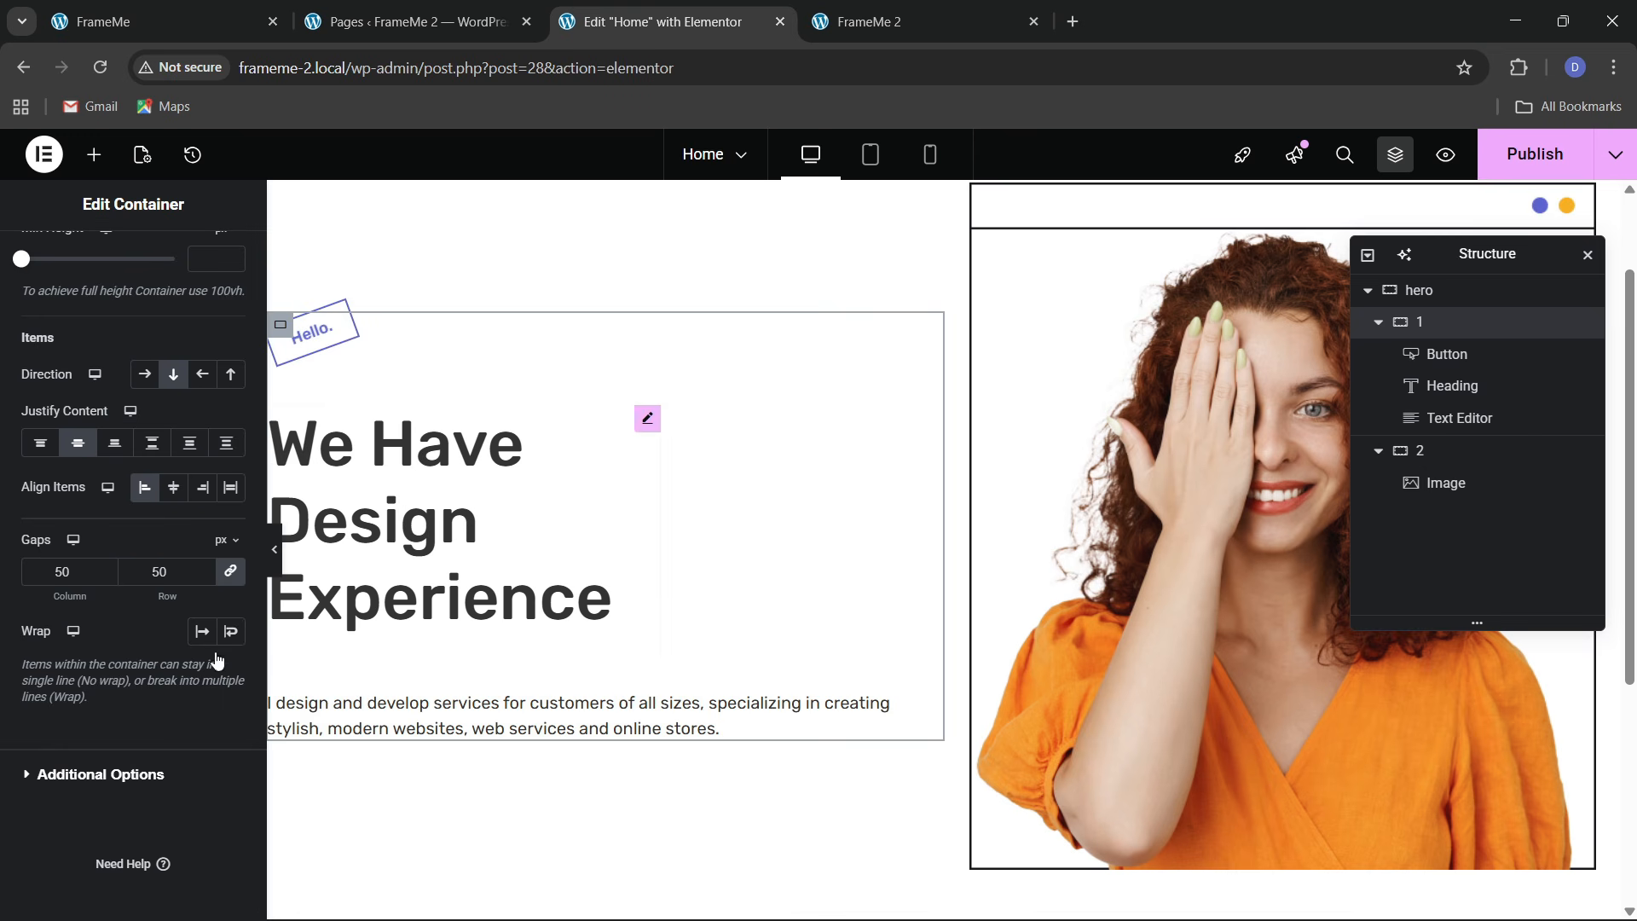
text(30)
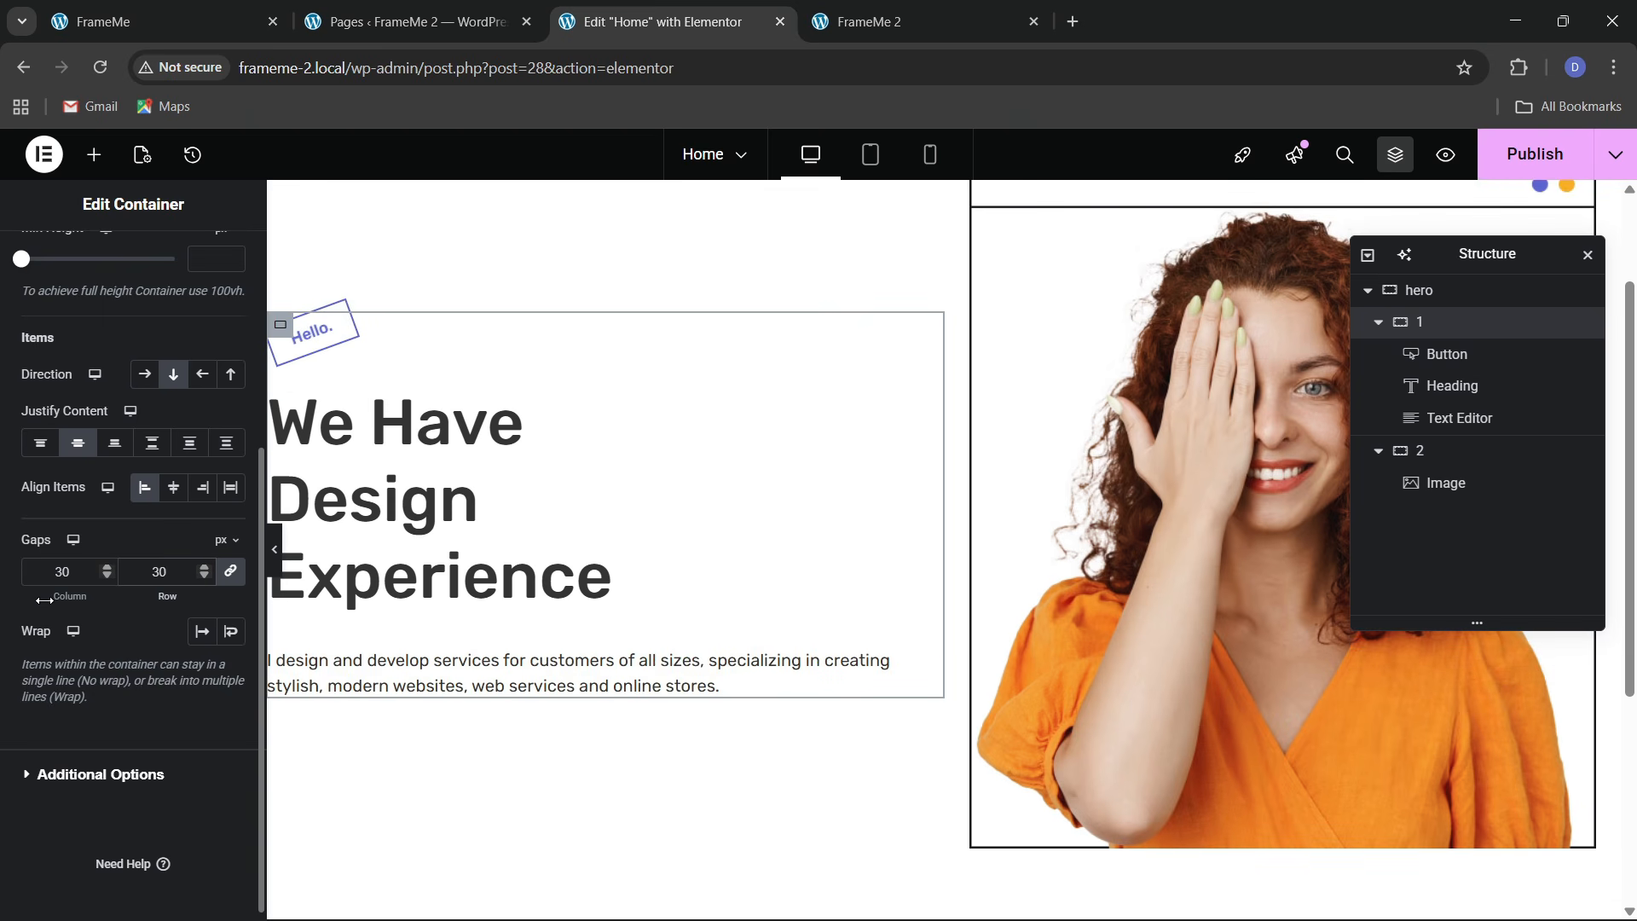
Set the intro paragraph's font size to 20, checking against the reference site
click(925, 664)
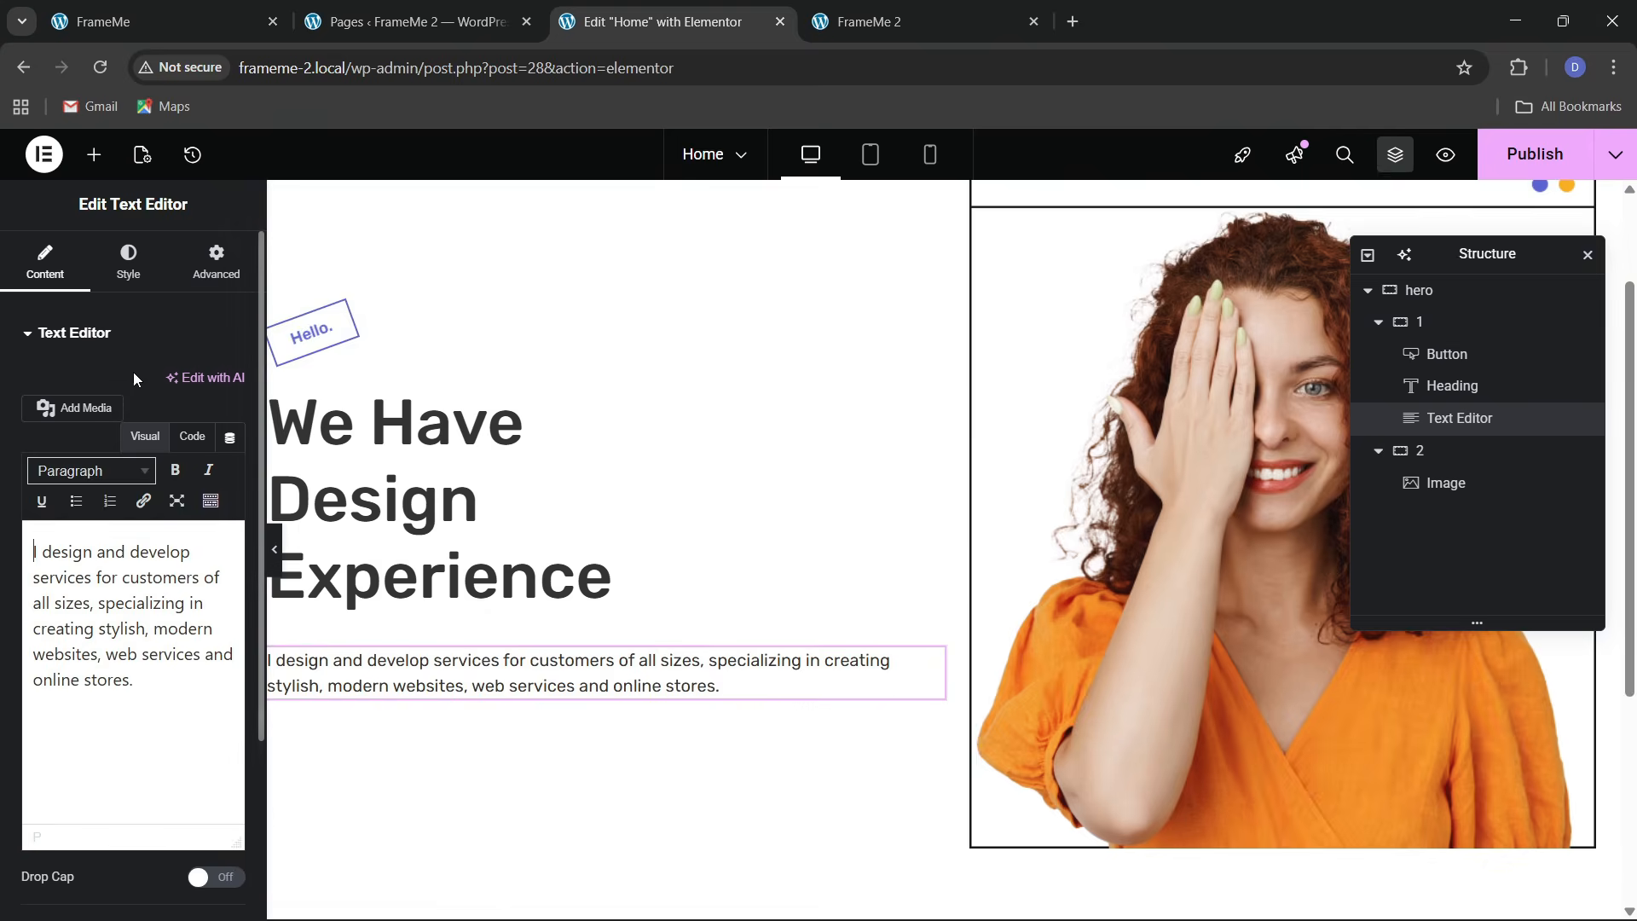
click(128, 260)
click(230, 447)
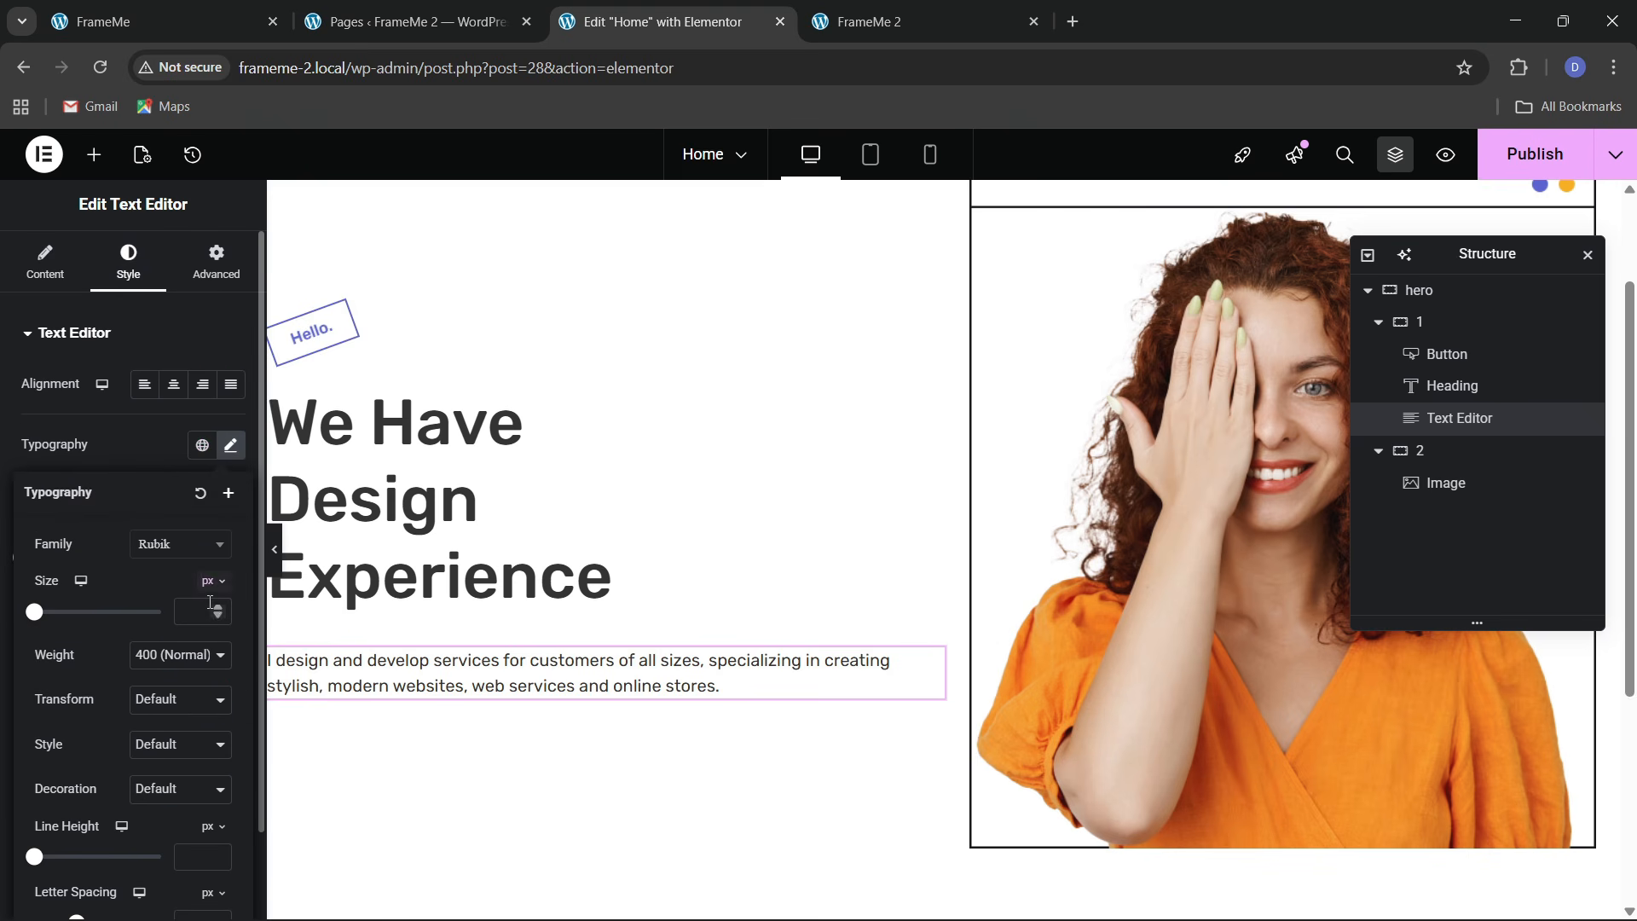
click(216, 607)
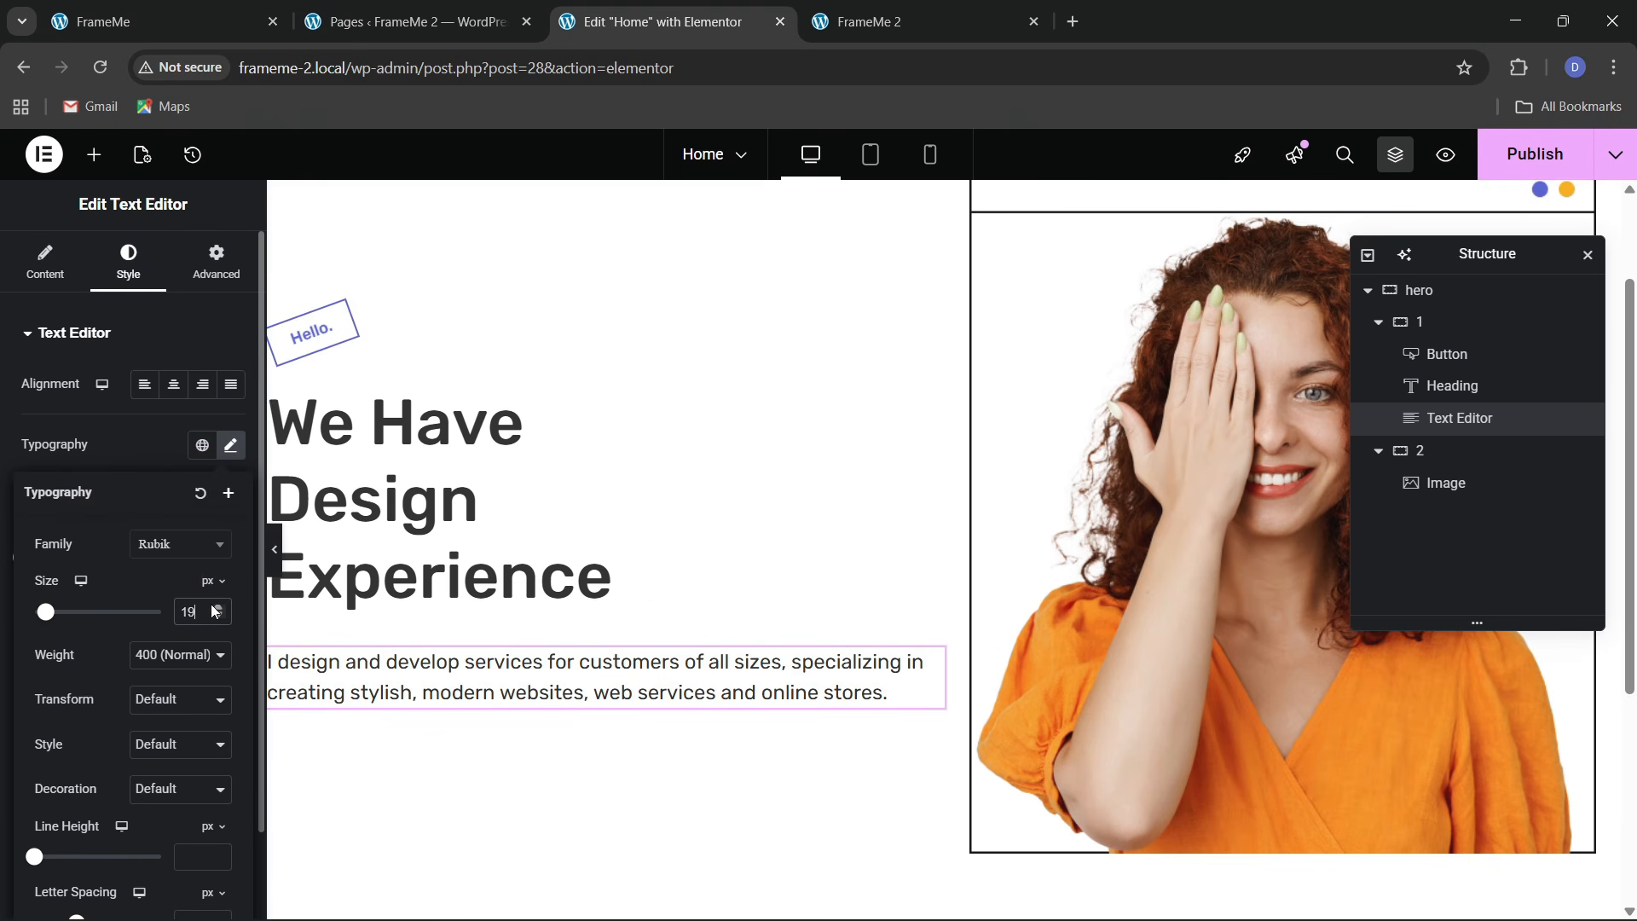
click(216, 607)
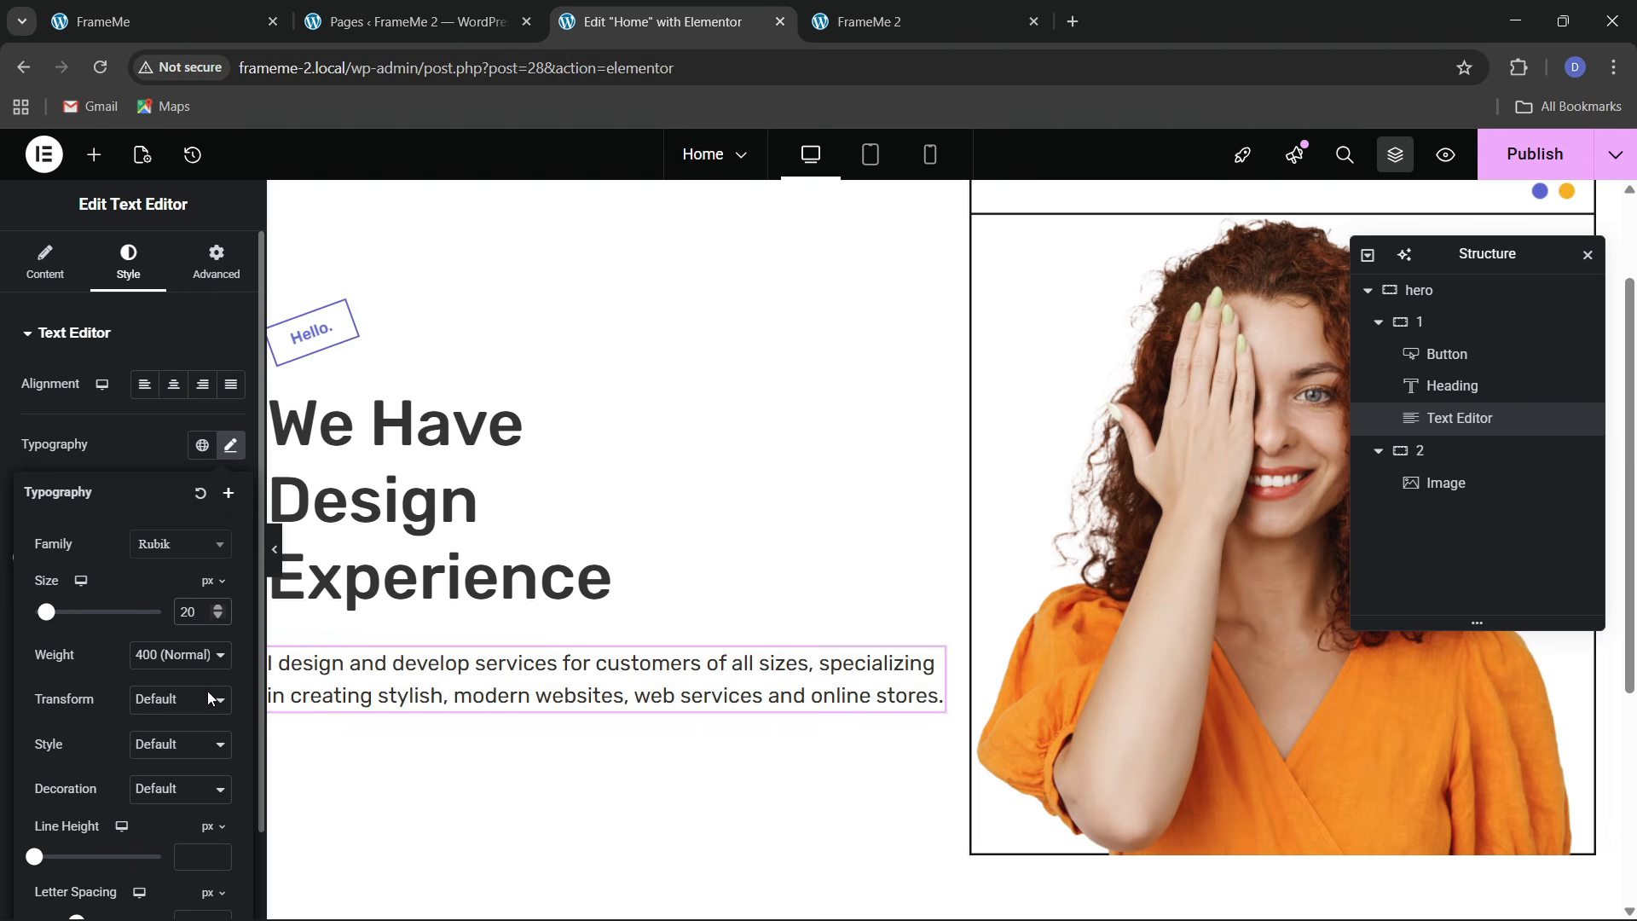
click(277, 10)
click(697, 15)
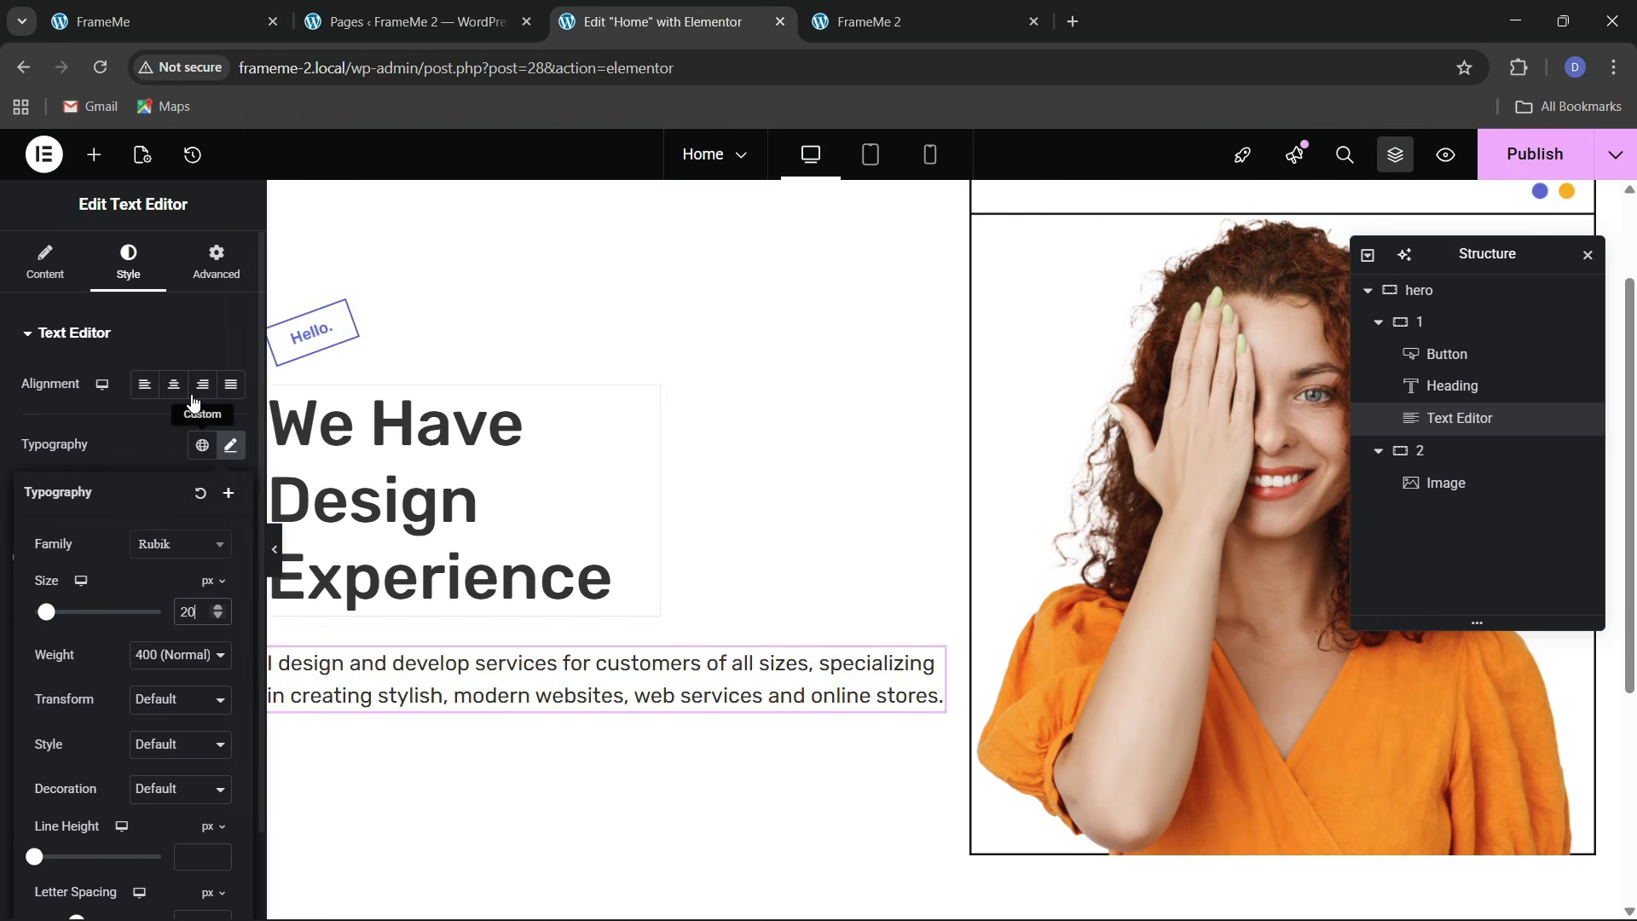
Give the intro paragraph a custom width of 85%
click(217, 261)
click(189, 551)
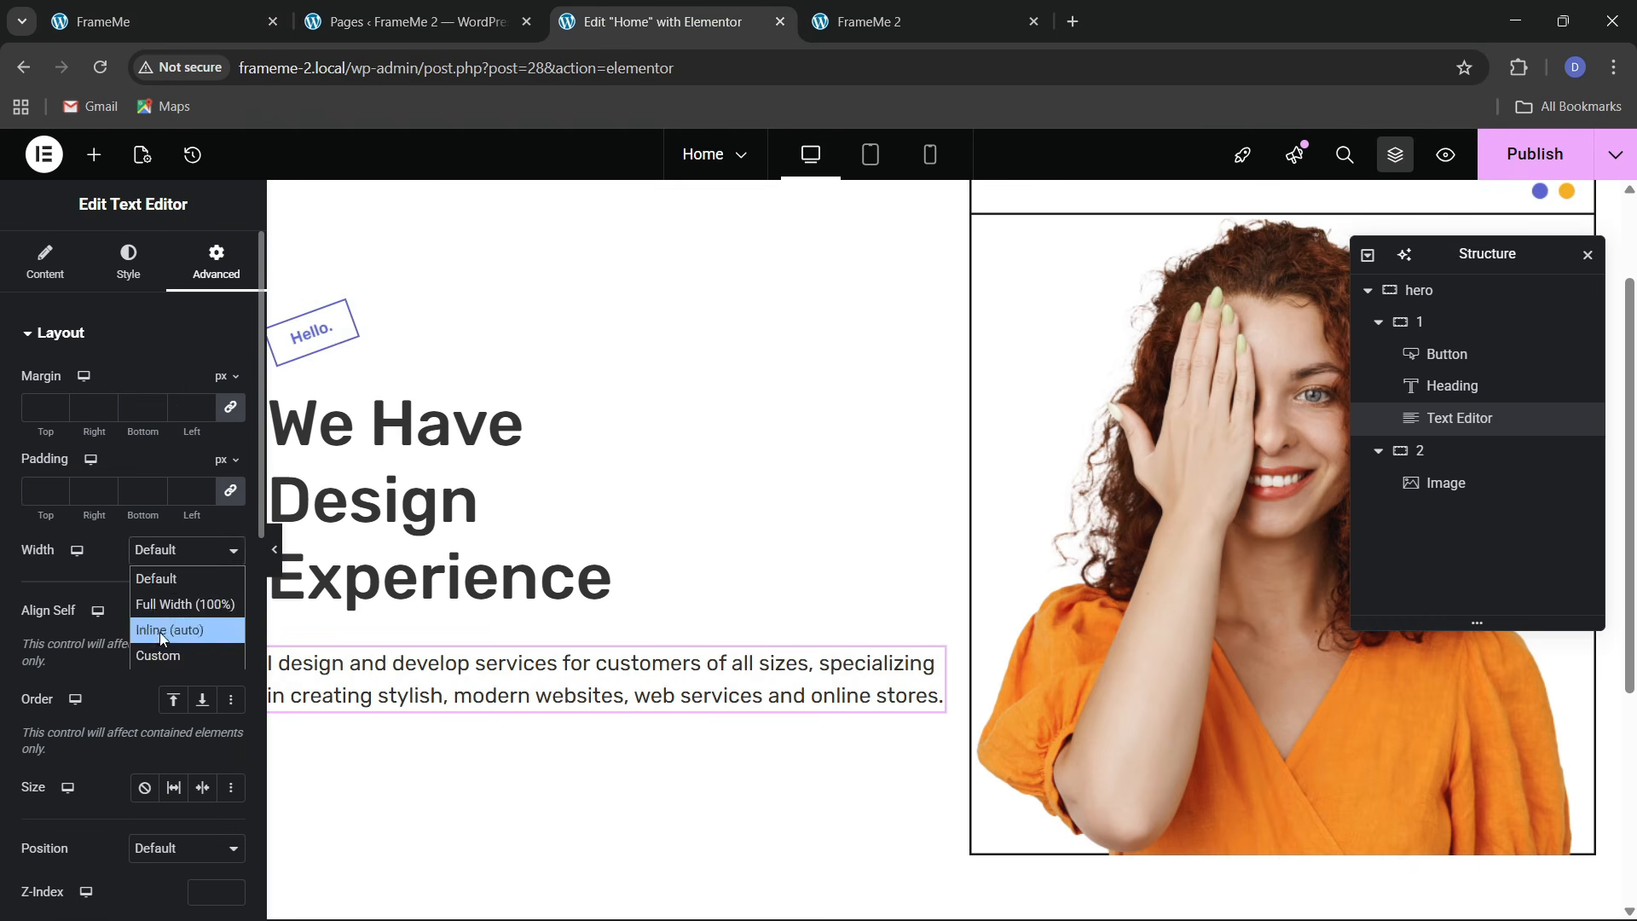
click(158, 655)
drag(27, 629, 156, 641)
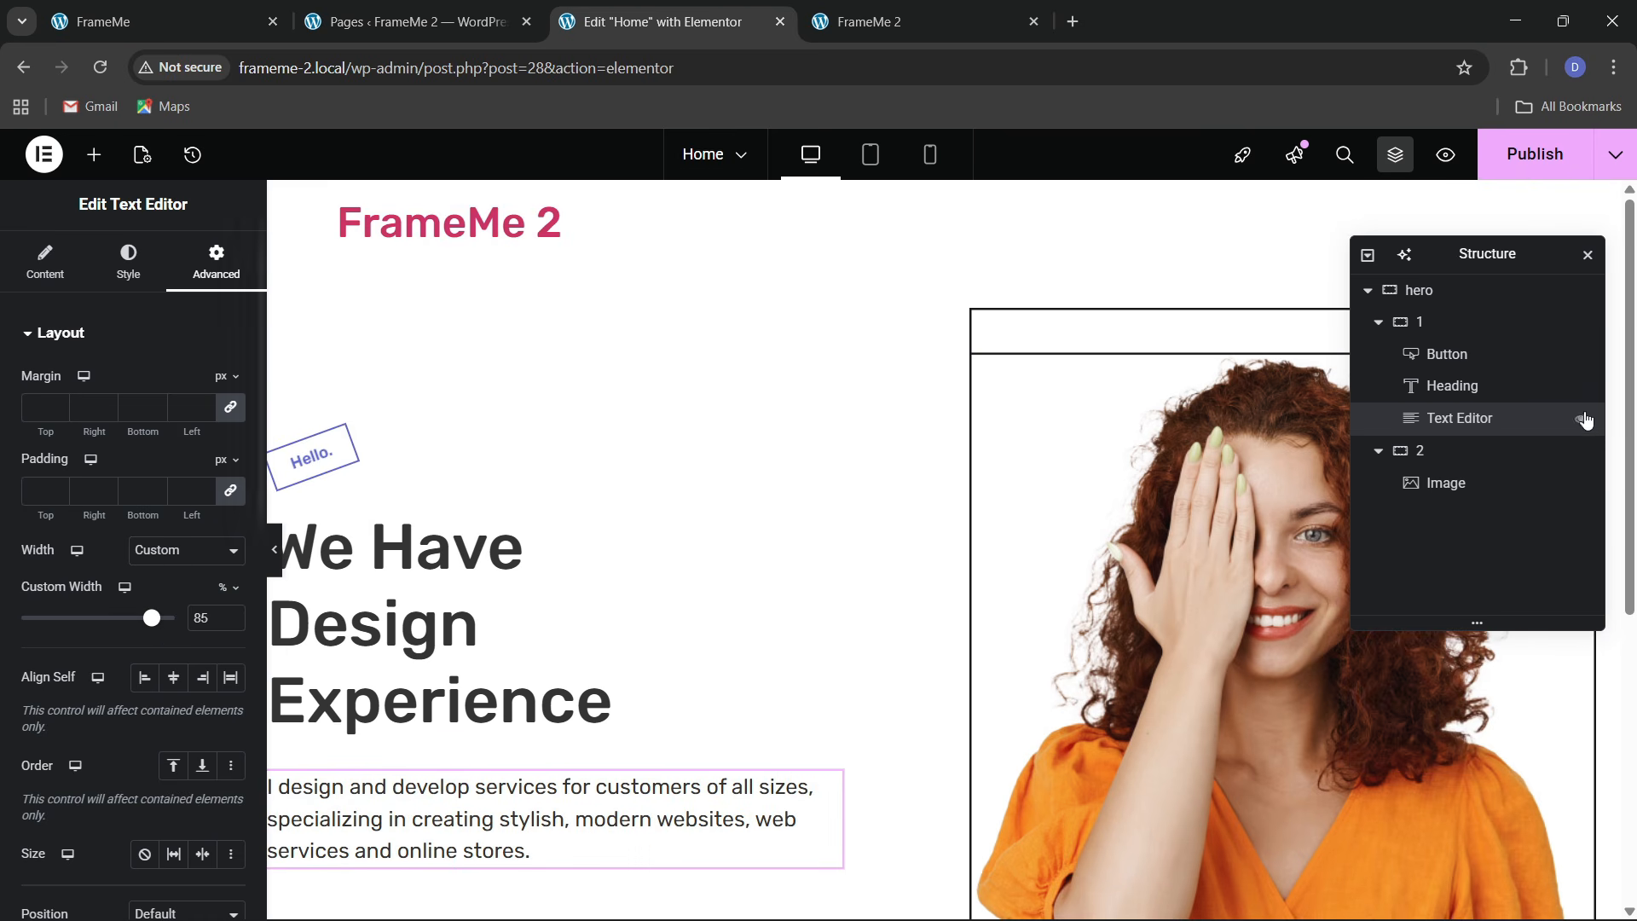
Link the hero section's row and column gaps and set them to 60
click(1433, 289)
scroll(128, 512, down, 3)
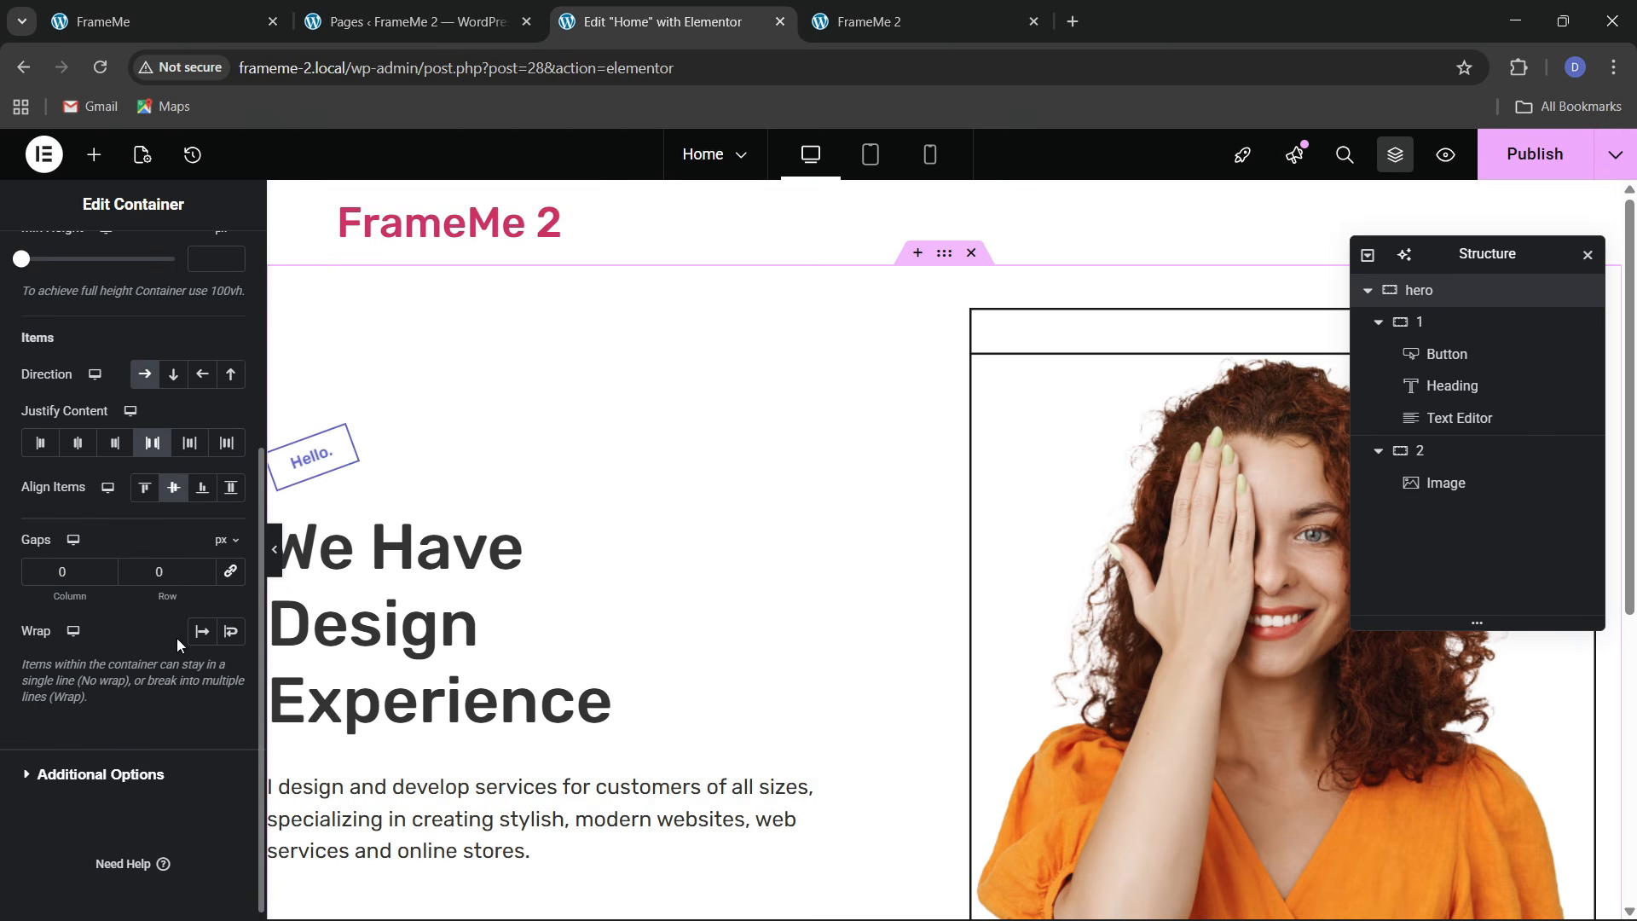
click(233, 573)
click(132, 576)
text(6)
scroll(817, 684, down, 3)
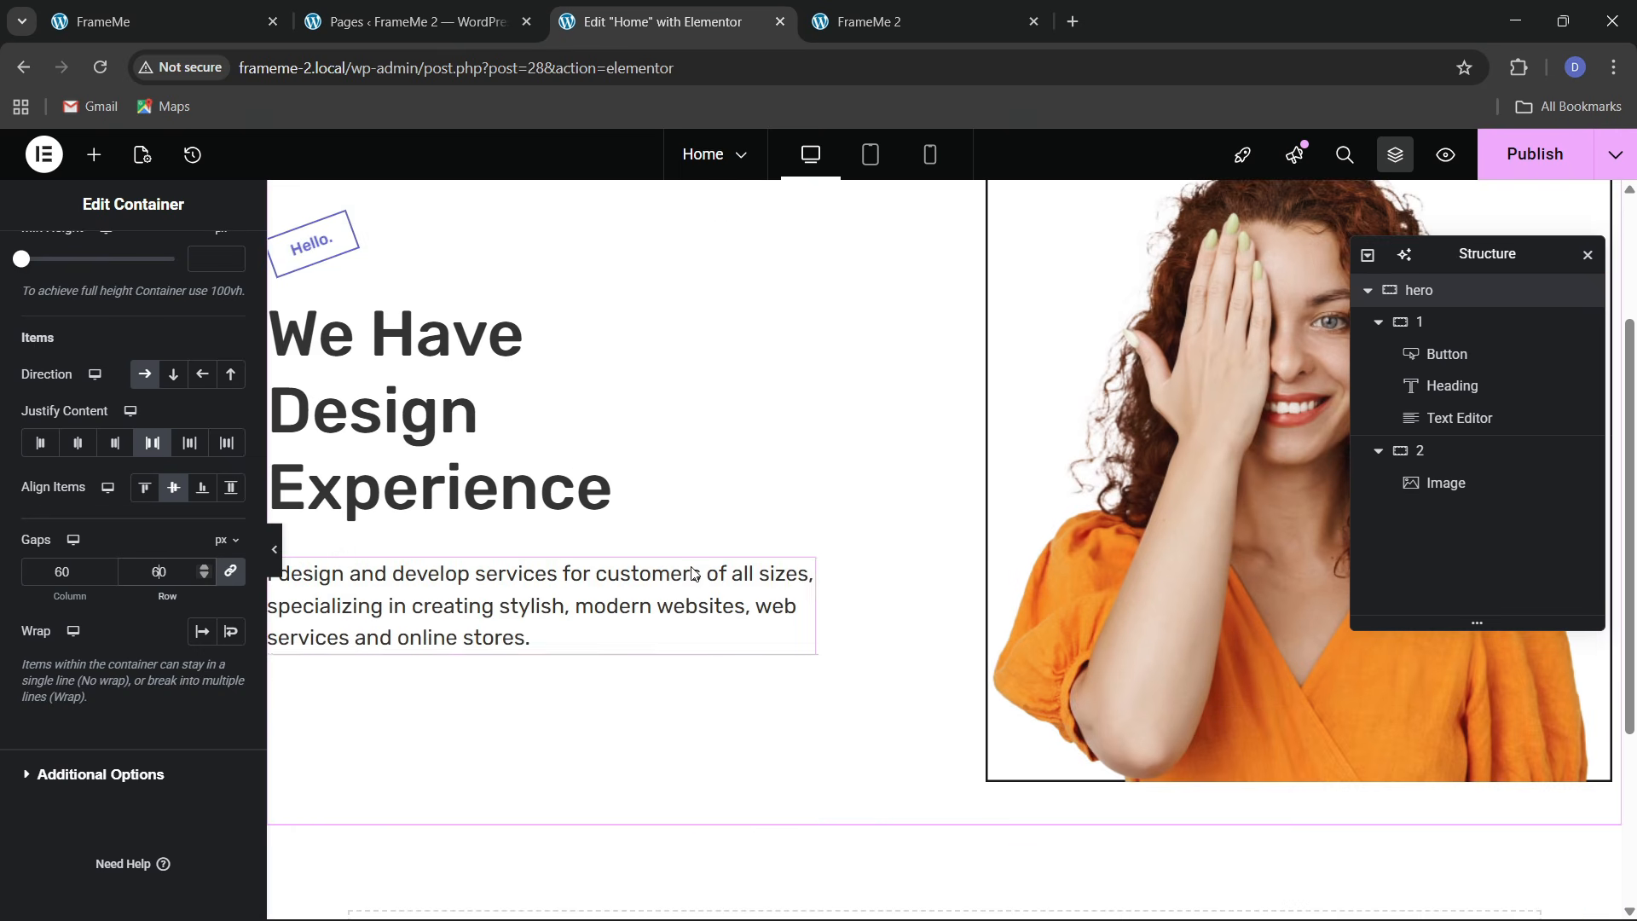
click(298, 7)
click(190, 10)
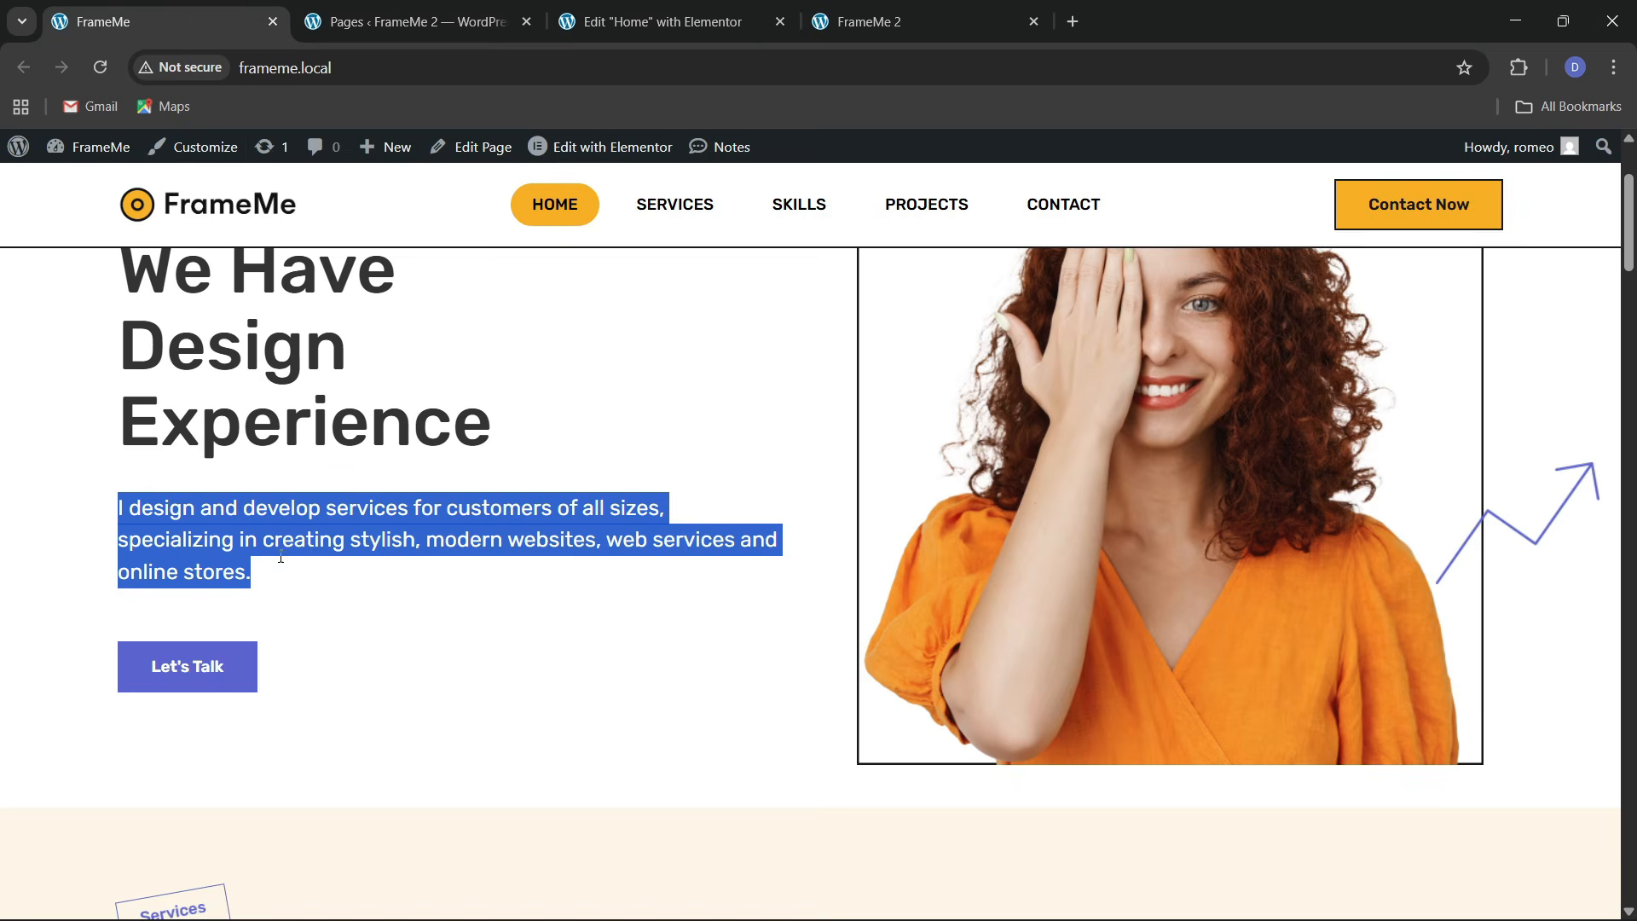
click(686, 19)
Add a Button widget below the intro paragraph labelled 'Let's Talk'
click(94, 156)
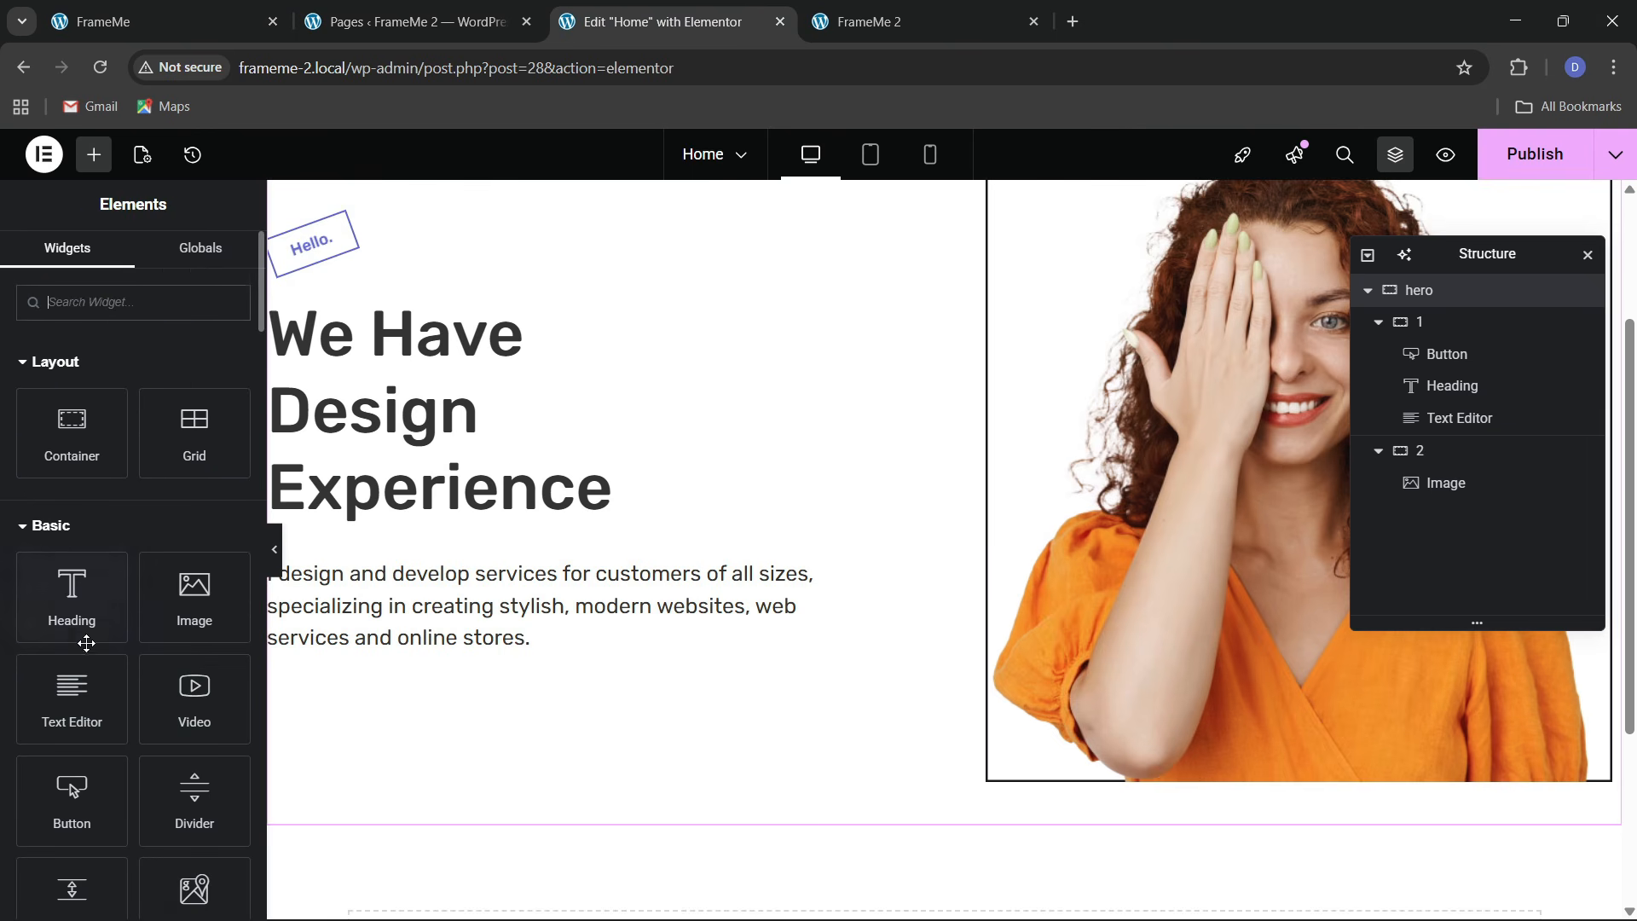
drag(80, 795, 412, 641)
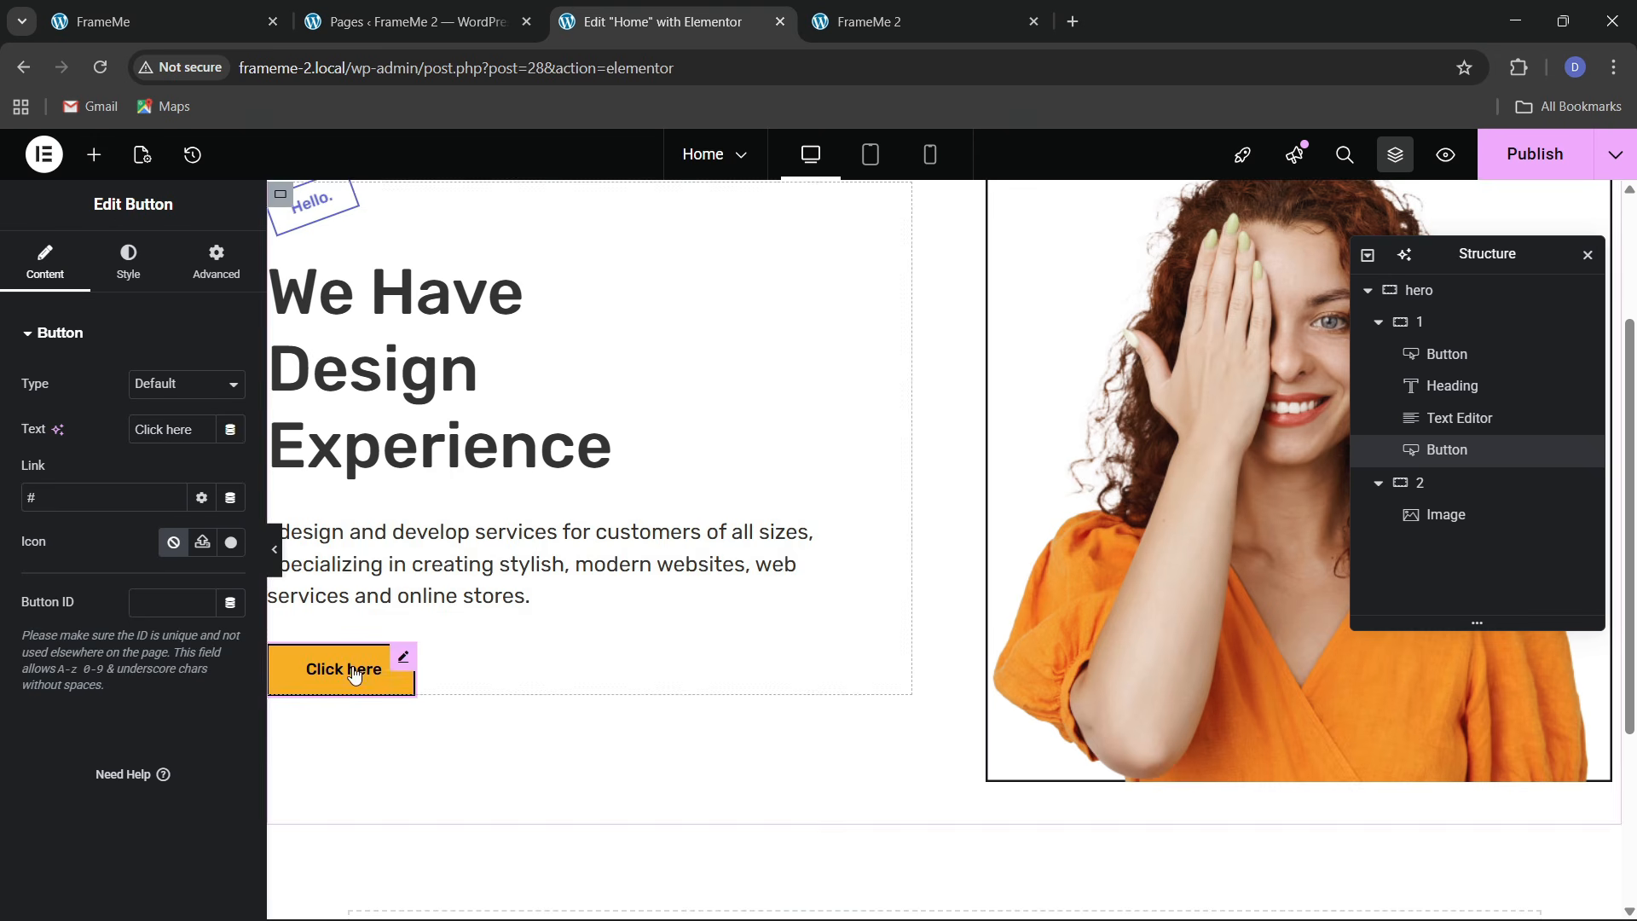
key(ctrl+a)
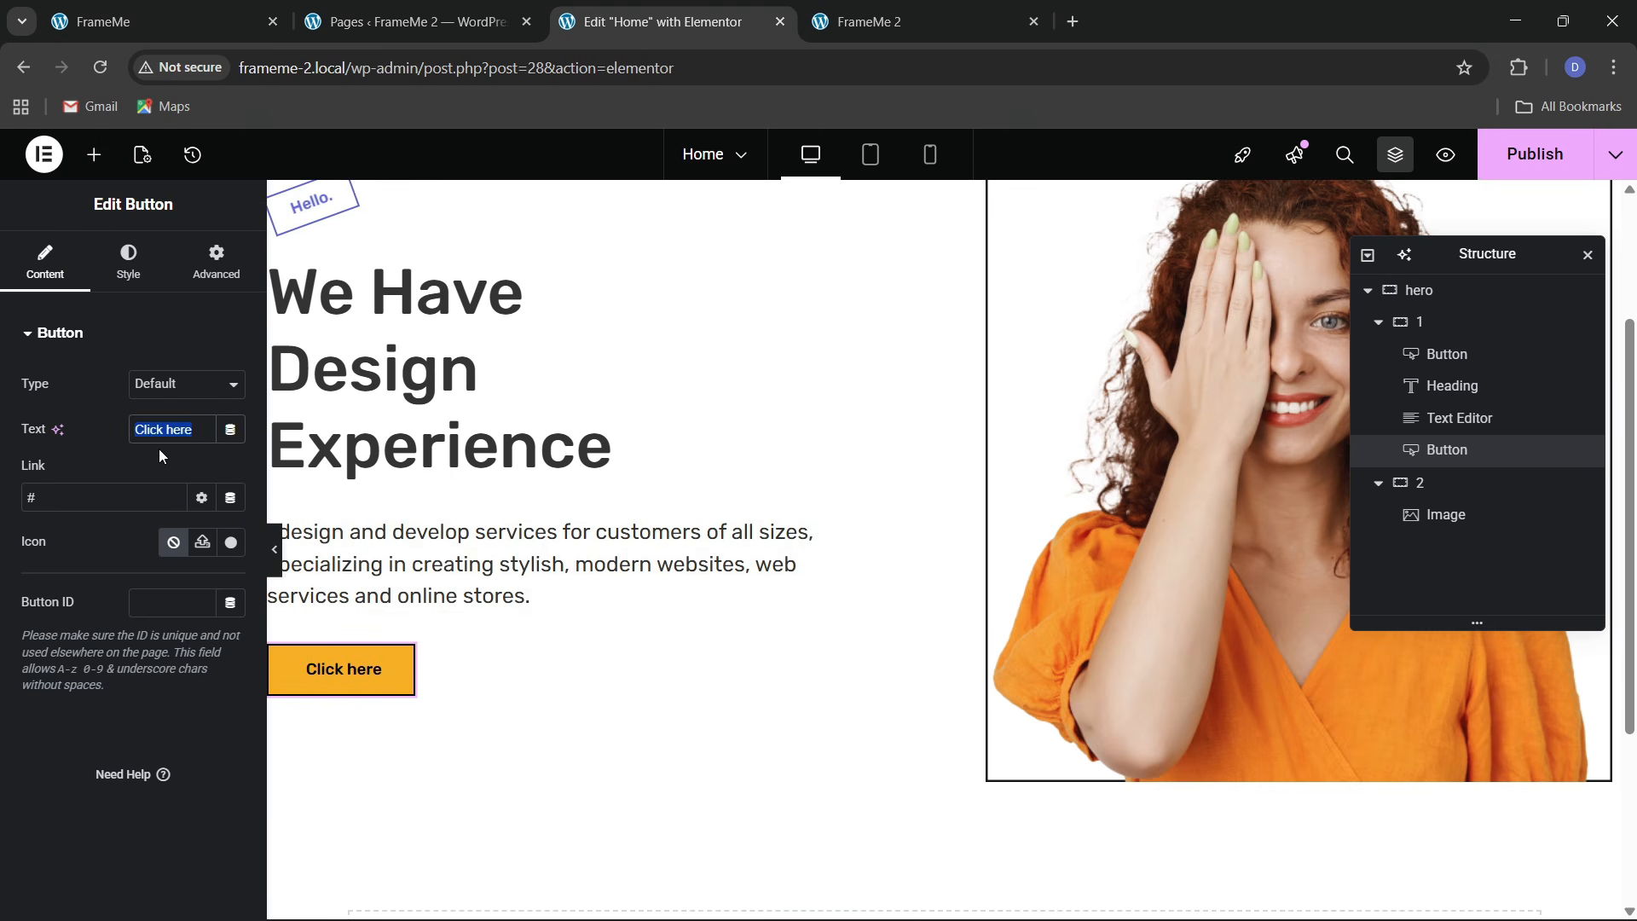
key(BackSpace)
text(Let's Talk)
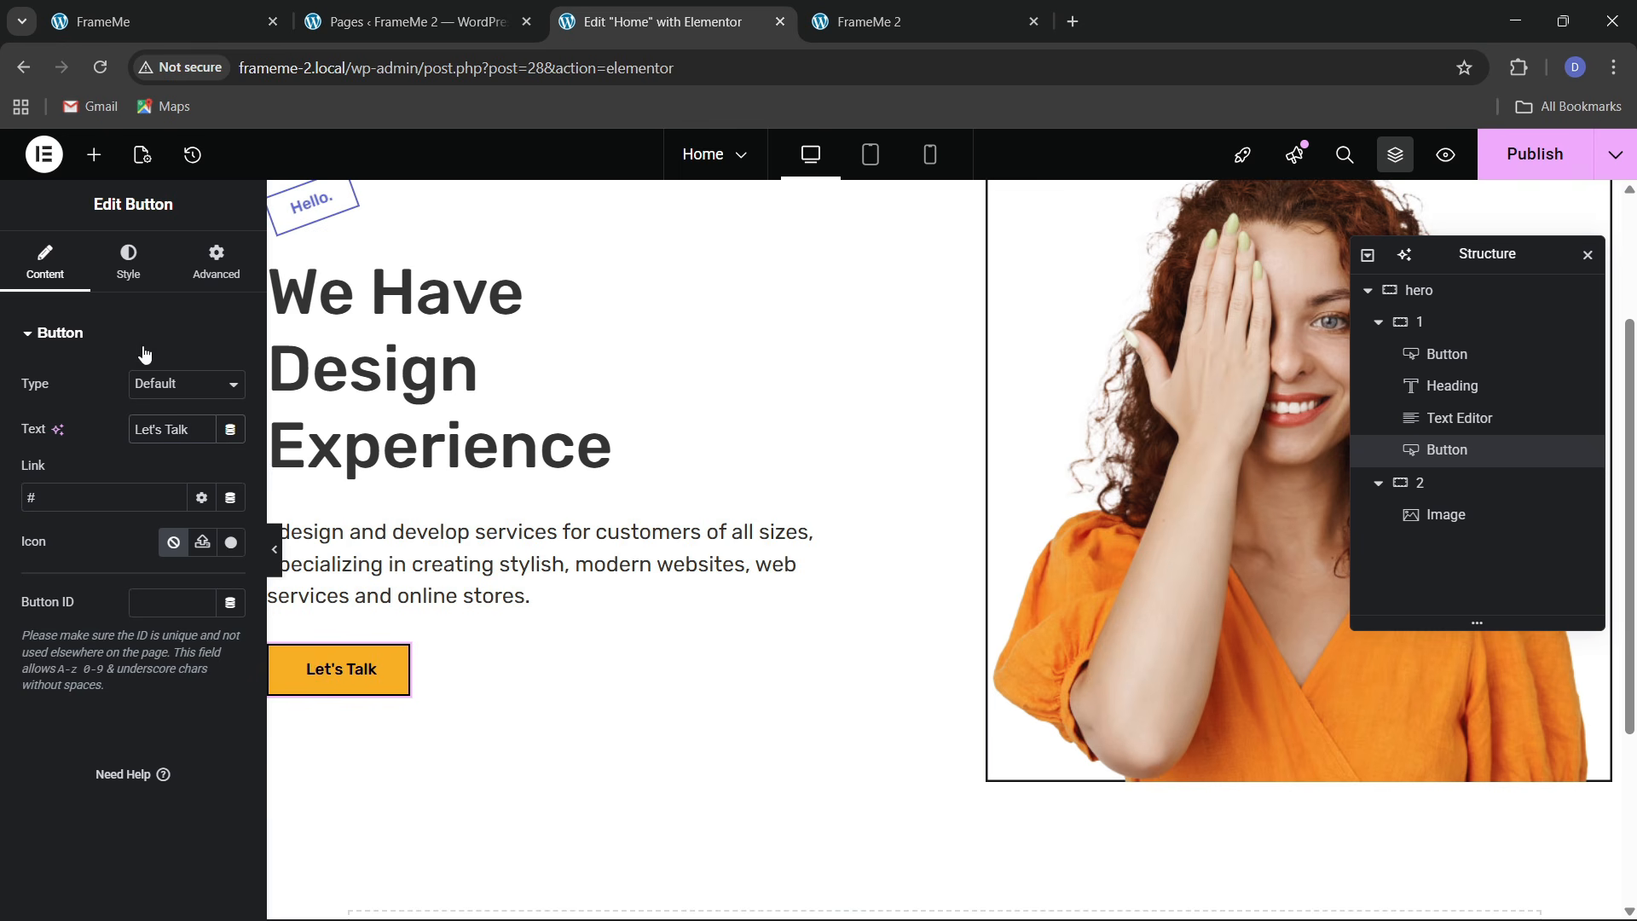
Set the button background to global theme 3 and its text colour to white
click(126, 264)
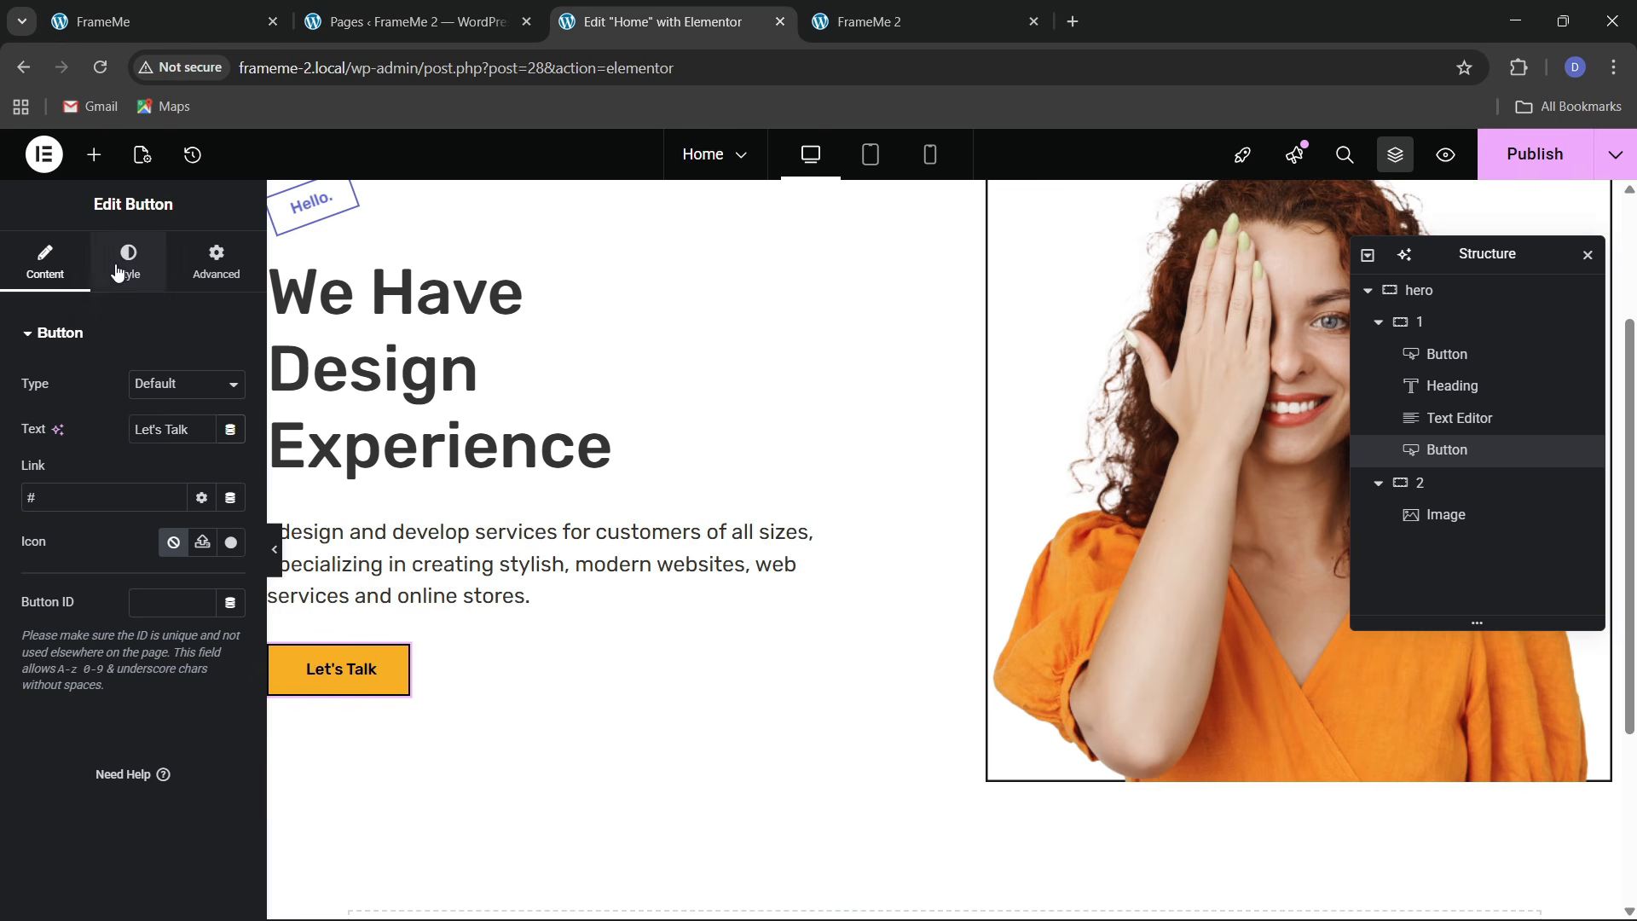
scroll(99, 606, down, 2)
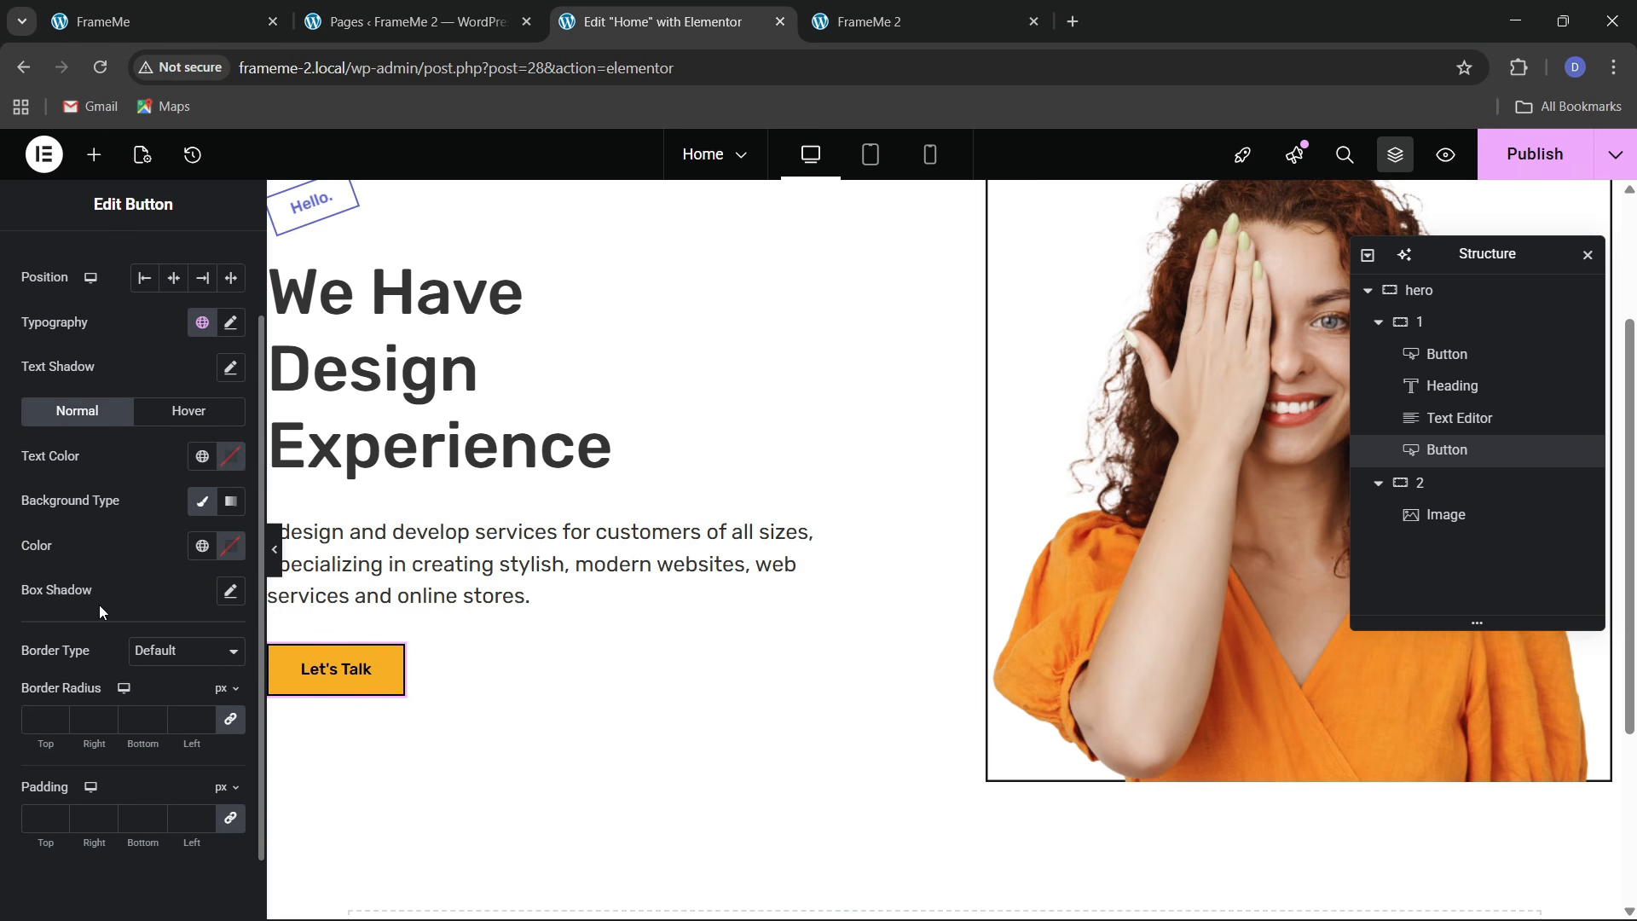
click(203, 548)
click(100, 460)
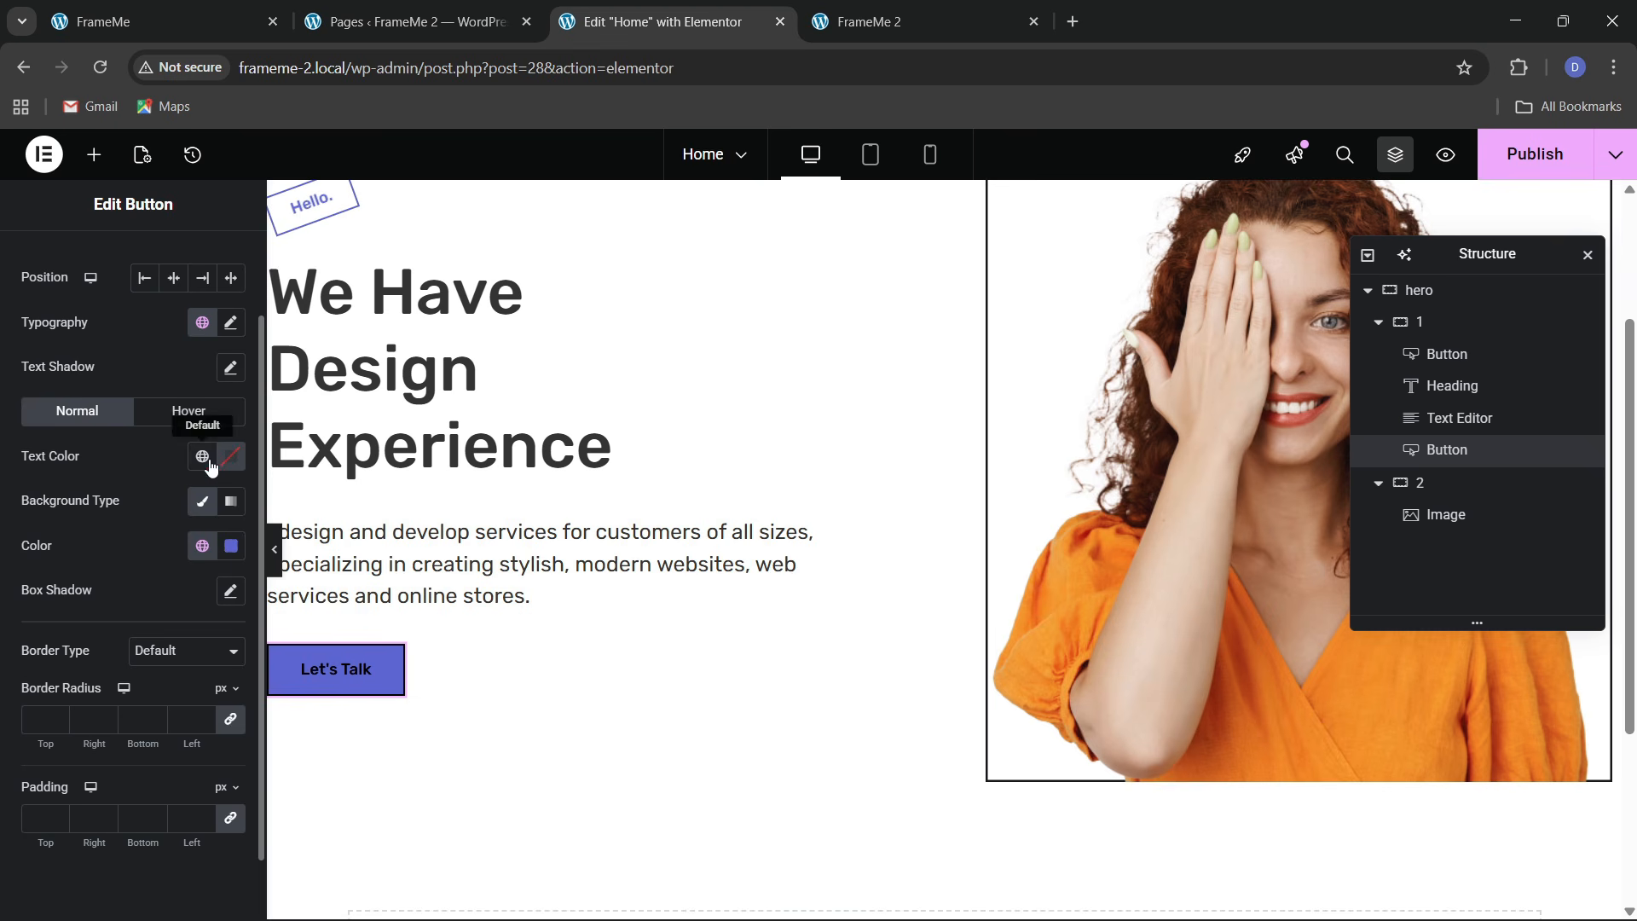
click(230, 460)
drag(146, 570, 5, 457)
click(88, 447)
scroll(128, 596, down, 1)
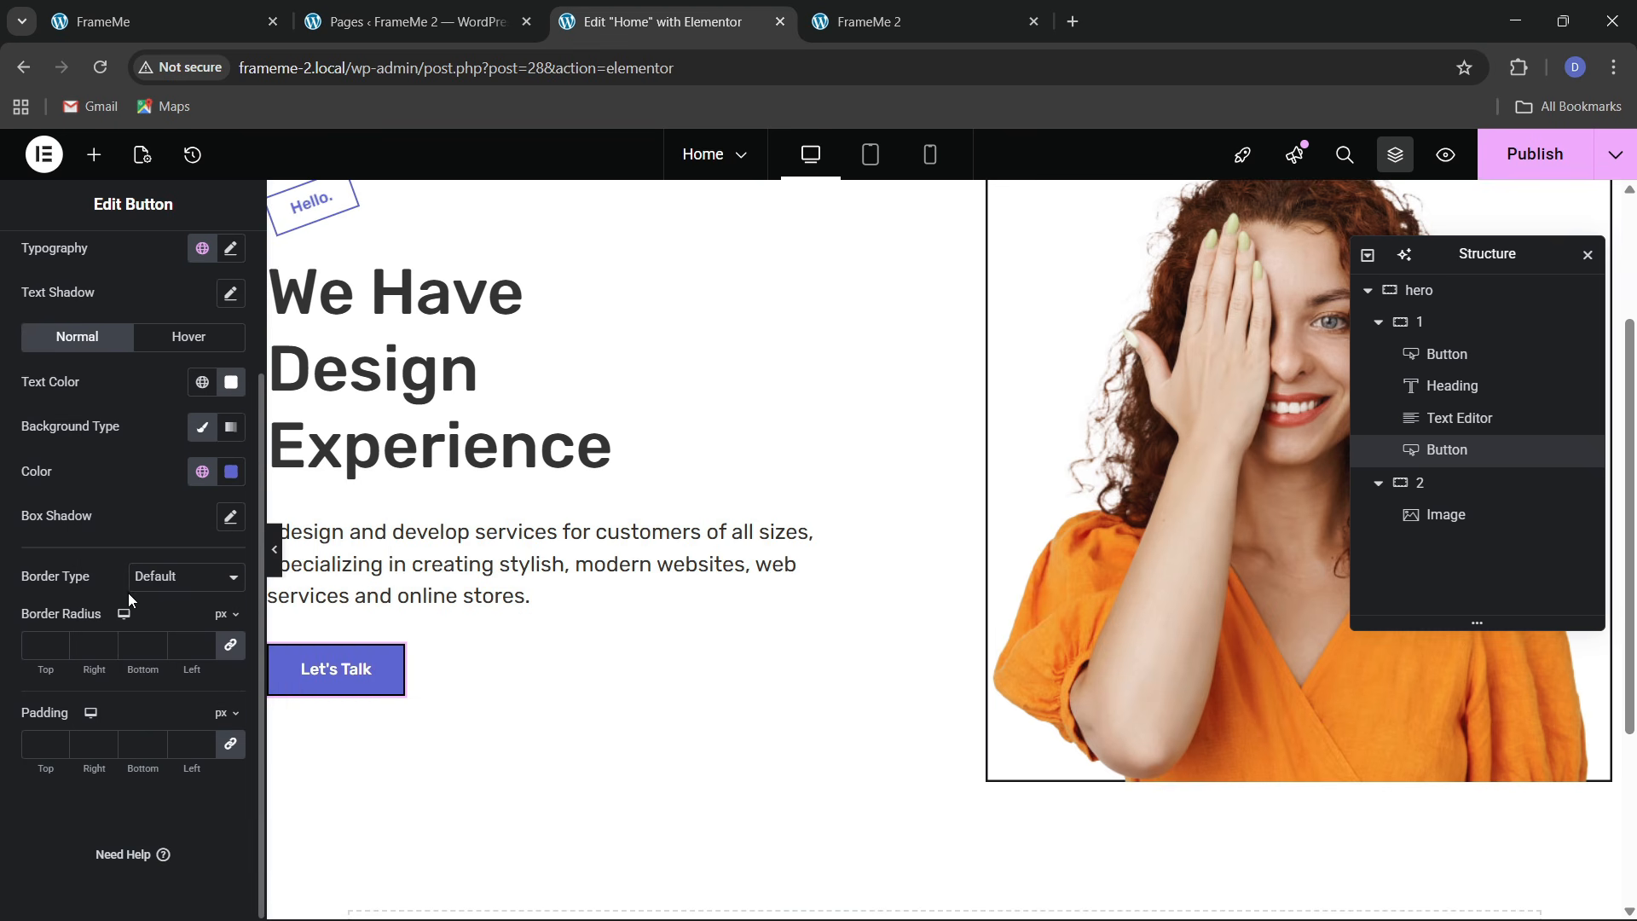
Give the button a solid border in the theme 3 purple
click(165, 584)
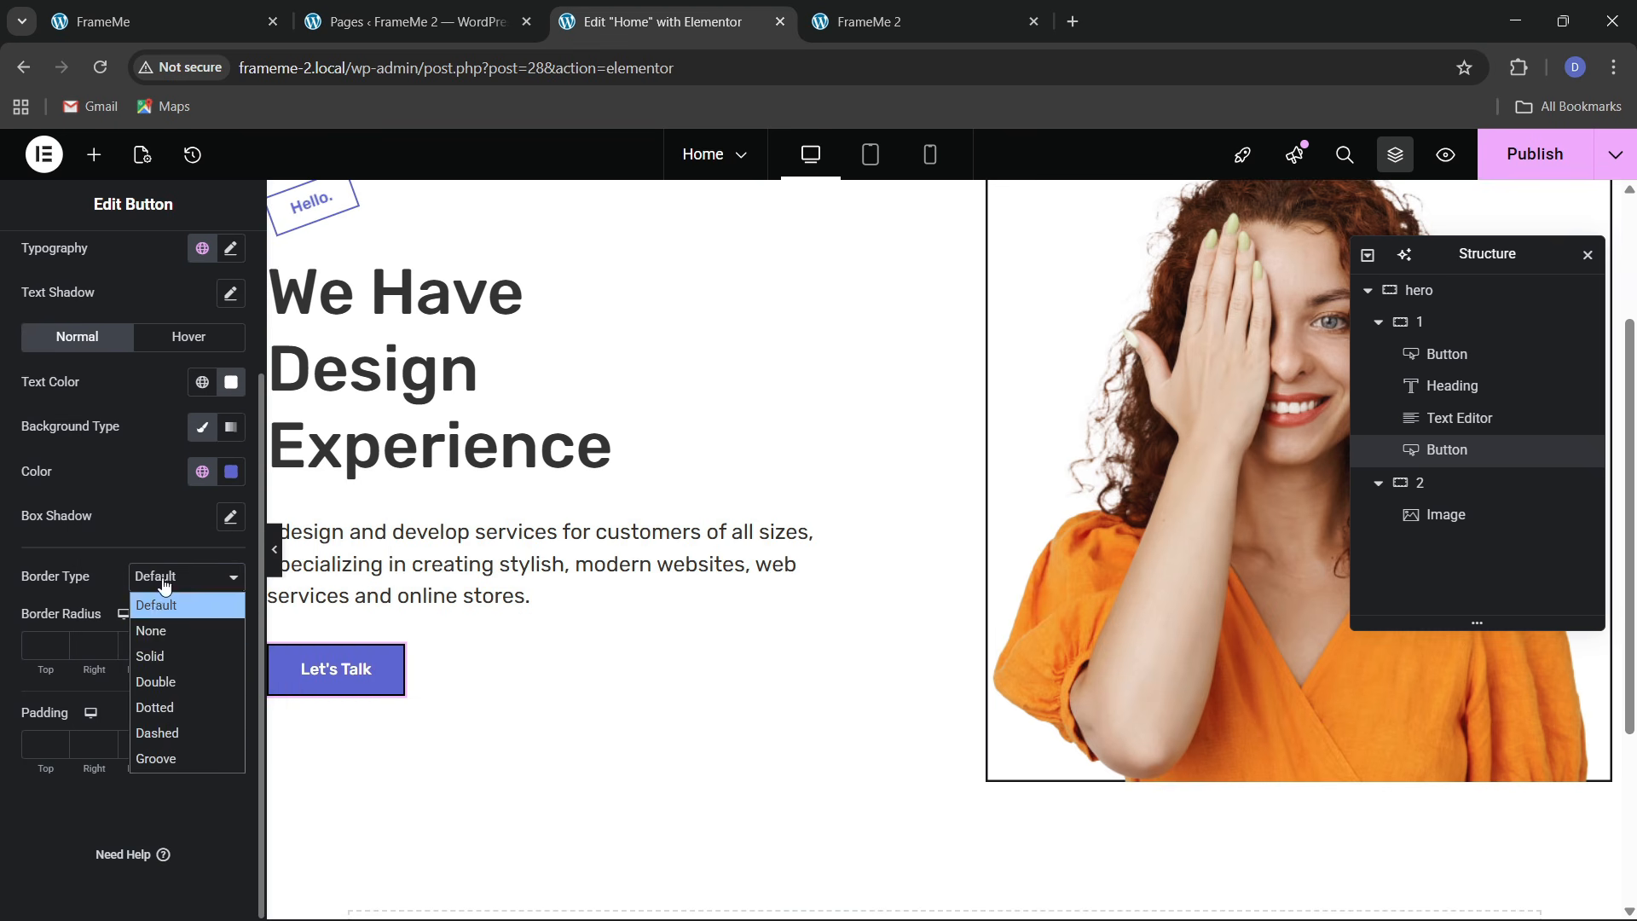
click(160, 655)
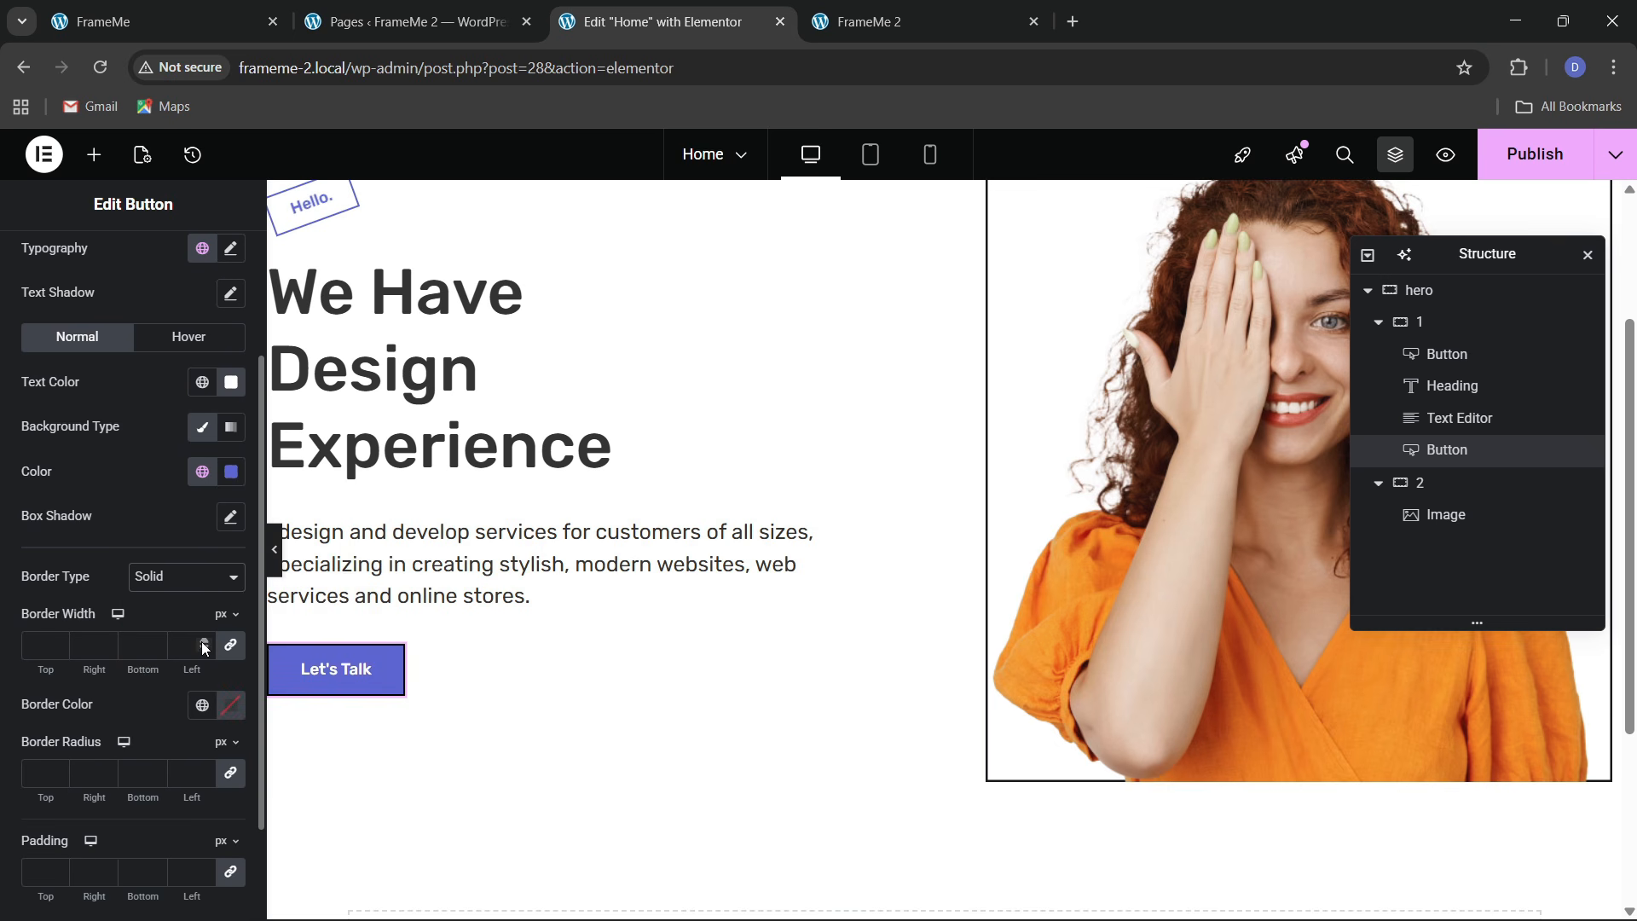
click(202, 704)
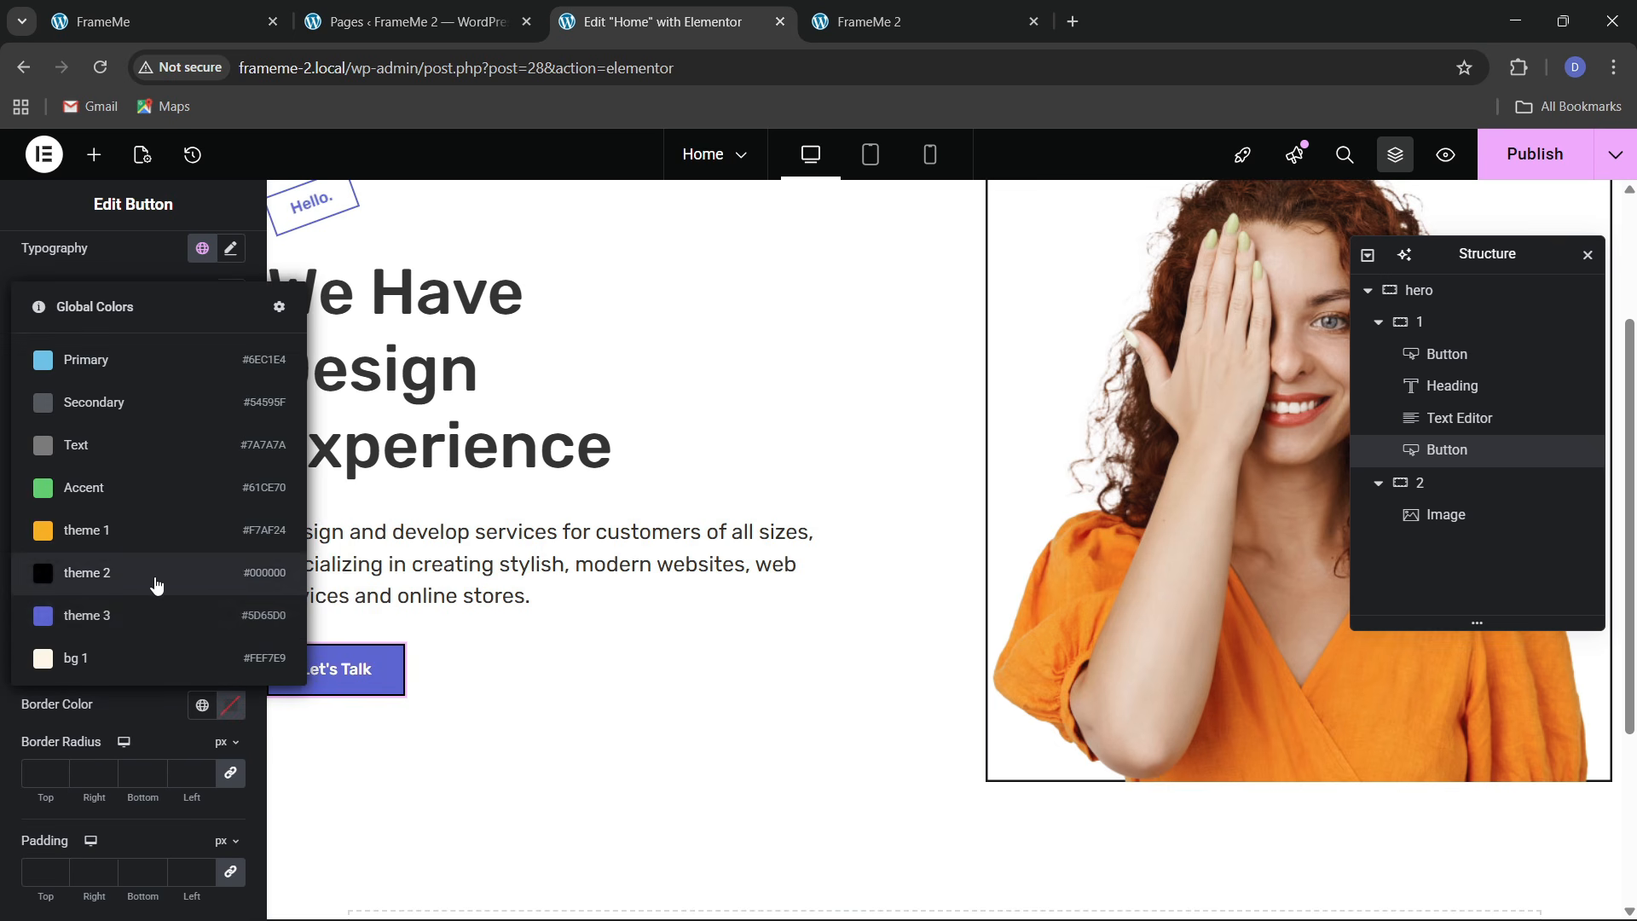
click(126, 616)
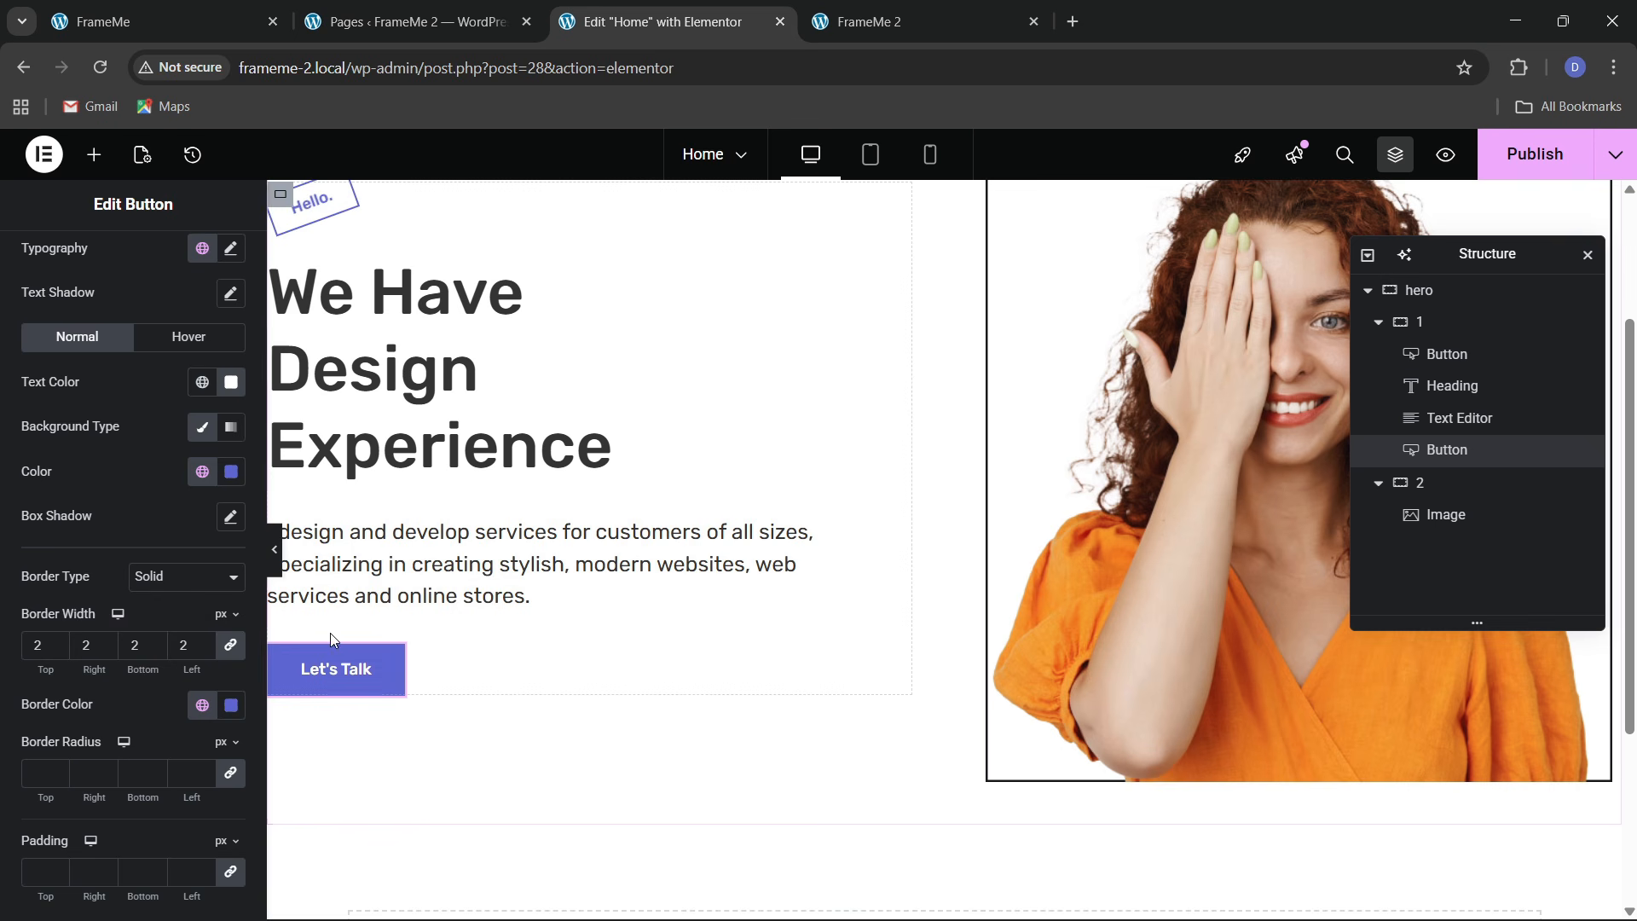
Make the button's hover background black theme 2 with white hover text
click(173, 338)
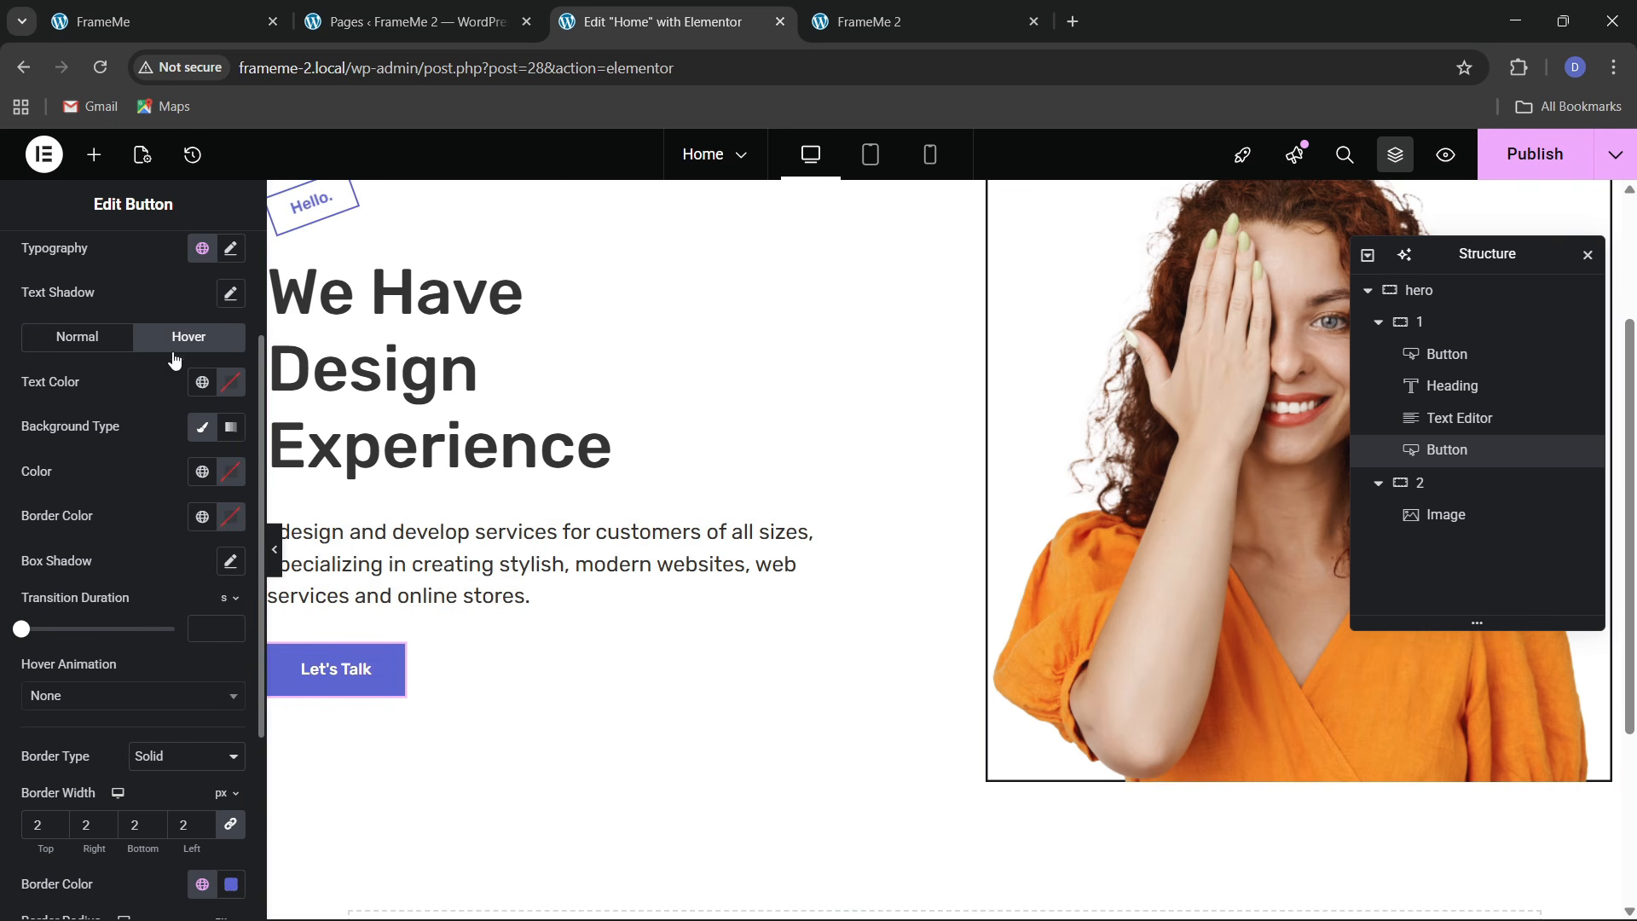
click(199, 477)
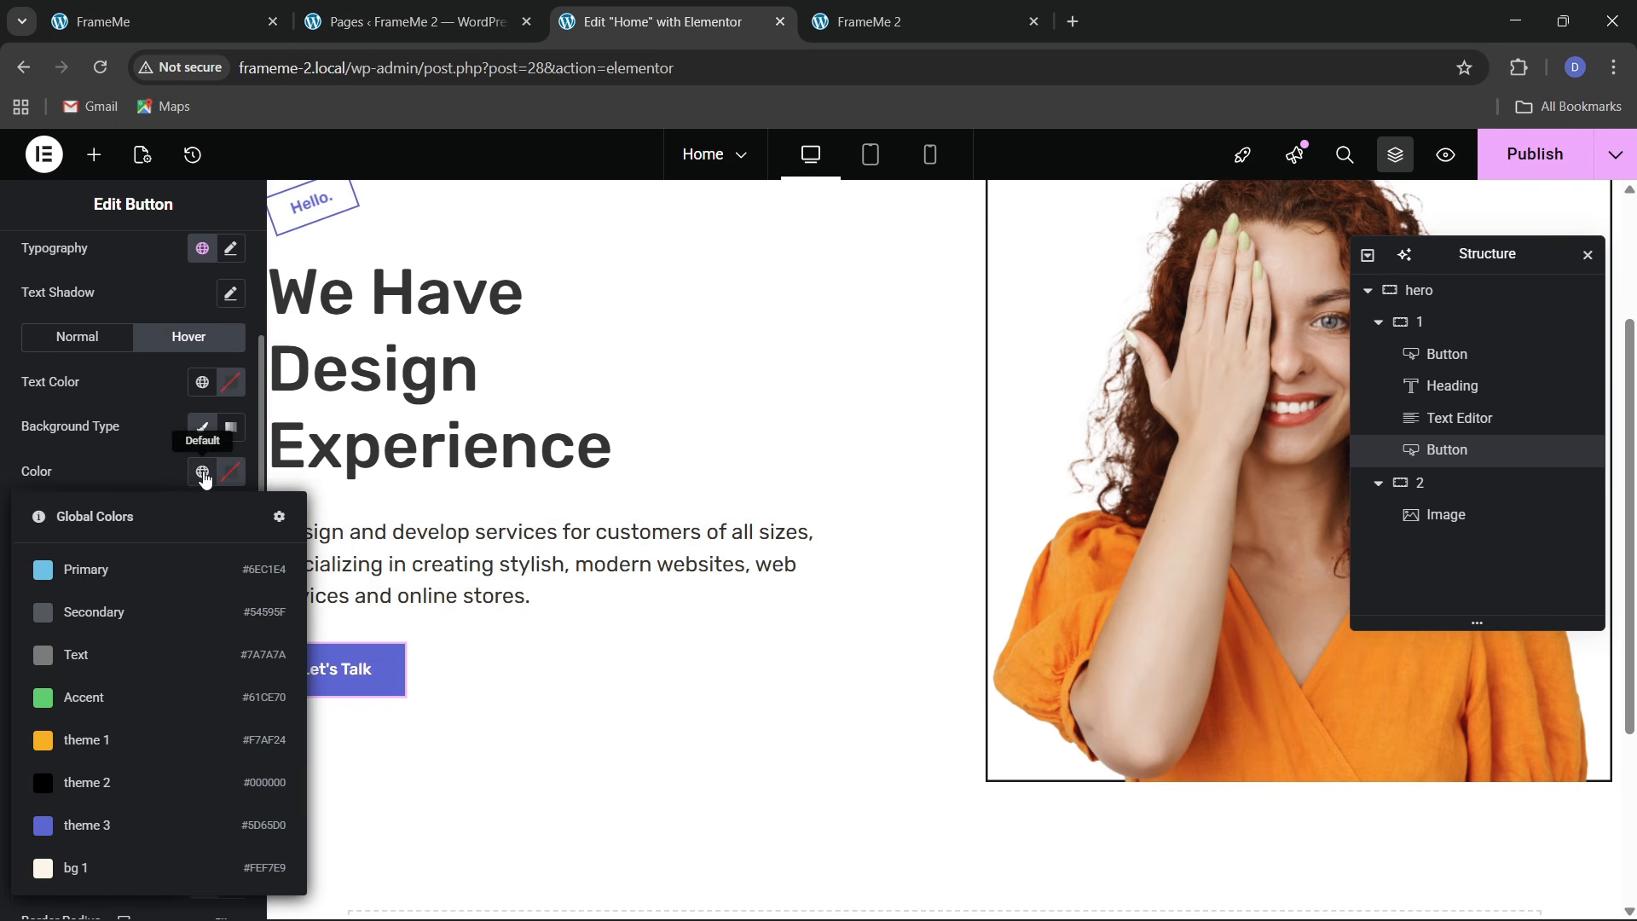
click(109, 781)
click(231, 391)
drag(180, 515, 3, 374)
click(6, 380)
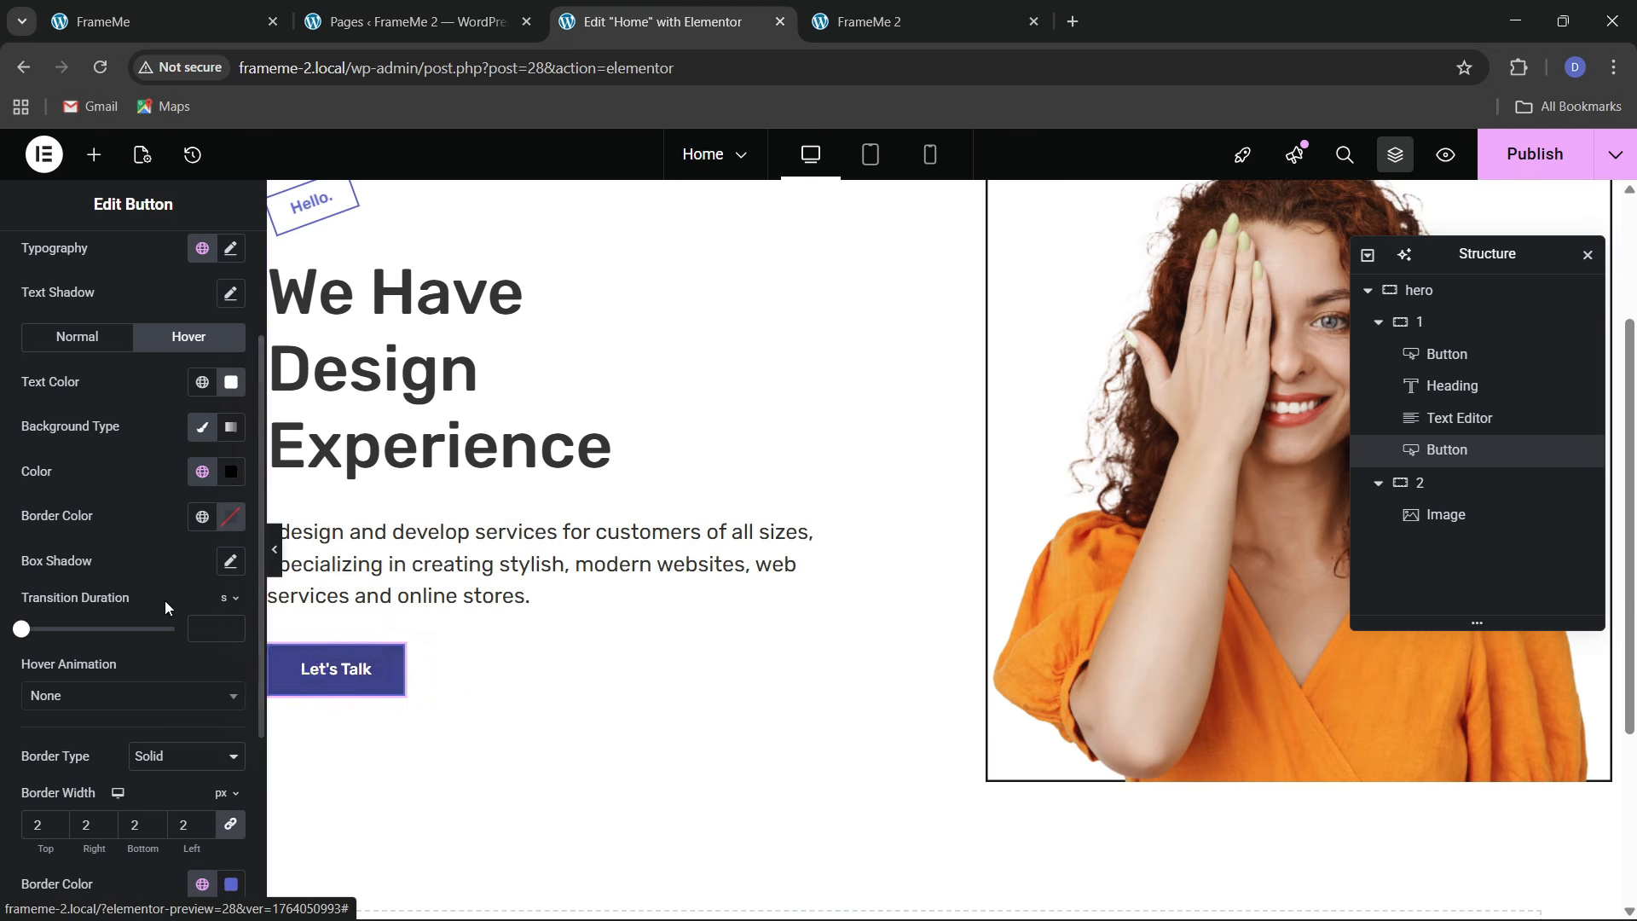
Set the hover border colour to theme 2 black, then set border type to None
scroll(137, 657, down, 1)
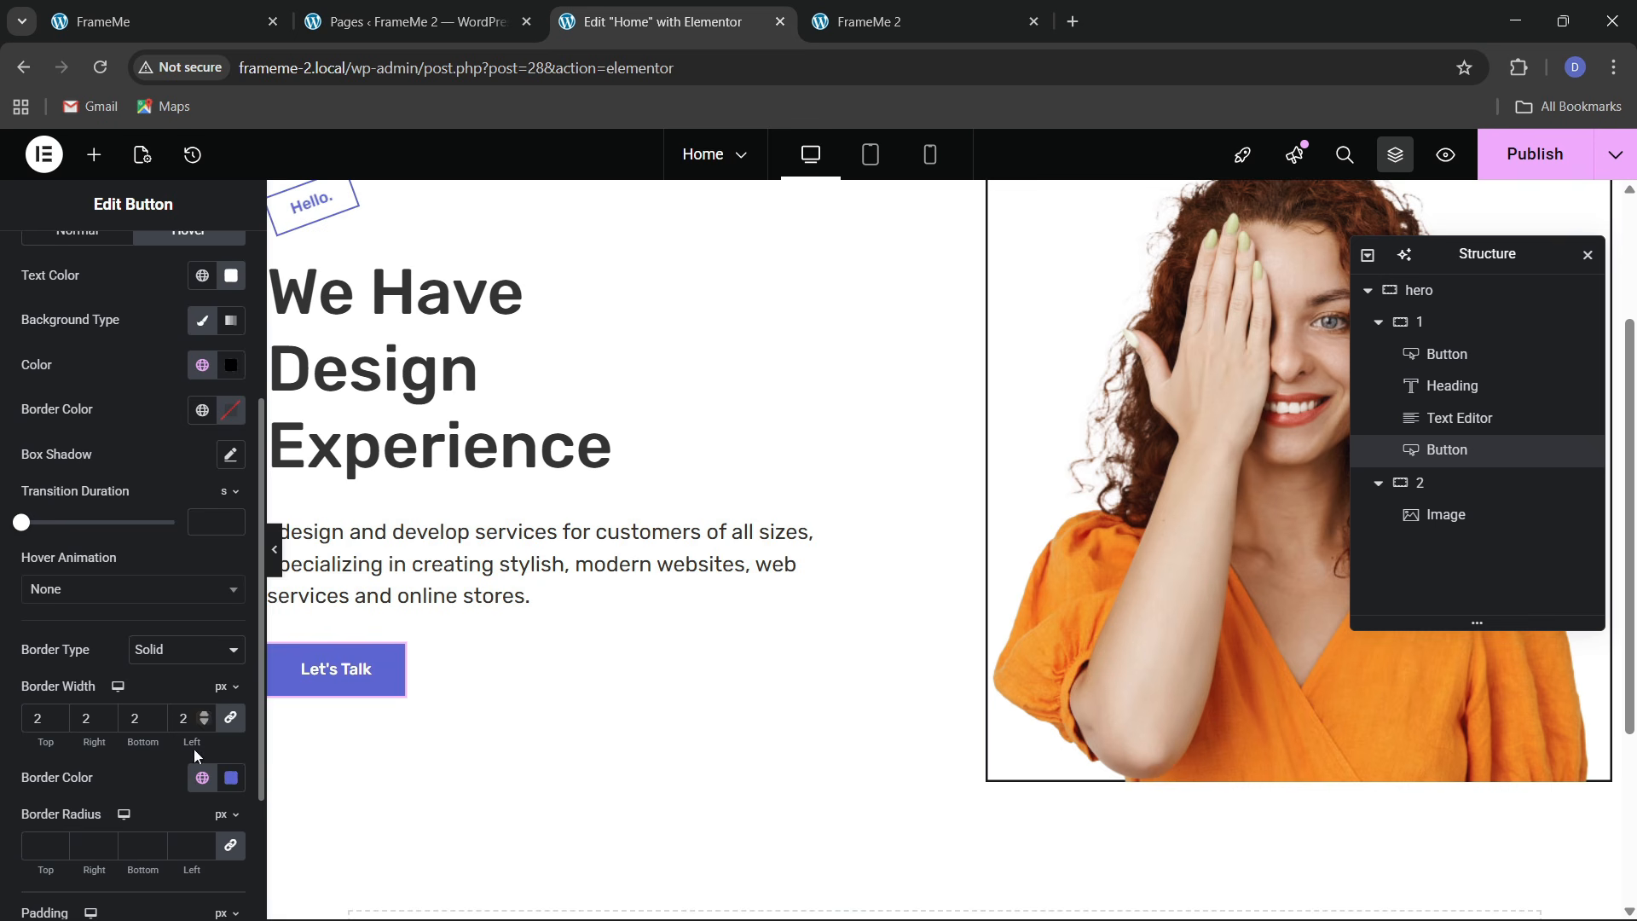
click(208, 784)
click(128, 648)
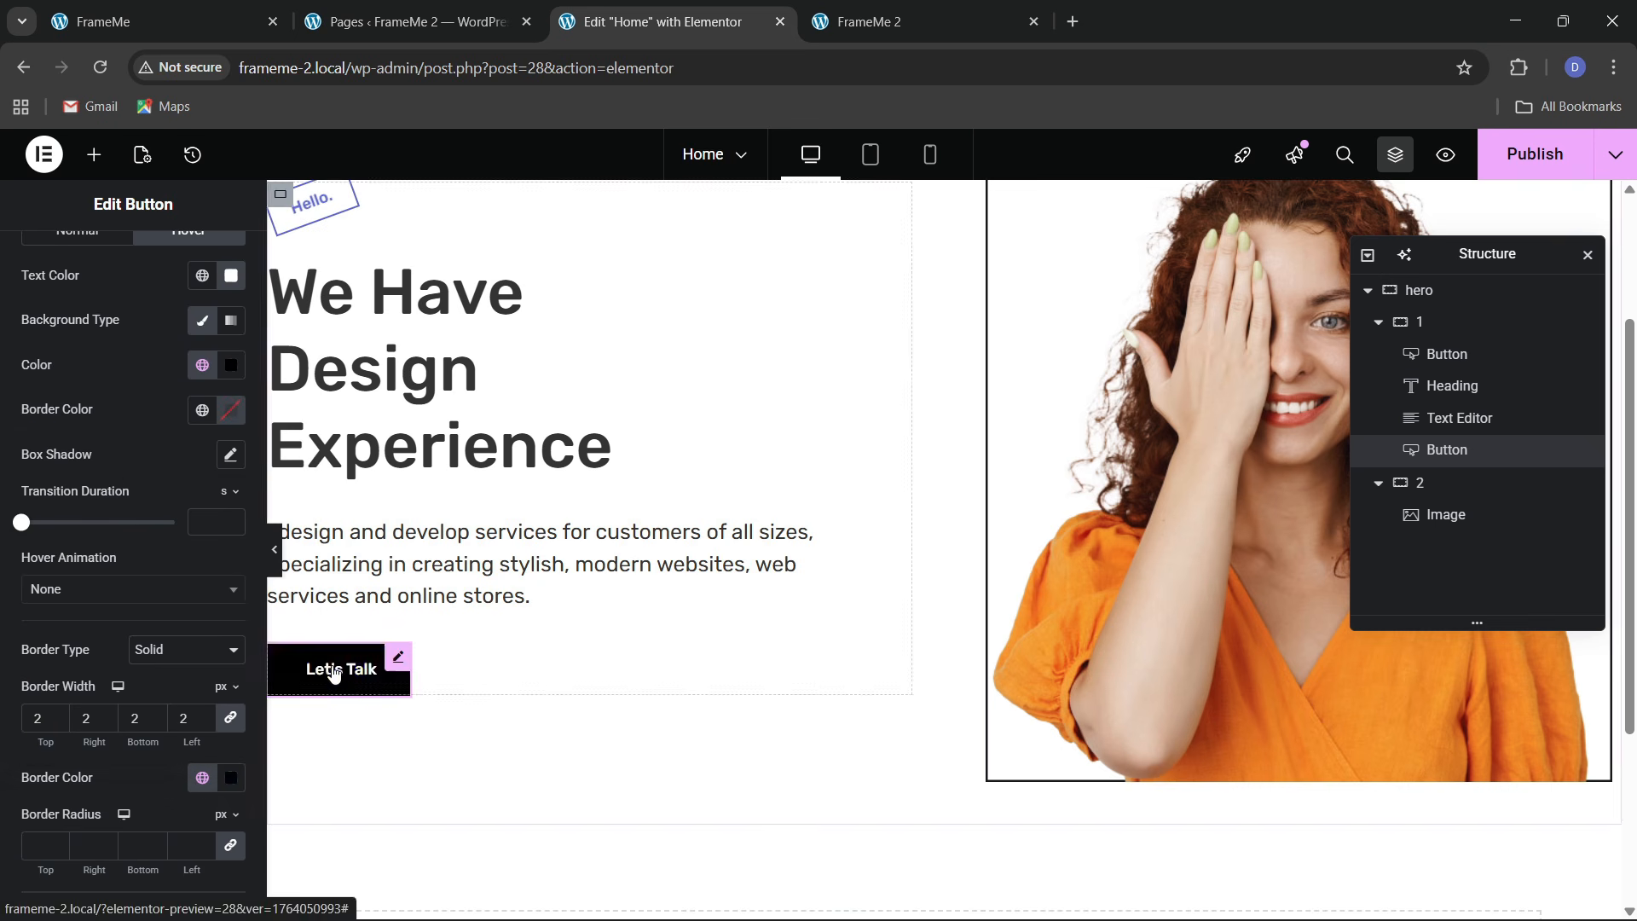
scroll(67, 573, down, 1)
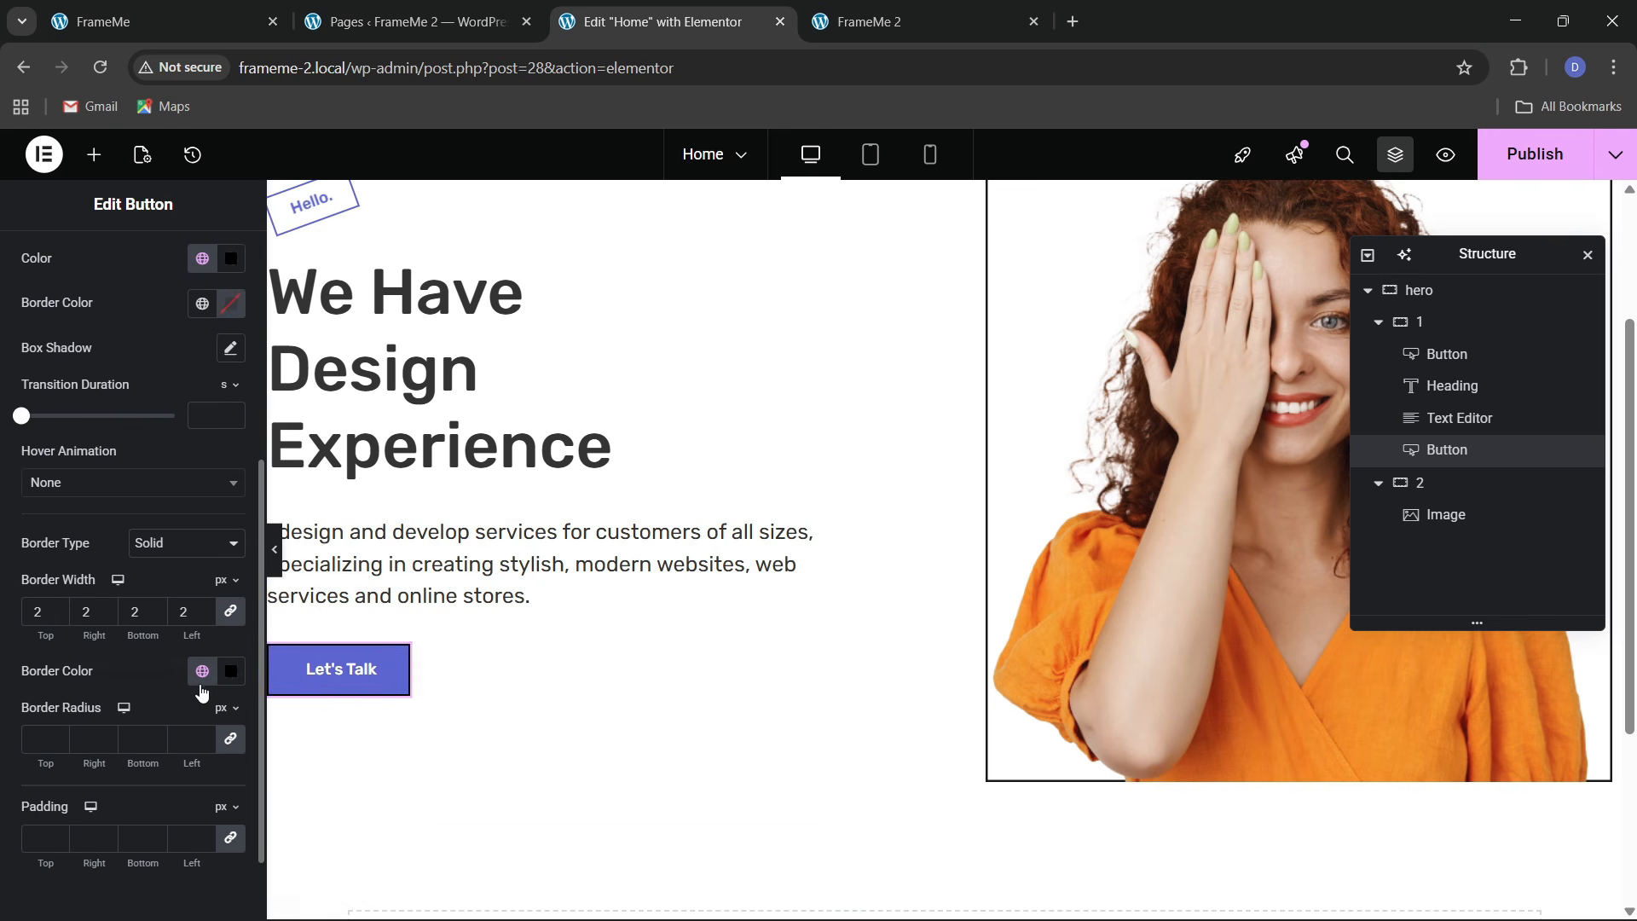
click(169, 545)
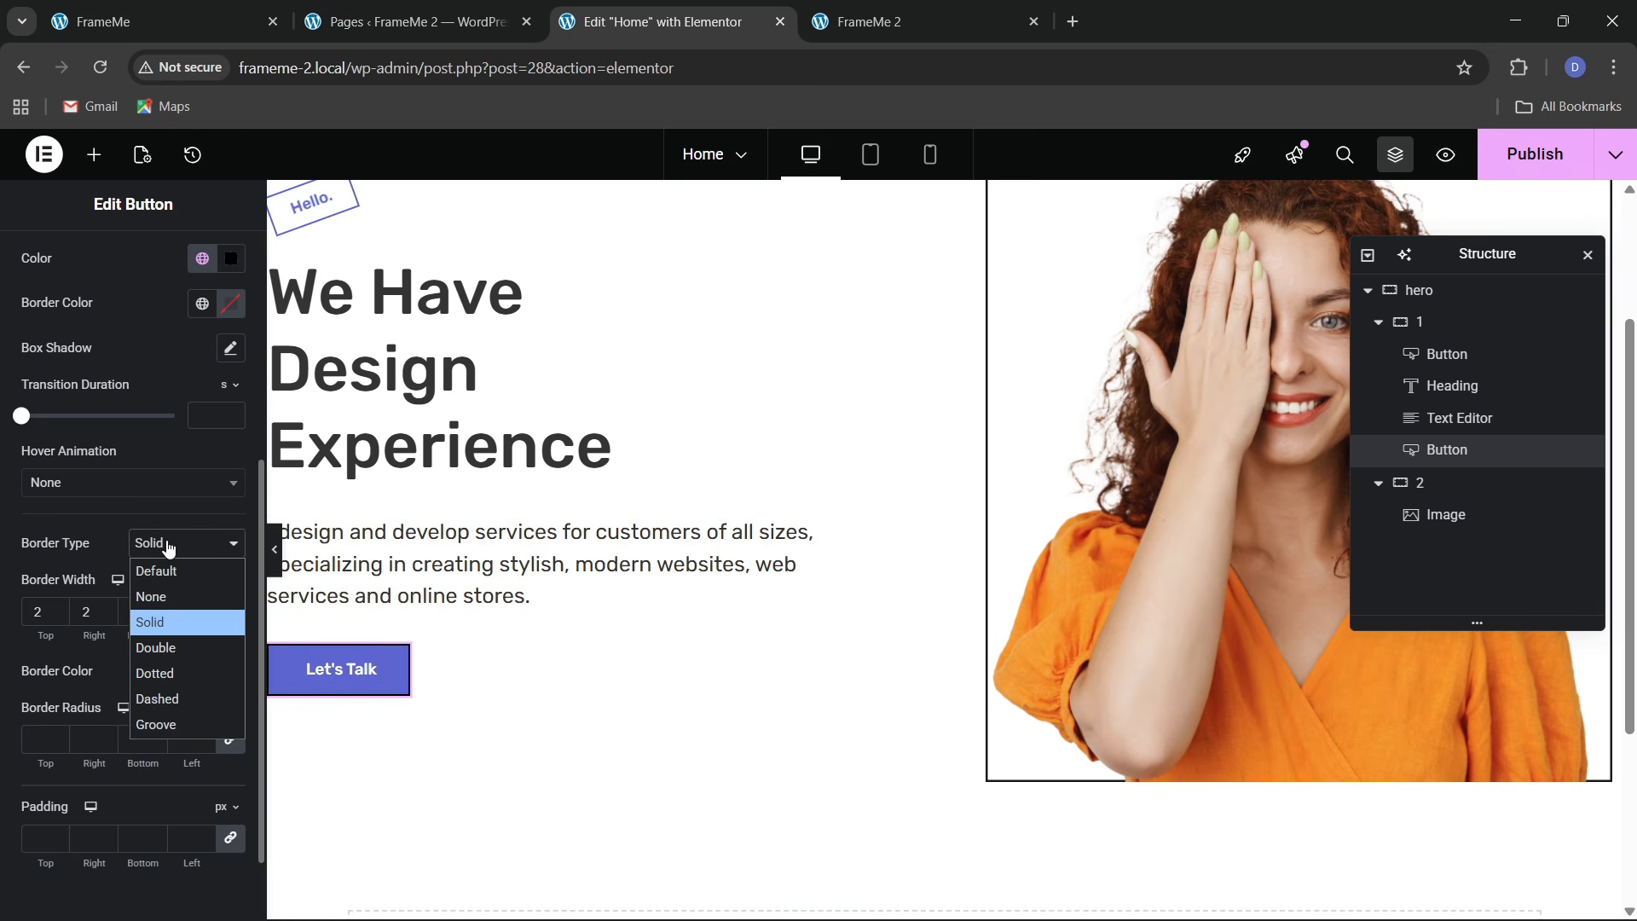
click(167, 595)
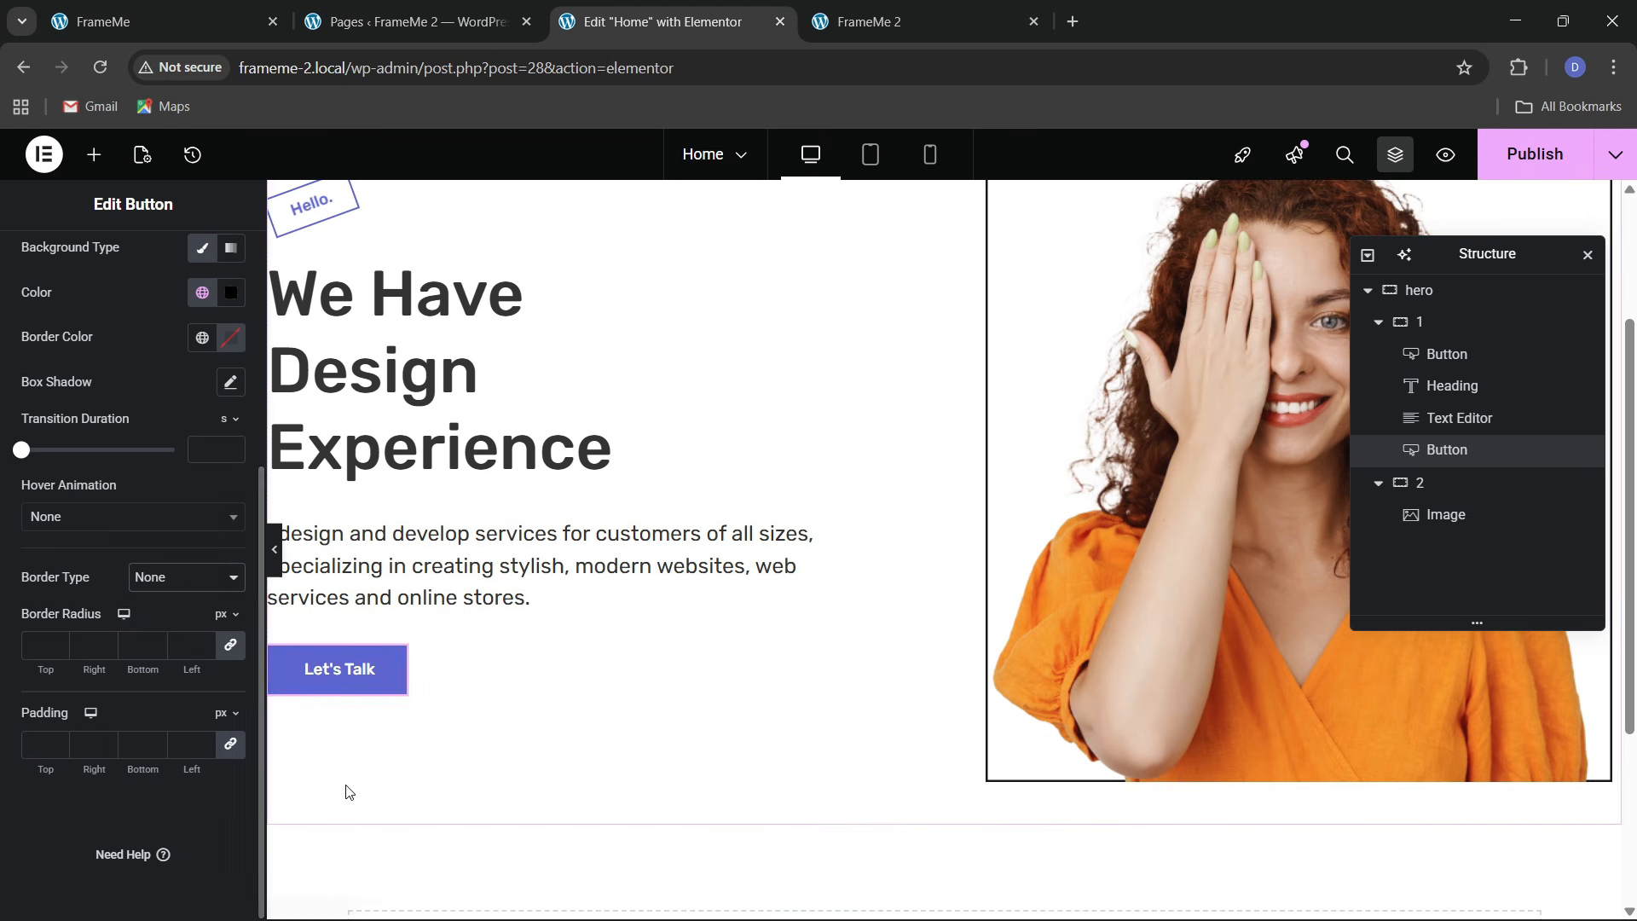
Preview the button without panels and compare it with the live FrameMe site
click(274, 550)
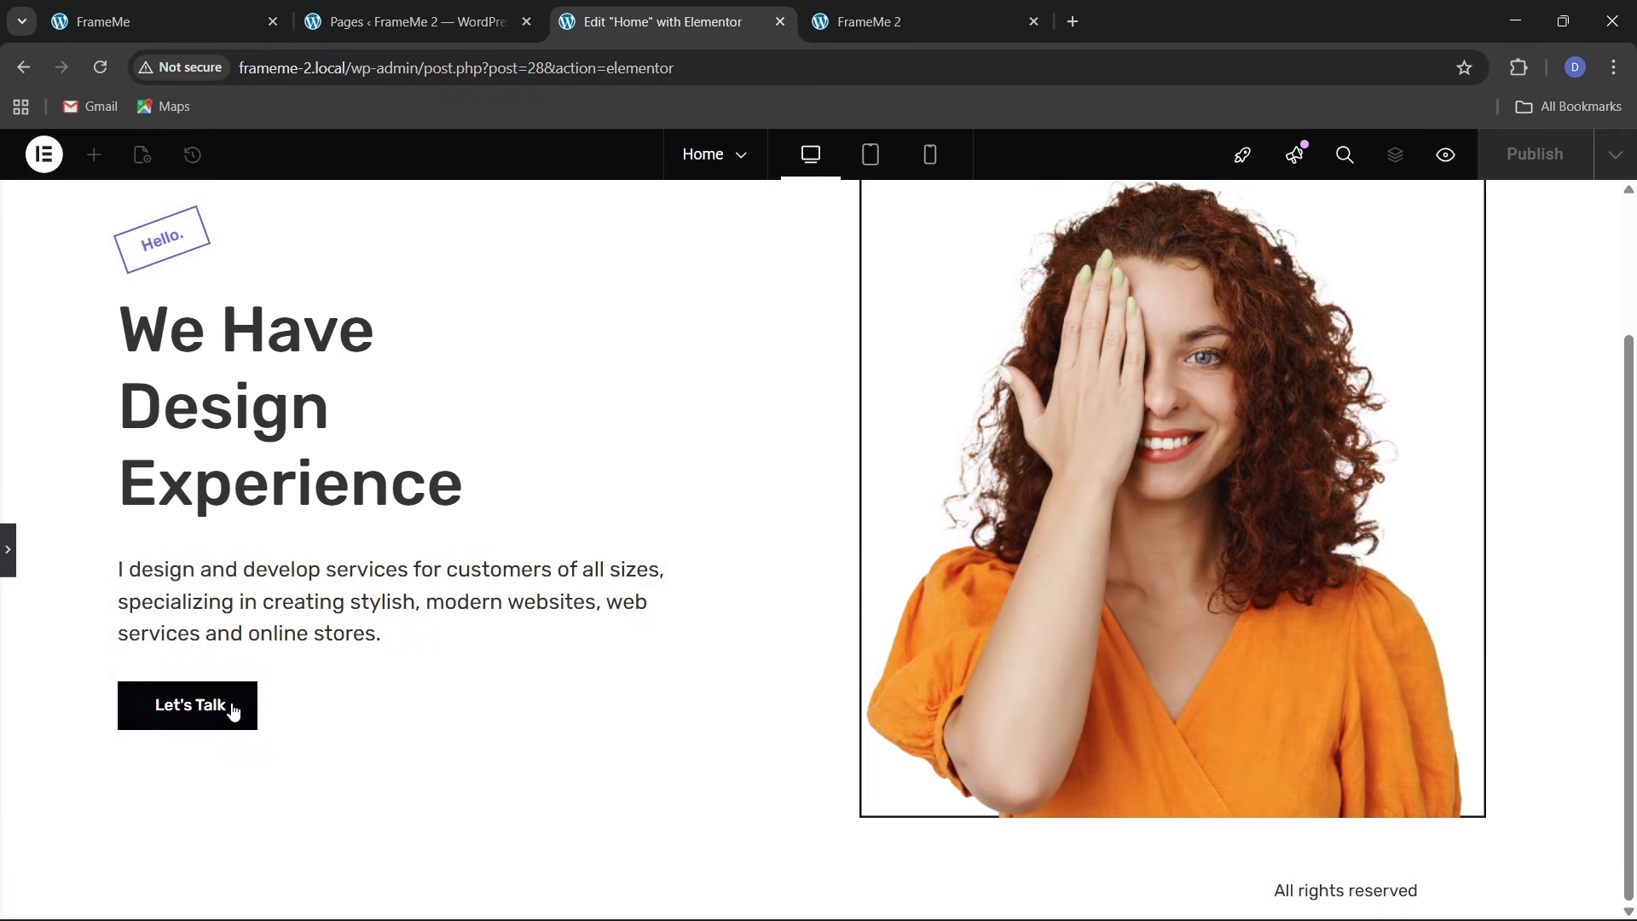
click(187, 13)
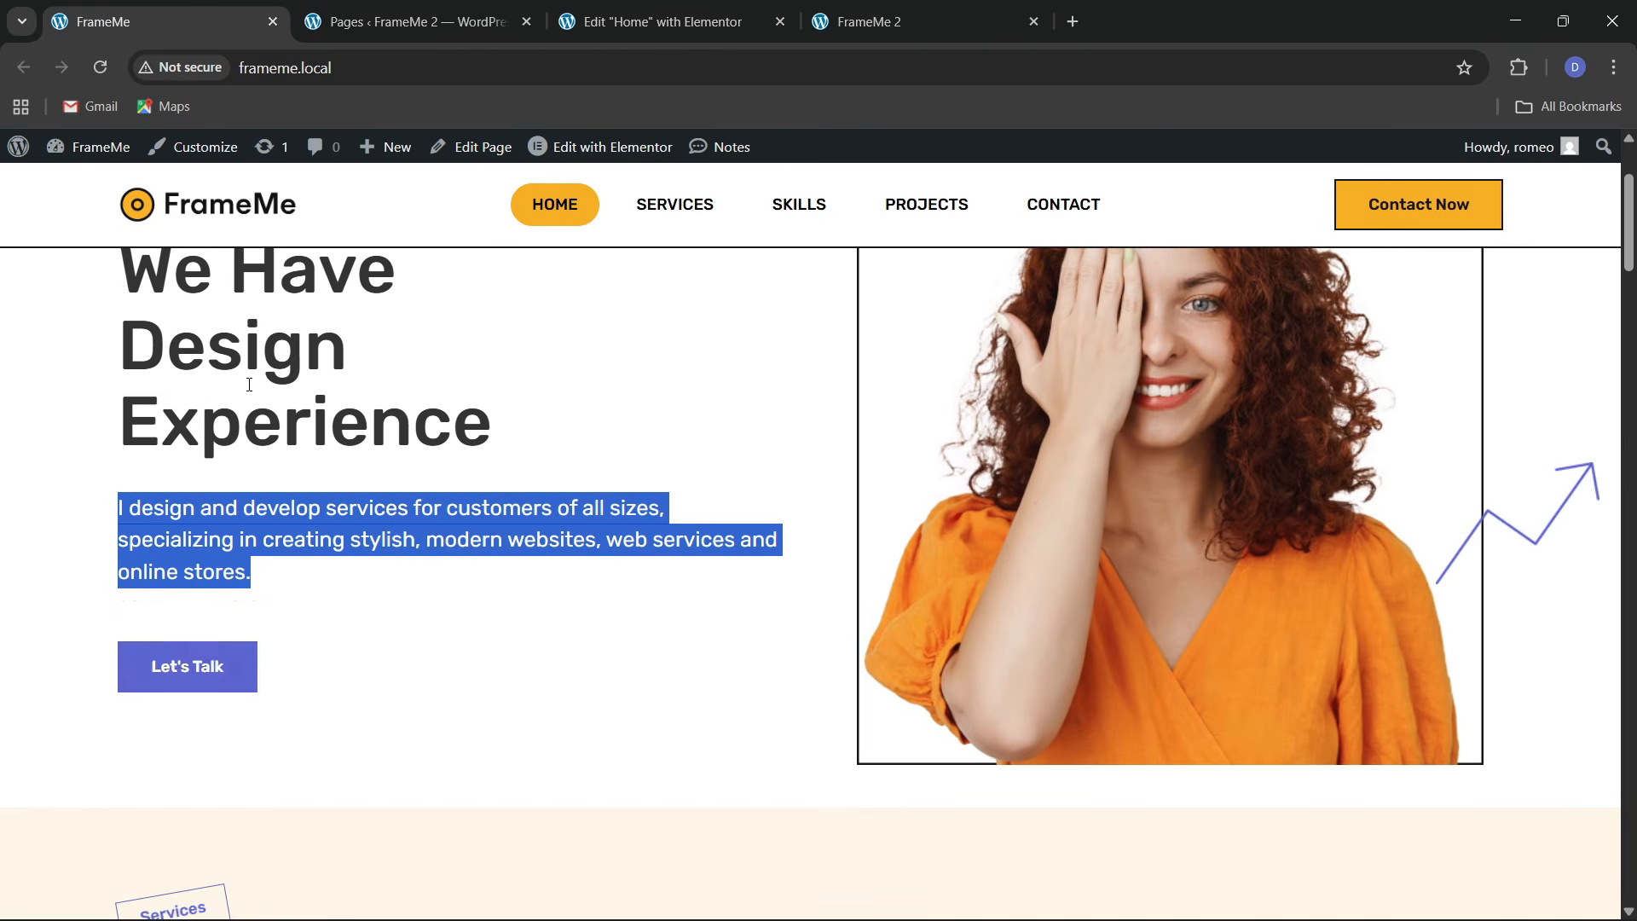
click(682, 12)
click(8, 549)
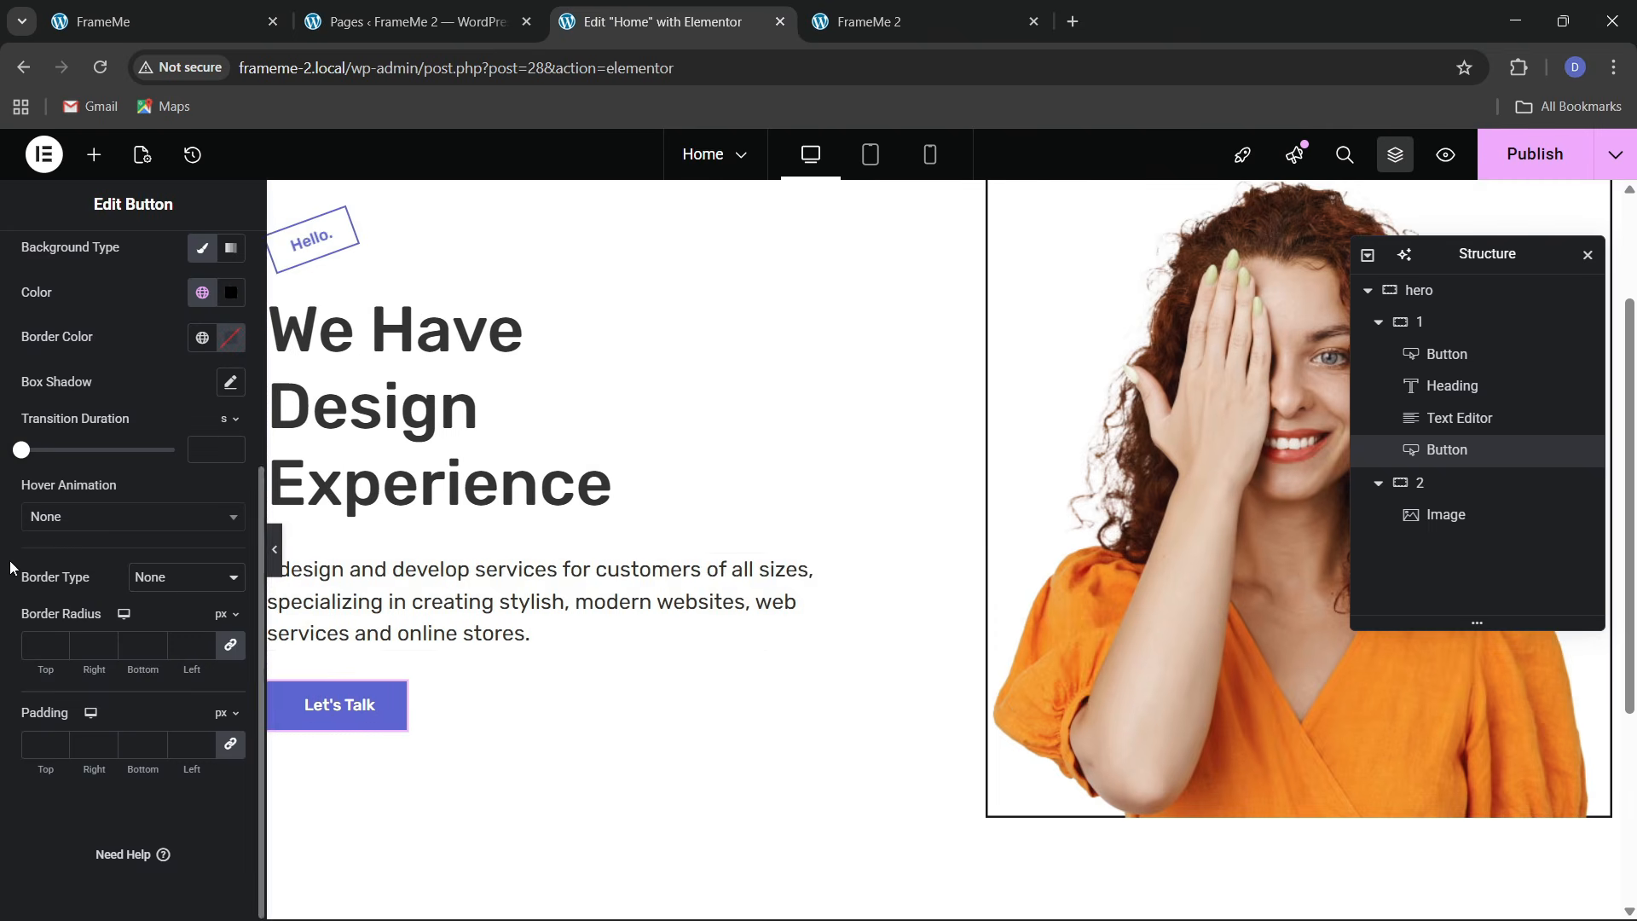
scroll(155, 294, up, 2)
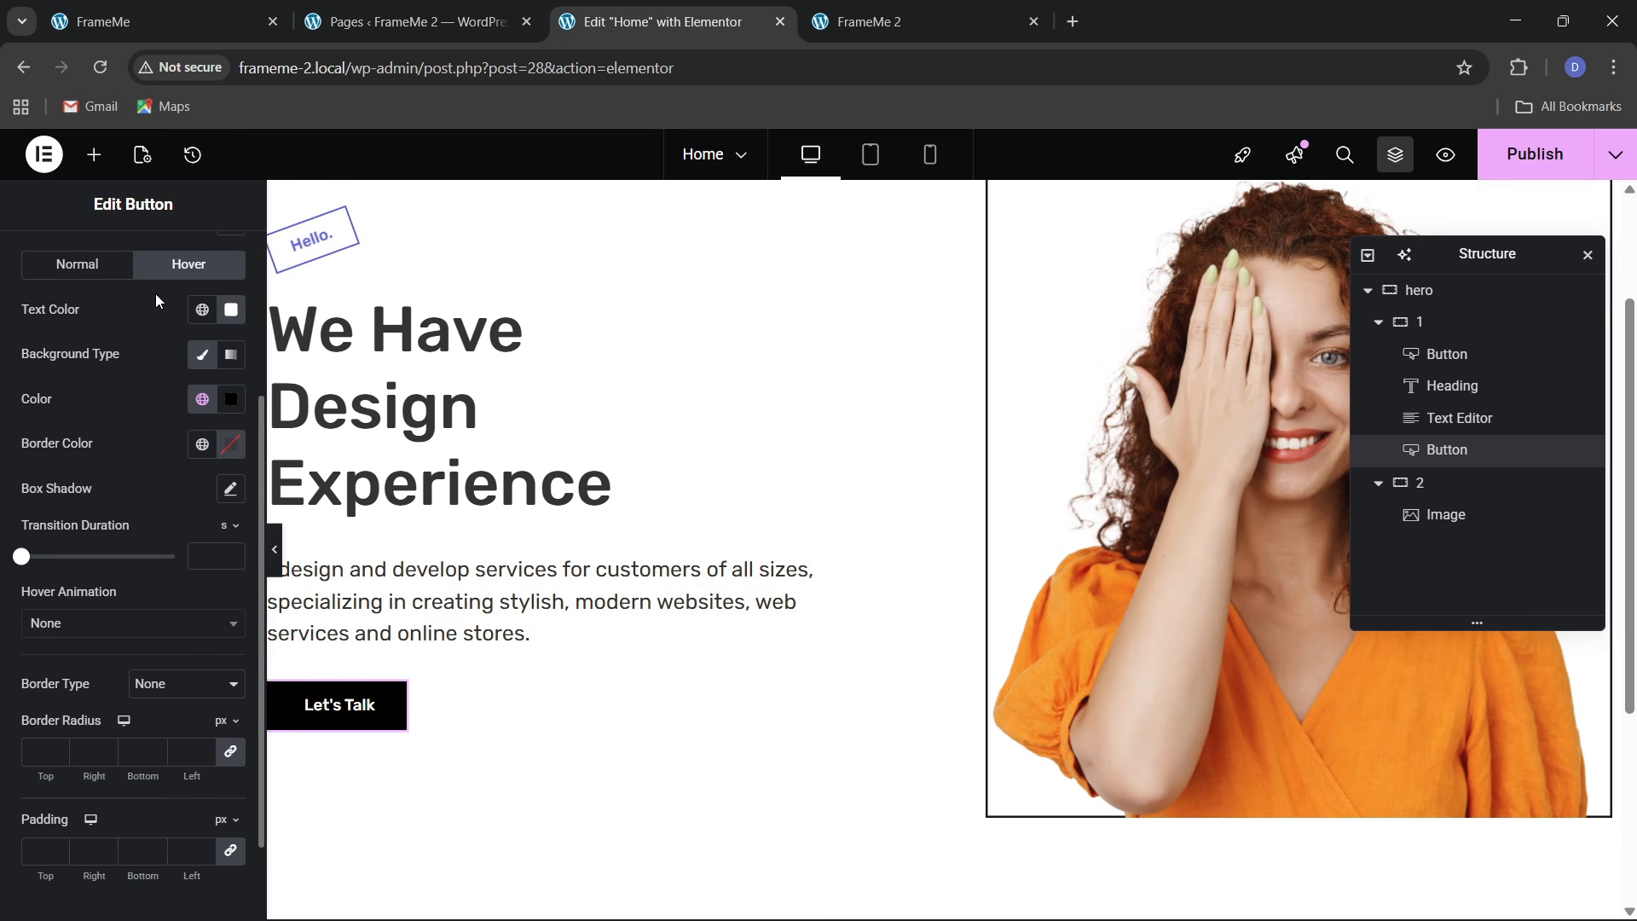
scroll(152, 292, up, 5)
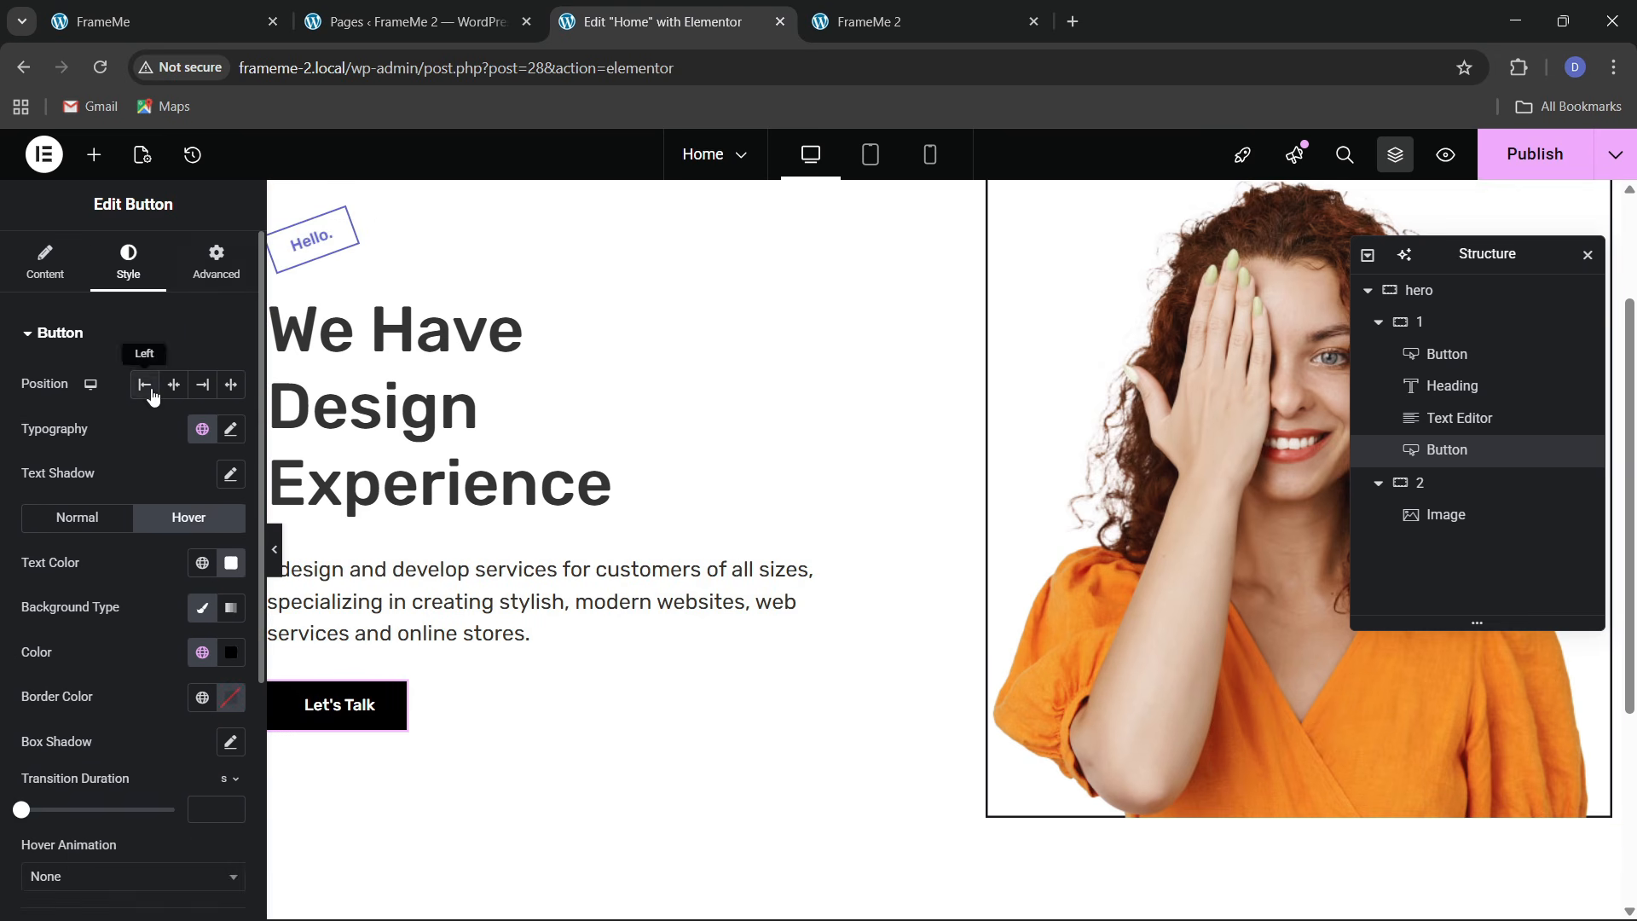
Search the Motion Effects entrance animations for 'bob' and close the list unchanged
click(217, 260)
scroll(120, 529, down, 9)
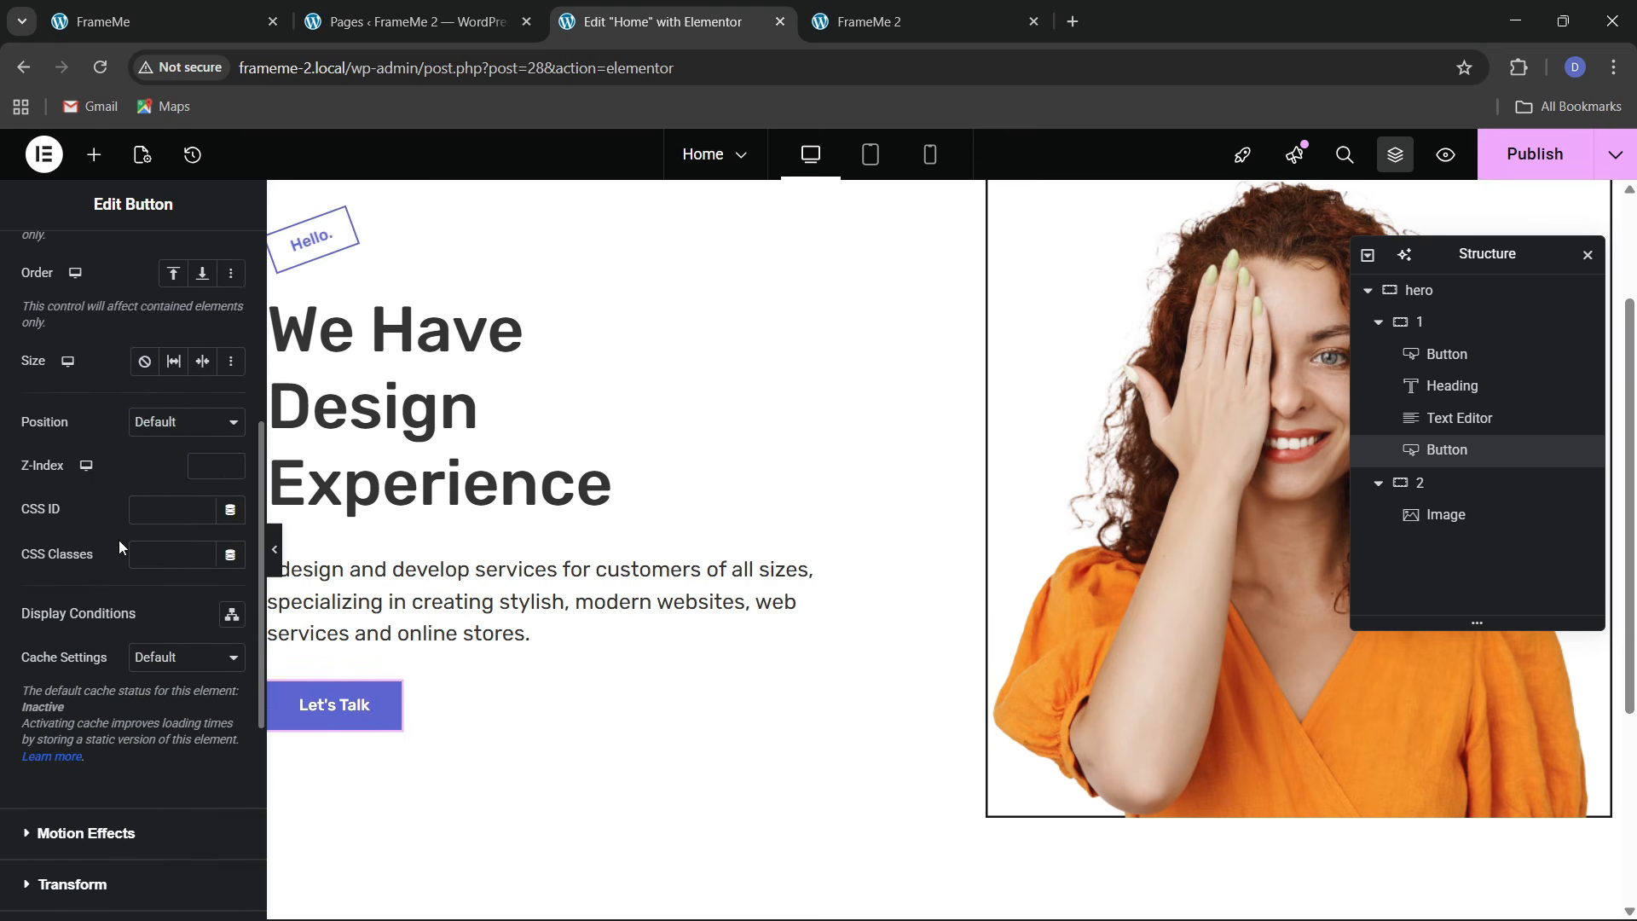
scroll(119, 545, down, 2)
click(81, 512)
scroll(79, 558, down, 2)
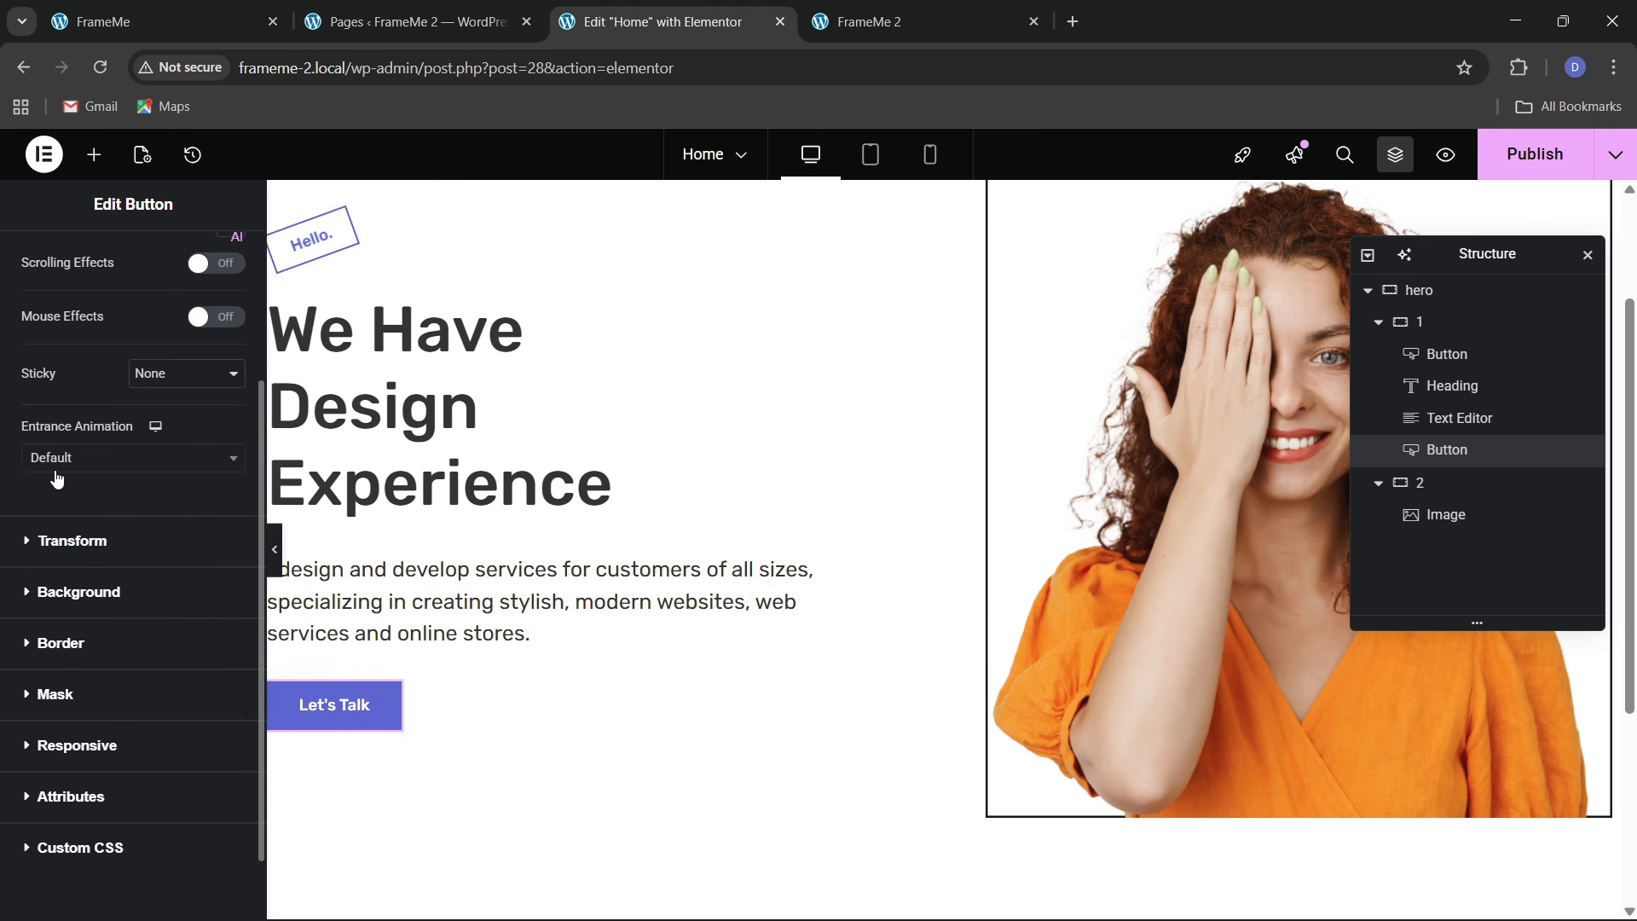
click(52, 464)
text(bob)
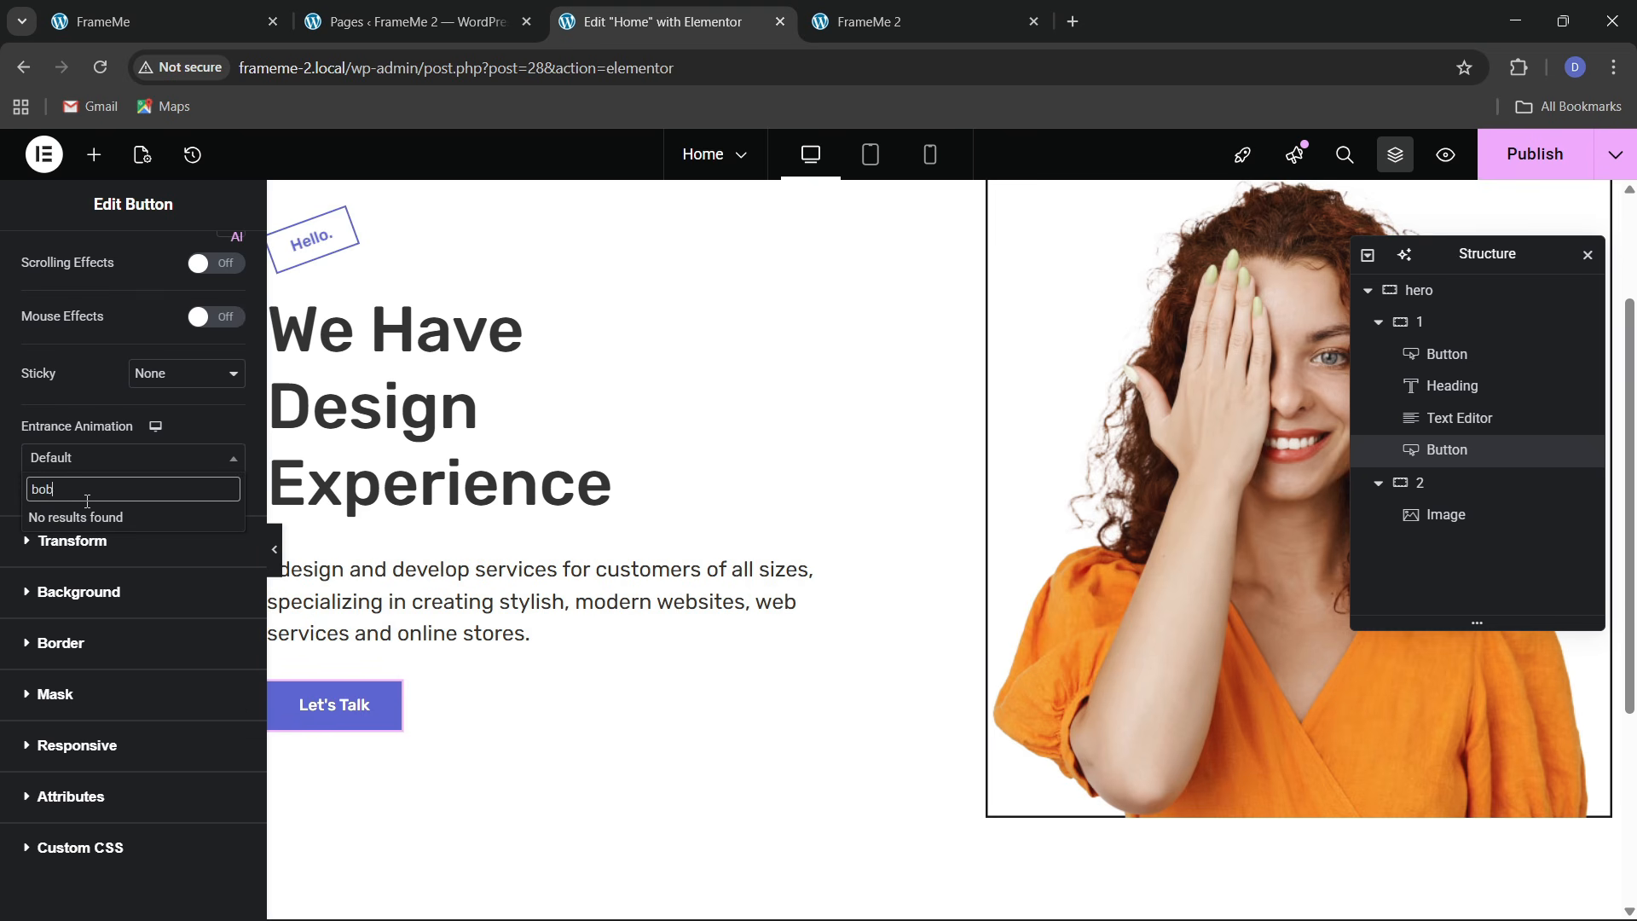
key(BackSpace)
key(BackSpace)
key(BackSpace)
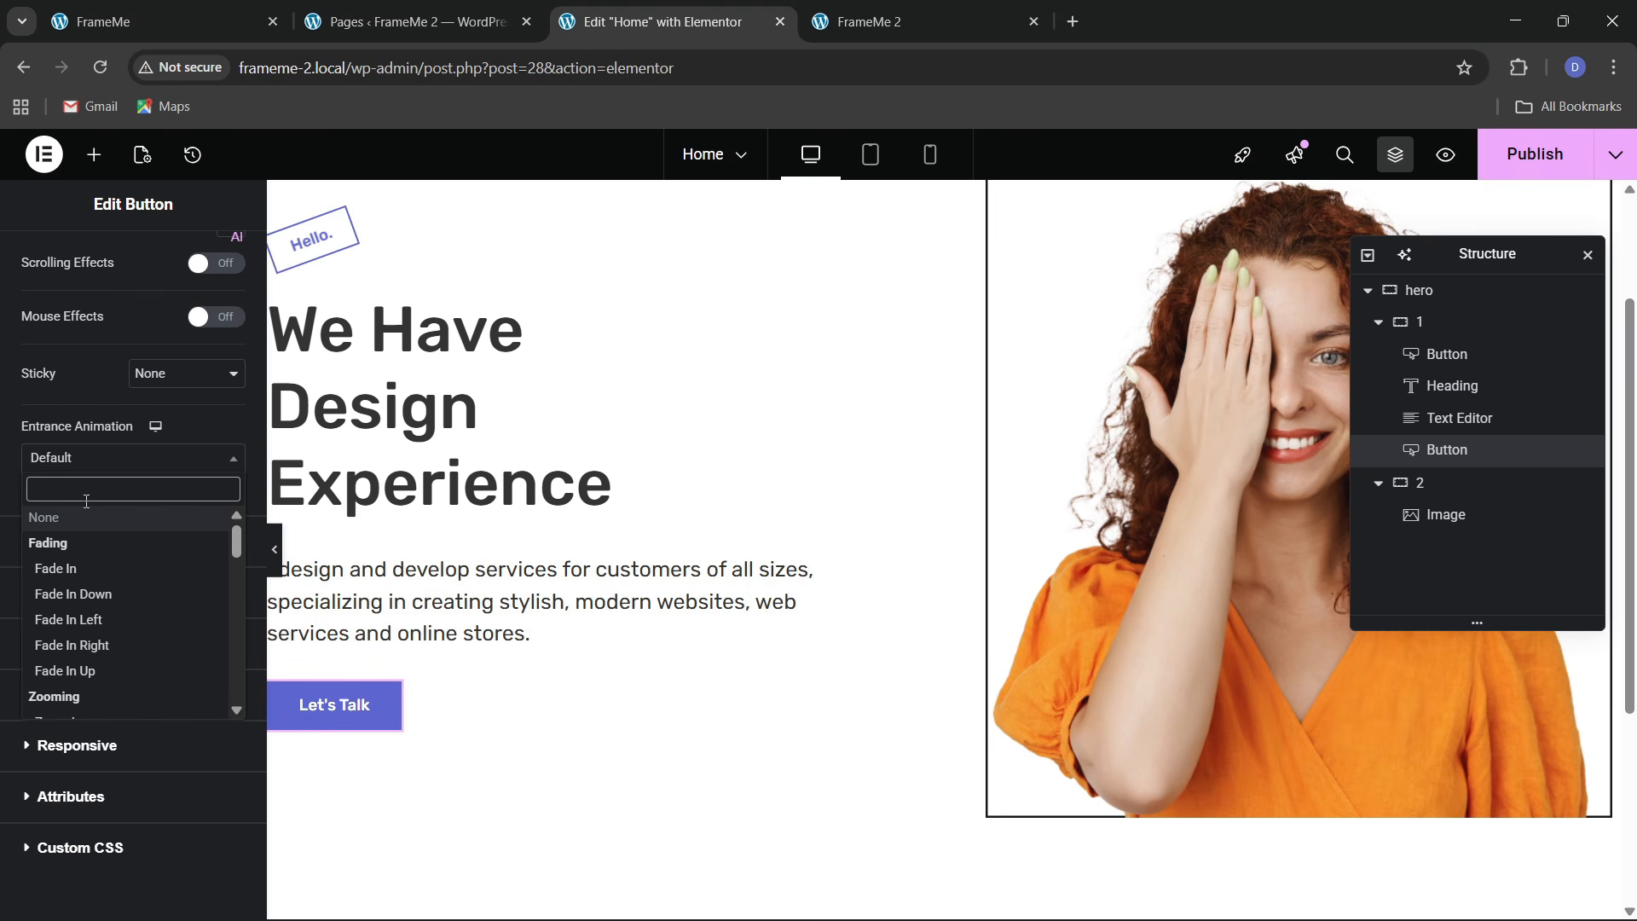
click(63, 396)
scroll(69, 523, up, 1)
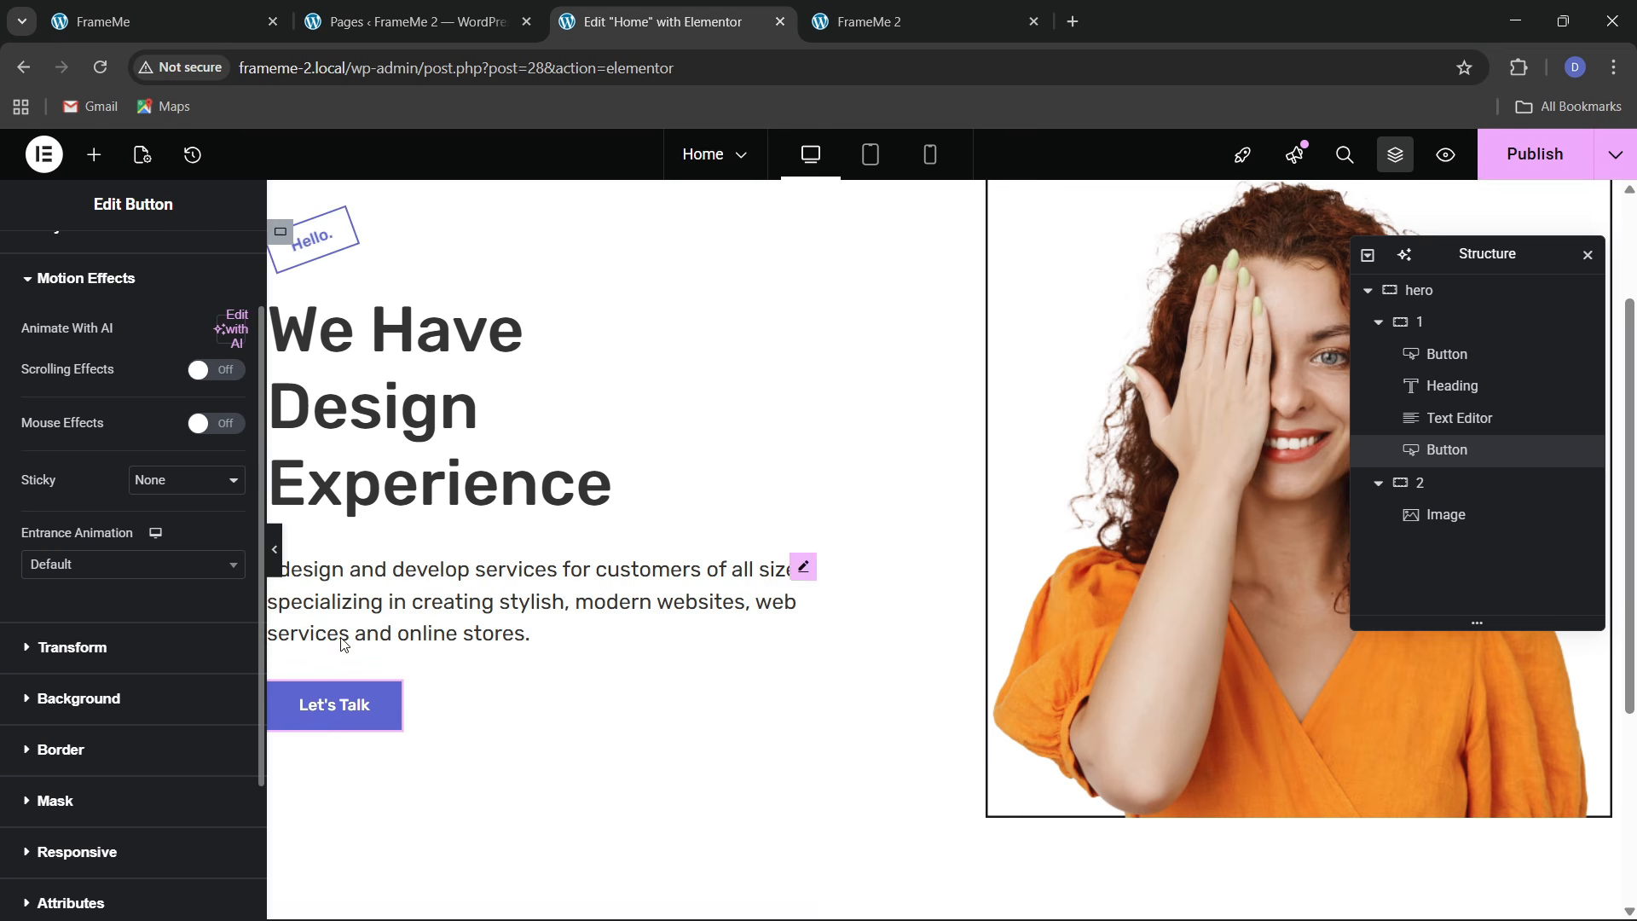
Apply the Bob hover animation to the Let's Talk button
click(388, 698)
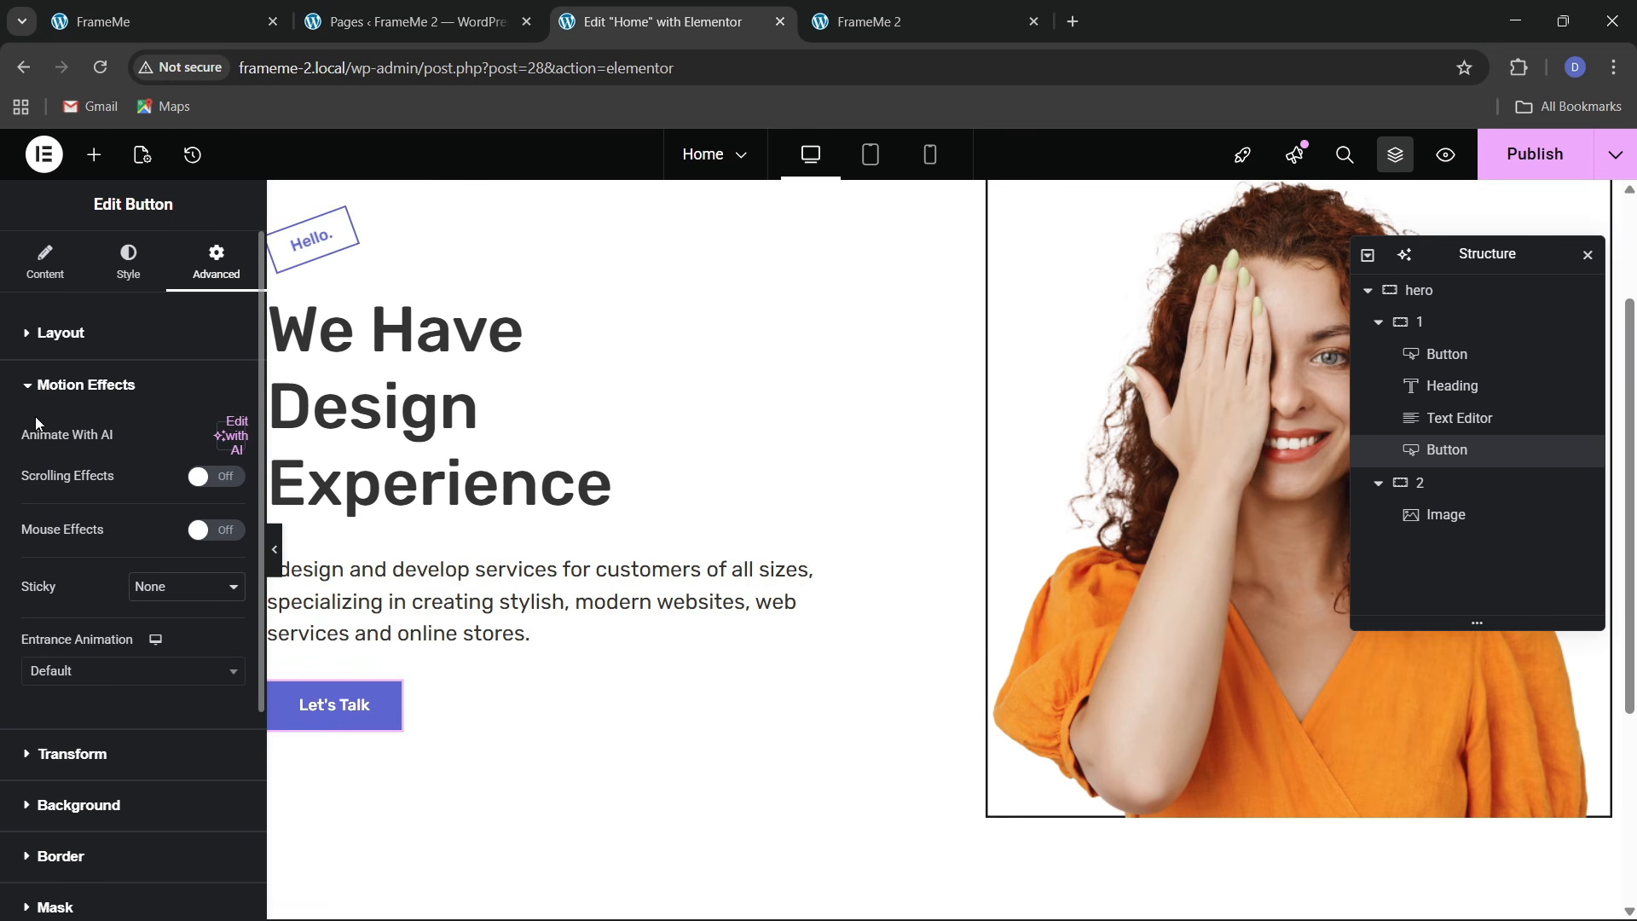
click(126, 260)
click(177, 517)
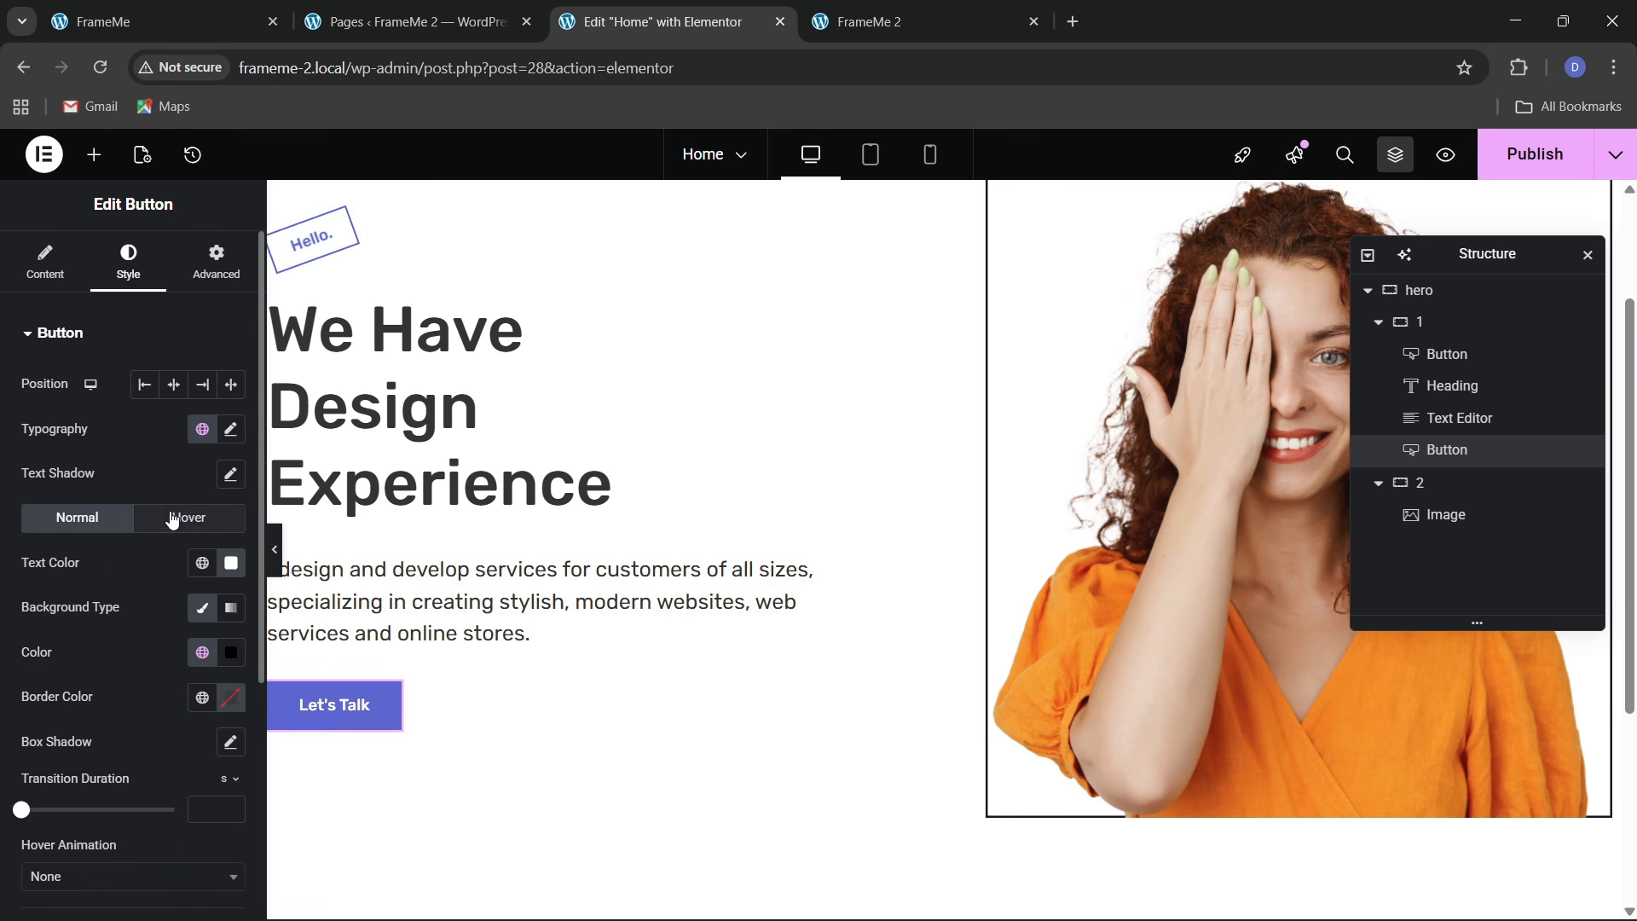
scroll(102, 634, down, 5)
click(38, 529)
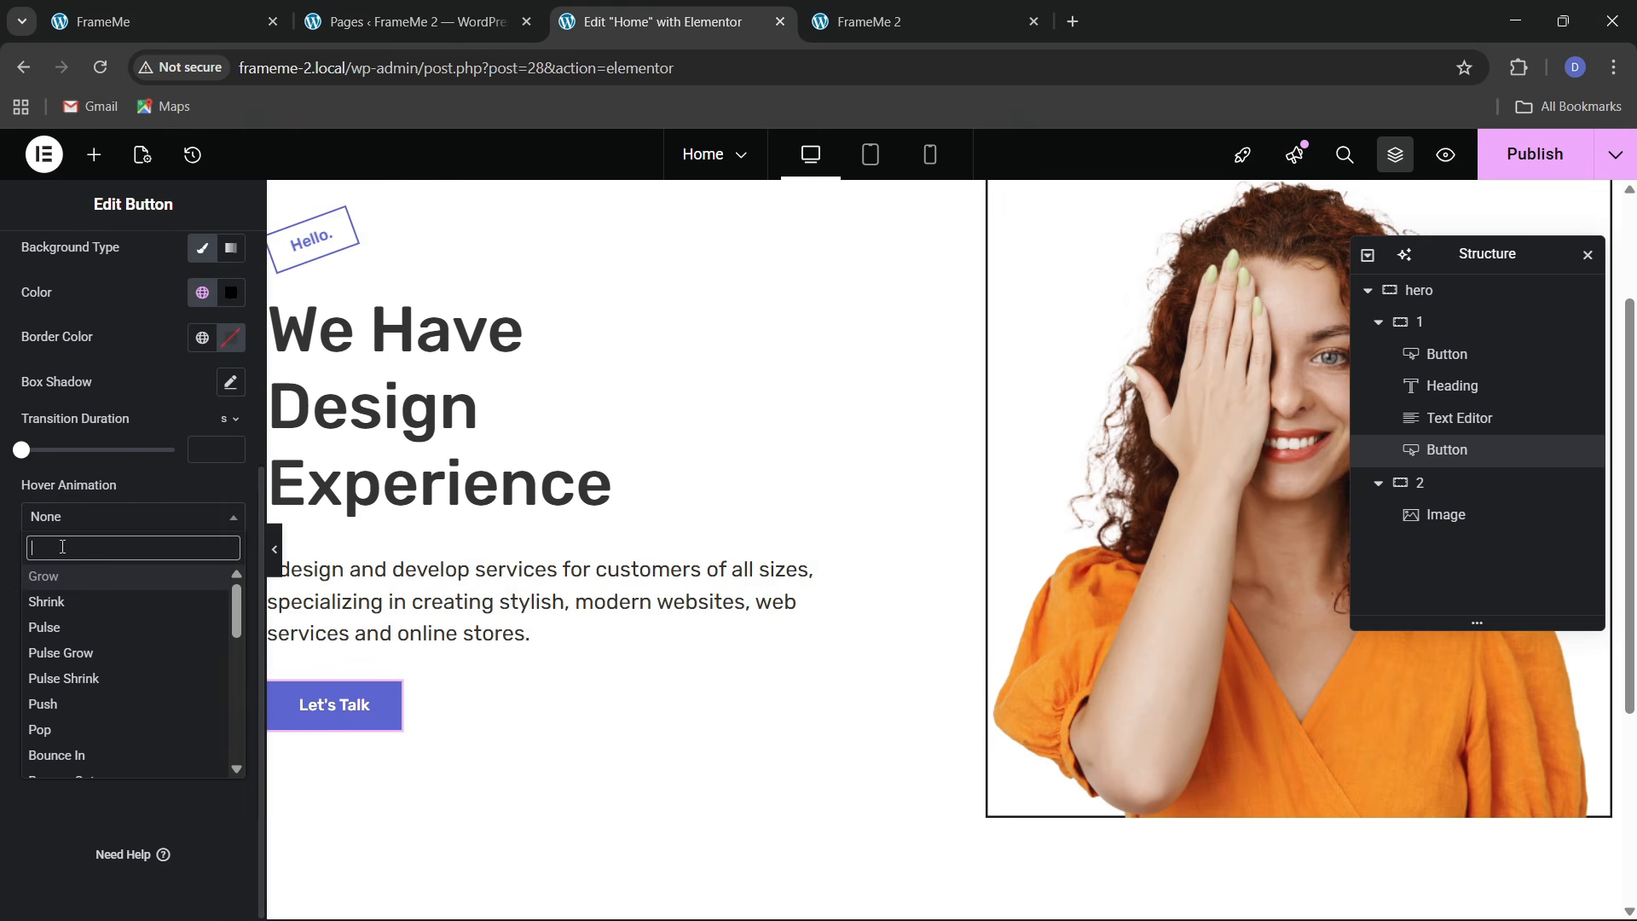
text(bob)
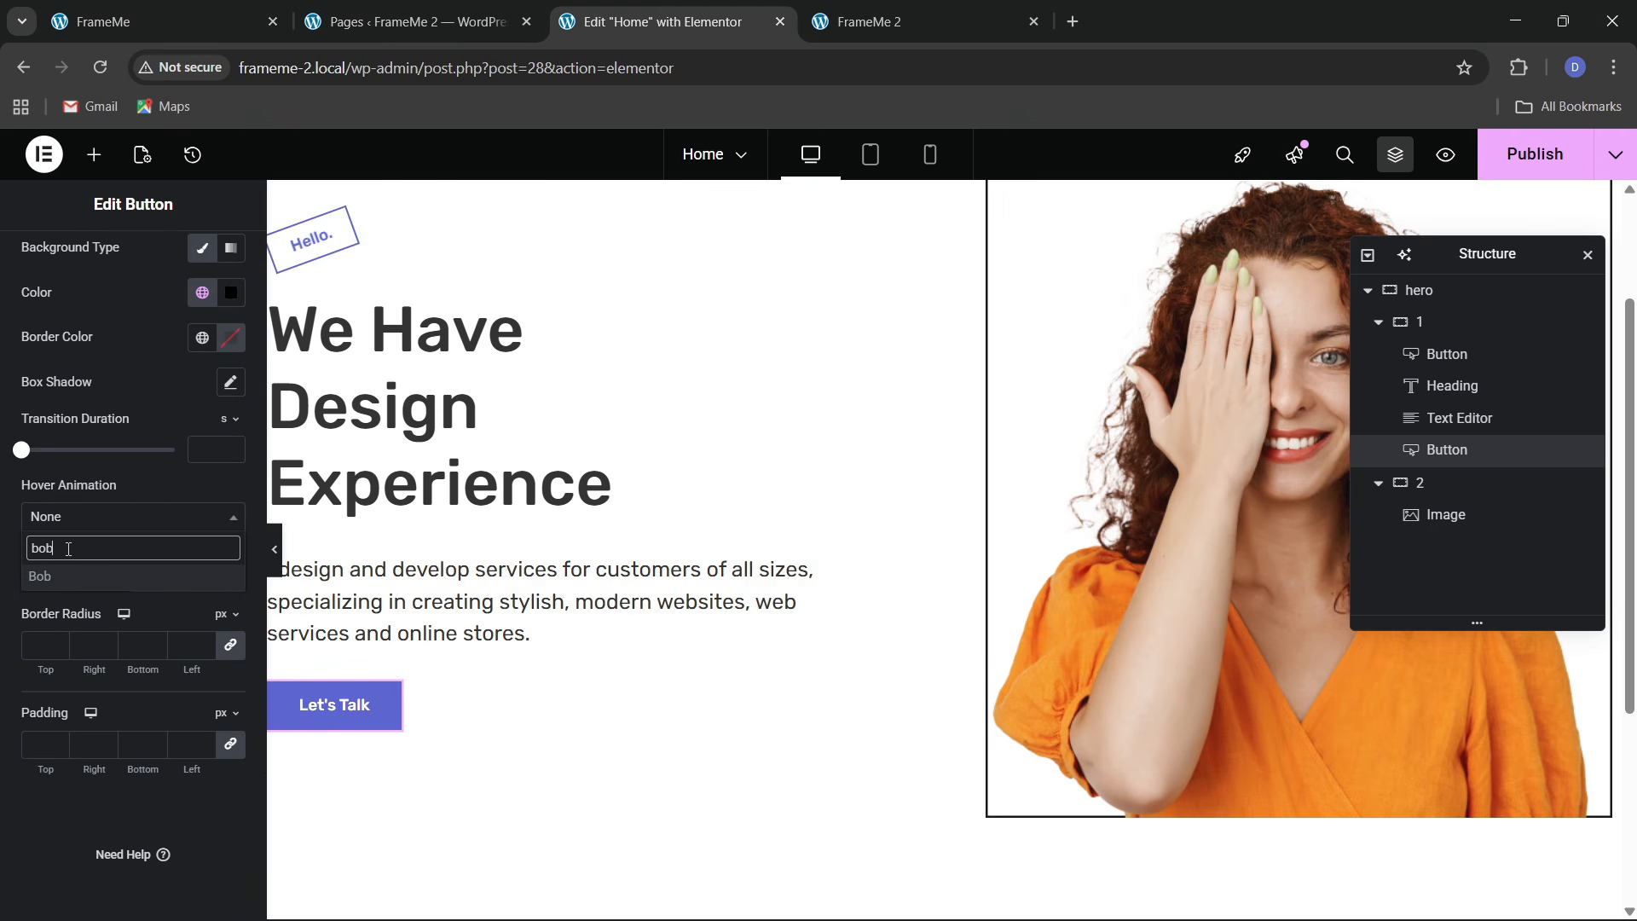
click(93, 582)
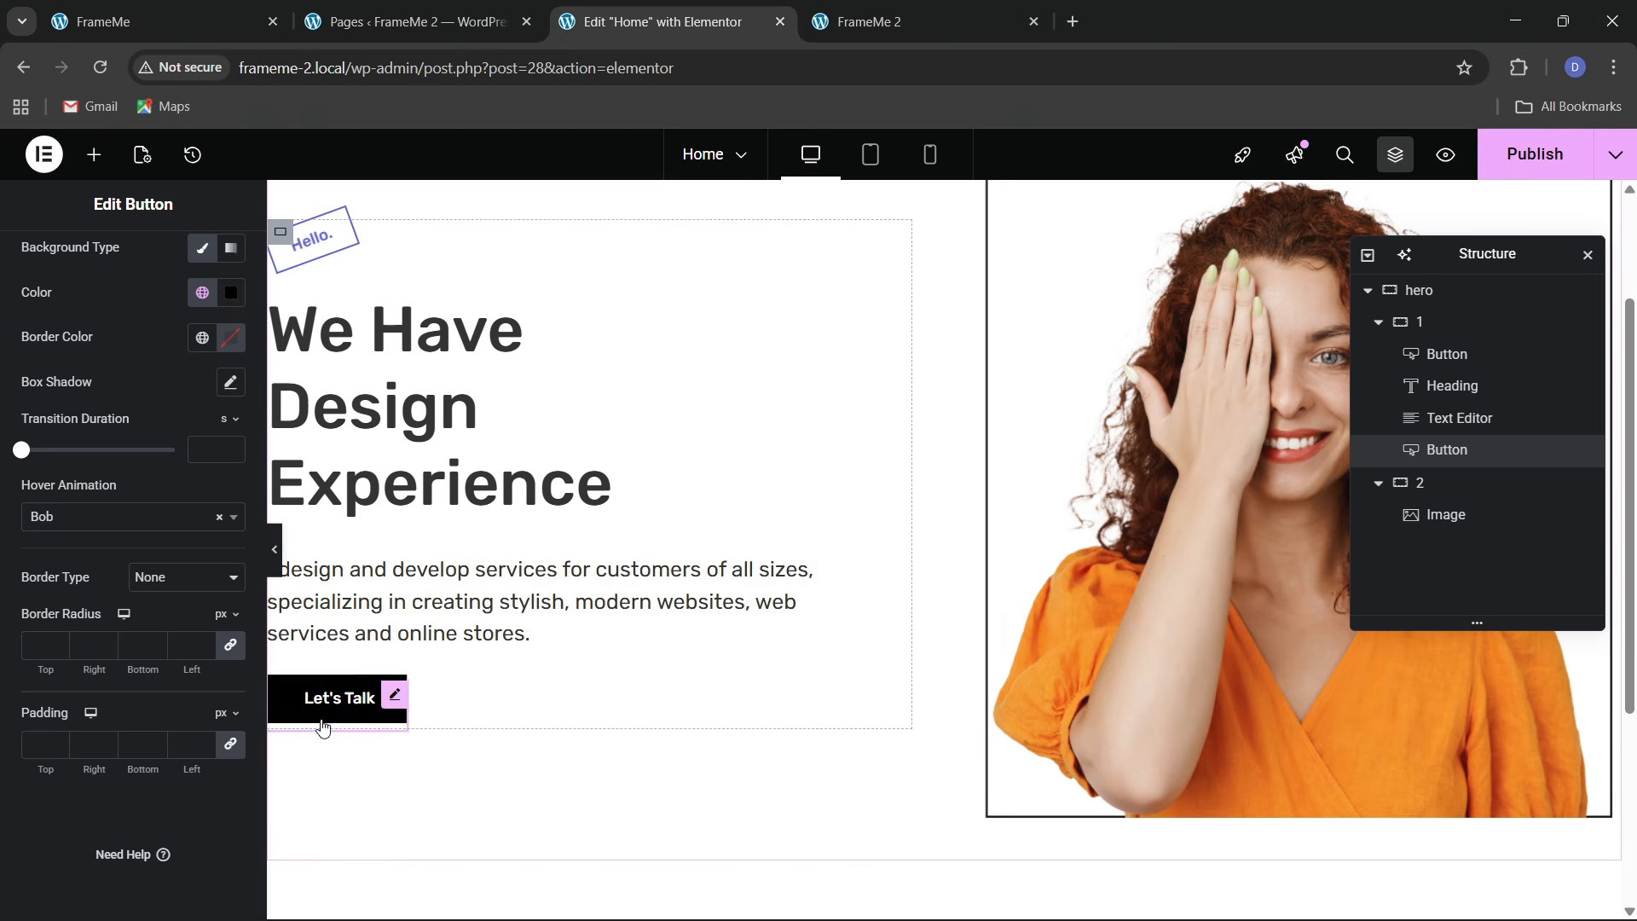
scroll(141, 312, up, 5)
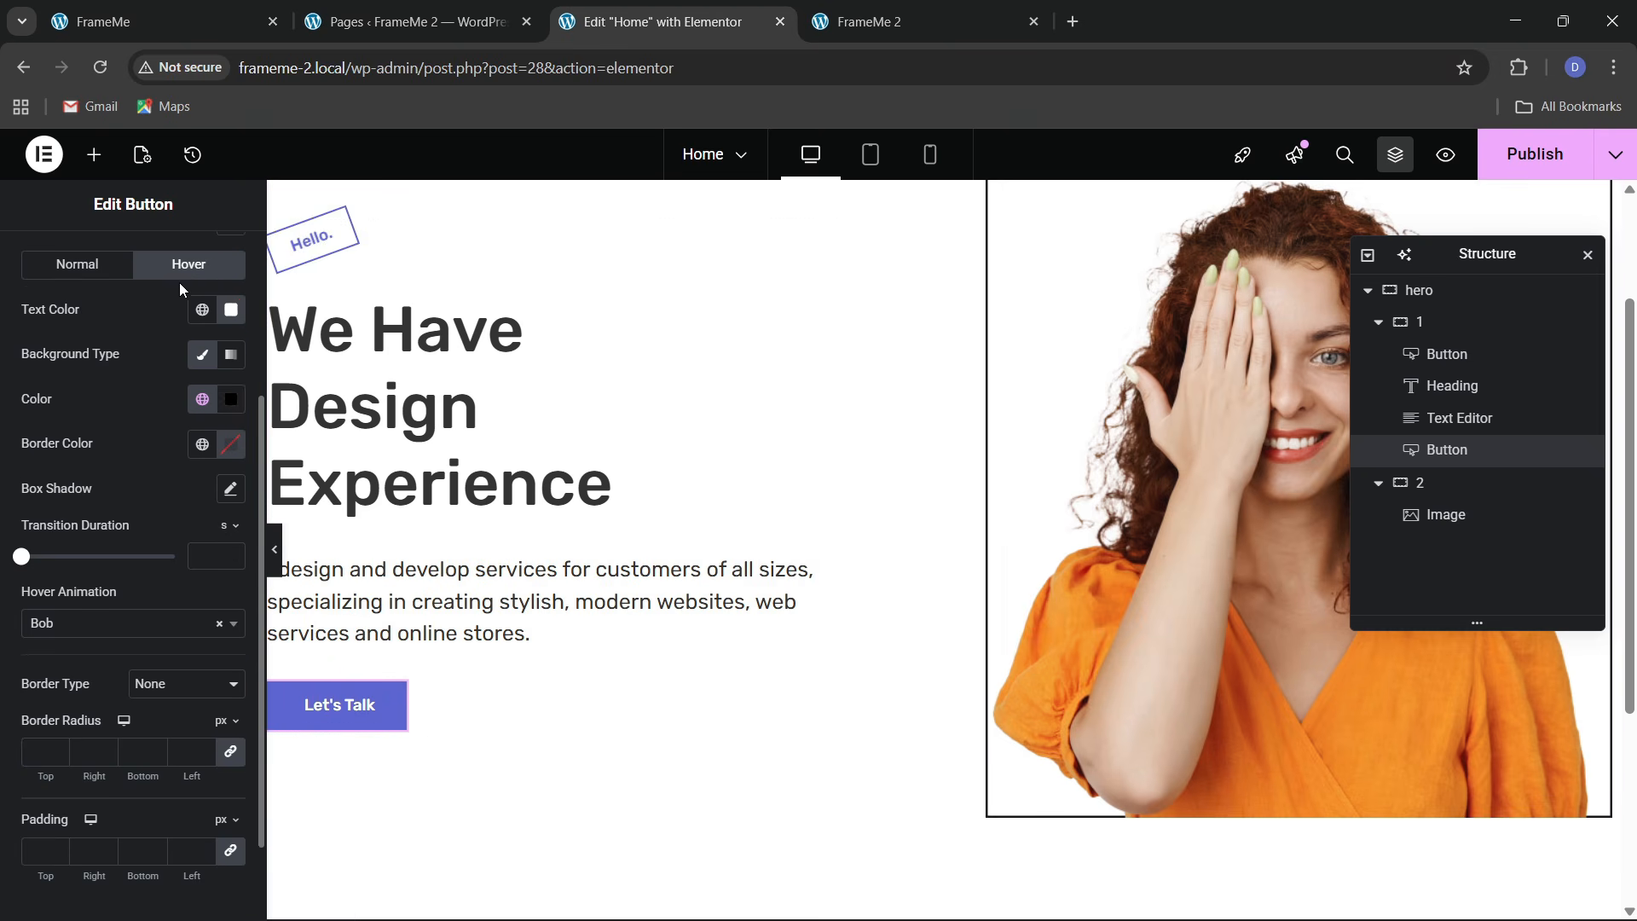
click(201, 286)
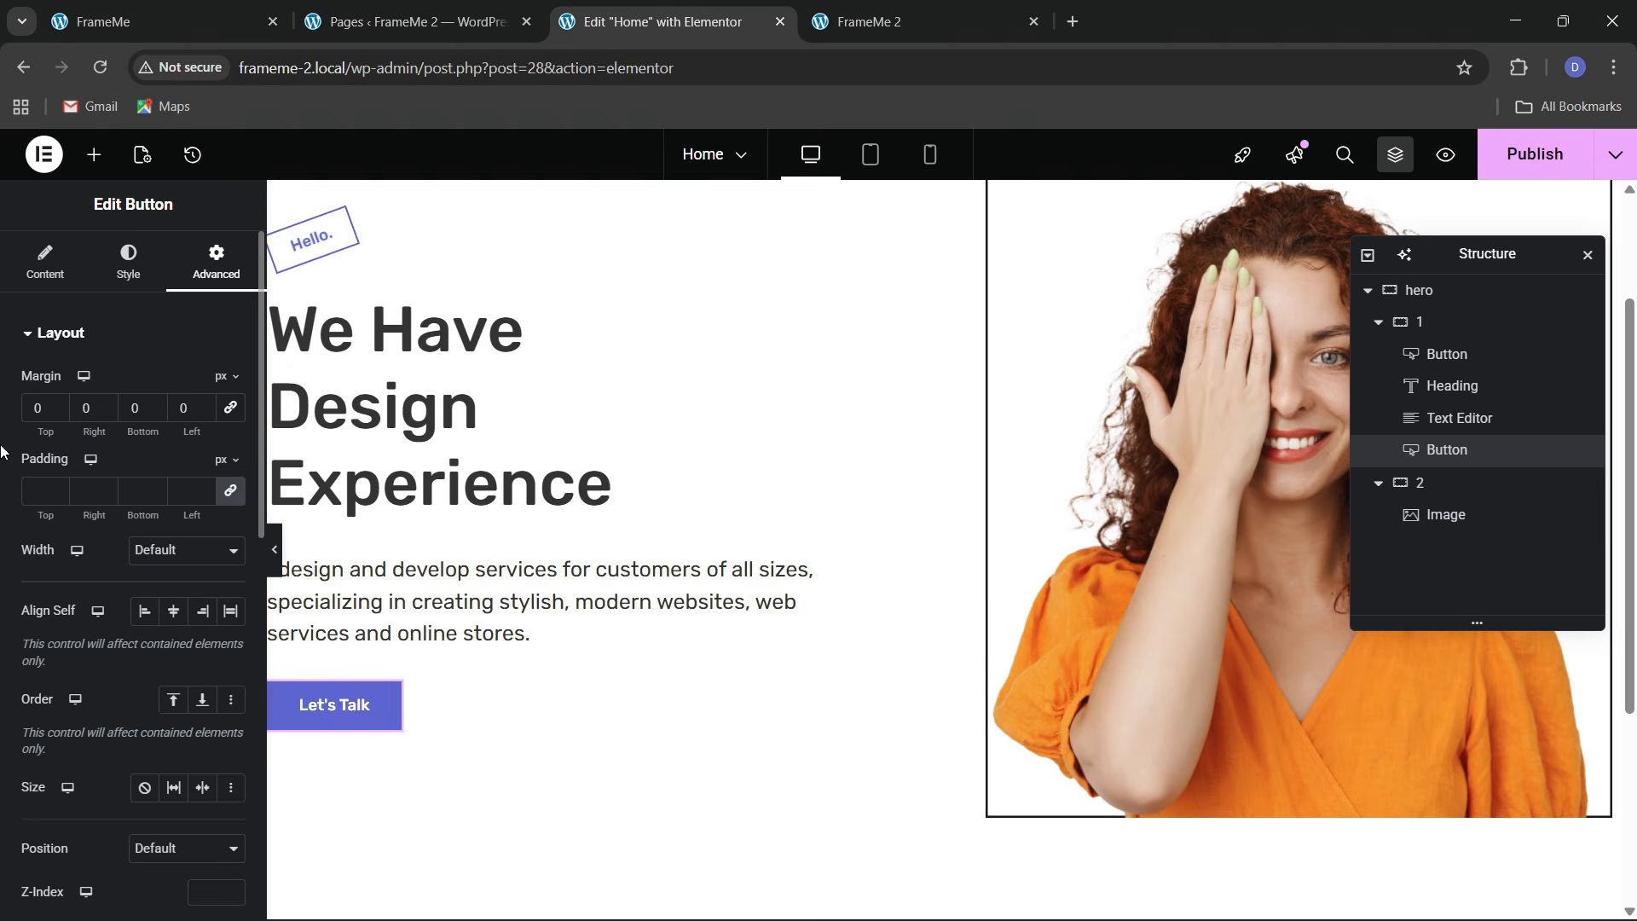
Set the button's top margin to 30 and save the change
text(3)
scroll(749, 504, up, 3)
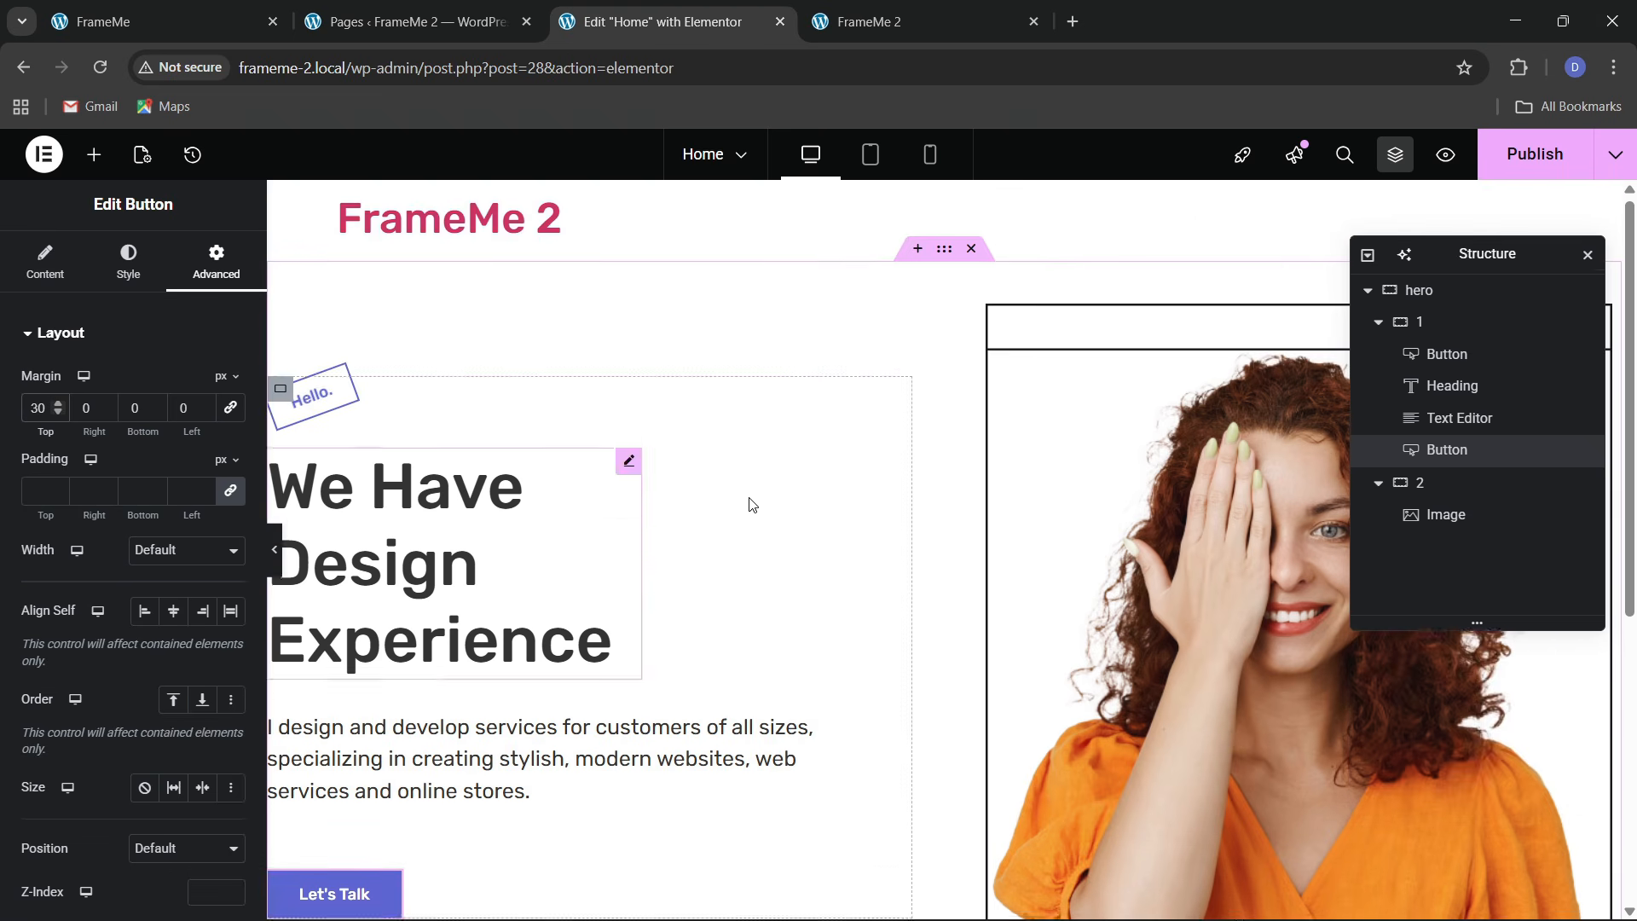
click(1525, 160)
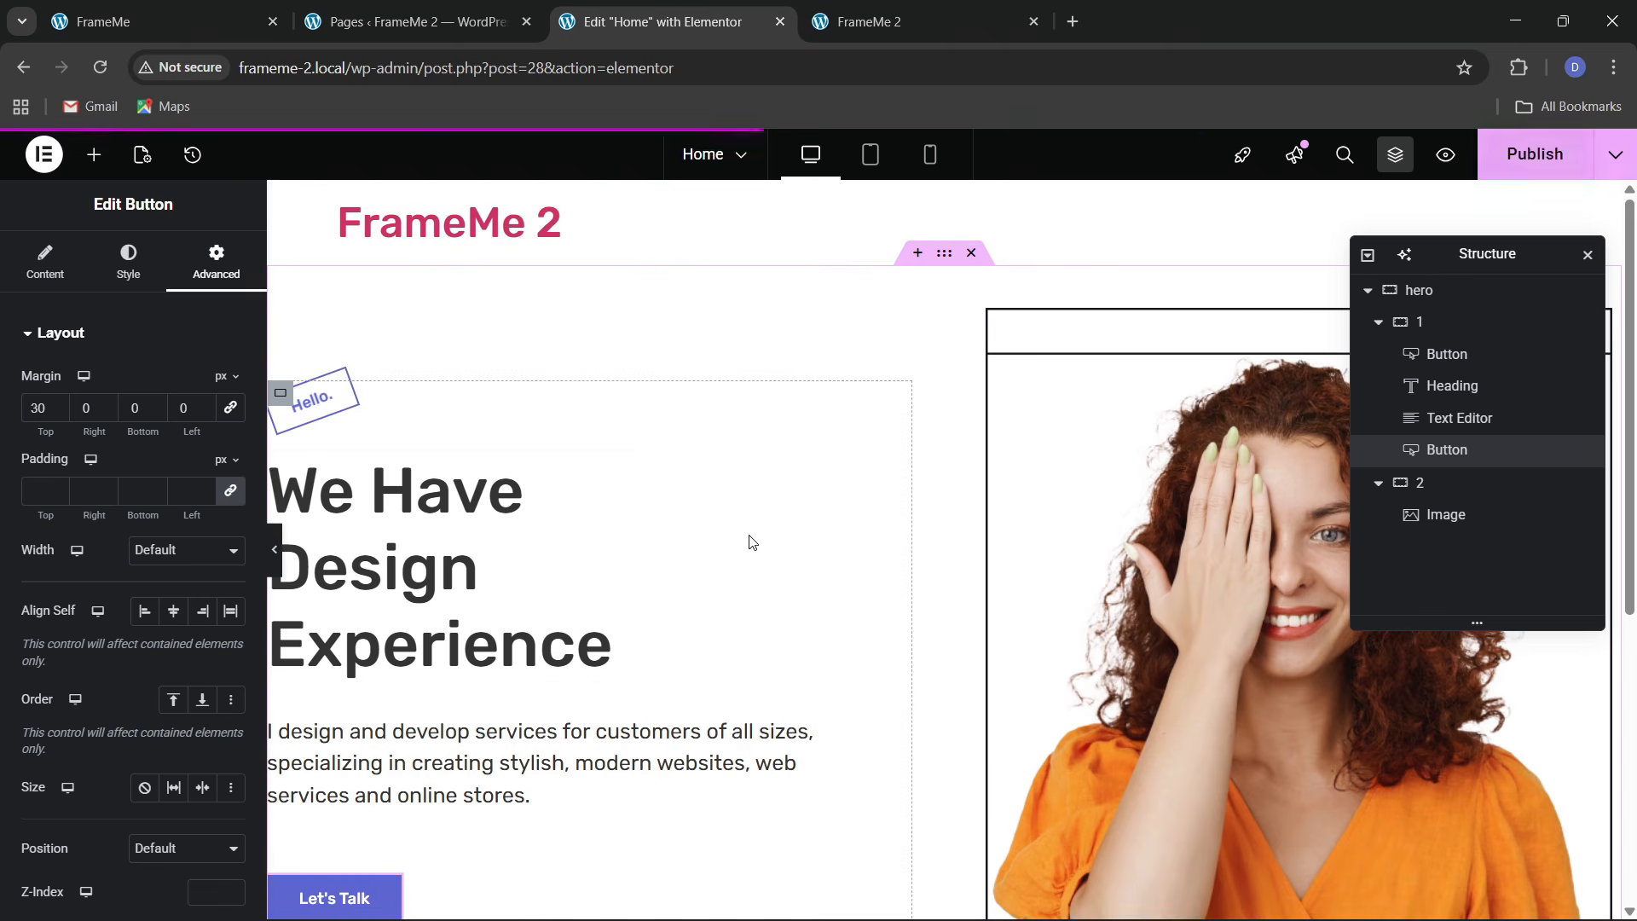
Reload the live FrameMe 2 page and compare its hero with the original FrameMe site
key(ctrl+Tab)
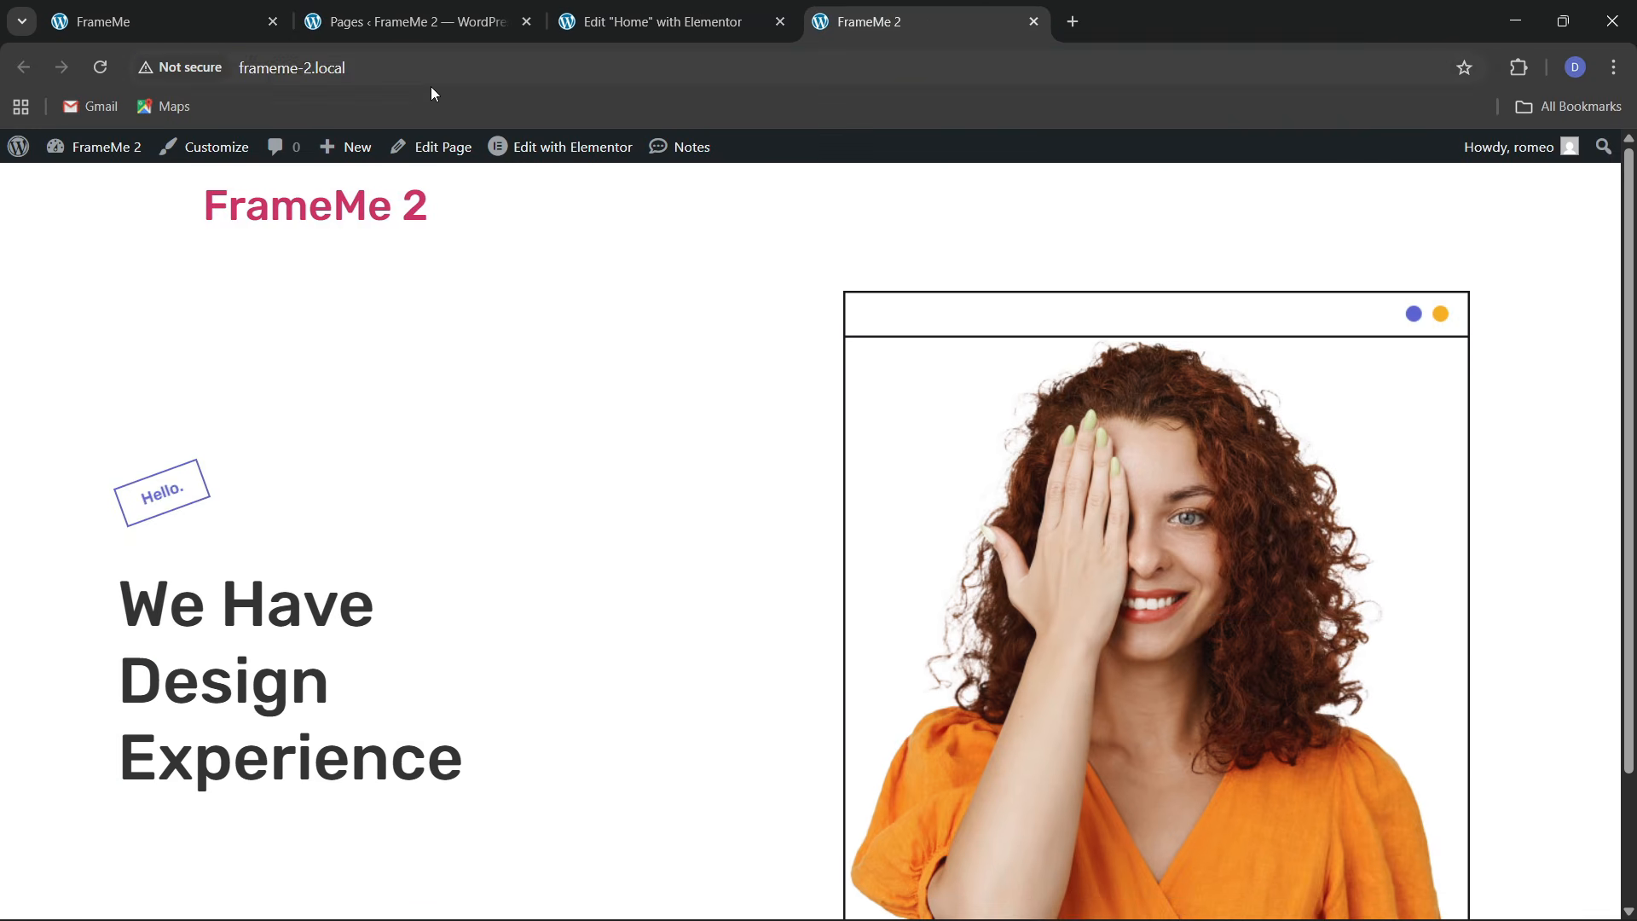
click(428, 66)
key(Return)
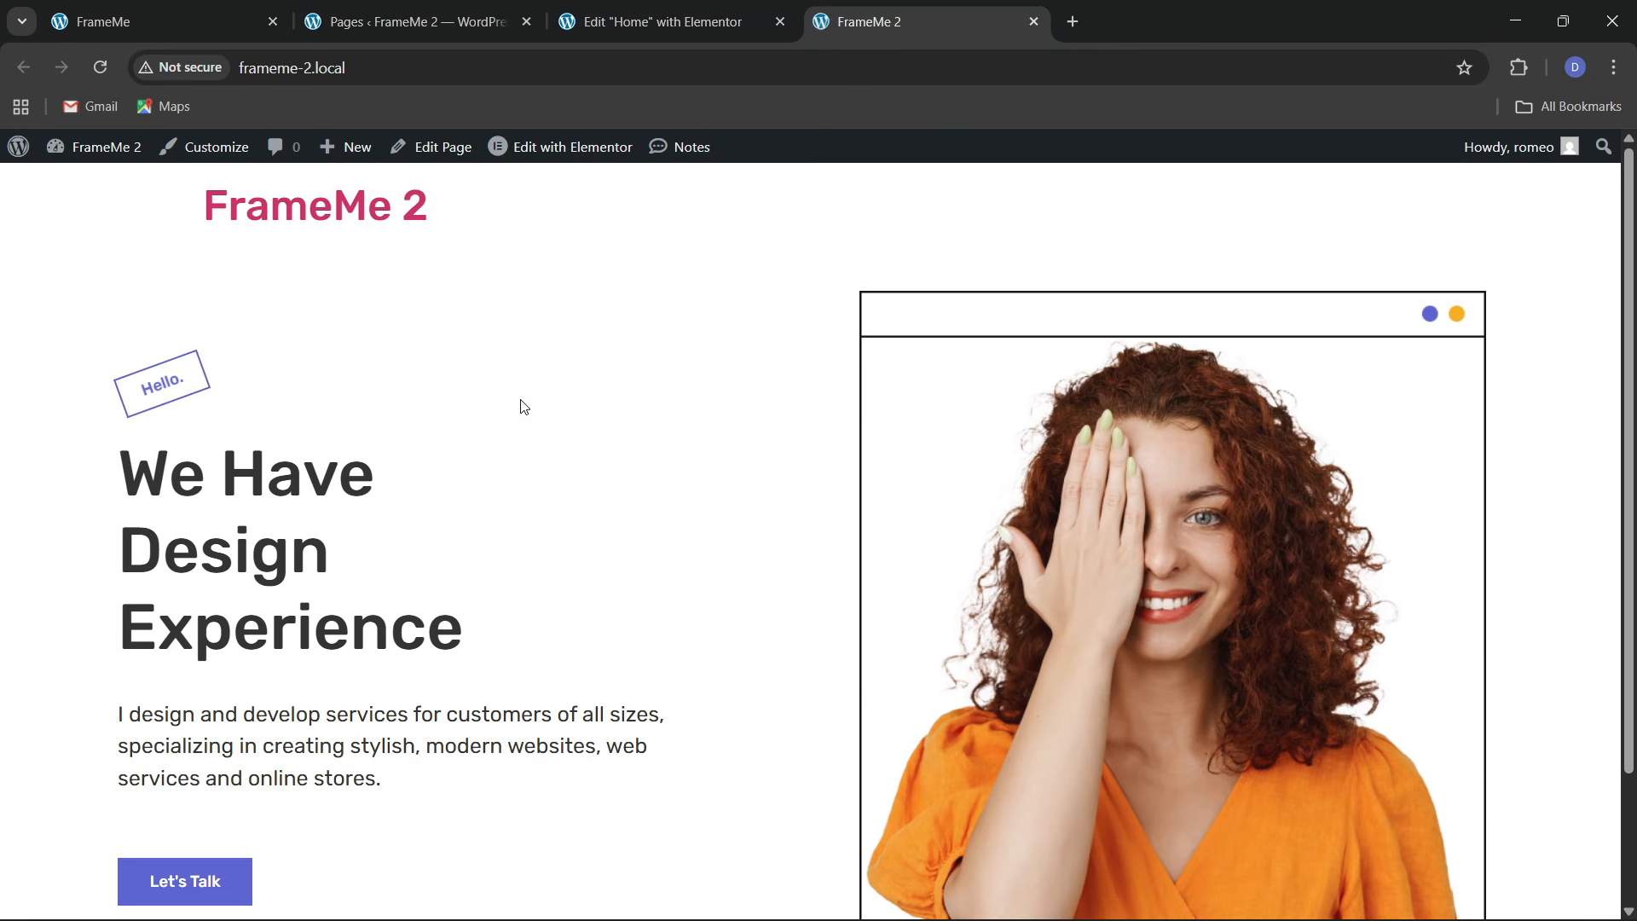
scroll(706, 543, down, 2)
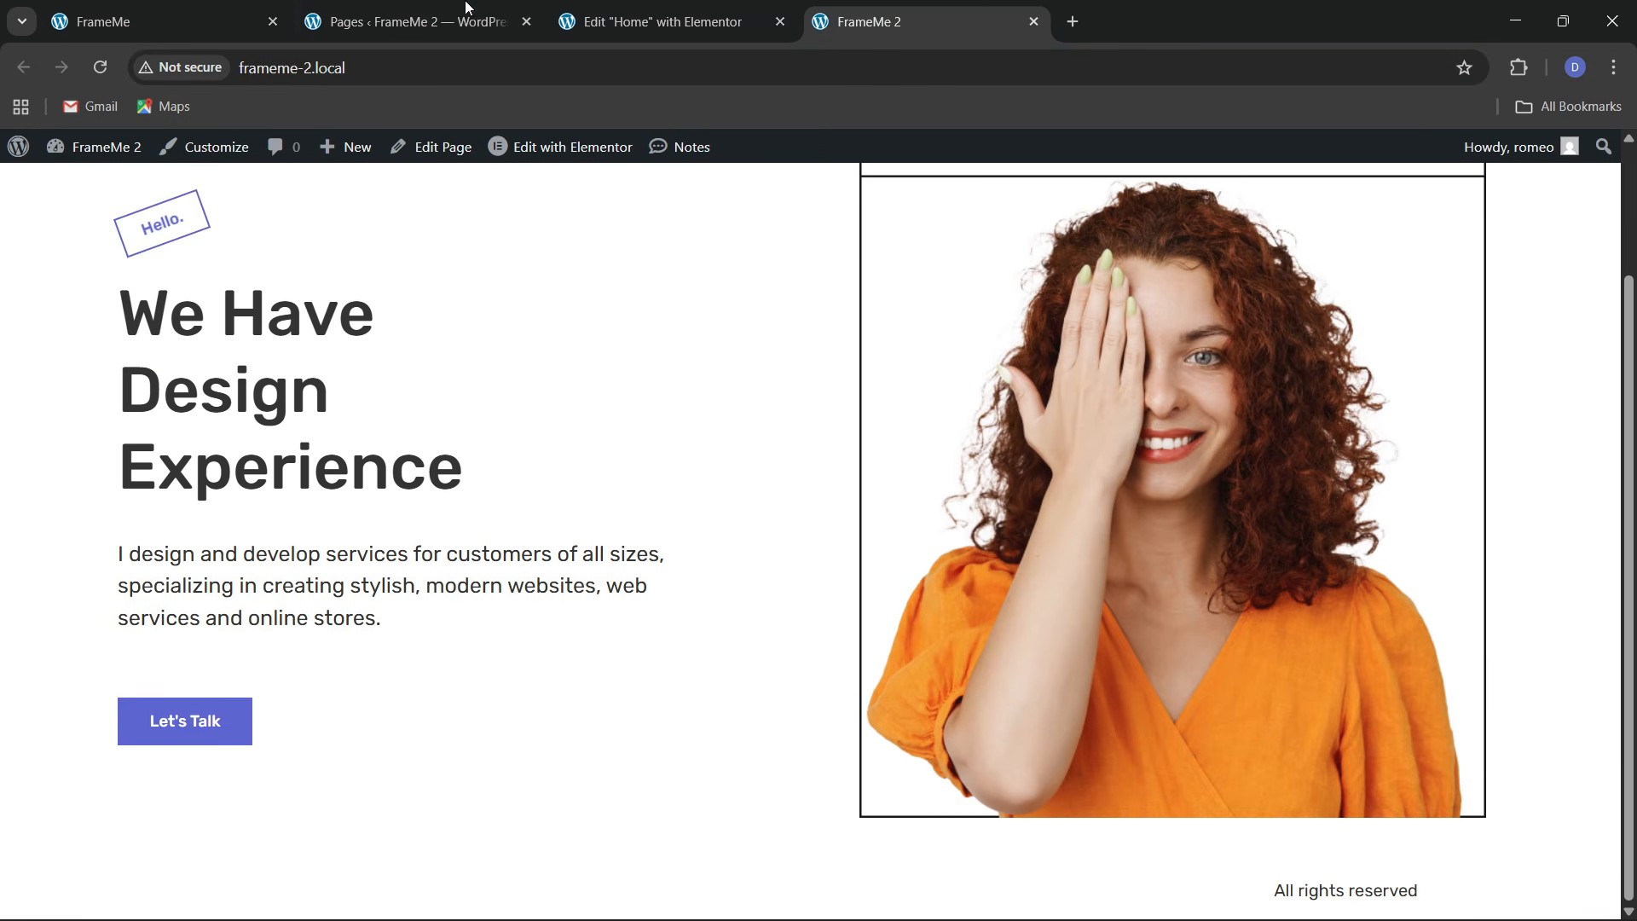
click(220, 5)
scroll(409, 591, up, 2)
click(500, 566)
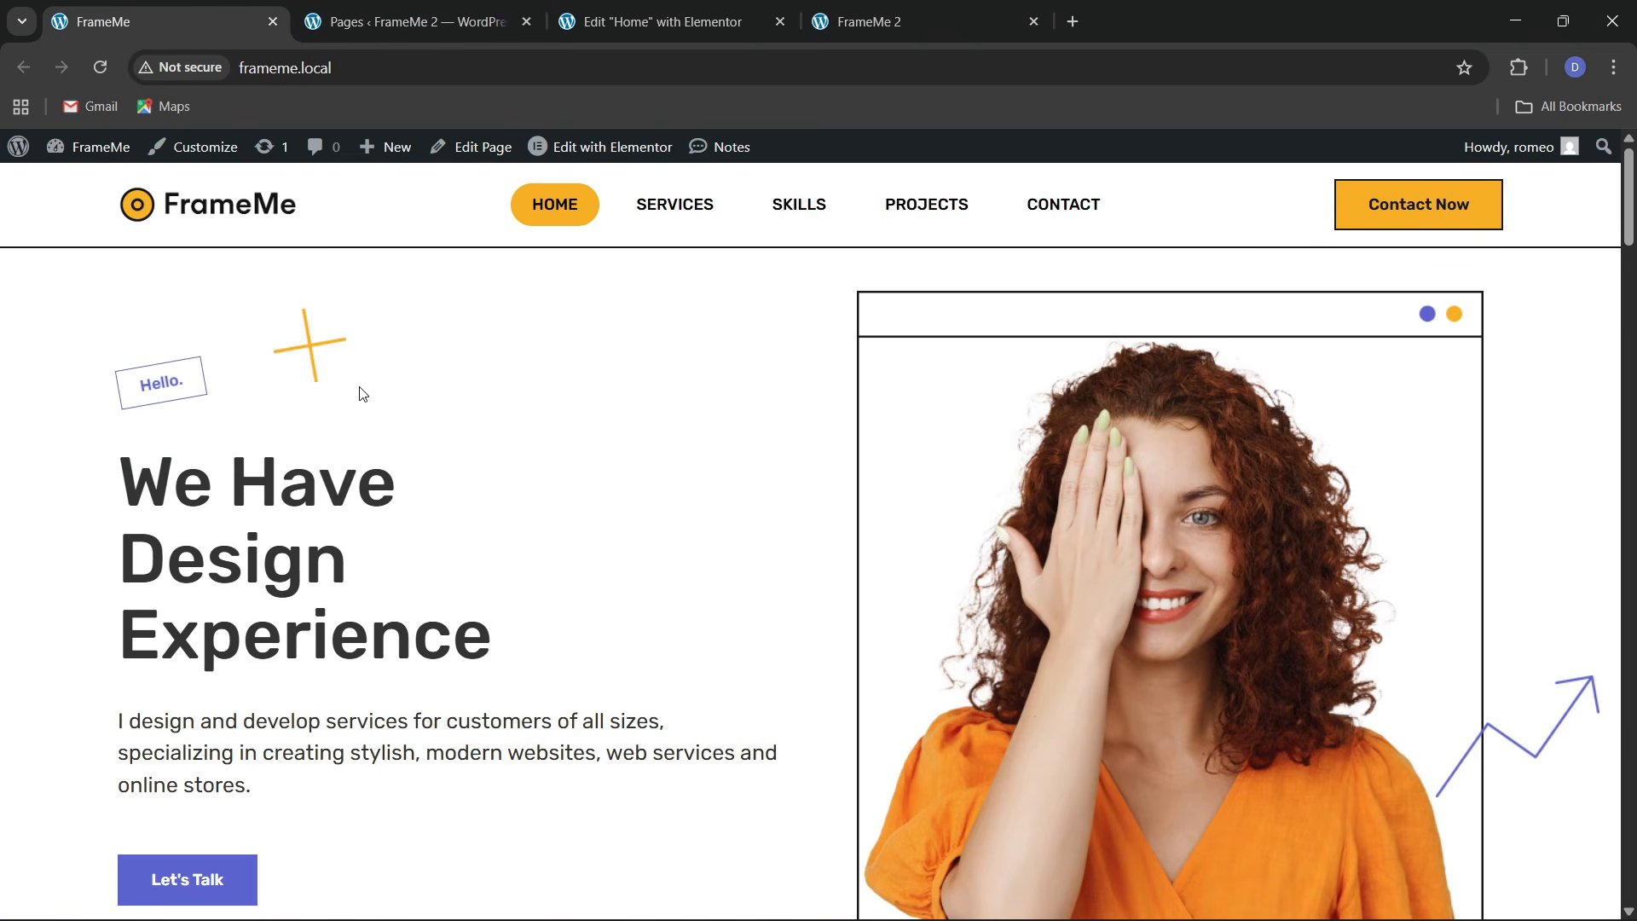
click(662, 21)
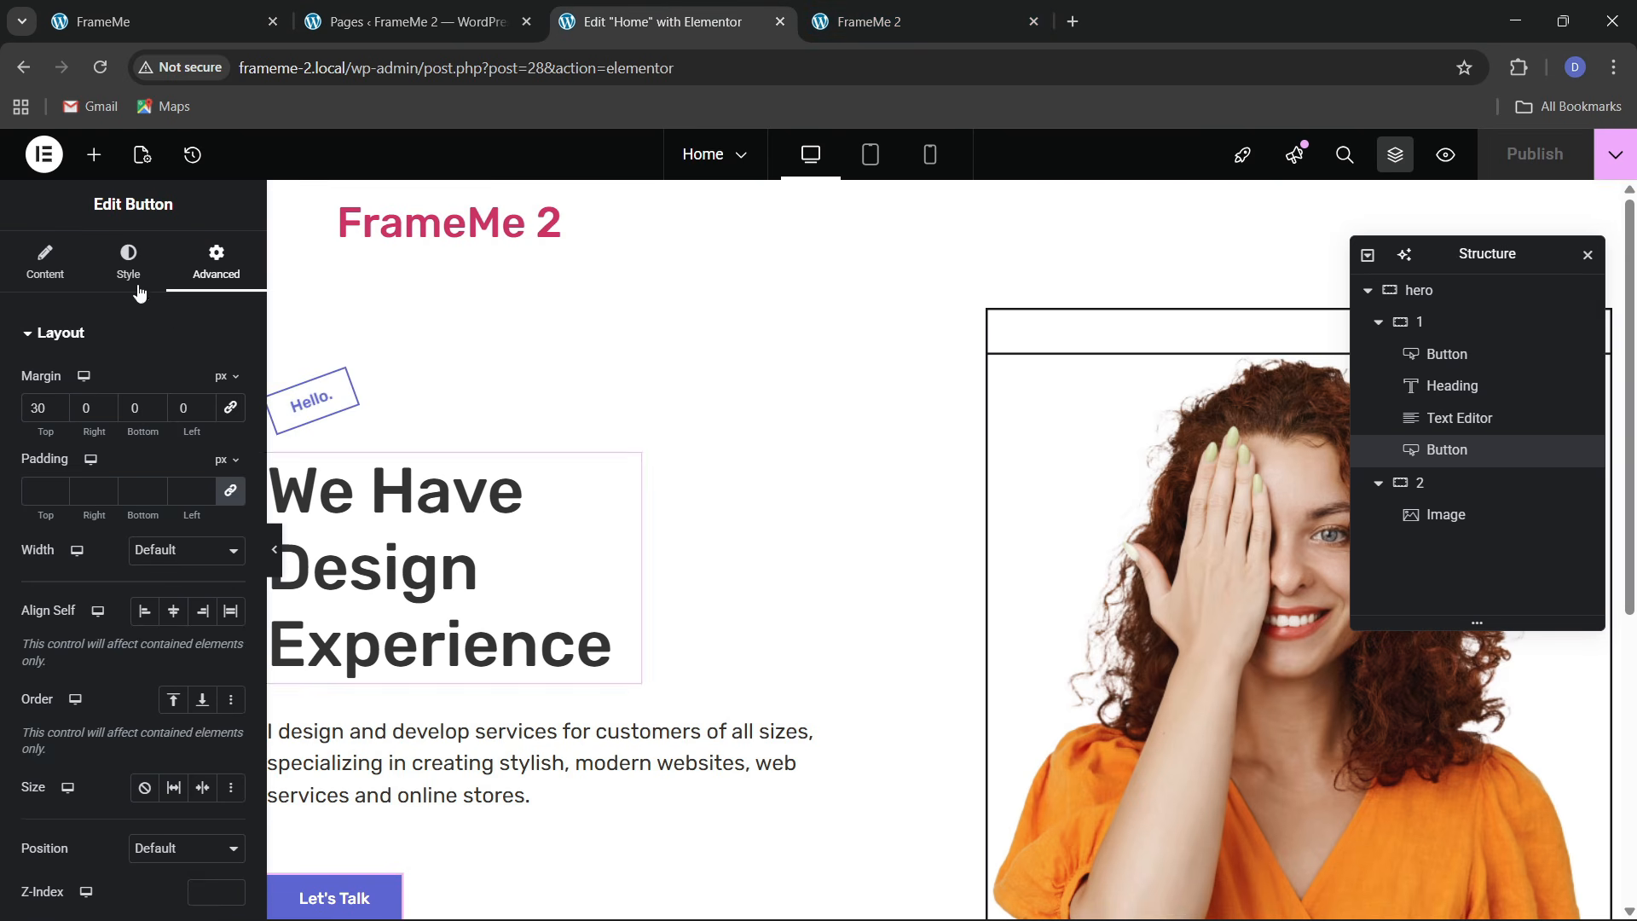
Add an Image widget above the heading in the left hero column using the yellow cross effect-1 graphic
click(94, 155)
drag(194, 596, 359, 530)
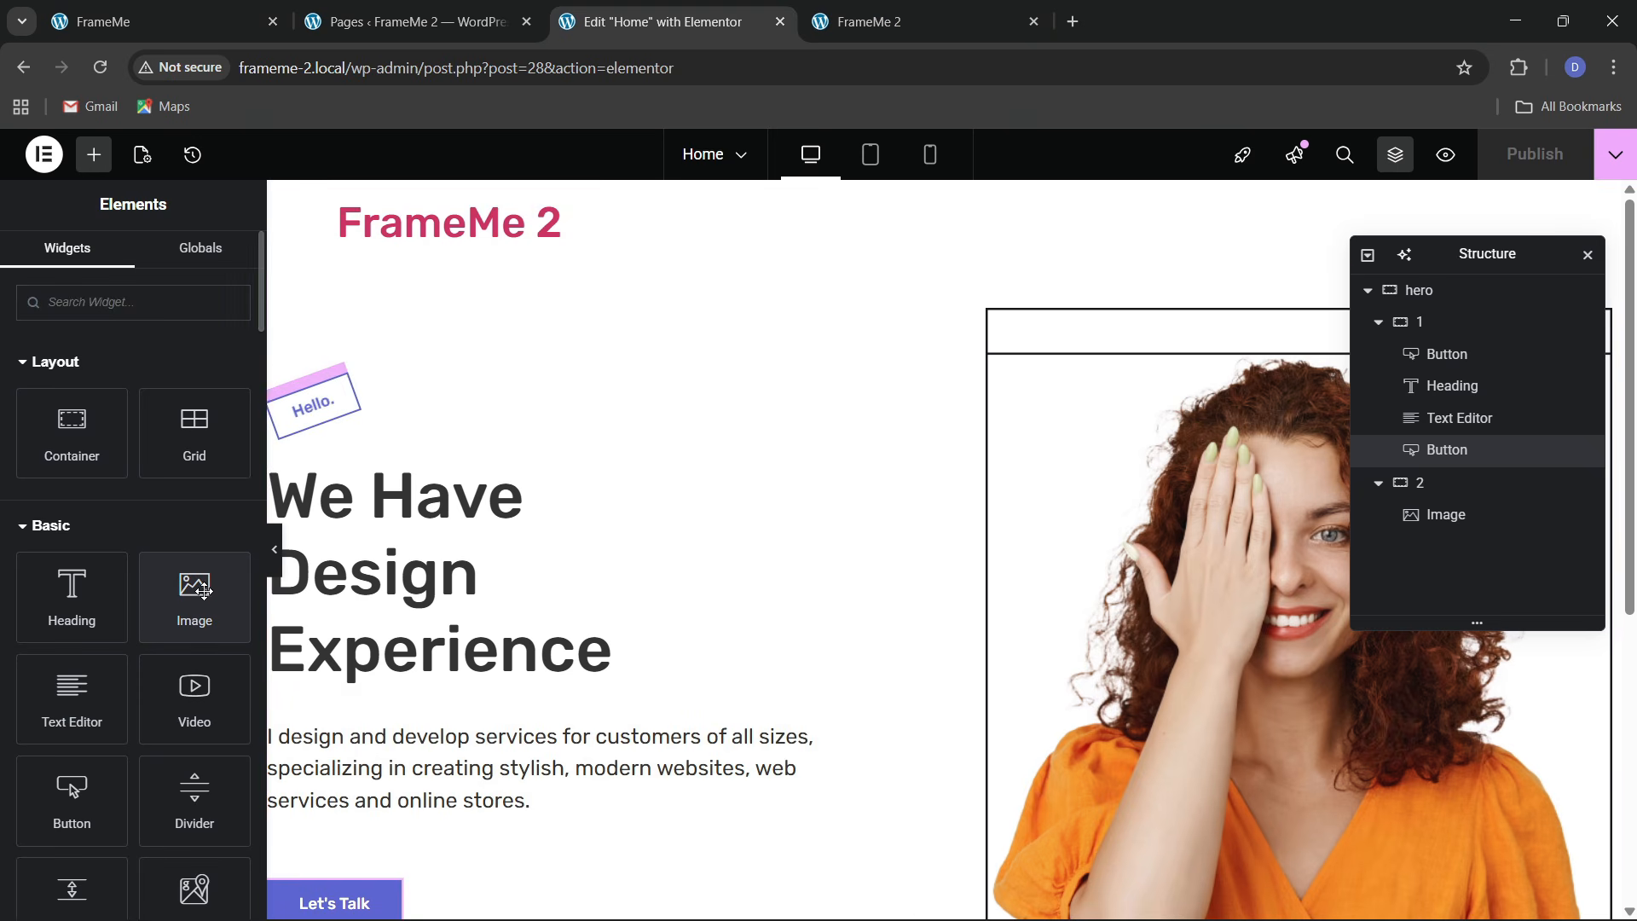
drag(195, 597, 334, 410)
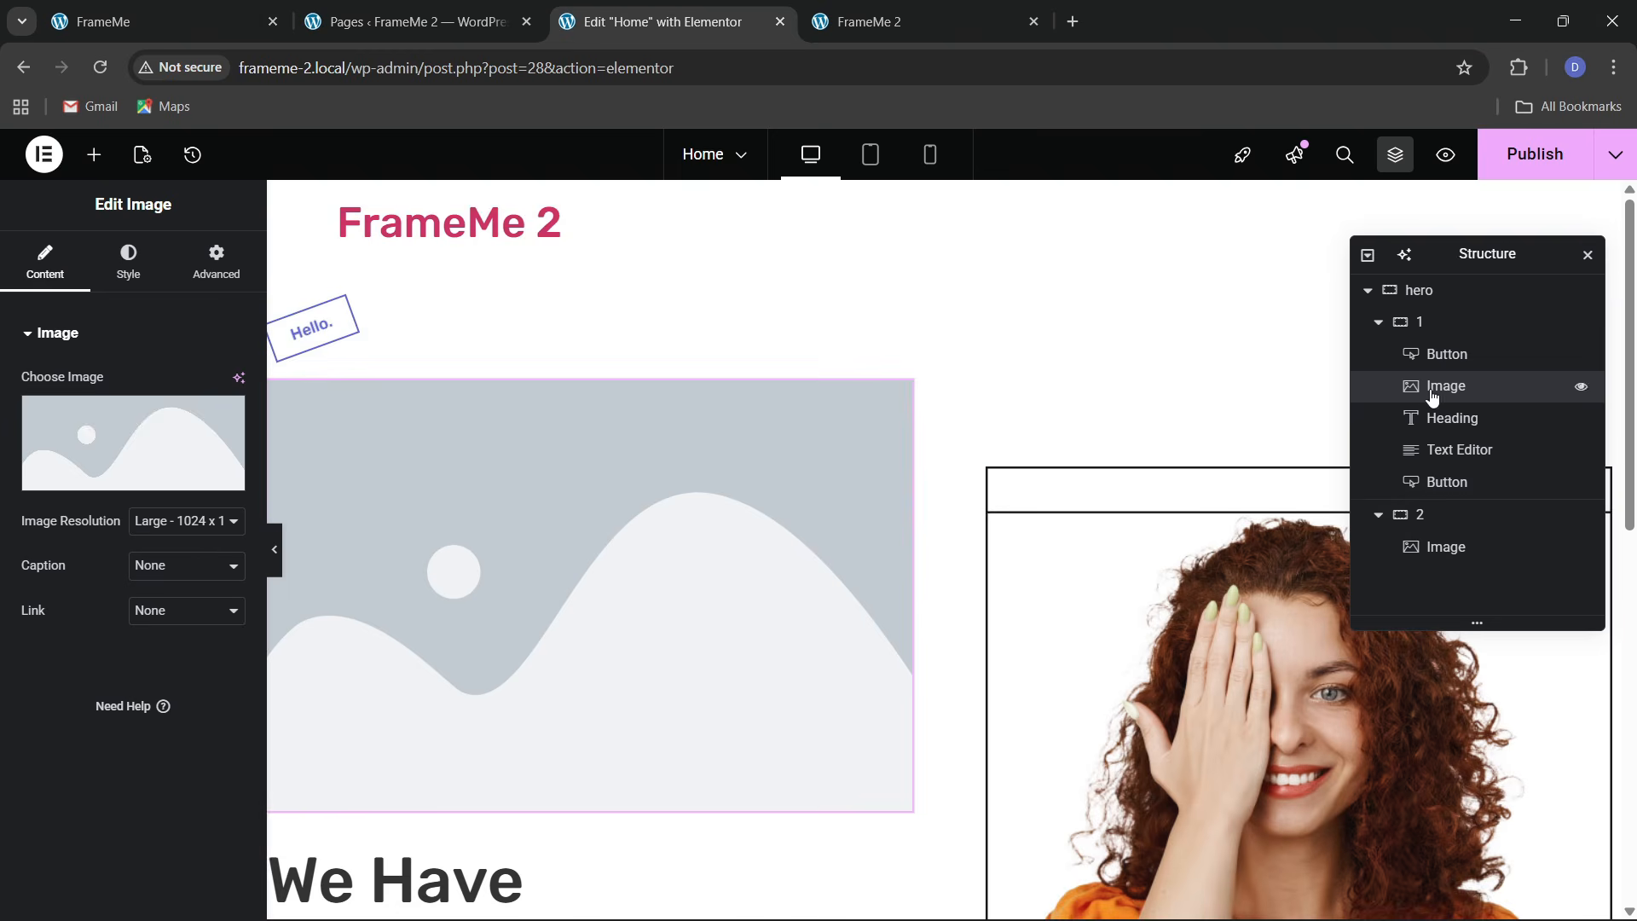
drag(1441, 386, 1433, 351)
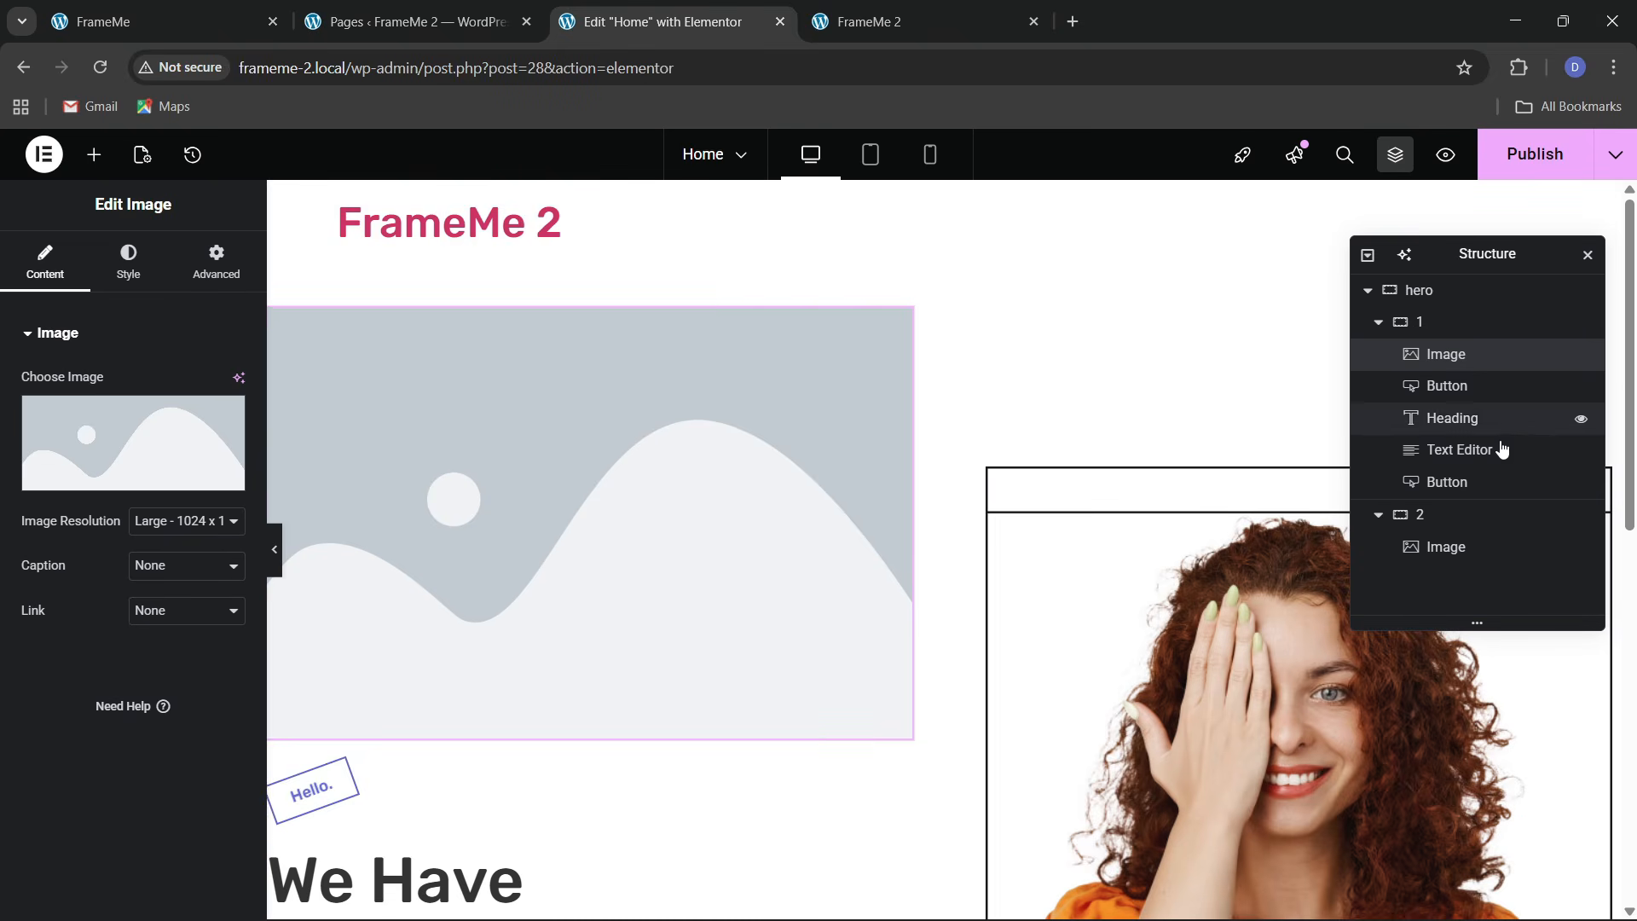
click(172, 444)
click(695, 466)
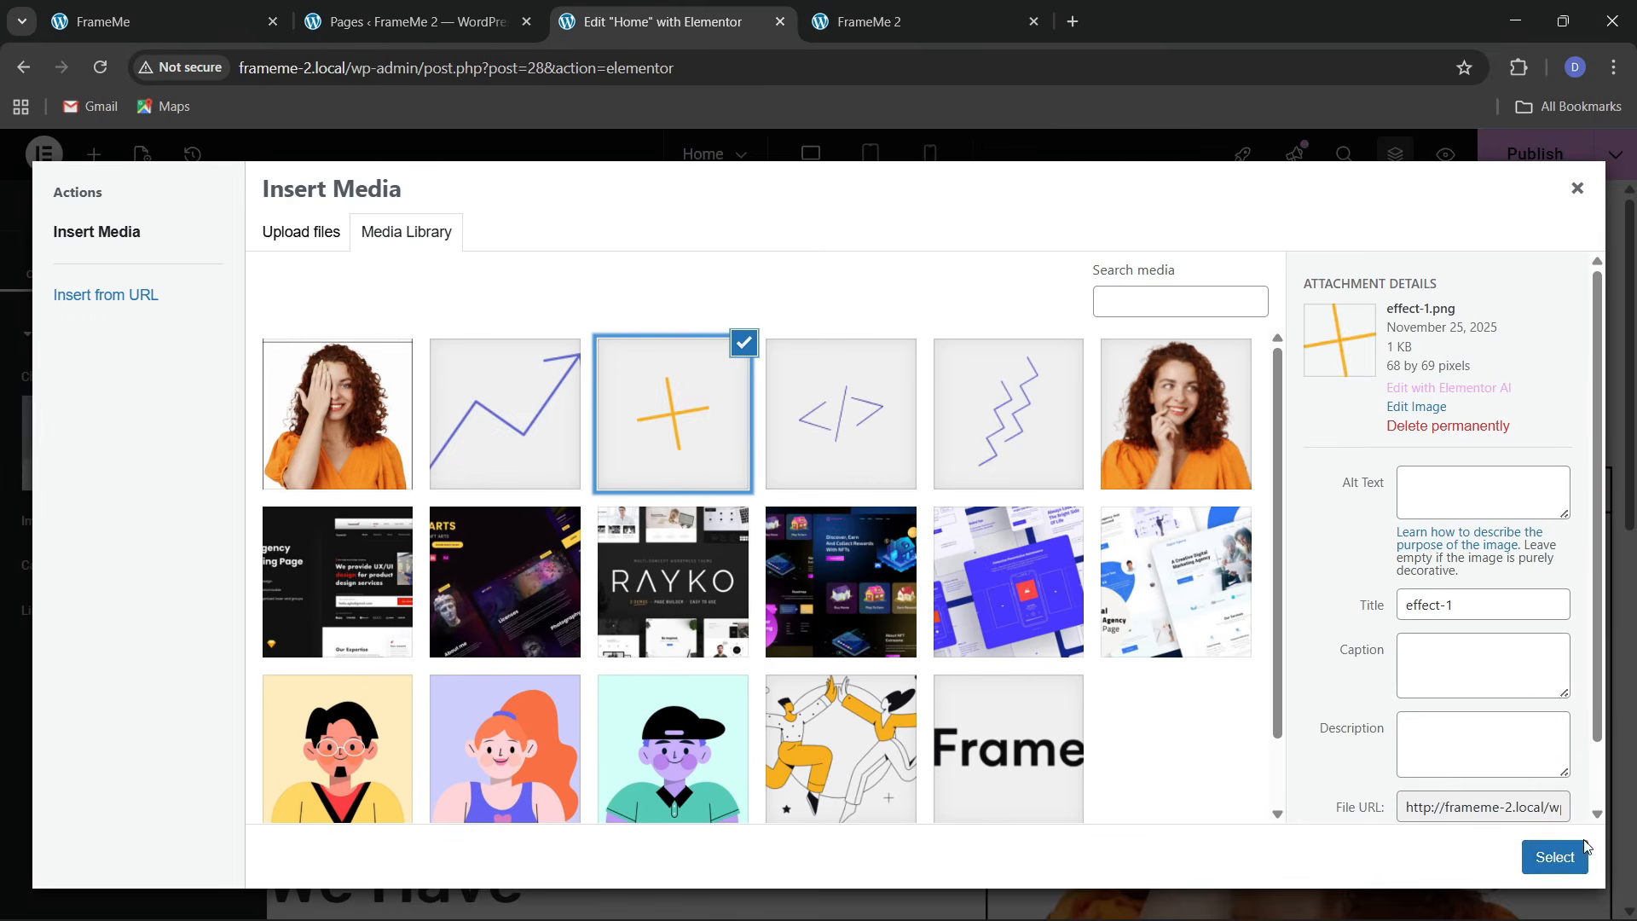
click(1555, 857)
Position the cross Absolute at offsets 194 and -56, then view the original FrameMe page
click(216, 260)
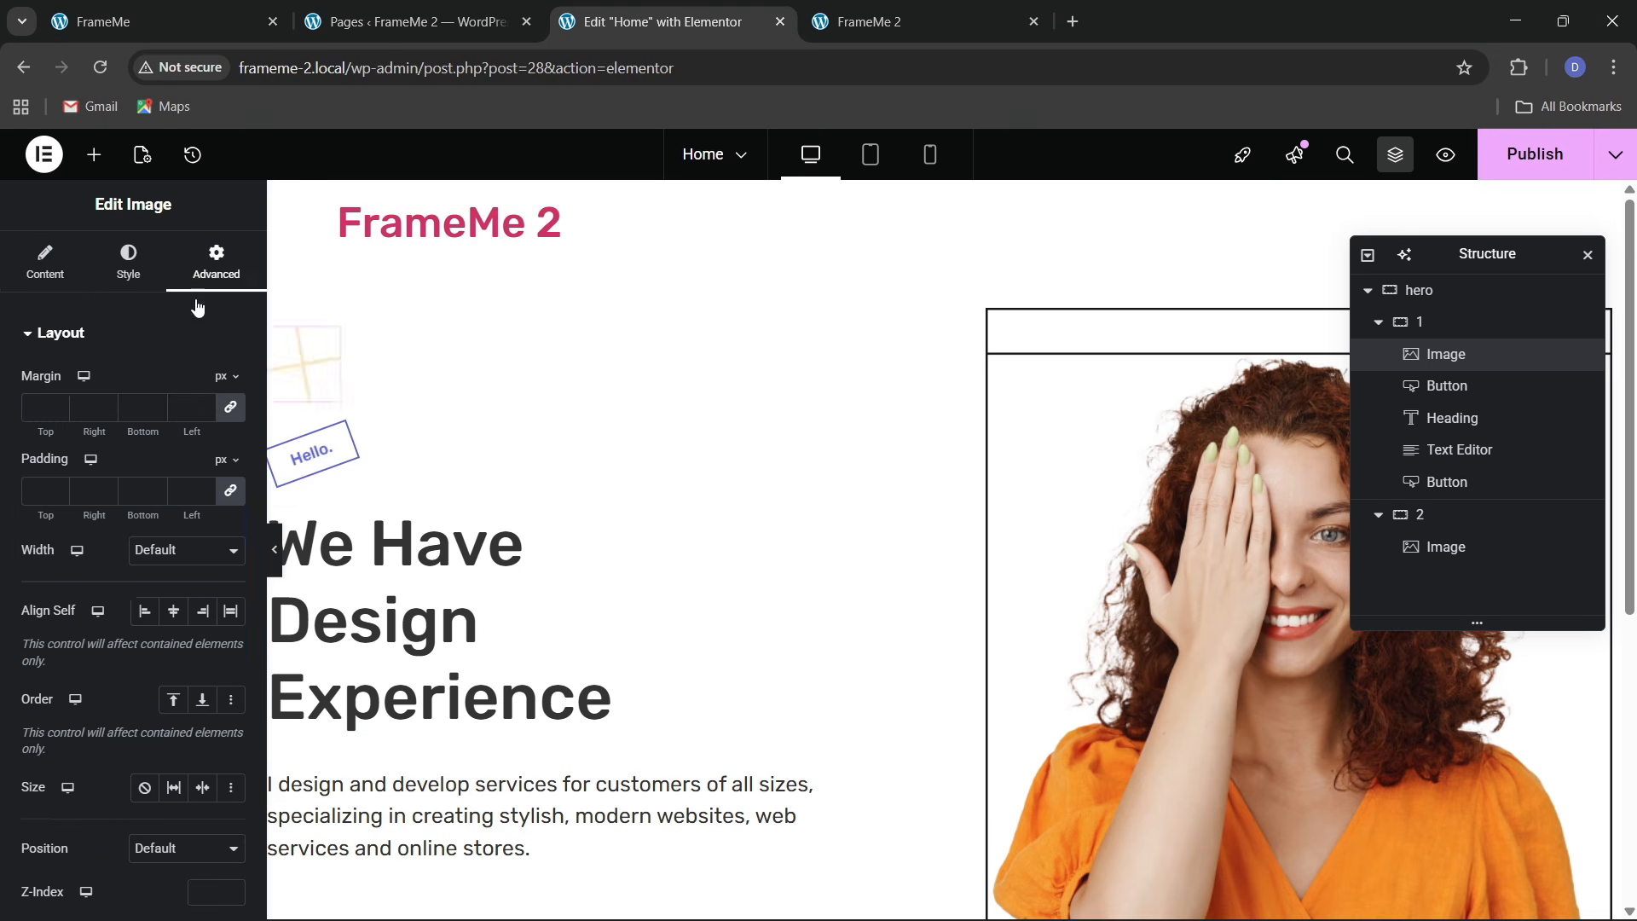
scroll(111, 592, down, 4)
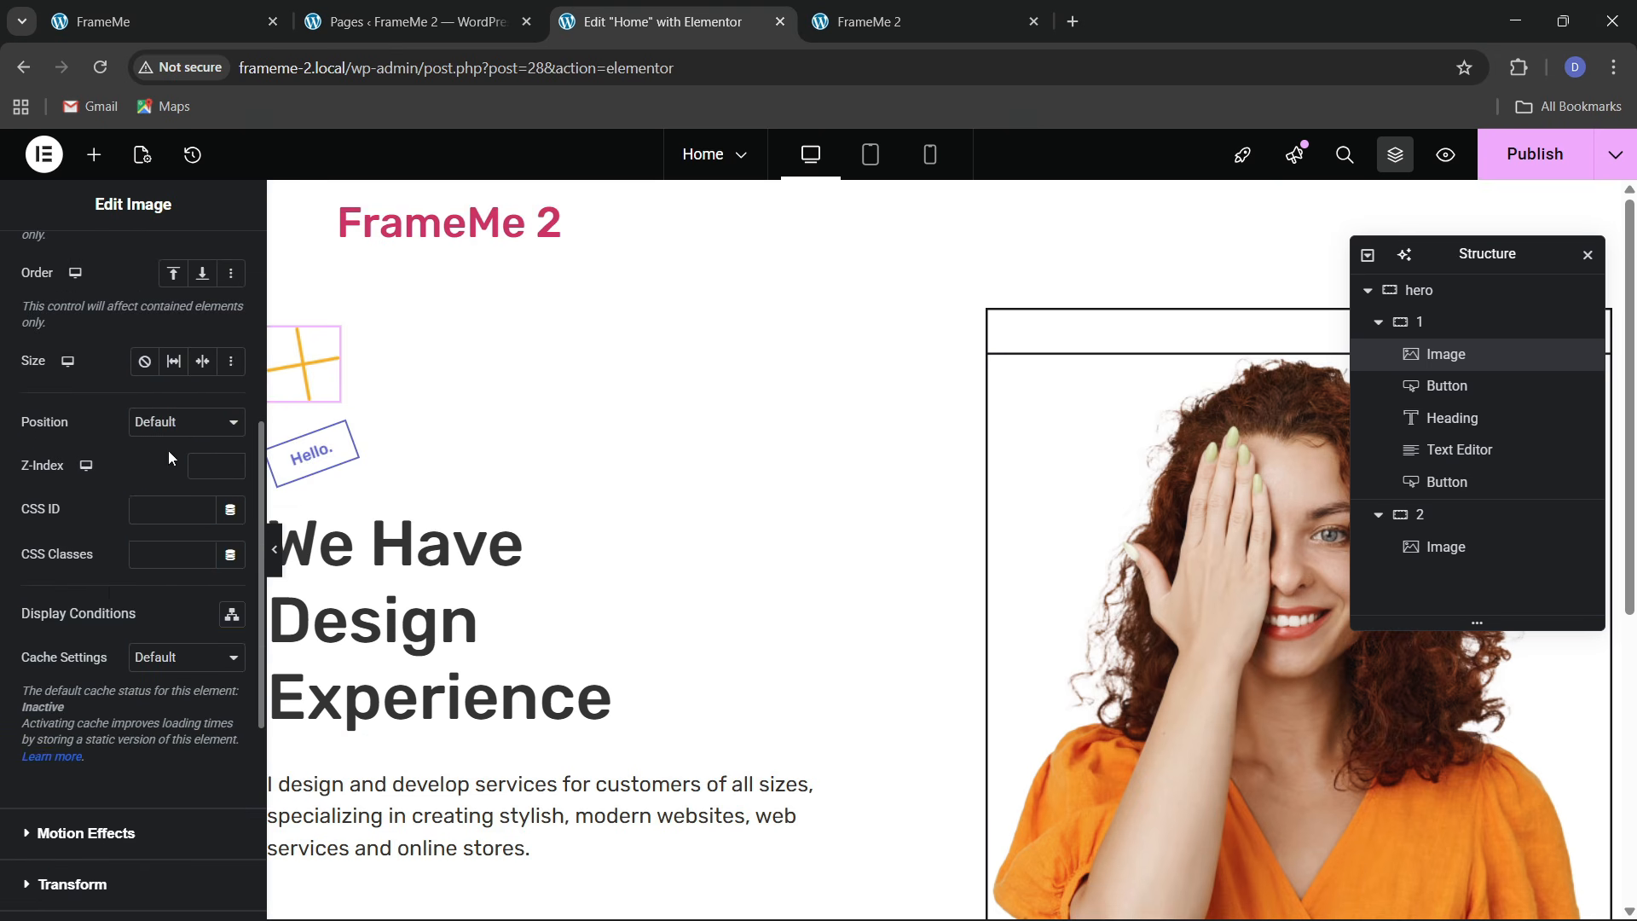
click(172, 486)
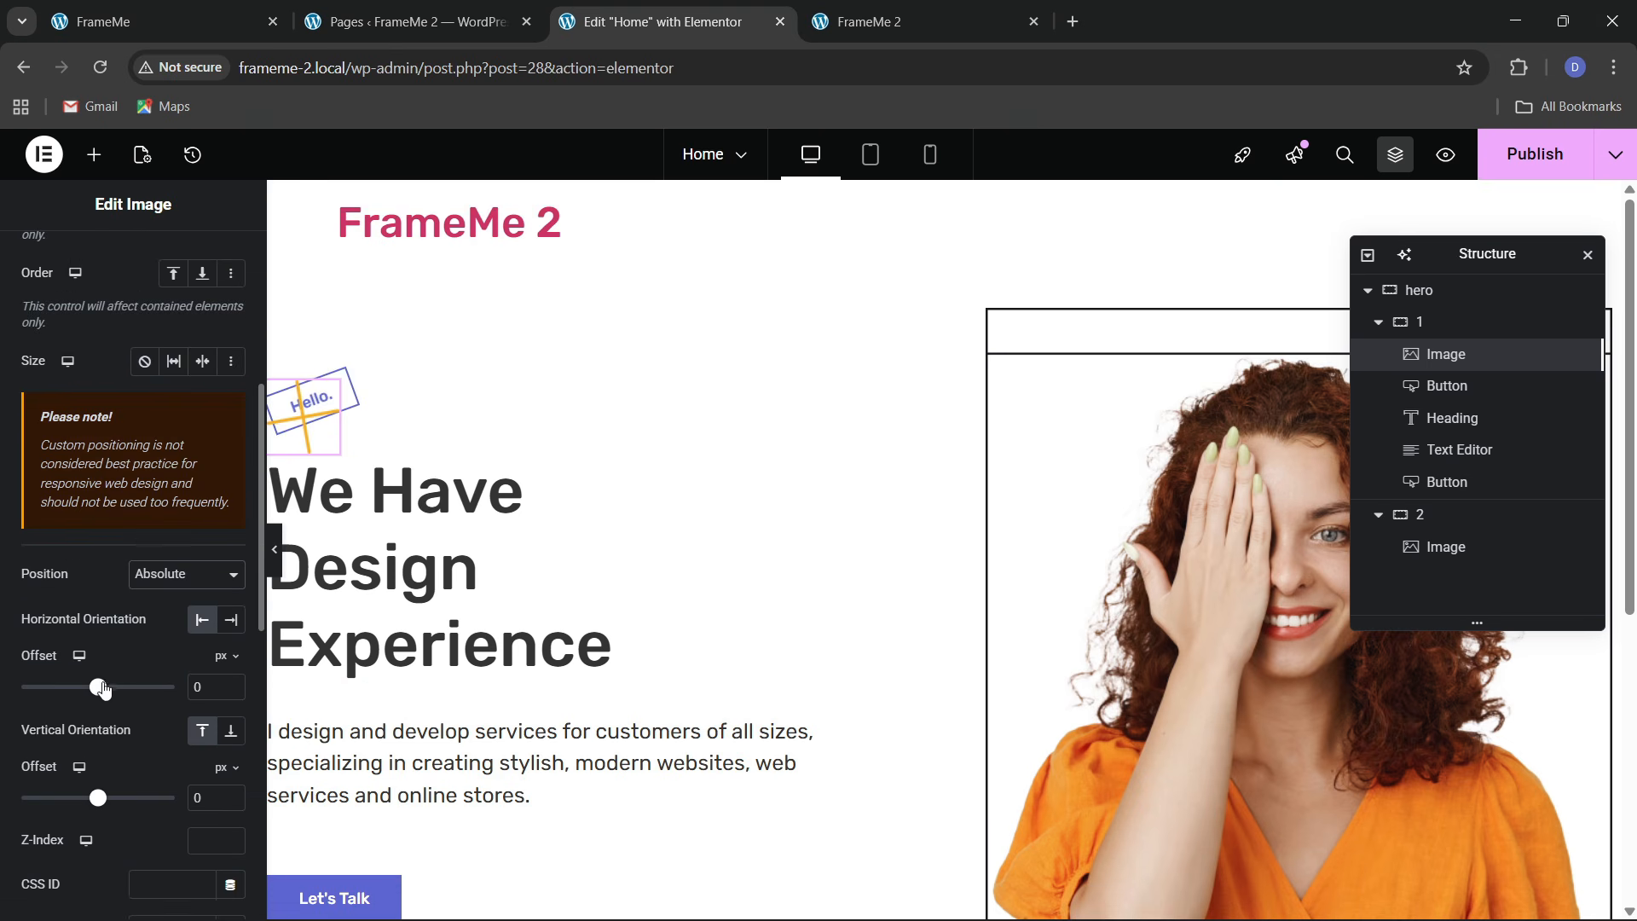
drag(99, 696, 113, 689)
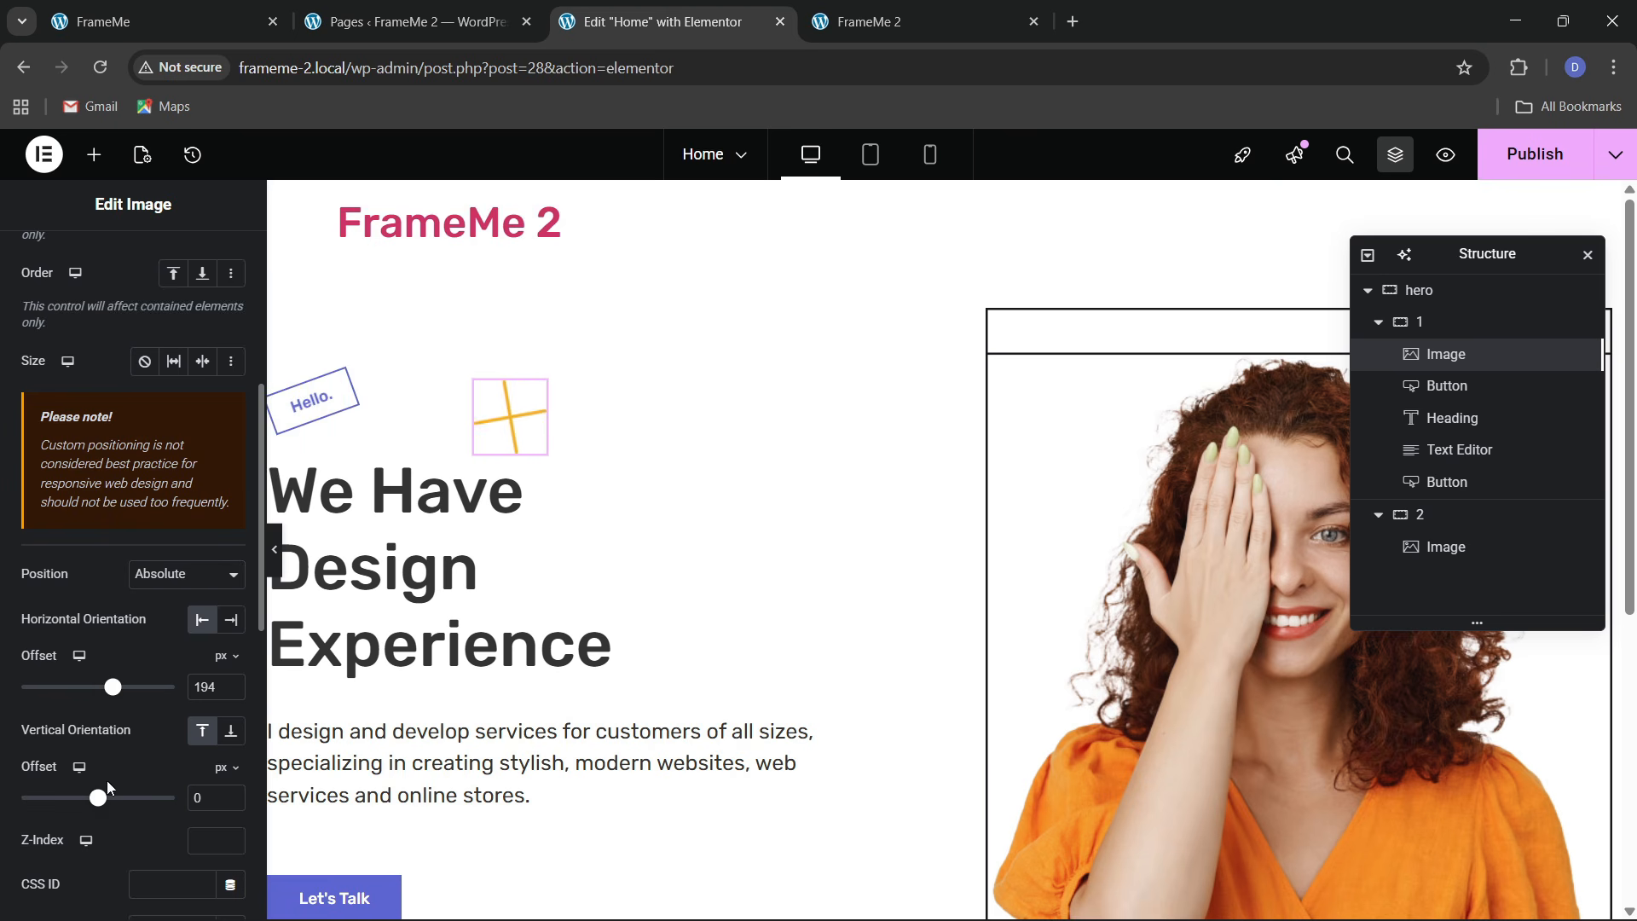
drag(101, 800, 98, 805)
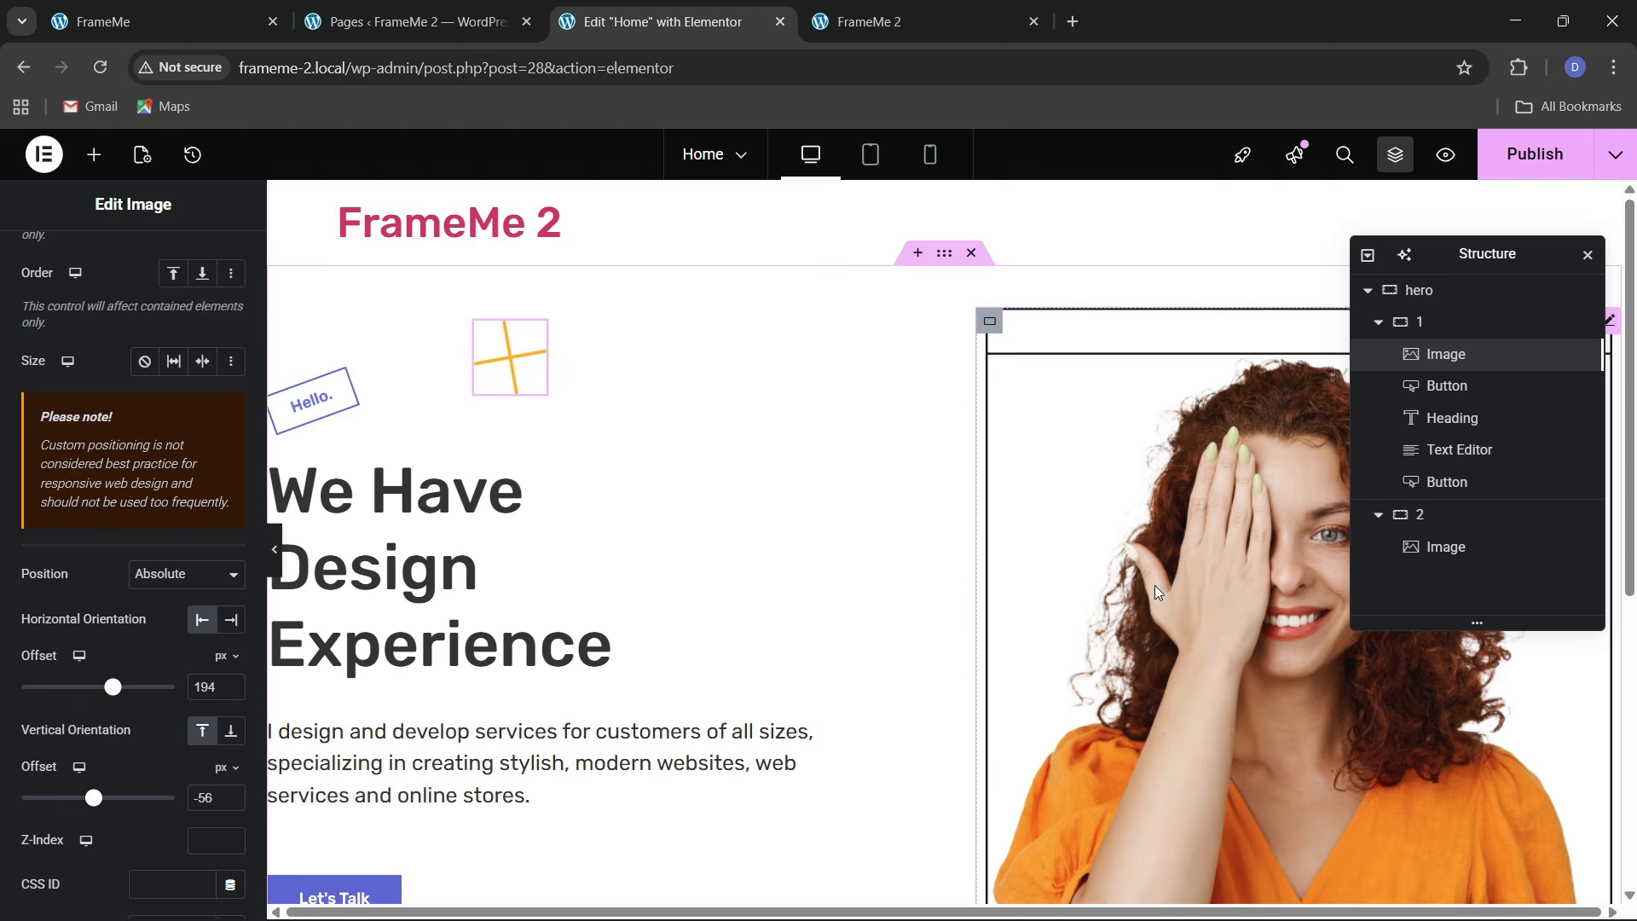
click(172, 17)
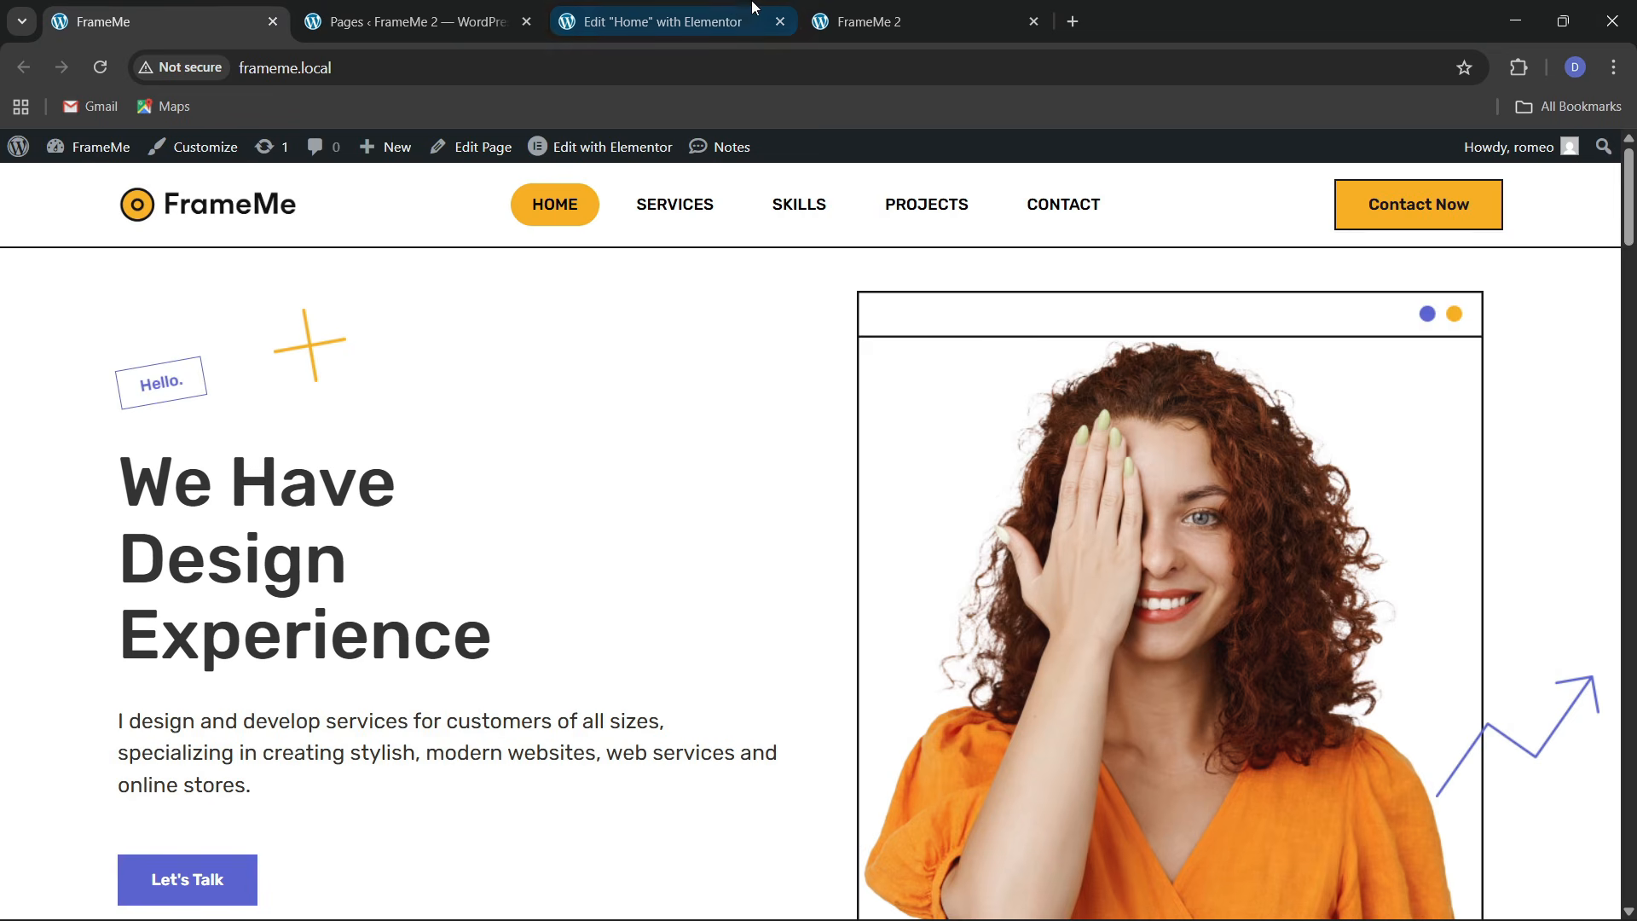
Back in the editor, add an Image widget below the photo showing the purple arrow effect-2 graphic
click(665, 23)
click(87, 166)
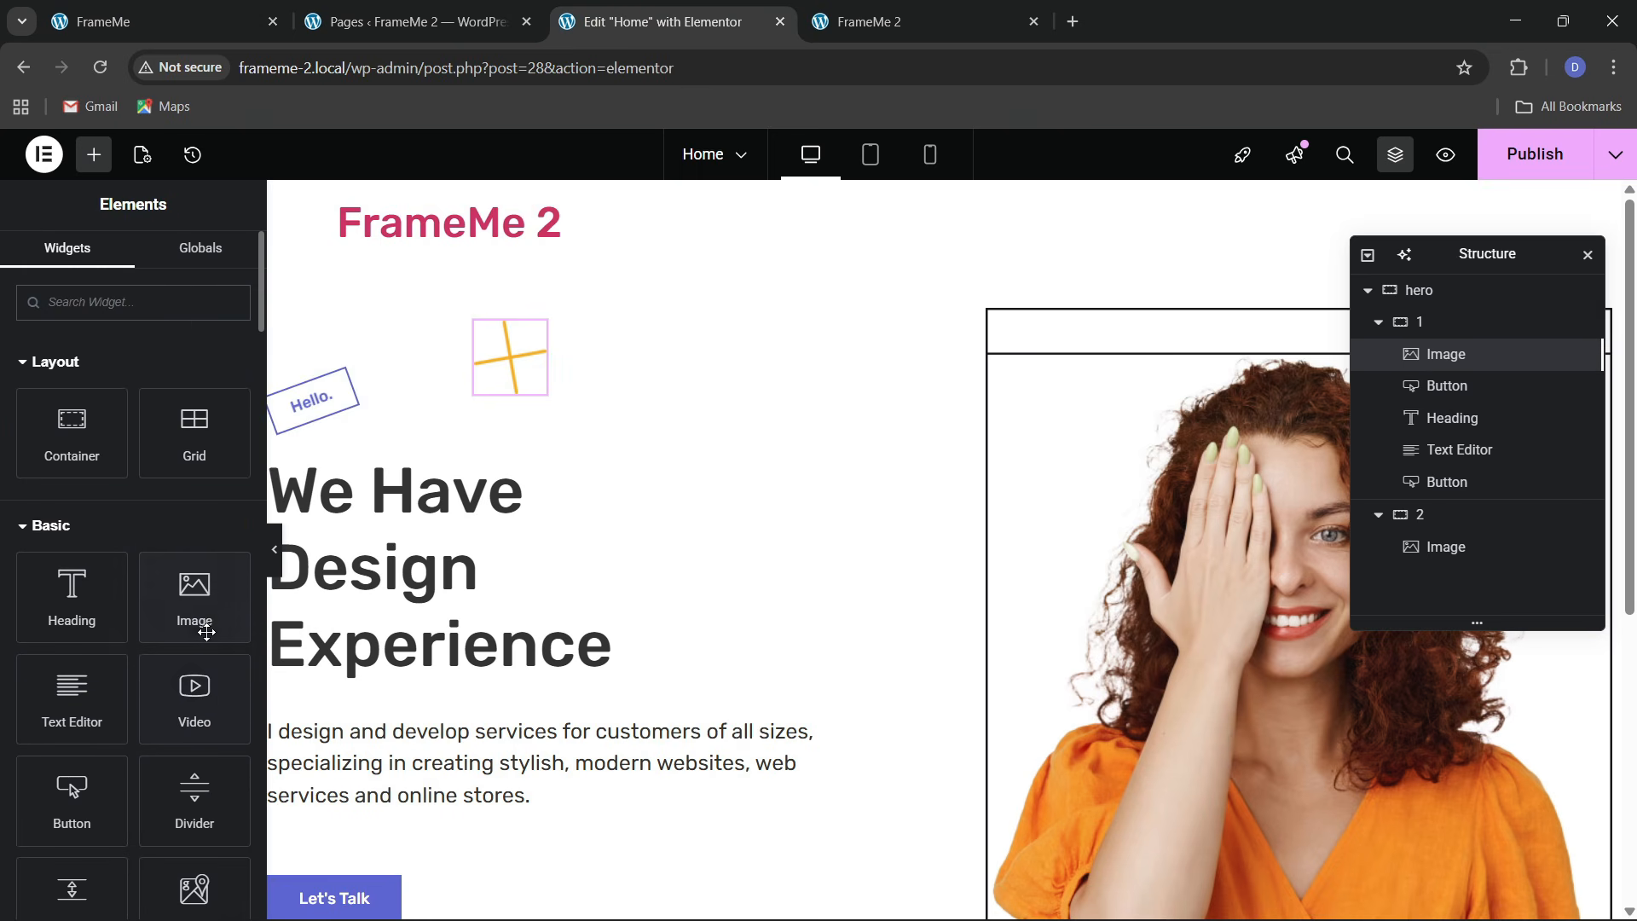
drag(201, 628, 1262, 725)
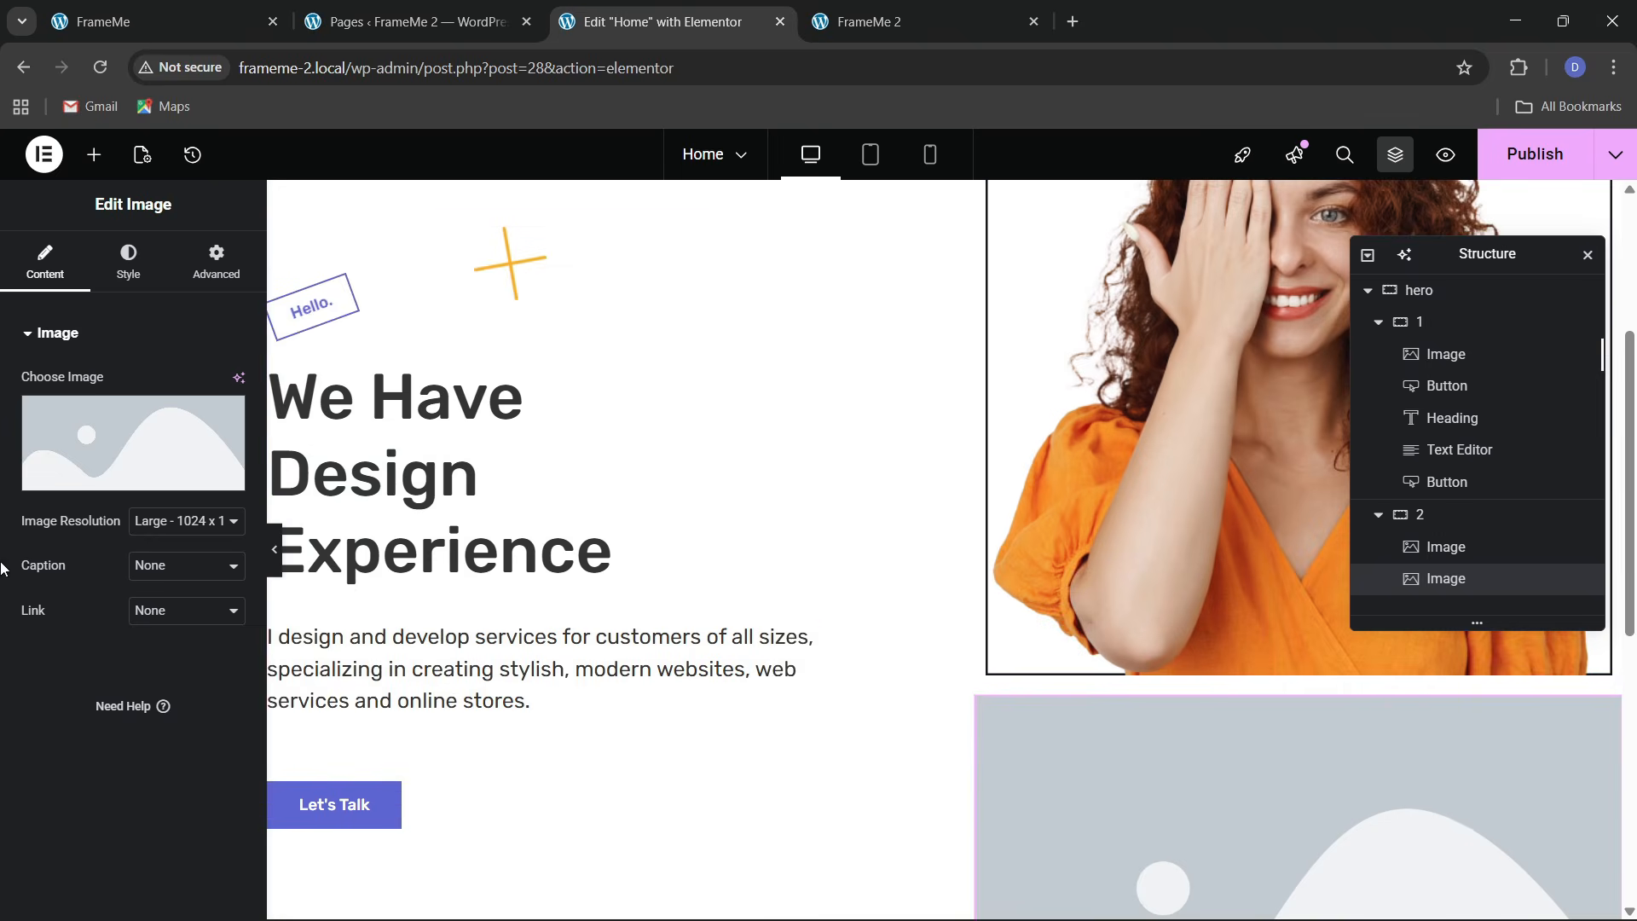
click(153, 447)
scroll(969, 617, down, 1)
scroll(912, 617, up, 1)
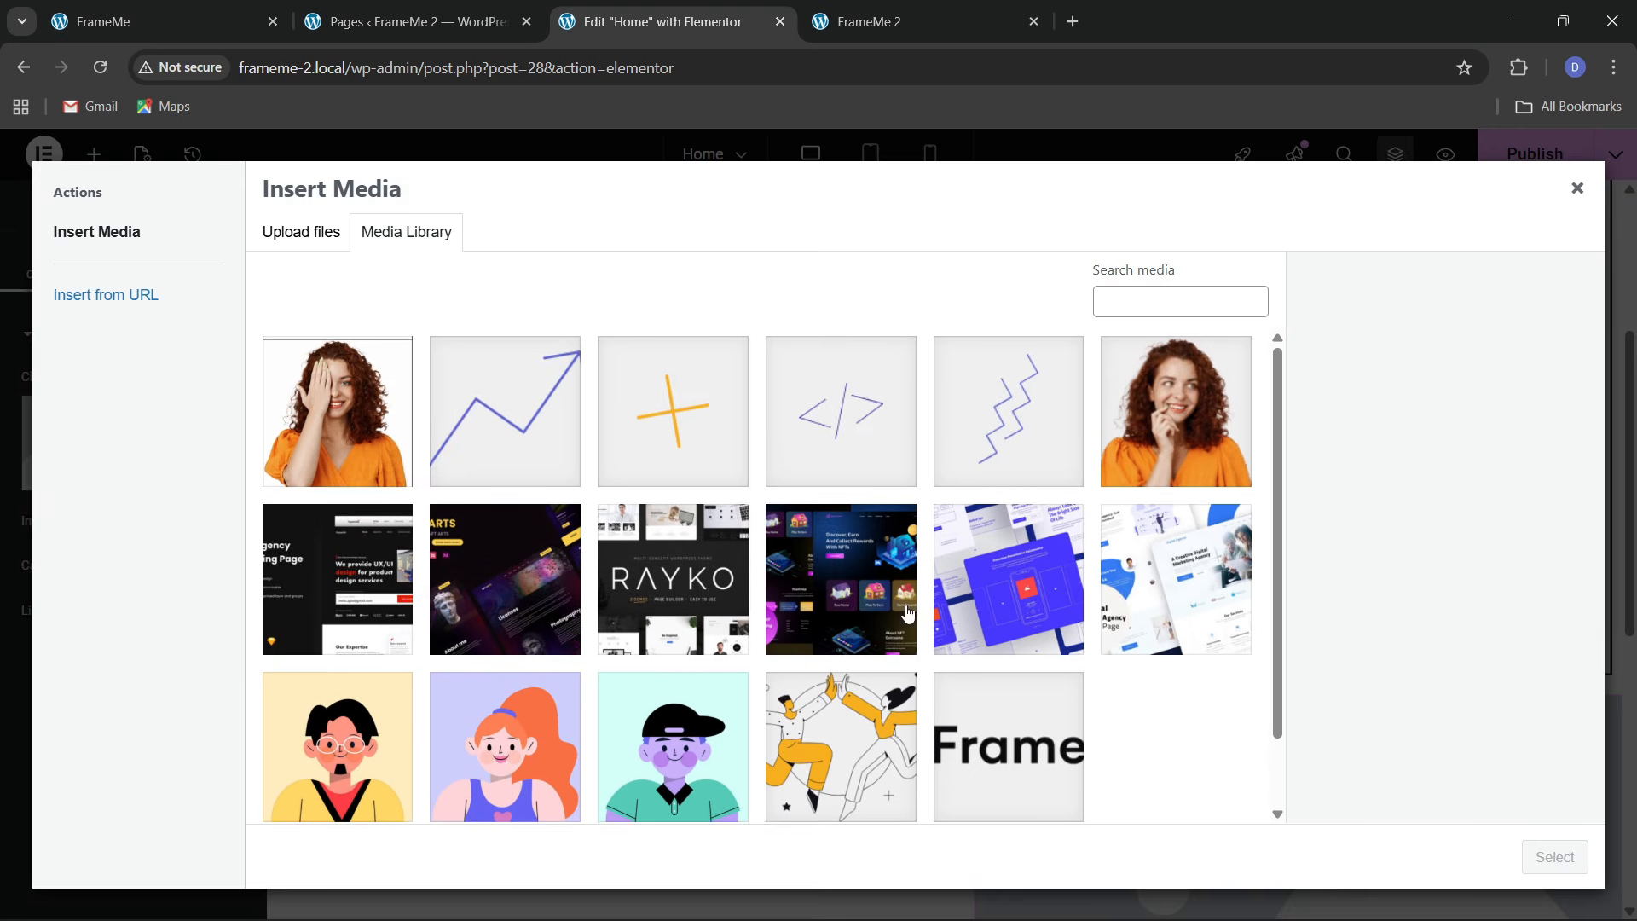
click(529, 426)
click(1567, 860)
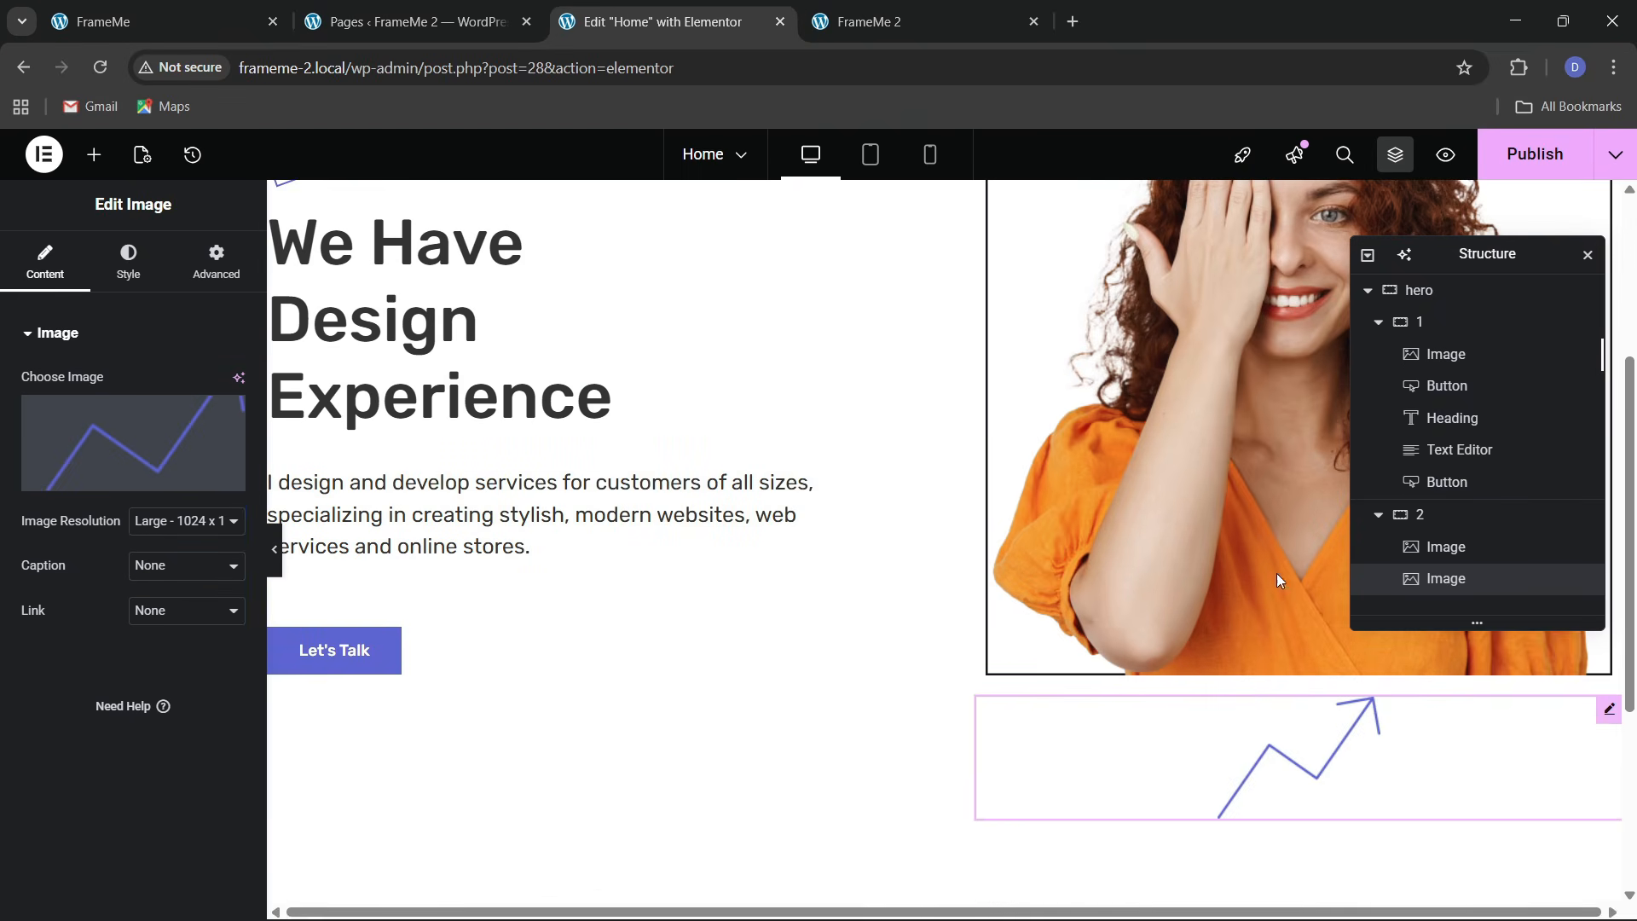
Give the arrow image a Custom width of 21%
drag(1489, 260, 642, 368)
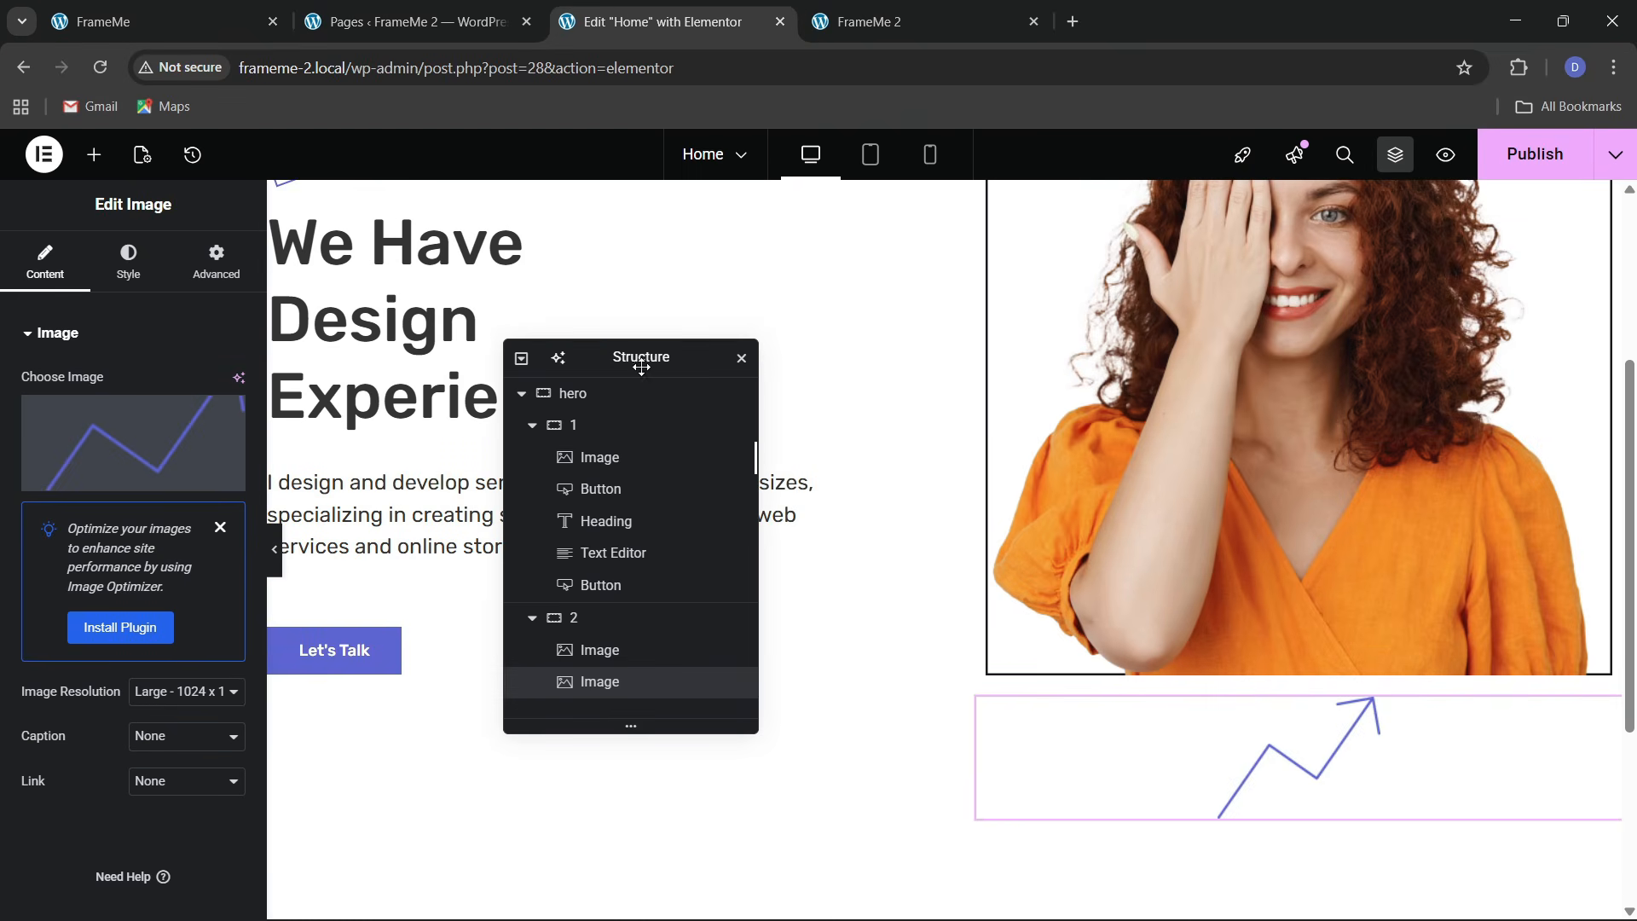
click(230, 271)
click(179, 550)
click(147, 646)
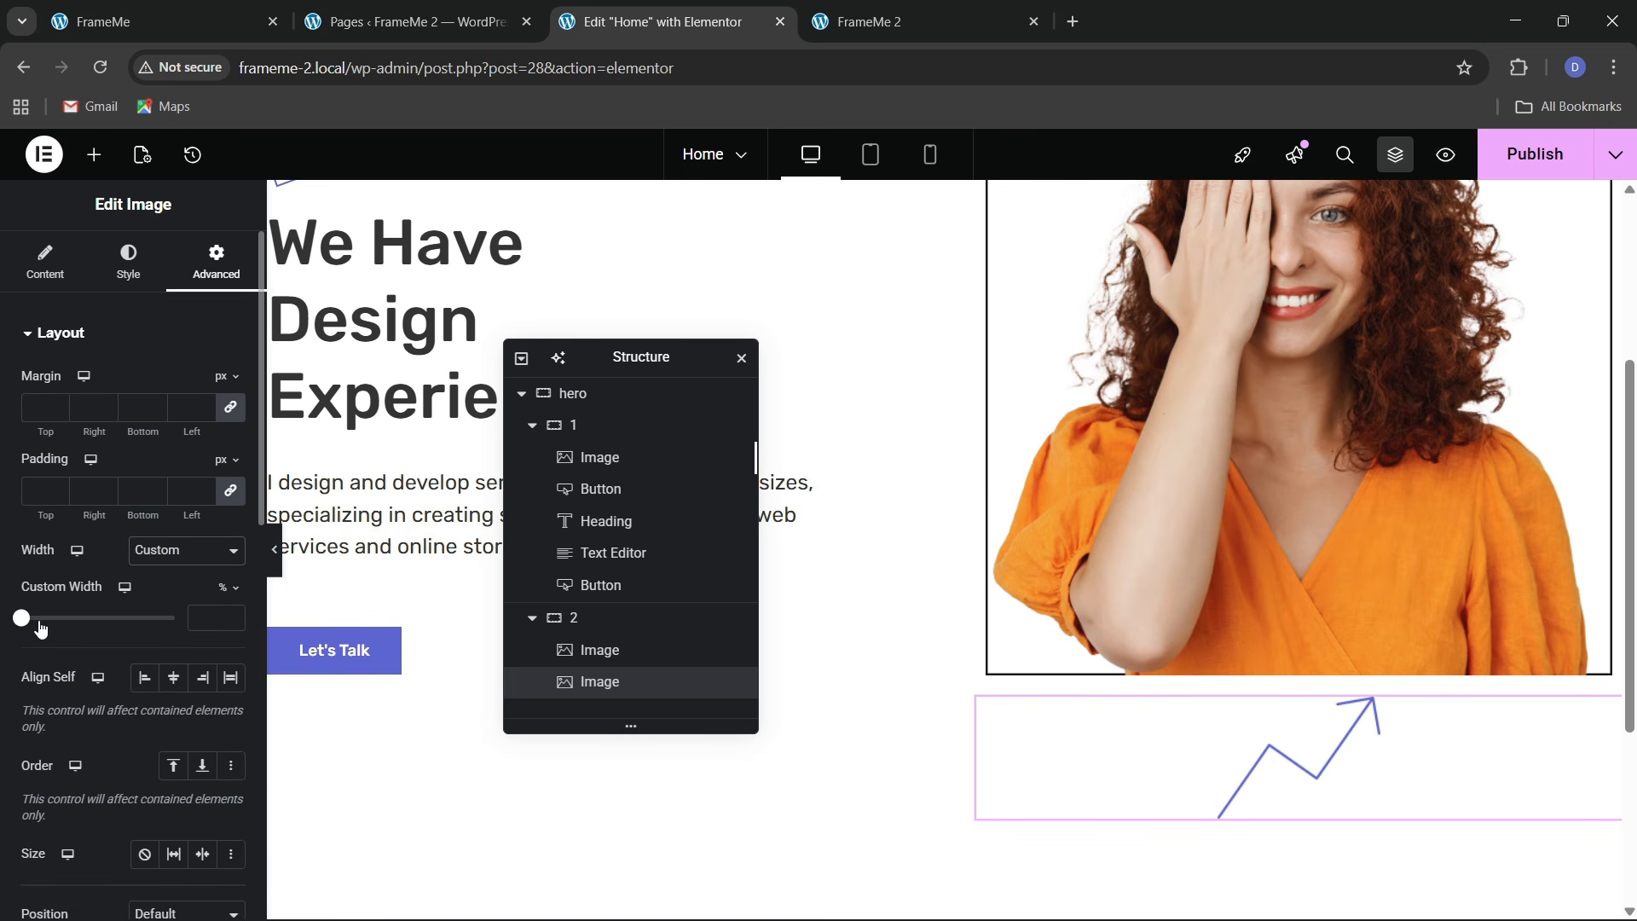
drag(40, 628, 64, 629)
Position the arrow Absolute at offsets 514 and 431 over the photo and publish the page
scroll(139, 543, down, 3)
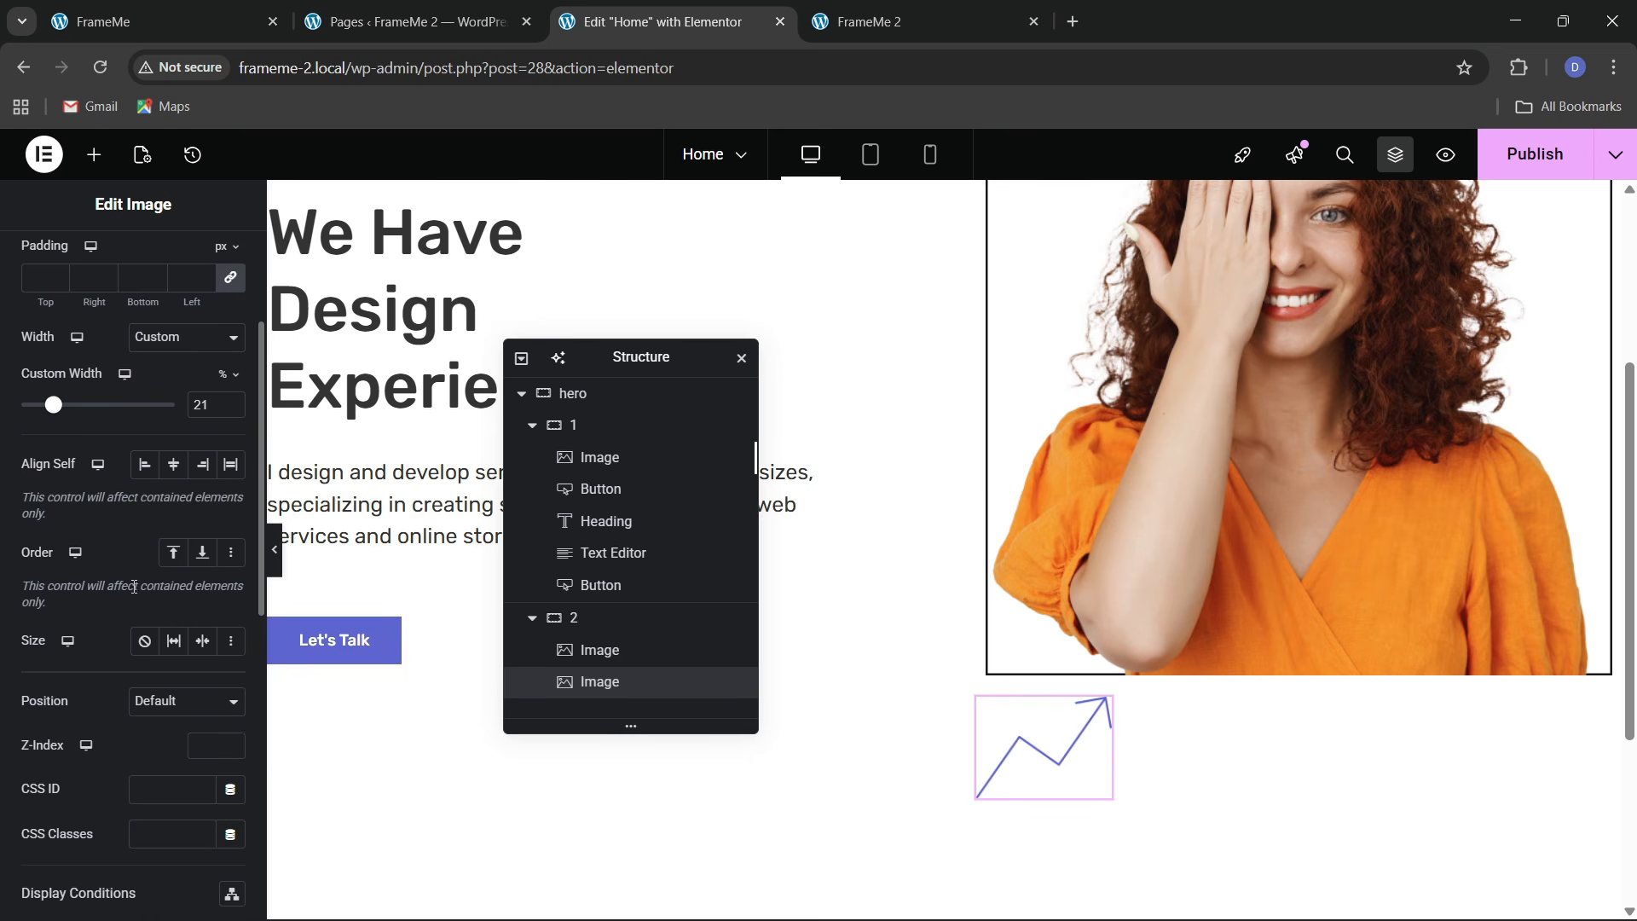
click(155, 753)
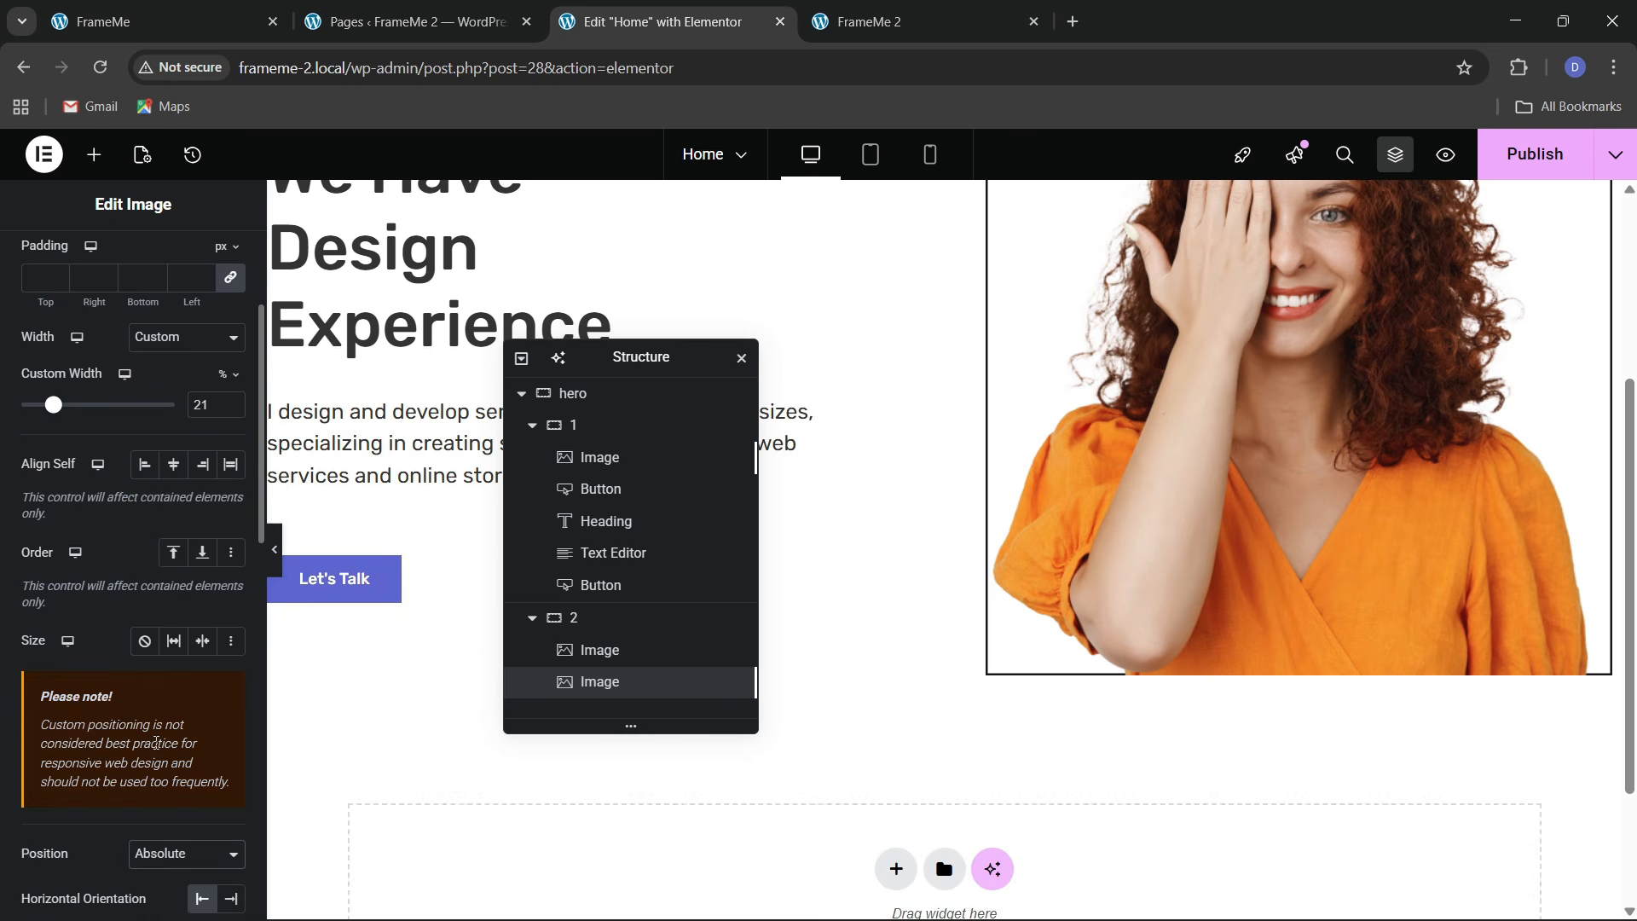
scroll(123, 571, down, 3)
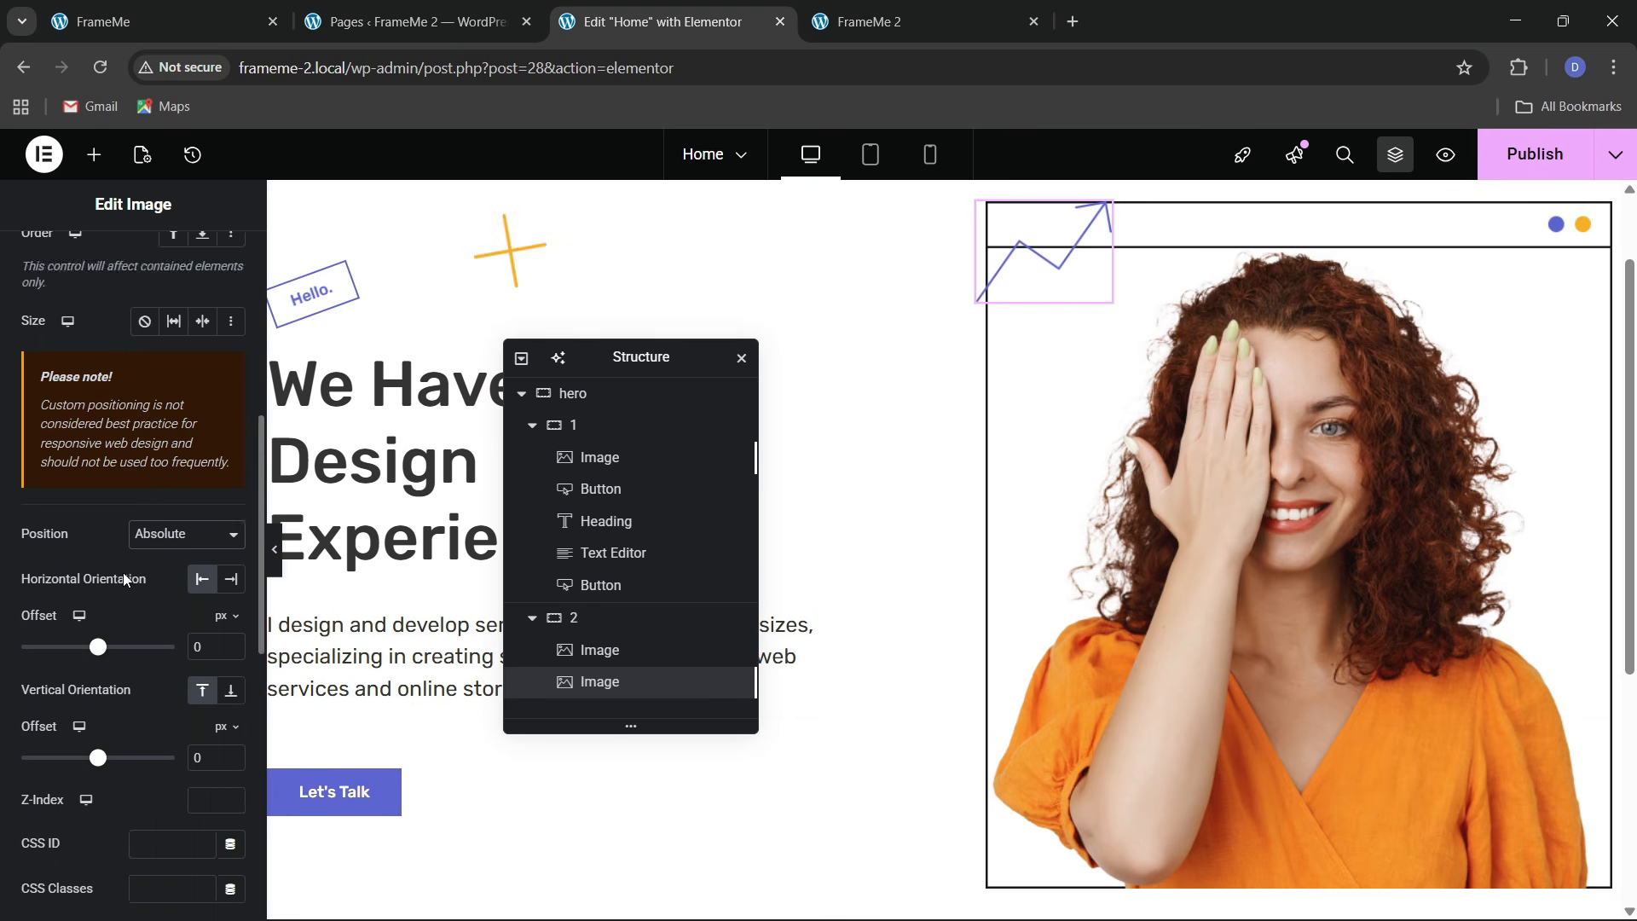
scroll(126, 572, up, 2)
scroll(123, 575, down, 2)
drag(98, 770, 130, 774)
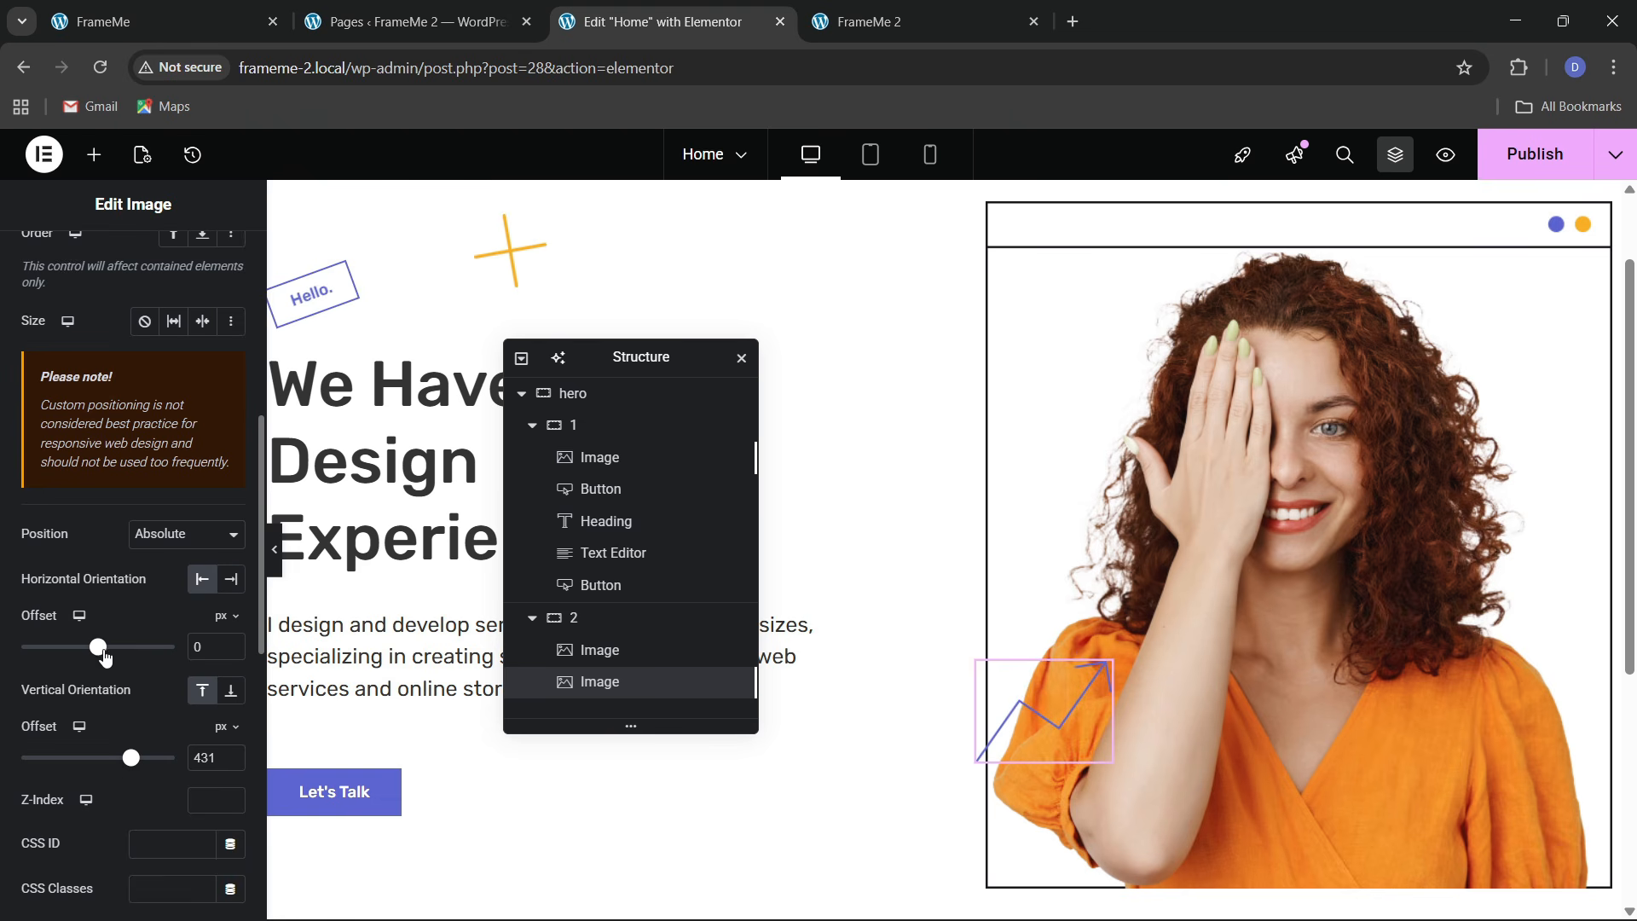
drag(100, 649, 146, 668)
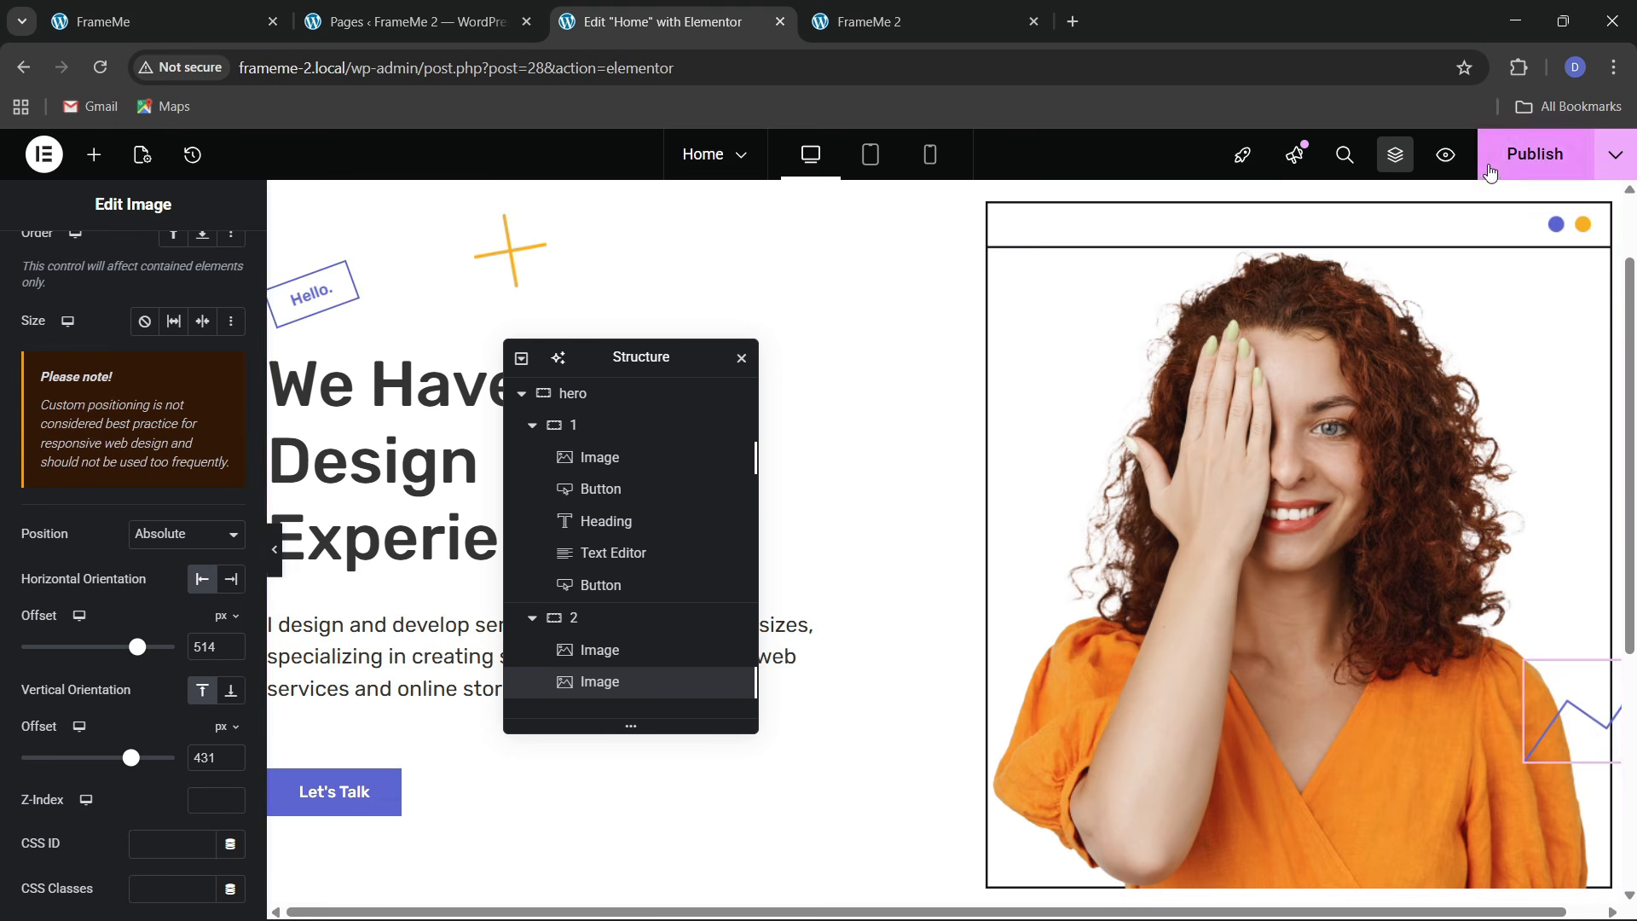
key(ctrl+s)
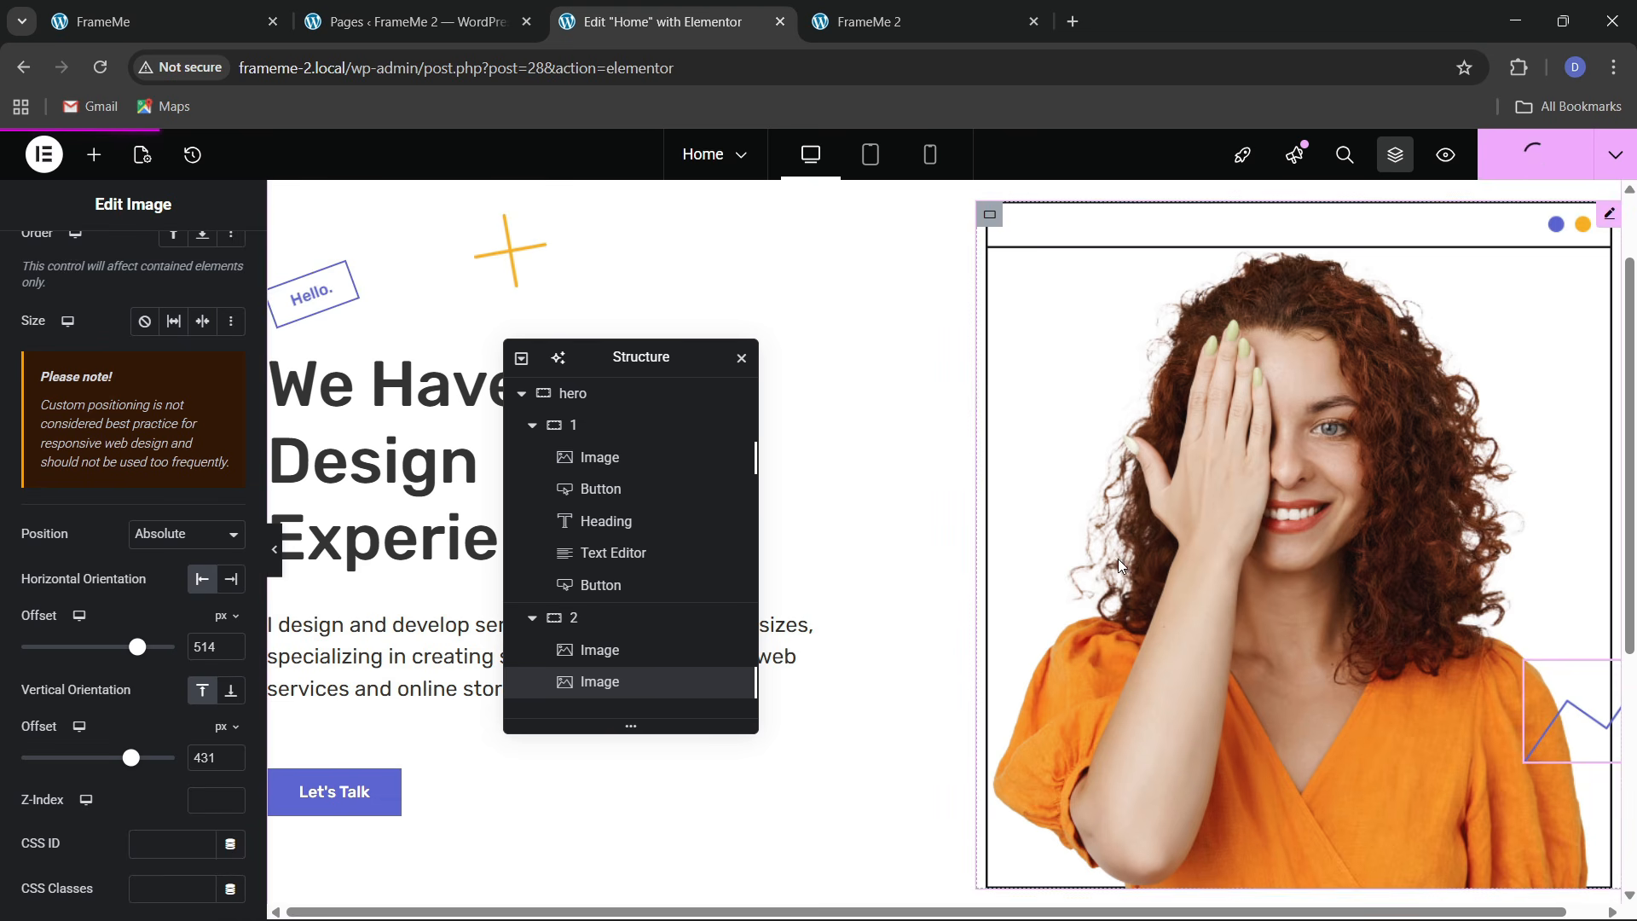
Reload the live FrameMe 2 page to check the cross and arrow graphics in the hero
click(862, 22)
click(525, 70)
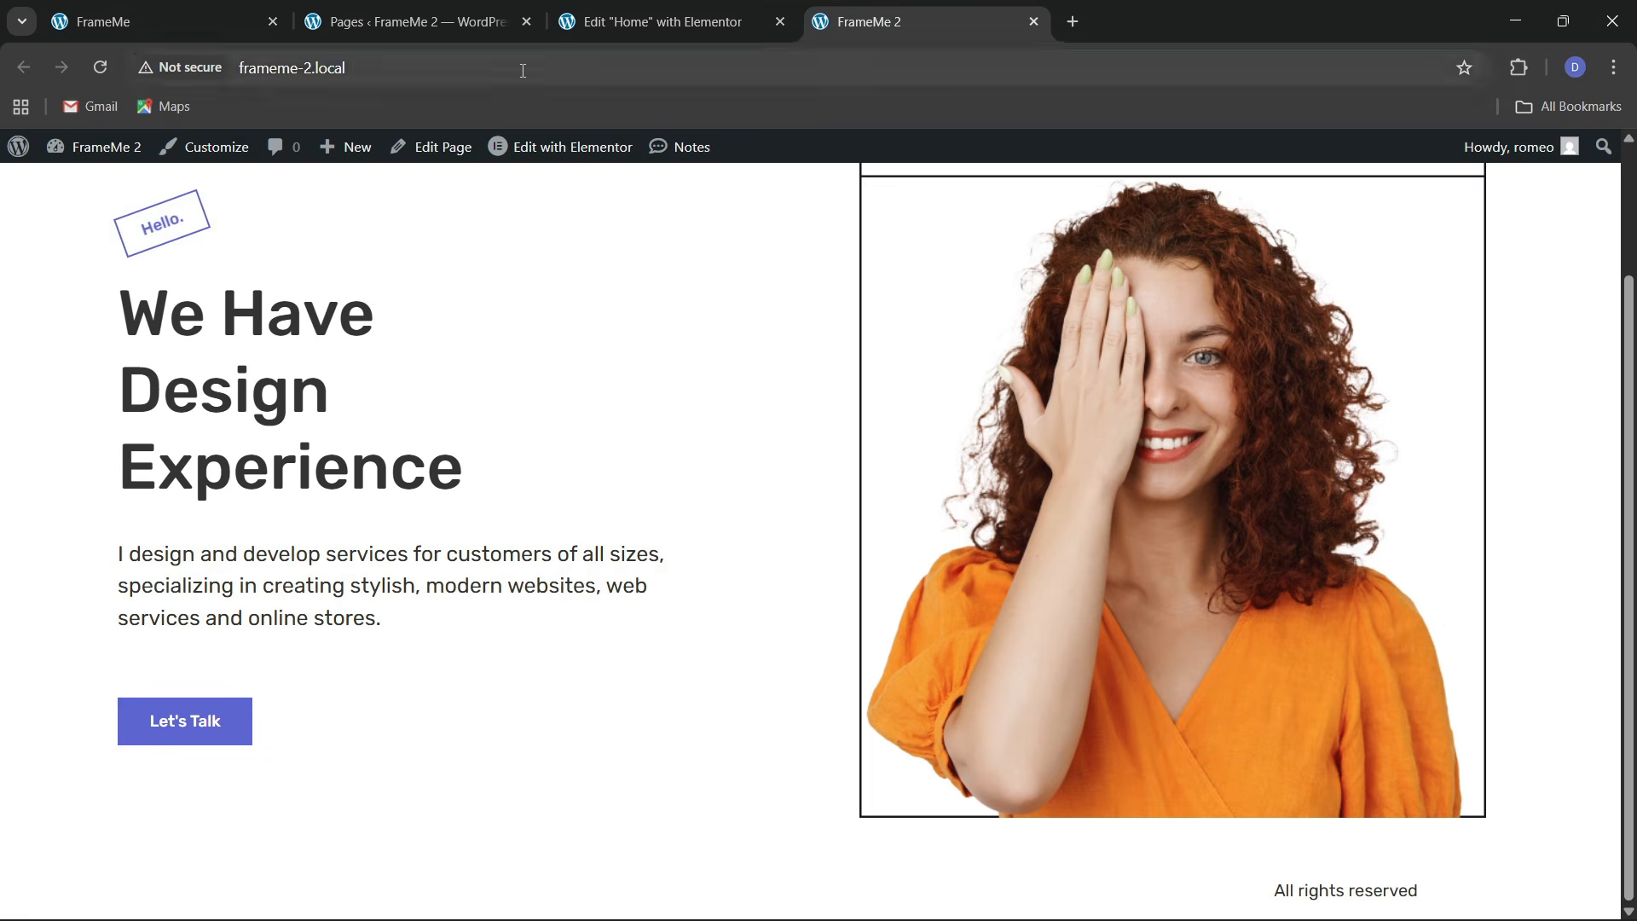
key(Return)
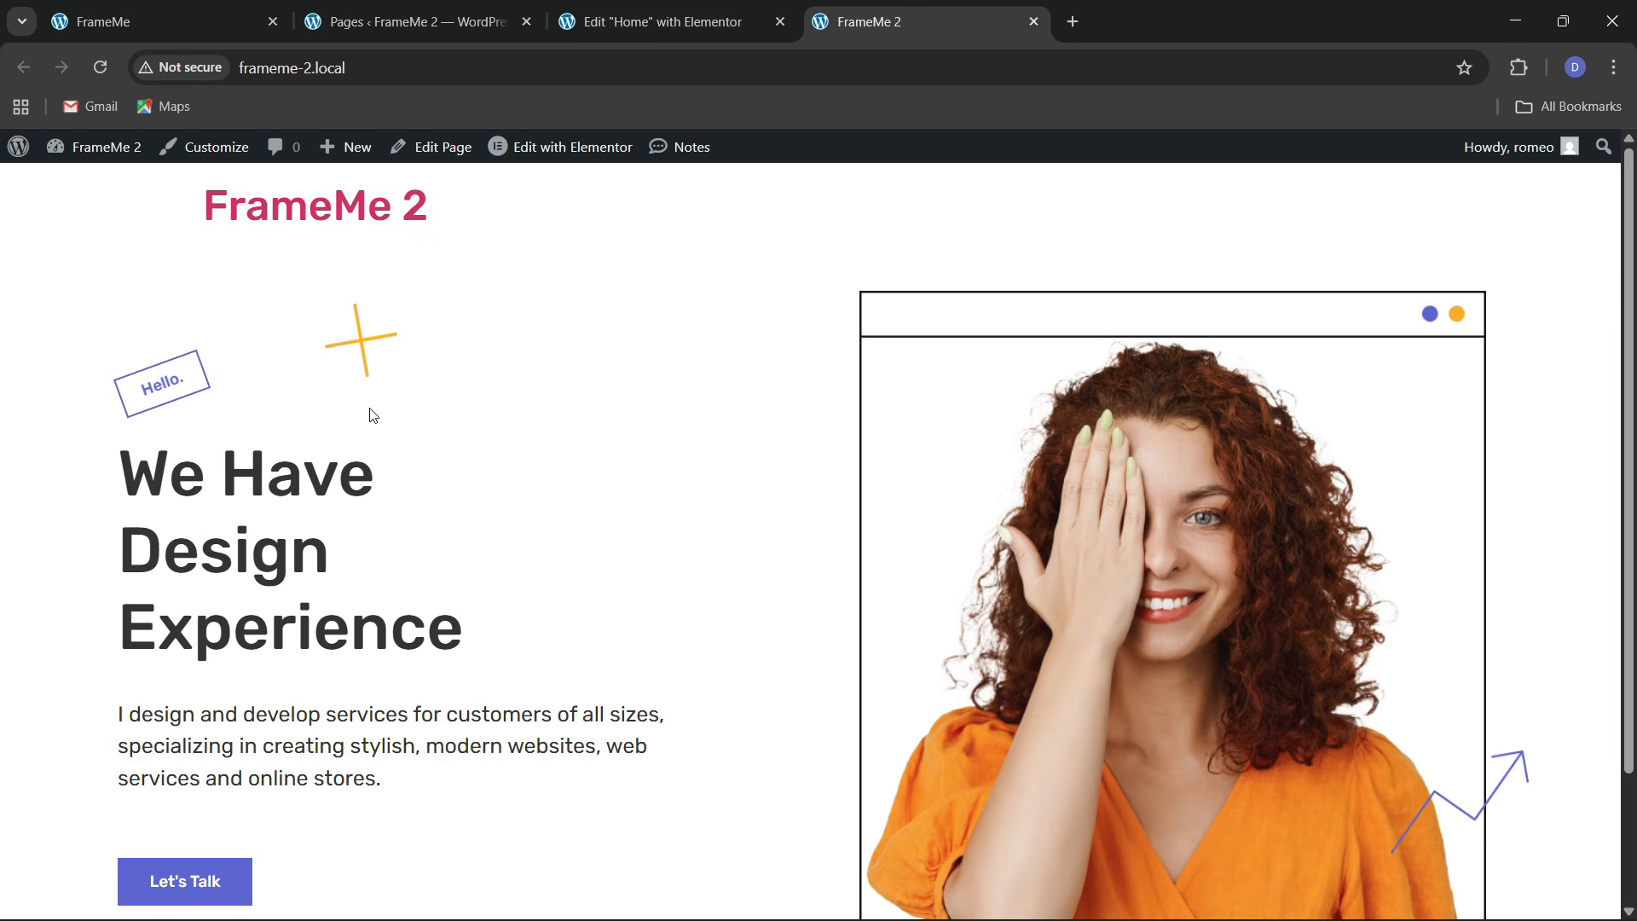
scroll(398, 454, down, 2)
Look at the original FrameMe services section, then return to the editor below the hero
key(ctrl+1)
scroll(548, 457, down, 8)
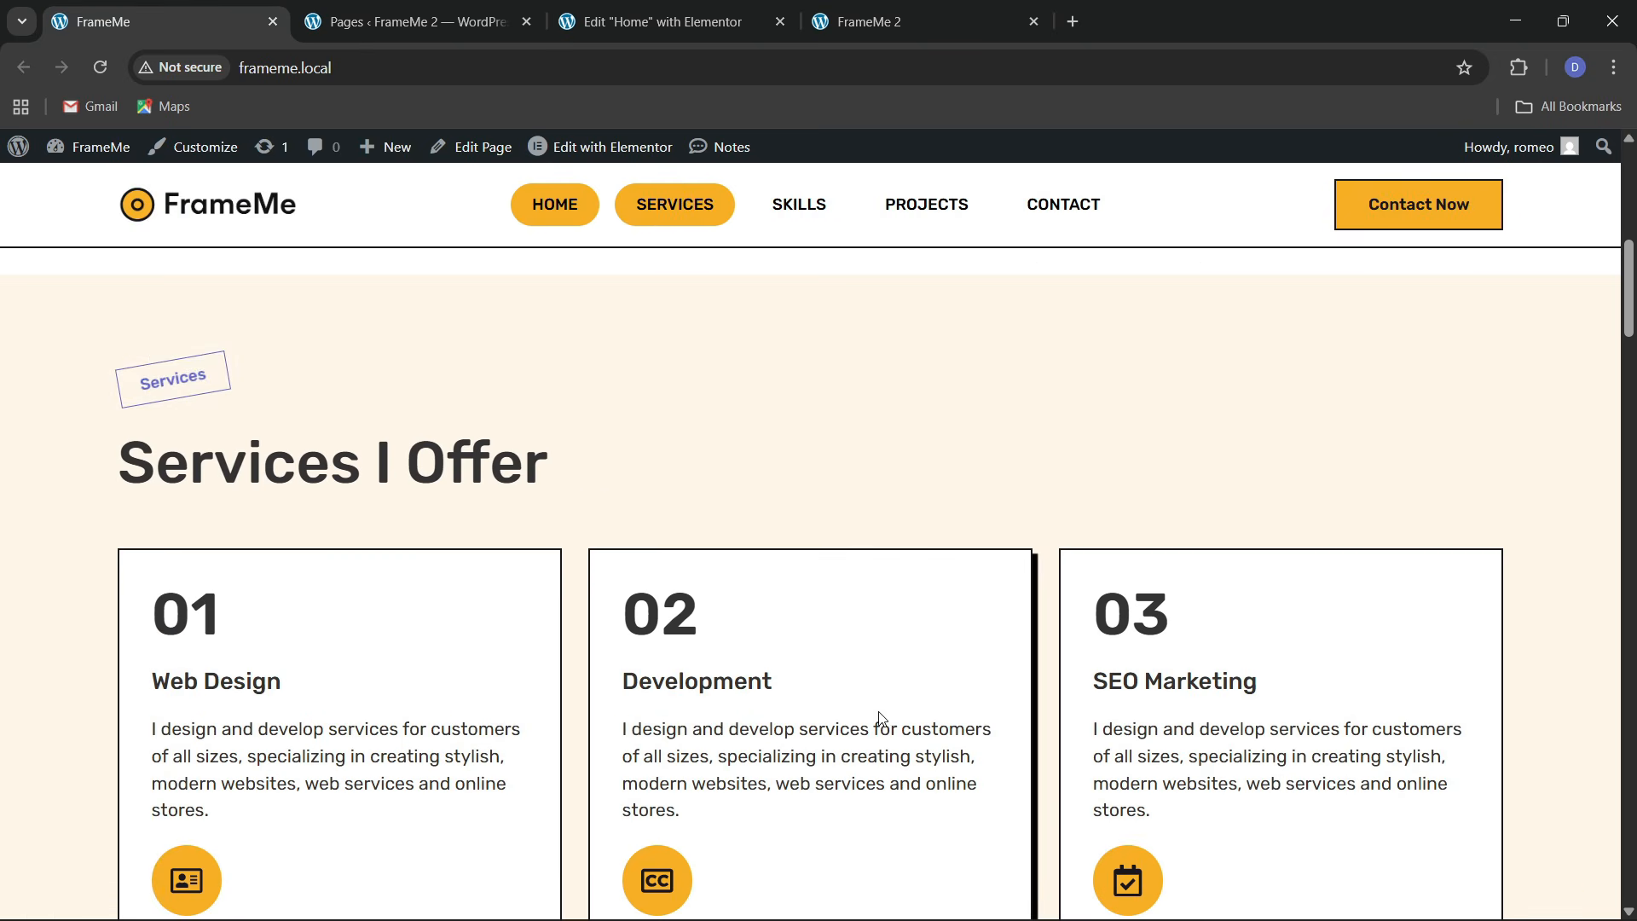
key(ctrl+3)
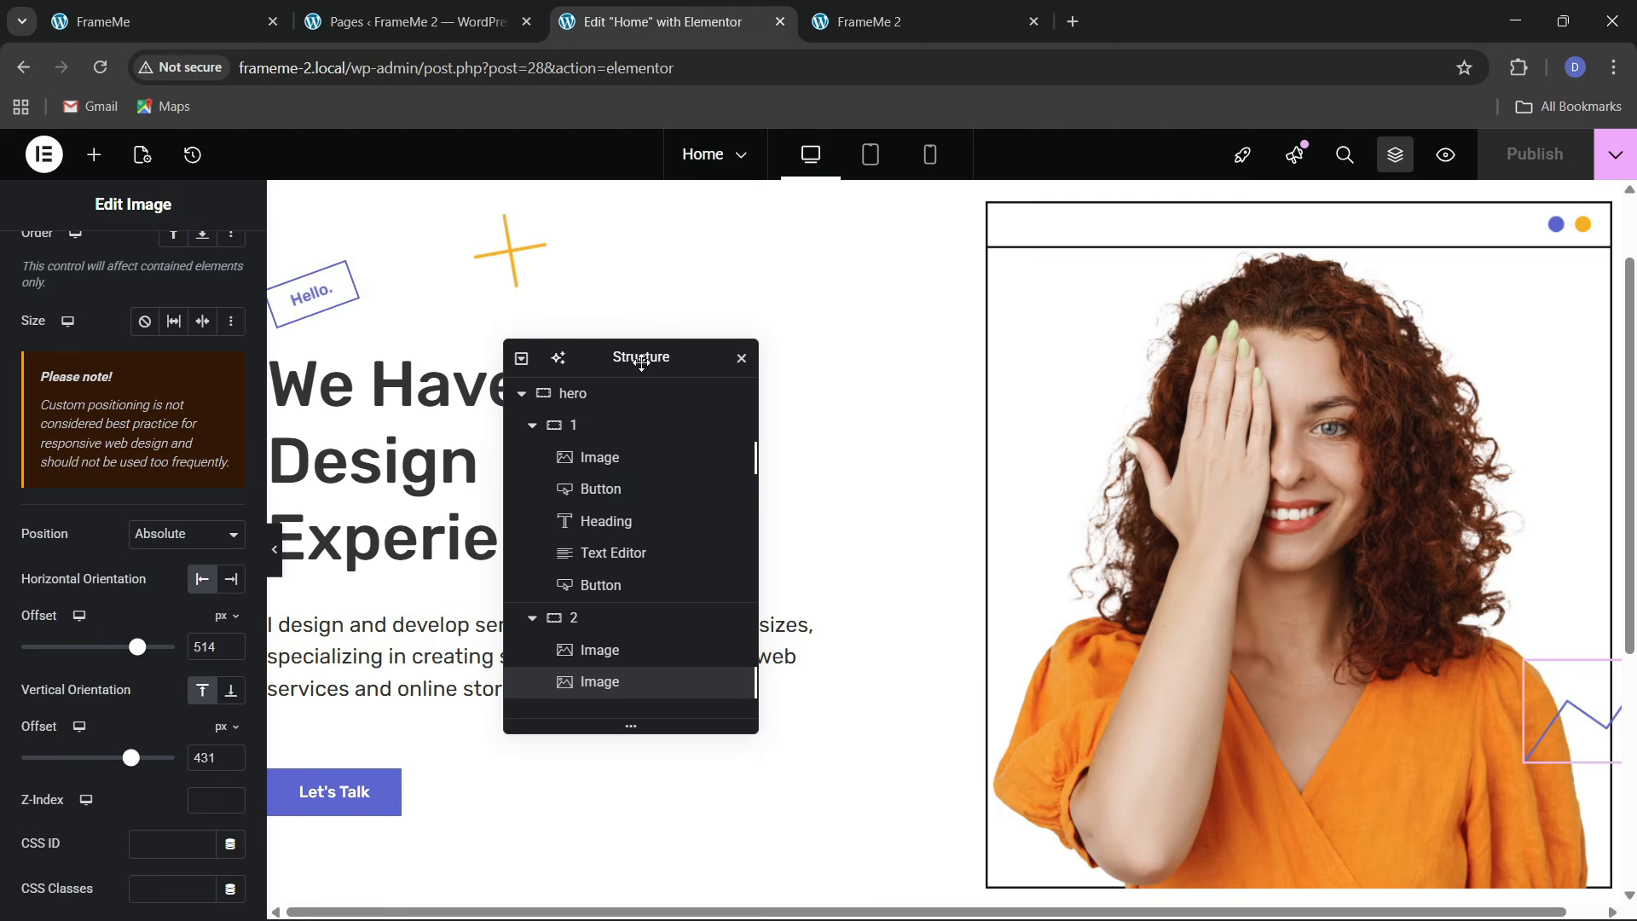
drag(641, 362, 1266, 340)
scroll(891, 591, down, 5)
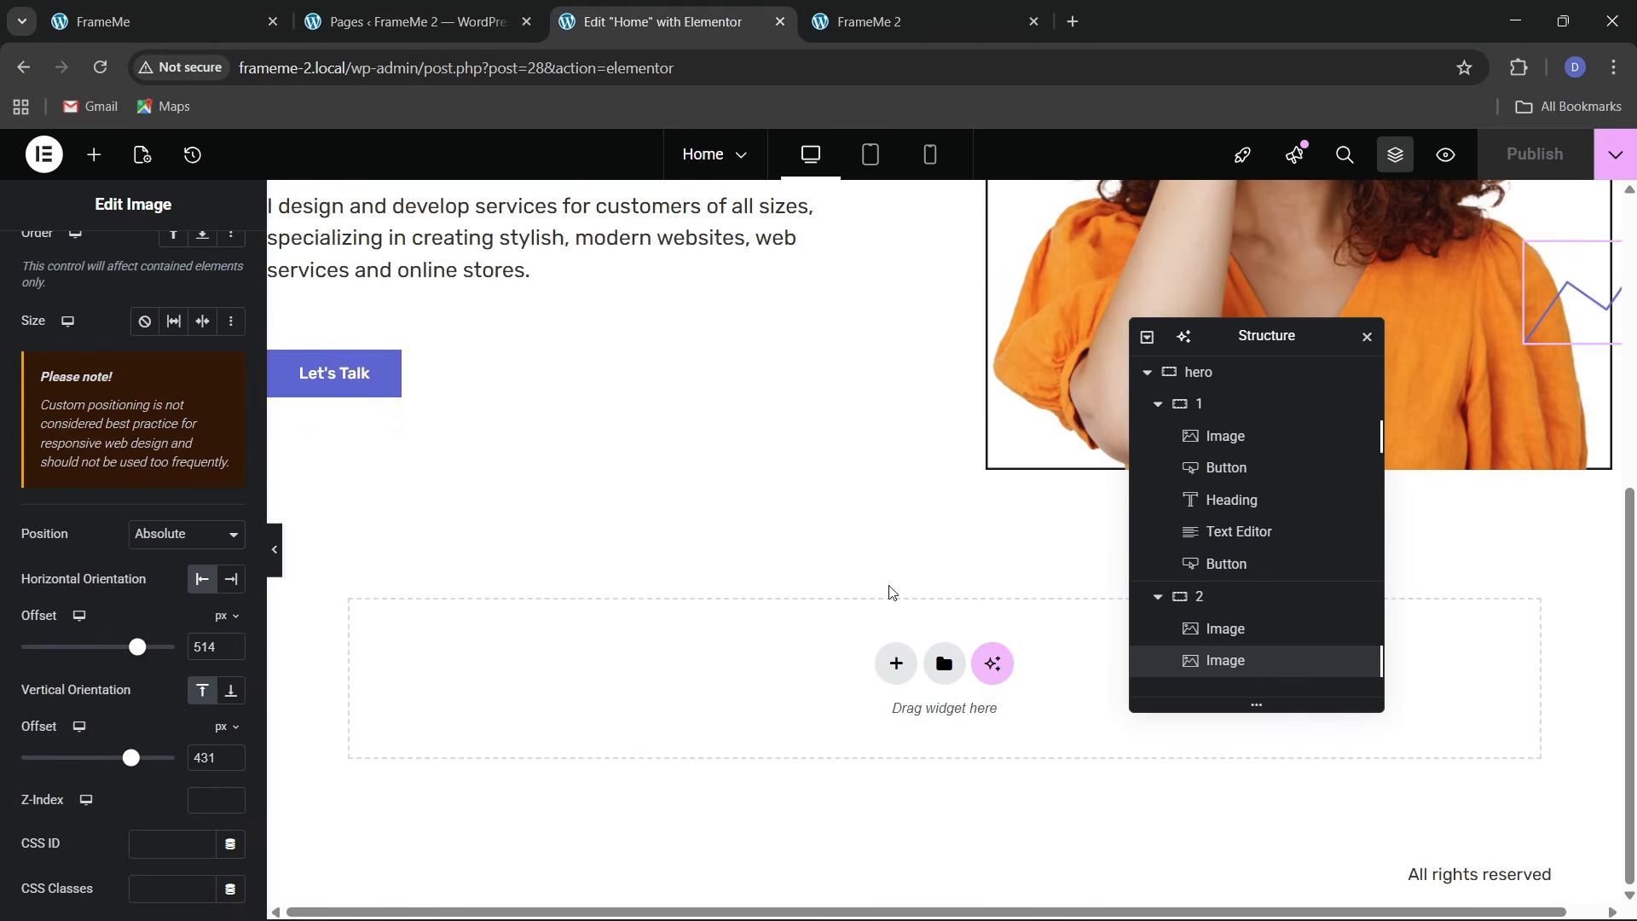
Add a new single-column Flexbox container below the hero
click(895, 663)
click(878, 737)
click(673, 714)
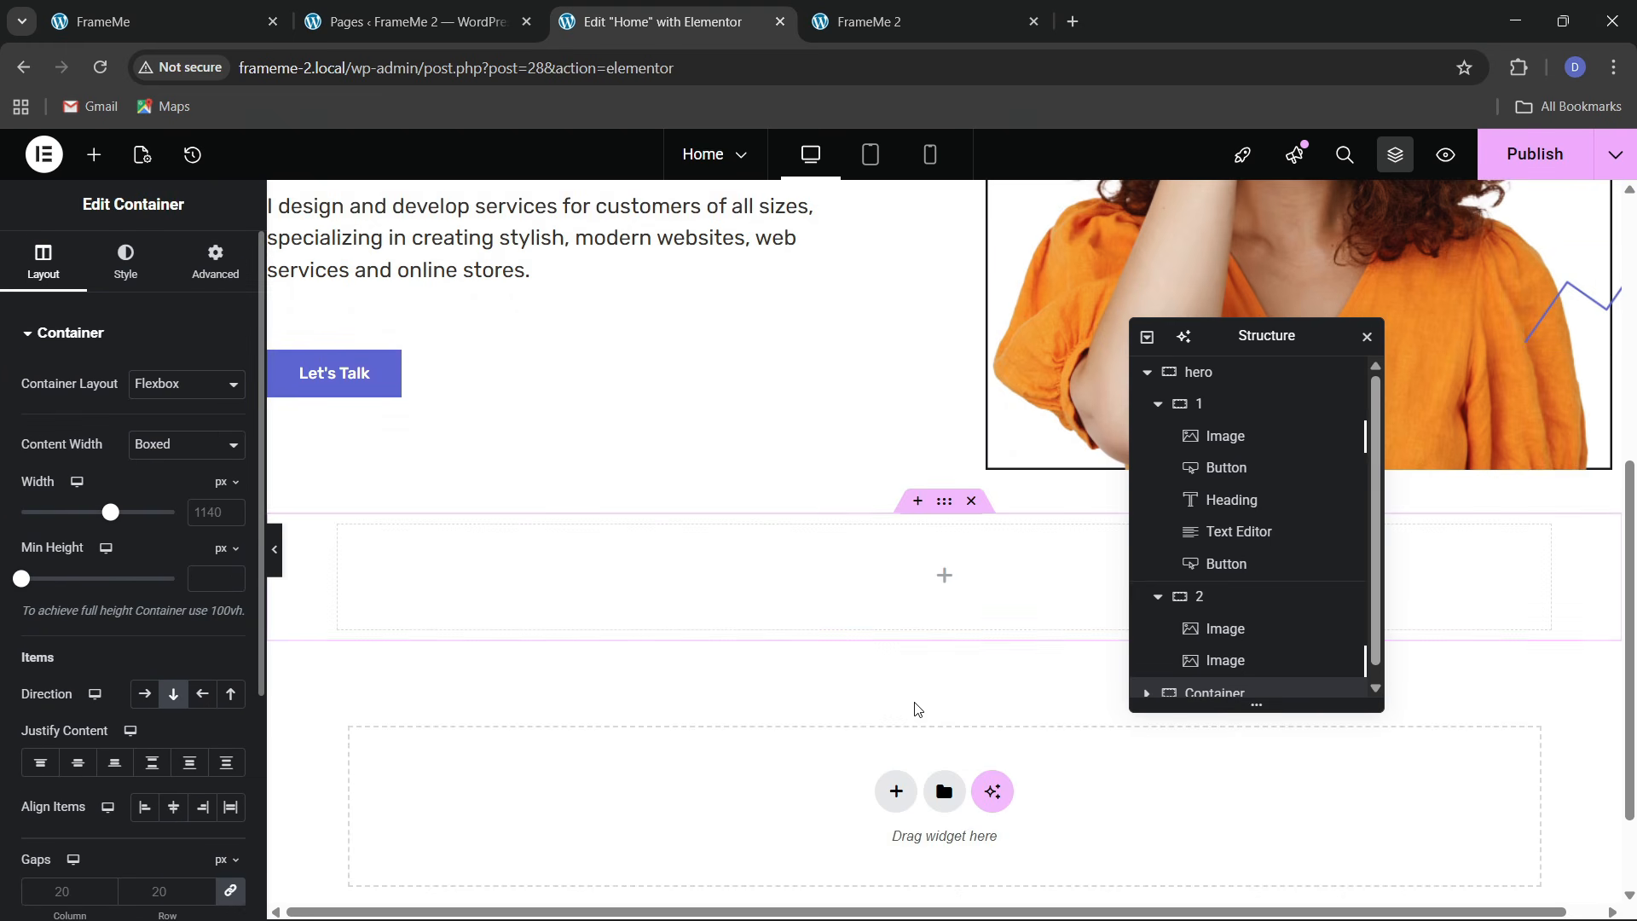
scroll(1232, 675, down, 1)
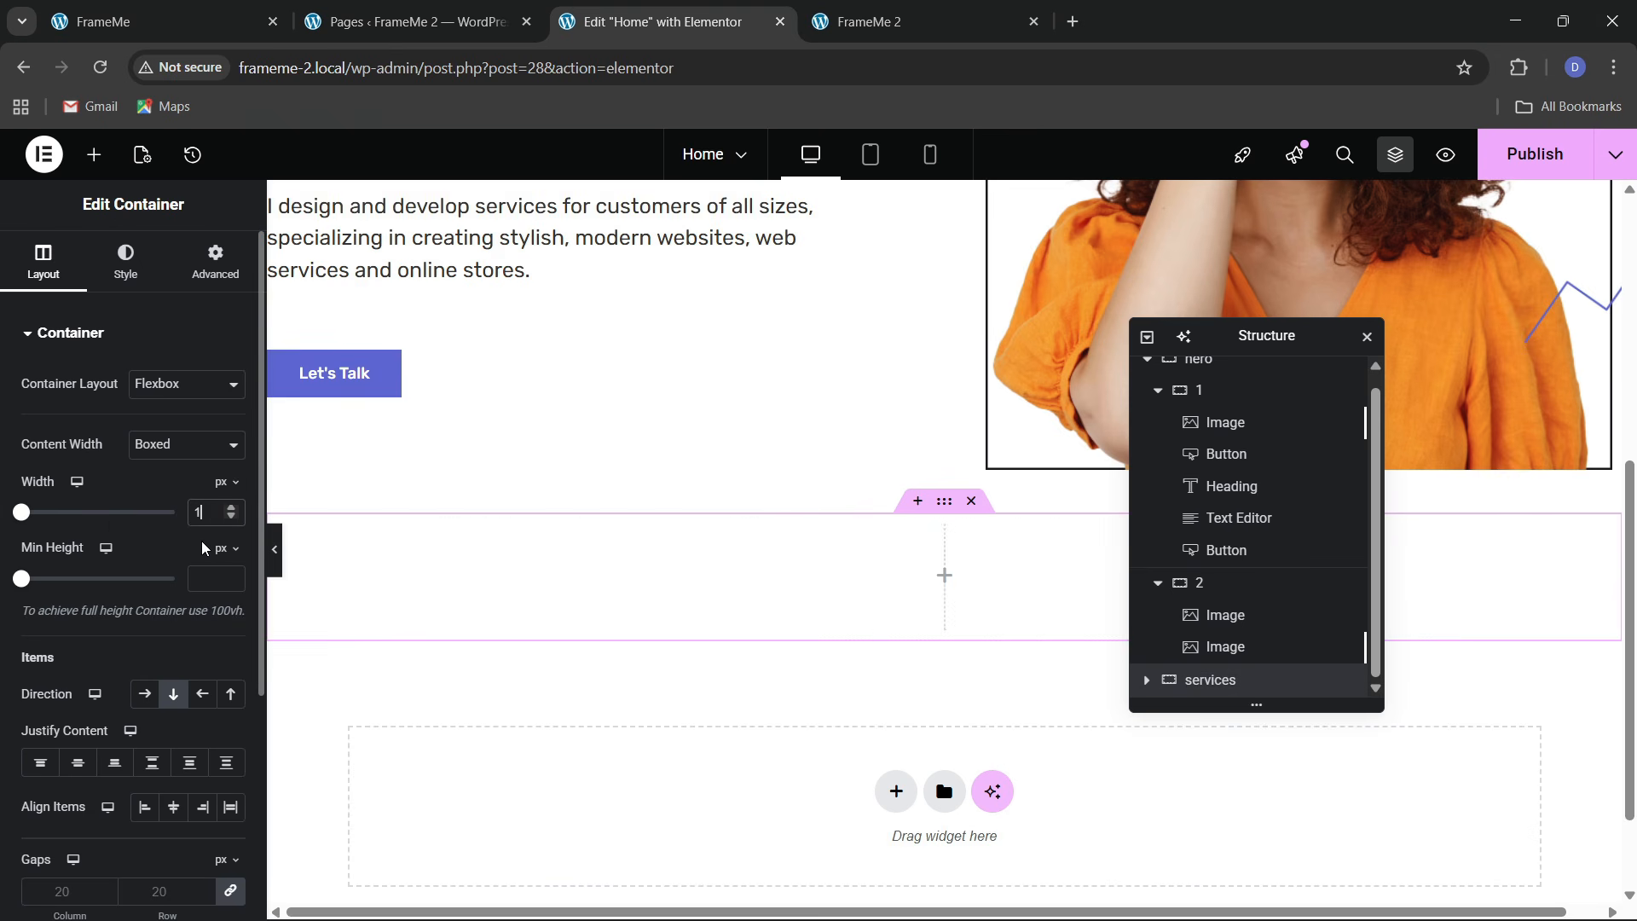
Set the container's top and bottom padding to 80 px and choose a Classic background
click(215, 258)
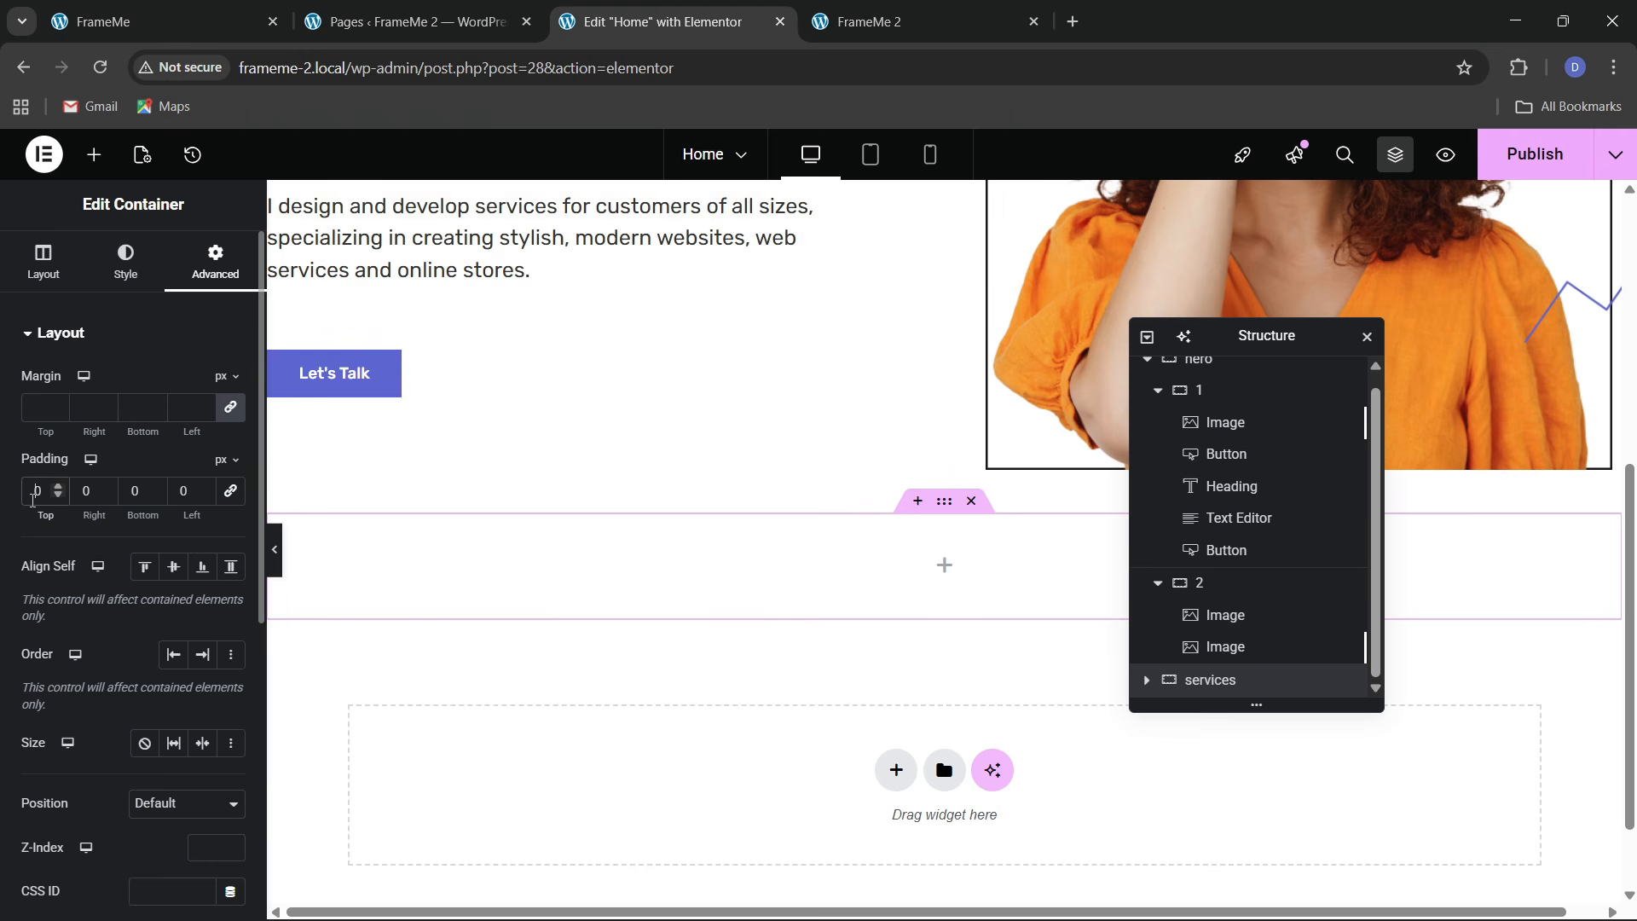
text(8)
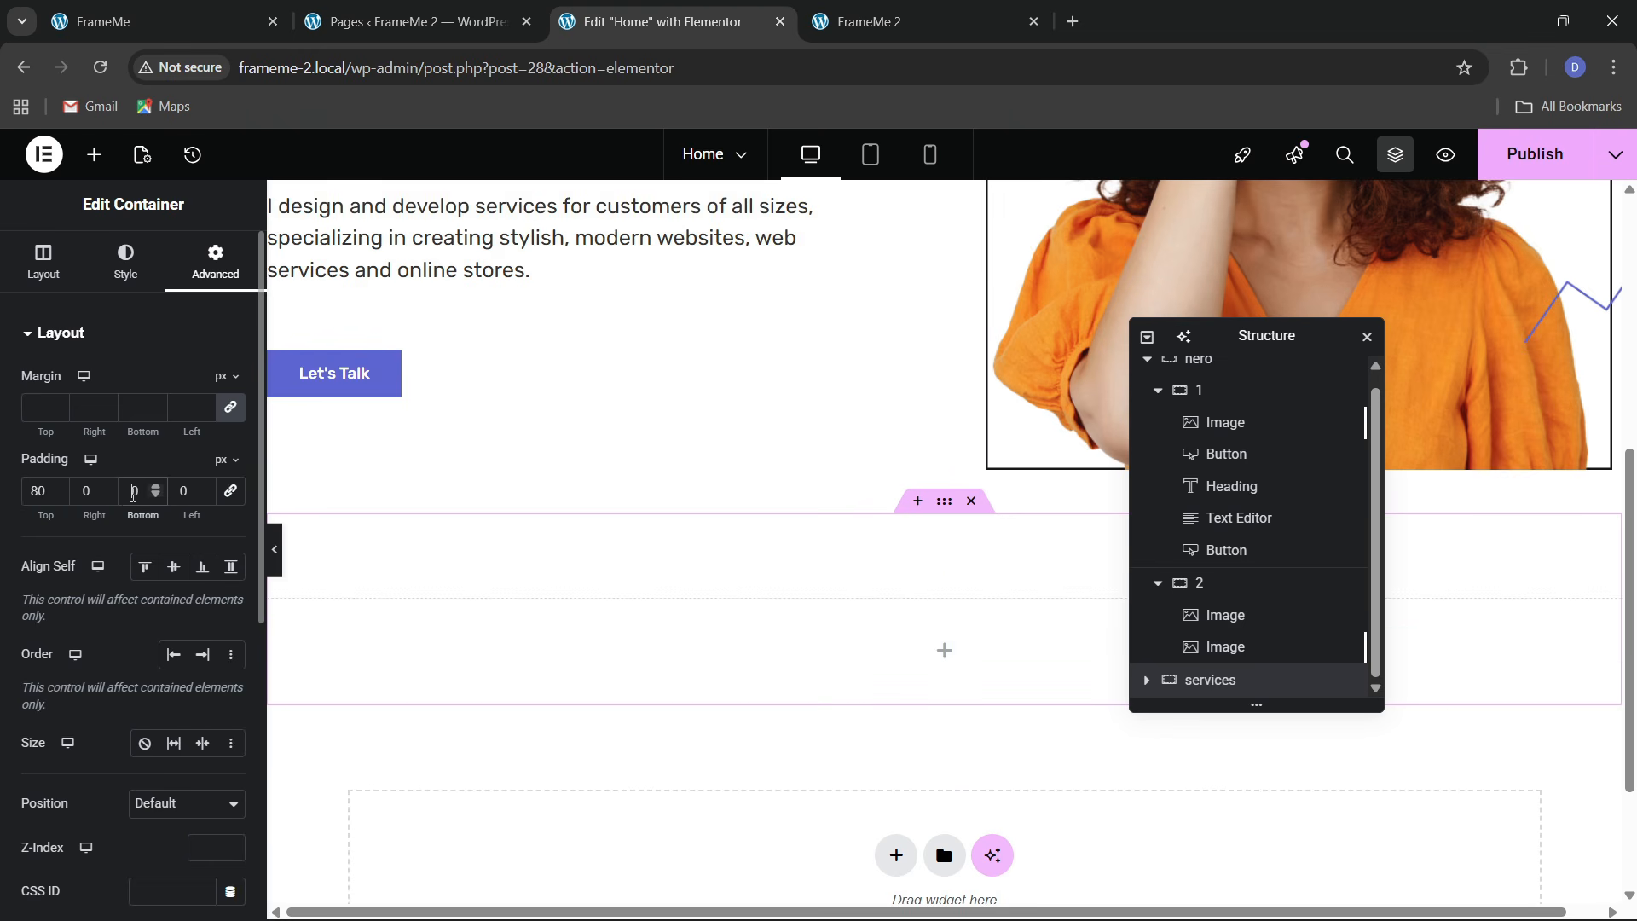
text(8)
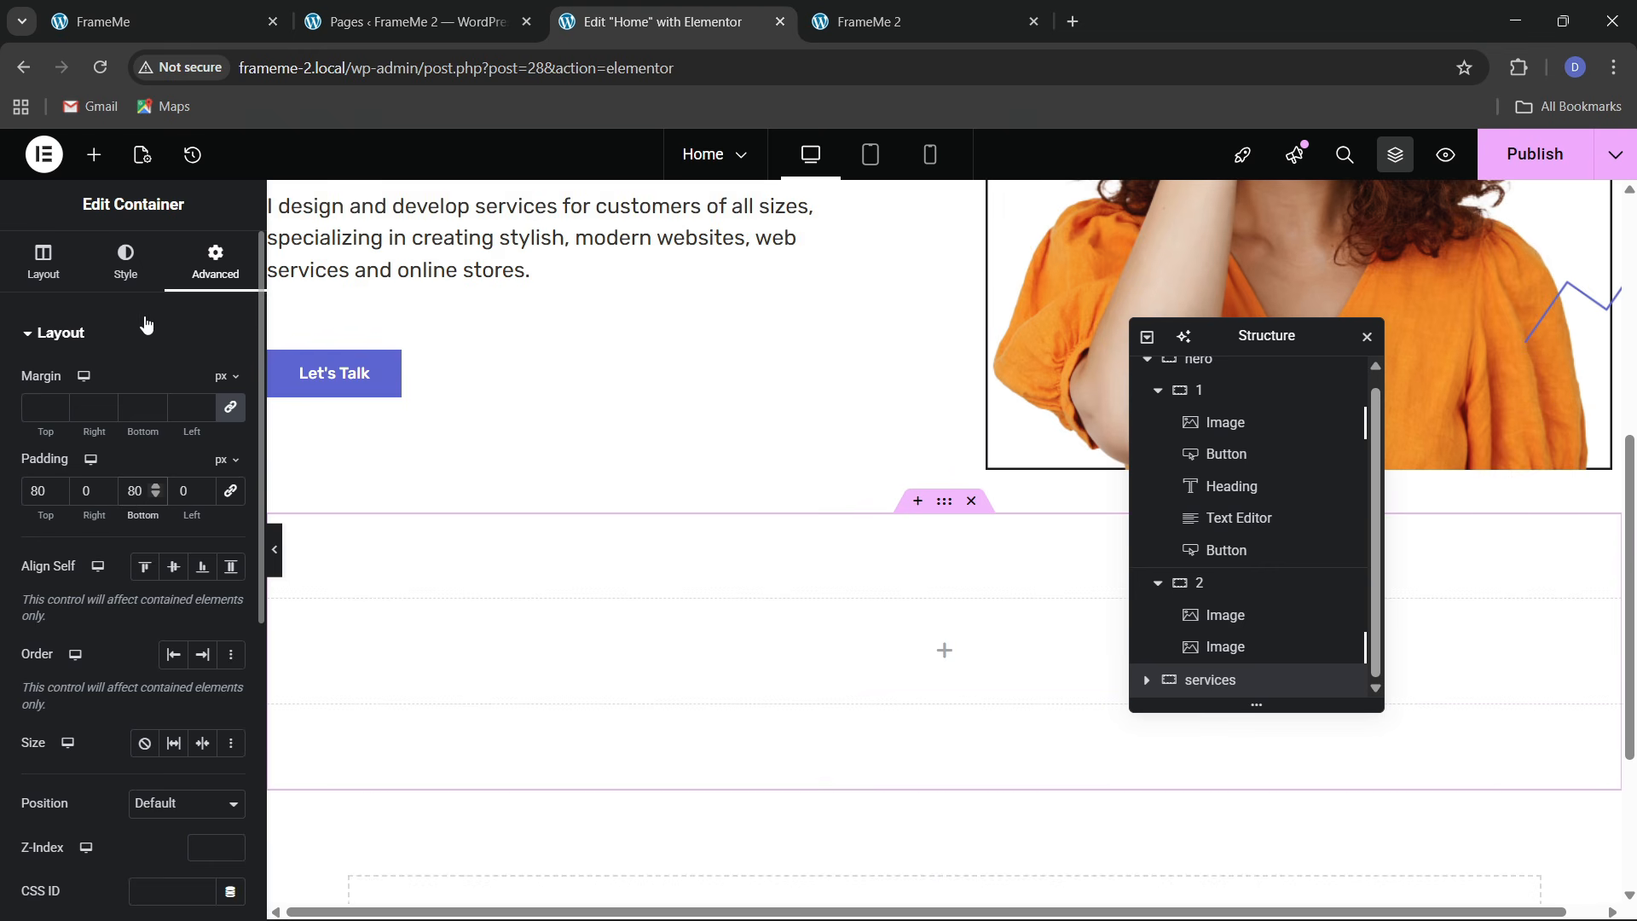
click(125, 261)
click(144, 428)
Apply the global cream colour bg 1 (#FEF7E9) to the container background
click(201, 472)
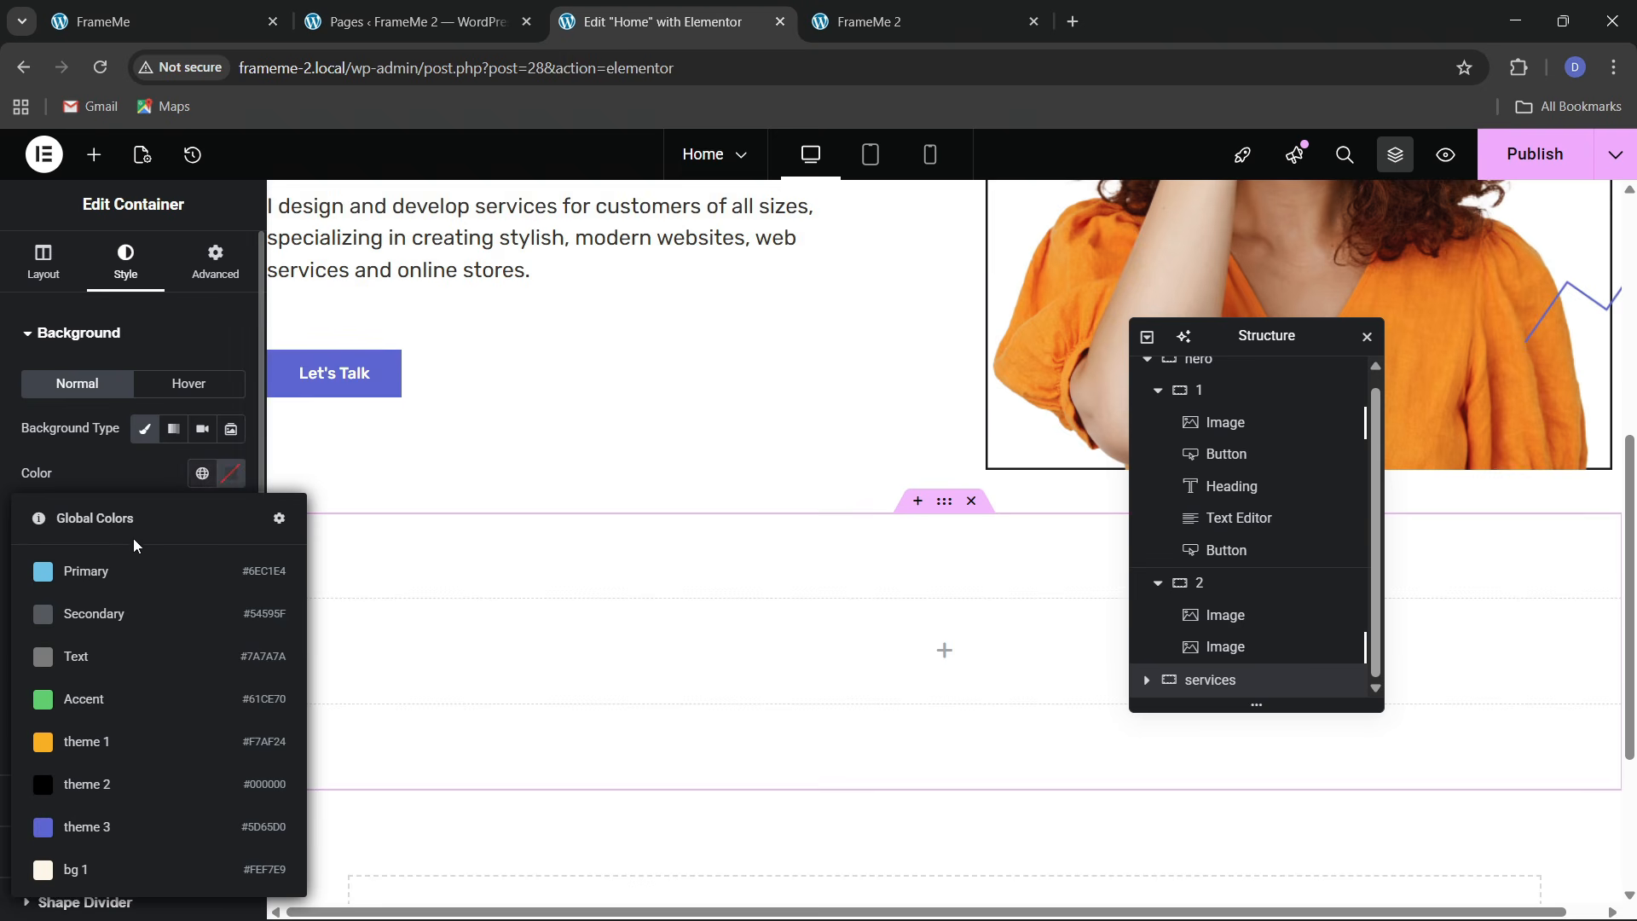
click(121, 868)
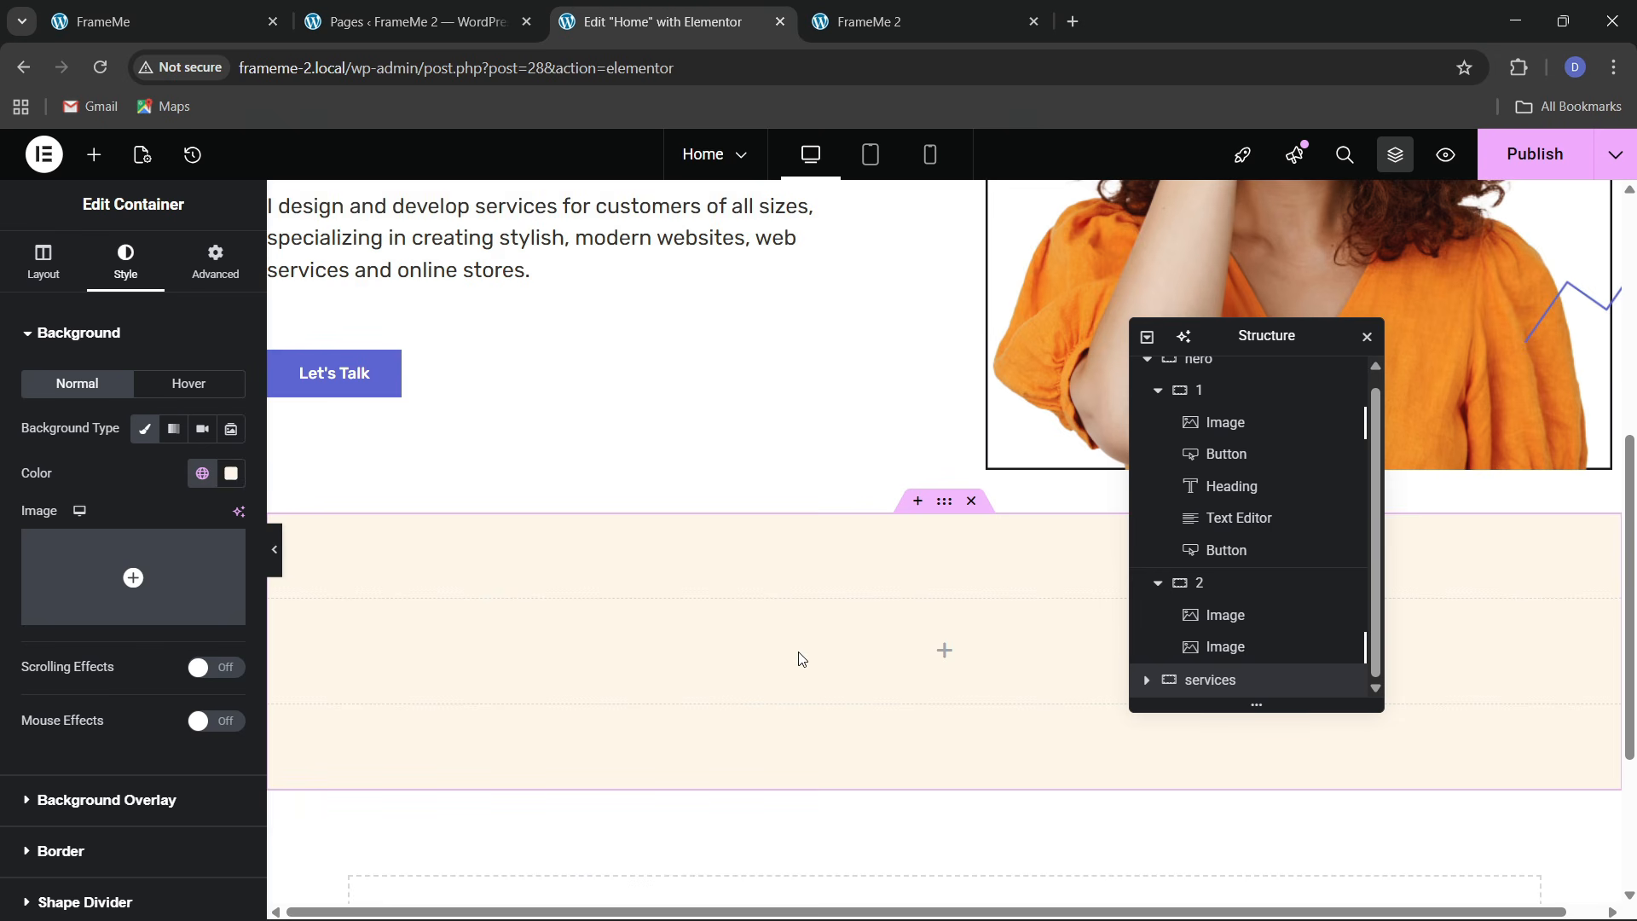
key(XF86MonBrightnessUp)
mouse_move(1356, 919)
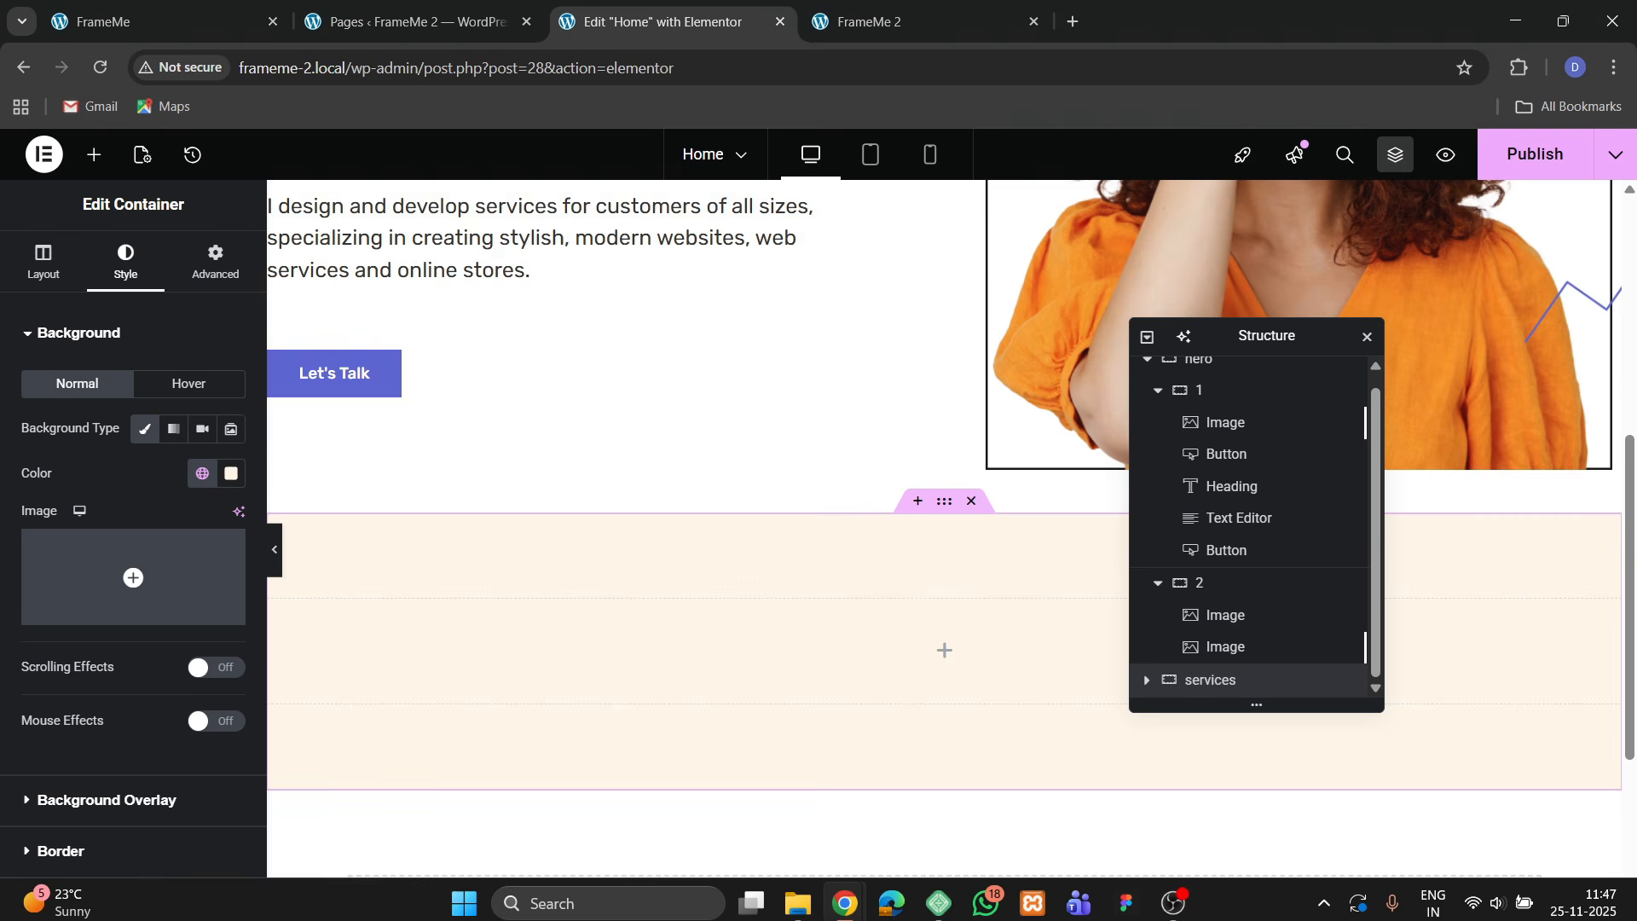
click(1498, 902)
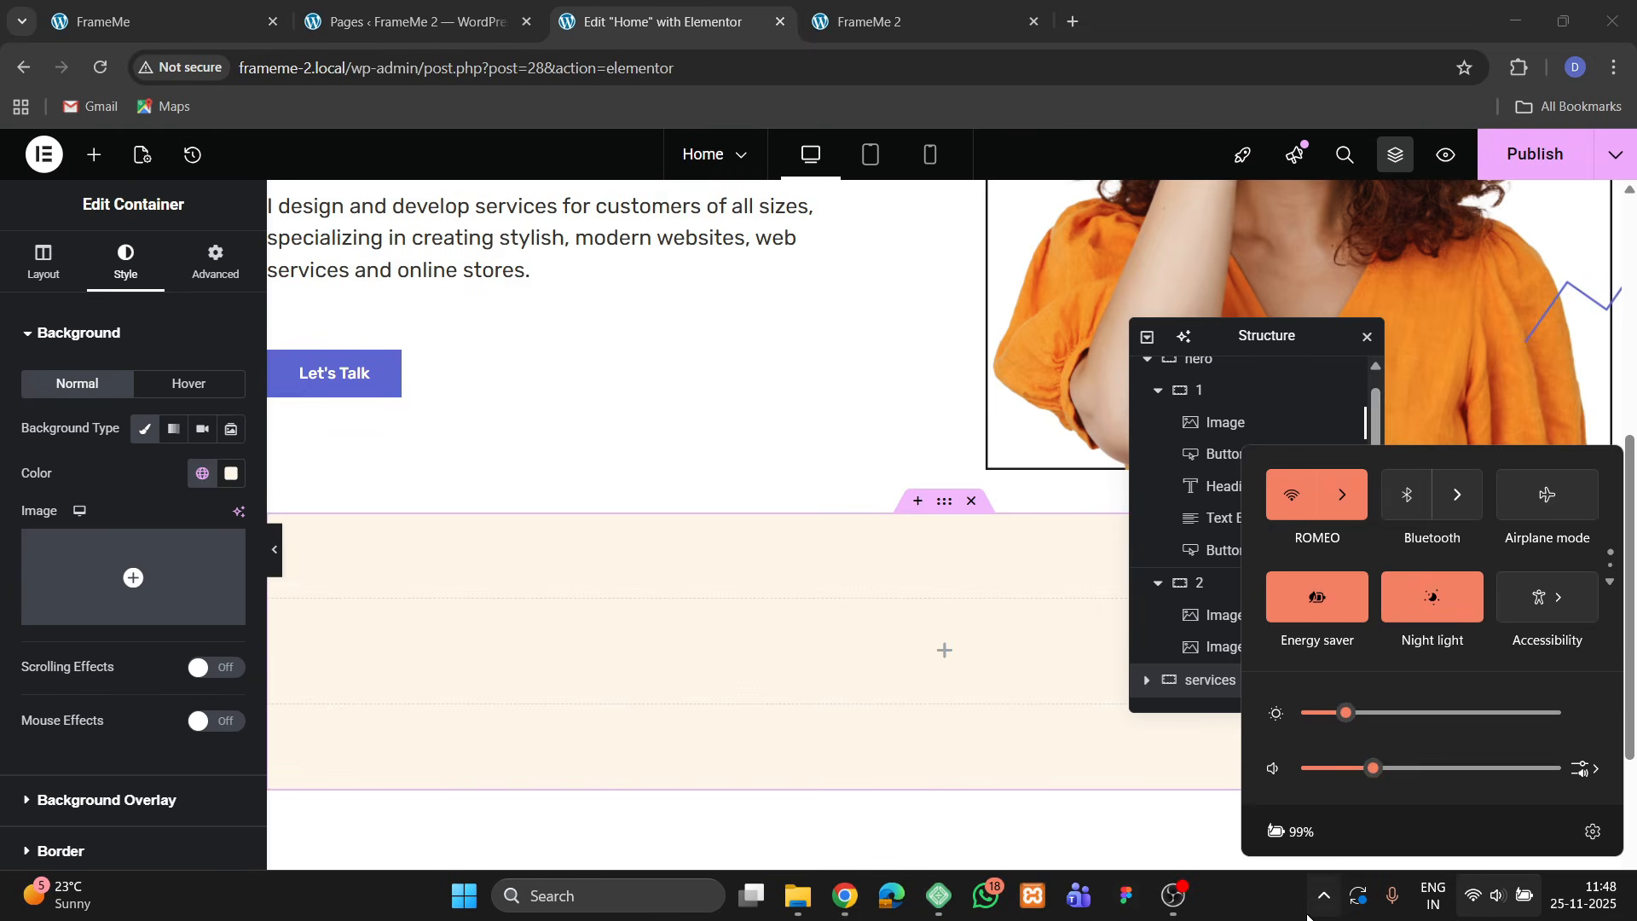
click(857, 648)
Compare with the original site's services section and return to the editor
click(171, 21)
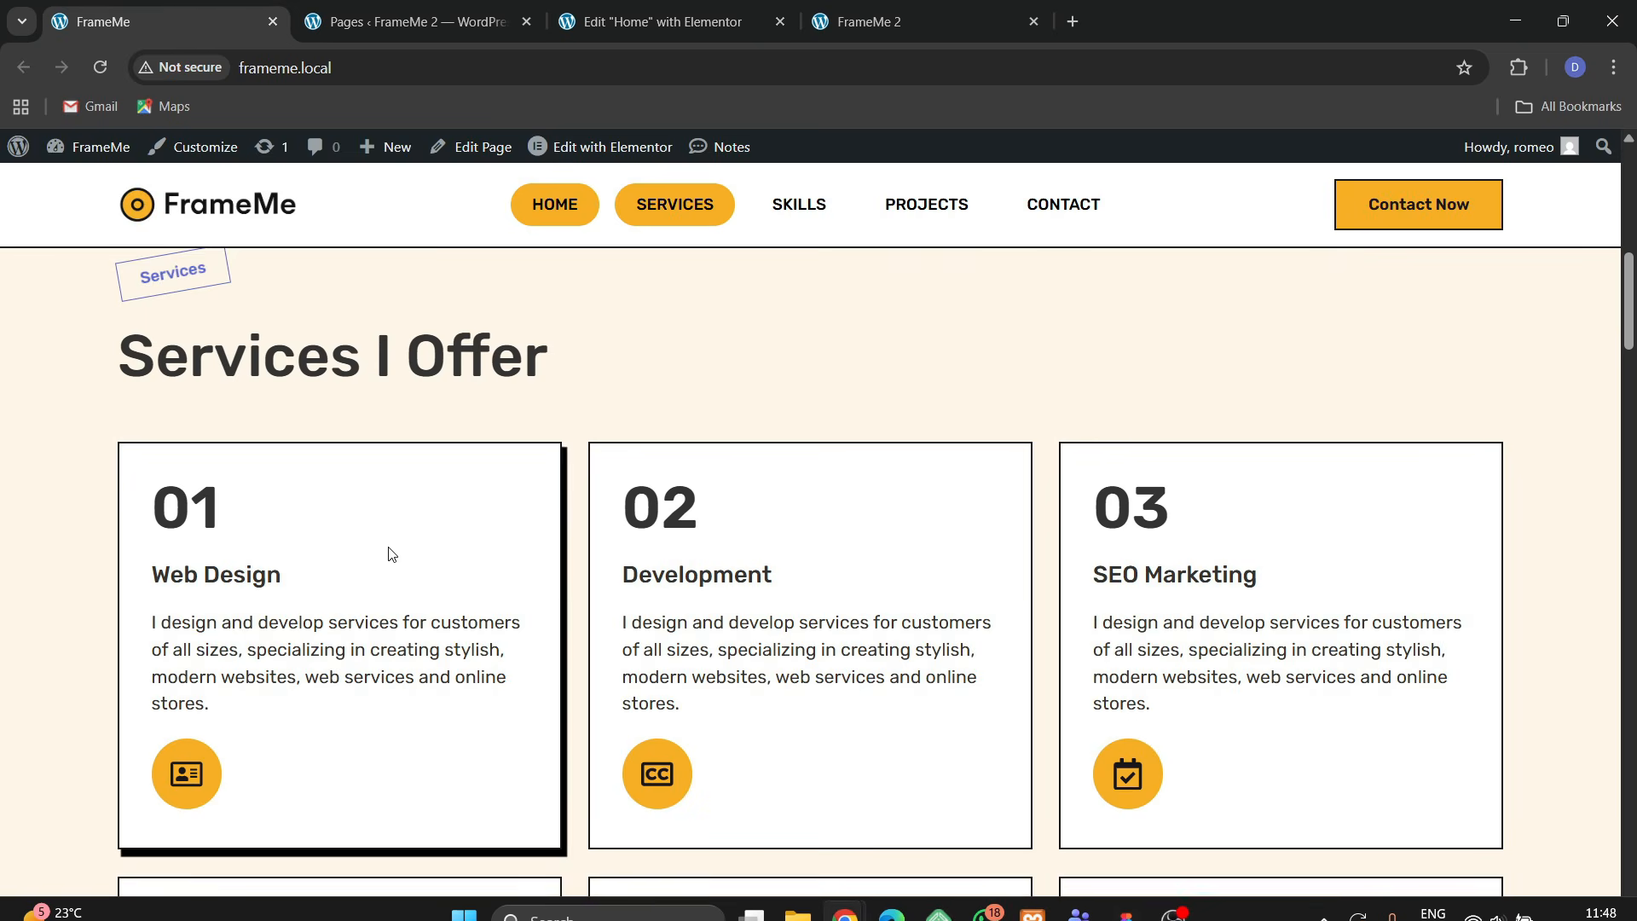
scroll(391, 555, up, 3)
click(684, 24)
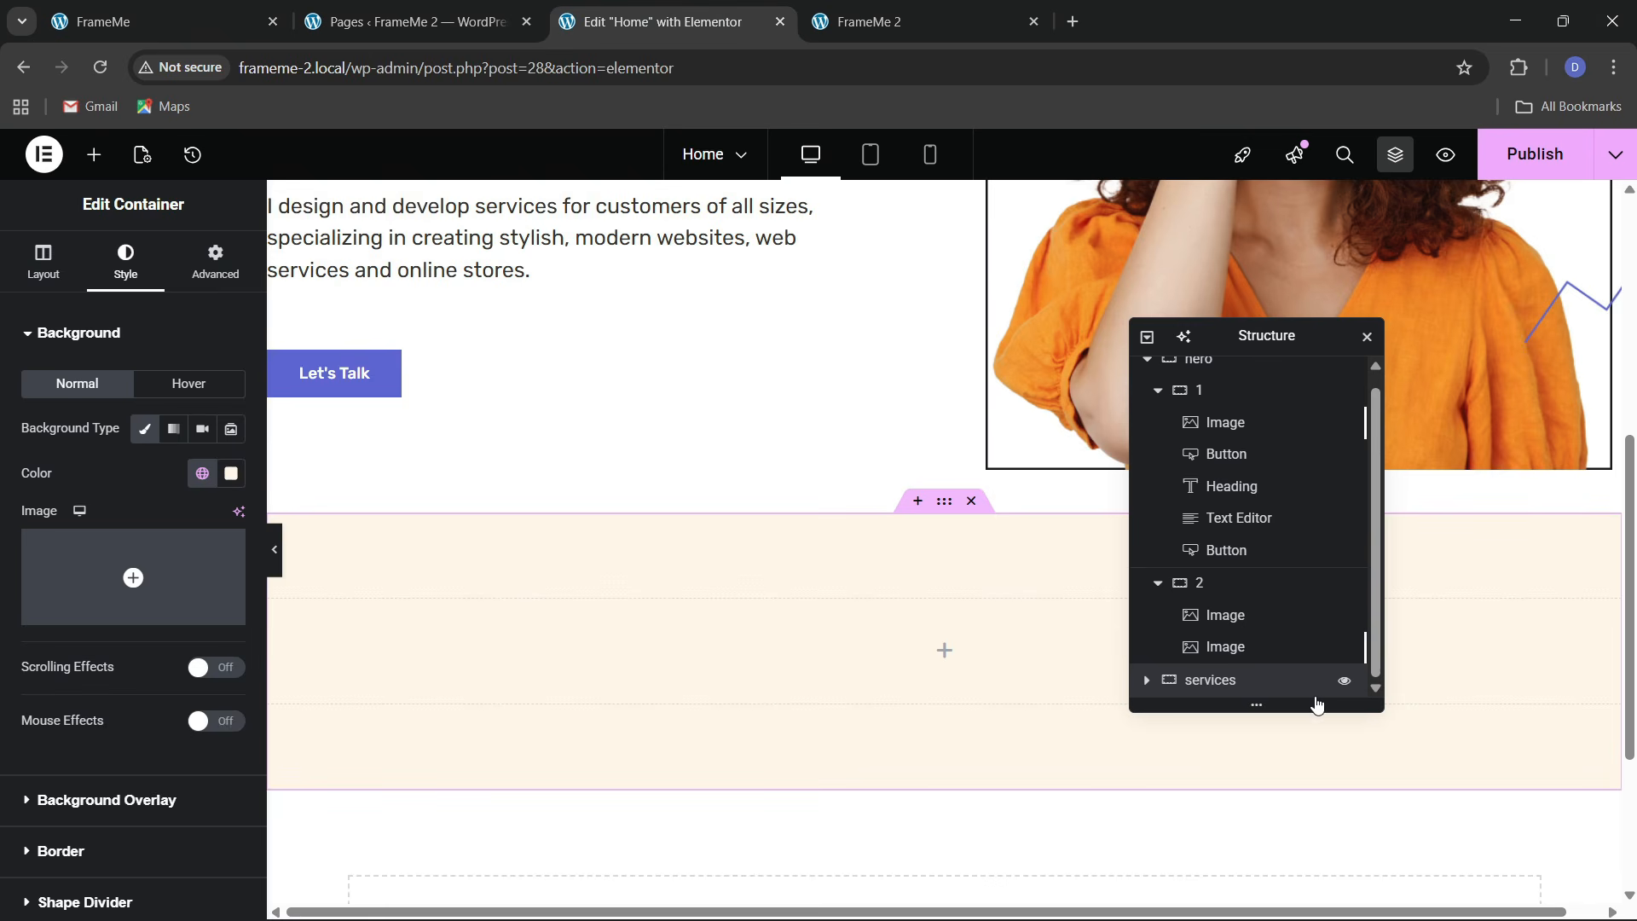
scroll(1212, 677, down, 1)
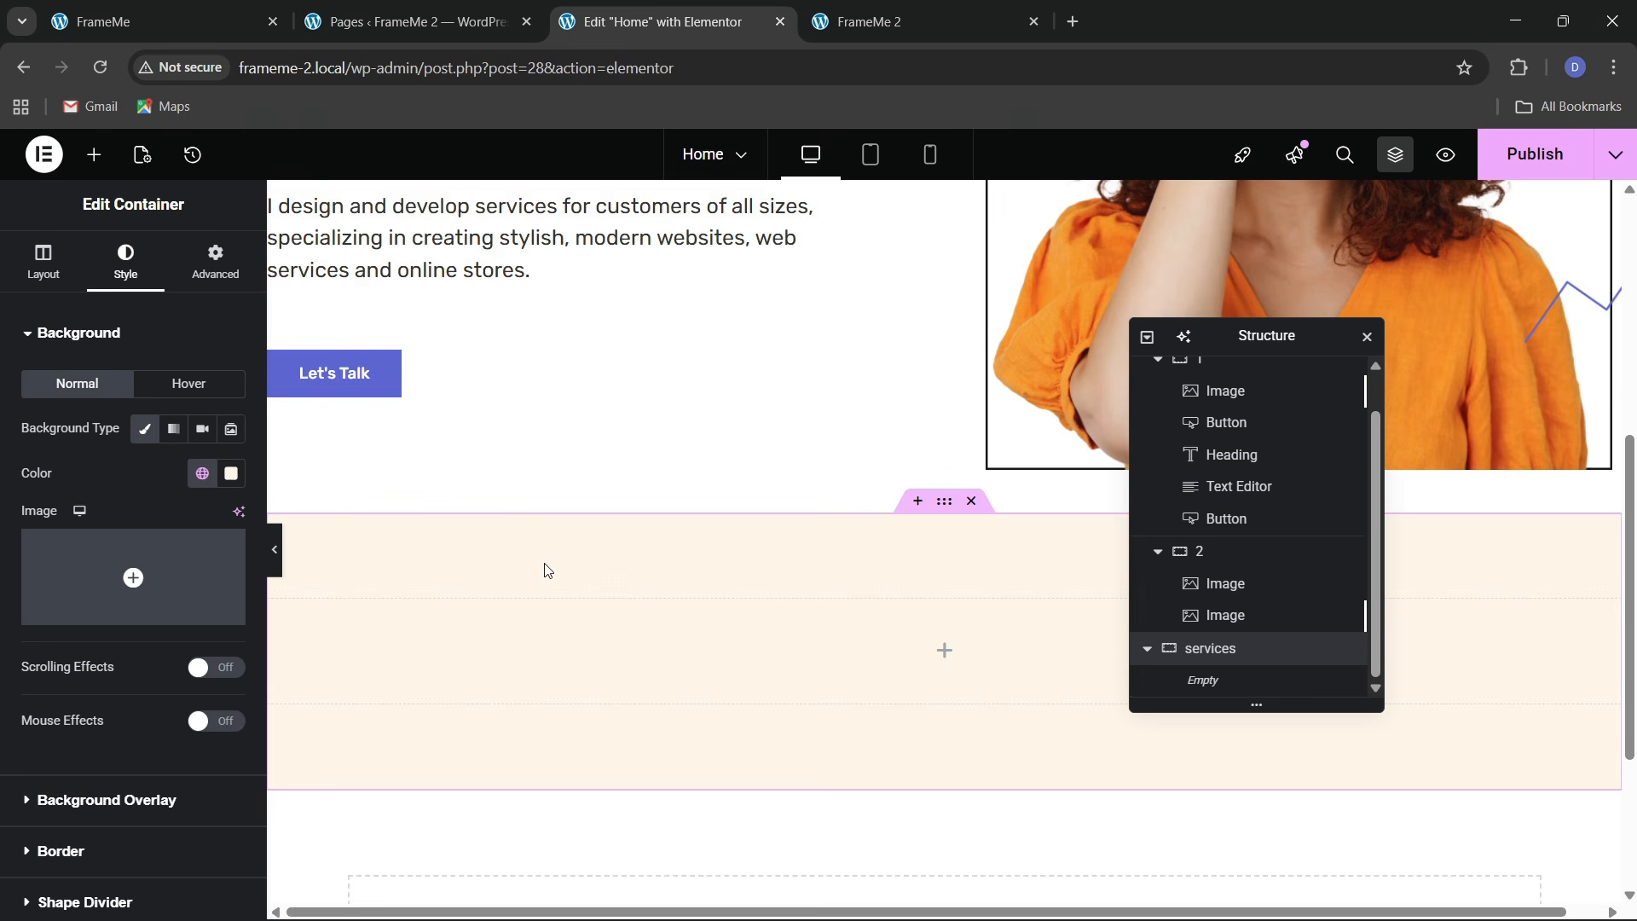
scroll(547, 570, up, 5)
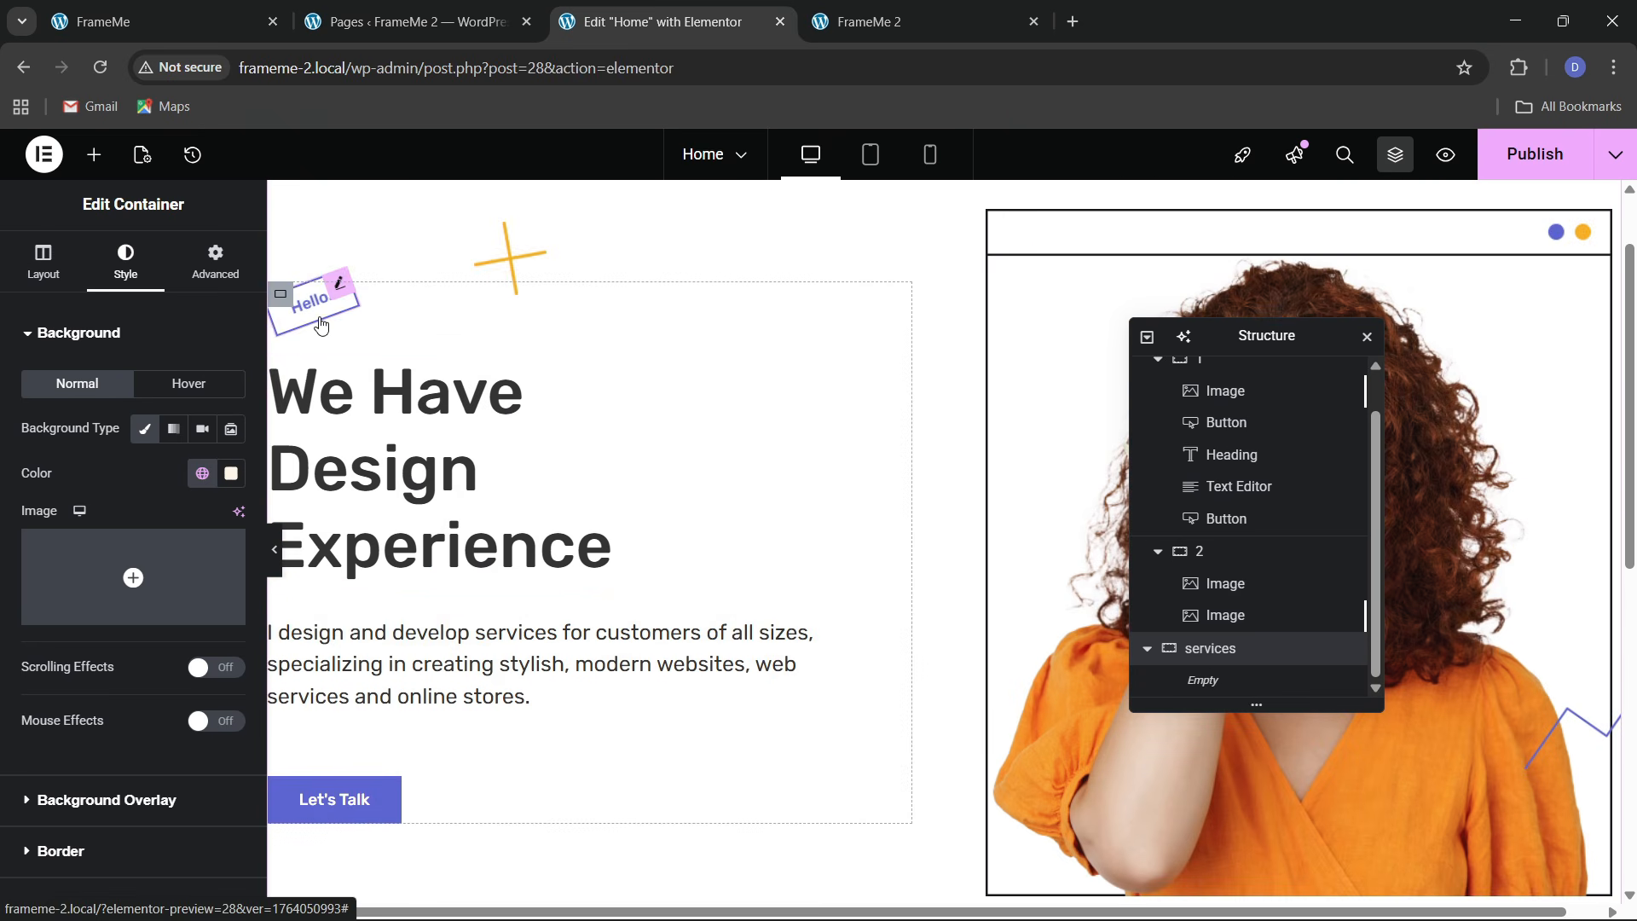
Copy the Hello badge and paste it into the empty services container
right_click(321, 325)
click(358, 423)
scroll(556, 486, down, 8)
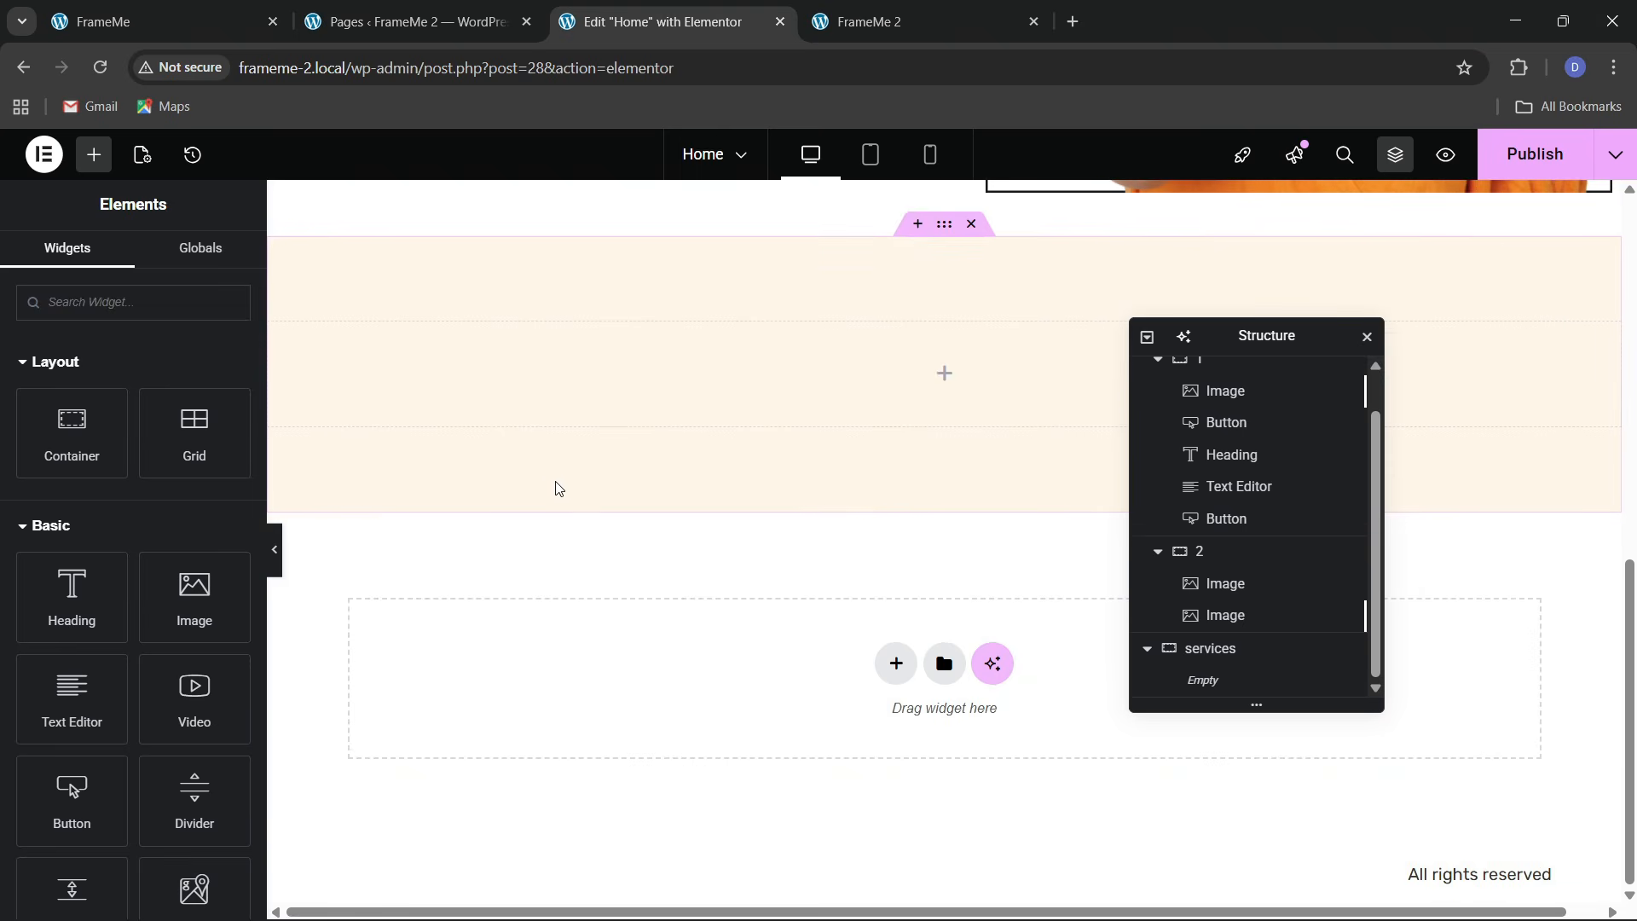
right_click(371, 349)
click(402, 523)
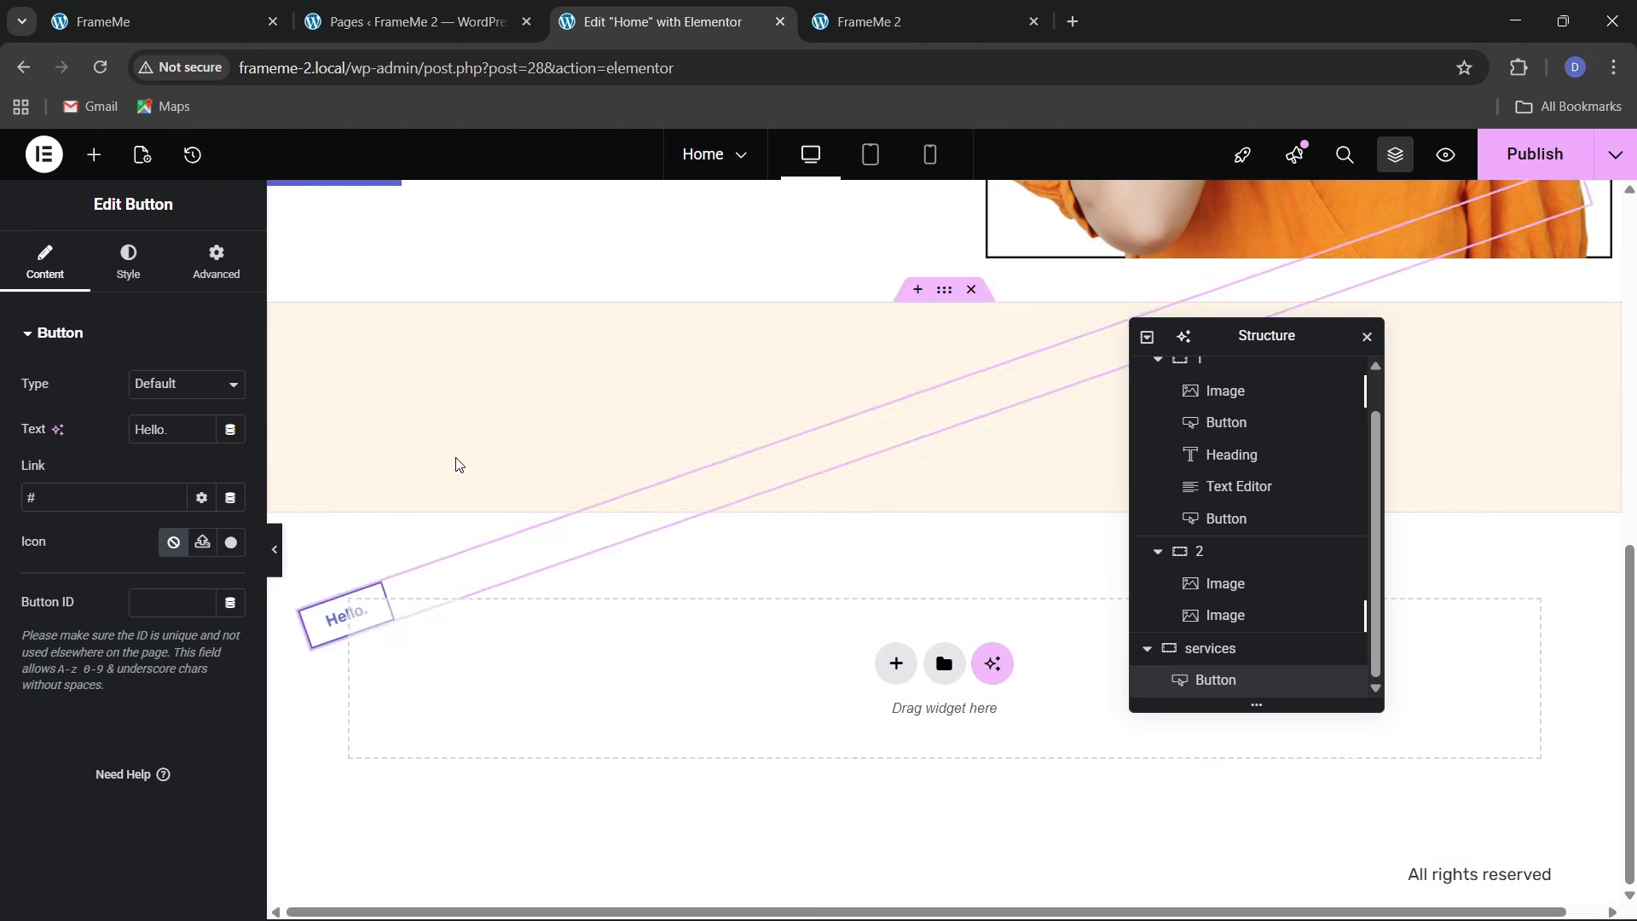
scroll(461, 478, up, 2)
scroll(468, 511, down, 3)
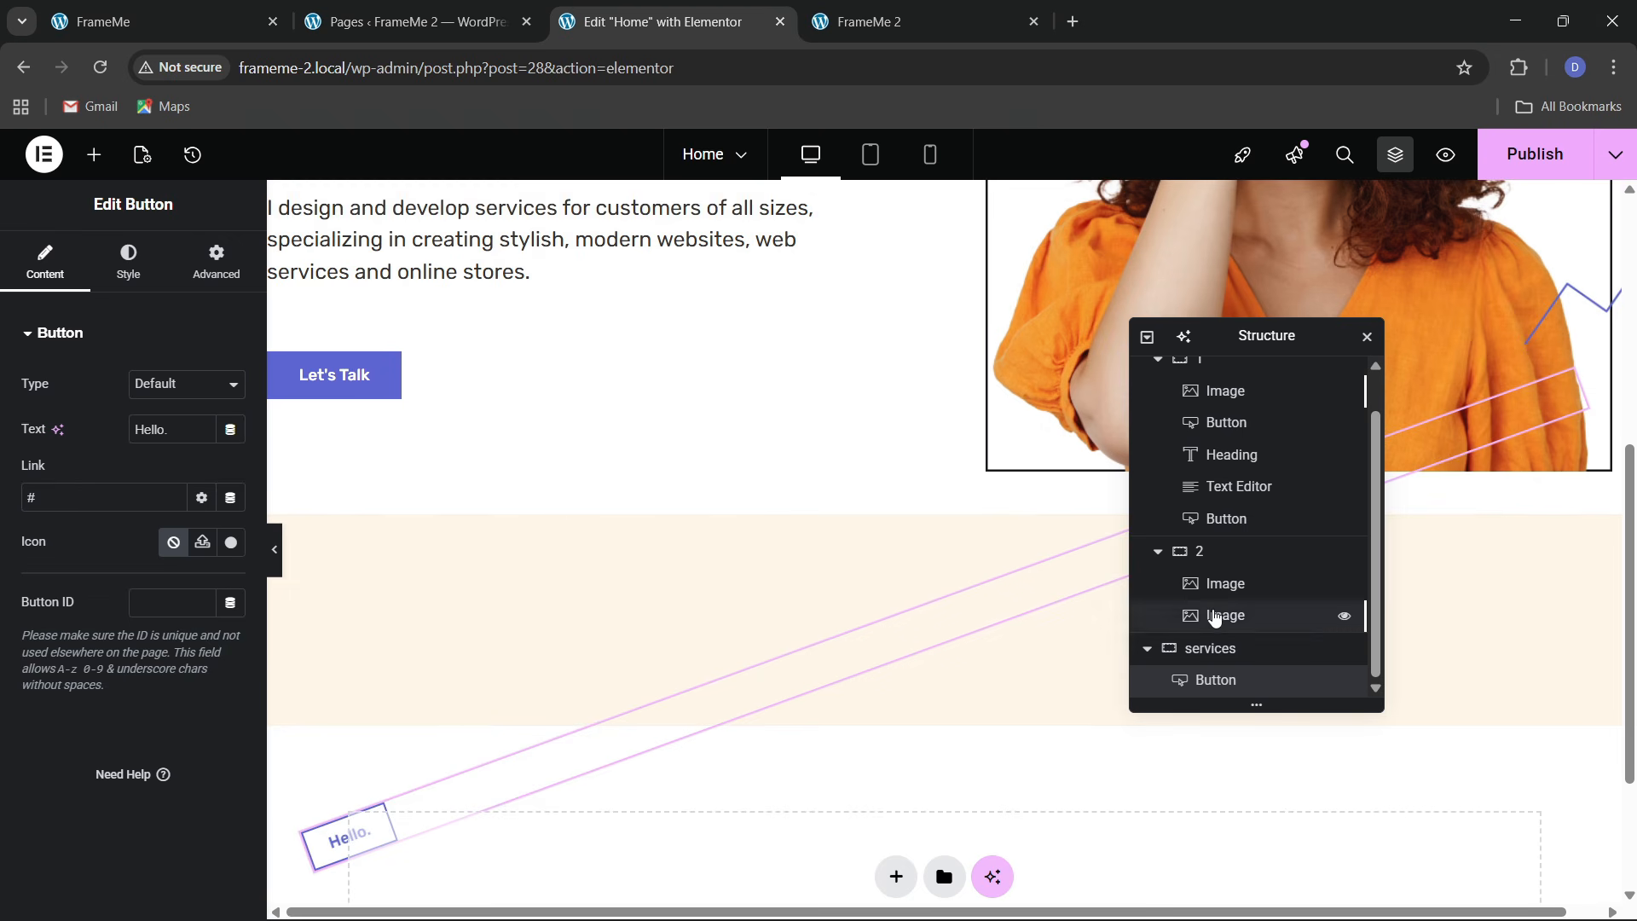
Set the services container to Justify Content Center and Align Items Start
click(1225, 650)
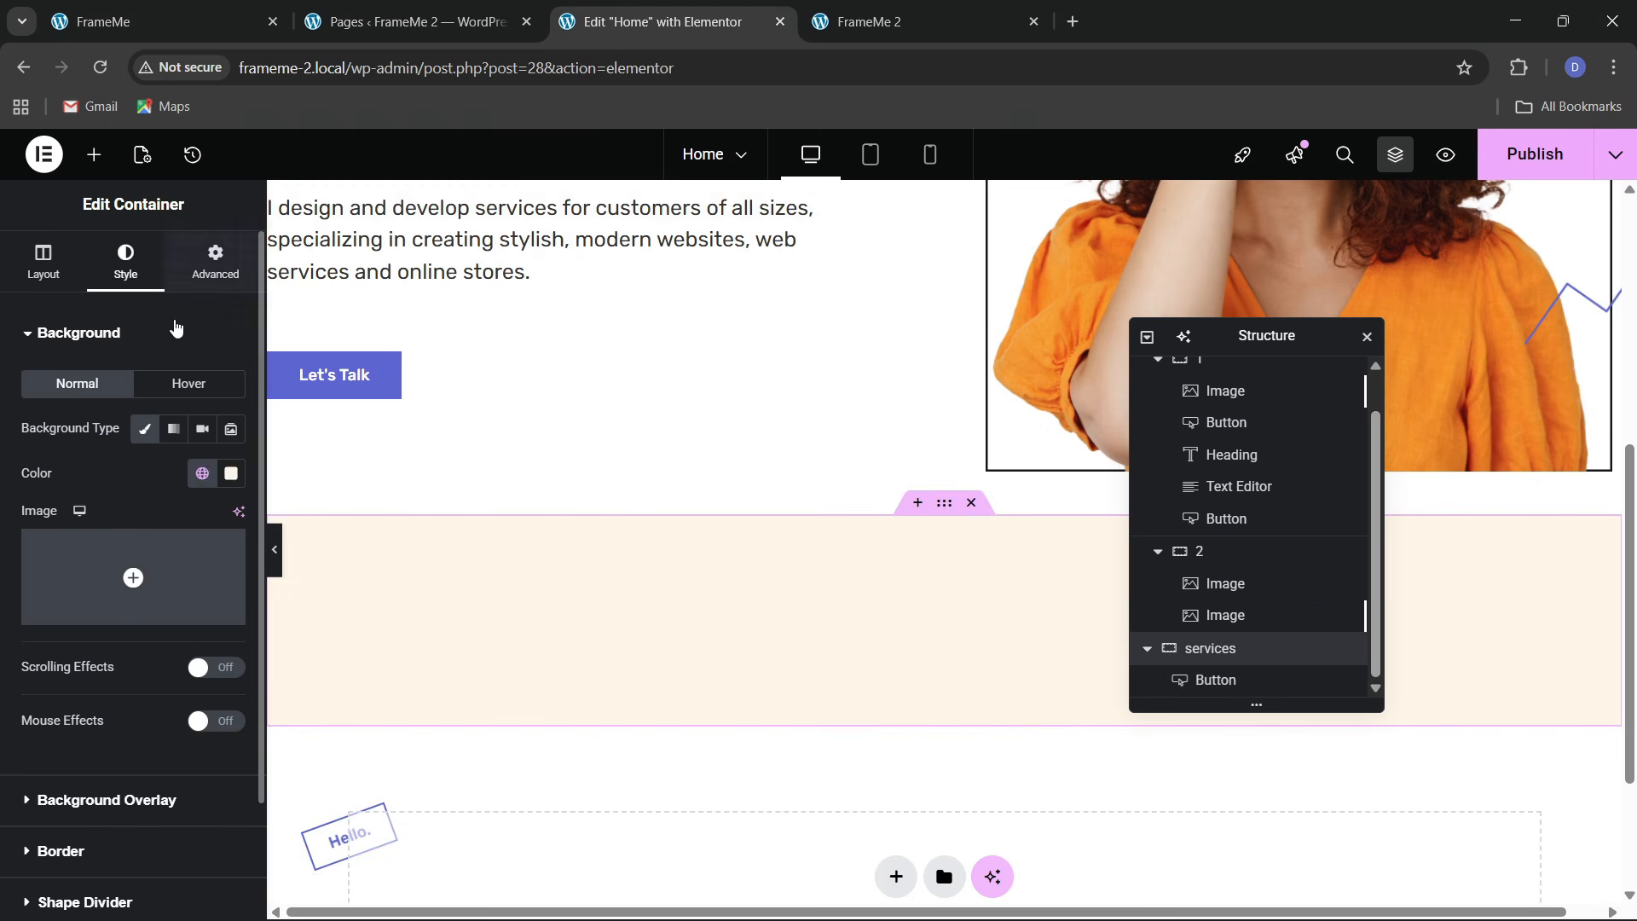
click(216, 263)
click(43, 263)
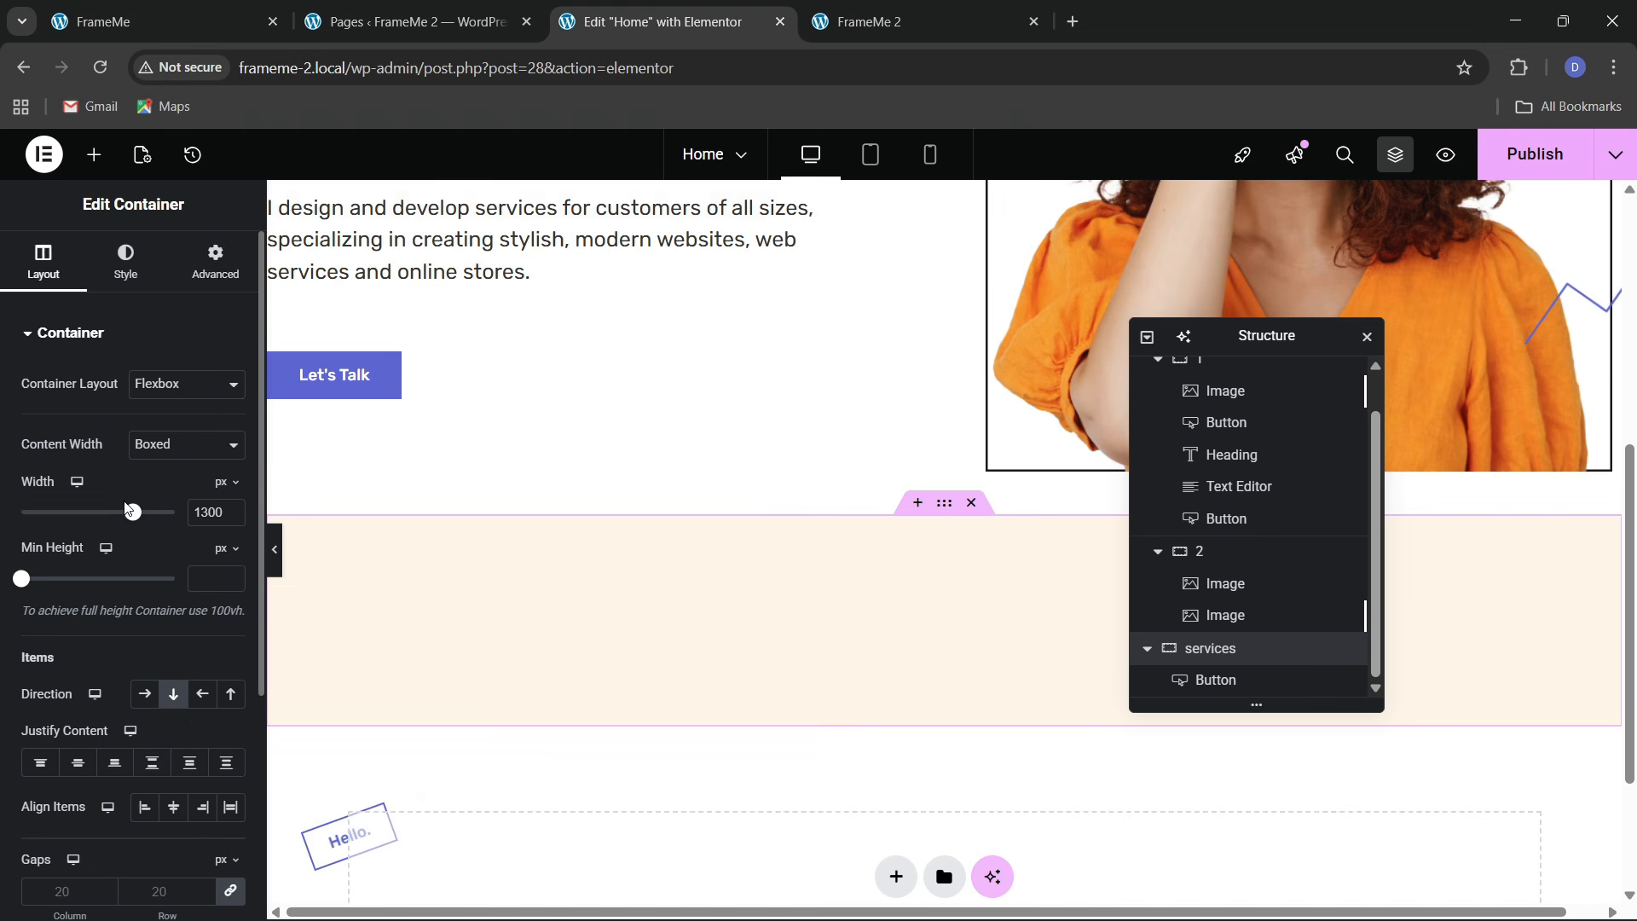
scroll(174, 573, down, 2)
click(75, 551)
click(173, 594)
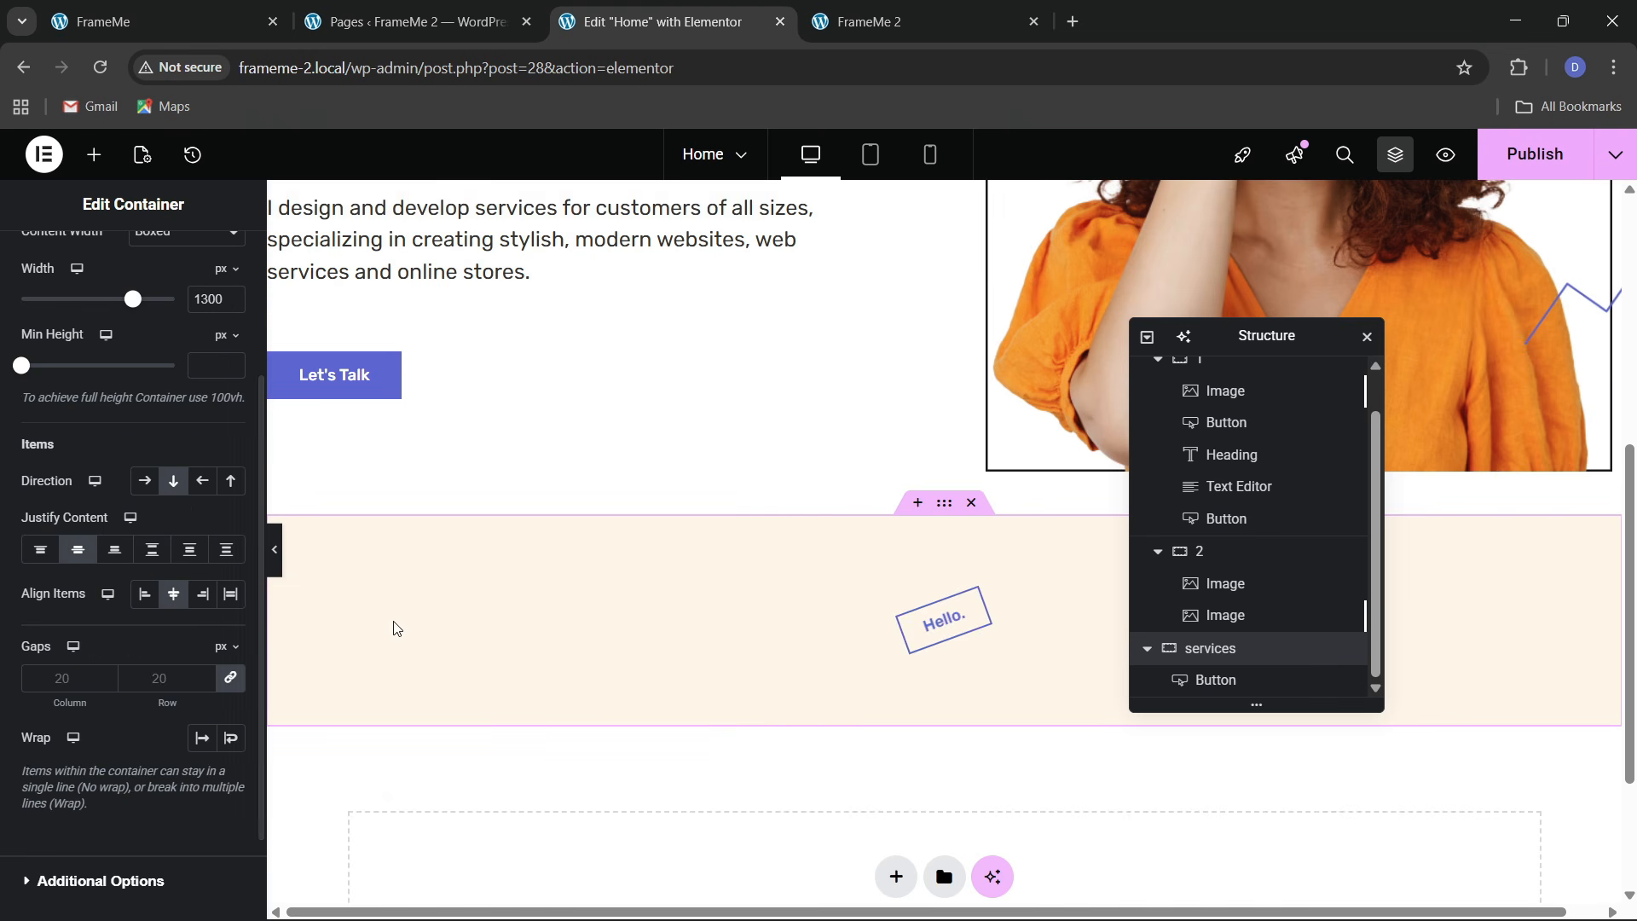
click(144, 593)
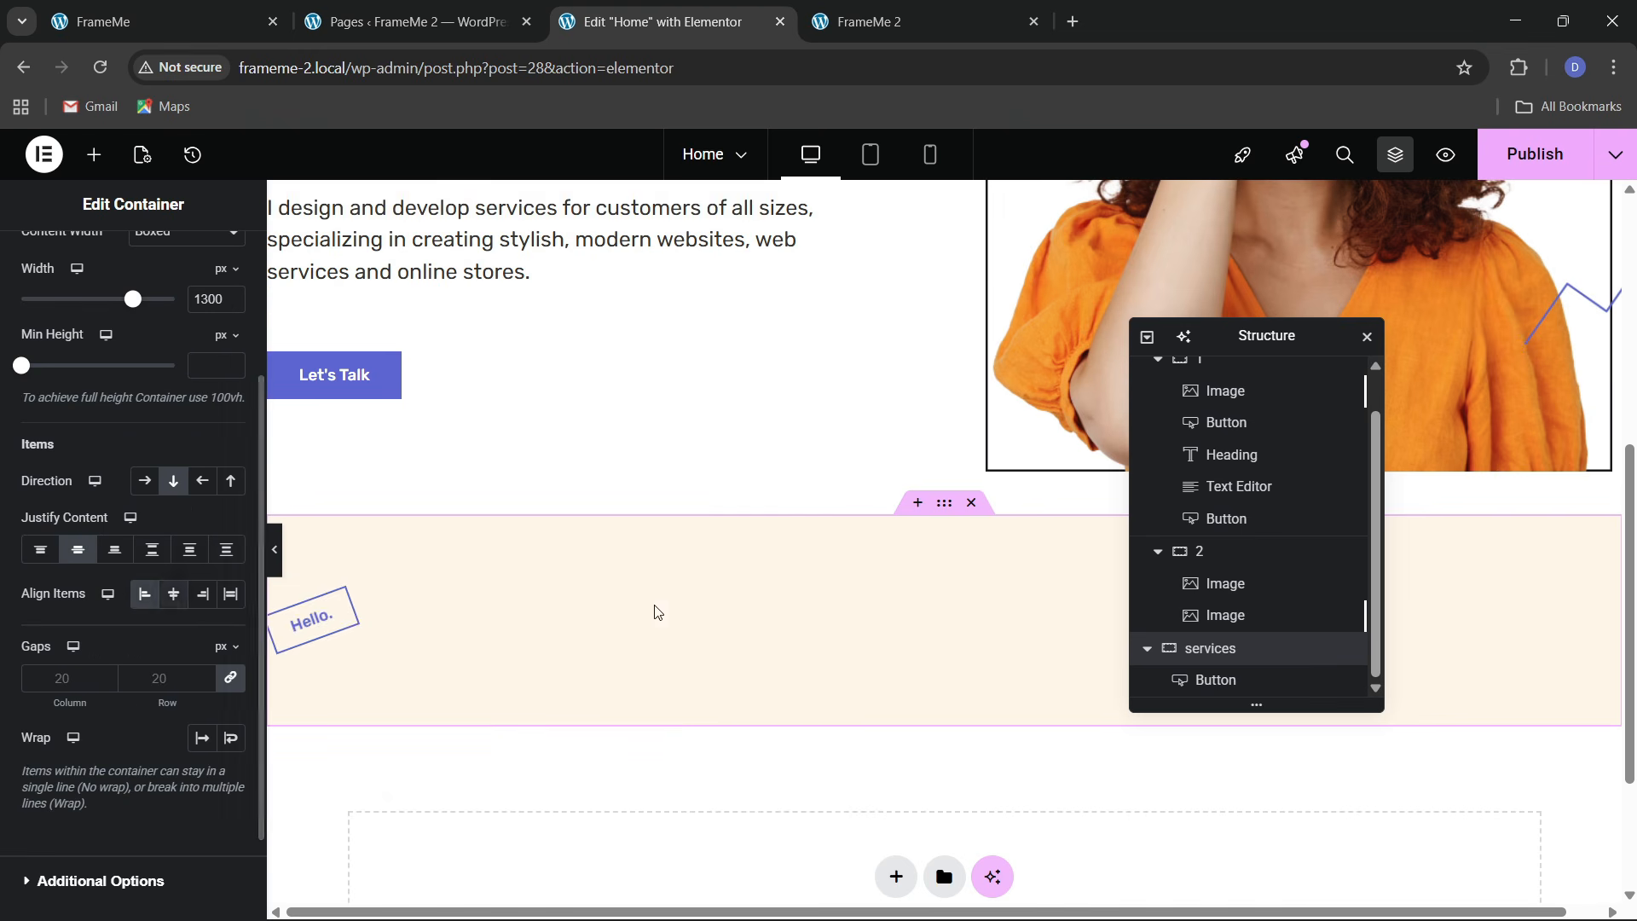
click(201, 8)
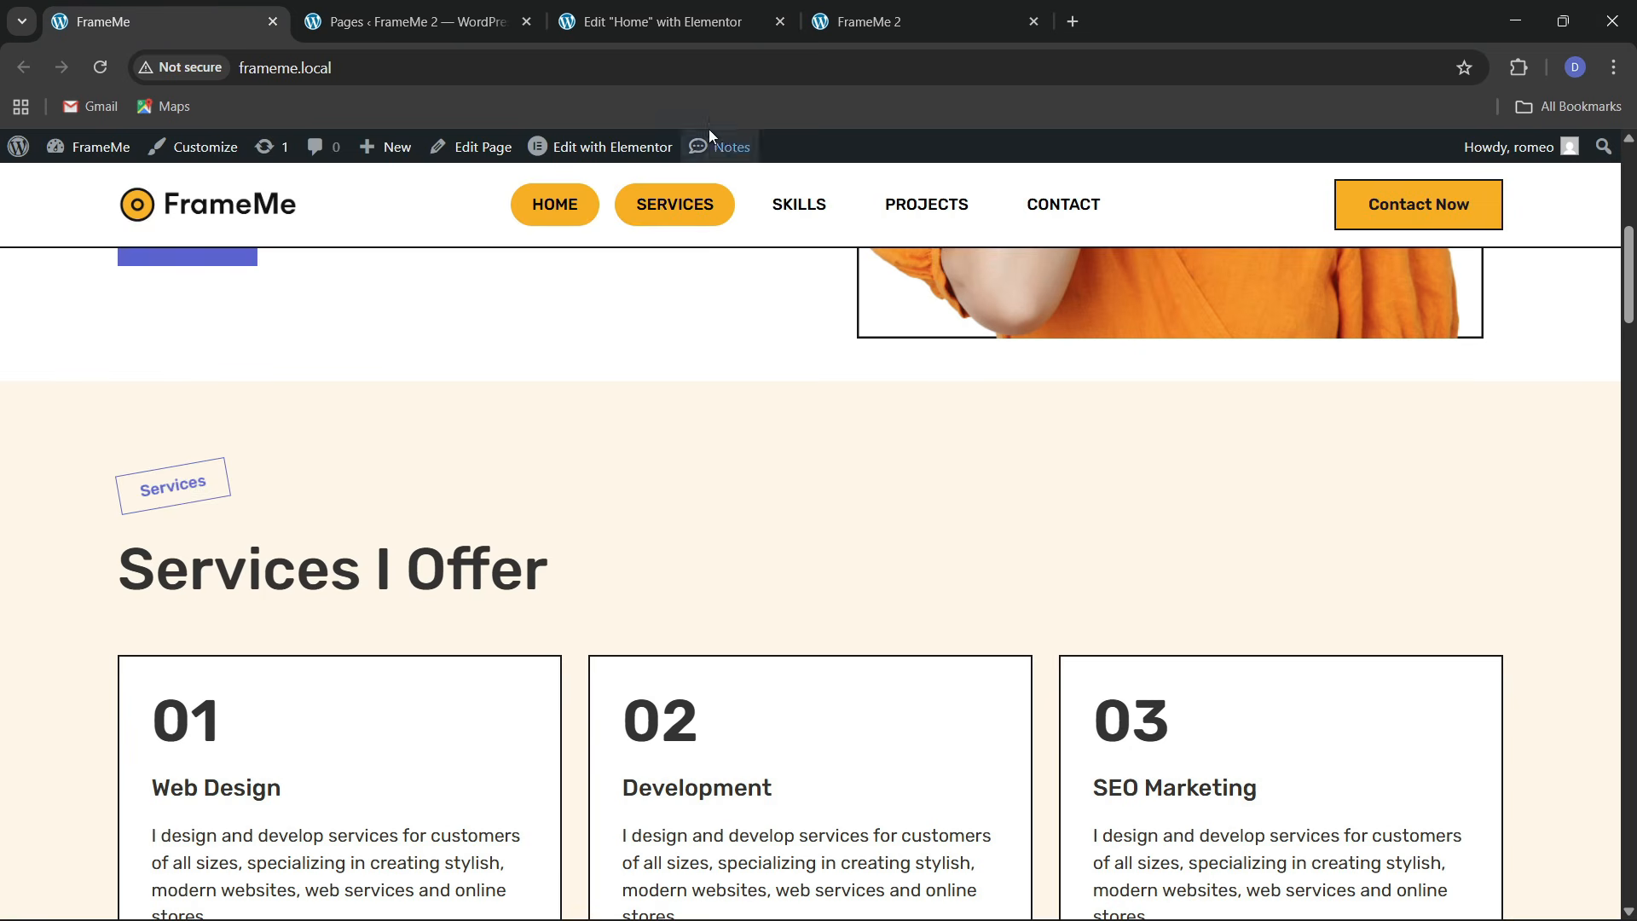
click(668, 26)
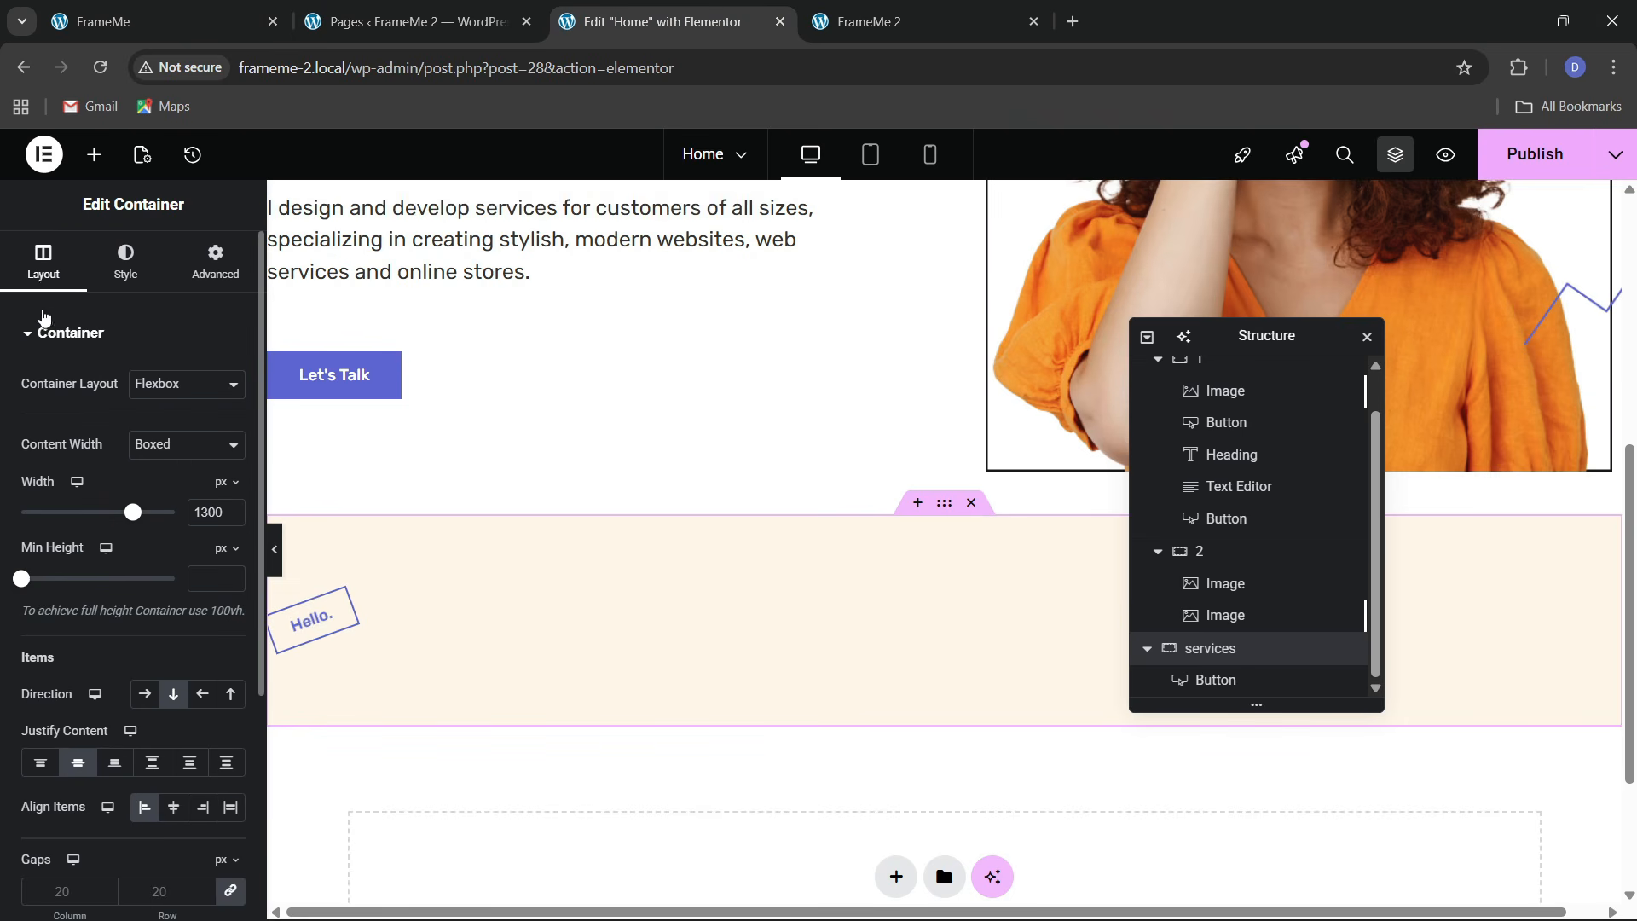
Change the copied badge's text to 'Services'
click(313, 619)
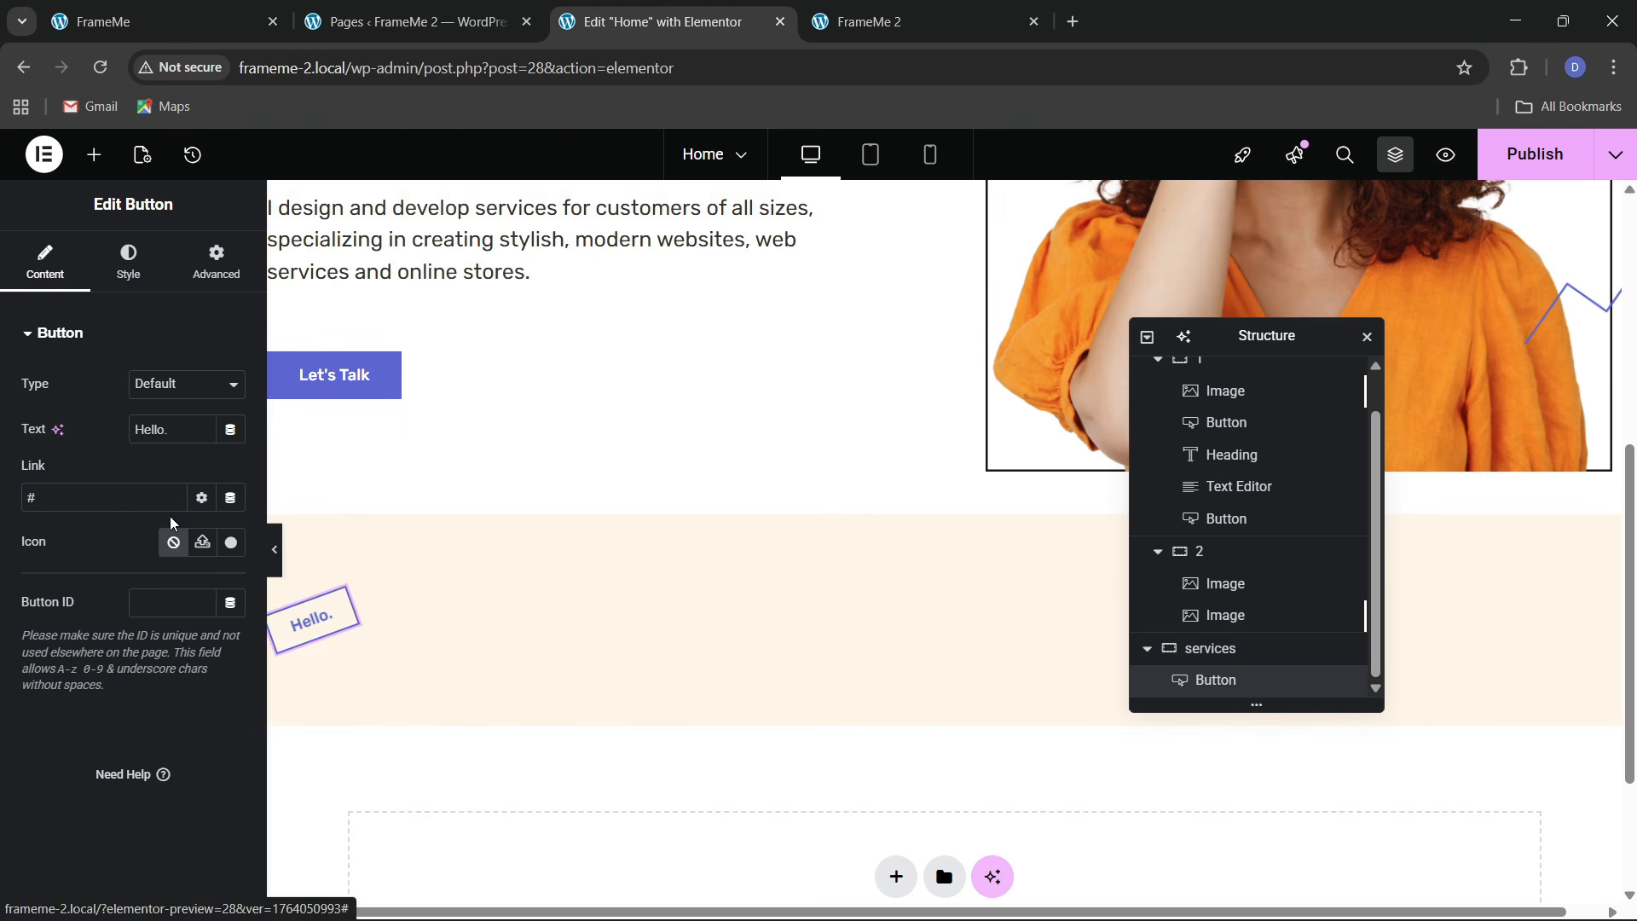
text(Services)
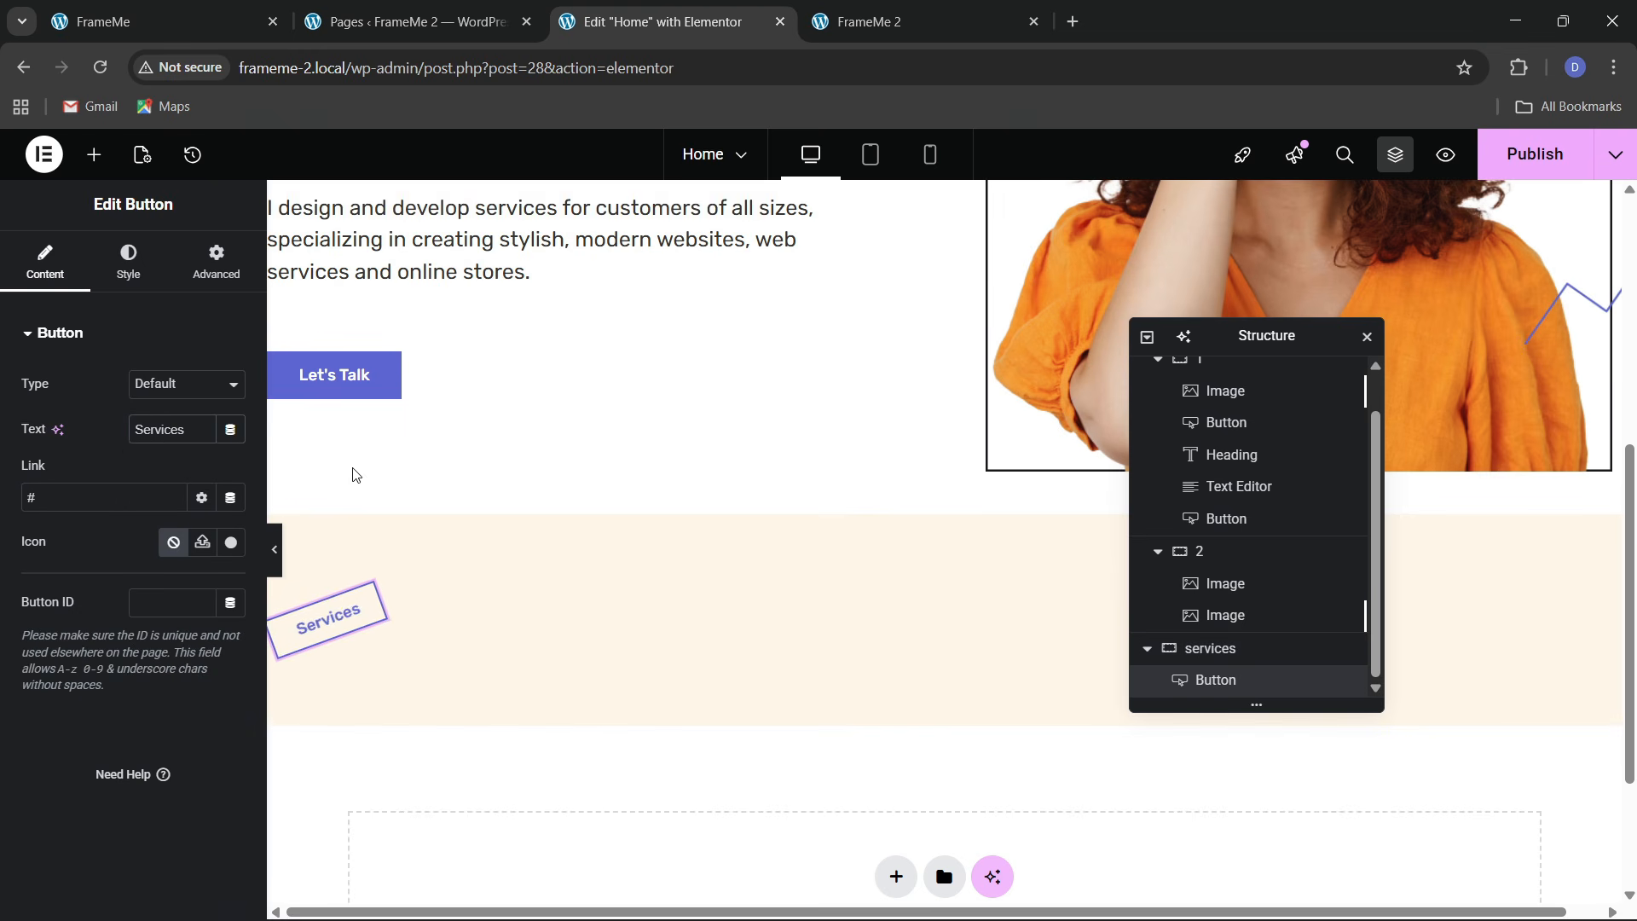
scroll(356, 475, up, 5)
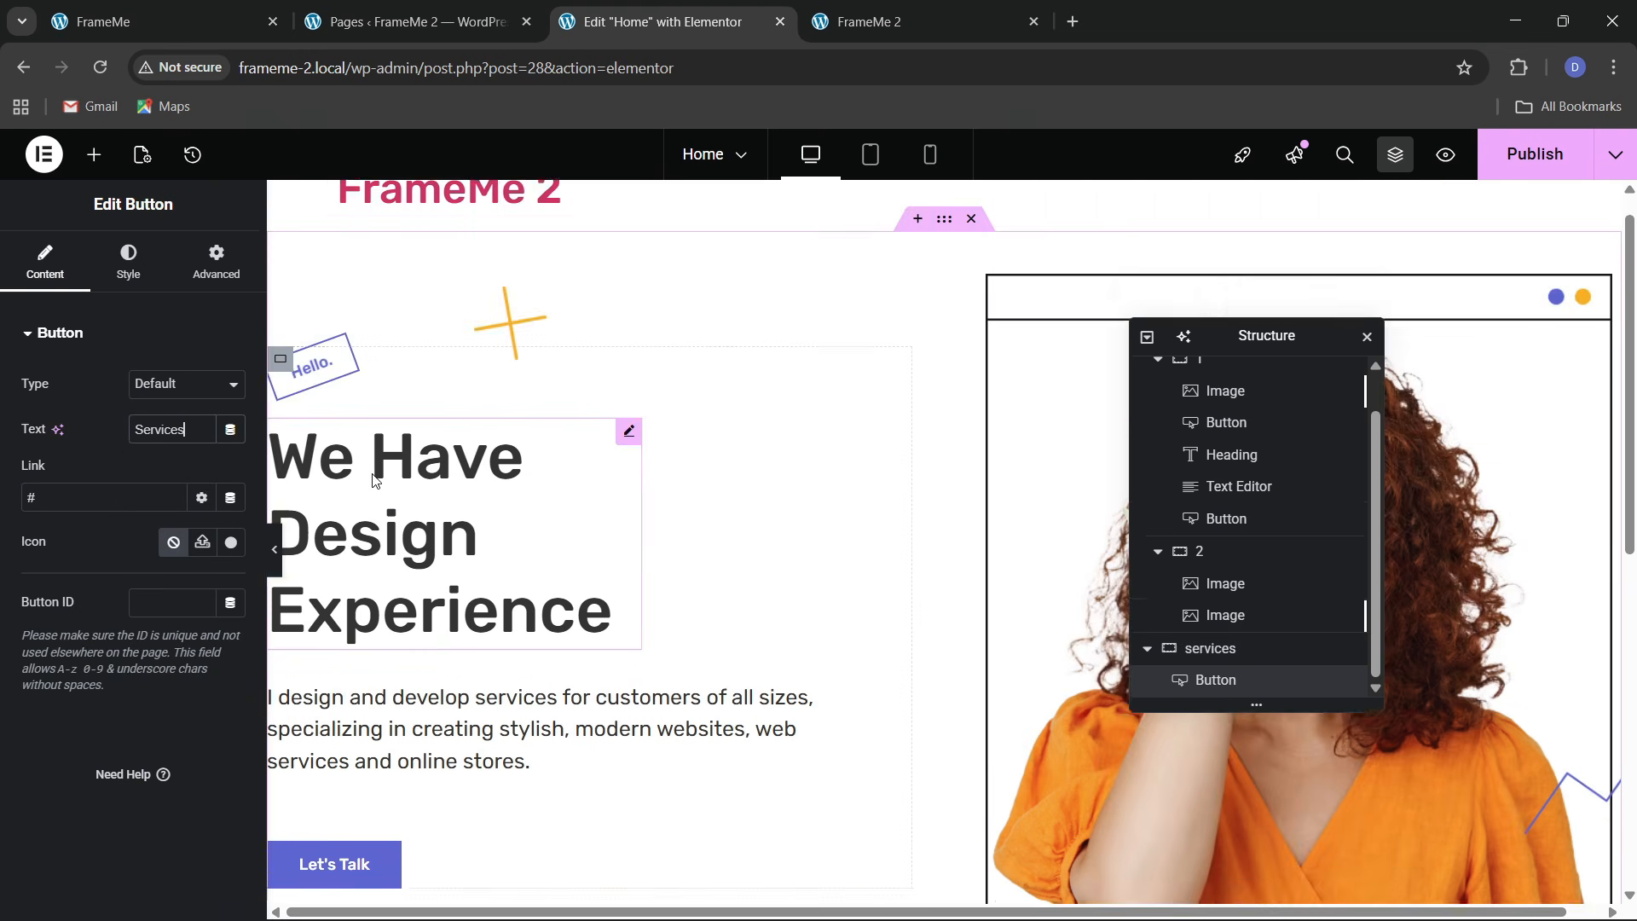
Copy the 'We Have Design Experience' hero heading into the services section
right_click(477, 423)
click(512, 527)
scroll(512, 535, down, 6)
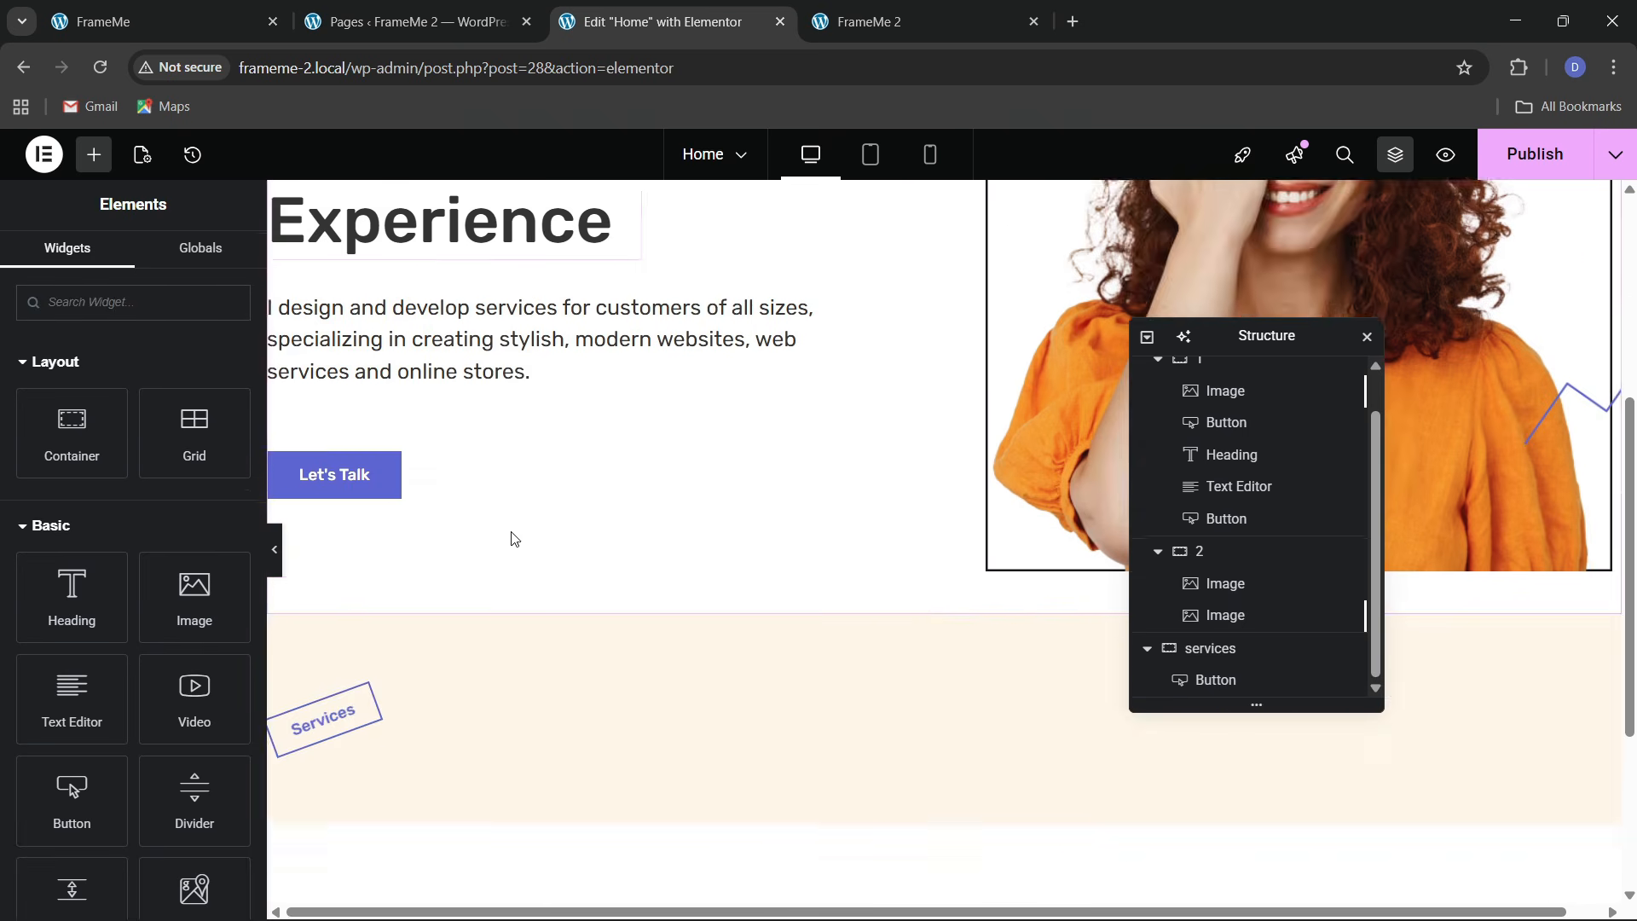
right_click(348, 512)
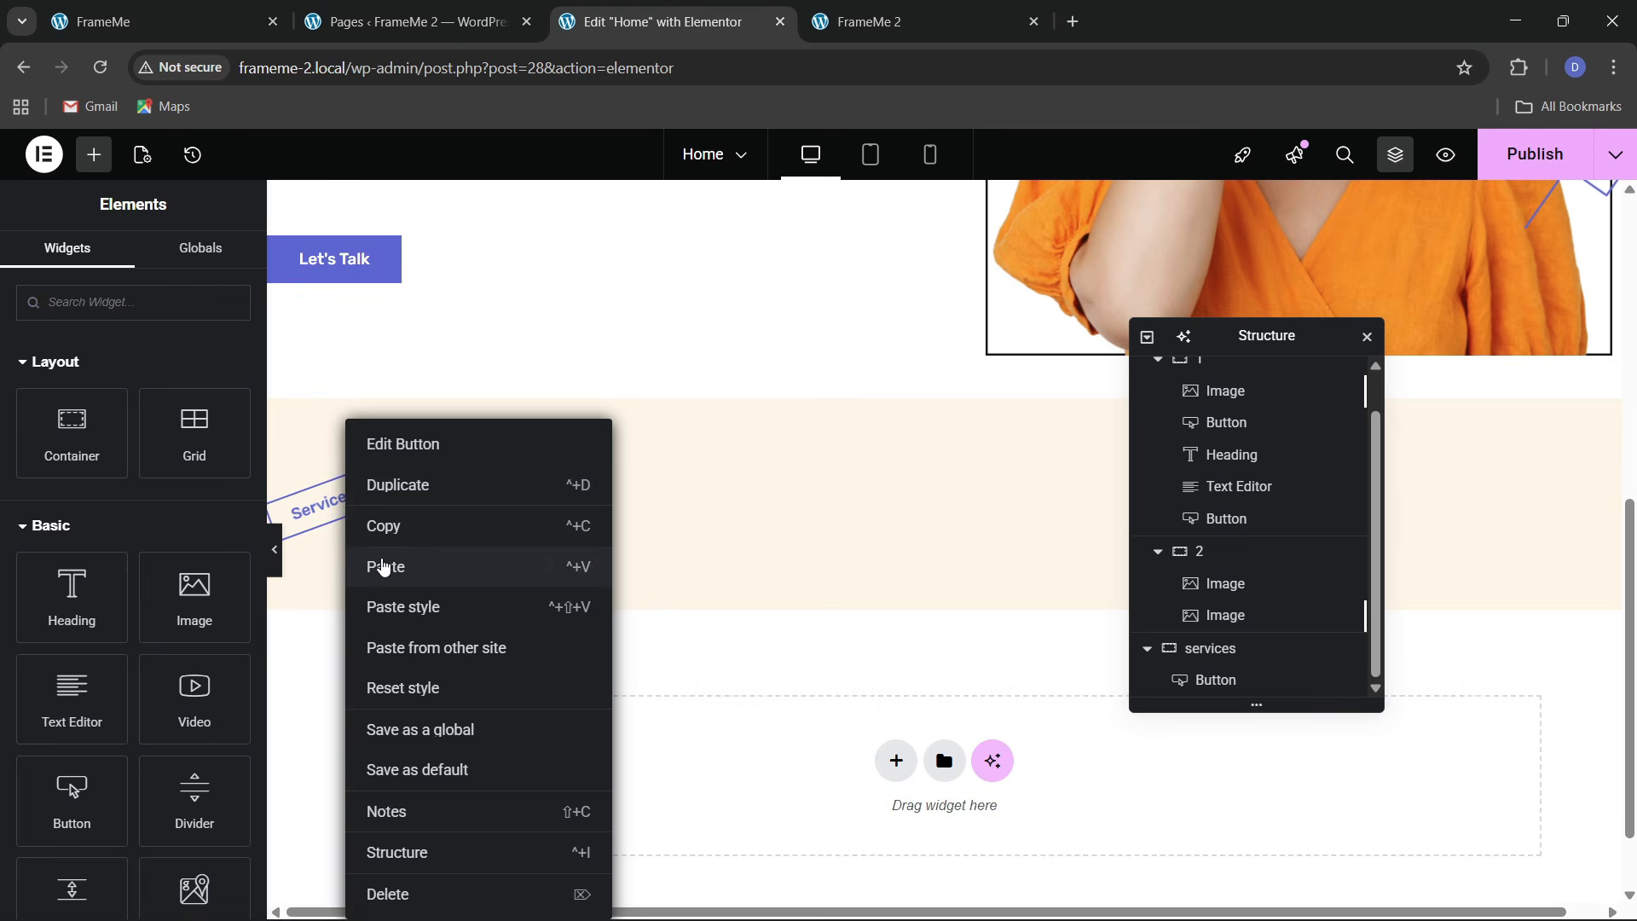
click(384, 565)
Replace the heading title with 'Services I Offer' copied from the live site
click(285, 12)
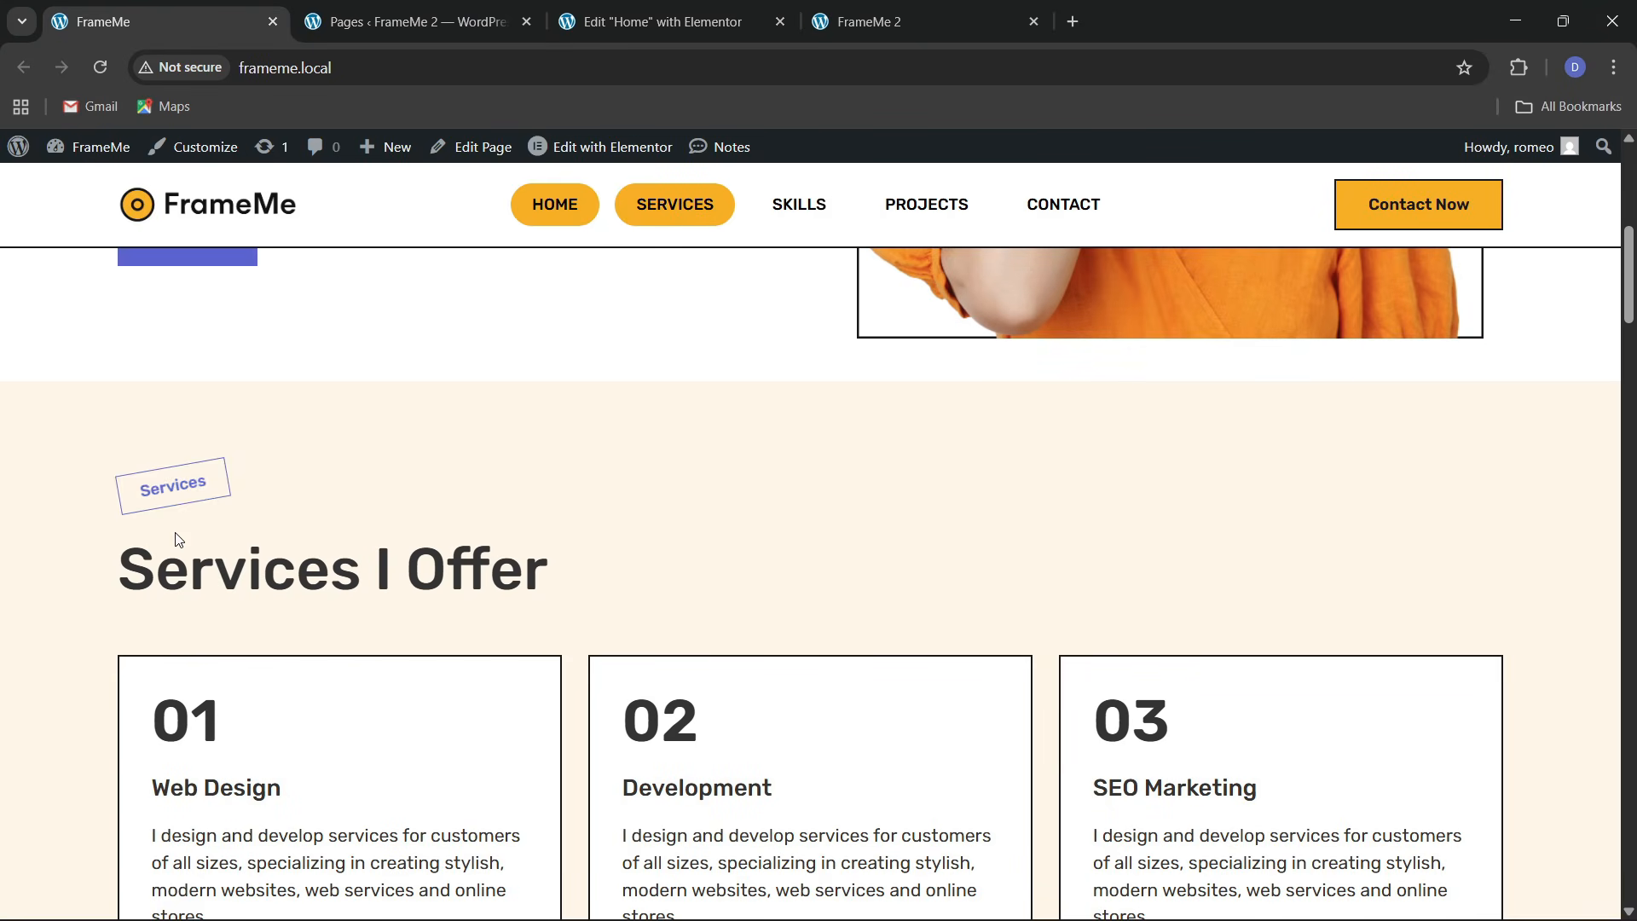
drag(132, 567, 550, 585)
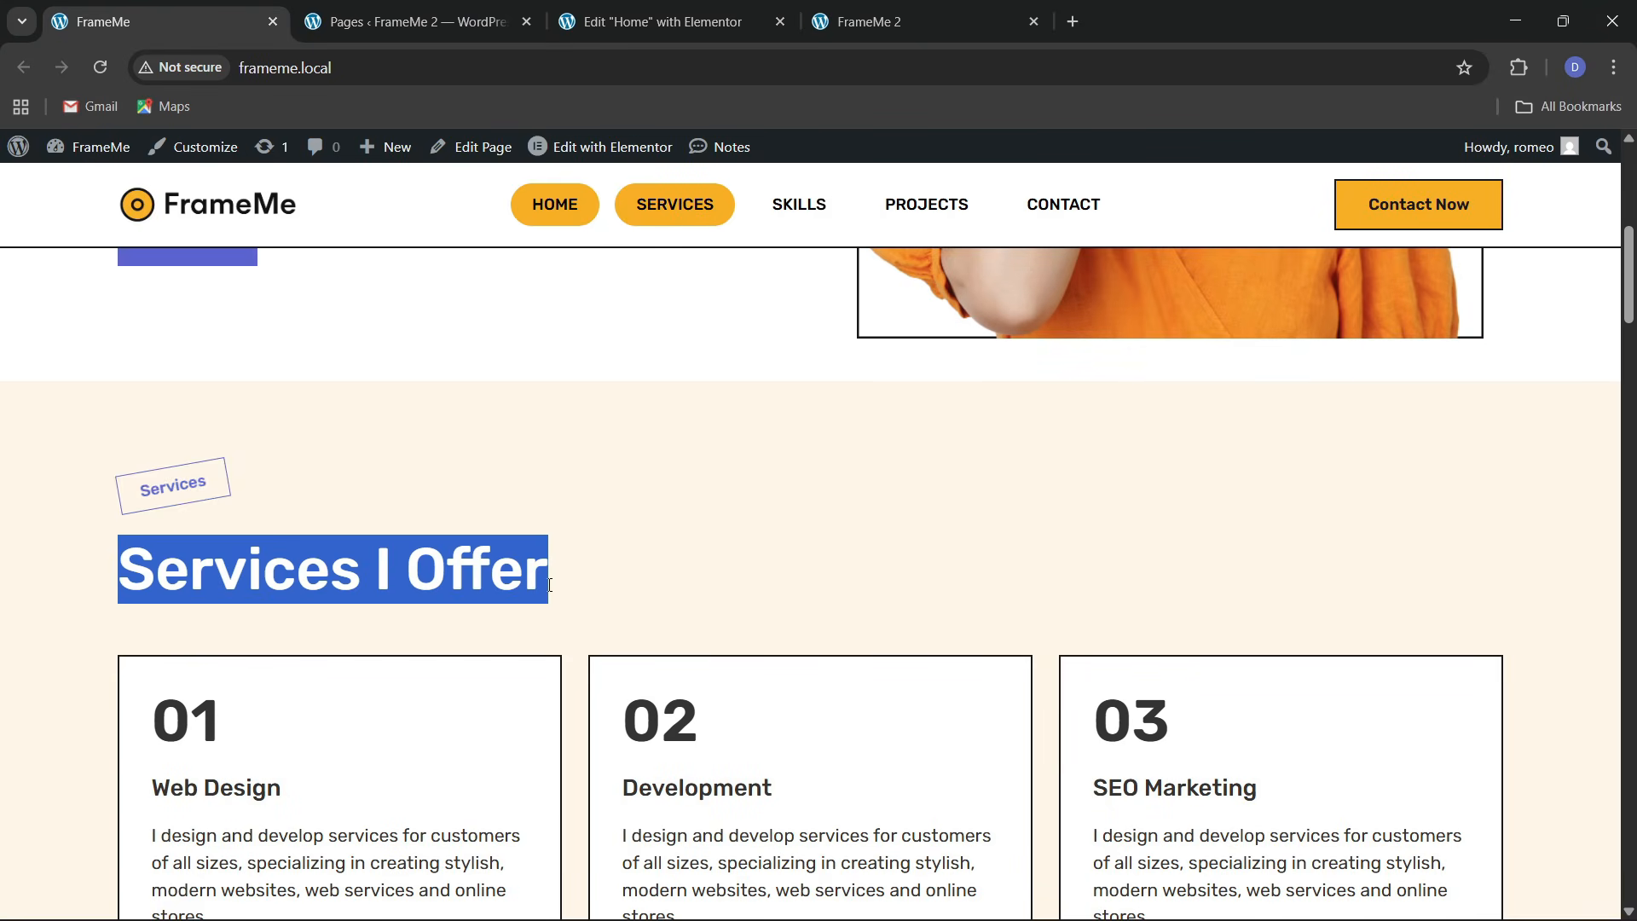
click(710, 8)
key(ctrl+a)
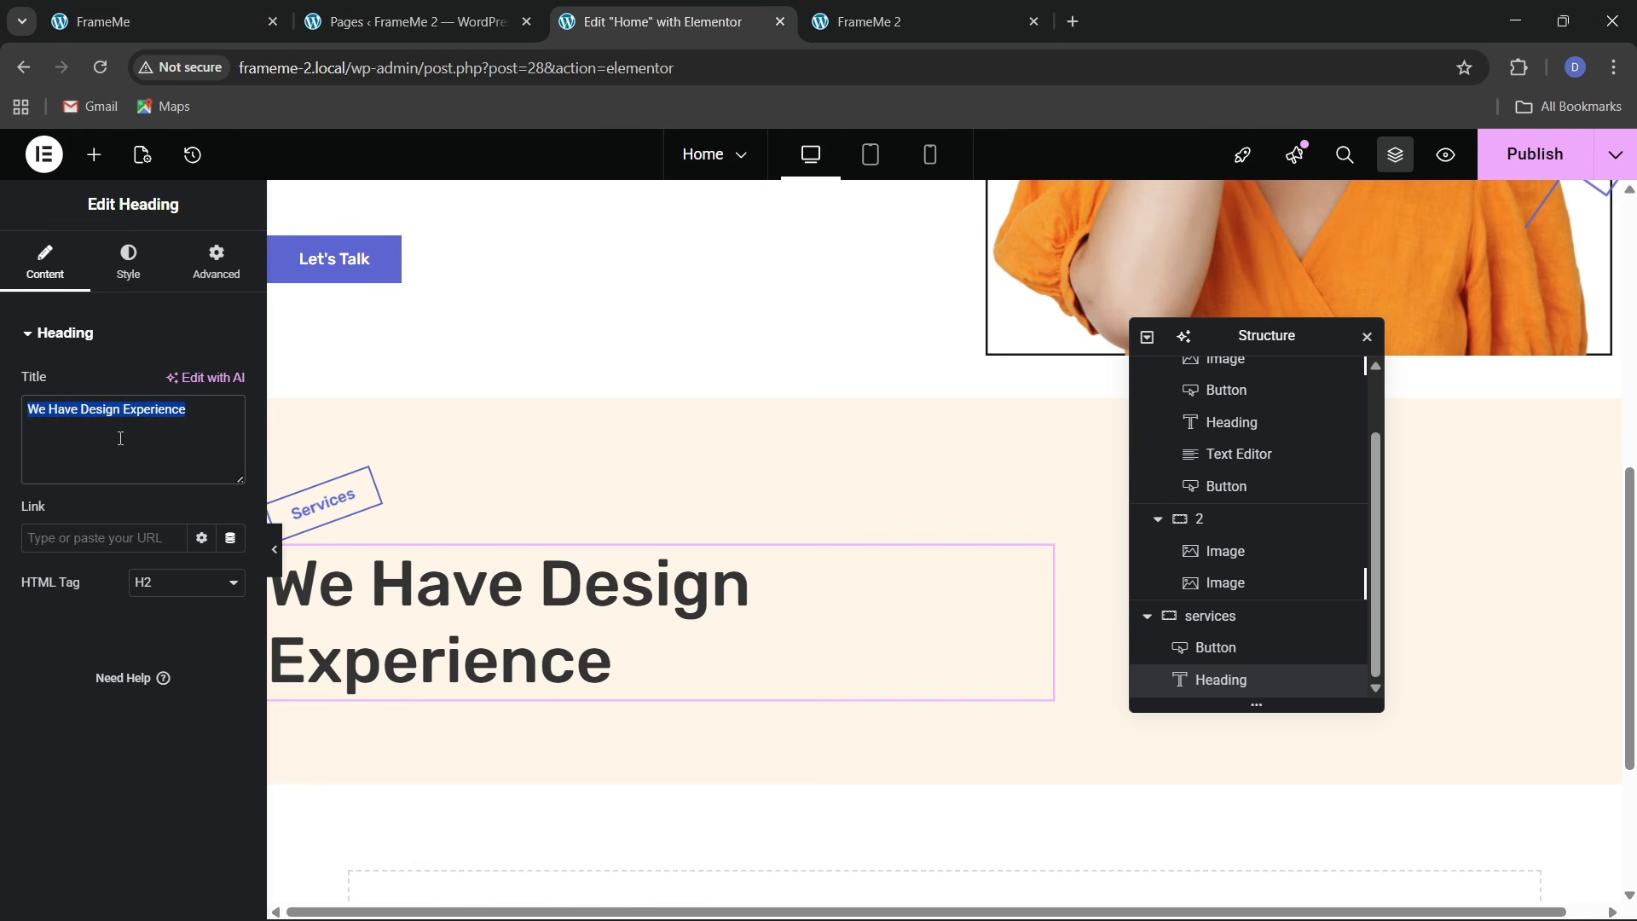
key(ctrl+v)
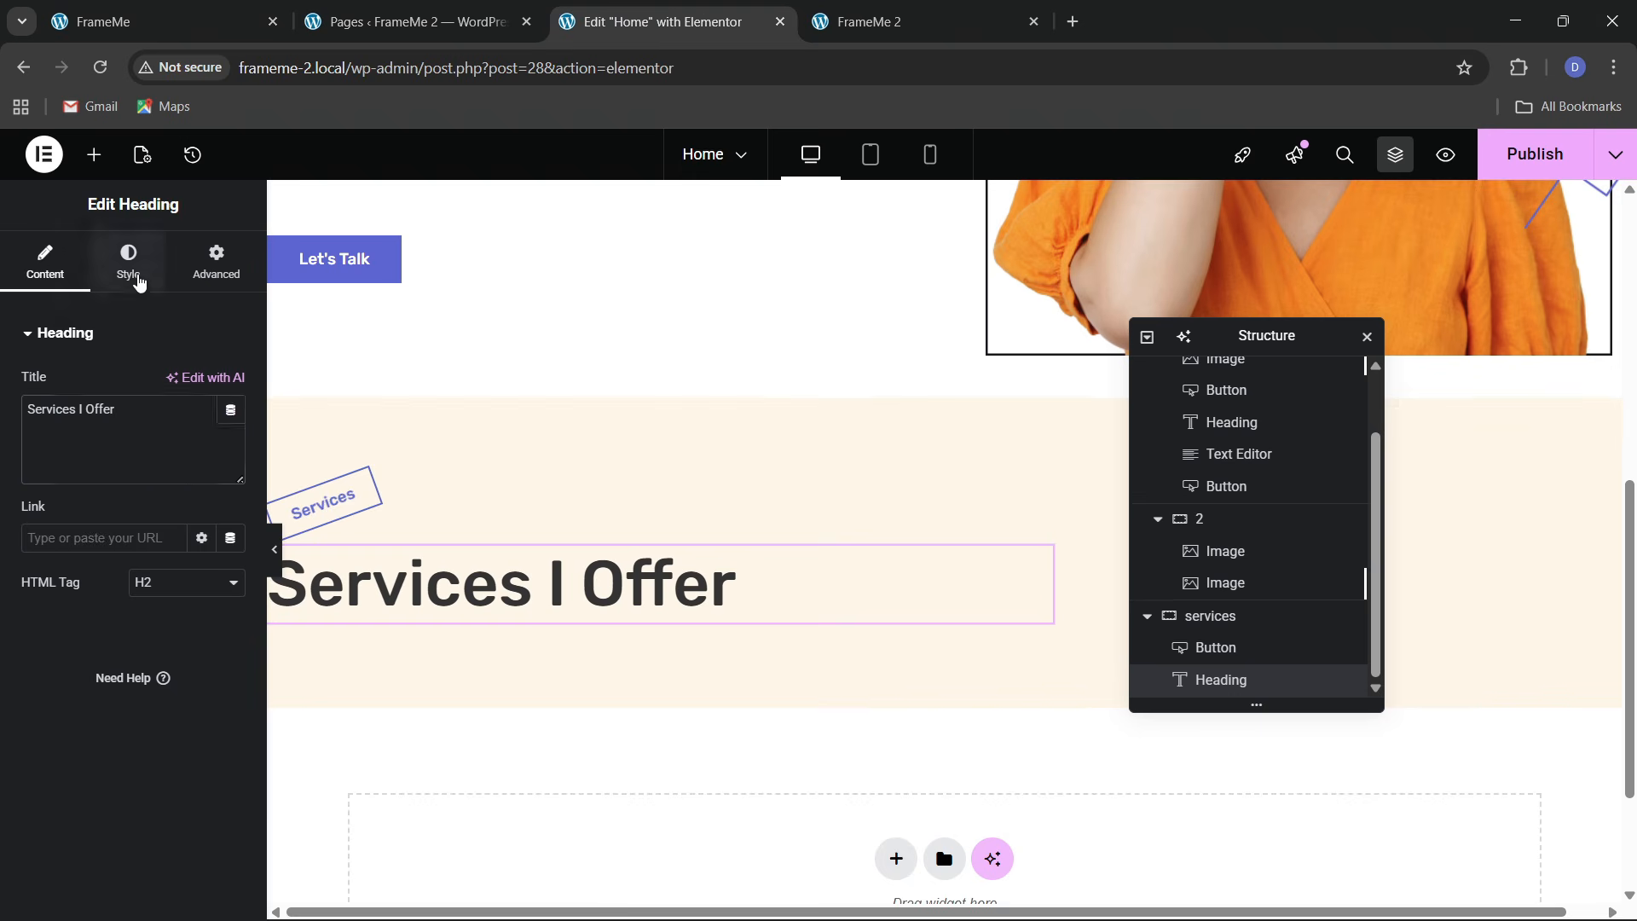
Set the heading's typography size to 50 px
click(128, 260)
click(230, 444)
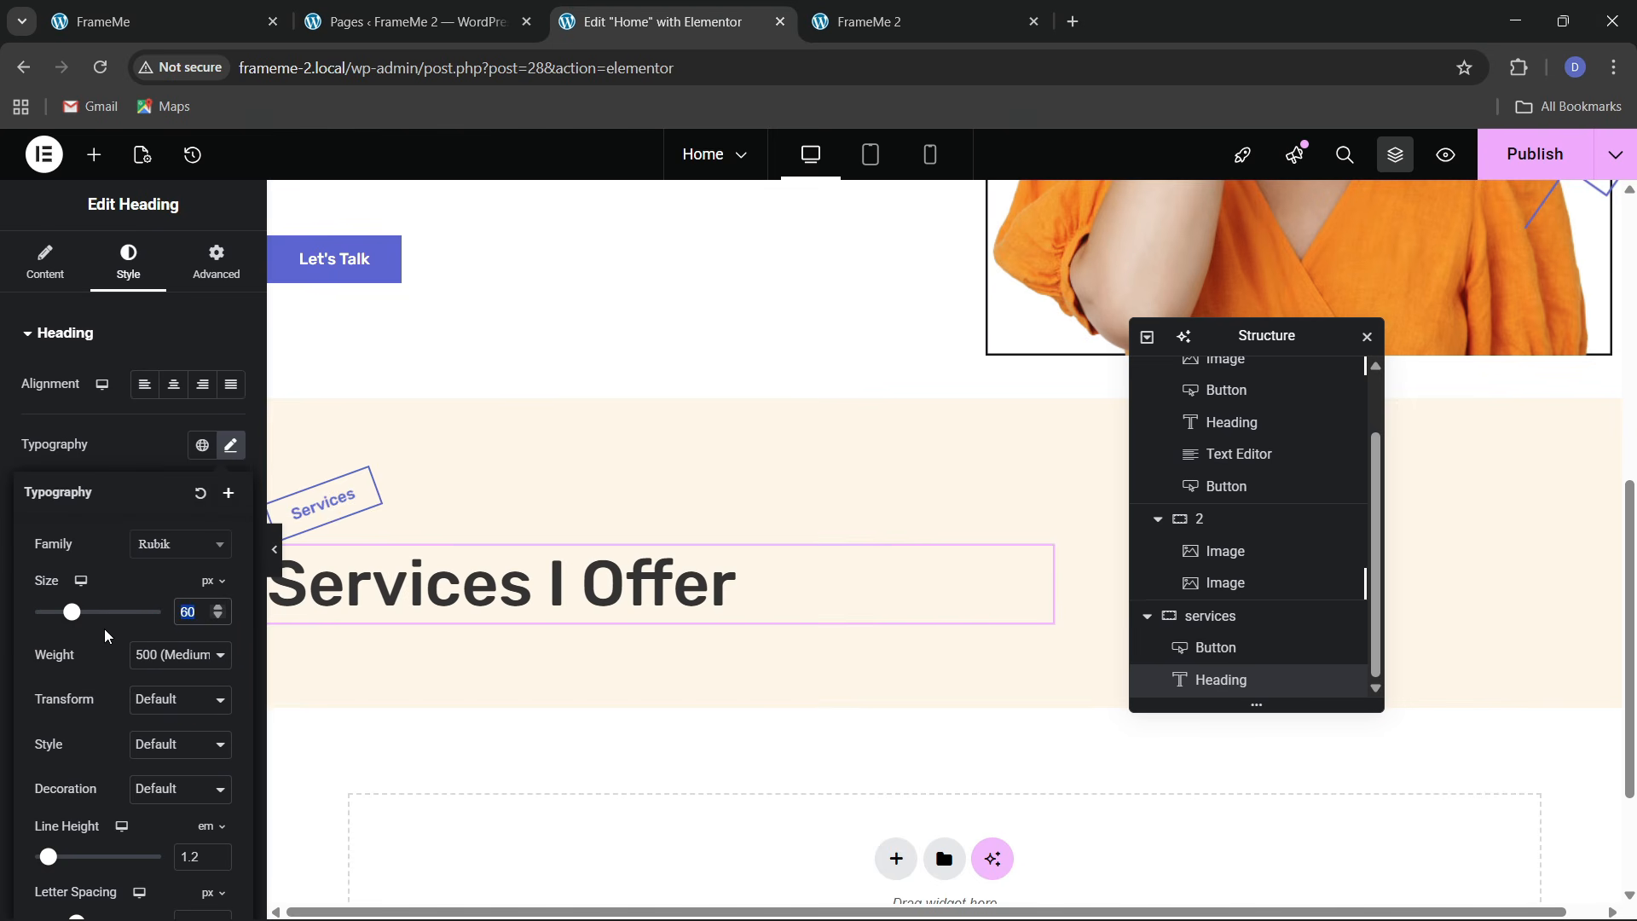
text(50)
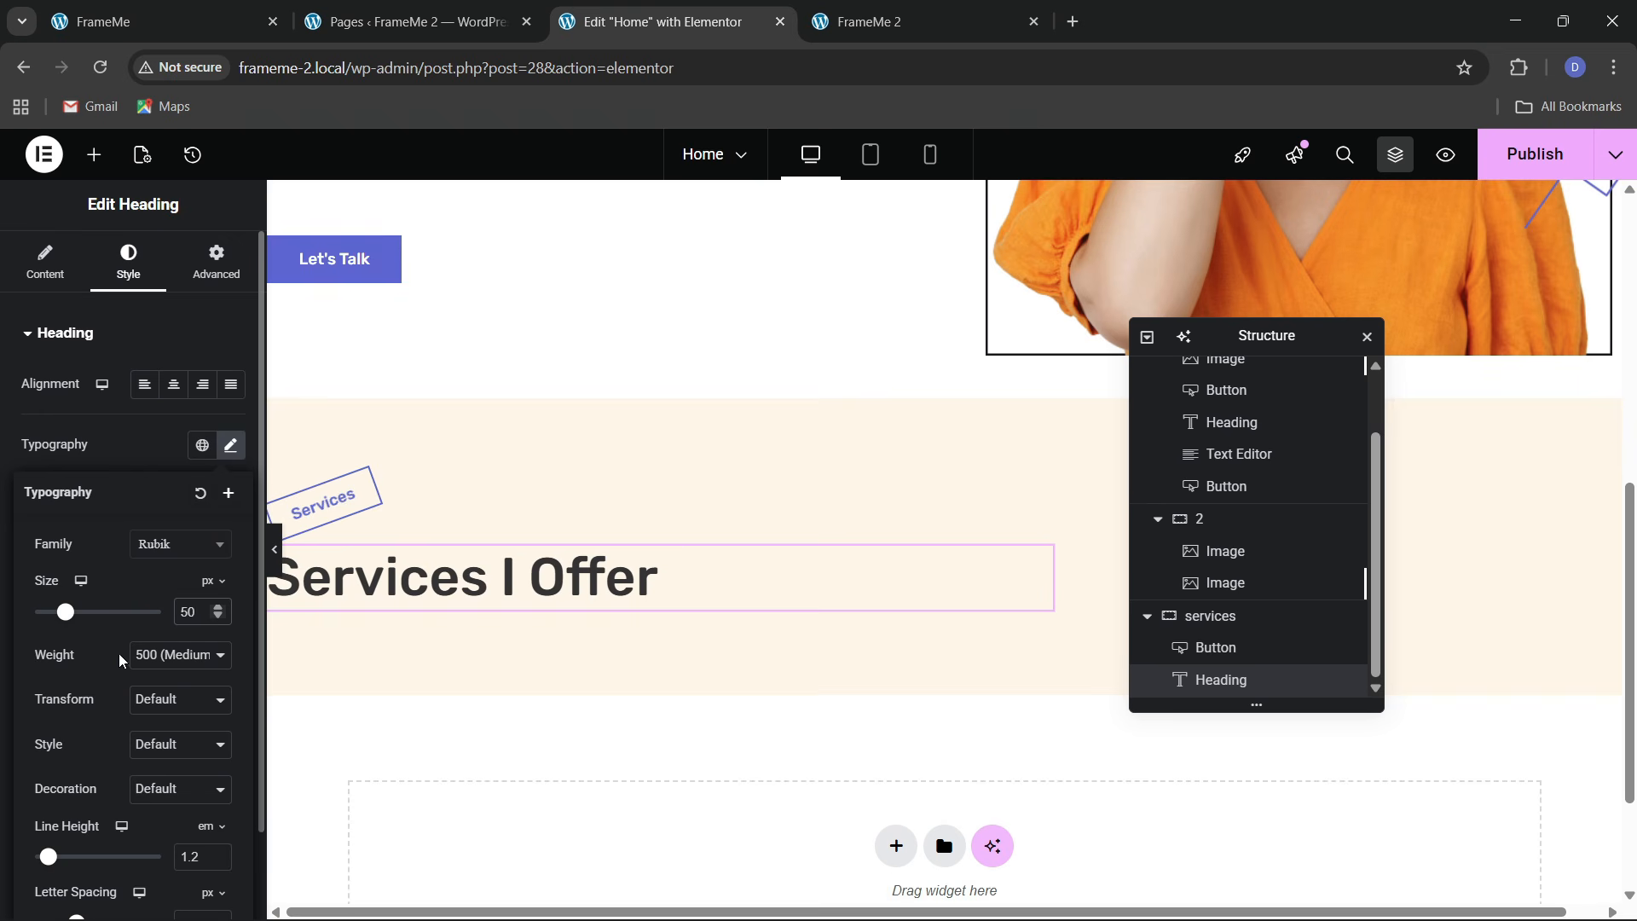
click(1207, 616)
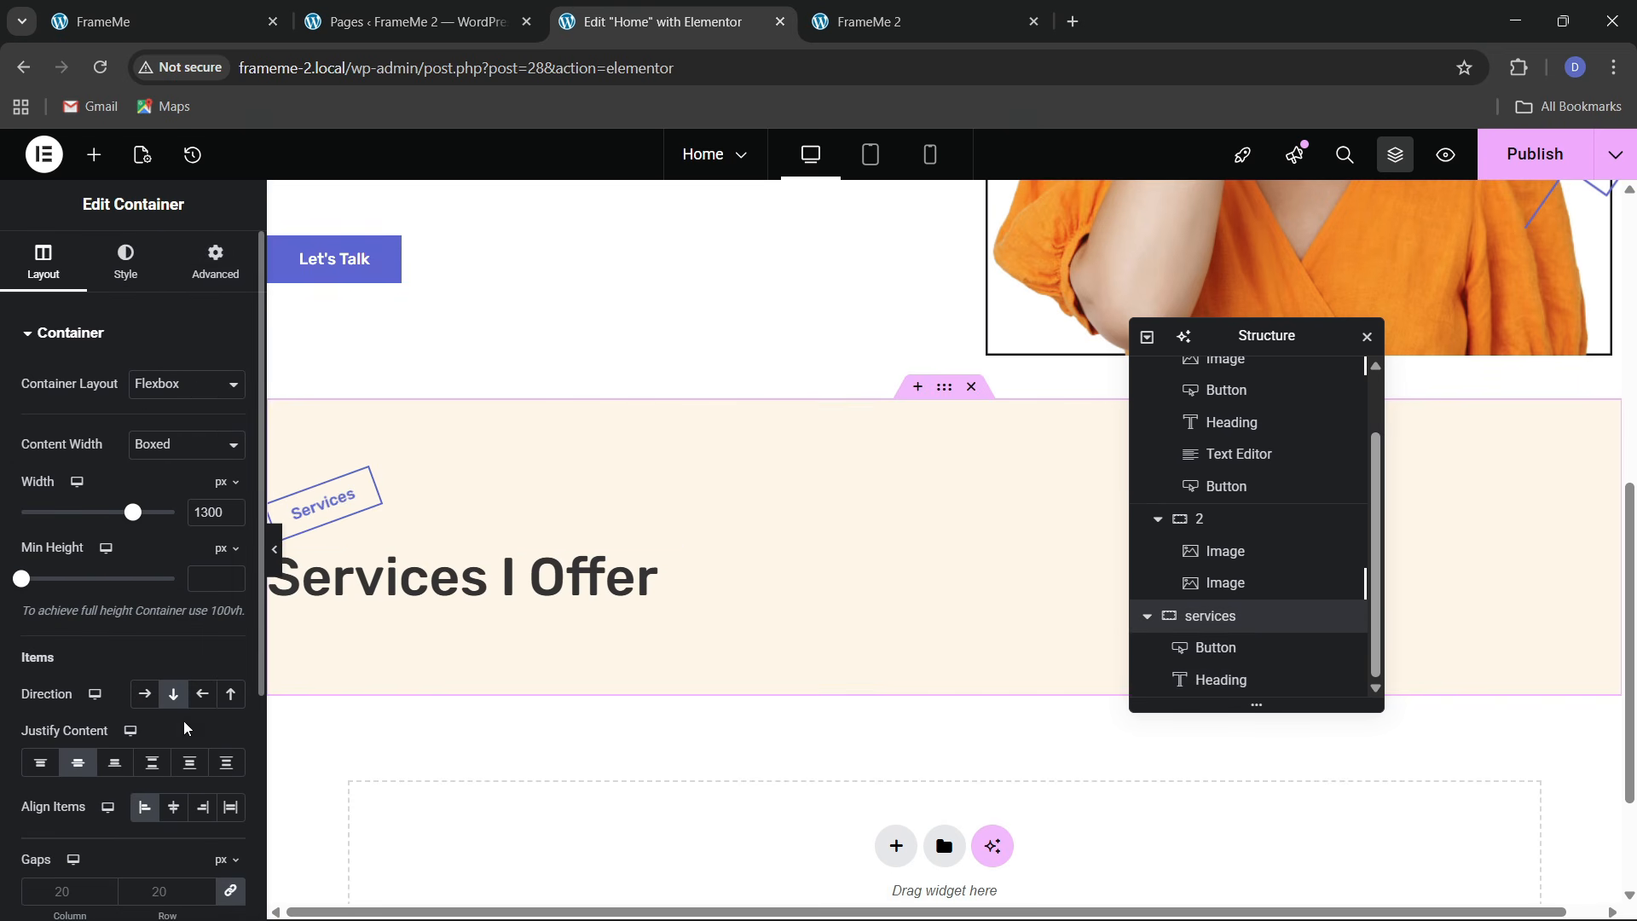
Set the services container gaps to 30 px
scroll(179, 750, down, 3)
click(165, 684)
text(30)
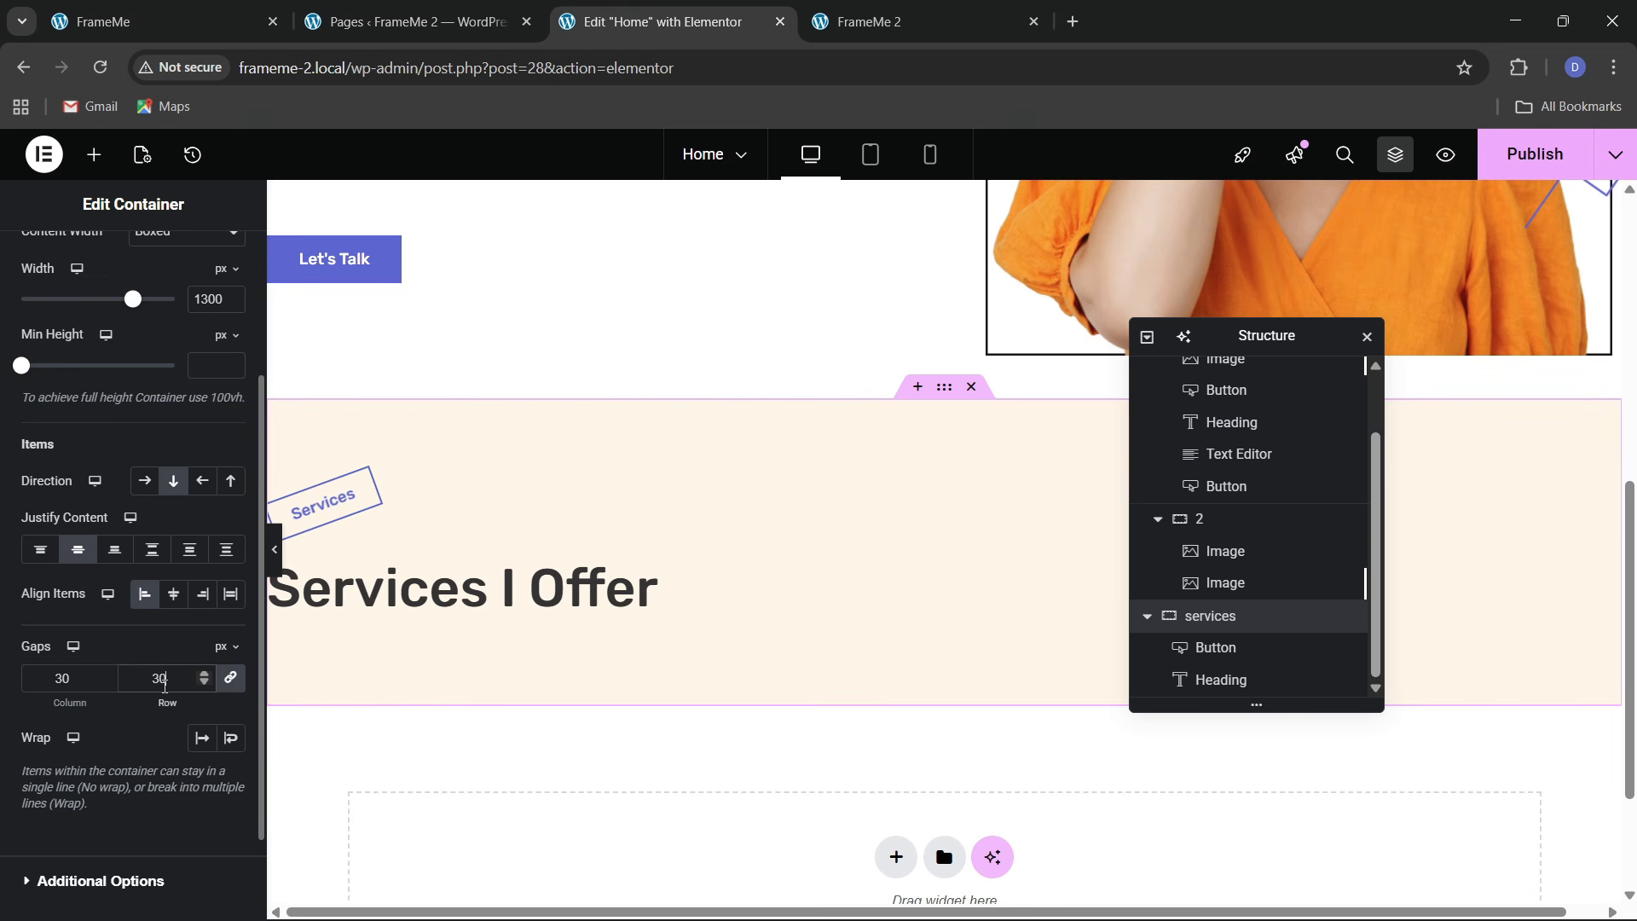
click(138, 11)
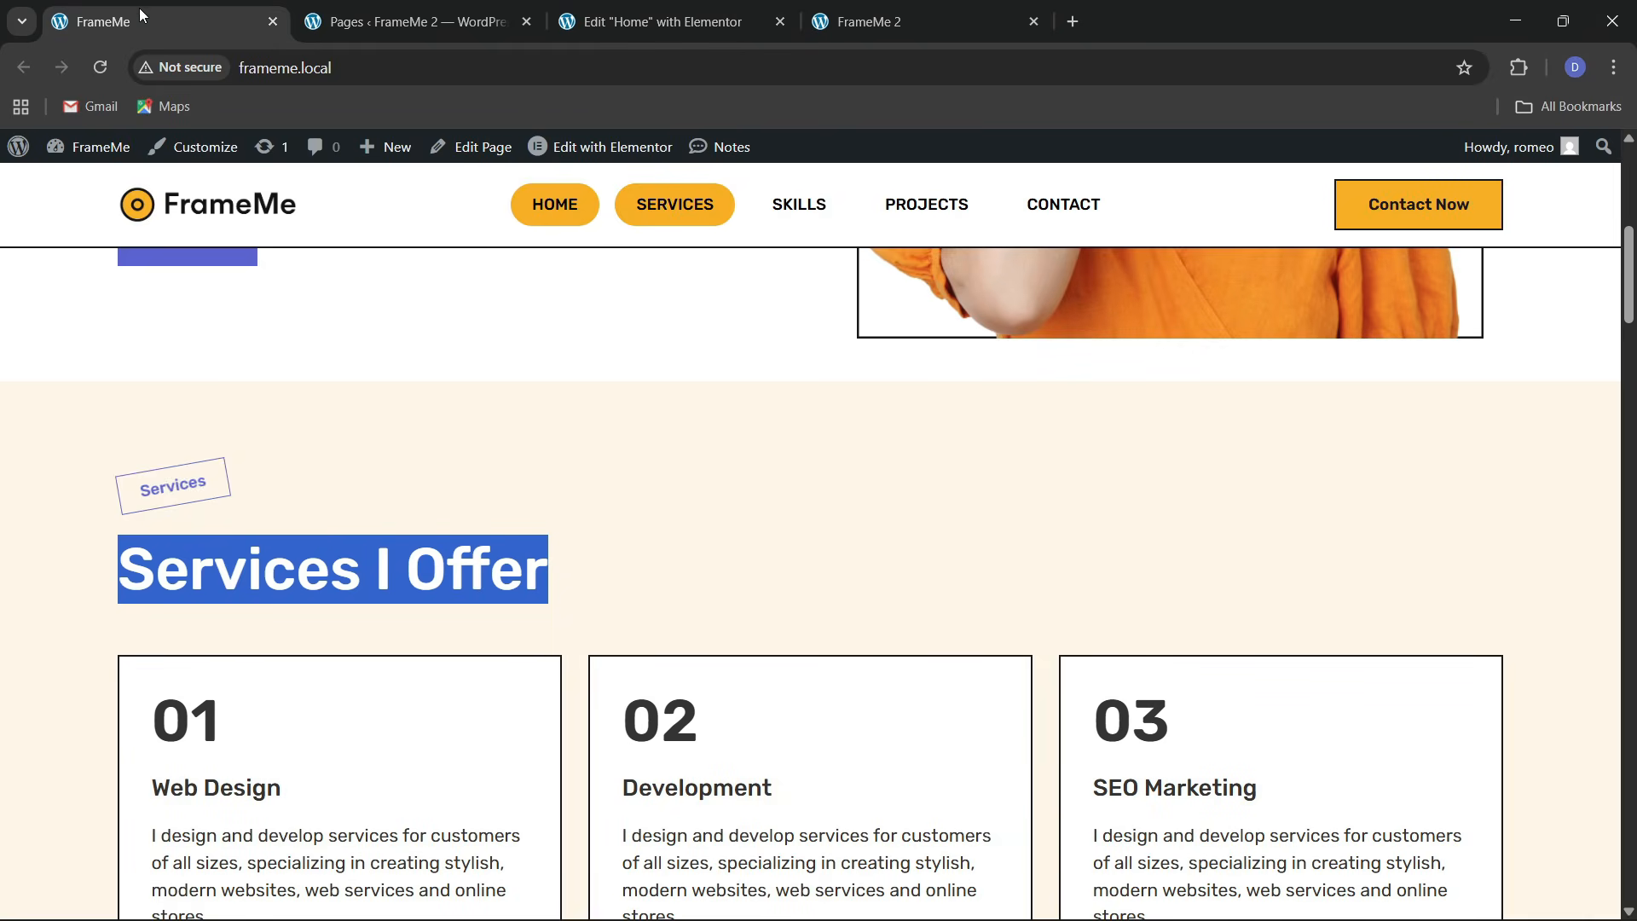
scroll(618, 499, down, 4)
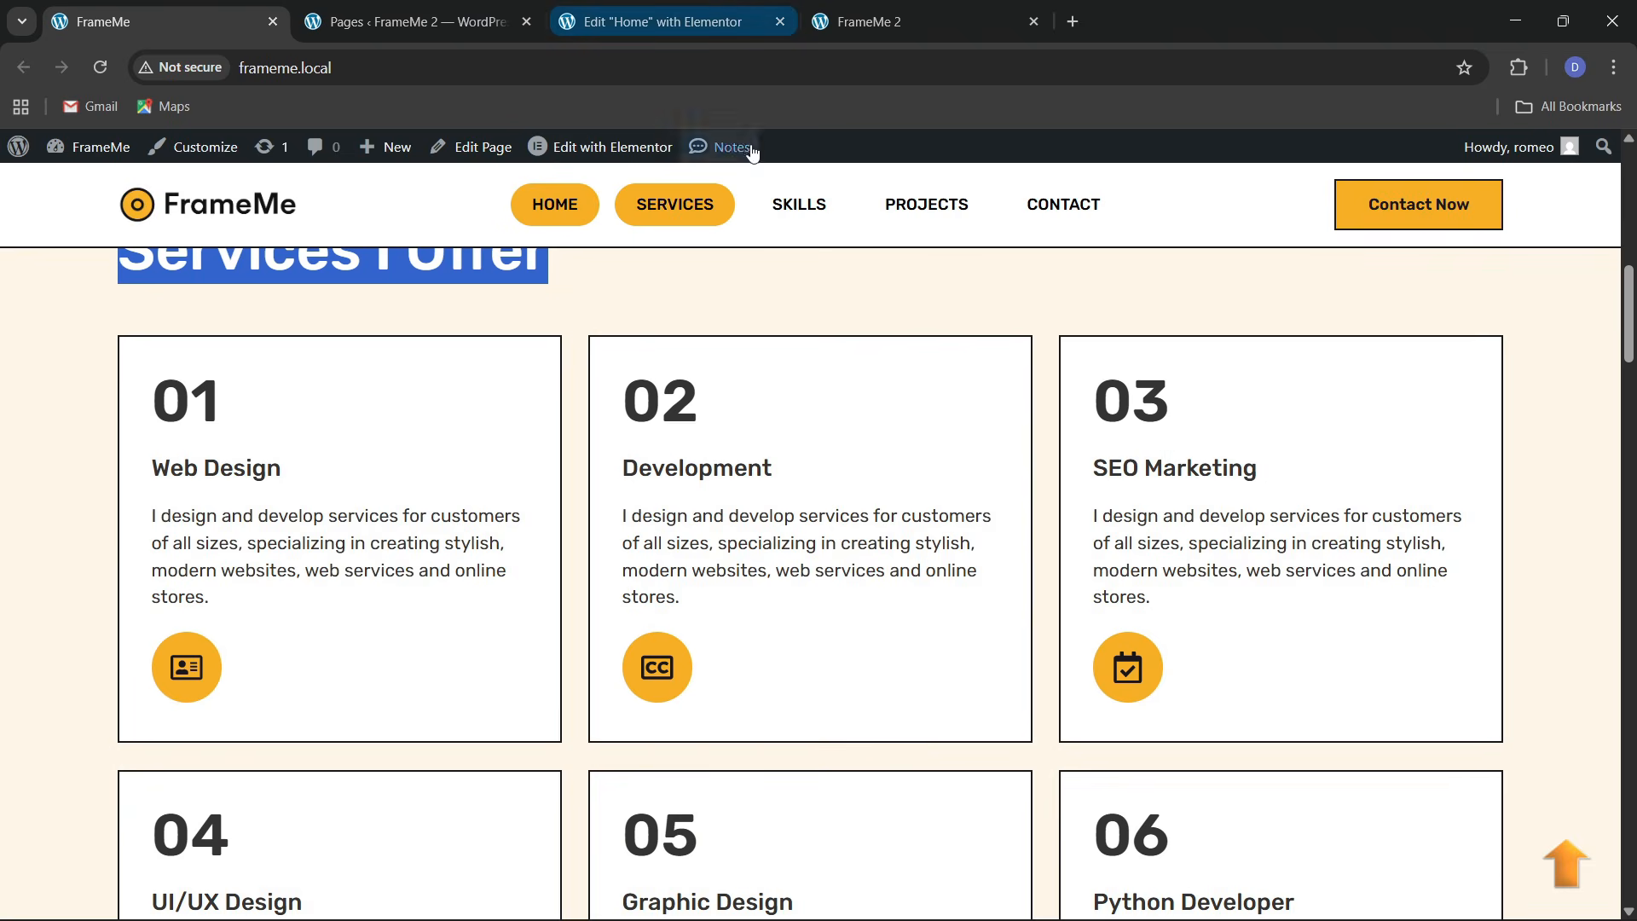
click(663, 21)
Add a Grid widget below the 'Services I Offer' heading
click(94, 154)
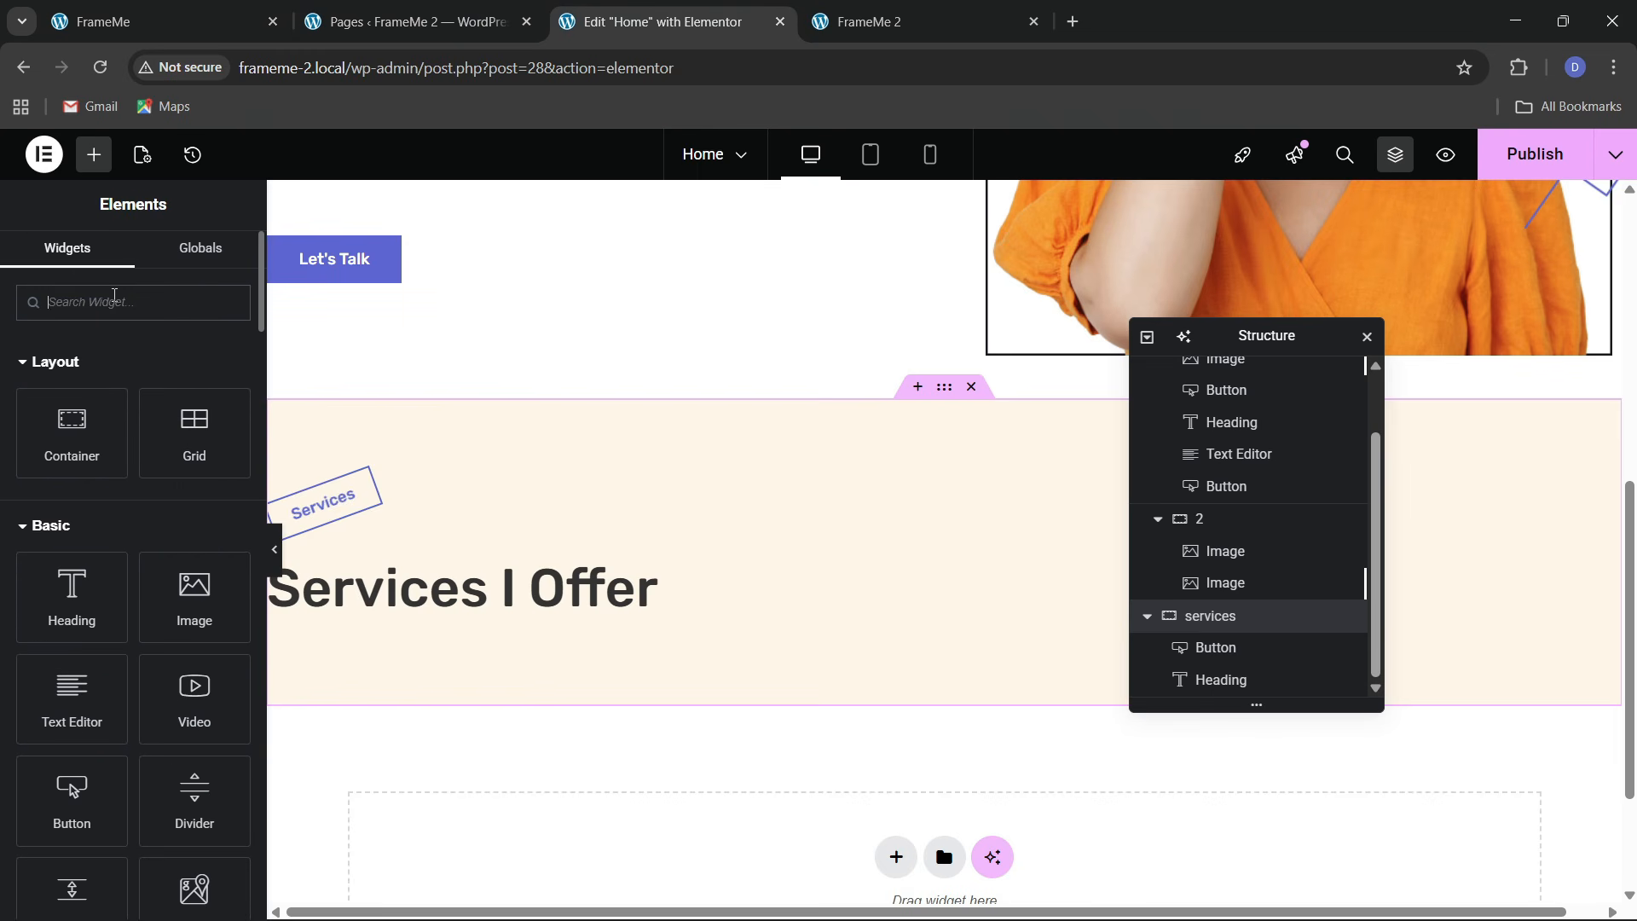
text(grid)
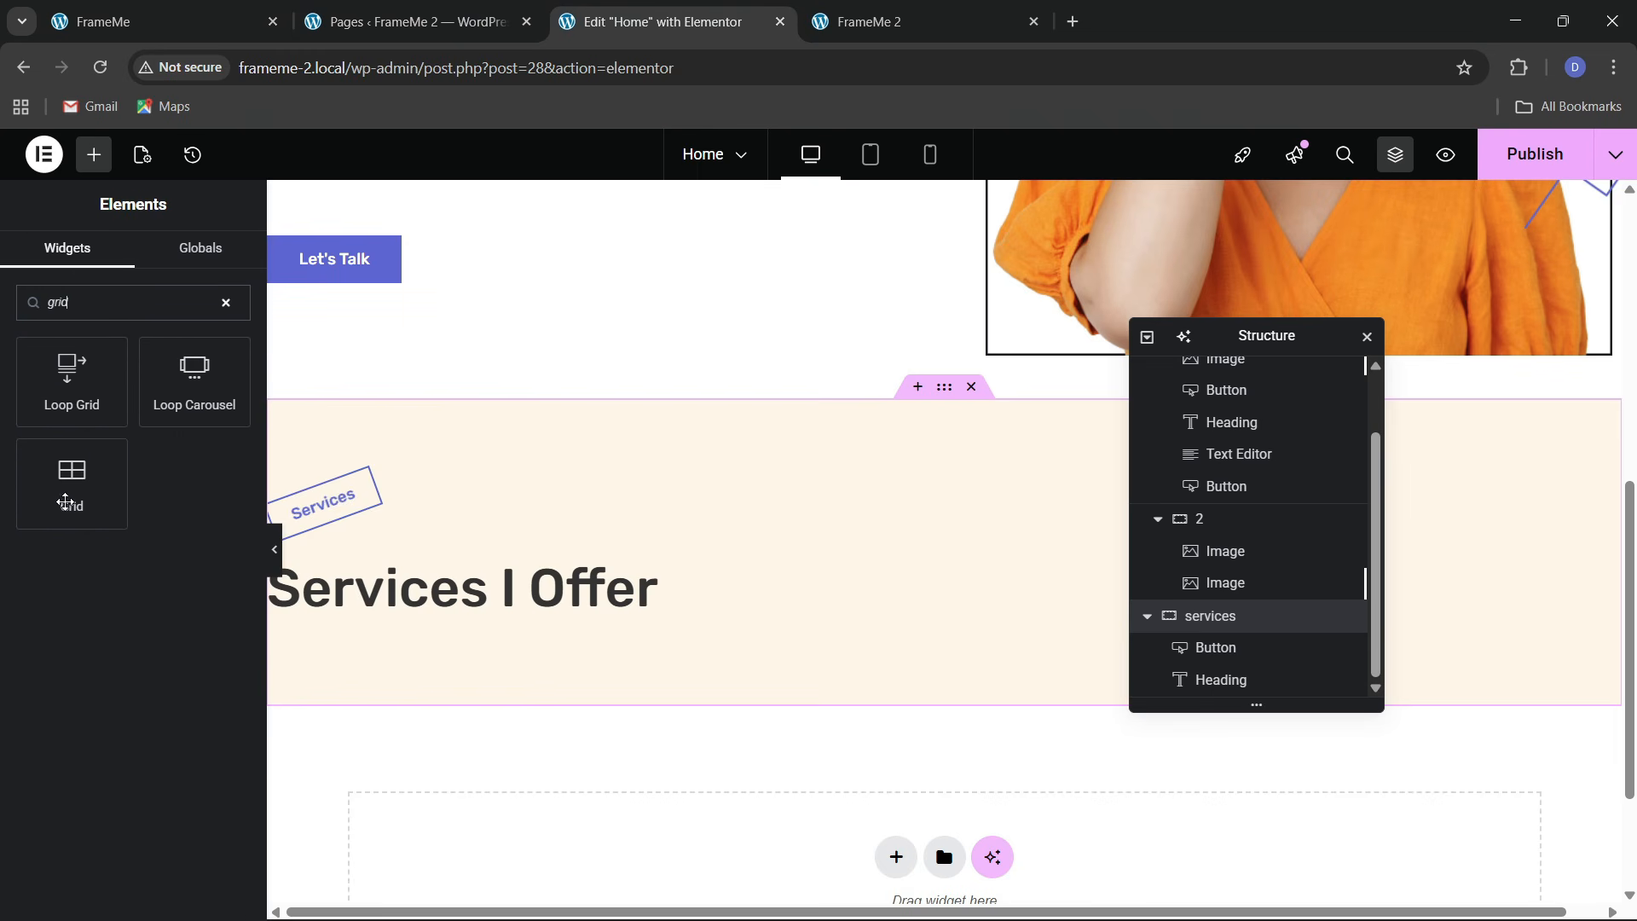
drag(65, 501, 593, 618)
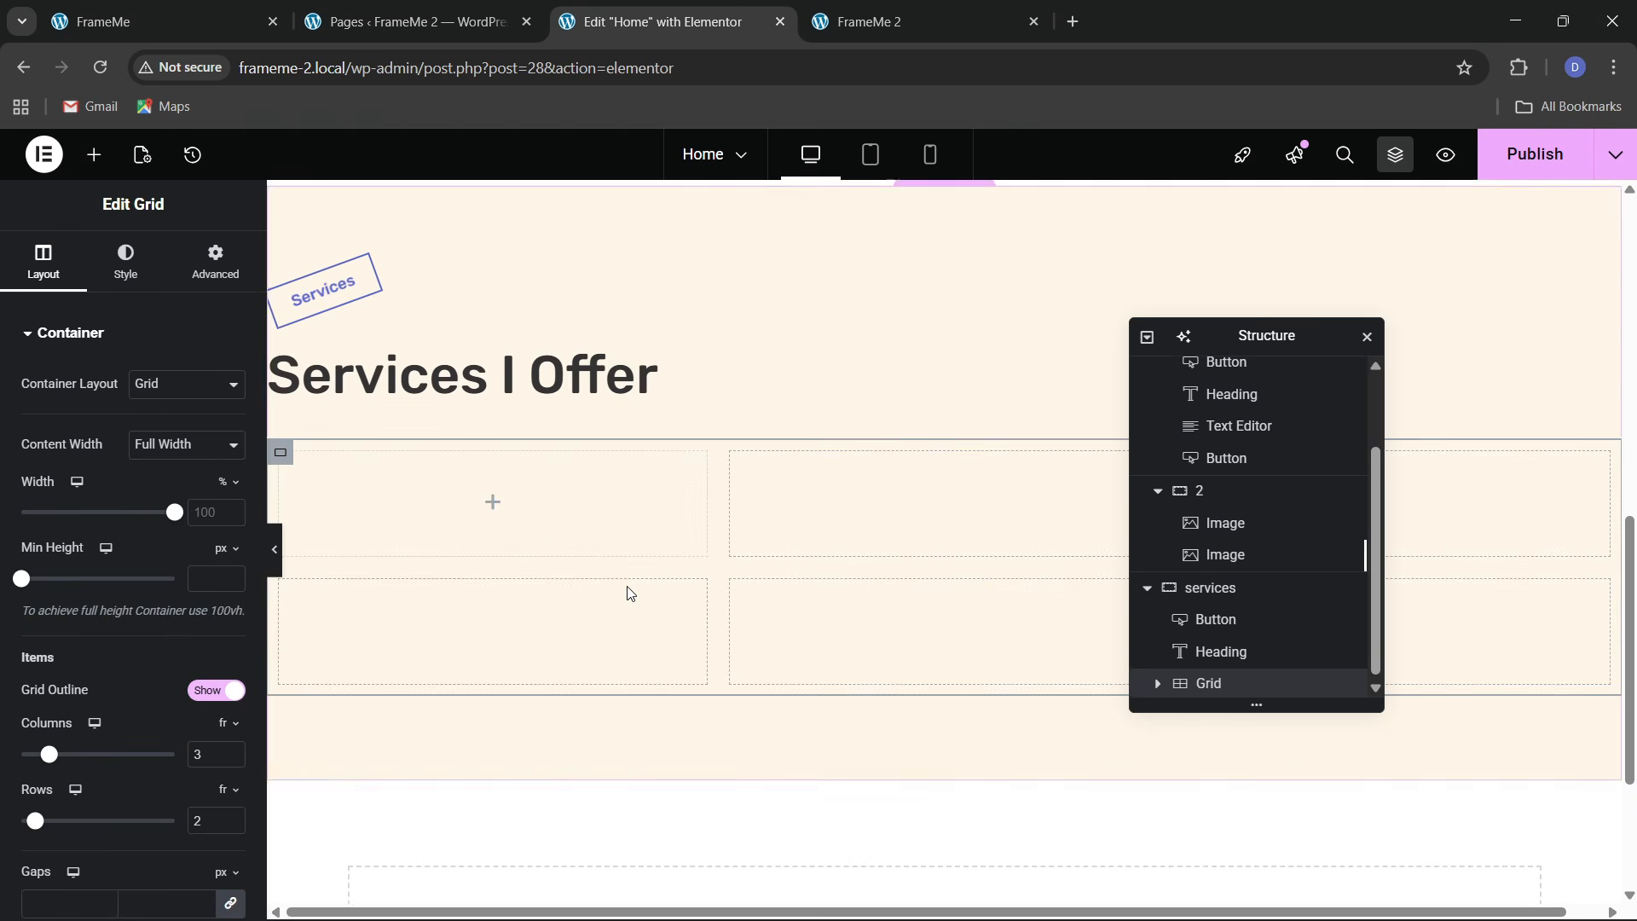
click(146, 13)
scroll(593, 563, down, 2)
scroll(659, 376, up, 1)
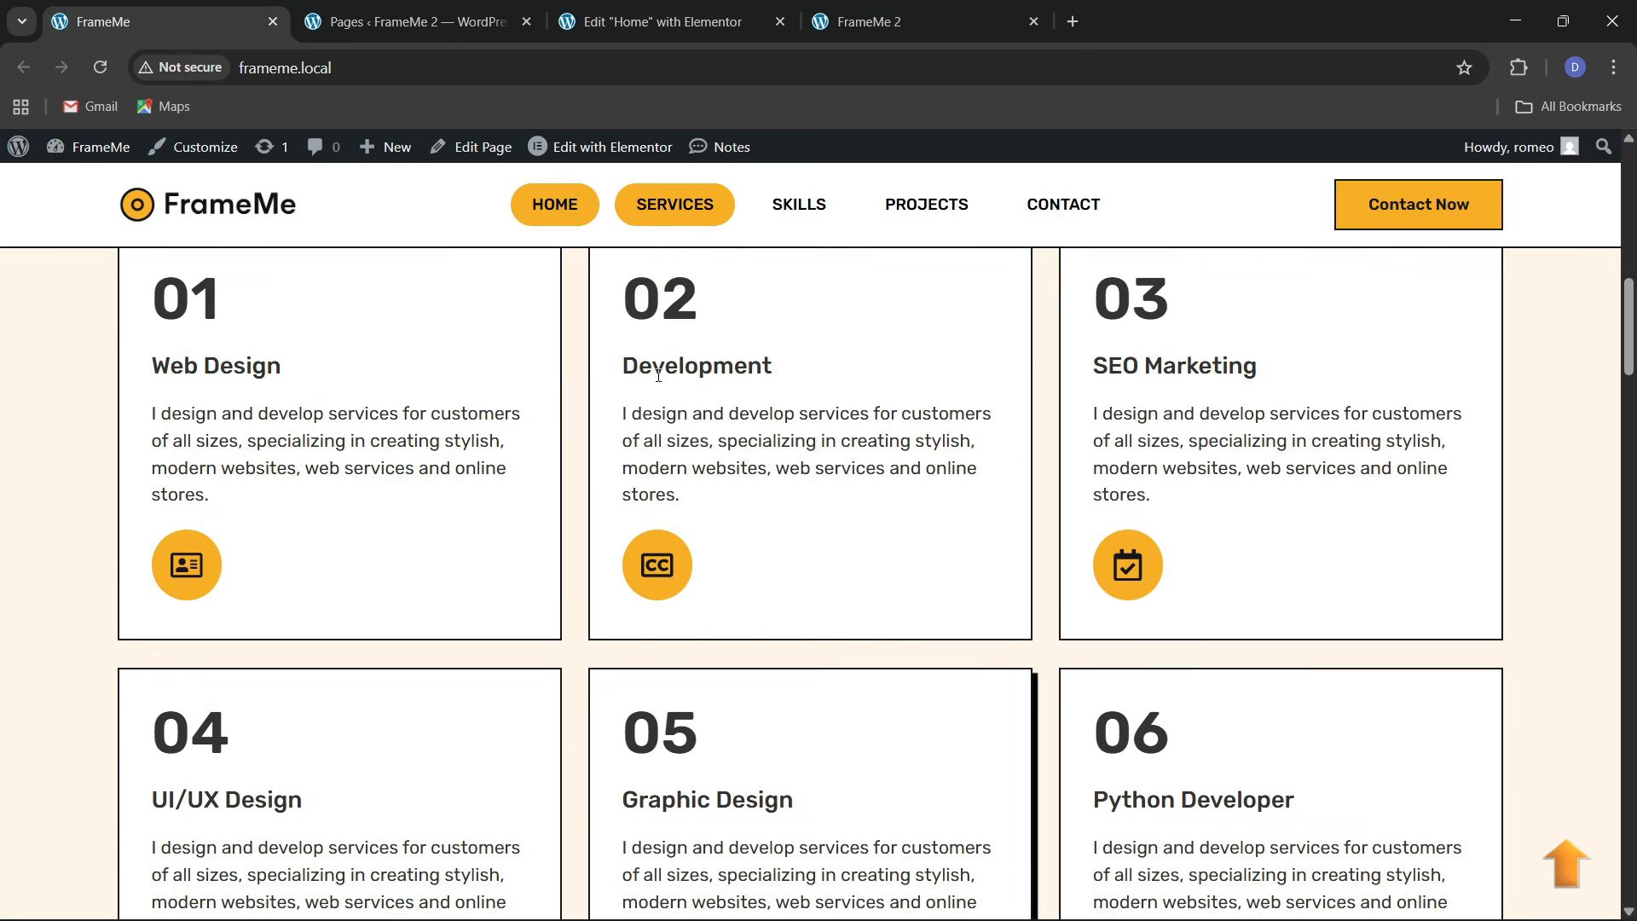
click(656, 18)
Set the grid's padding to 0 and place a container in its first cell
click(215, 263)
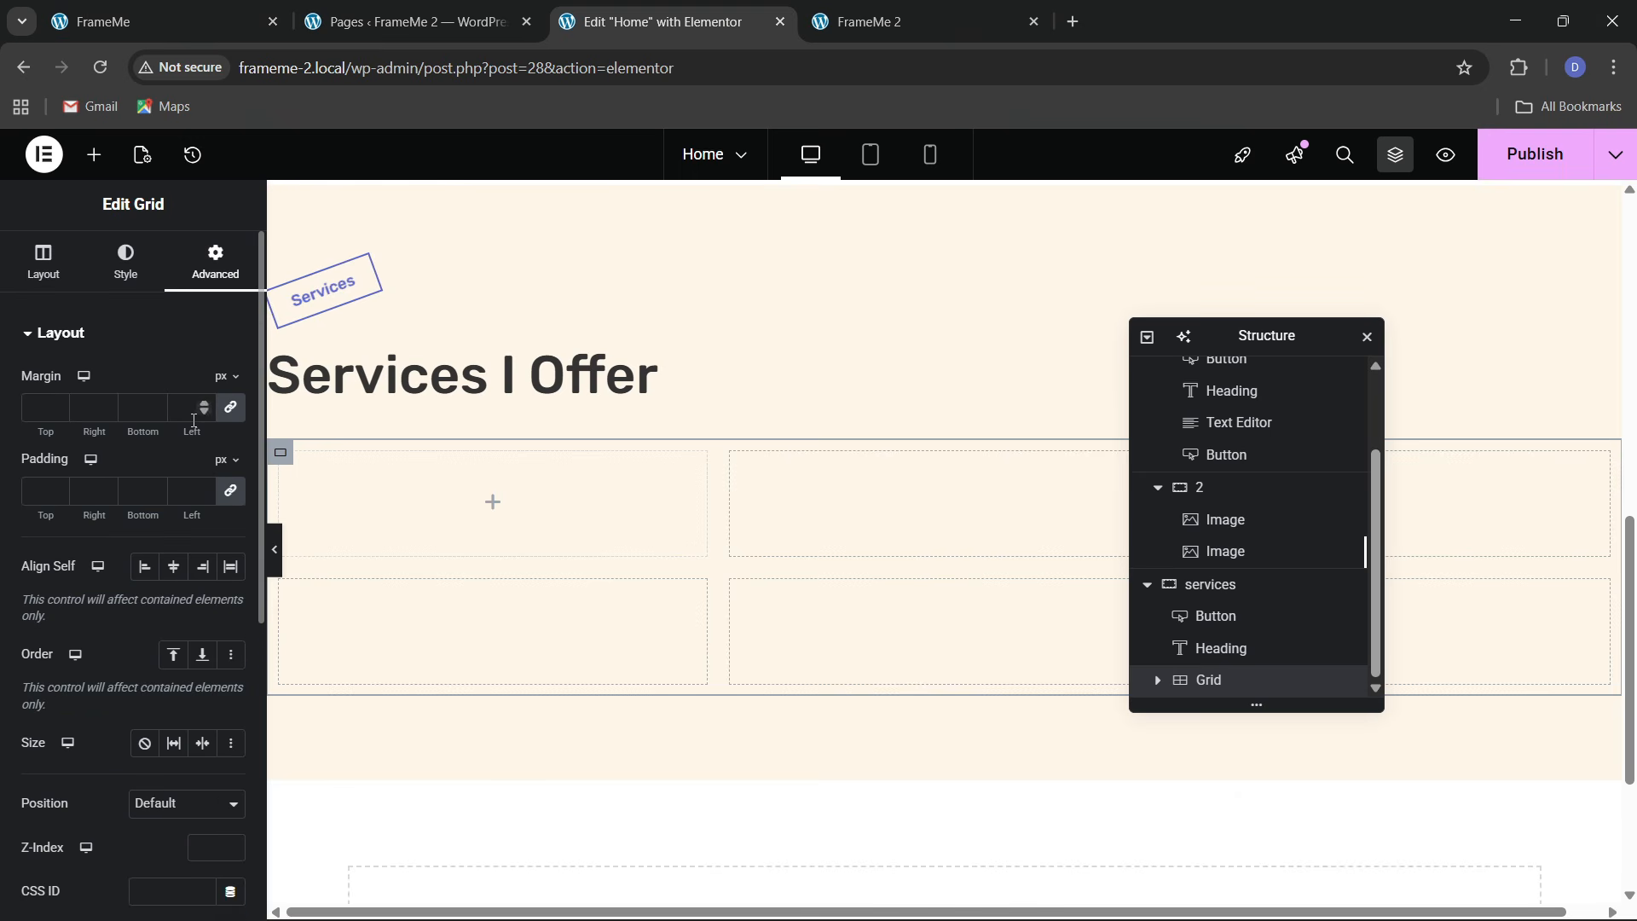
click(231, 490)
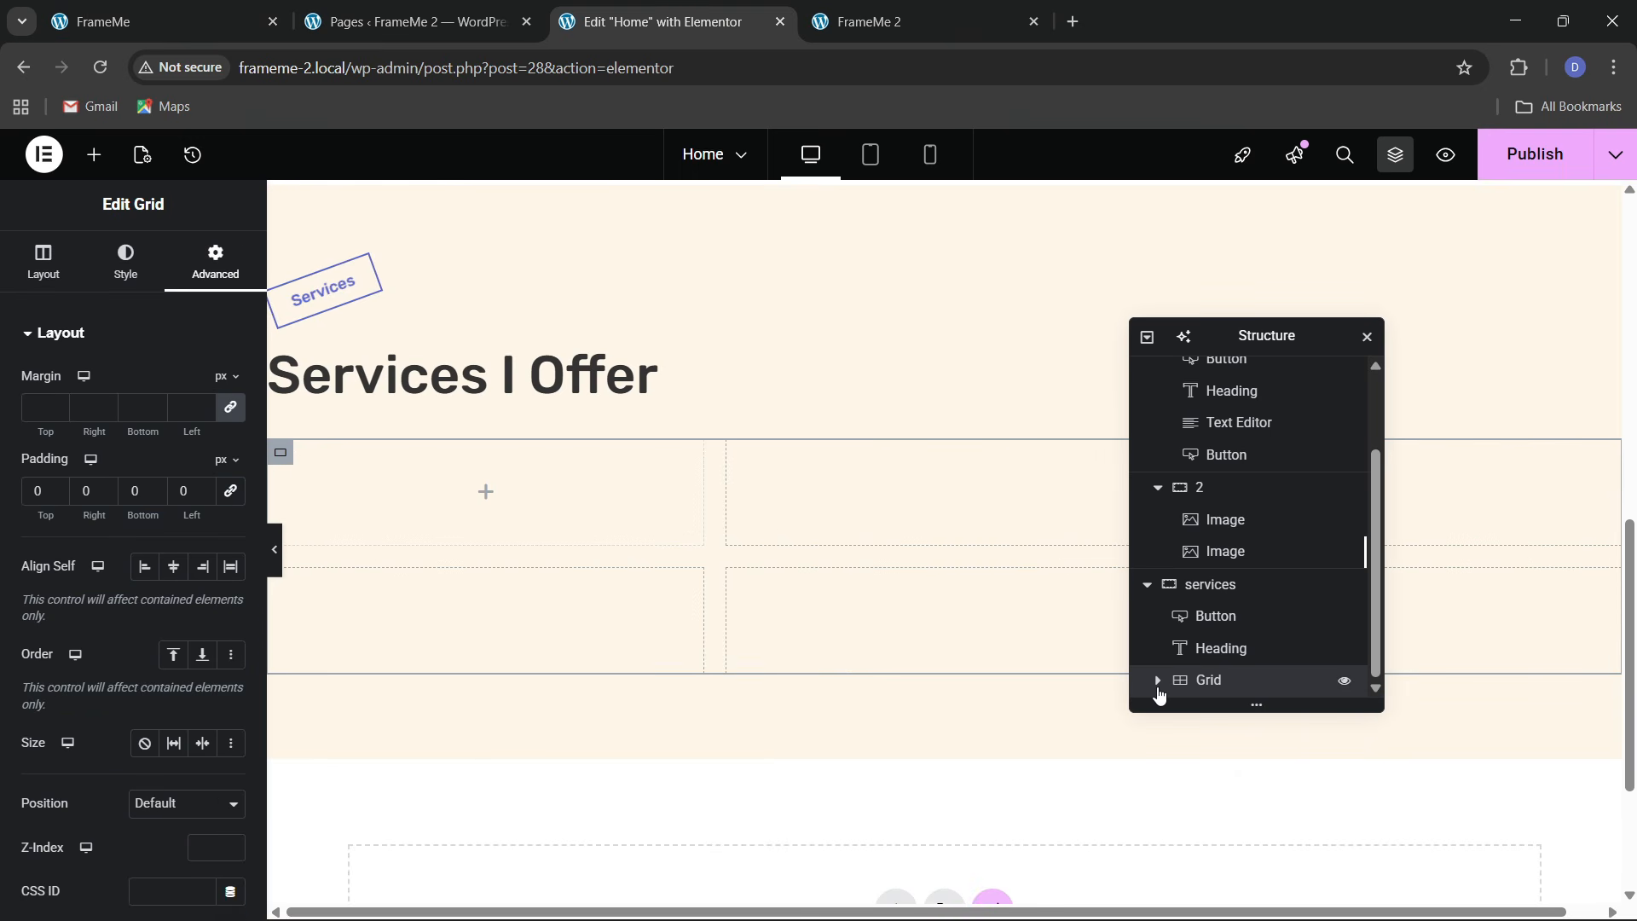
scroll(1160, 695, down, 1)
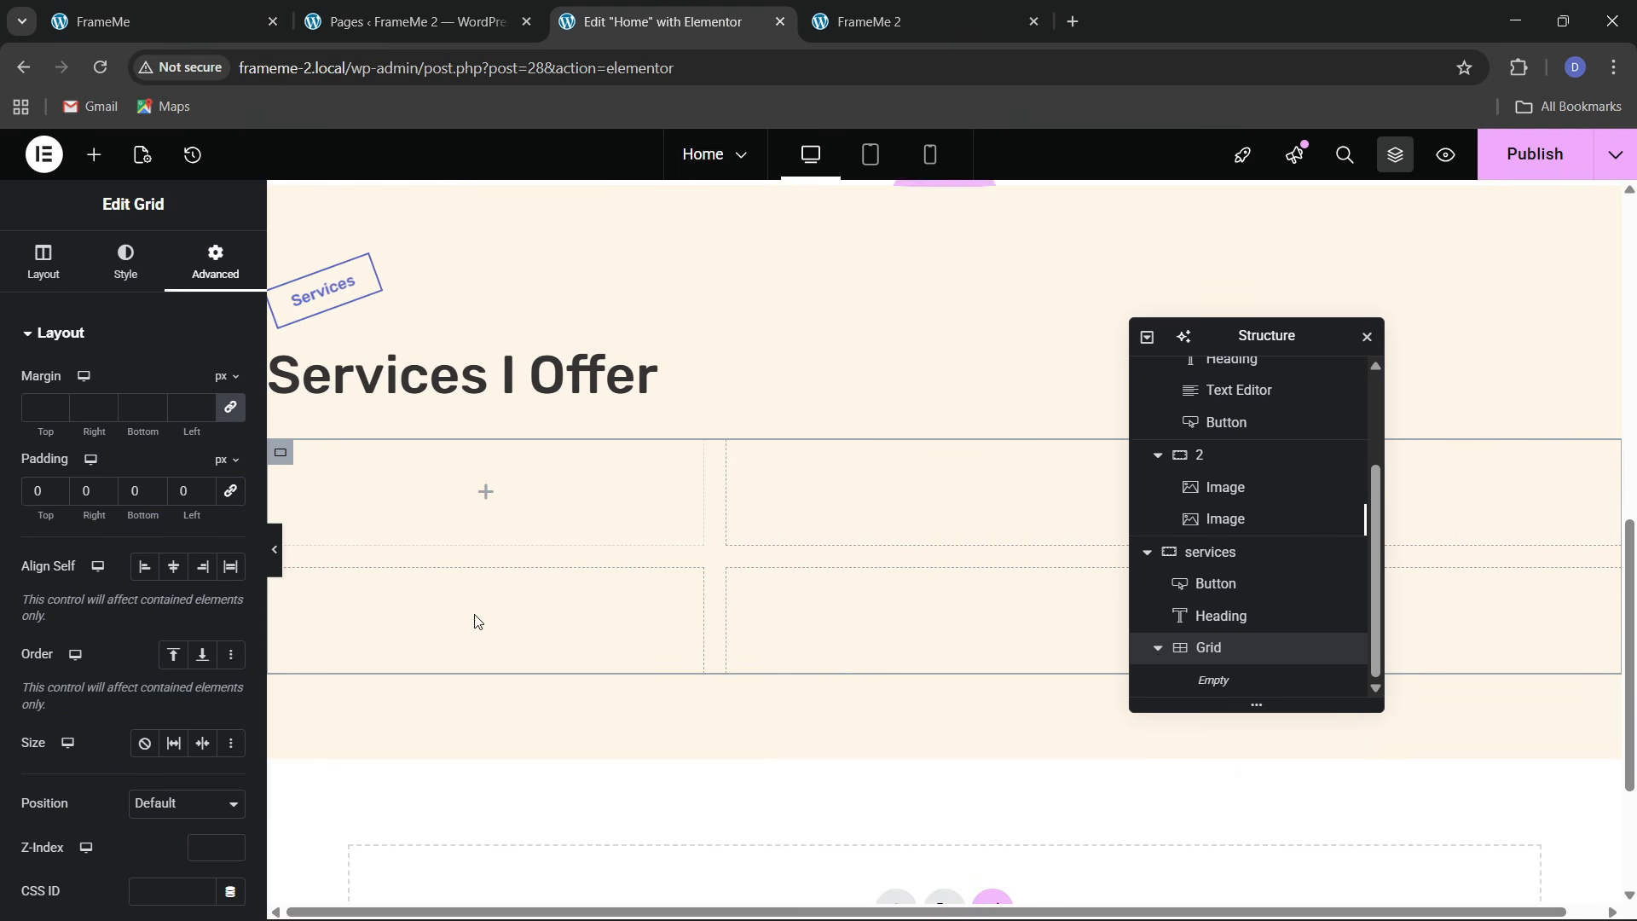
click(94, 154)
drag(92, 451, 446, 463)
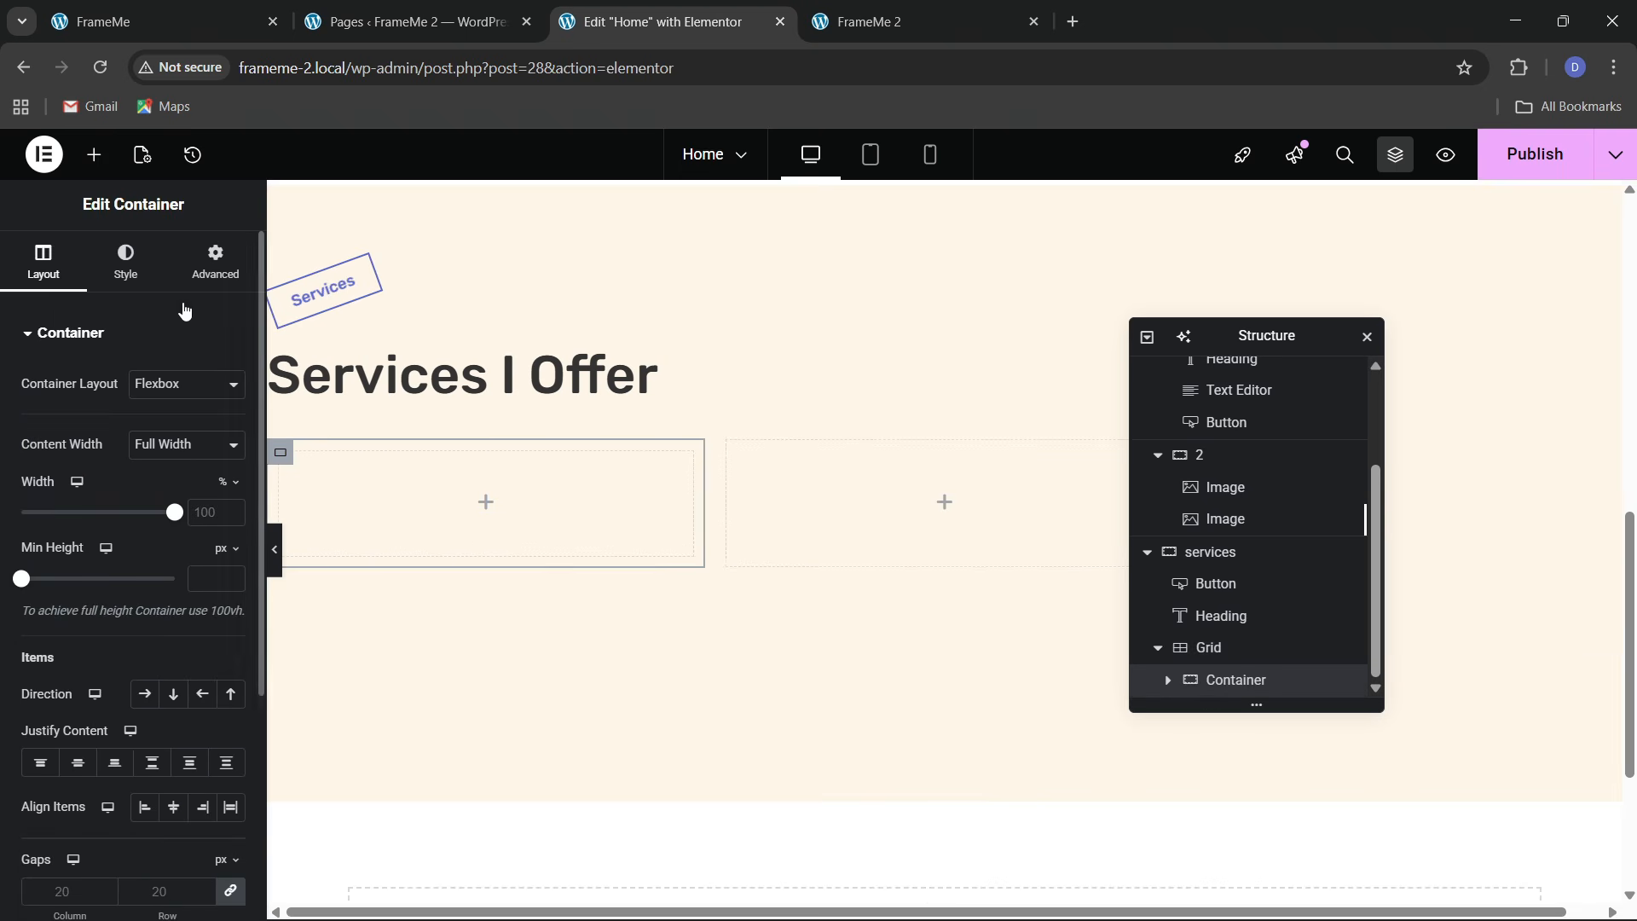
Give the card container 30 px padding
click(220, 7)
click(657, 22)
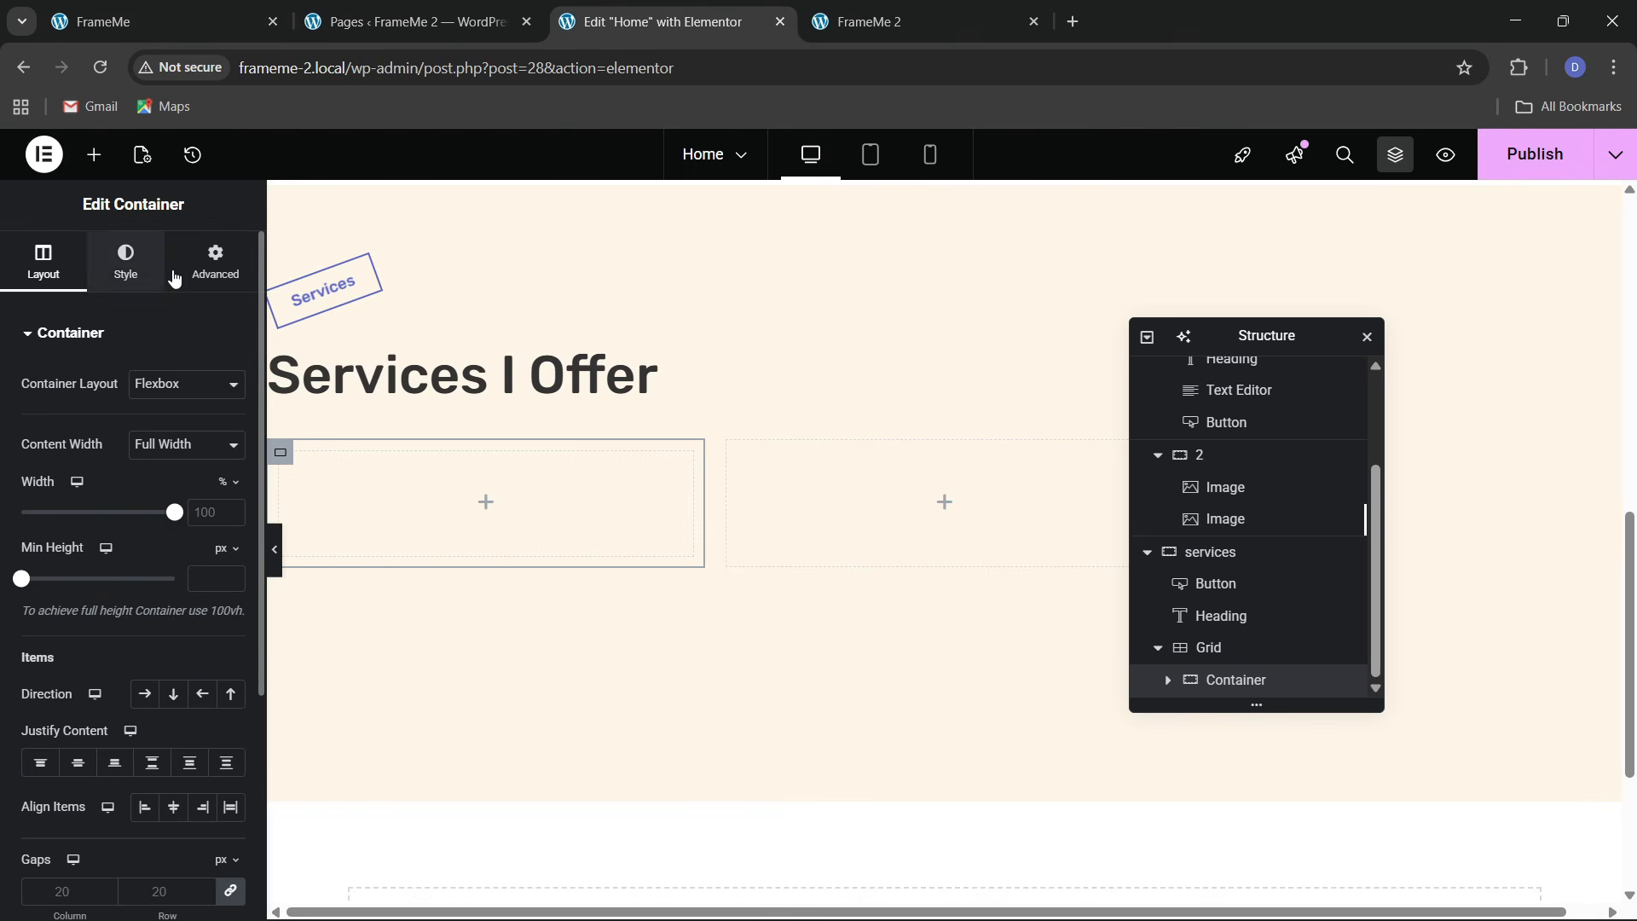
click(216, 260)
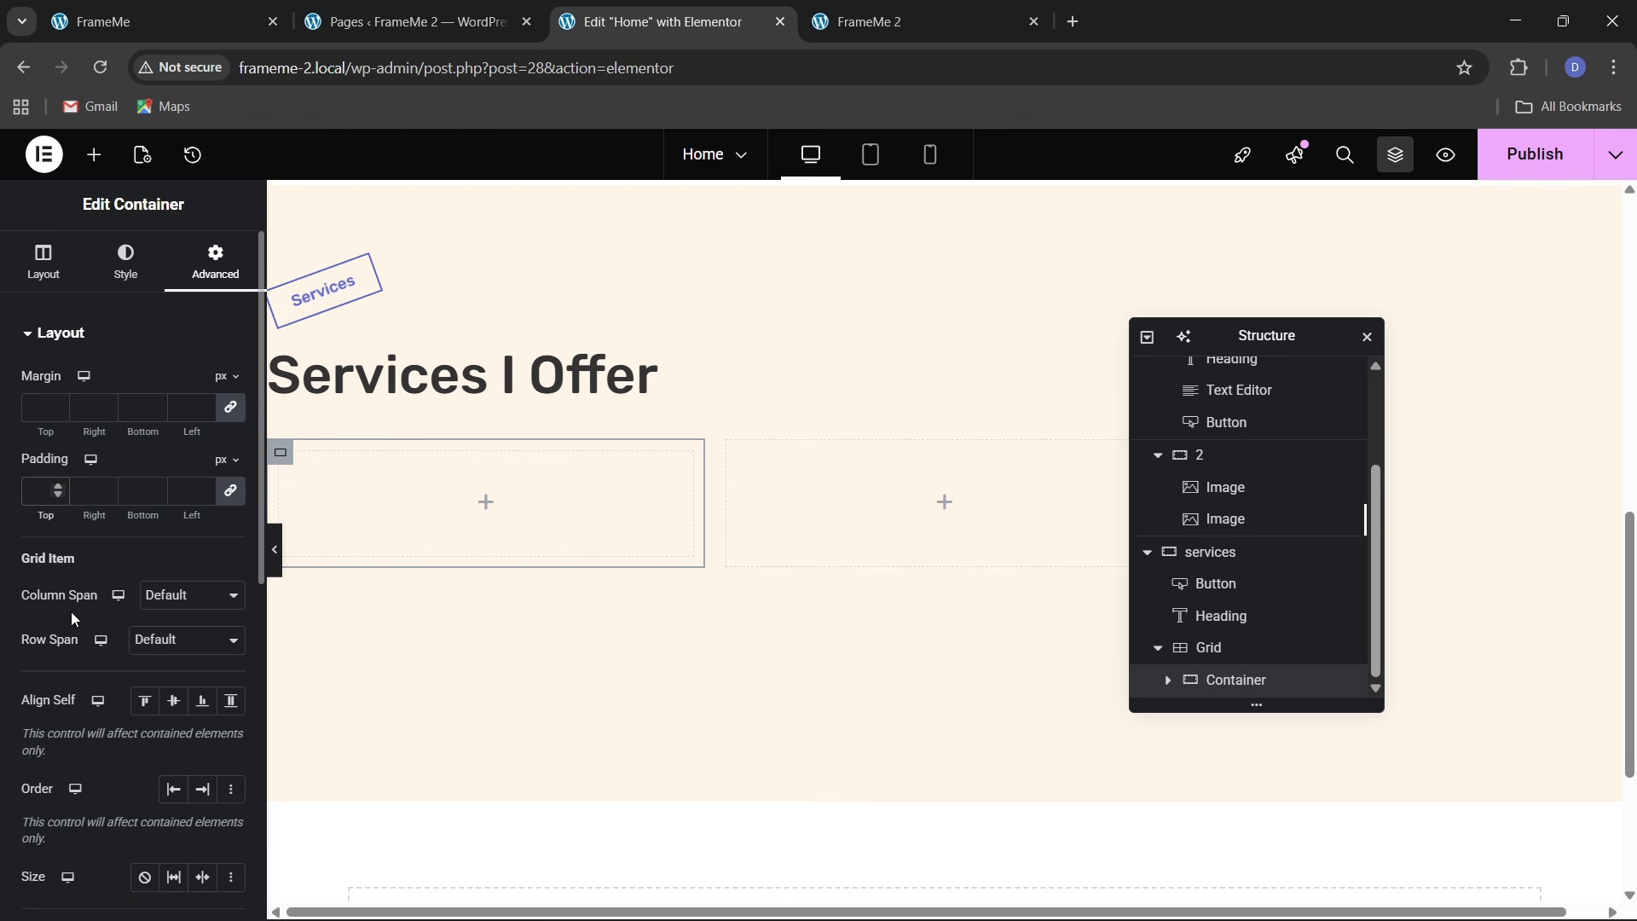
text(30)
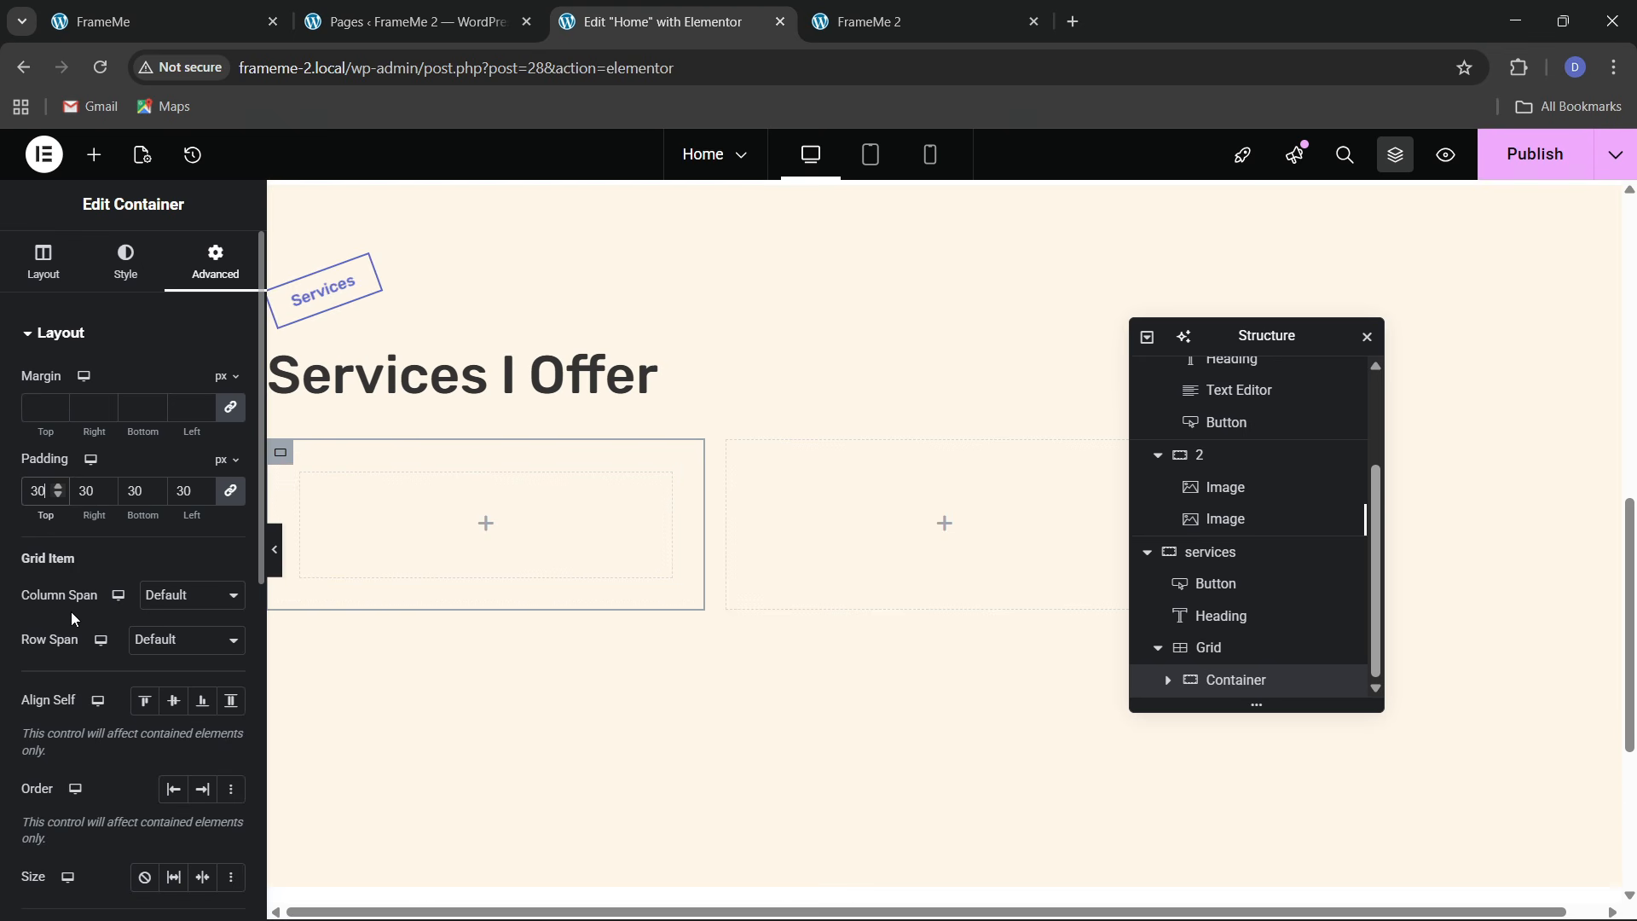
Give the card a white Classic background
click(125, 261)
click(145, 428)
click(231, 474)
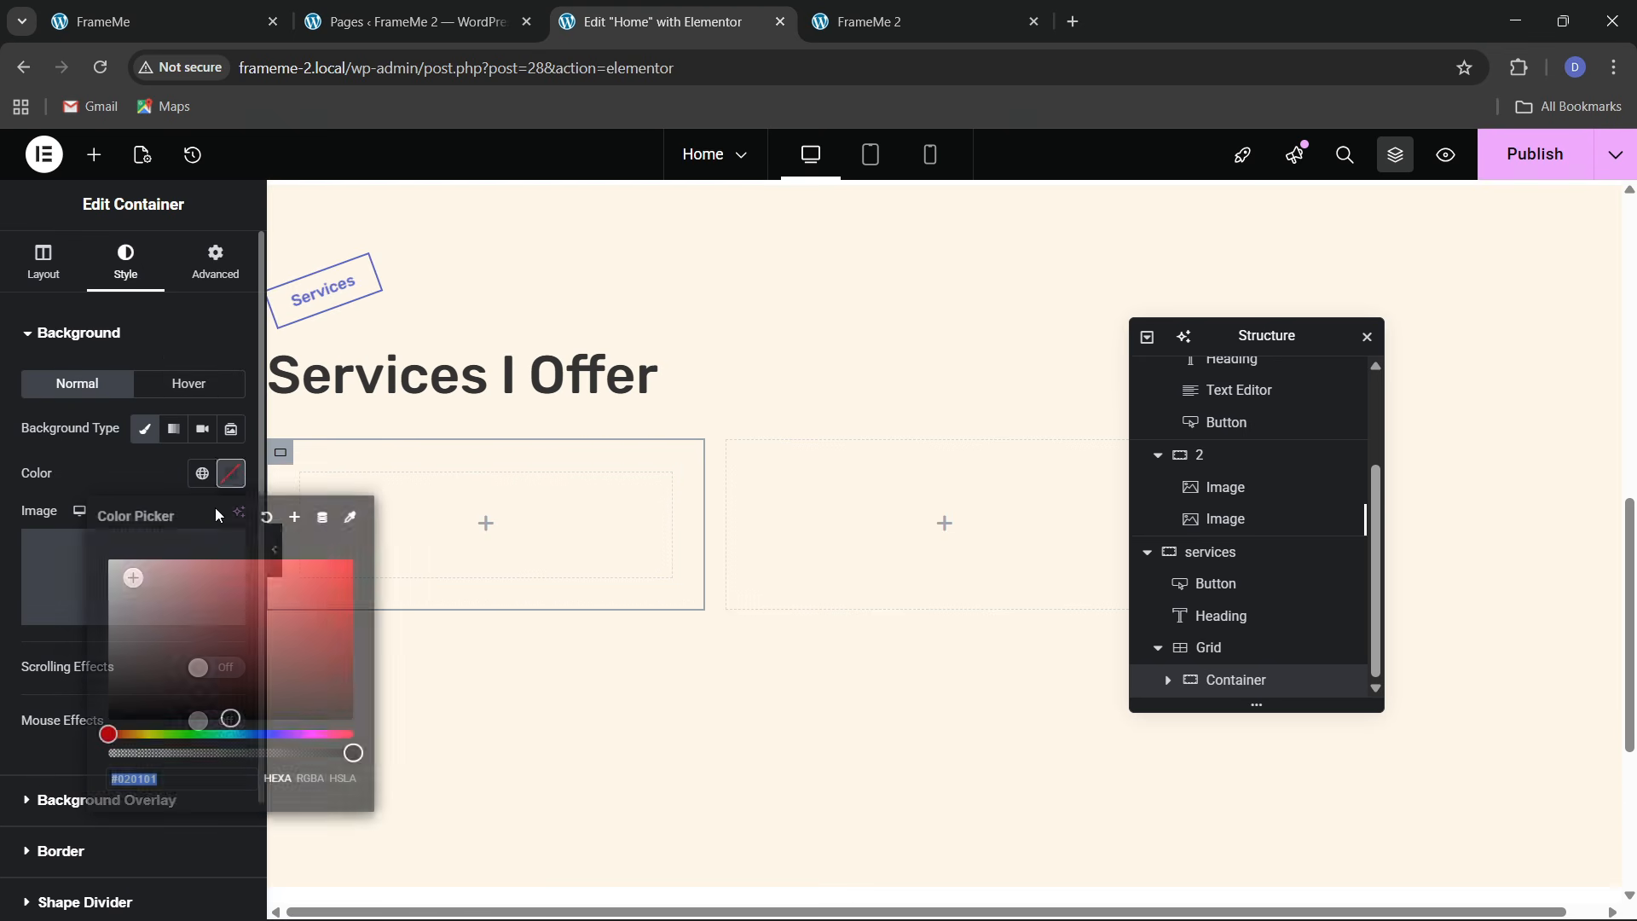
click(129, 483)
click(149, 9)
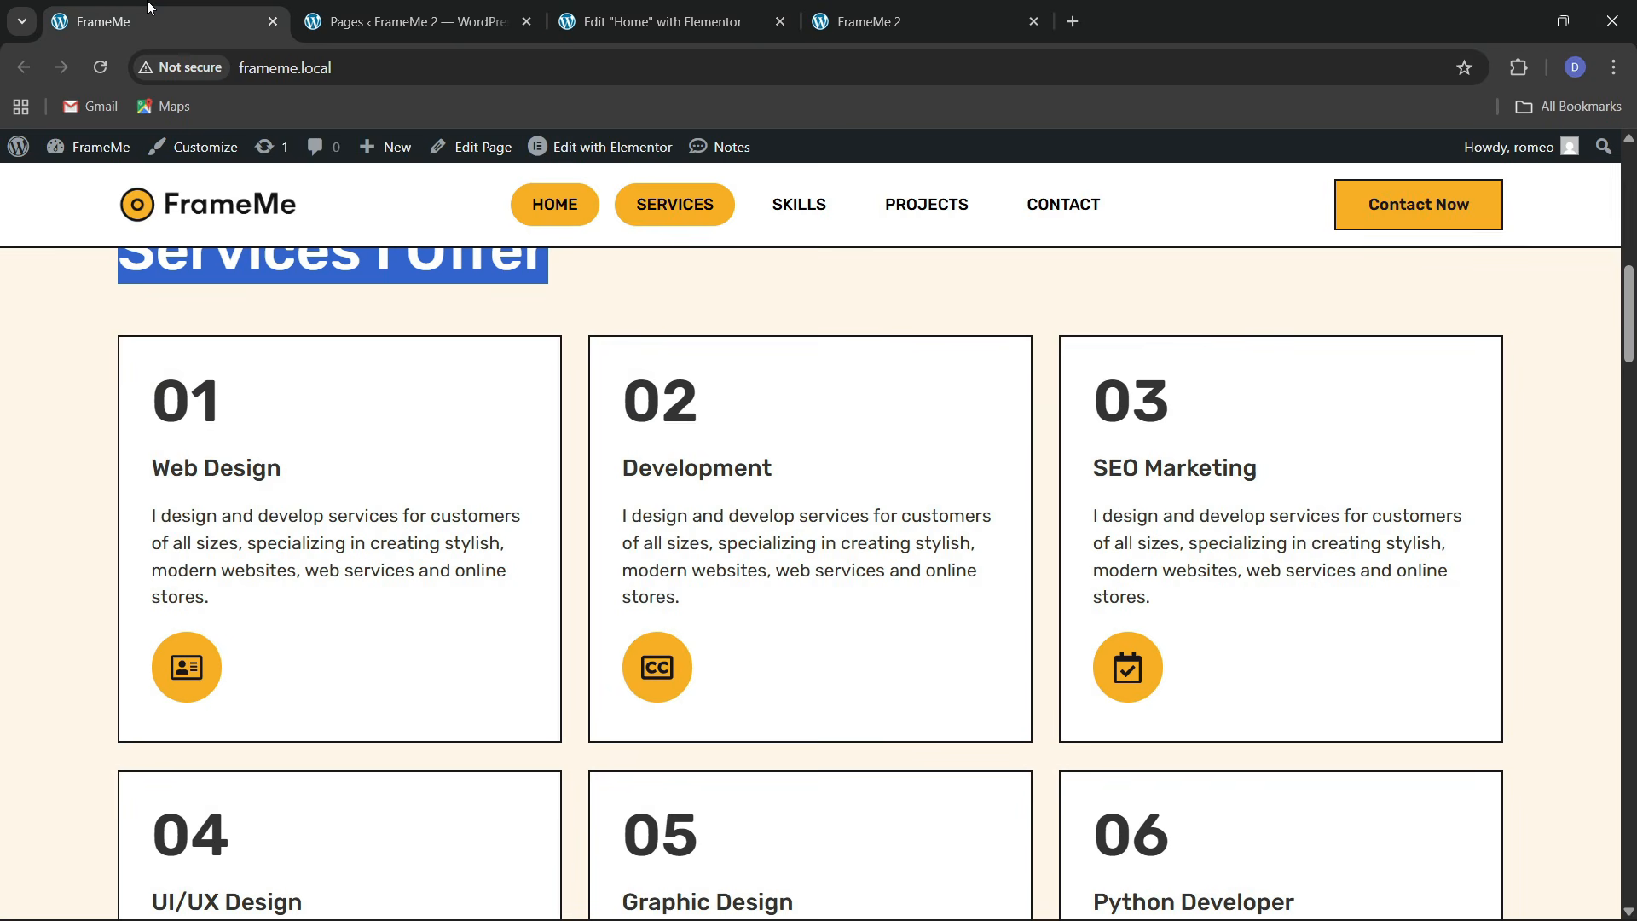
click(657, 21)
scroll(92, 569, down, 2)
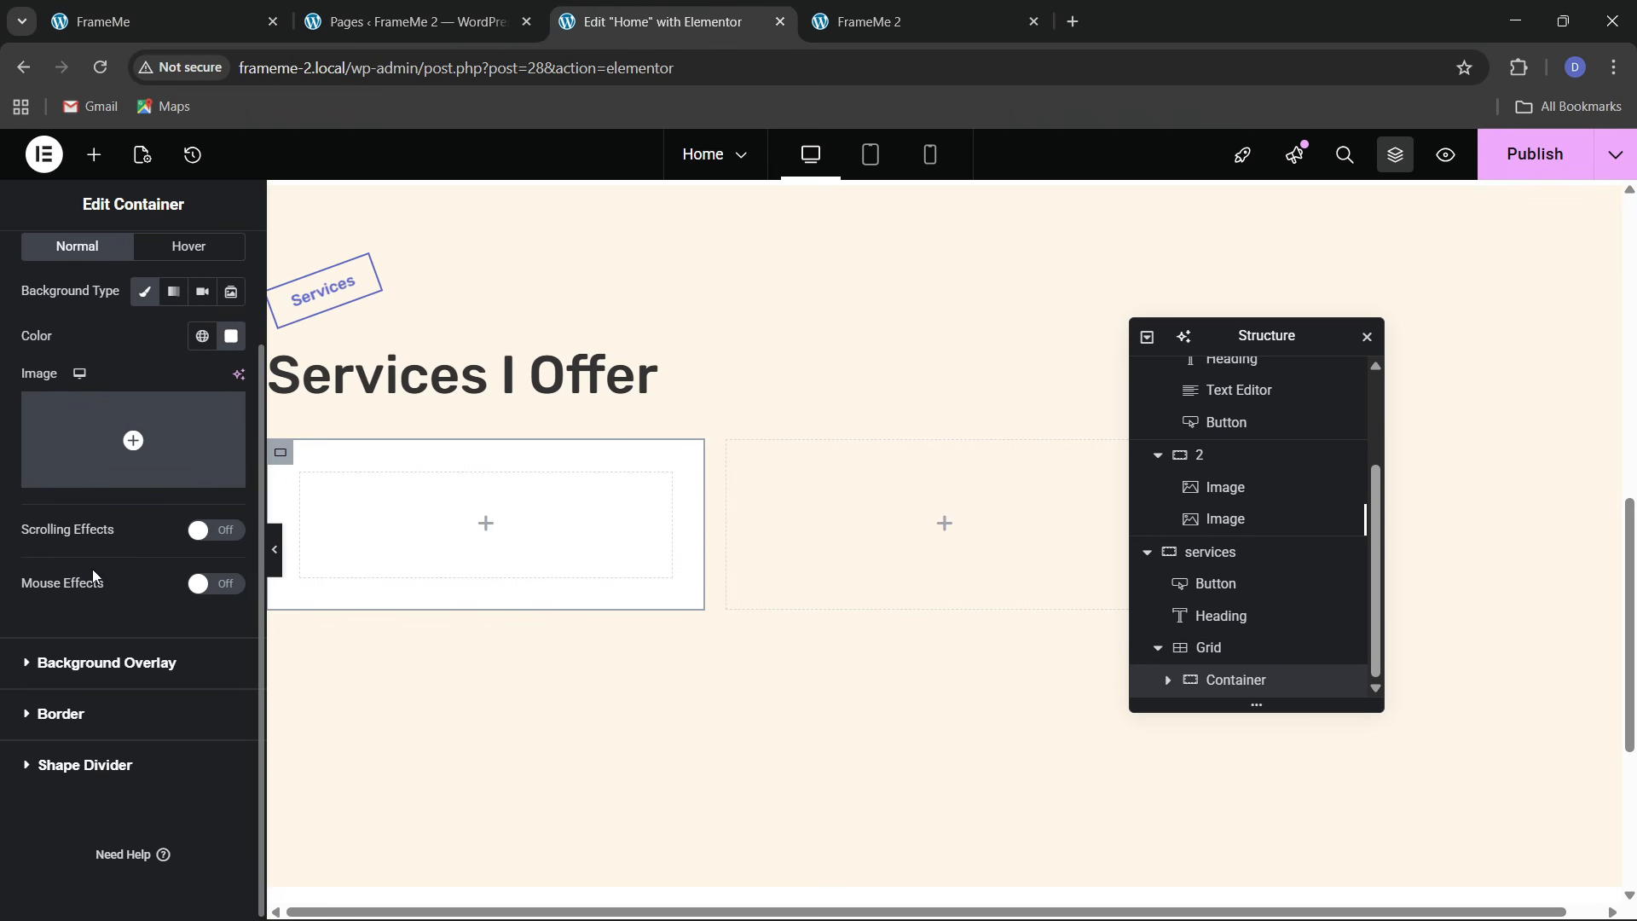
Add a Solid 2 px card border in the Theme 3 colour
click(67, 717)
click(149, 545)
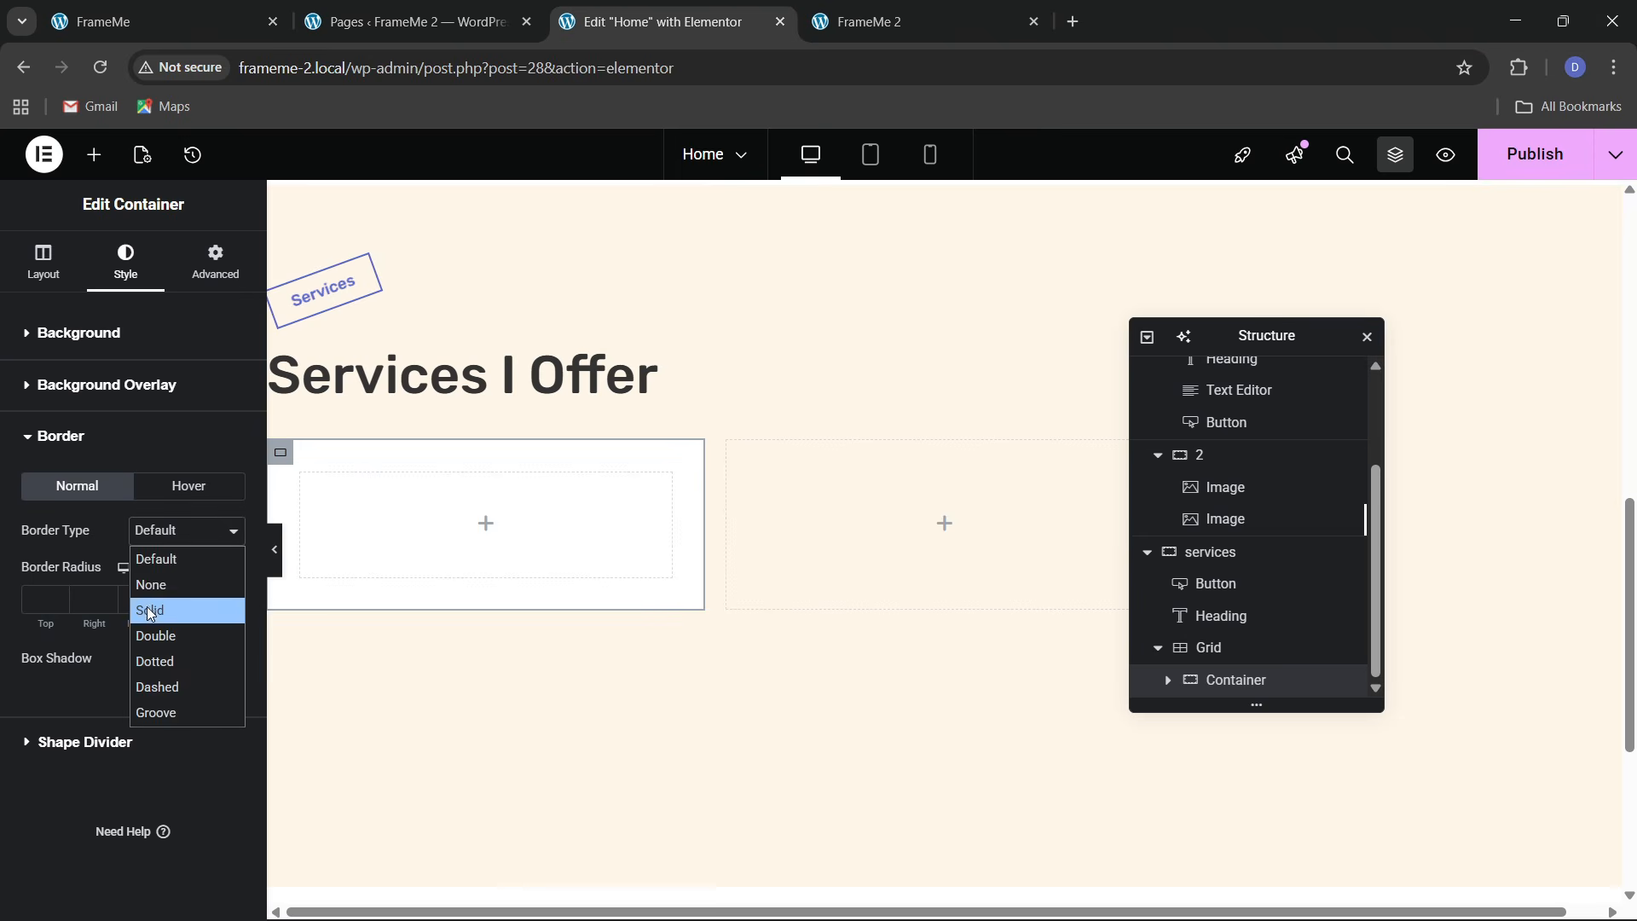
click(147, 606)
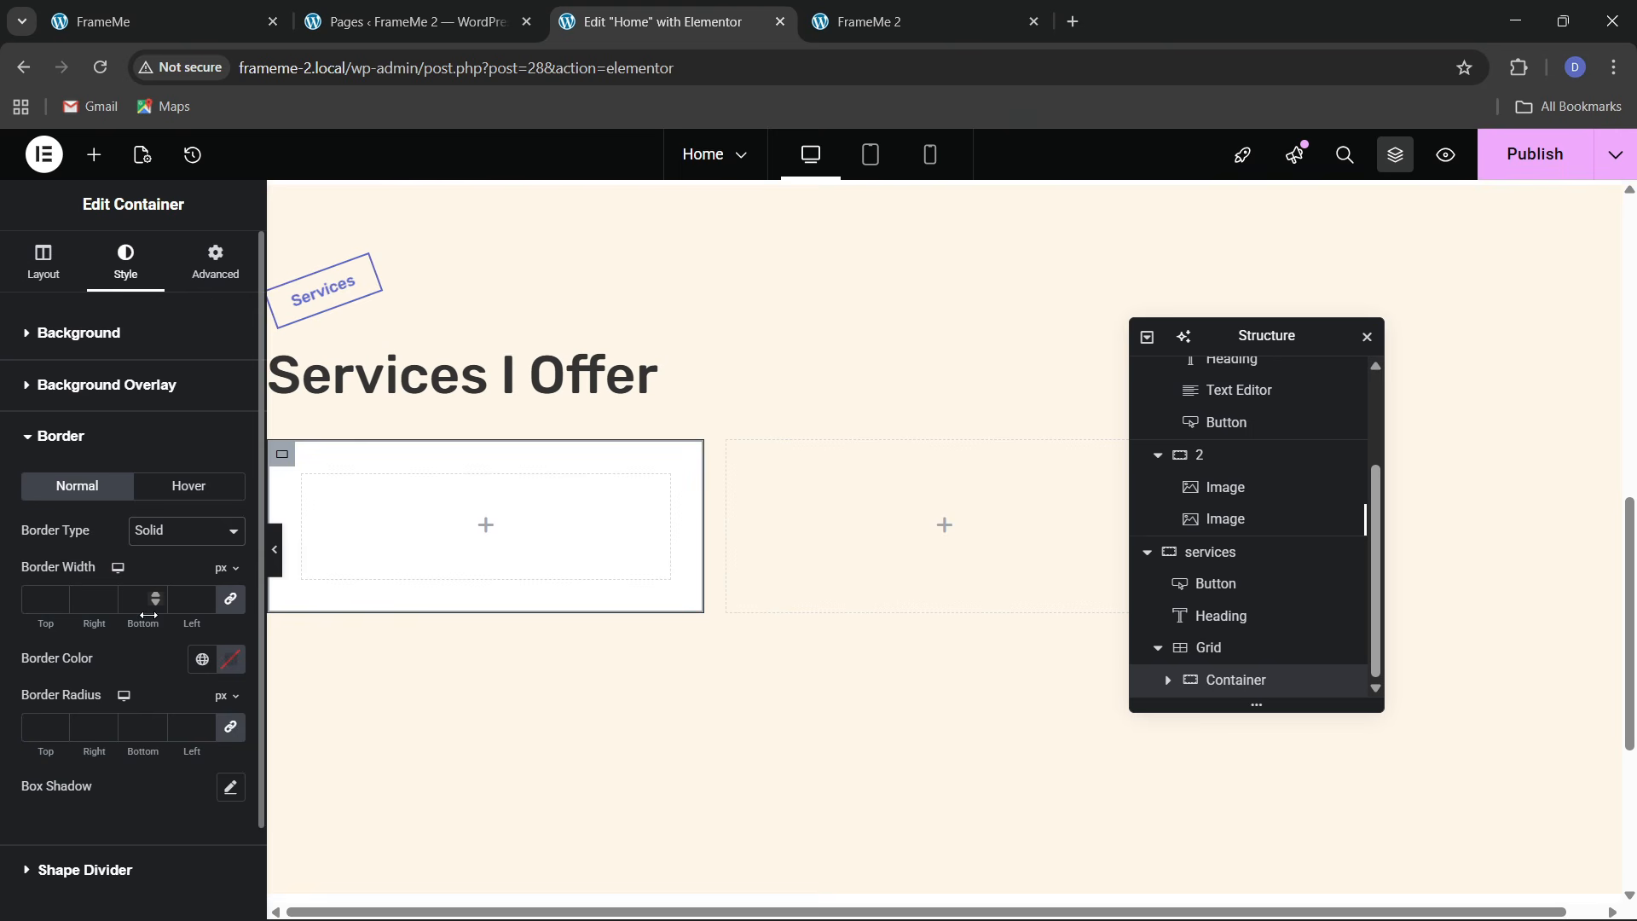
click(57, 597)
click(202, 659)
click(122, 577)
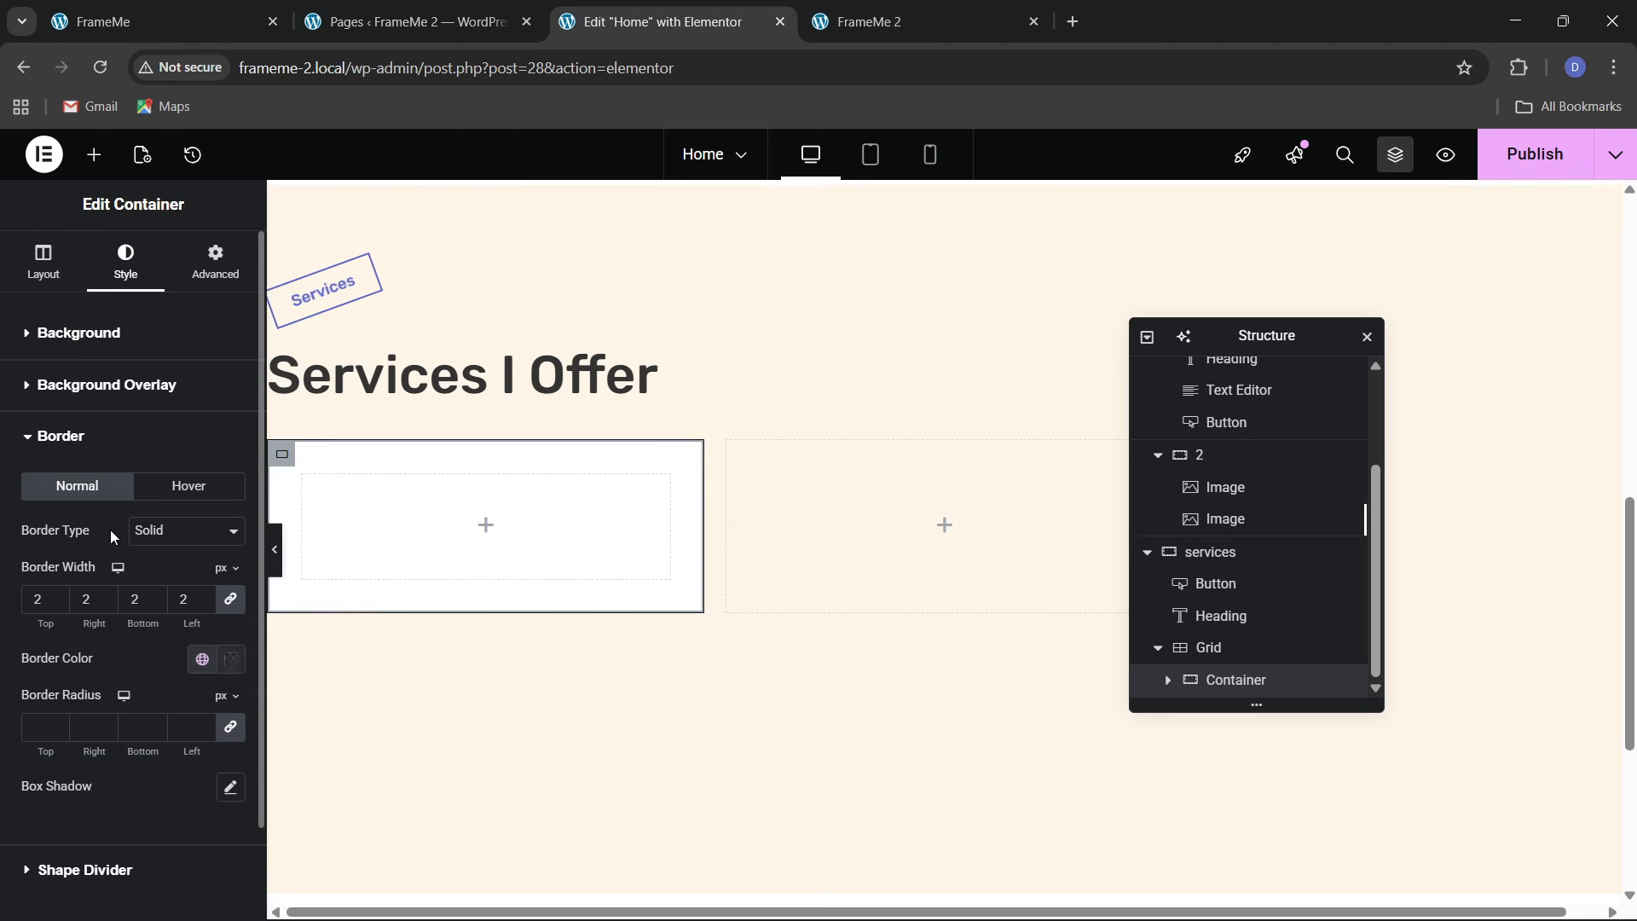
click(119, 9)
click(733, 17)
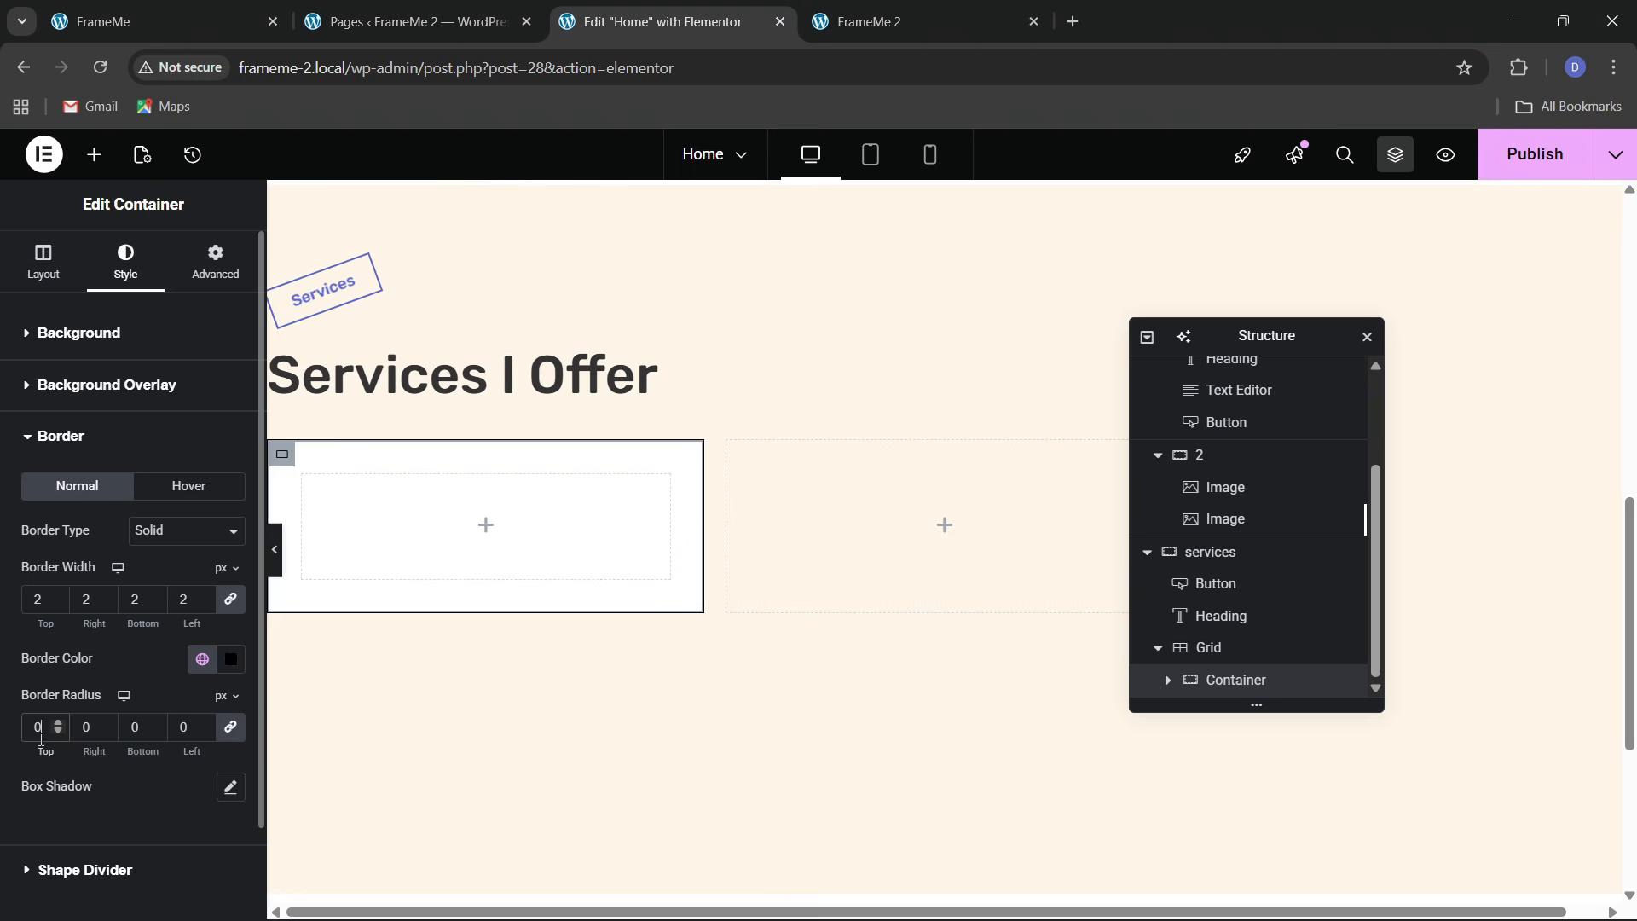
right_click(402, 382)
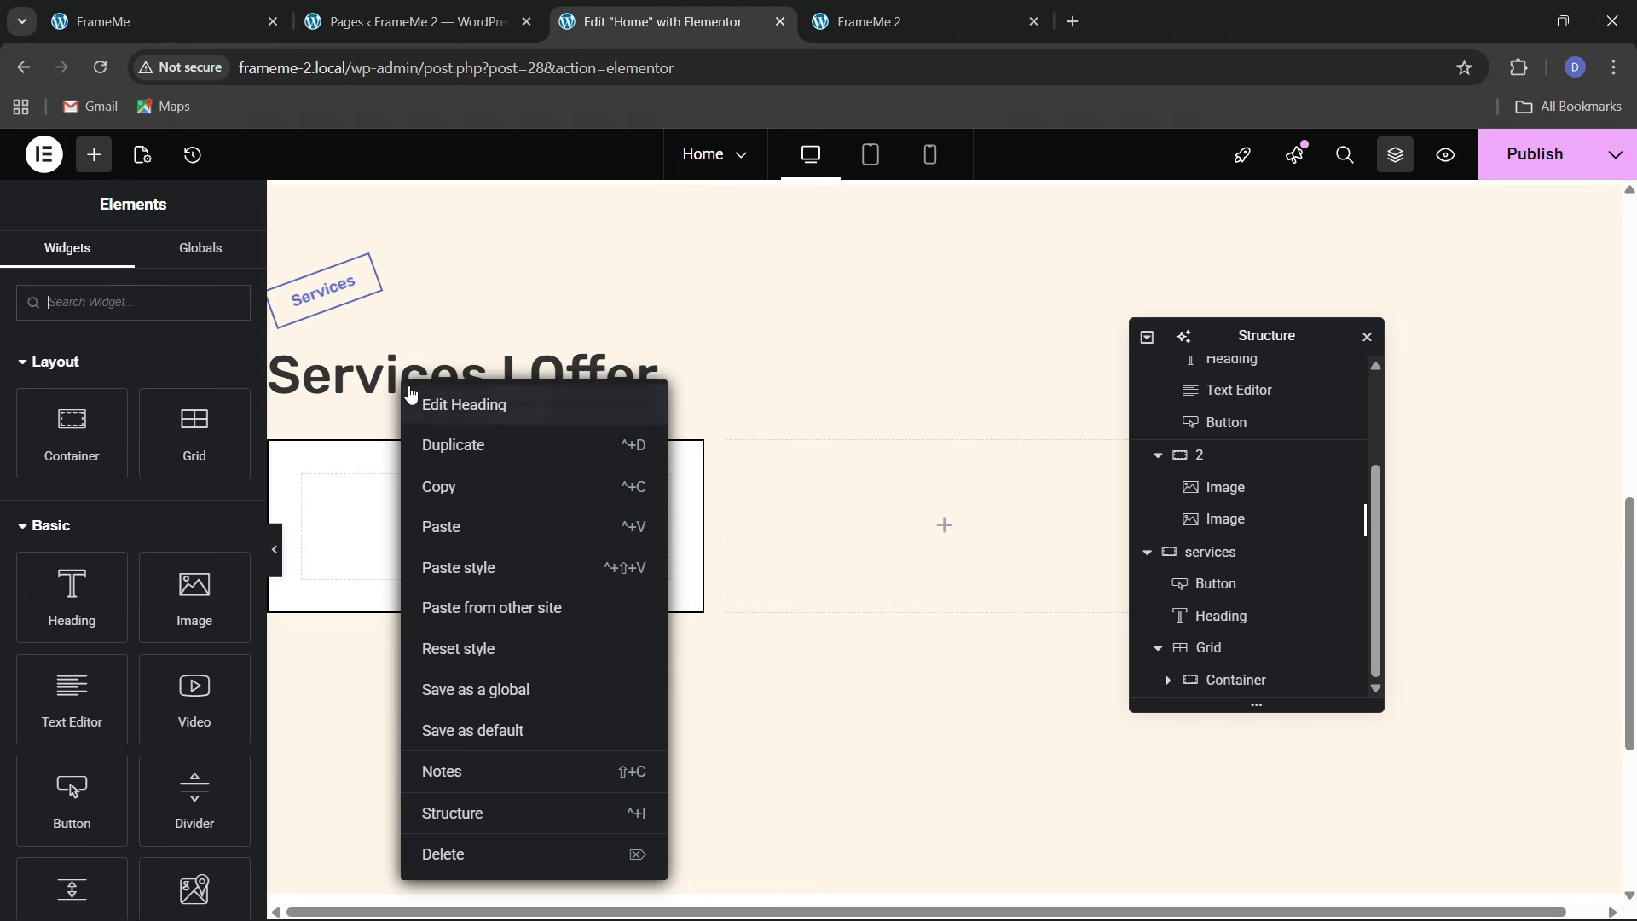
Paste a copy of the Services I Offer heading into the first card and retype it as '01'
click(439, 498)
right_click(384, 519)
click(410, 523)
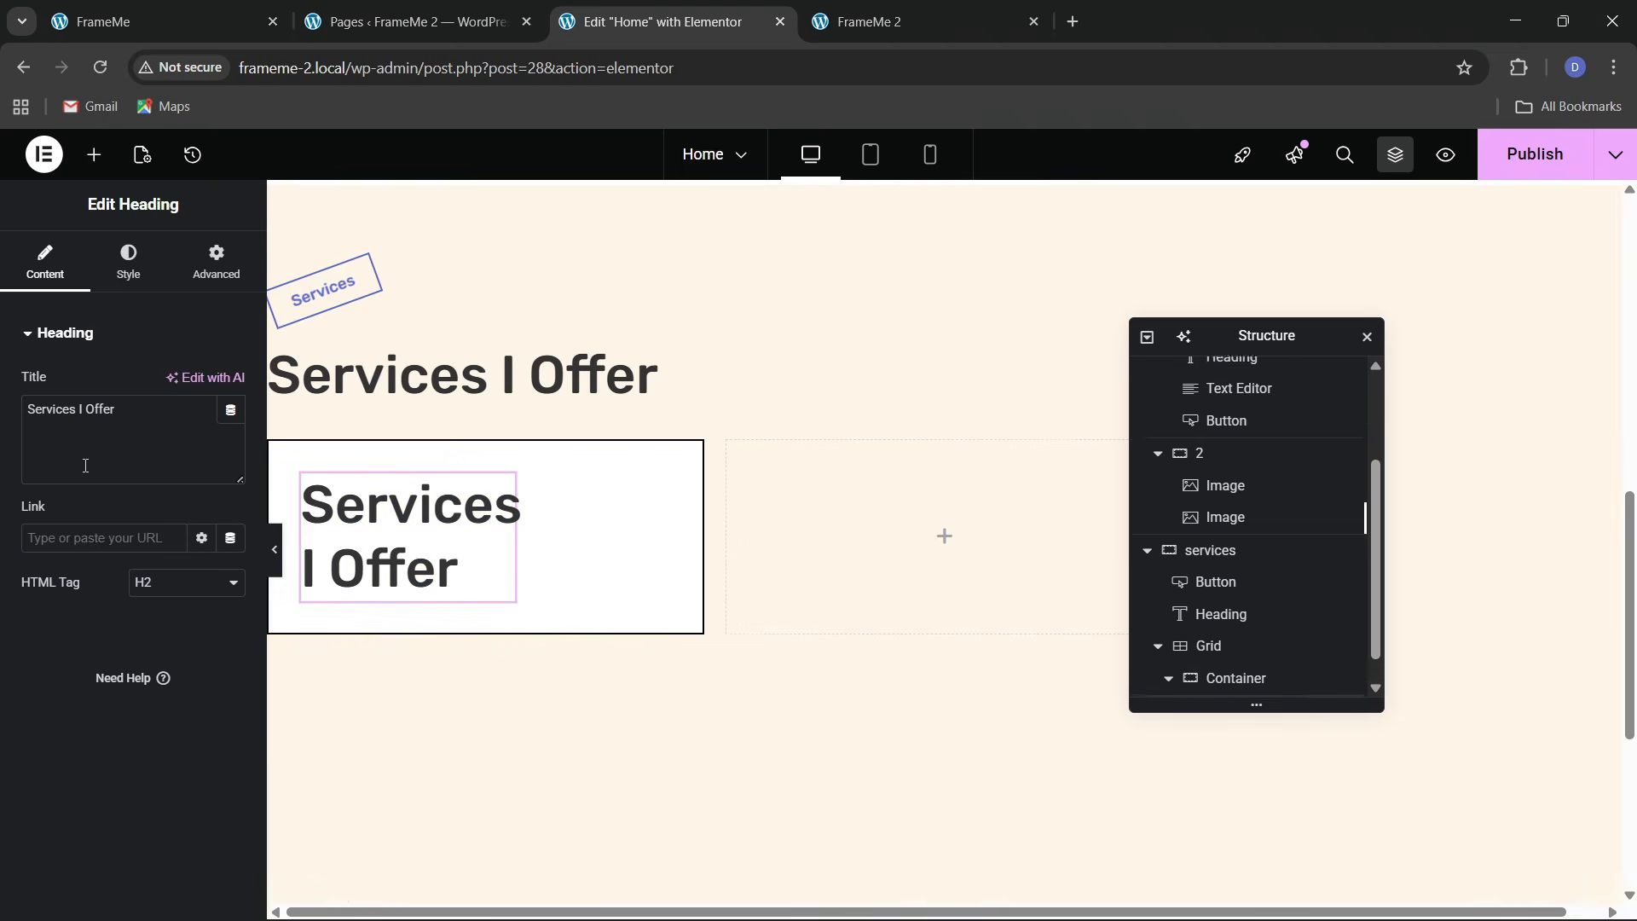
drag(85, 465, 3, 426)
text(01)
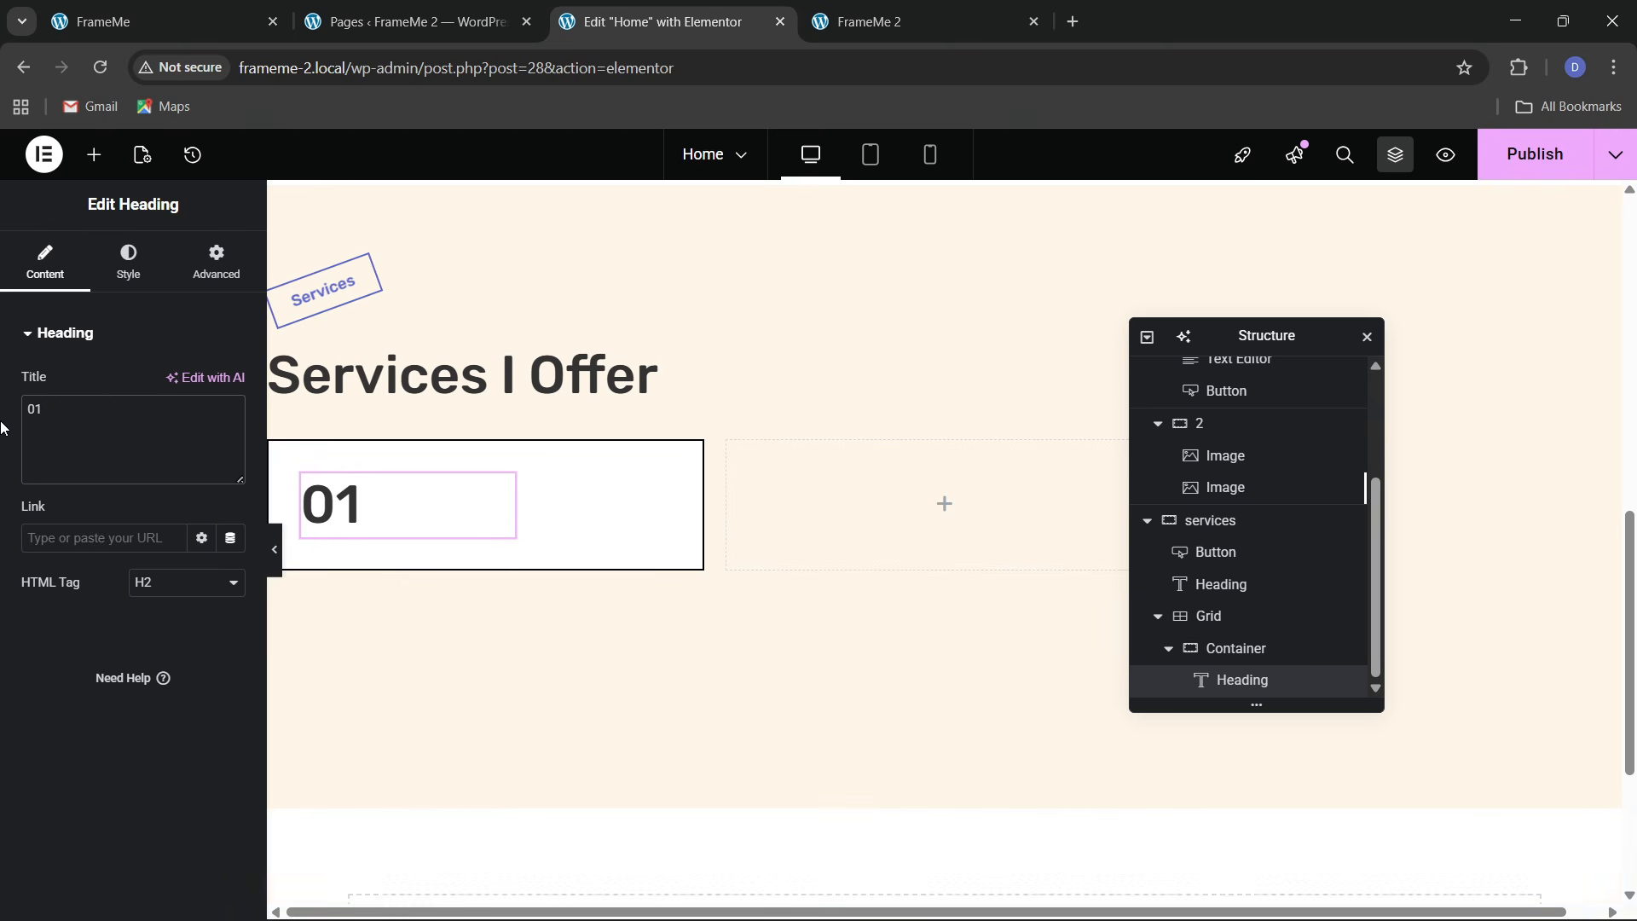
click(219, 19)
click(648, 21)
Paste another copy of the heading below 01 and retype it as 'Web Design'
right_click(431, 386)
click(469, 487)
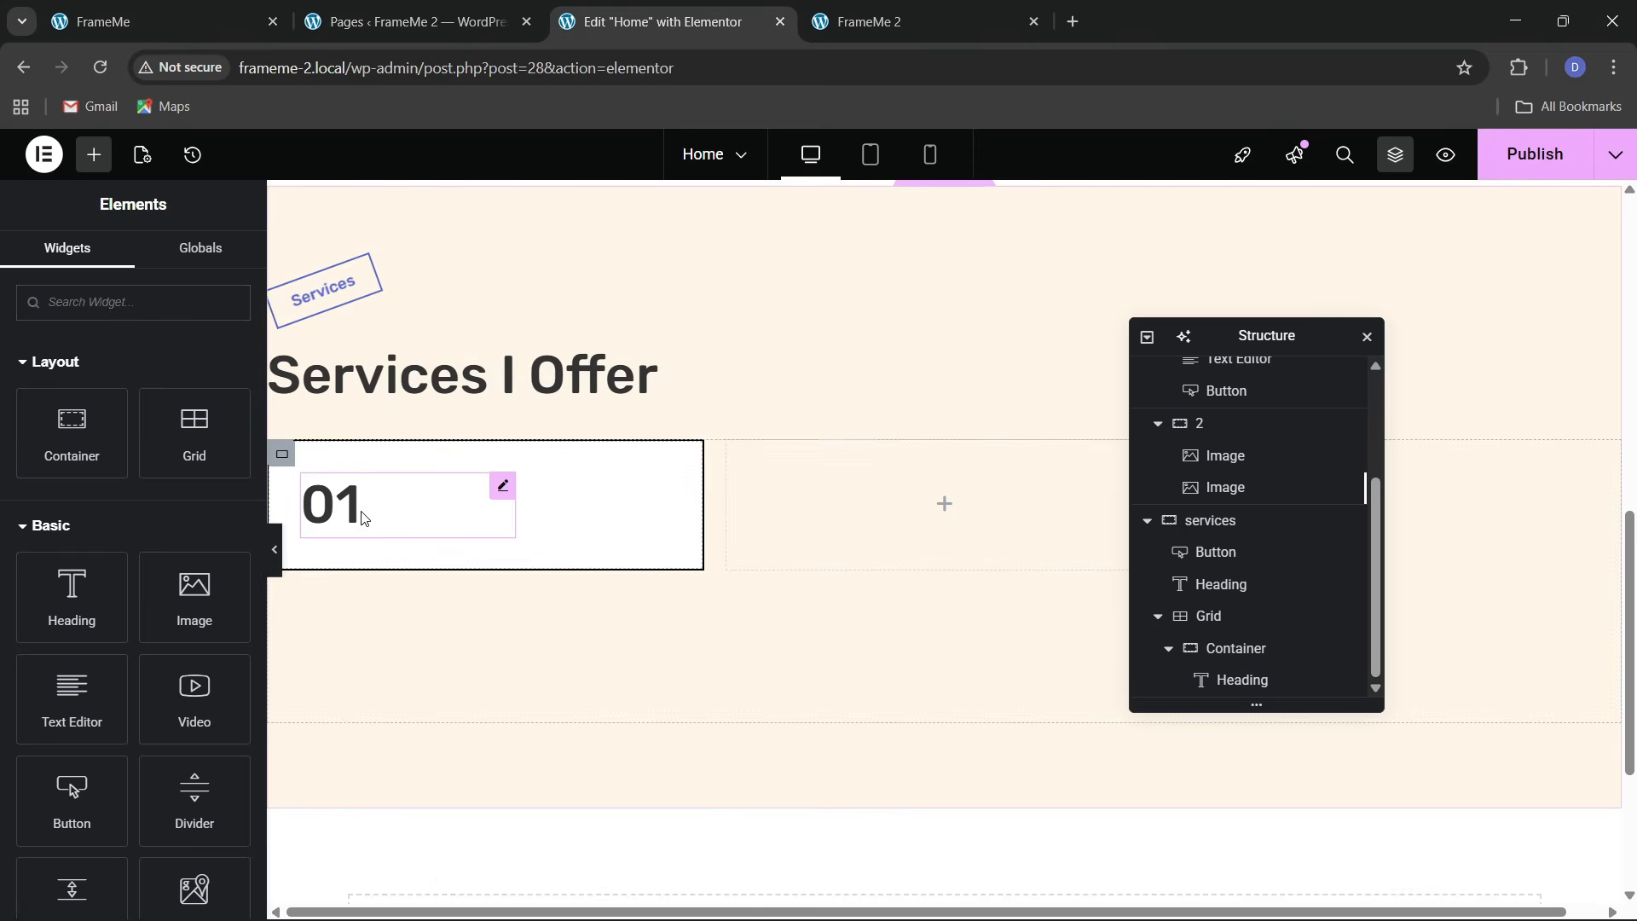
right_click(364, 517)
click(399, 563)
drag(118, 410, 5, 416)
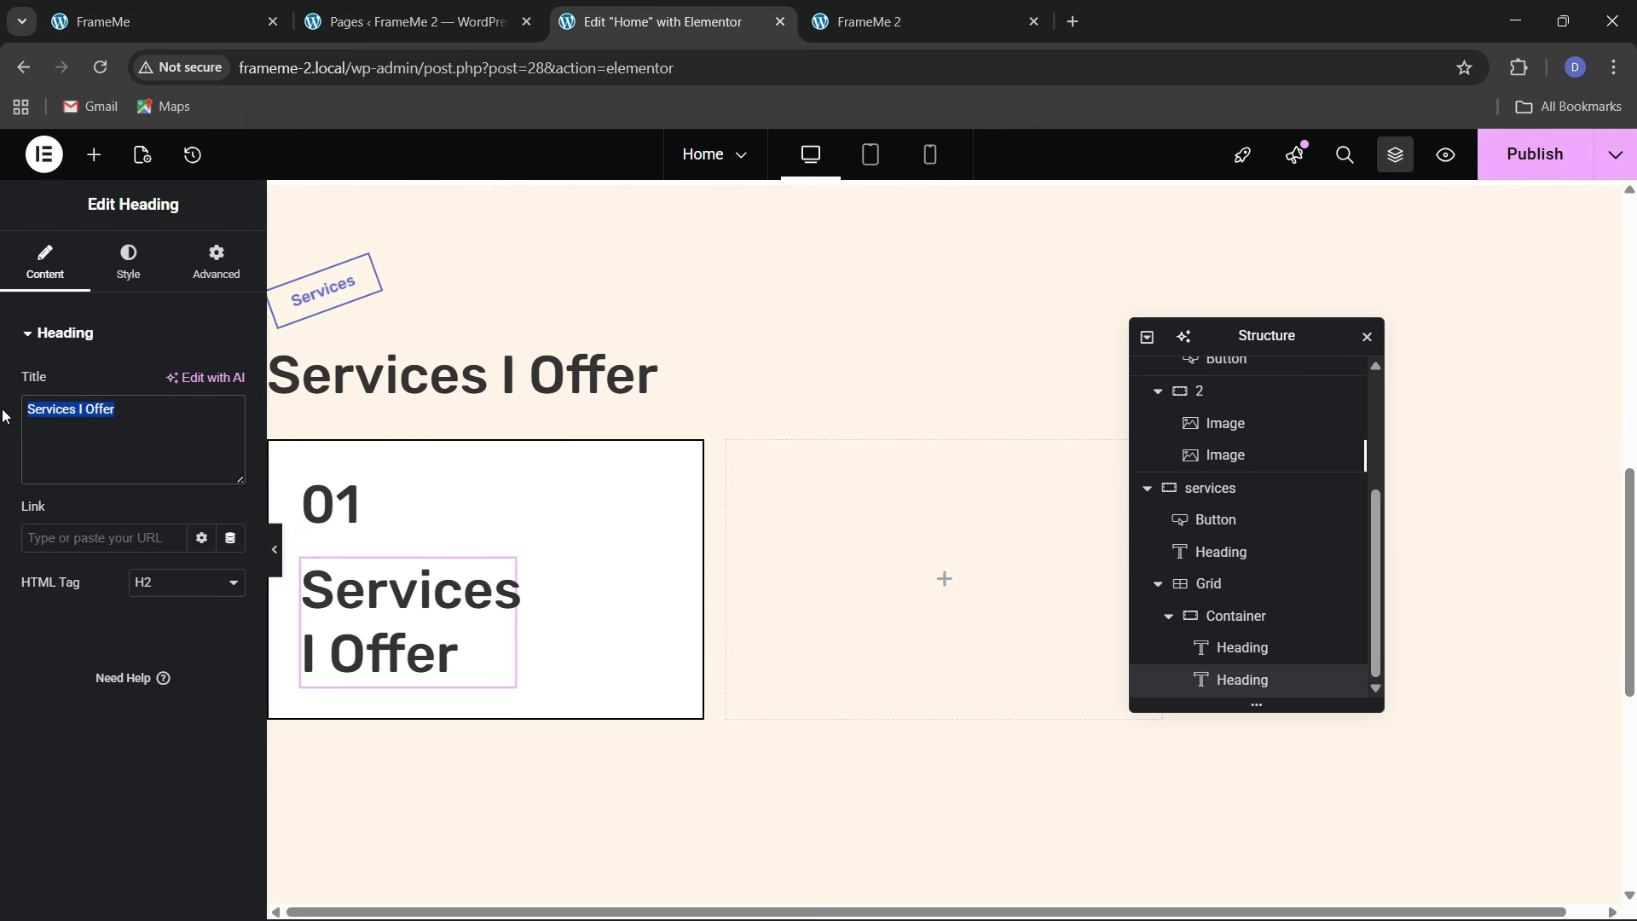
text(Web Design)
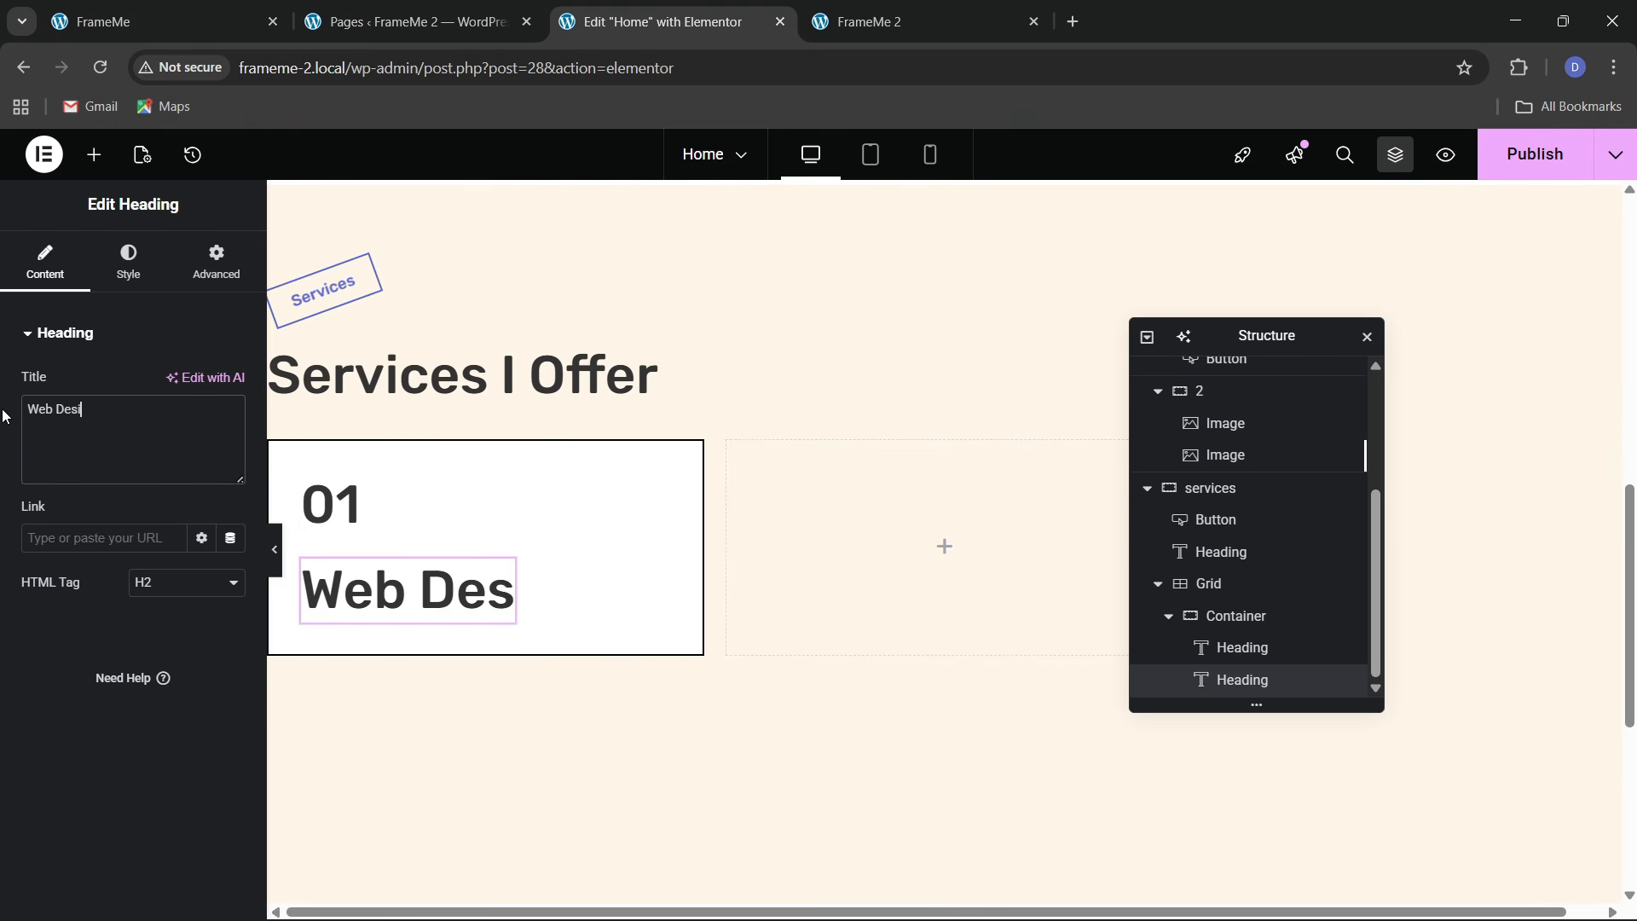
Set the Web Design heading's width to Full Width
click(128, 260)
click(216, 260)
click(192, 556)
click(183, 603)
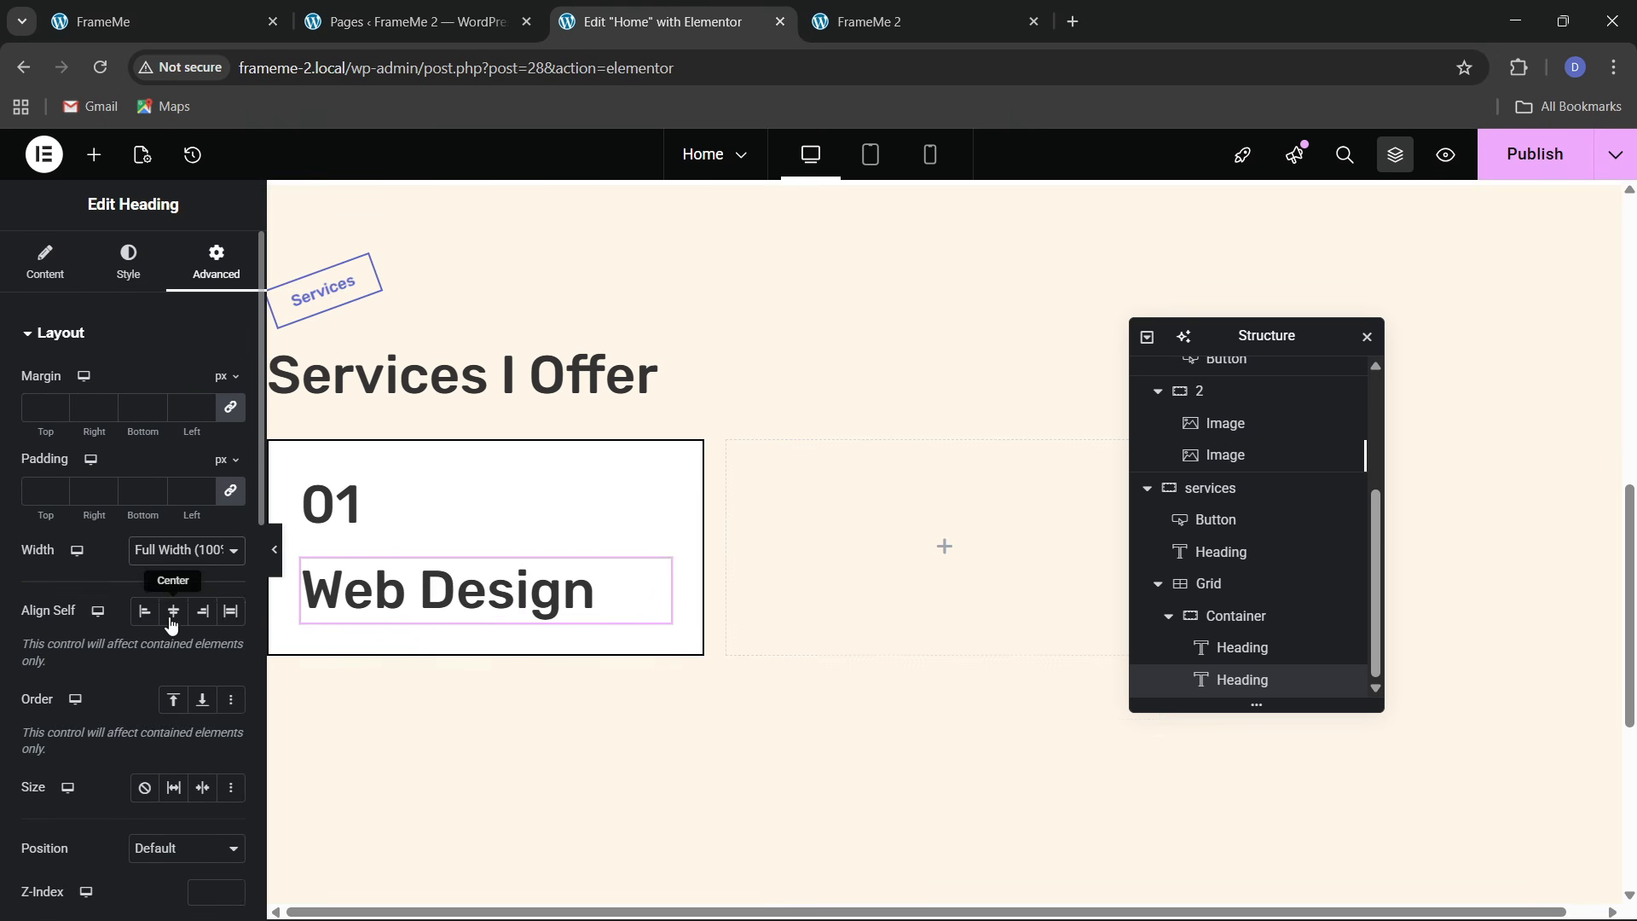
Set the Web Design heading's typography size to 22 px and compare with the reference site
click(128, 260)
click(230, 444)
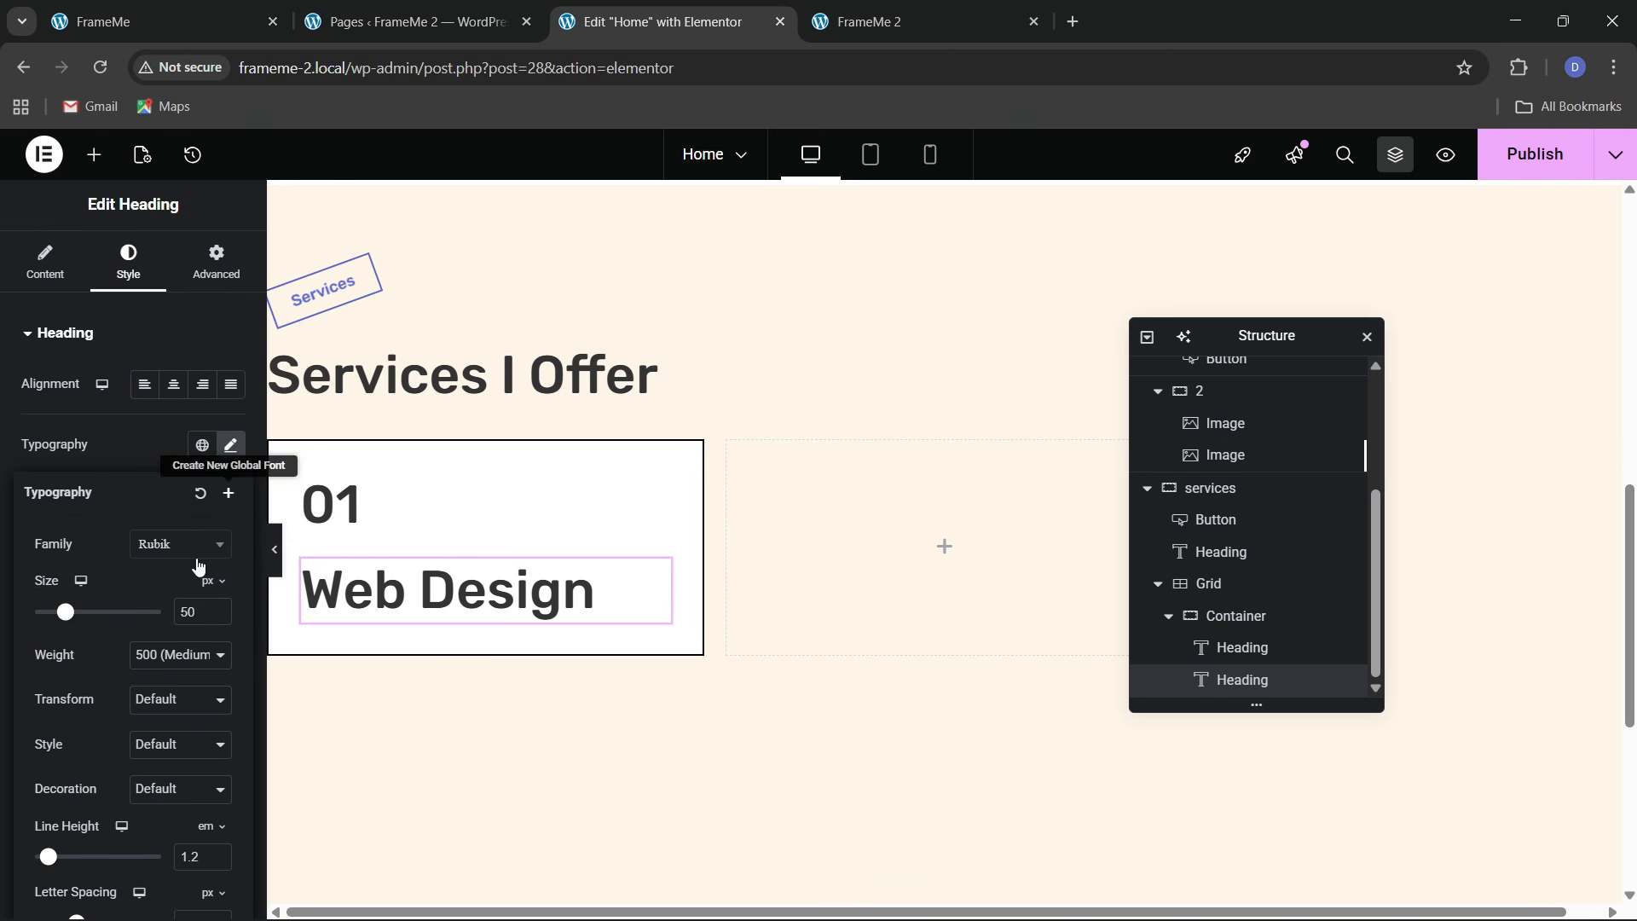
click(218, 618)
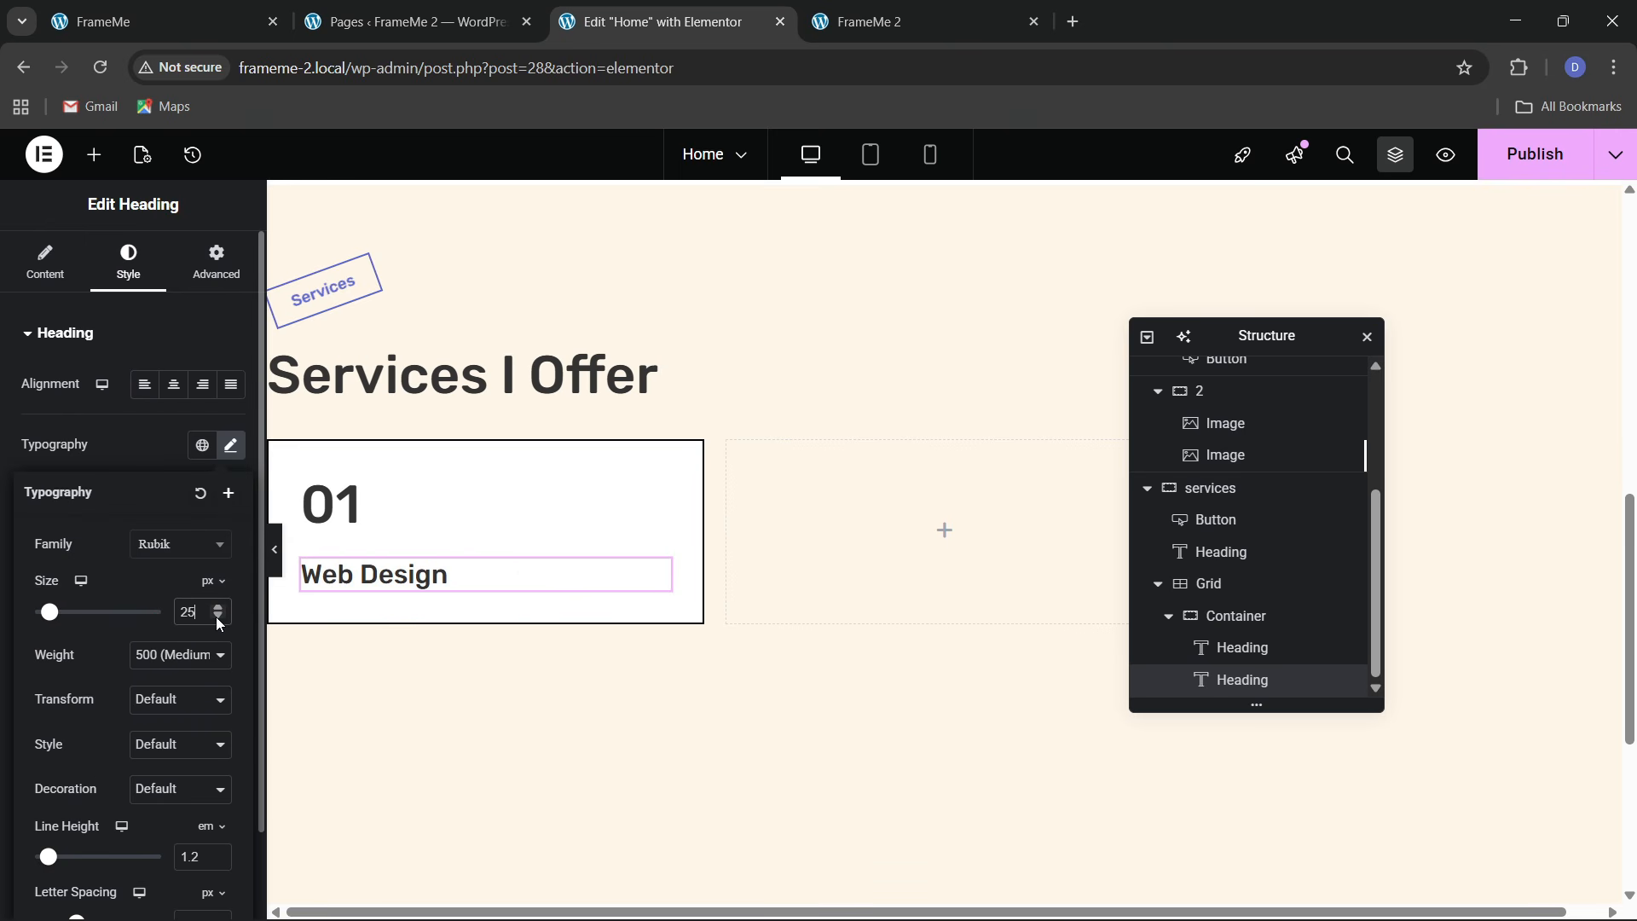
click(218, 623)
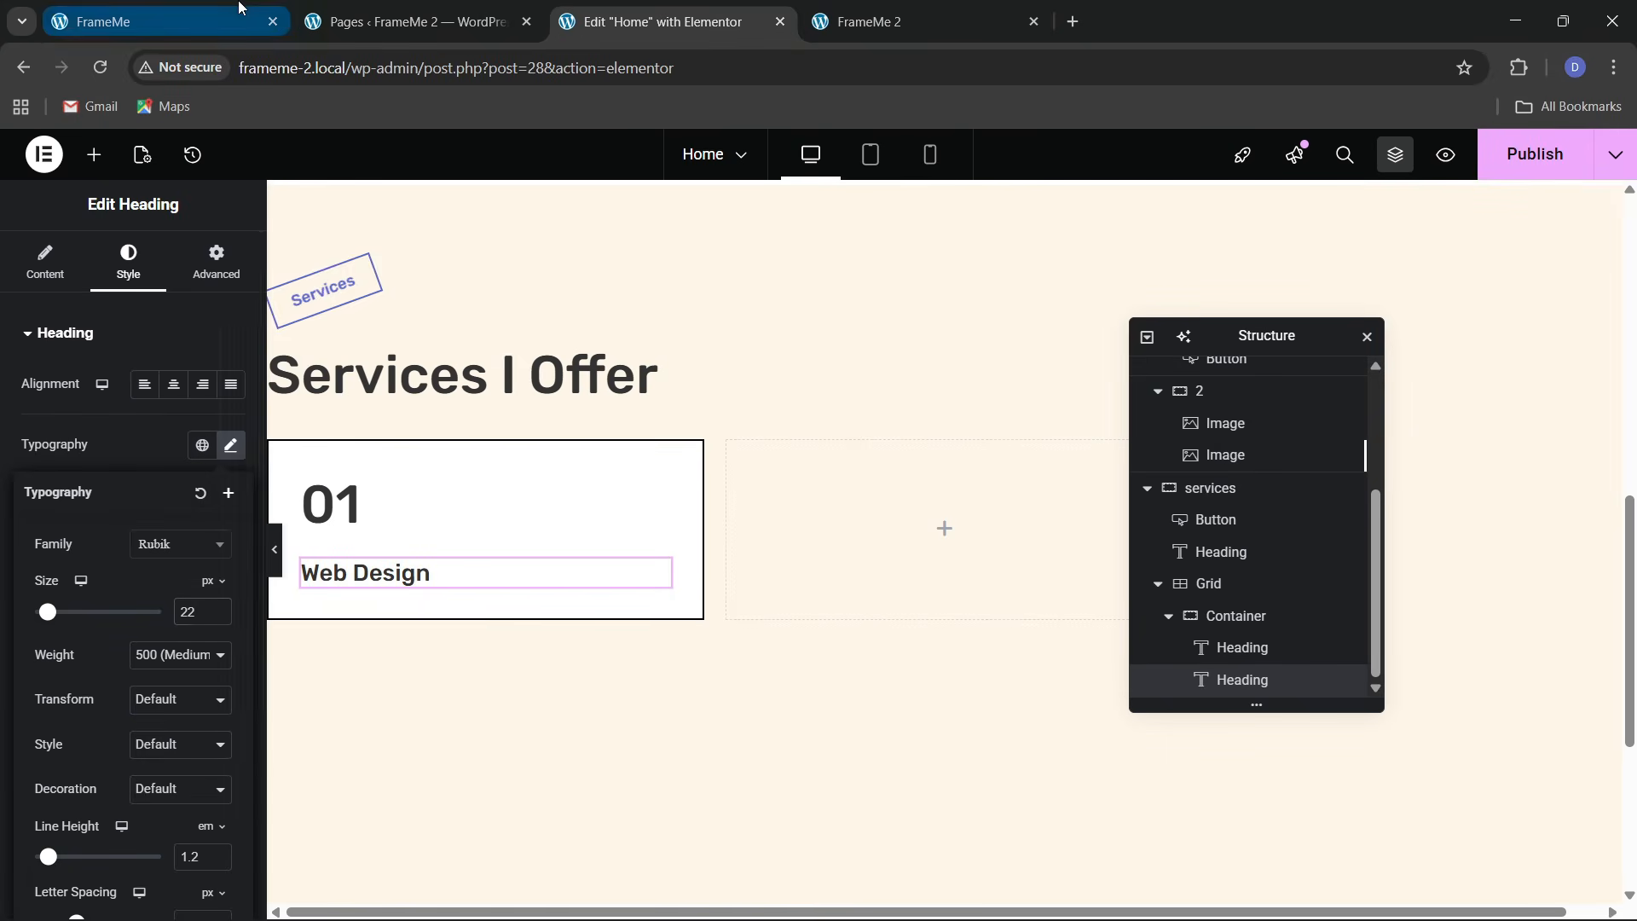
click(153, 21)
click(646, 9)
scroll(504, 530, up, 8)
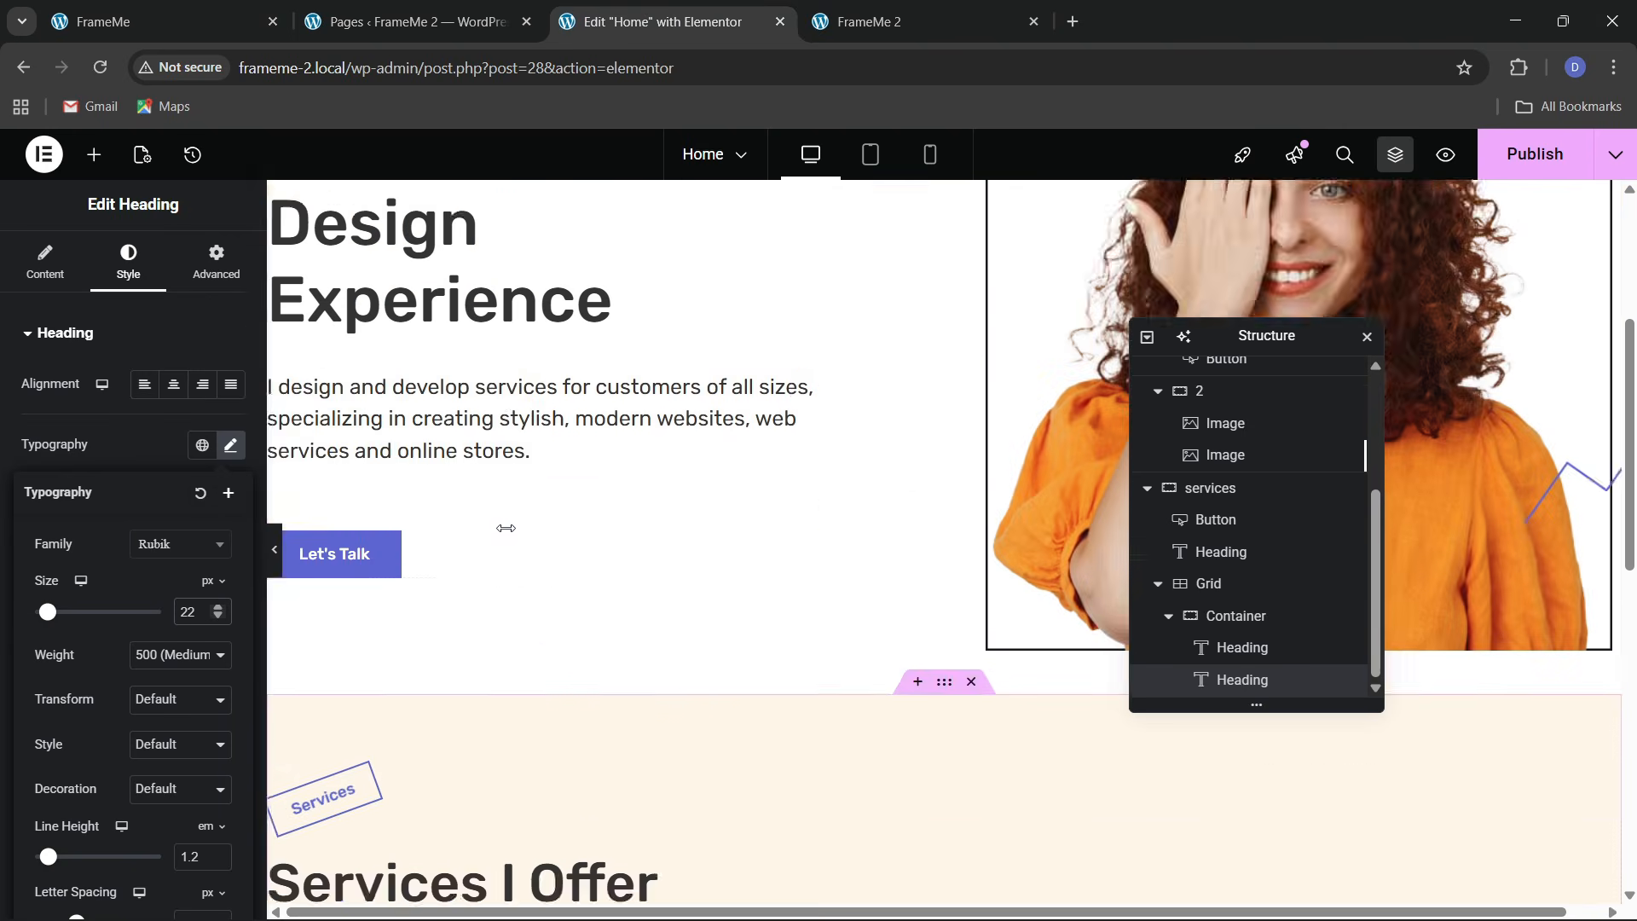
Copy the hero description paragraph into the first card below Web Design
right_click(504, 530)
key(Escape)
scroll(497, 585, down, 9)
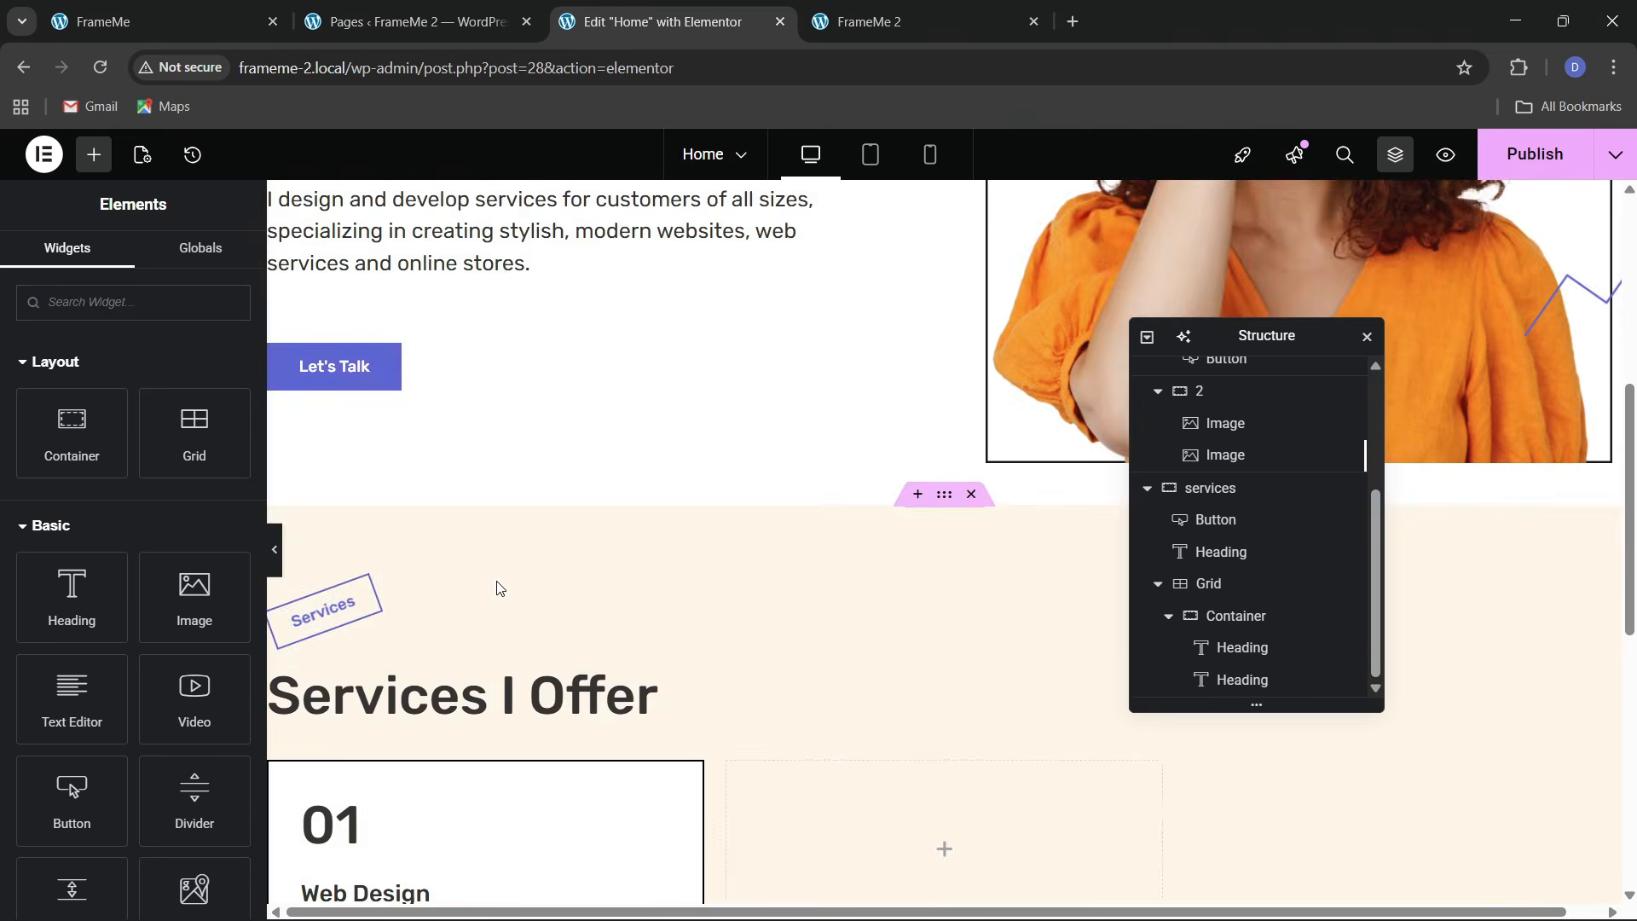
right_click(383, 487)
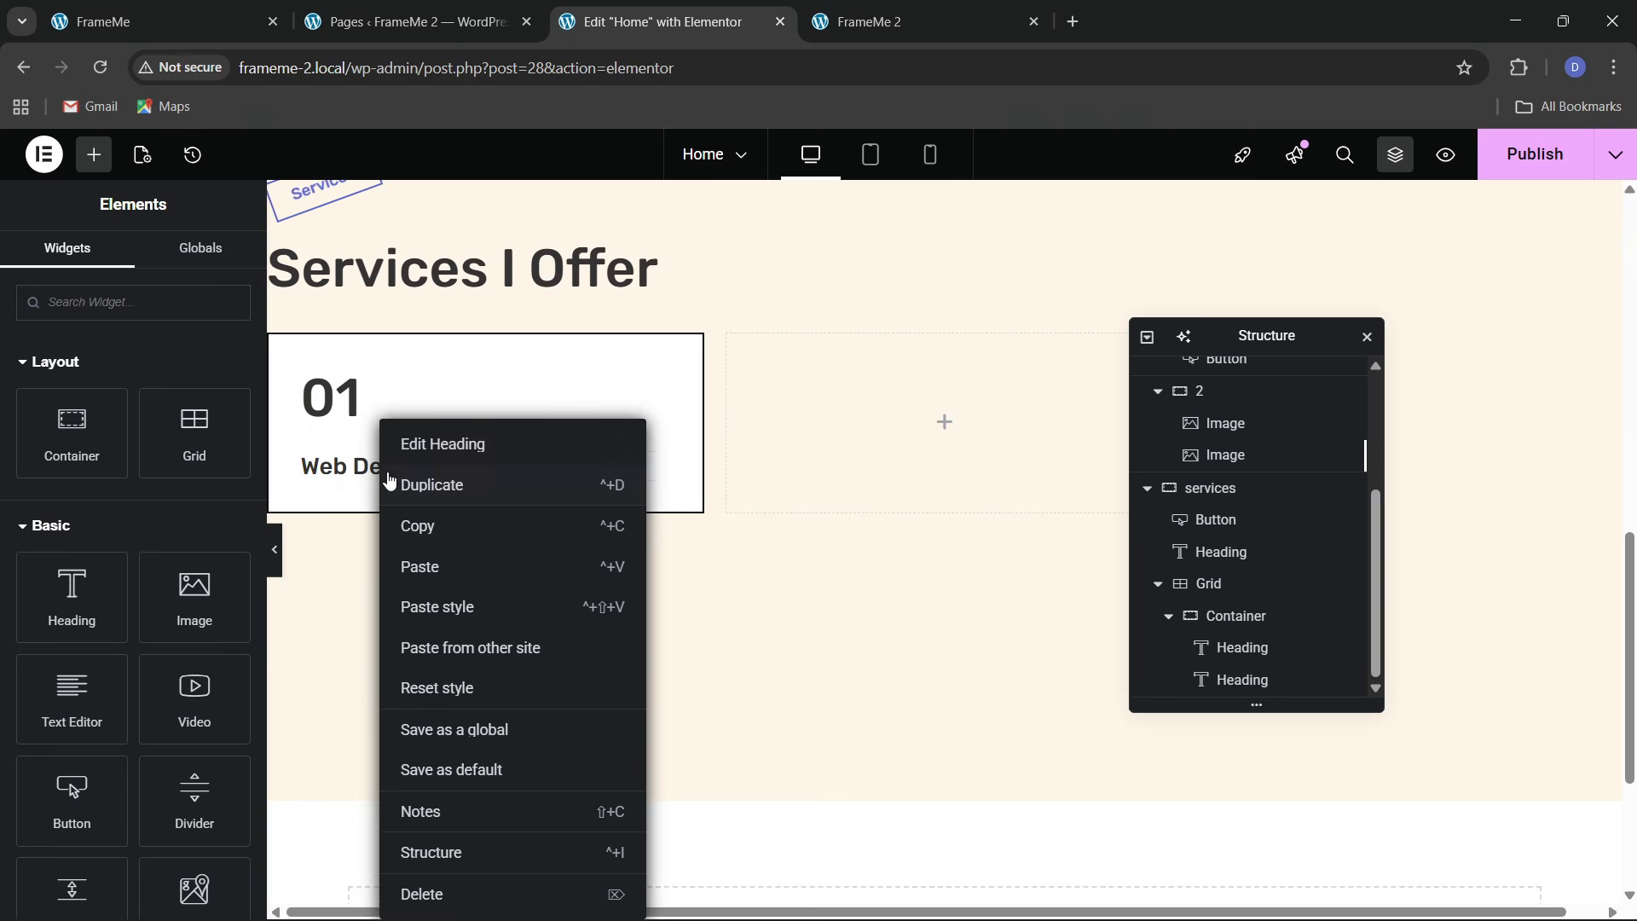
click(406, 565)
key(ctrl+1)
click(216, 544)
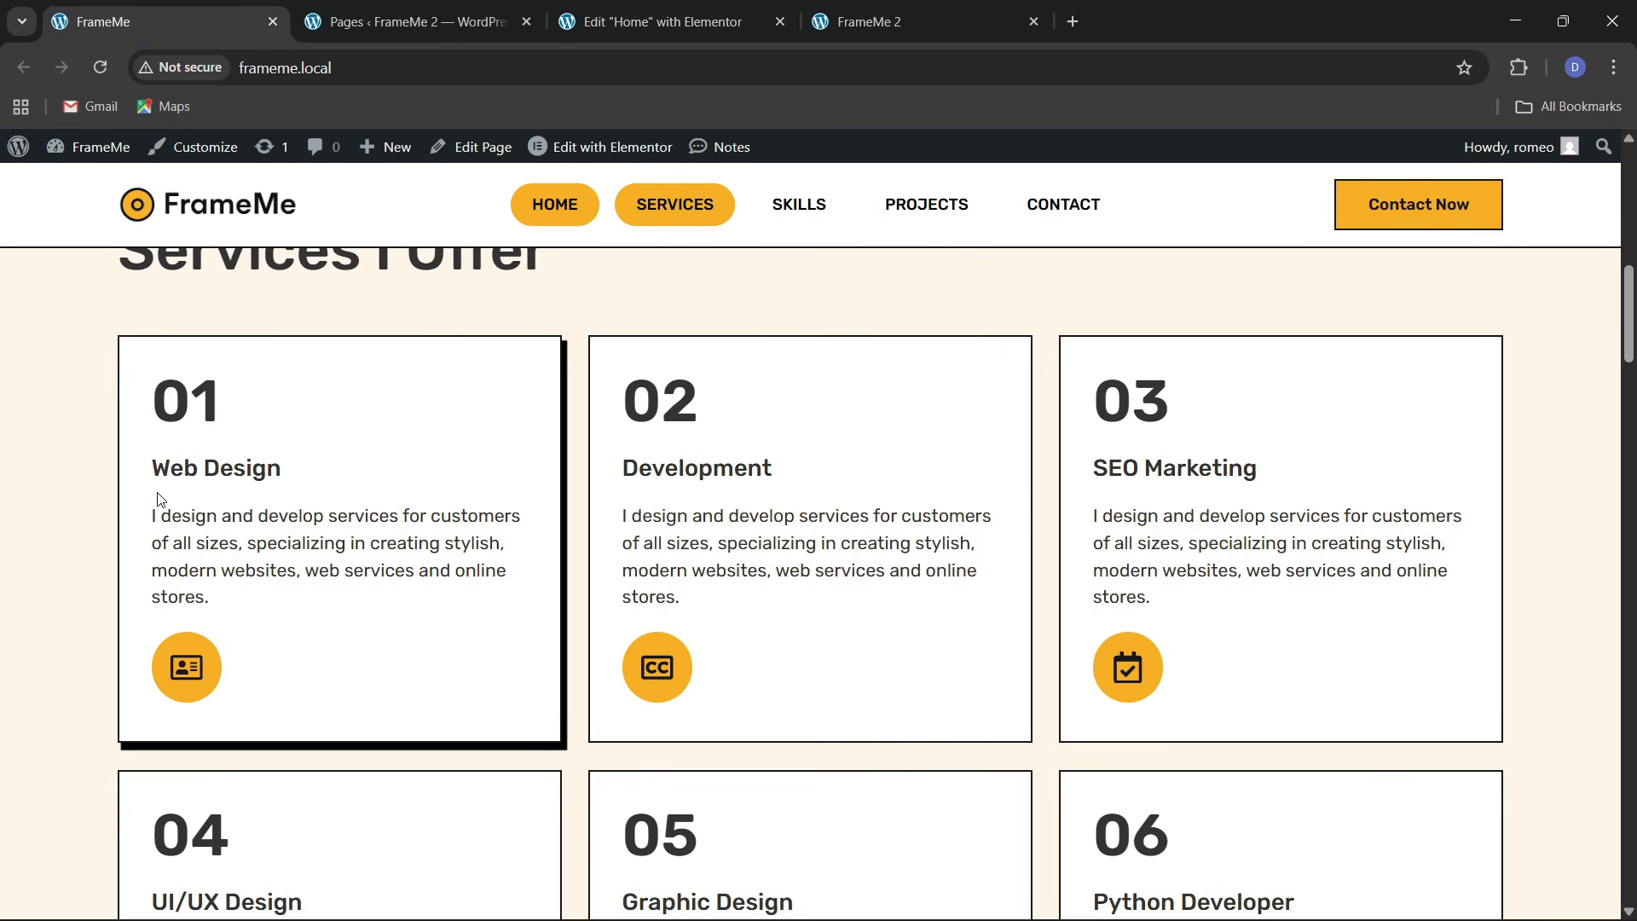
key(ctrl+3)
Make the paragraph Full Width and try font sizes between 14 and 16 px
click(217, 260)
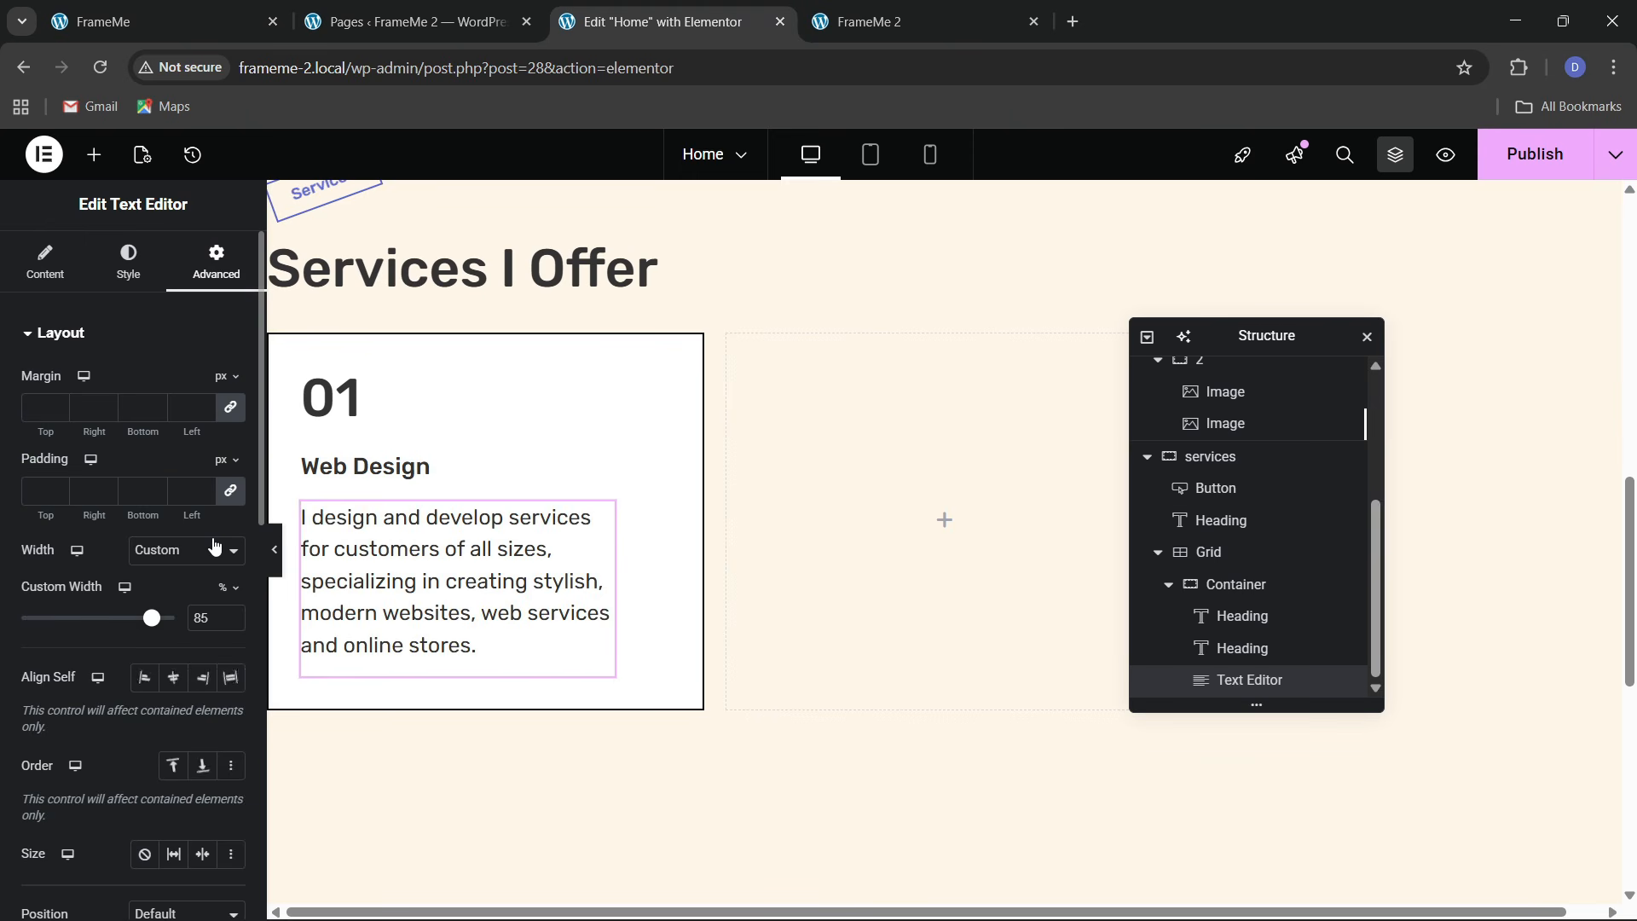
click(185, 604)
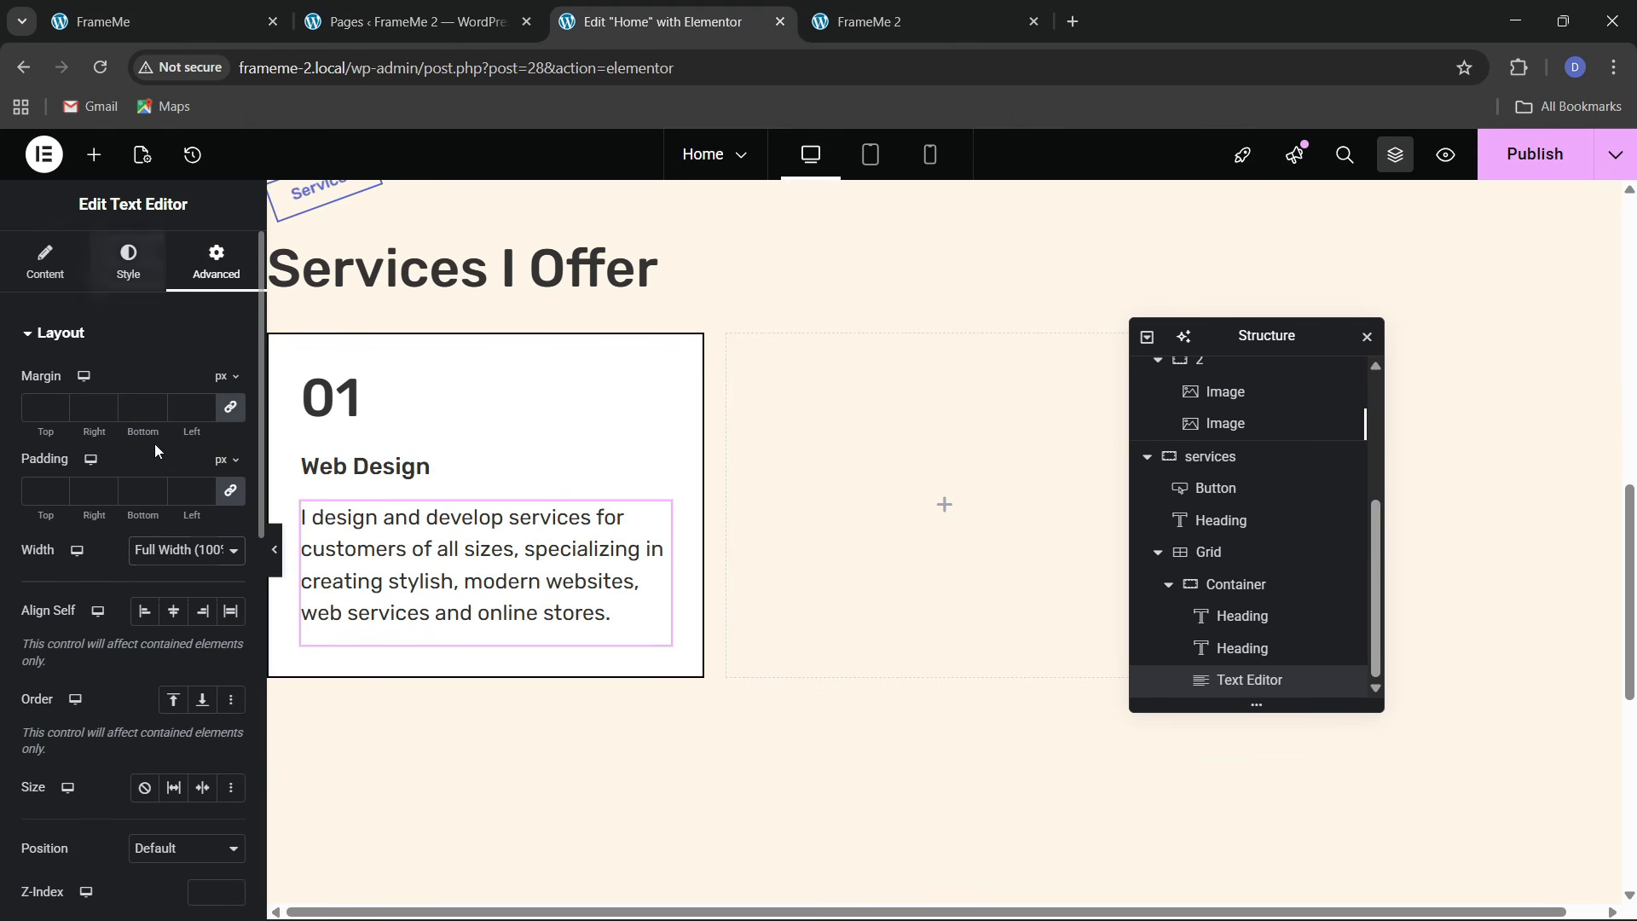
click(128, 260)
click(229, 447)
click(216, 618)
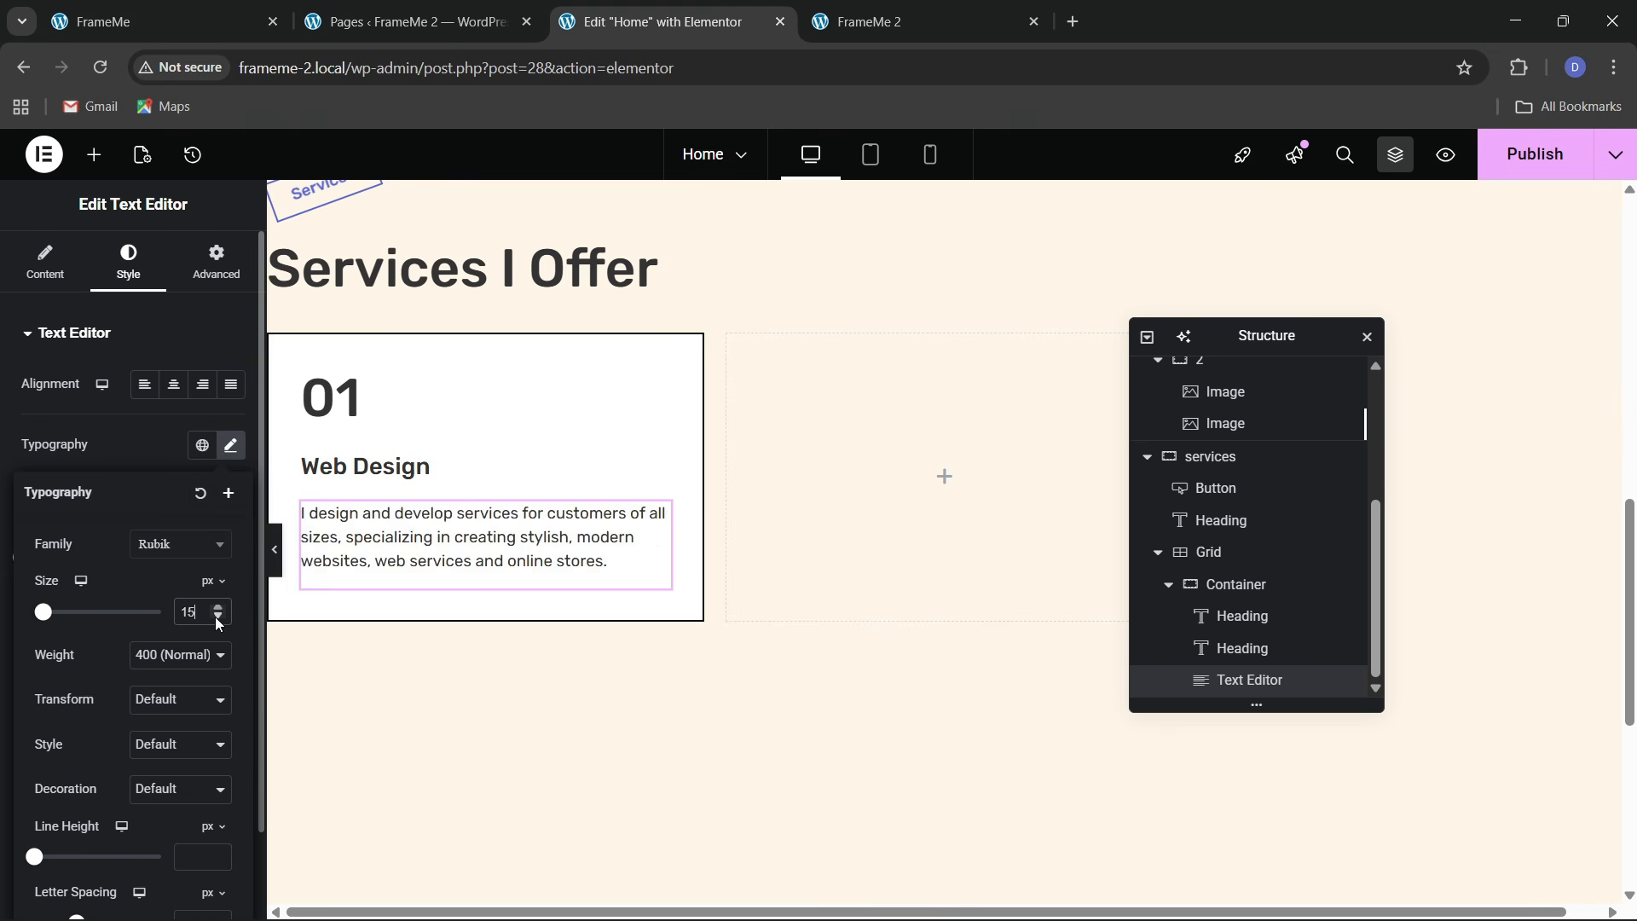
click(217, 618)
click(217, 617)
click(218, 614)
click(219, 611)
click(219, 611)
click(219, 616)
Delete the trailing &nbsp; blank line from the paragraph in Code view
click(46, 260)
click(192, 437)
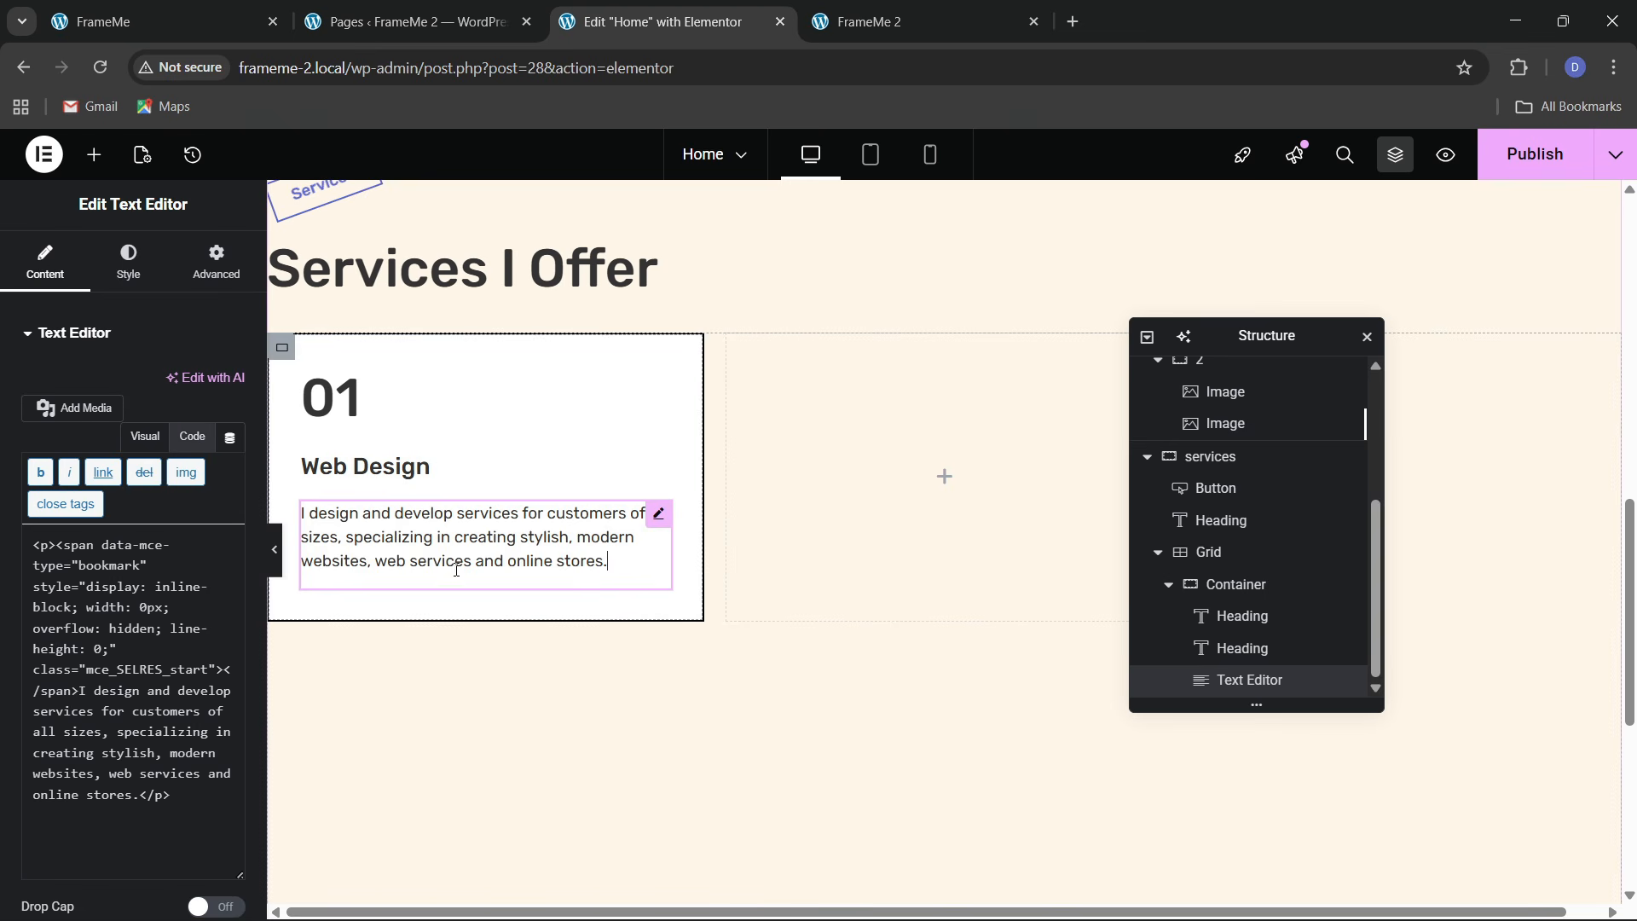
click(134, 650)
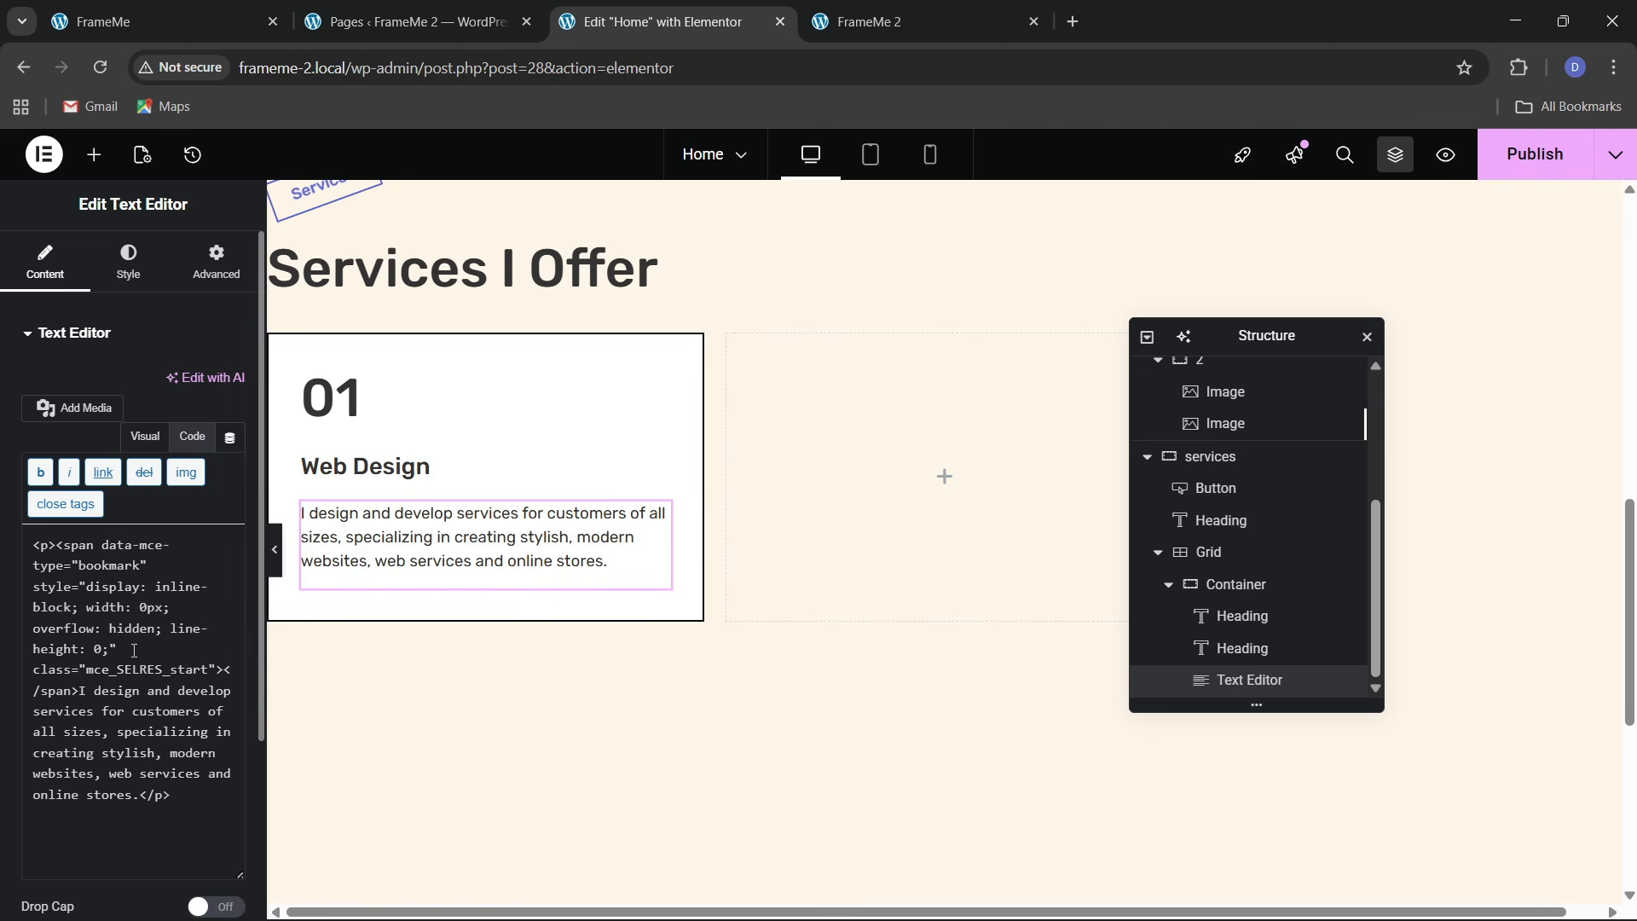
click(144, 436)
click(182, 443)
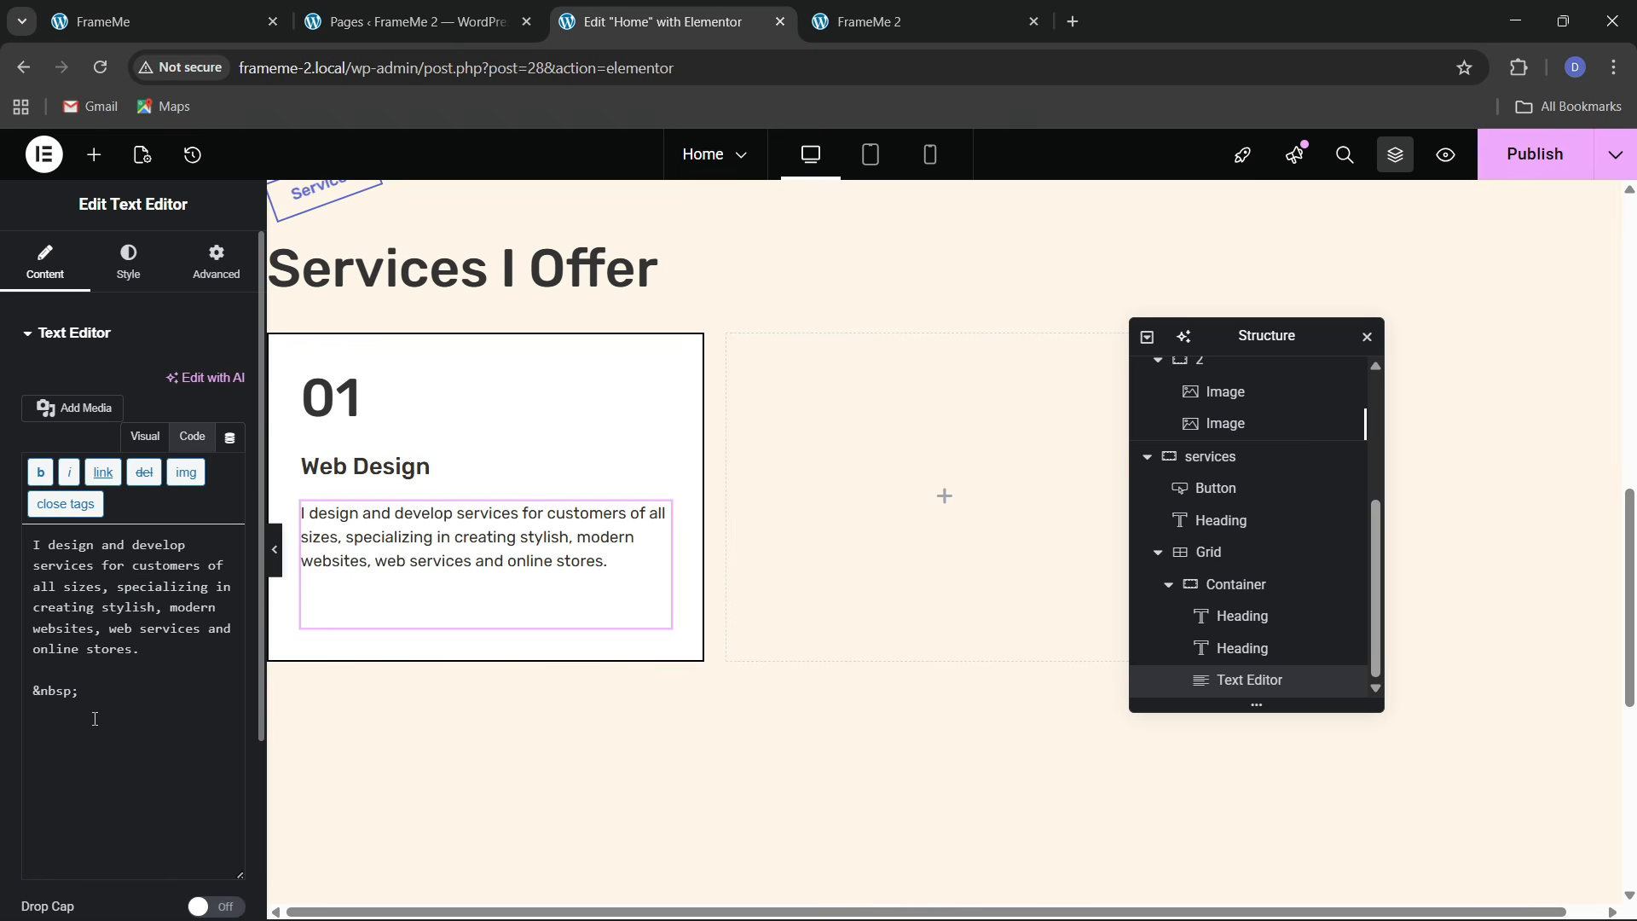
key(BackSpace)
key(BackSpace)
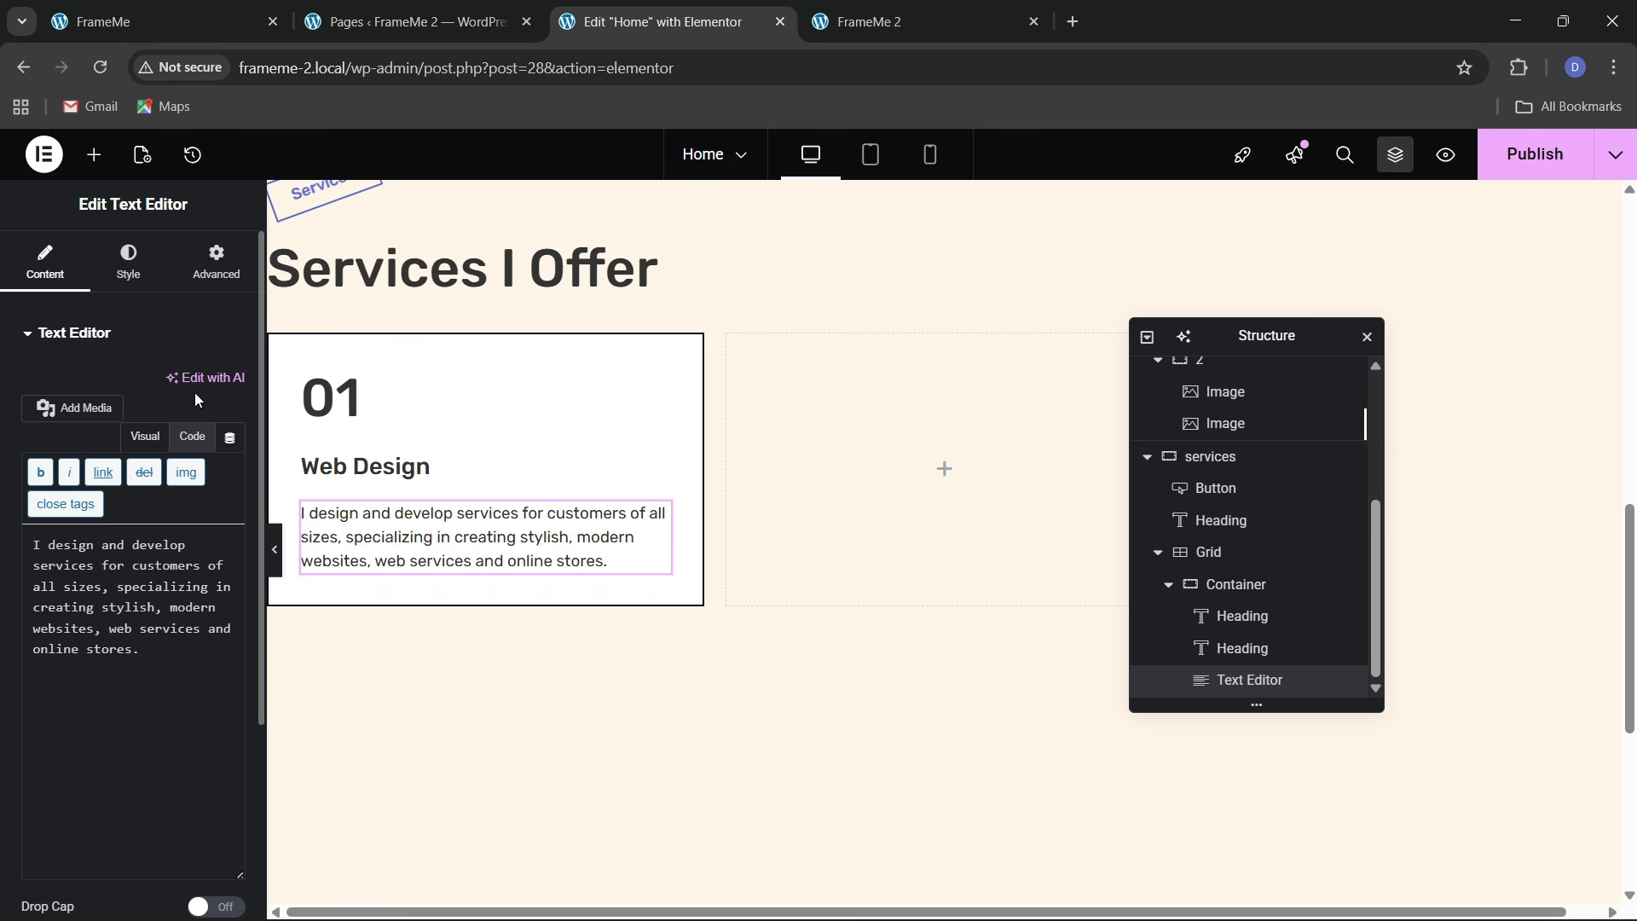
Set the paragraph's typography size to 16 px and check it against the reference site
click(129, 260)
click(230, 445)
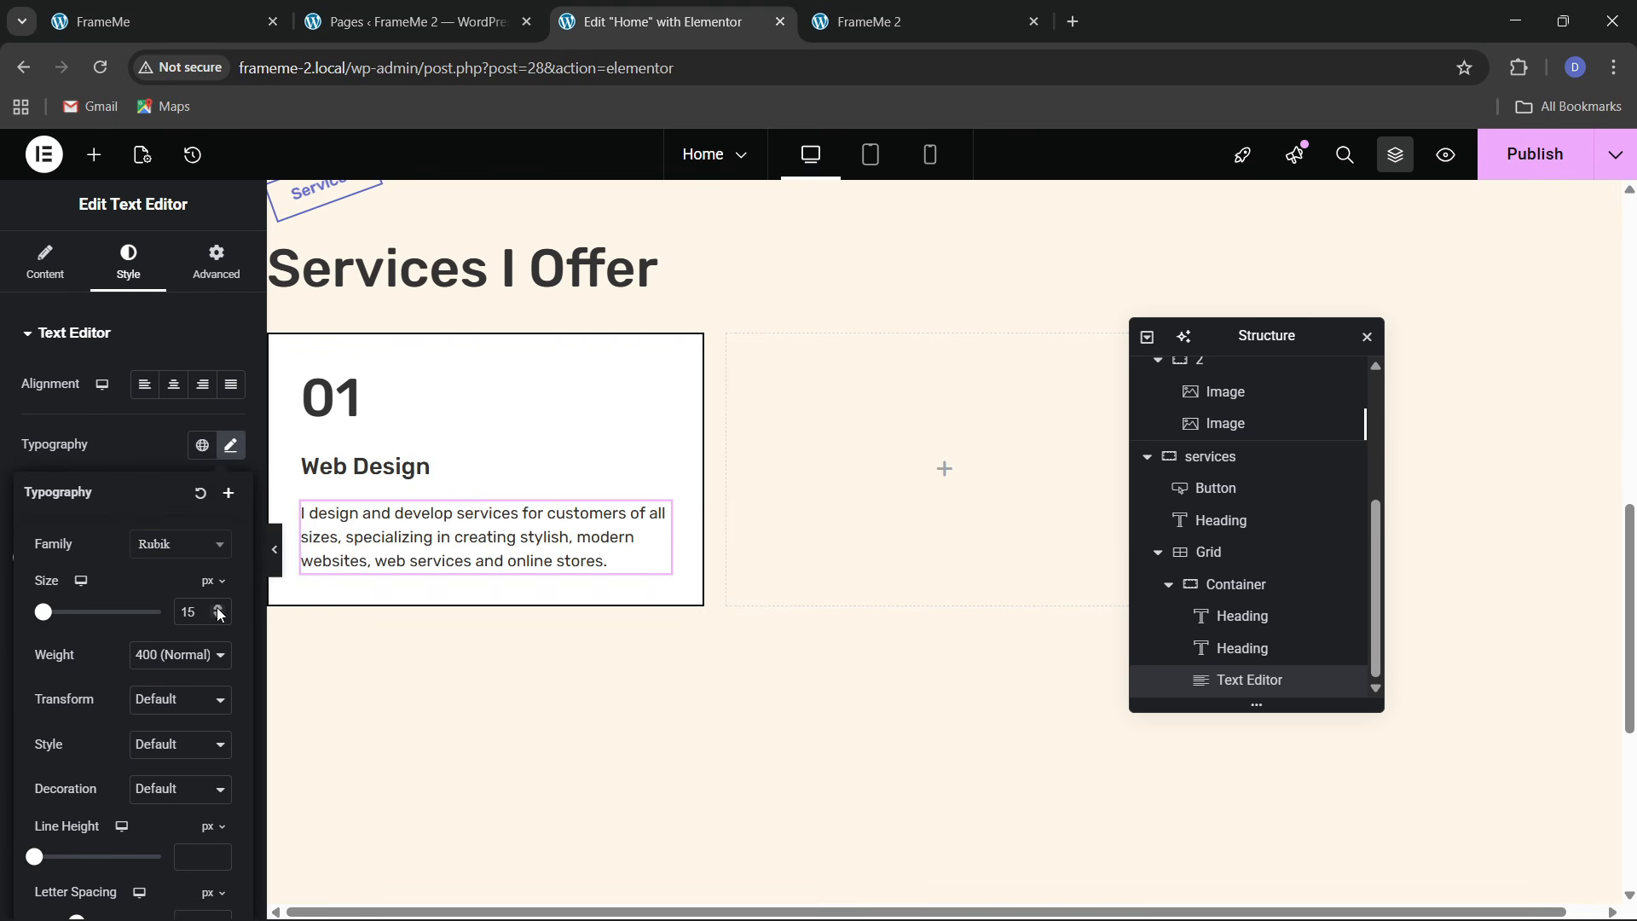
click(218, 609)
click(436, 474)
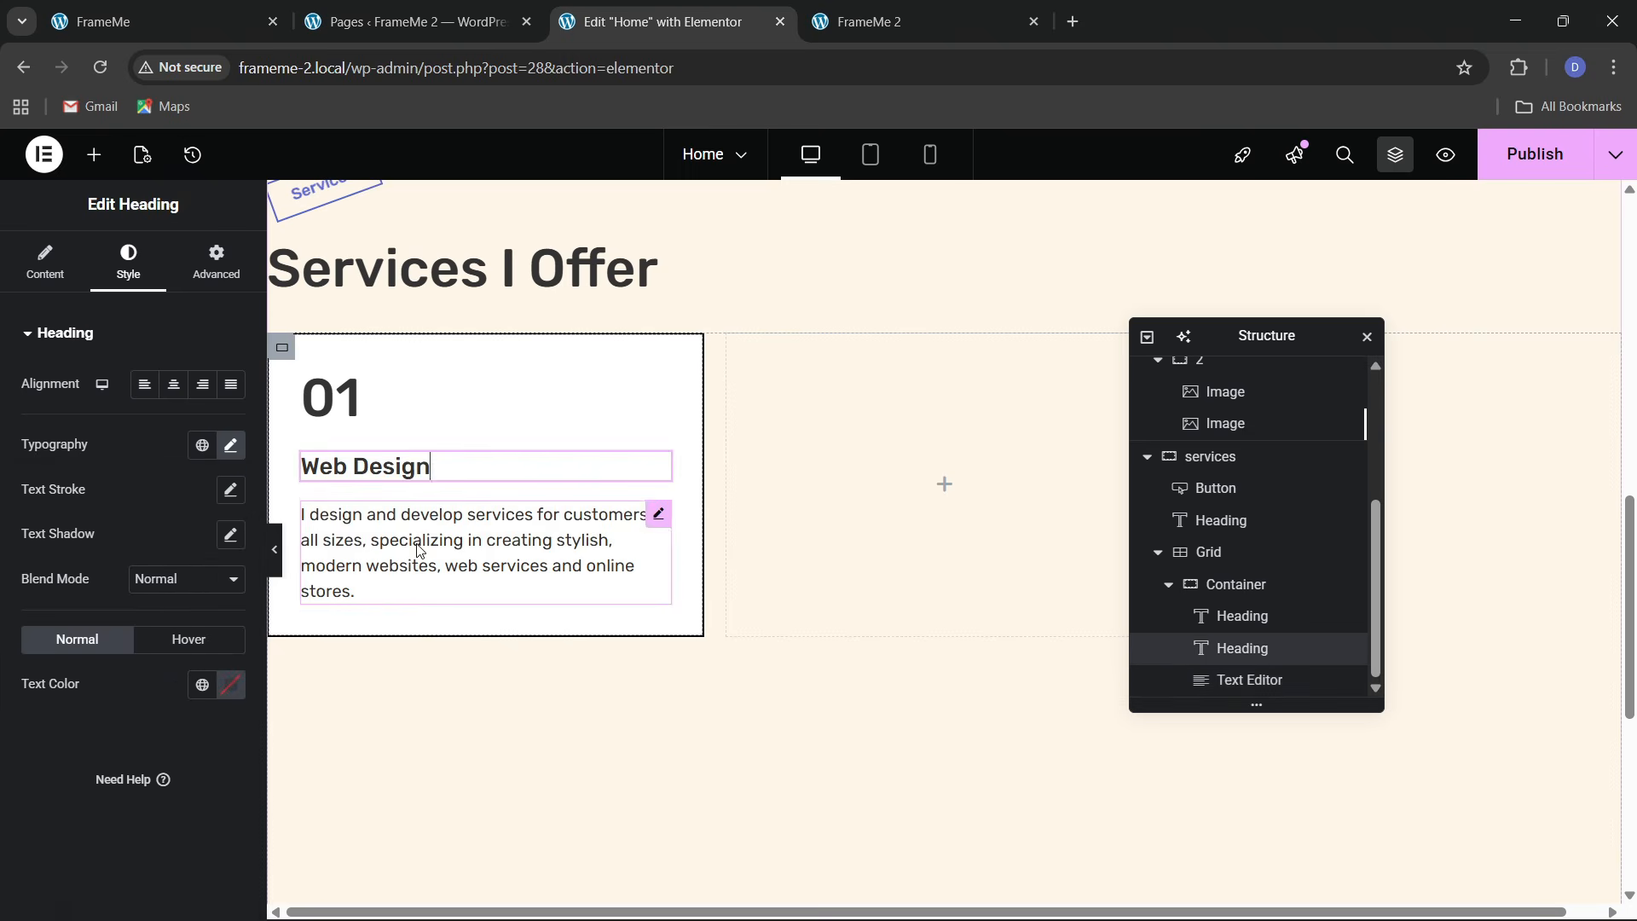
click(182, 10)
click(647, 8)
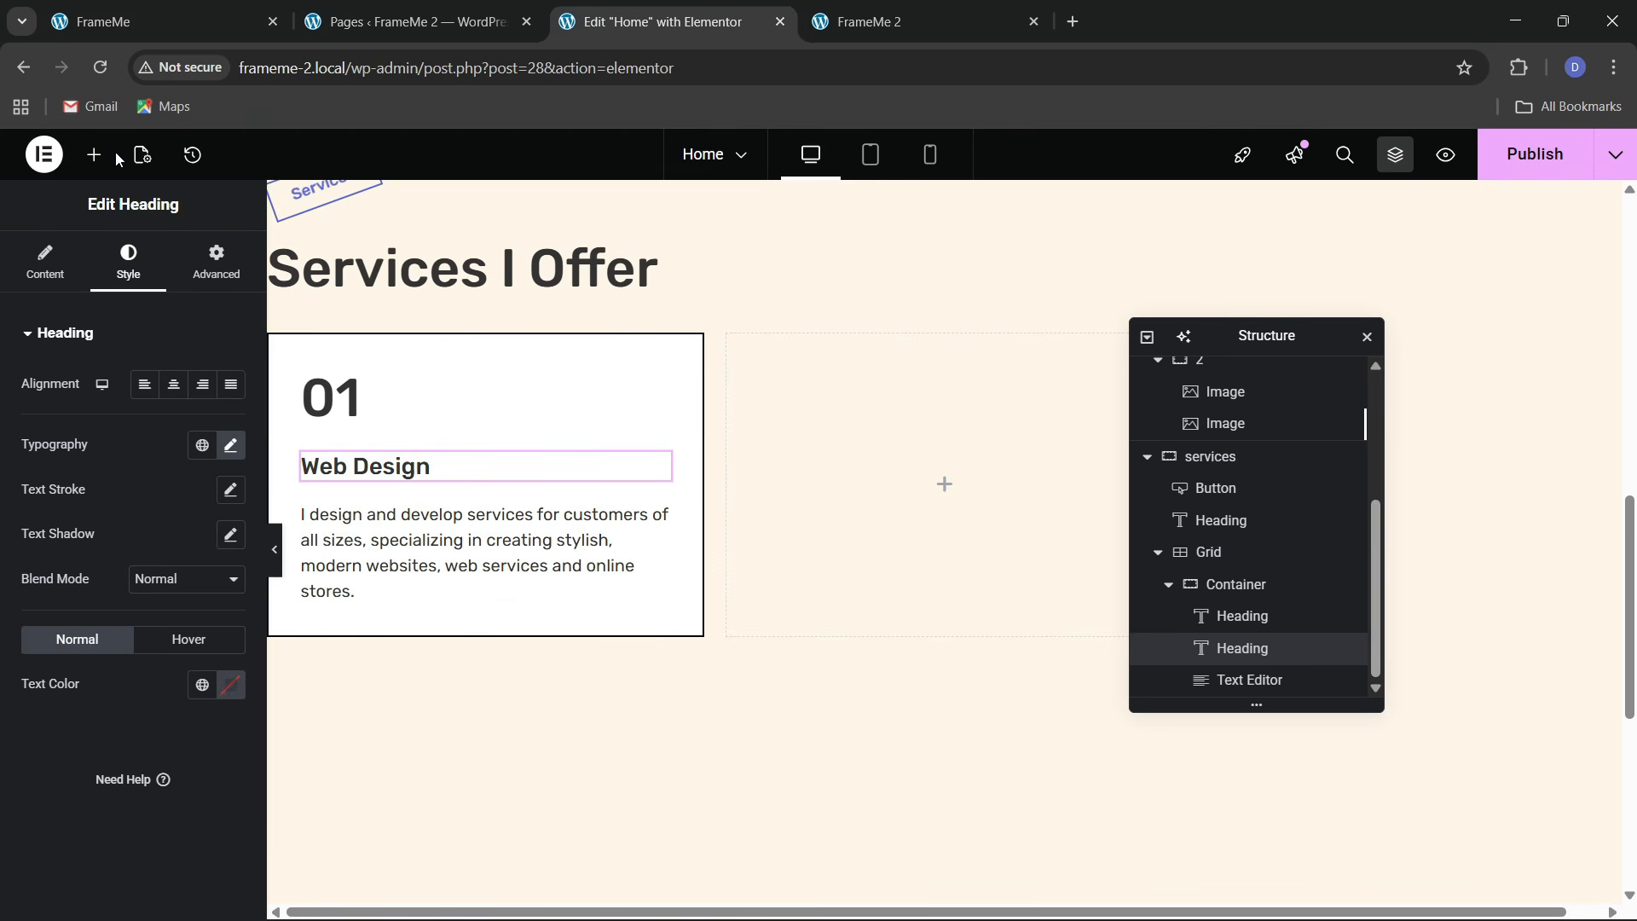
click(95, 154)
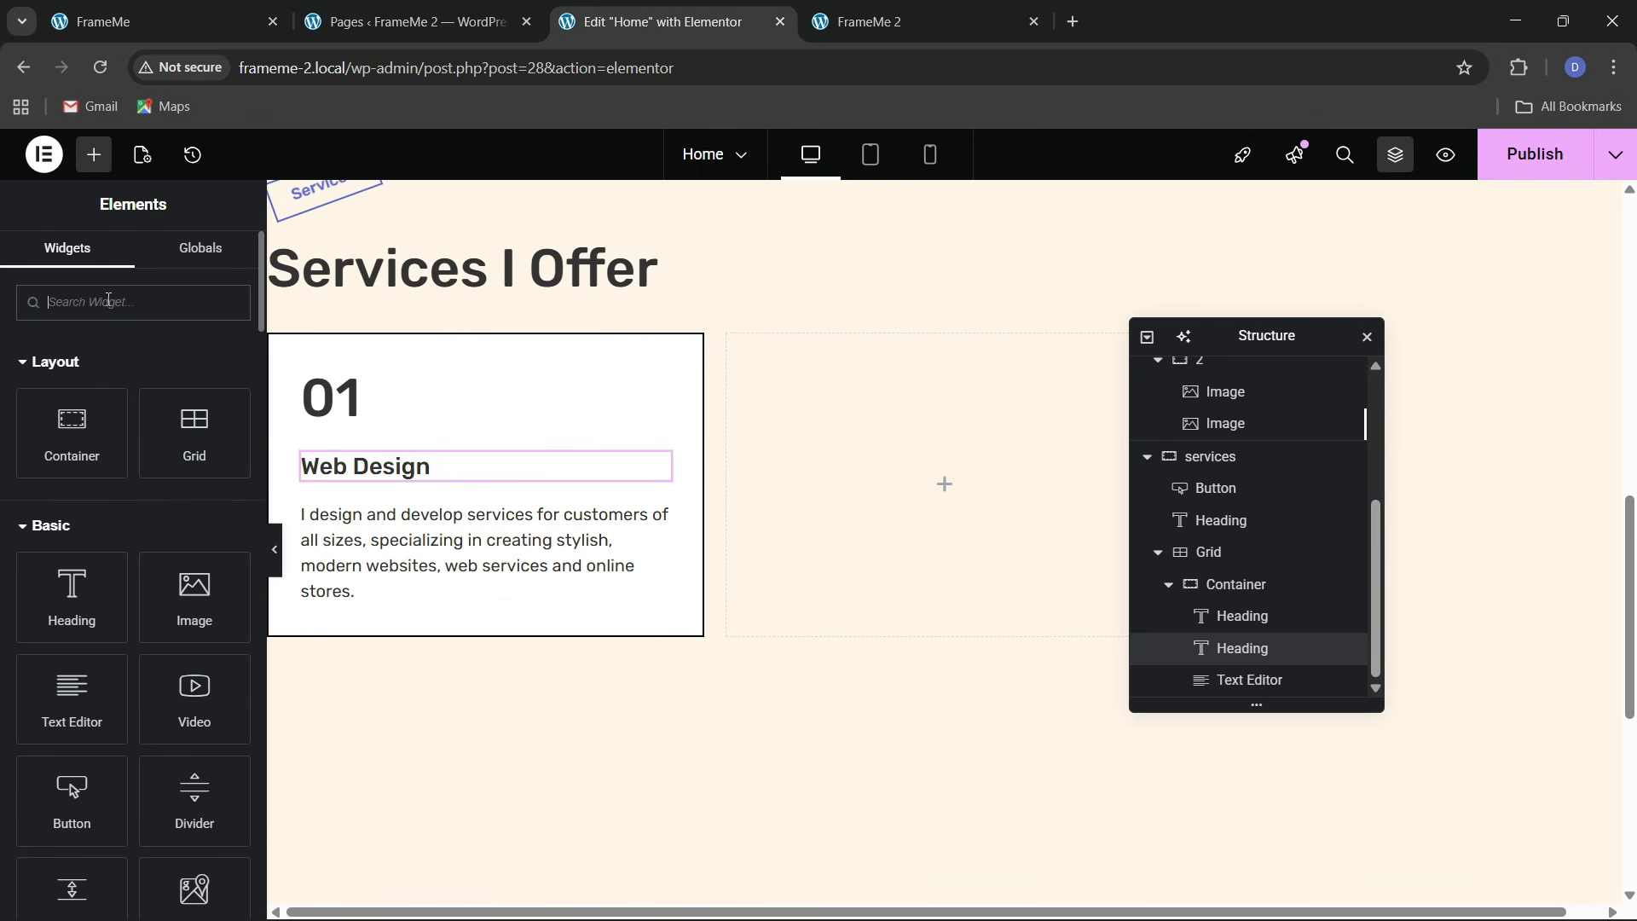
Add an Icon widget below the card's paragraph and align it left
text(icon)
drag(89, 354, 410, 614)
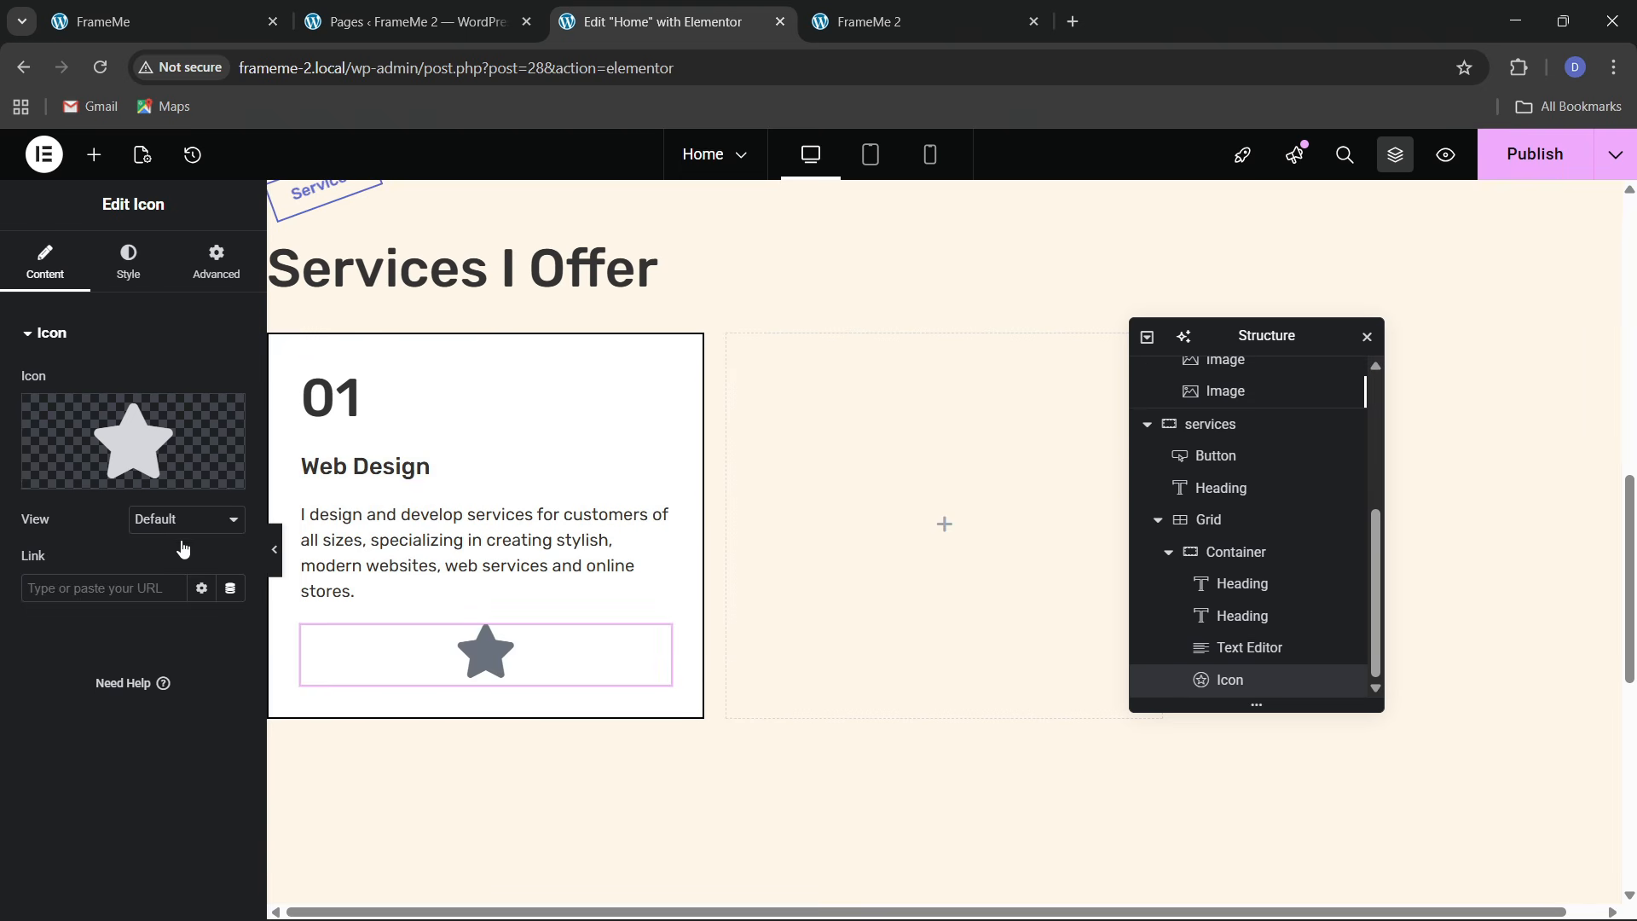
click(145, 270)
click(173, 385)
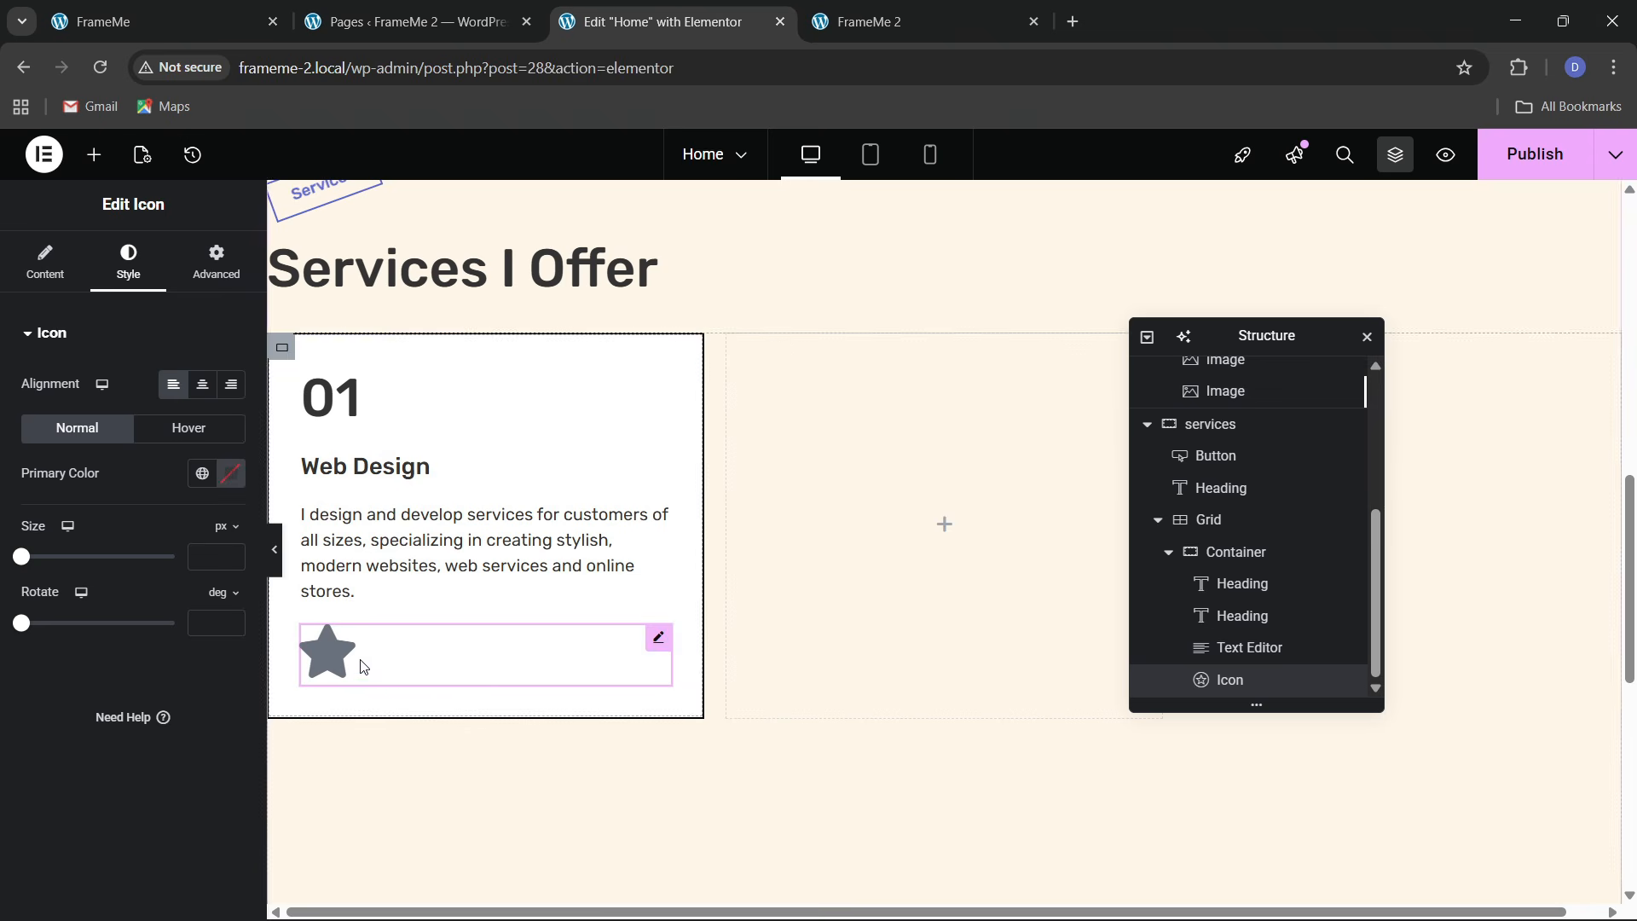
Set the icon's View to Stacked and bring up the Icon Library
click(52, 266)
click(186, 519)
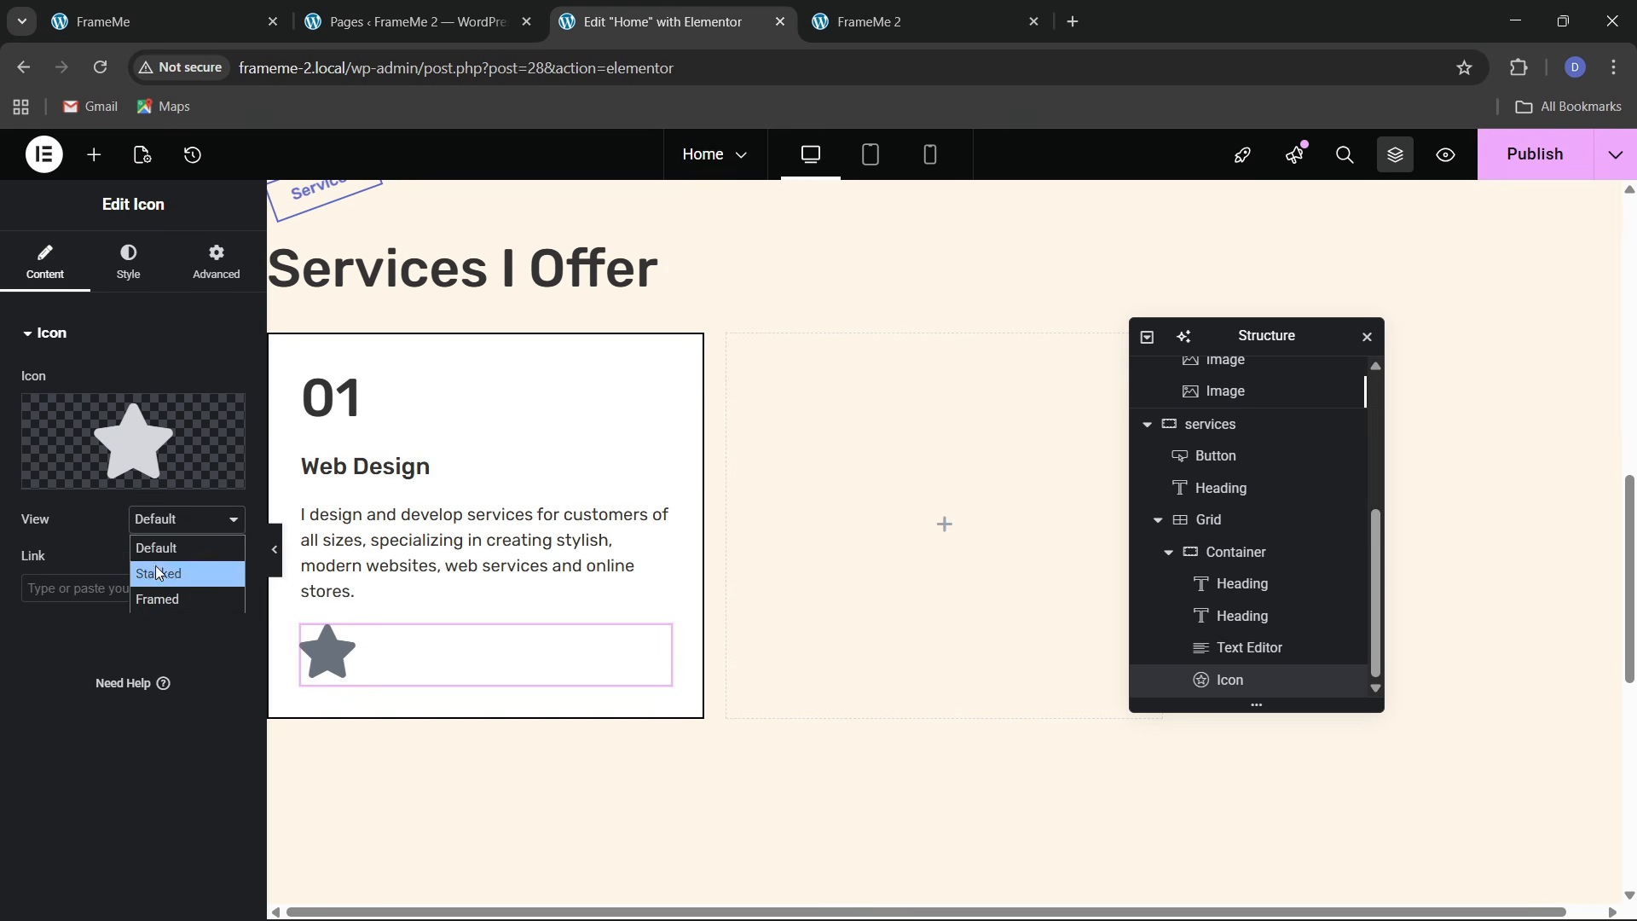
click(156, 571)
click(74, 475)
scroll(938, 597, down, 10)
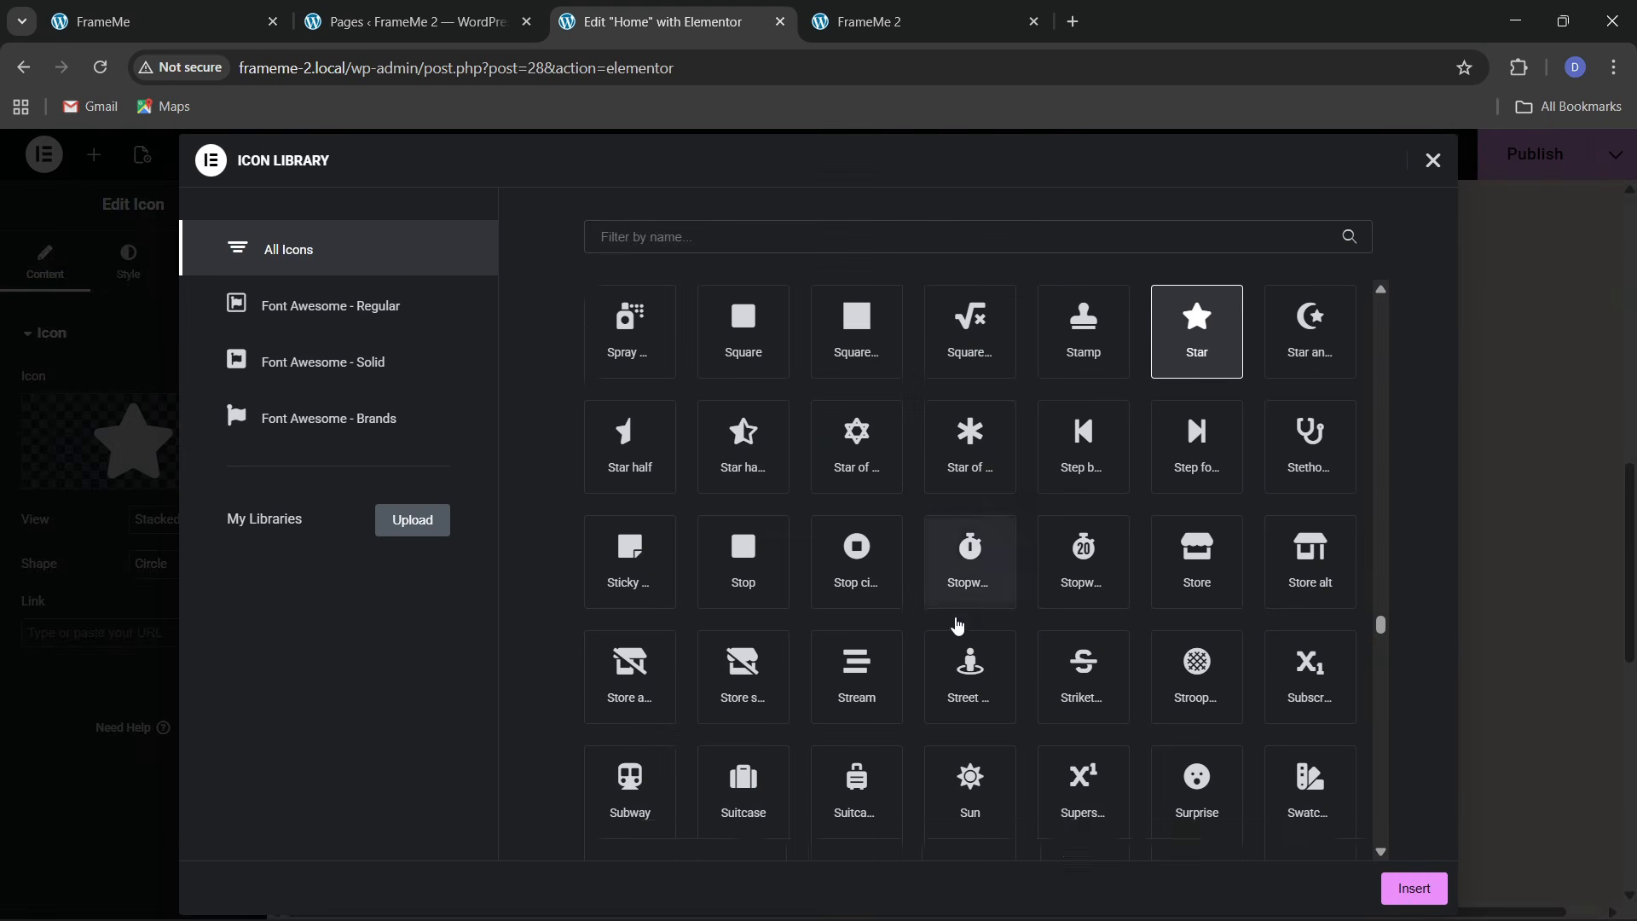
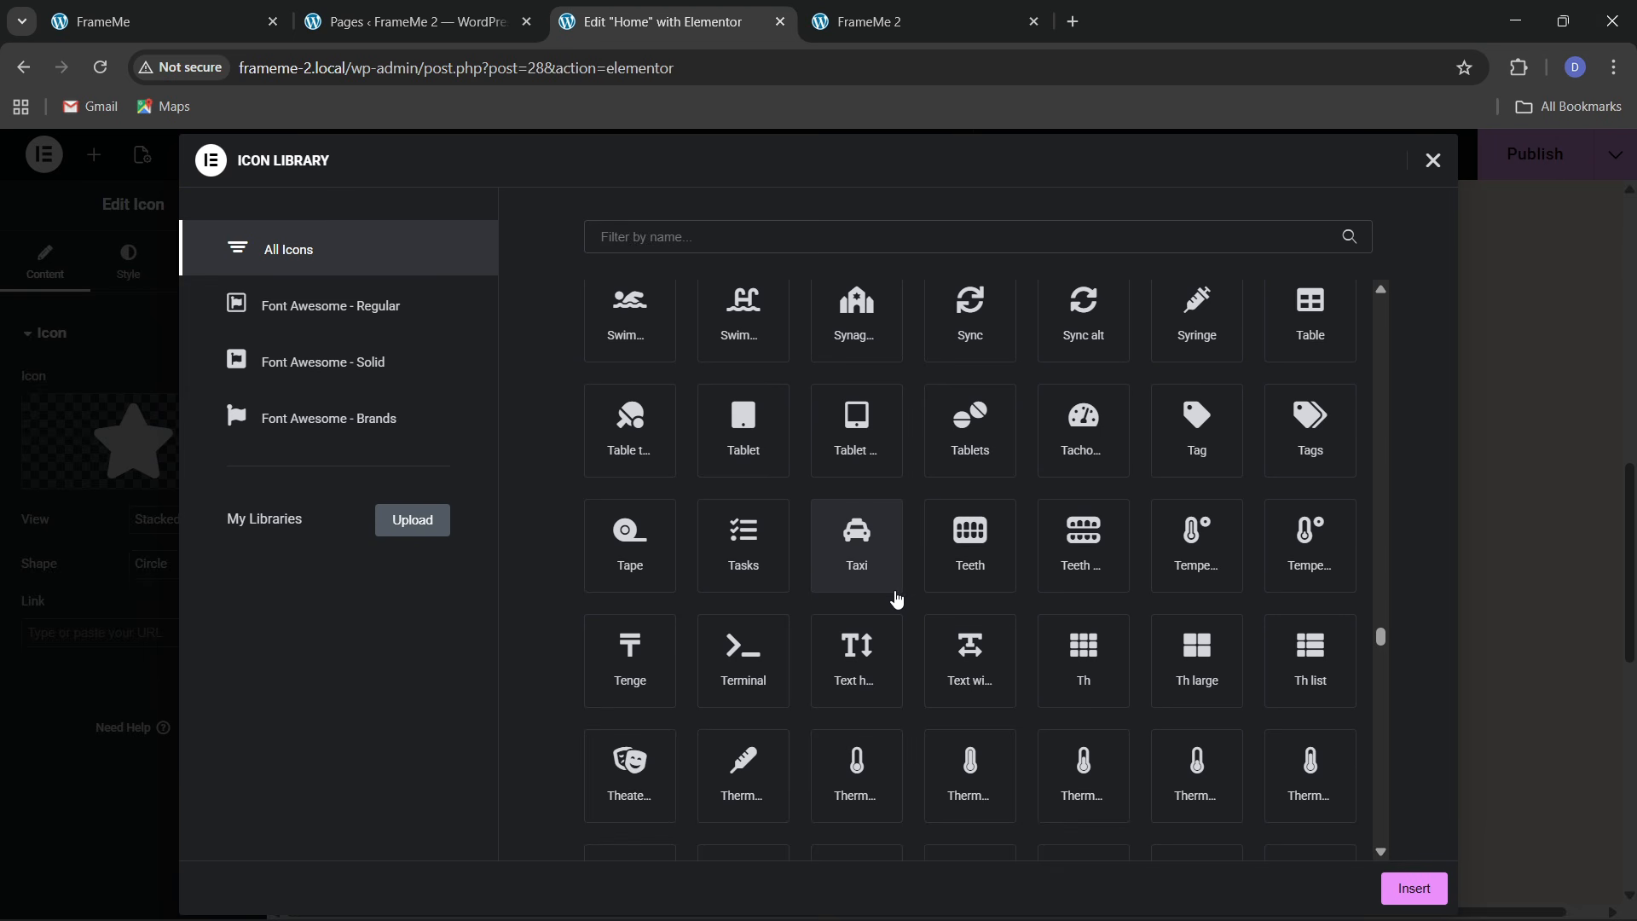
Insert the Tablet icon from the Icon Library into the Web Design card
click(873, 474)
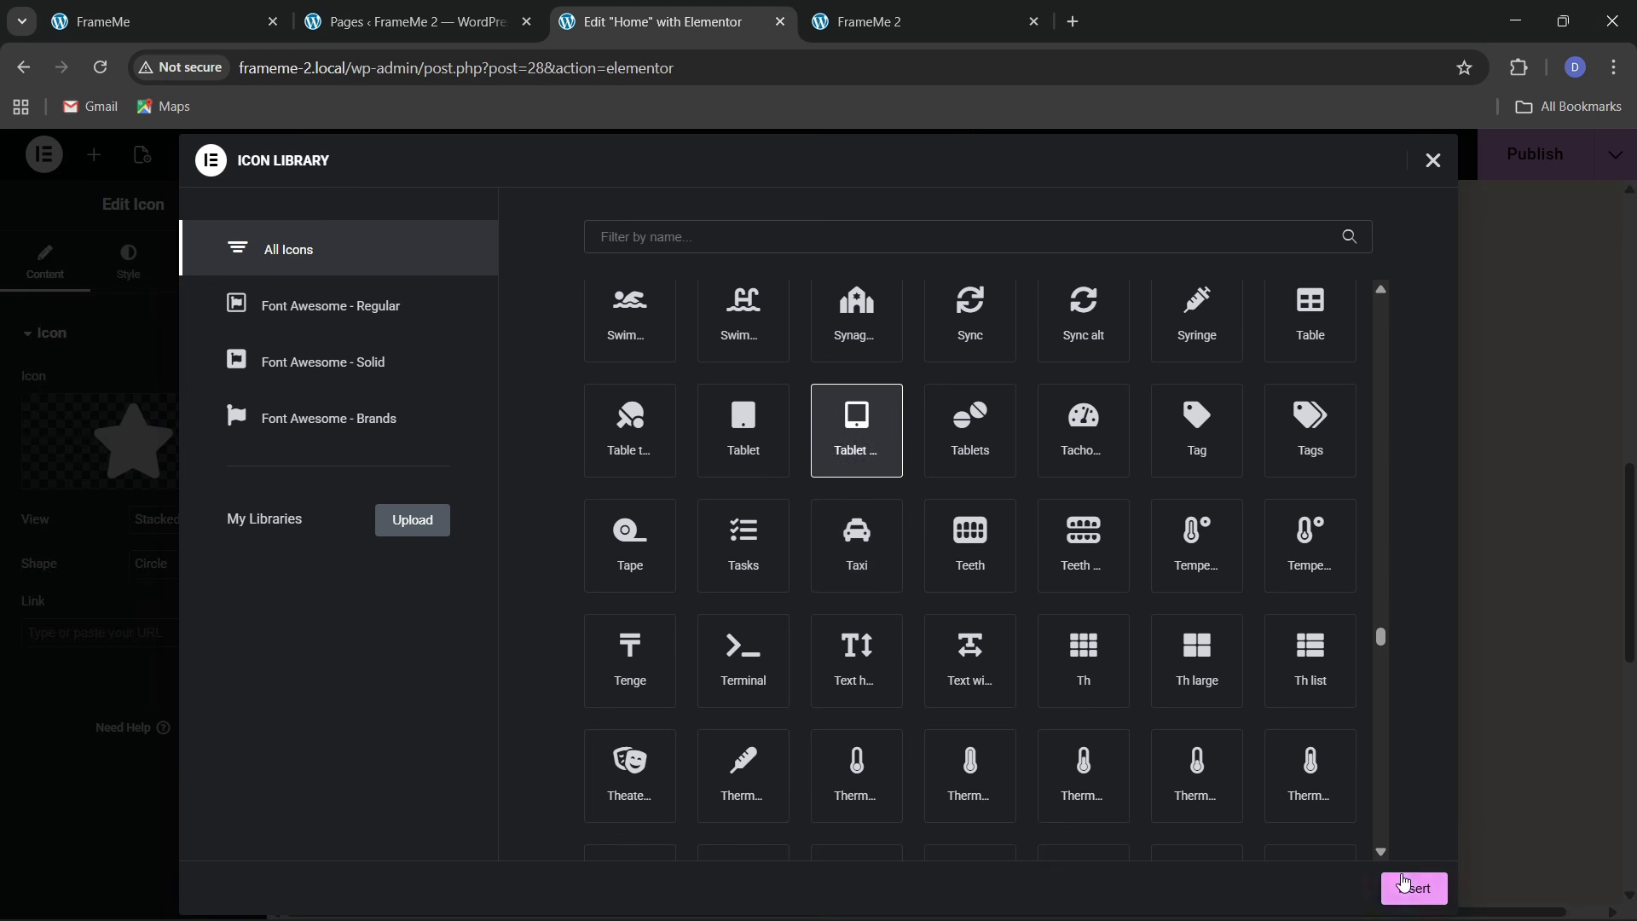
click(1405, 884)
Colour the icon with theme 1 orange primary and theme 2 black secondary, at size 30
click(128, 260)
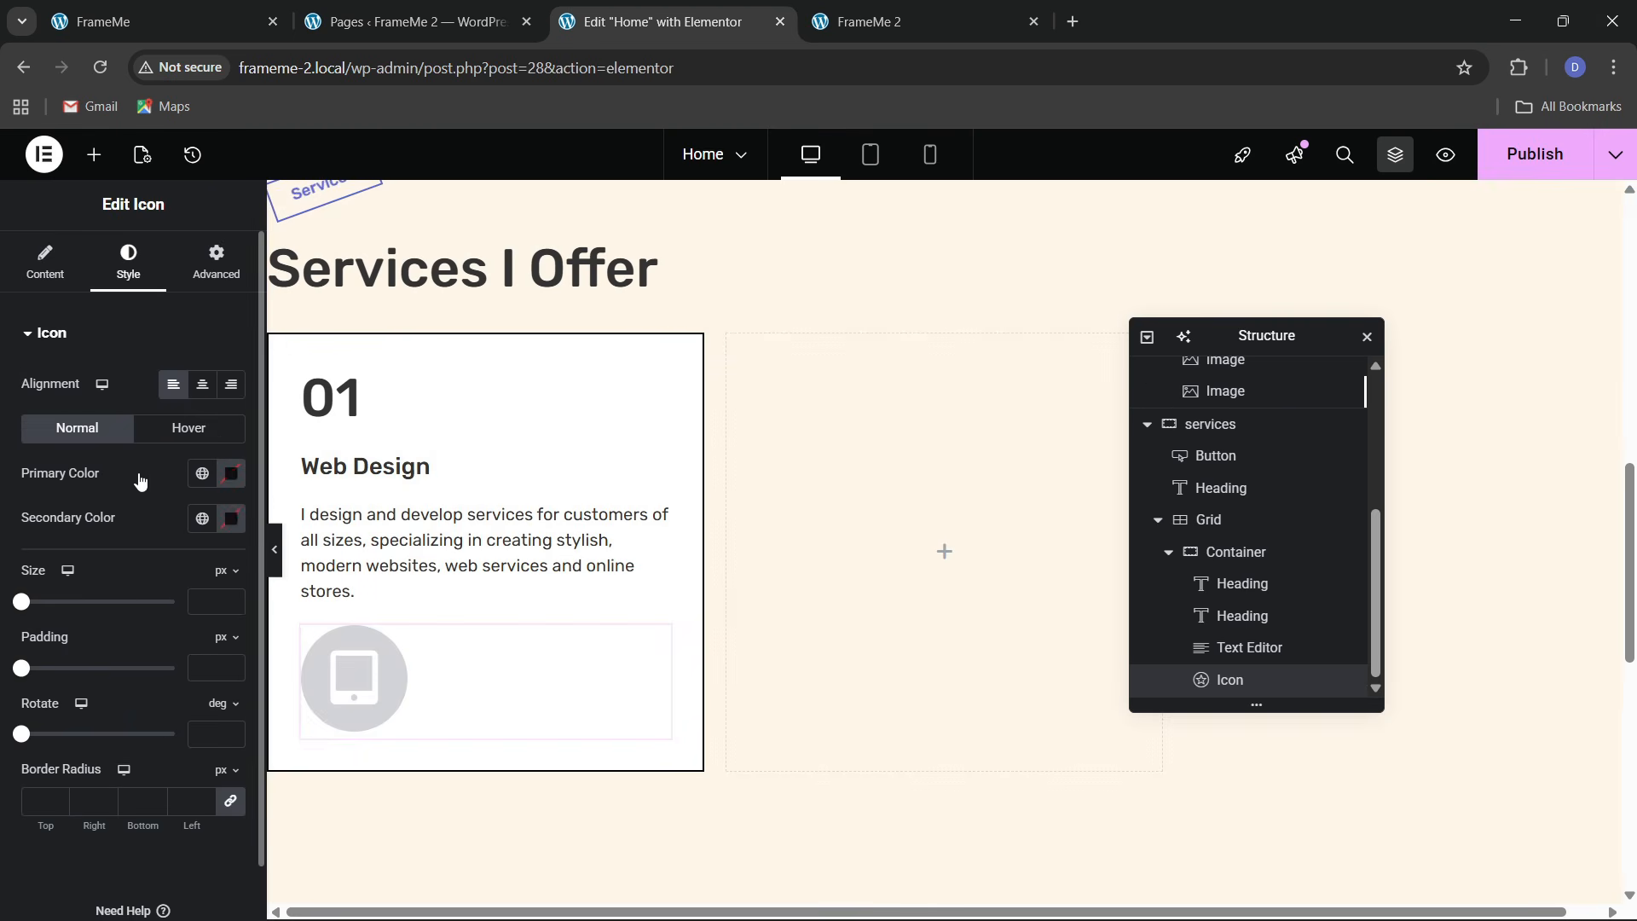
click(202, 474)
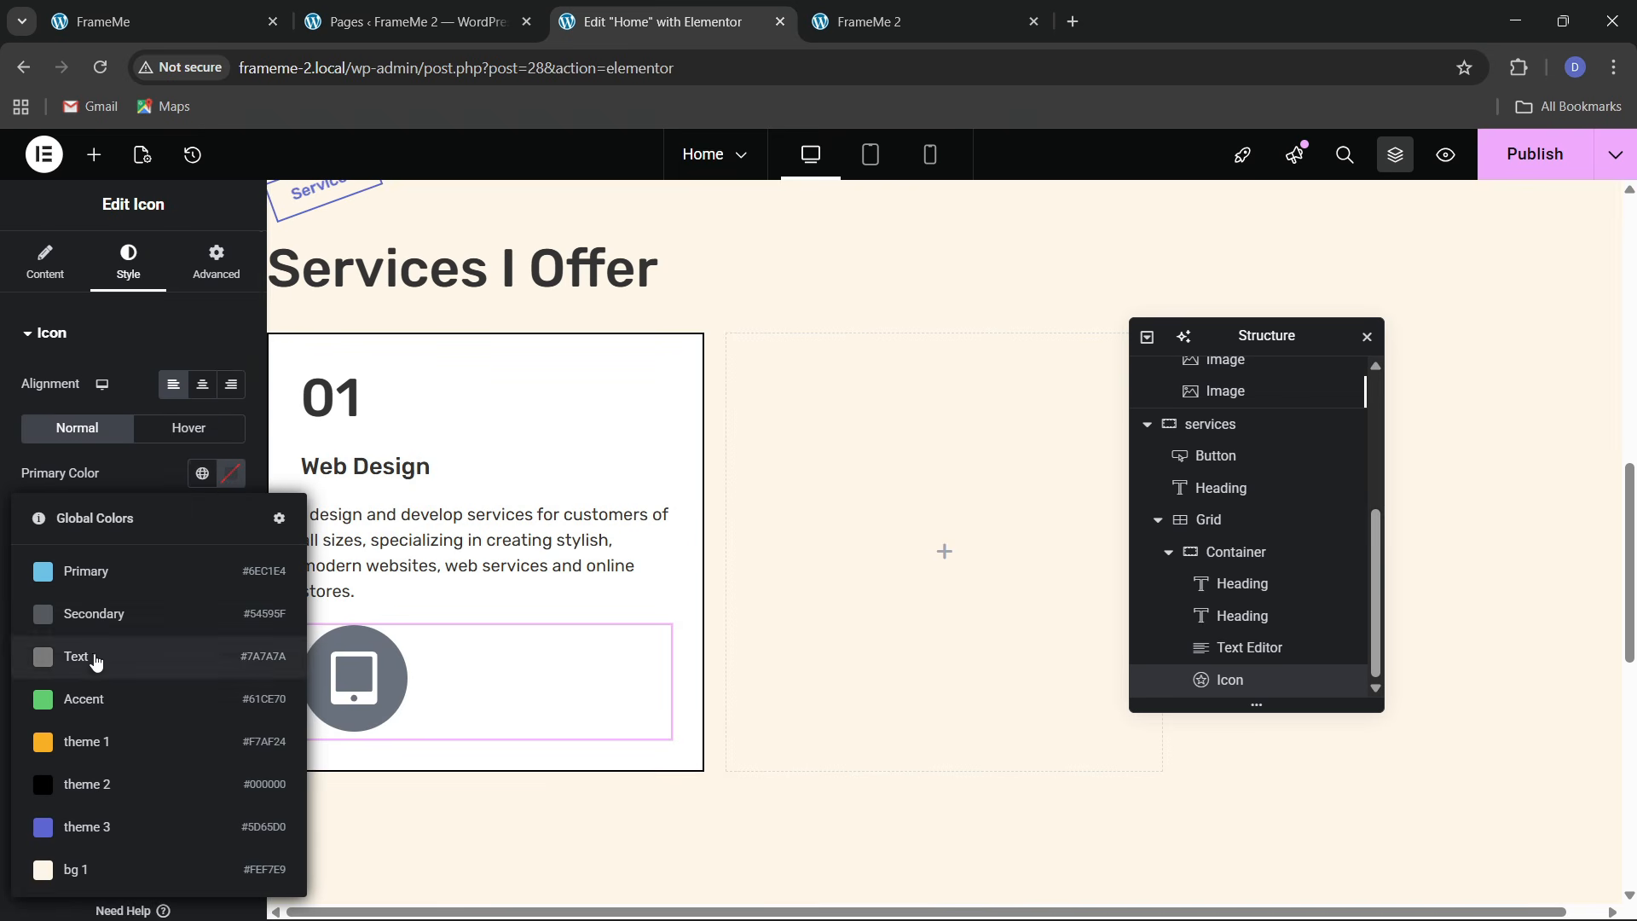
click(93, 728)
click(202, 519)
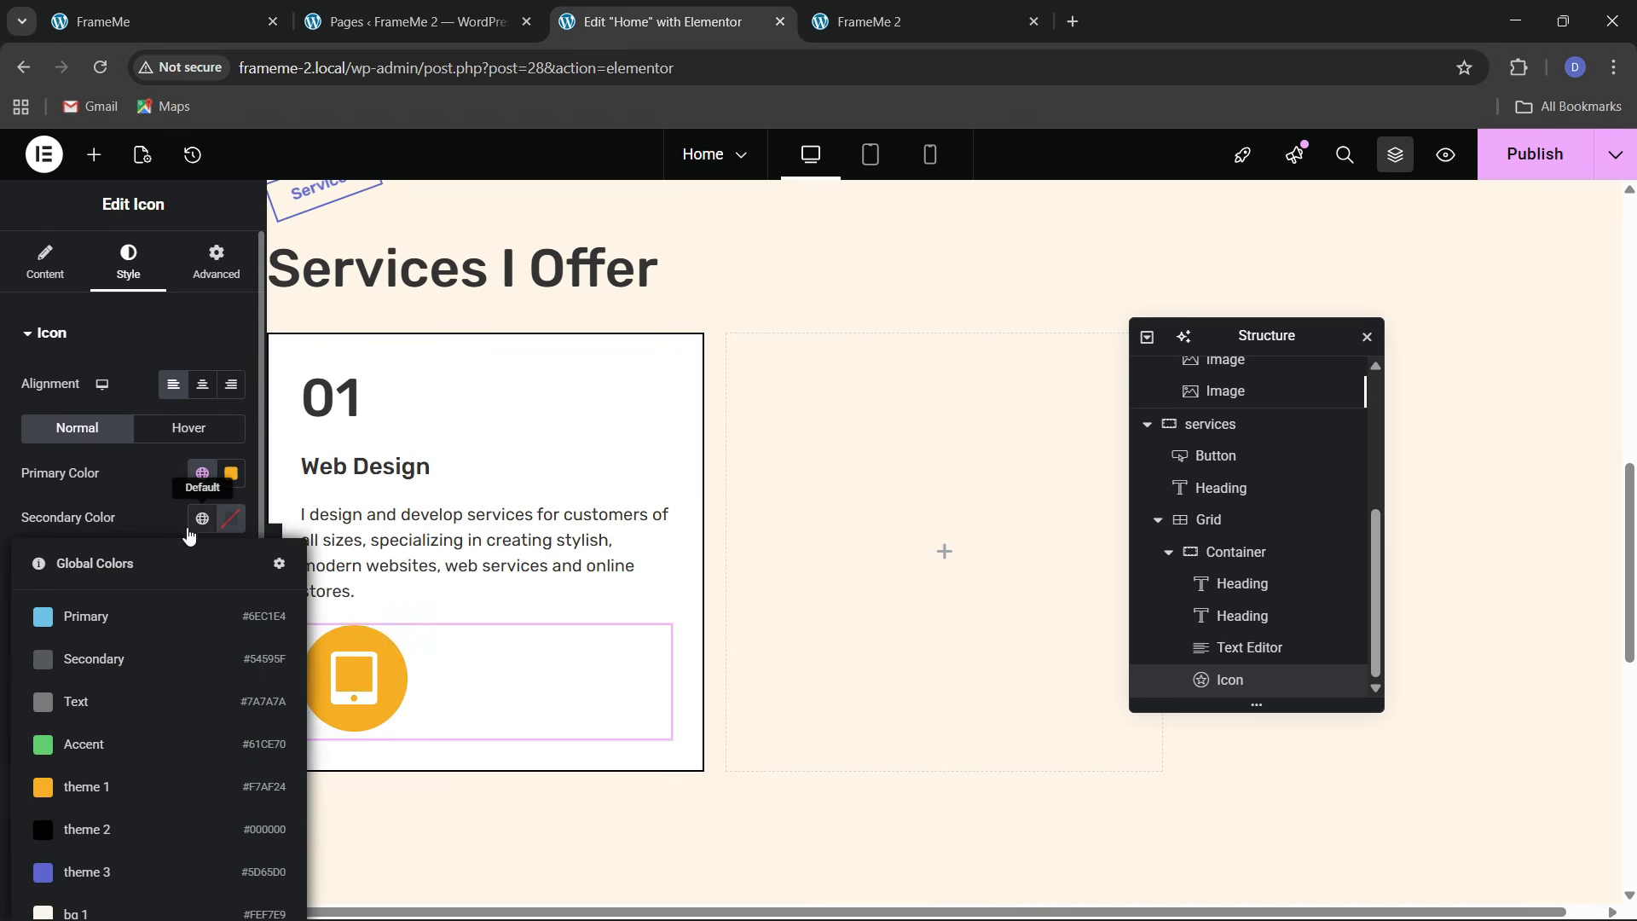
click(77, 823)
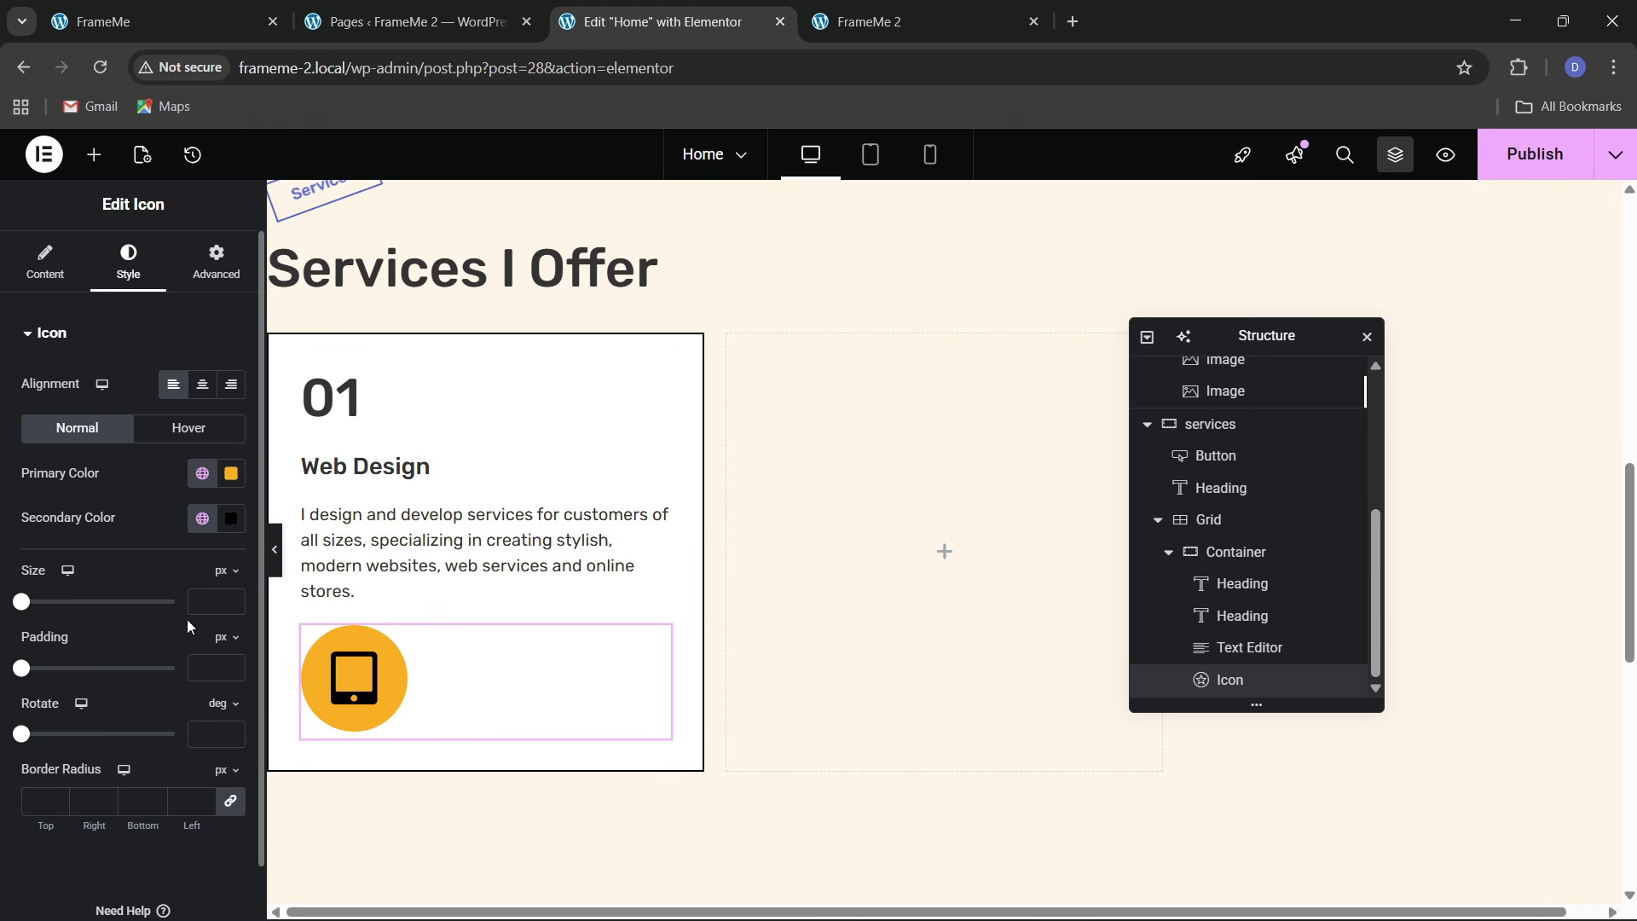
click(231, 597)
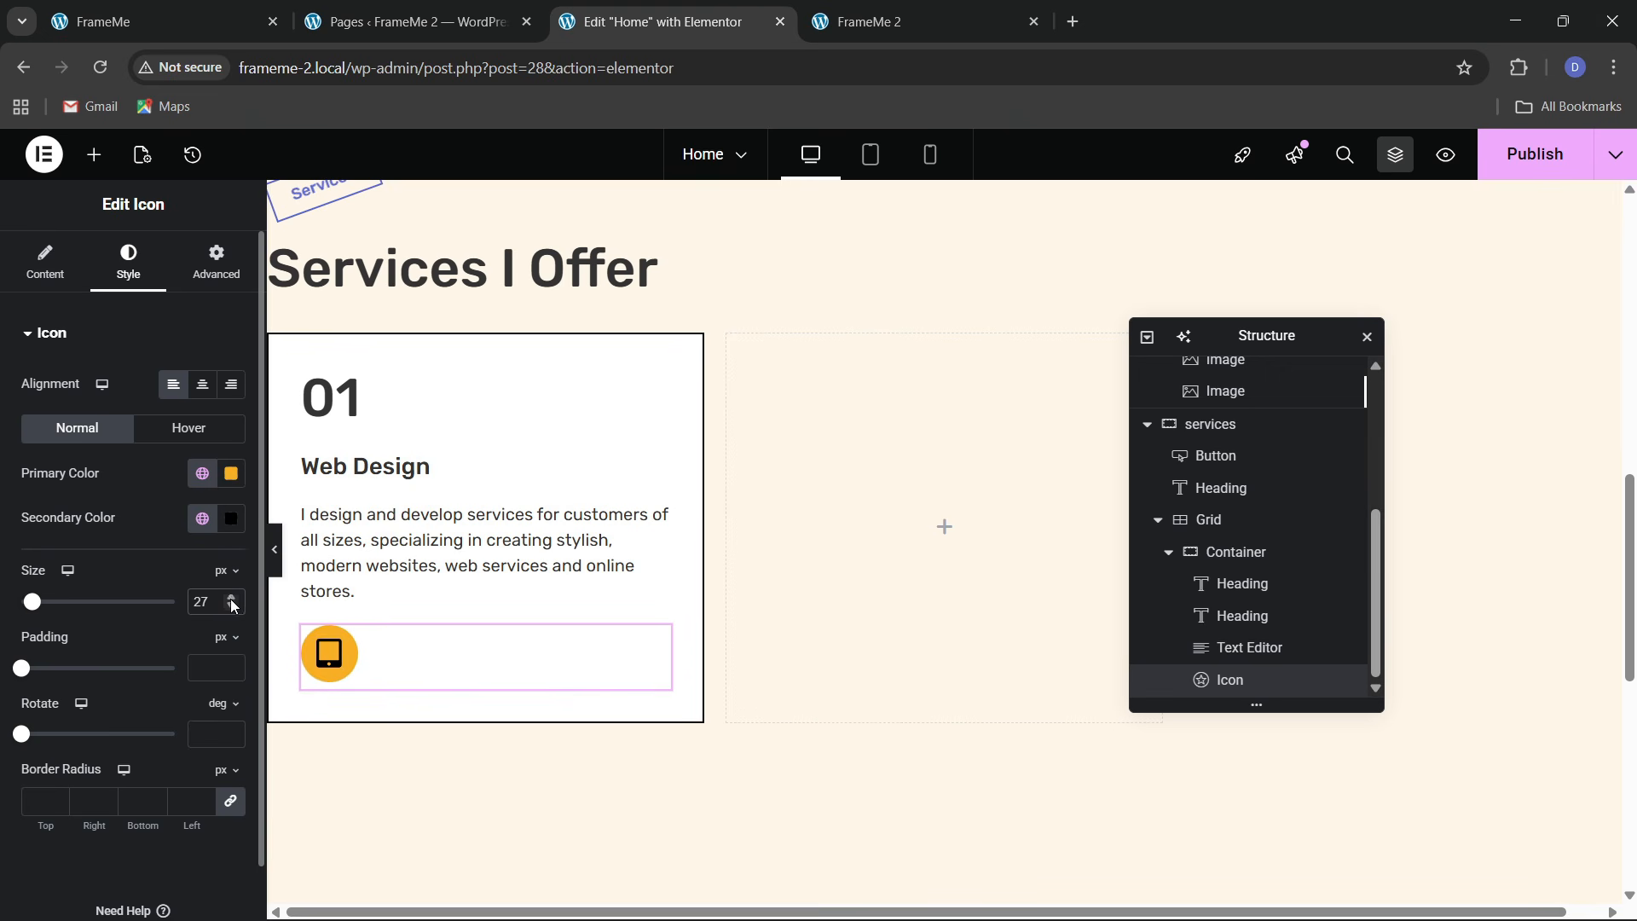
click(231, 599)
click(231, 598)
click(231, 599)
click(68, 6)
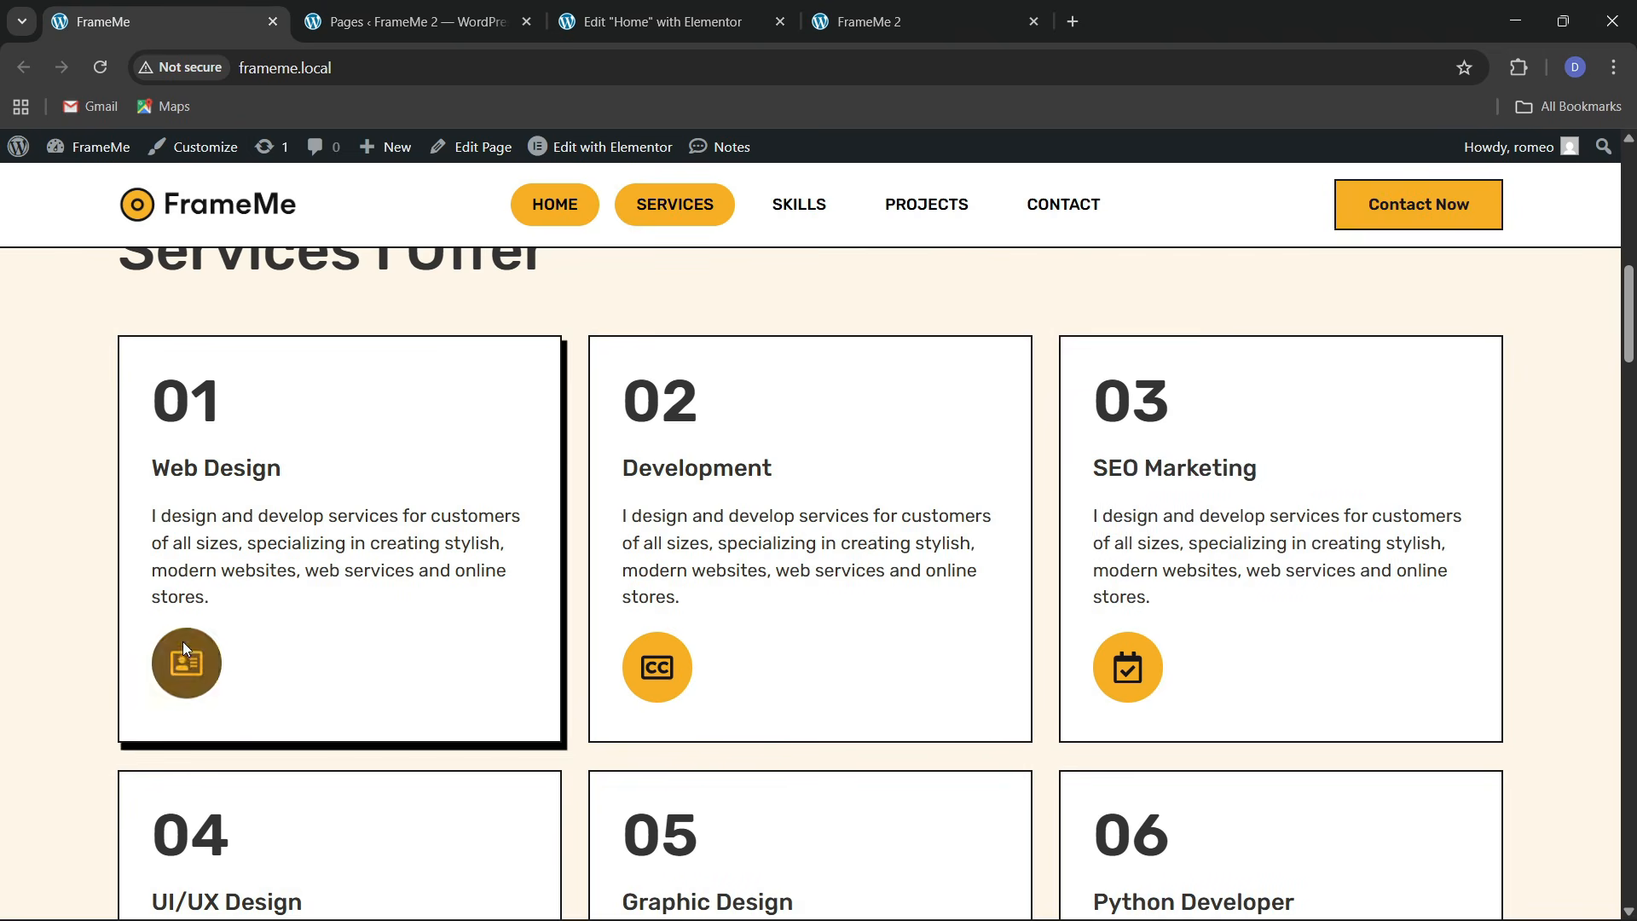
click(559, 36)
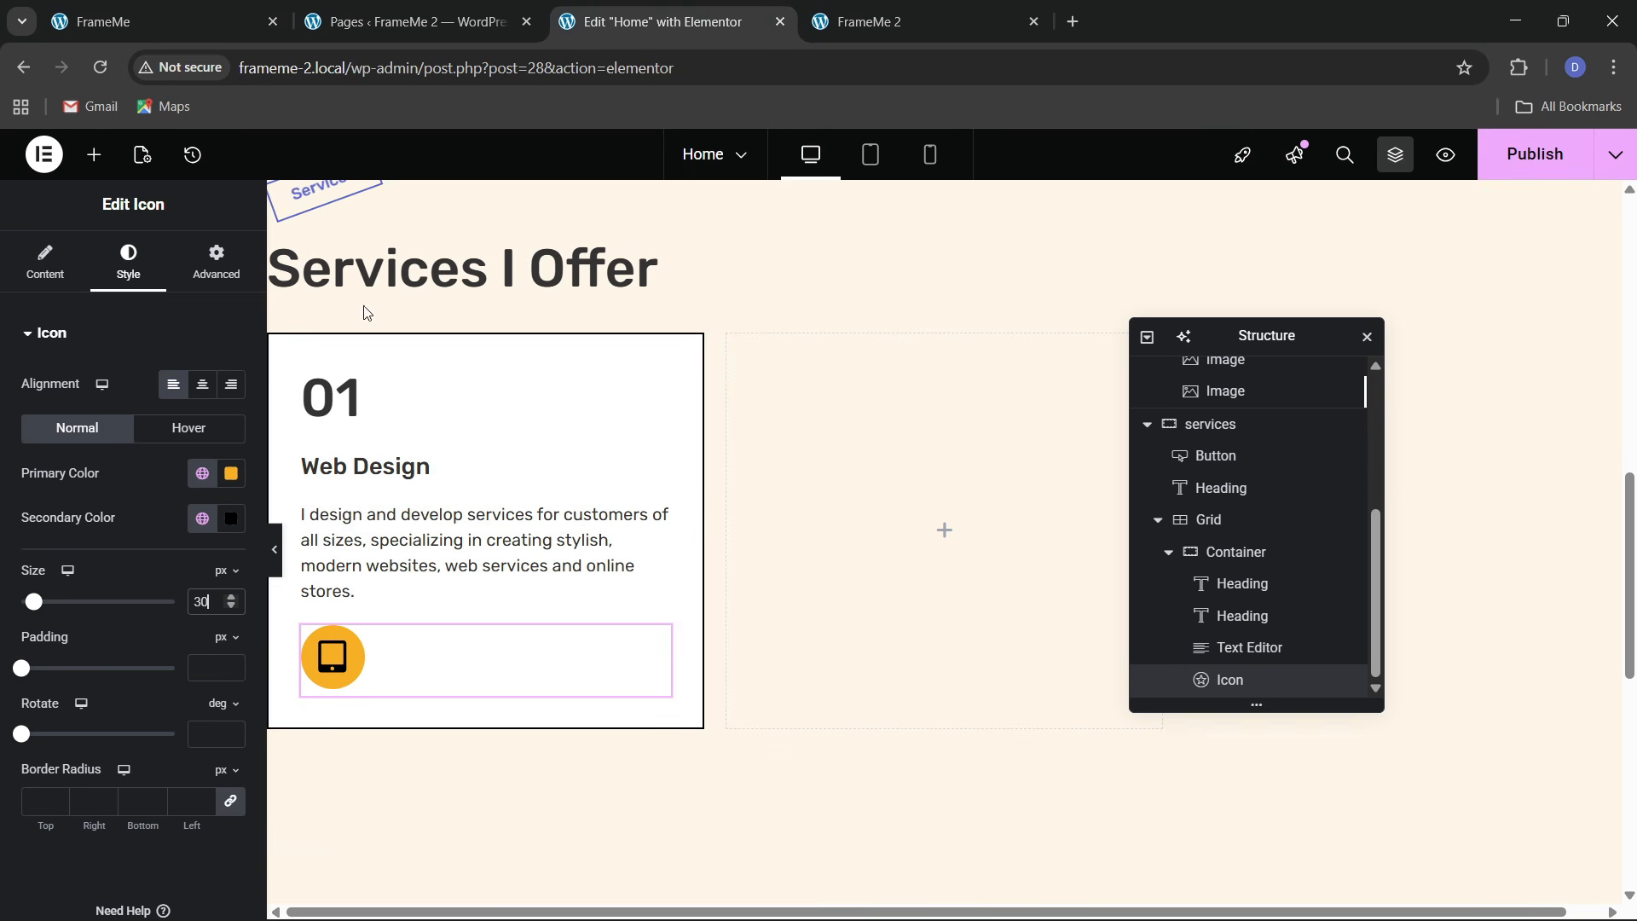
On hover, swap the icon colours to black primary and orange secondary, with a Bob animation
click(187, 435)
click(201, 520)
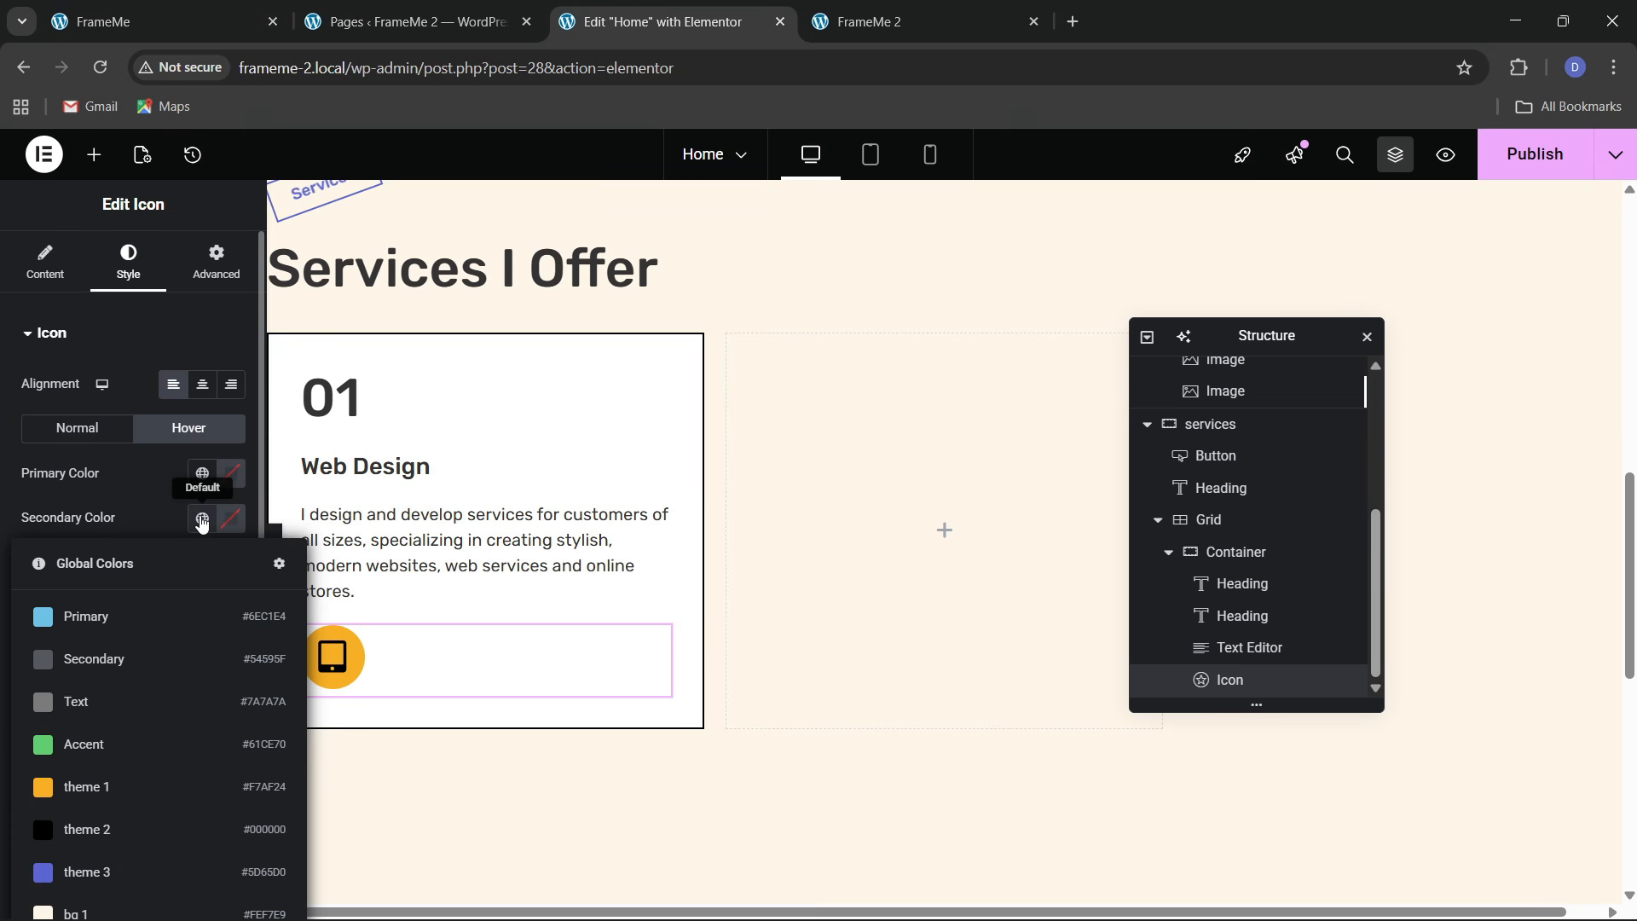
click(201, 476)
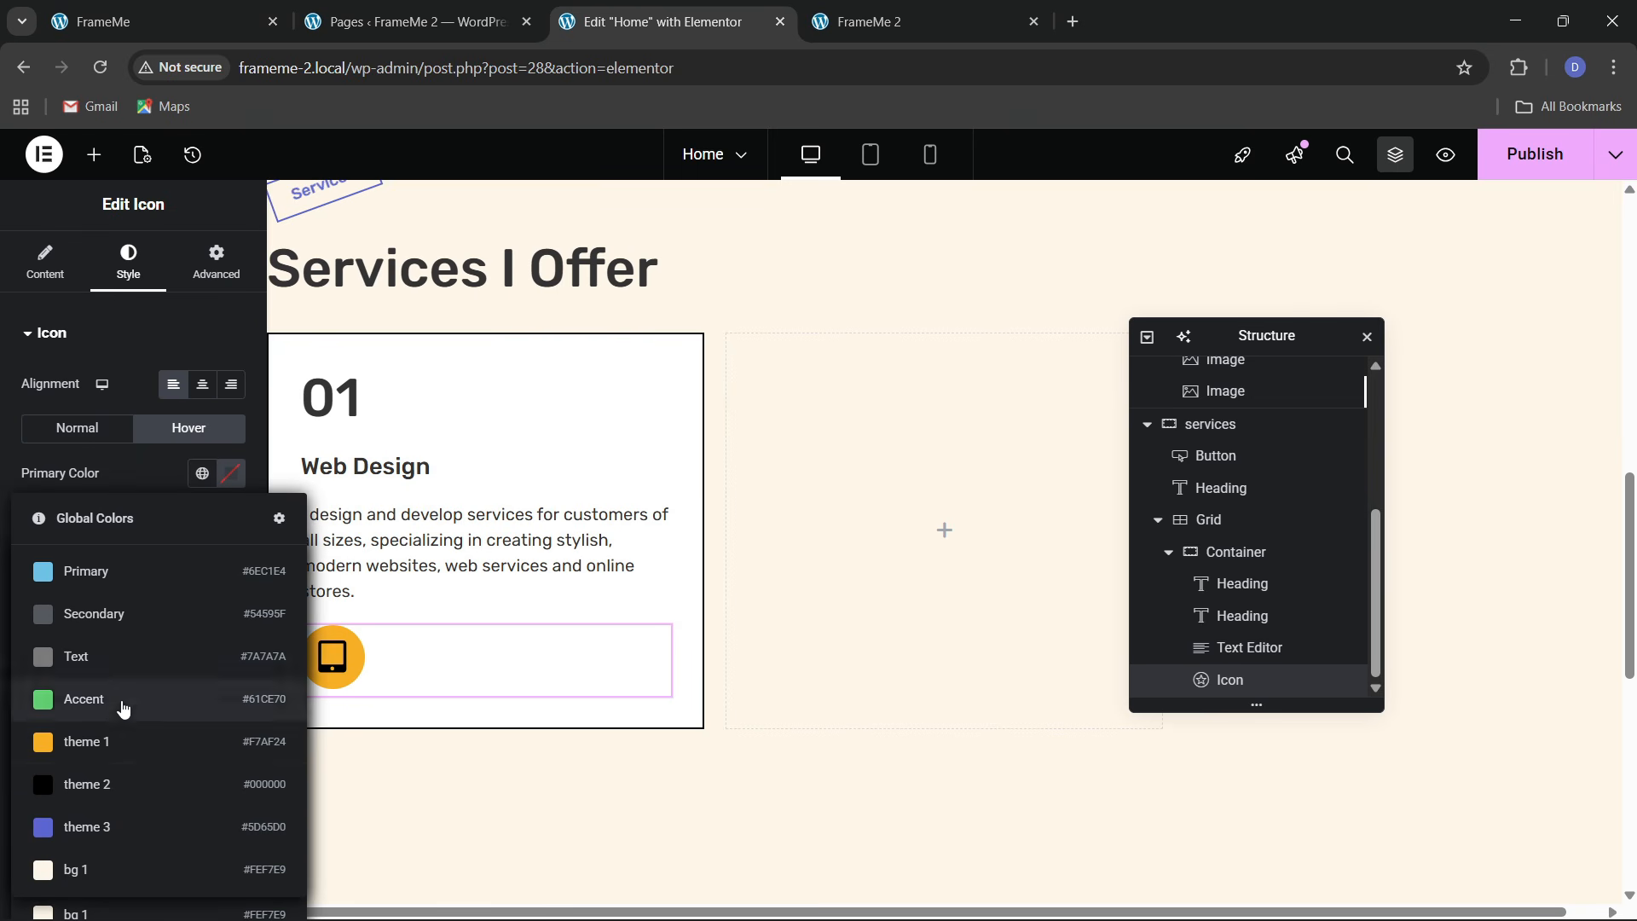
click(110, 782)
click(205, 518)
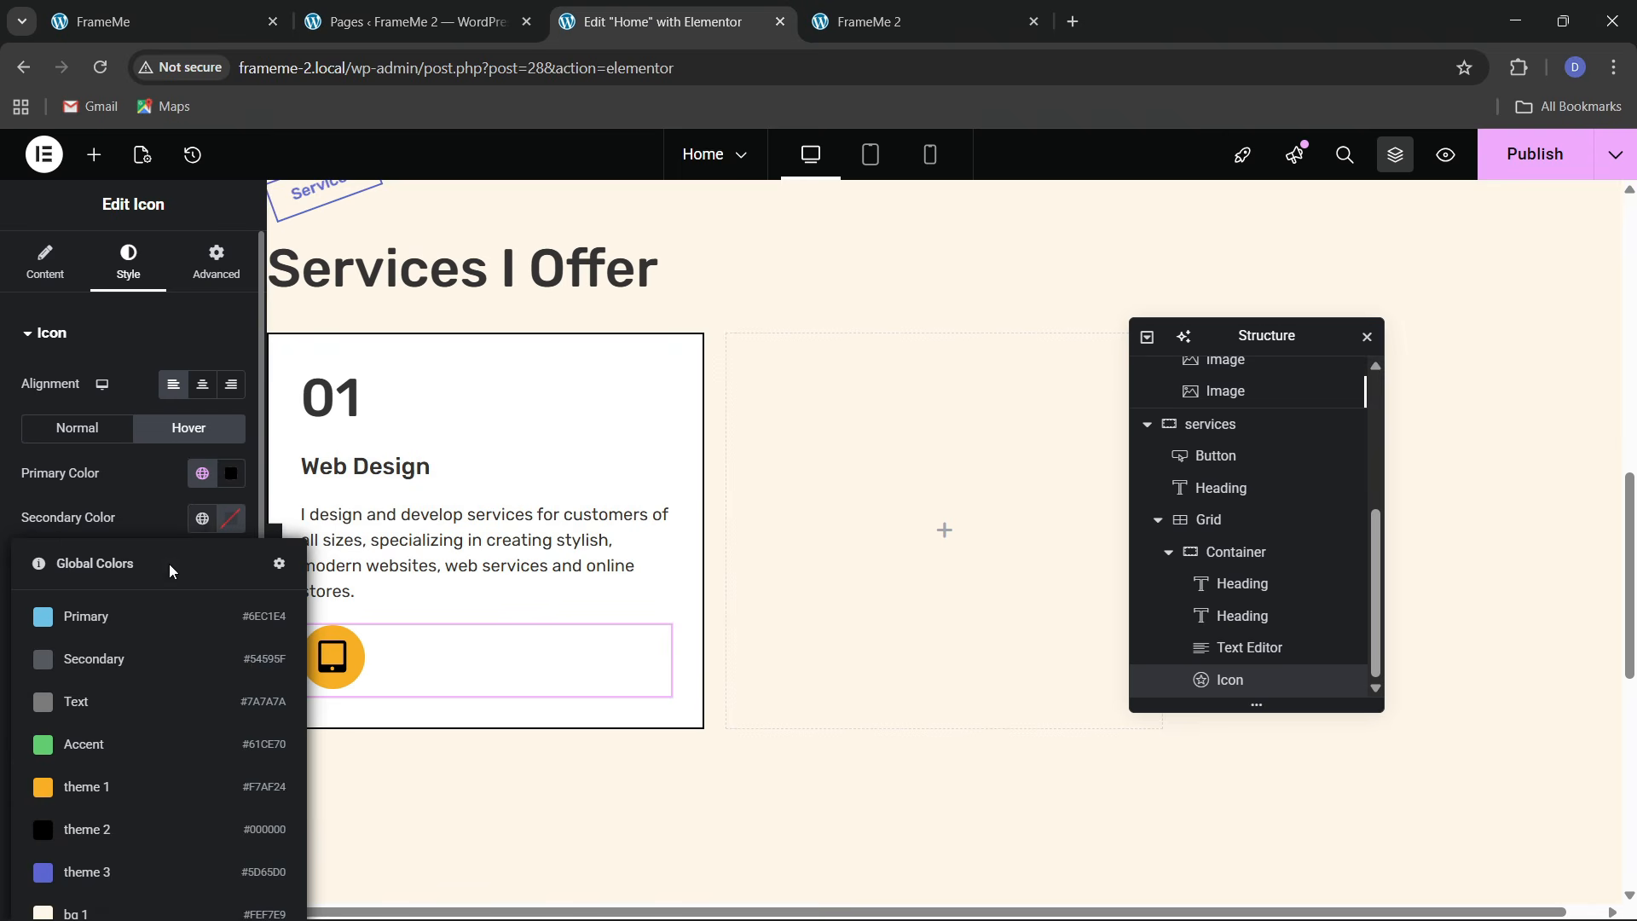
click(117, 785)
click(99, 589)
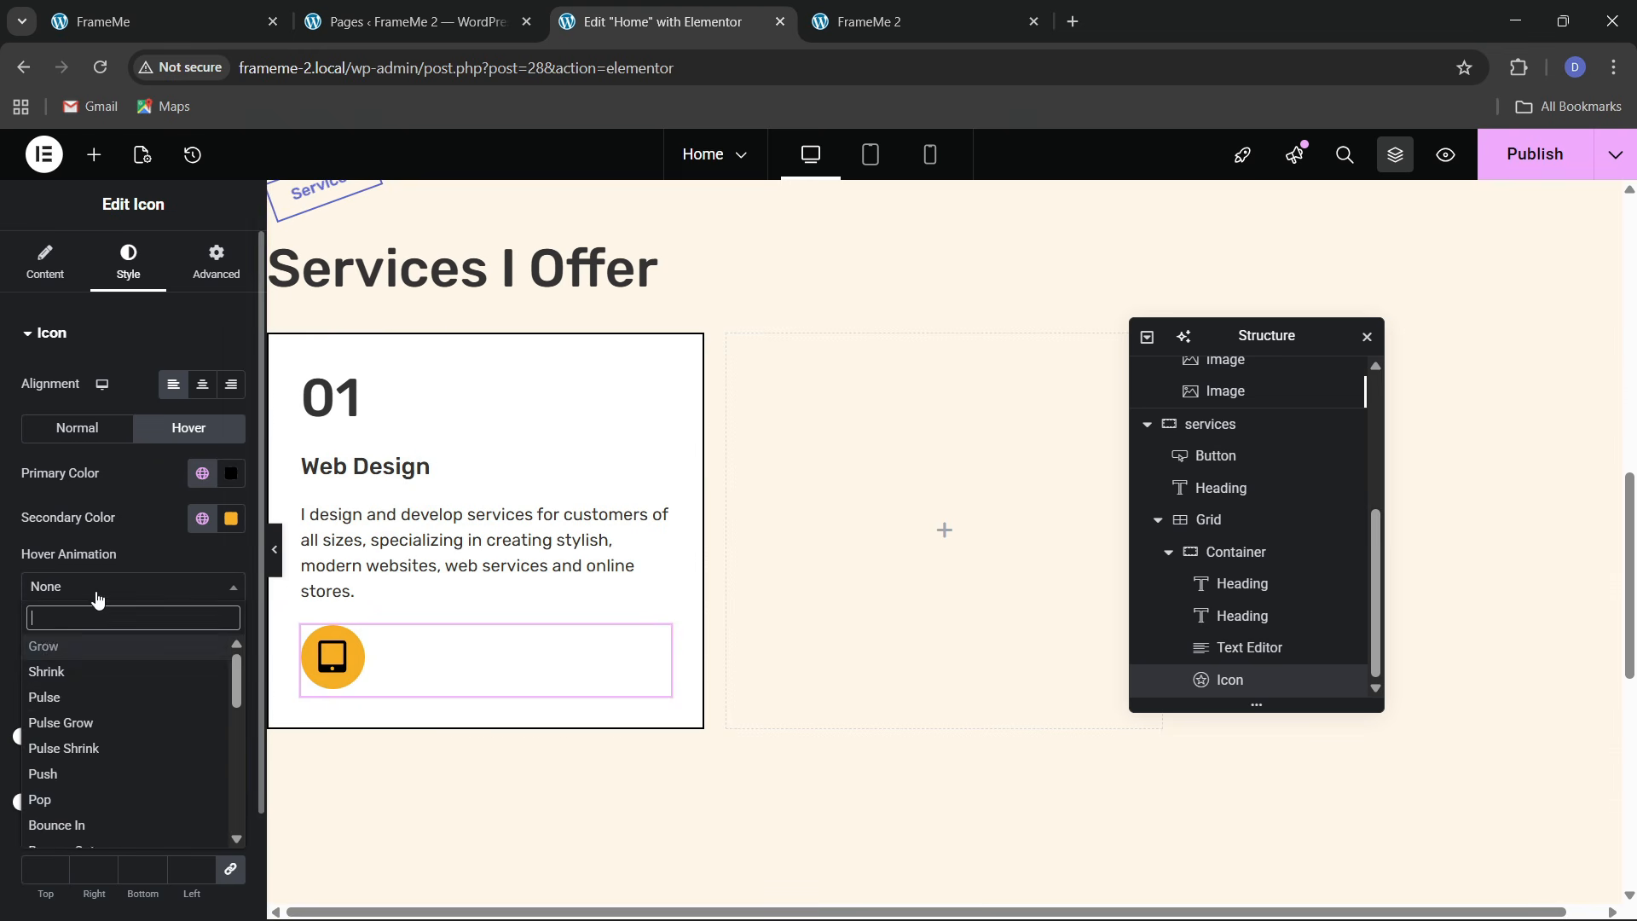
scroll(98, 768, down, 5)
click(51, 669)
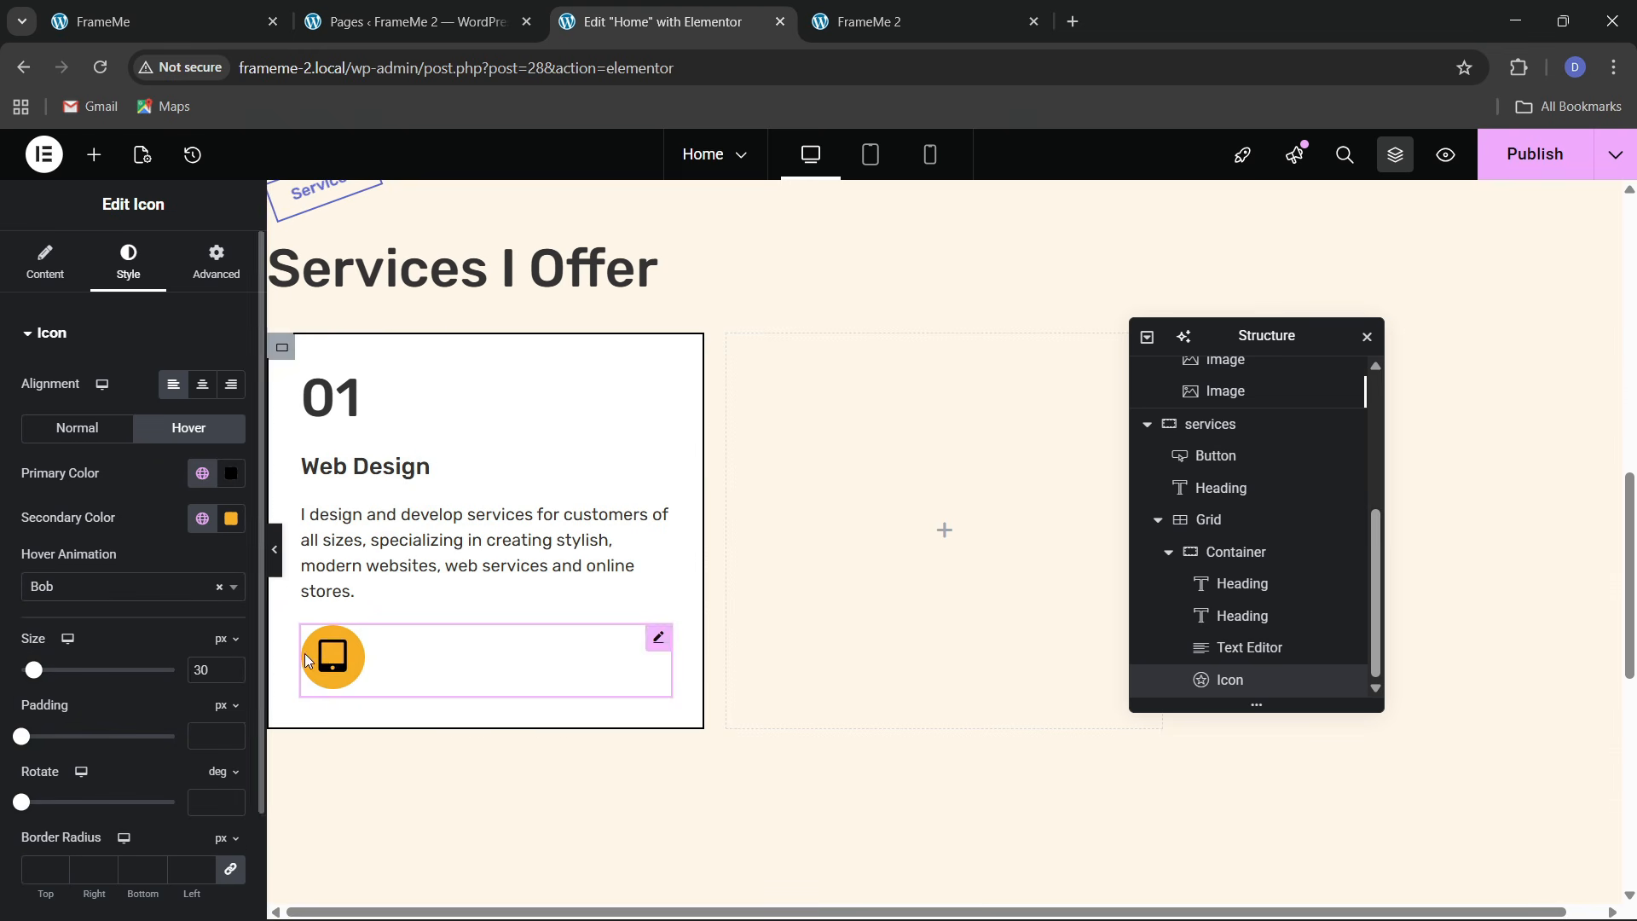
click(171, 12)
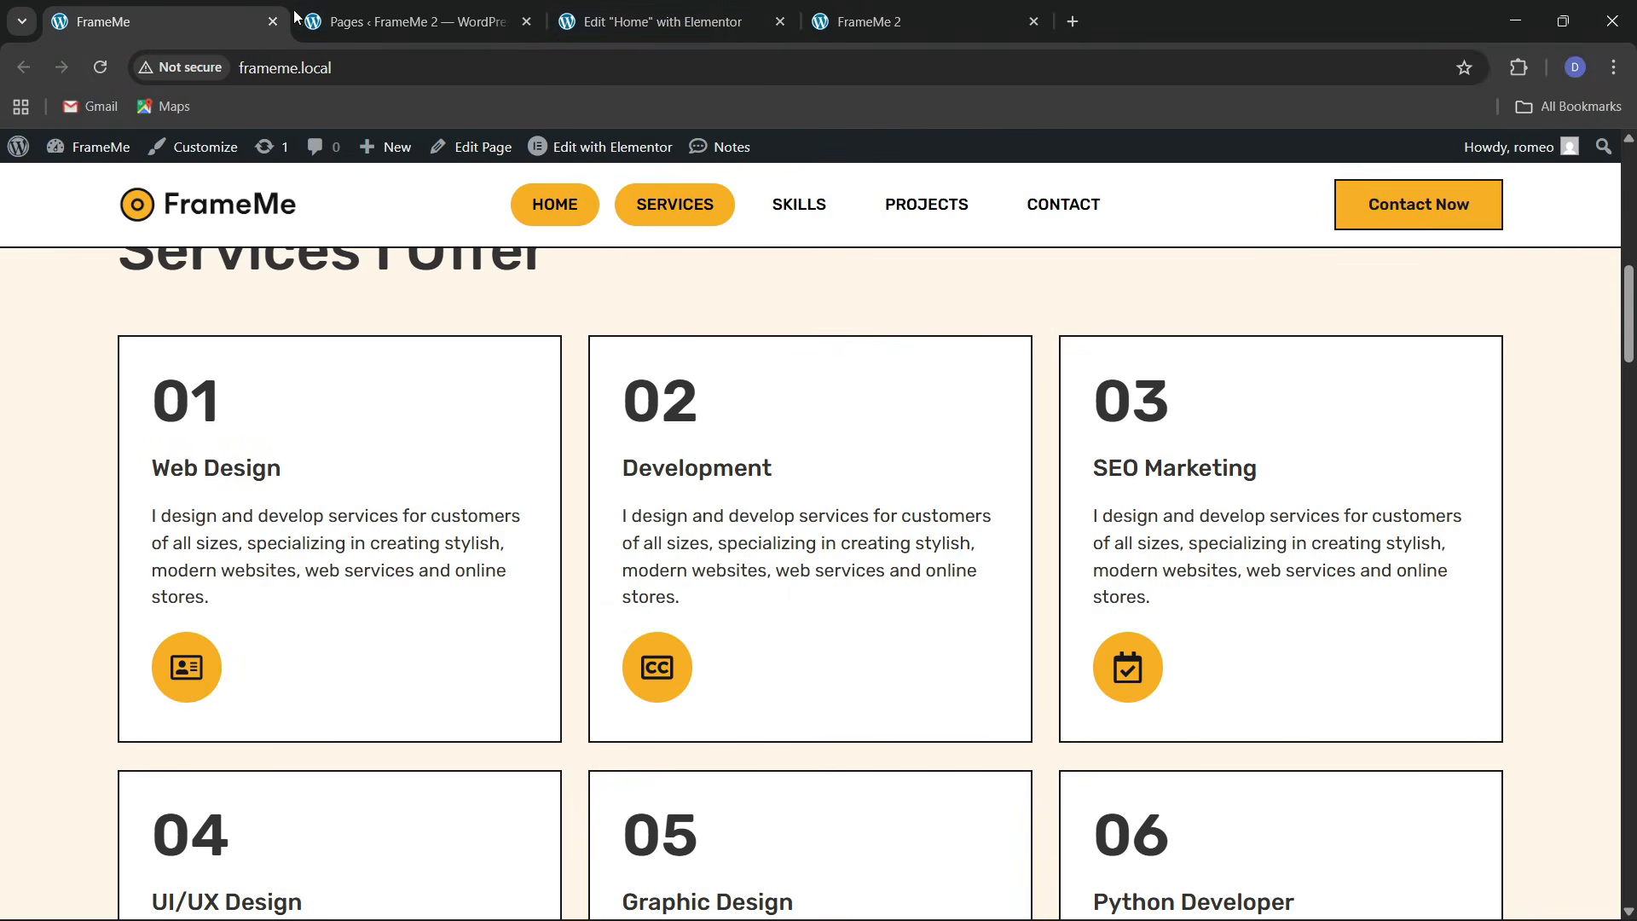
click(656, 19)
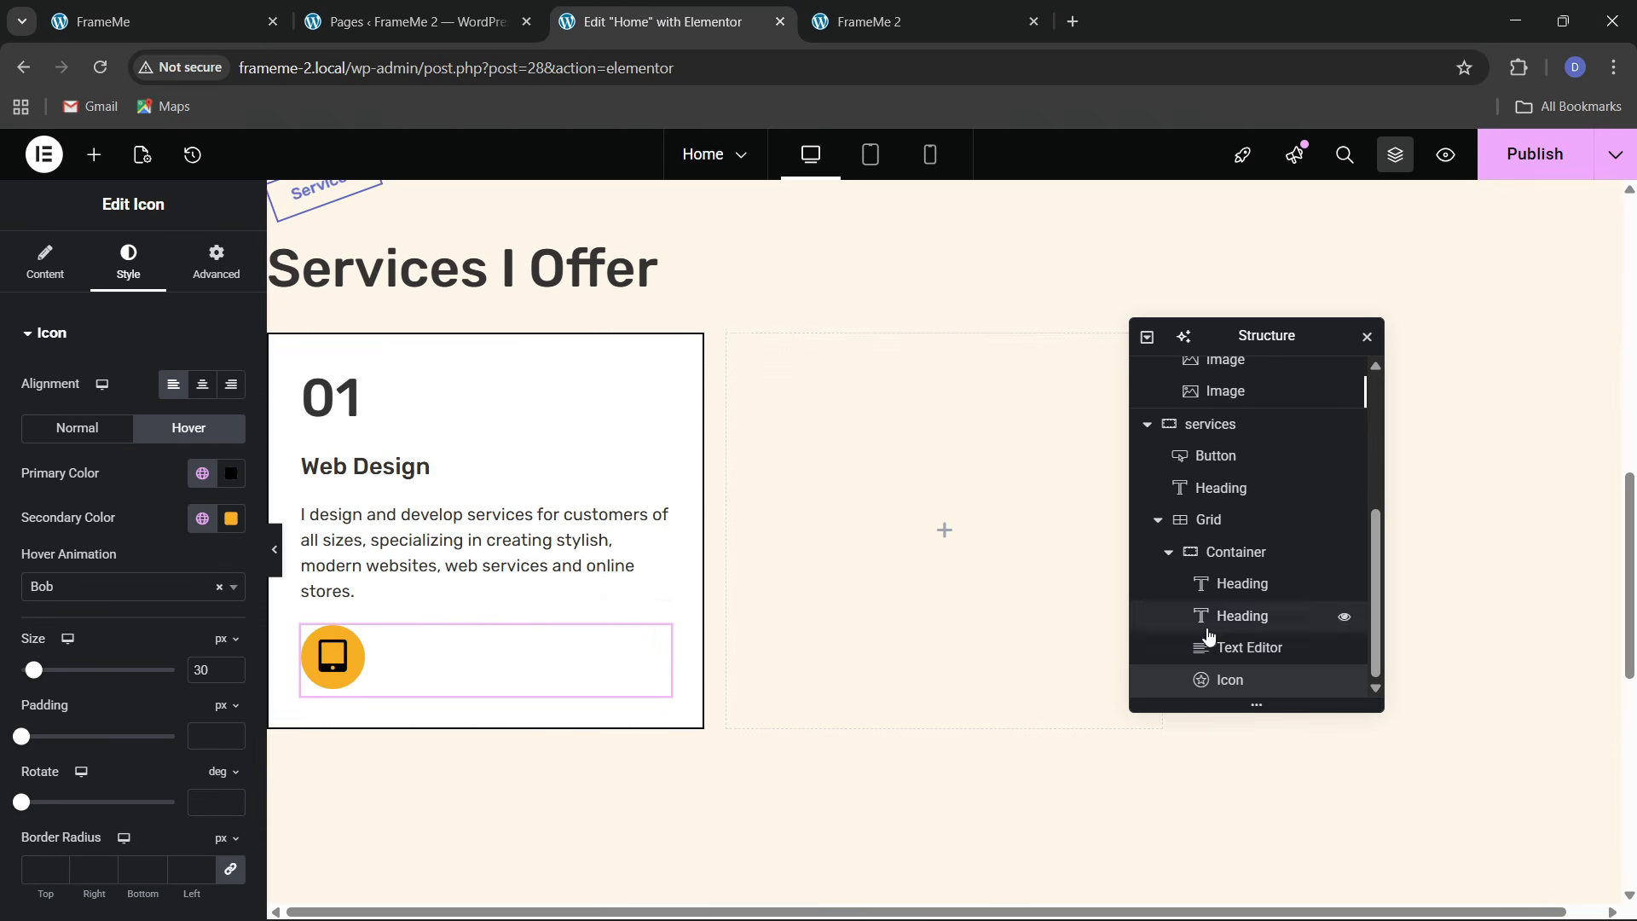
Add a top margin to the icon to push it lower, matching the live Services page
click(209, 297)
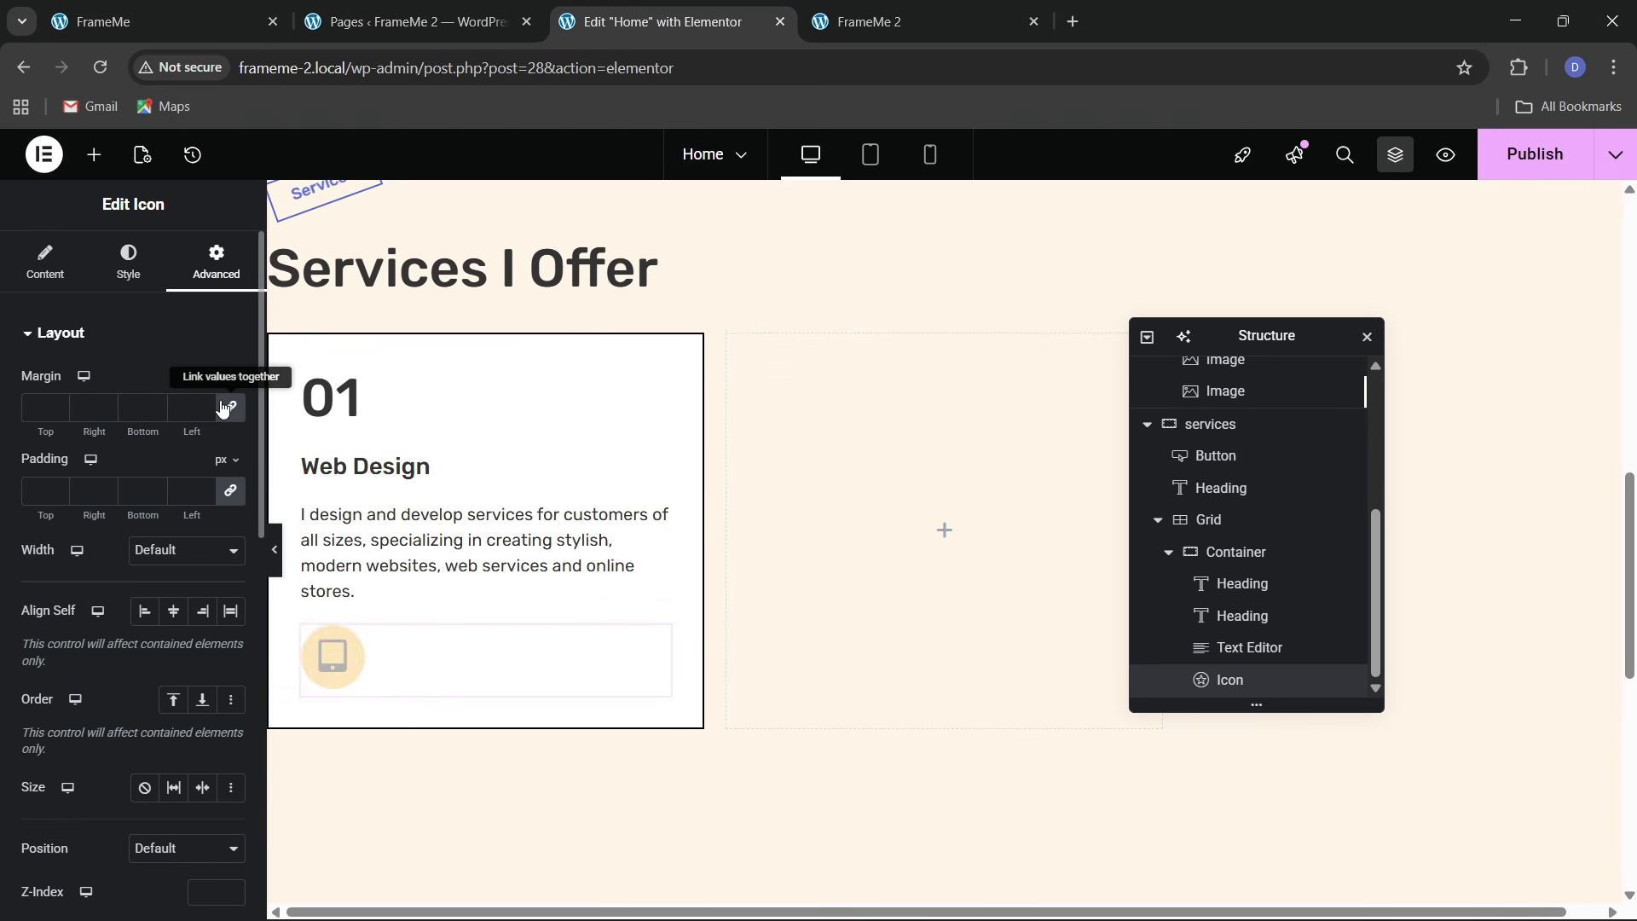
click(33, 413)
text(3)
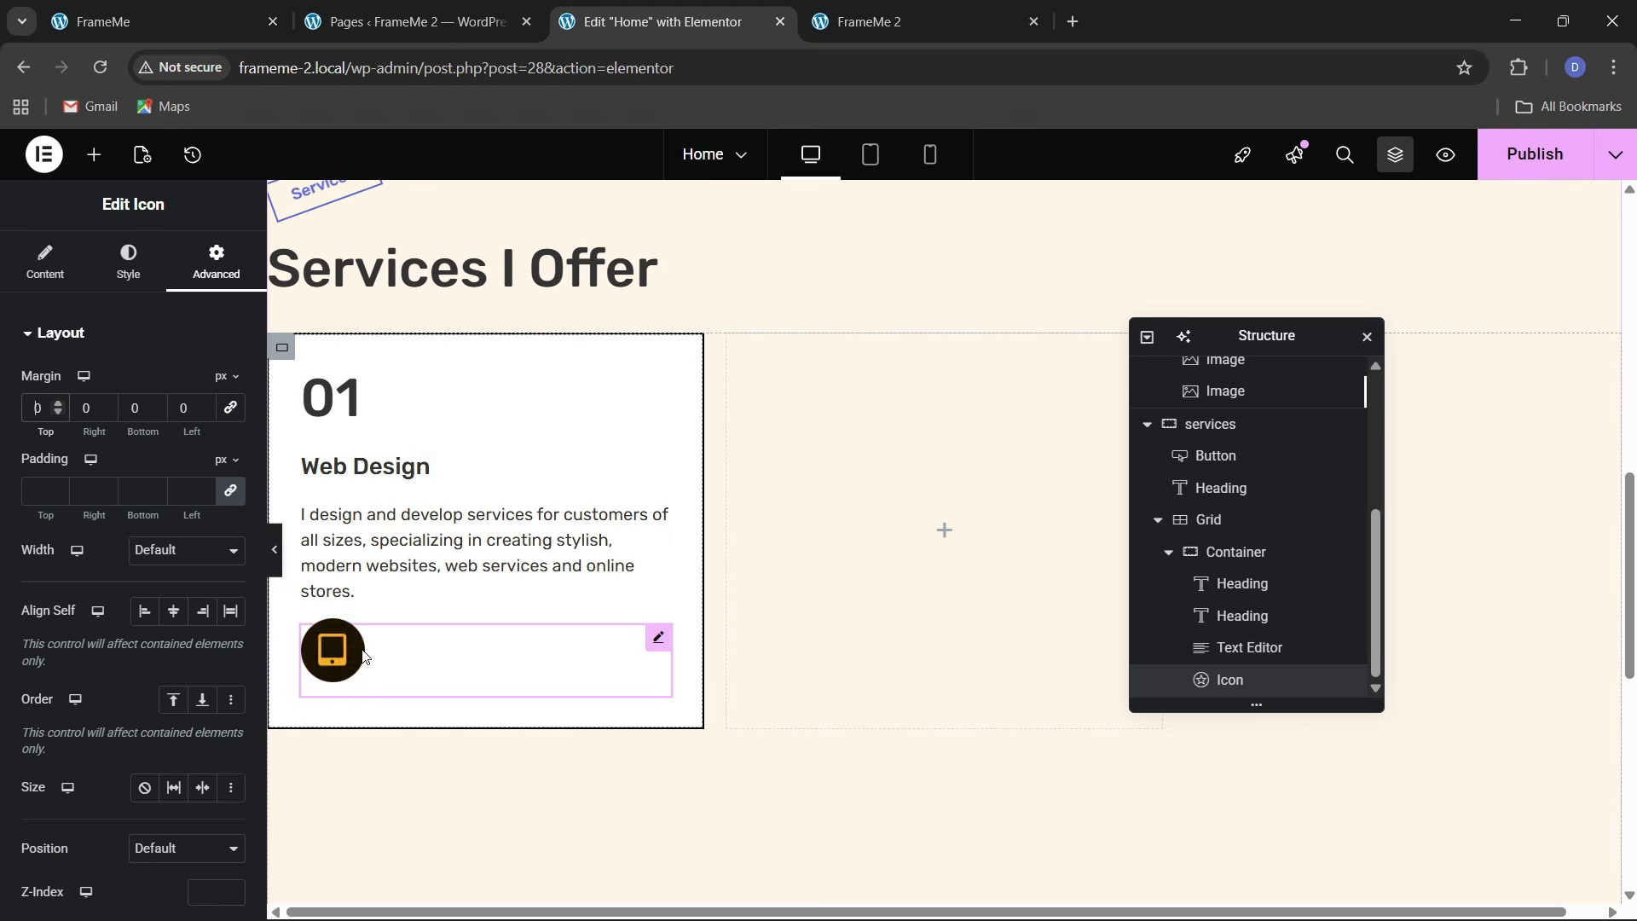
click(162, 21)
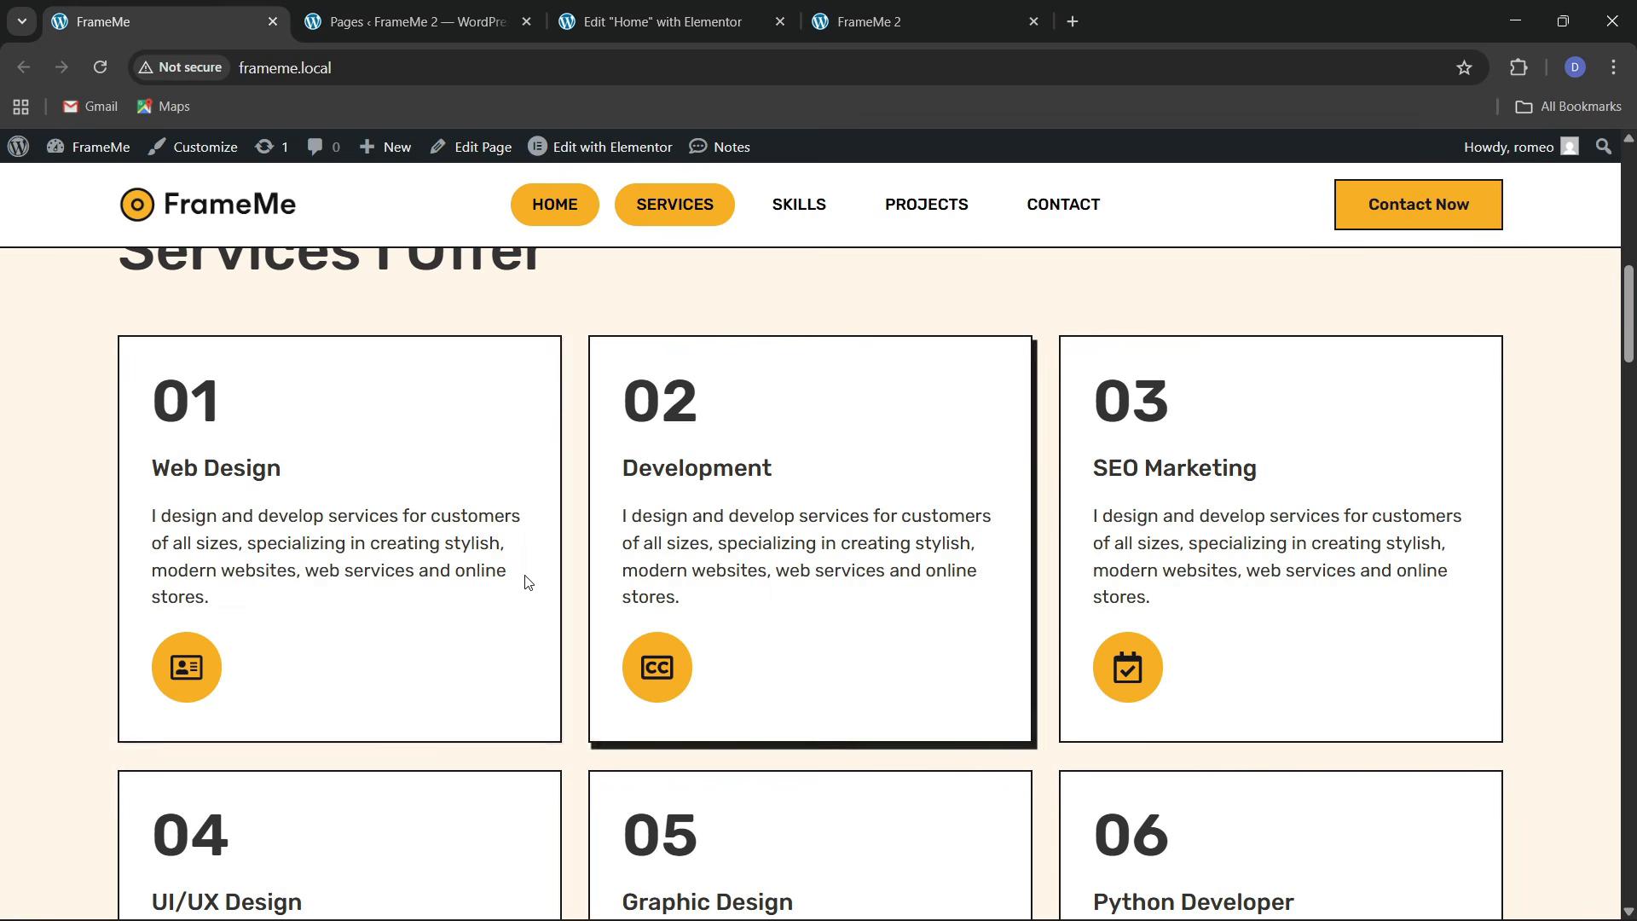
click(632, 33)
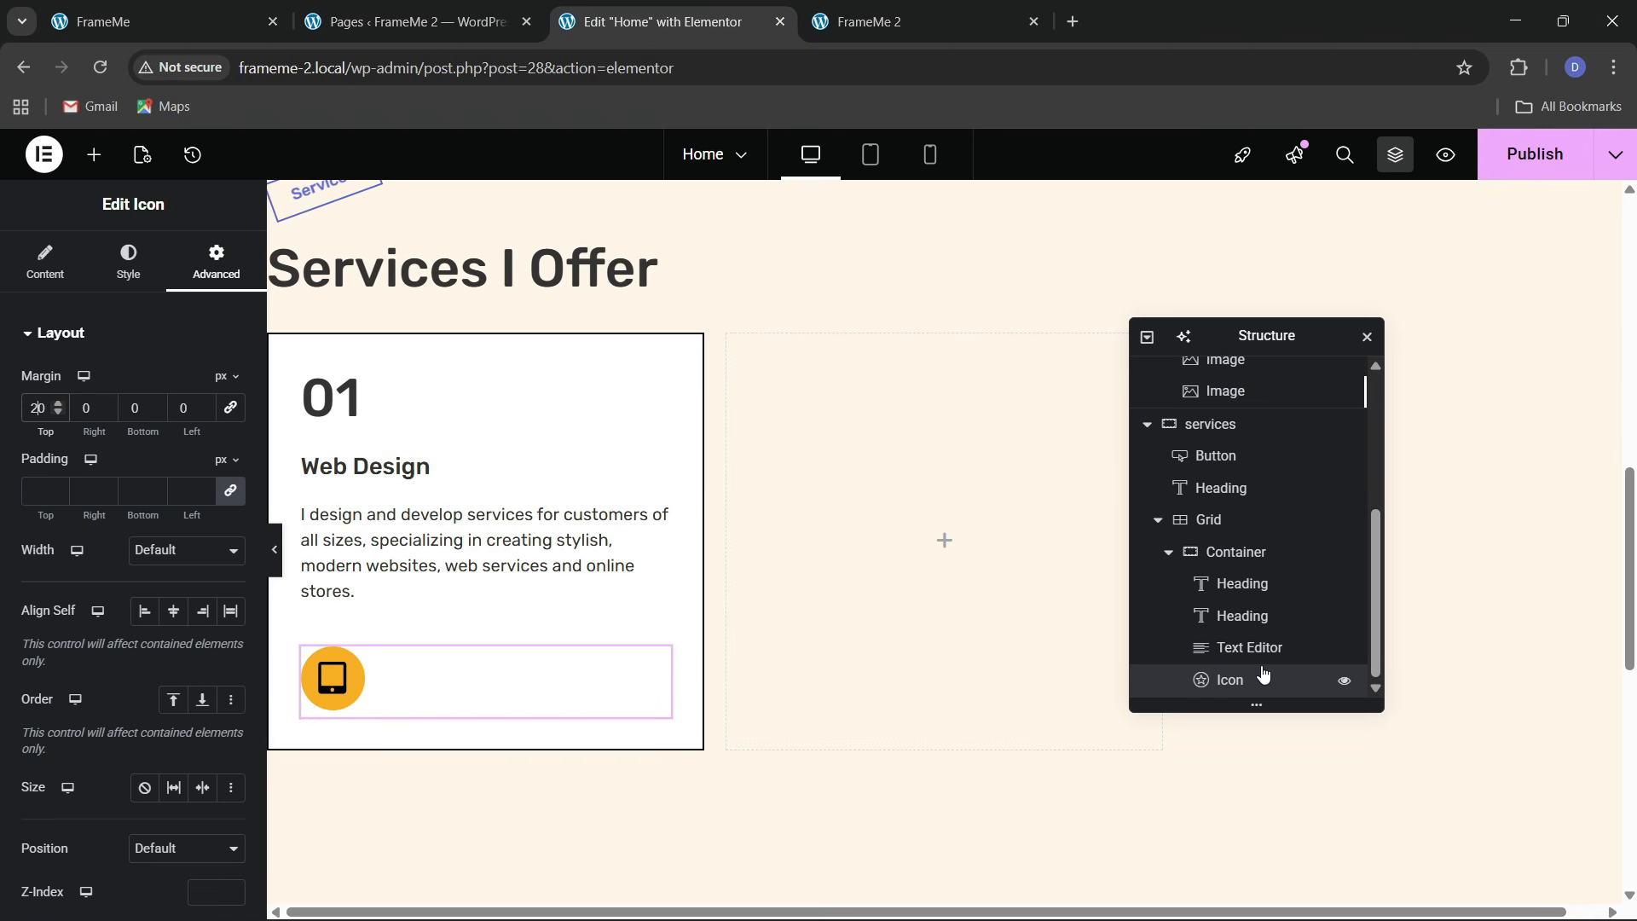
double_click(1247, 556)
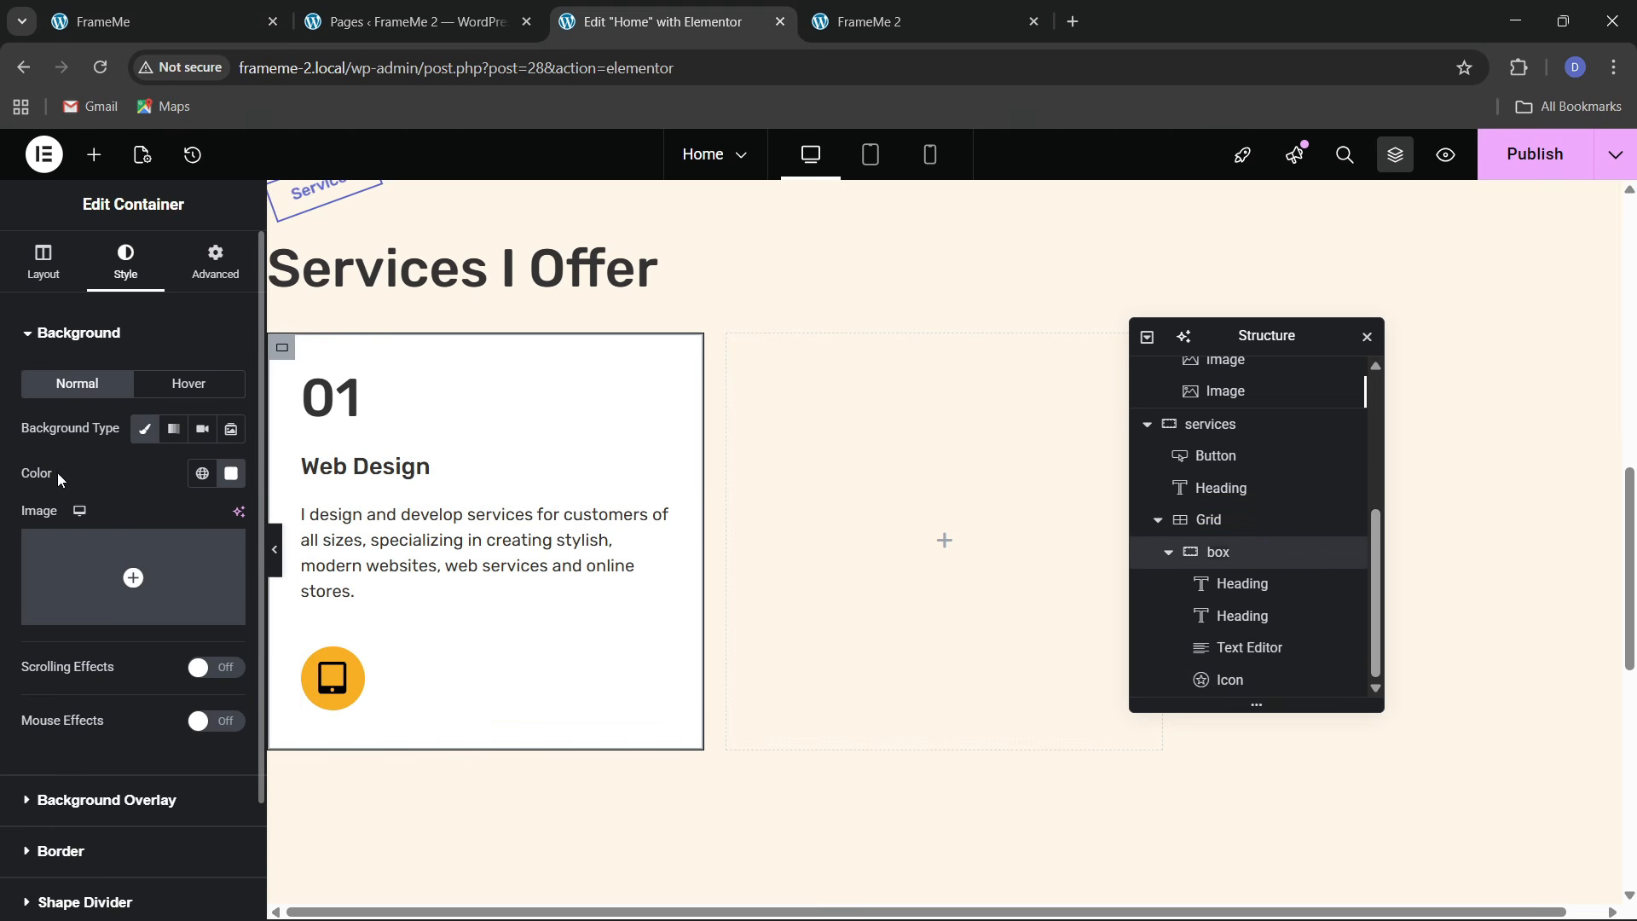
Give the box card a hover box shadow: horizontal 4, vertical 7, blur 1, spread 1, opaque black
scroll(97, 539, down, 2)
click(86, 720)
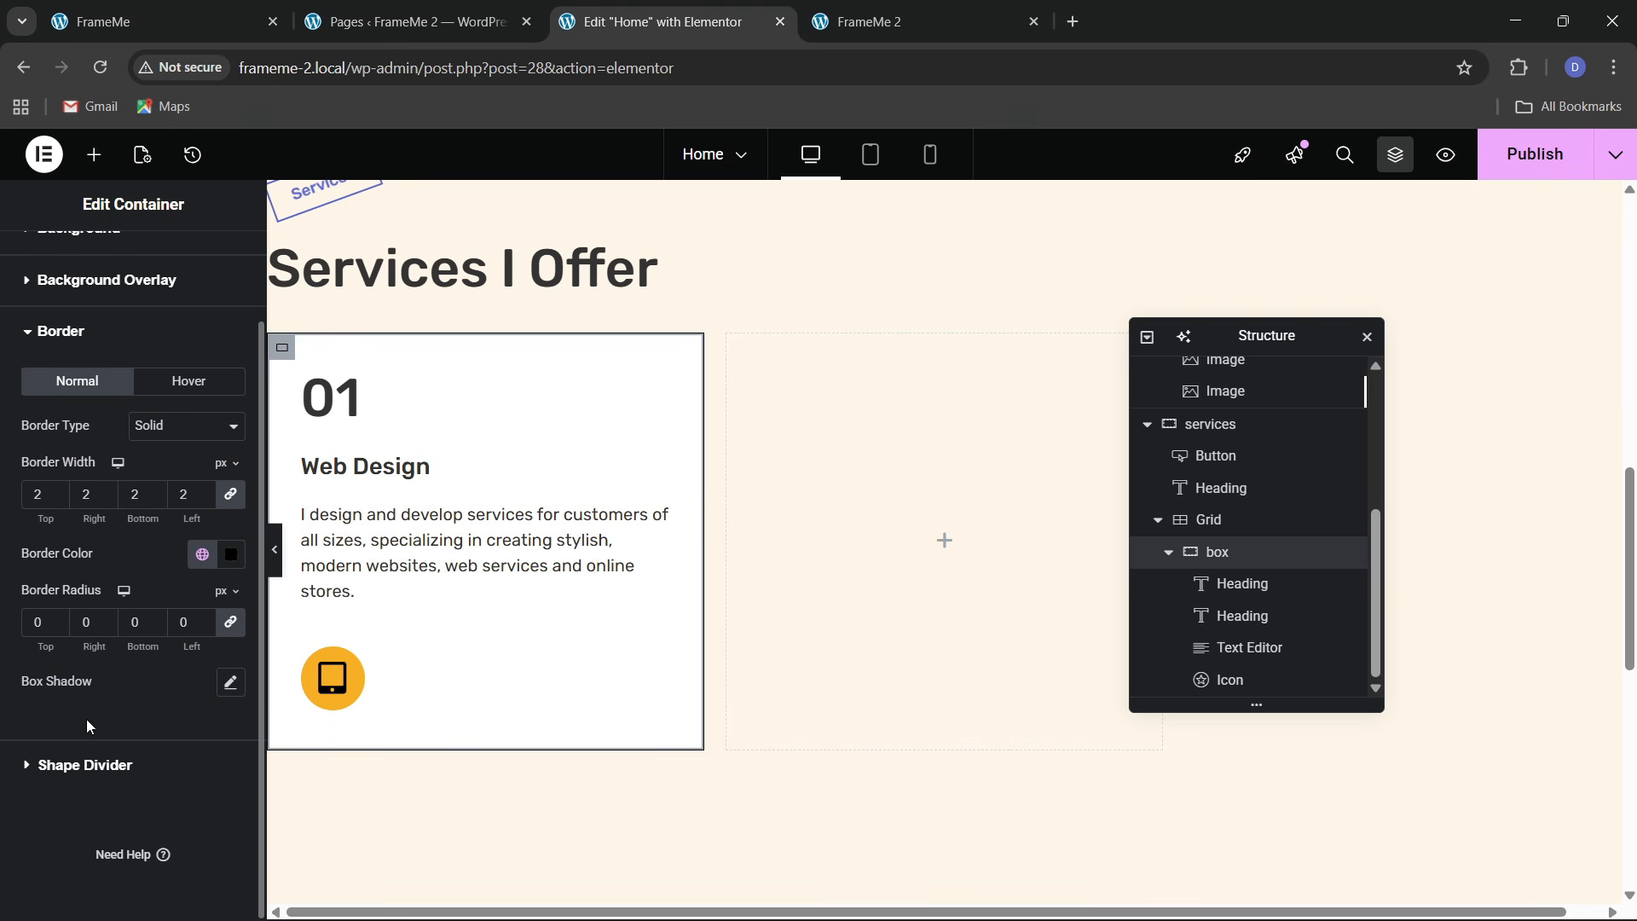
click(194, 388)
click(227, 657)
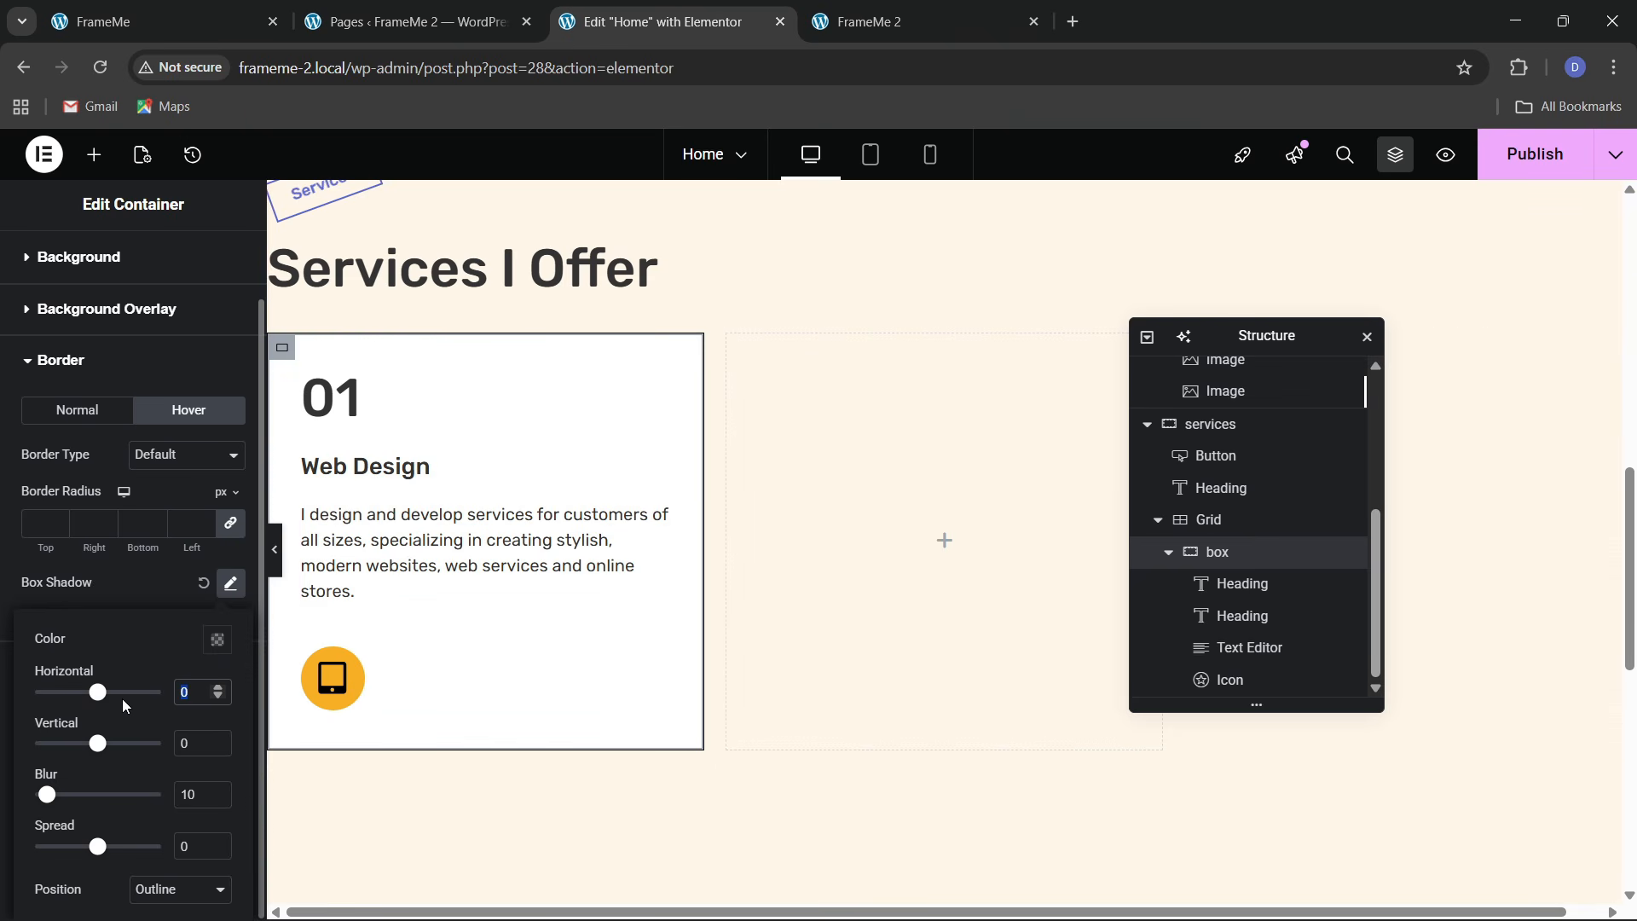
text(4)
click(193, 742)
text(7)
key(Tab)
text(1)
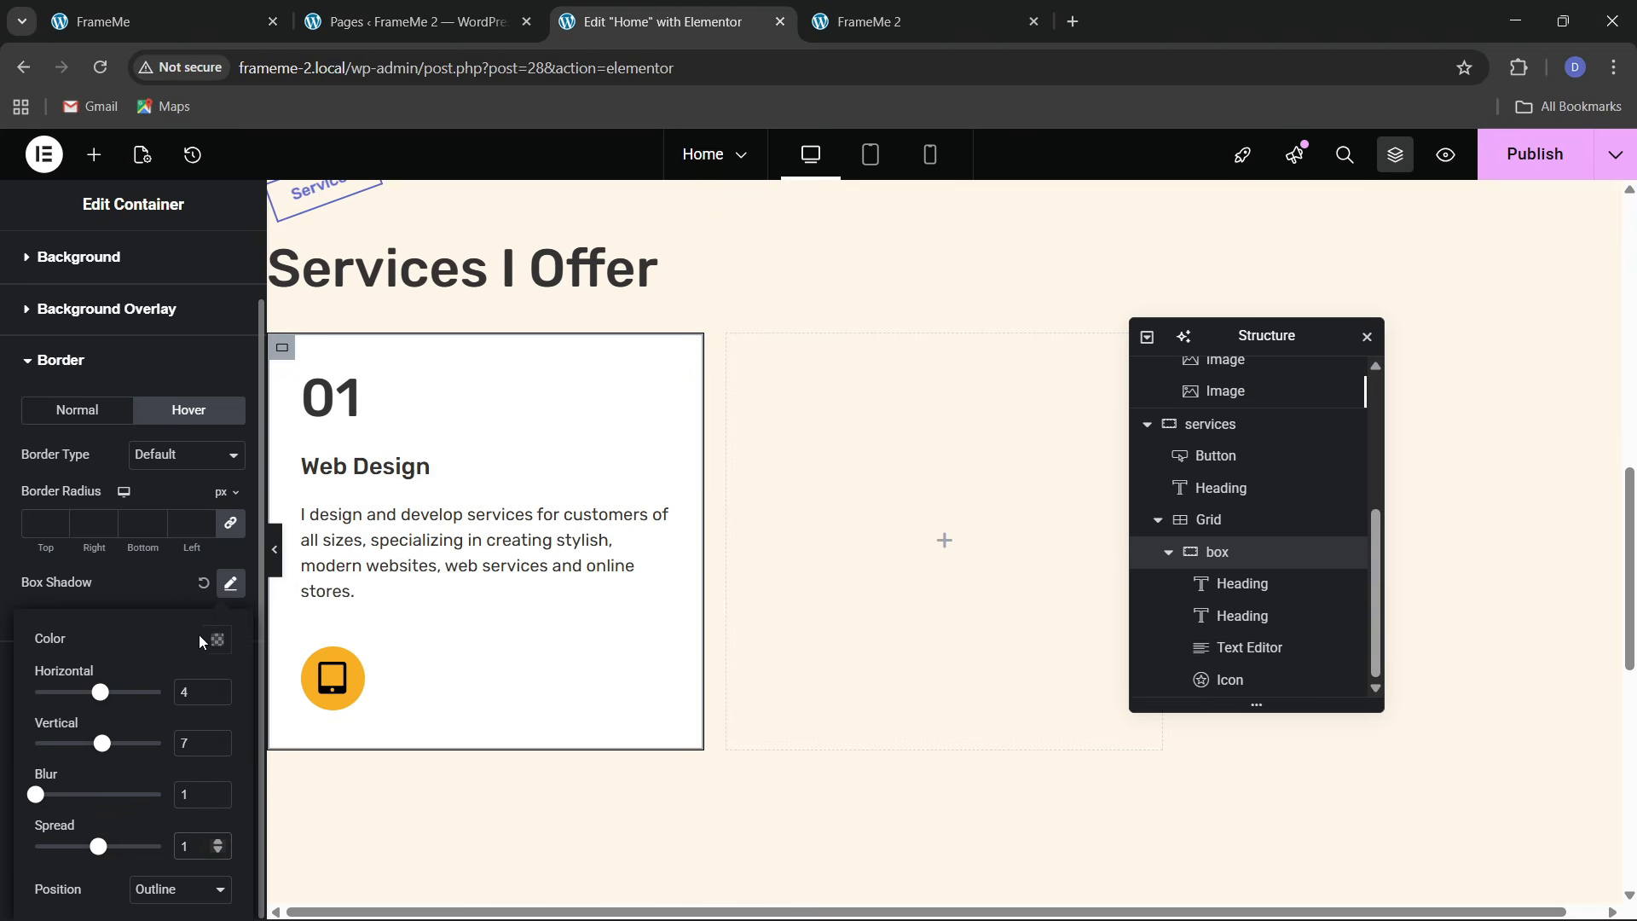
click(215, 639)
drag(218, 561, 346, 568)
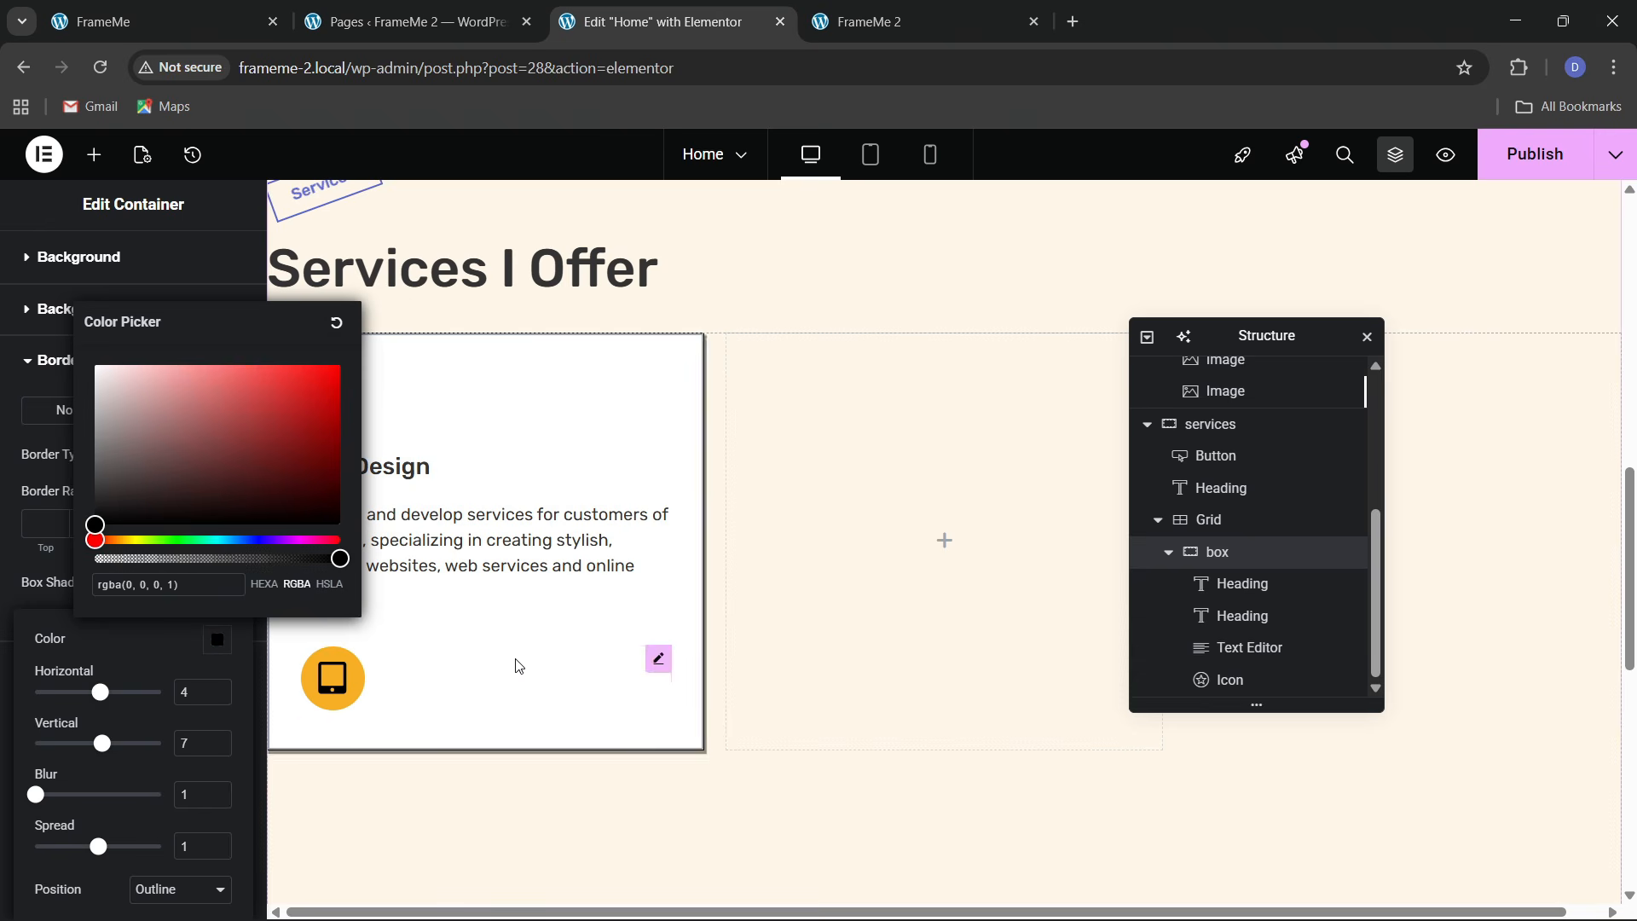
click(219, 688)
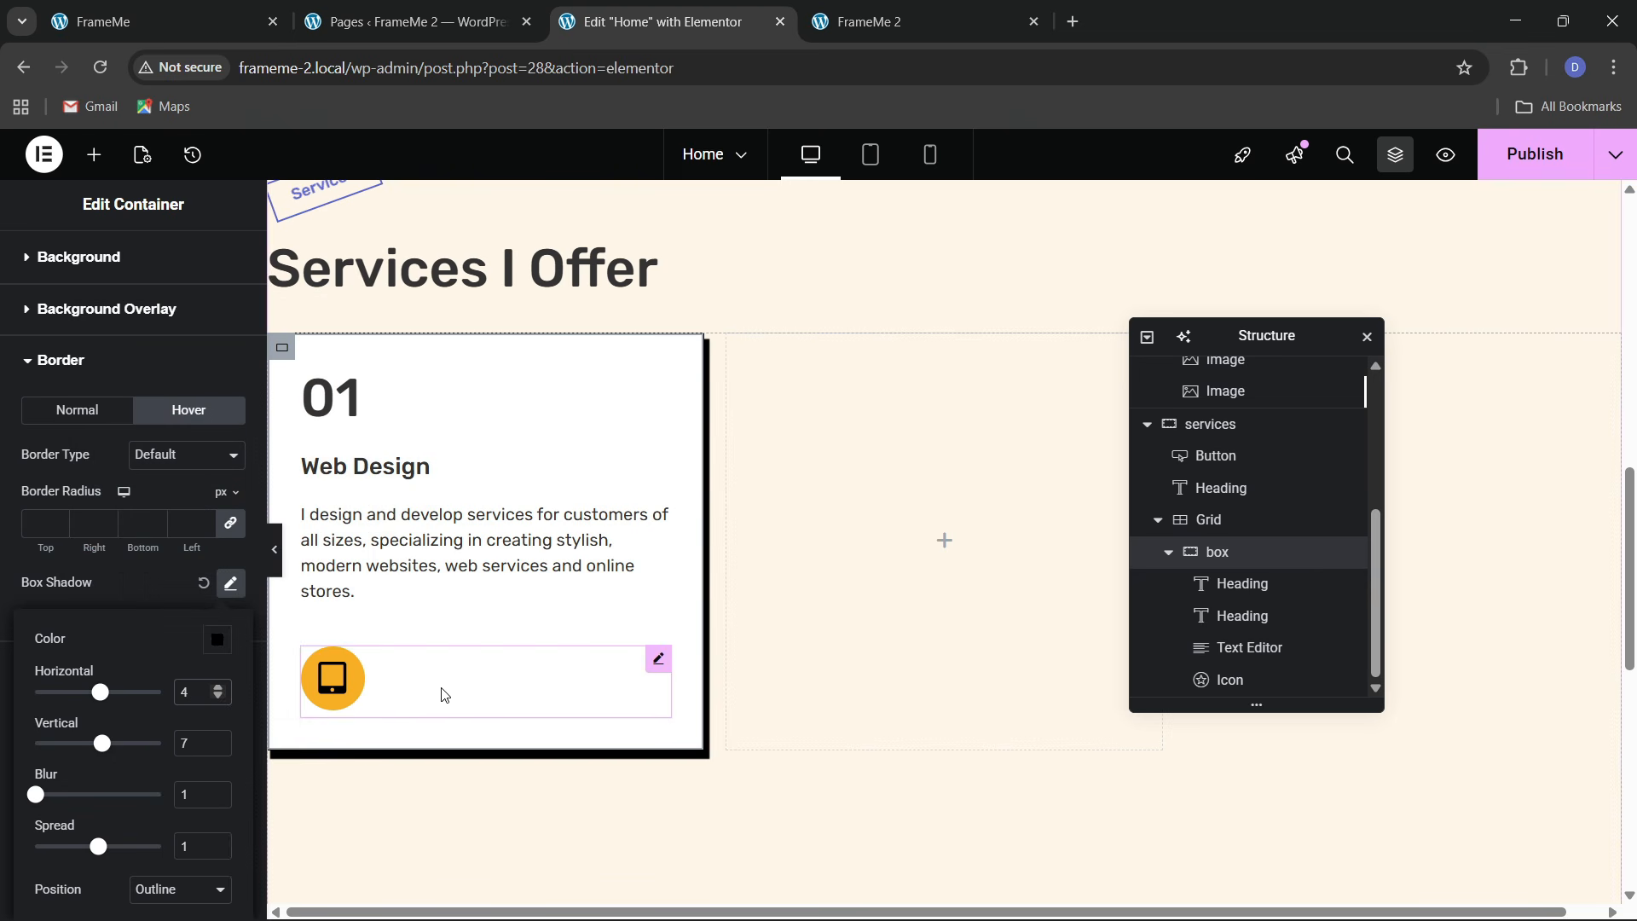
Duplicate the Web Design box five times to make six service cards
click(1166, 554)
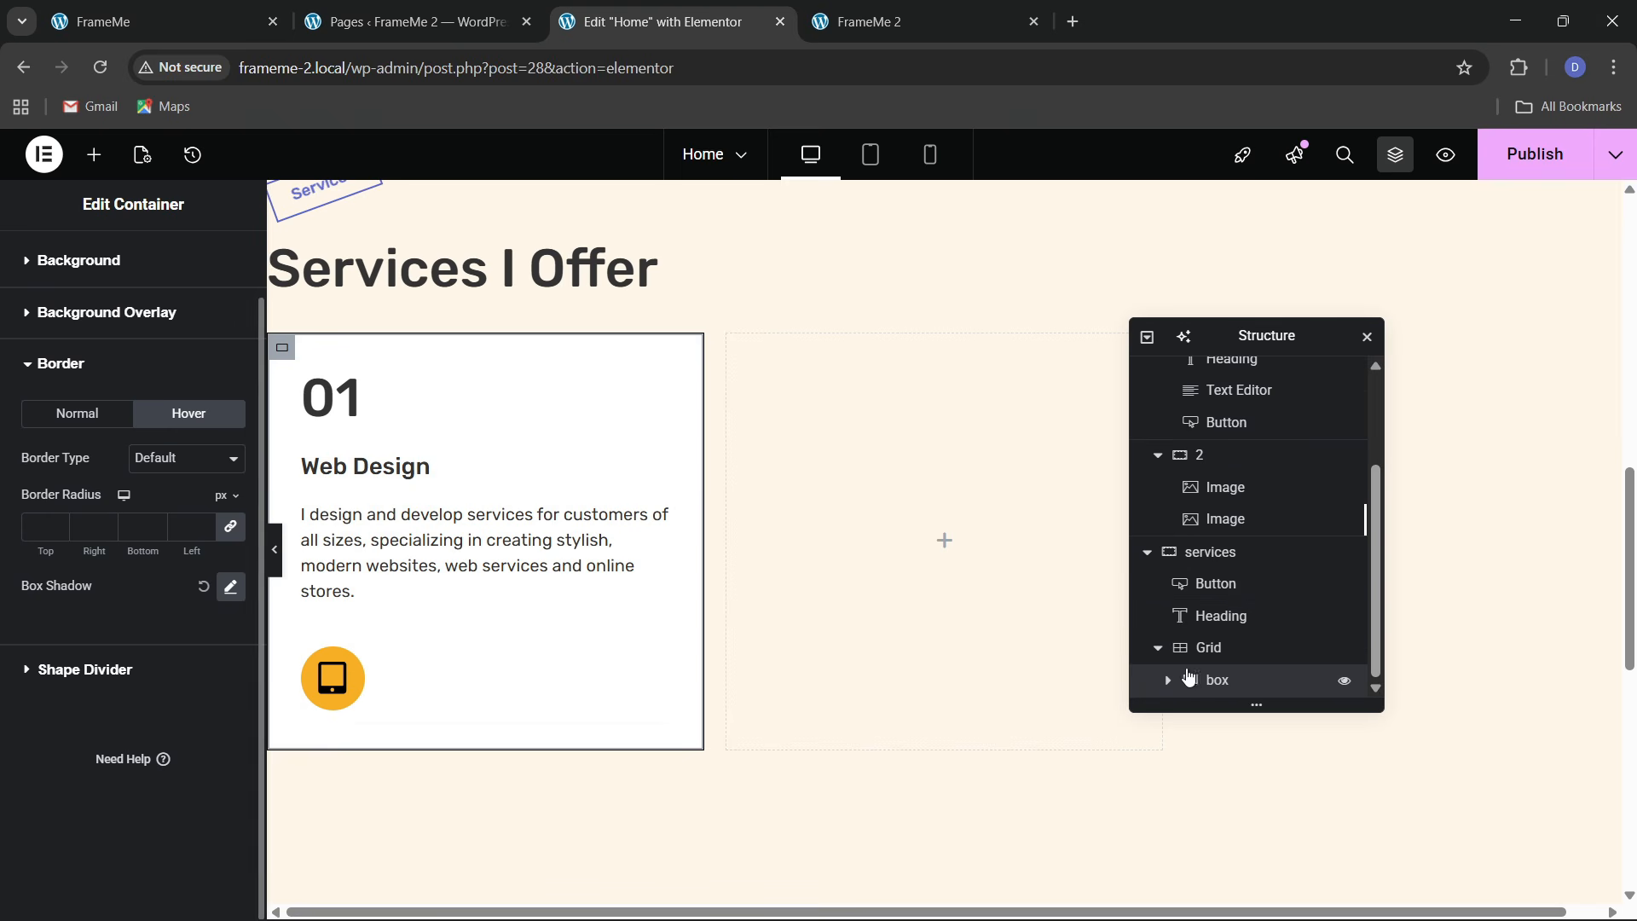
right_click(1226, 688)
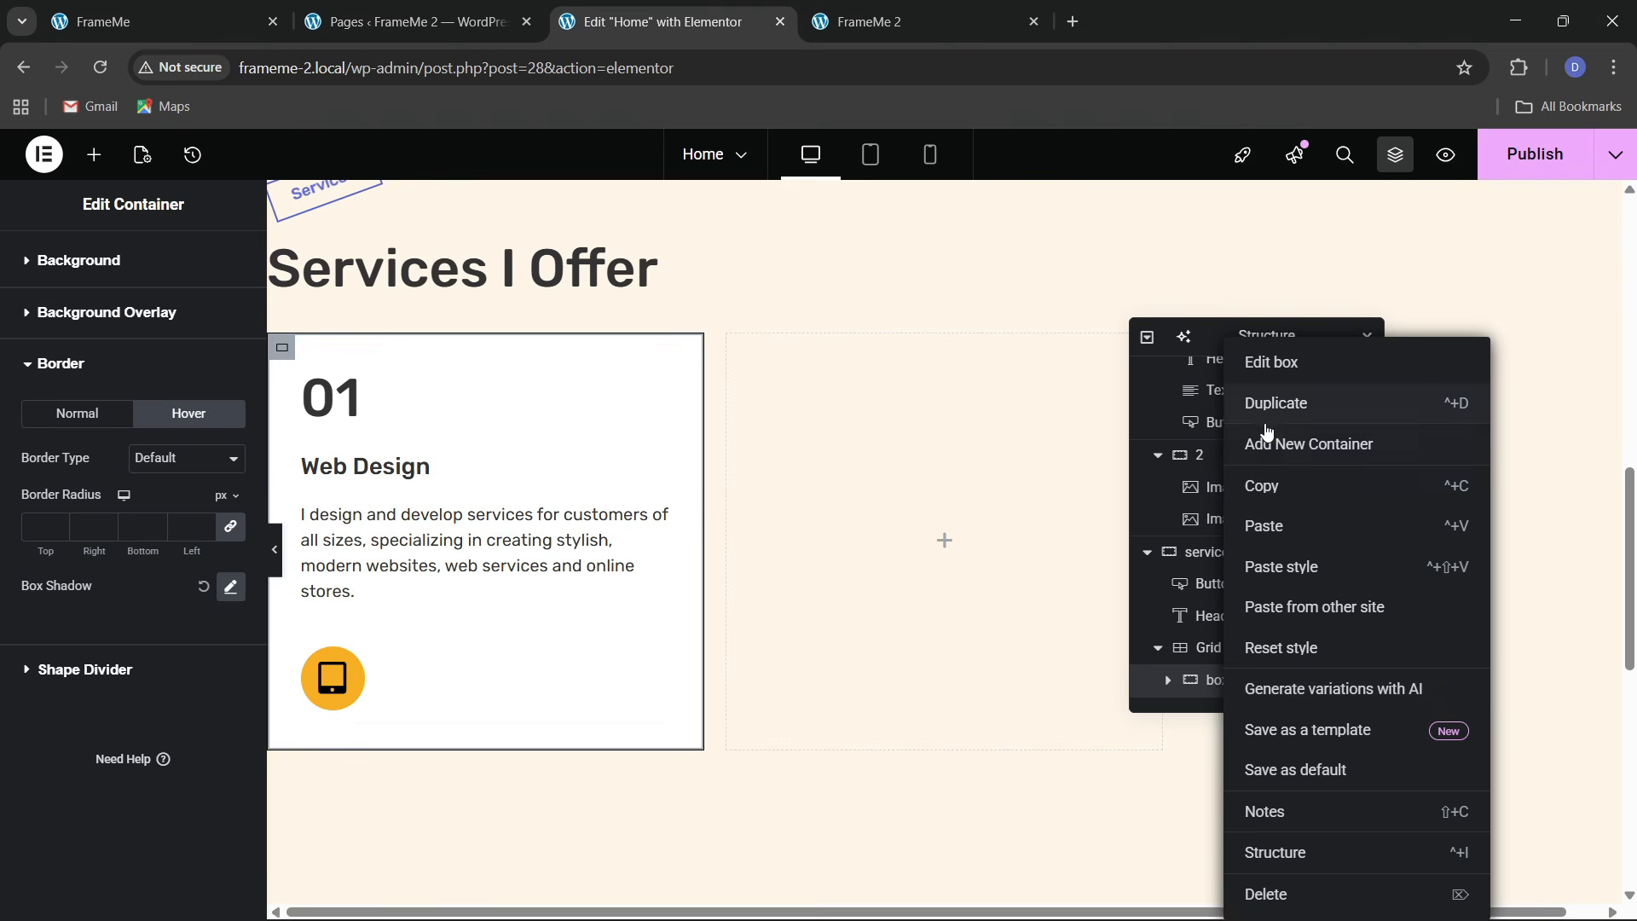
click(1267, 424)
right_click(1220, 687)
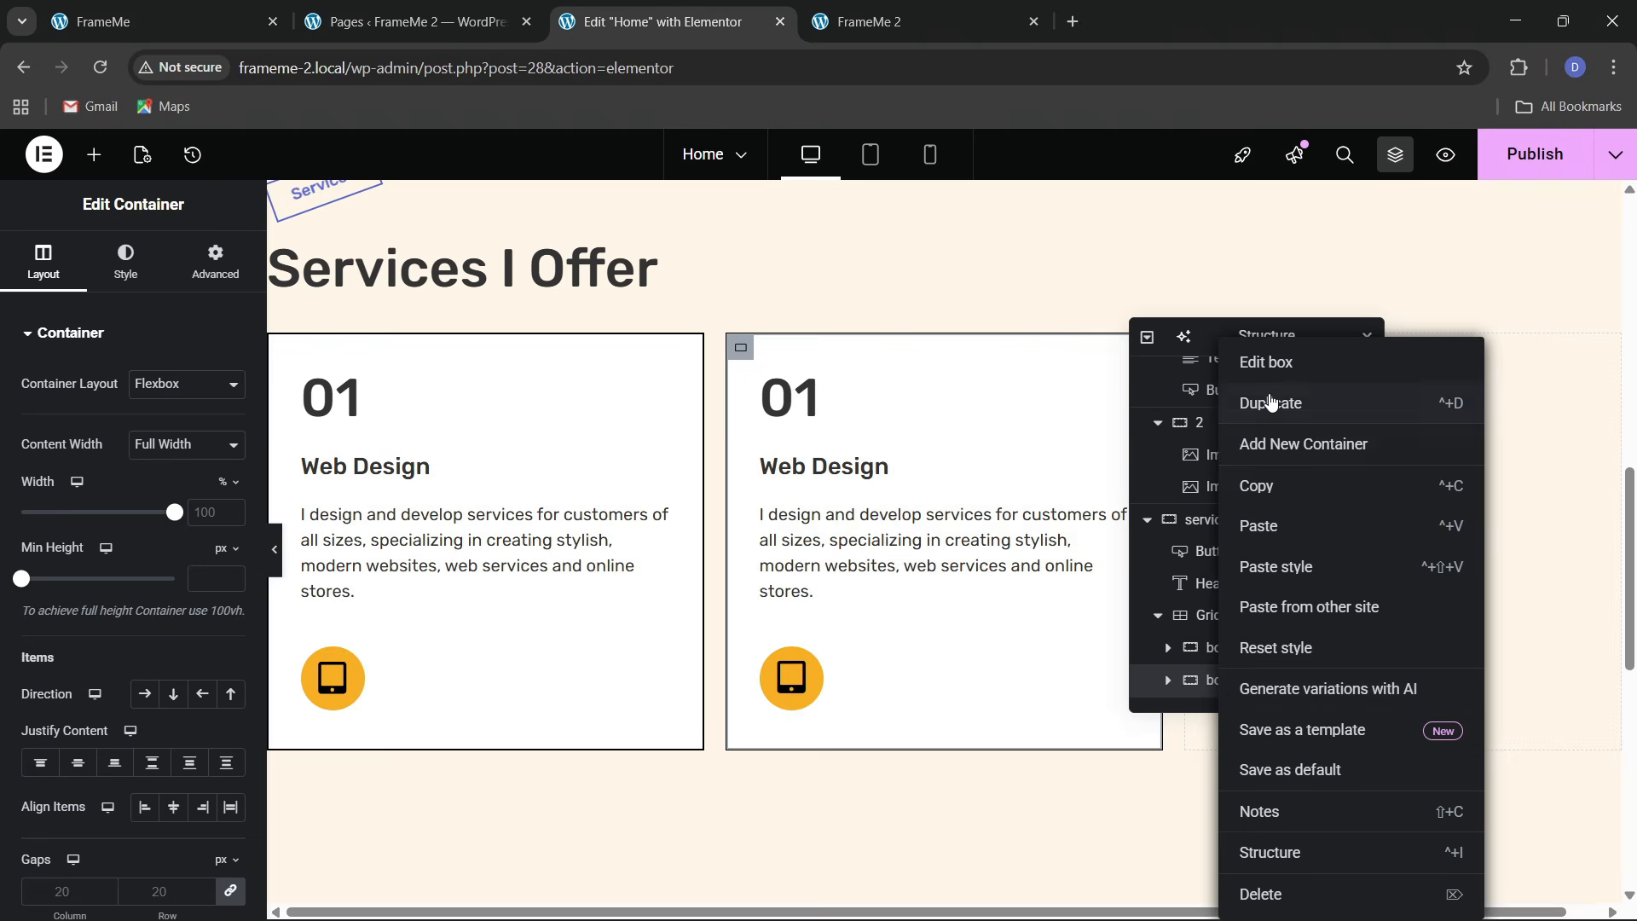
click(1270, 403)
scroll(1194, 639, down, 1)
right_click(1225, 682)
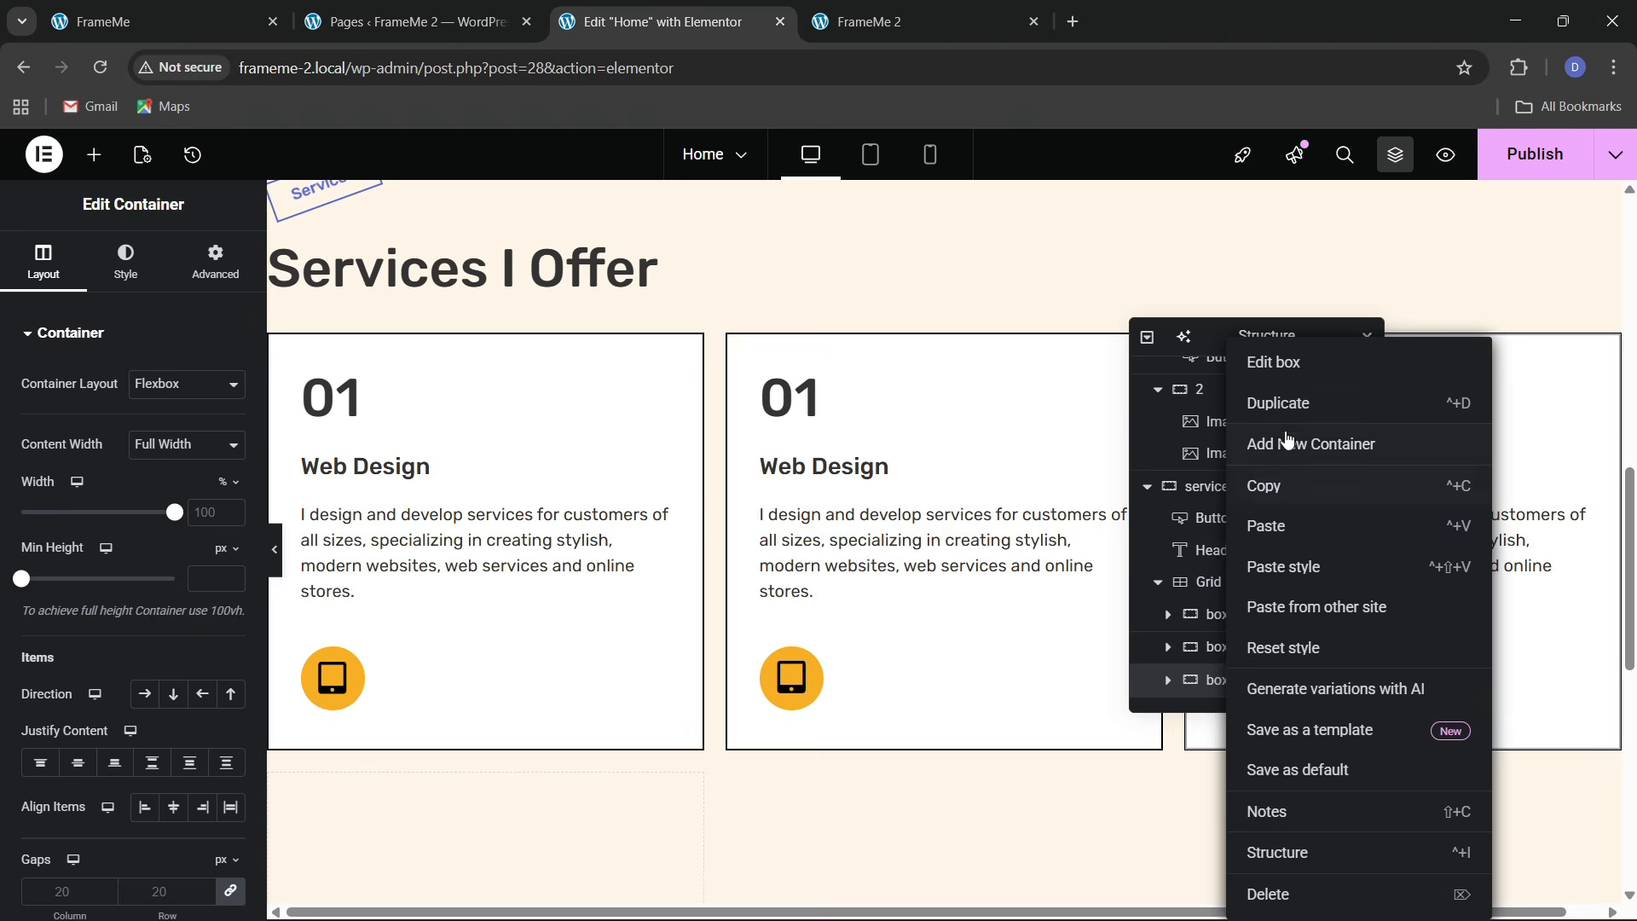
click(1279, 414)
scroll(1228, 640, down, 1)
right_click(1220, 682)
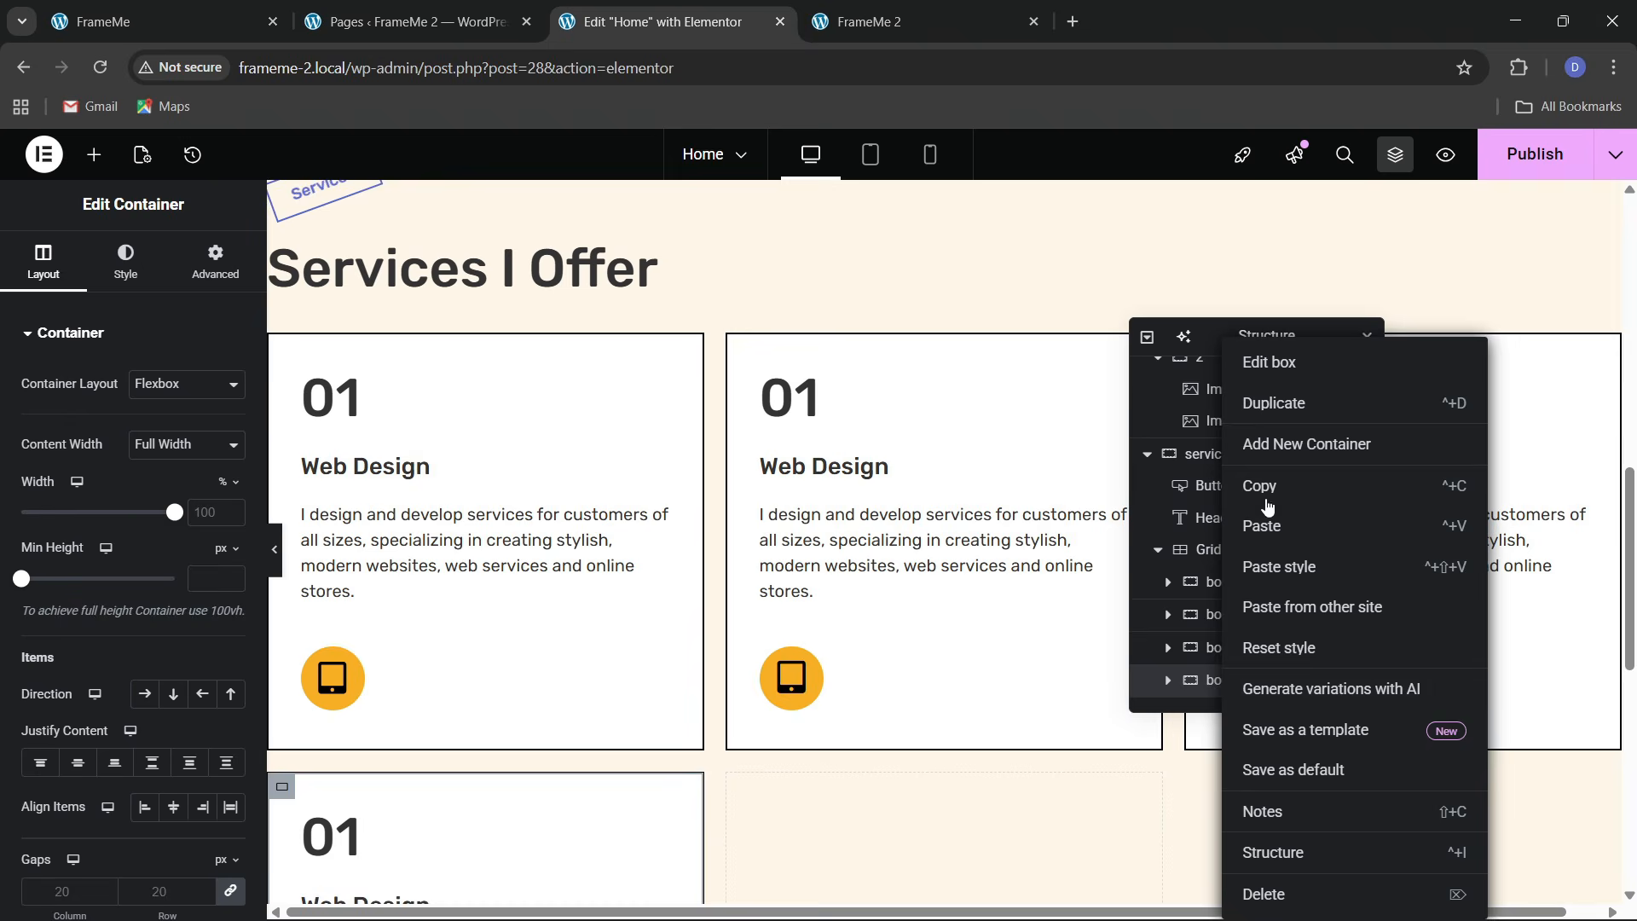
click(1265, 416)
scroll(1220, 631, down, 1)
right_click(1222, 687)
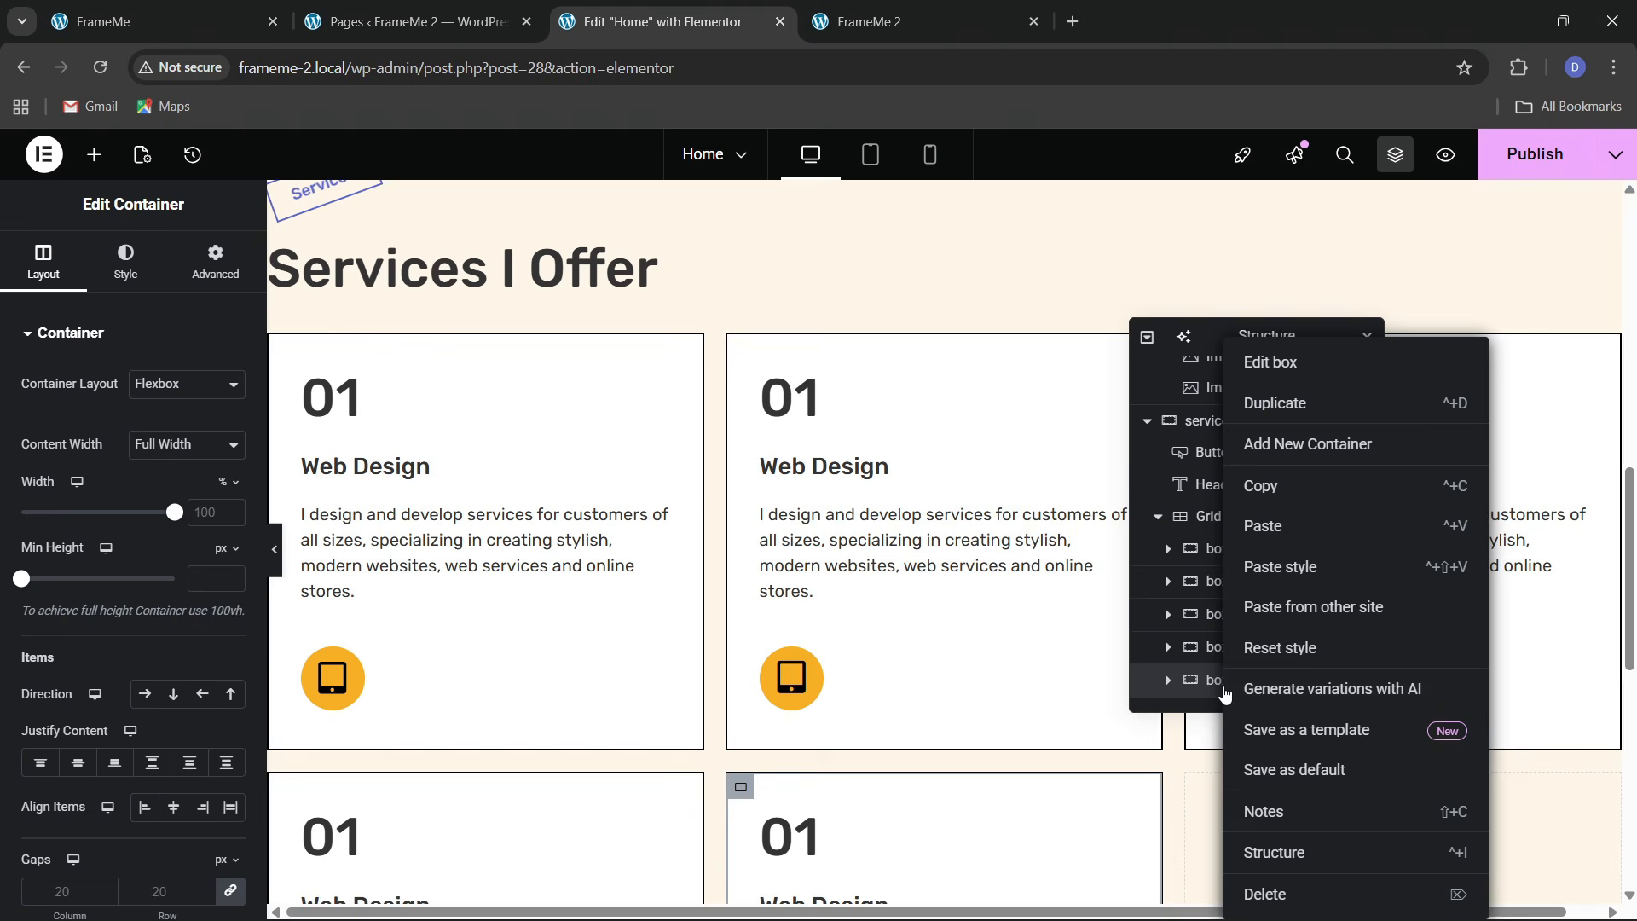
click(1268, 410)
Set the services grid's gaps to 30 px
click(229, 7)
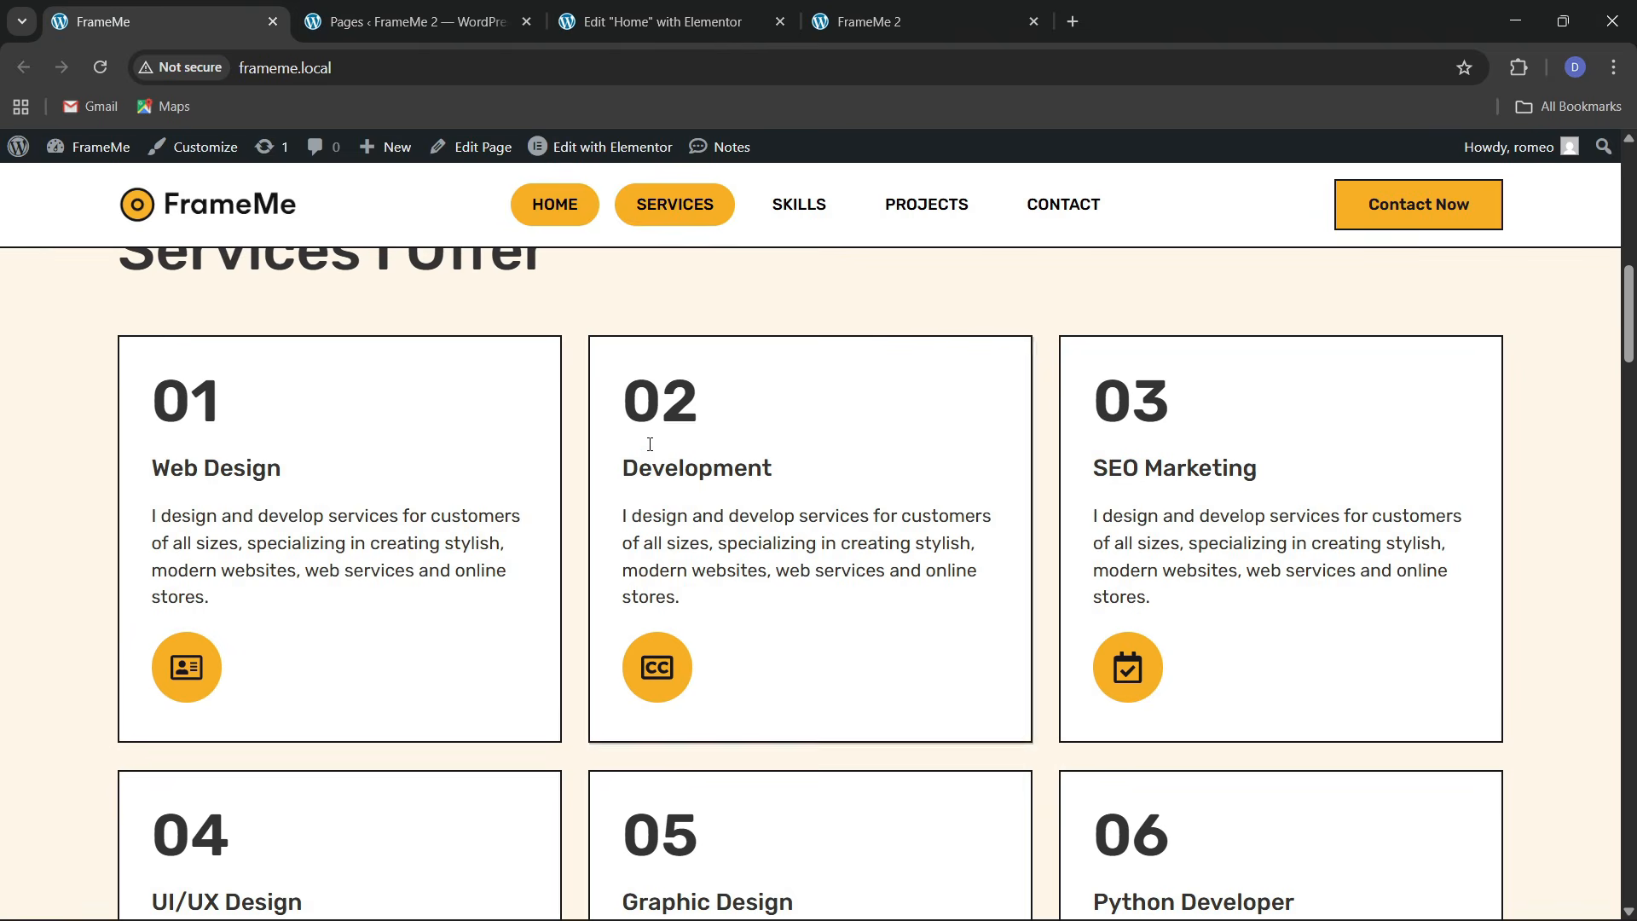
click(621, 12)
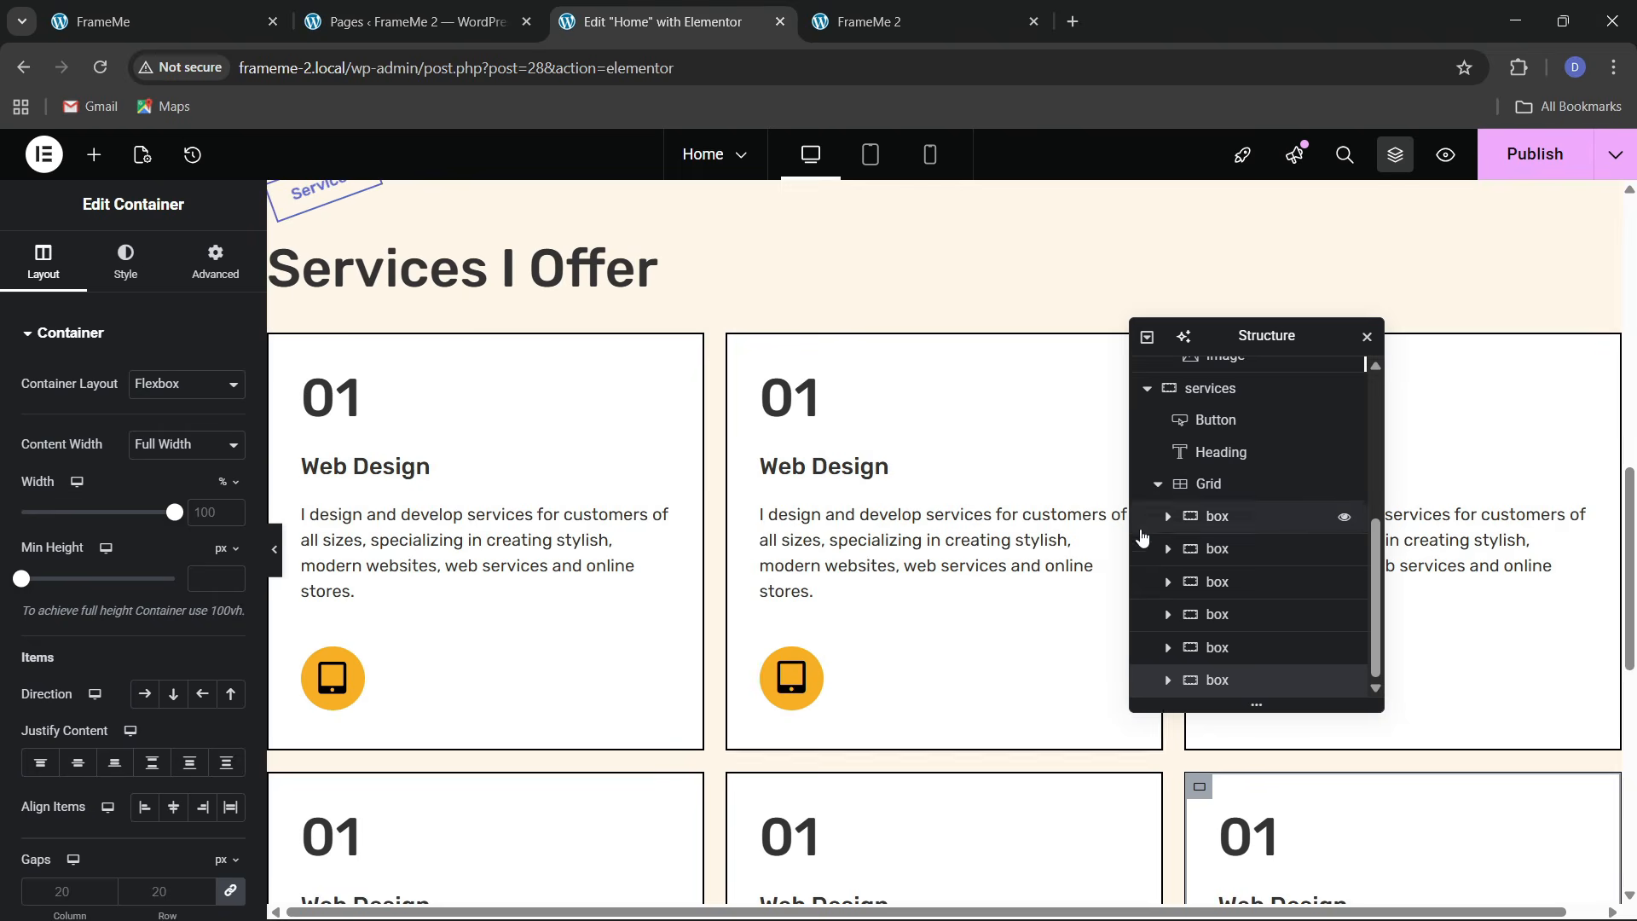
click(1219, 483)
click(125, 266)
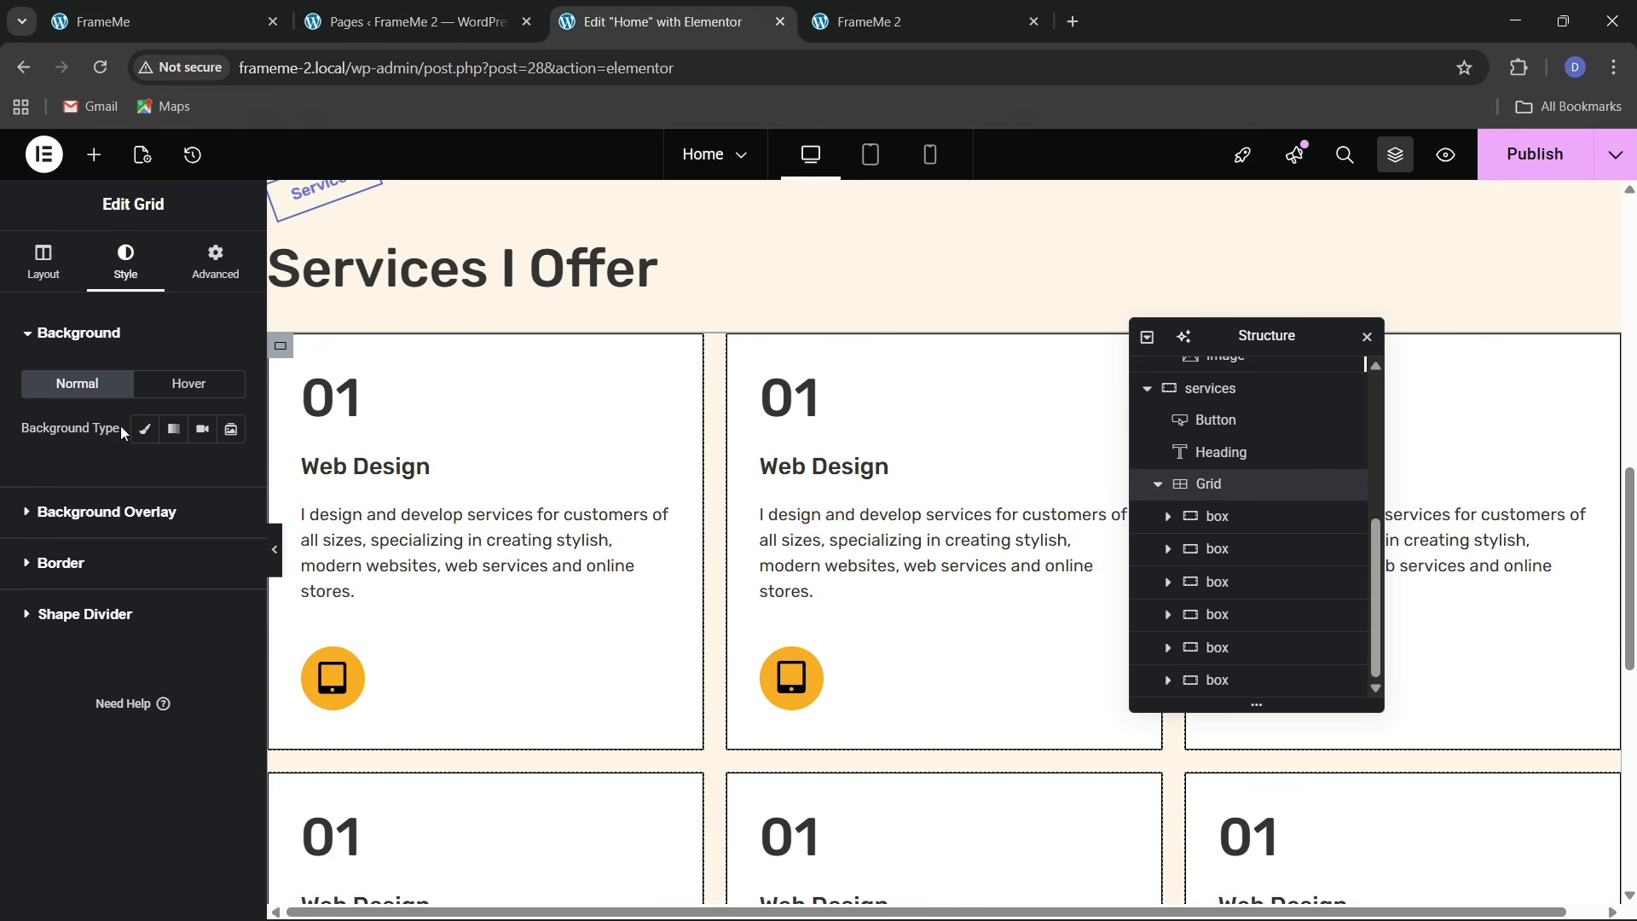
click(40, 260)
scroll(60, 562, down, 3)
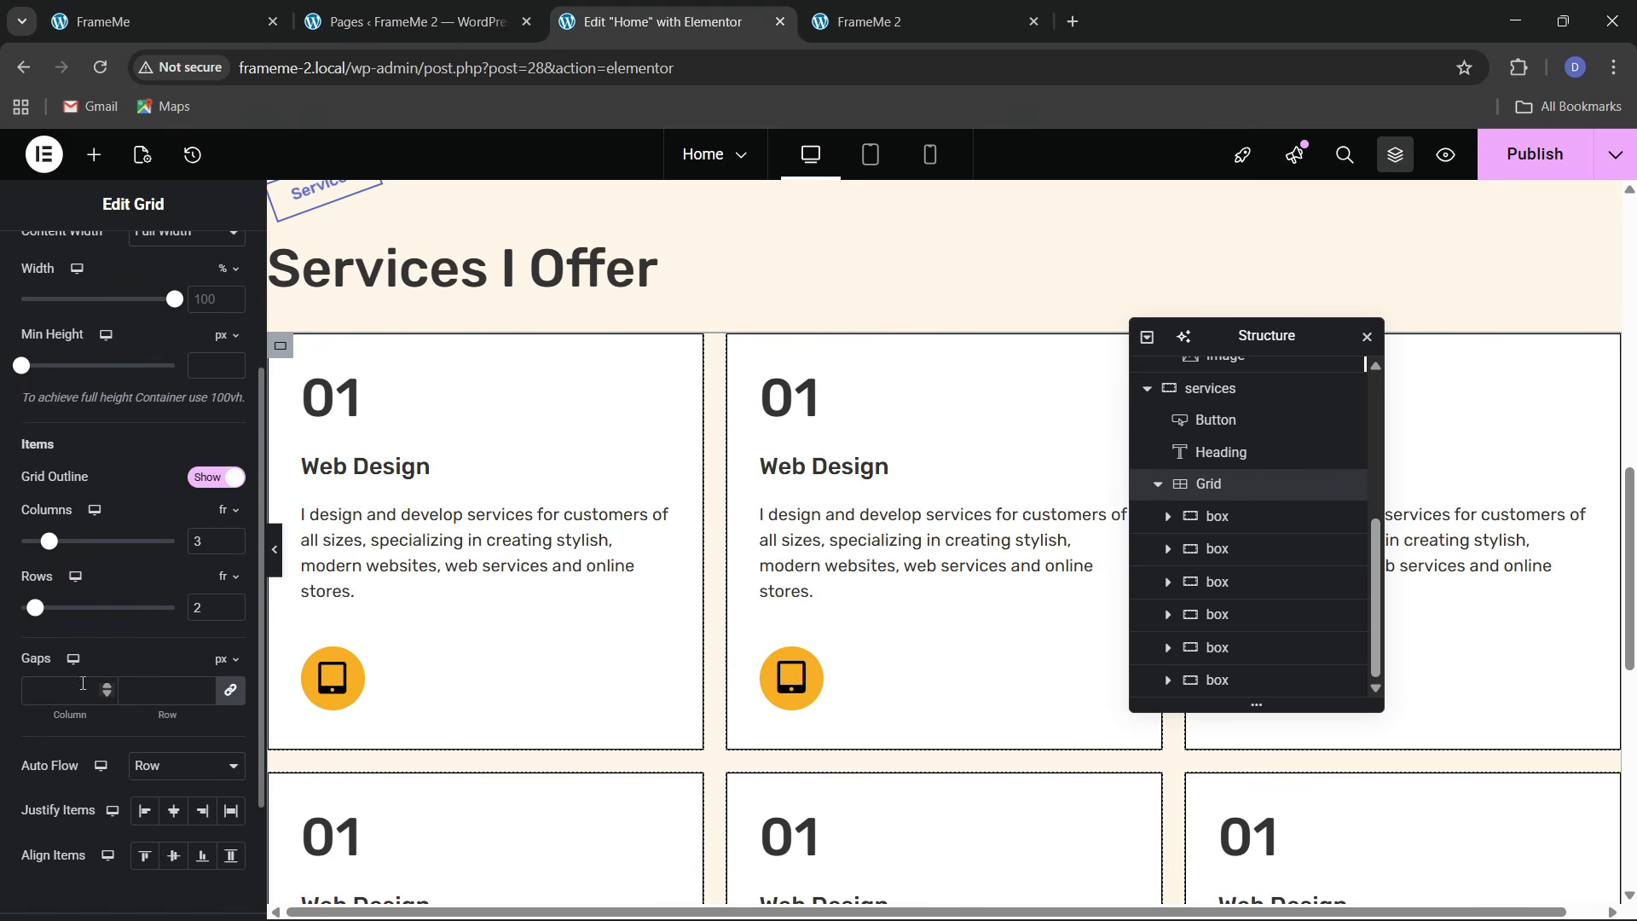
click(32, 691)
text(30)
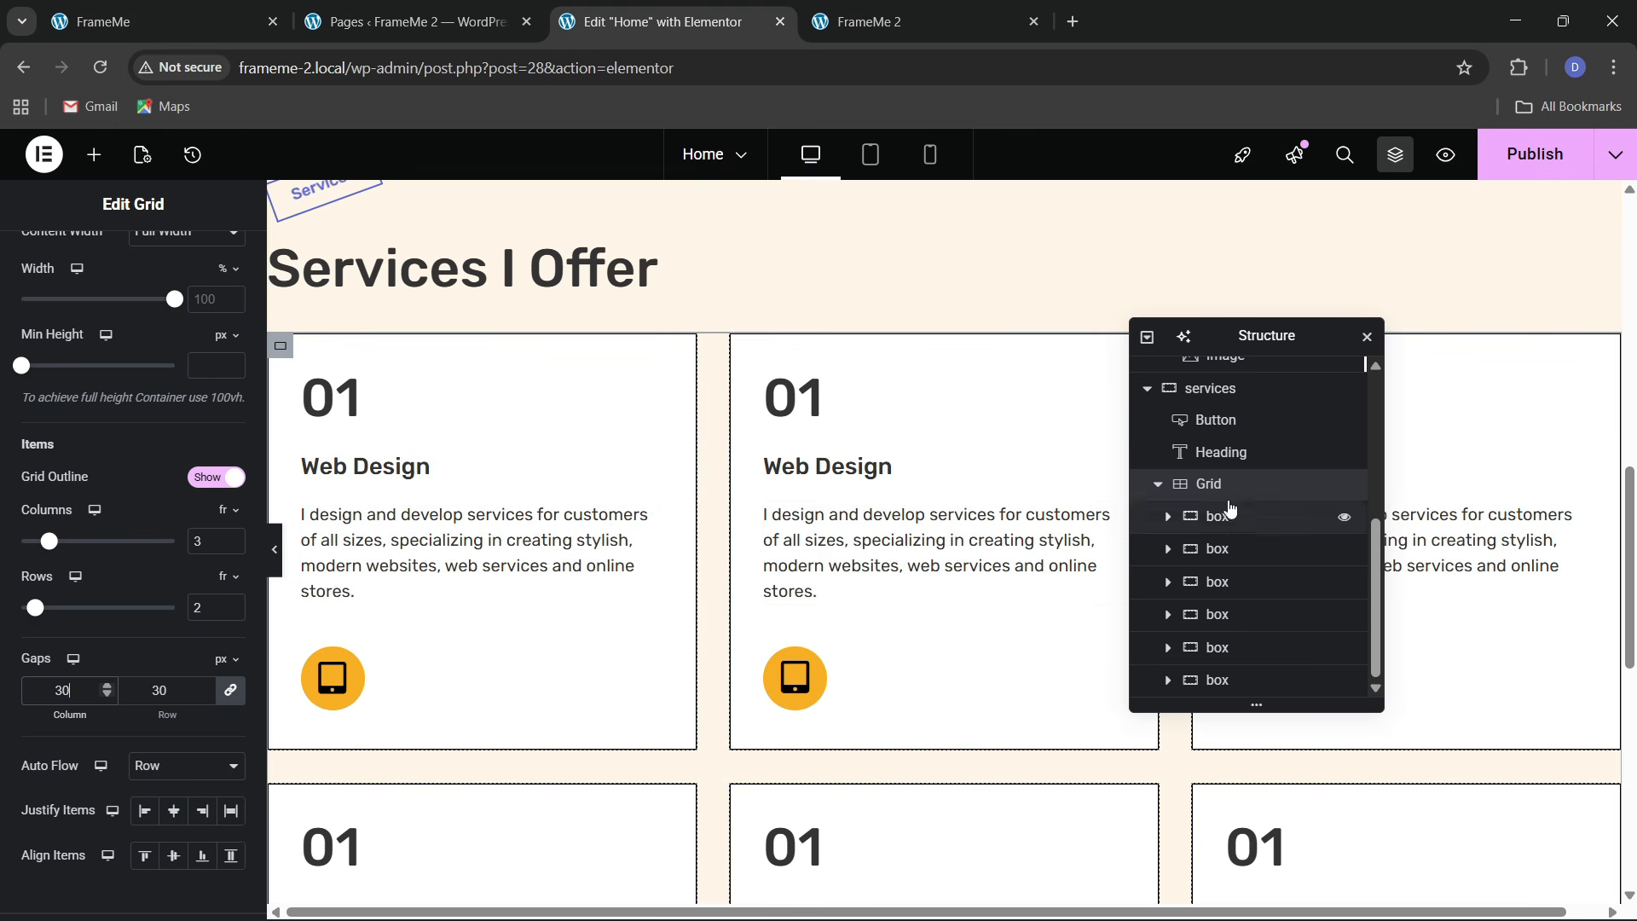
Give the grid a 20 px top margin and publish the page
scroll(32, 382, up, 3)
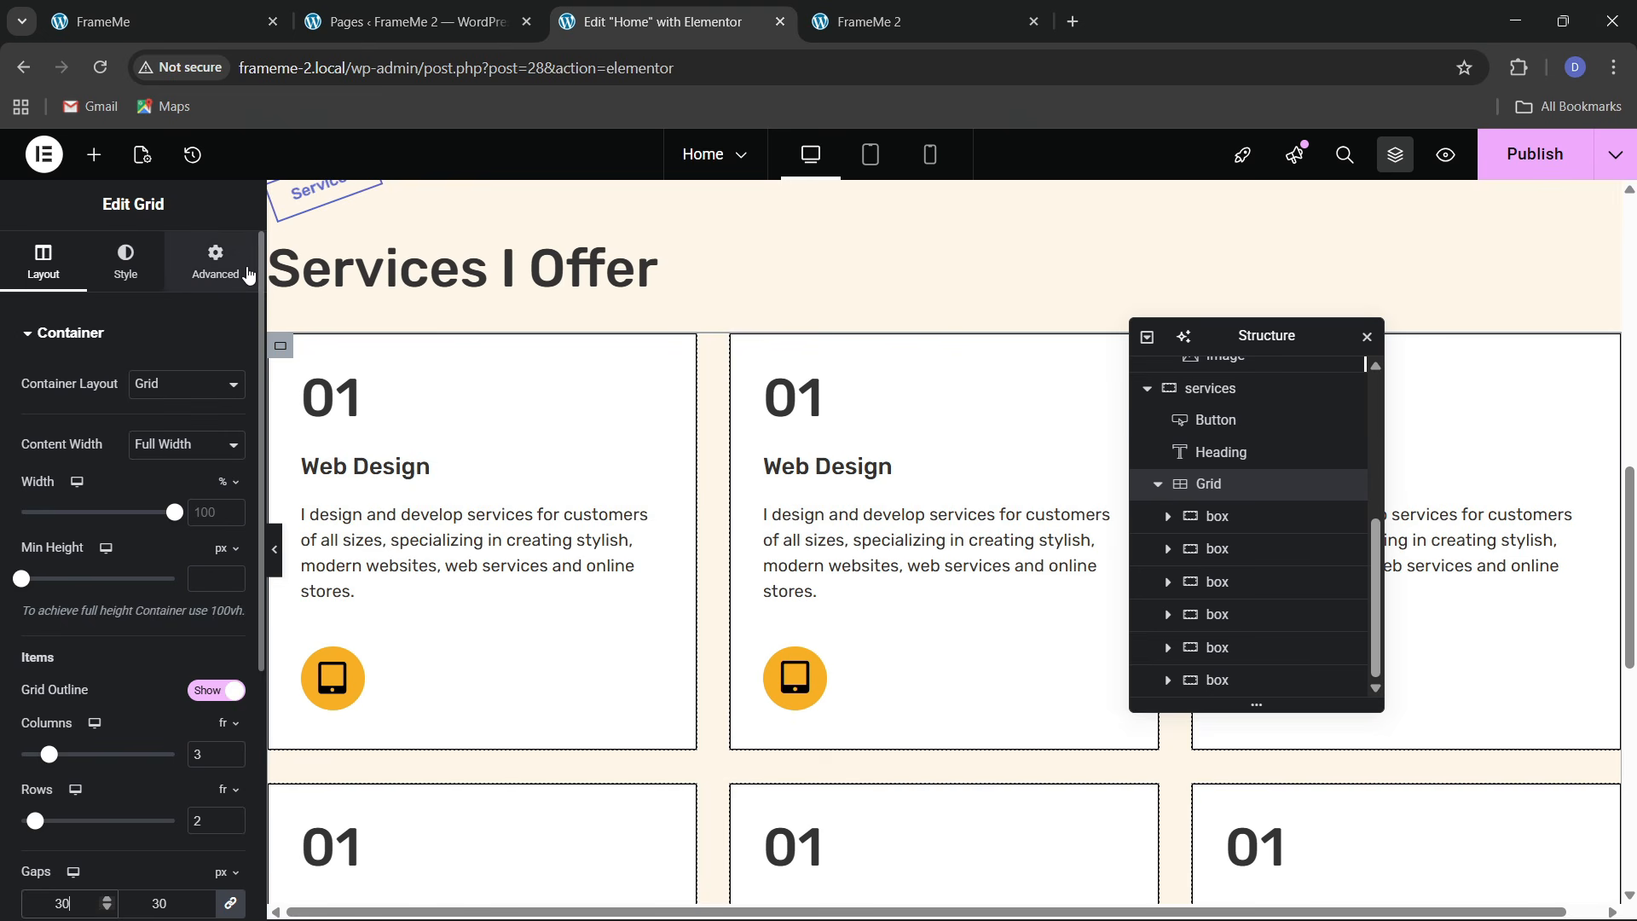
click(217, 263)
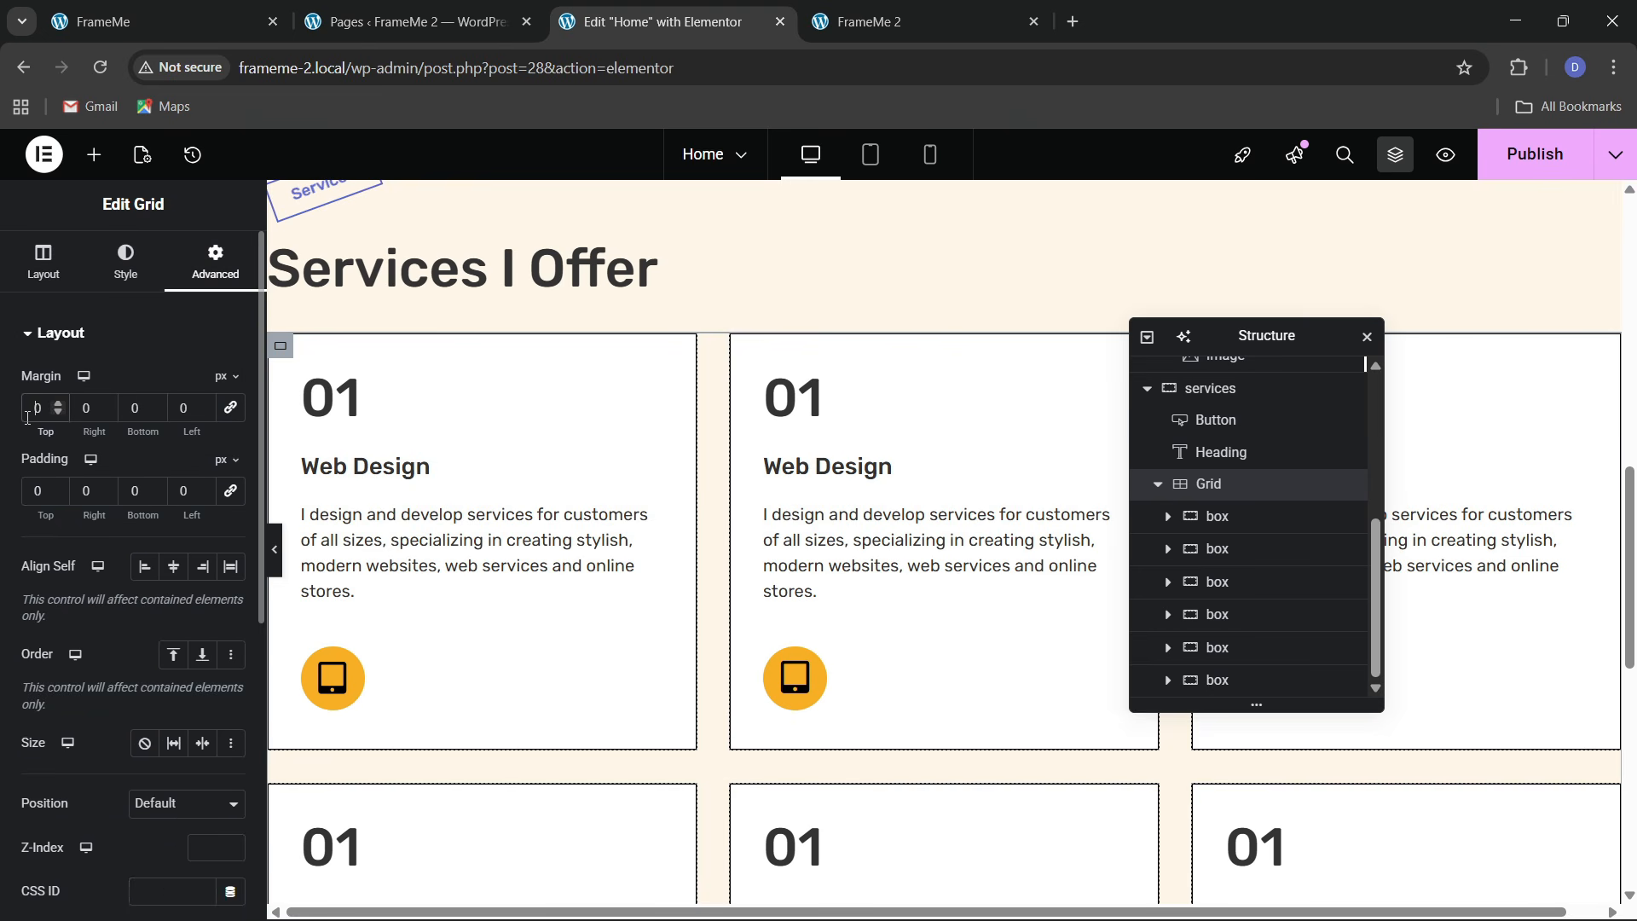
text(3)
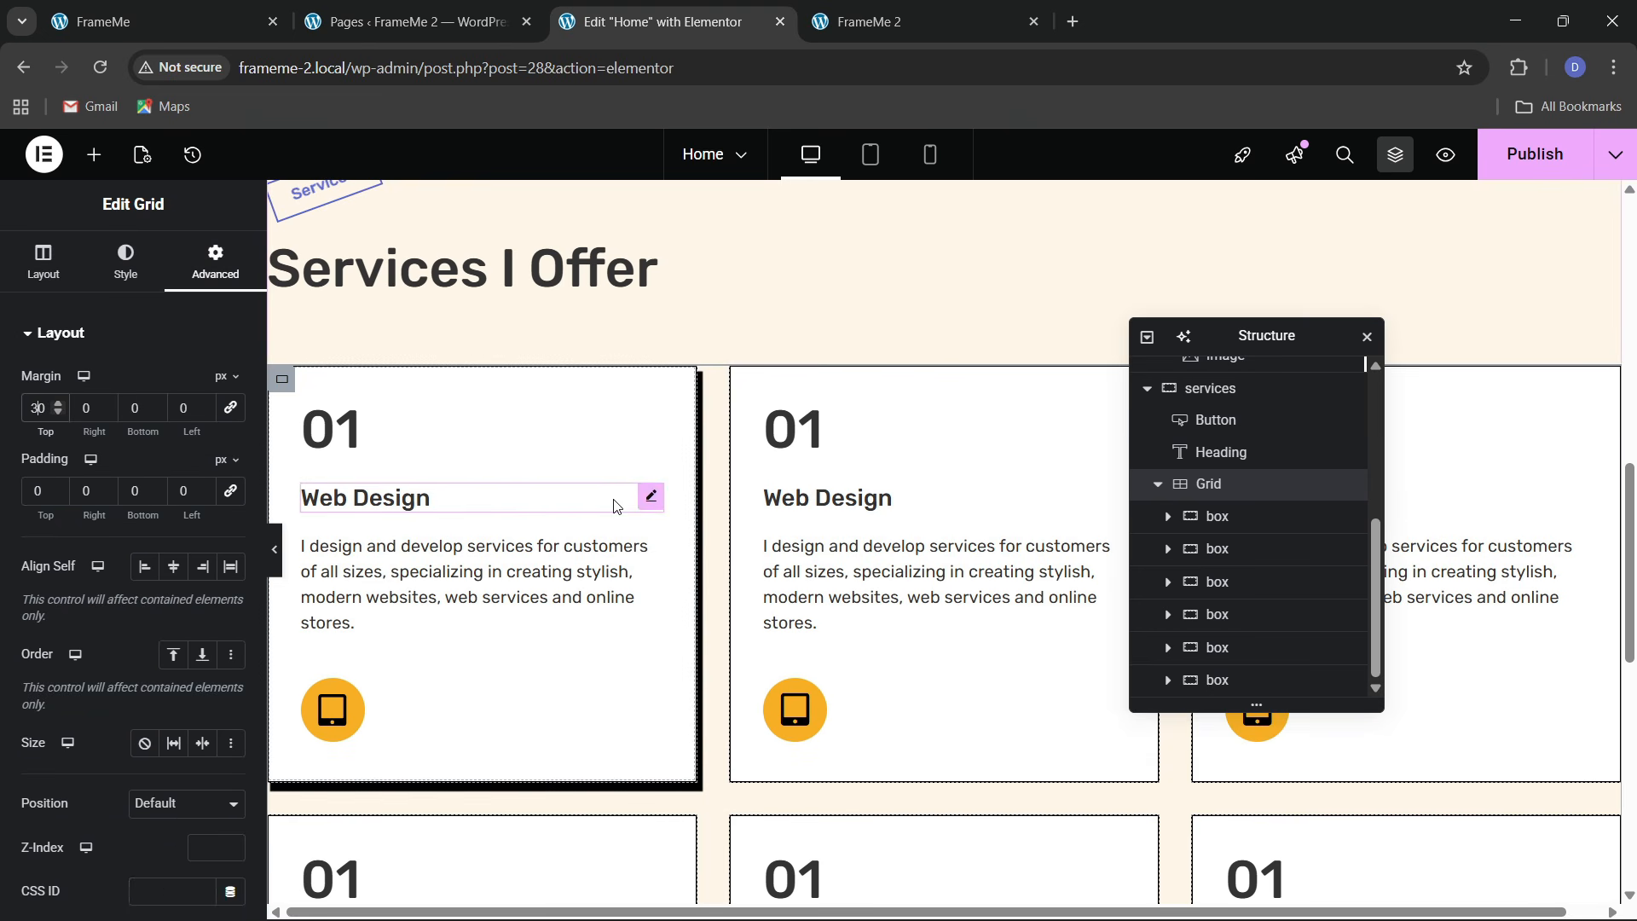
key(BackSpace)
text(2)
scroll(822, 475, up, 2)
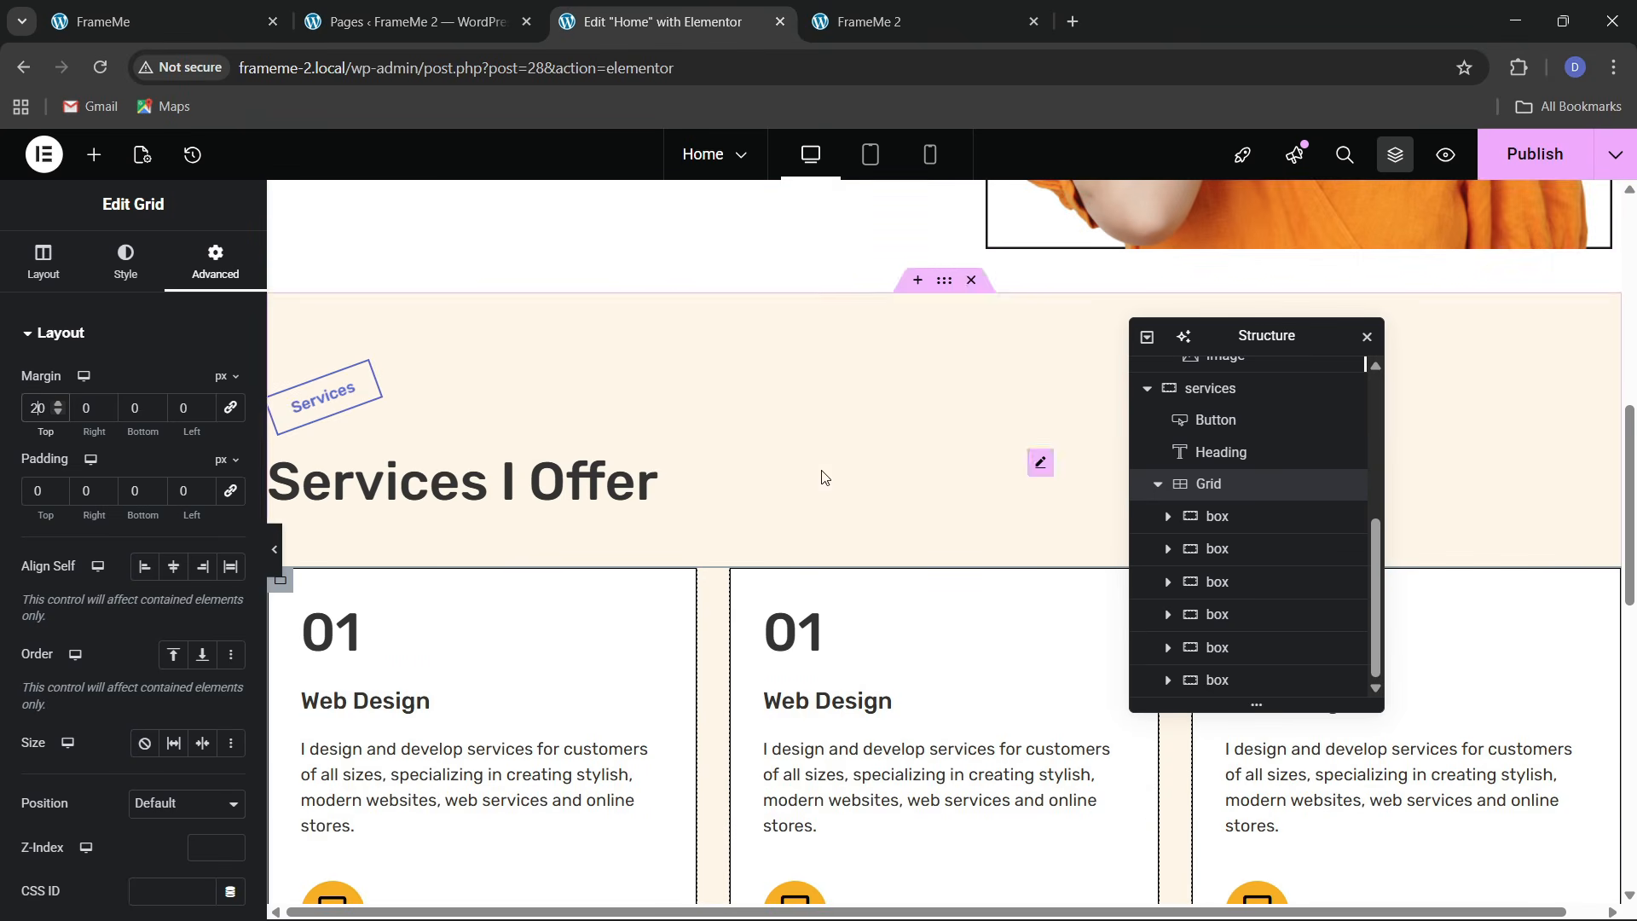
click(1534, 157)
scroll(932, 614, down, 2)
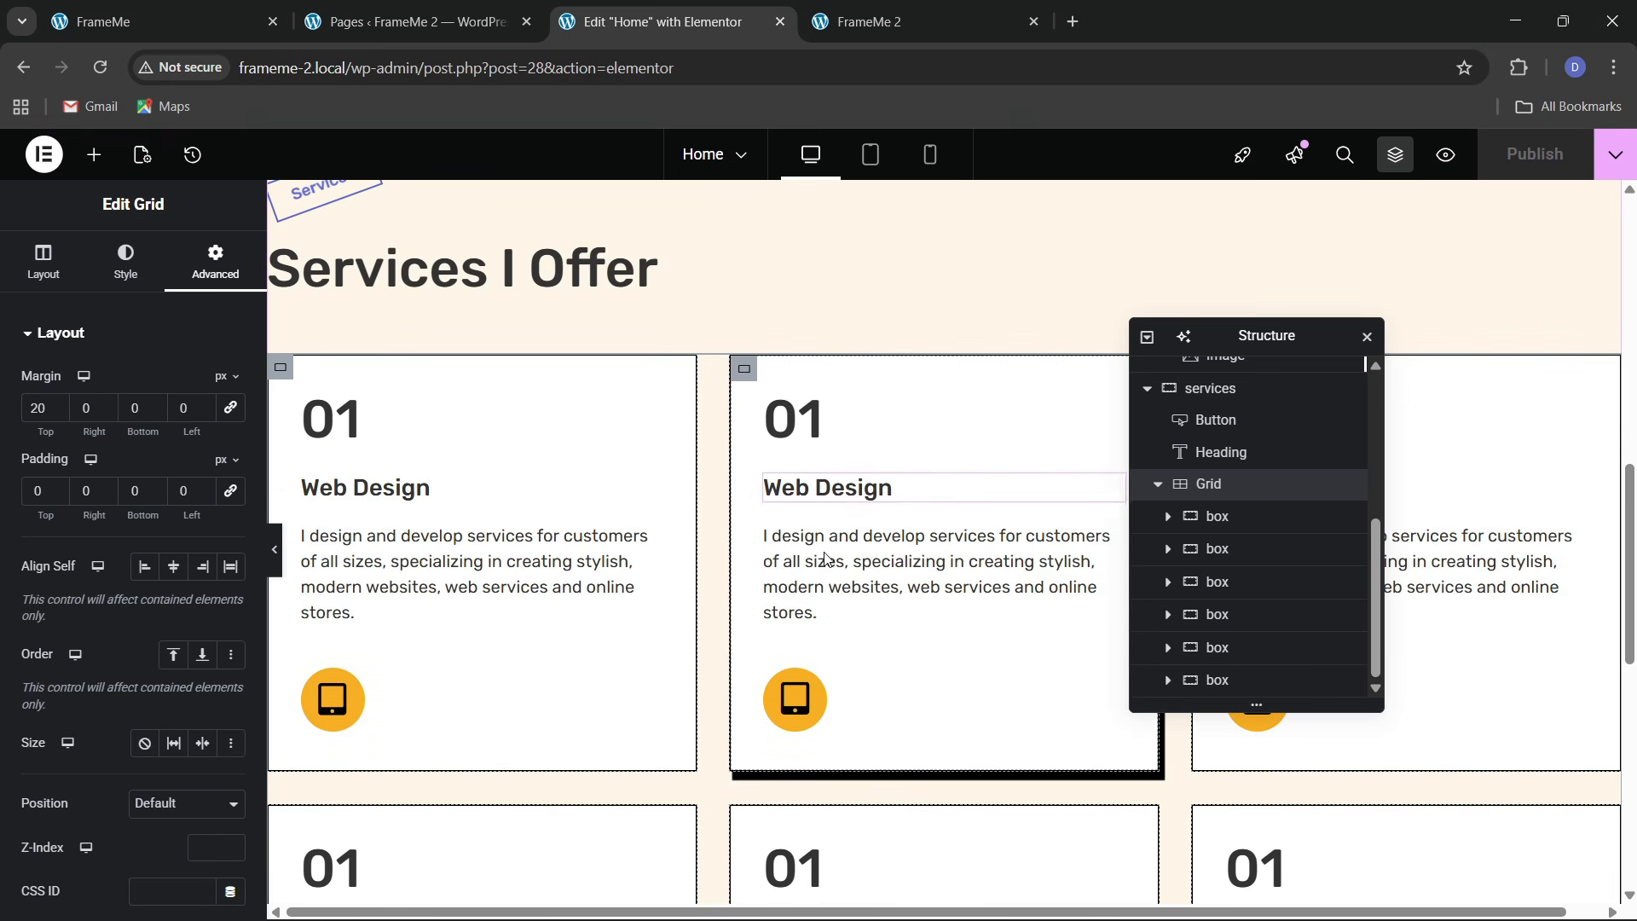
click(861, 22)
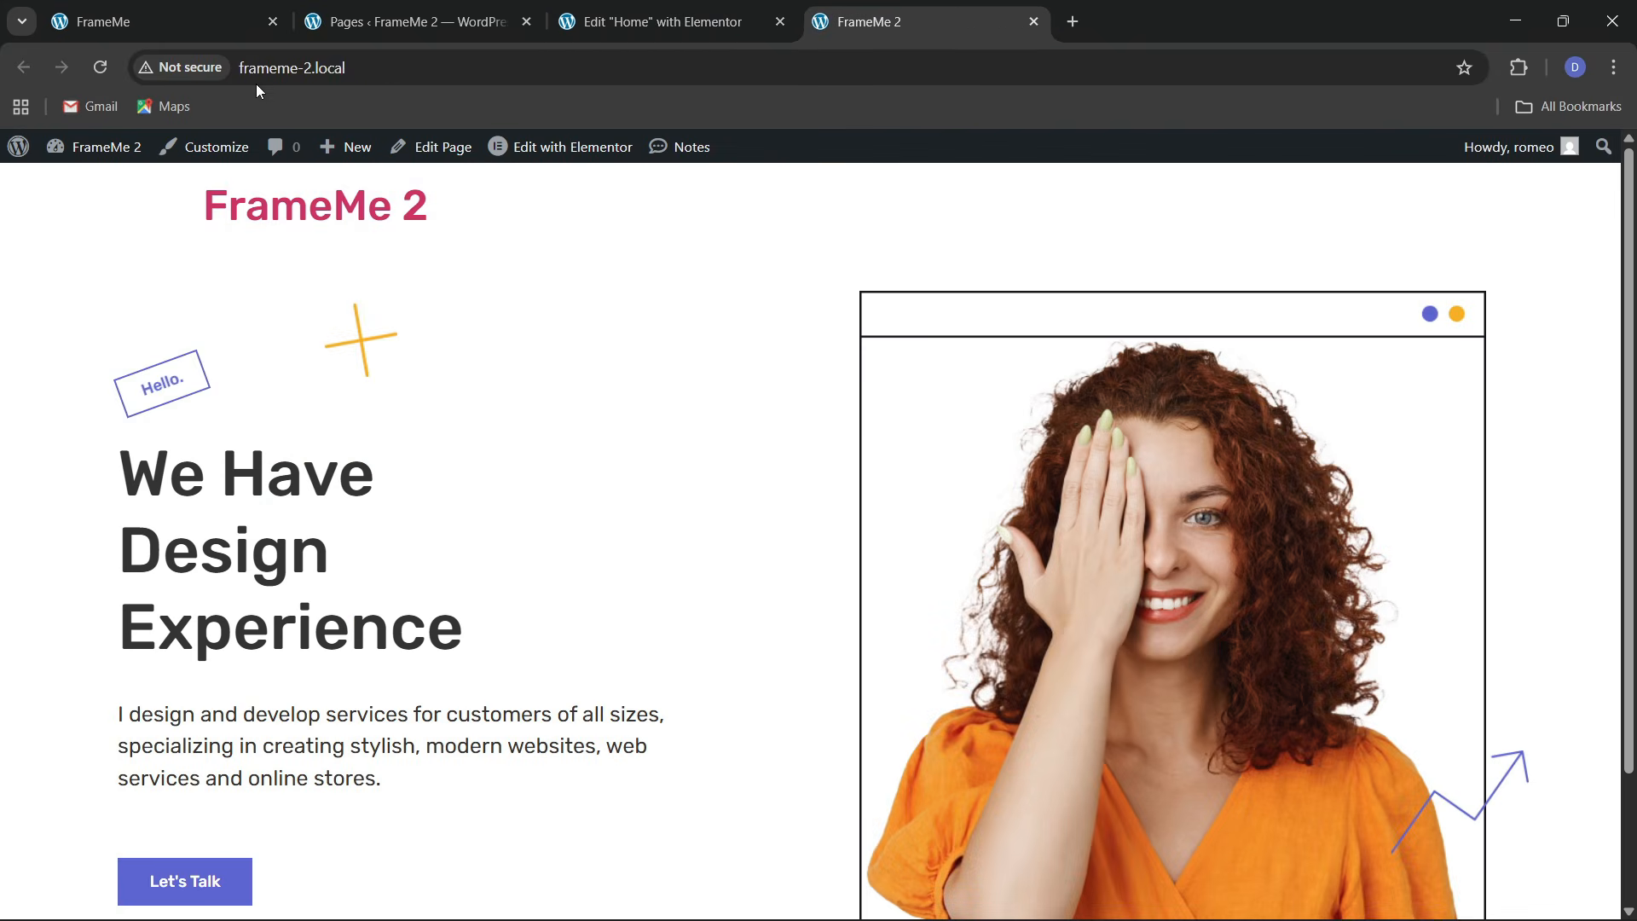
click(345, 70)
key(Return)
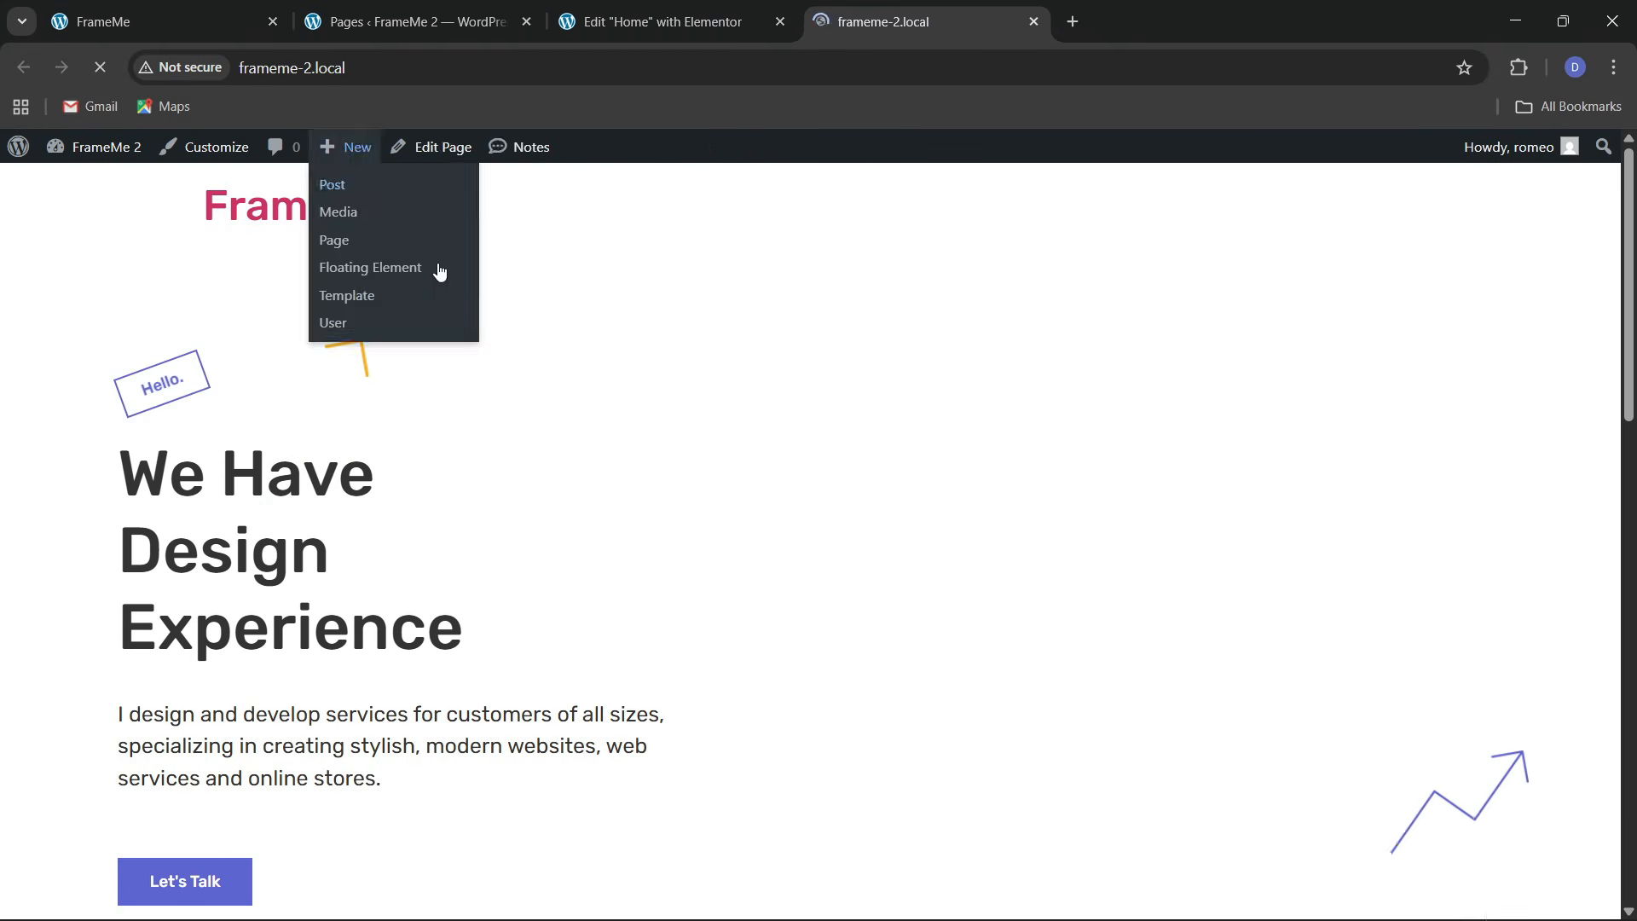
scroll(804, 585, down, 10)
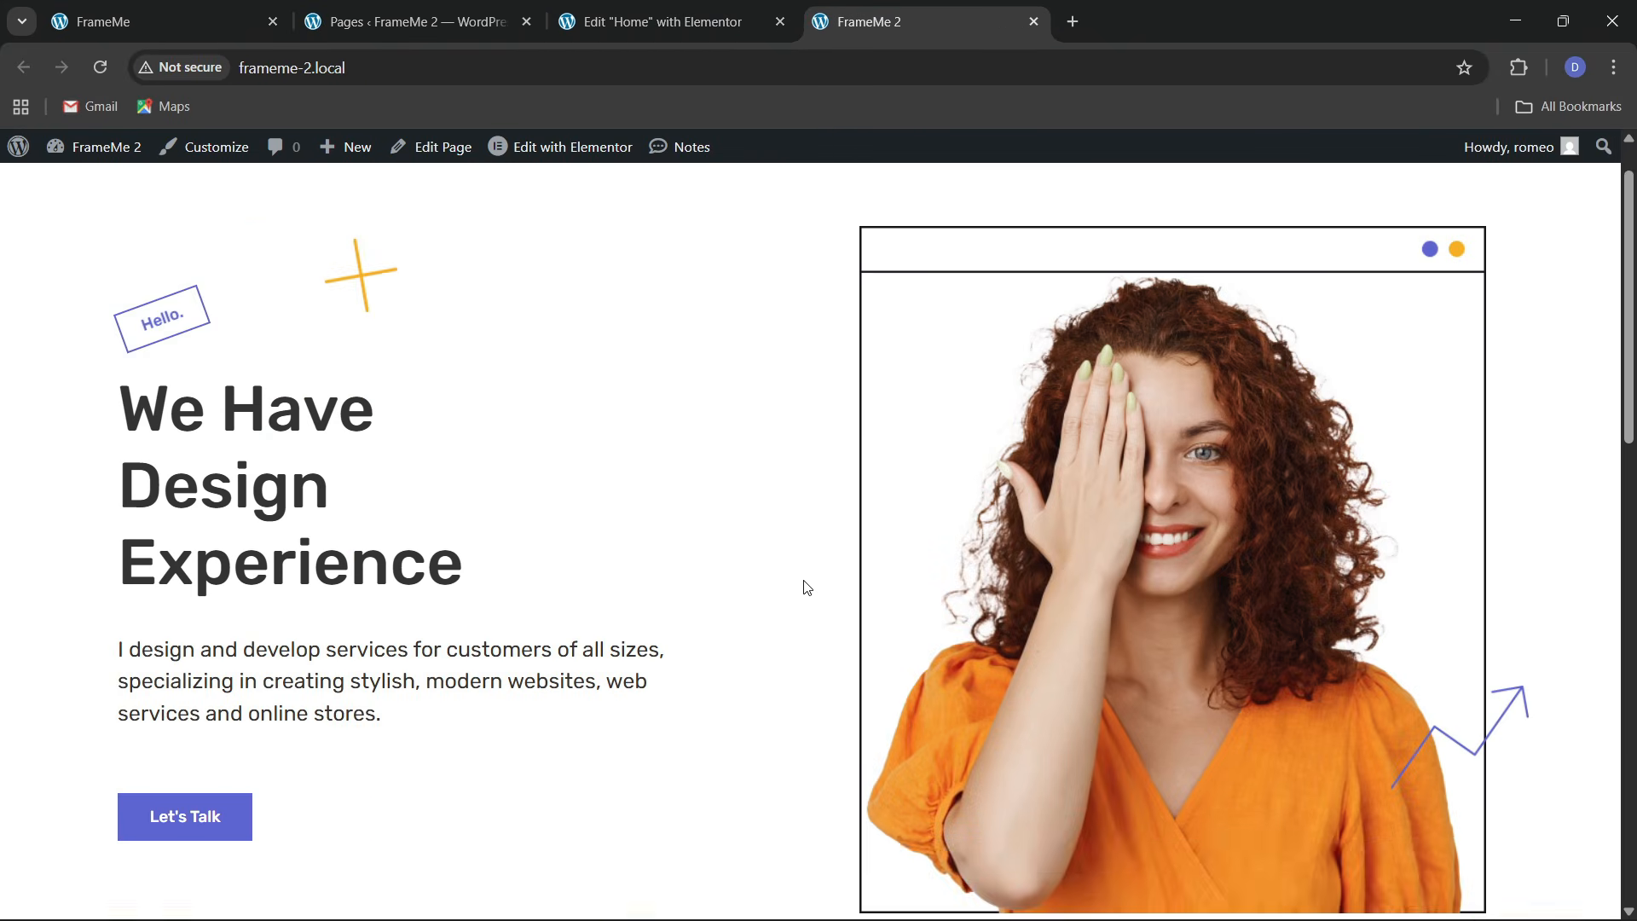
scroll(220, 545, up, 2)
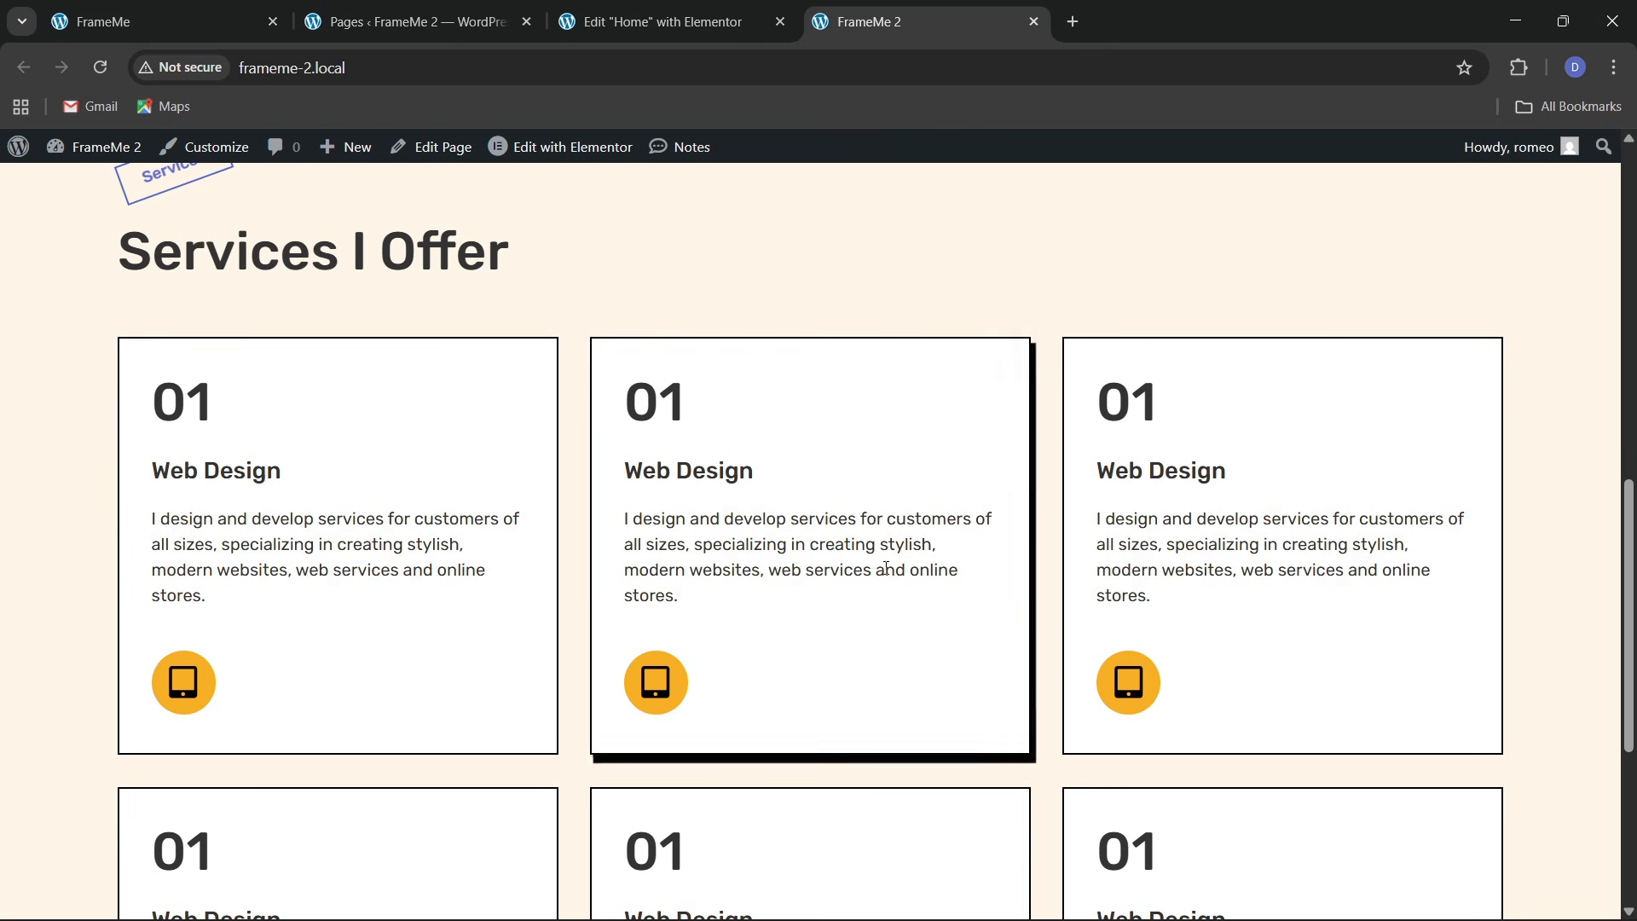
scroll(1133, 567, down, 3)
scroll(471, 682, down, 1)
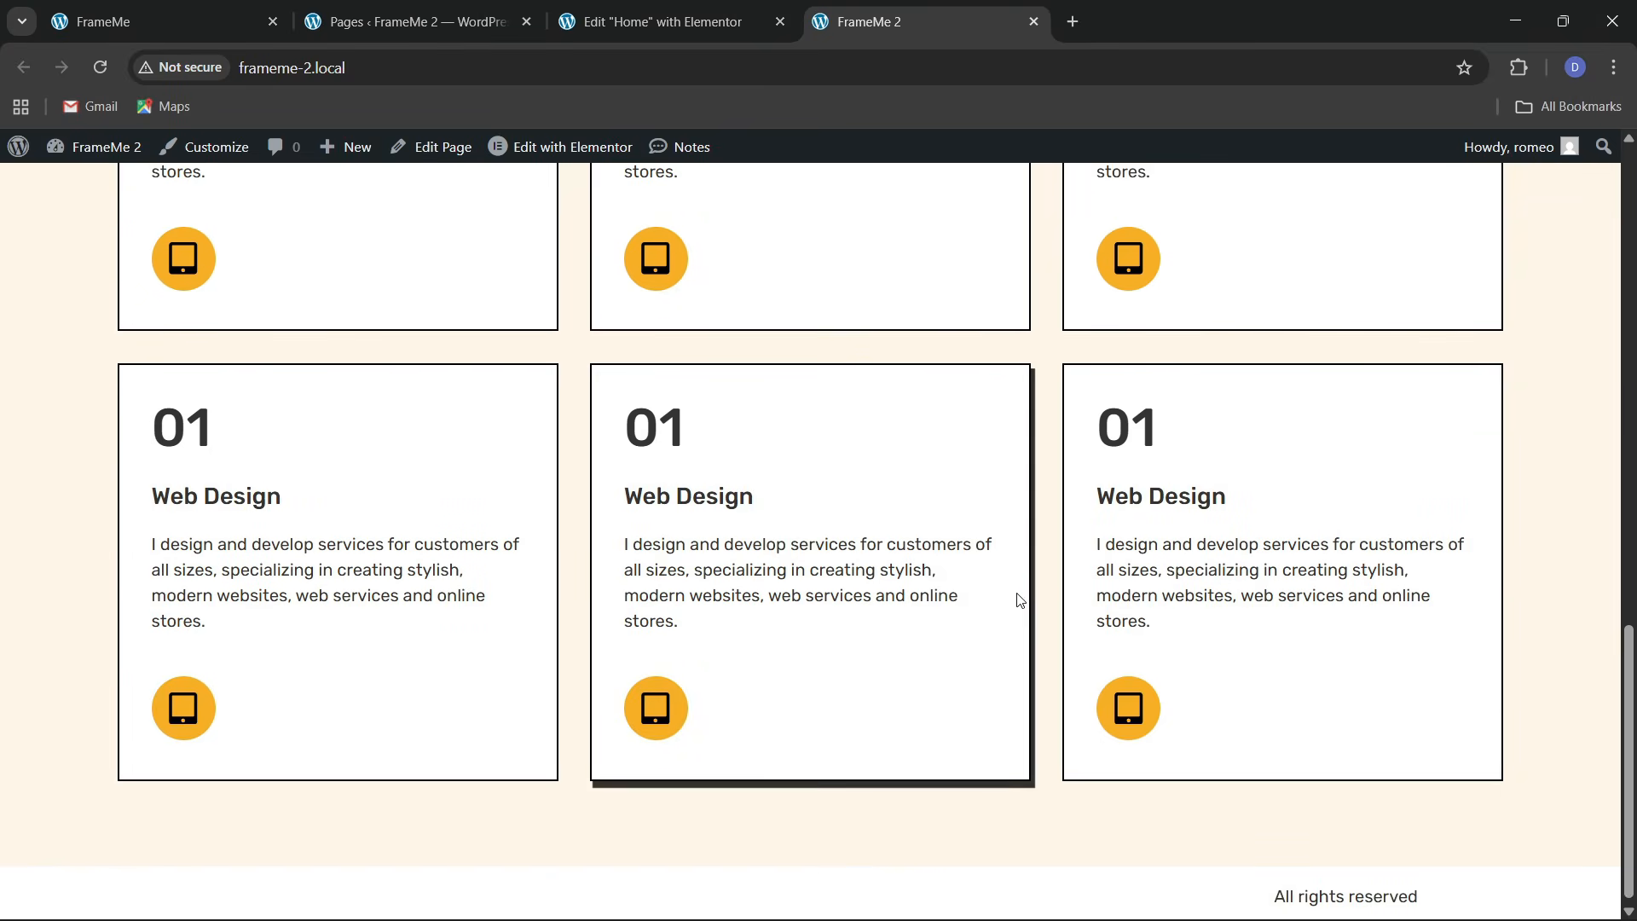
scroll(767, 457, up, 4)
scroll(672, 540, up, 10)
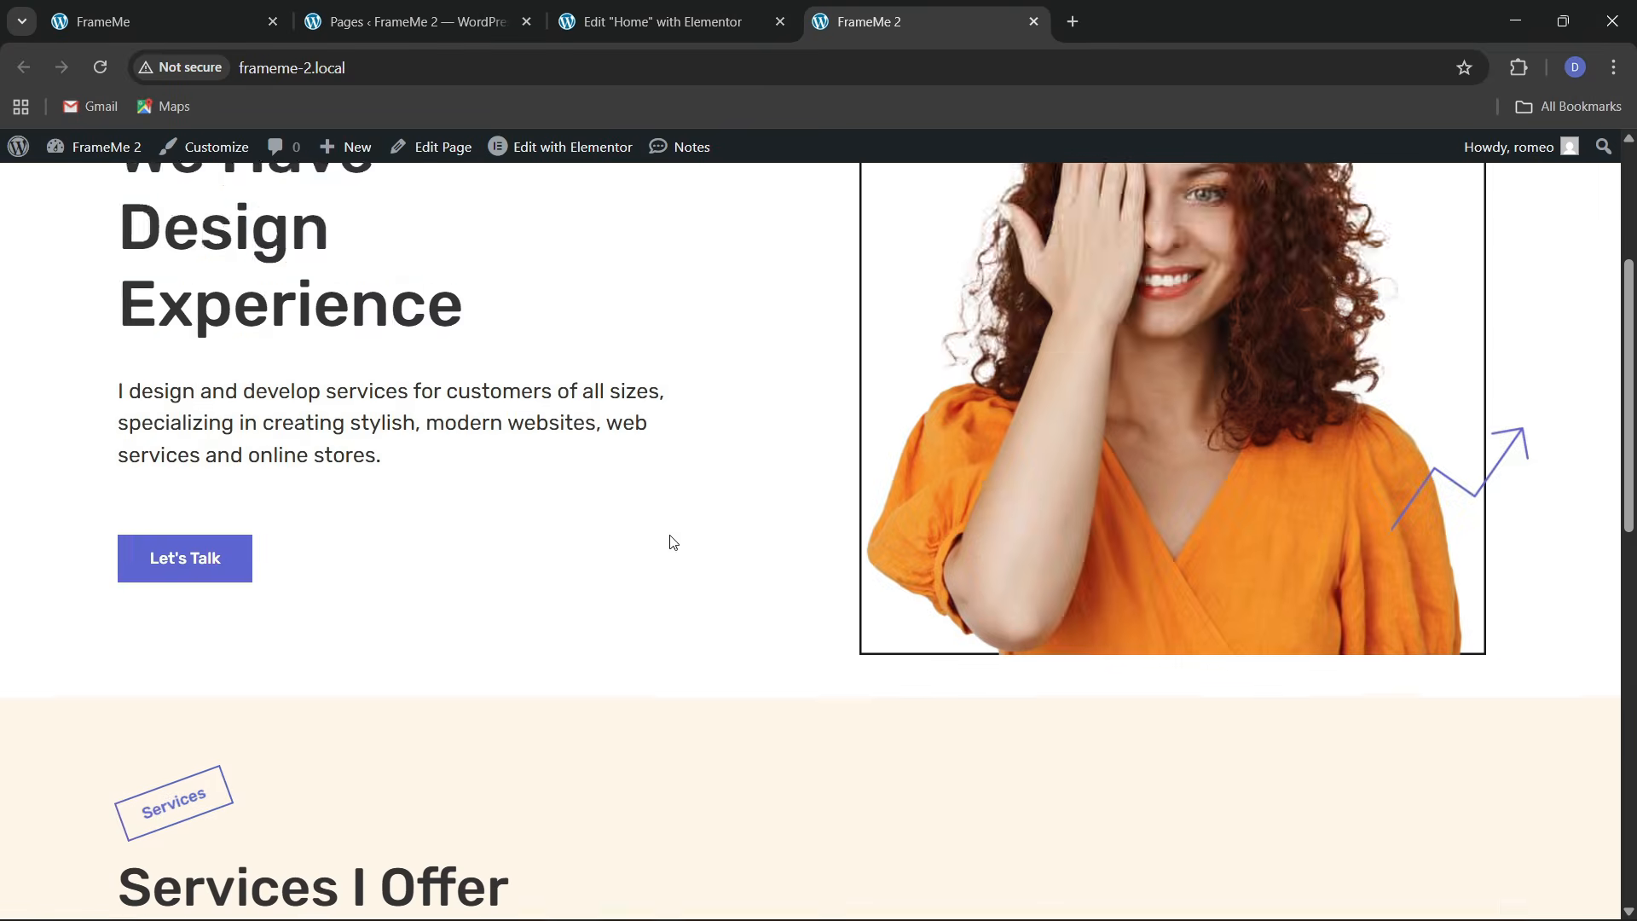
click(197, 10)
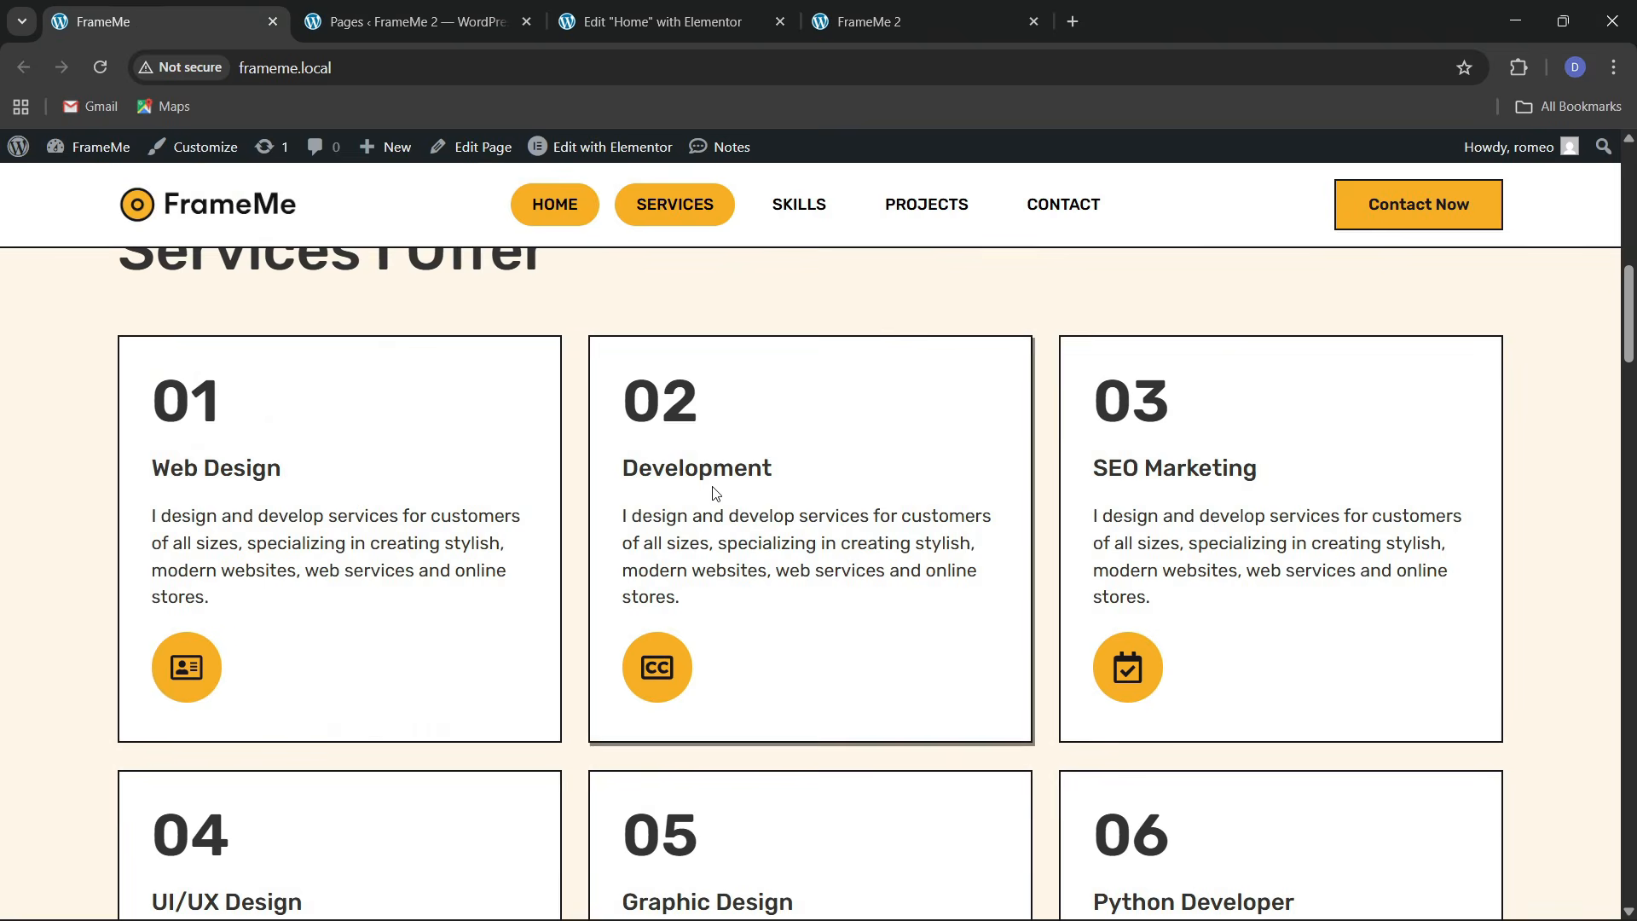
scroll(718, 494, down, 9)
scroll(754, 571, up, 2)
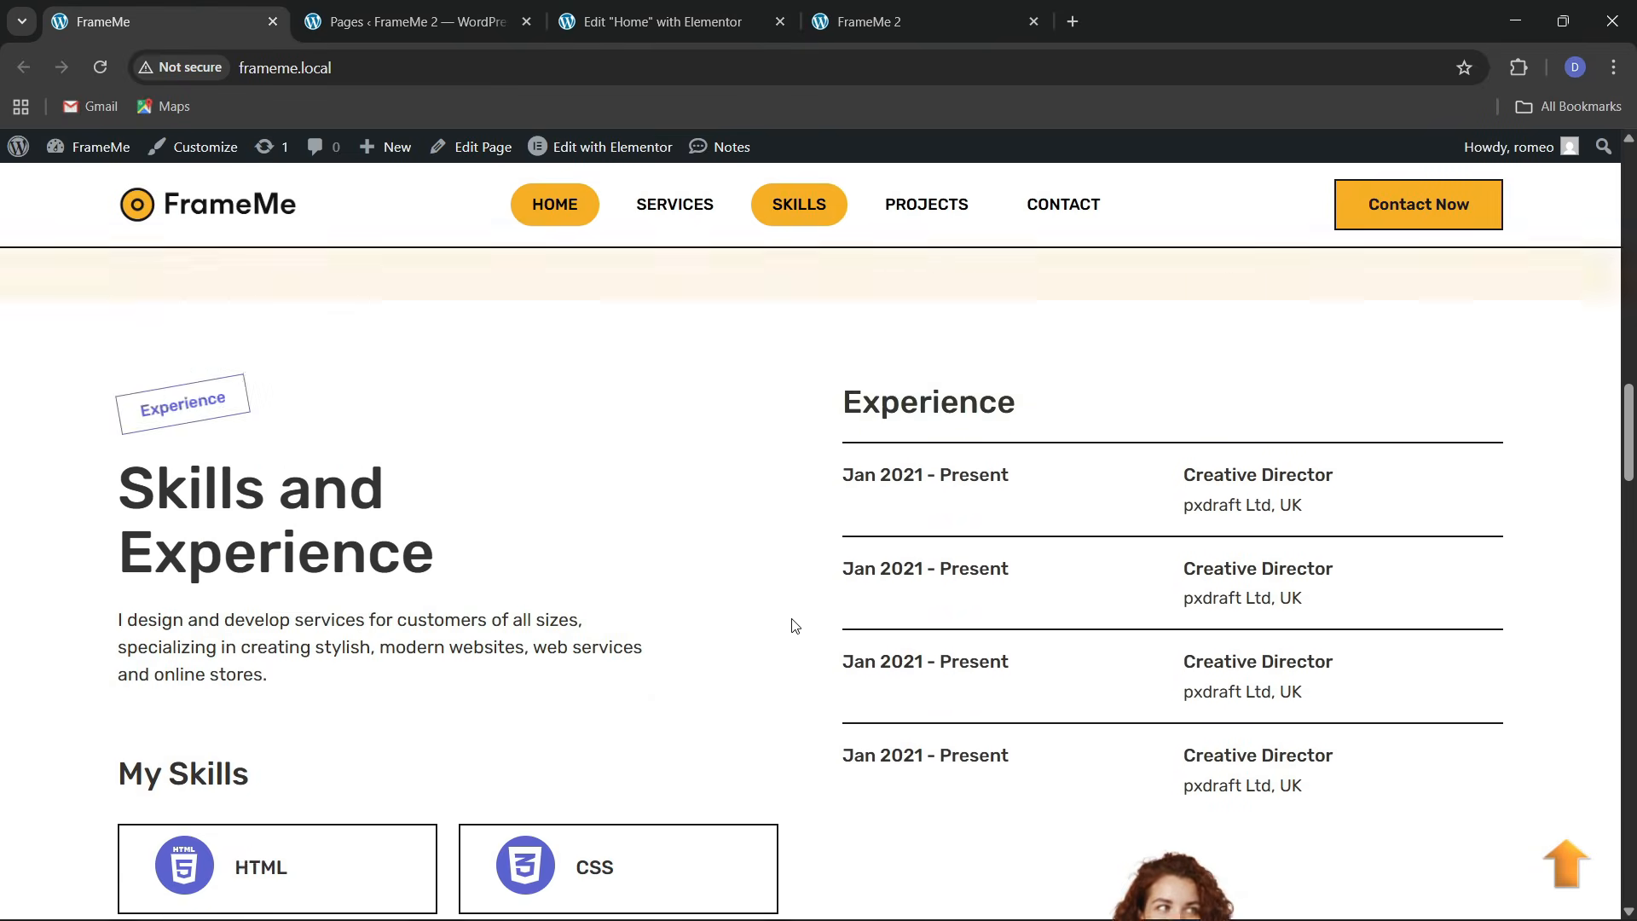
scroll(849, 673, down, 2)
scroll(653, 510, up, 1)
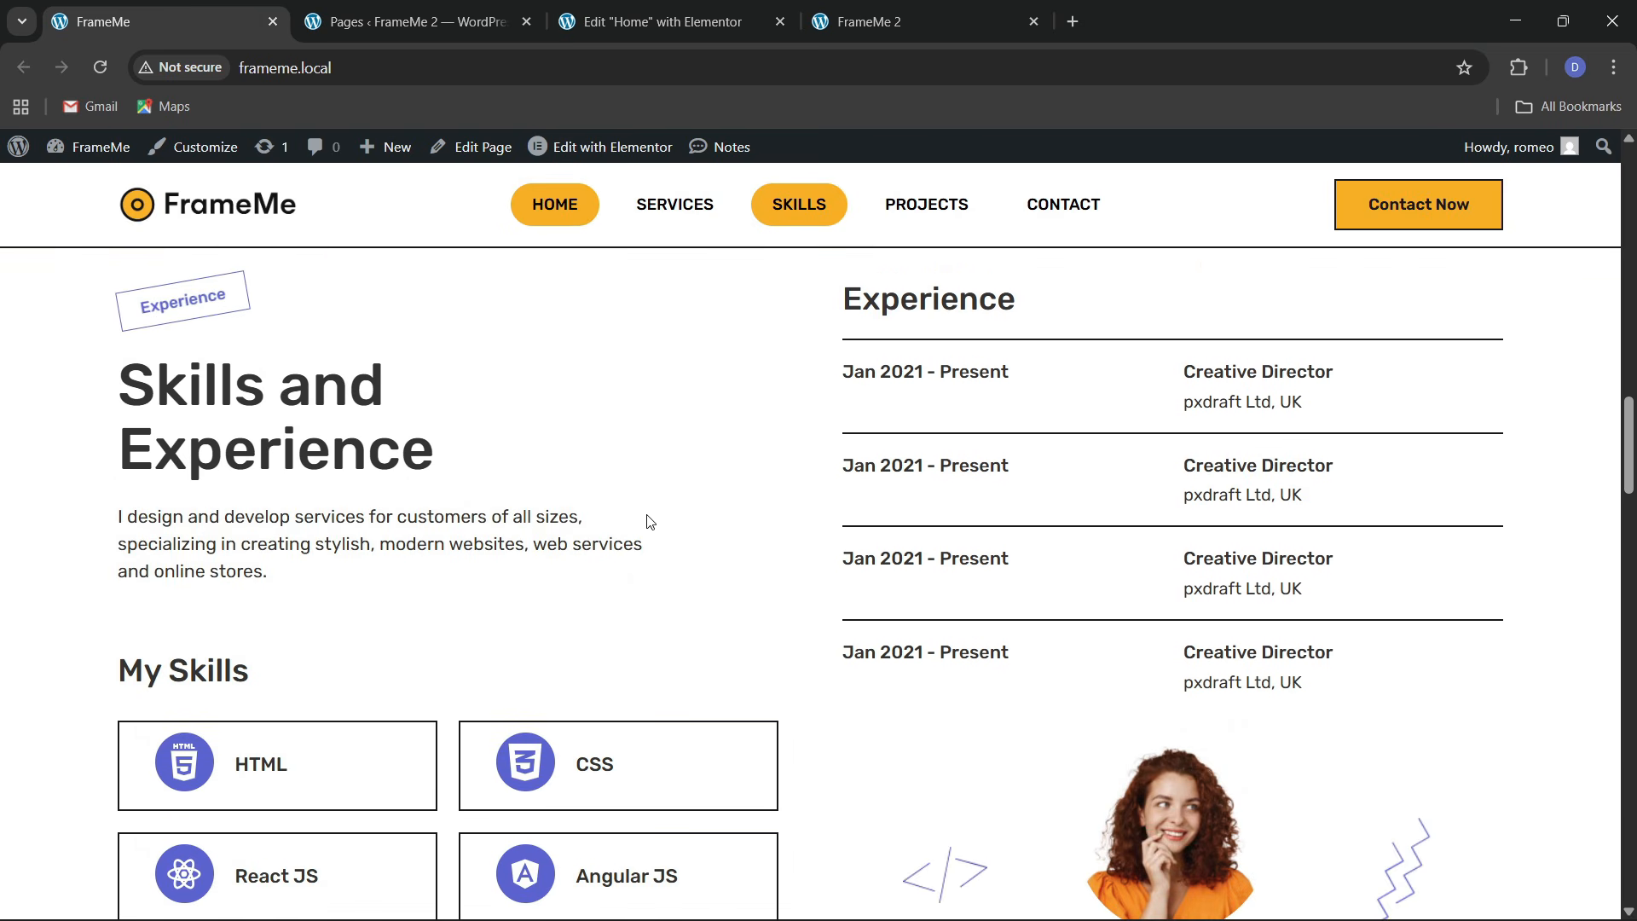
scroll(651, 520, up, 2)
scroll(651, 518, down, 2)
click(725, 21)
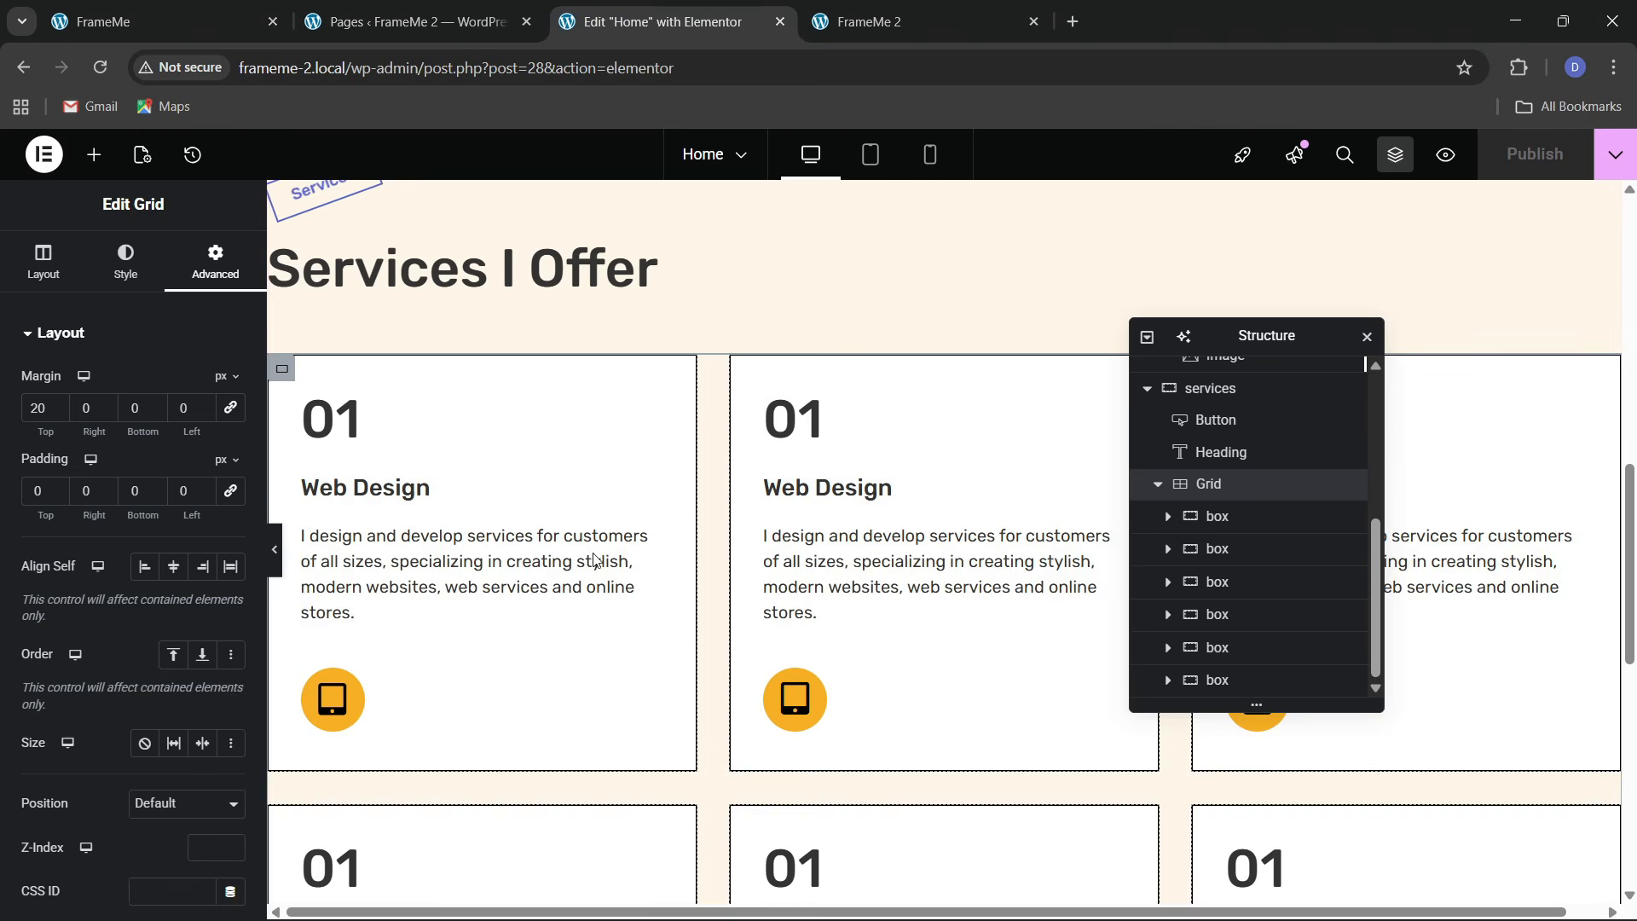
scroll(595, 561, down, 5)
key(ctrl+1)
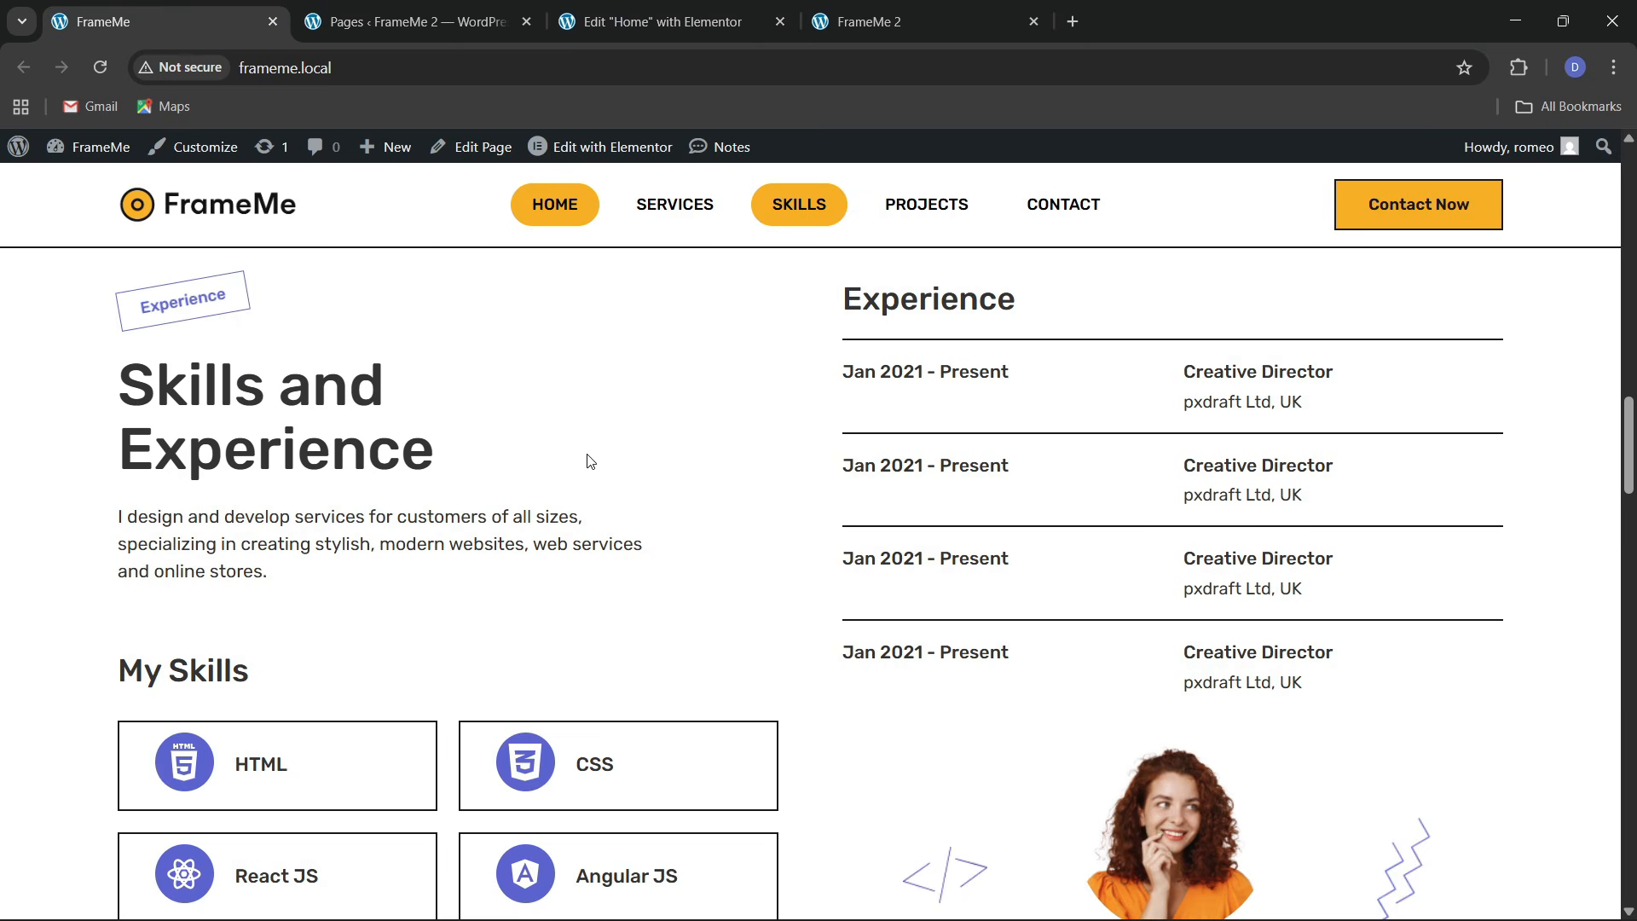
scroll(594, 477, up, 1)
scroll(602, 517, down, 1)
scroll(512, 570, down, 3)
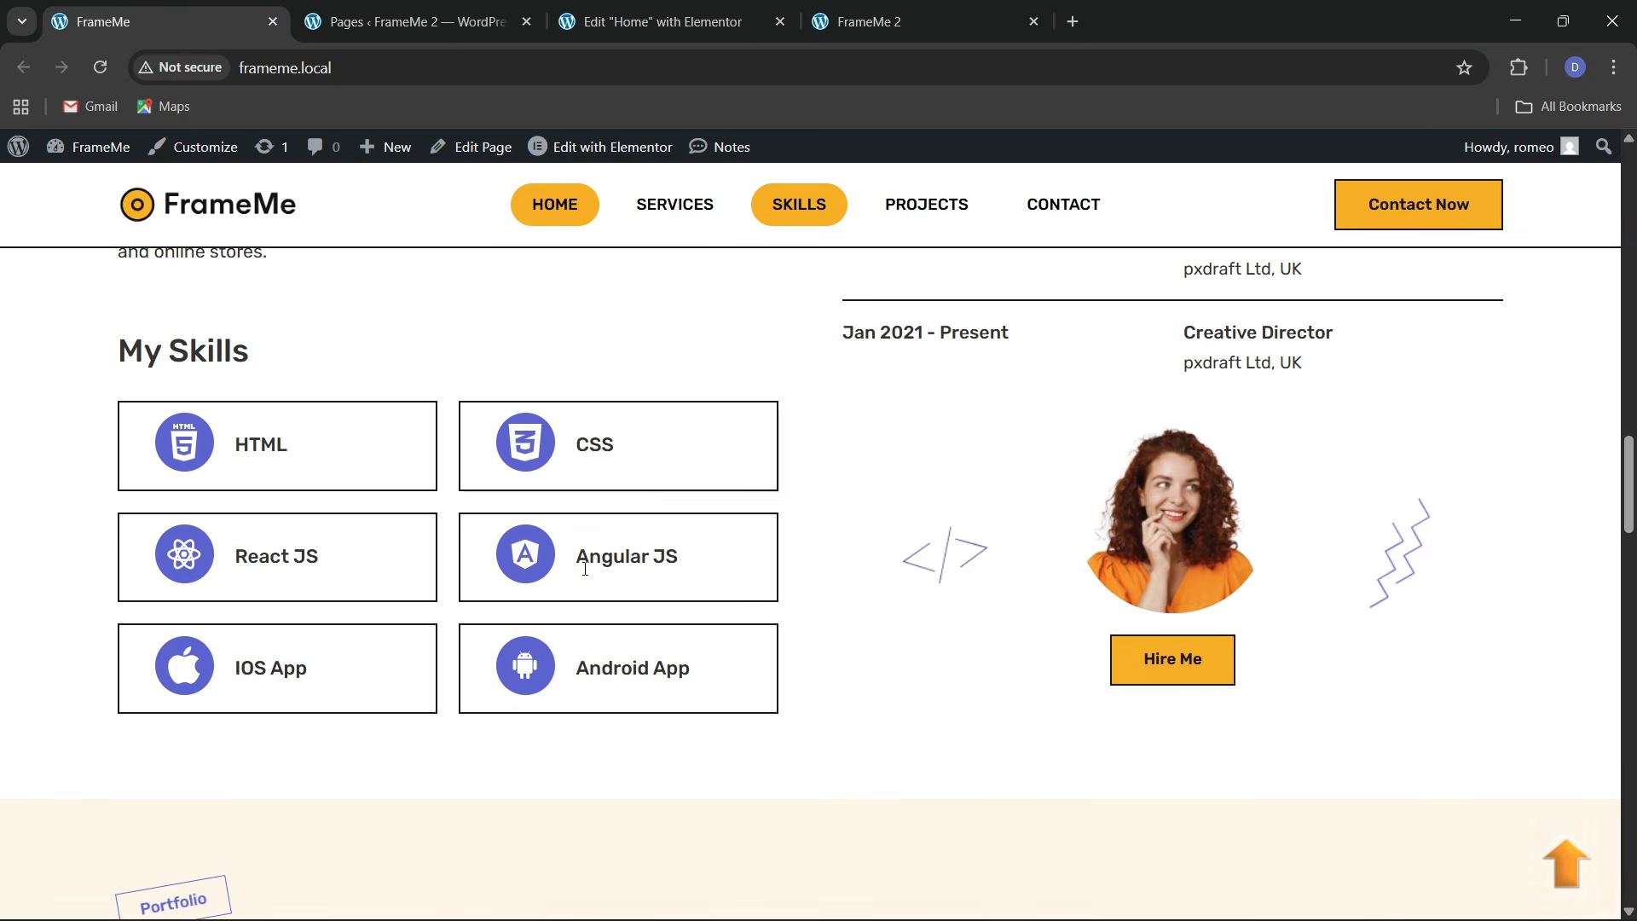
scroll(588, 563, up, 1)
click(657, 21)
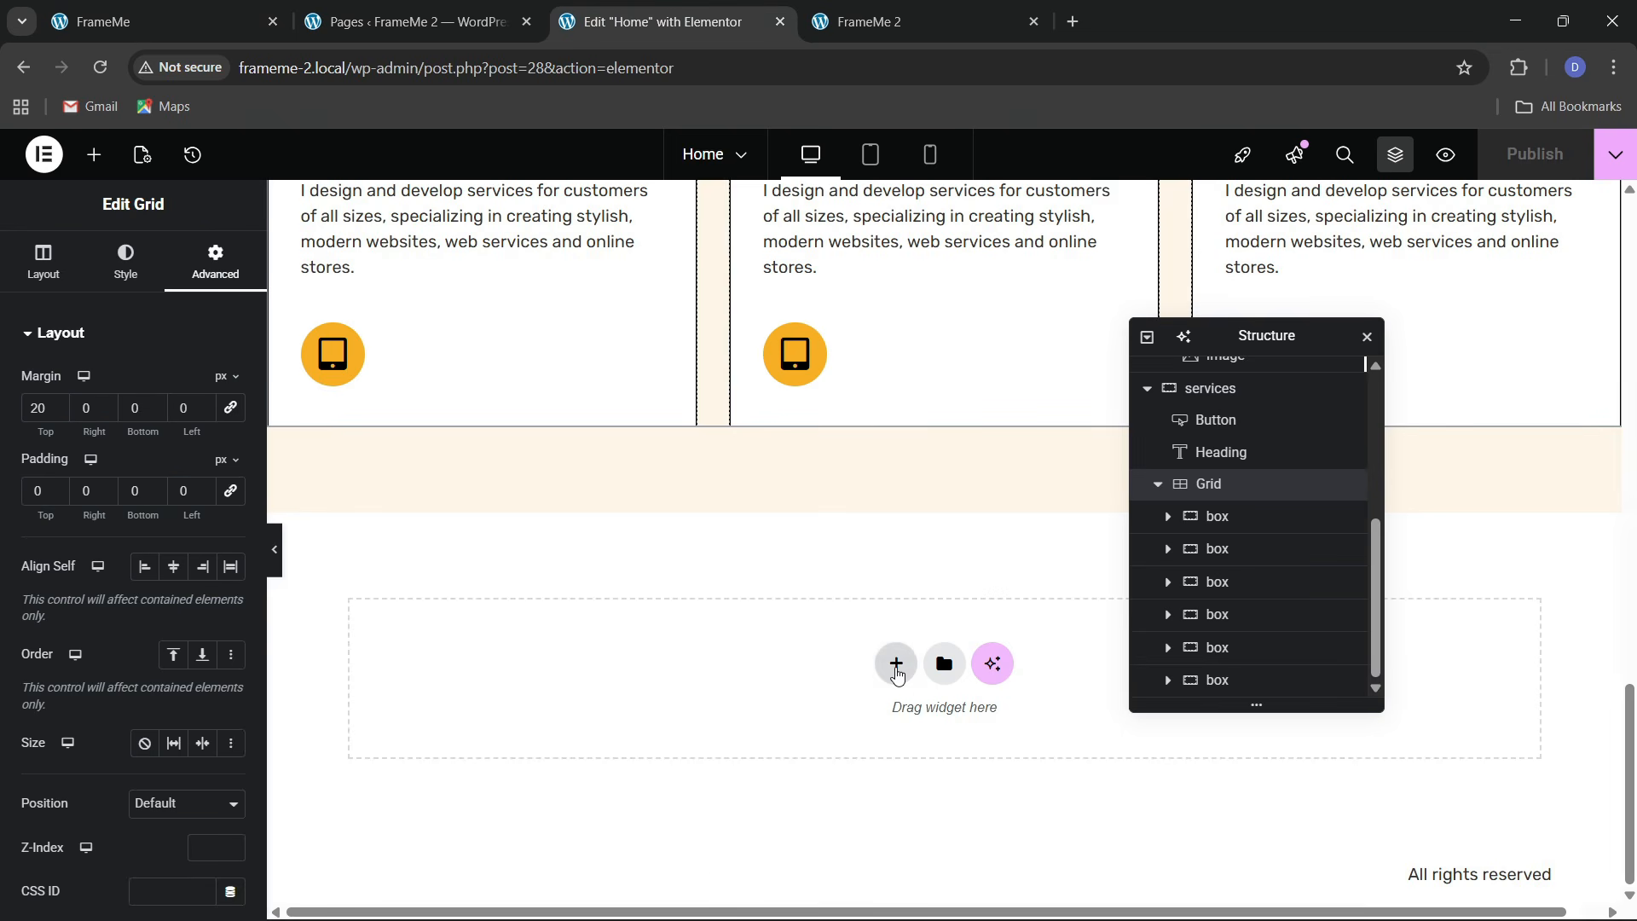
Add a flexbox section below the services with zero padding except 80 px top and bottom
click(895, 663)
click(882, 725)
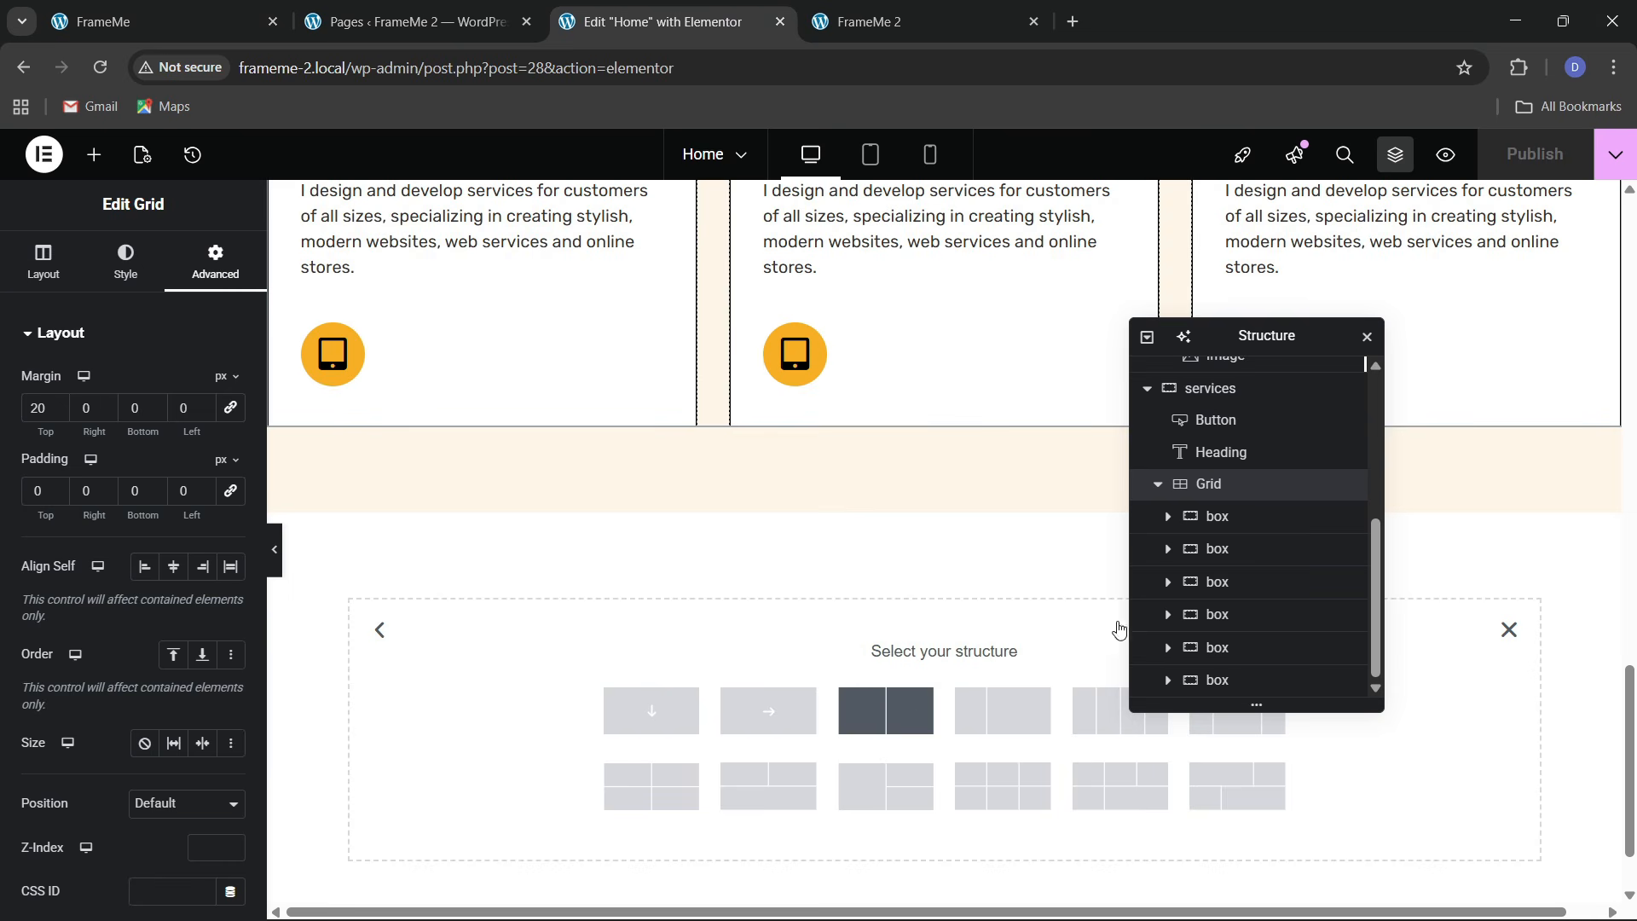
scroll(1231, 616, down, 1)
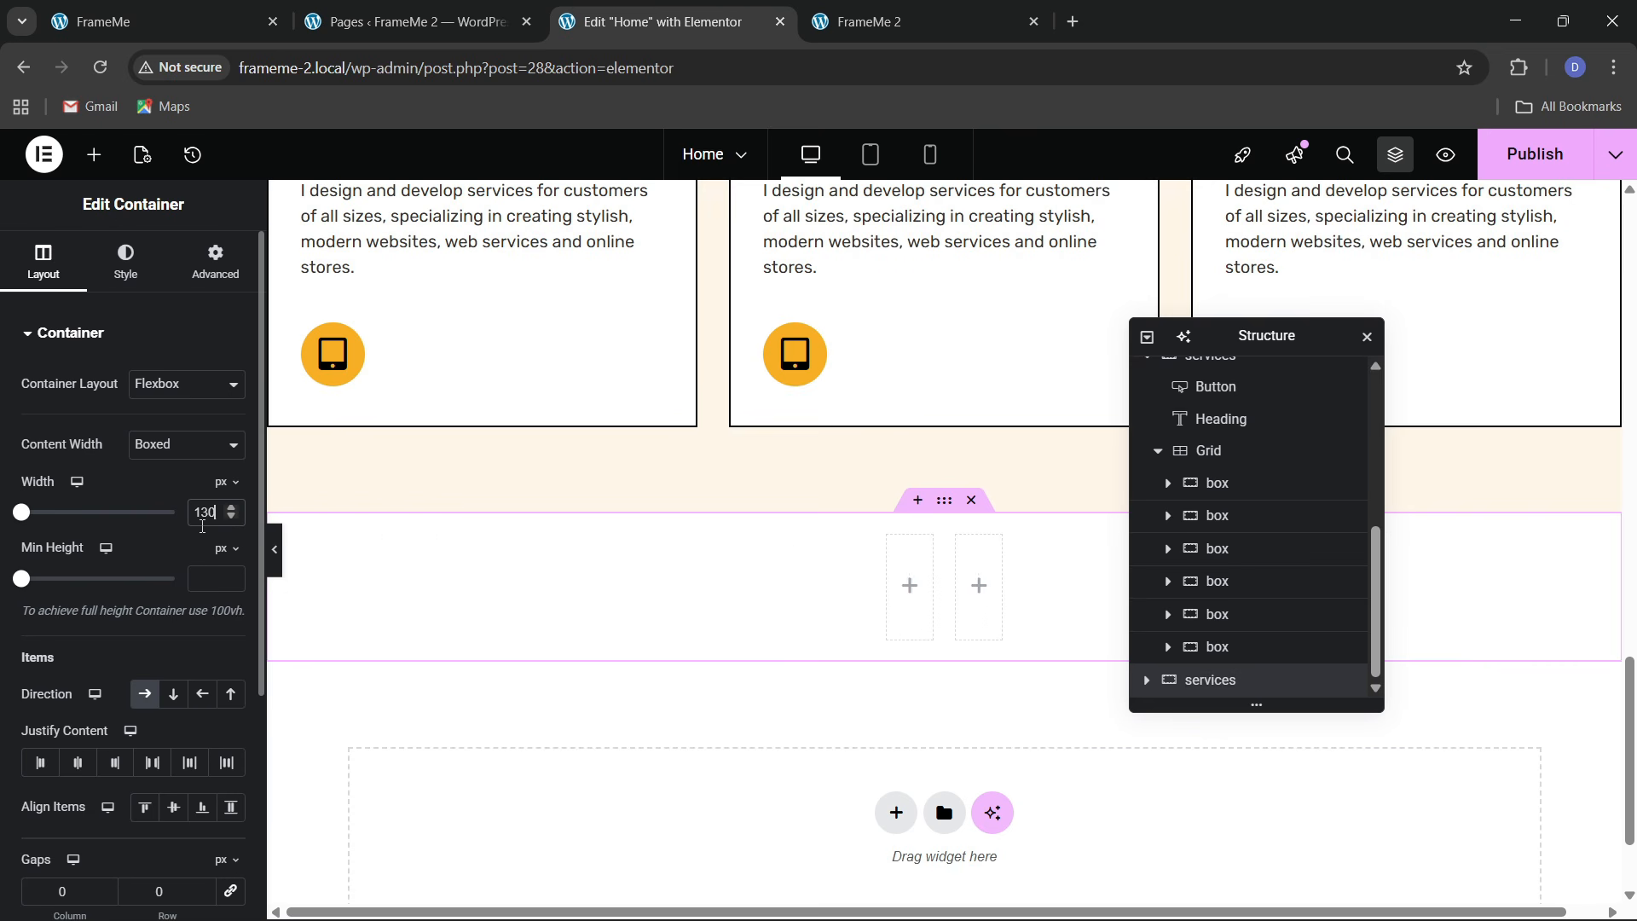
click(222, 271)
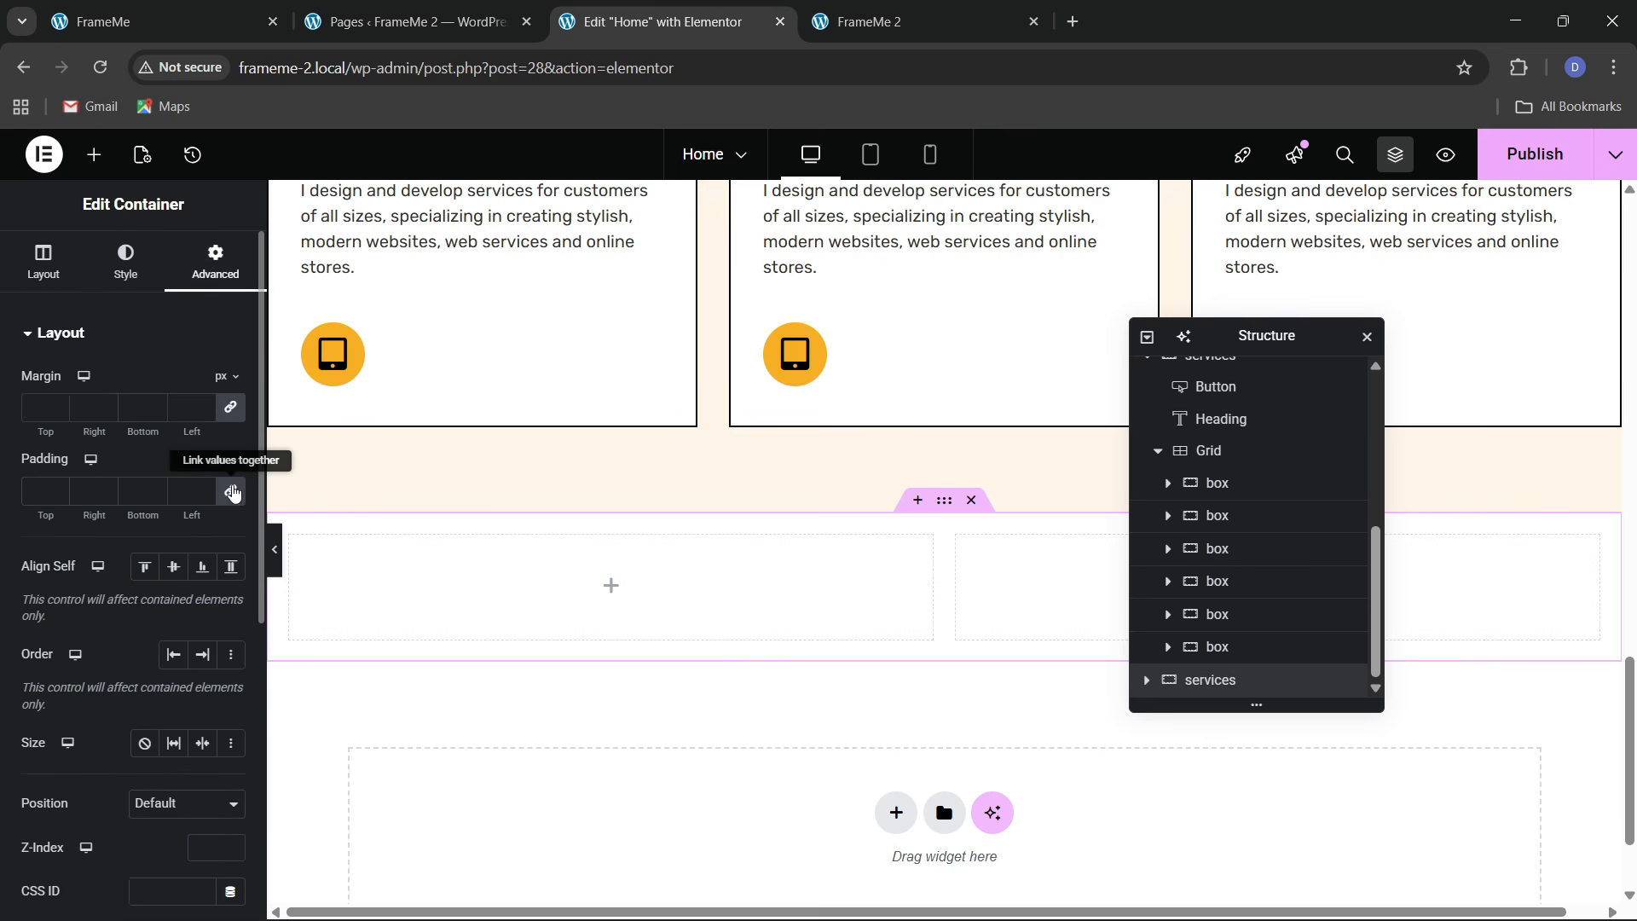
click(230, 490)
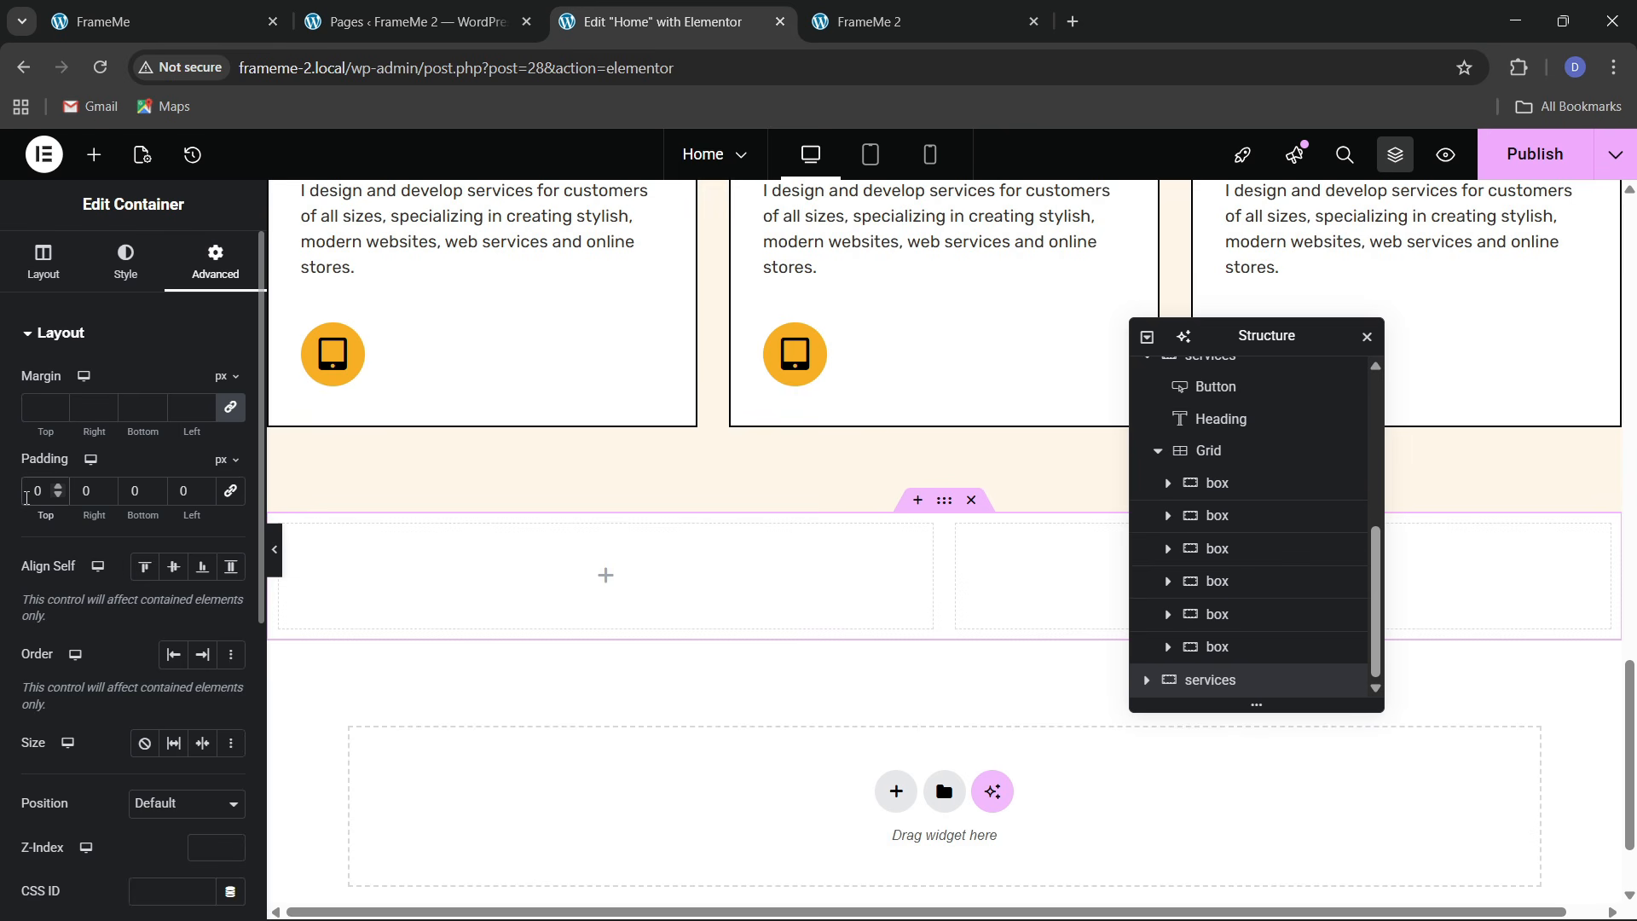
click(26, 498)
text(8)
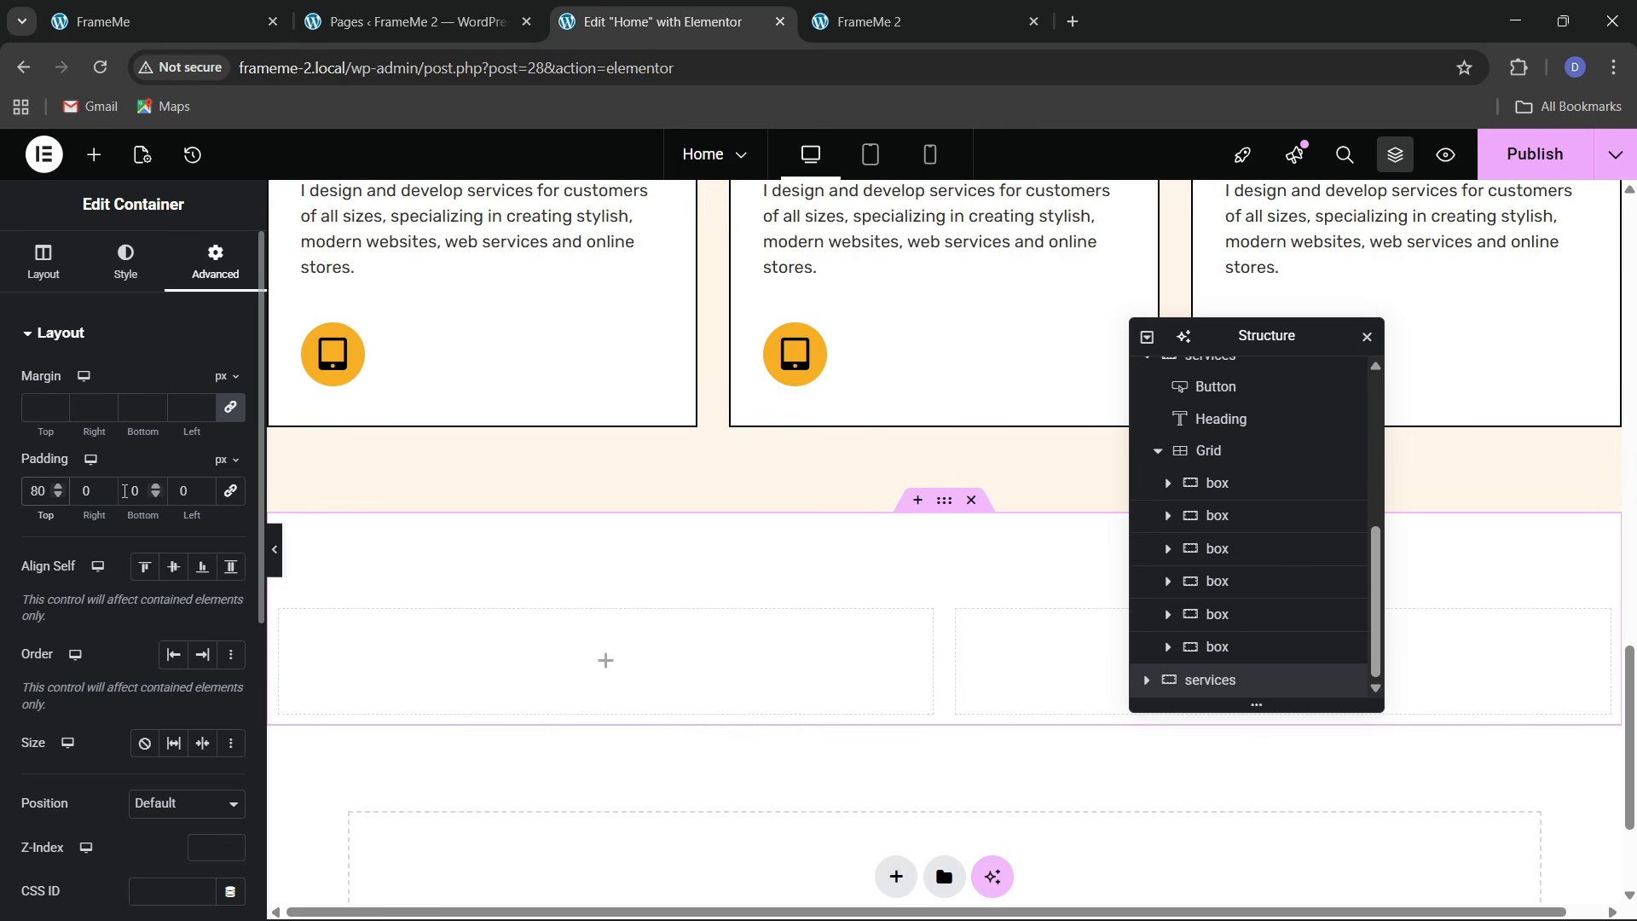
click(132, 492)
text(8)
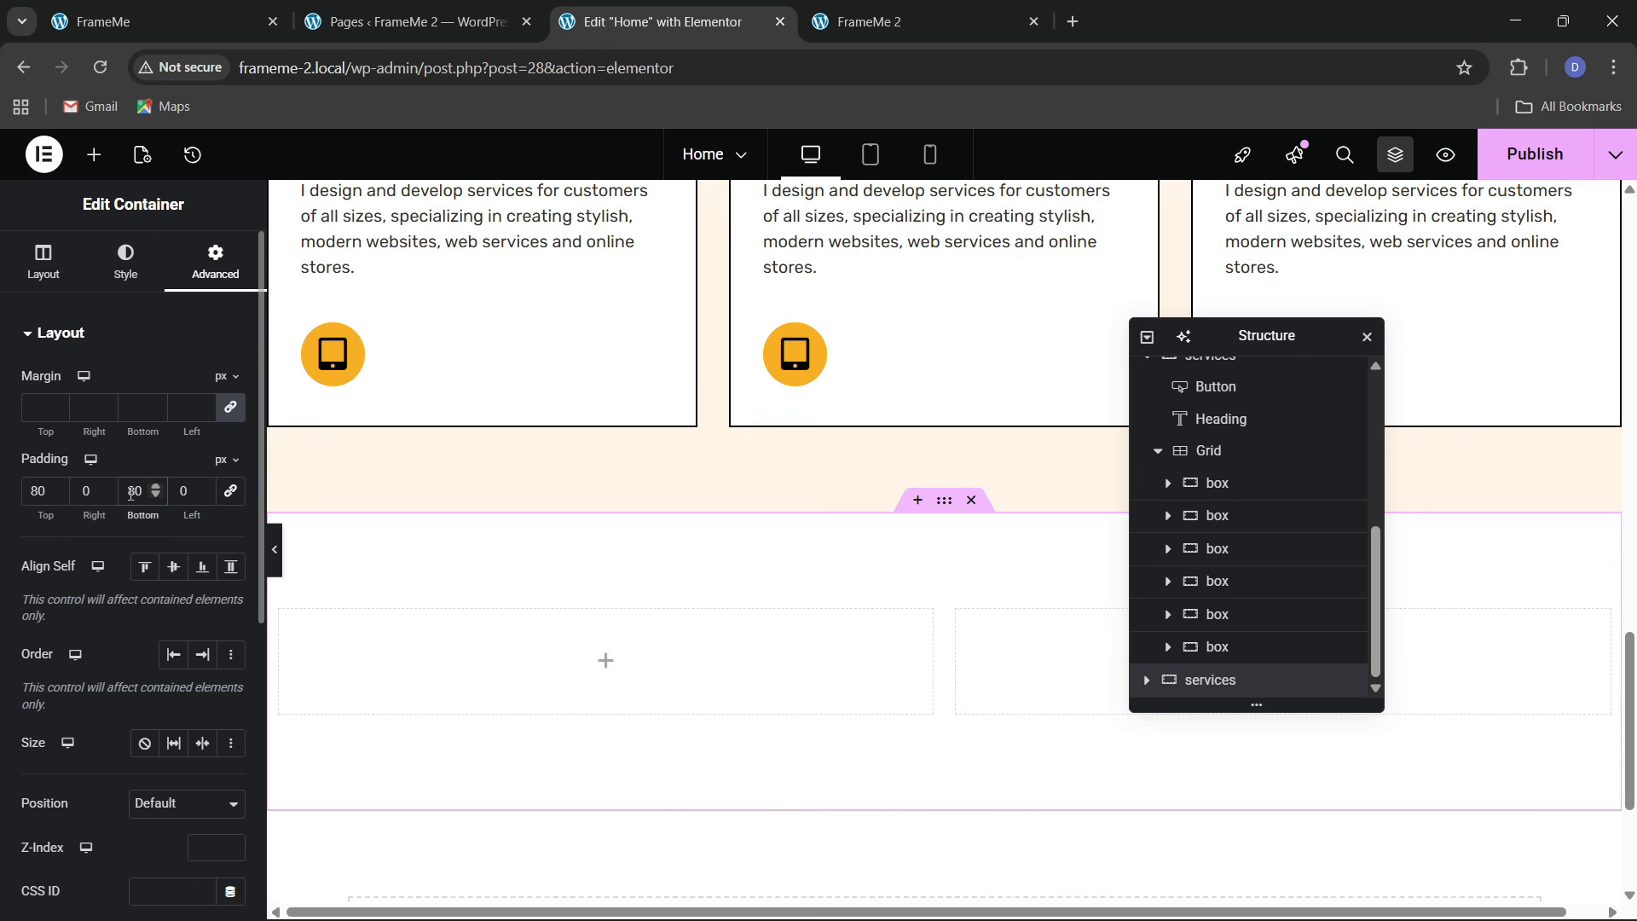
Check both column containers are 50% wide with zero padding, comparing with the live site
click(1148, 338)
click(1148, 338)
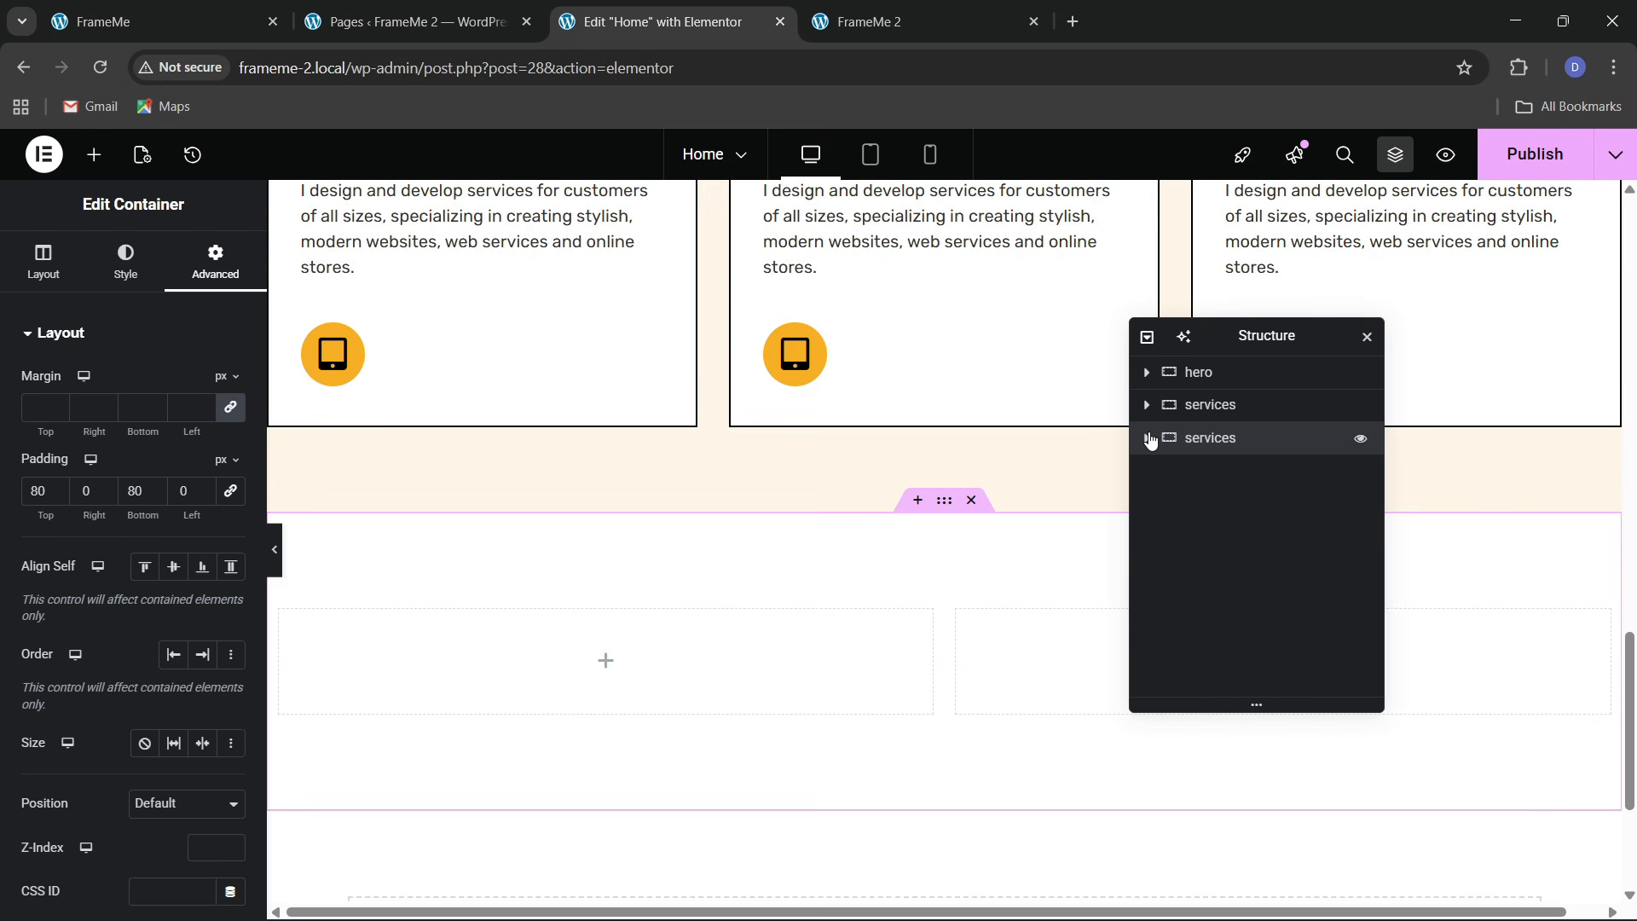
click(1228, 471)
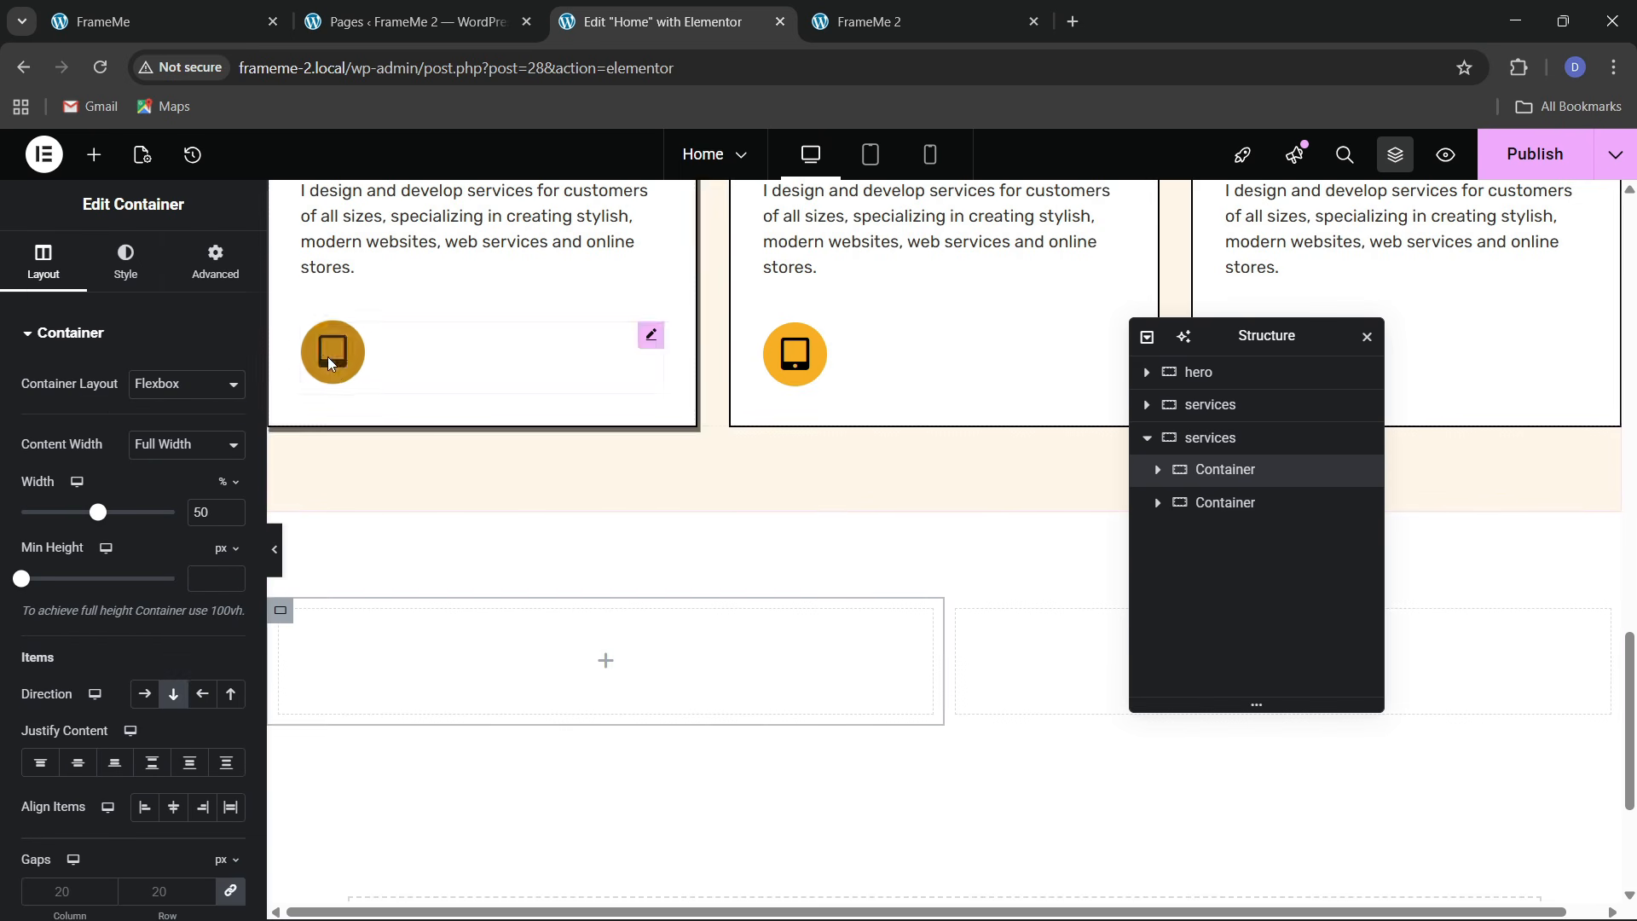
click(212, 264)
click(1232, 504)
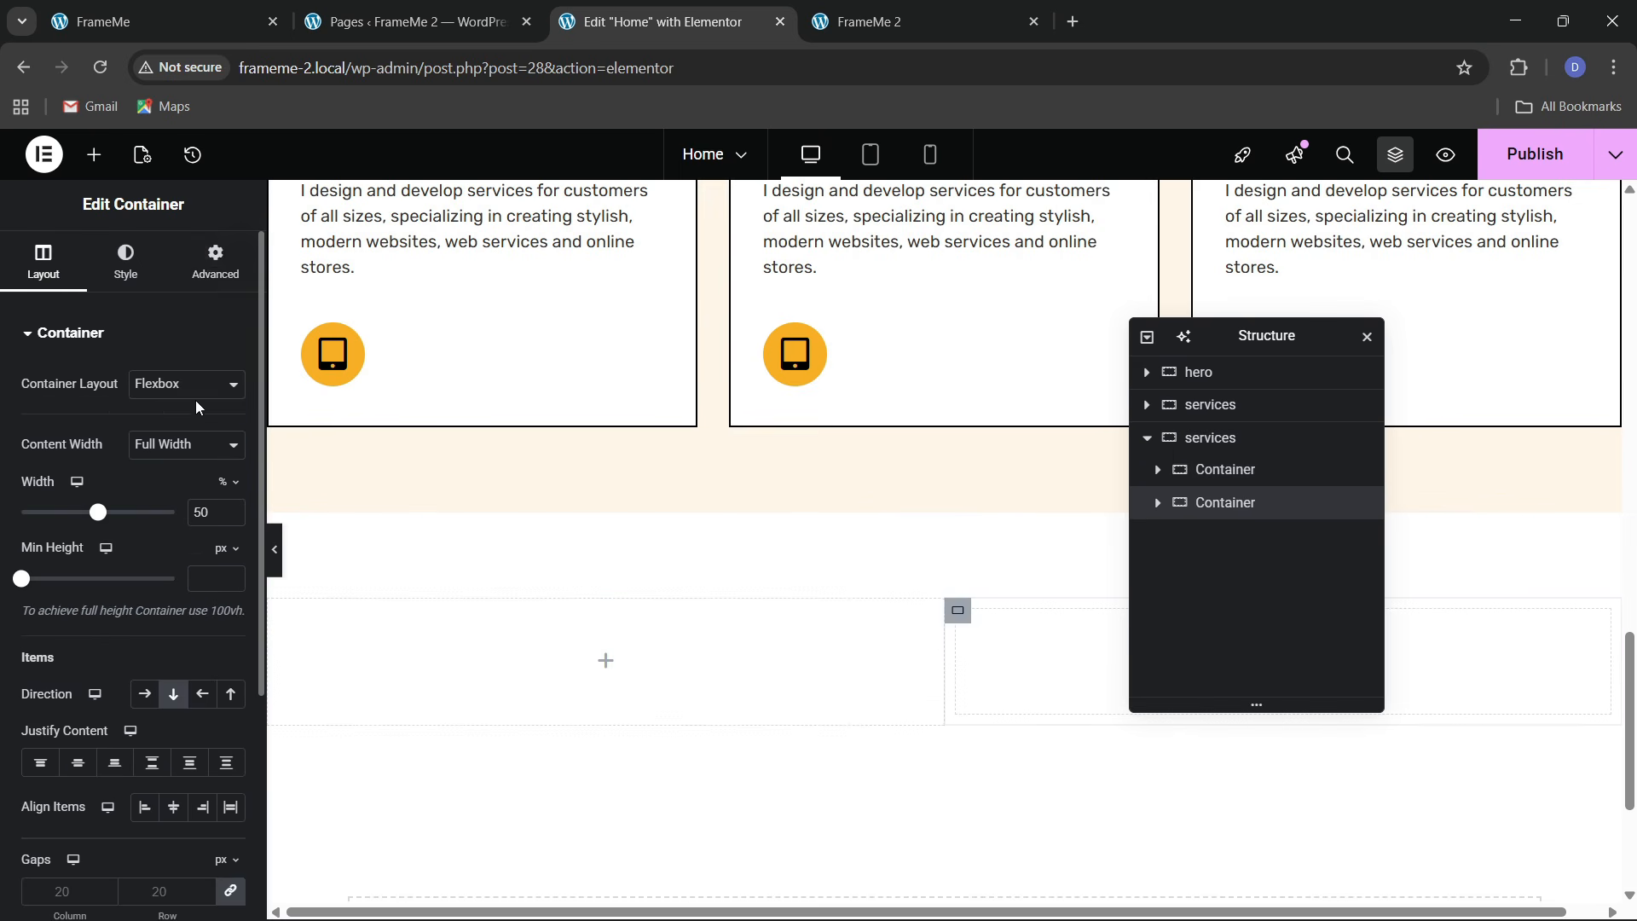
click(209, 274)
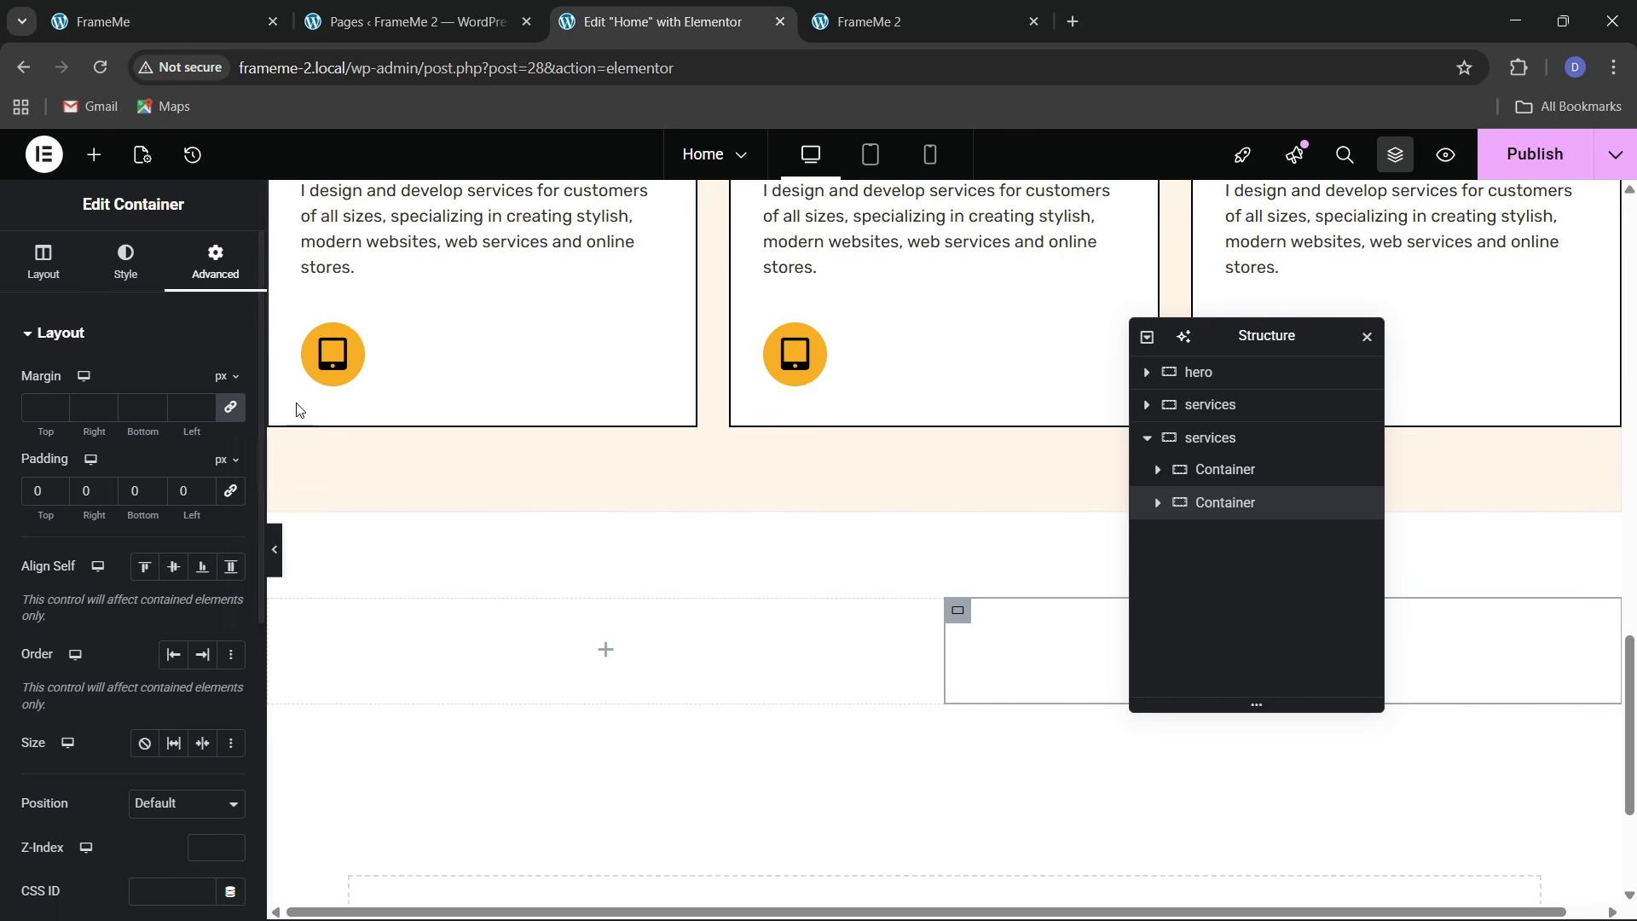
click(230, 22)
scroll(417, 555, up, 2)
click(657, 22)
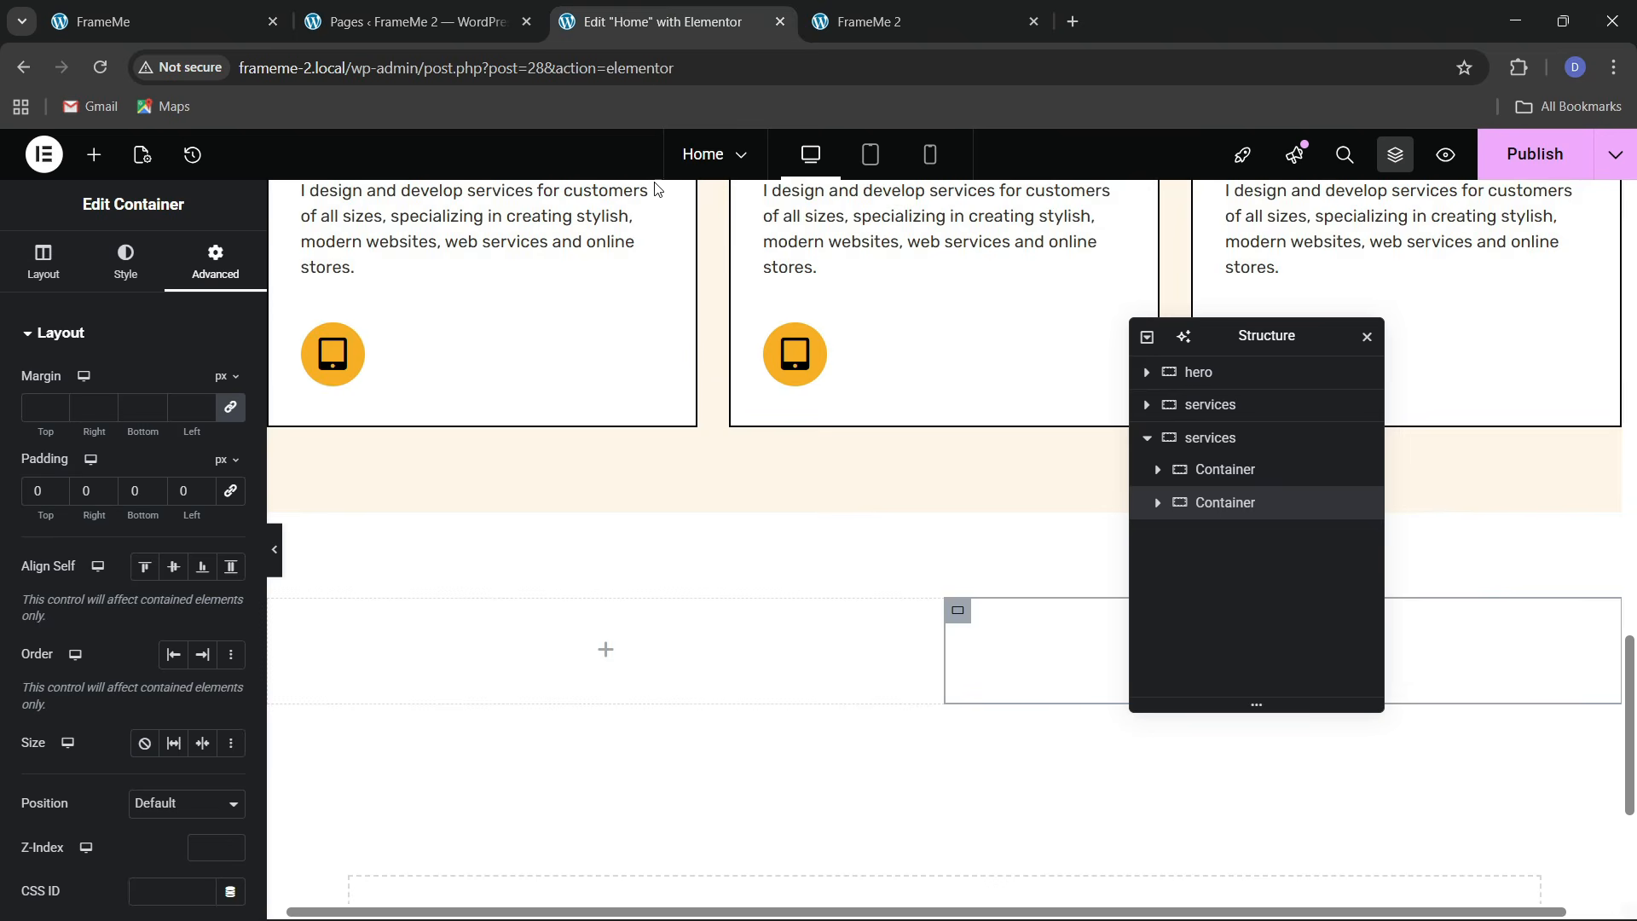
scroll(563, 494, up, 5)
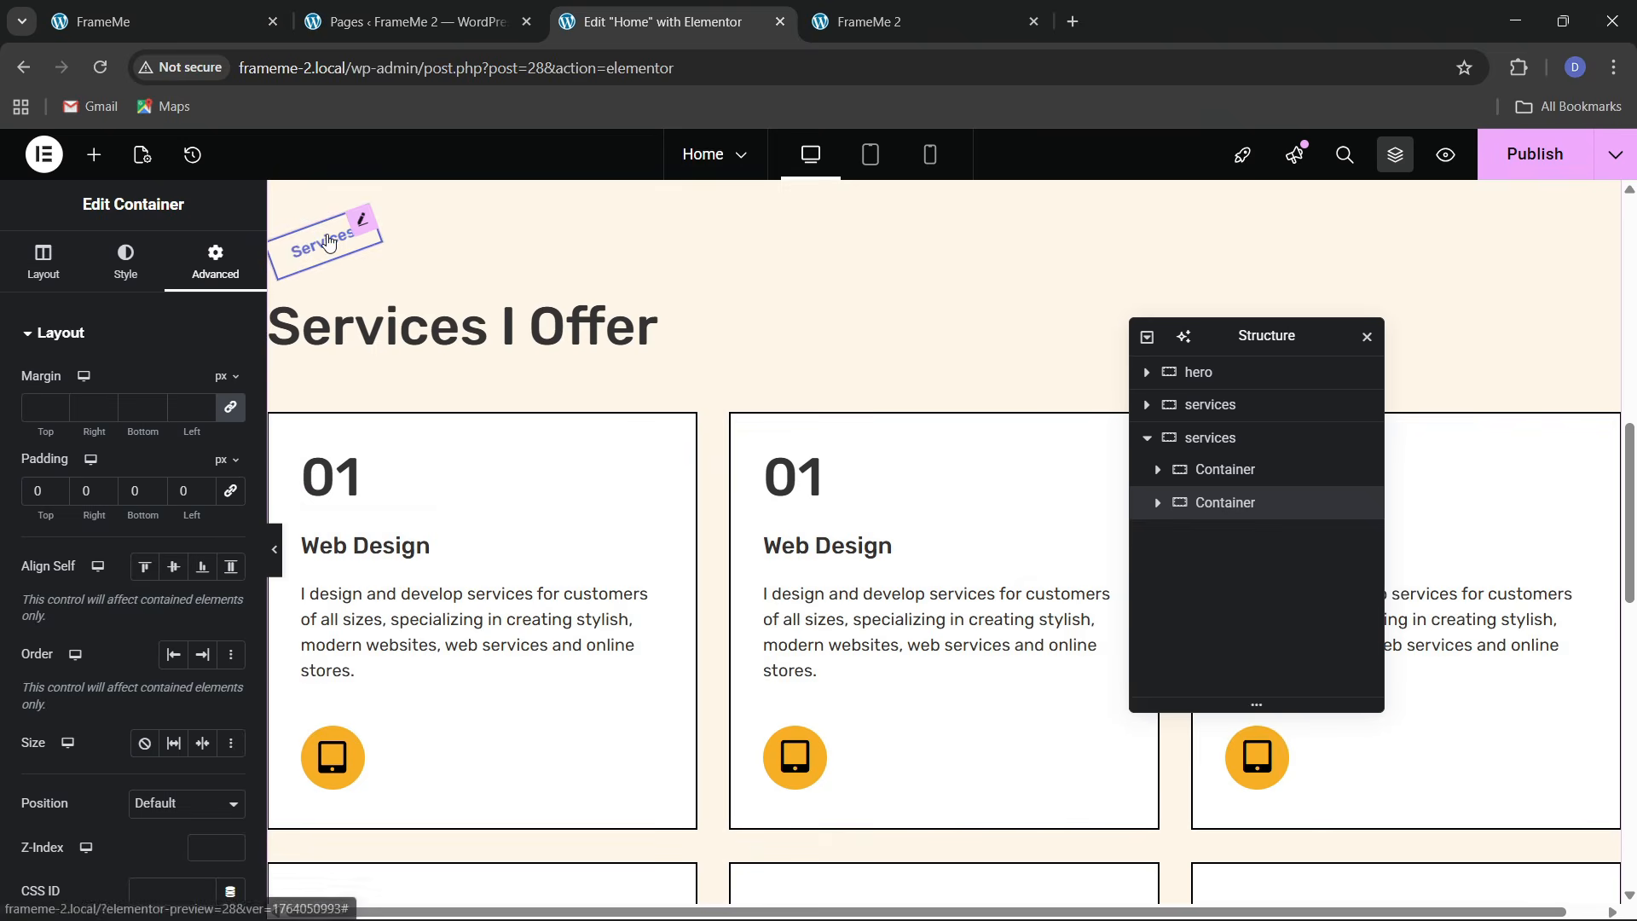
Copy the Services label and paste it into the empty left container
right_click(329, 239)
click(381, 361)
scroll(395, 392, down, 8)
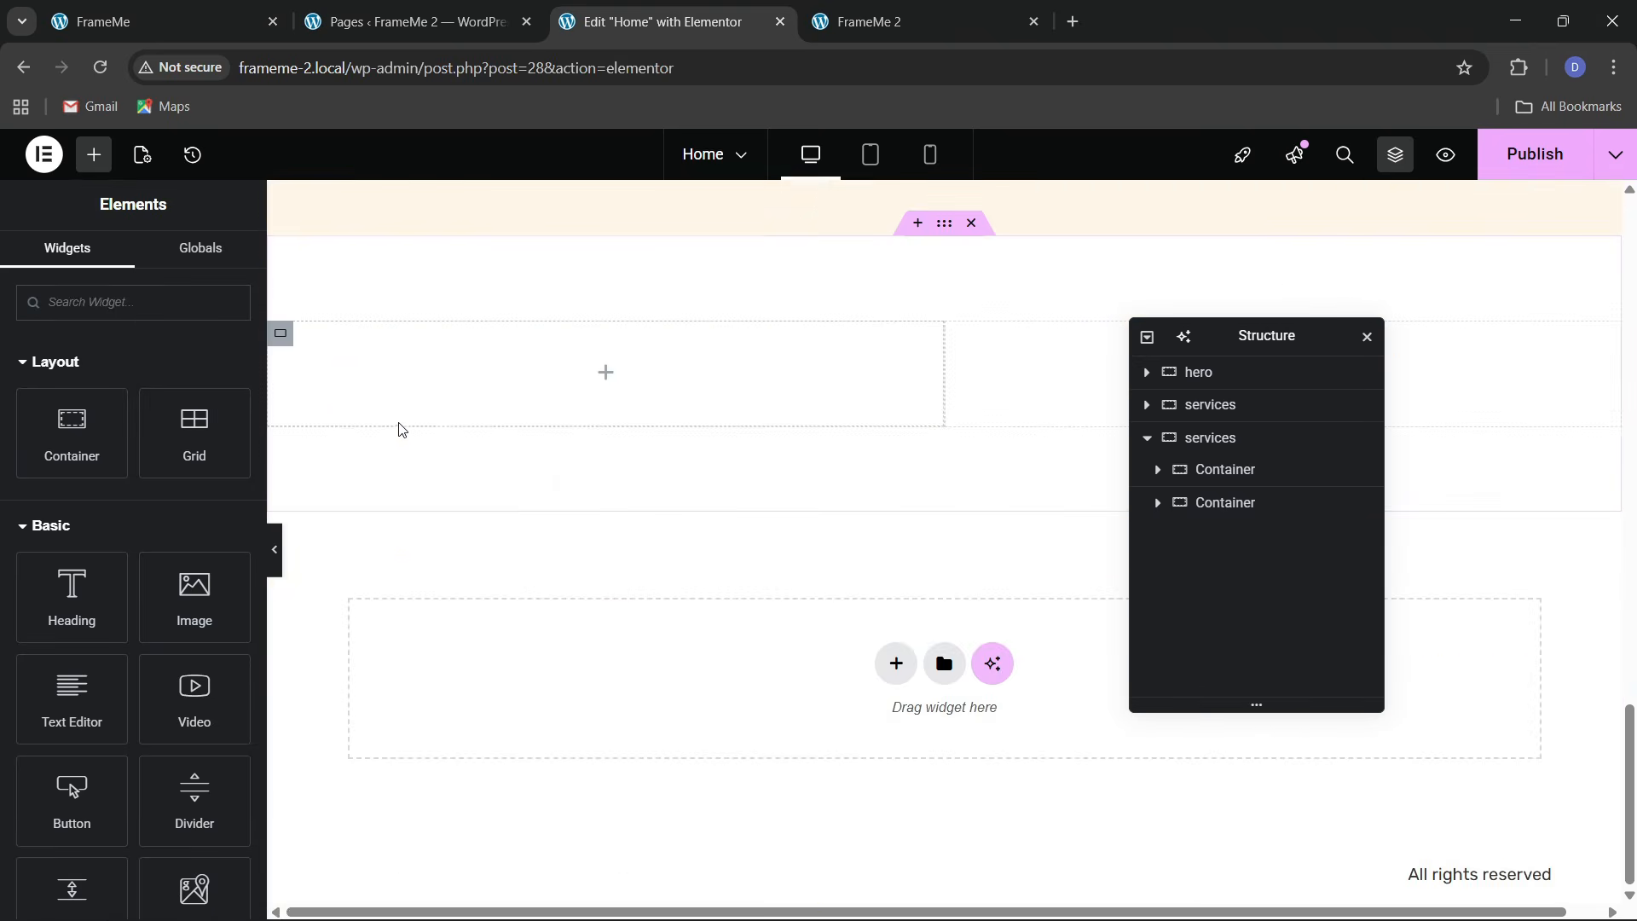
scroll(401, 427, up, 1)
right_click(382, 482)
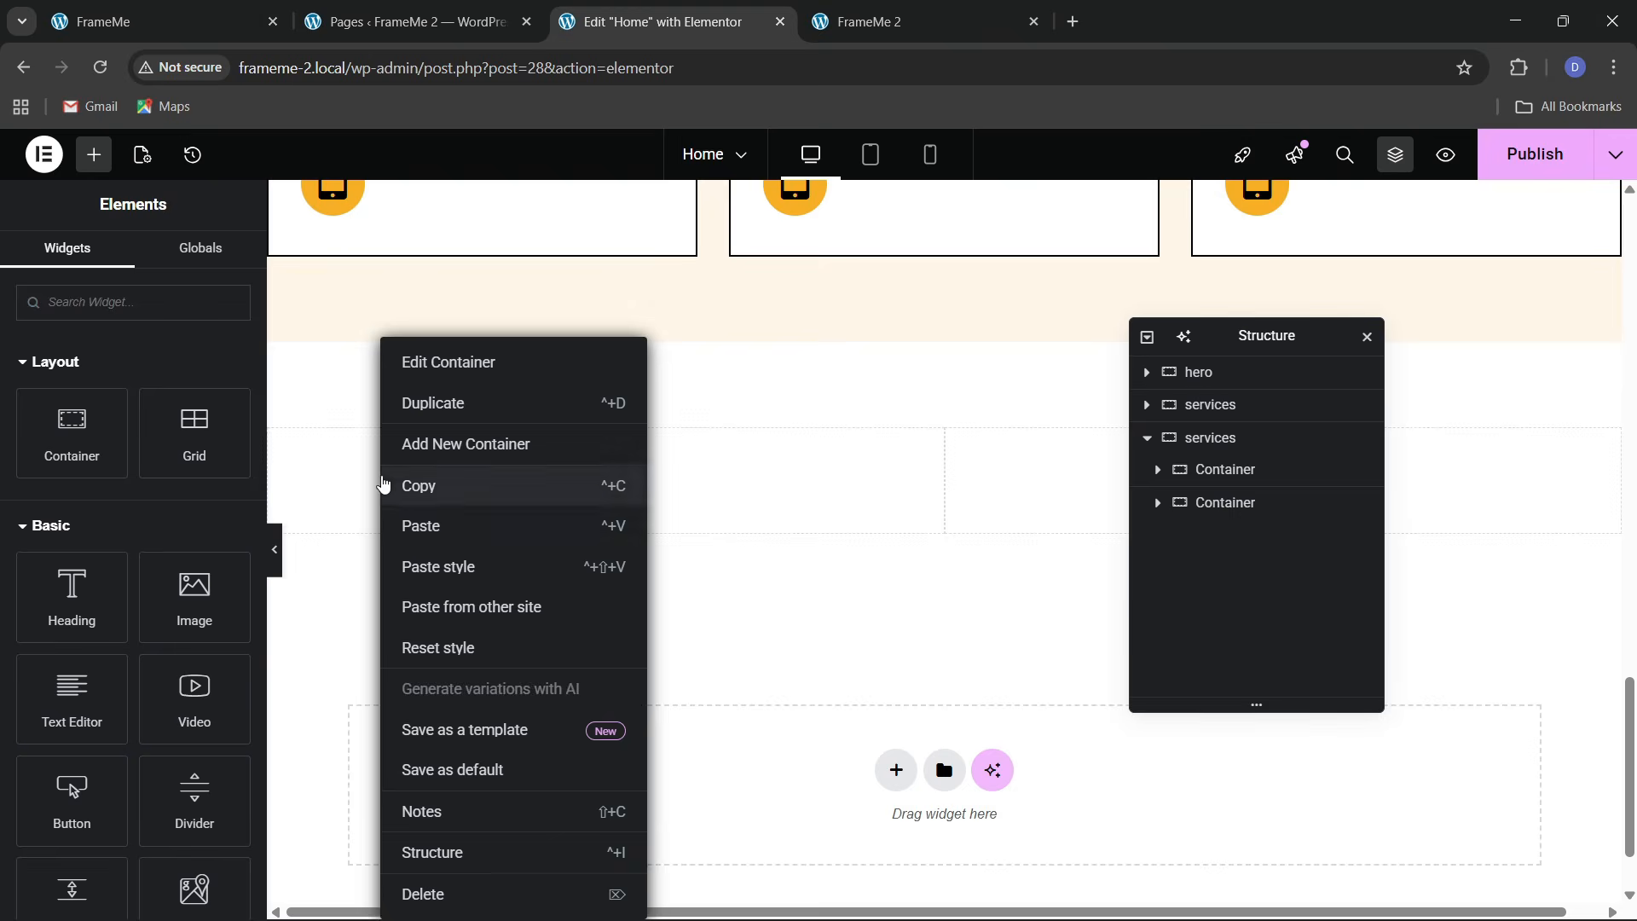
click(423, 524)
Center the left container's contents vertically and align its items to the left
scroll(439, 448, up, 5)
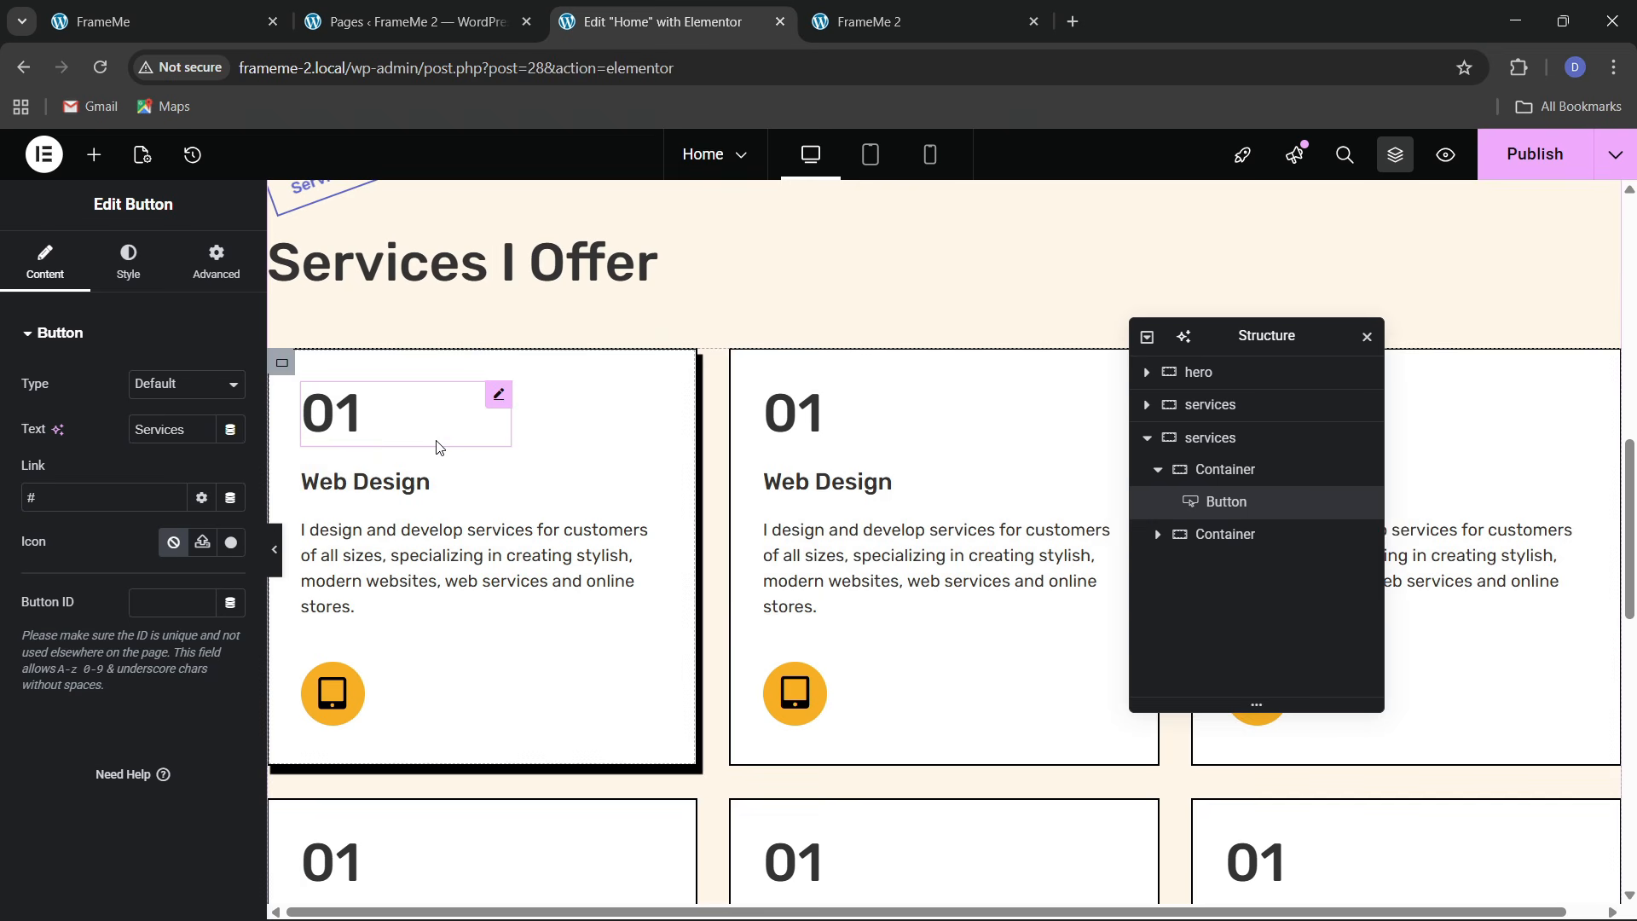
click(1215, 469)
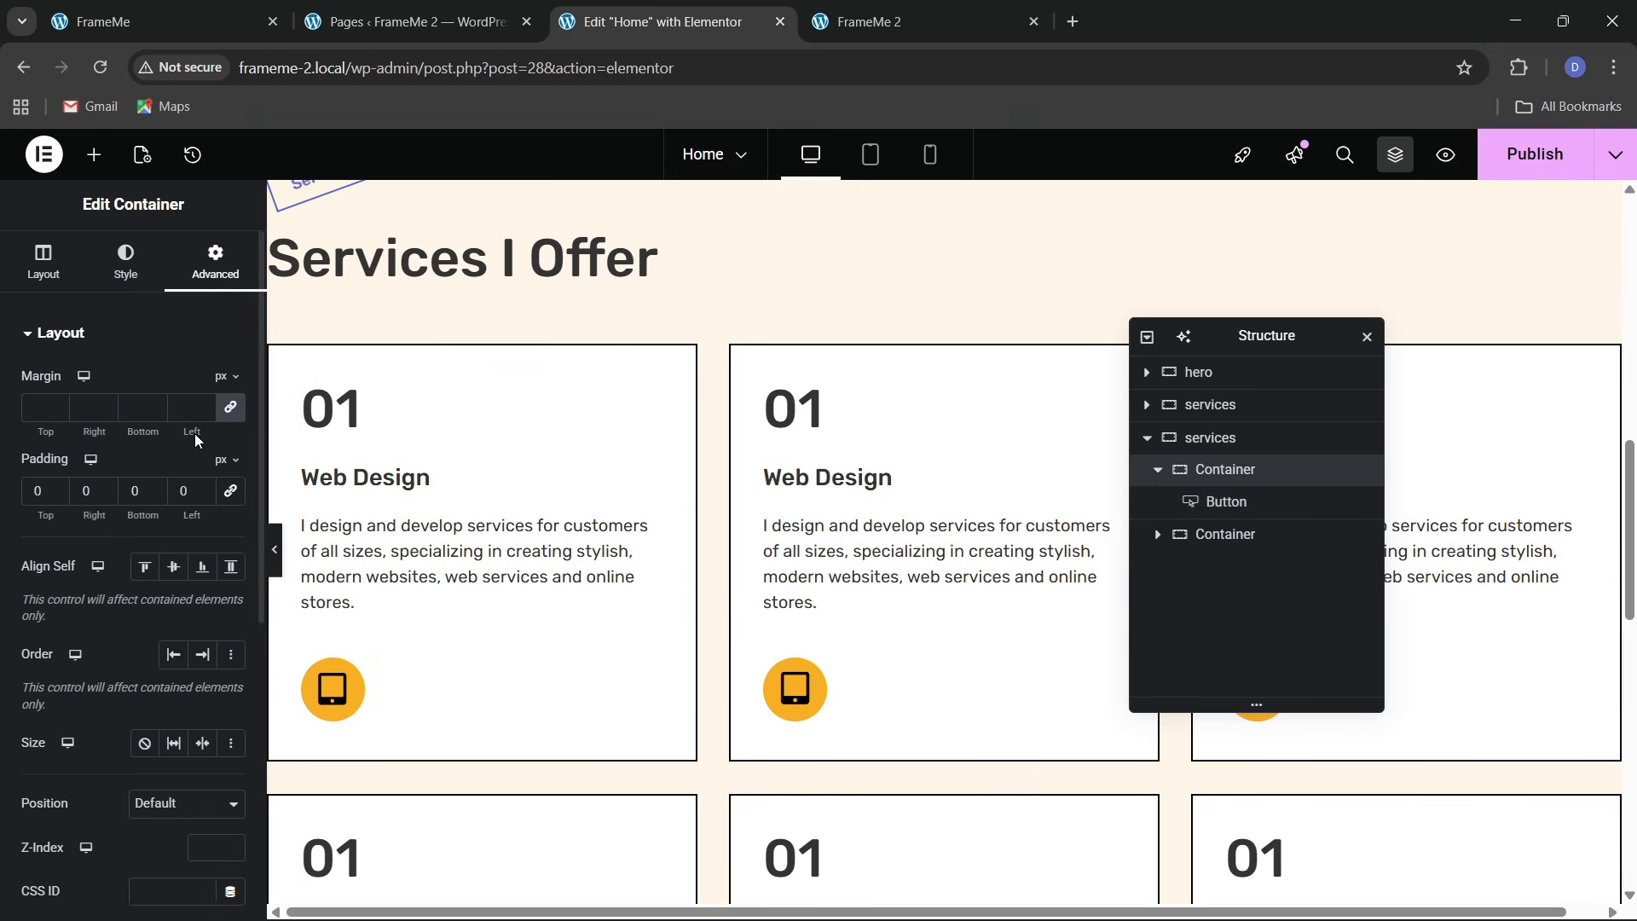
click(58, 285)
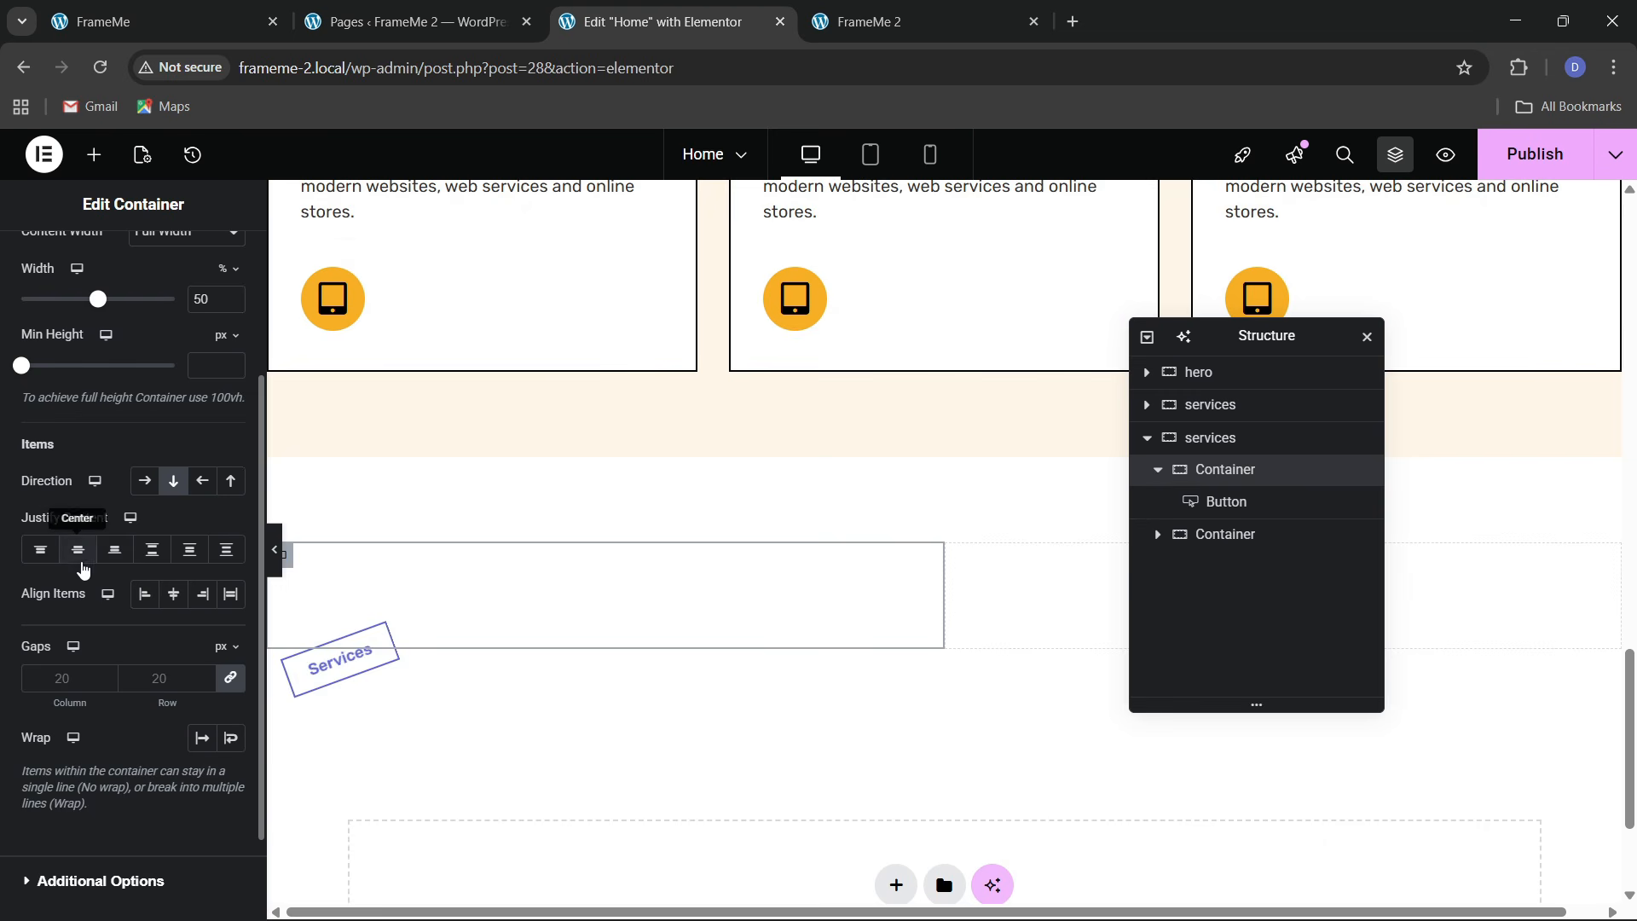
click(78, 549)
click(173, 593)
click(144, 593)
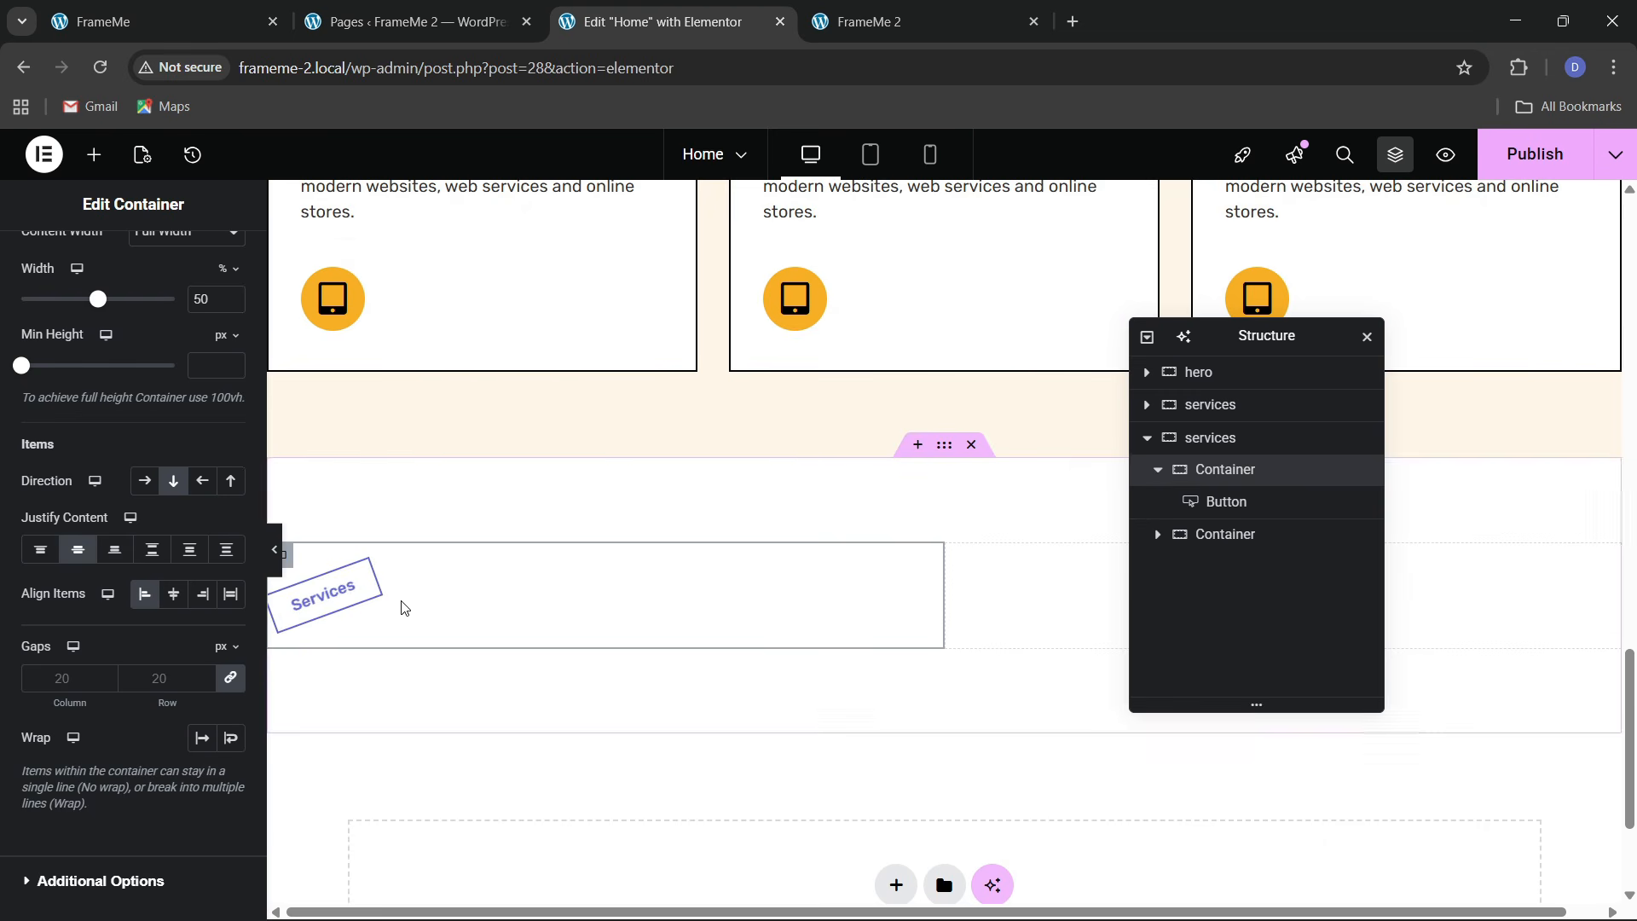
scroll(410, 475, up, 6)
scroll(409, 475, up, 2)
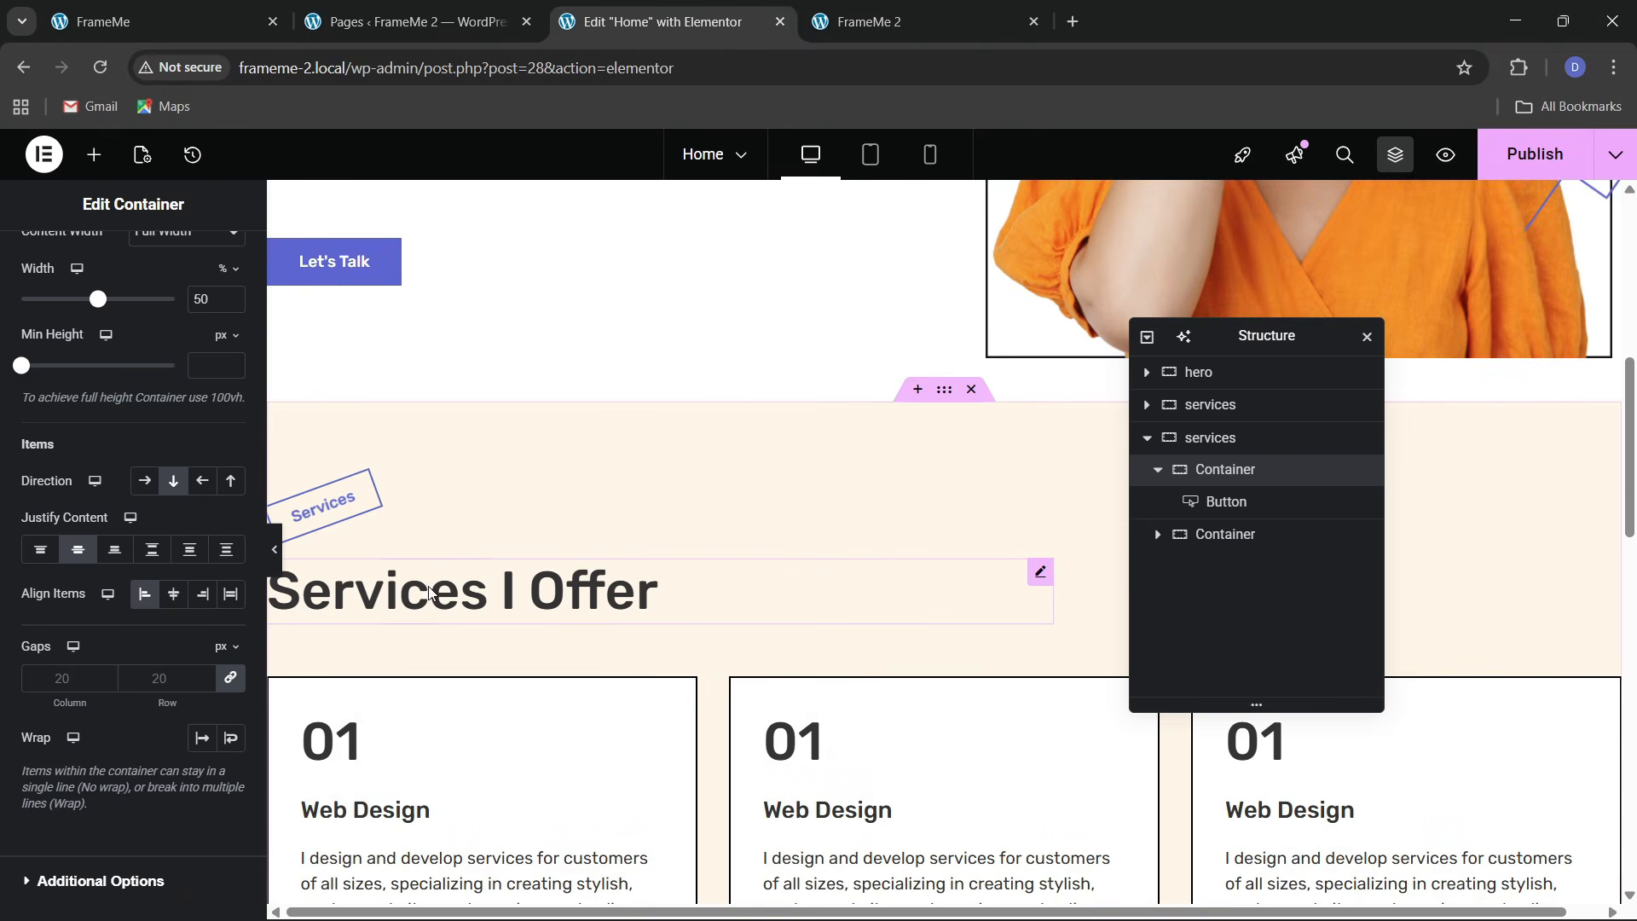
Paste the Services I Offer heading below the label and retitle it 'Skills and Experience'
right_click(475, 574)
key(Escape)
scroll(486, 635, down, 6)
scroll(486, 635, down, 8)
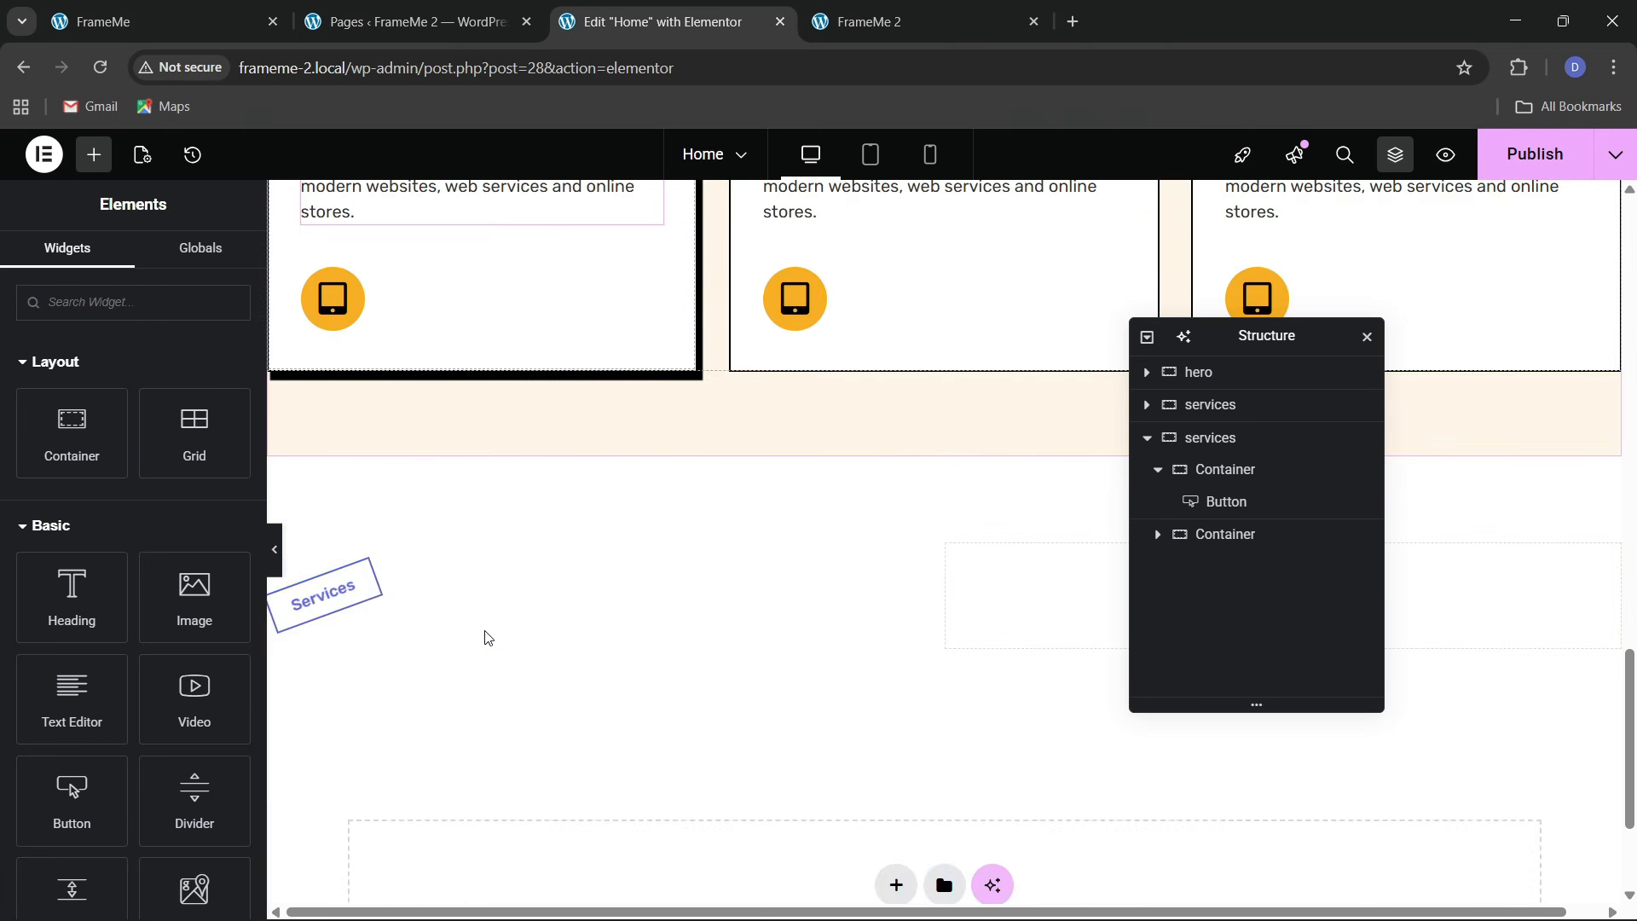
right_click(332, 388)
click(392, 532)
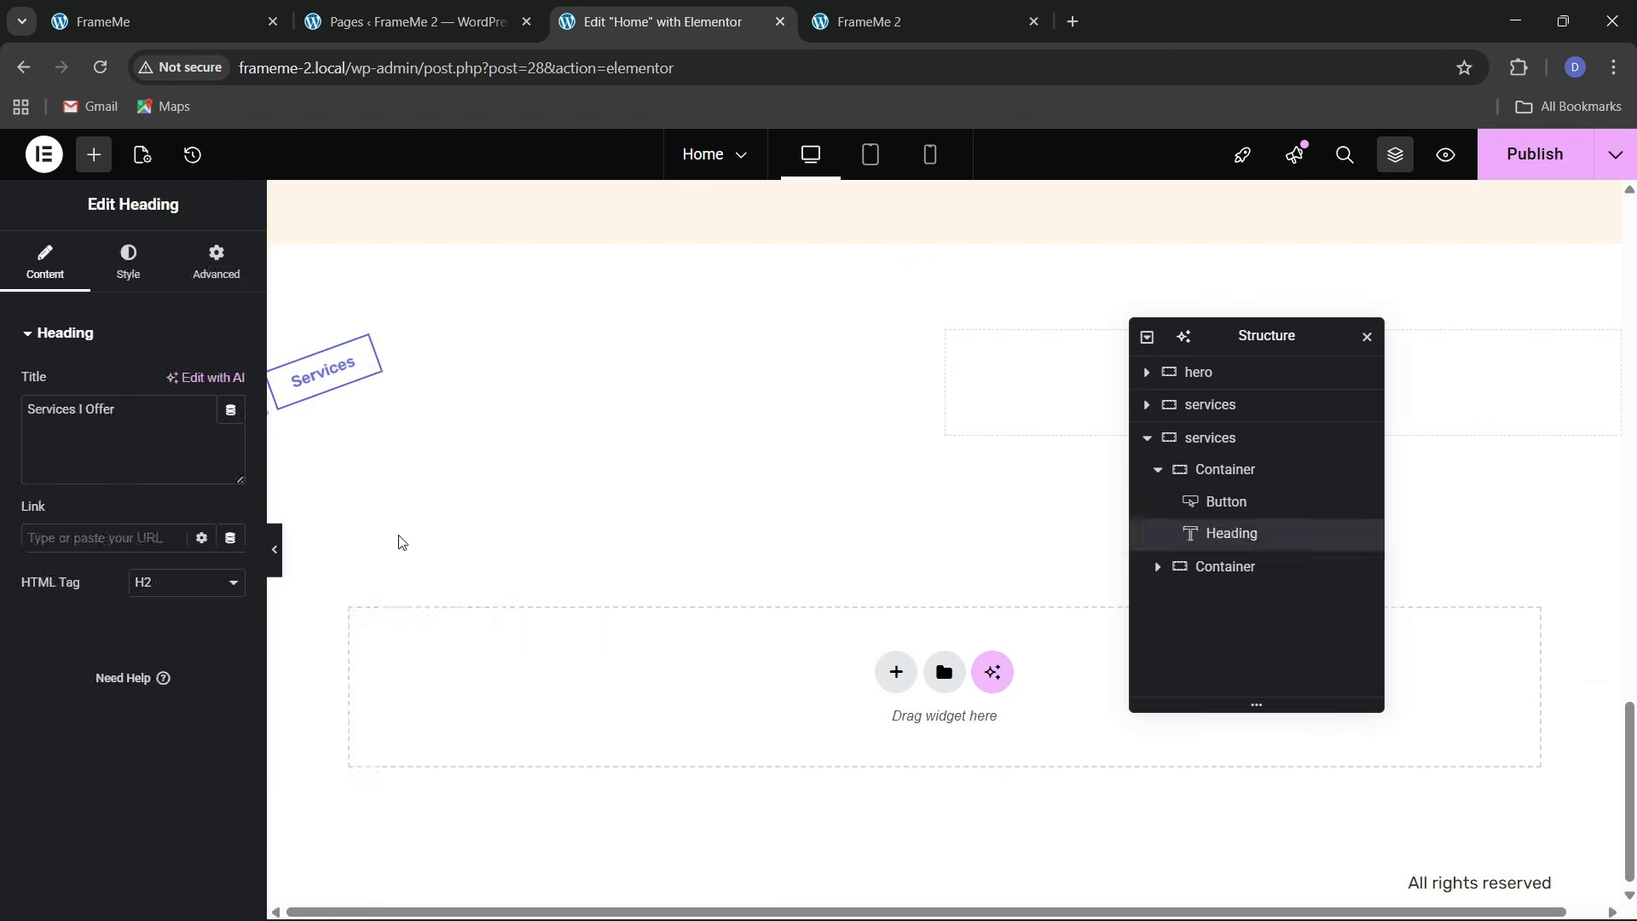
key(ctrl+1)
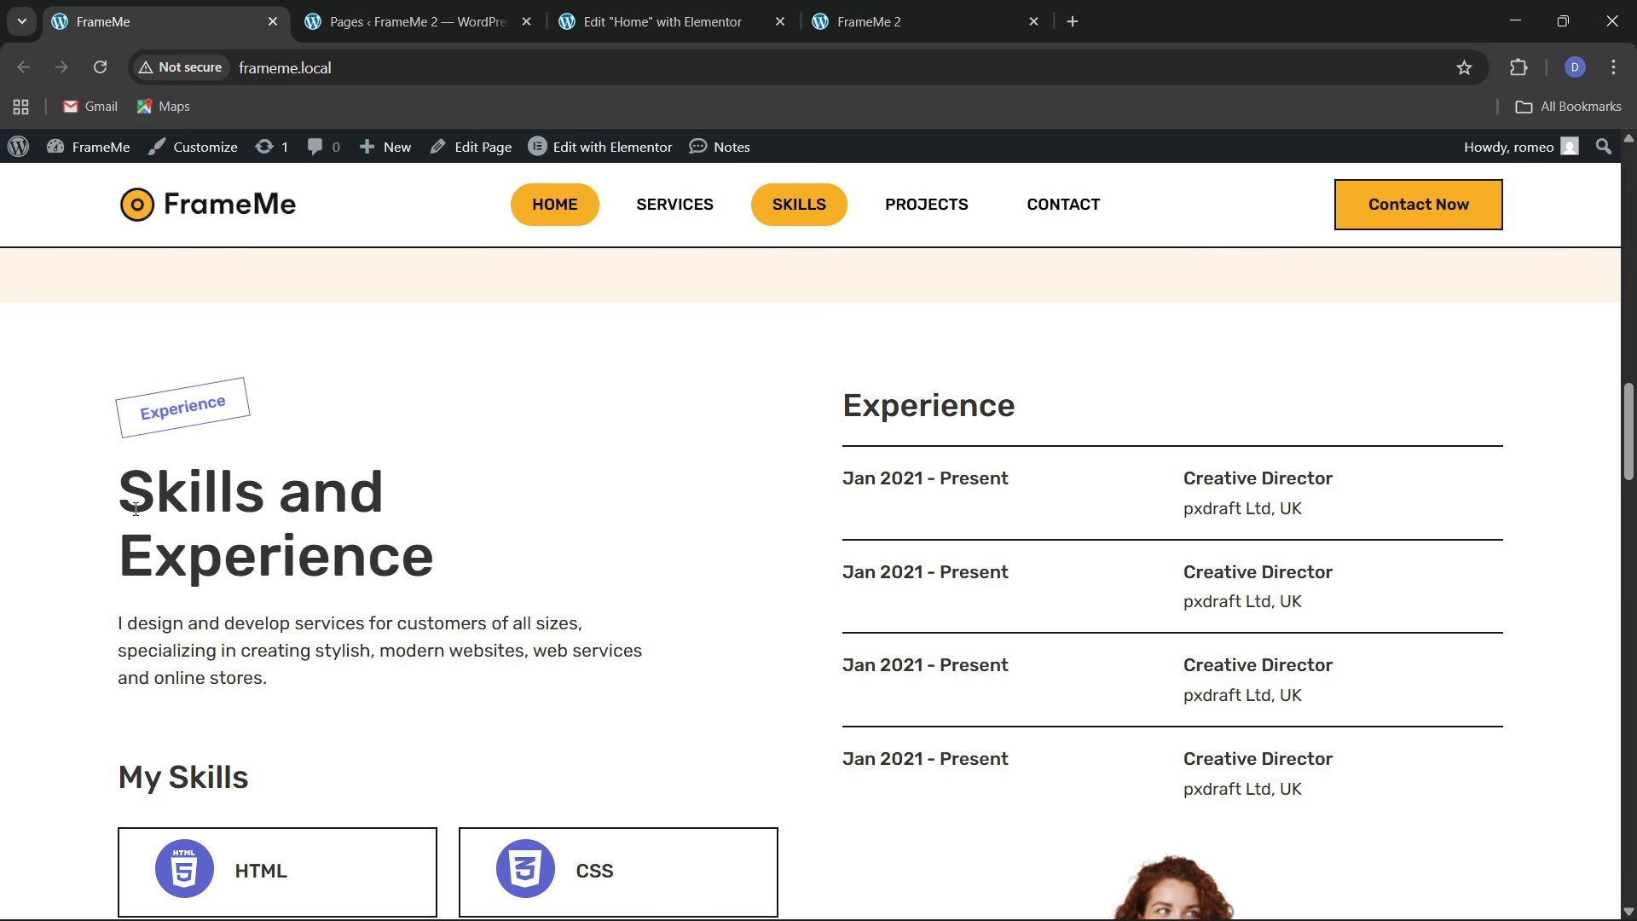
drag(135, 509, 439, 557)
click(627, 8)
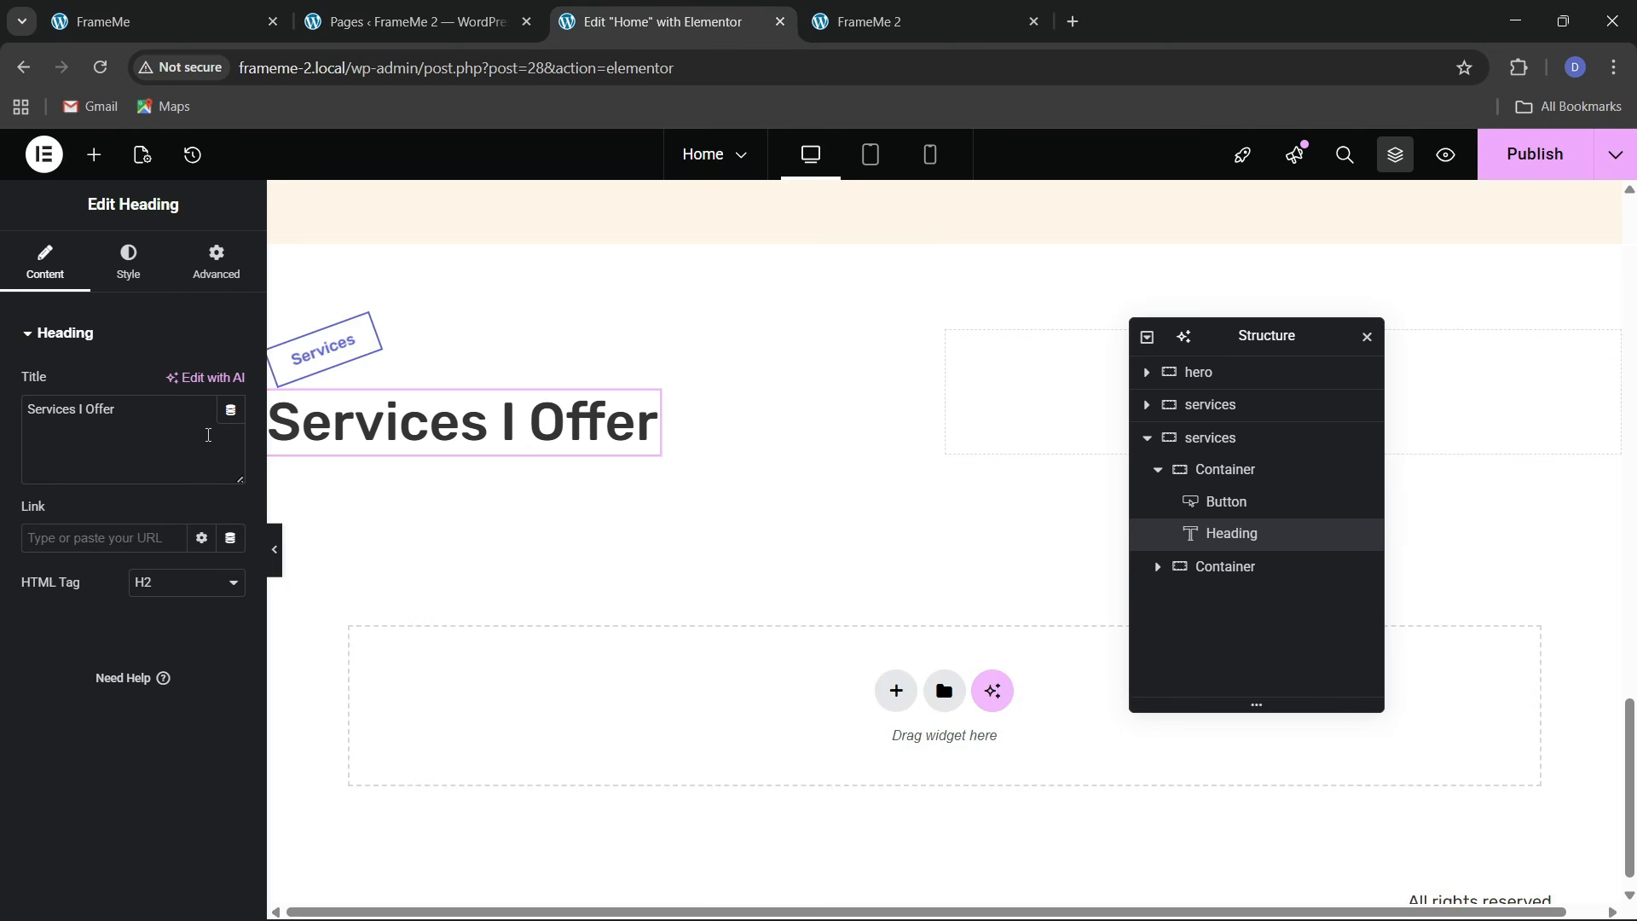
key(ctrl+v)
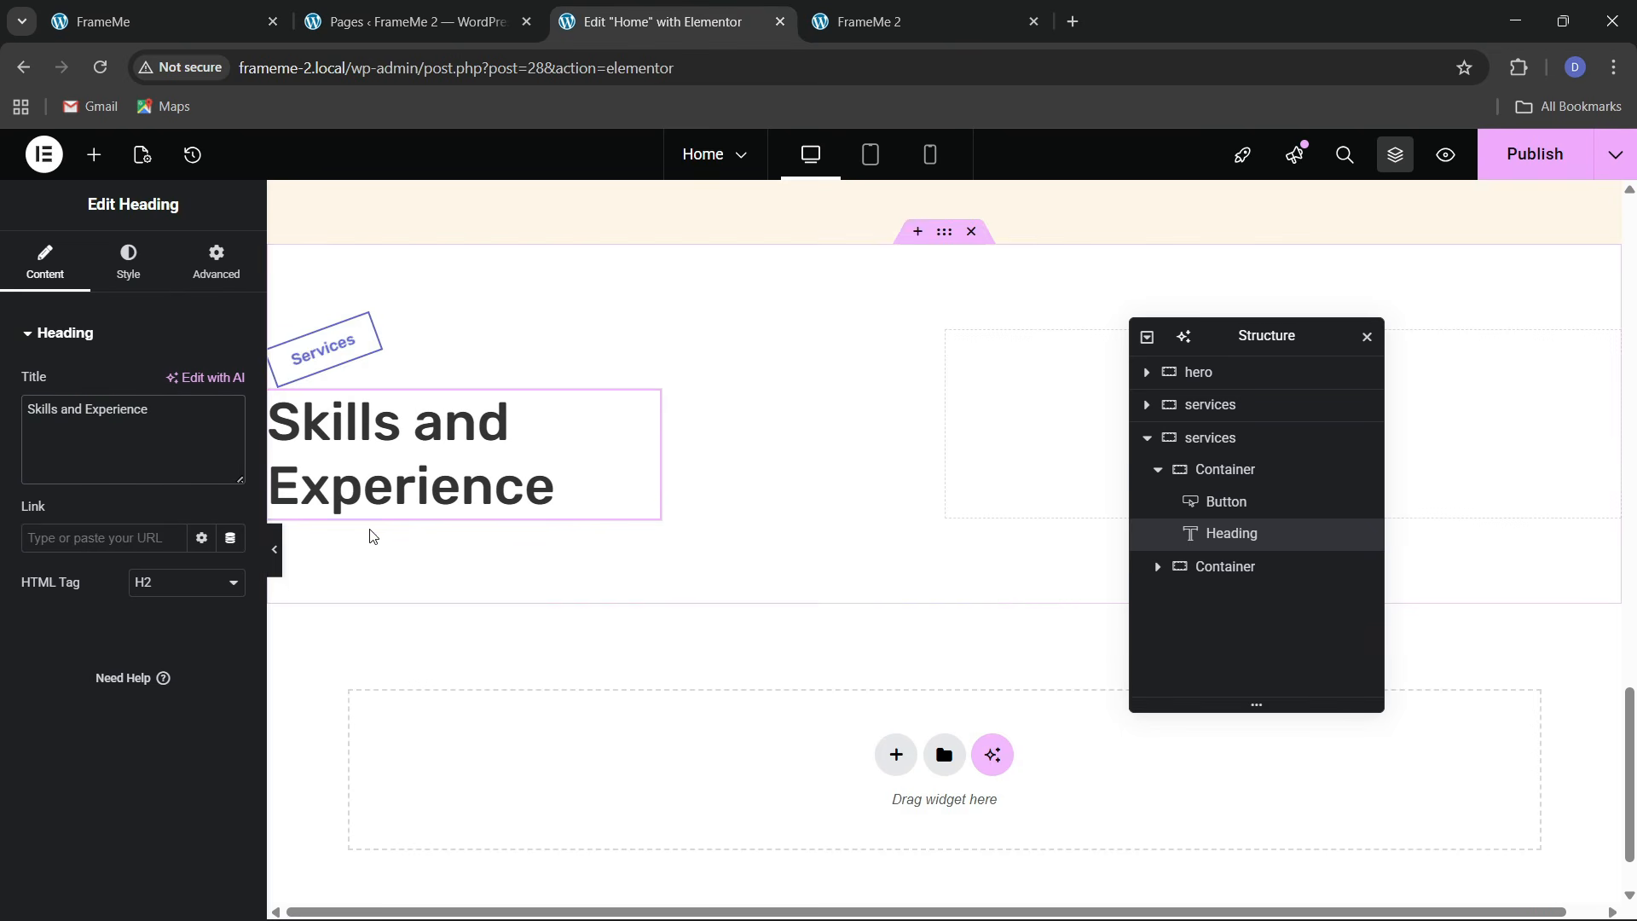
Set the left container's gap between items to 30
scroll(183, 646, down, 2)
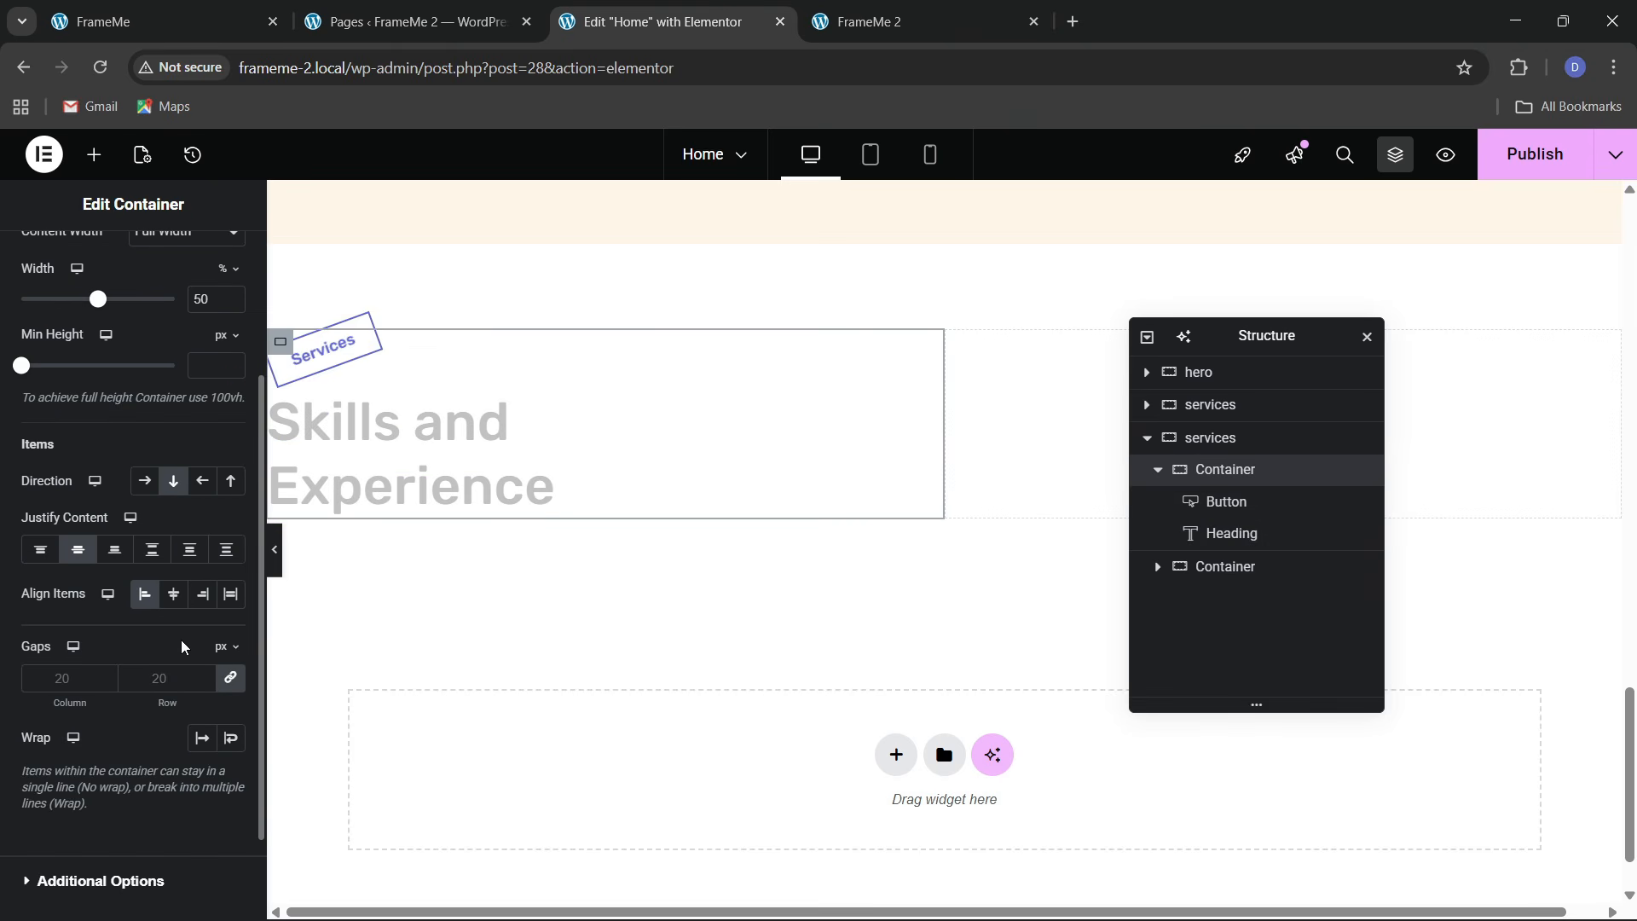
click(159, 679)
text(30)
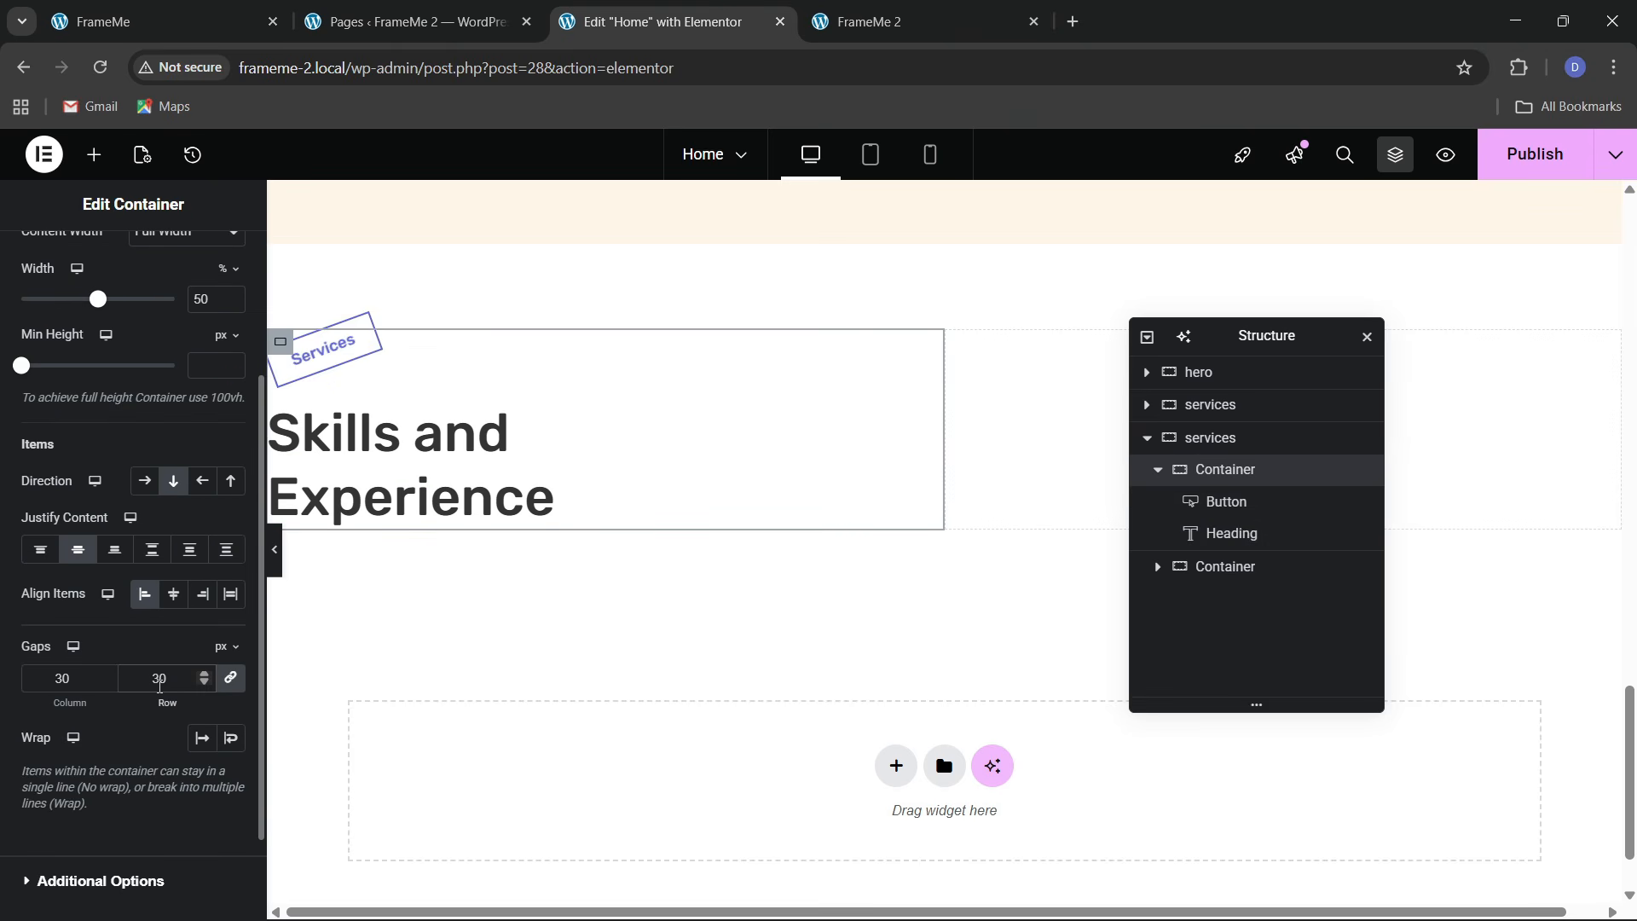
click(171, 21)
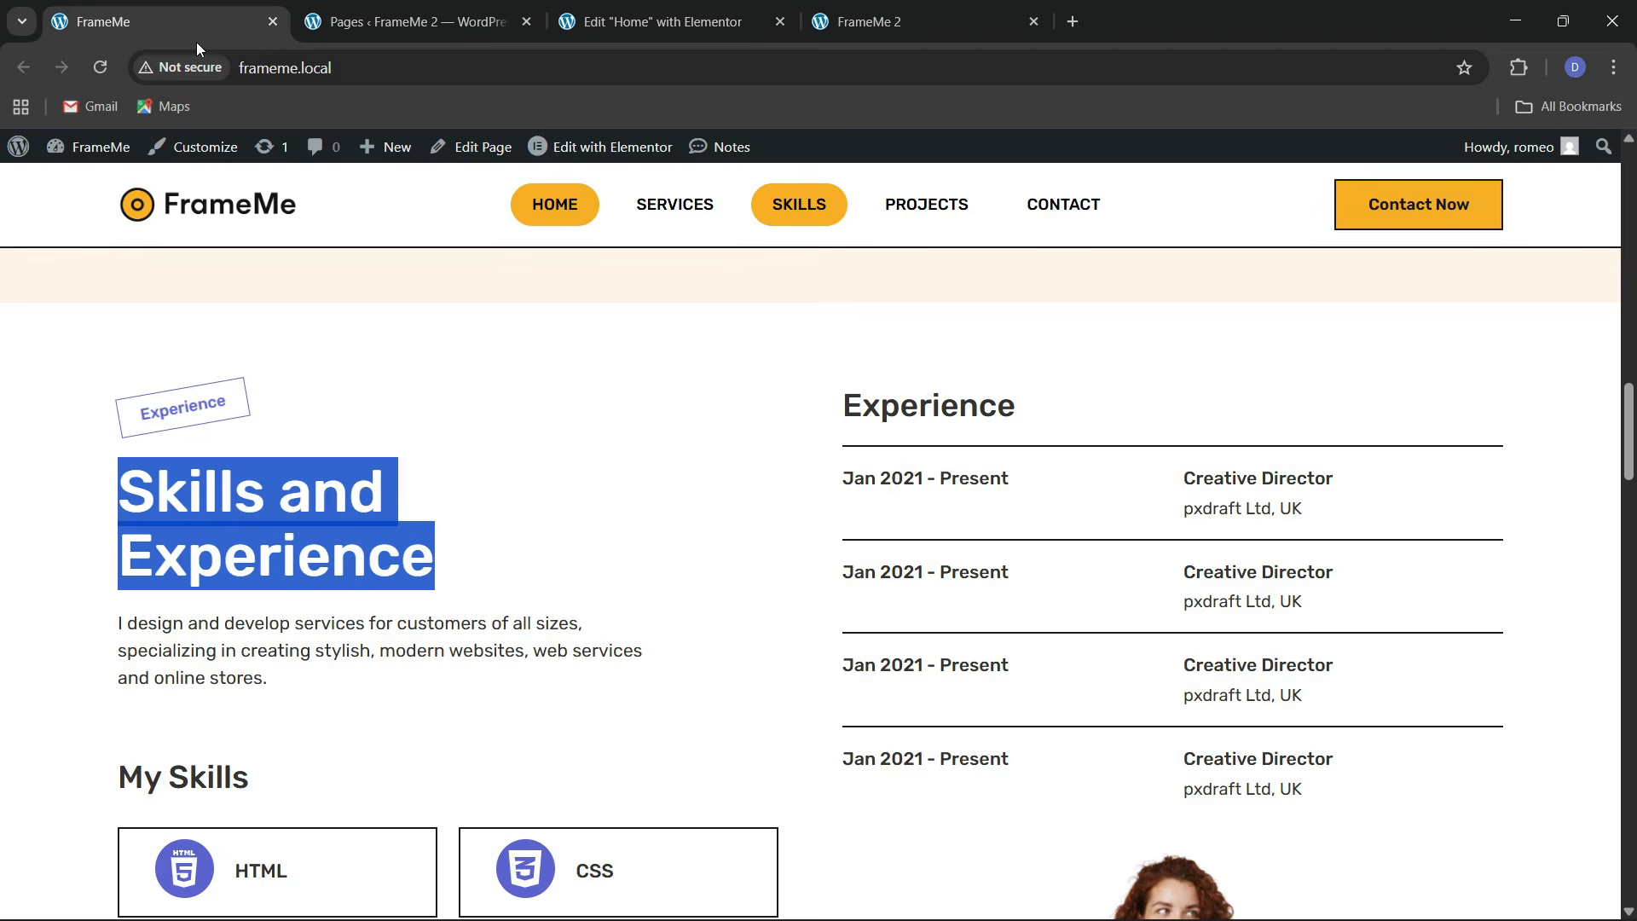
click(660, 21)
scroll(538, 512, up, 5)
Copy a service card's description paragraph and paste it below the Skills and Experience heading
right_click(526, 575)
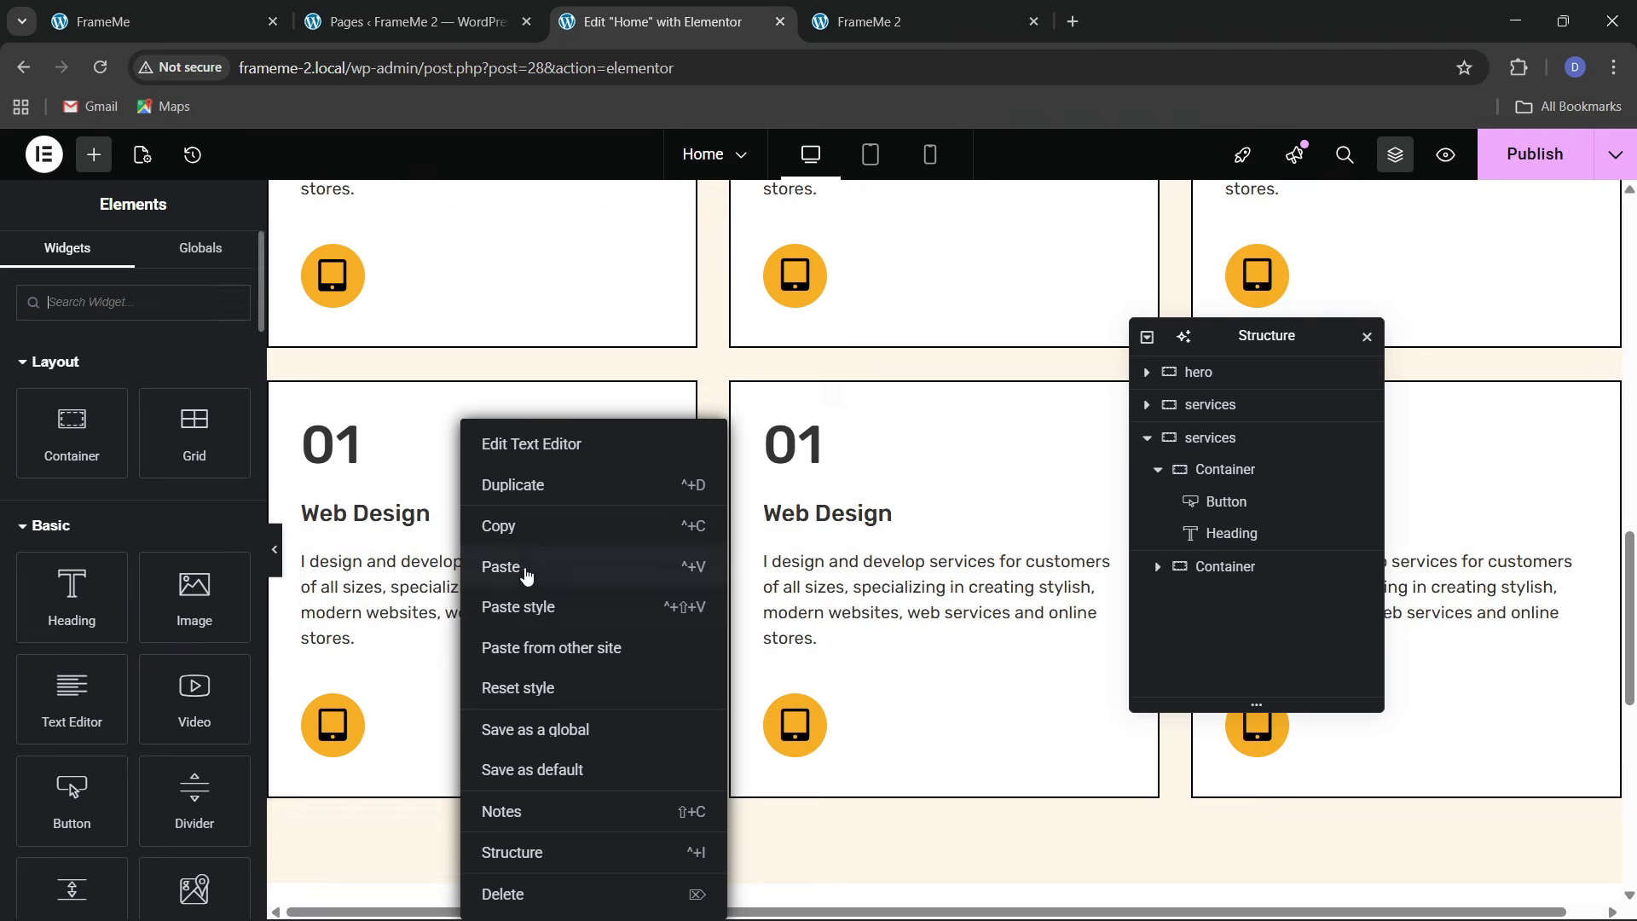
click(527, 576)
scroll(523, 566, down, 6)
right_click(441, 579)
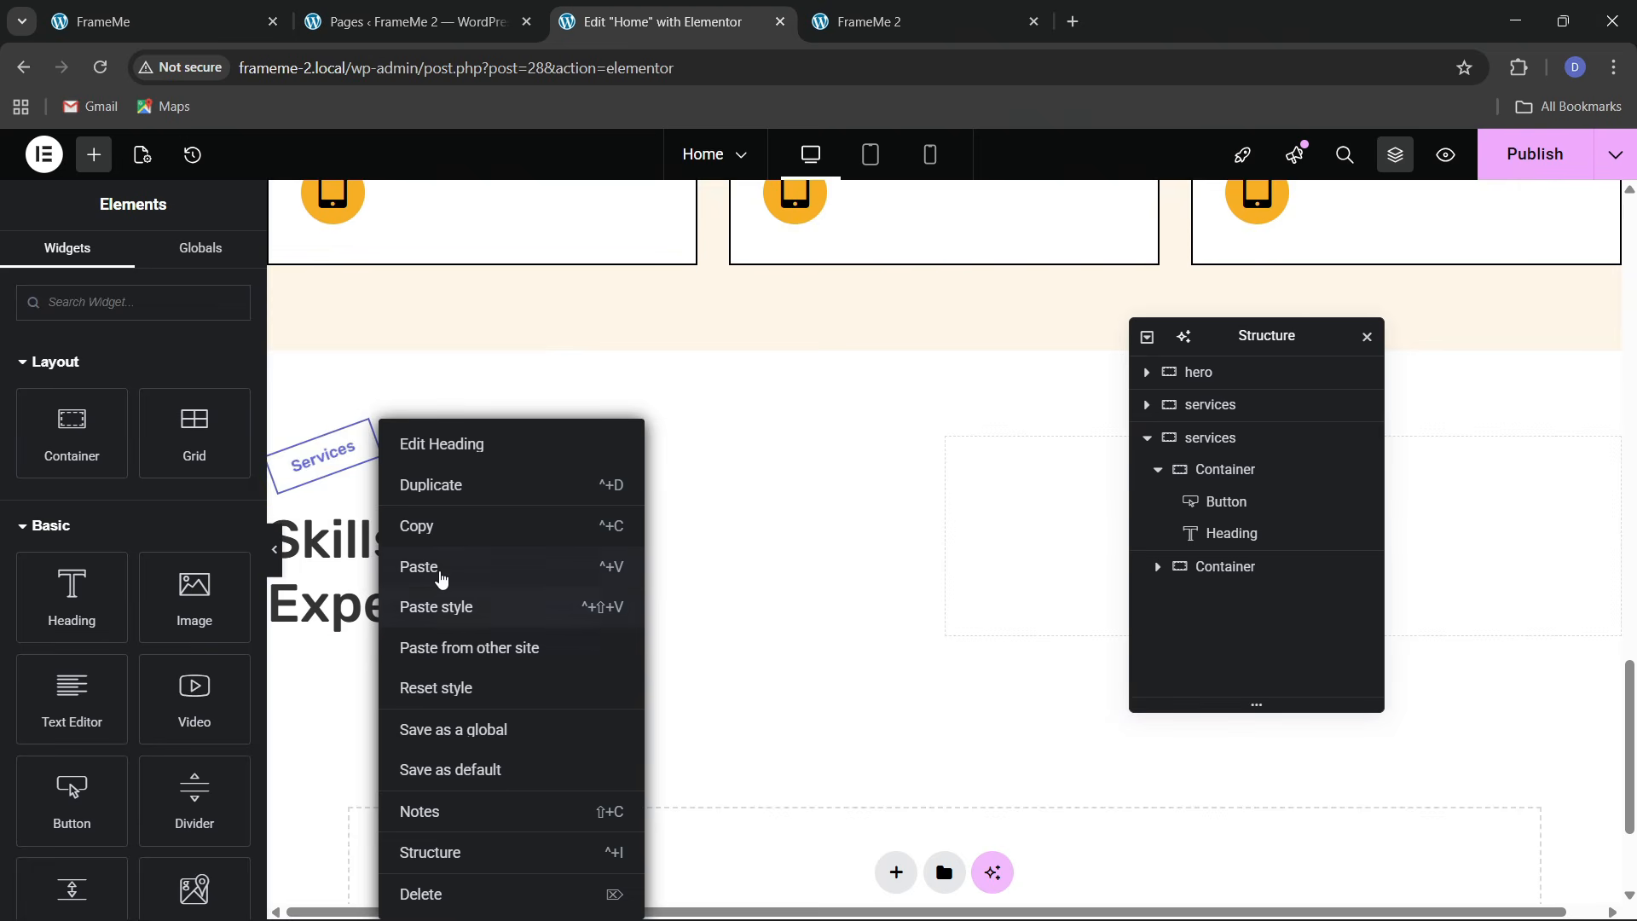
click(441, 580)
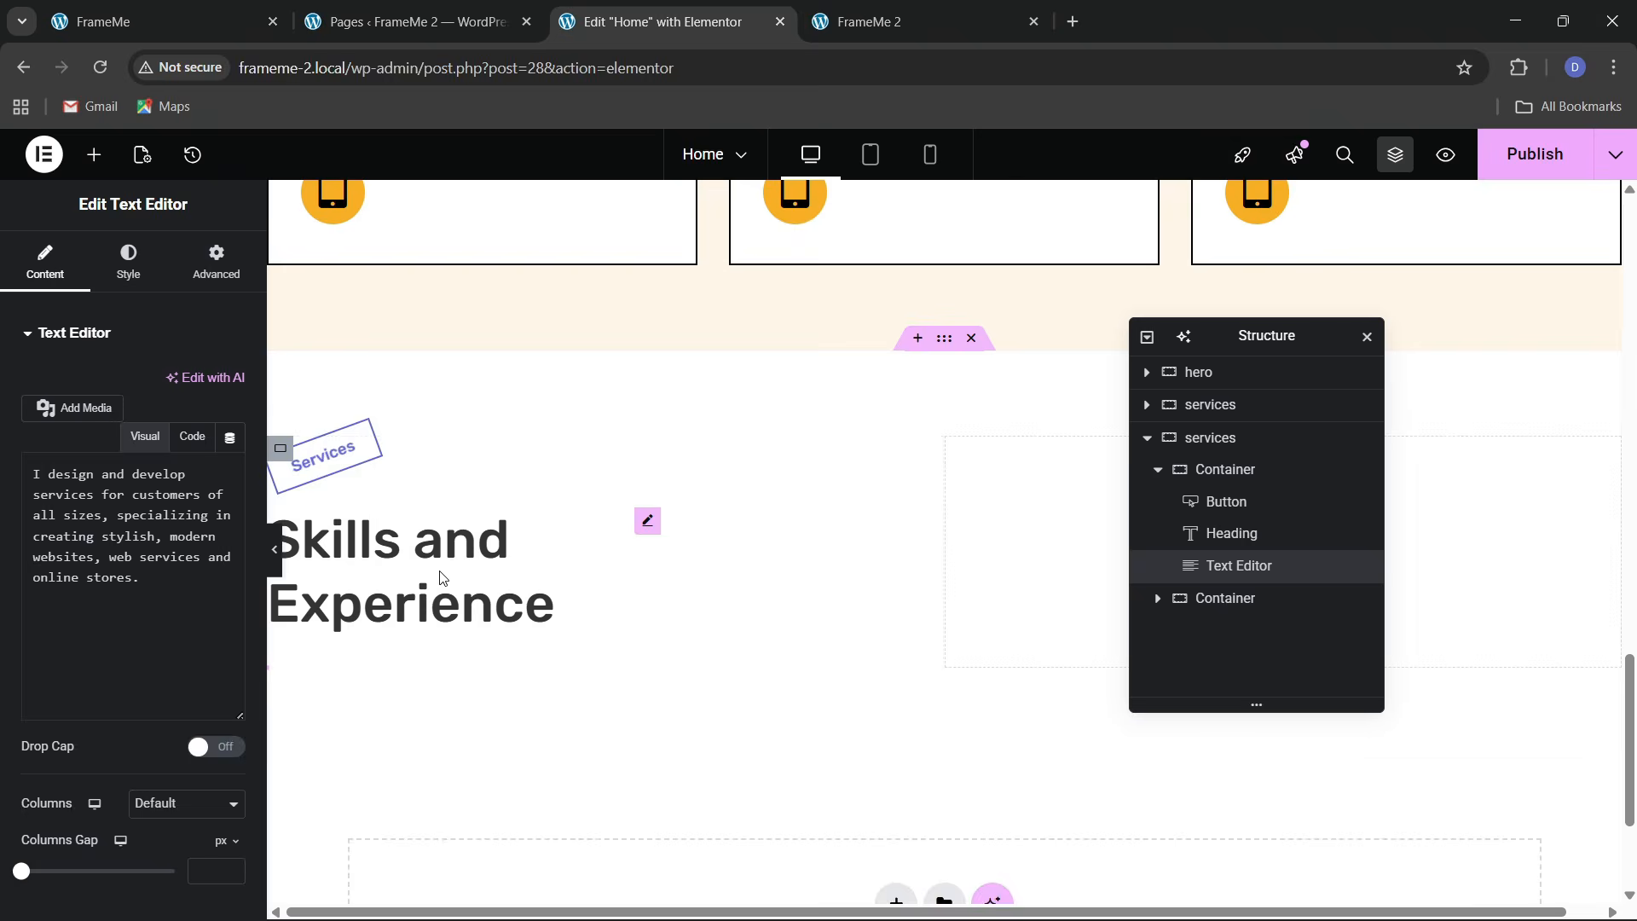
click(152, 7)
click(643, 7)
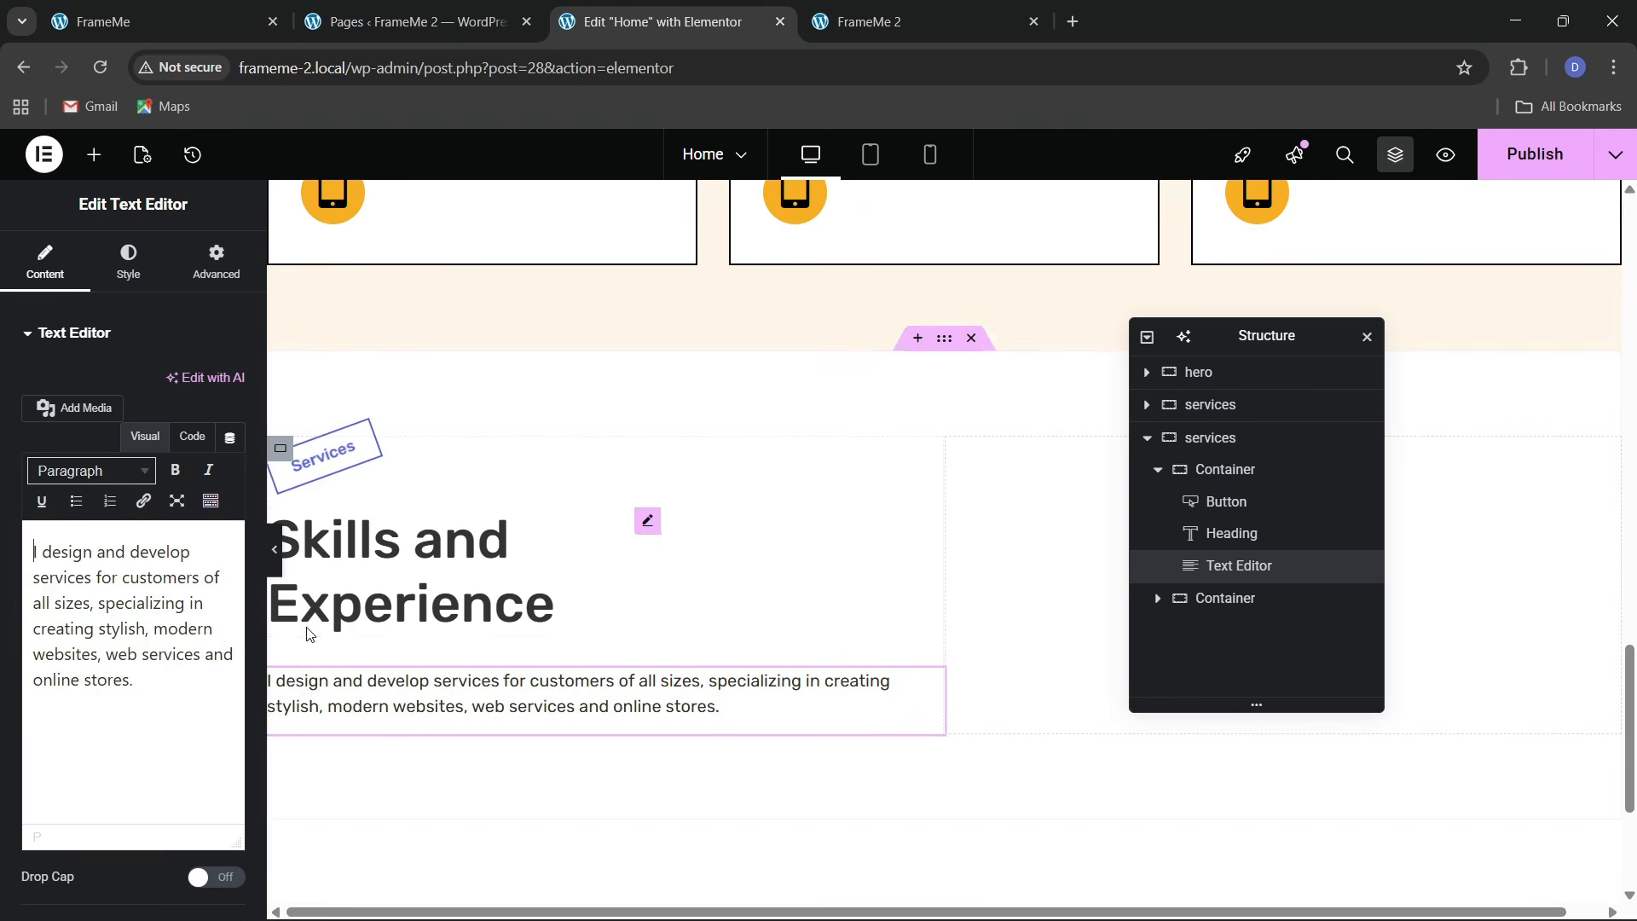
Give the paragraph a custom width of 79% and inspect its HTML against the live site
click(188, 288)
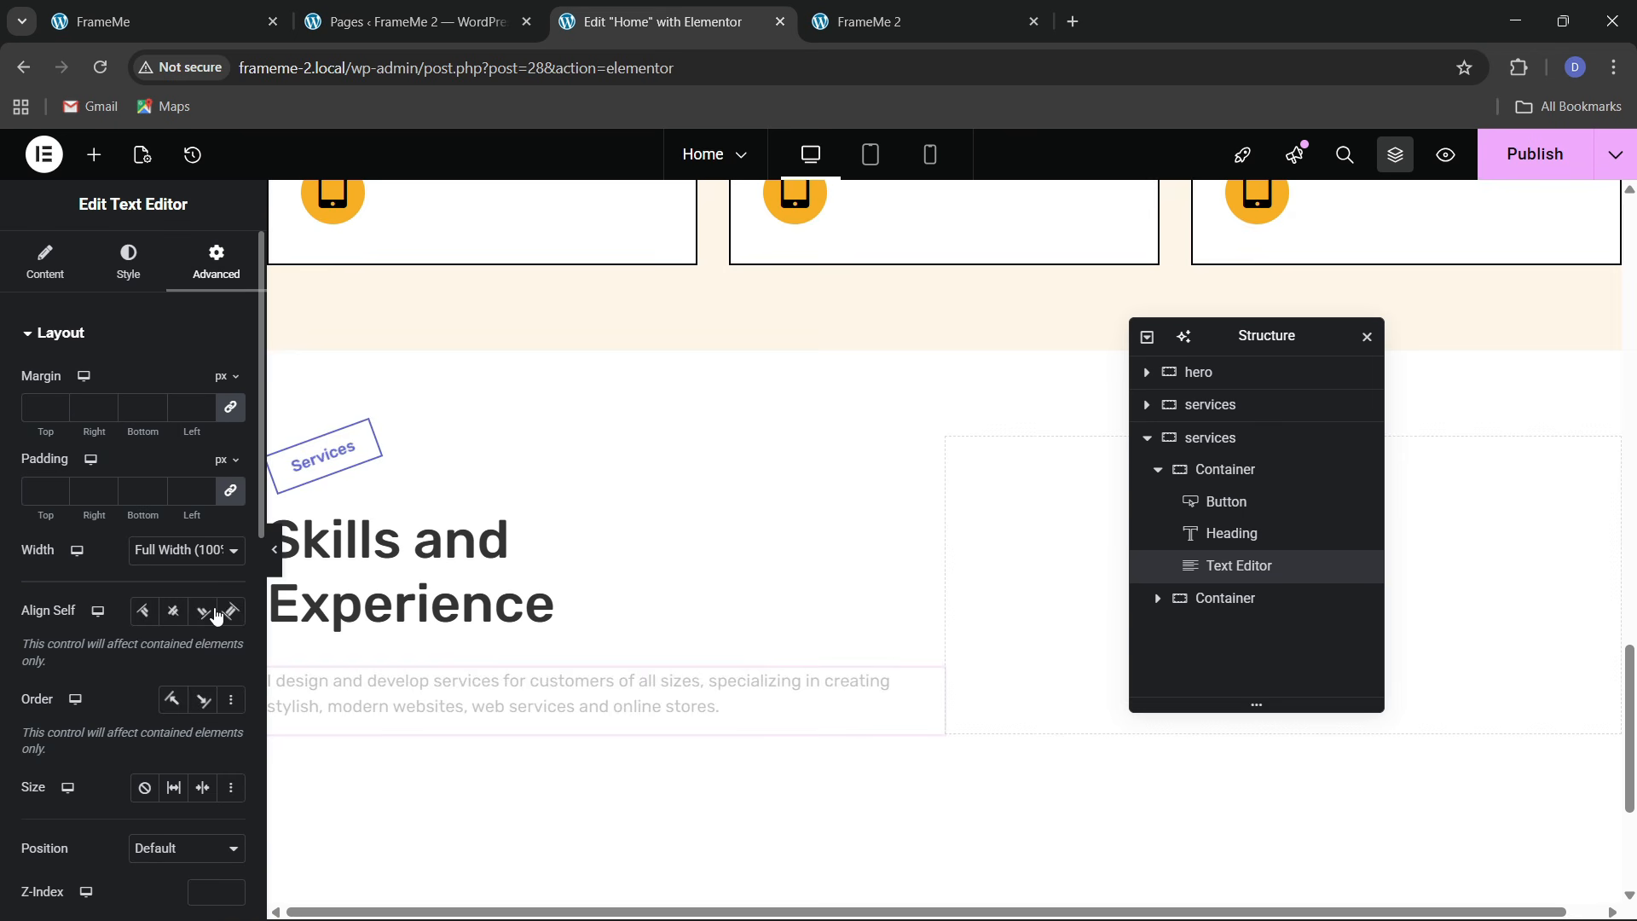
click(166, 556)
click(149, 654)
mouse_move(153, 625)
mouse_down()
mouse_move(128, 629)
mouse_move(146, 632)
mouse_up()
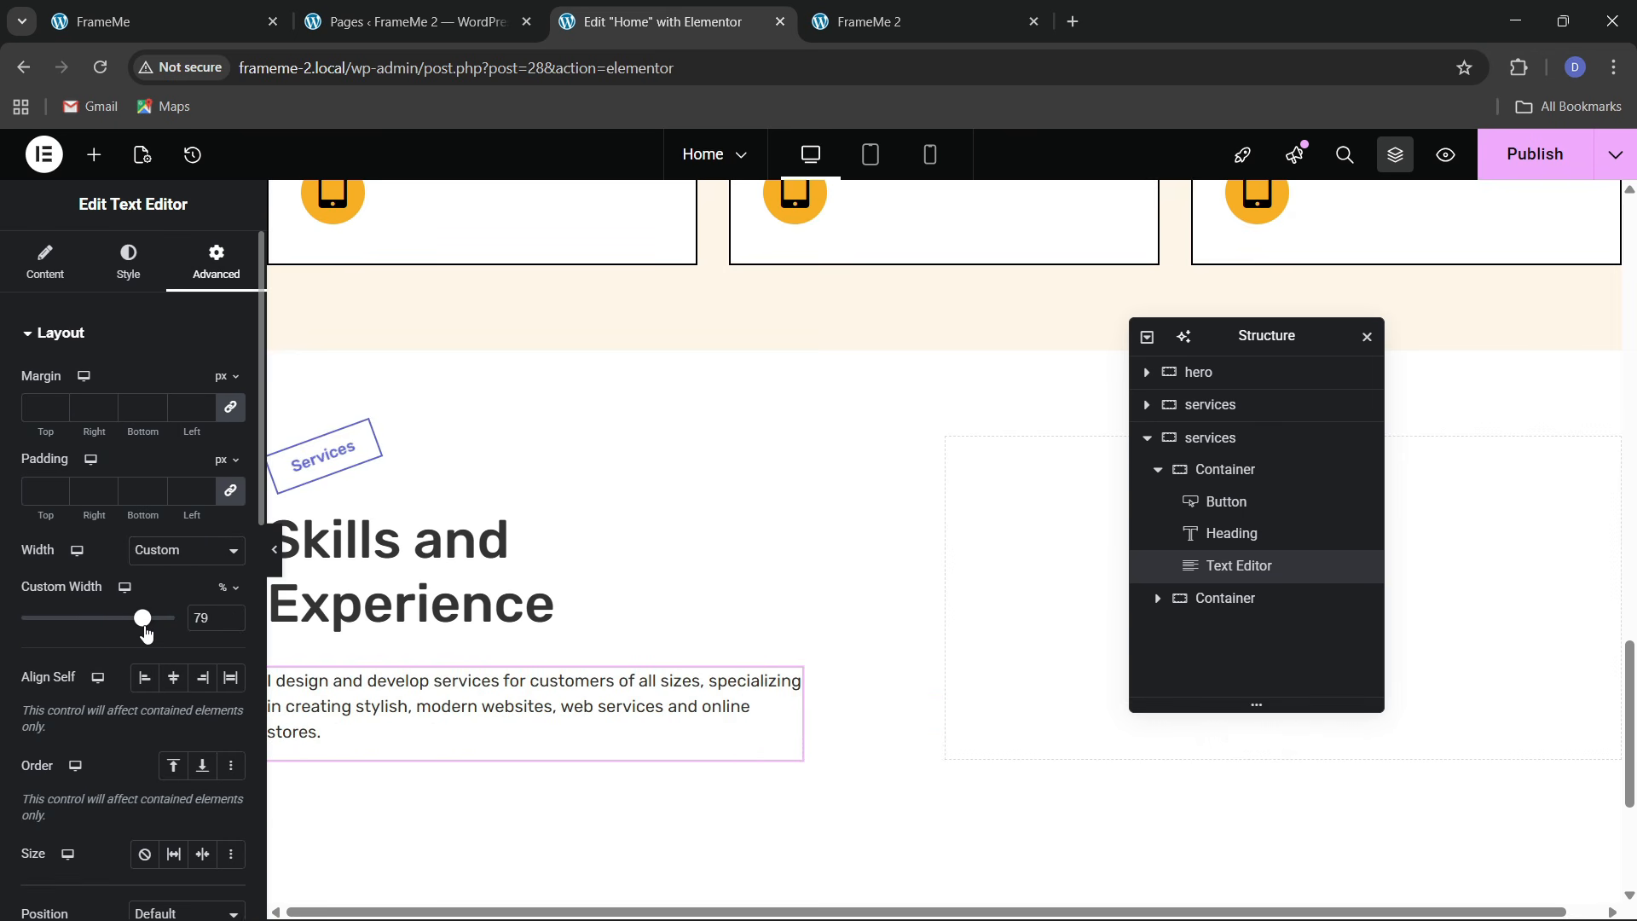
click(60, 272)
click(192, 437)
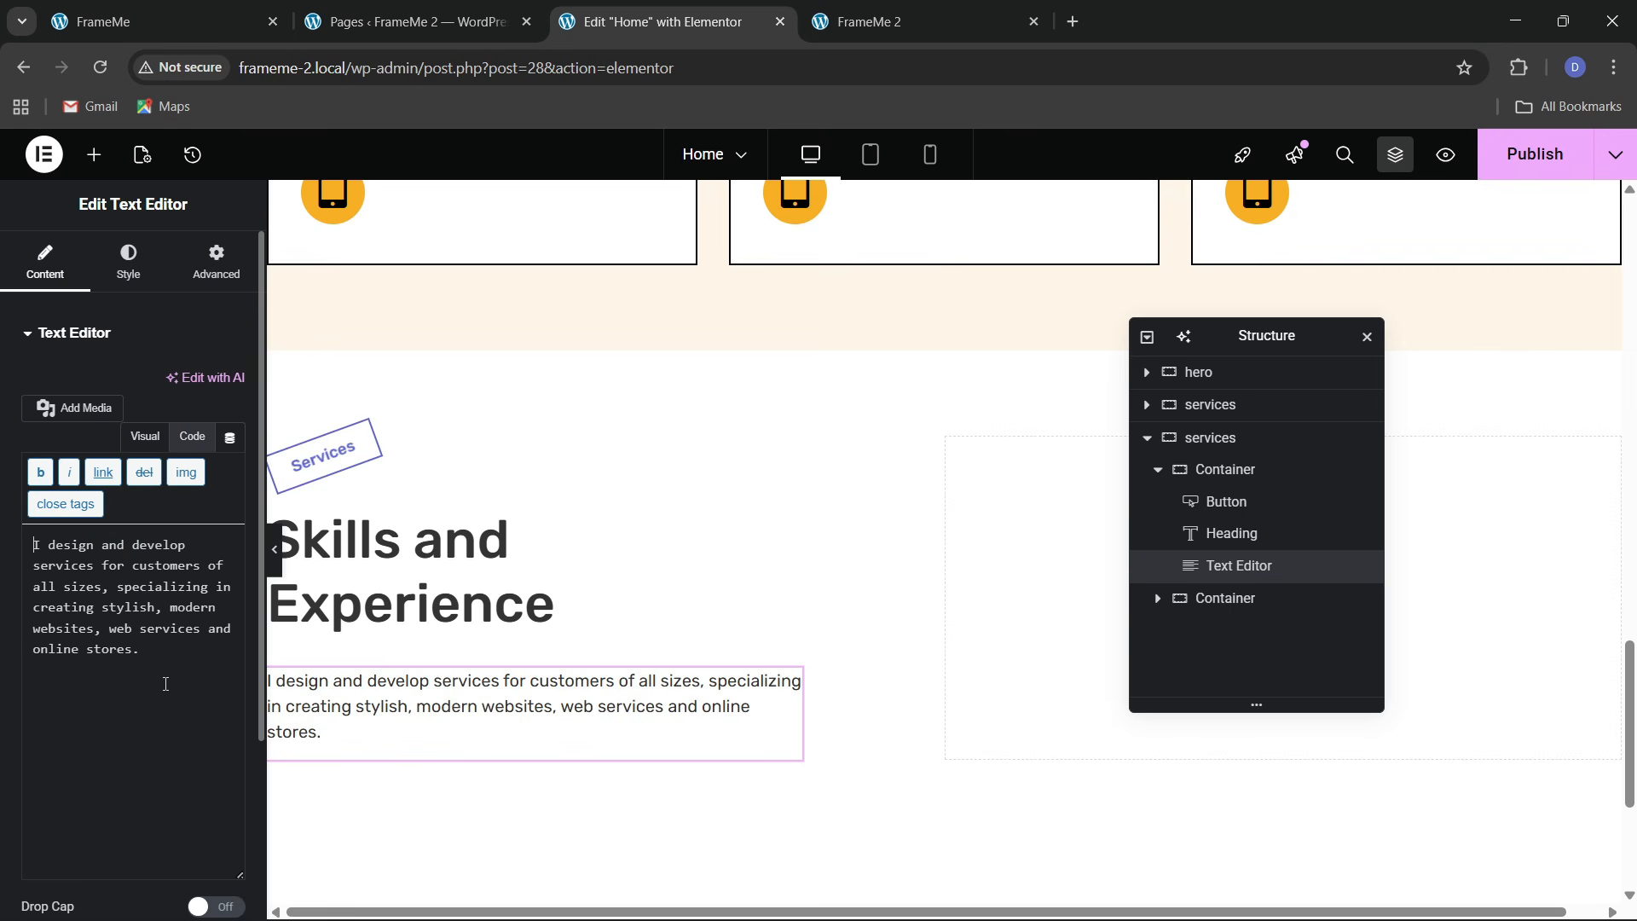
click(166, 674)
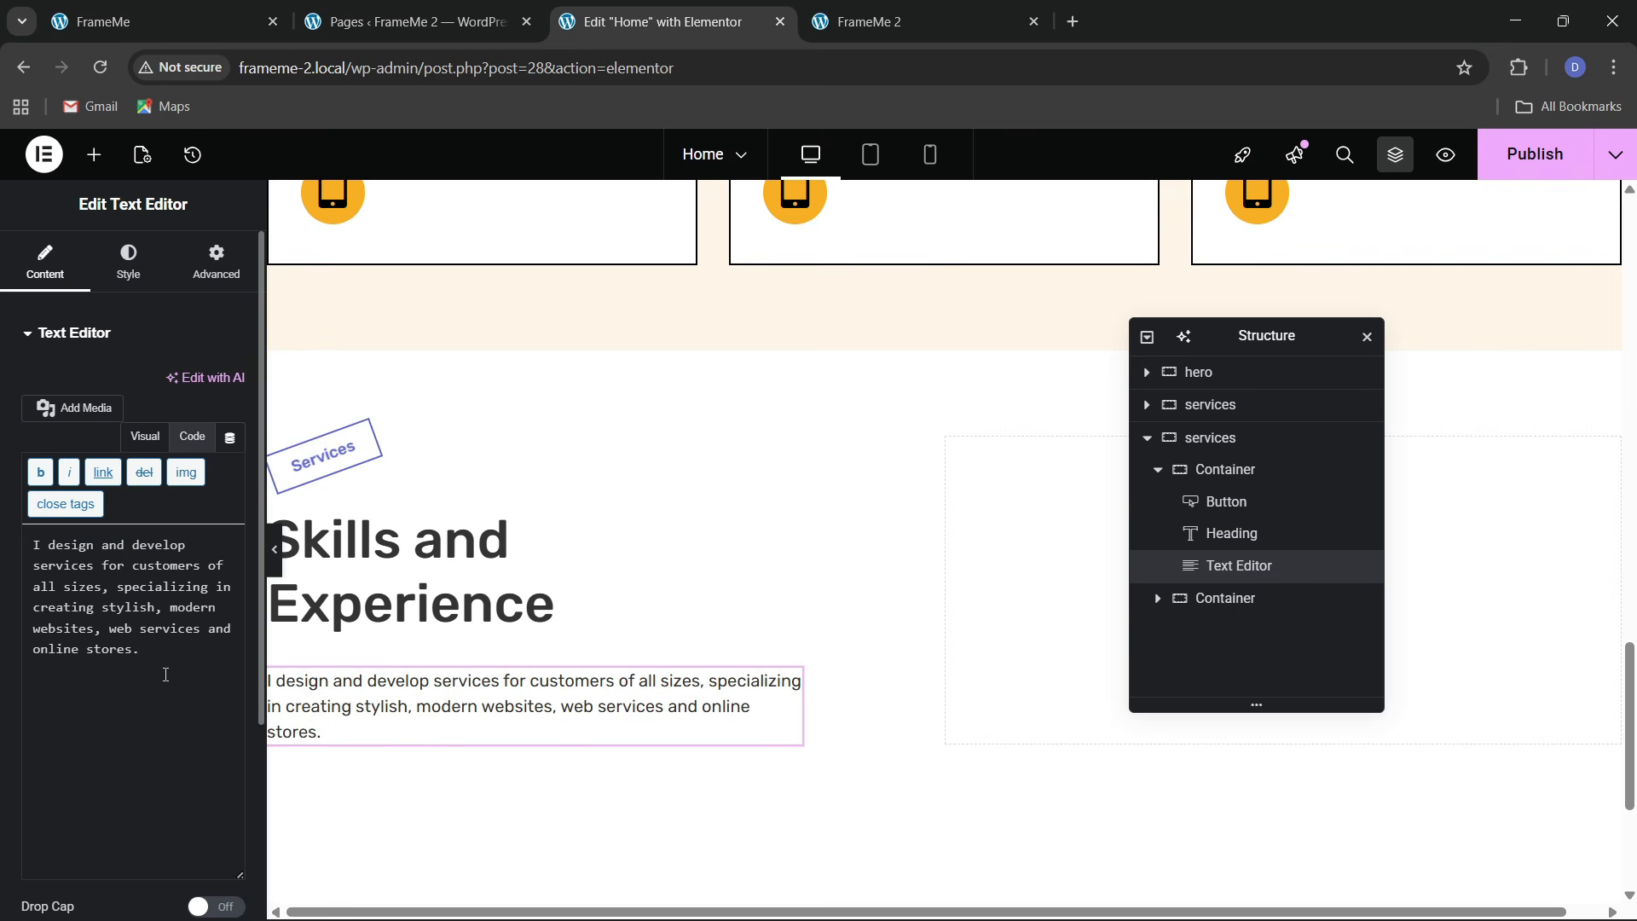
click(188, 17)
scroll(365, 644, down, 3)
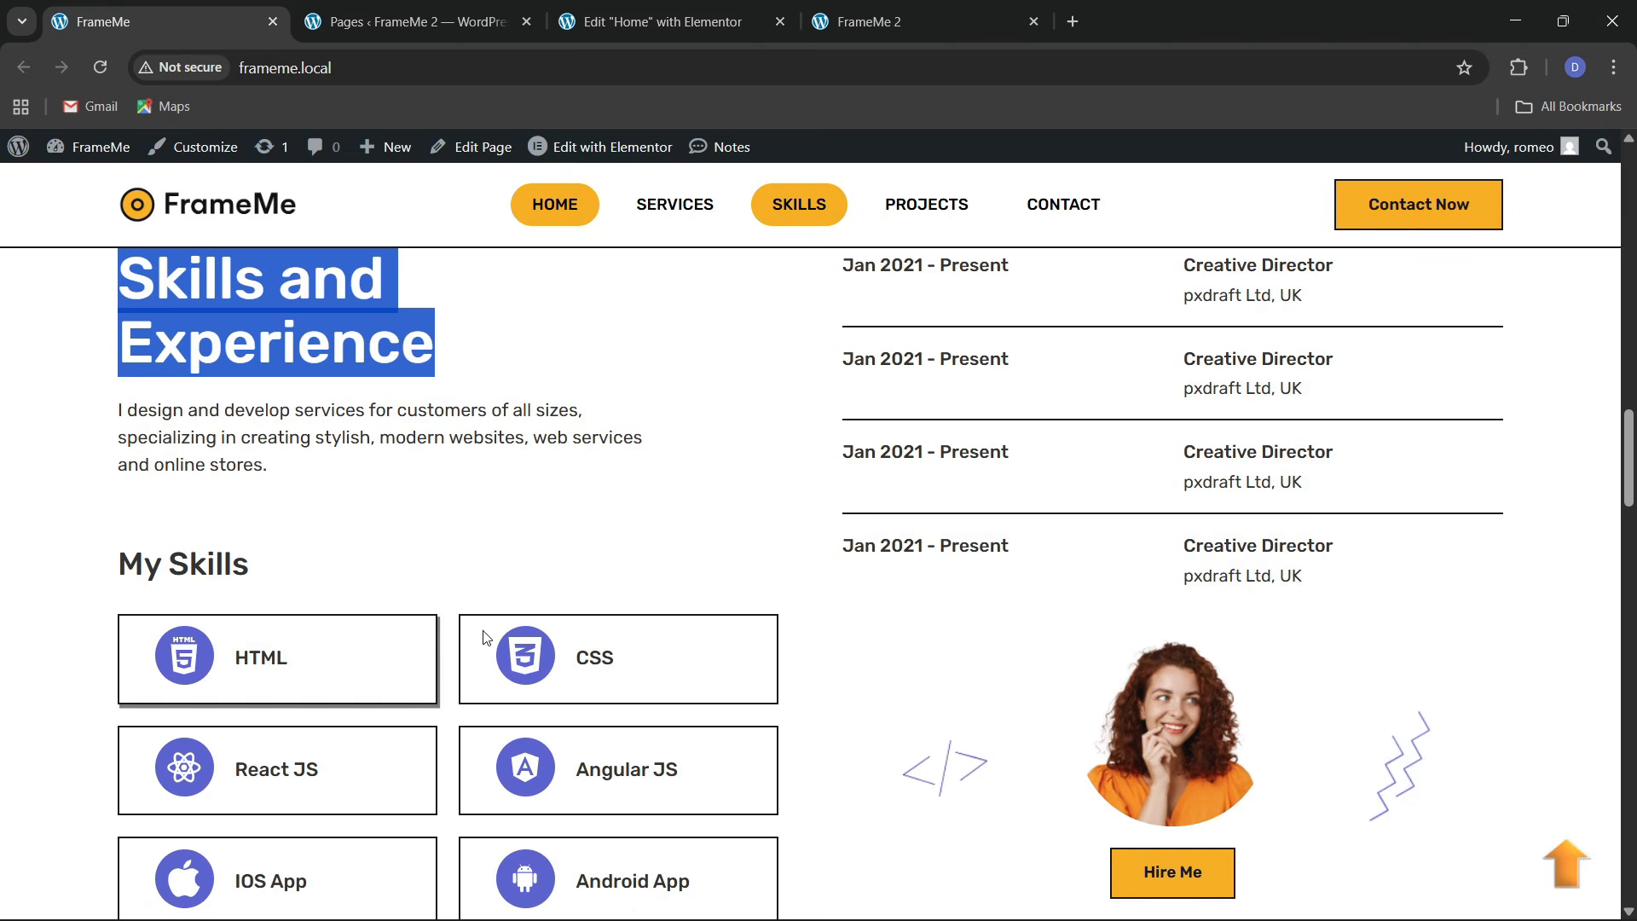
click(657, 22)
Add a new container with no padding below the intro paragraph
click(96, 155)
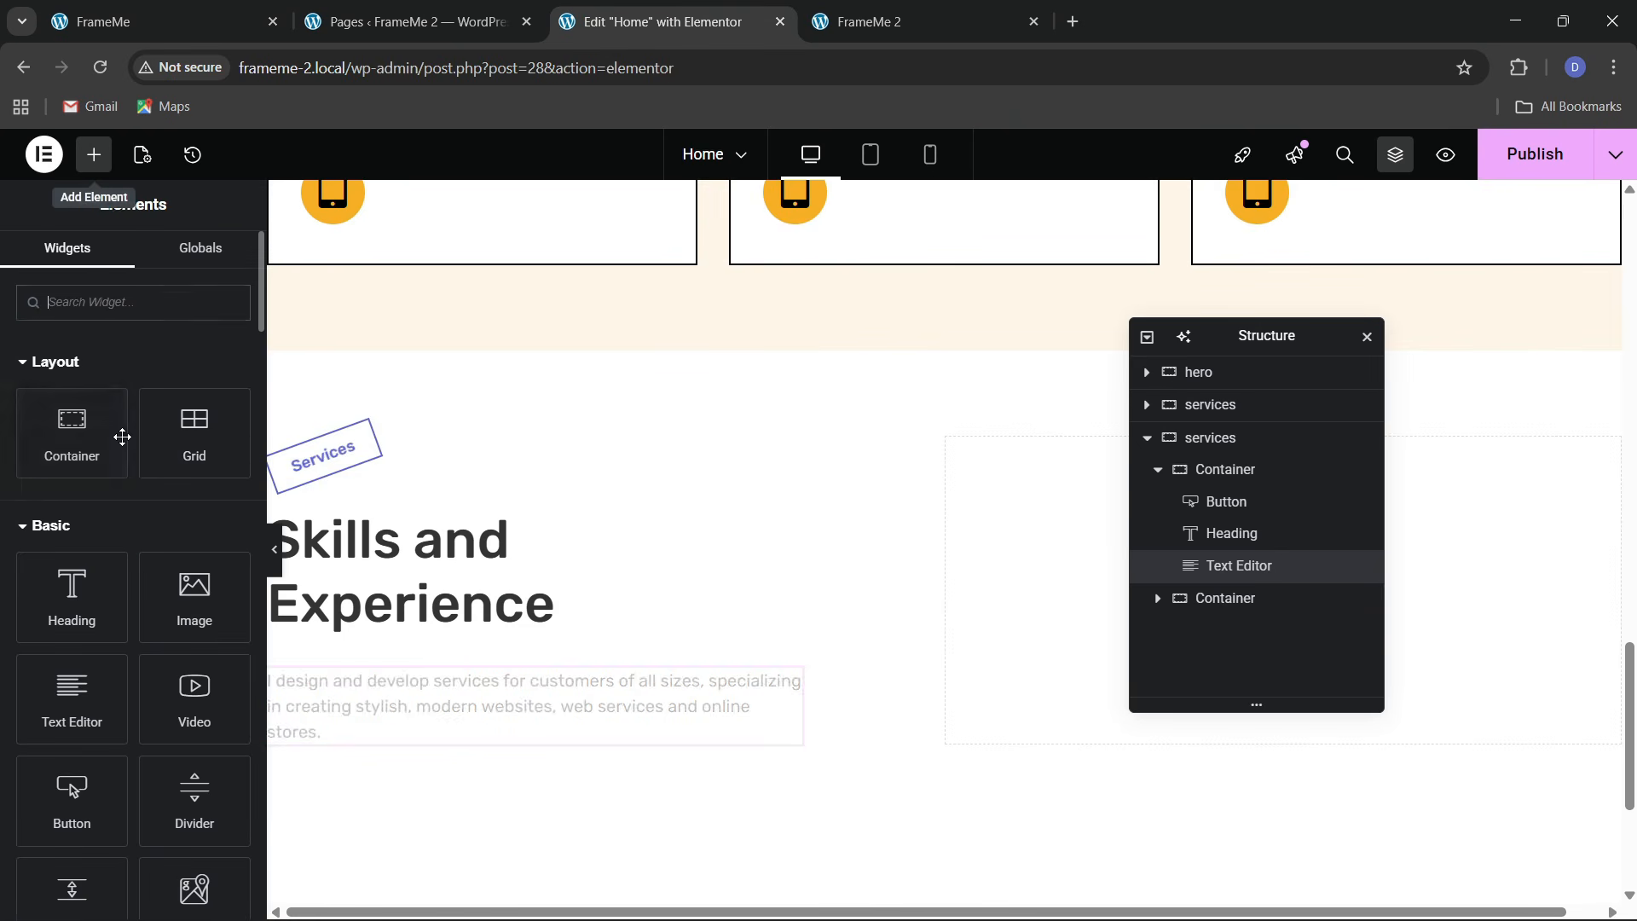
drag(122, 436, 518, 747)
scroll(518, 750, down, 3)
click(216, 260)
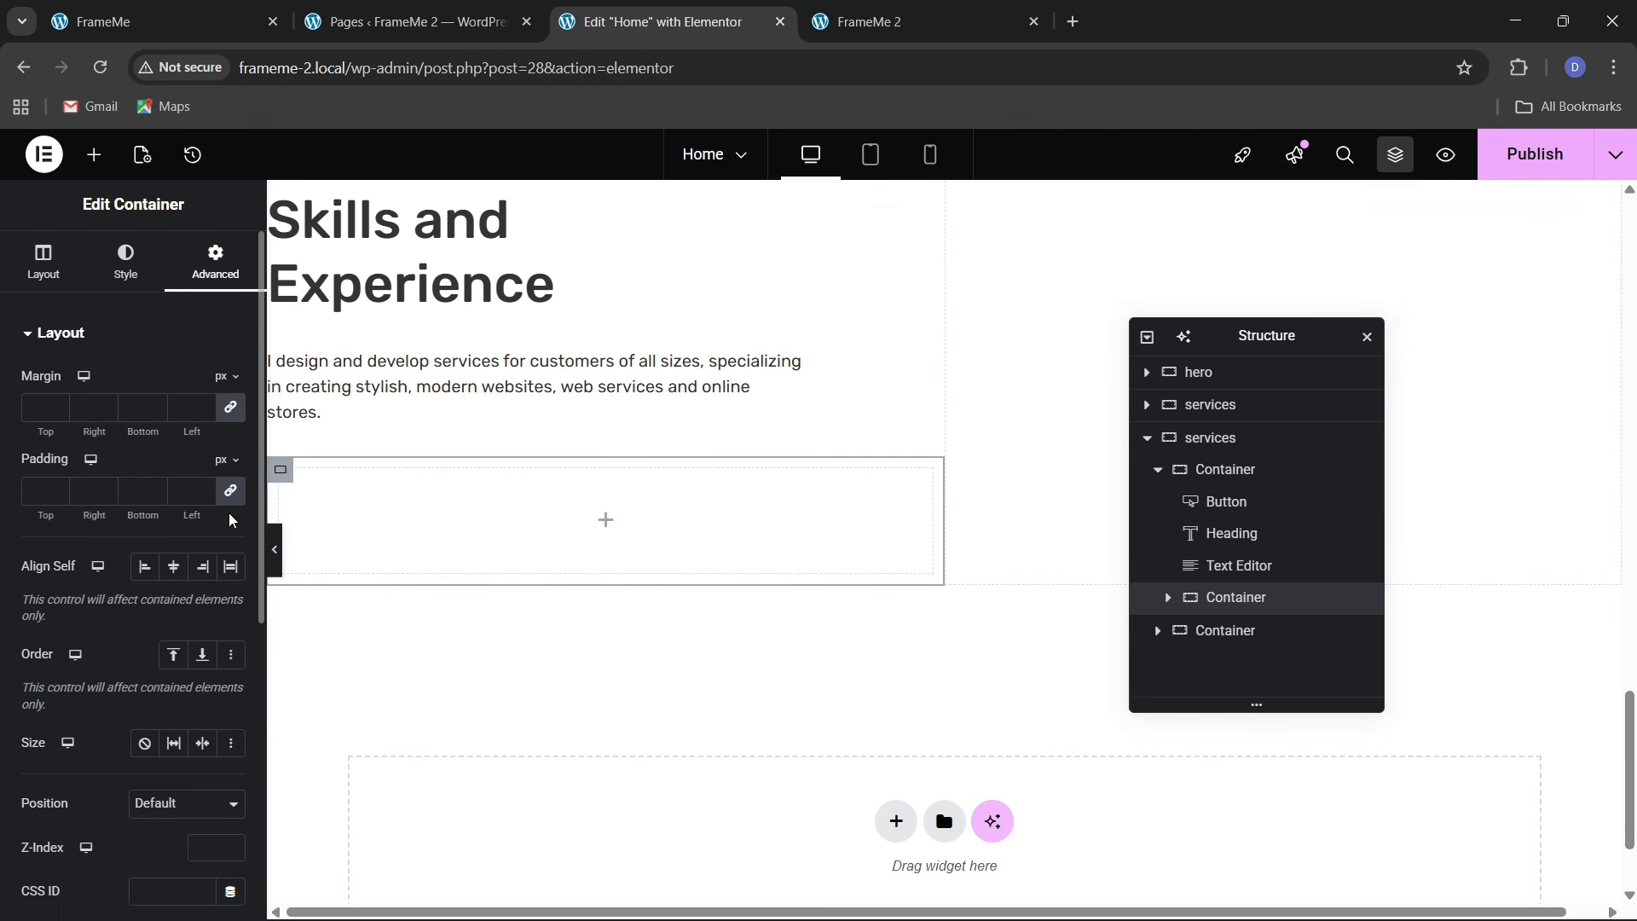
click(230, 492)
scroll(501, 394, up, 1)
Copy the Skills and Experience heading into the new container and retitle it 'My Skills'
click(219, 7)
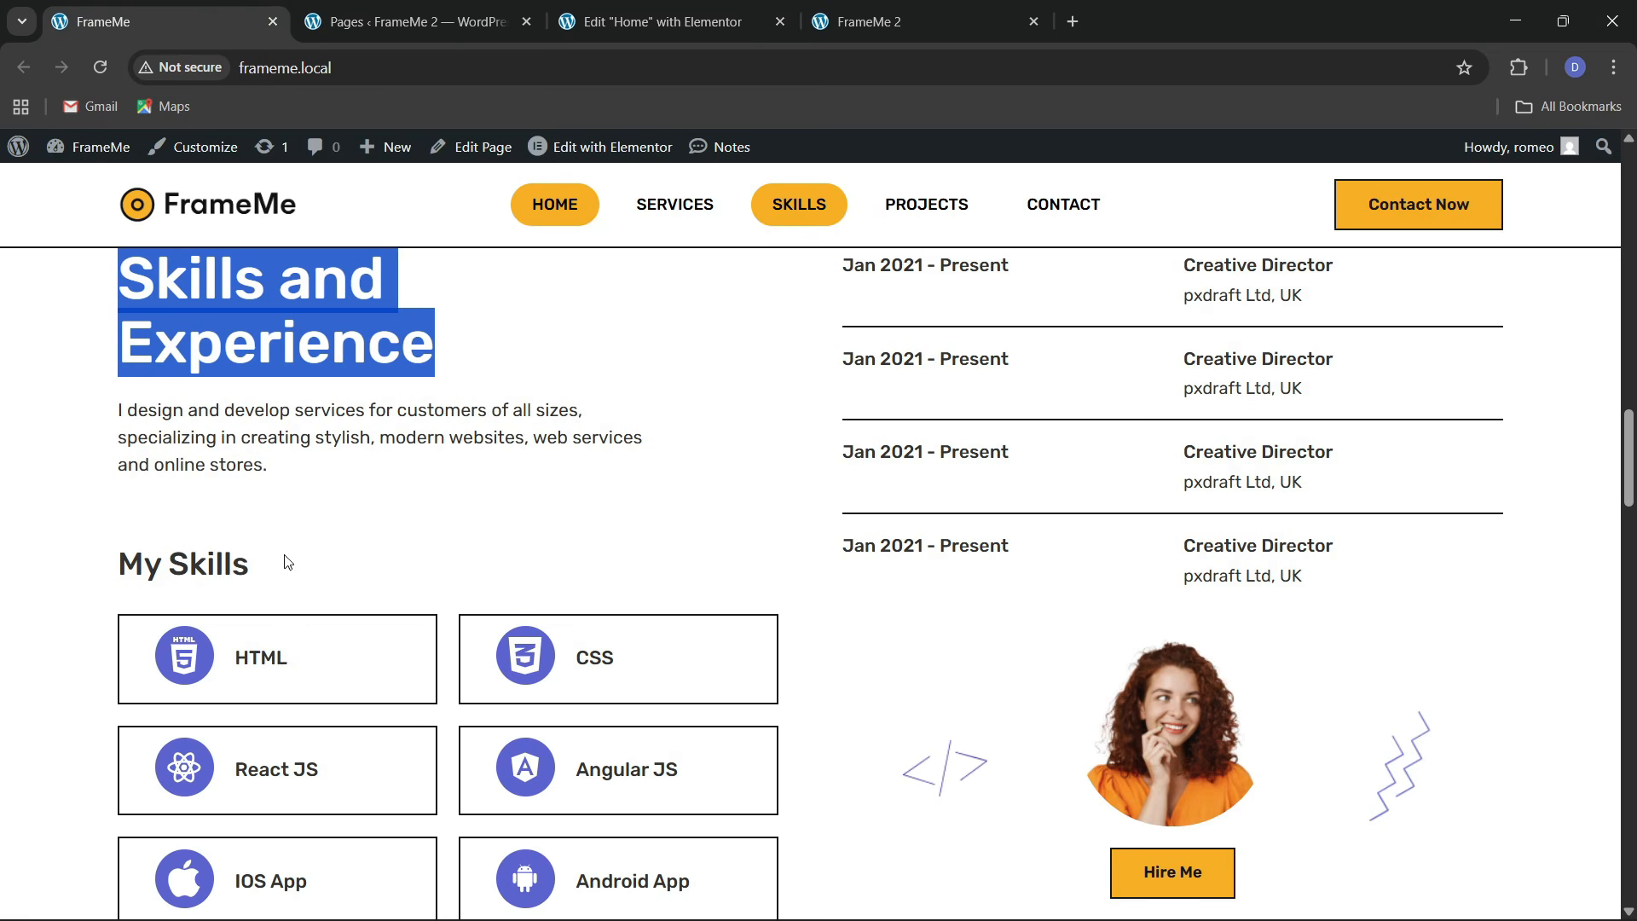
click(648, 21)
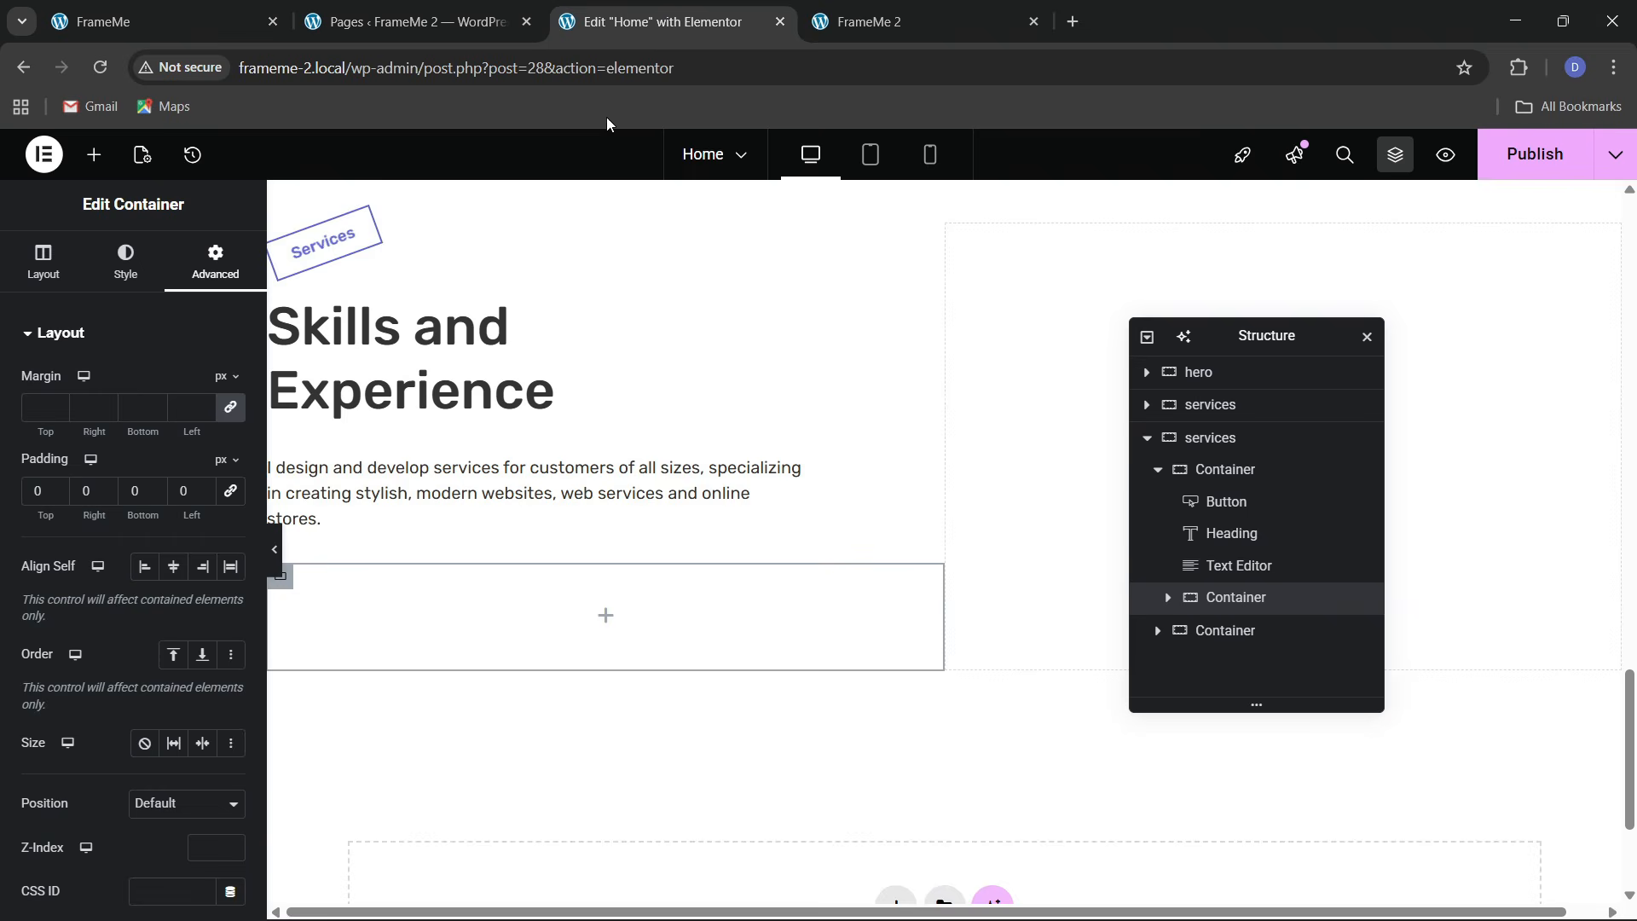
right_click(440, 370)
click(474, 461)
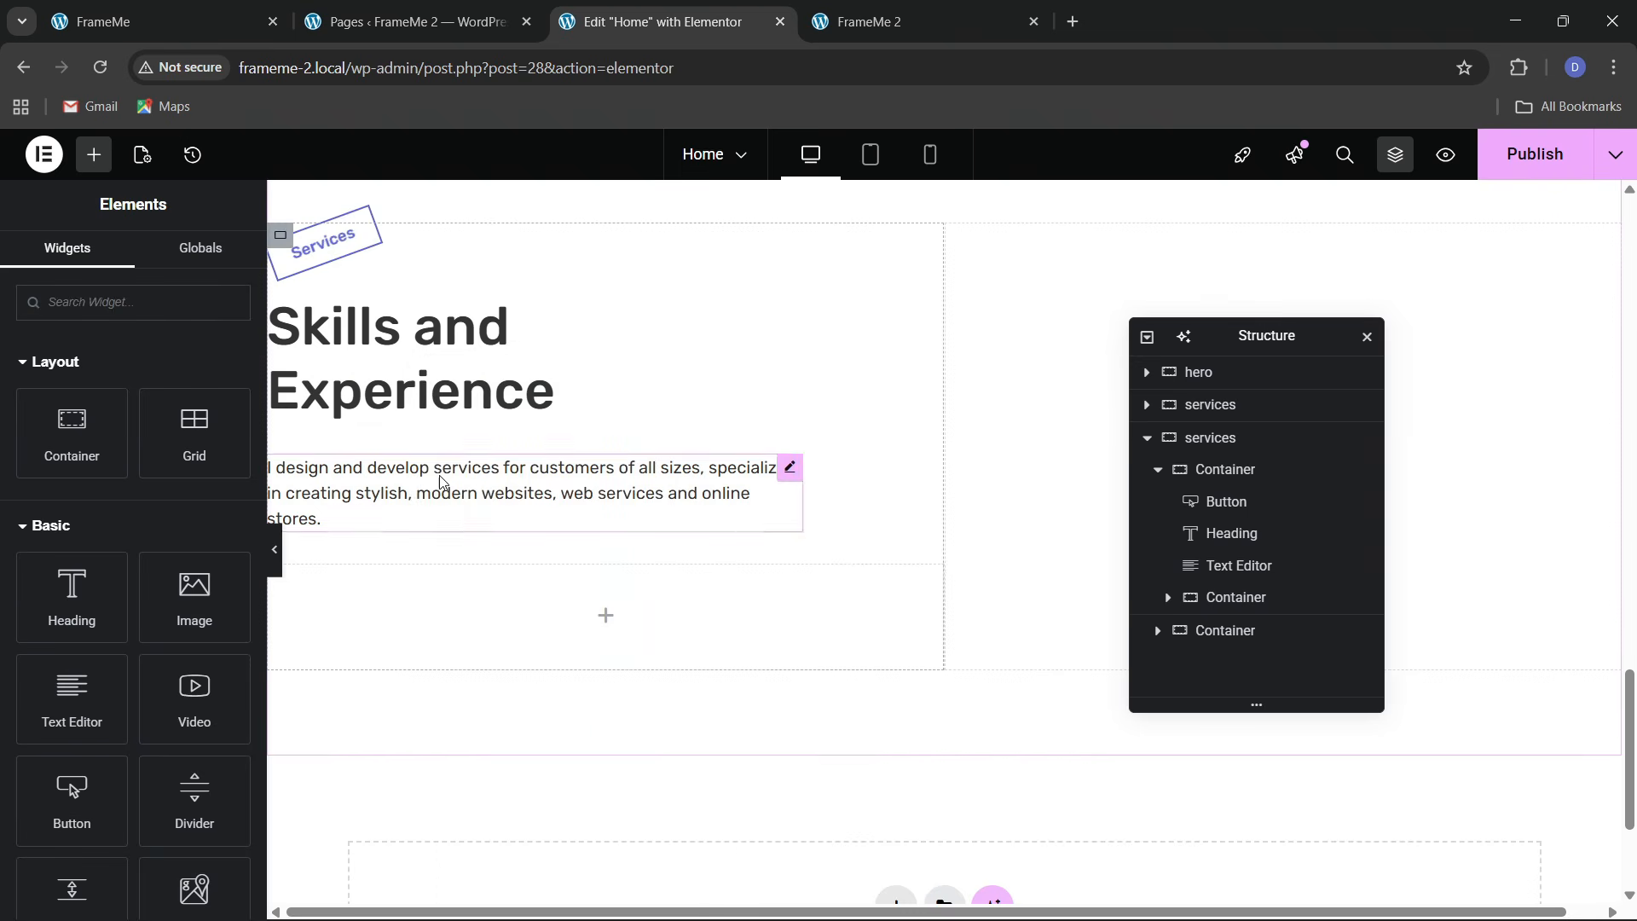
right_click(384, 607)
click(422, 536)
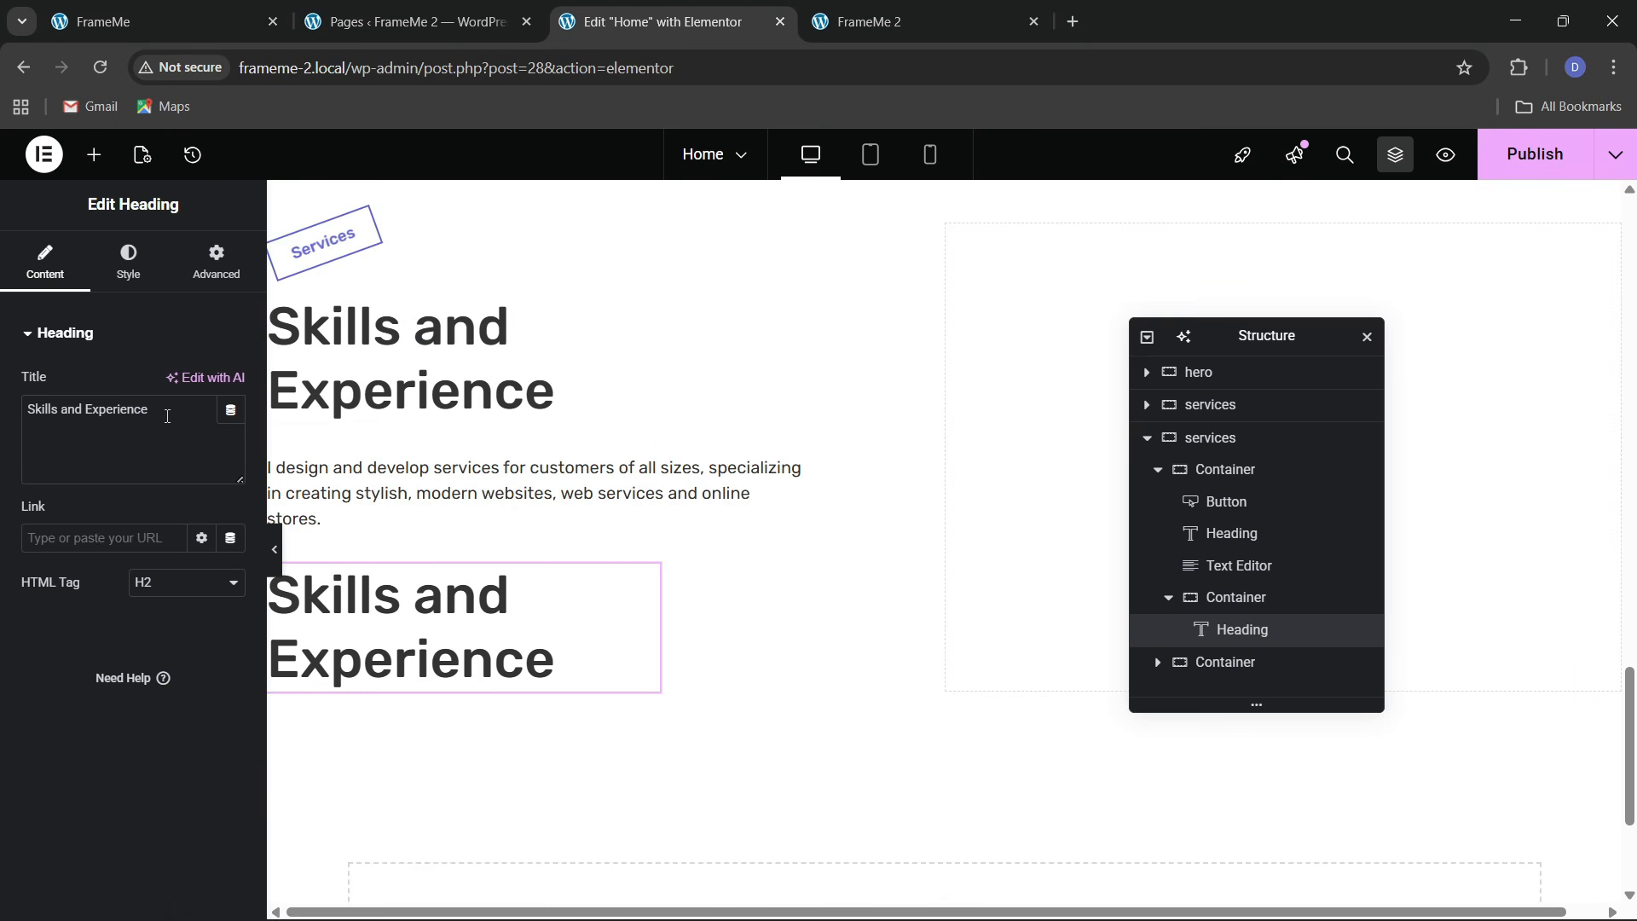
text(My Skills)
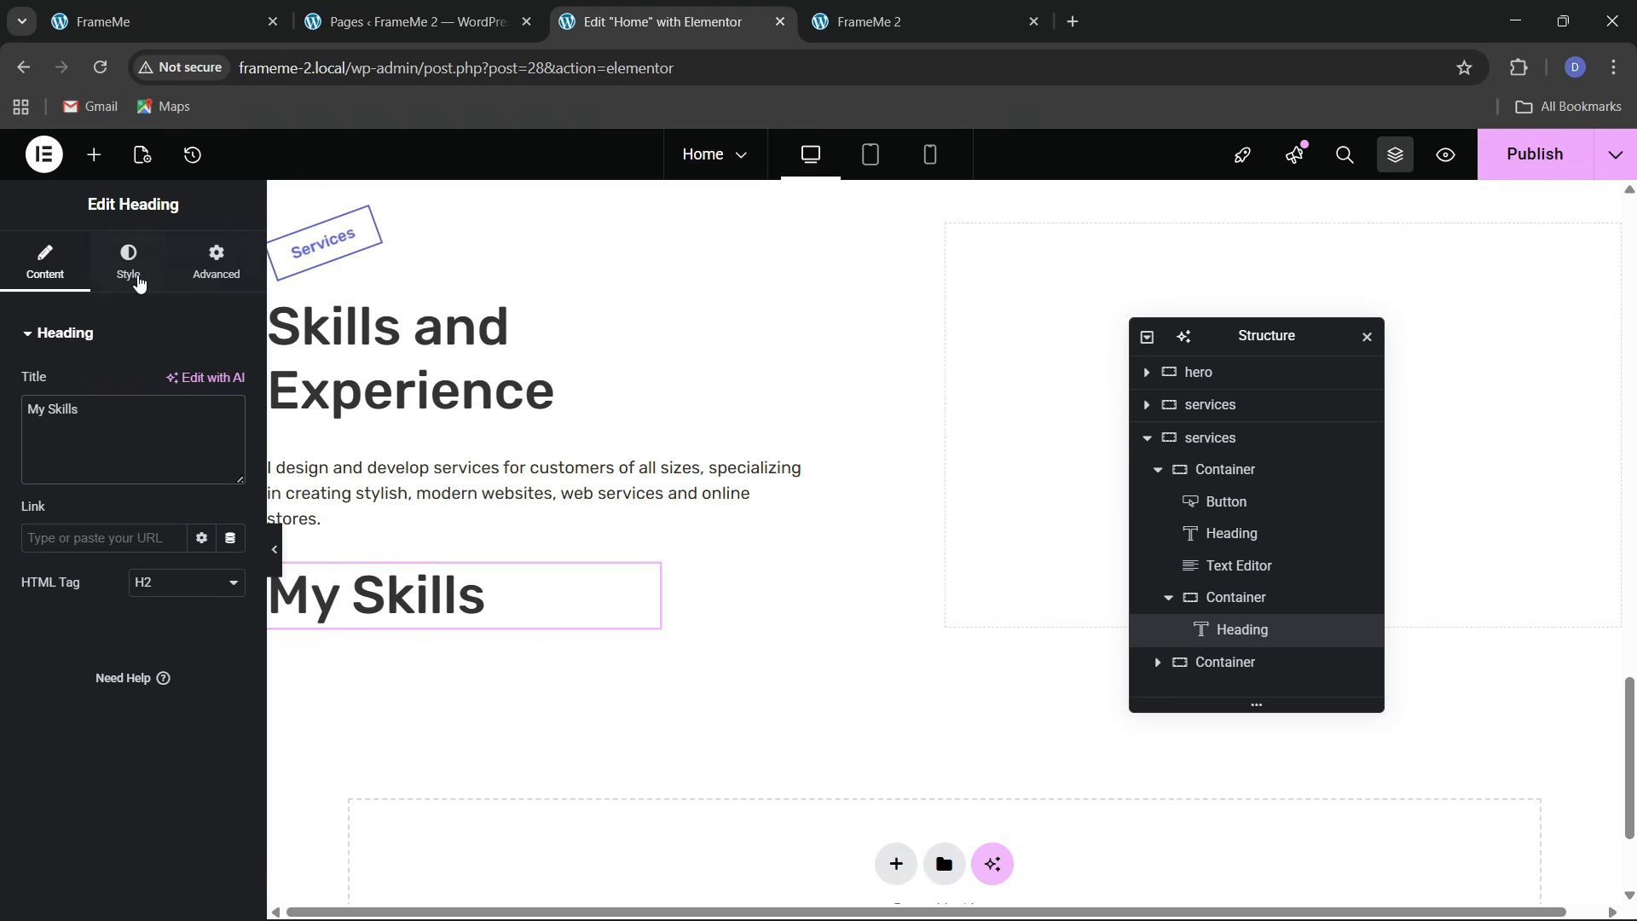
Set the My Skills heading's typography size to 27 px
click(129, 264)
click(231, 444)
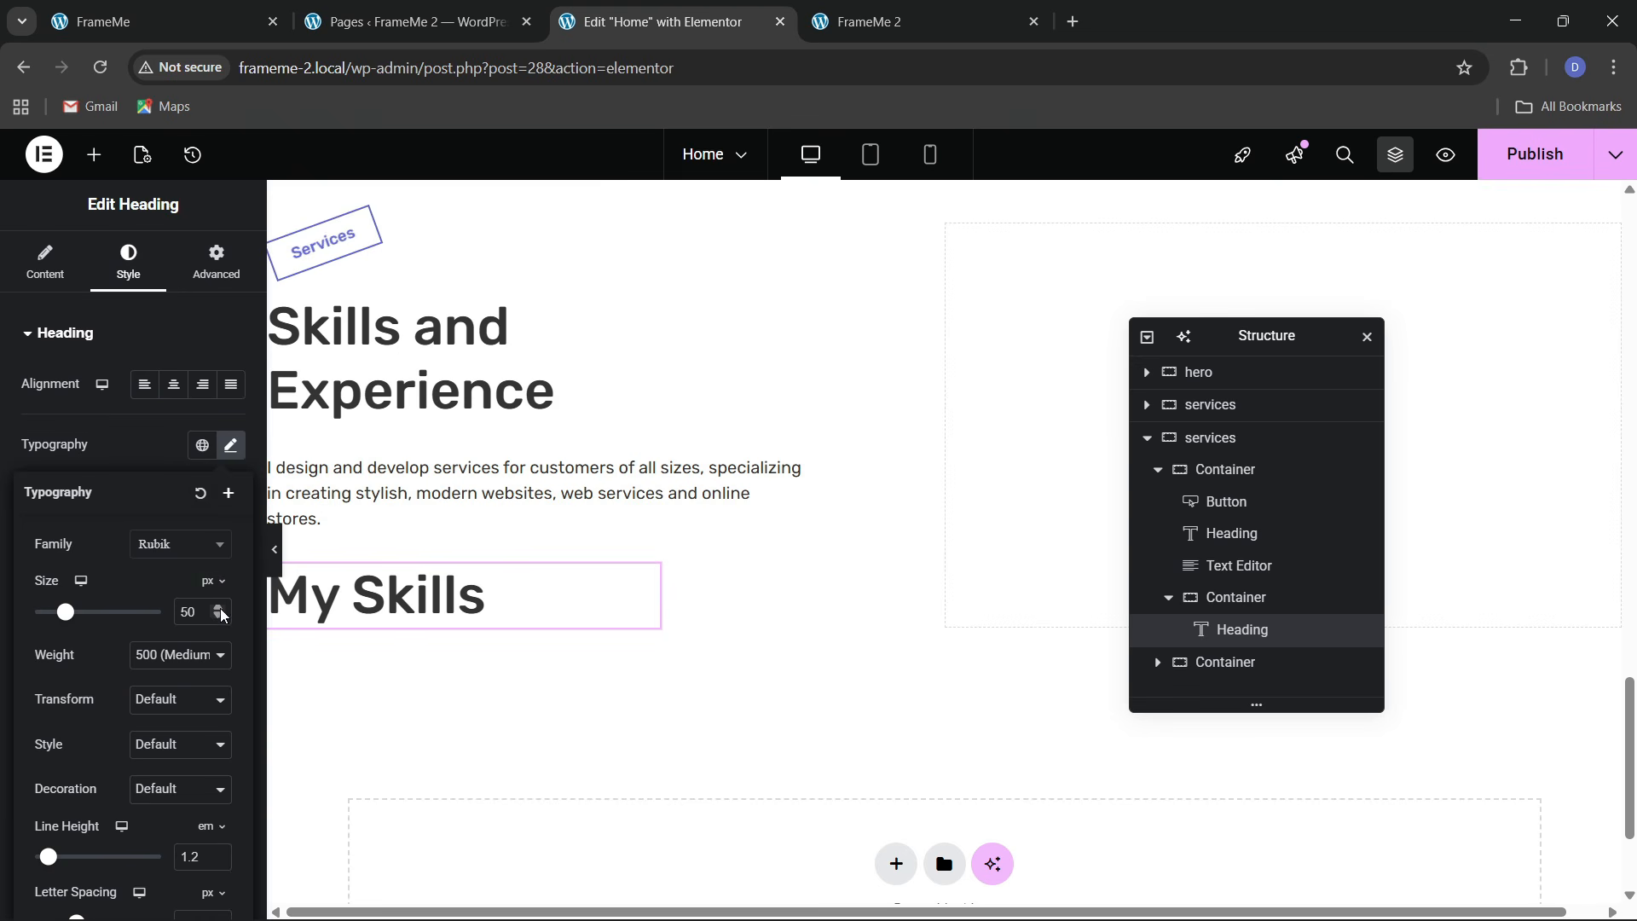
click(219, 618)
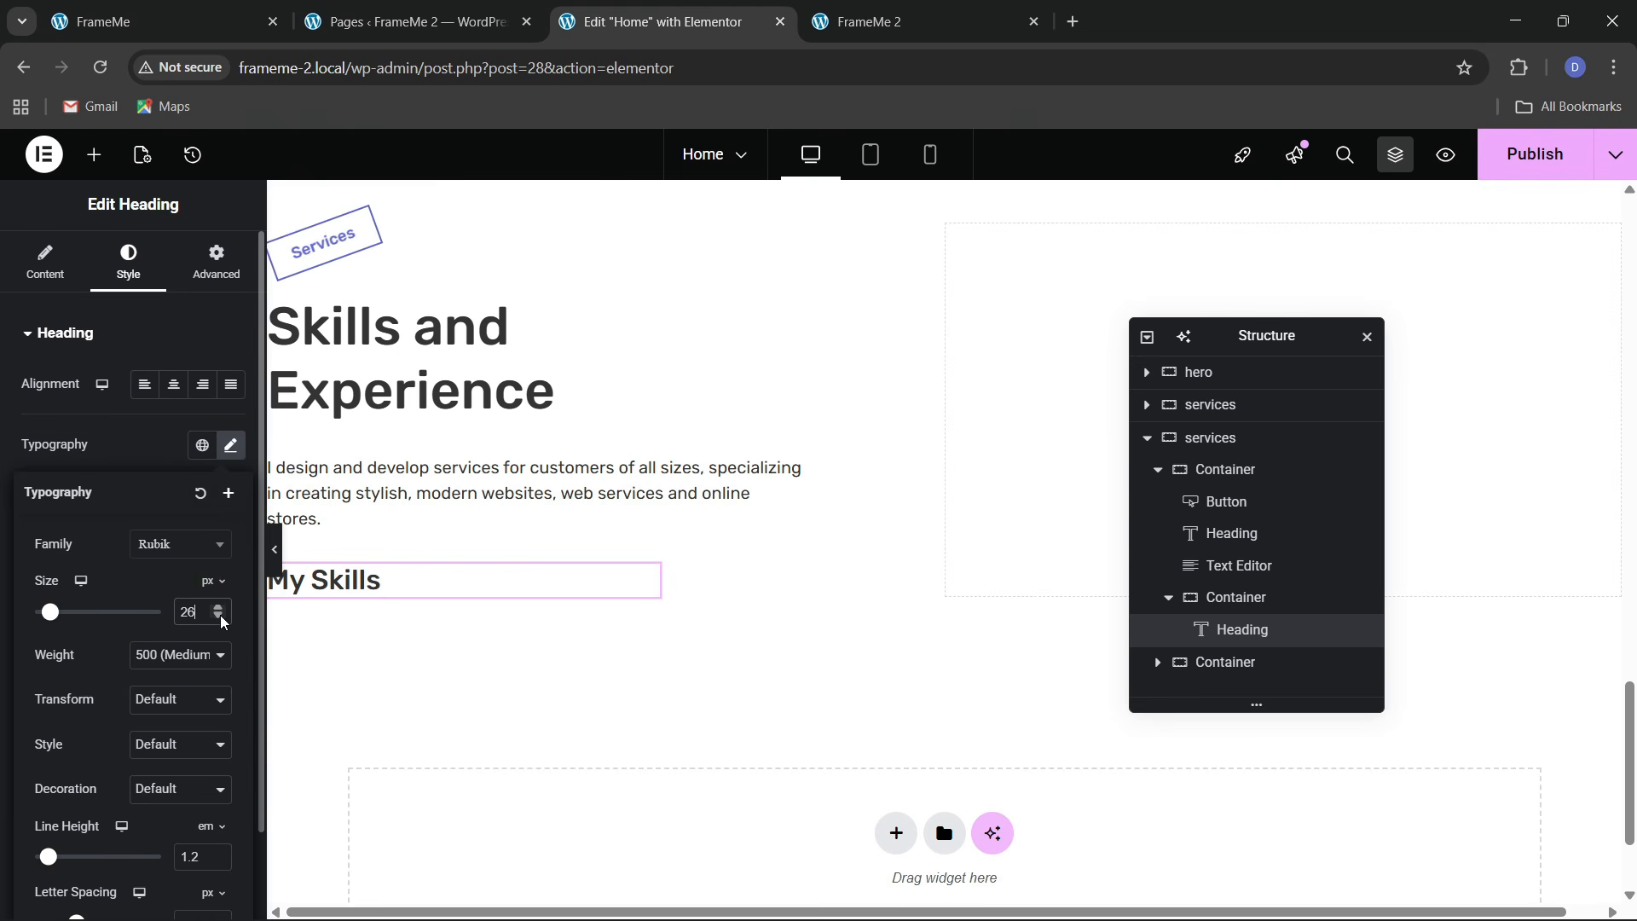
click(213, 21)
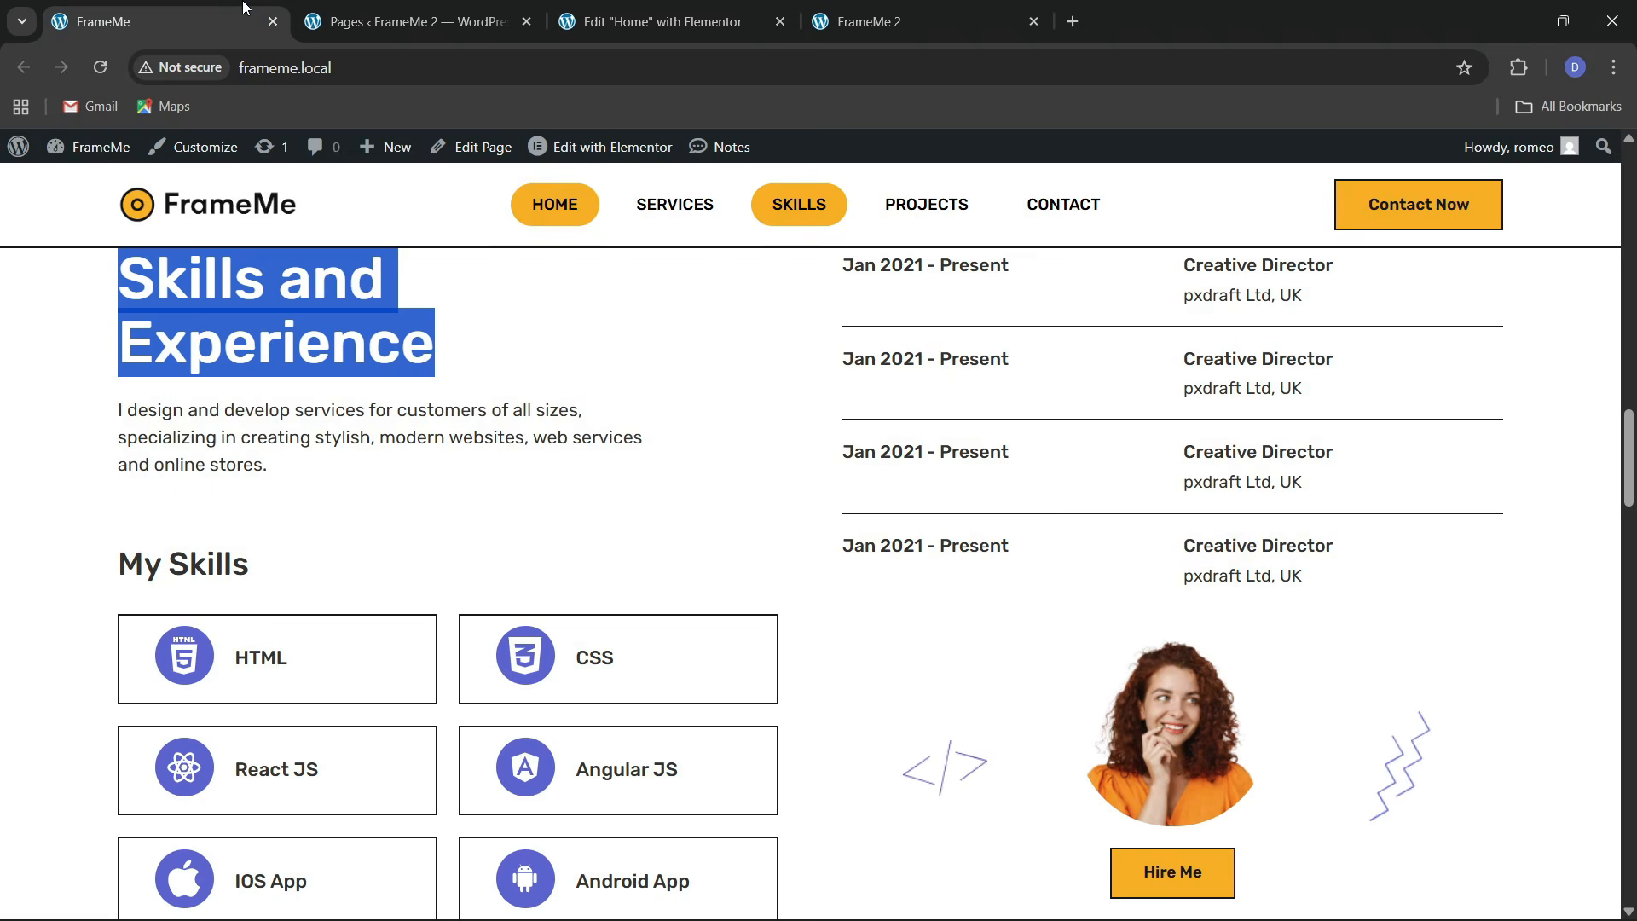
click(566, 18)
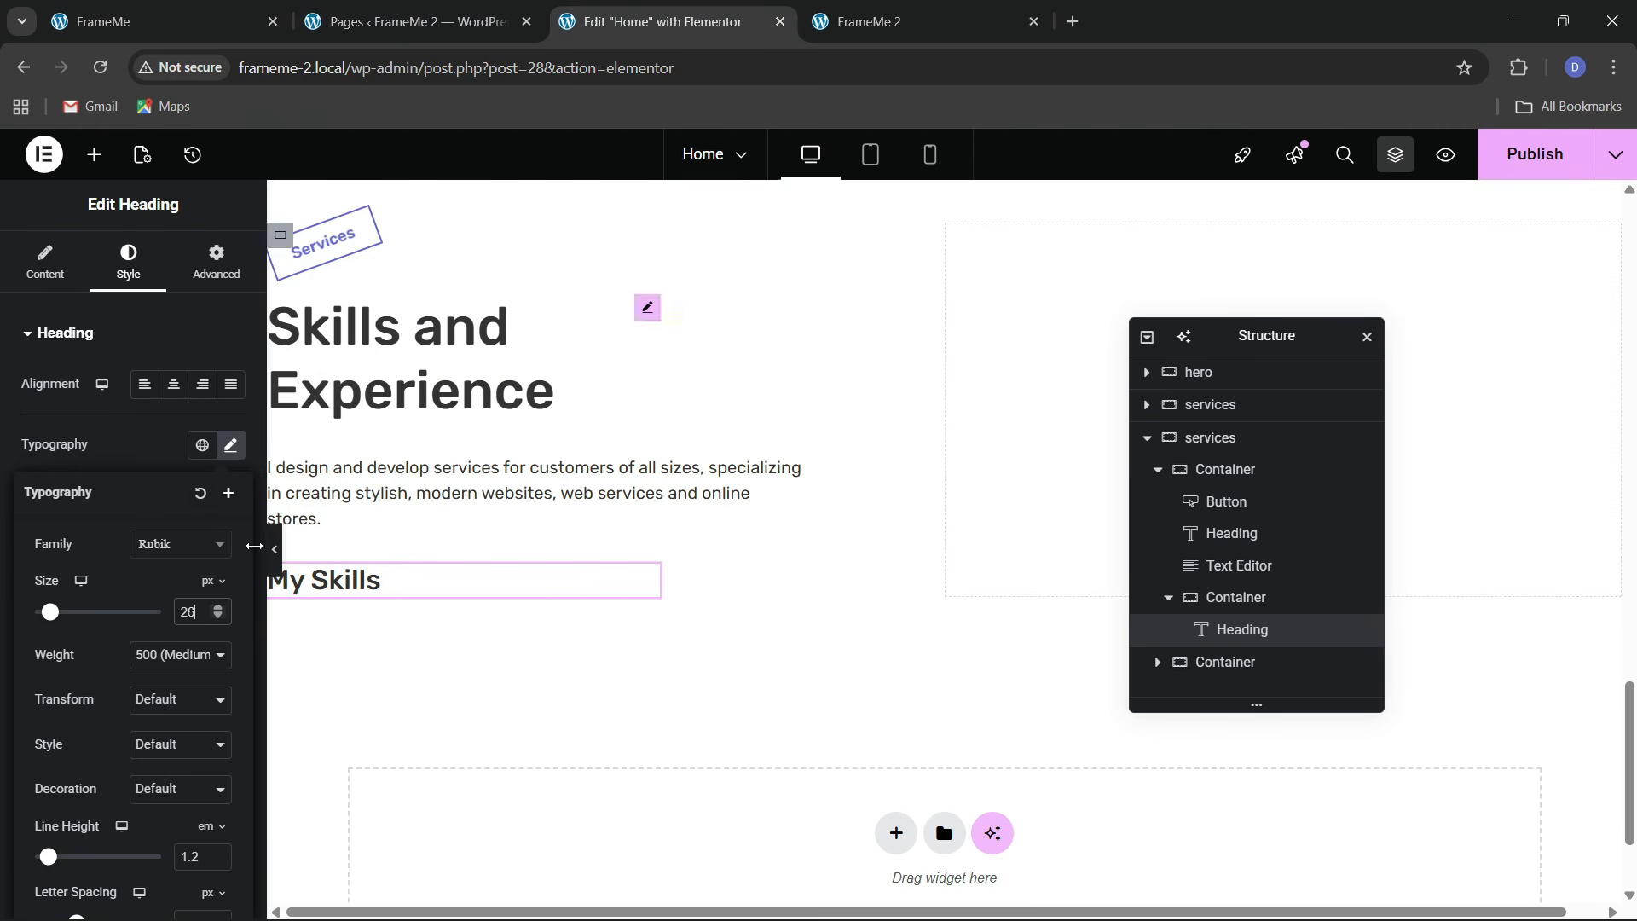
click(219, 608)
click(219, 618)
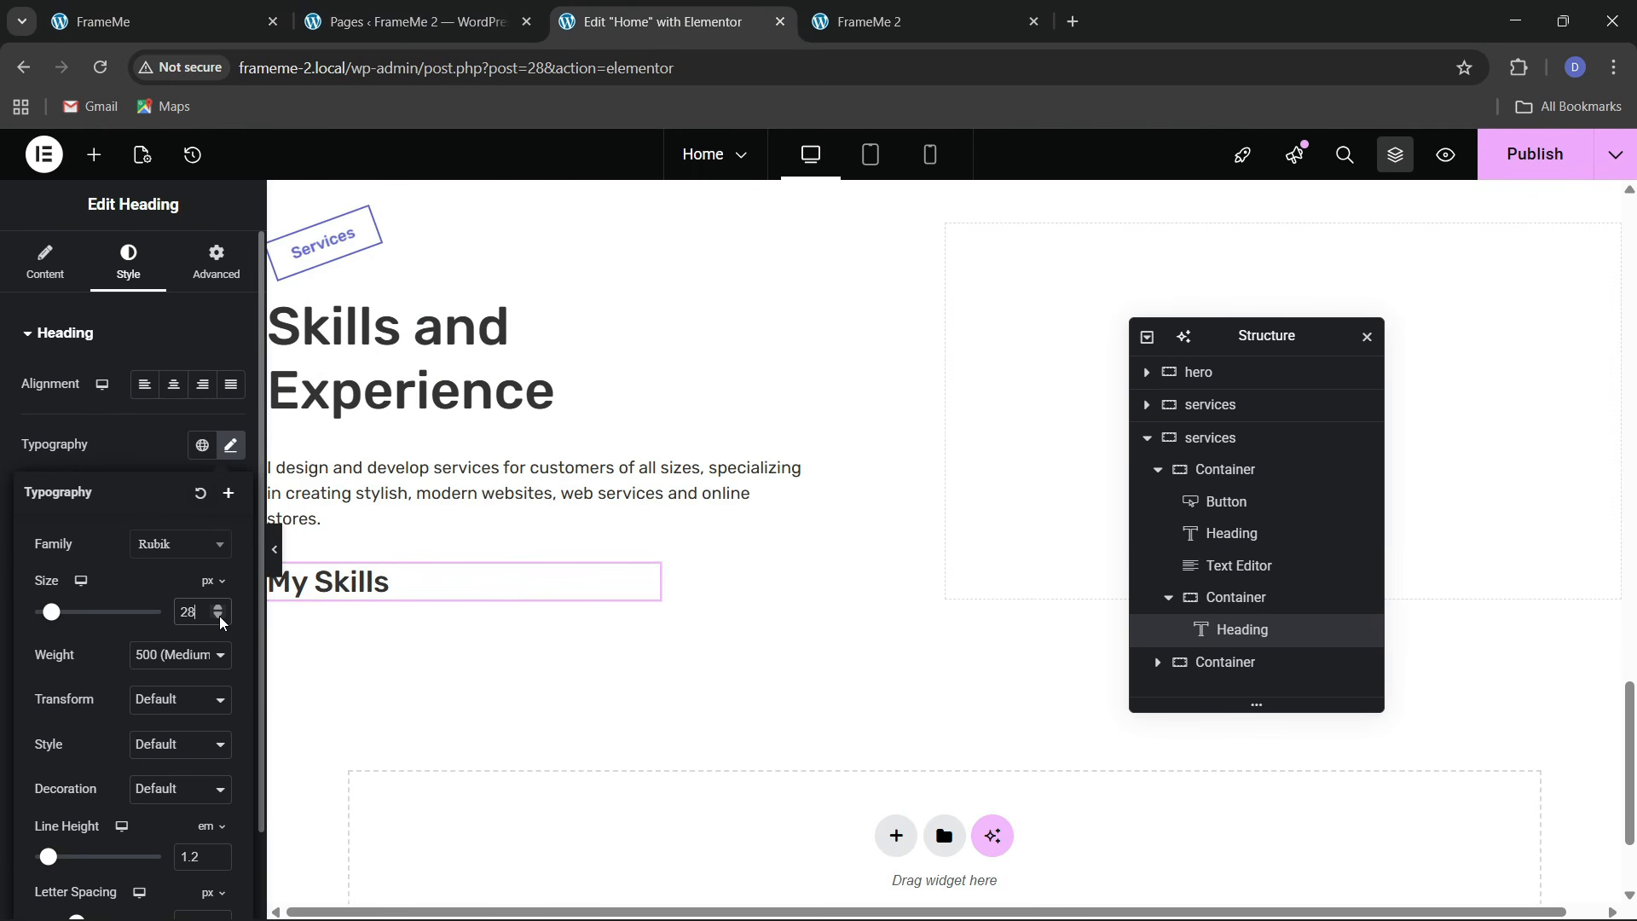
click(230, 10)
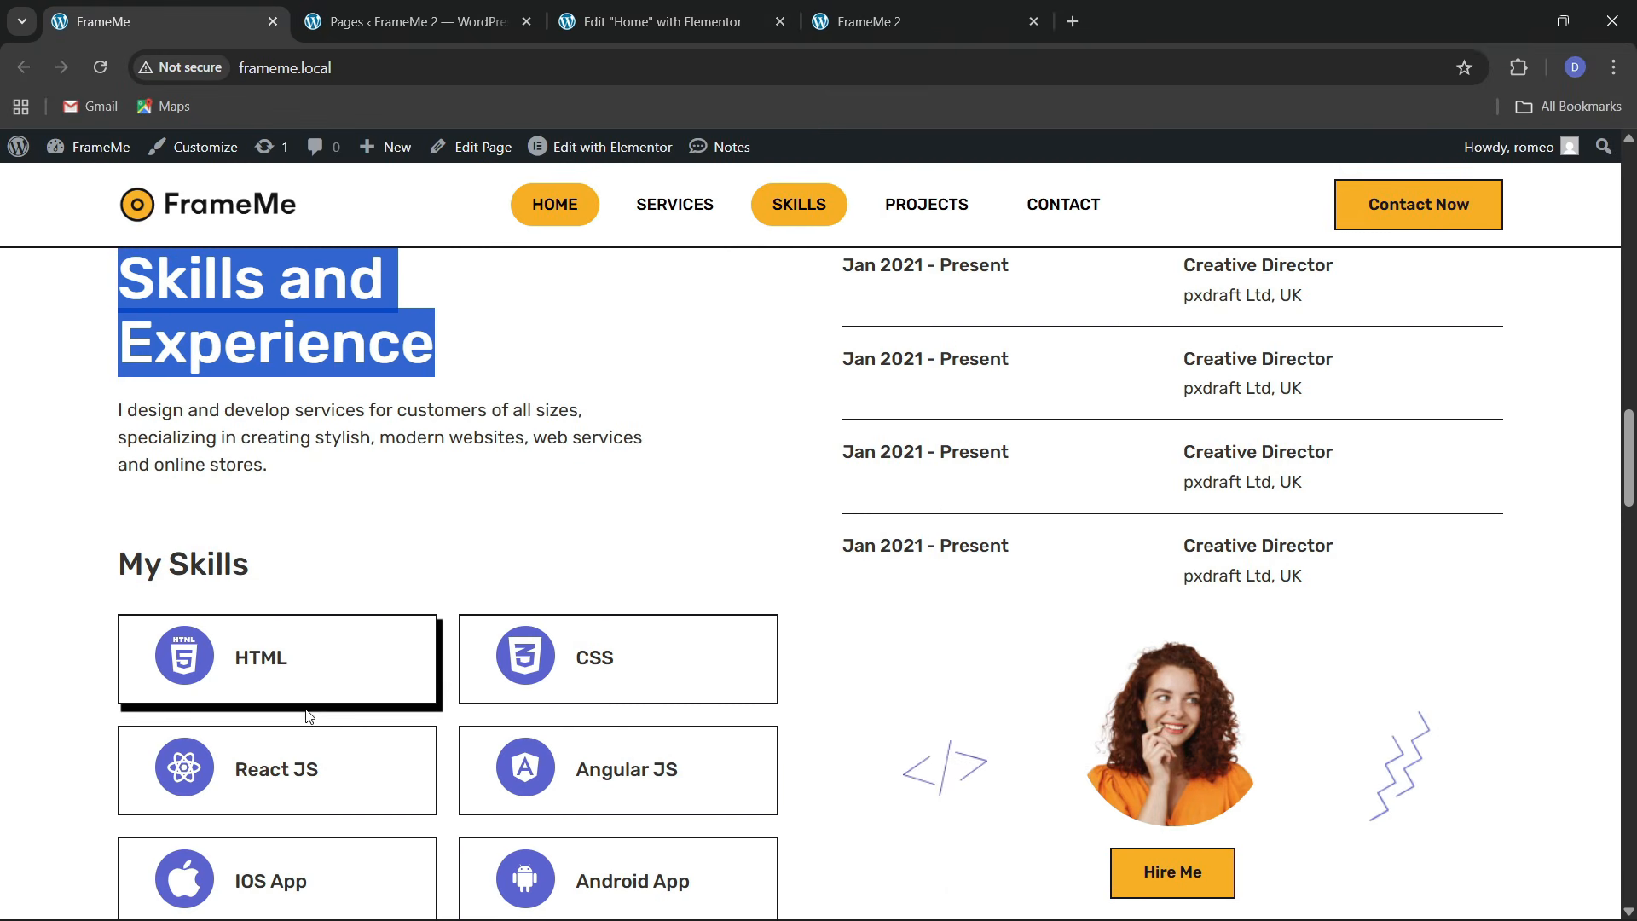
click(555, 8)
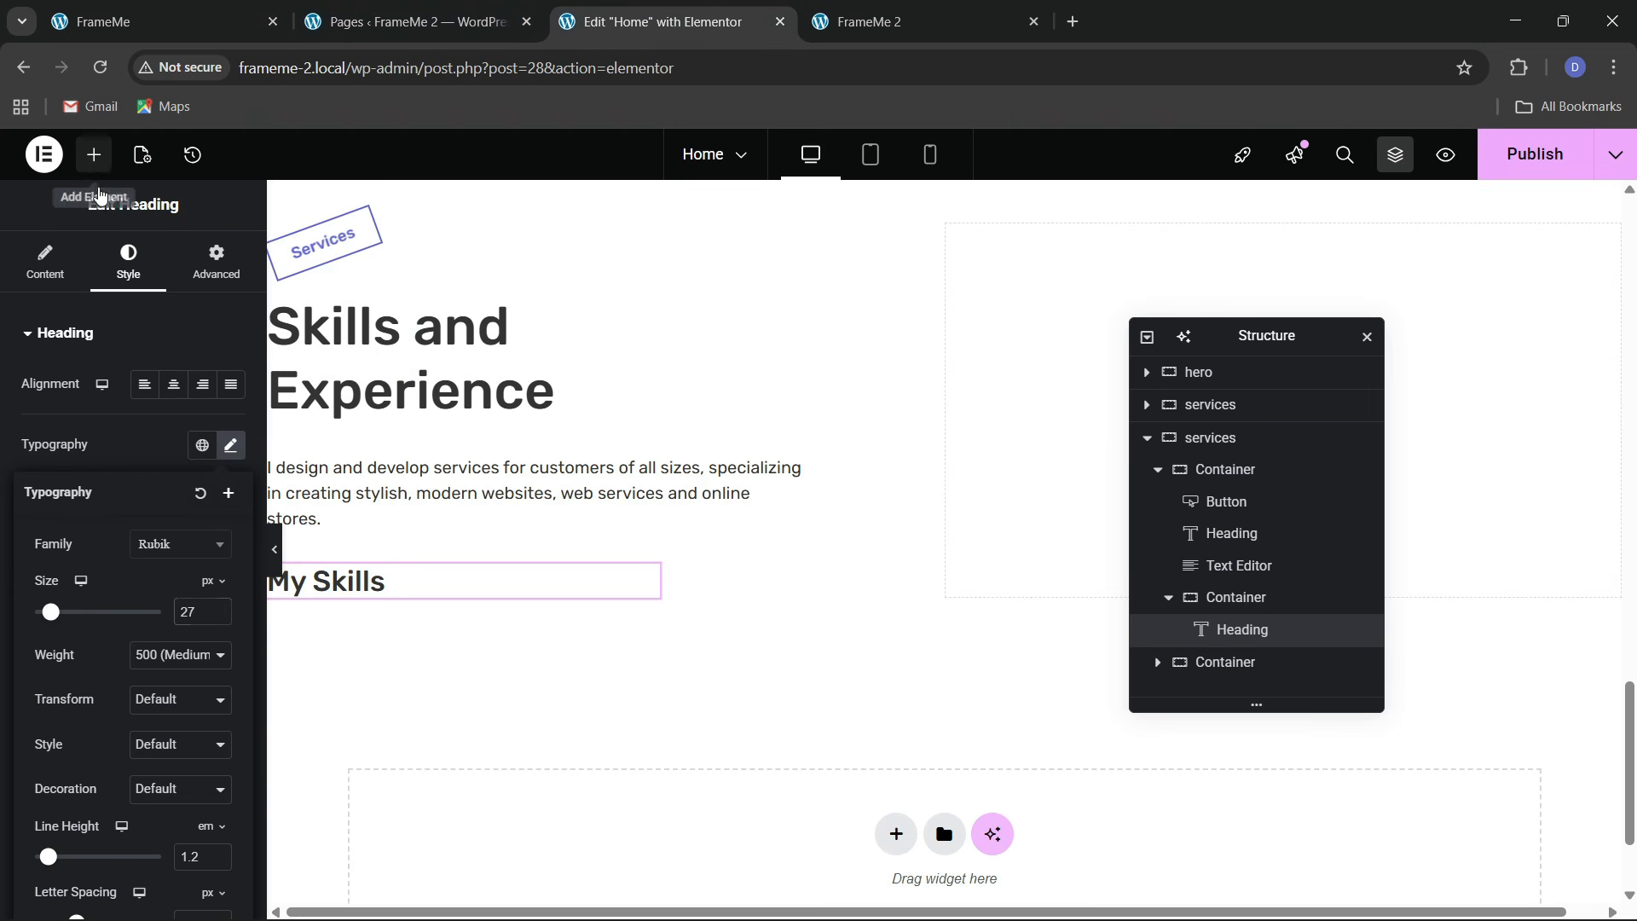
click(94, 154)
Place a Grid widget below the My Skills heading
text(grid)
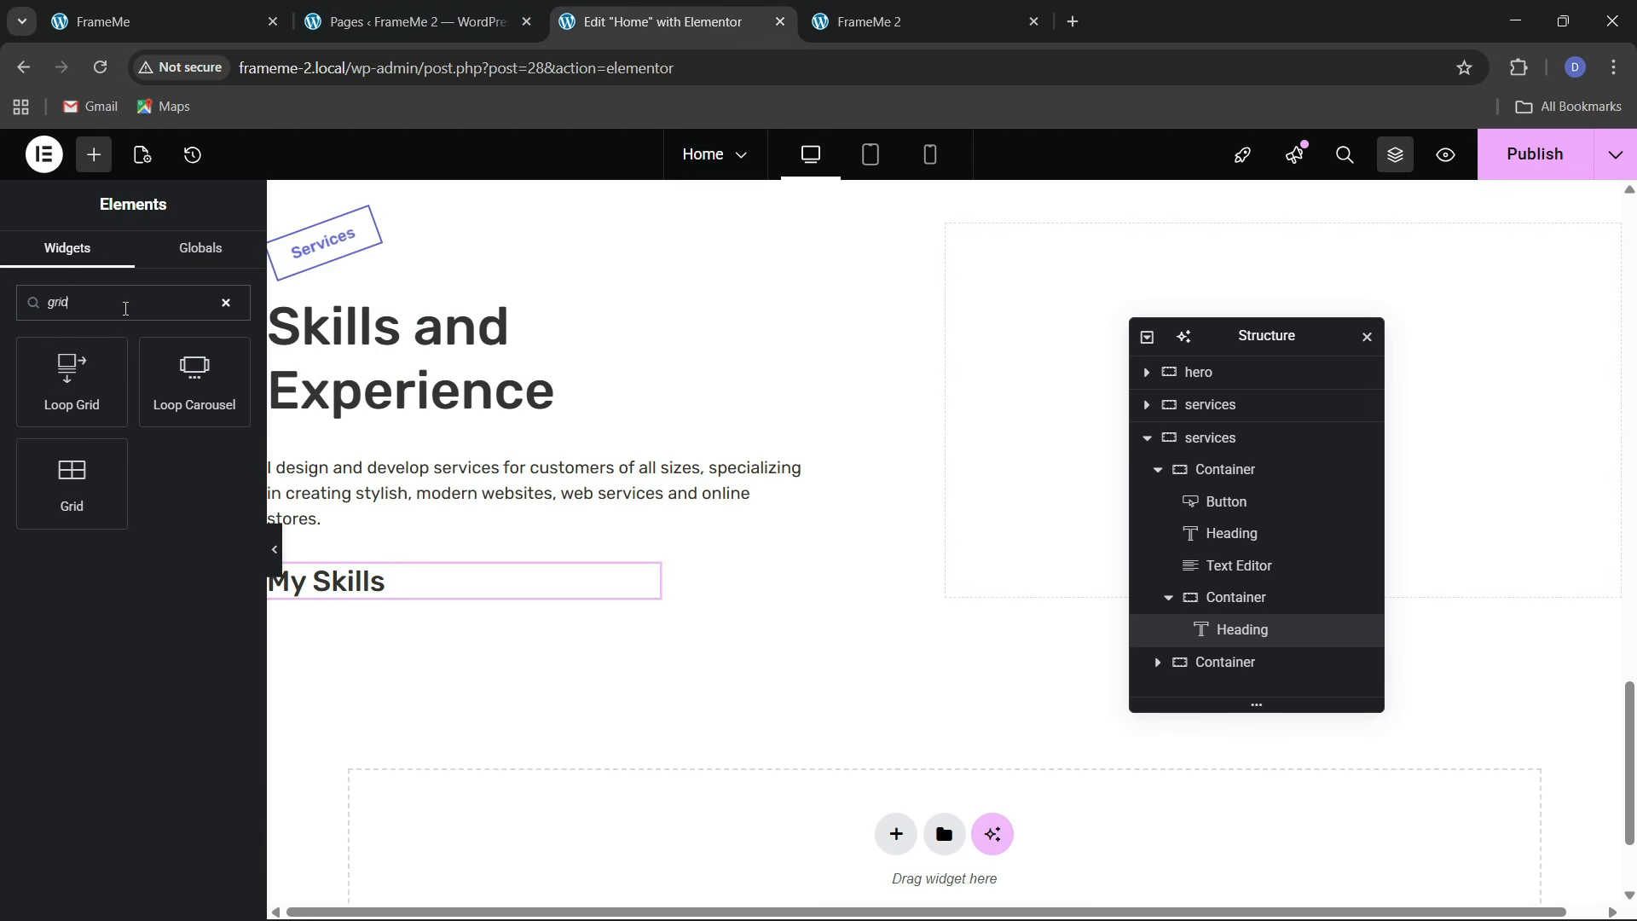
drag(85, 482, 466, 593)
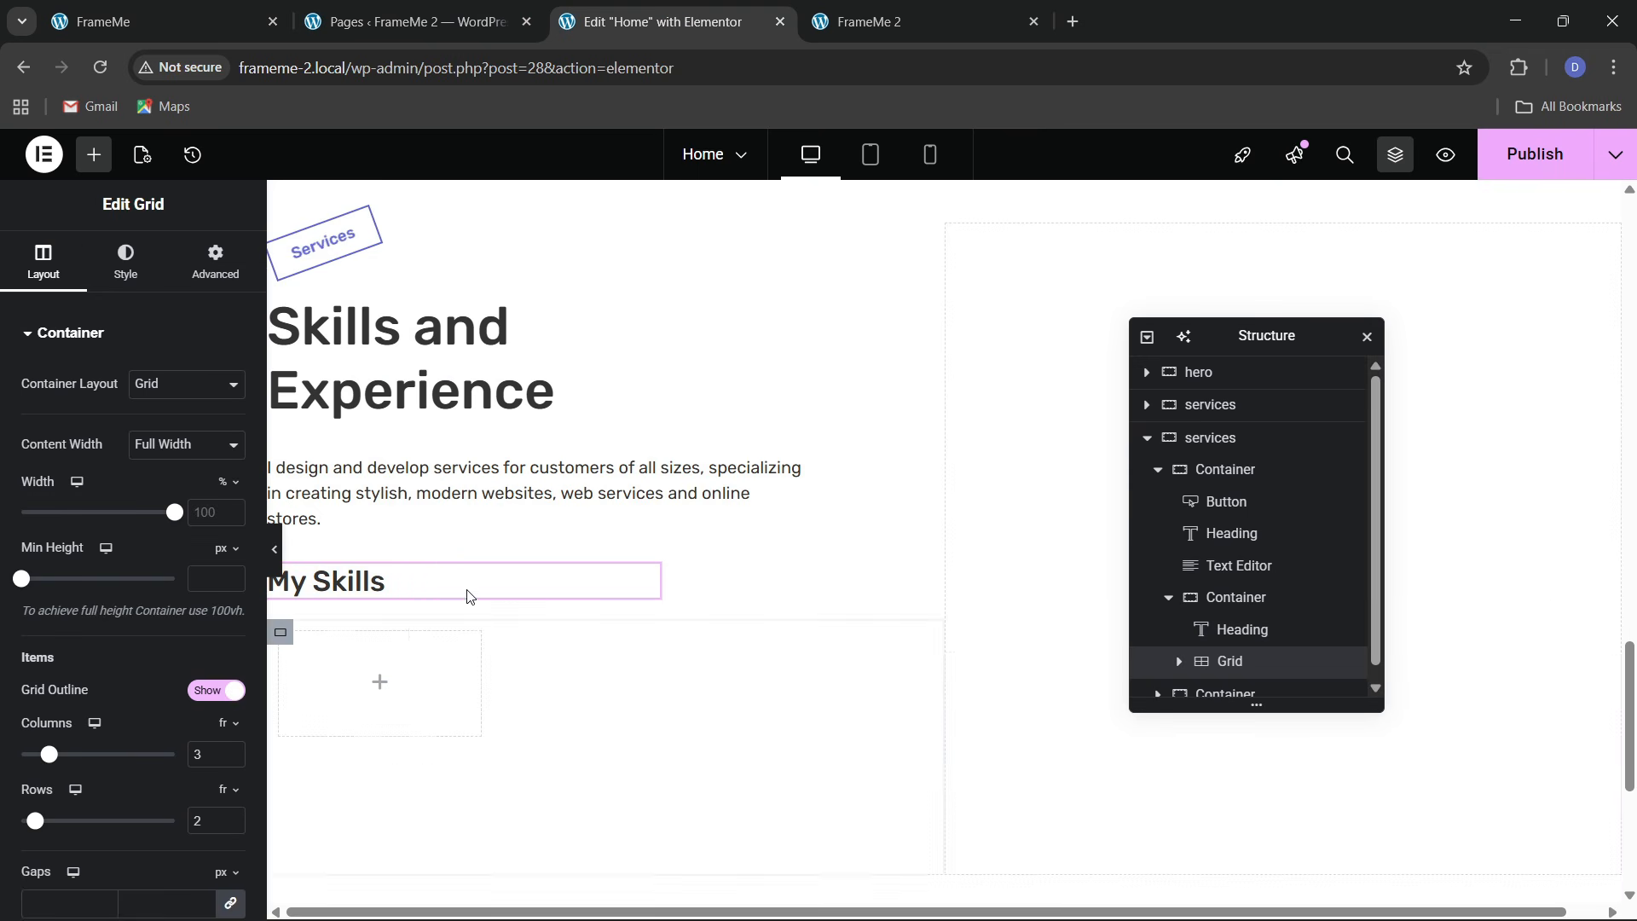
click(162, 15)
scroll(482, 700, down, 4)
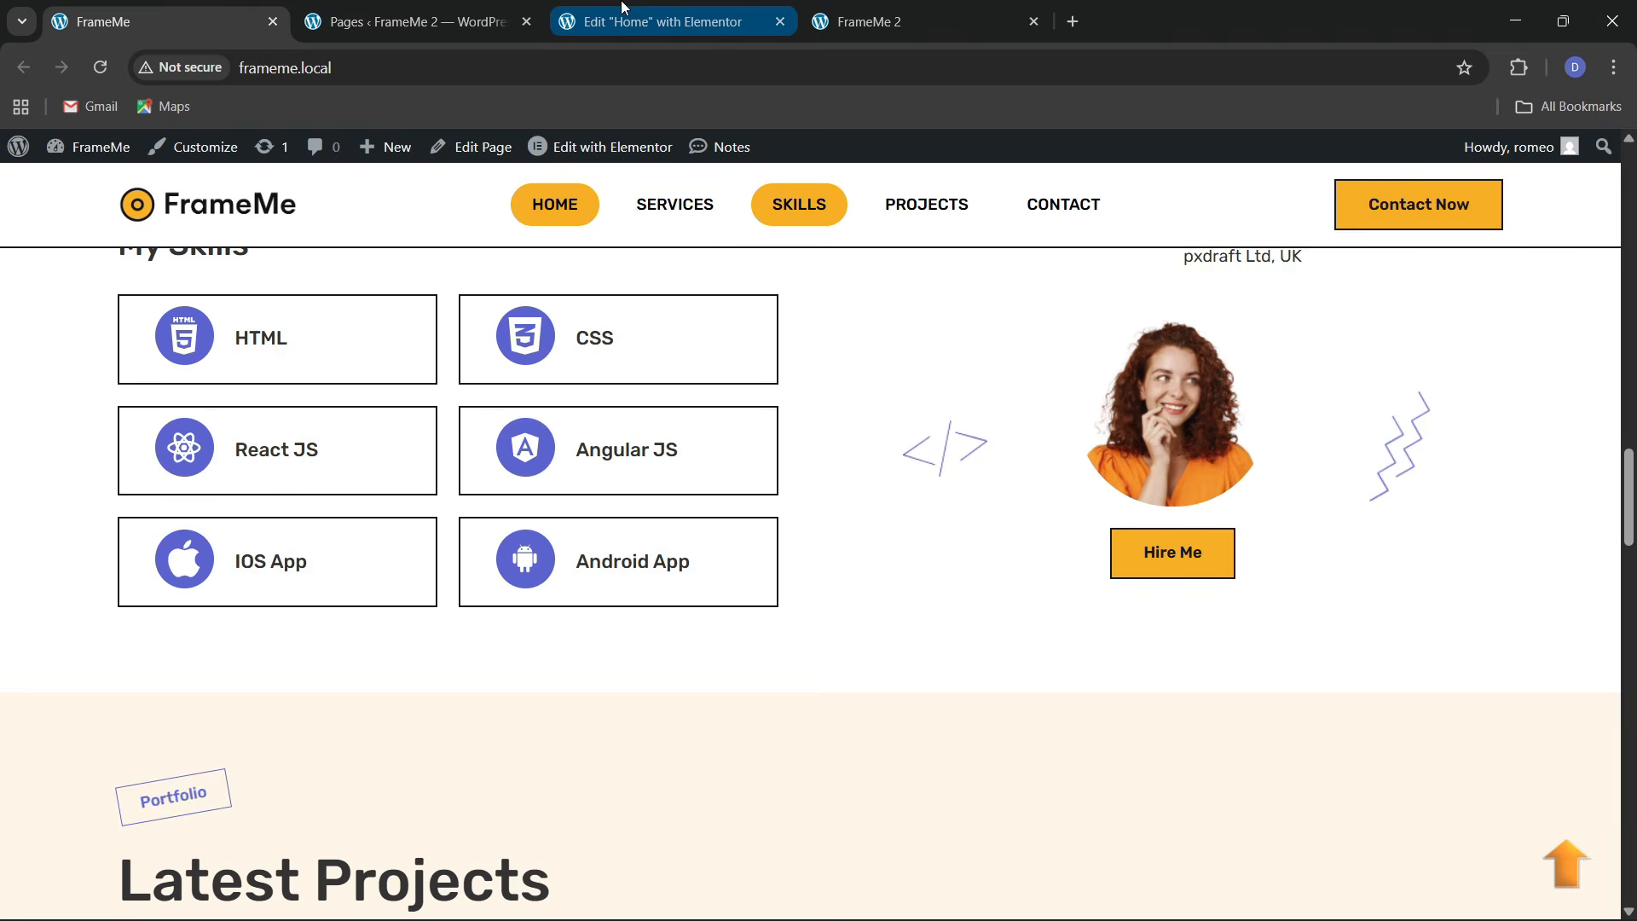
click(646, 31)
click(162, 21)
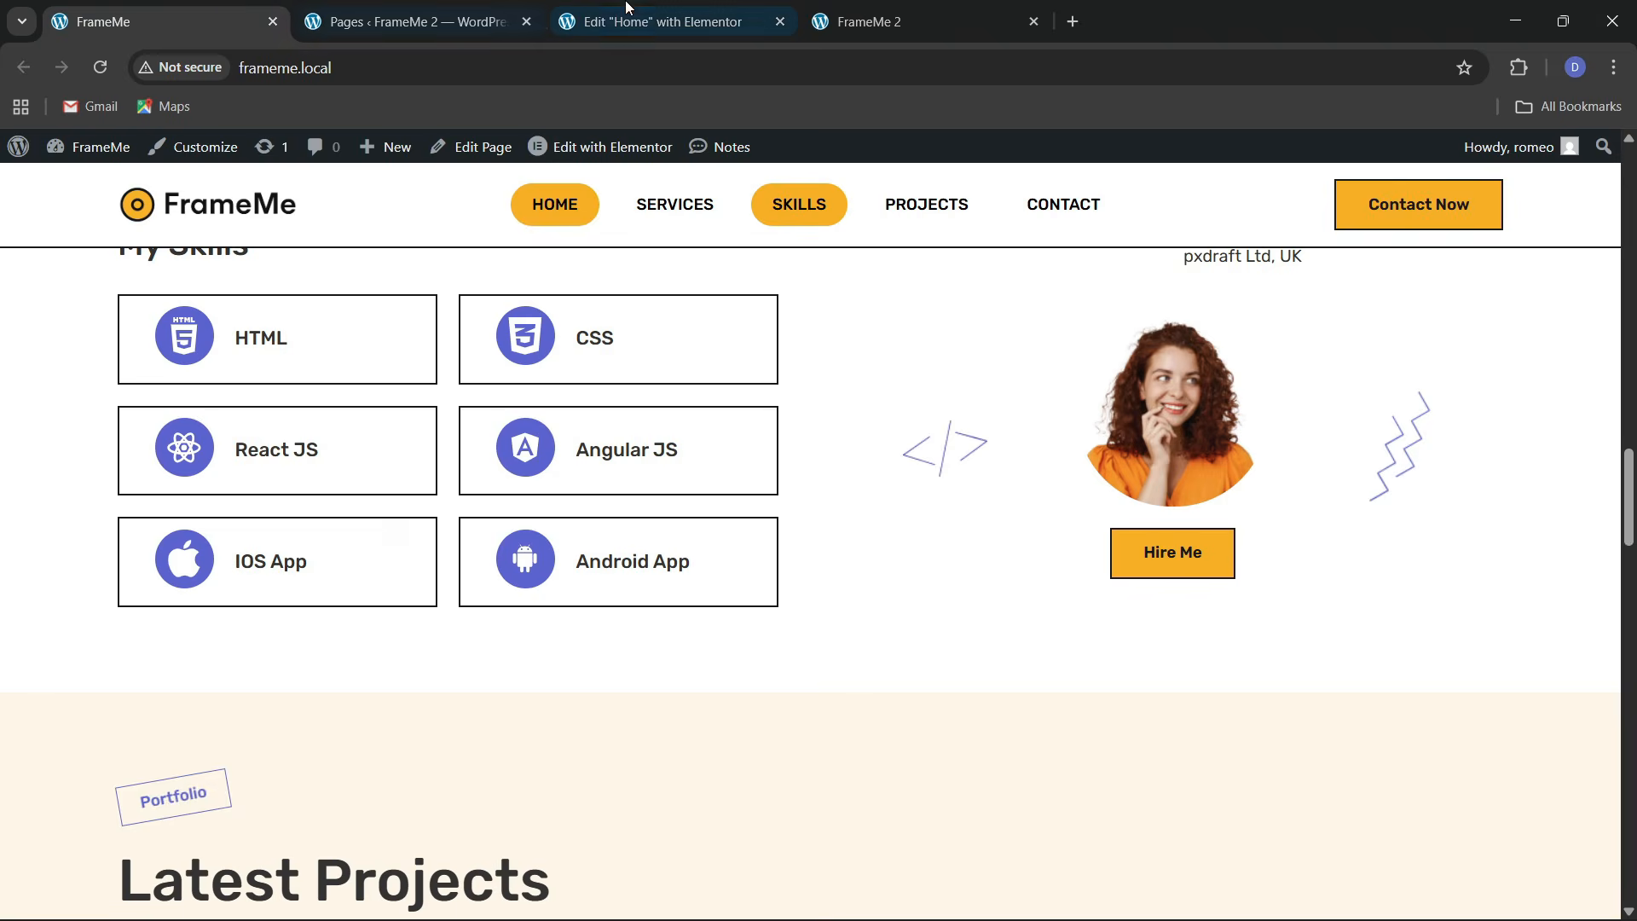
click(673, 21)
Give the grid 3 rows and remove its inner padding
scroll(220, 597, down, 2)
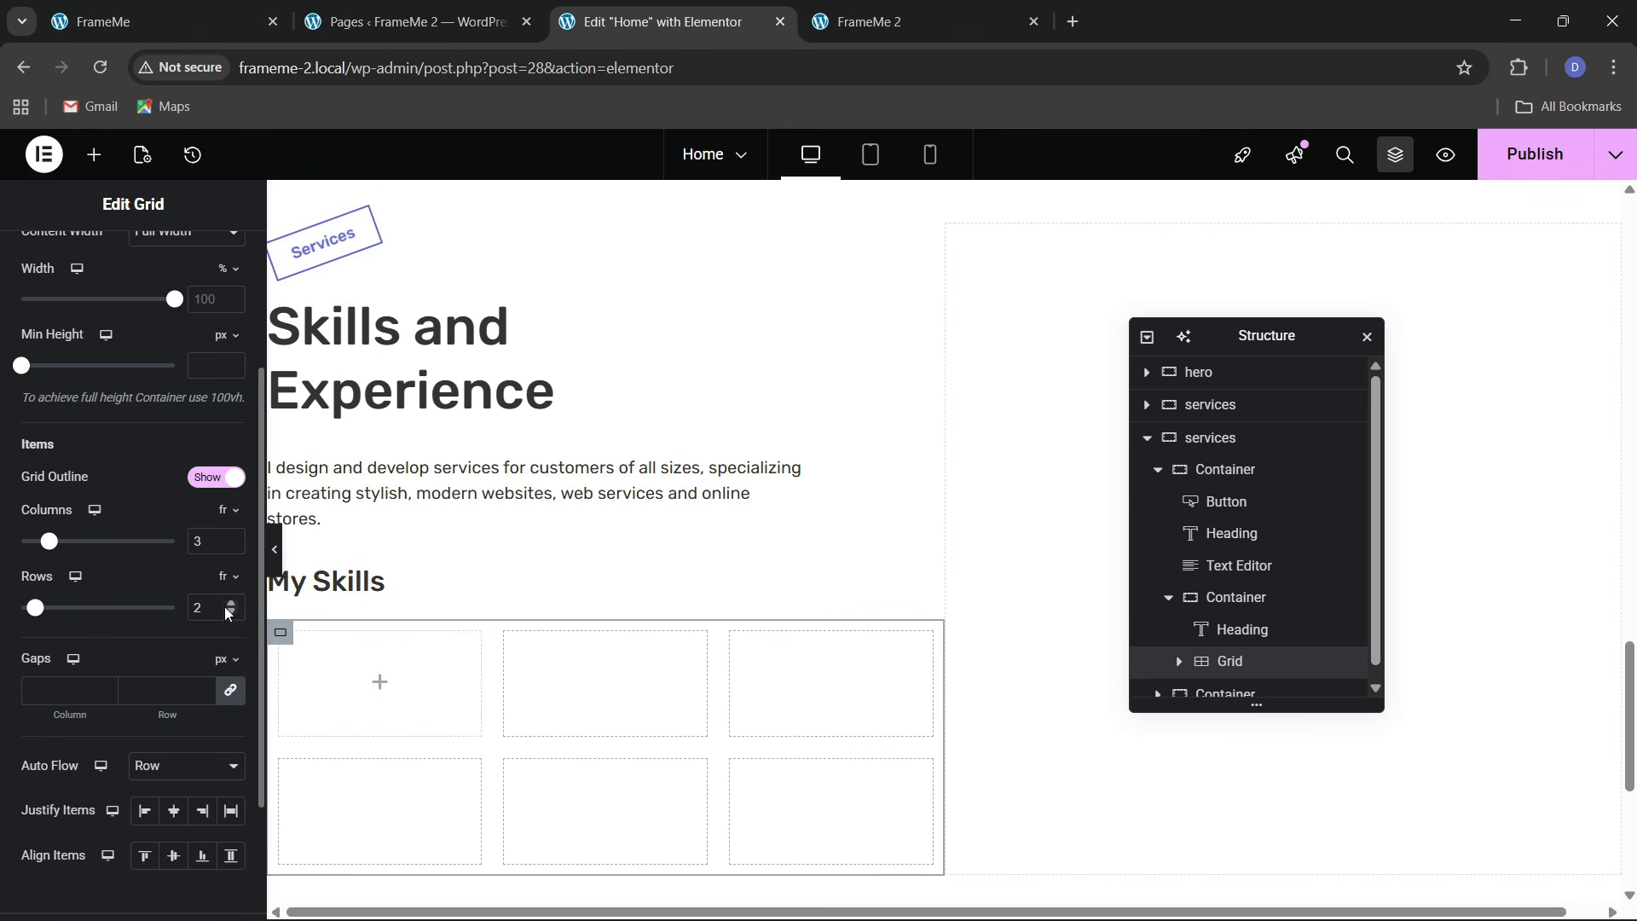
click(230, 602)
scroll(179, 362, up, 2)
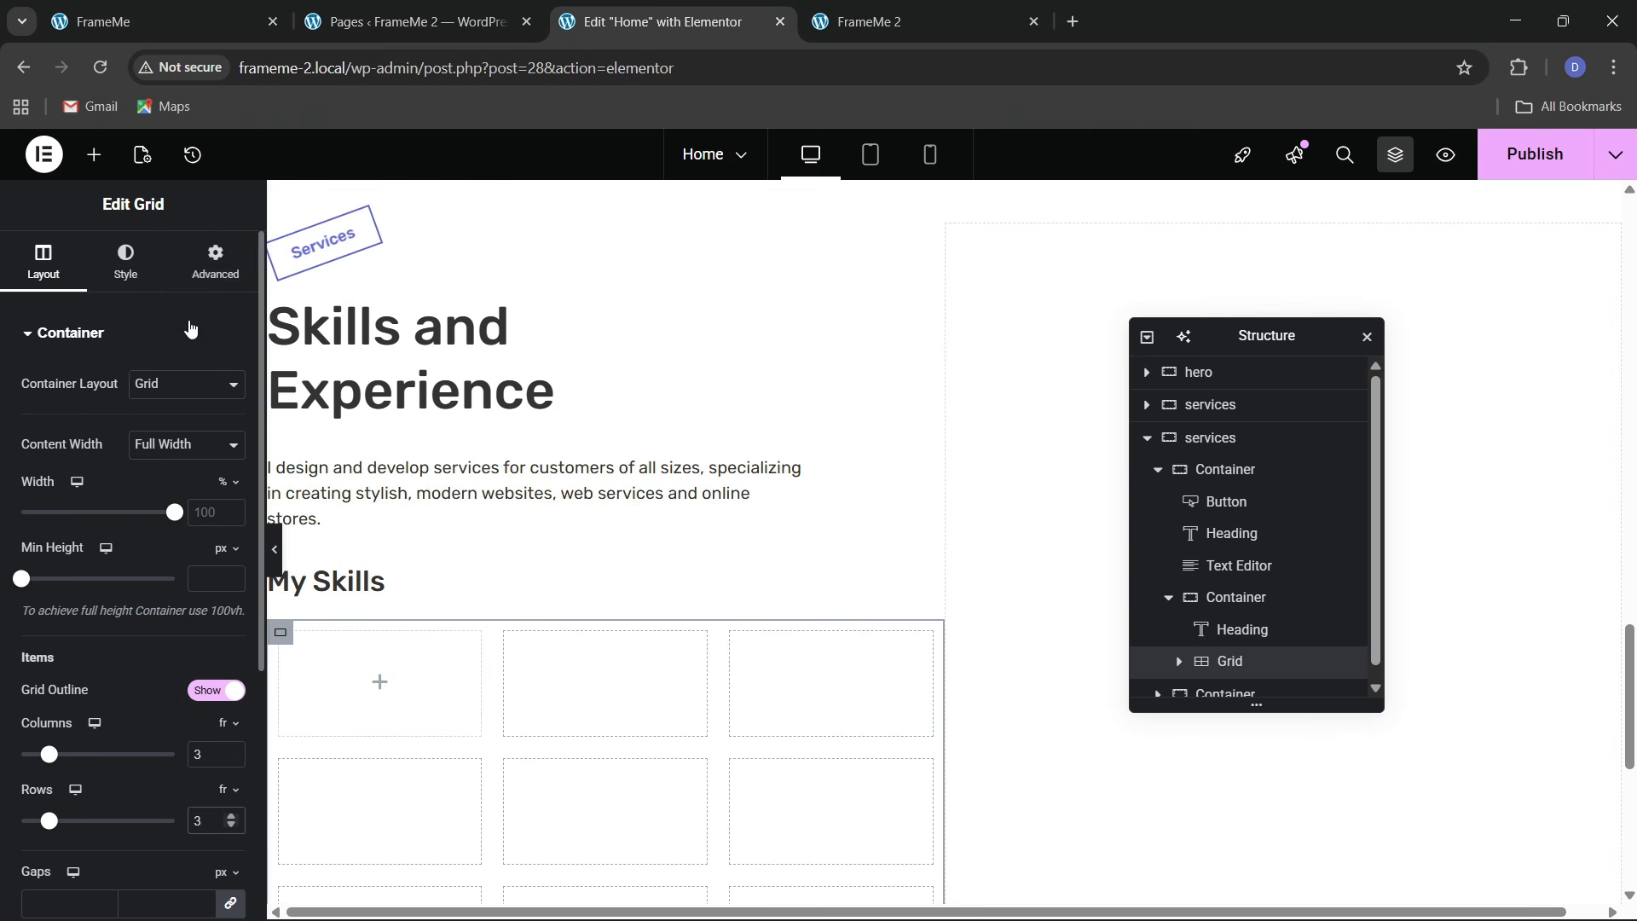
click(215, 260)
click(226, 485)
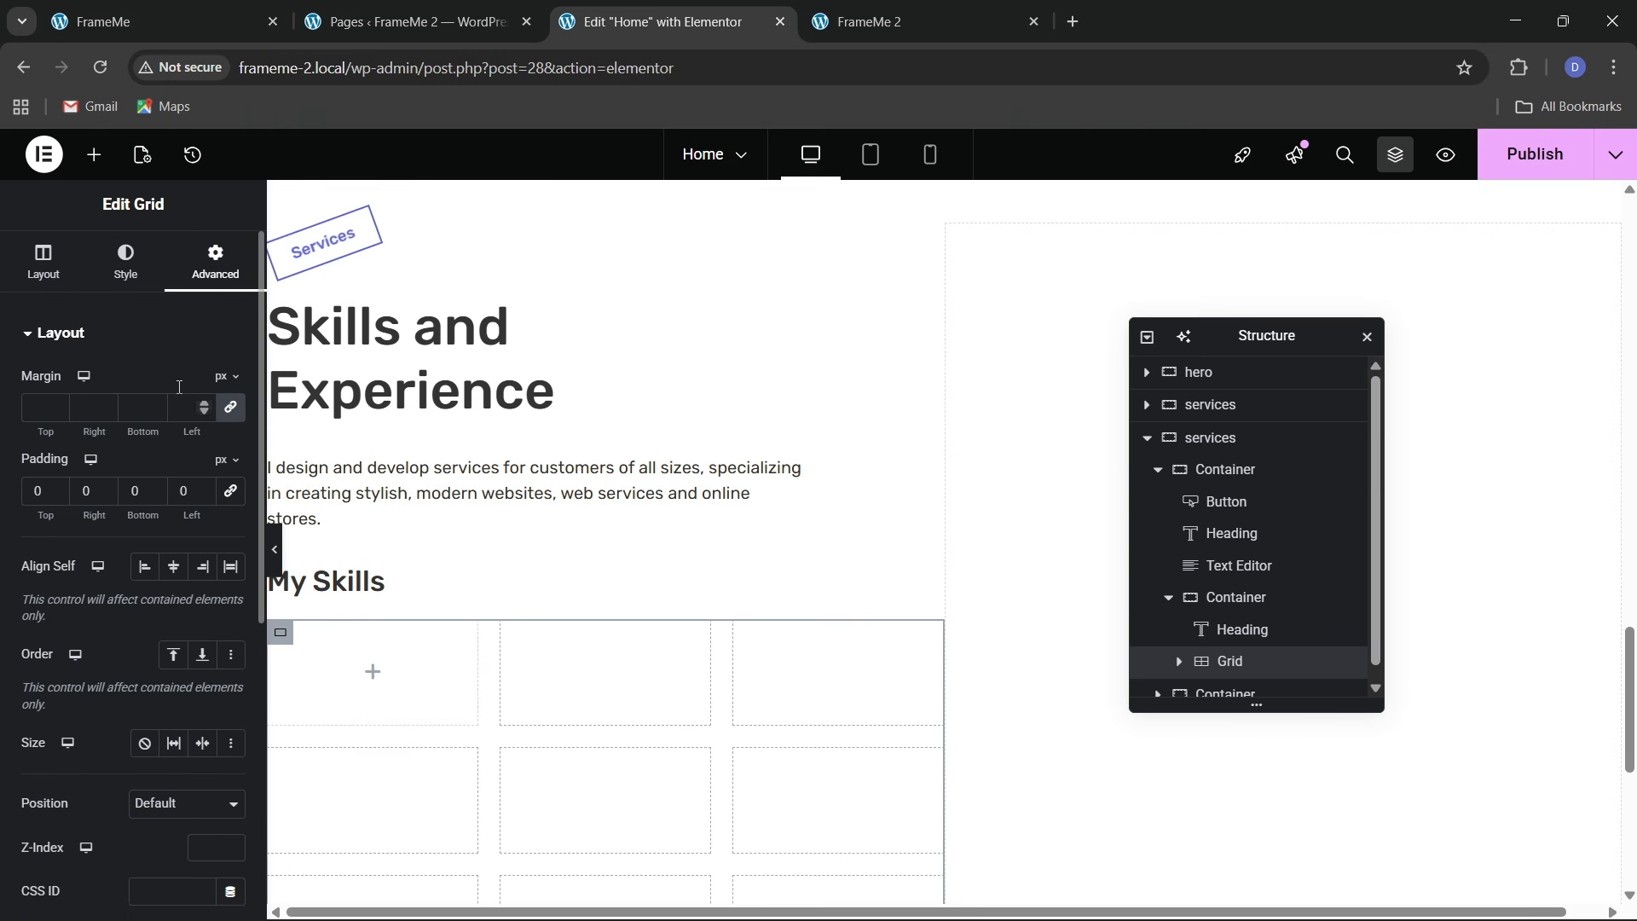
Put a container in the first grid cell with 20 px padding
click(94, 154)
drag(101, 477, 406, 720)
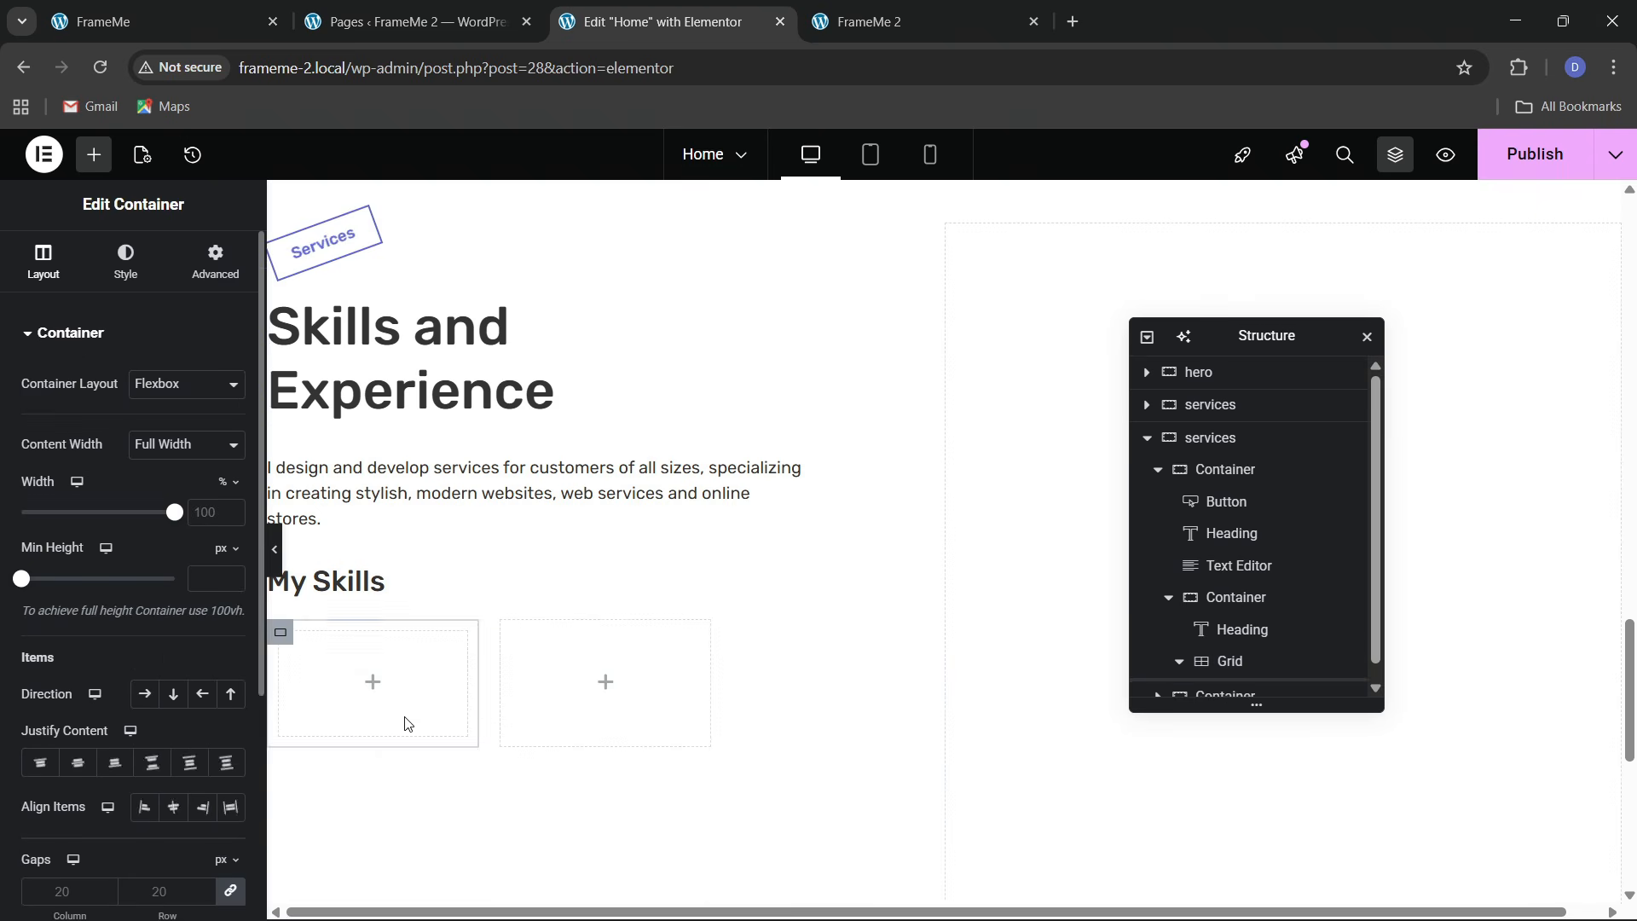
click(162, 21)
click(611, 17)
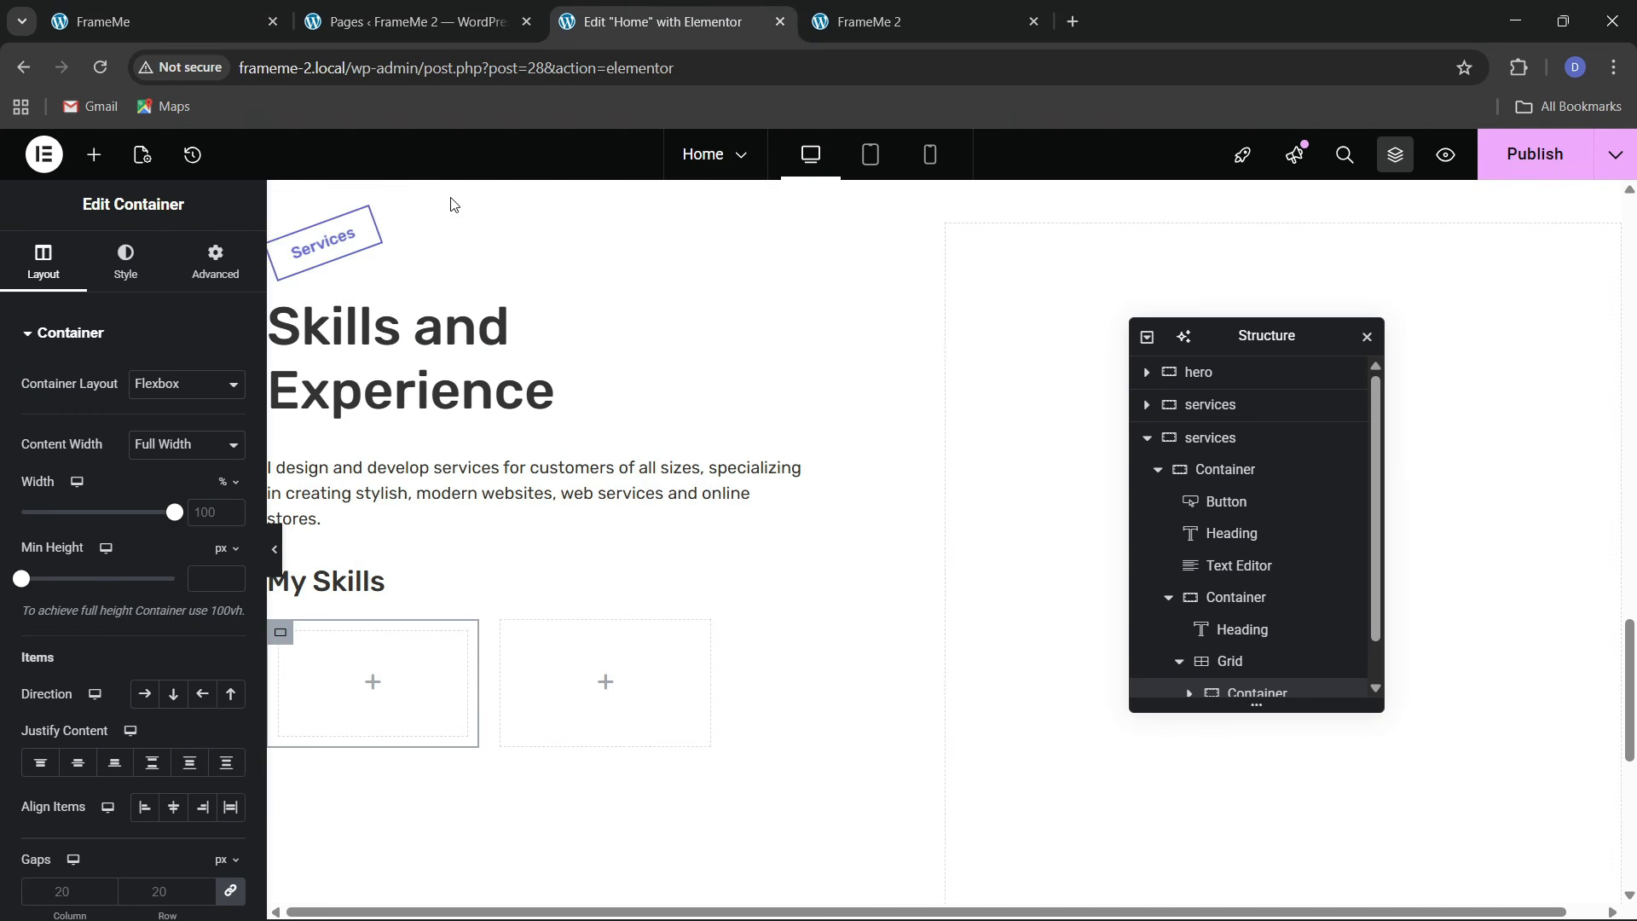
click(196, 278)
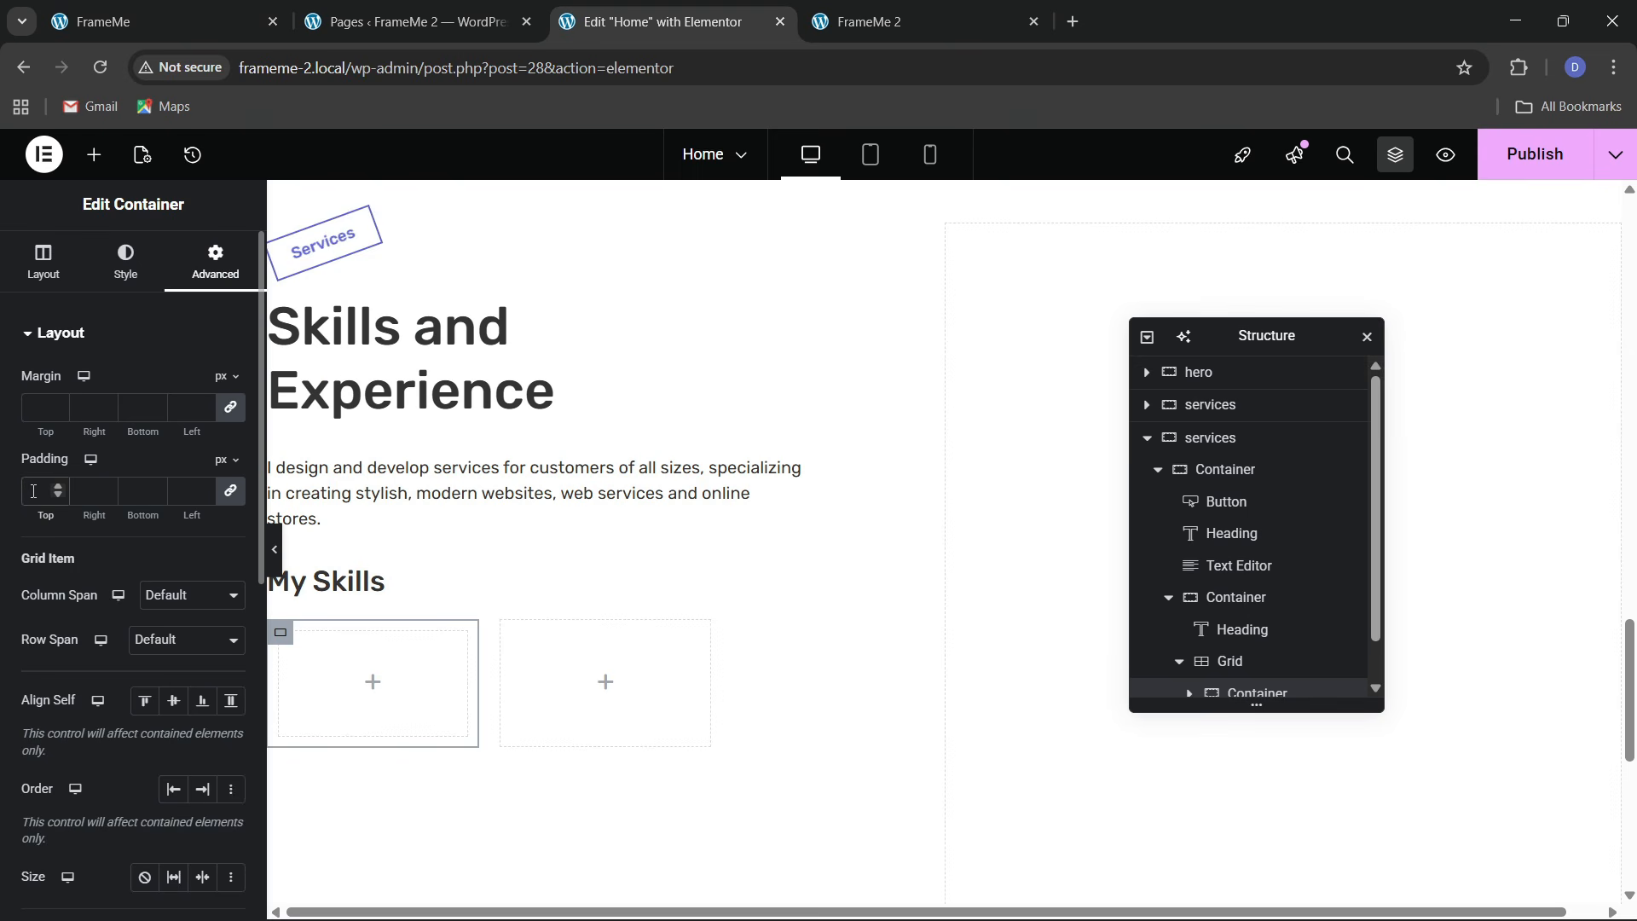
text(20)
click(145, 18)
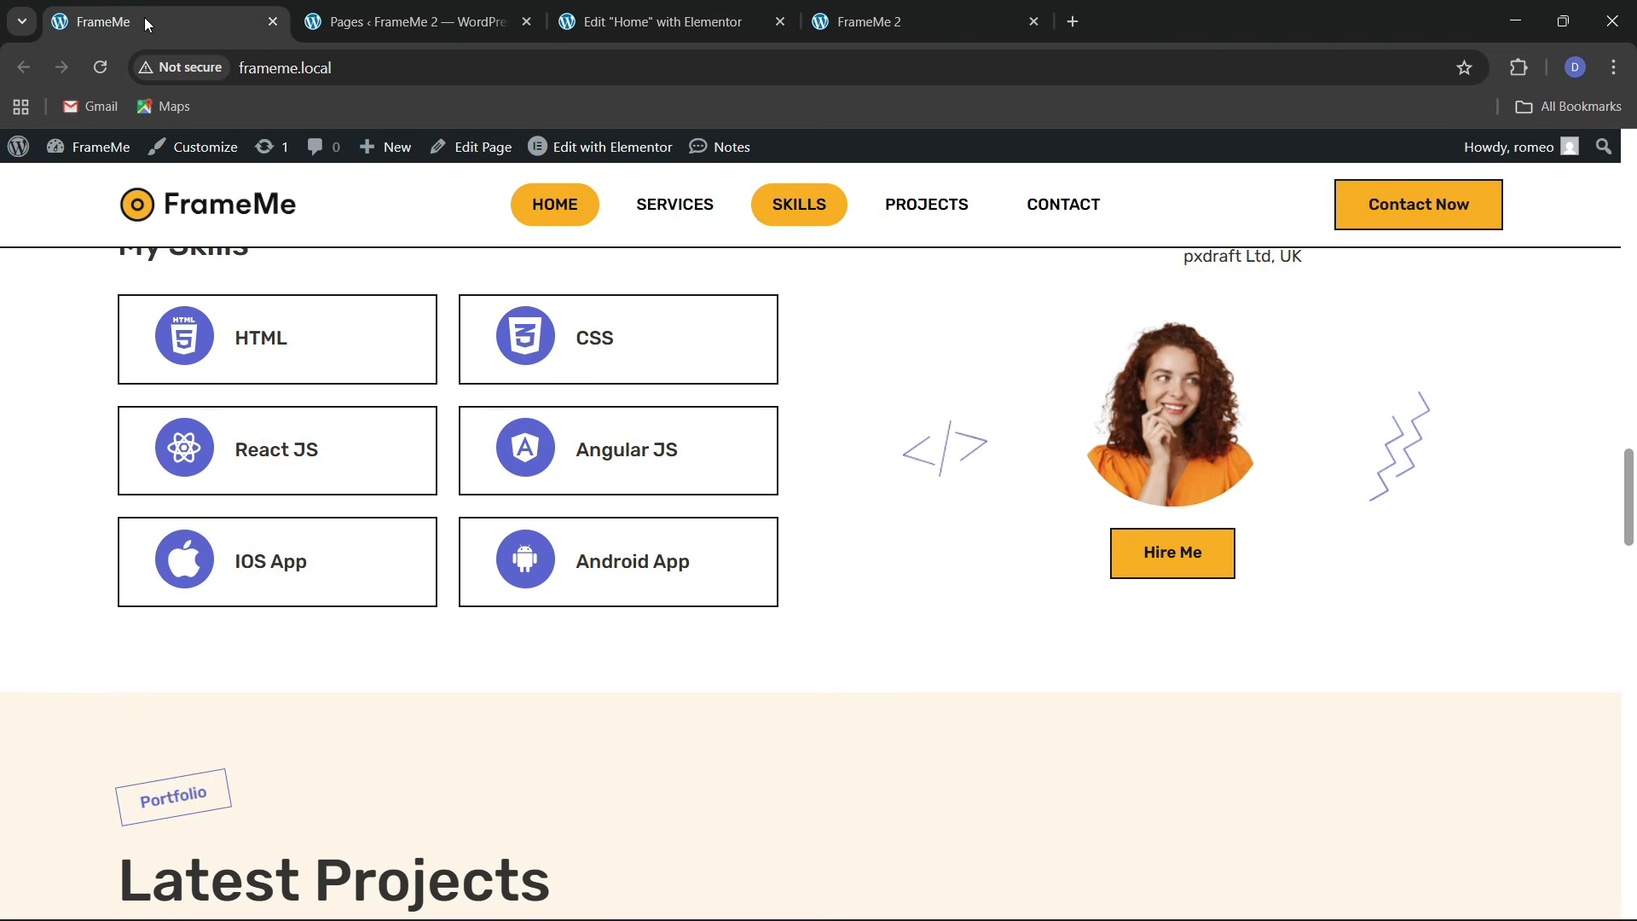
click(661, 21)
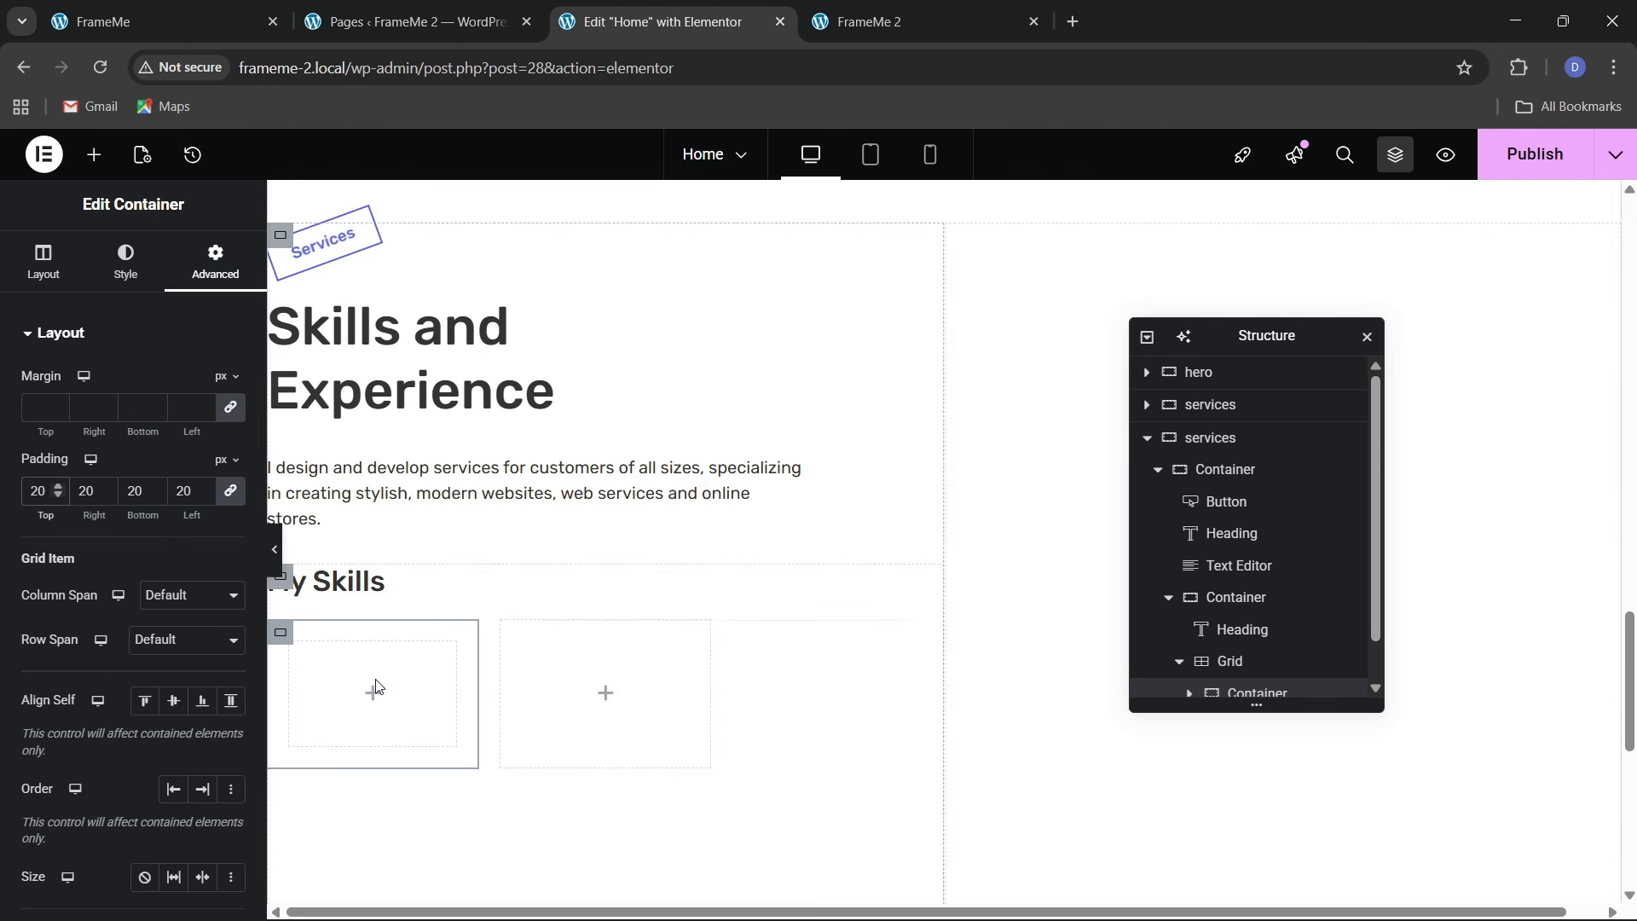
Add an Icon widget to the first skill card and start an SVG upload from Downloads
click(94, 155)
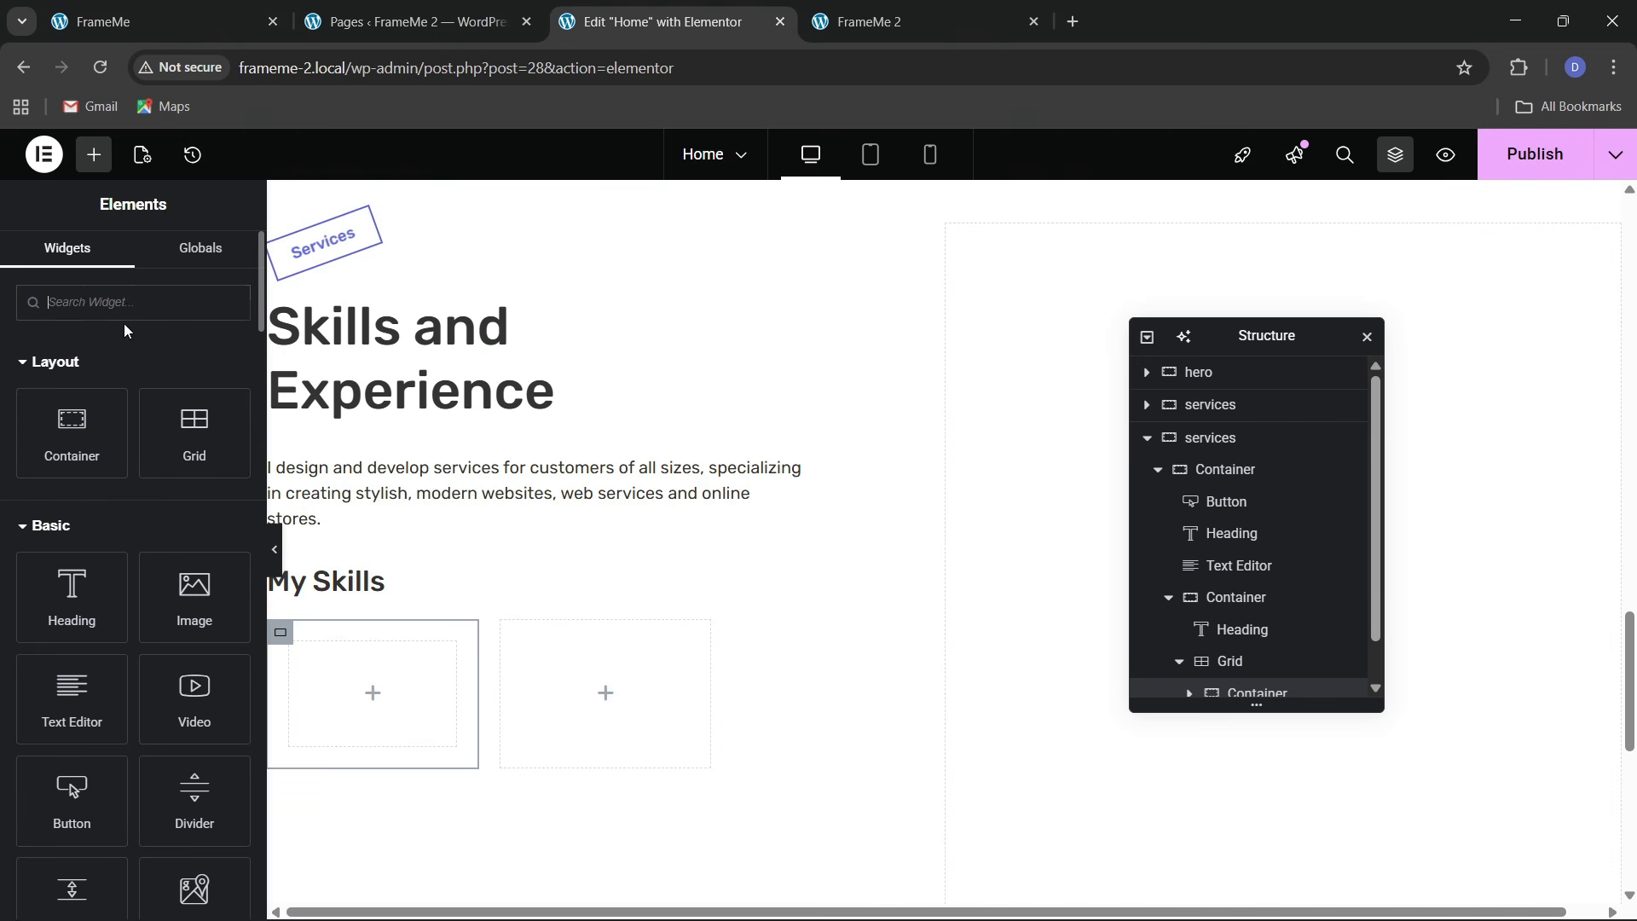
text(icon)
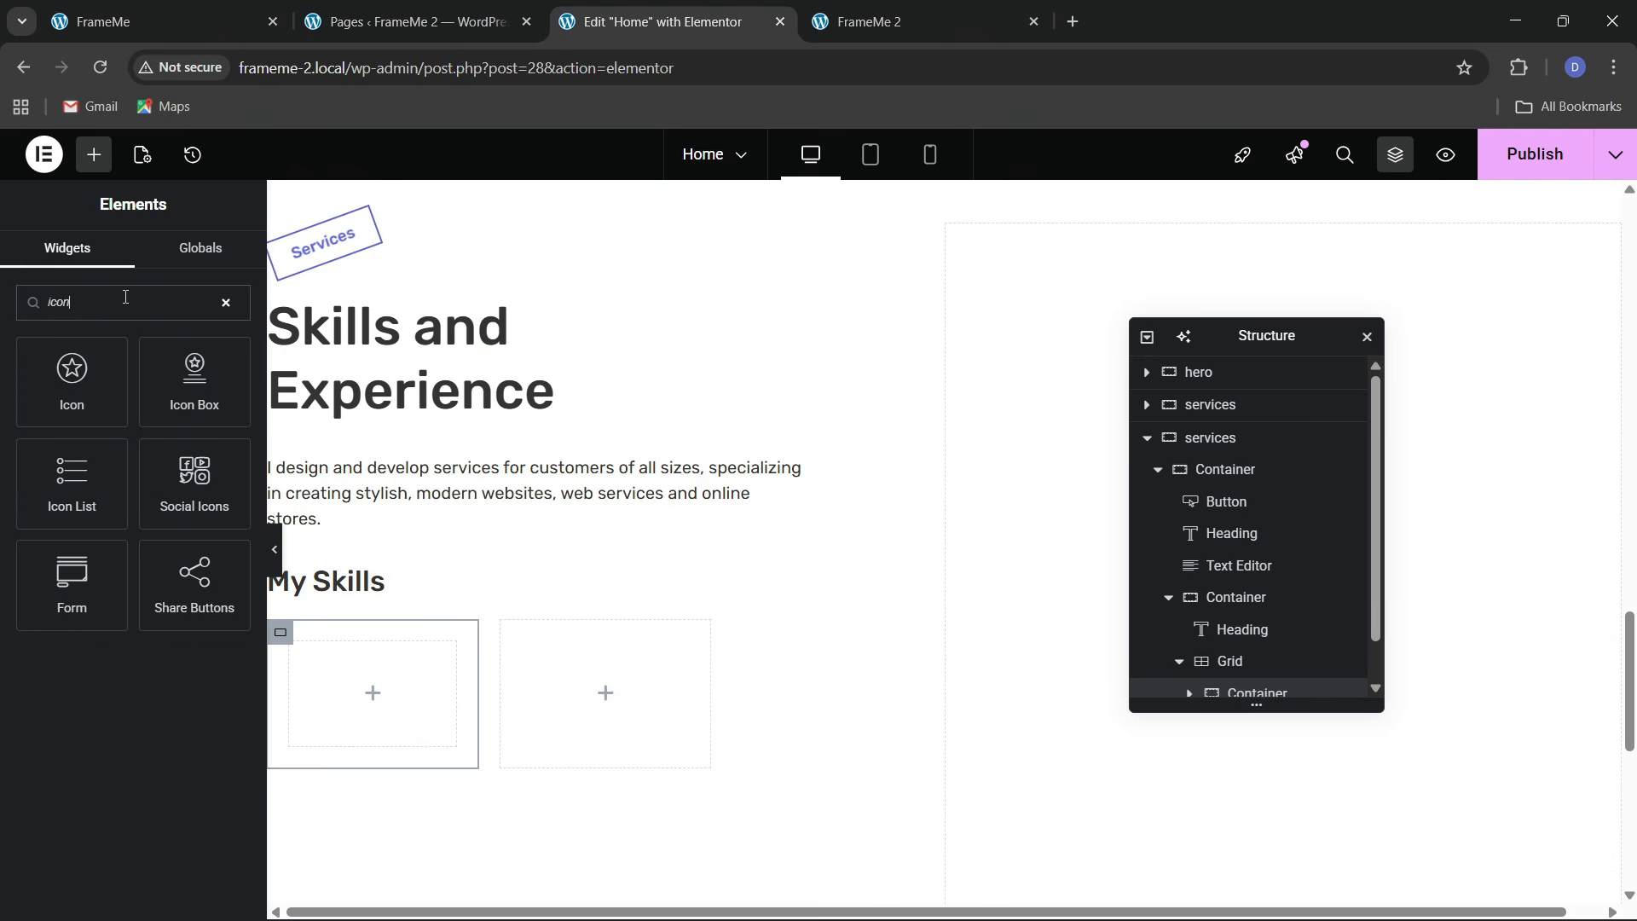
drag(52, 410, 351, 673)
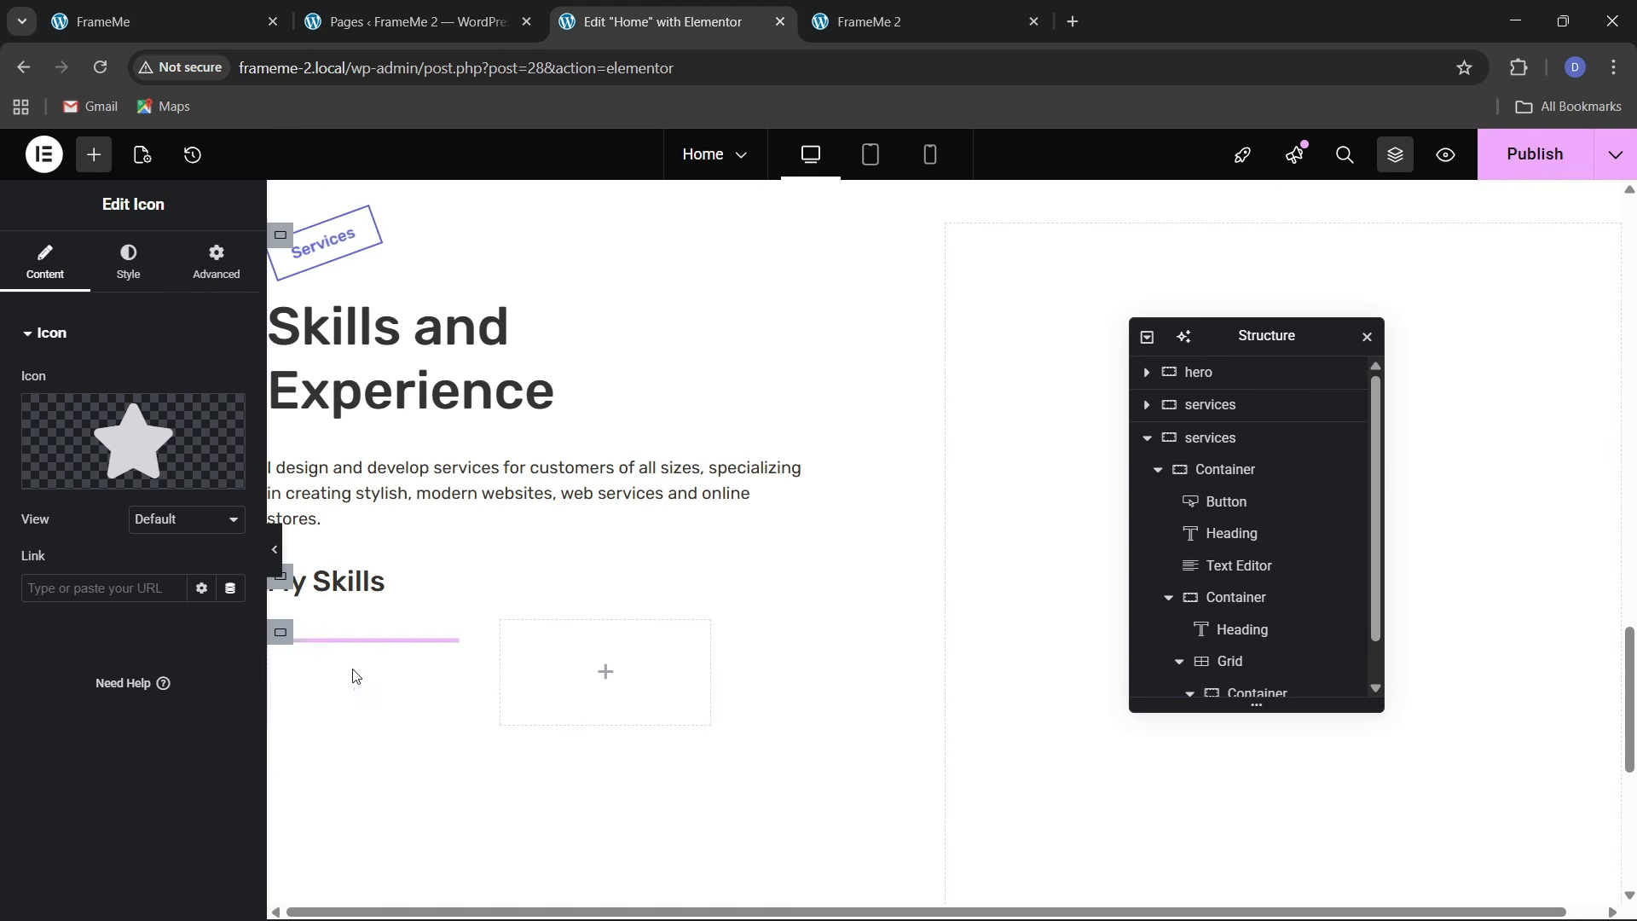
mouse_move(167, 441)
click(186, 484)
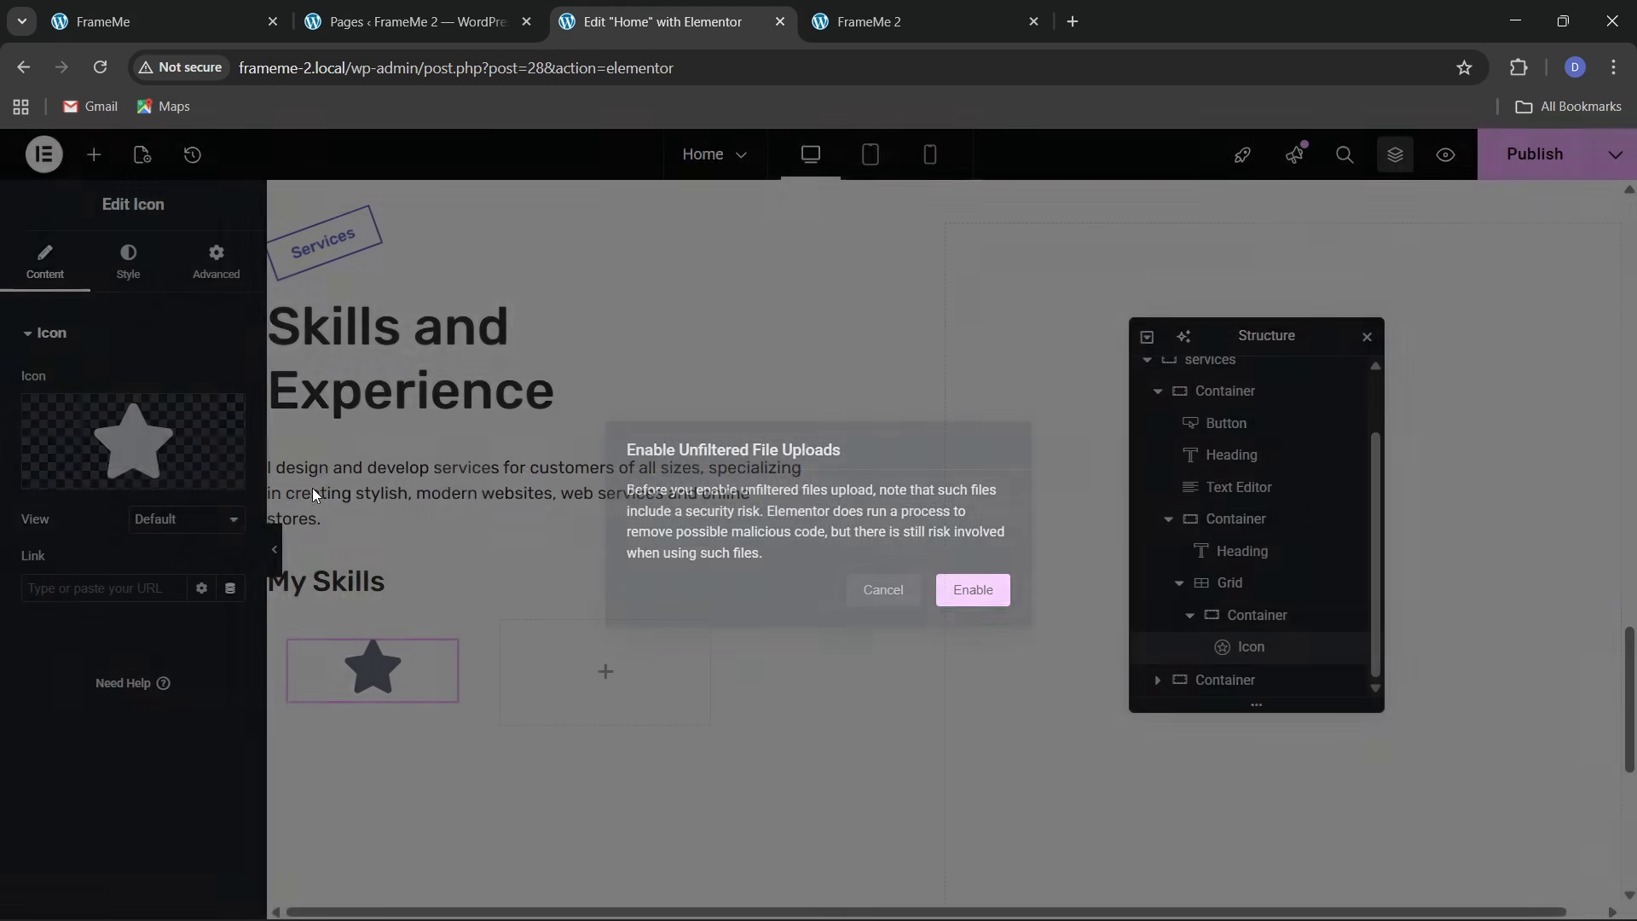
click(941, 584)
click(111, 243)
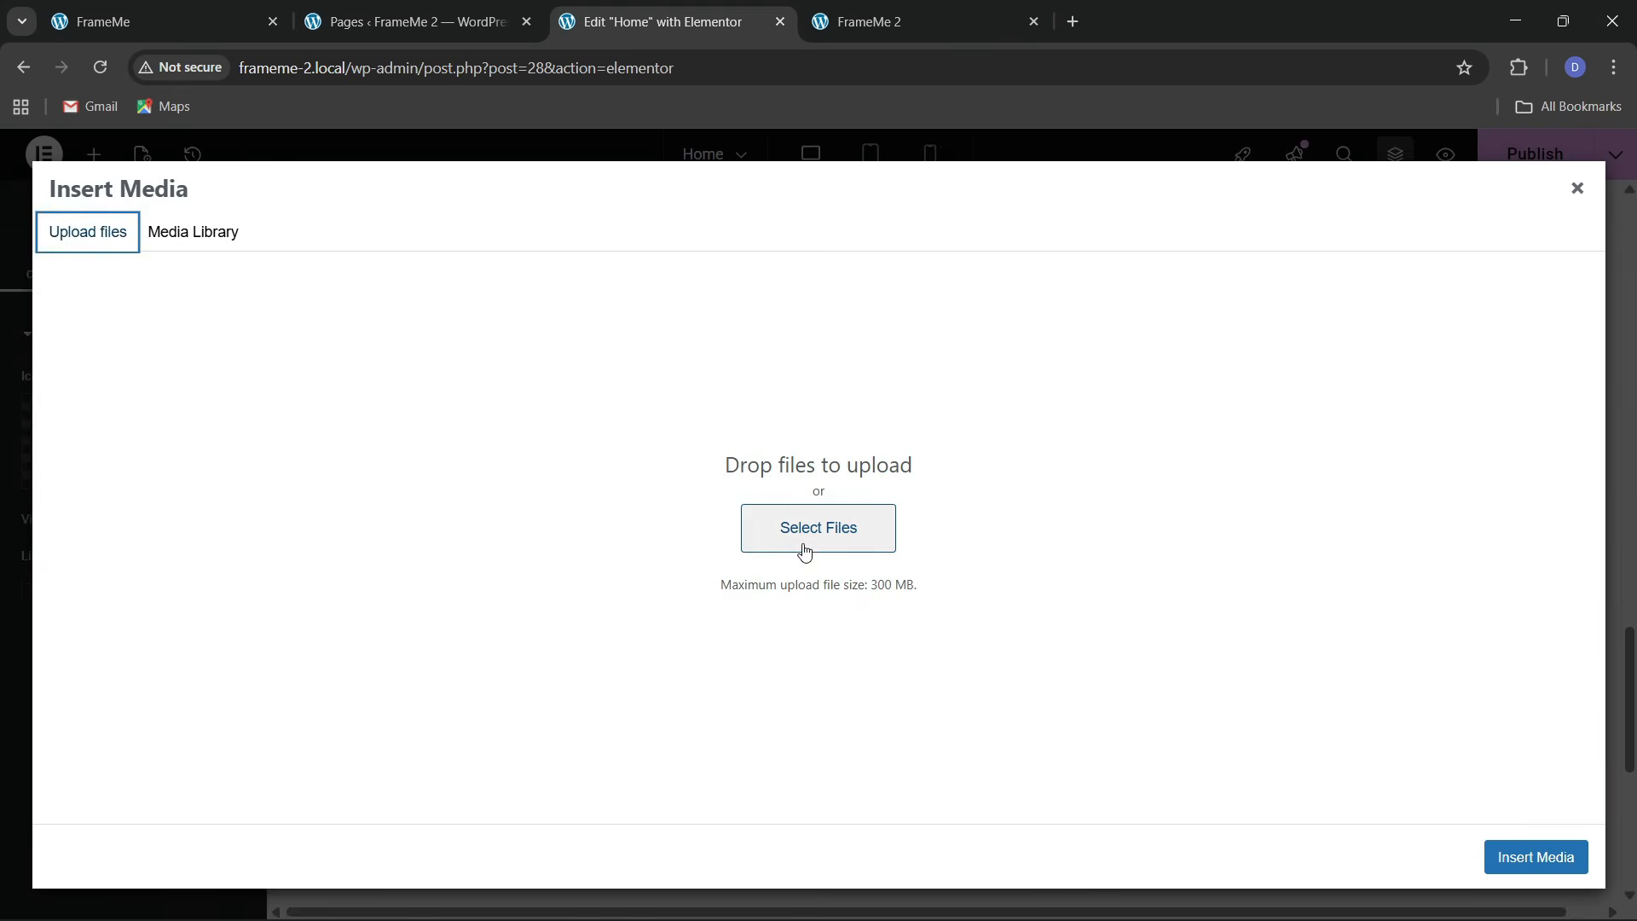
click(806, 541)
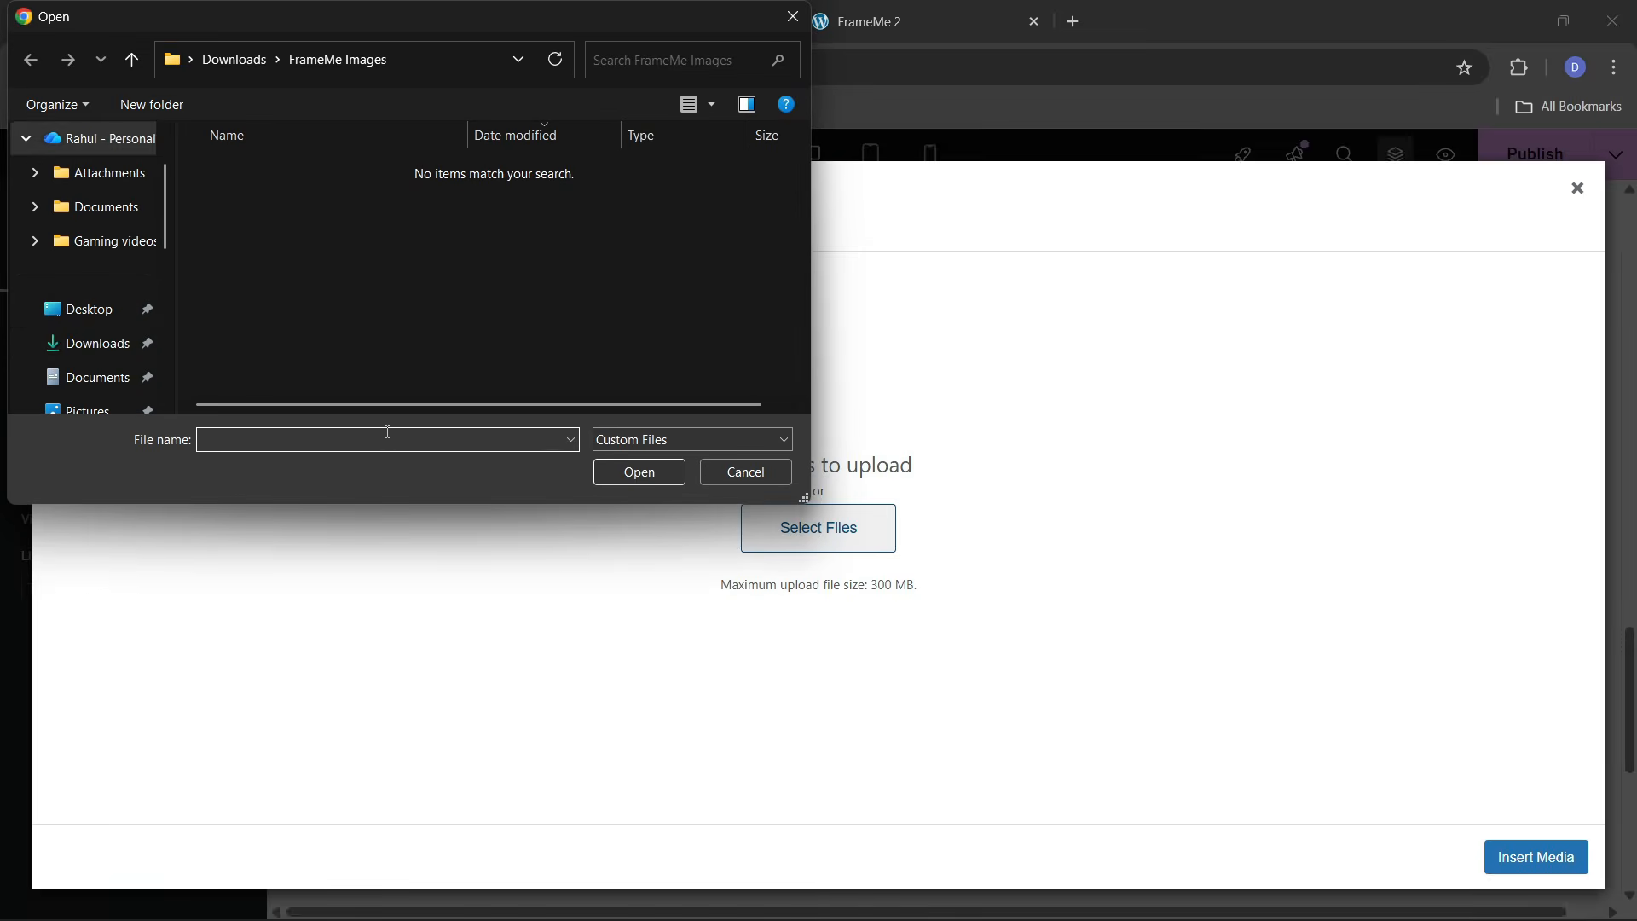
click(95, 343)
Select the android, apple, angular, react, css3 and html5 logo SVGs and upload them
scroll(392, 315, down, 3)
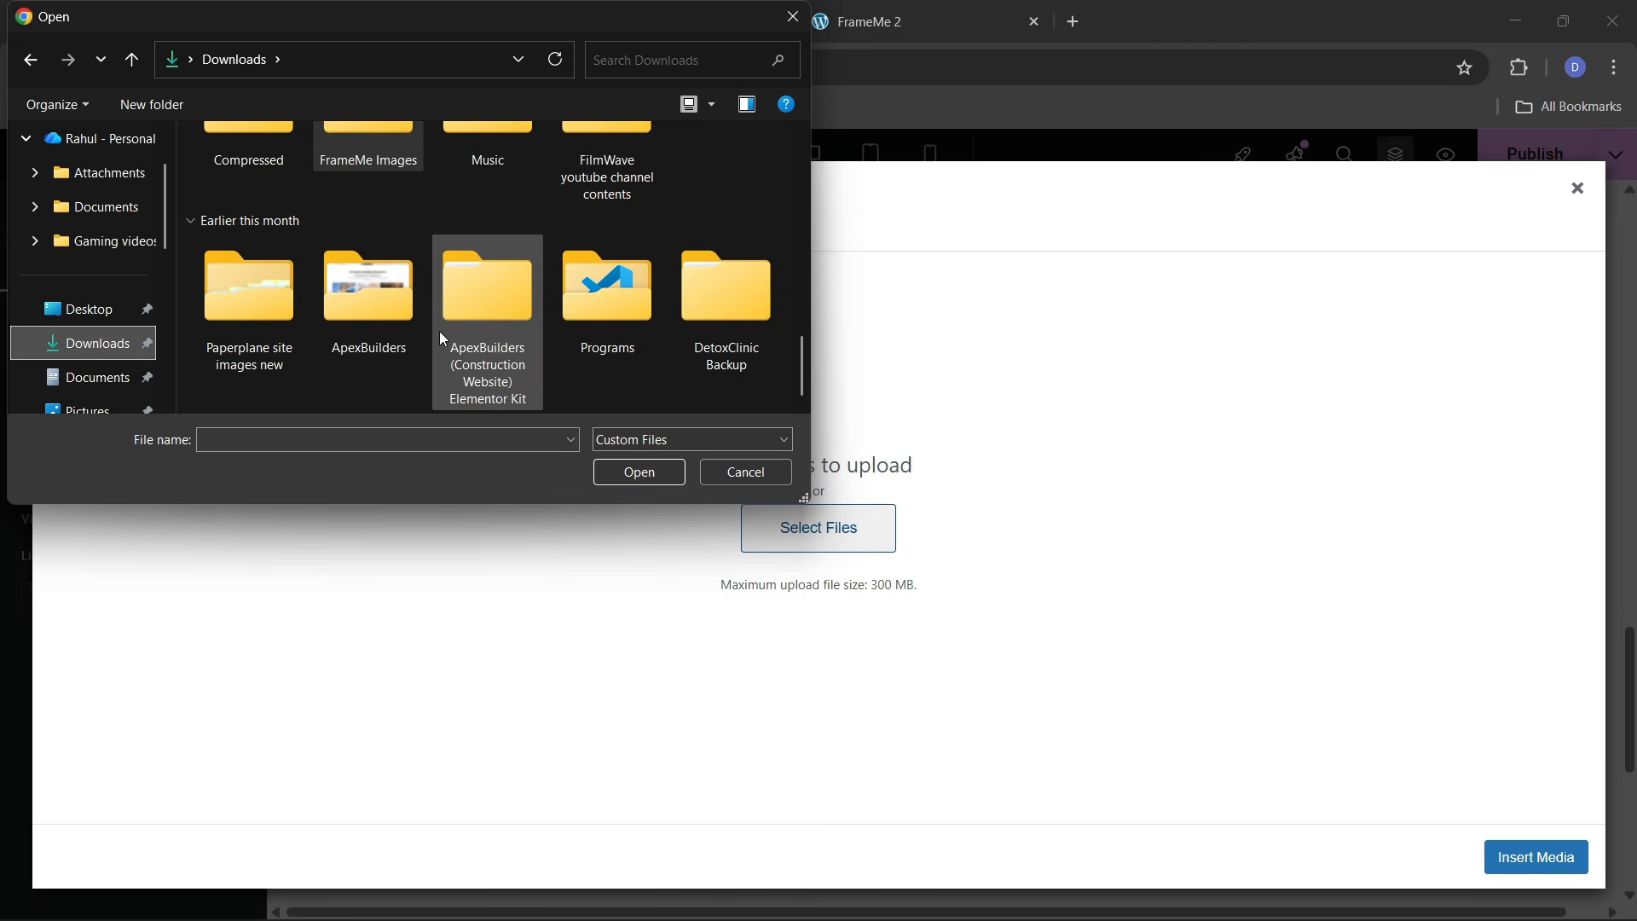
scroll(439, 329, up, 5)
scroll(427, 324, down, 3)
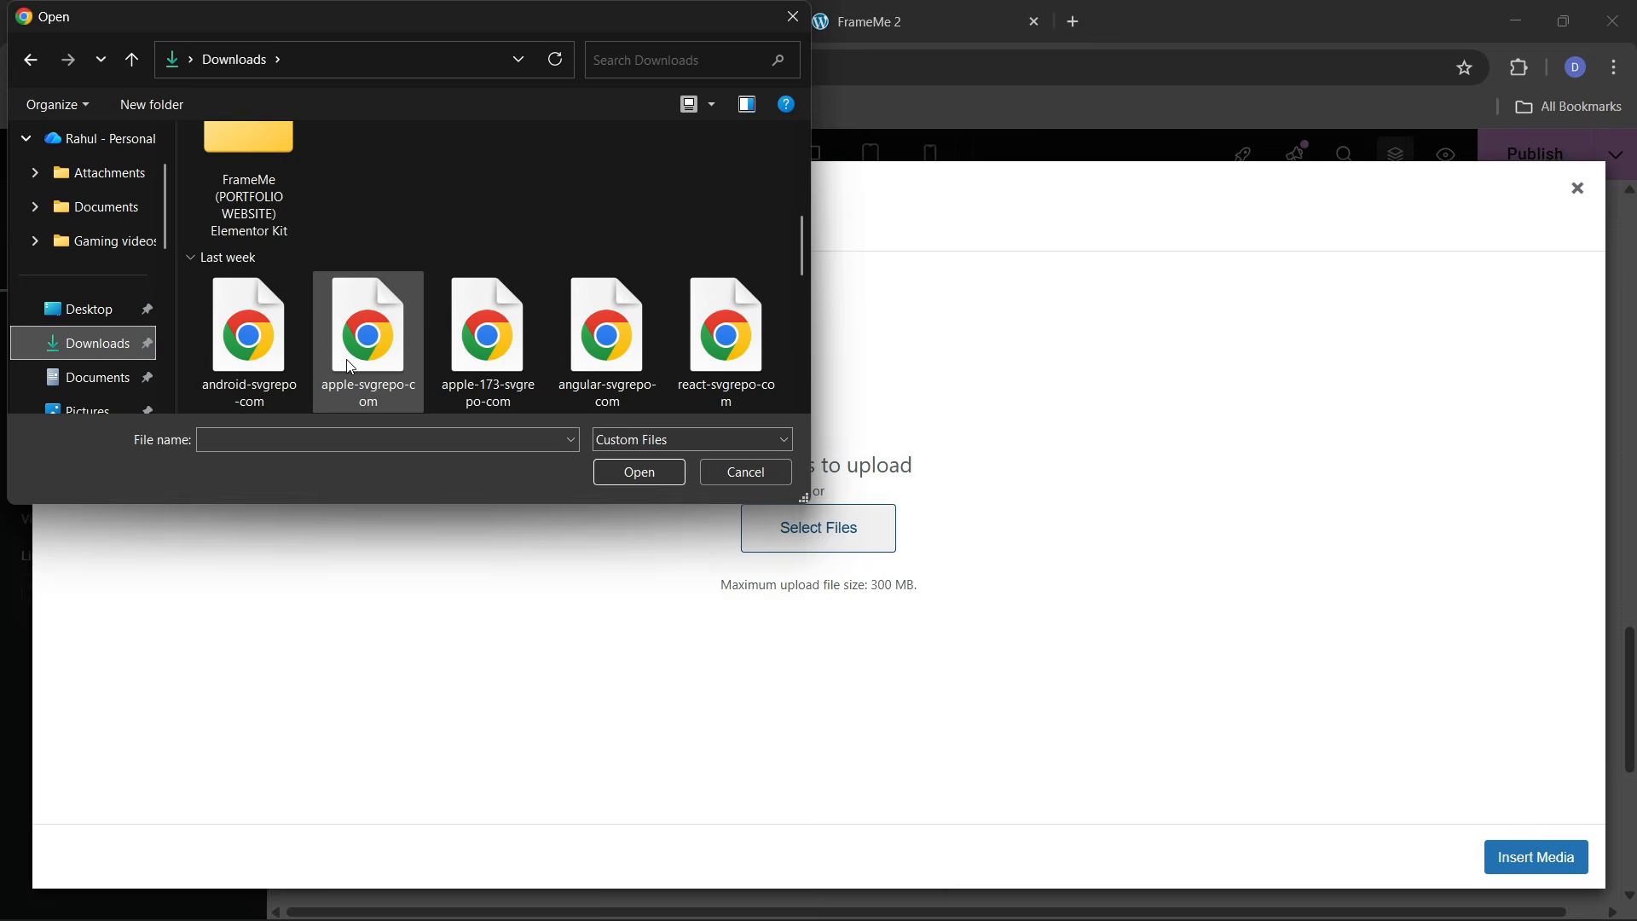
scroll(358, 349, down, 2)
click(278, 241)
ctrl+click(387, 258)
ctrl+click(471, 214)
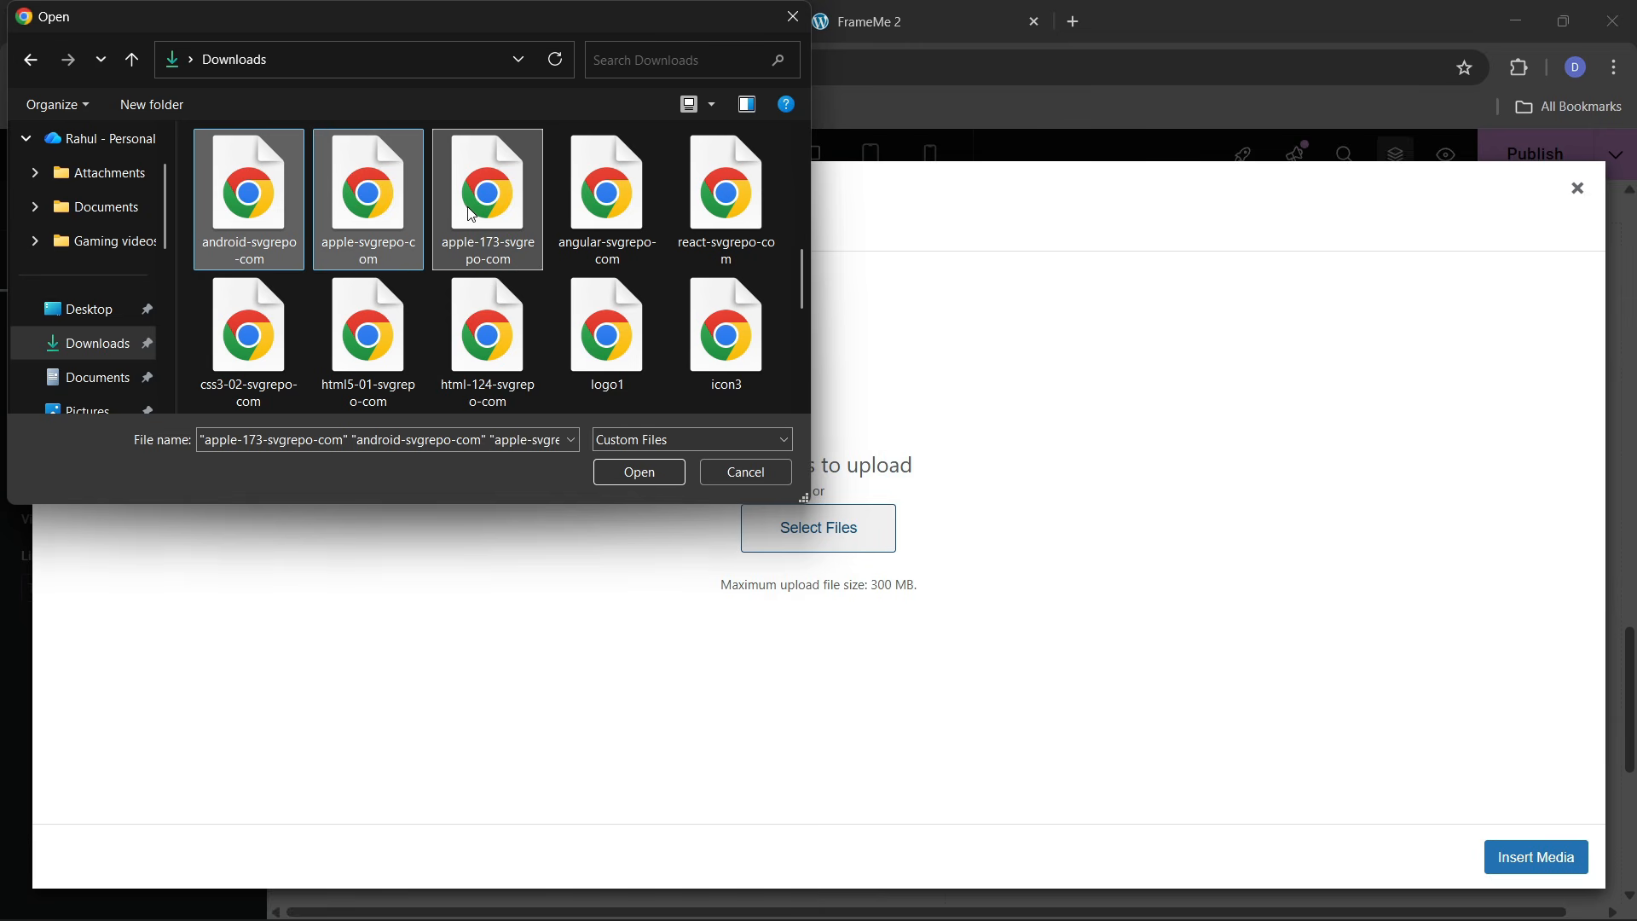
ctrl+click(476, 208)
ctrl+click(642, 206)
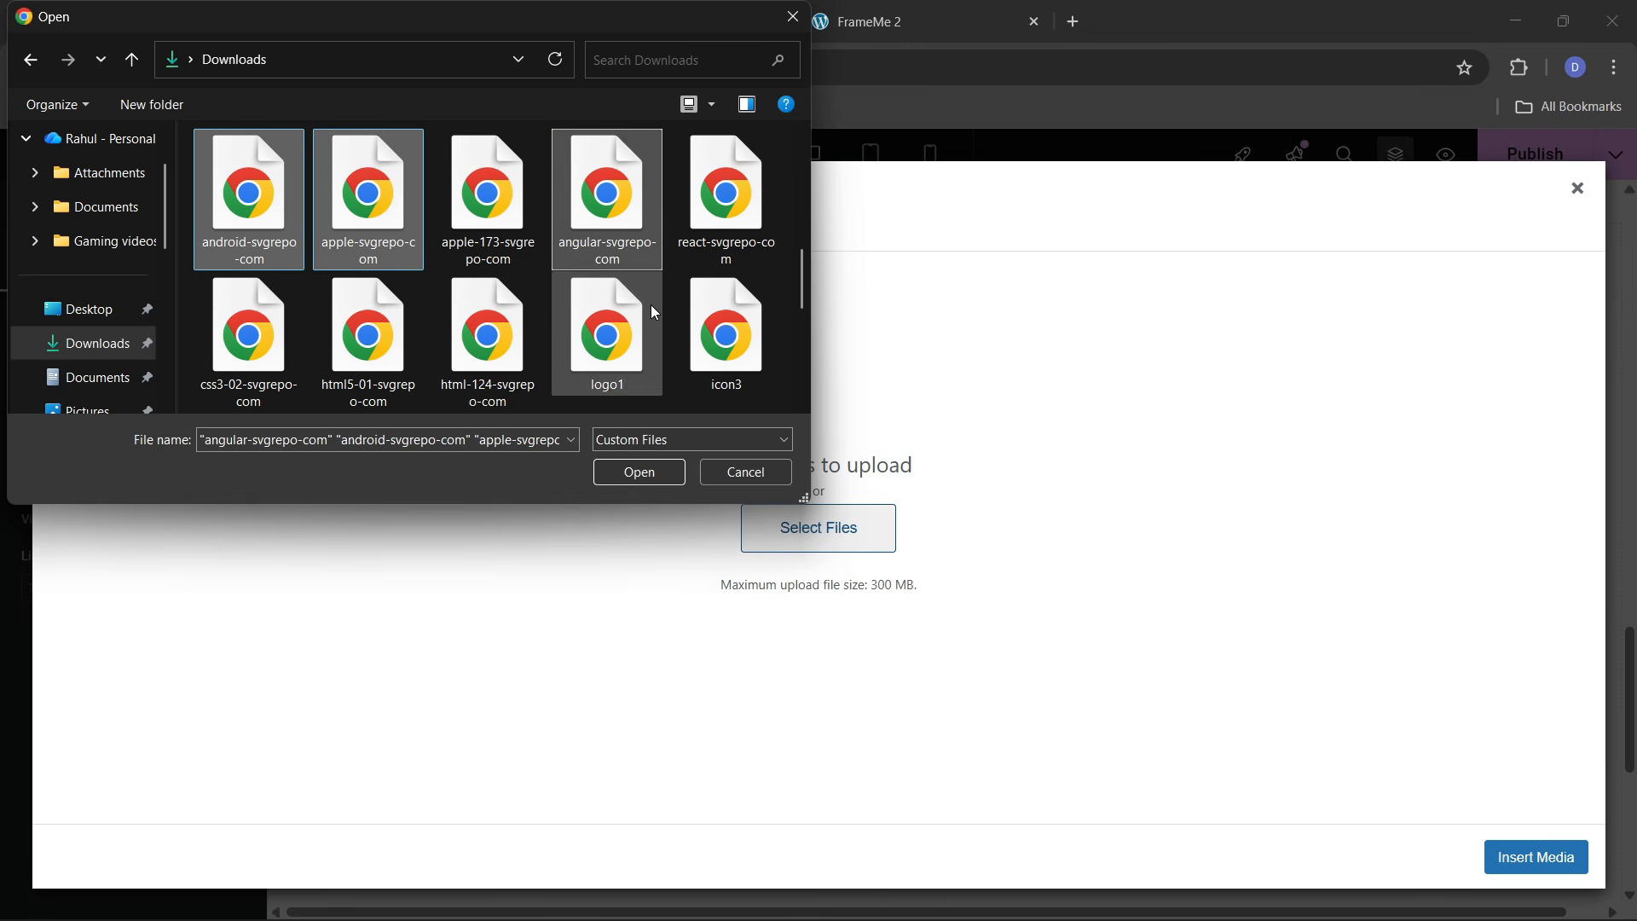
ctrl+click(725, 205)
ctrl+click(264, 376)
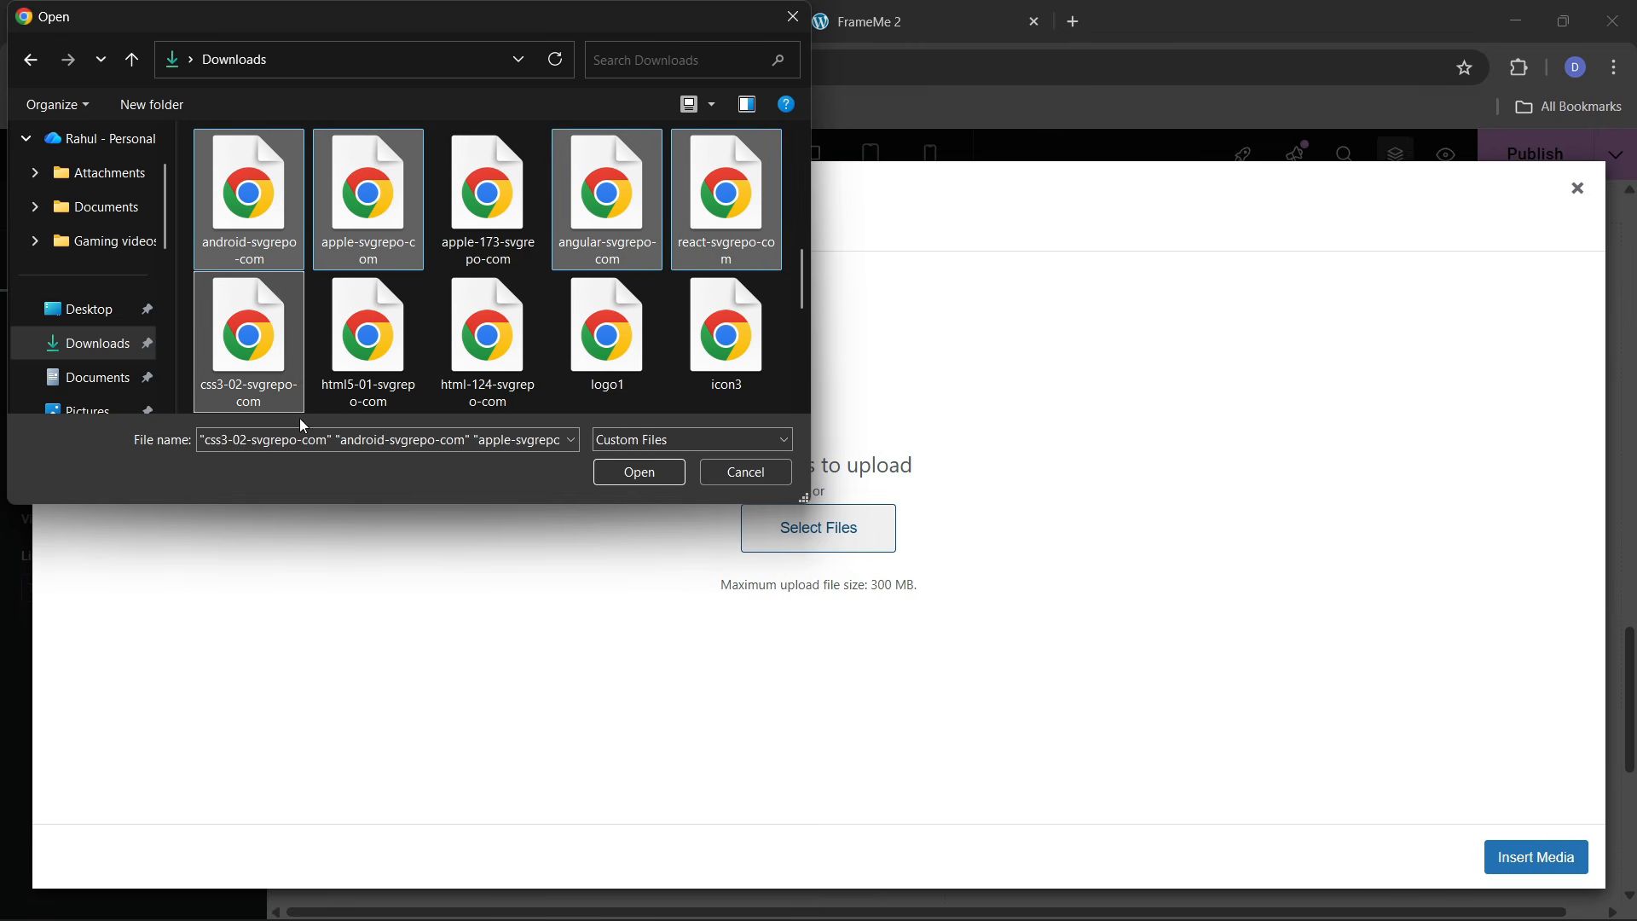
ctrl+click(380, 344)
click(612, 470)
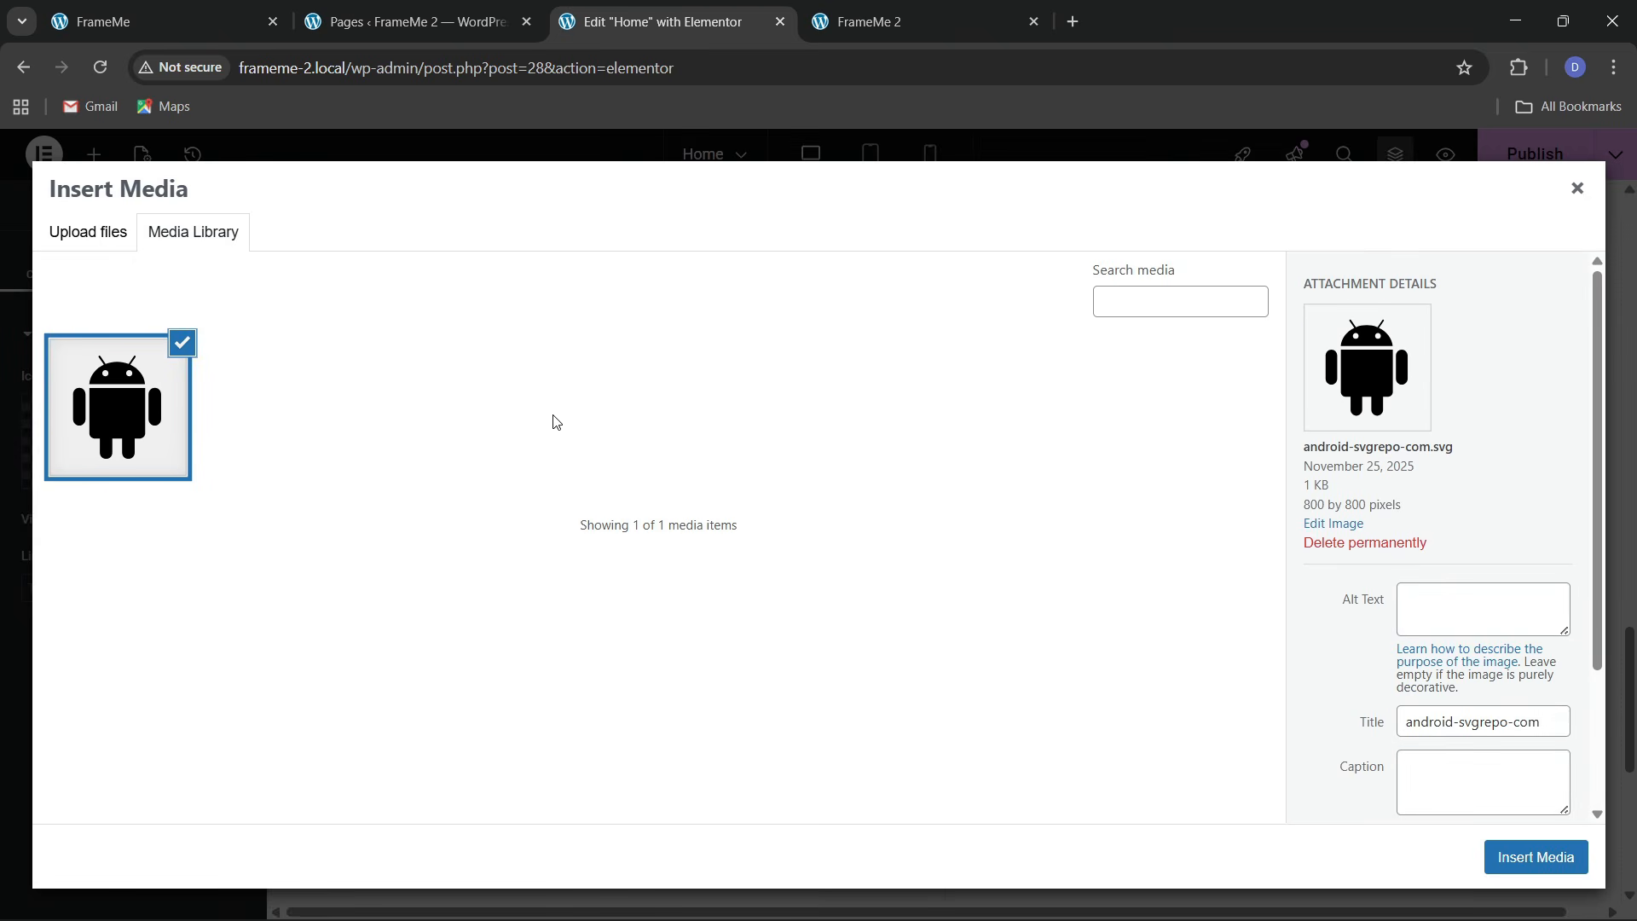
Upload the remaining logo SVGs and insert the CSS3 logo into the icon
click(114, 254)
click(811, 522)
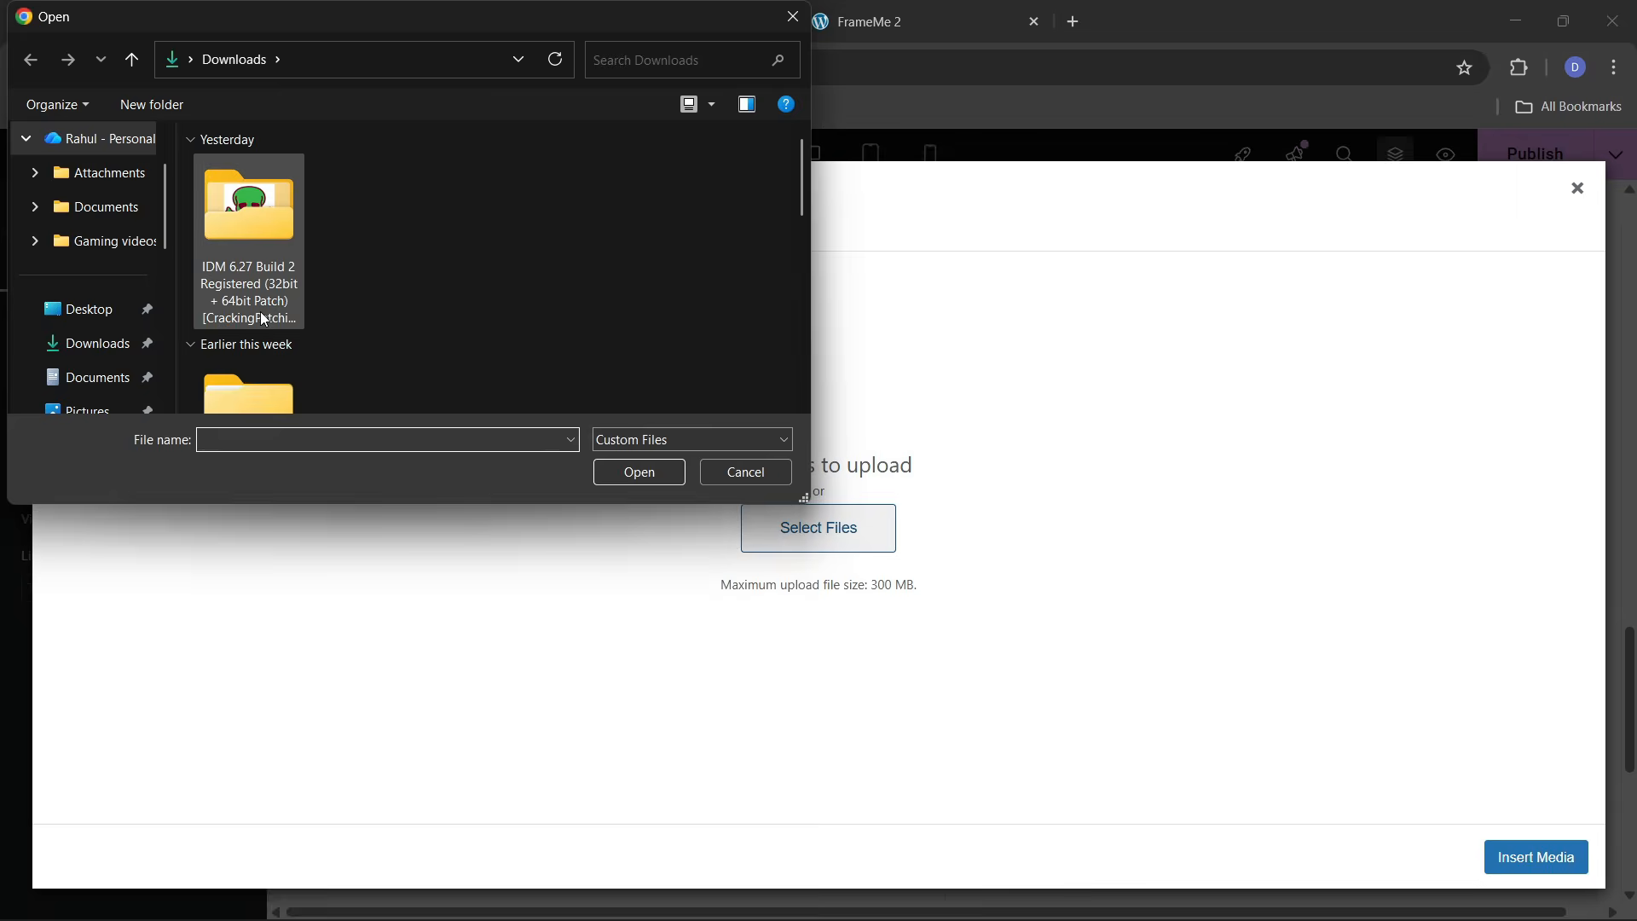
scroll(261, 314, down, 5)
click(252, 228)
ctrl+click(350, 209)
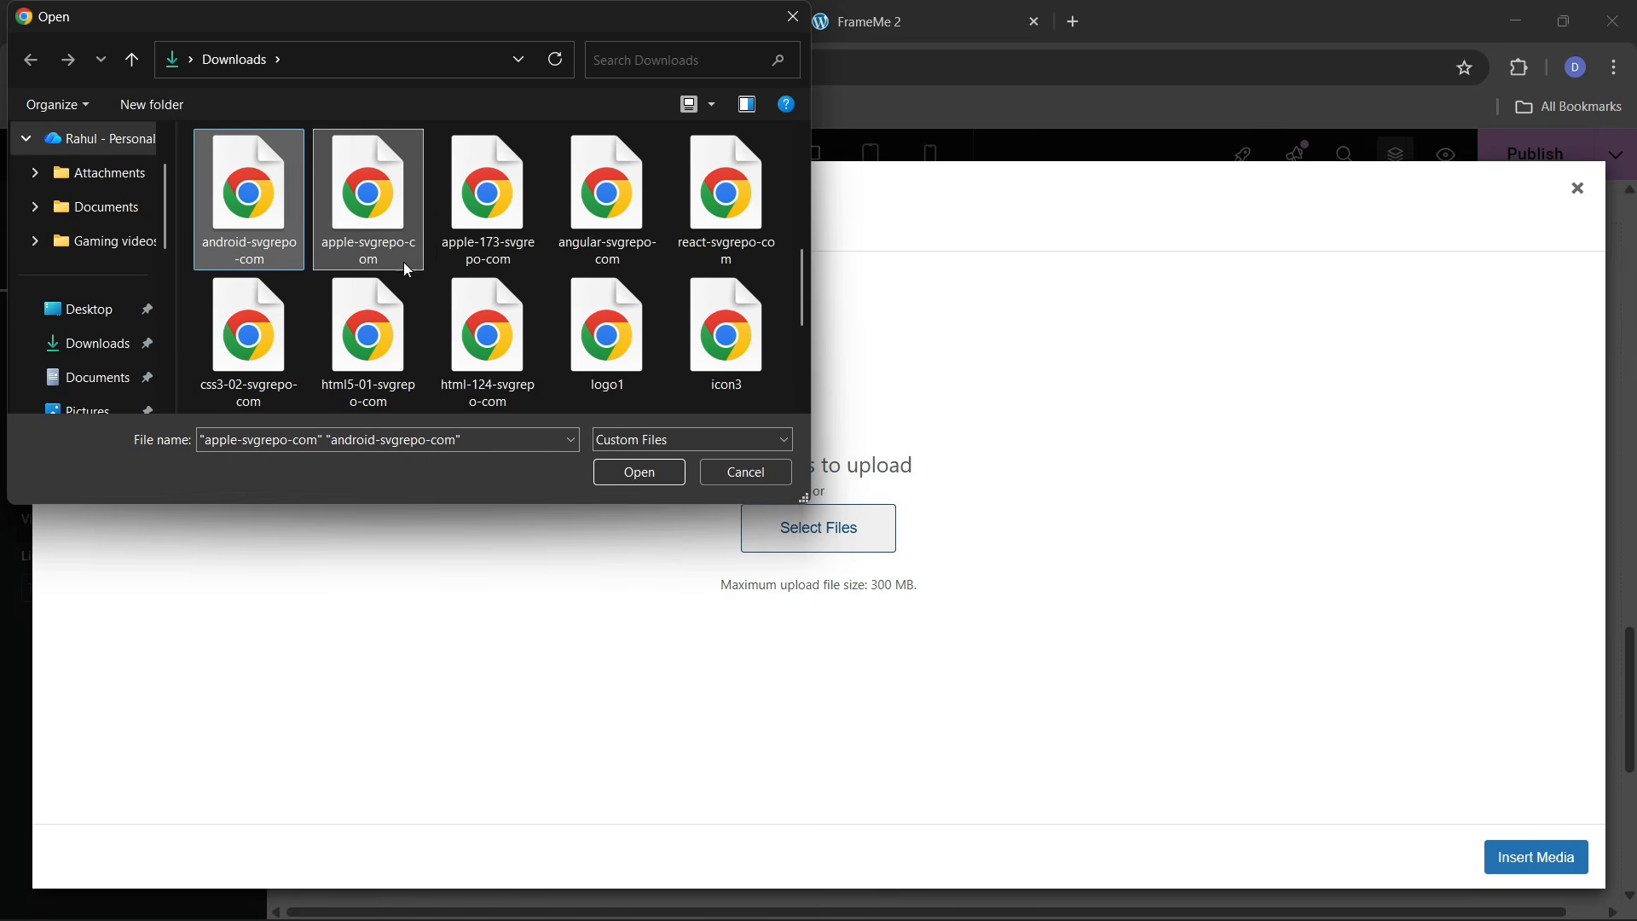
ctrl+click(474, 224)
ctrl+click(650, 254)
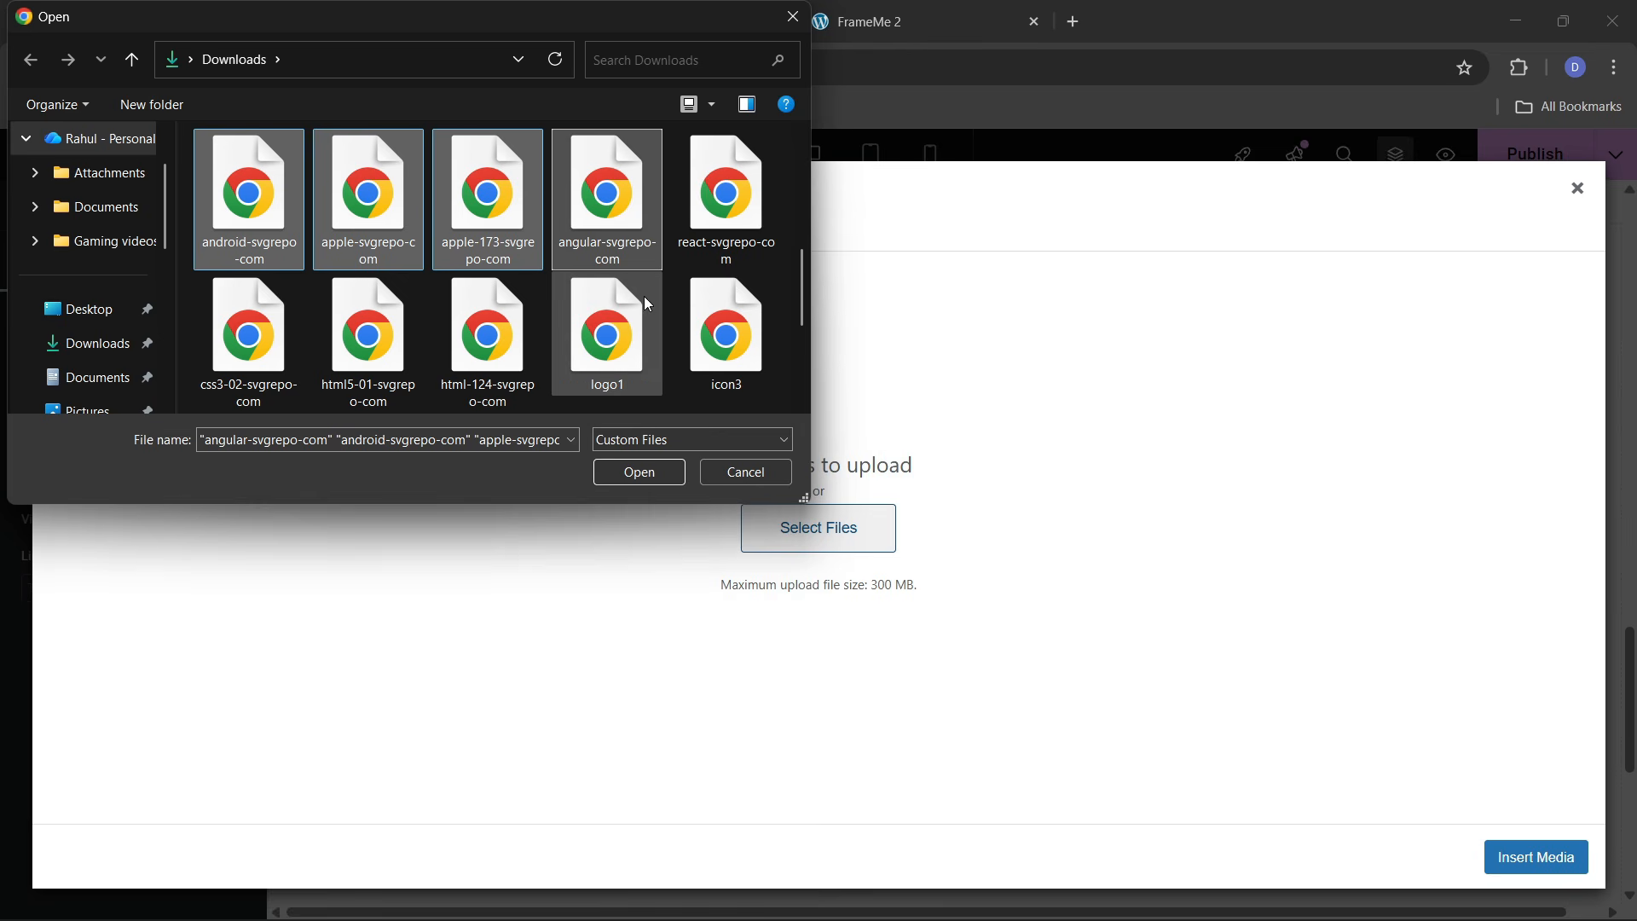
ctrl+click(488, 204)
ctrl+click(726, 205)
ctrl+click(256, 342)
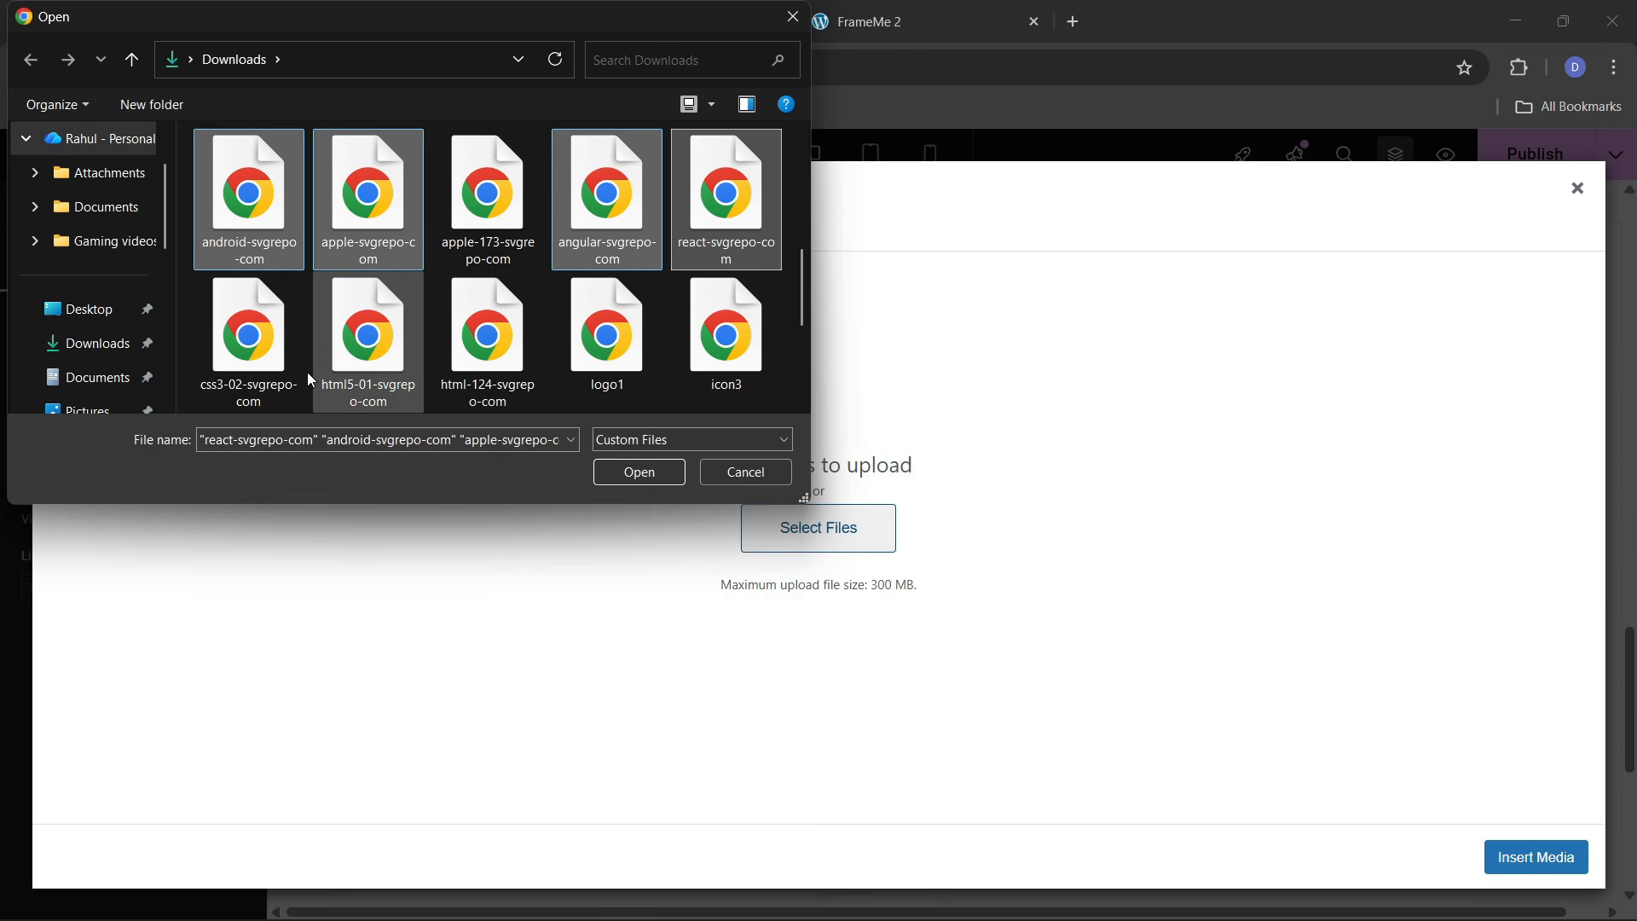
ctrl+click(345, 363)
ctrl+click(346, 366)
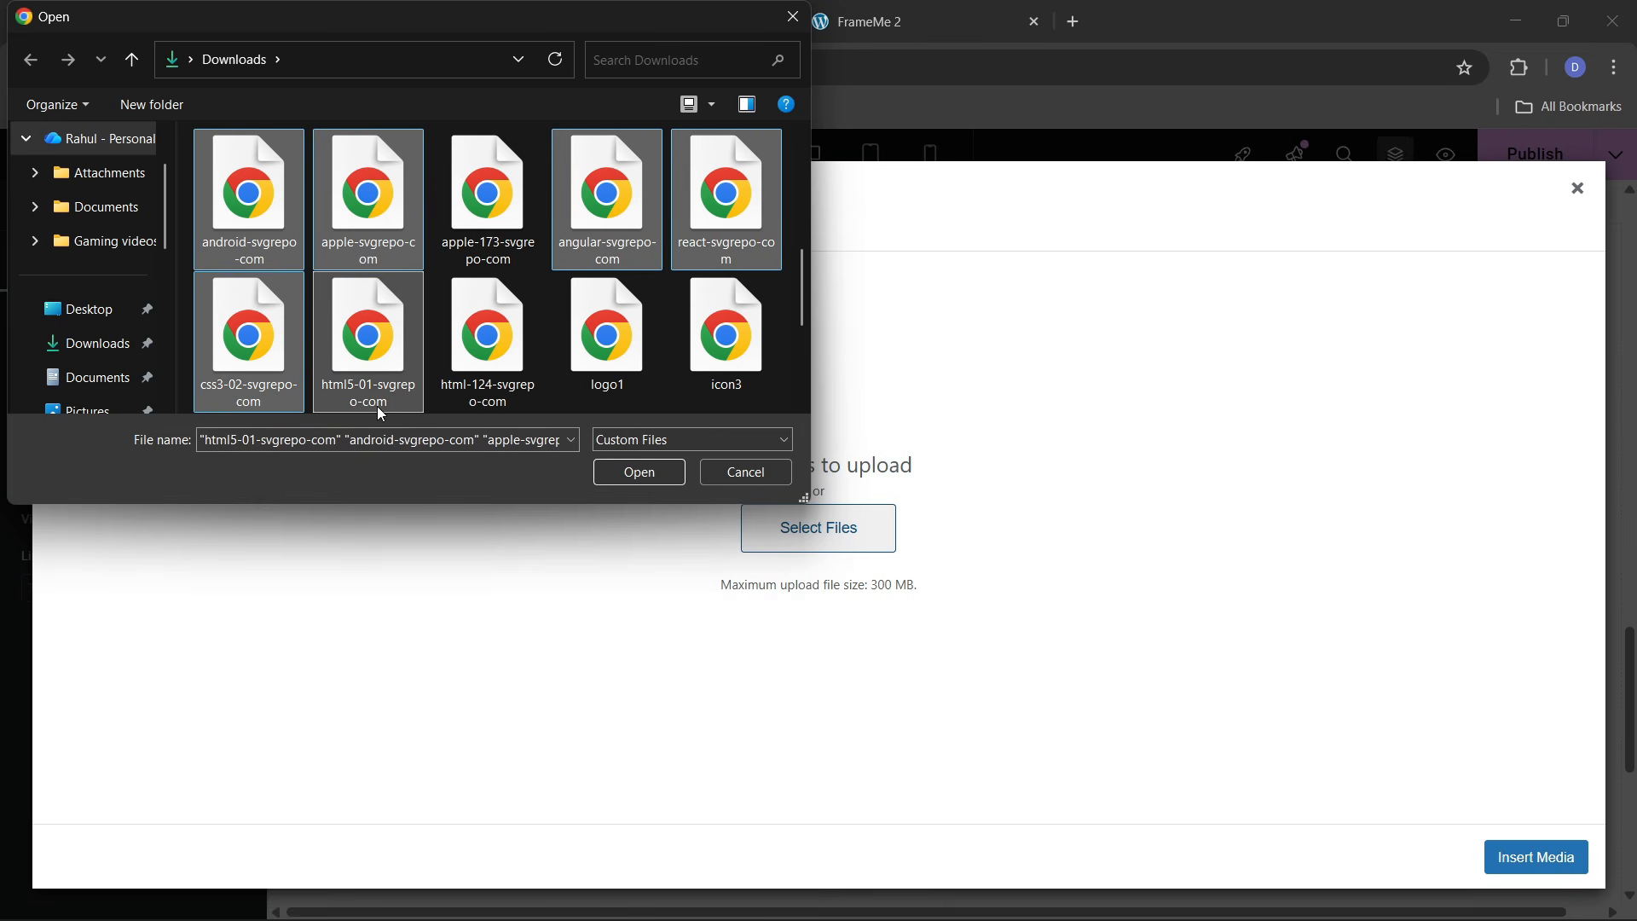
ctrl+click(249, 201)
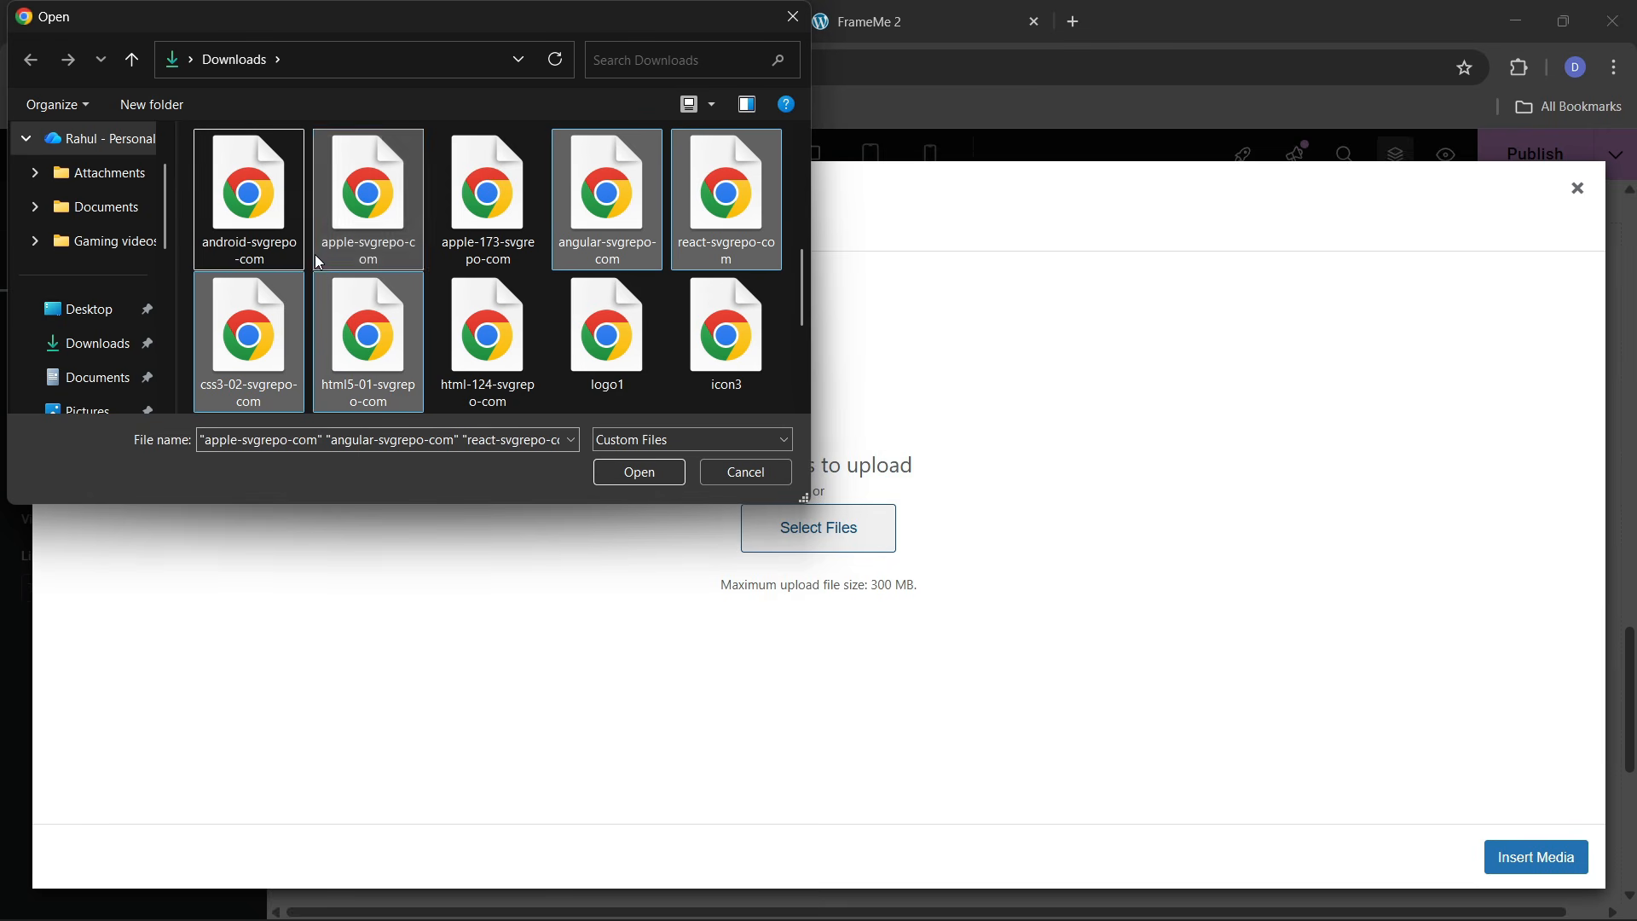
click(628, 467)
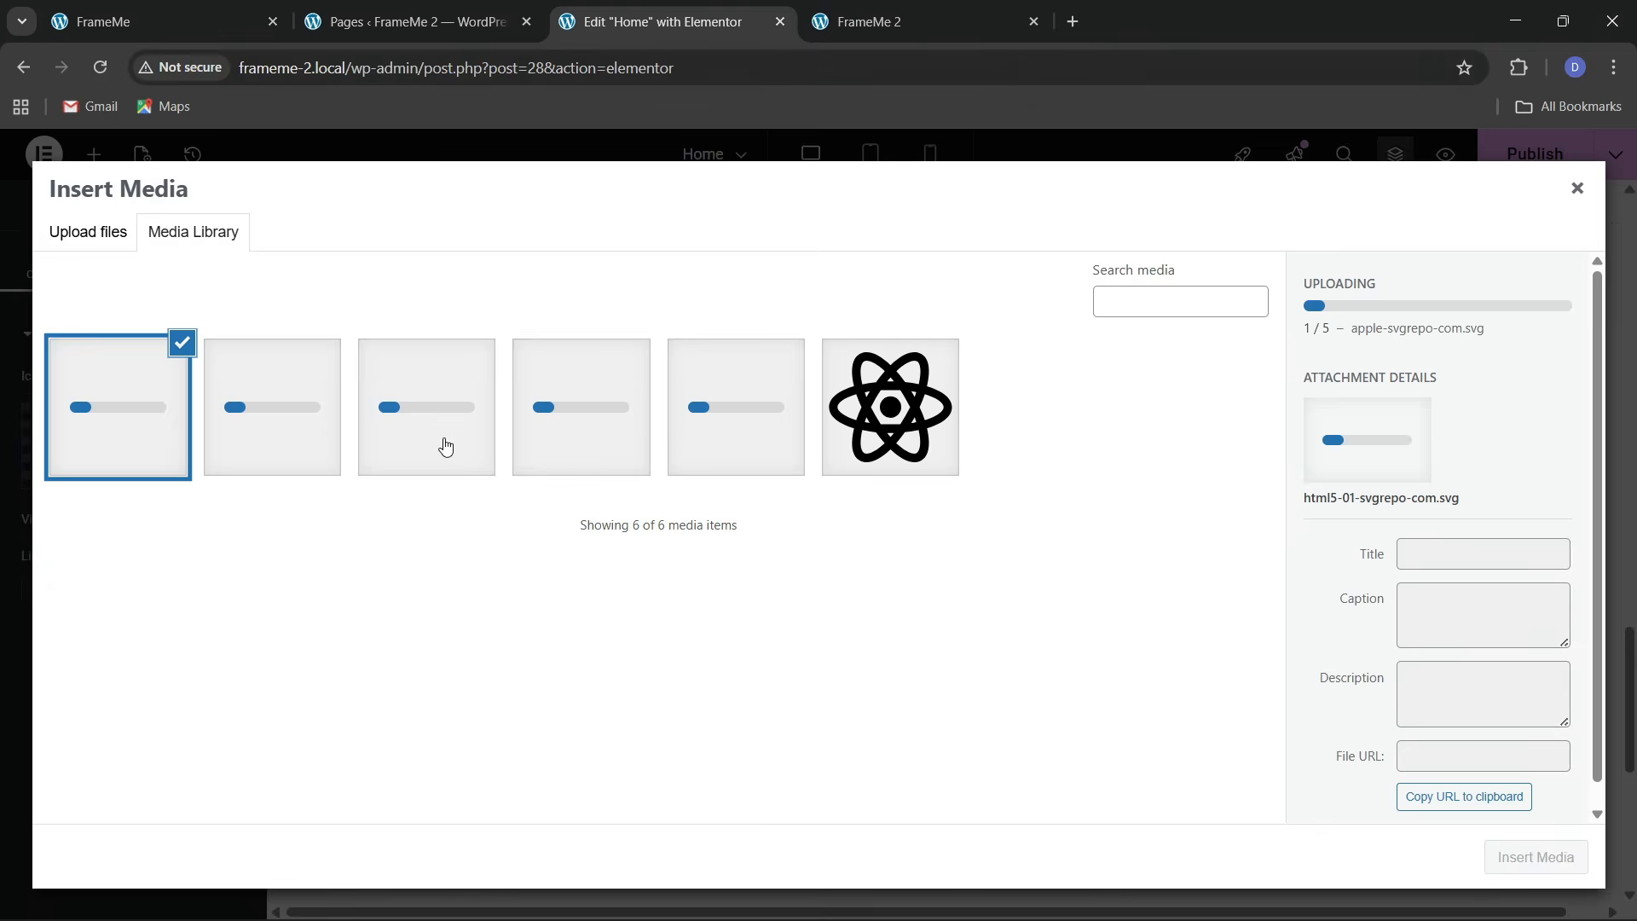
click(938, 409)
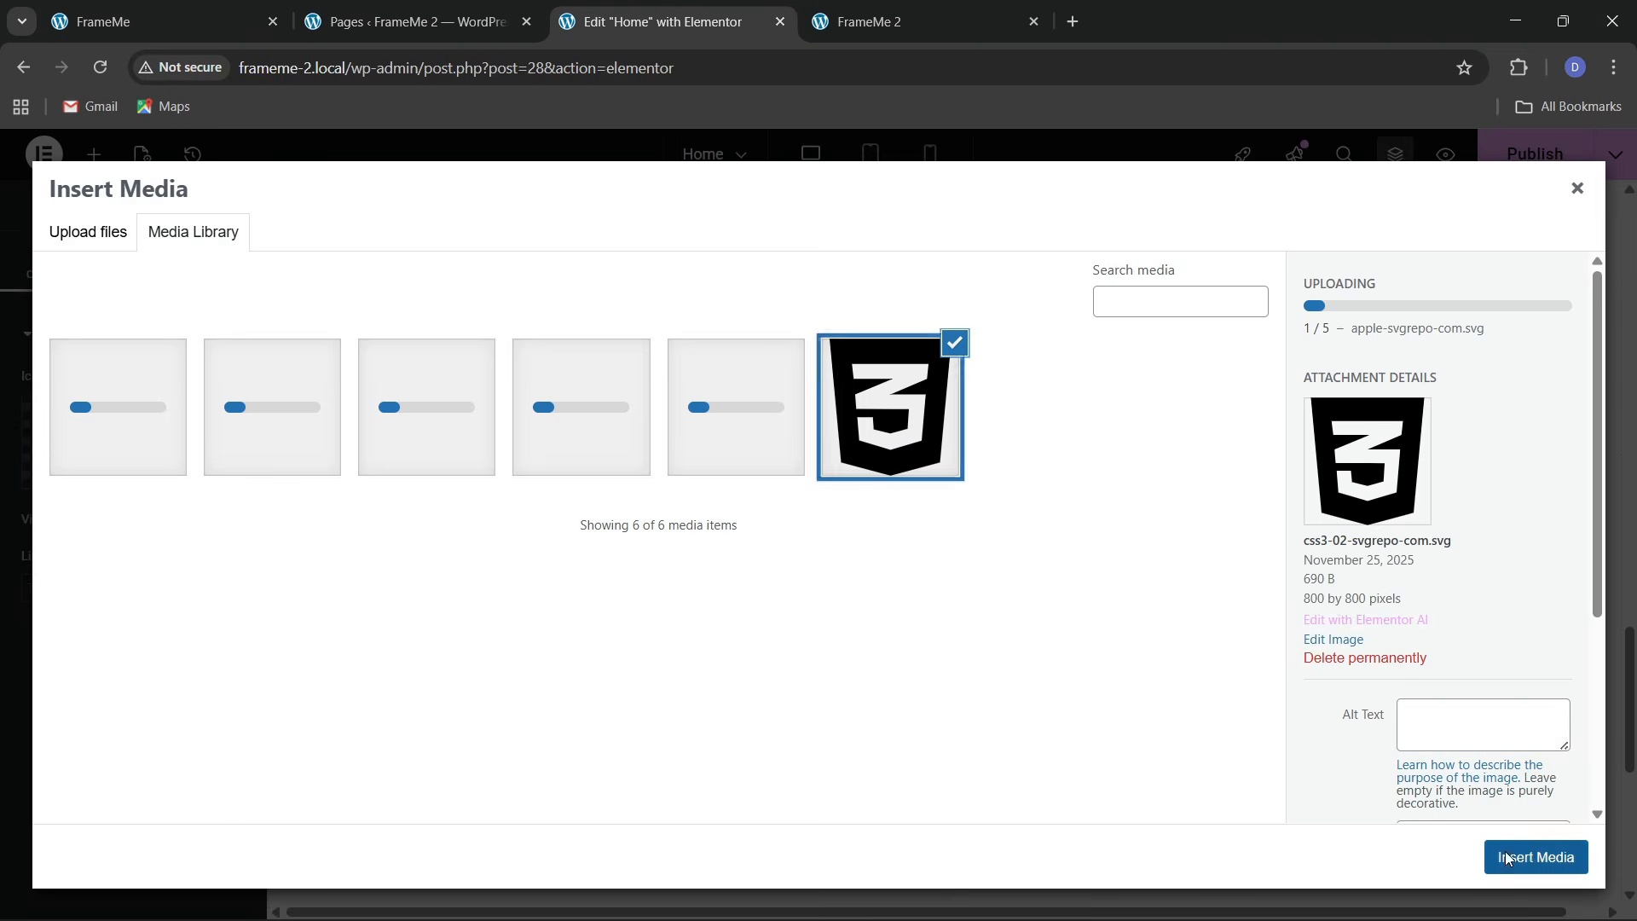
click(1536, 857)
Switch the CSS3 icon's view to Stacked so it sits in a filled circle
click(205, 519)
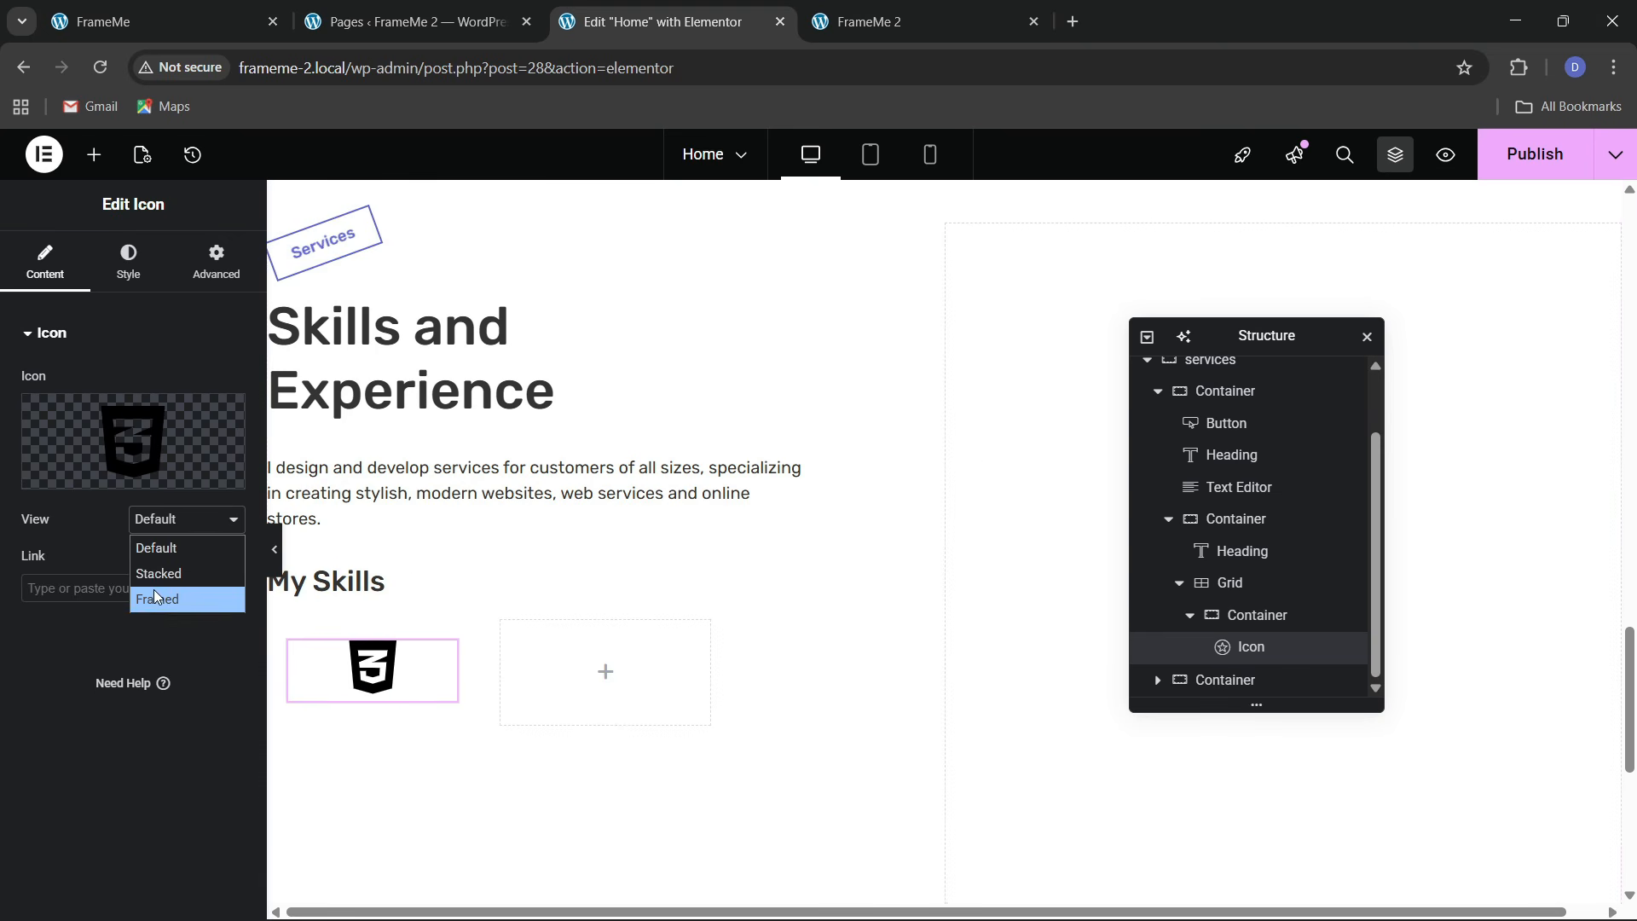
click(158, 566)
click(128, 260)
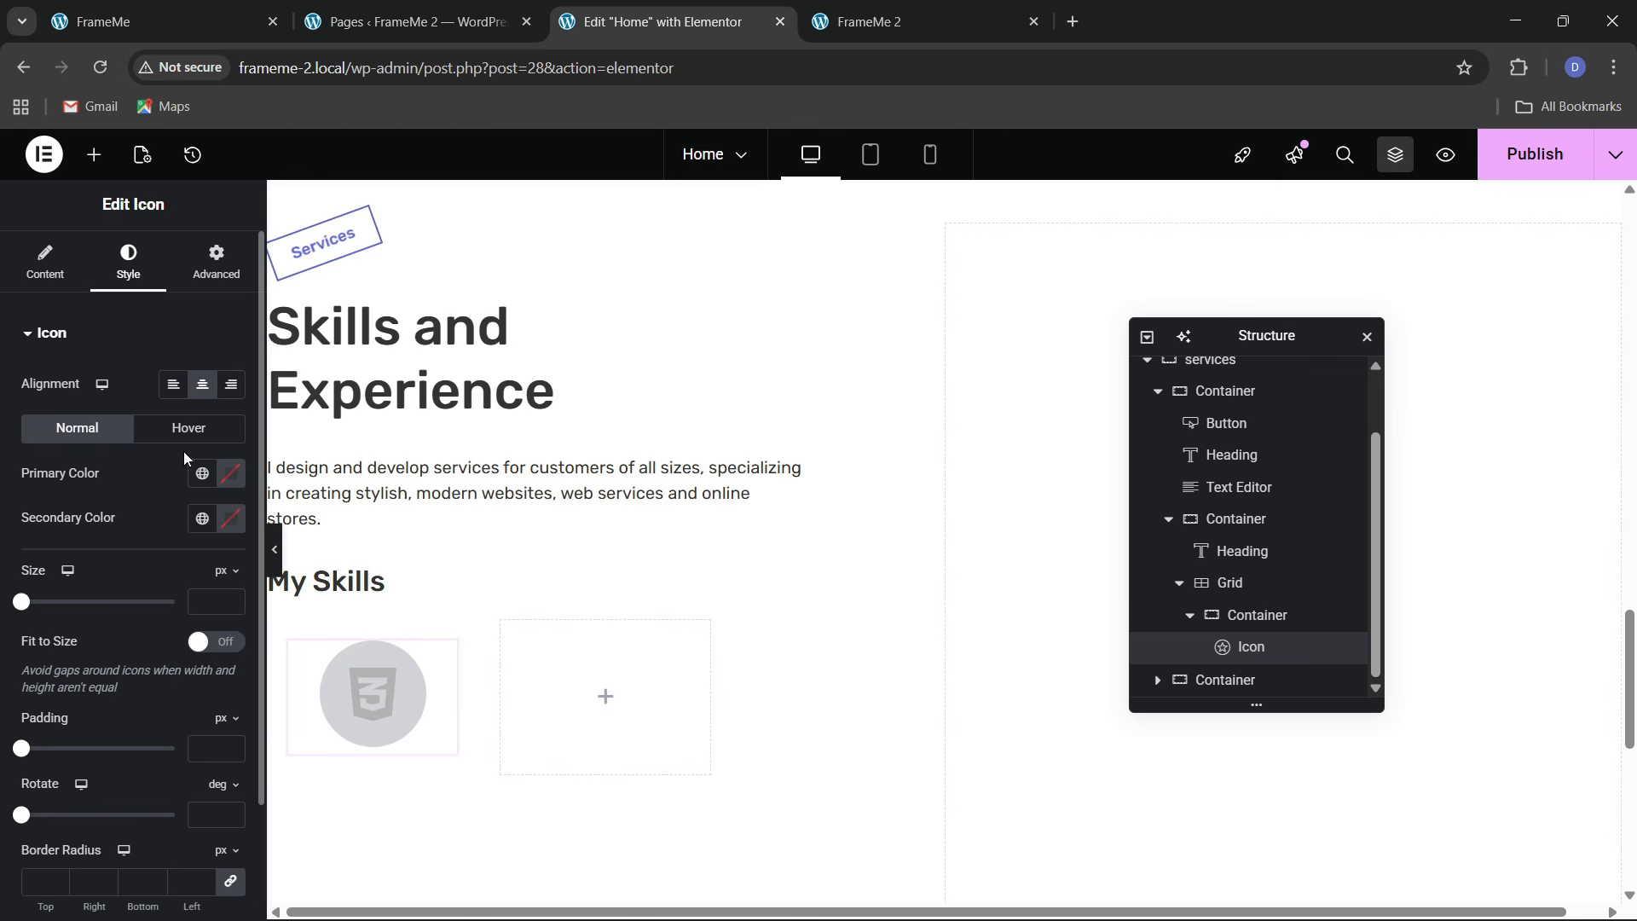
click(222, 37)
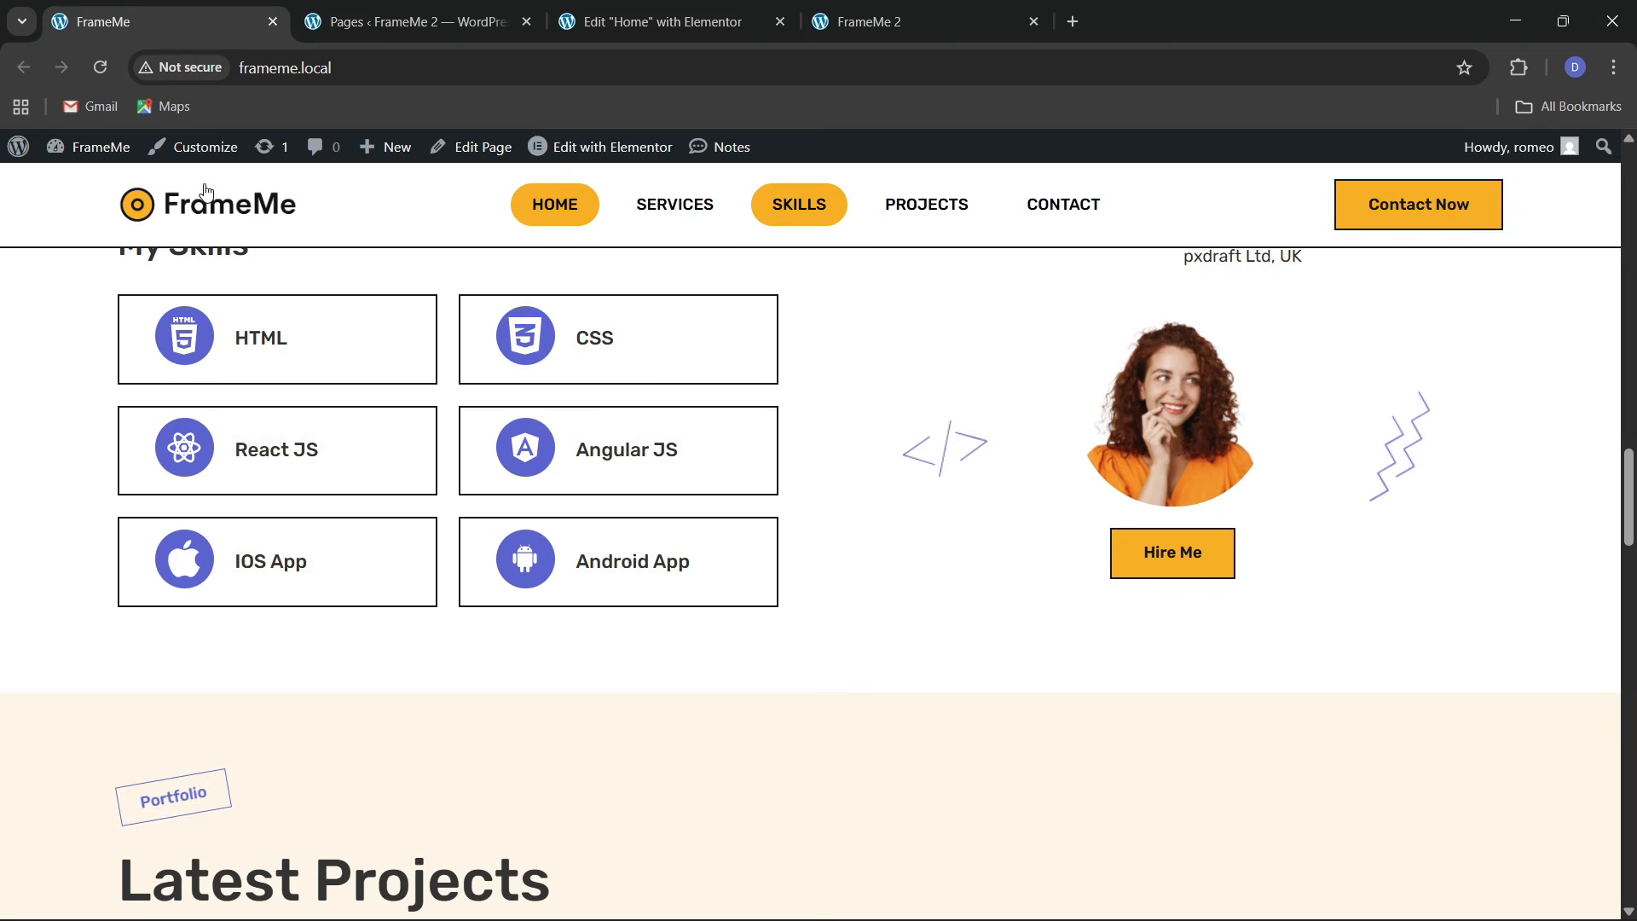
click(661, 22)
Colour the icon circle with global theme 3 blue and the glyph white
click(210, 474)
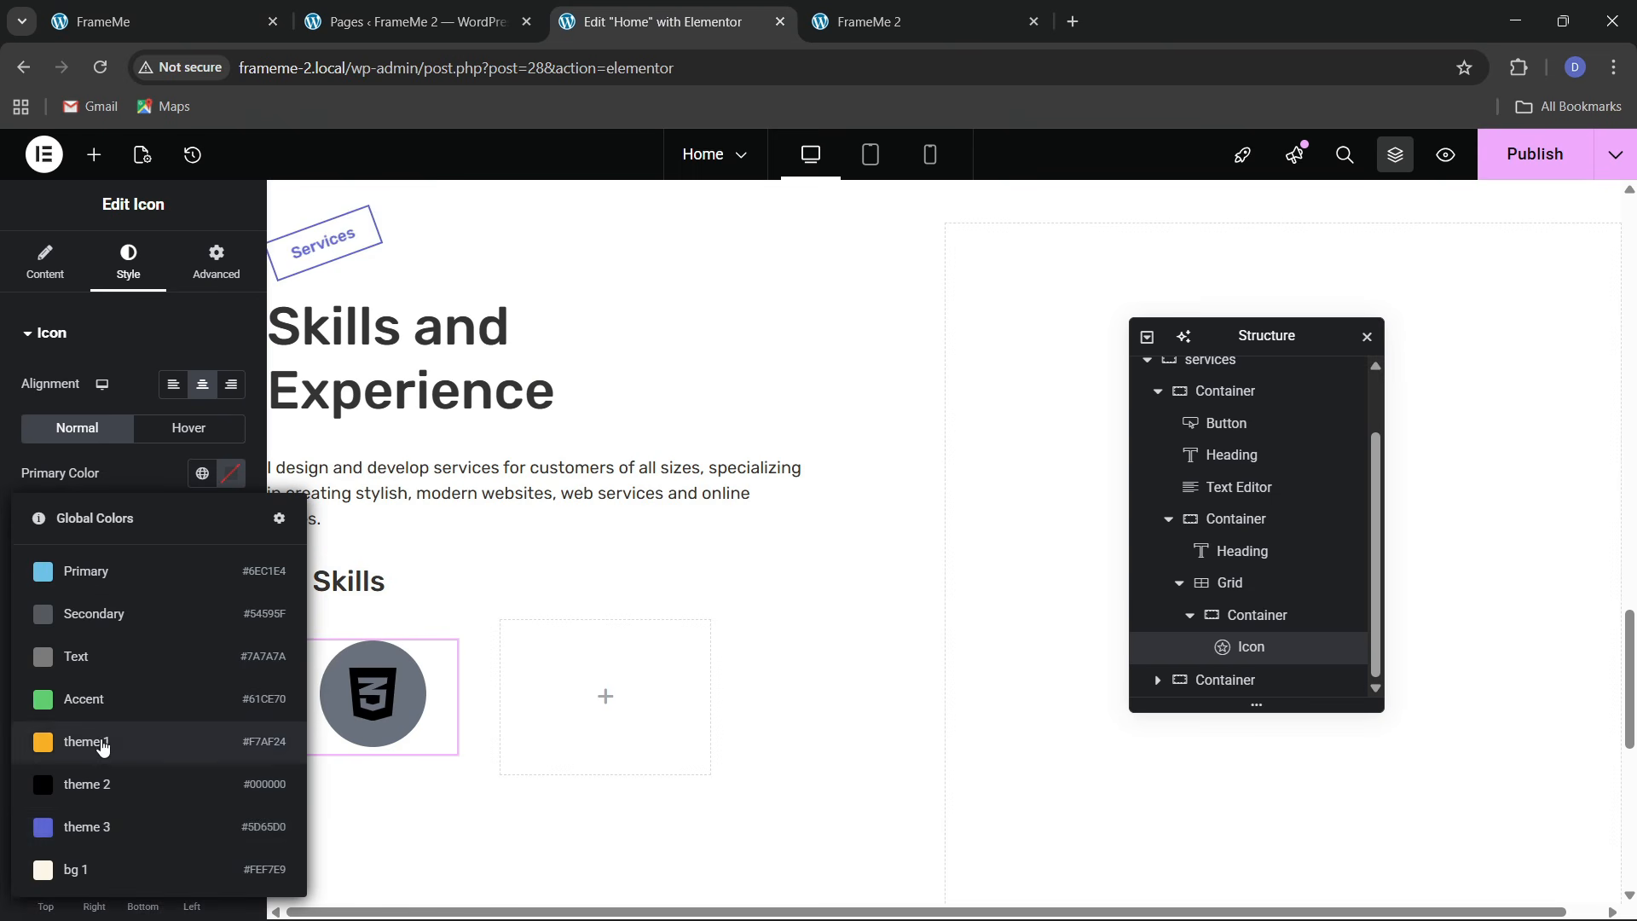
click(102, 826)
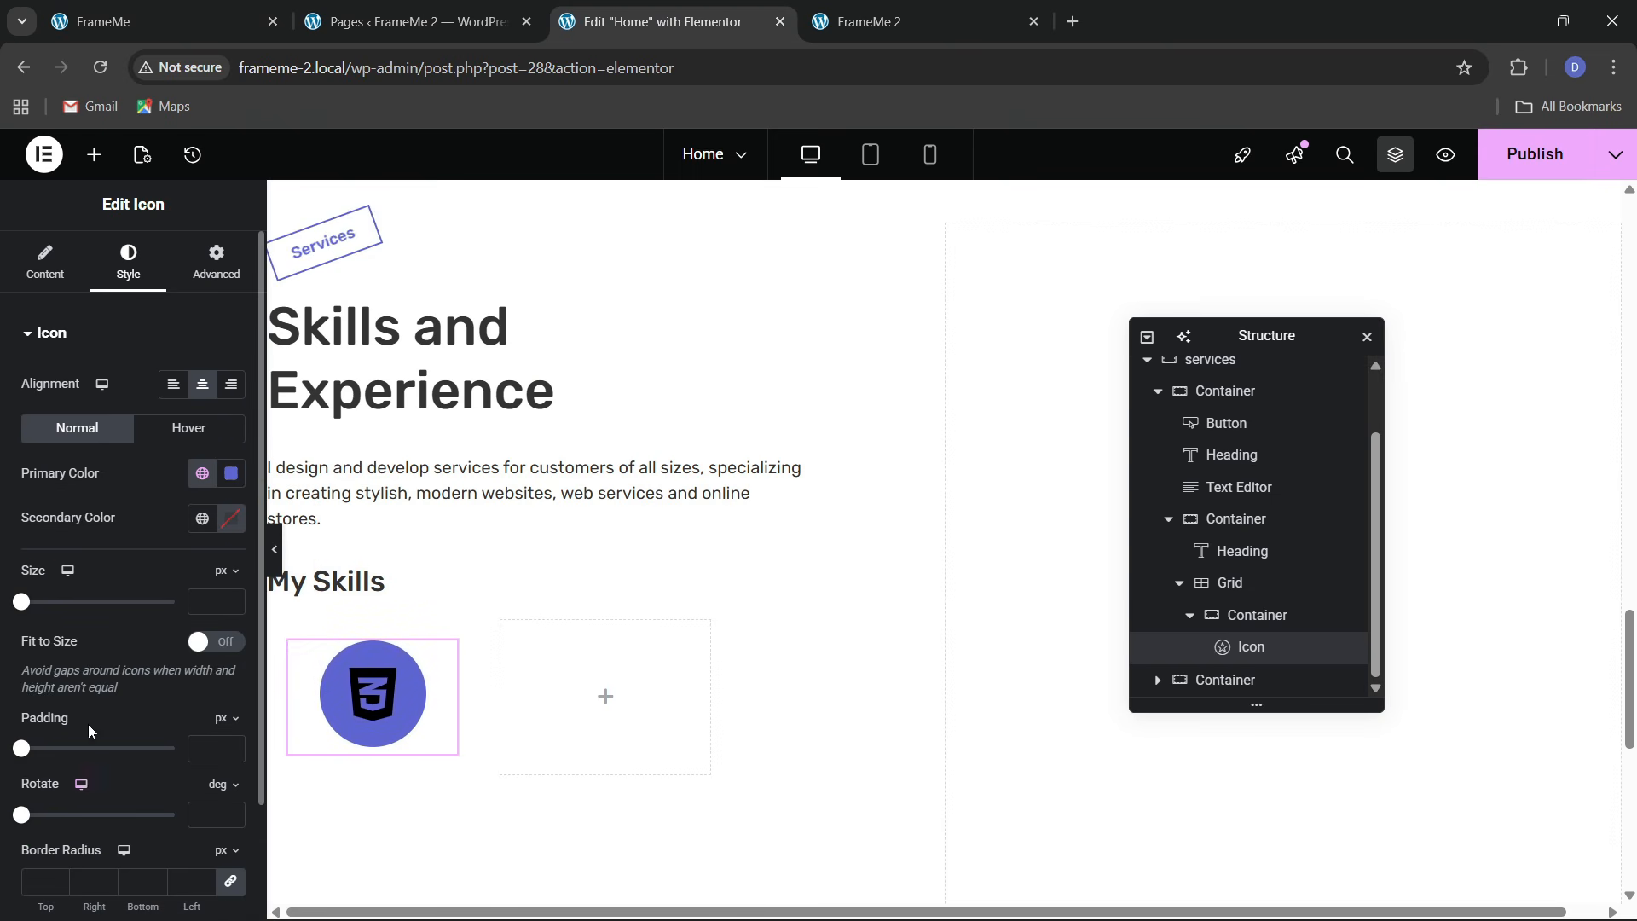
click(230, 518)
click(100, 522)
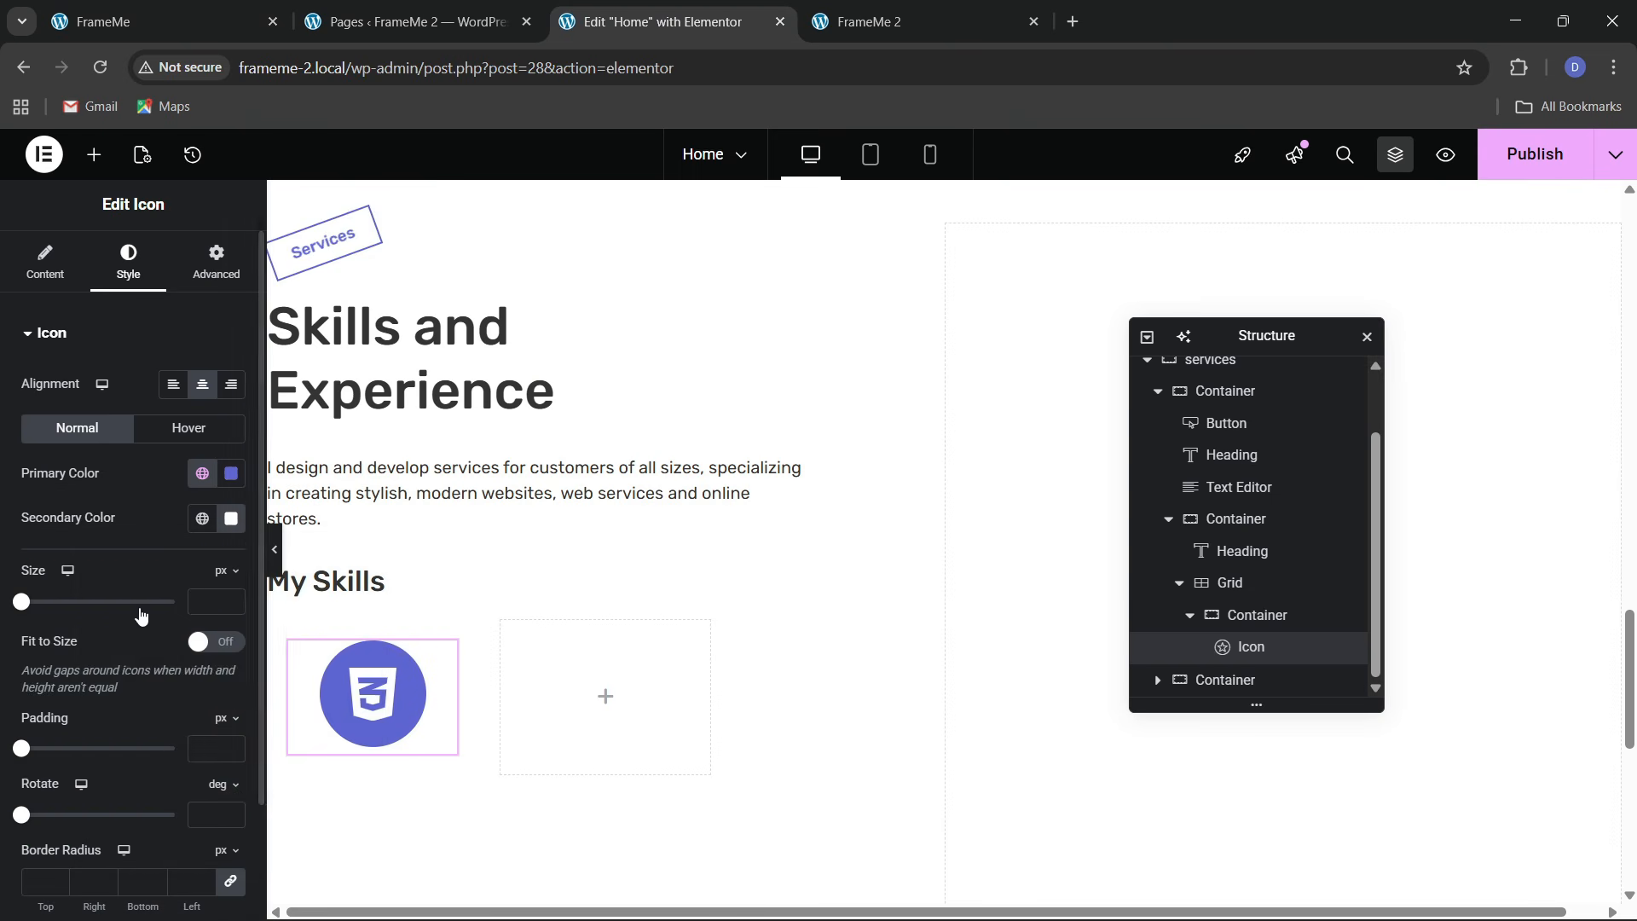
Set the CSS3 icon size to 30 px
mouse_move(21, 608)
mouse_down()
mouse_move(48, 611)
mouse_move(34, 627)
mouse_up()
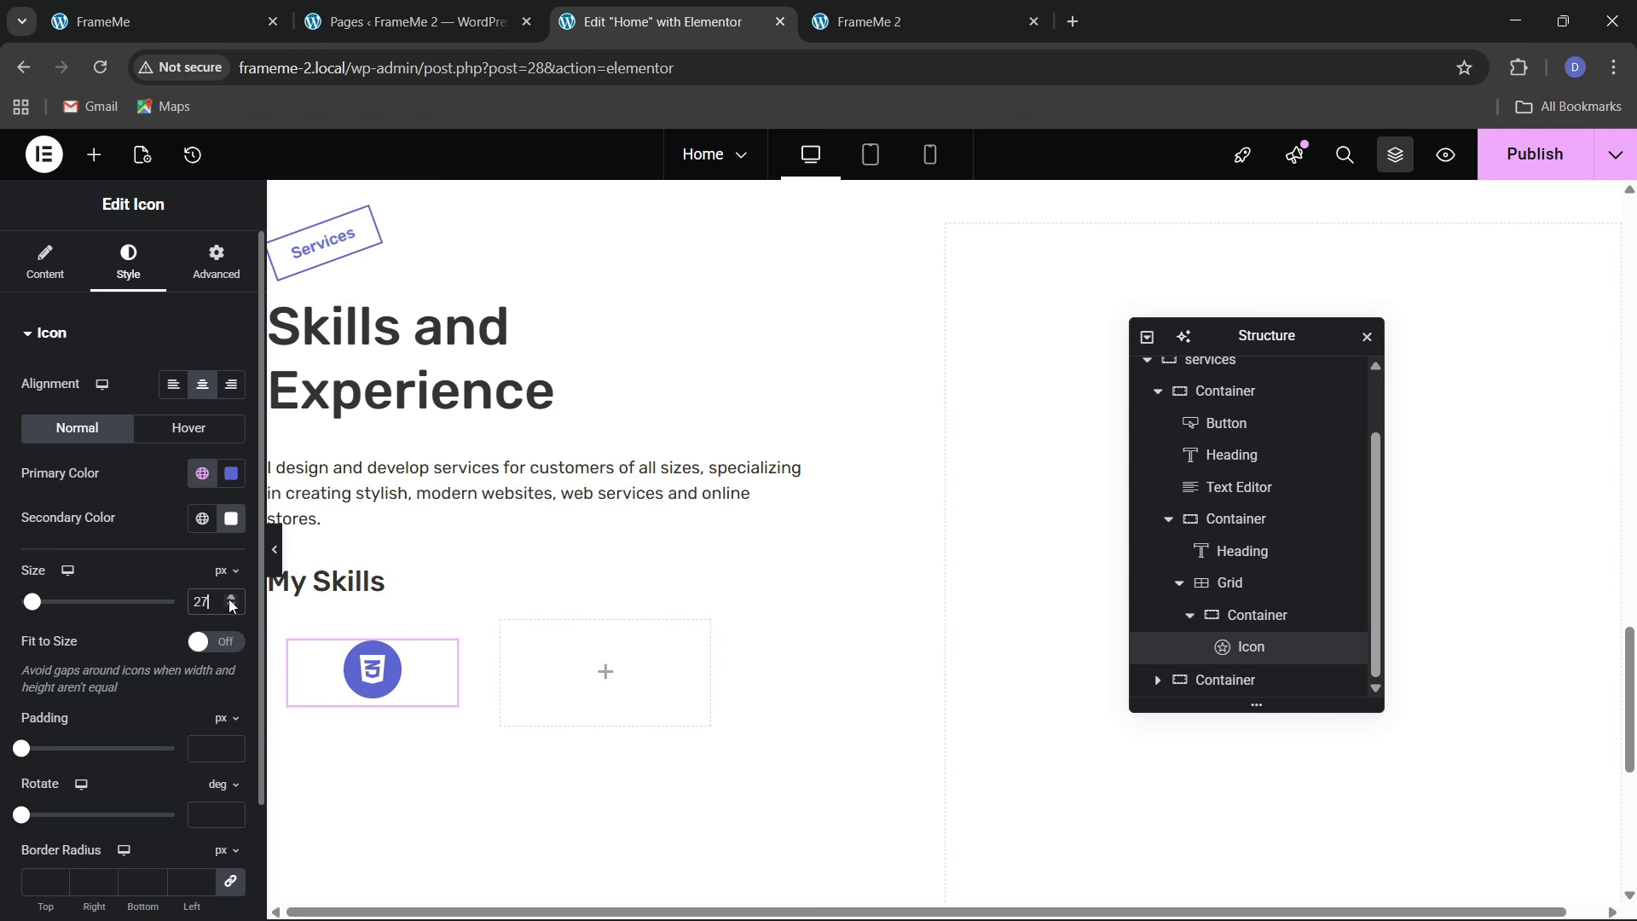
click(230, 600)
click(229, 599)
click(229, 599)
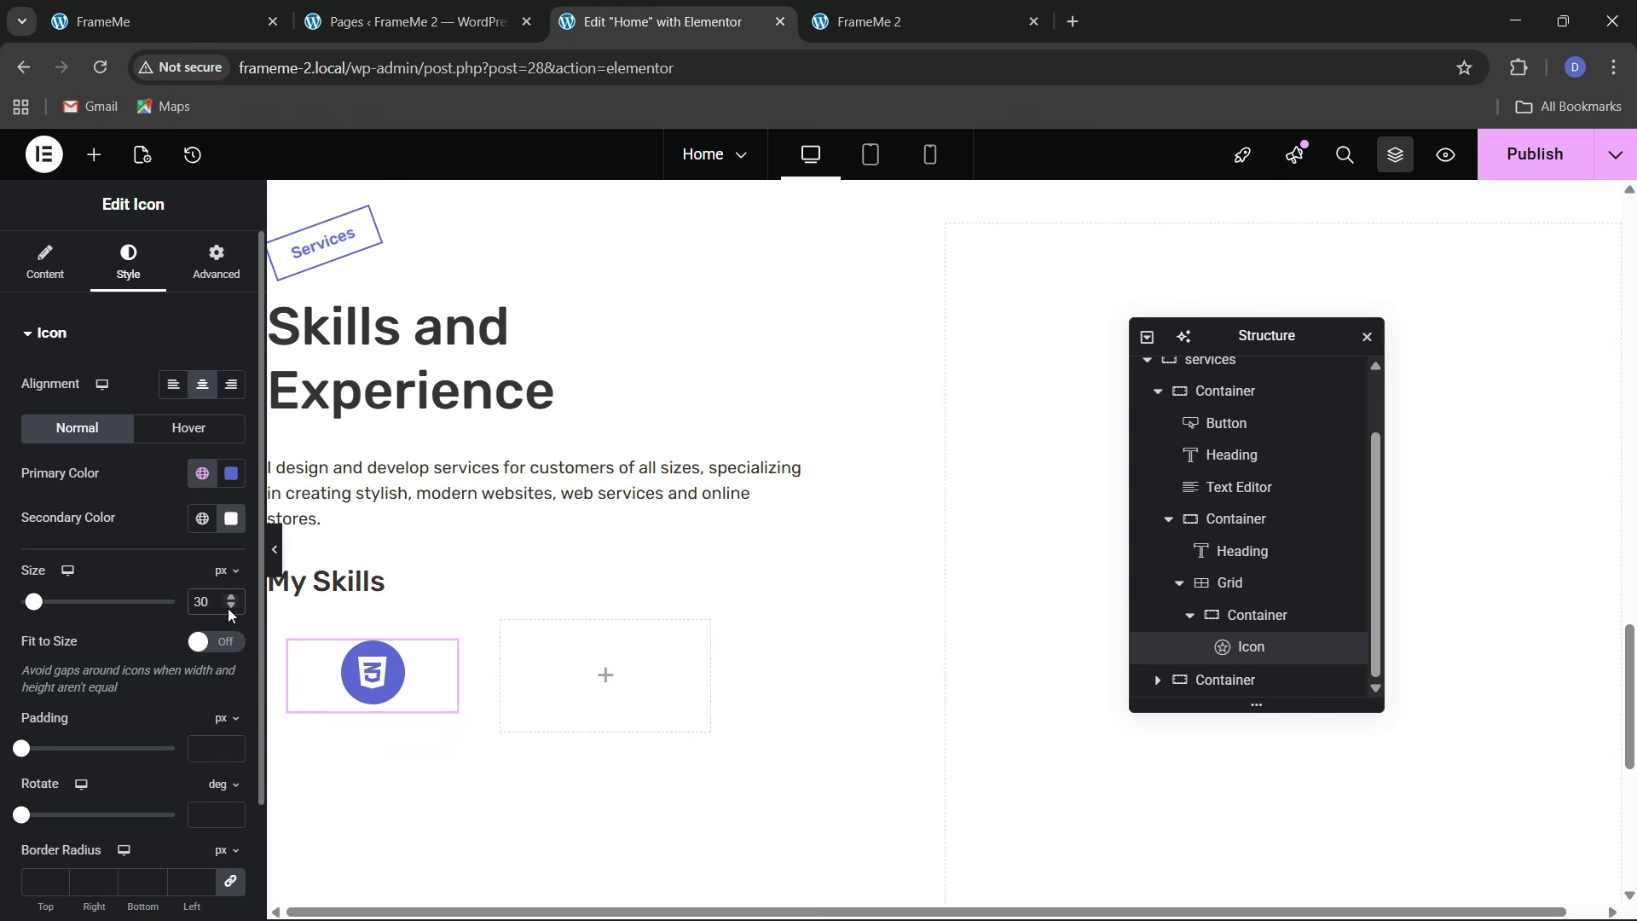
click(134, 6)
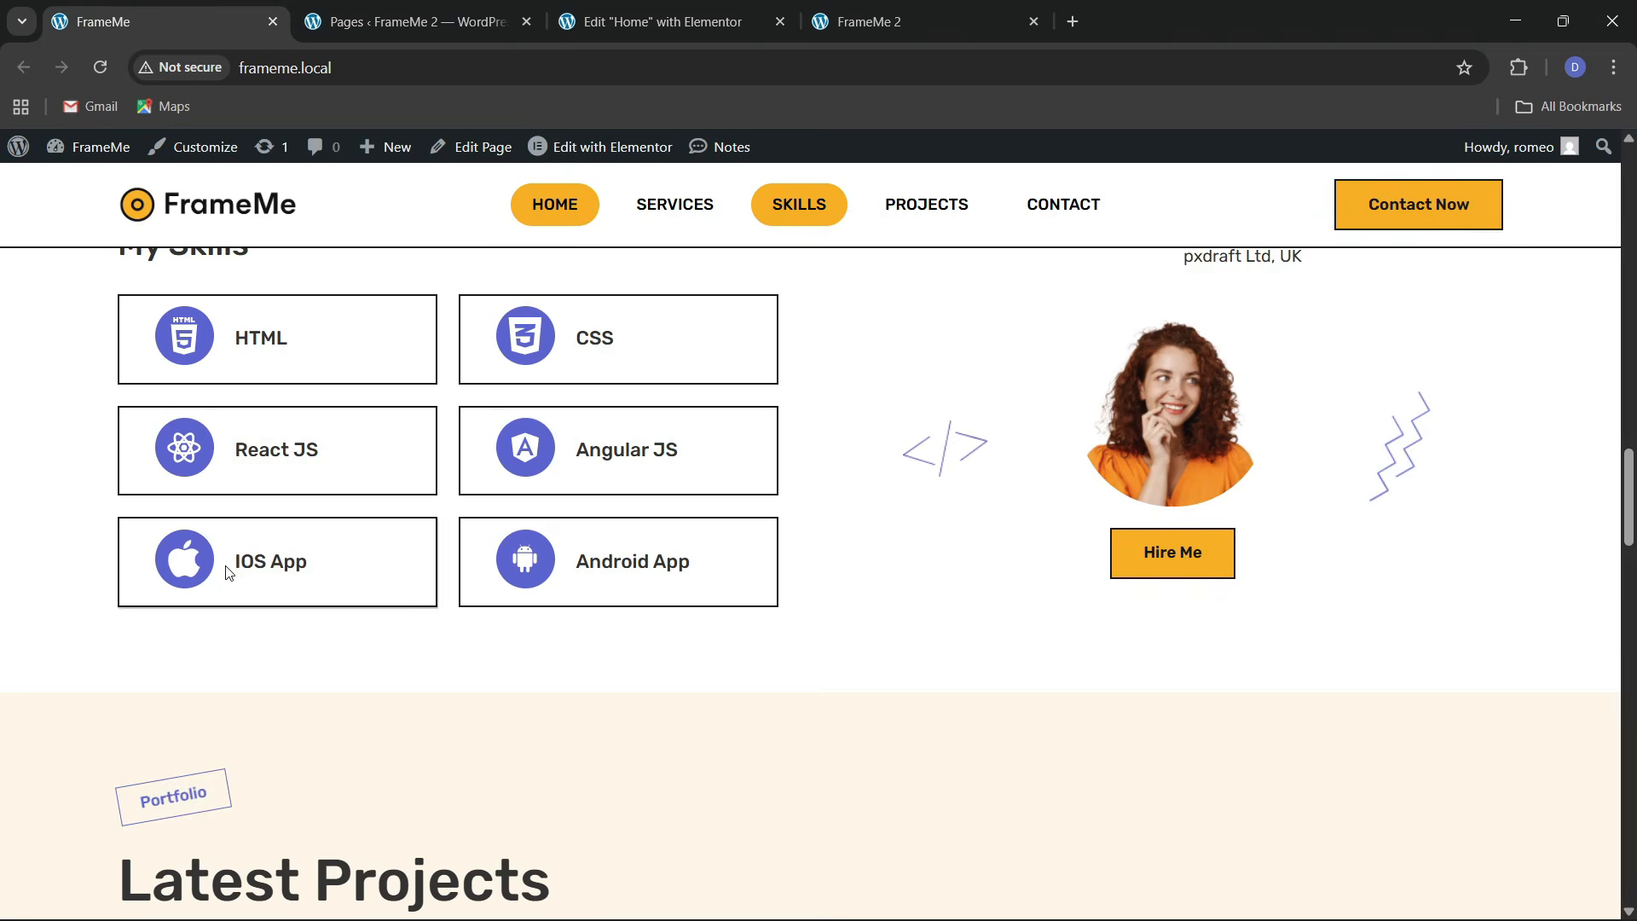
click(669, 21)
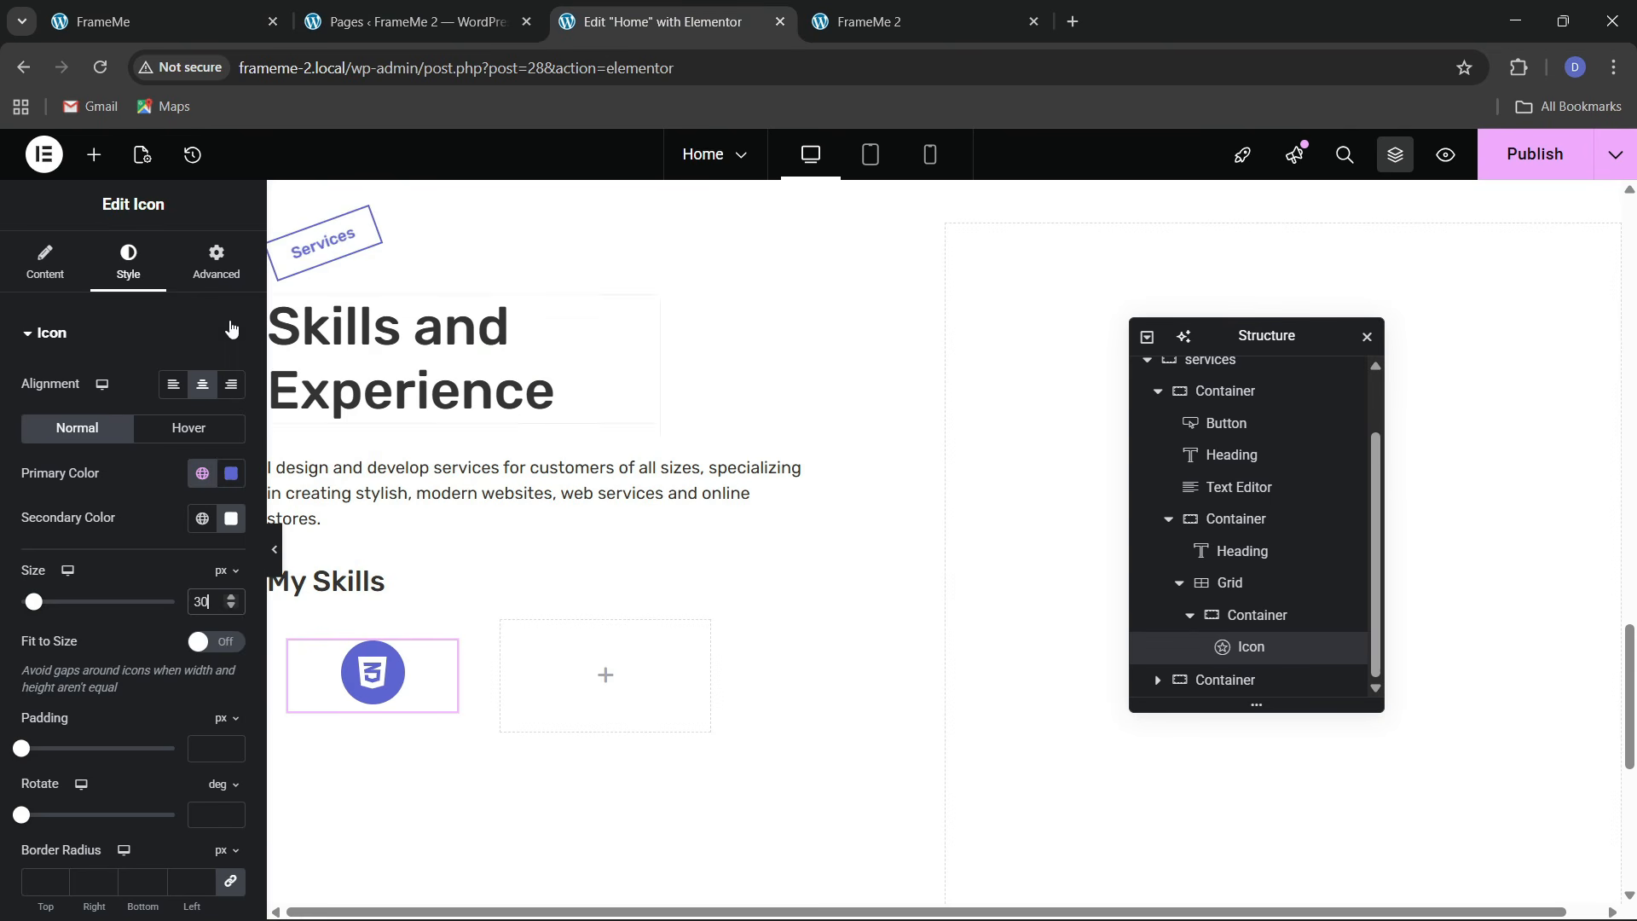
click(94, 155)
Add a Heading beneath the CSS3 icon and retitle it 'HTML'
drag(61, 606, 413, 683)
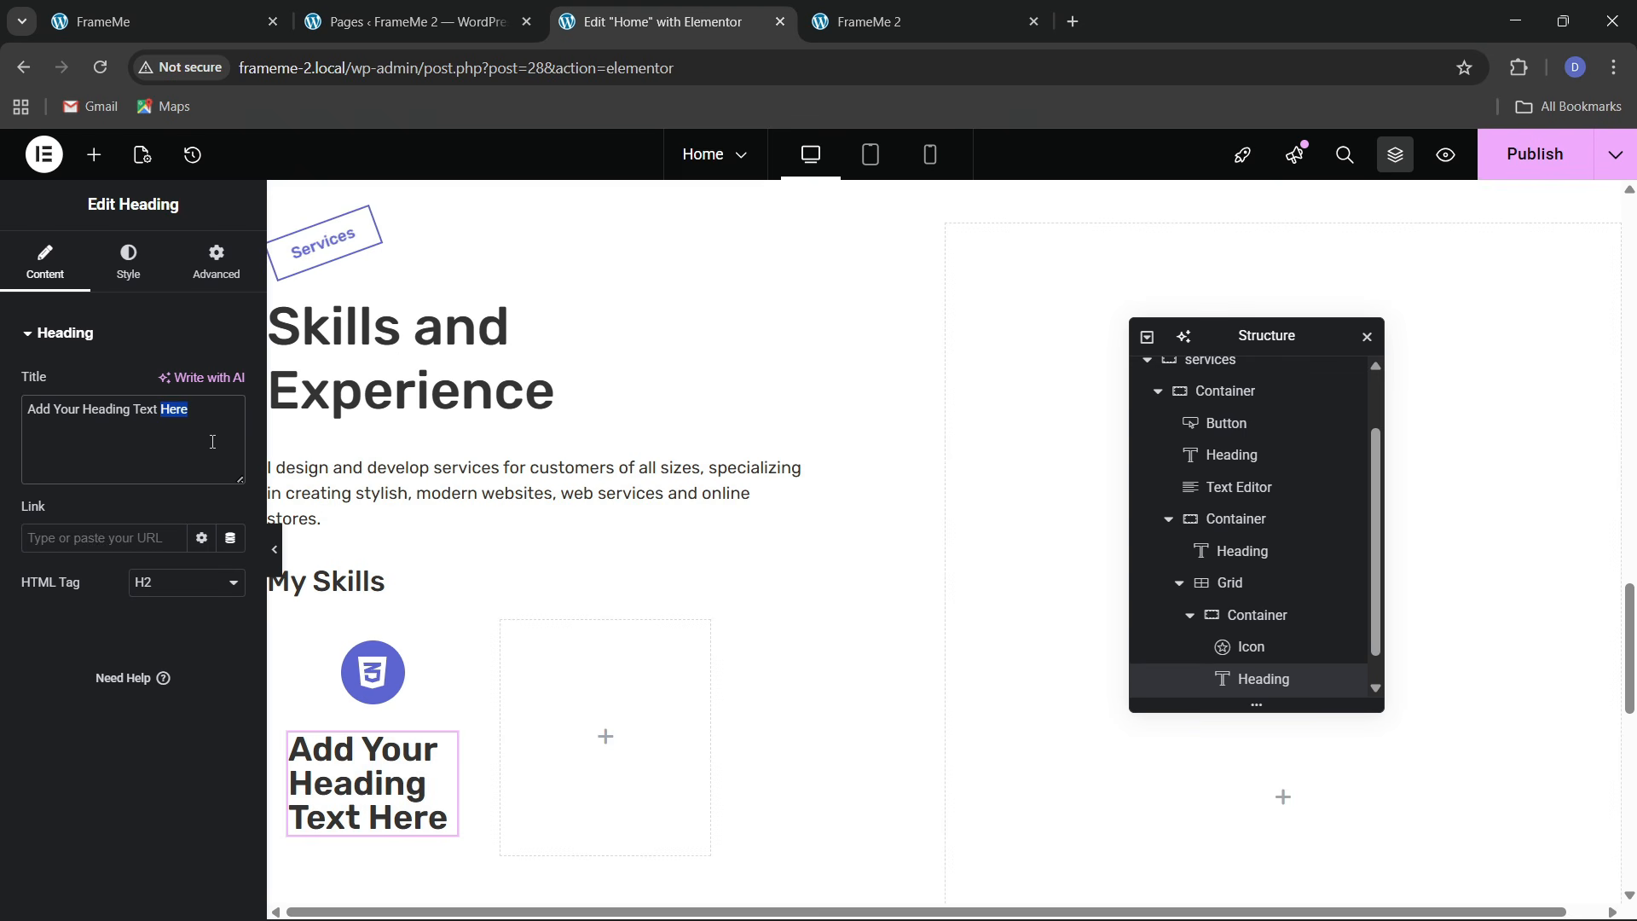
key(ctrl+a)
key(BackSpace)
text(H)
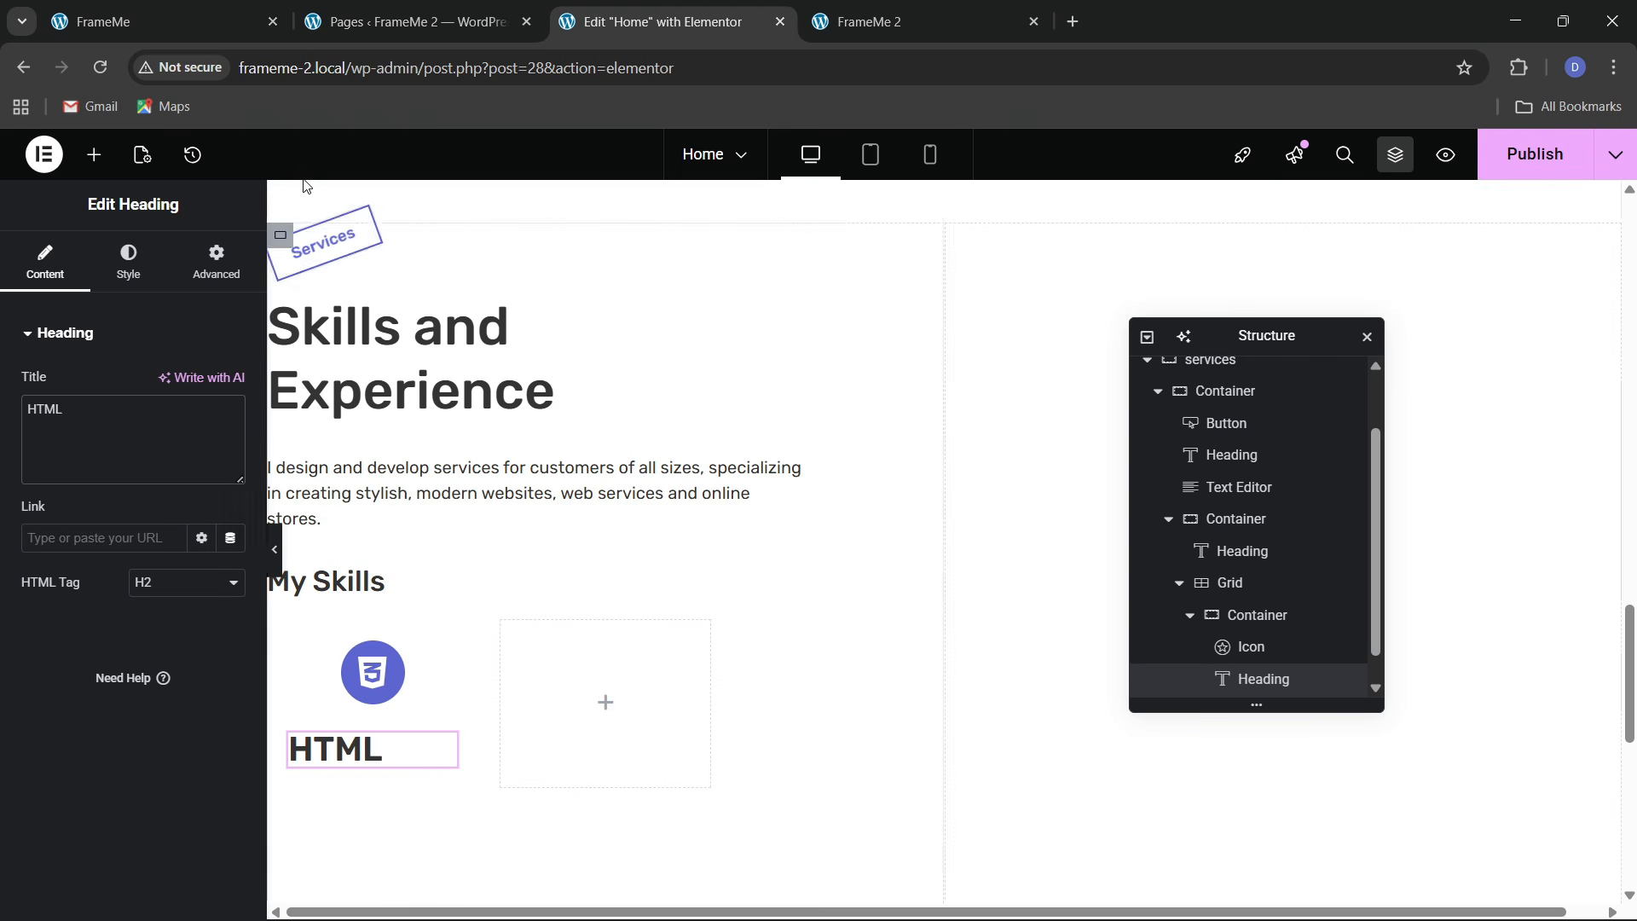
Set the HTML heading's font size to 17 px
click(126, 264)
click(229, 452)
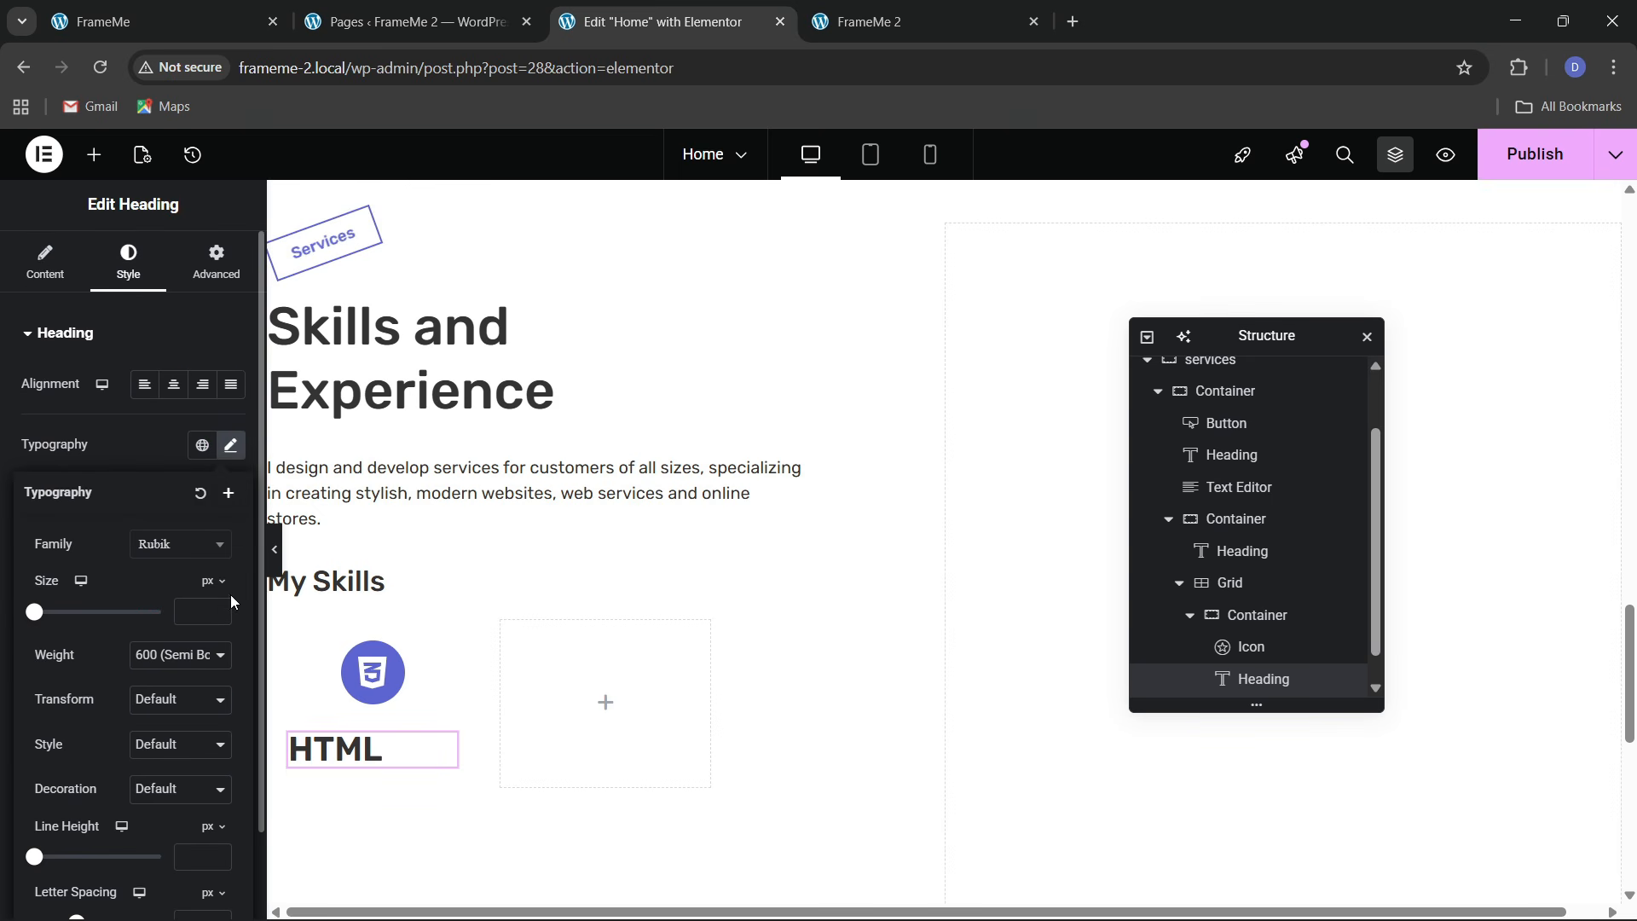
click(225, 607)
click(225, 607)
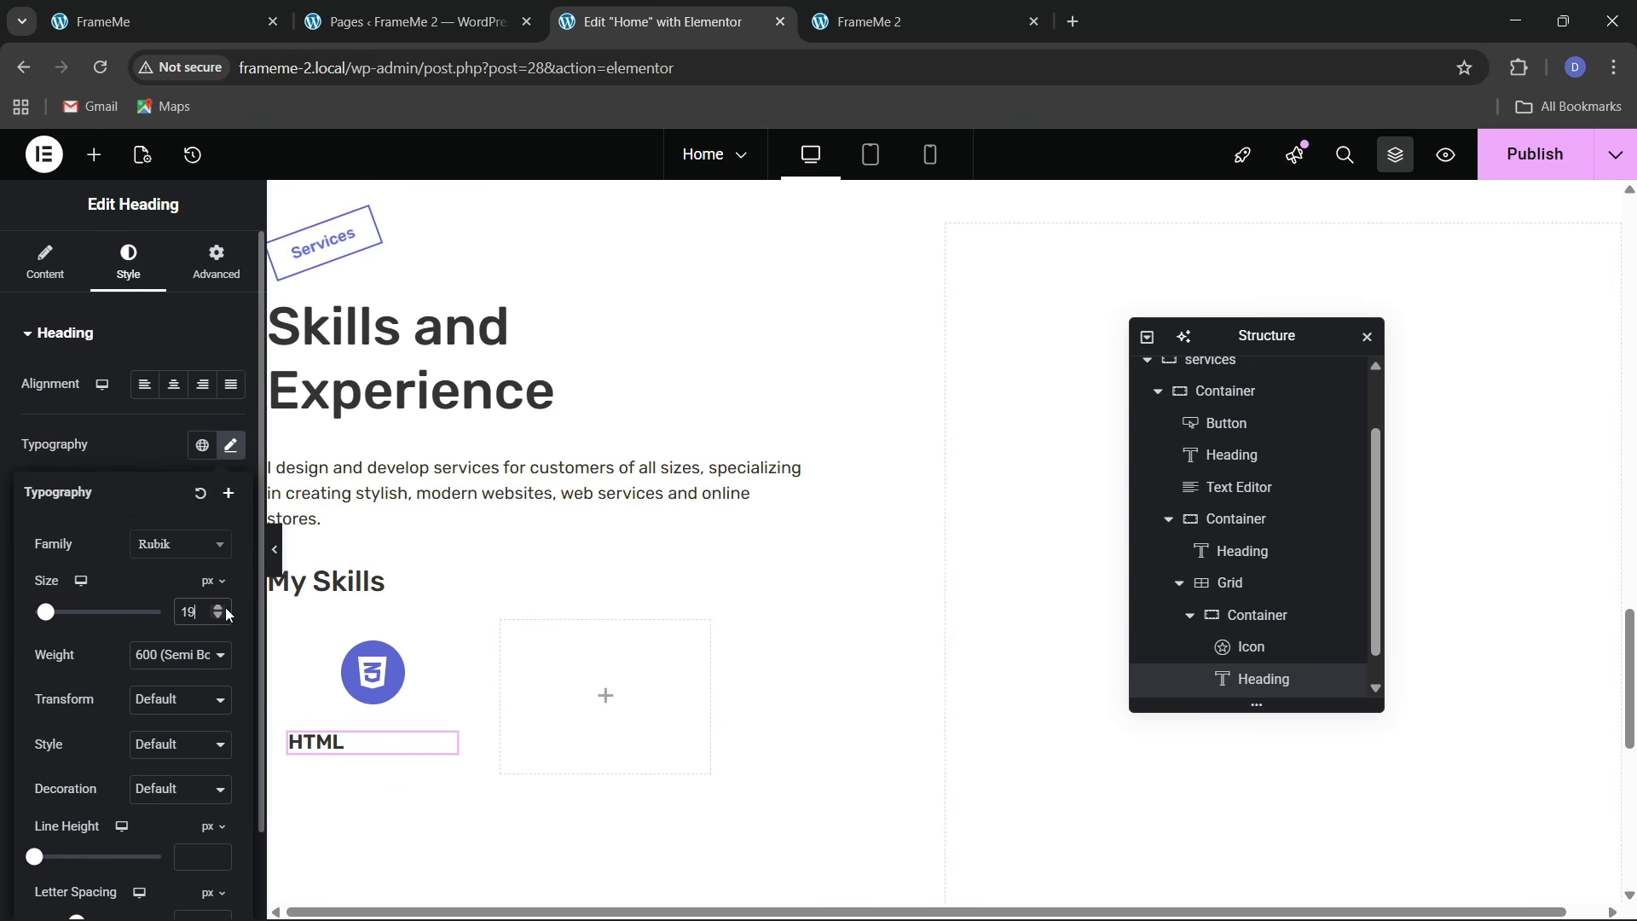
click(221, 611)
click(222, 614)
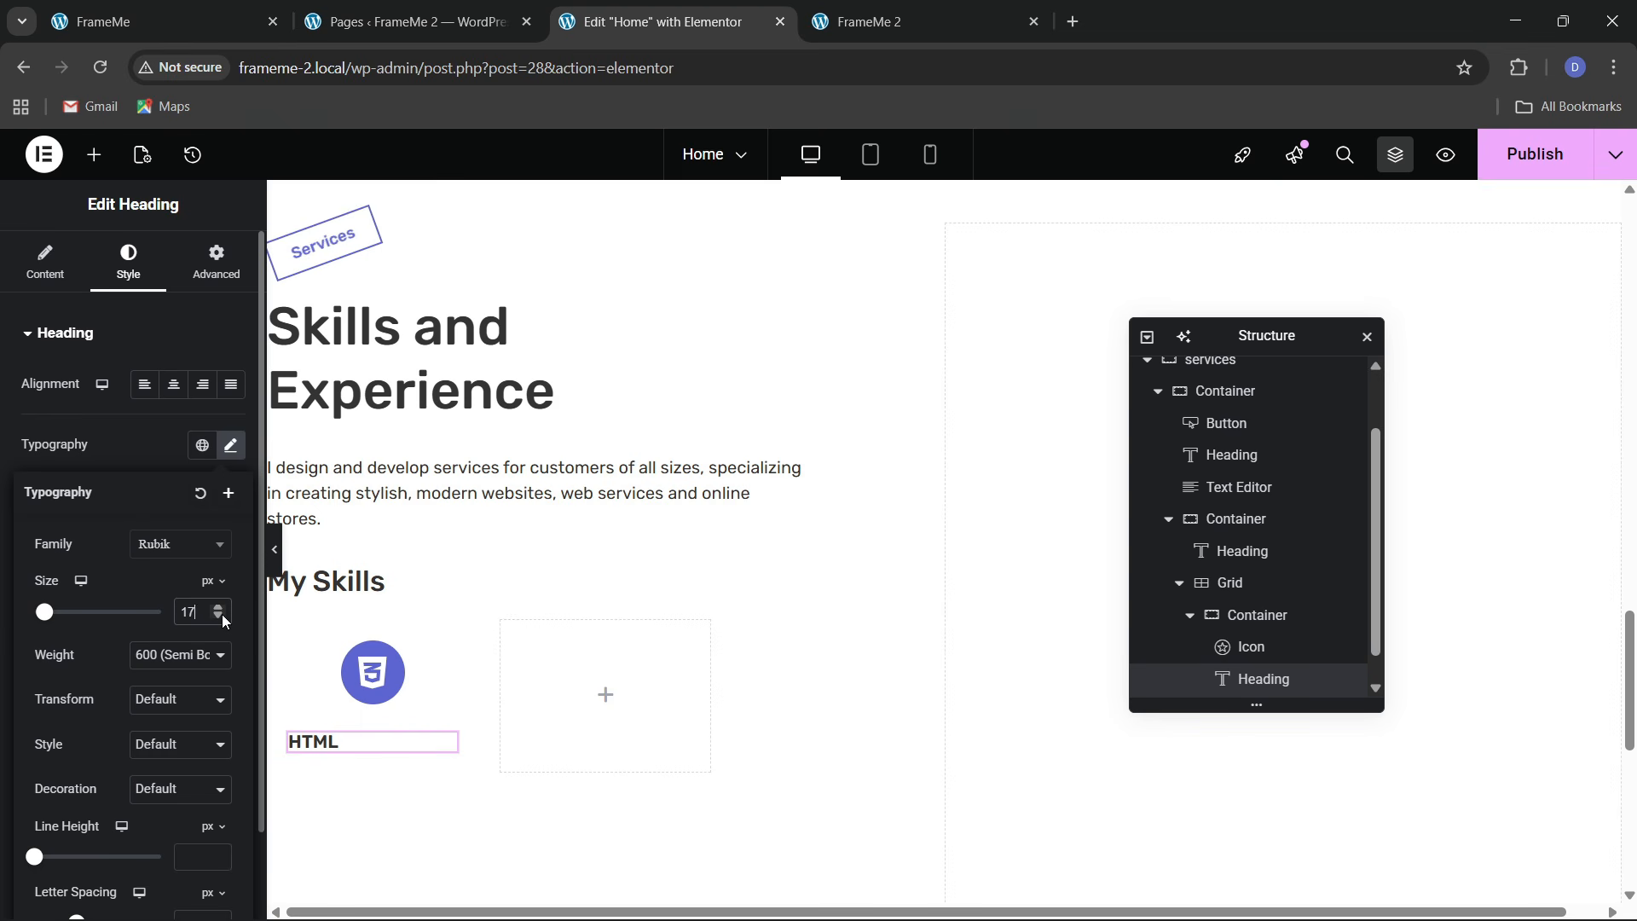
scroll(1270, 657, down, 1)
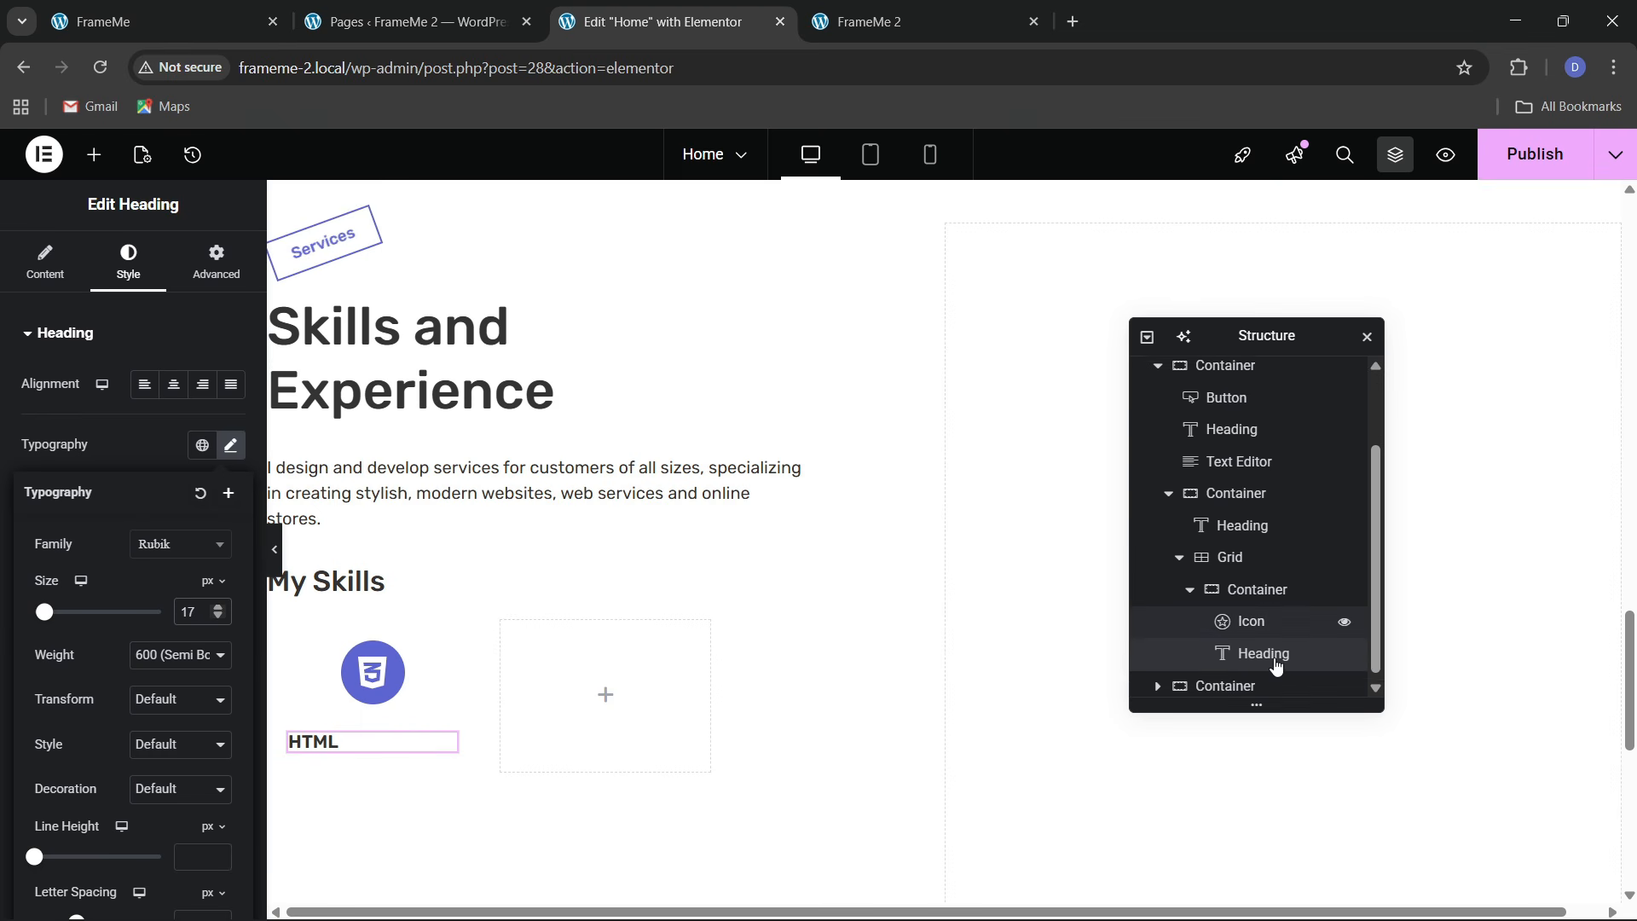
click(1257, 585)
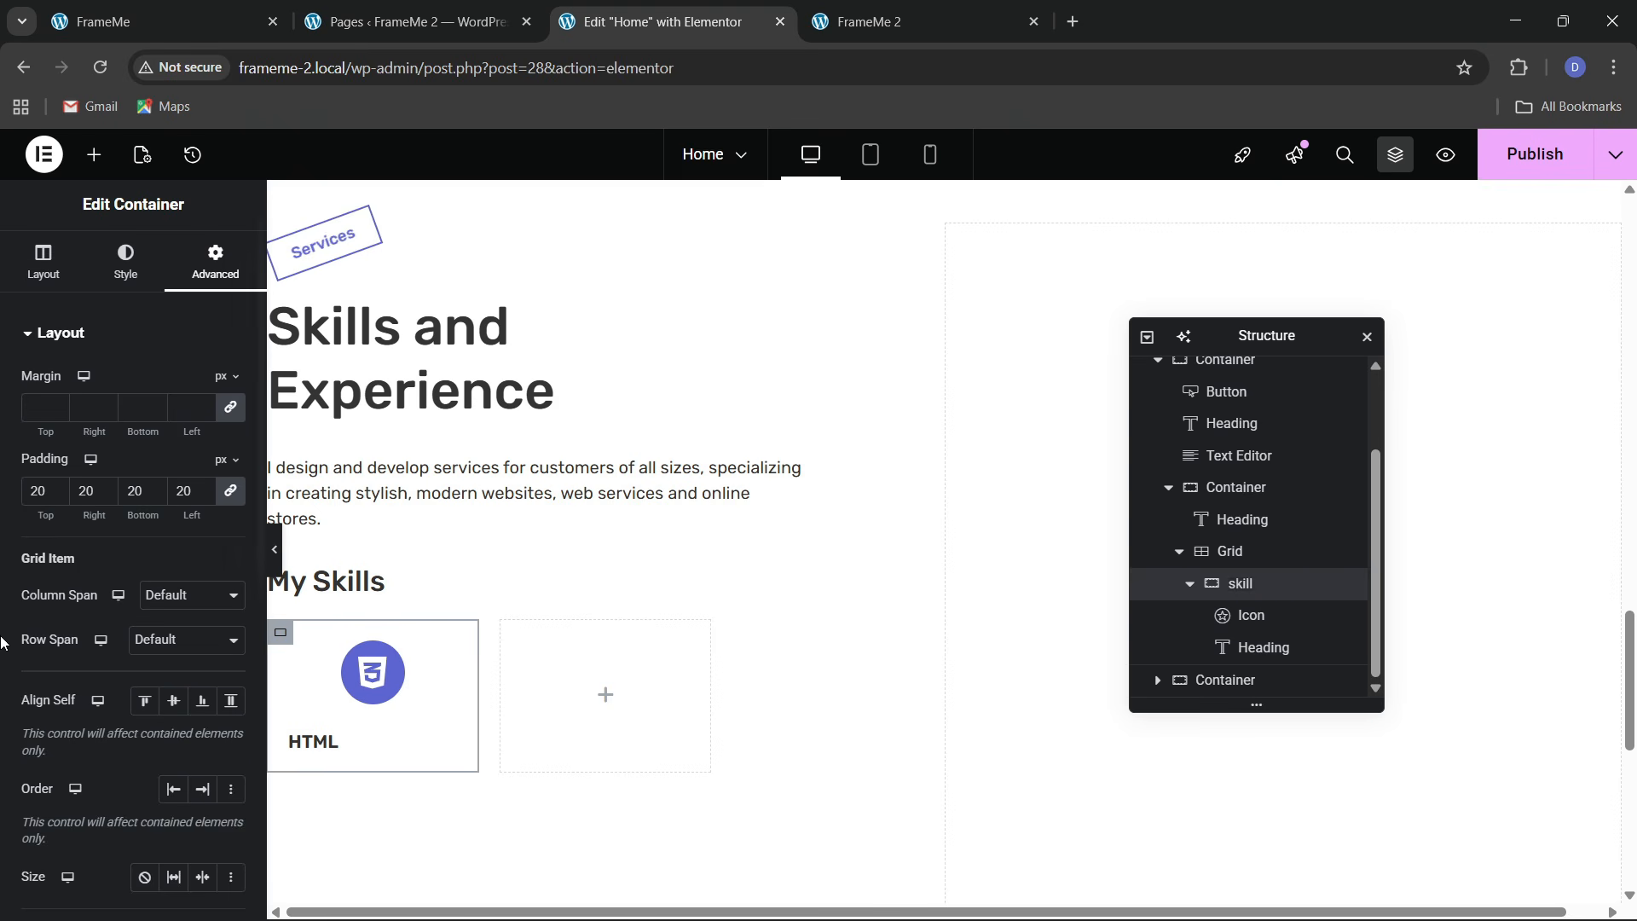
Set the skill card's Justify Content to center
click(45, 265)
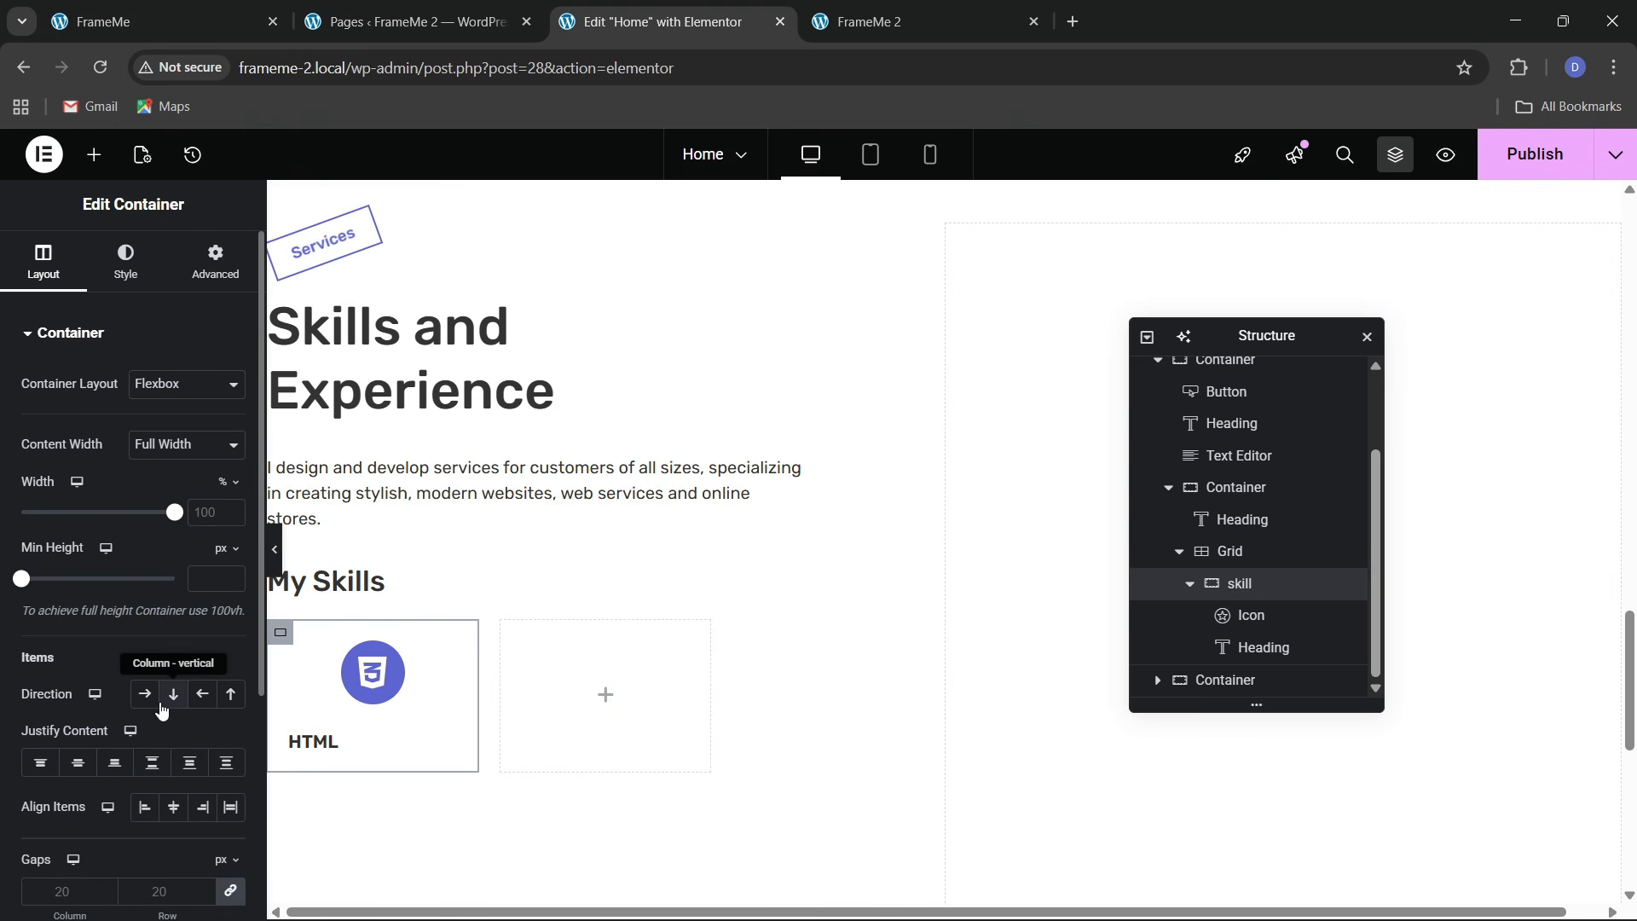
click(152, 762)
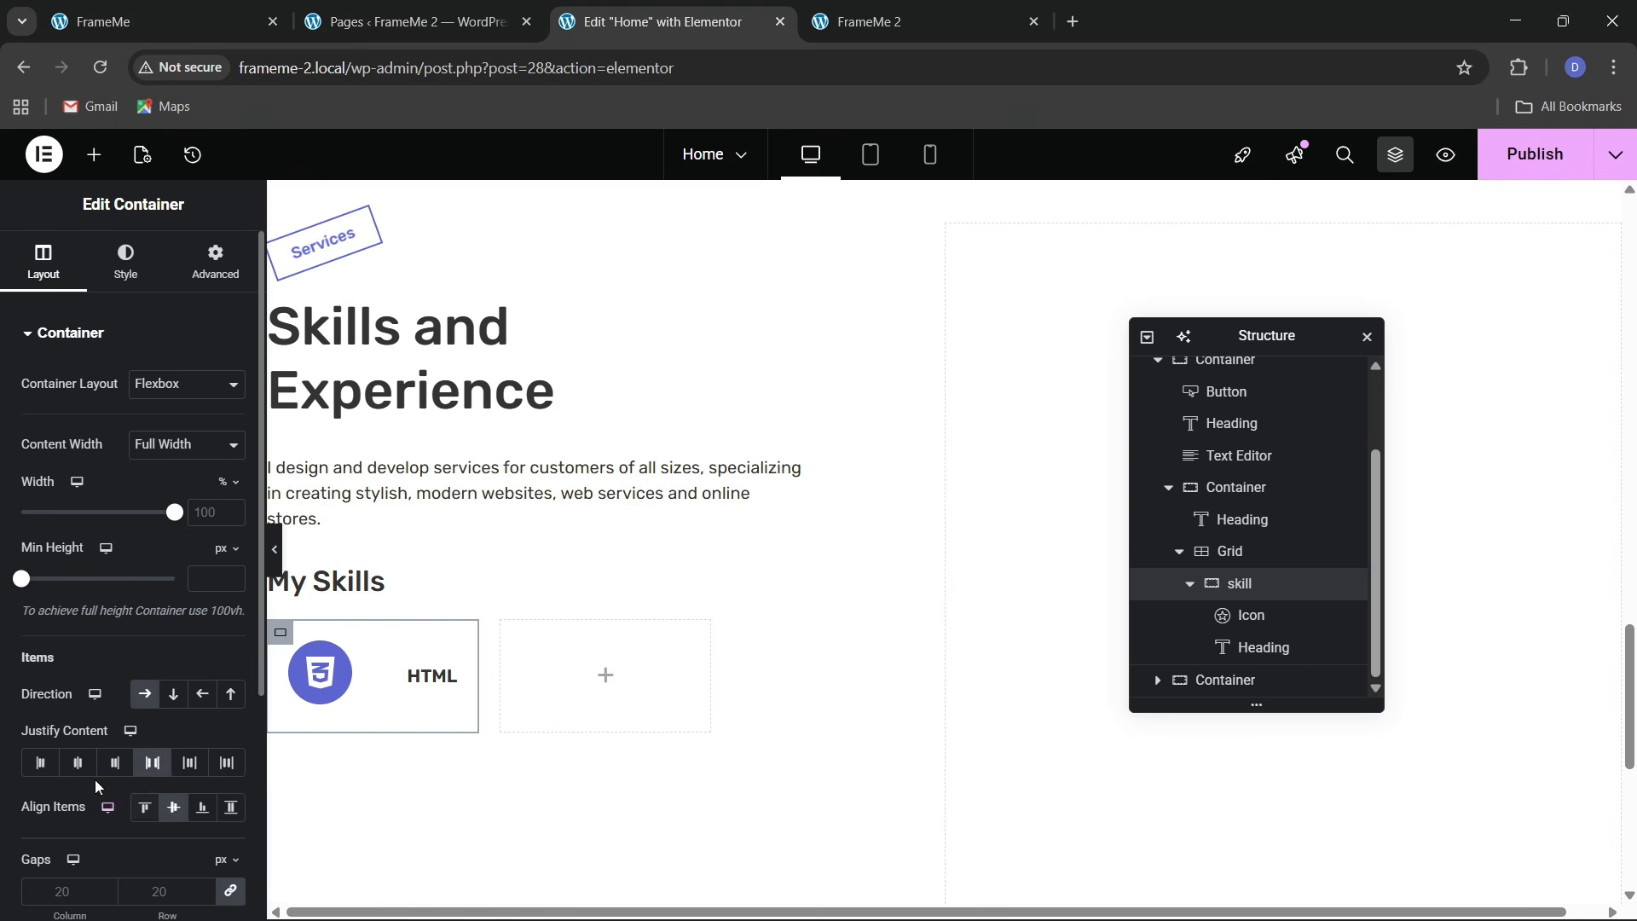
click(77, 762)
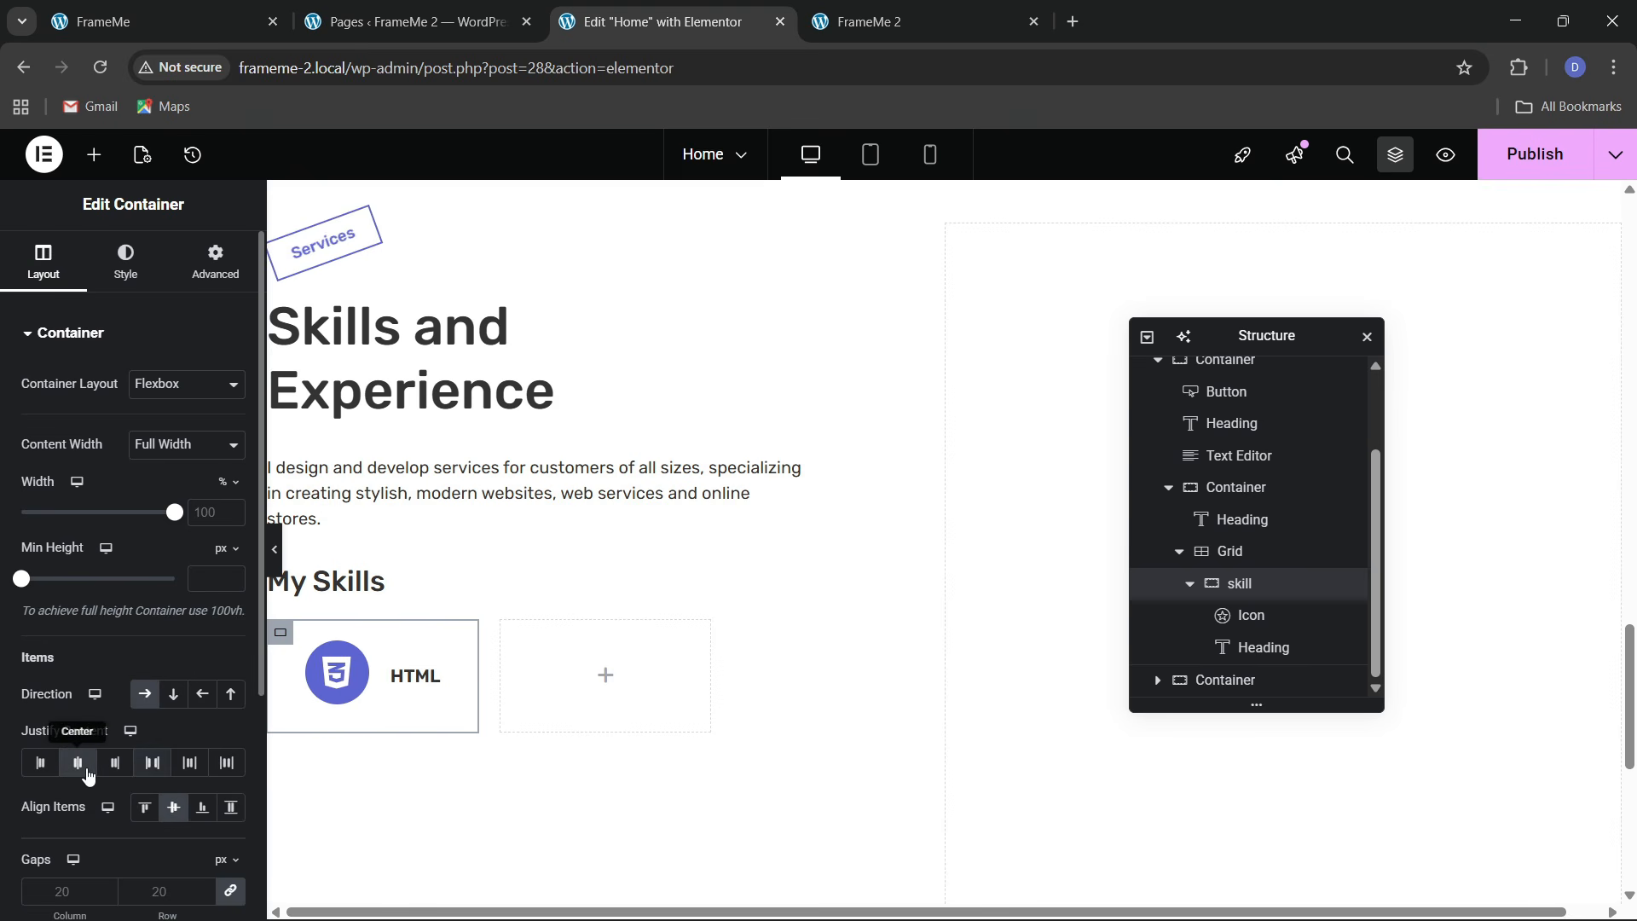
click(218, 17)
click(657, 21)
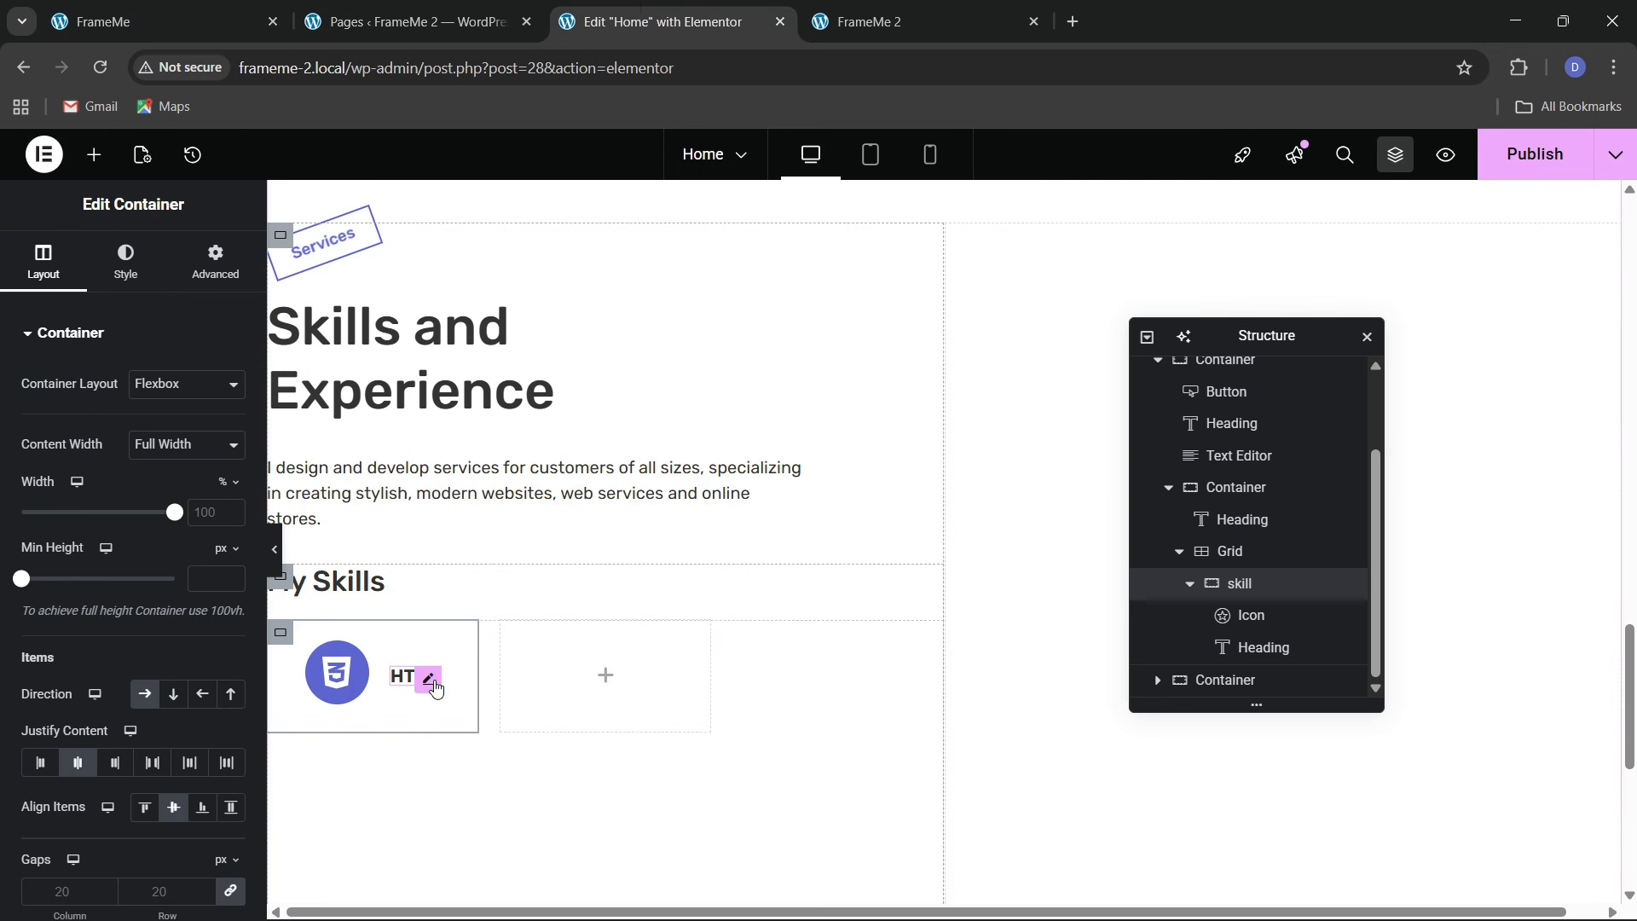
Raise the HTML heading's font size to 19 px
click(230, 446)
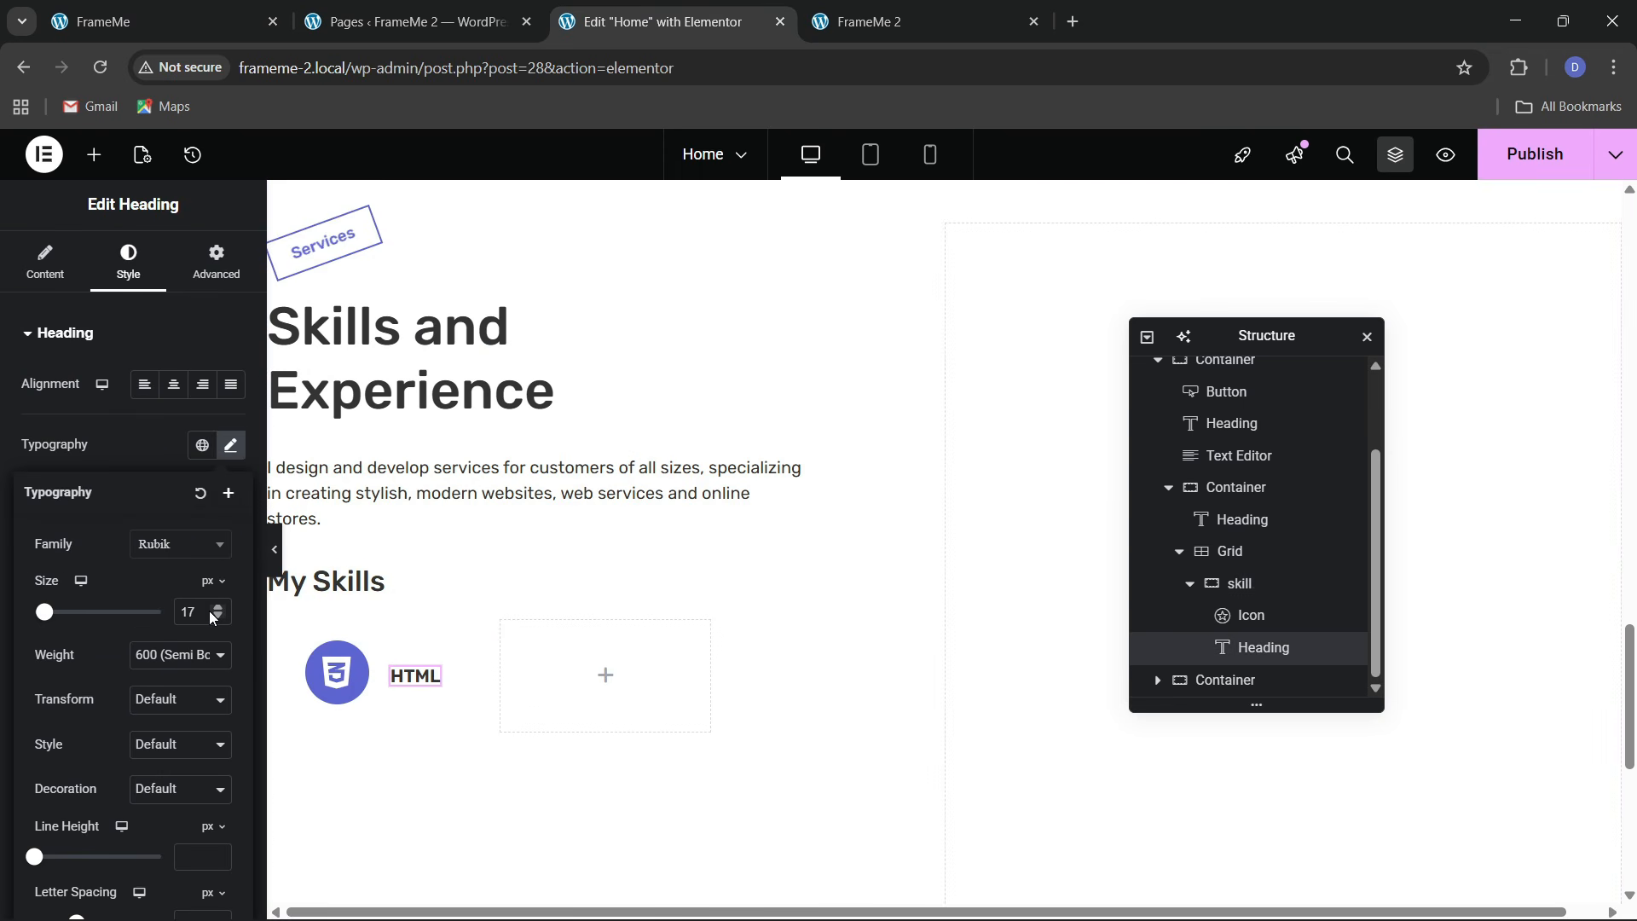
click(217, 608)
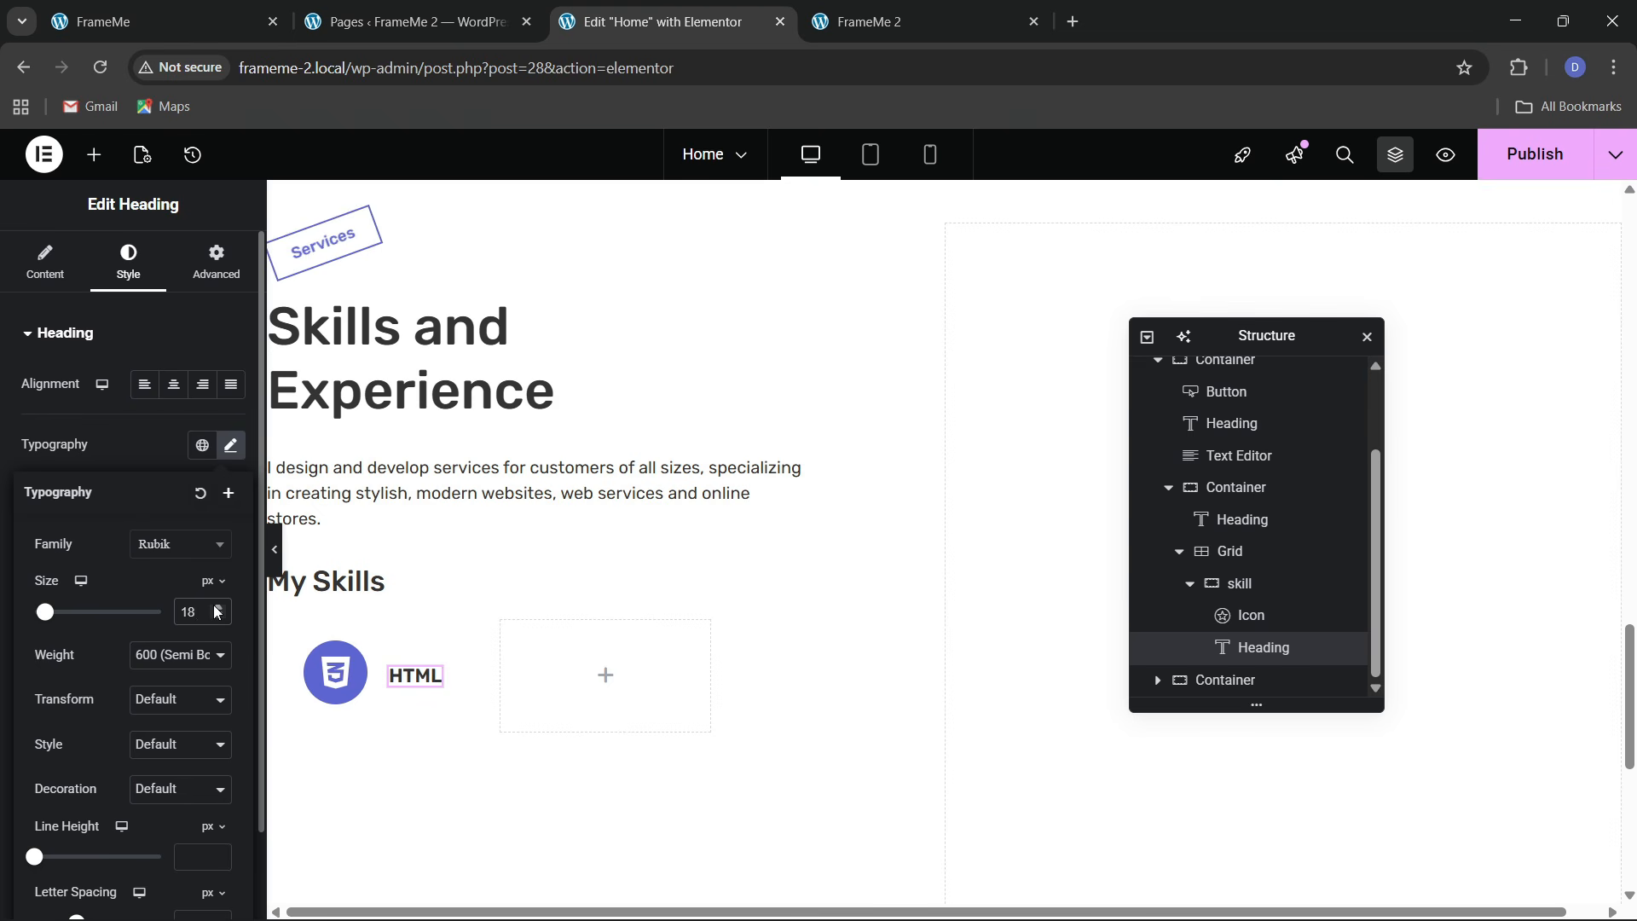
click(255, 31)
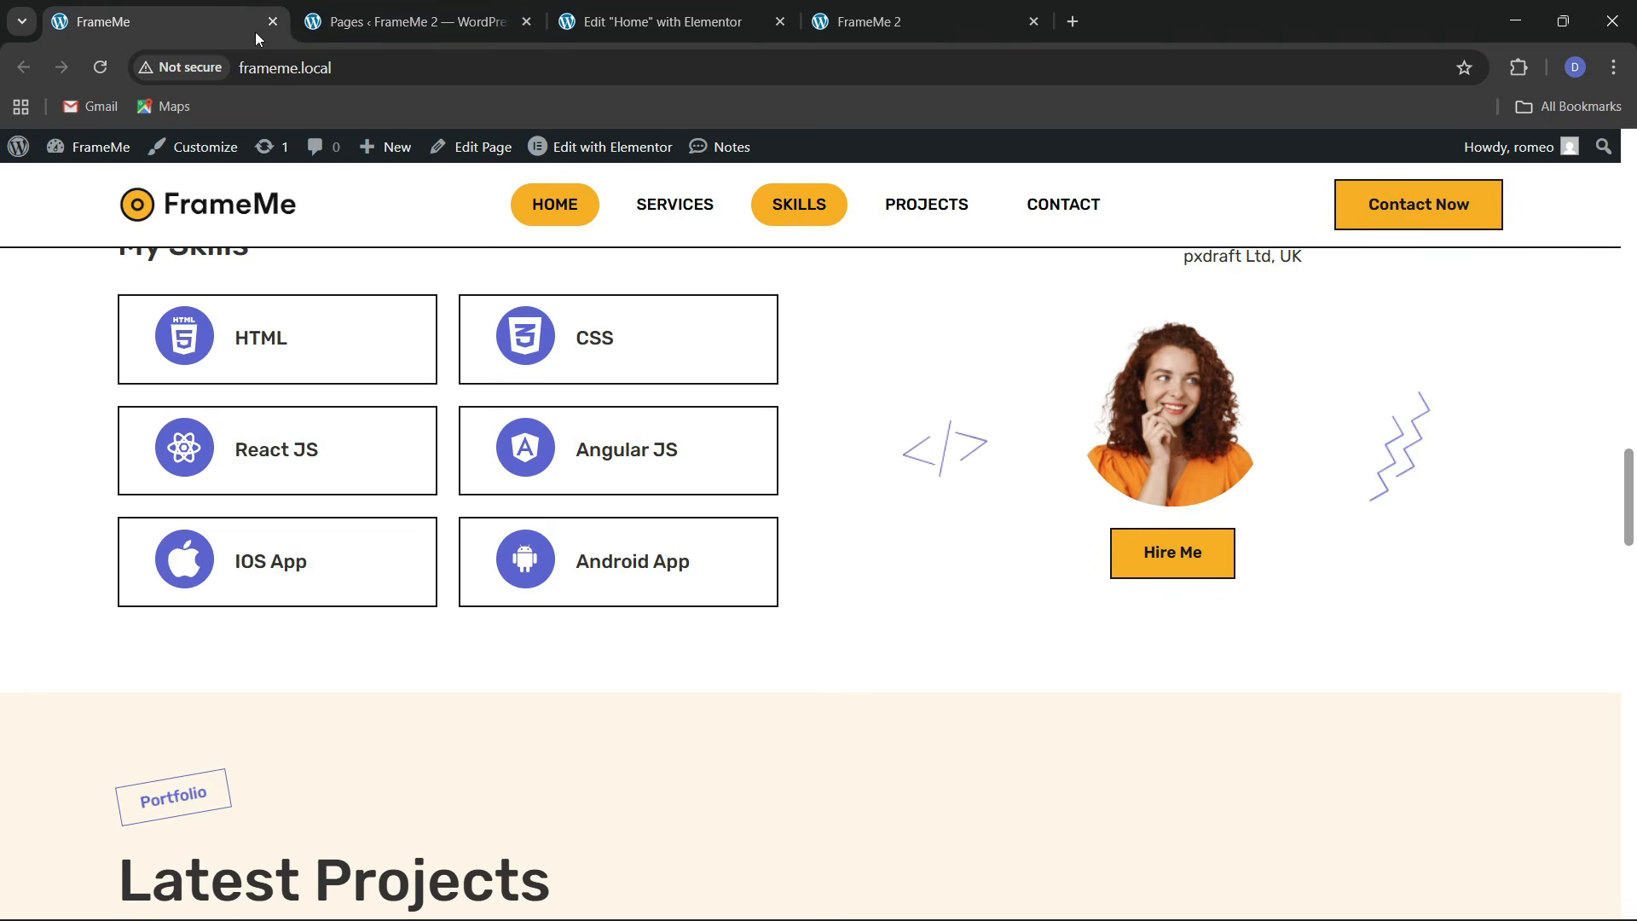
click(683, 7)
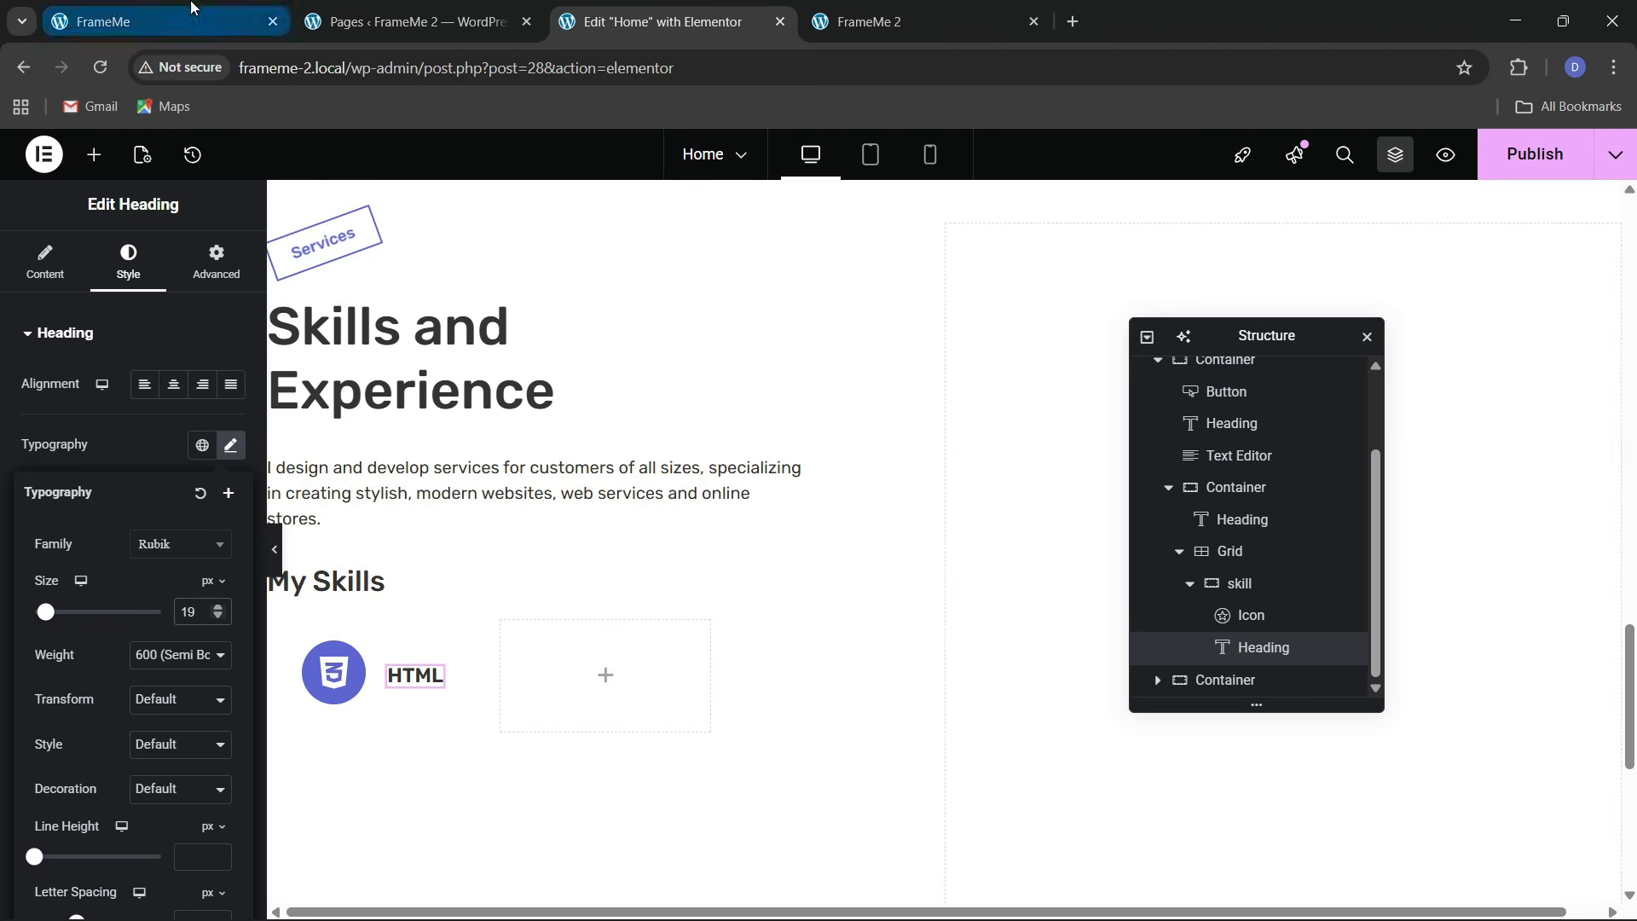
click(163, 22)
click(665, 22)
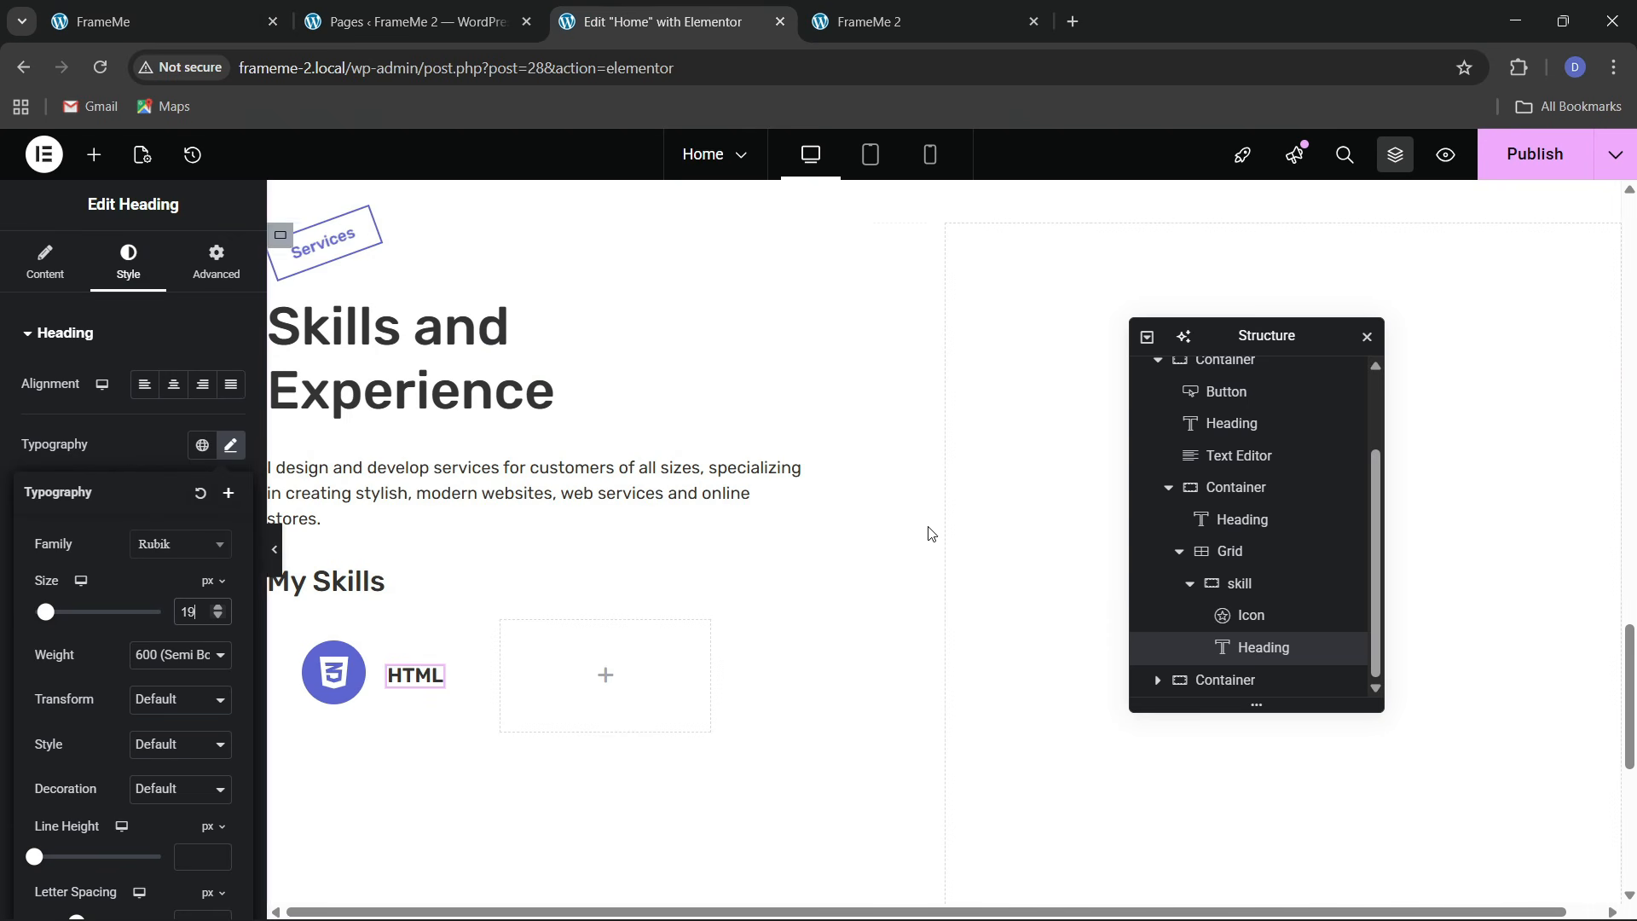
click(1262, 593)
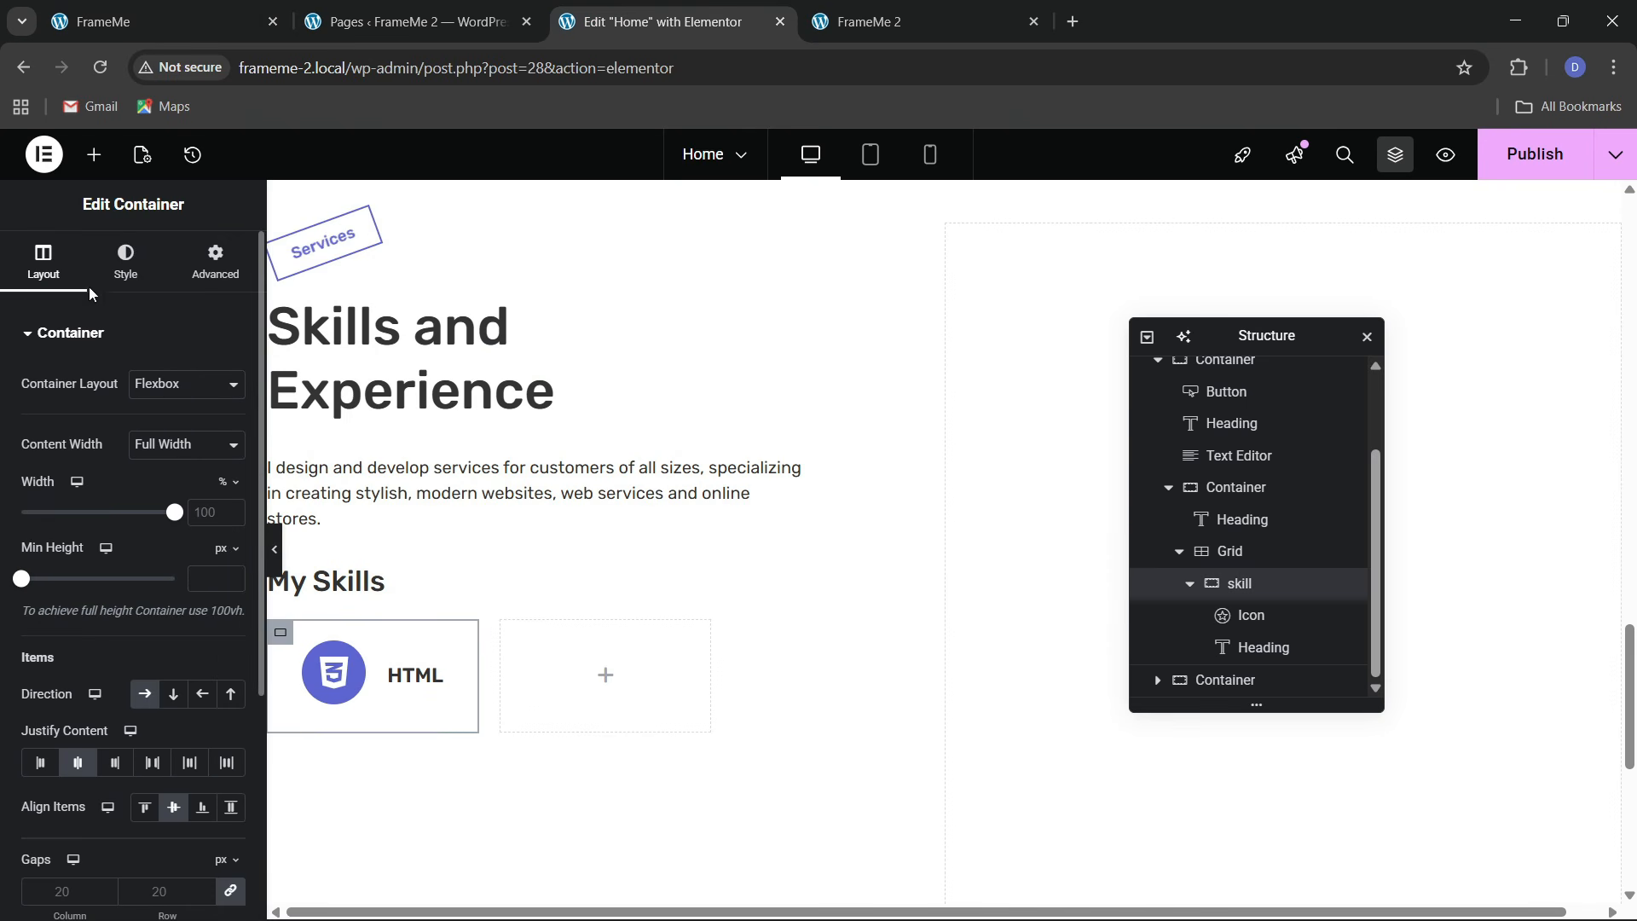
click(125, 263)
Give the skill card a solid 2 px black border with 0 corner radius
click(85, 564)
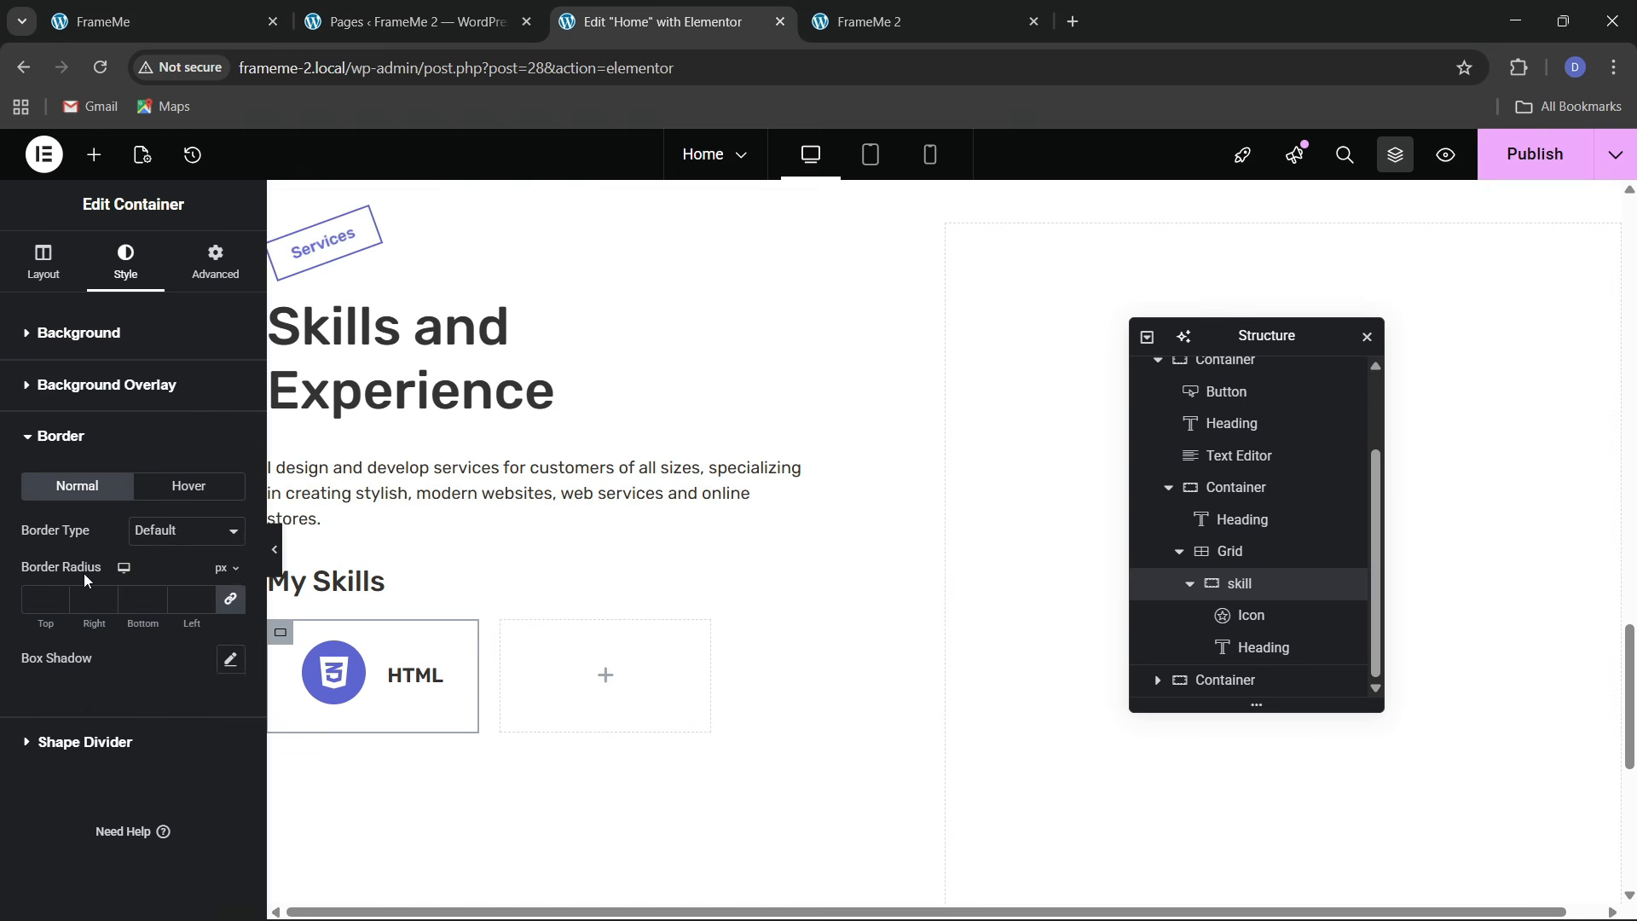
click(186, 529)
click(175, 611)
click(58, 596)
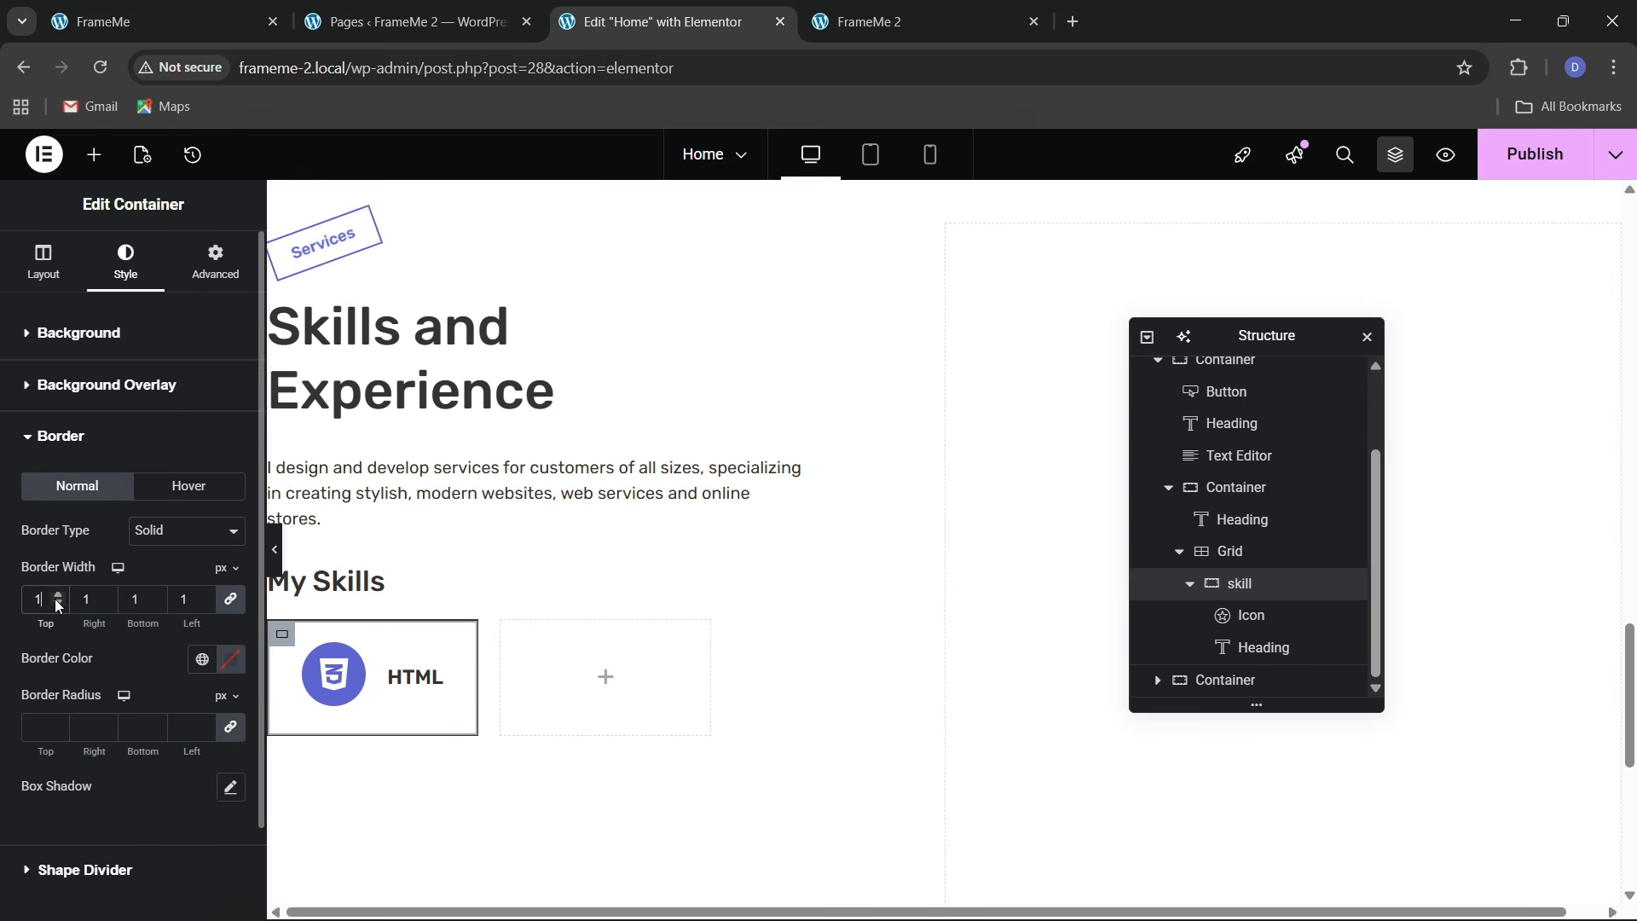
click(198, 673)
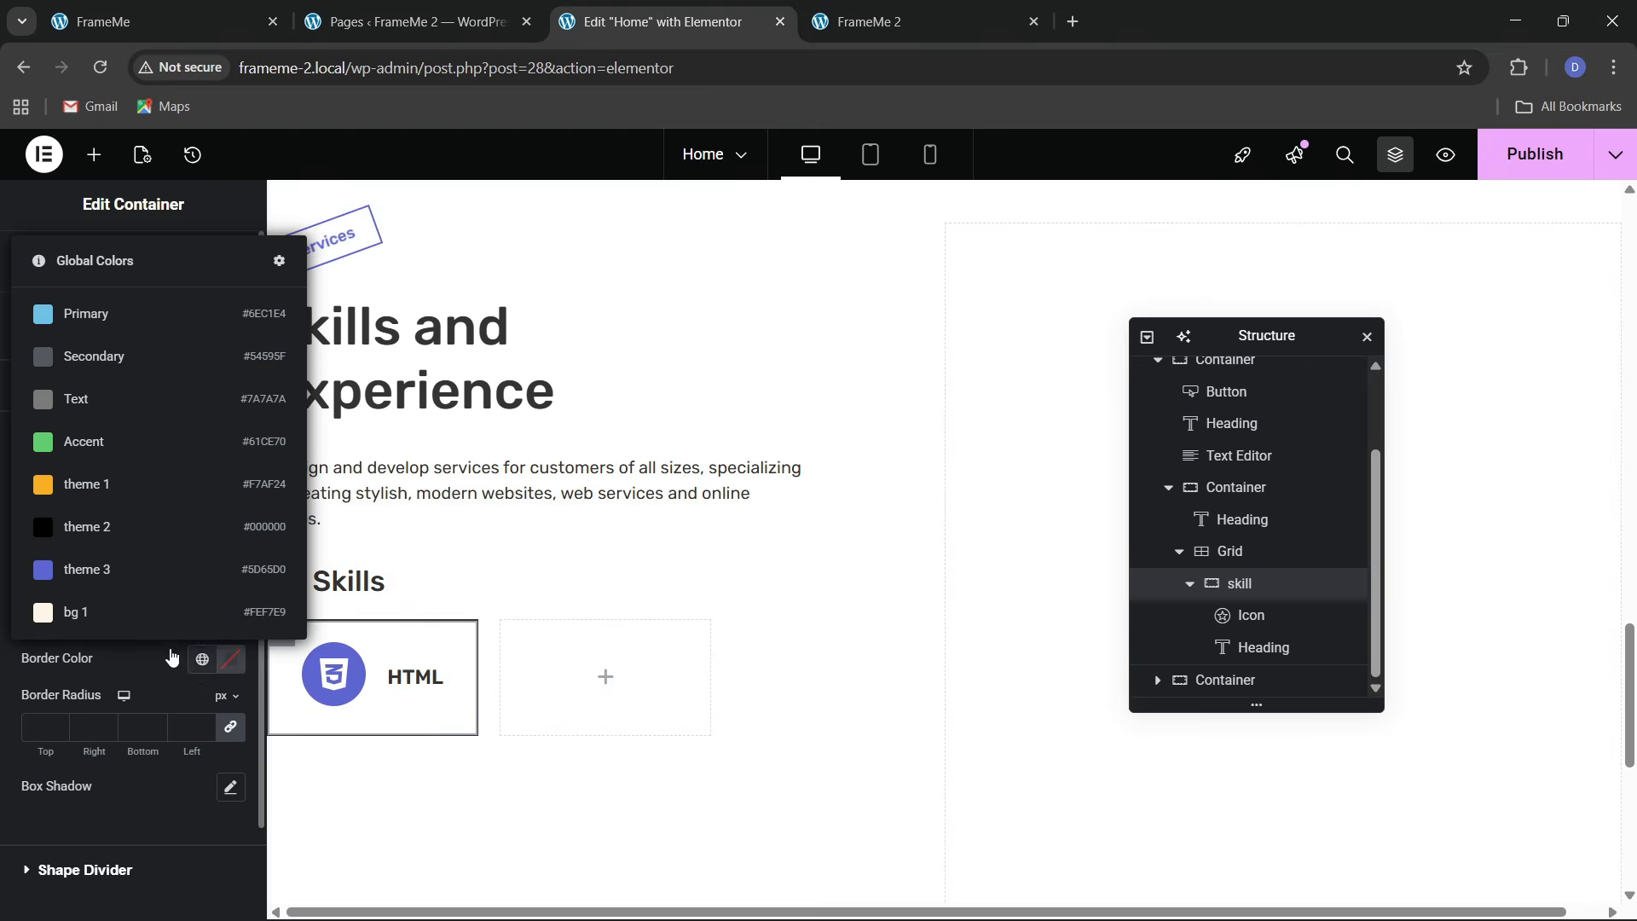
click(110, 523)
scroll(108, 671, down, 1)
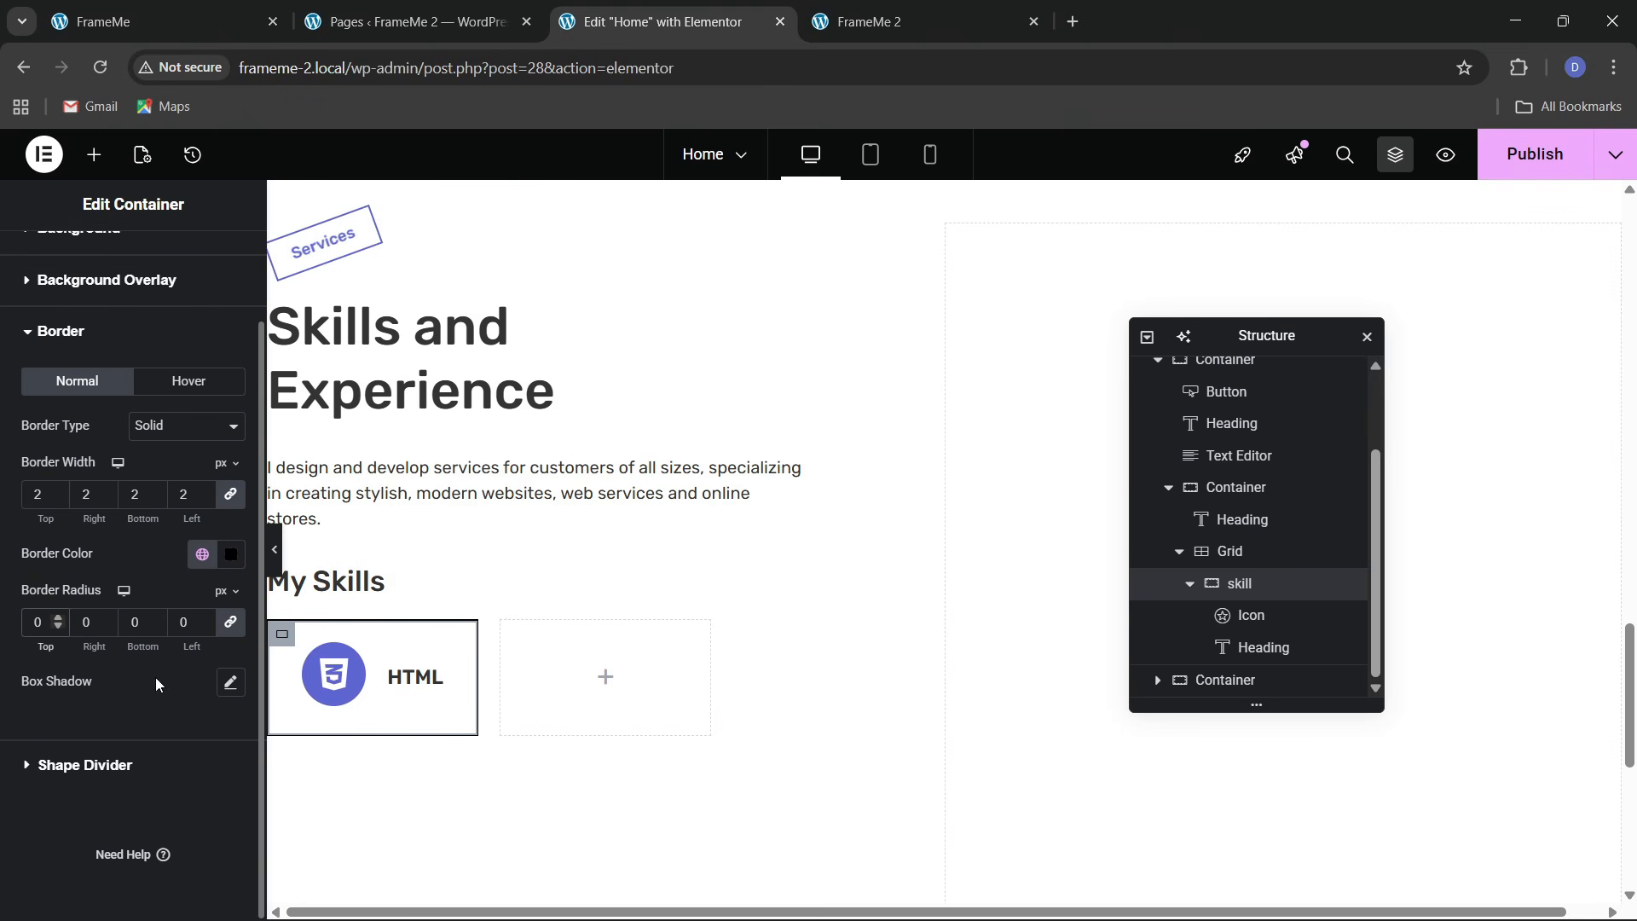
click(149, 357)
click(150, 386)
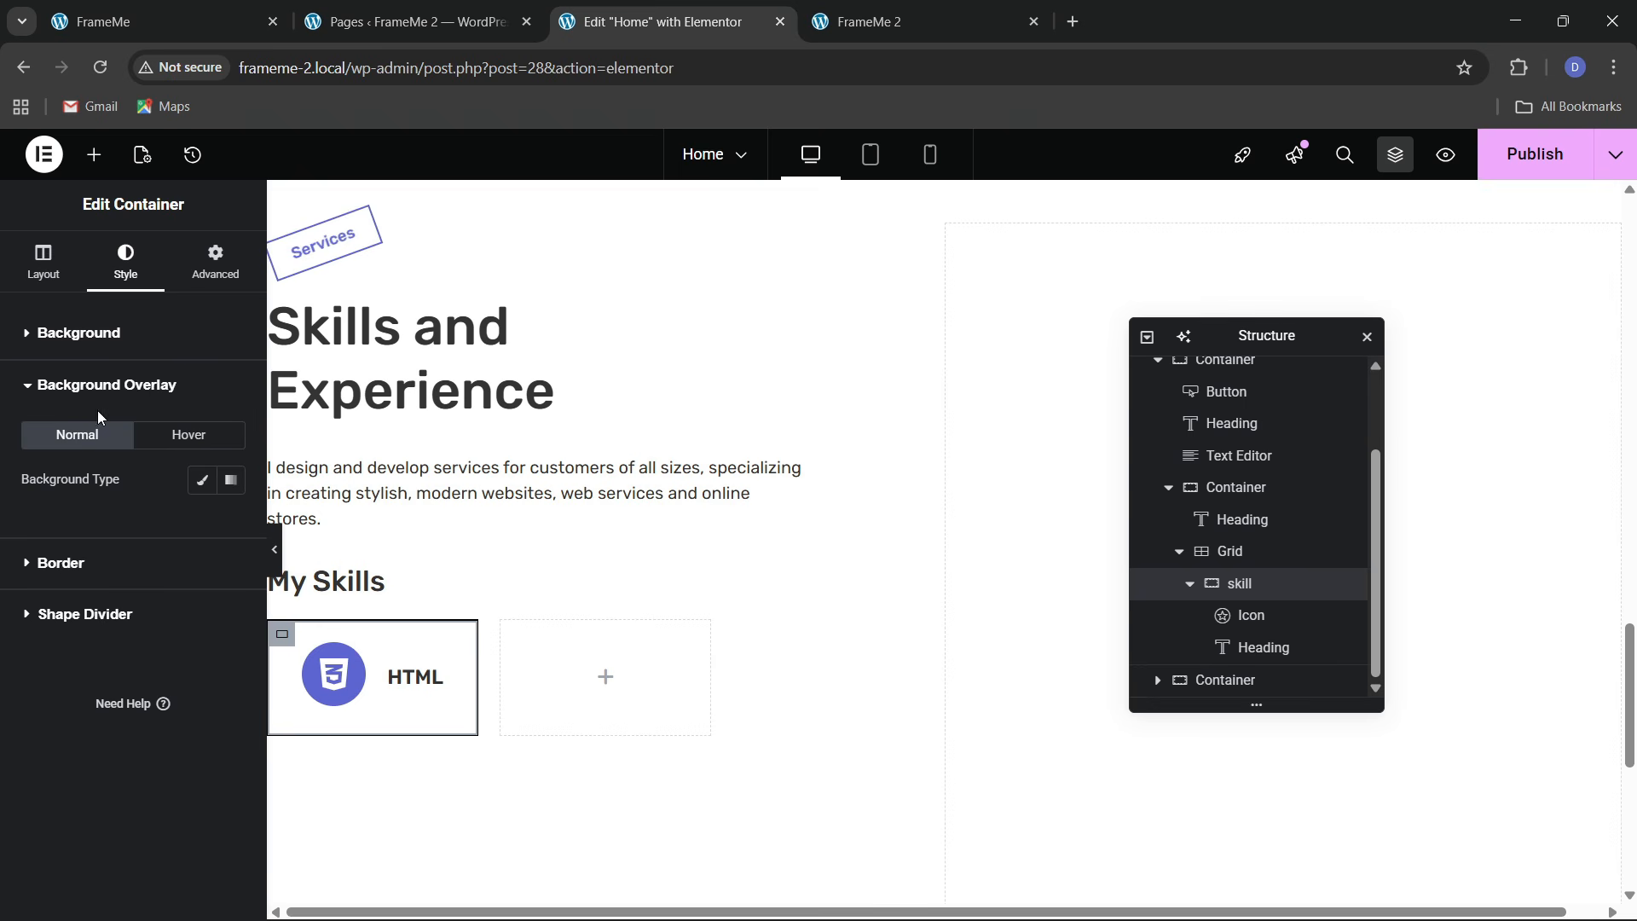
click(87, 354)
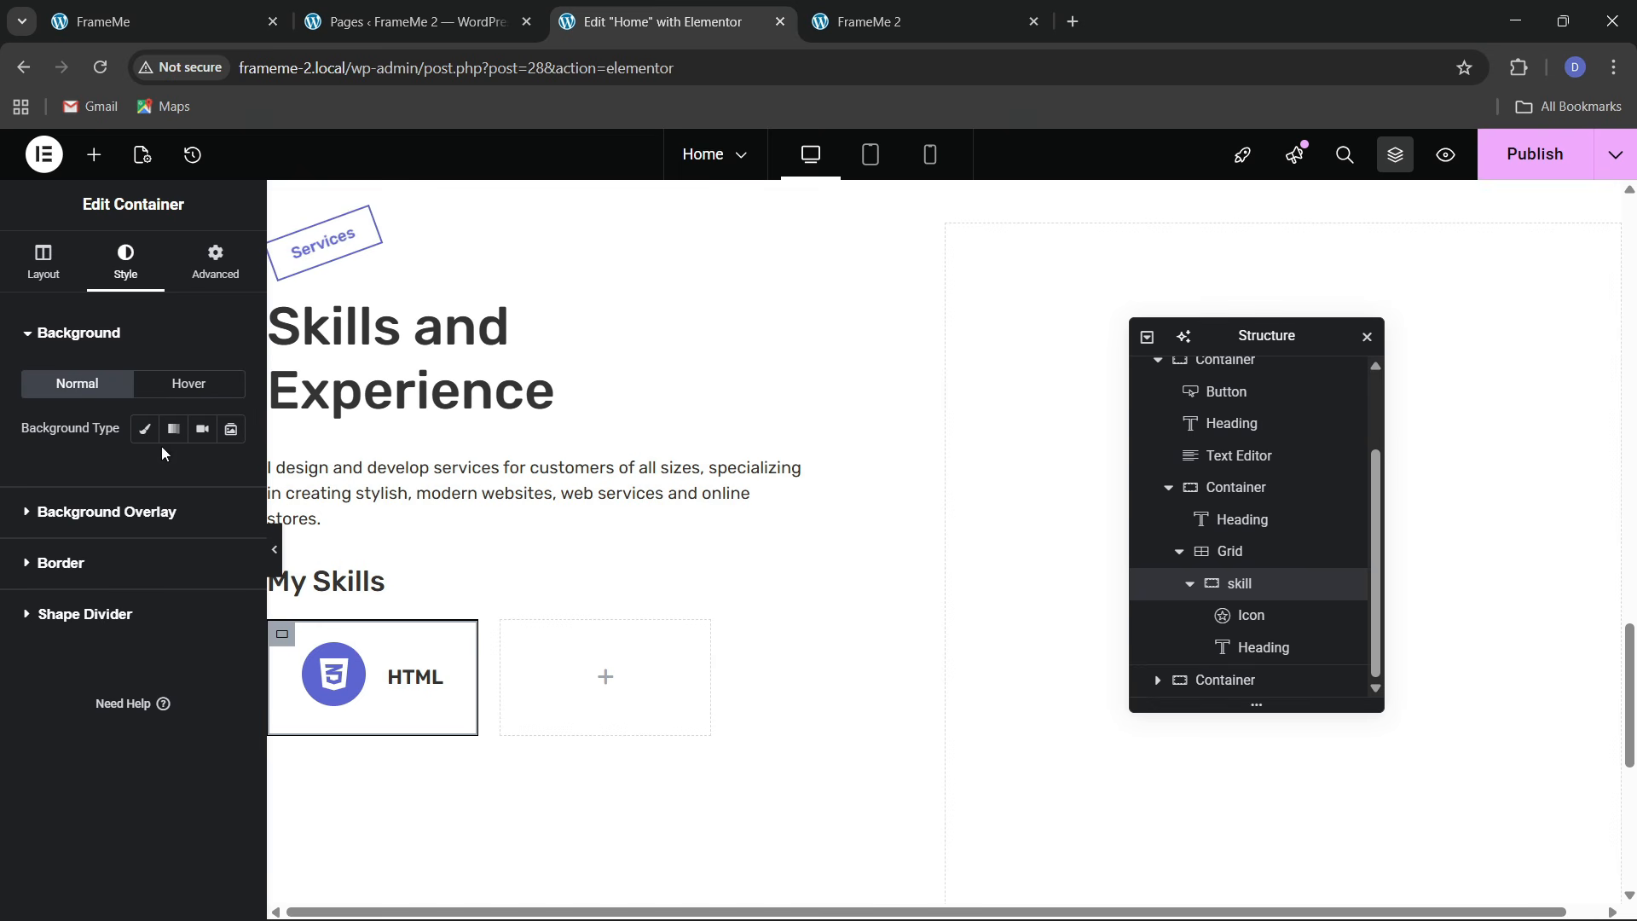
click(75, 271)
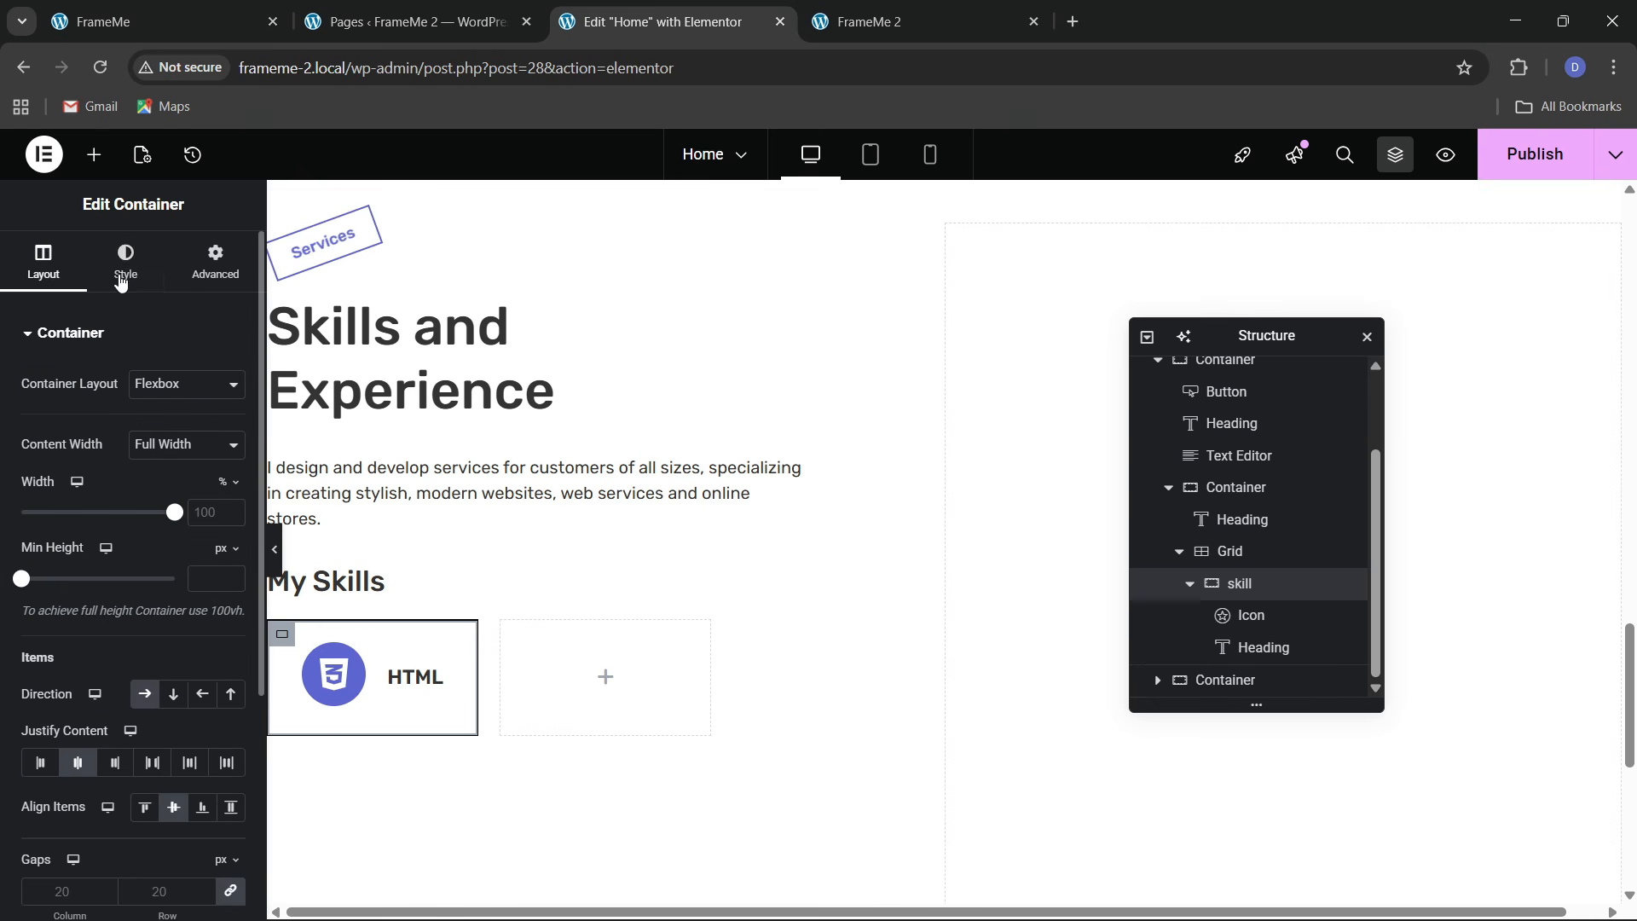
click(124, 265)
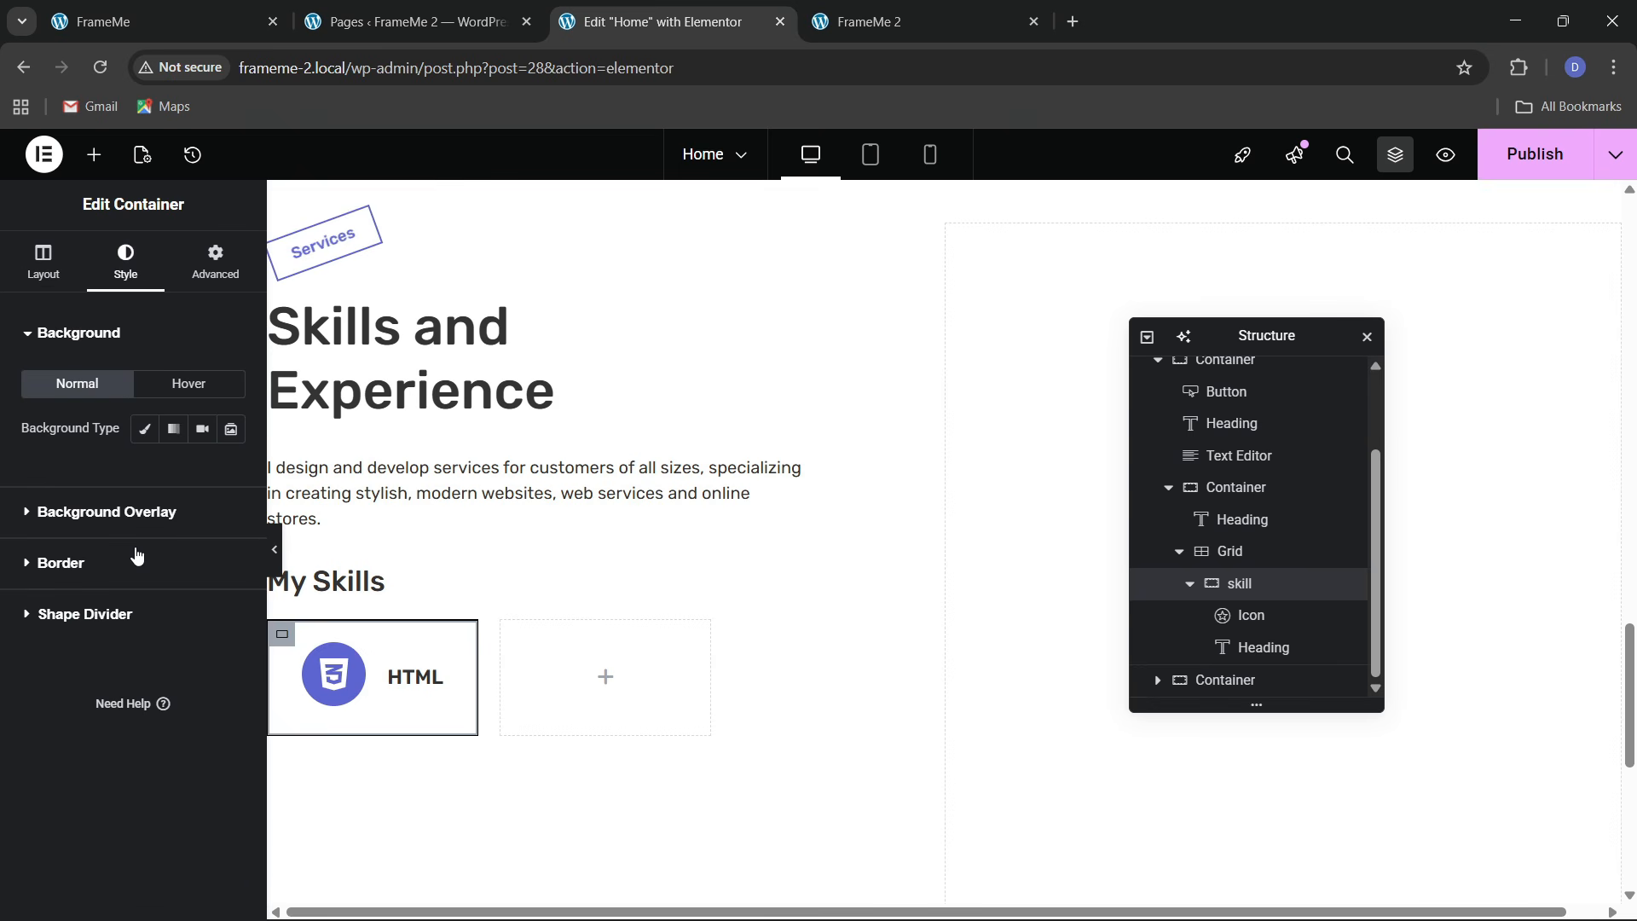
click(136, 559)
Give the HTML skill card an opaque black hover box shadow, offset 4 px horizontally and 7 px vertically
click(182, 493)
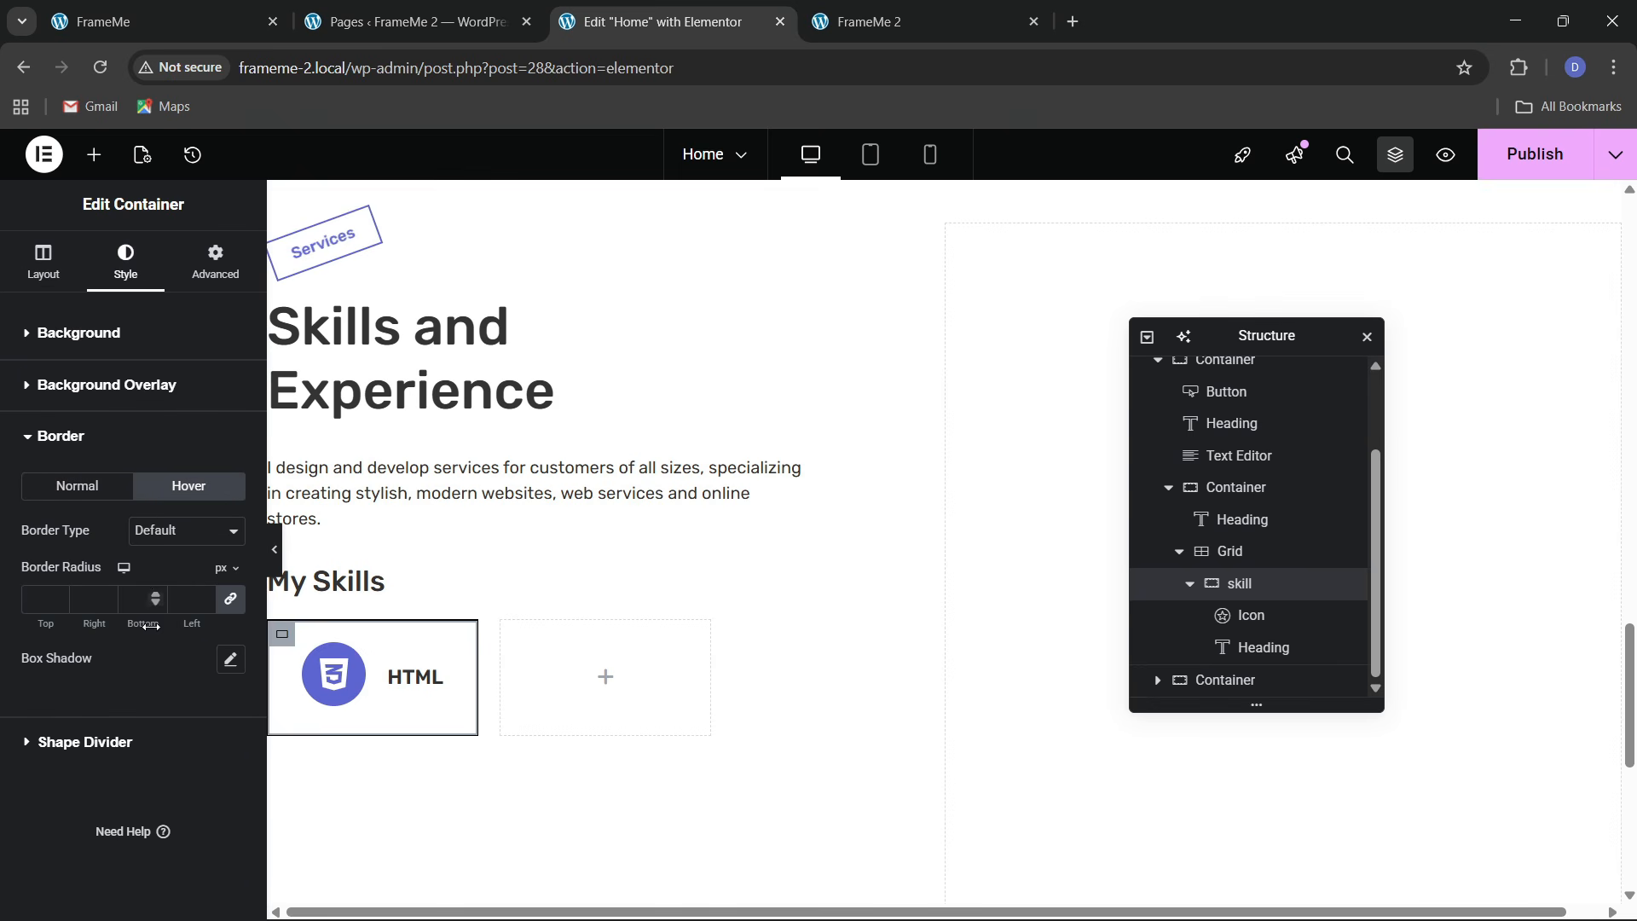
click(230, 660)
scroll(202, 615, down, 1)
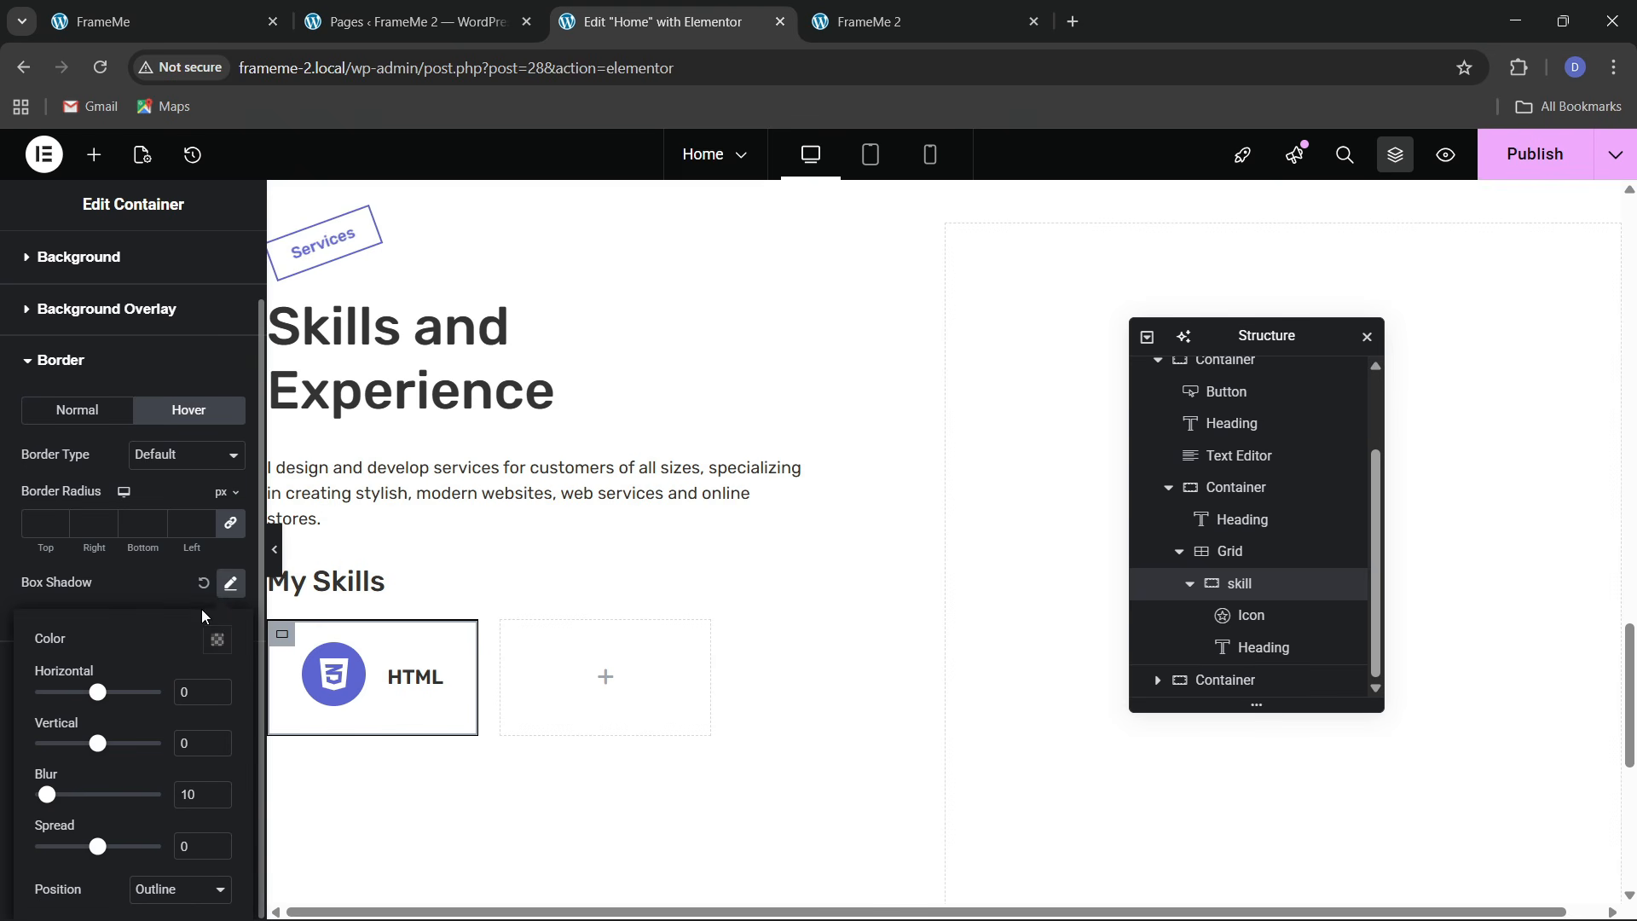
click(217, 642)
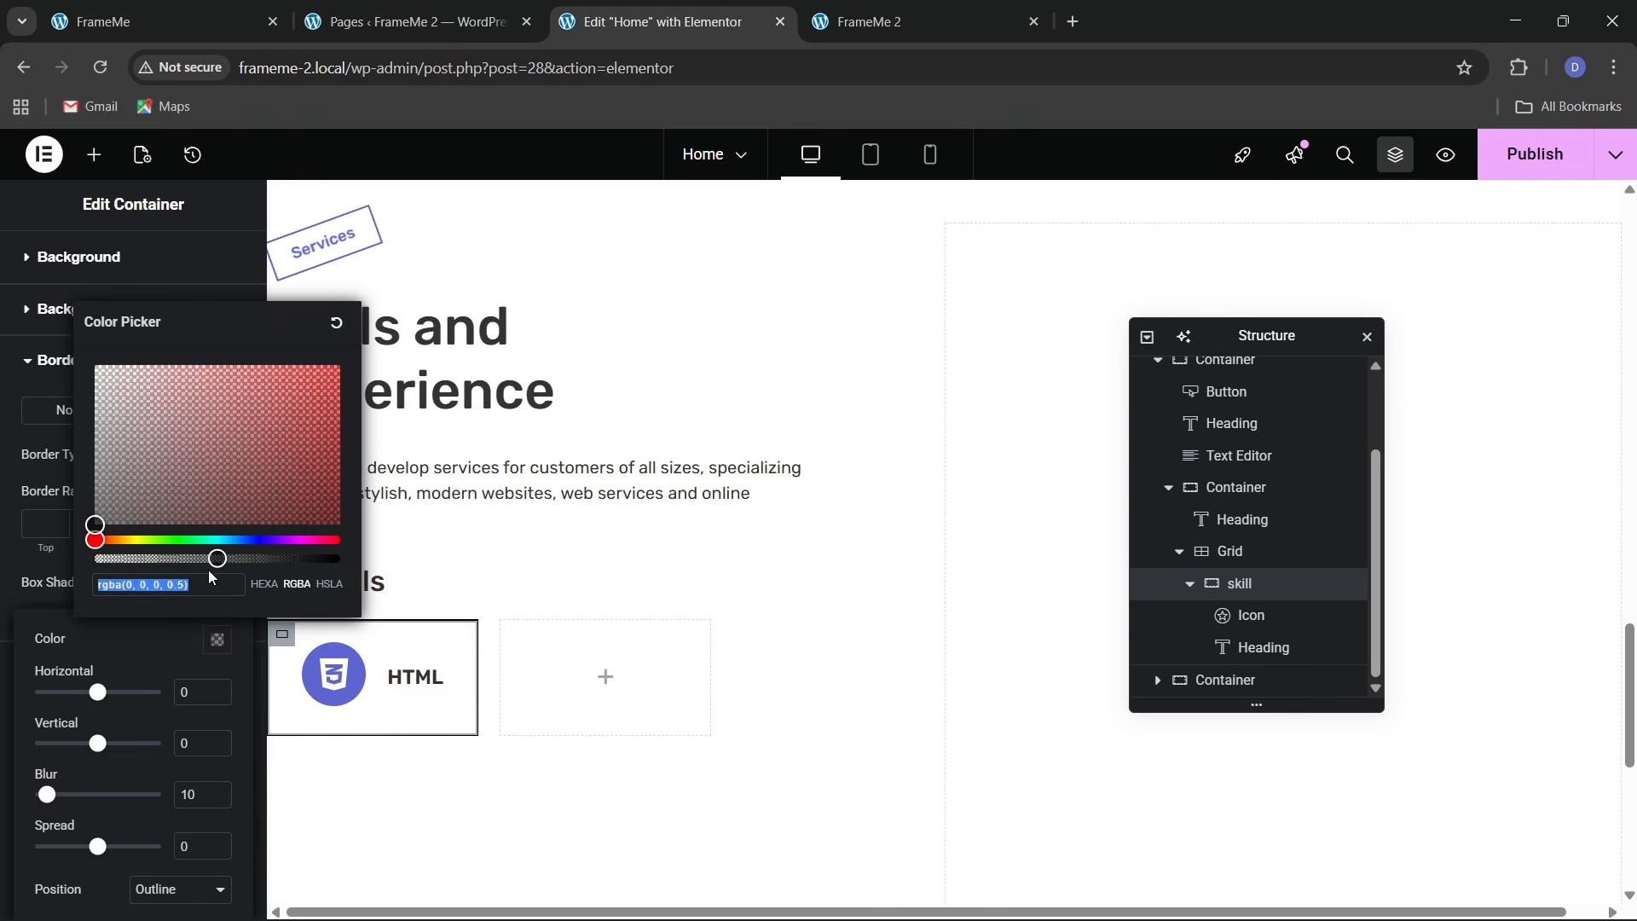
drag(208, 559, 356, 563)
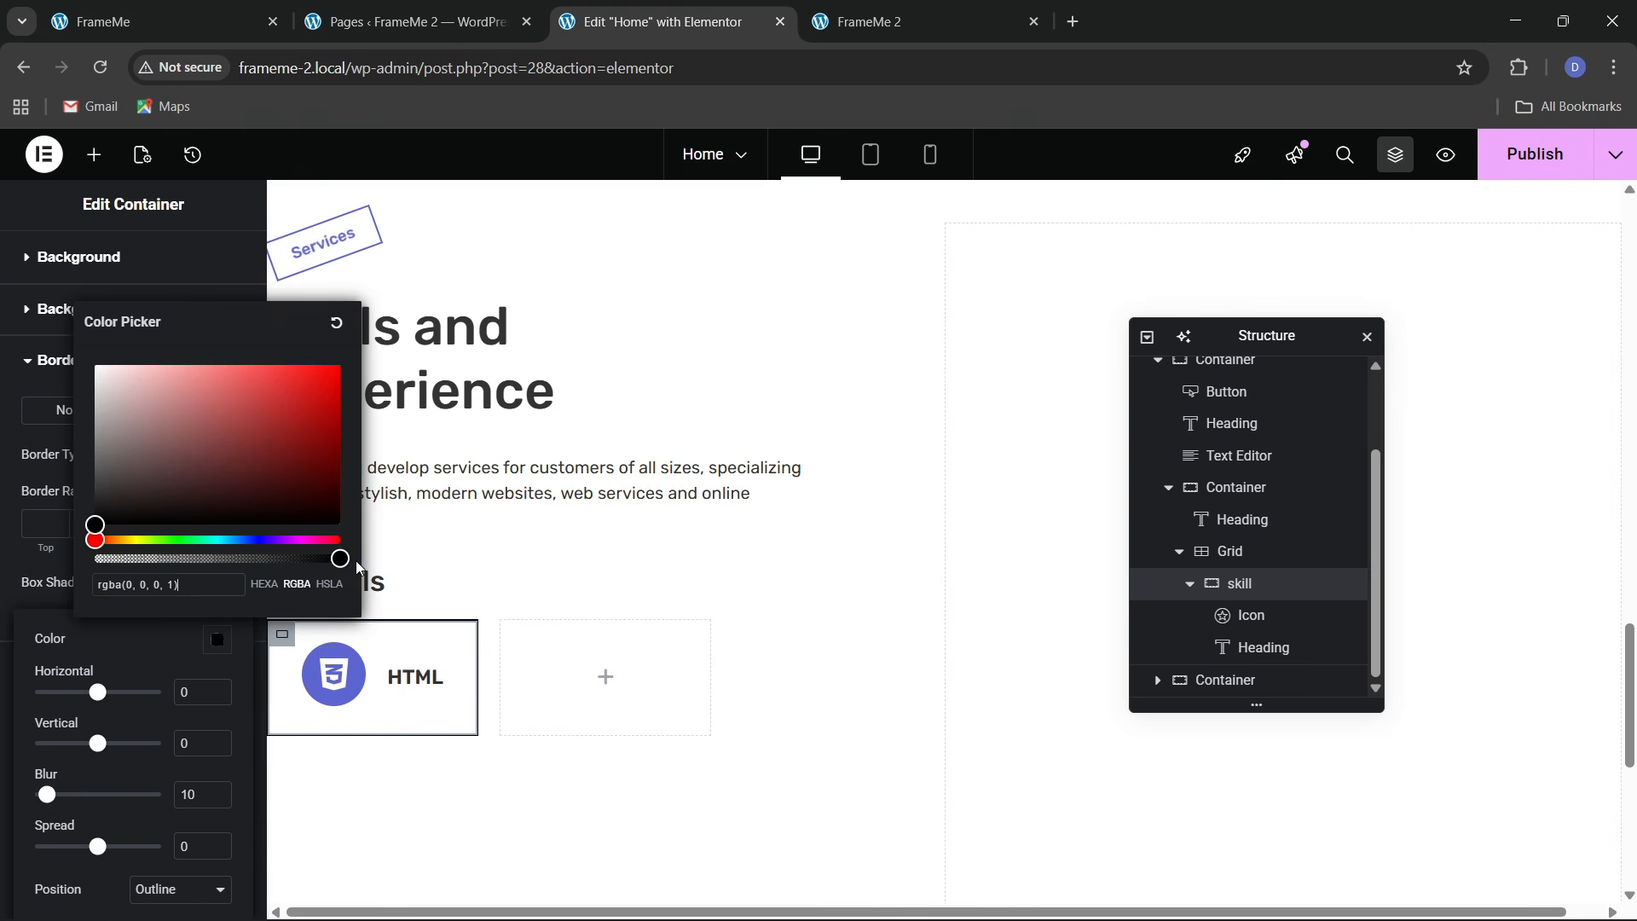
click(205, 695)
text(4)
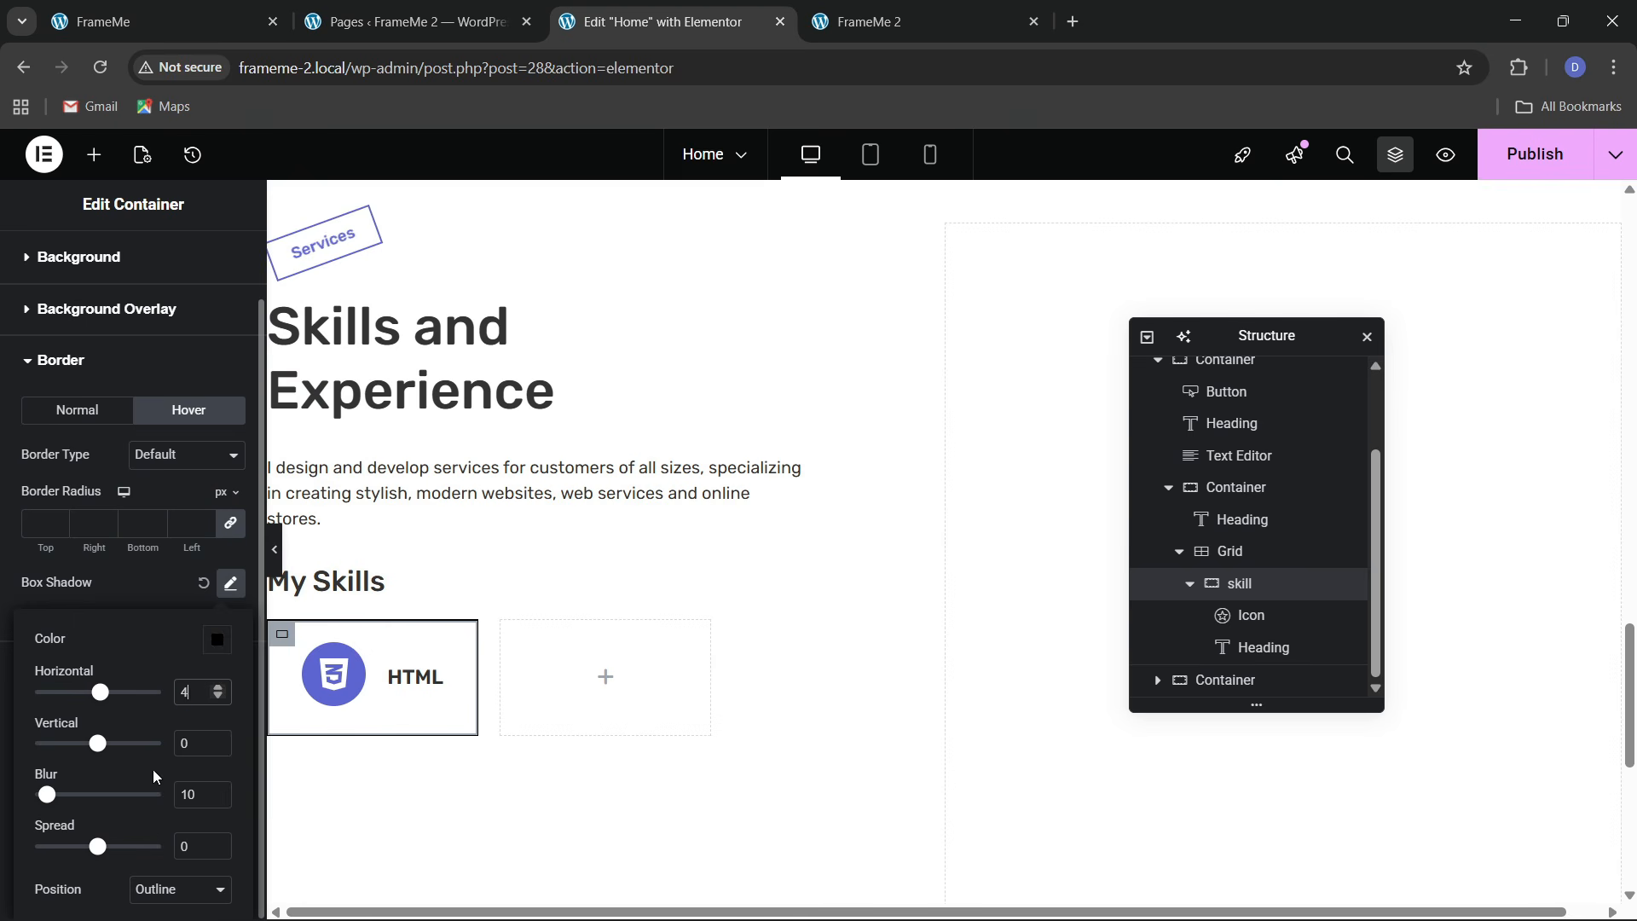
text(7)
click(198, 795)
click(141, 610)
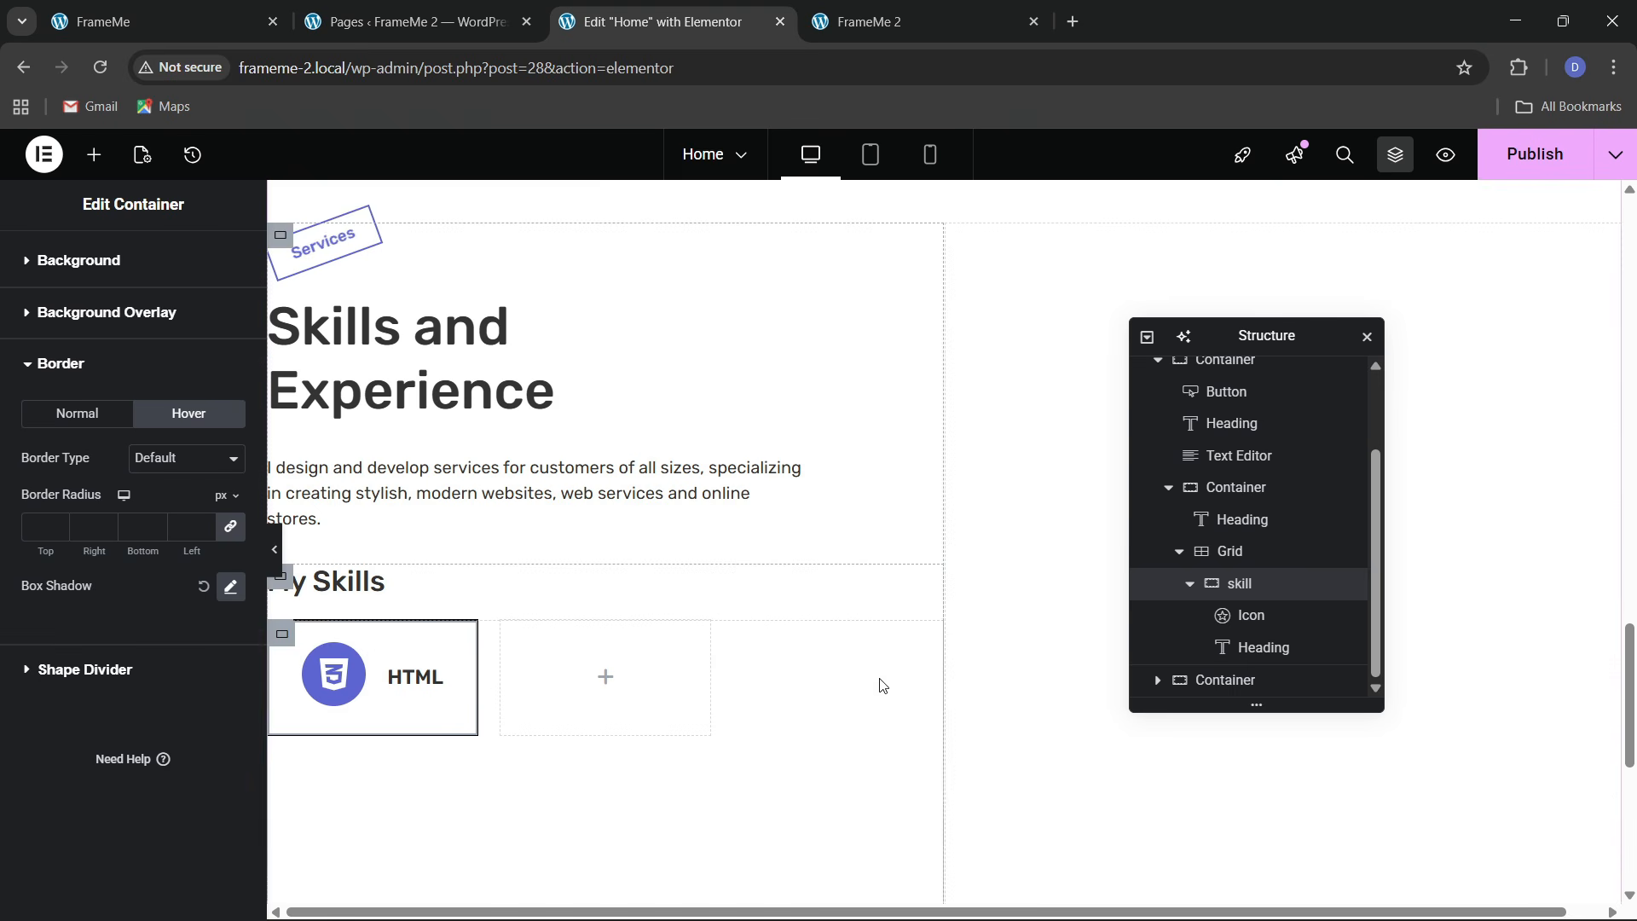
Duplicate the HTML skill card twice in the Structure tree to make three cards
click(1191, 586)
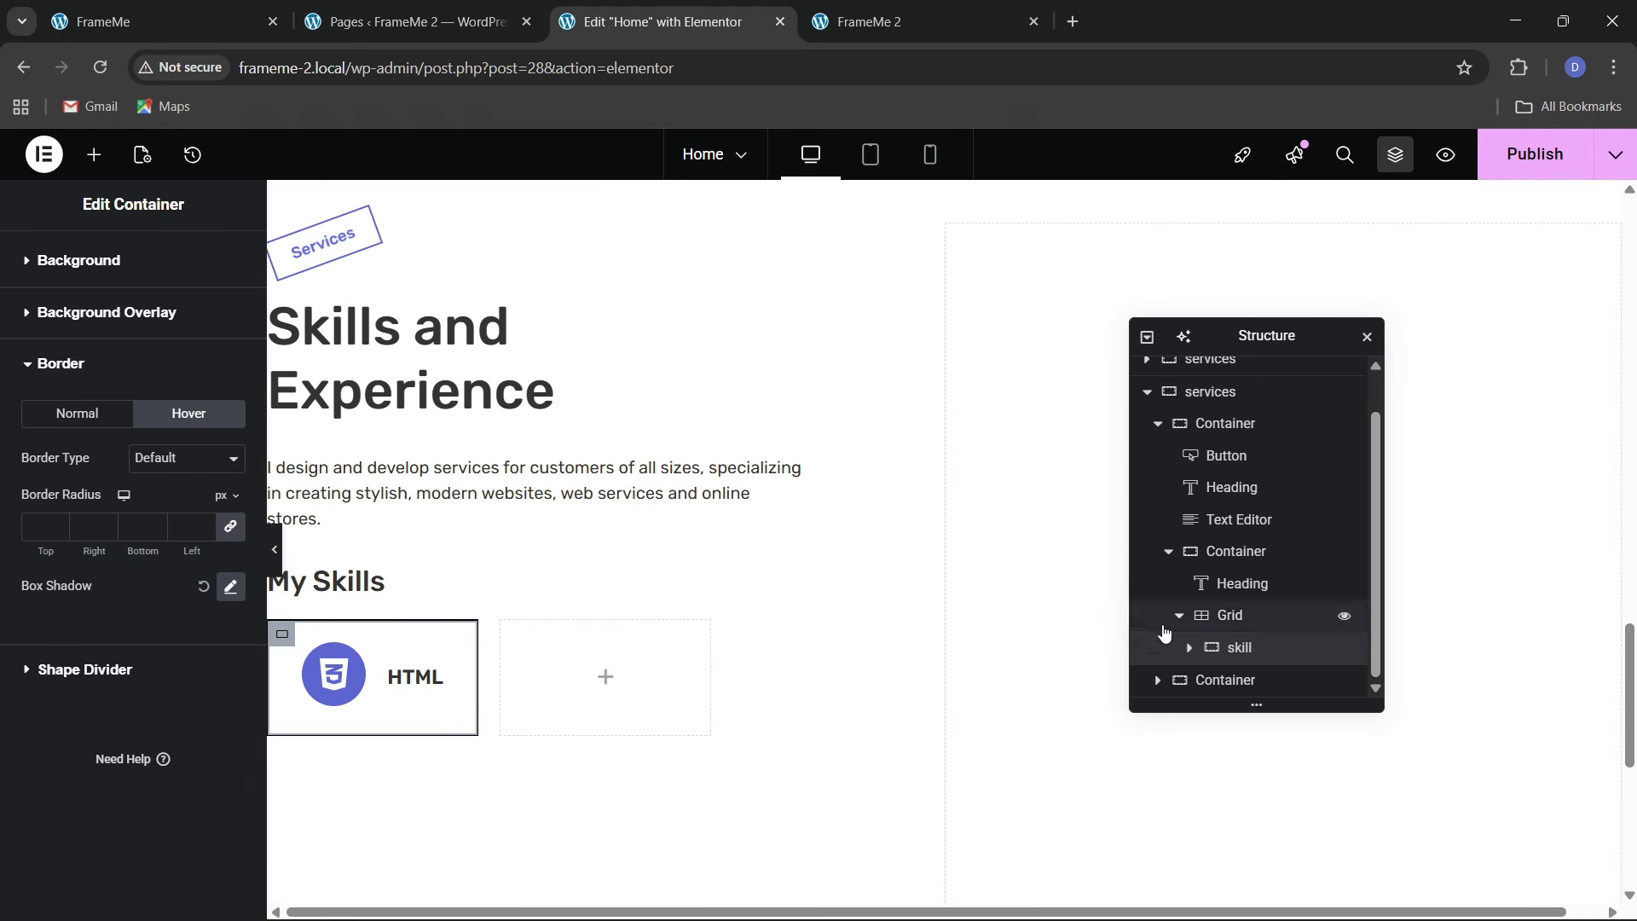
right_click(1234, 651)
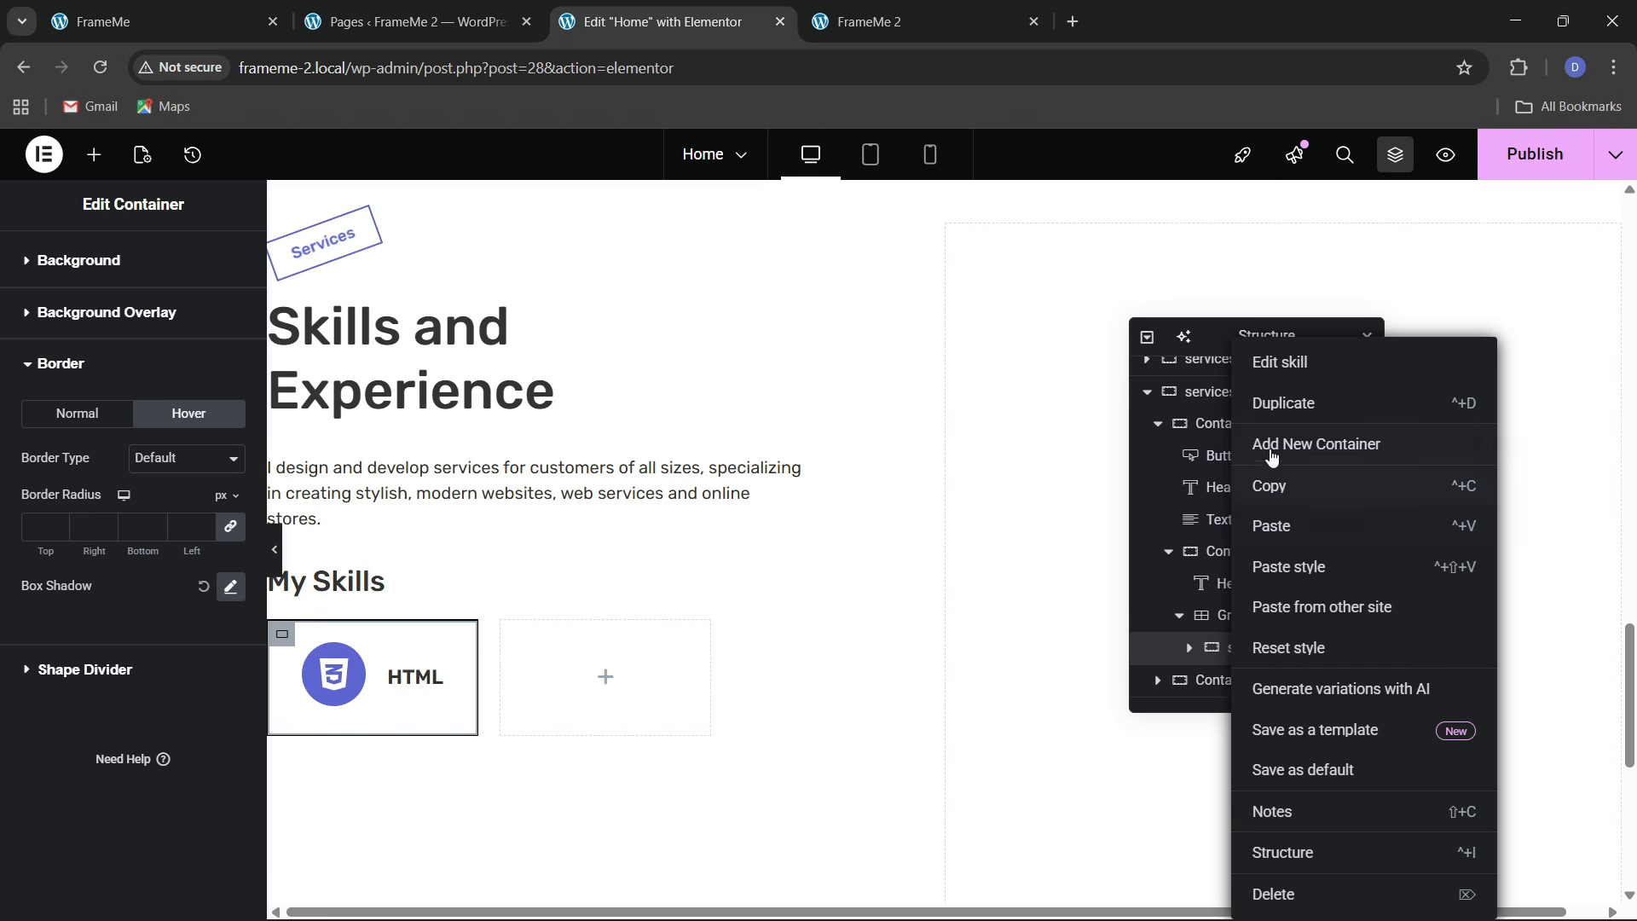
click(1302, 607)
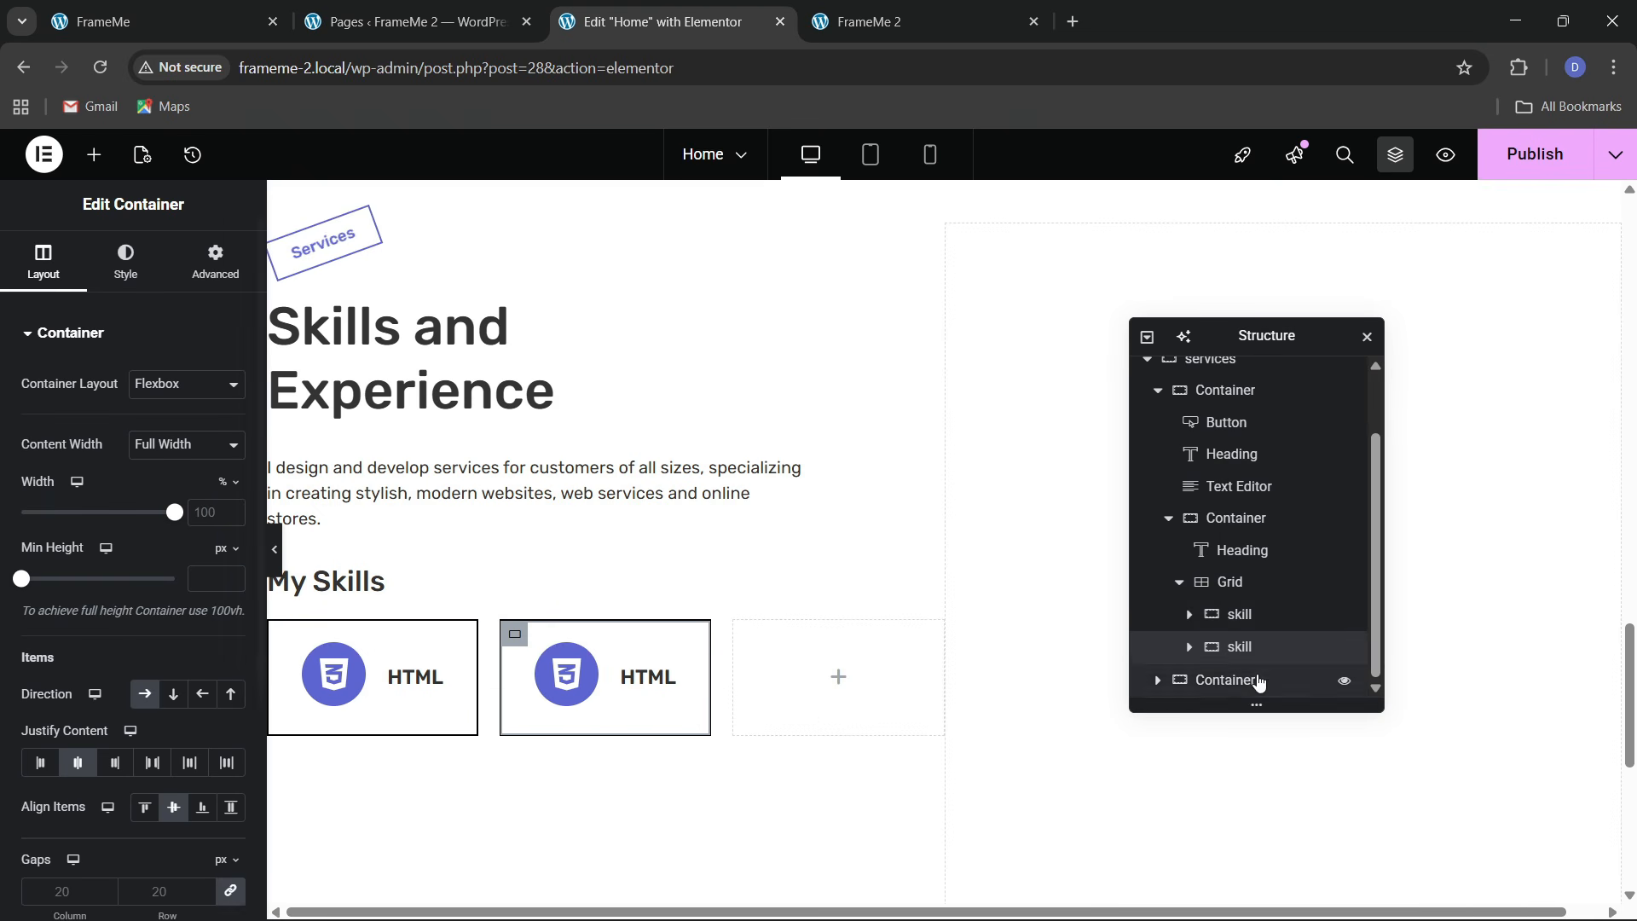
right_click(1251, 650)
click(1290, 399)
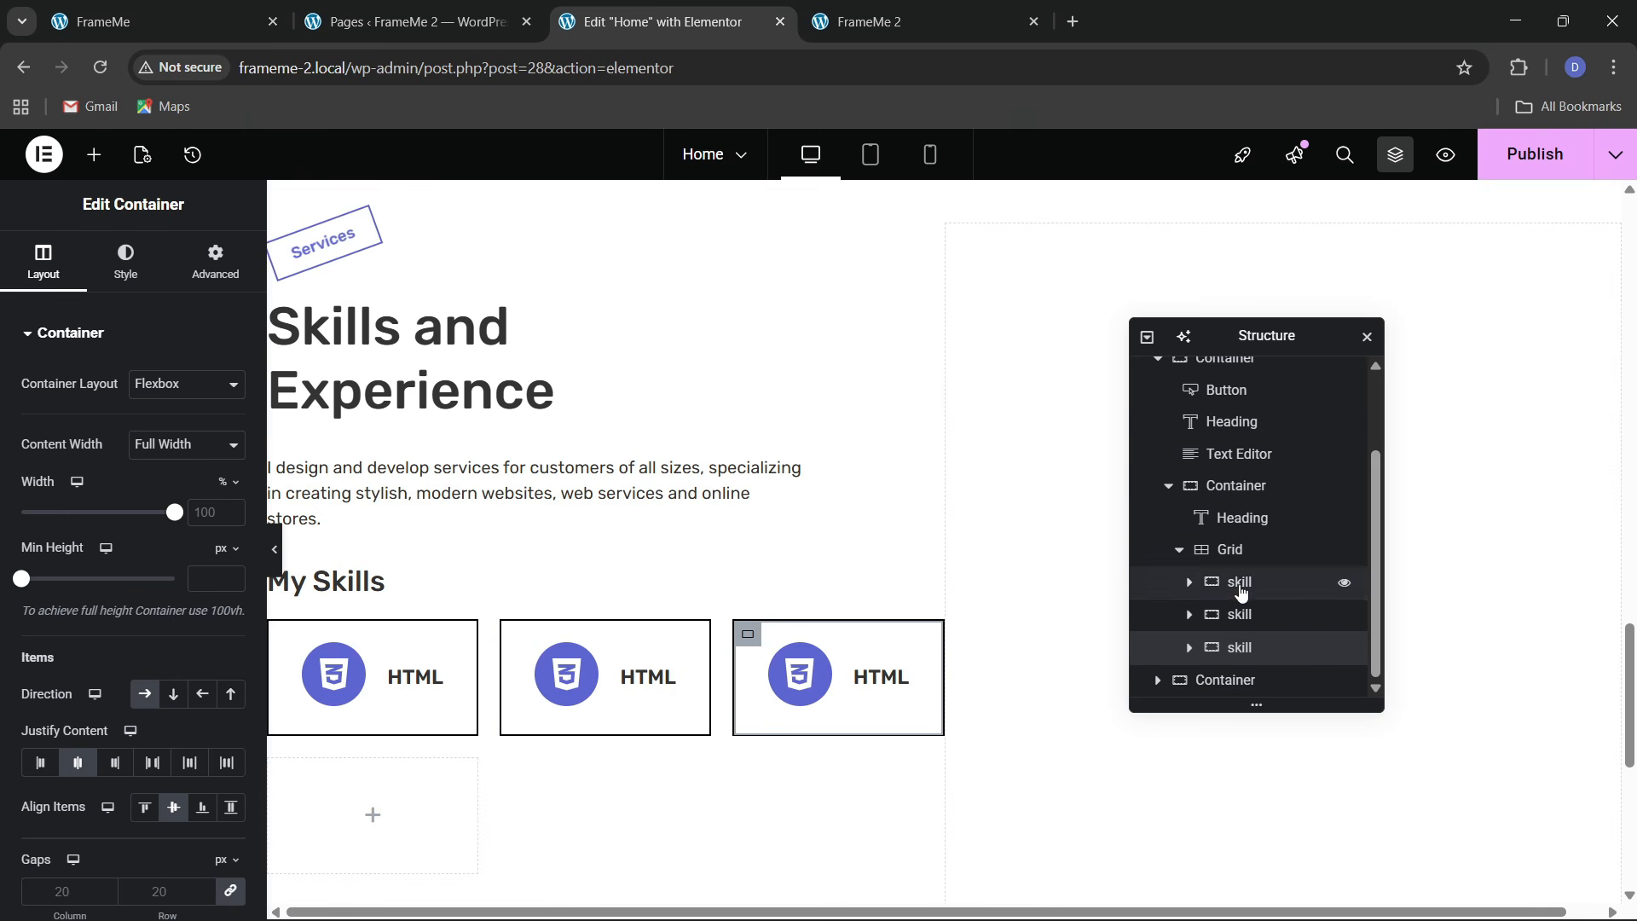
Set the skills grid to 2 columns, checking it against the live site
click(450, 546)
click(30, 273)
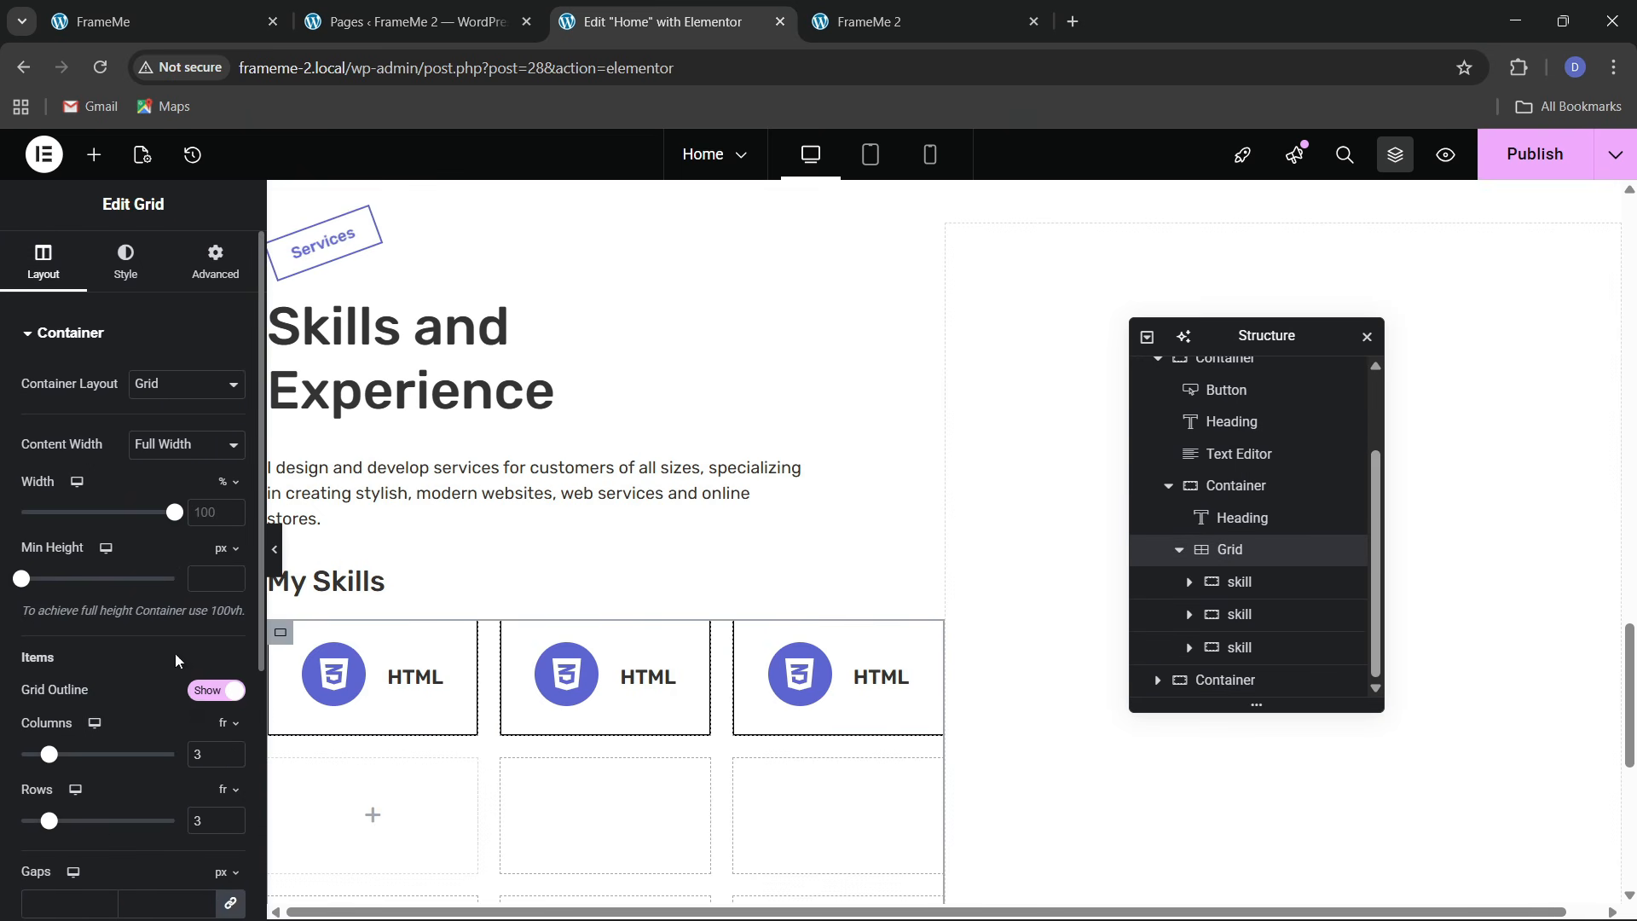
click(231, 759)
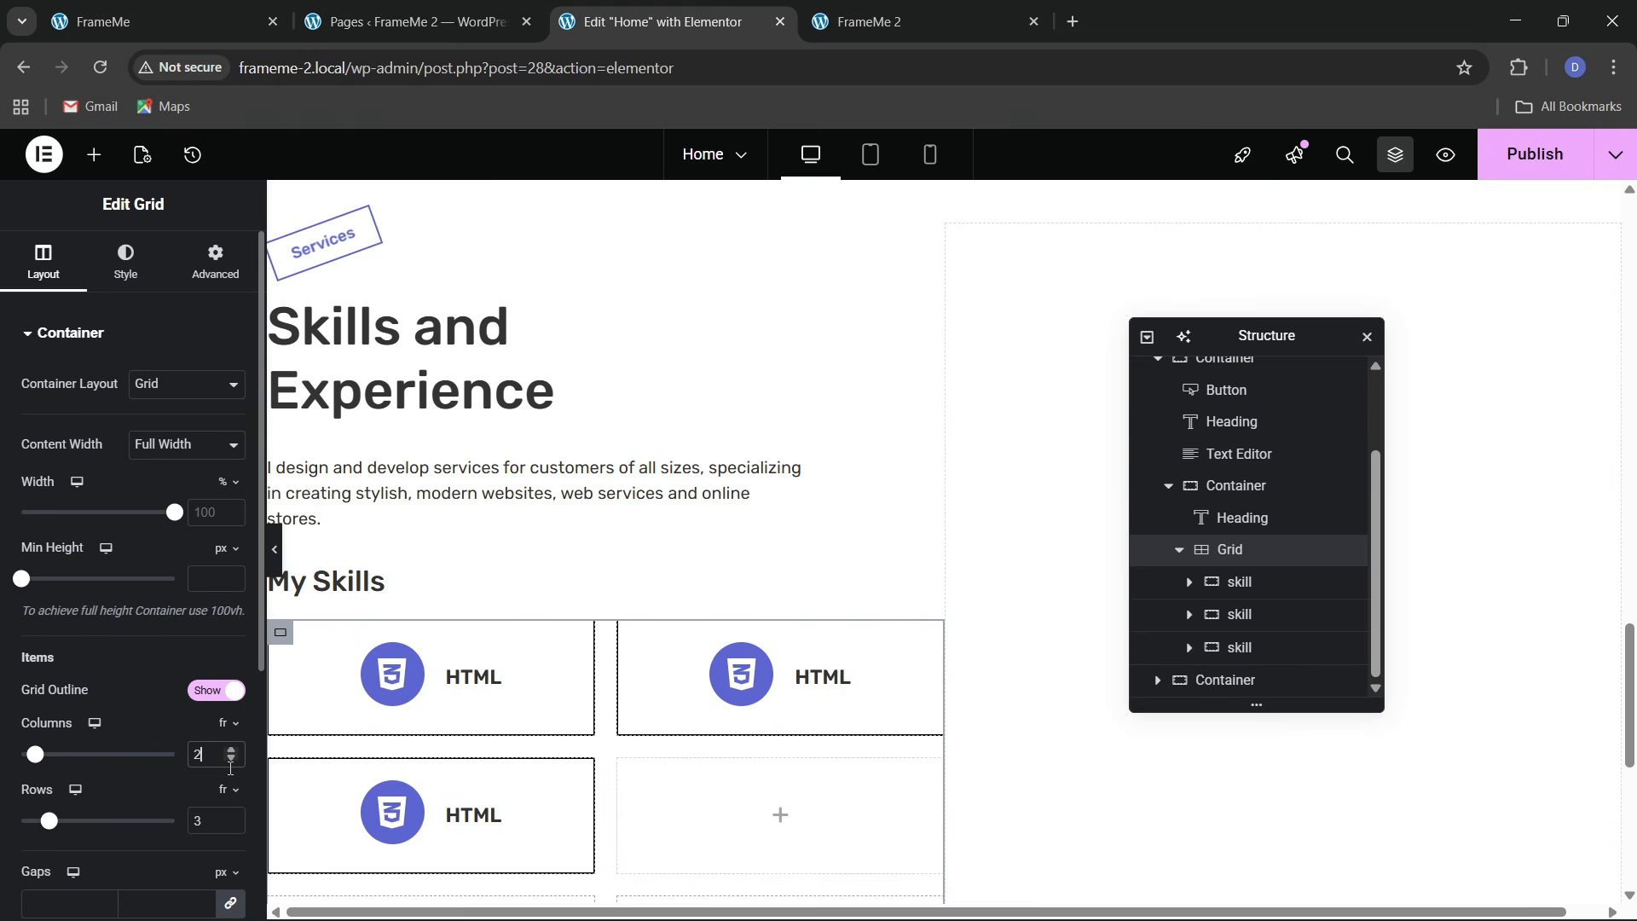
click(220, 18)
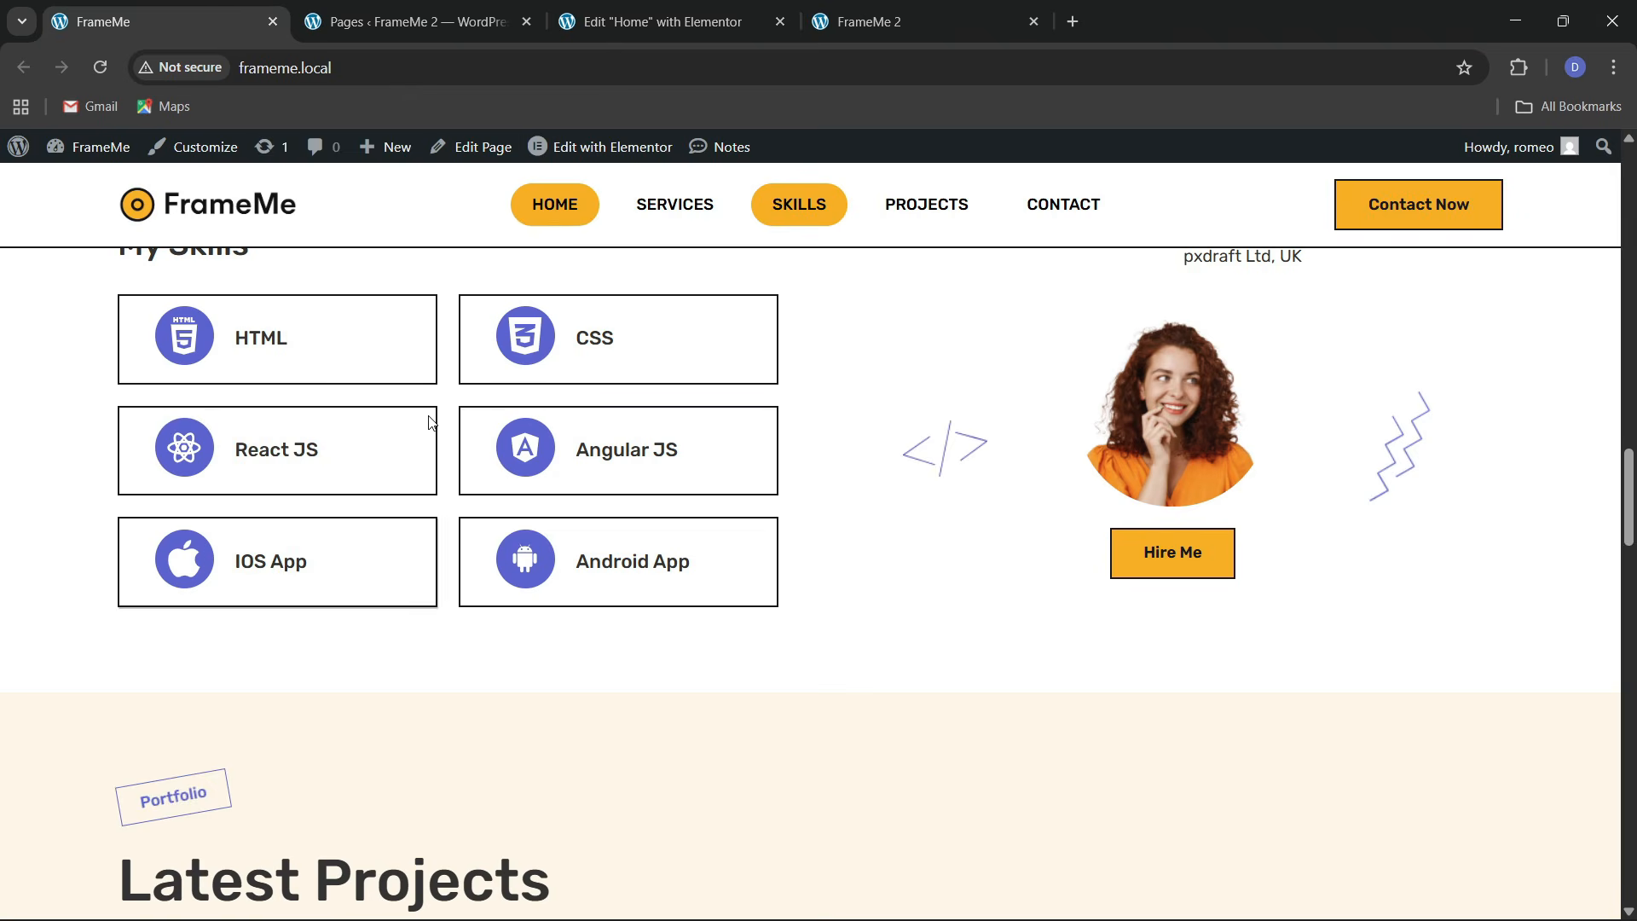
click(661, 22)
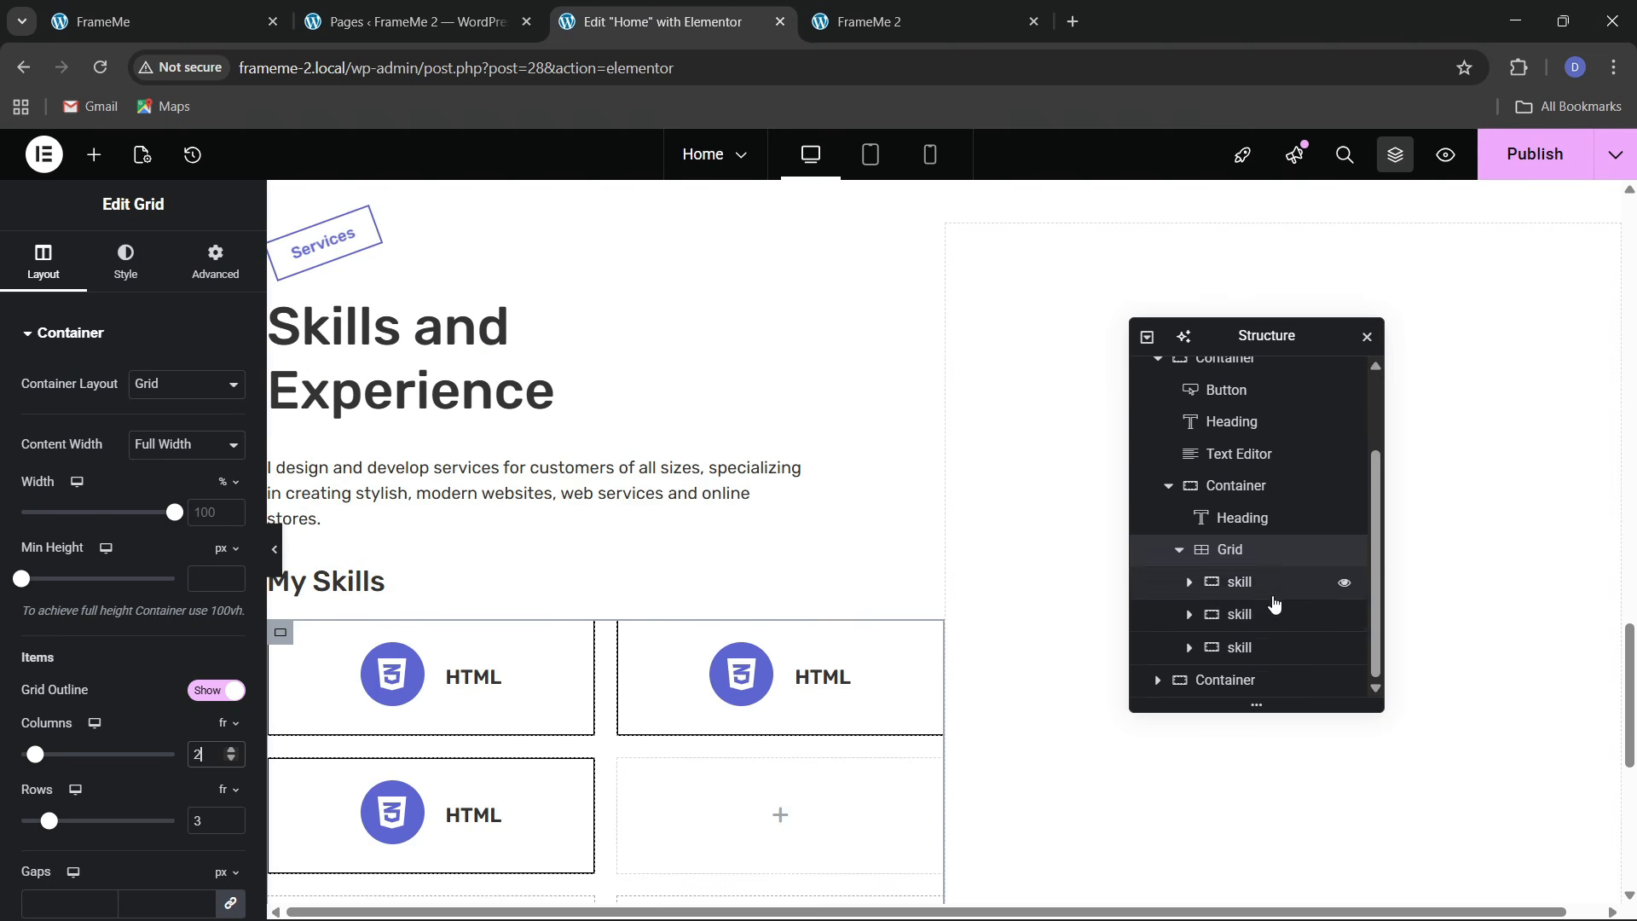
Duplicate the last skill box three times to get six skill boxes
click(1266, 648)
right_click(1266, 648)
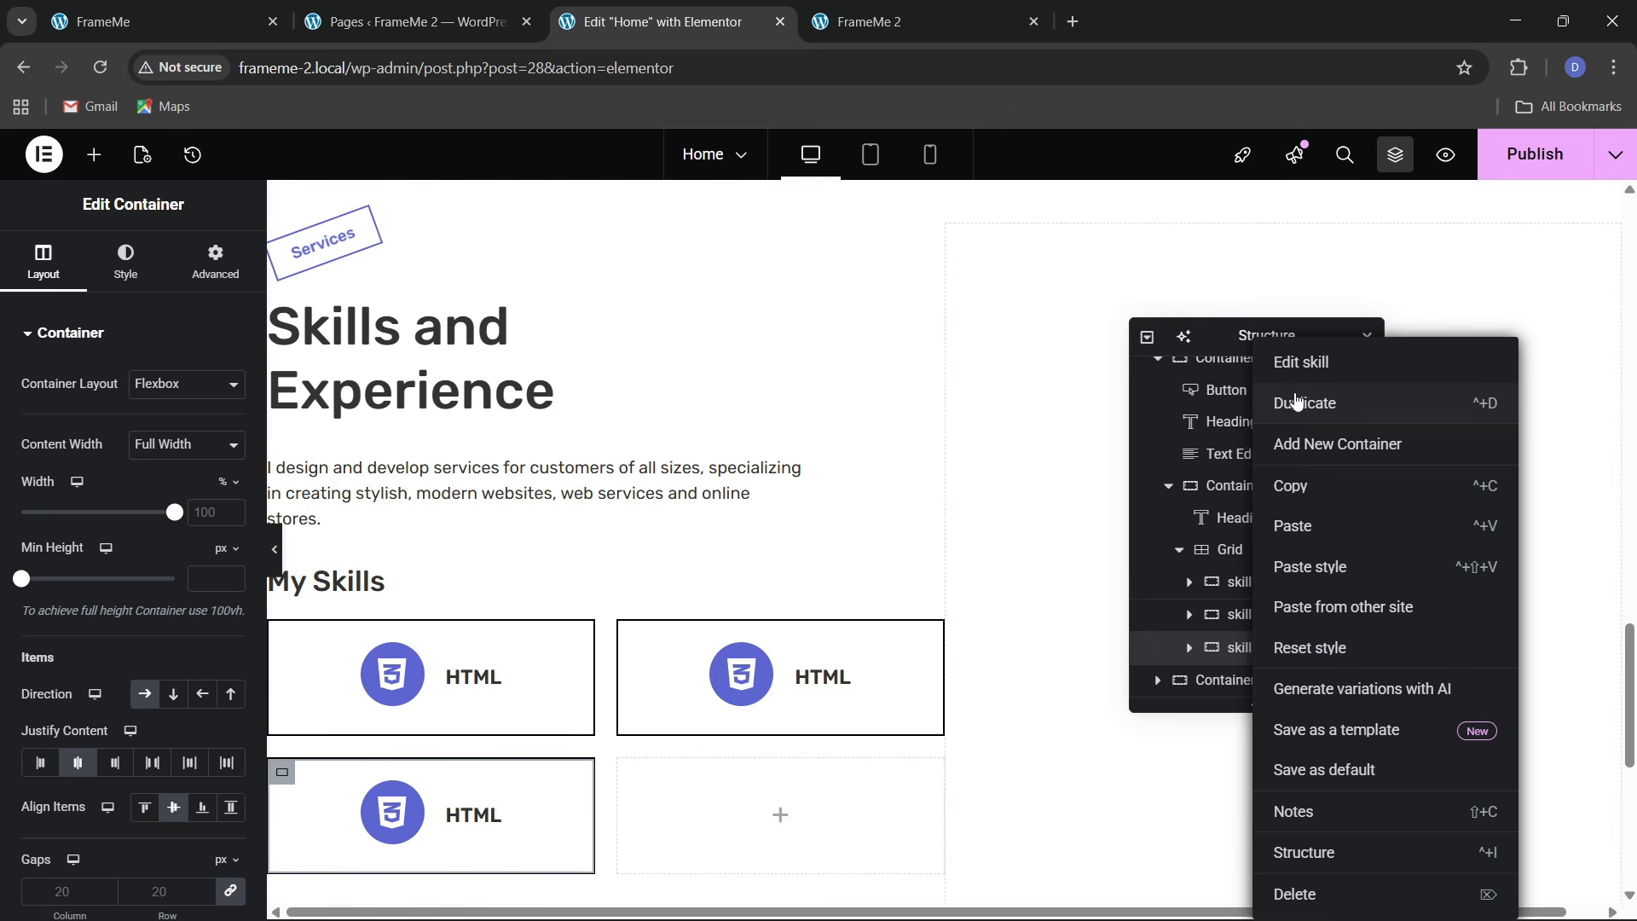
click(1305, 403)
scroll(1269, 635, down, 1)
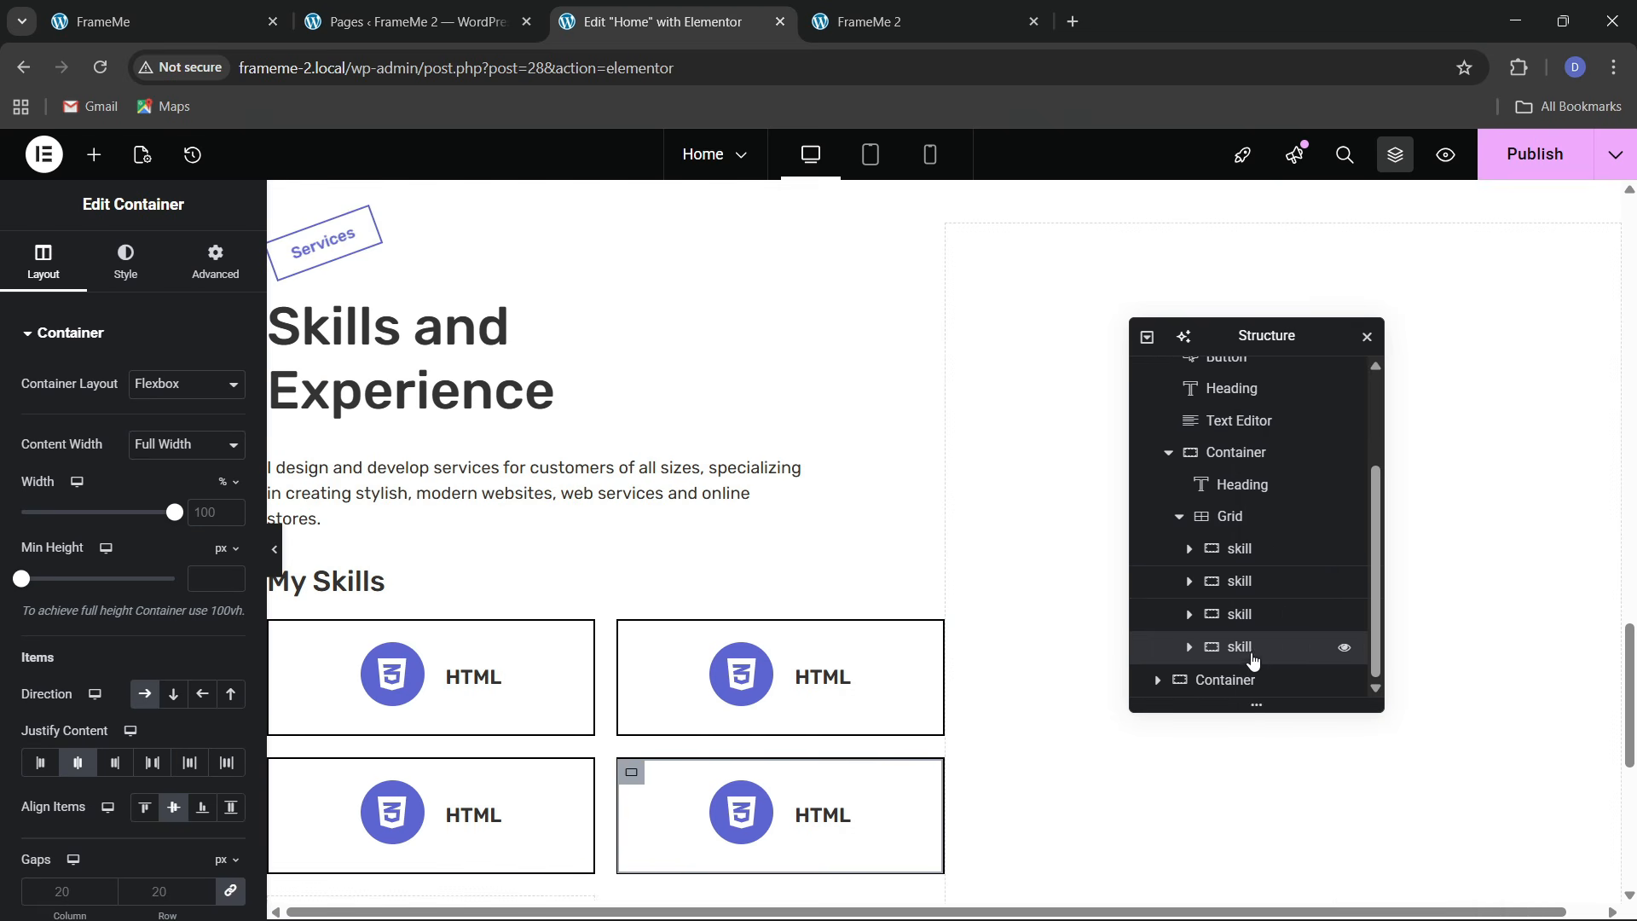
right_click(1251, 653)
click(1297, 403)
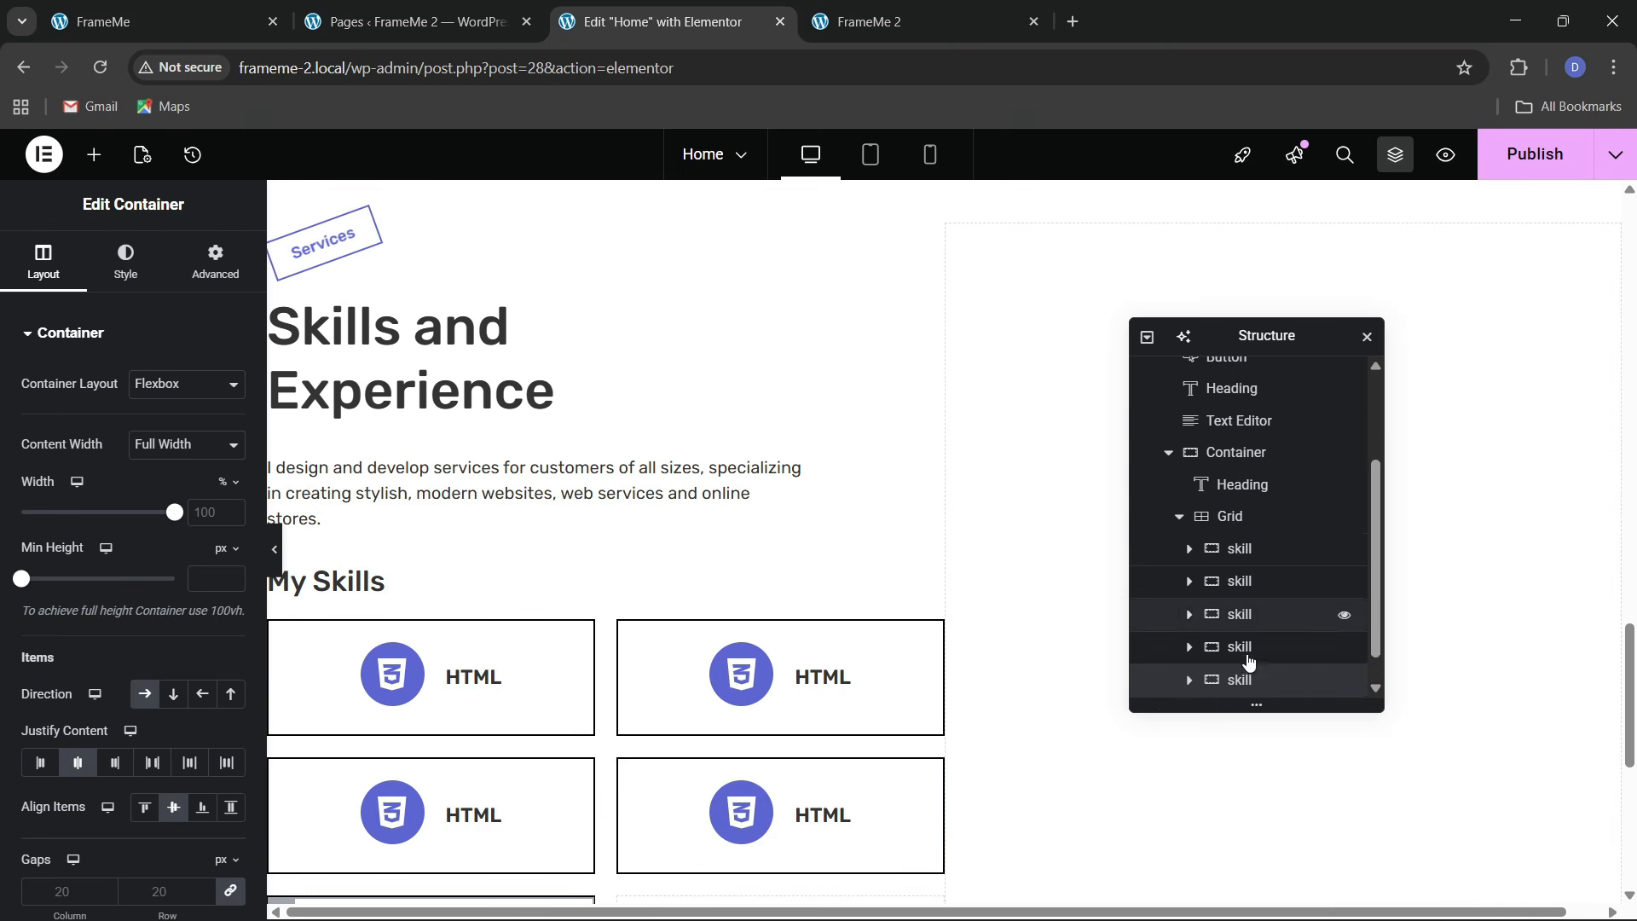
scroll(1248, 662, down, 1)
right_click(1245, 650)
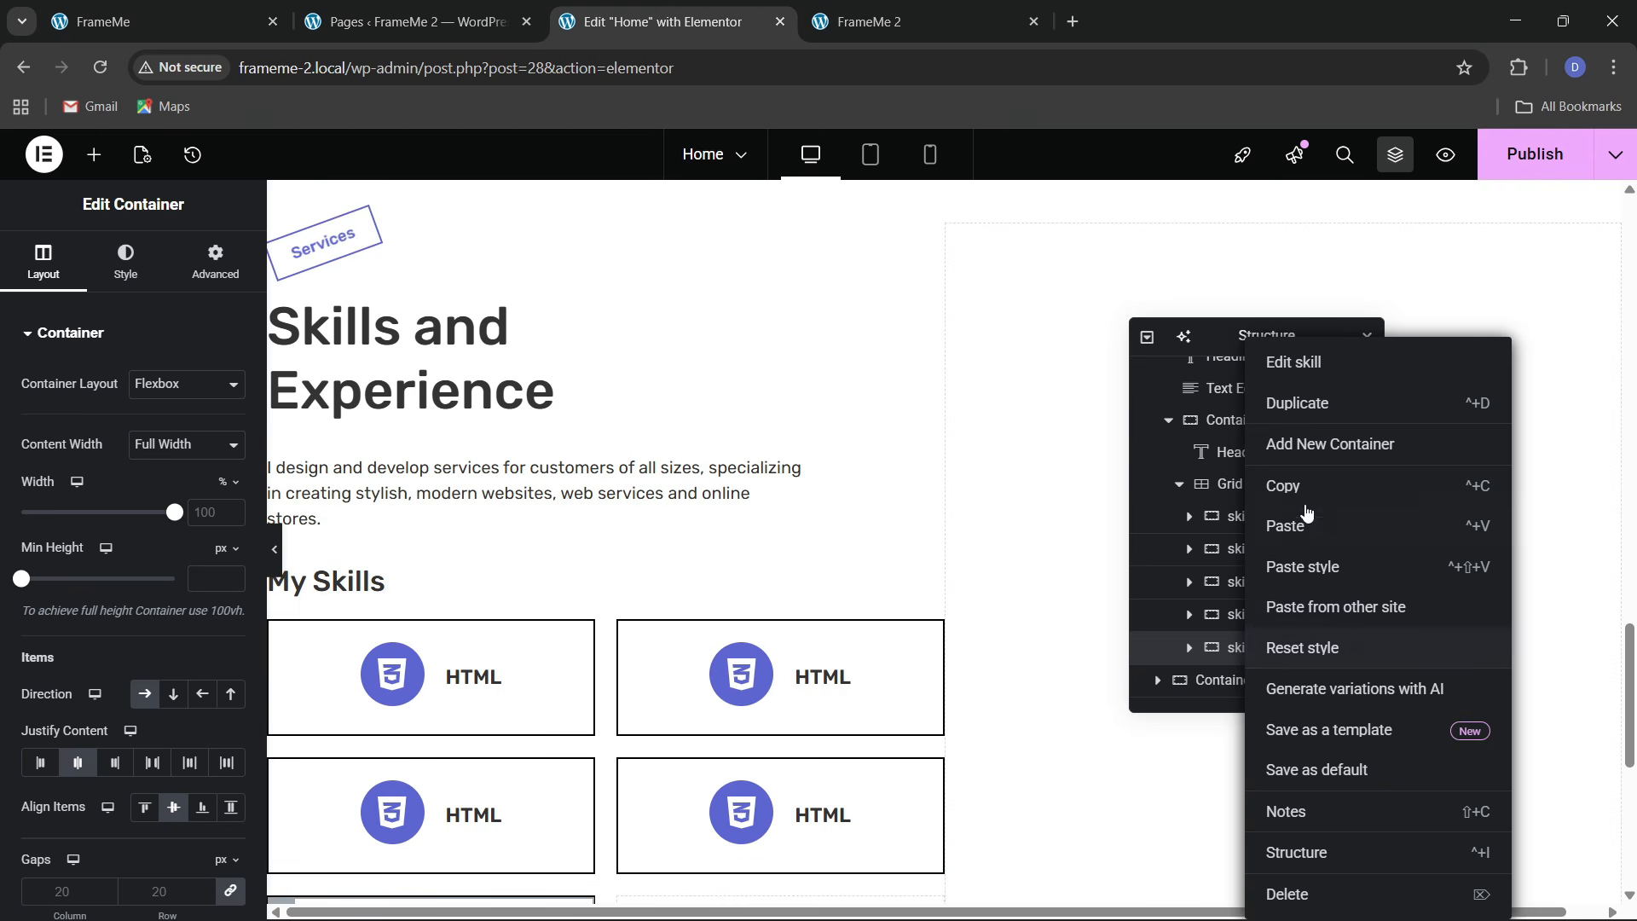
click(1297, 404)
scroll(654, 625, down, 3)
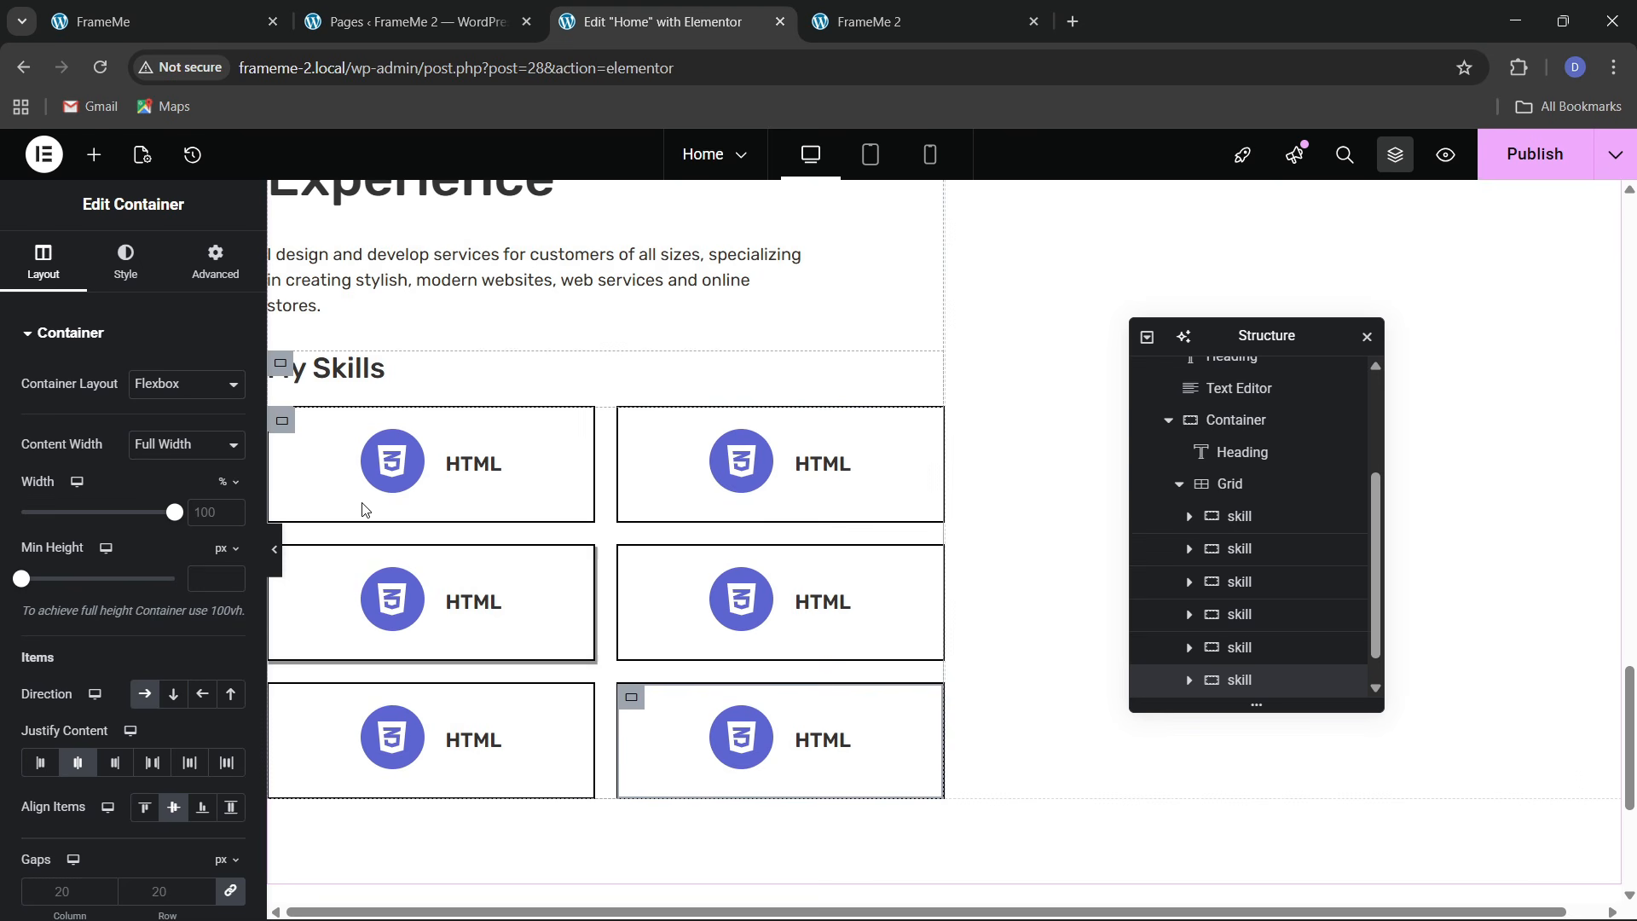
Preview the six-card grid against the live FrameMe site and check the first box's spacing
click(274, 549)
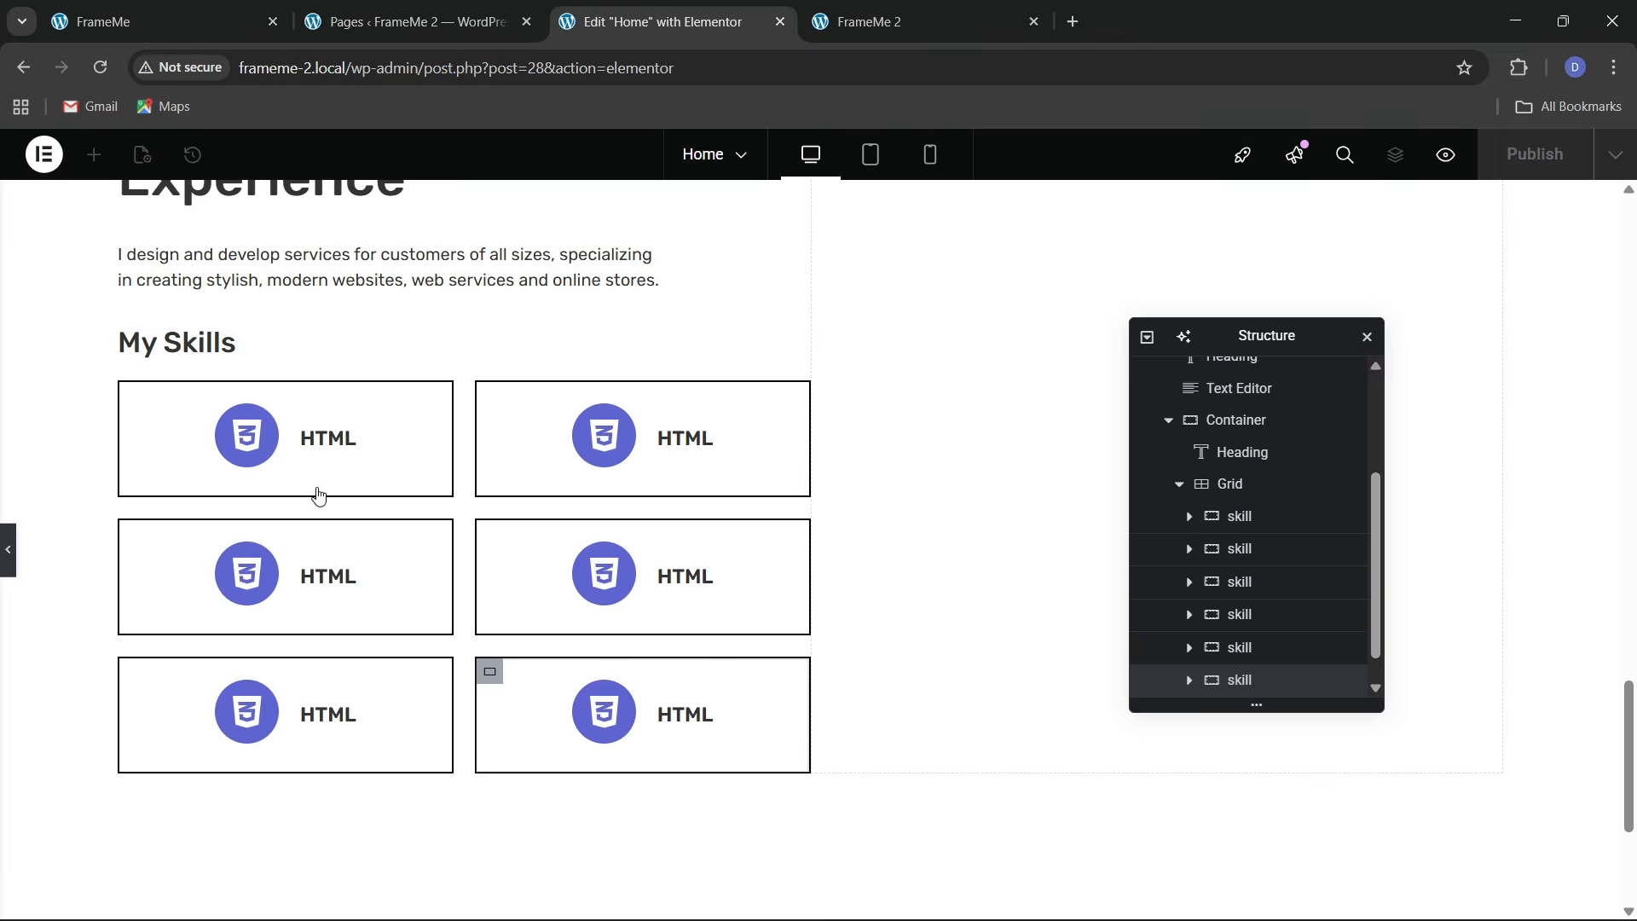
click(333, 549)
click(218, 6)
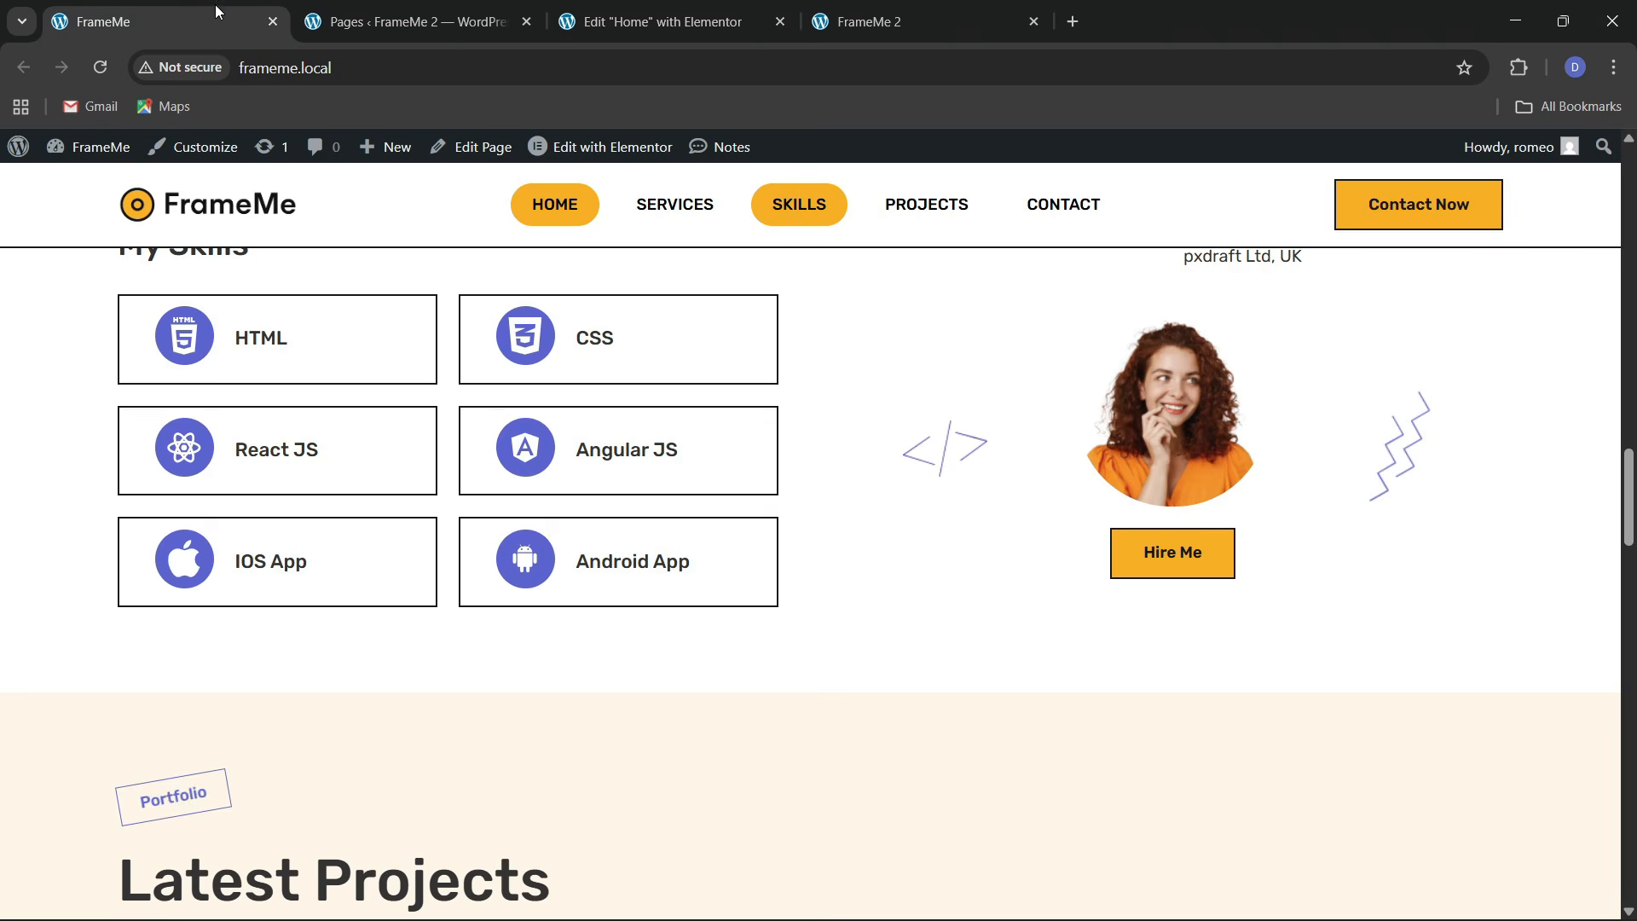
click(662, 21)
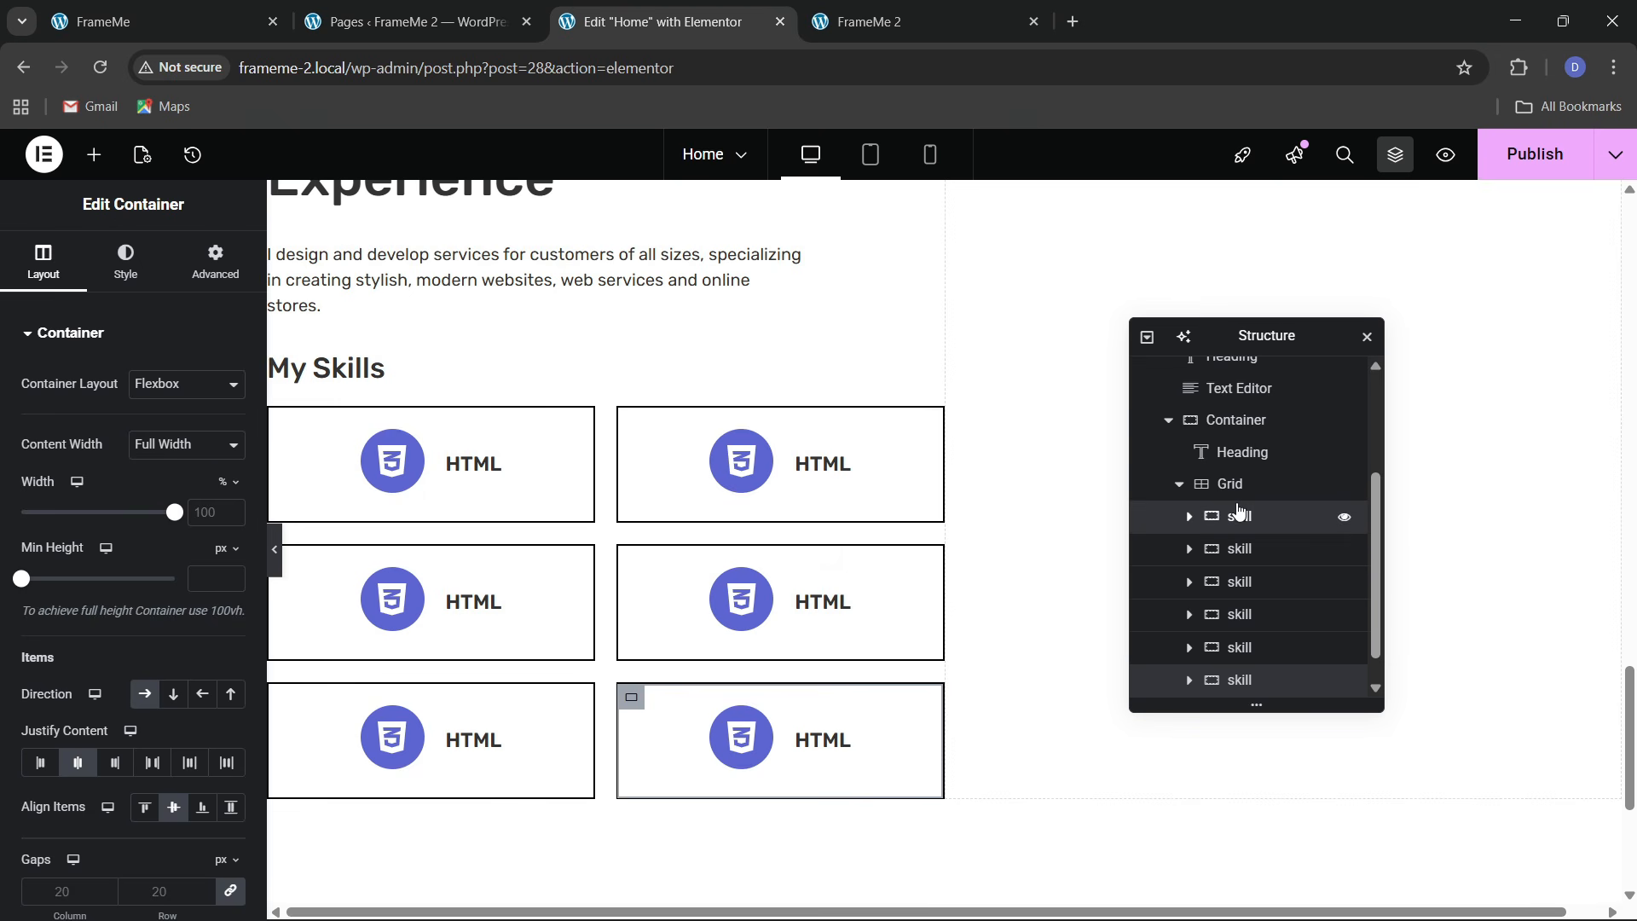
click(215, 263)
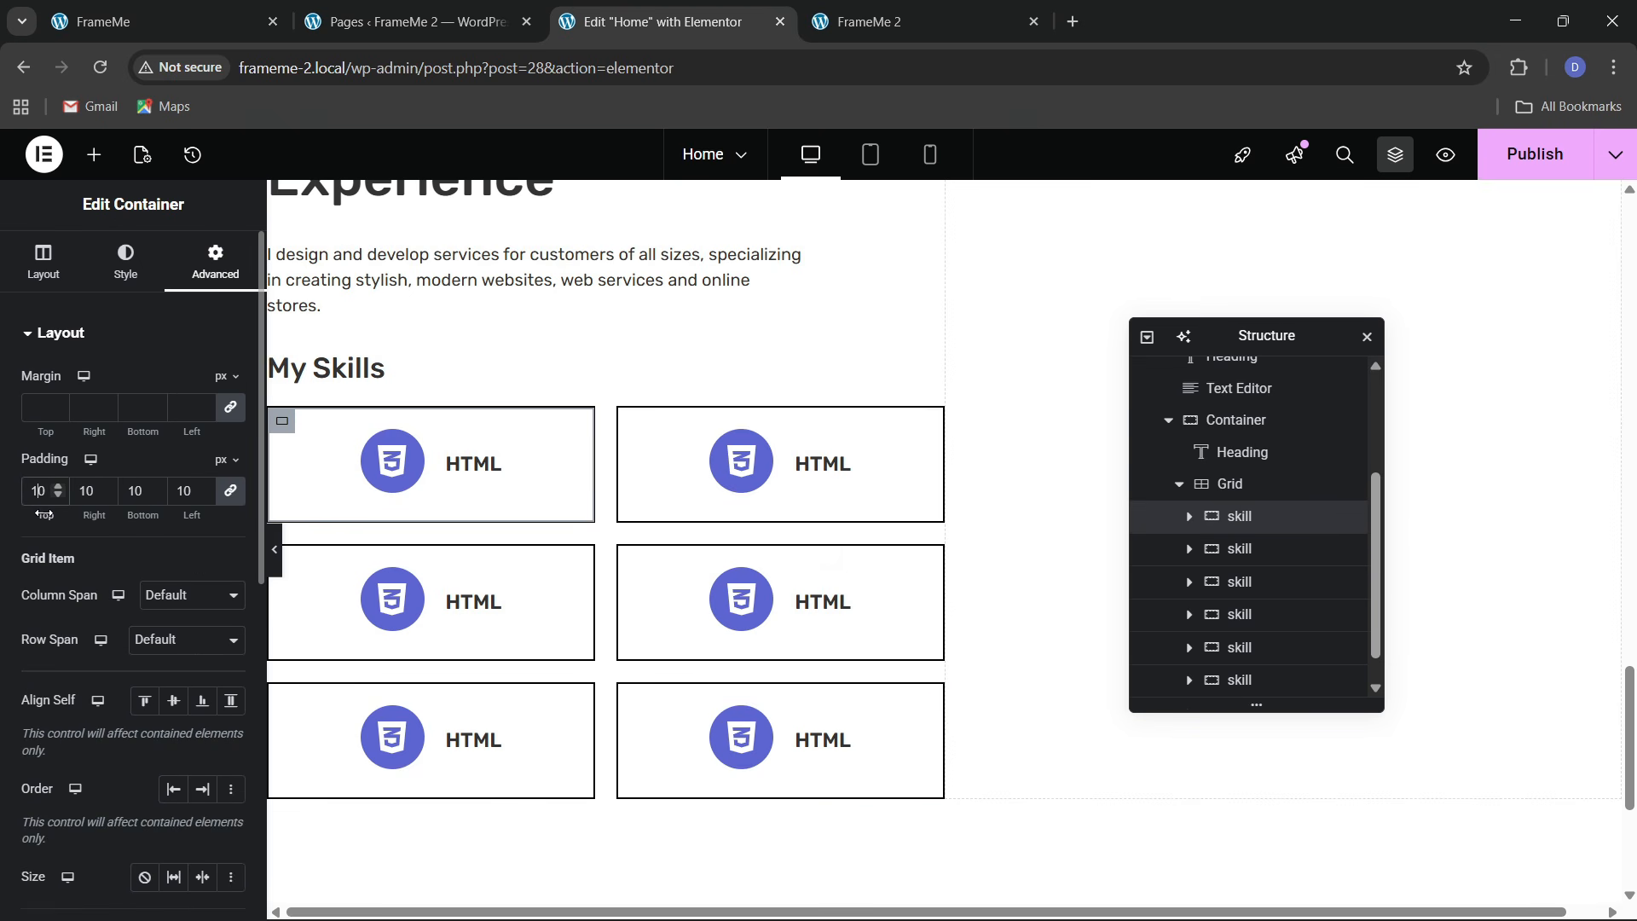
Copy the first skill box and paste its style onto the second box
click(1241, 553)
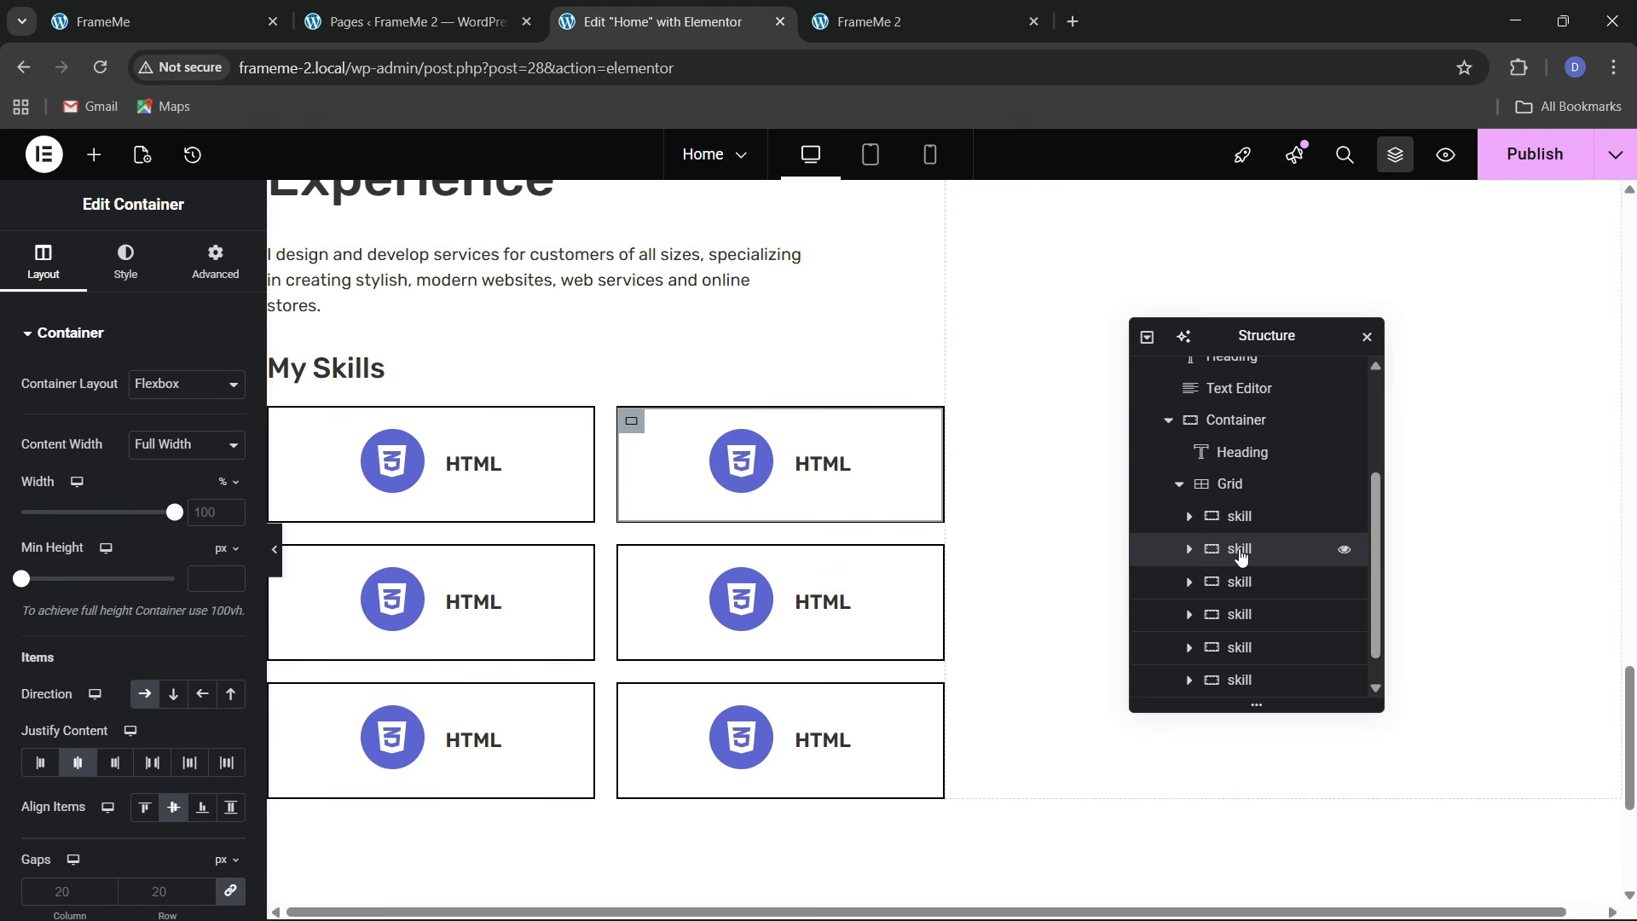
click(1236, 517)
right_click(1238, 520)
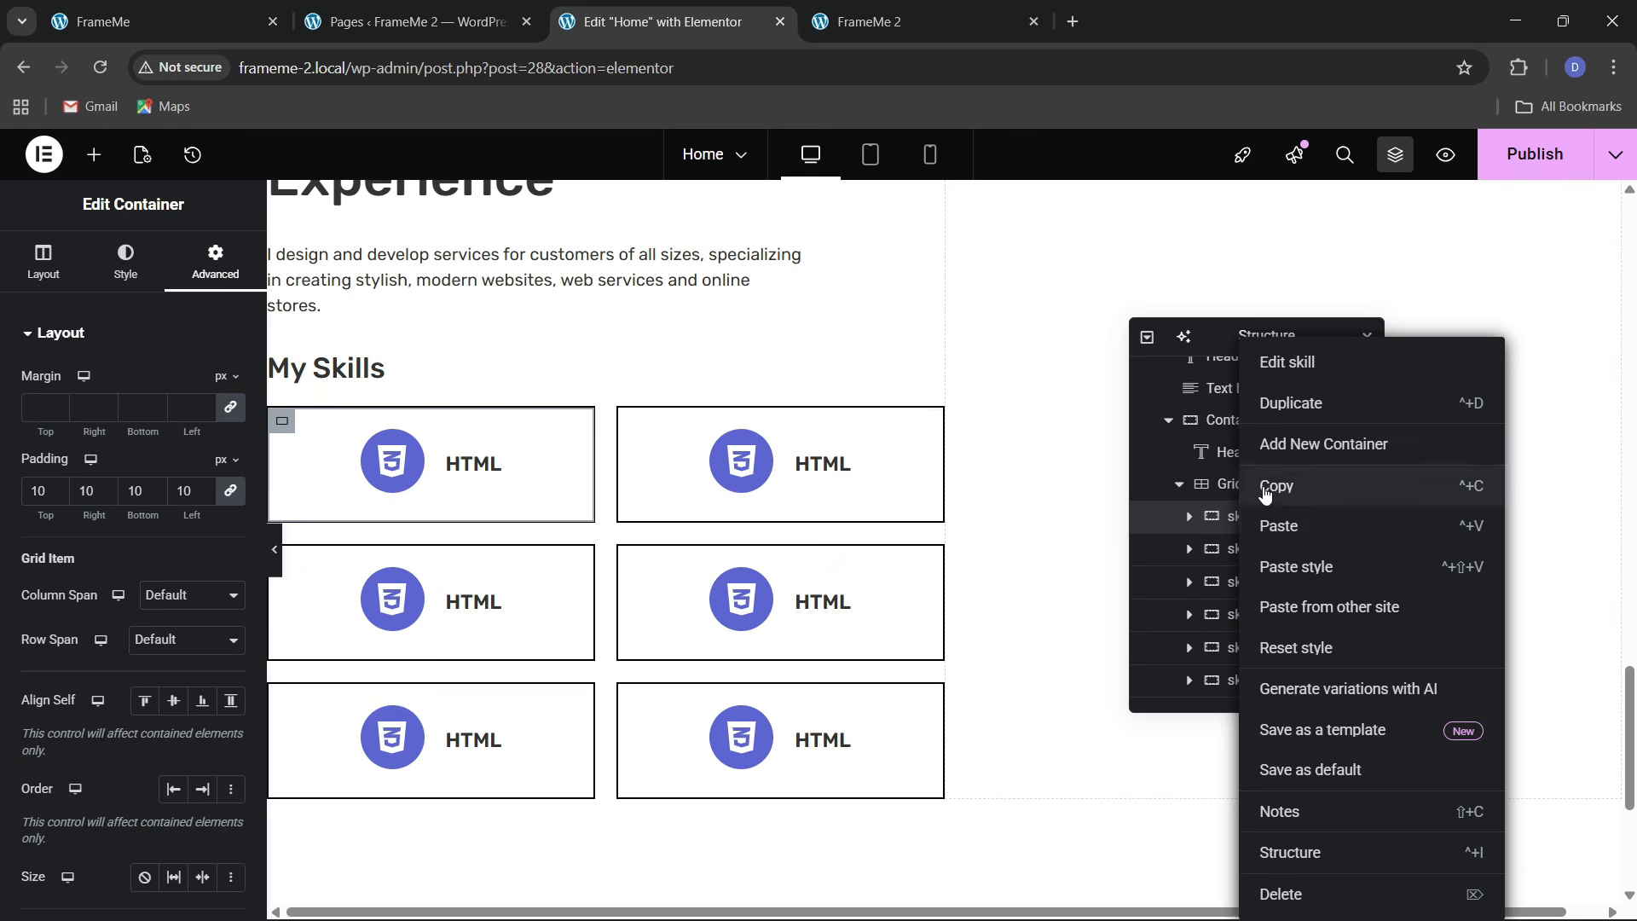
click(1265, 493)
click(1232, 549)
right_click(1236, 550)
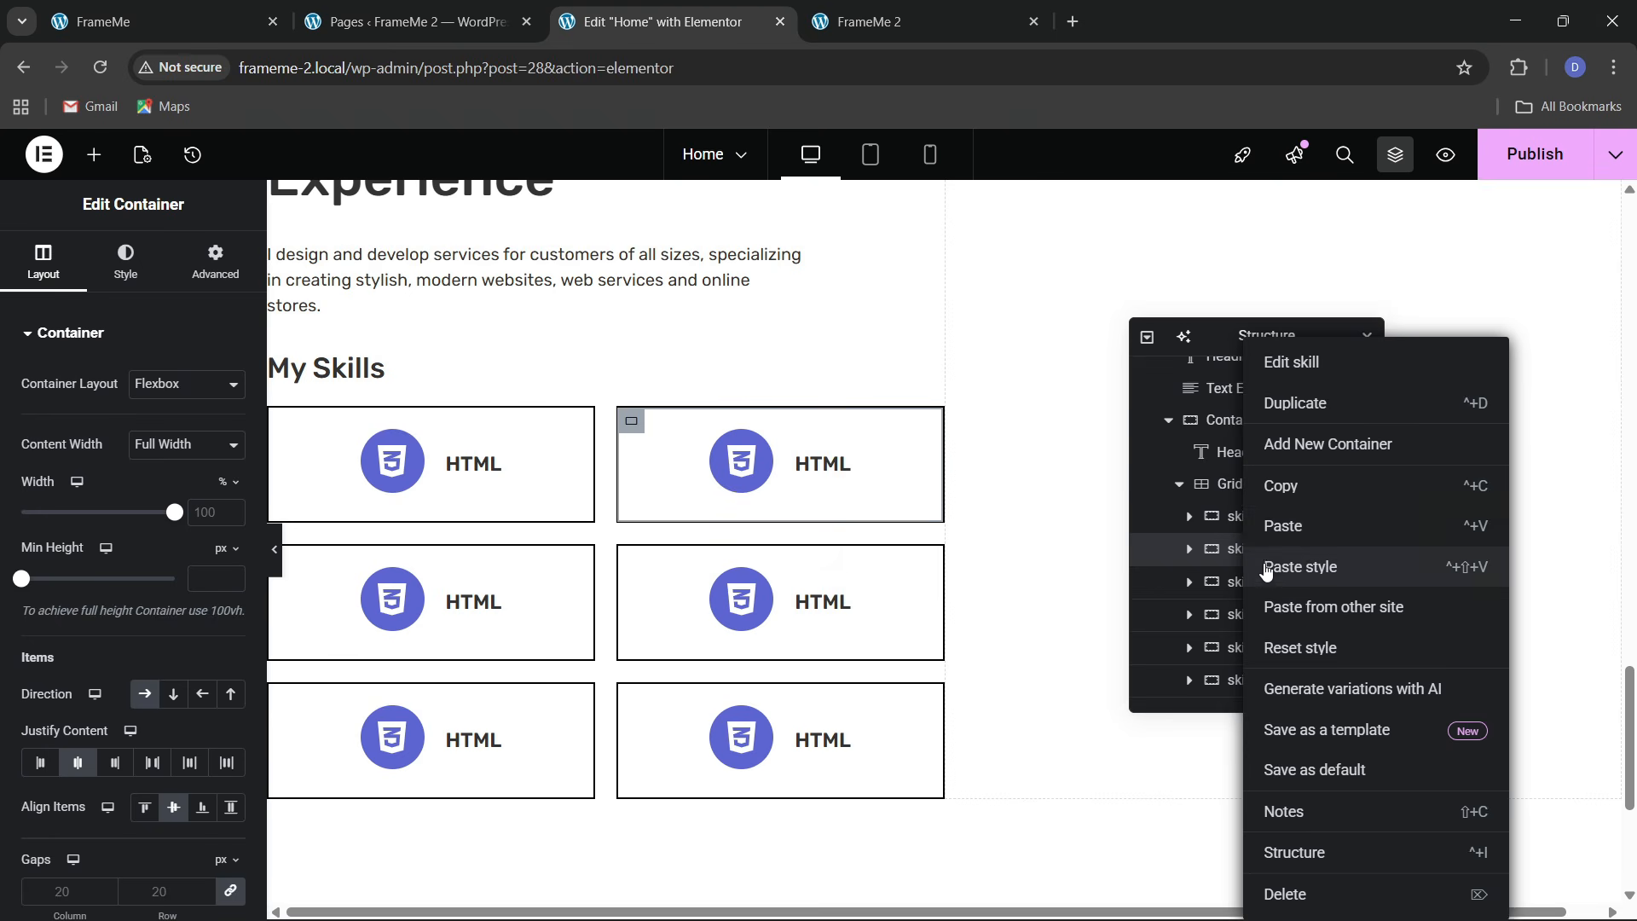
click(1267, 570)
Paste the first box's style onto the third through sixth skill boxes
click(1239, 585)
right_click(1241, 587)
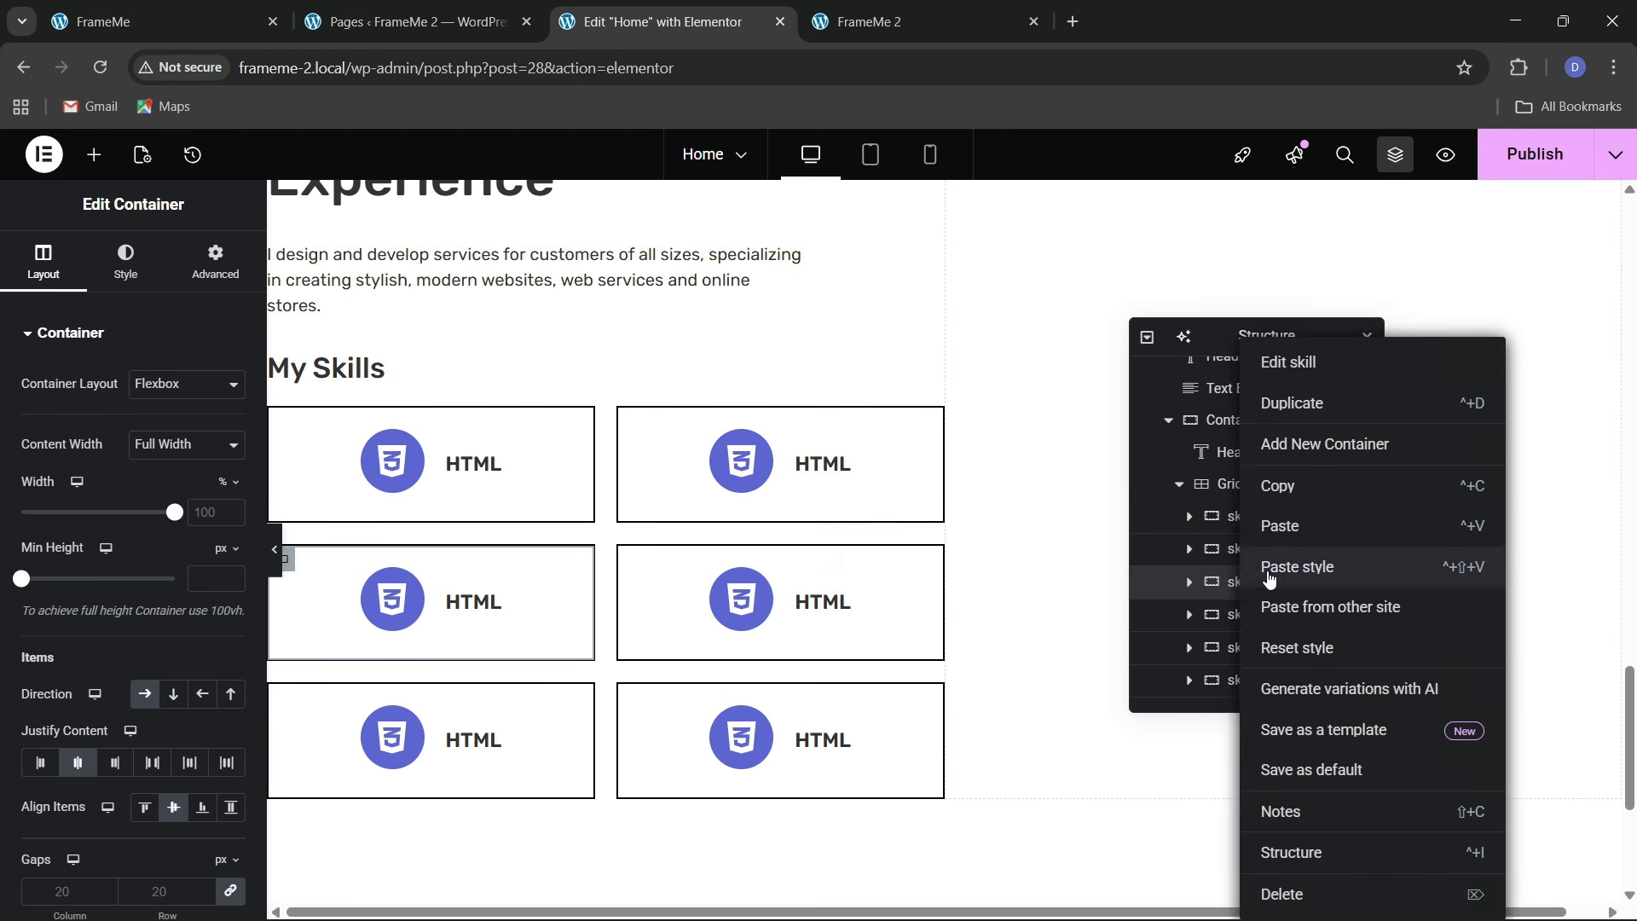
click(1269, 573)
click(1239, 620)
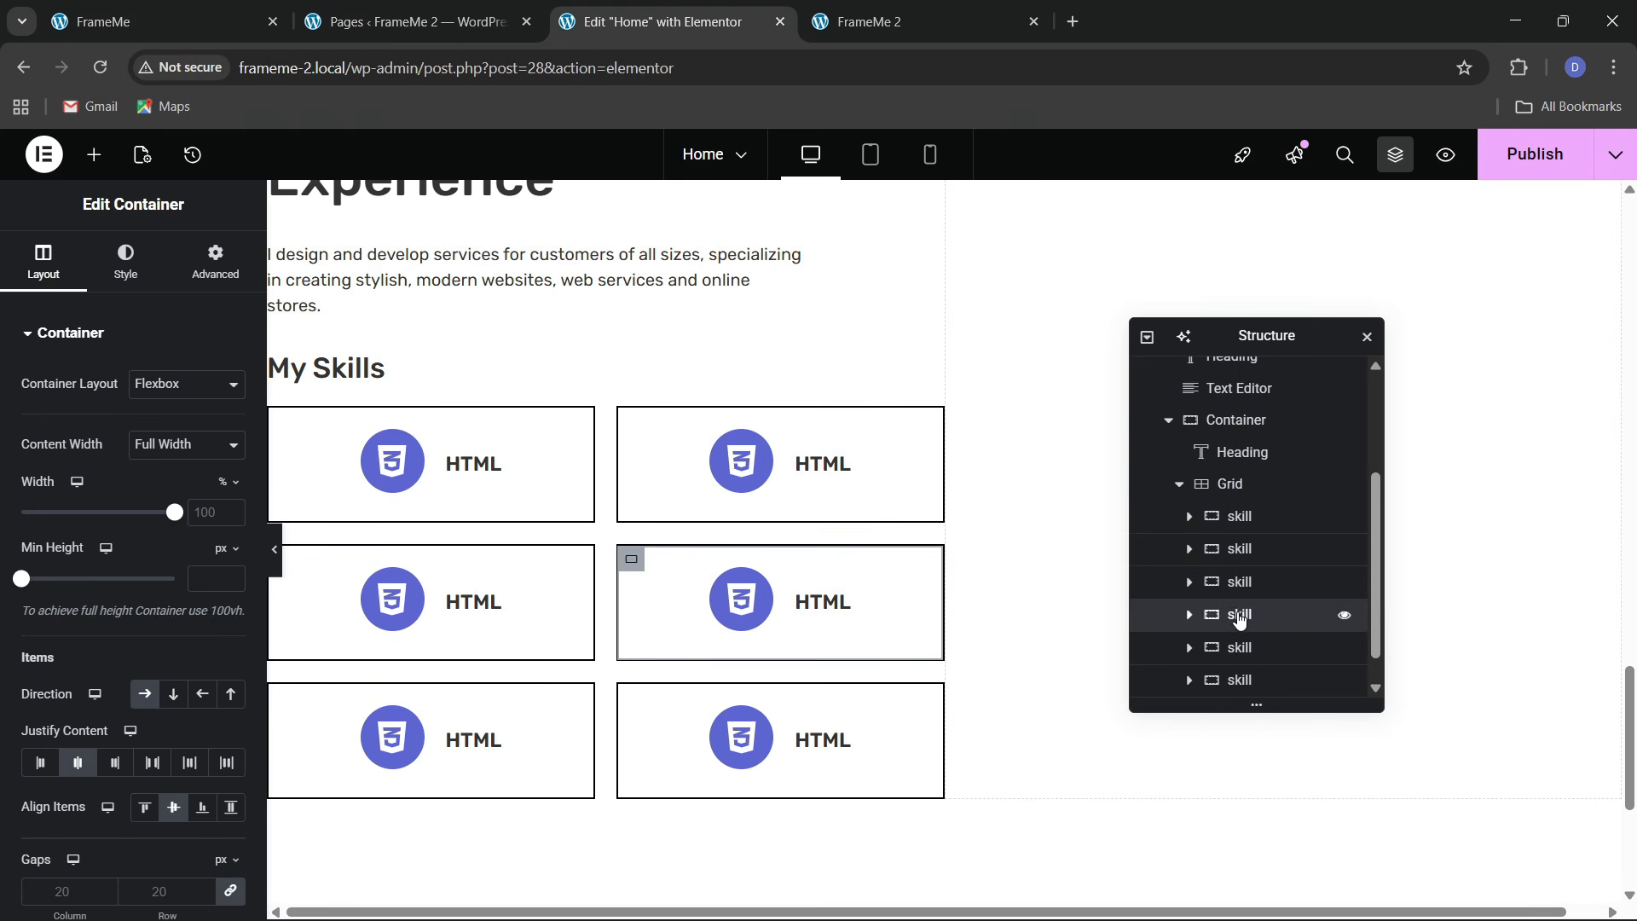
right_click(1239, 620)
click(1268, 571)
click(1236, 652)
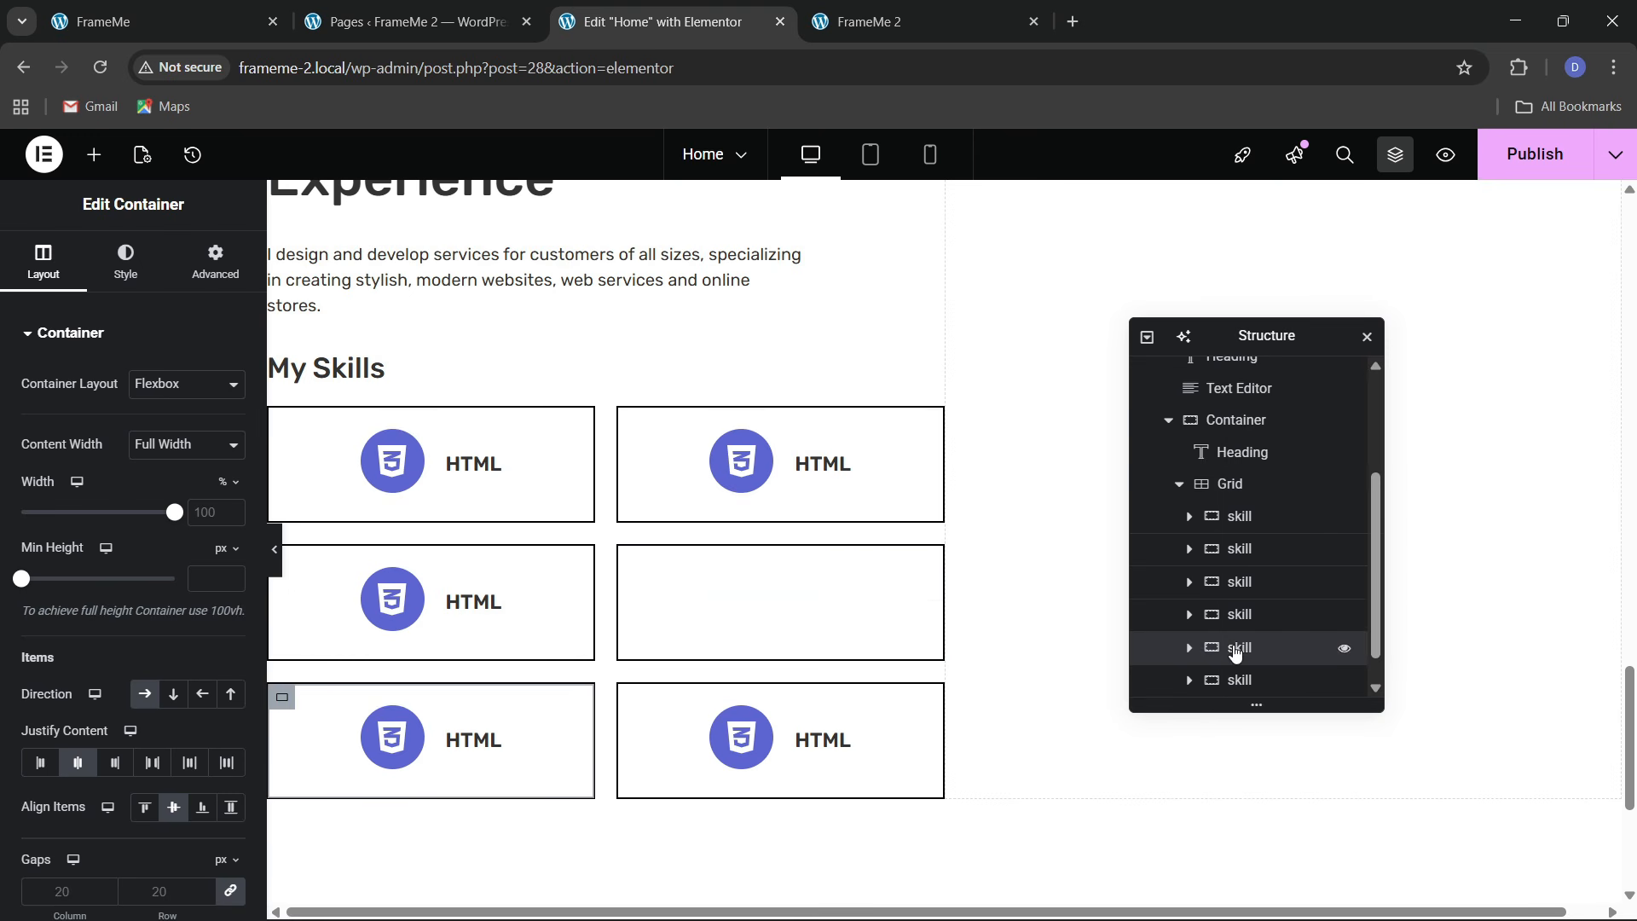
right_click(1236, 652)
click(1268, 568)
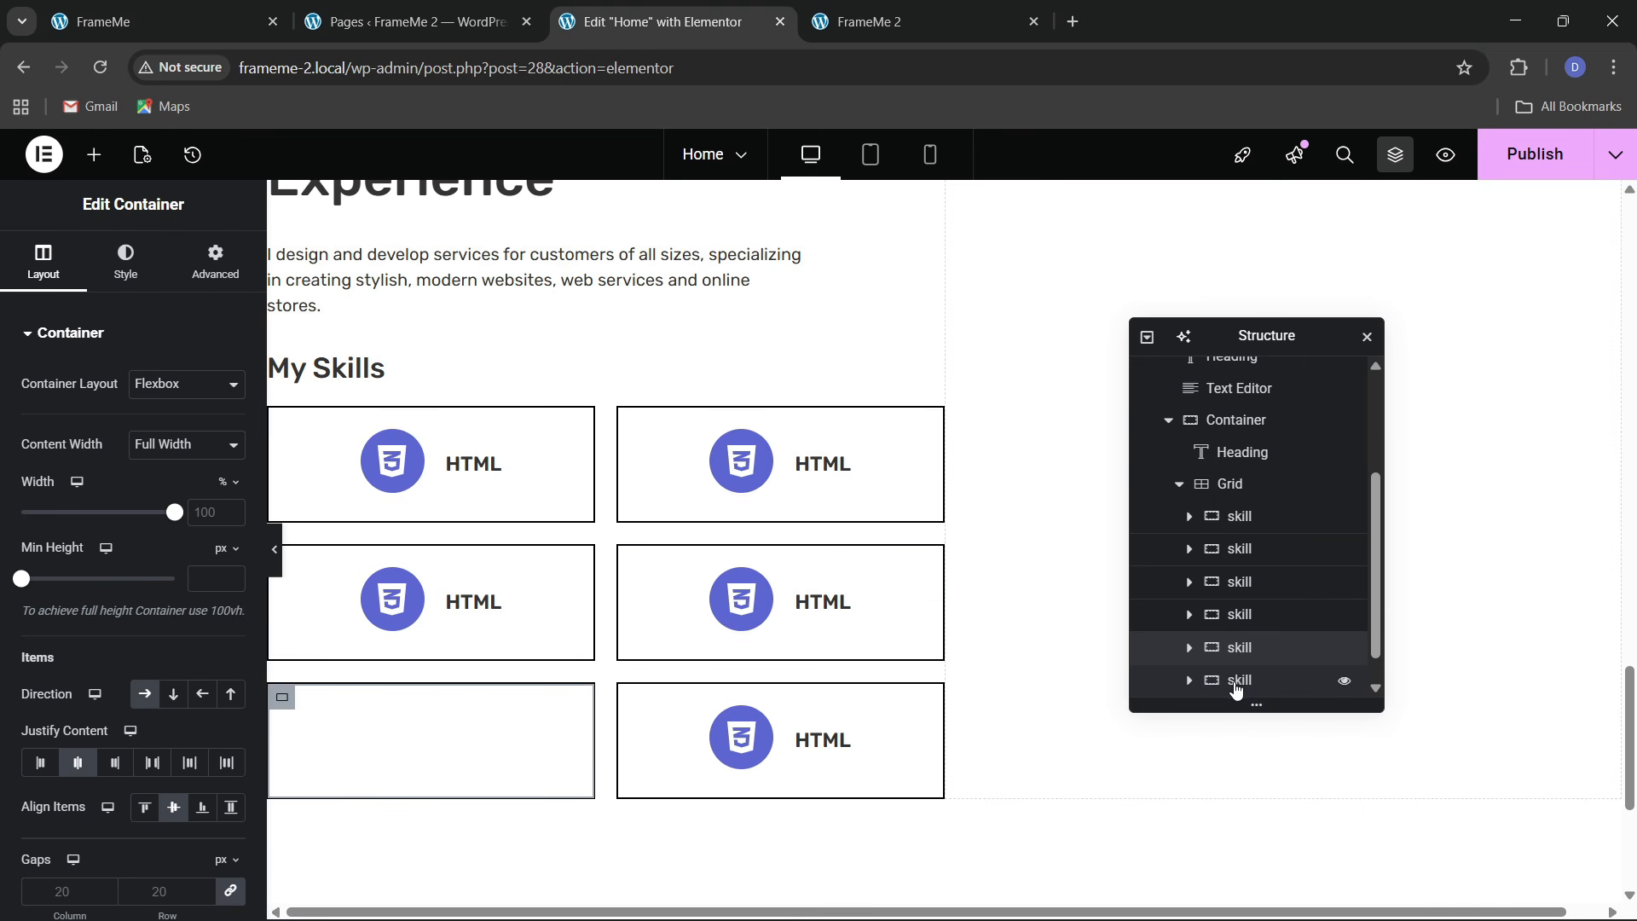
click(1236, 684)
right_click(1239, 653)
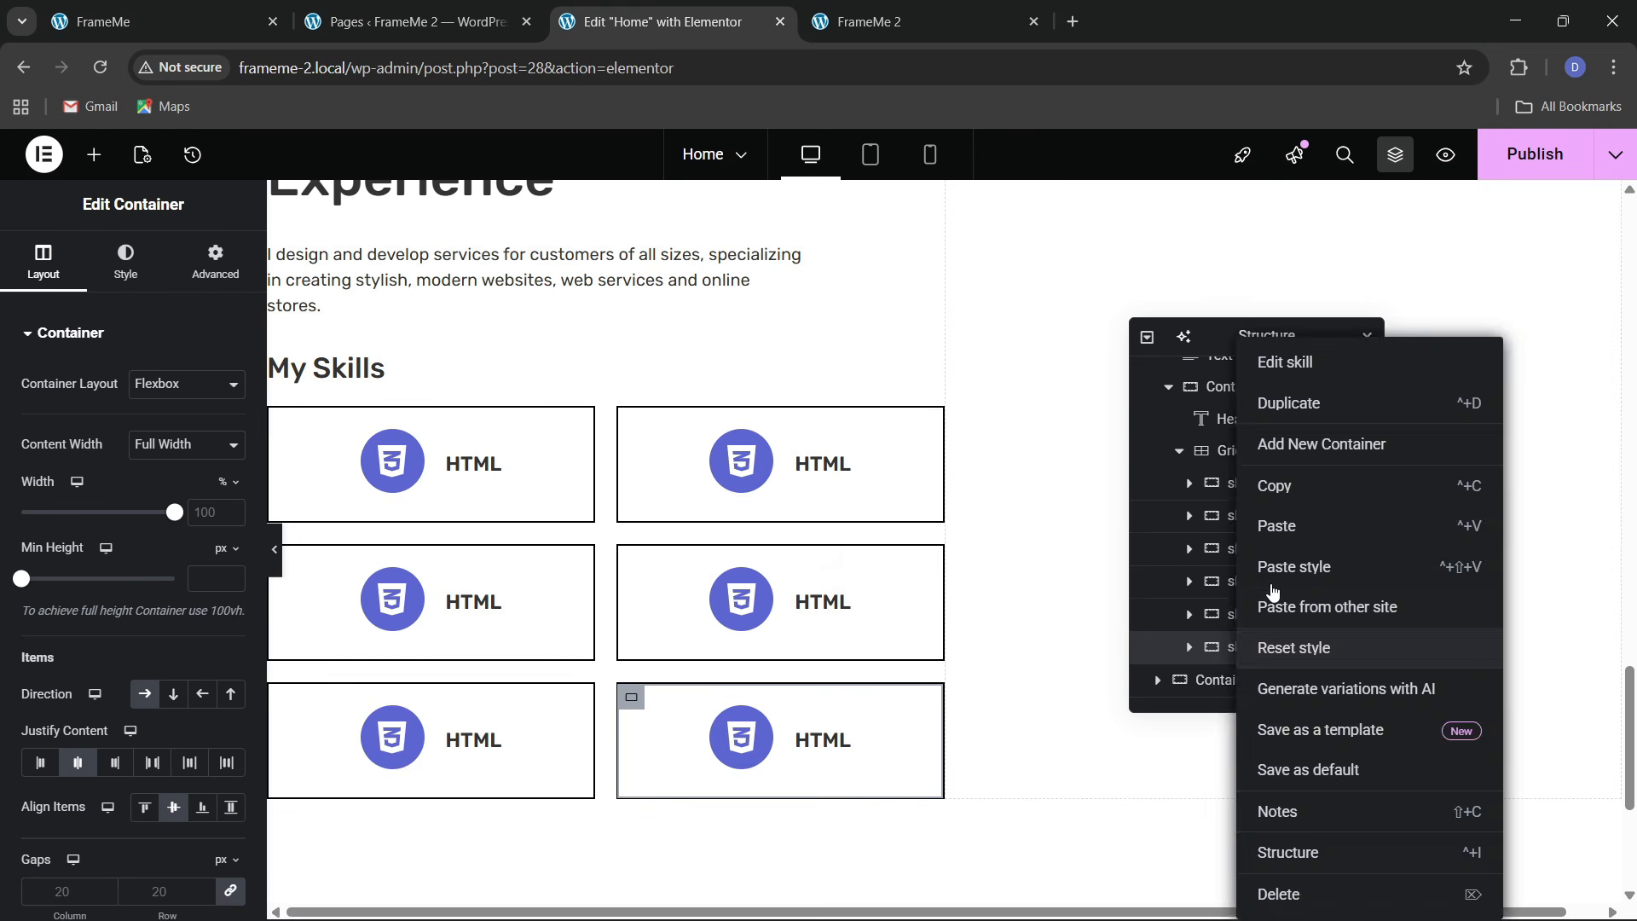
click(1268, 567)
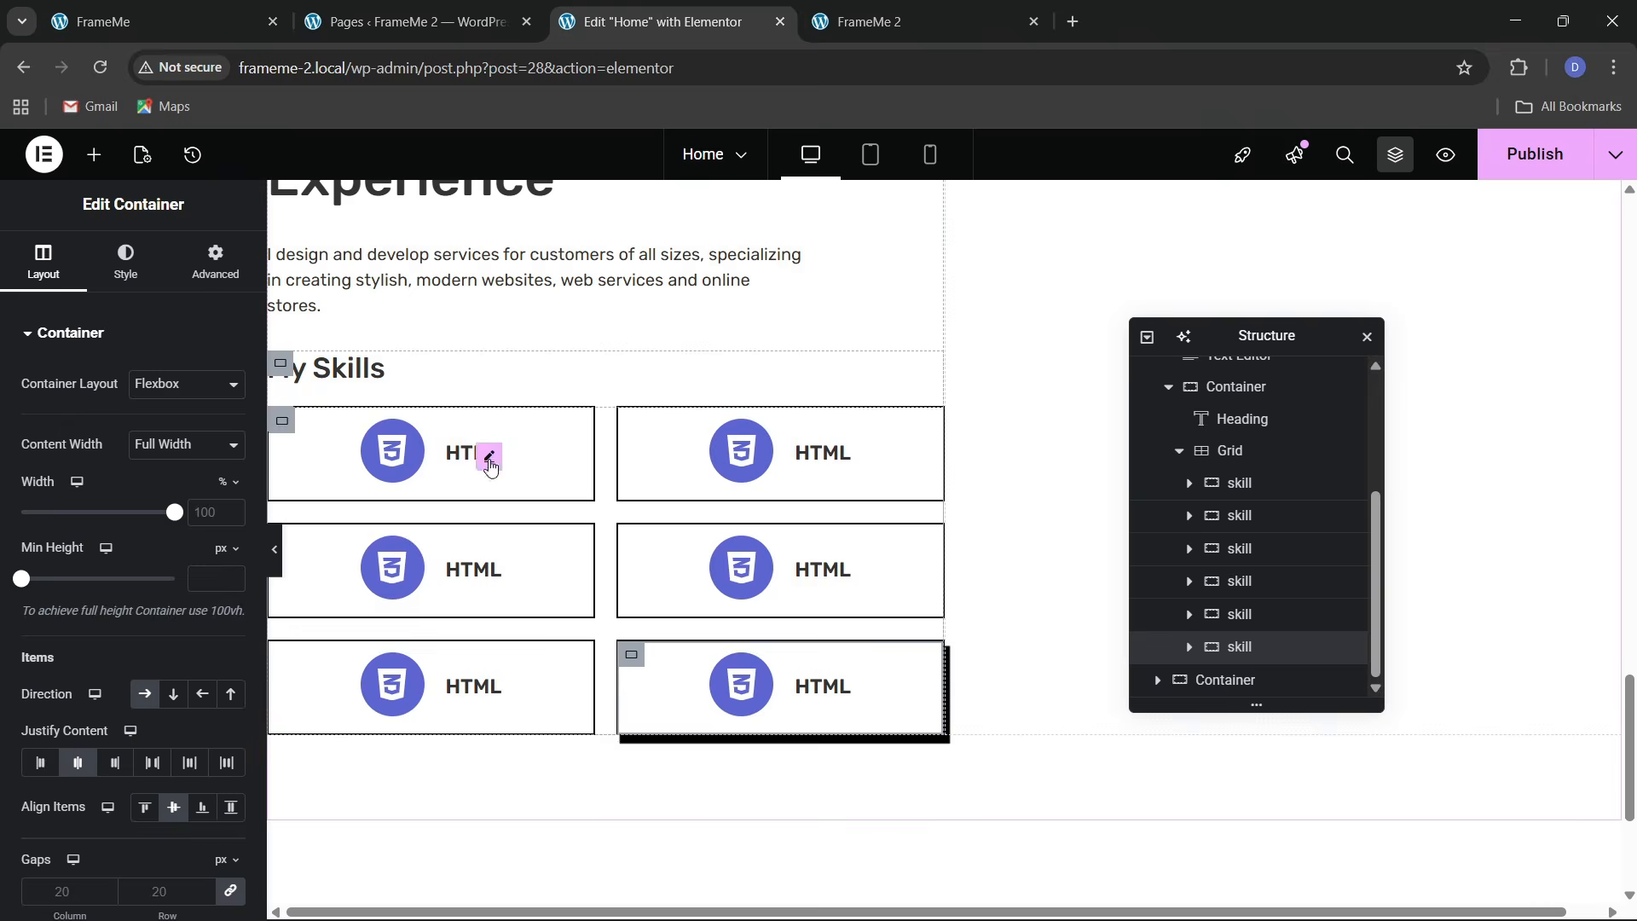
Compare the styled skill cards with the live FrameMe site
key(ctrl+1)
click(665, 21)
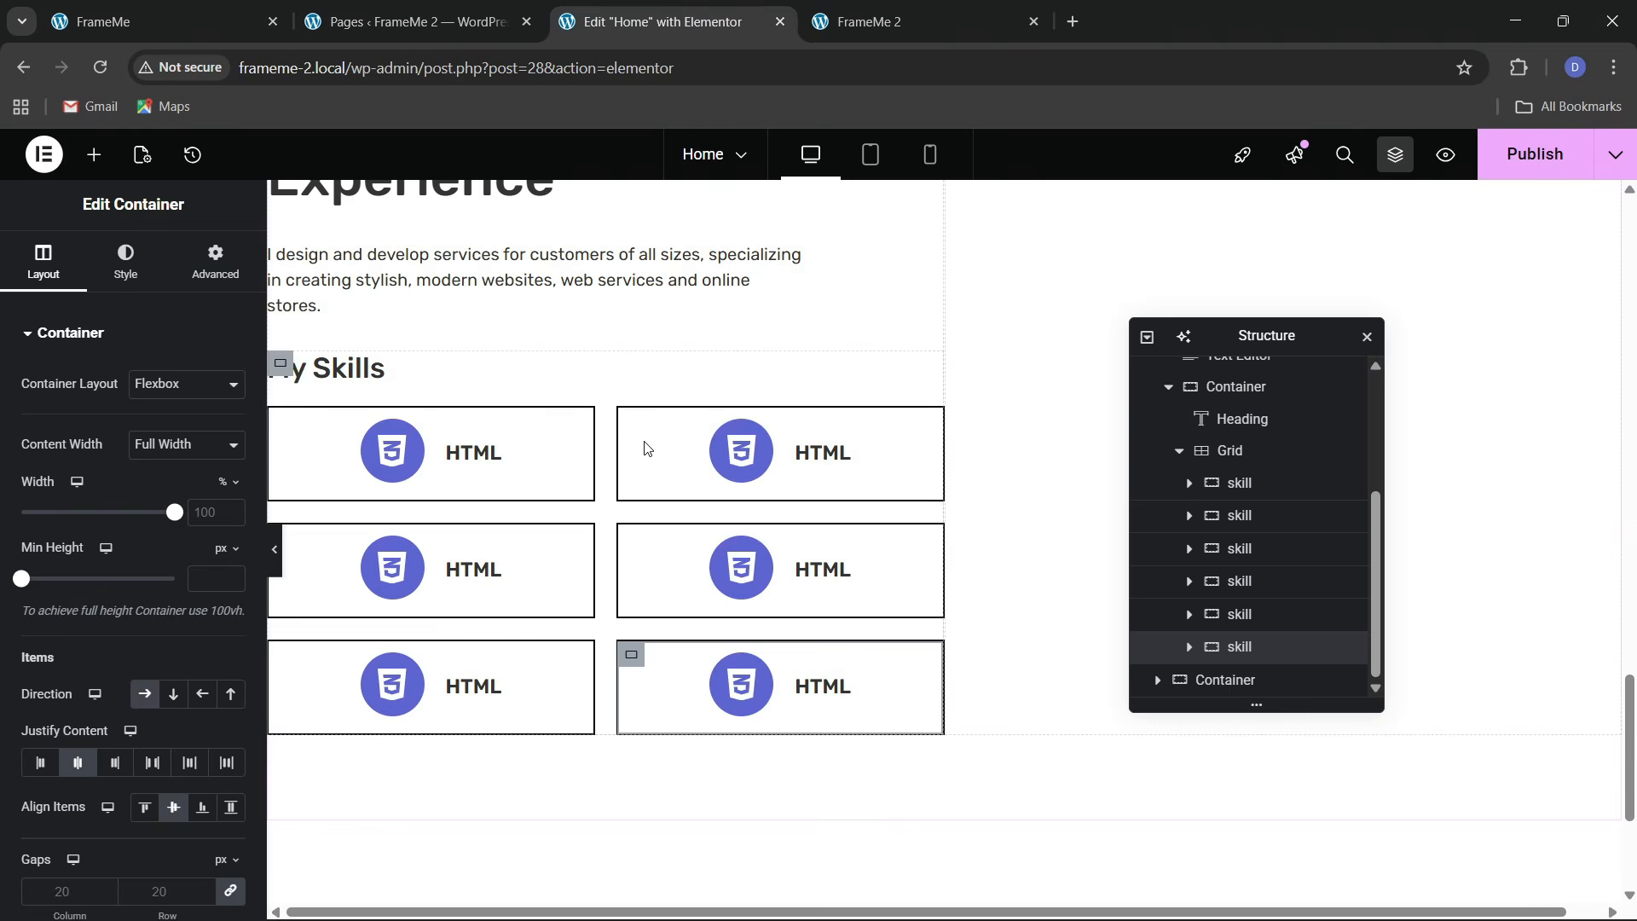
click(820, 452)
Publish the Home page changes
scroll(530, 541, up, 3)
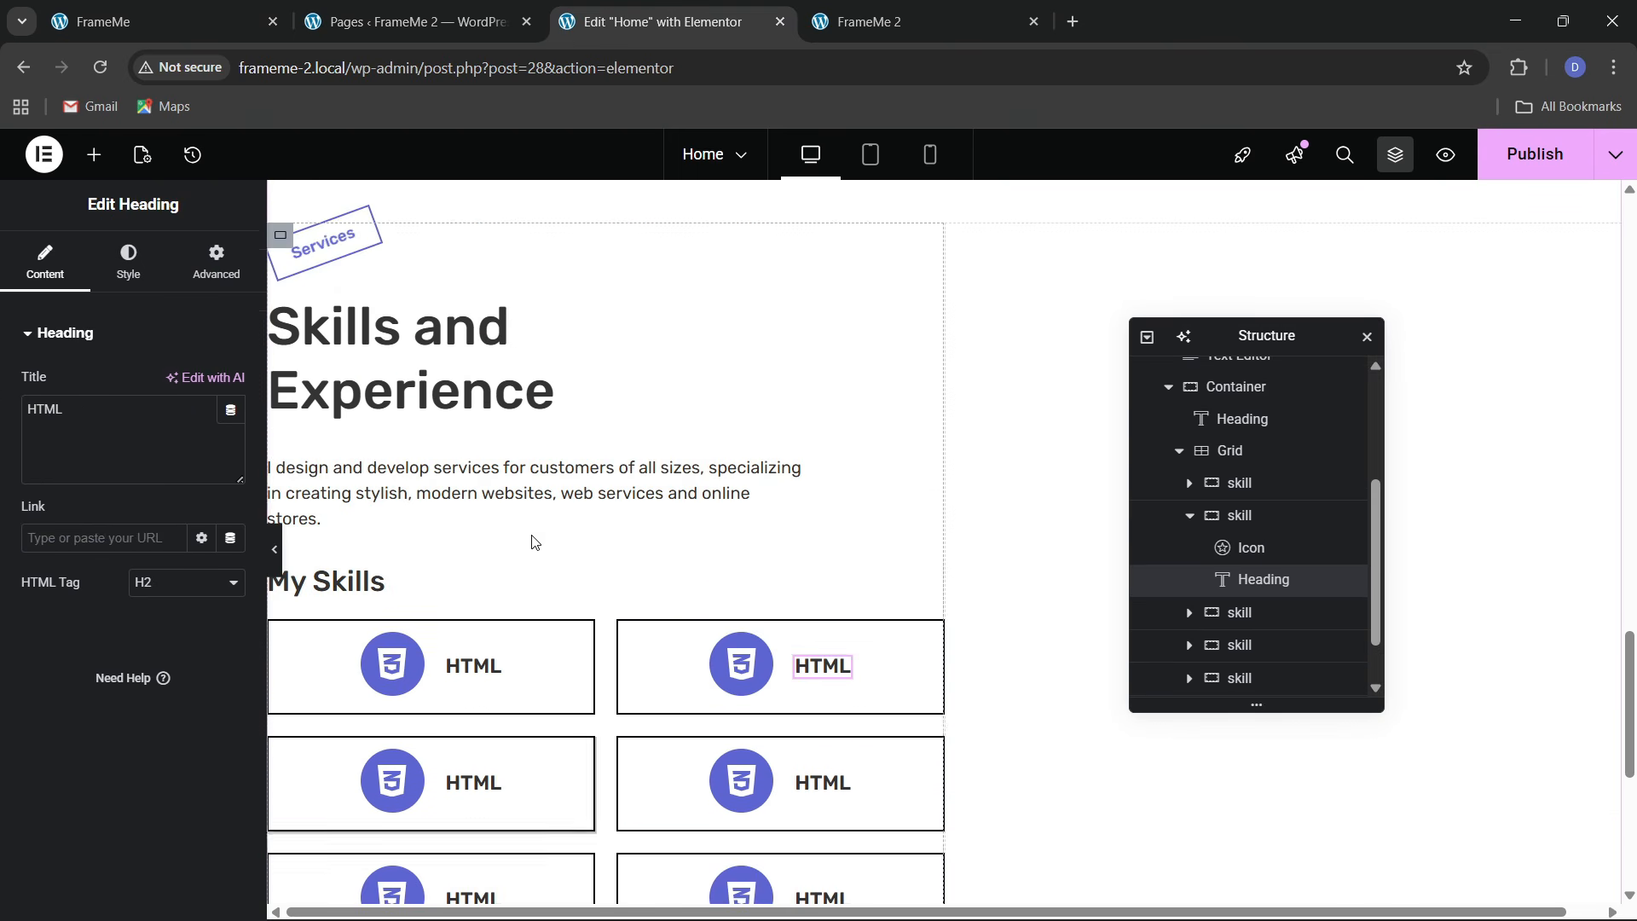
click(1486, 168)
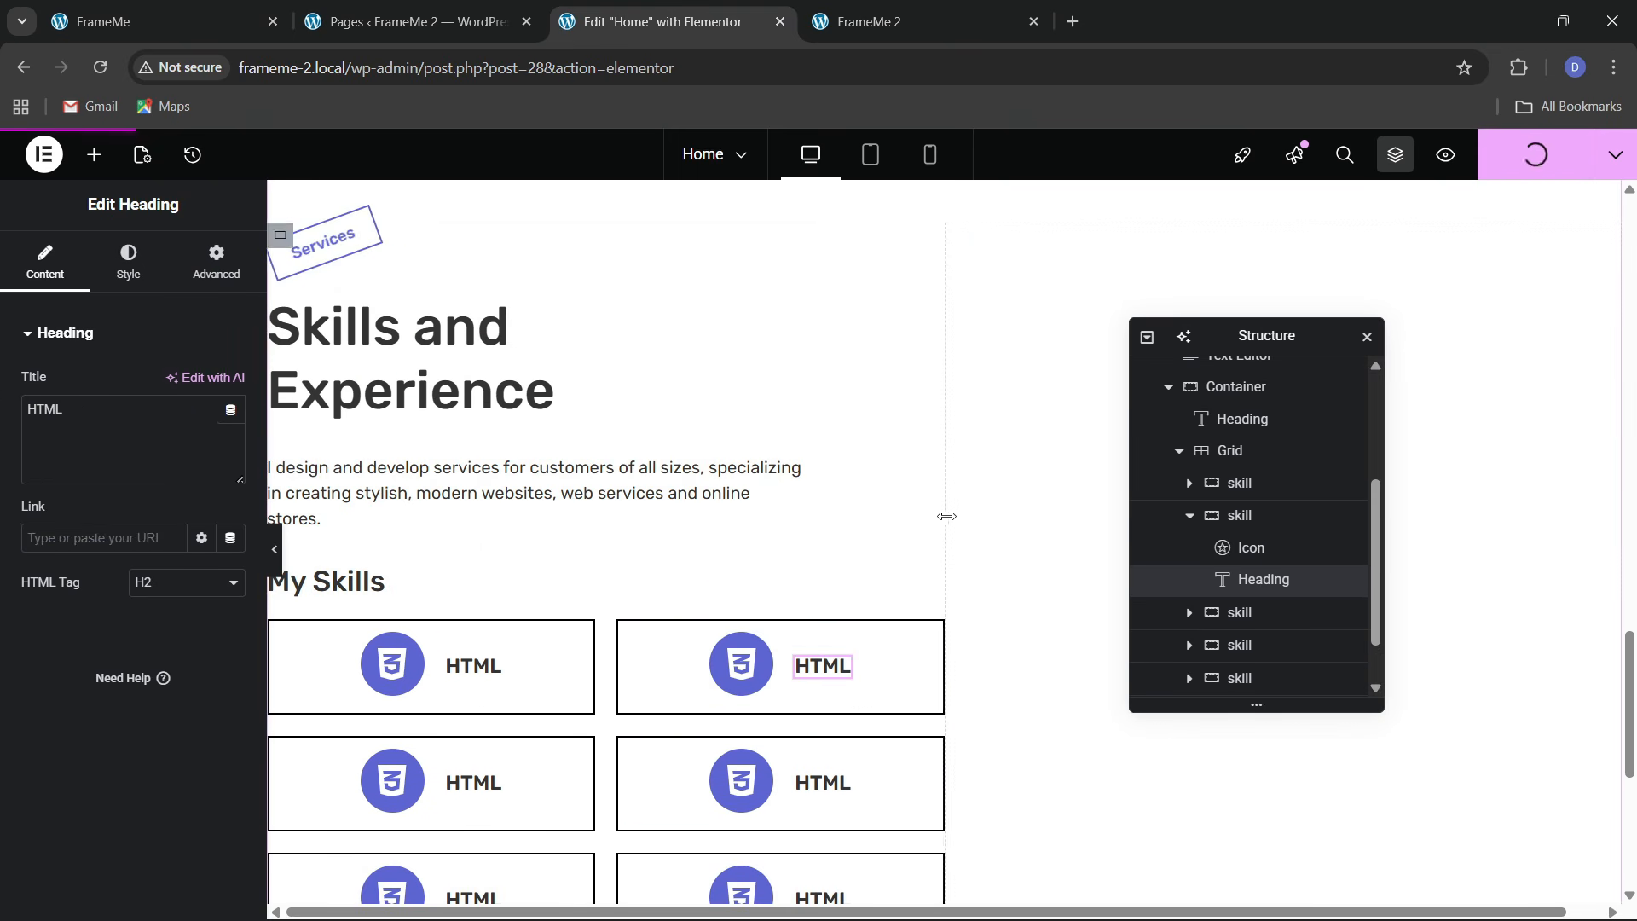
scroll(1231, 554, up, 2)
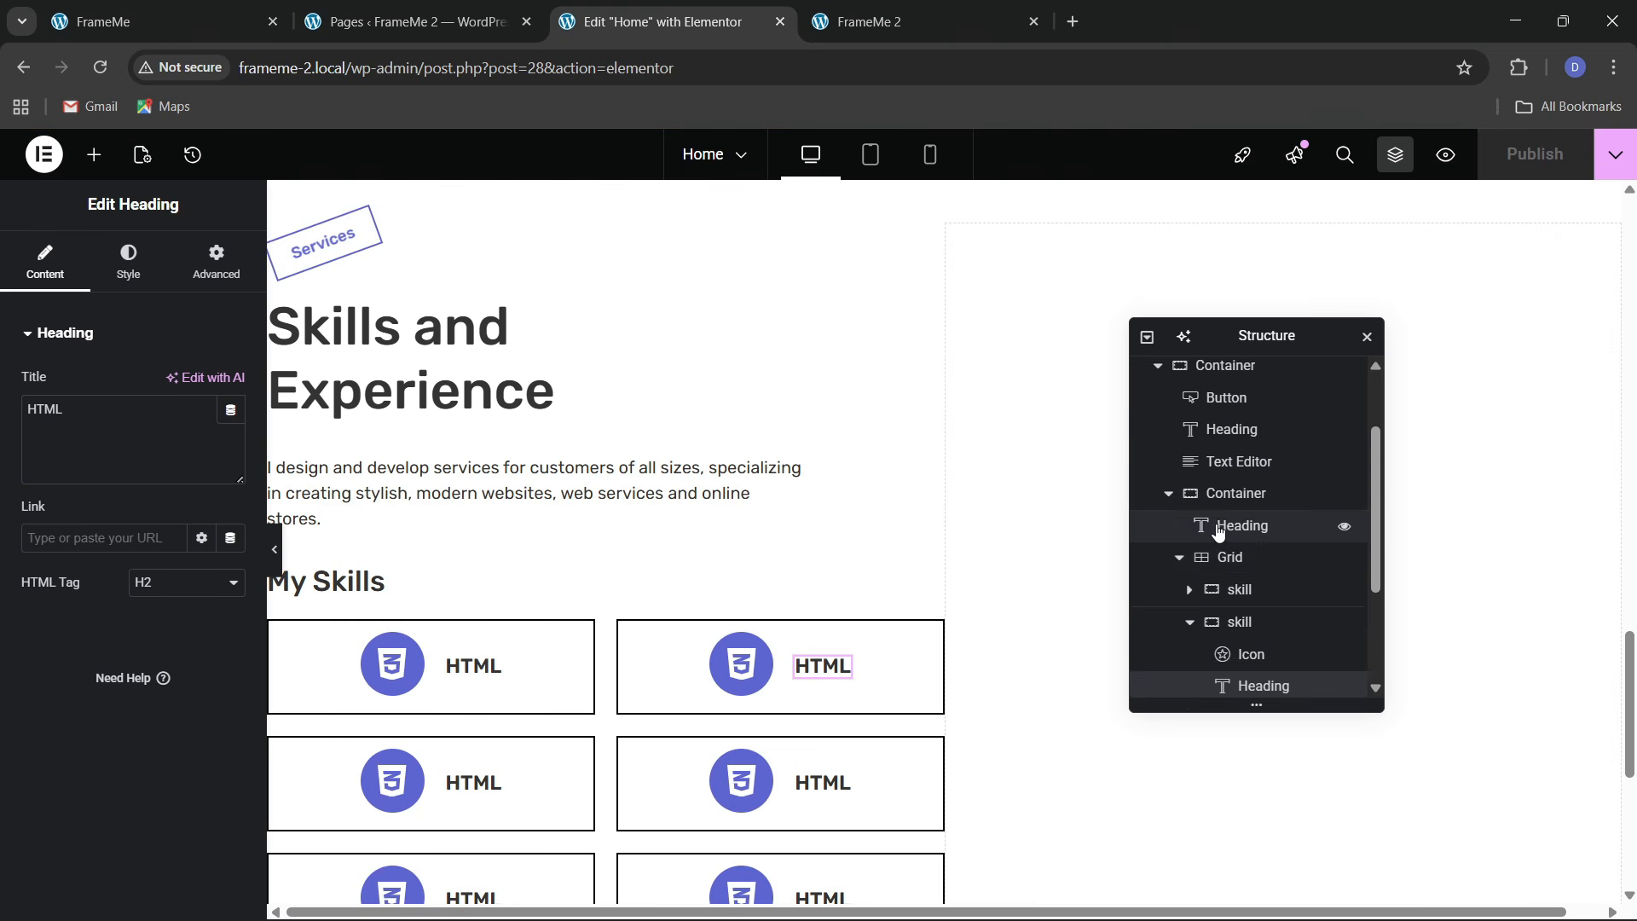
scroll(1231, 559, up, 1)
Push the Skills and Experience section's two columns to opposite sides with a gap of 6
click(1158, 469)
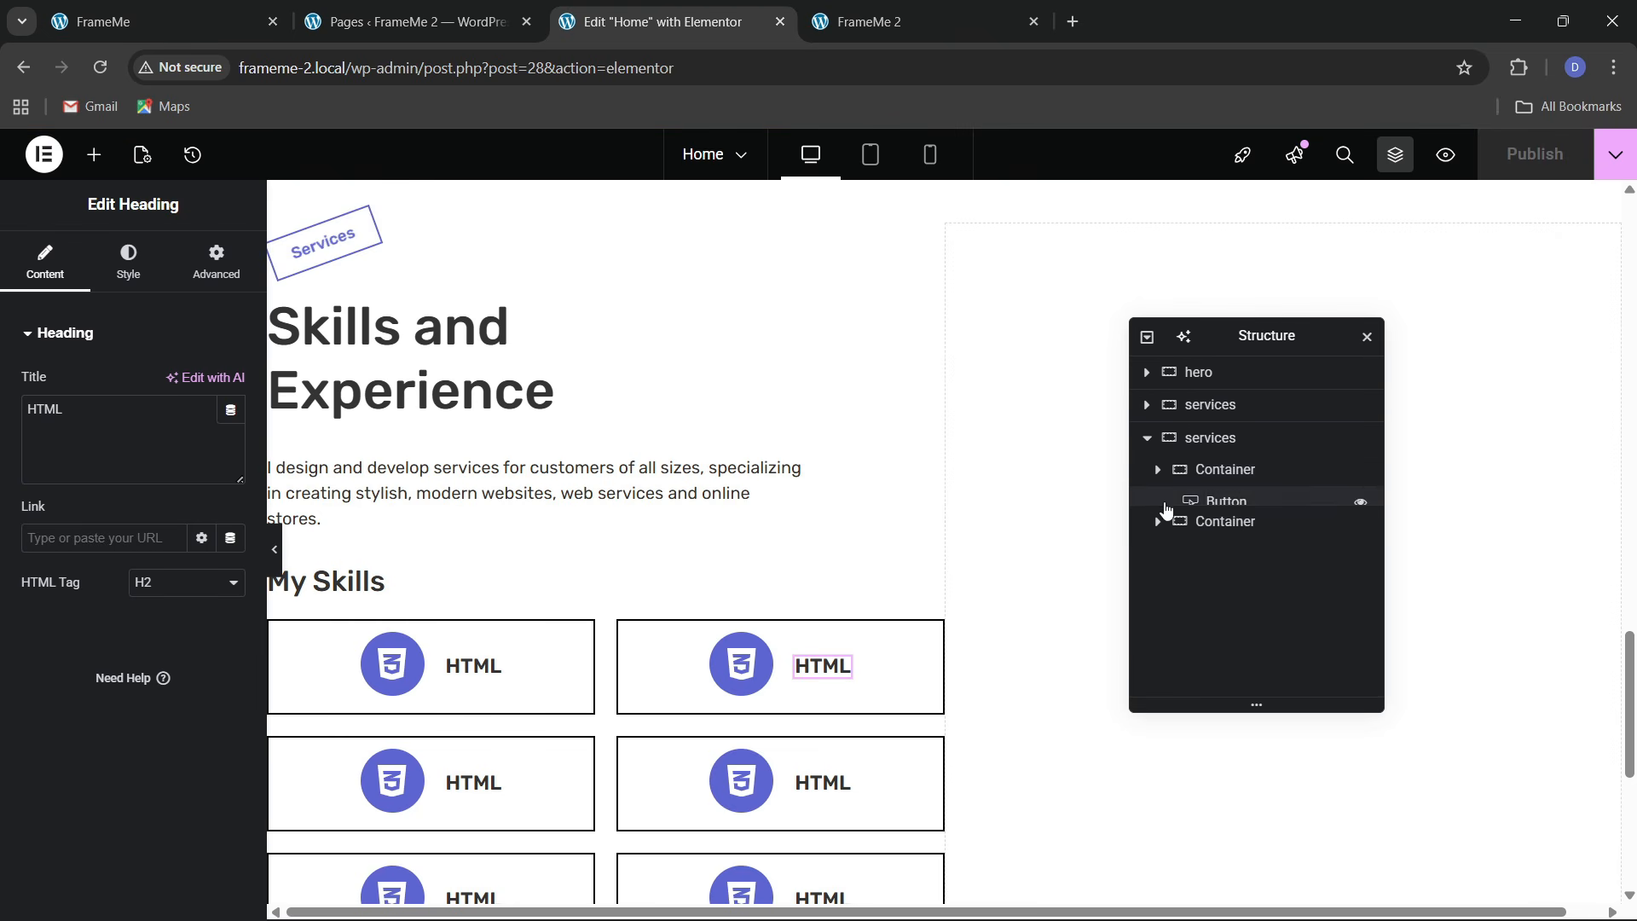
click(1218, 457)
click(45, 261)
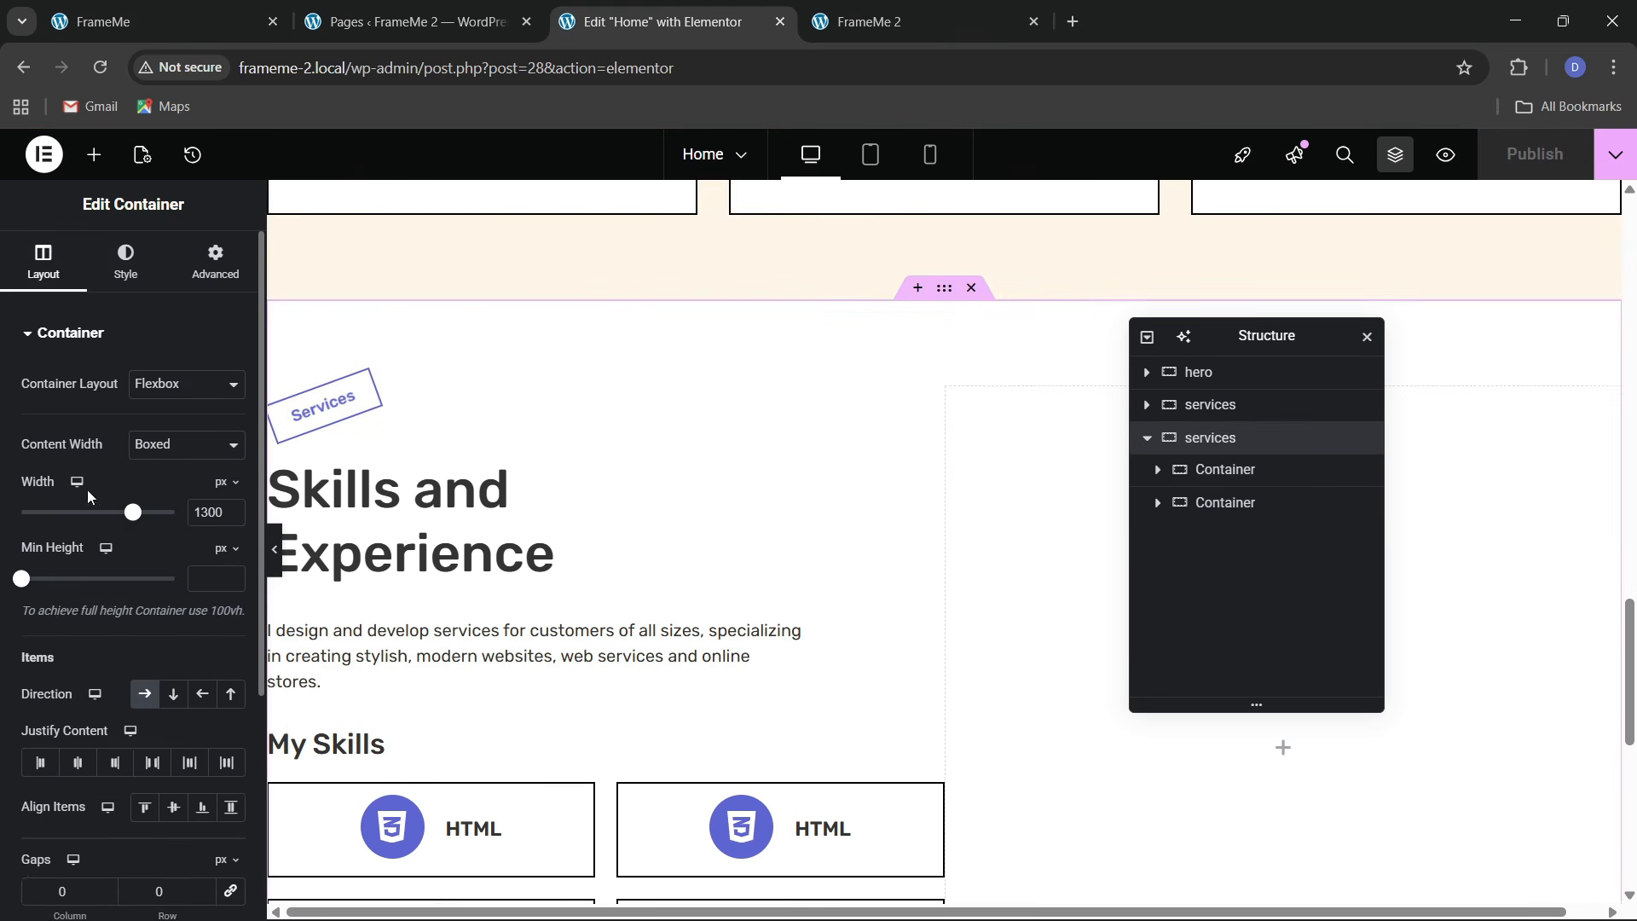
scroll(90, 511, down, 2)
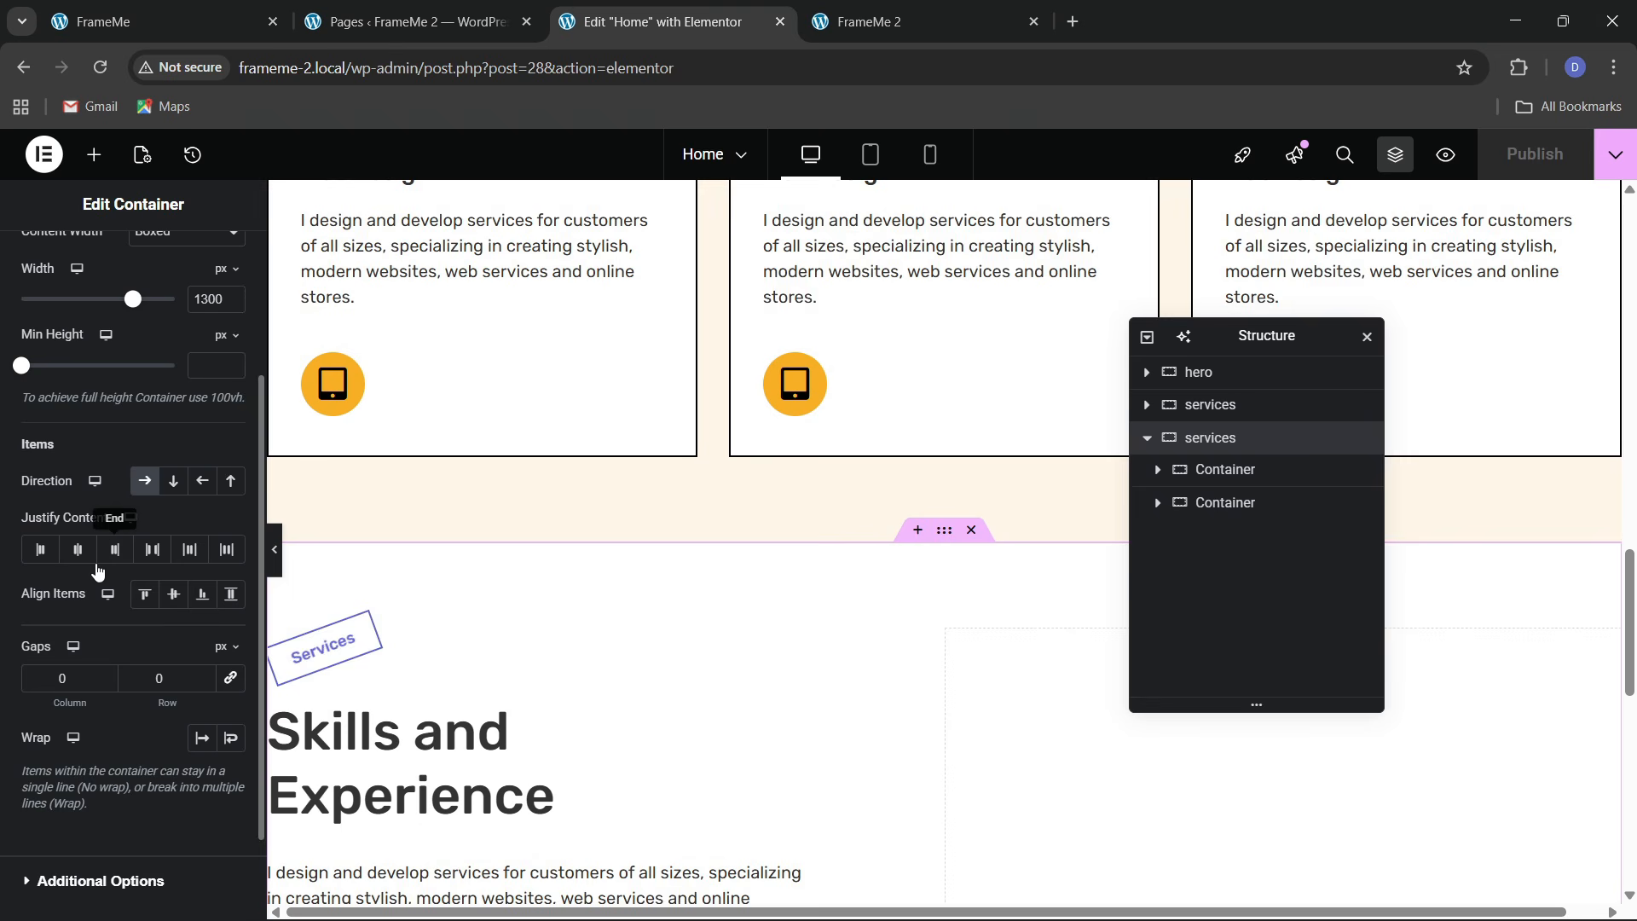
click(153, 549)
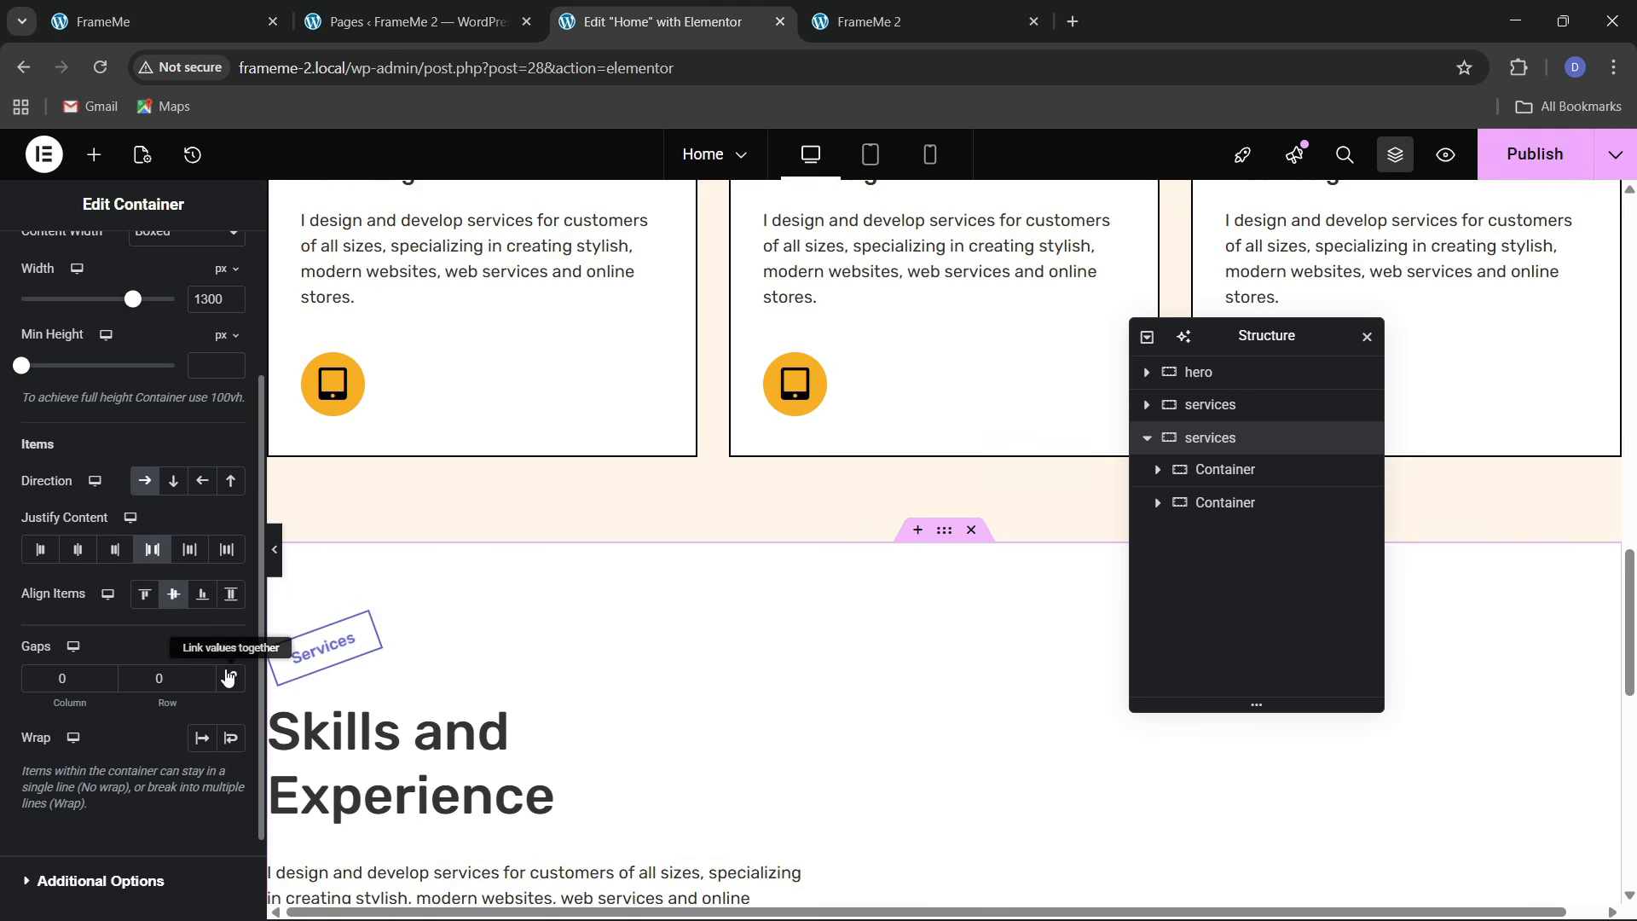
click(151, 708)
text(6)
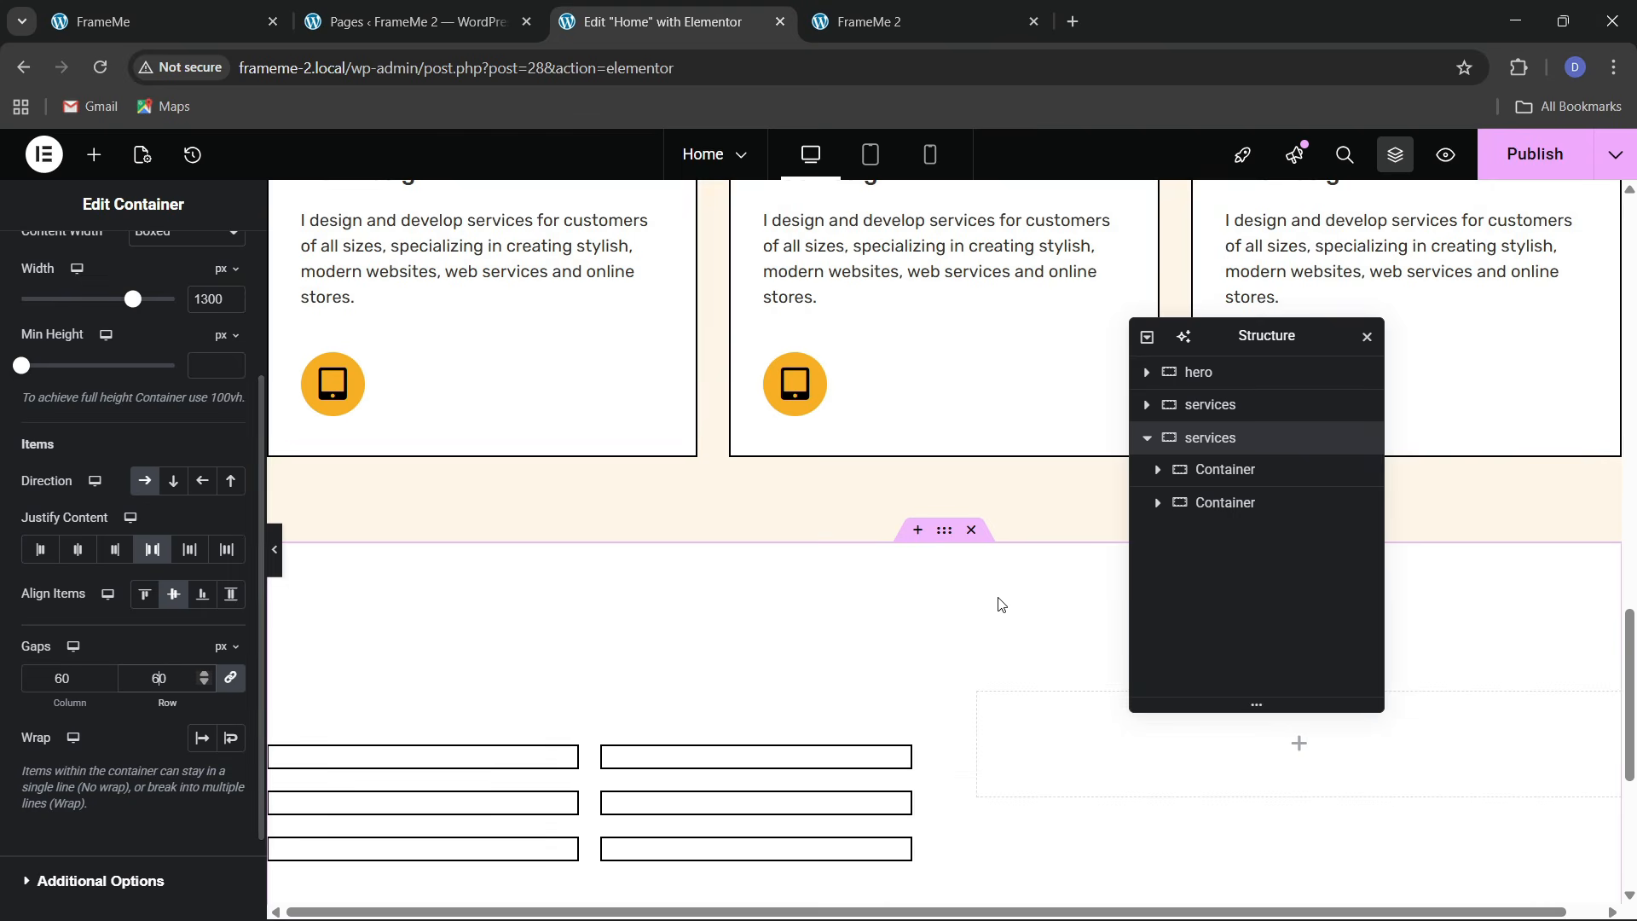
scroll(893, 584, down, 4)
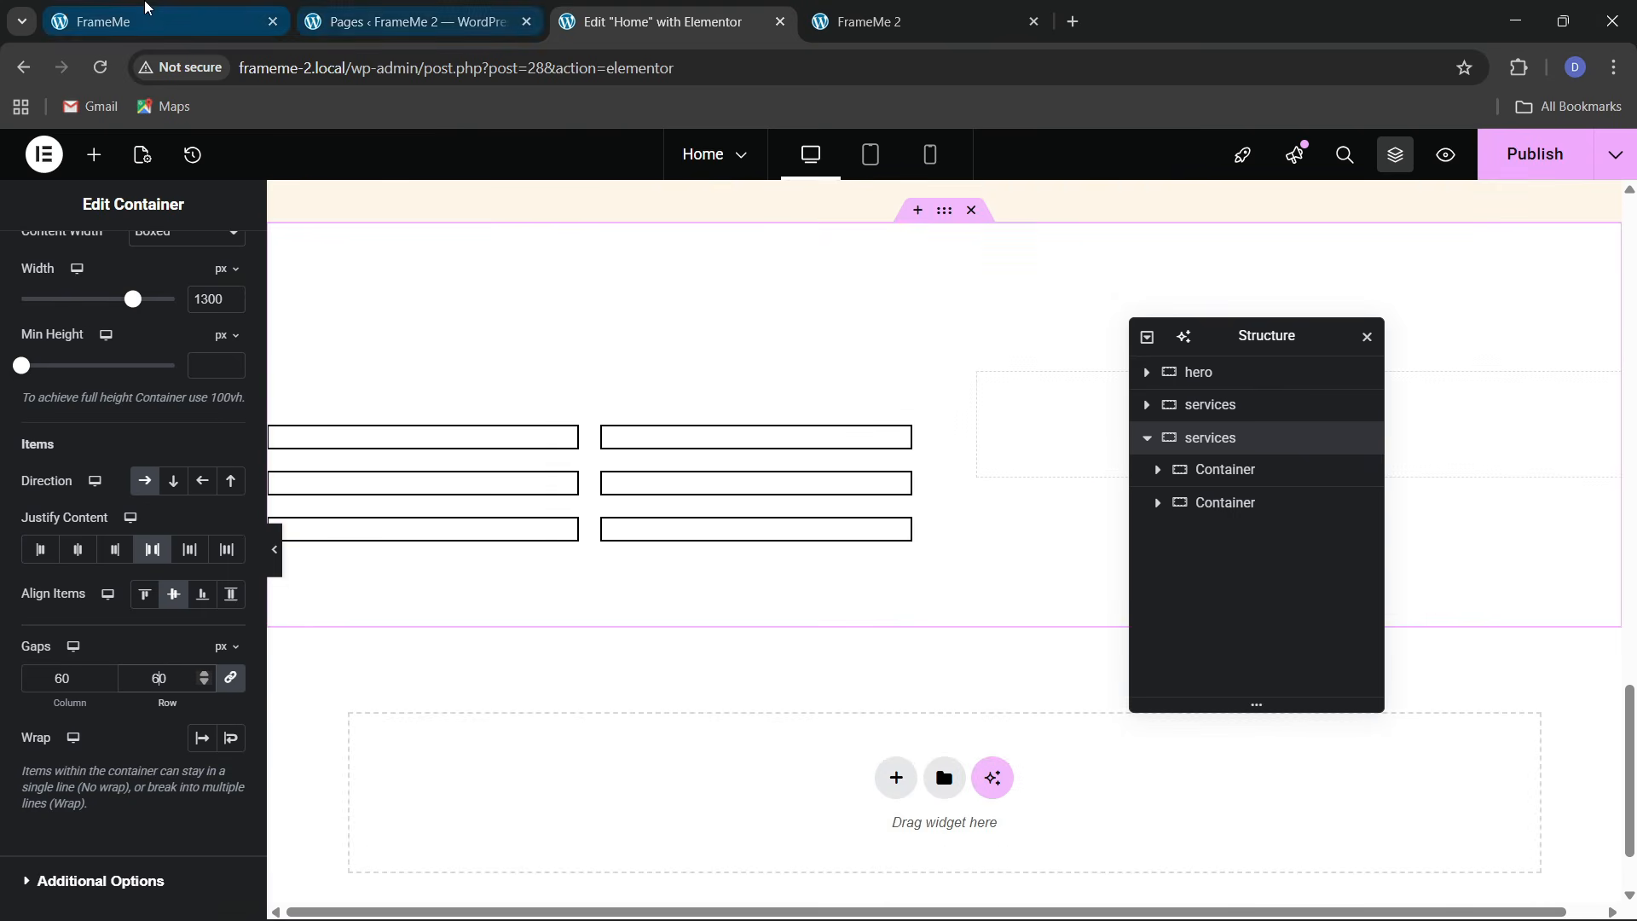
click(162, 22)
scroll(695, 537, up, 6)
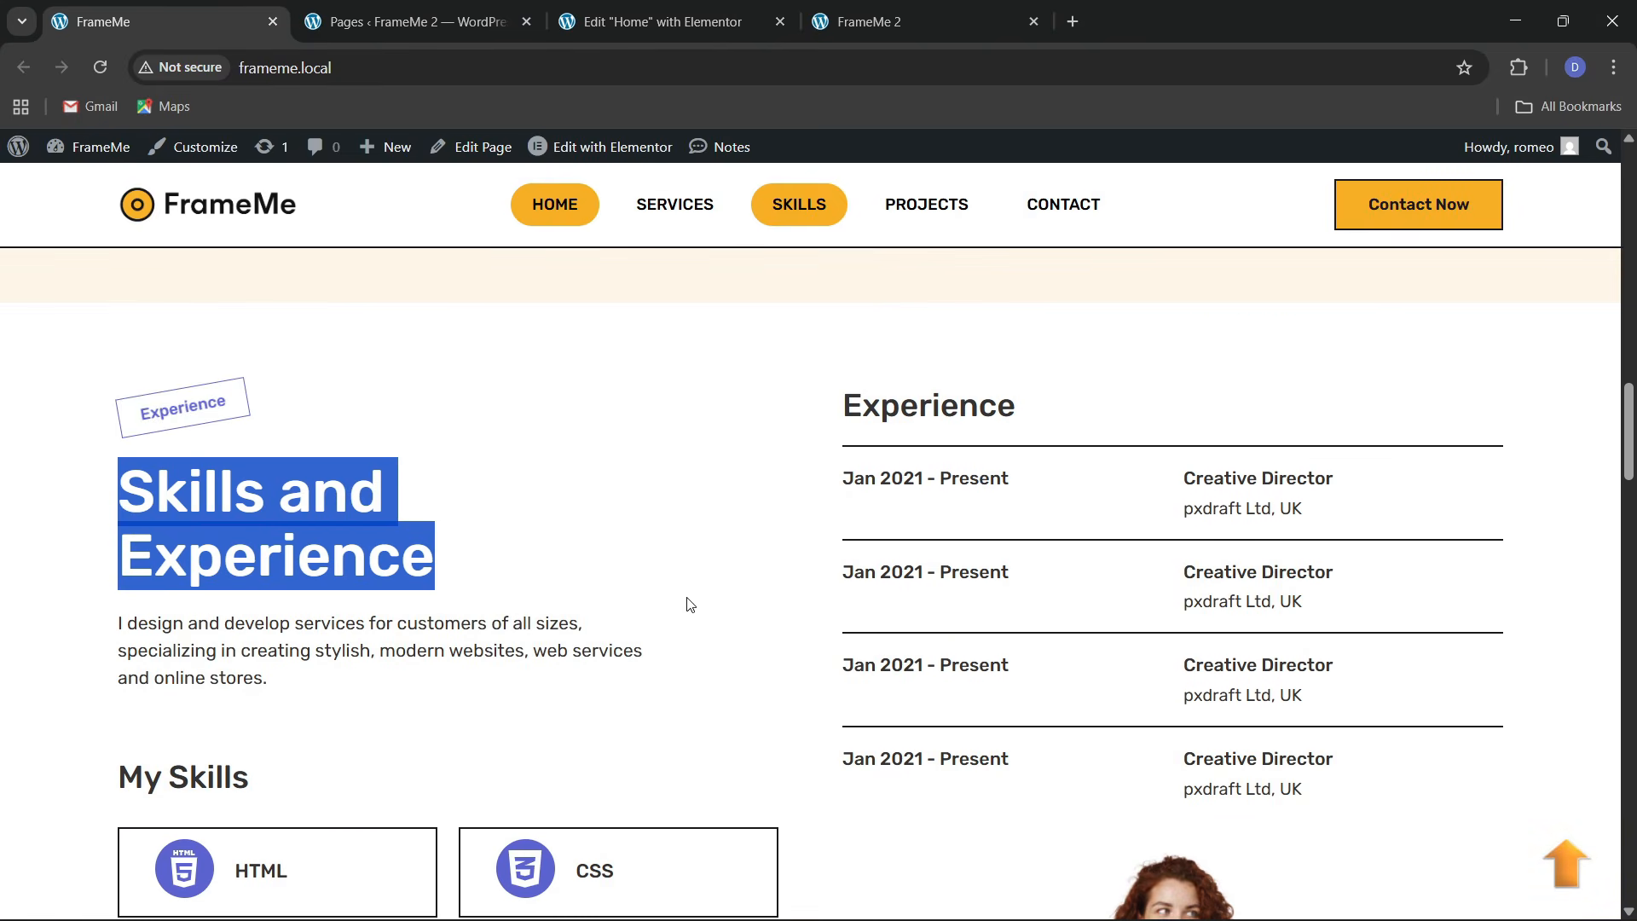
click(657, 22)
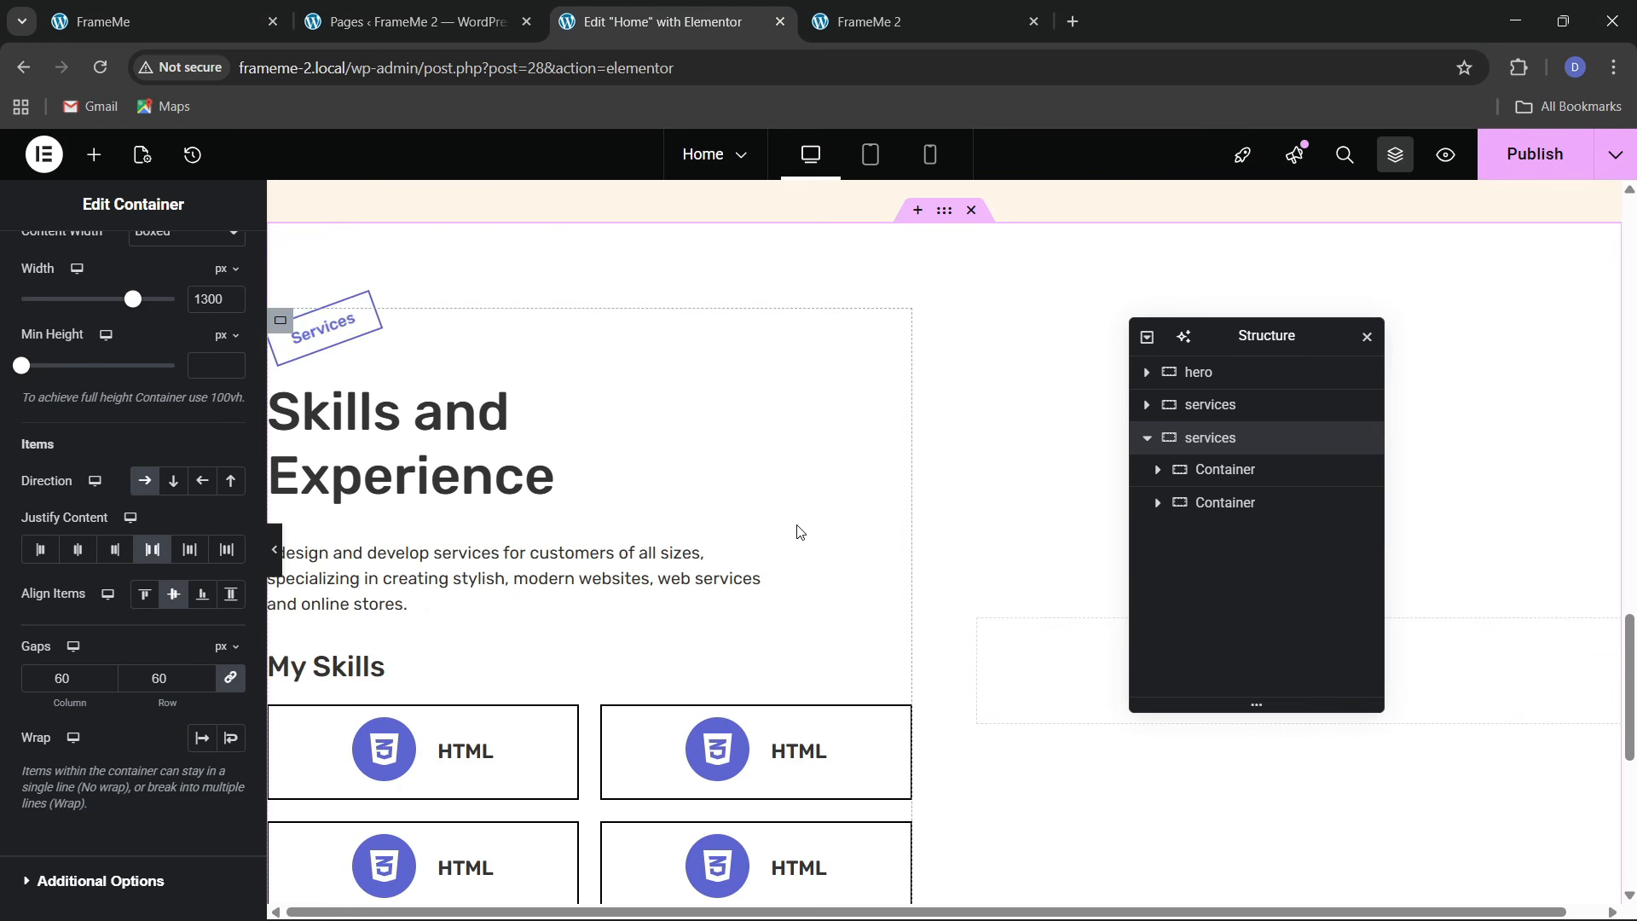
scroll(758, 543, down, 3)
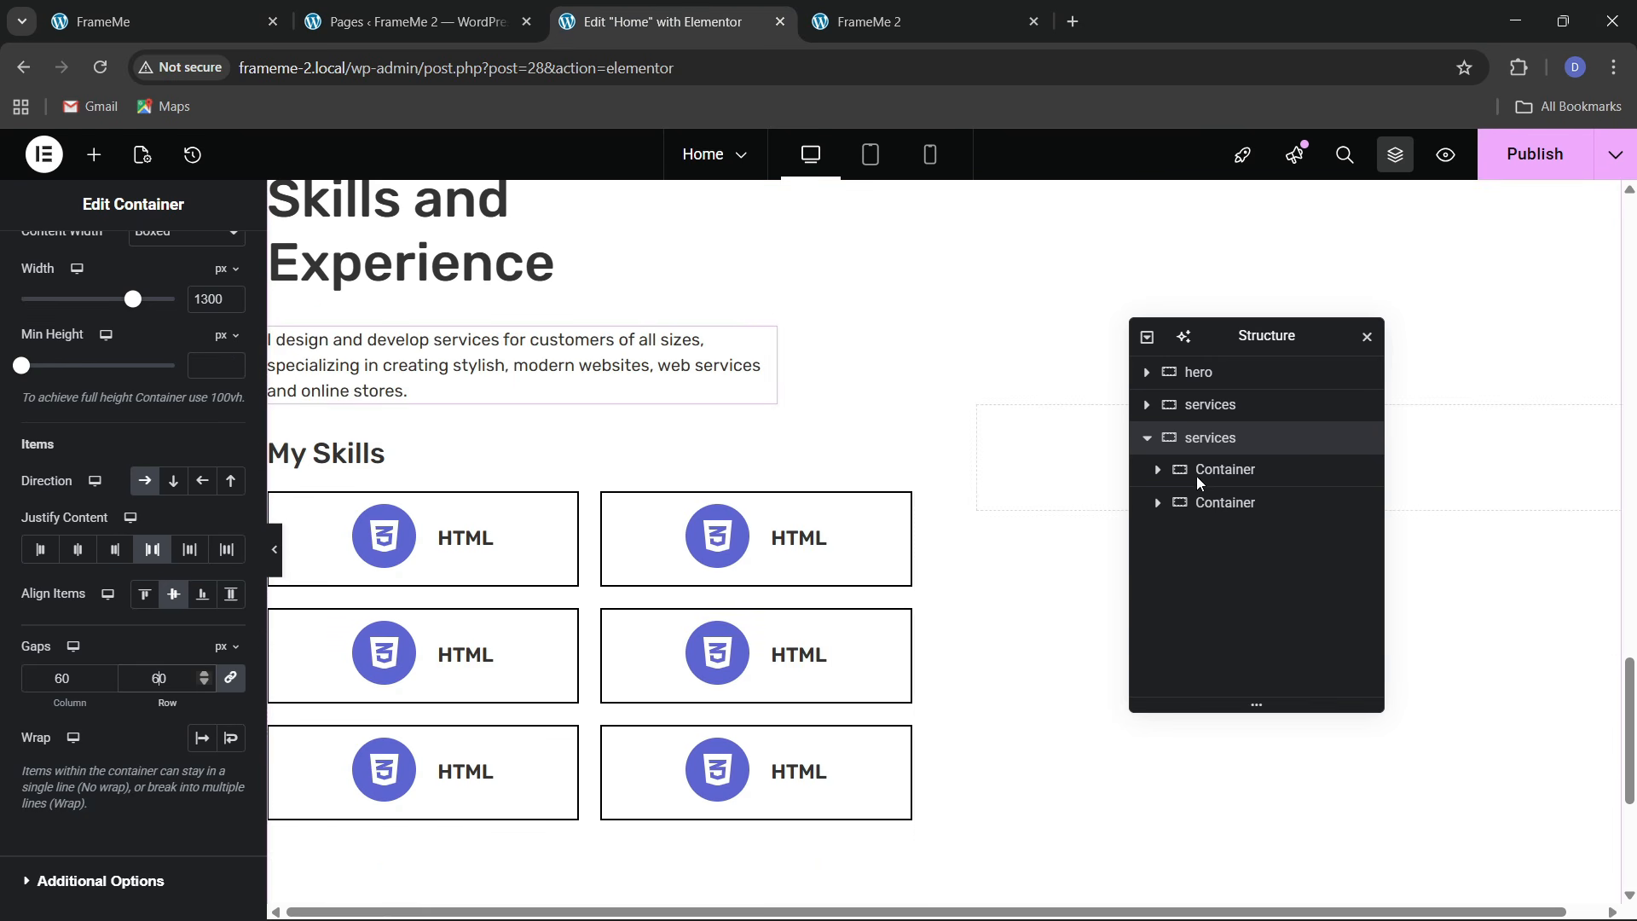
Give the nested My Skills container a 20 px top margin and save
click(1159, 509)
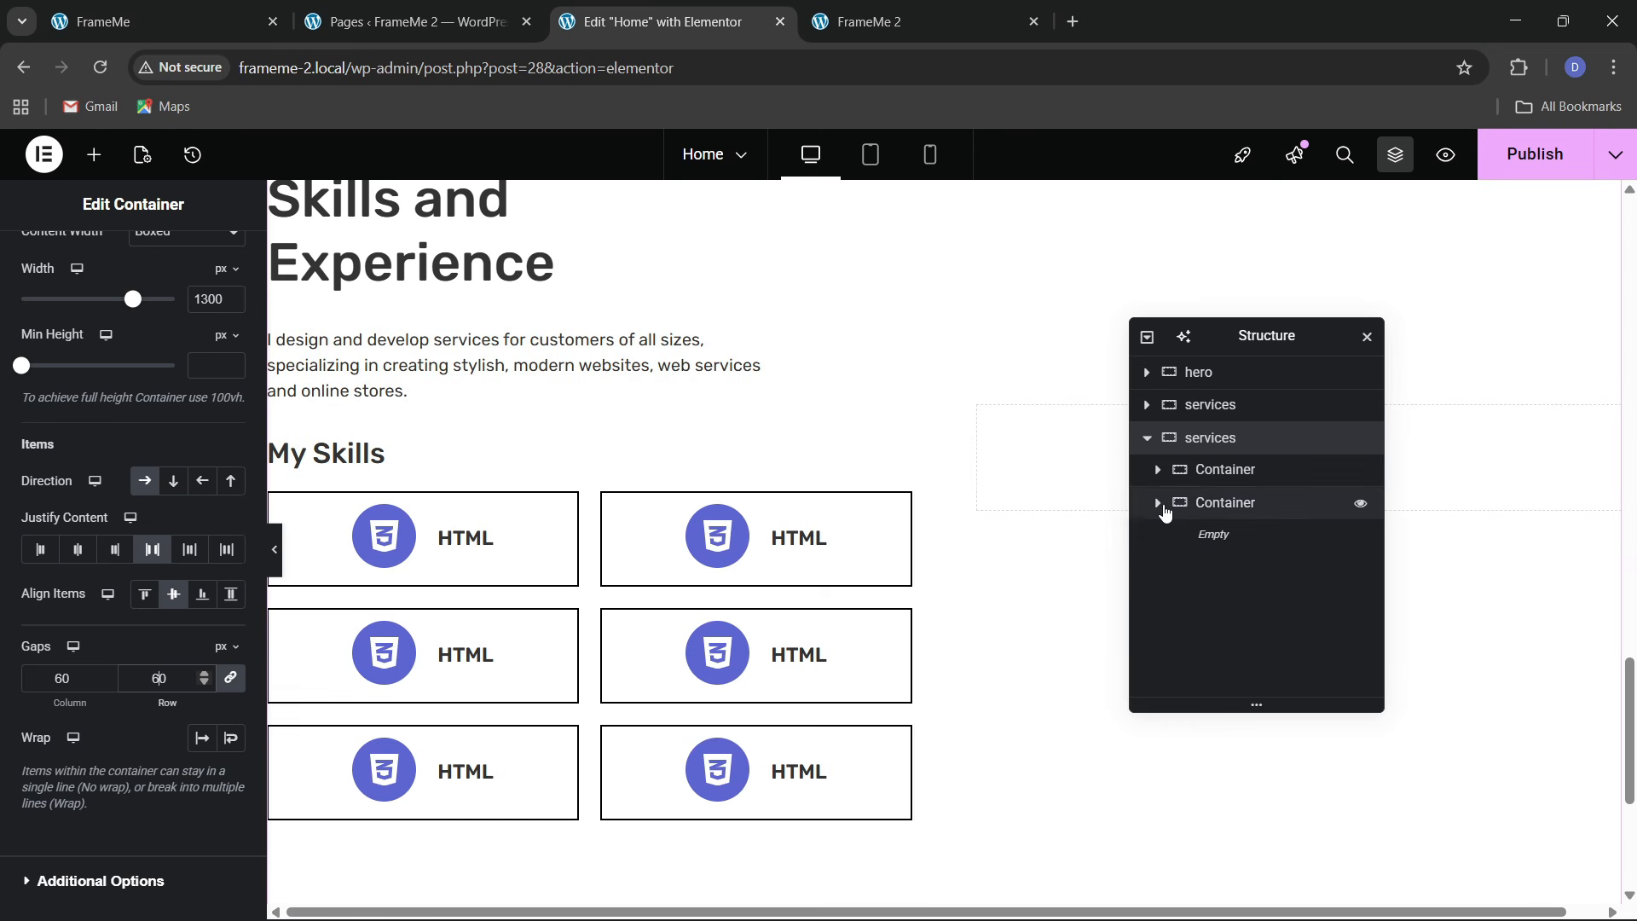
click(1159, 505)
click(1158, 474)
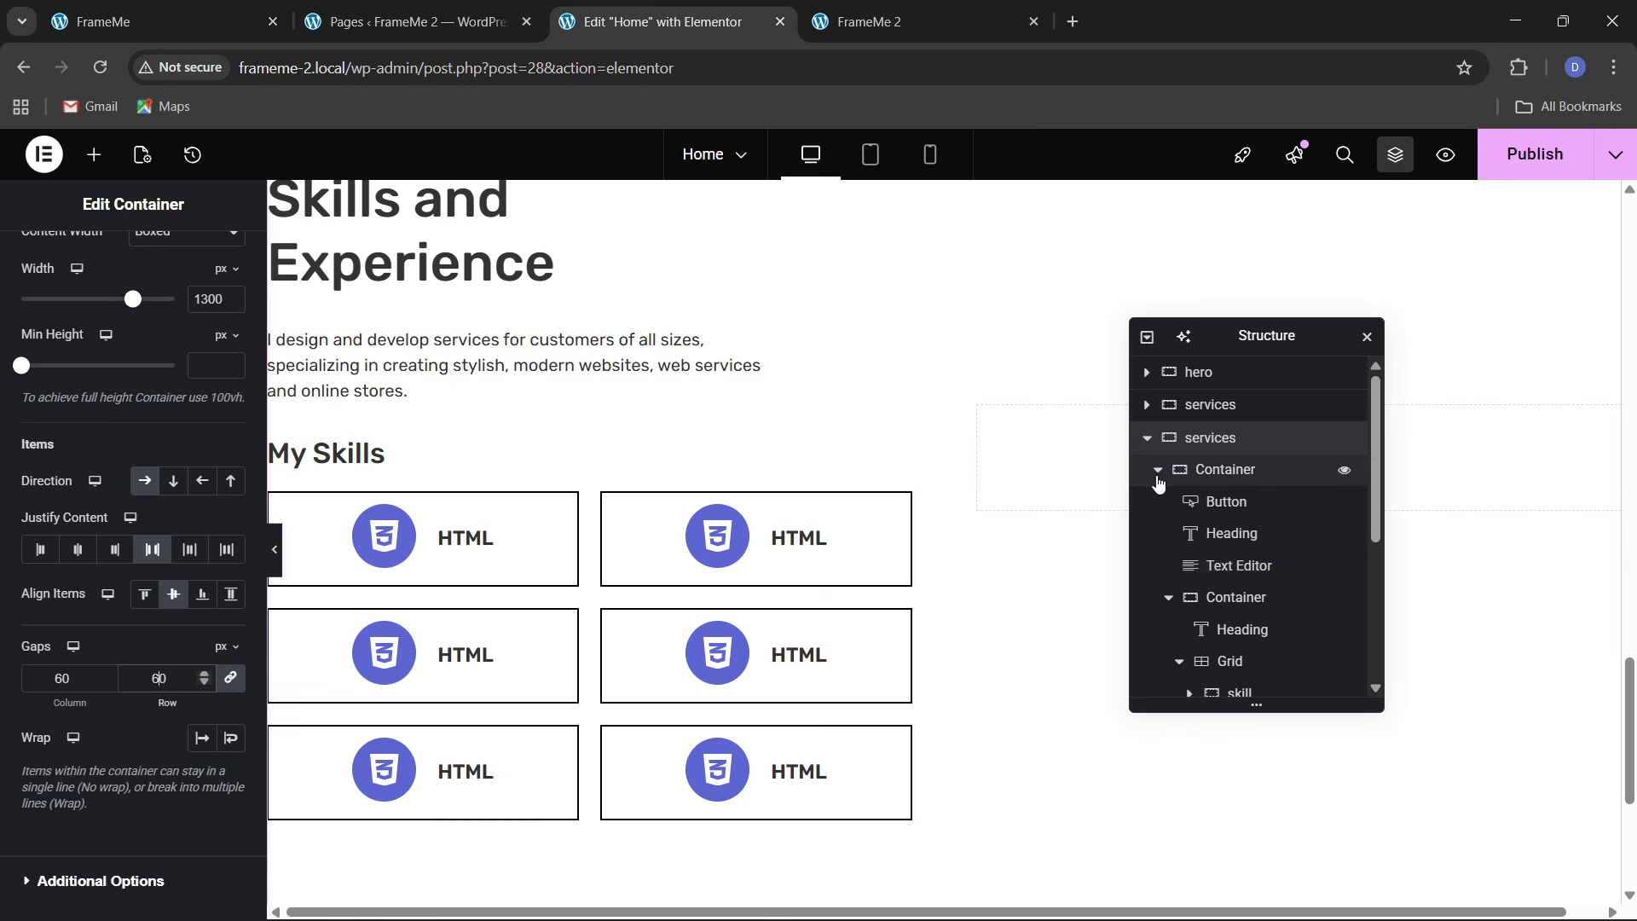
click(1169, 598)
click(1218, 602)
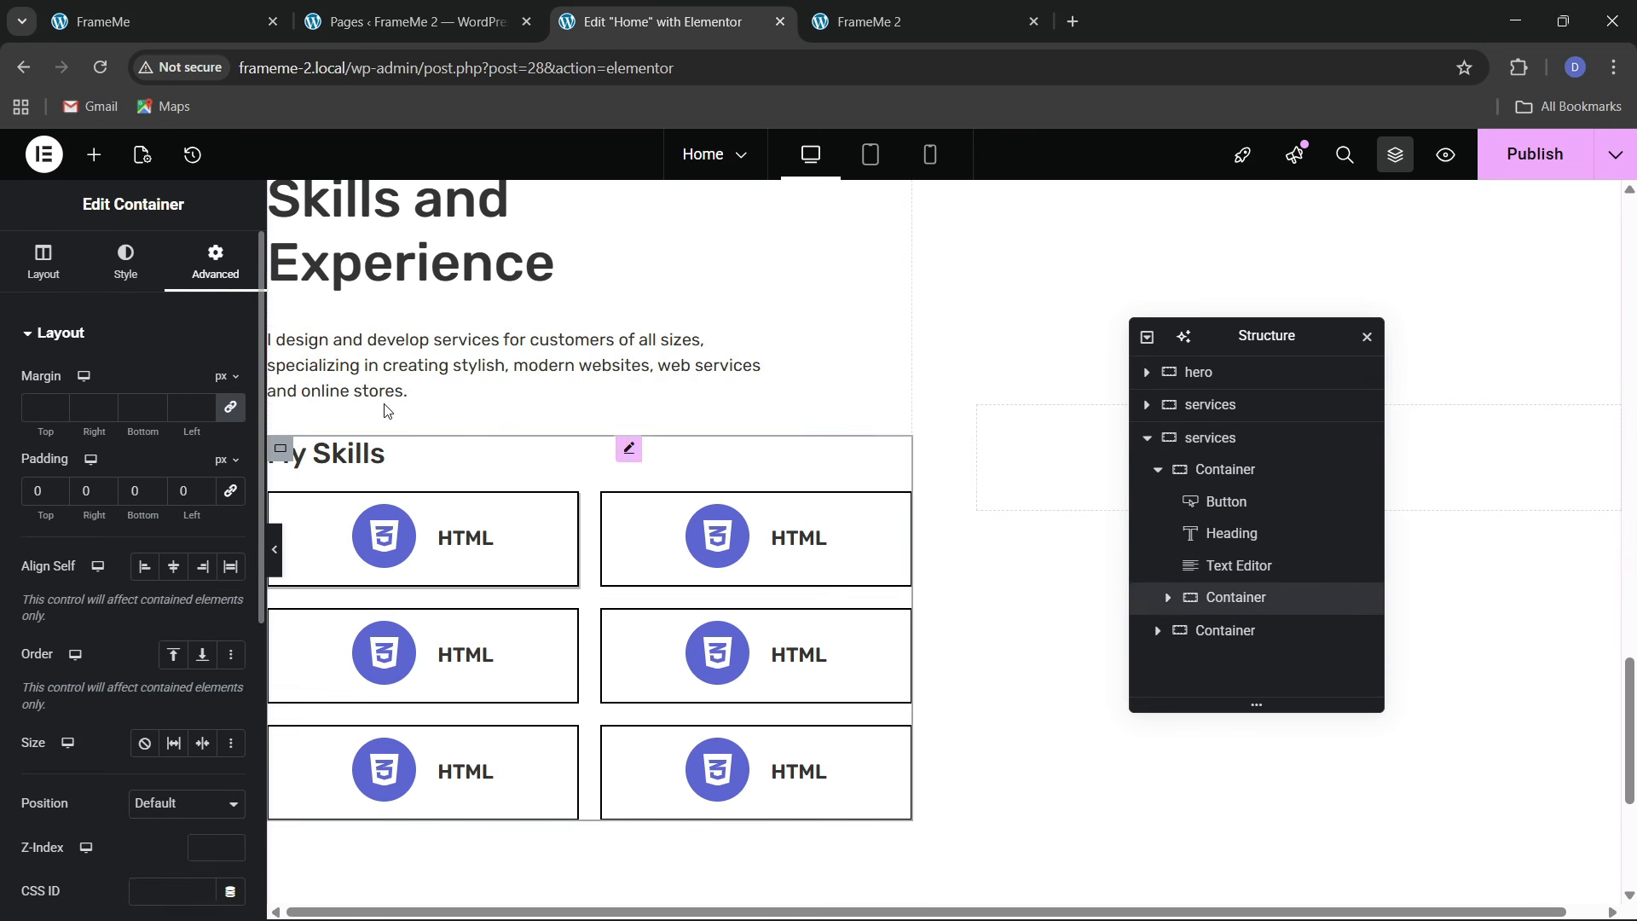
click(26, 419)
text(2)
key(ctrl+s)
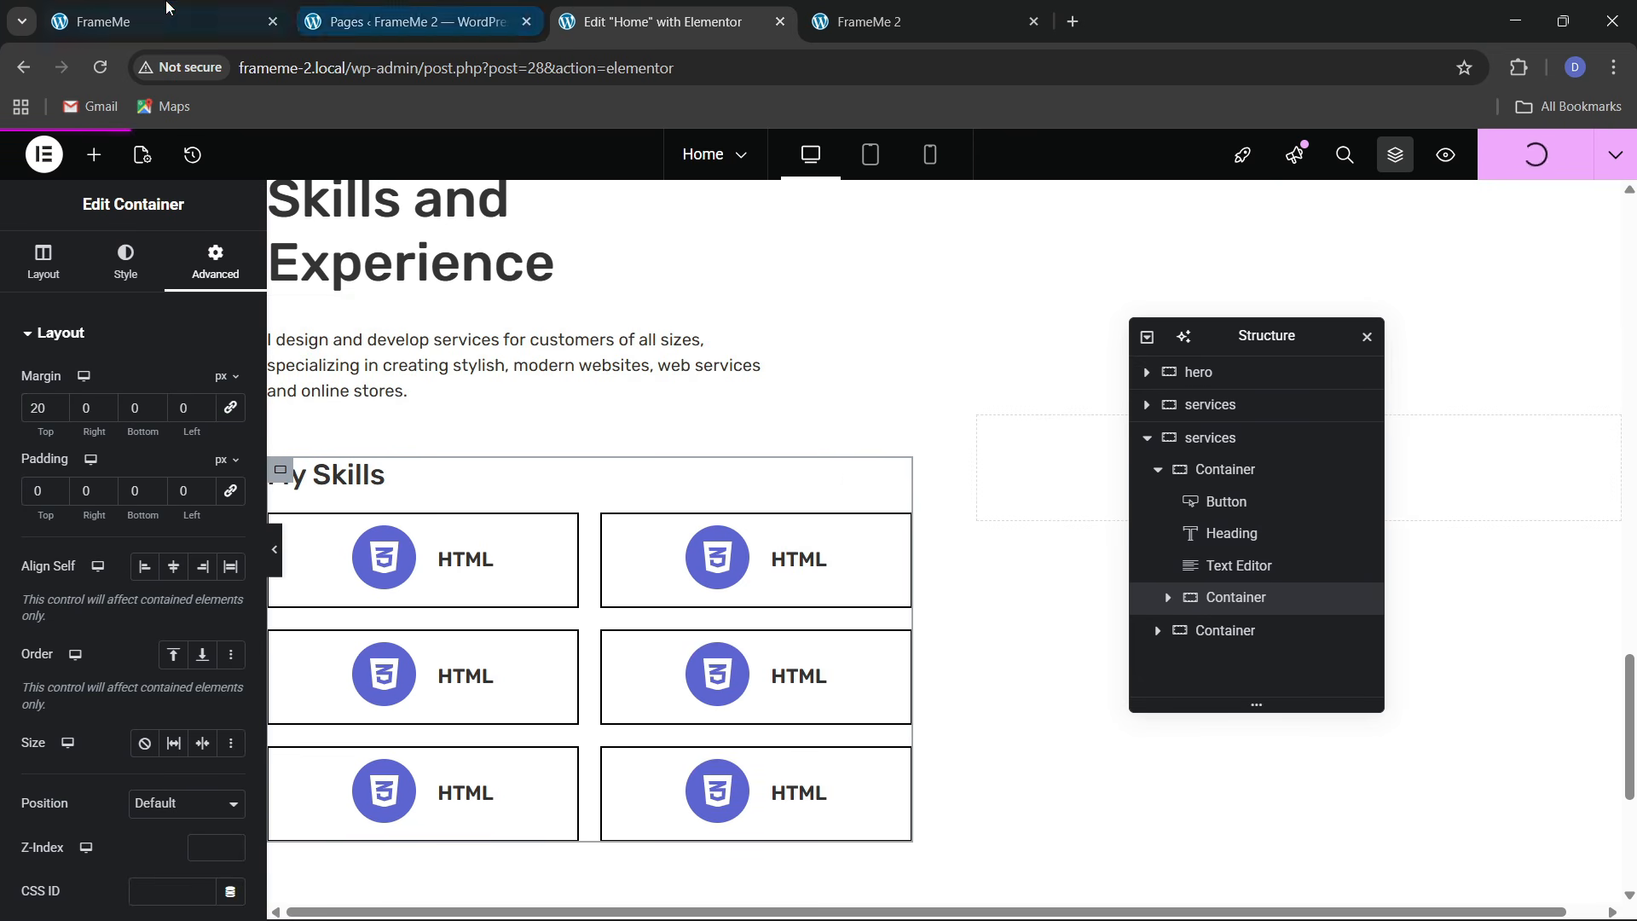
click(166, 10)
scroll(1003, 499, down, 2)
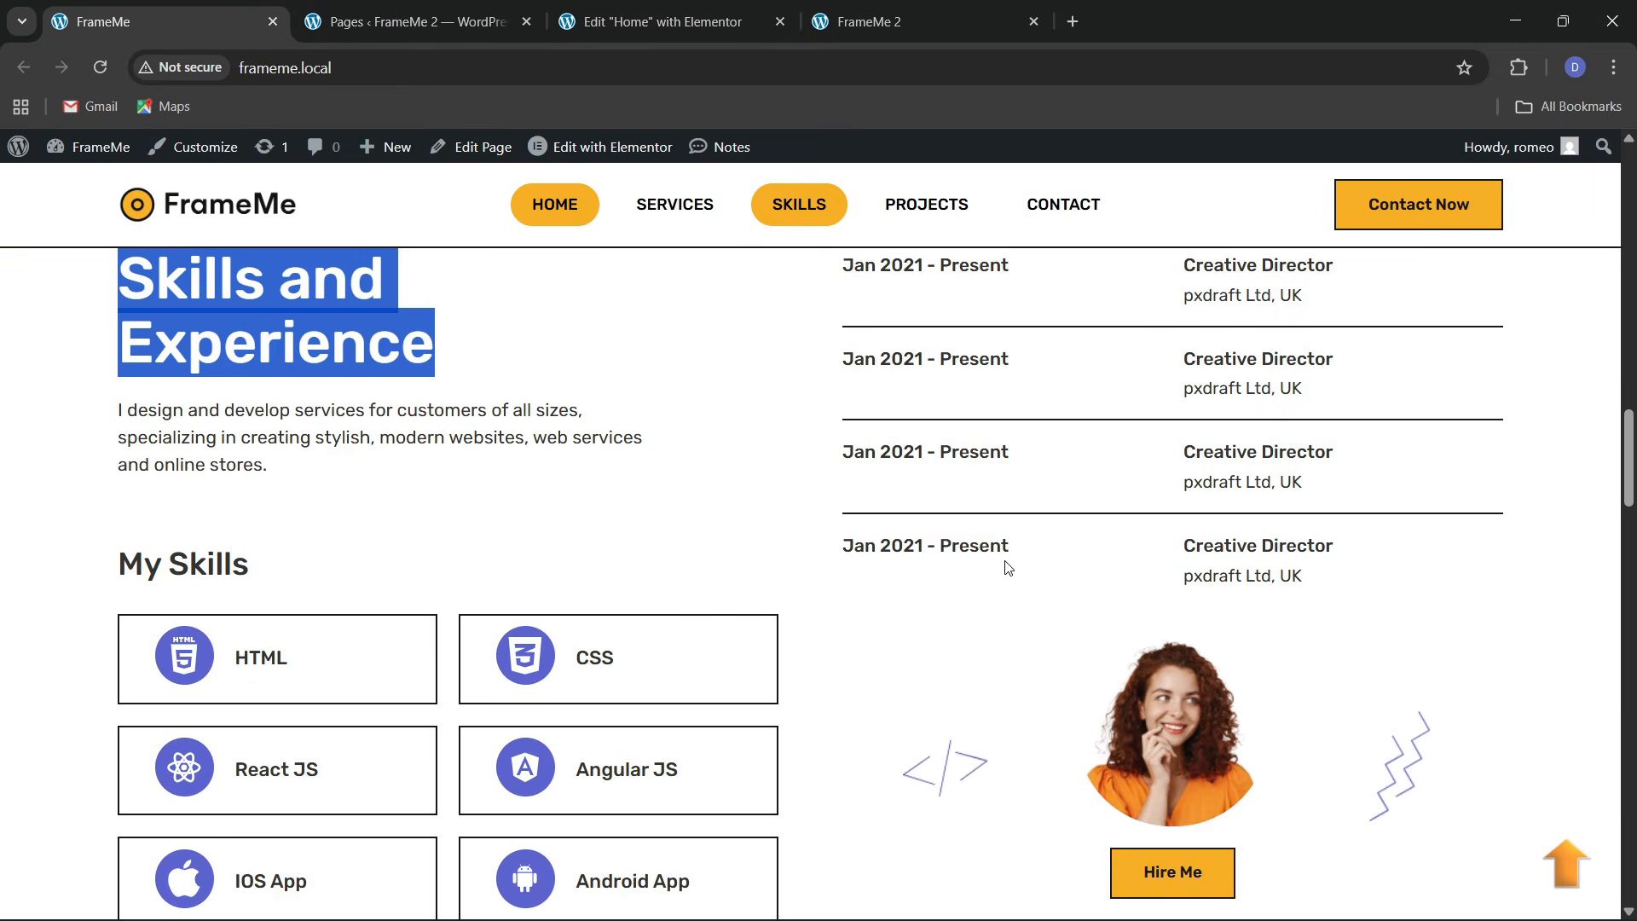
scroll(1005, 567, up, 1)
Copy the My Skills heading and paste it into the empty right-hand container
click(682, 22)
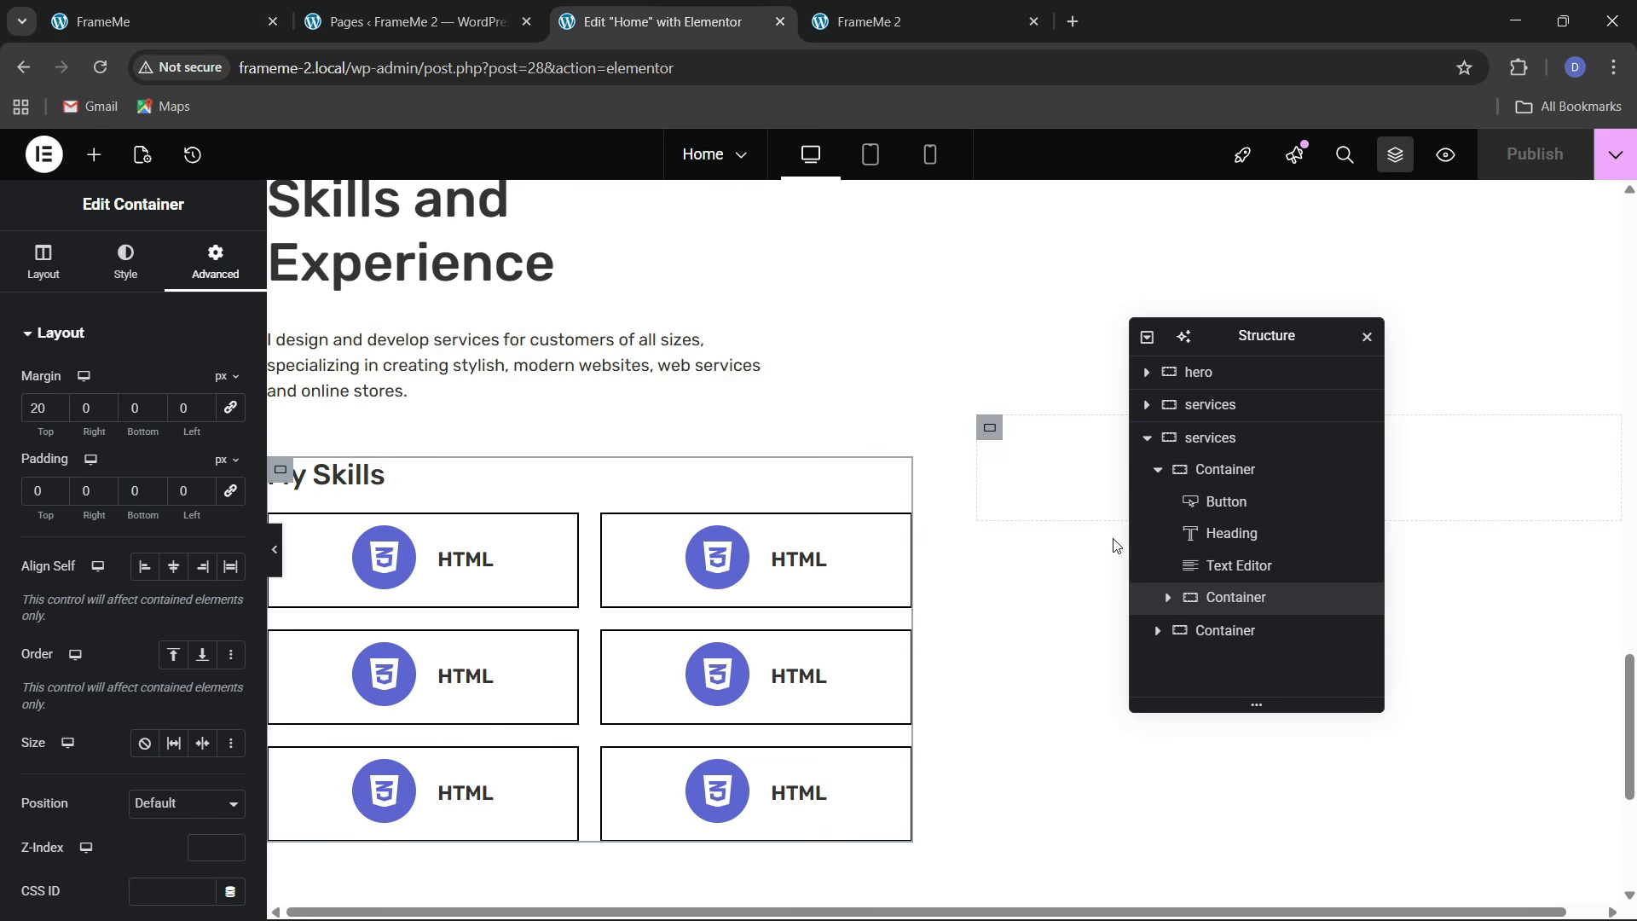
drag(1277, 335, 762, 415)
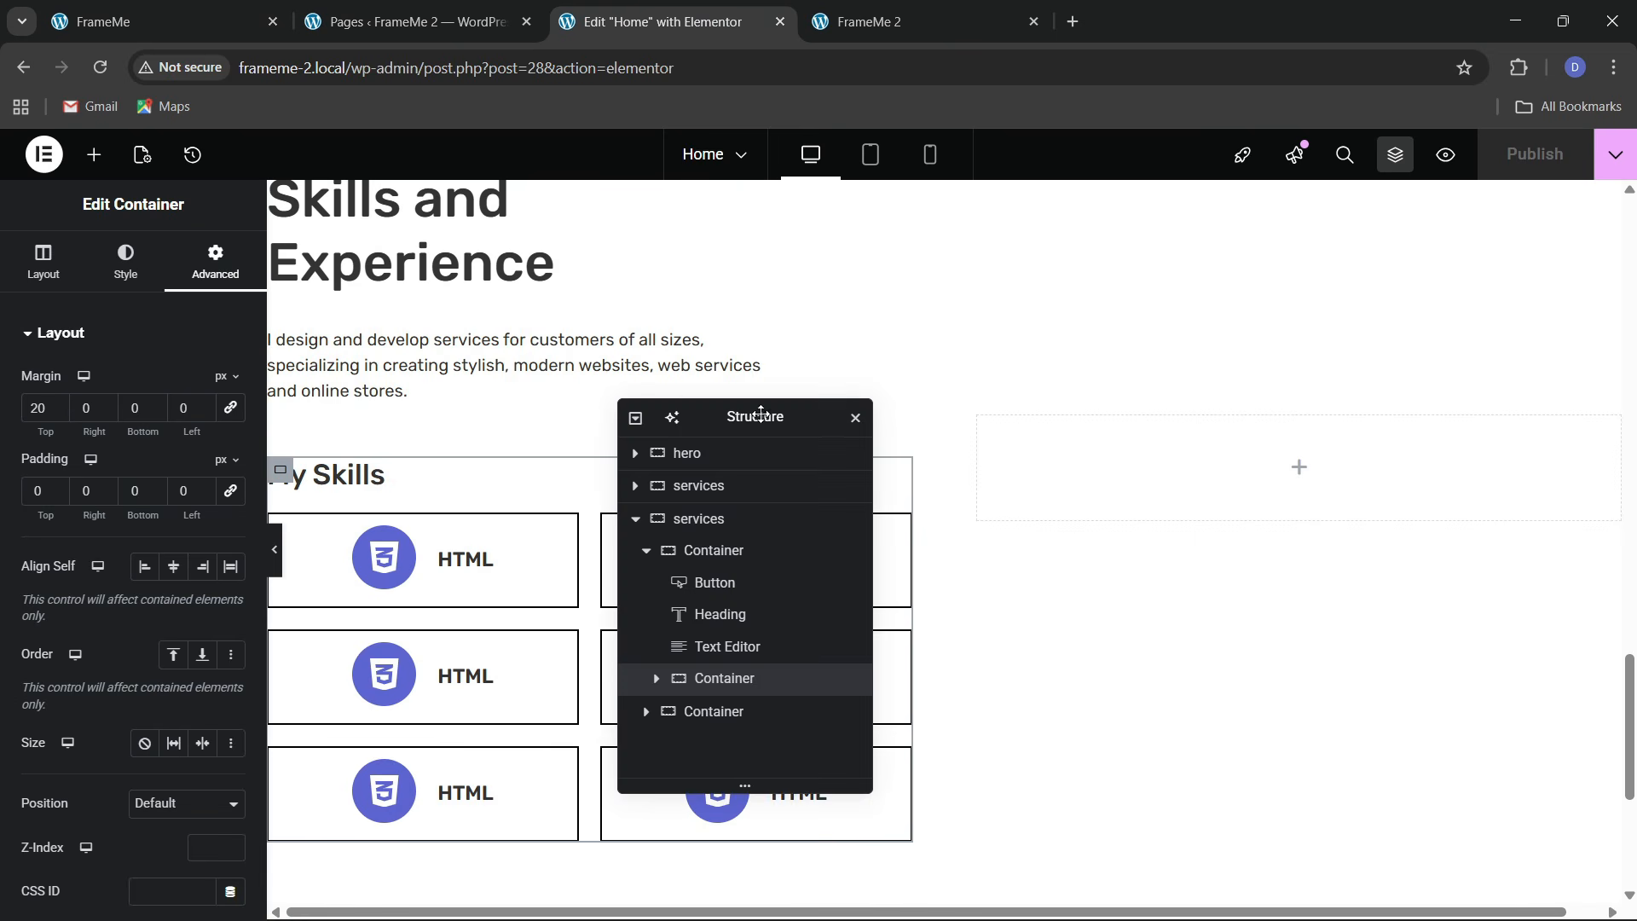
click(157, 21)
click(665, 21)
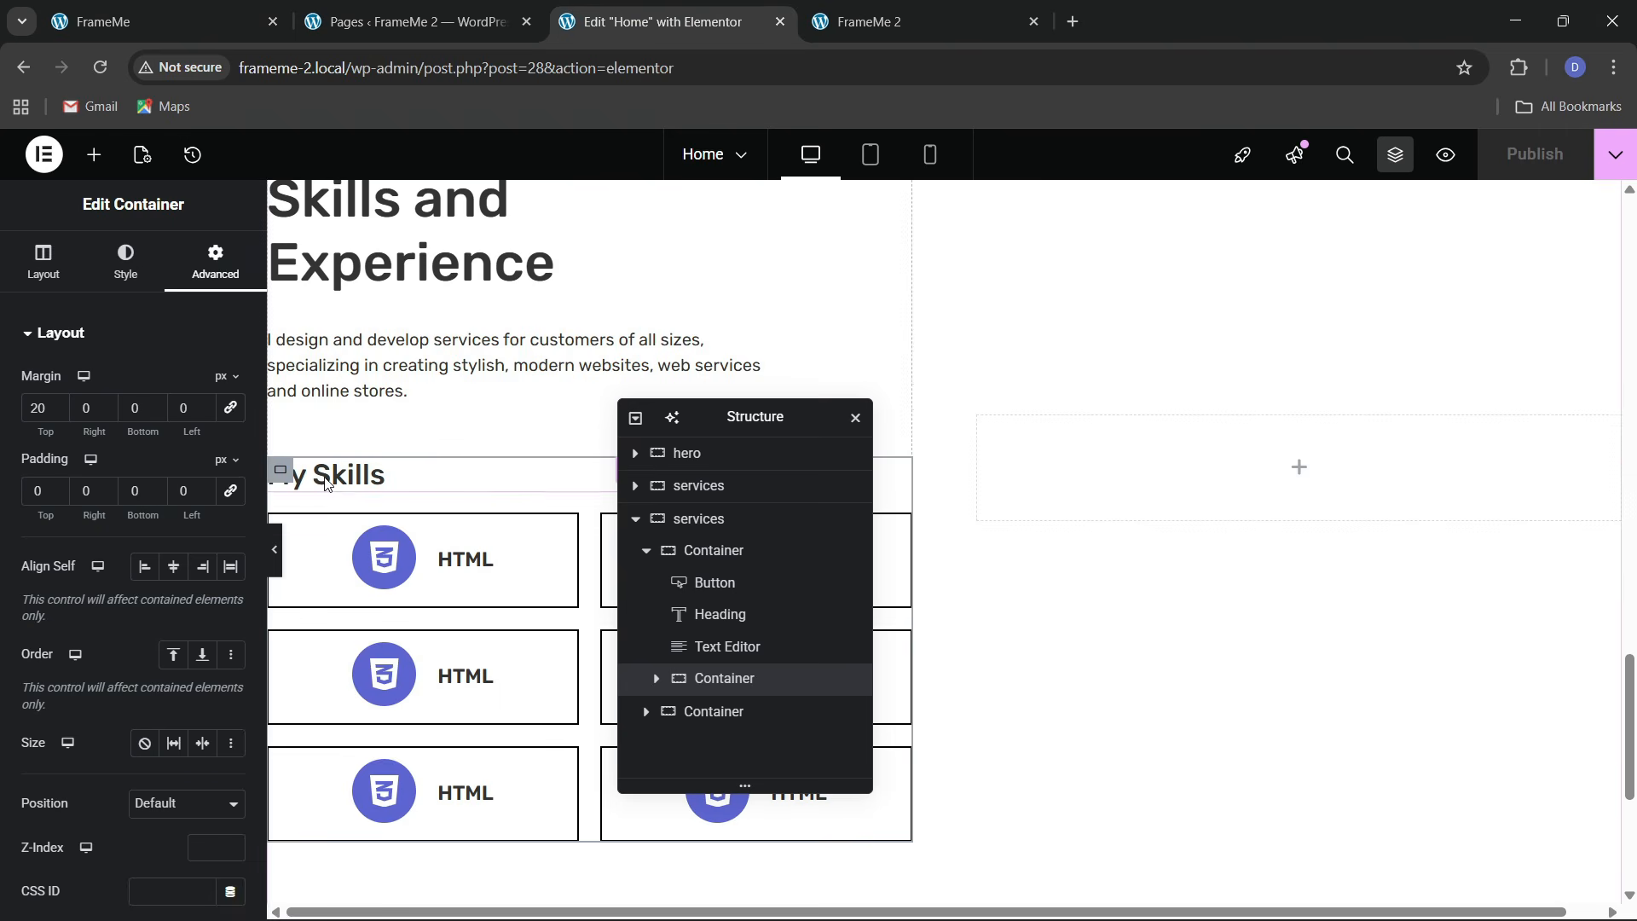
right_click(290, 486)
click(365, 523)
right_click(1089, 485)
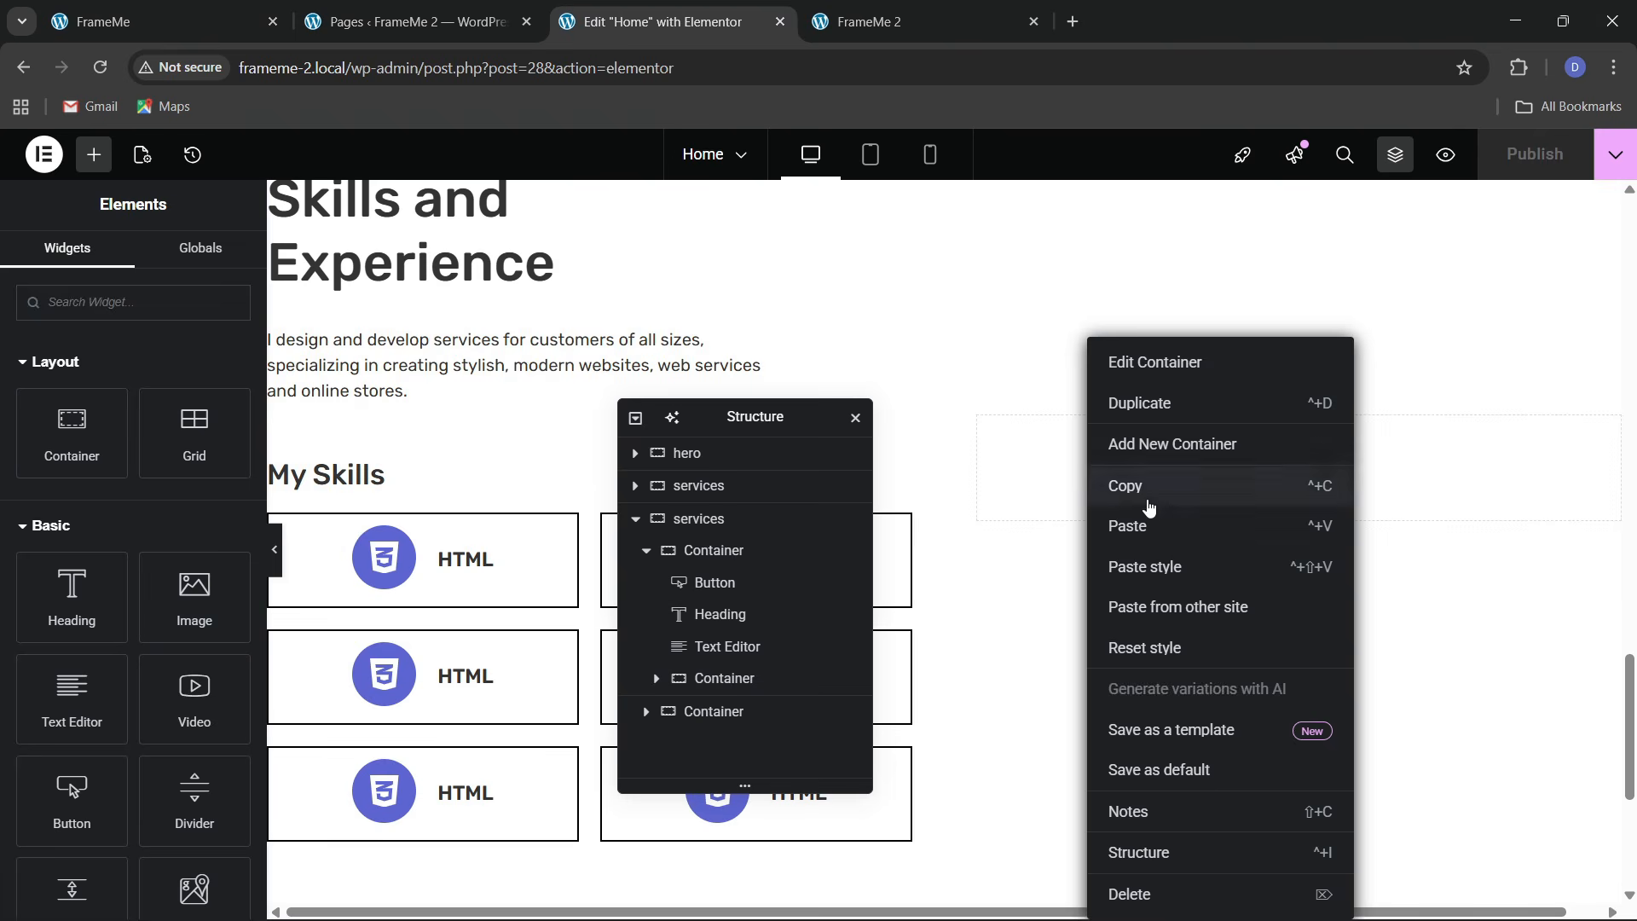
click(1149, 523)
Change the pasted heading's title to 'Experience', taken from the live site
click(158, 21)
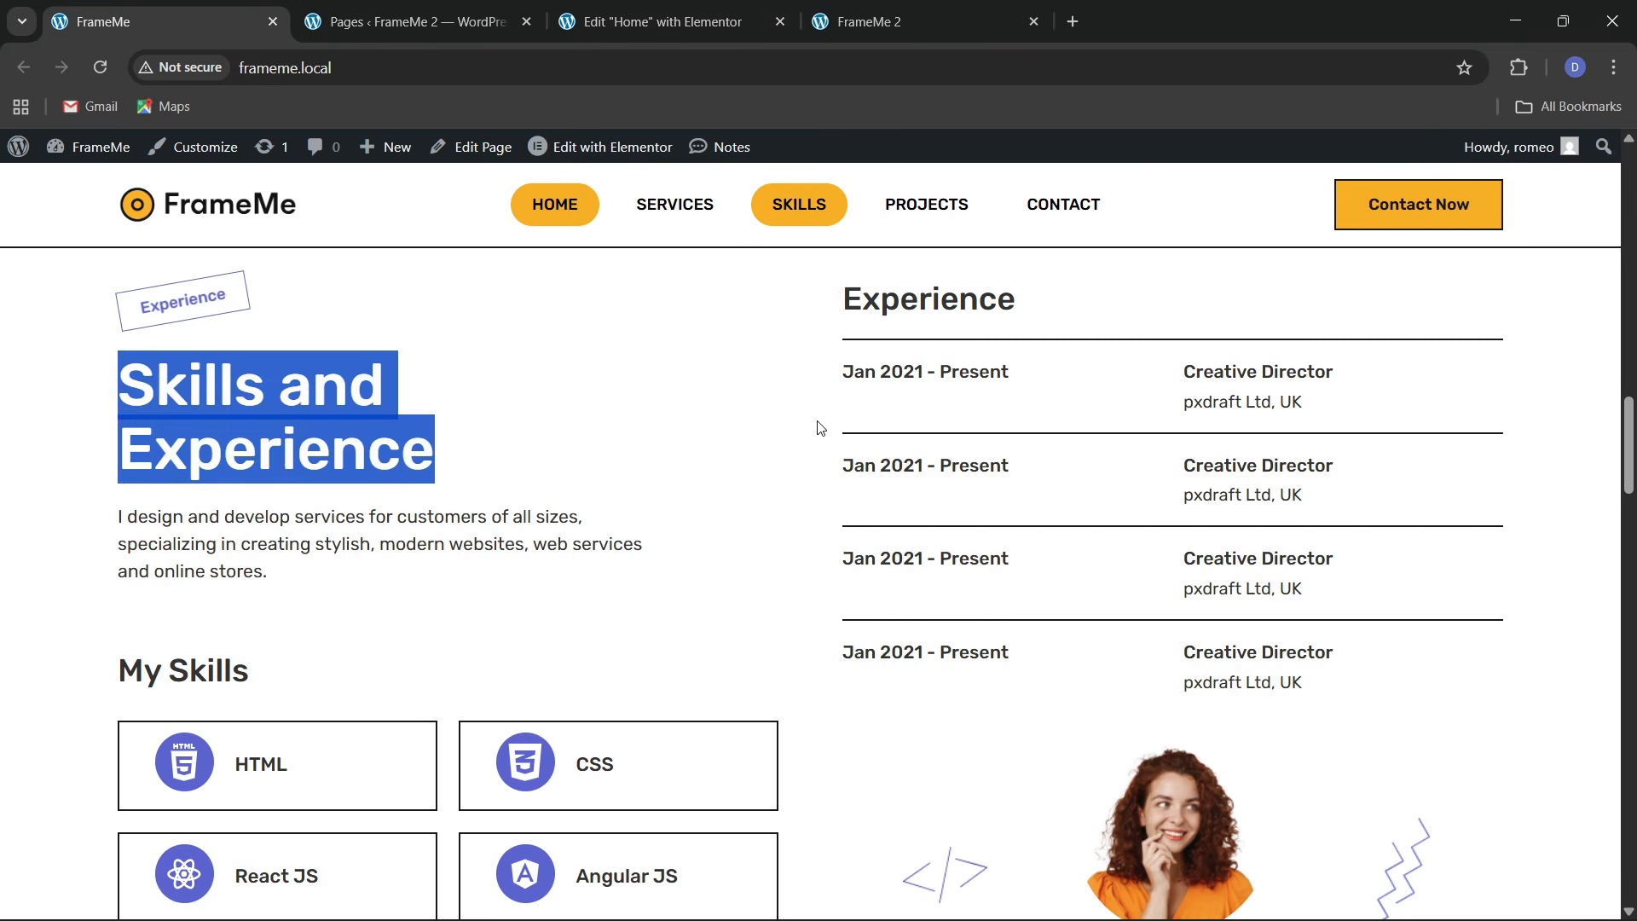
drag(844, 305, 1034, 323)
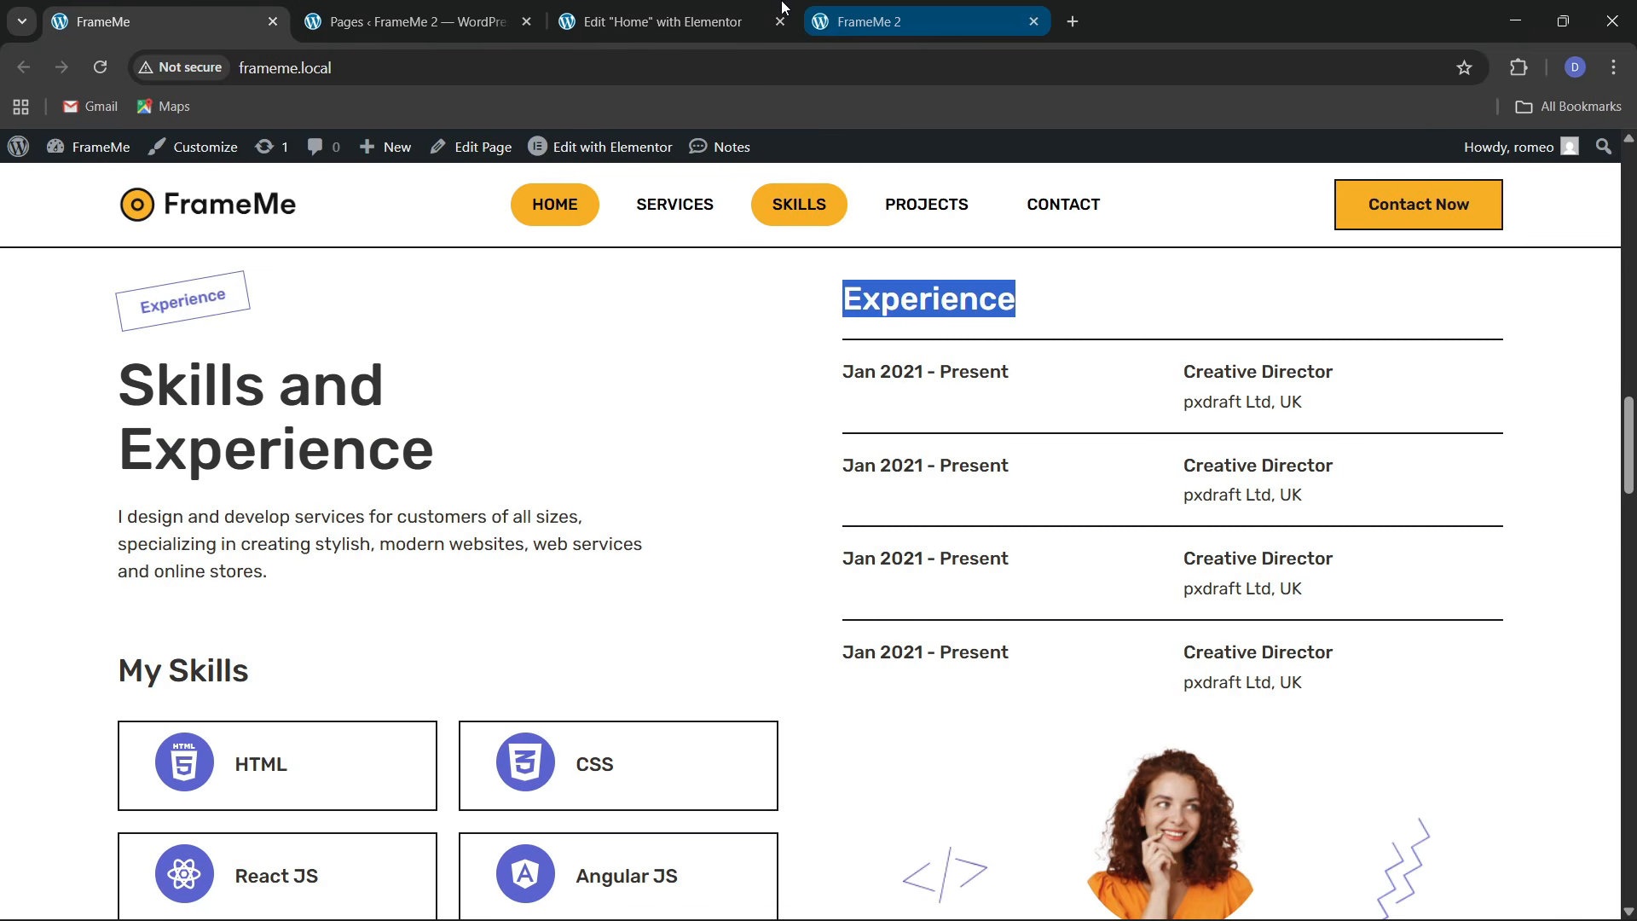
click(656, 21)
key(ctrl+v)
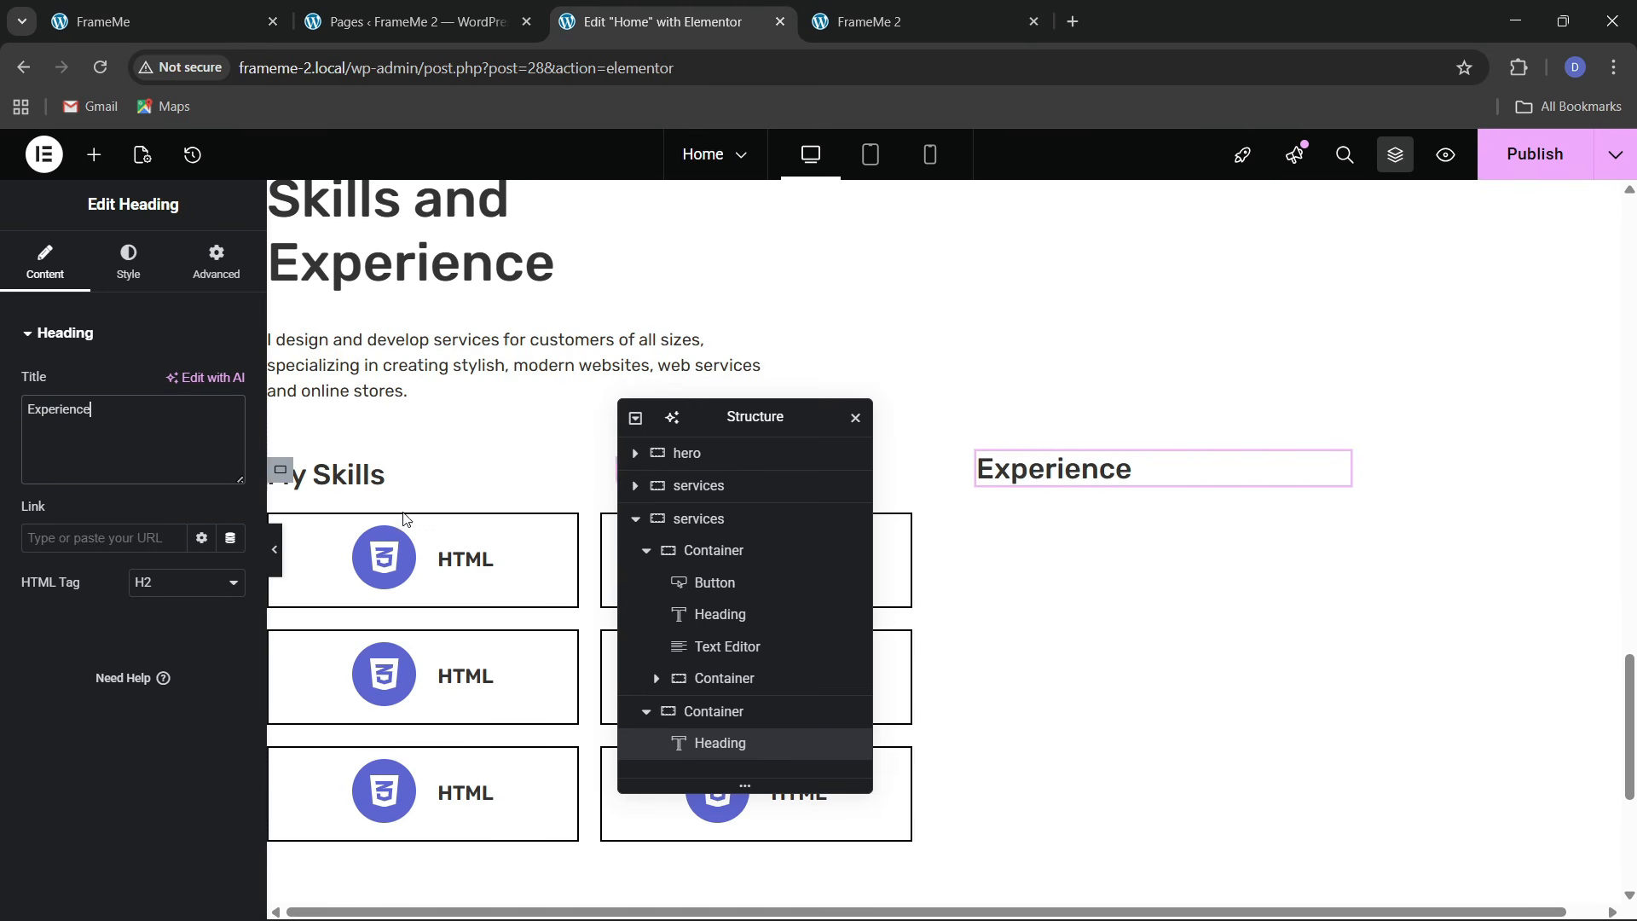
click(213, 33)
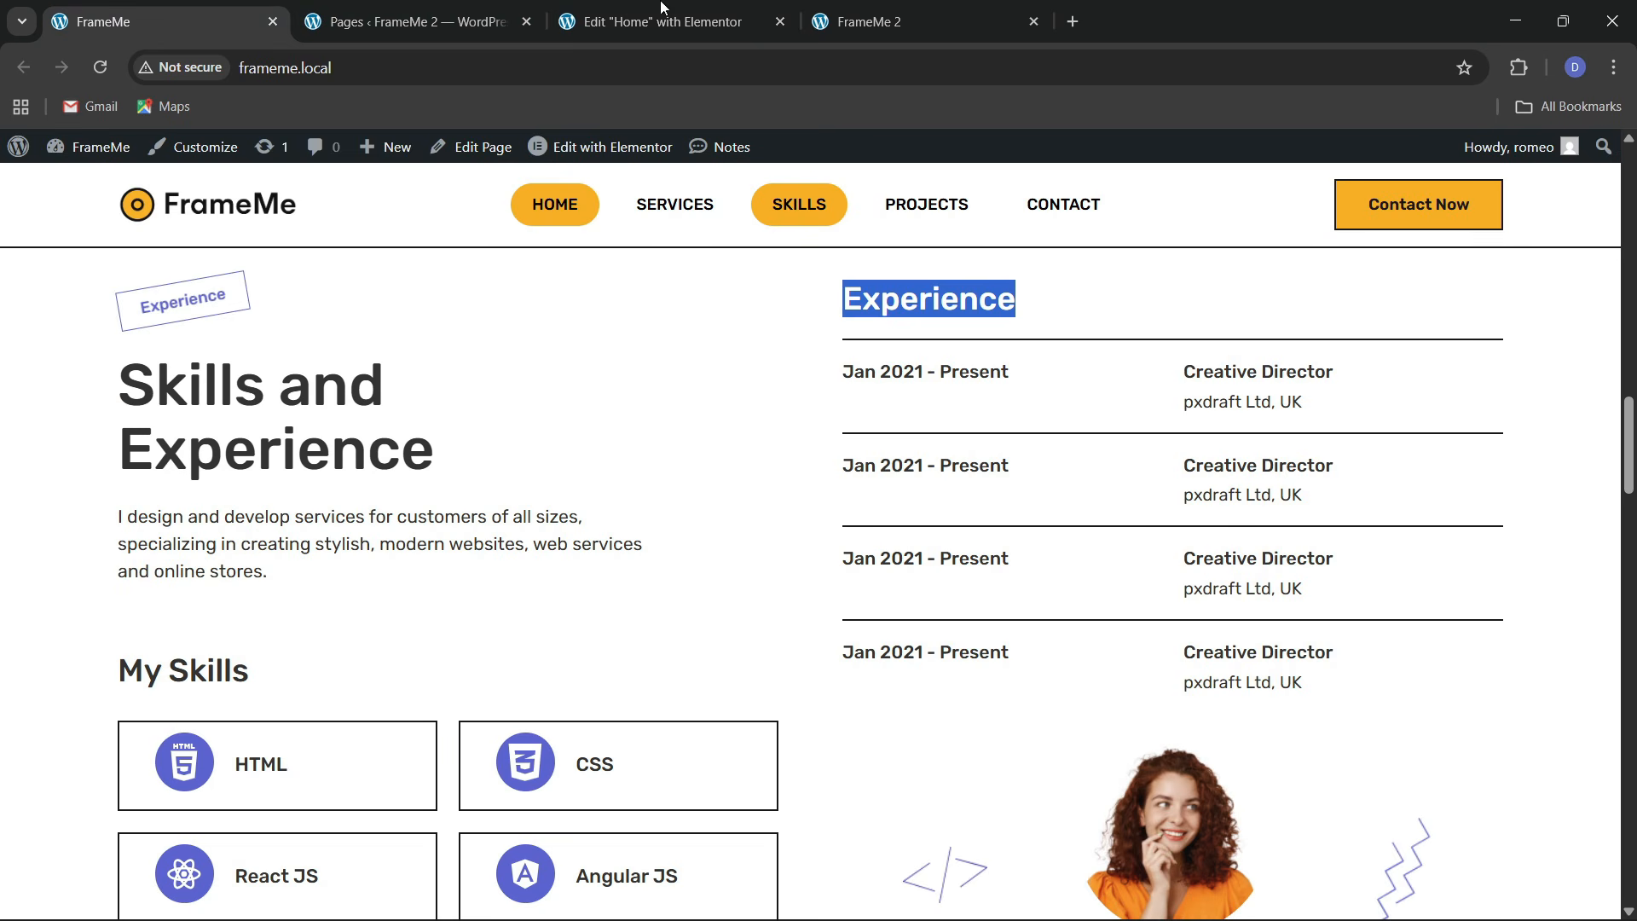
mouse_move(657, 6)
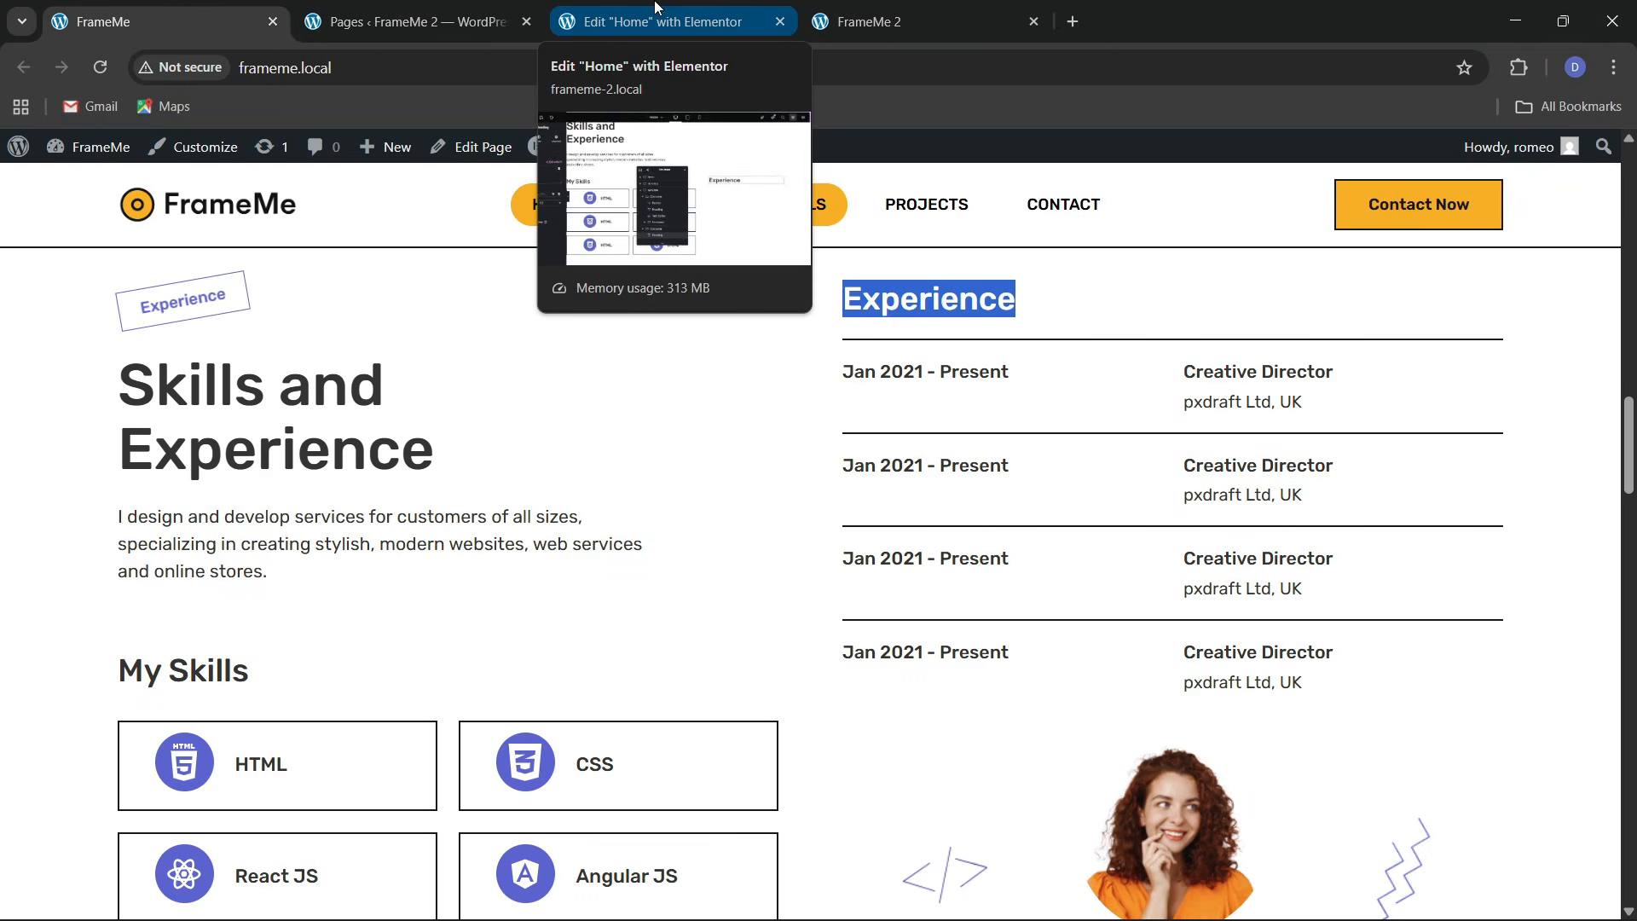
click(656, 6)
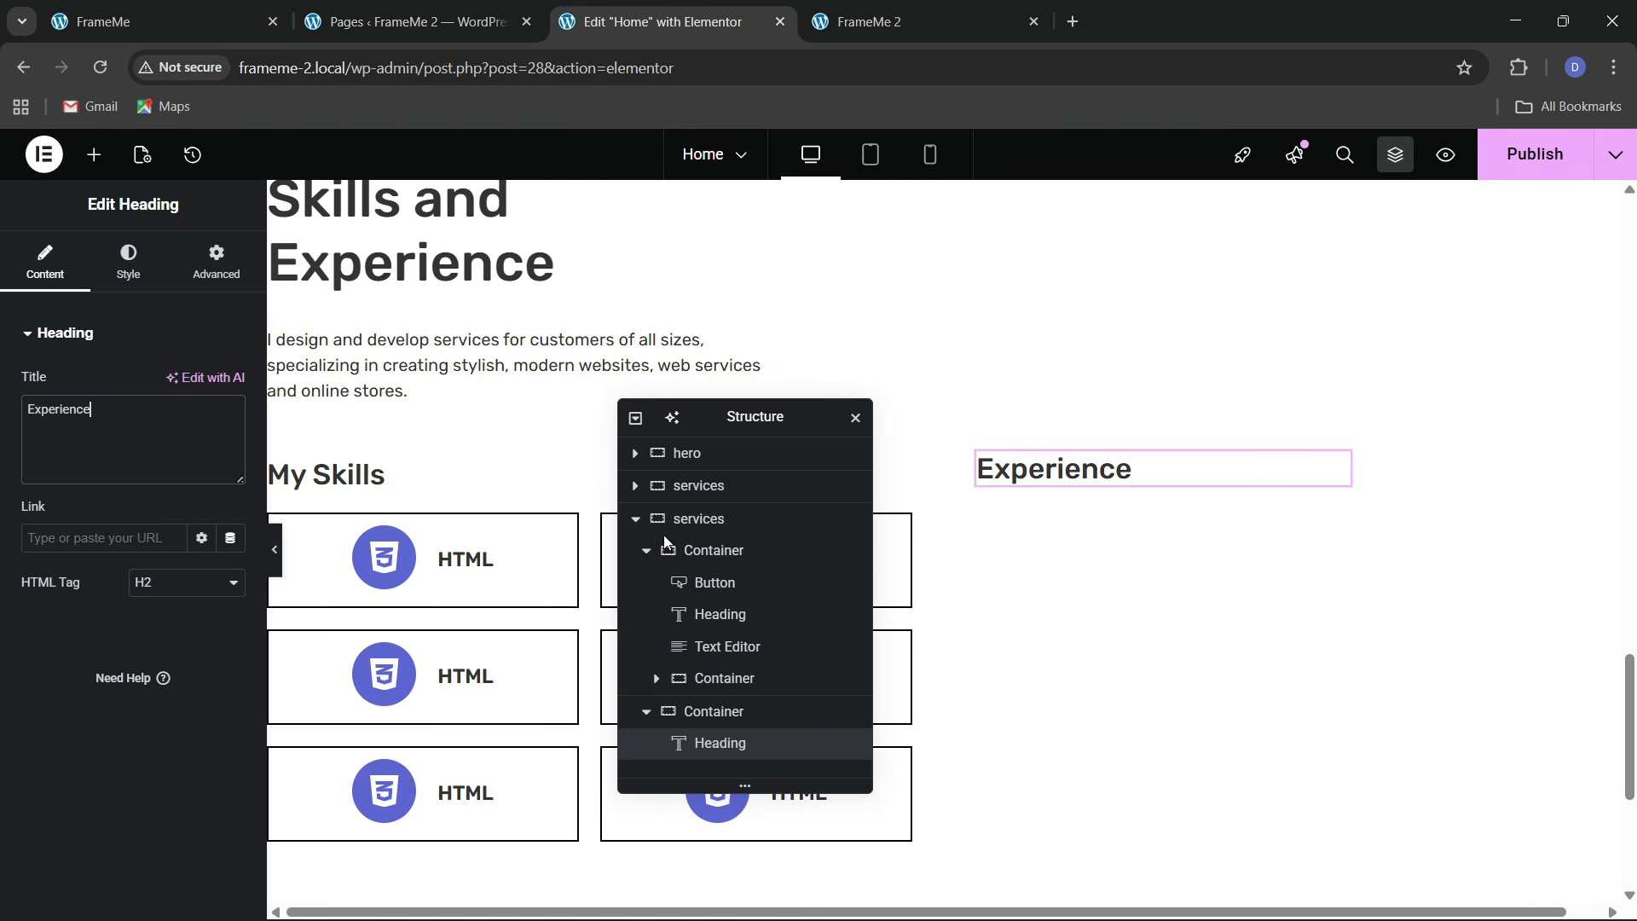
click(94, 155)
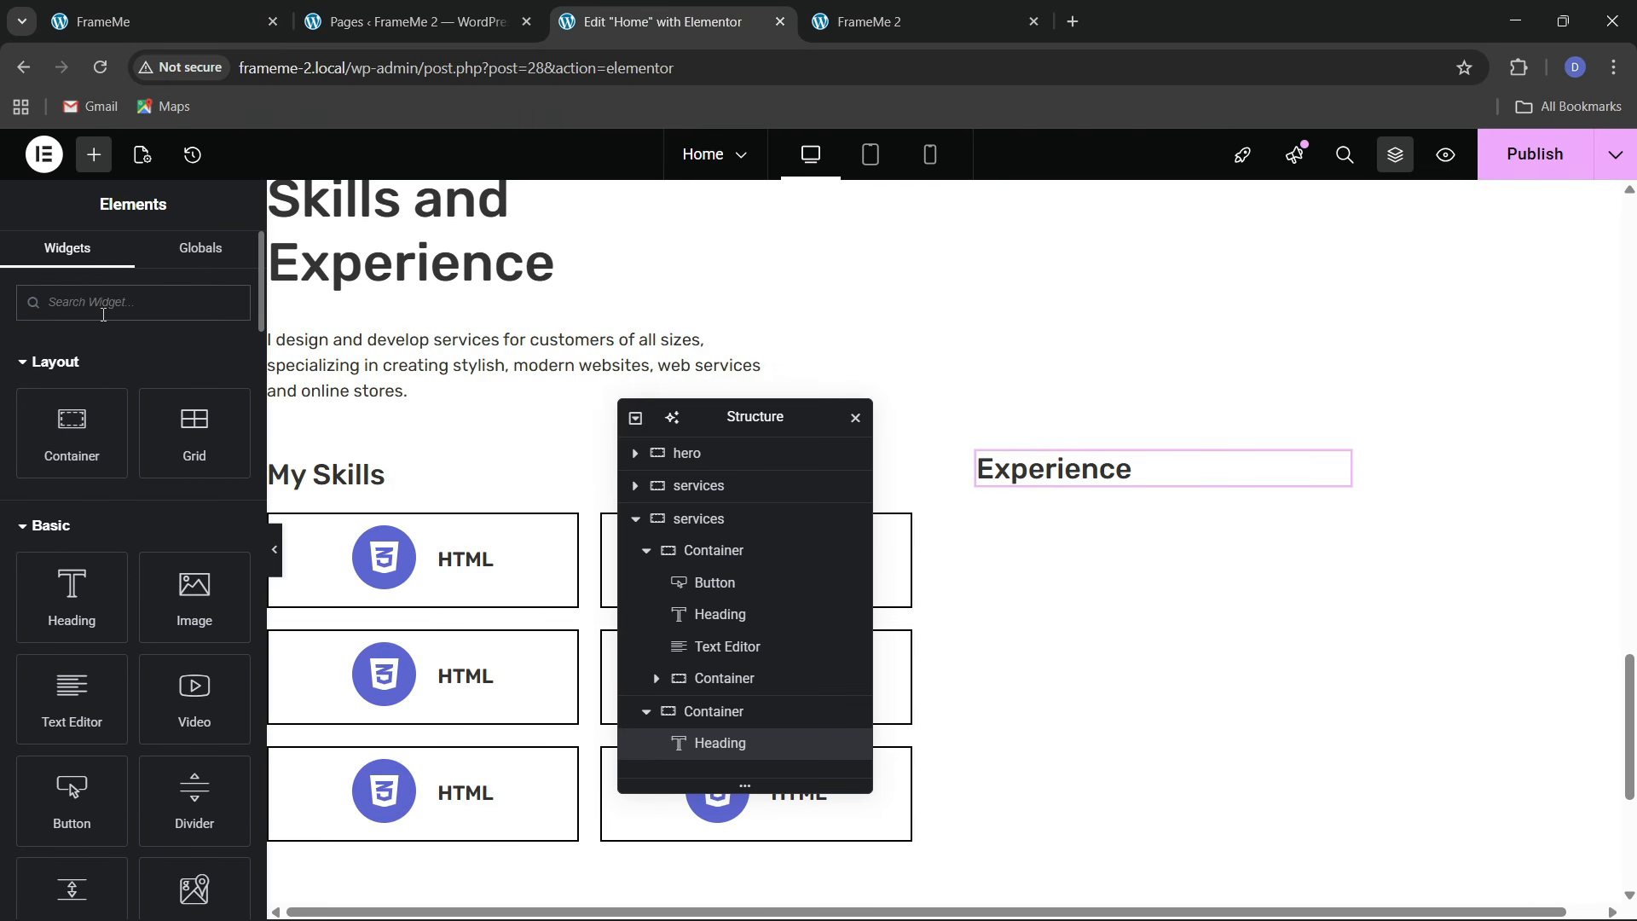
Place a Grid below the Experience heading with 1 column and 5 rows
text(grid)
drag(72, 478, 1129, 511)
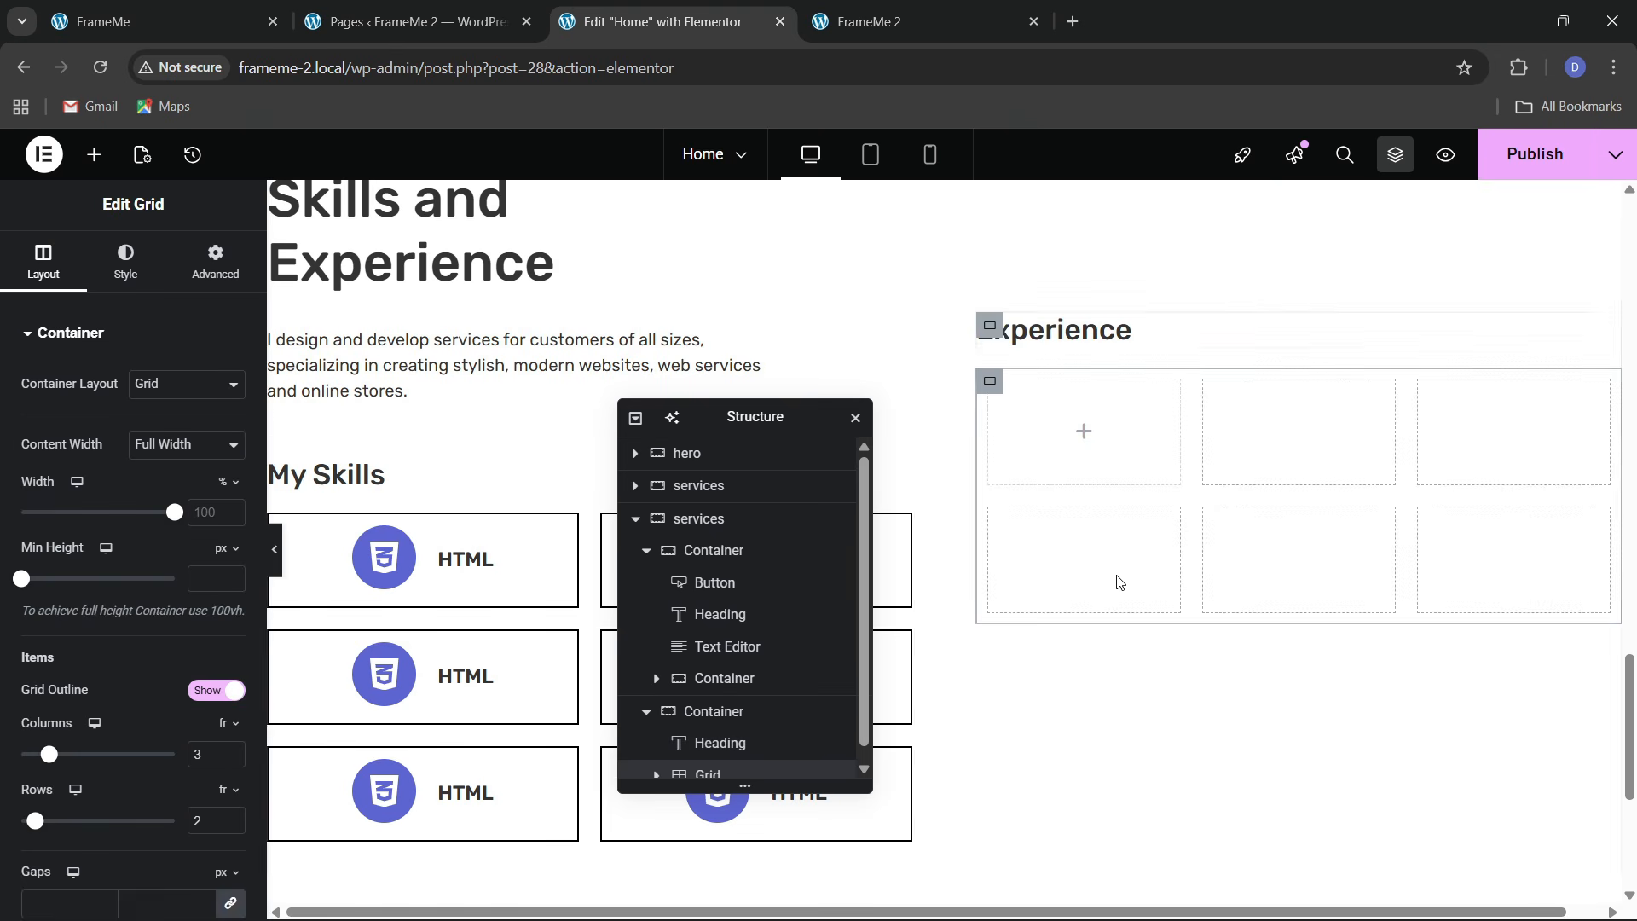
click(102, 21)
click(663, 22)
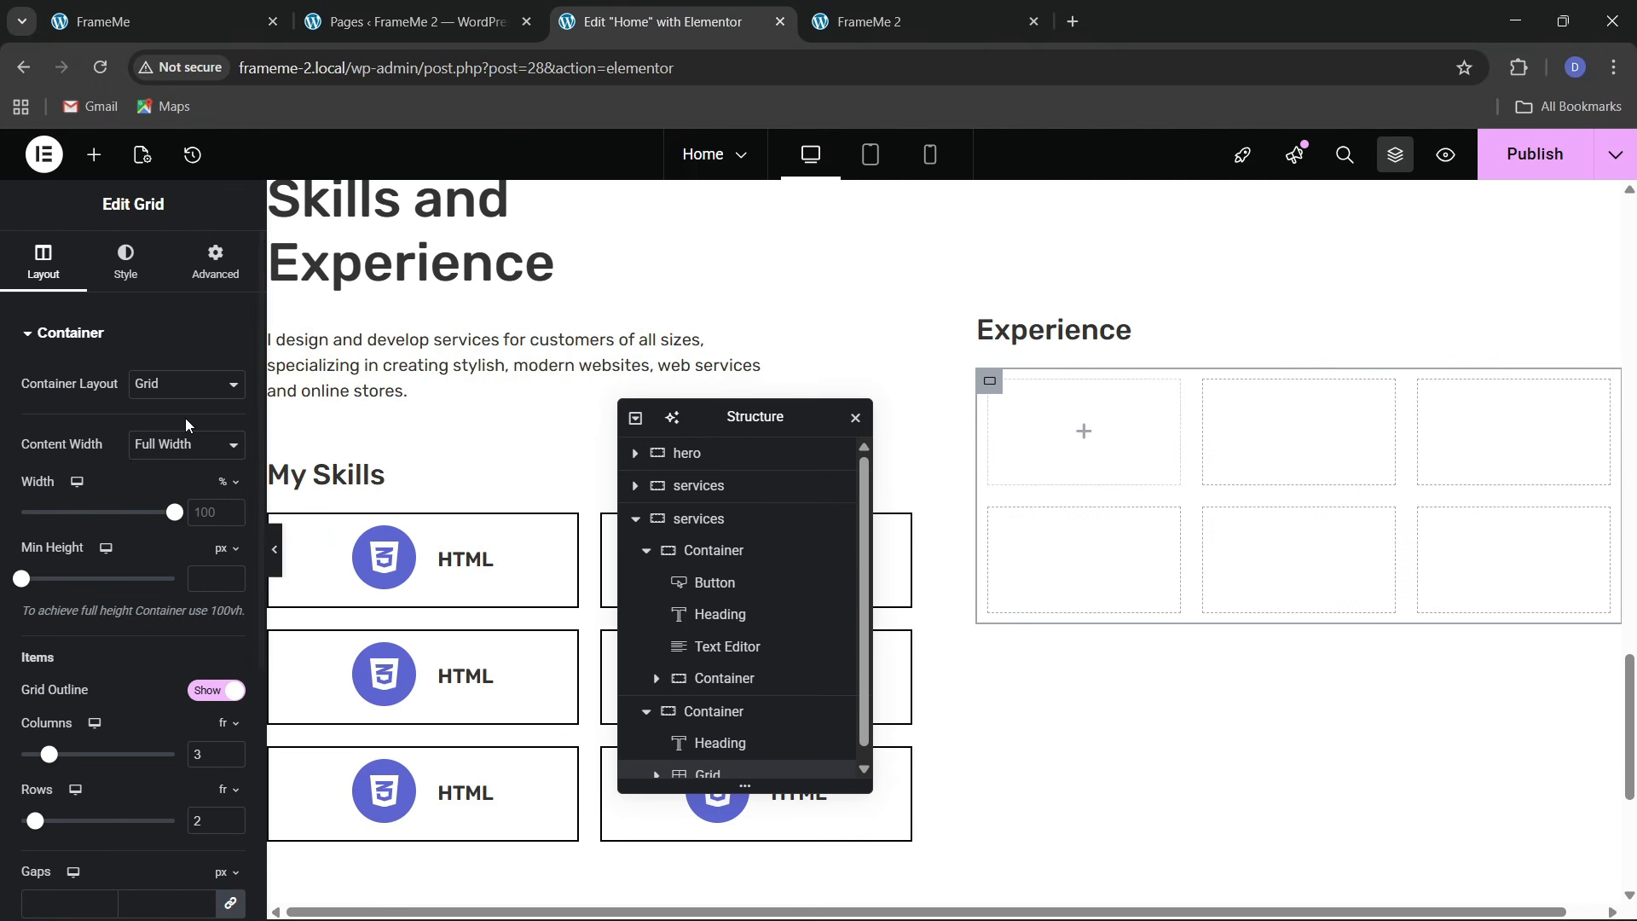
click(235, 765)
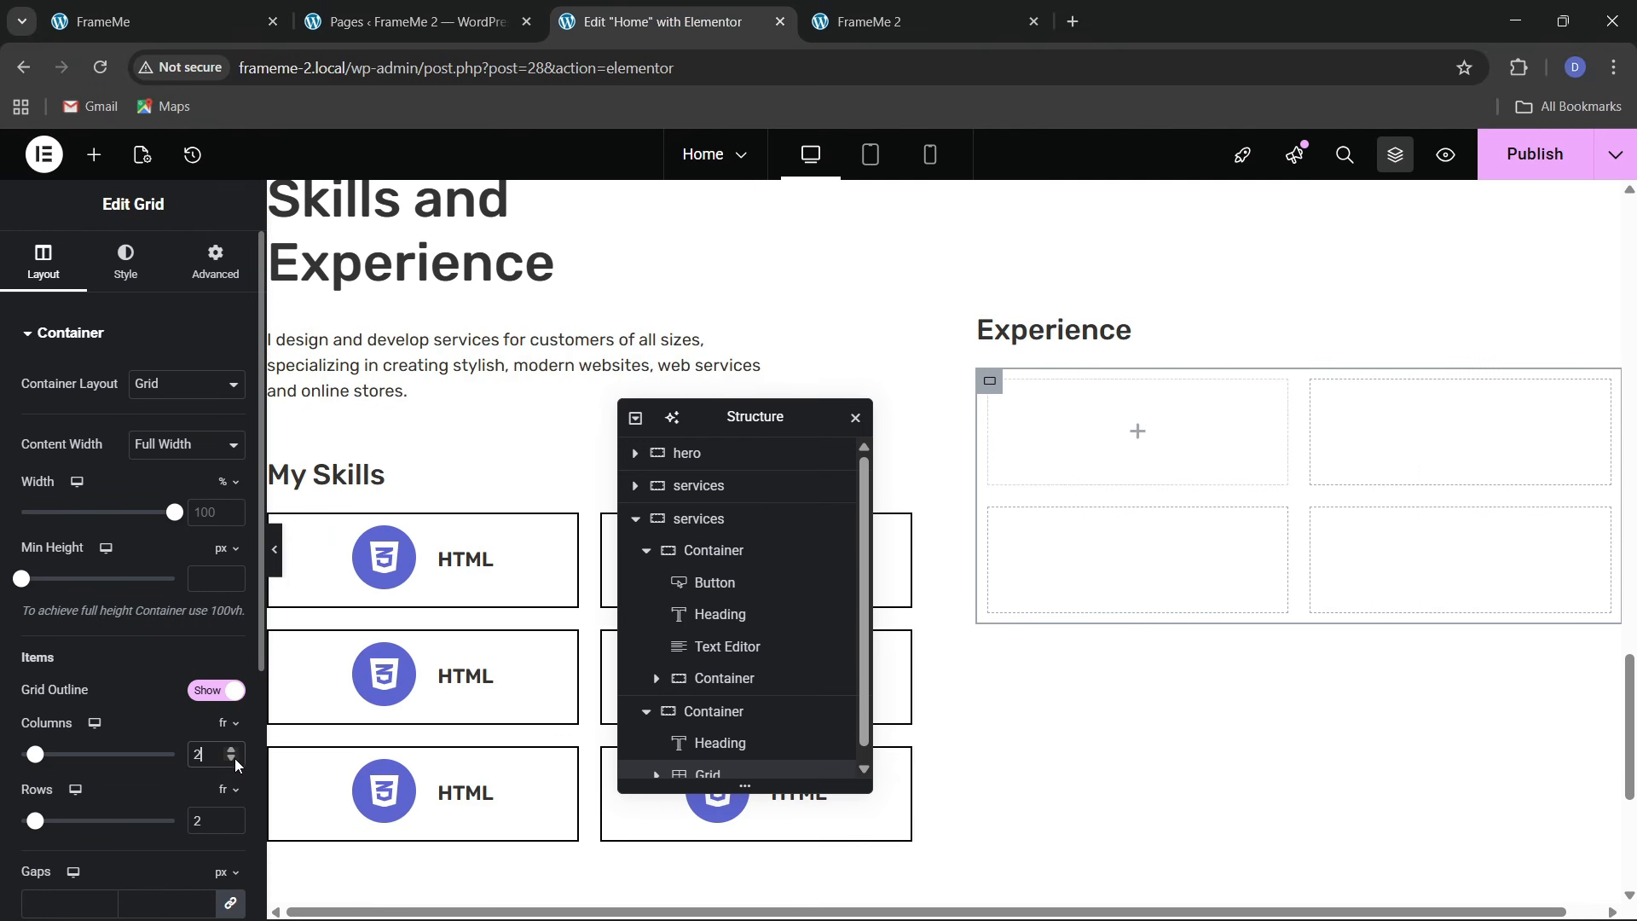
click(229, 817)
click(229, 817)
click(229, 817)
Set the Experience grid's padding to 0
scroll(1124, 566, up, 2)
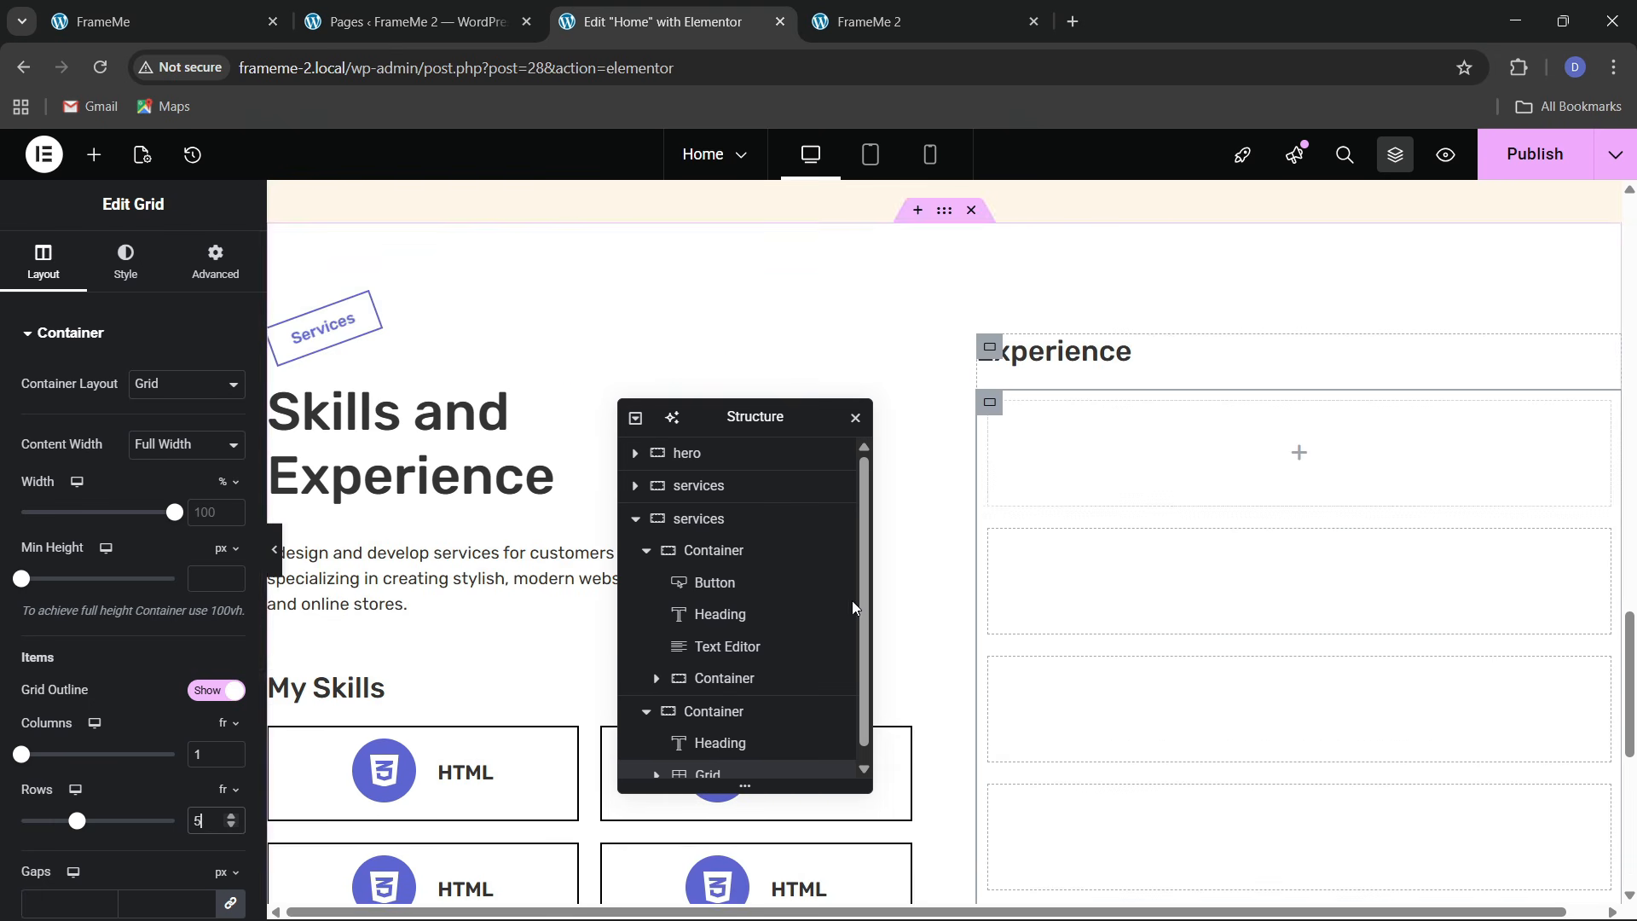
click(189, 281)
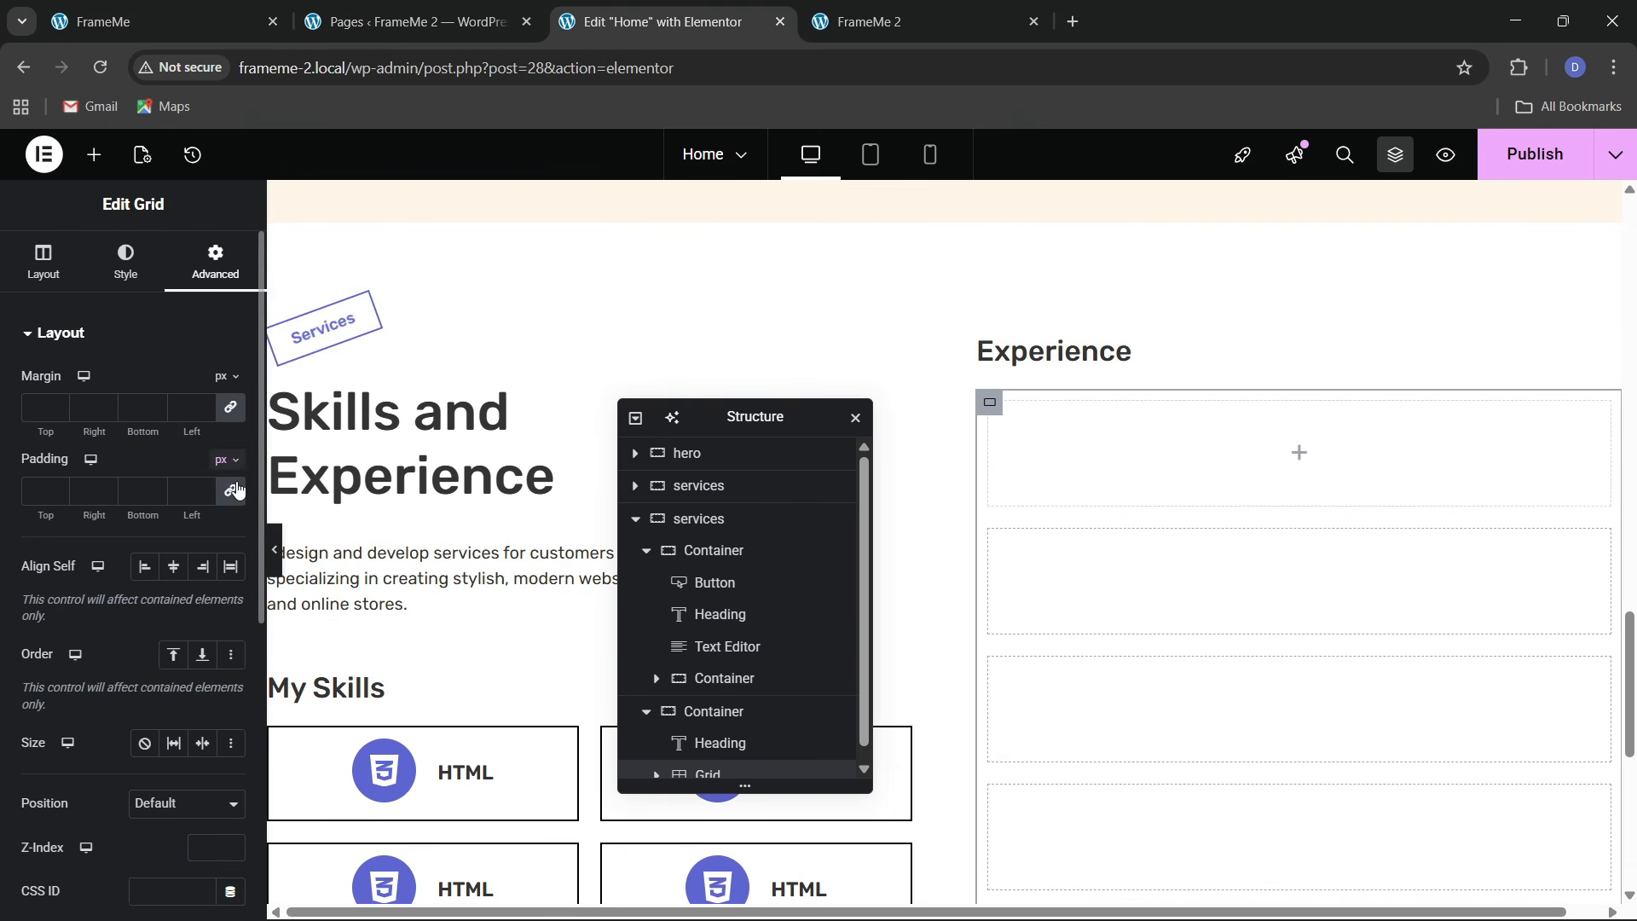
click(237, 489)
scroll(657, 767, down, 1)
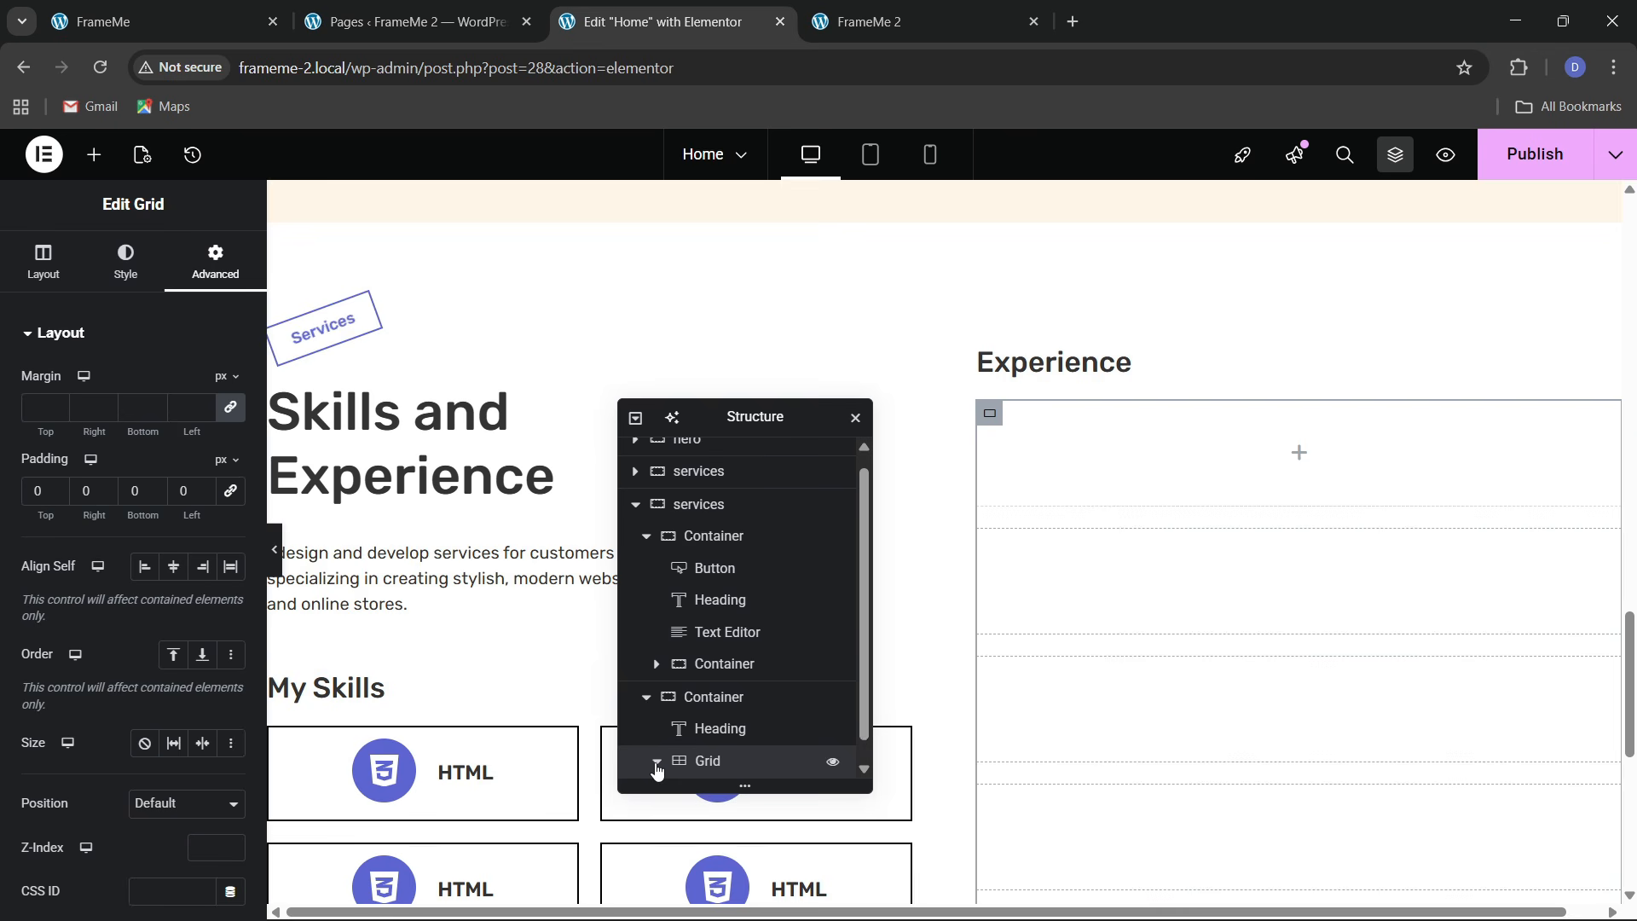
scroll(682, 759, down, 1)
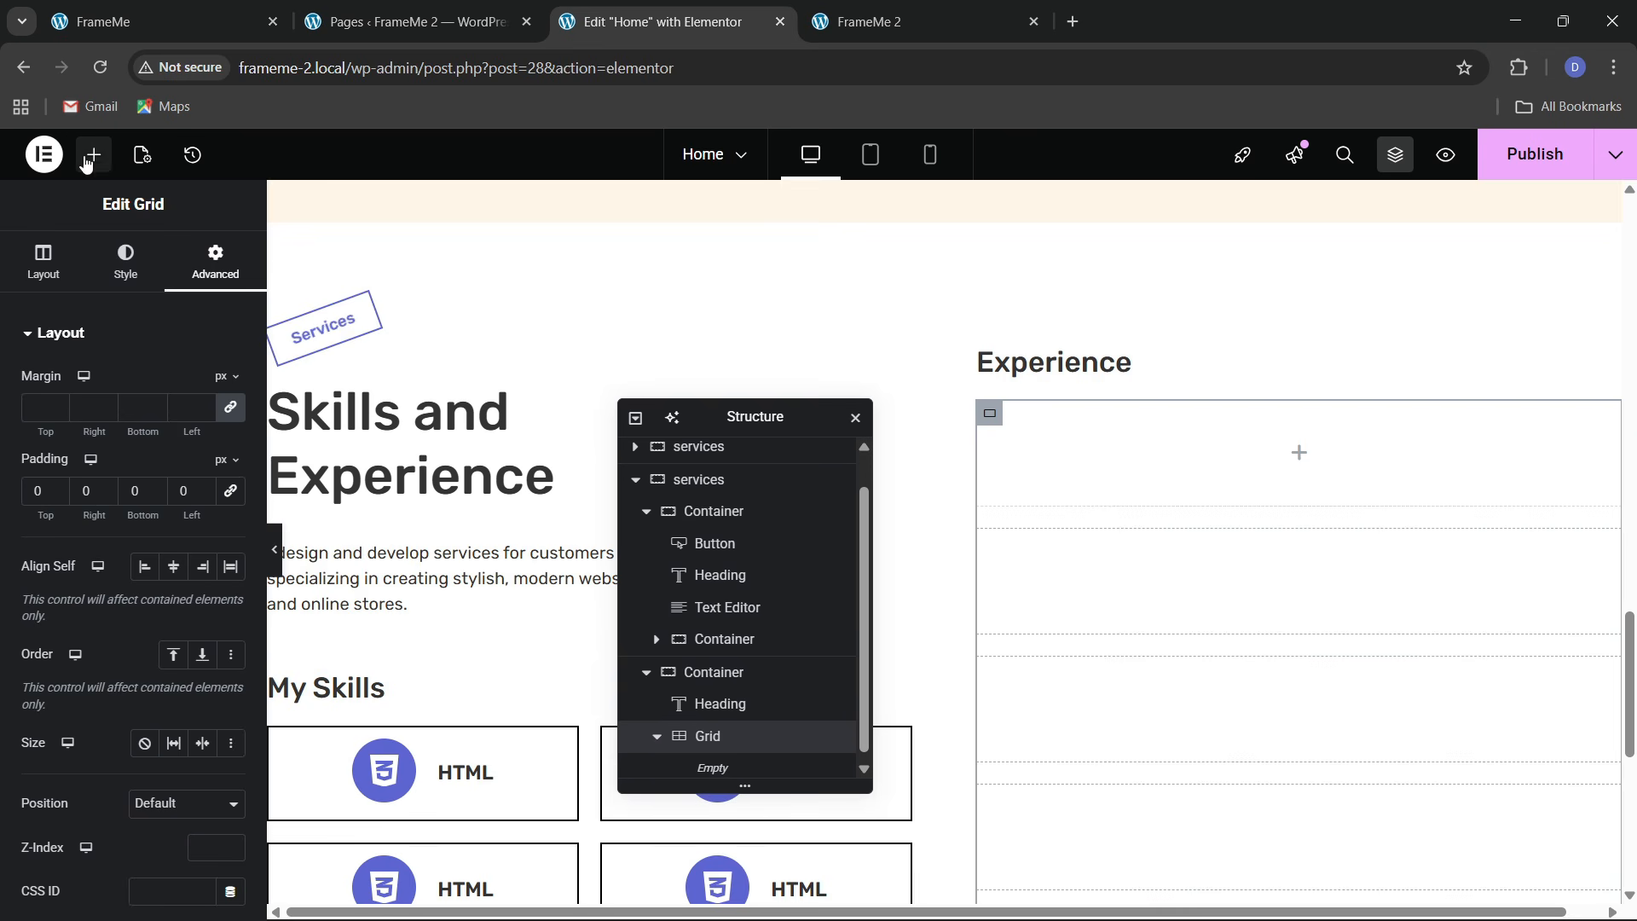
Drag a Container into the Experience grid as its first row
click(94, 155)
drag(86, 451, 324, 539)
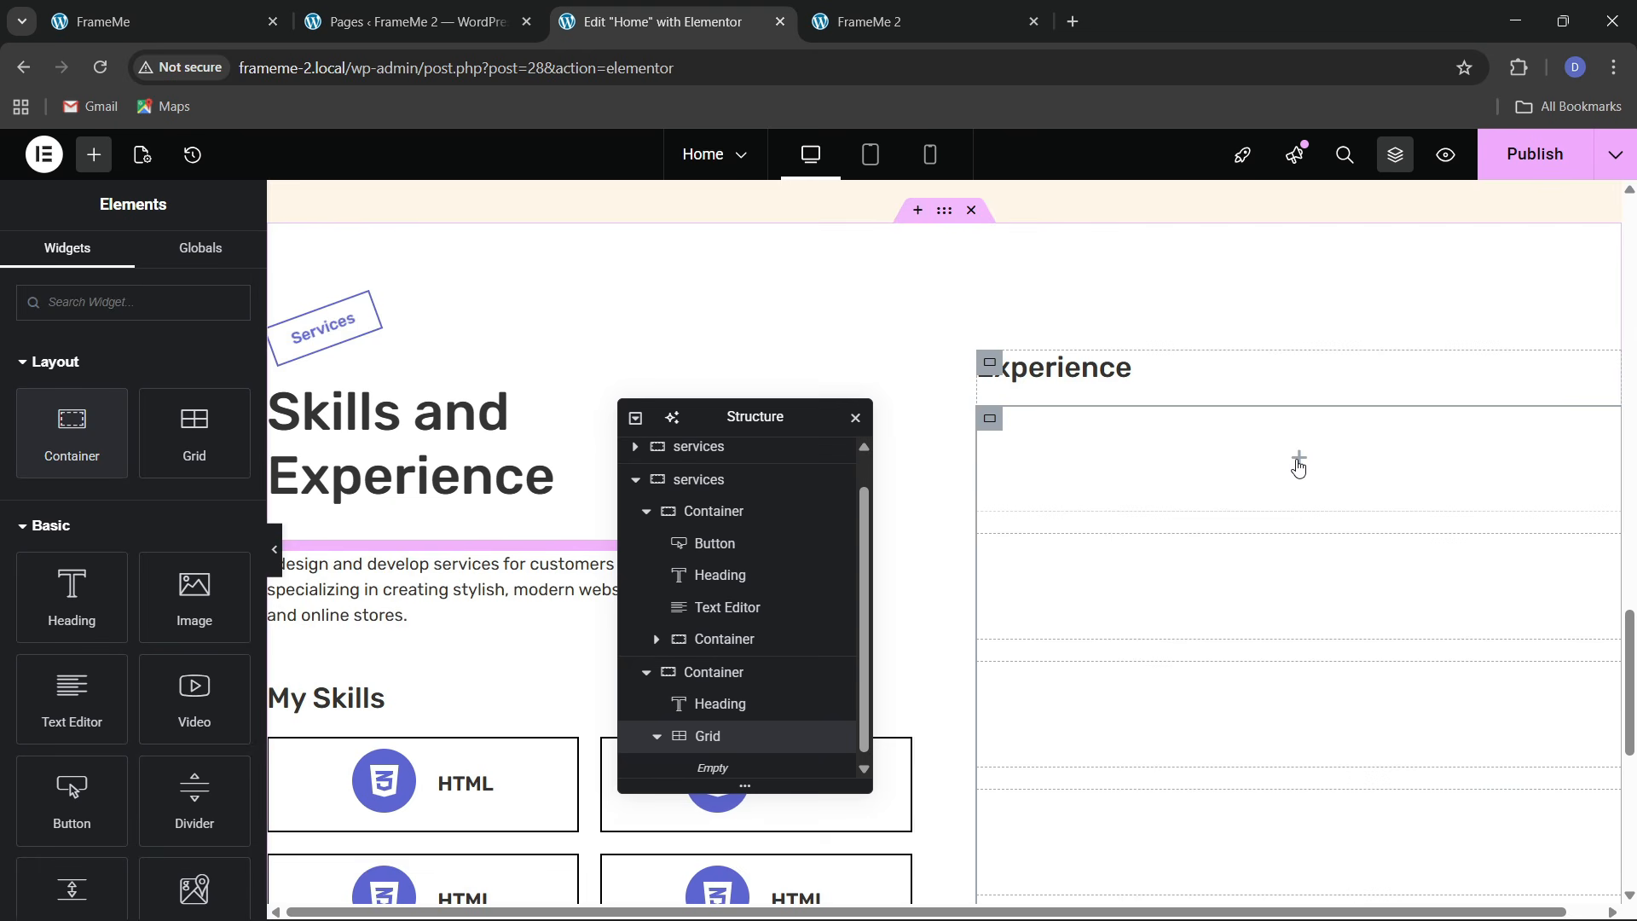
drag(77, 454, 1184, 570)
scroll(738, 771, down, 1)
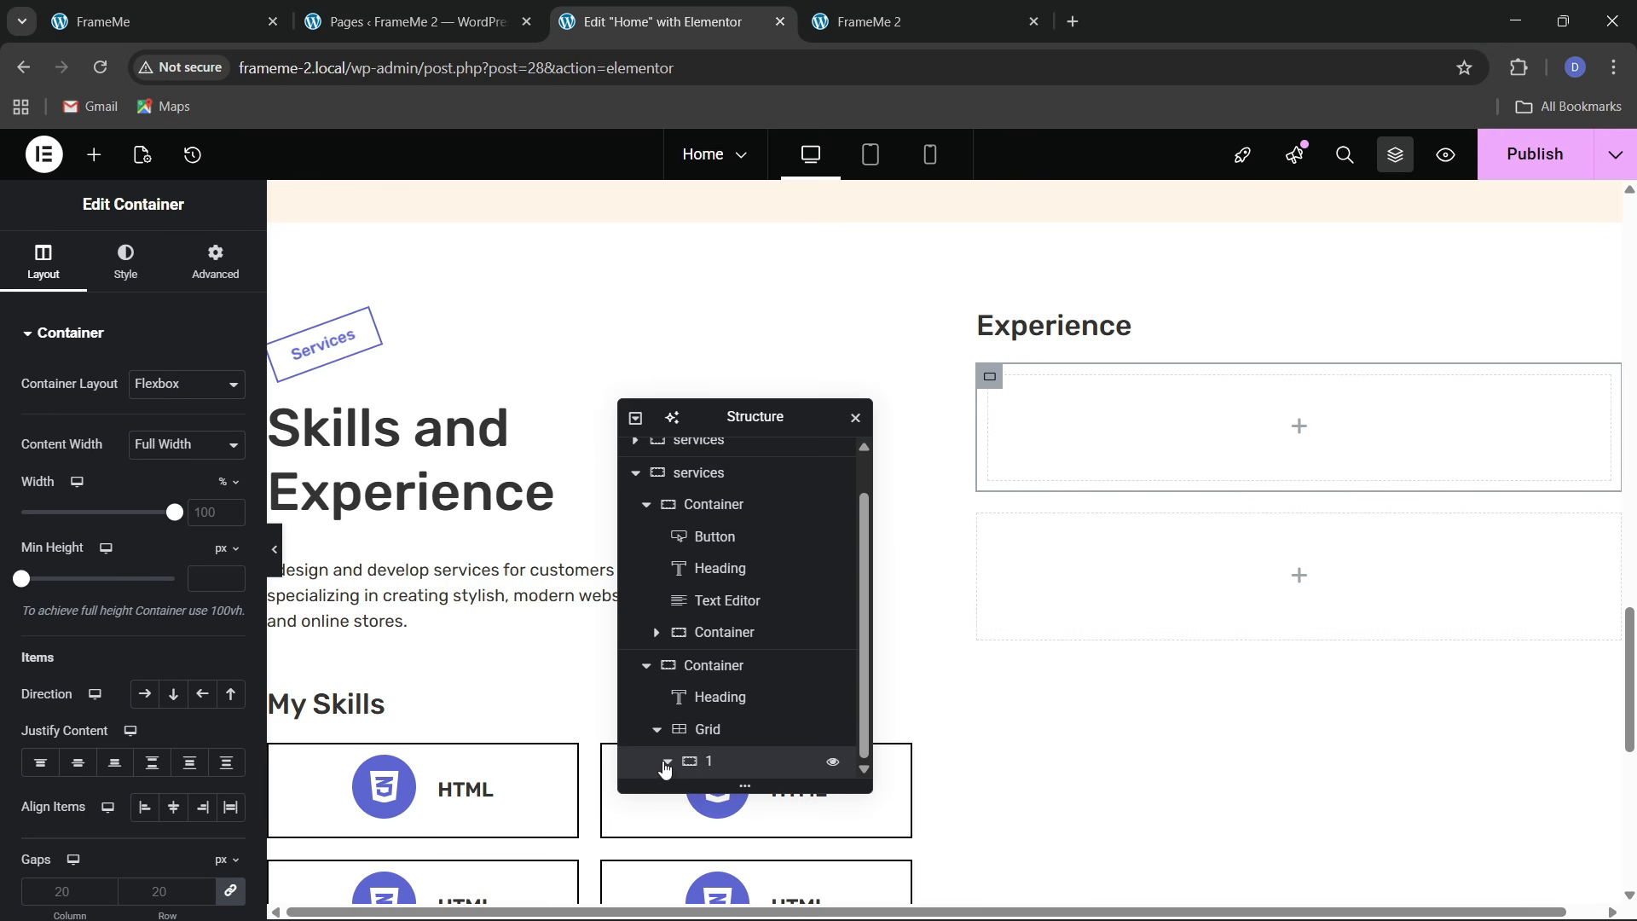
Drag a new Container into the first box of the Experience grid
scroll(666, 763, down, 1)
click(668, 731)
click(215, 258)
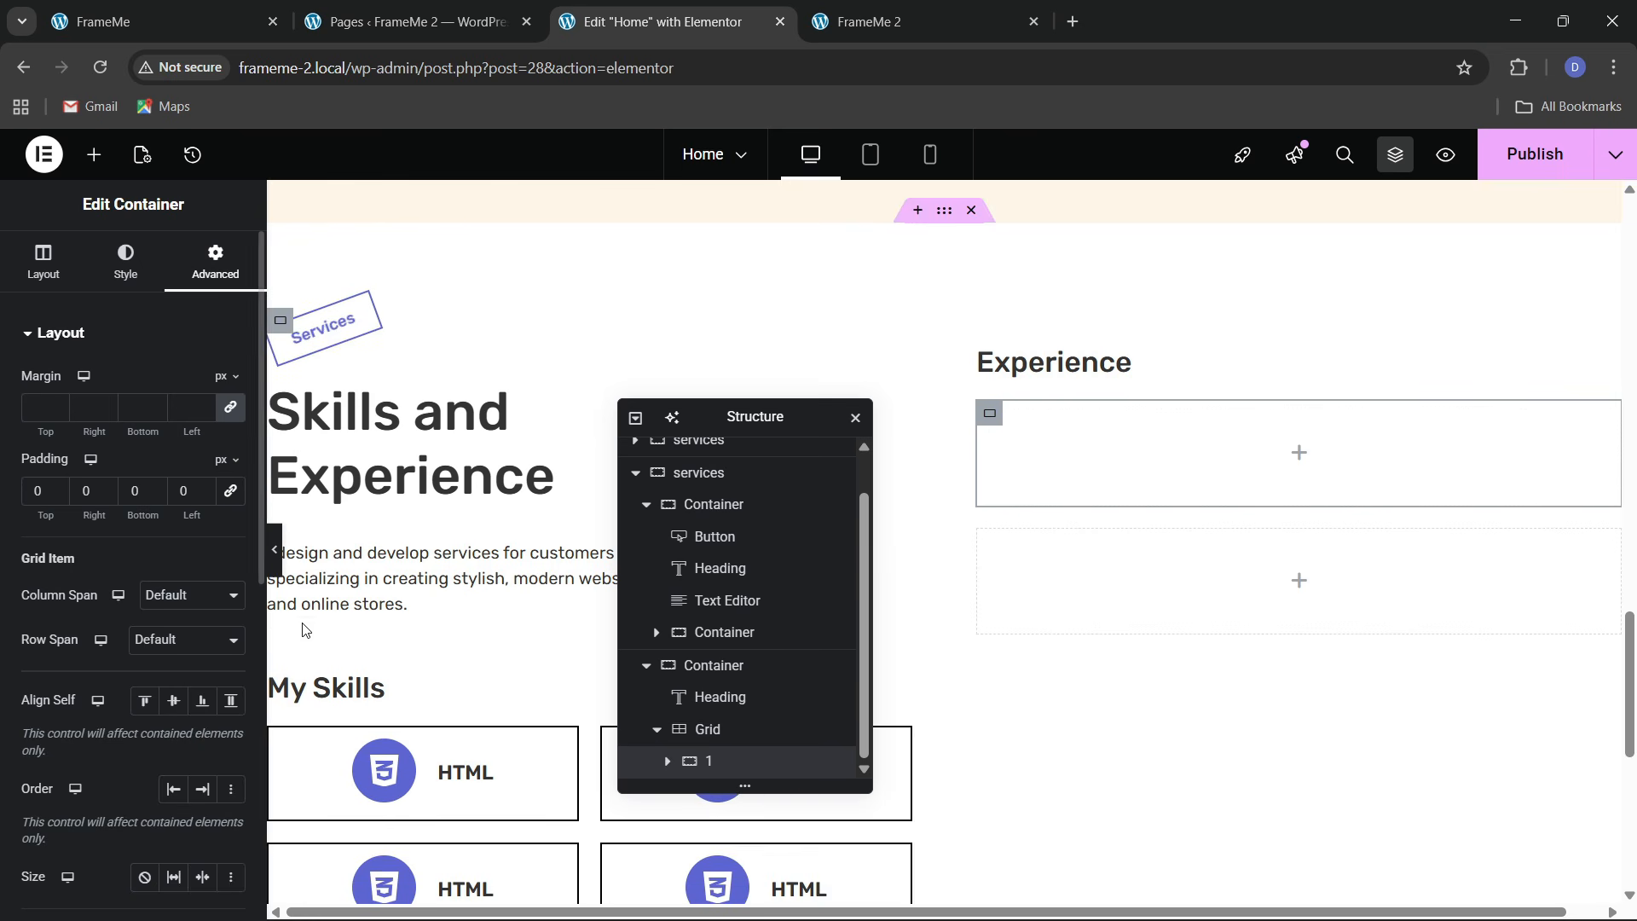
click(98, 157)
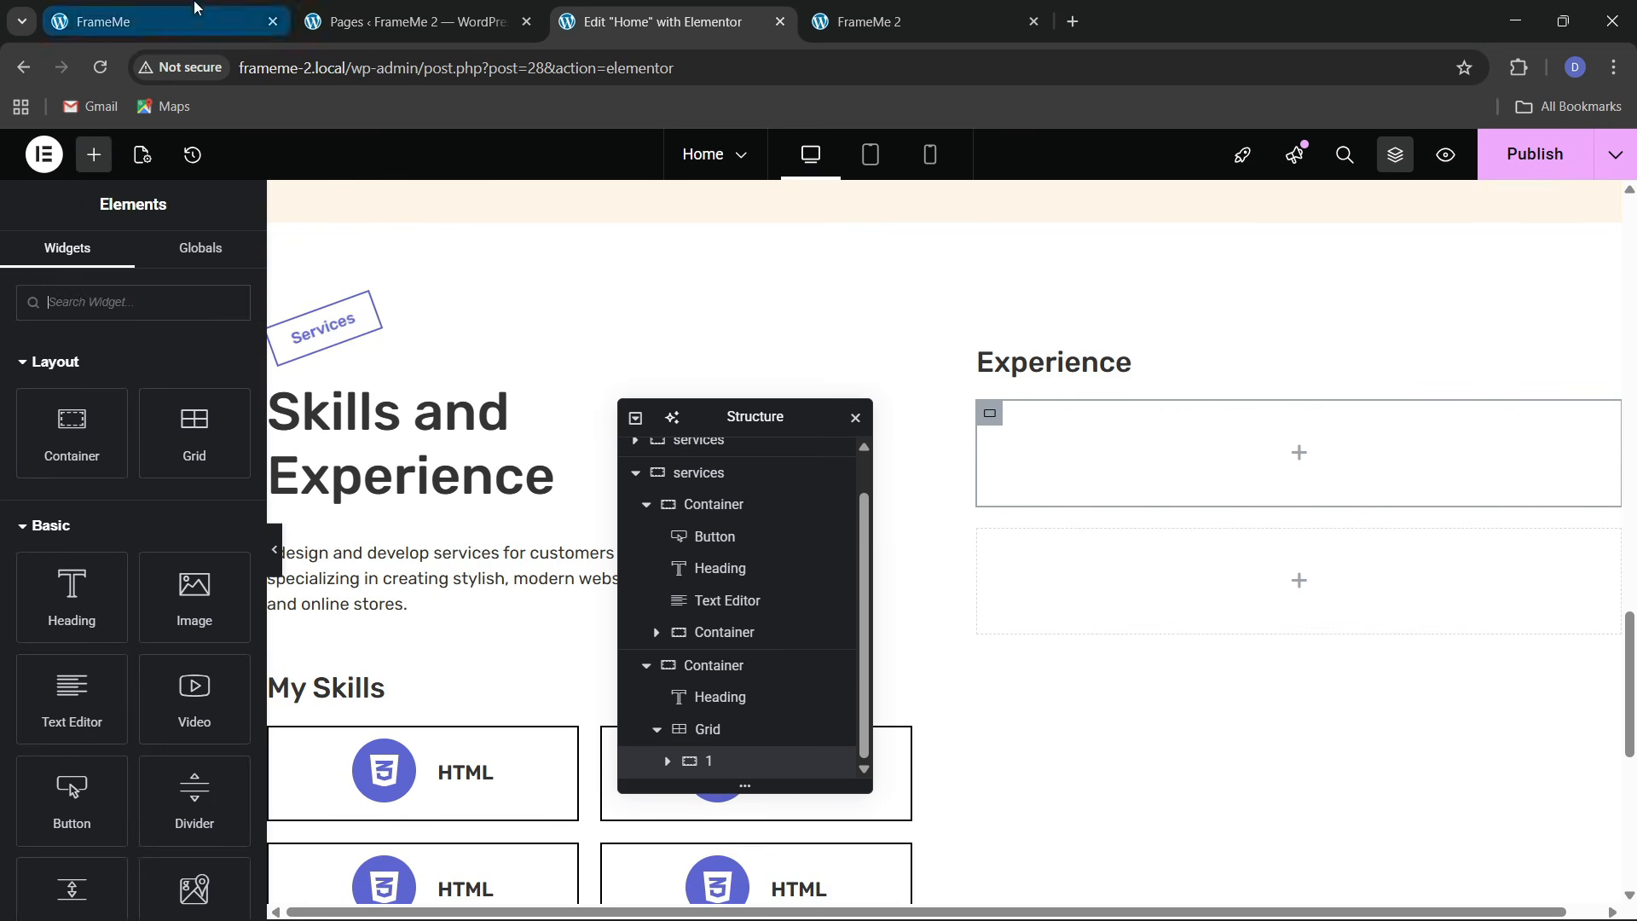
click(171, 22)
click(665, 21)
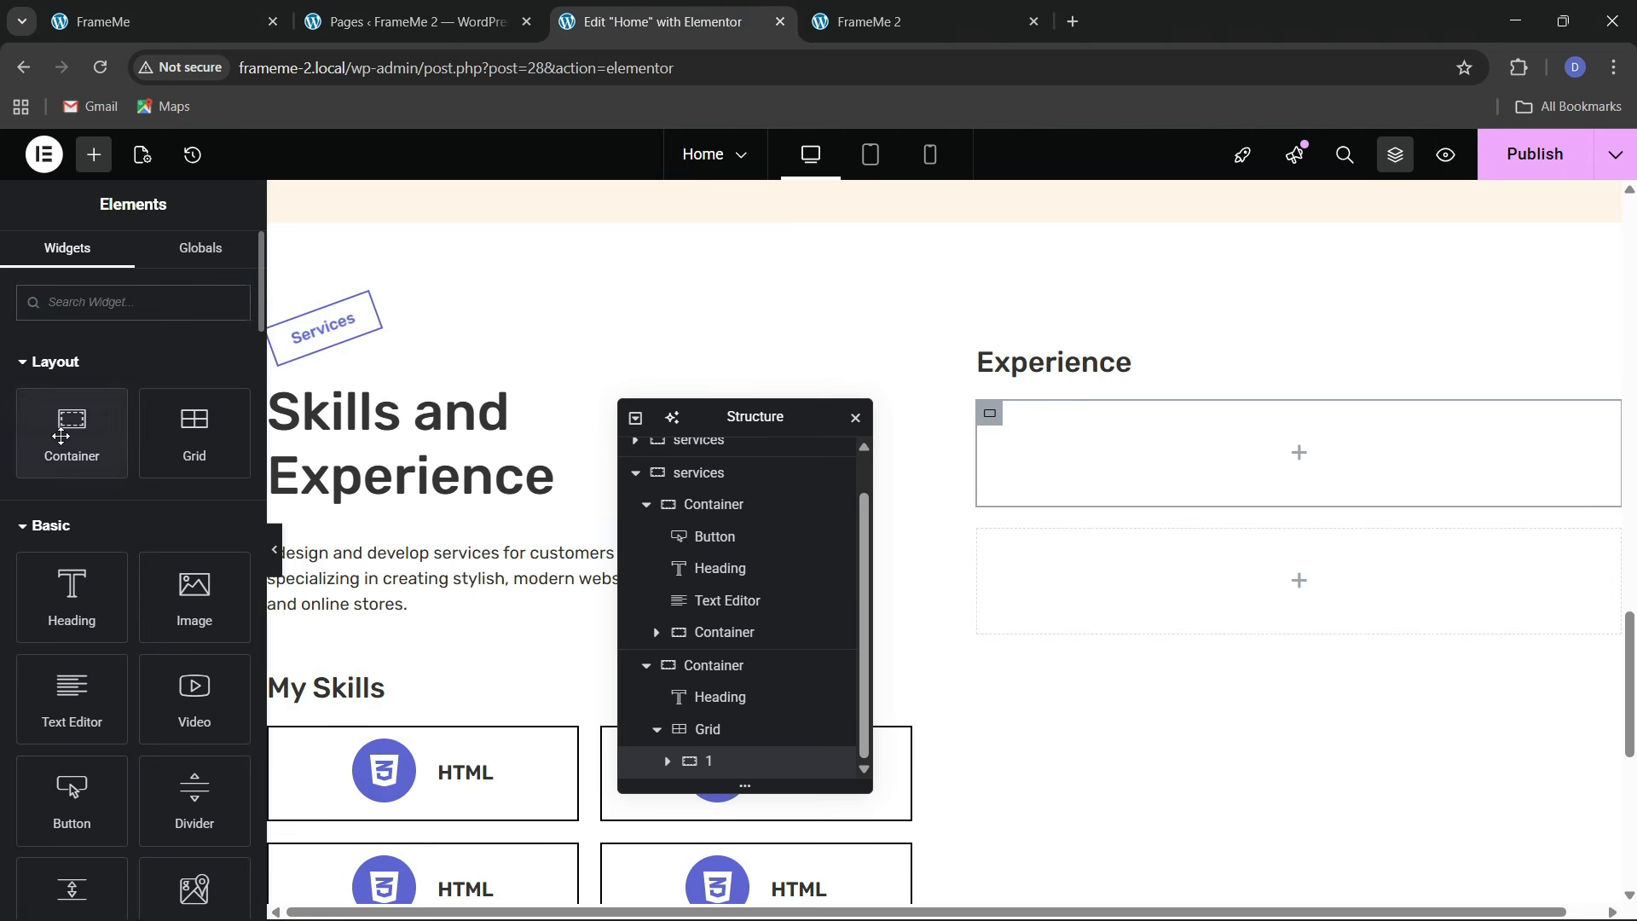
mouse_move(71, 431)
mouse_down()
mouse_move(1204, 503)
mouse_move(1160, 551)
mouse_move(1119, 501)
mouse_move(1134, 563)
mouse_move(110, 468)
mouse_move(77, 439)
mouse_up()
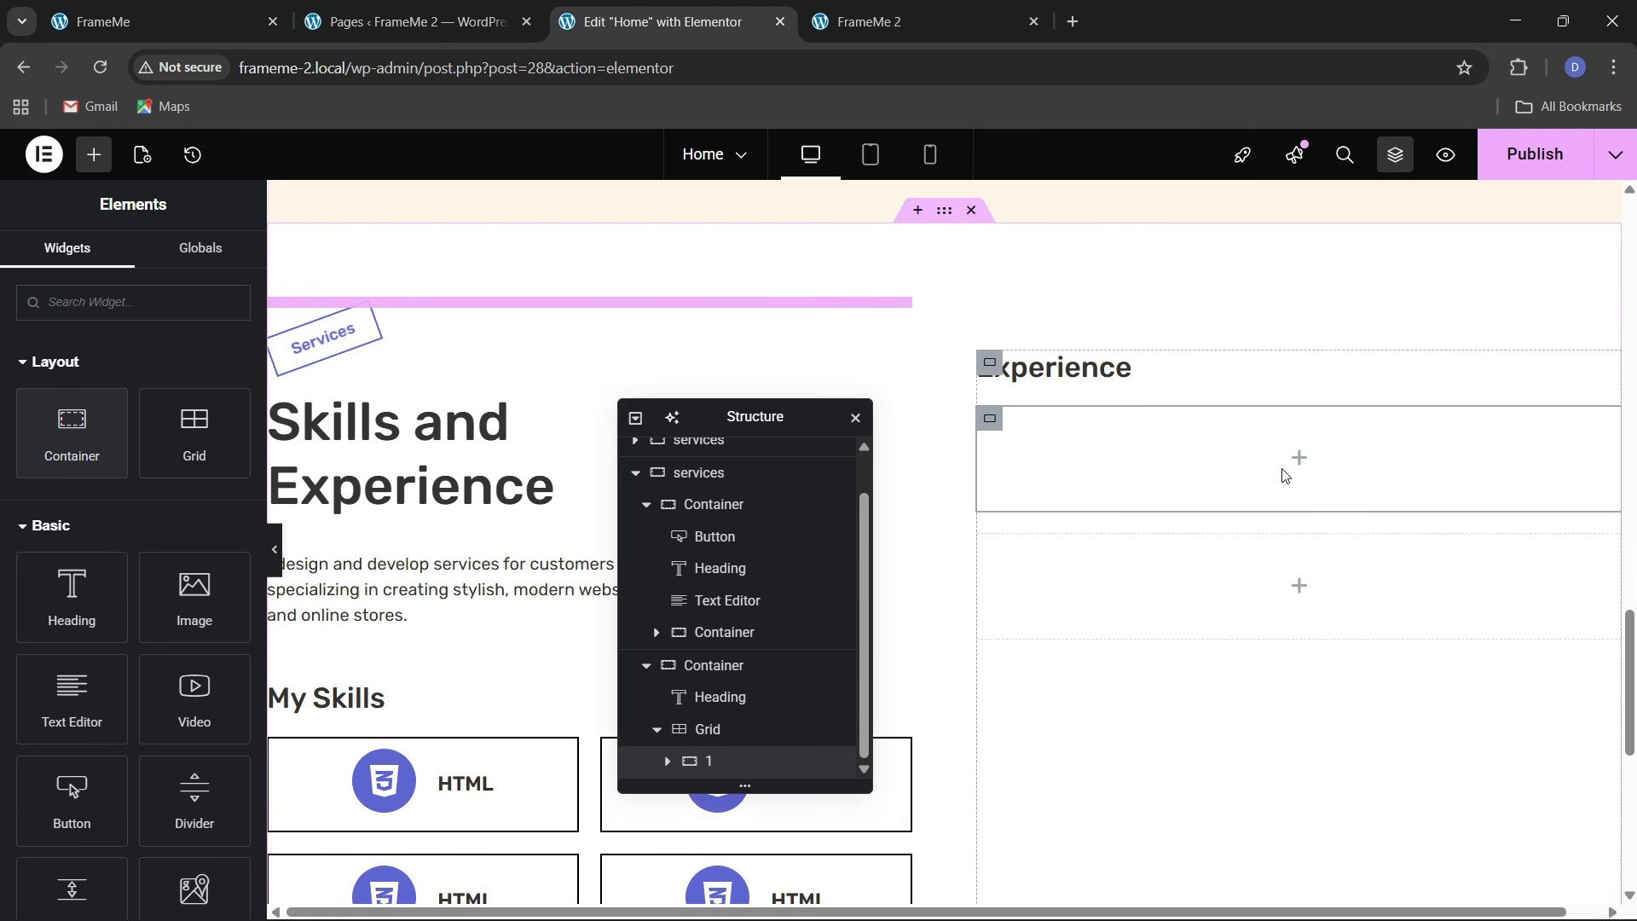
drag(72, 431, 1187, 511)
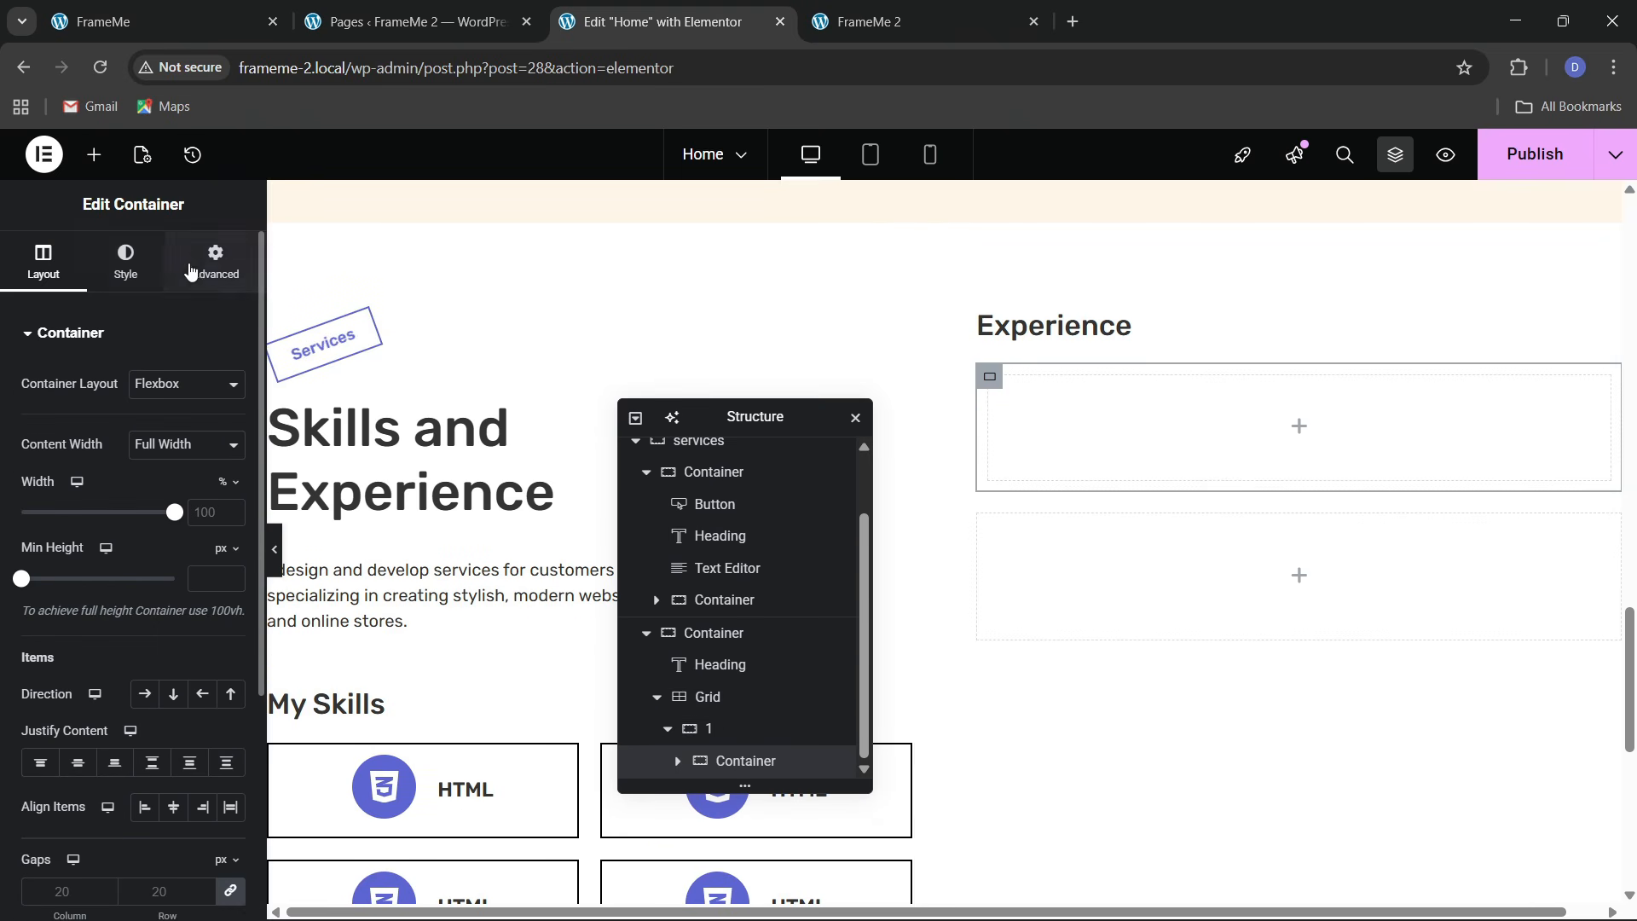
Set the new inners container's padding to 0 and duplicate it
click(216, 260)
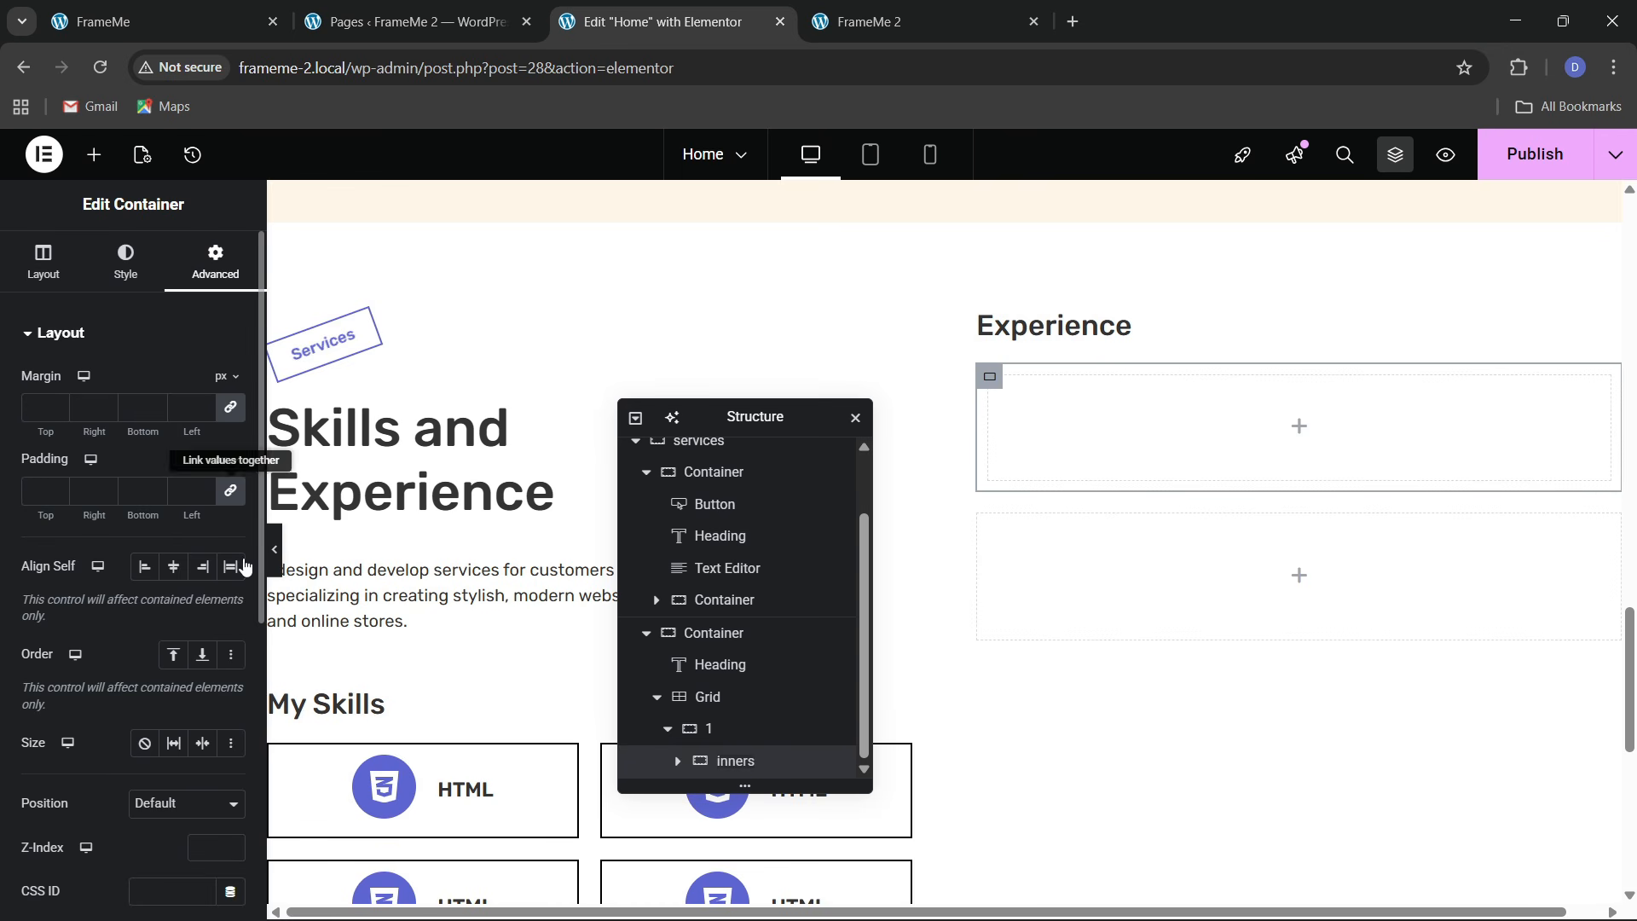
click(230, 491)
right_click(742, 763)
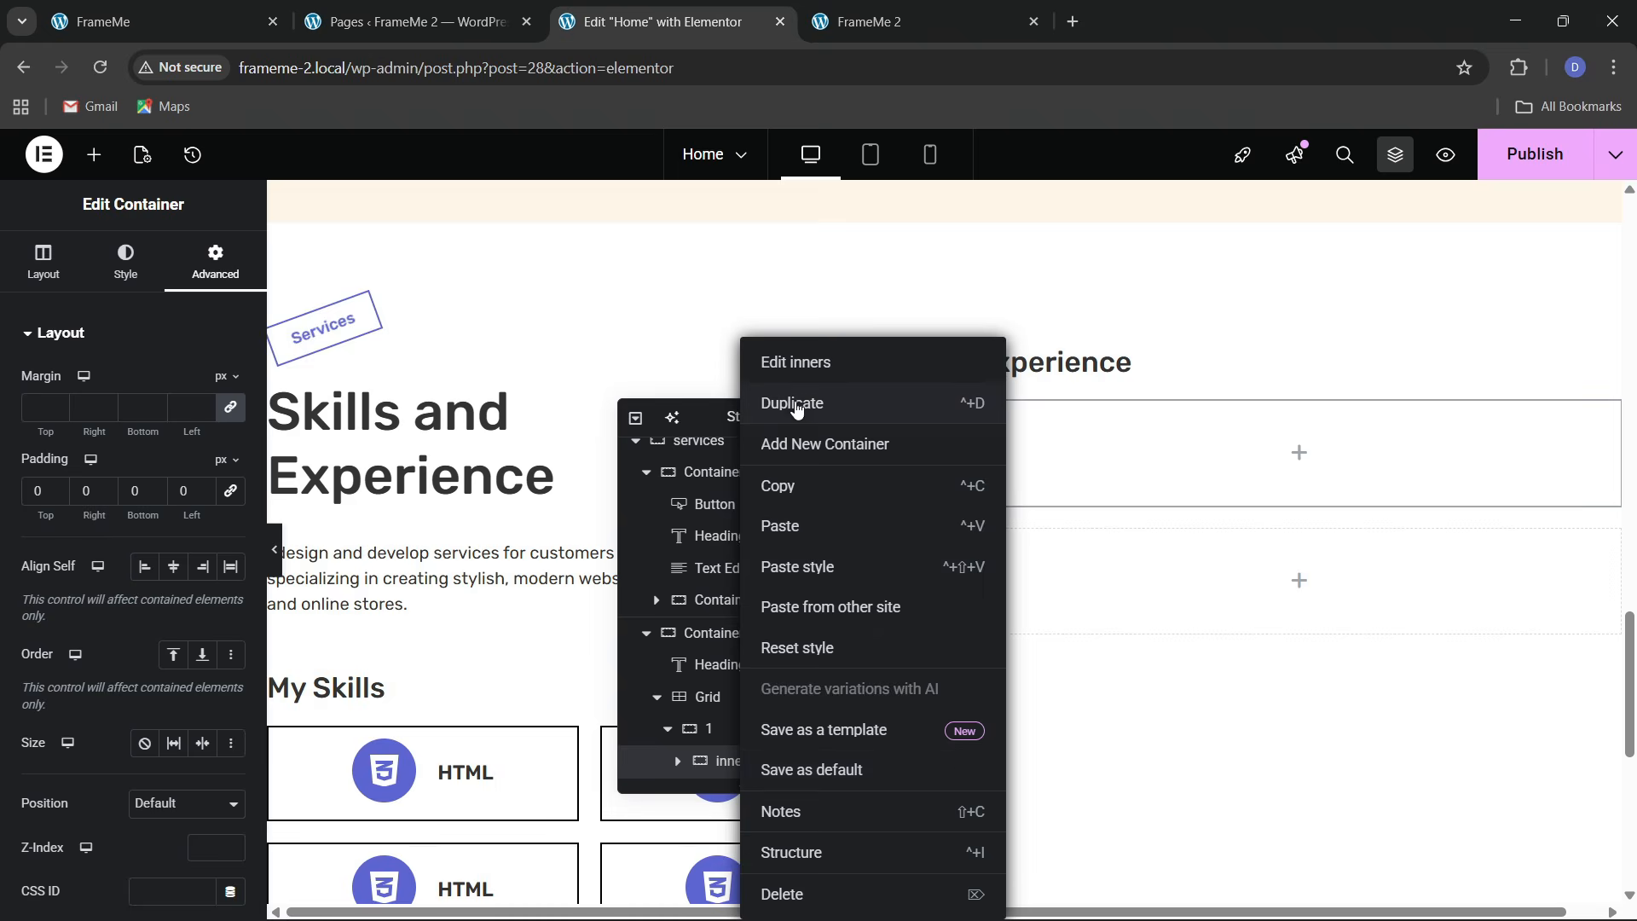
click(796, 407)
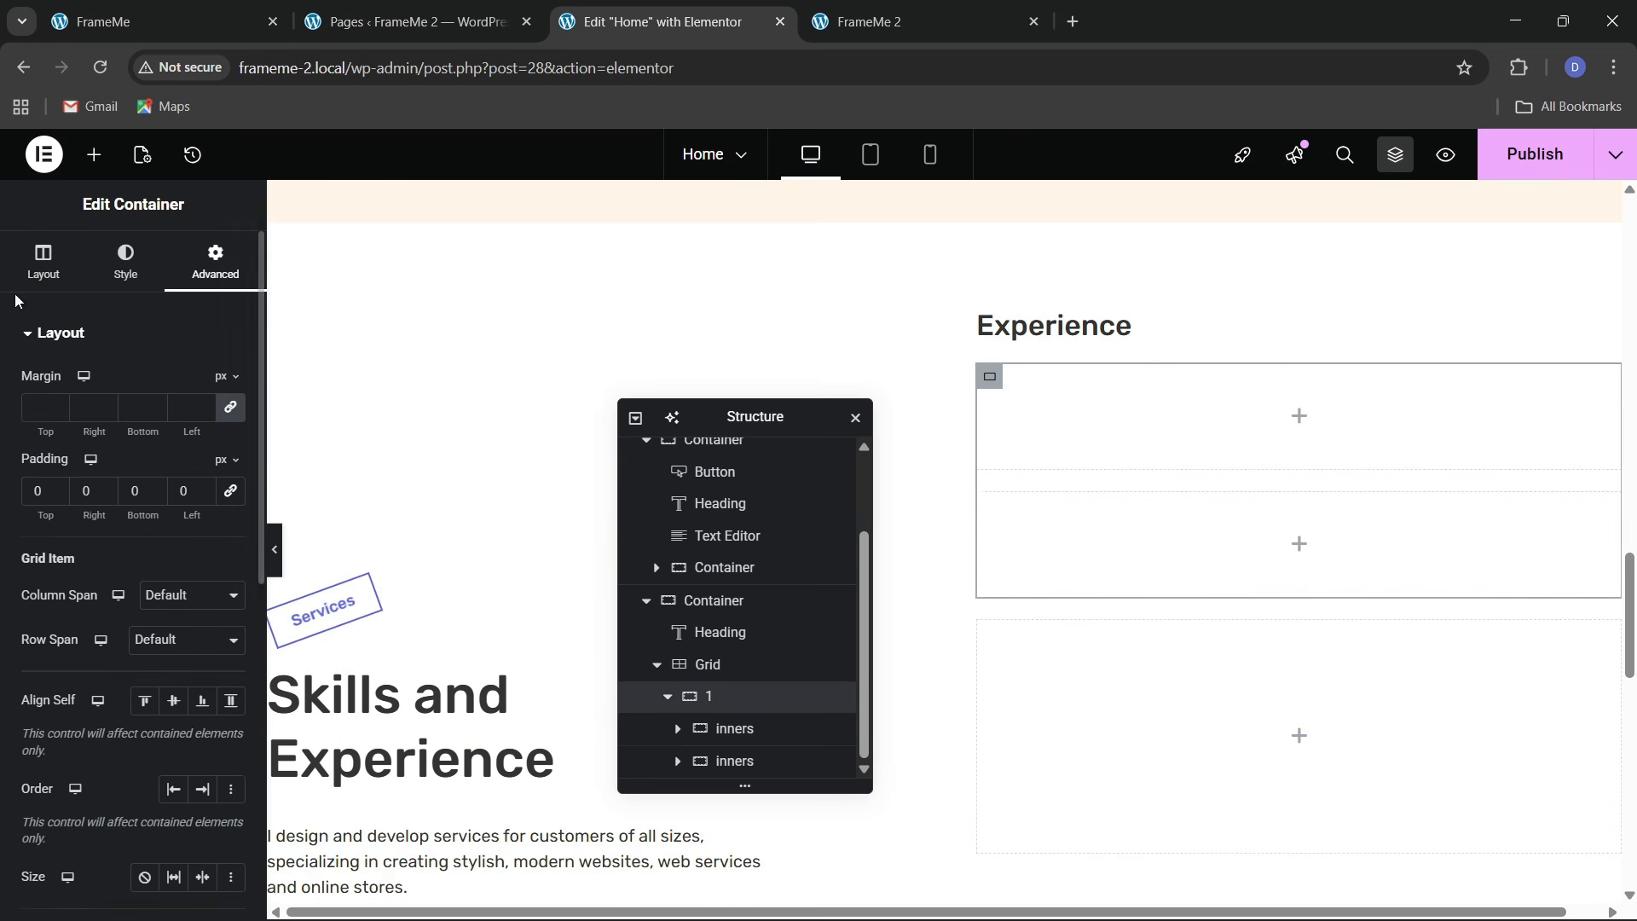
Set the parent container's direction to Row with Space Between justification
click(43, 260)
click(144, 693)
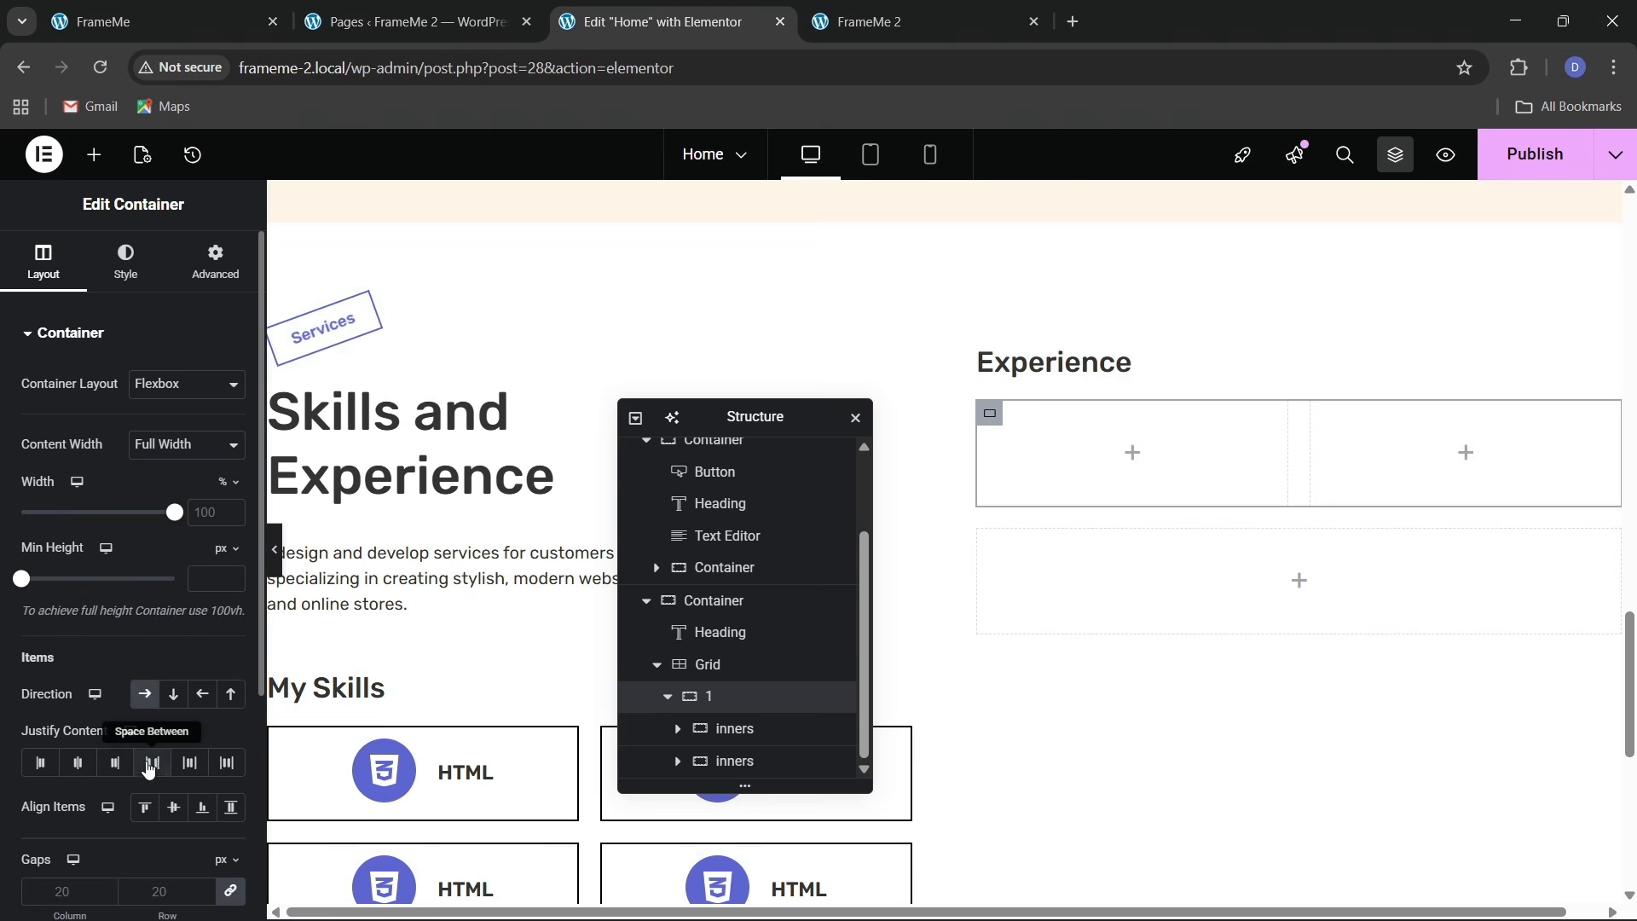
click(150, 764)
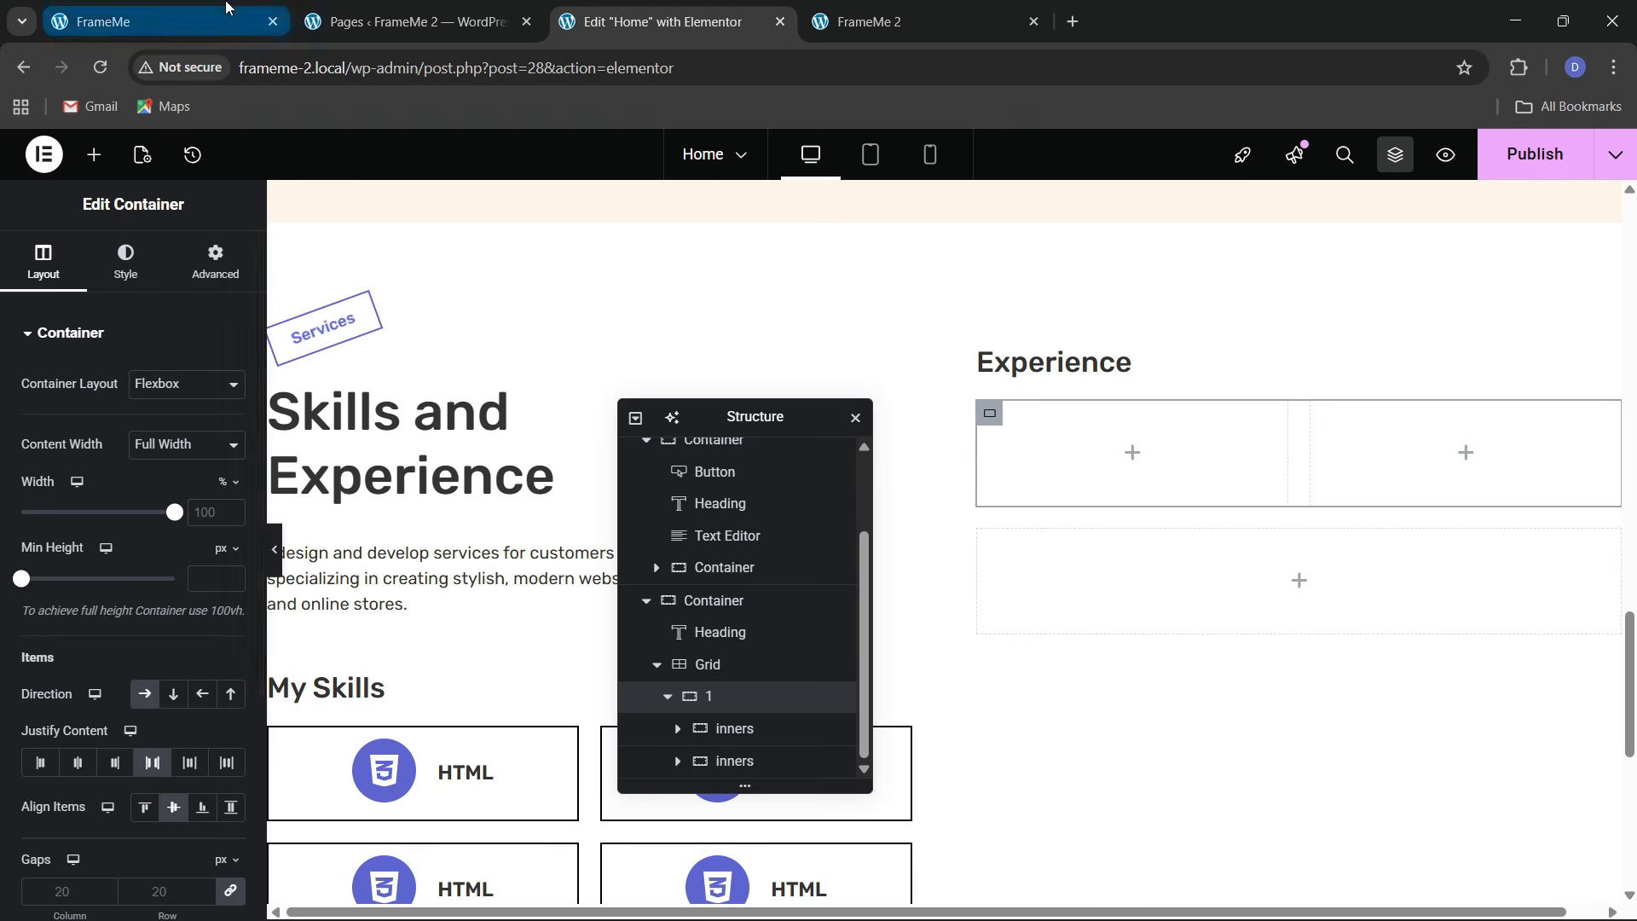
click(162, 21)
click(701, 8)
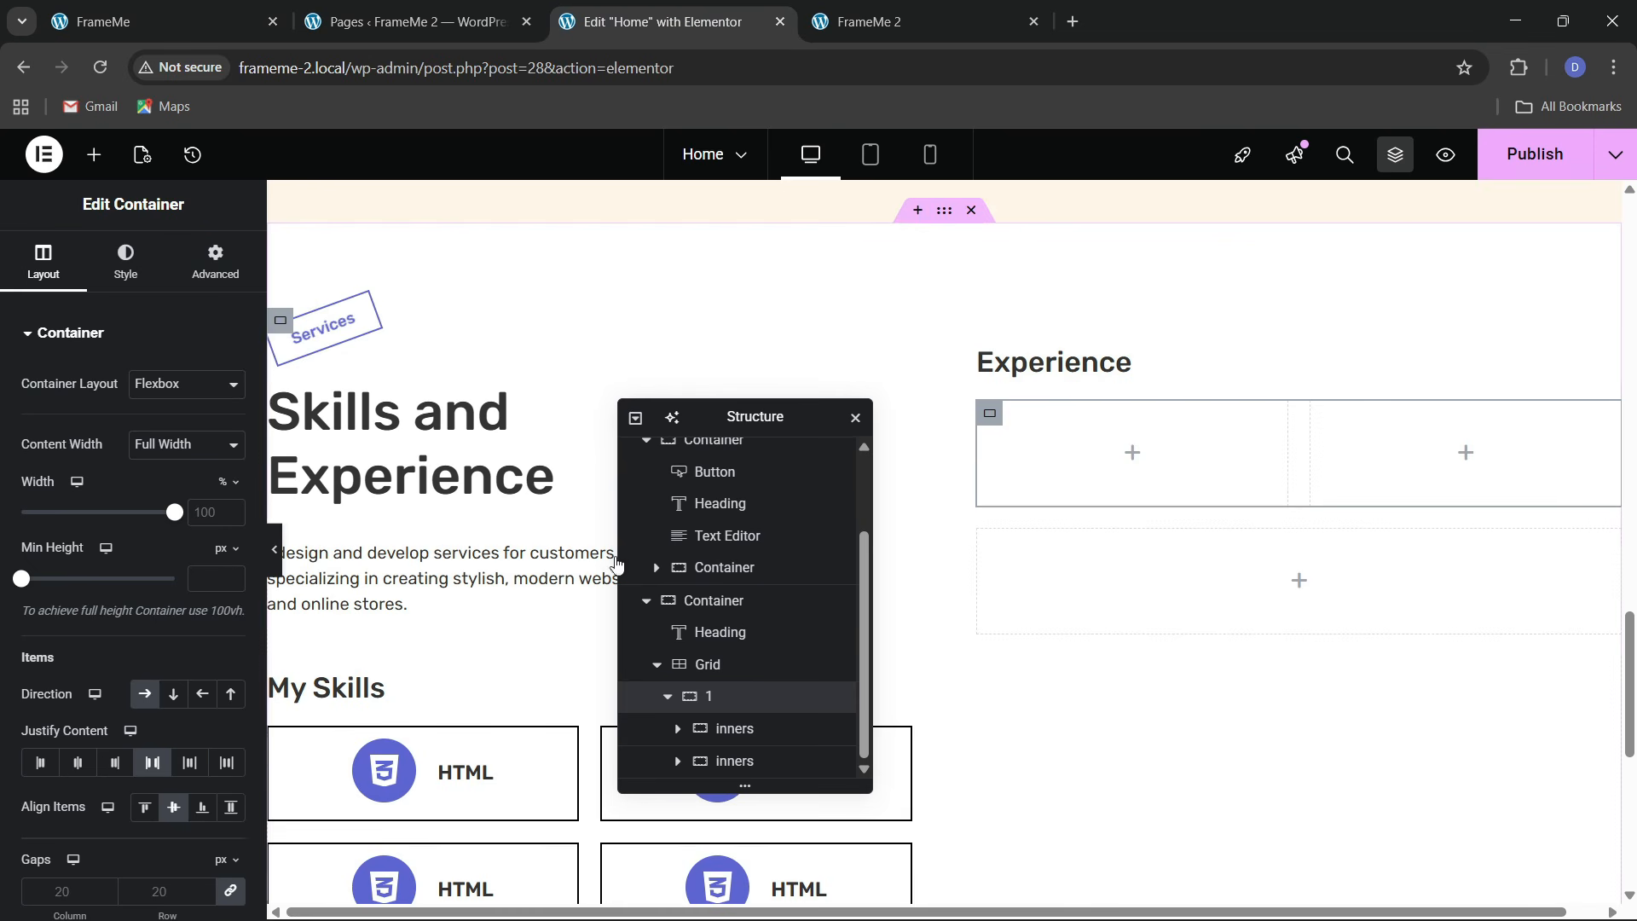
click(193, 5)
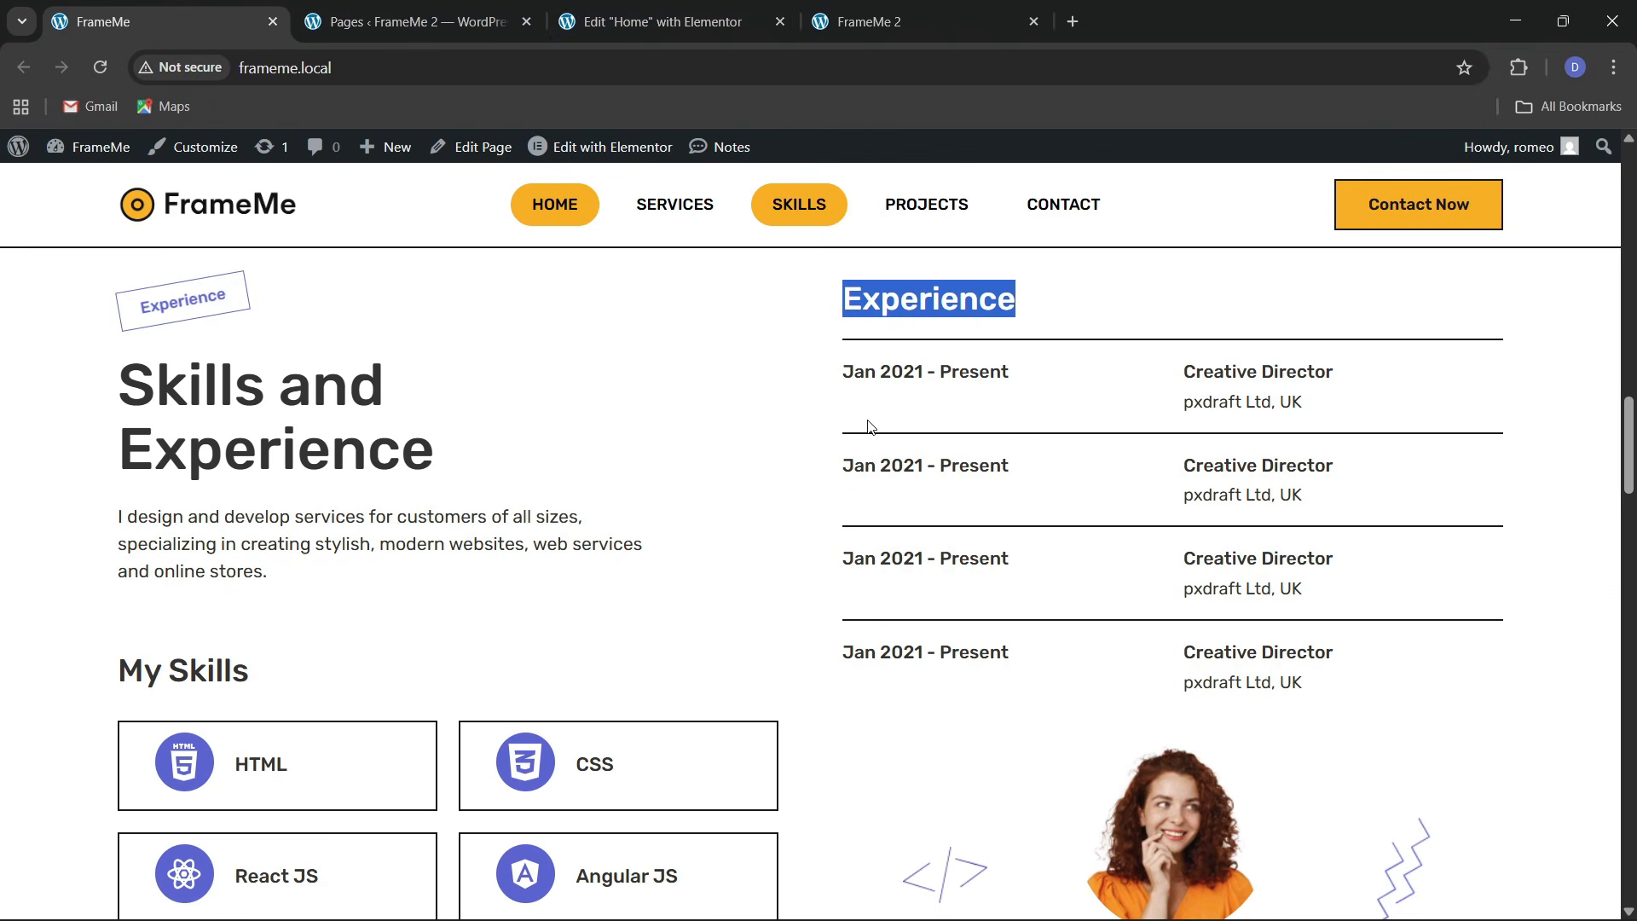
click(780, 6)
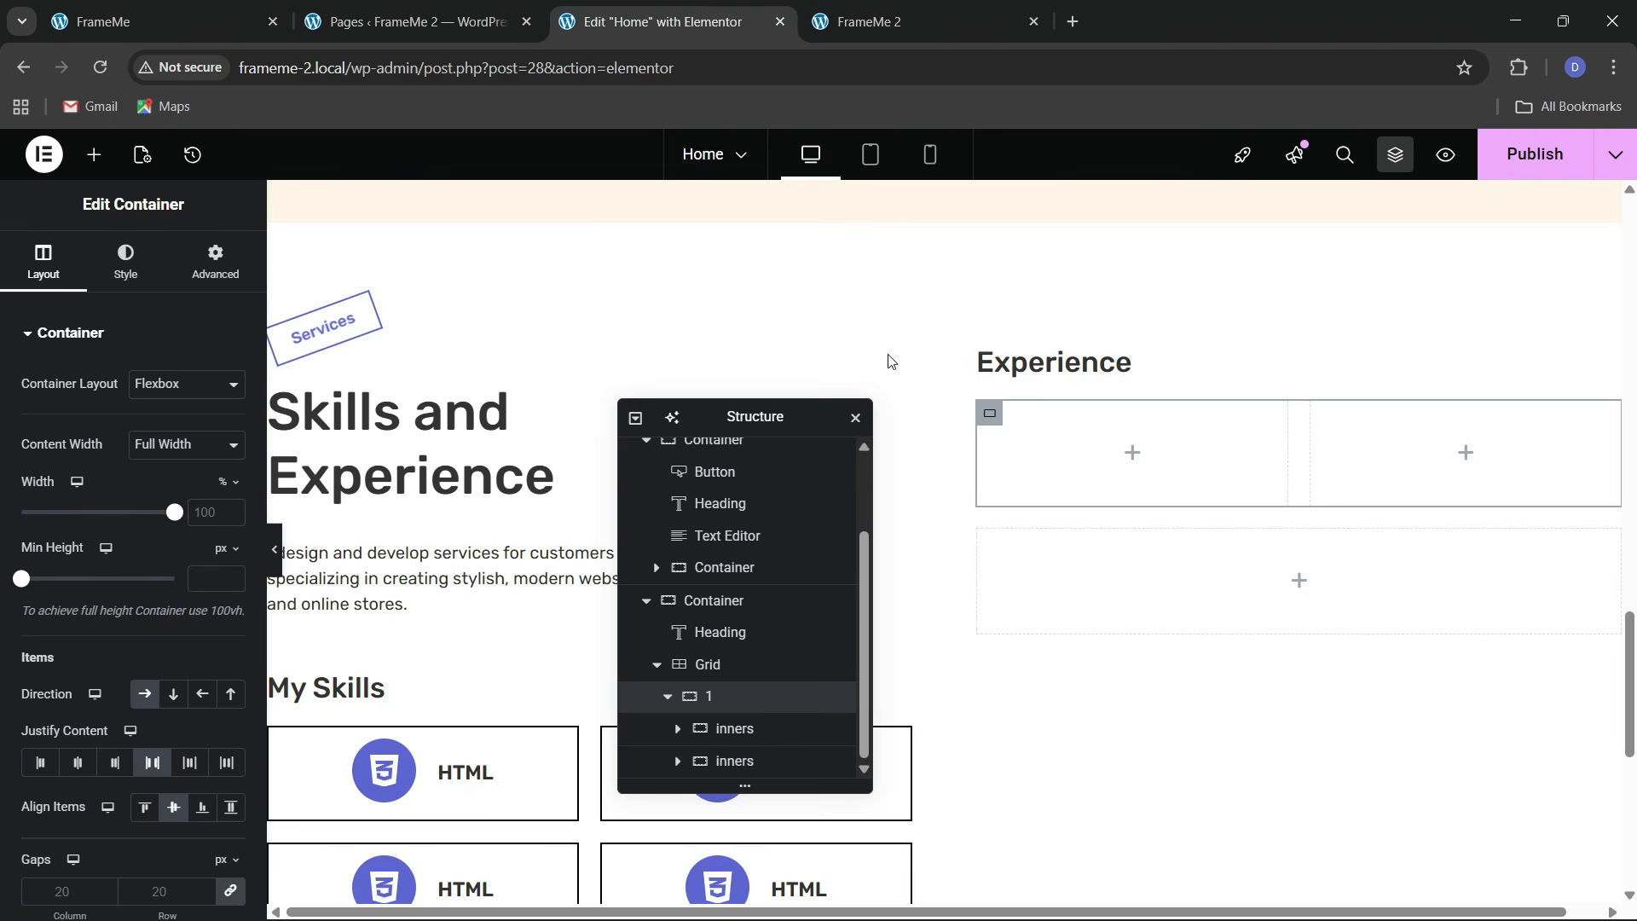
Paste a copy of the Experience heading into the left box, retitled 'Jan 2021 - Present'
right_click(1029, 369)
click(1047, 460)
right_click(1047, 460)
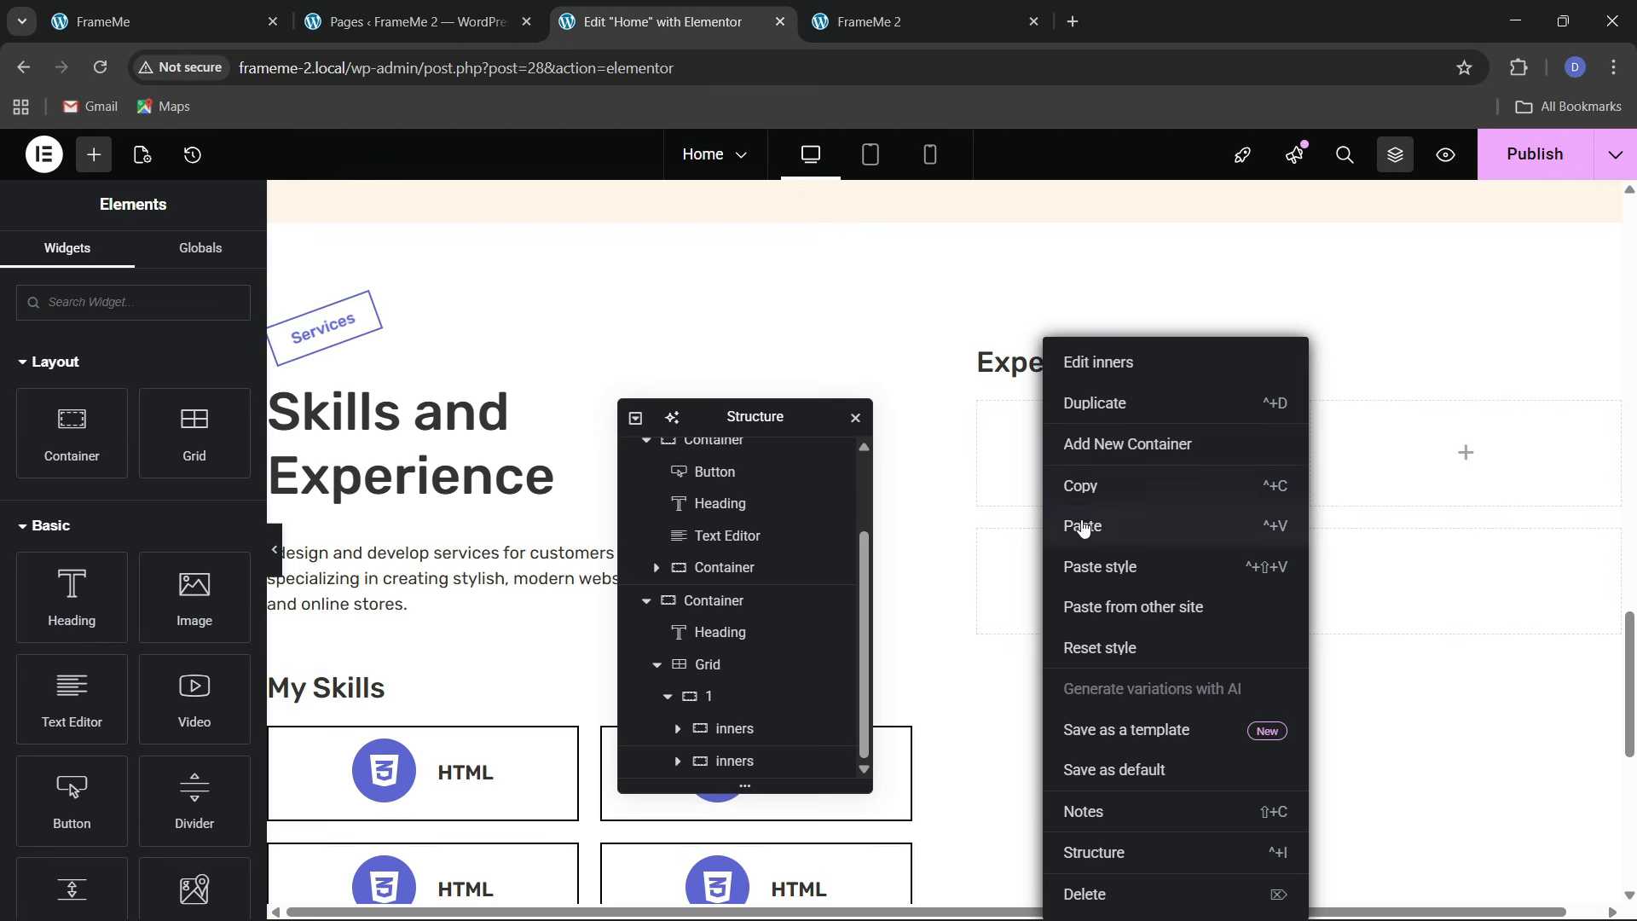
click(1081, 523)
click(236, 6)
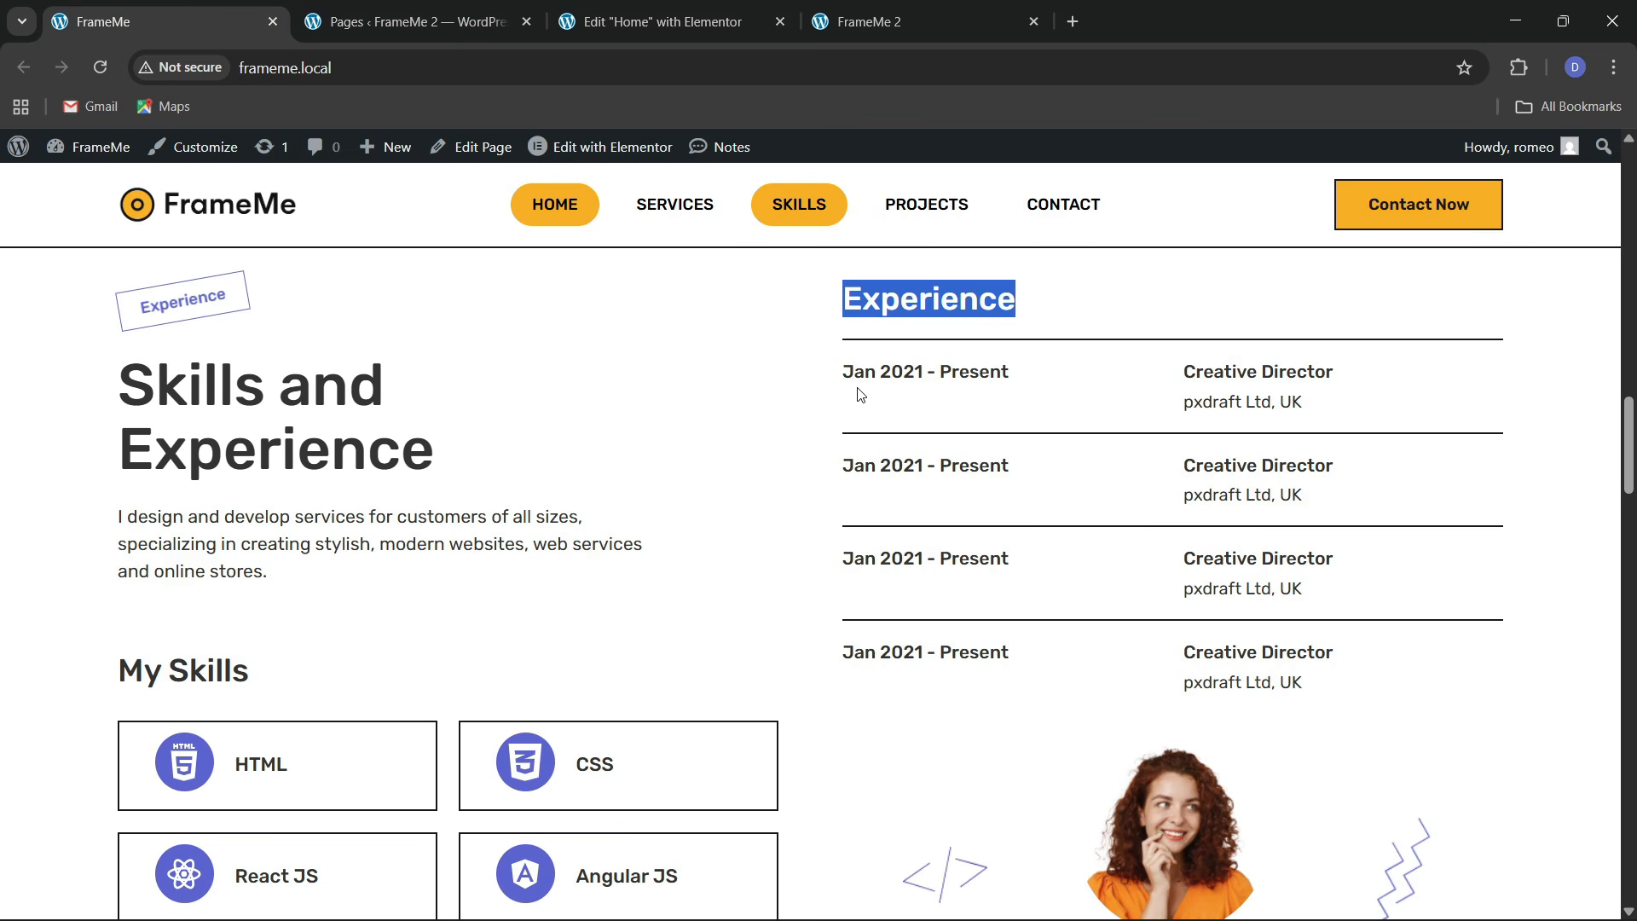
drag(844, 373, 1012, 378)
key(ctrl+c)
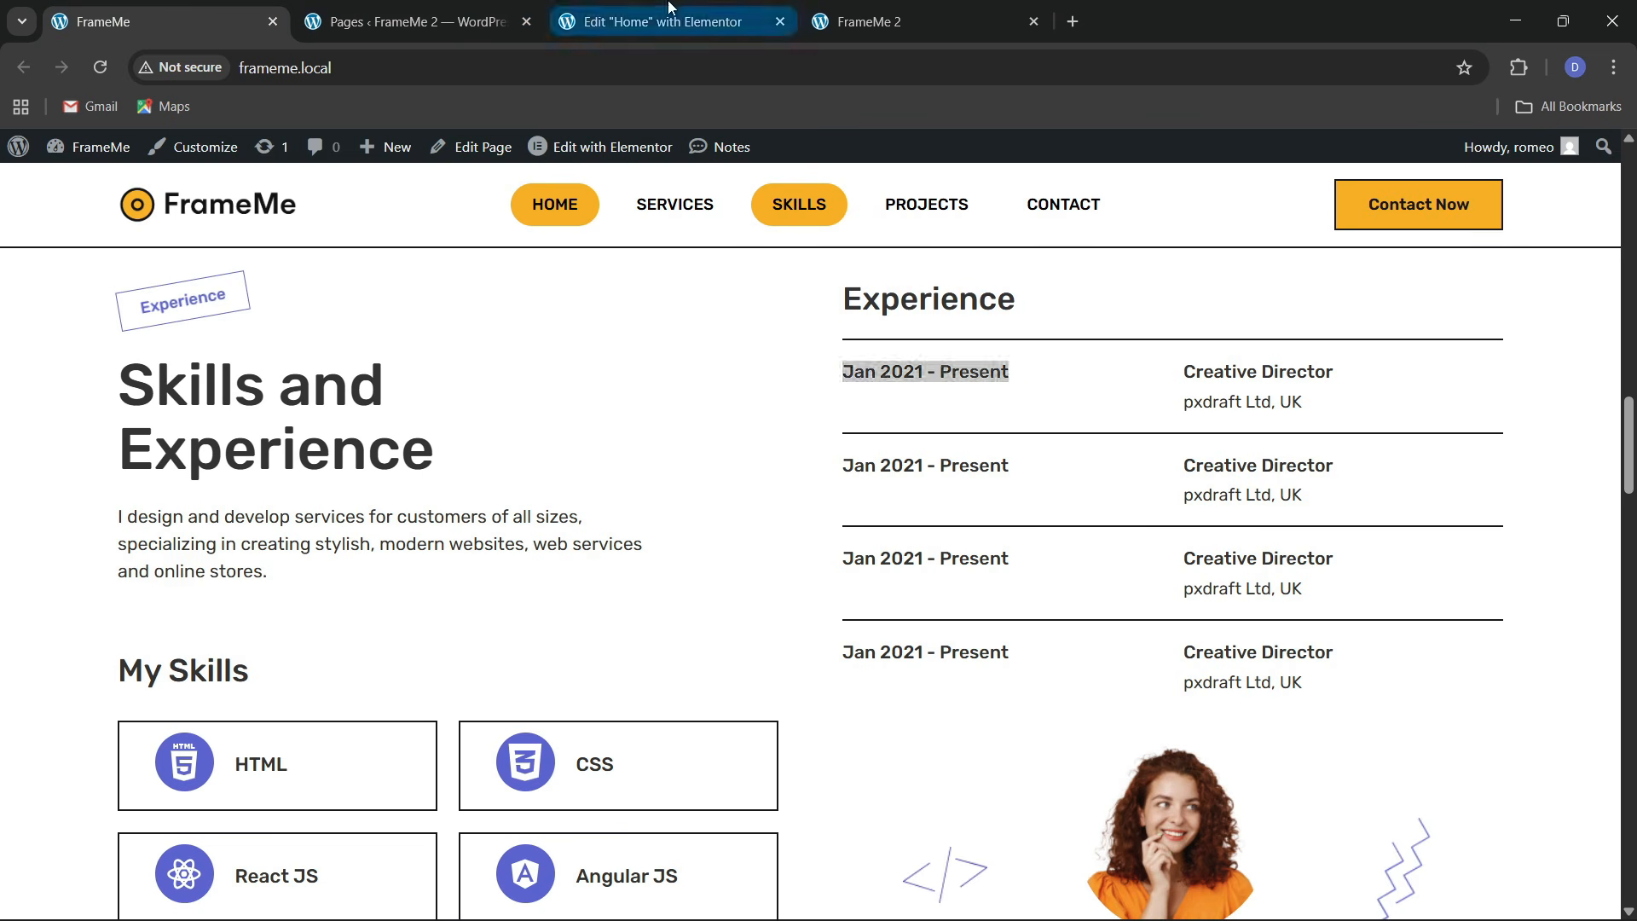
click(665, 21)
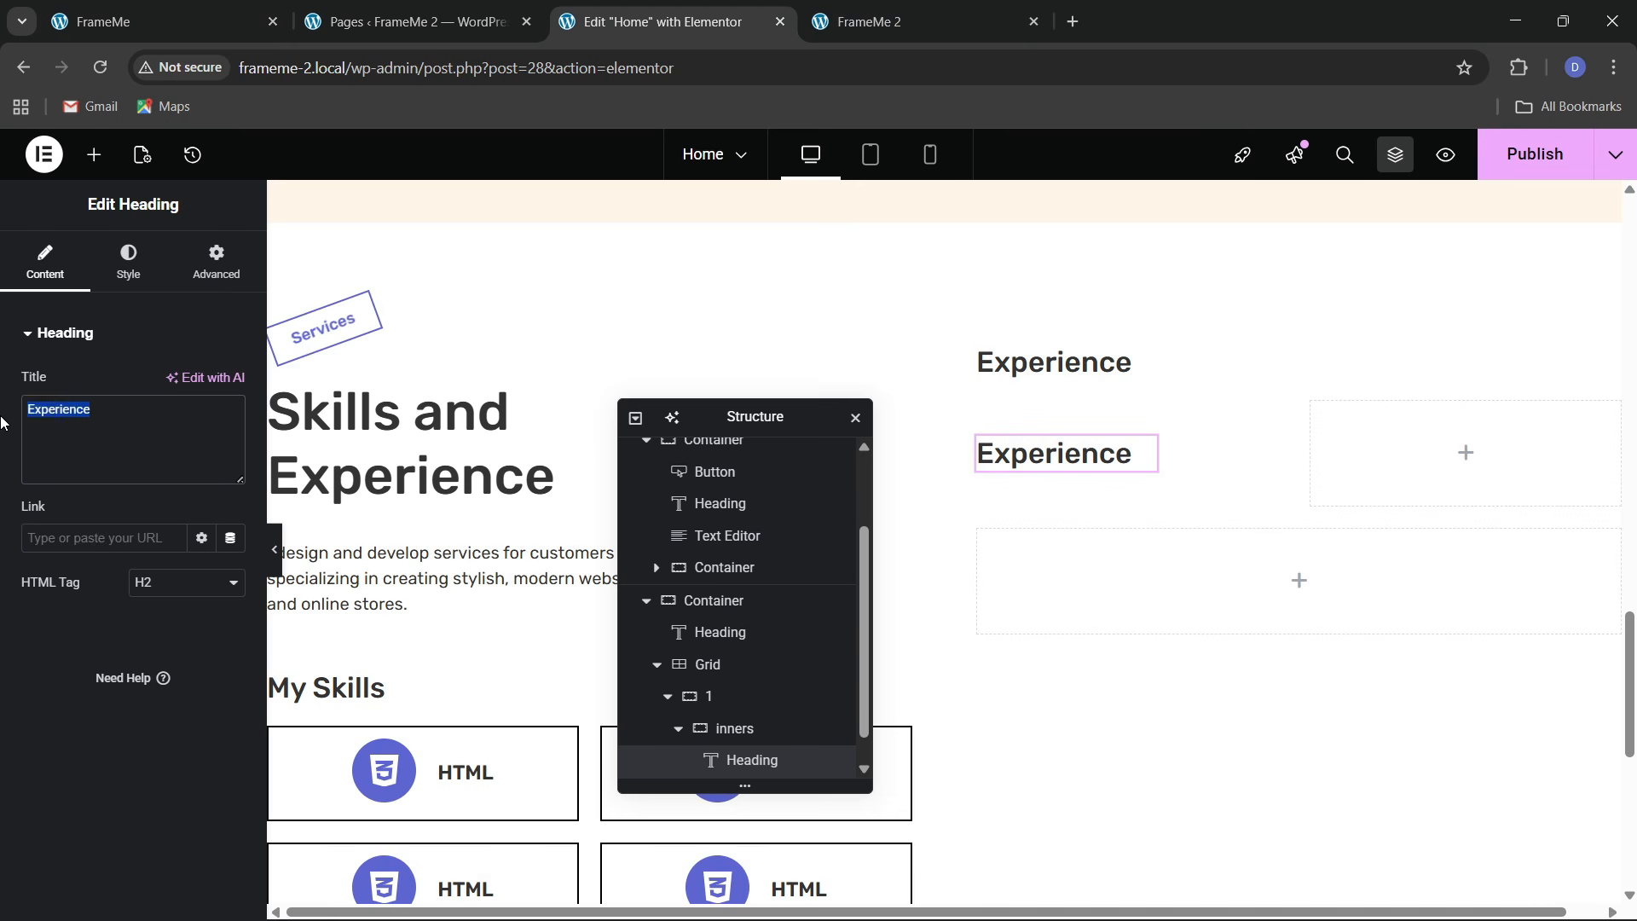
key(ctrl+v)
Set the date heading's font size to 17 and its width to Full Width
click(128, 261)
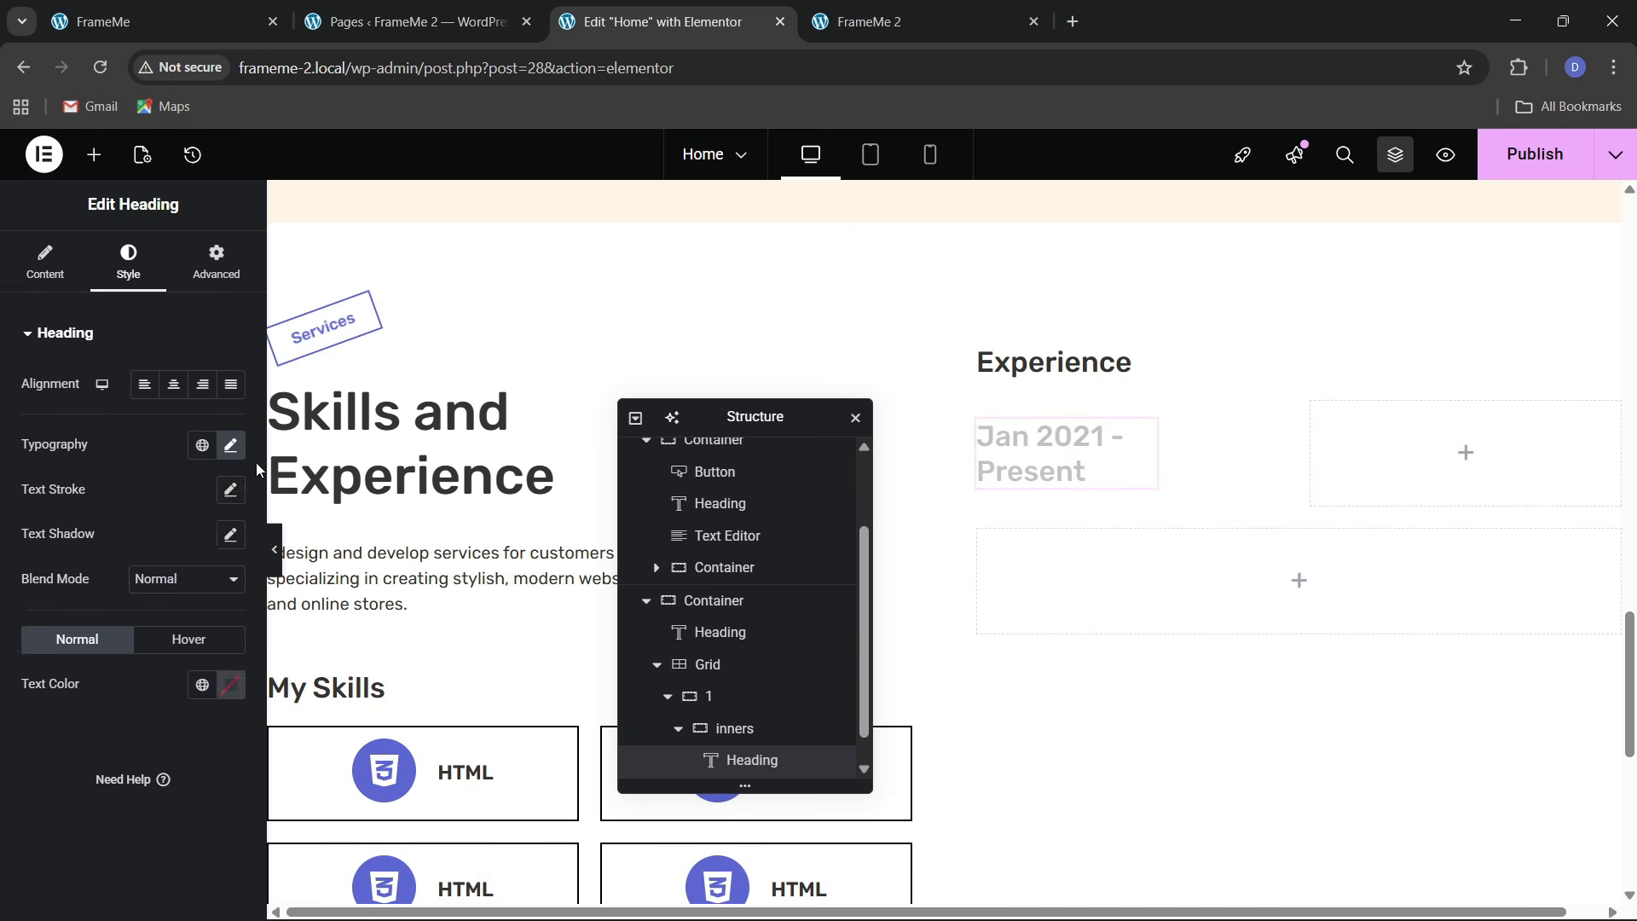
click(230, 446)
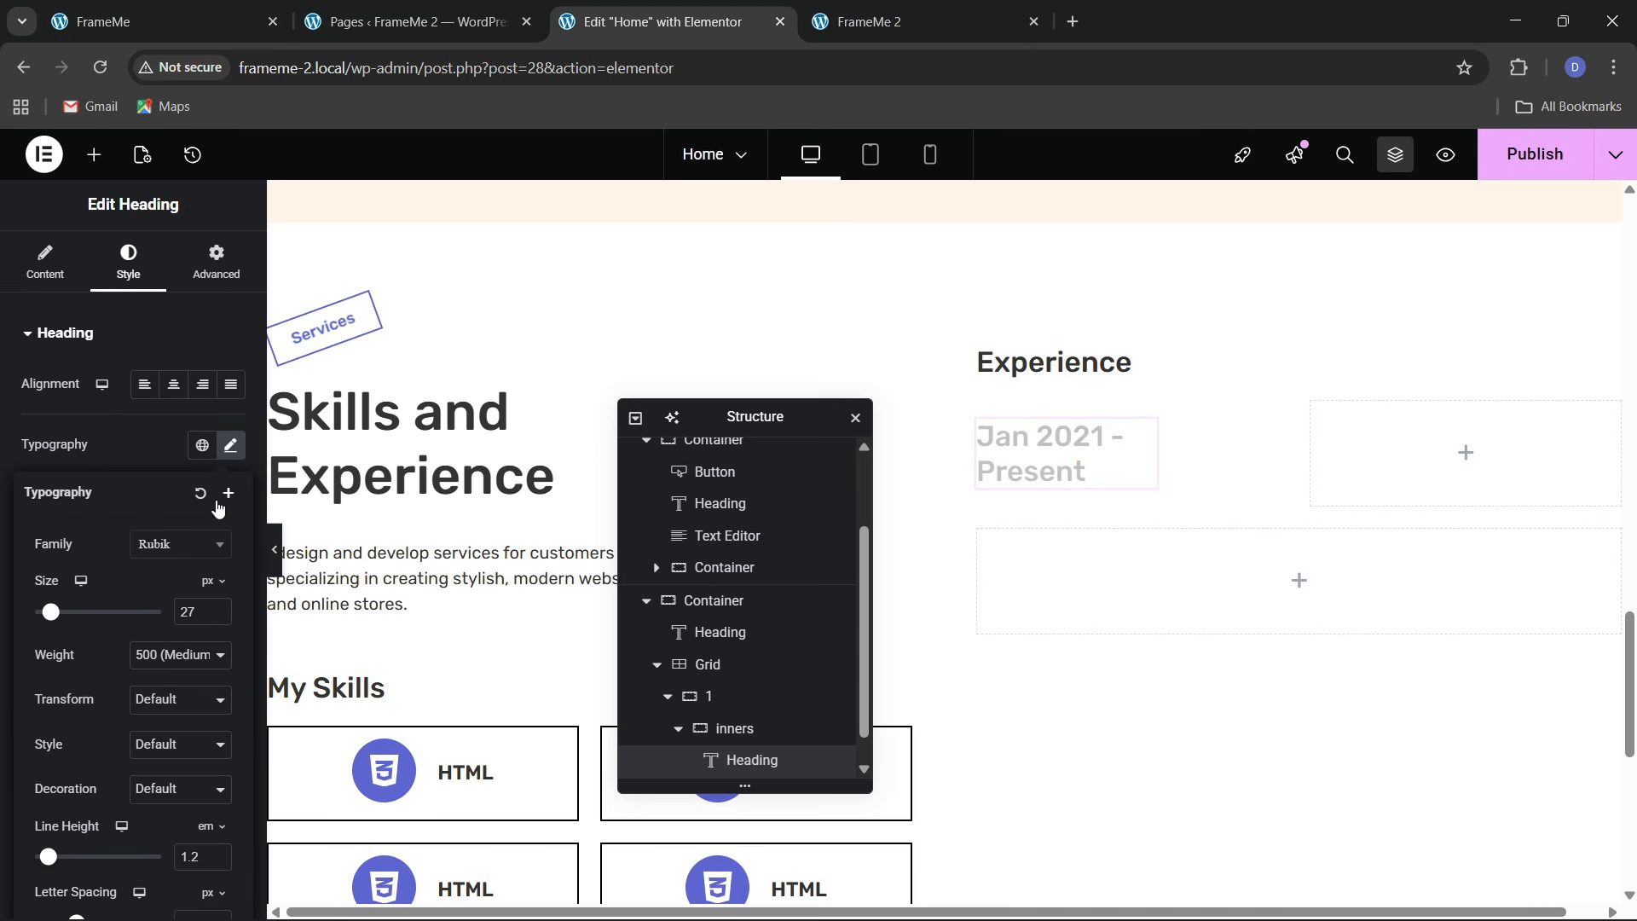
click(219, 617)
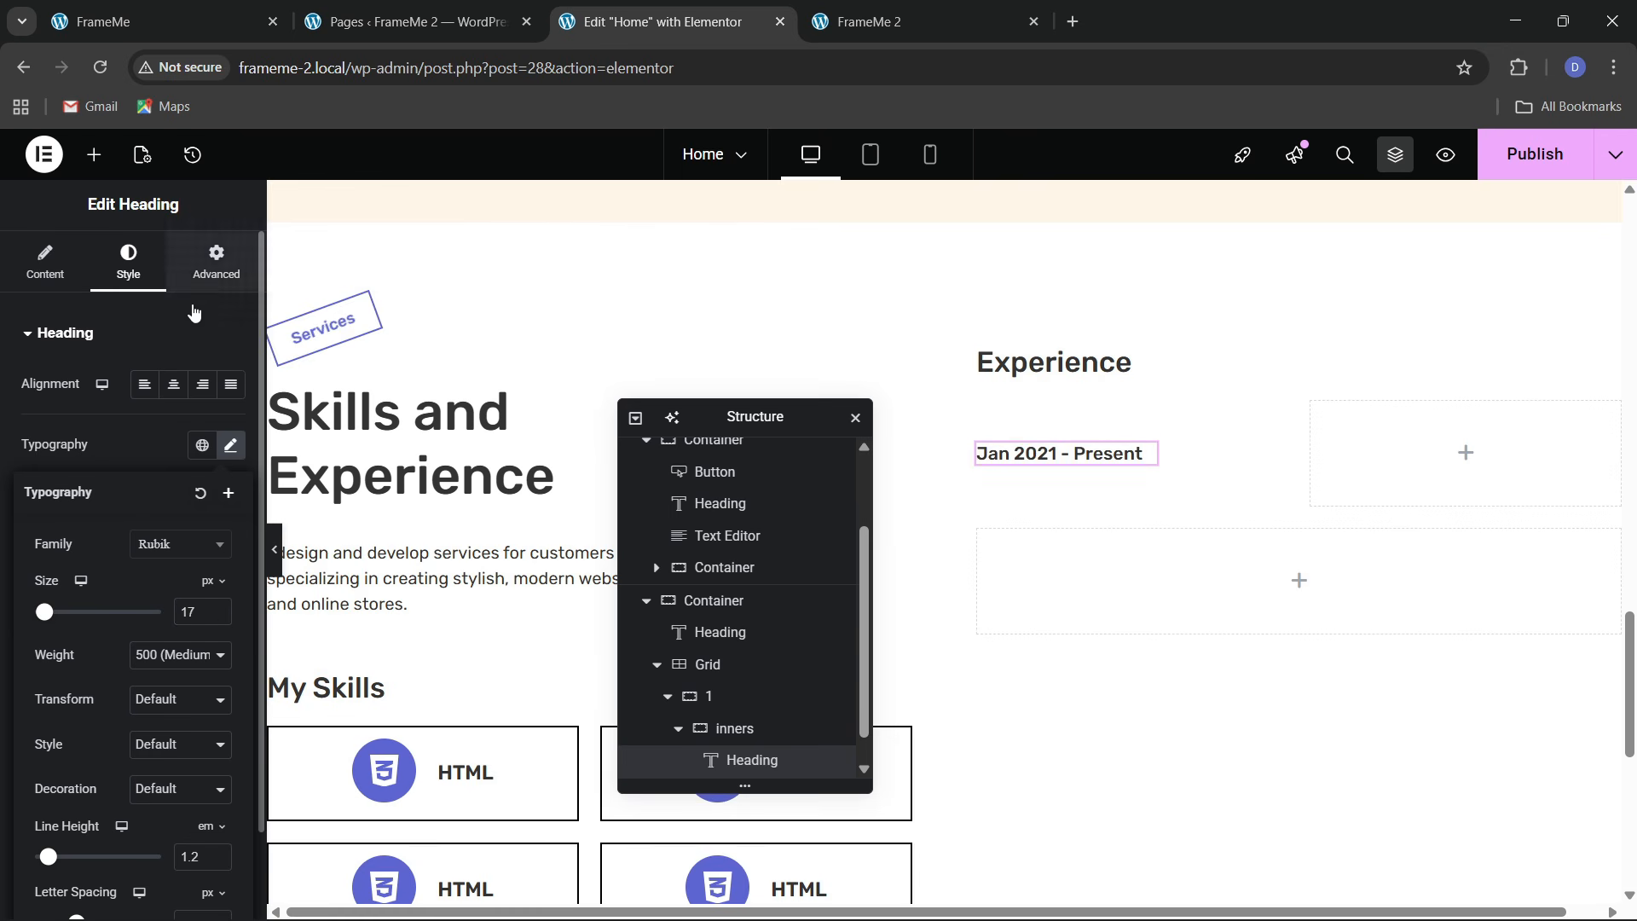
click(213, 261)
click(171, 553)
click(171, 600)
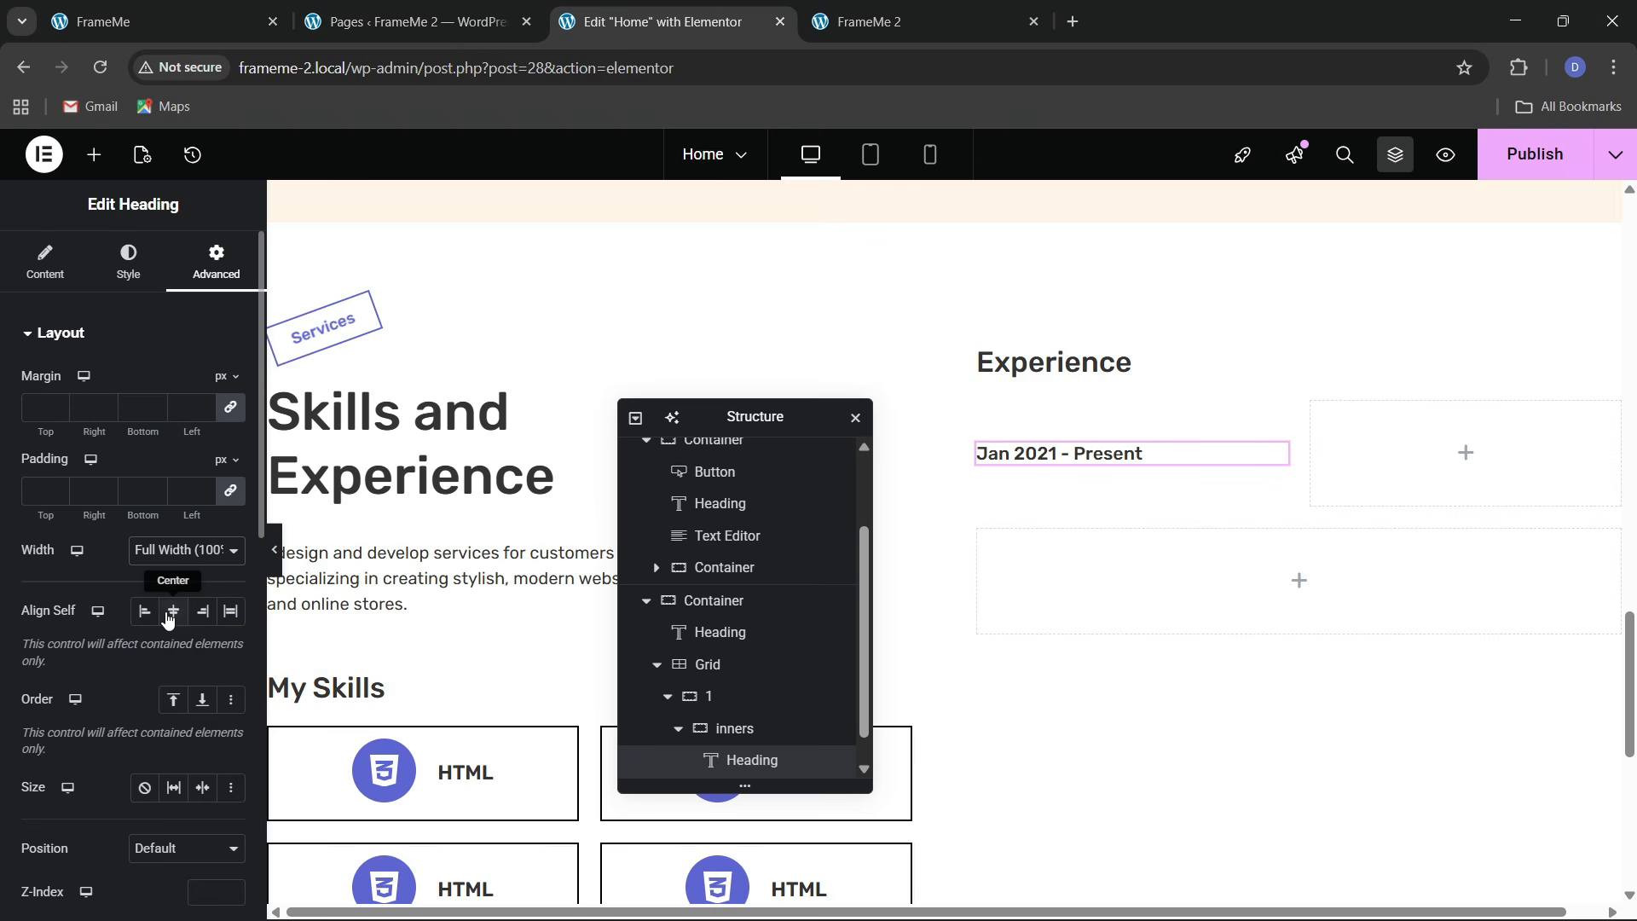
click(191, 8)
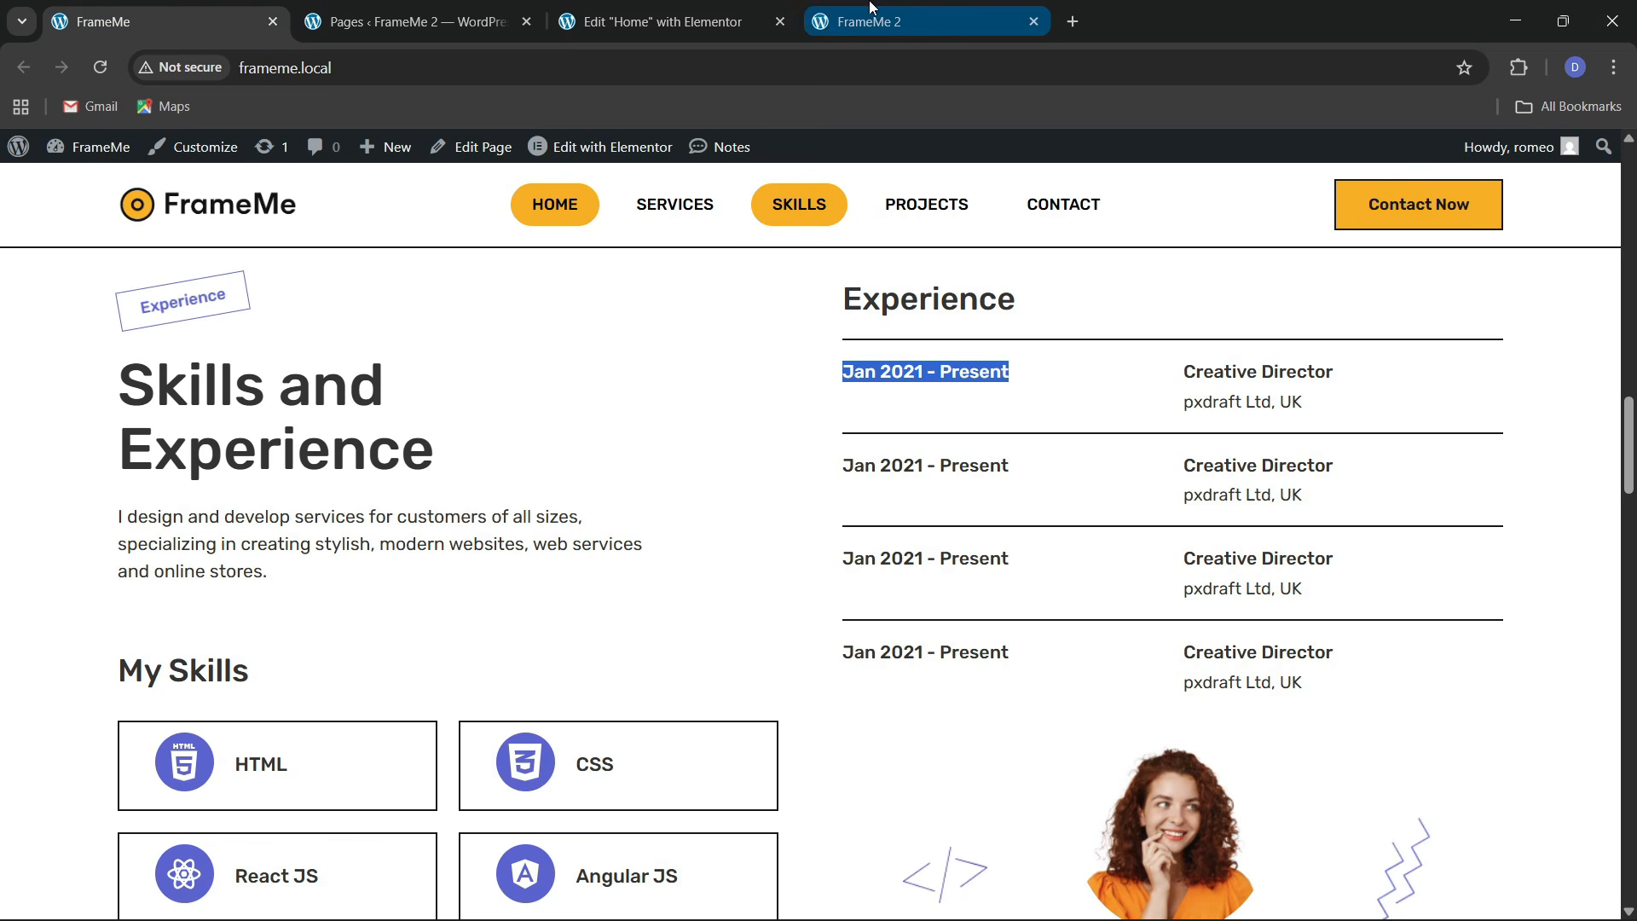
click(673, 21)
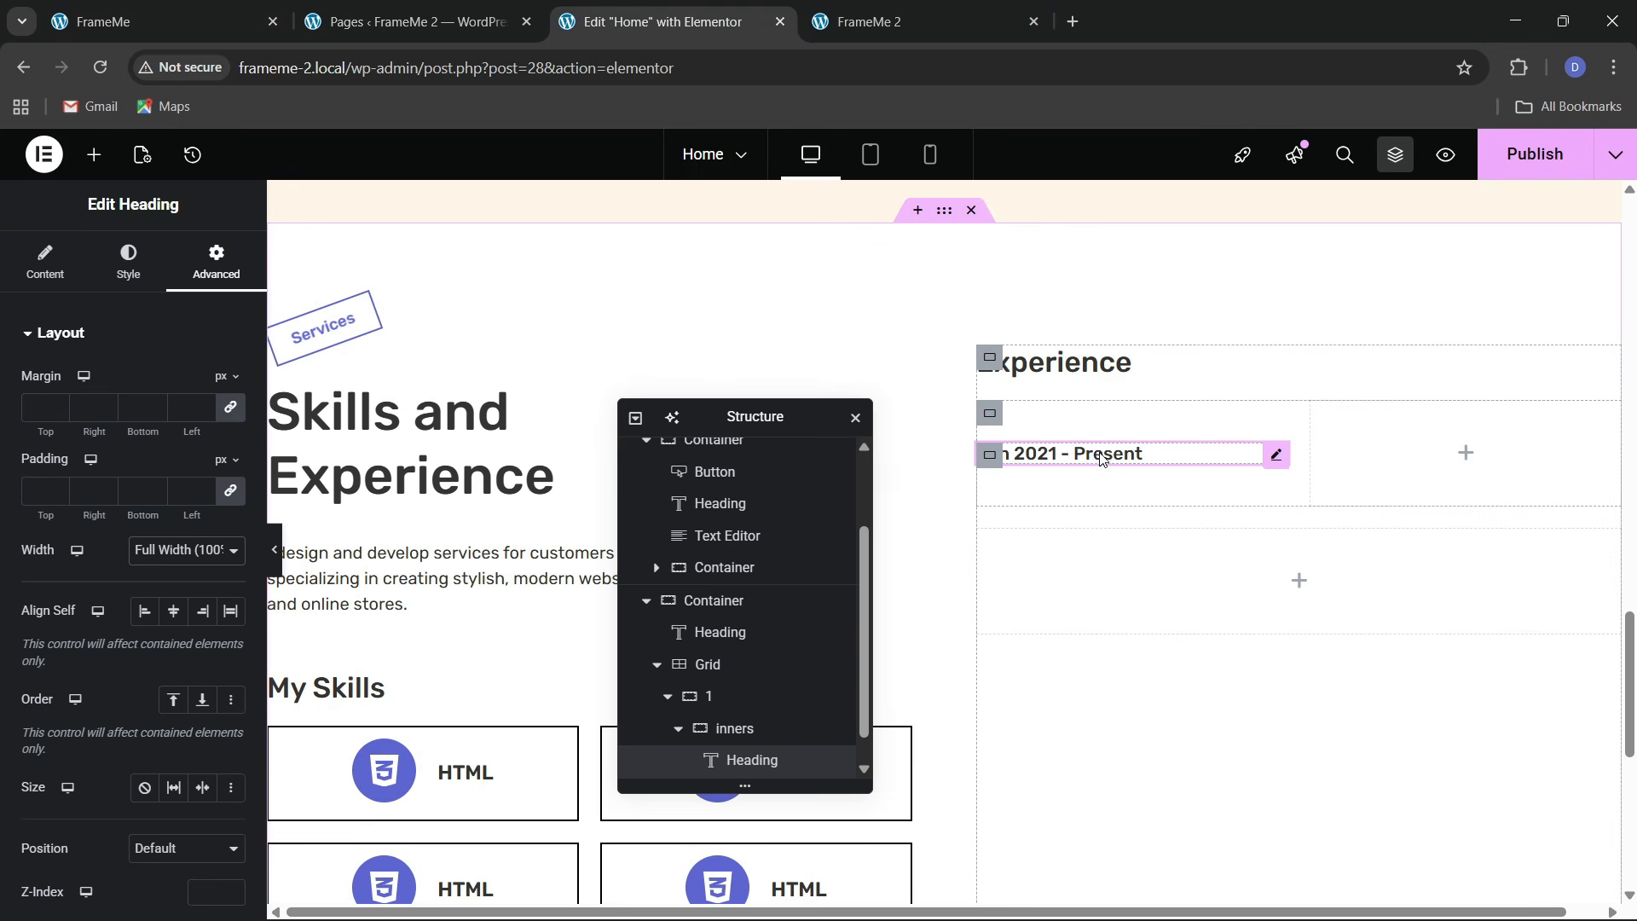
scroll(729, 699, down, 1)
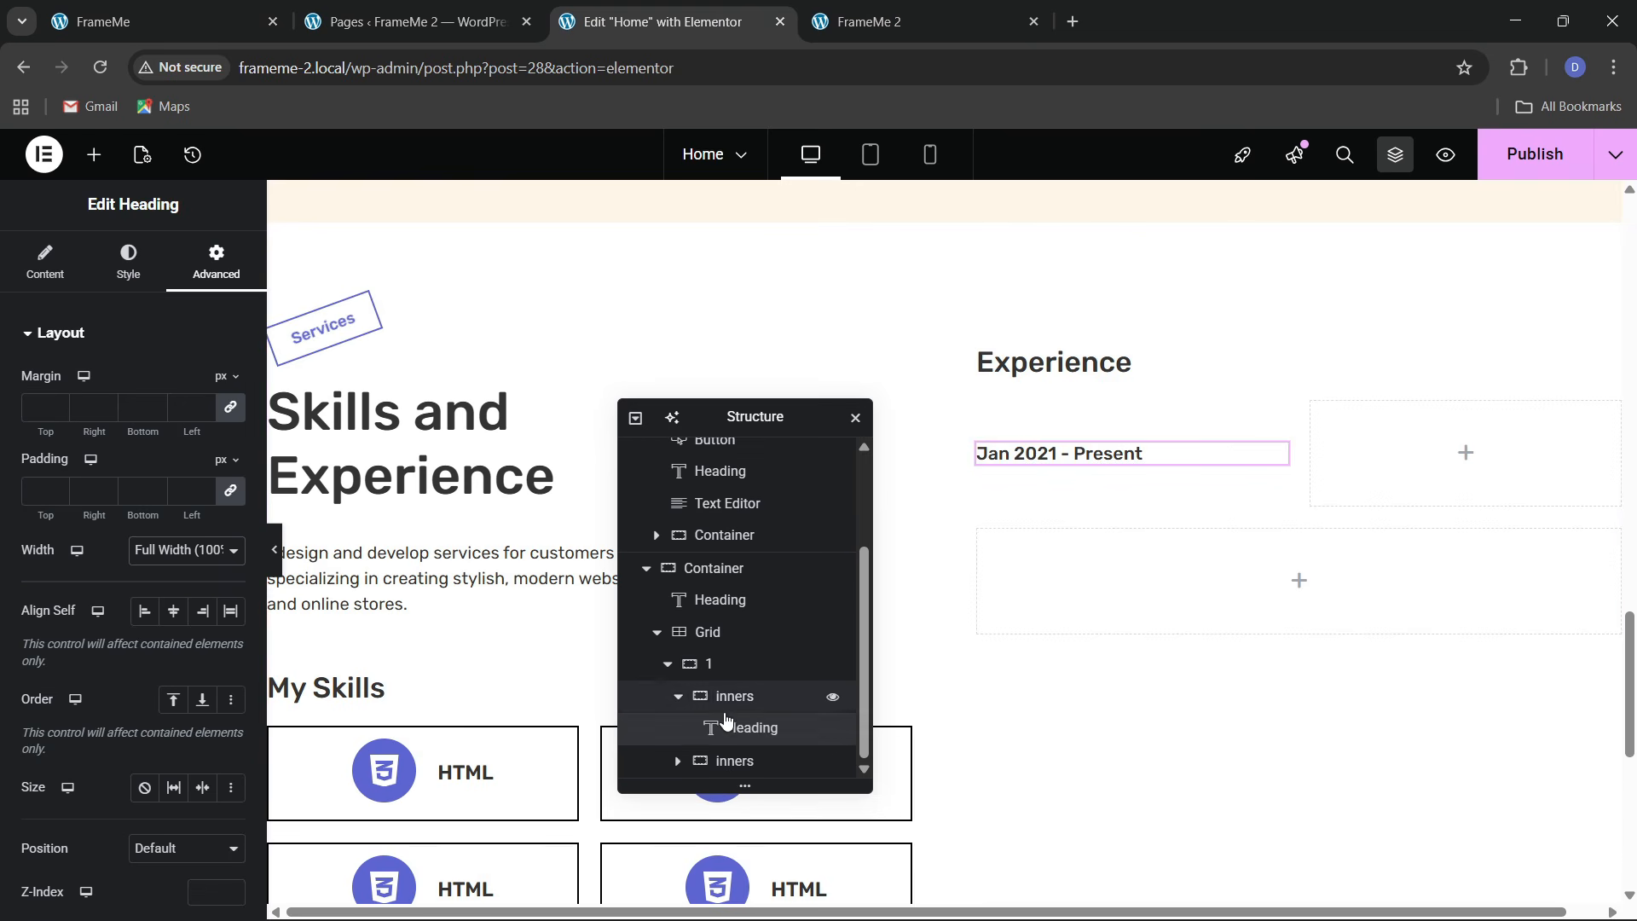
Align the row container's content to the top
click(745, 669)
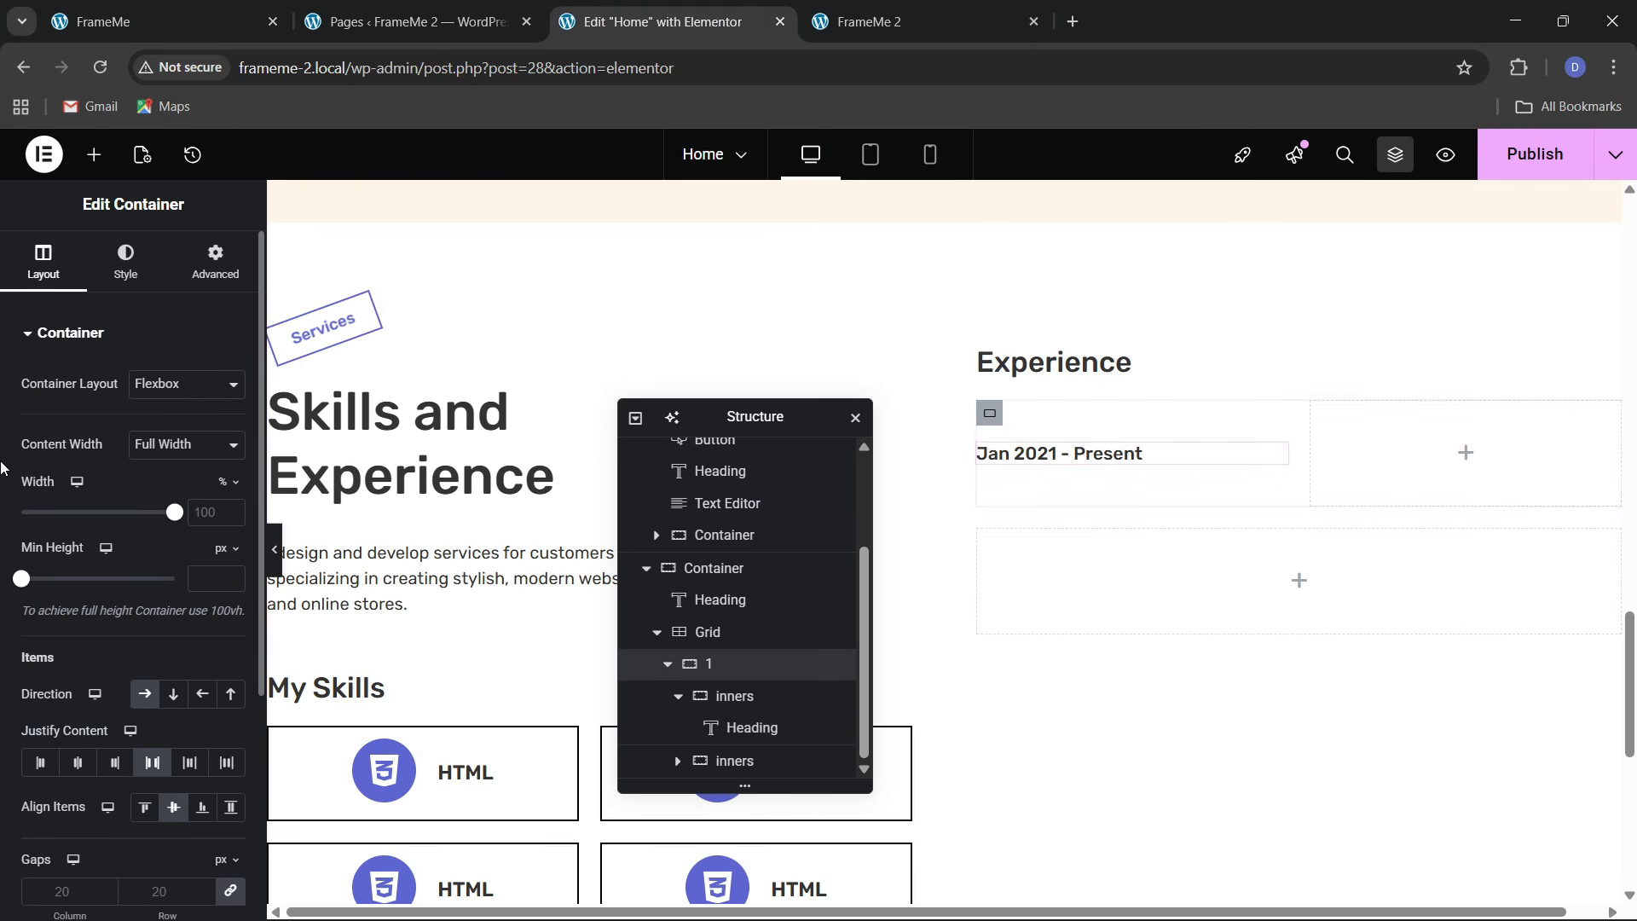
click(137, 810)
click(202, 27)
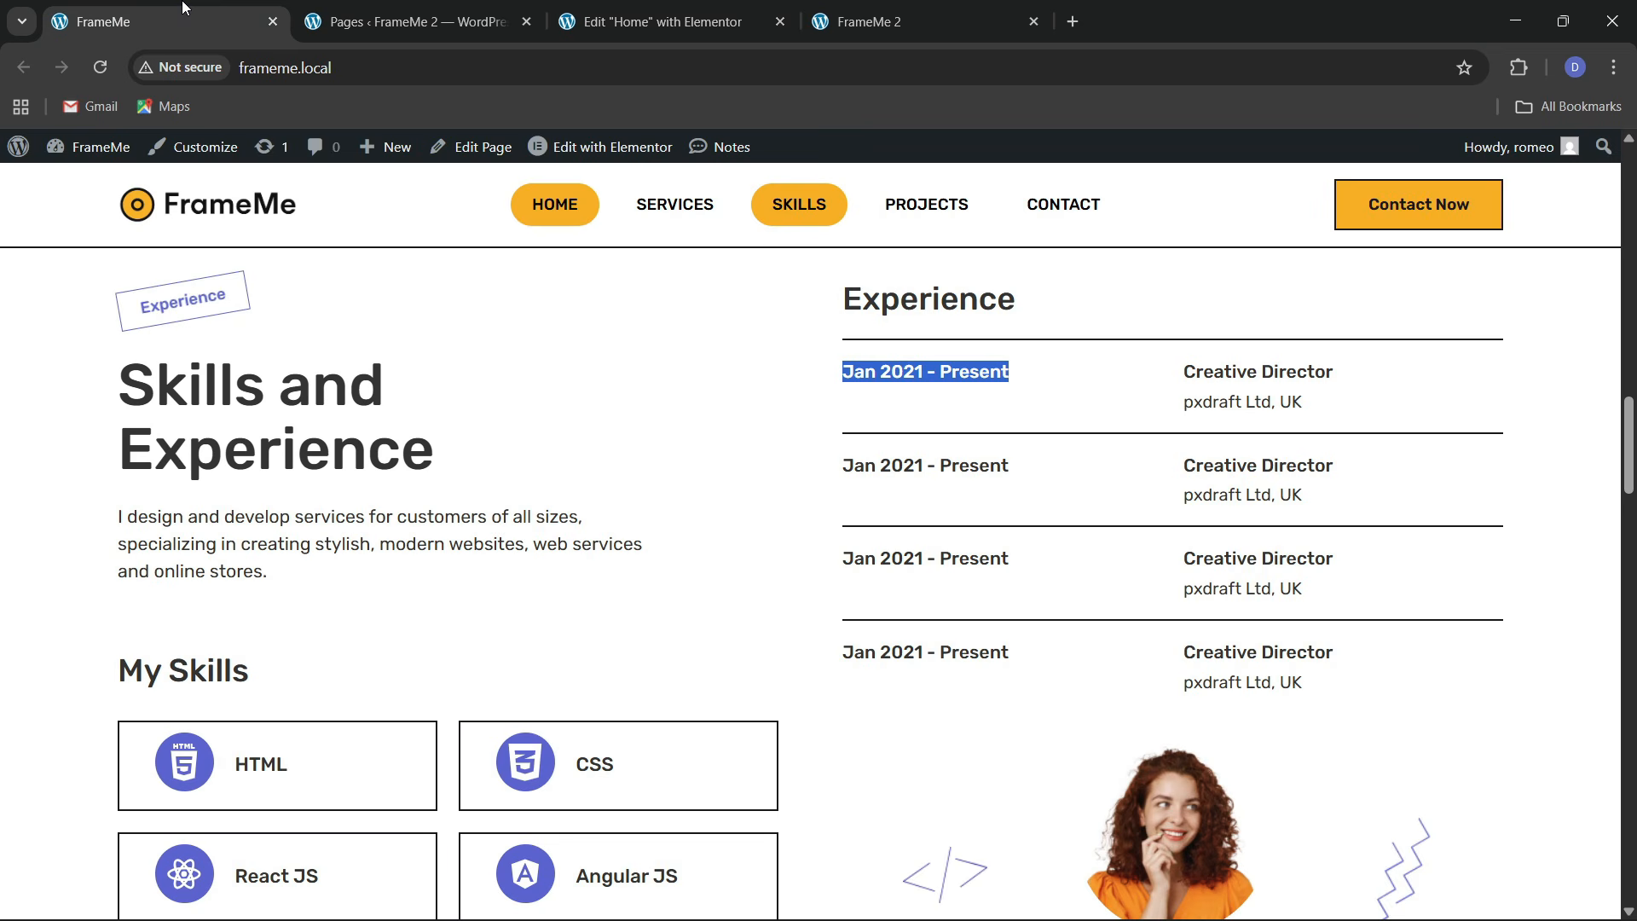
click(679, 10)
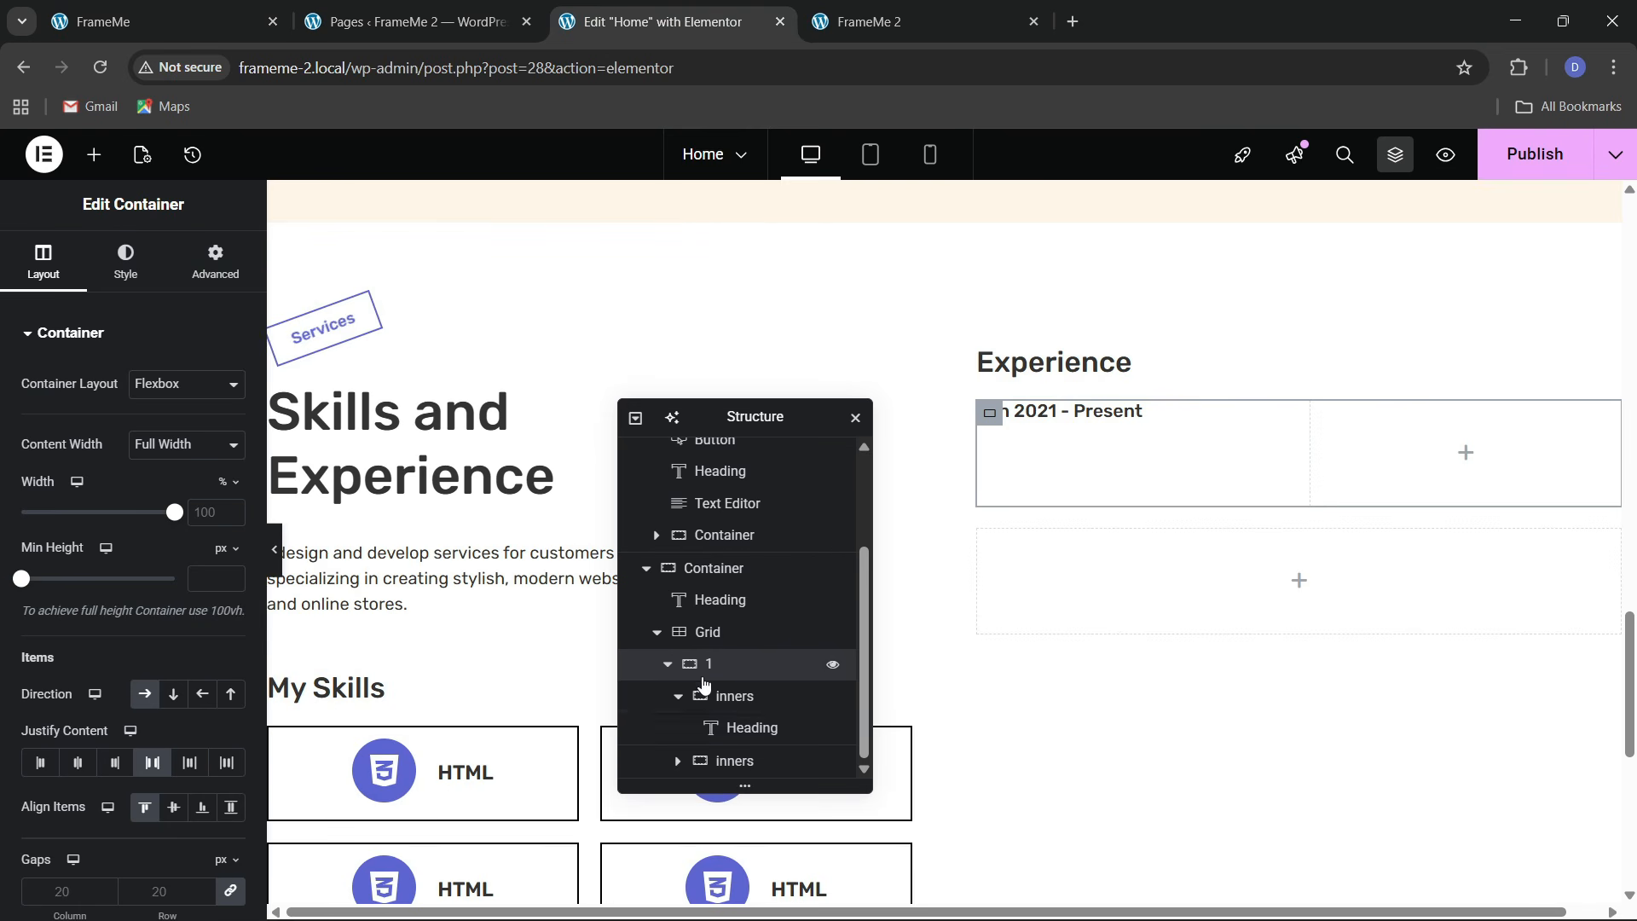
click(732, 697)
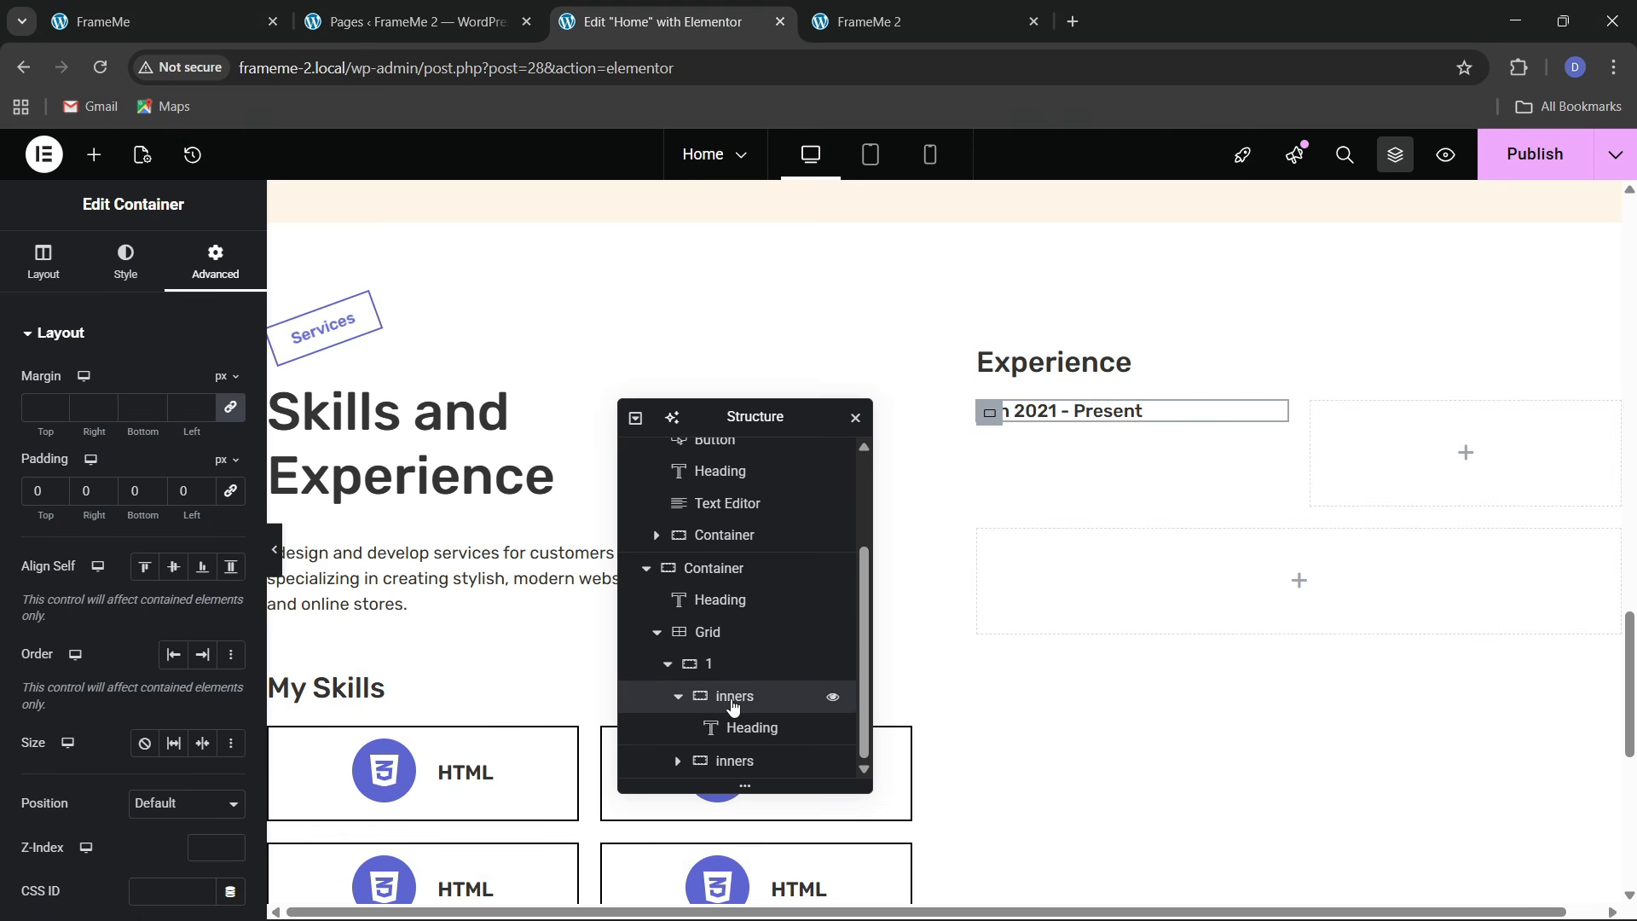
click(727, 762)
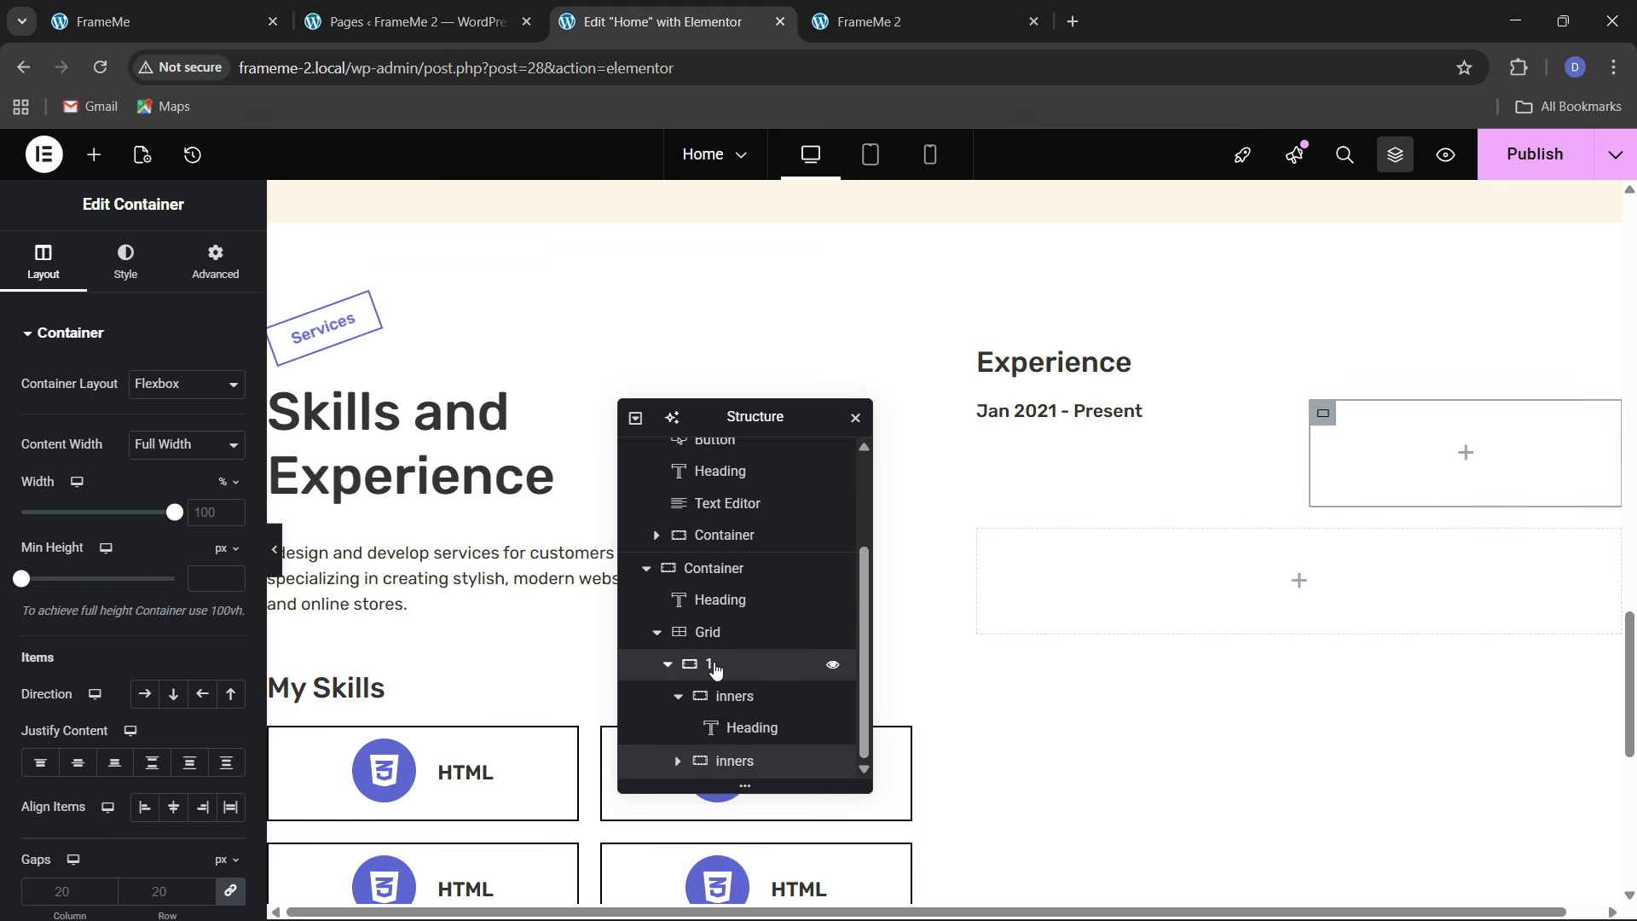
click(715, 670)
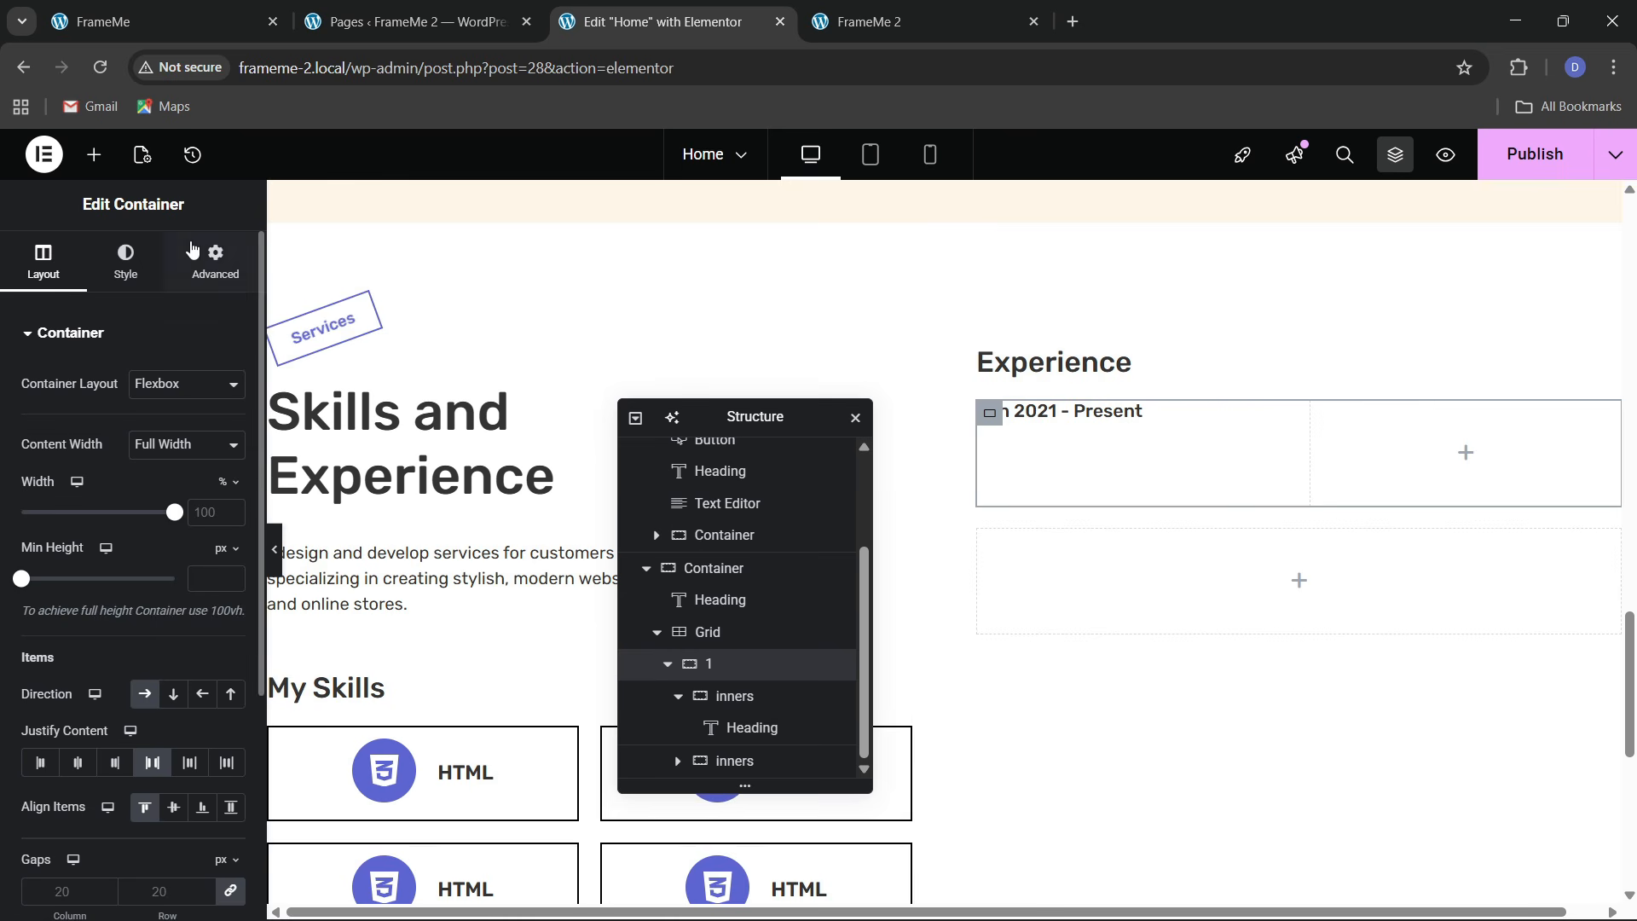
click(215, 258)
click(48, 274)
Give the row container 20 px of top padding
click(170, 21)
click(667, 18)
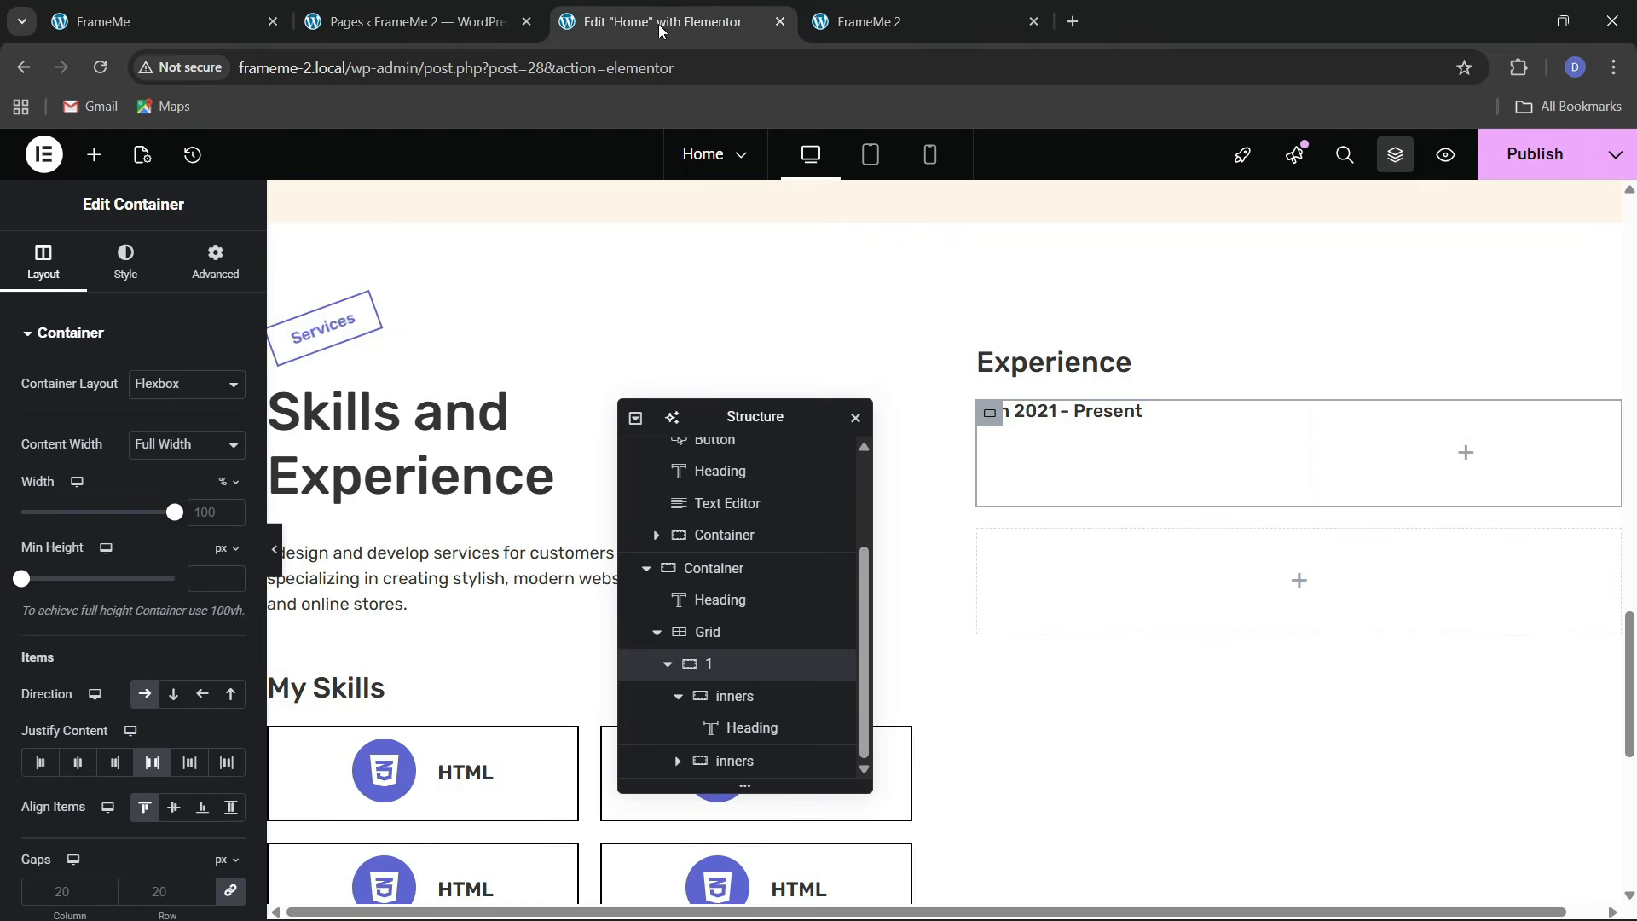
click(171, 21)
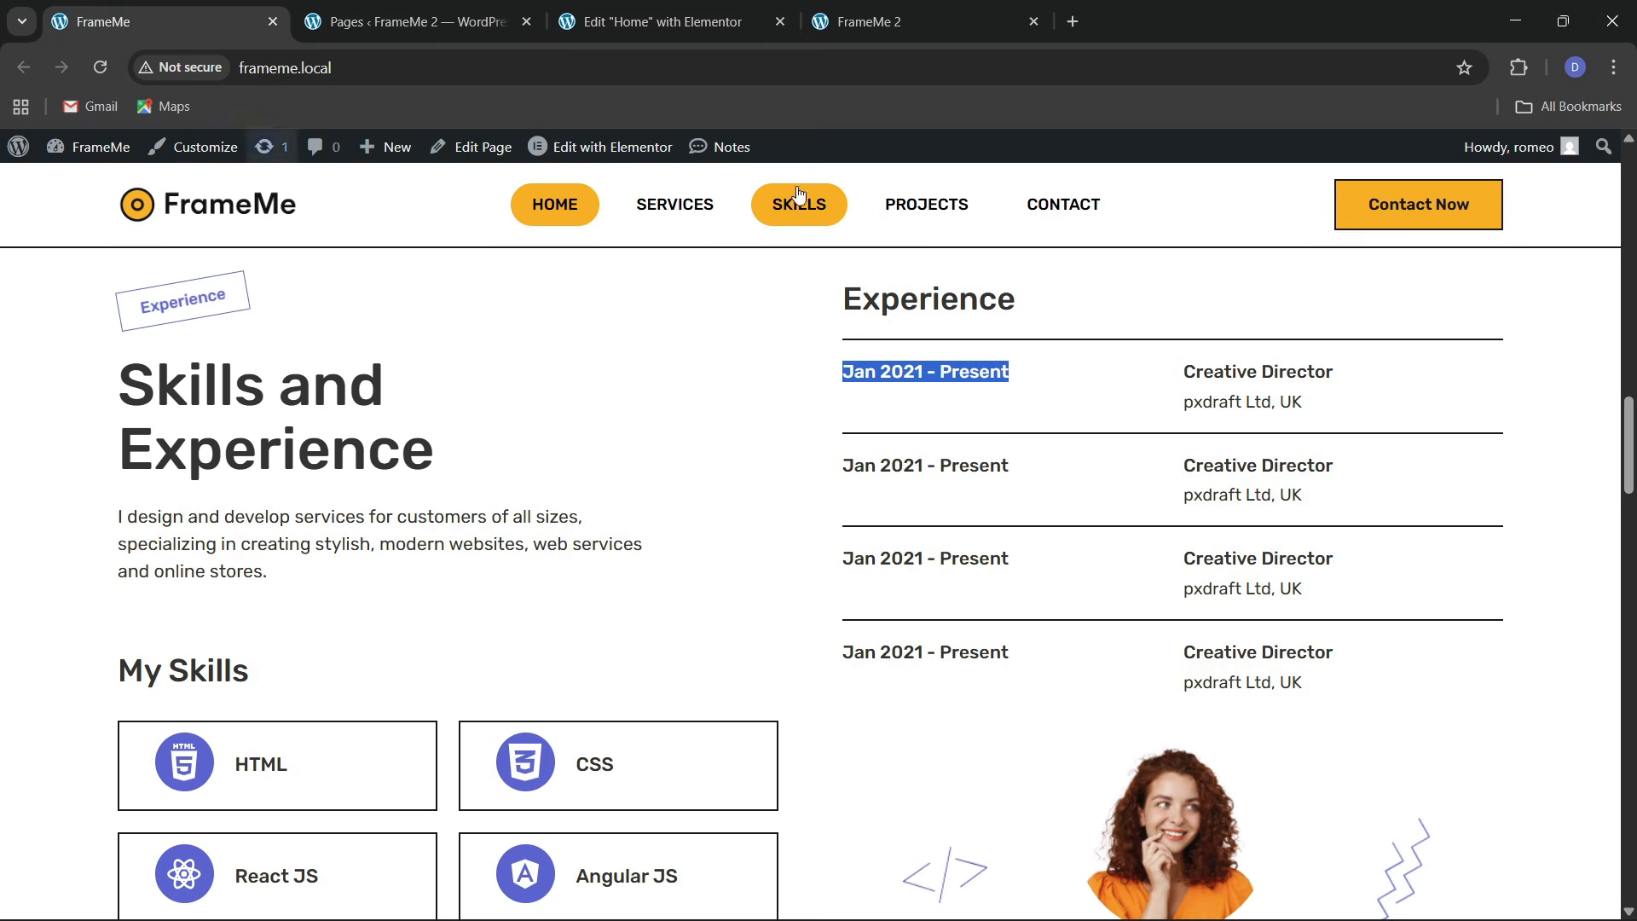
click(674, 20)
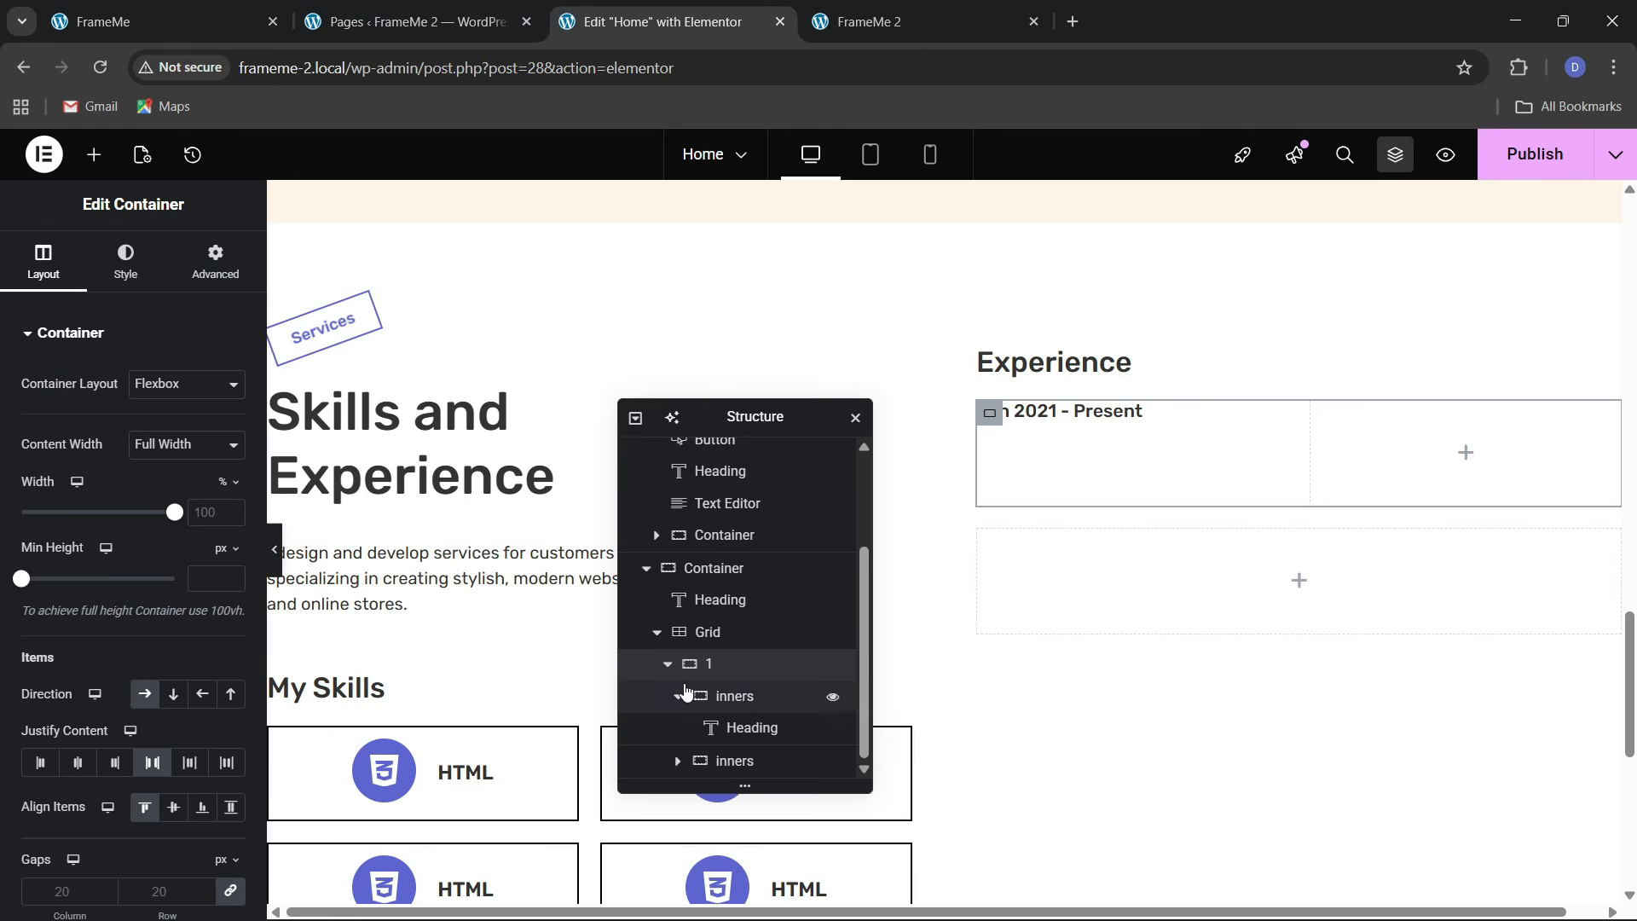
click(188, 282)
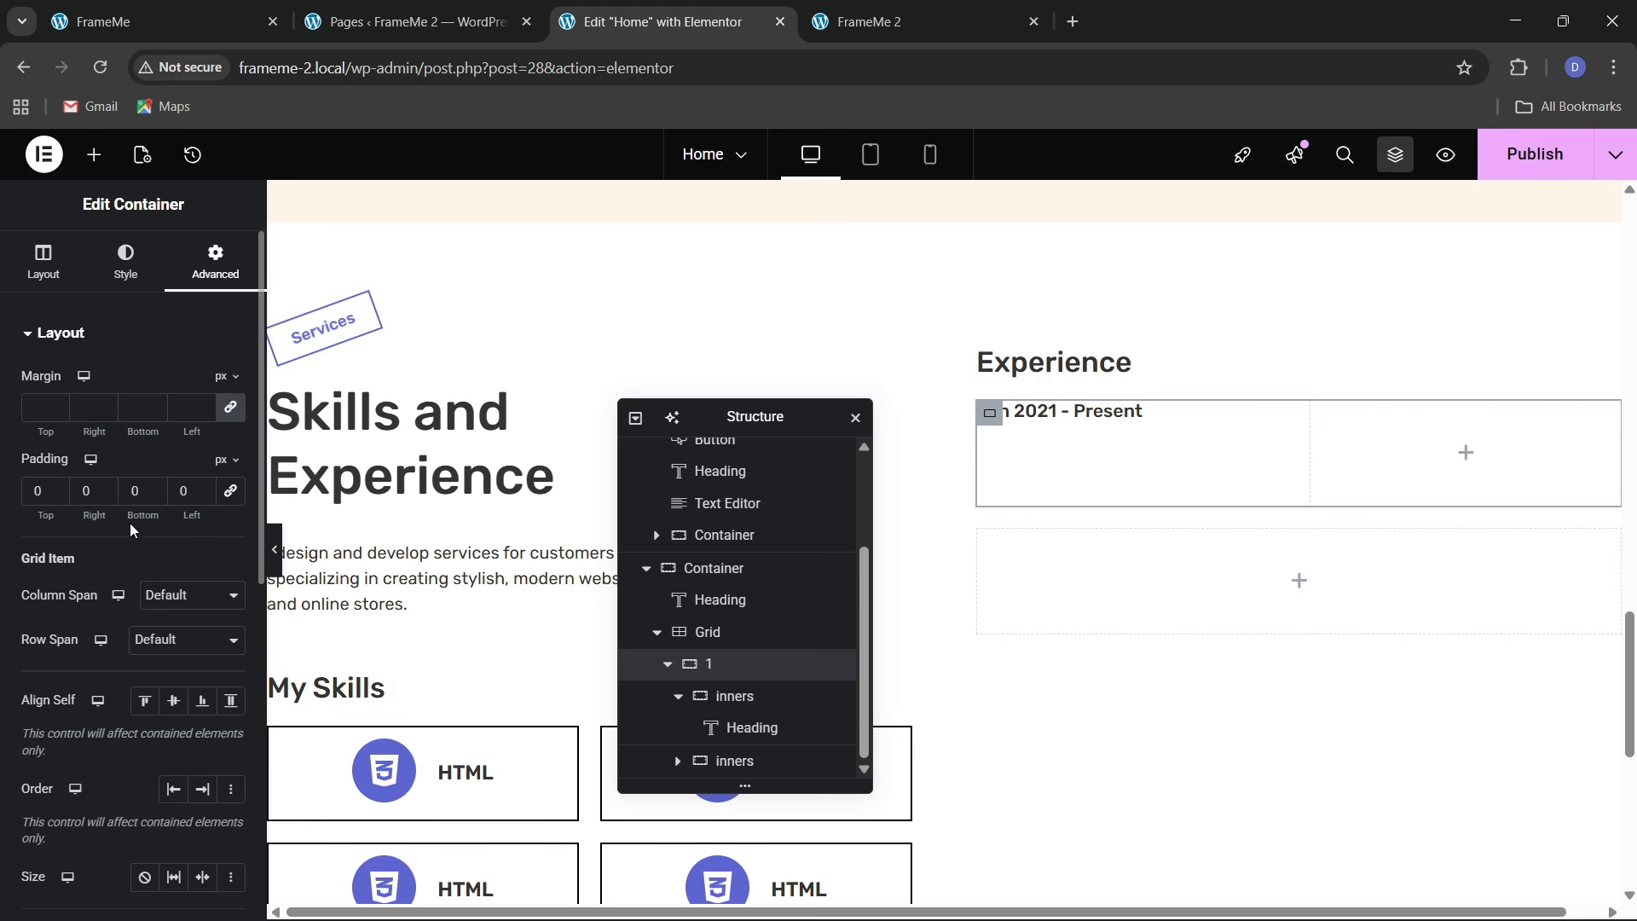
text(2)
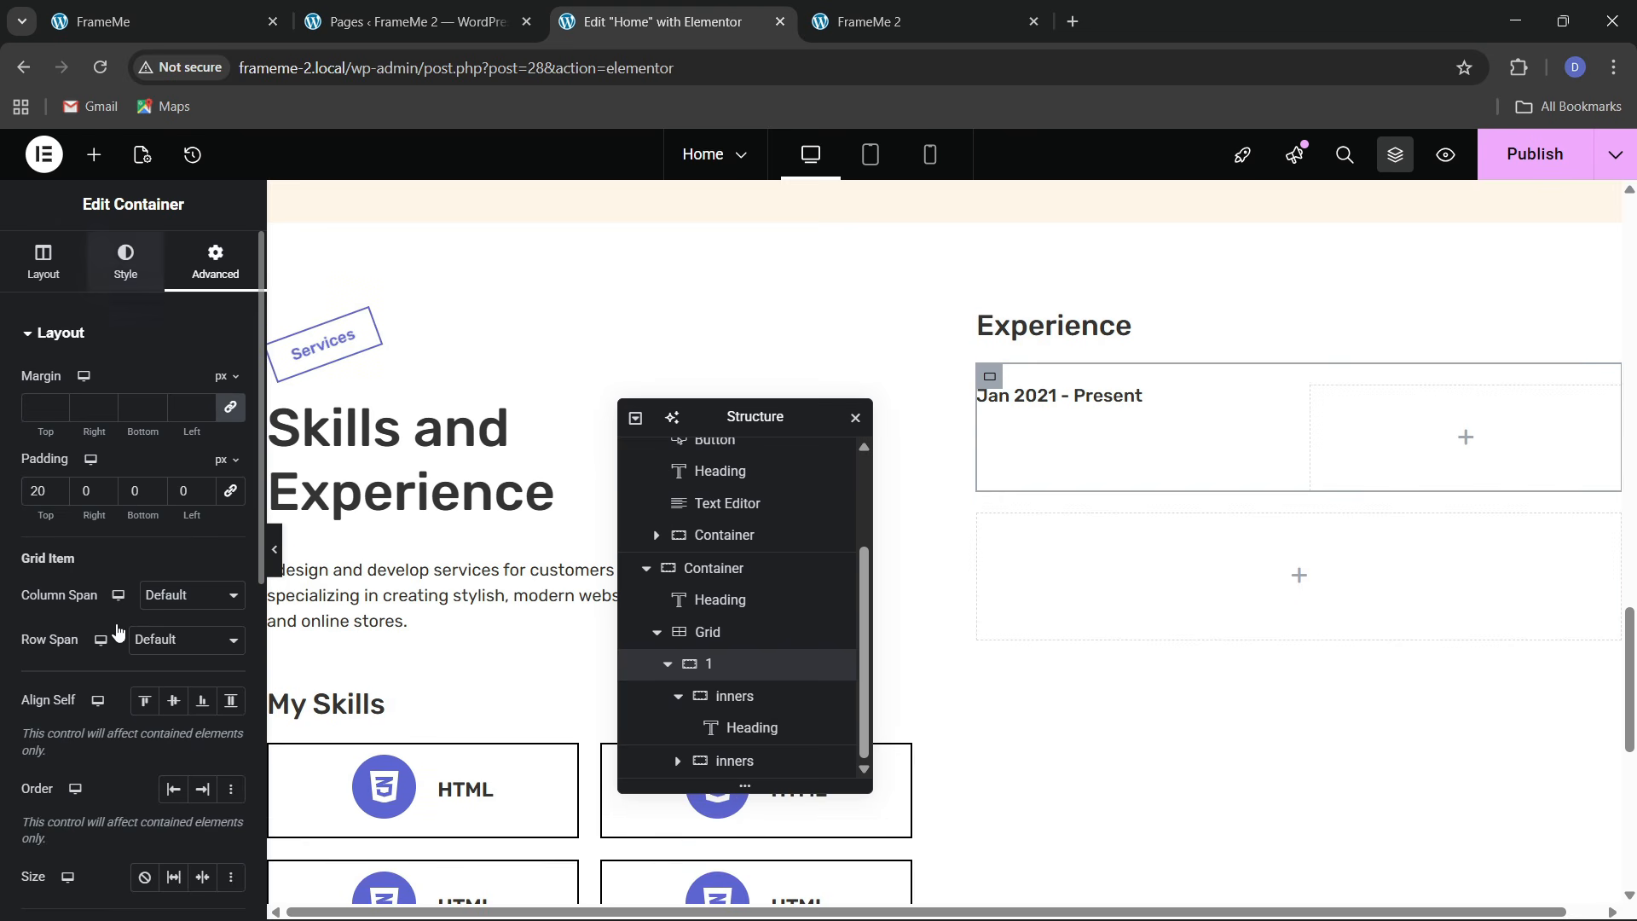
Add a solid 2 px top border in a dark global colour to the row container
click(125, 262)
click(83, 564)
click(171, 531)
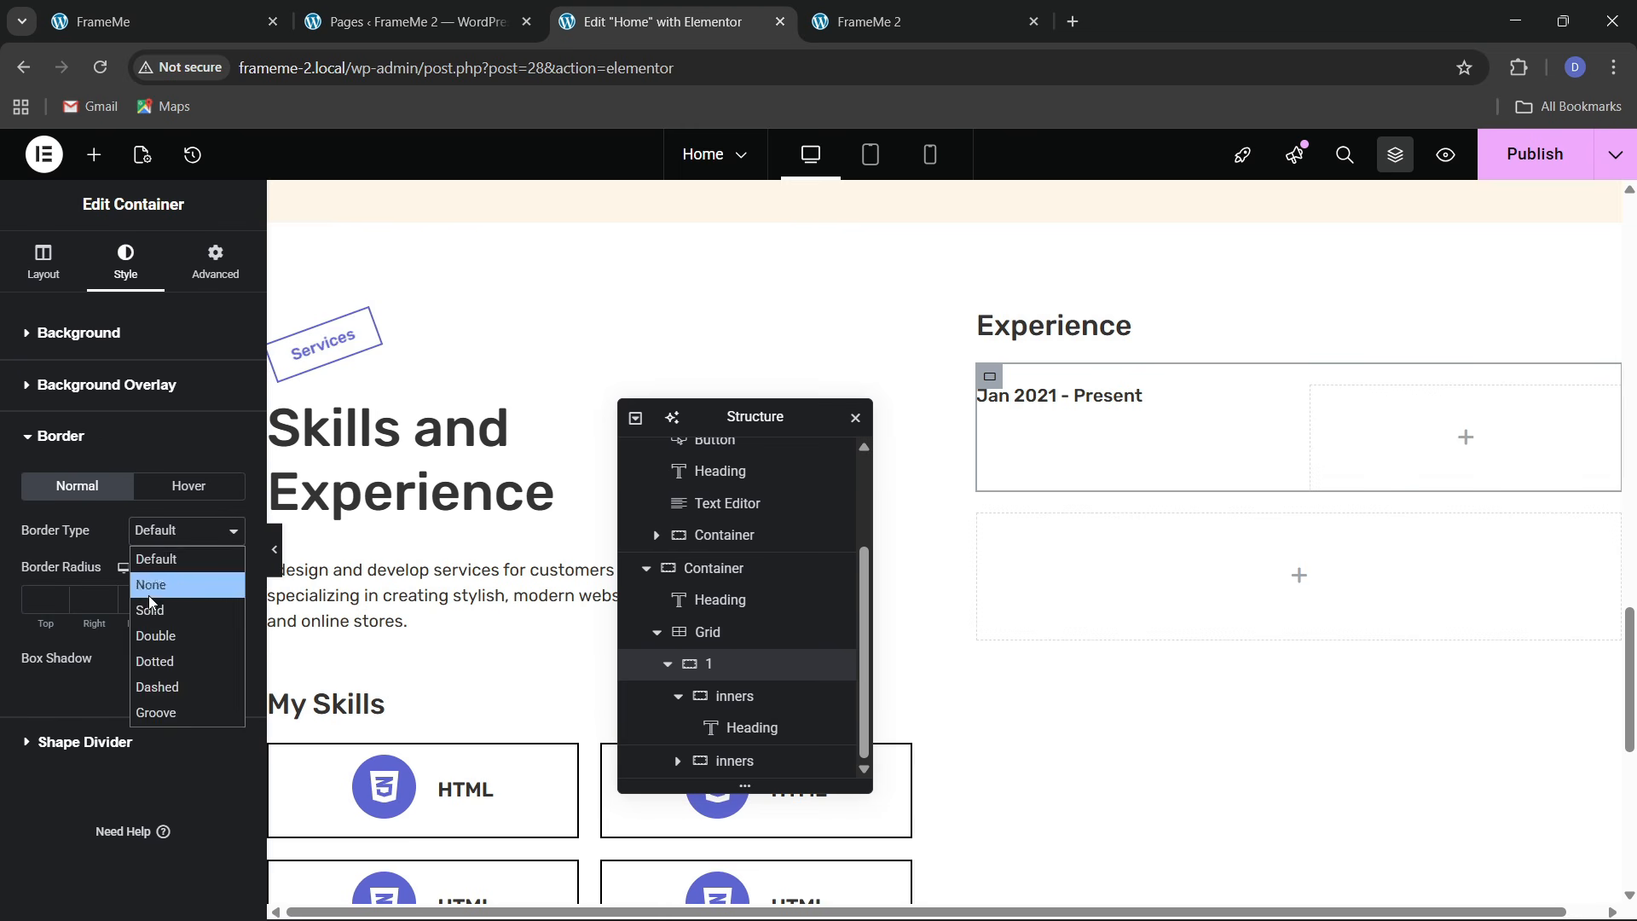
click(162, 606)
click(205, 602)
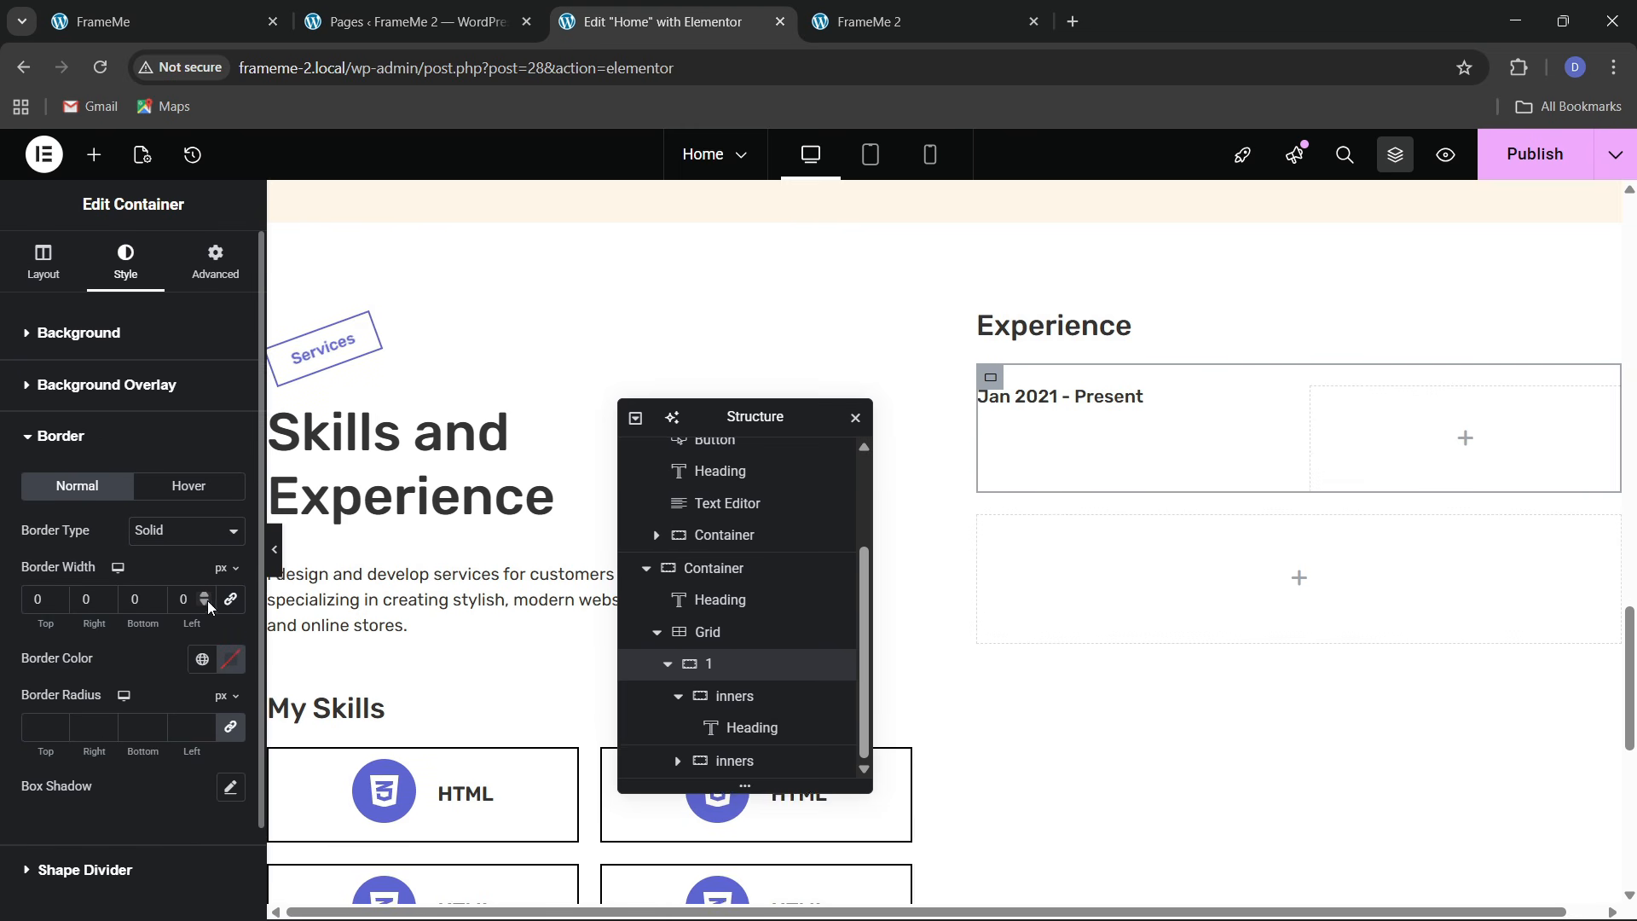
click(57, 596)
click(57, 595)
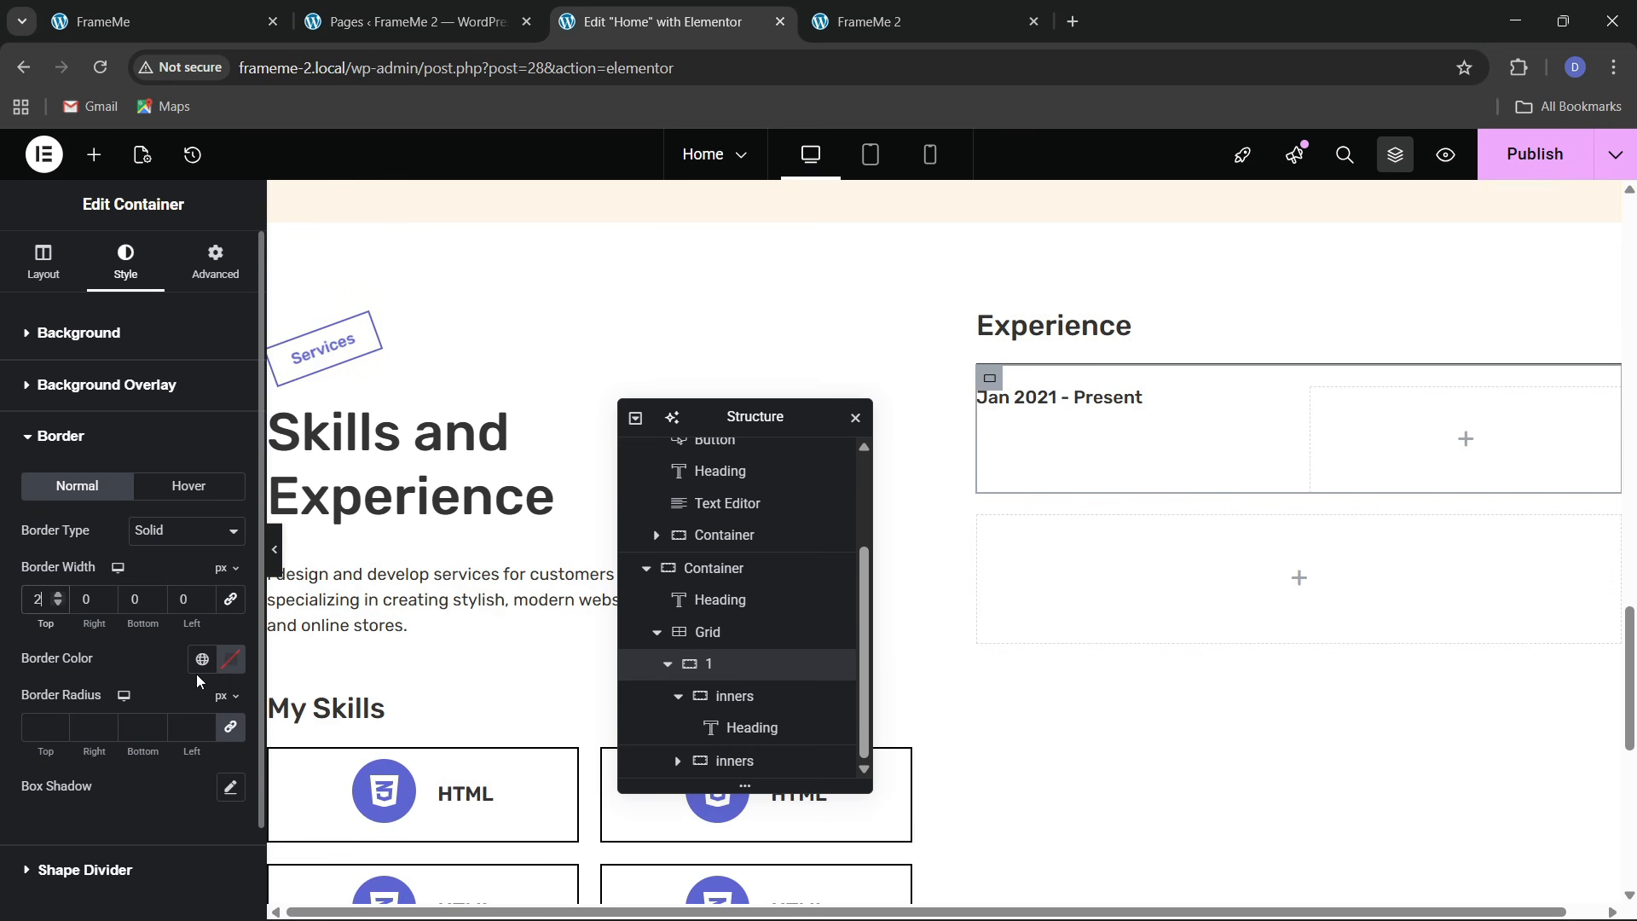
click(202, 661)
click(130, 530)
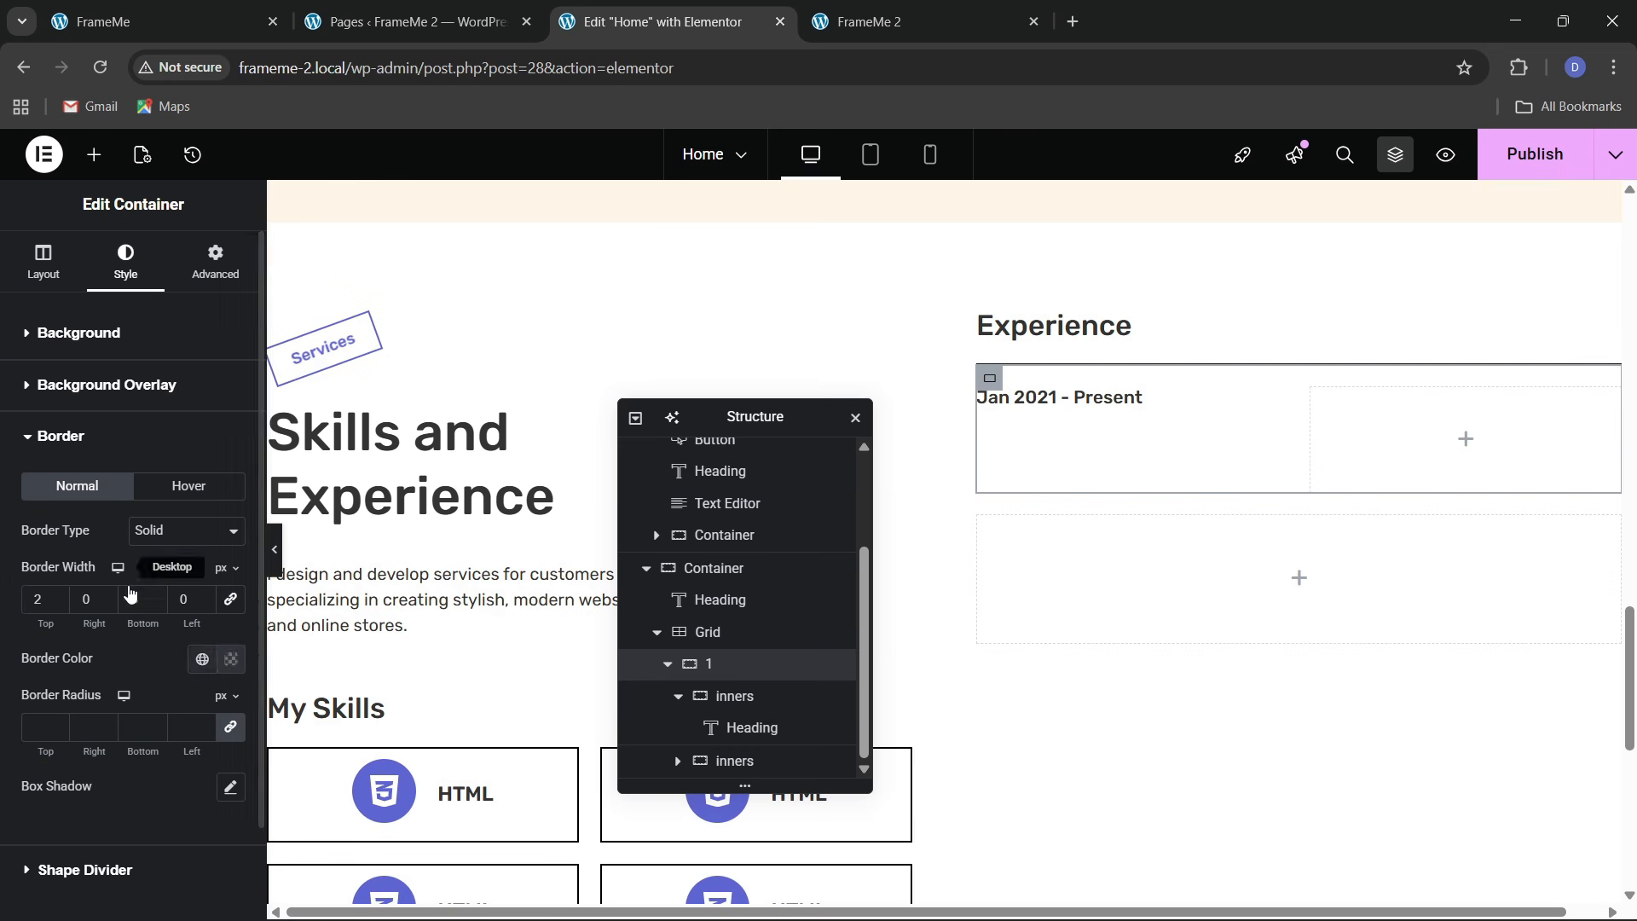
click(275, 551)
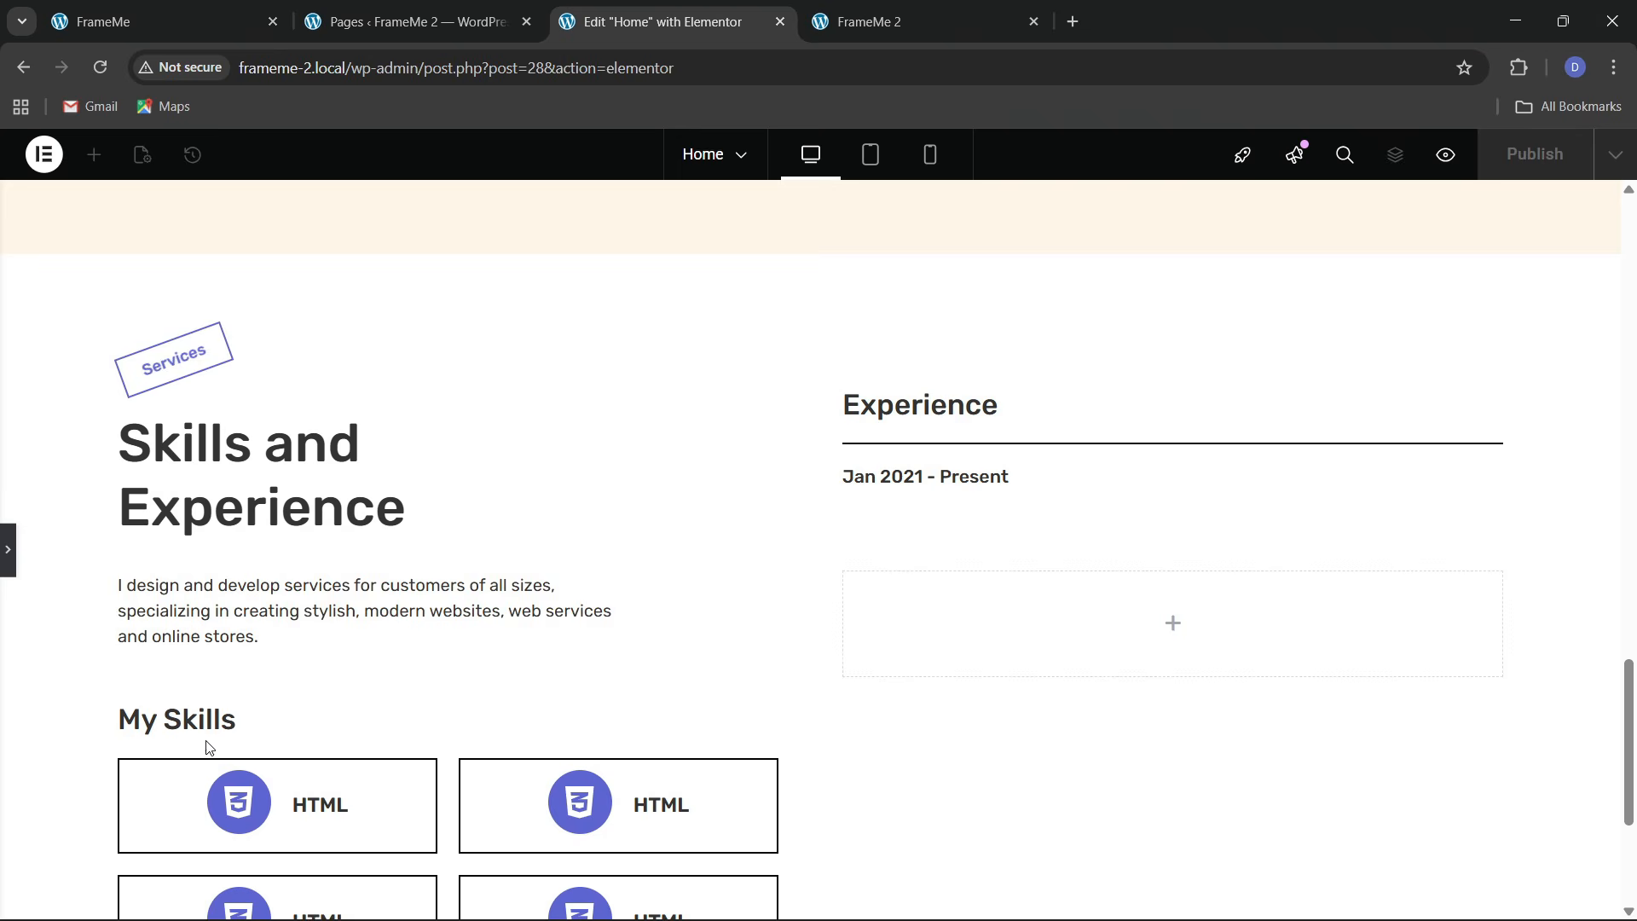
click(206, 12)
click(662, 21)
Increase the 'Jan 2021 - Present' heading's font size to 18
click(10, 568)
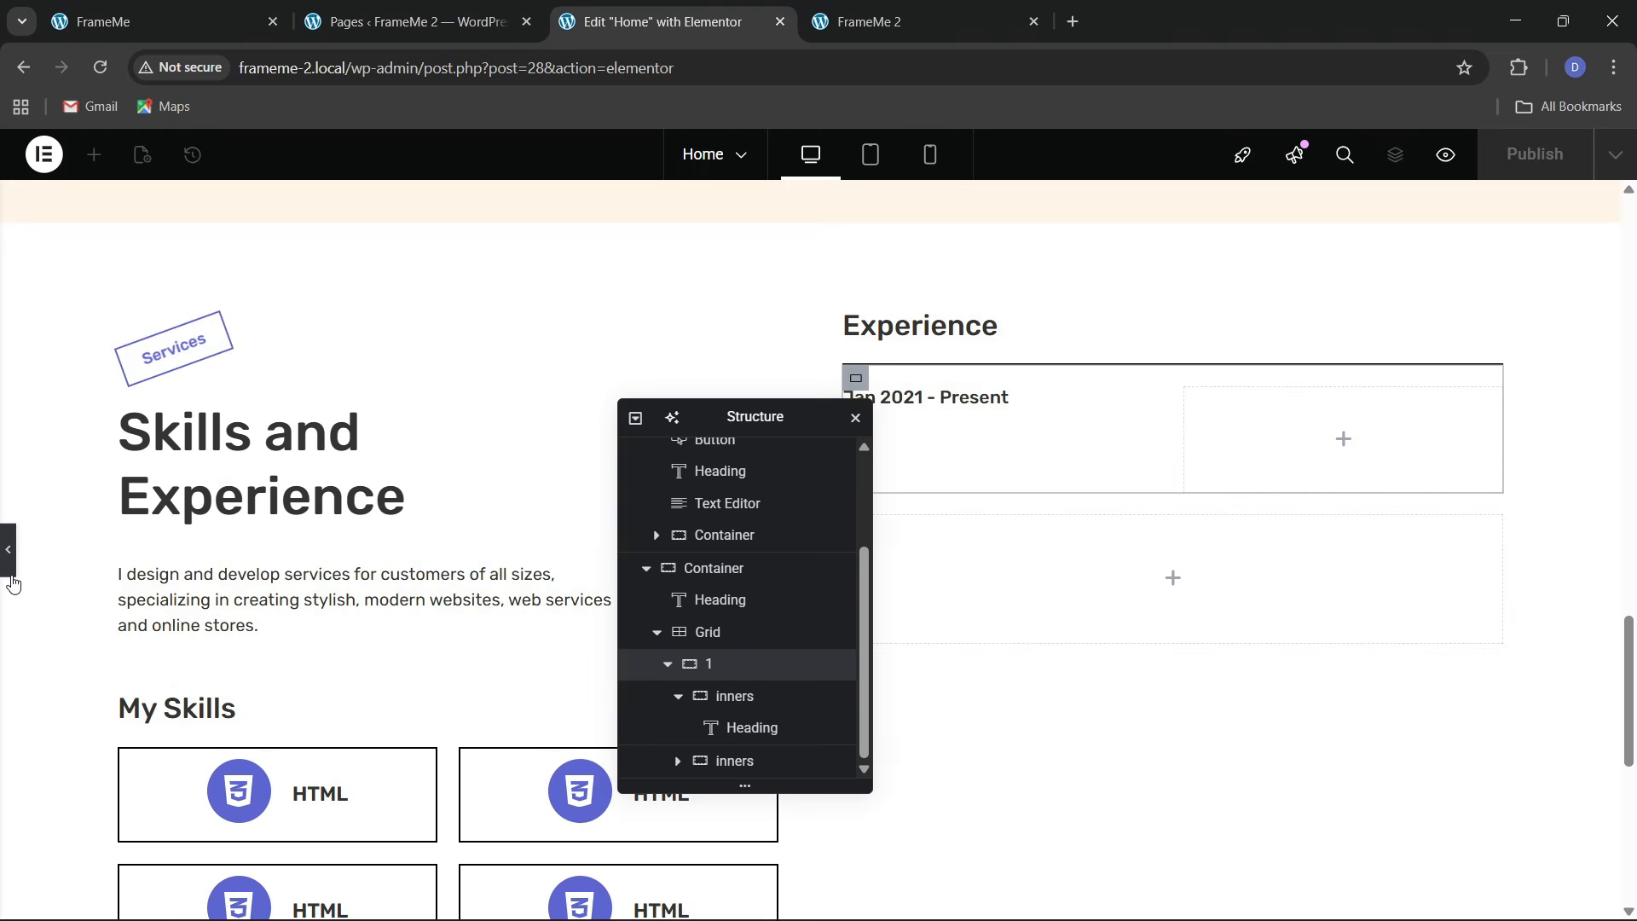
click(1090, 395)
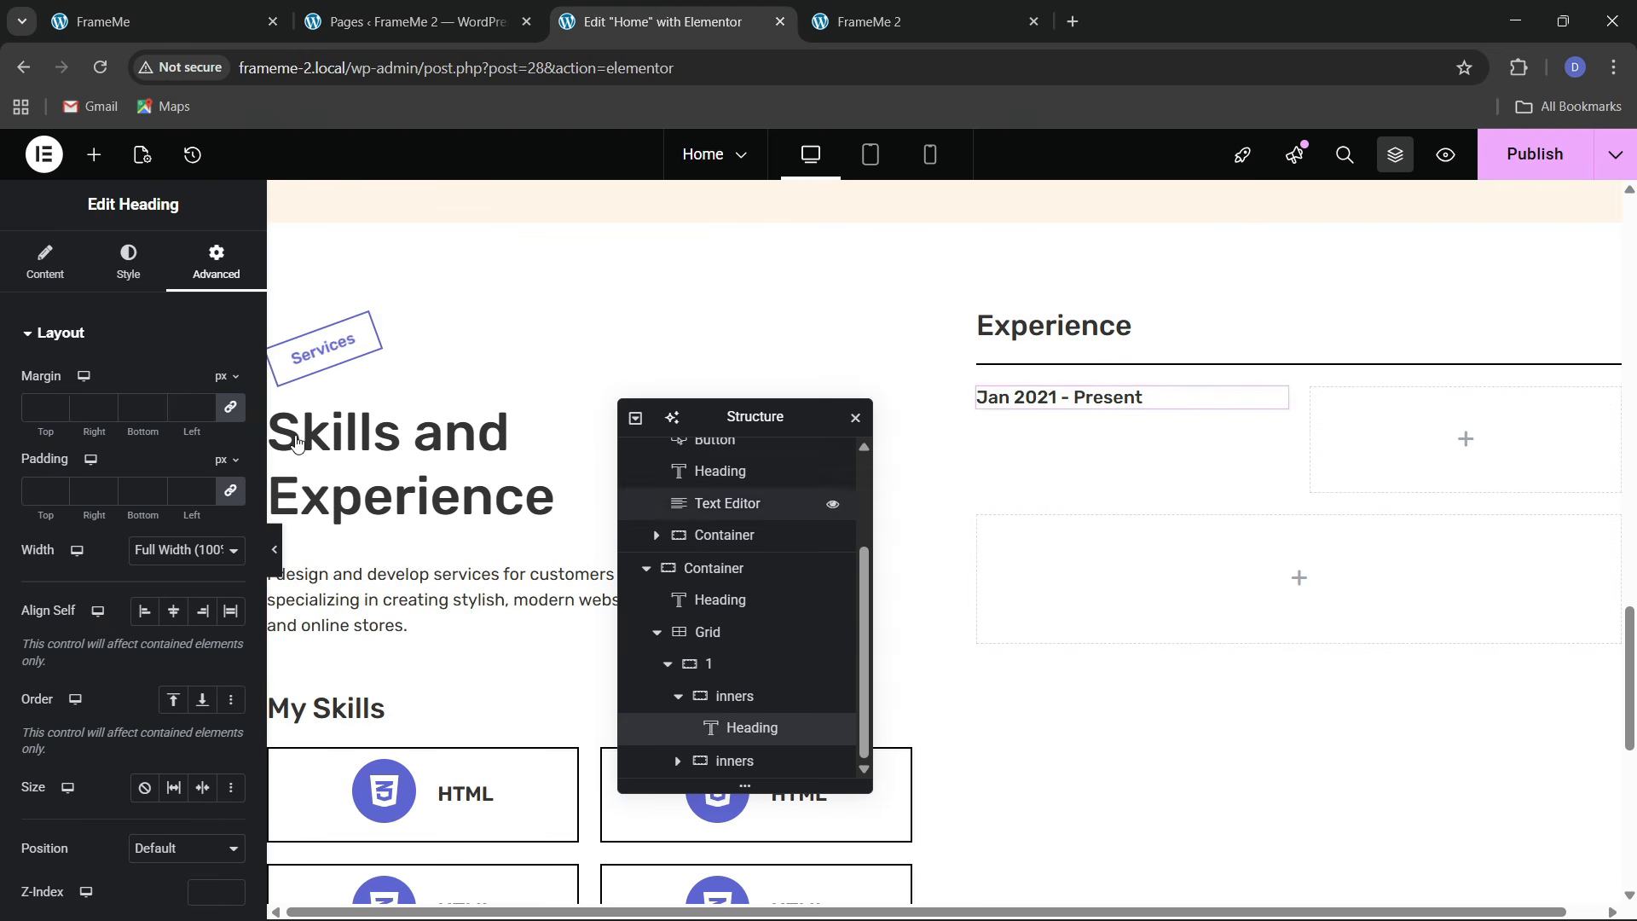
click(129, 264)
click(231, 444)
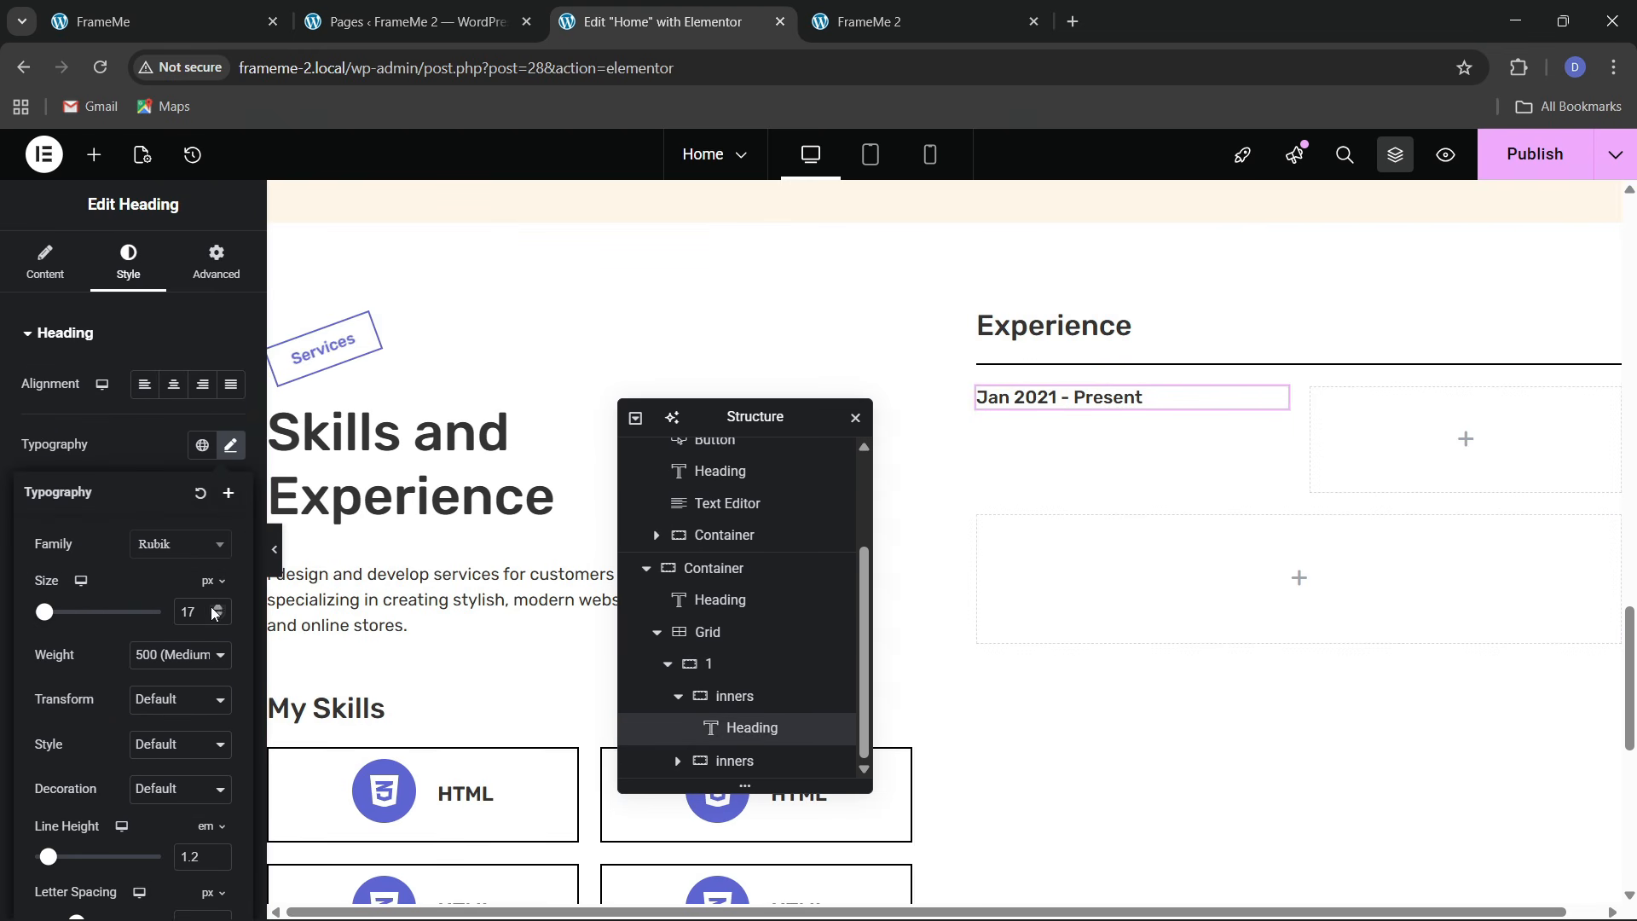
click(219, 608)
Copy the date heading into the right box, retitle it 'Creative Director', and copy the description paragraph
right_click(1151, 403)
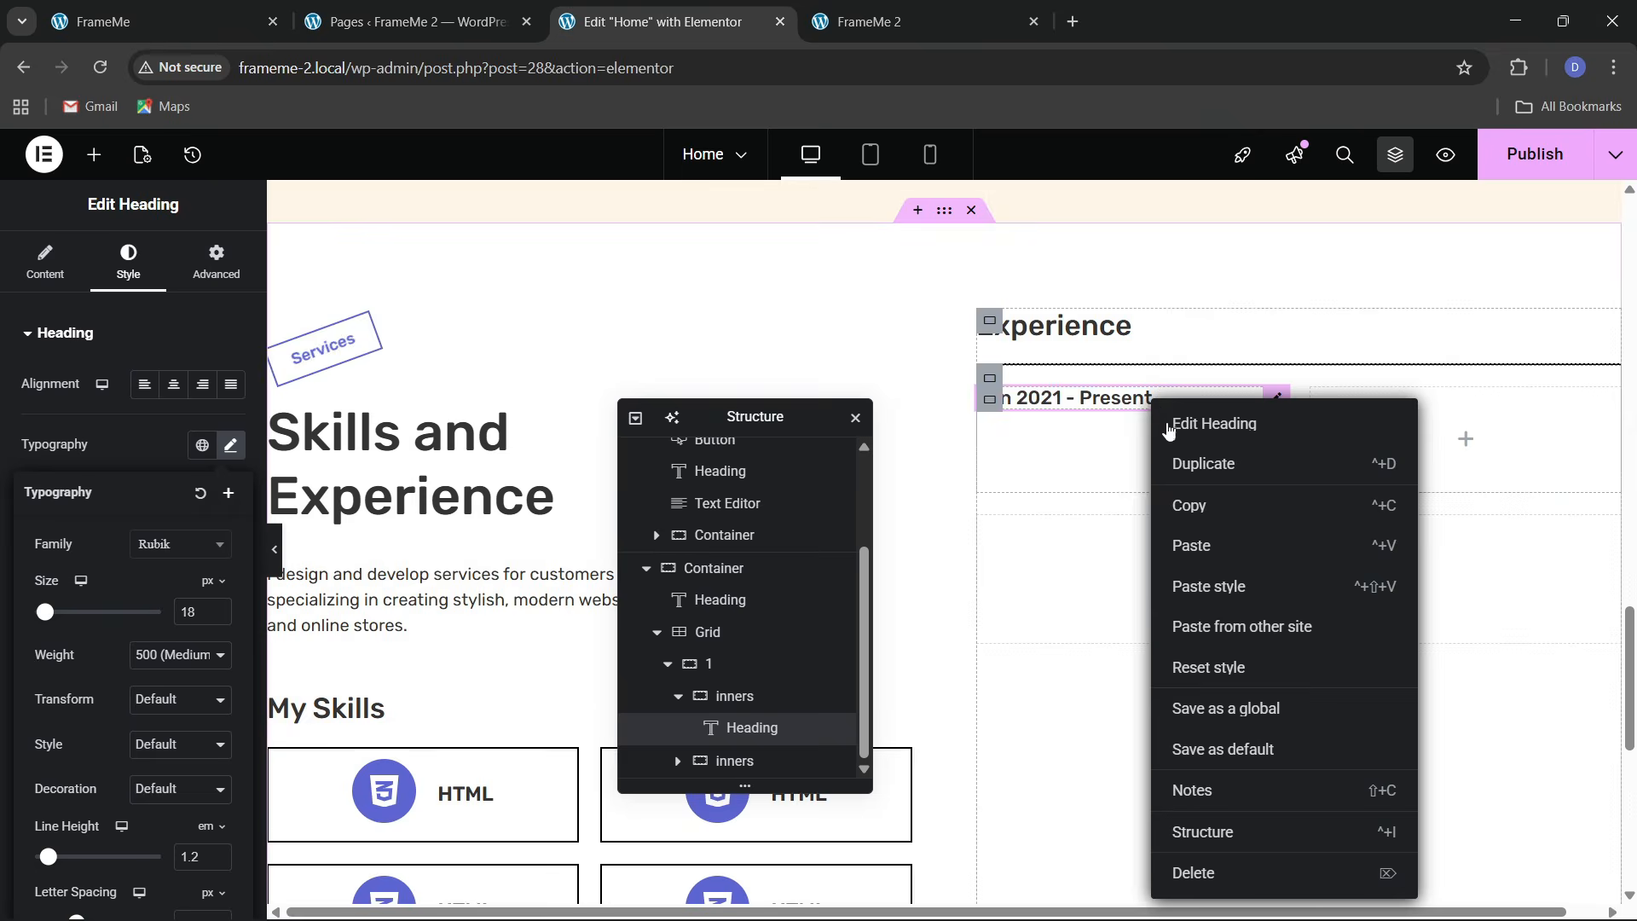
click(1175, 503)
right_click(1347, 439)
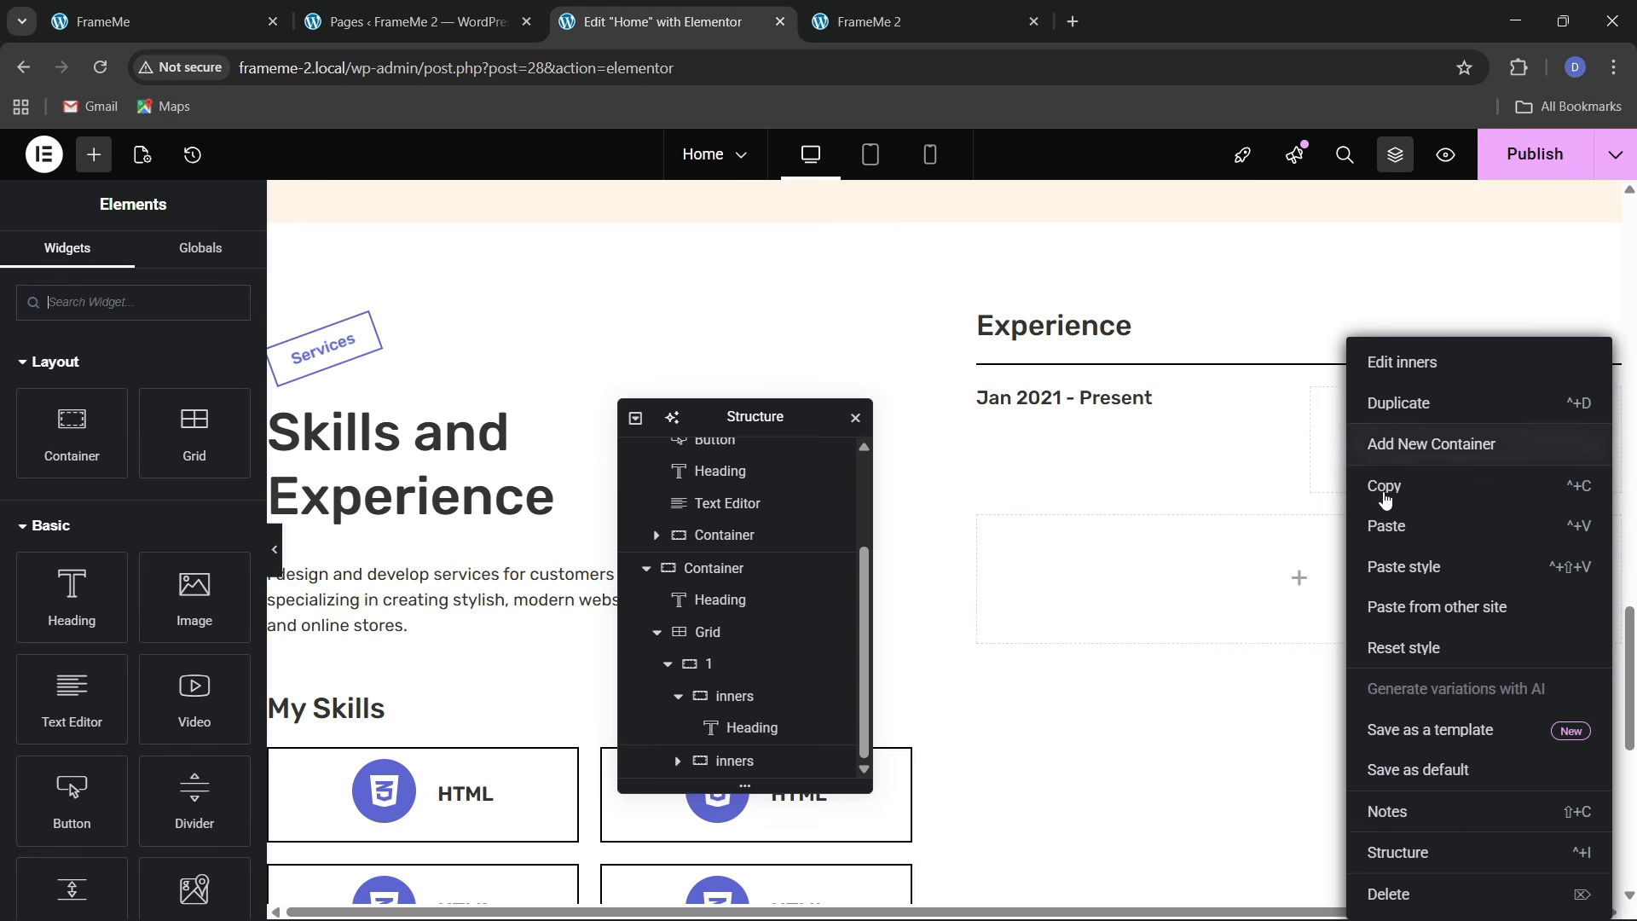
click(1389, 522)
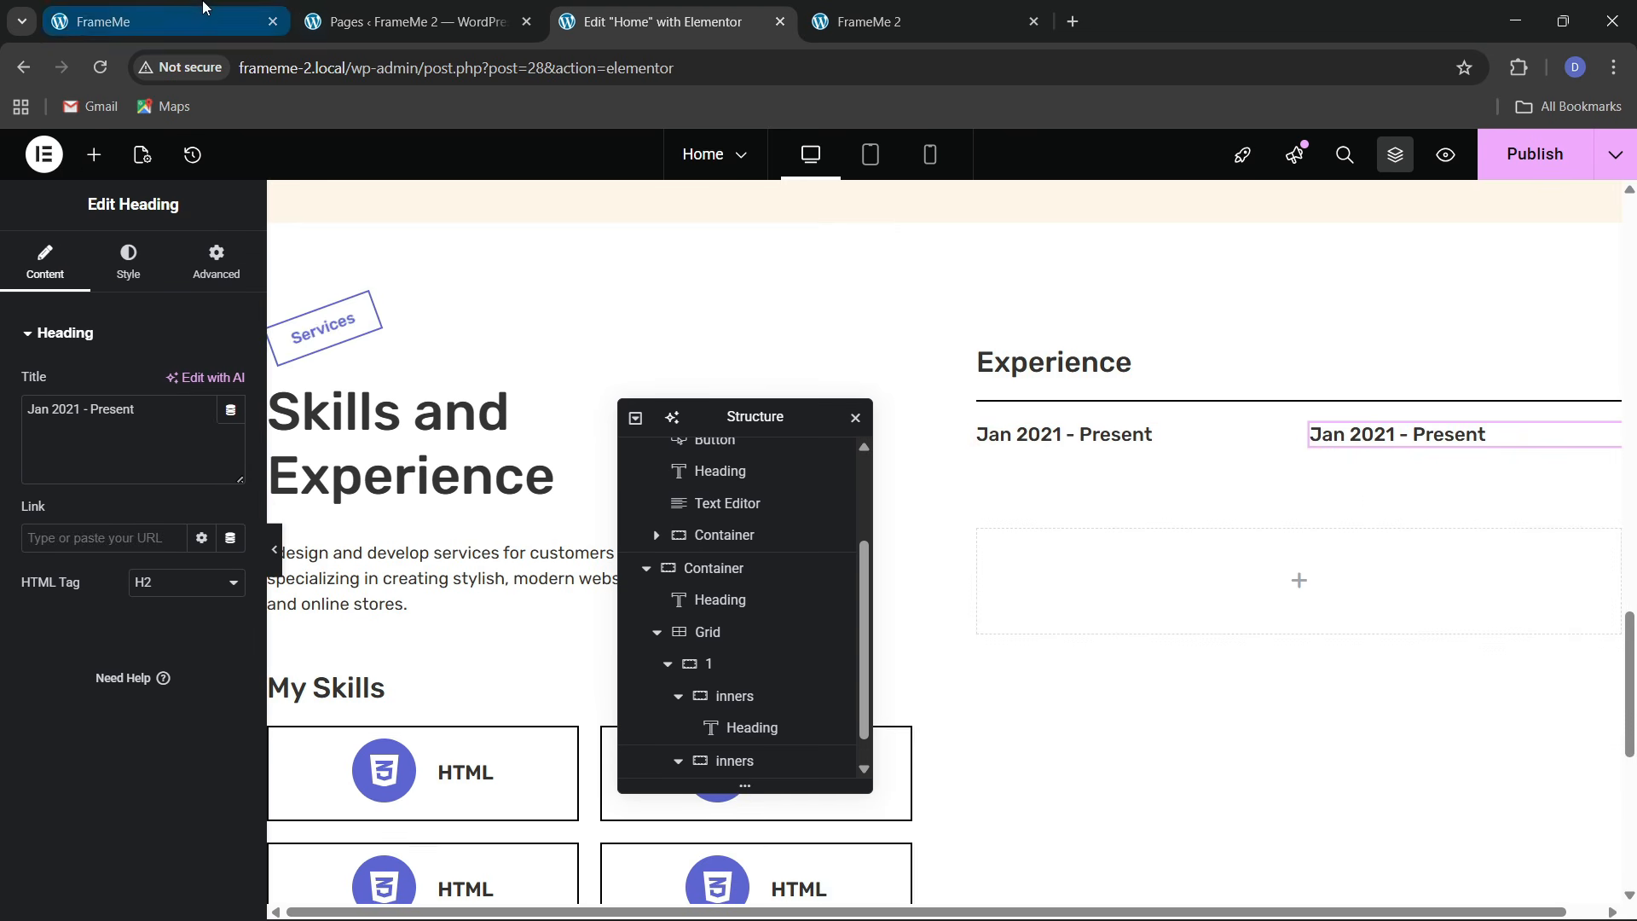
click(154, 22)
drag(1147, 371, 1312, 373)
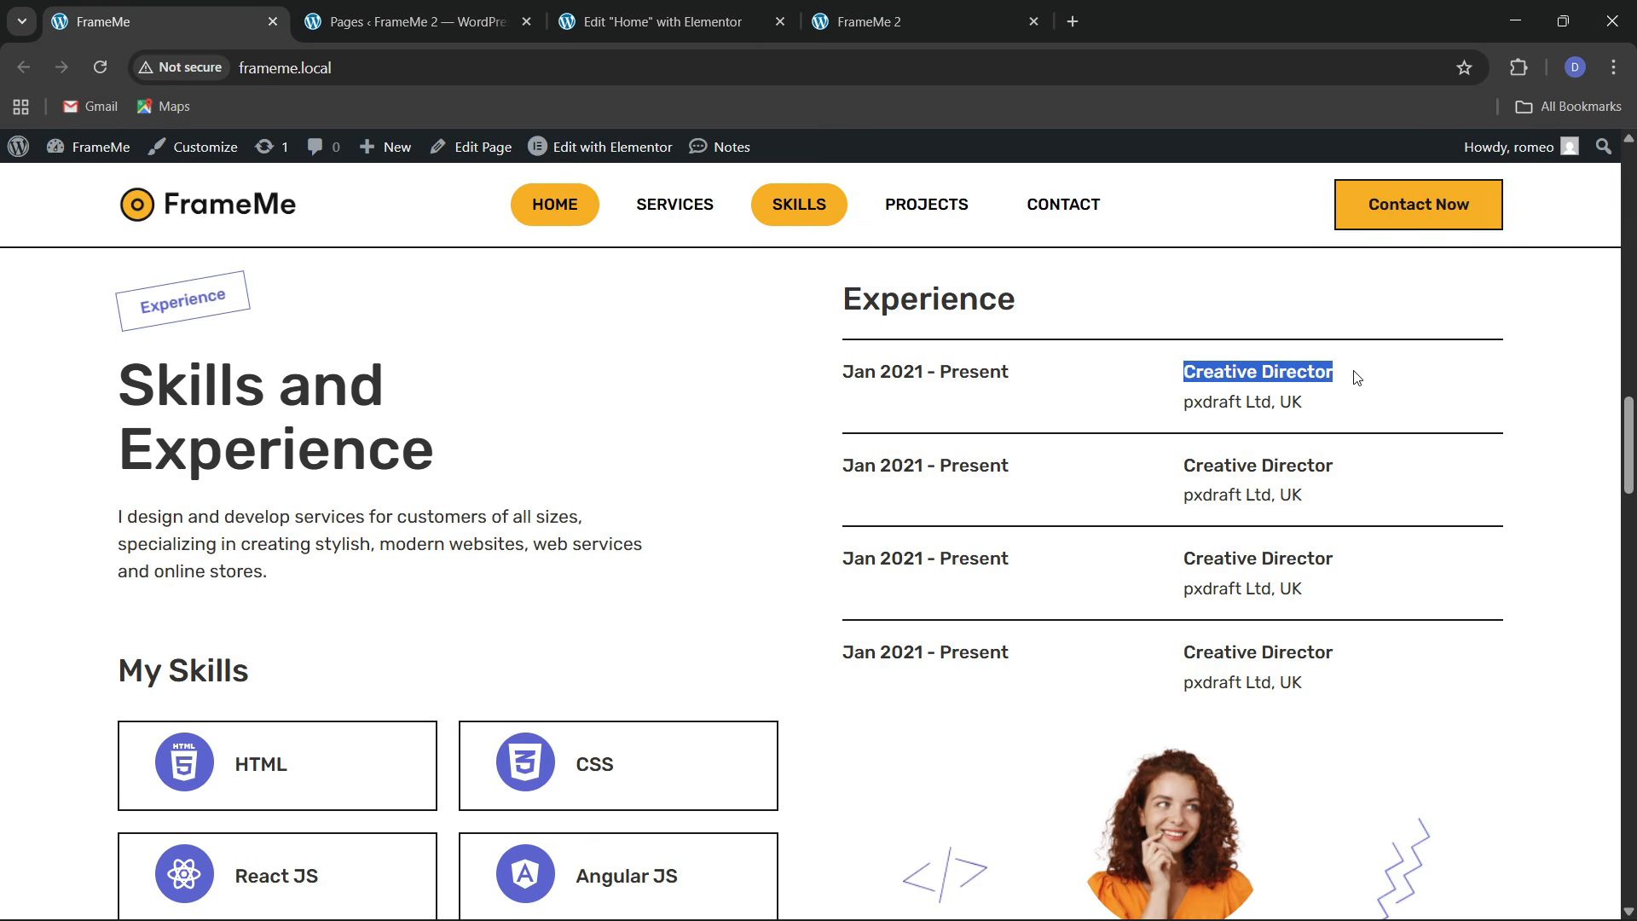
click(759, 19)
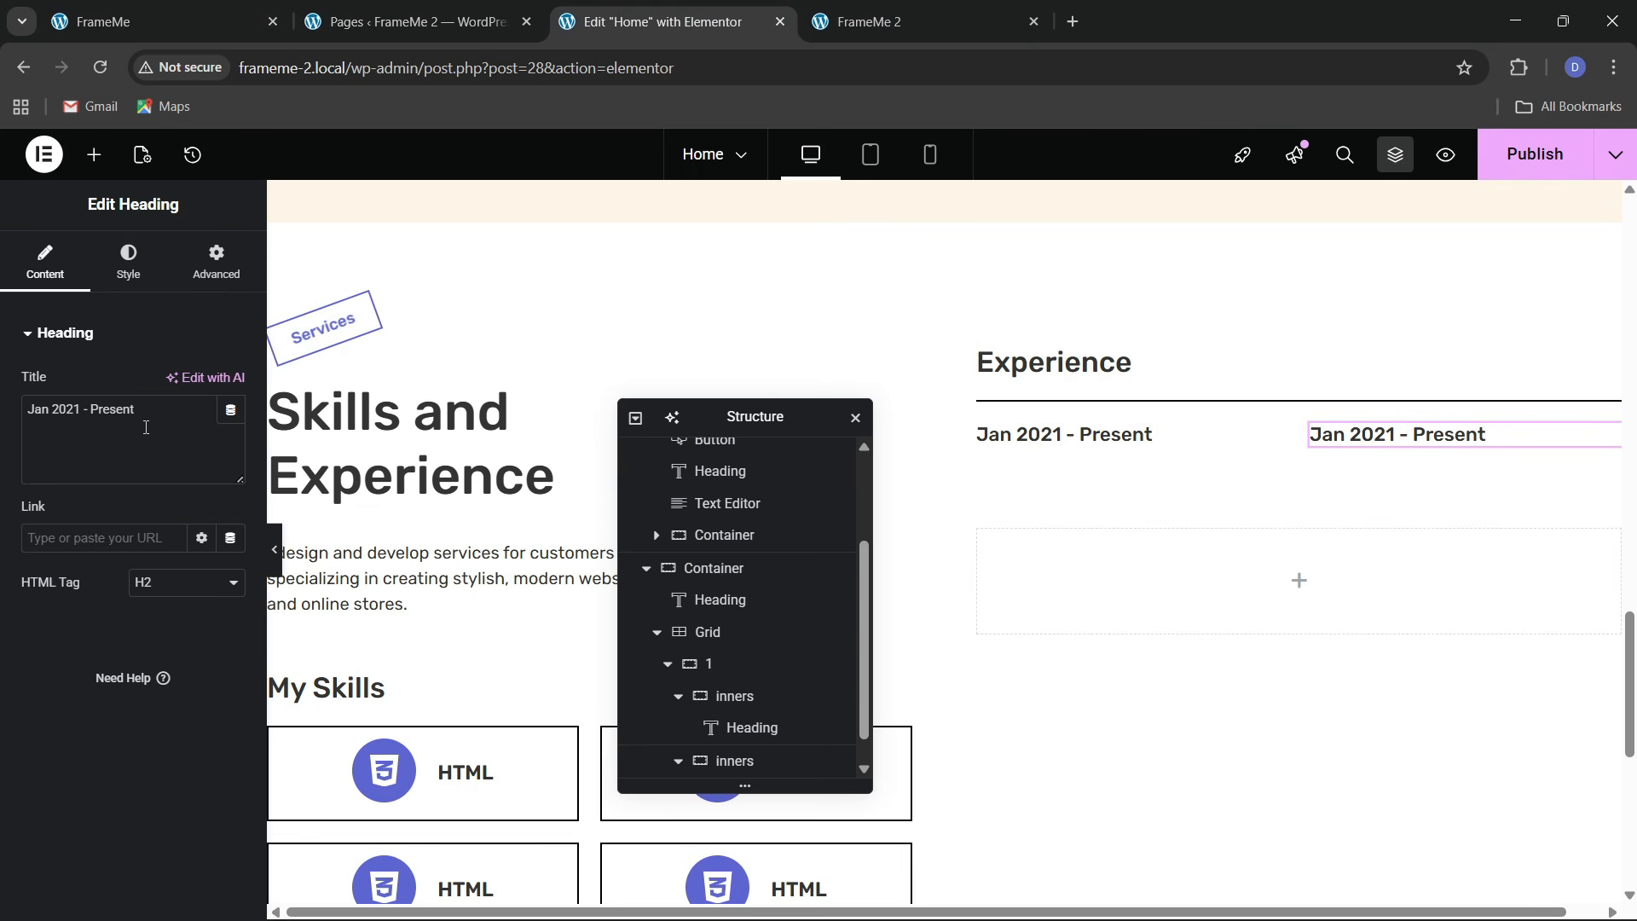
key(ctrl+v)
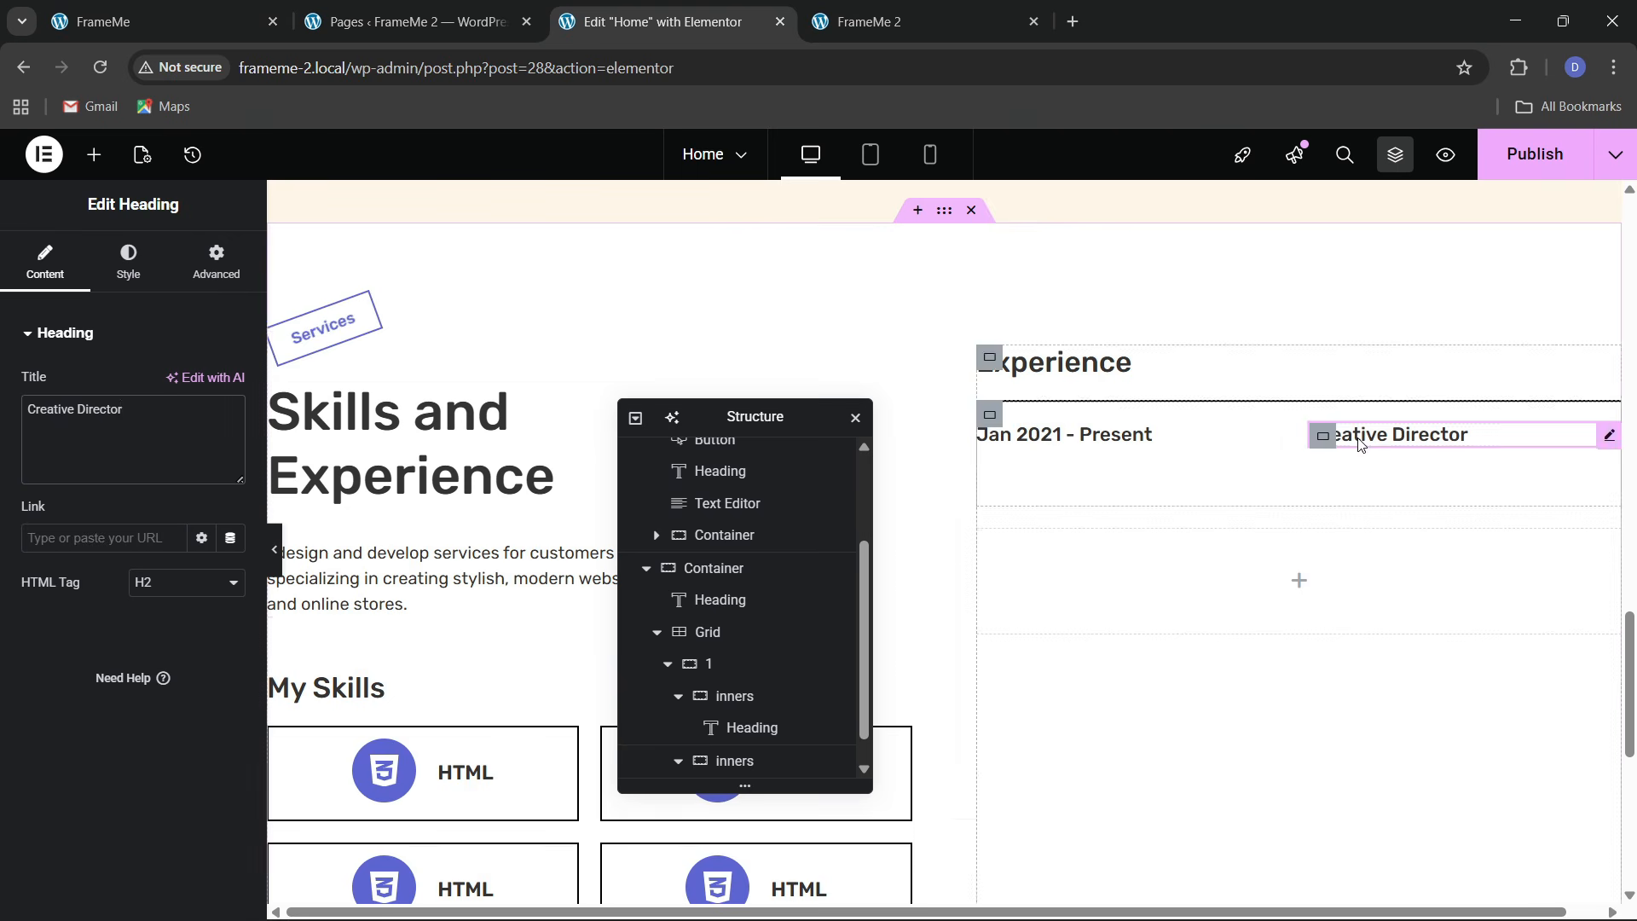
right_click(443, 565)
click(449, 523)
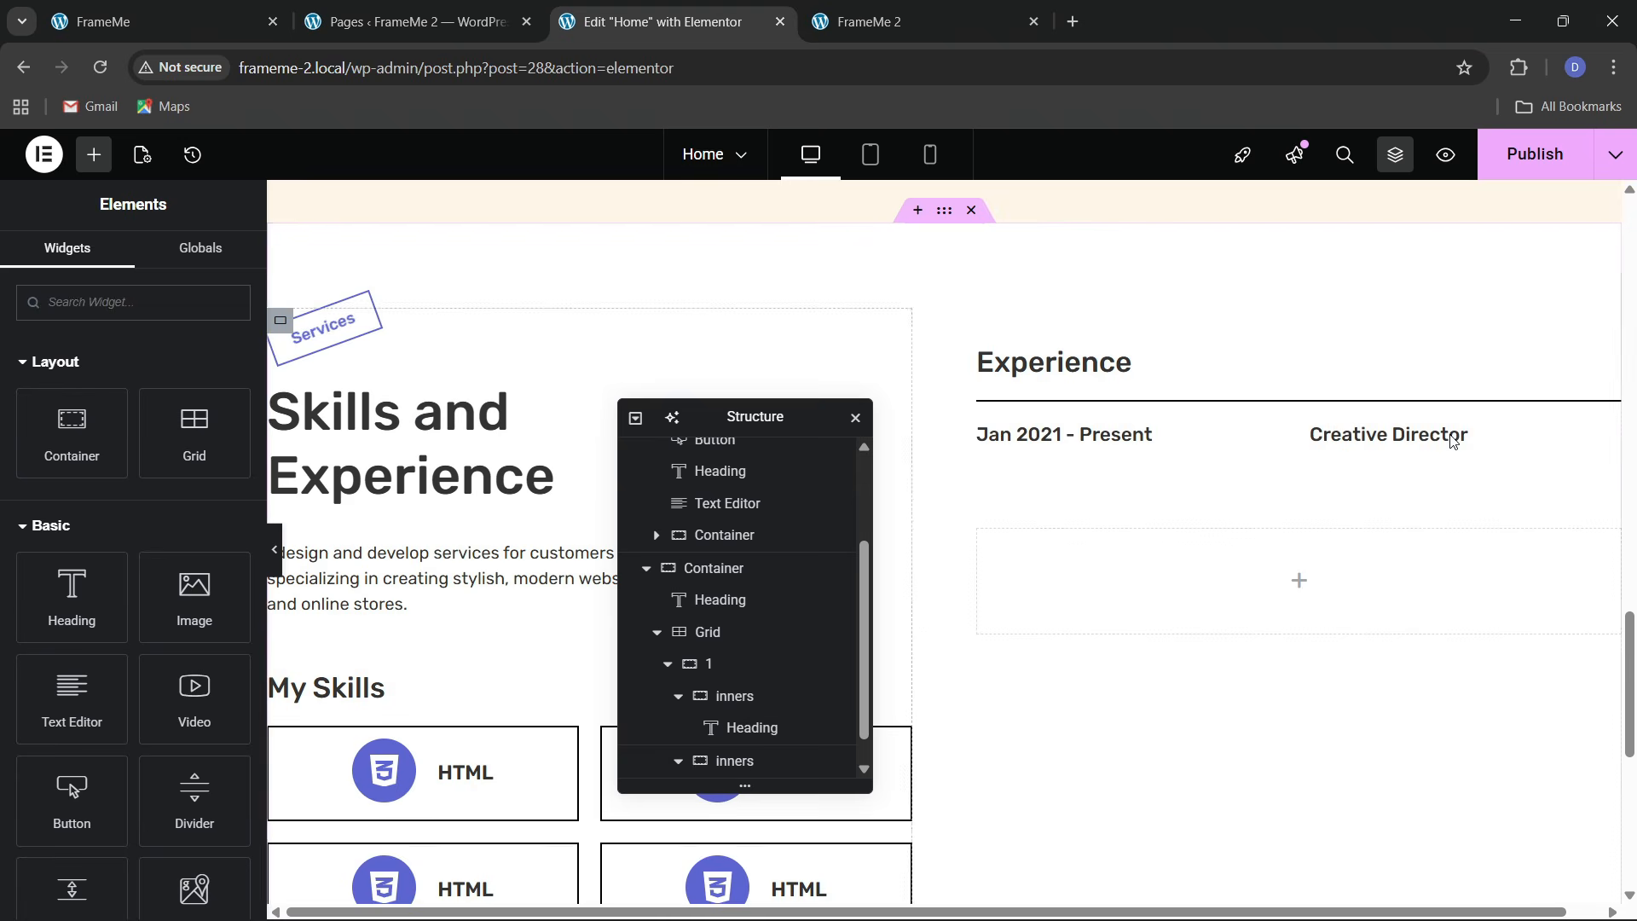
Paste the paragraph under Creative Director and change its text to 'pxdraft Ltd, UK'
right_click(1412, 440)
click(1420, 558)
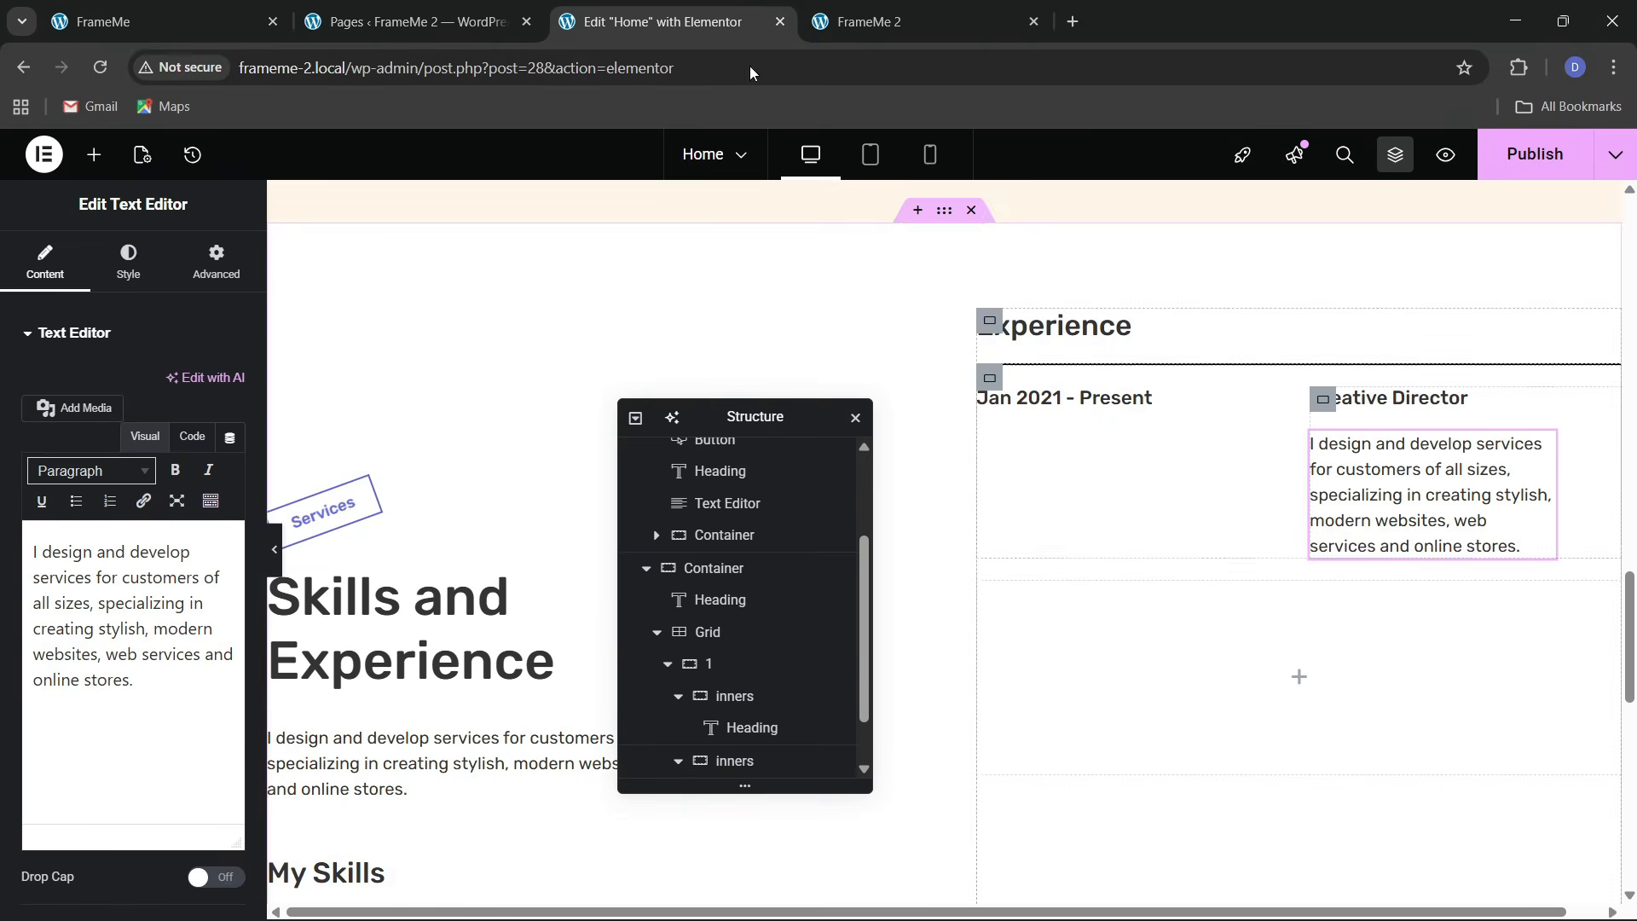
click(256, 23)
drag(1175, 409, 1336, 411)
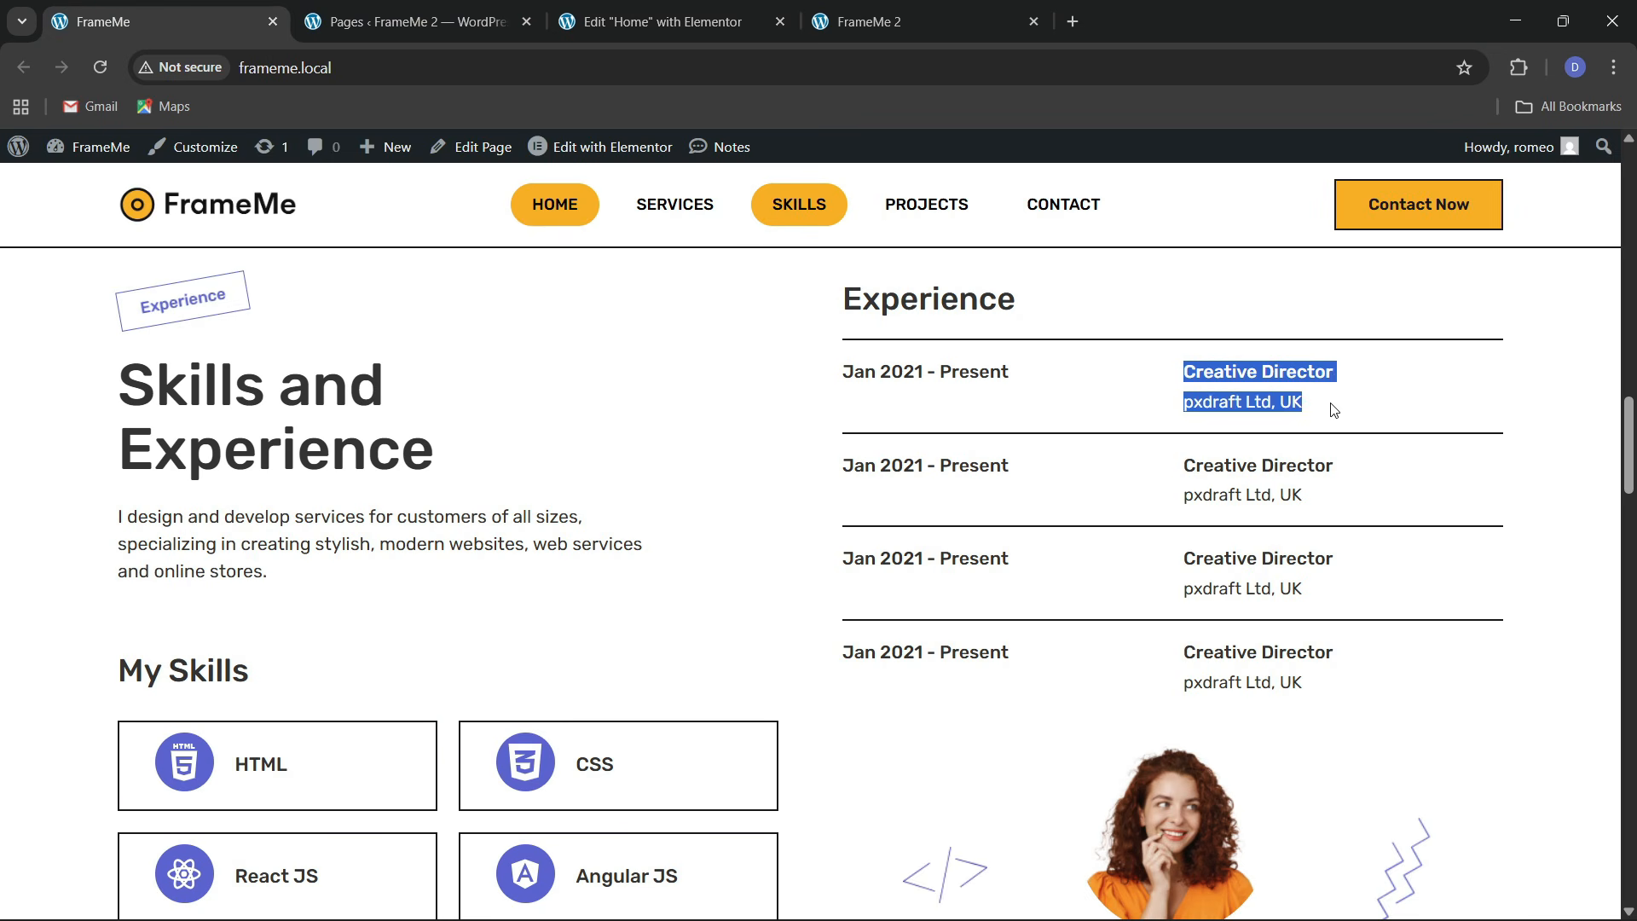
click(1336, 410)
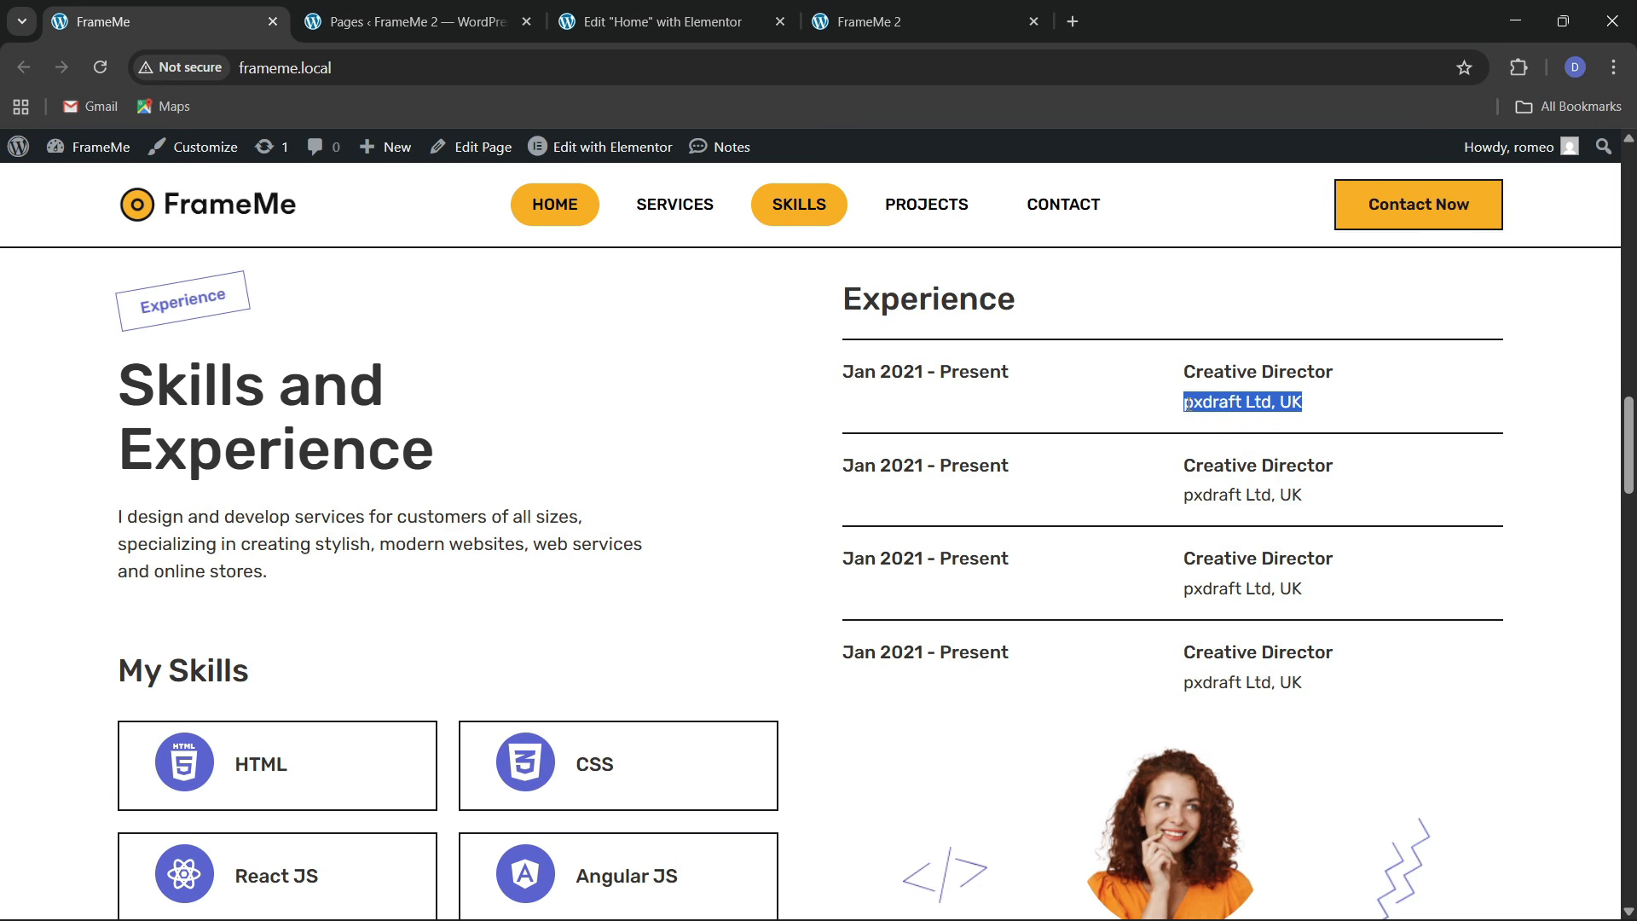
click(657, 22)
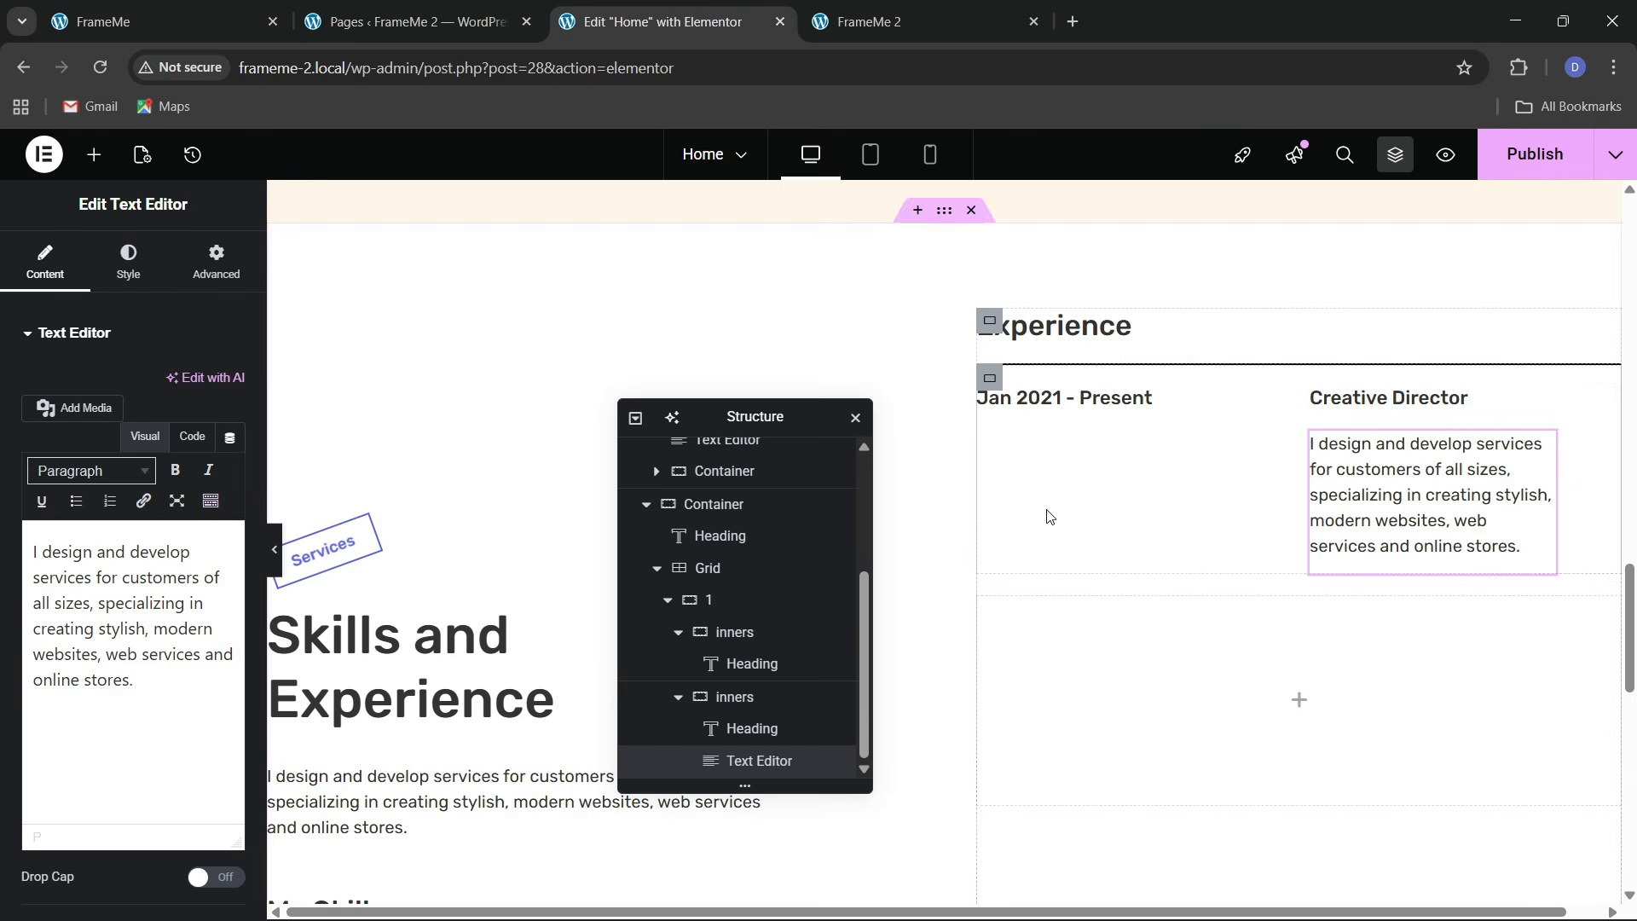
click(192, 437)
key(ctrl+a)
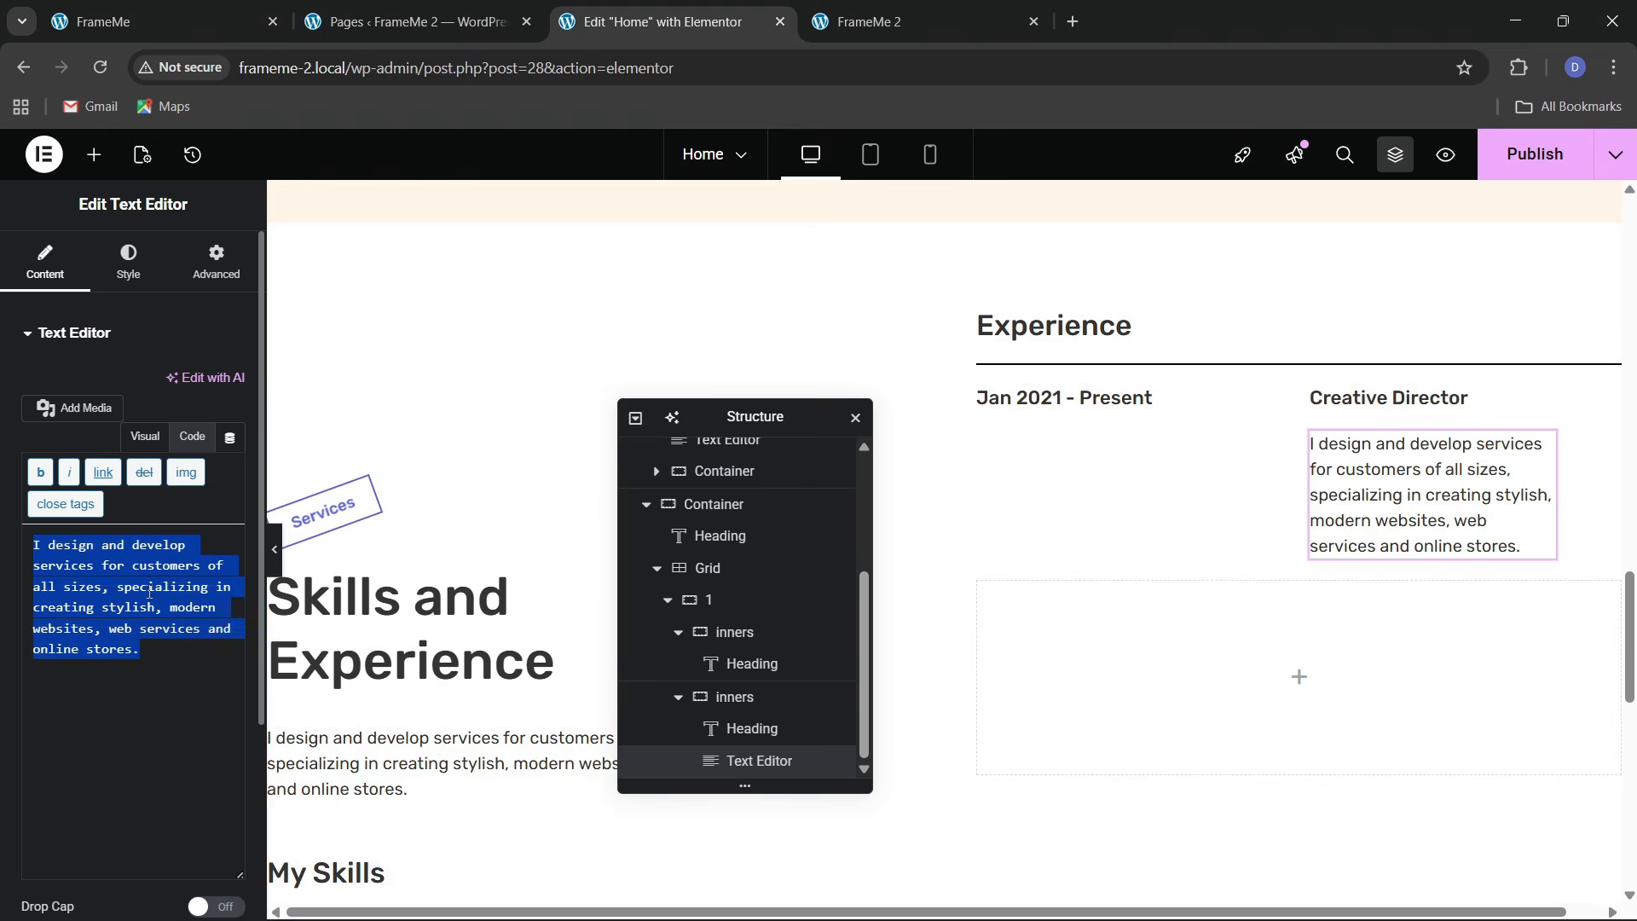
key(ctrl+v)
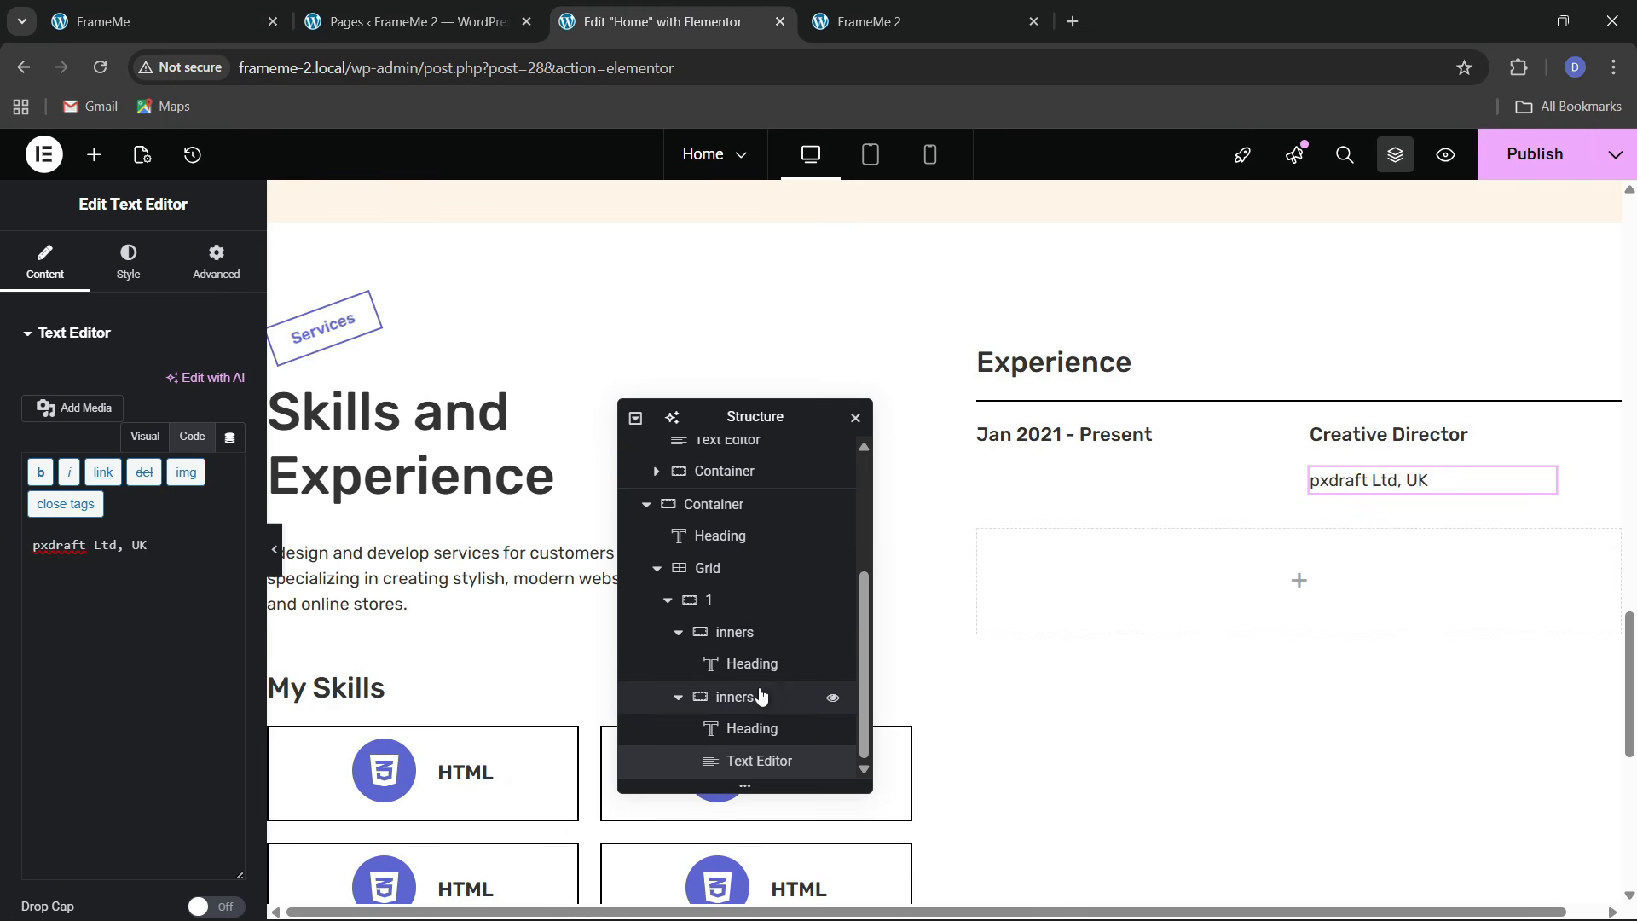
Make the 'pxdraft Ltd, UK' paragraph full width
click(750, 701)
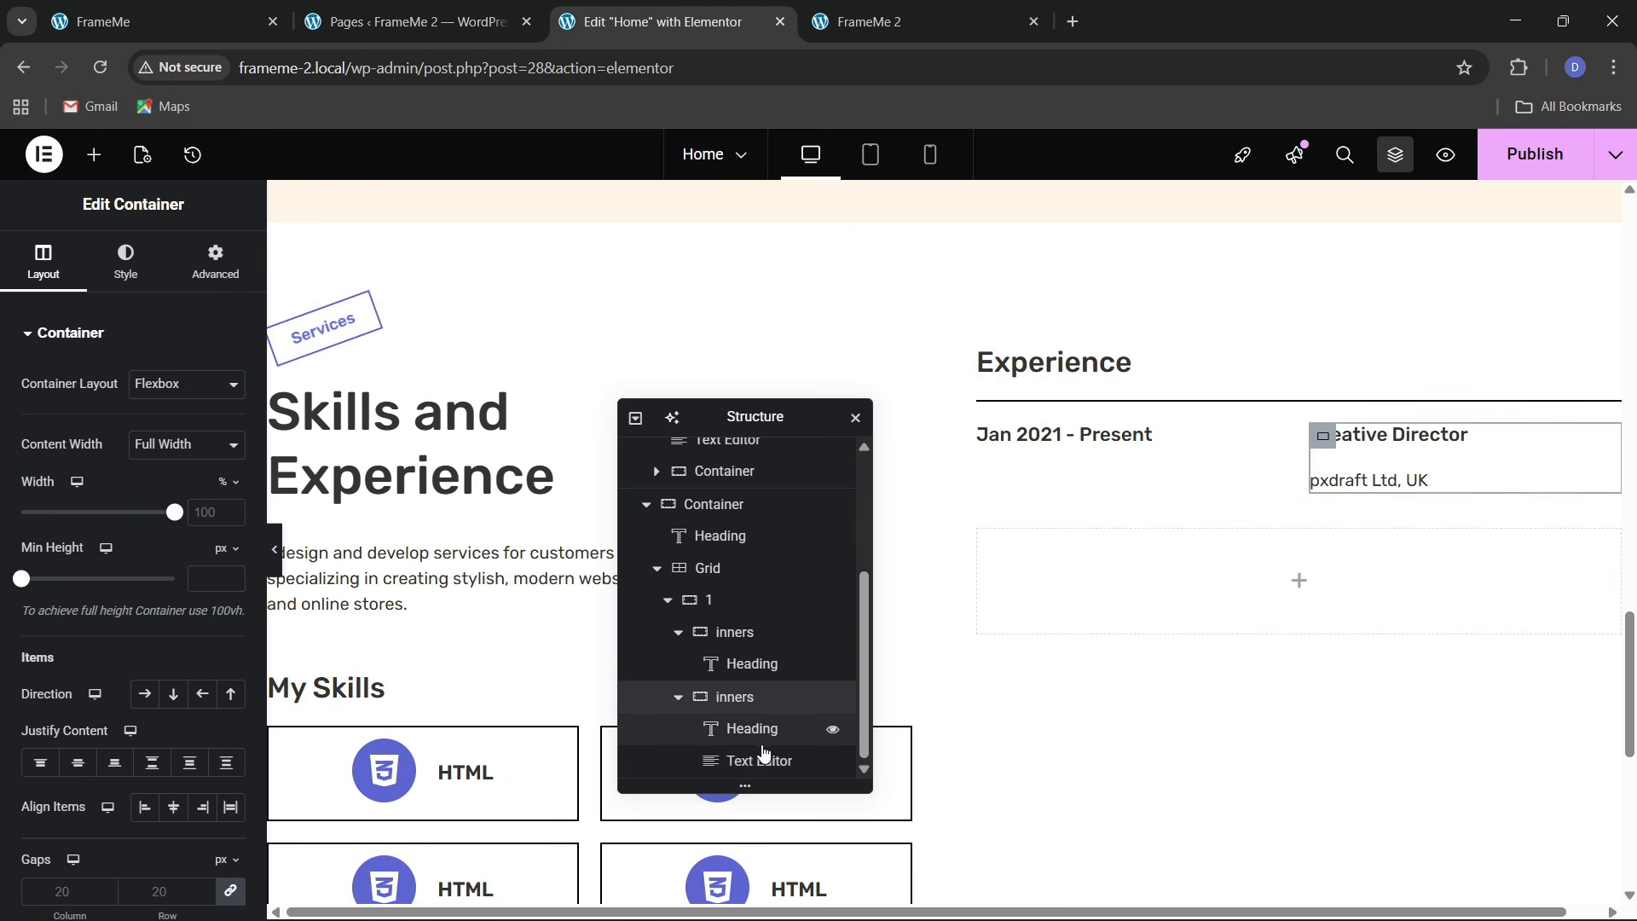
click(762, 759)
click(215, 260)
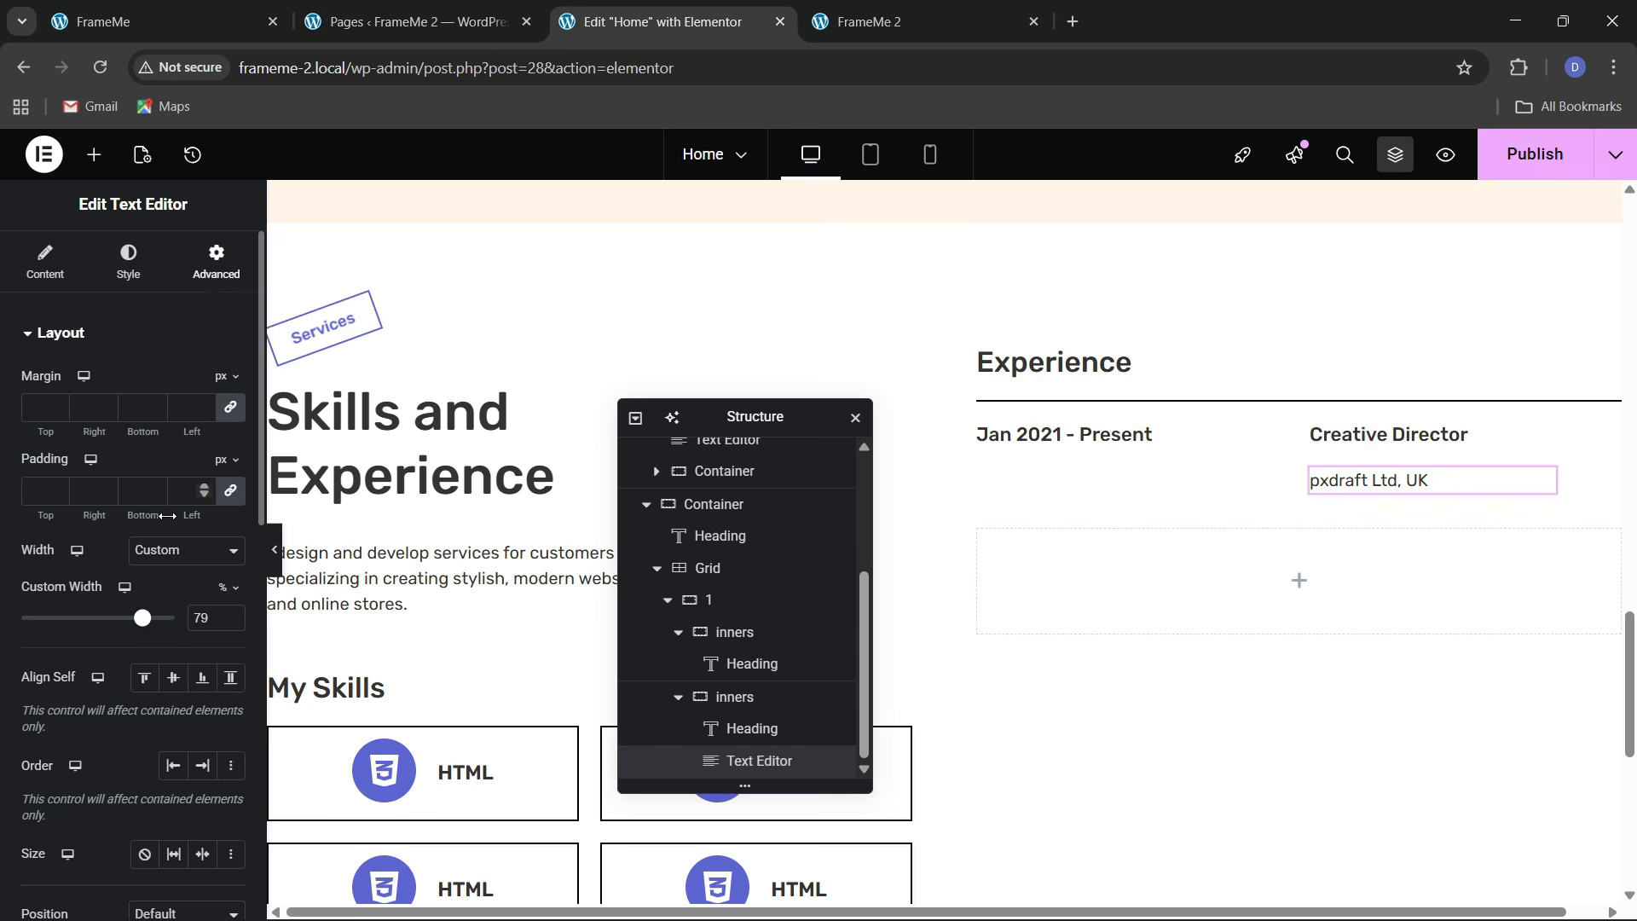
click(186, 549)
click(170, 593)
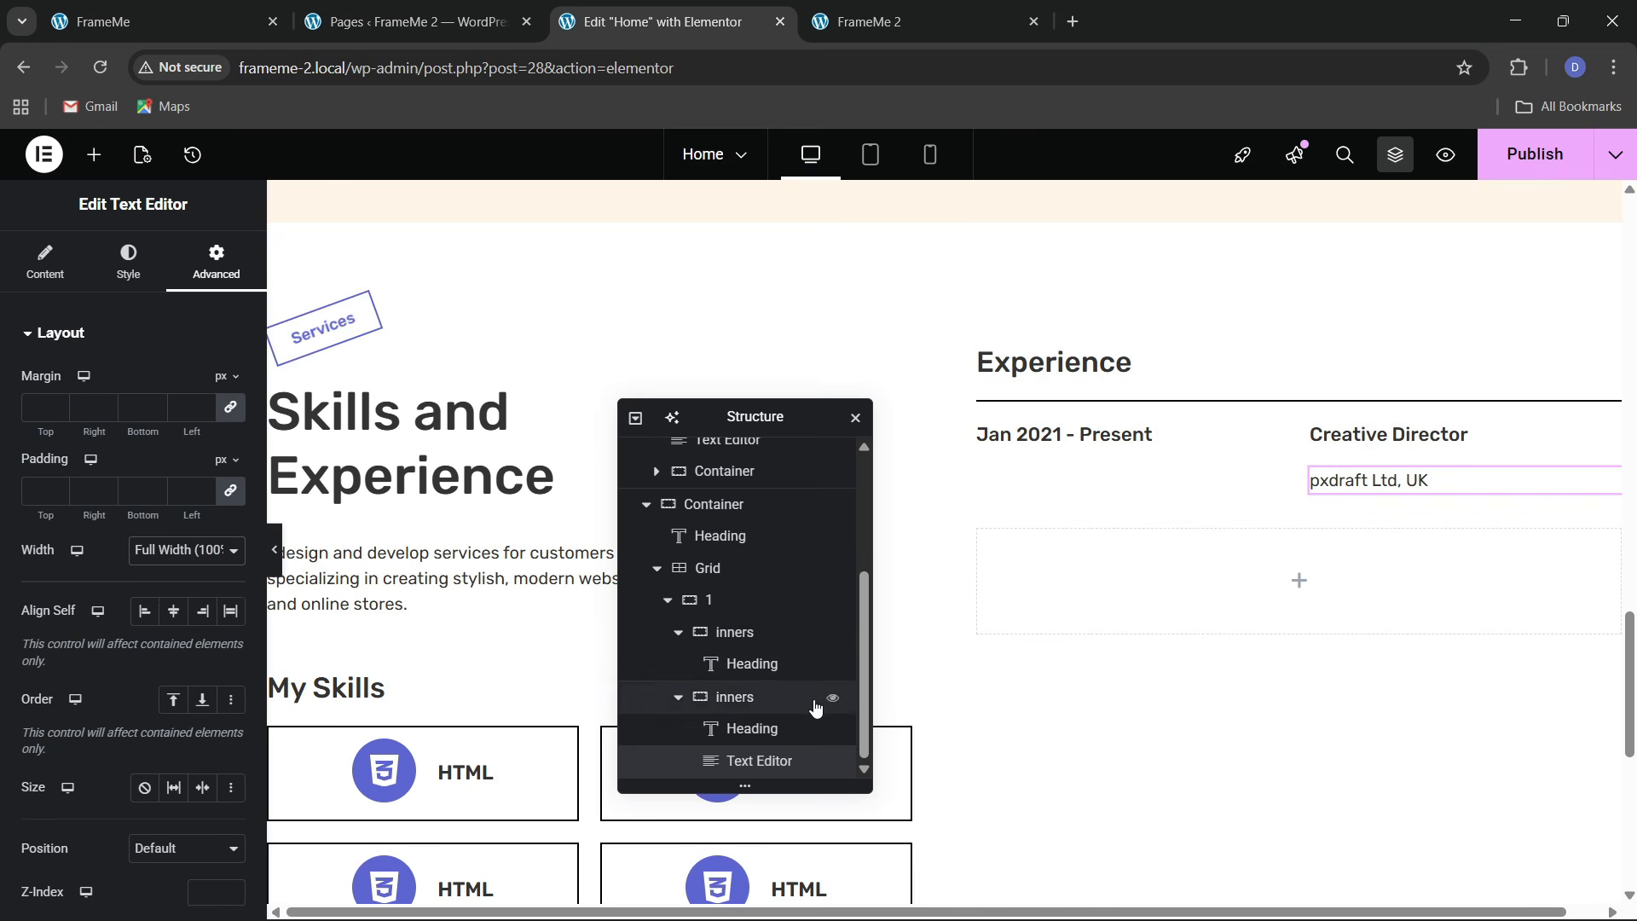
Align the right box's content to the start with a 10 px row gap
click(752, 704)
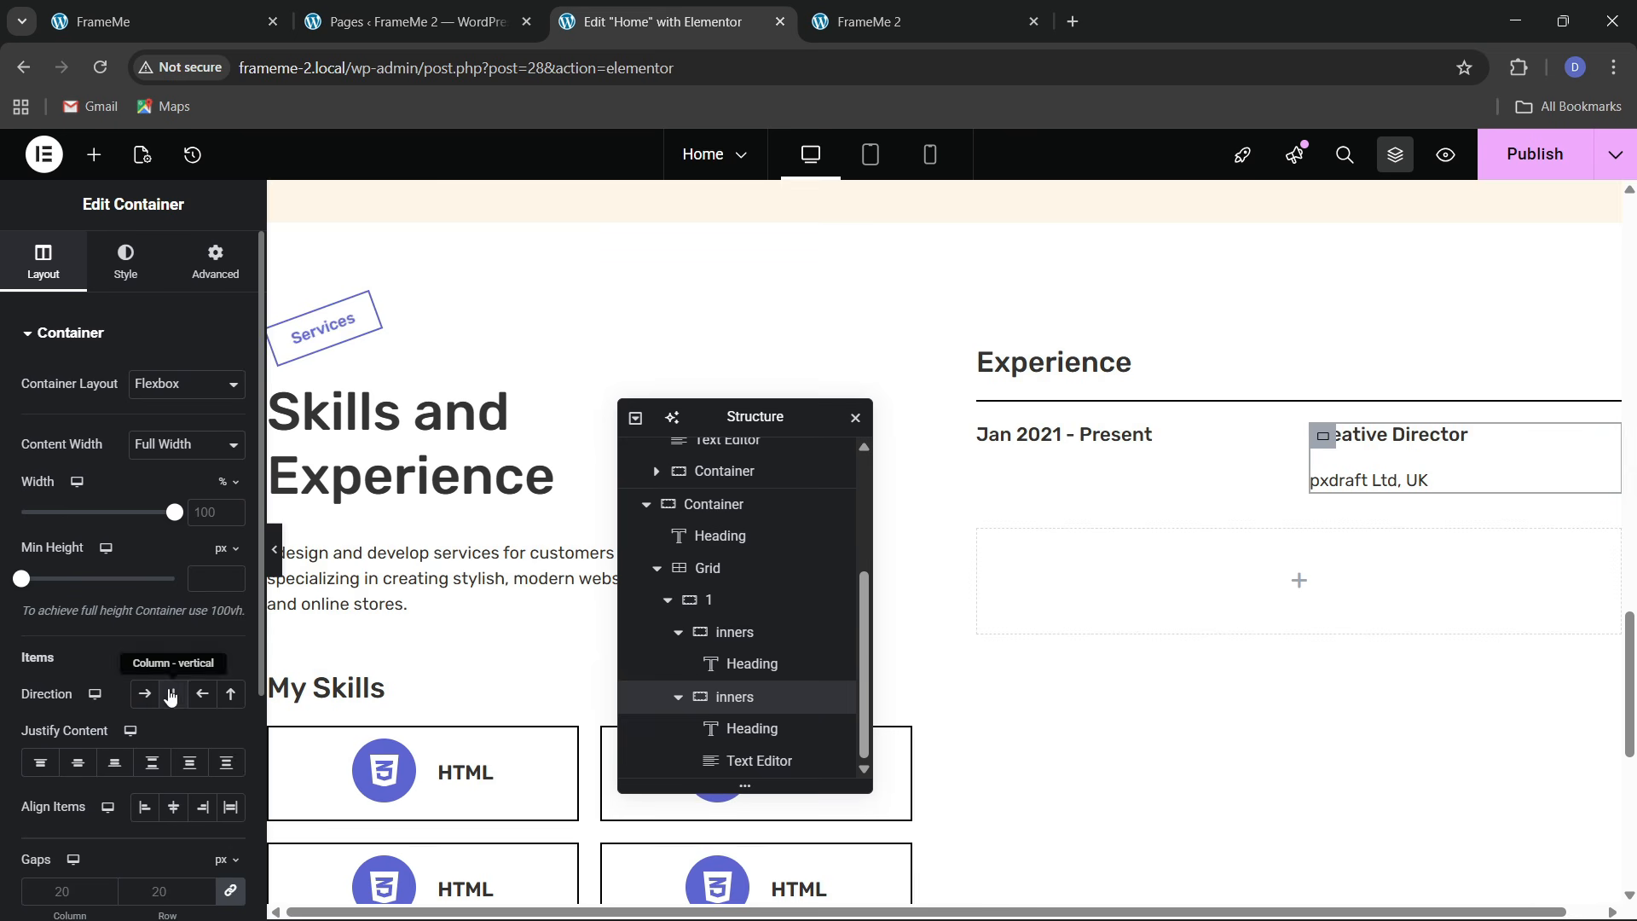
click(40, 762)
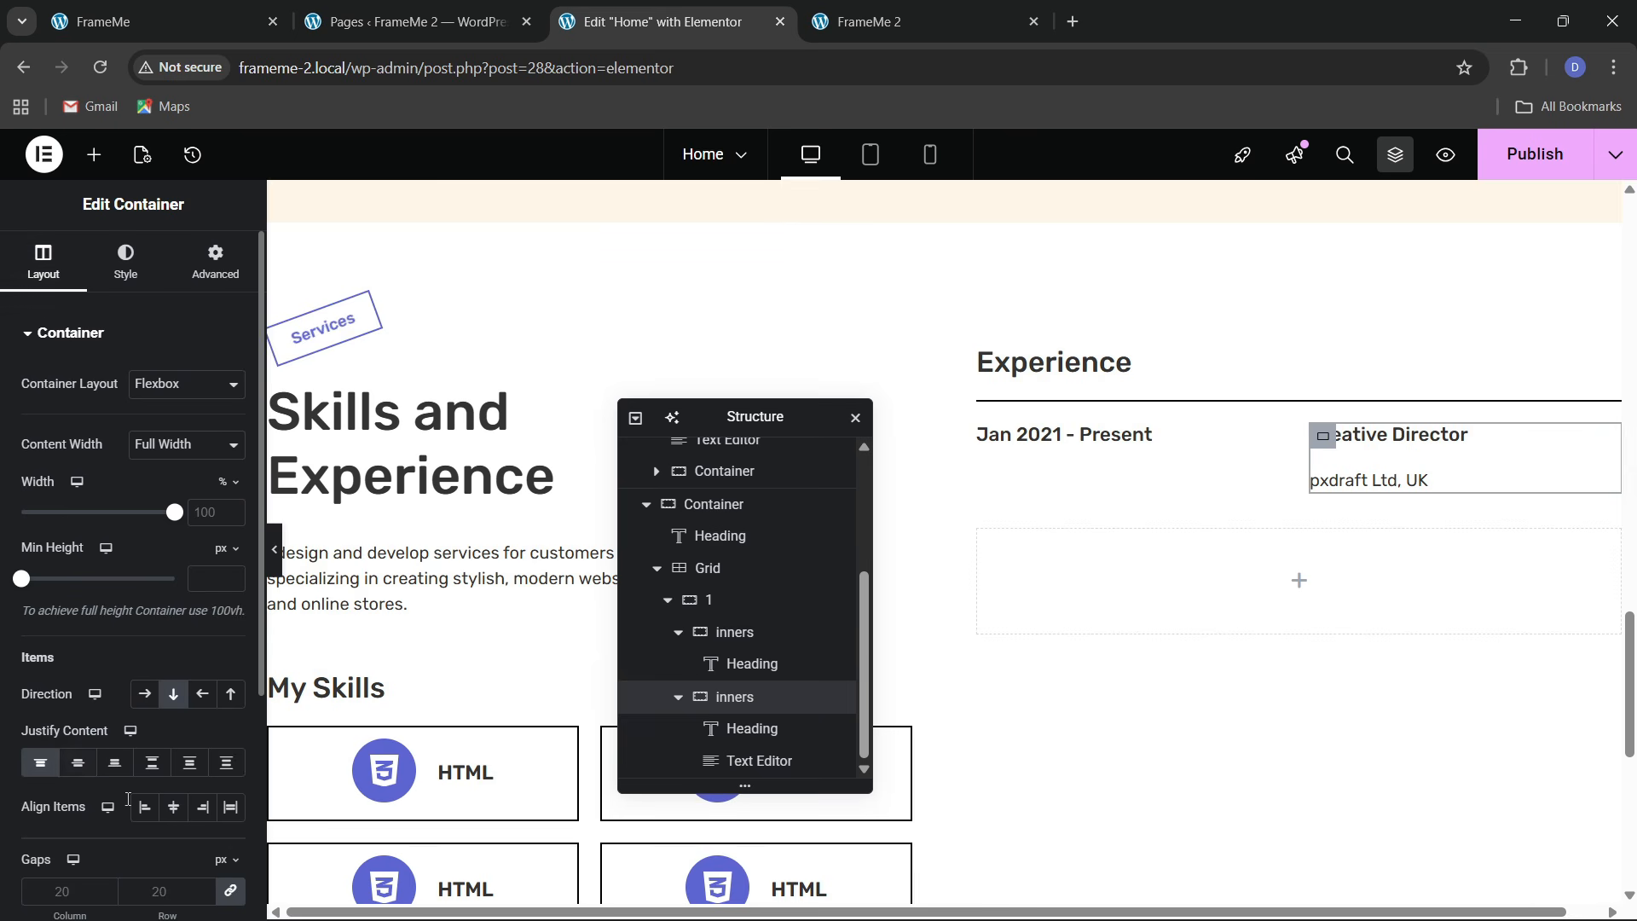
scroll(143, 778, down, 1)
click(150, 777)
text(10)
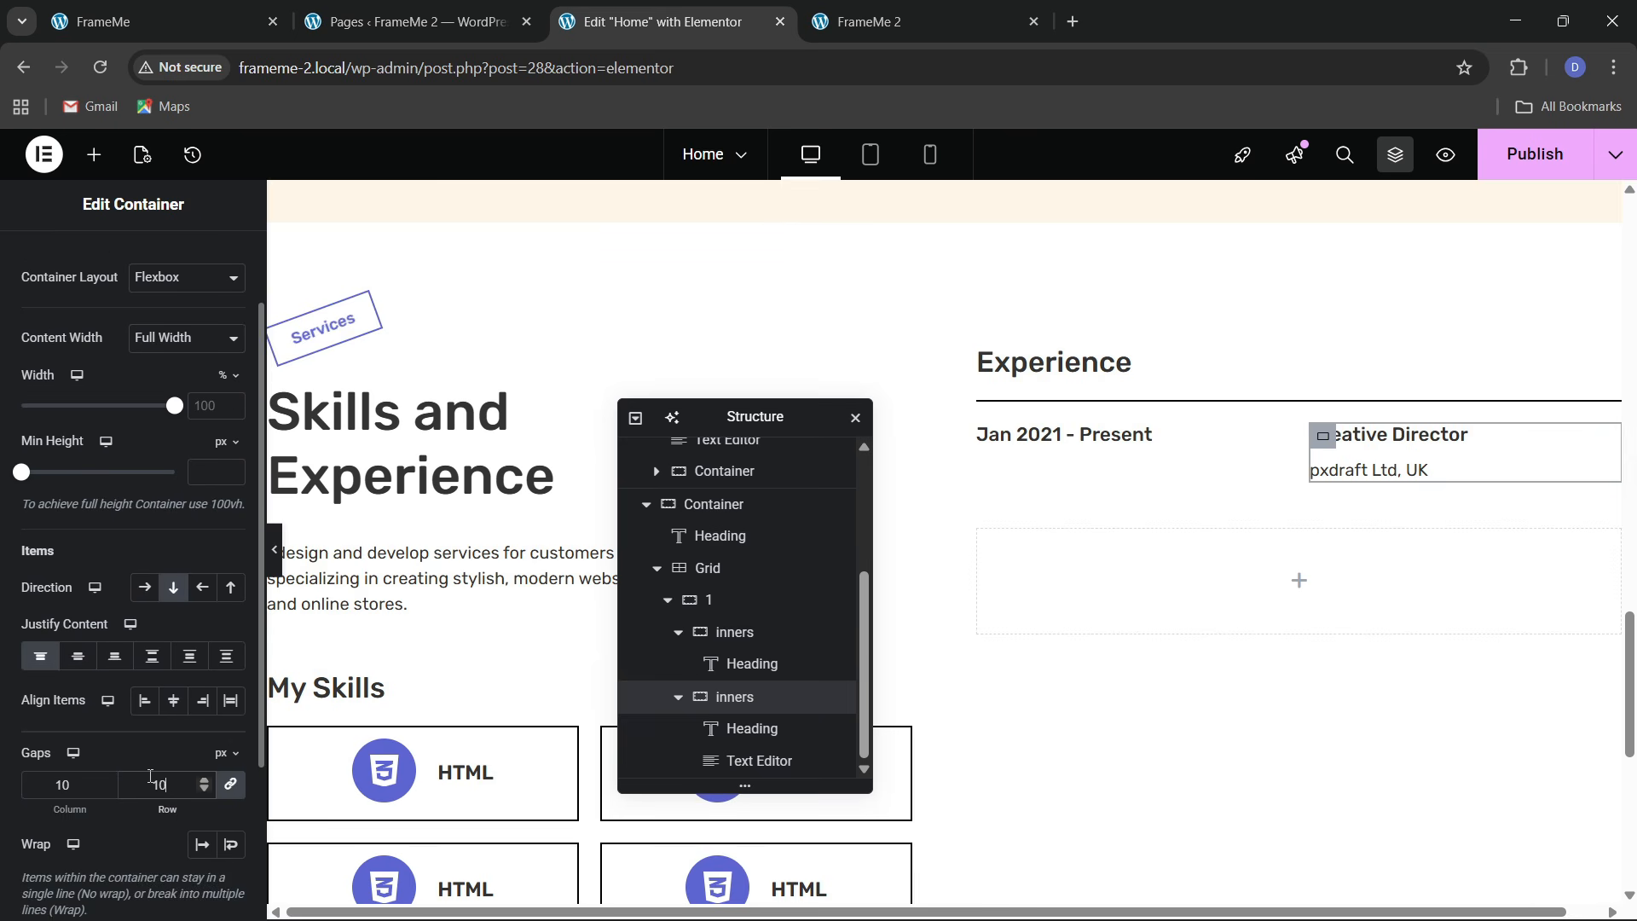
click(201, 9)
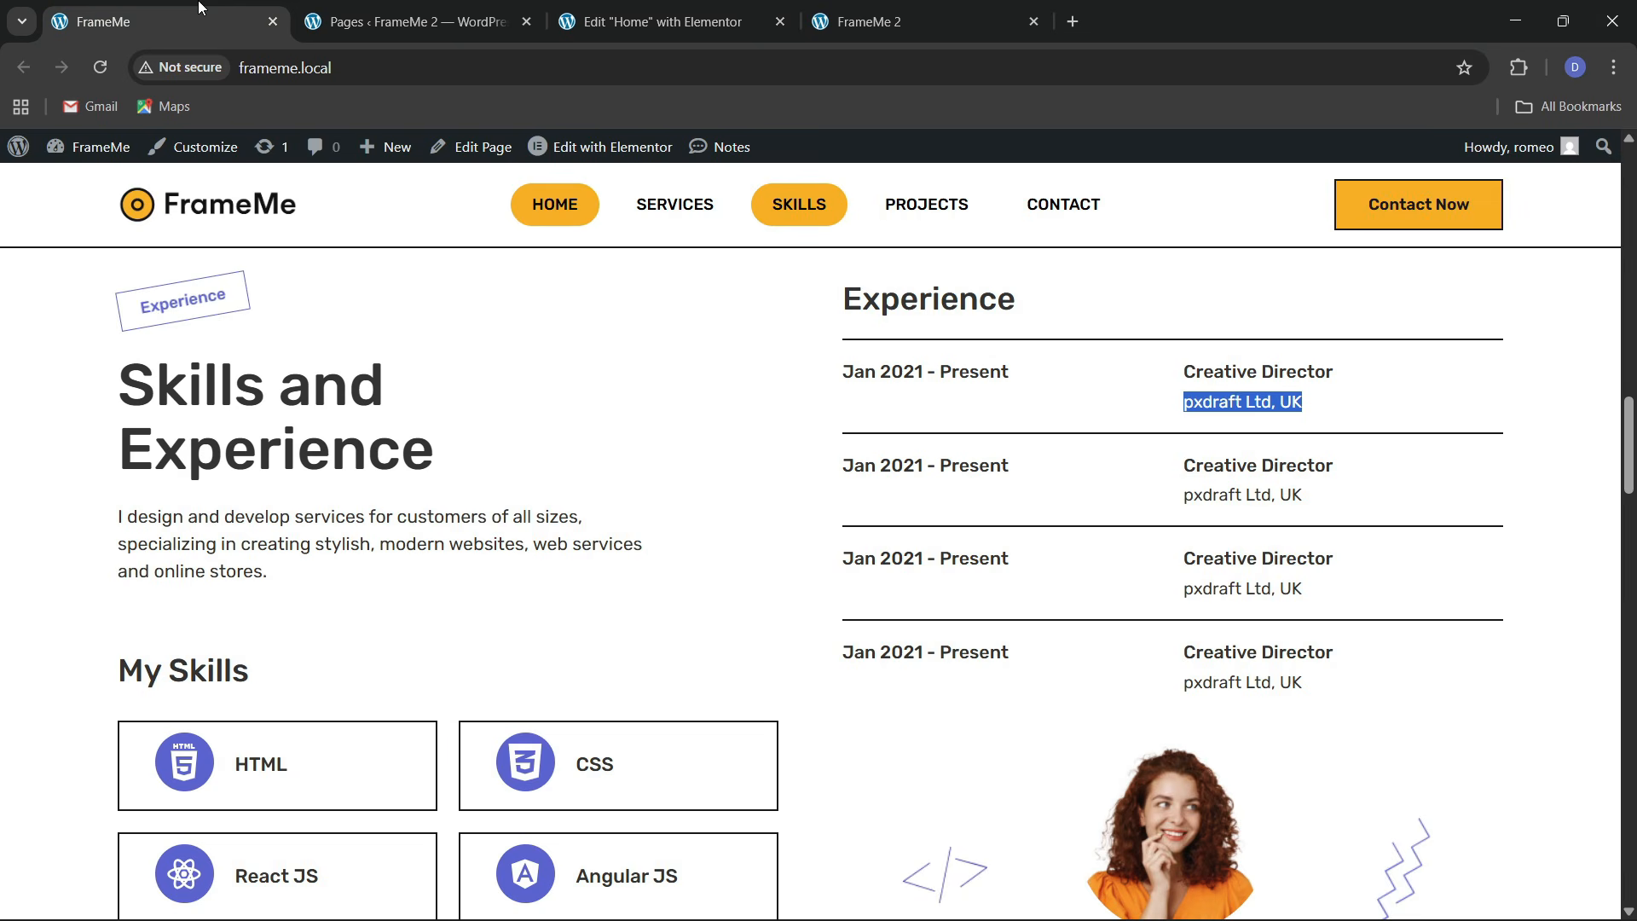
click(656, 22)
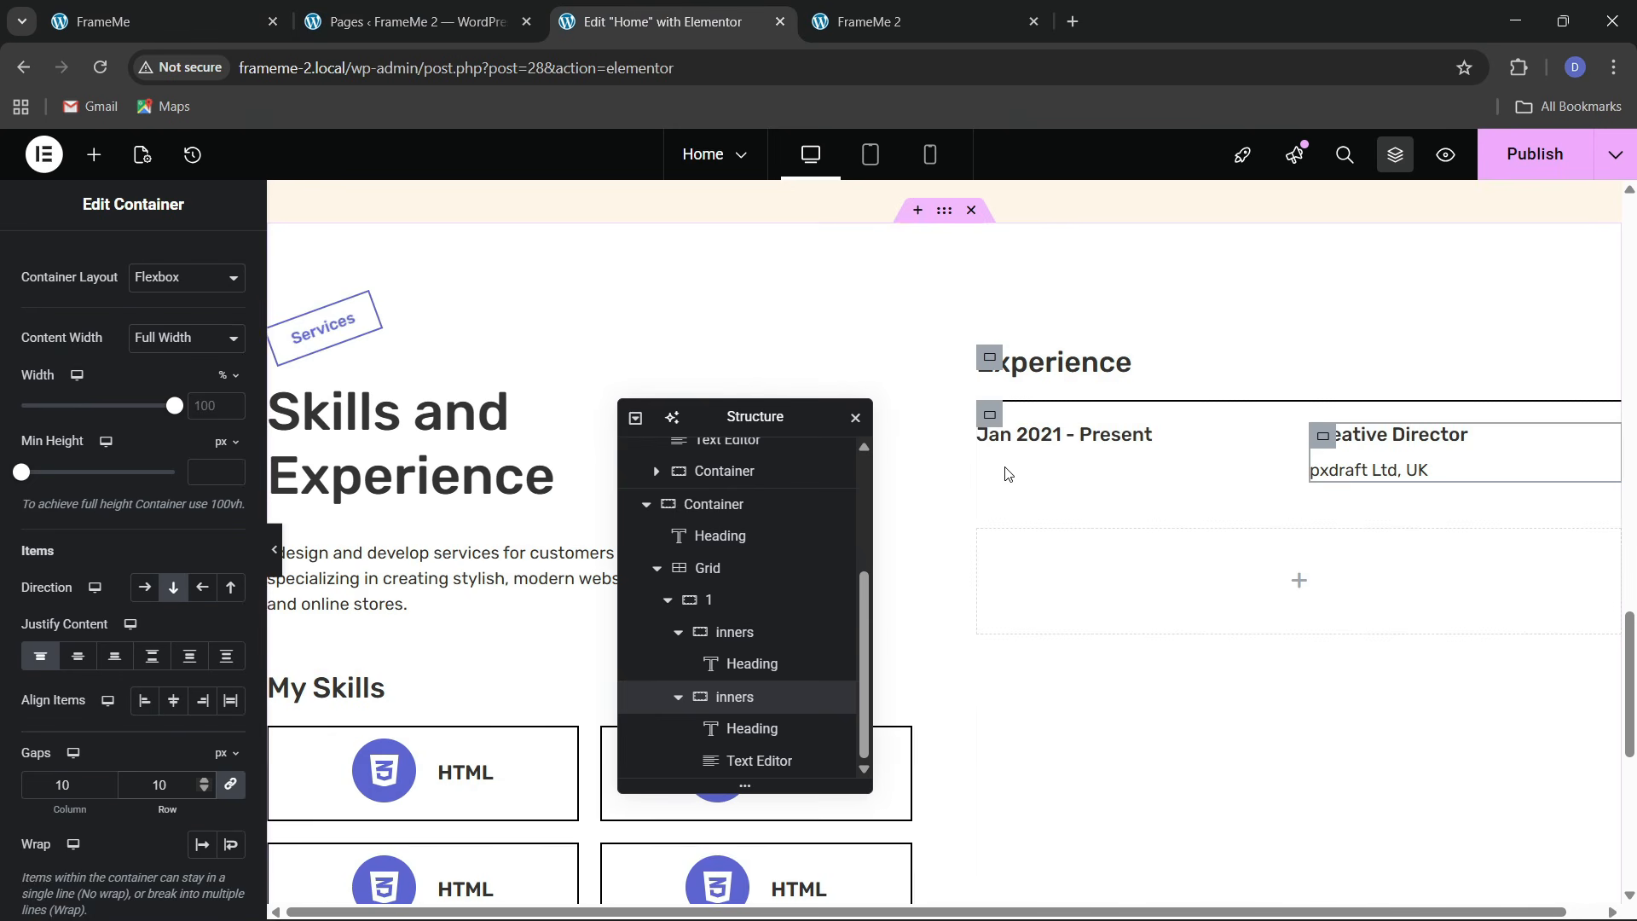
Duplicate the first experience row container three times, giving four identical rows
click(668, 600)
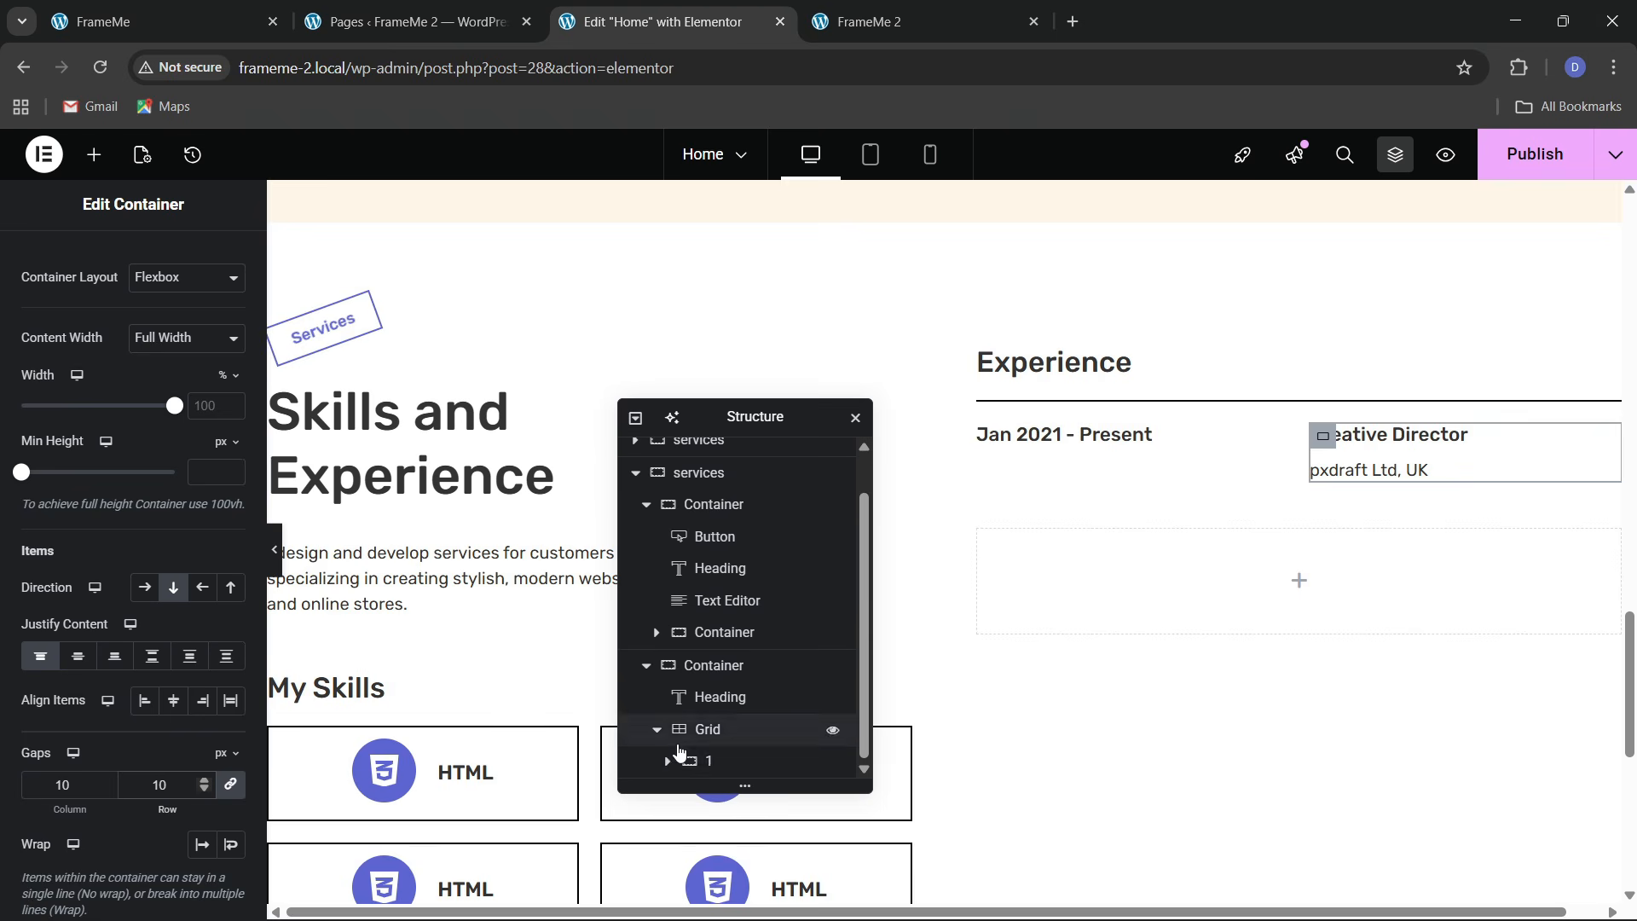
click(722, 764)
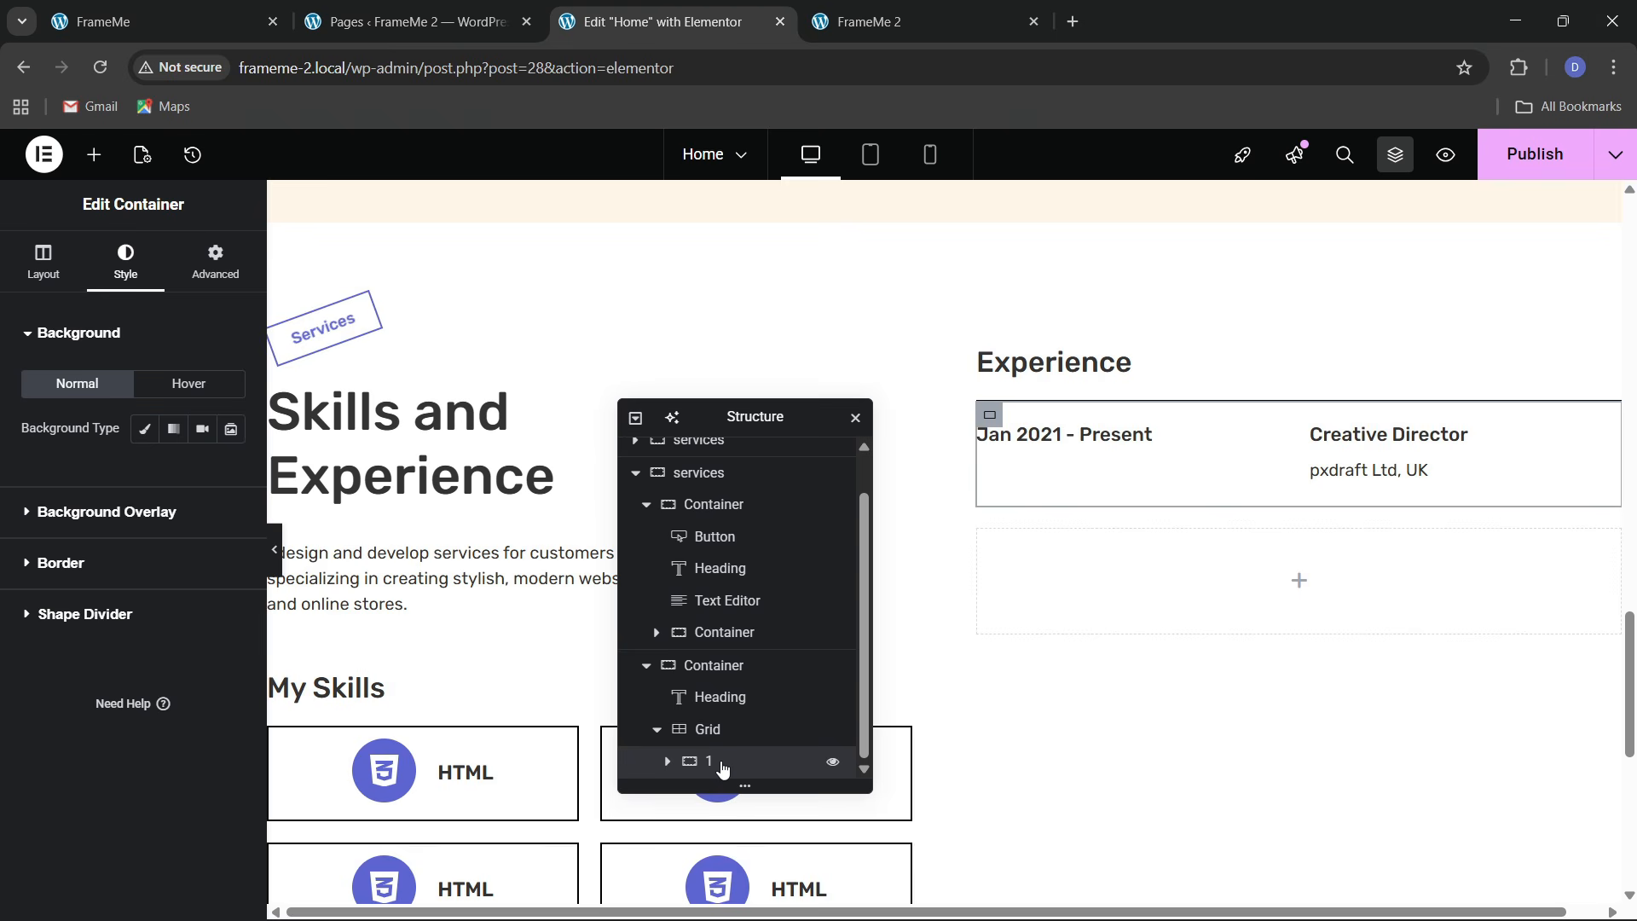
right_click(722, 767)
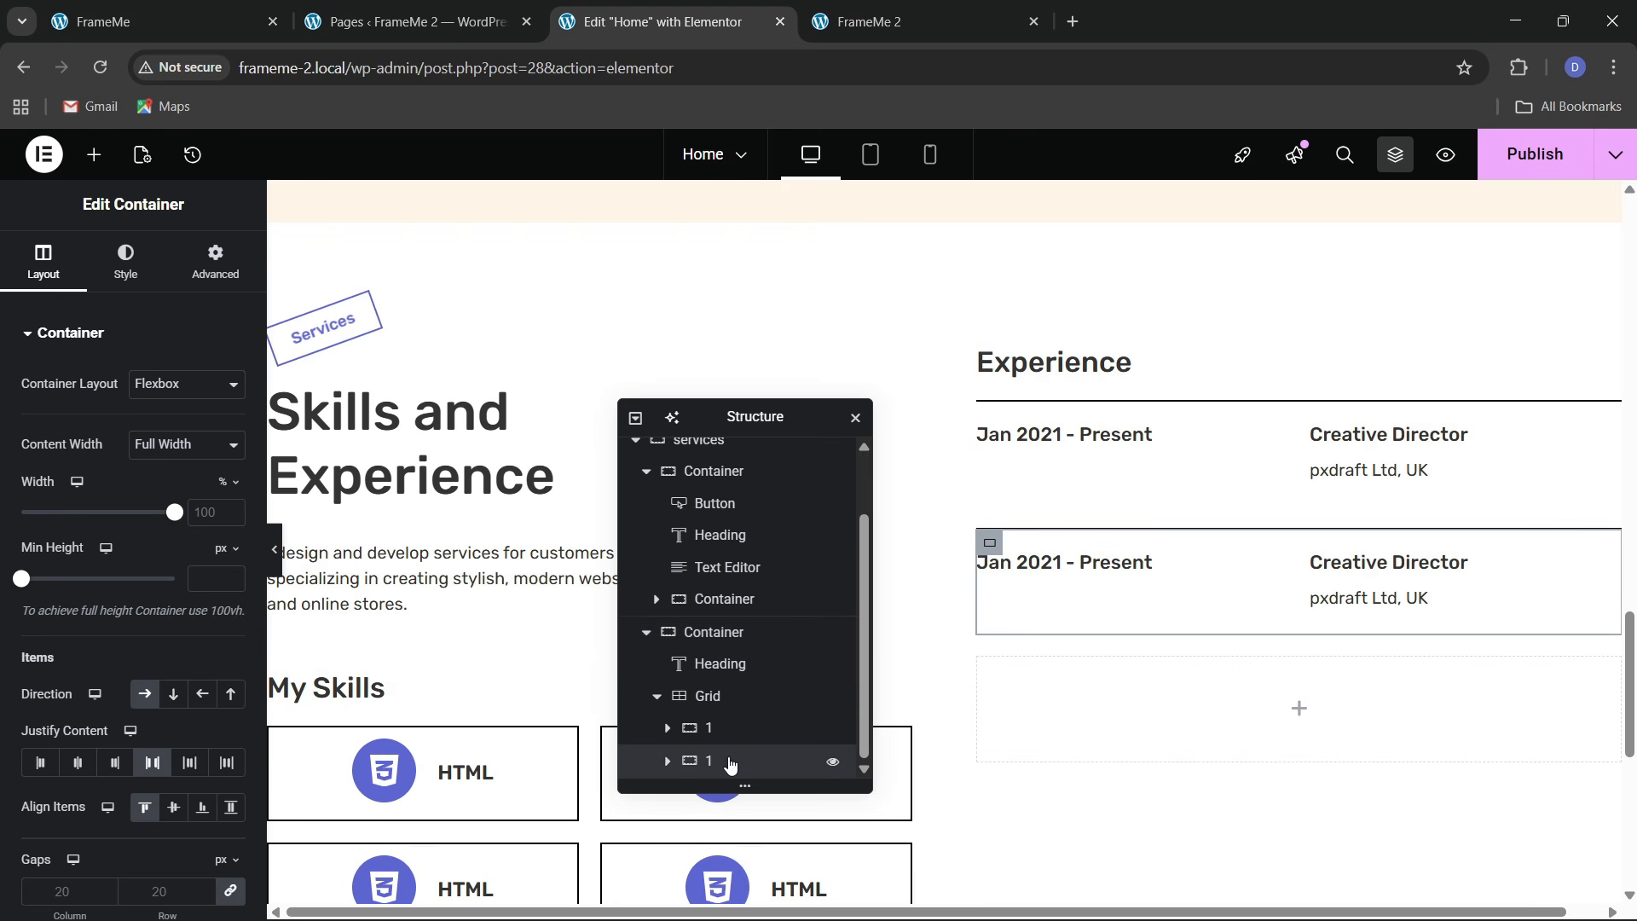
right_click(730, 763)
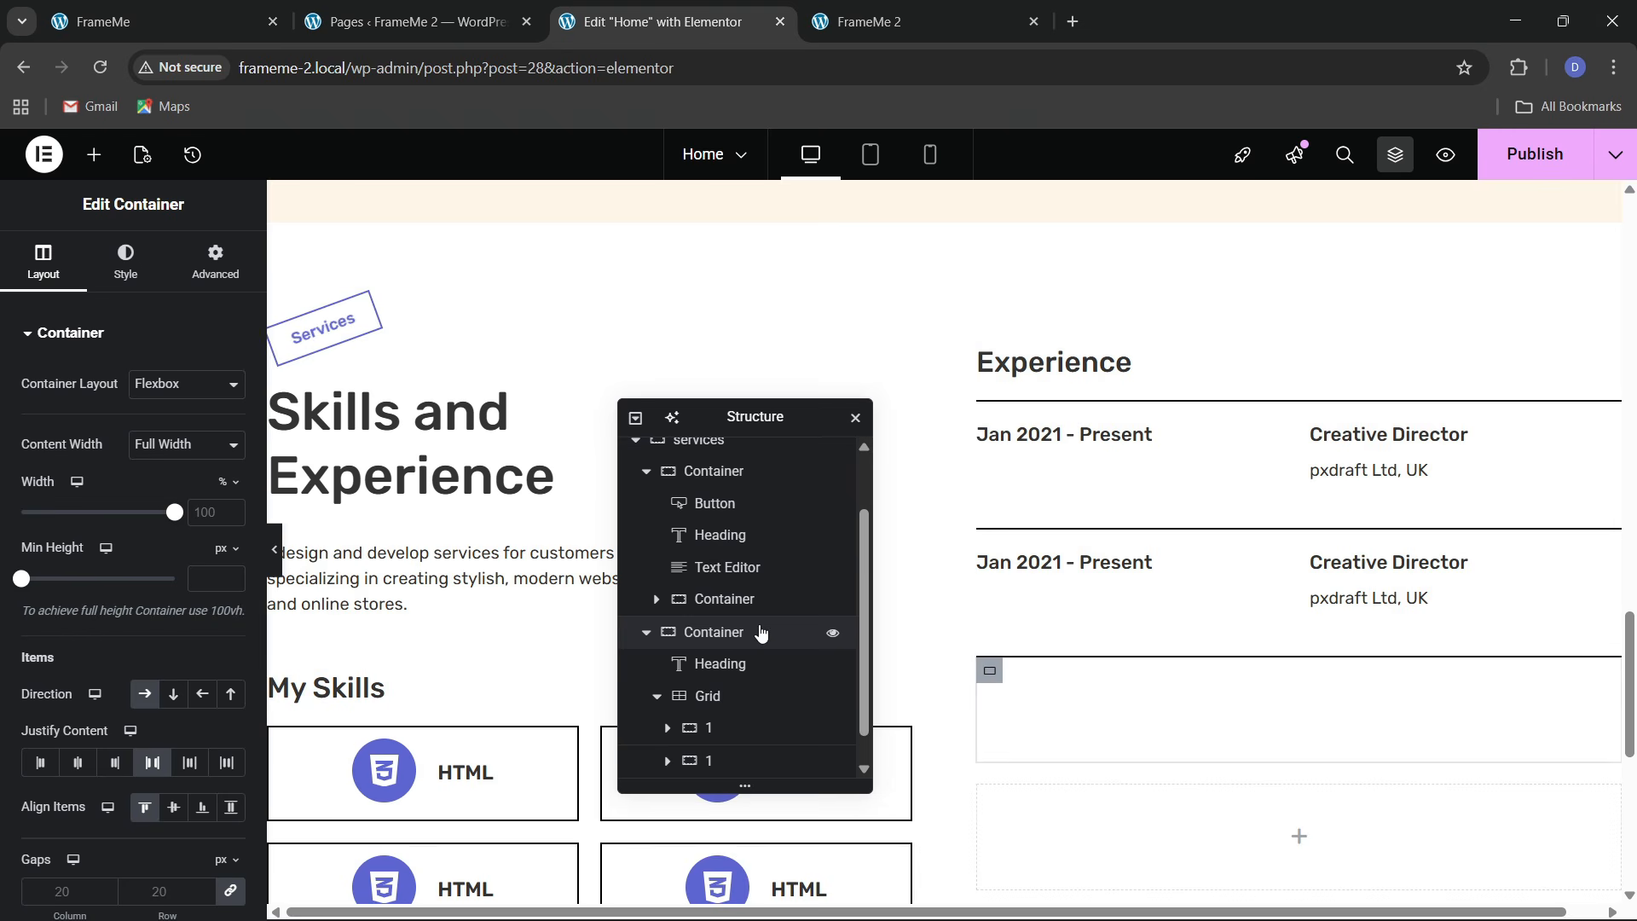
click(195, 27)
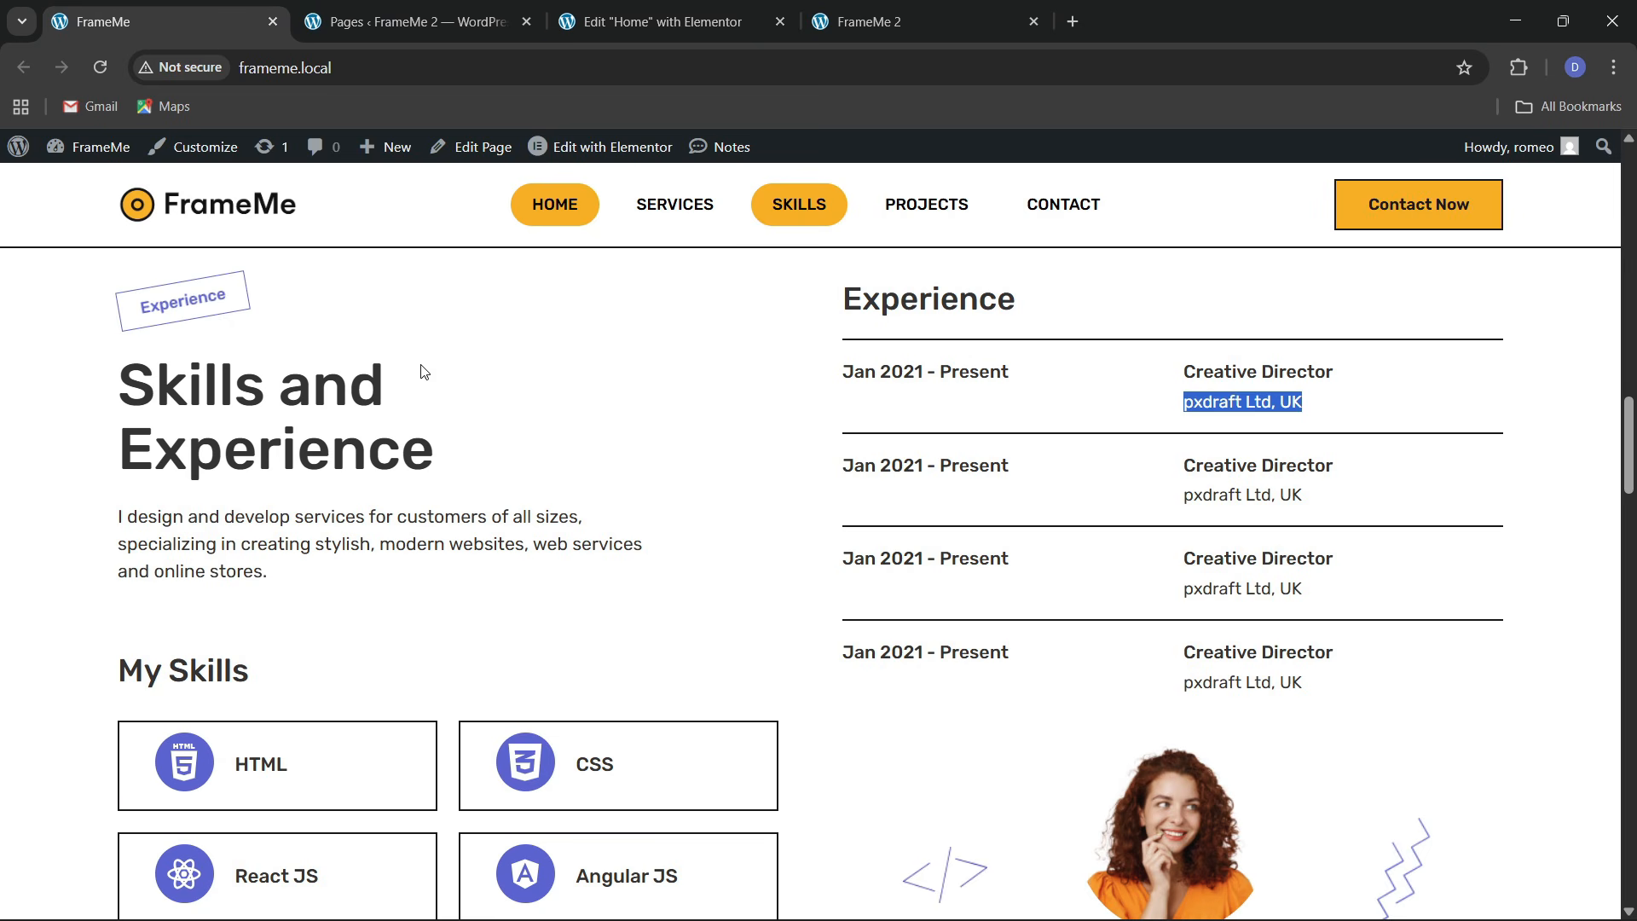
click(669, 8)
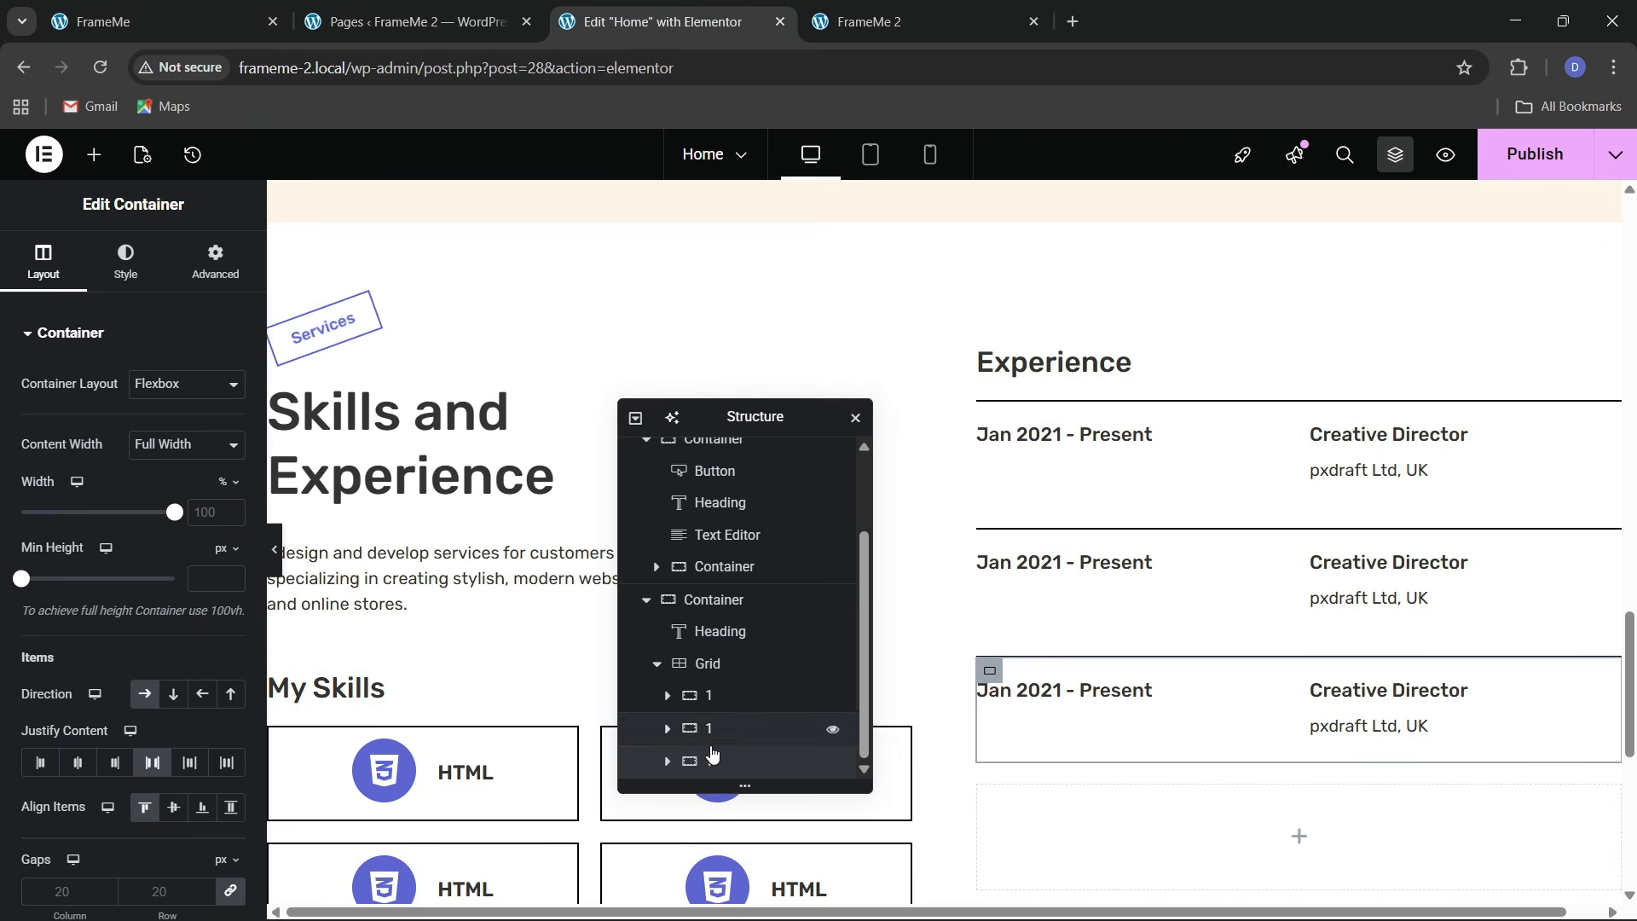
right_click(724, 760)
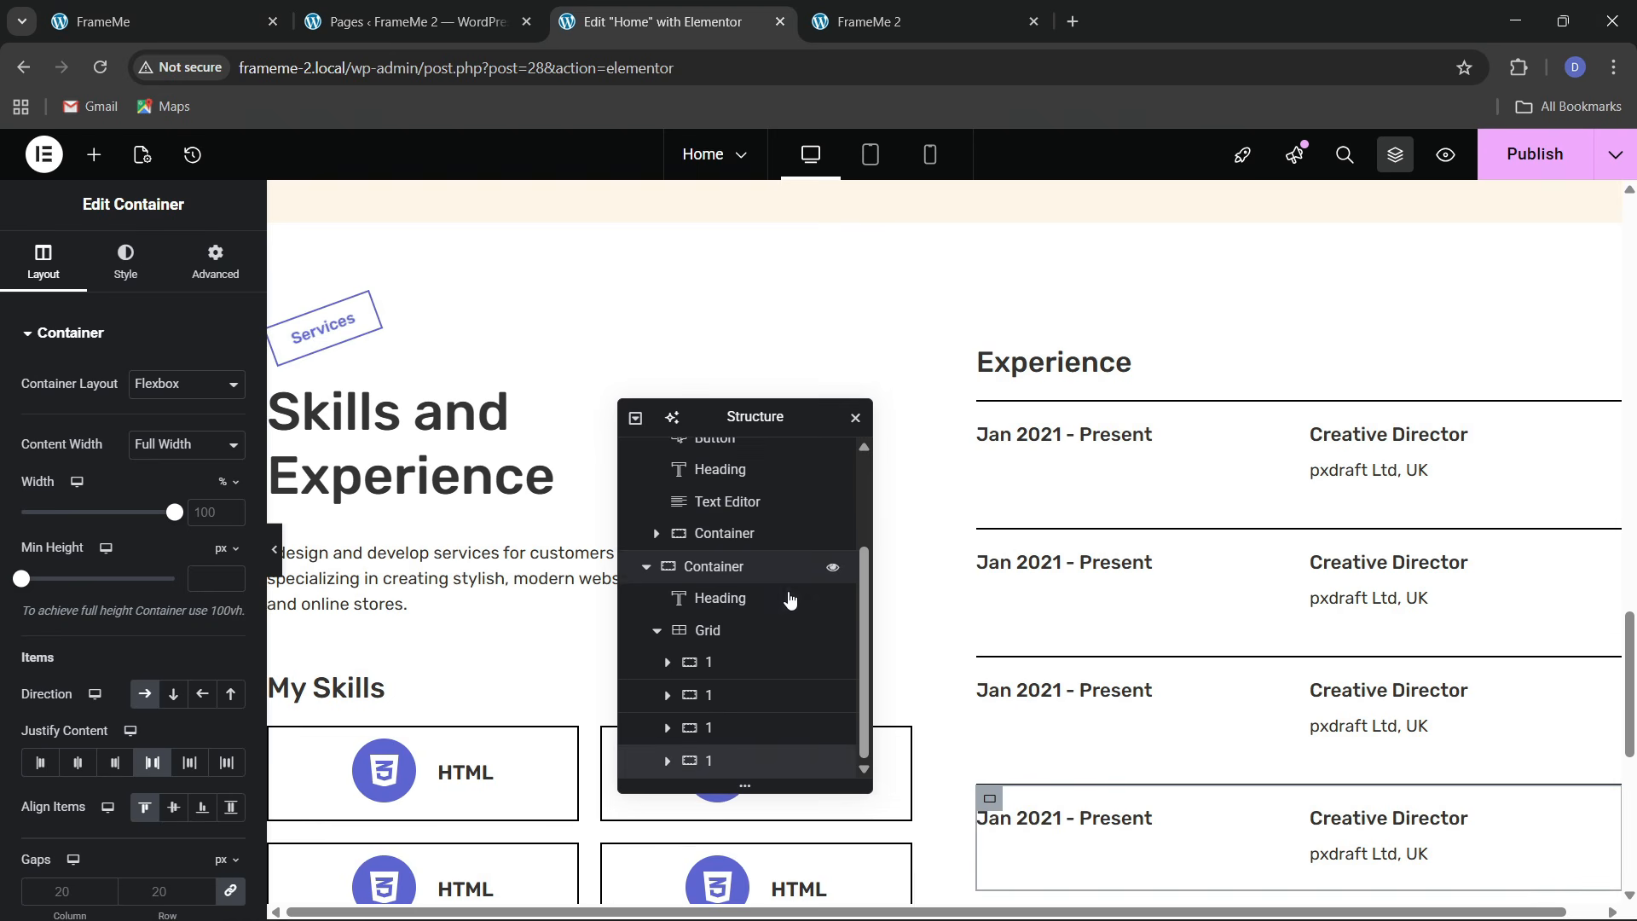
click(218, 8)
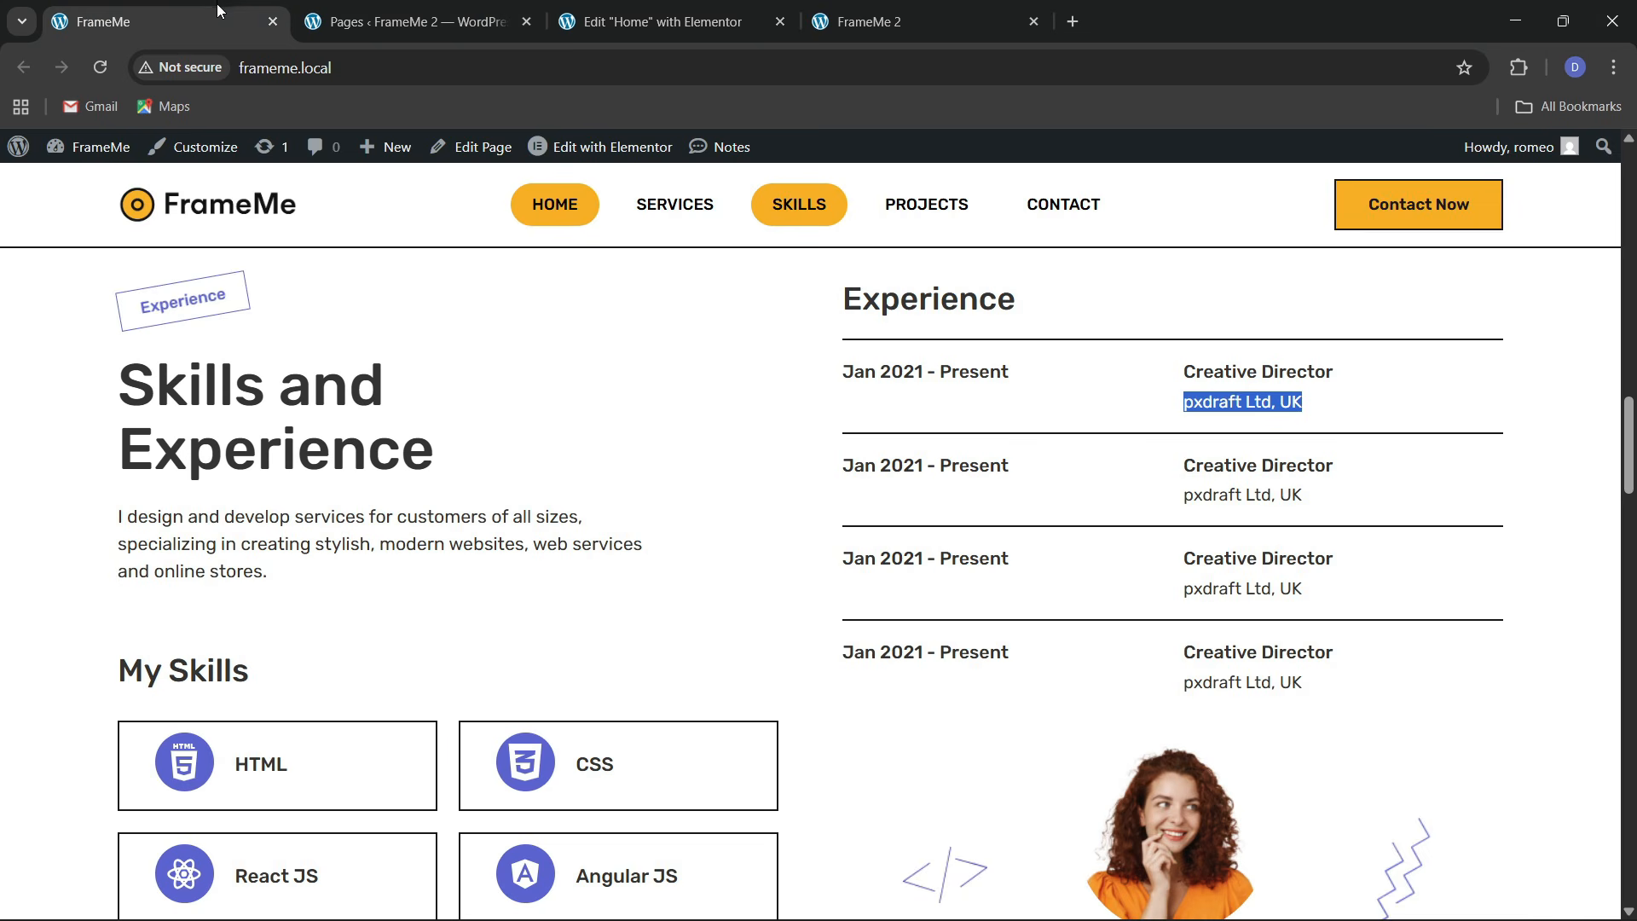
click(645, 9)
Set the Experience heading's font size to 27
click(1092, 375)
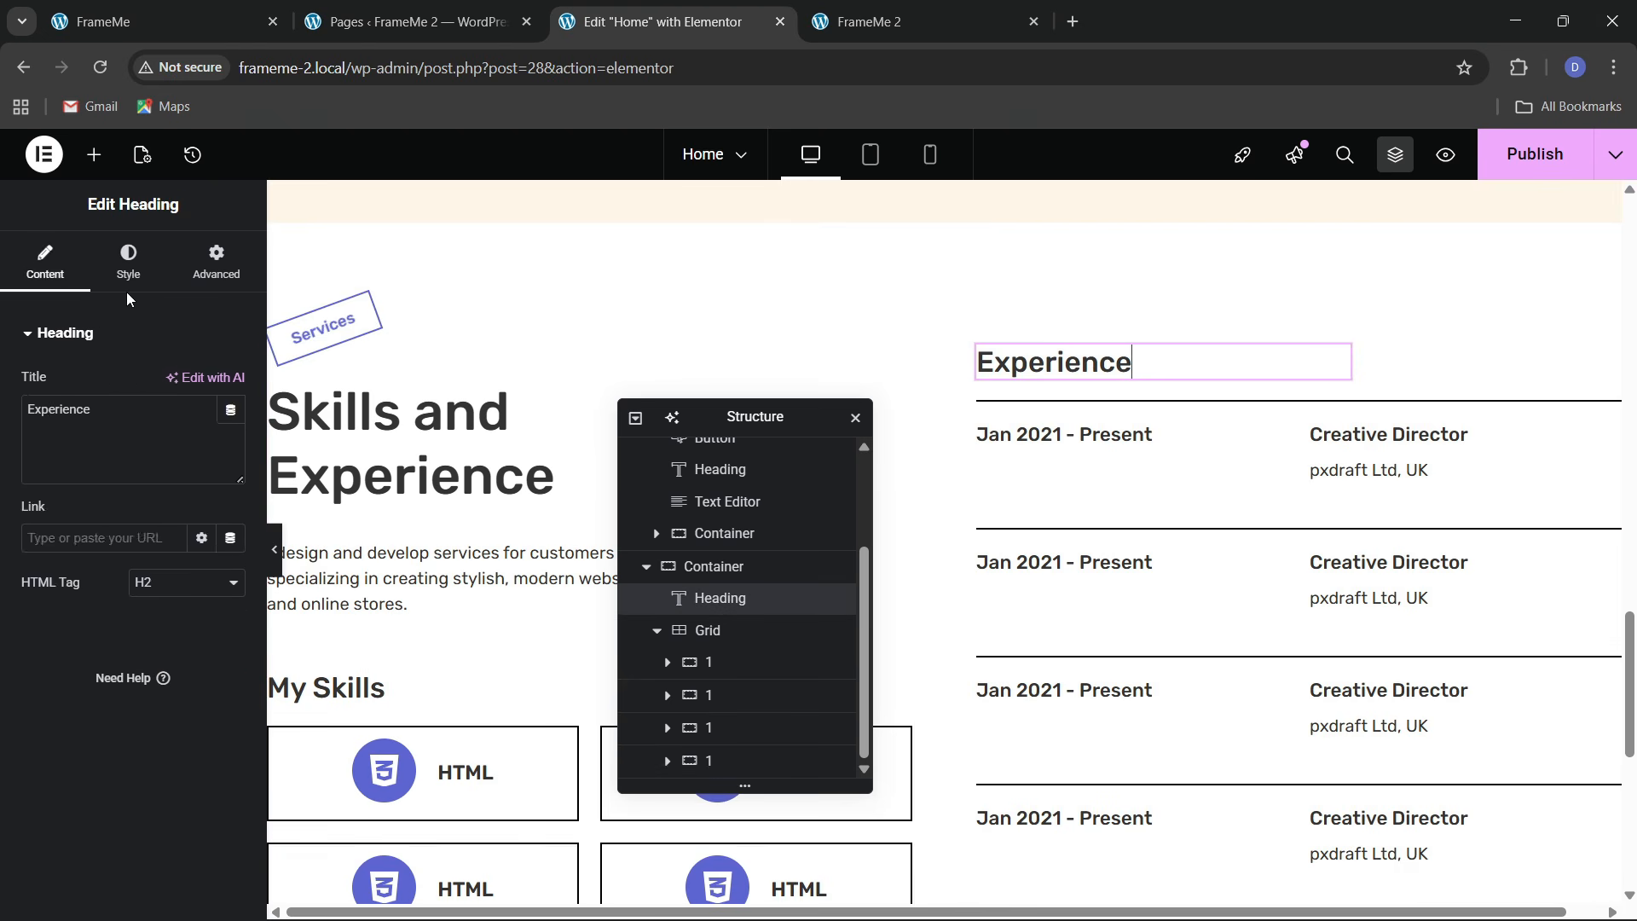
click(127, 271)
click(230, 445)
click(218, 609)
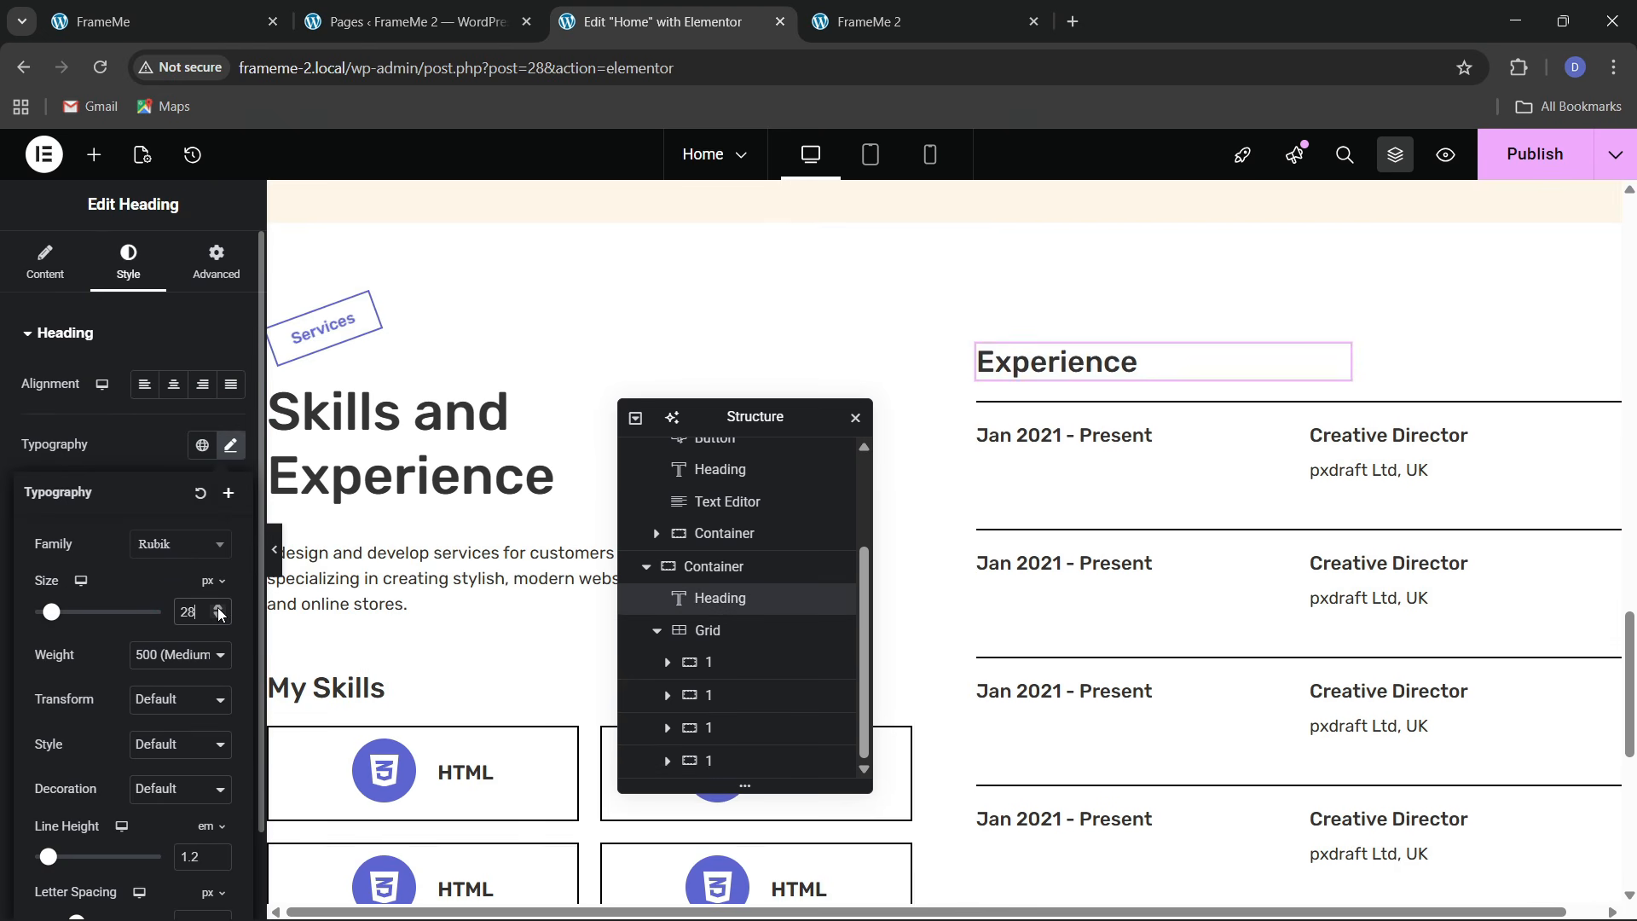
click(218, 609)
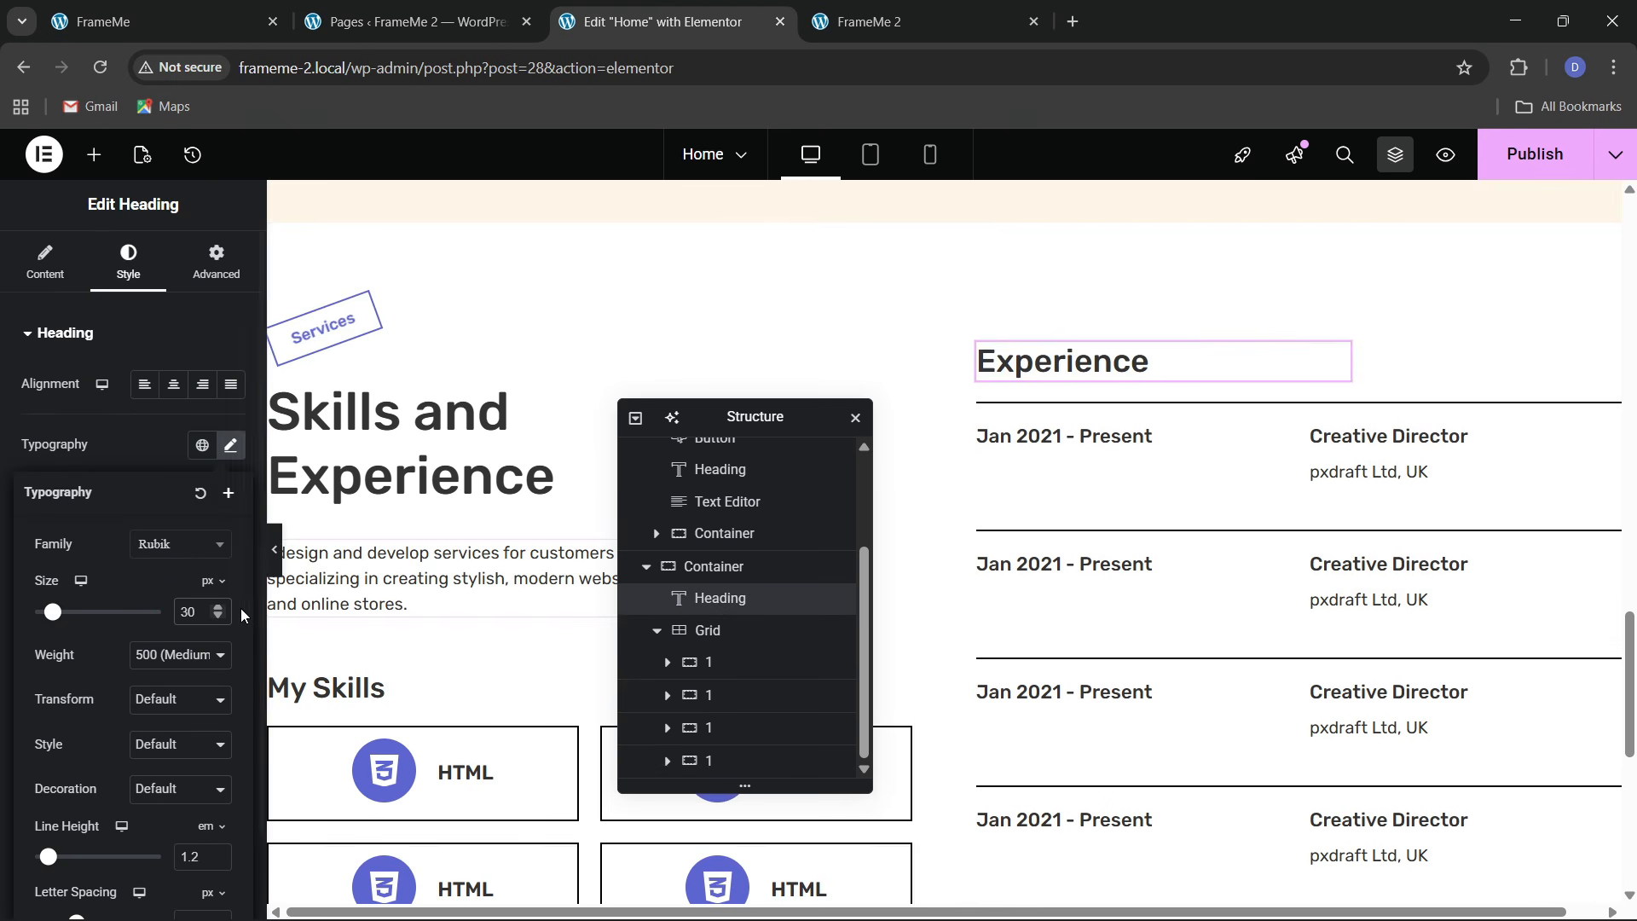
click(219, 617)
click(218, 618)
Try a 20 px top margin on the Experience grid, then reset it to 0
scroll(1083, 554, down, 3)
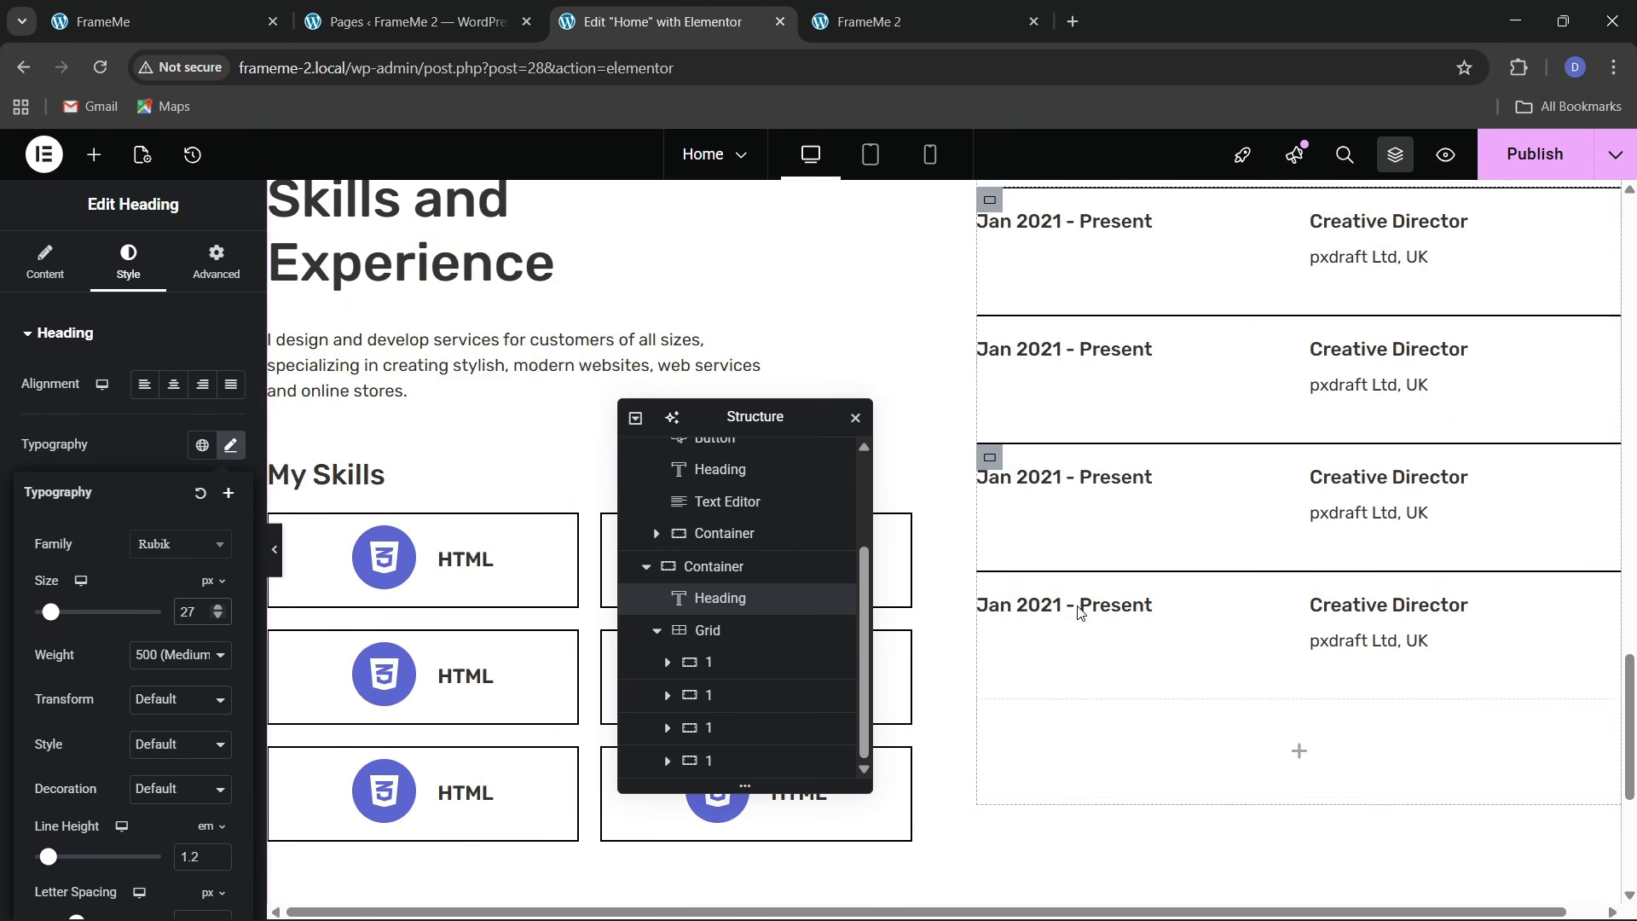
click(707, 630)
click(195, 284)
click(229, 408)
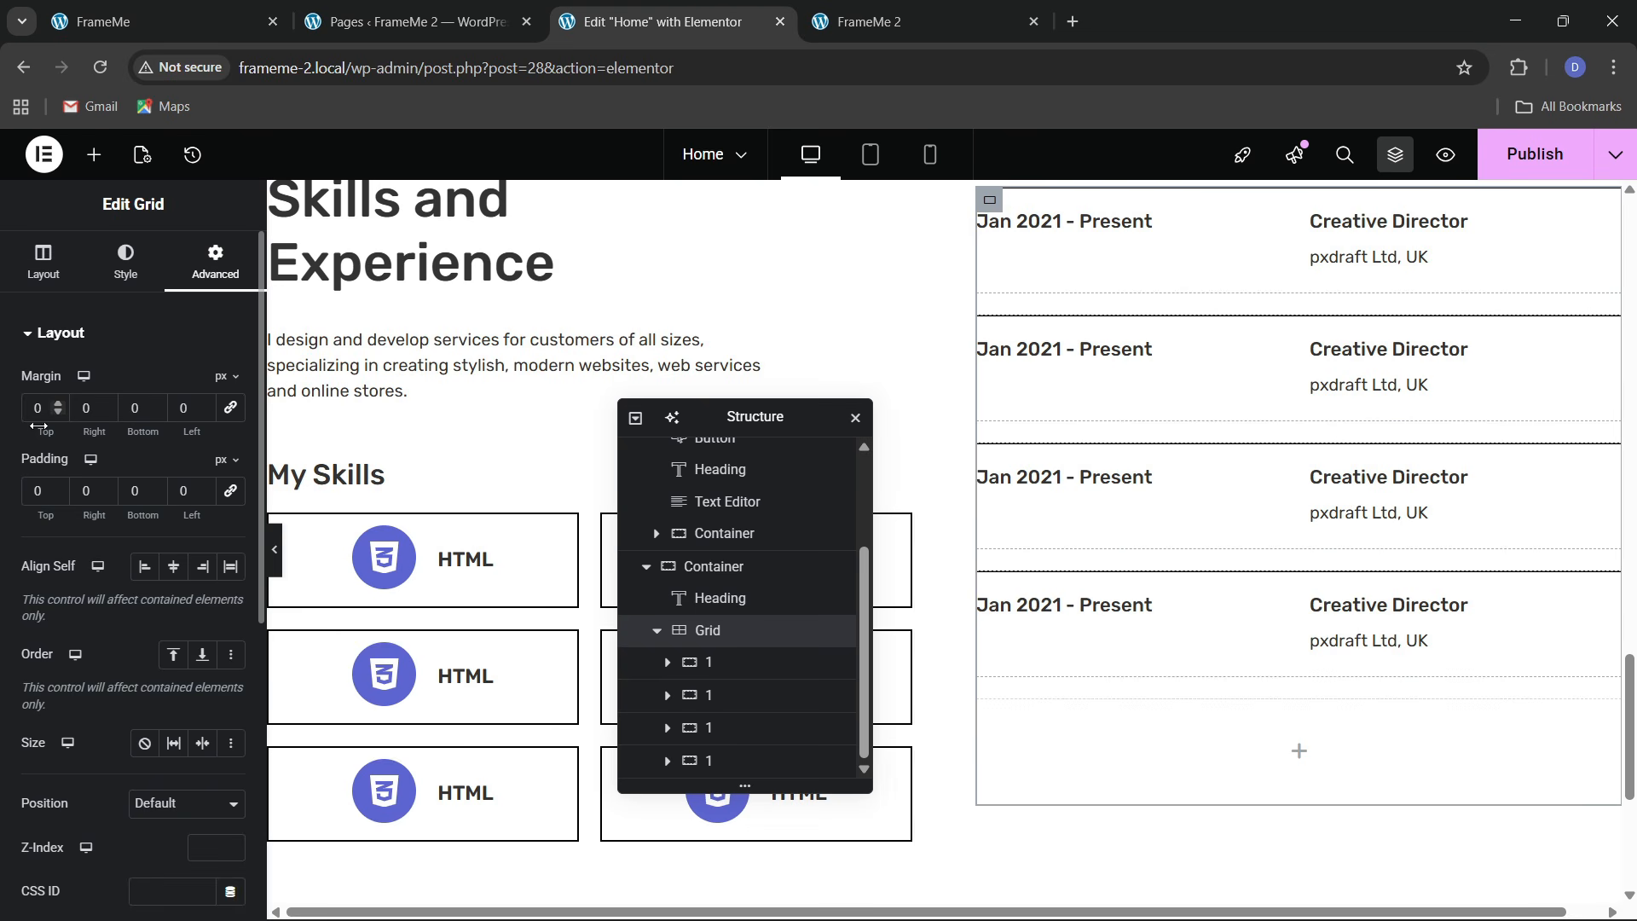
text(2)
scroll(1373, 497, up, 2)
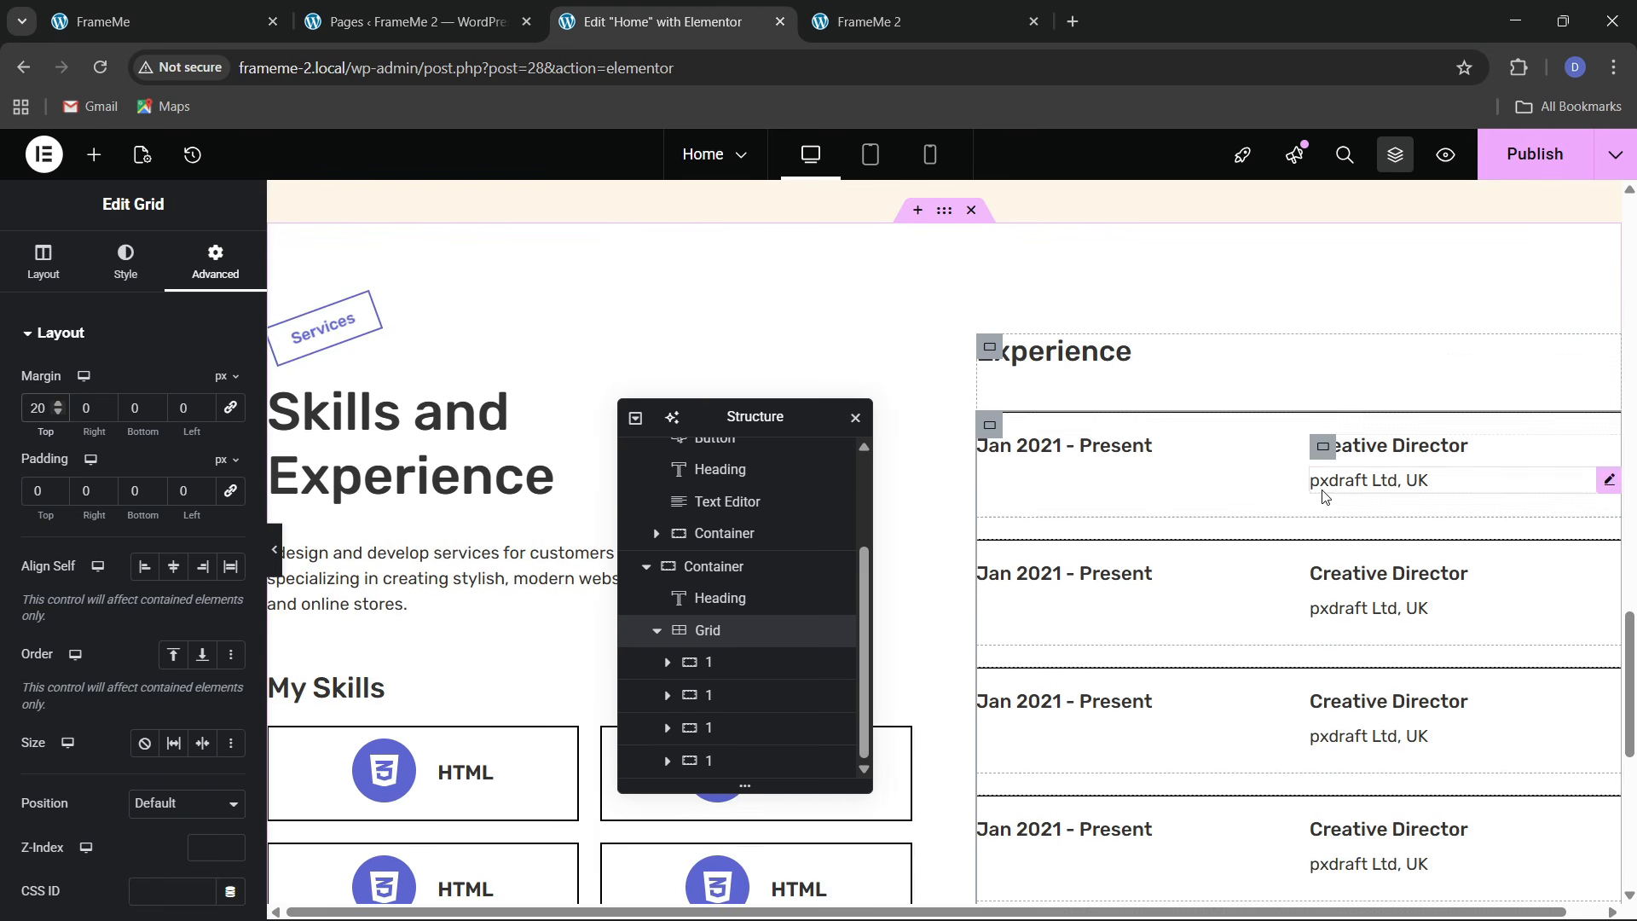
scroll(1091, 531, down, 1)
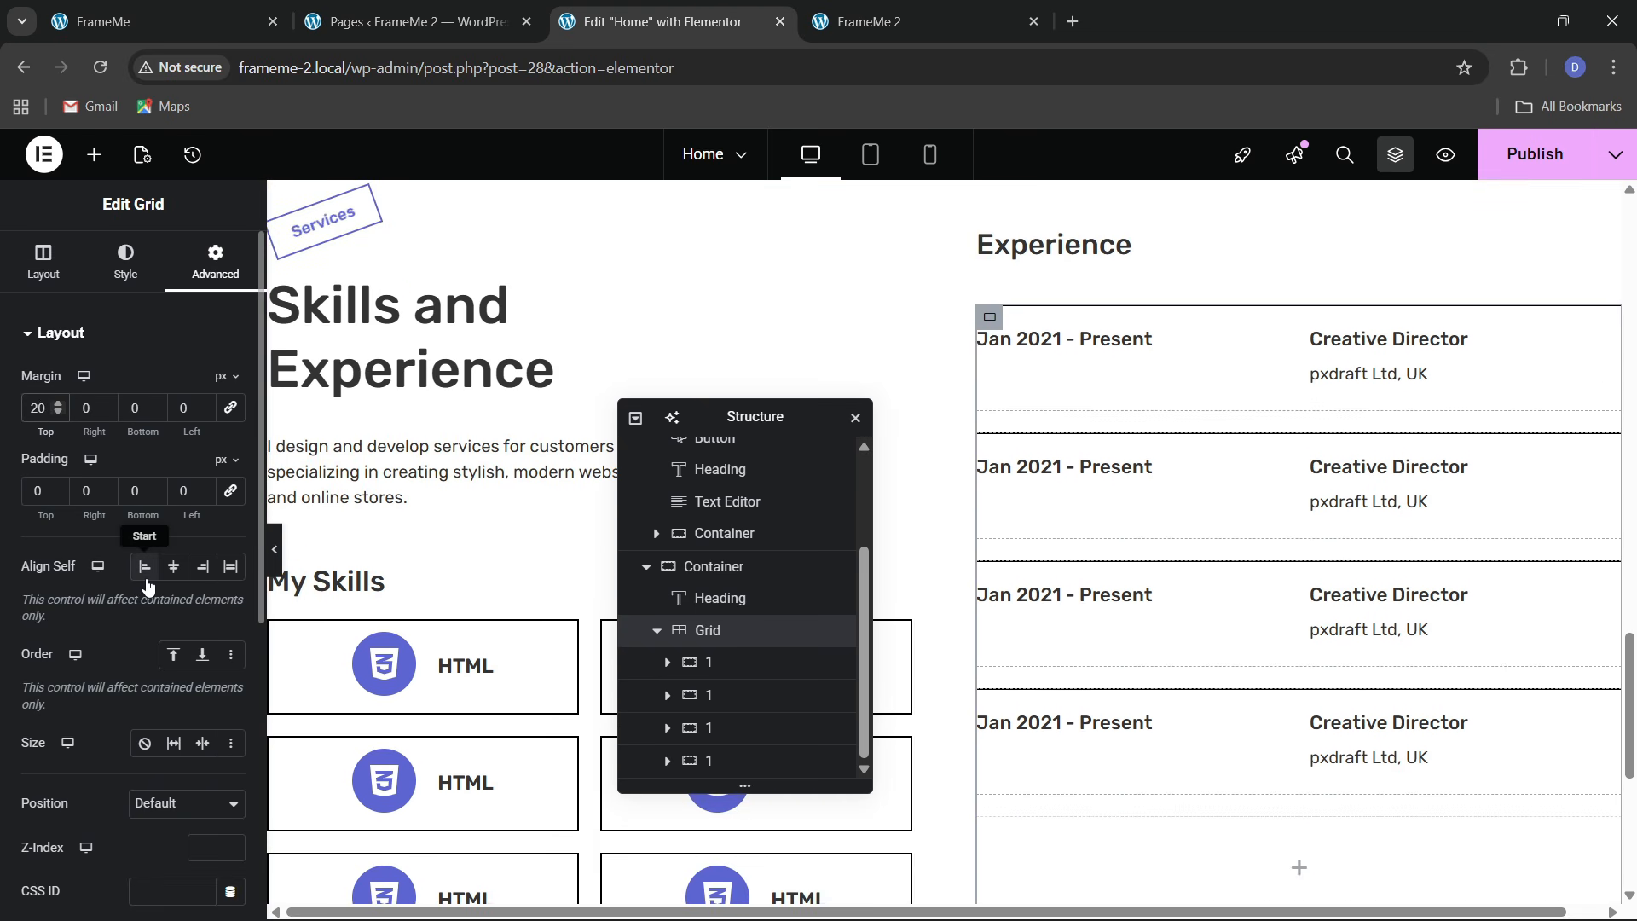
key(BackSpace)
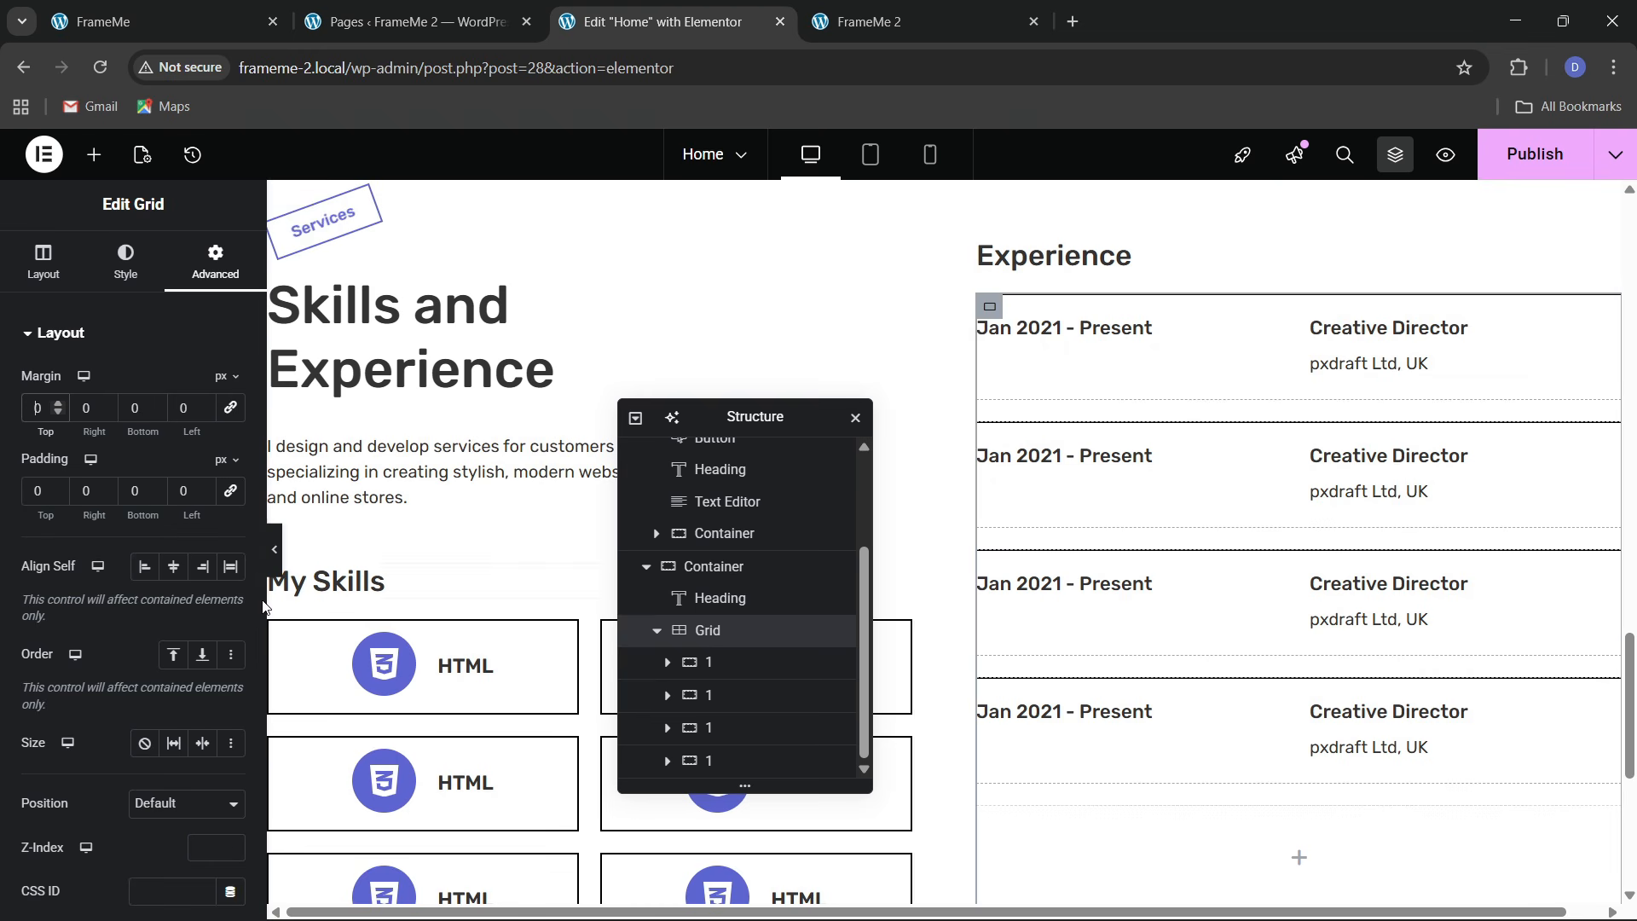
click(277, 563)
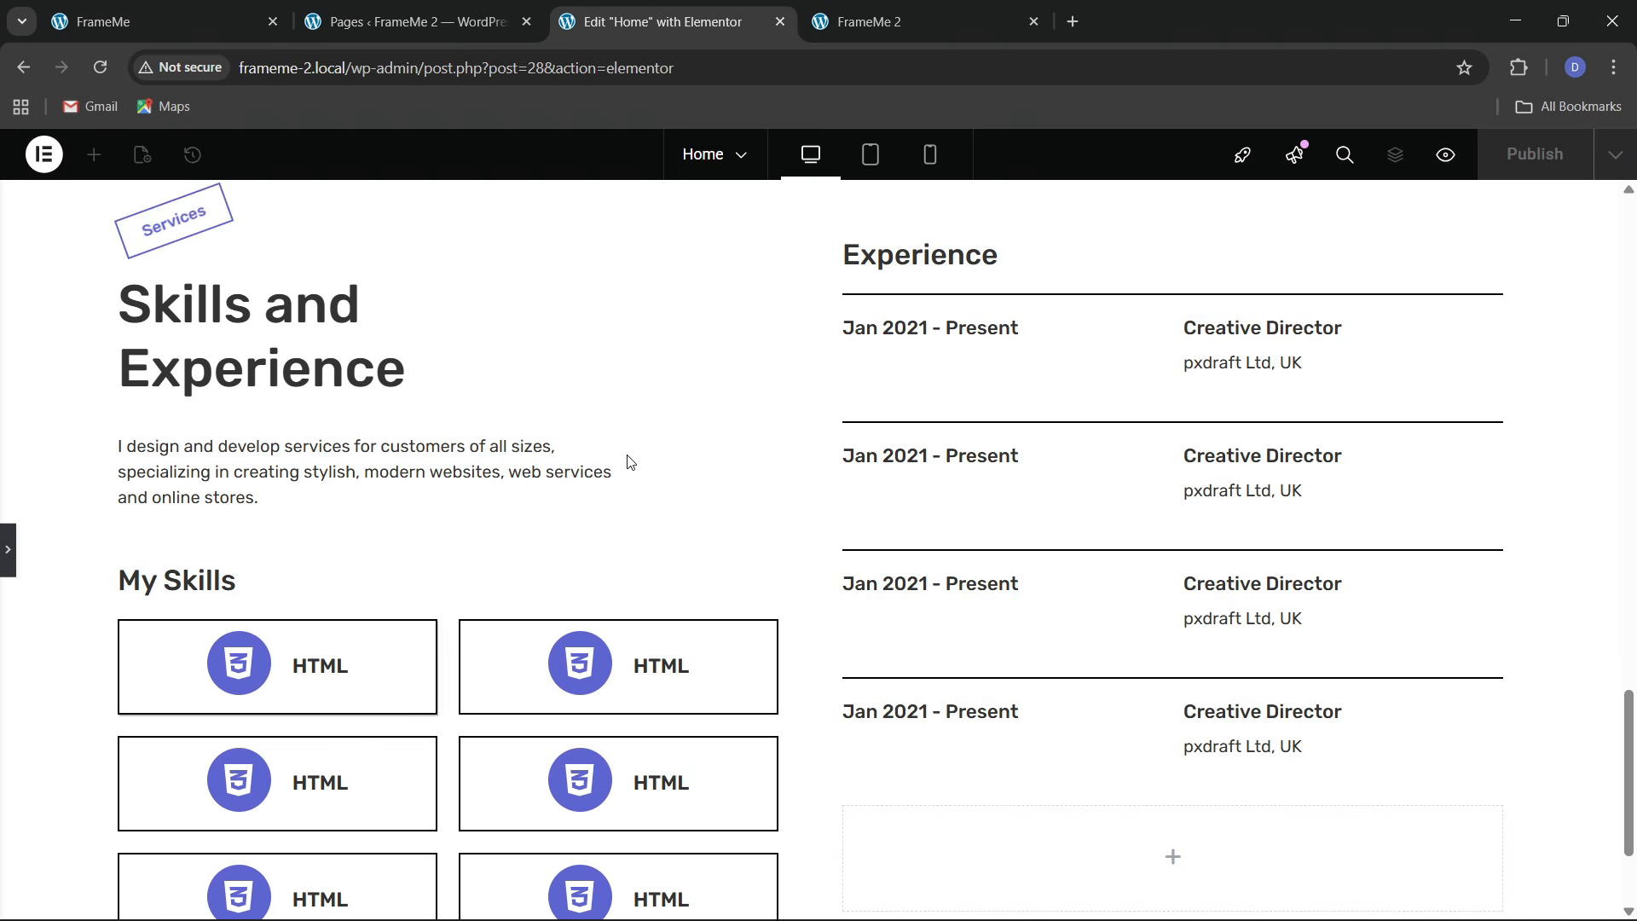
Set the Experience grid's gaps to 0 and publish the page
key(ctrl+i)
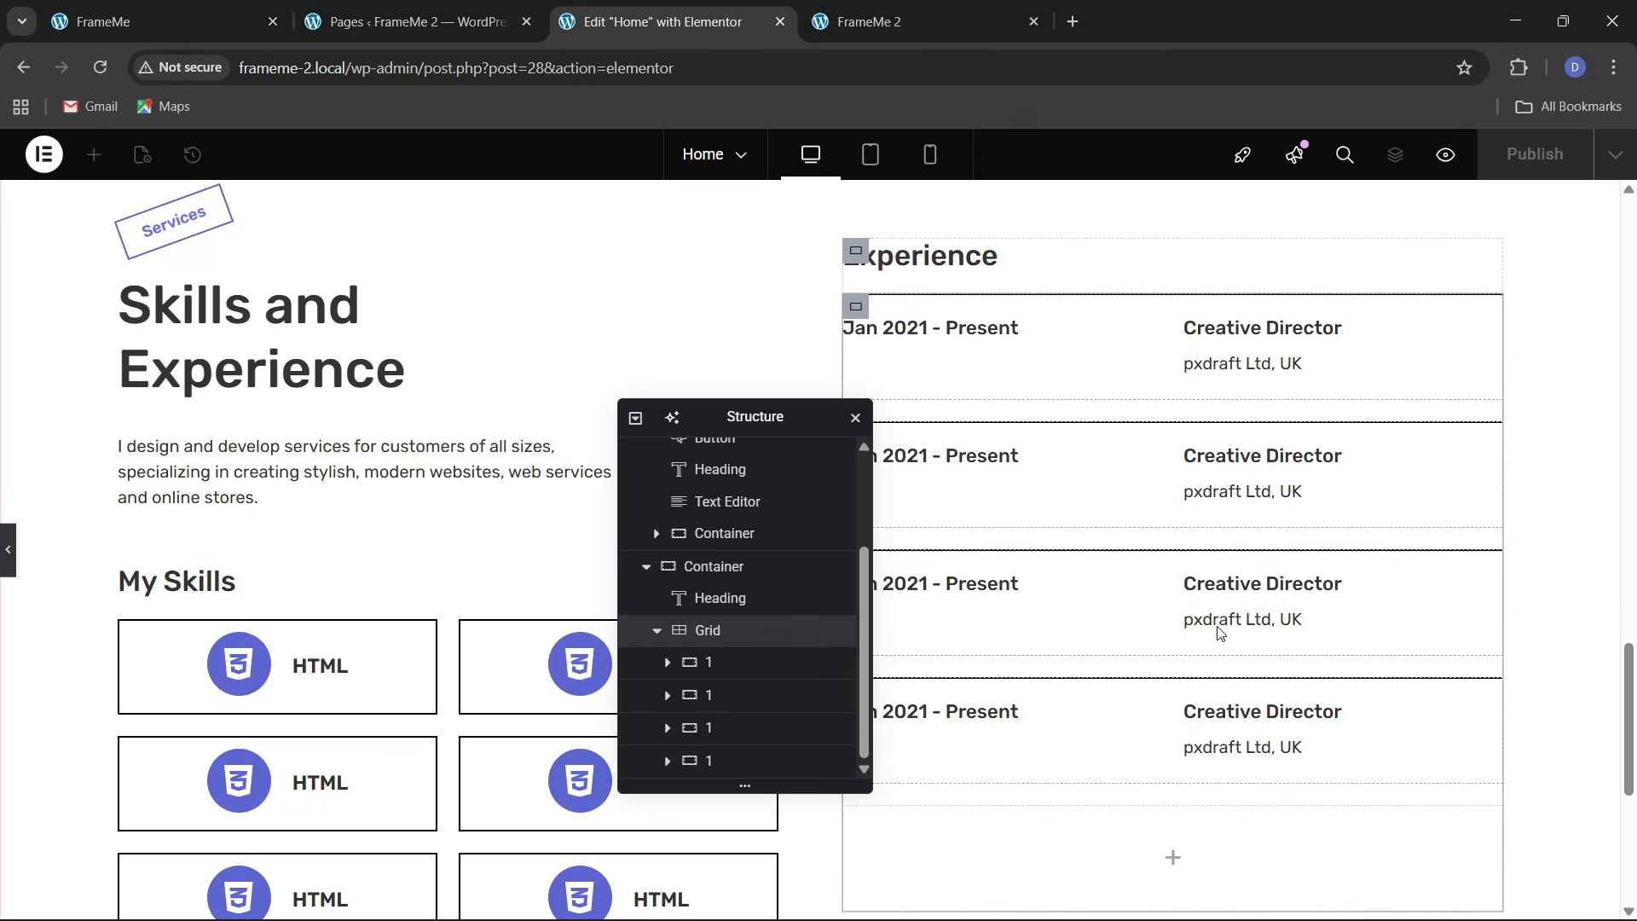
click(754, 635)
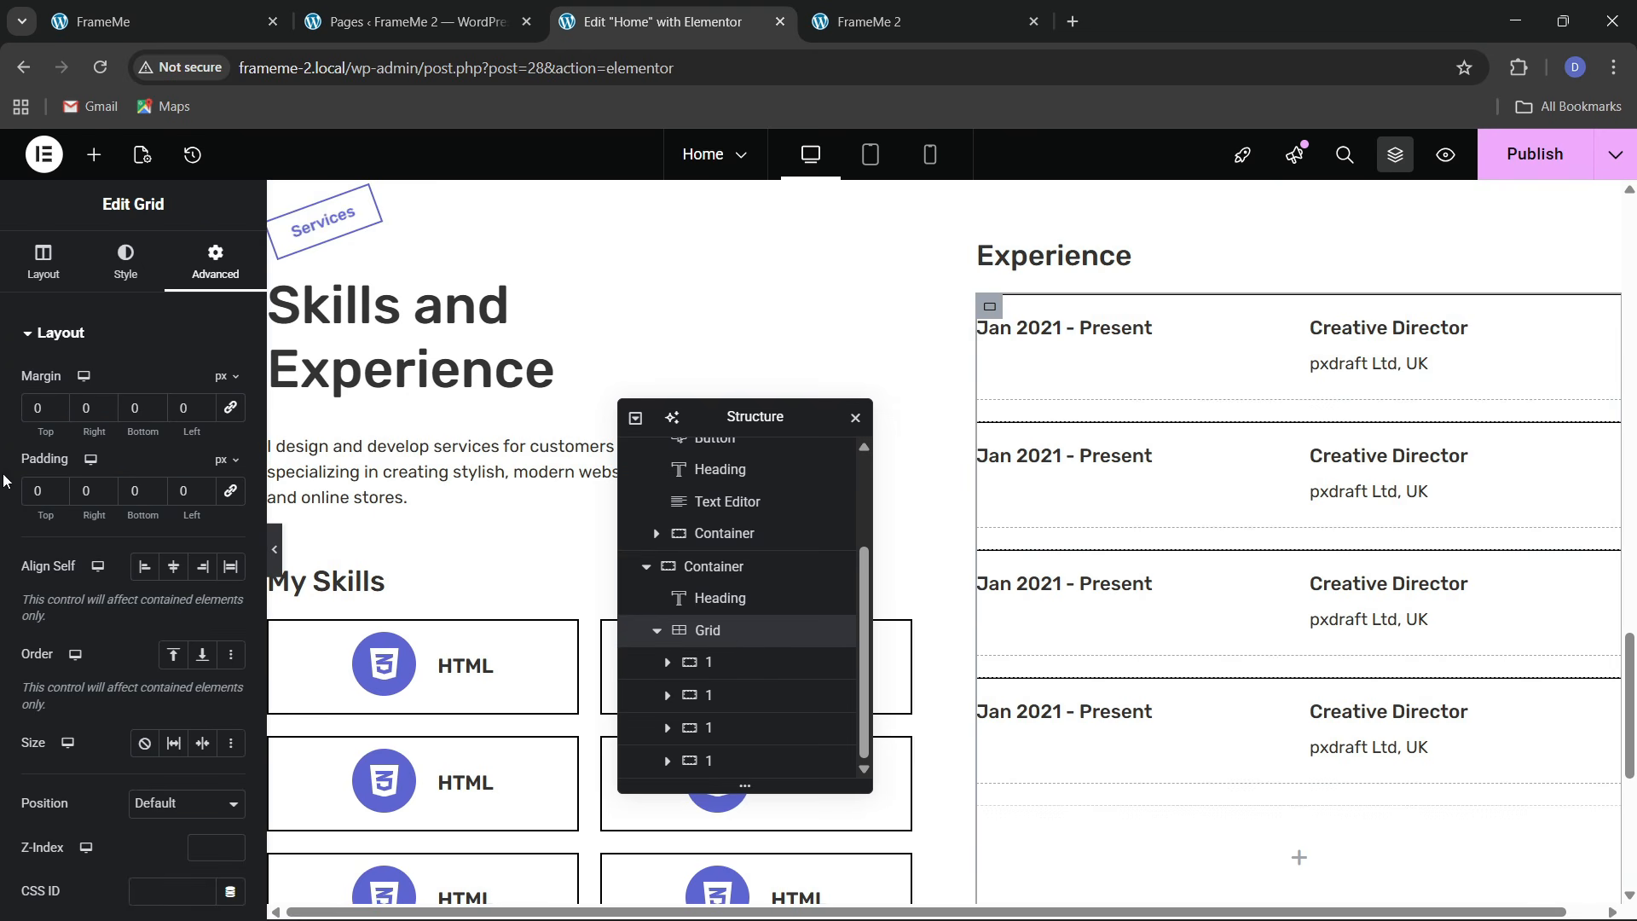
click(49, 284)
scroll(109, 682, down, 3)
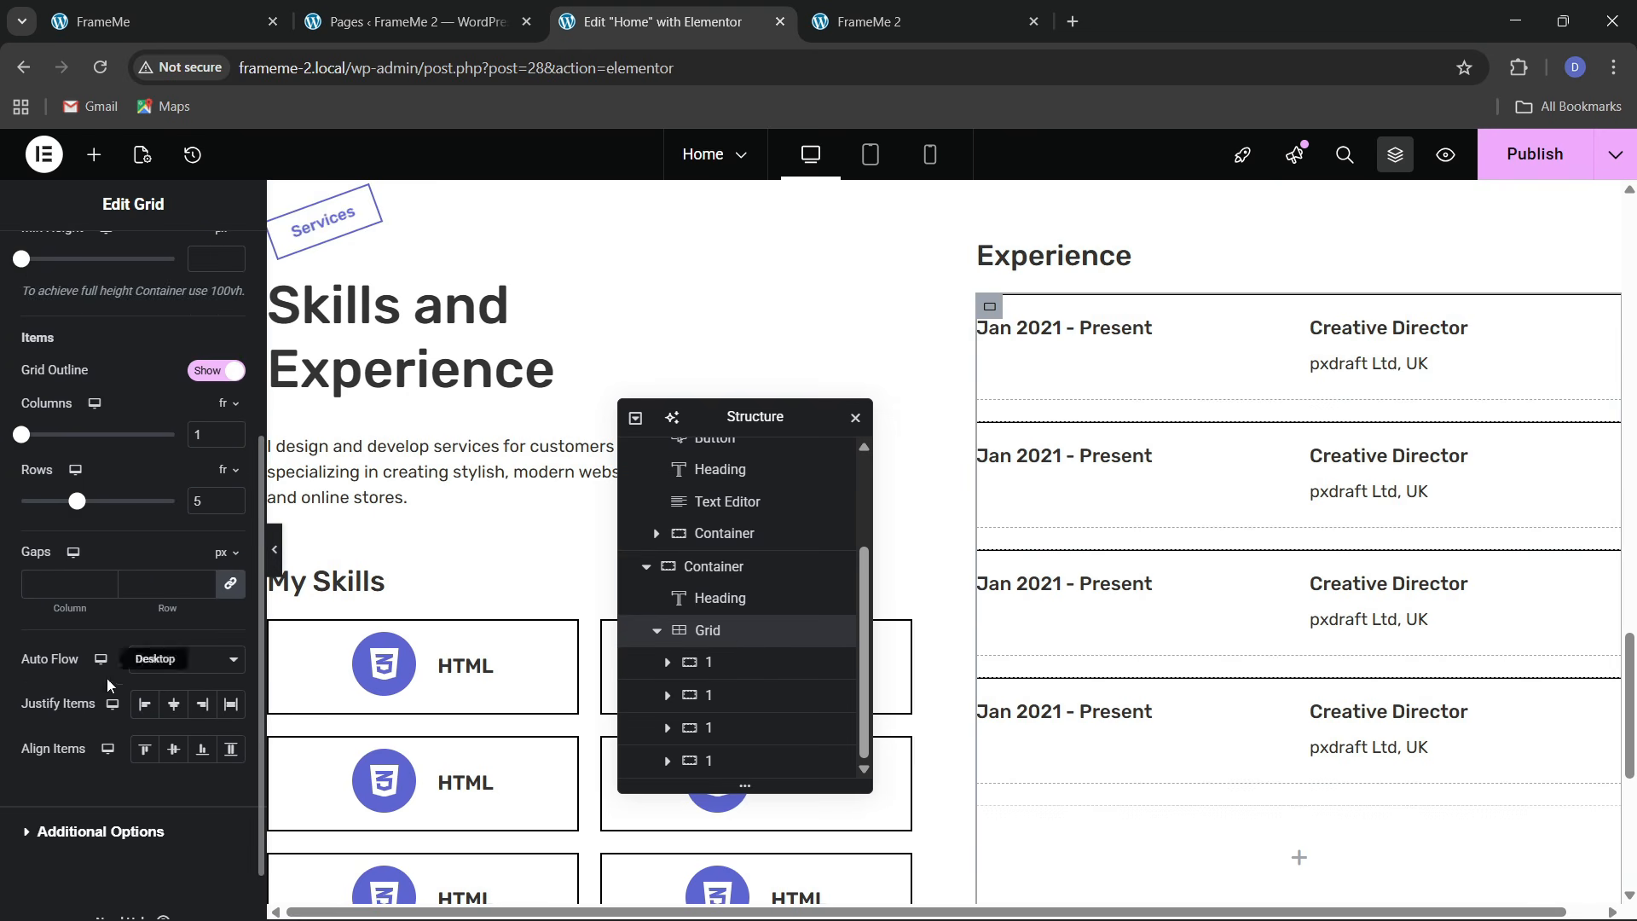
click(147, 591)
text(0)
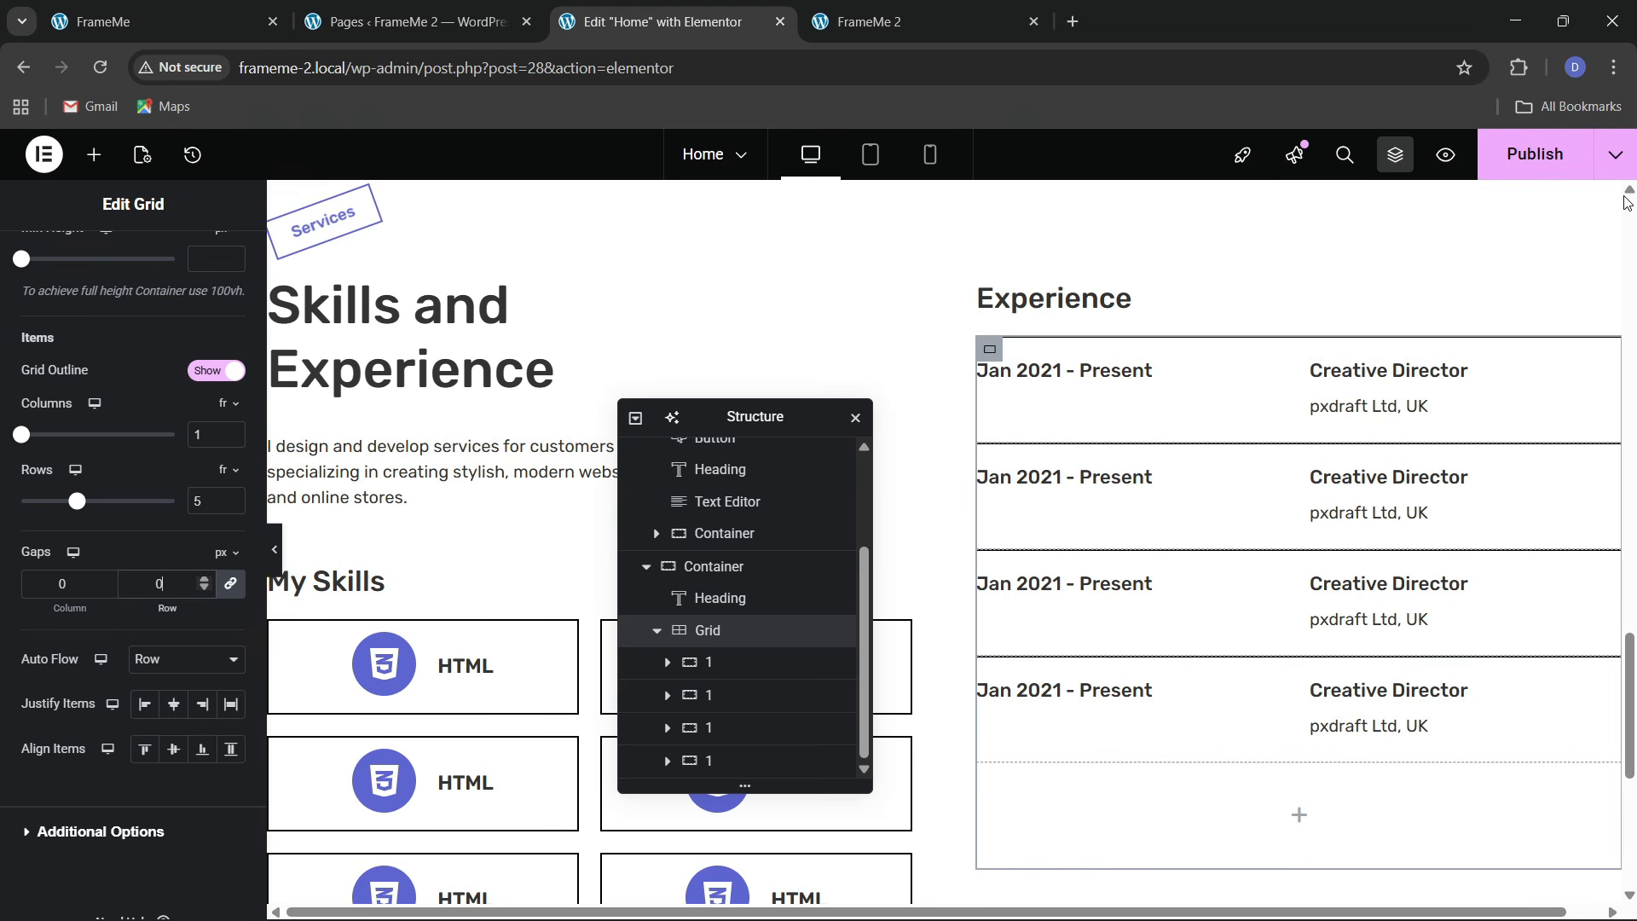
click(1564, 169)
Reduce the Experience grid's rows from 5 to 4
scroll(970, 550, down, 2)
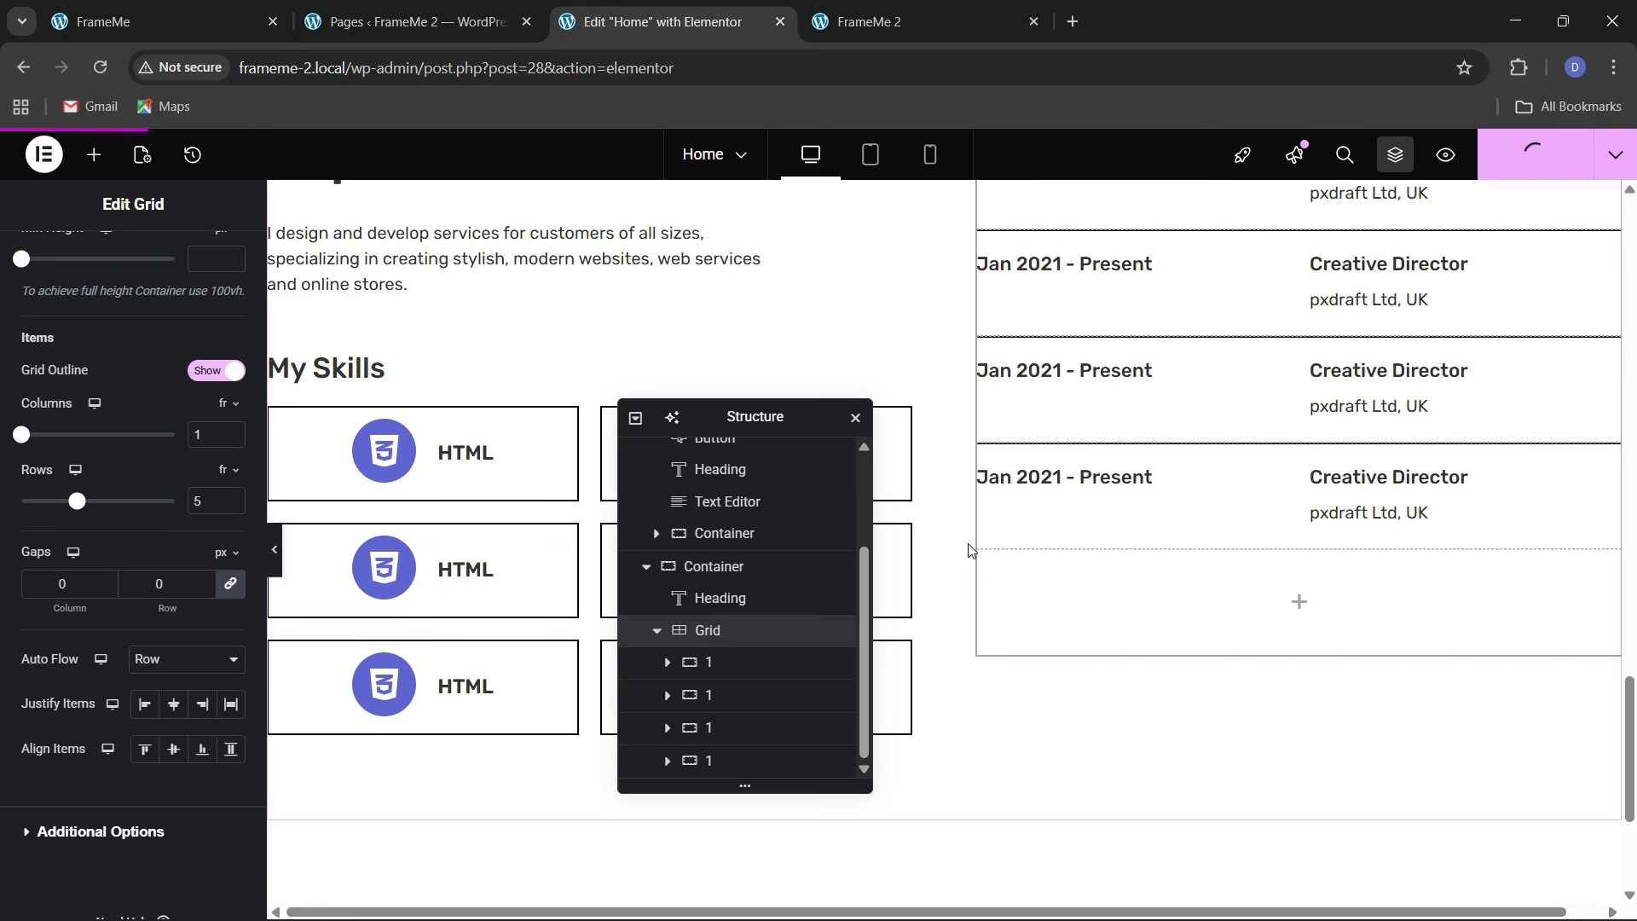
click(256, 22)
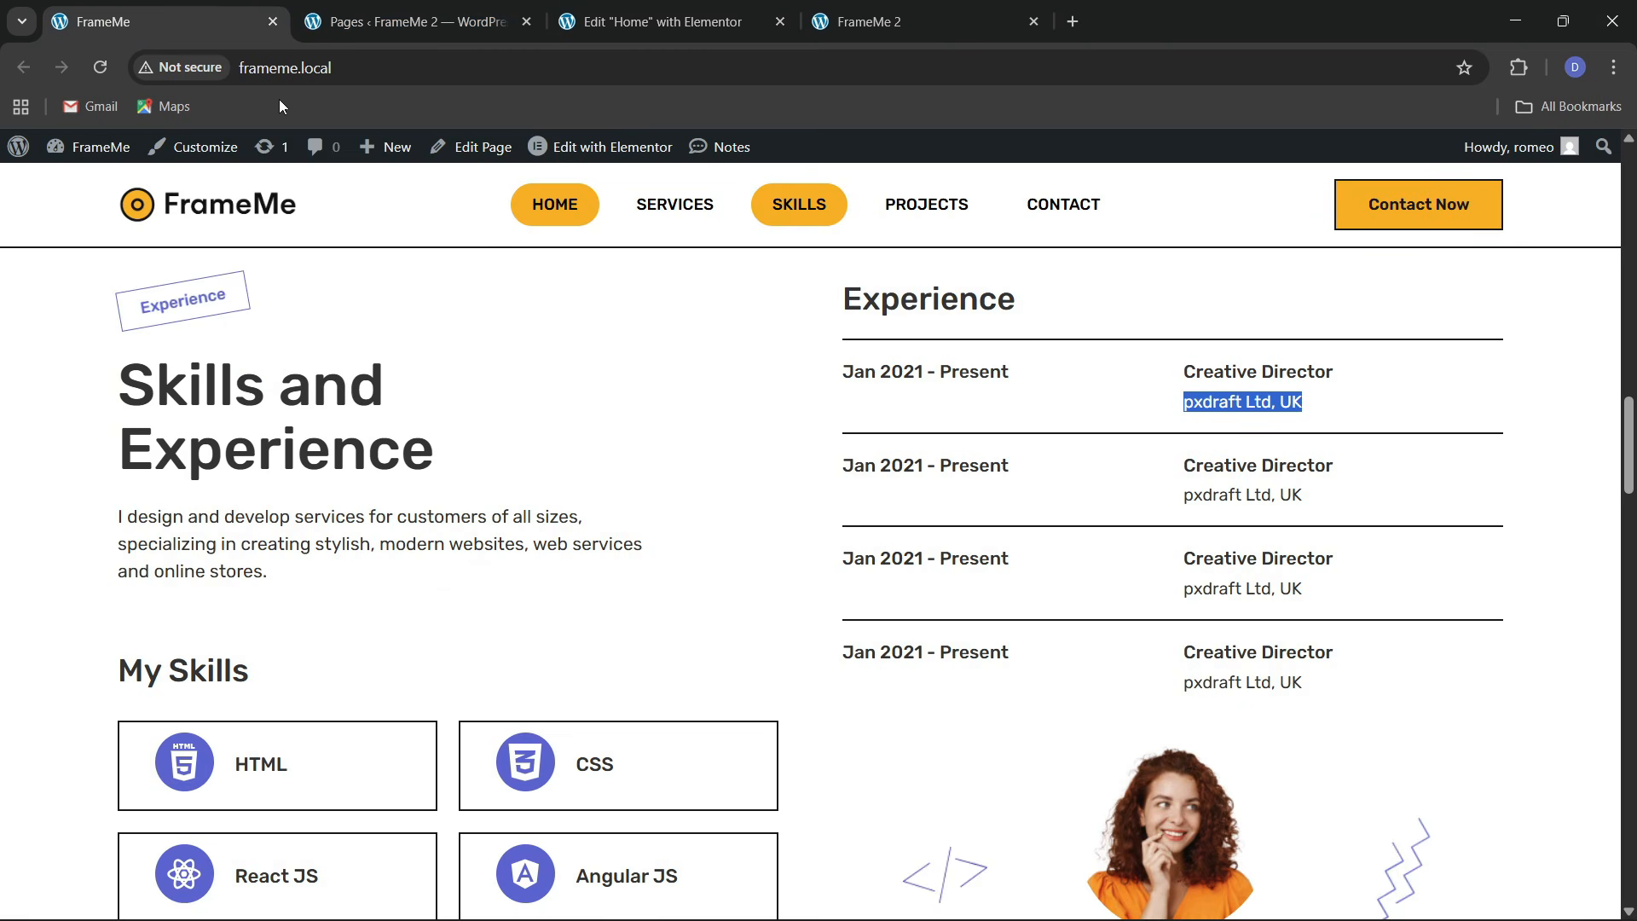
scroll(1009, 558, down, 4)
click(656, 22)
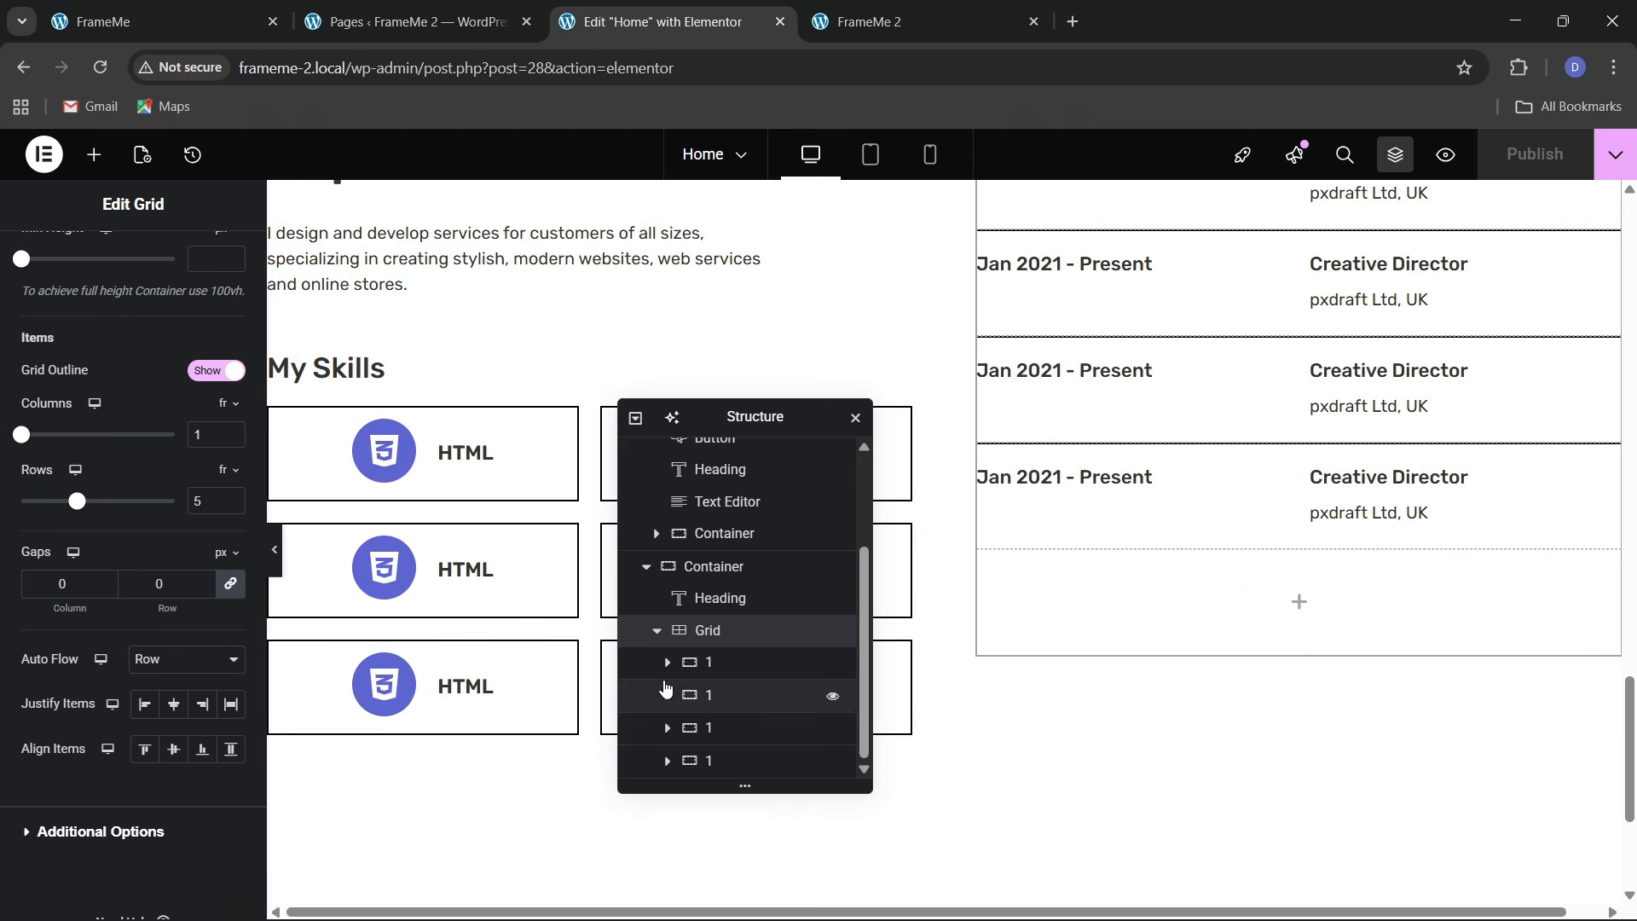
scroll(1161, 634, up, 4)
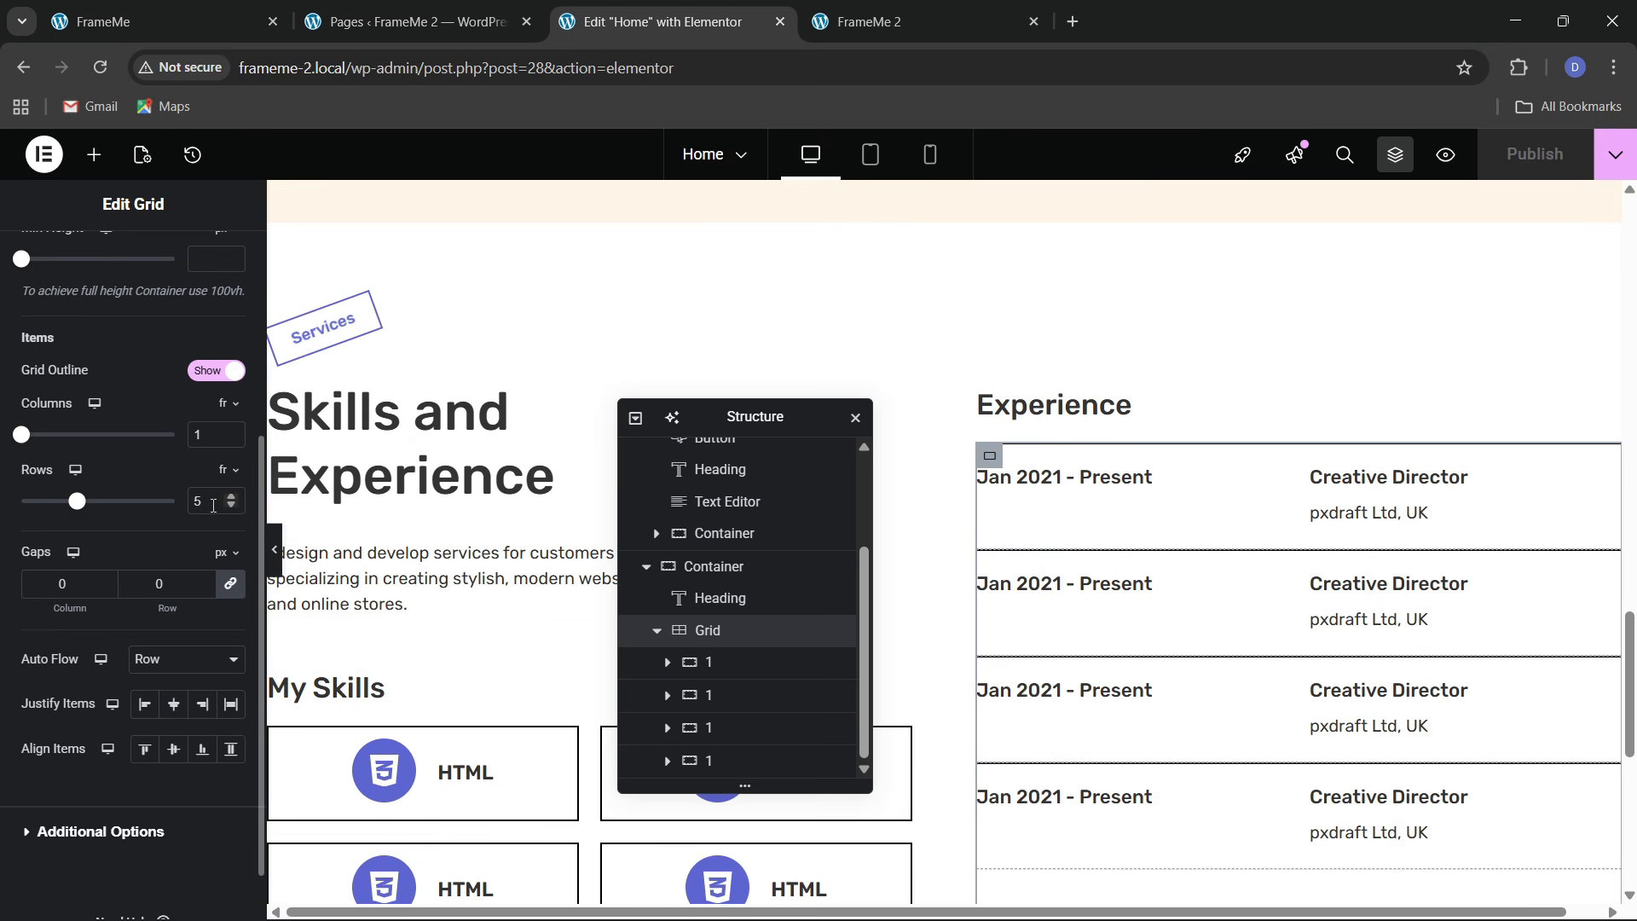
text(4)
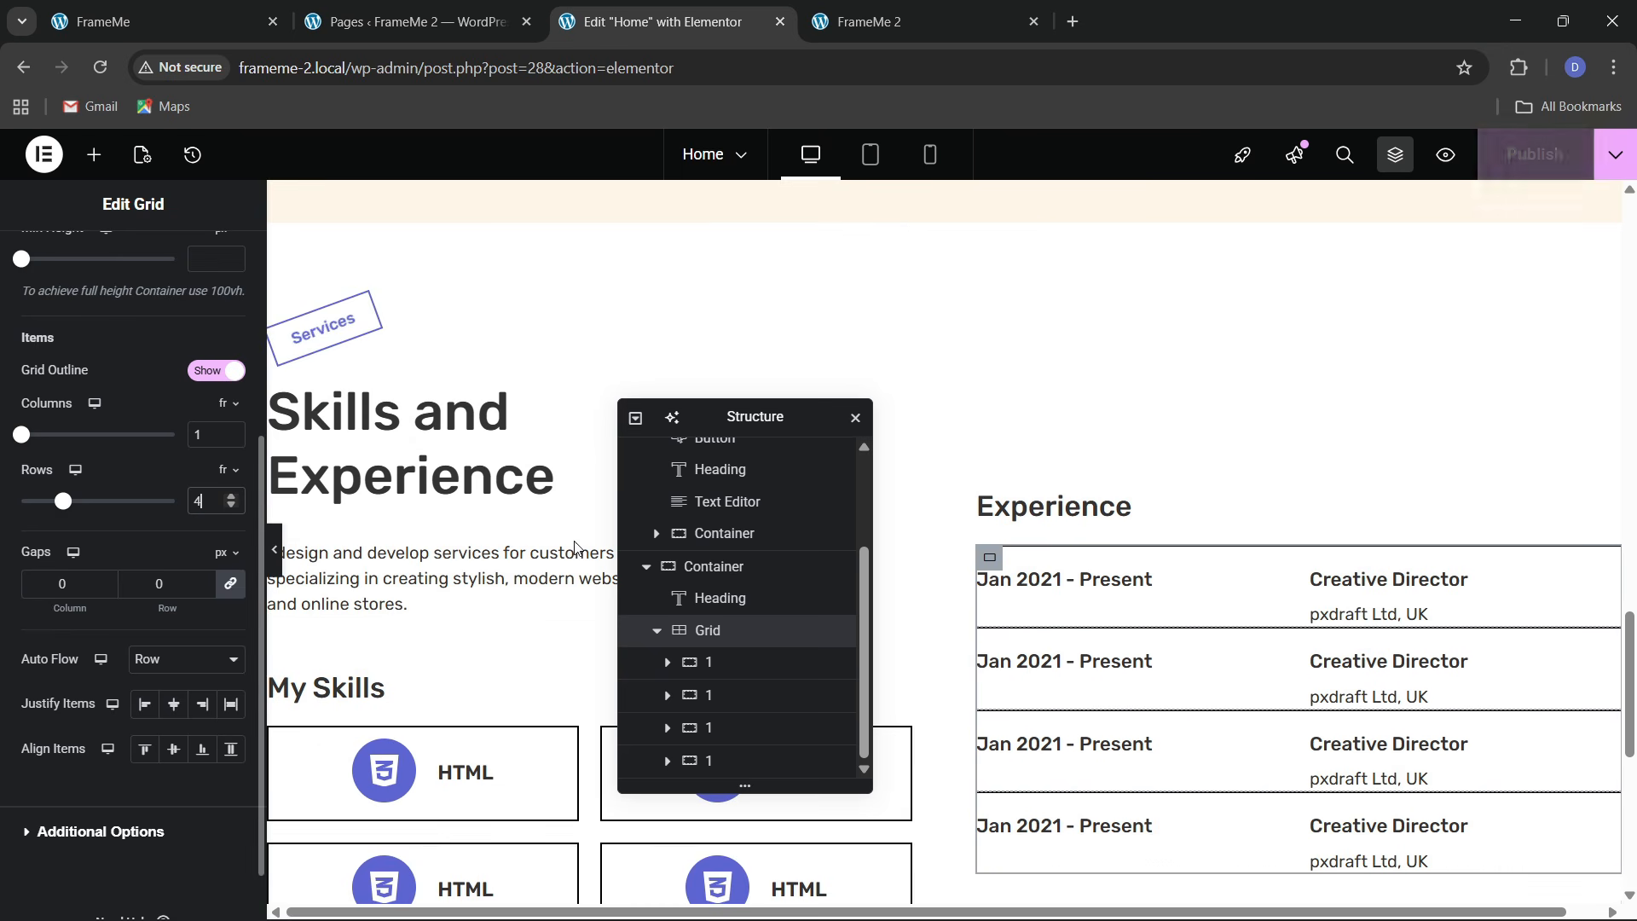
scroll(1262, 628, down, 4)
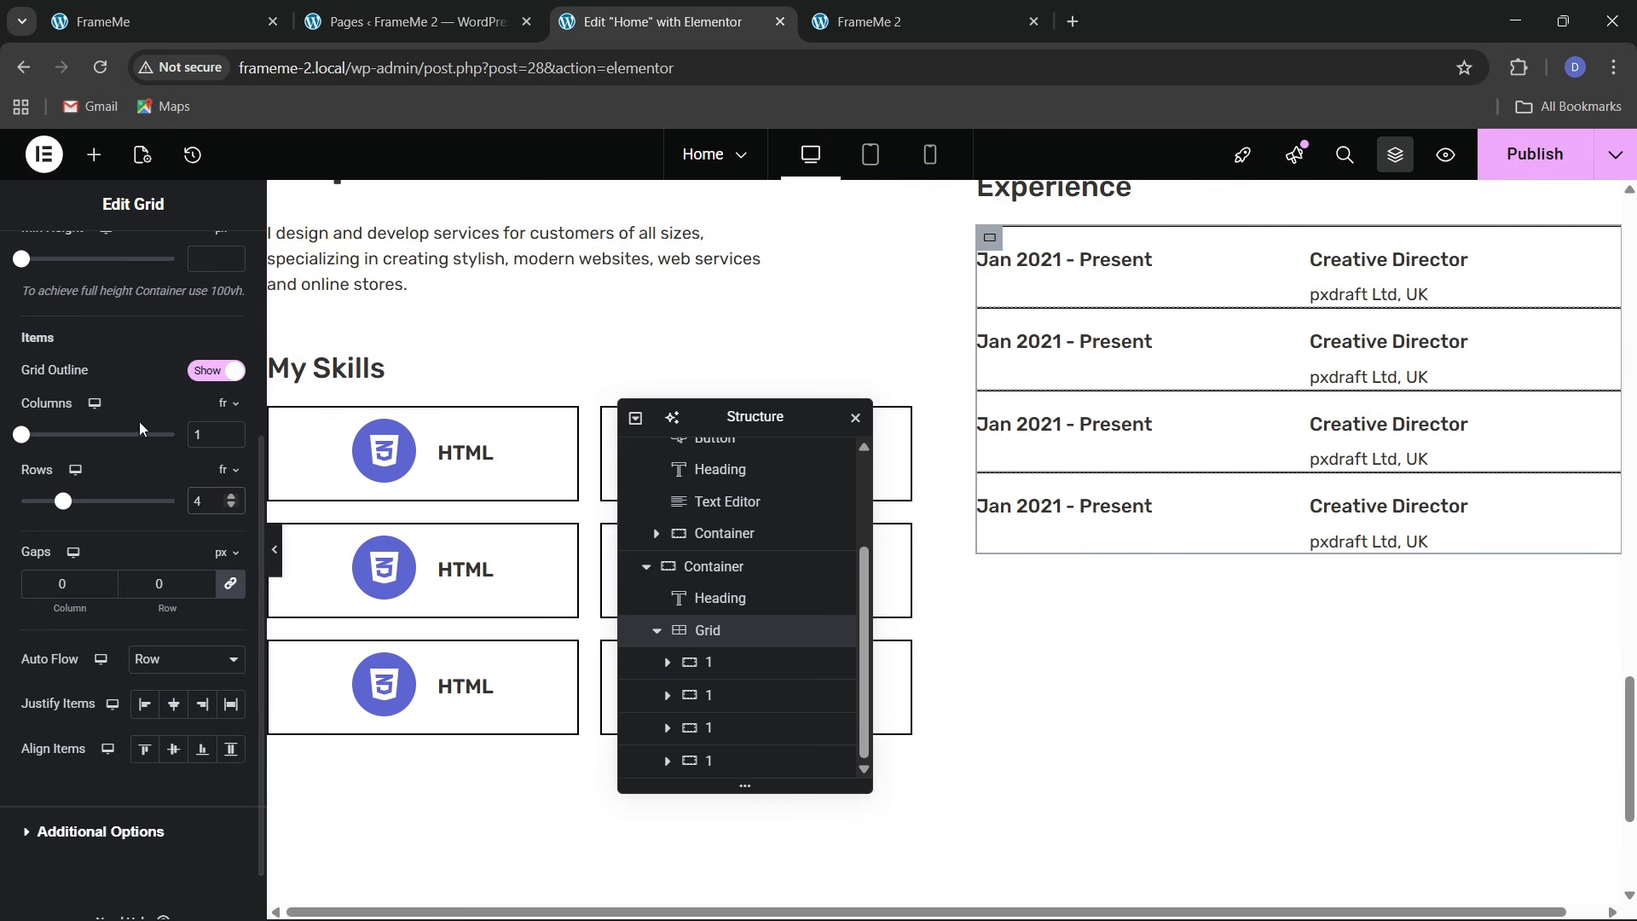
Drag a new Container widget onto the canvas beside the Experience list
click(93, 154)
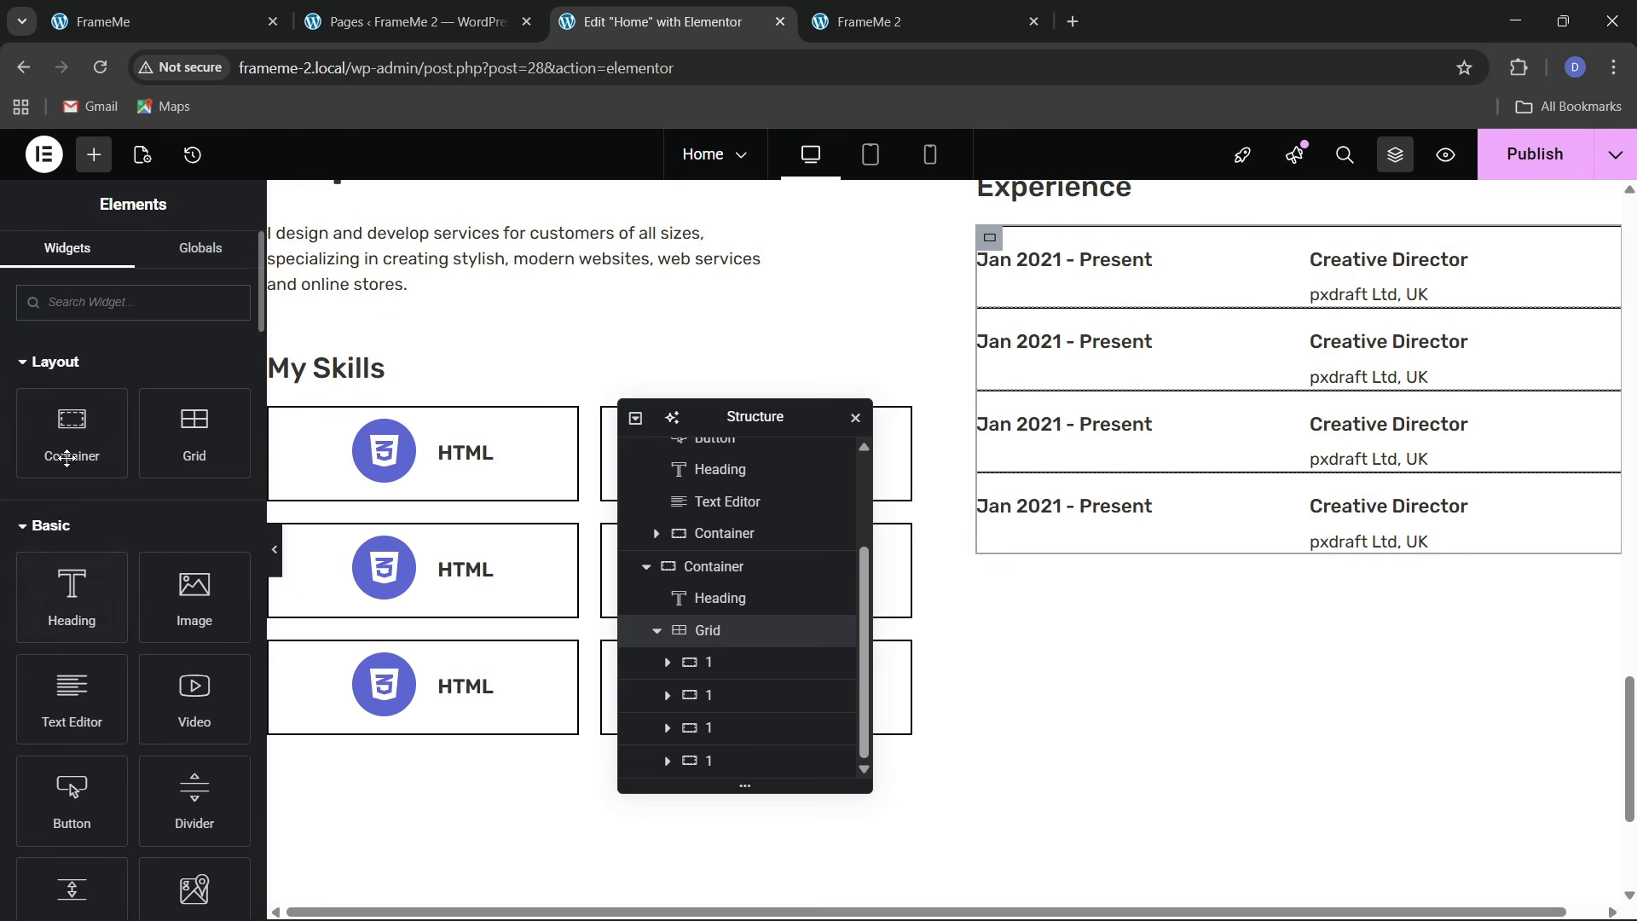
drag(72, 435, 1128, 894)
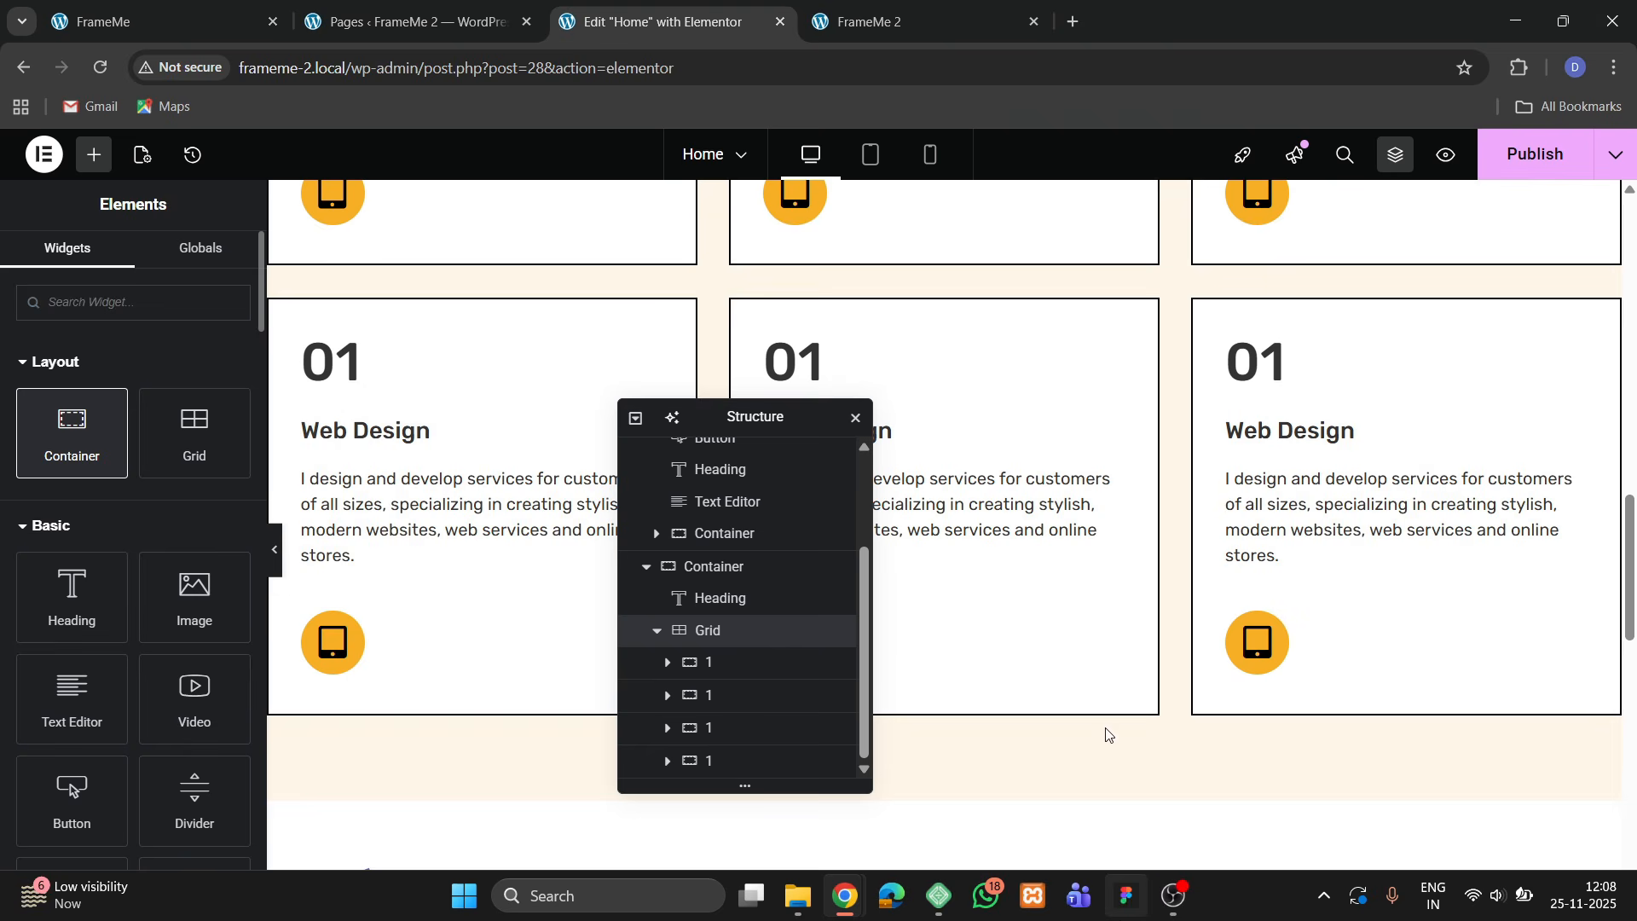
drag(1108, 735, 128, 477)
scroll(990, 574, down, 8)
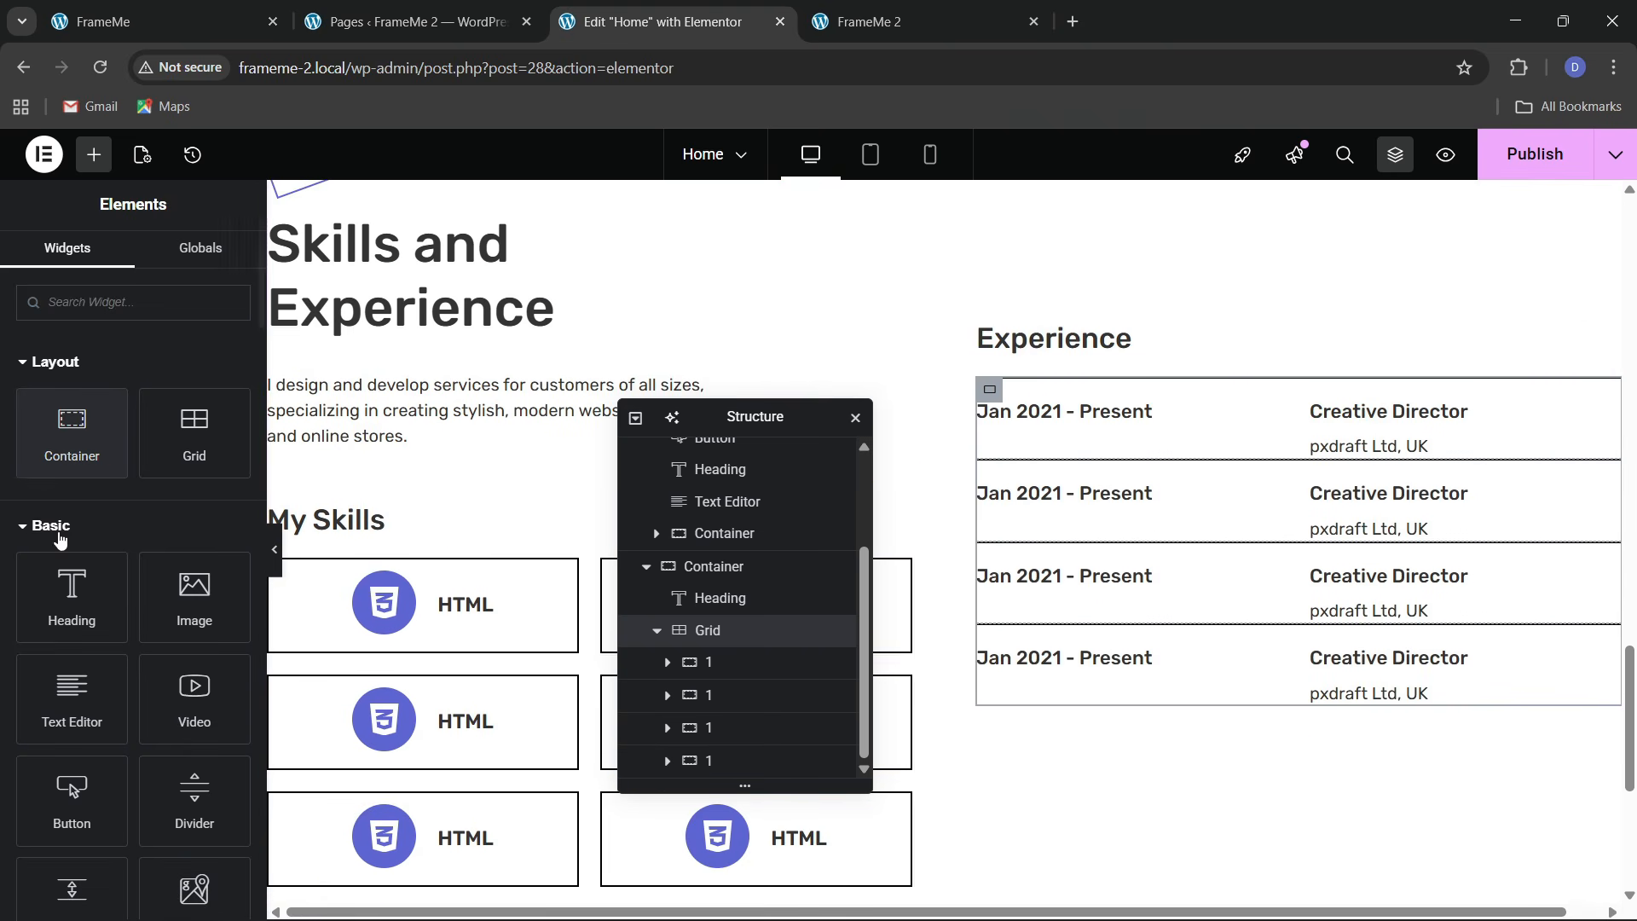
drag(72, 426, 1046, 370)
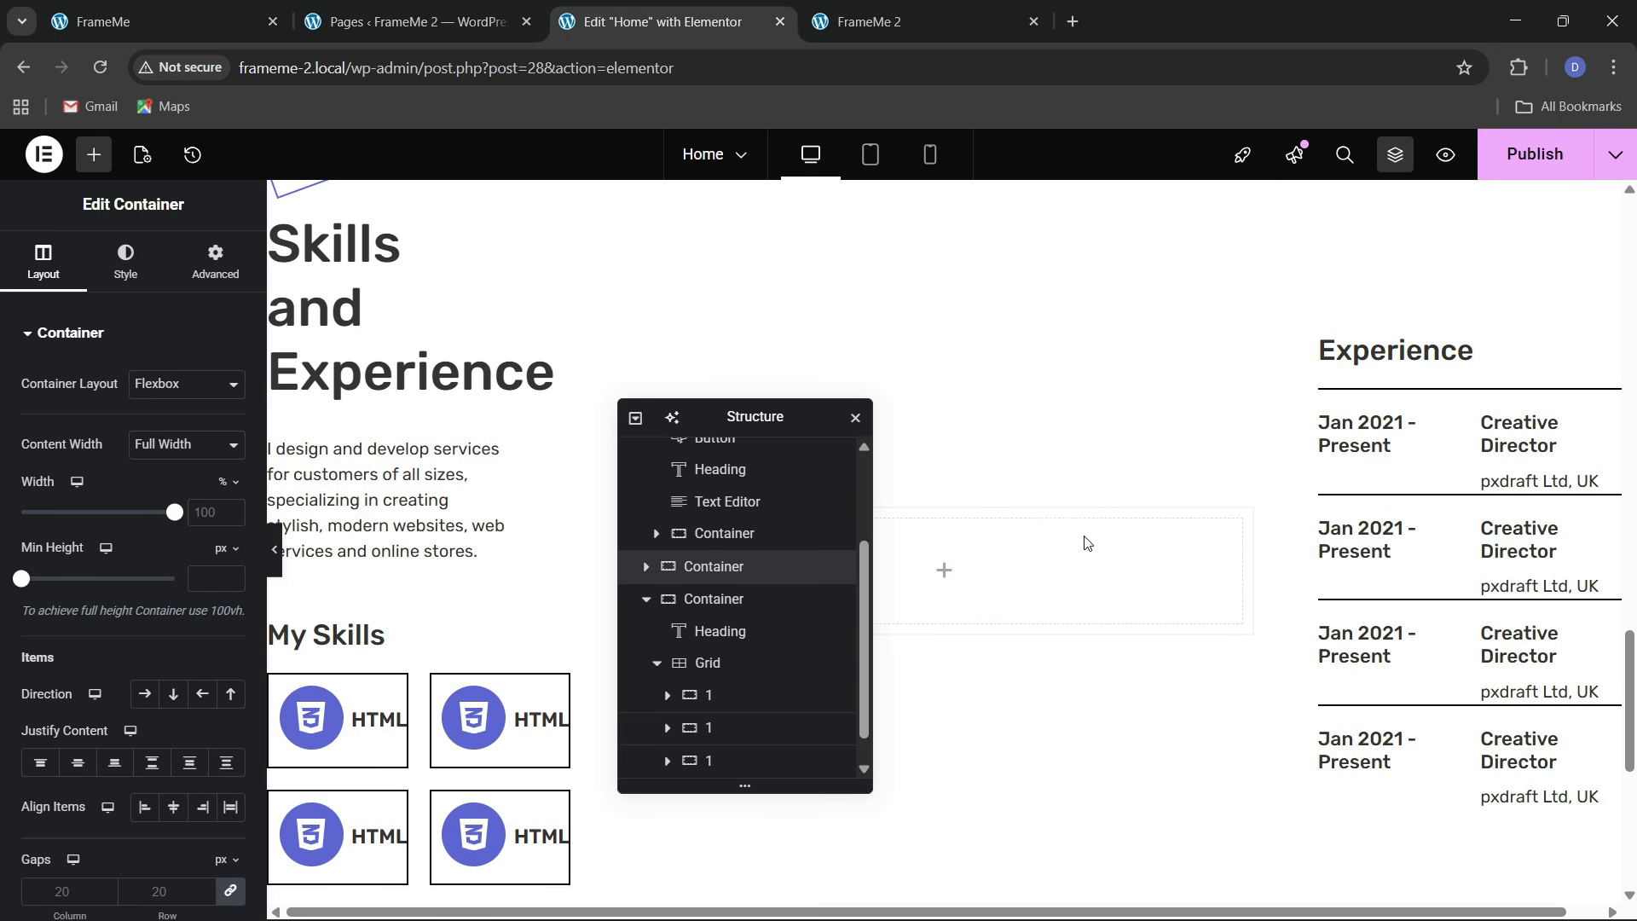
In the Structure navigator, move the empty container below the Grid in the Experience column
scroll(743, 682, down, 1)
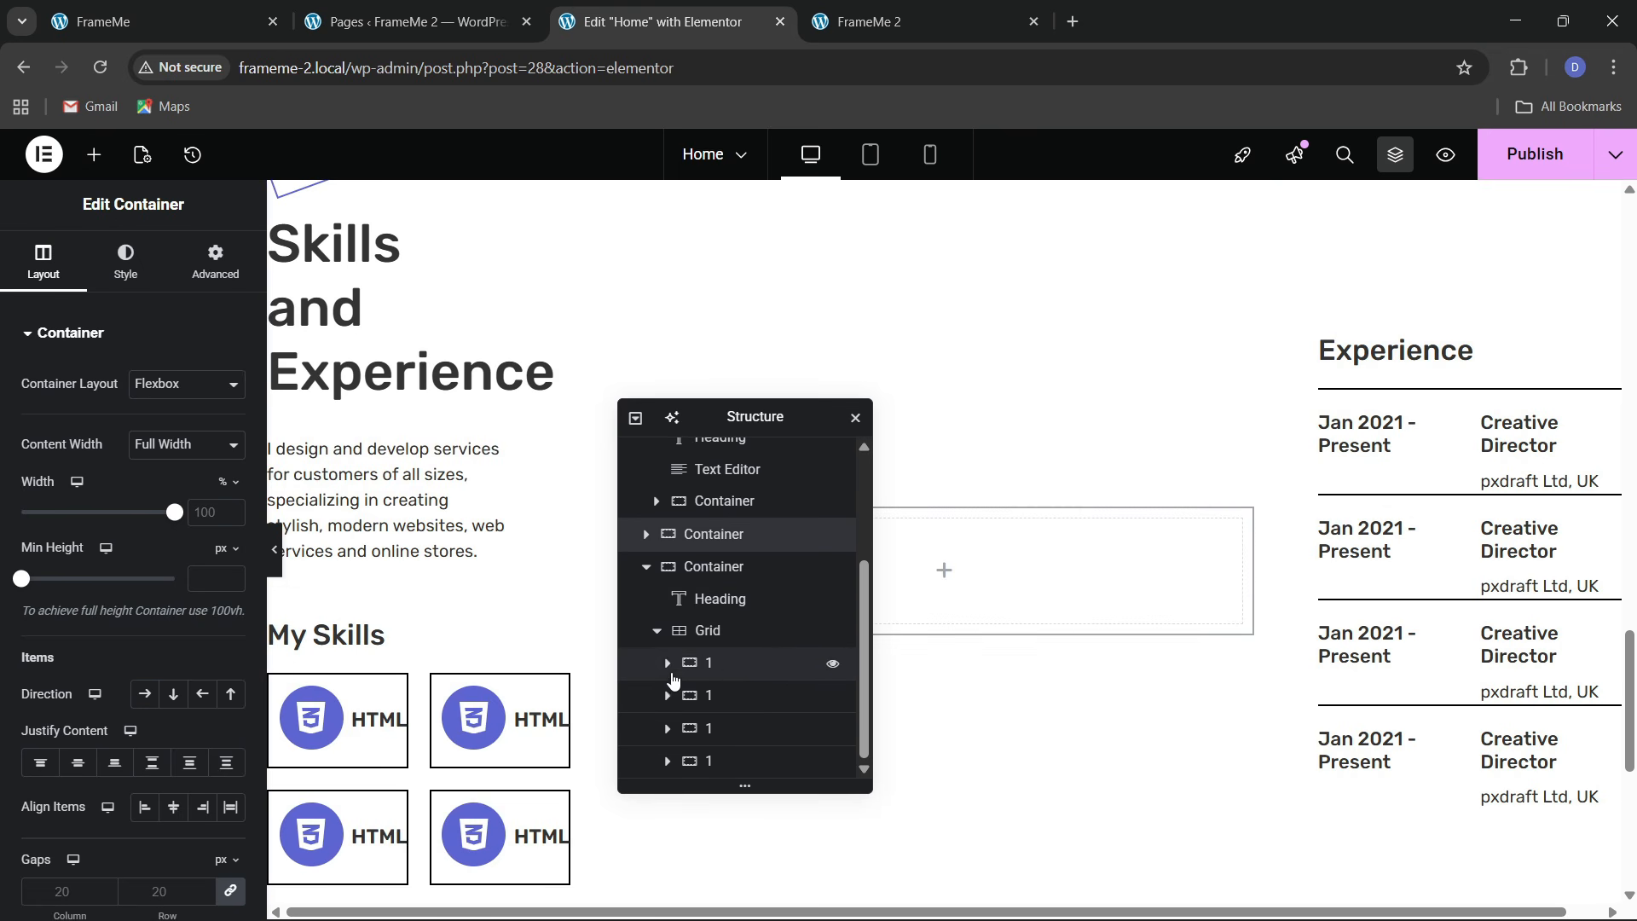
click(657, 630)
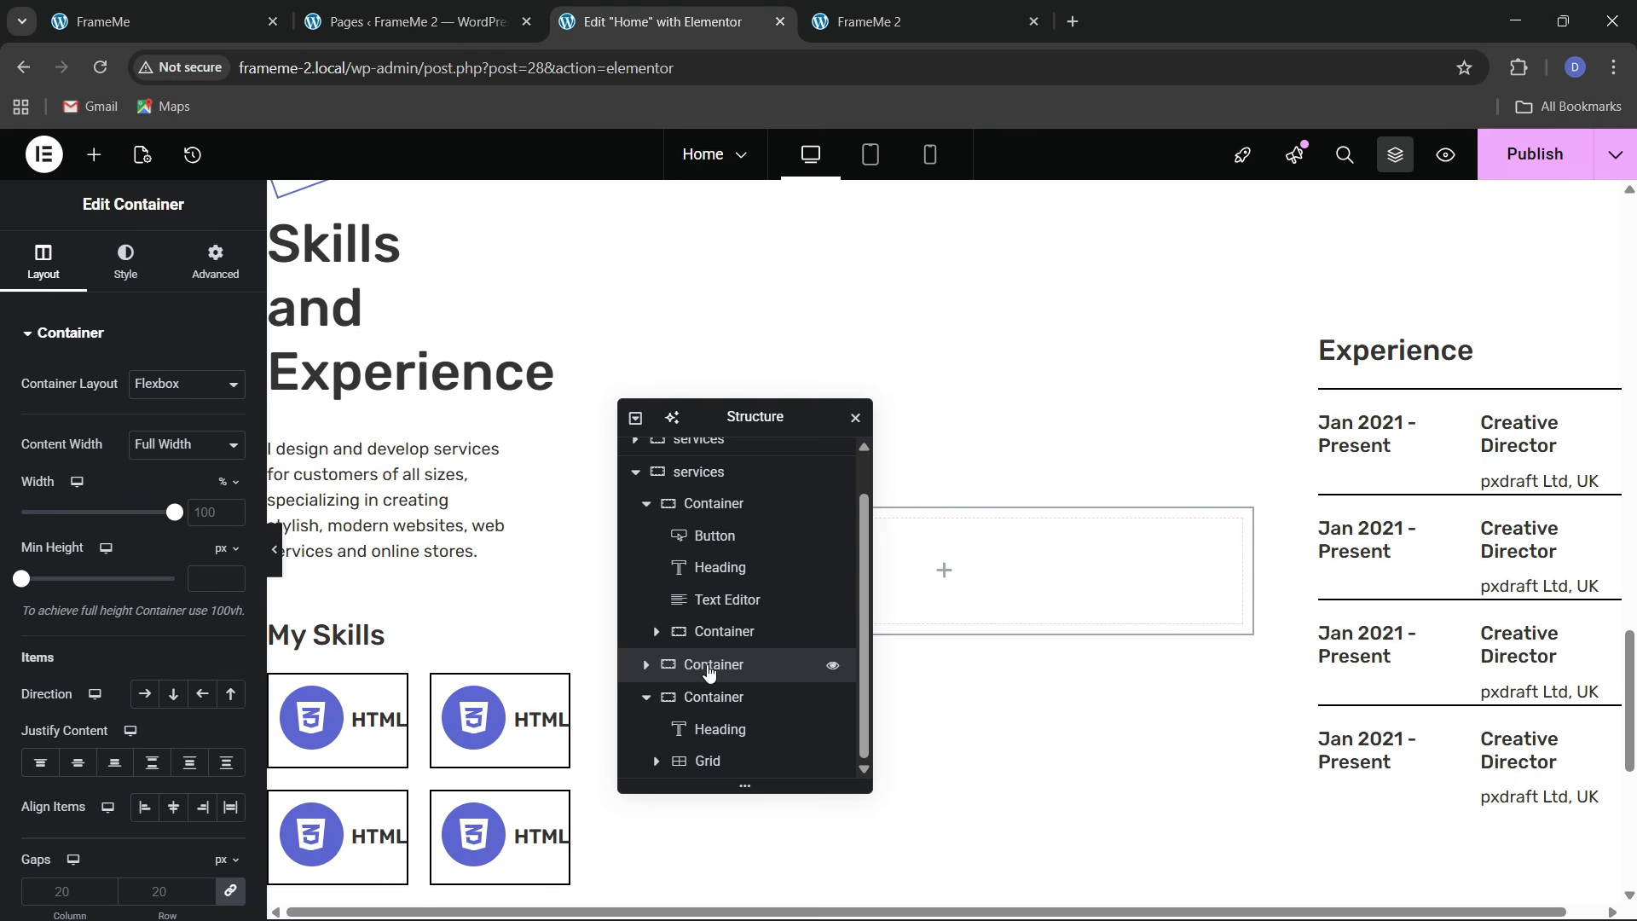
drag(709, 672, 721, 744)
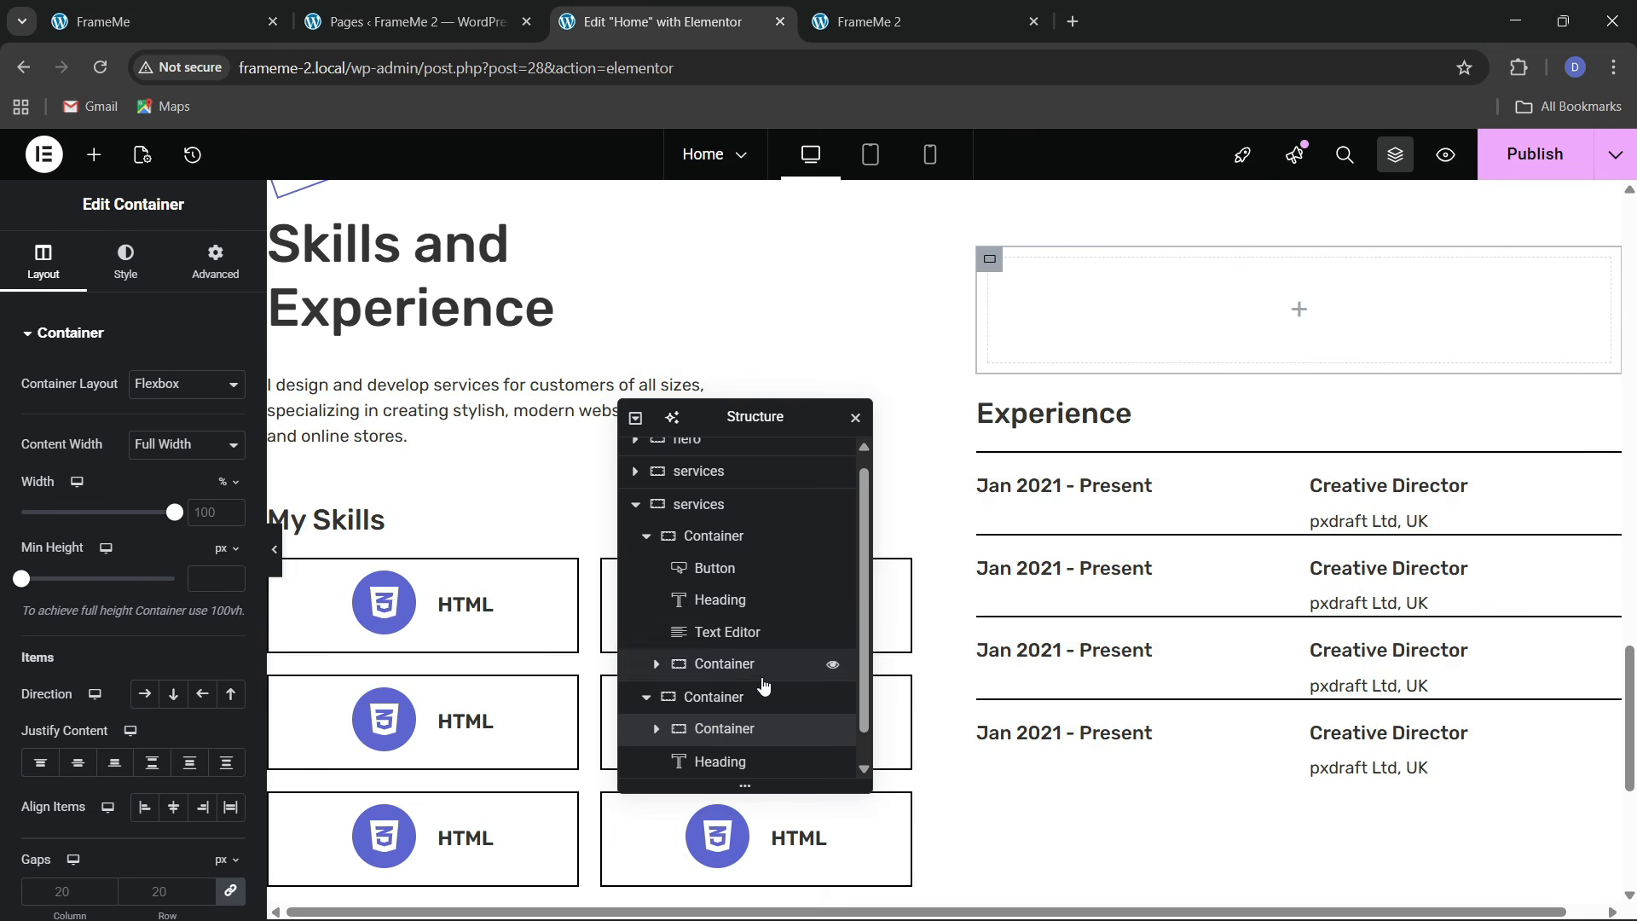
scroll(759, 702, down, 1)
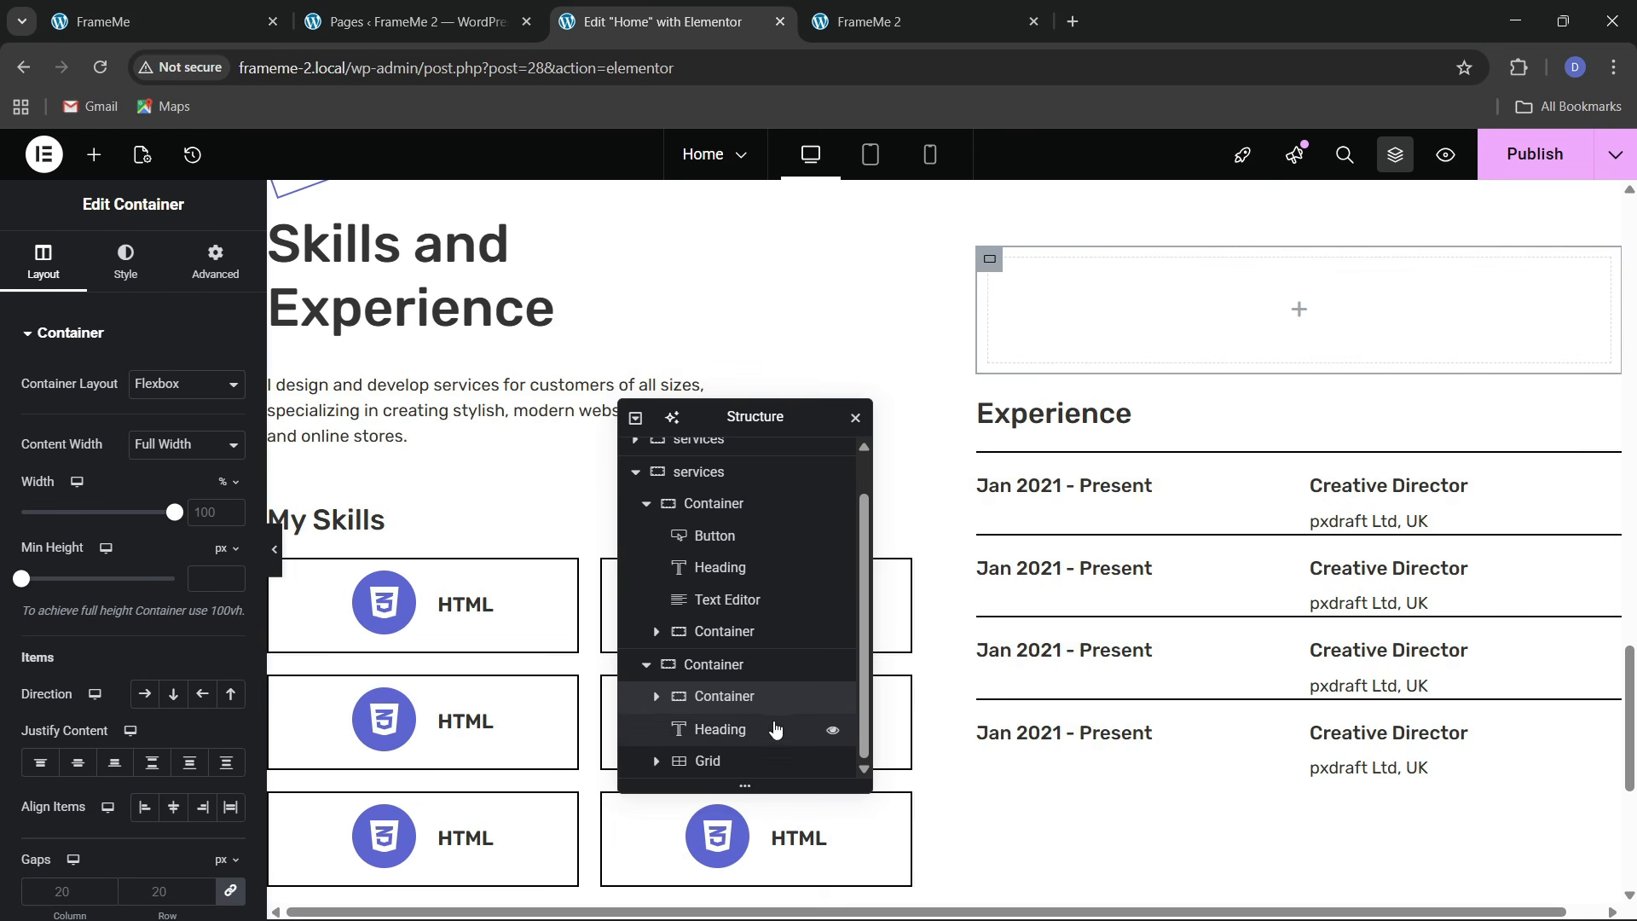
mouse_move(722, 705)
mouse_down()
mouse_move(723, 798)
mouse_move(723, 713)
mouse_up()
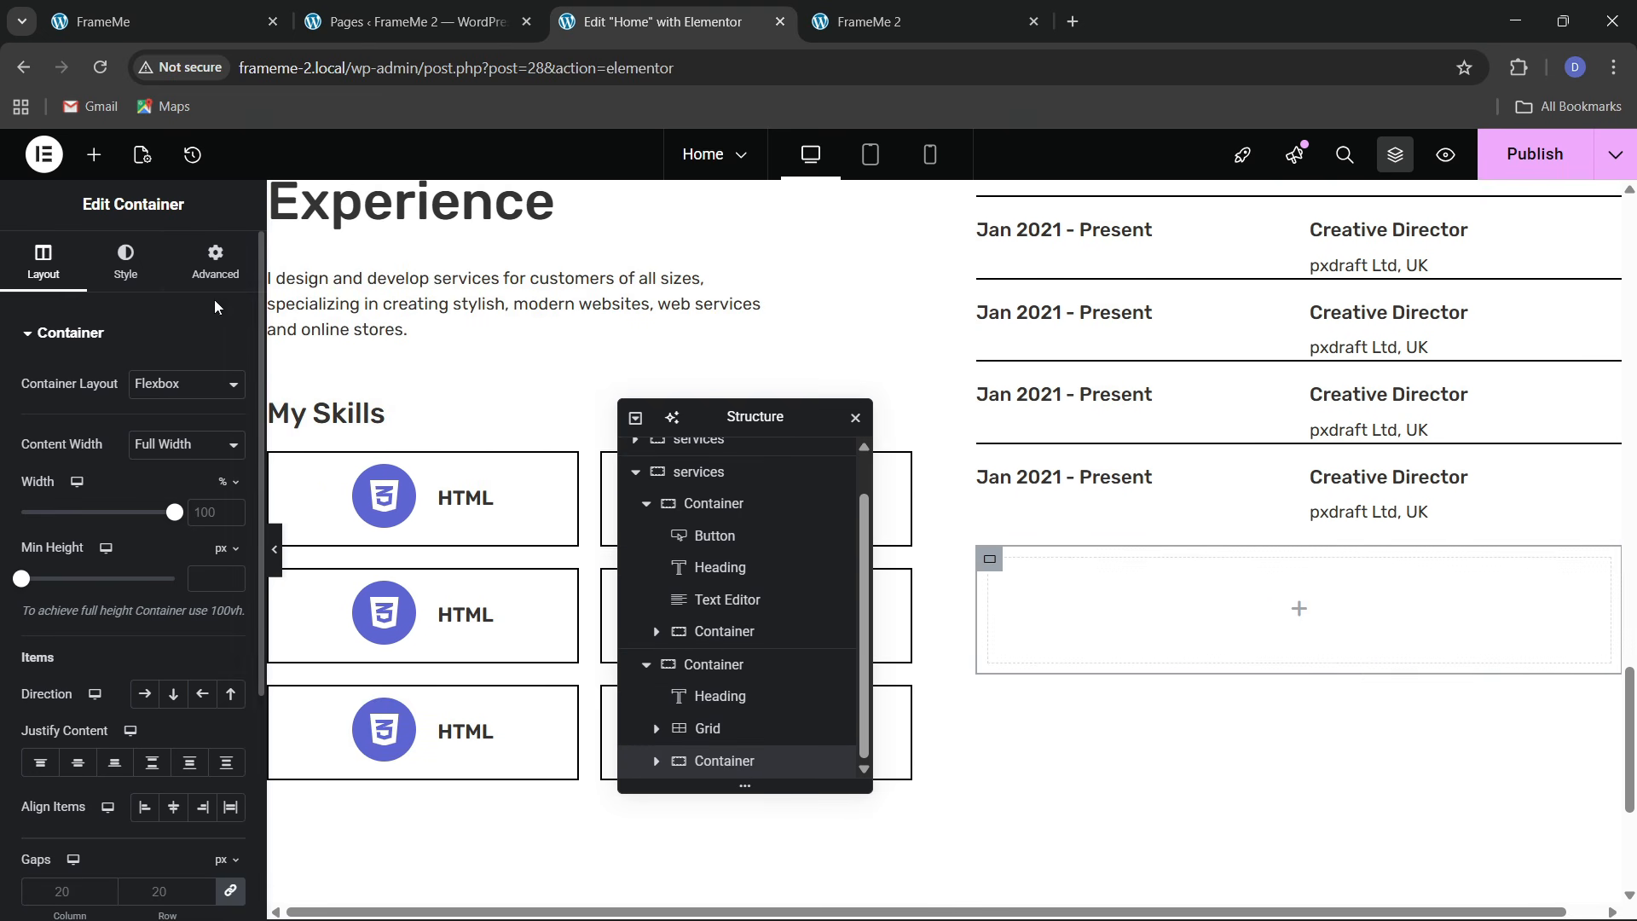
click(216, 263)
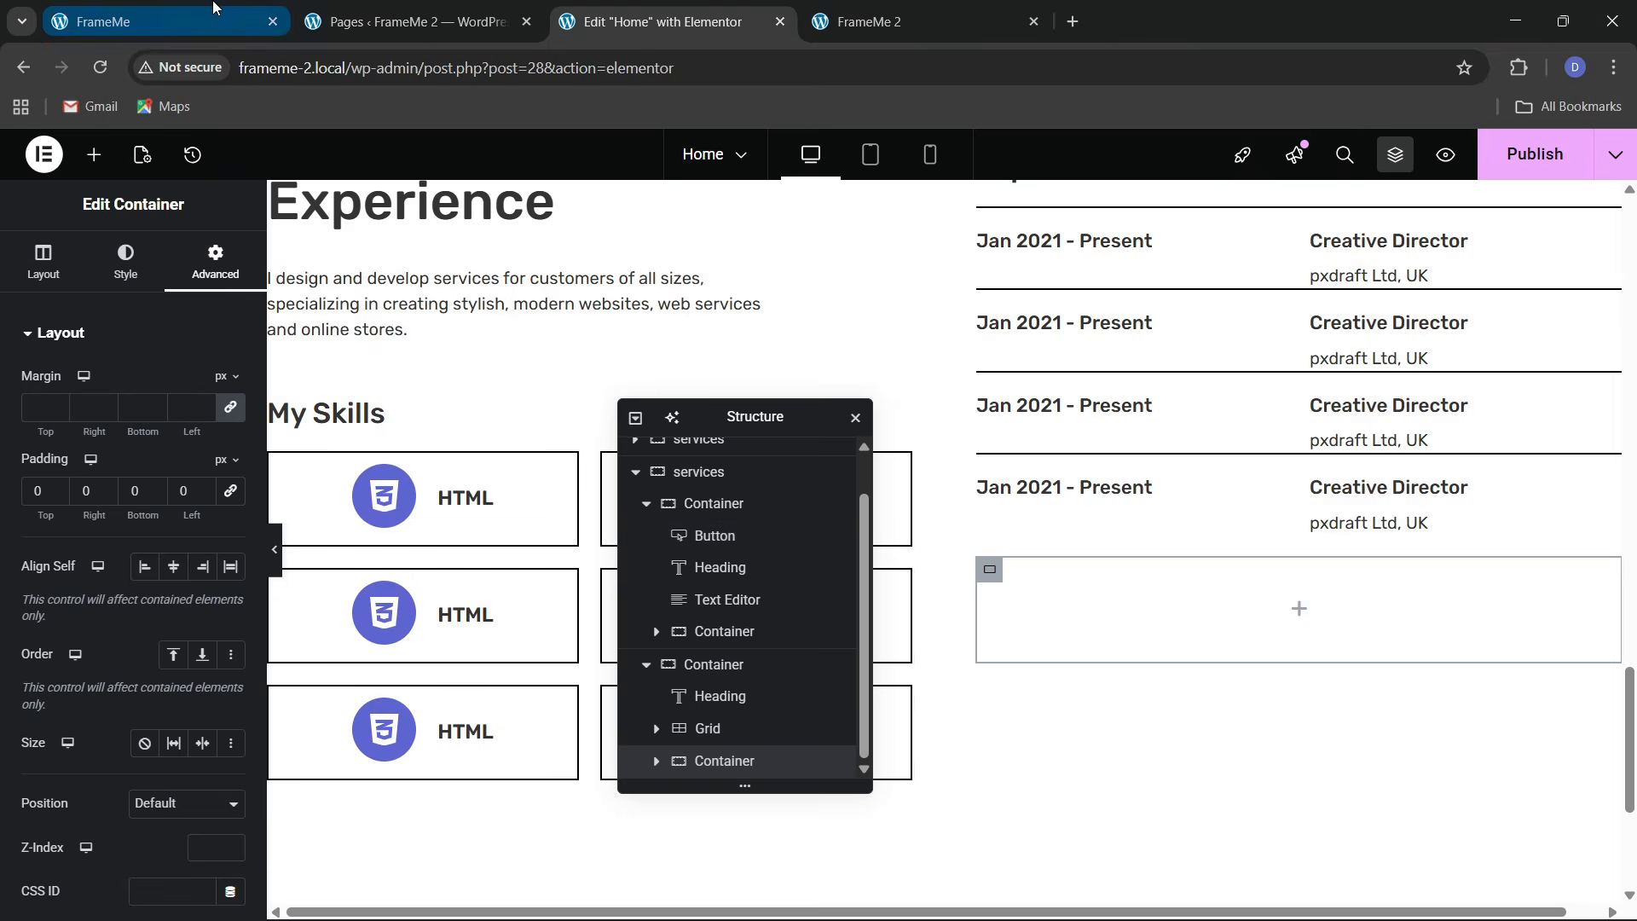
click(154, 22)
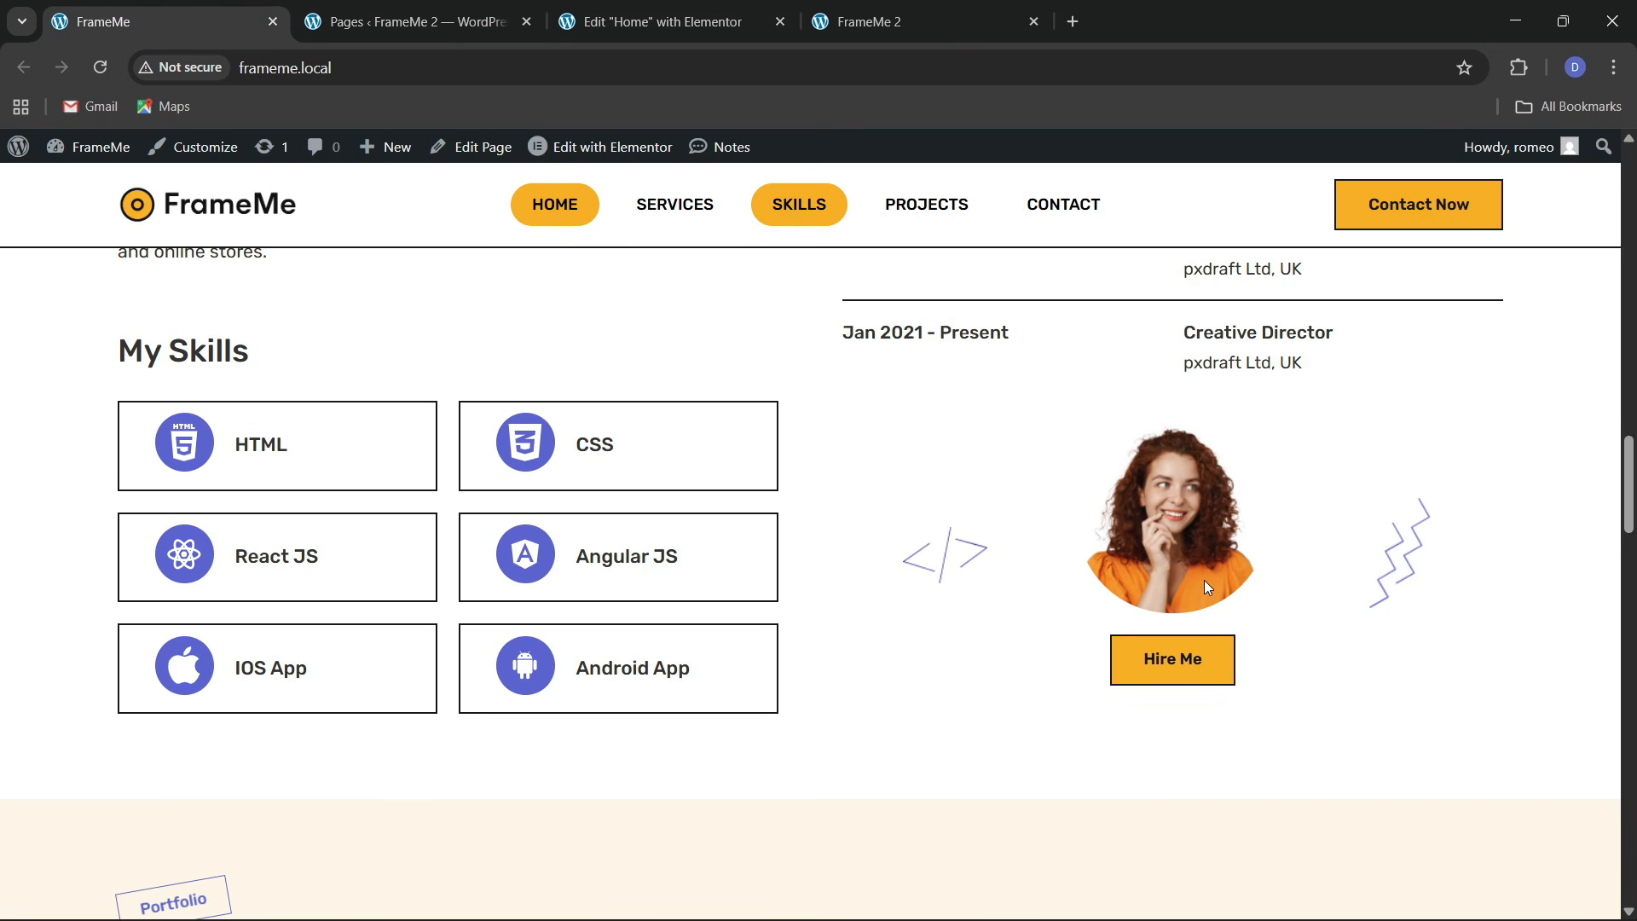
click(686, 10)
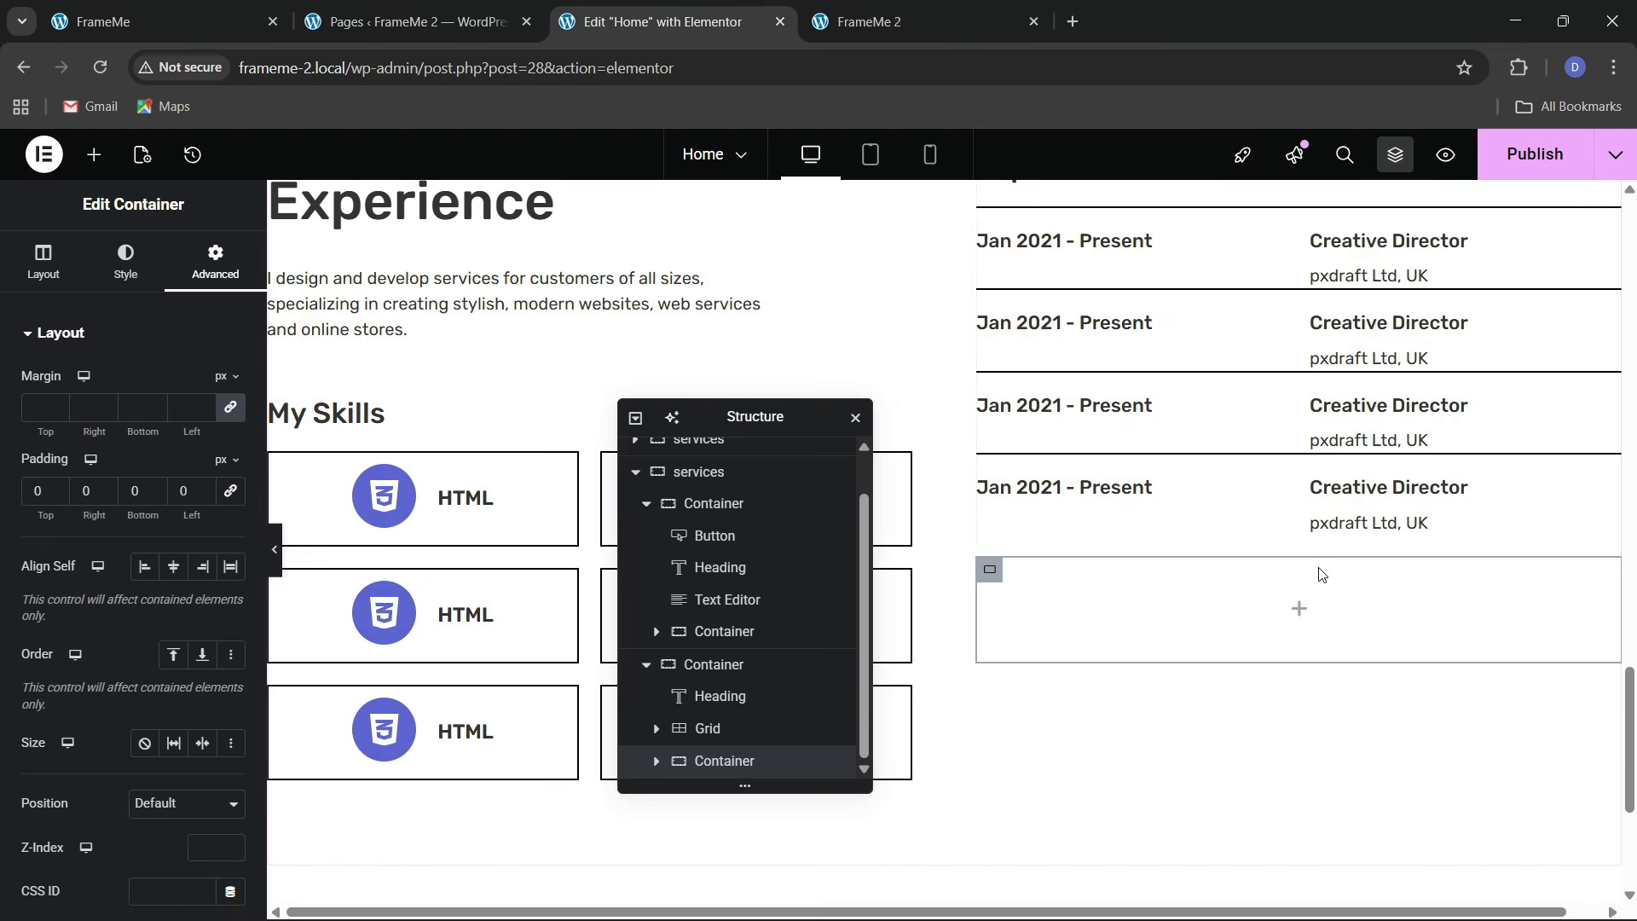
Add an inner container to the placeholder and duplicate it twice to make three
click(99, 157)
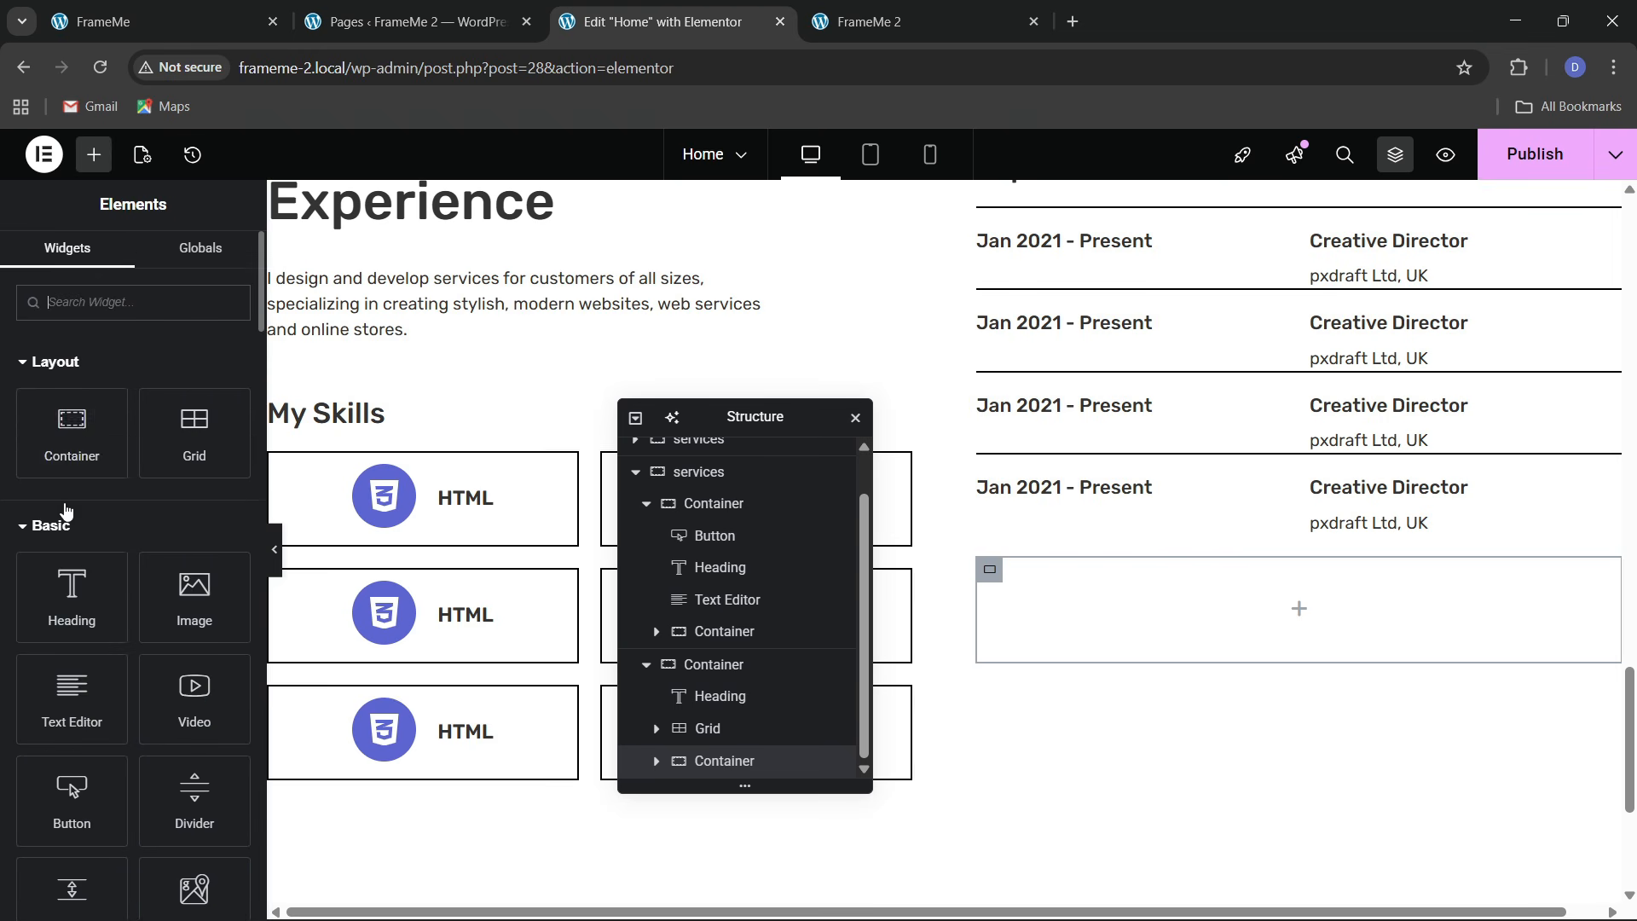
drag(66, 435, 1211, 623)
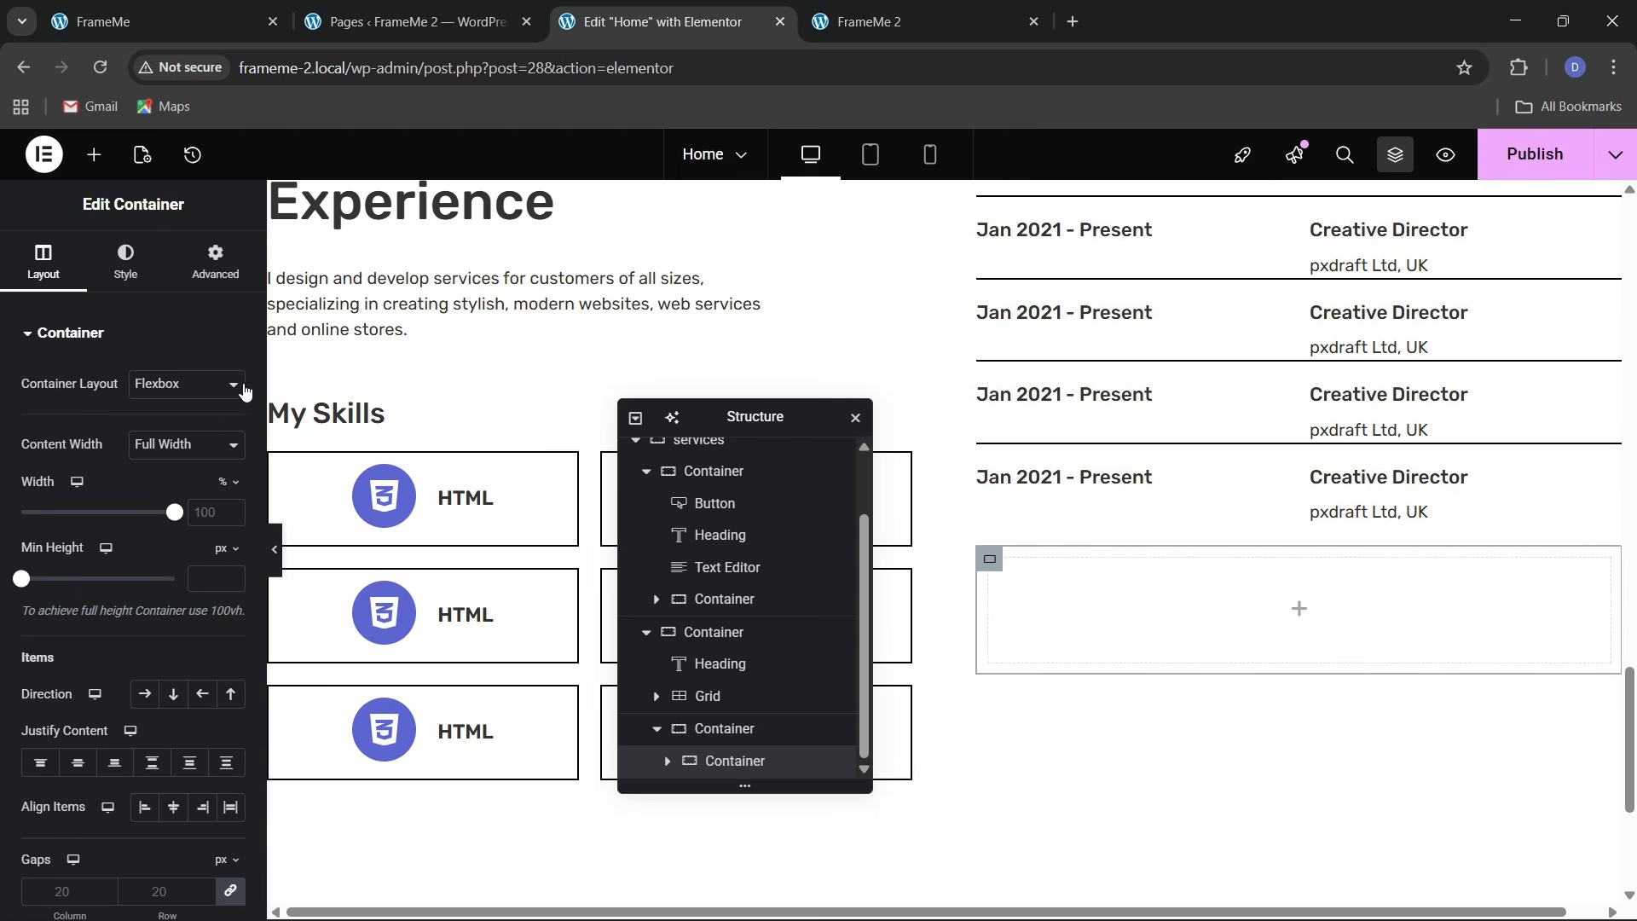
click(216, 260)
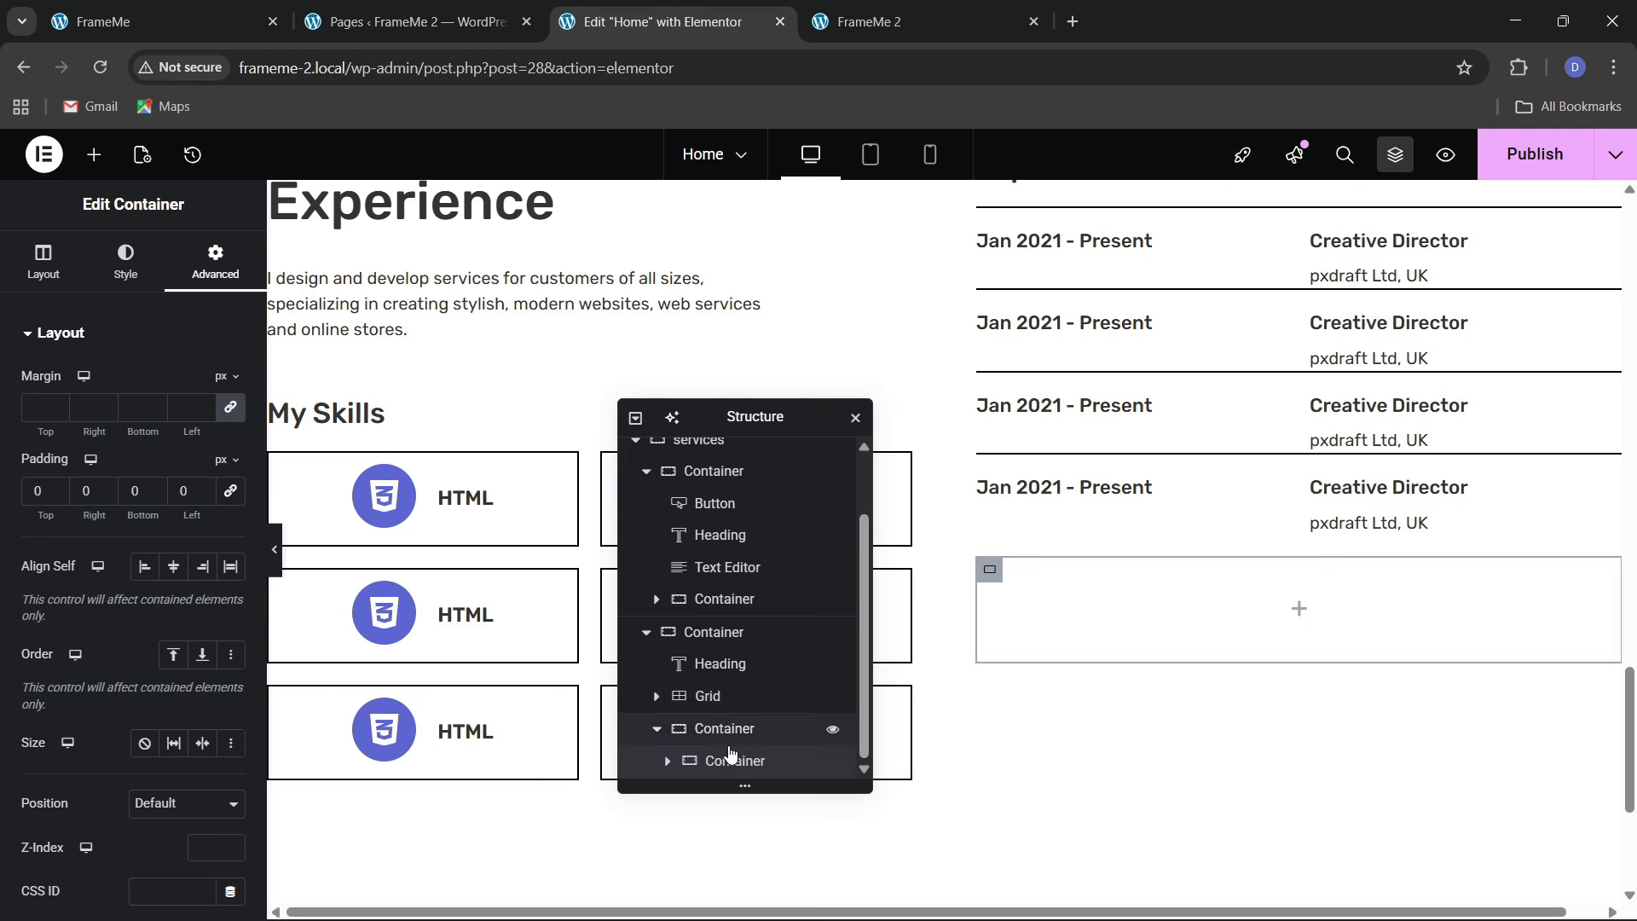
right_click(723, 759)
click(767, 403)
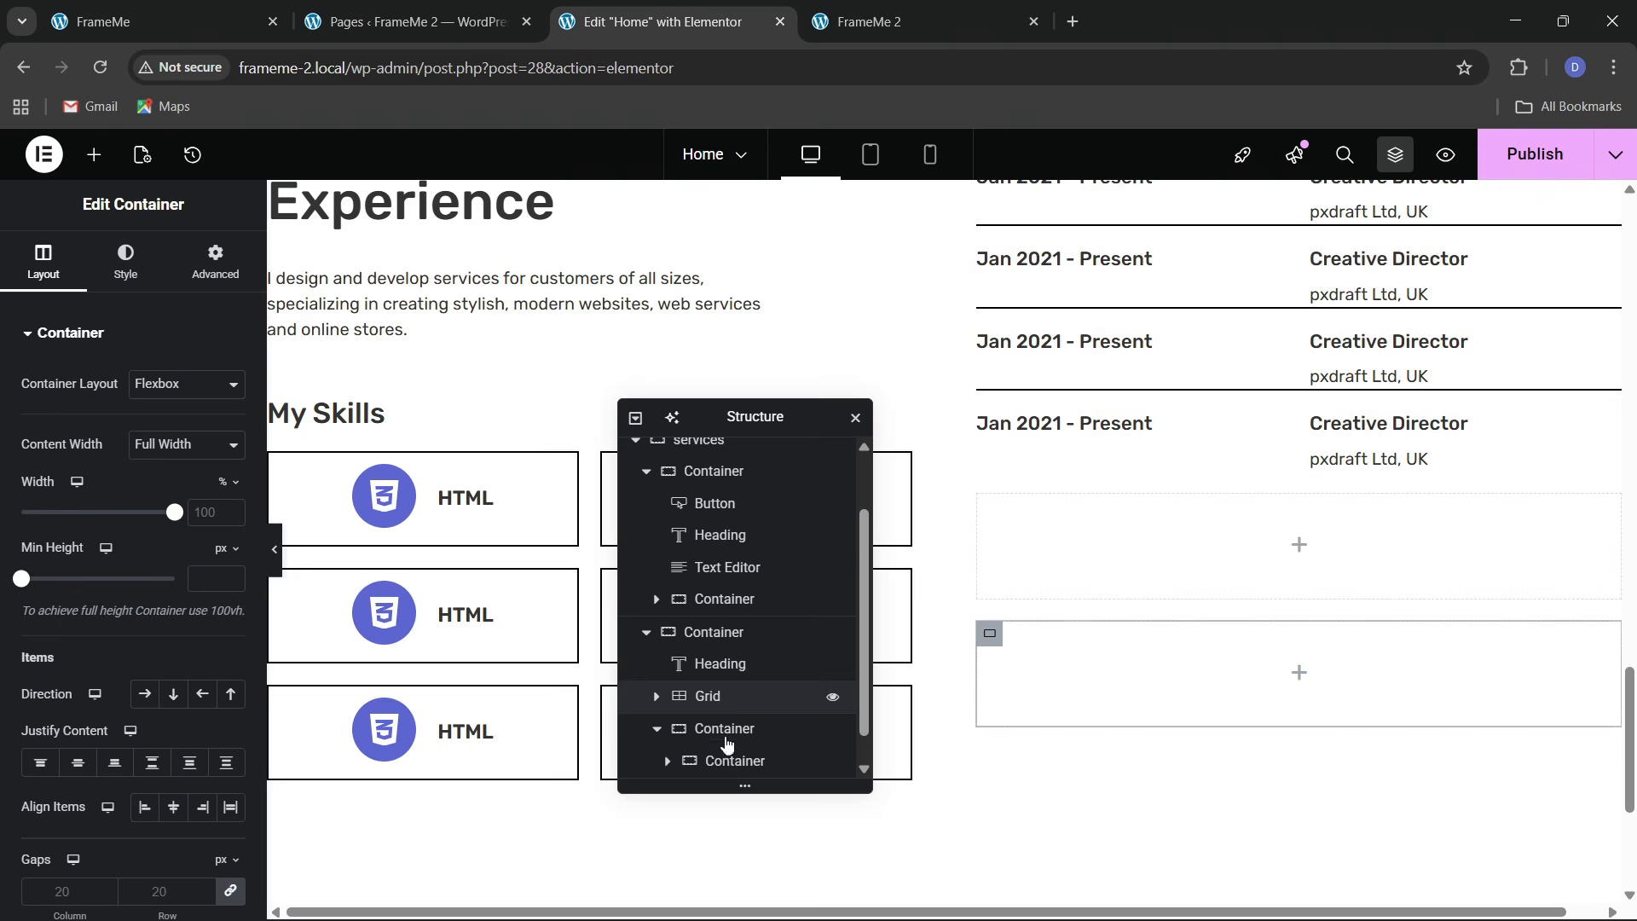
right_click(730, 765)
click(784, 408)
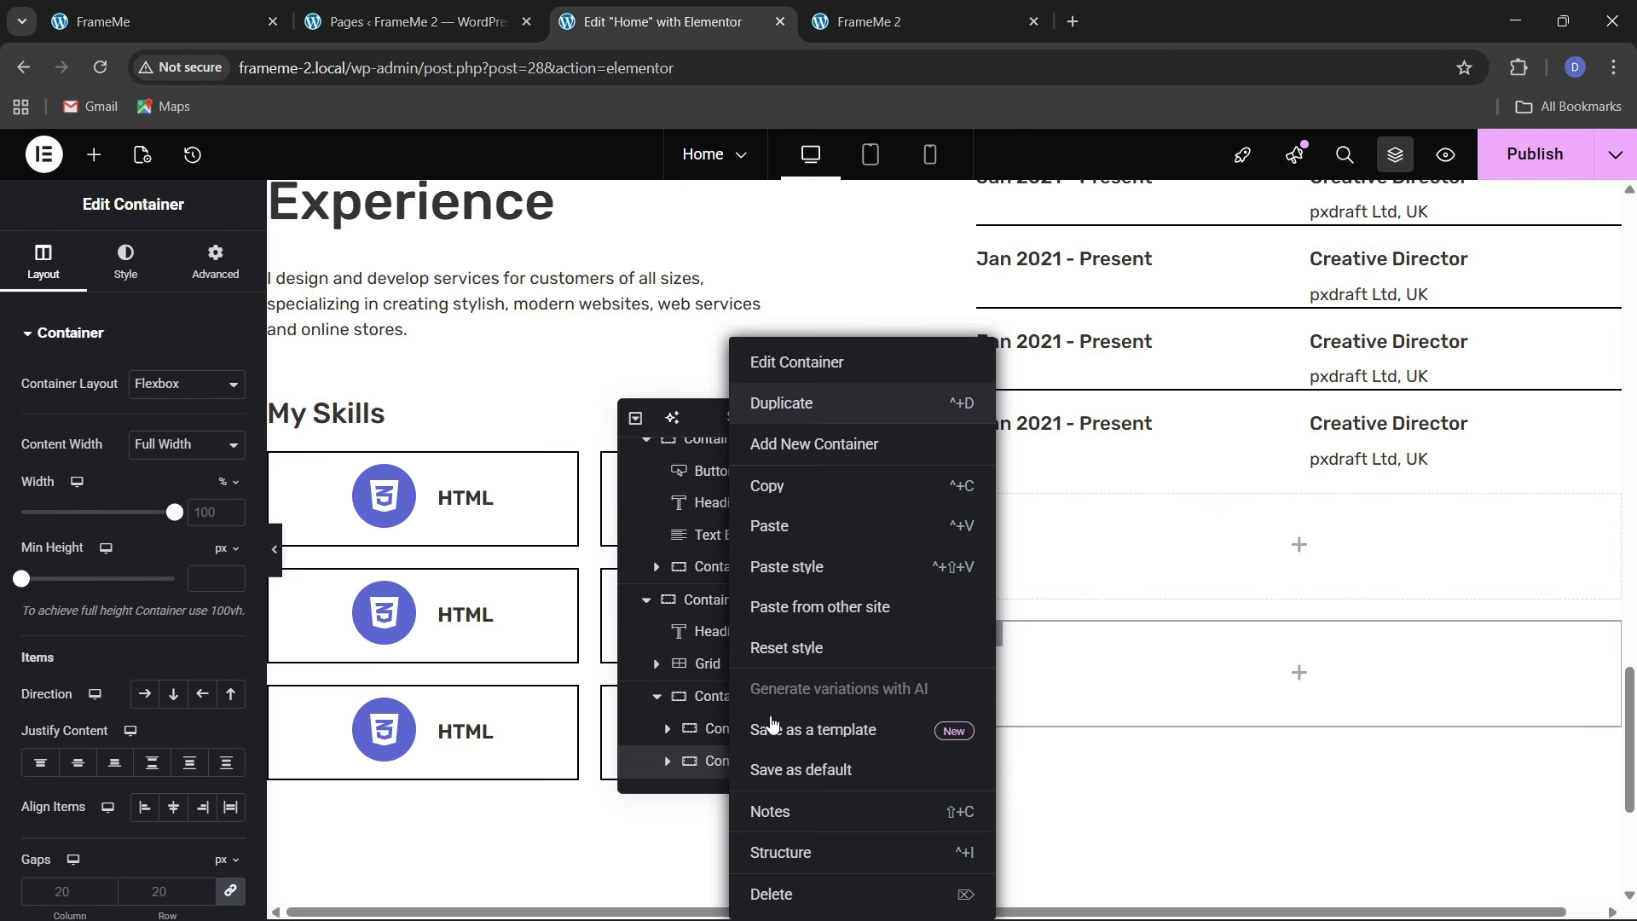
Set the parent container to Row direction with Space Between justification
click(40, 275)
click(150, 695)
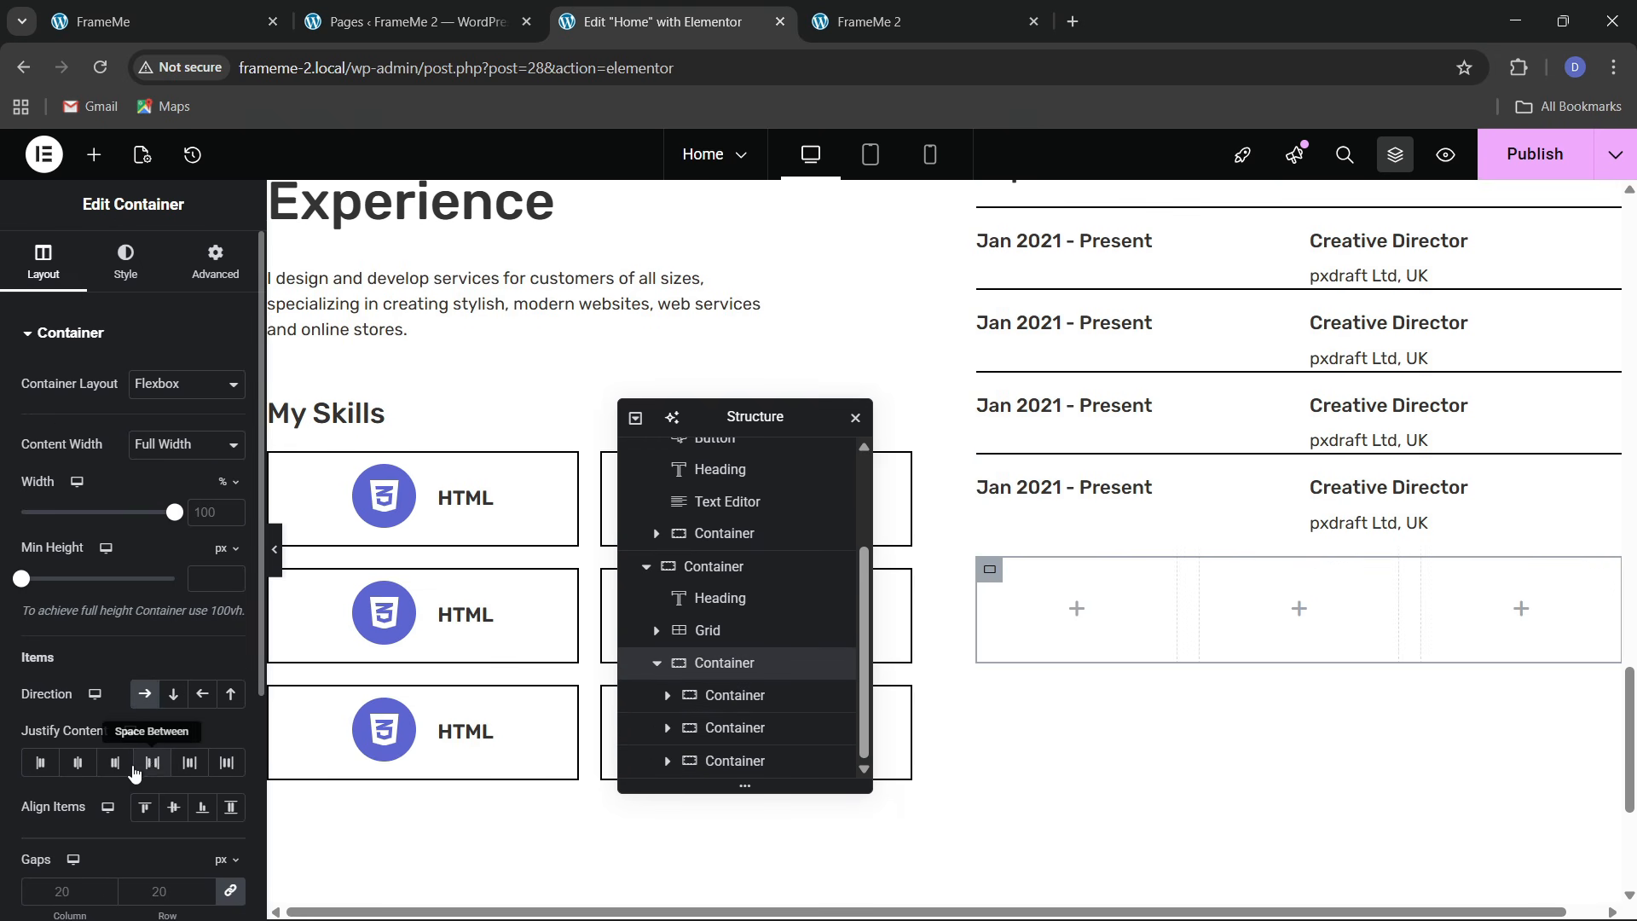
click(152, 764)
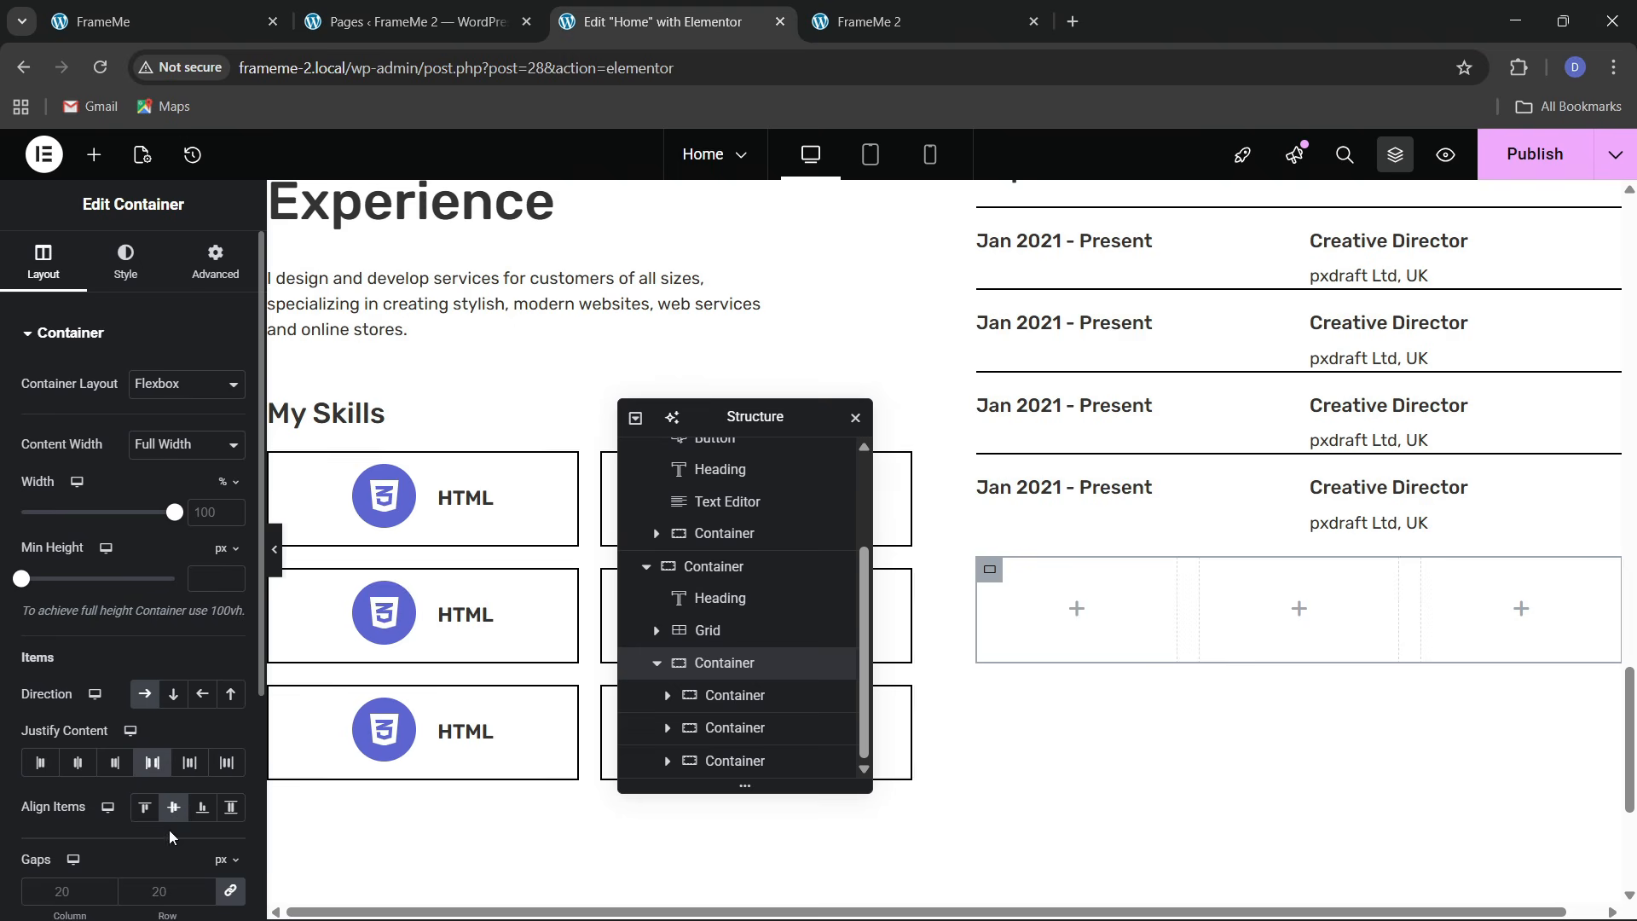
key(ctrl+1)
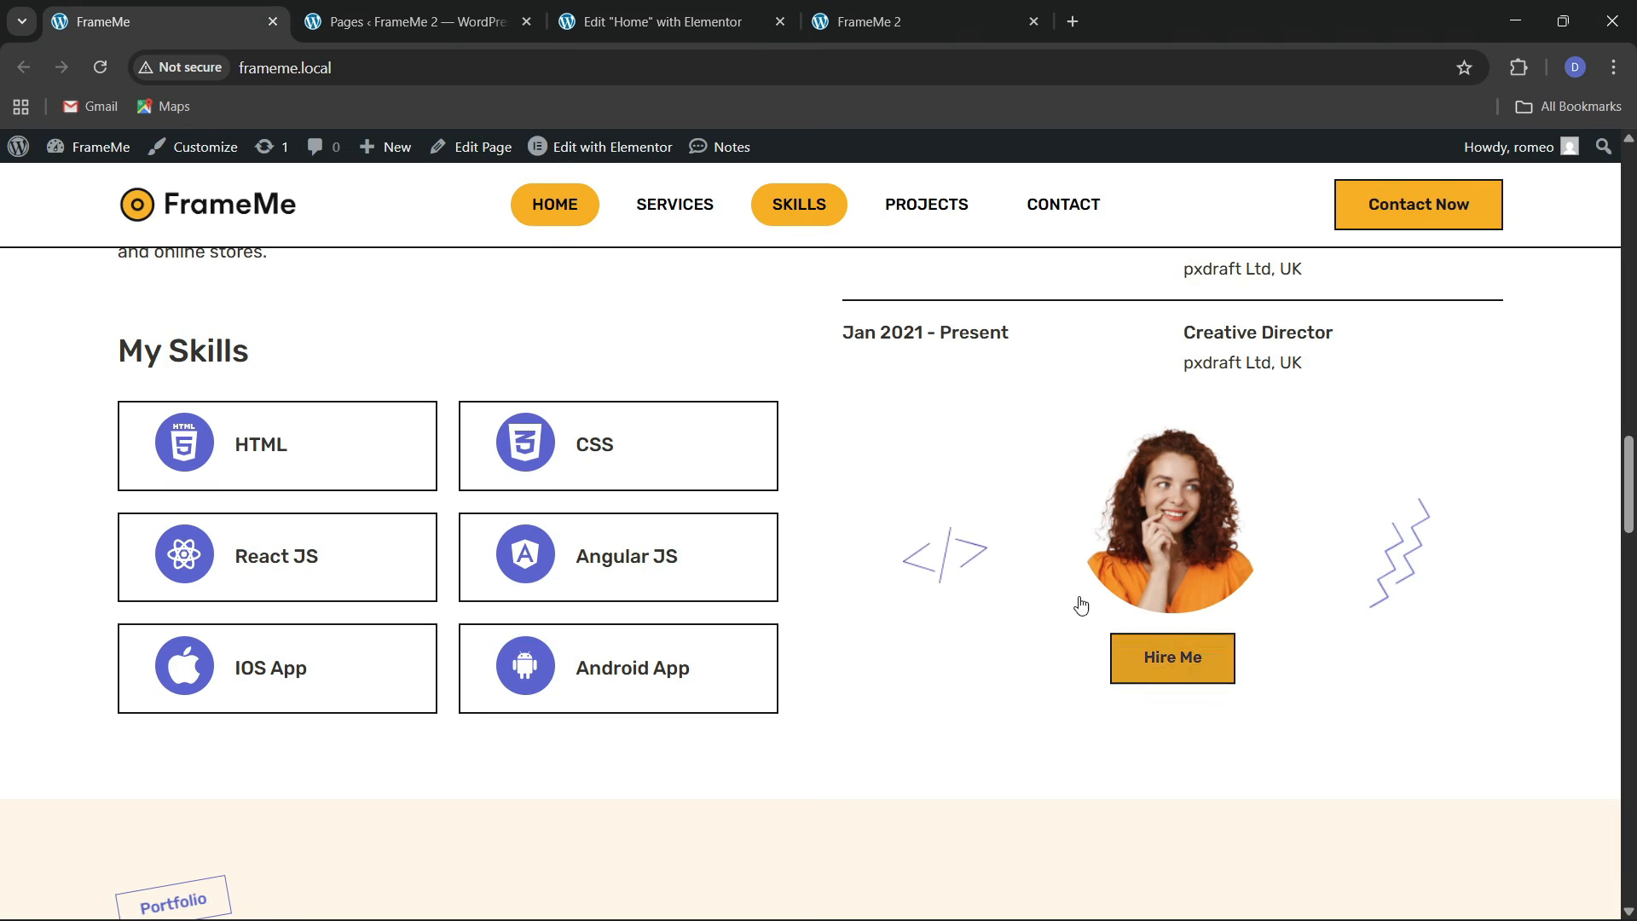
key(ctrl+3)
click(92, 156)
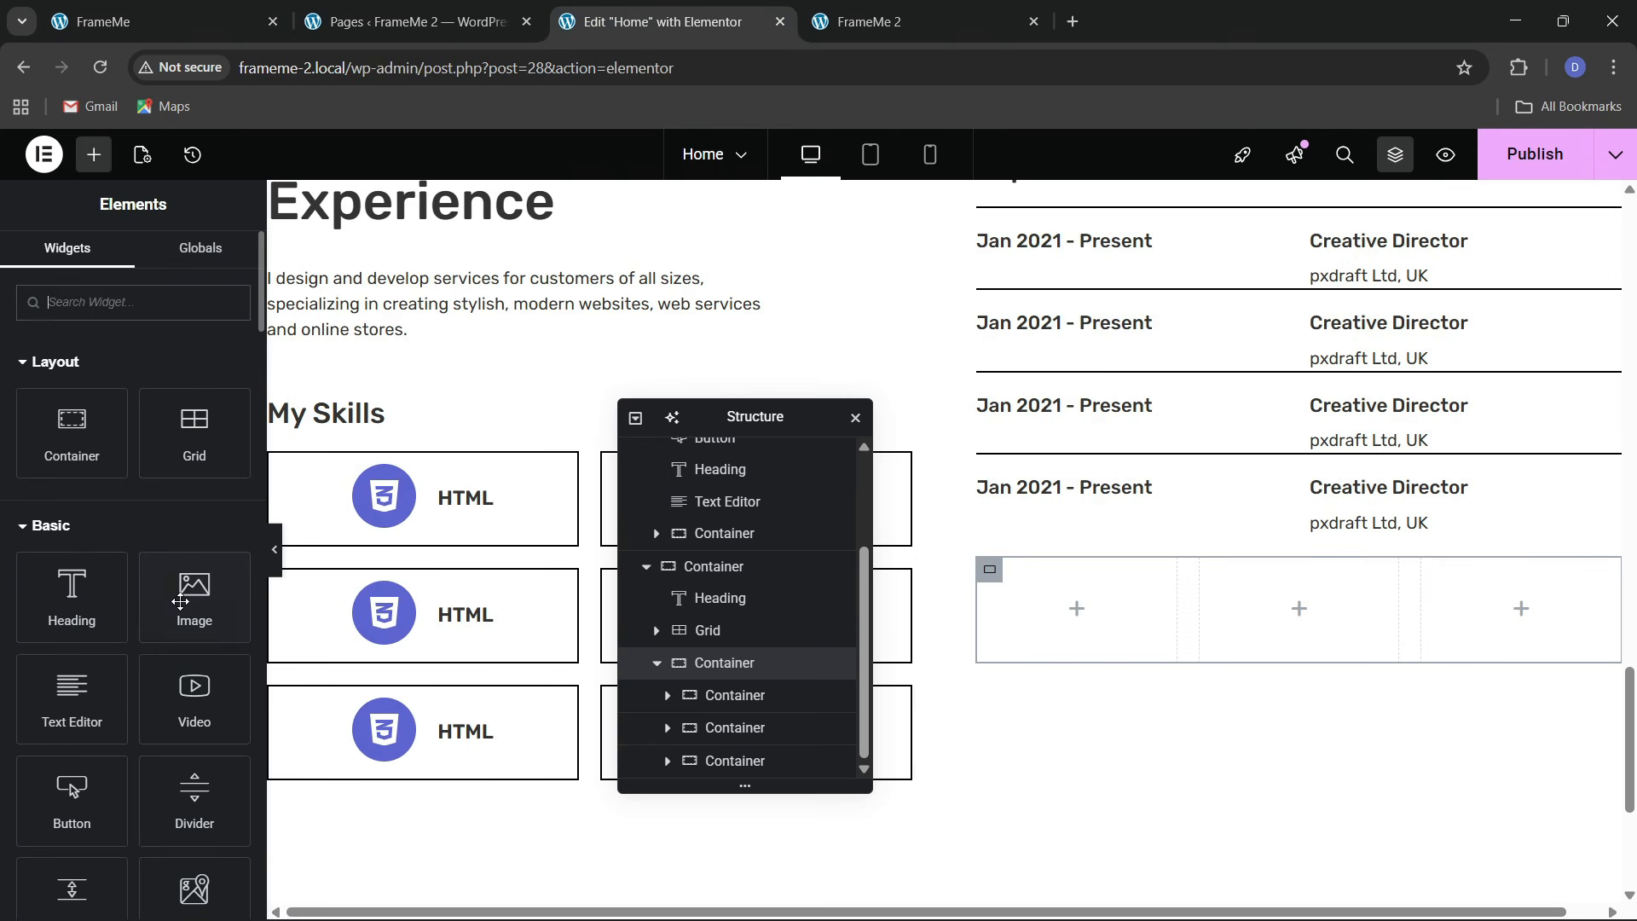
Add an Image widget to the middle column showing avatar.png from the Media Library
drag(180, 601, 1305, 612)
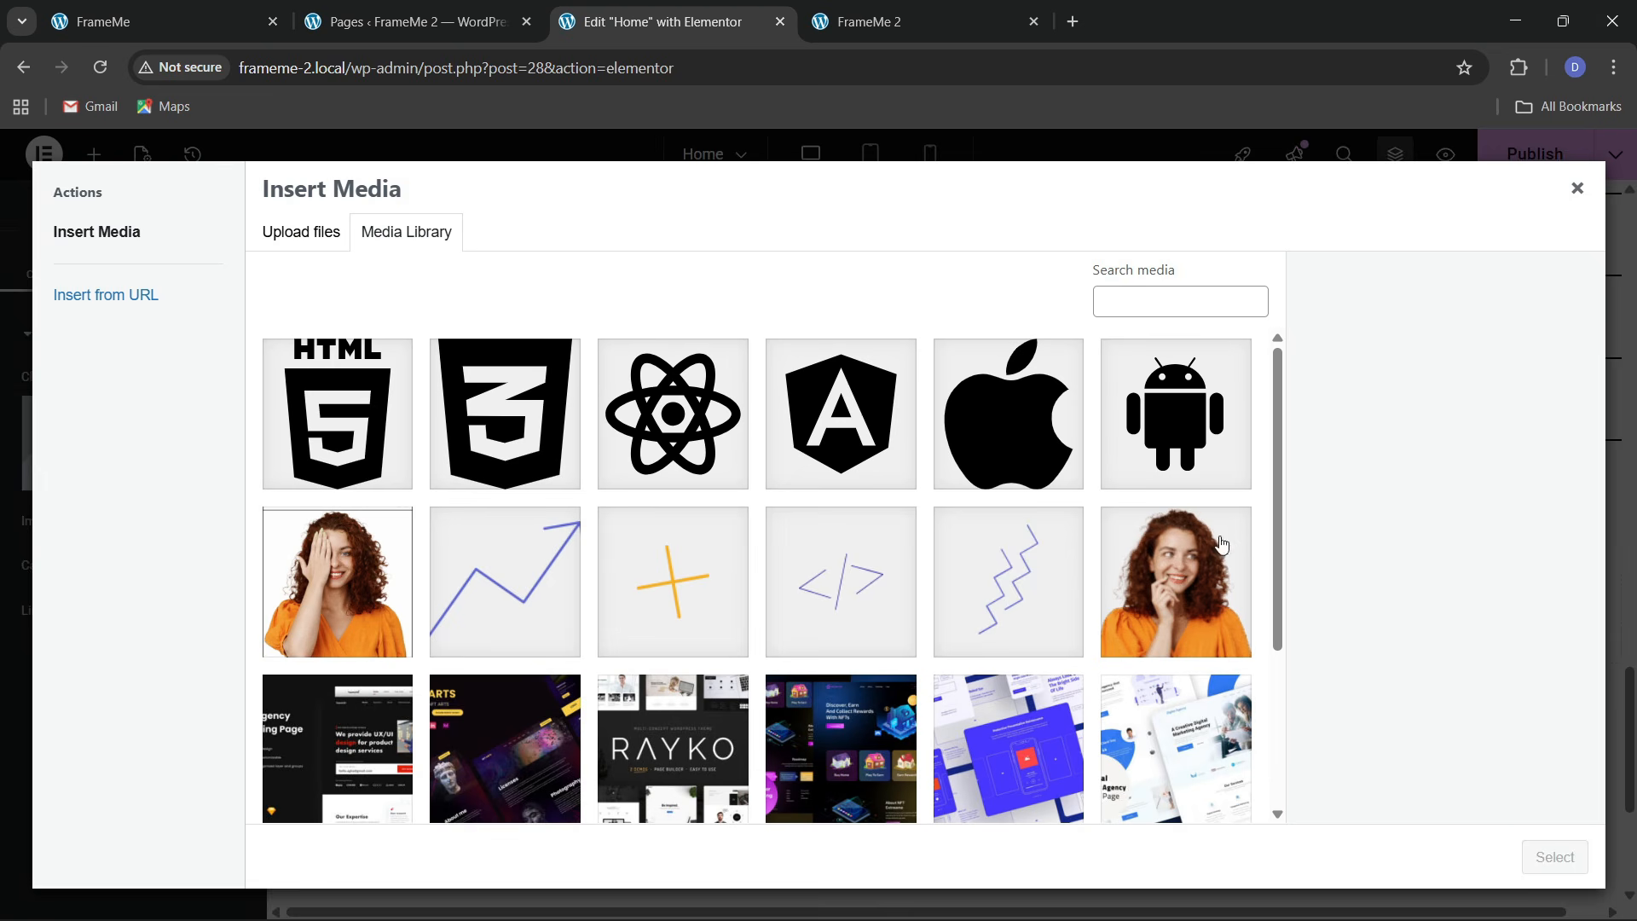
click(1221, 545)
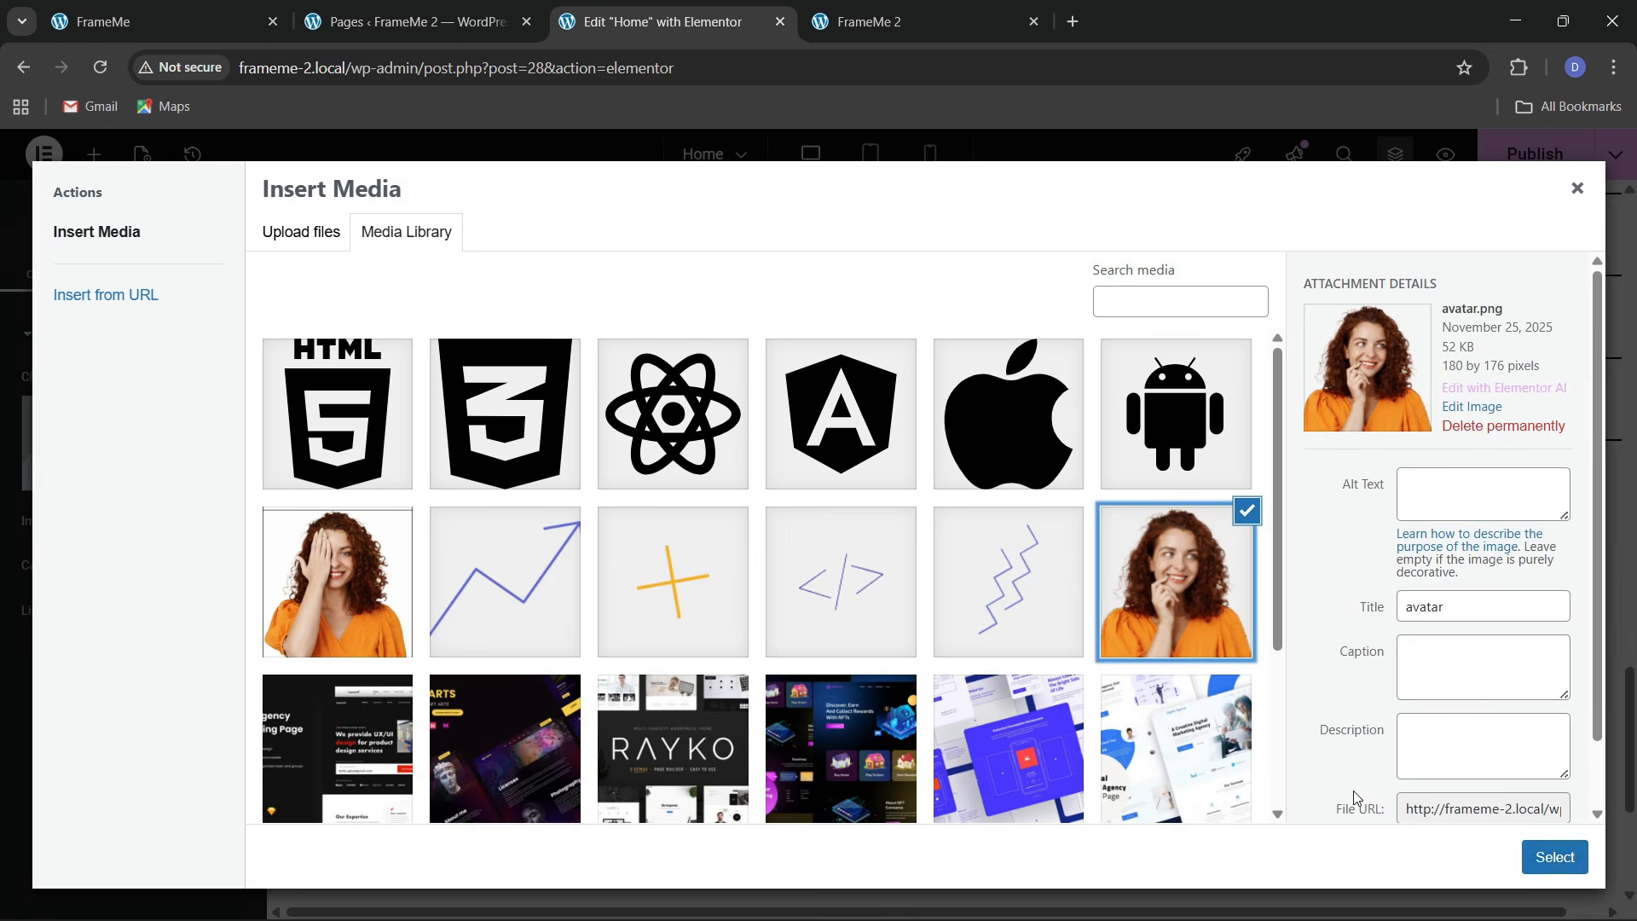
click(1583, 870)
Turn on the image's circle mask under Advanced and compare it with the live site
click(215, 263)
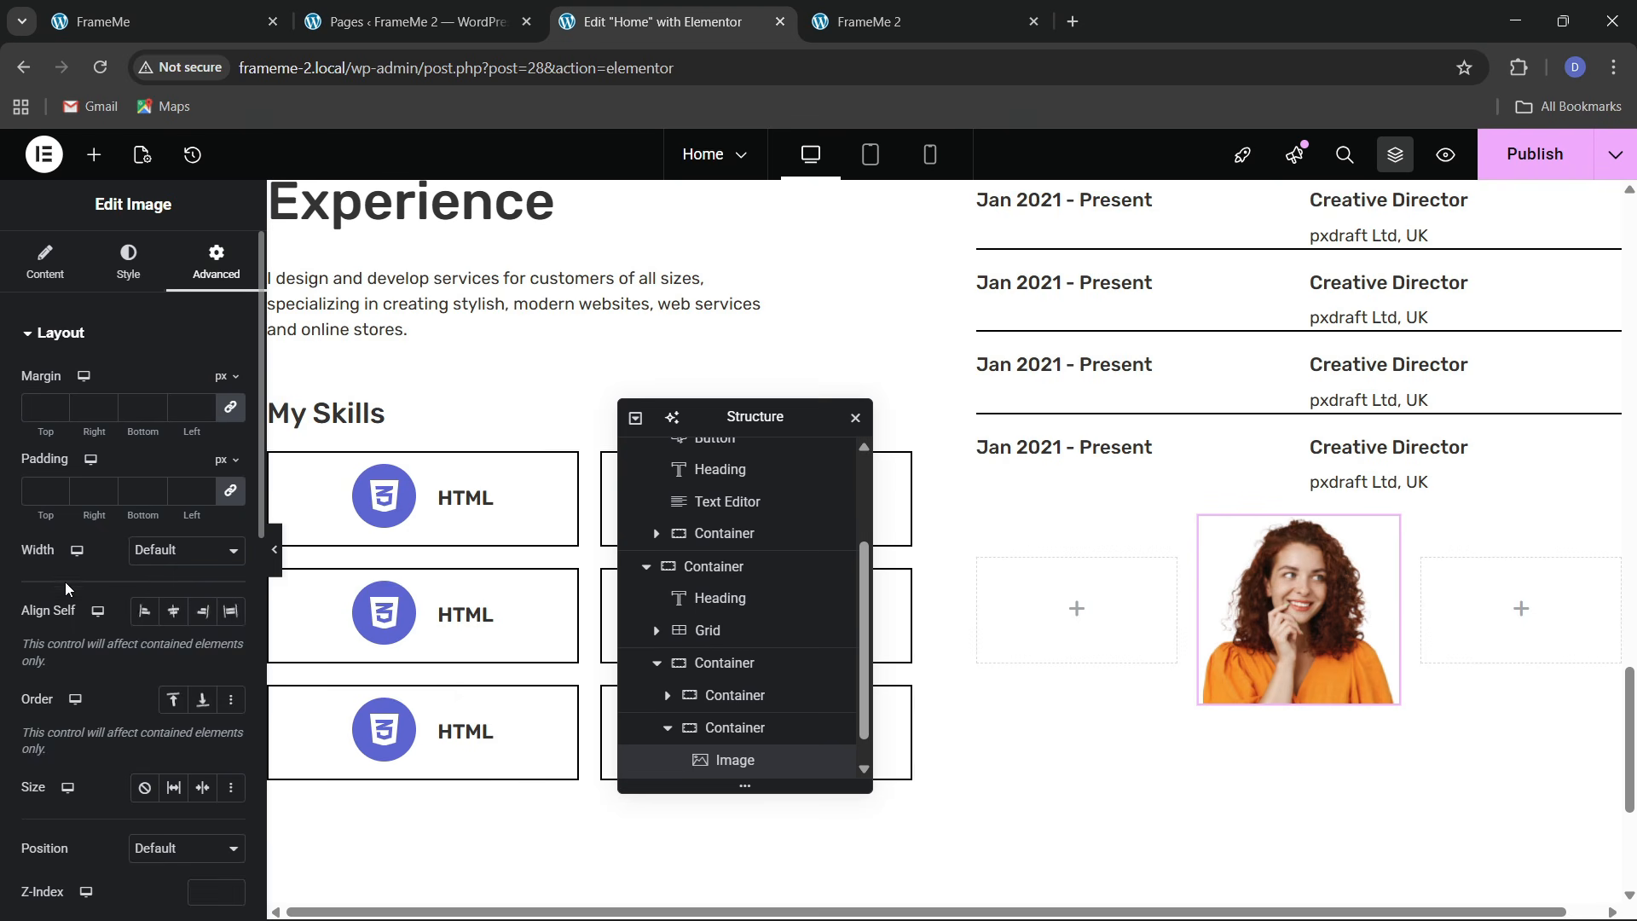
scroll(66, 589, down, 10)
click(63, 717)
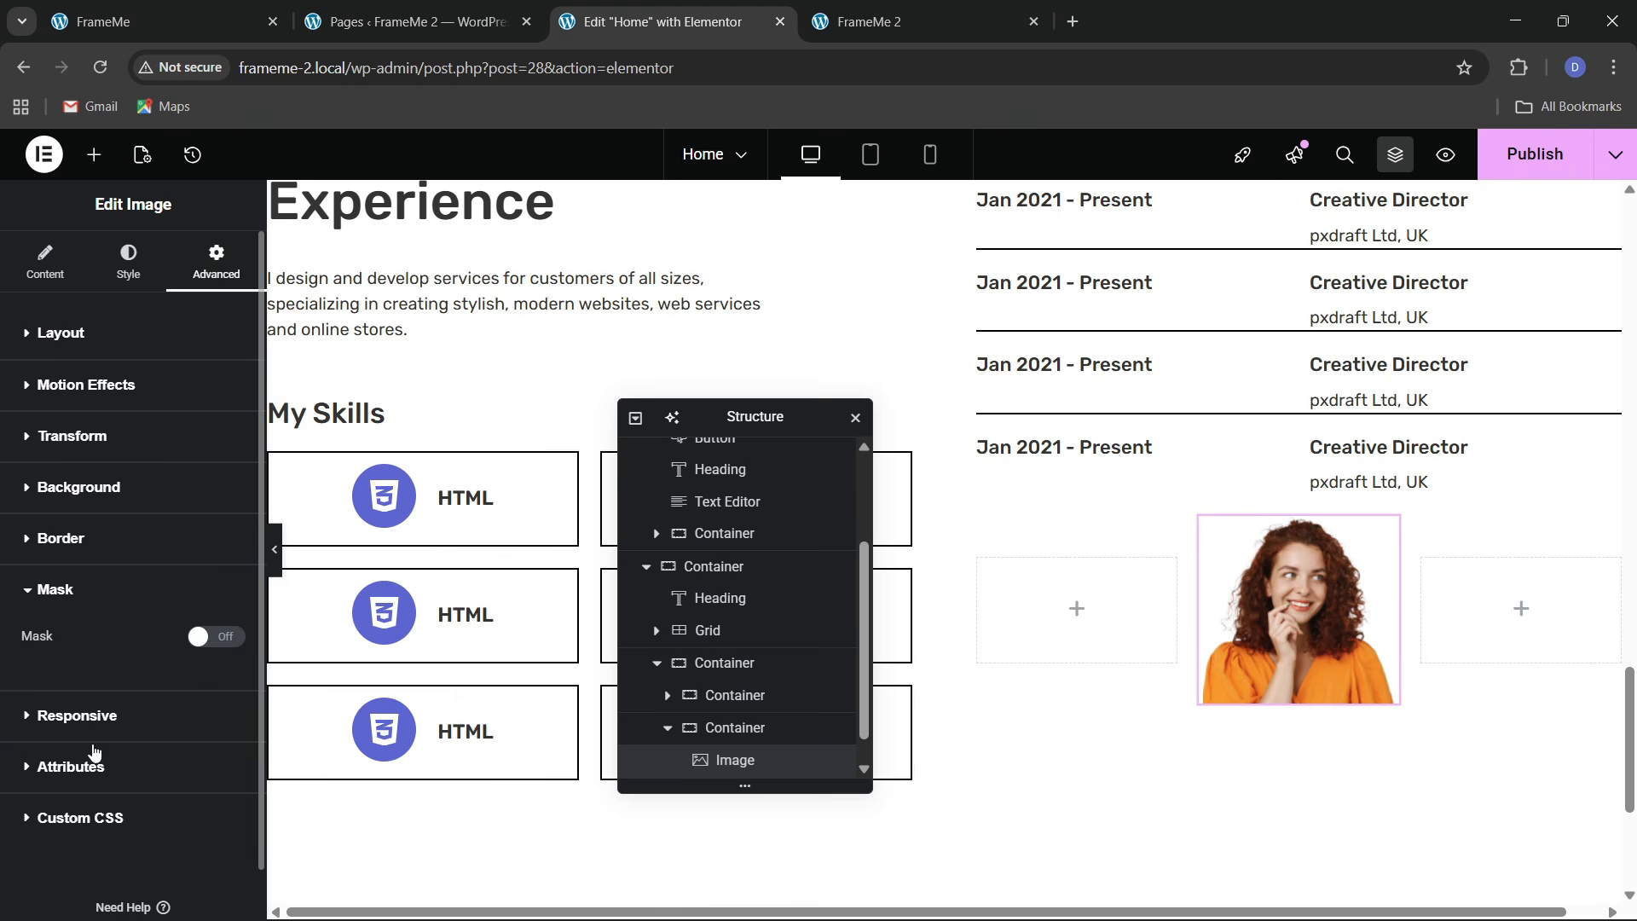
click(231, 641)
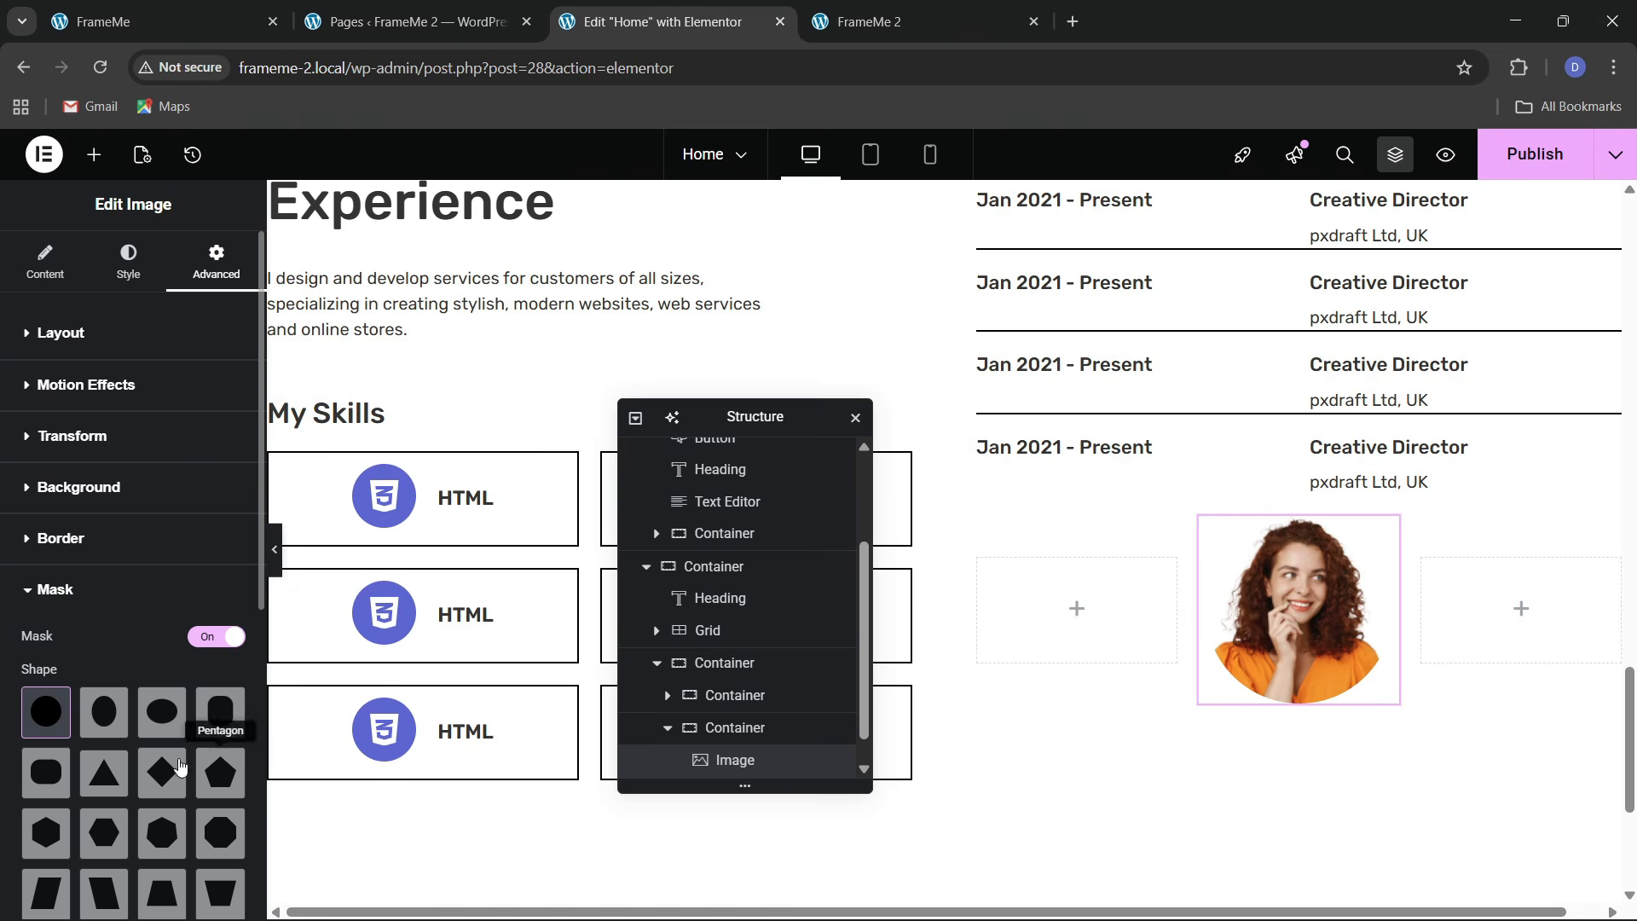
scroll(96, 814, down, 1)
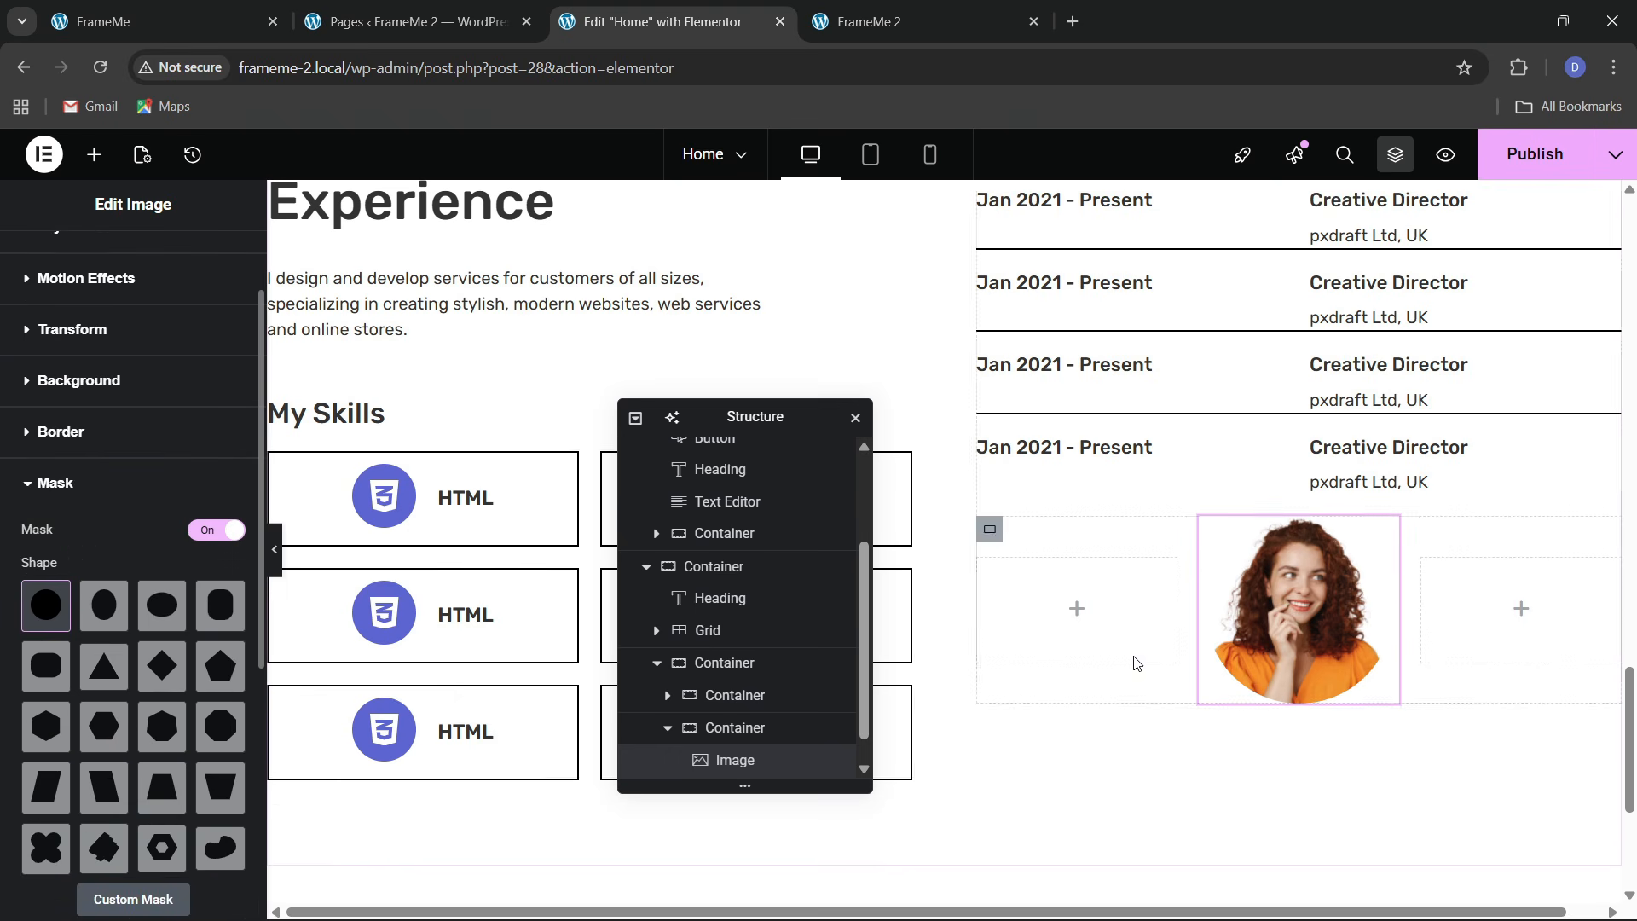
click(137, 22)
click(656, 21)
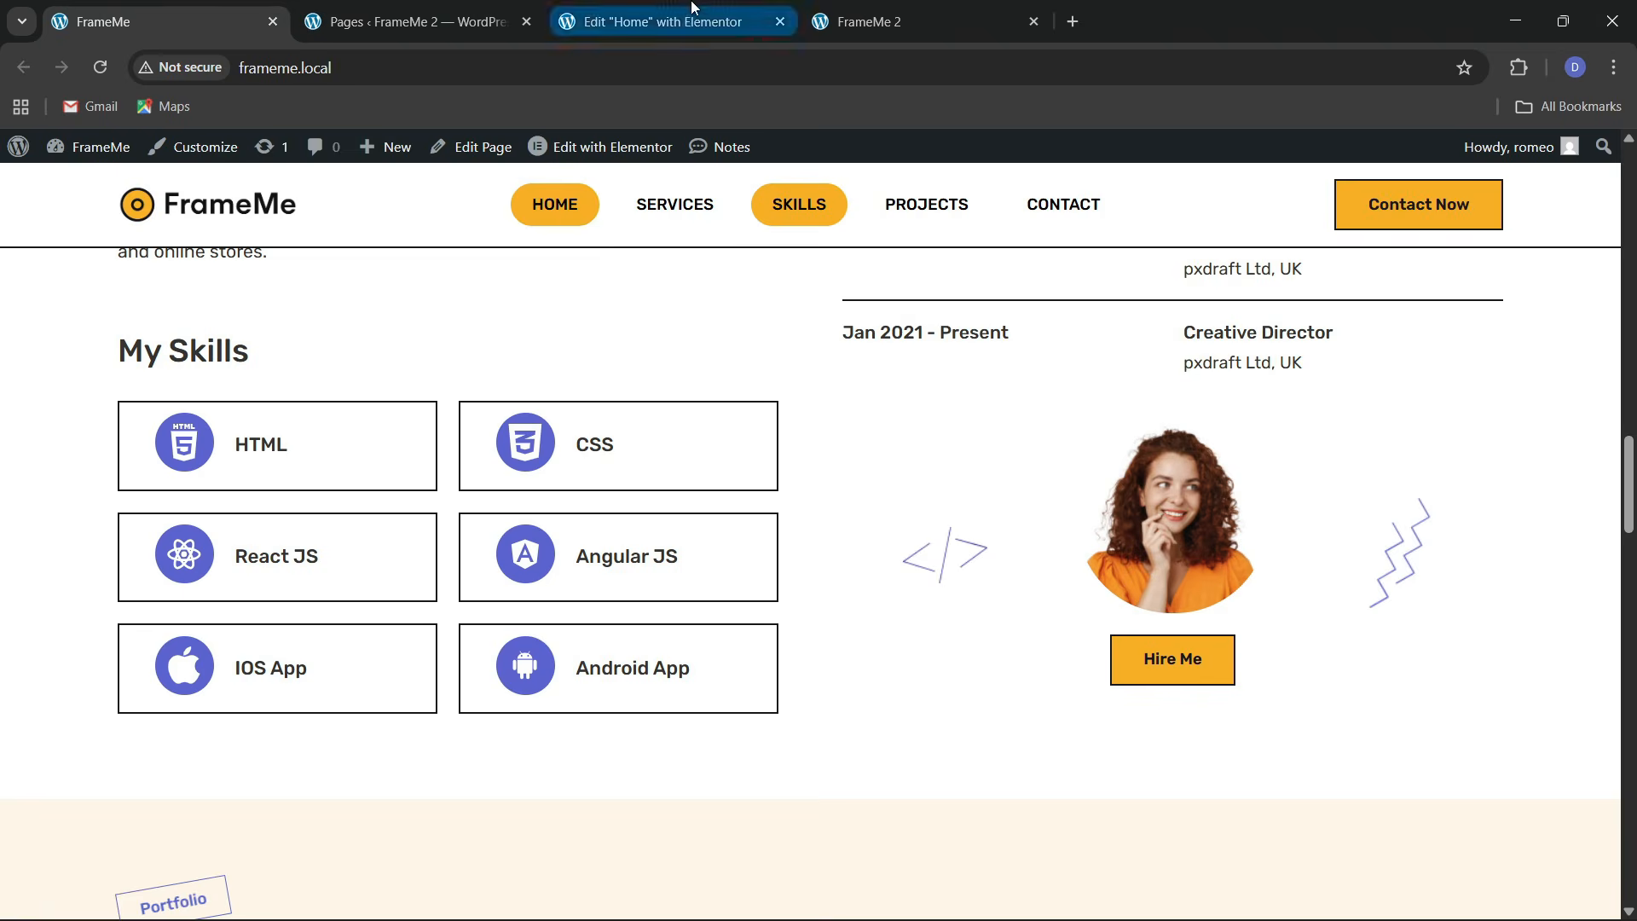
click(87, 154)
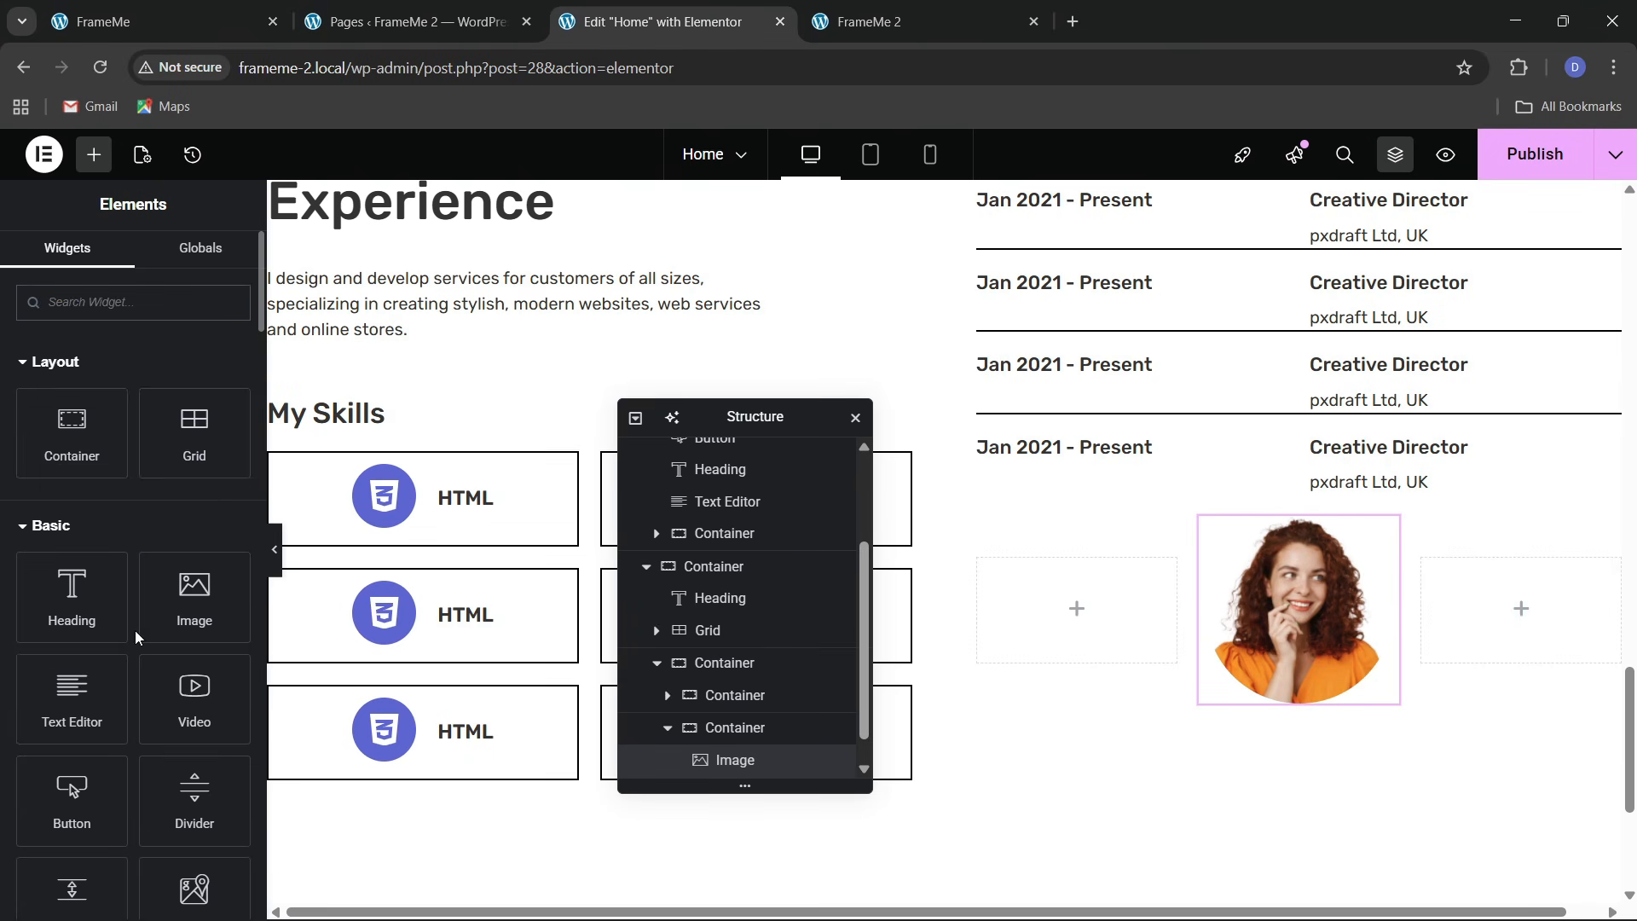
Add a Button under the avatar reading 'Hire Me', then select its parent column
scroll(134, 631, down, 2)
drag(72, 687, 1270, 686)
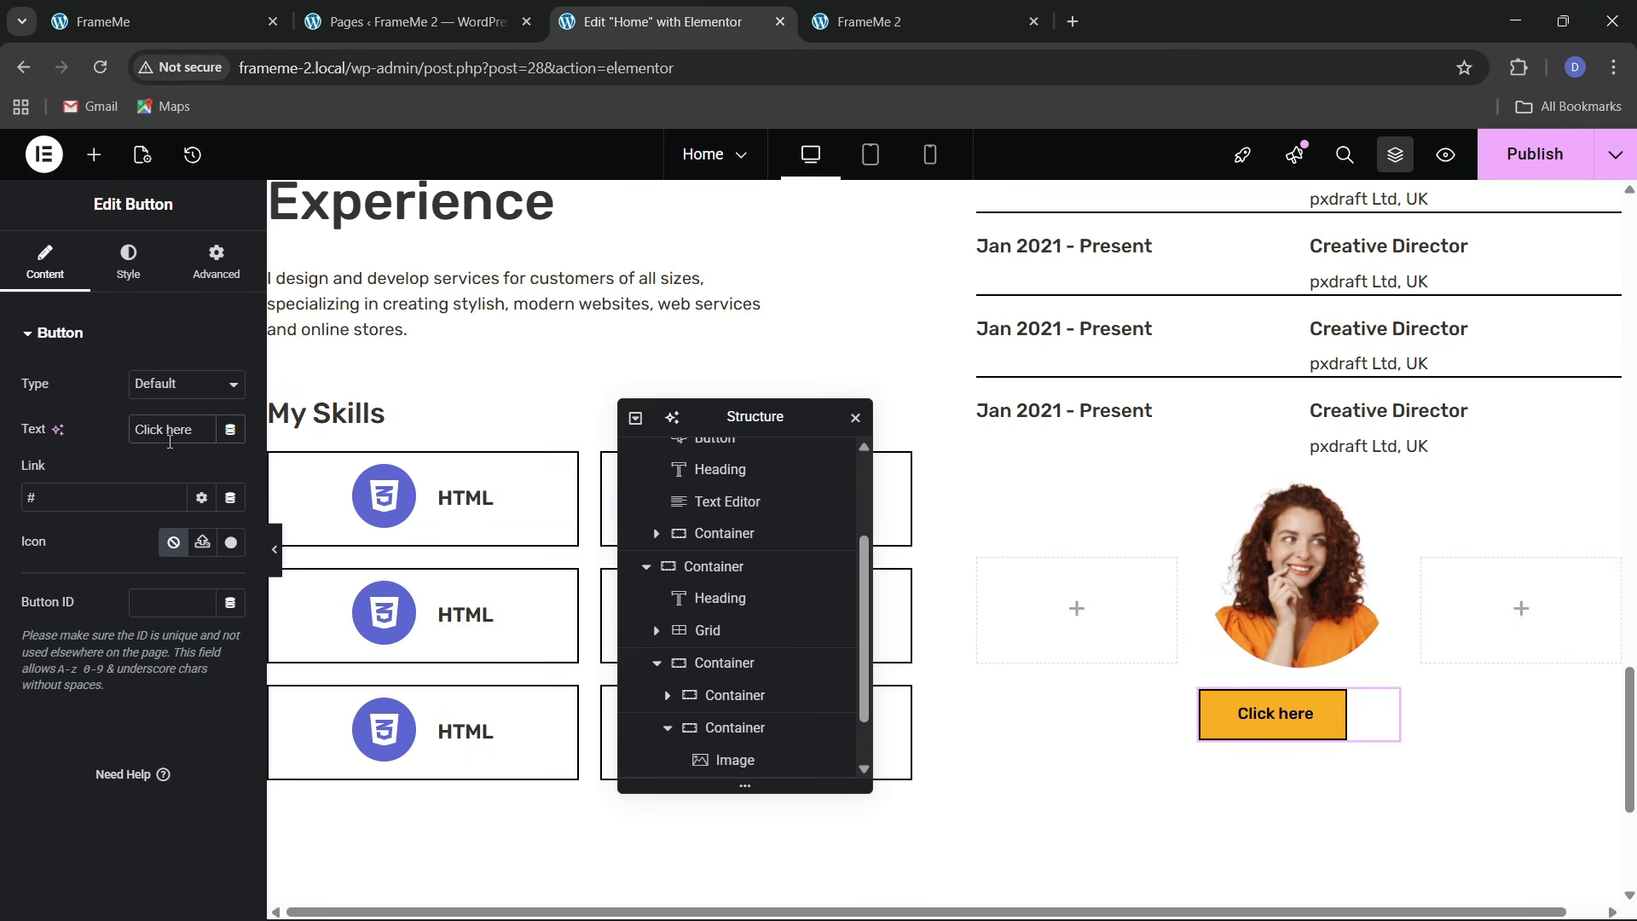
key(BackSpace)
text(Hire Me)
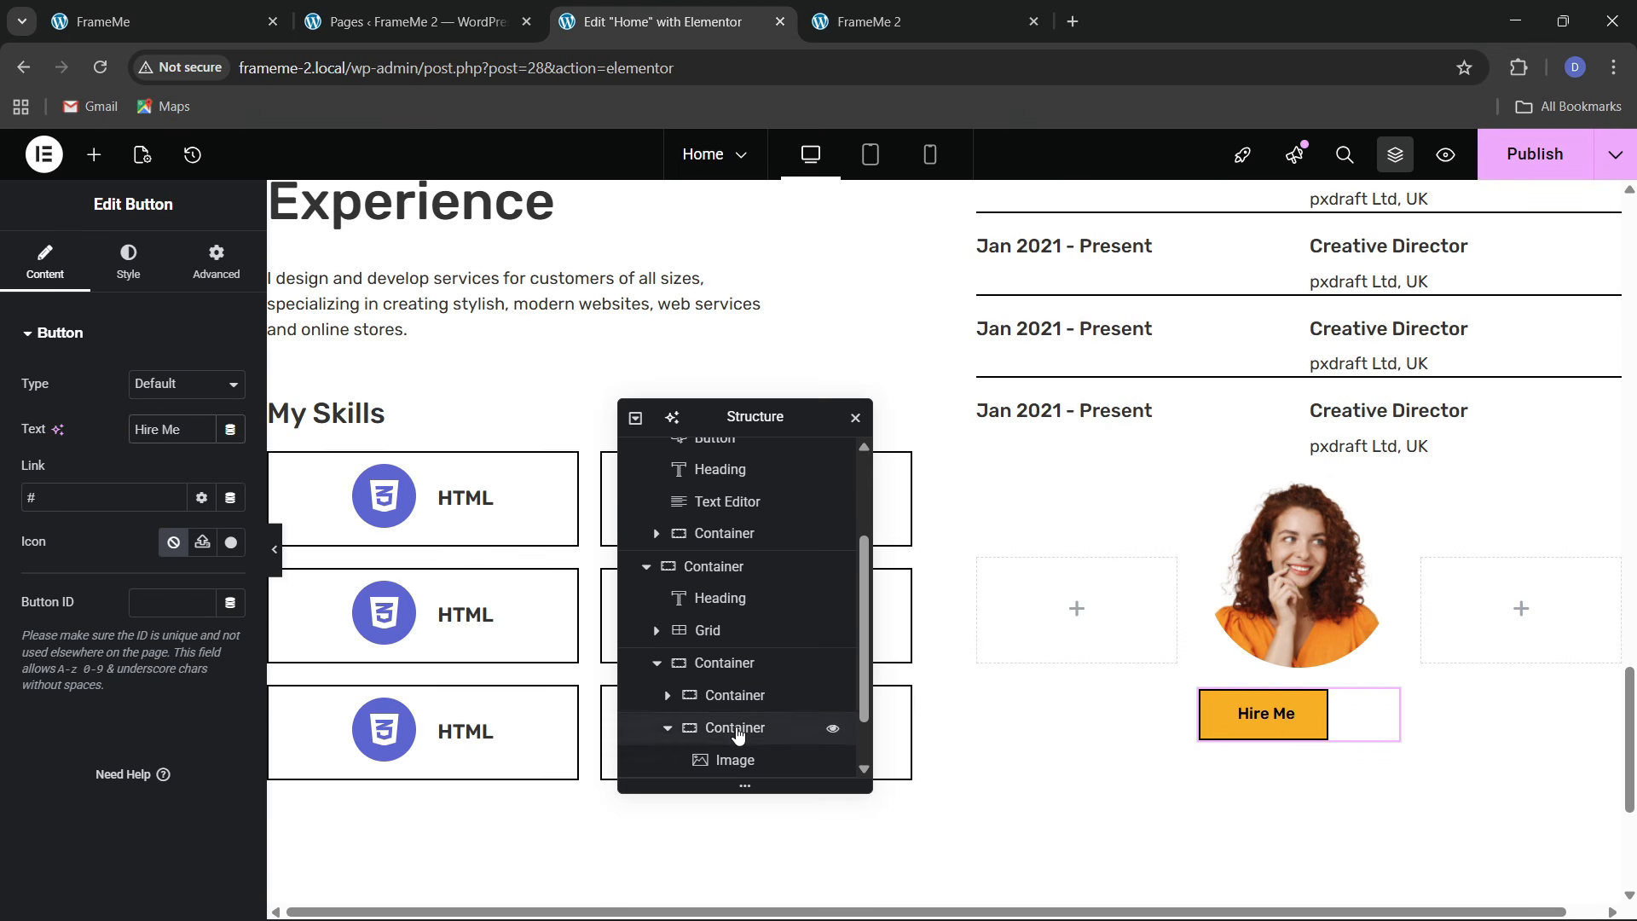
scroll(741, 725, down, 1)
click(735, 664)
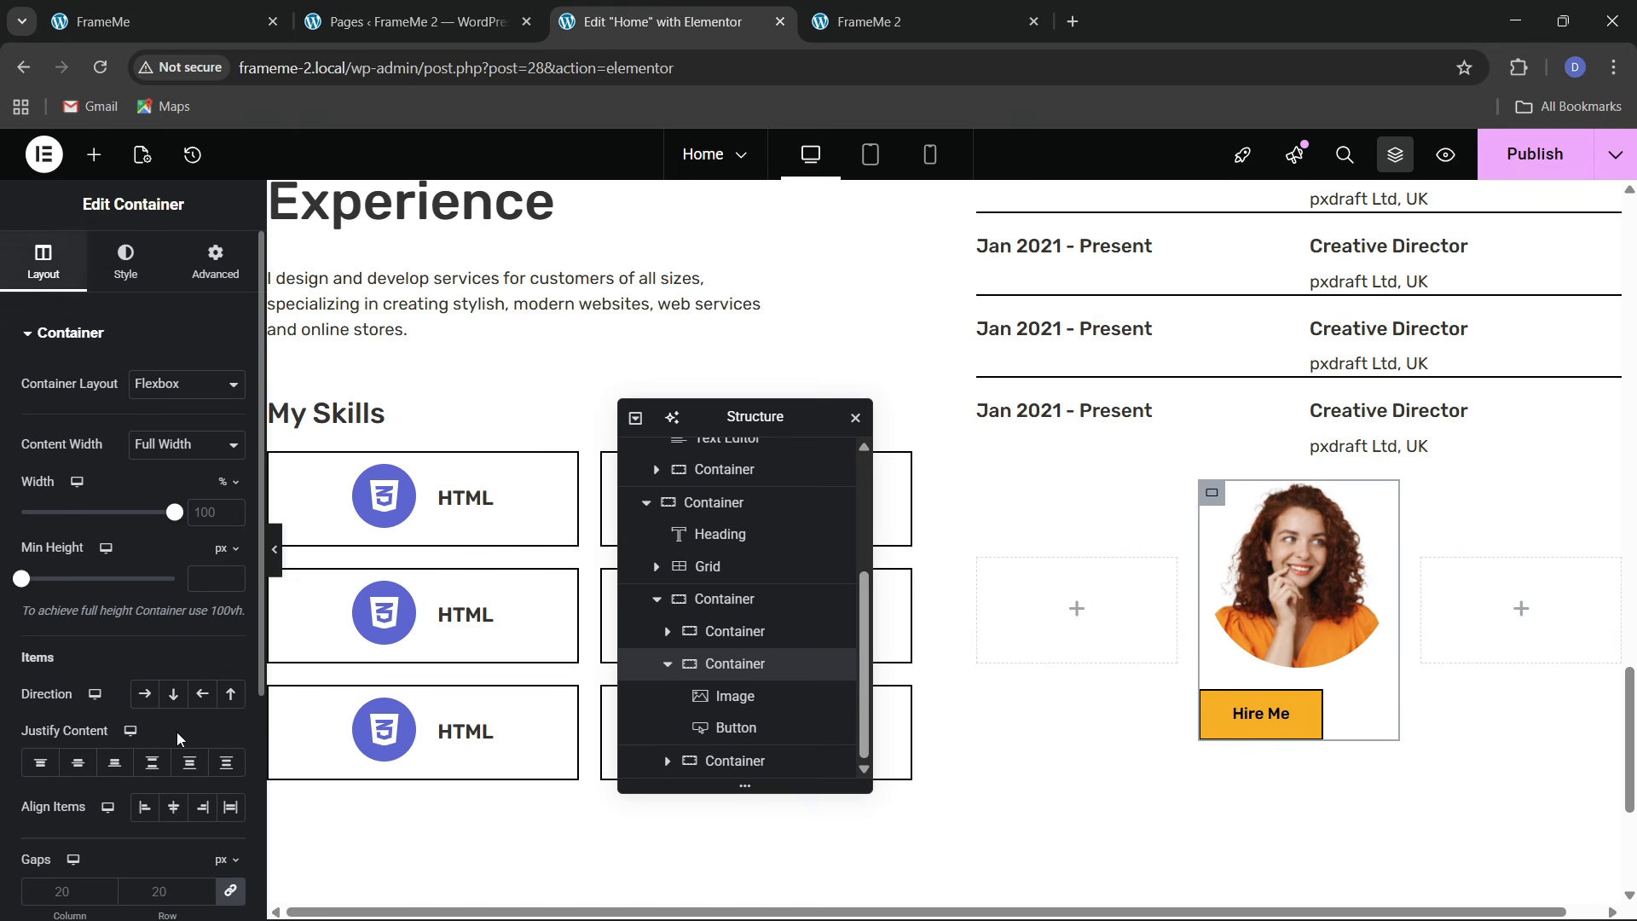
Set the column's Align Items to center so the Hire Me button is centred
click(173, 807)
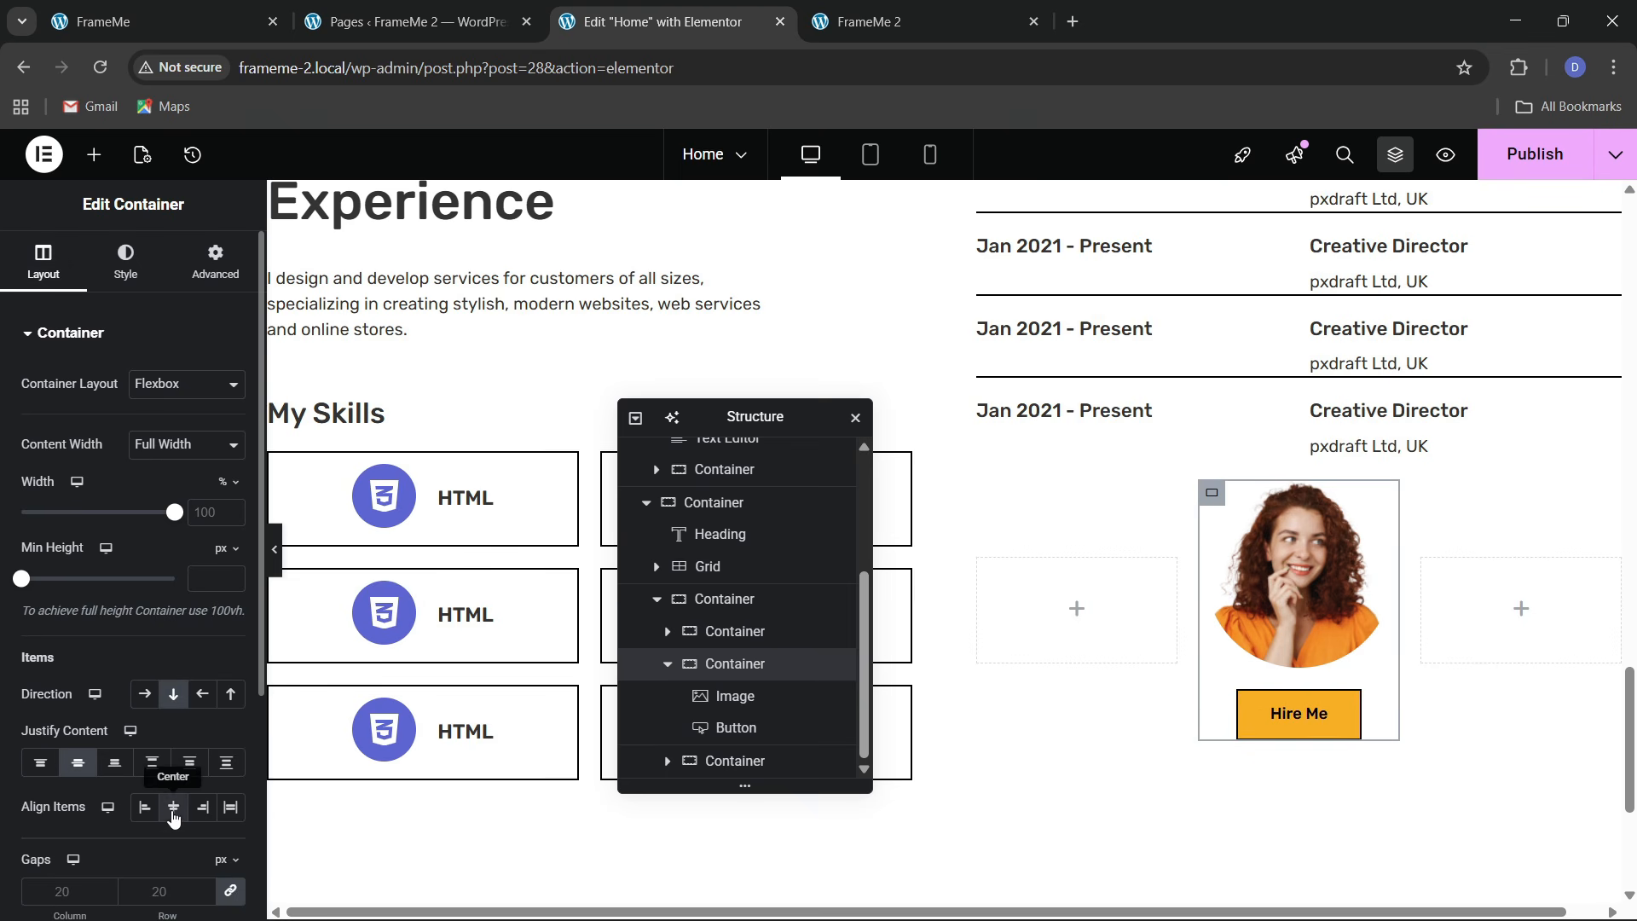
click(128, 21)
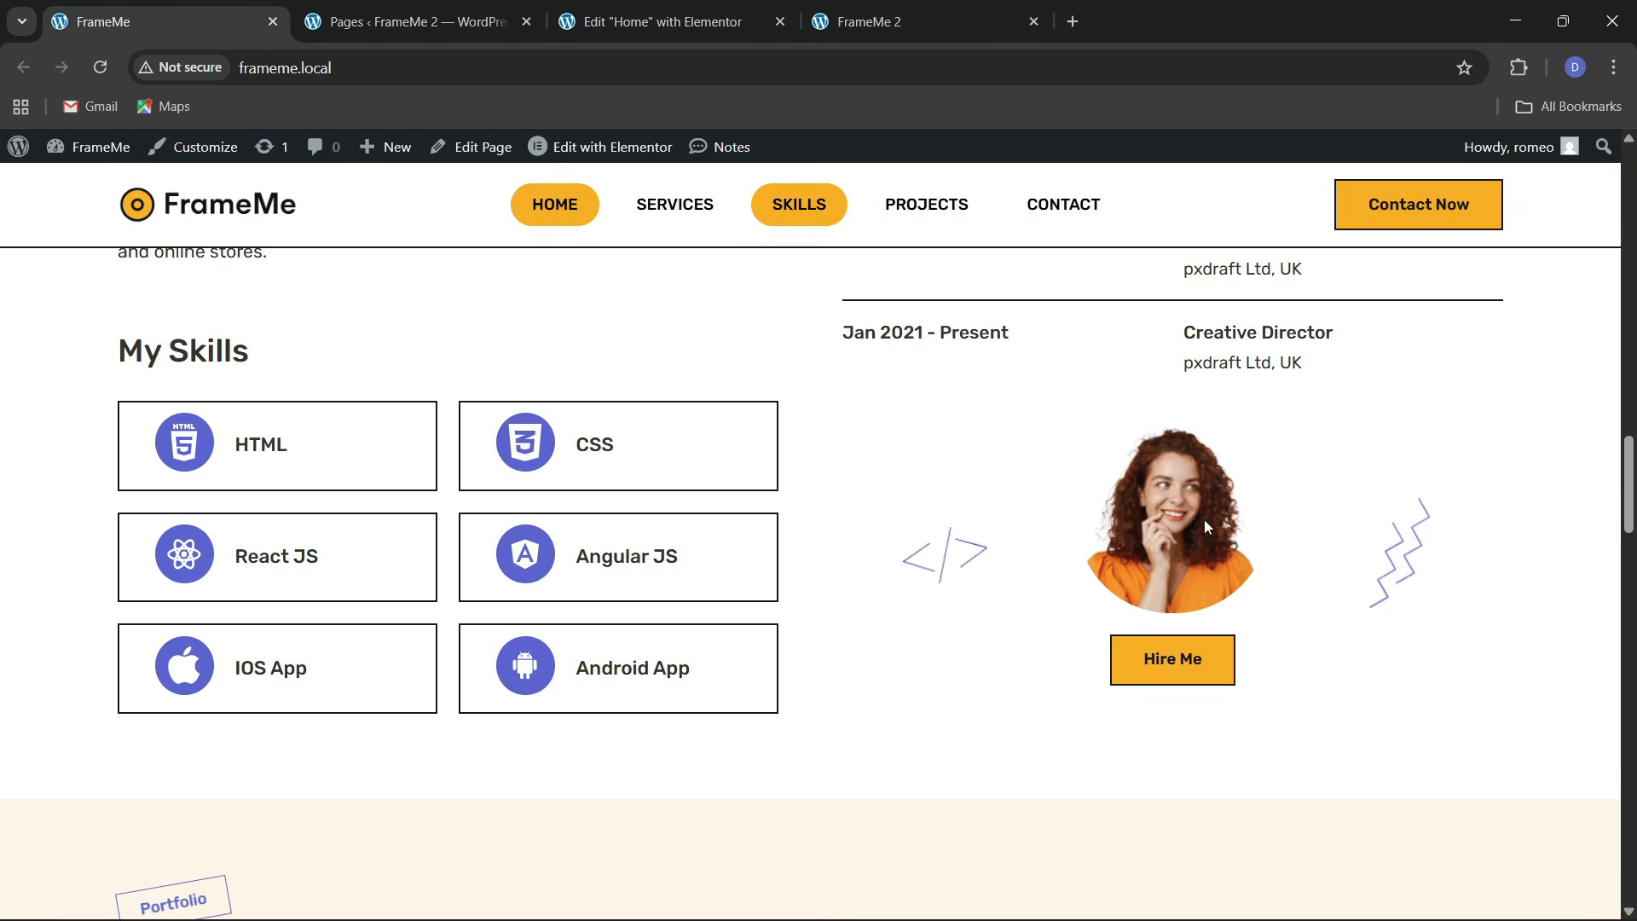
click(663, 21)
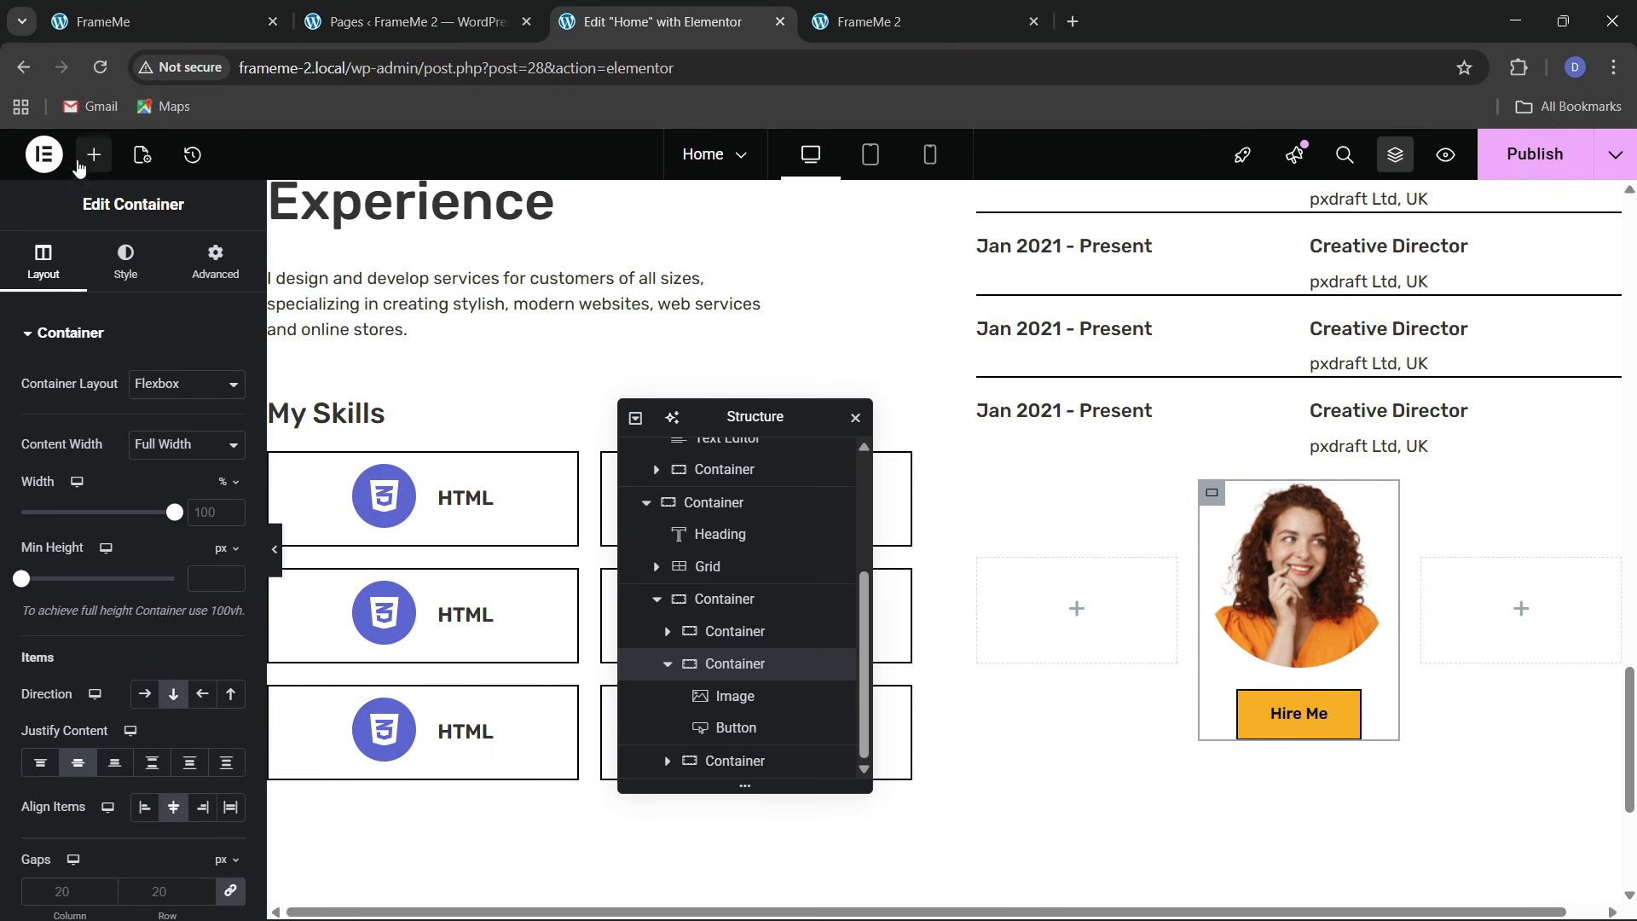
Add an Image widget in the left block using the effect-3 '</>' graphic
click(93, 156)
drag(212, 624, 1057, 618)
click(105, 440)
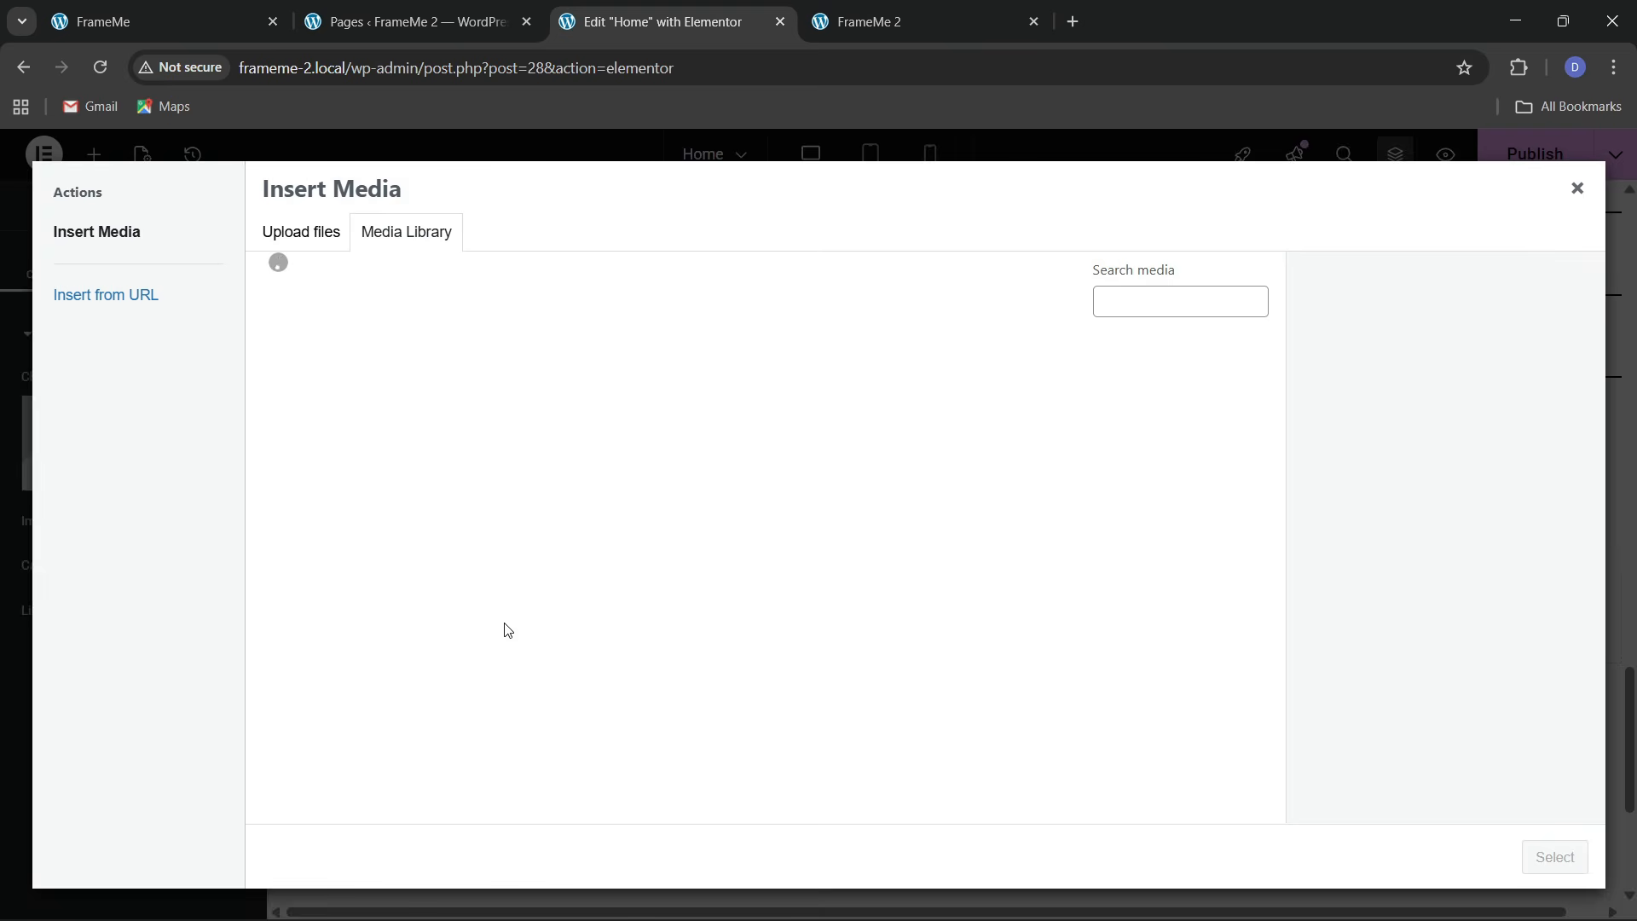
click(175, 18)
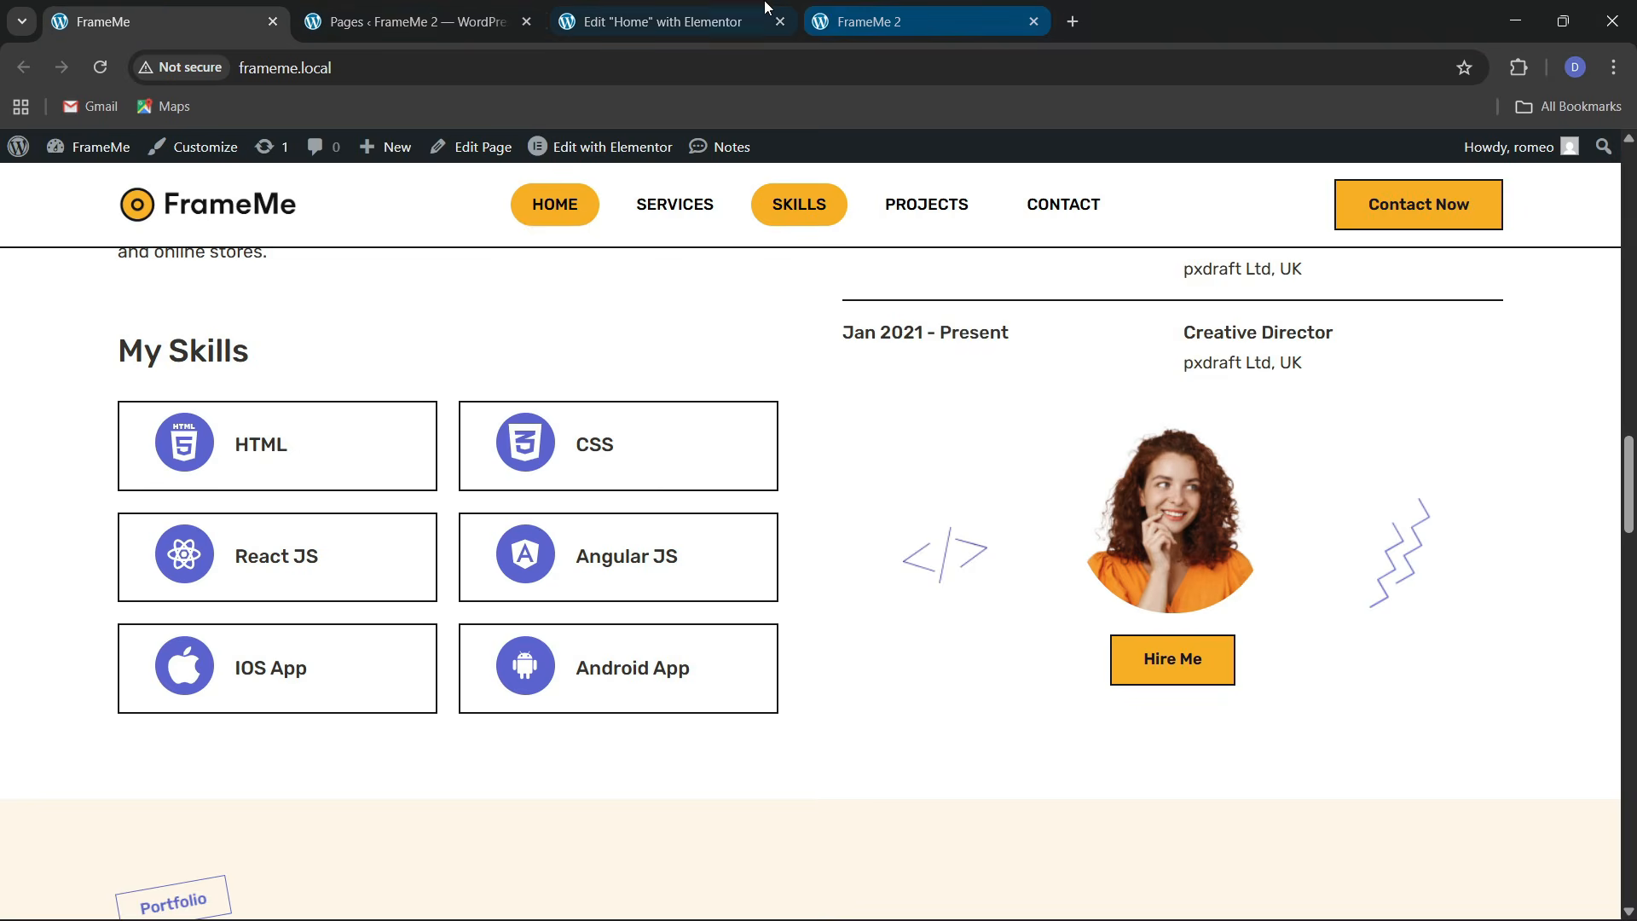
click(657, 21)
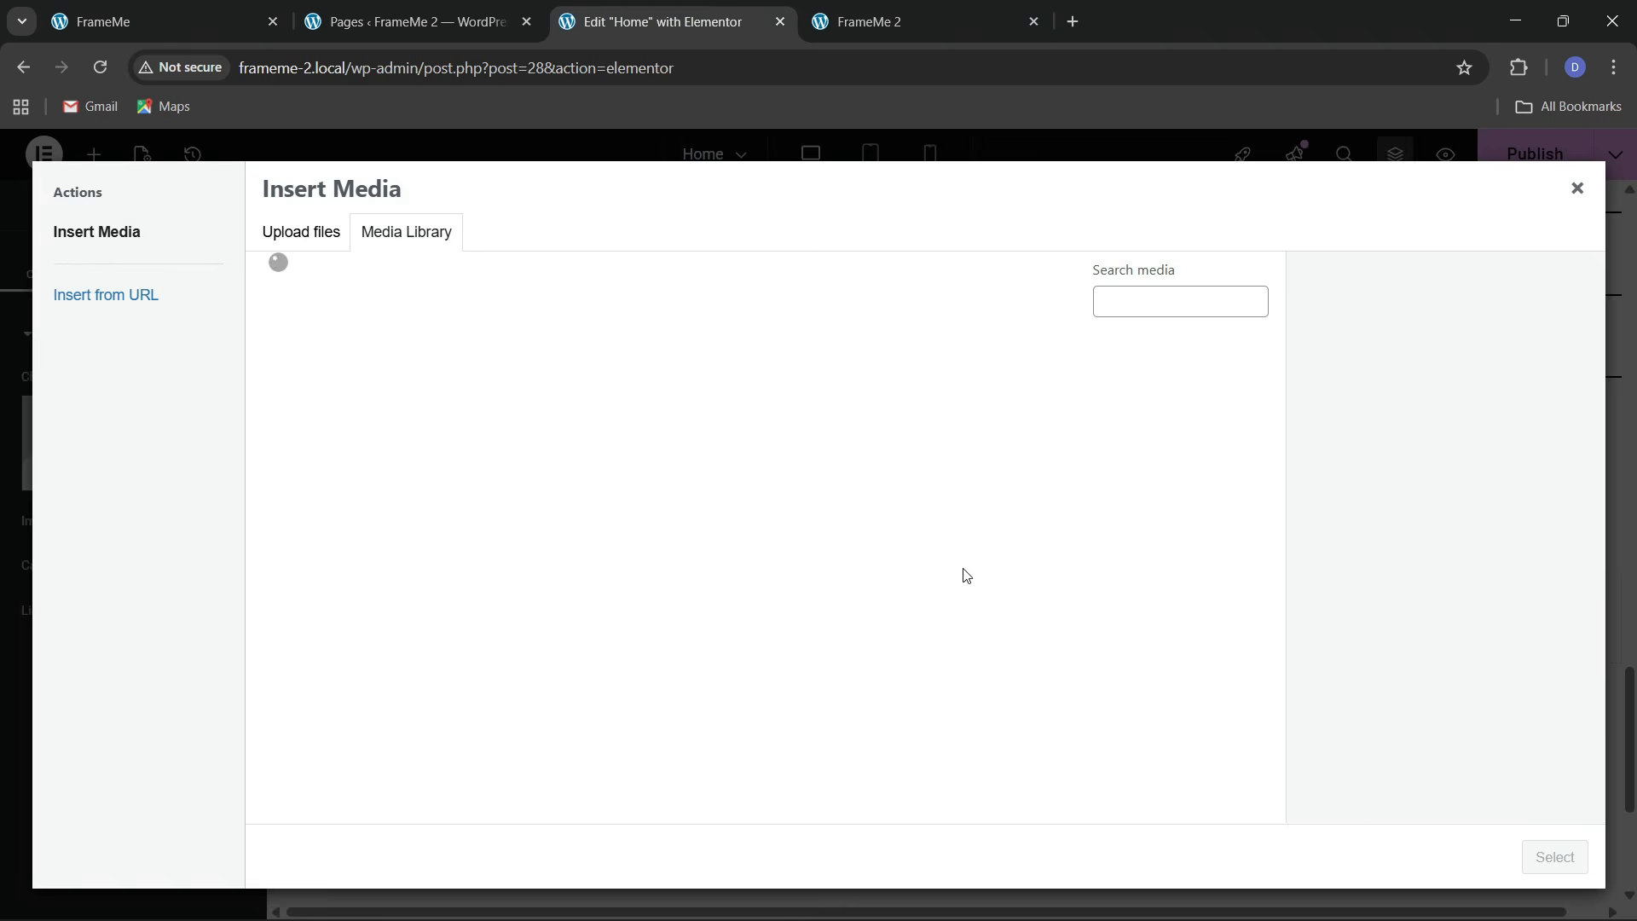
click(820, 607)
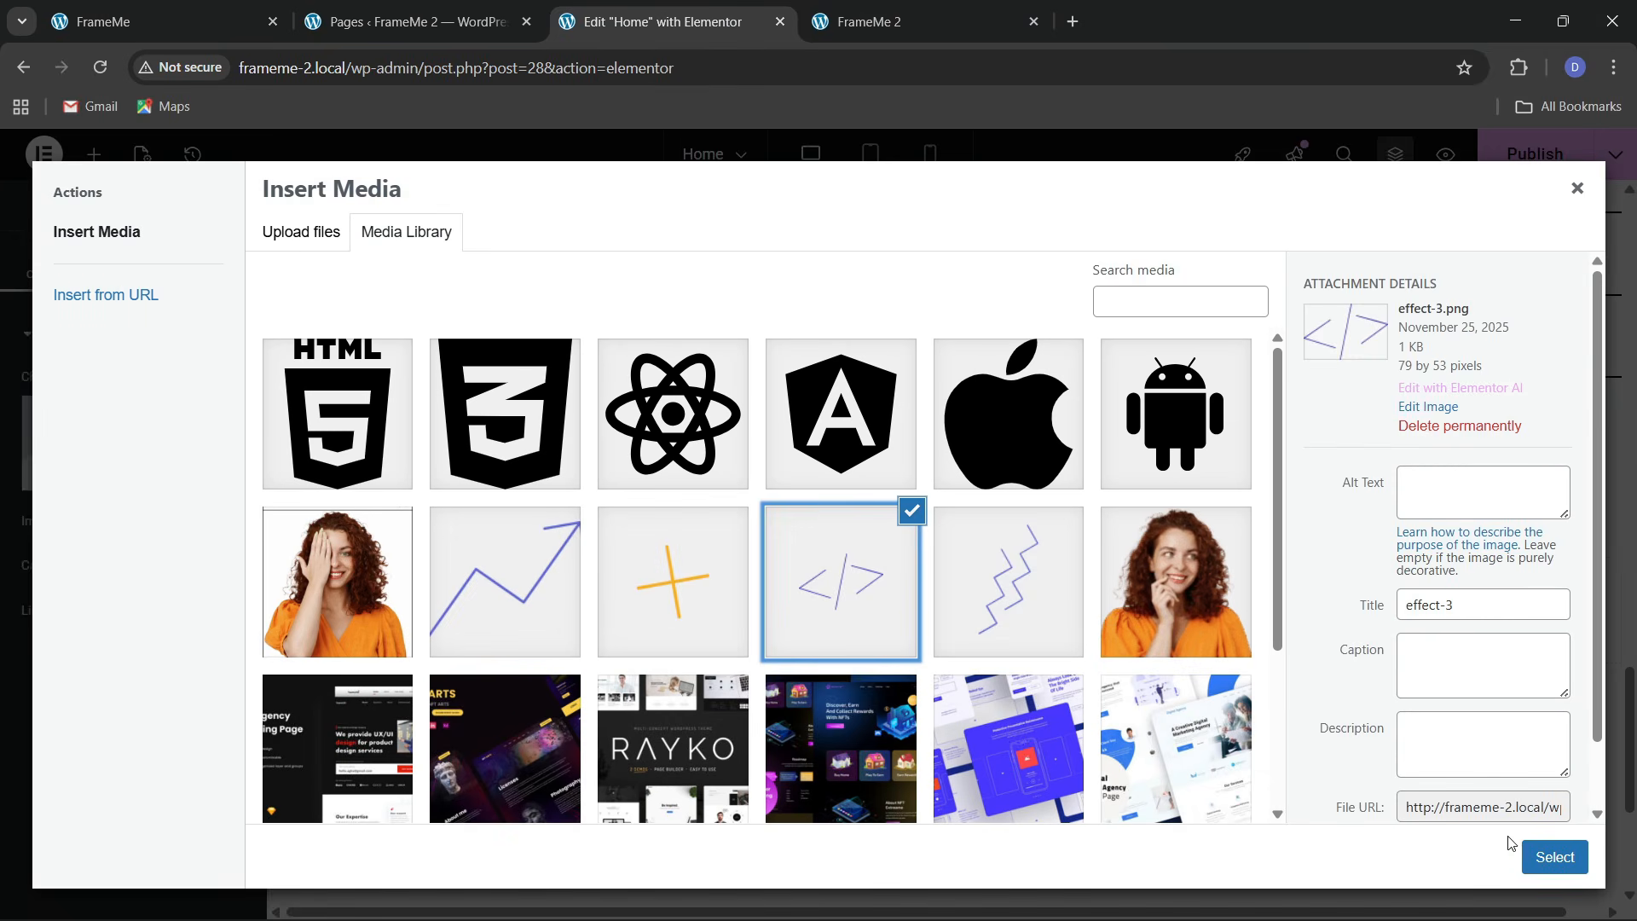
click(1553, 856)
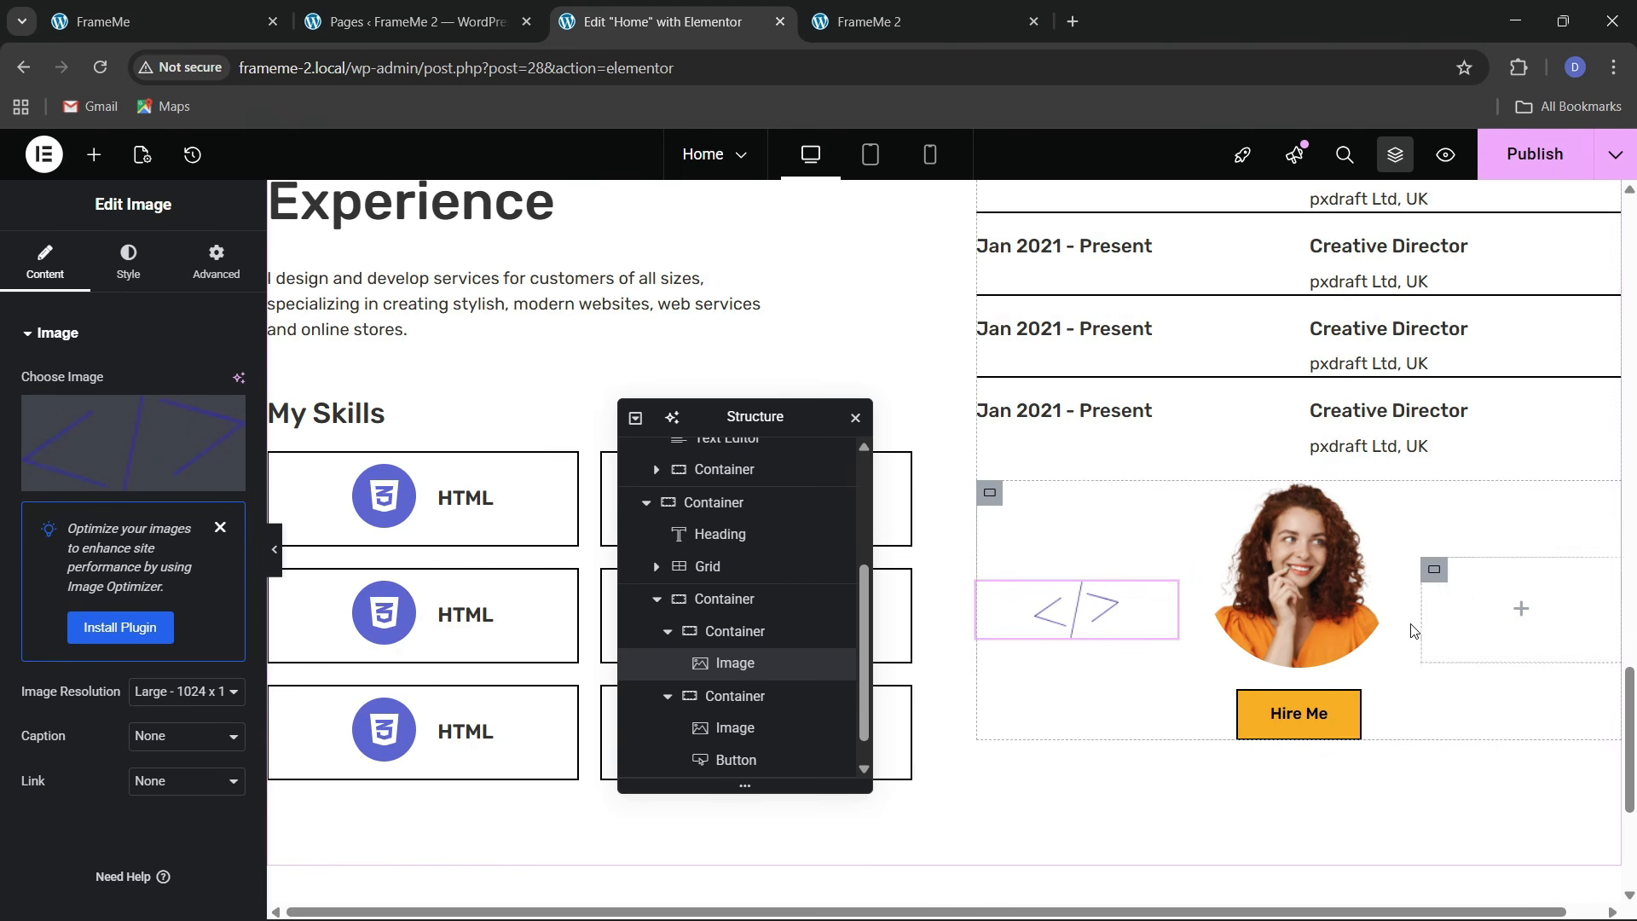
Copy the '</>' image into the right block and swap its picture to the zigzag graphic
right_click(1081, 624)
click(1131, 531)
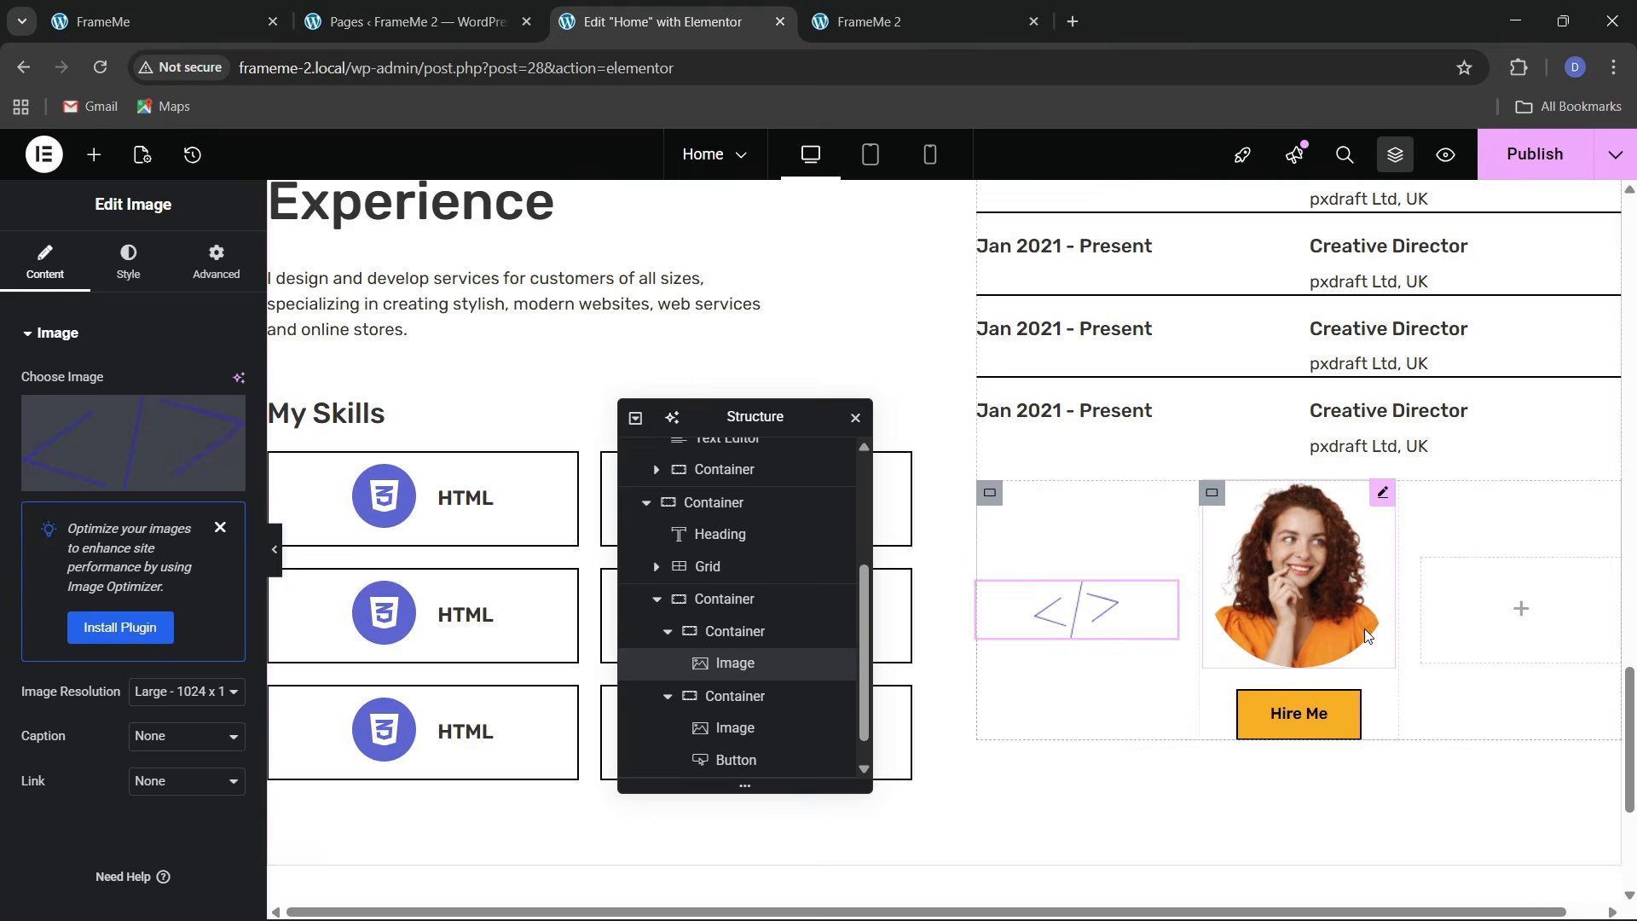
right_click(1474, 614)
click(1448, 527)
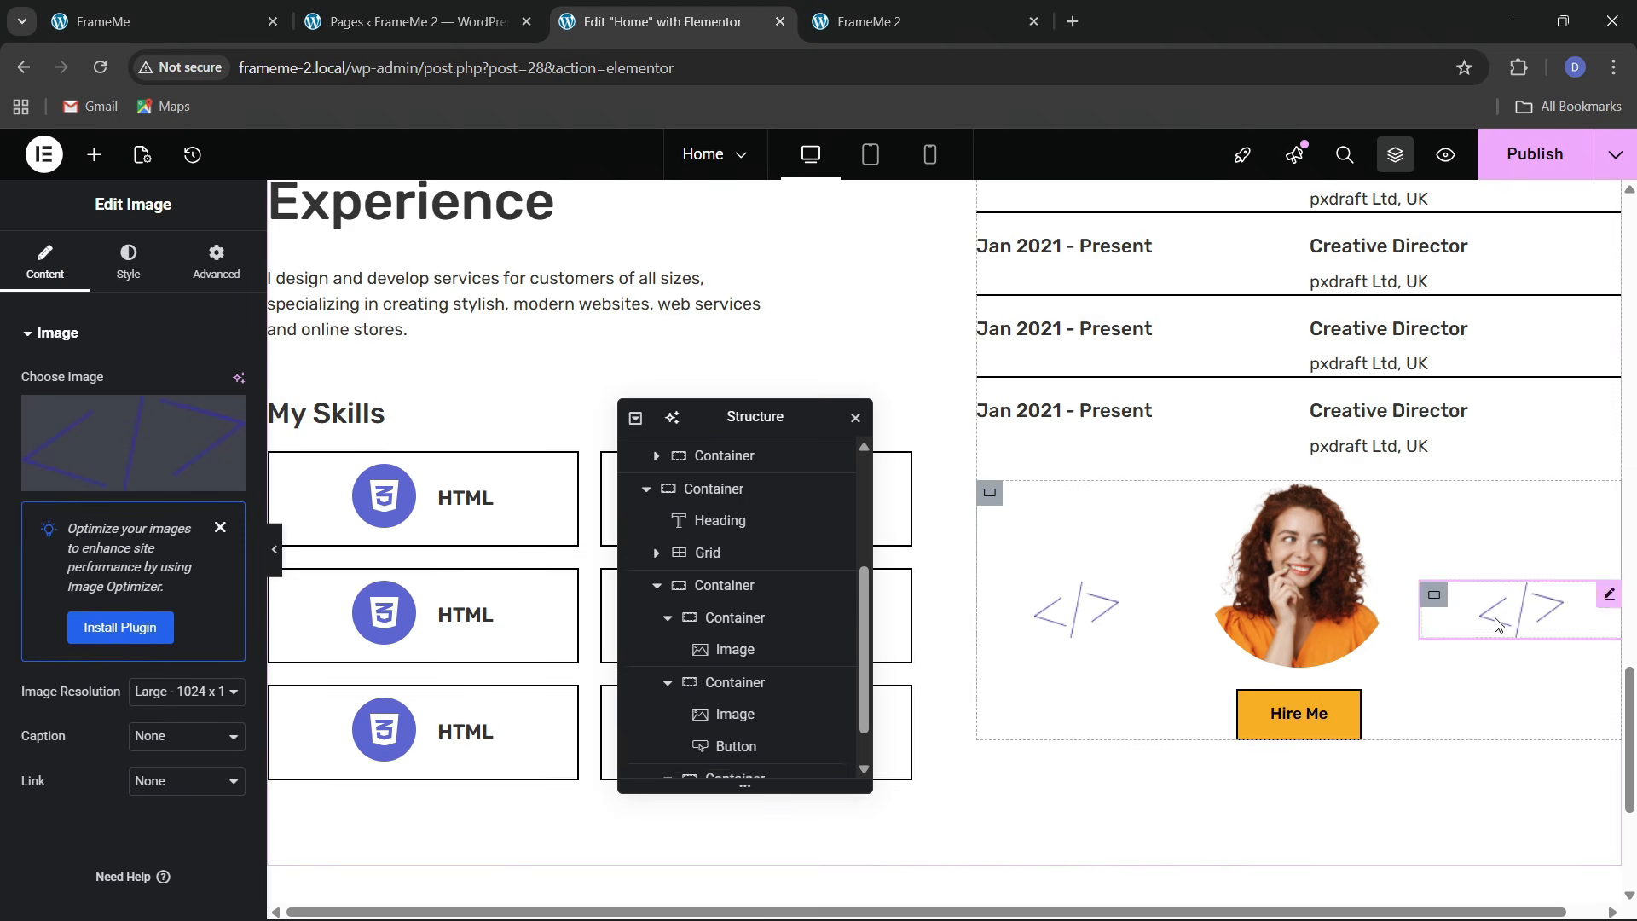
click(1496, 625)
click(132, 452)
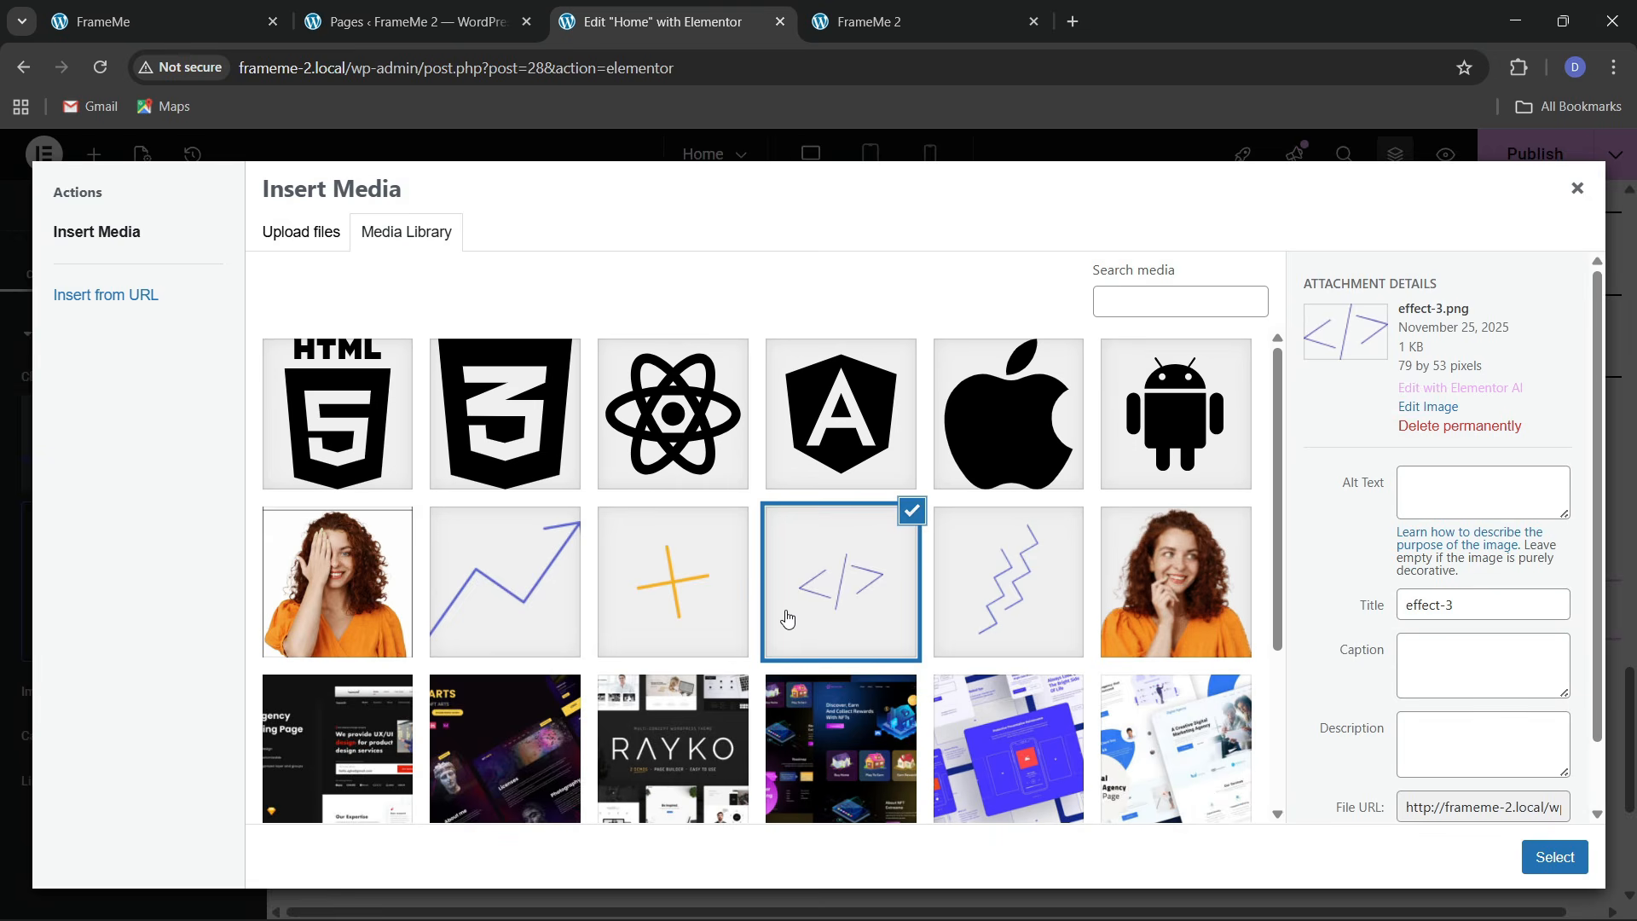
click(983, 605)
click(1530, 863)
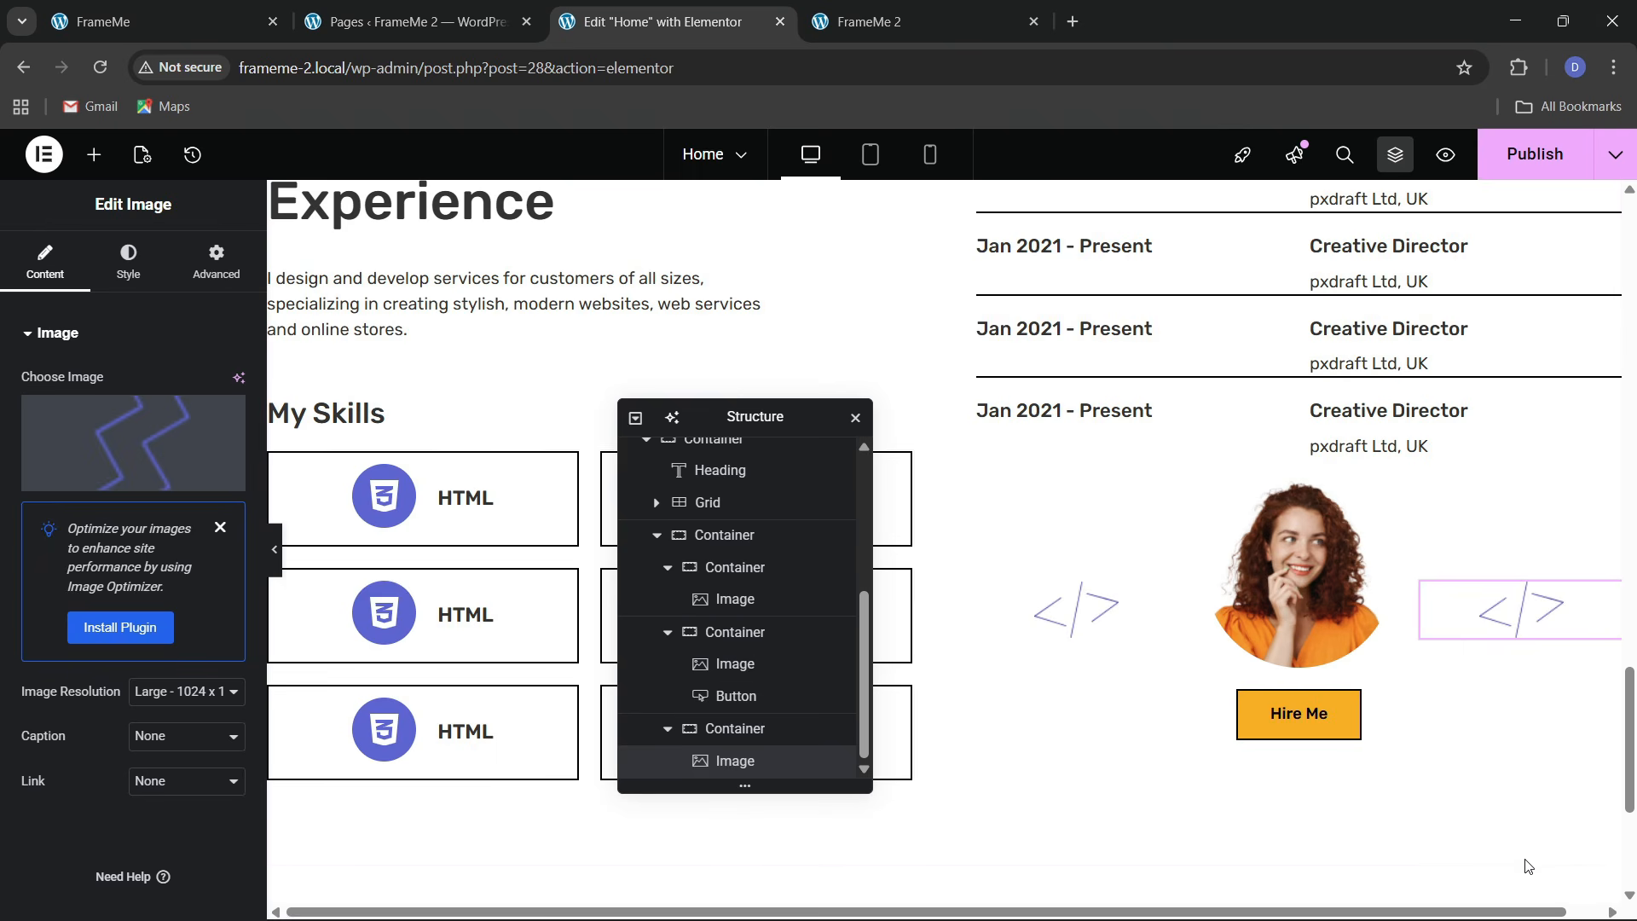
Select the avatar-and-graphics container and set its top margin to 30 px
scroll(1081, 657, up, 3)
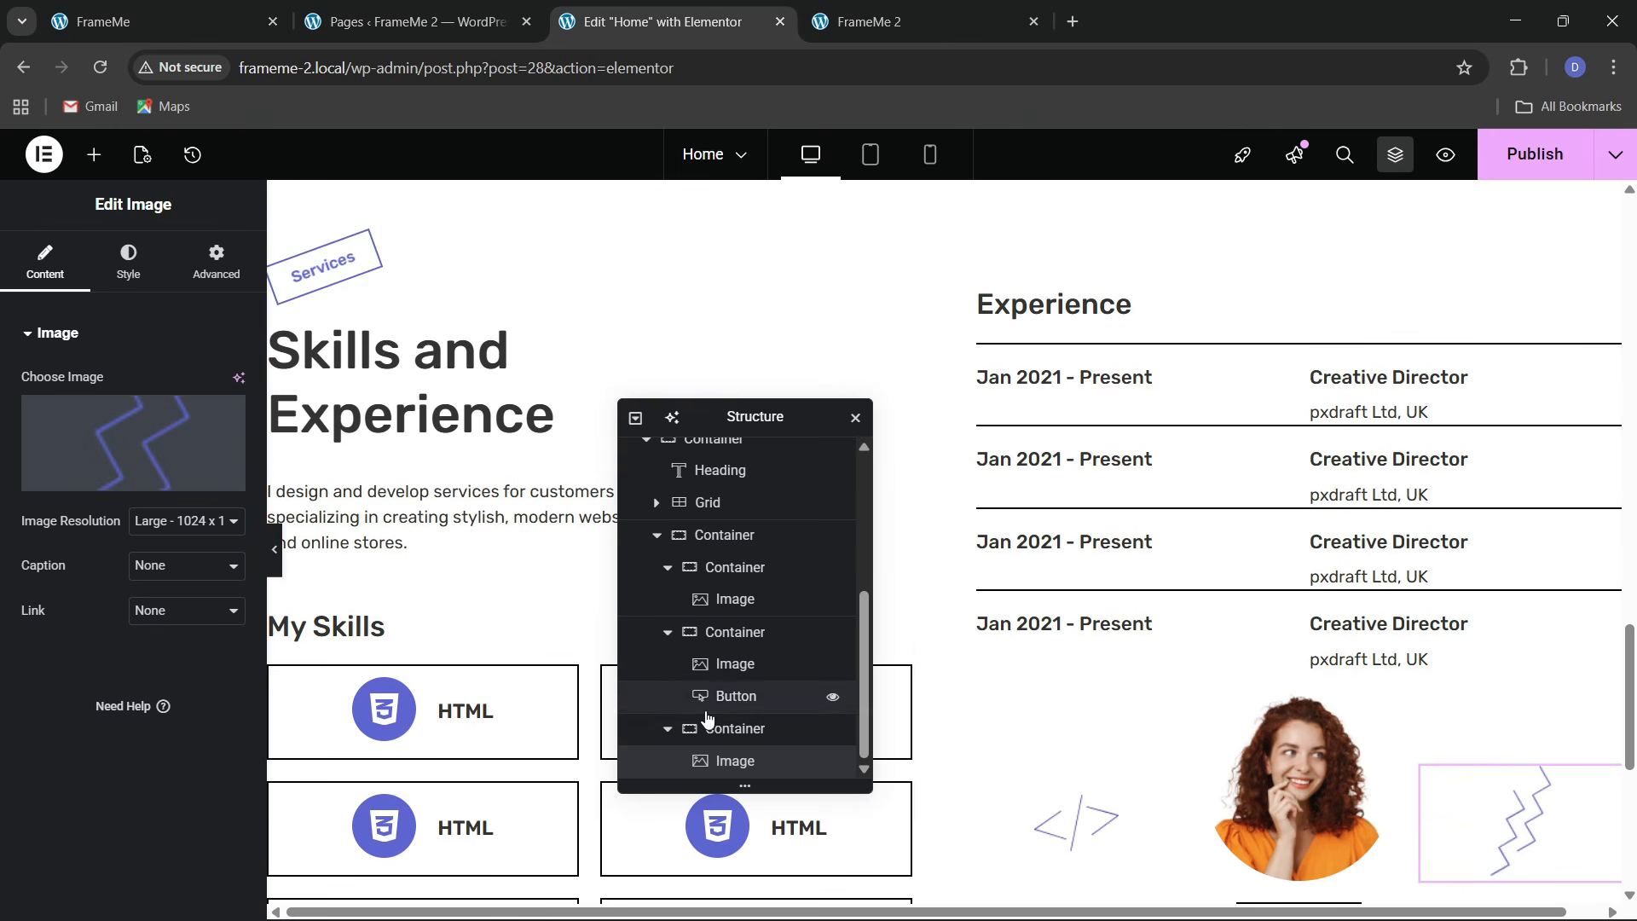
scroll(707, 718, up, 3)
scroll(707, 718, down, 2)
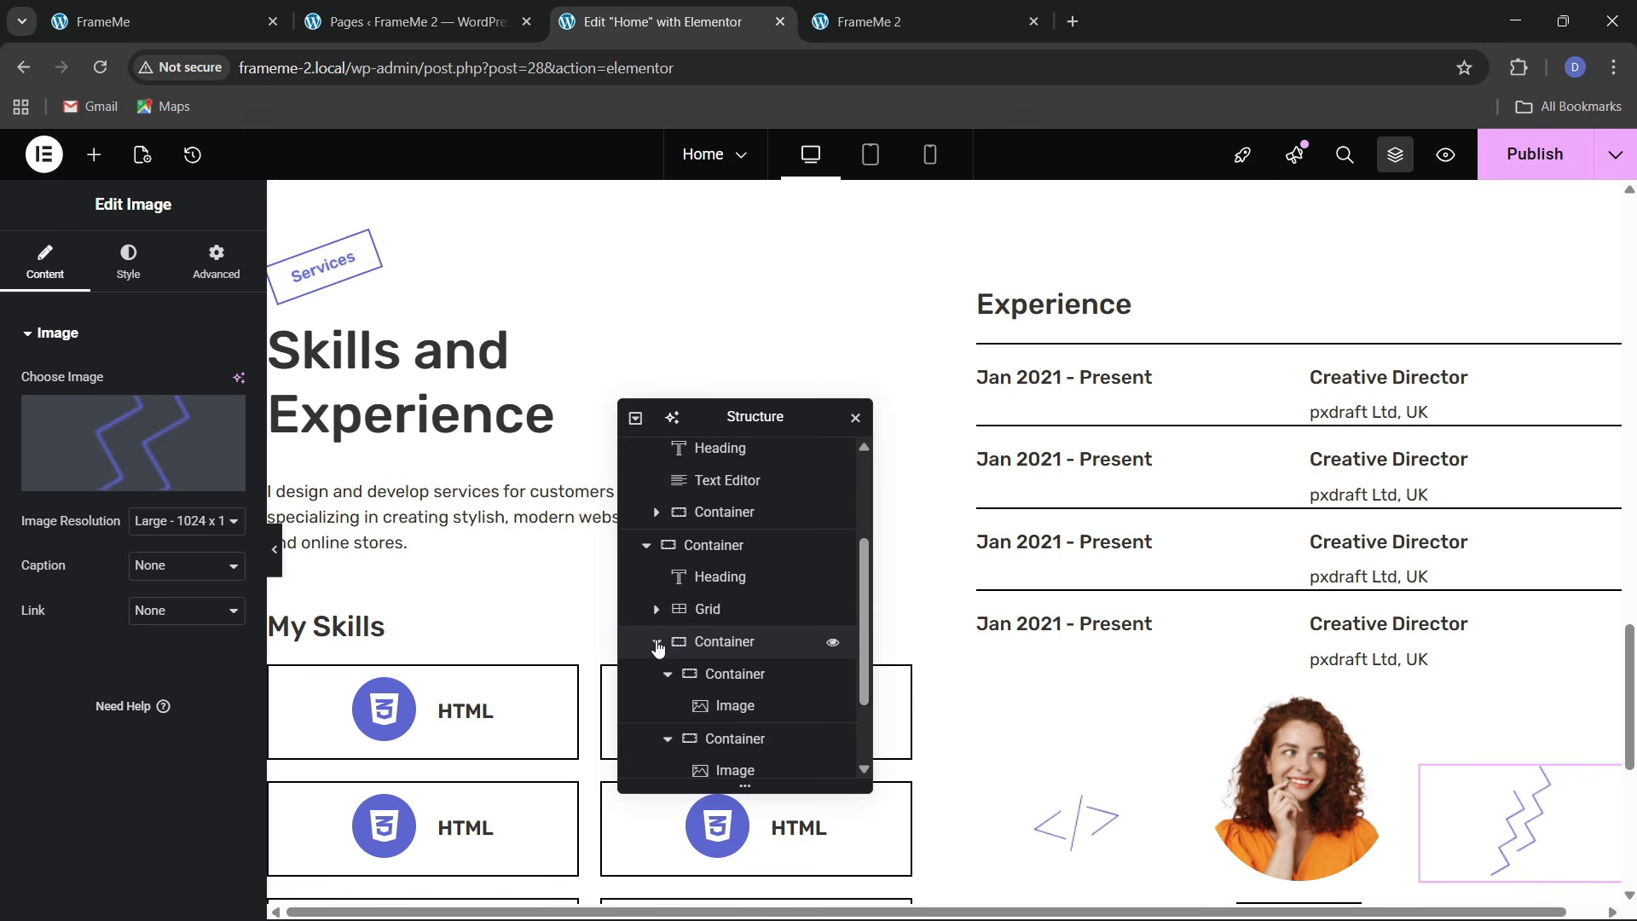
click(657, 649)
click(714, 759)
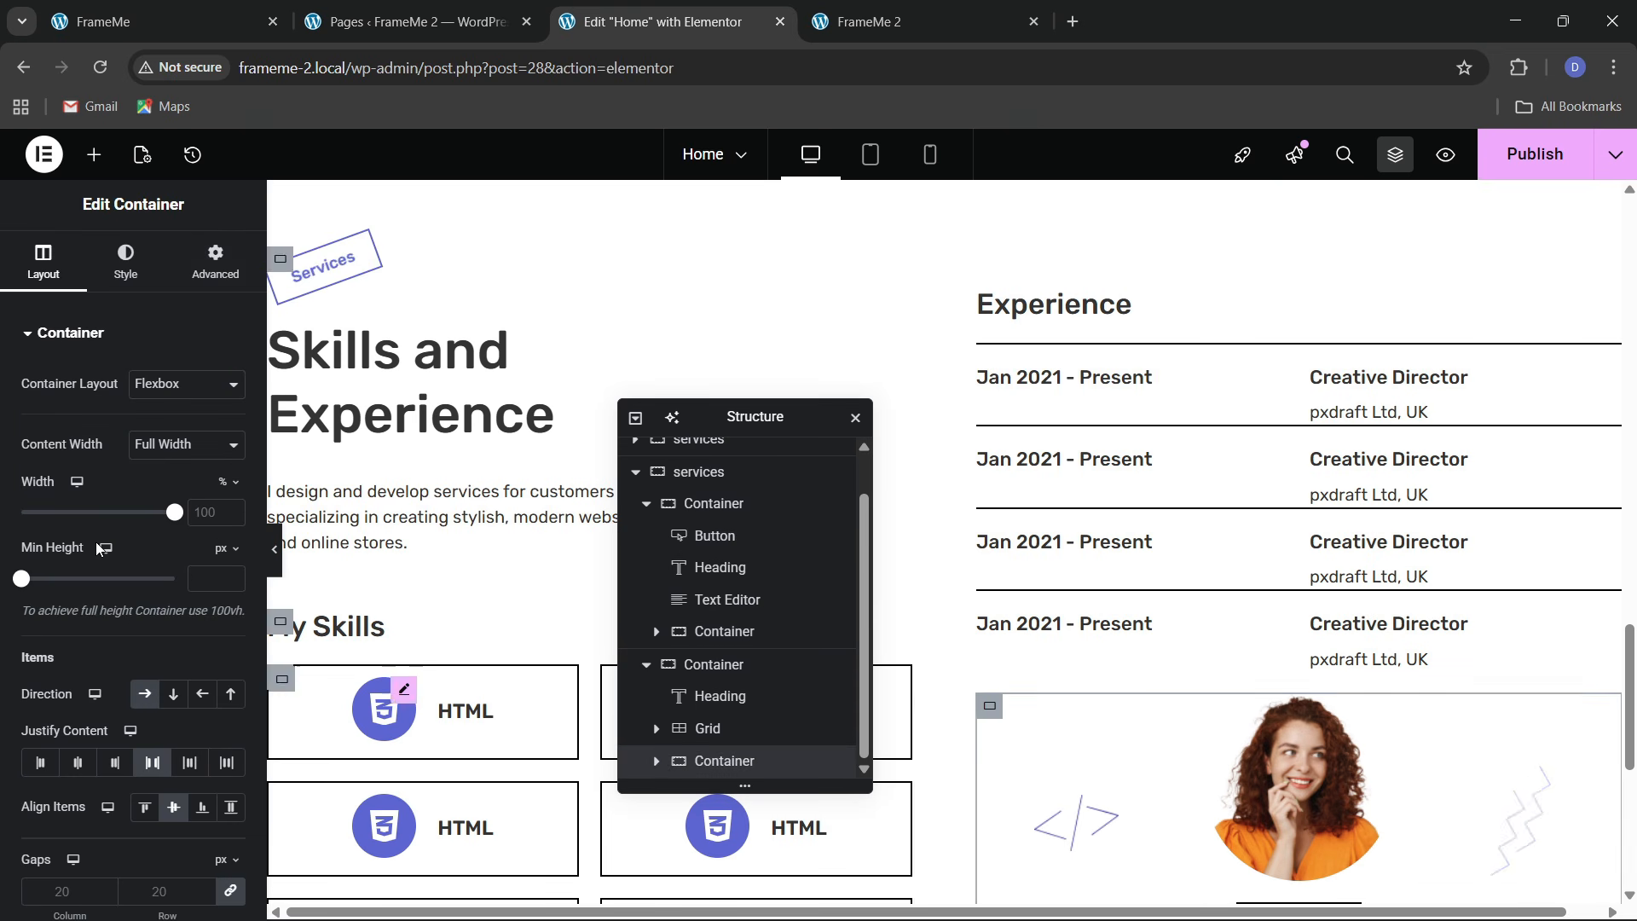
click(215, 261)
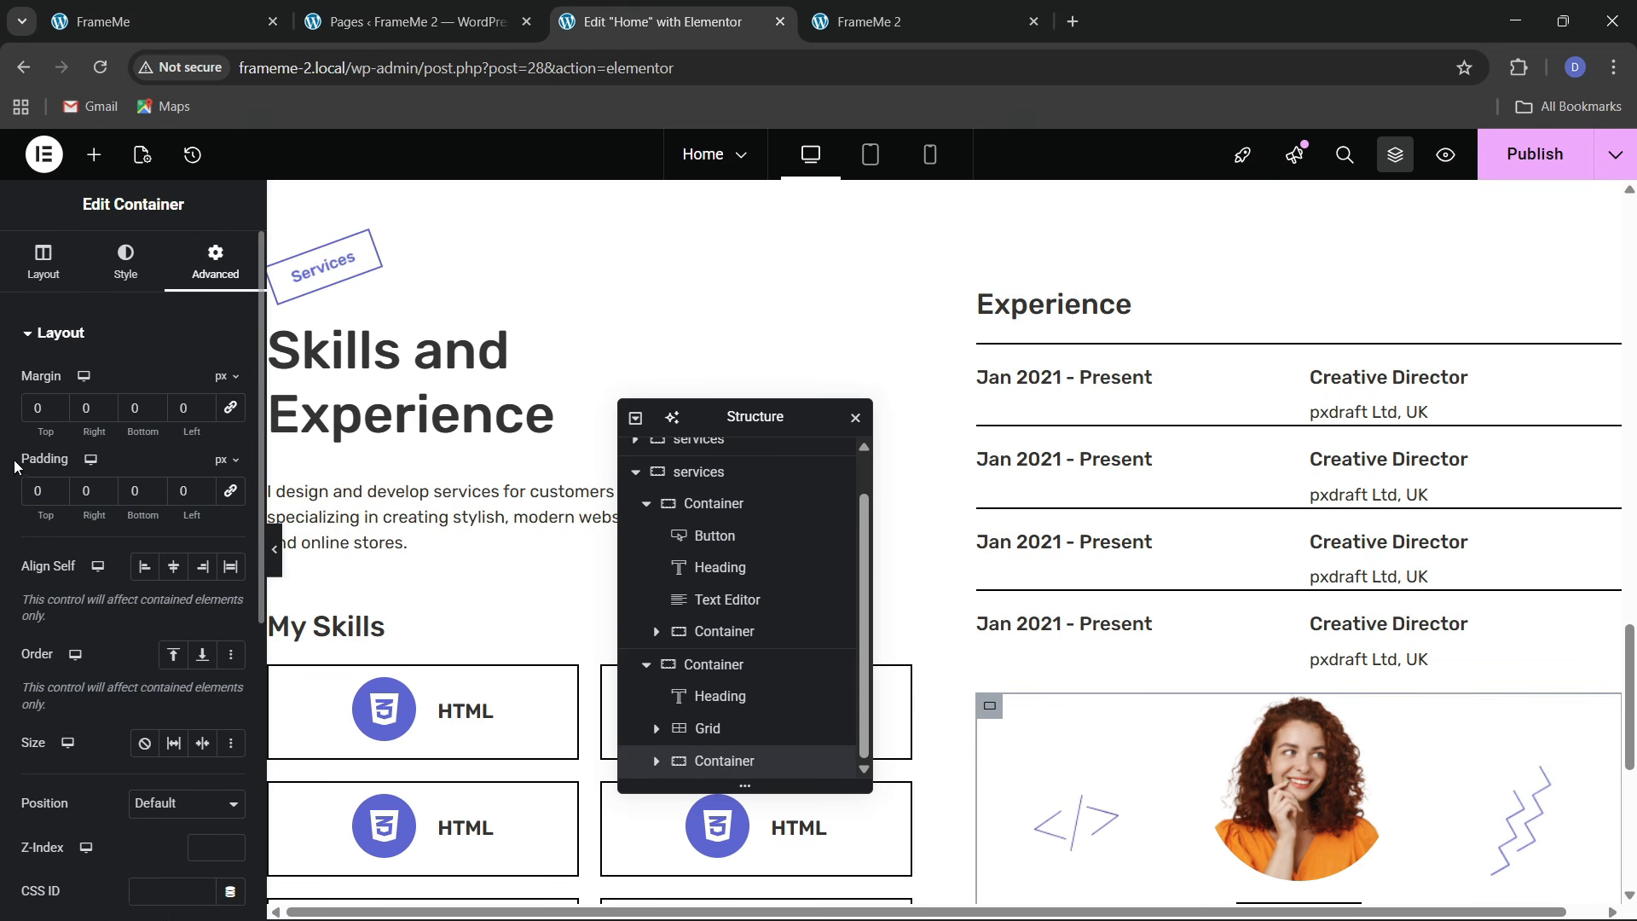
text(3)
scroll(1144, 622, down, 3)
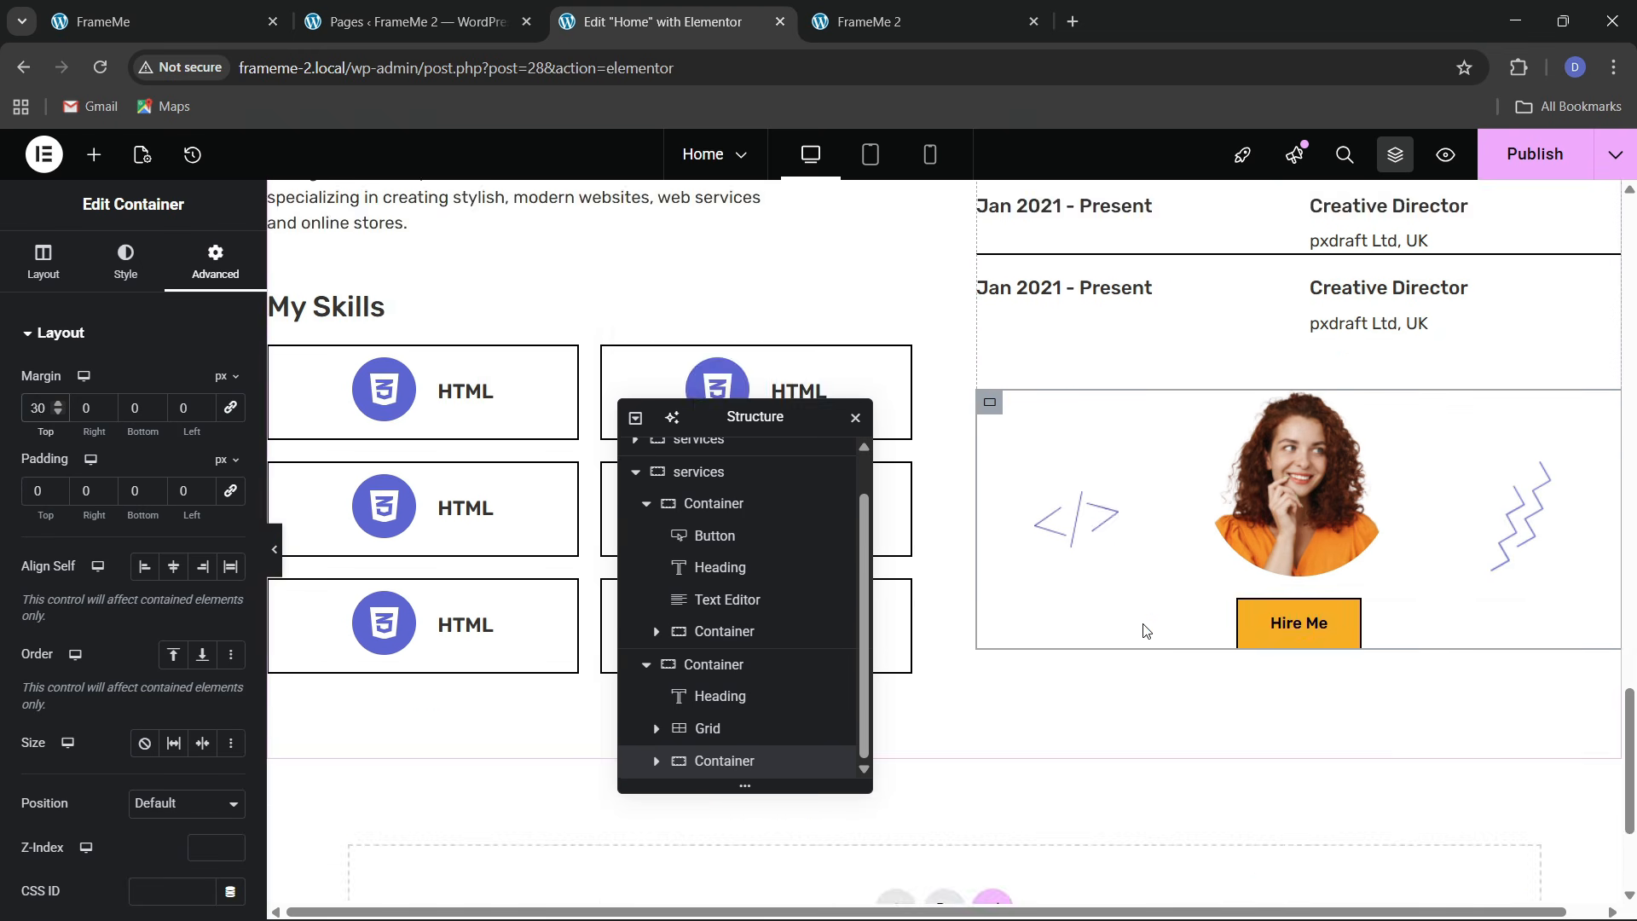
scroll(1143, 629, up, 5)
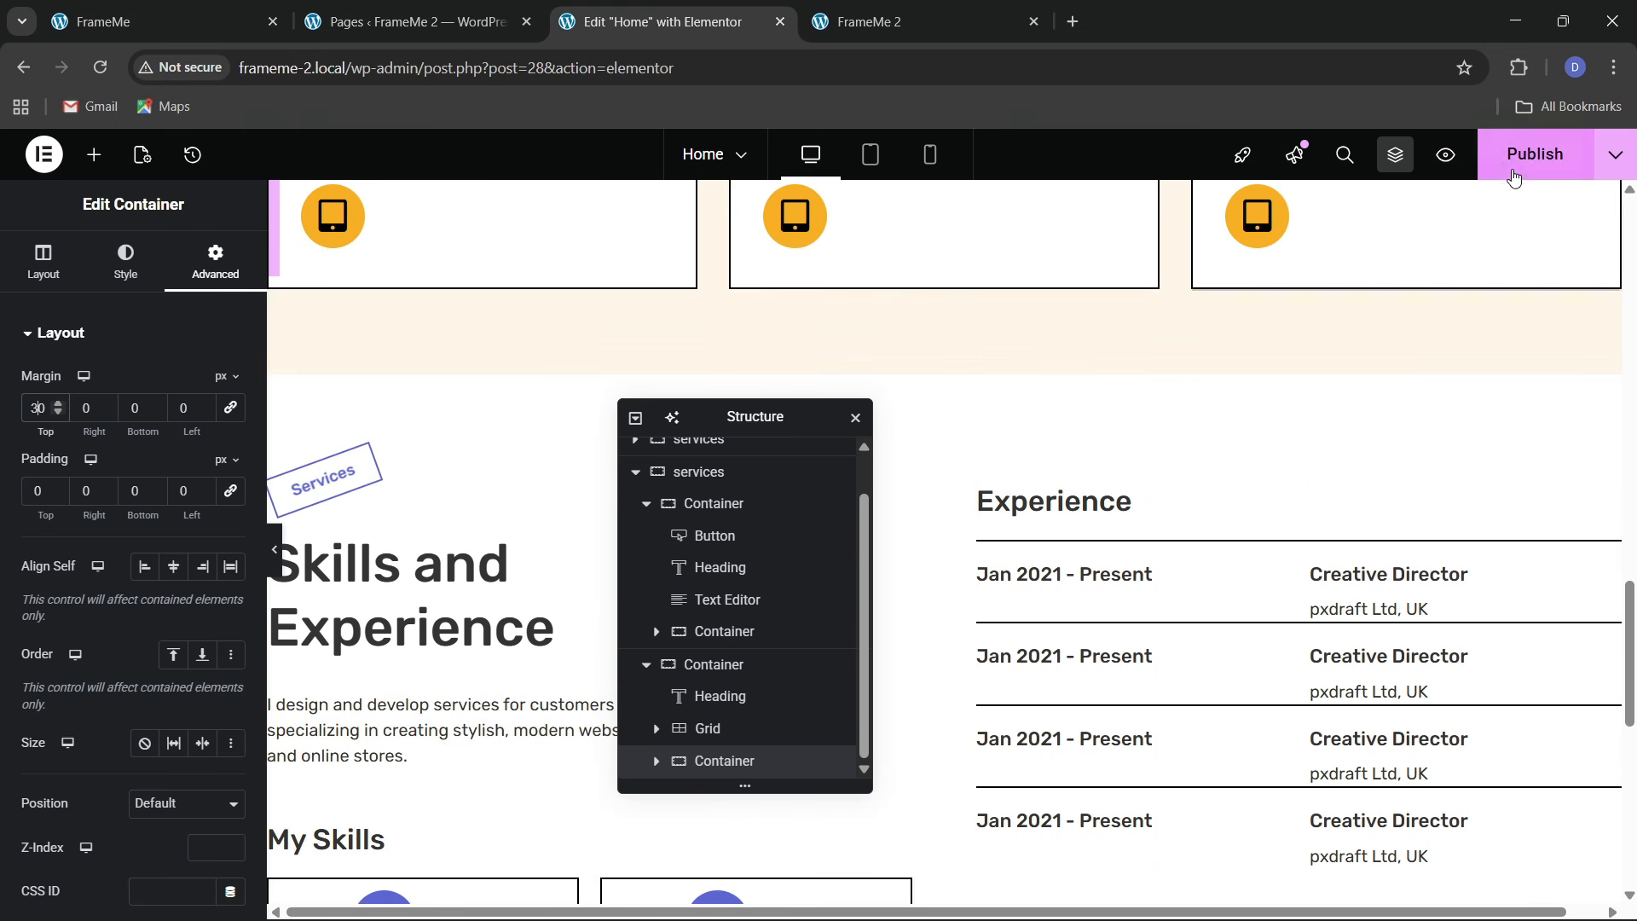
scroll(1127, 573, down, 3)
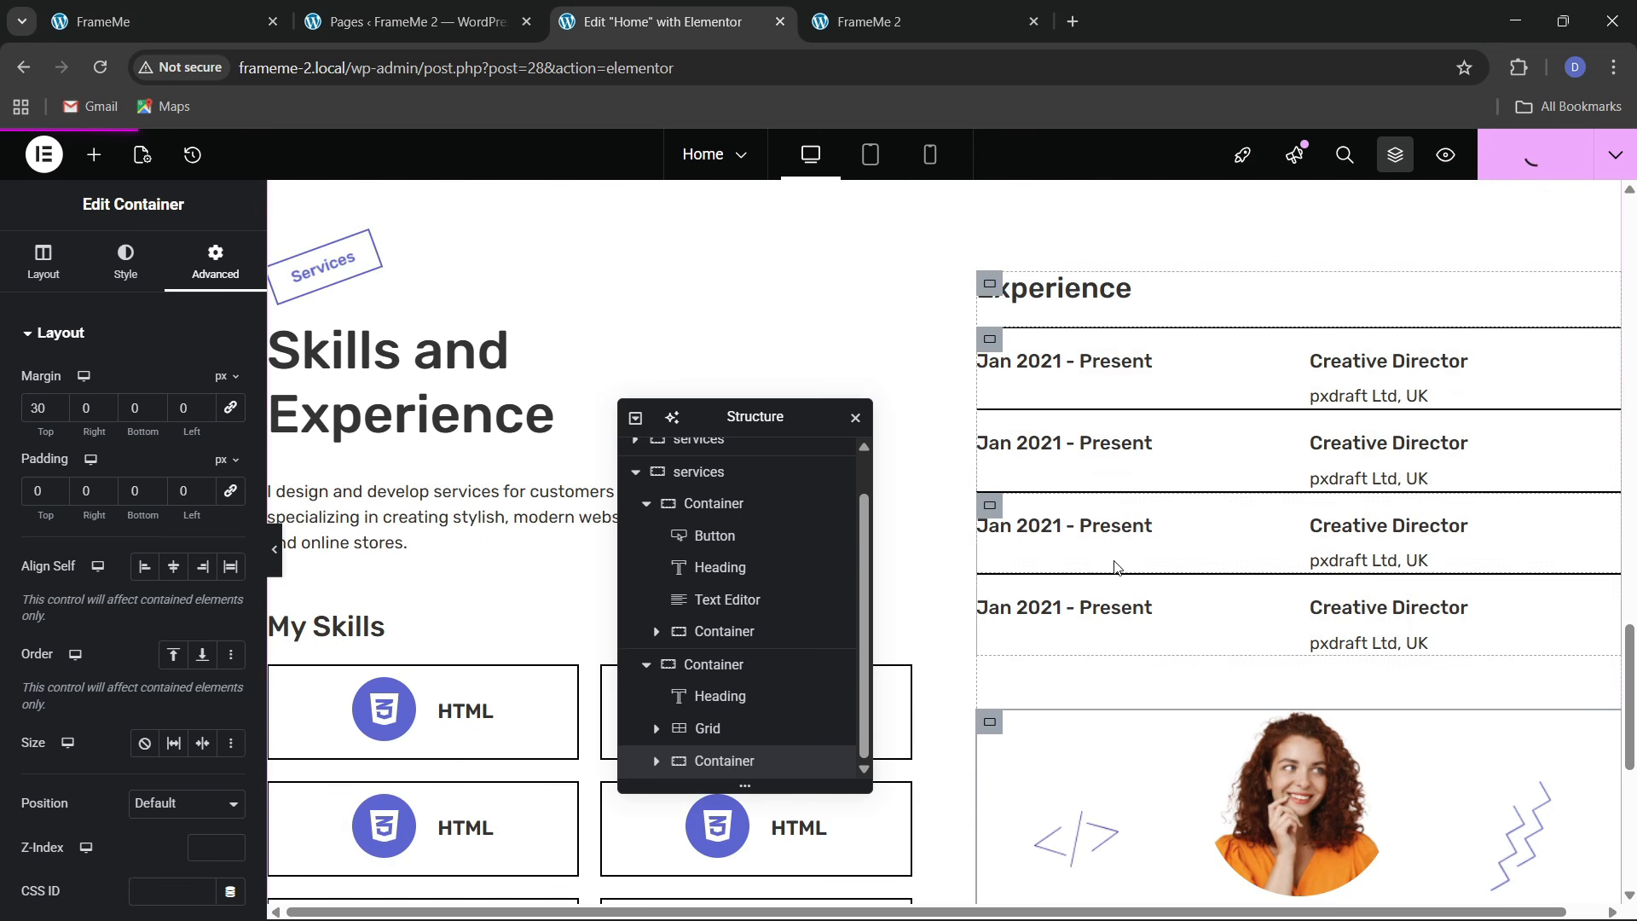
Reload the live FrameMe 2 page and scroll through the updated skills section
click(895, 21)
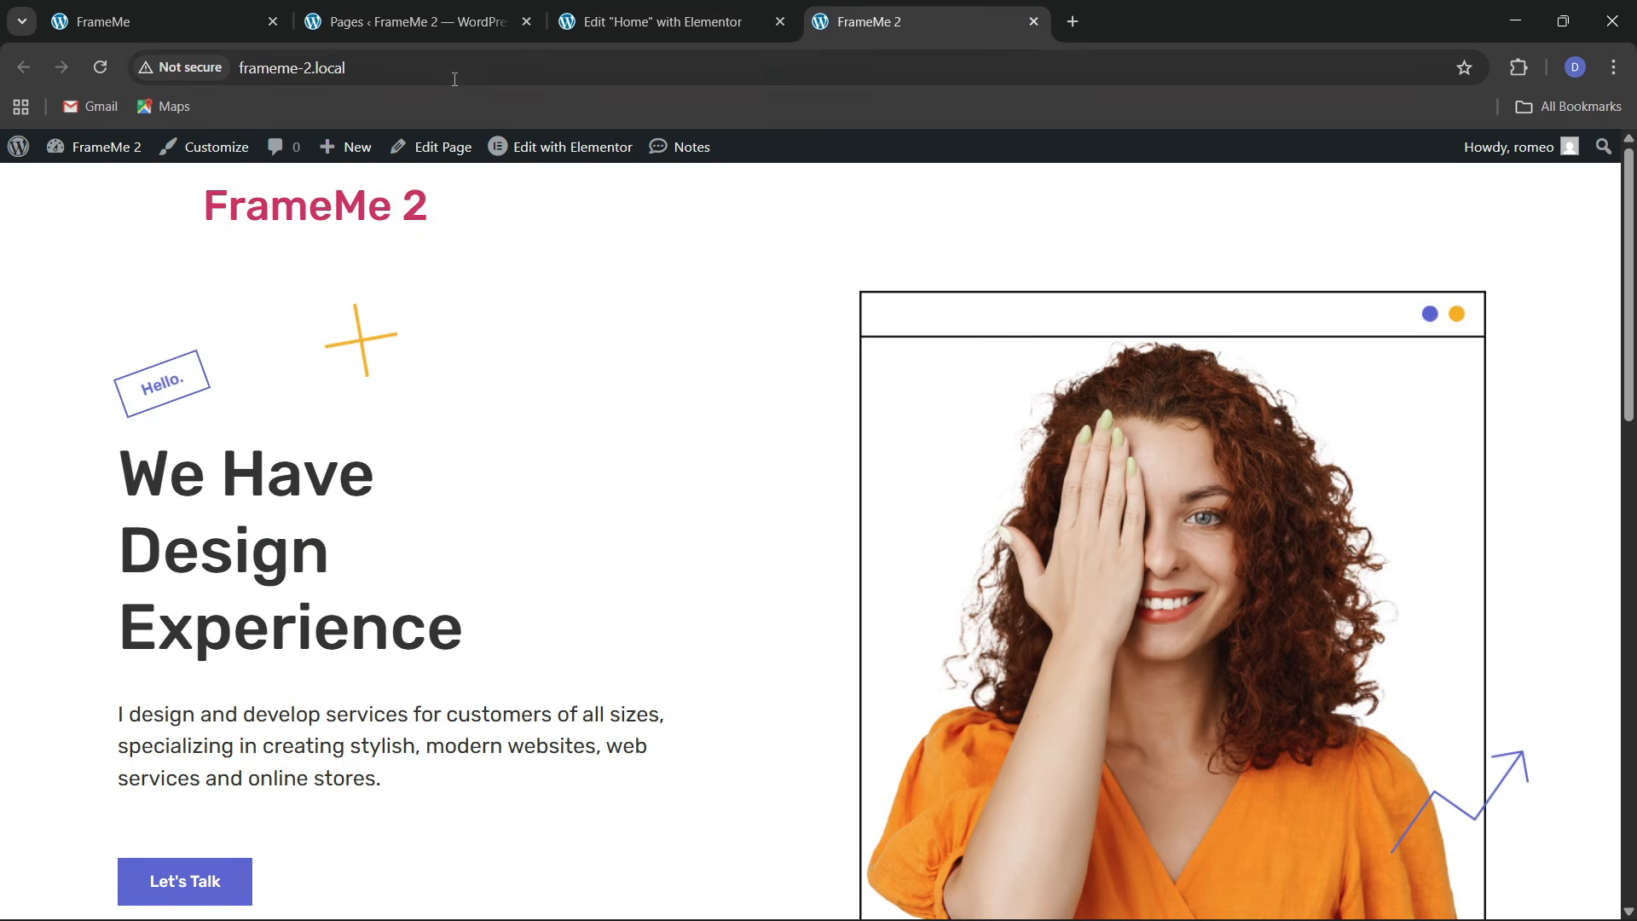
click(445, 74)
key(Return)
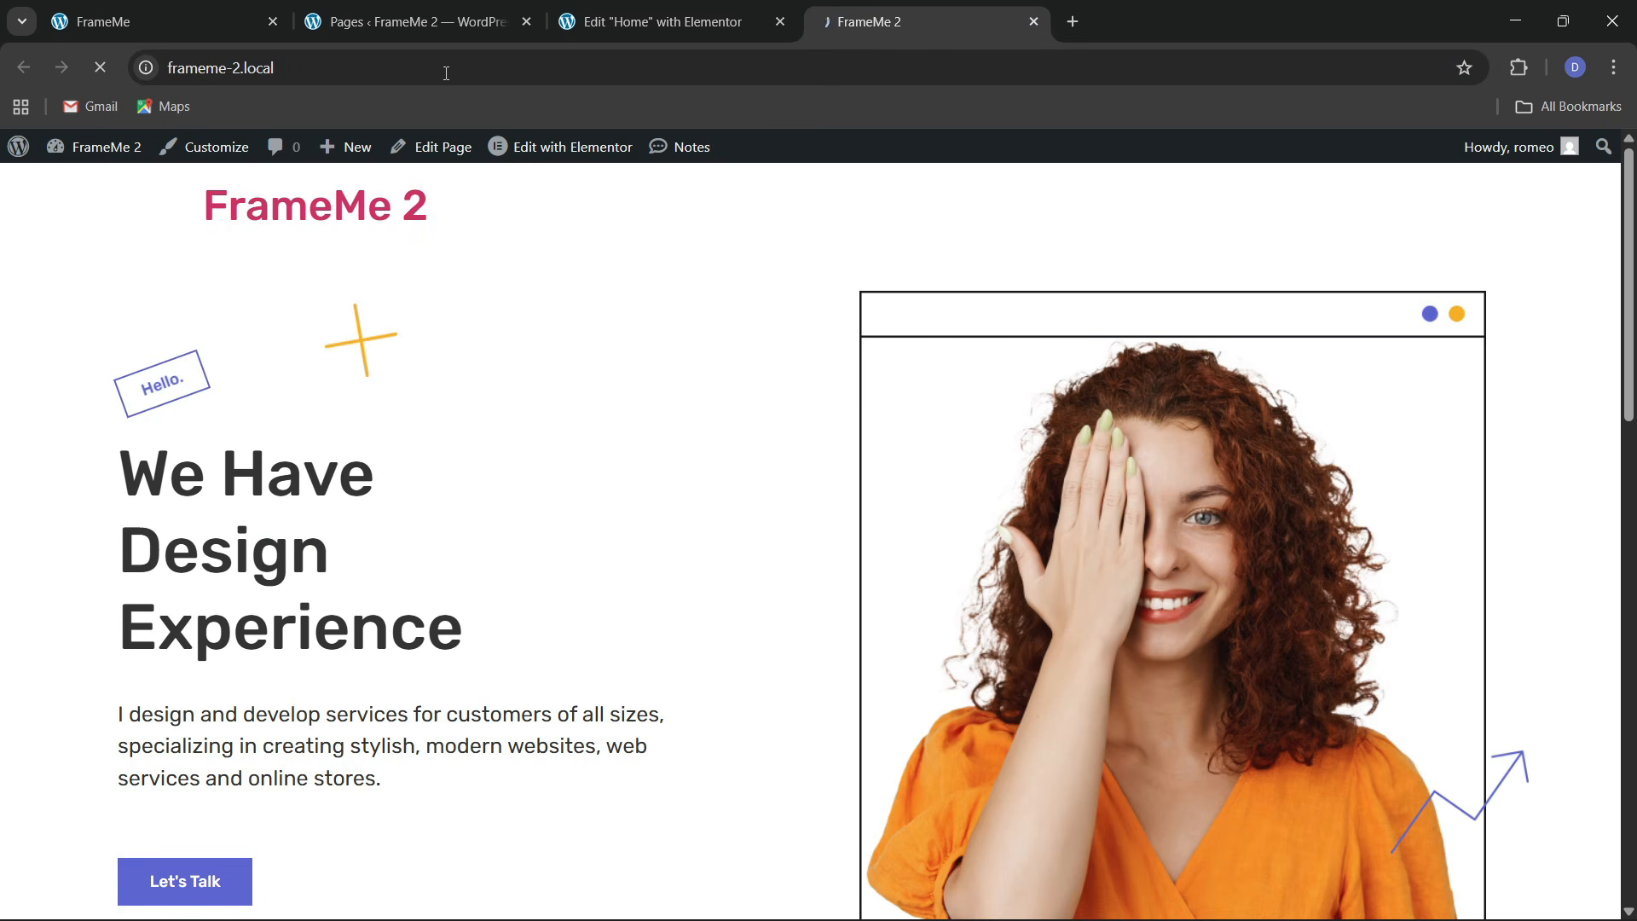
scroll(725, 593, down, 2)
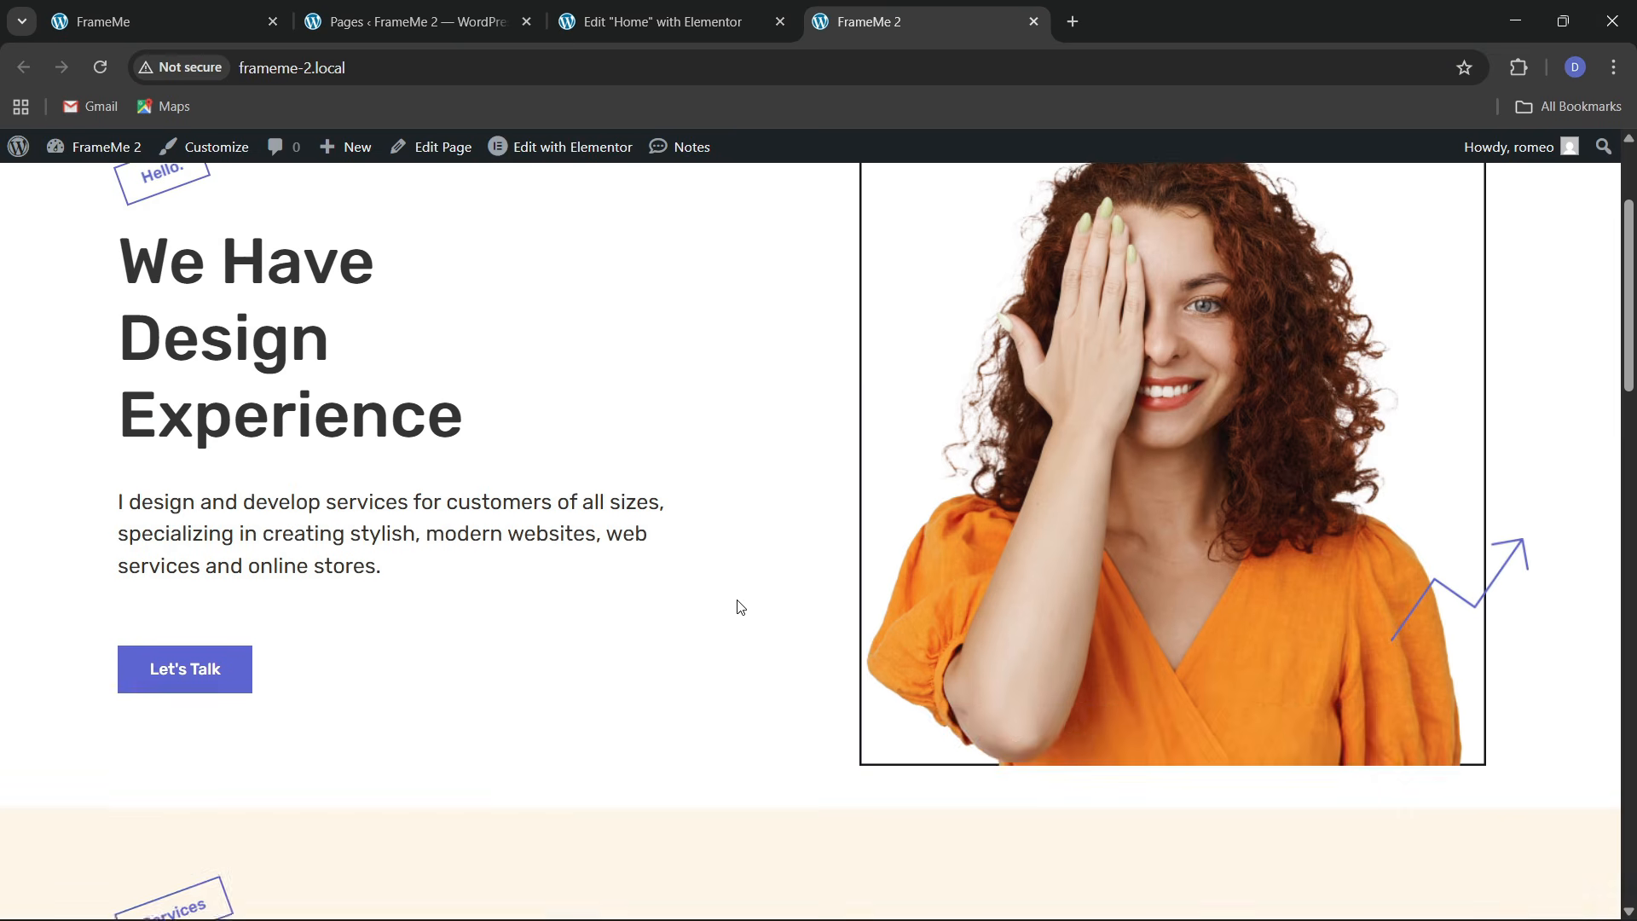
scroll(740, 607, down, 15)
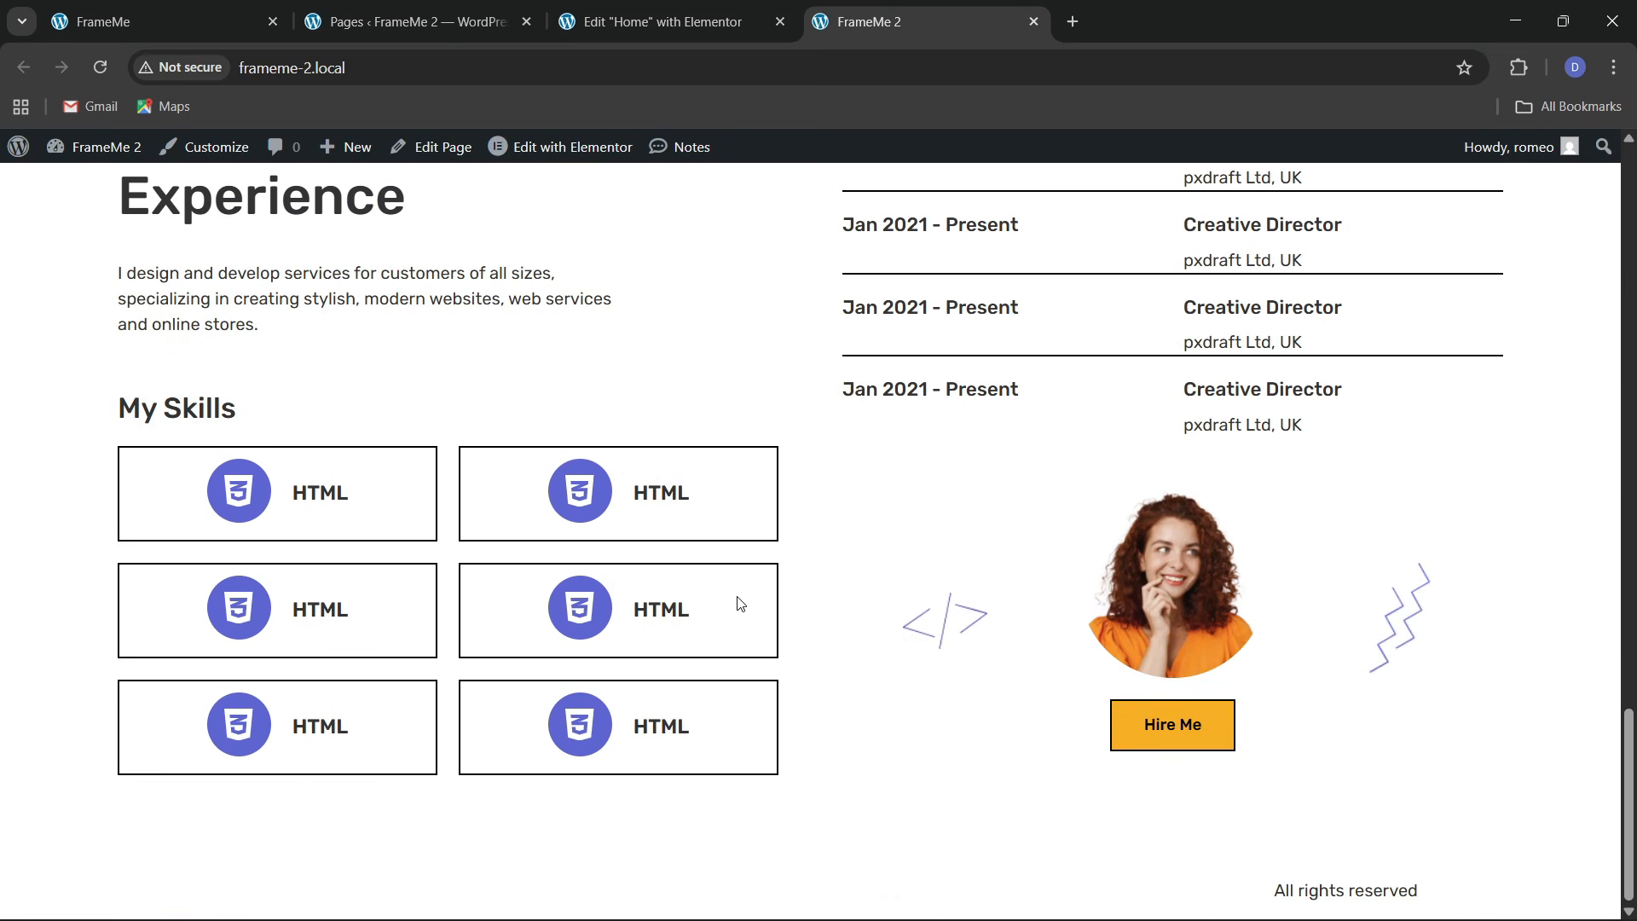
scroll(738, 604, up, 3)
scroll(735, 603, down, 3)
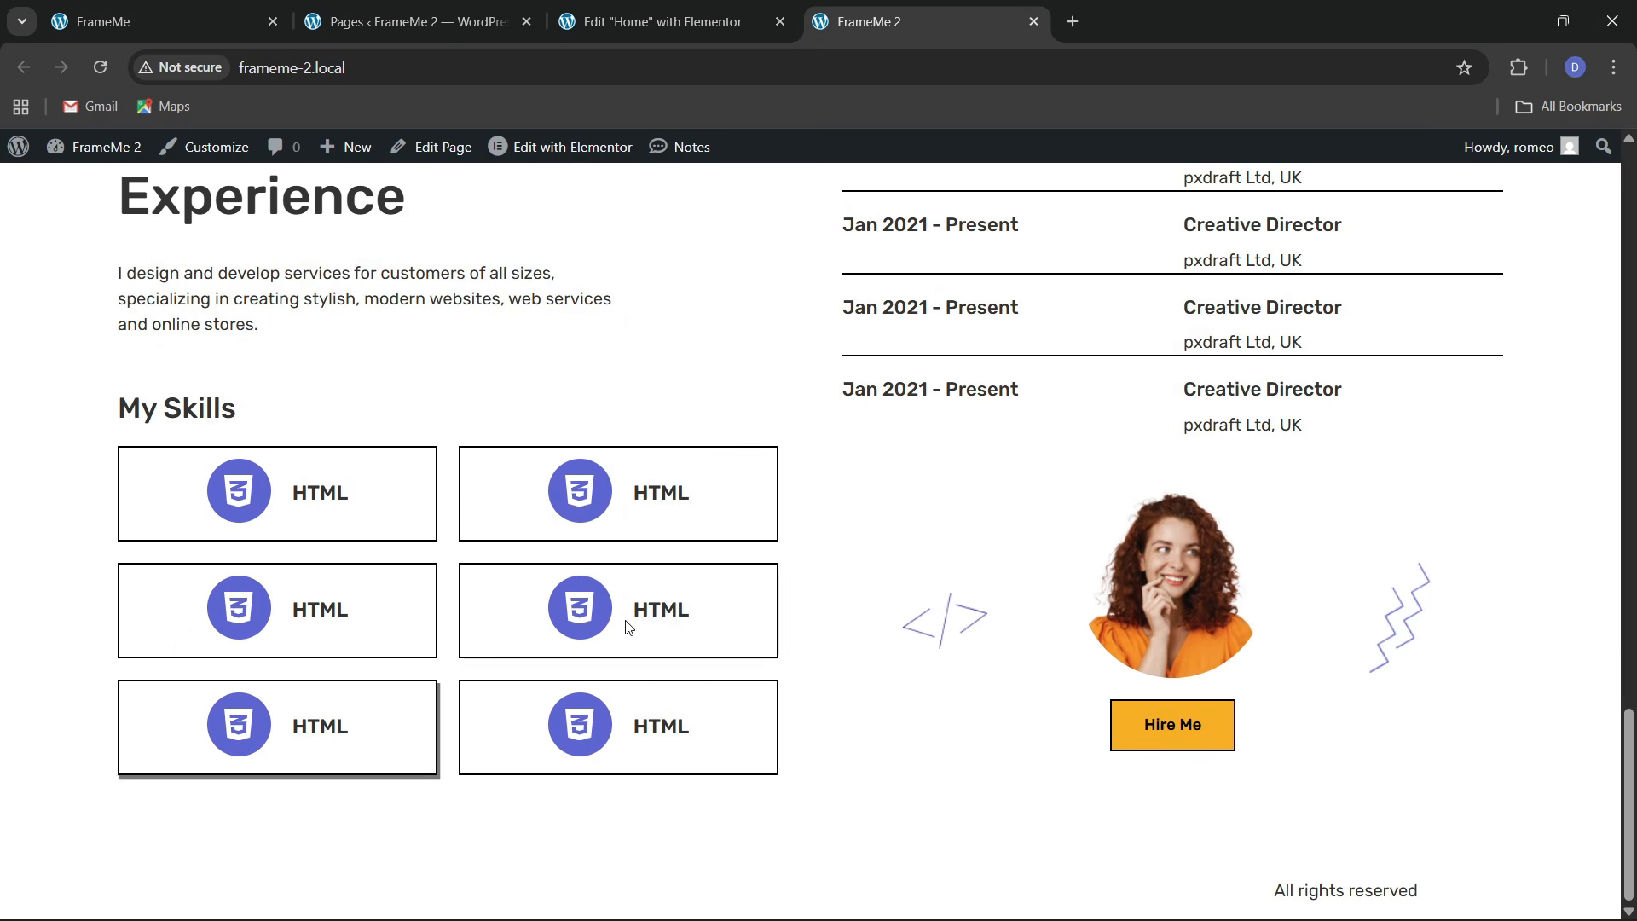
scroll(516, 511, up, 6)
scroll(530, 534, down, 2)
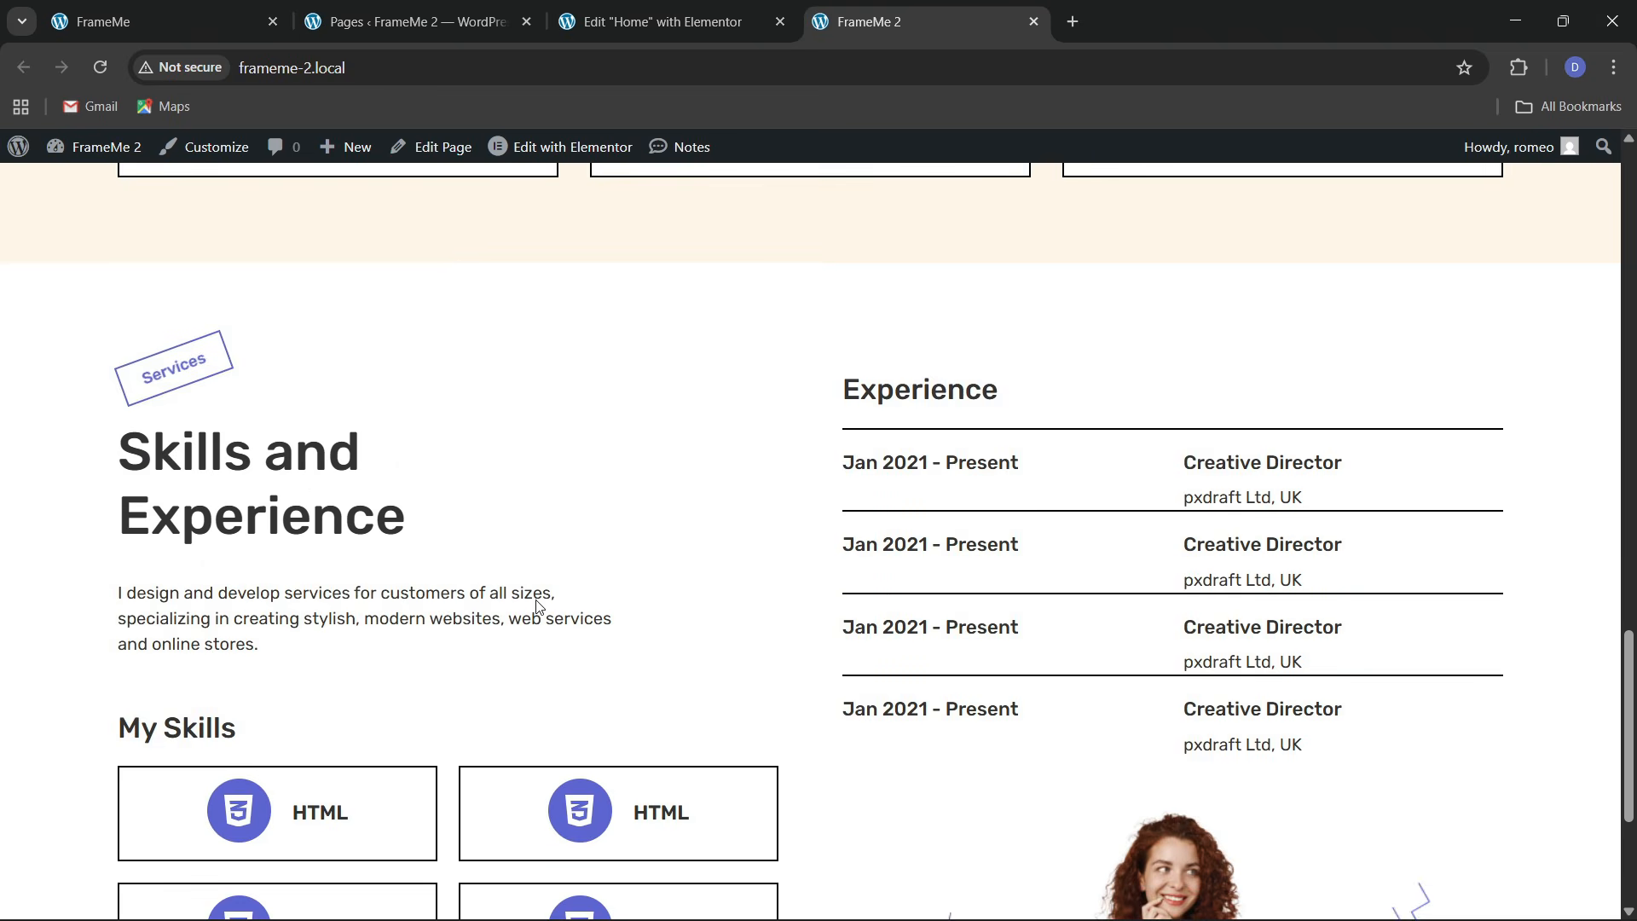
Switch to the original FrameMe site and scroll to its Latest Projects section
key(ctrl+1)
scroll(547, 550, down, 8)
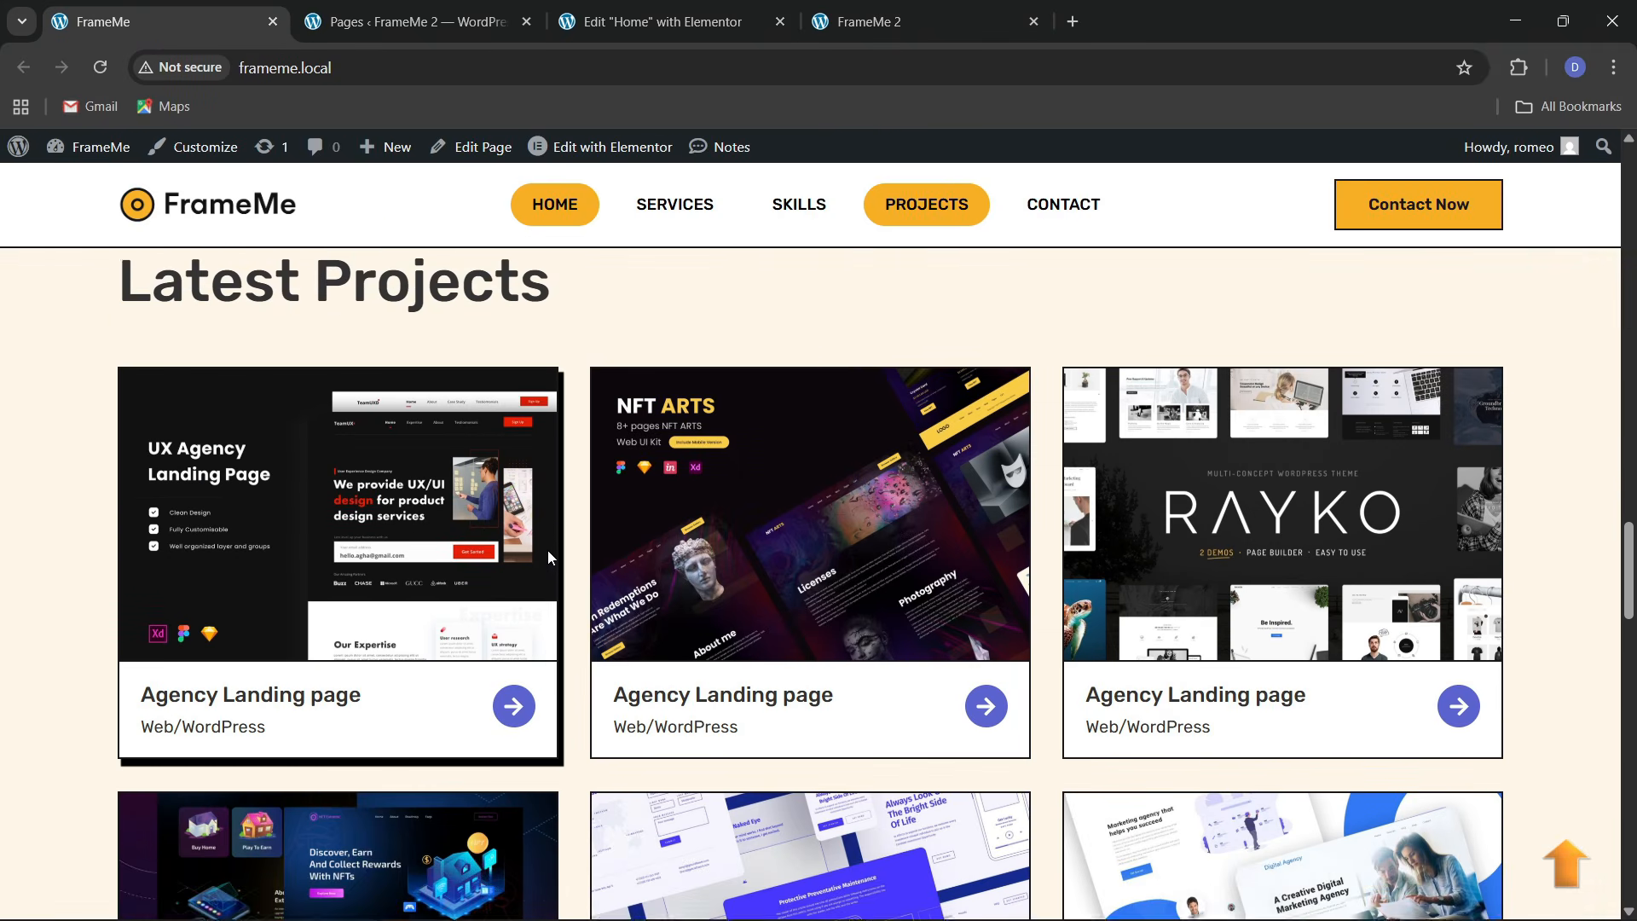
scroll(545, 548, up, 1)
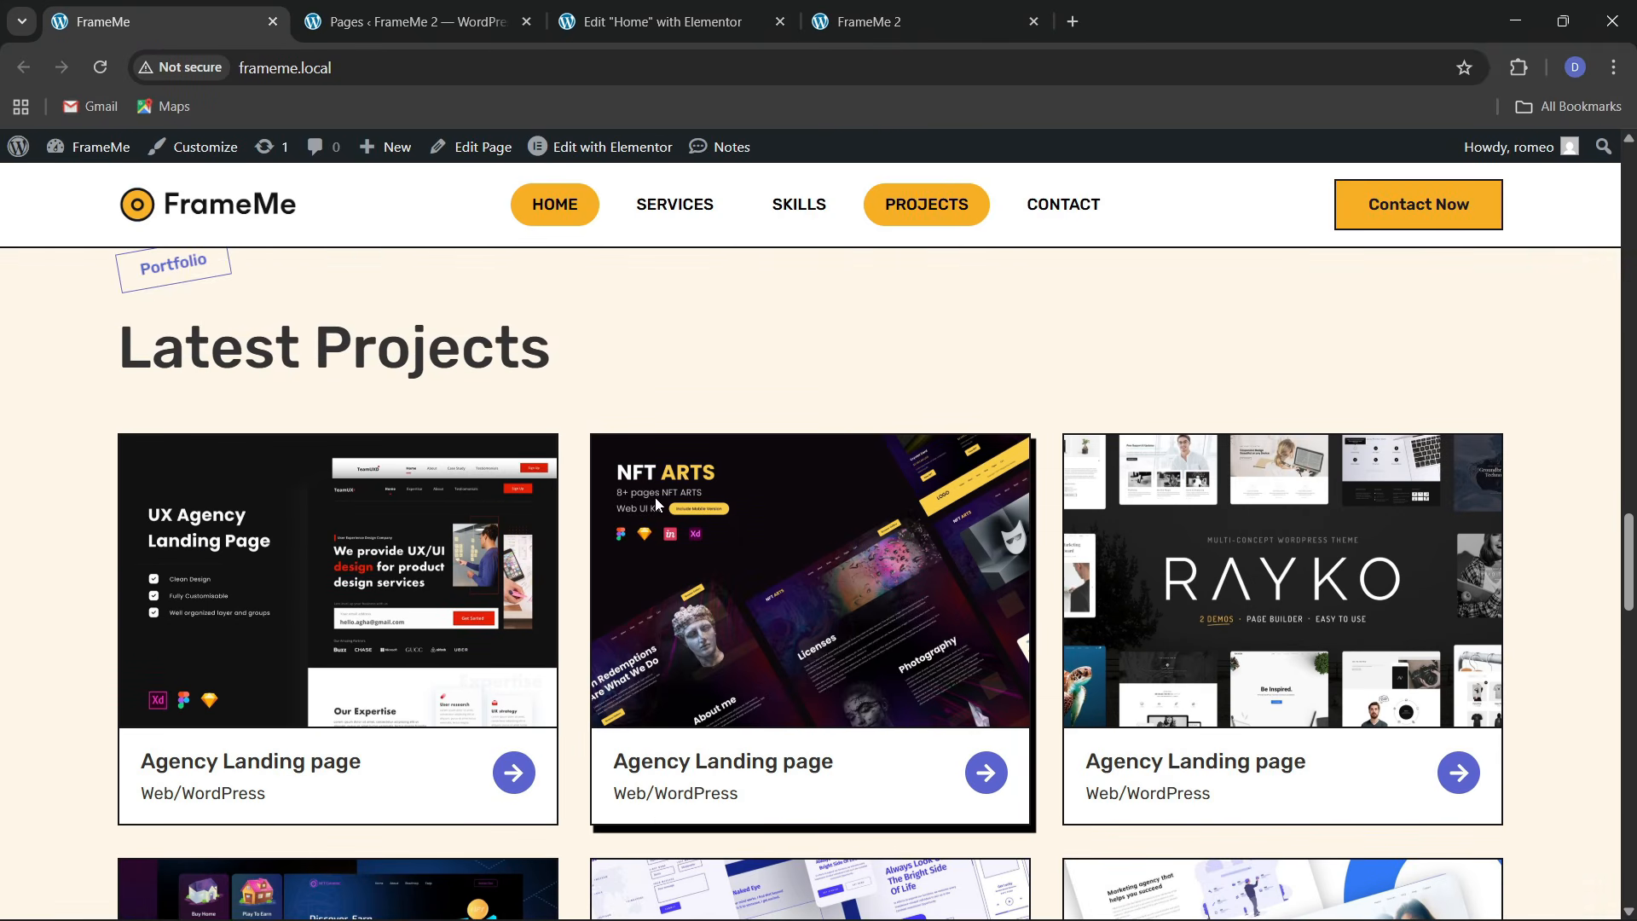
Add a single-column container at the page bottom, below Skills and Experience
click(663, 21)
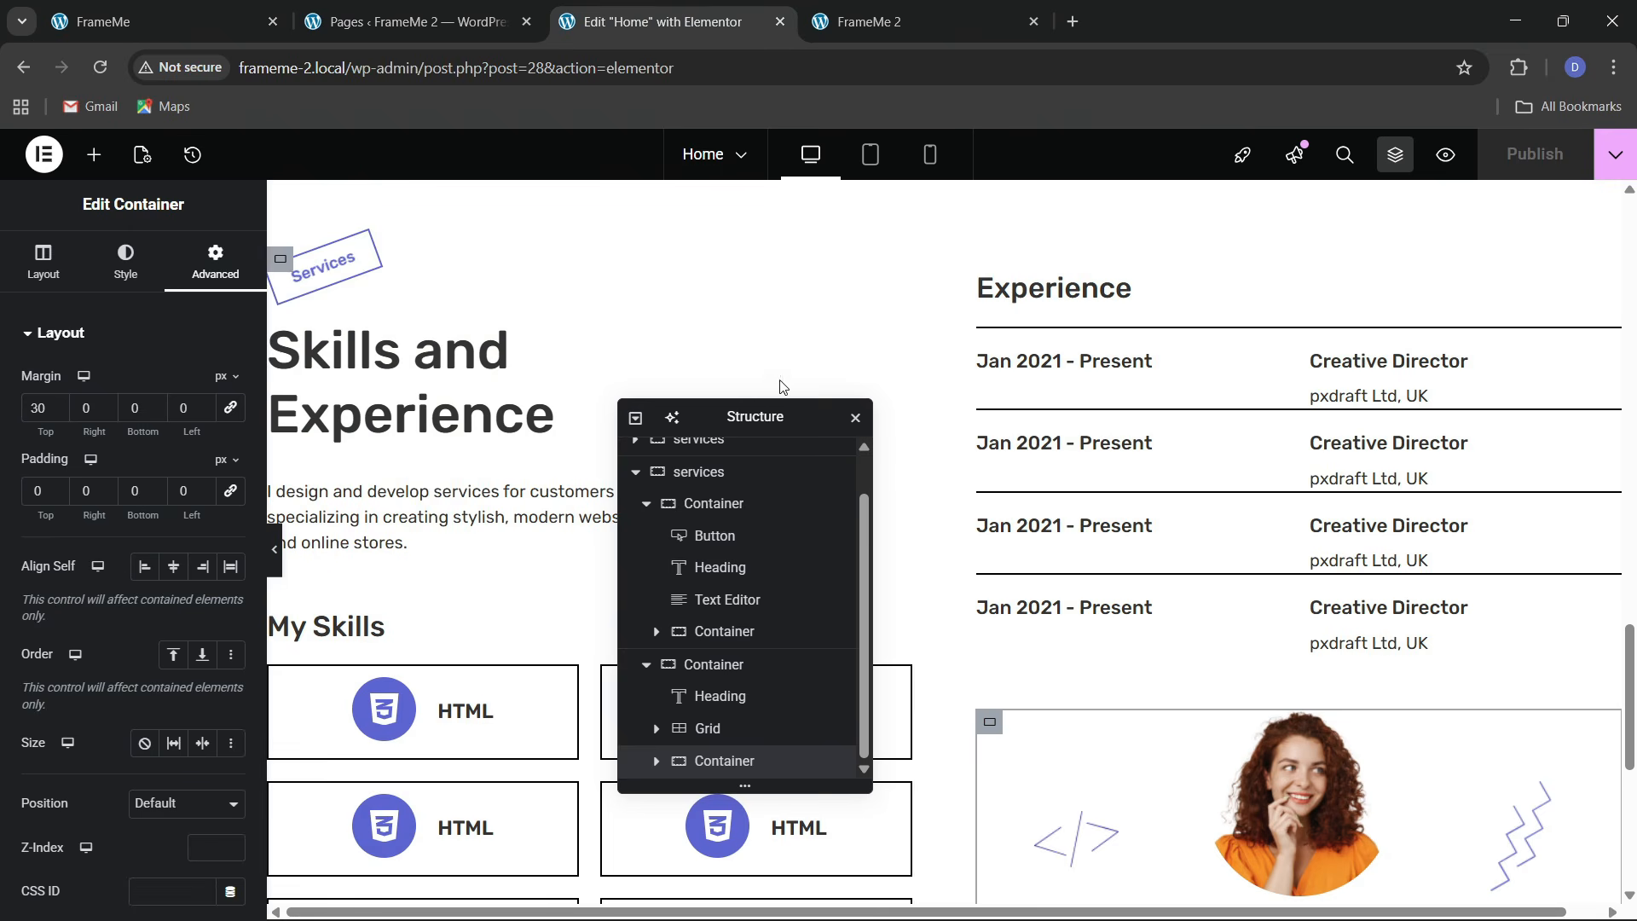
drag(750, 419, 1238, 353)
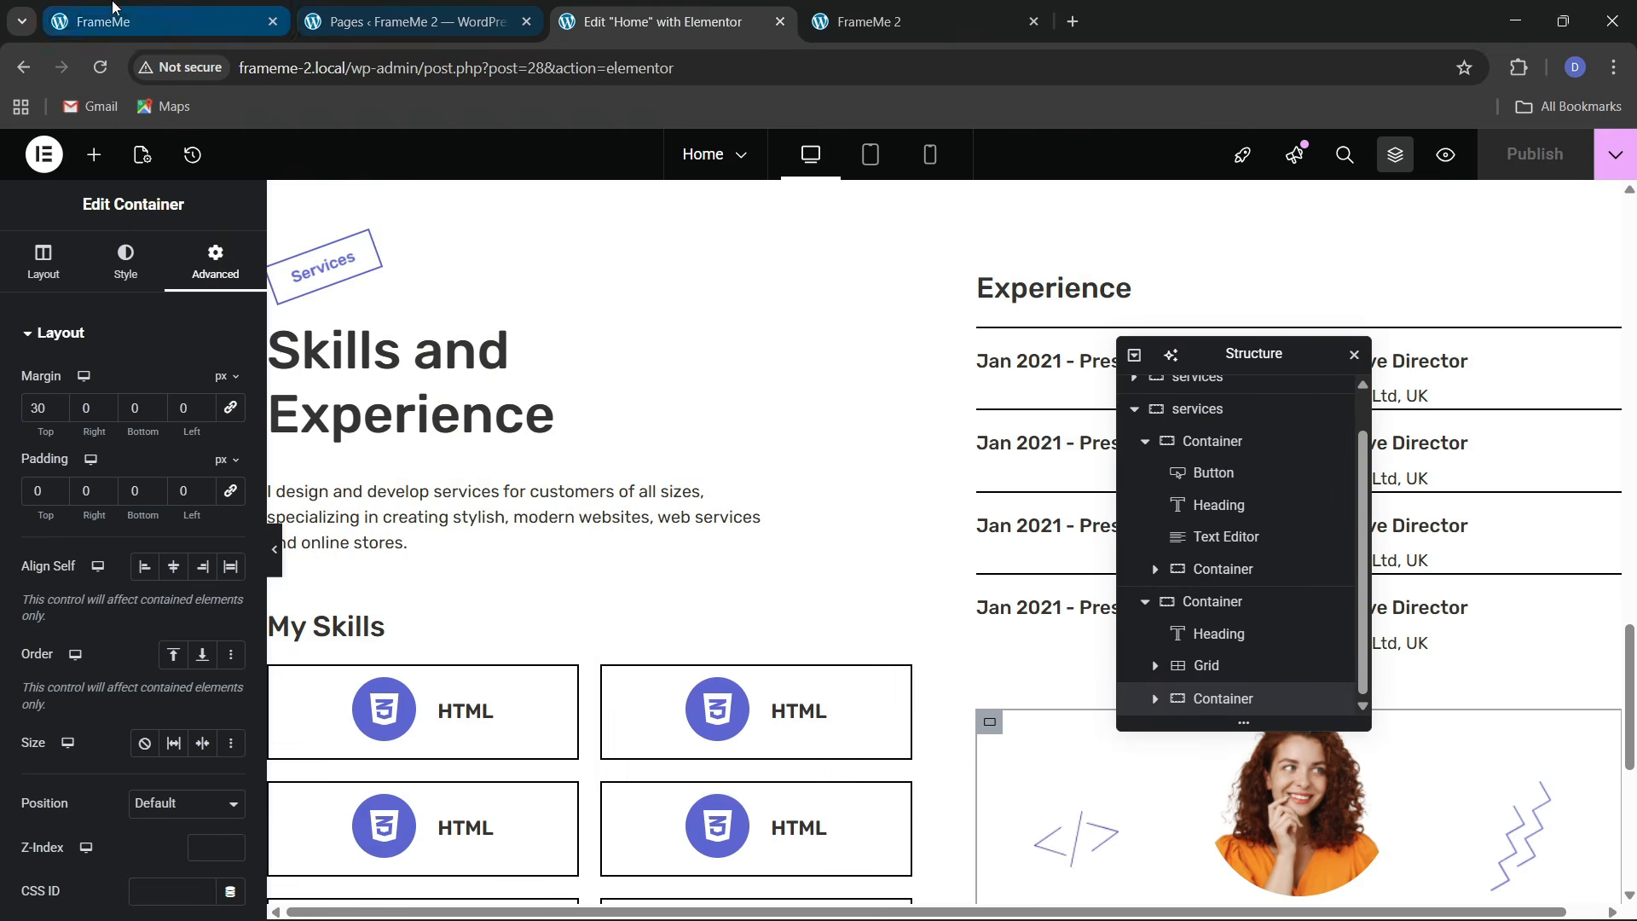
click(162, 21)
scroll(570, 460, down, 2)
click(662, 21)
scroll(695, 612, down, 5)
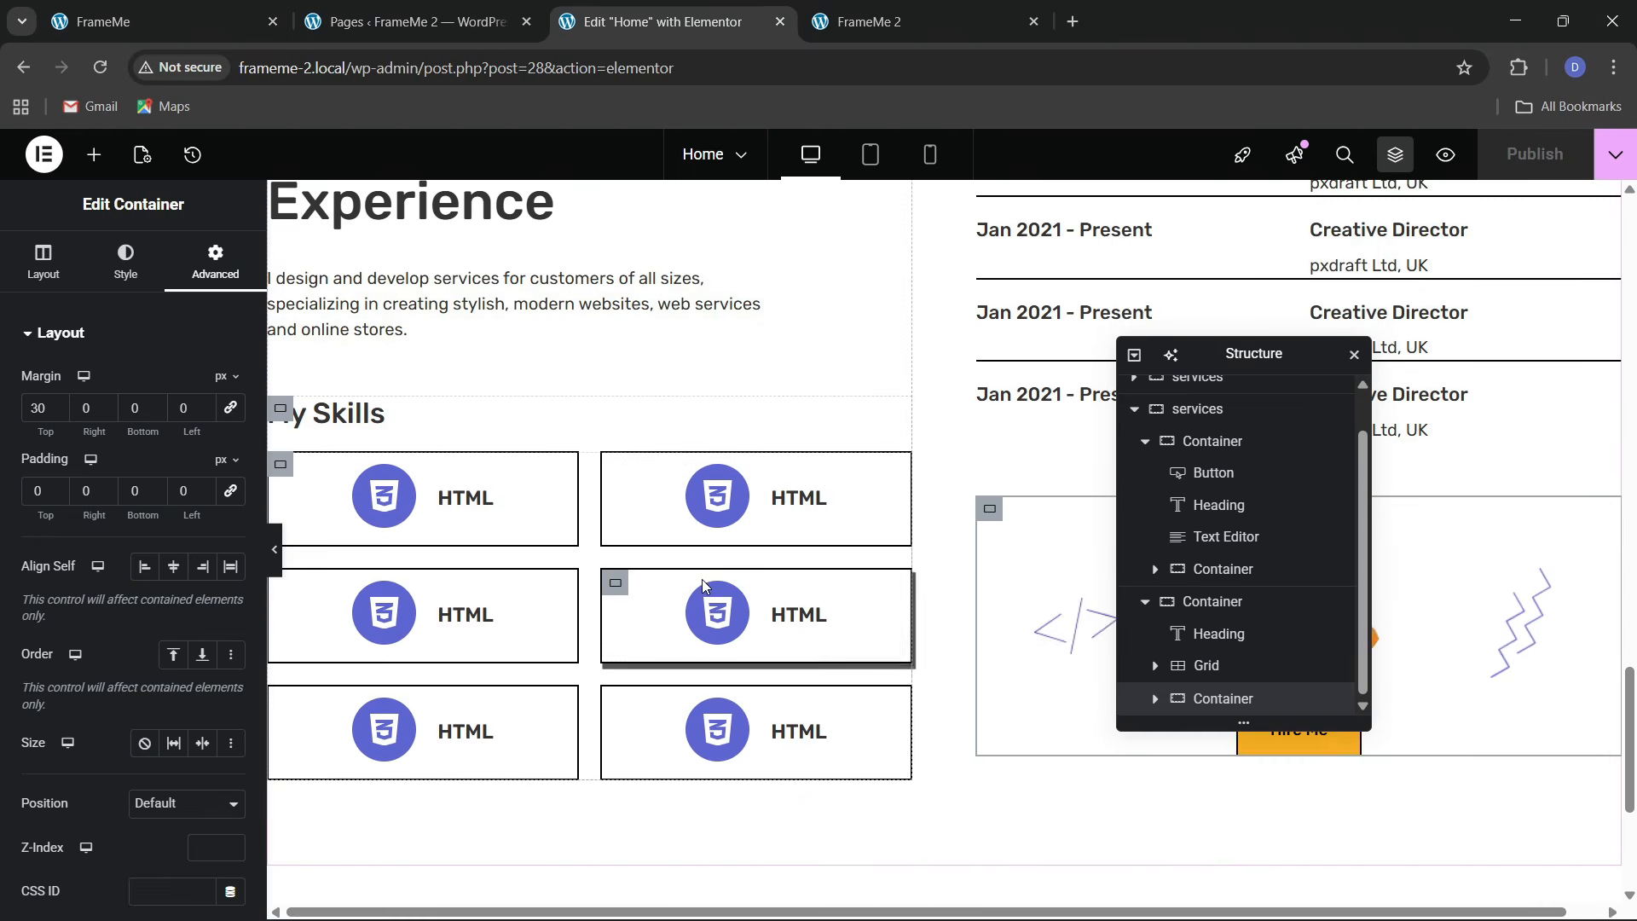
scroll(852, 765, down, 2)
click(896, 664)
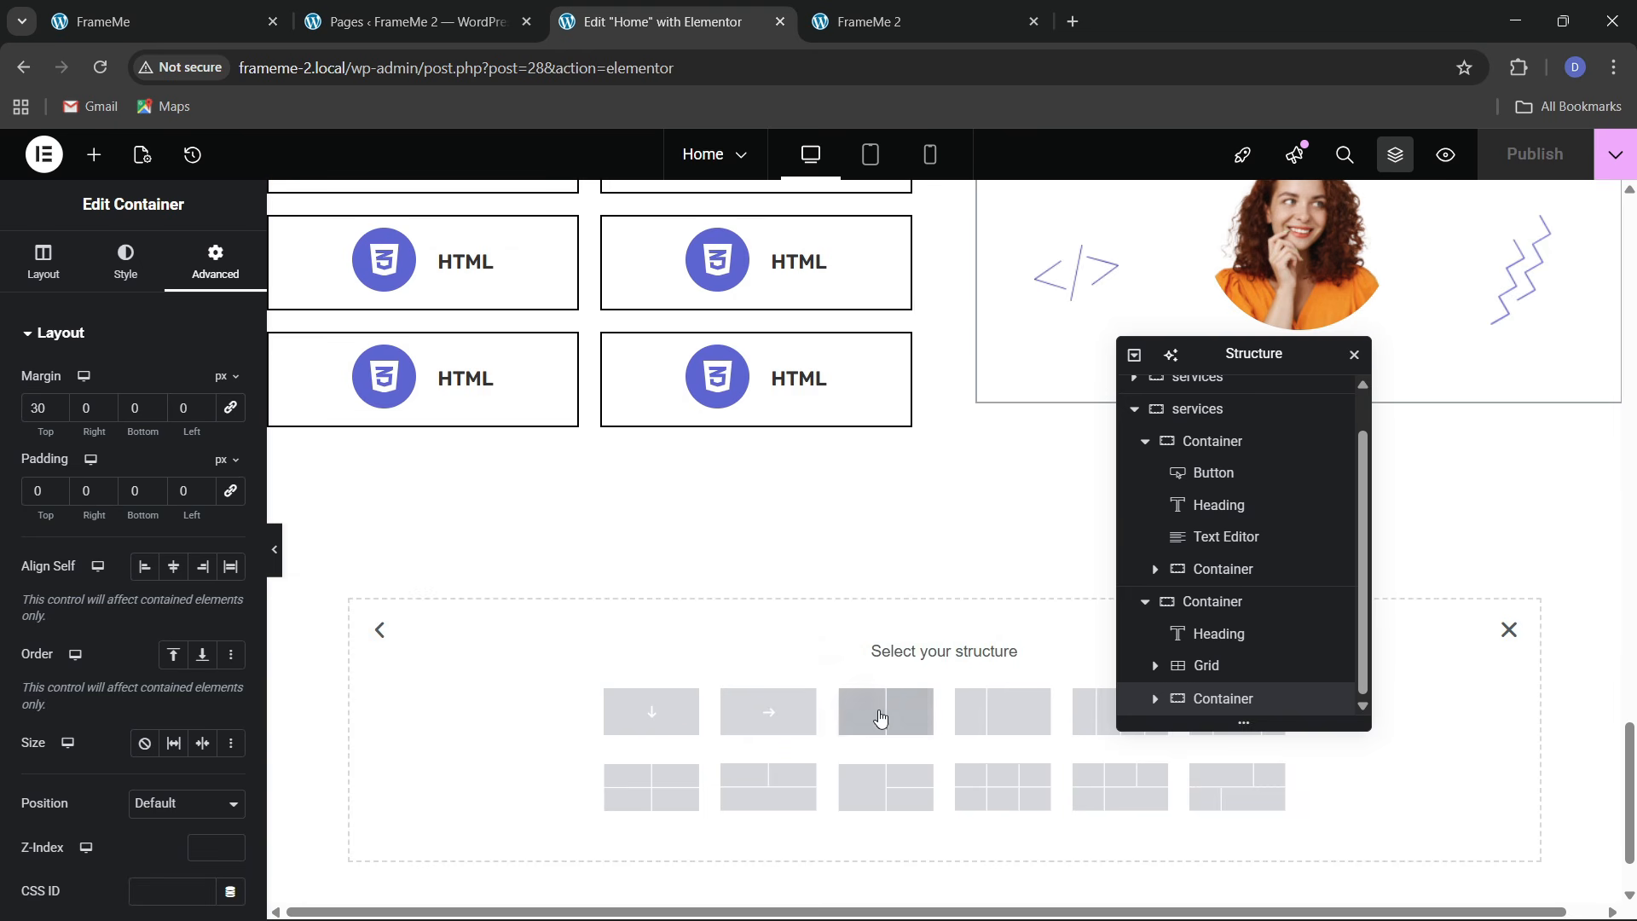
click(652, 715)
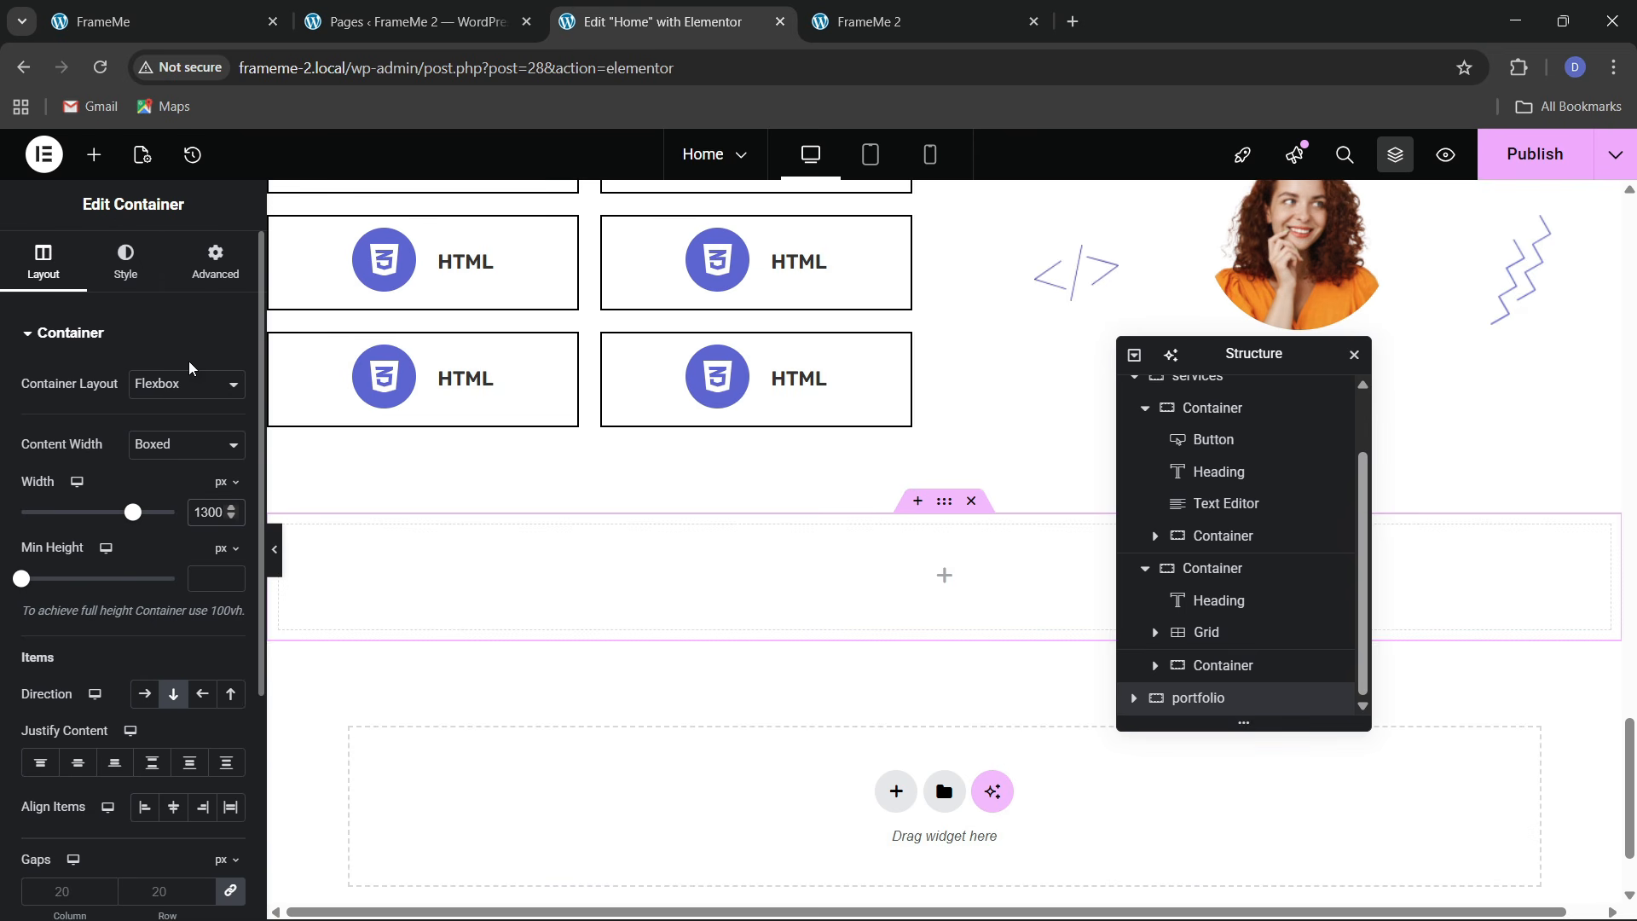
Set the new portfolio container's Align Items to Start
click(214, 260)
click(53, 284)
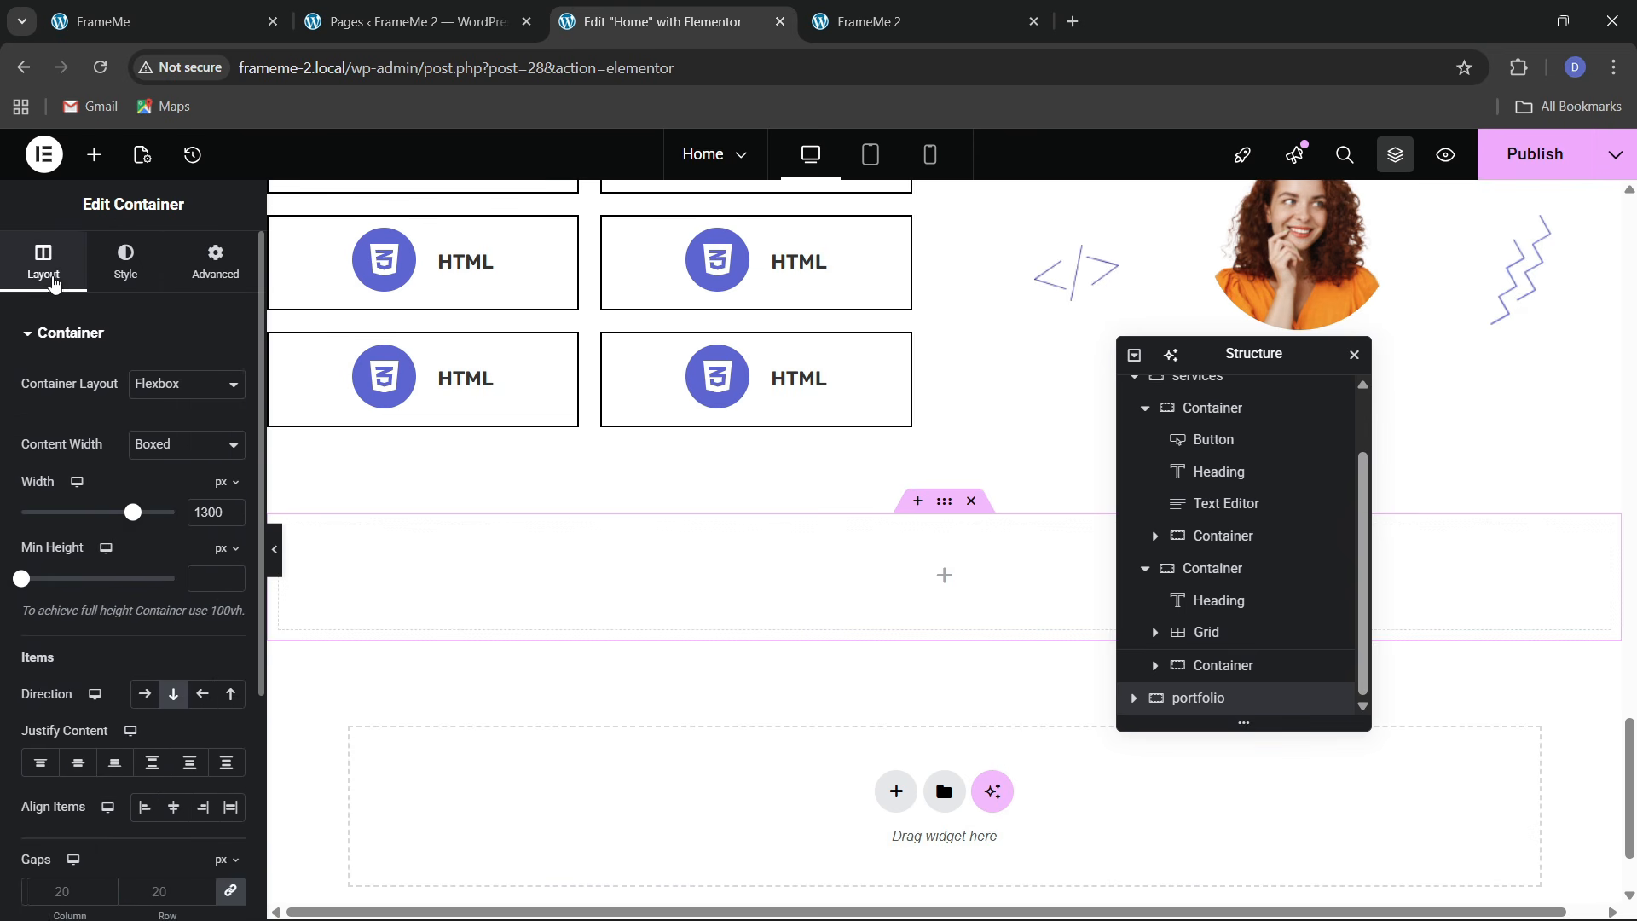
click(176, 9)
scroll(260, 253, up, 3)
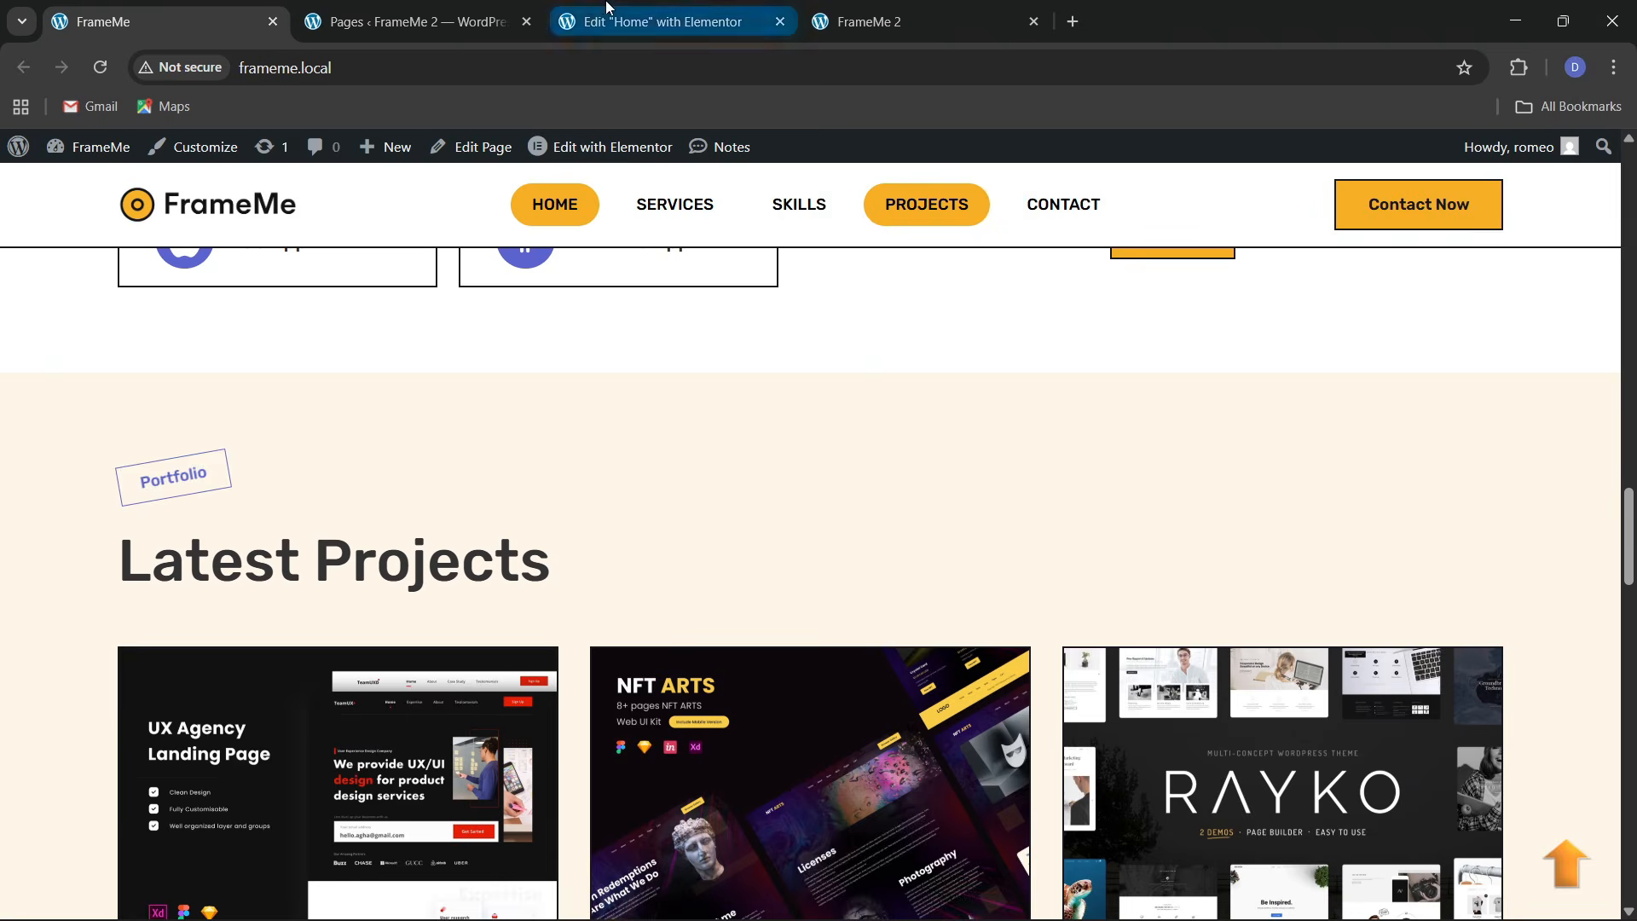
click(657, 21)
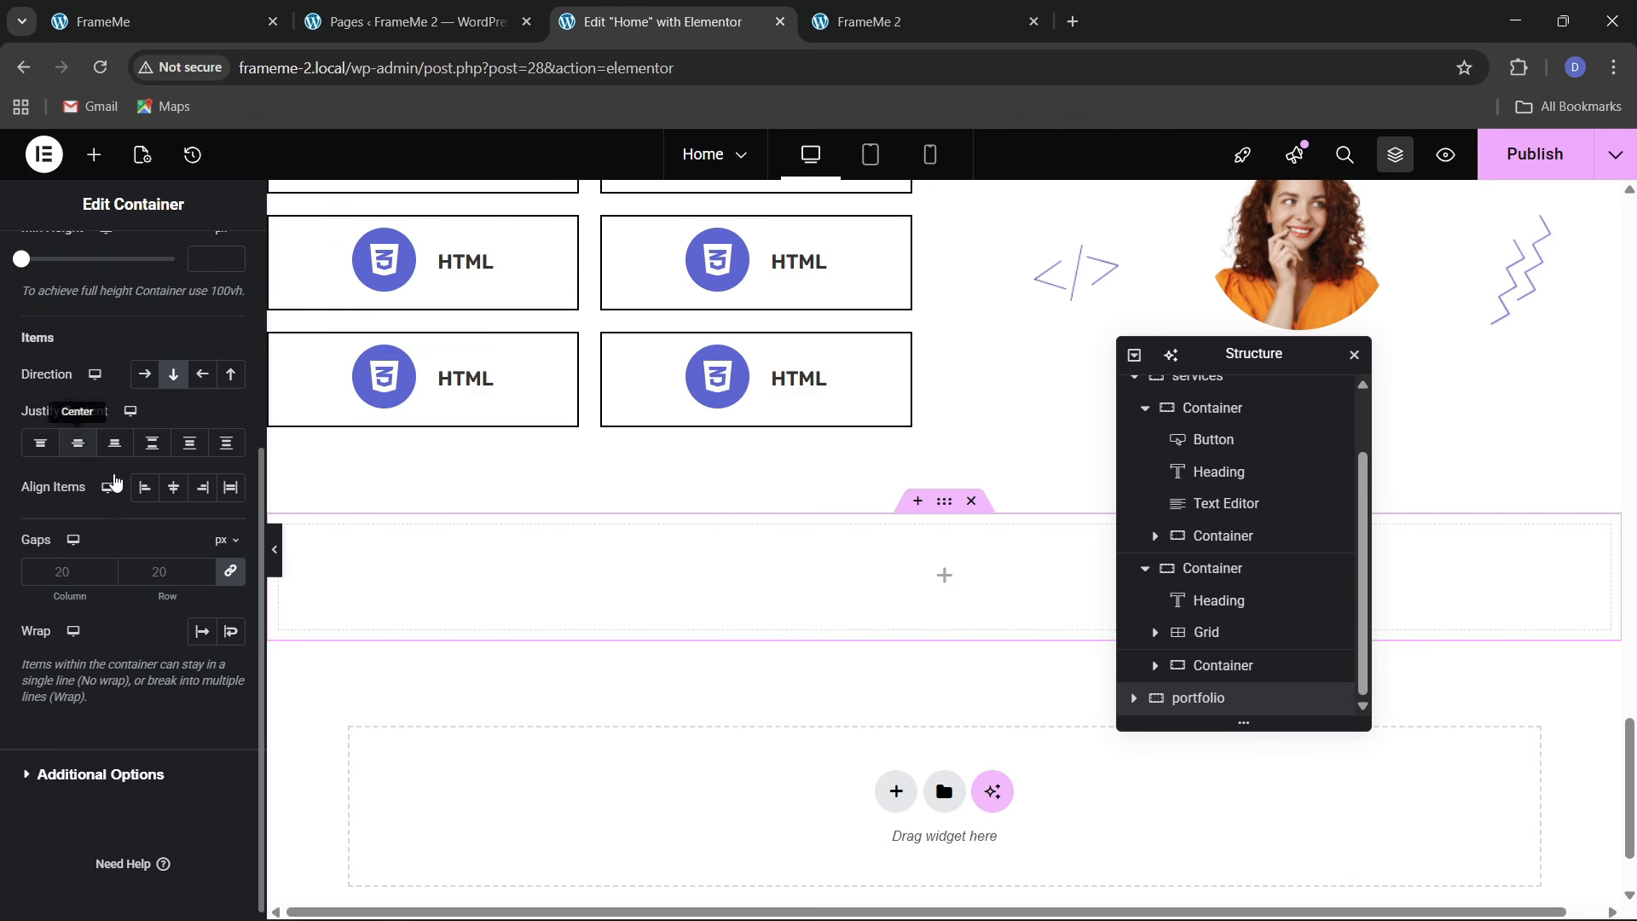
click(145, 488)
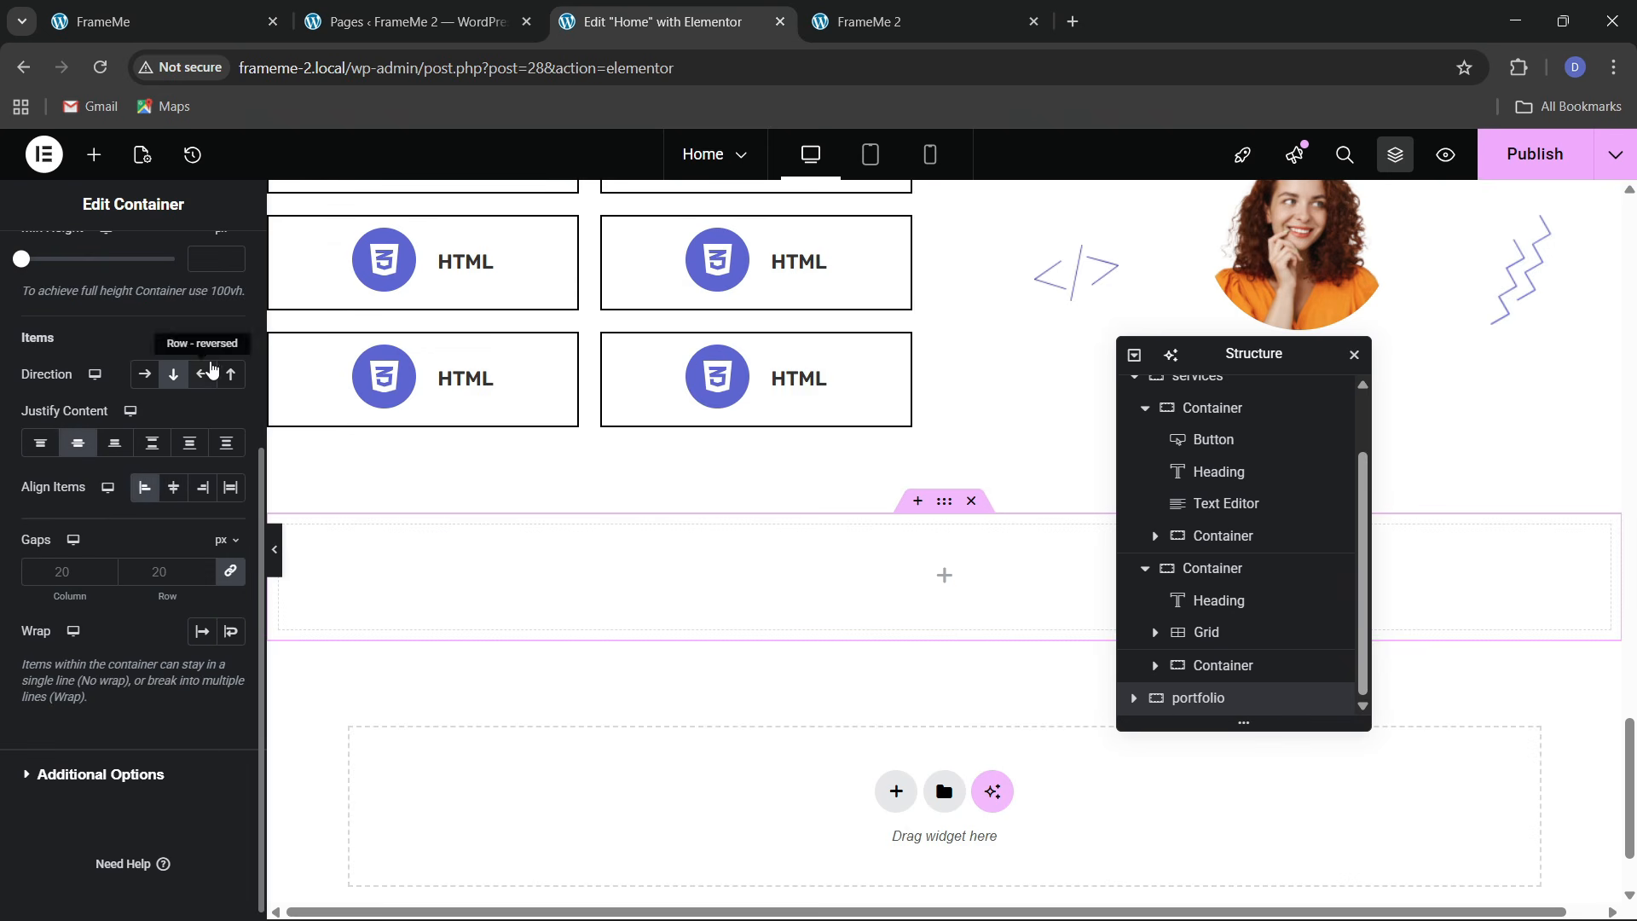
Give the container a classic background with the global cream bg 1 colour
scroll(138, 319, up, 4)
click(126, 260)
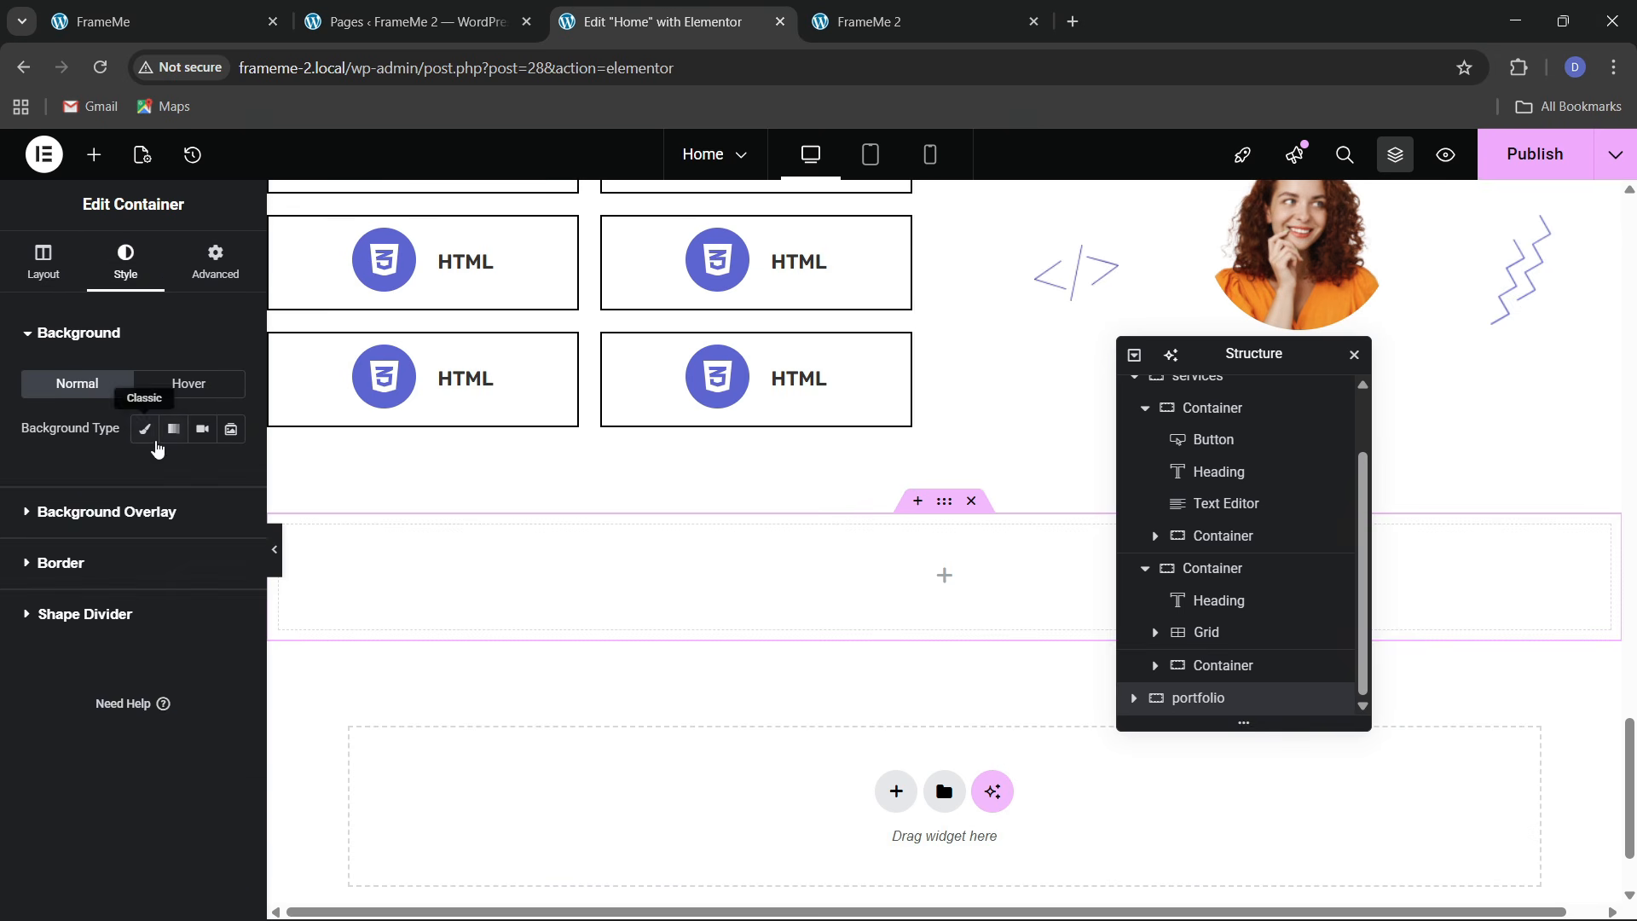
click(145, 428)
click(202, 473)
click(82, 871)
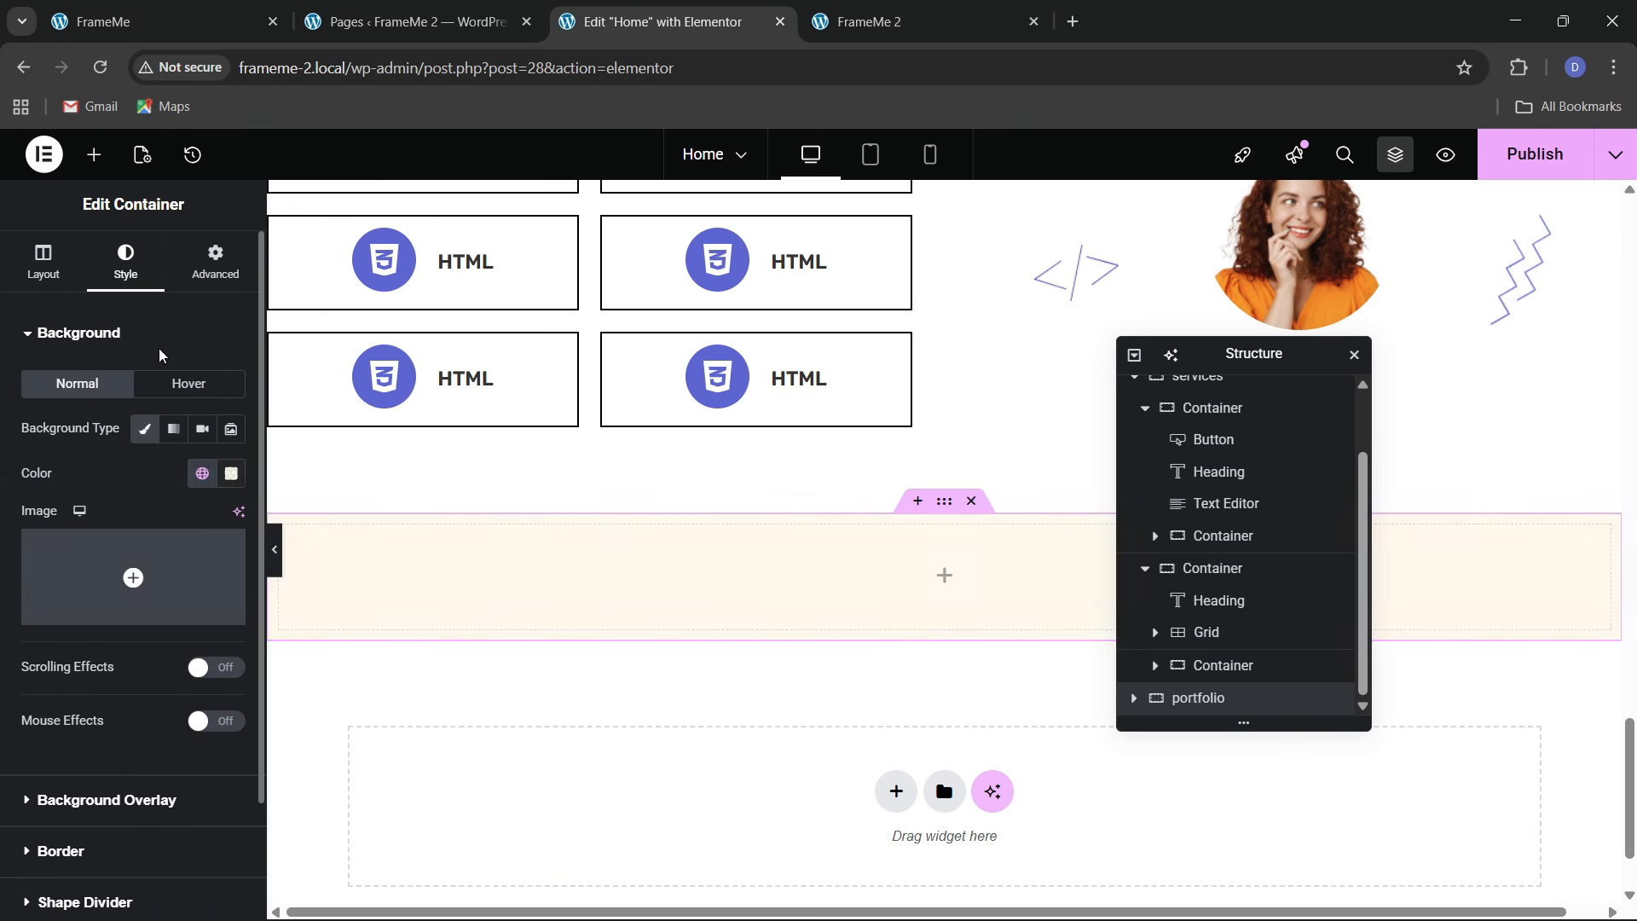
Unlink the padding and set top and bottom padding to 80 px
click(215, 261)
click(230, 491)
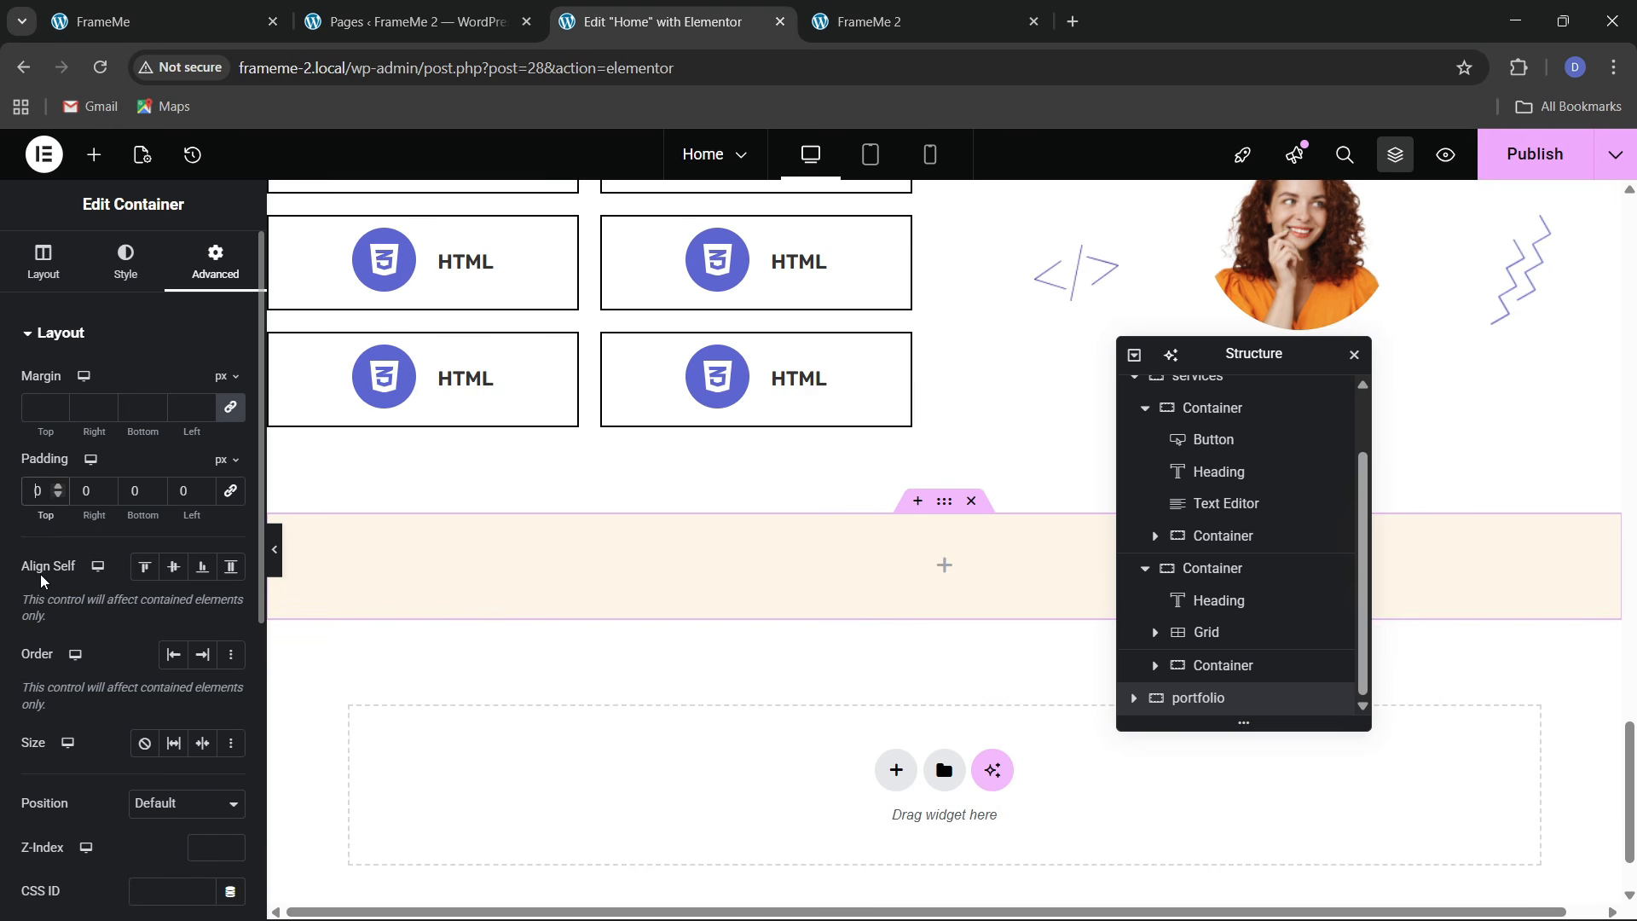
text(8)
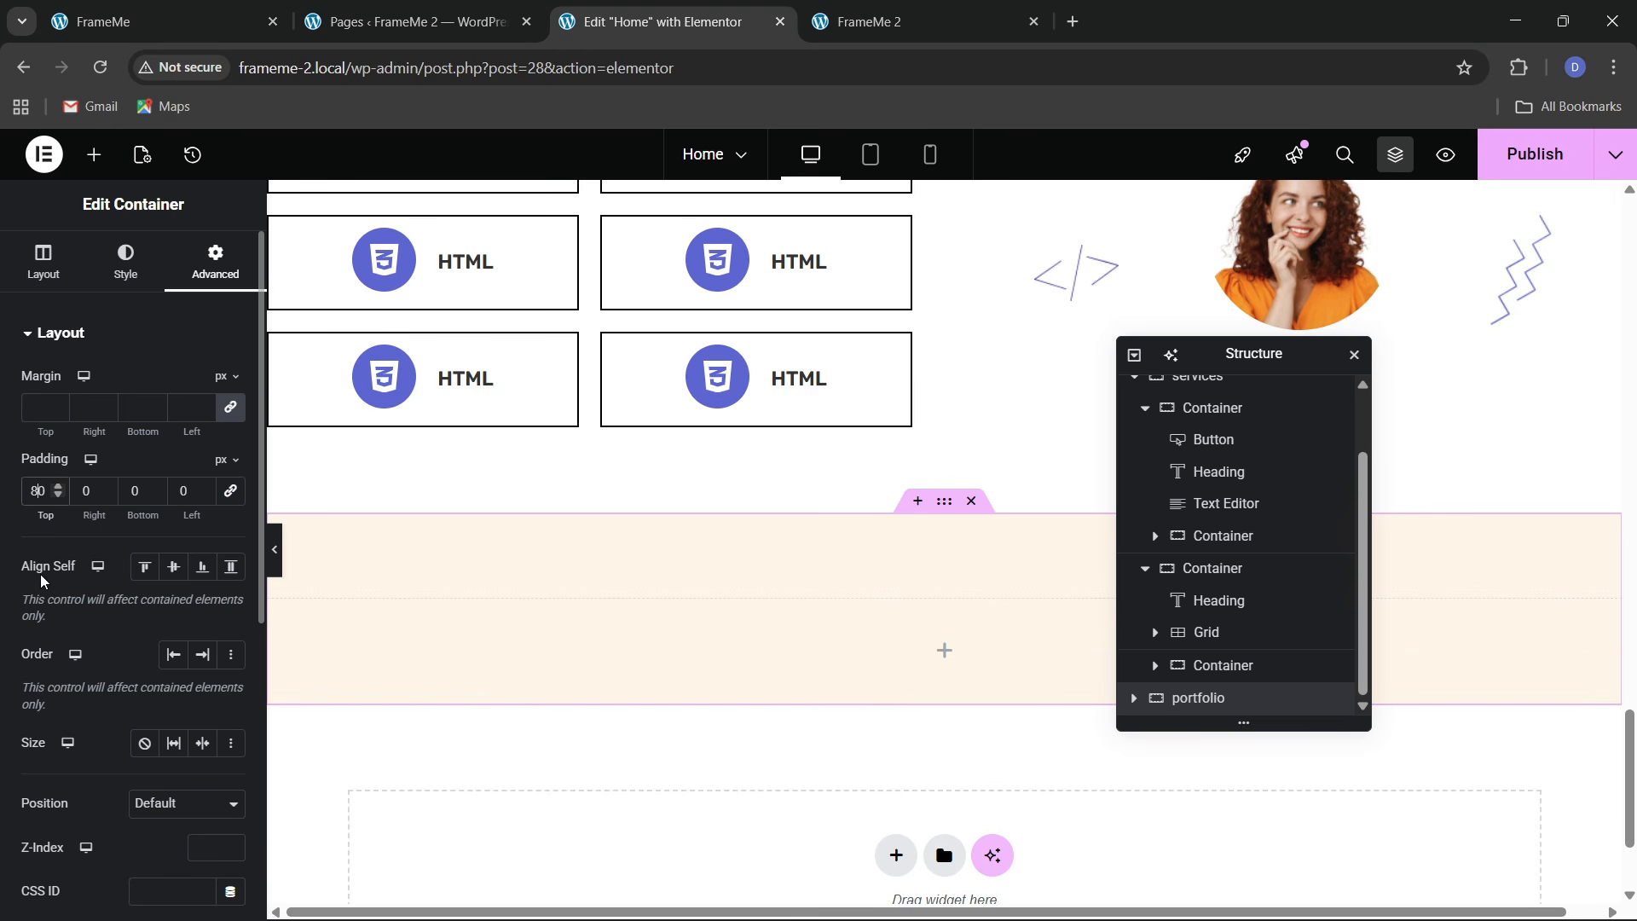
click(134, 492)
text(8)
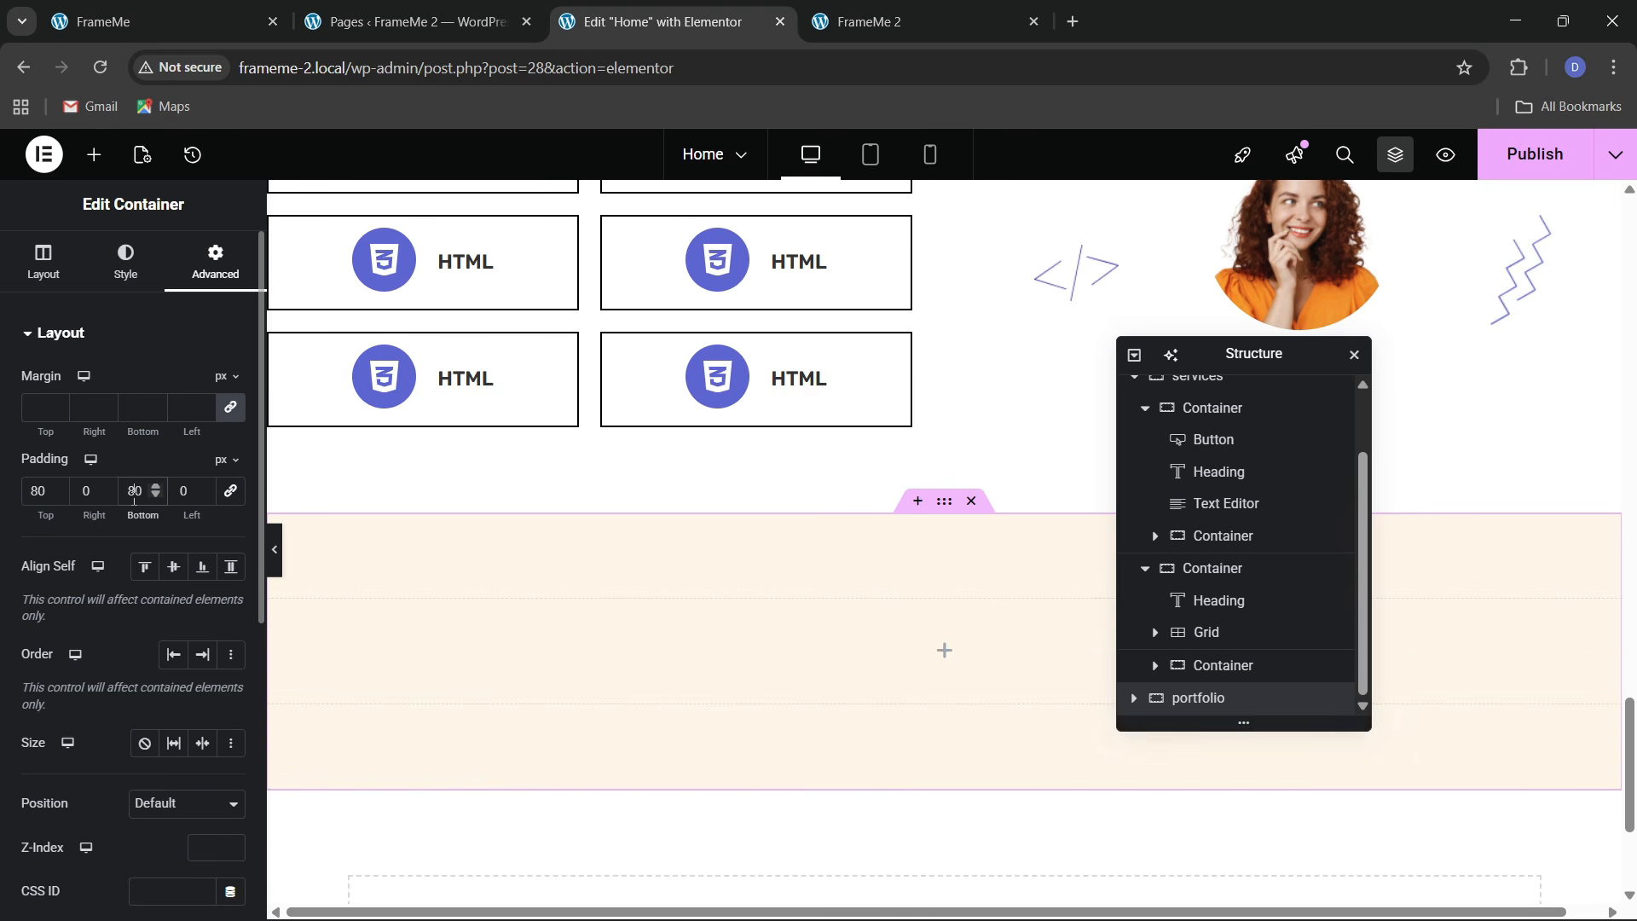
click(162, 21)
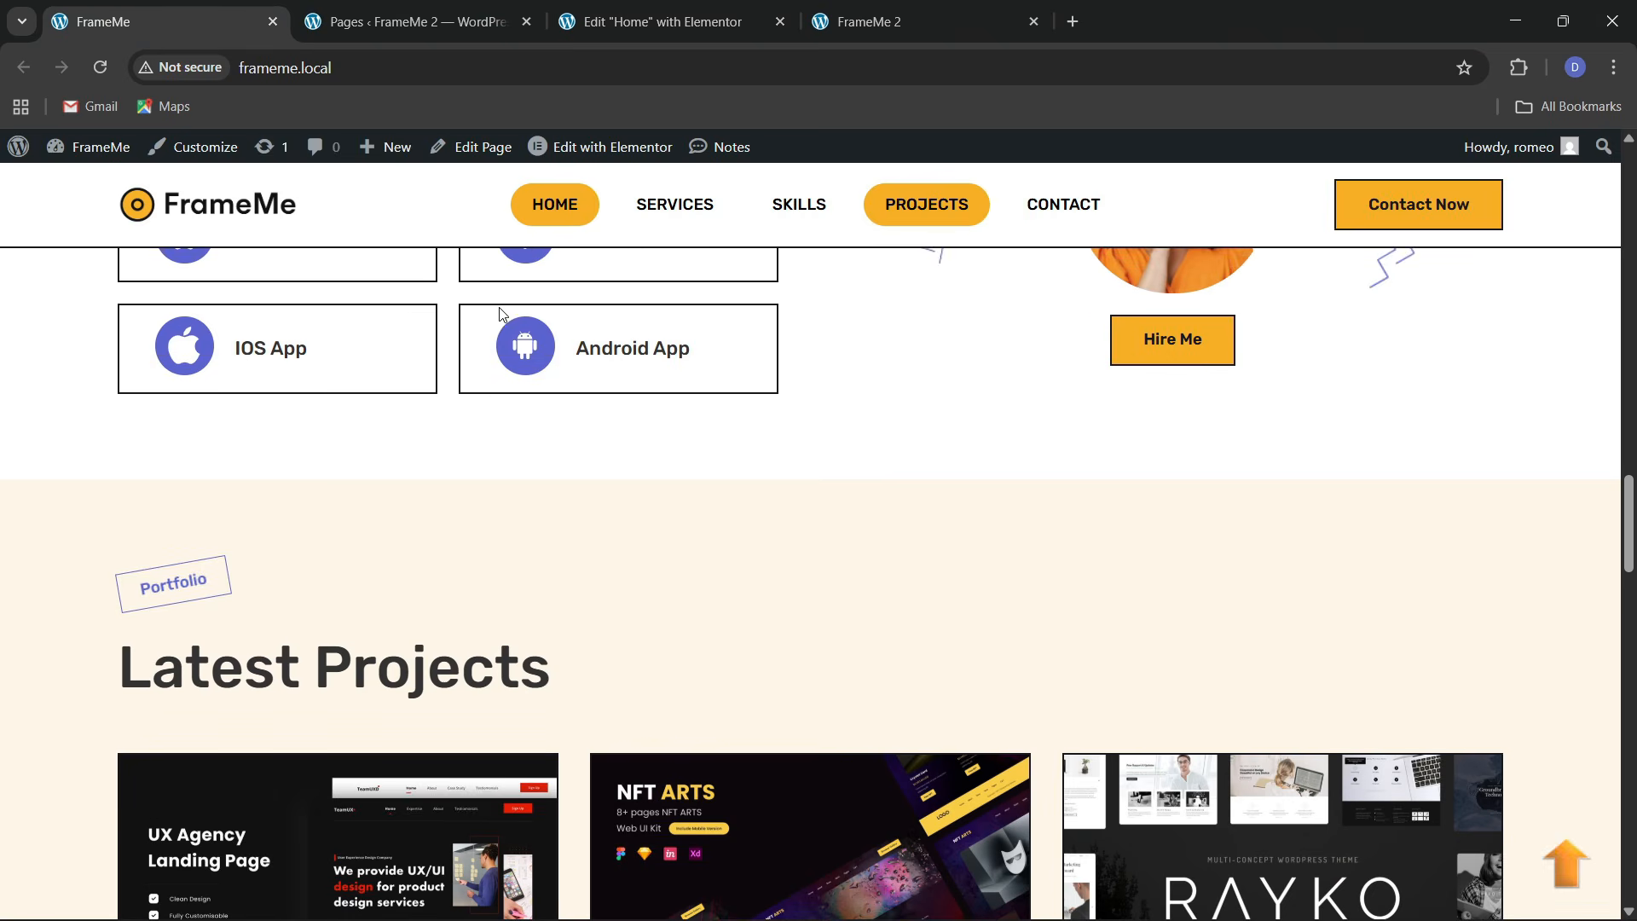
Copy the Services tag button and paste it into the new empty container
click(765, 8)
scroll(585, 516, up, 6)
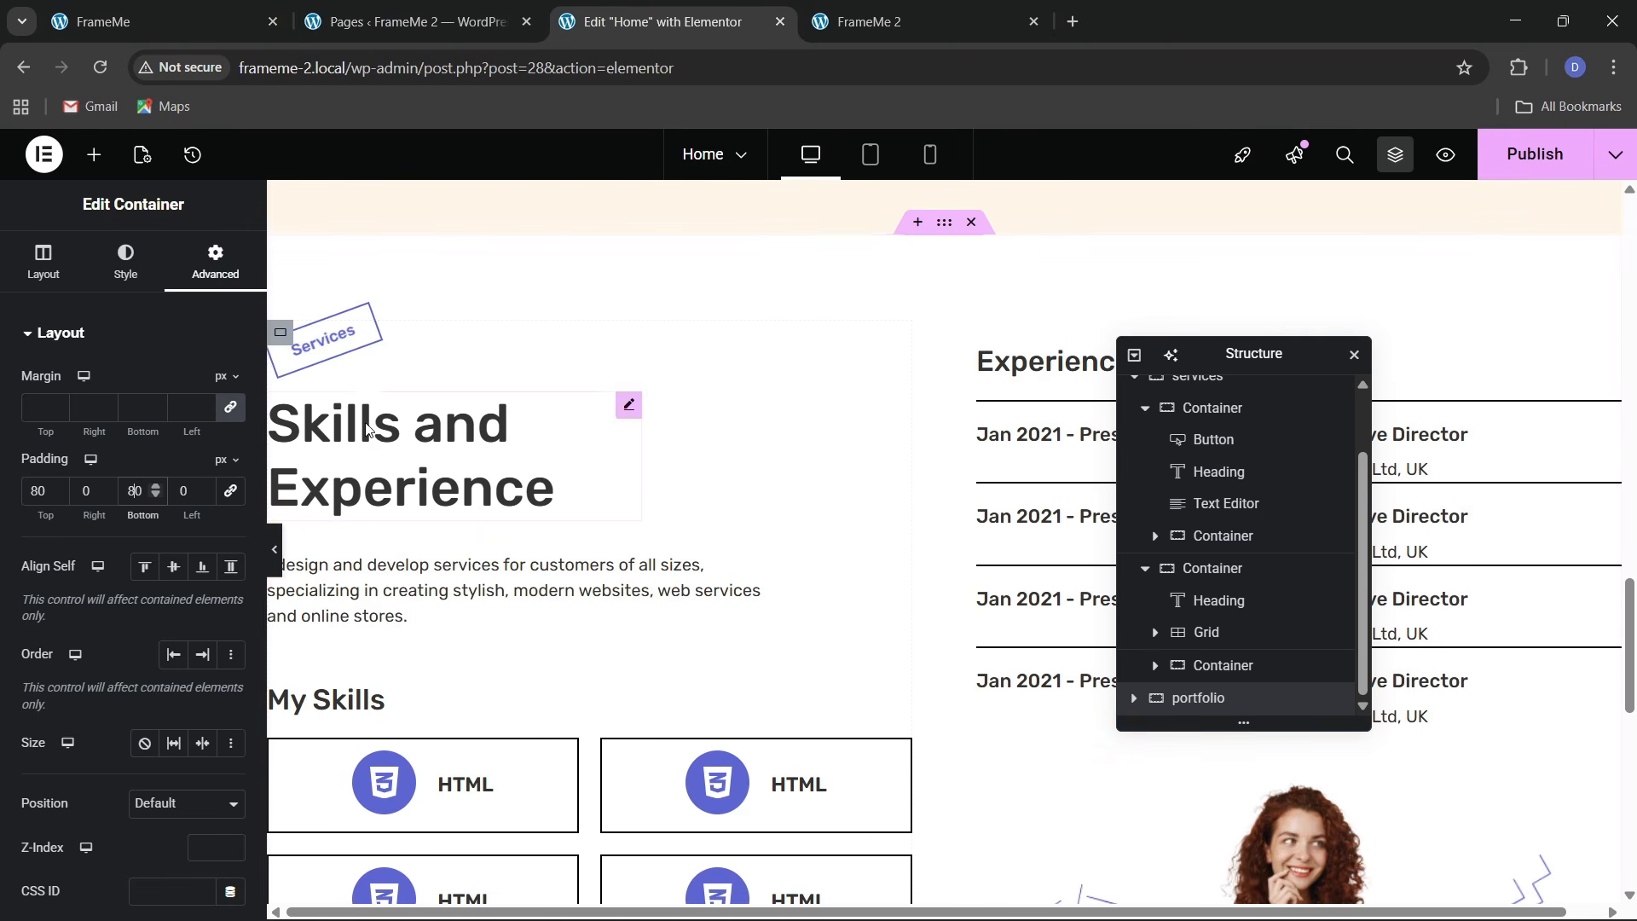
right_click(321, 344)
click(369, 444)
scroll(427, 529, down, 10)
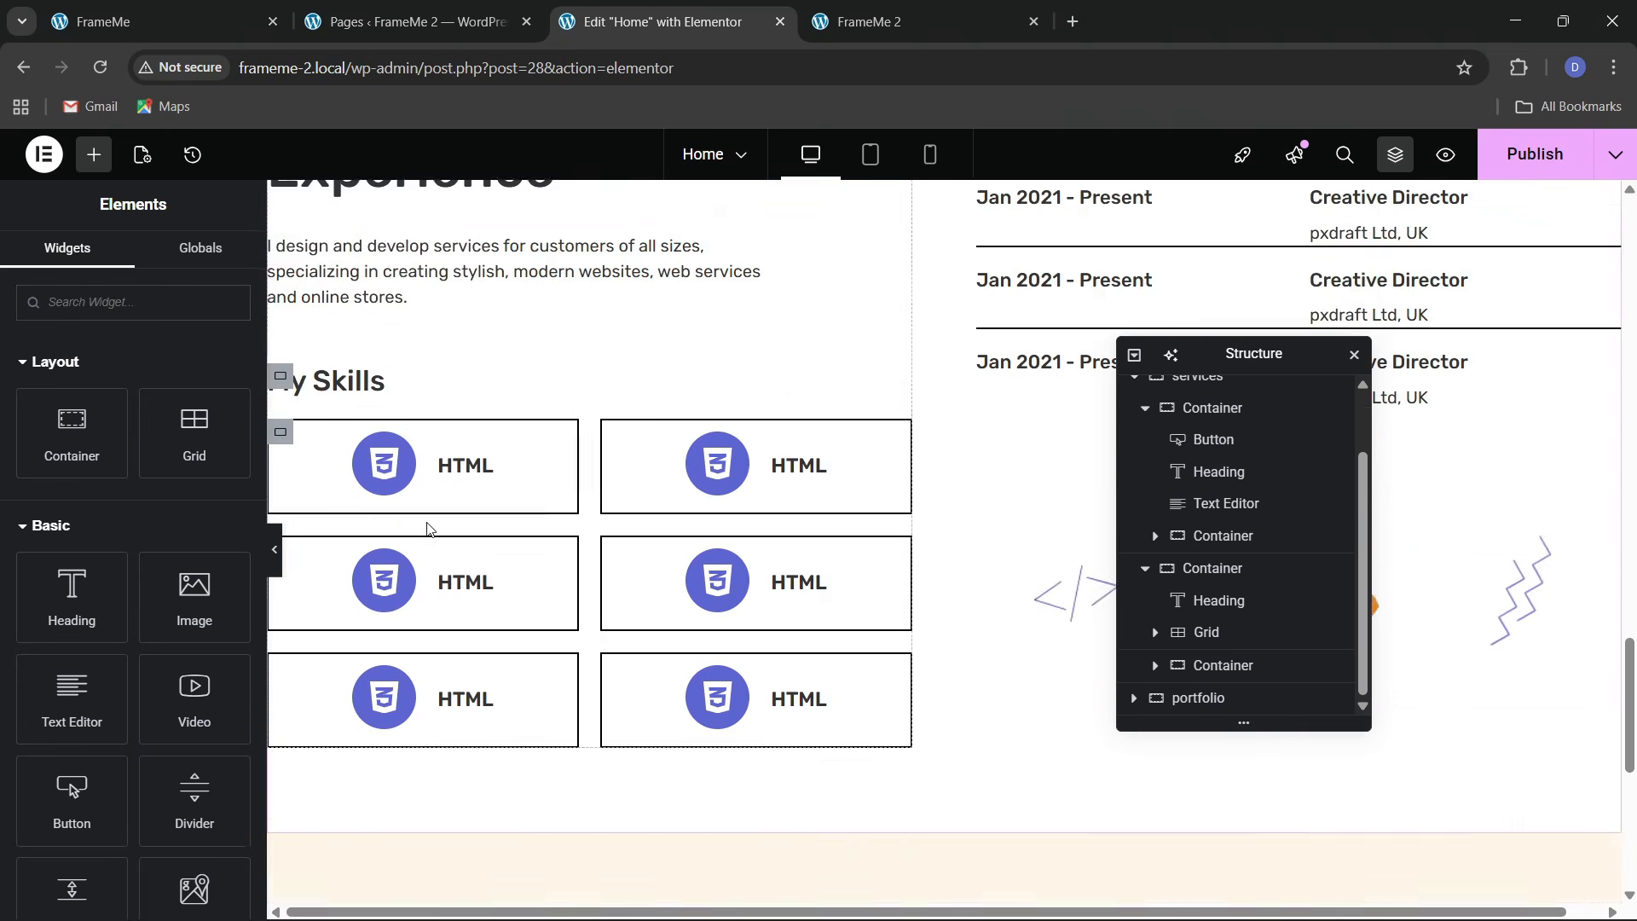
right_click(386, 452)
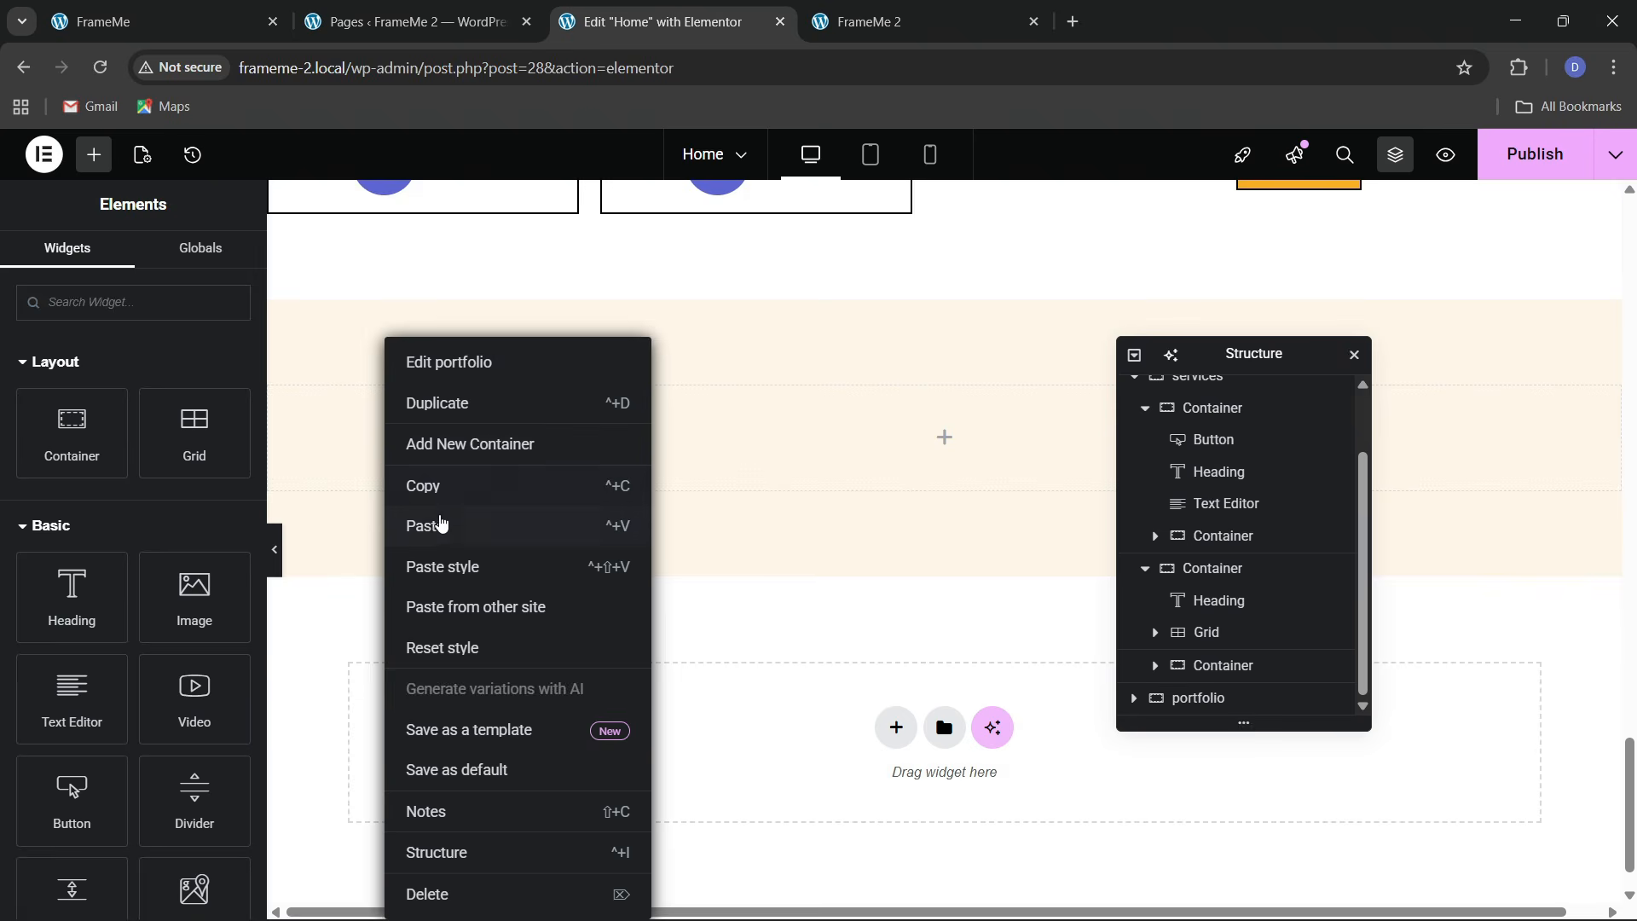
click(439, 524)
Copy the Skills and Experience heading and paste it below the pasted button
scroll(442, 523, up, 5)
scroll(443, 526, up, 7)
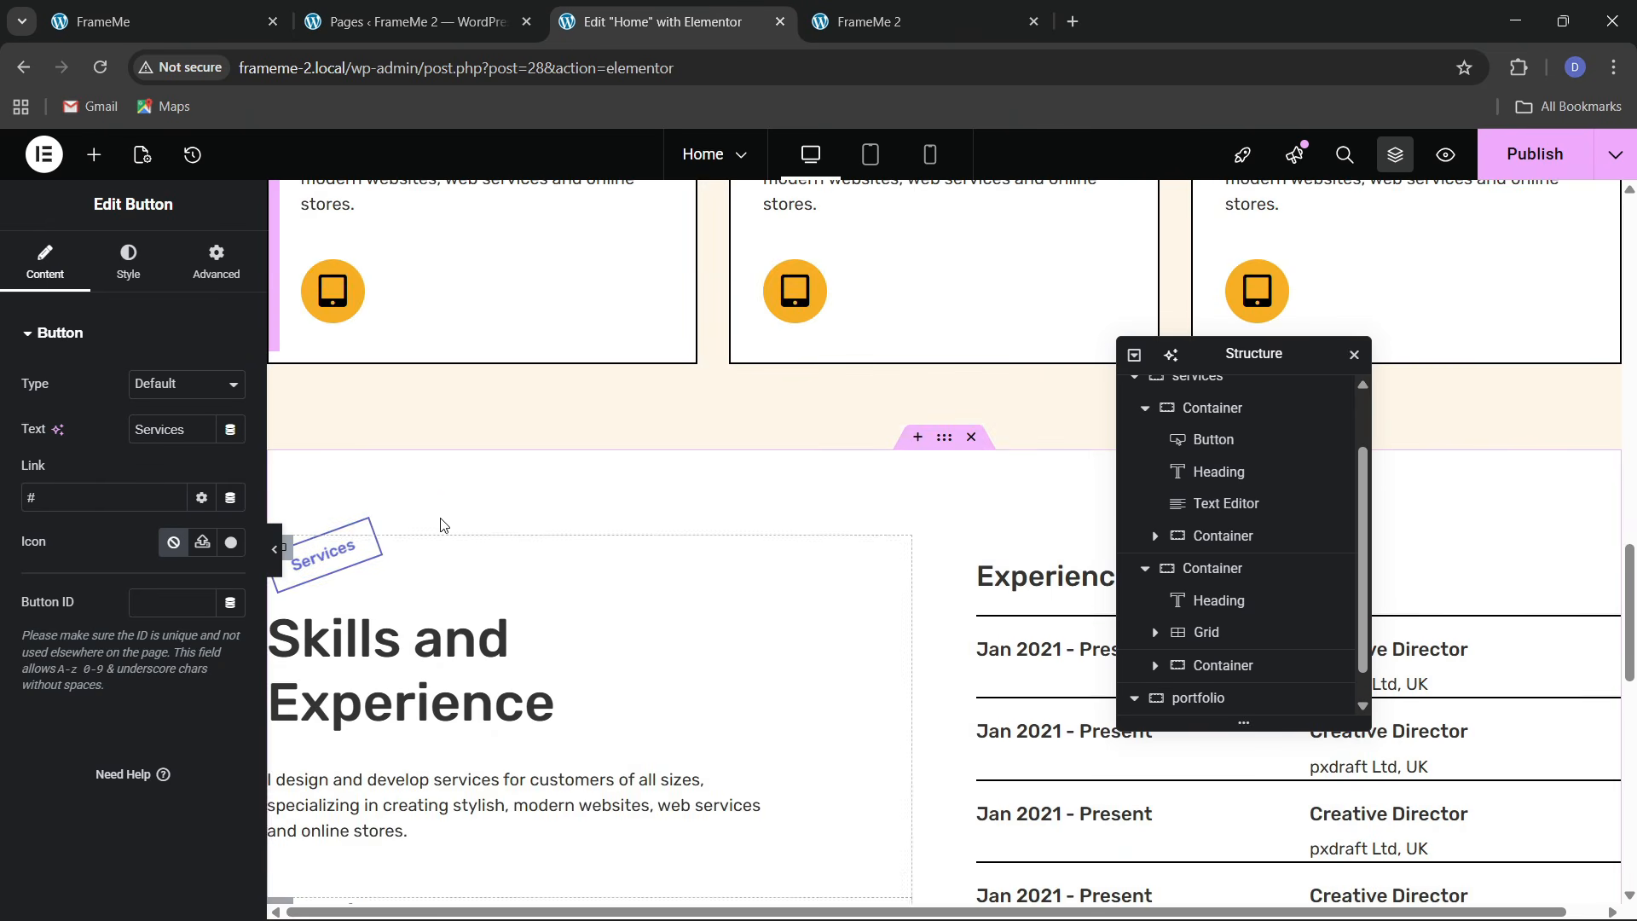
right_click(397, 668)
click(450, 527)
scroll(536, 633, down, 11)
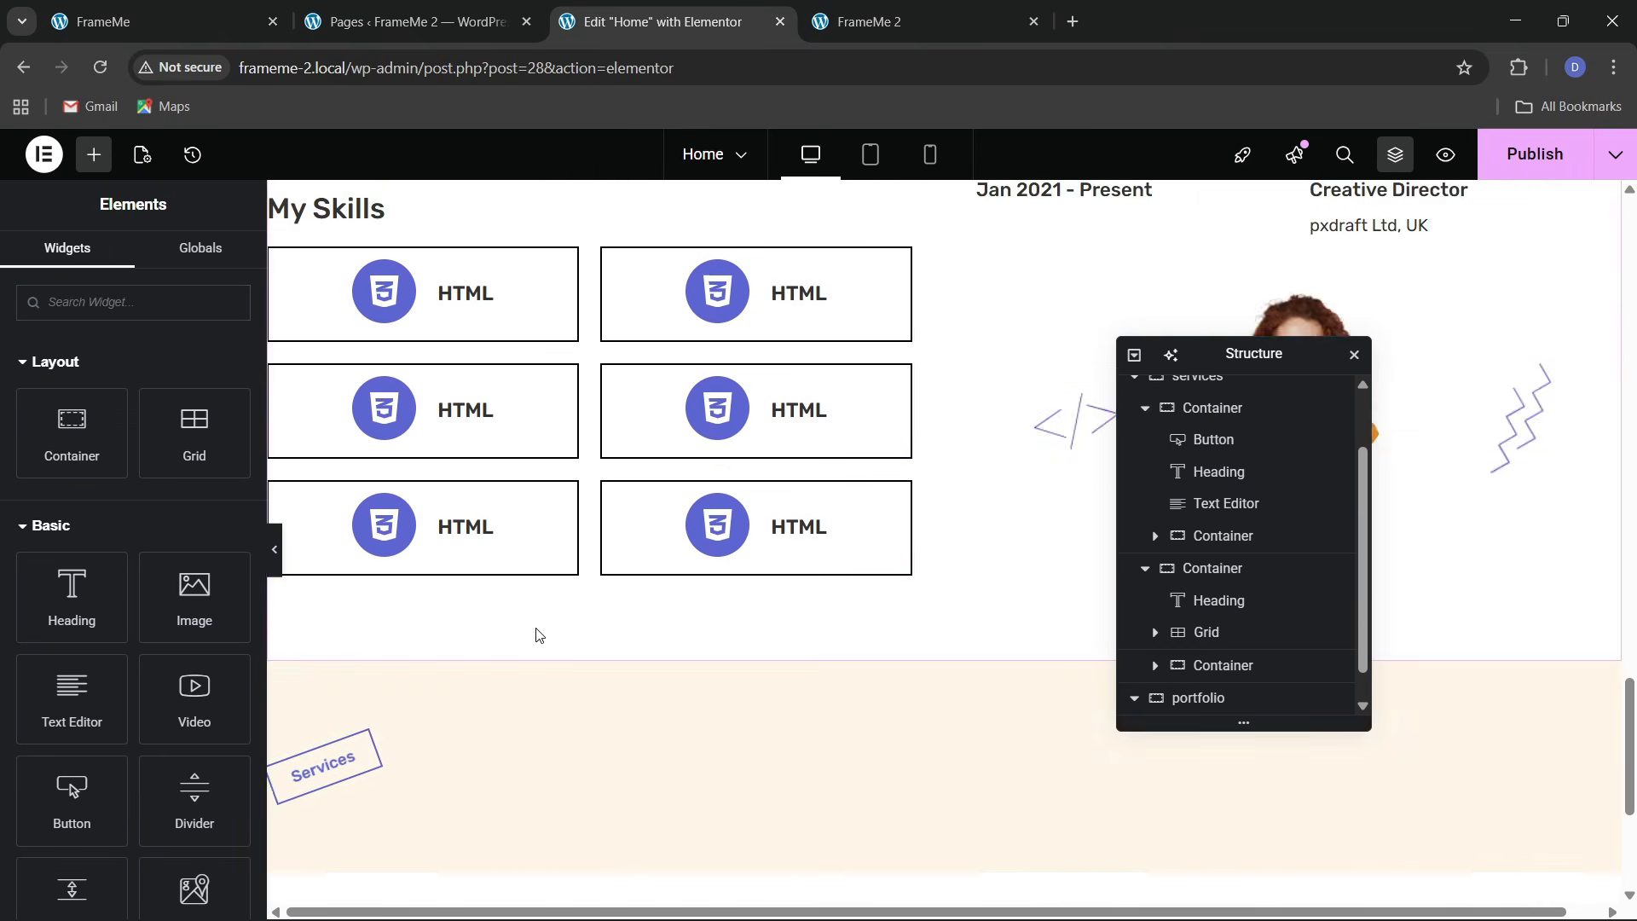
right_click(347, 525)
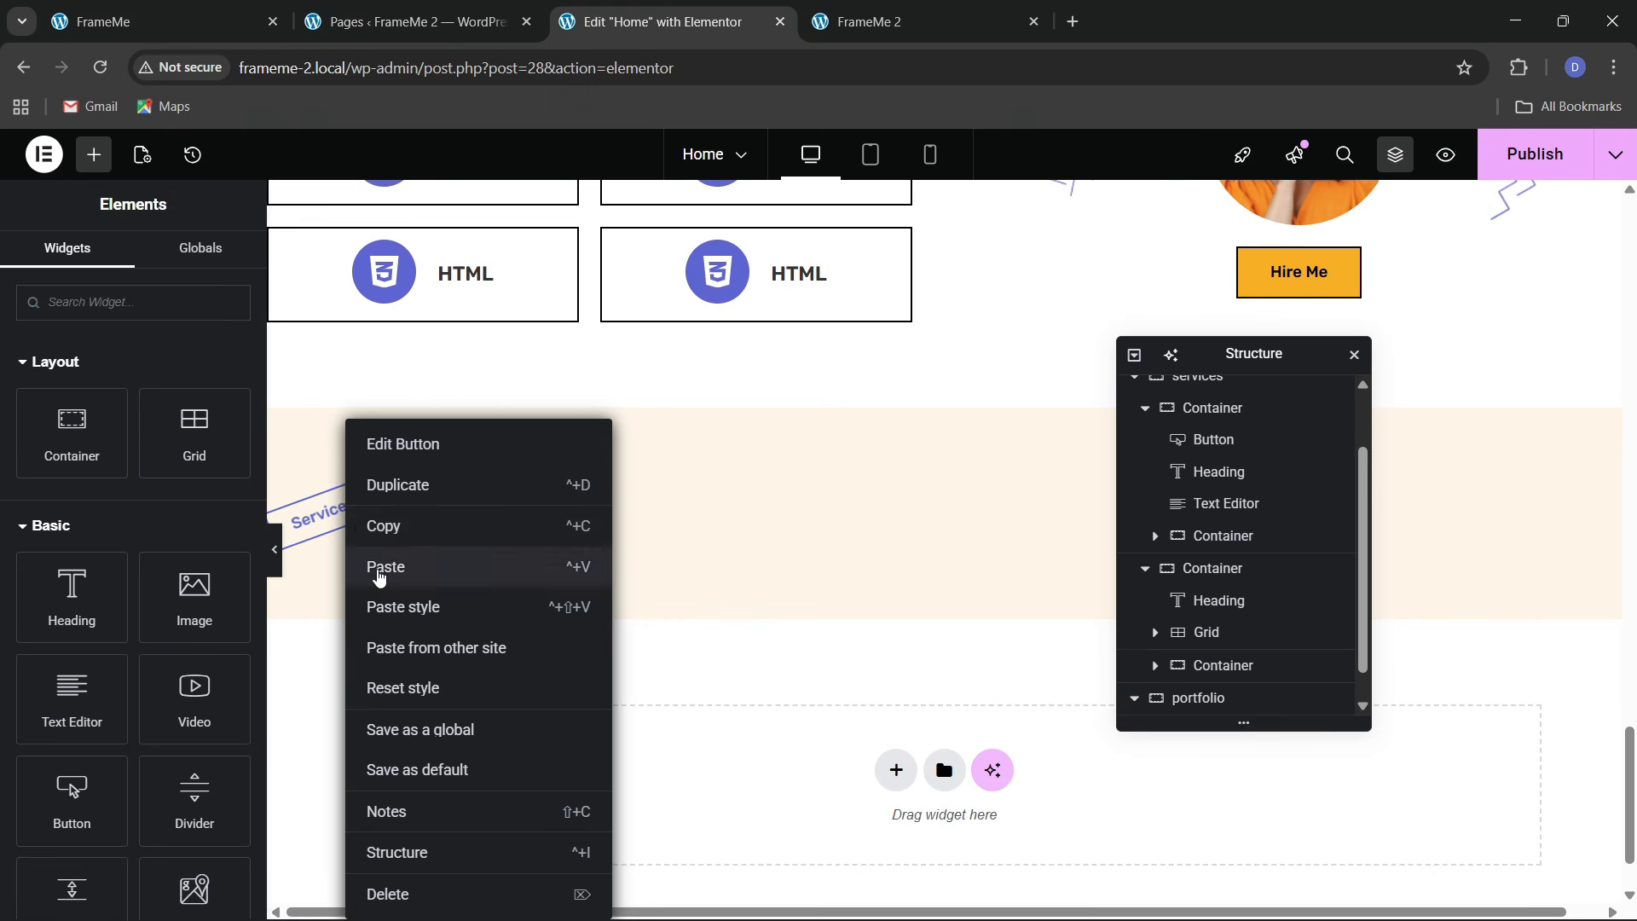
click(382, 567)
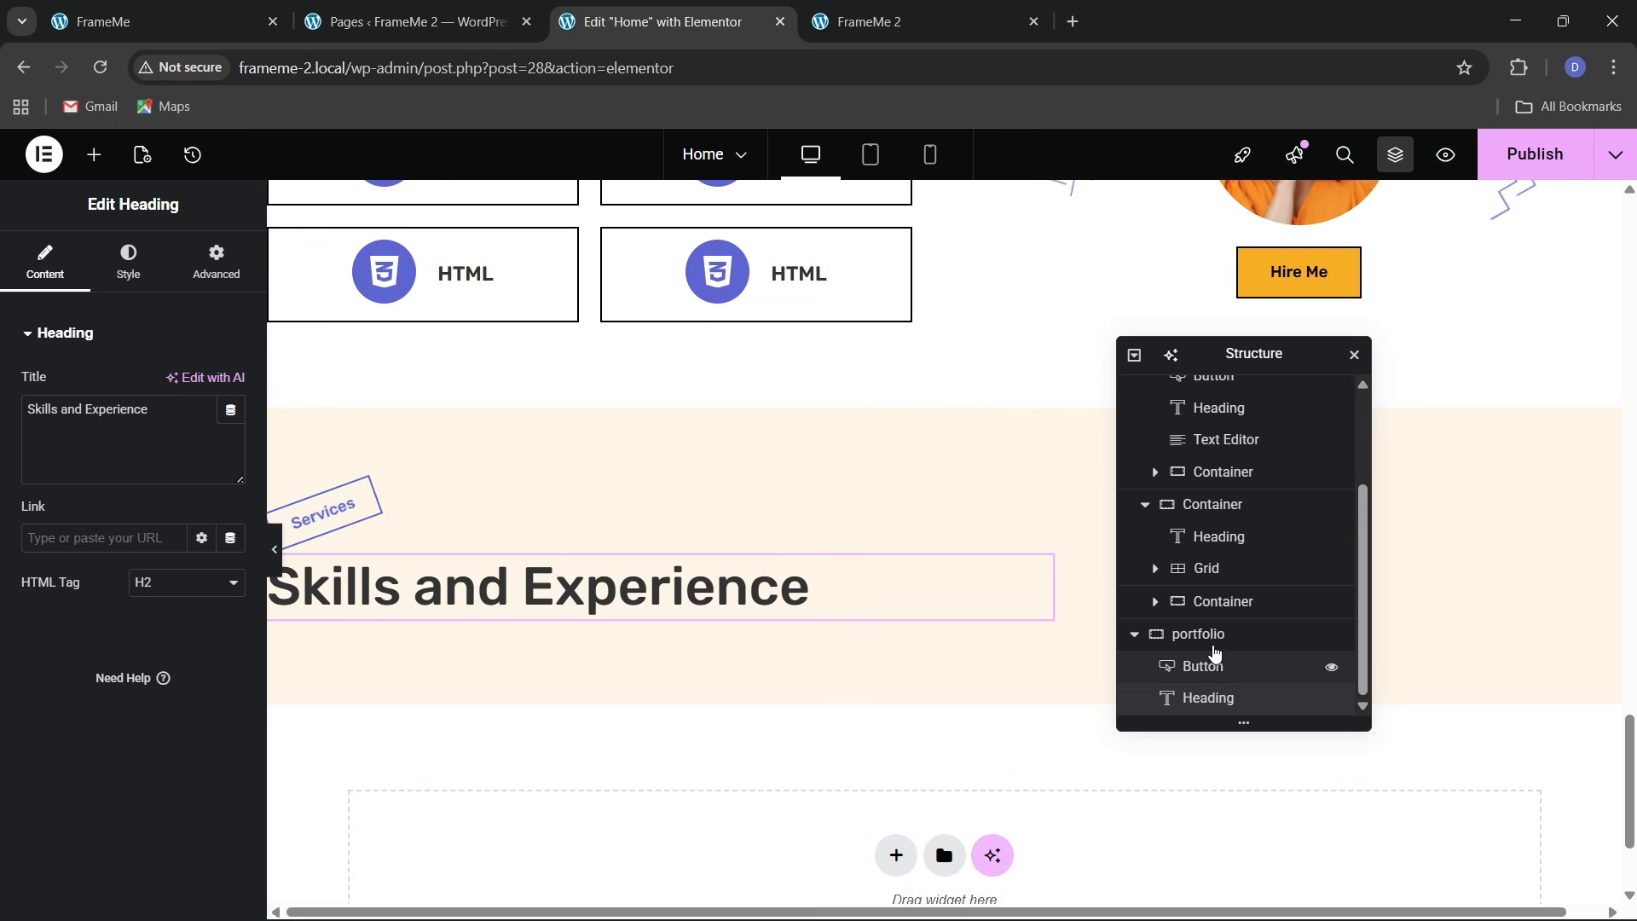
Set the portfolio container's gaps to 30 px
click(329, 431)
click(45, 255)
scroll(111, 644, down, 3)
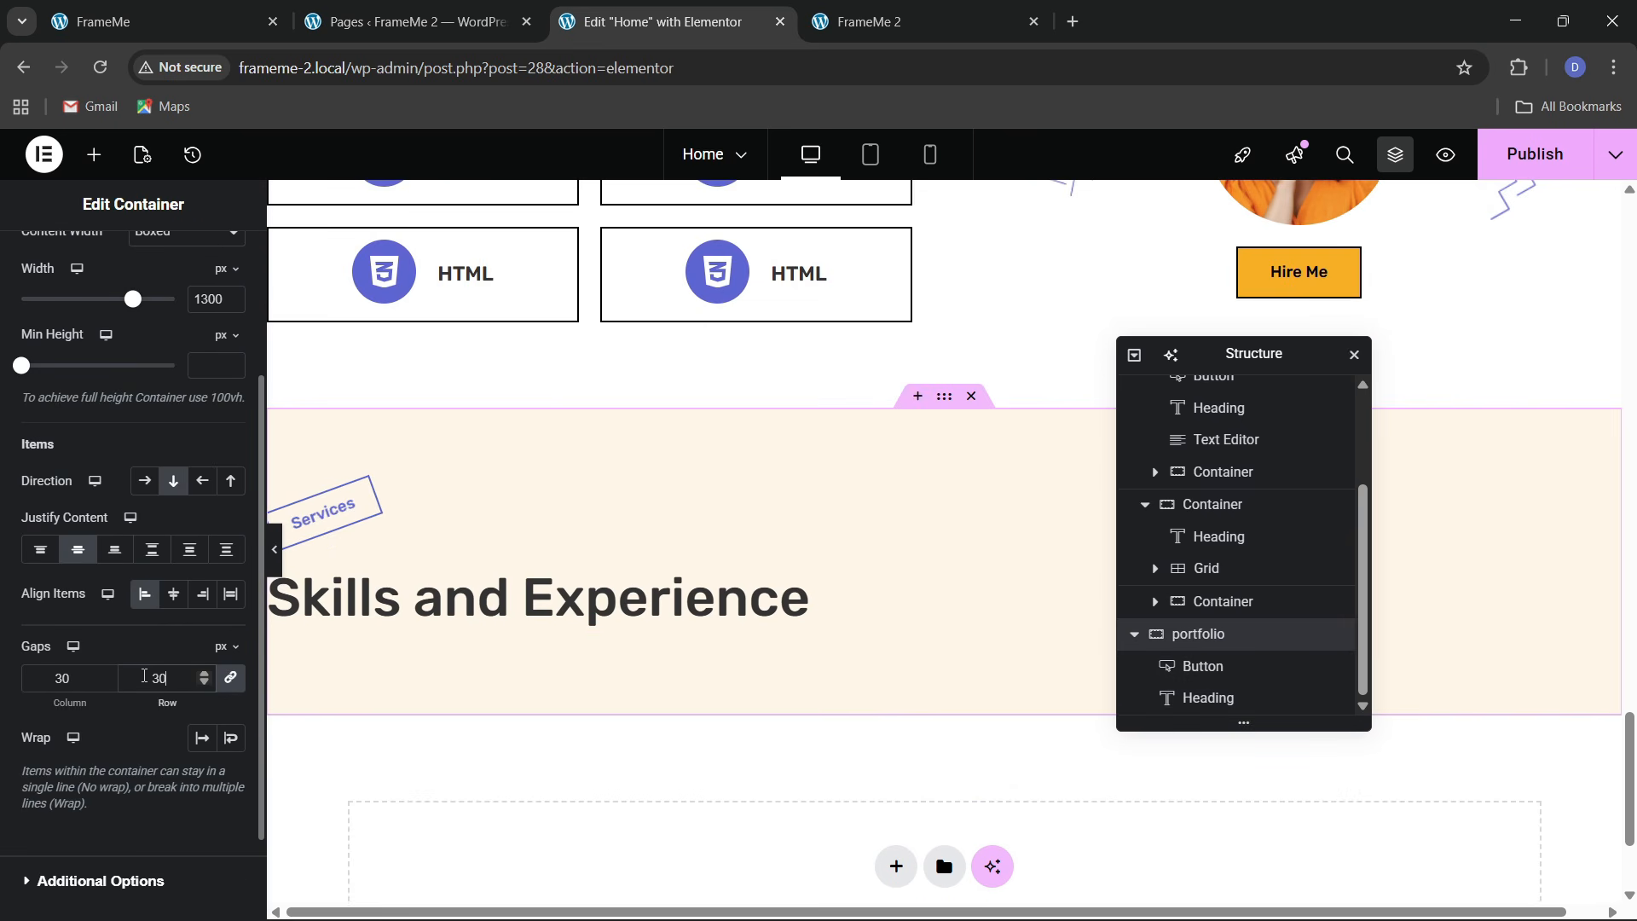
click(228, 10)
click(676, 11)
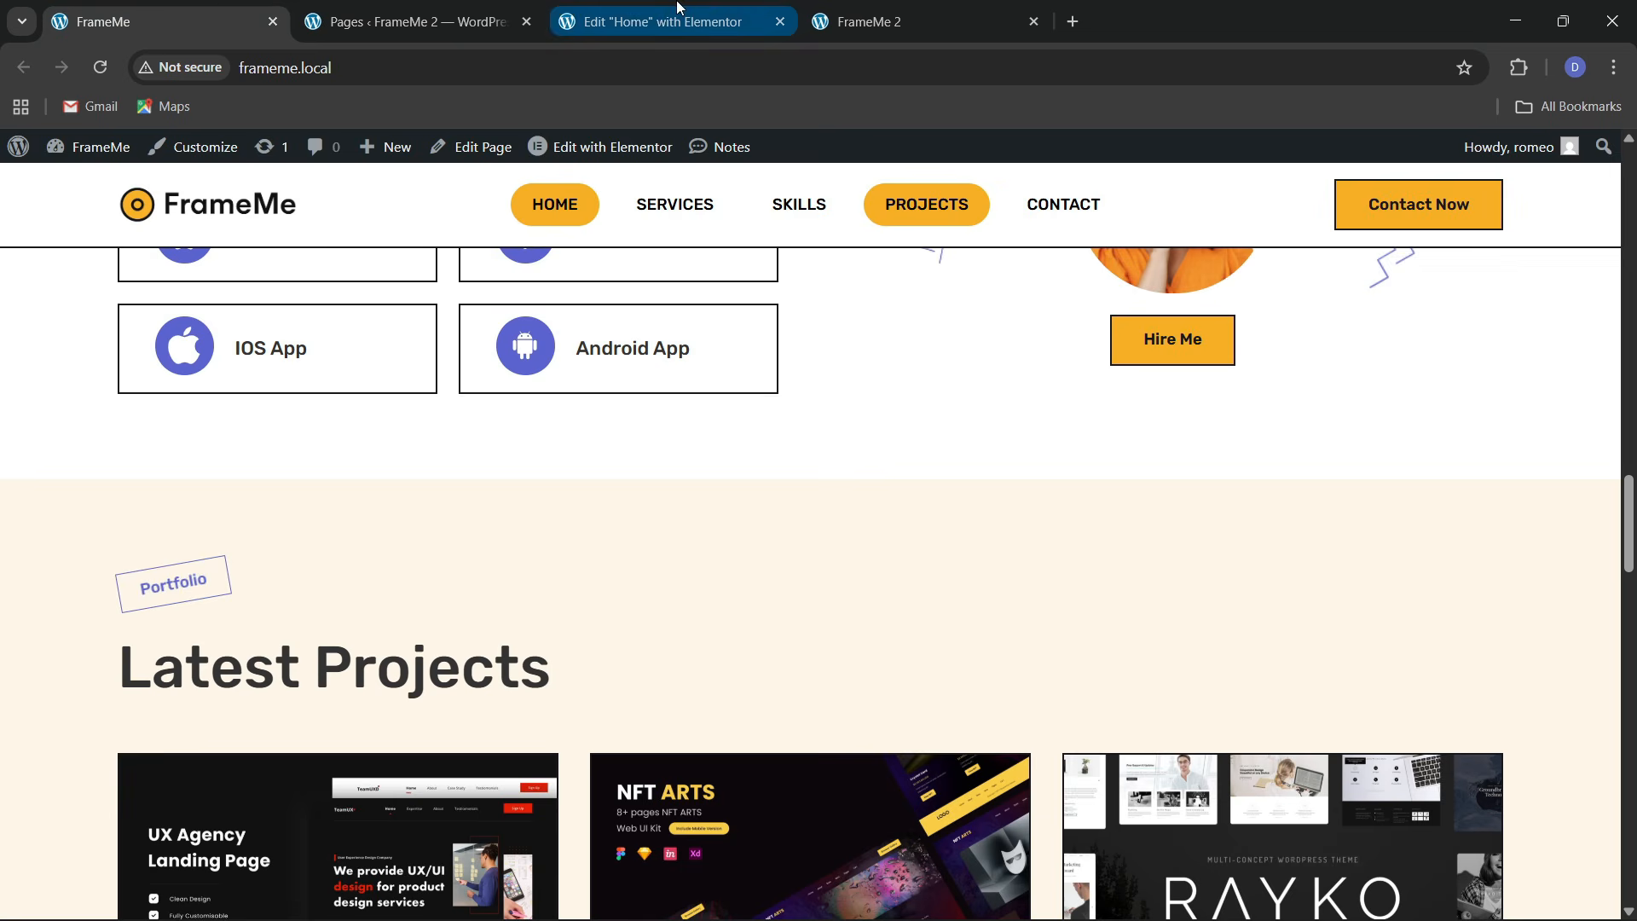
Change the pasted button's text to 'Portfolio'
click(363, 493)
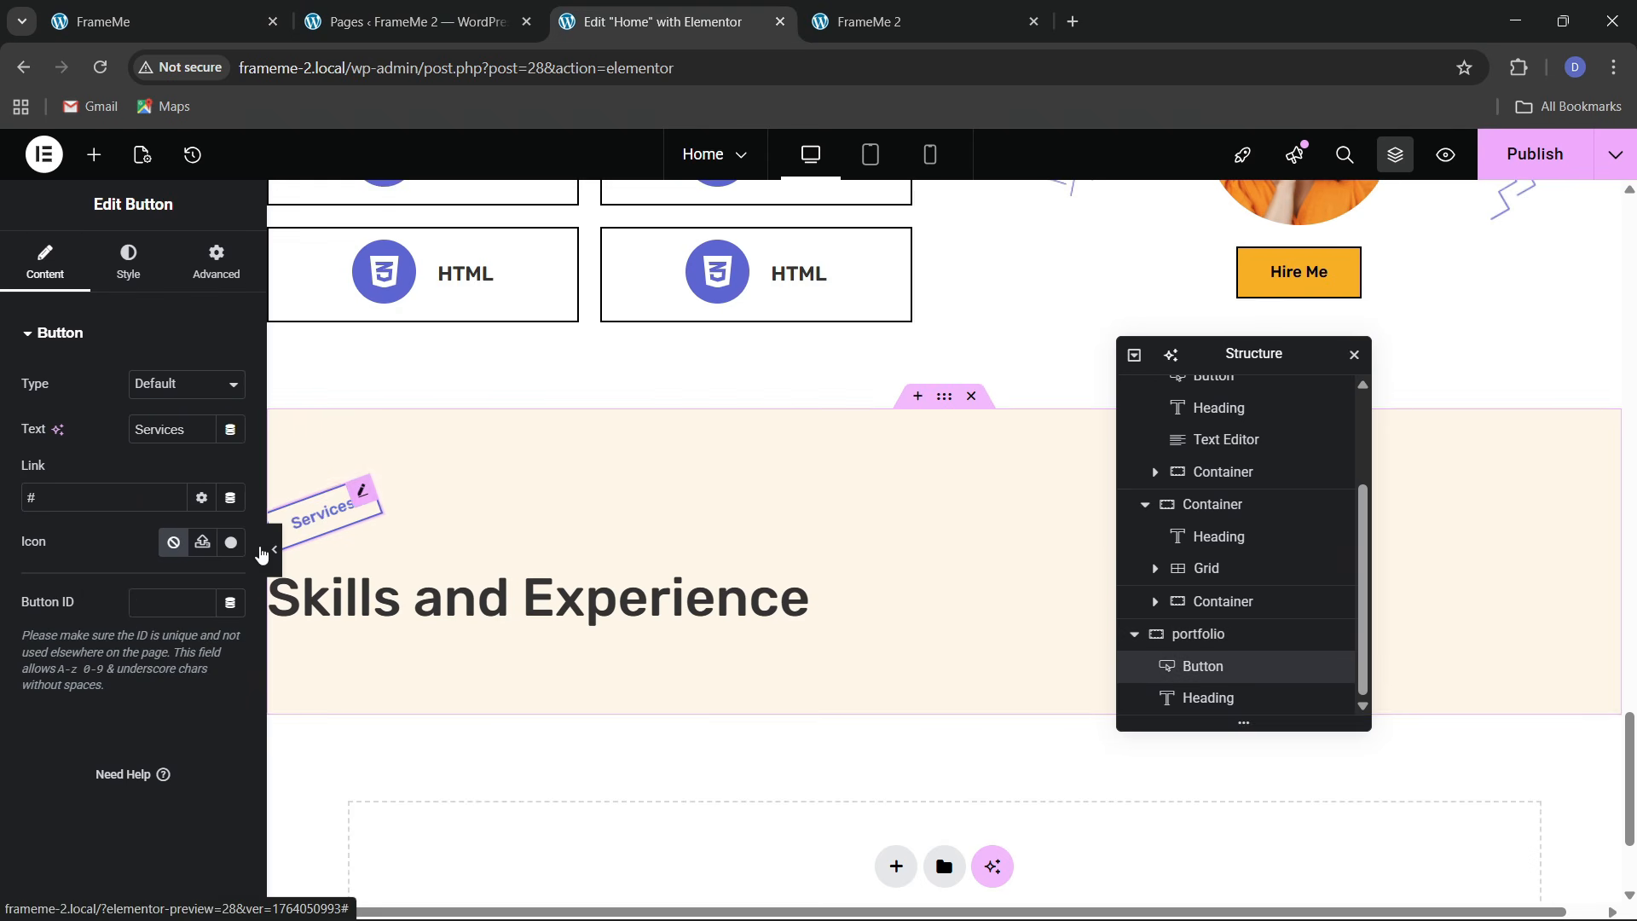
text(P)
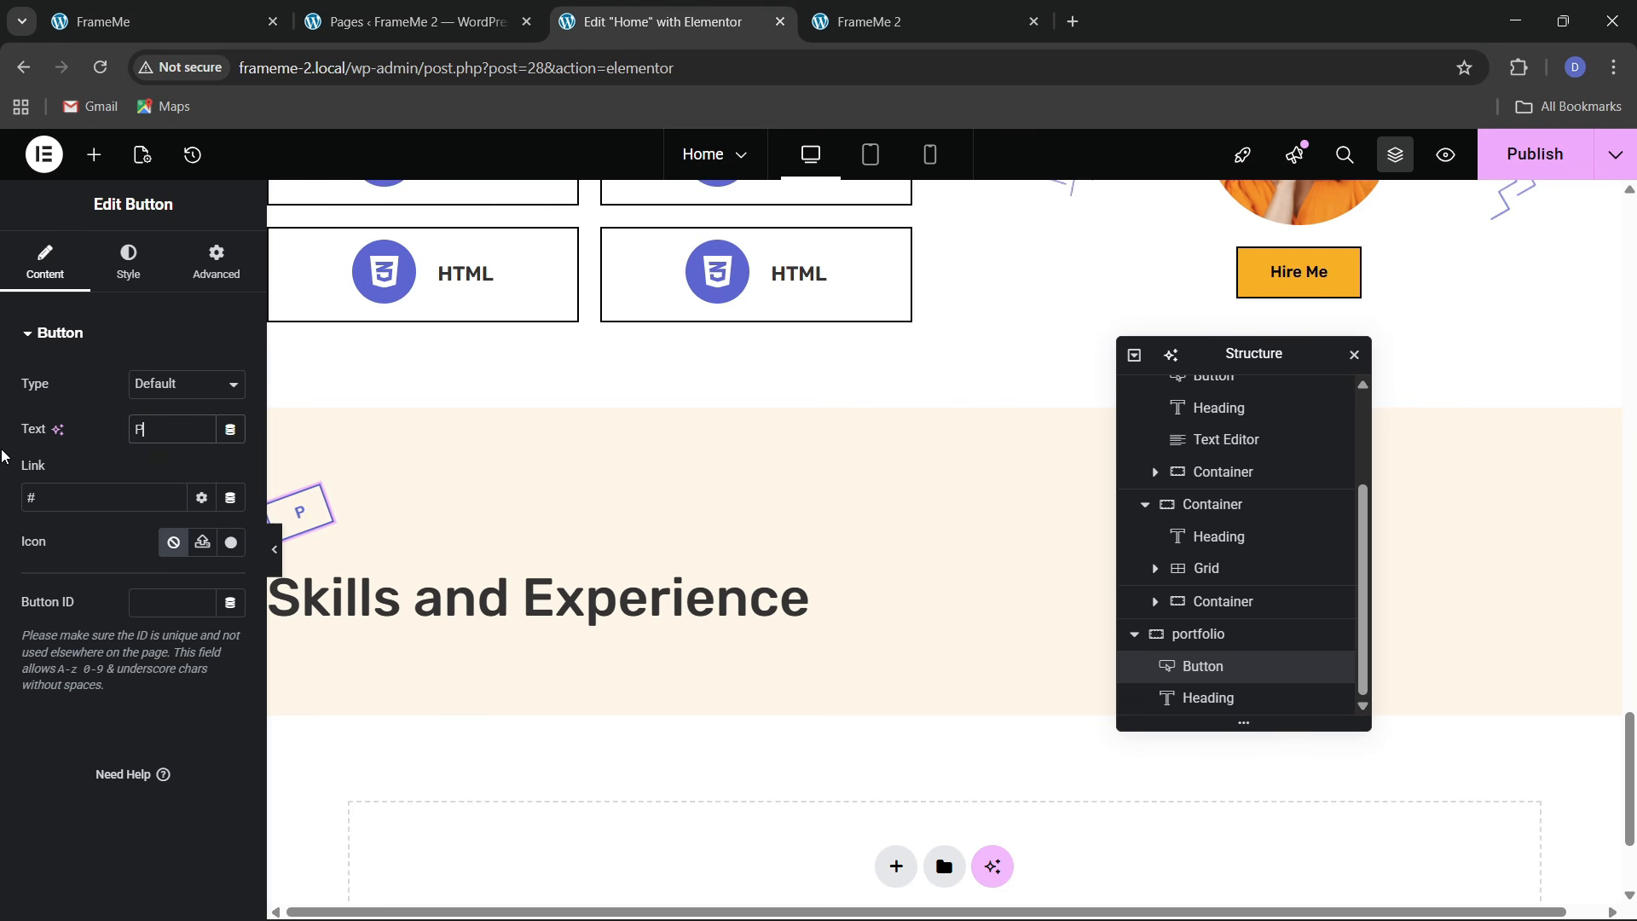
text(ortfolio)
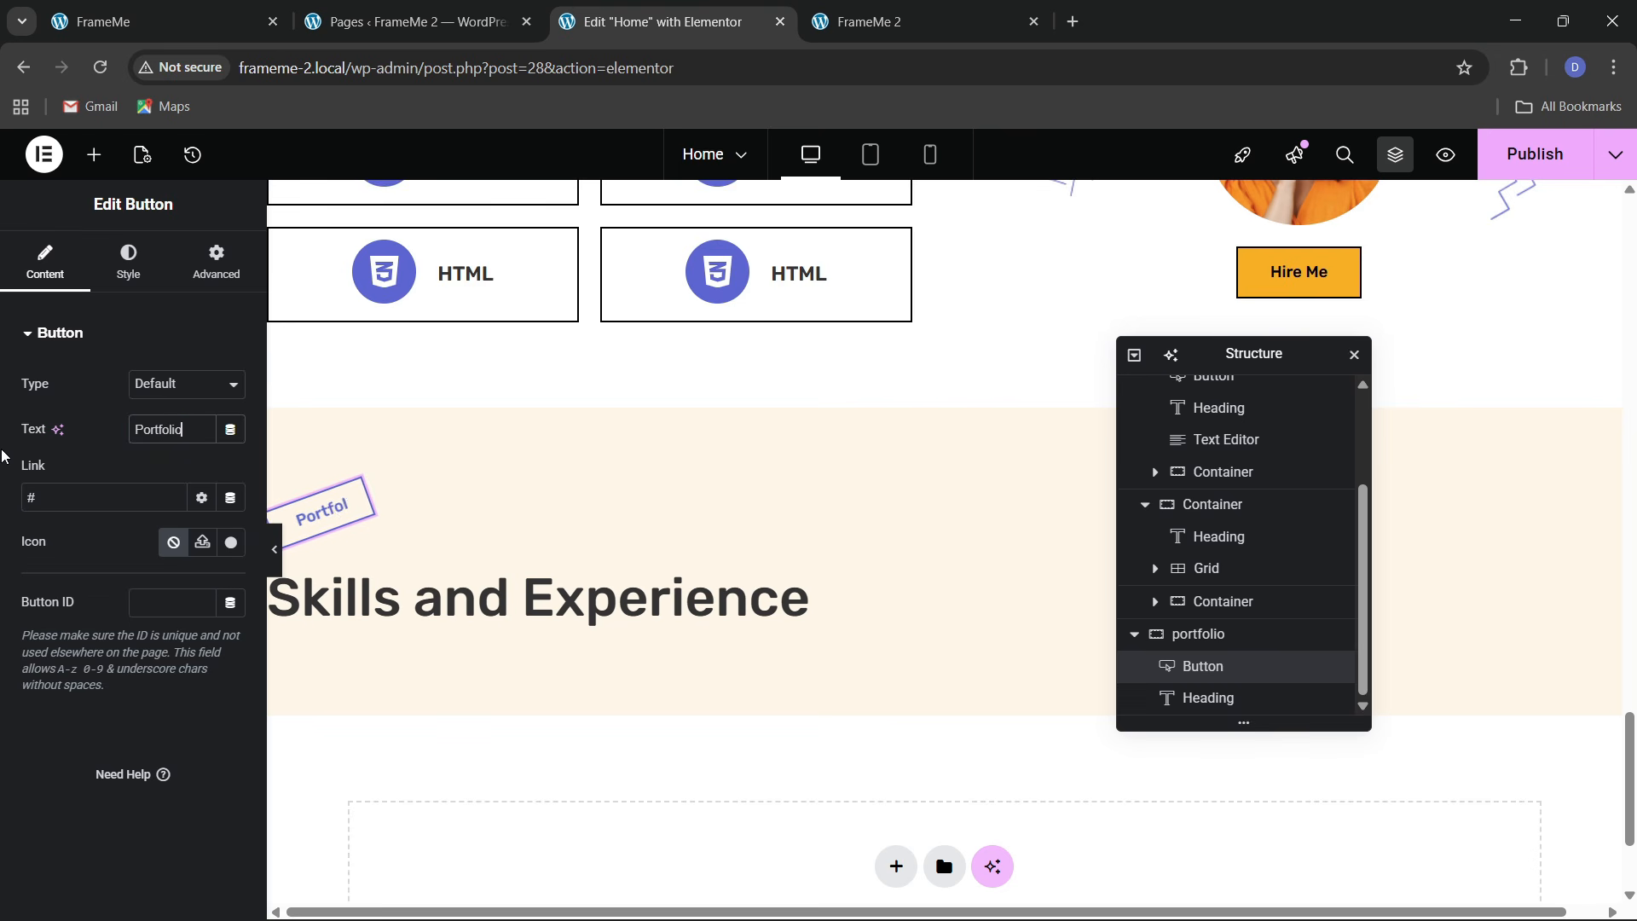
click(153, 8)
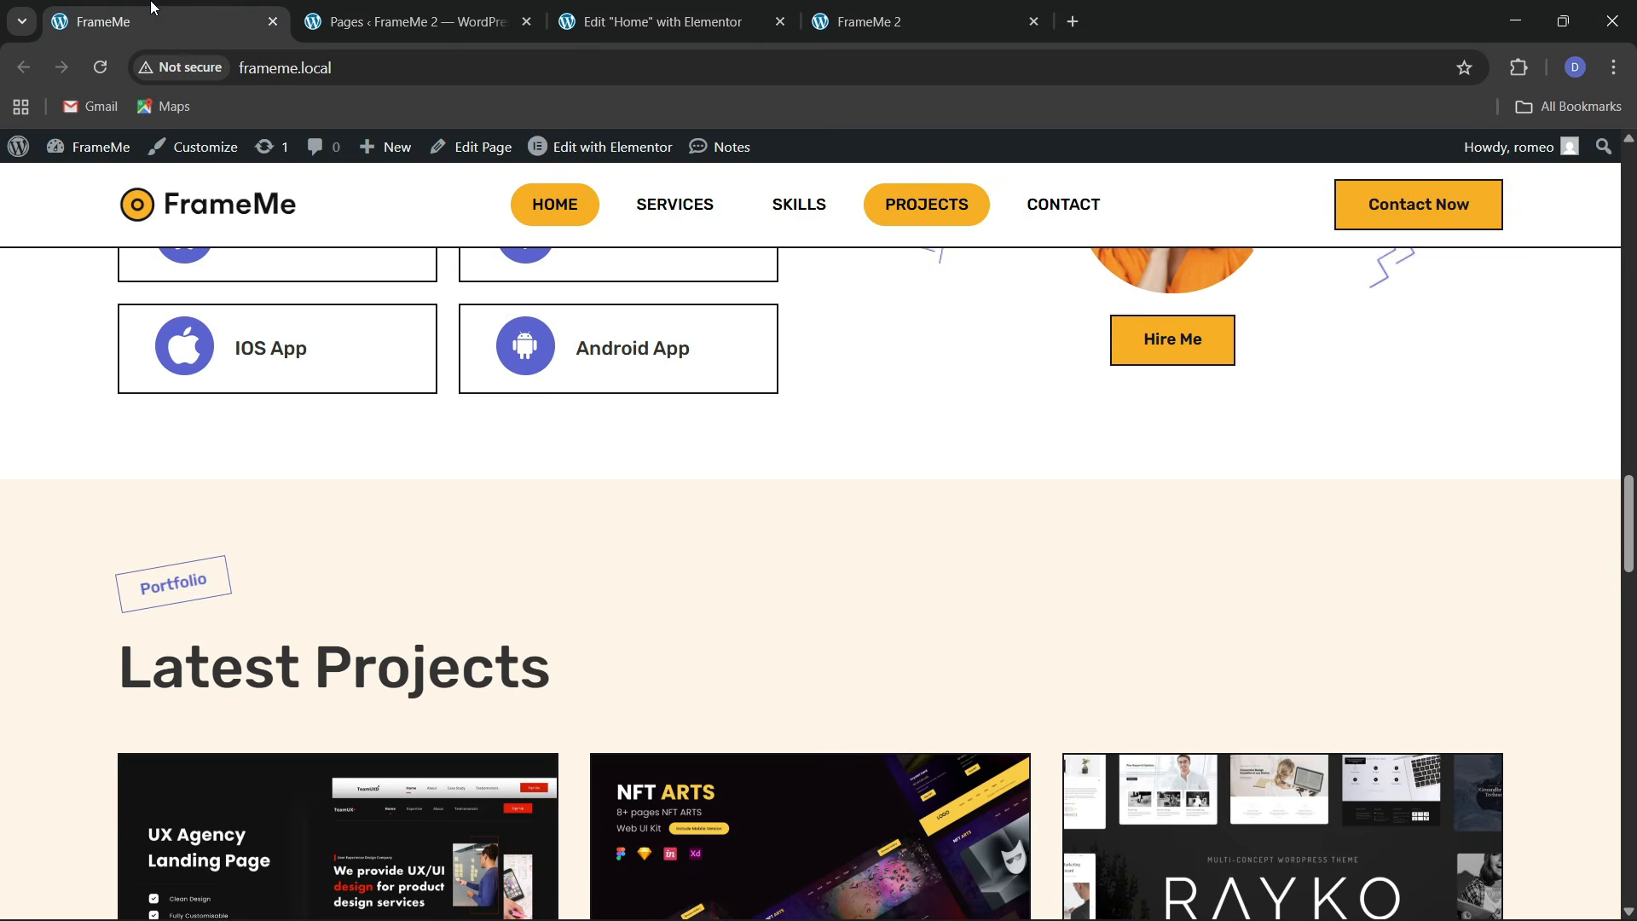
click(623, 12)
Copy 'Latest Projects' from the live site and paste it as the heading title
click(194, 7)
drag(122, 678, 578, 671)
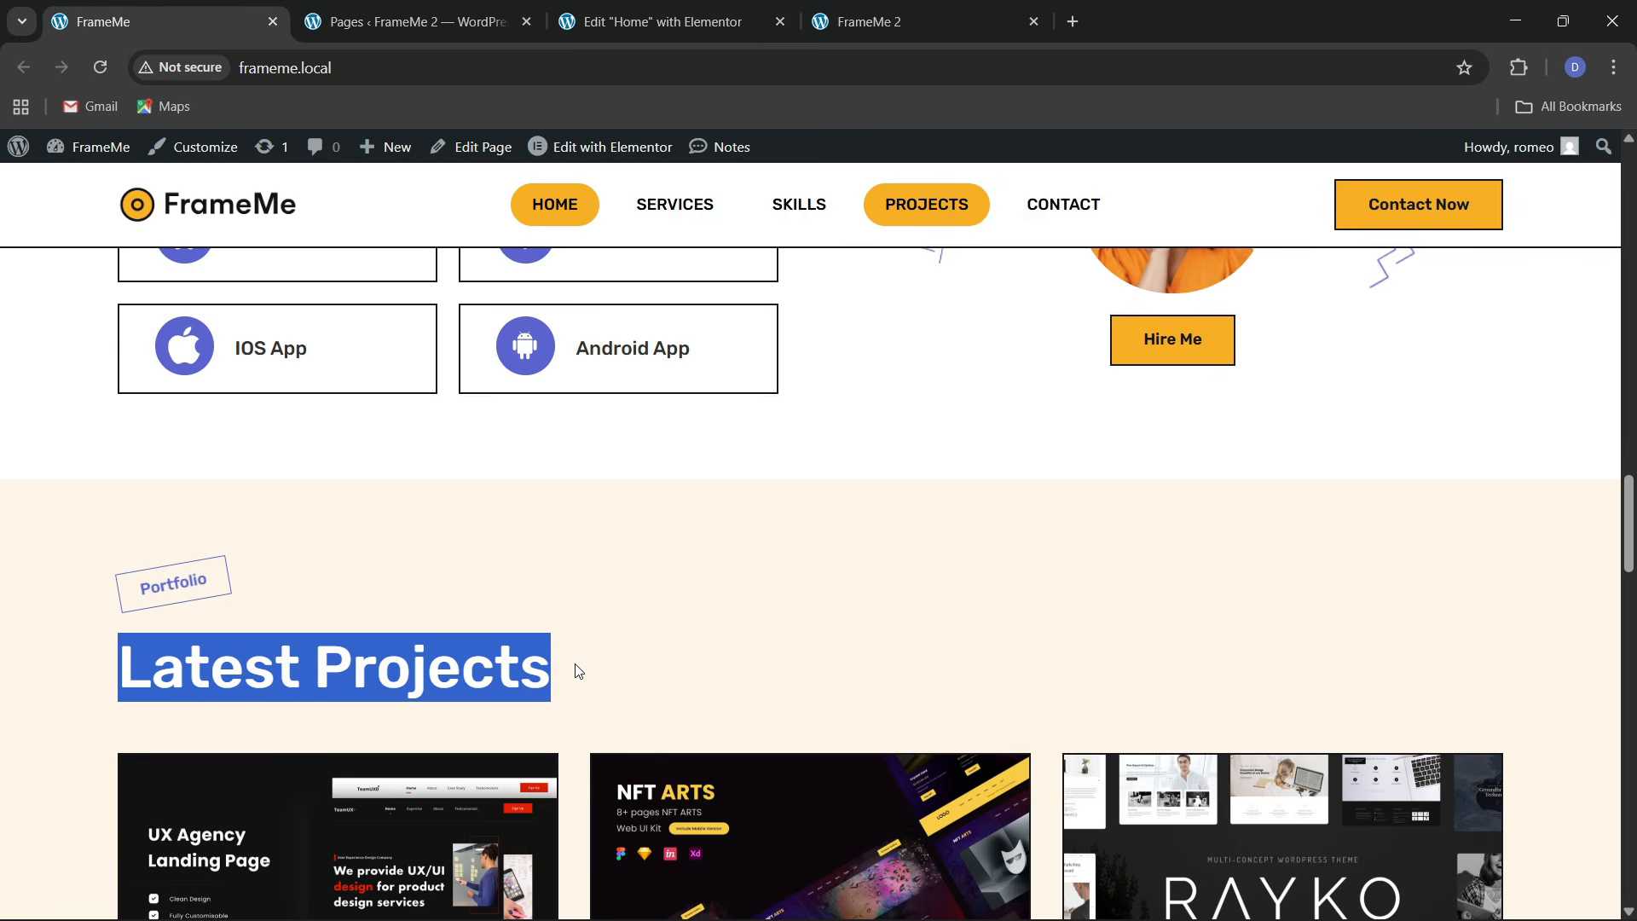
click(627, 17)
click(375, 598)
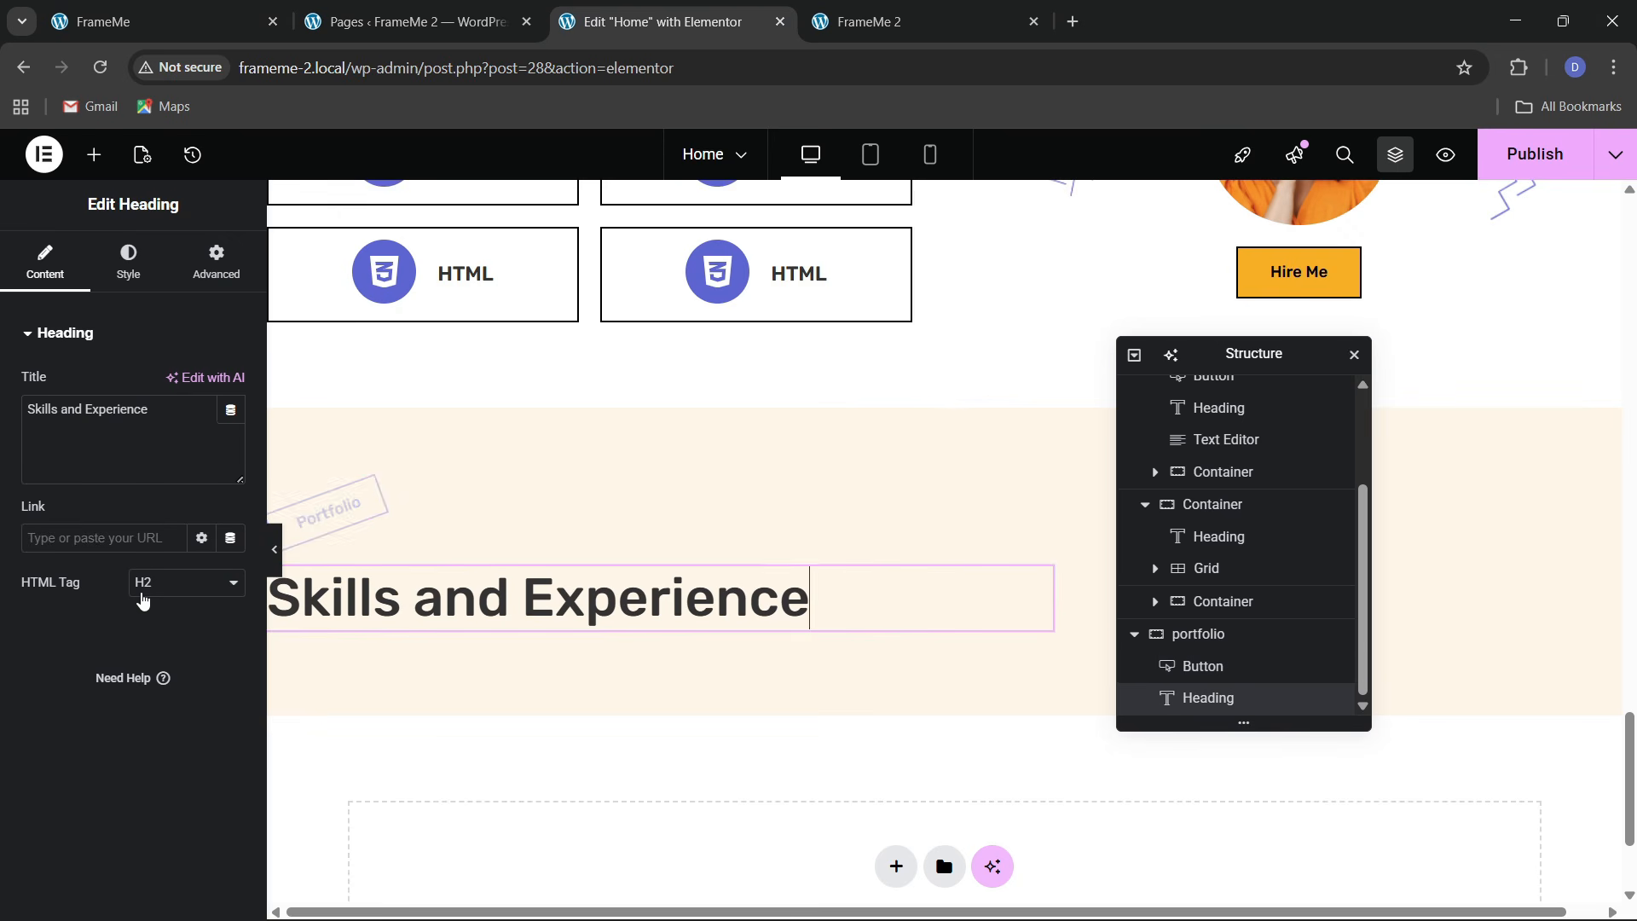
key(ctrl+v)
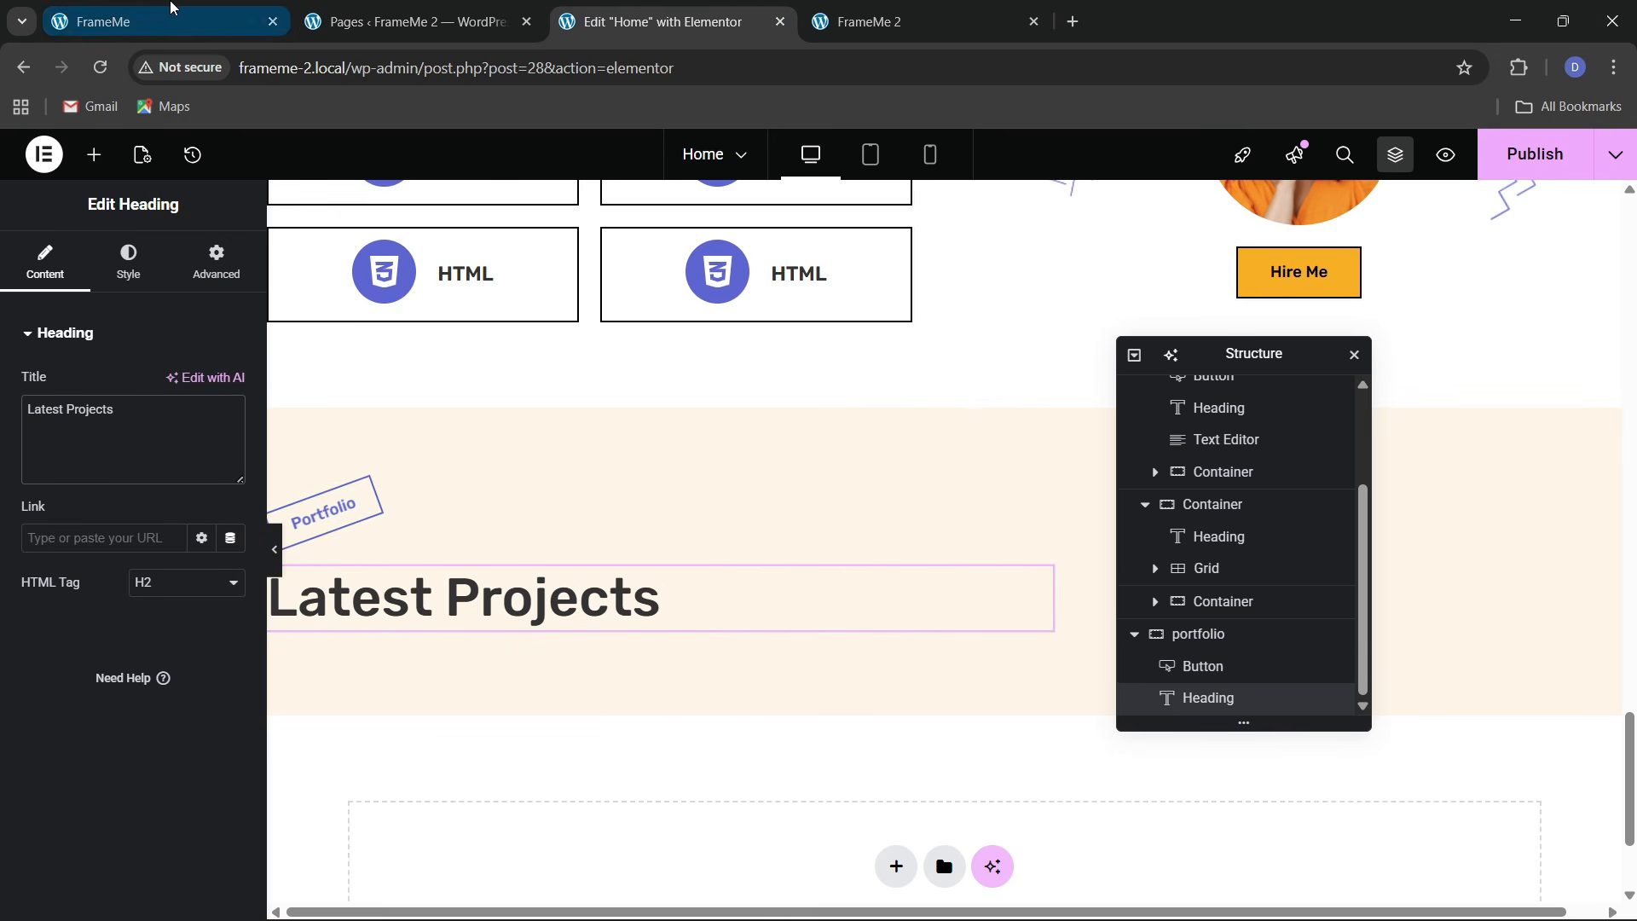
click(165, 16)
scroll(486, 533, down, 5)
click(631, 19)
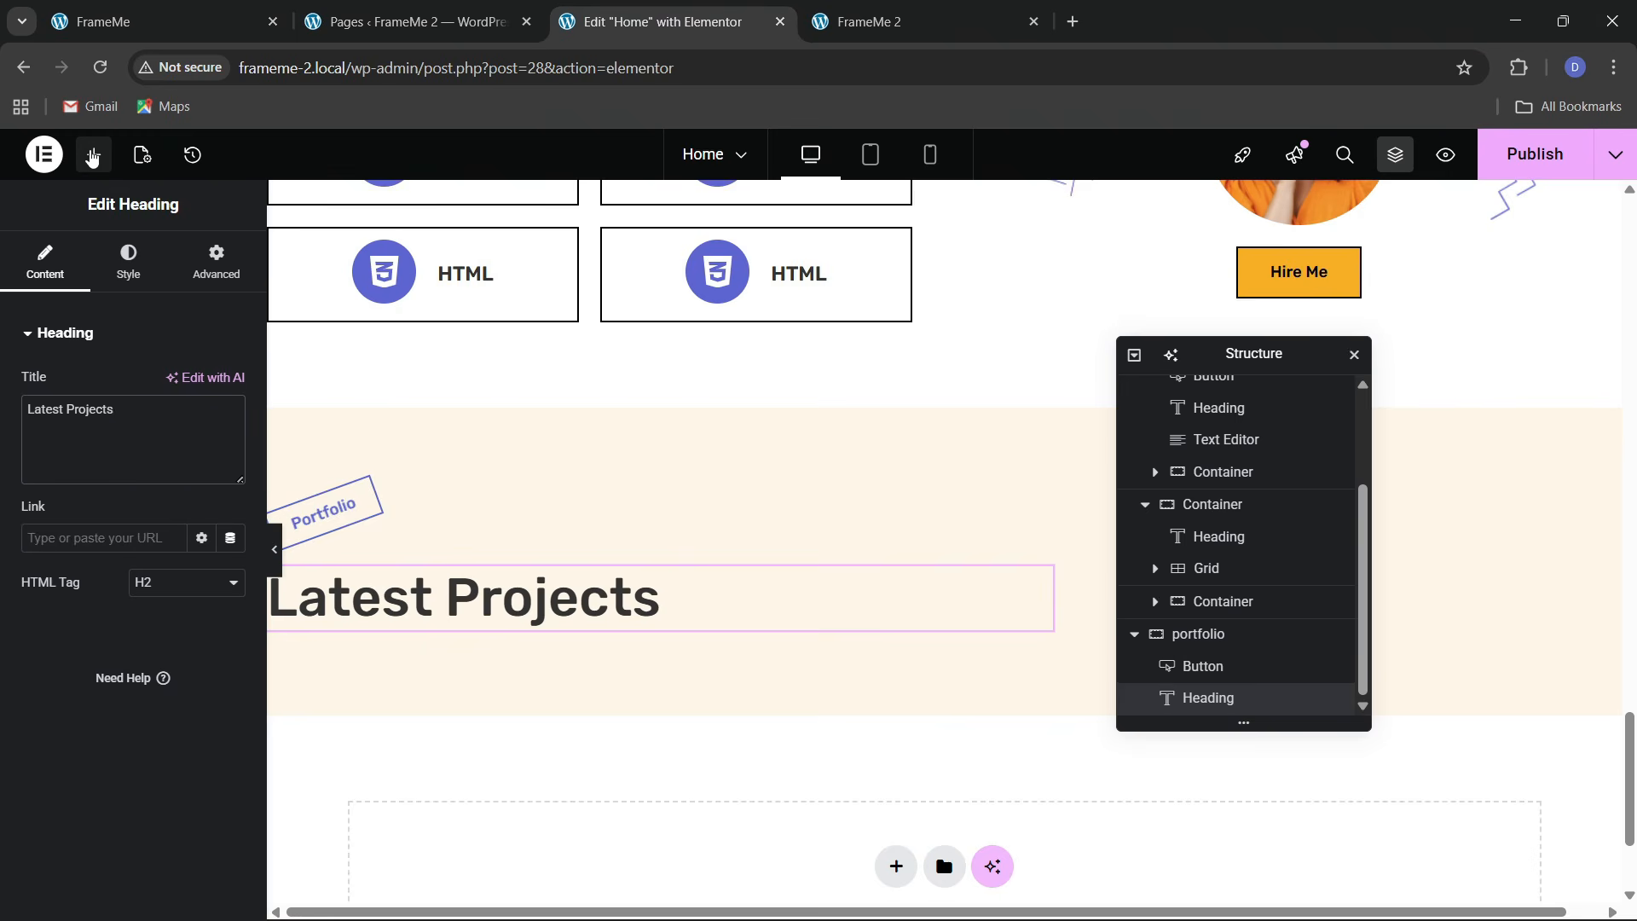
click(92, 156)
Add a Grid below the Latest Projects heading
text(grid)
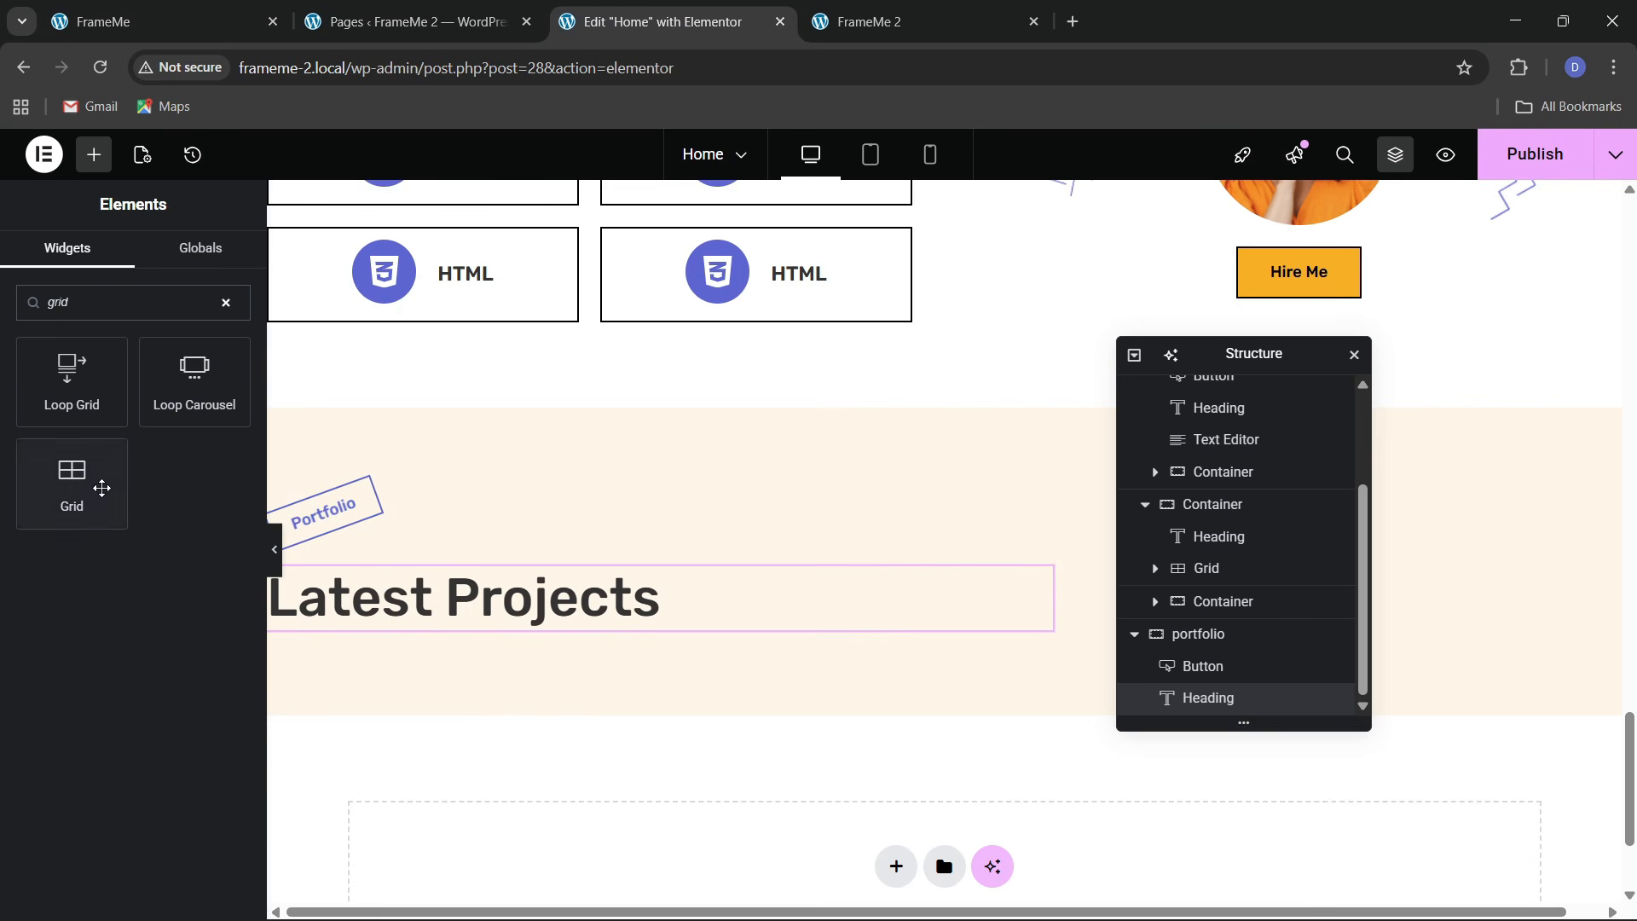
drag(102, 488, 597, 618)
scroll(597, 621, down, 2)
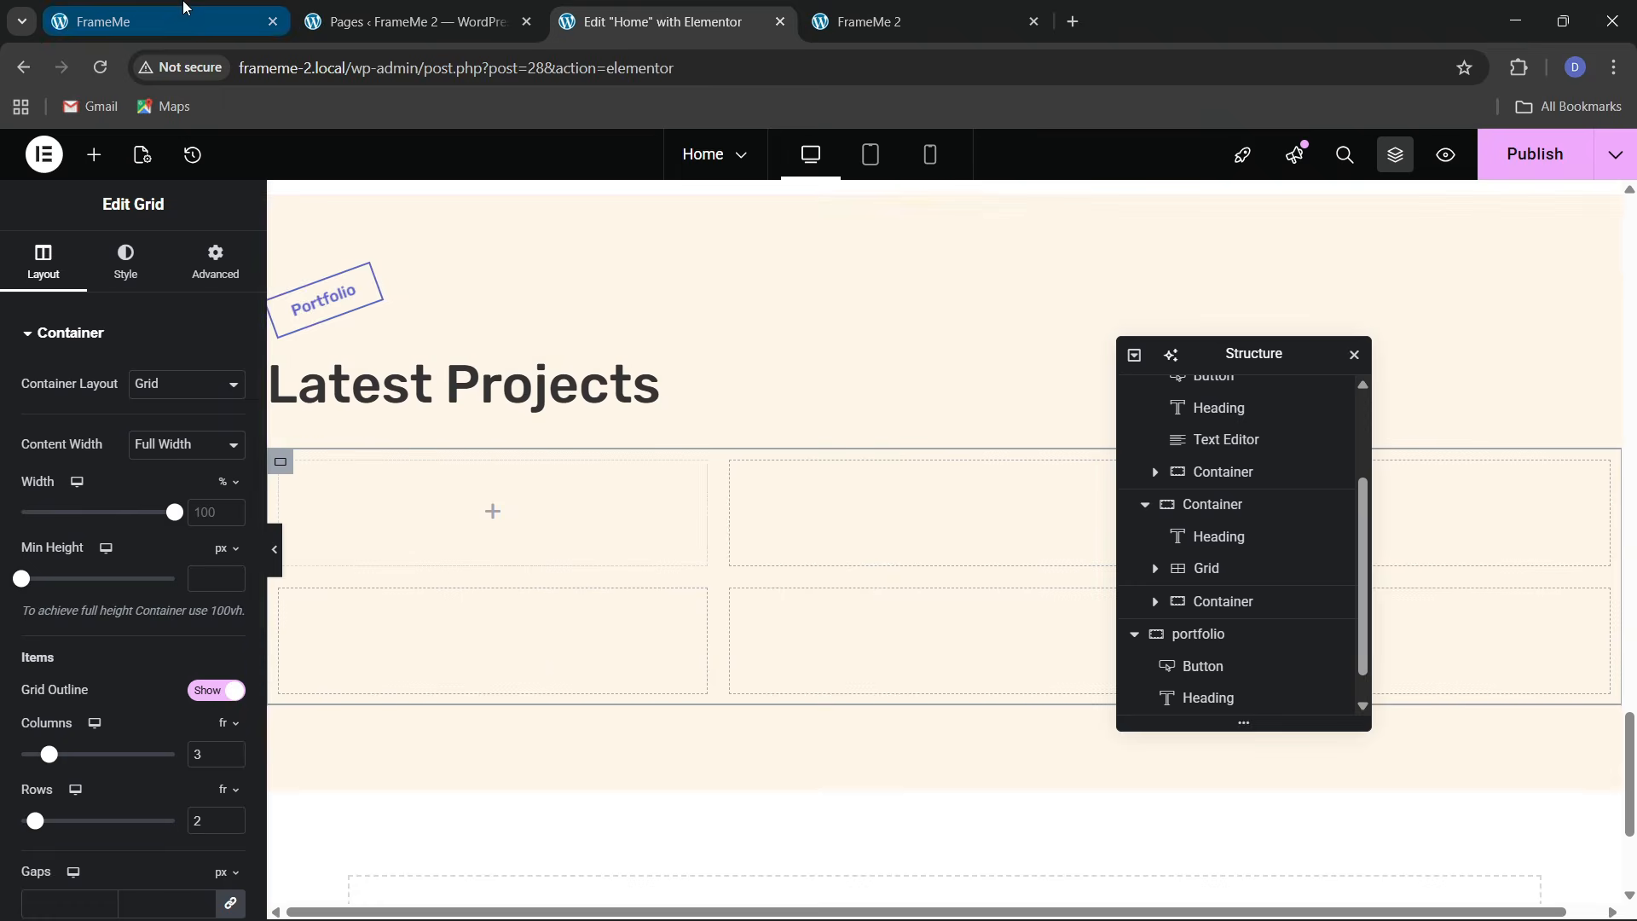
click(182, 10)
click(589, 10)
scroll(216, 584, down, 3)
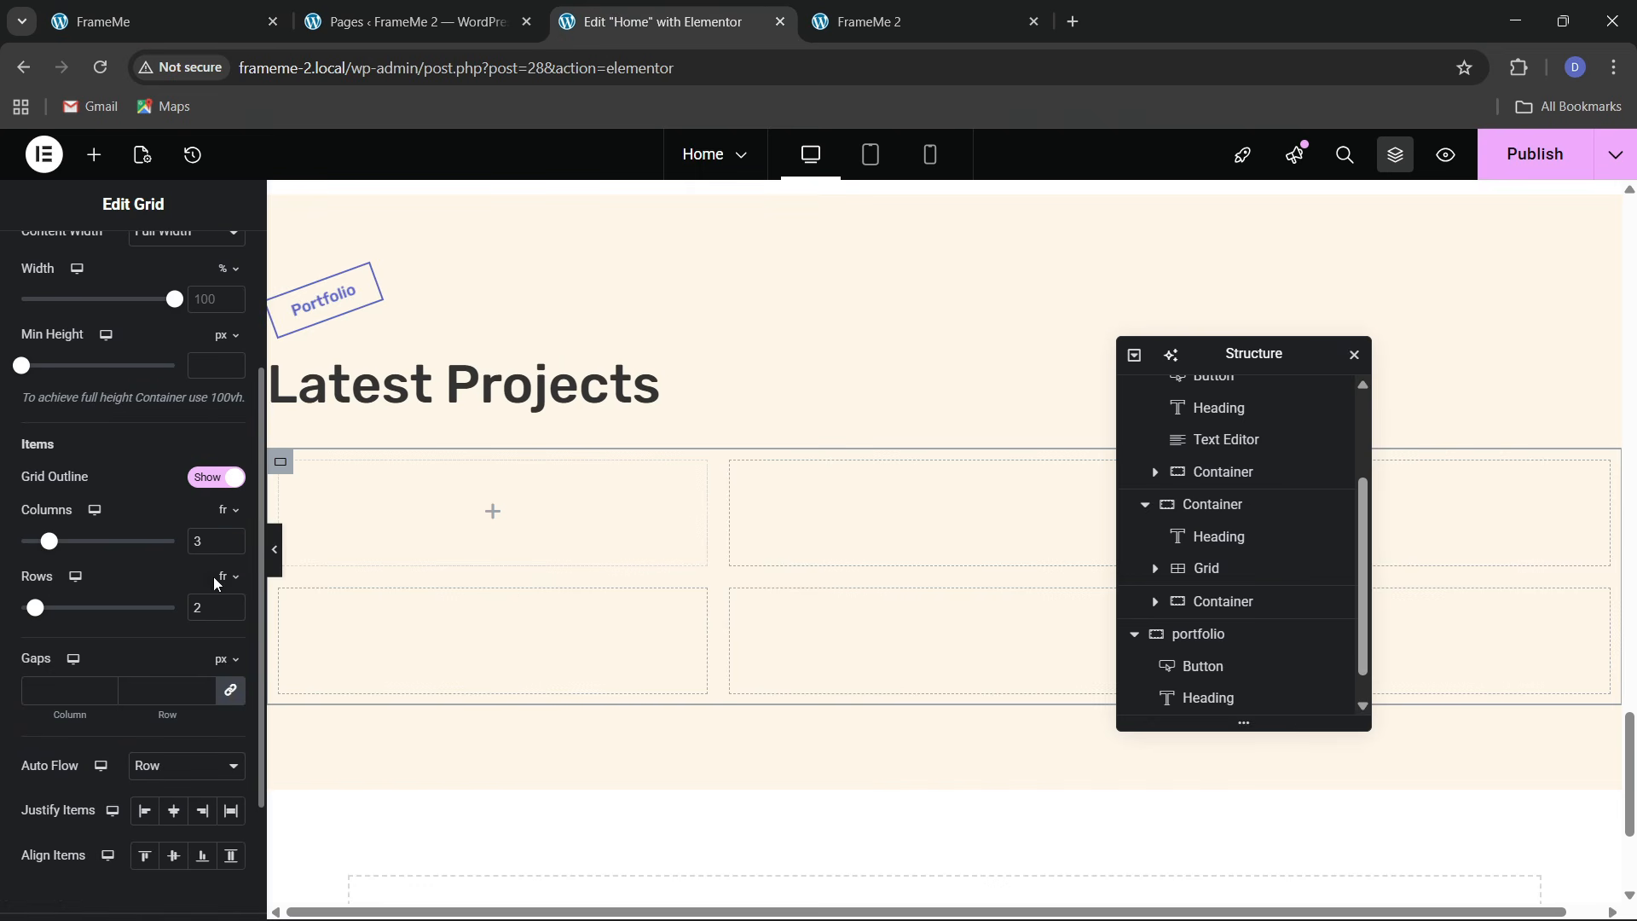
scroll(175, 697, up, 5)
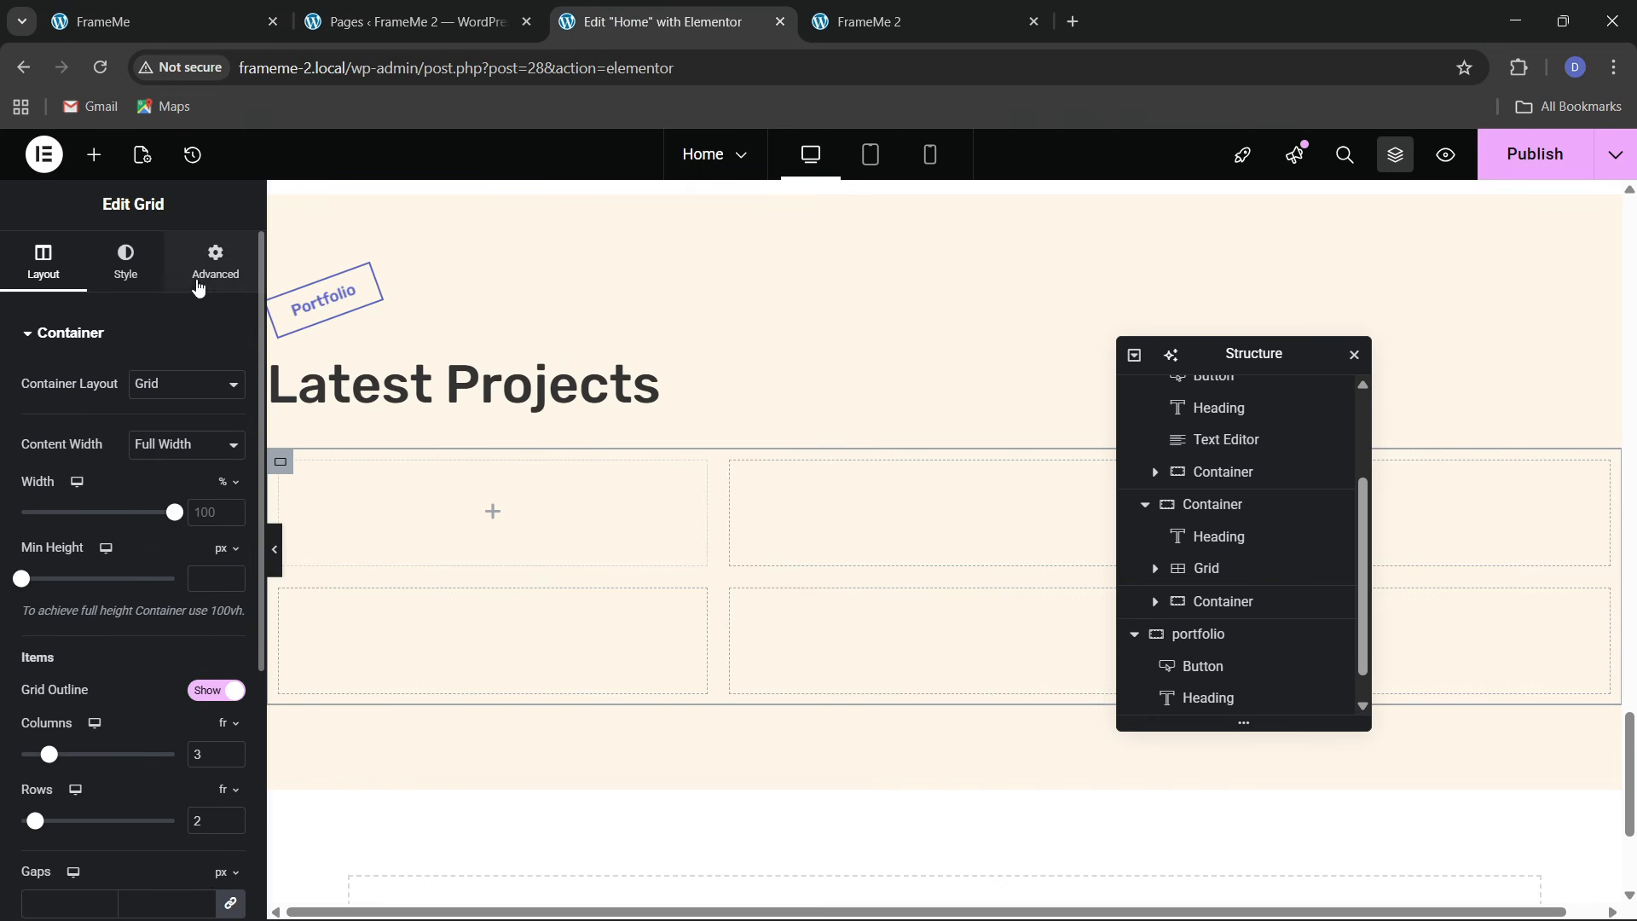
click(209, 271)
Place a container in the first grid cell and set its padding to 0
click(94, 155)
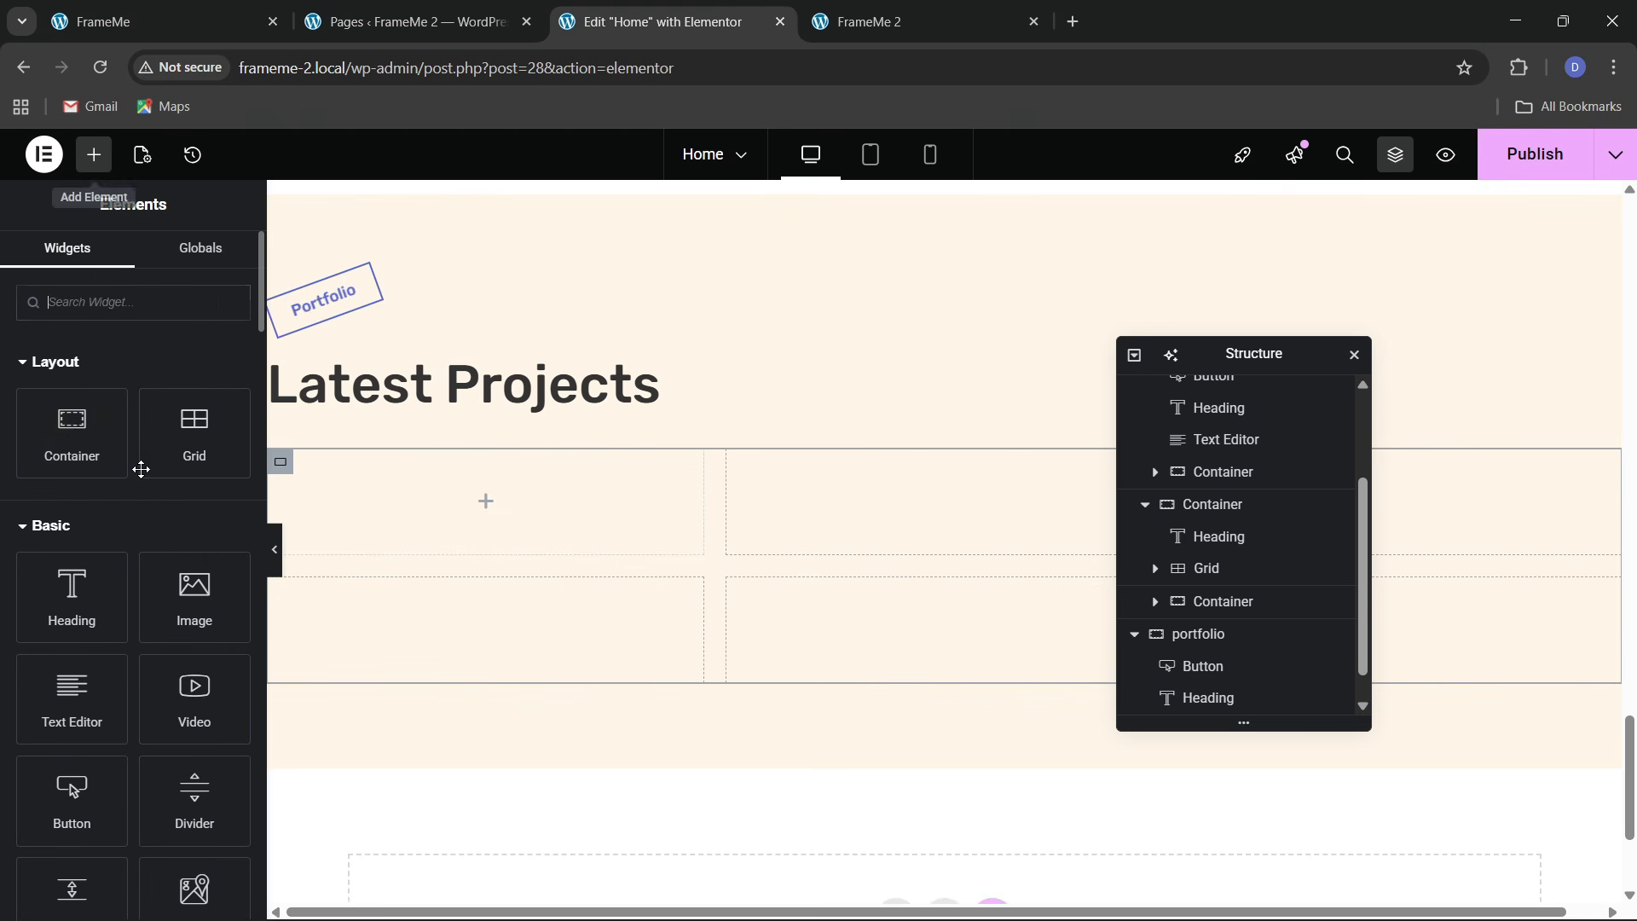
drag(71, 430, 355, 507)
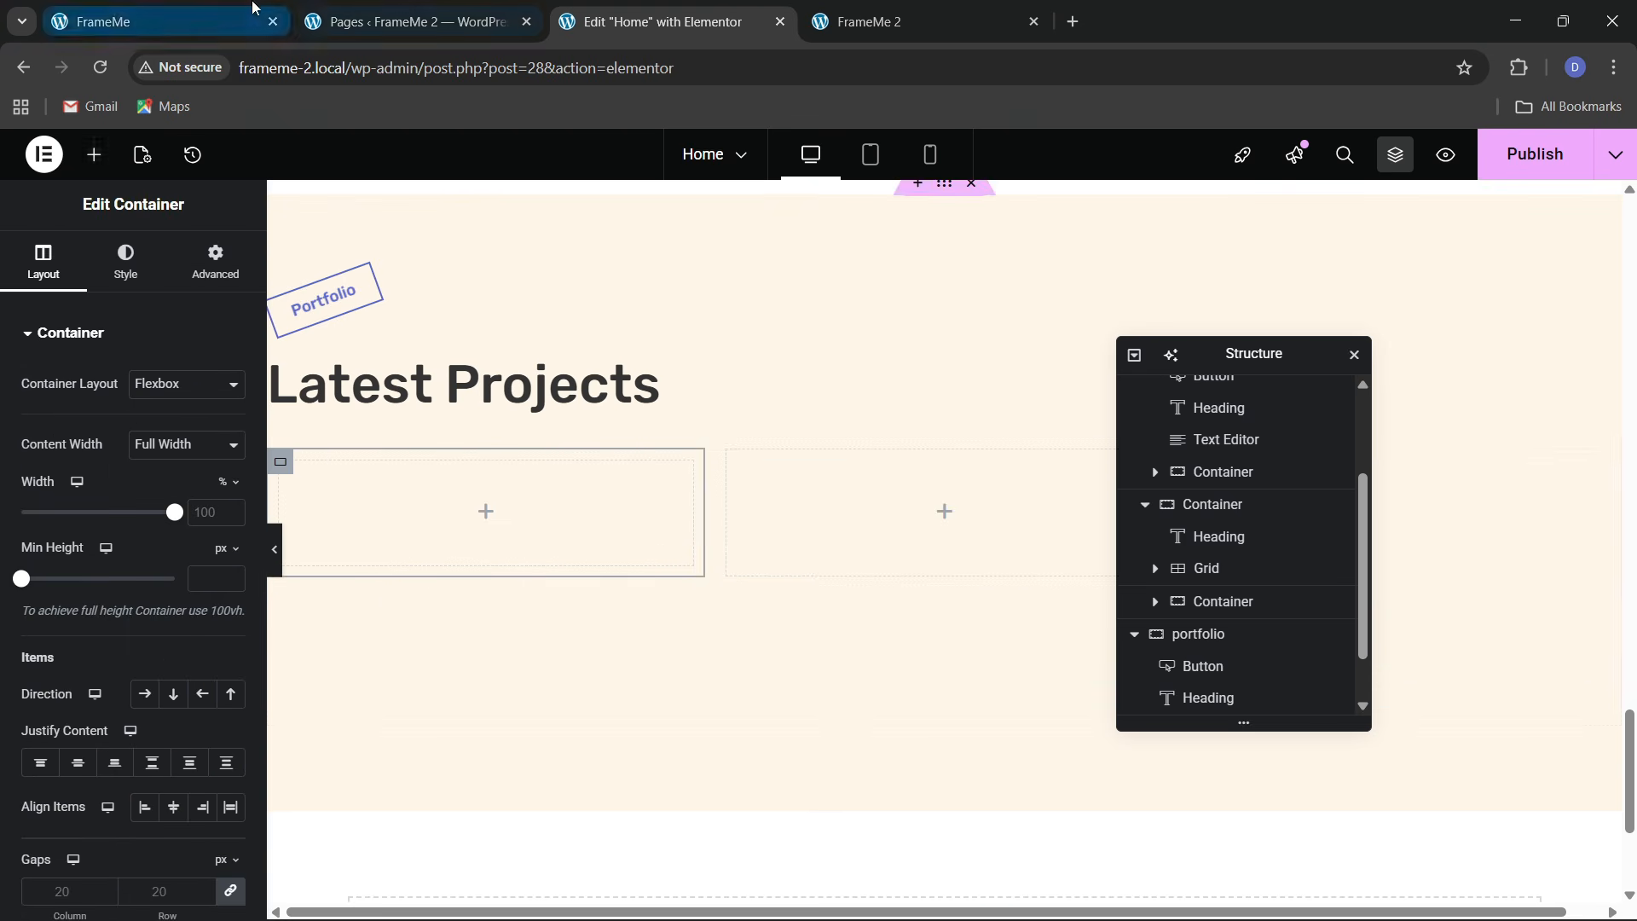
click(248, 10)
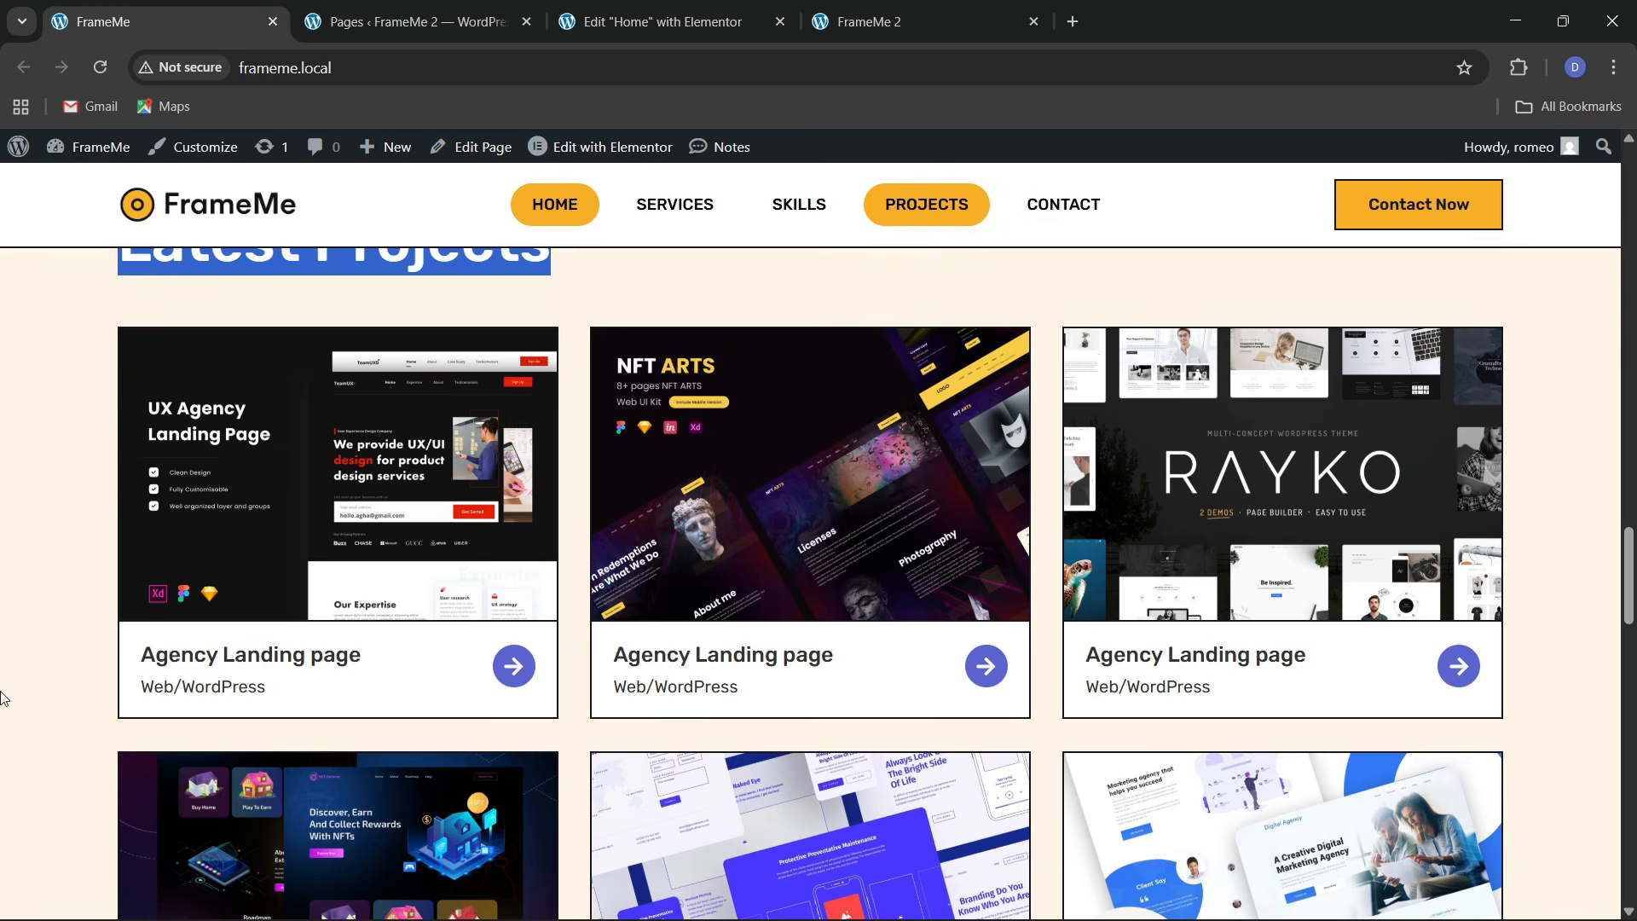
click(661, 22)
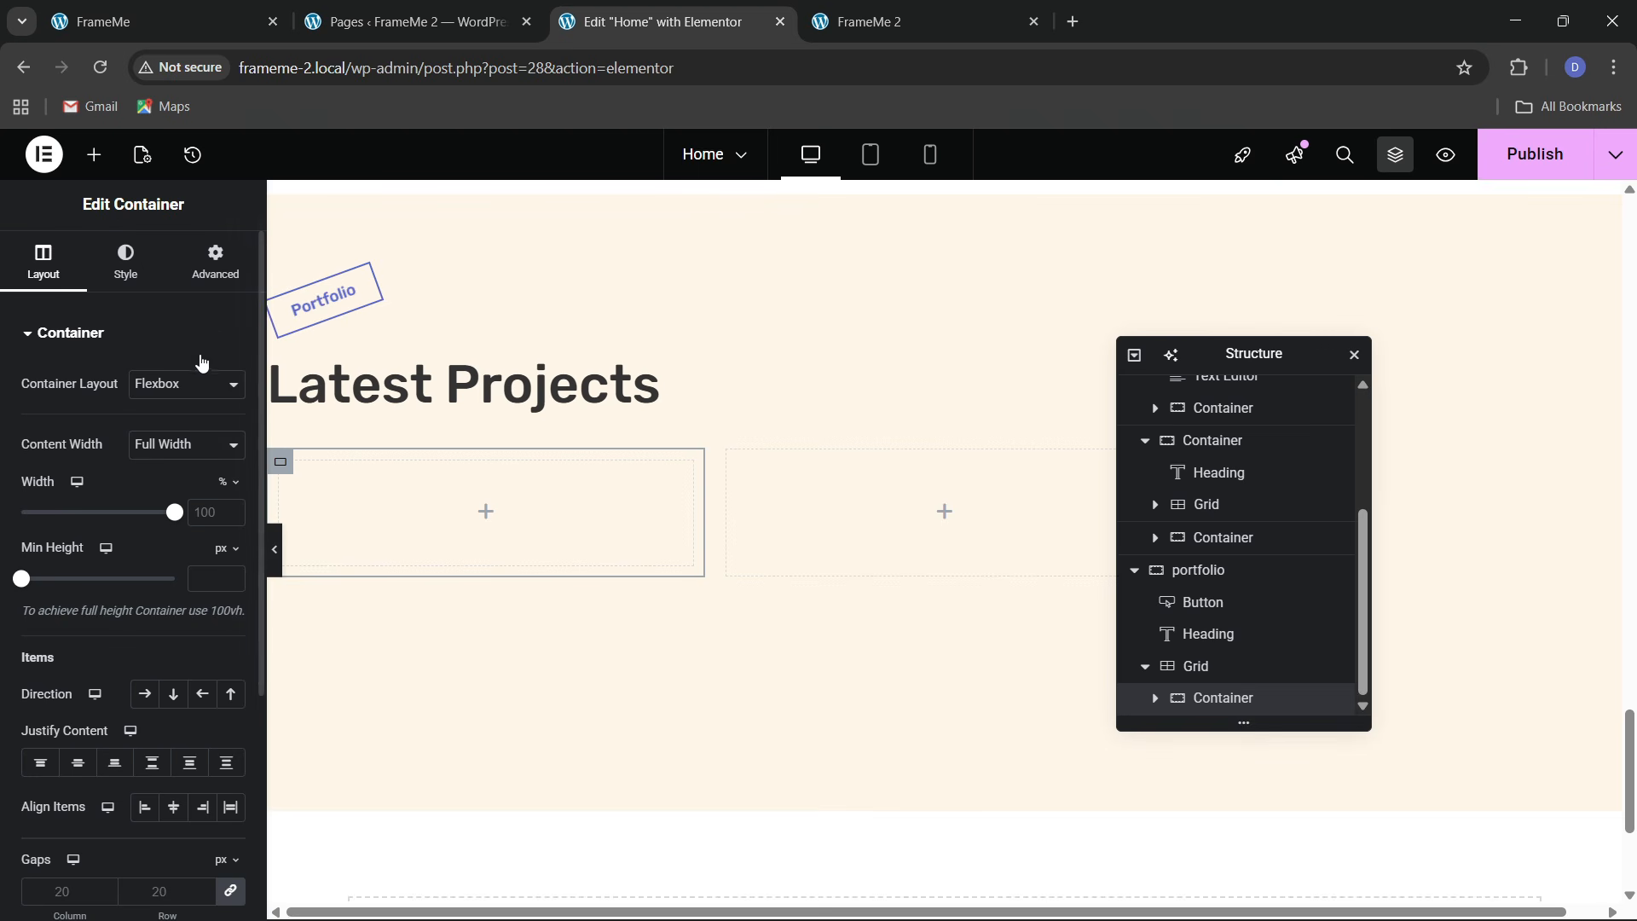
click(205, 283)
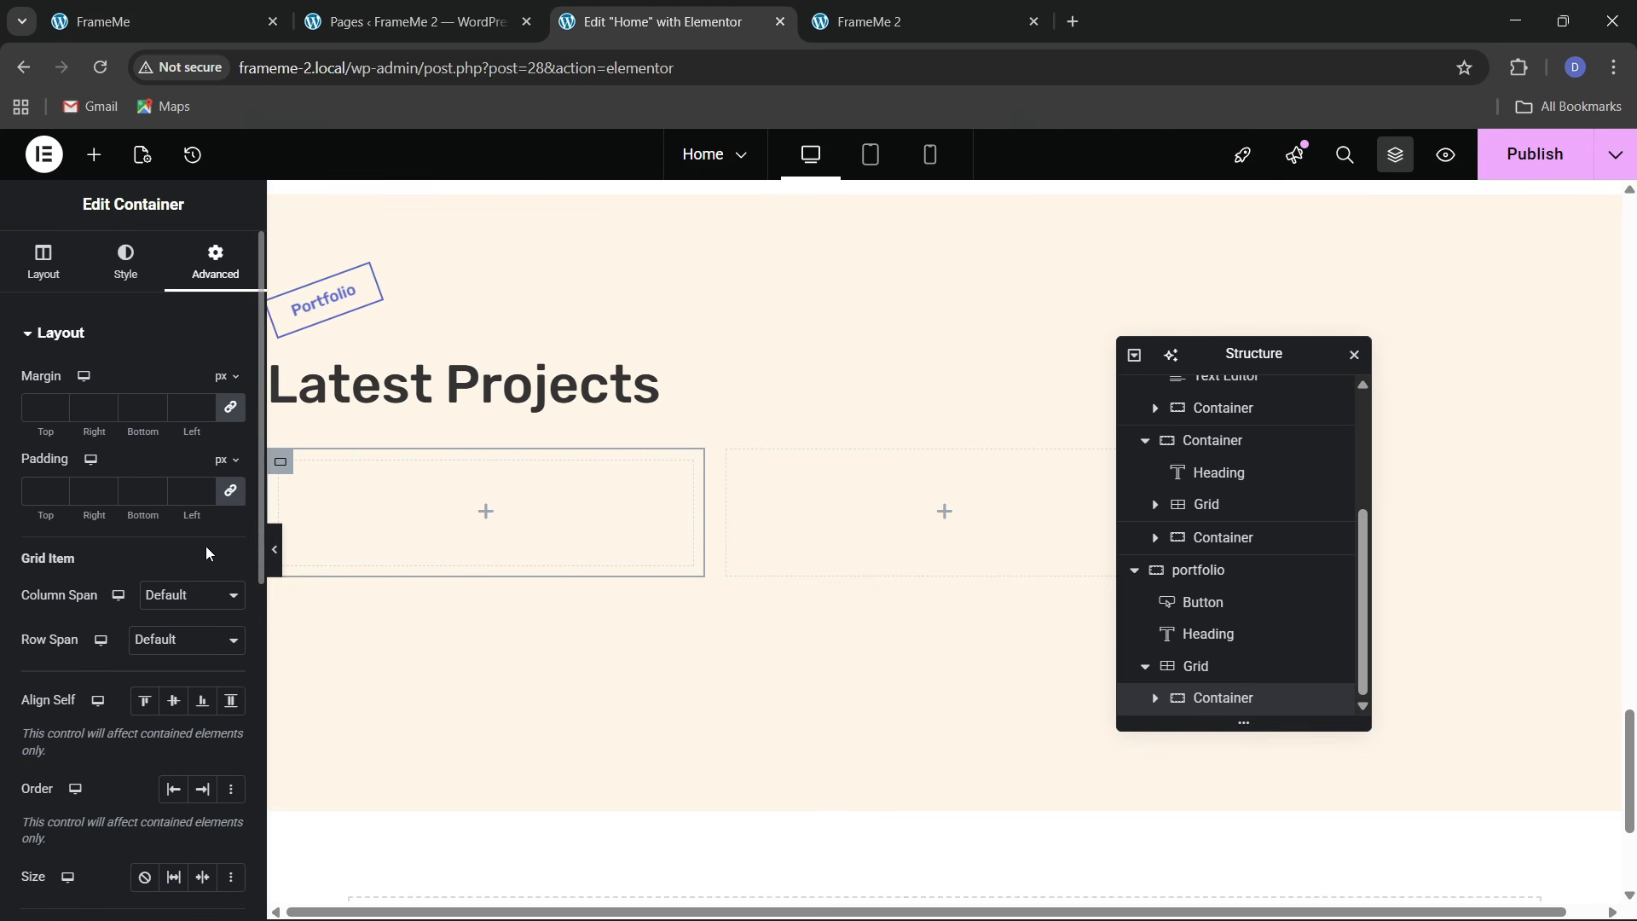
click(231, 491)
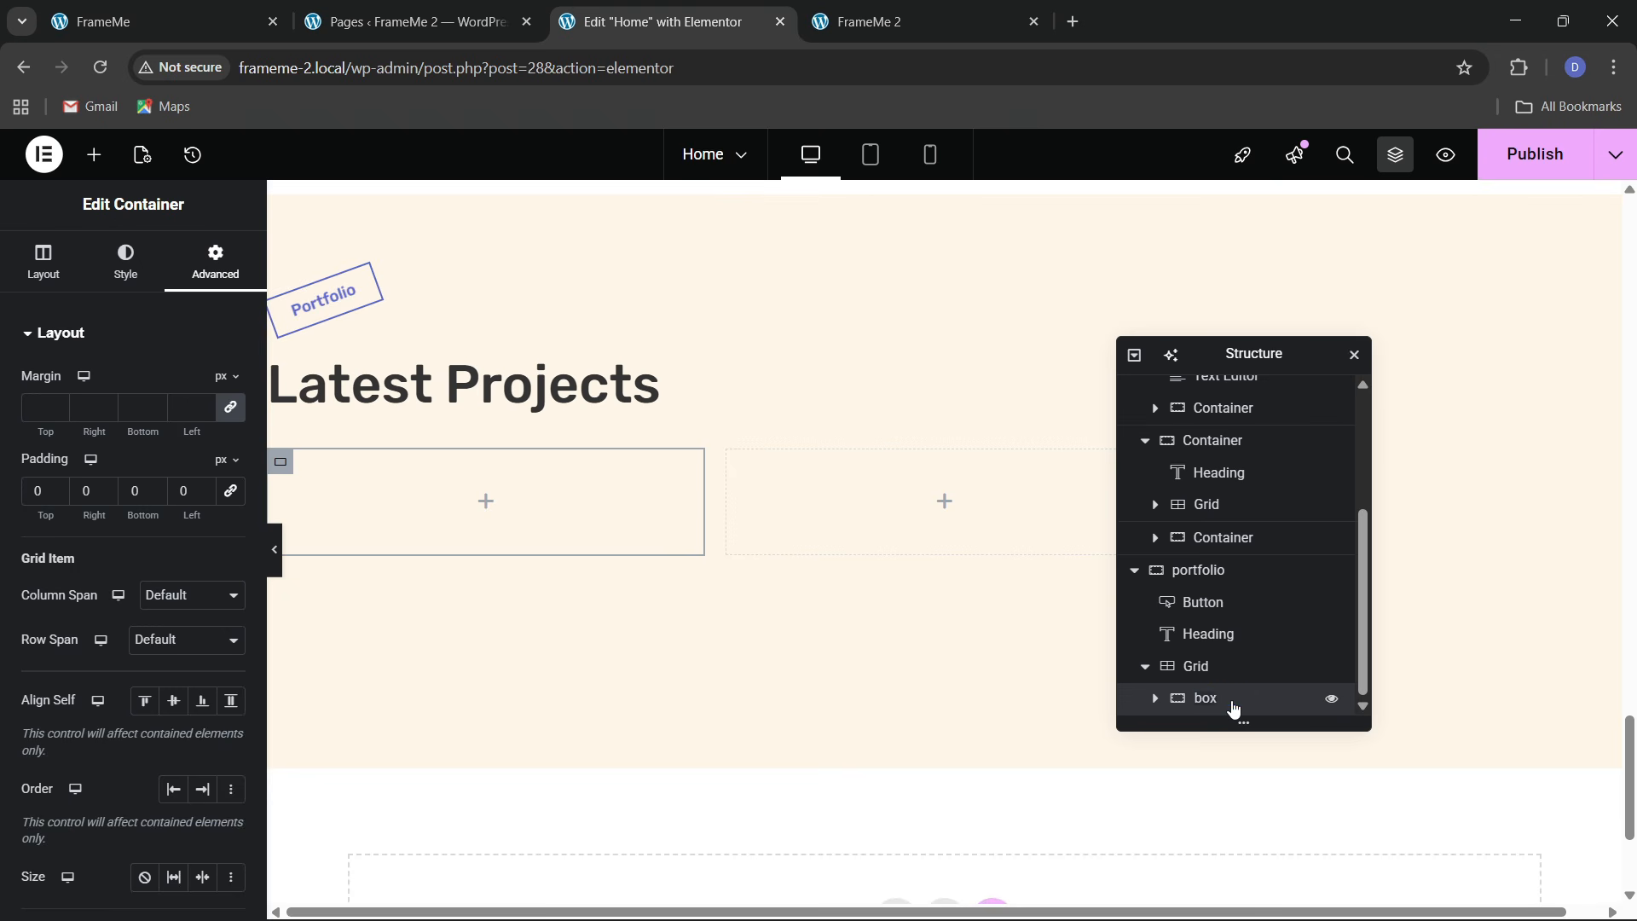
Give the box a solid 2 px border in global theme colour 2, then add an Image widget
click(108, 270)
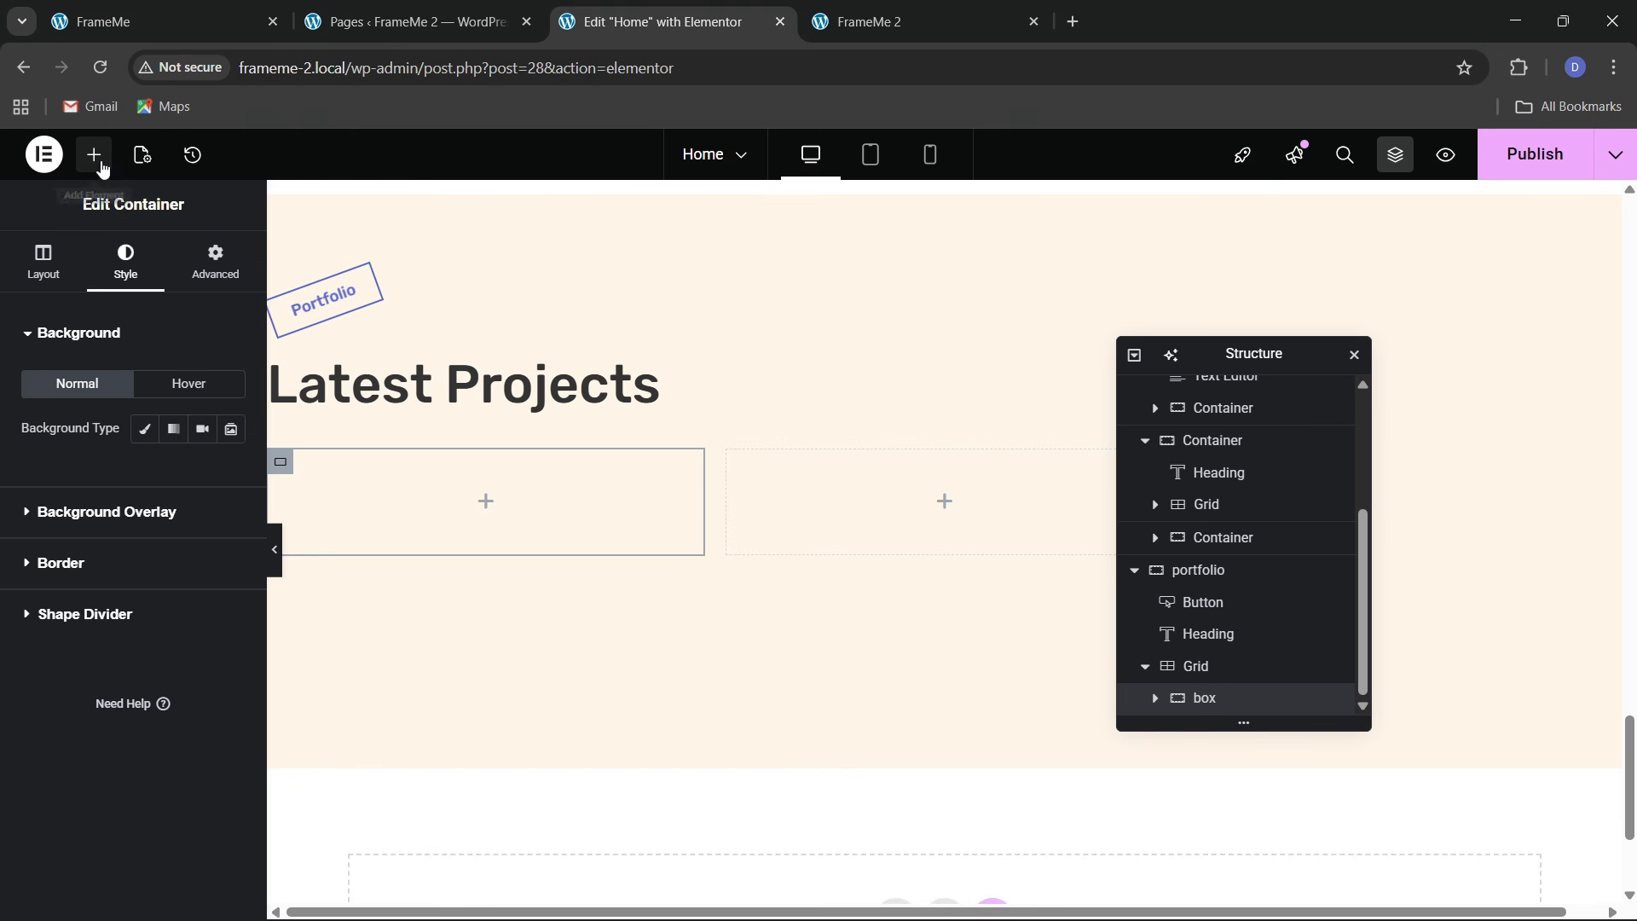
click(100, 164)
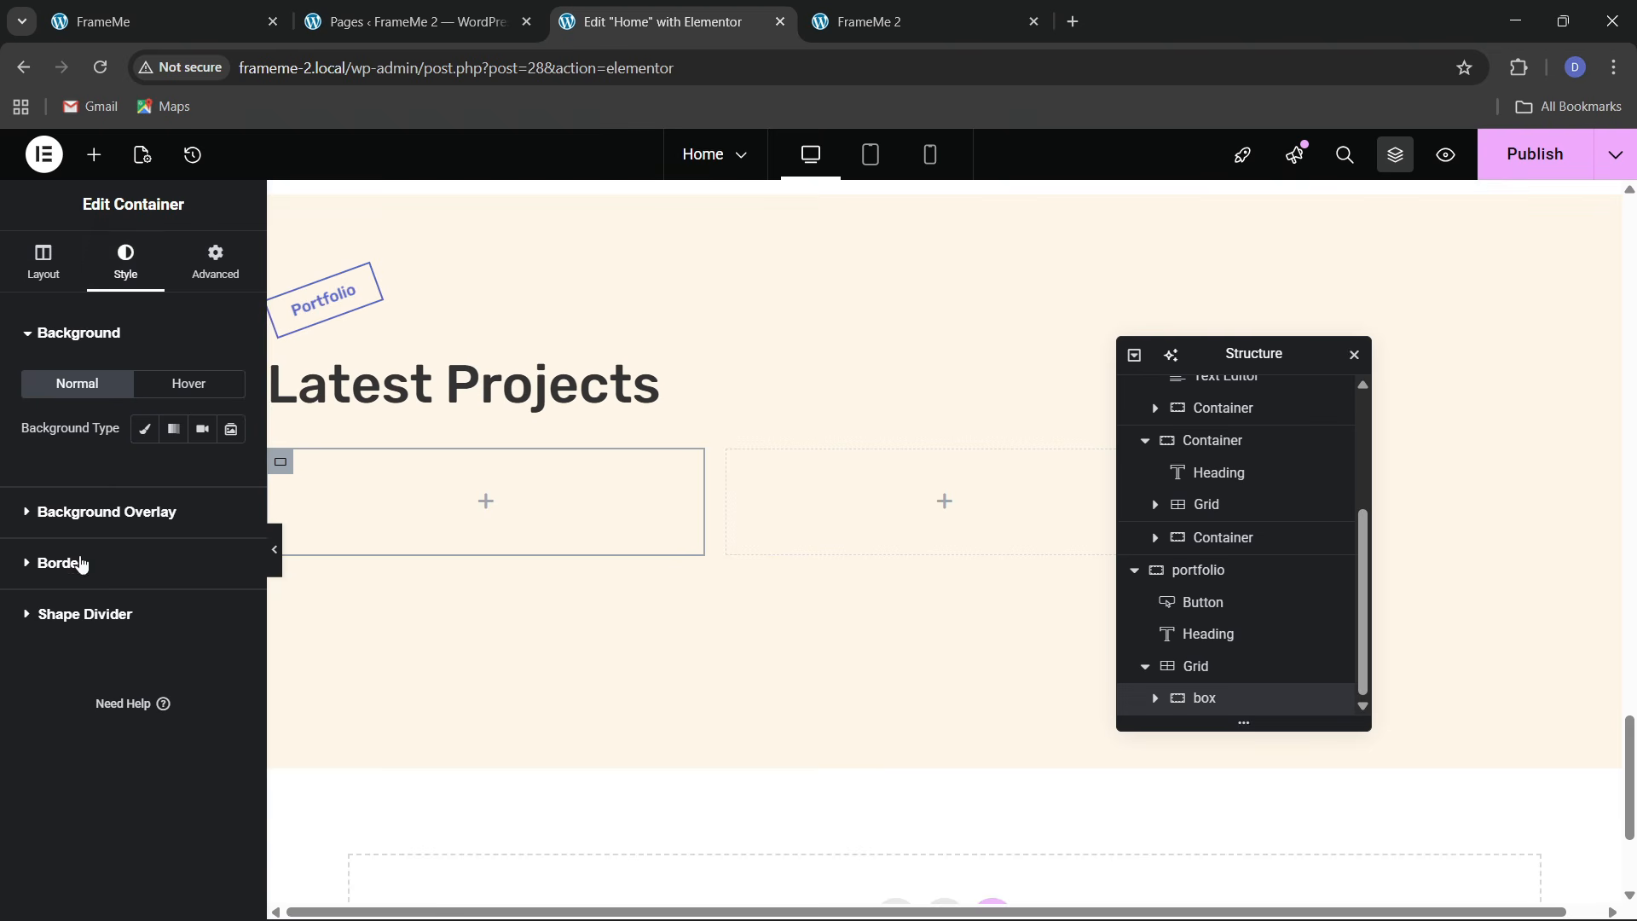
click(81, 564)
click(157, 529)
click(141, 606)
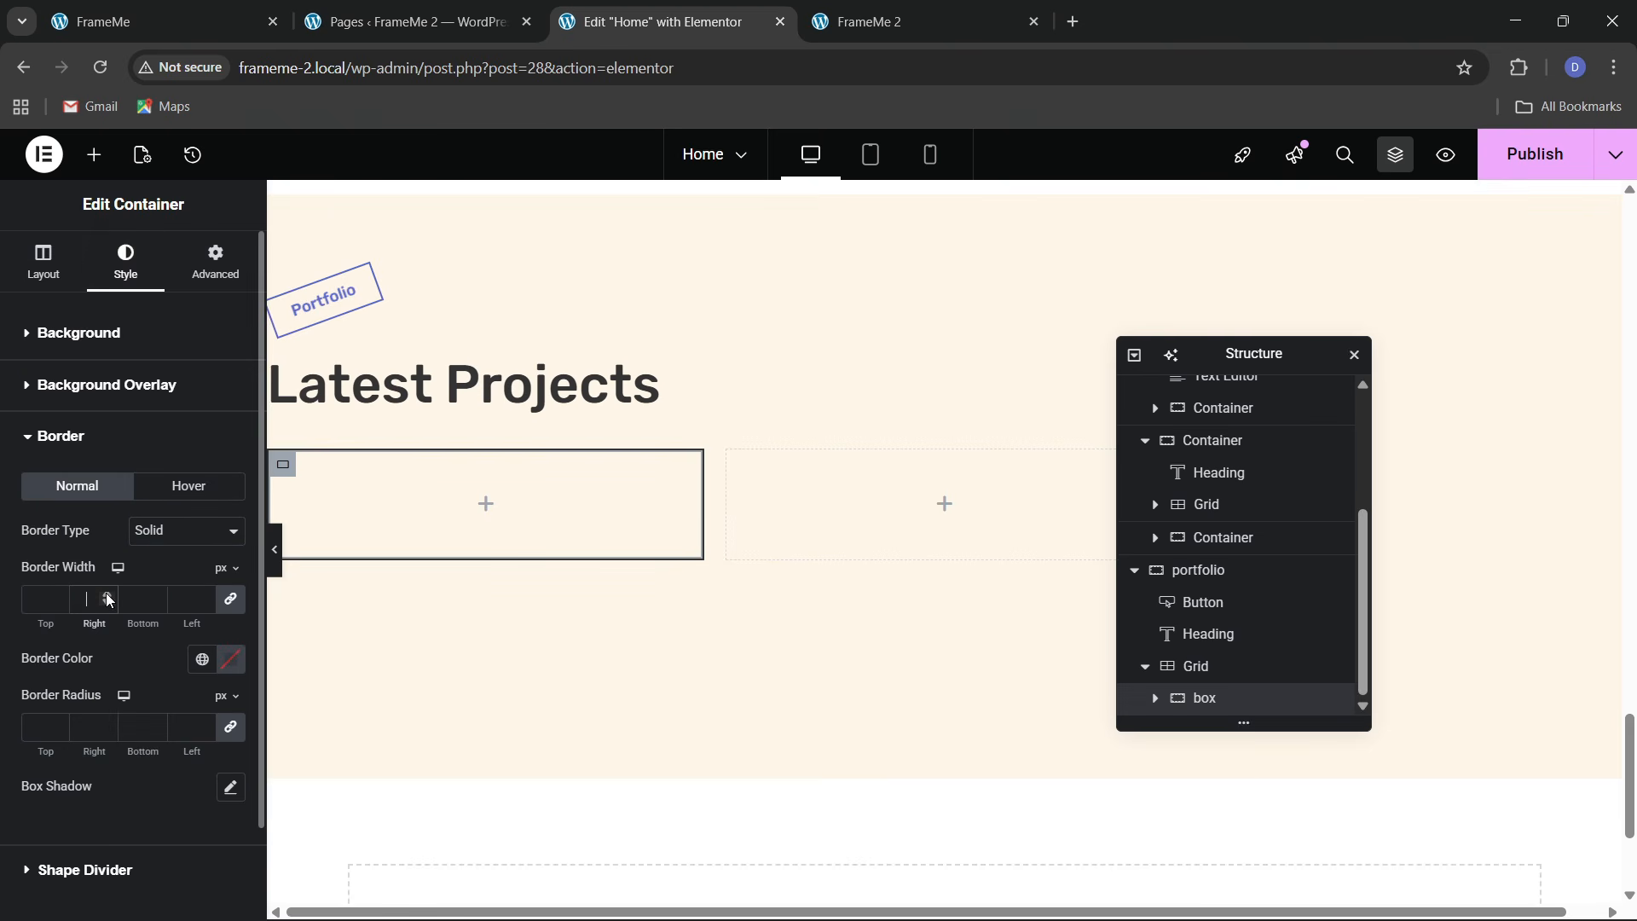
text(2)
click(202, 659)
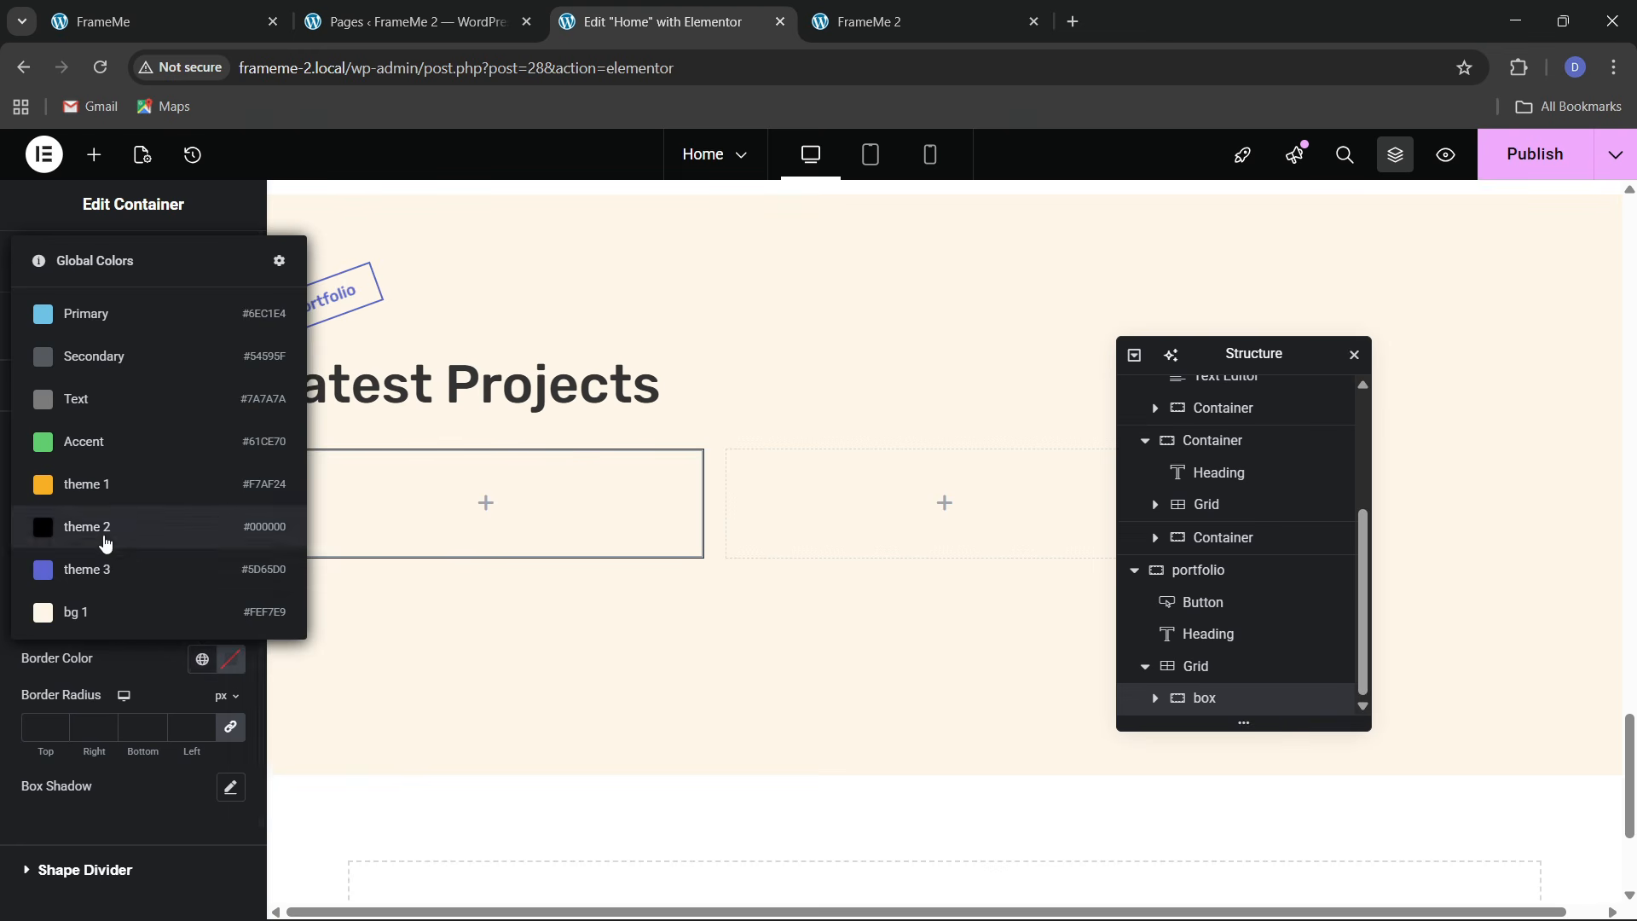
click(106, 539)
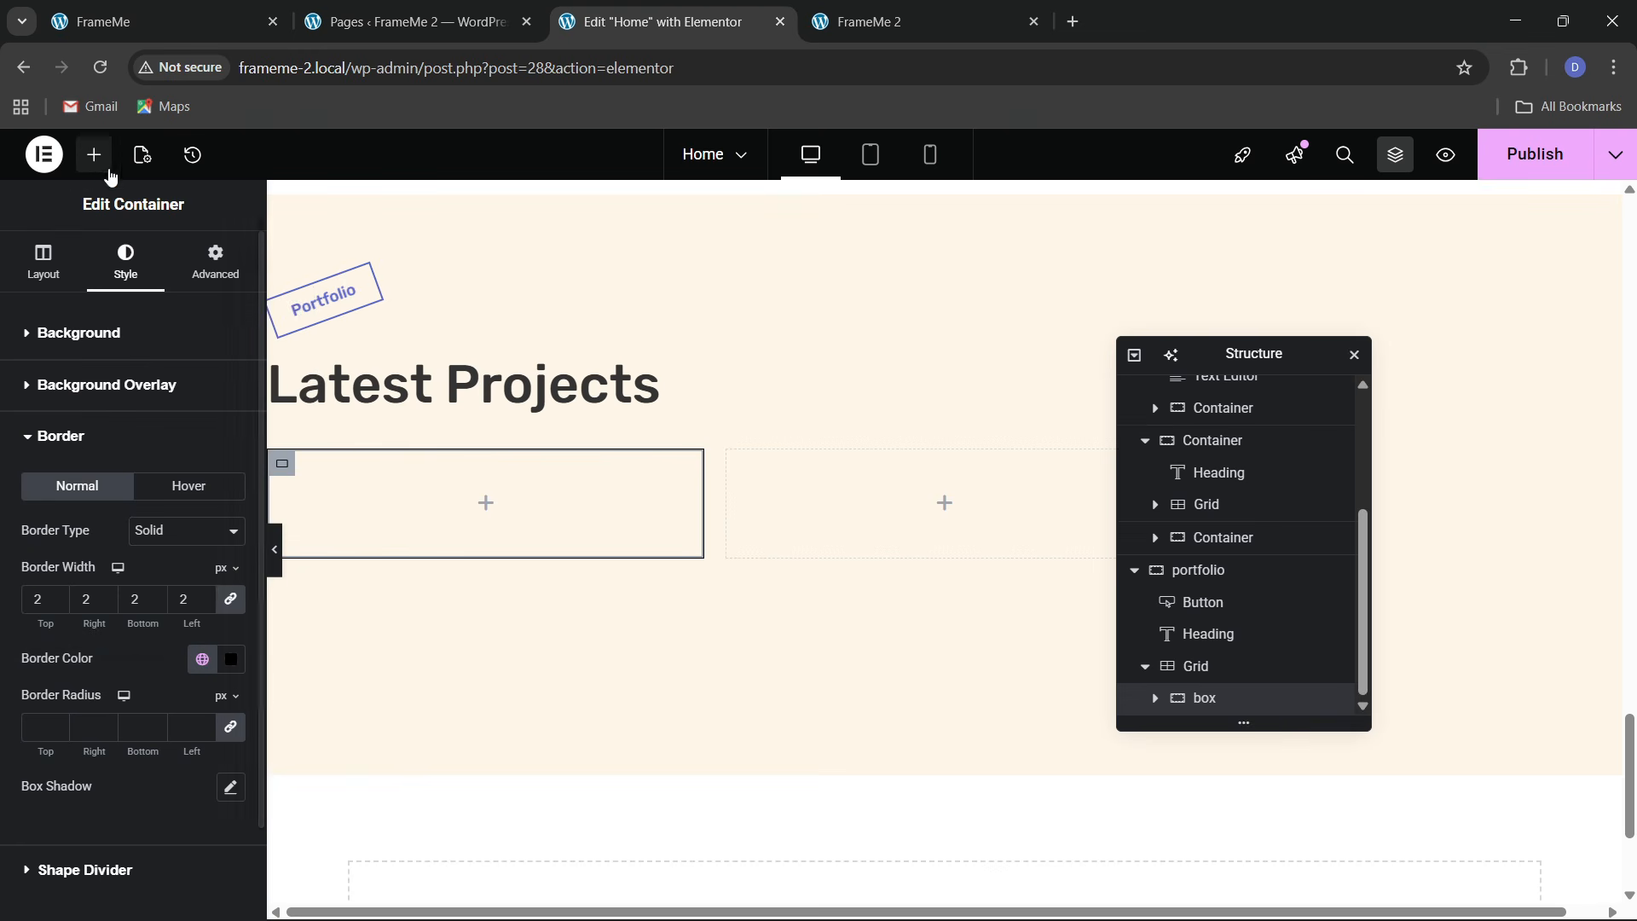
click(94, 154)
drag(195, 597, 381, 530)
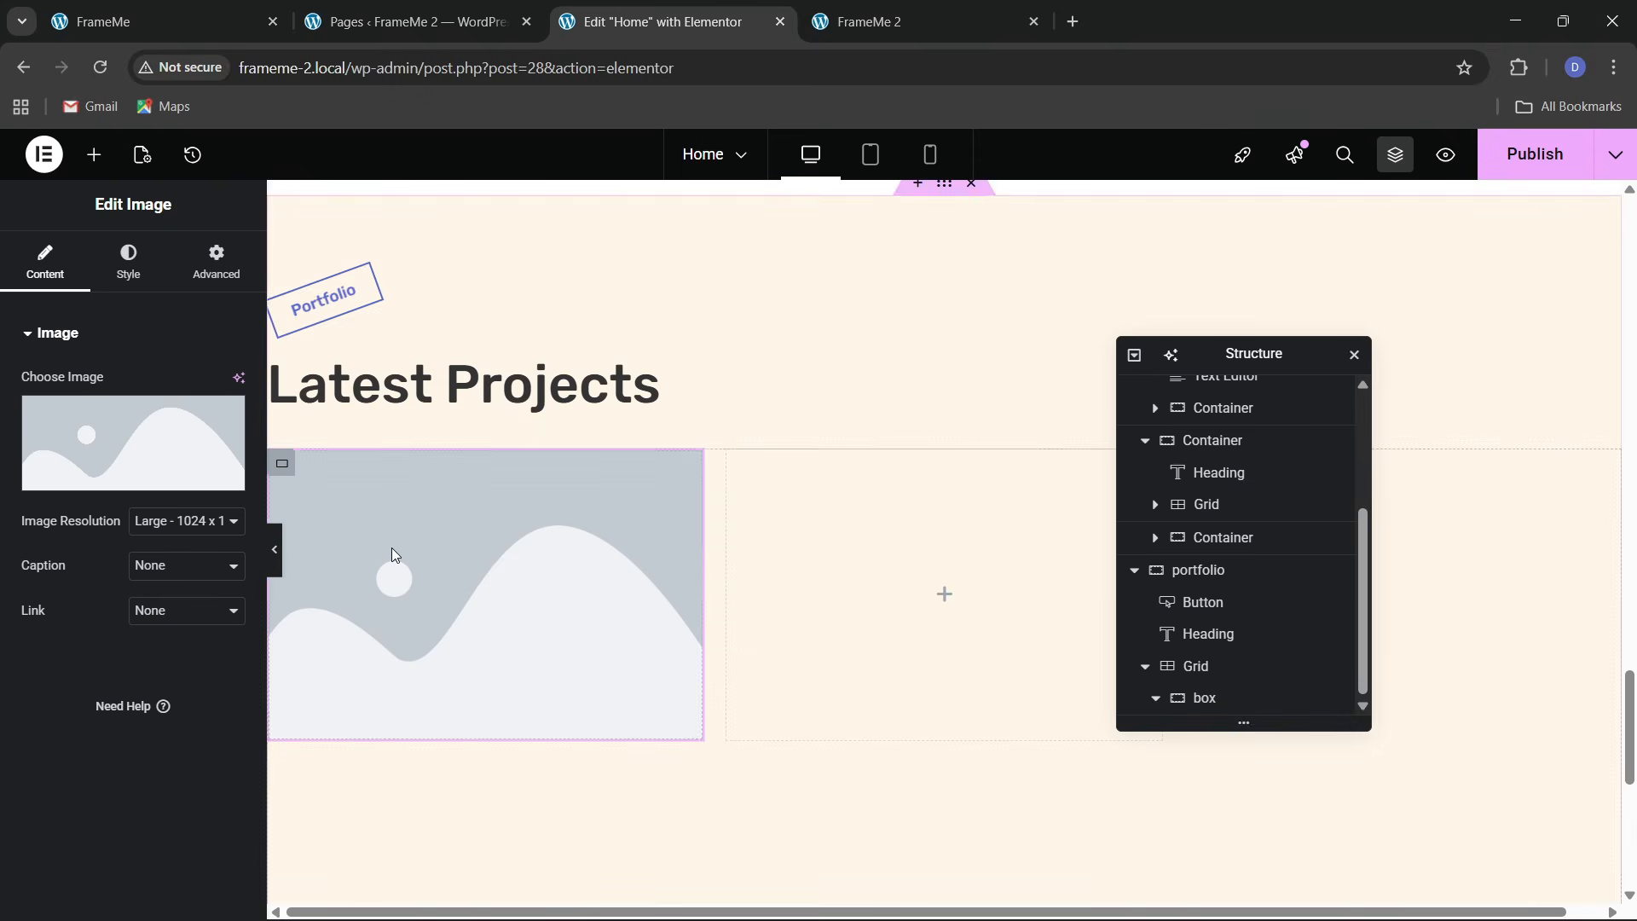
Set the box's image to the project-1 screenshot from the Media Library
click(128, 21)
click(625, 7)
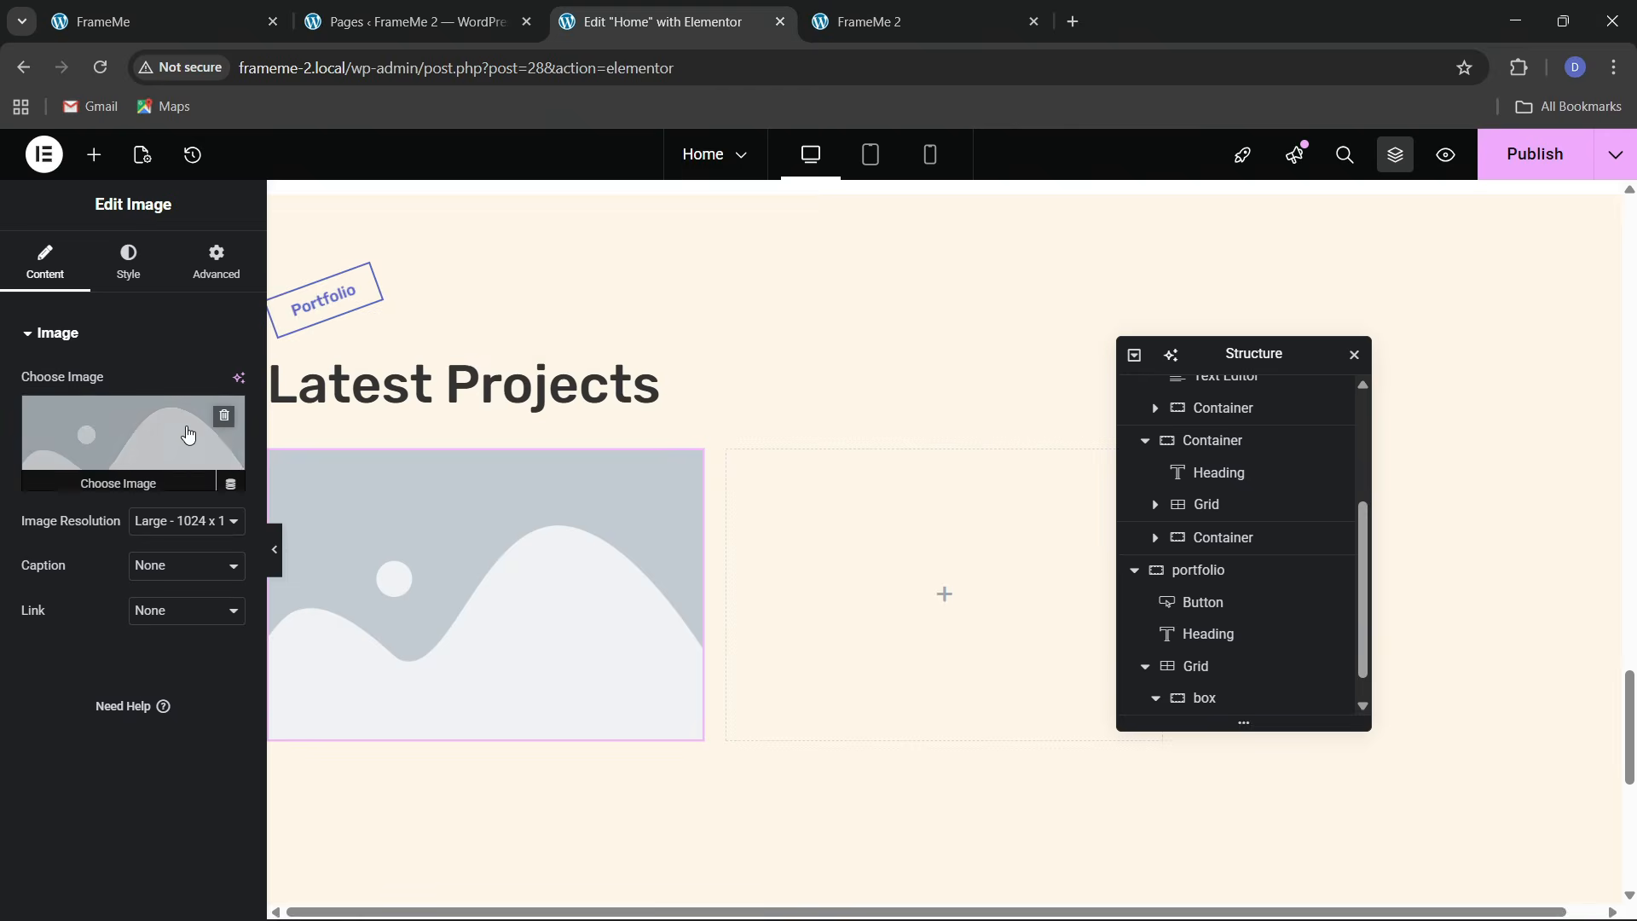
click(186, 437)
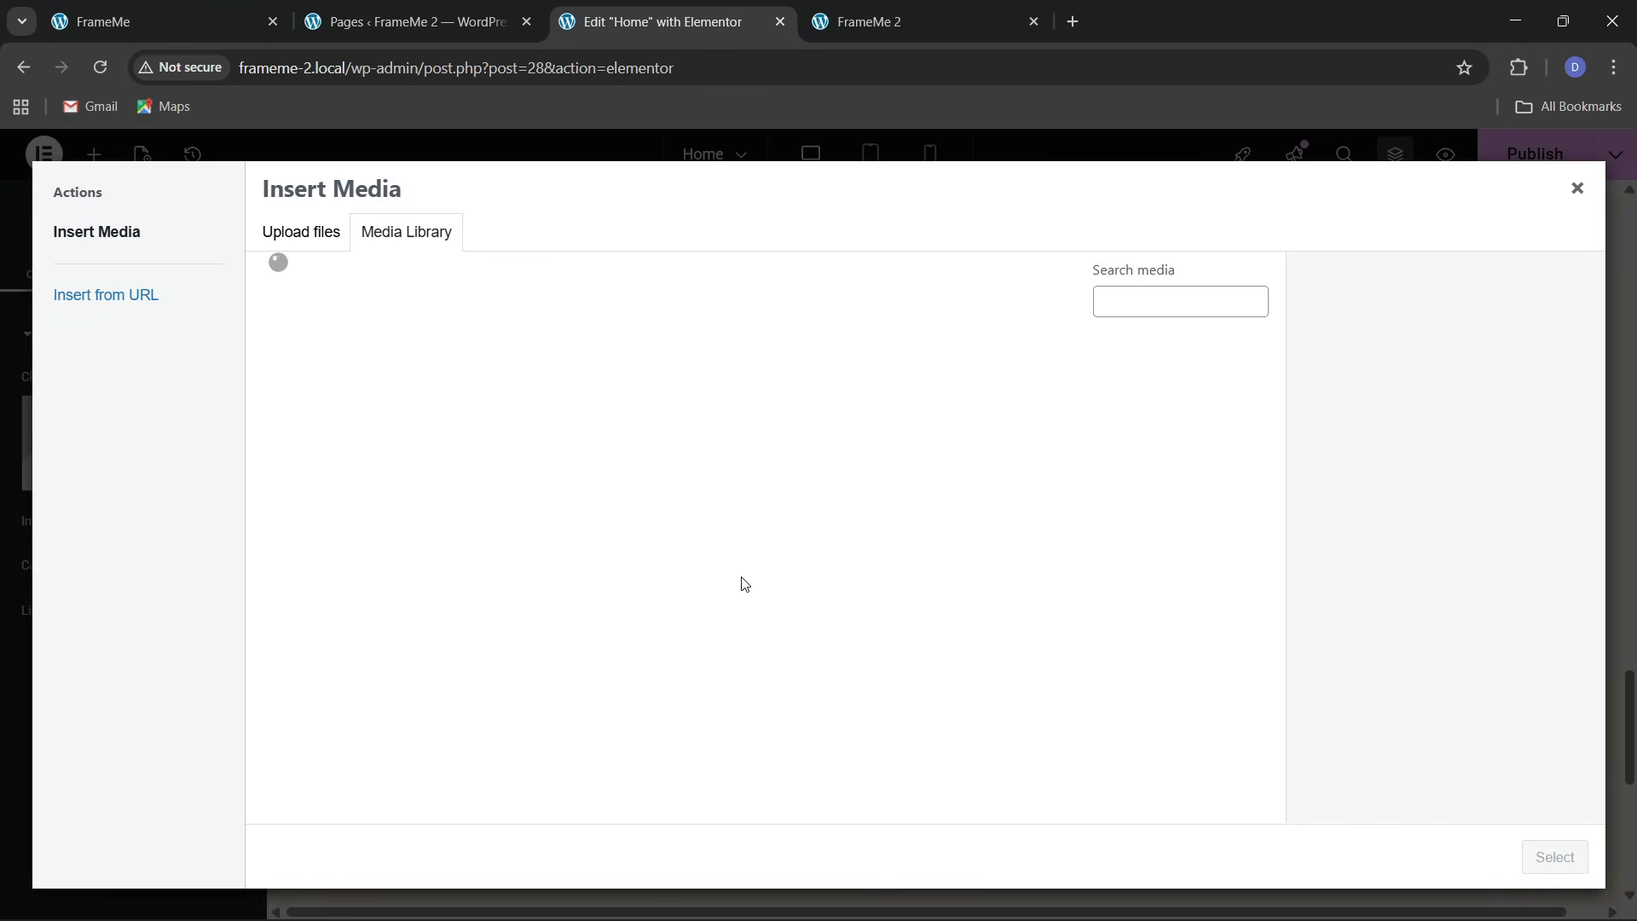
scroll(744, 585, down, 3)
click(316, 536)
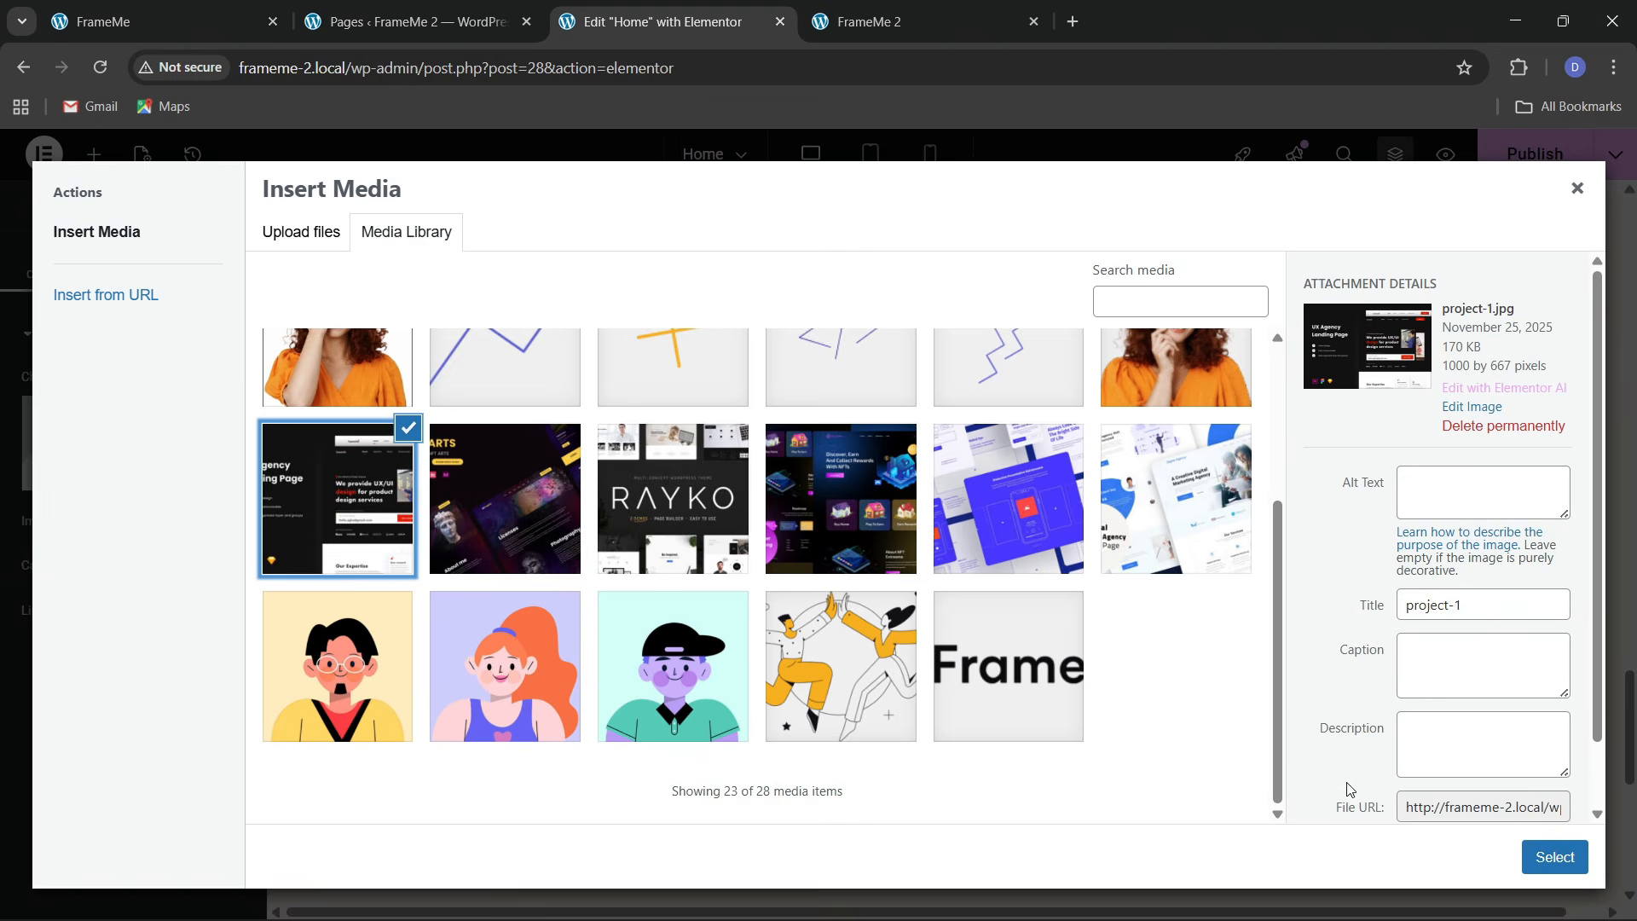
click(1542, 846)
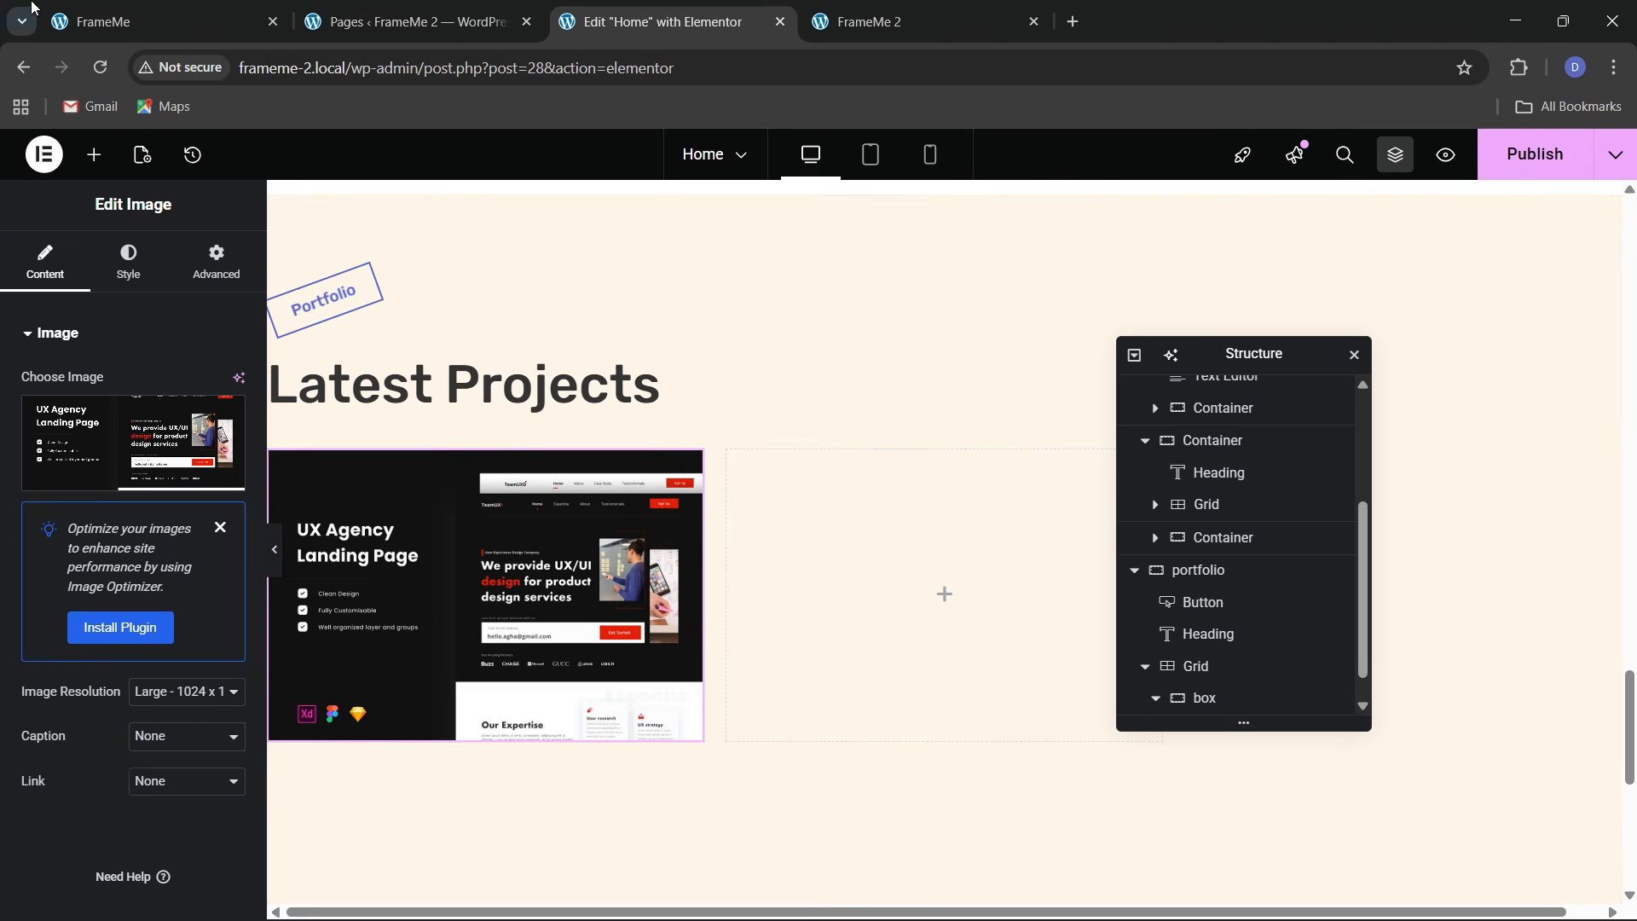
Add an empty Container below the image inside the box
click(276, 8)
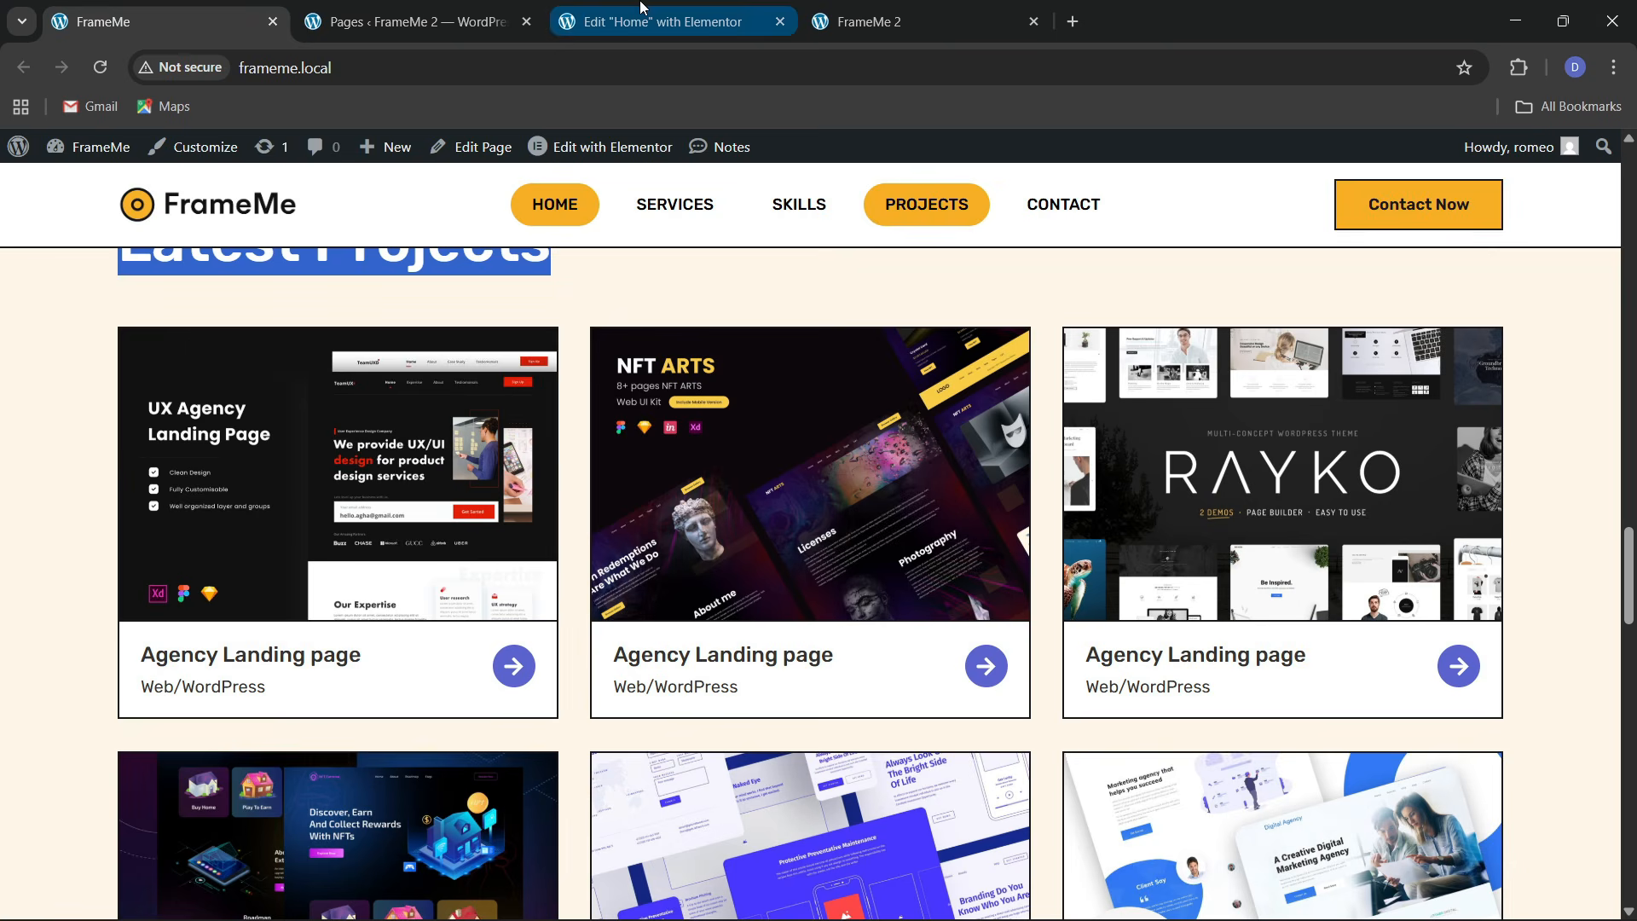
click(665, 21)
click(95, 154)
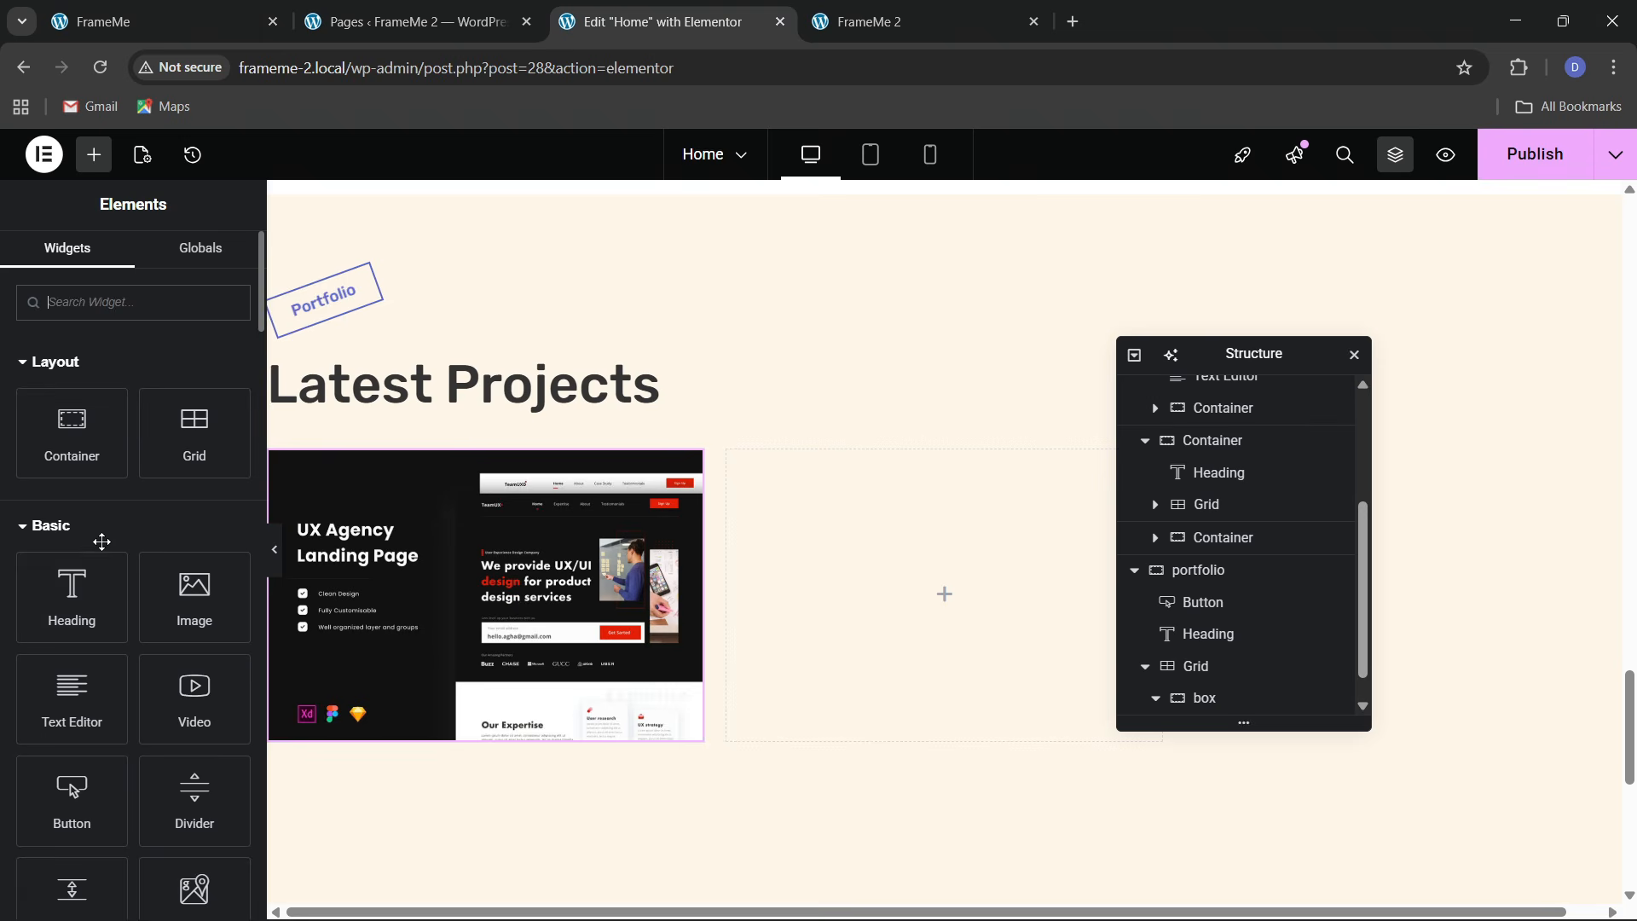
drag(72, 431, 430, 623)
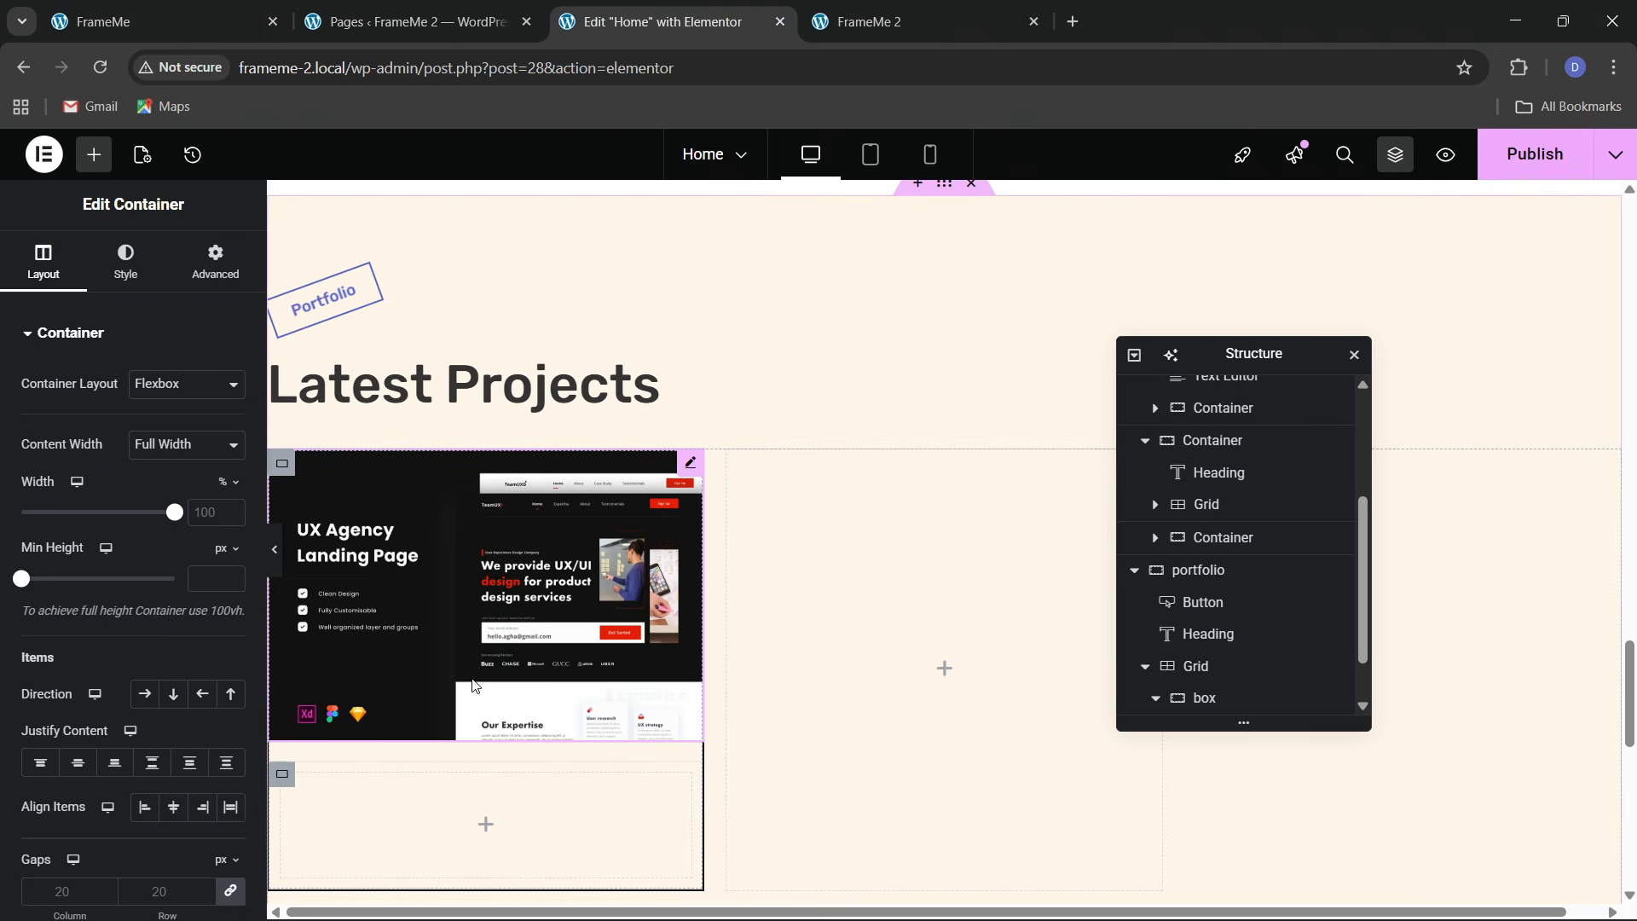
scroll(1198, 694, down, 2)
Set the box to Justify Content Start, Align Items Center and Gaps 0
click(1202, 636)
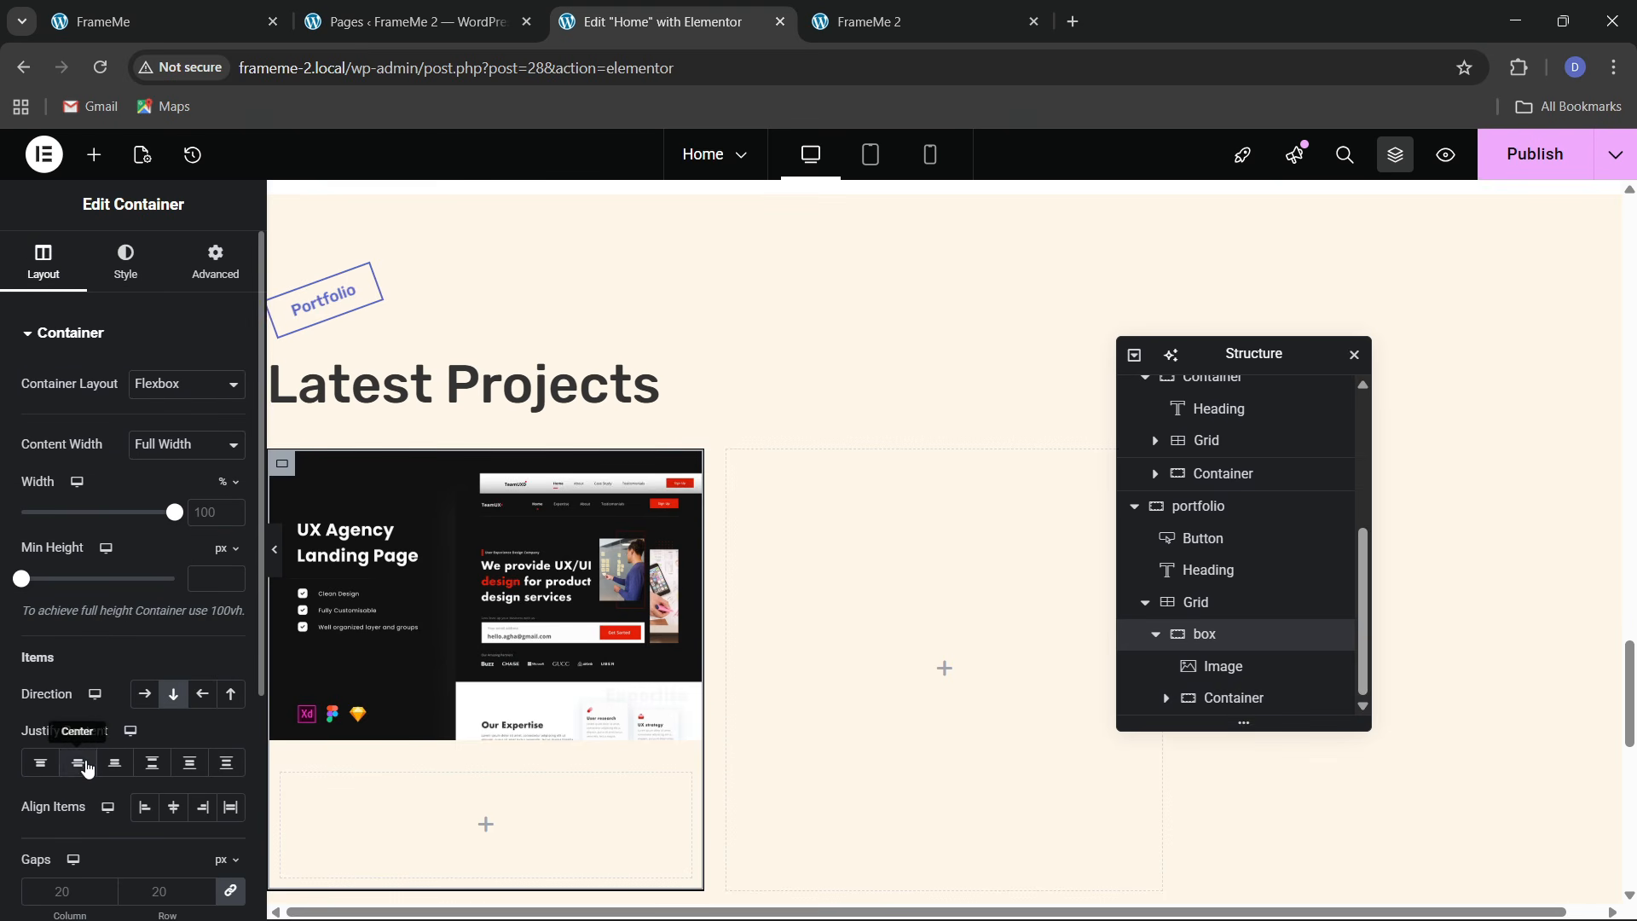
click(50, 774)
click(174, 806)
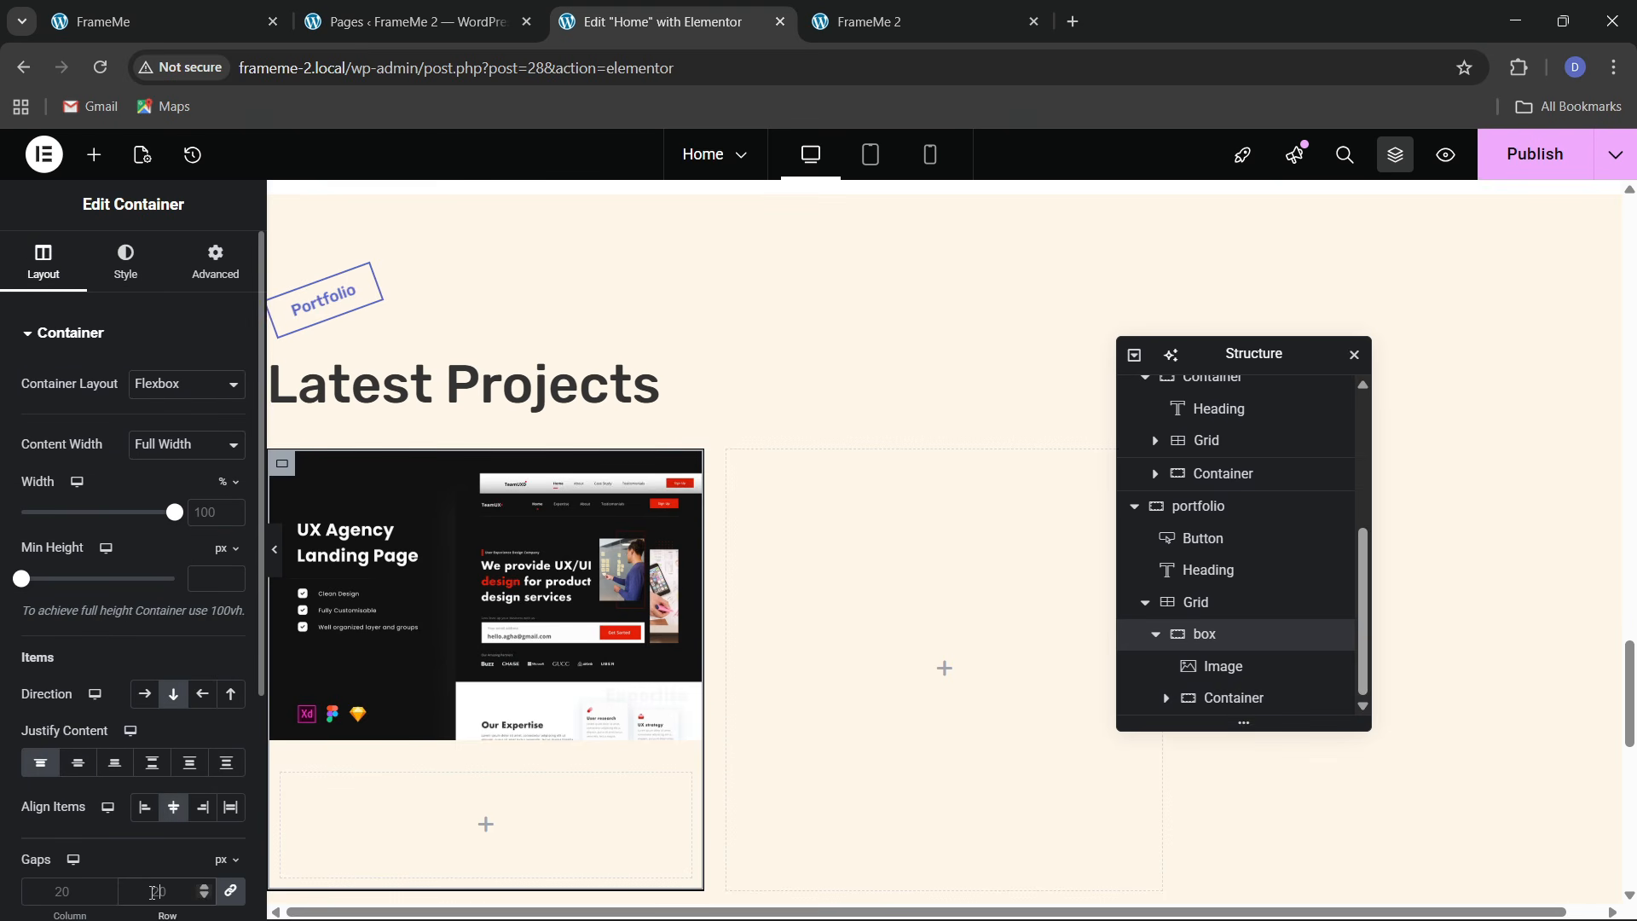
click(152, 893)
text(0)
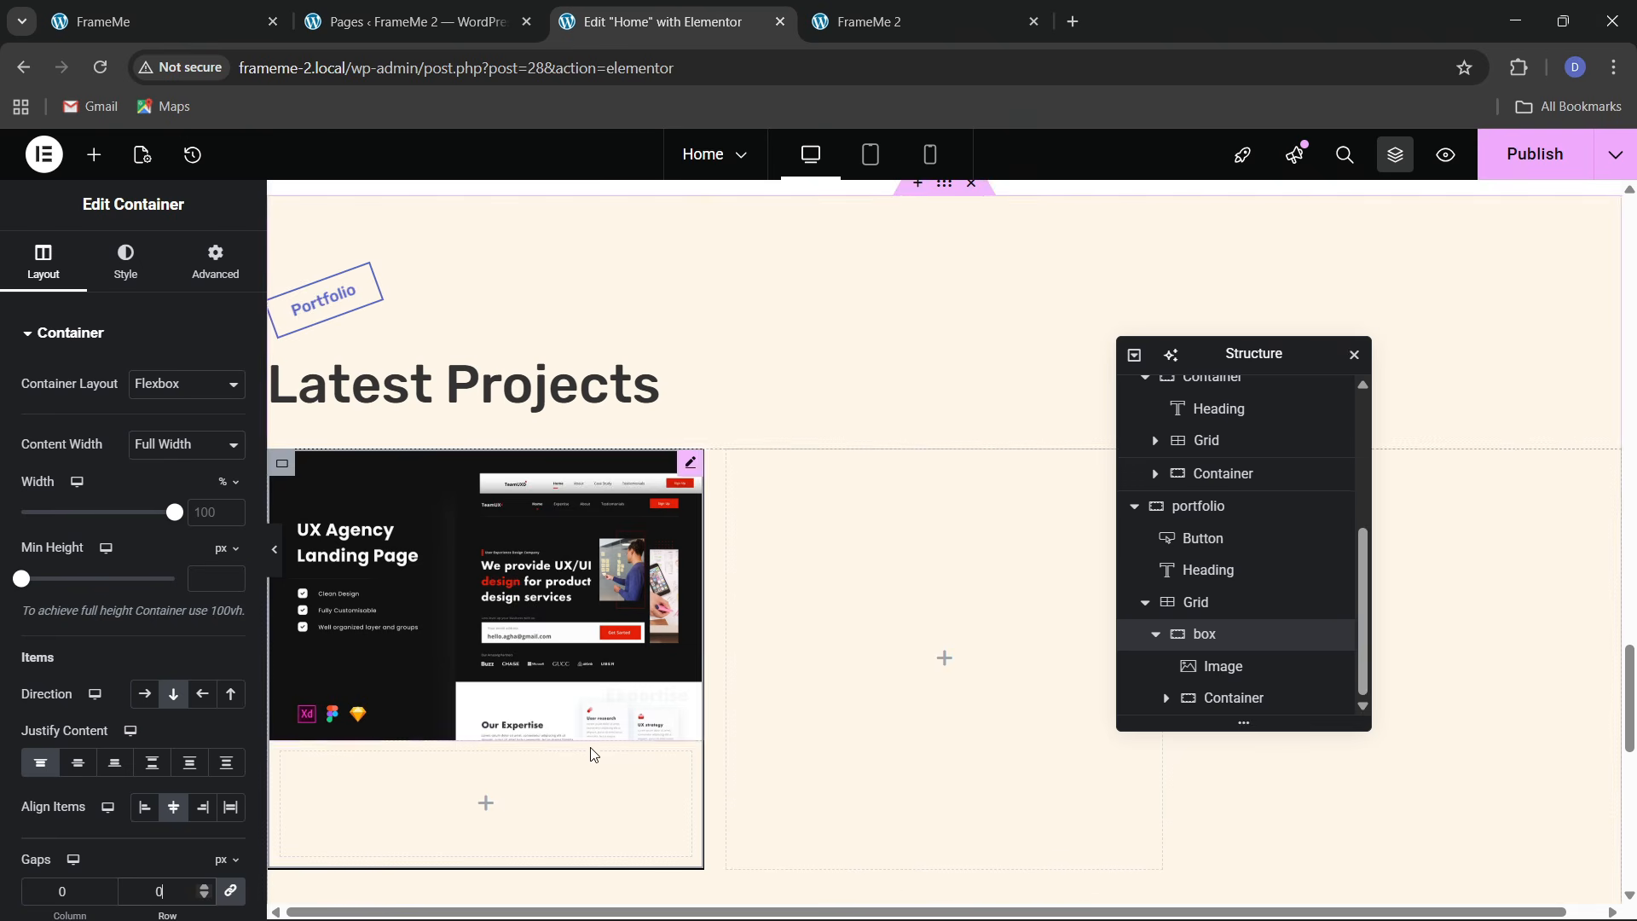
Give the lower container a classic white background
click(1234, 697)
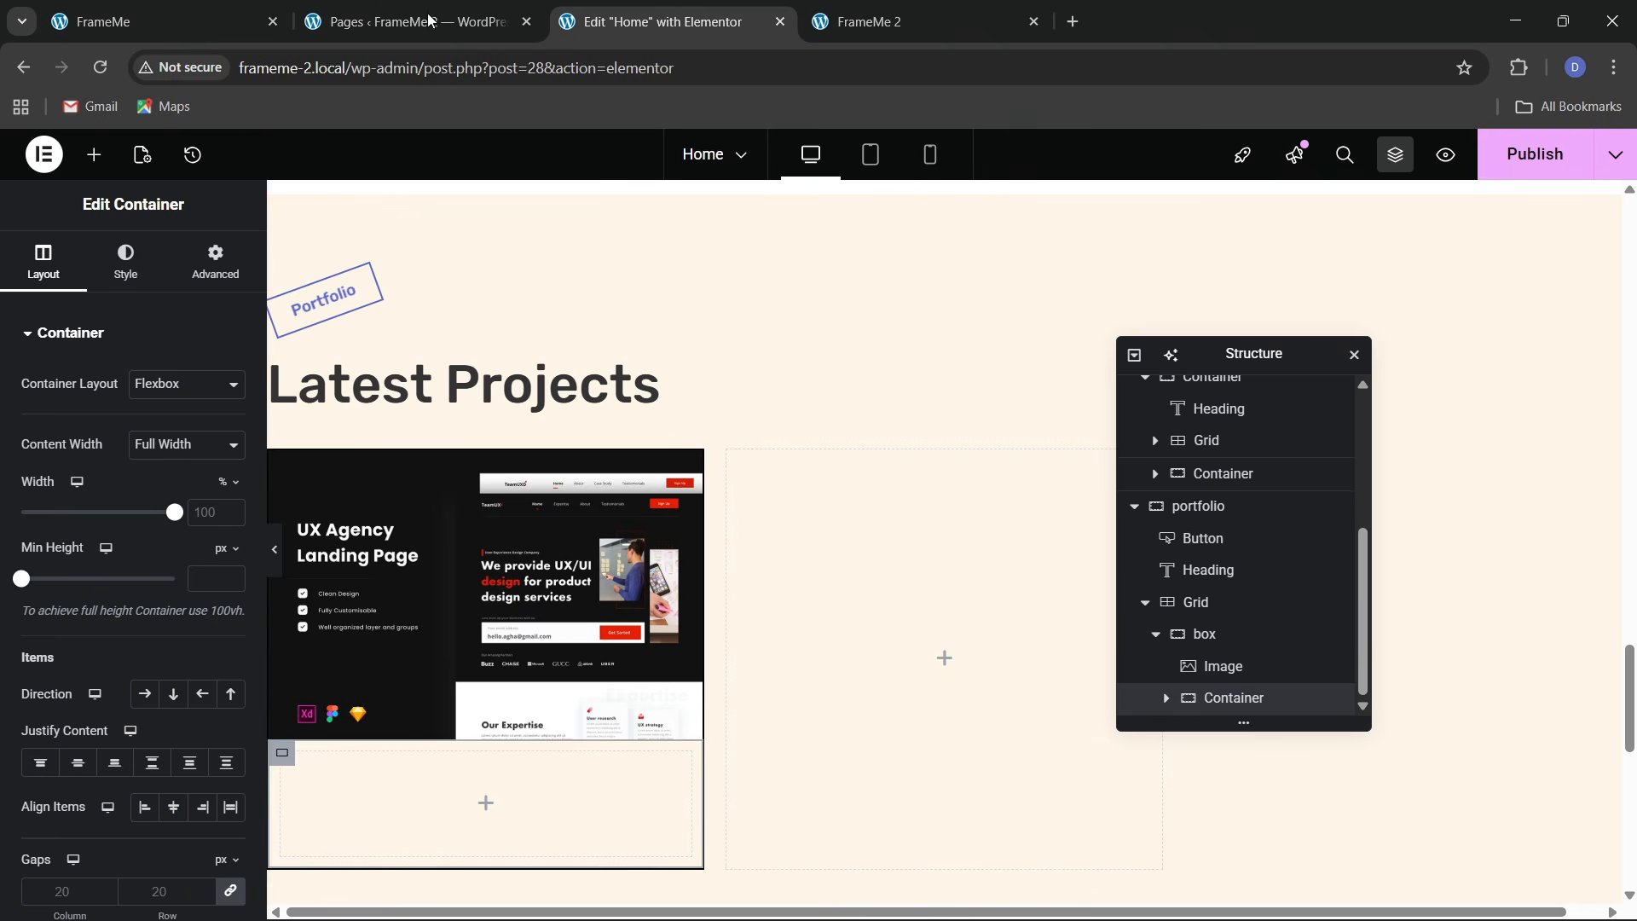
click(230, 9)
click(670, 8)
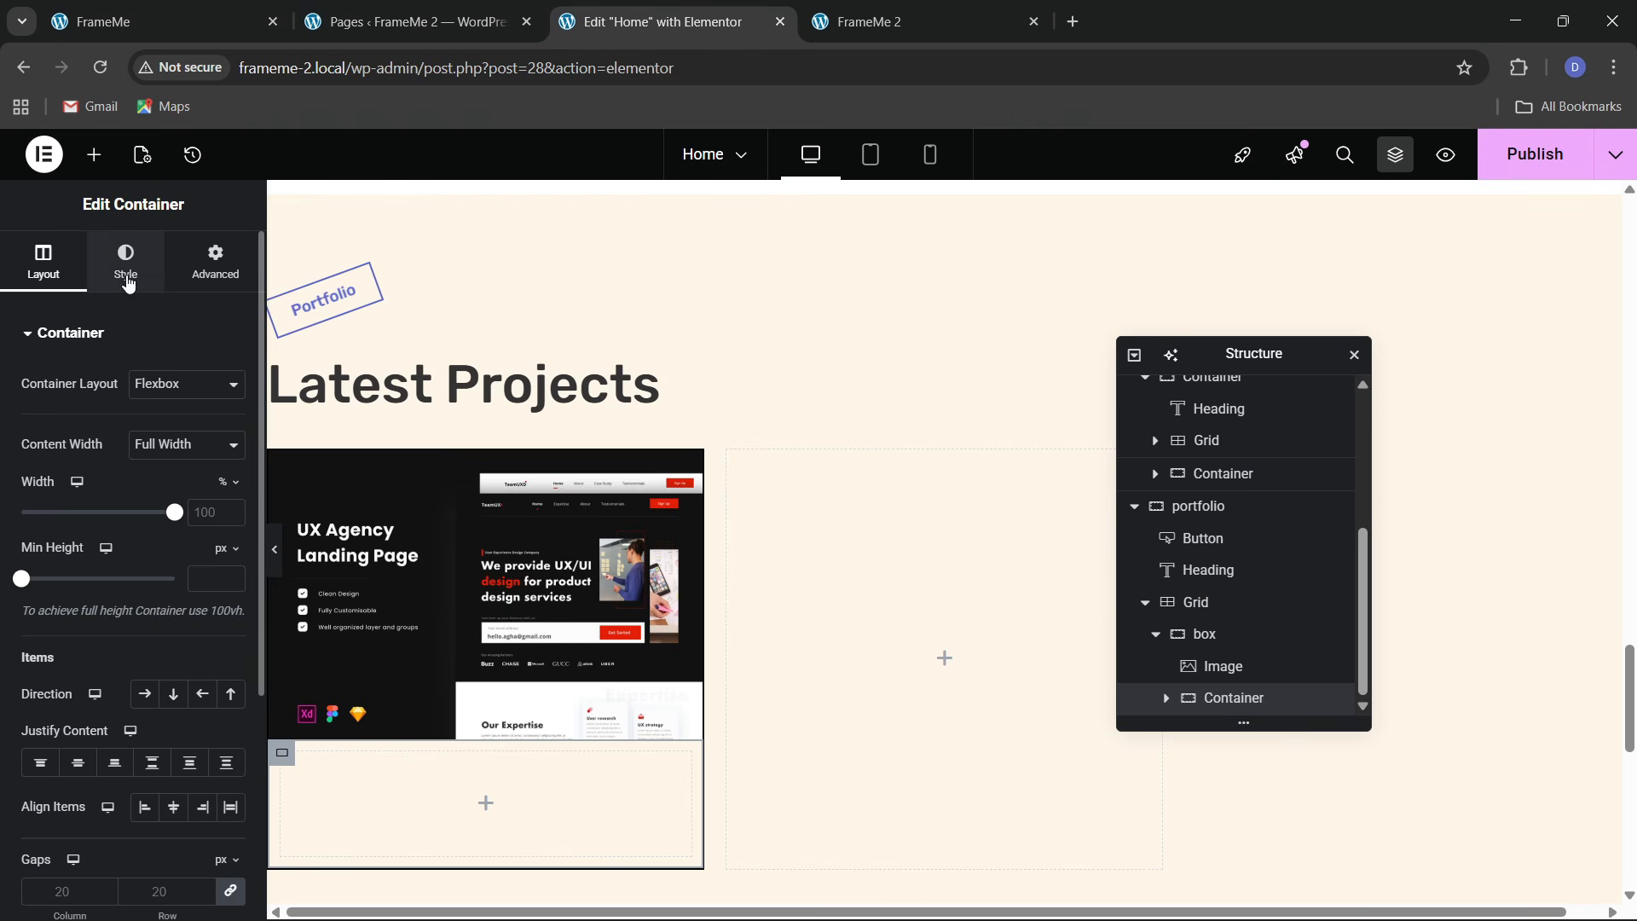
click(125, 260)
click(145, 428)
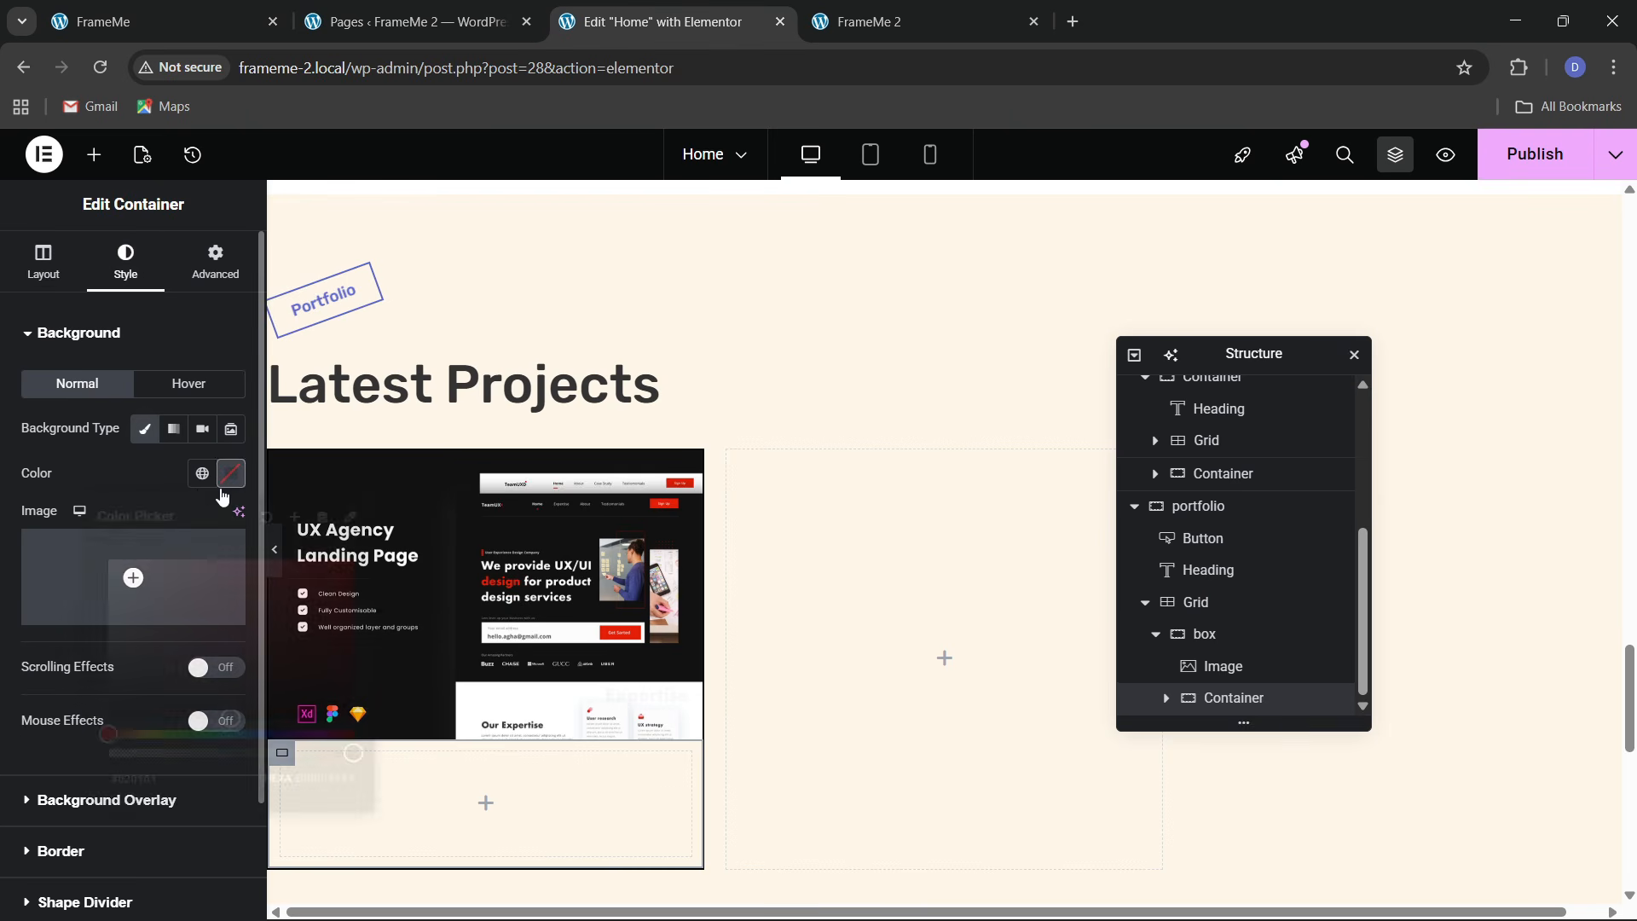
click(231, 473)
drag(192, 612, 58, 499)
click(102, 484)
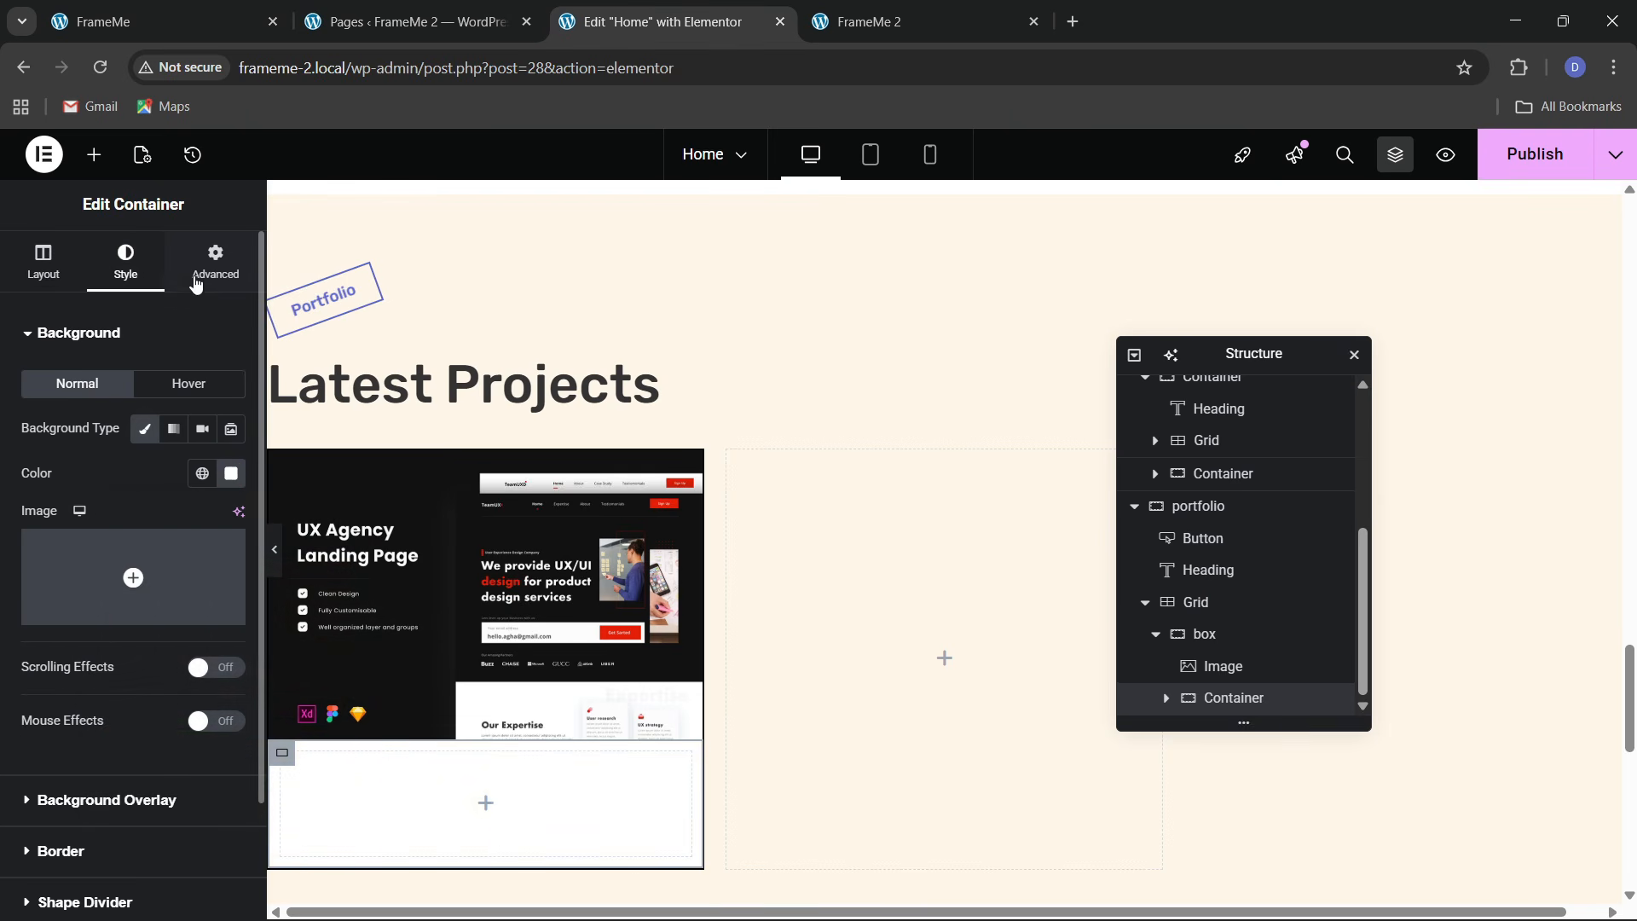
Give the lower container 20 px padding on all sides and name it 'inner'
click(197, 282)
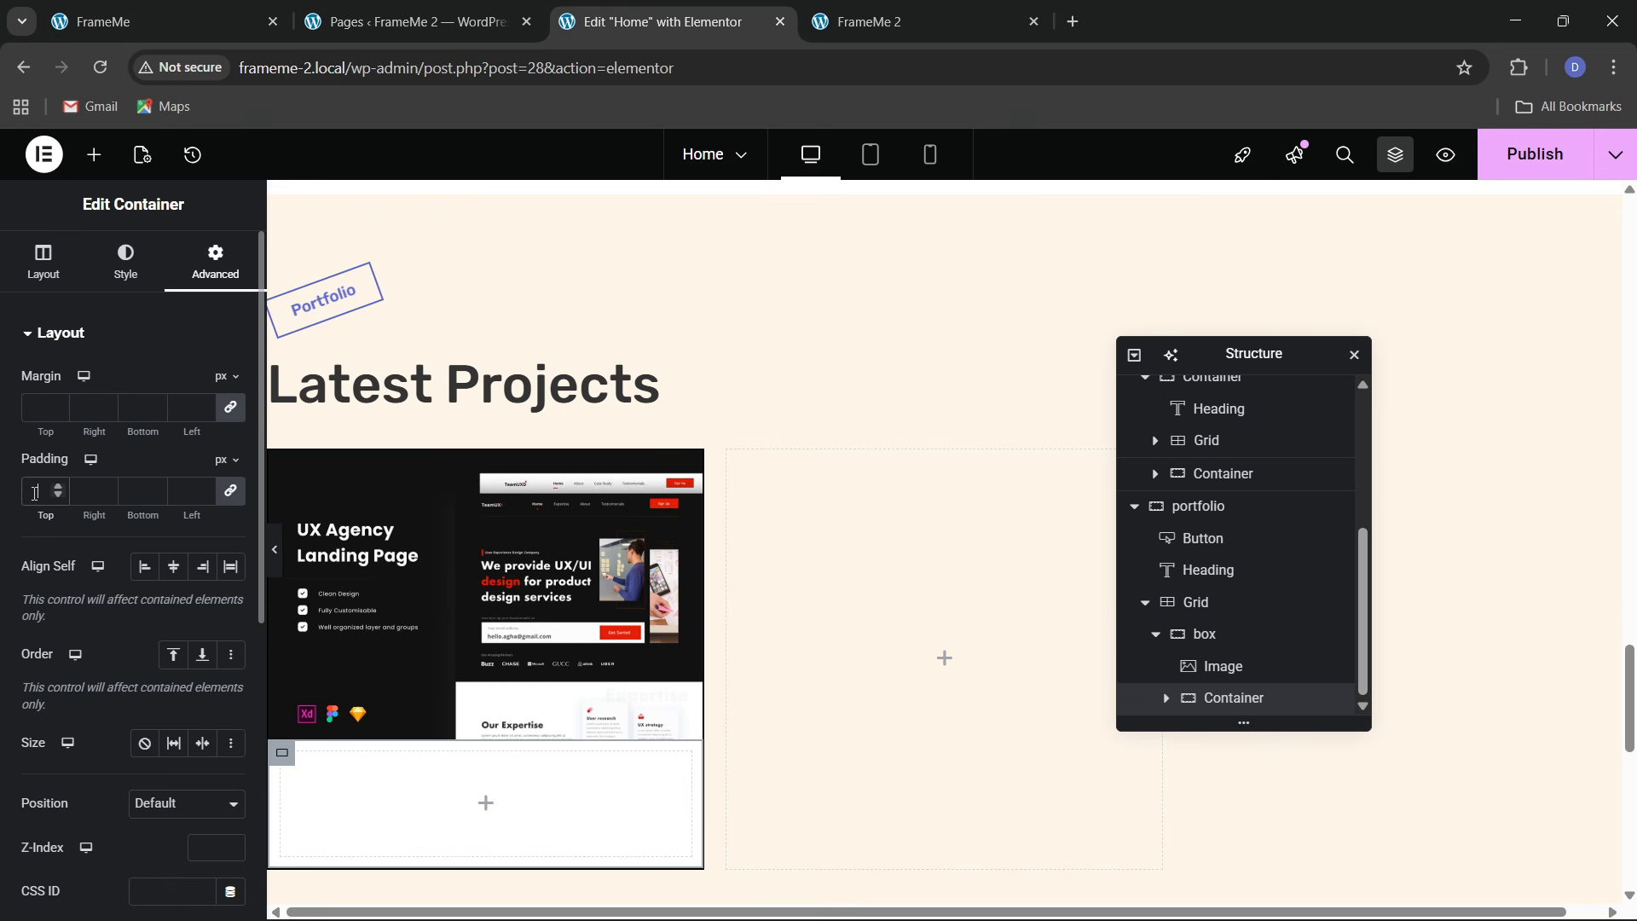
click(35, 493)
text(20)
click(118, 5)
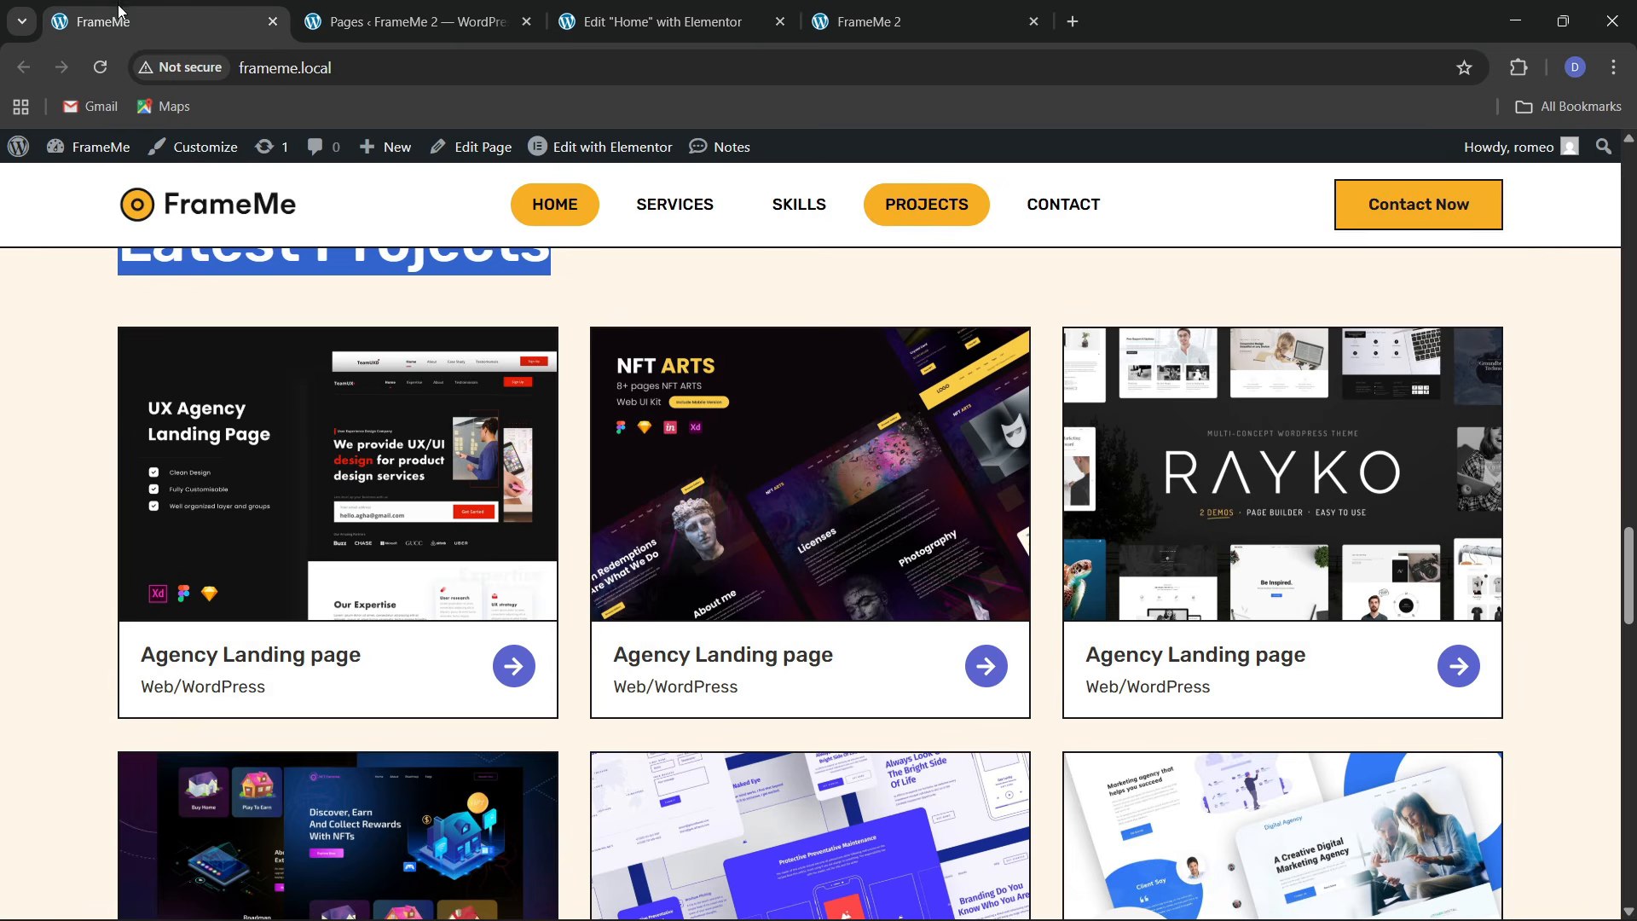
click(656, 21)
scroll(465, 588, down, 2)
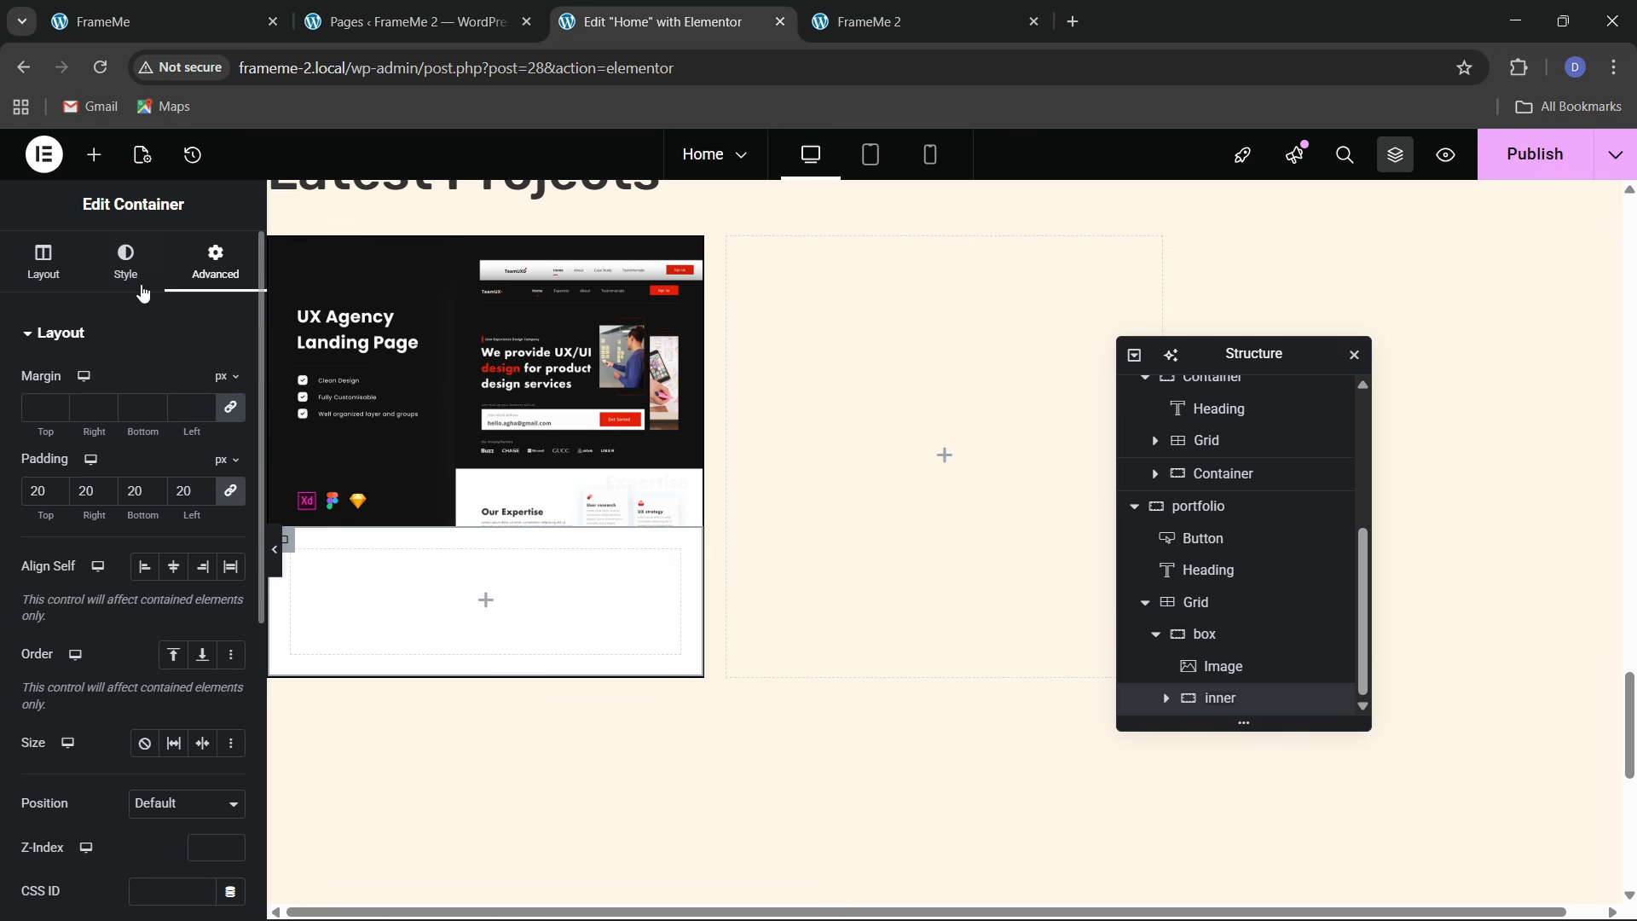
click(137, 279)
scroll(145, 597, down, 2)
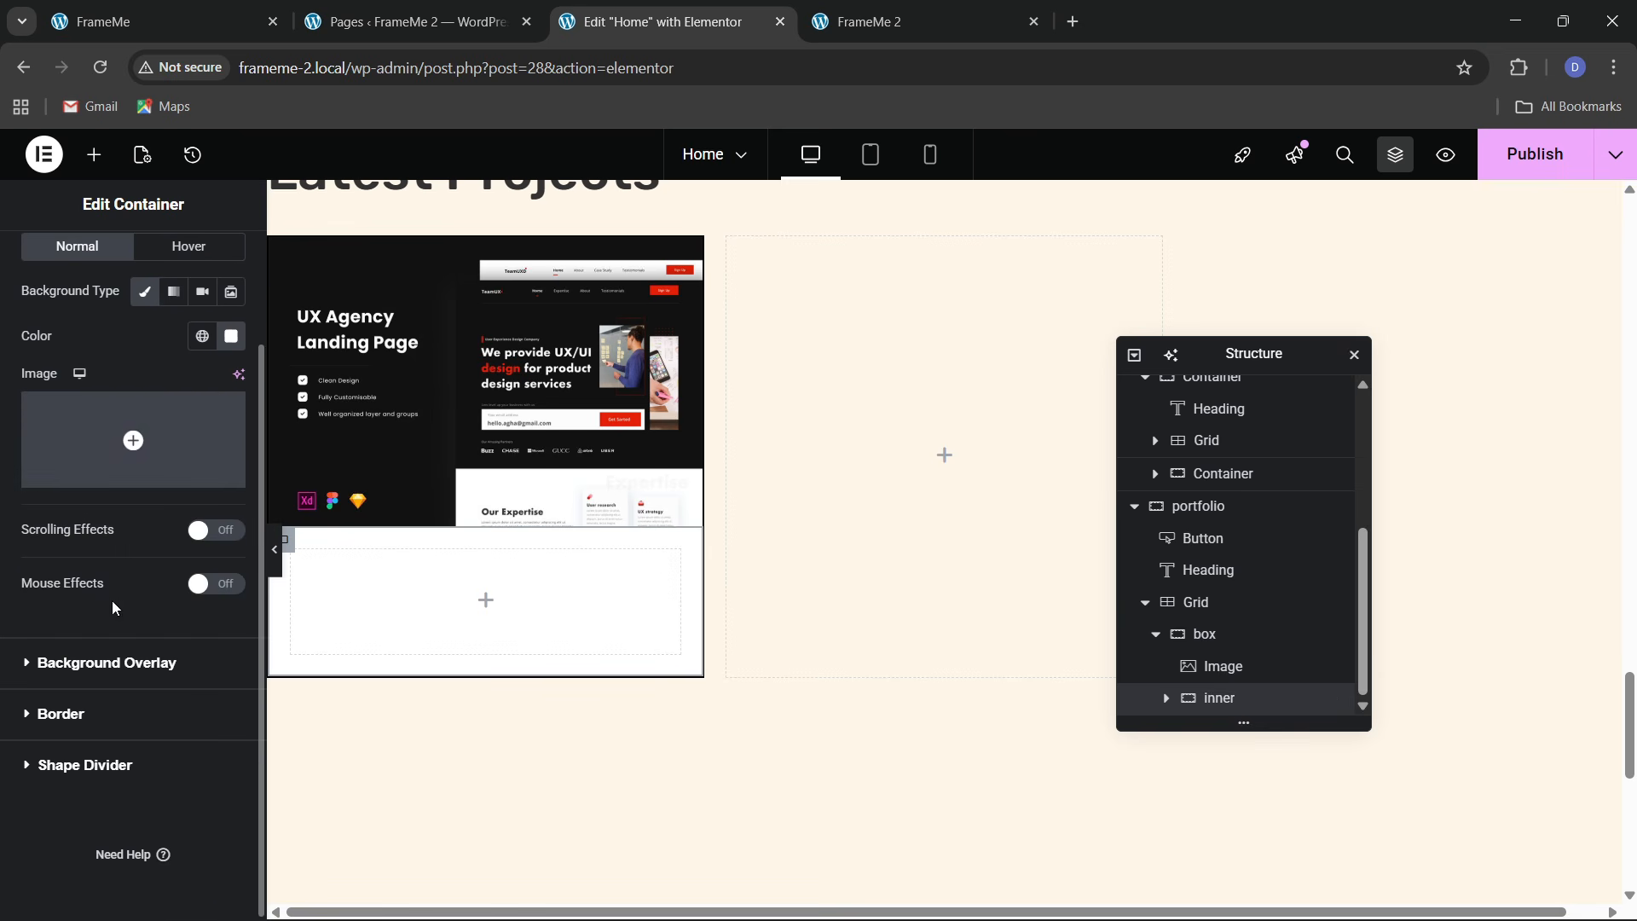
Give the inner container a solid 2 px top-only border in a global colour
click(102, 715)
click(186, 530)
click(162, 611)
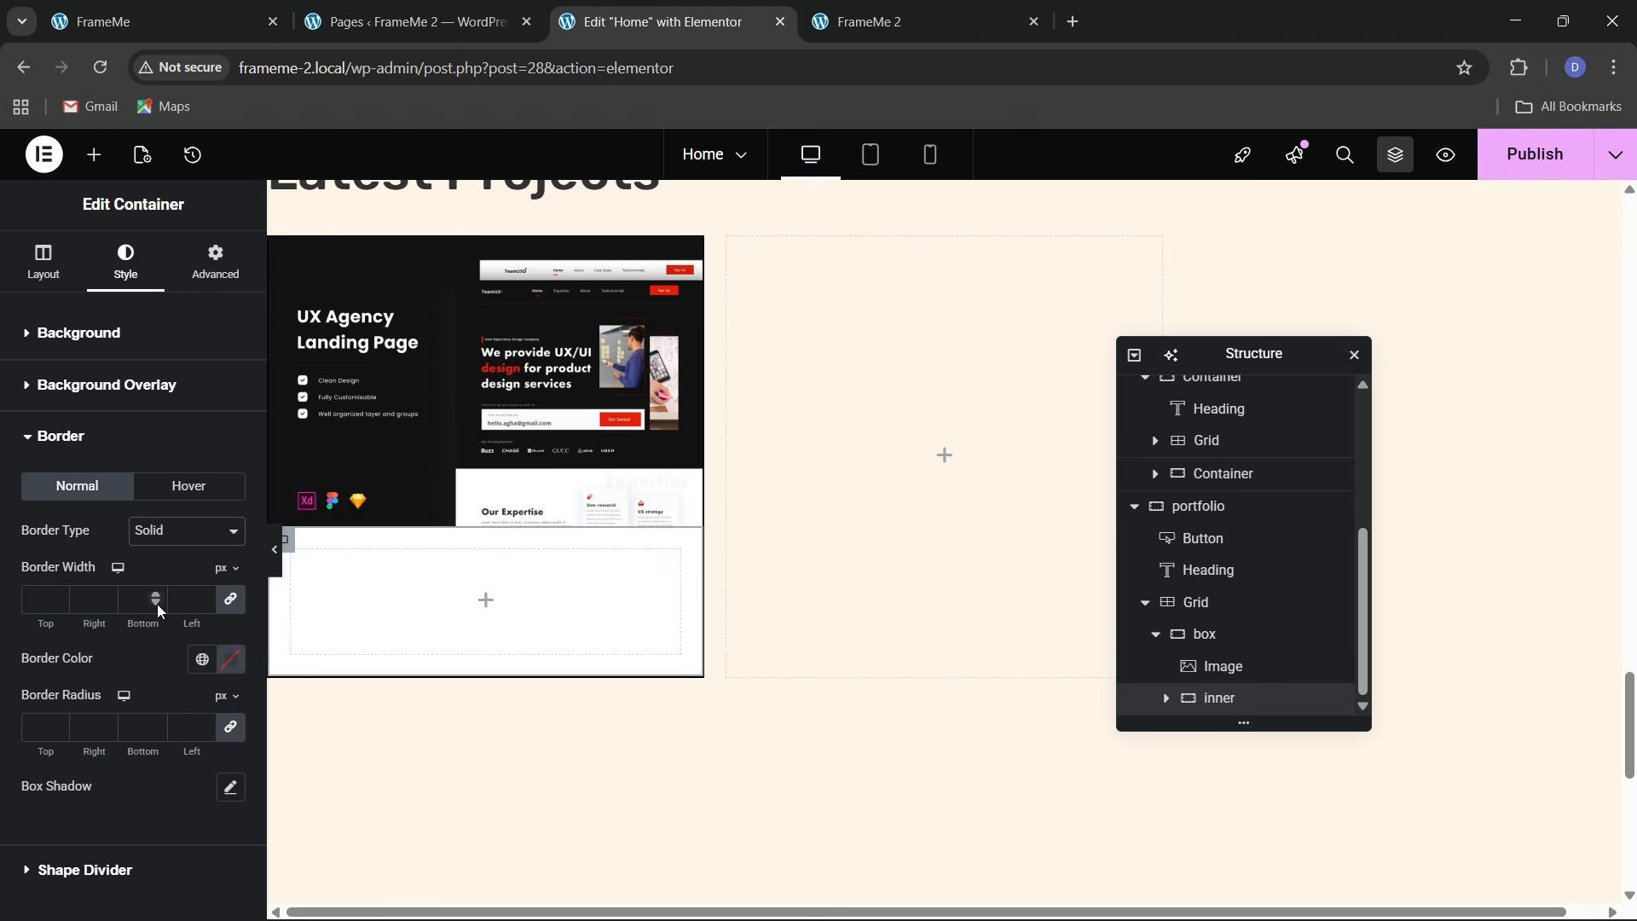
click(228, 599)
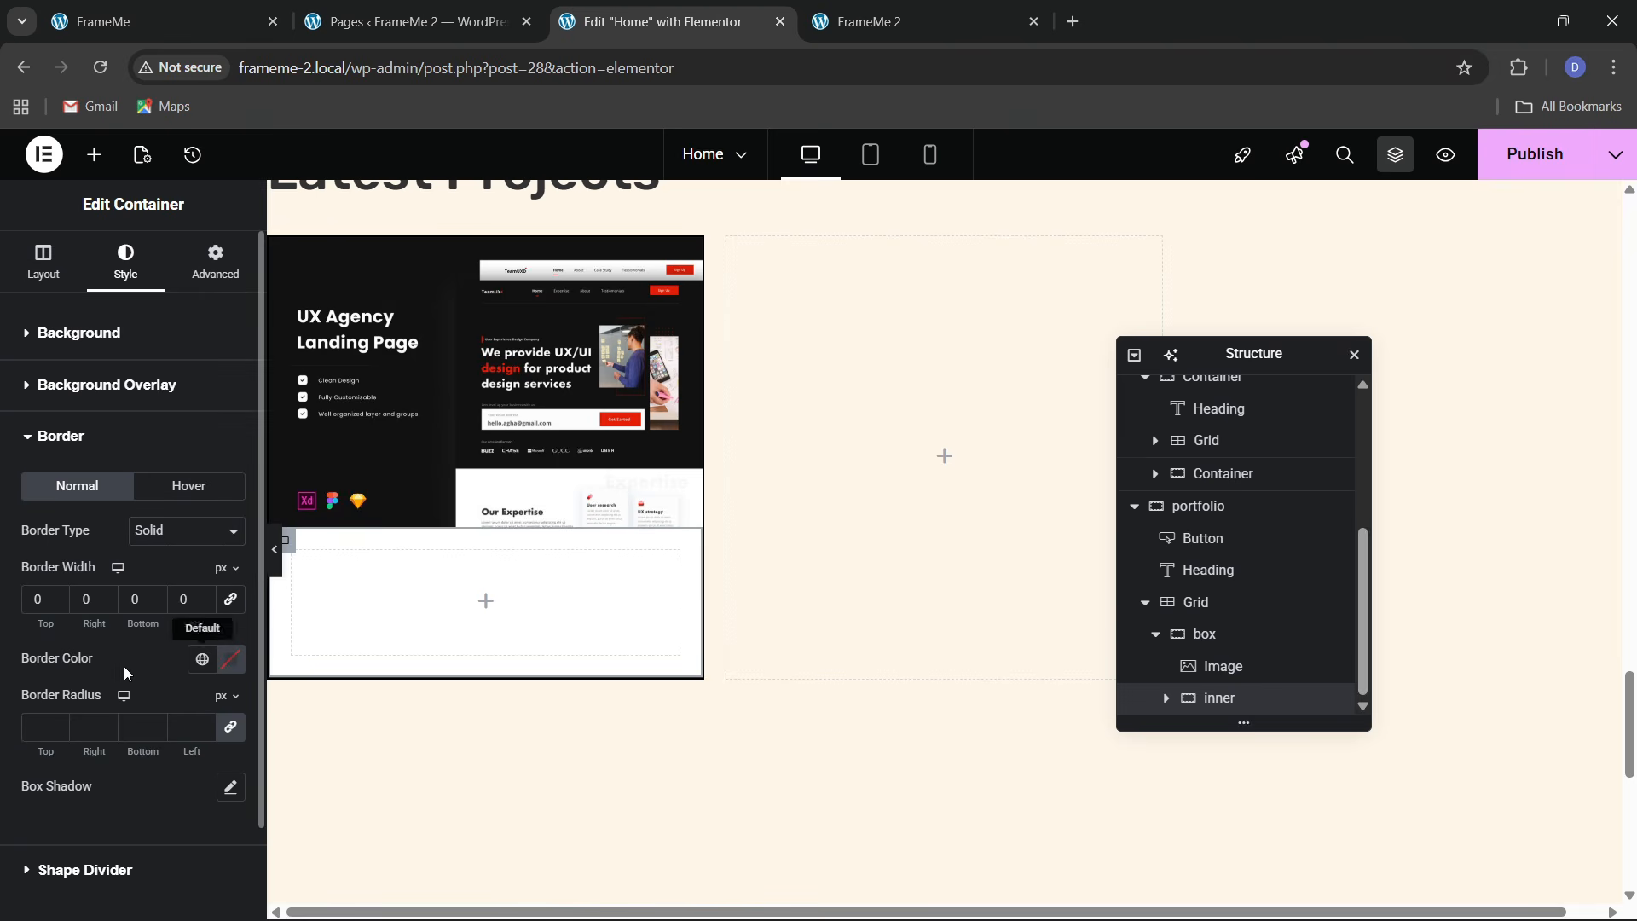
click(60, 598)
click(59, 598)
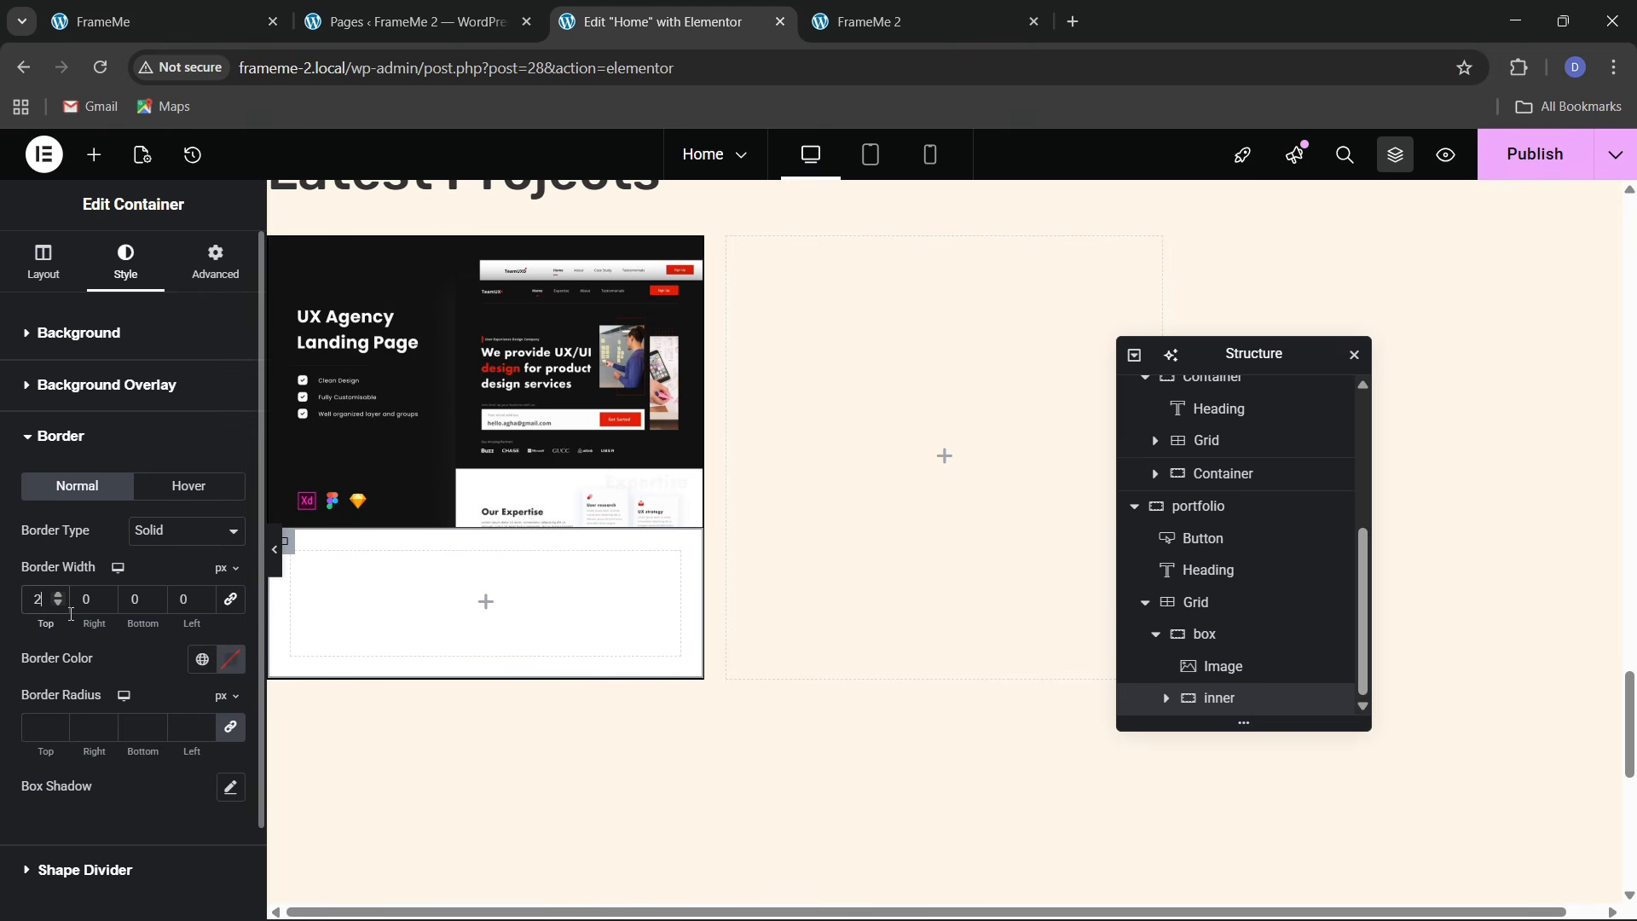
click(202, 659)
click(117, 546)
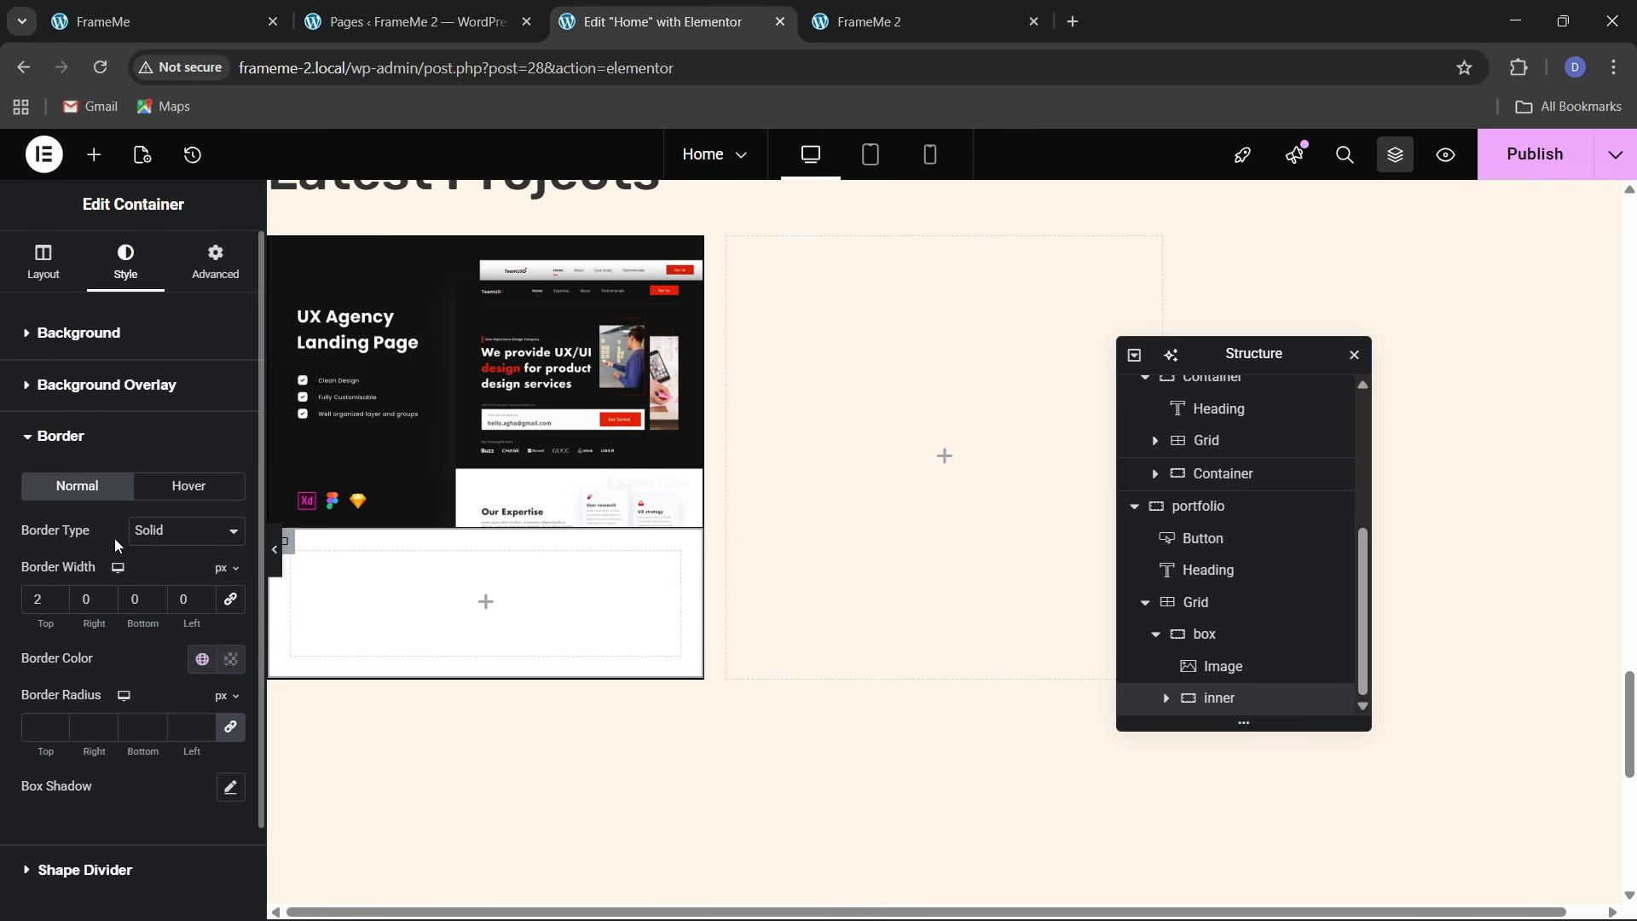
Preview the page without editor outlines and compare it with the live FrameMe site
click(274, 550)
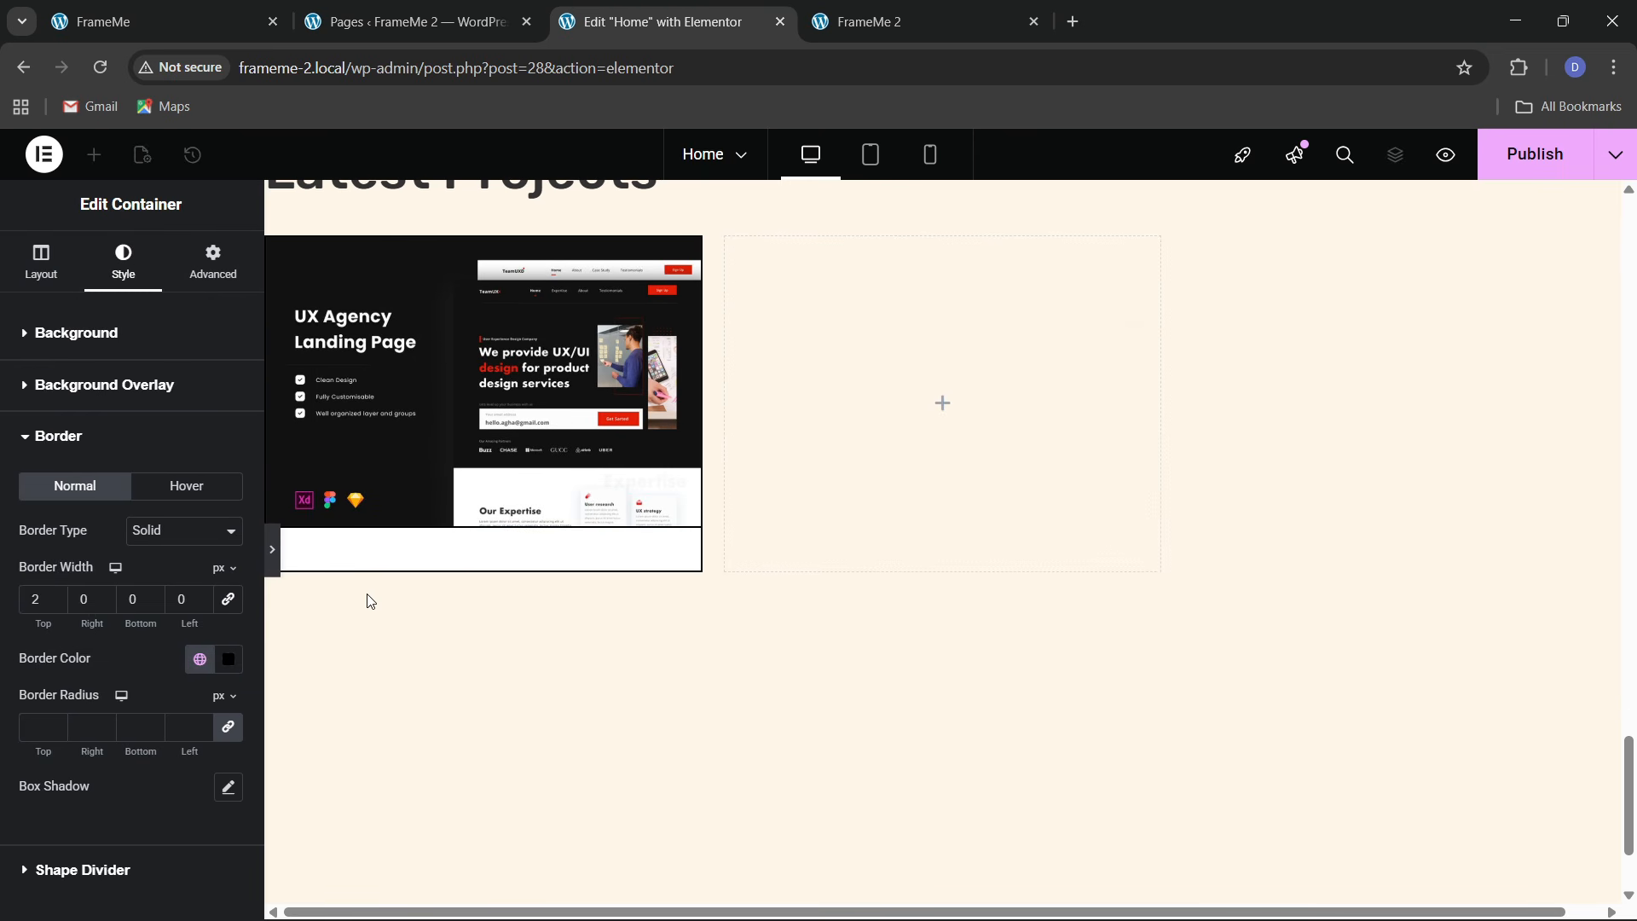
click(5, 570)
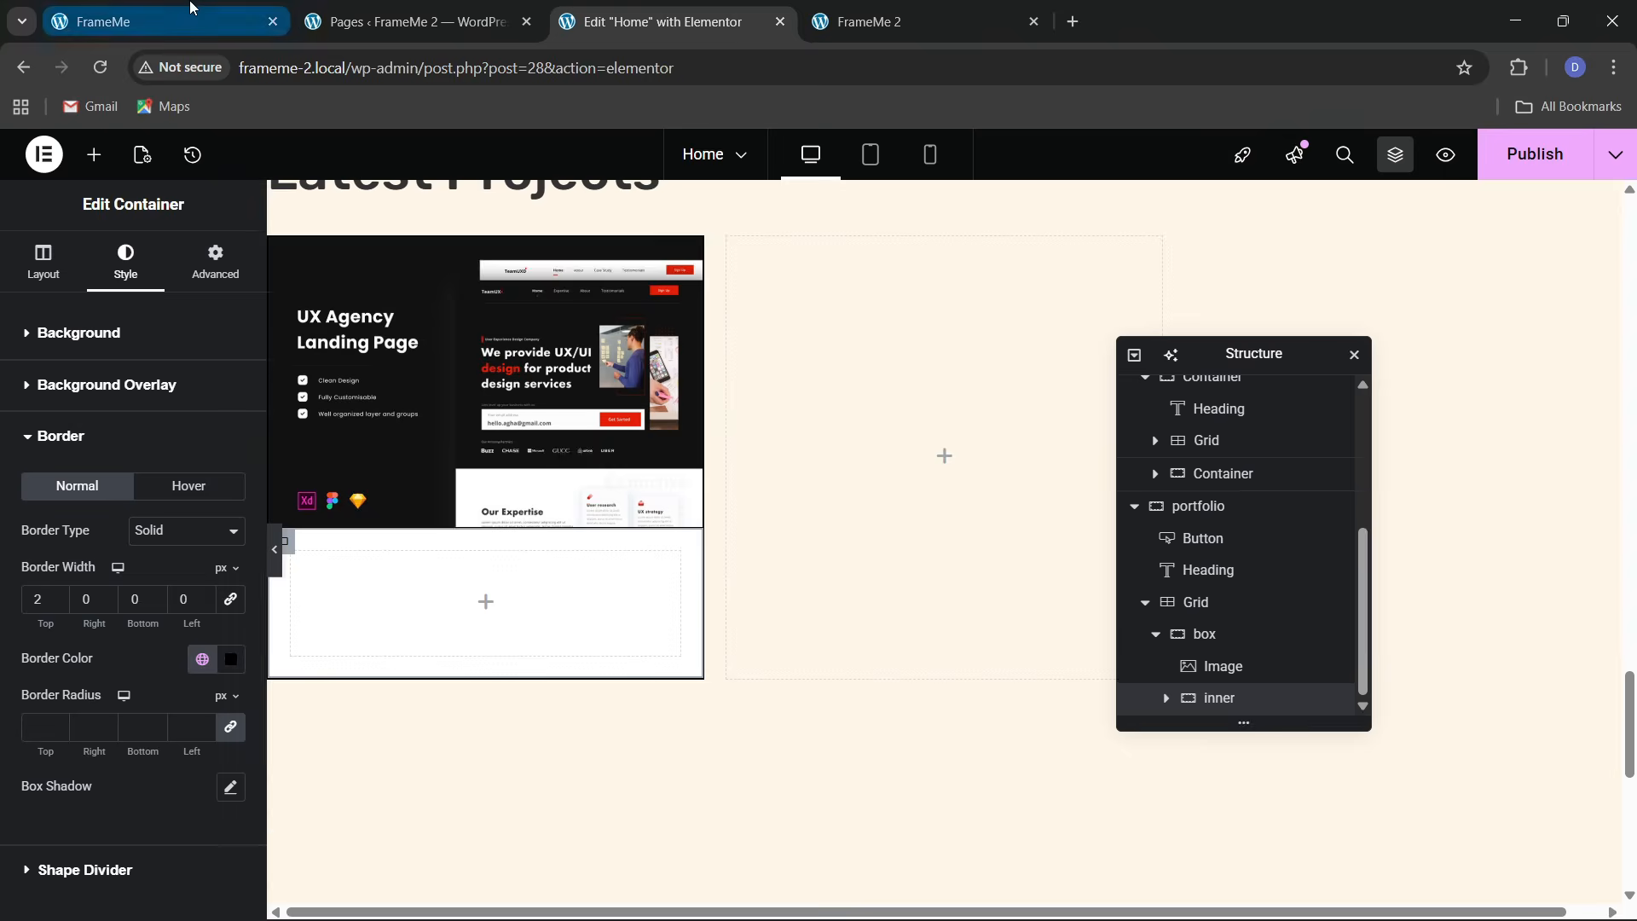
click(128, 21)
click(662, 22)
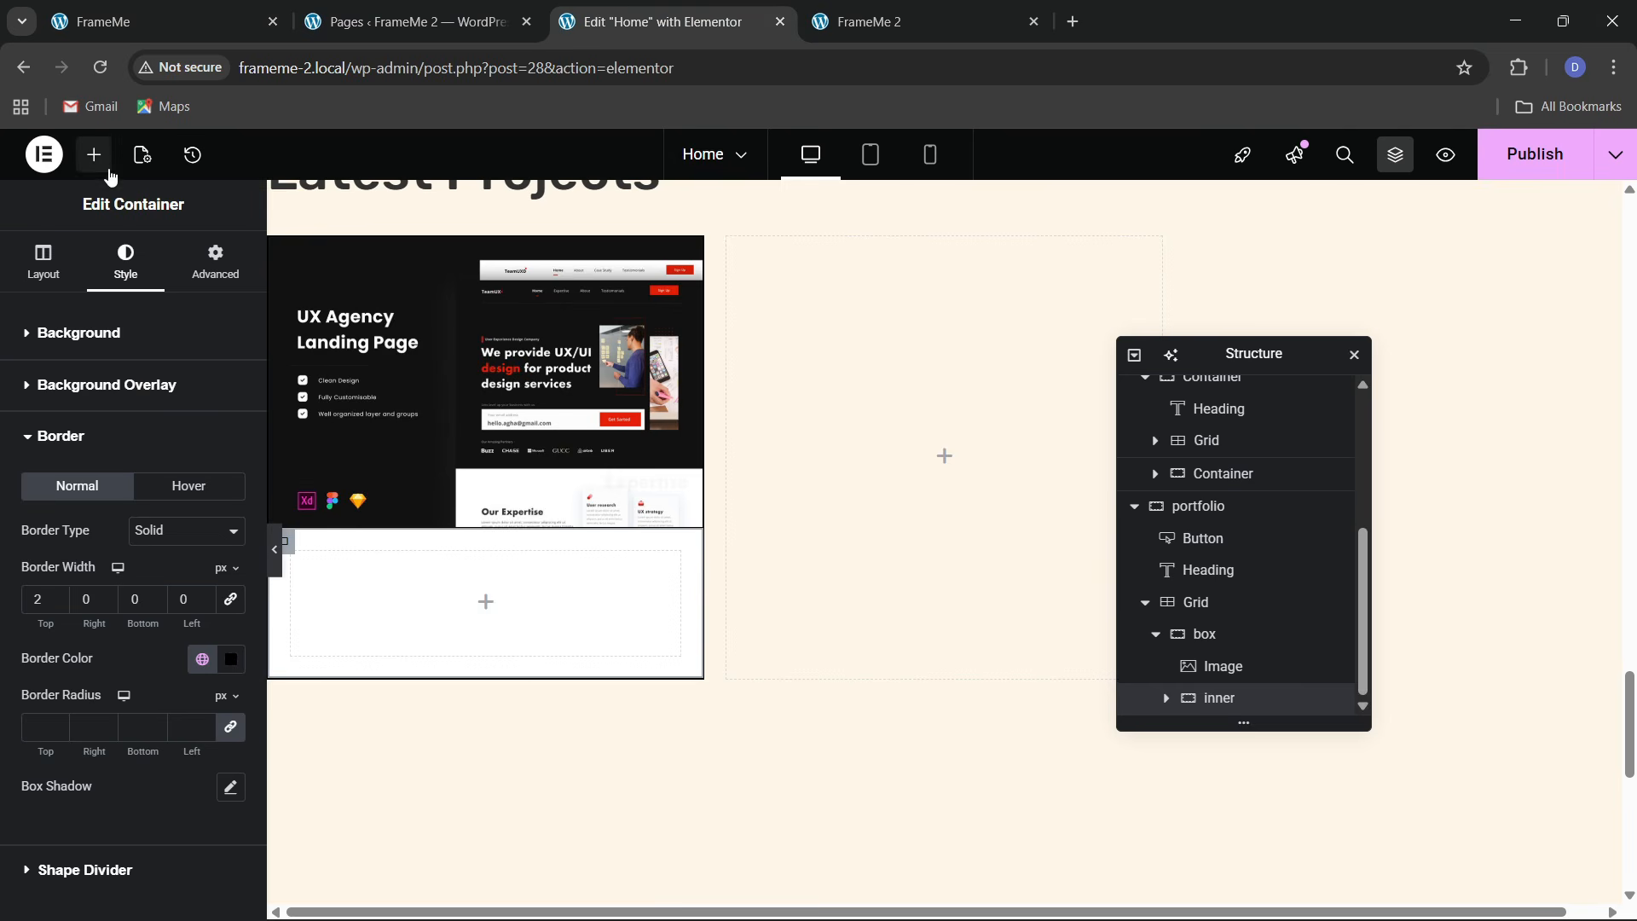
click(93, 154)
Add a zero-padding container inside 'inner' and duplicate it
drag(75, 439, 379, 565)
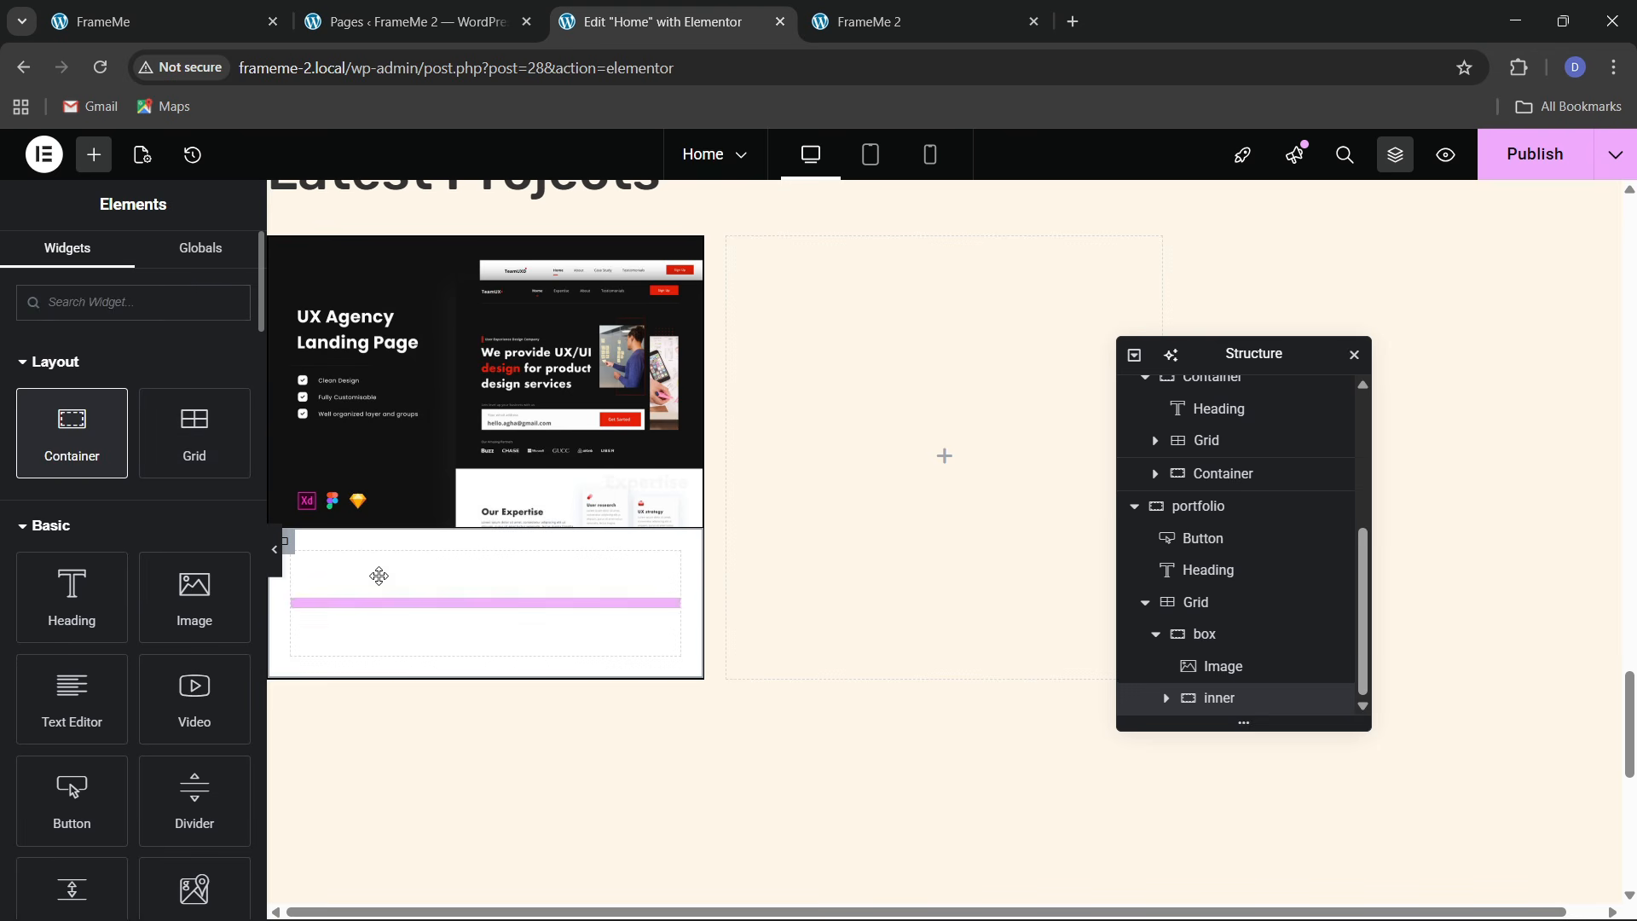
click(216, 261)
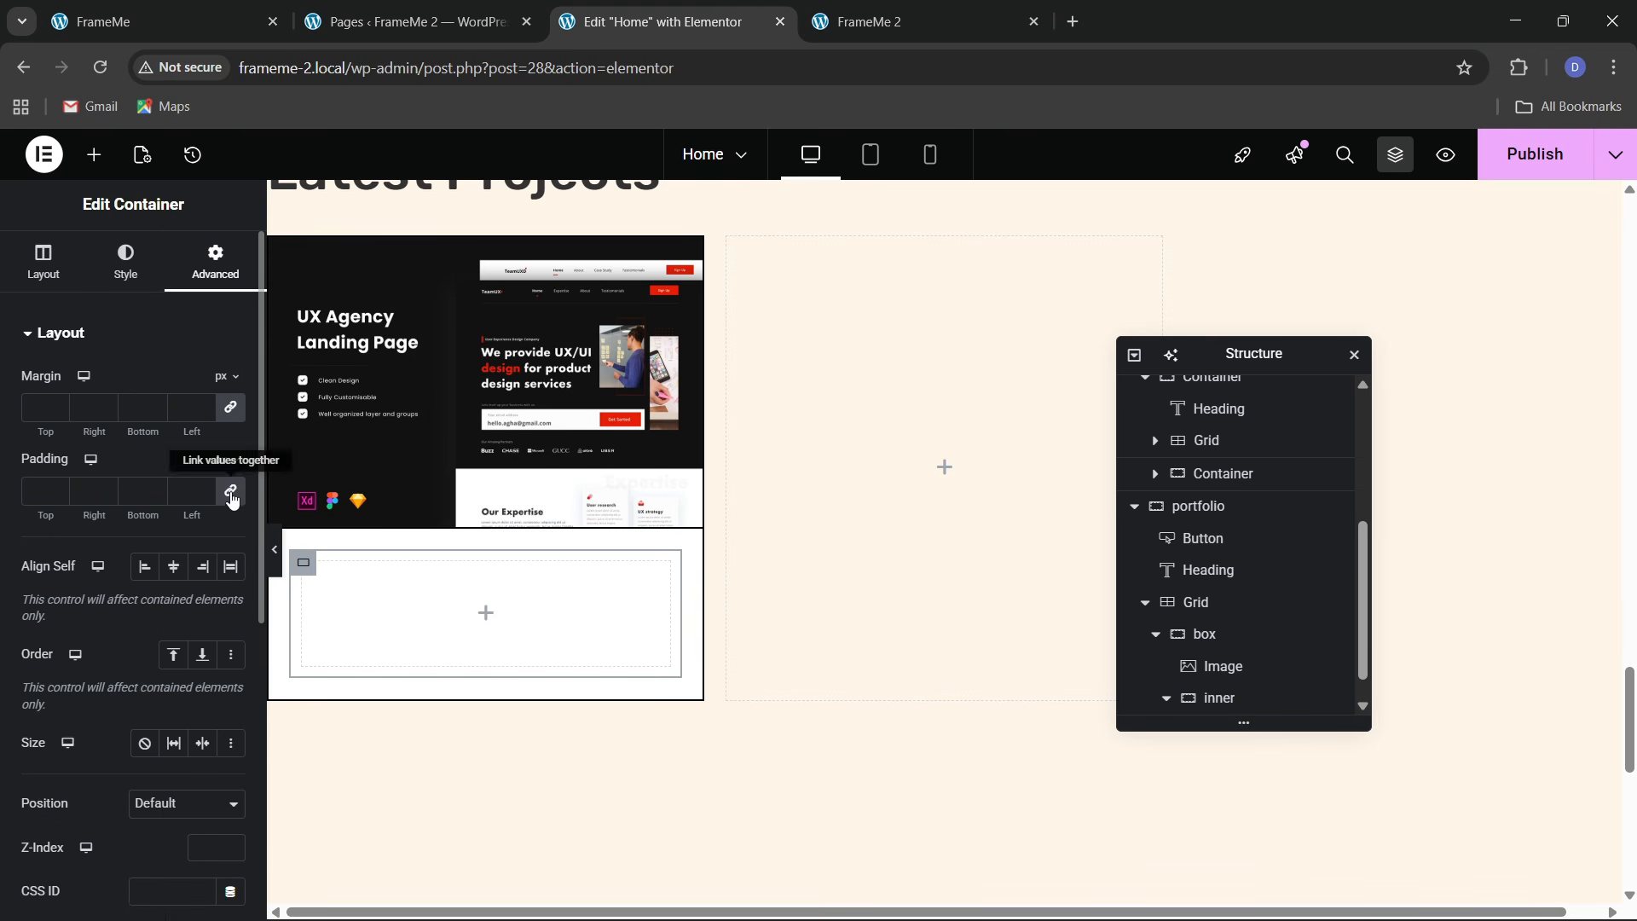
click(232, 494)
scroll(1243, 667, down, 1)
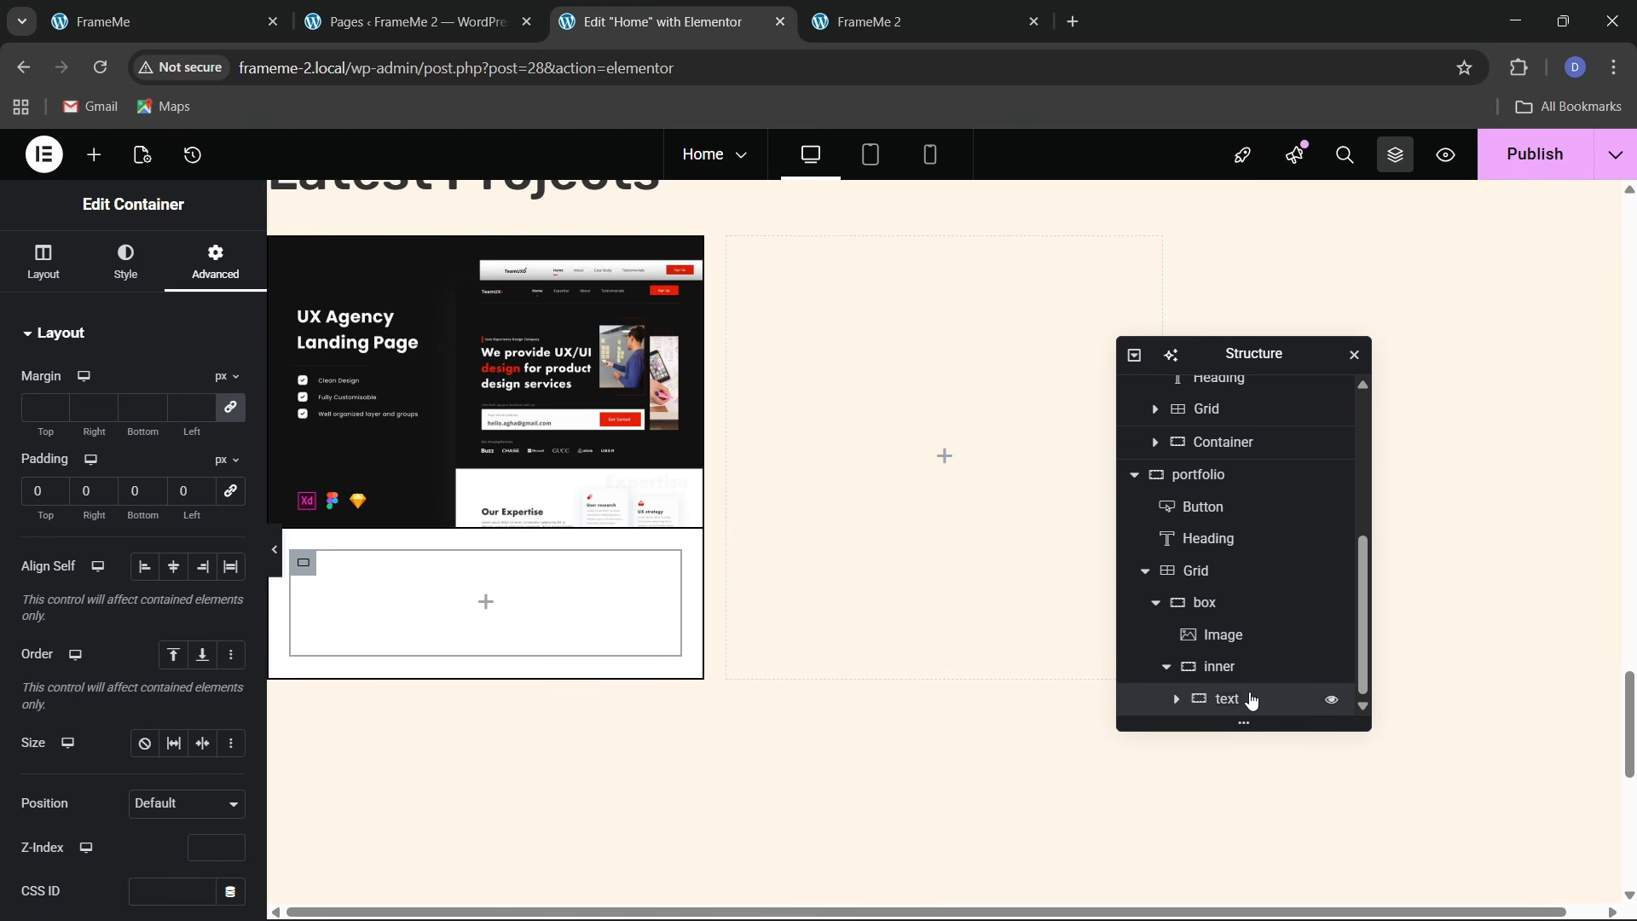
right_click(1252, 701)
click(1289, 405)
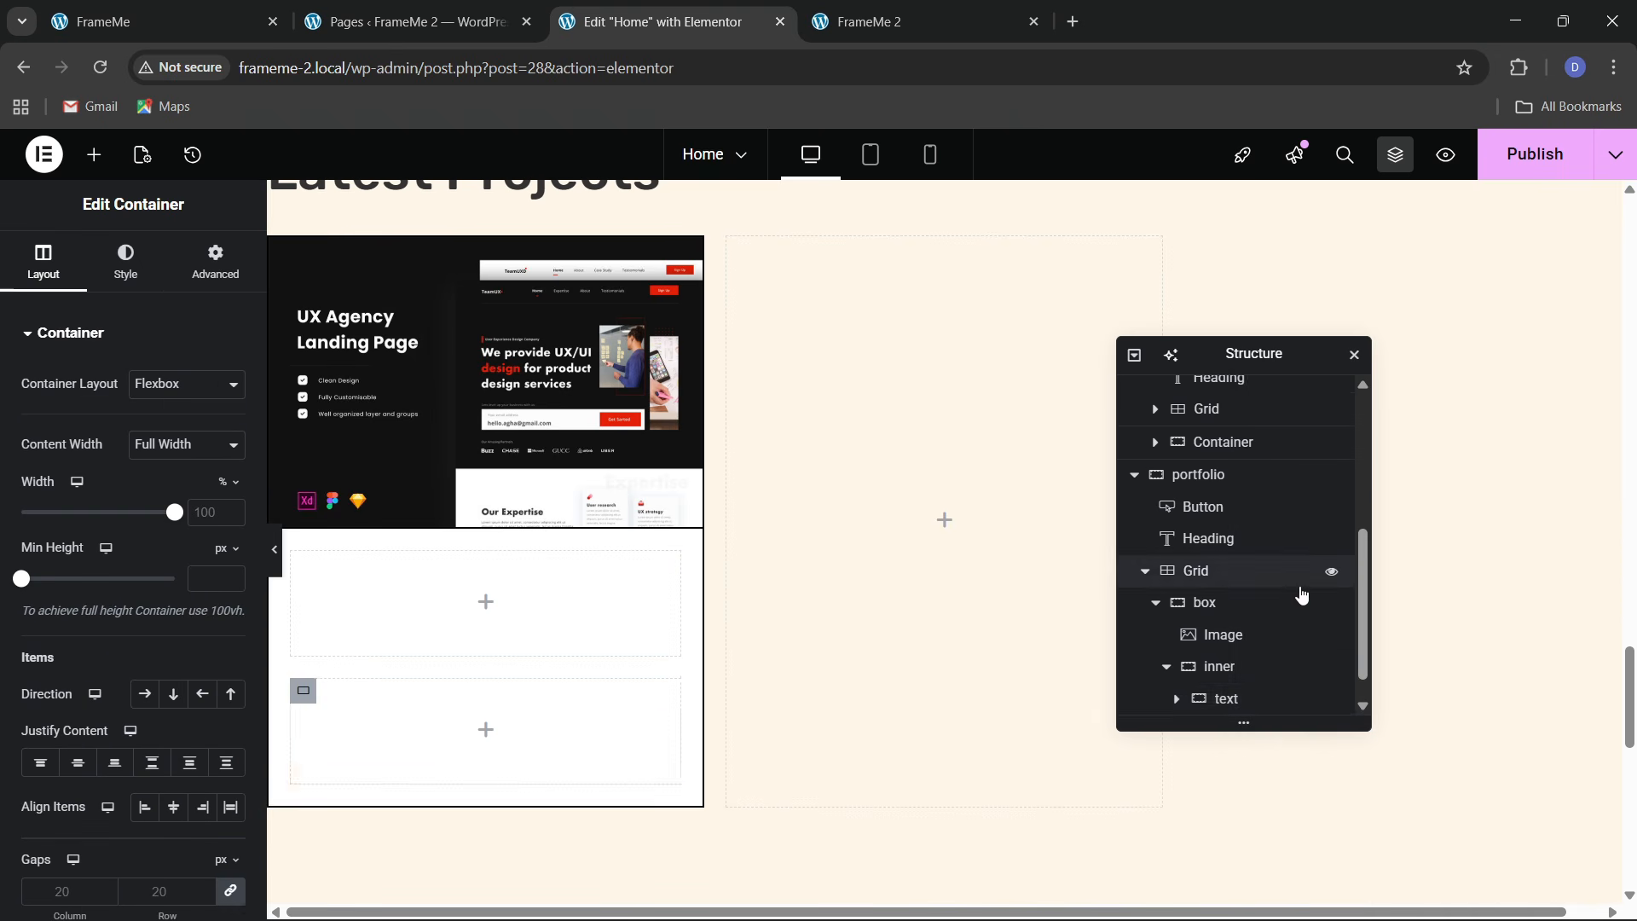
scroll(1265, 614, down, 1)
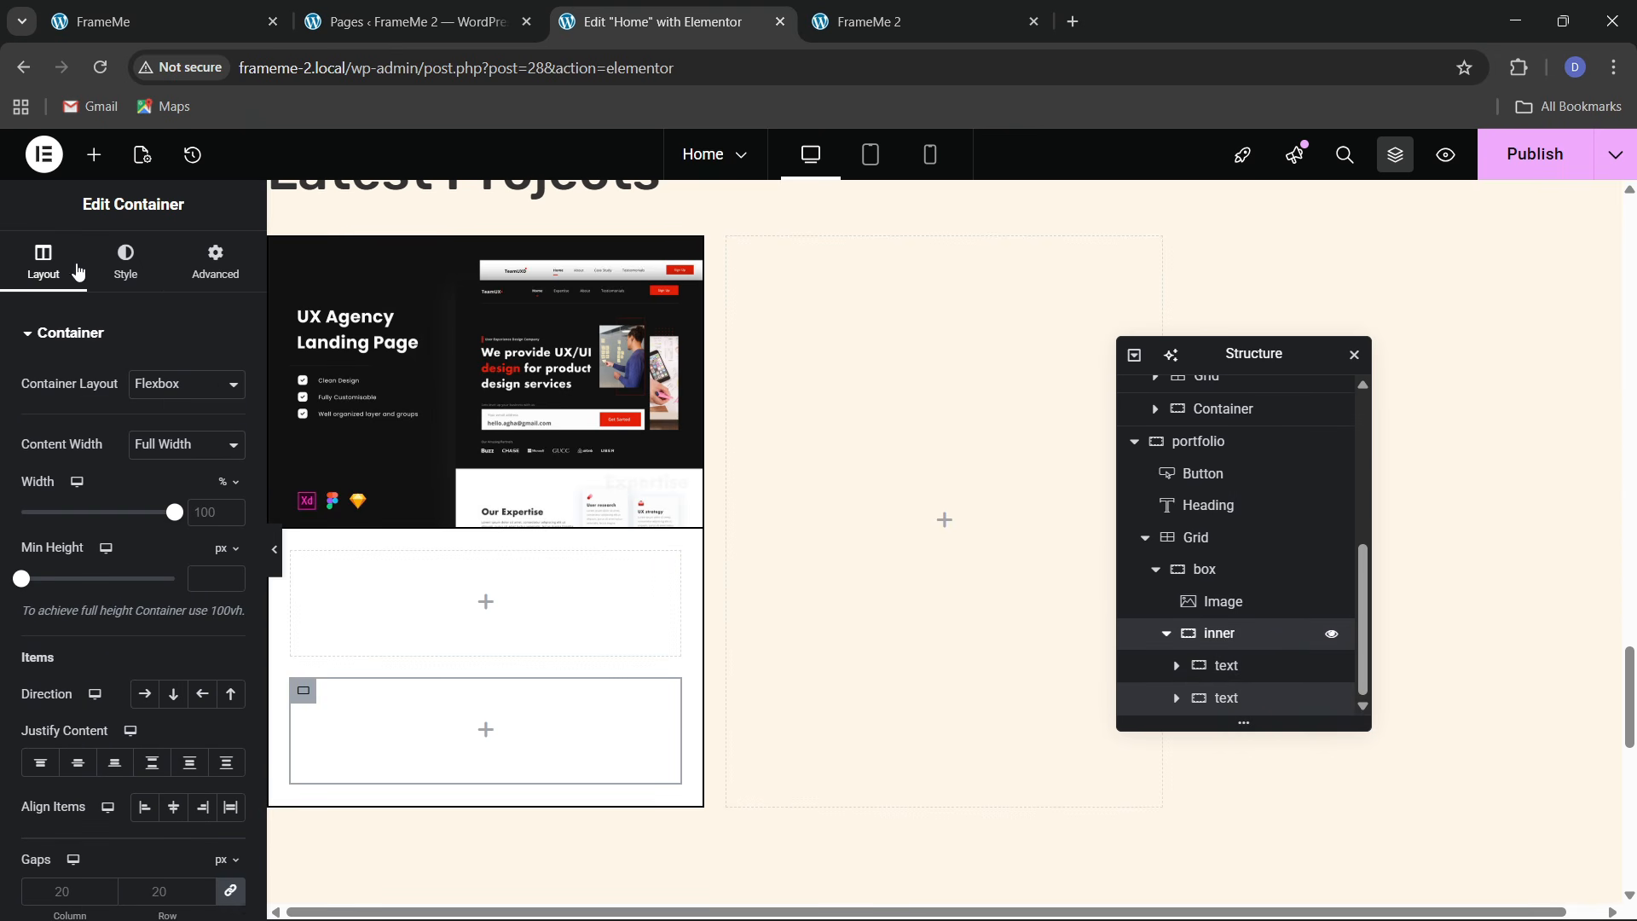
Set 'inner' to Direction Row, Justify Space Between and Align Items Center
click(125, 260)
click(44, 260)
click(144, 694)
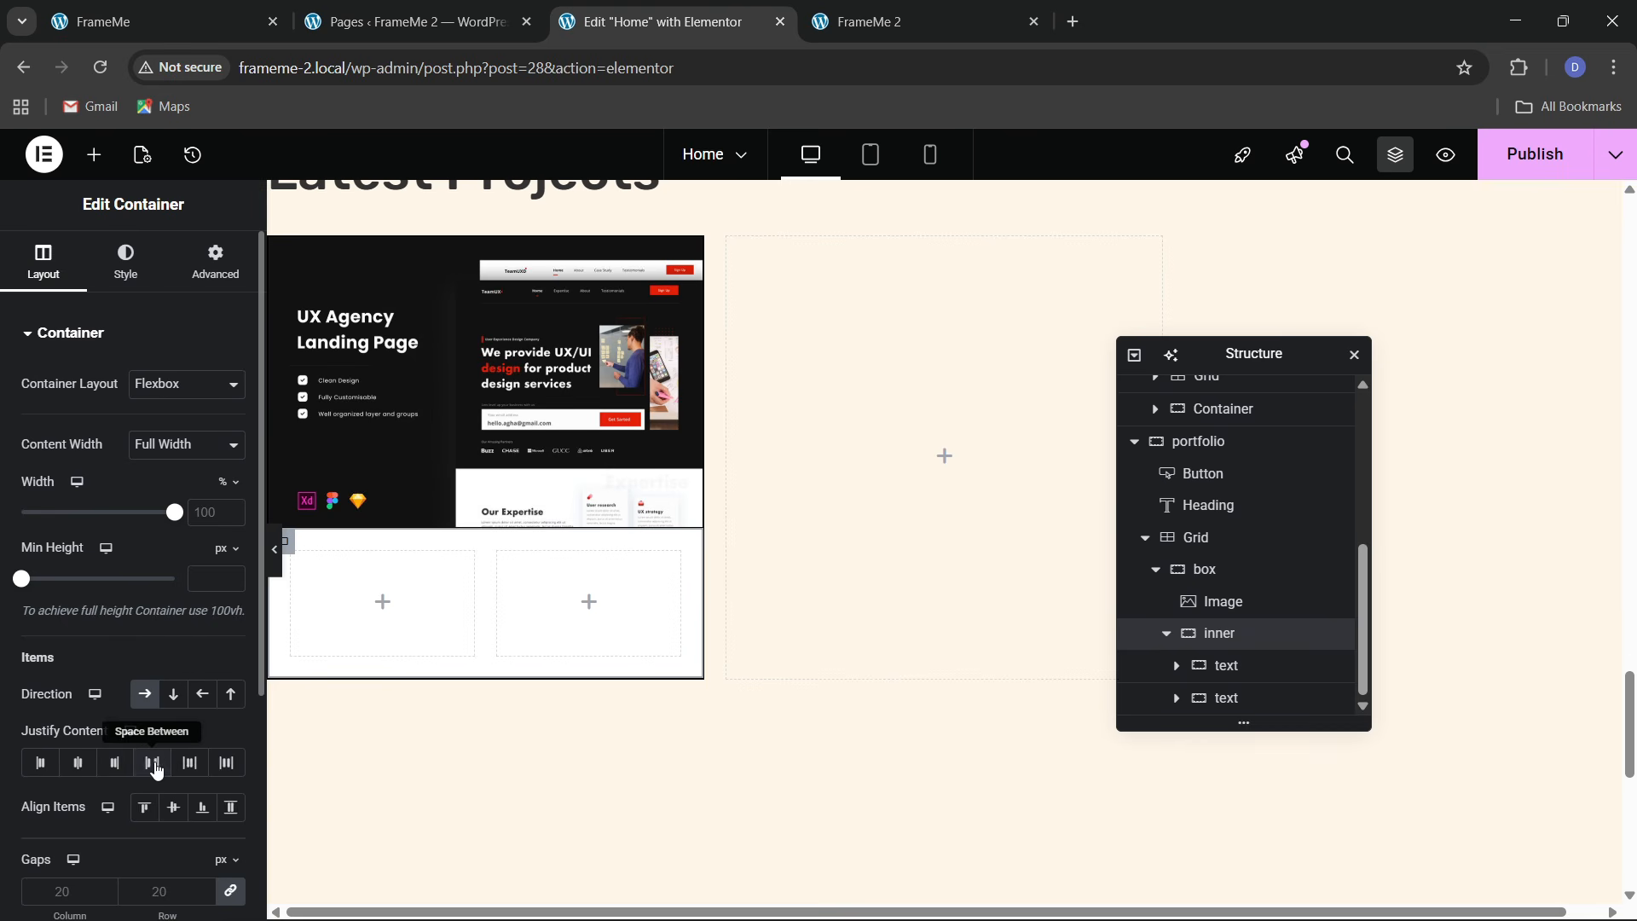
click(153, 763)
click(173, 806)
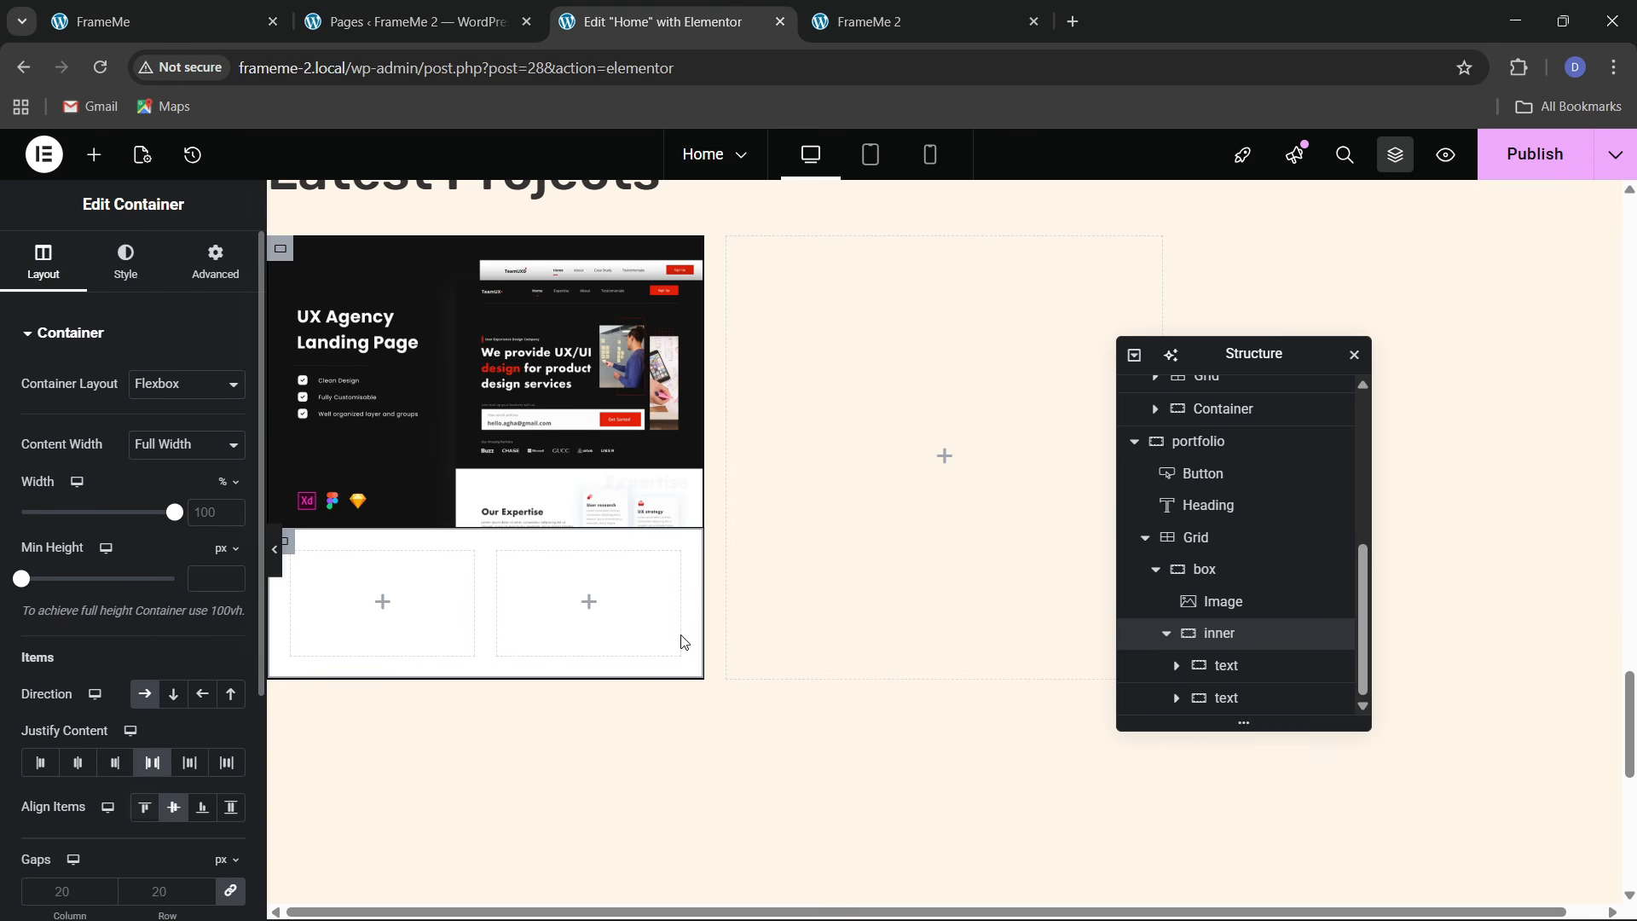
Set the two text boxes to 80% and 20% widths
click(1231, 673)
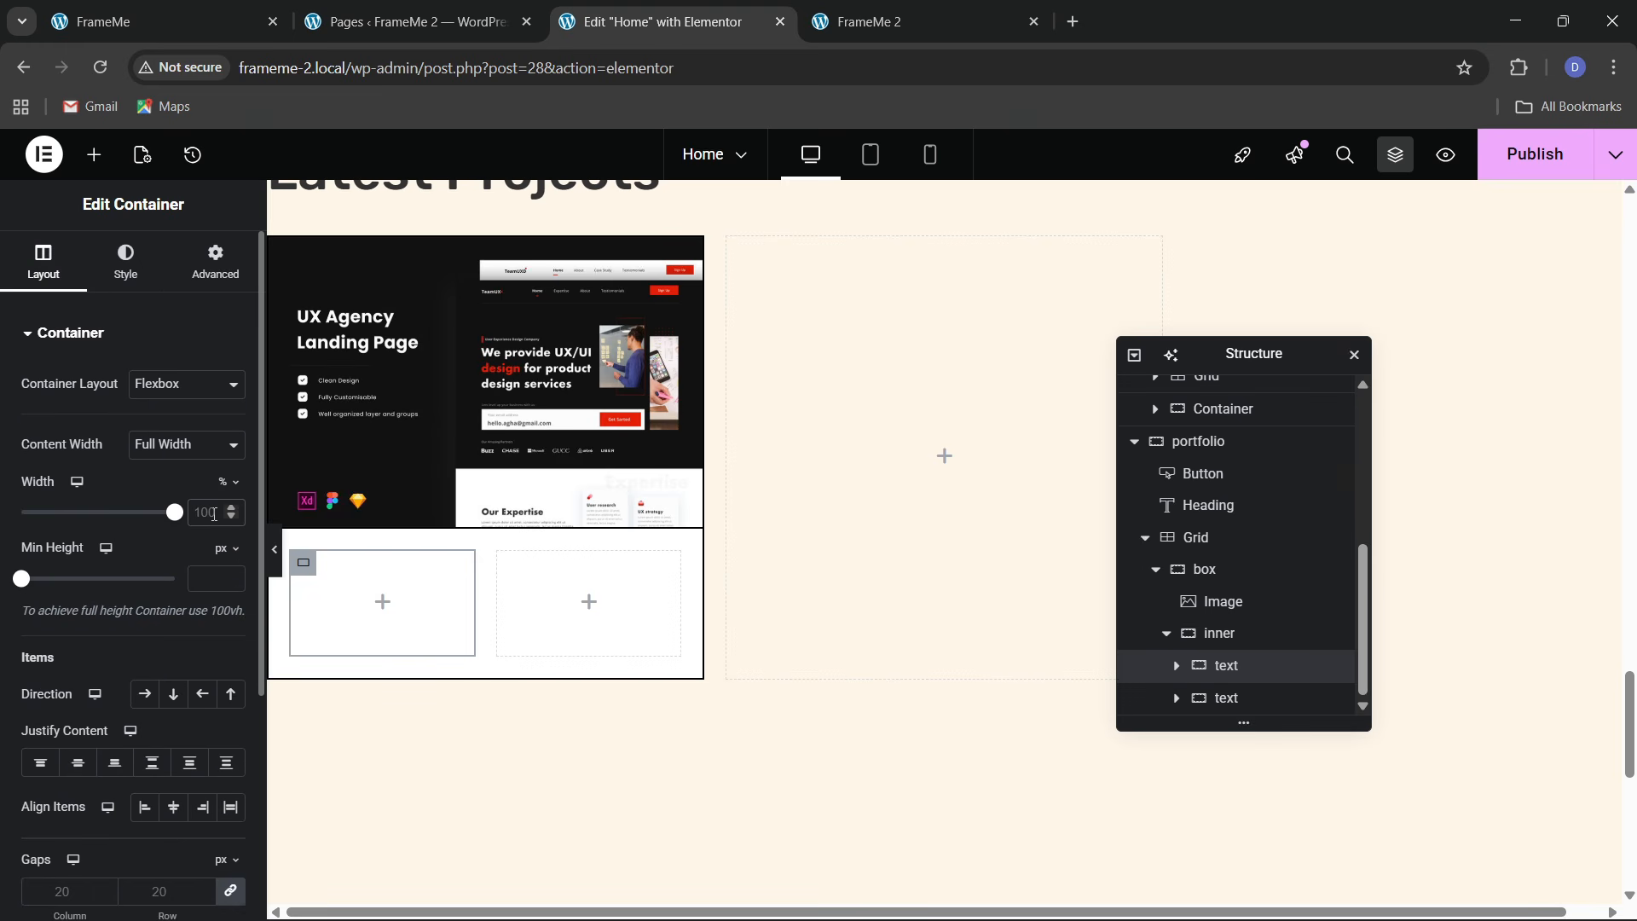
text(80)
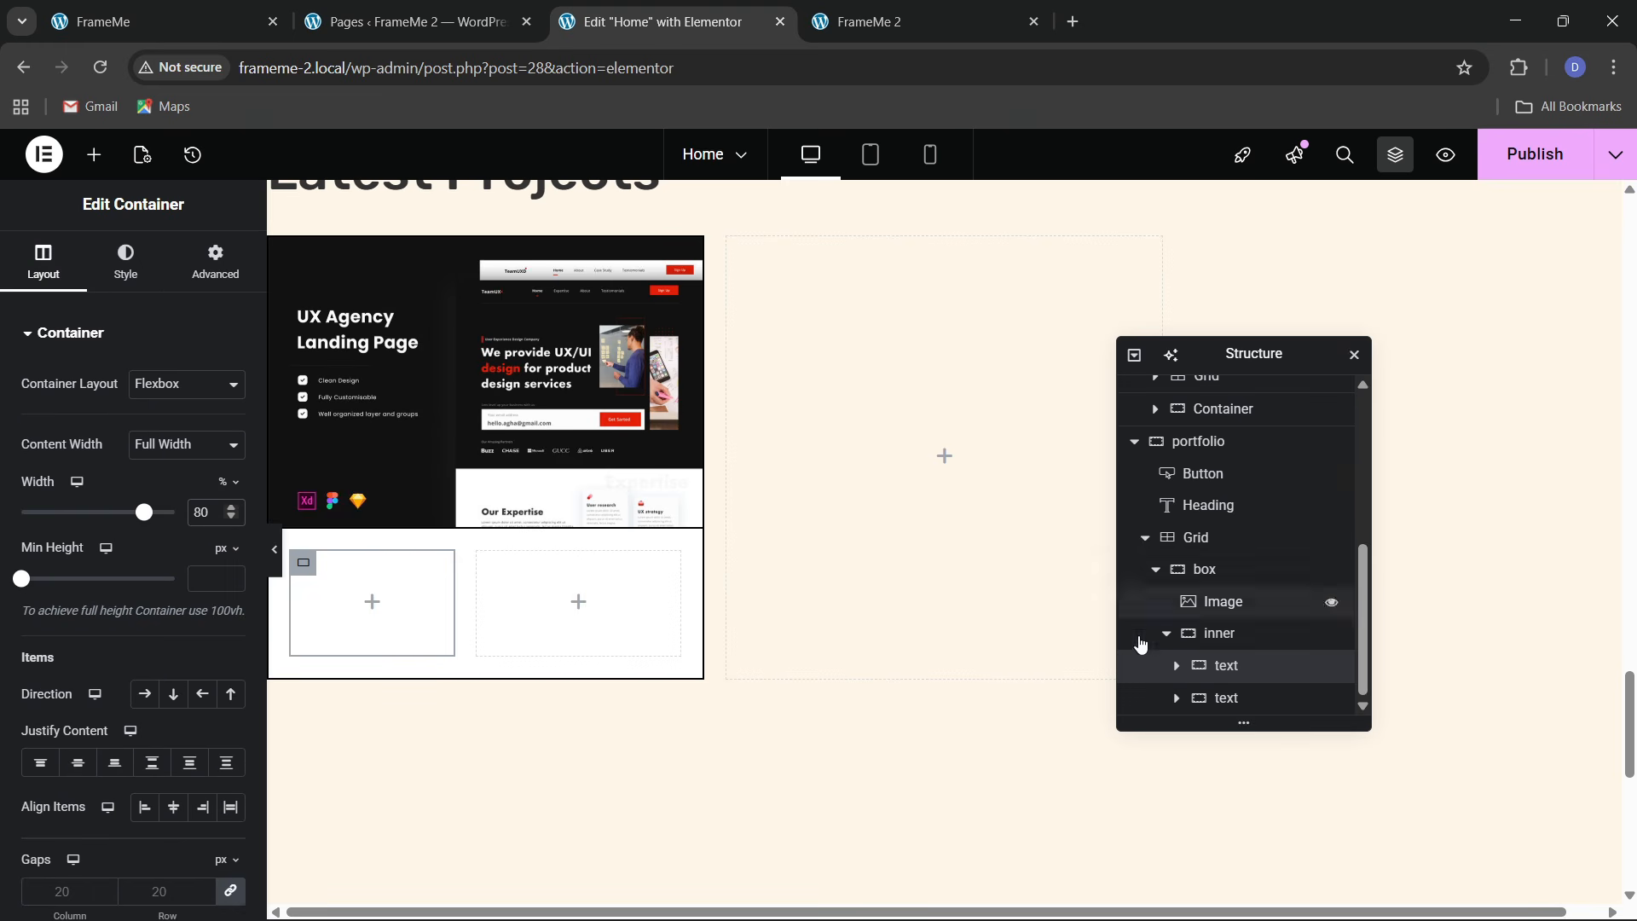
click(1226, 697)
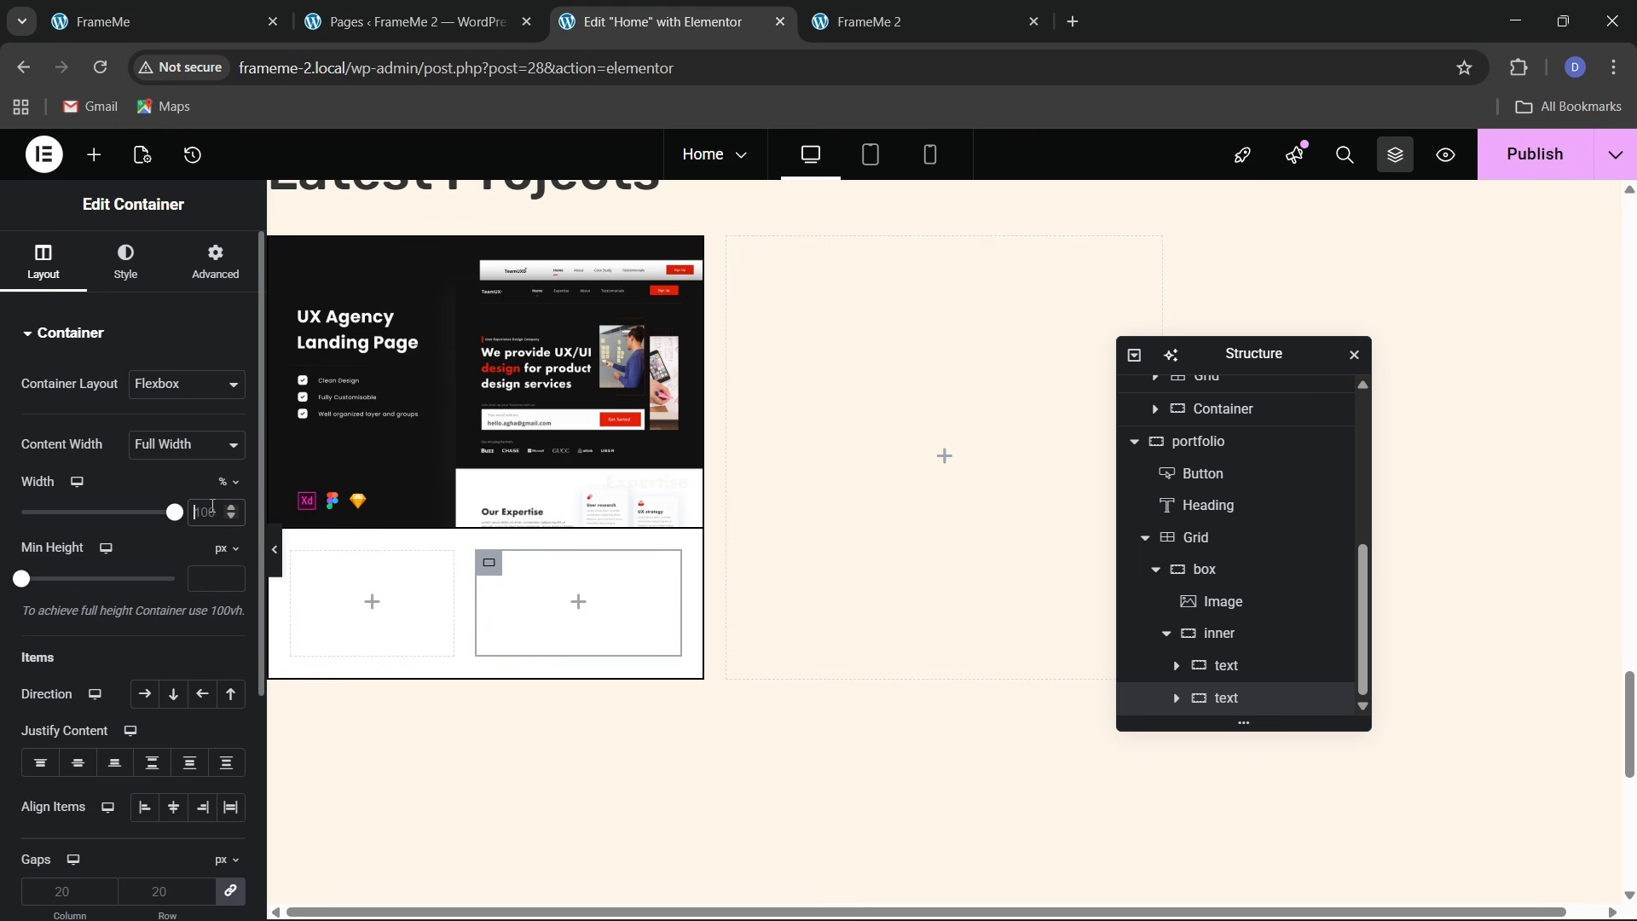
click(213, 511)
text(20)
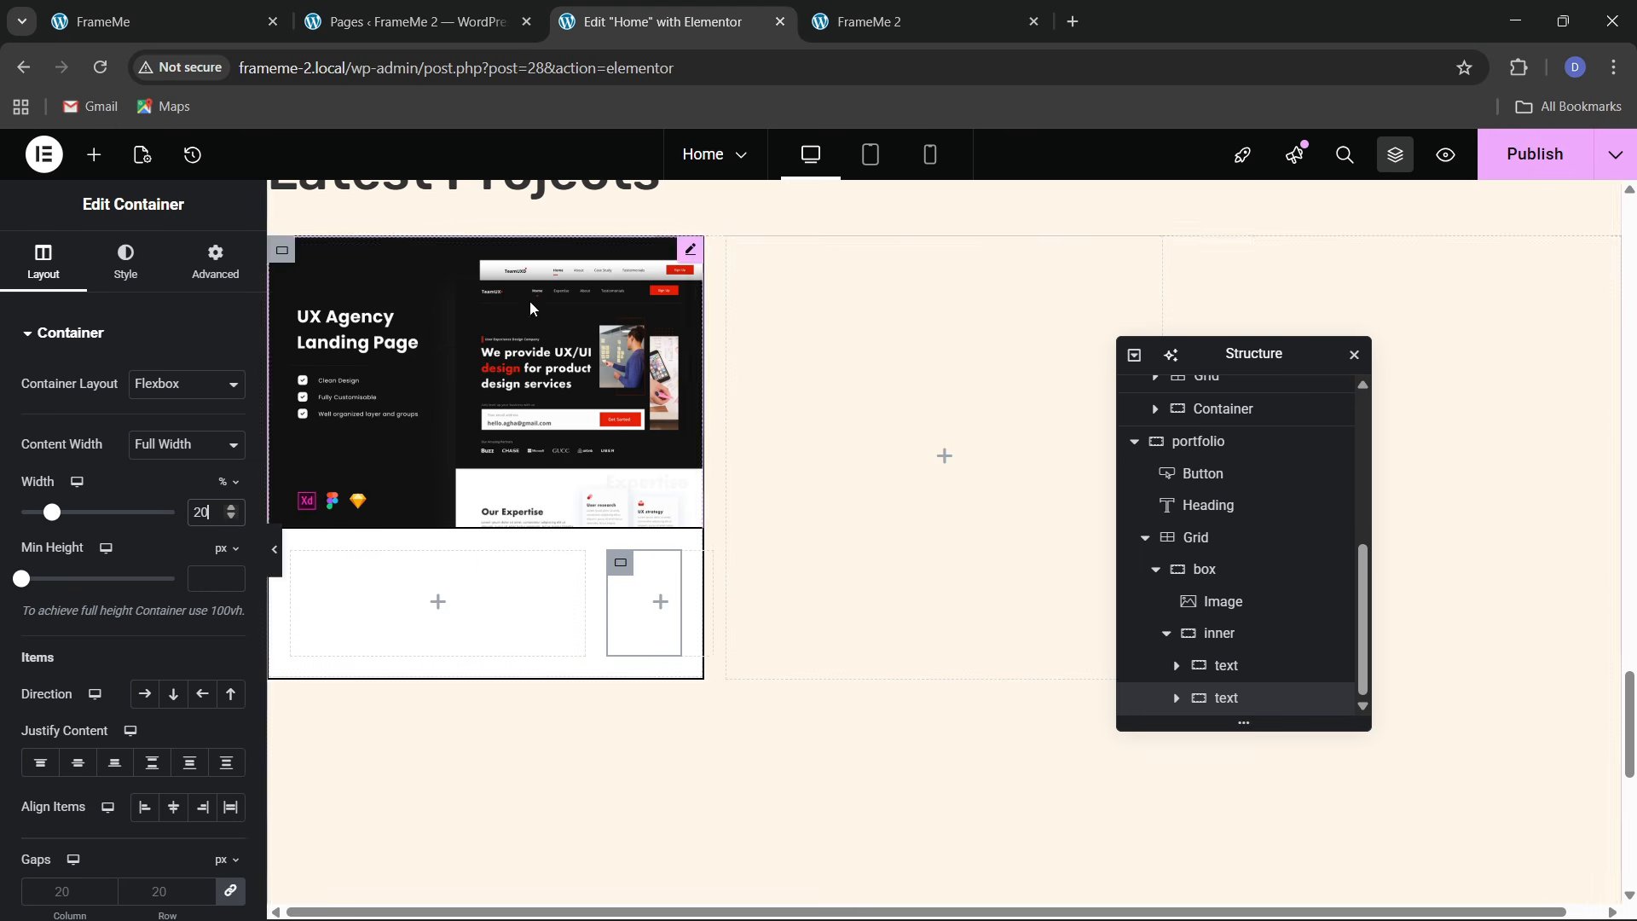
click(256, 19)
click(749, 10)
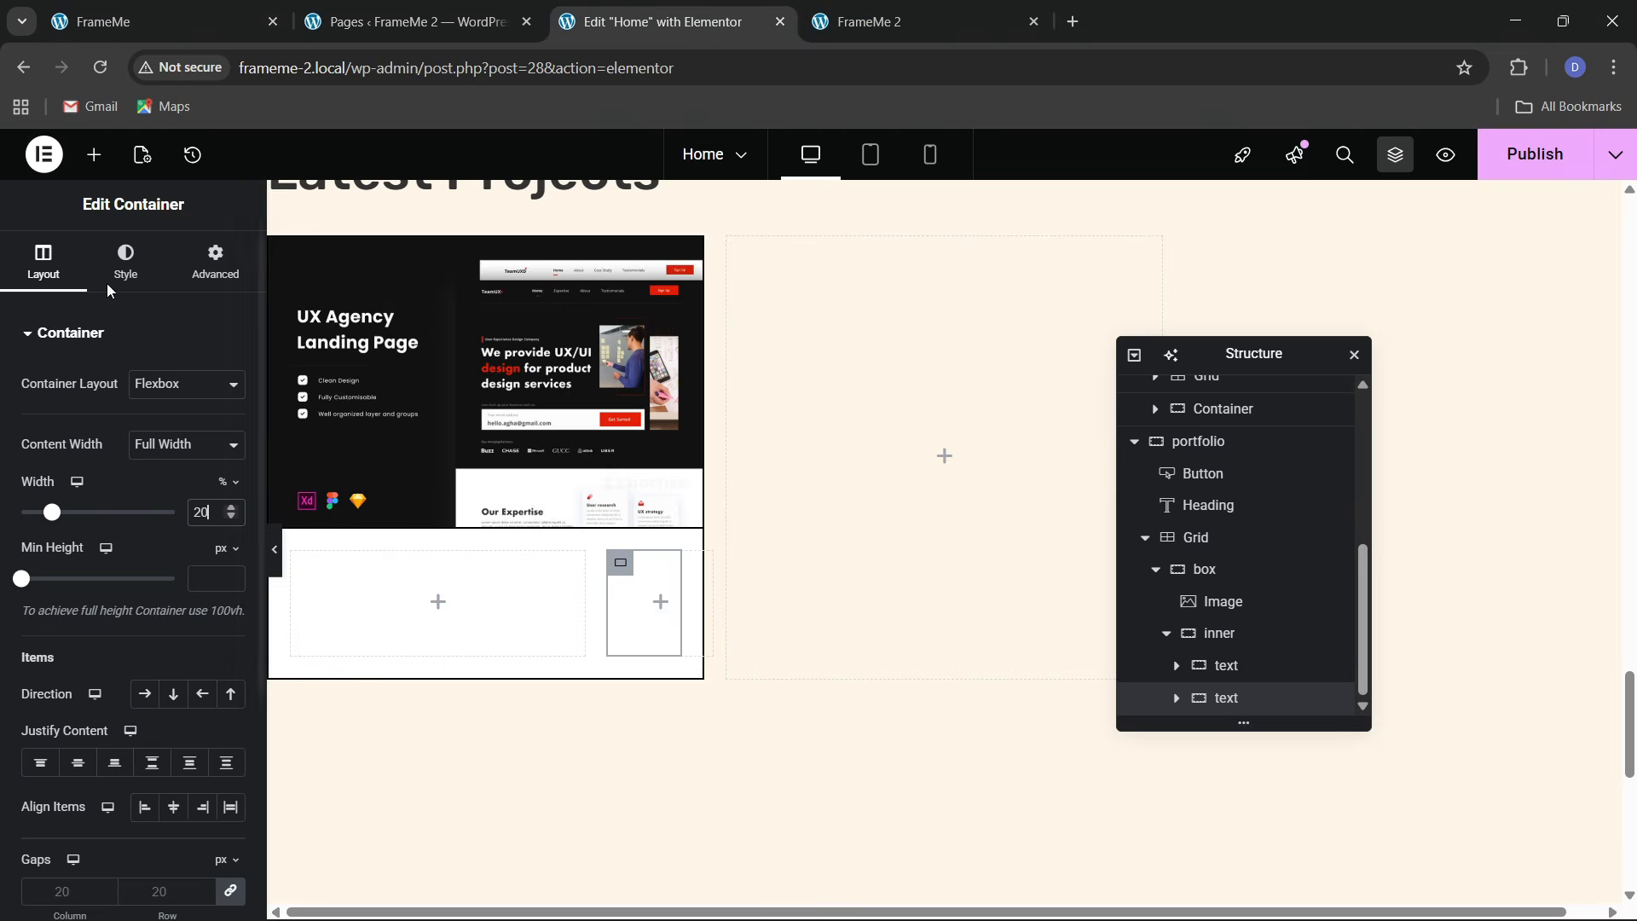
scroll(576, 548, up, 6)
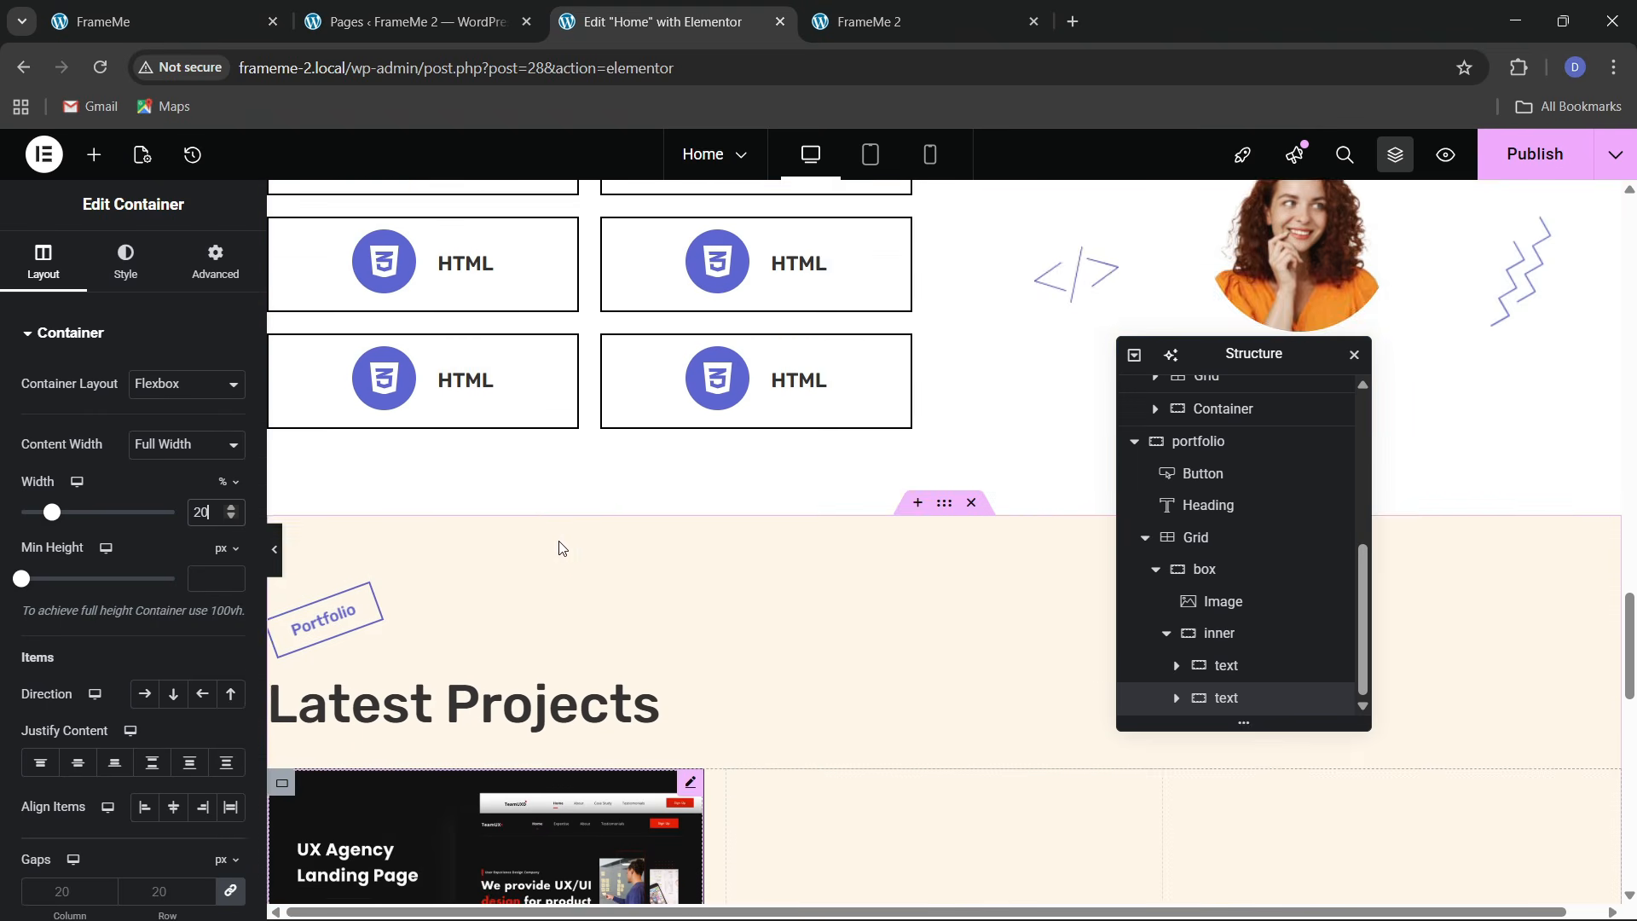
Copy the existing circular icon widget and paste it into the narrow right-hand box
right_click(392, 371)
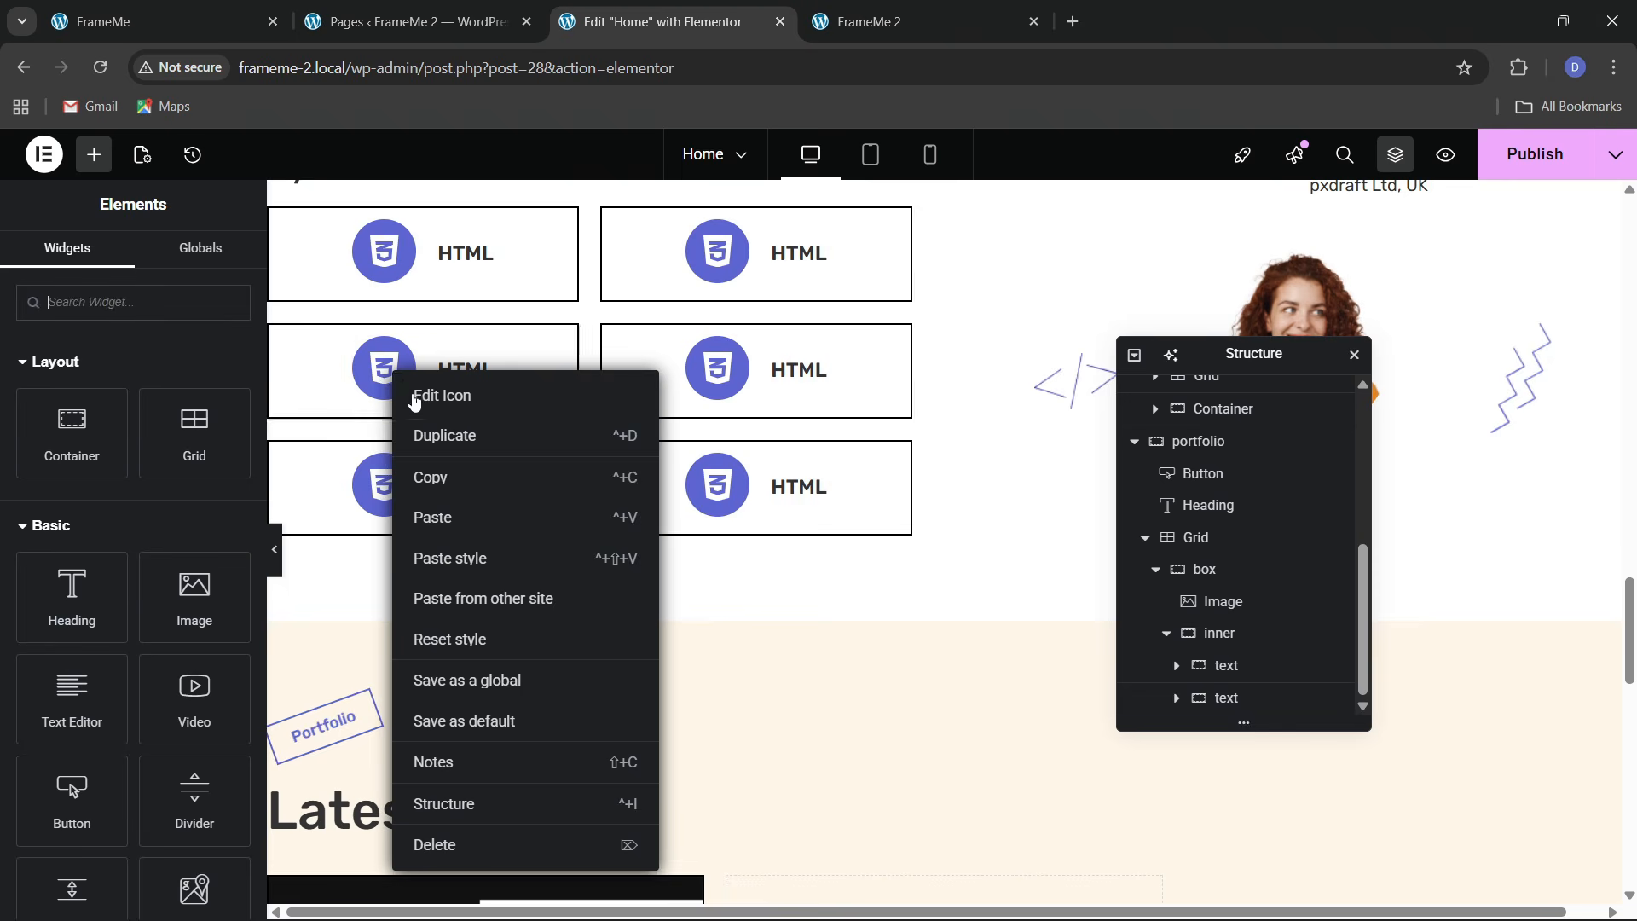
click(440, 479)
scroll(504, 566, down, 6)
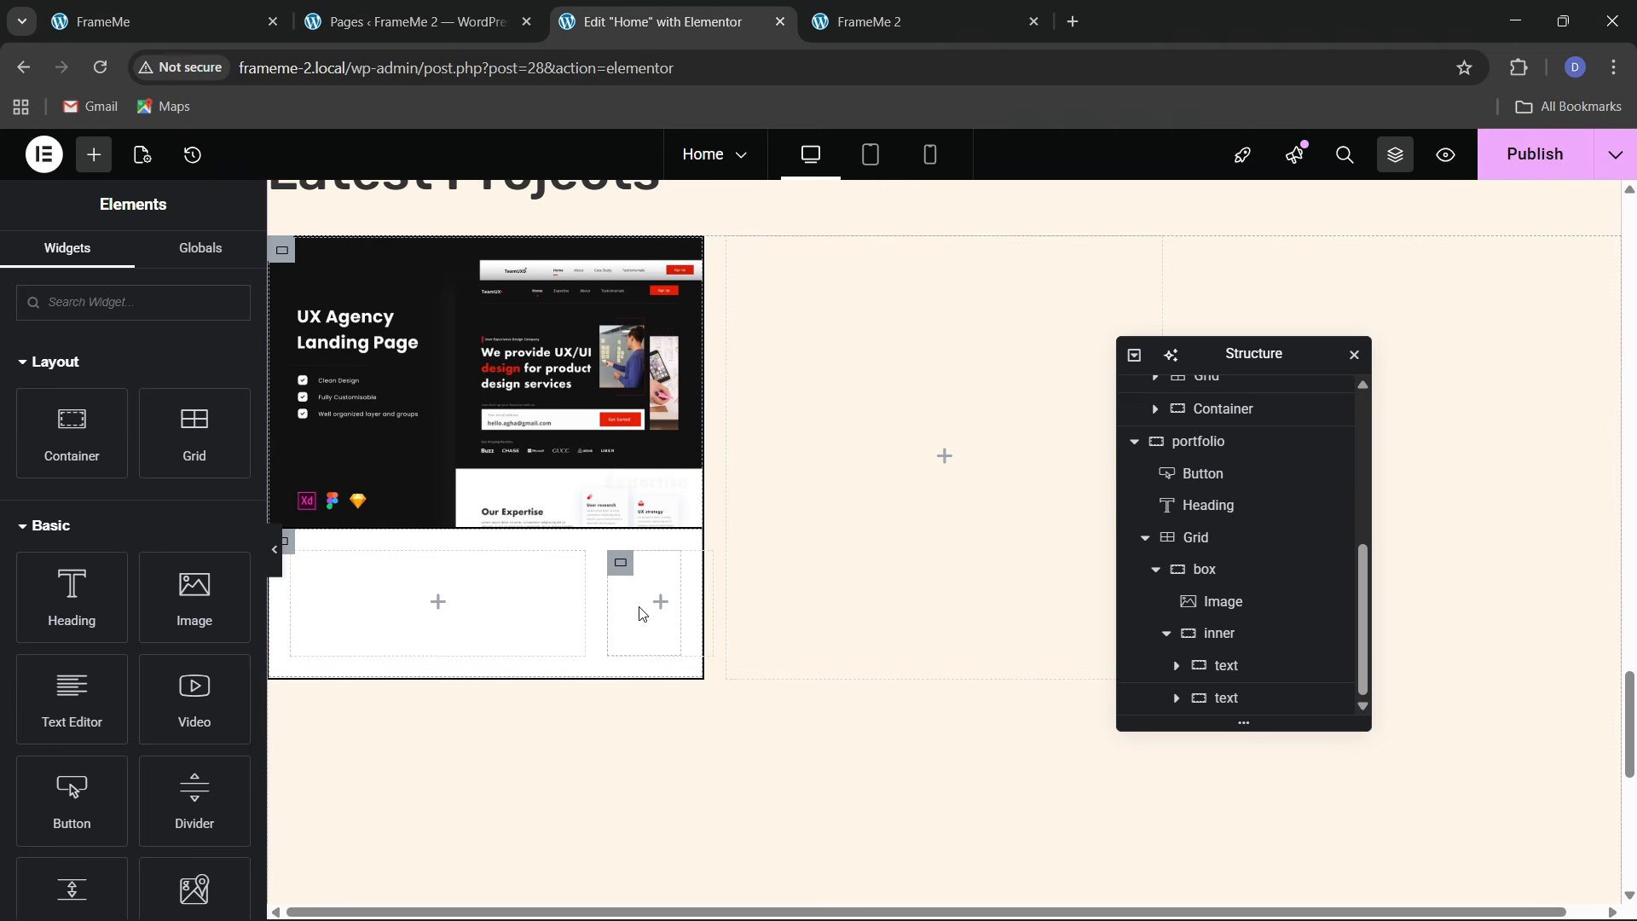
right_click(642, 614)
click(682, 526)
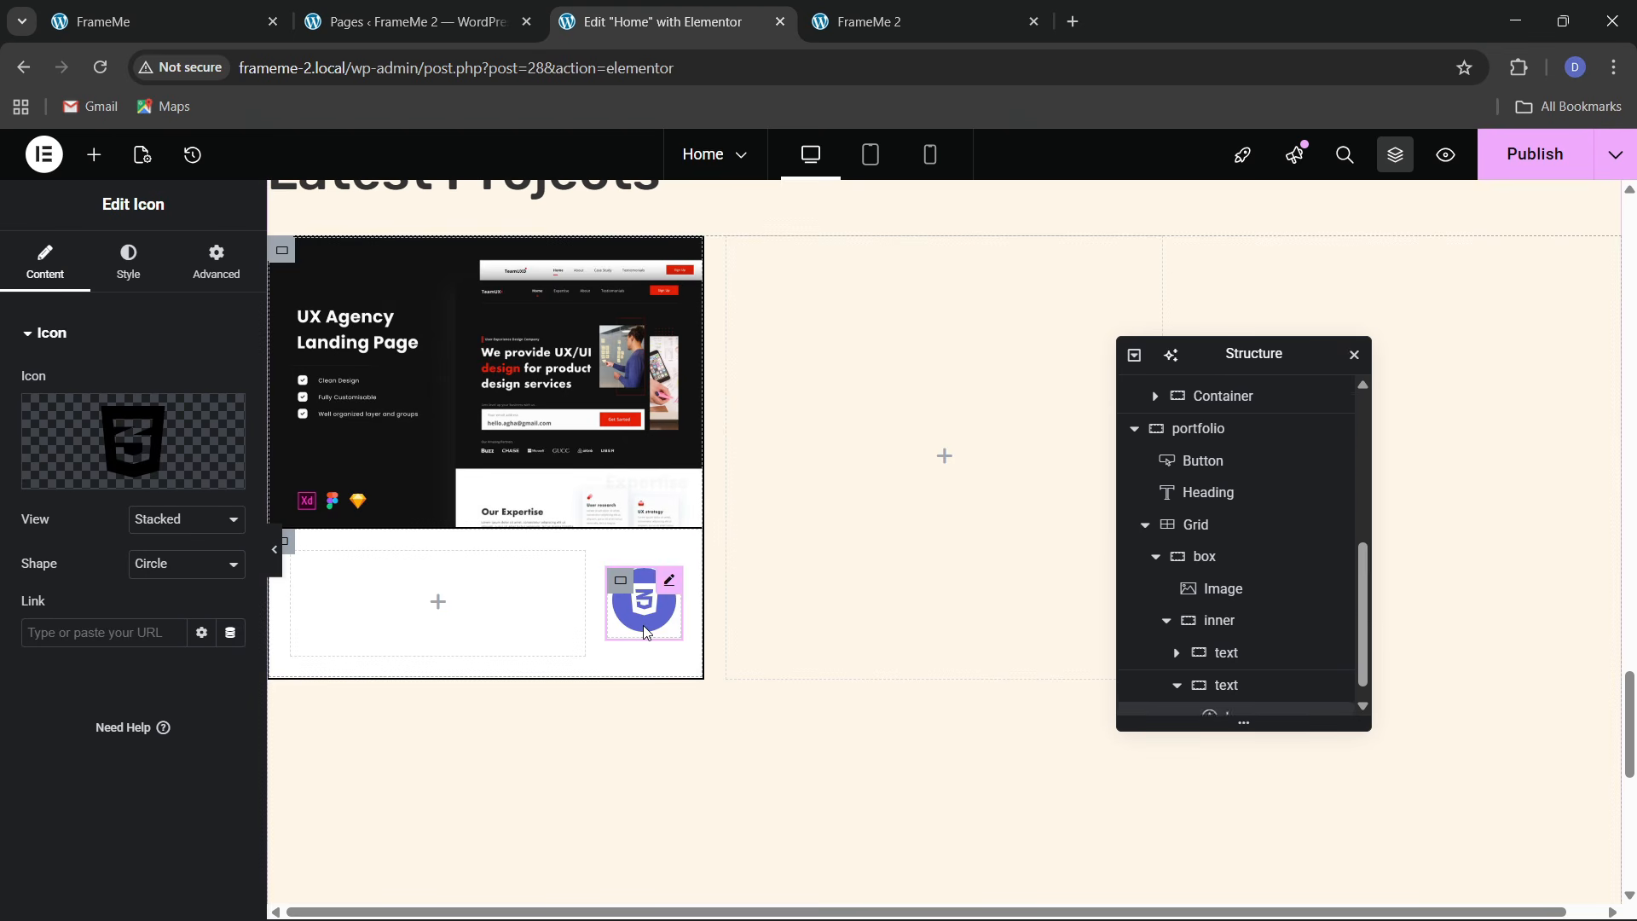
Replace the pasted icon with 'Arrow right' from the Icon Library
click(75, 465)
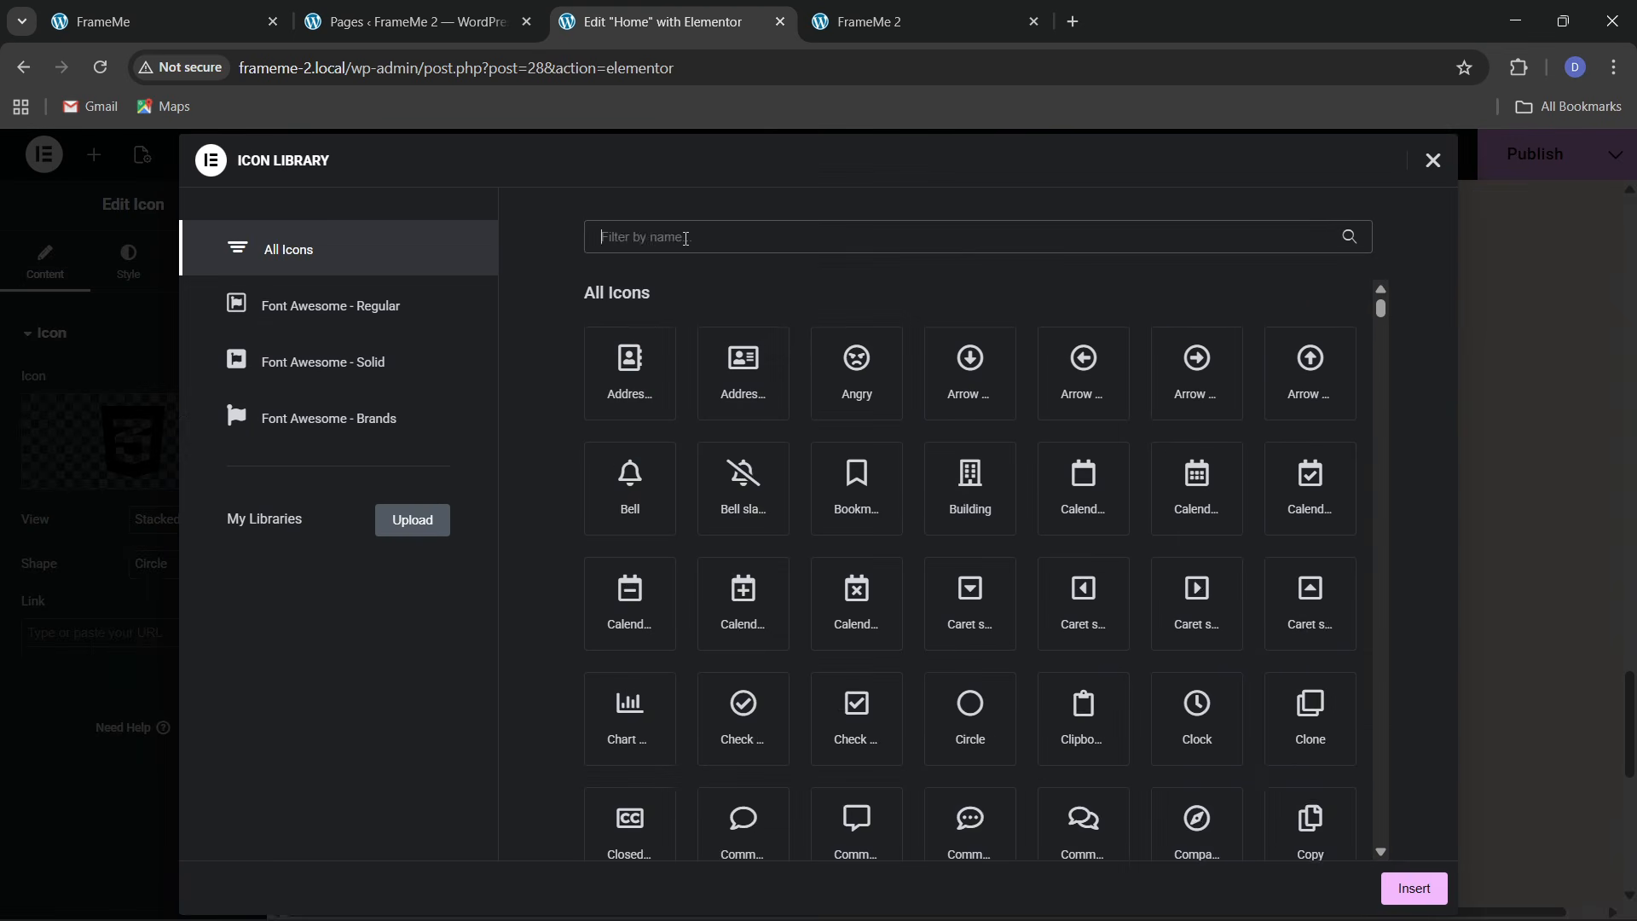
text(arrow)
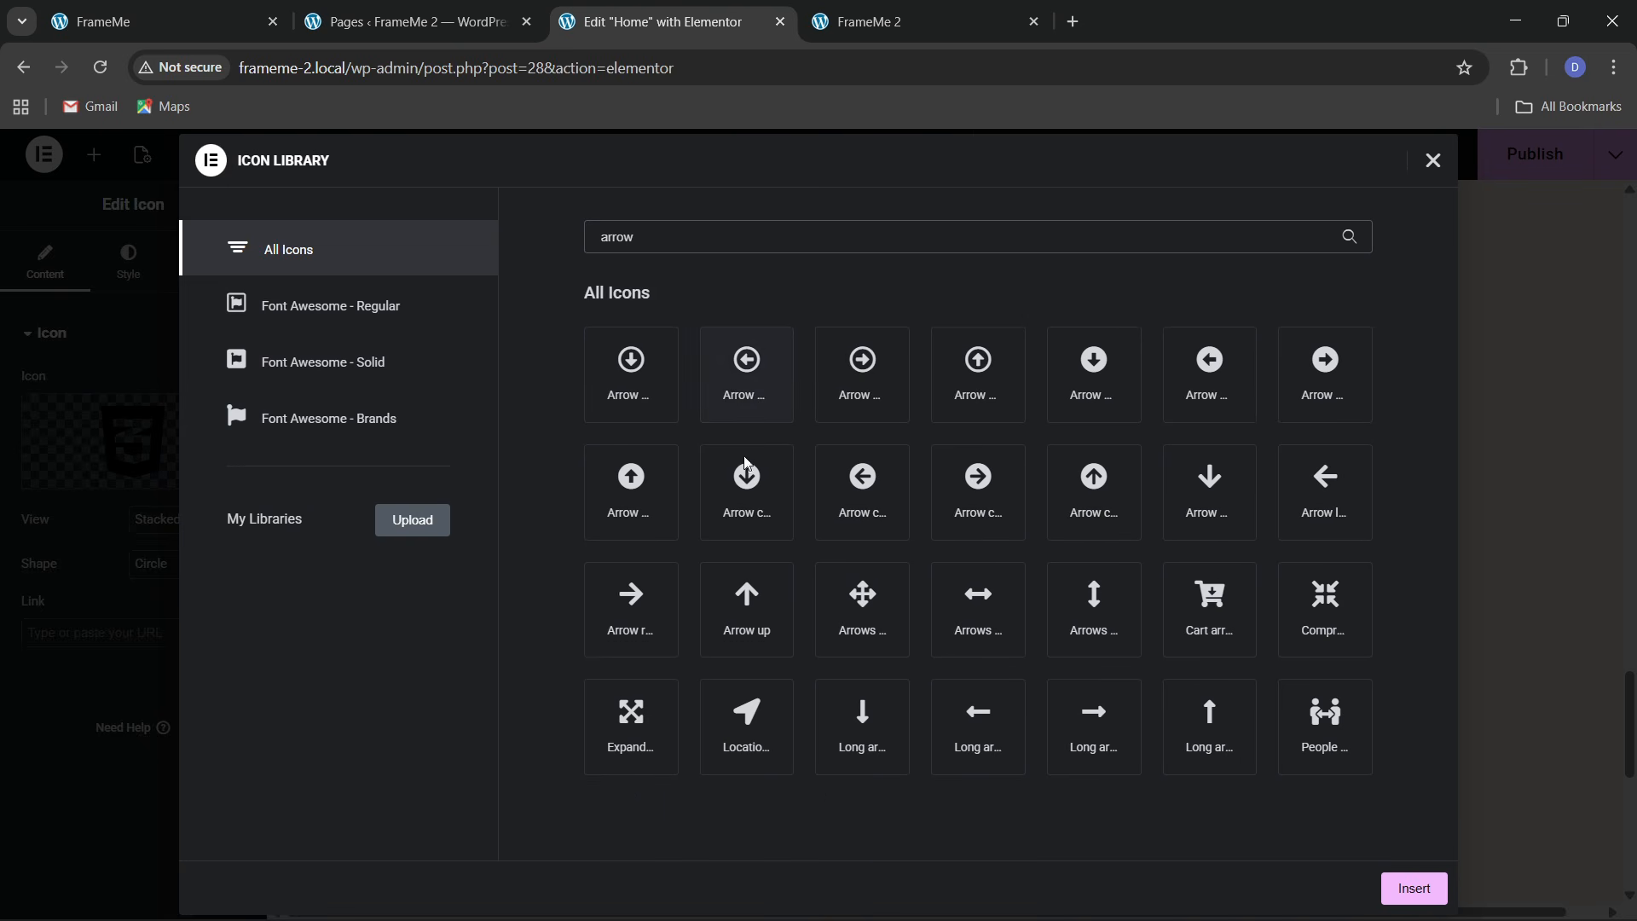
click(204, 19)
click(729, 22)
click(662, 633)
click(1416, 887)
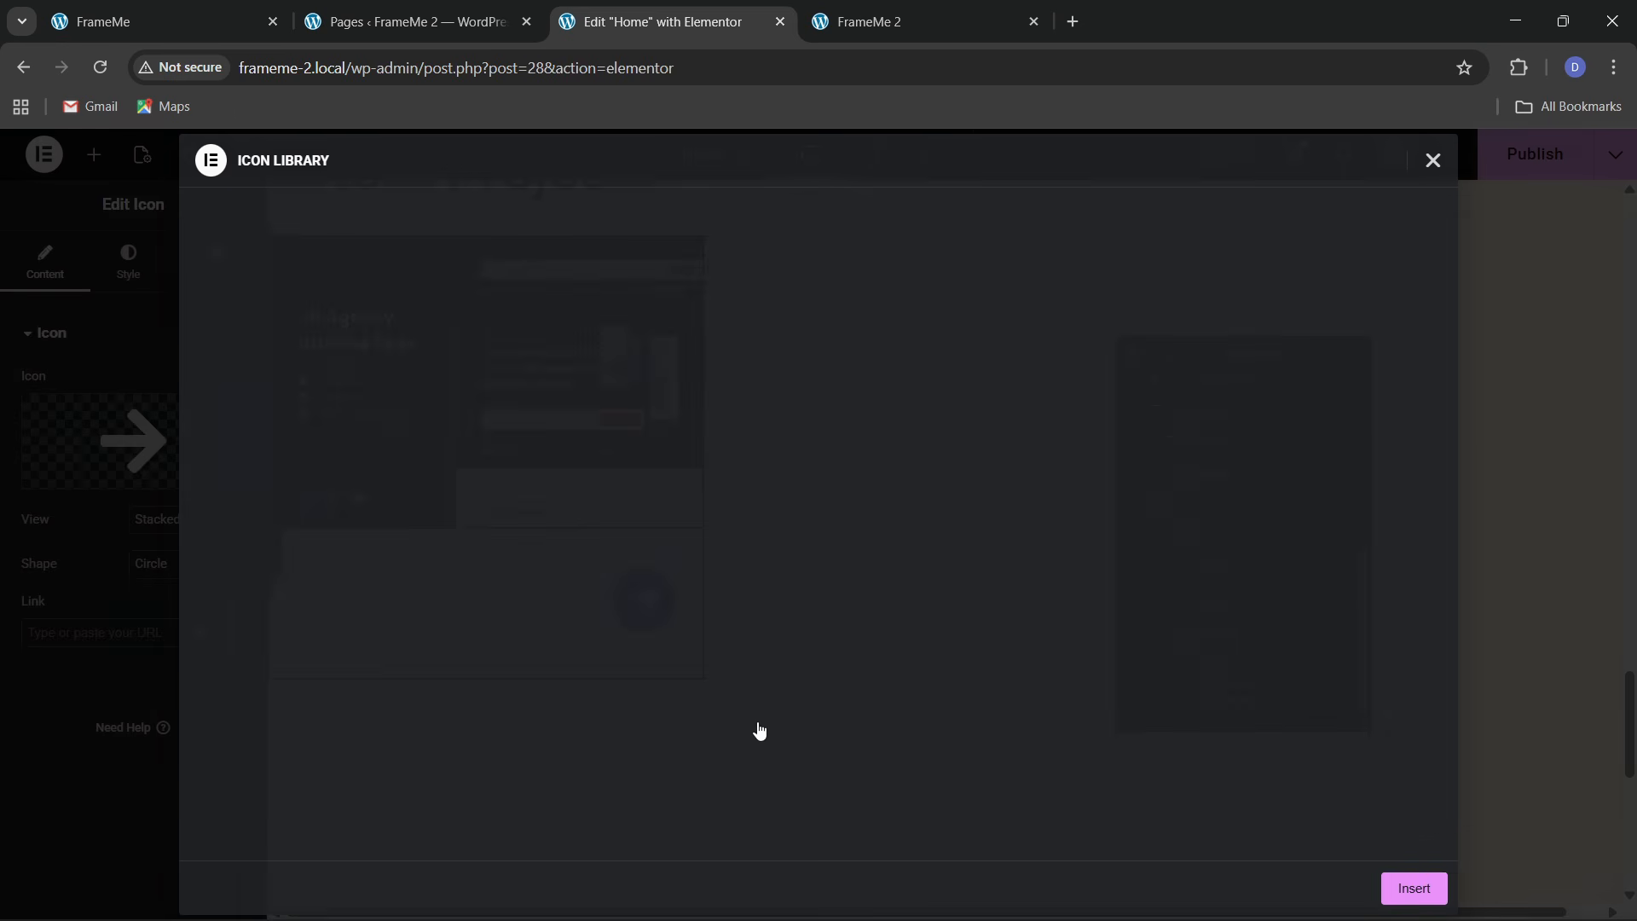
click(130, 274)
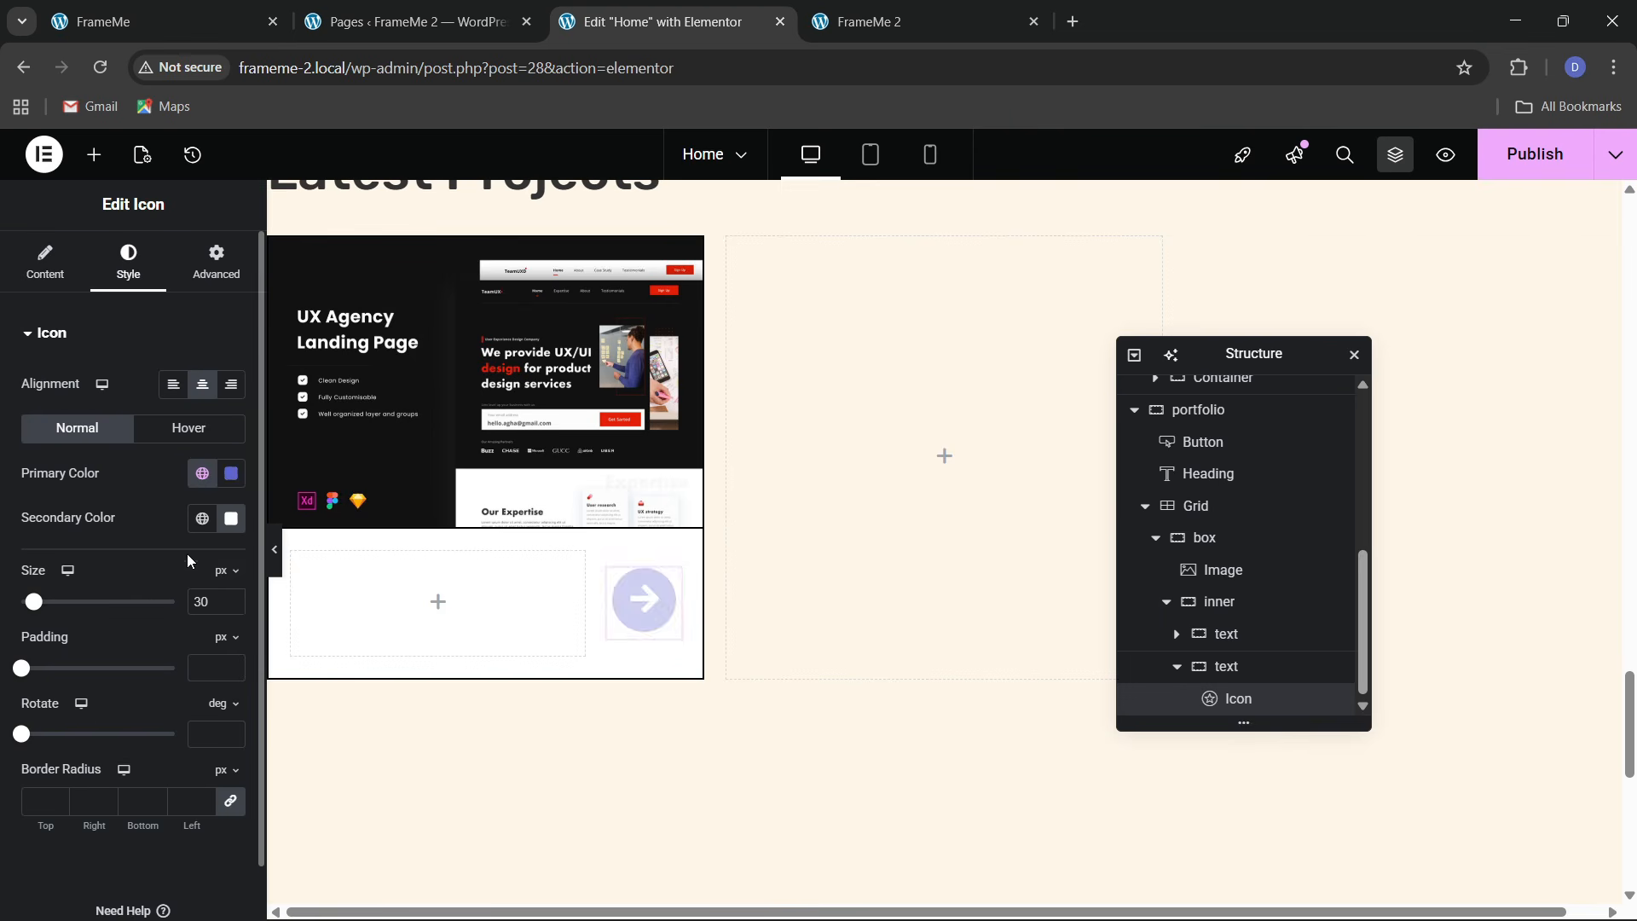
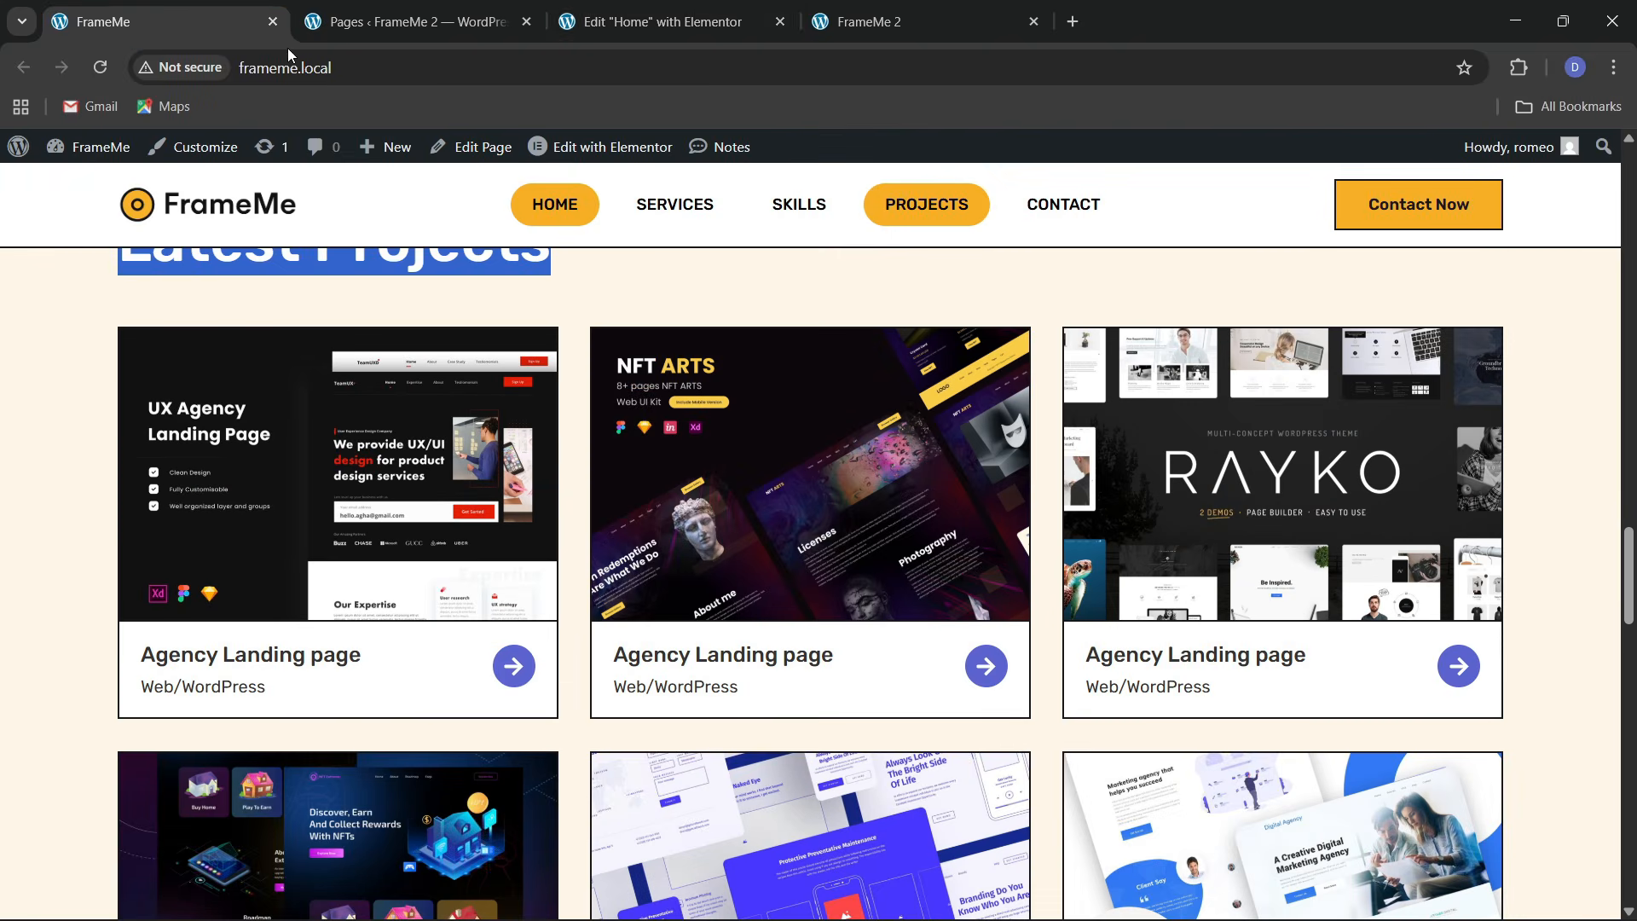
Check the live FrameMe project cards to match the card's arrow icon at 22 px
click(656, 22)
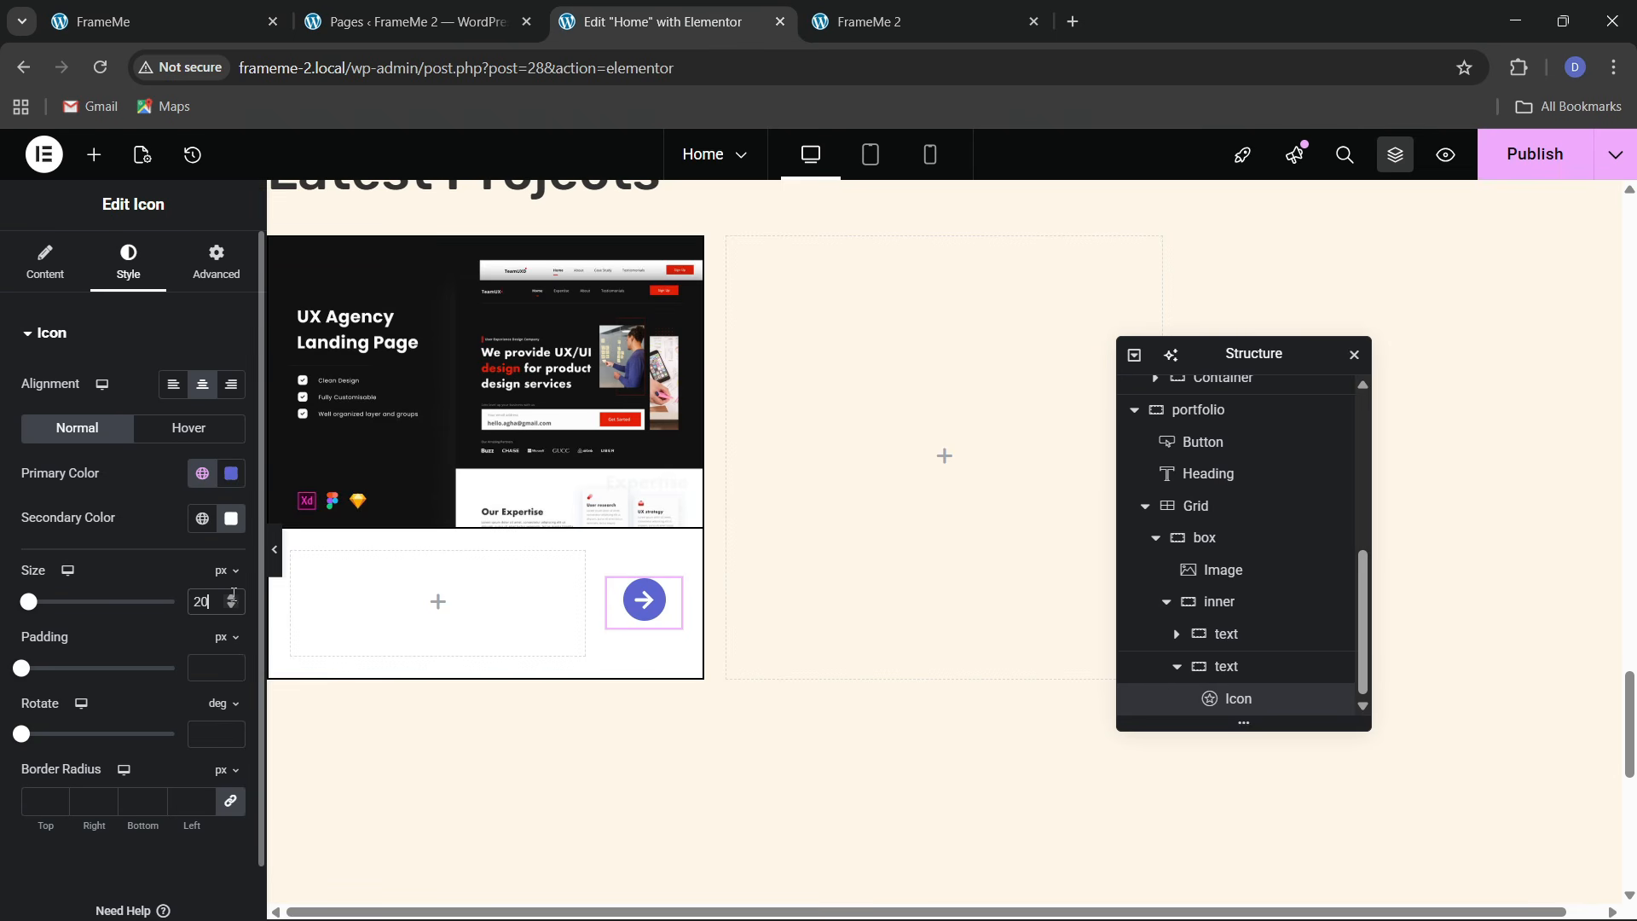
click(223, 21)
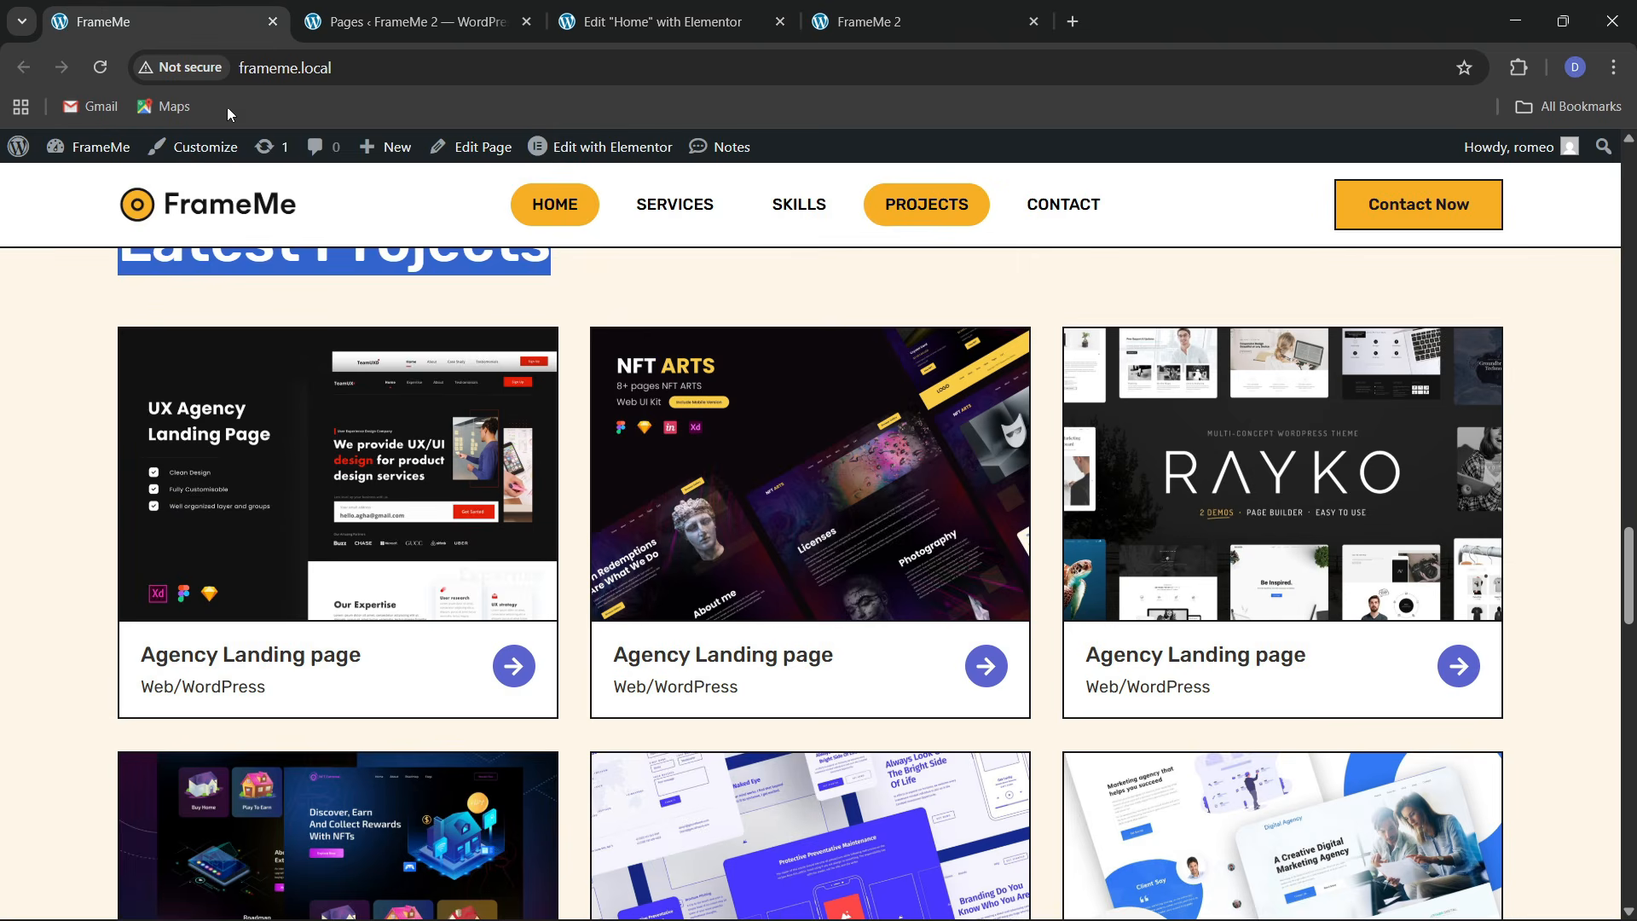
click(580, 17)
scroll(505, 423, up, 3)
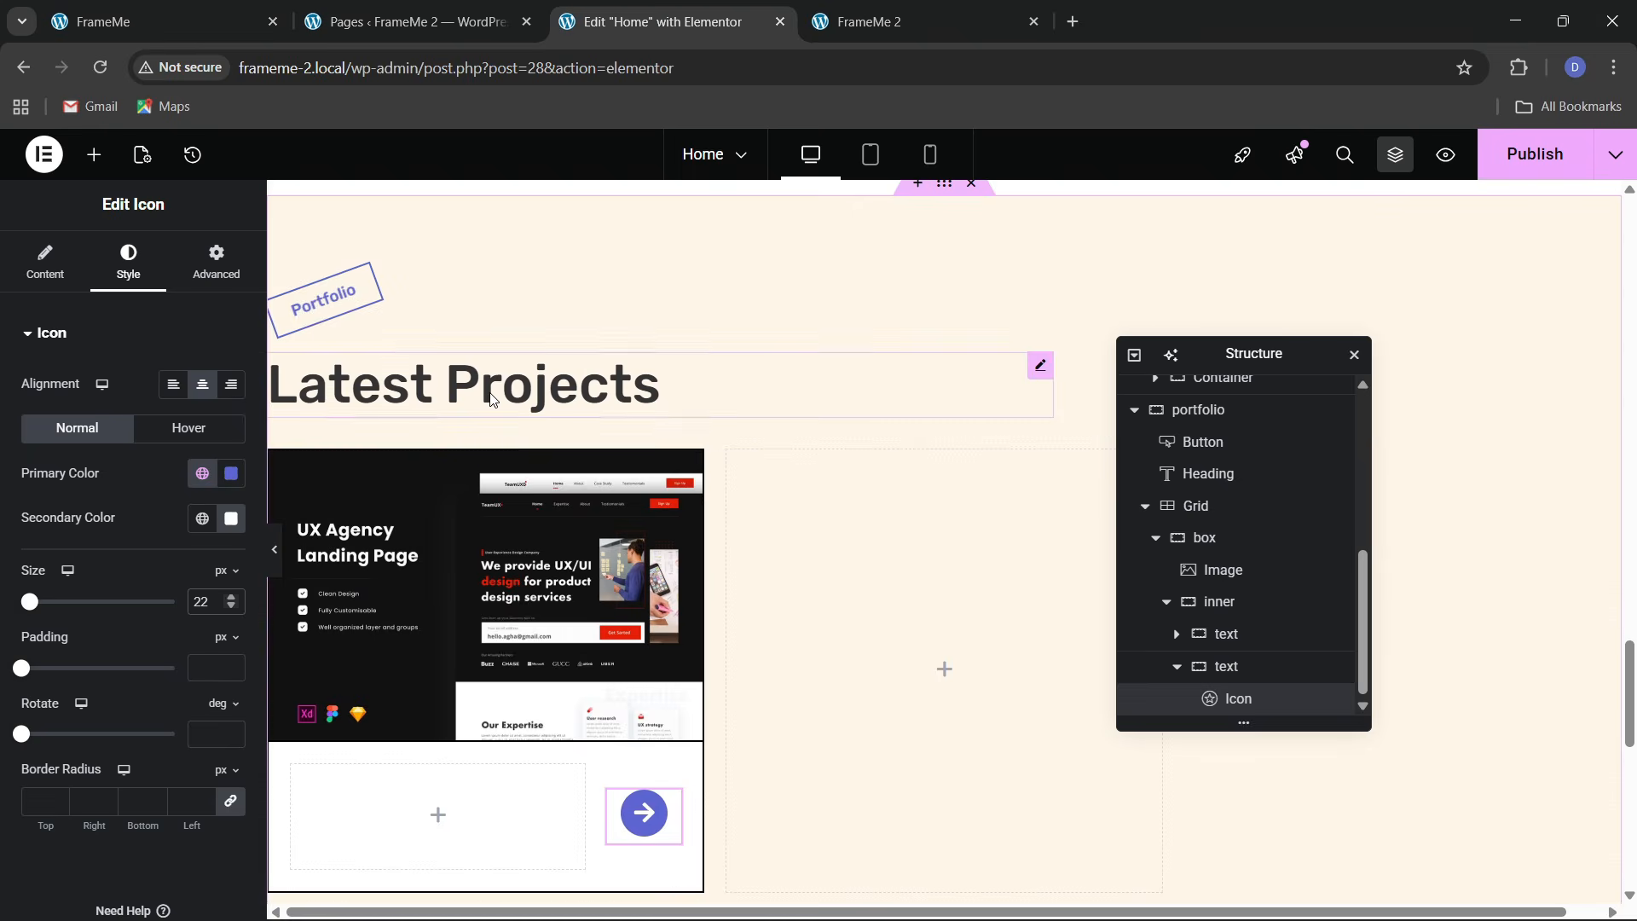
right_click(492, 401)
Paste a copy of the Latest Projects heading into the card's empty text area
click(536, 494)
scroll(389, 498, down, 4)
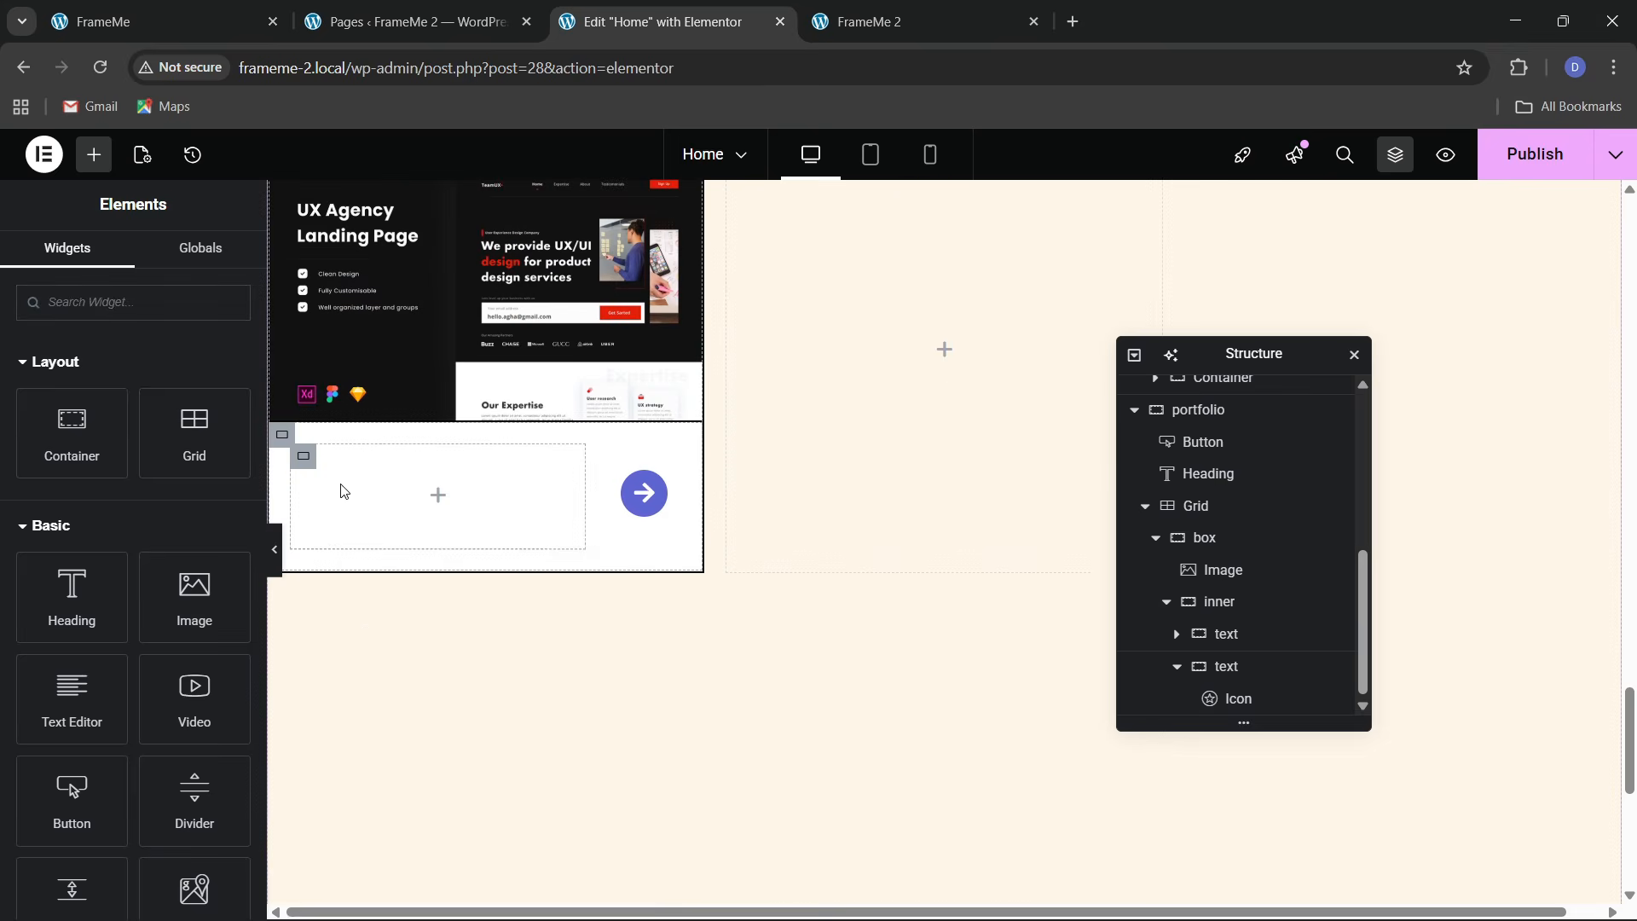
right_click(344, 492)
click(381, 522)
click(158, 21)
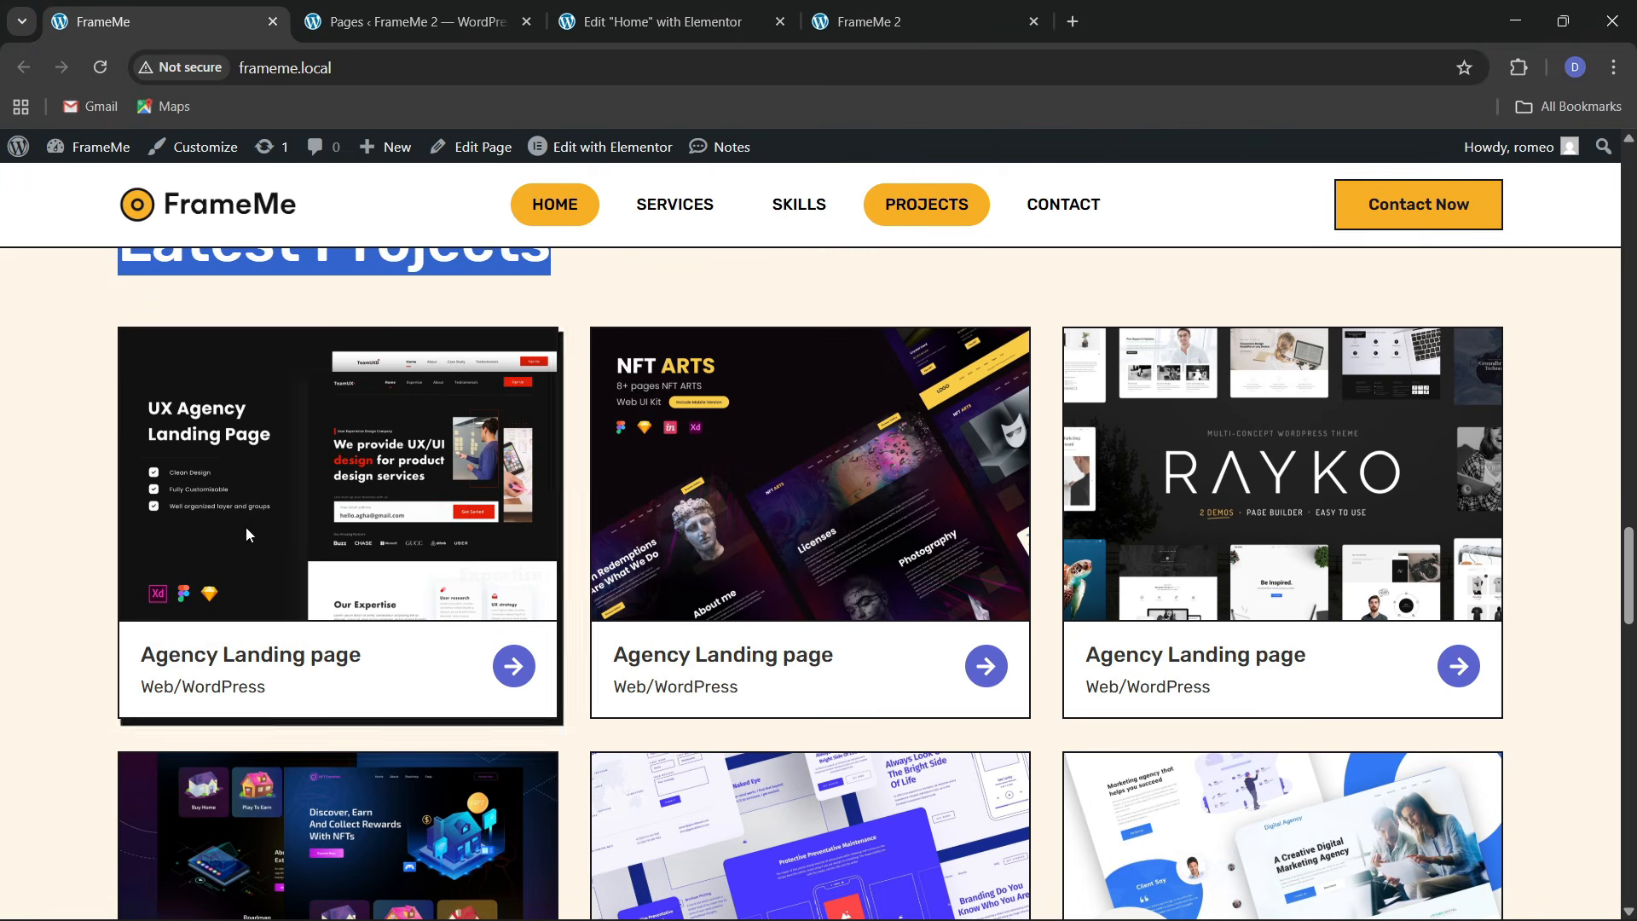
drag(142, 666, 331, 666)
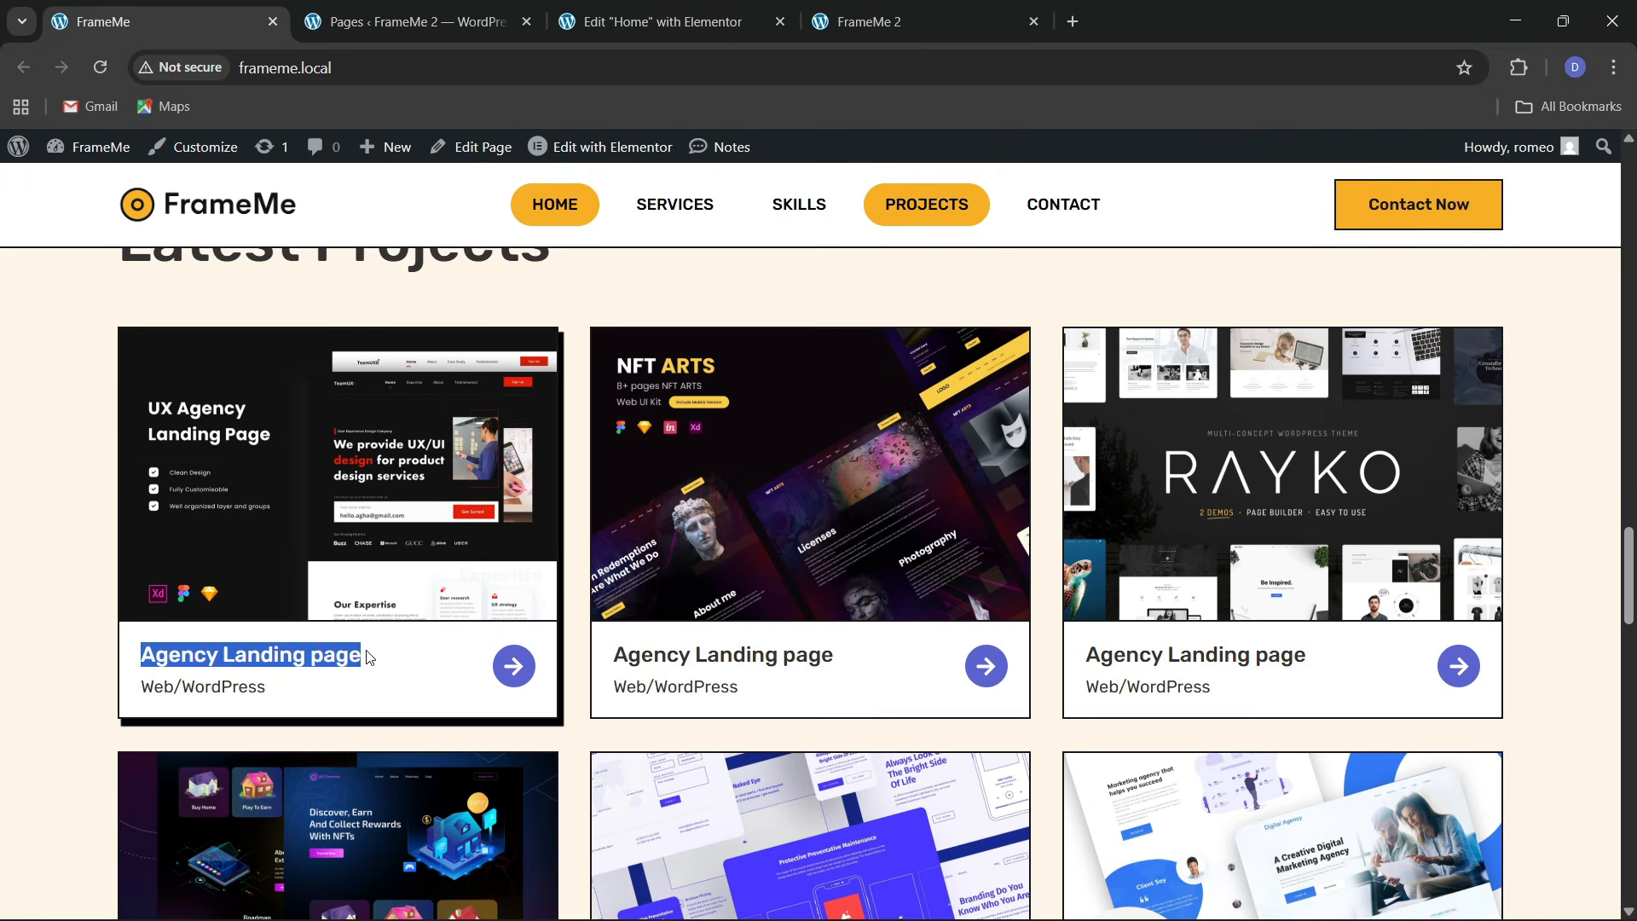
click(615, 21)
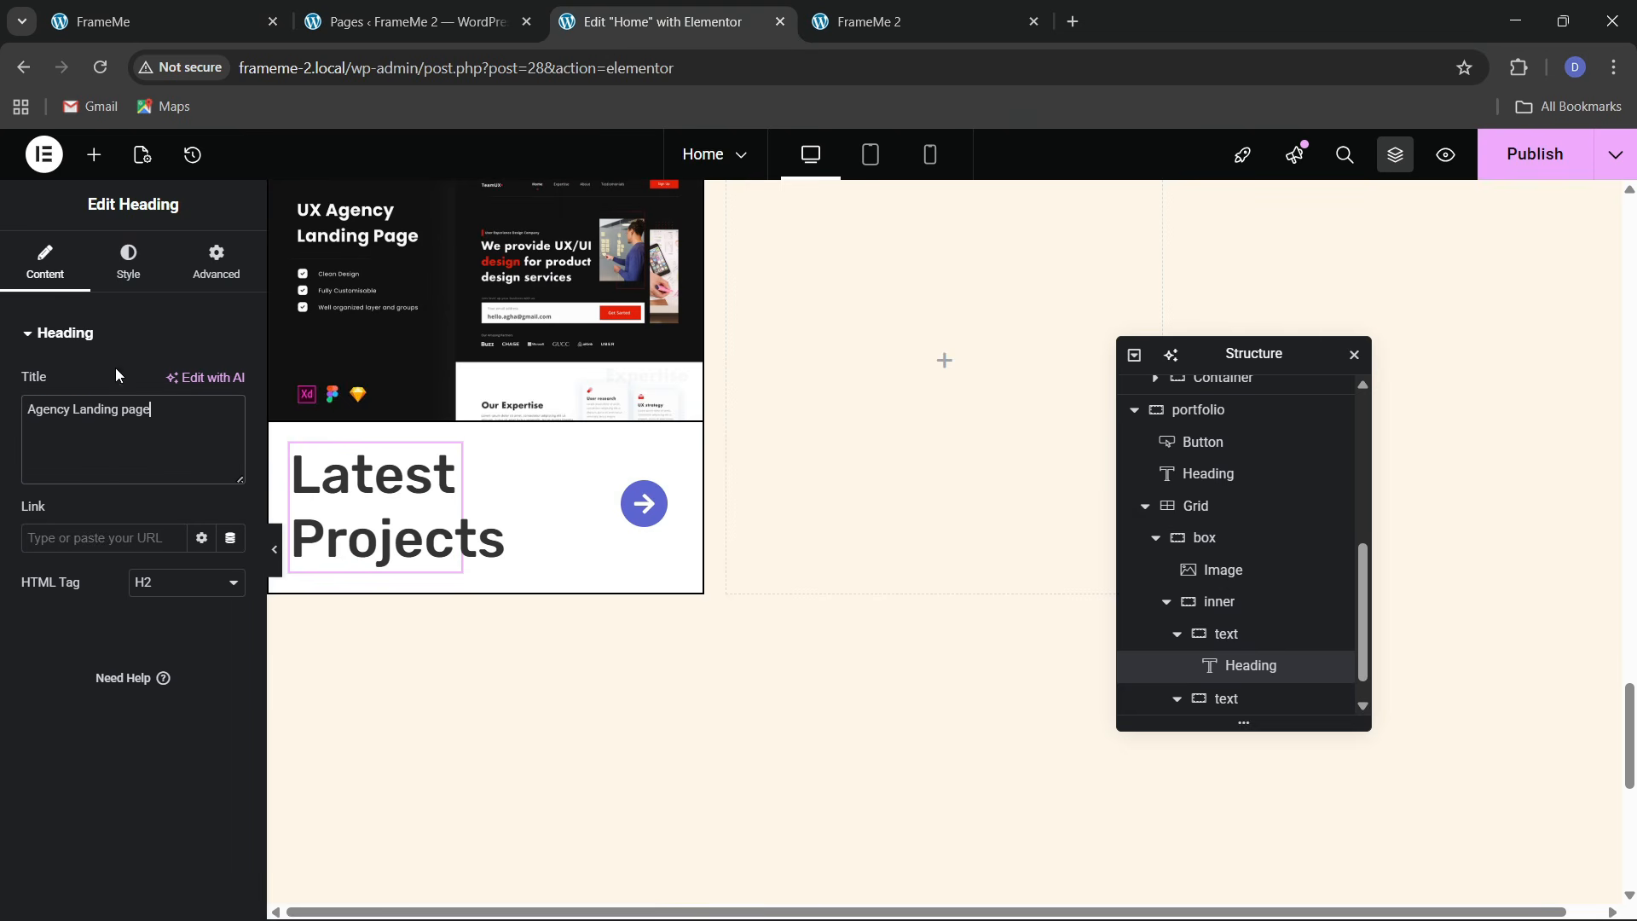
Make the 'Agency Landing page' card title full width with a 20 px font size
click(128, 260)
click(230, 444)
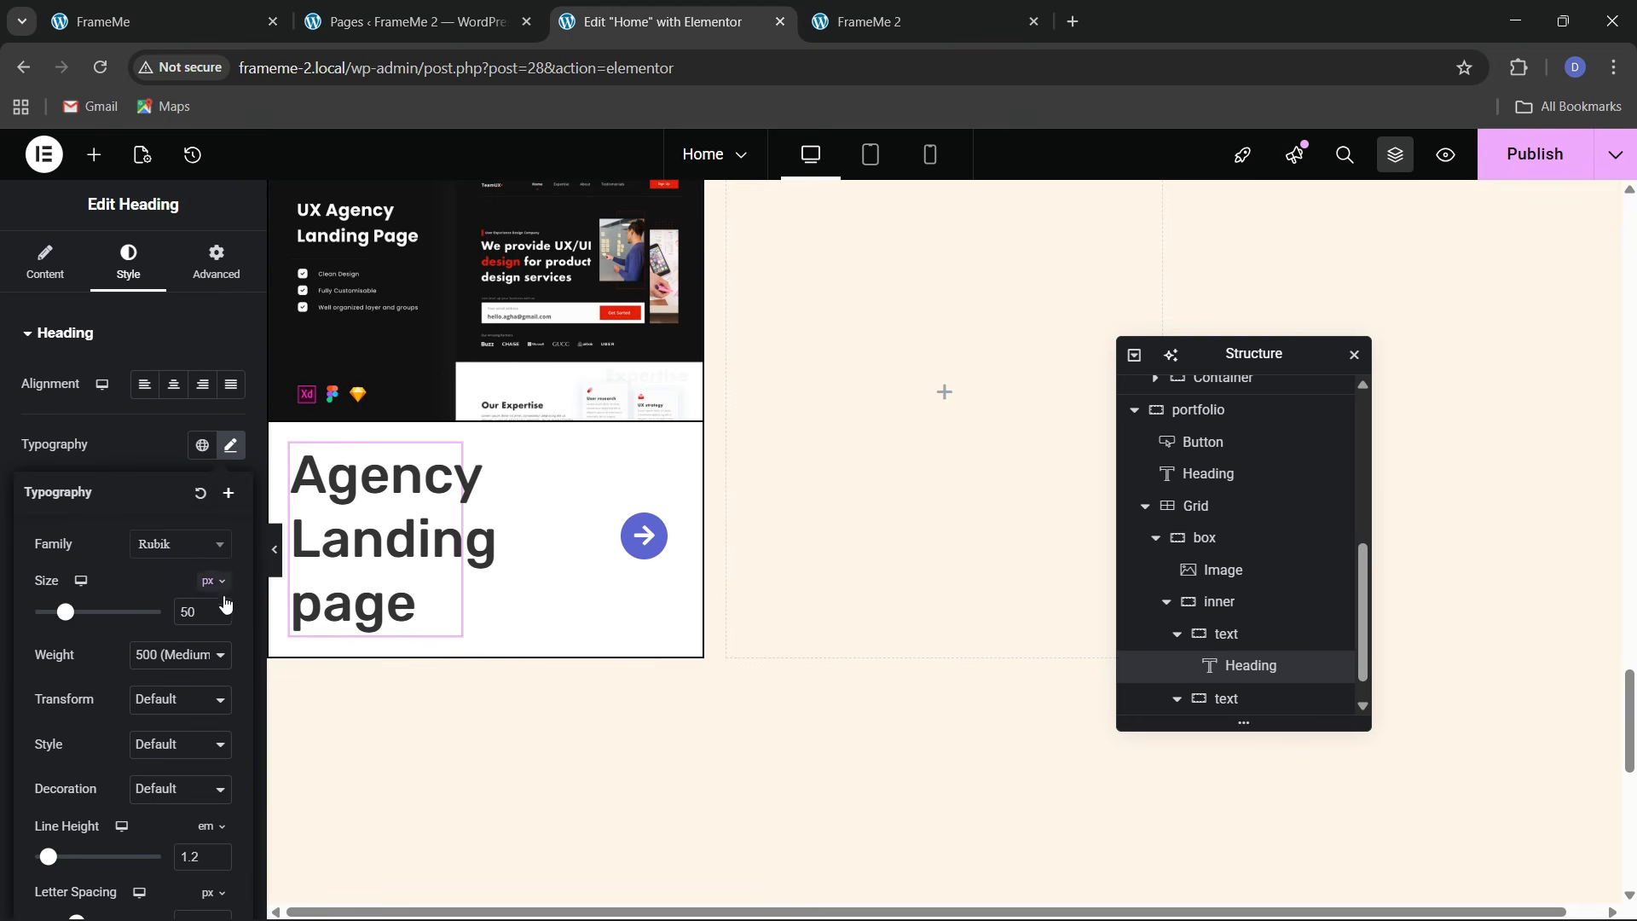
click(223, 611)
click(221, 613)
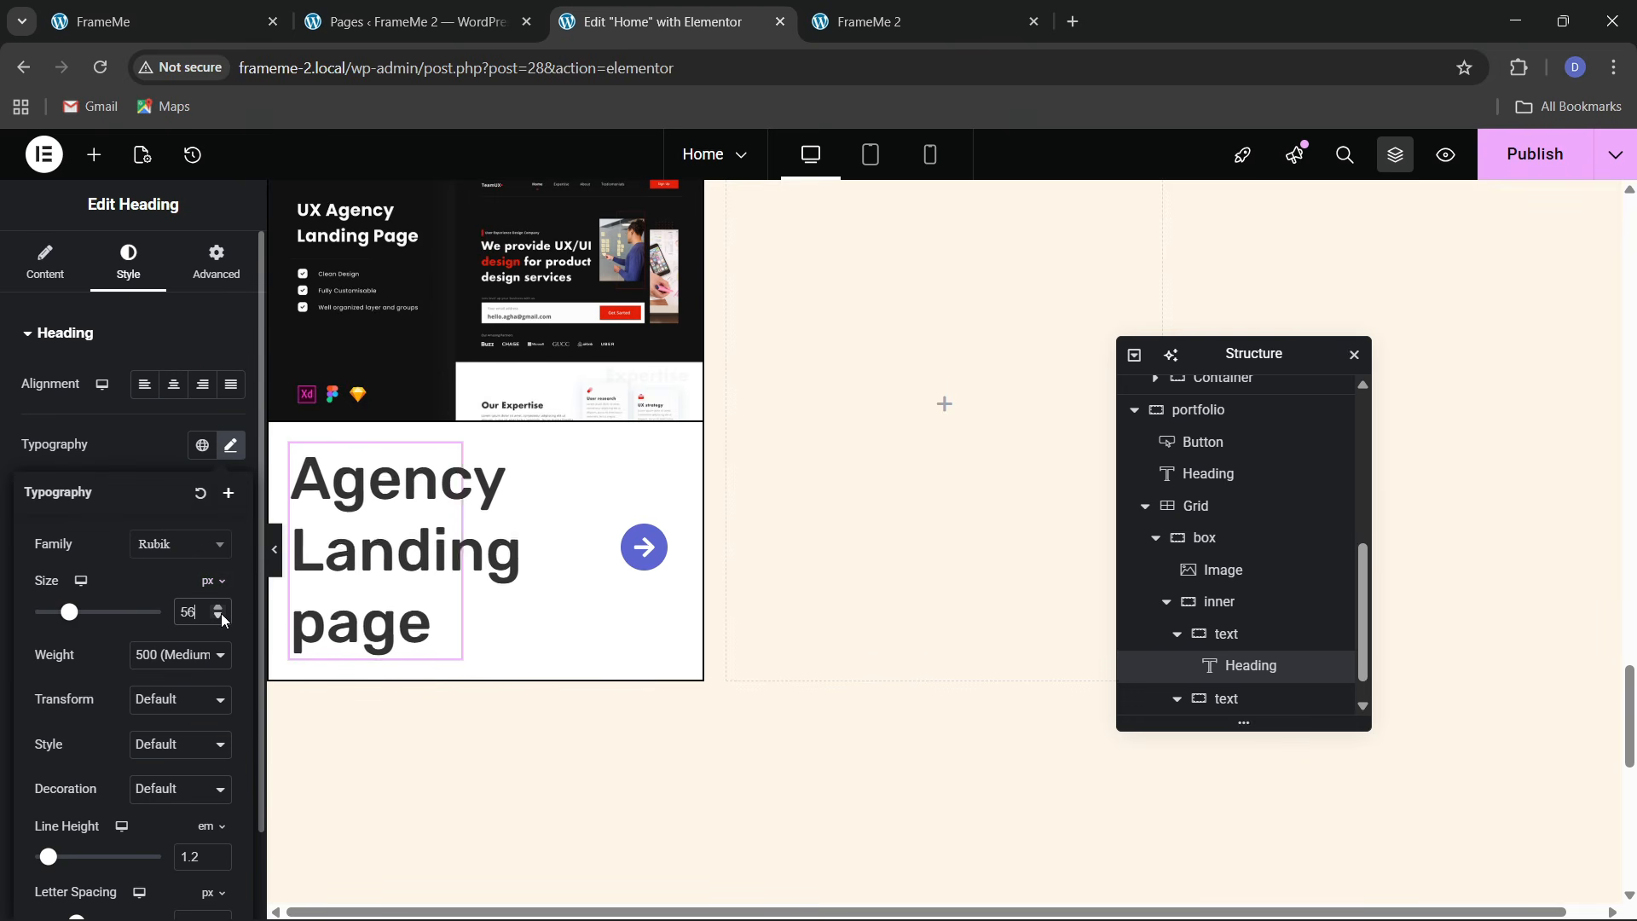
drag(222, 612, 222, 612)
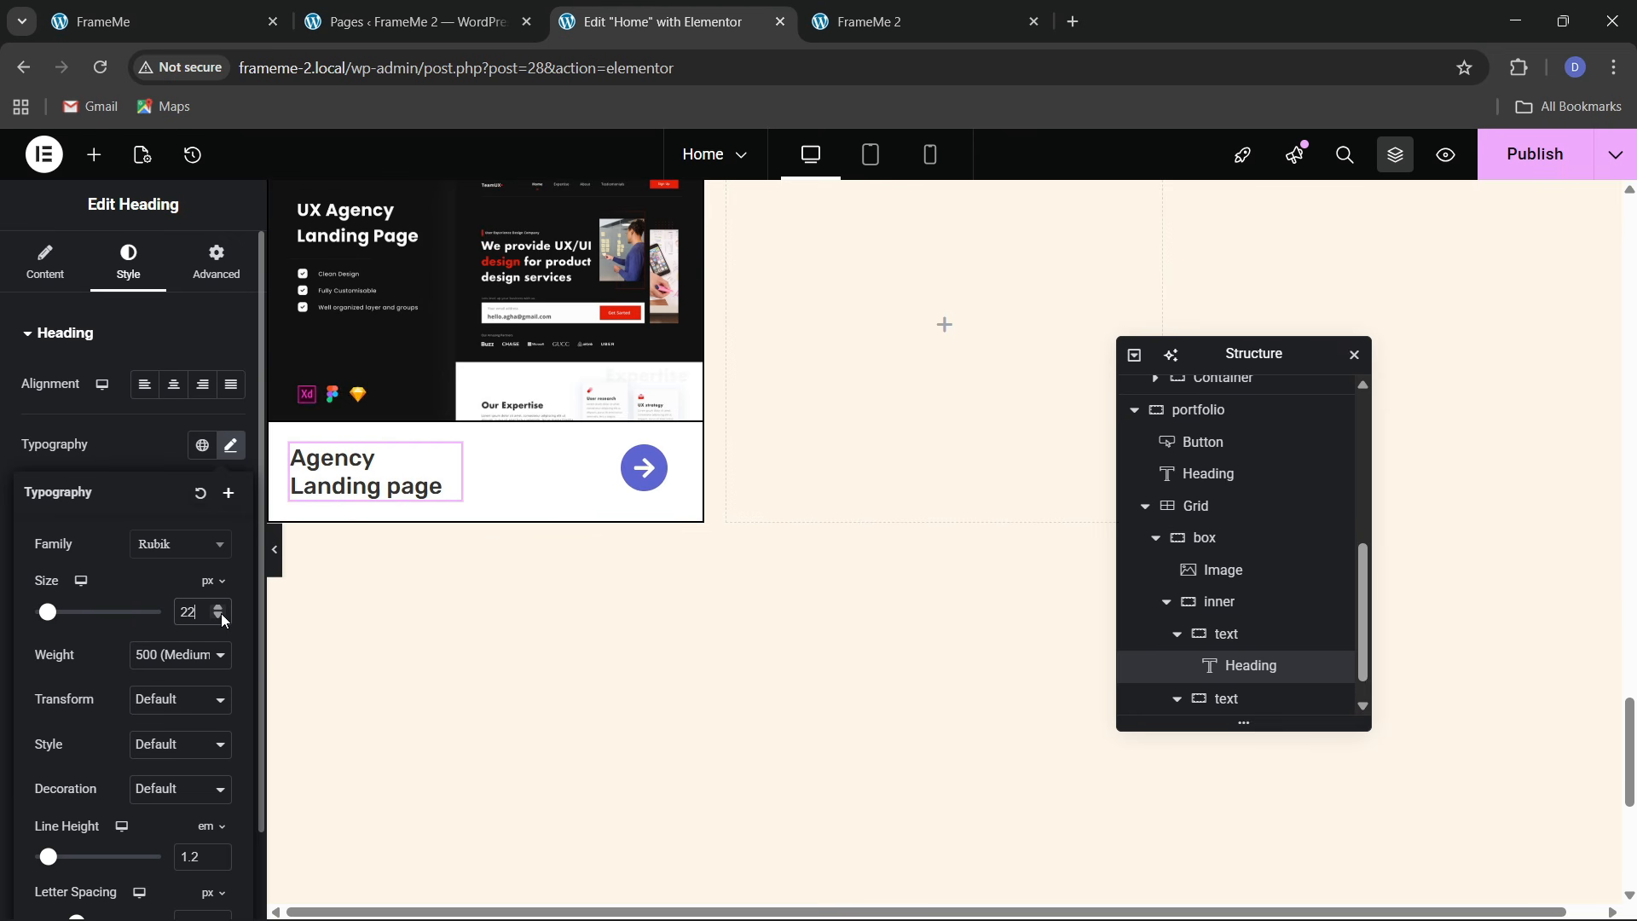
click(138, 447)
click(216, 262)
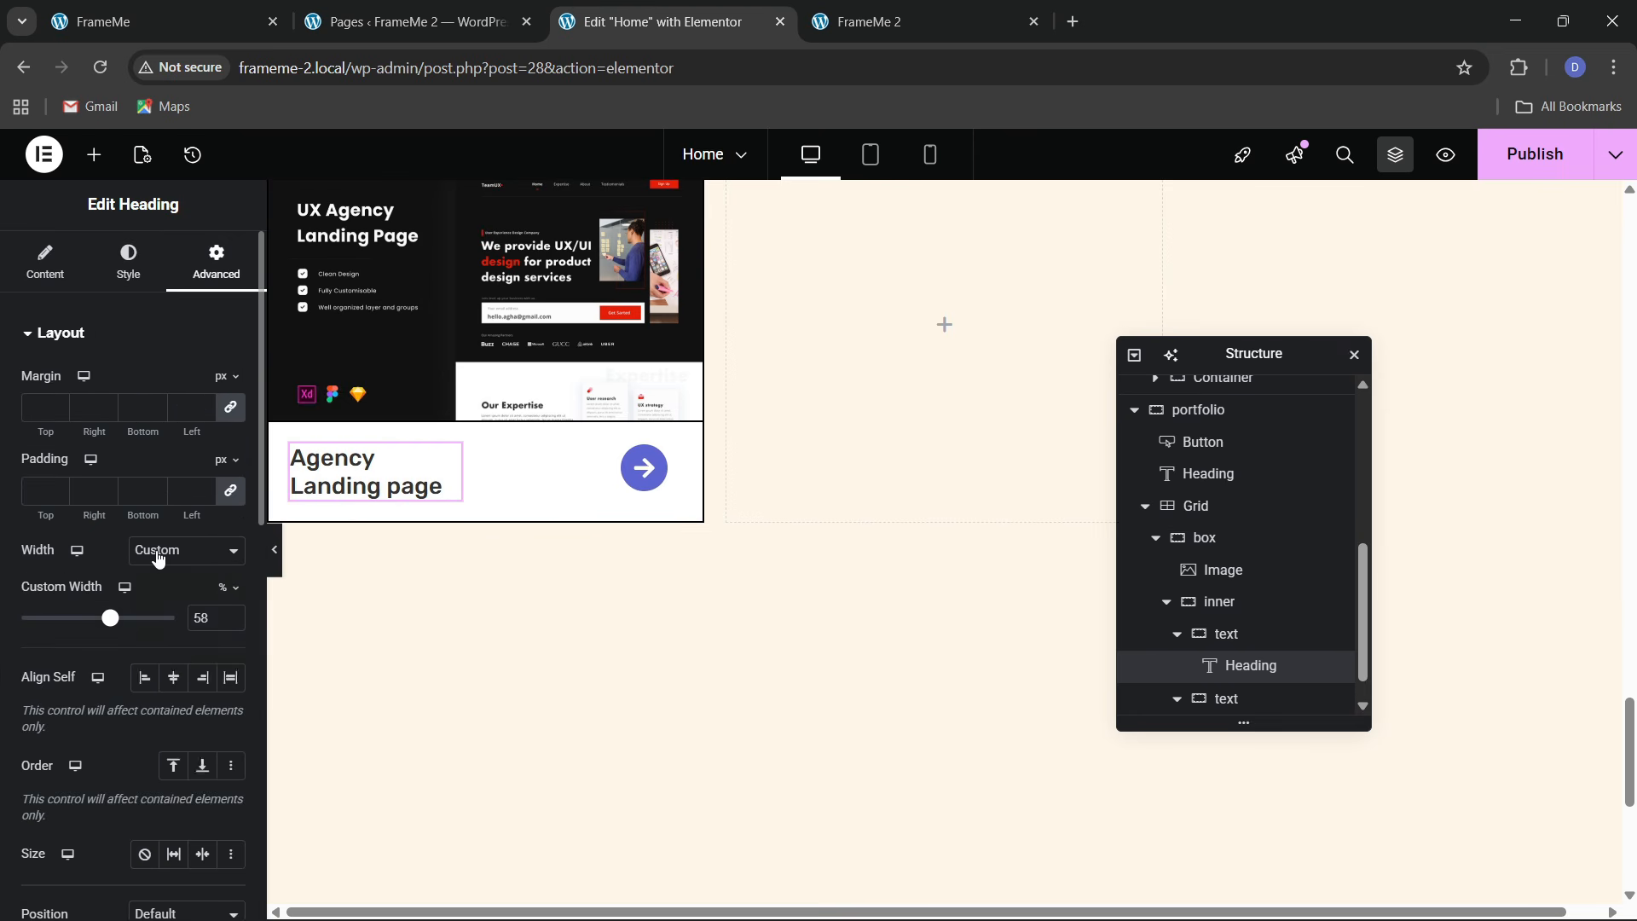
click(179, 604)
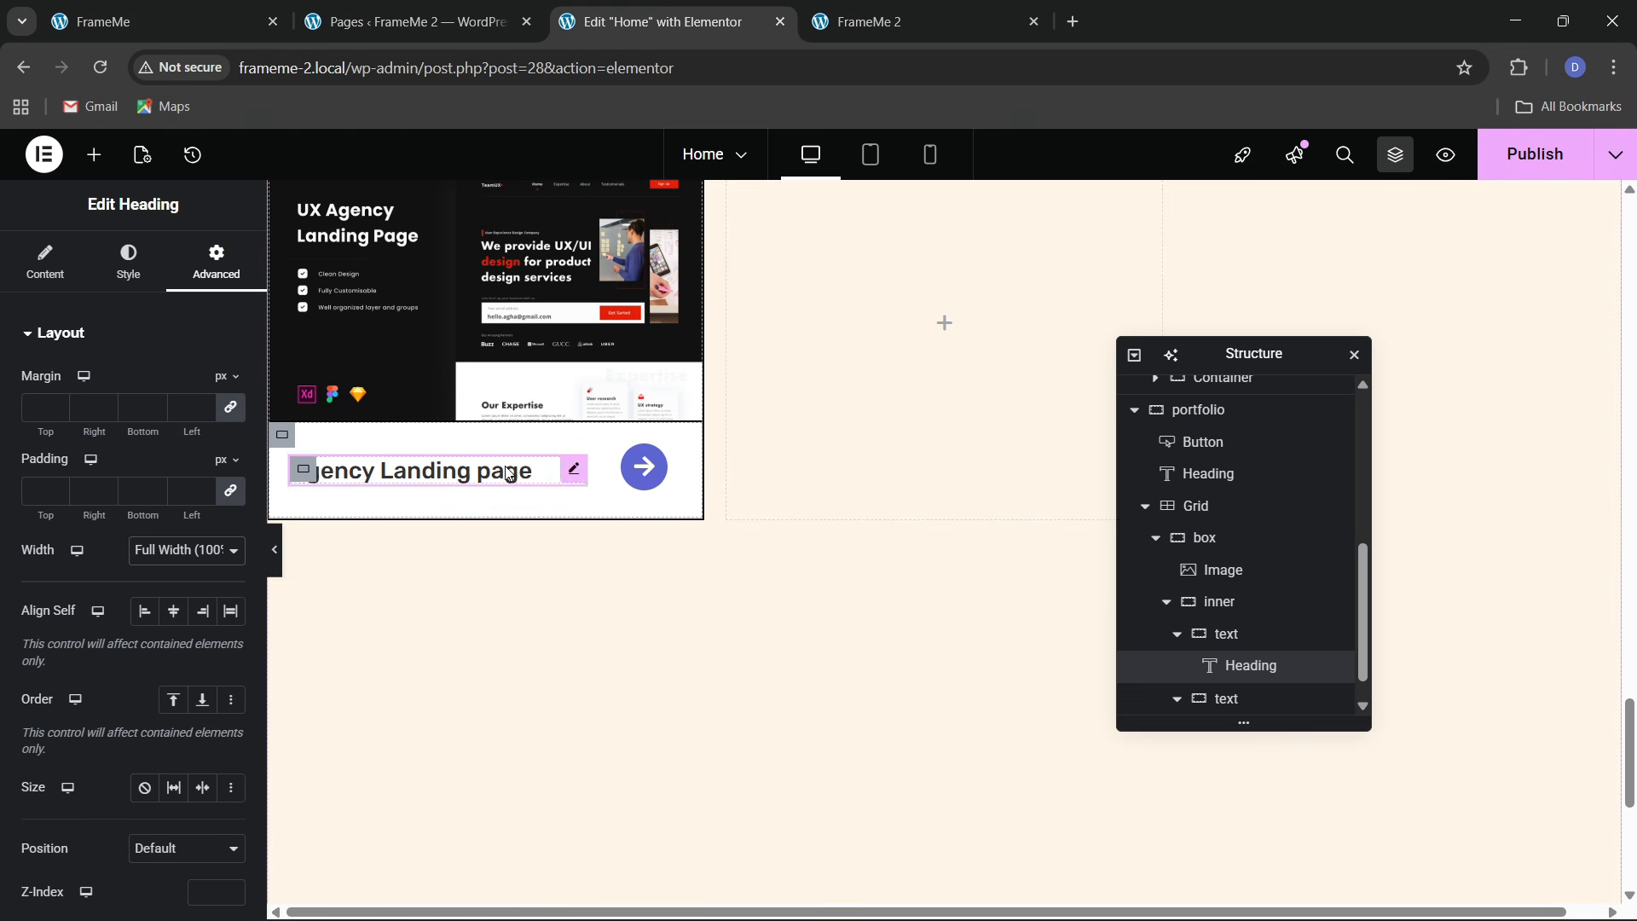
click(128, 260)
click(231, 445)
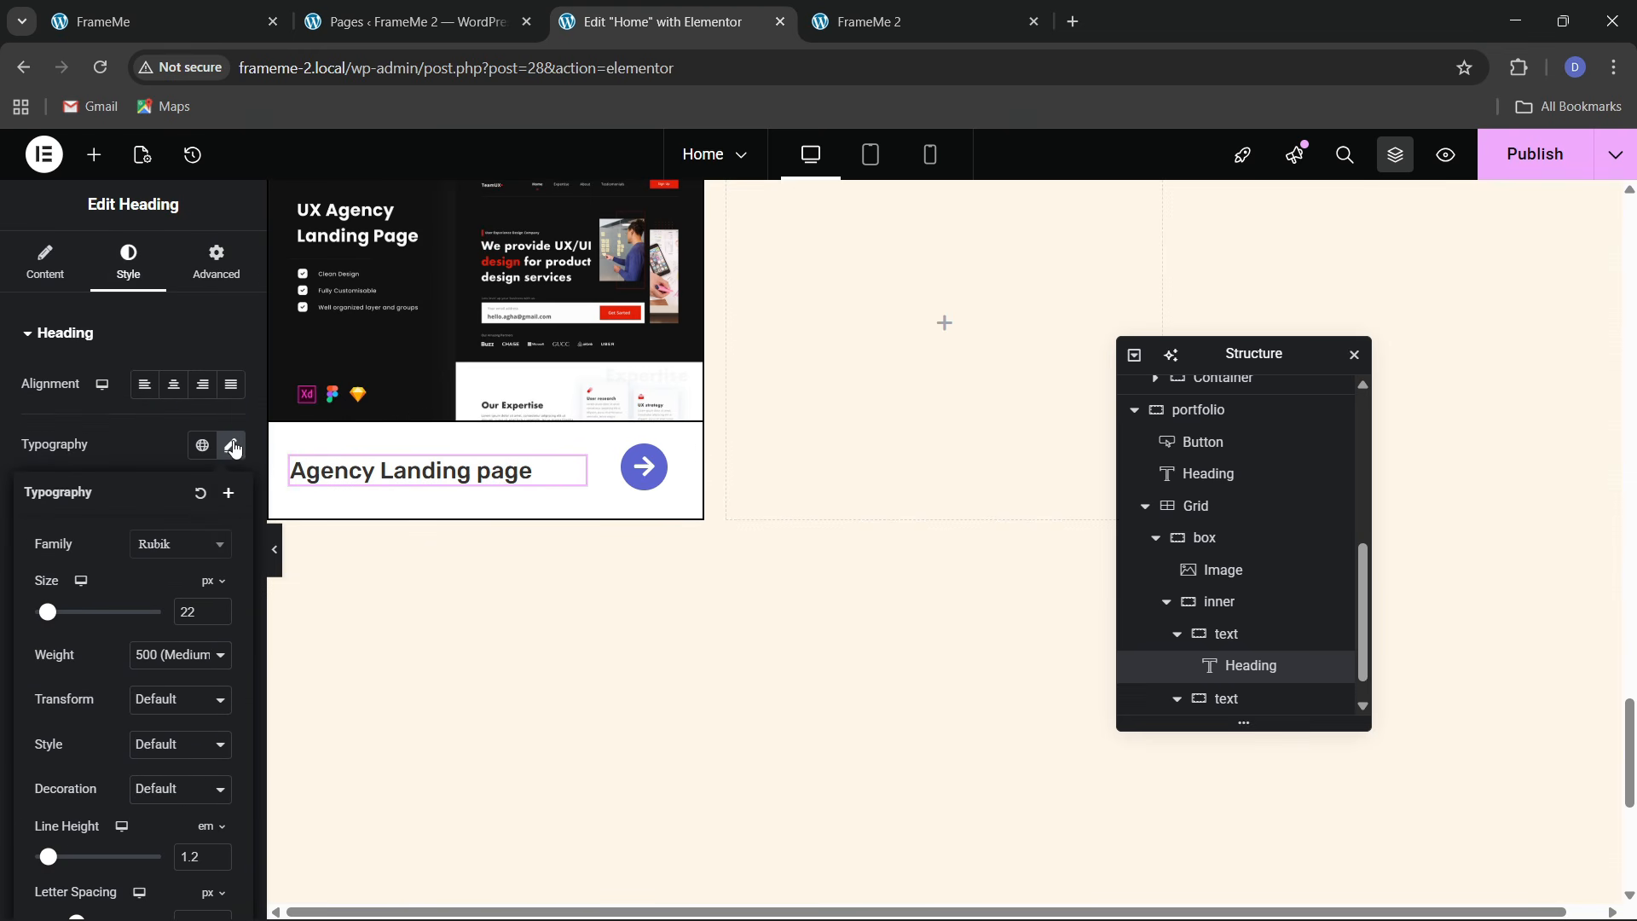
click(219, 618)
click(218, 618)
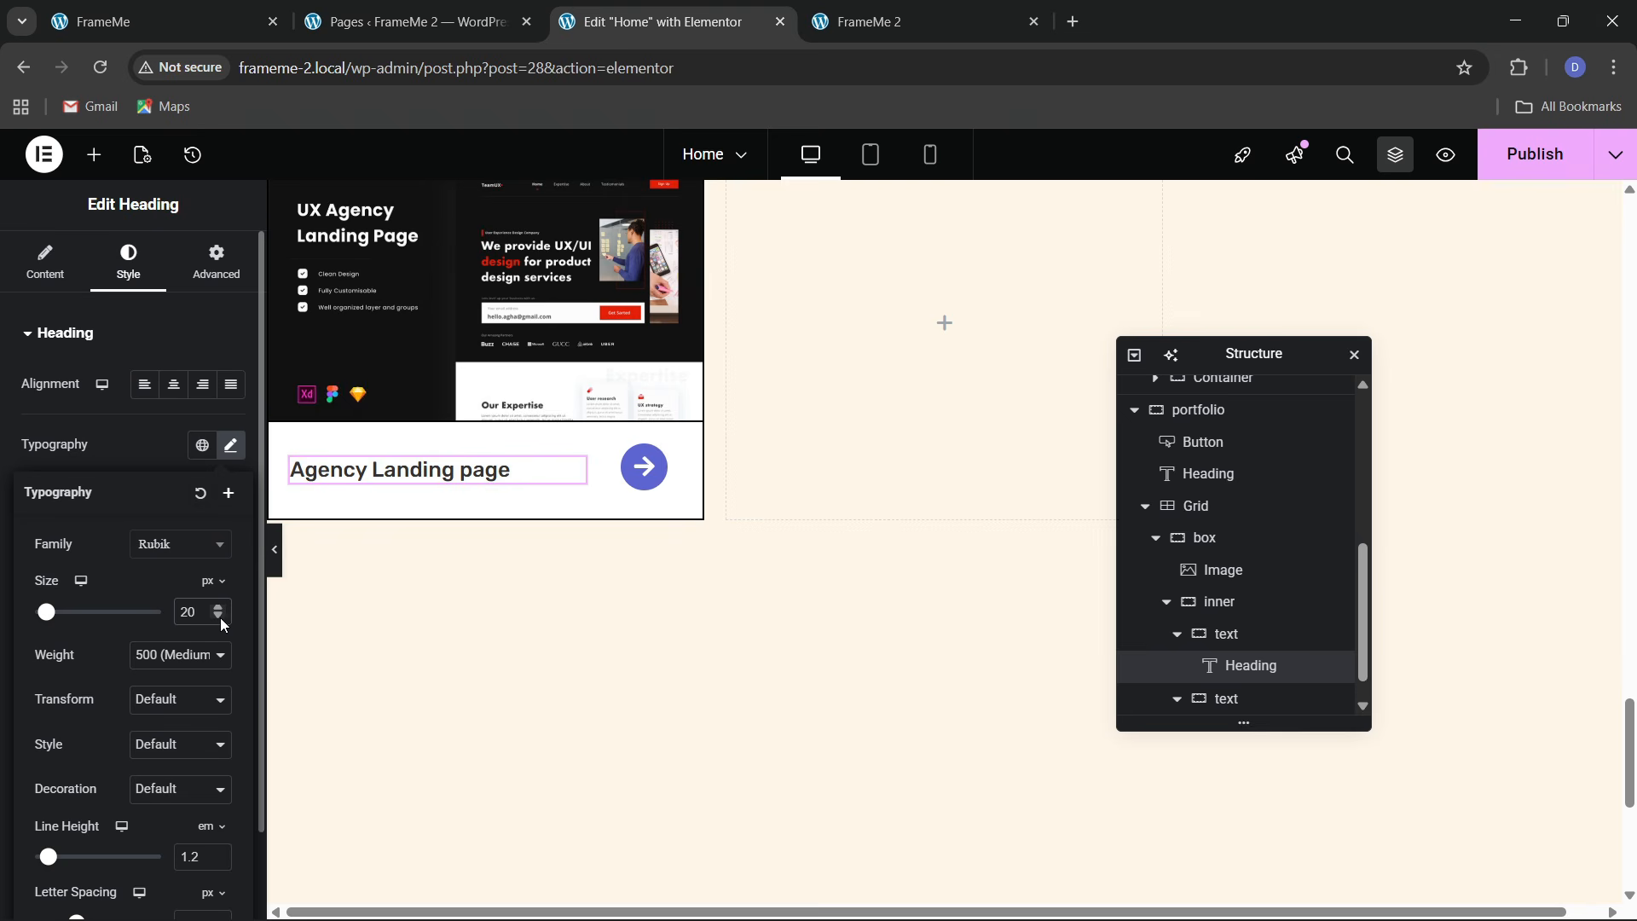
Paste a copy of the Skills and Experience paragraph under the card title at full width
click(142, 9)
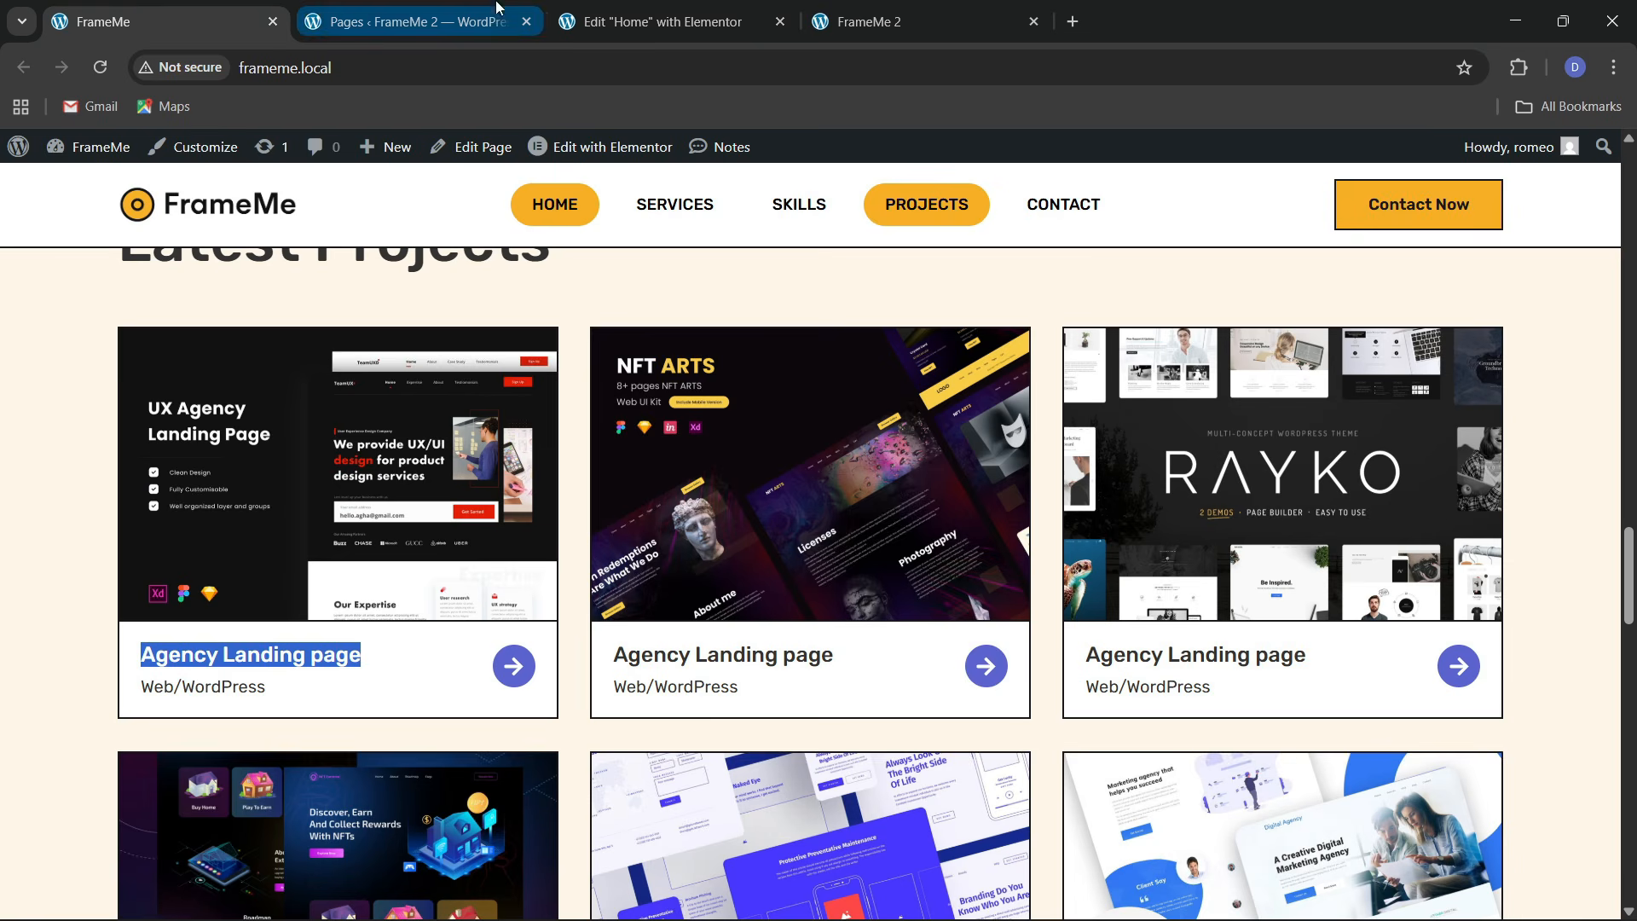
click(661, 21)
scroll(716, 369, up, 10)
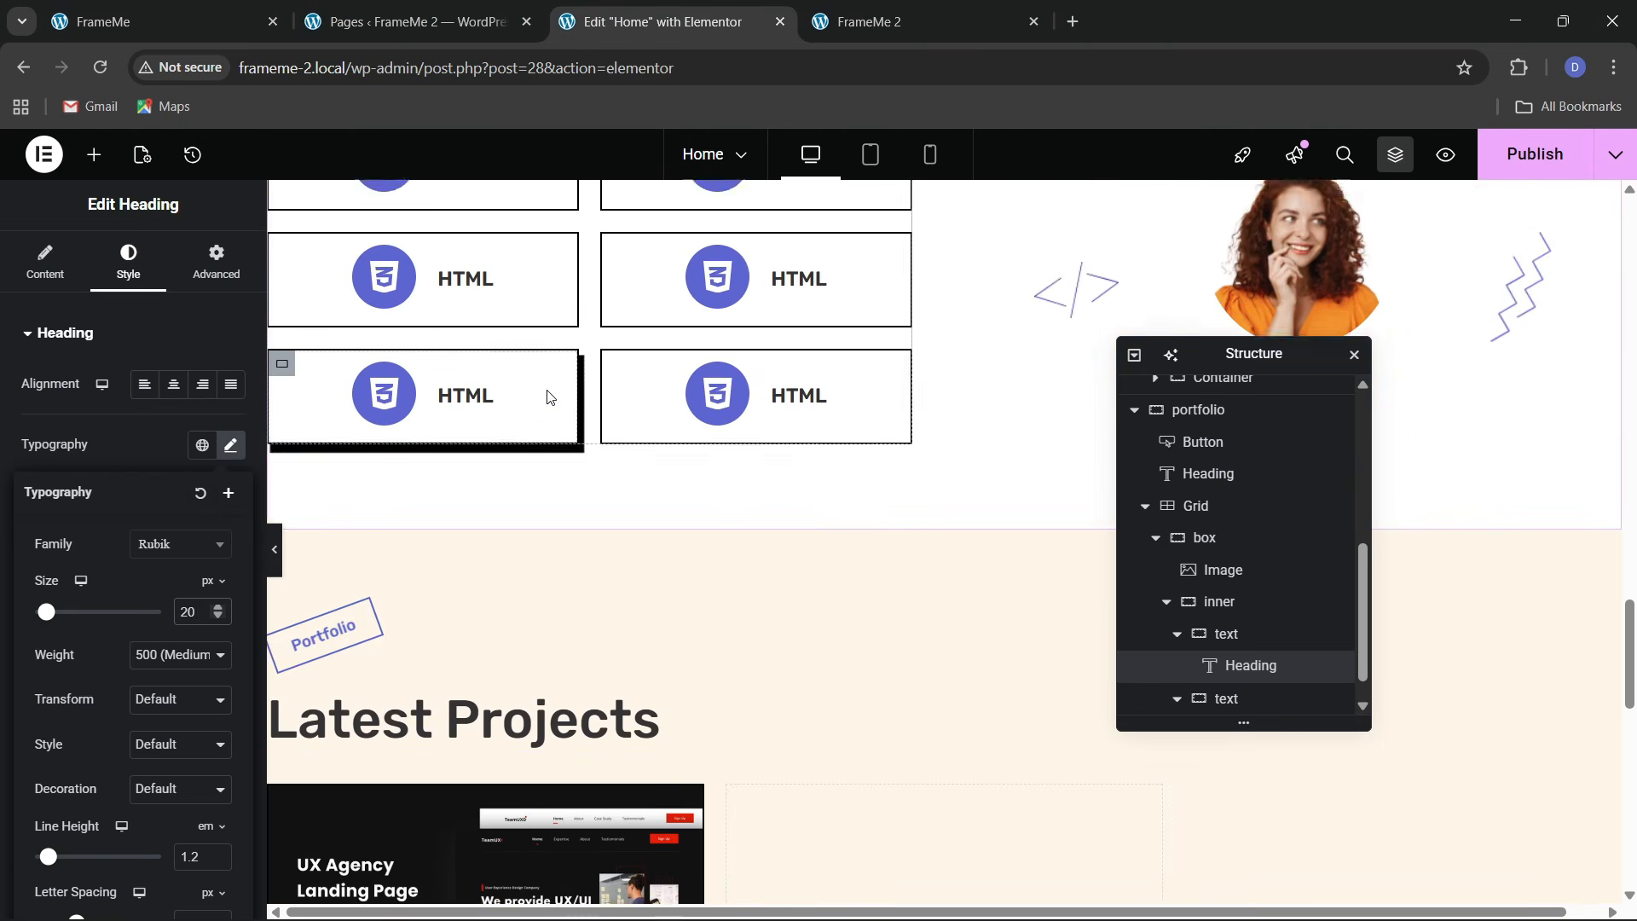
right_click(515, 585)
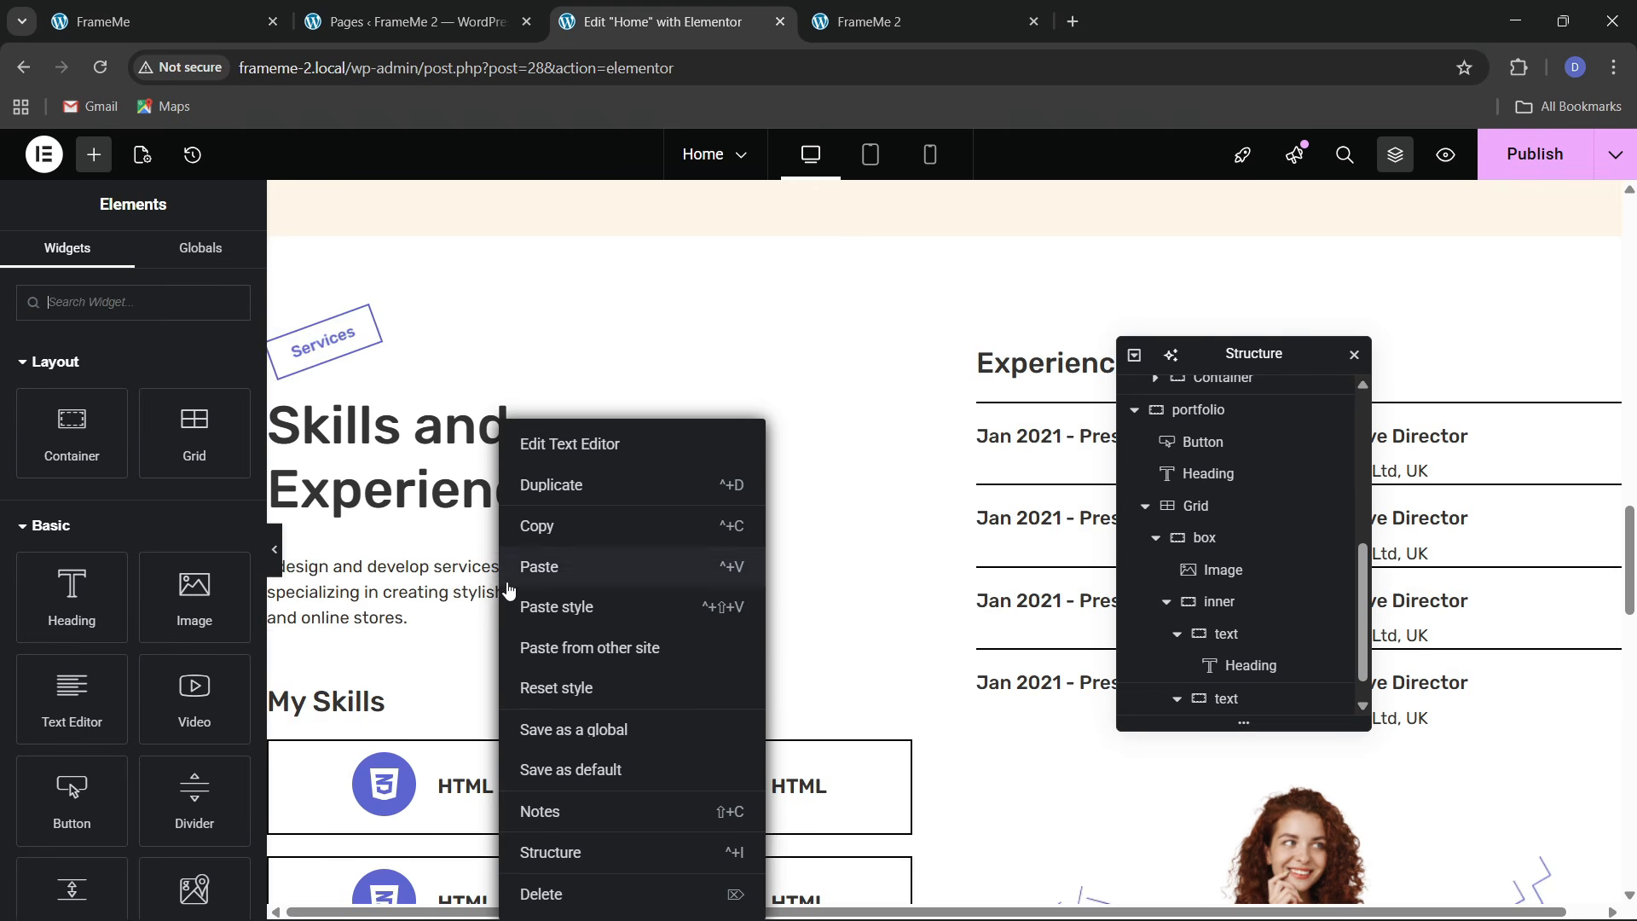
click(539, 523)
scroll(536, 555, down, 3)
scroll(535, 555, down, 10)
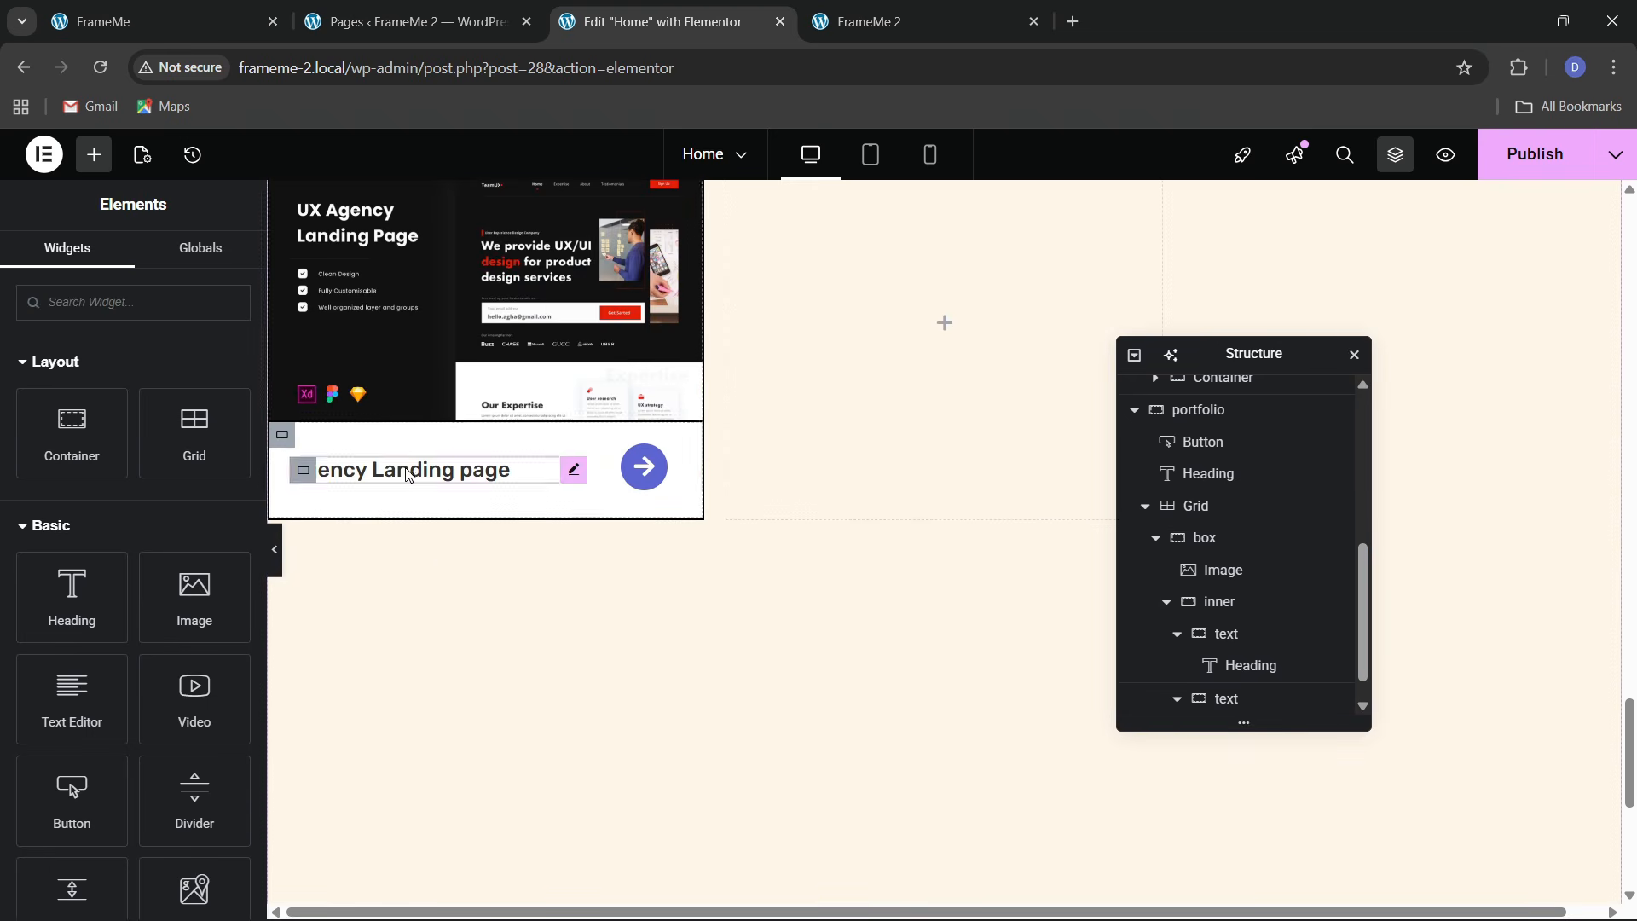
right_click(409, 471)
click(431, 566)
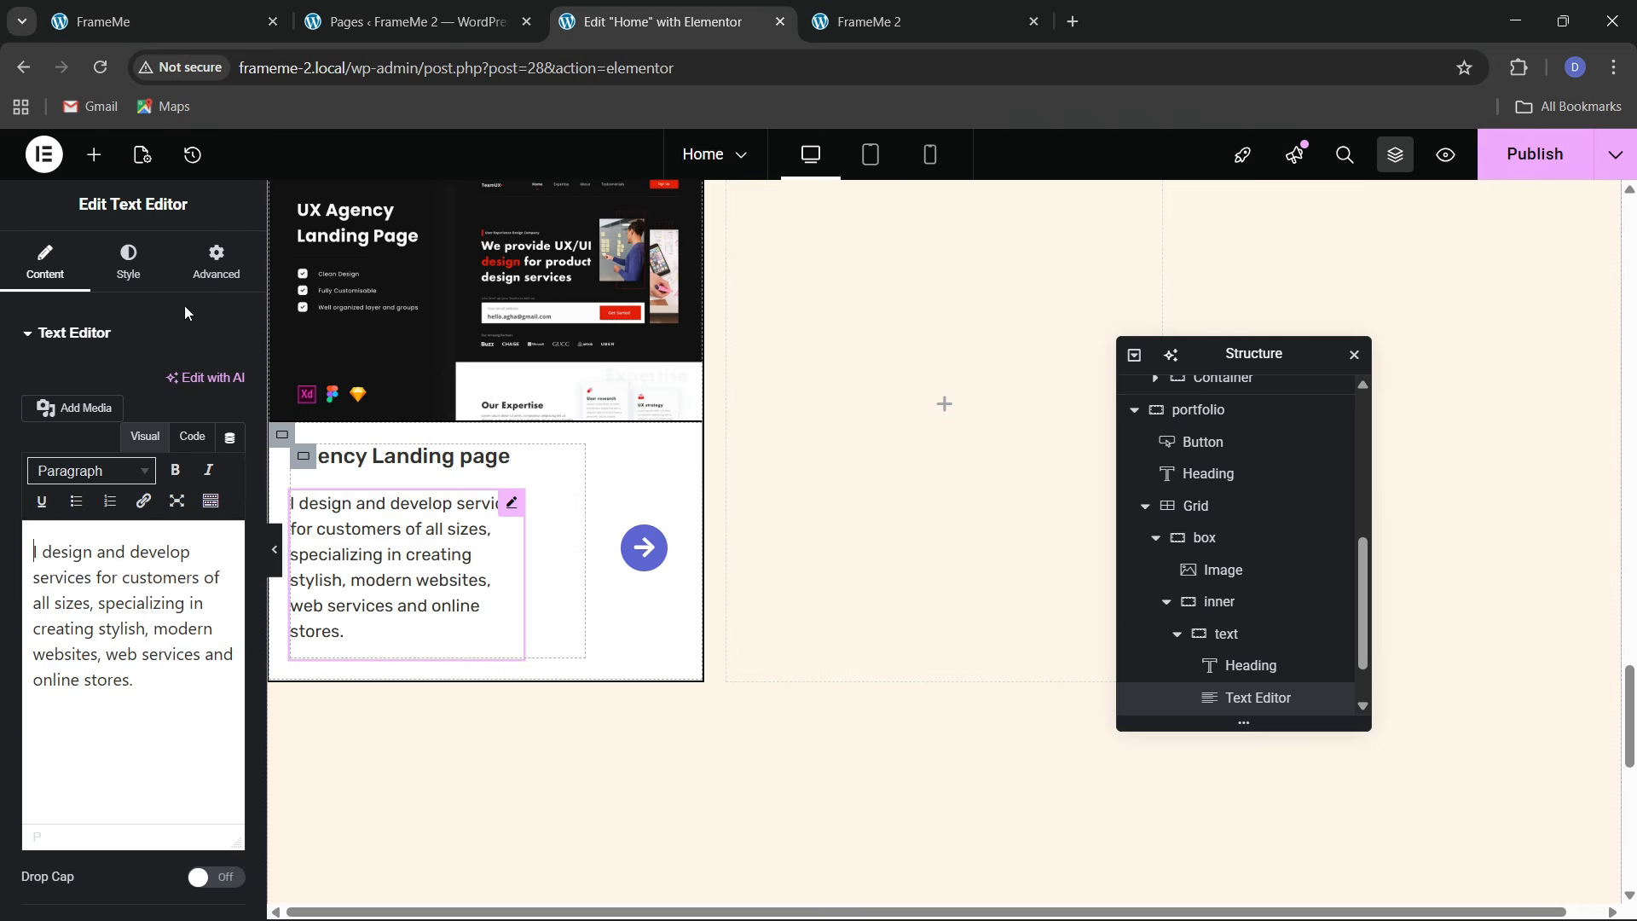
click(216, 261)
click(186, 550)
click(164, 599)
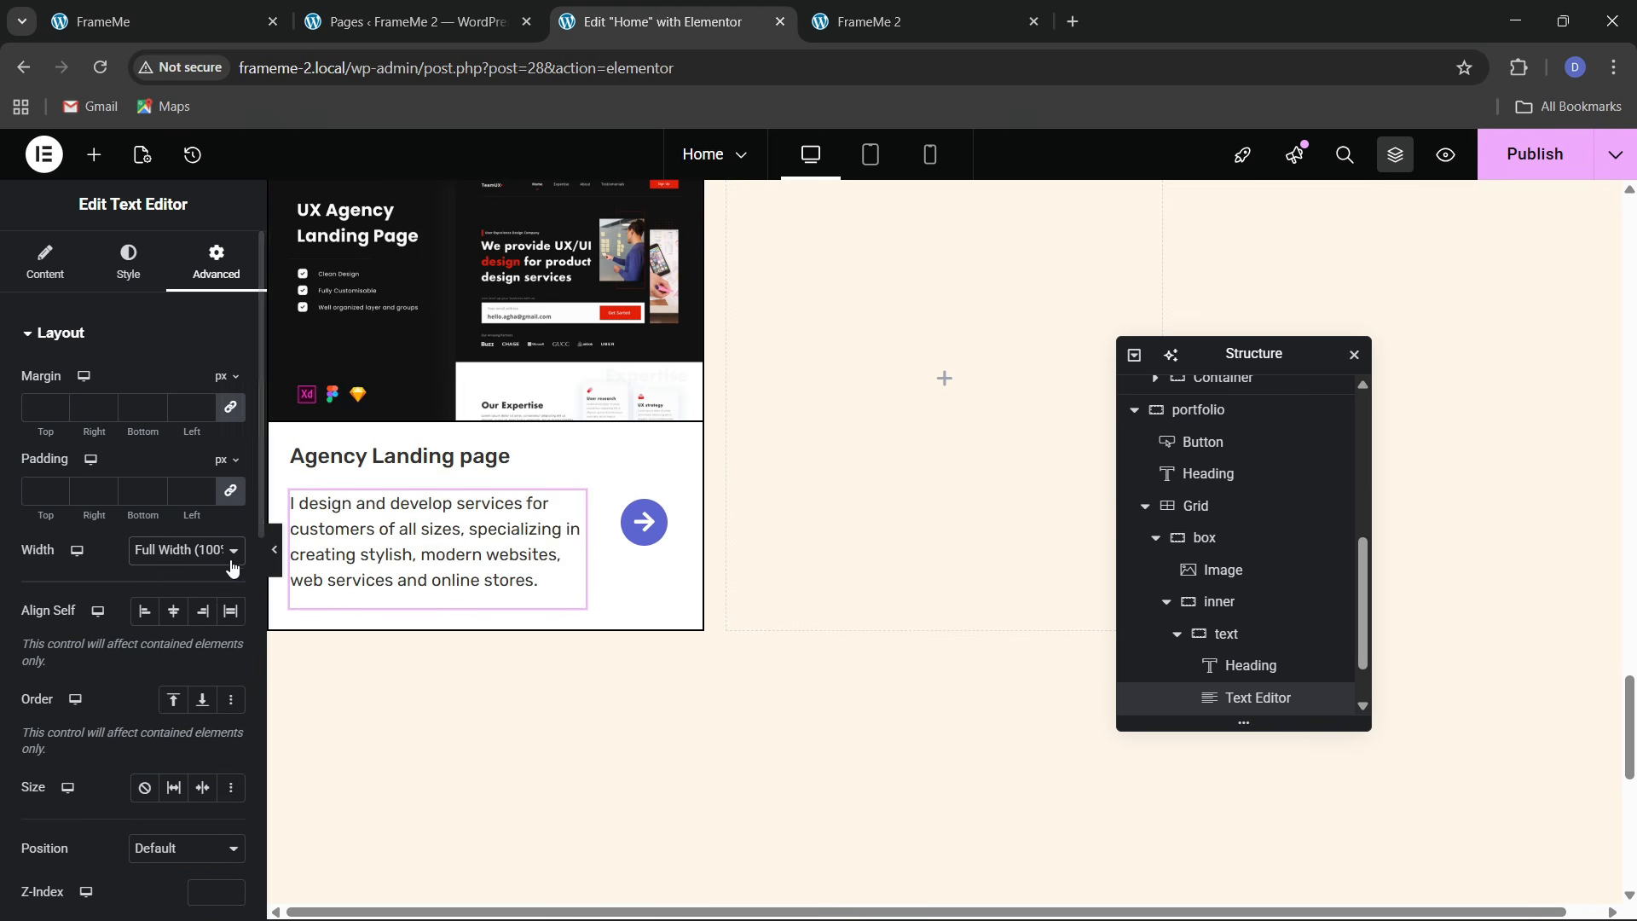
Replace the pasted paragraph's text with 'Web/WordPress' from the live site
click(190, 10)
drag(142, 687, 238, 687)
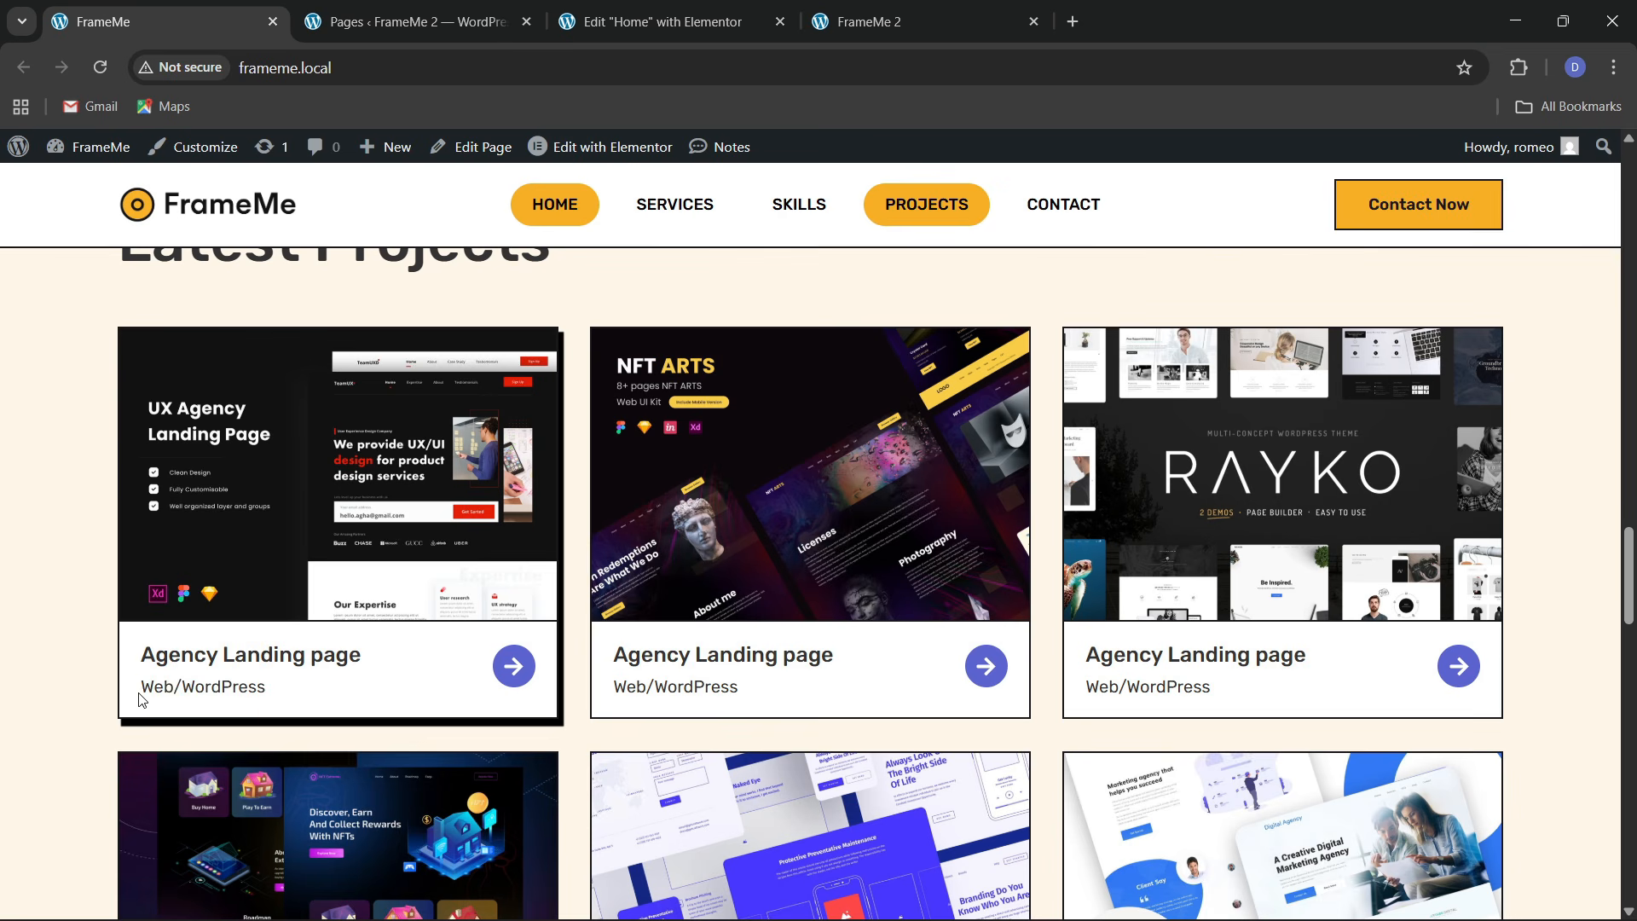
click(656, 21)
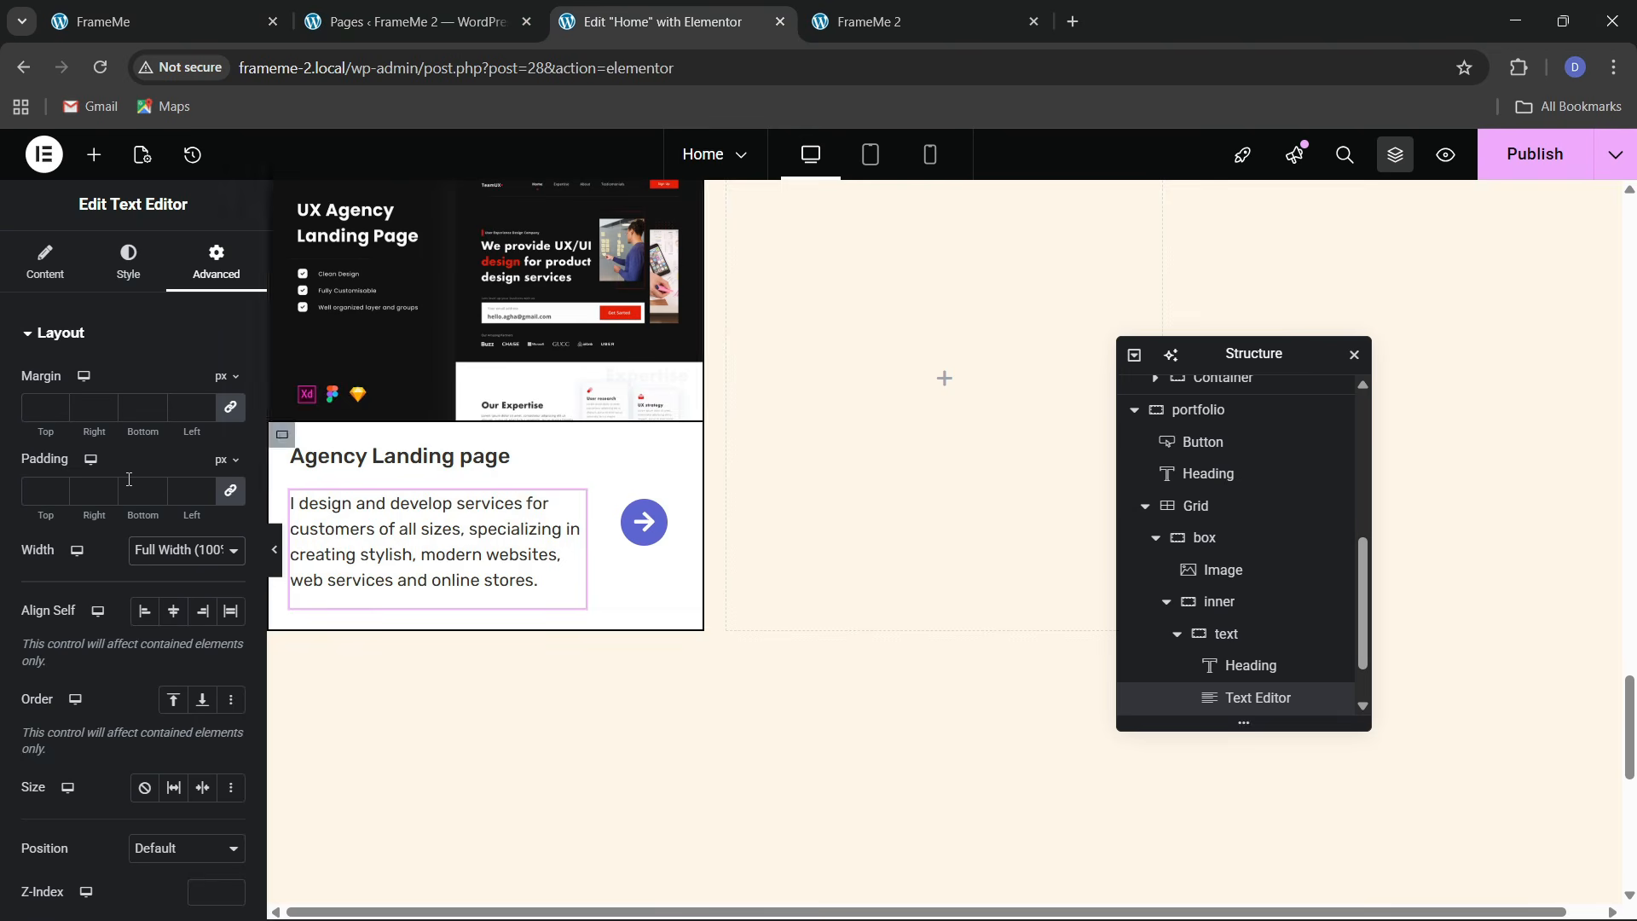
click(75, 281)
click(145, 436)
click(192, 437)
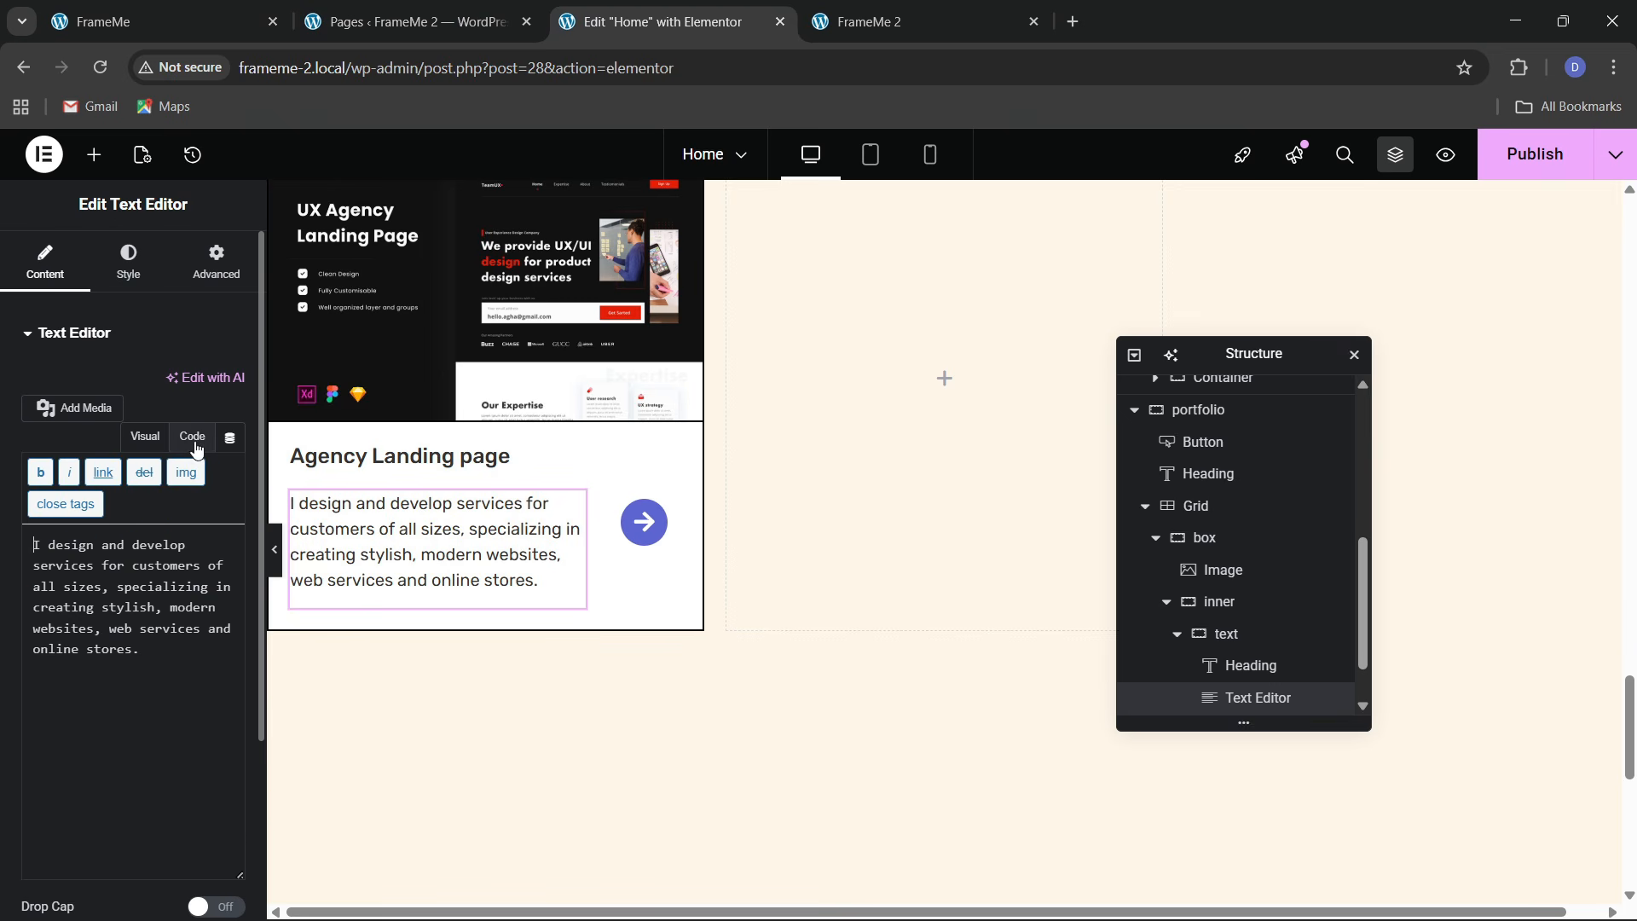
key(ctrl+a)
key(ctrl+v)
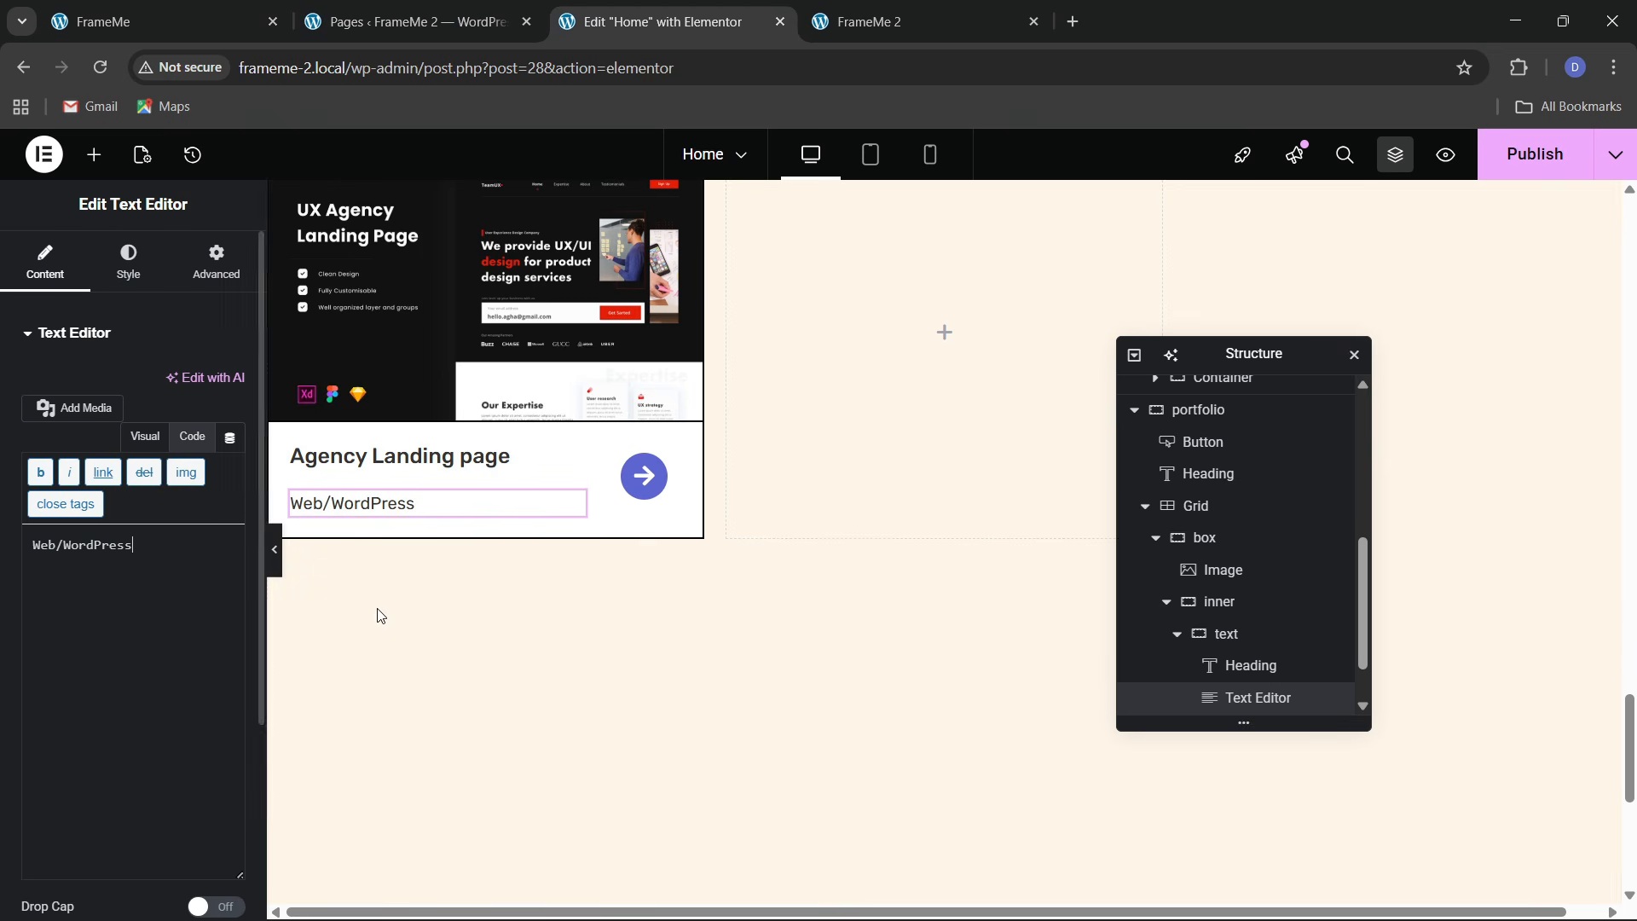
Stack the card's text container in a column, centered, with 10 px gaps
click(1225, 637)
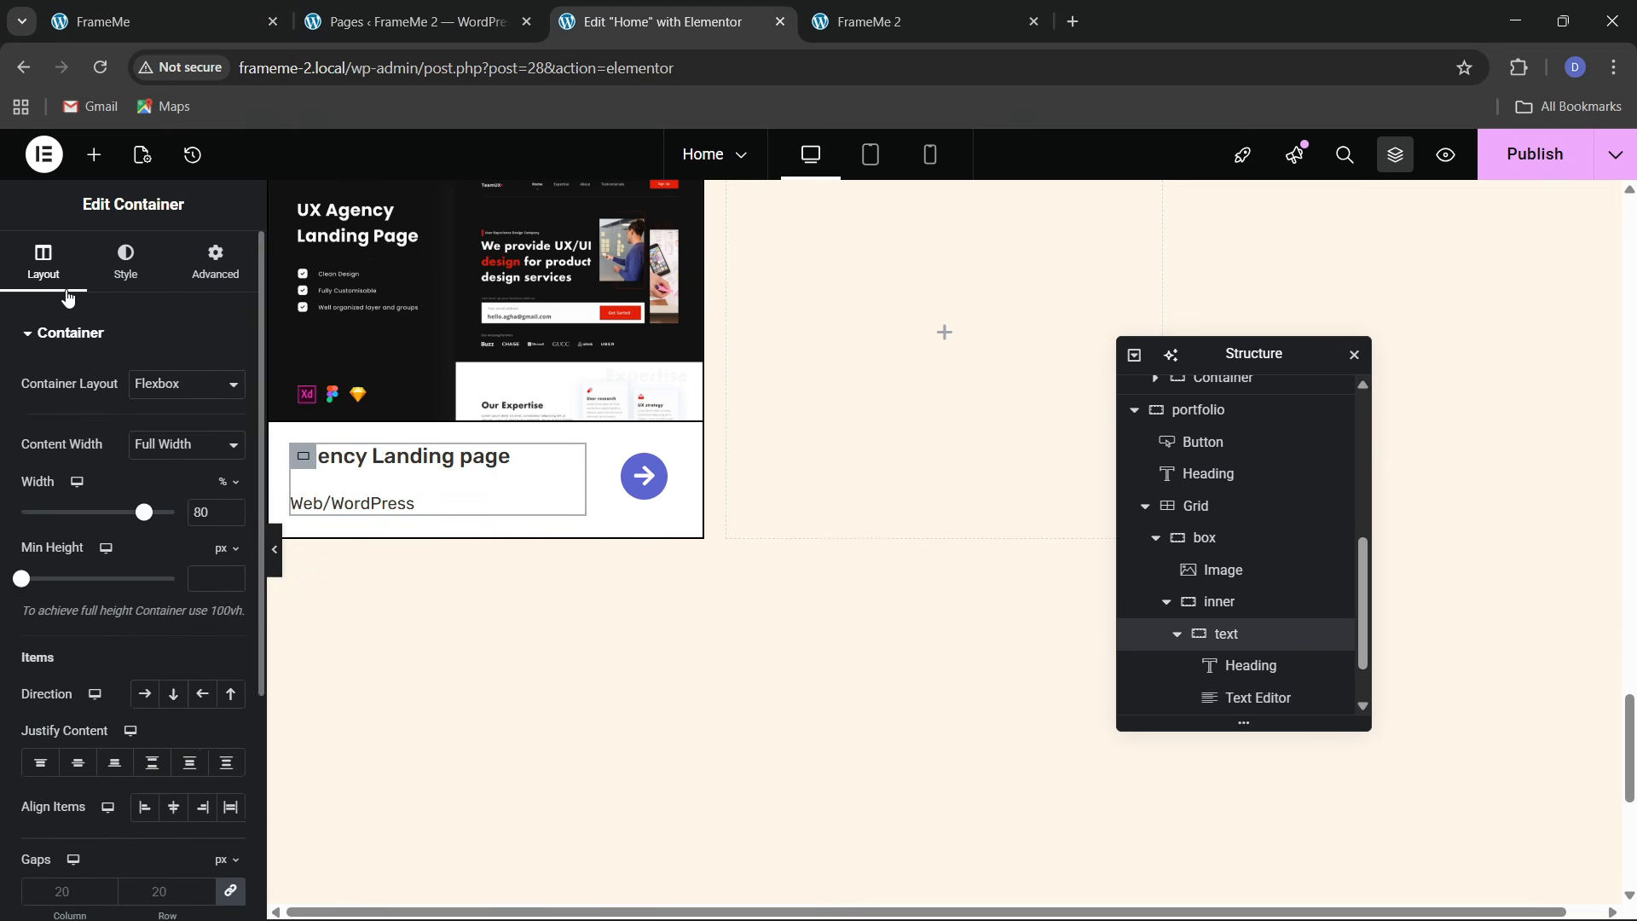
scroll(190, 657, down, 3)
click(173, 480)
click(78, 549)
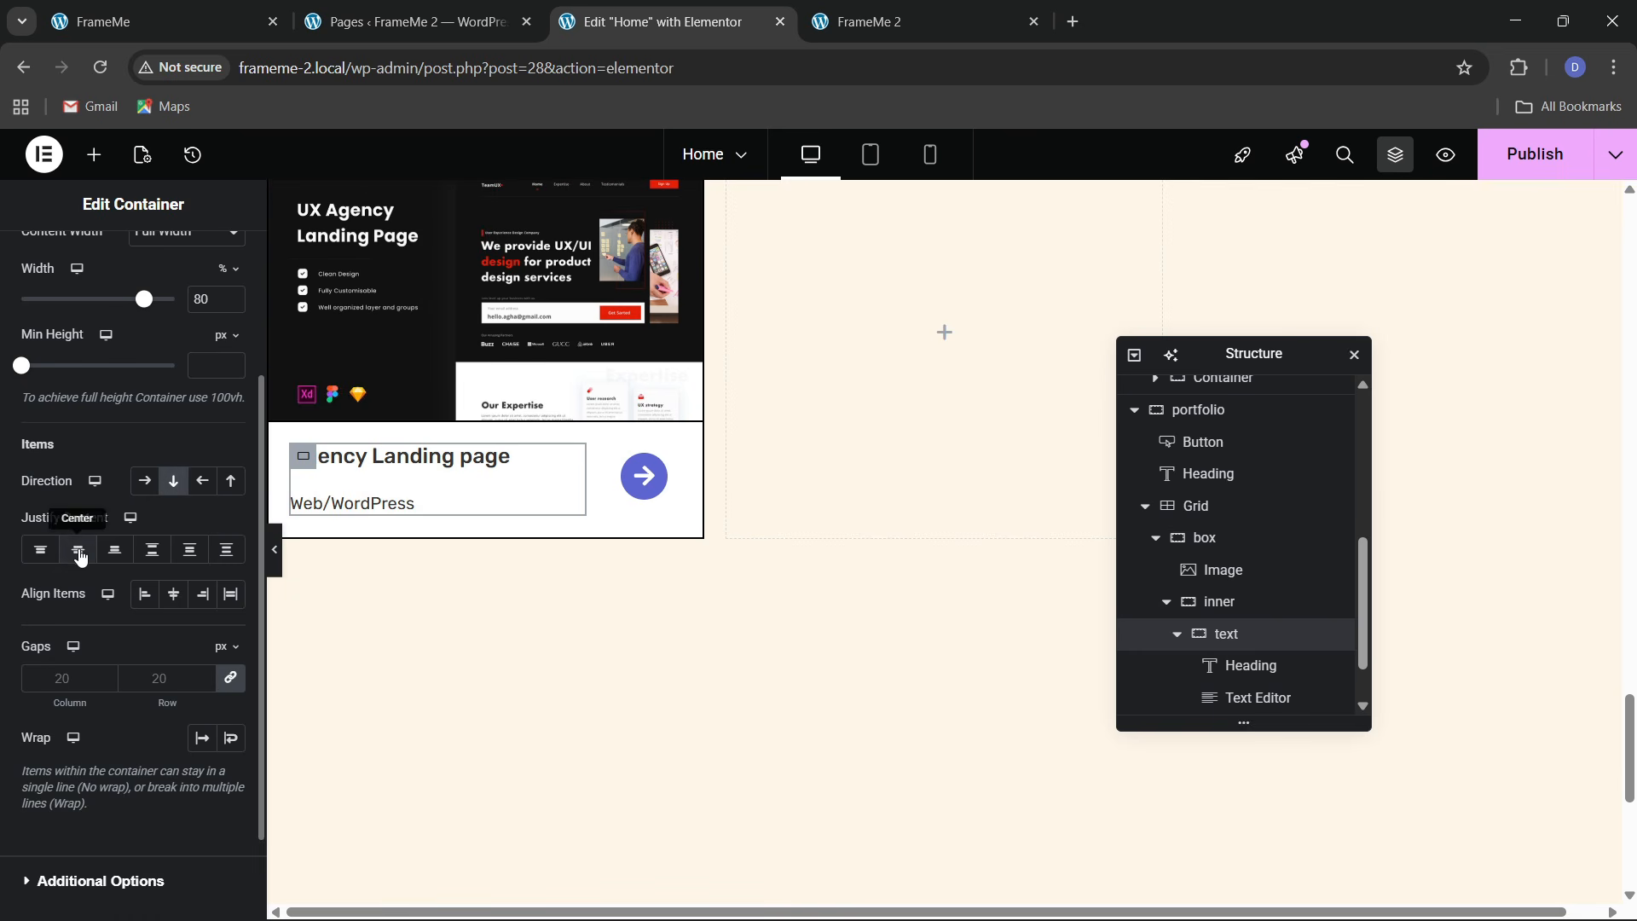
click(166, 686)
text(10)
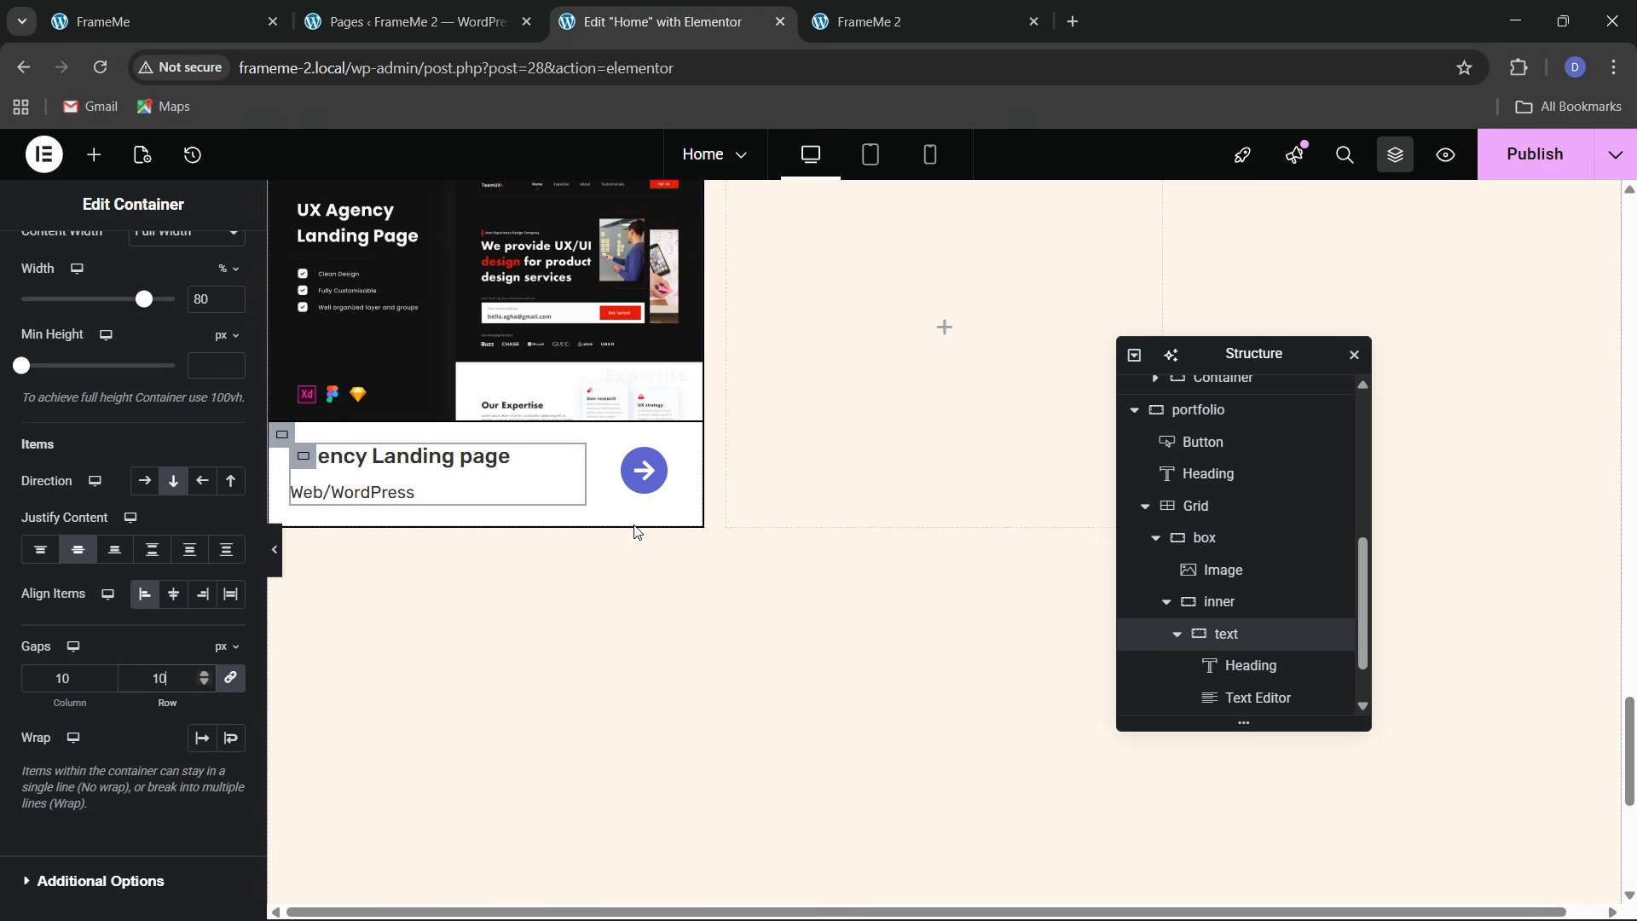
scroll(404, 482, up, 3)
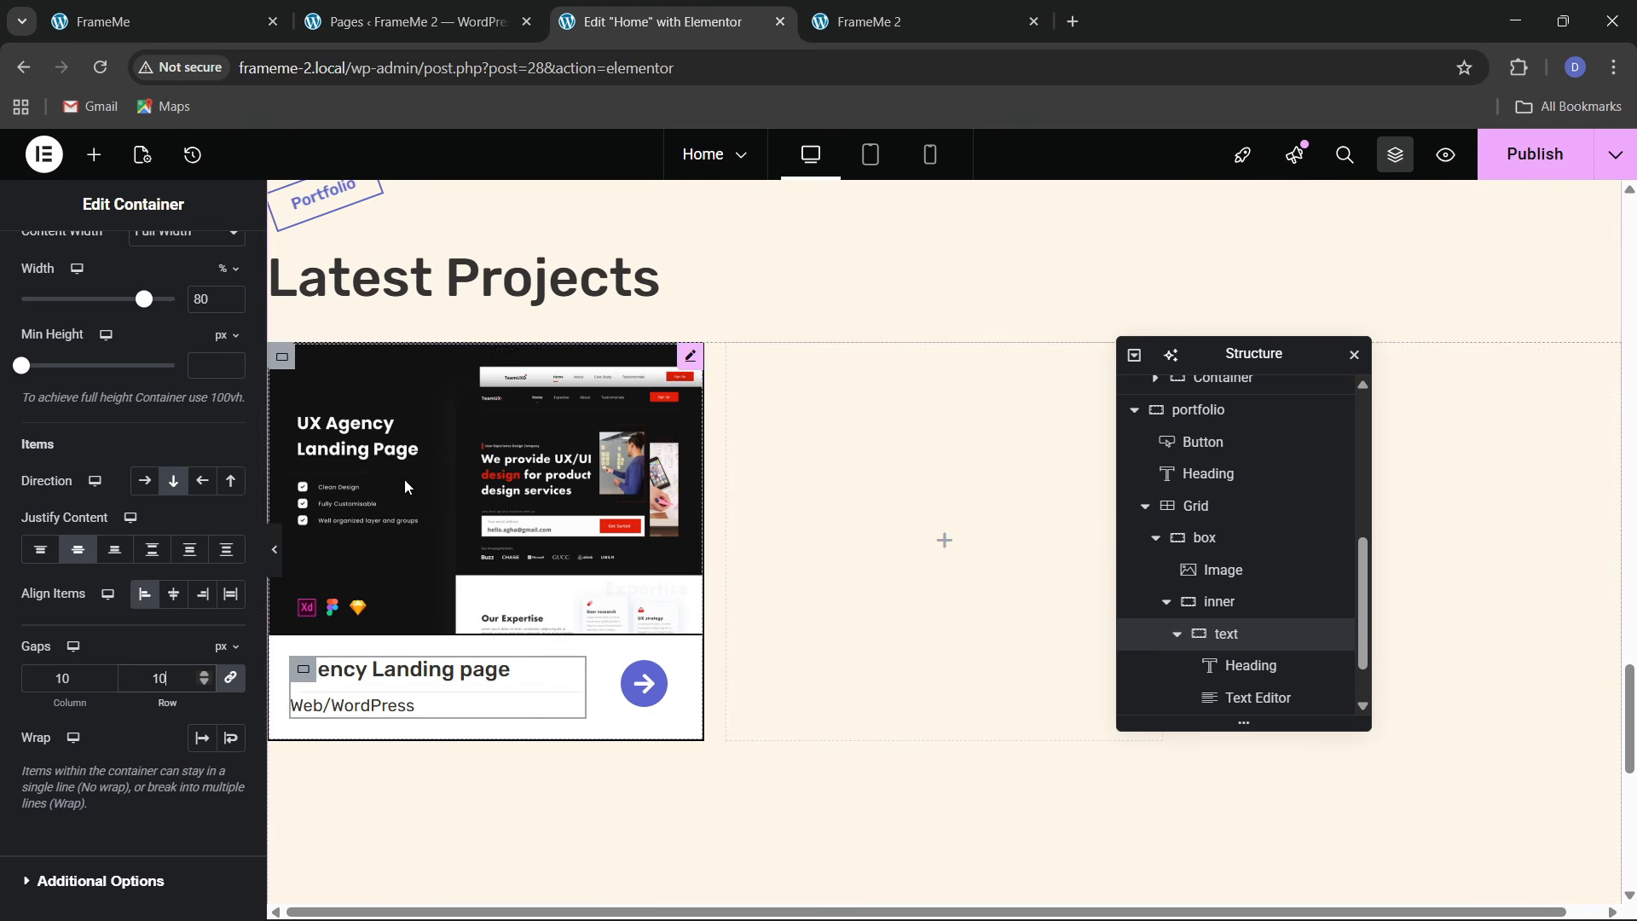
Give the project card a hover box shadow offset 4 horizontal and 7 vertical
click(1210, 538)
click(126, 260)
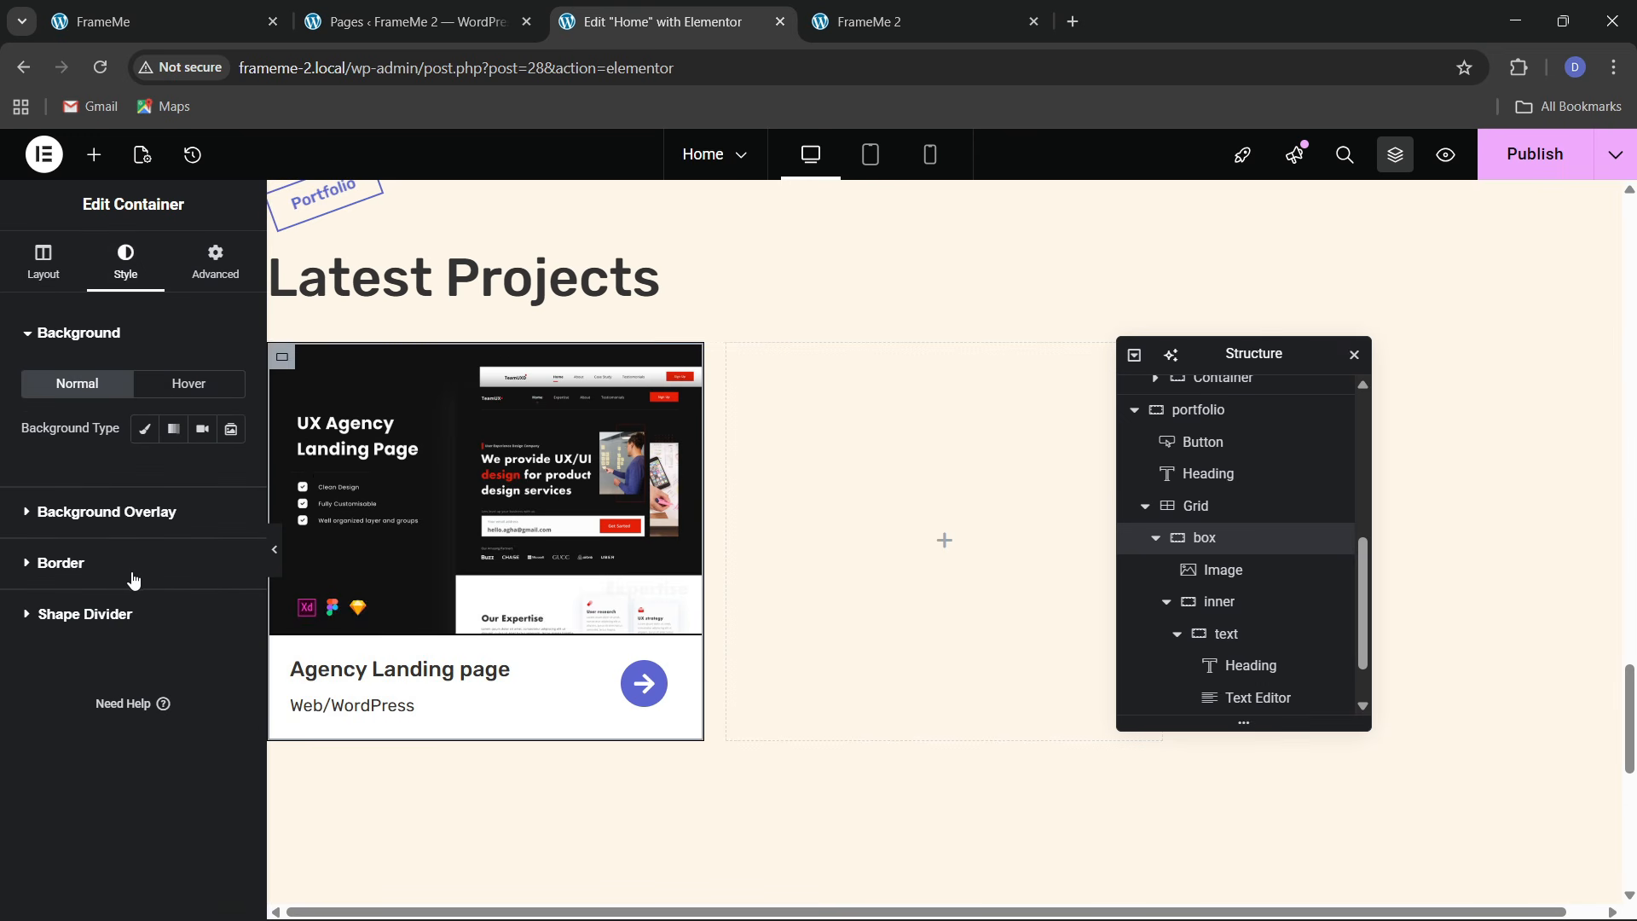
click(79, 566)
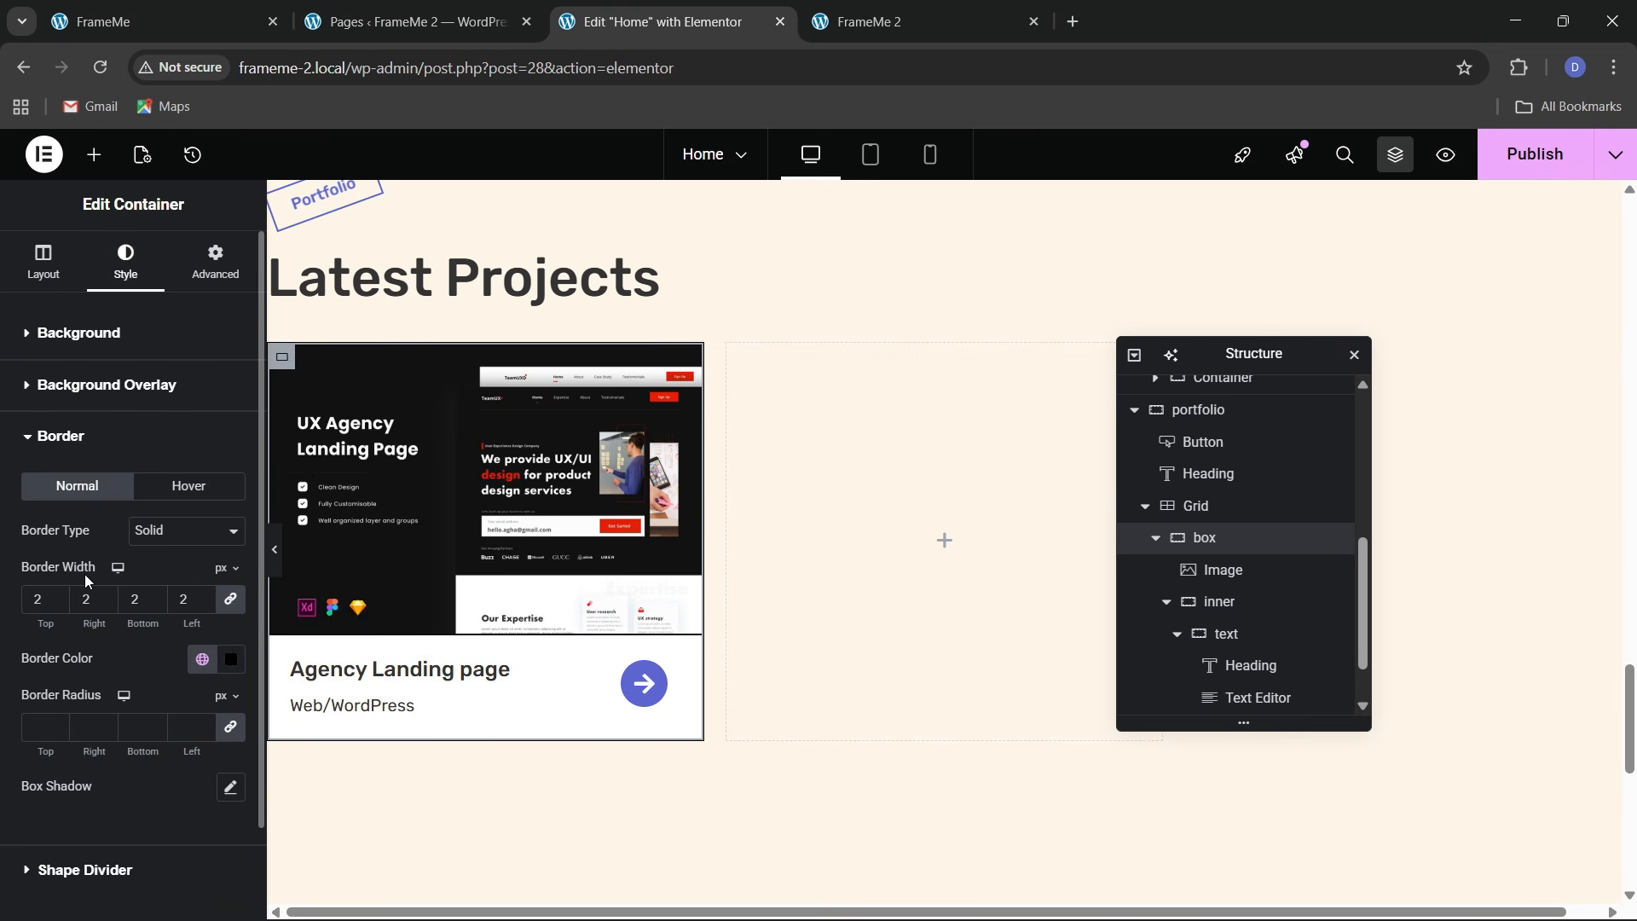
click(186, 494)
click(225, 665)
scroll(170, 639, down, 1)
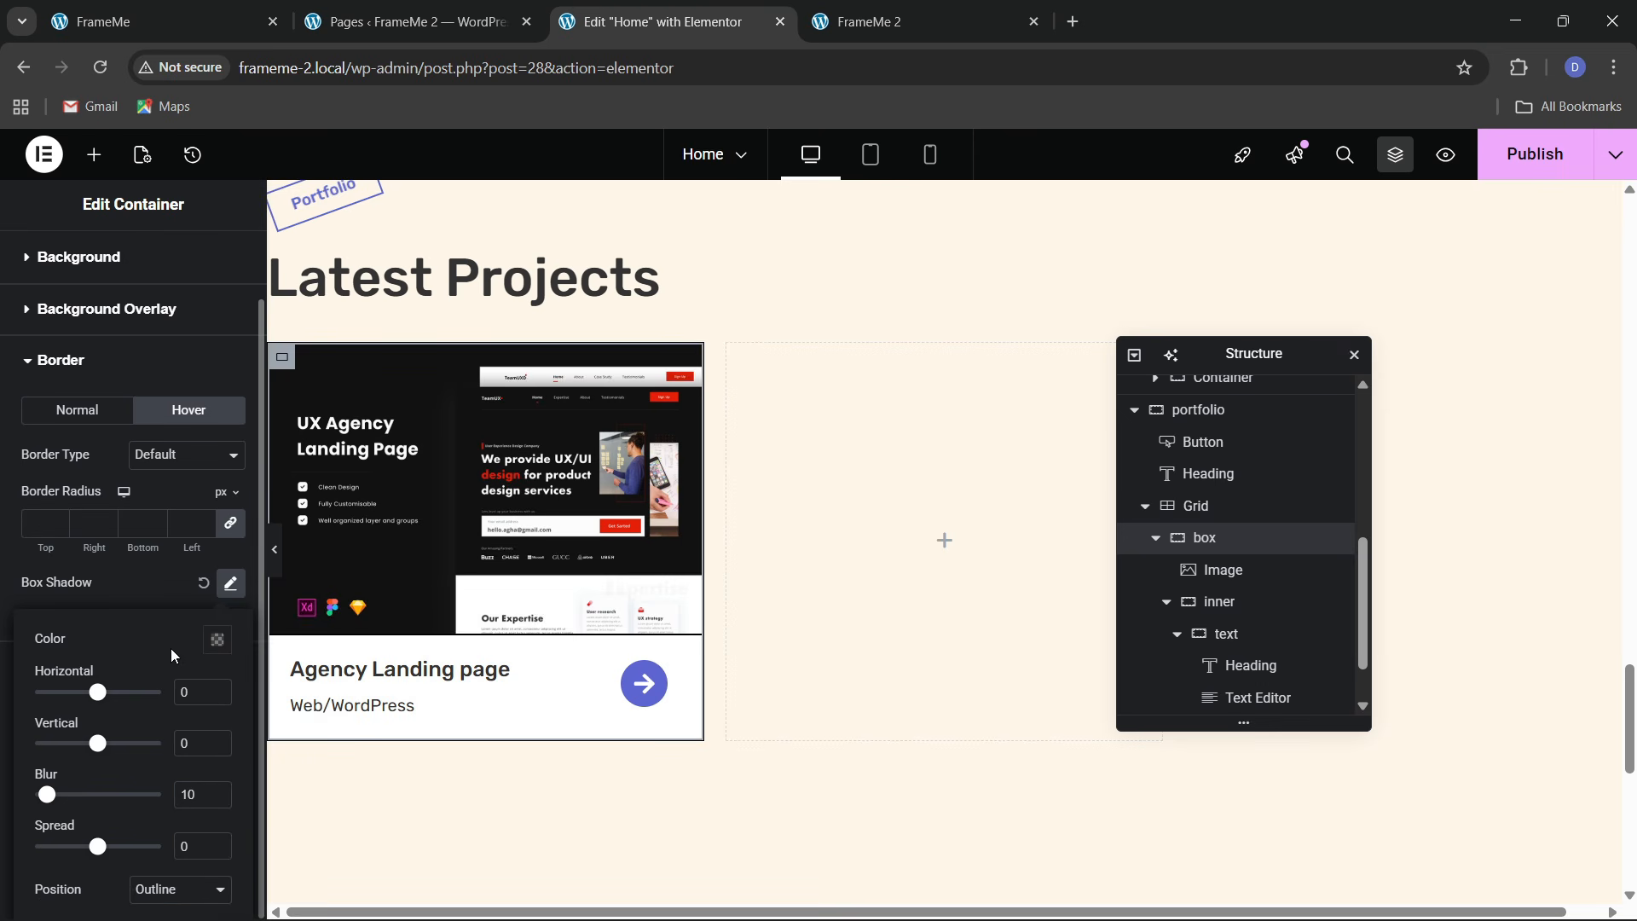
text(4)
text(7)
key(Tab)
Make the hover shadow colour fully opaque black, rgba(0,0,0,1)
click(220, 640)
drag(254, 567, 349, 560)
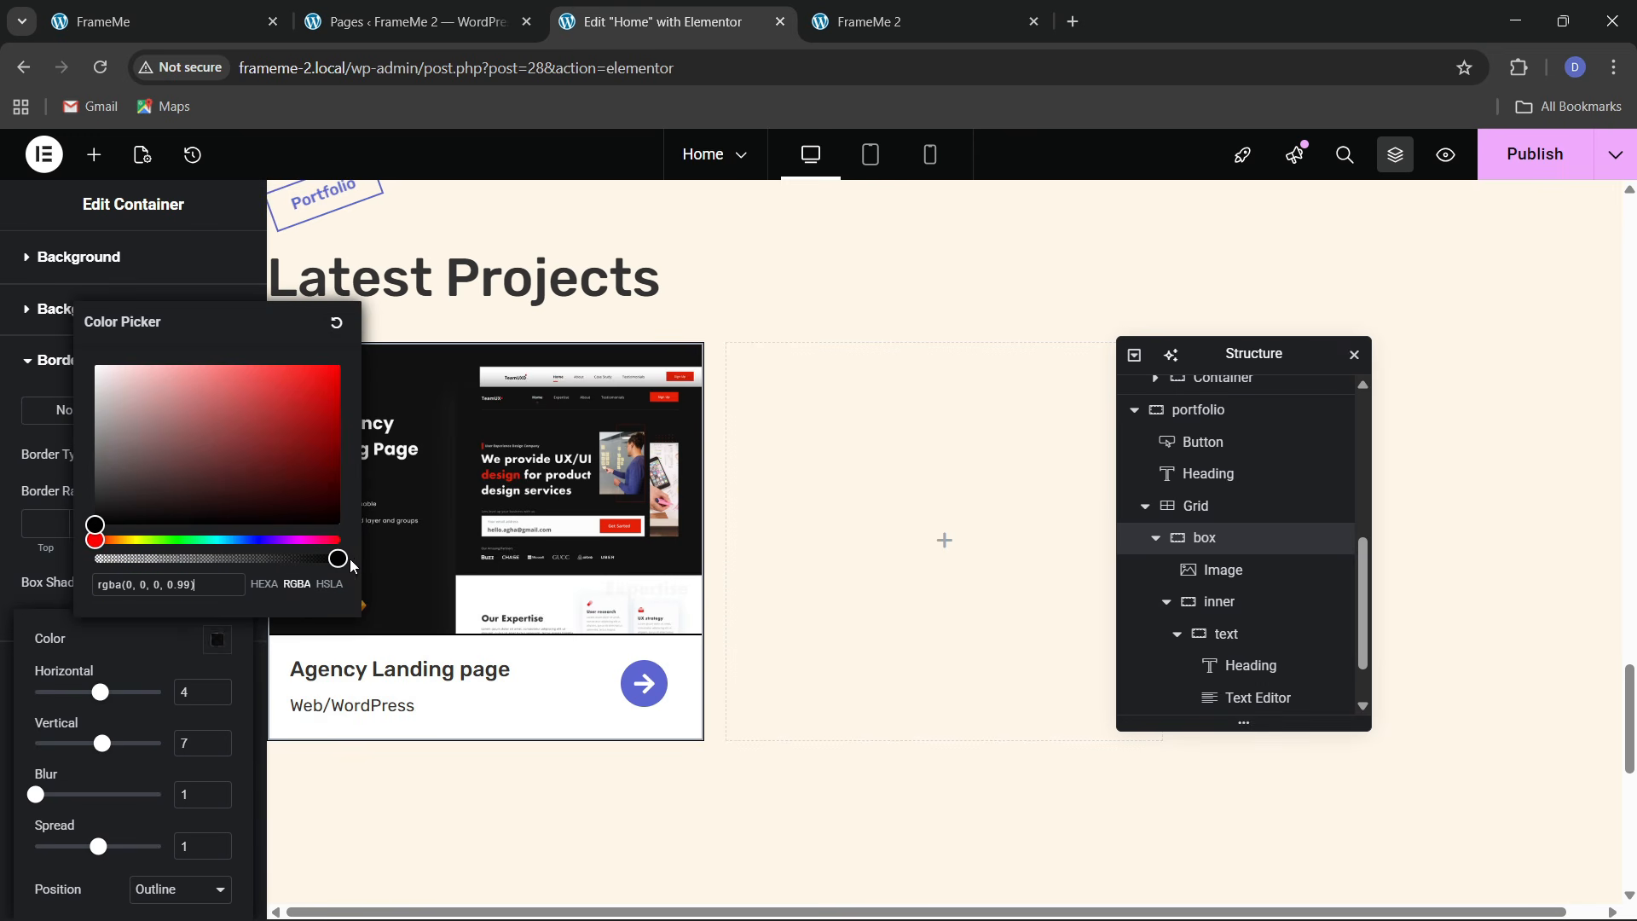
click(254, 678)
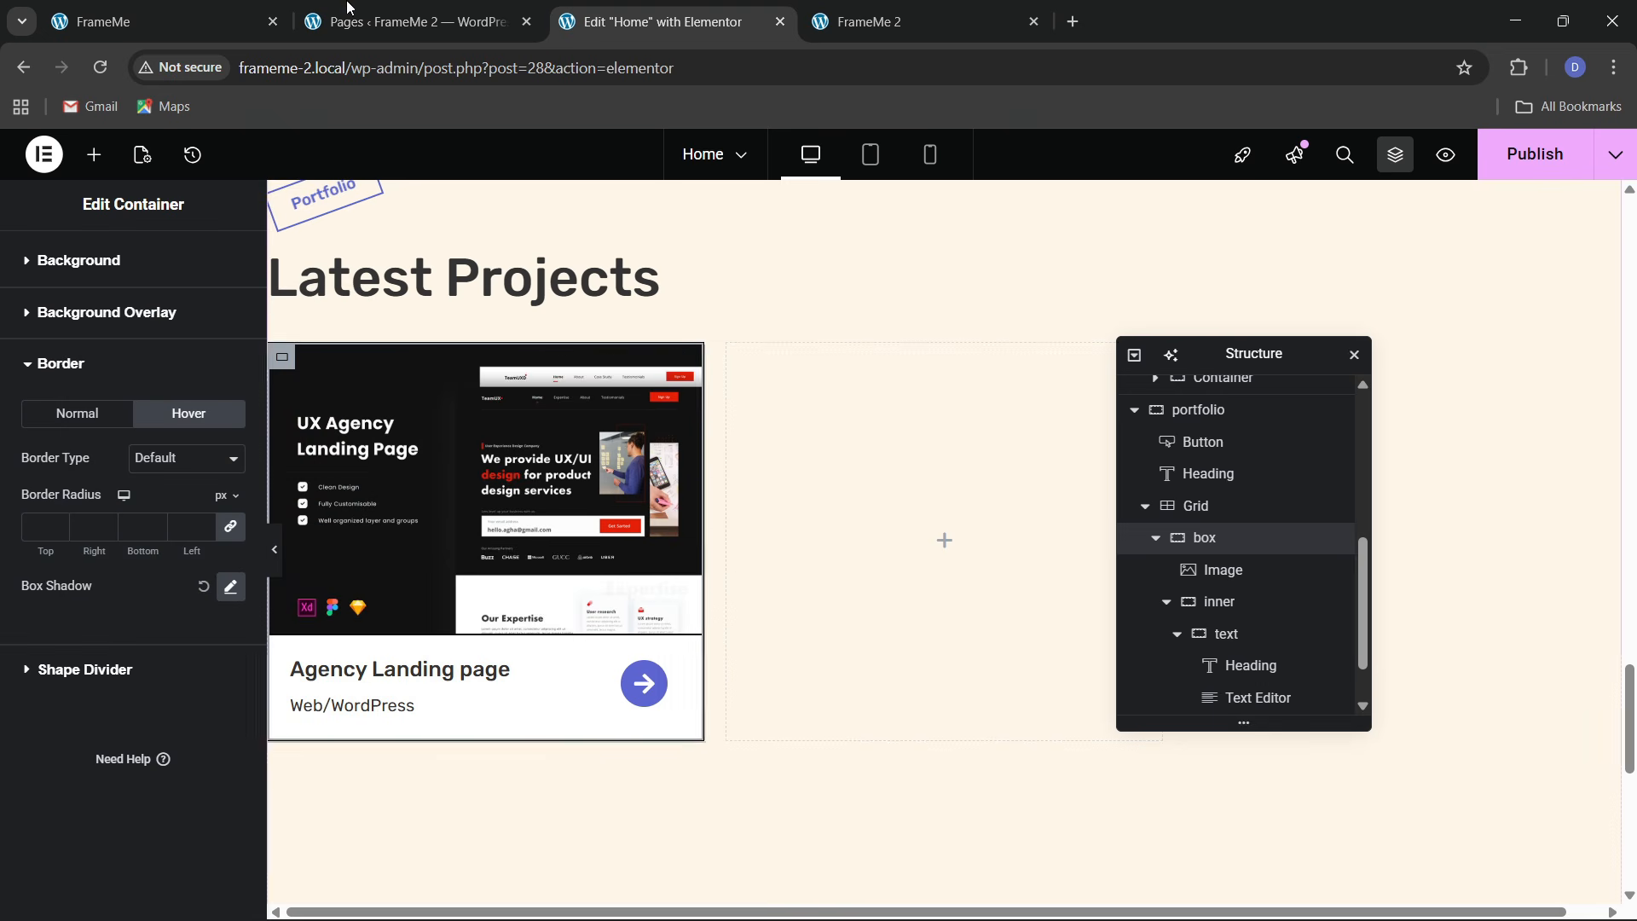
click(213, 22)
click(568, 11)
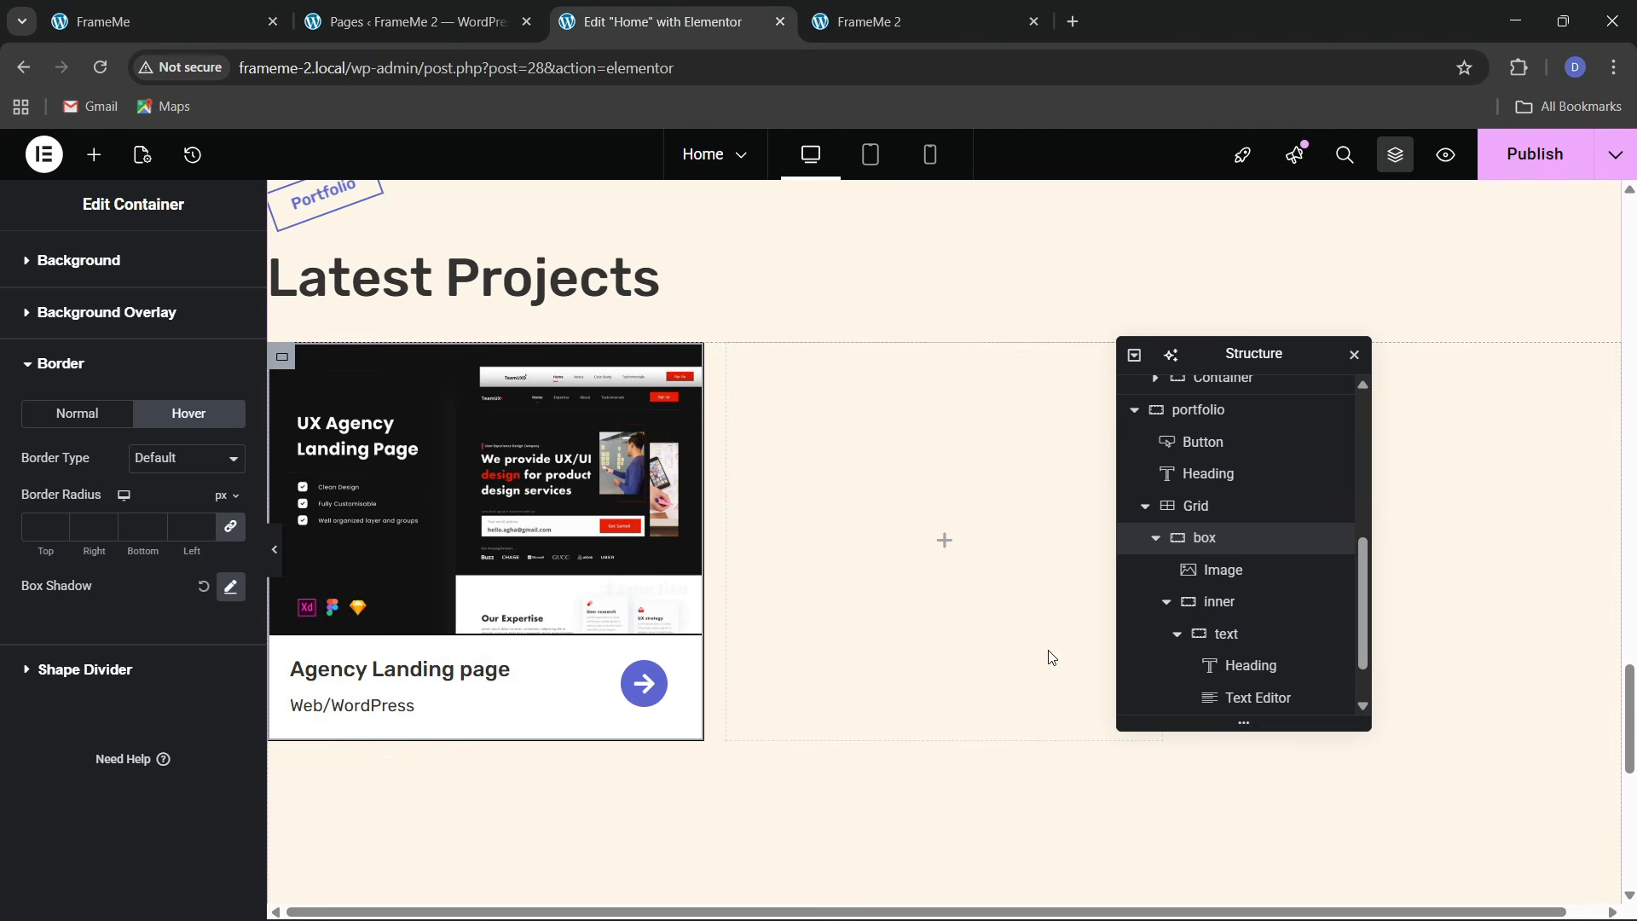
click(1157, 539)
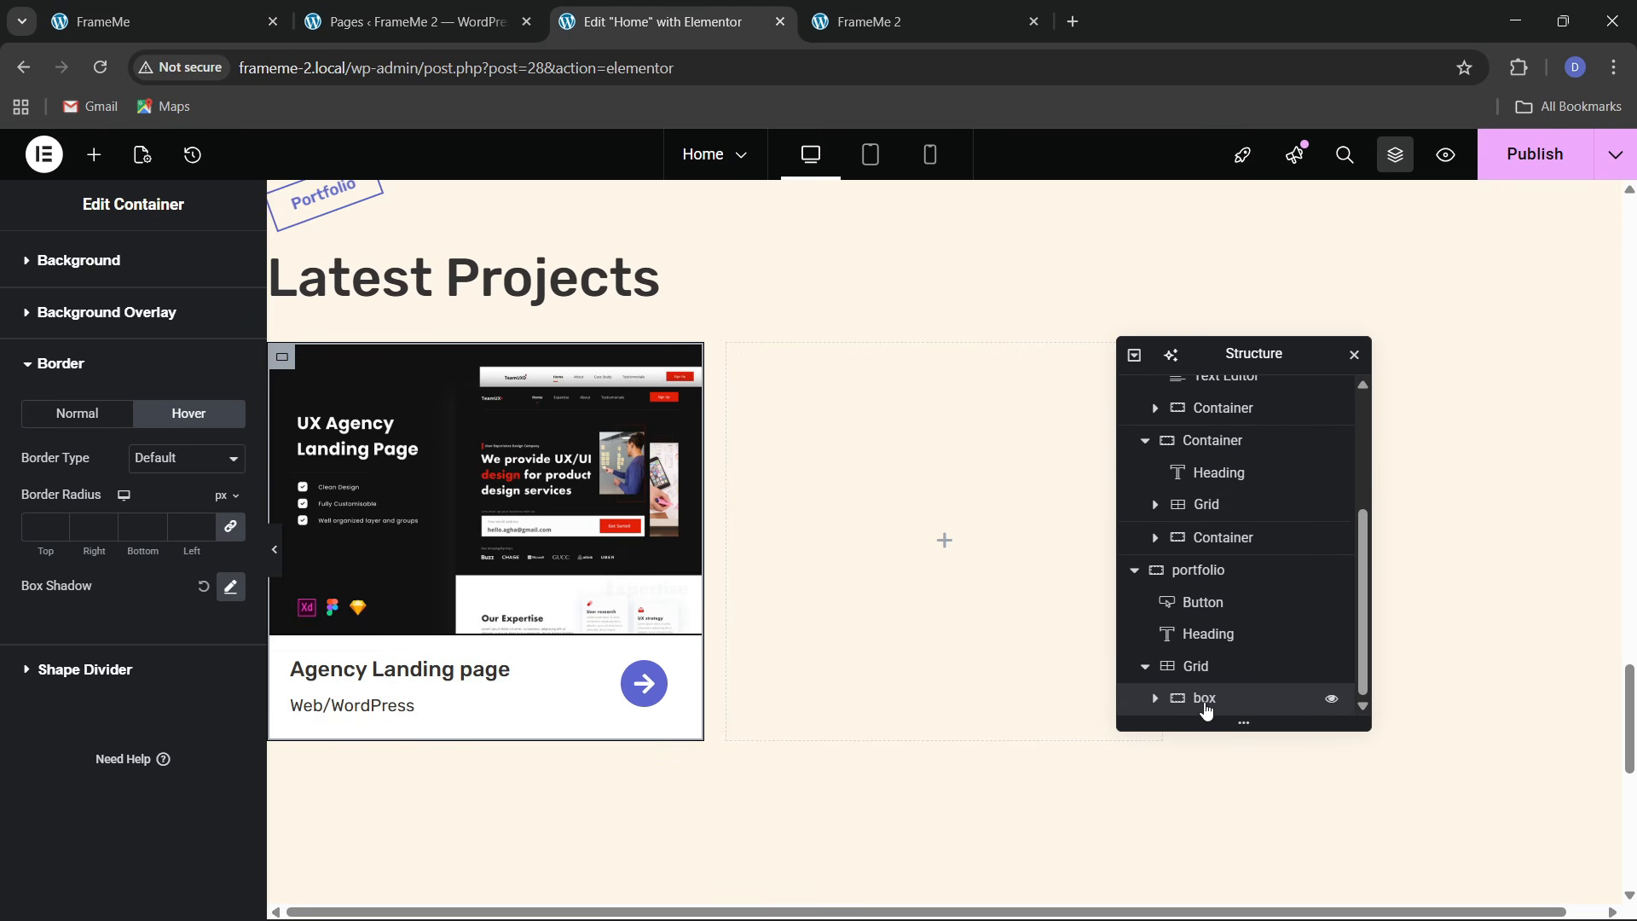
Duplicate the project card repeatedly so the grid holds five copies
right_click(1207, 708)
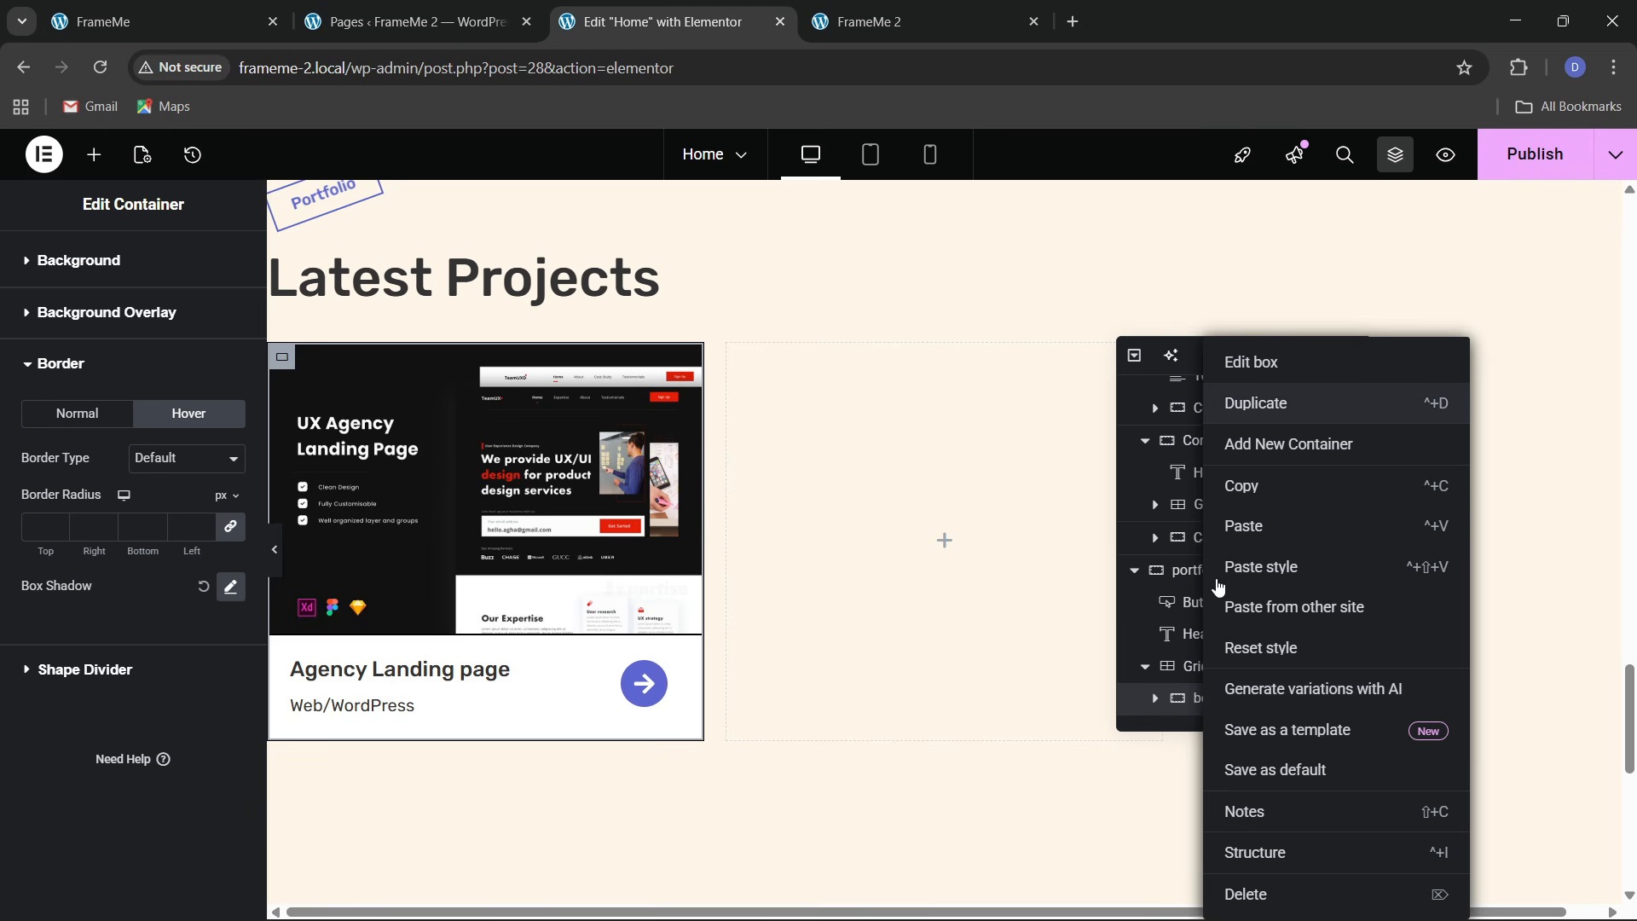
click(1256, 404)
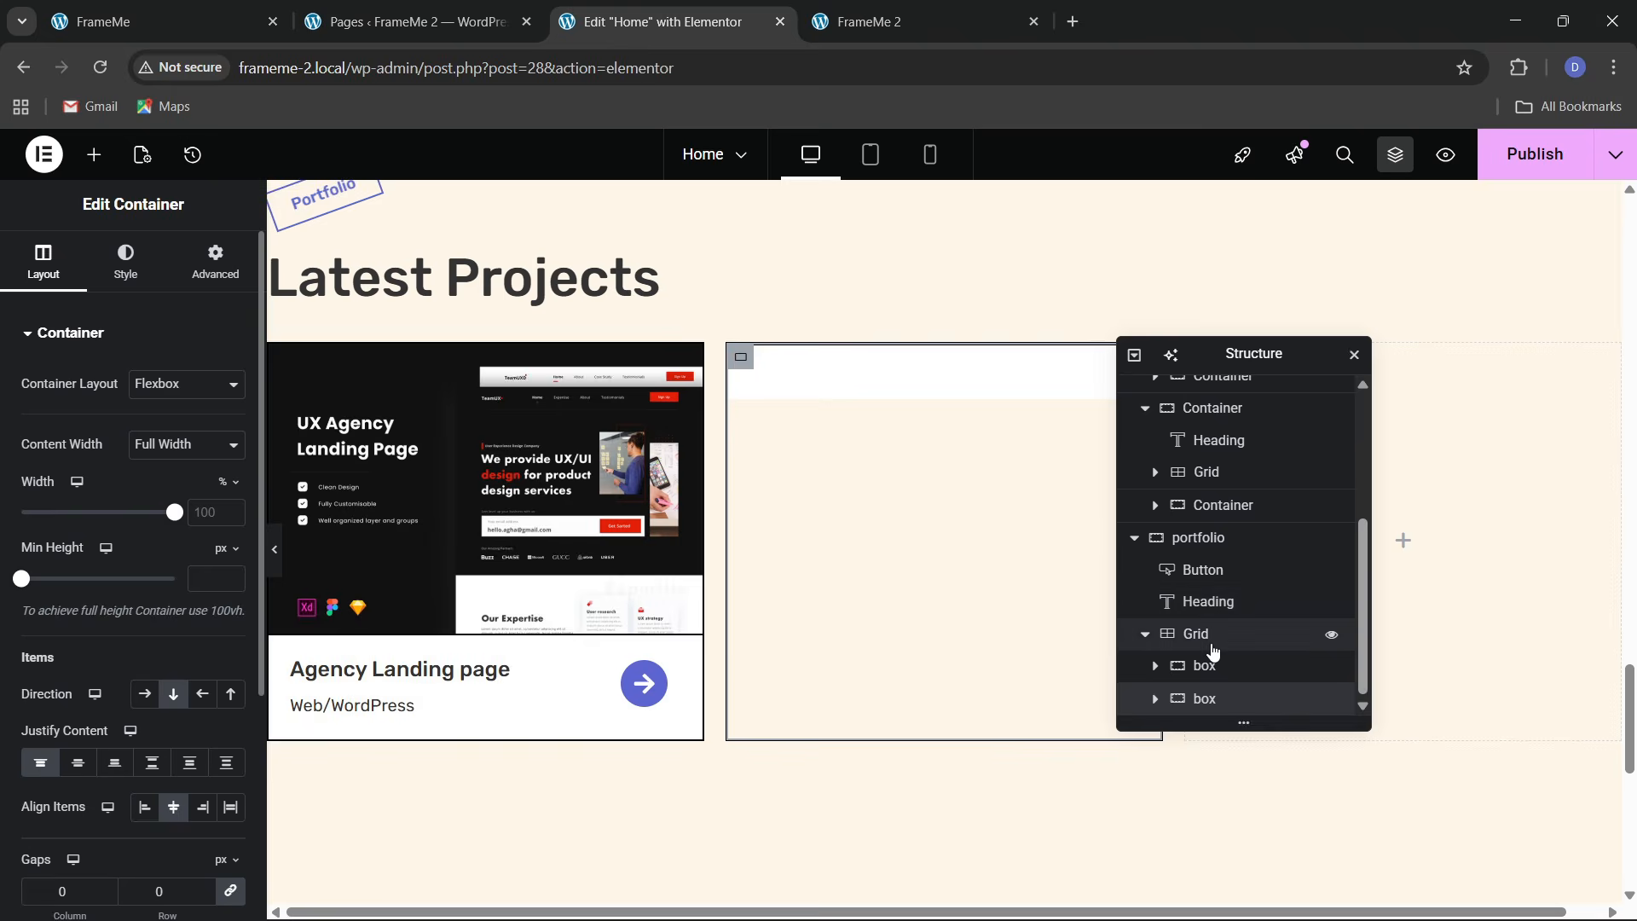
right_click(1215, 706)
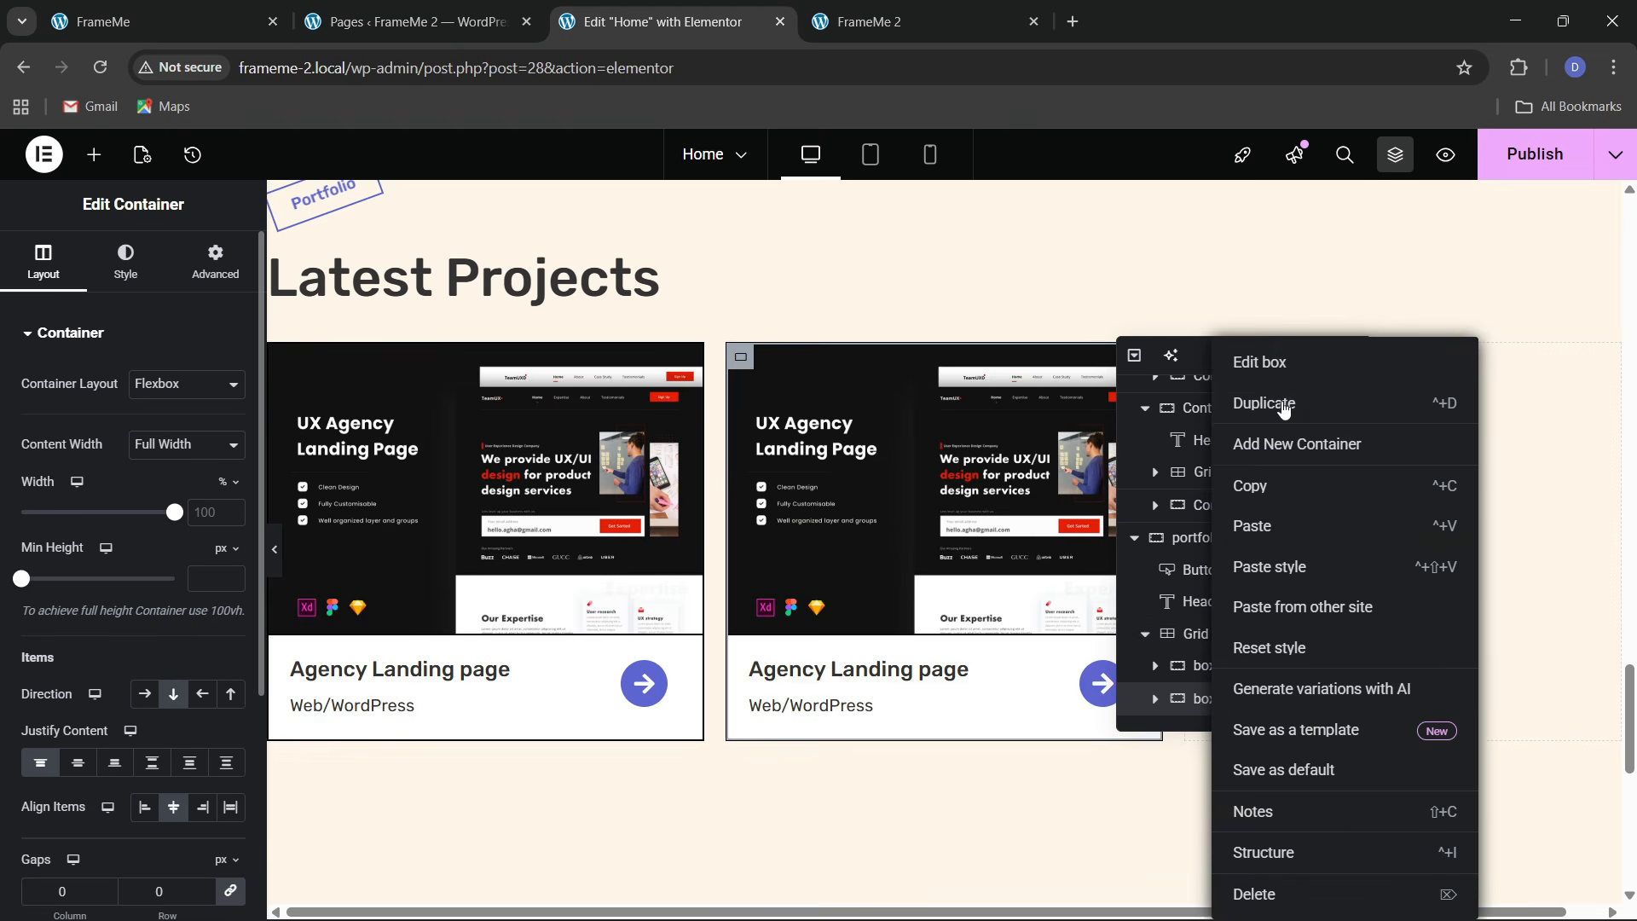
click(1231, 530)
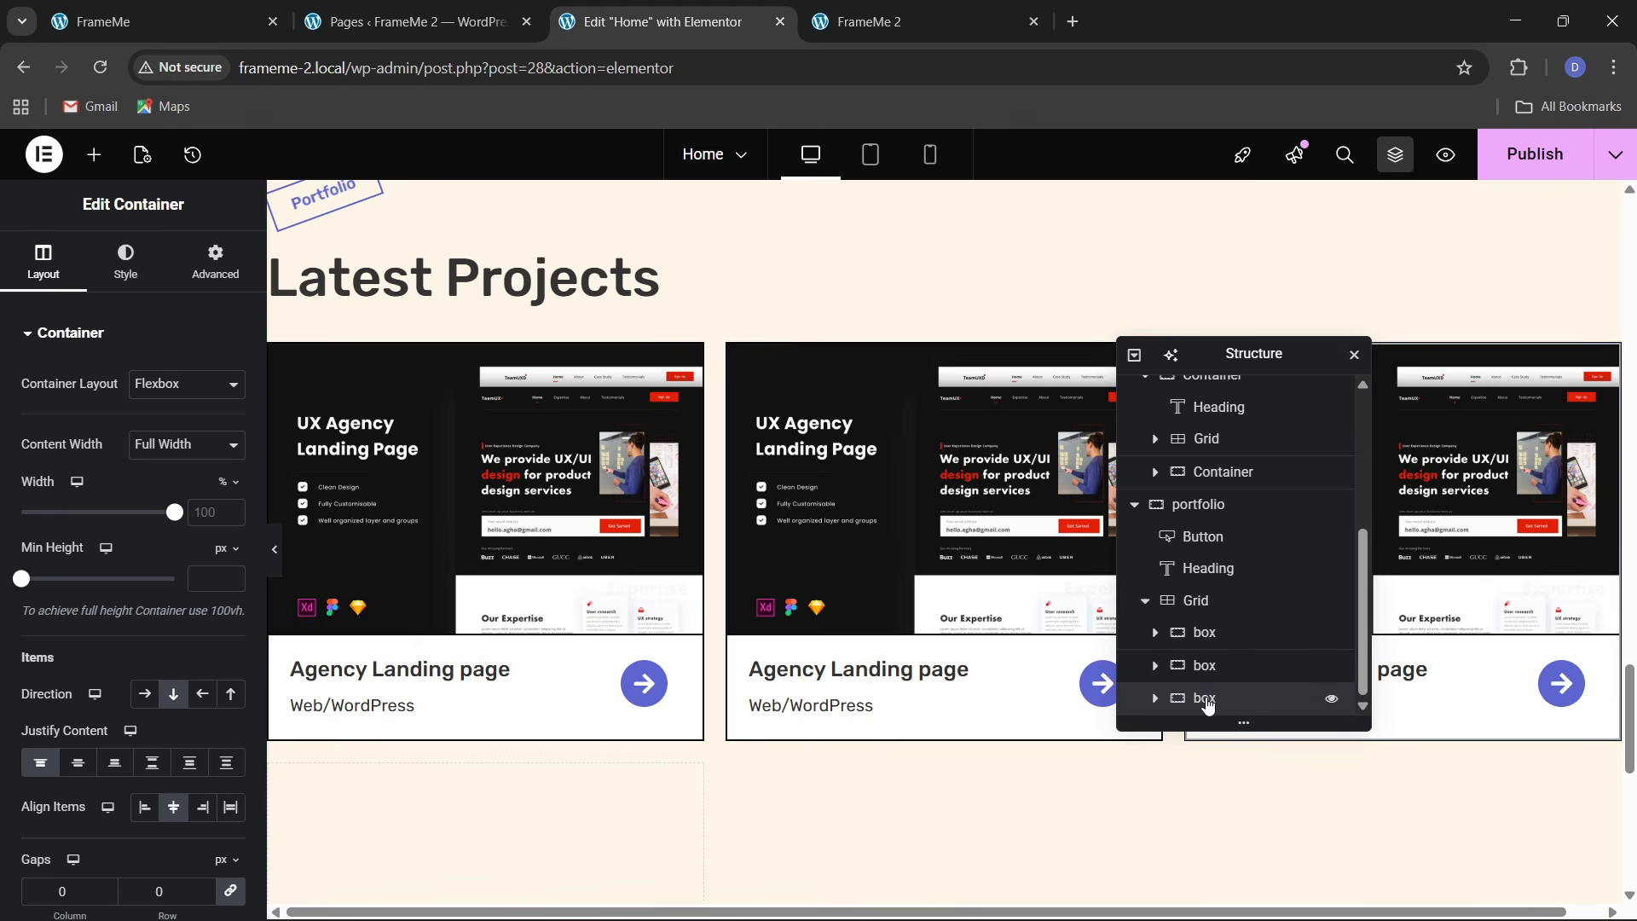
right_click(1205, 633)
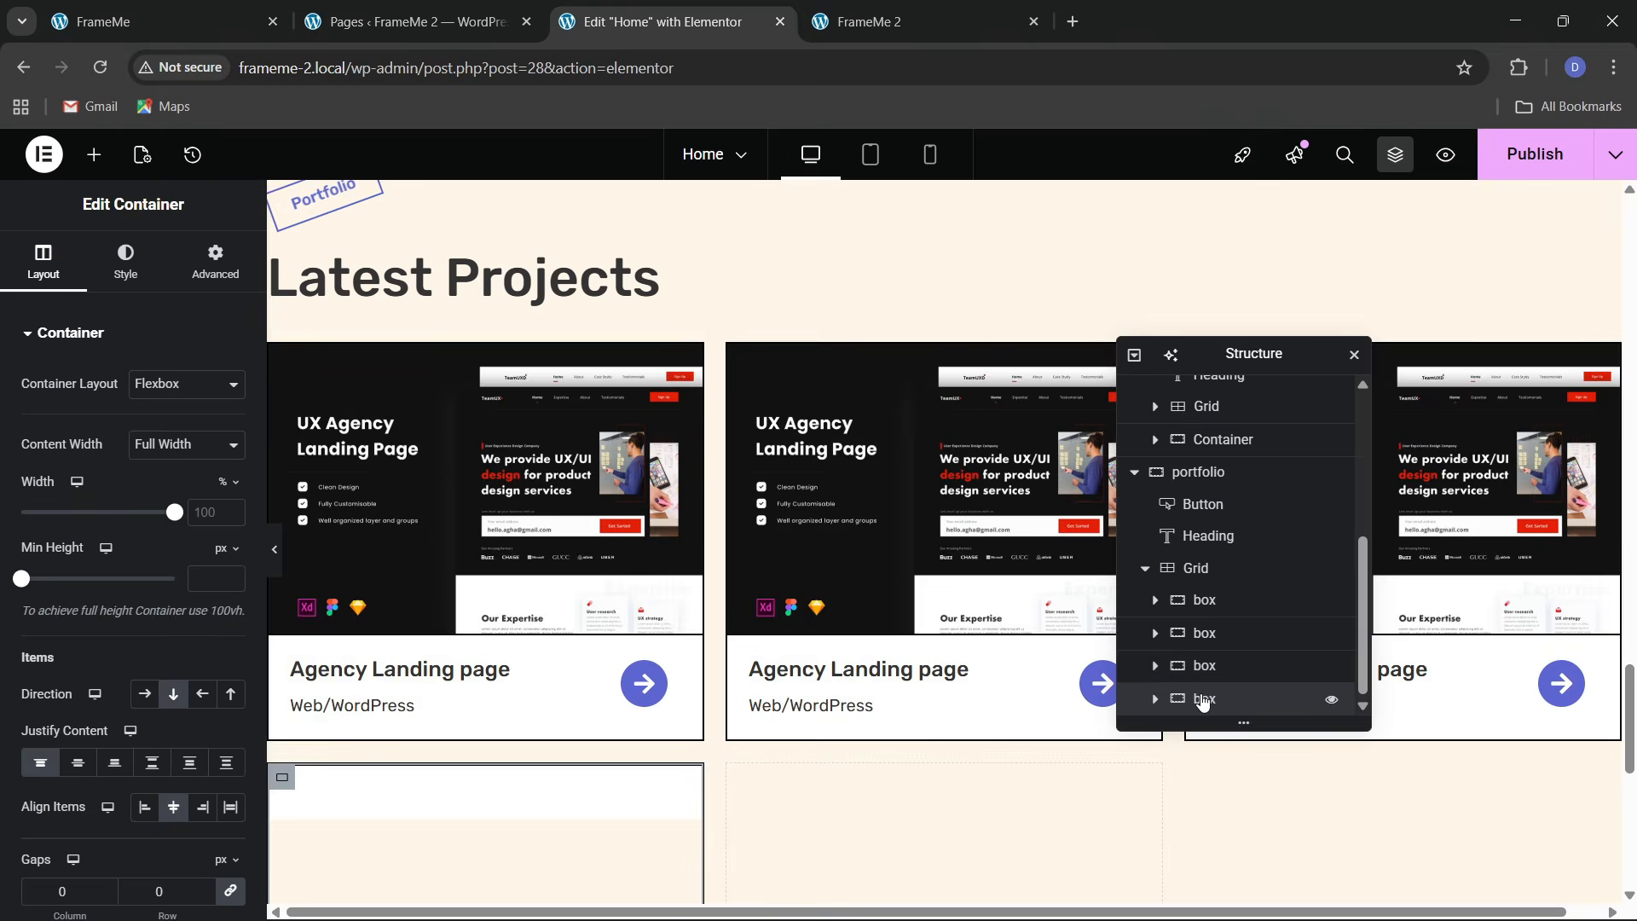
right_click(1190, 699)
click(1234, 403)
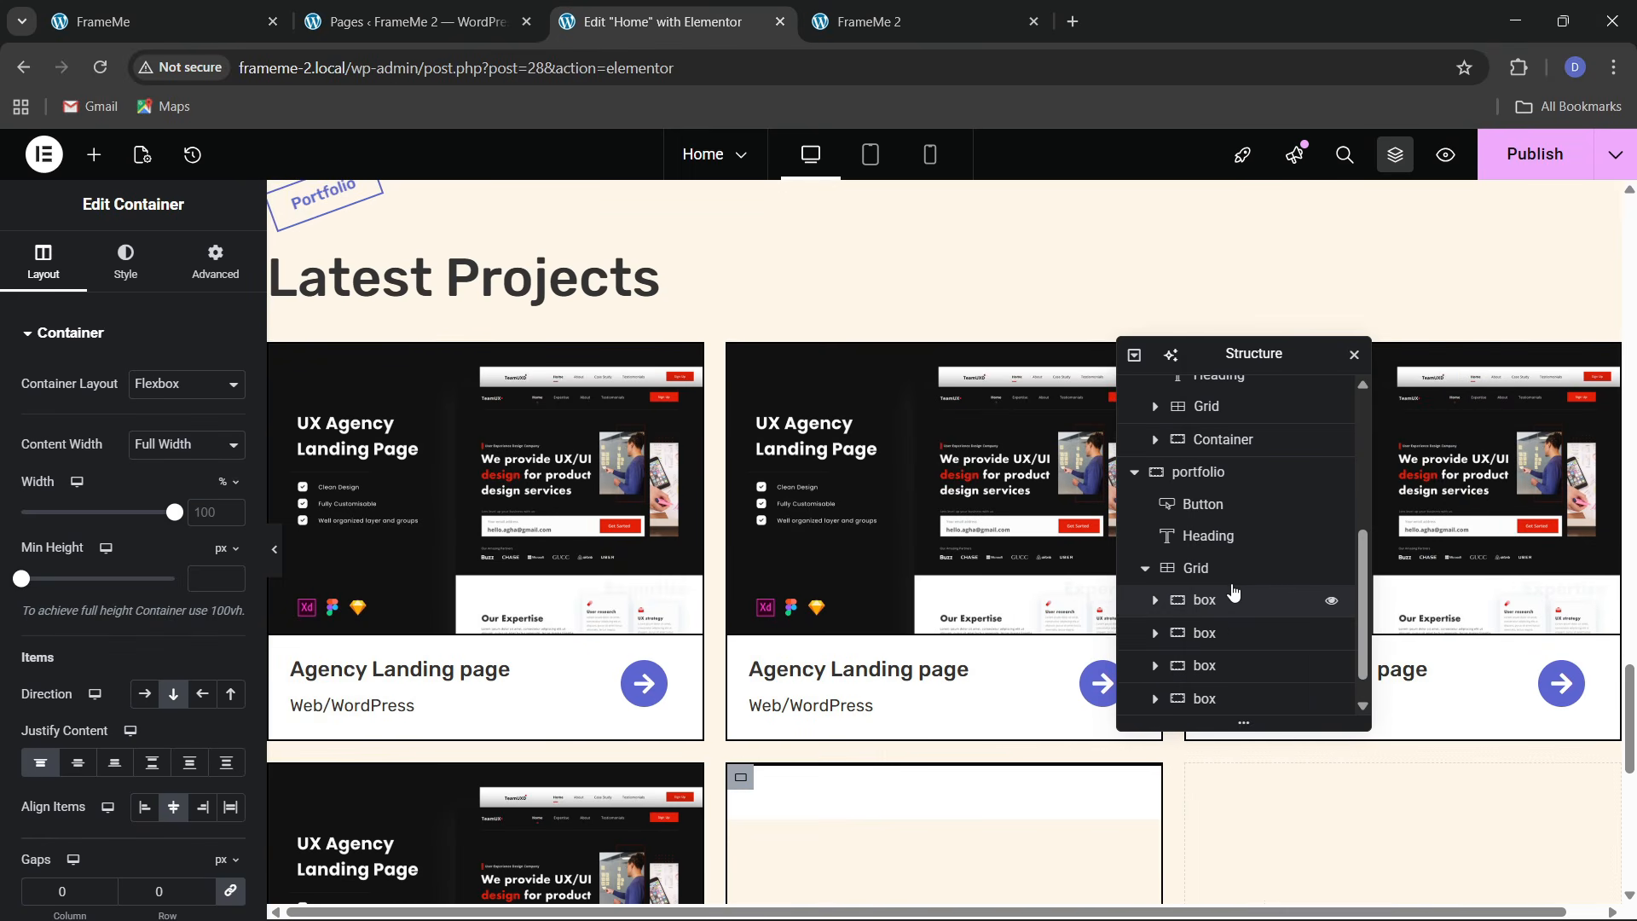
right_click(1205, 700)
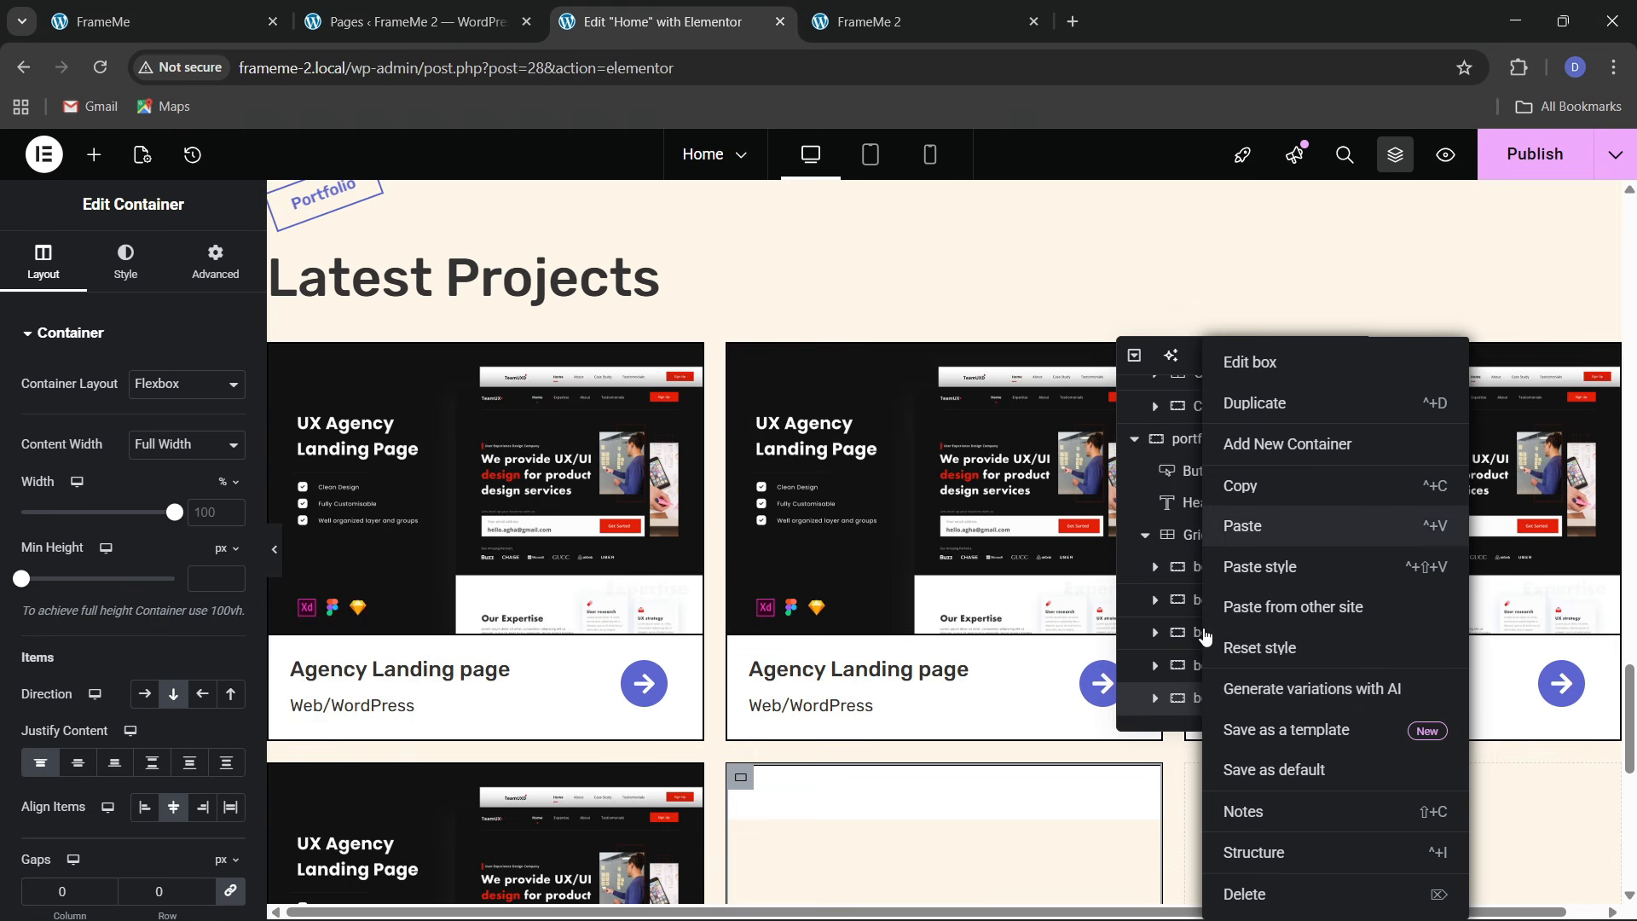
scroll(902, 551, down, 3)
scroll(902, 550, up, 2)
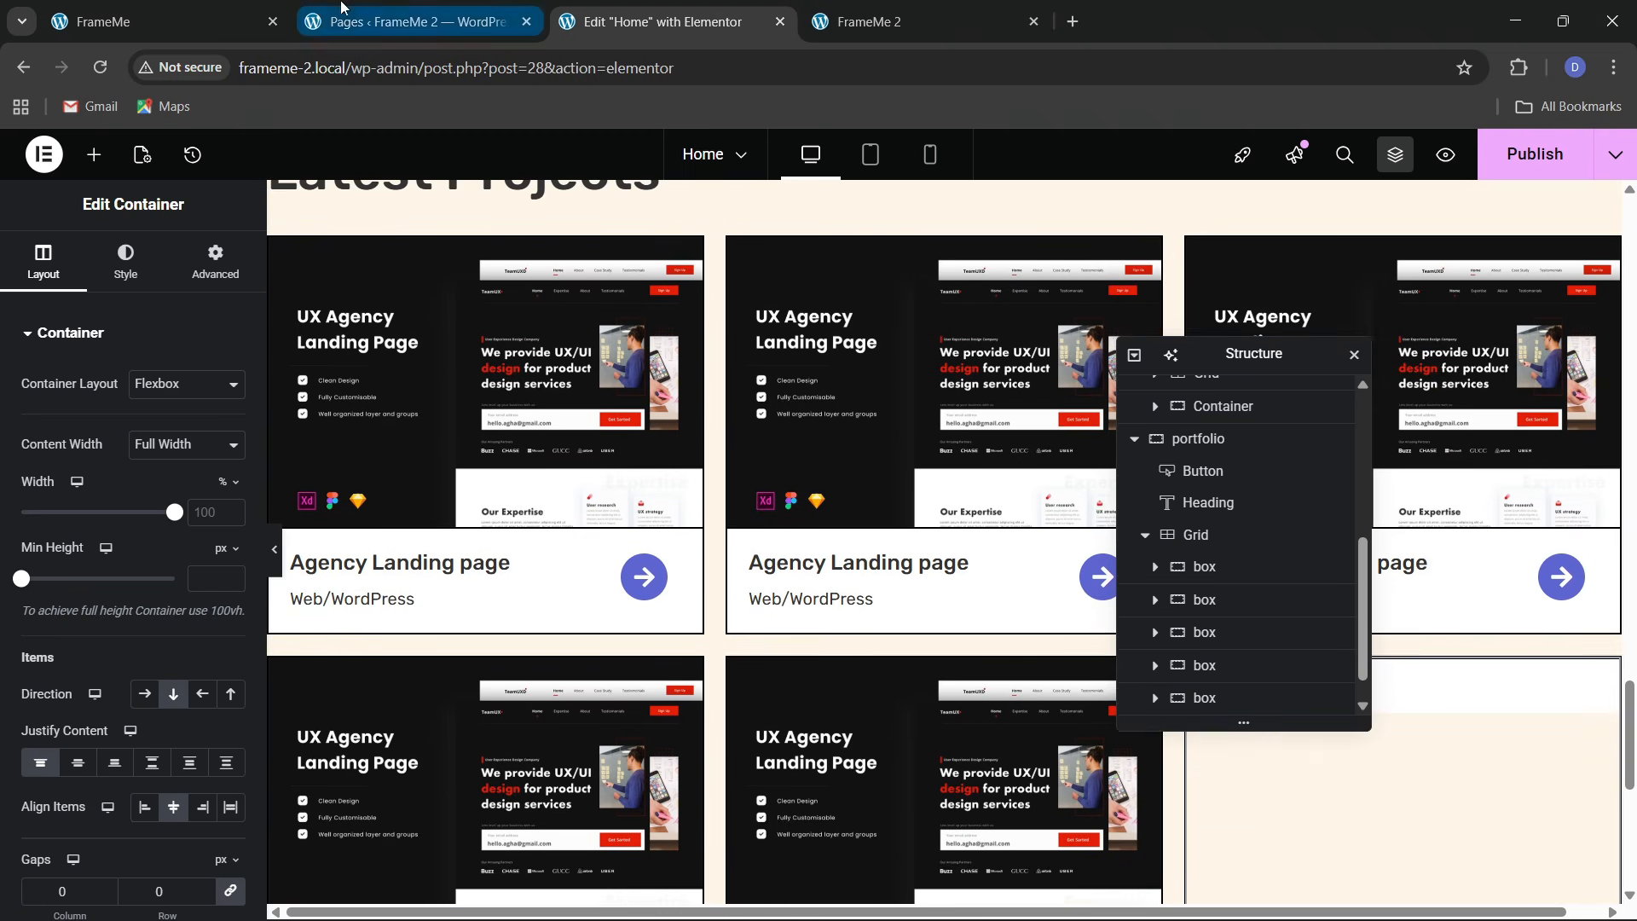
Compare with the live site and select the card grid for layout editing
click(170, 21)
click(674, 22)
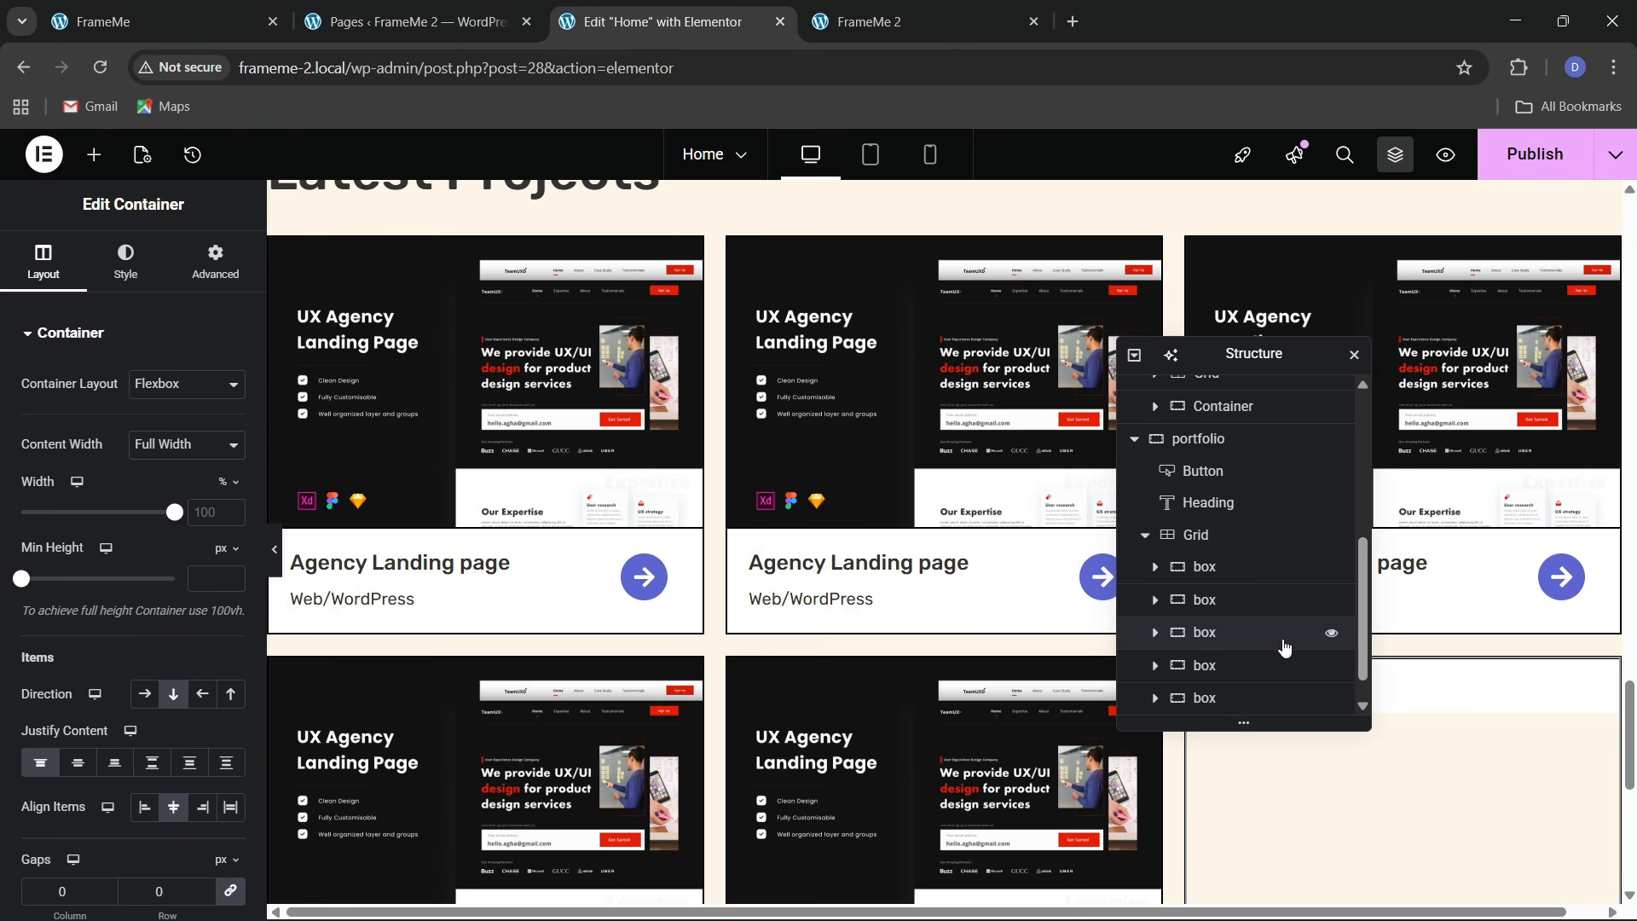
click(1226, 537)
click(47, 268)
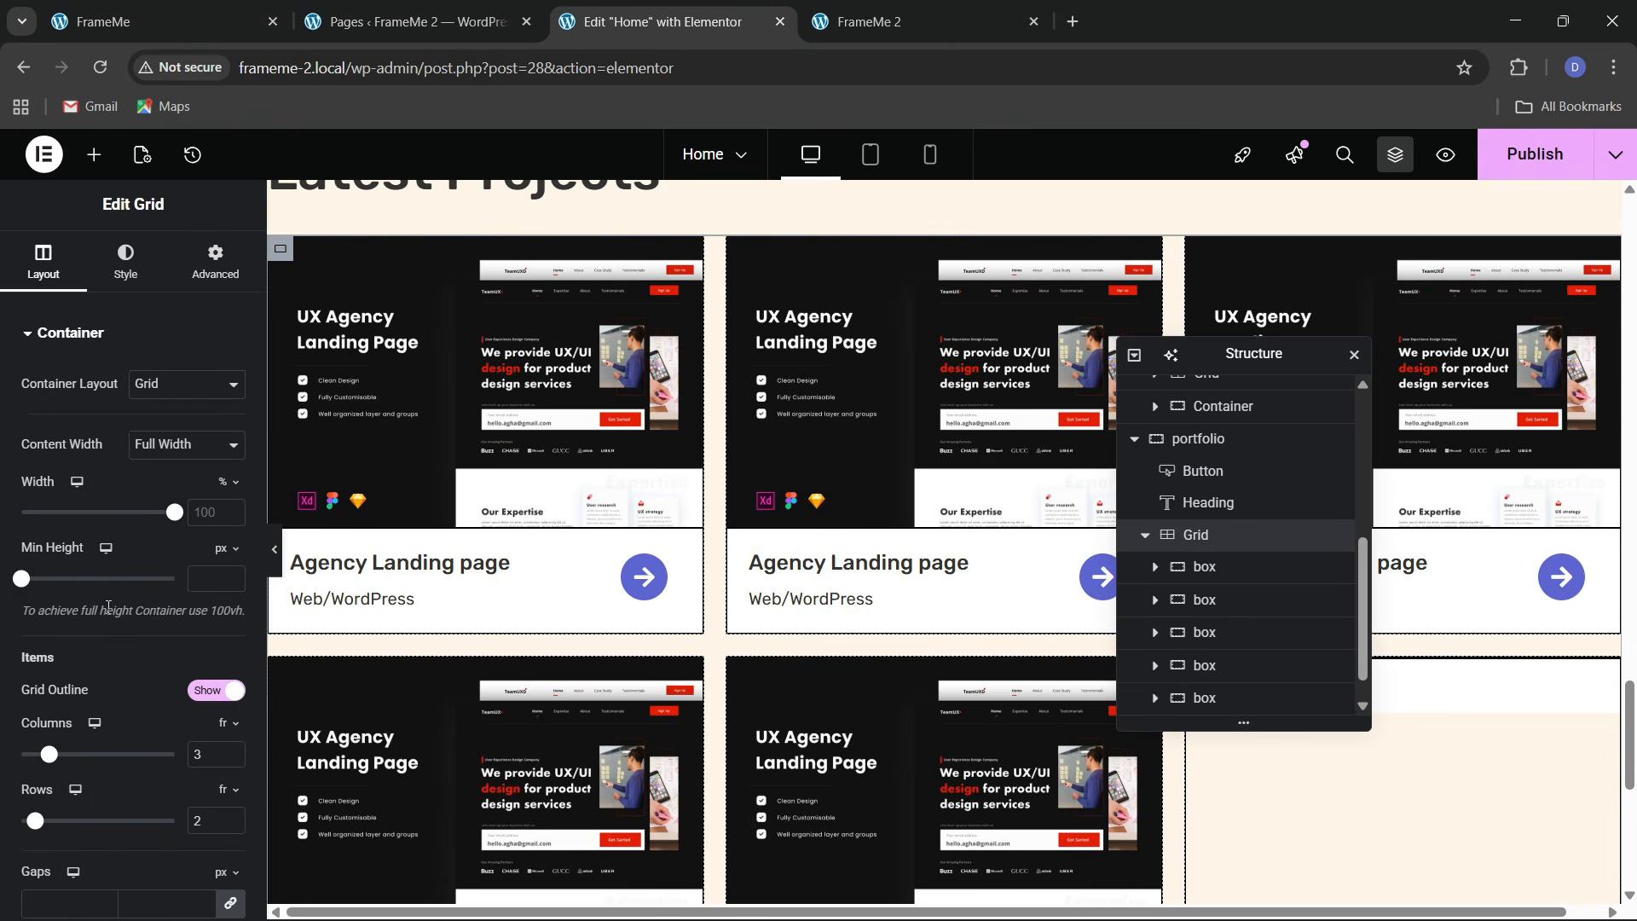
Set the grid's linked gaps to 30 px and save the page
scroll(104, 657, down, 3)
click(159, 516)
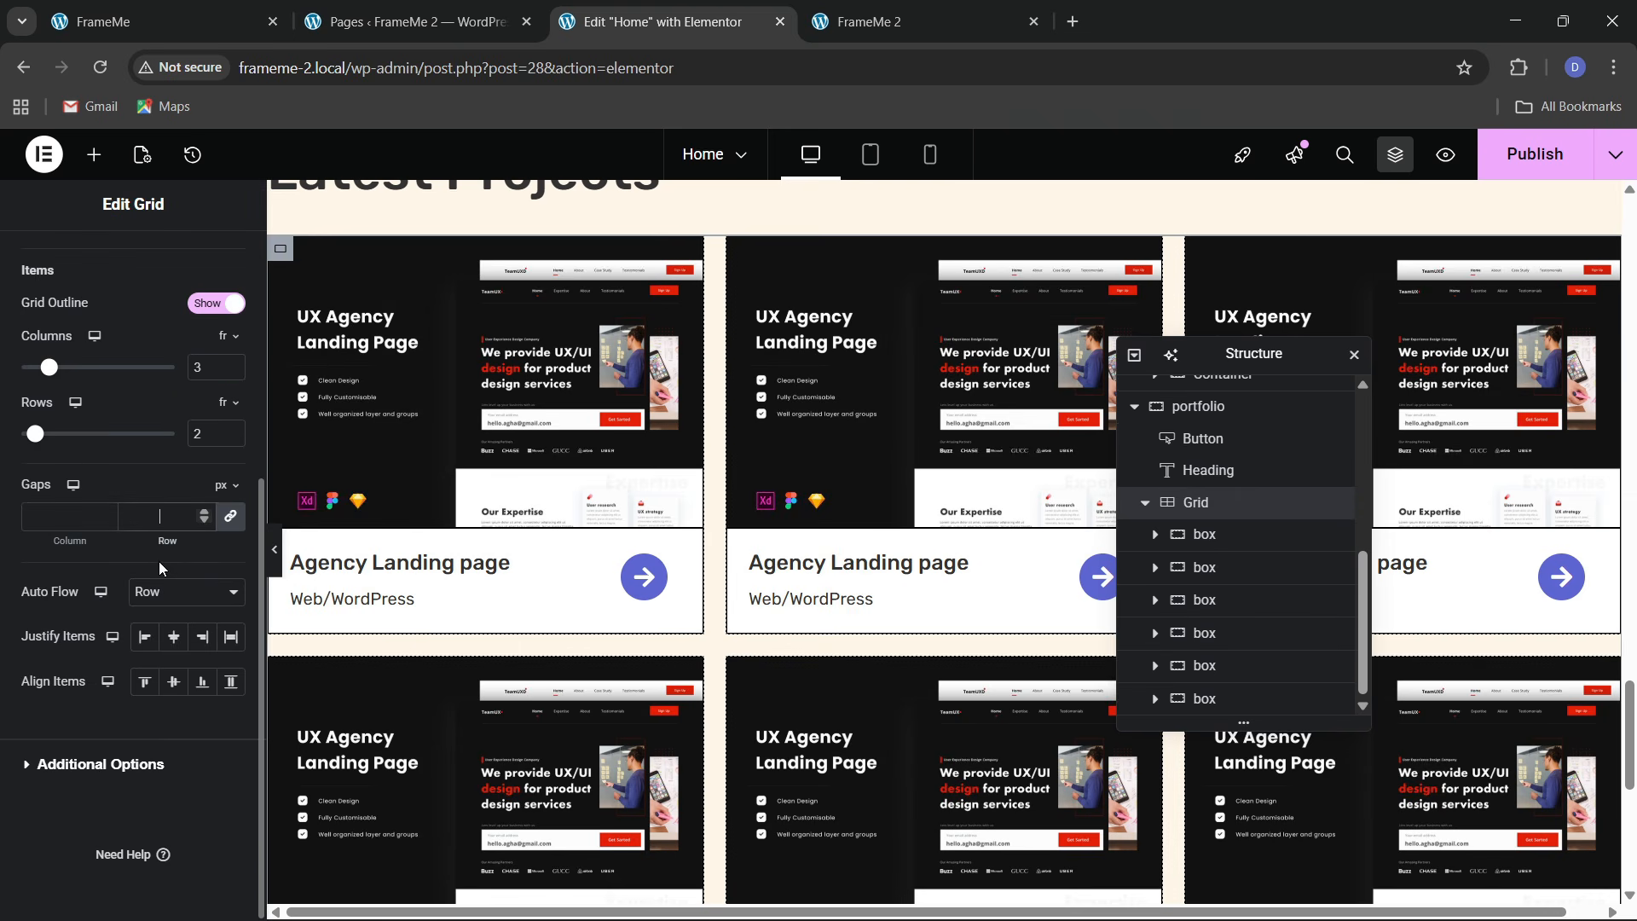
text(30)
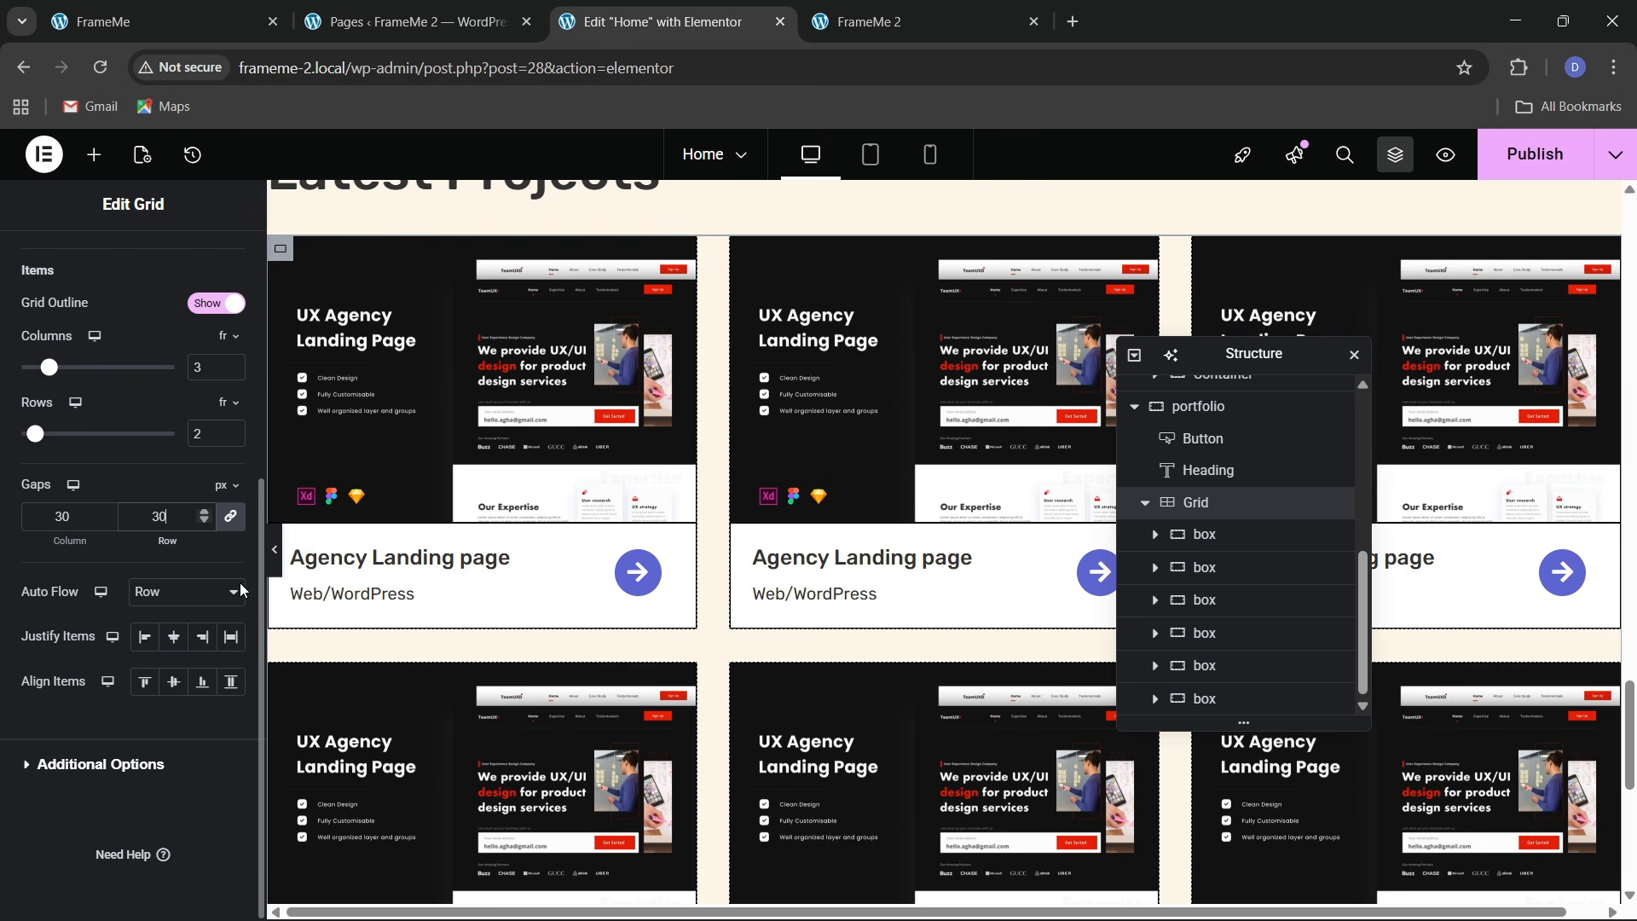
key(ctrl+s)
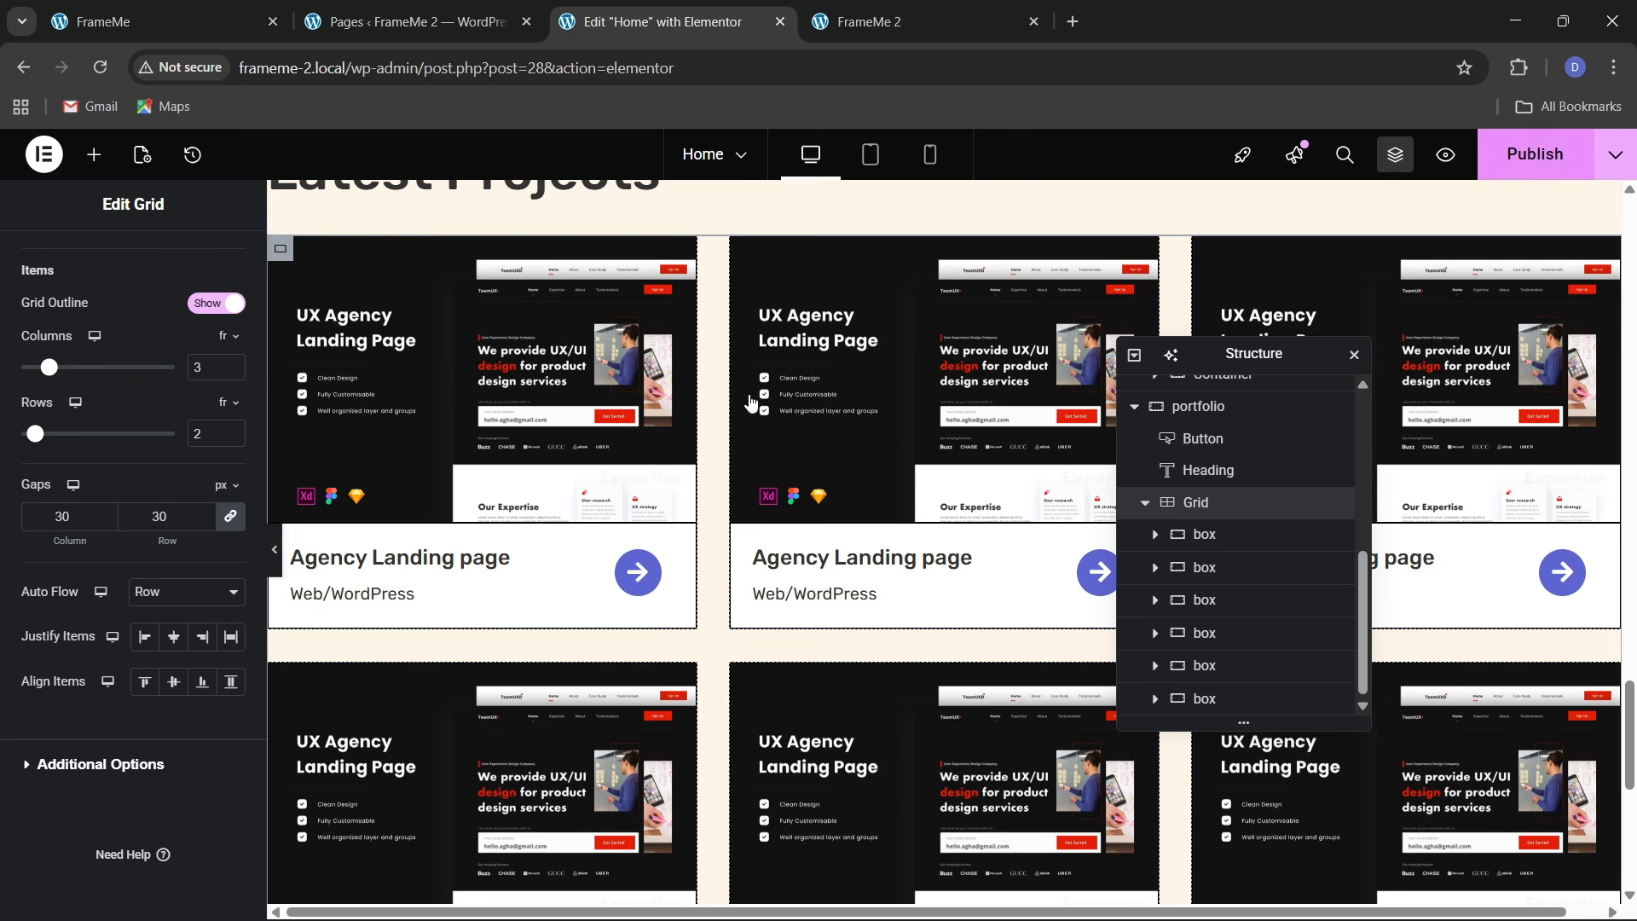
Give the grid a 20 px top margin and publish the page
scroll(715, 452, up, 4)
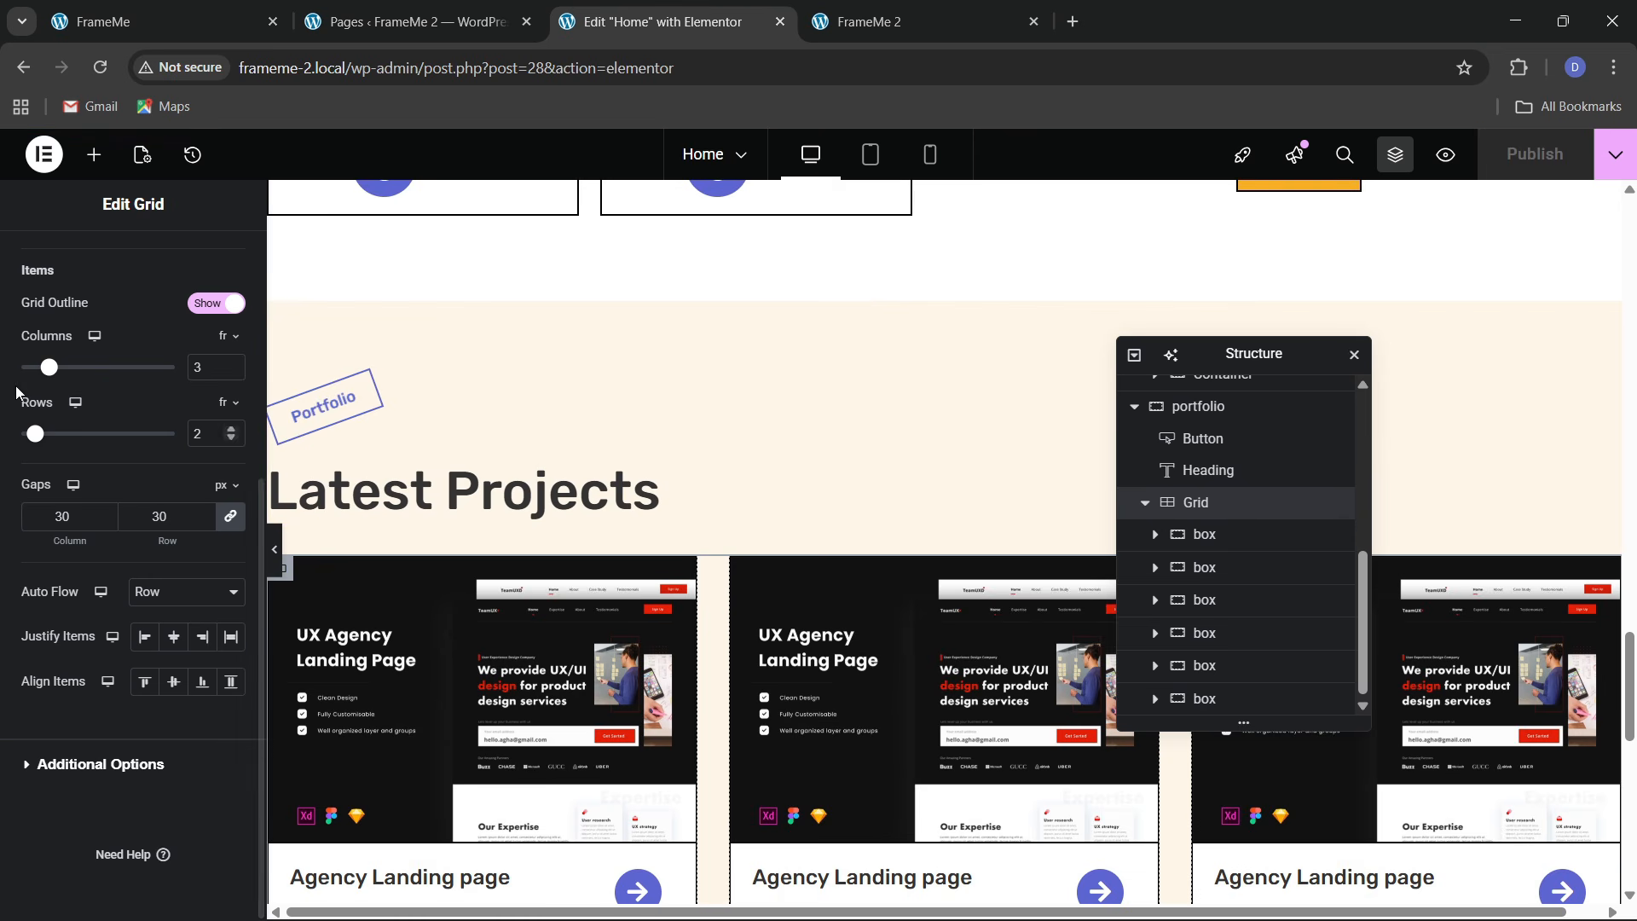
scroll(137, 285, up, 5)
click(209, 268)
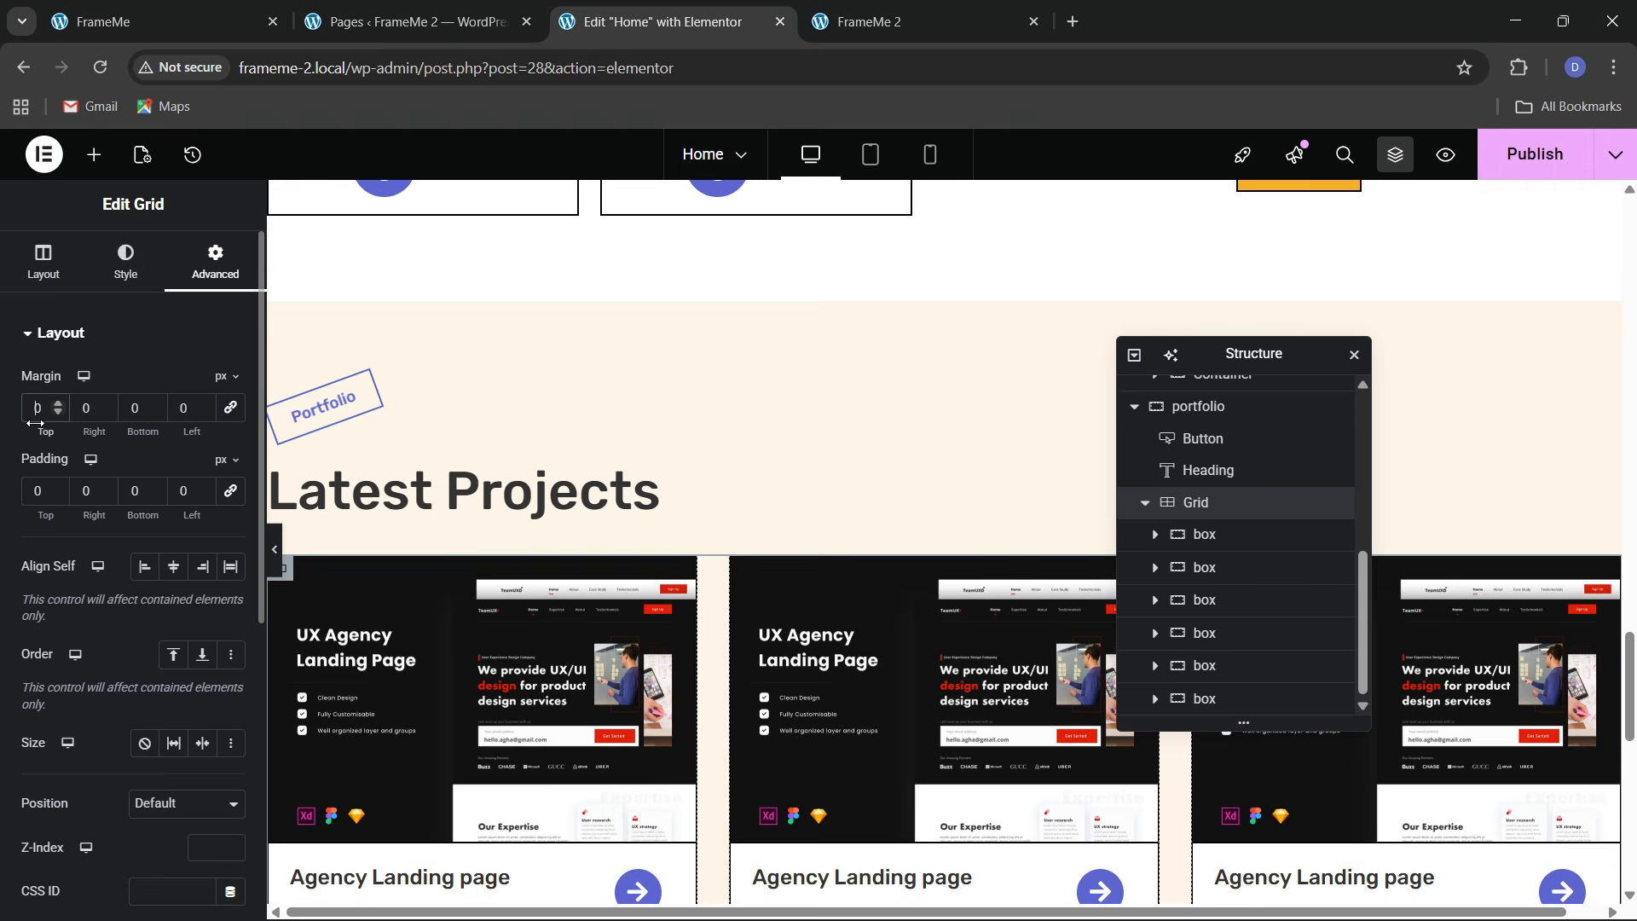
text(2)
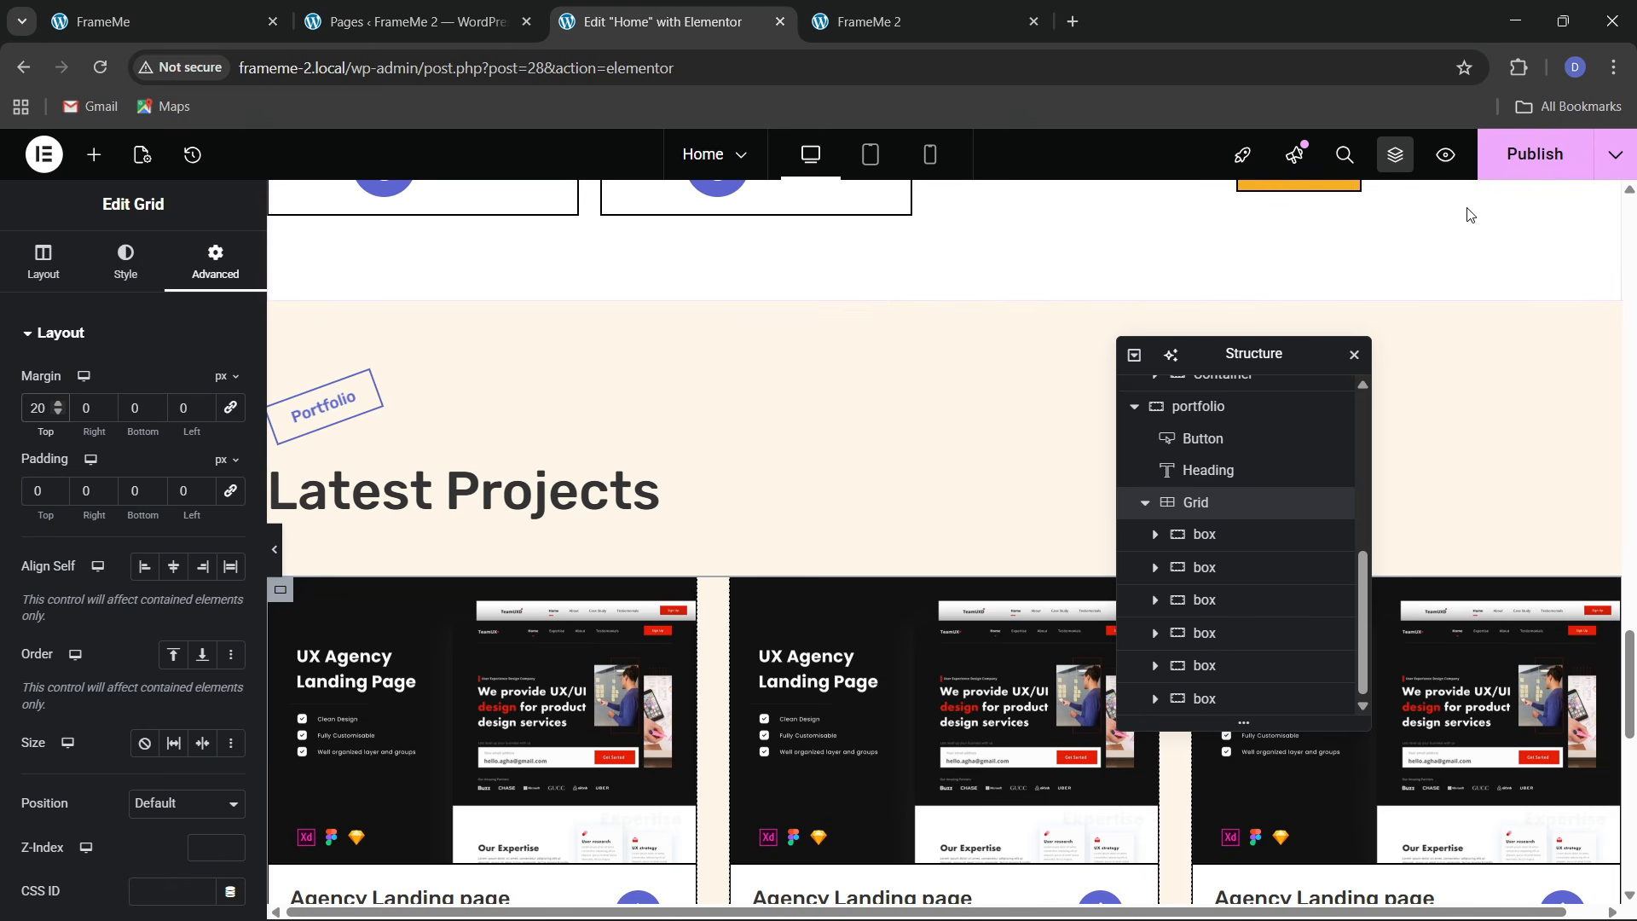
click(1526, 155)
scroll(941, 591, down, 4)
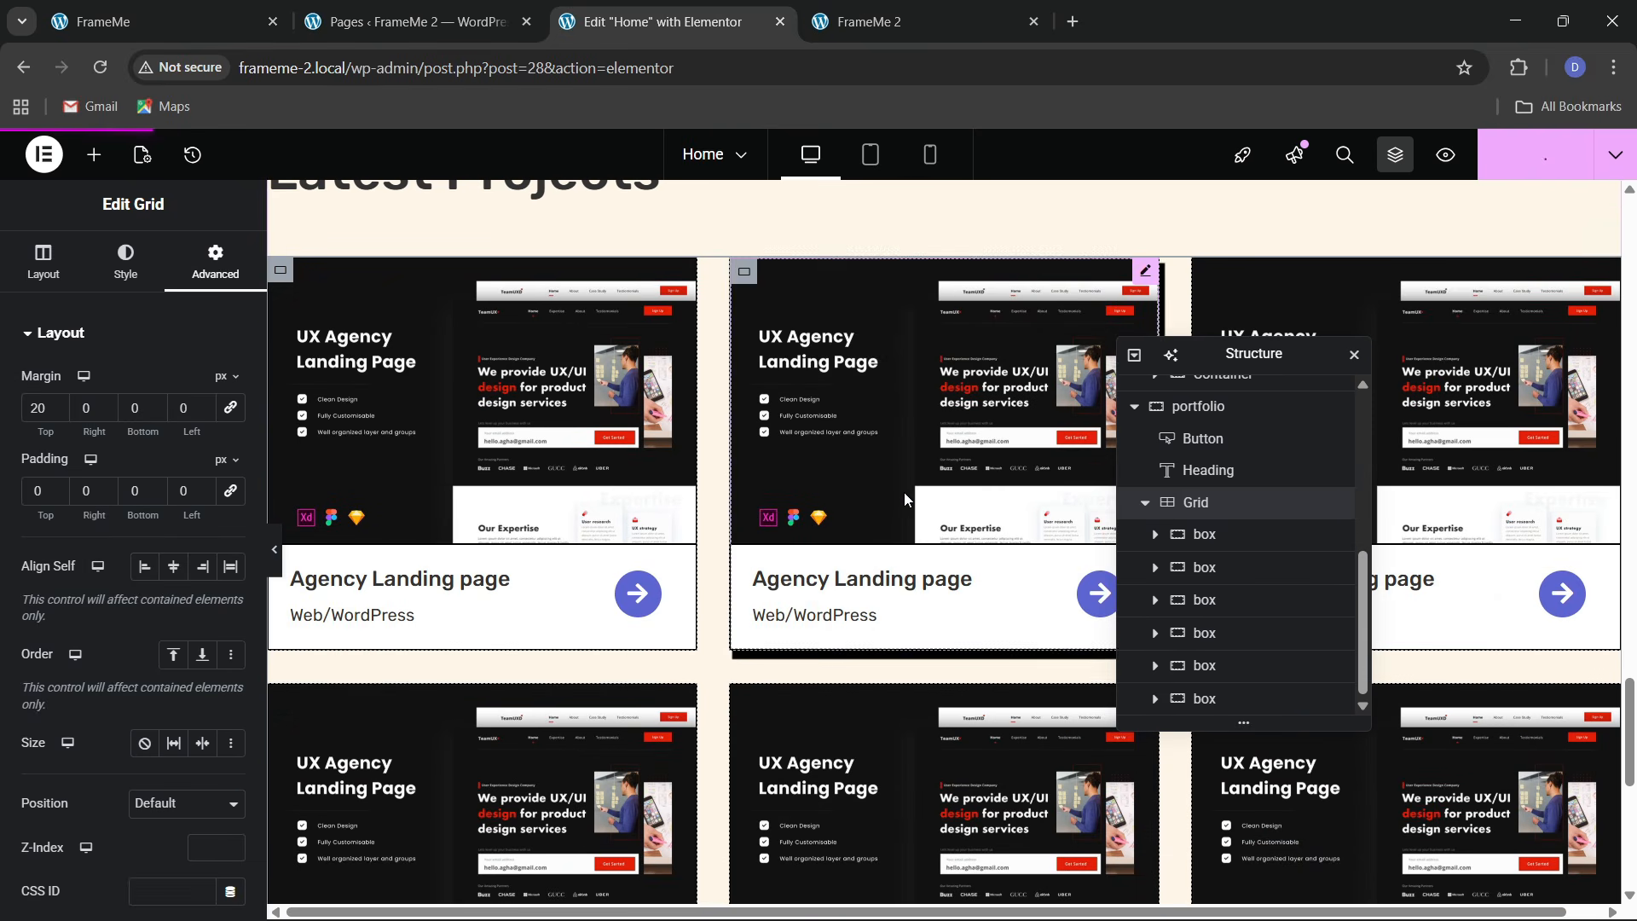
click(915, 8)
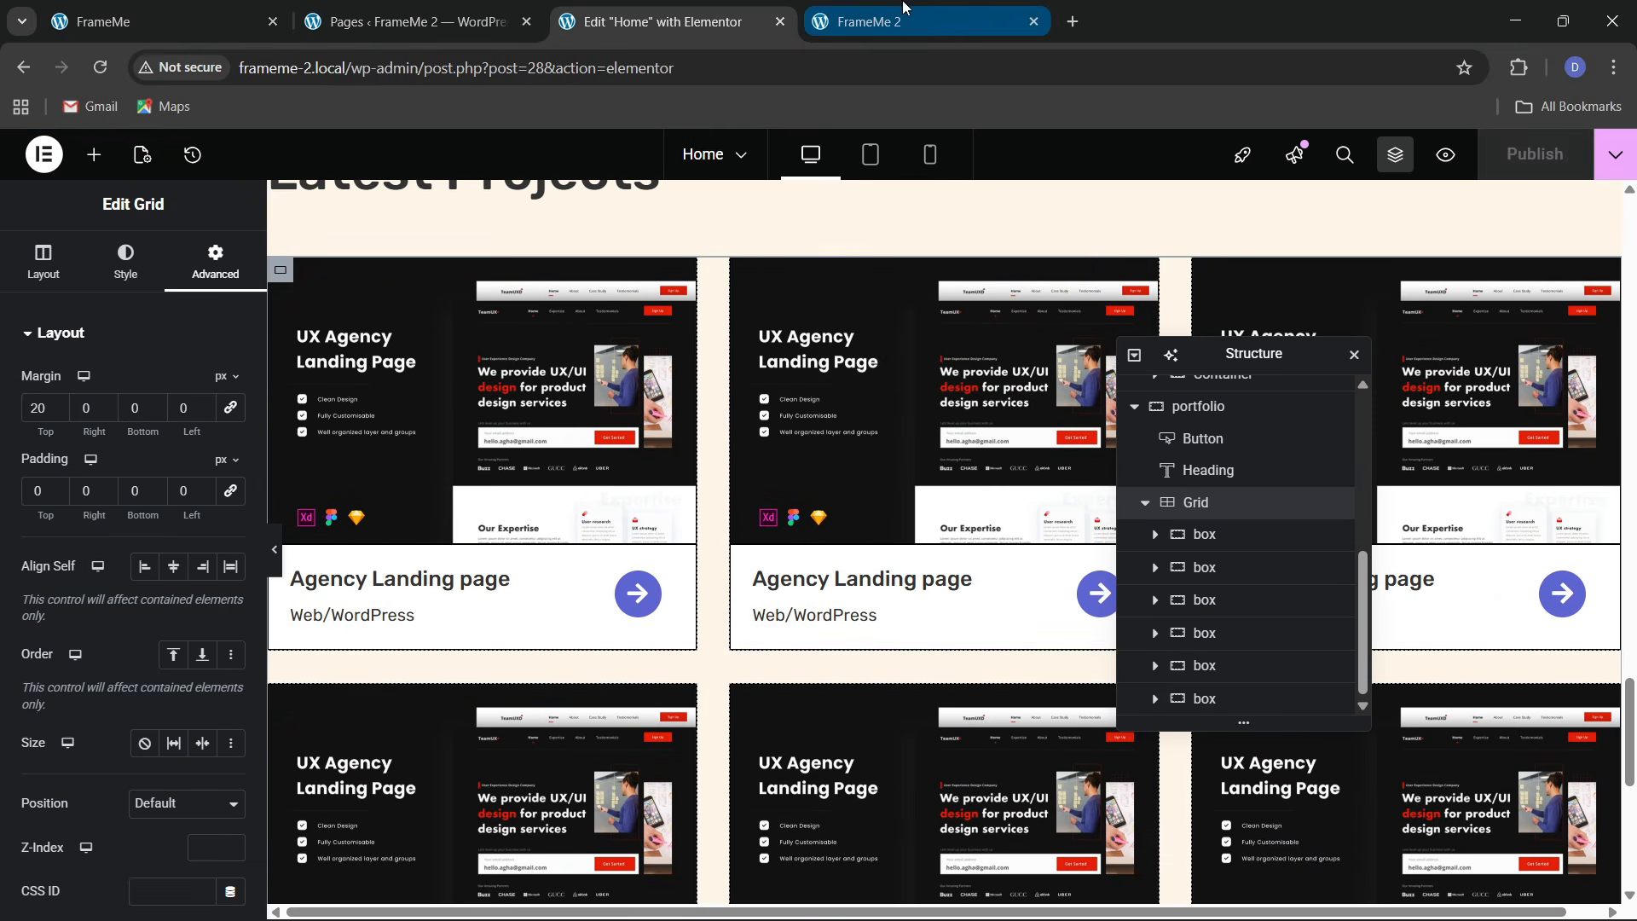
click(379, 68)
key(Return)
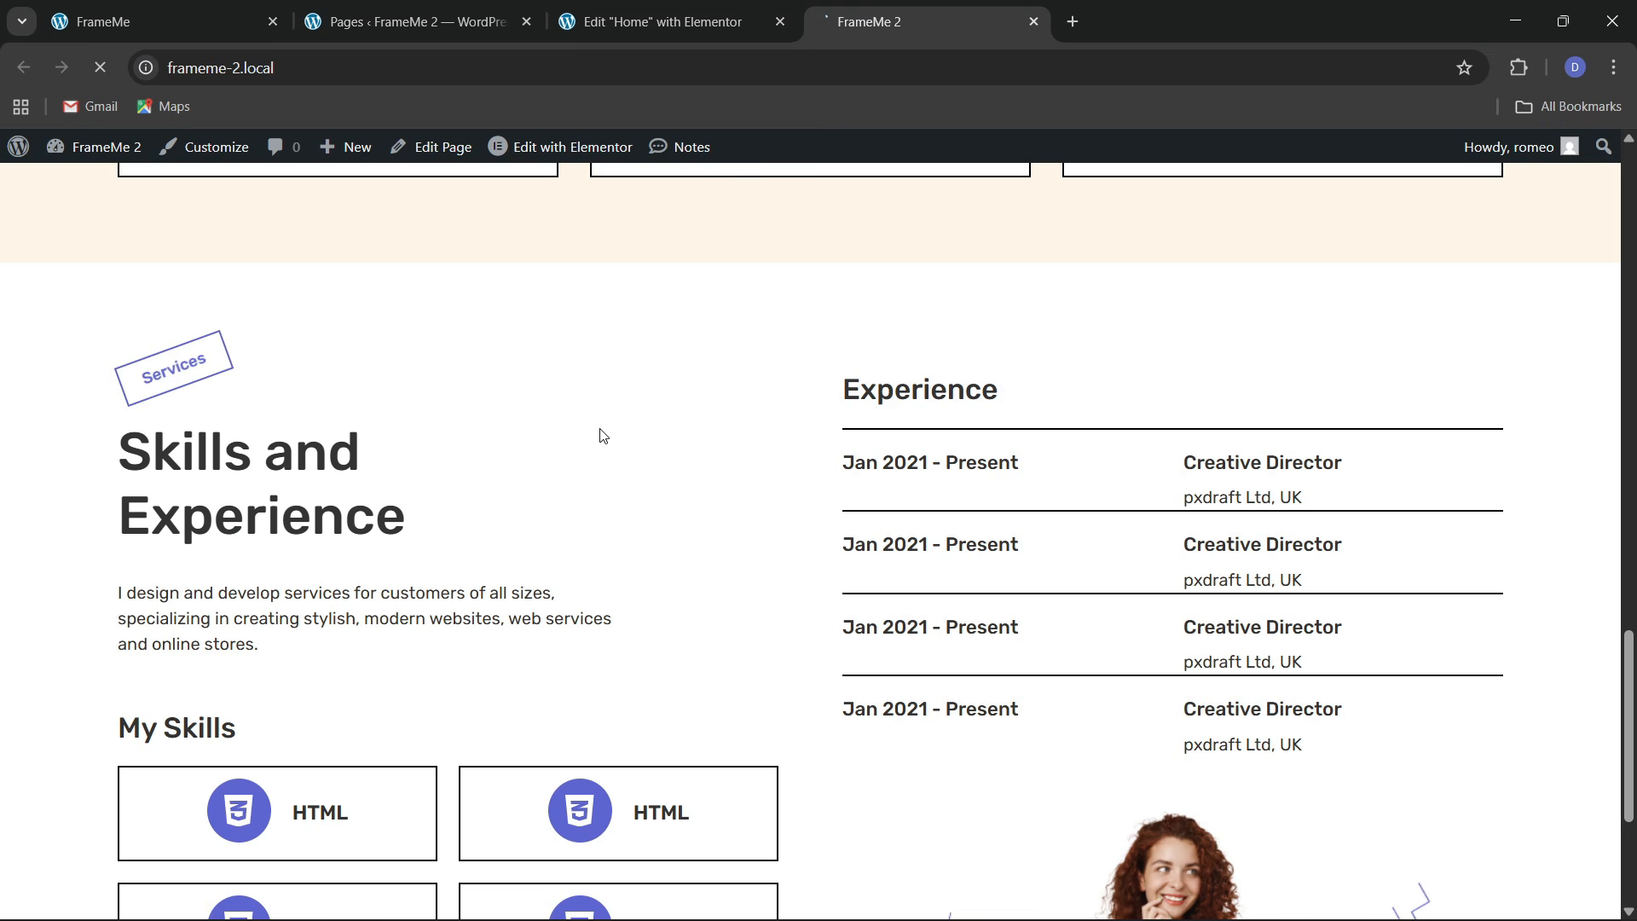
scroll(603, 439, down, 12)
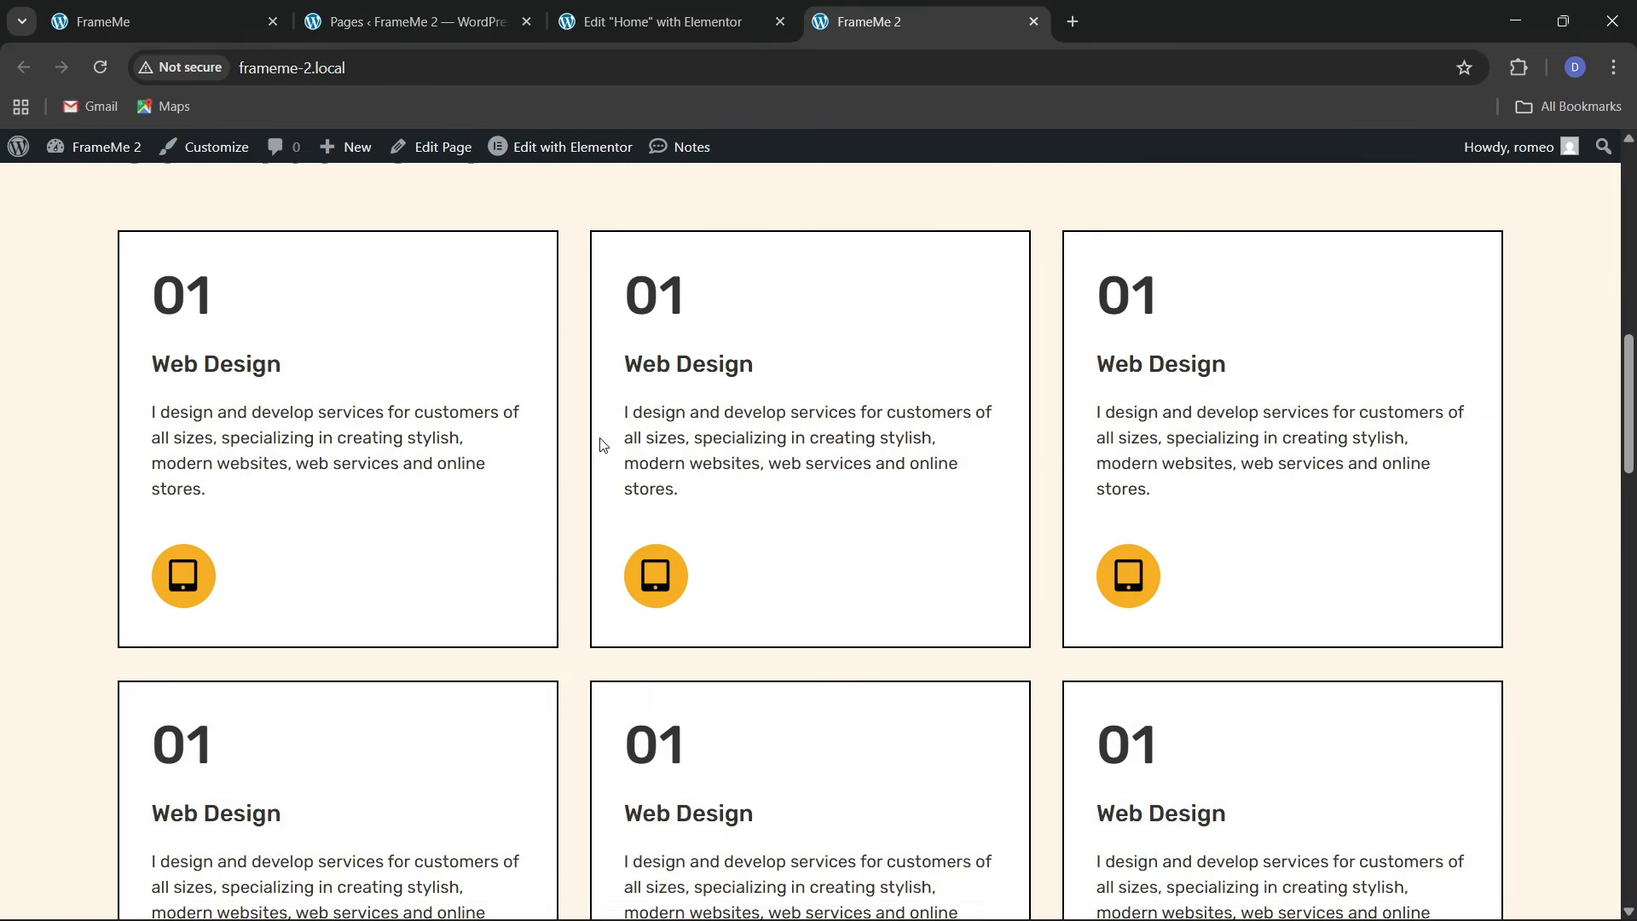
scroll(602, 443, down, 15)
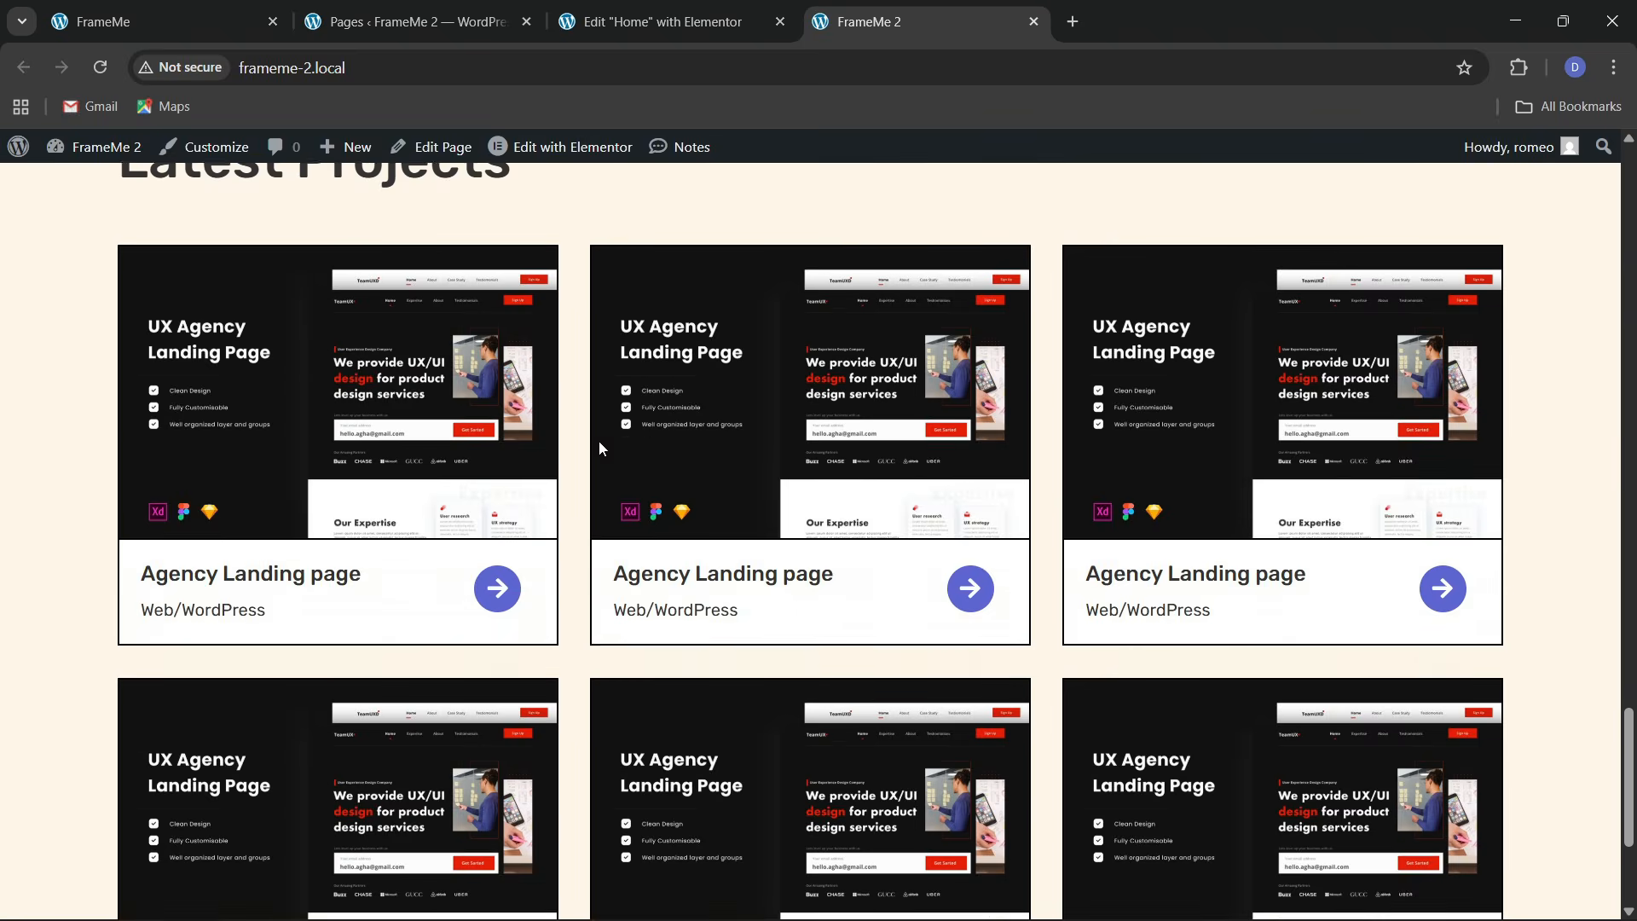
key(ctrl+1)
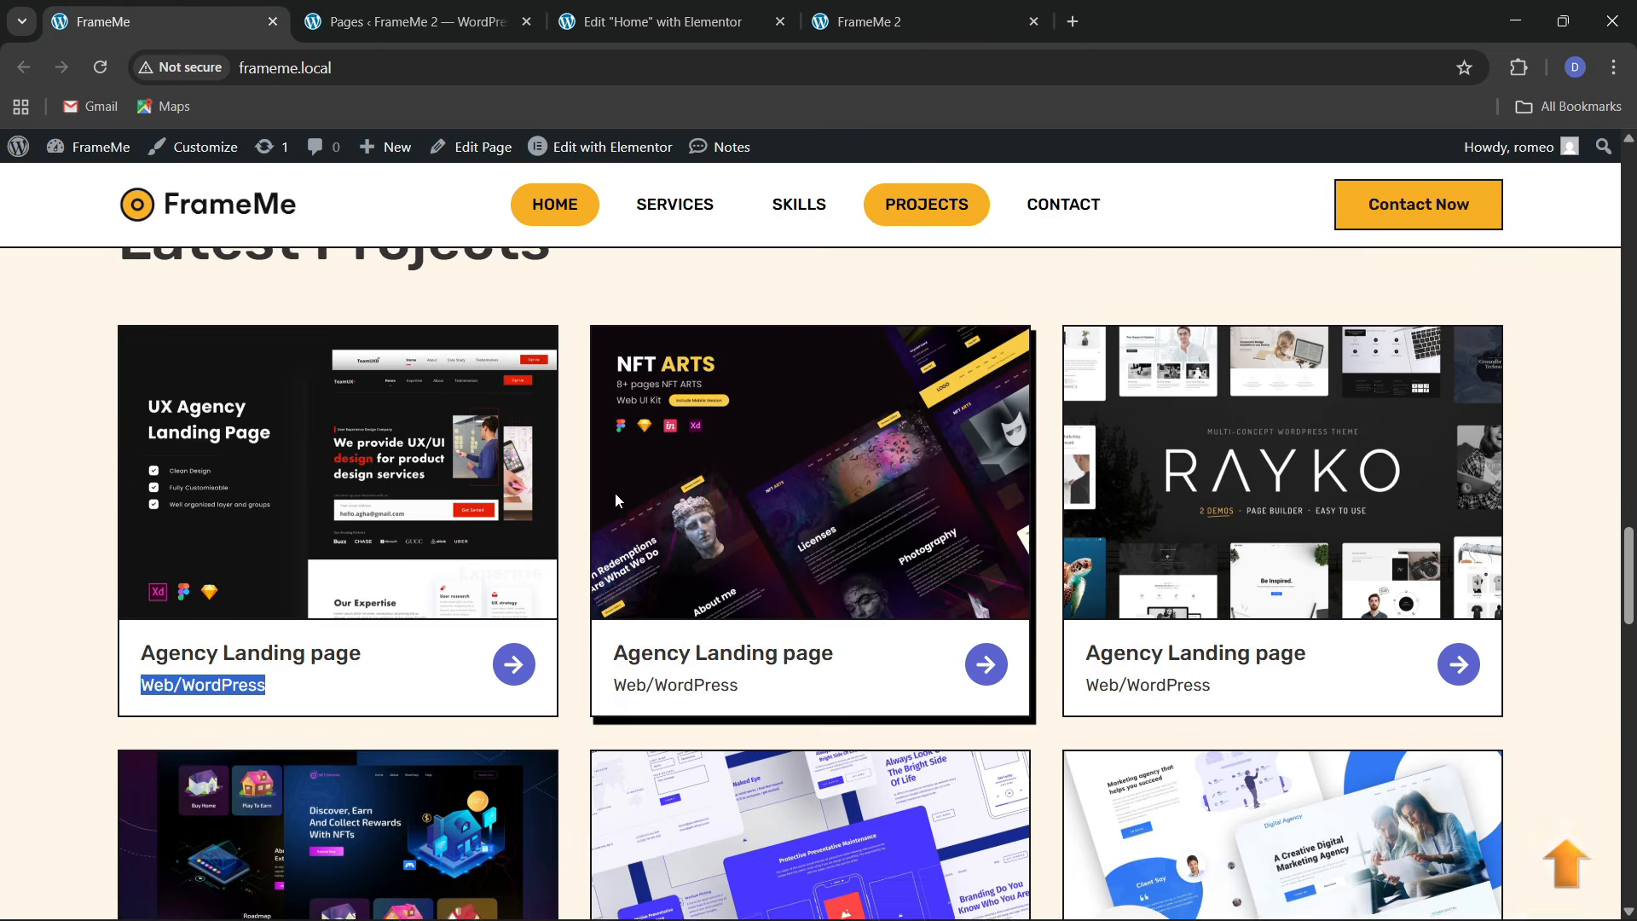
scroll(616, 493, down, 10)
scroll(625, 524, down, 4)
scroll(566, 566, up, 1)
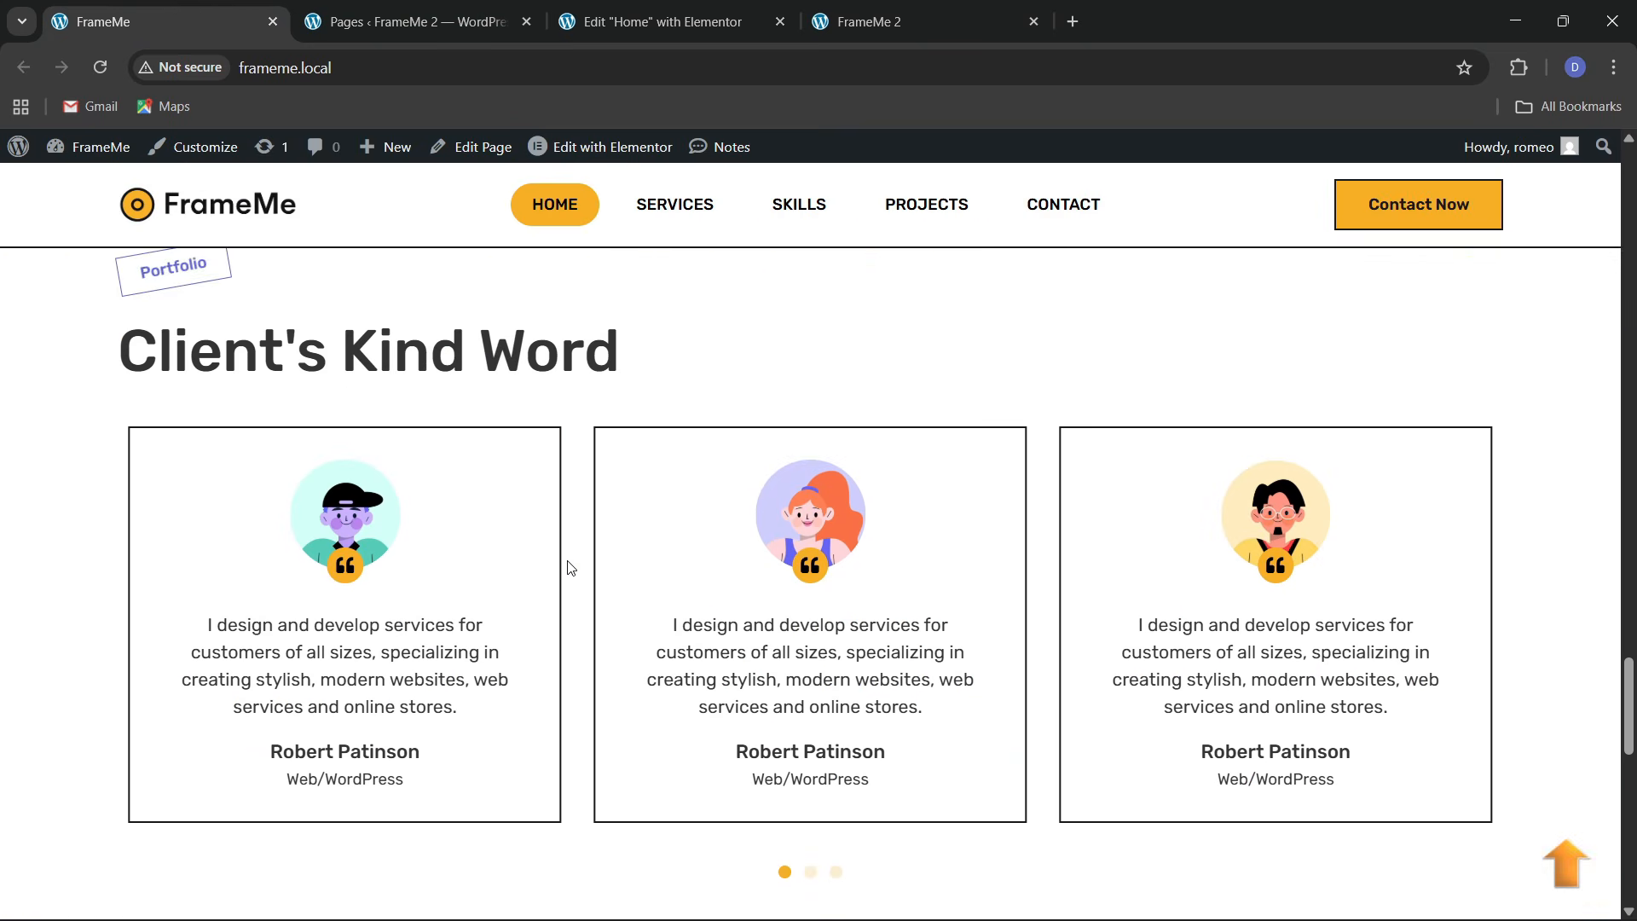
scroll(579, 522, up, 14)
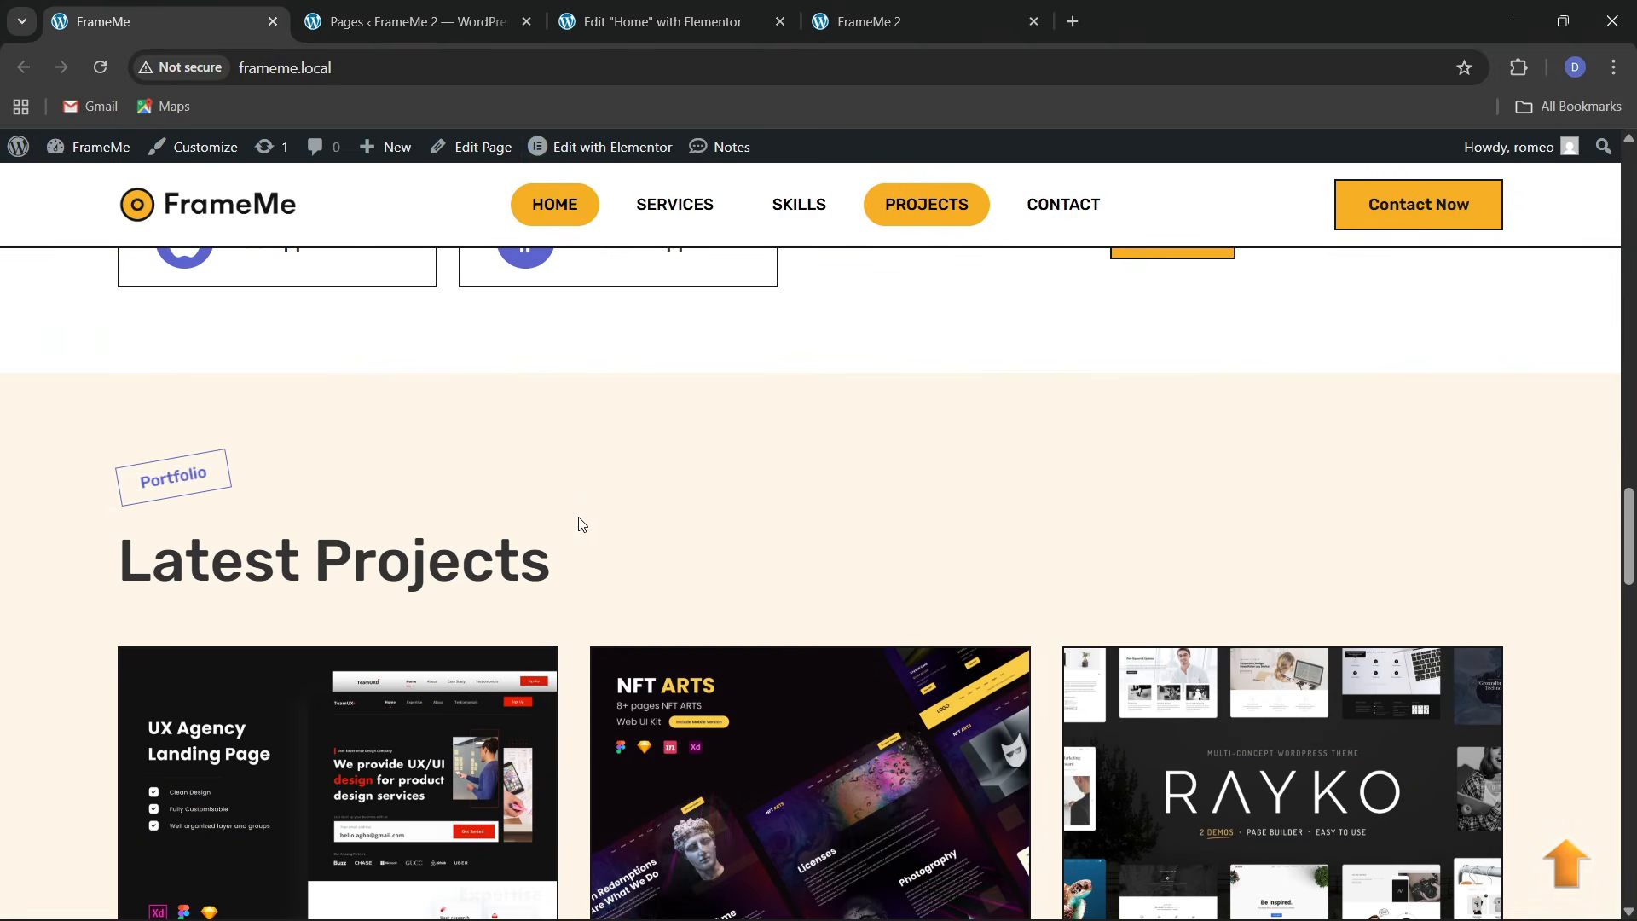
scroll(579, 523, down, 4)
scroll(579, 523, down, 6)
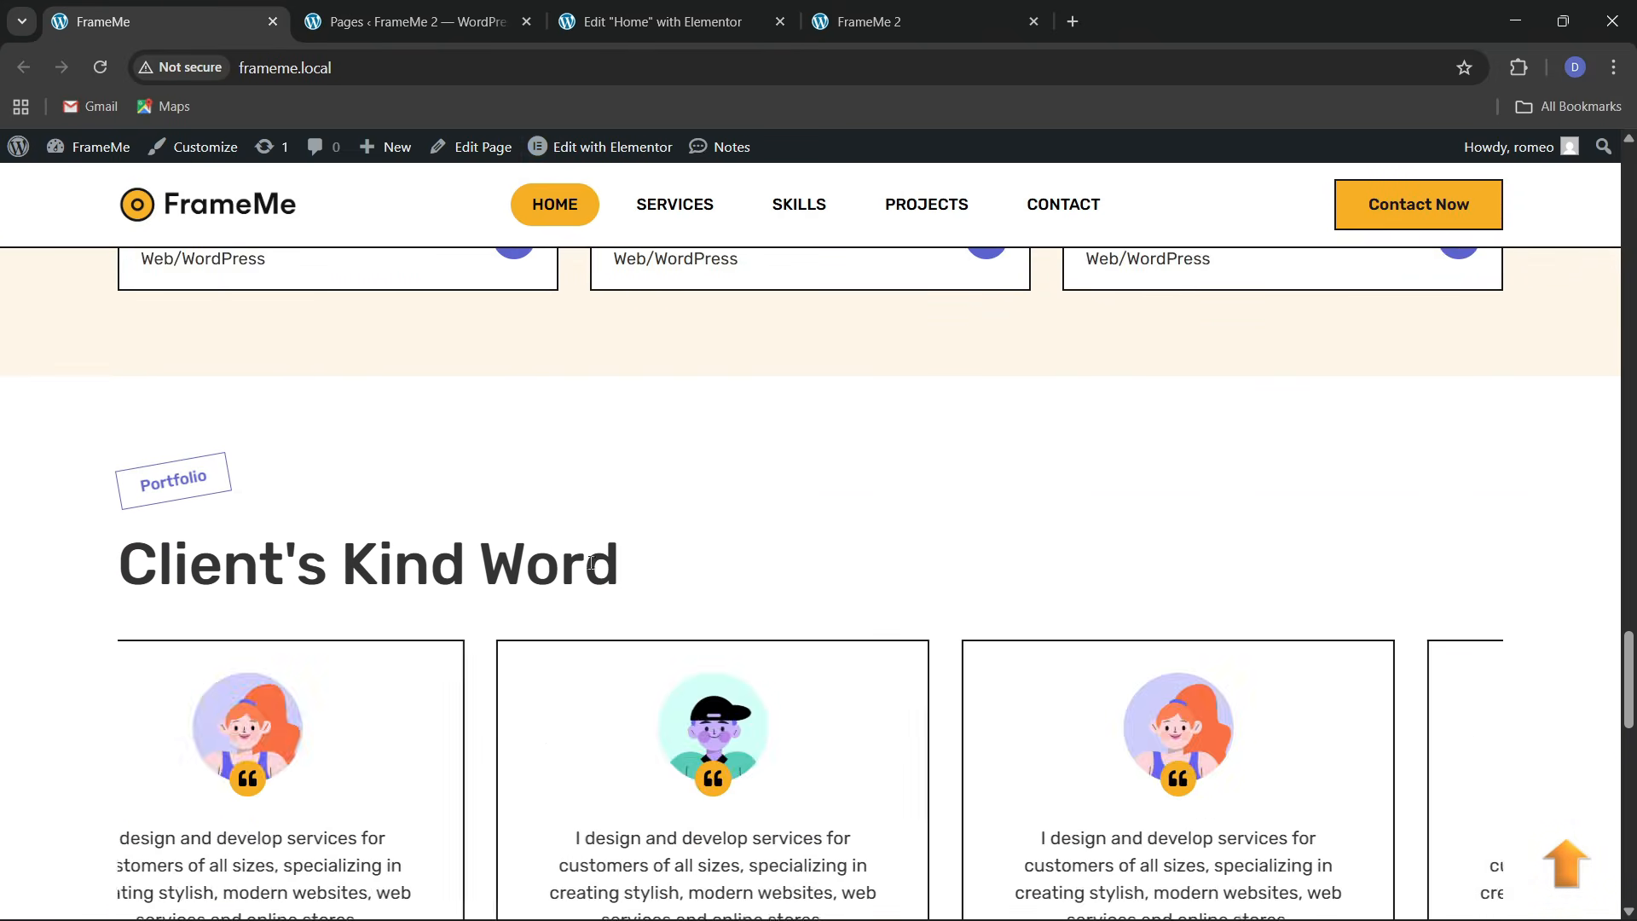
key(ctrl+3)
Add a new single empty flexbox container below the Latest Projects section
scroll(775, 499, down, 5)
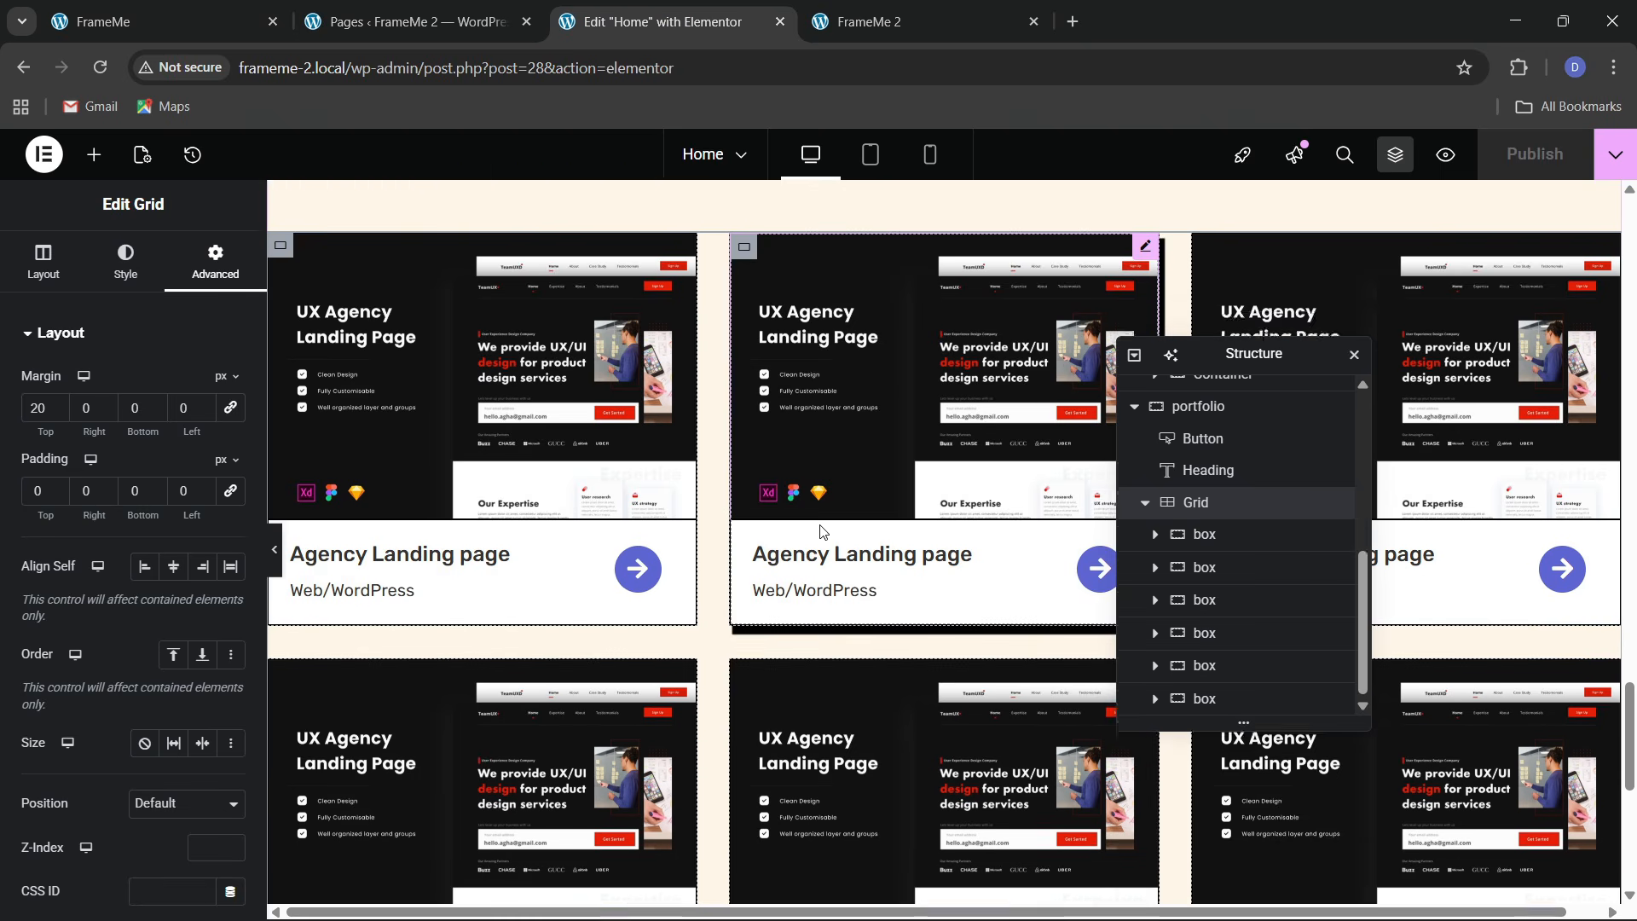
scroll(844, 648, down, 3)
click(897, 664)
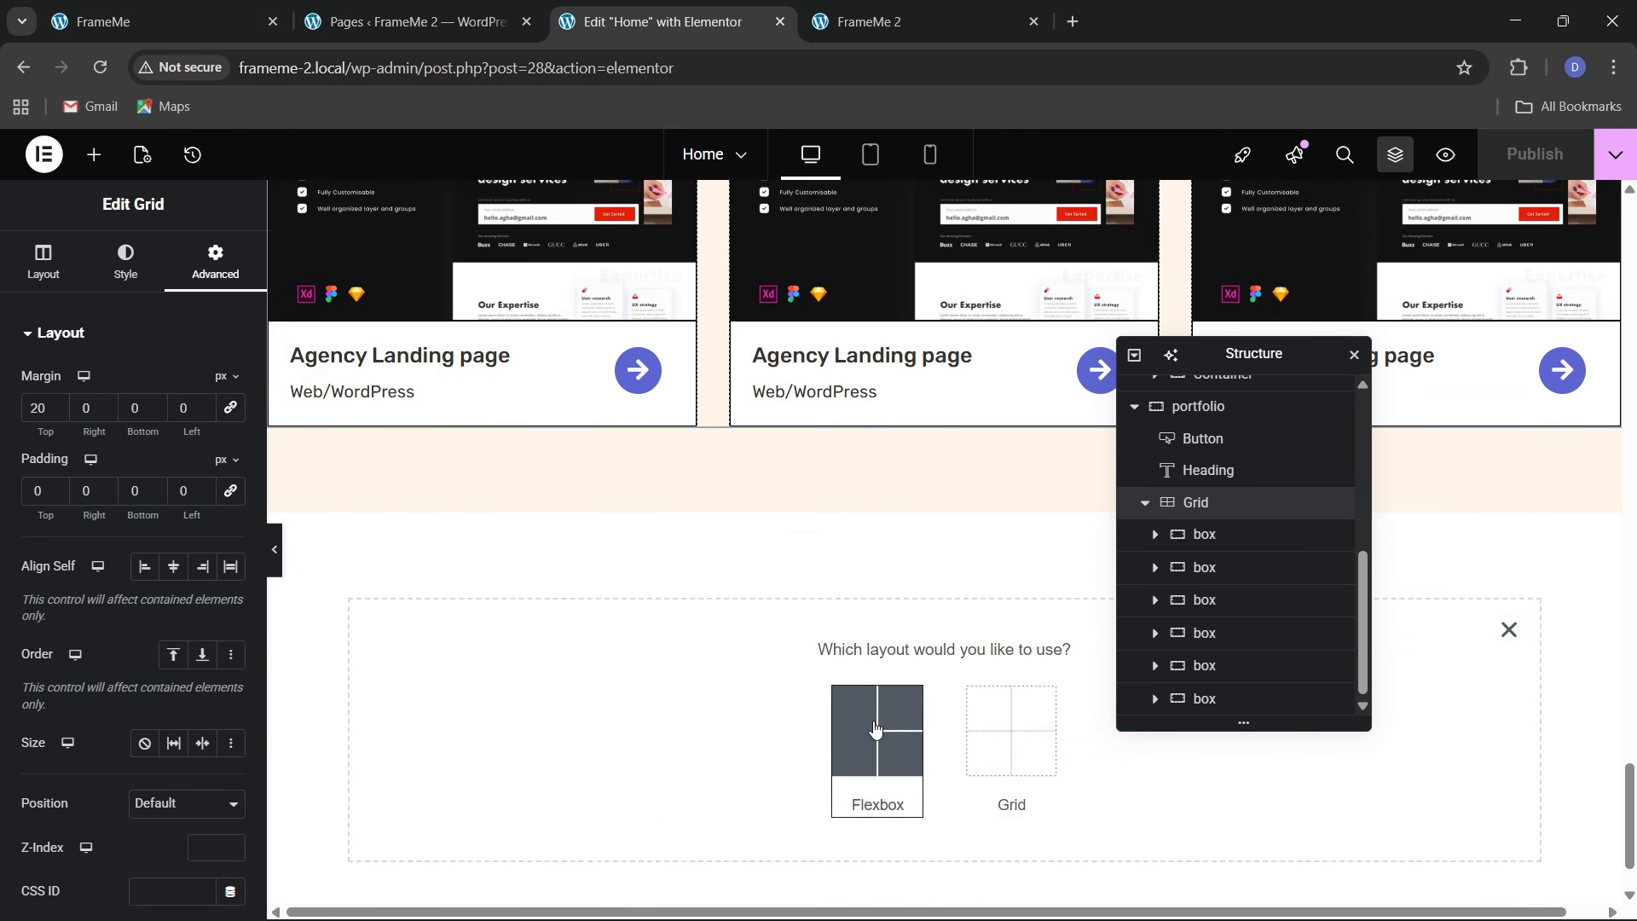
click(877, 737)
click(632, 728)
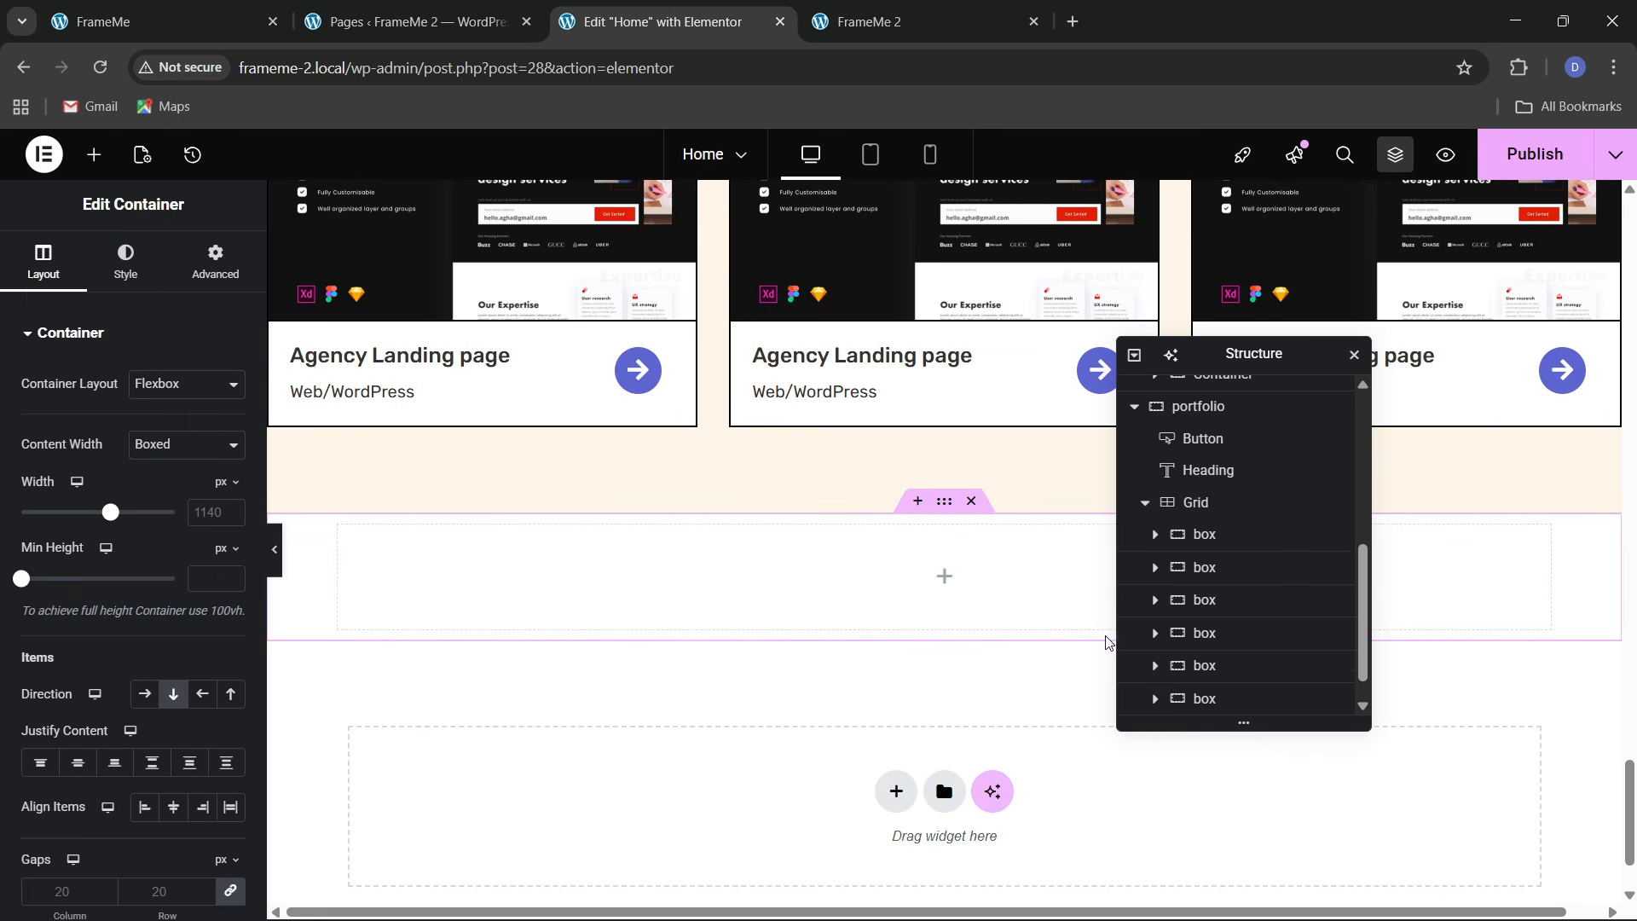
scroll(1147, 691, down, 1)
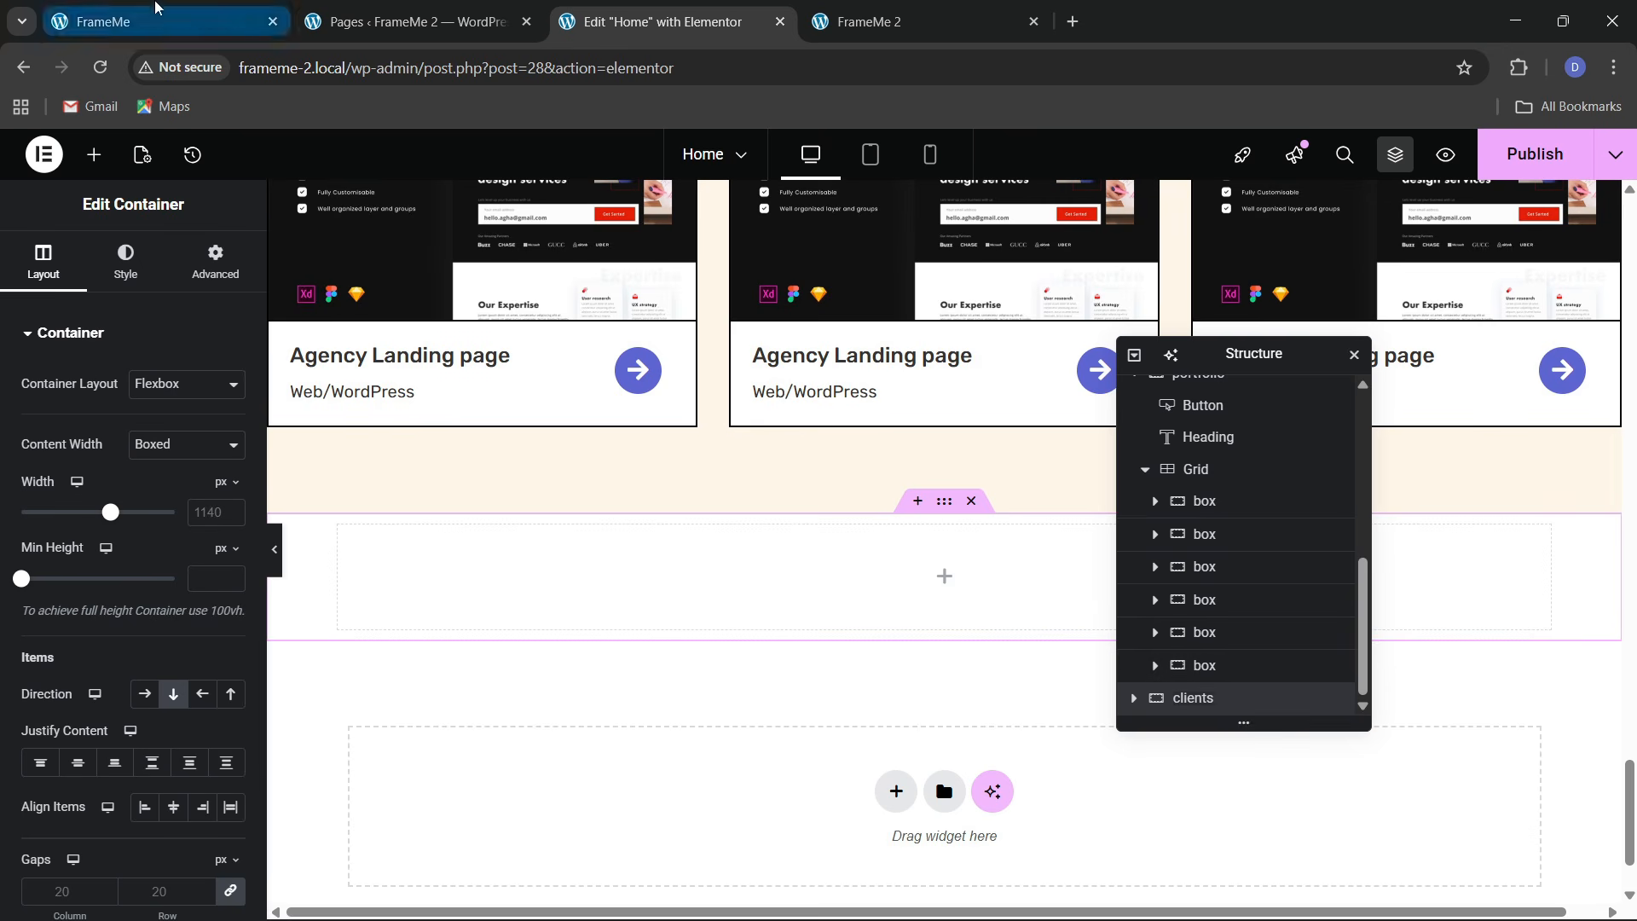
Give the container 80 px top and bottom padding, 0 sides, and 1300 px width
click(157, 21)
scroll(444, 478, up, 3)
click(661, 21)
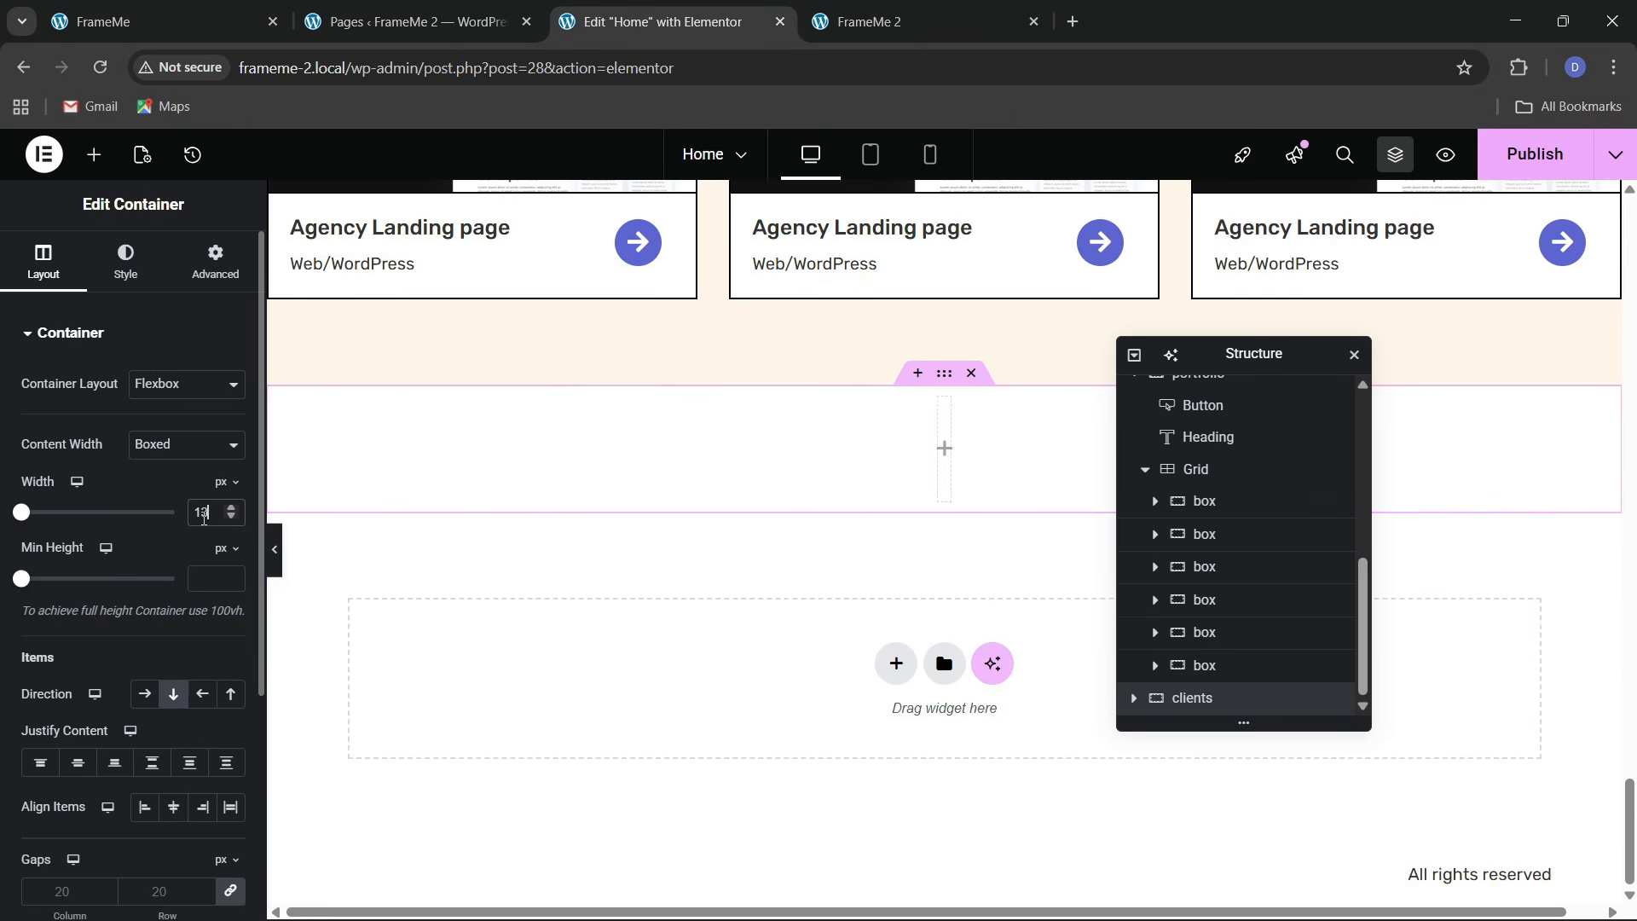
click(214, 269)
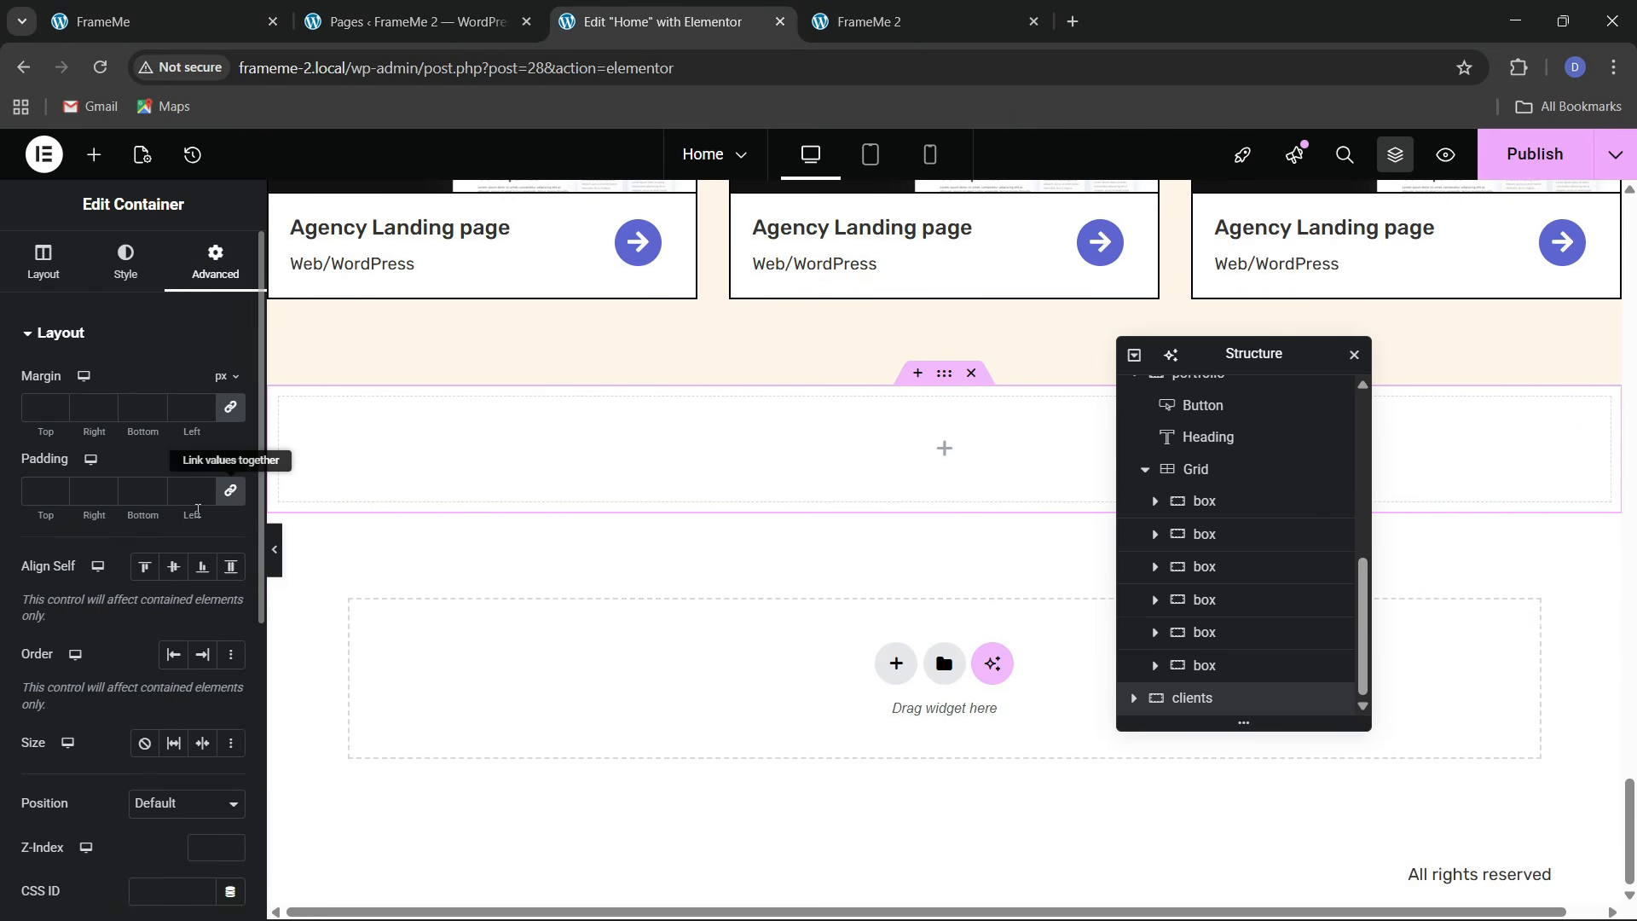
click(229, 492)
text(80)
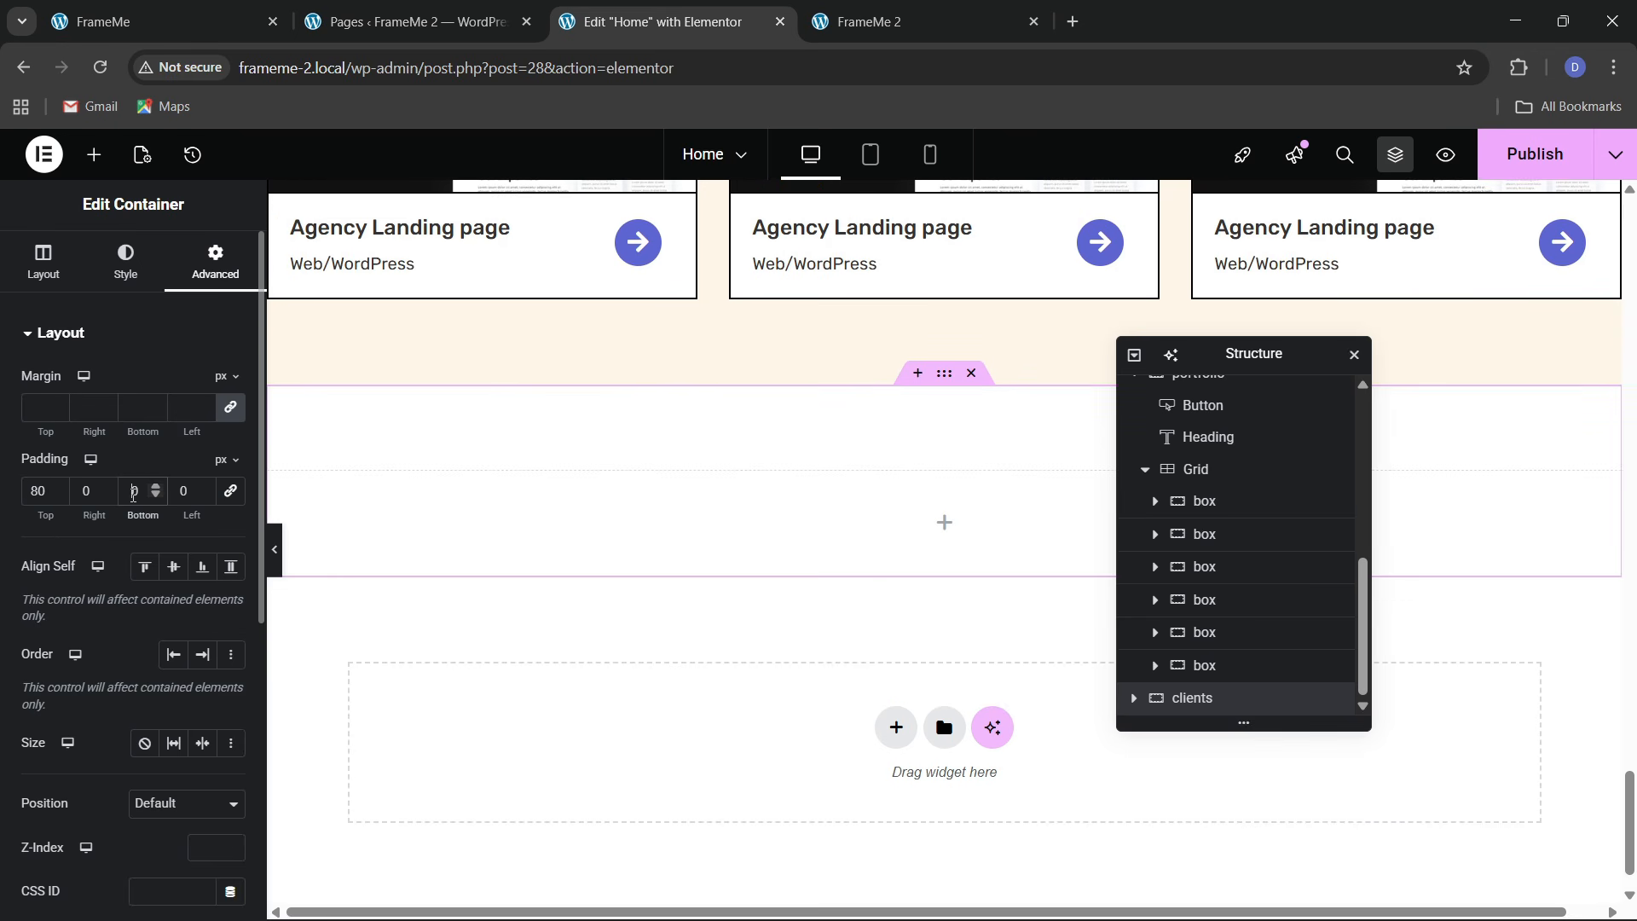
text(8)
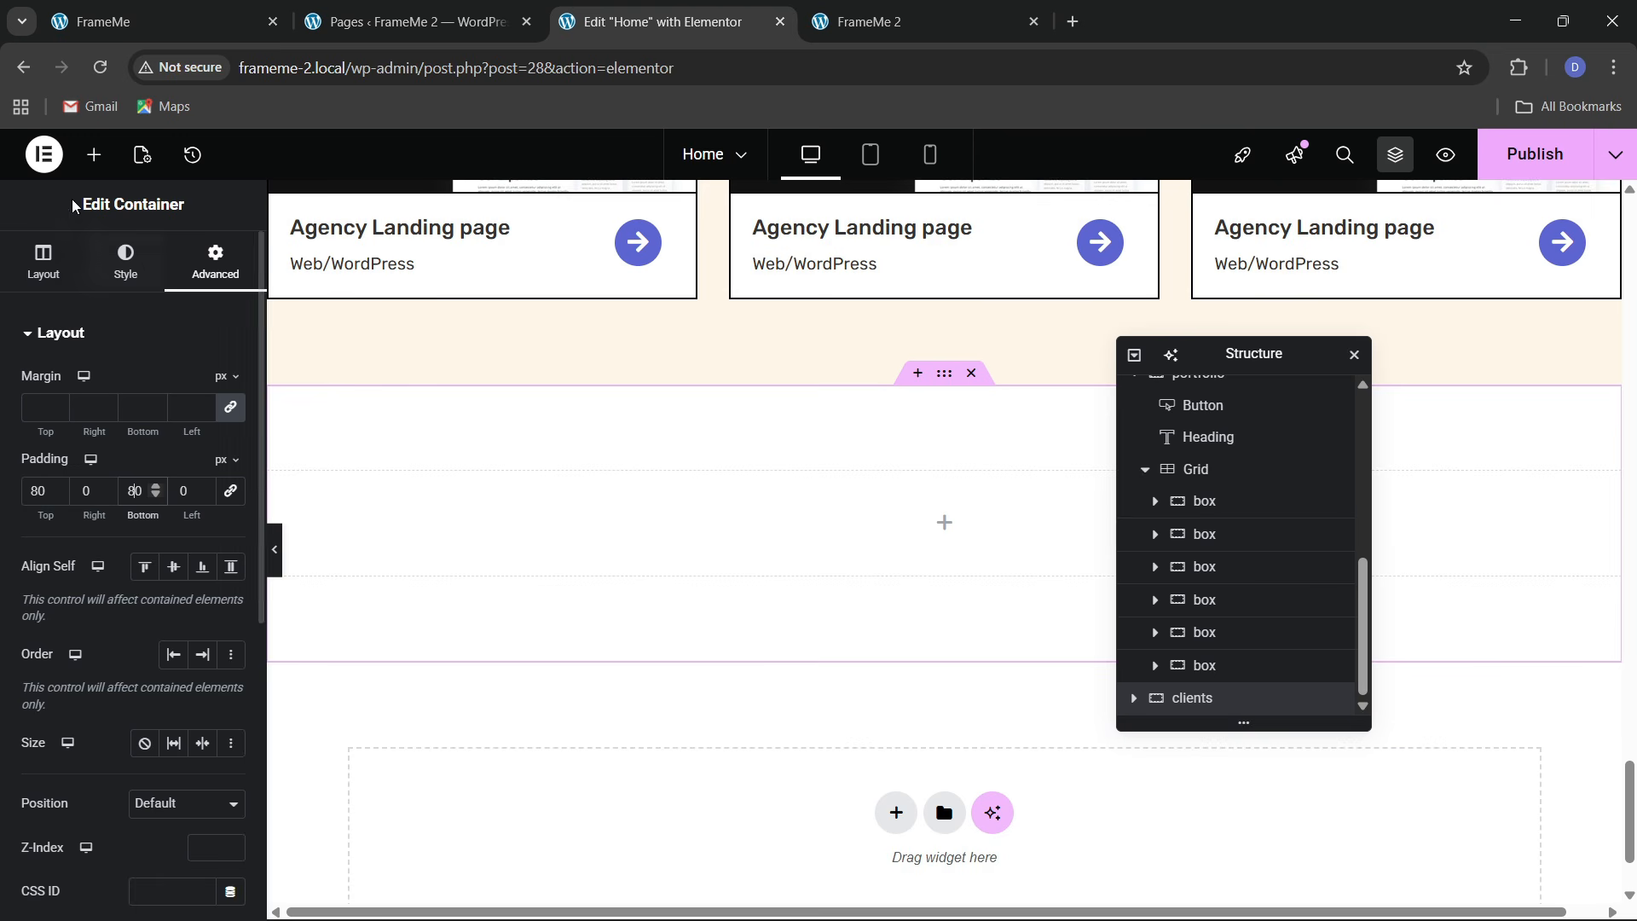
click(45, 265)
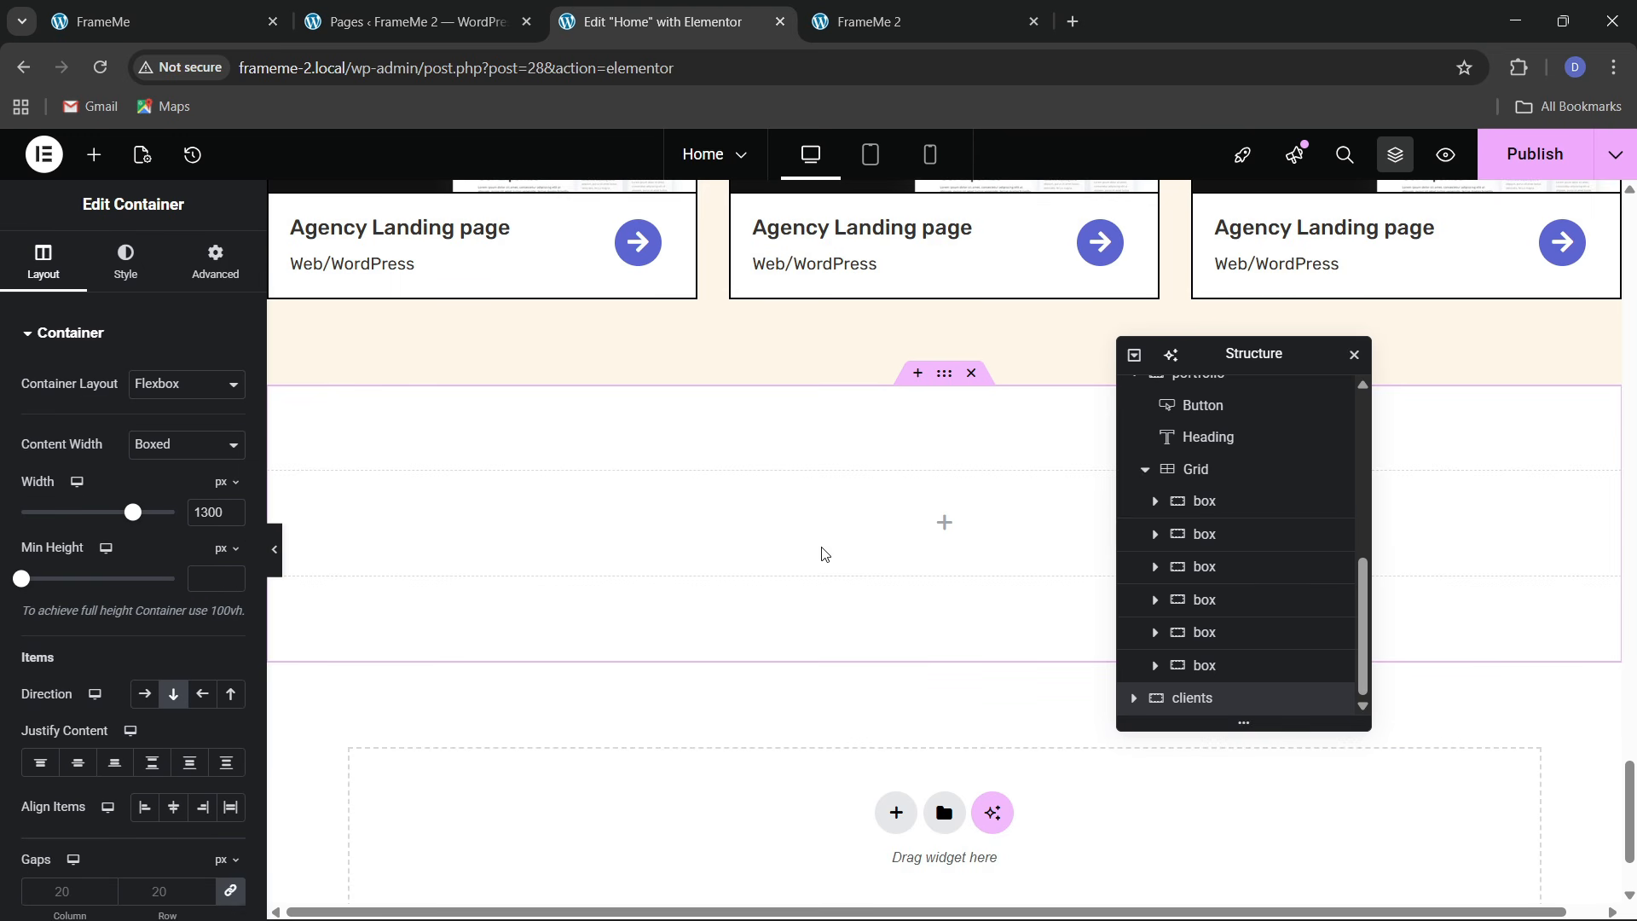
scroll(618, 578, up, 8)
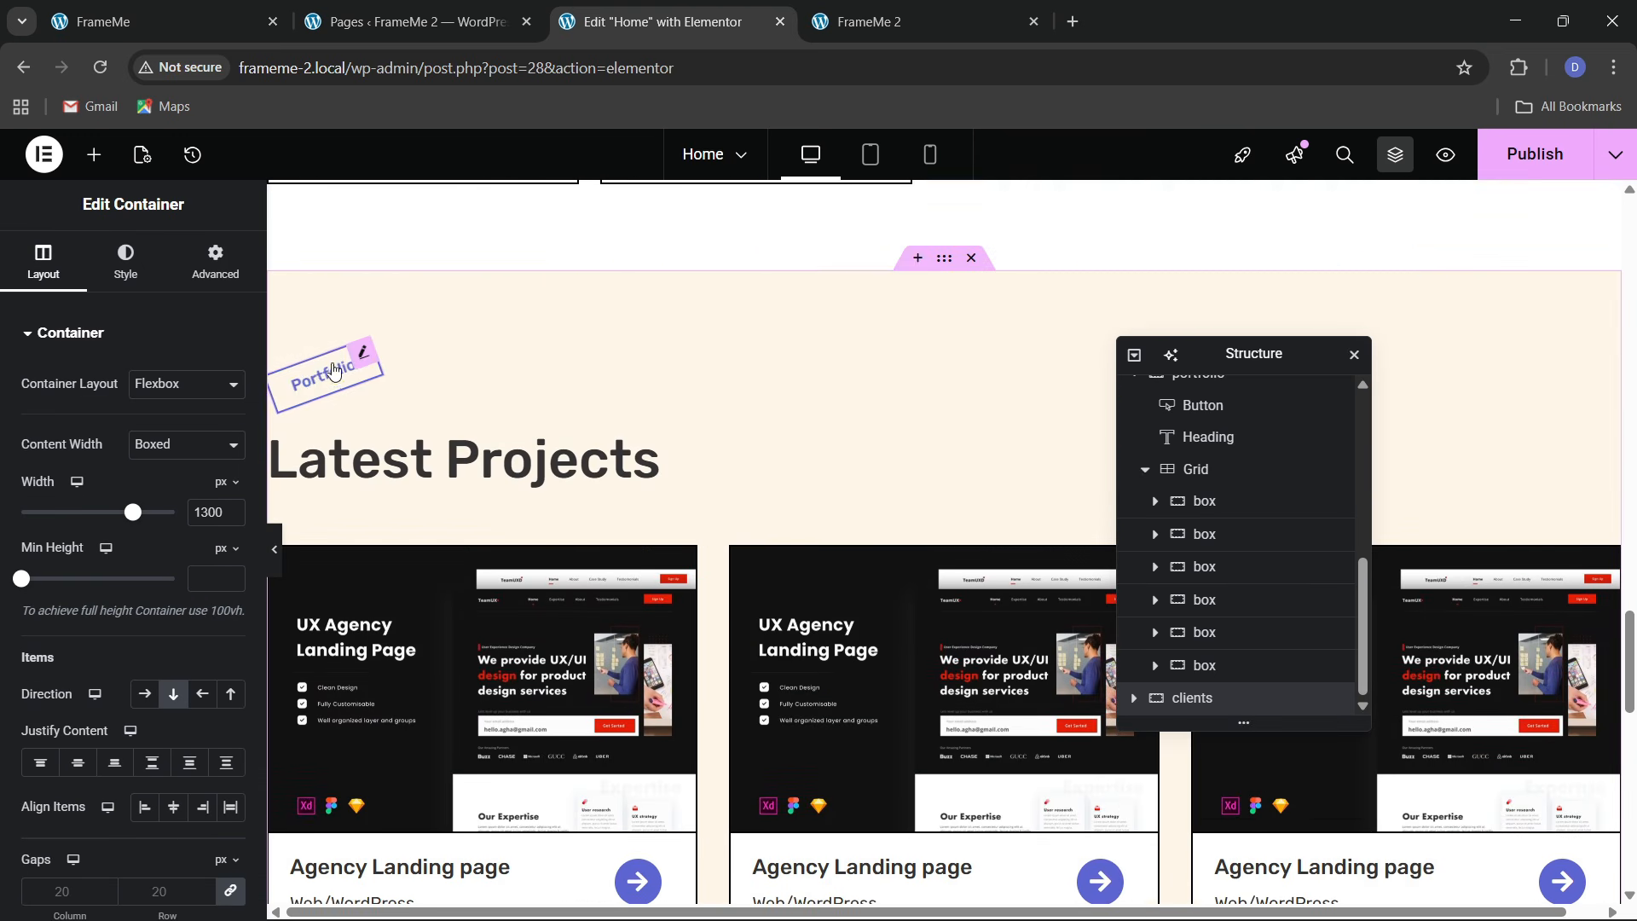
Paste the Portfolio label into the new section, centered and aligned left
right_click(315, 374)
click(358, 479)
scroll(482, 520, down, 8)
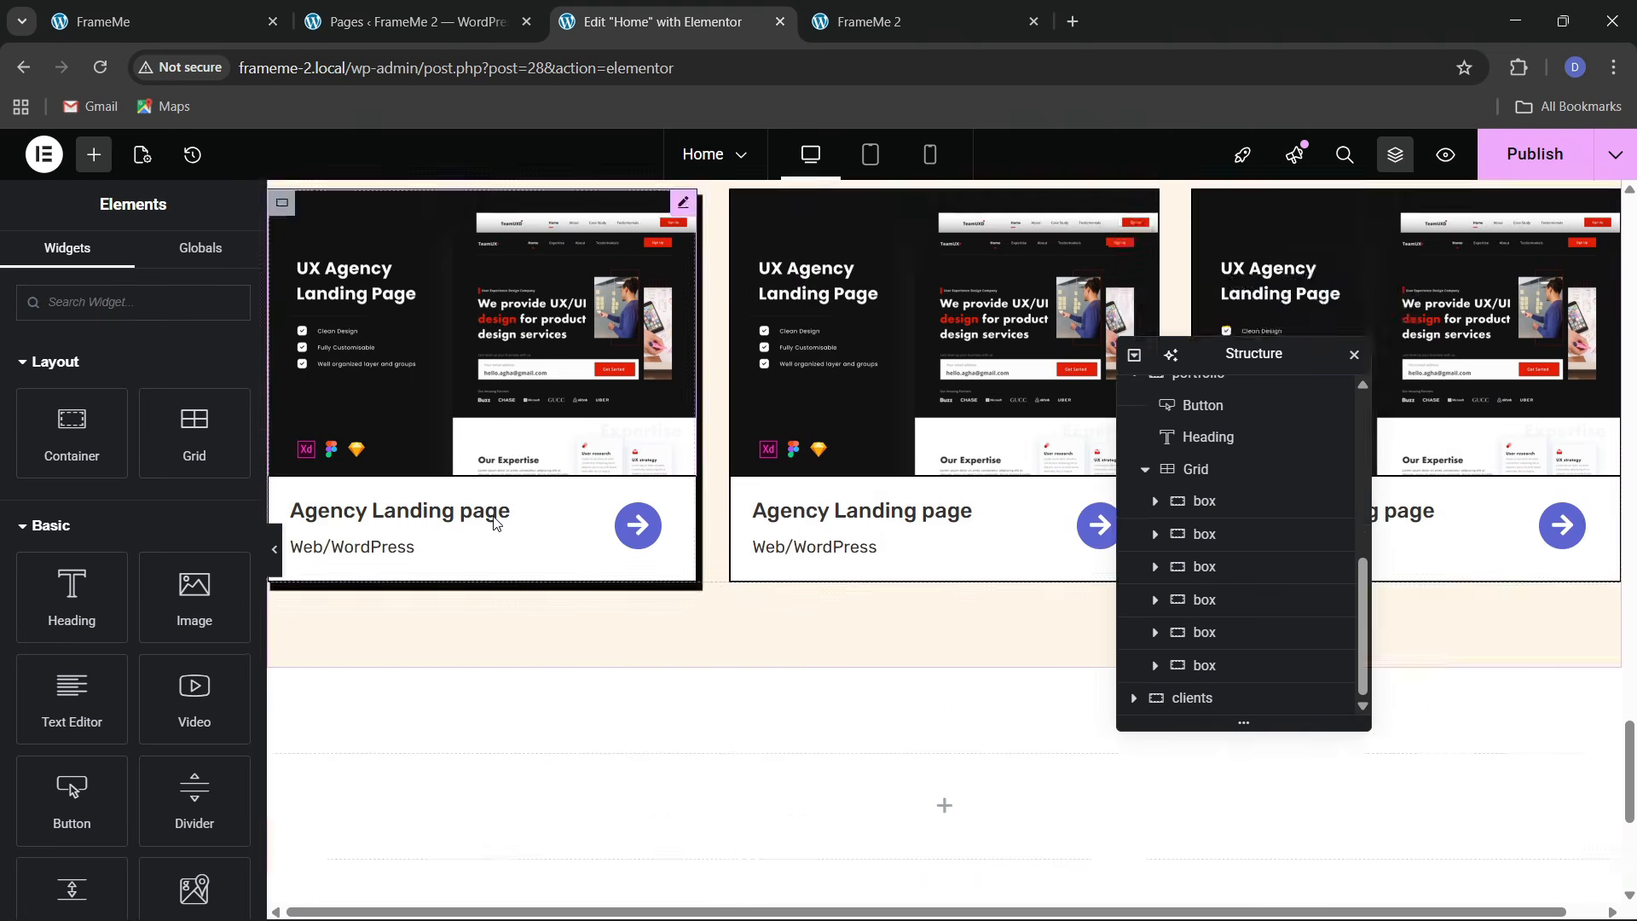
right_click(407, 438)
click(444, 524)
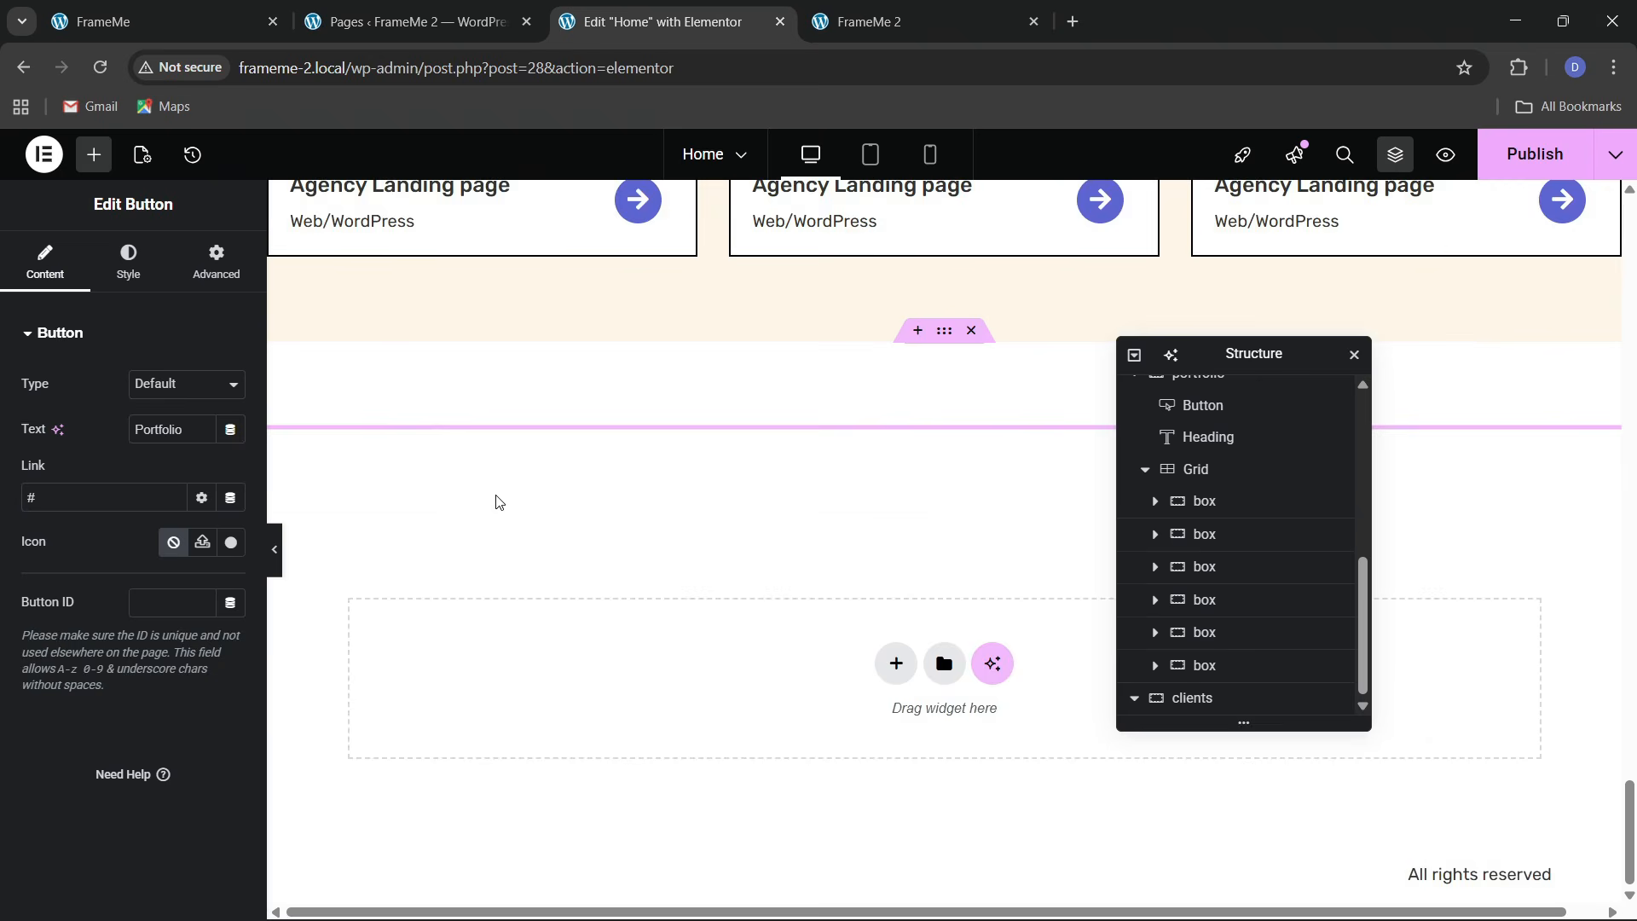
scroll(503, 494, up, 5)
scroll(510, 491, down, 5)
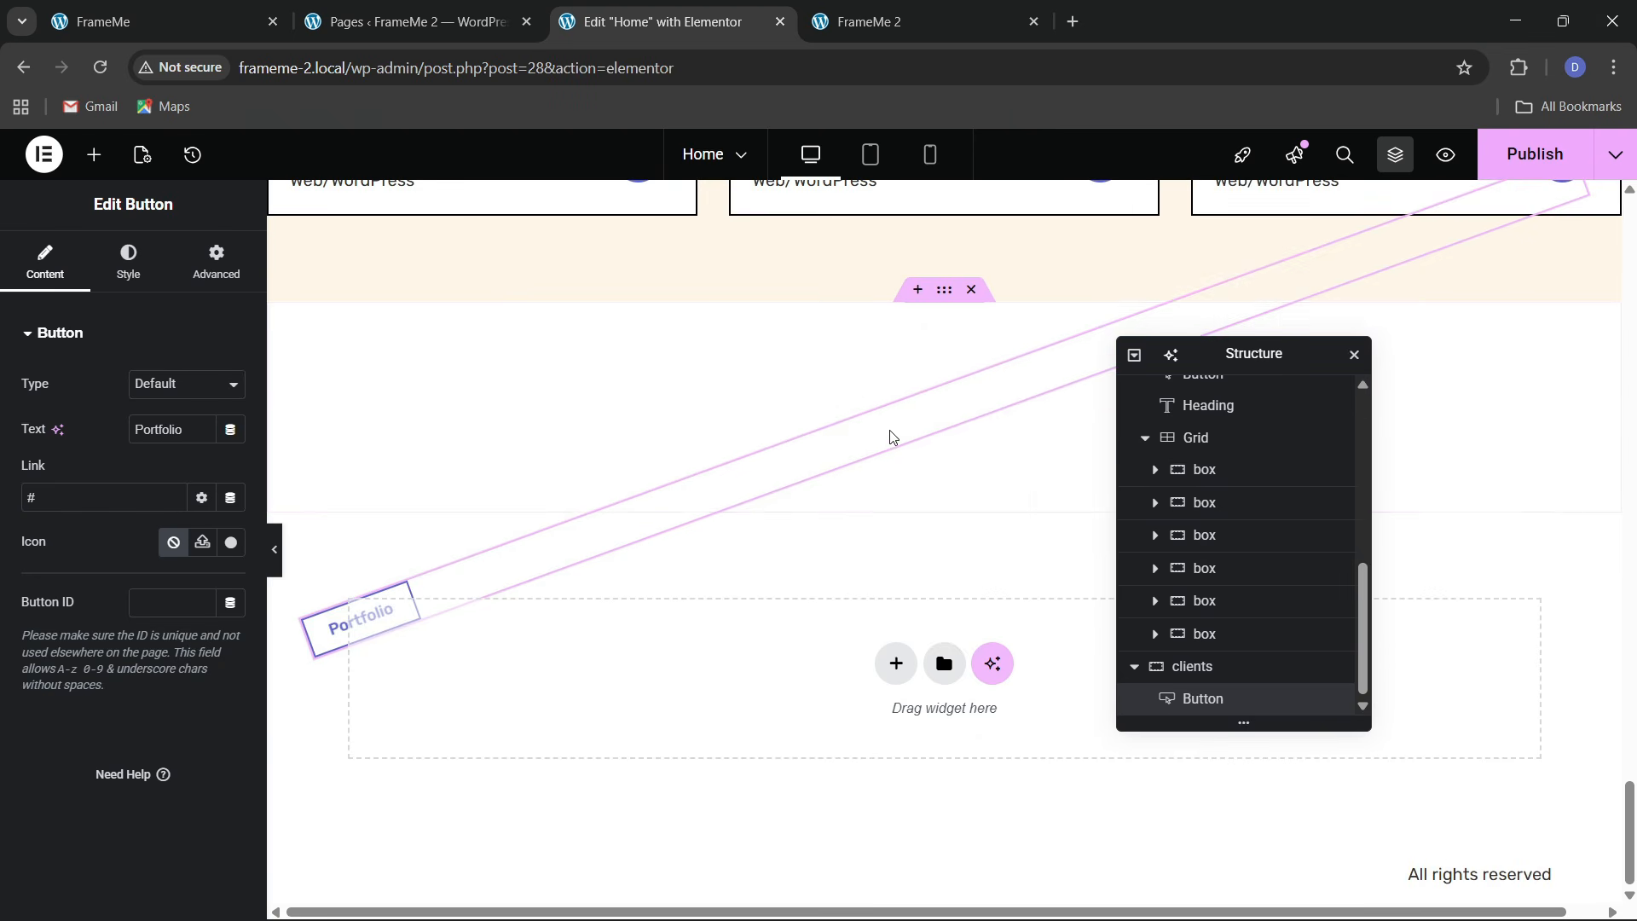
click(641, 457)
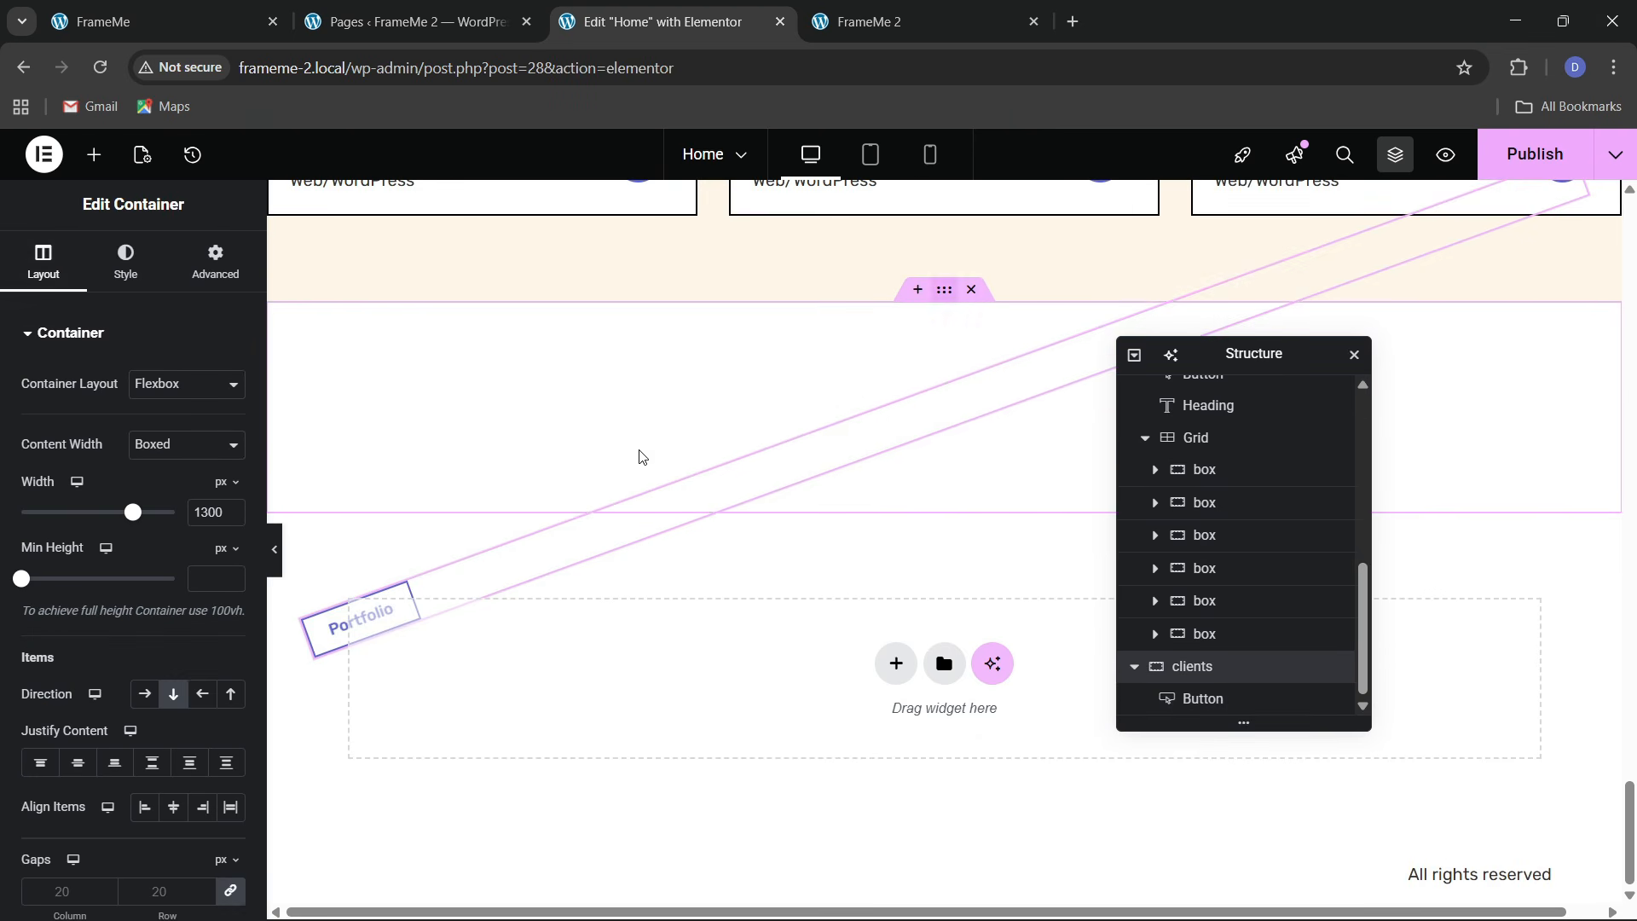
click(78, 762)
click(145, 806)
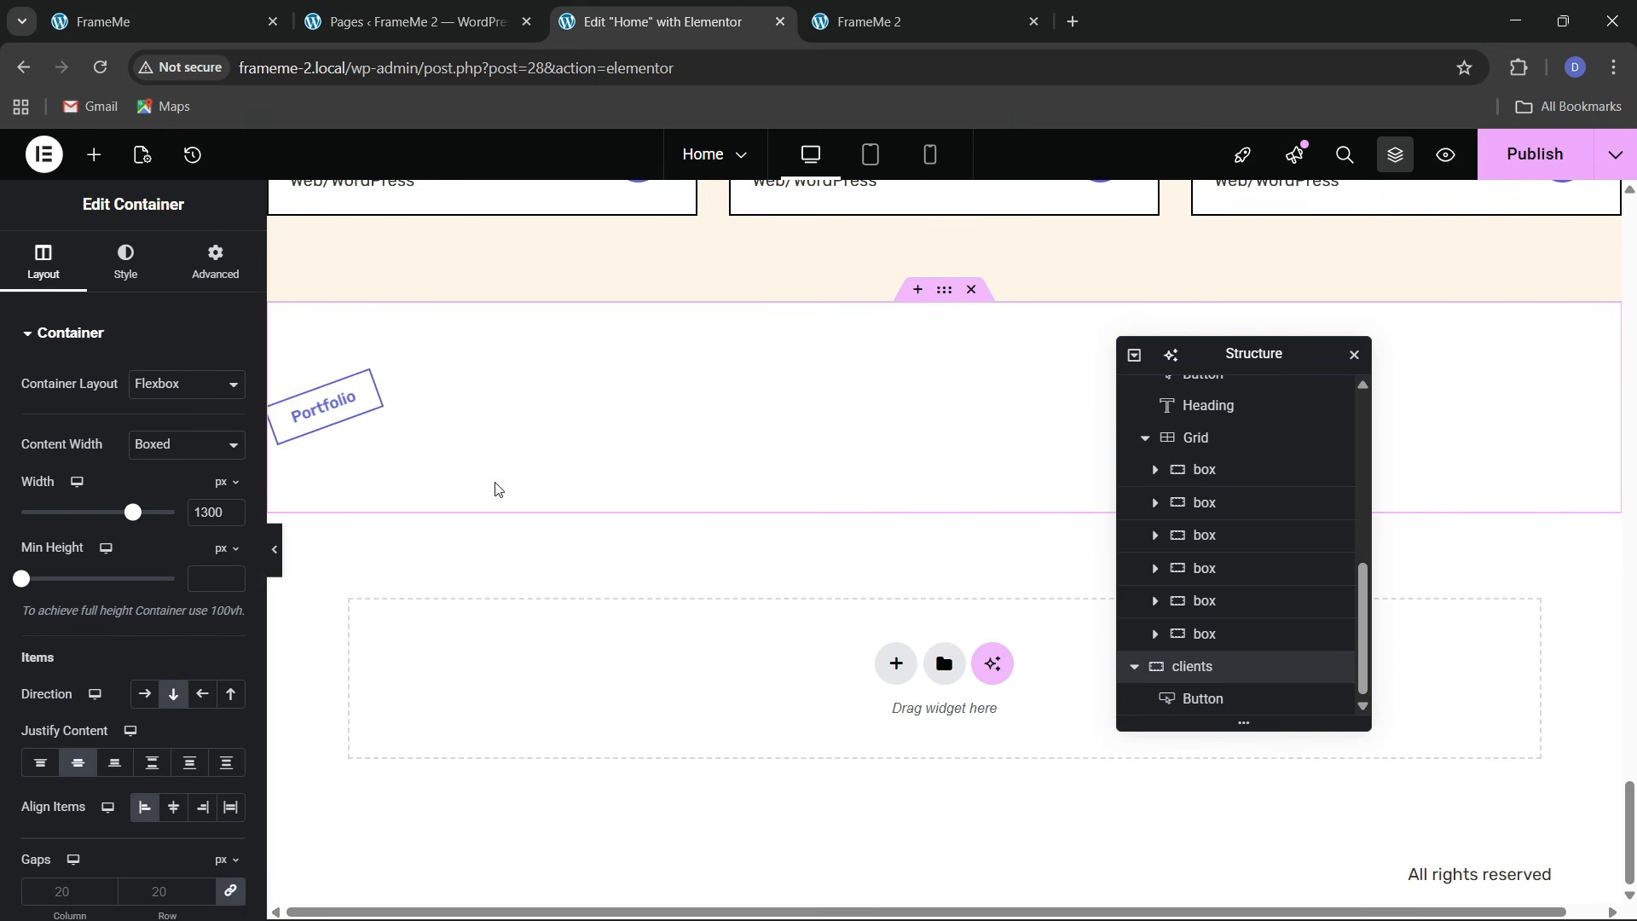
Paste a copy of the Latest Projects heading below the Portfolio label
scroll(498, 489, up, 10)
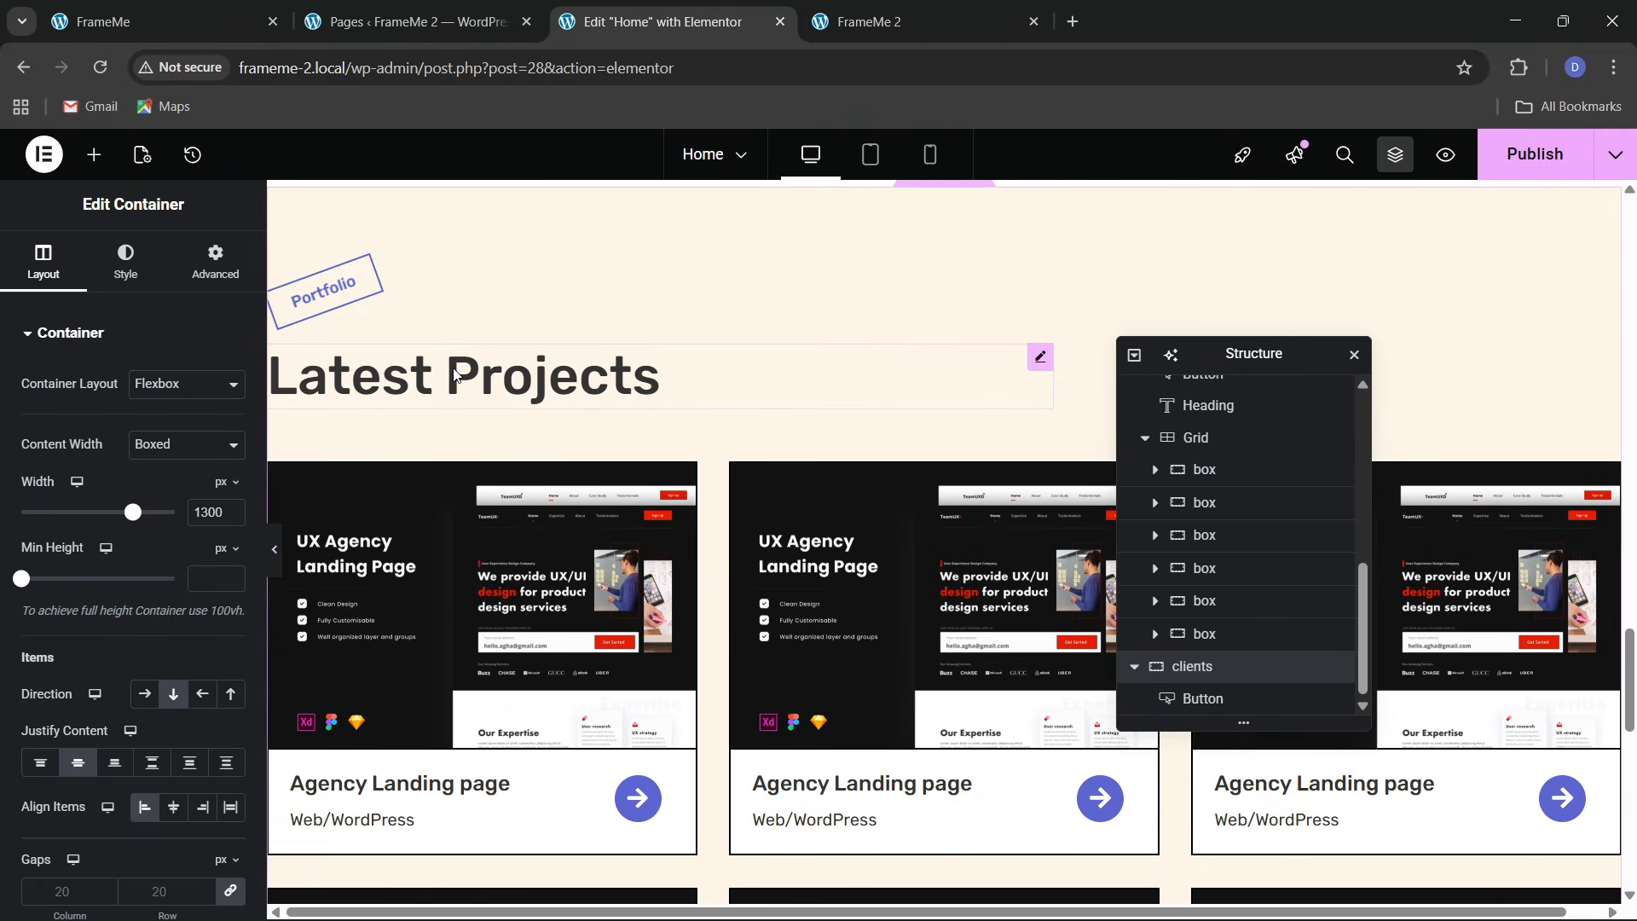
right_click(454, 375)
click(495, 468)
scroll(499, 494, down, 7)
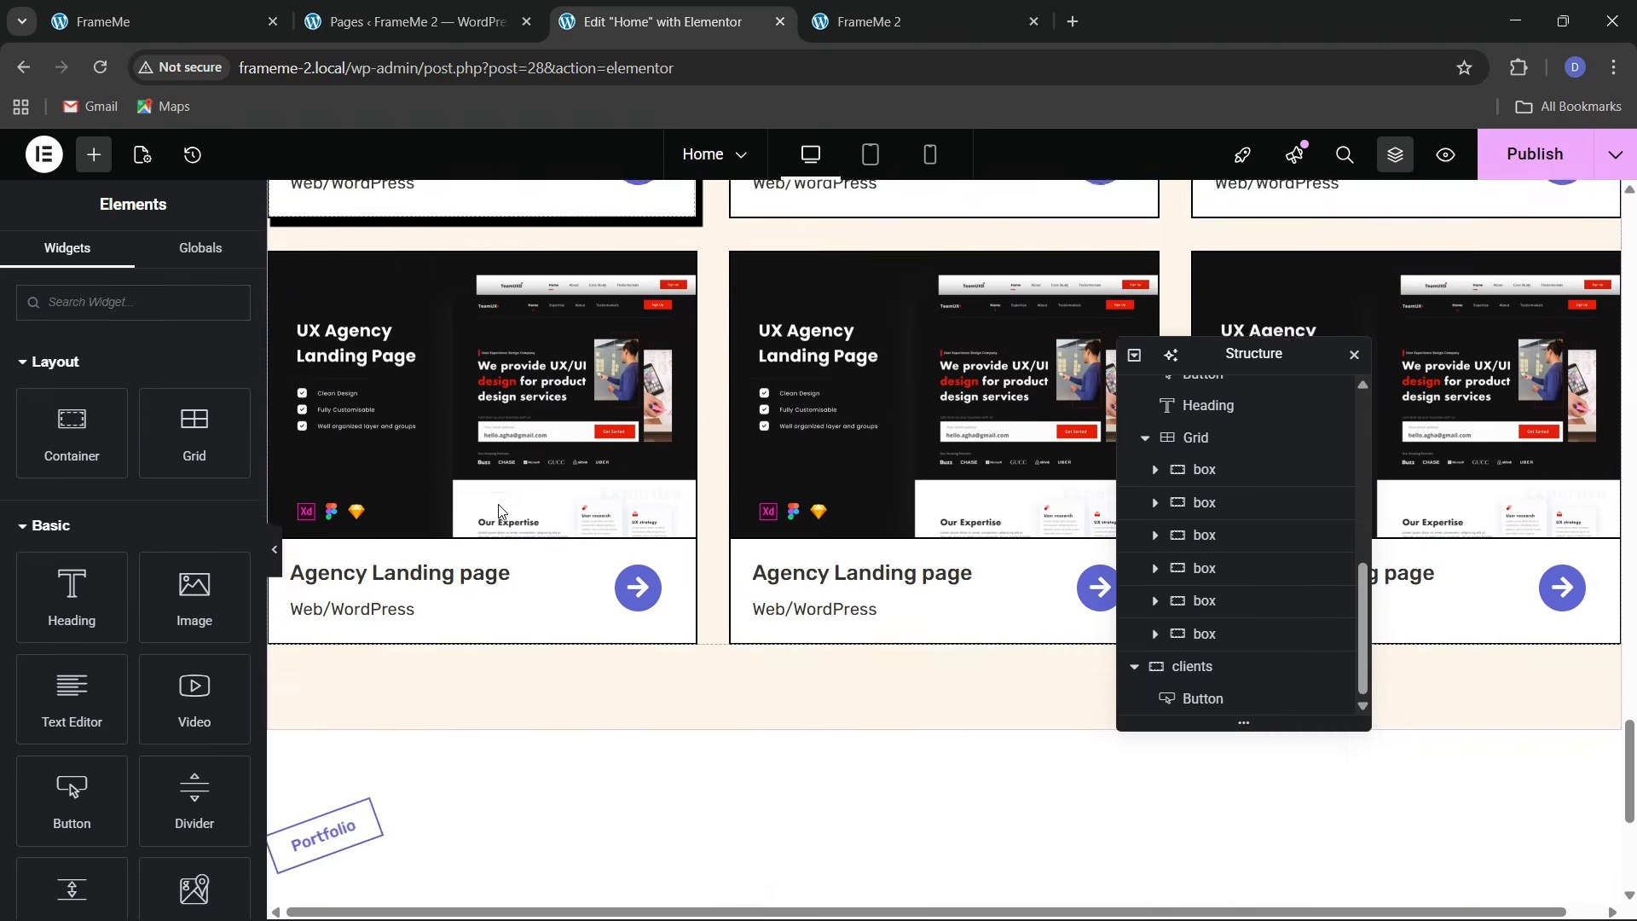
scroll(498, 511, down, 4)
right_click(357, 522)
click(397, 568)
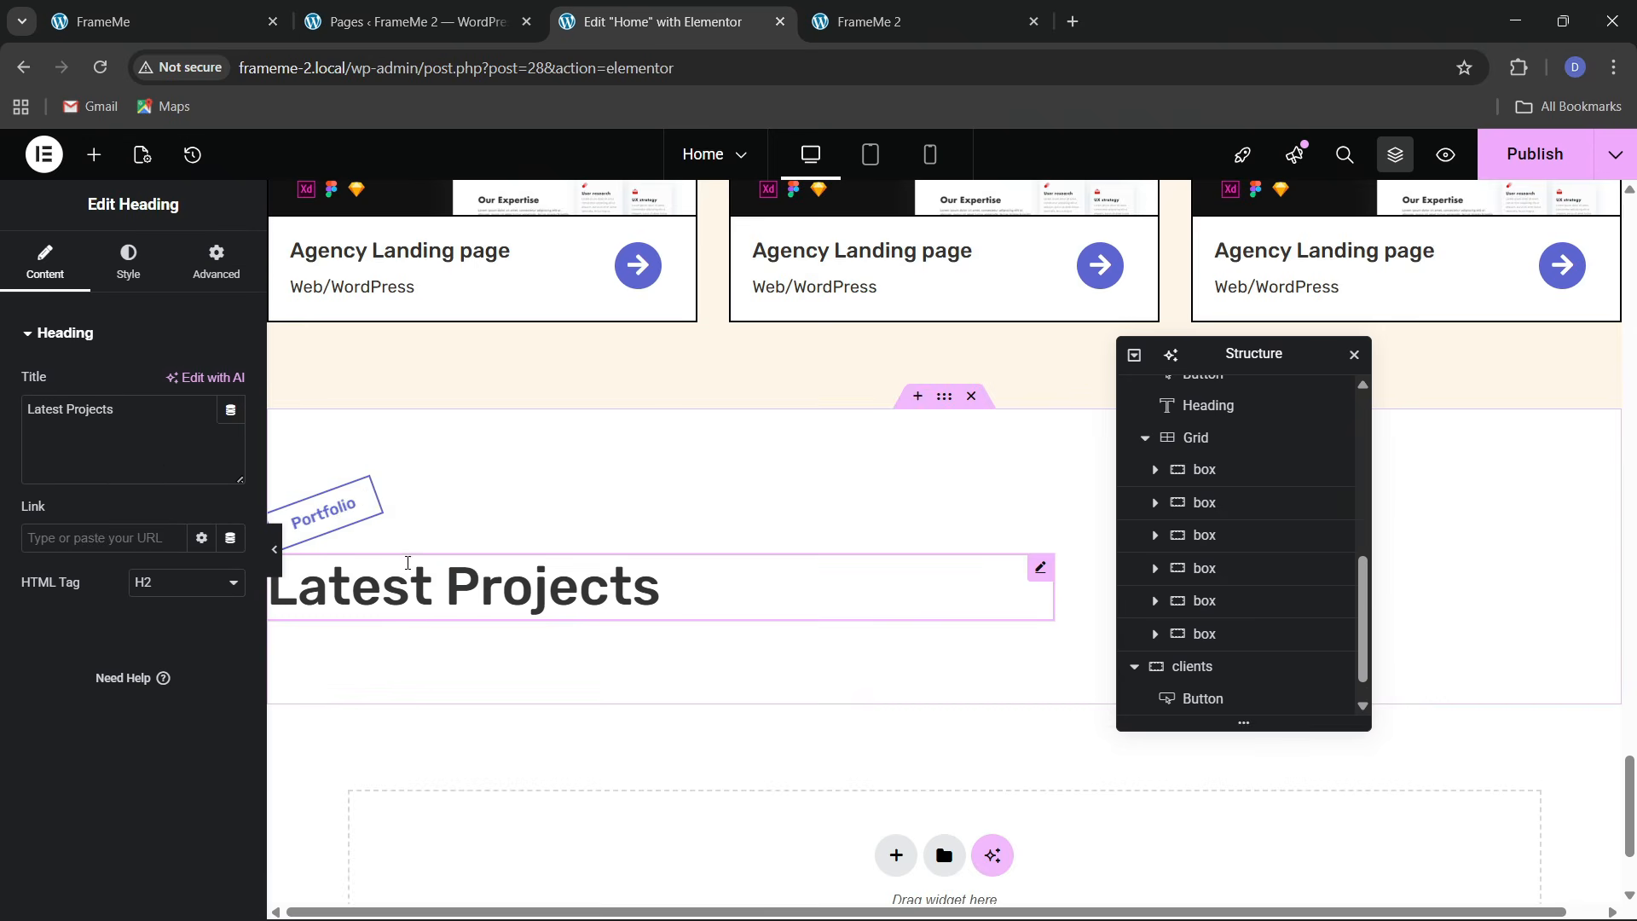
click(196, 21)
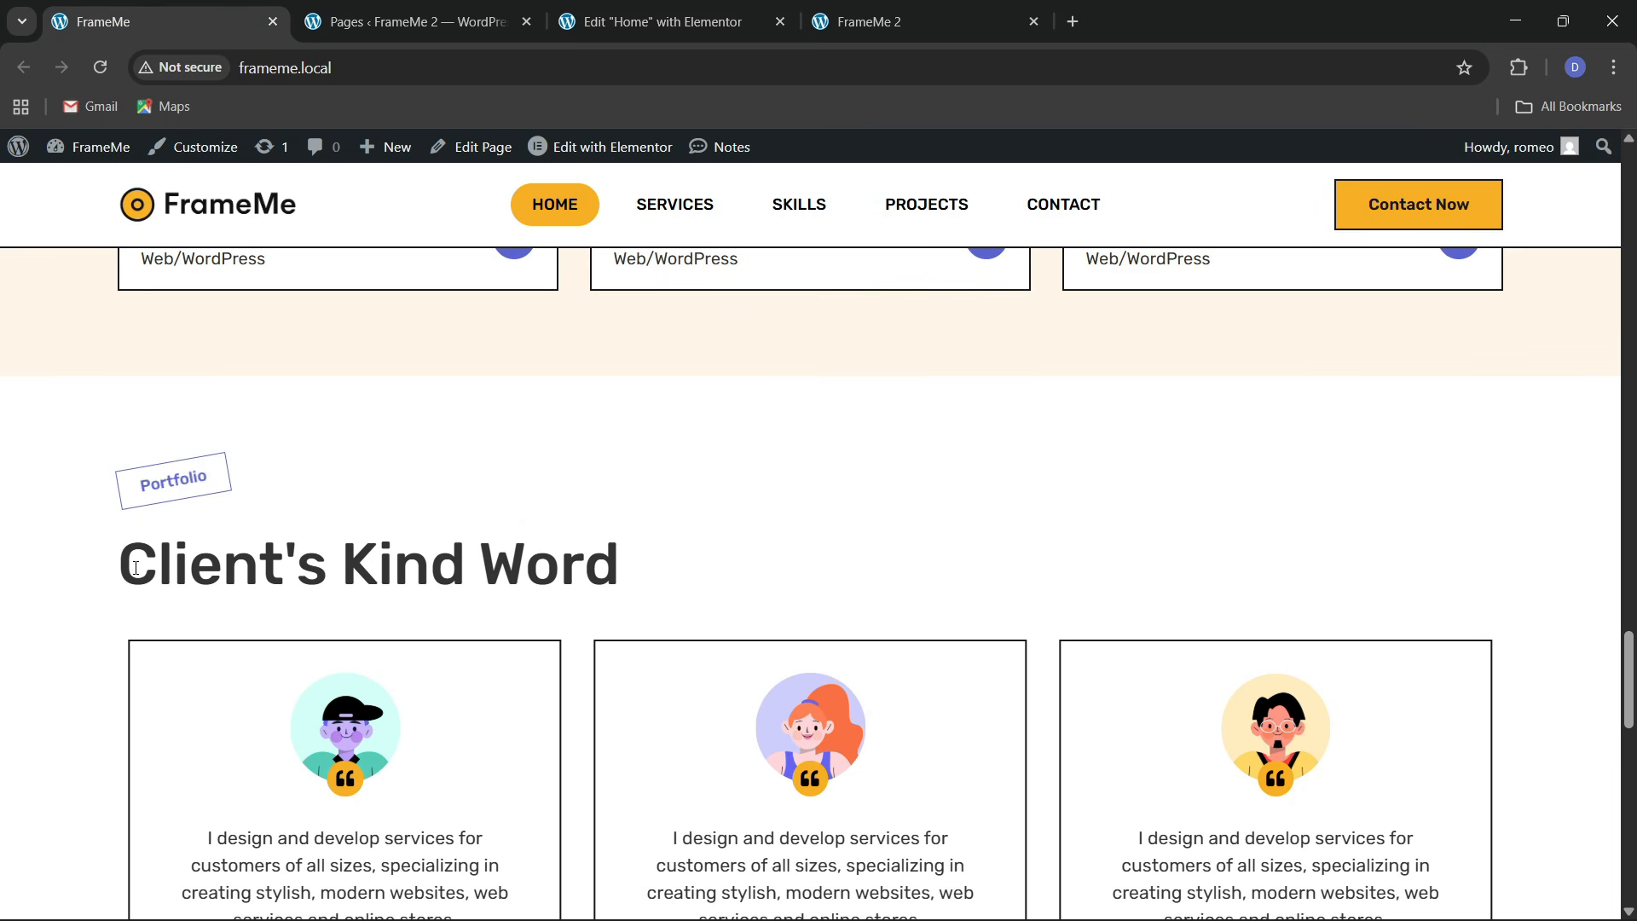
Retitle the copied heading 'Client's Kind Word' using text from the live site
drag(136, 568, 605, 558)
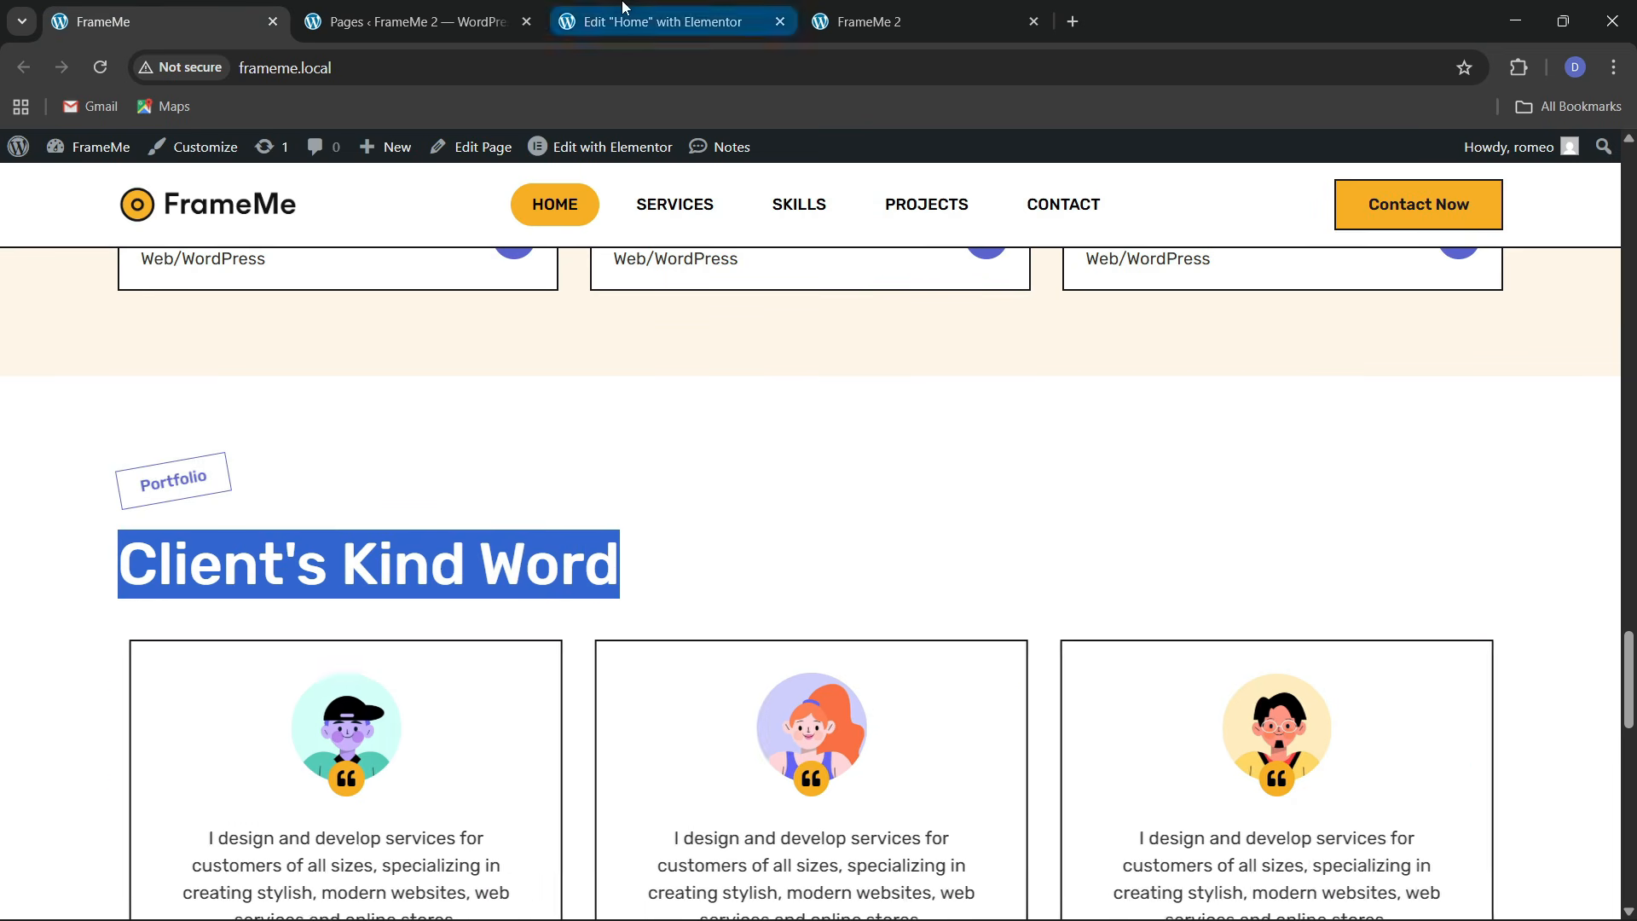
click(663, 21)
key(ctrl+a)
text(Client's Kind Word)
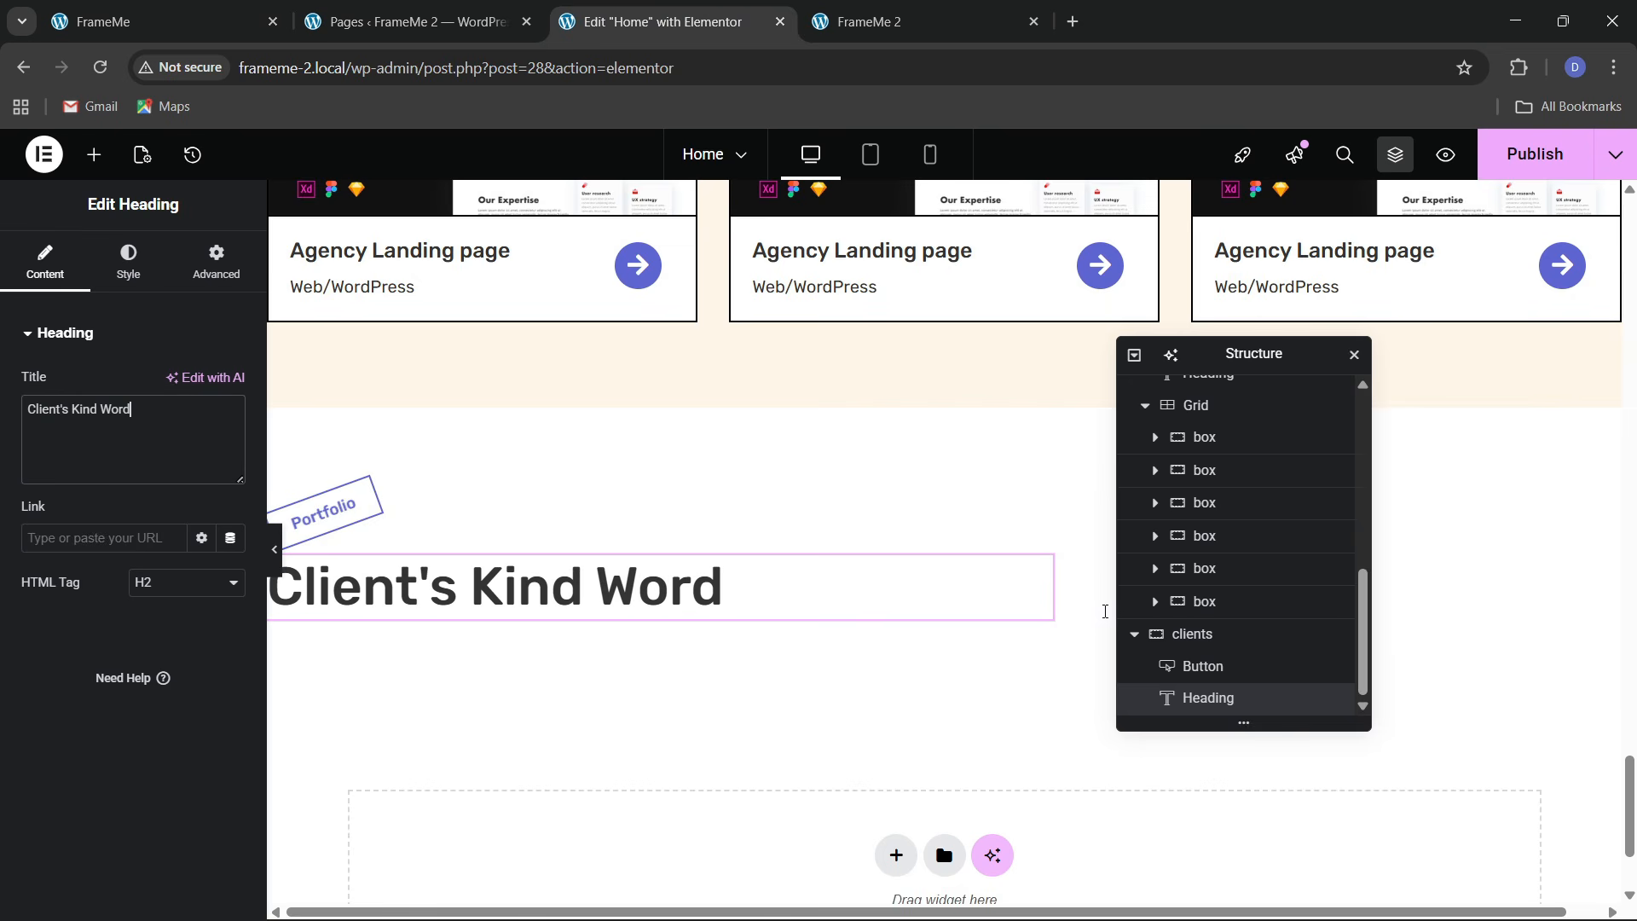
Set the clients section's column and row gaps to 30 px
click(870, 623)
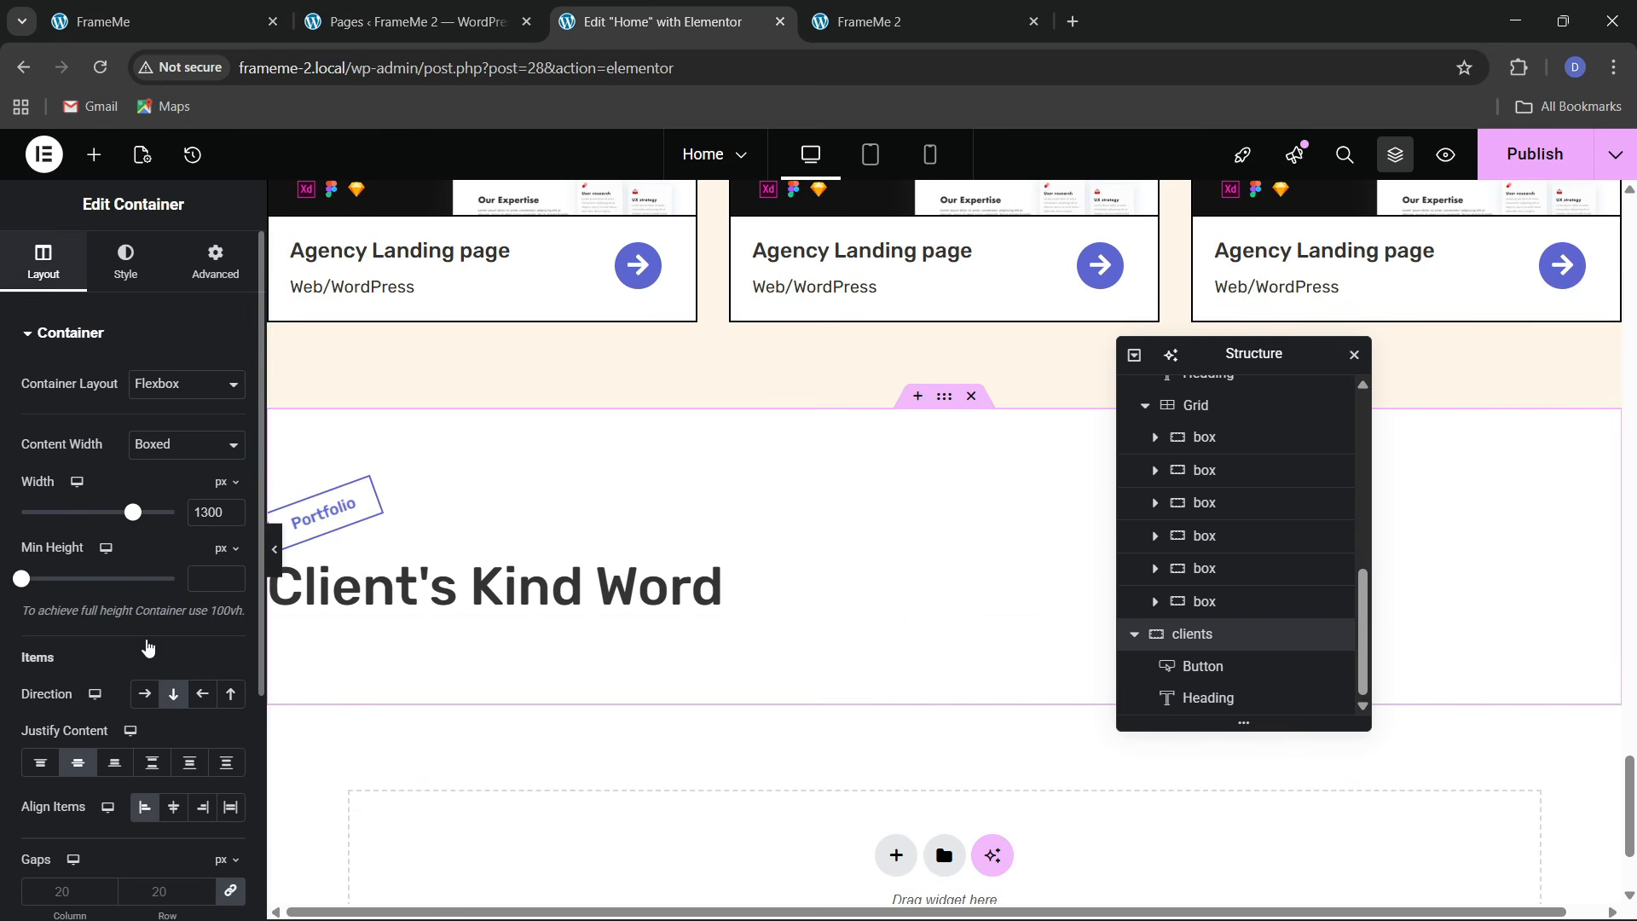
scroll(158, 699, down, 3)
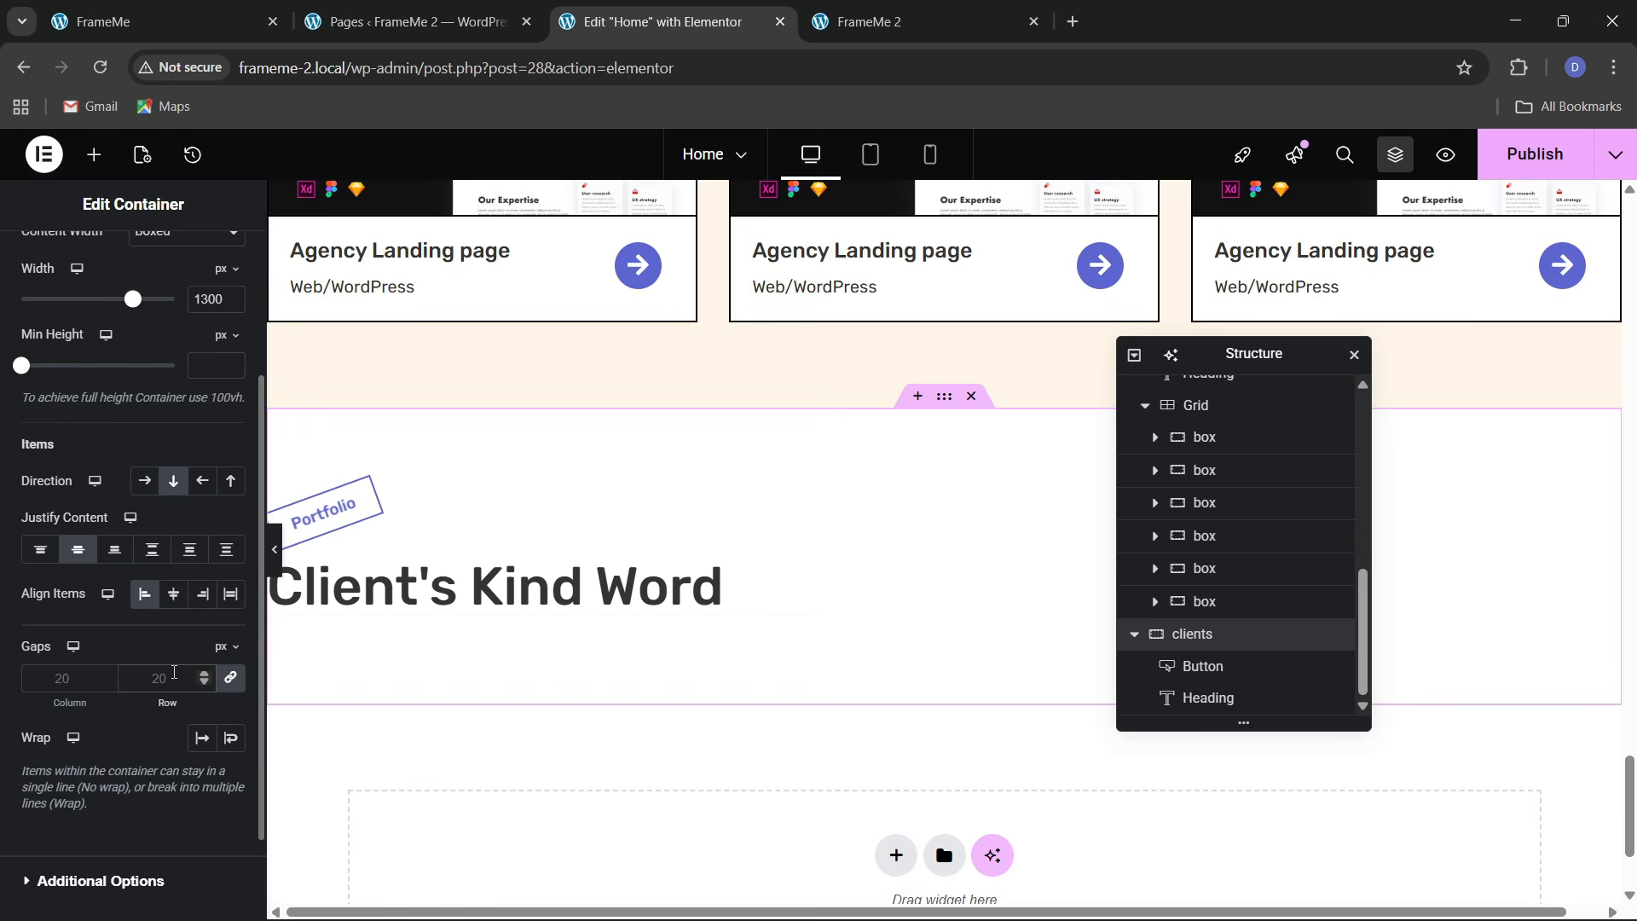
click(226, 24)
scroll(701, 682, down, 2)
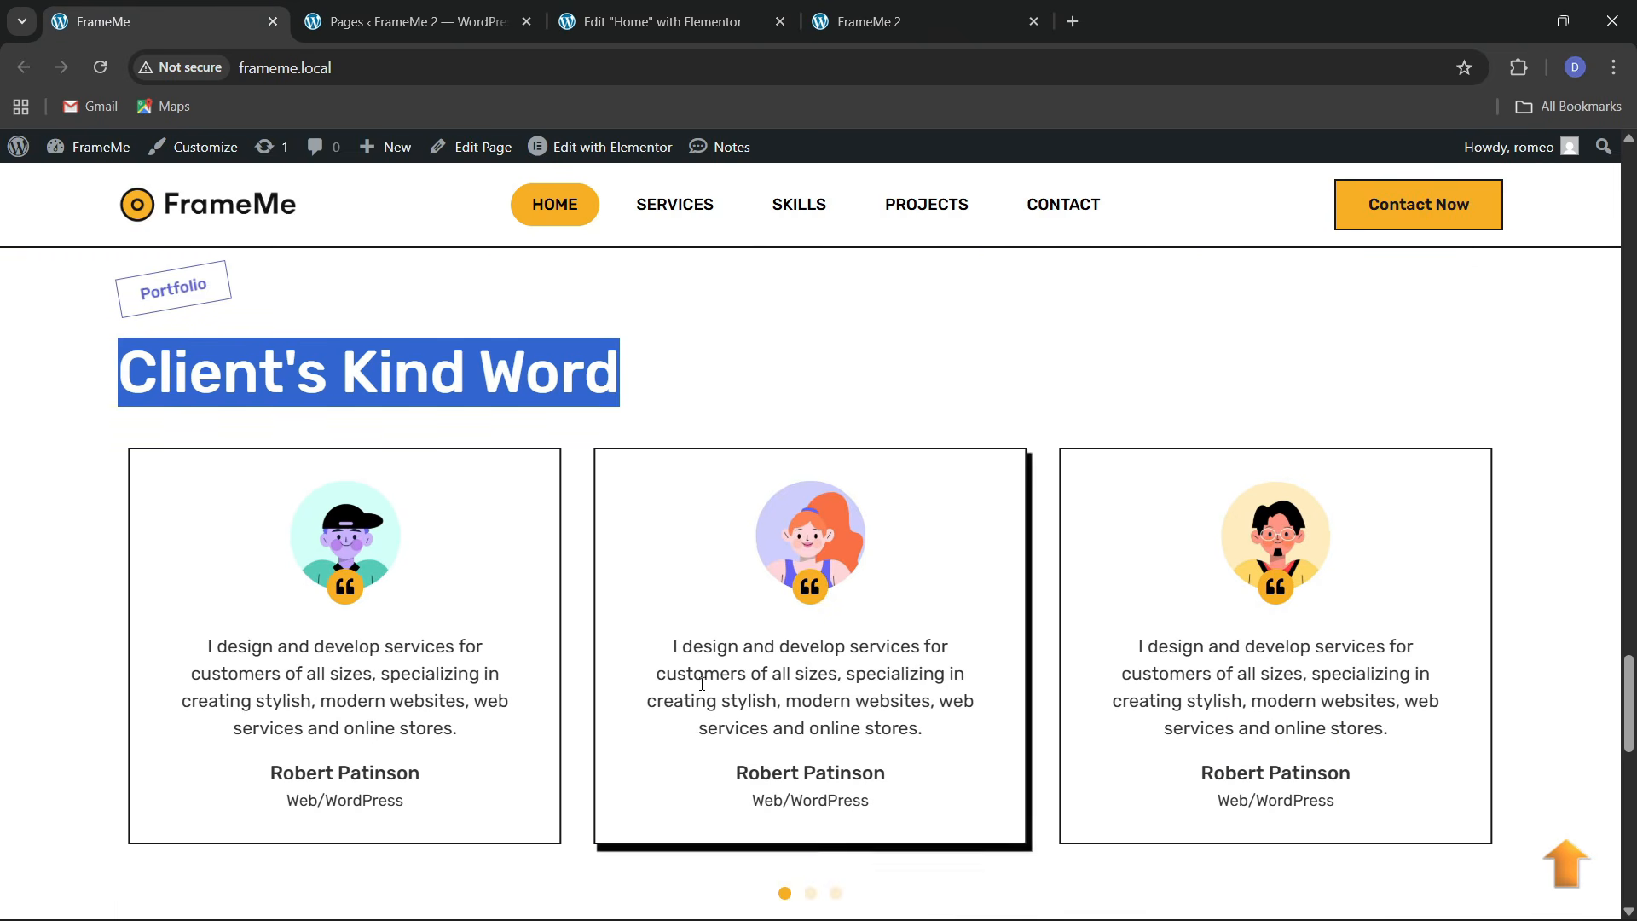
click(668, 27)
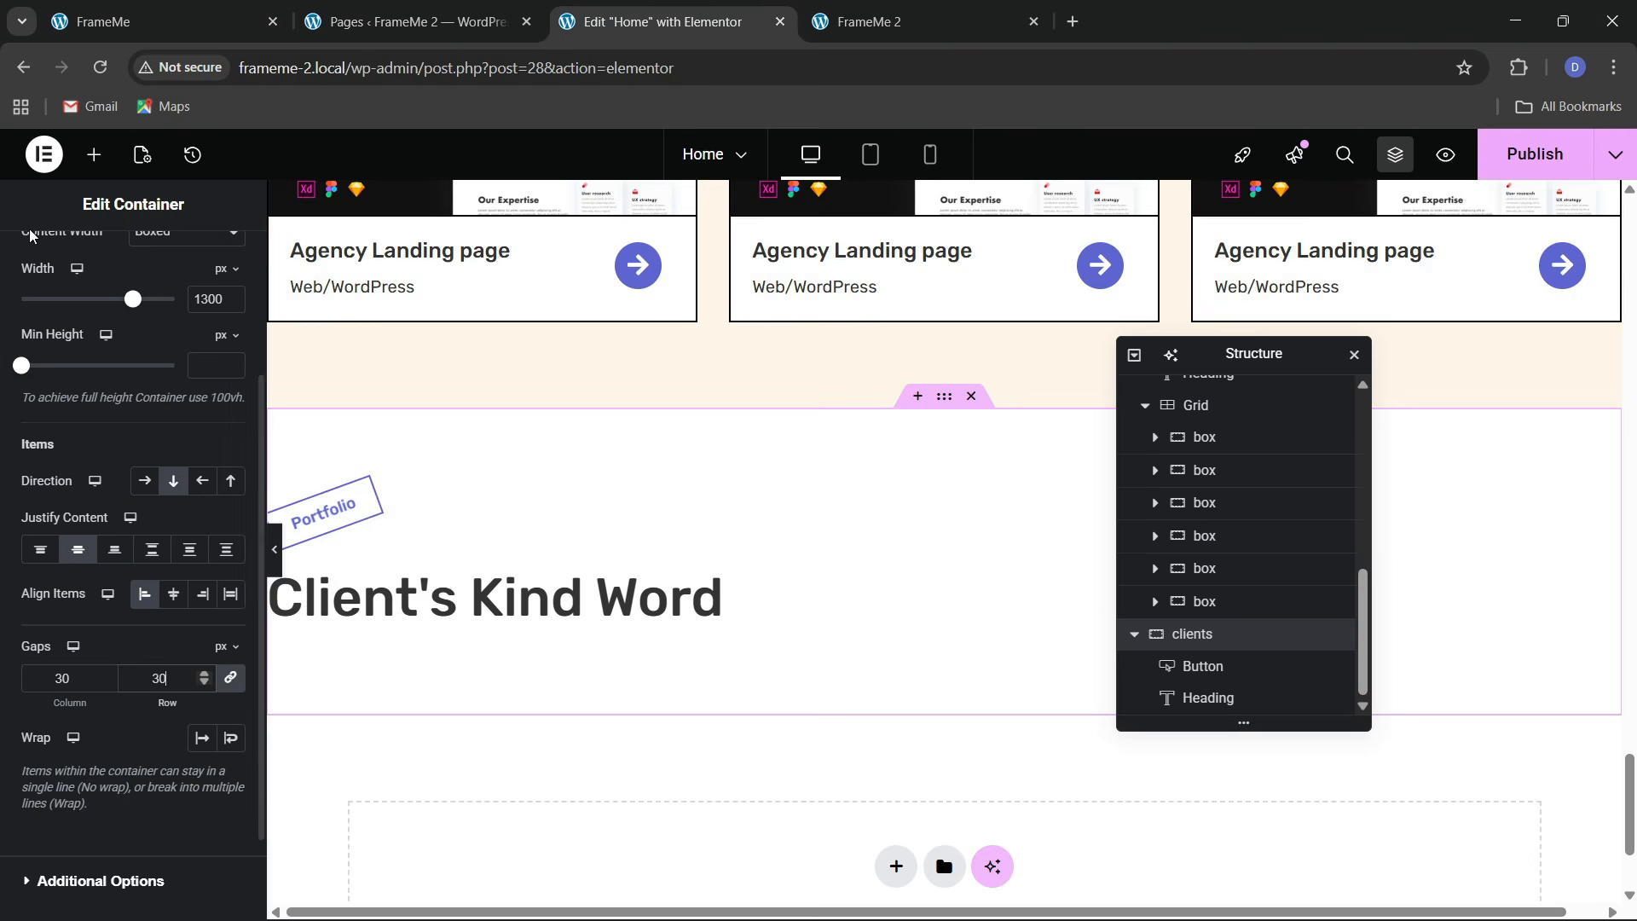
Search the widgets for a carousel and place a Carousel under the Client's Kind Word heading
click(94, 154)
click(92, 305)
text(dar)
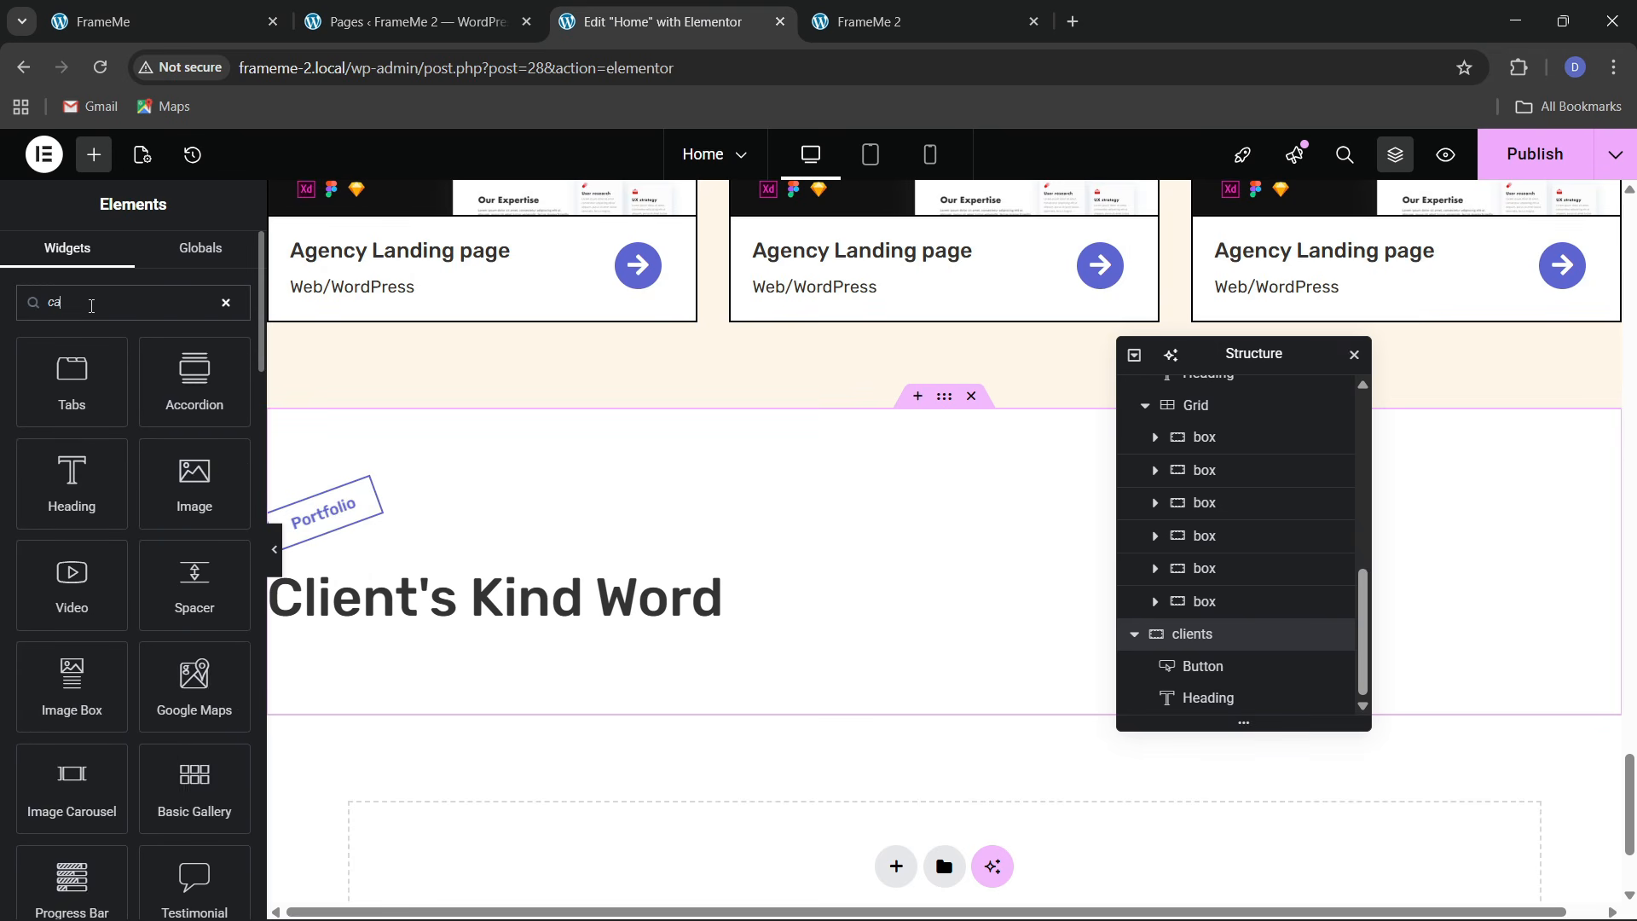
scroll(80, 752, down, 3)
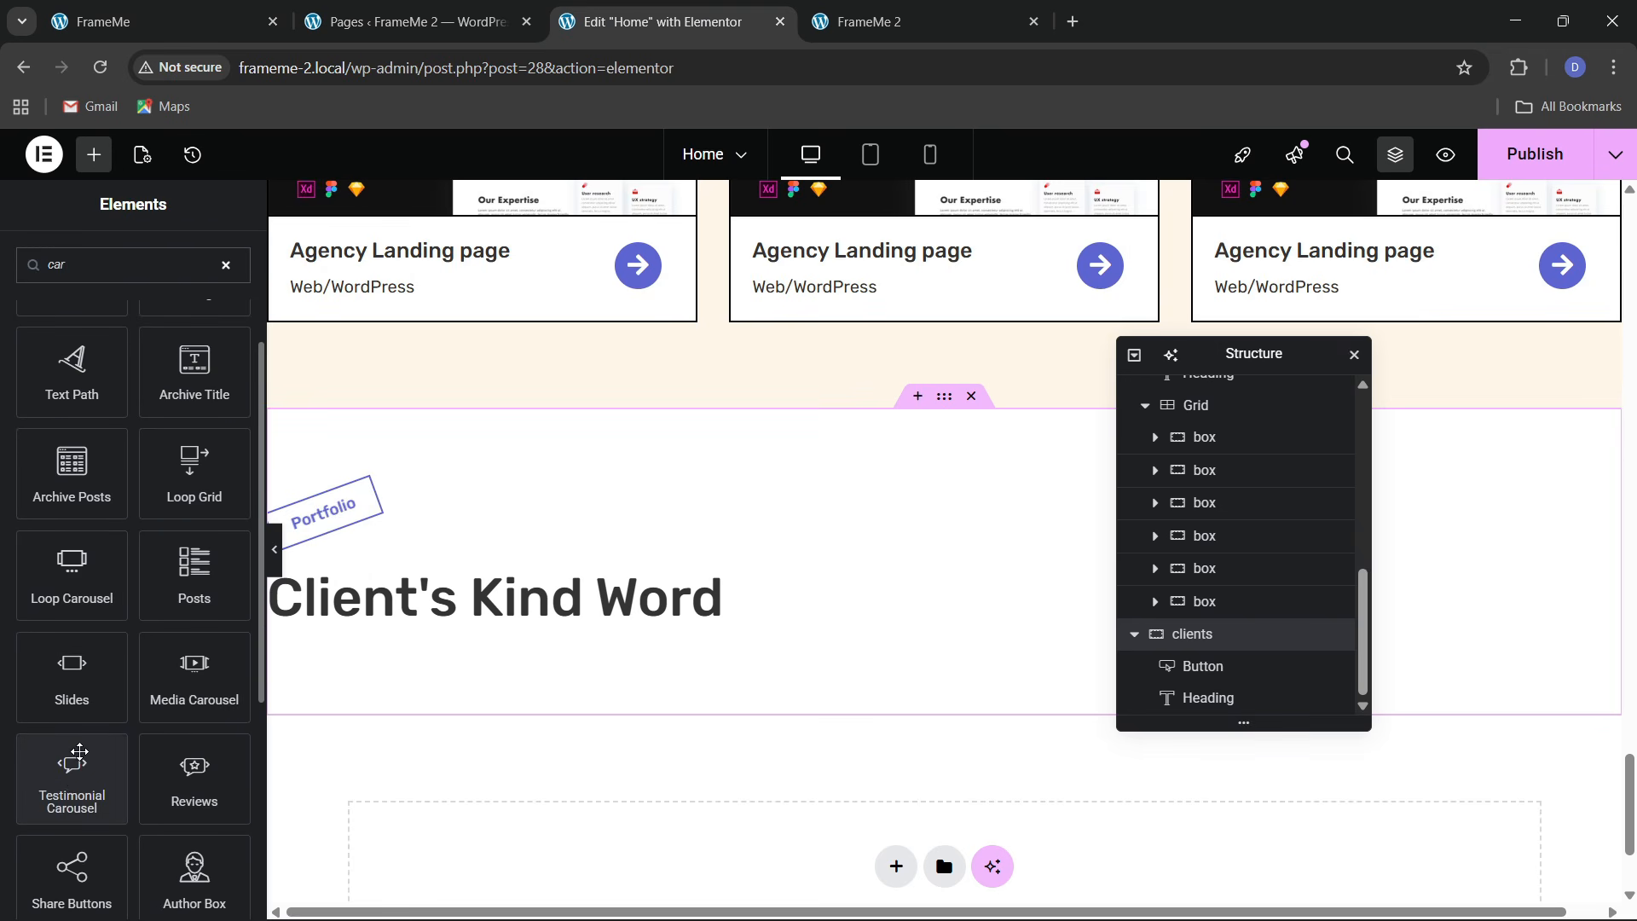
scroll(71, 784, down, 2)
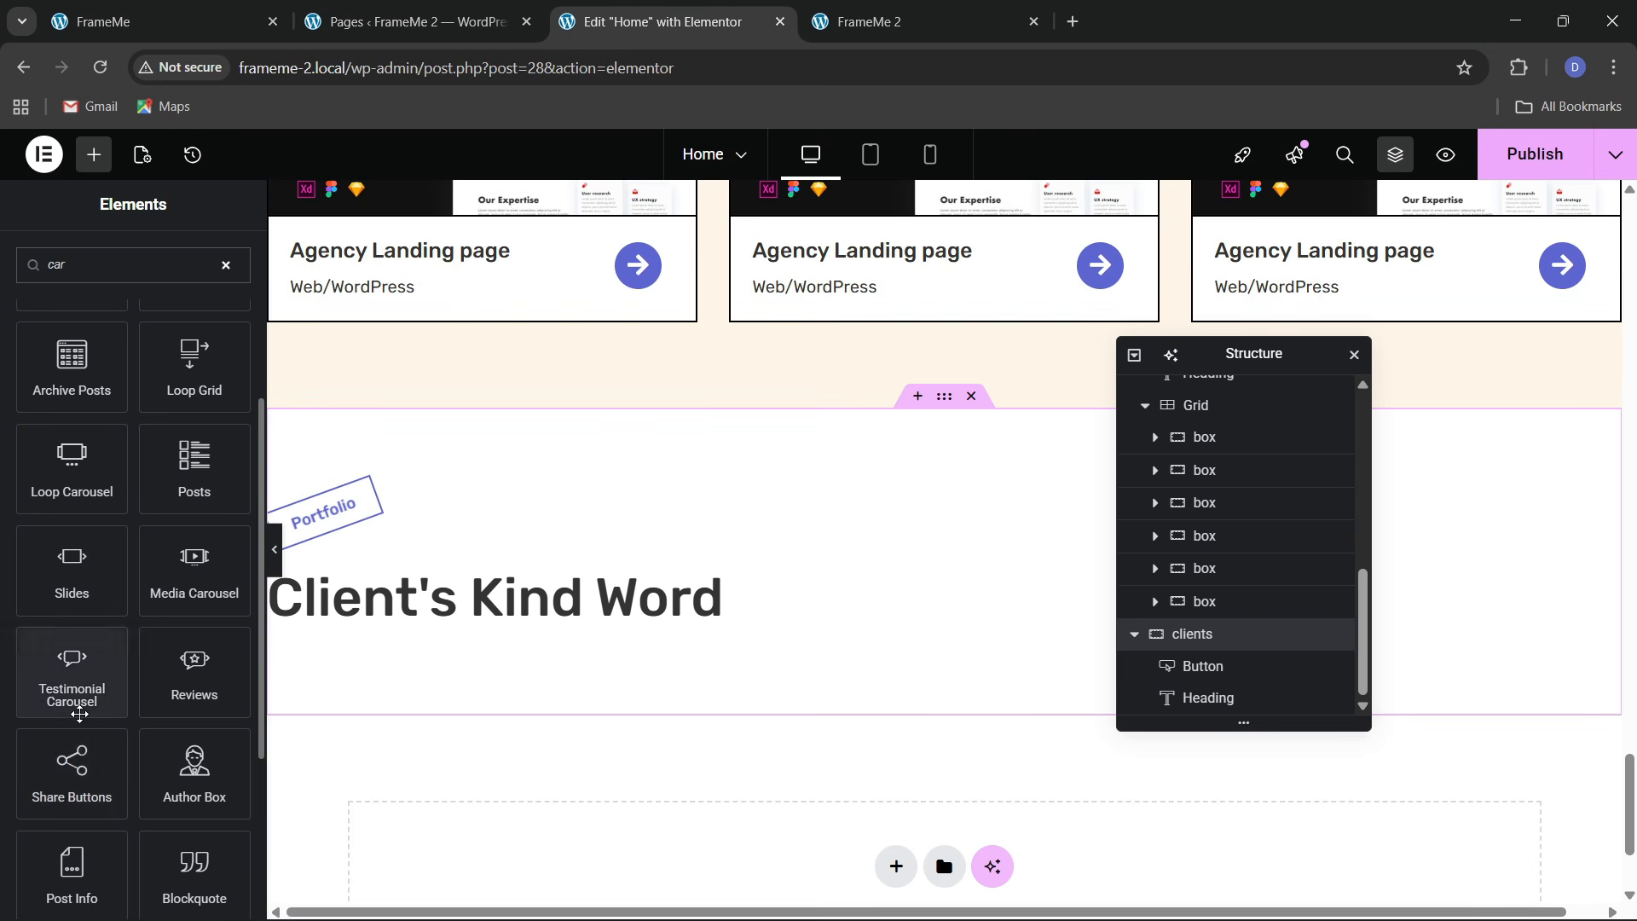
scroll(79, 682, down, 3)
drag(84, 788, 602, 616)
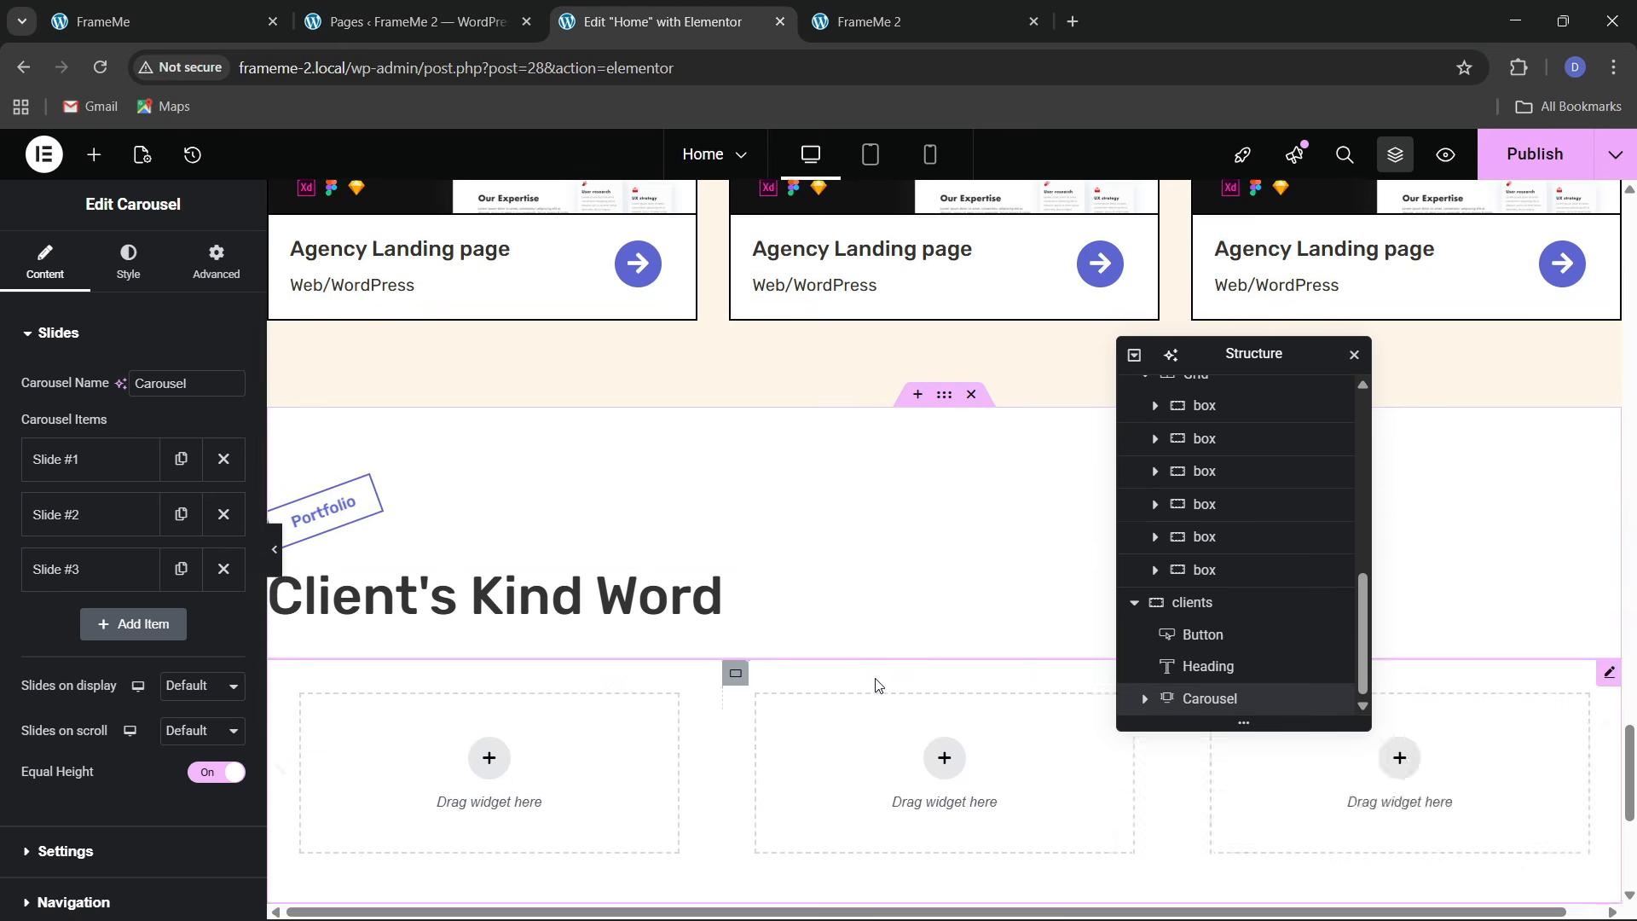
click(128, 21)
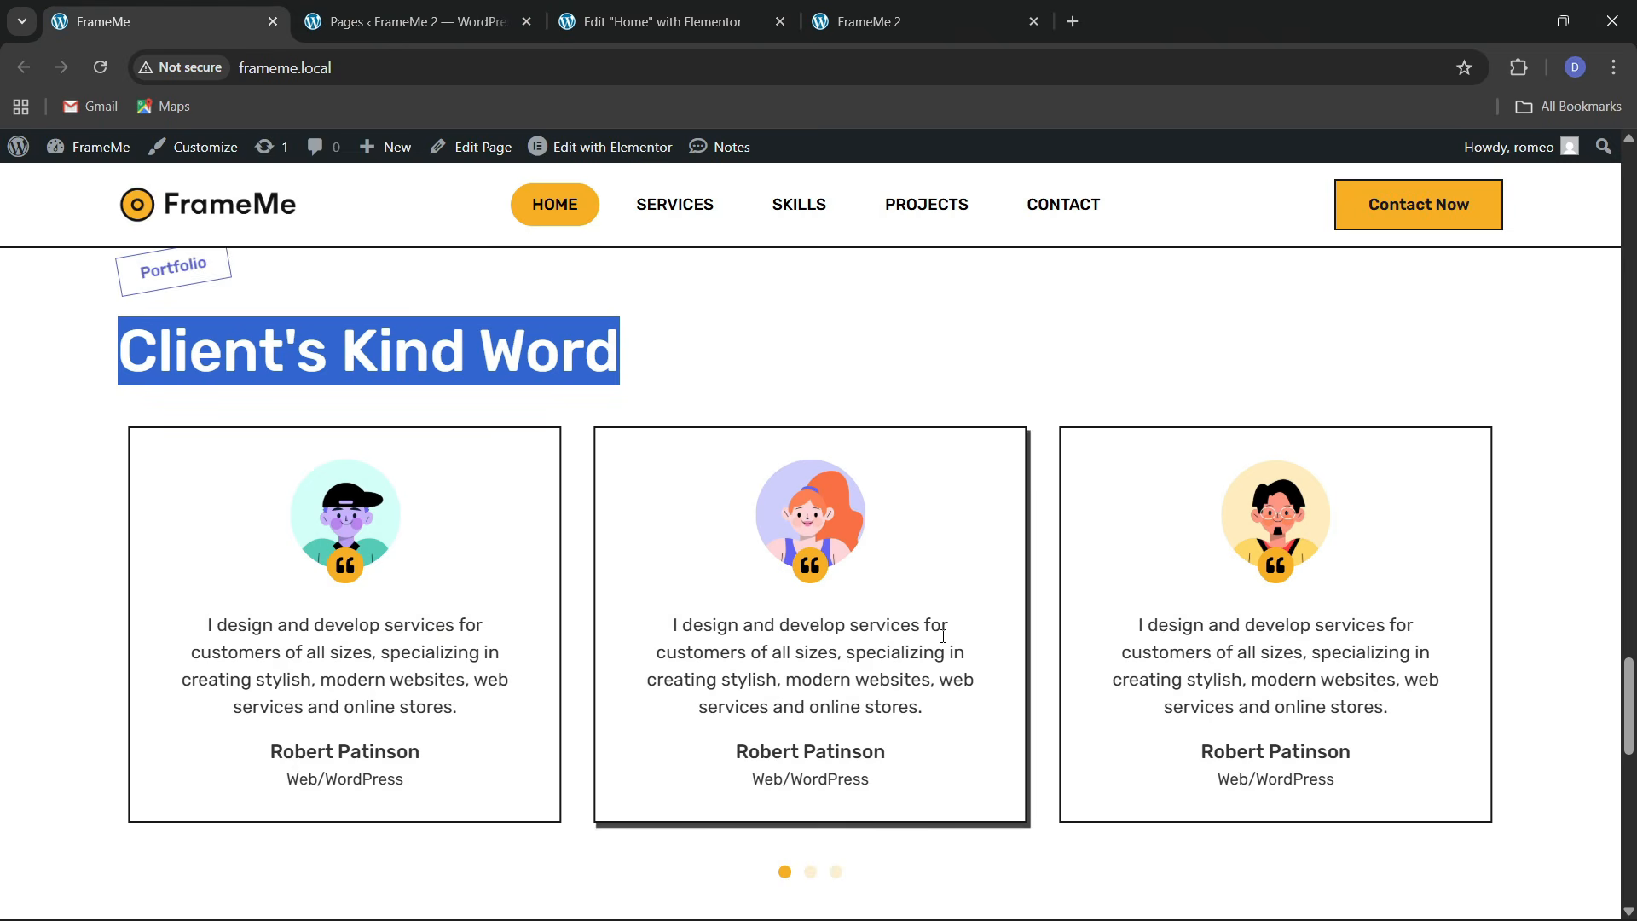
Keep carousel autoplay on and change its scroll speed from 5000 to 3000 ms
click(674, 10)
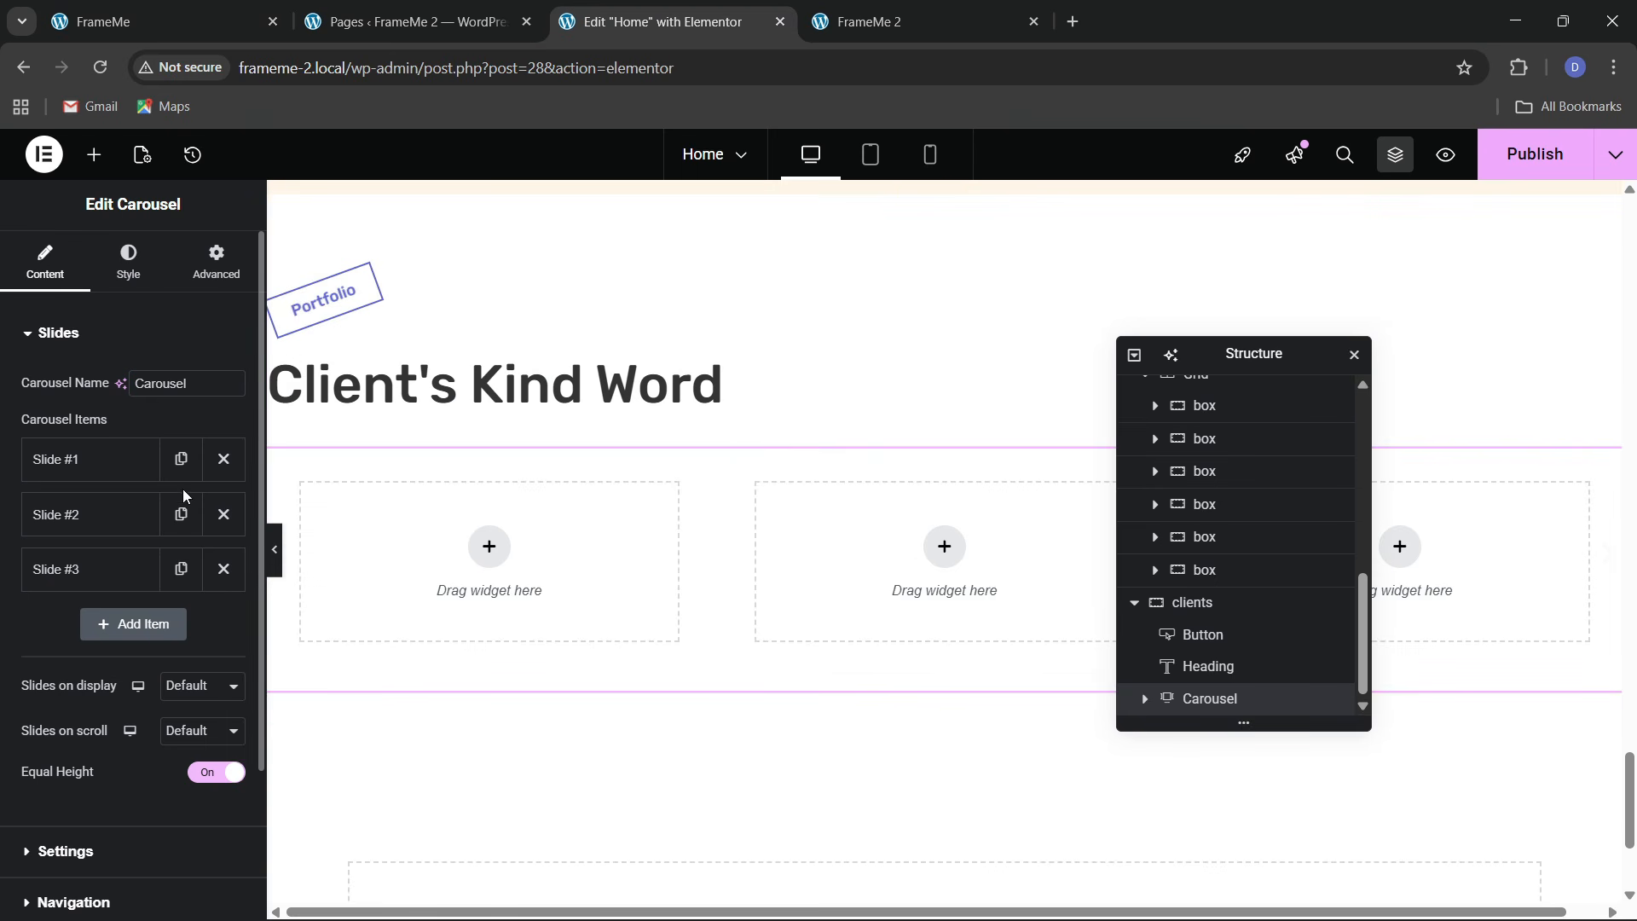
click(198, 688)
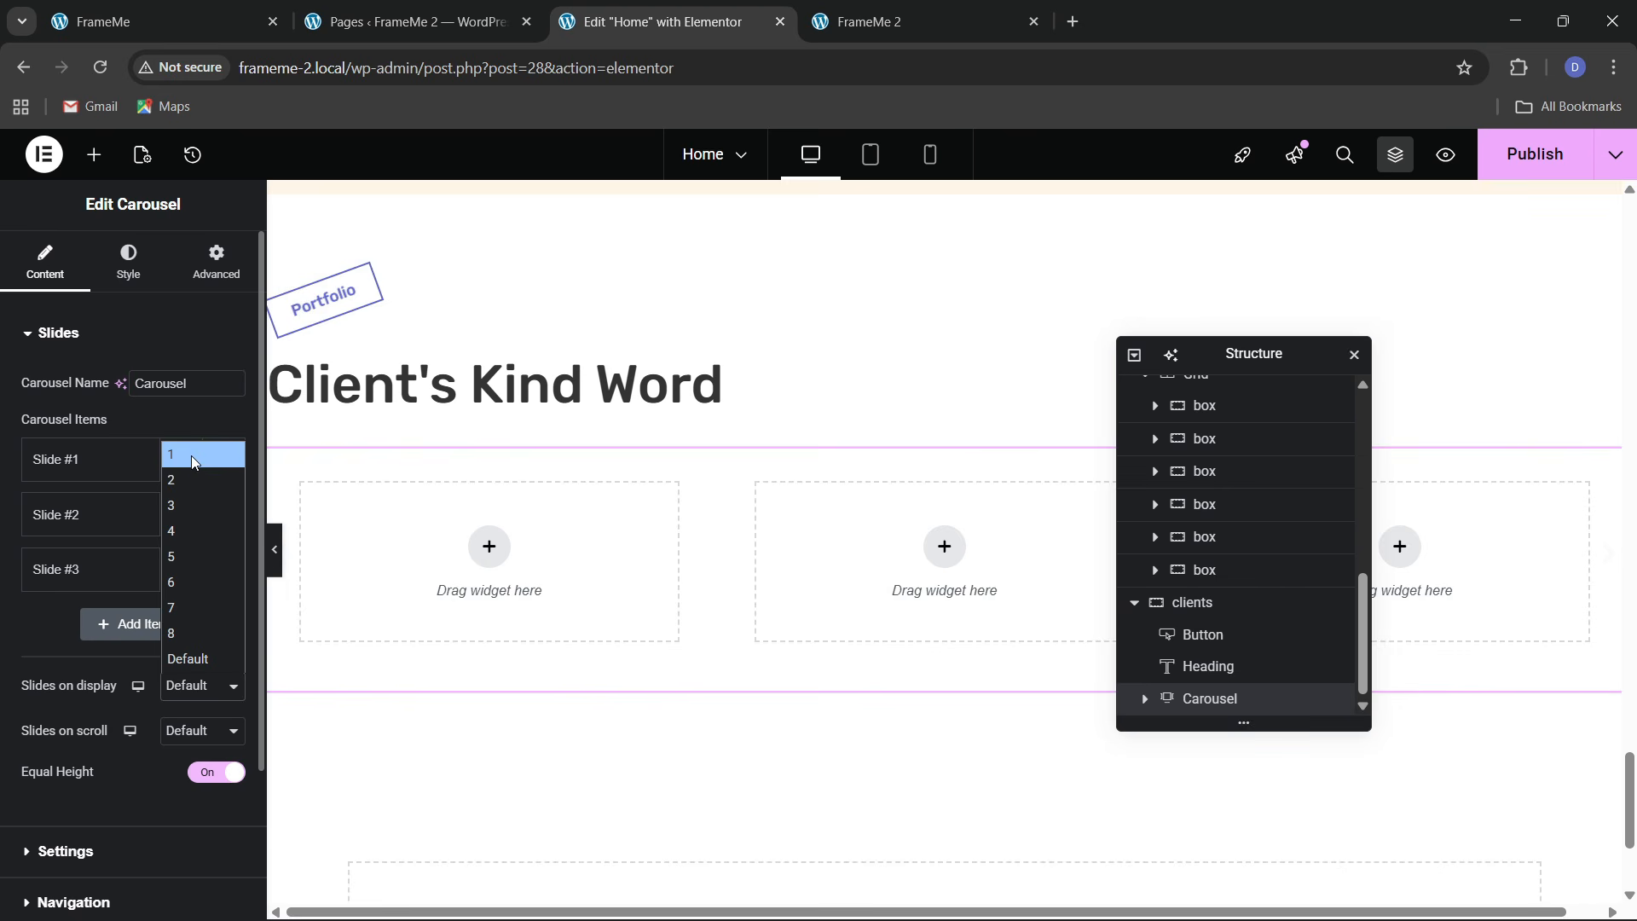
click(100, 777)
click(89, 851)
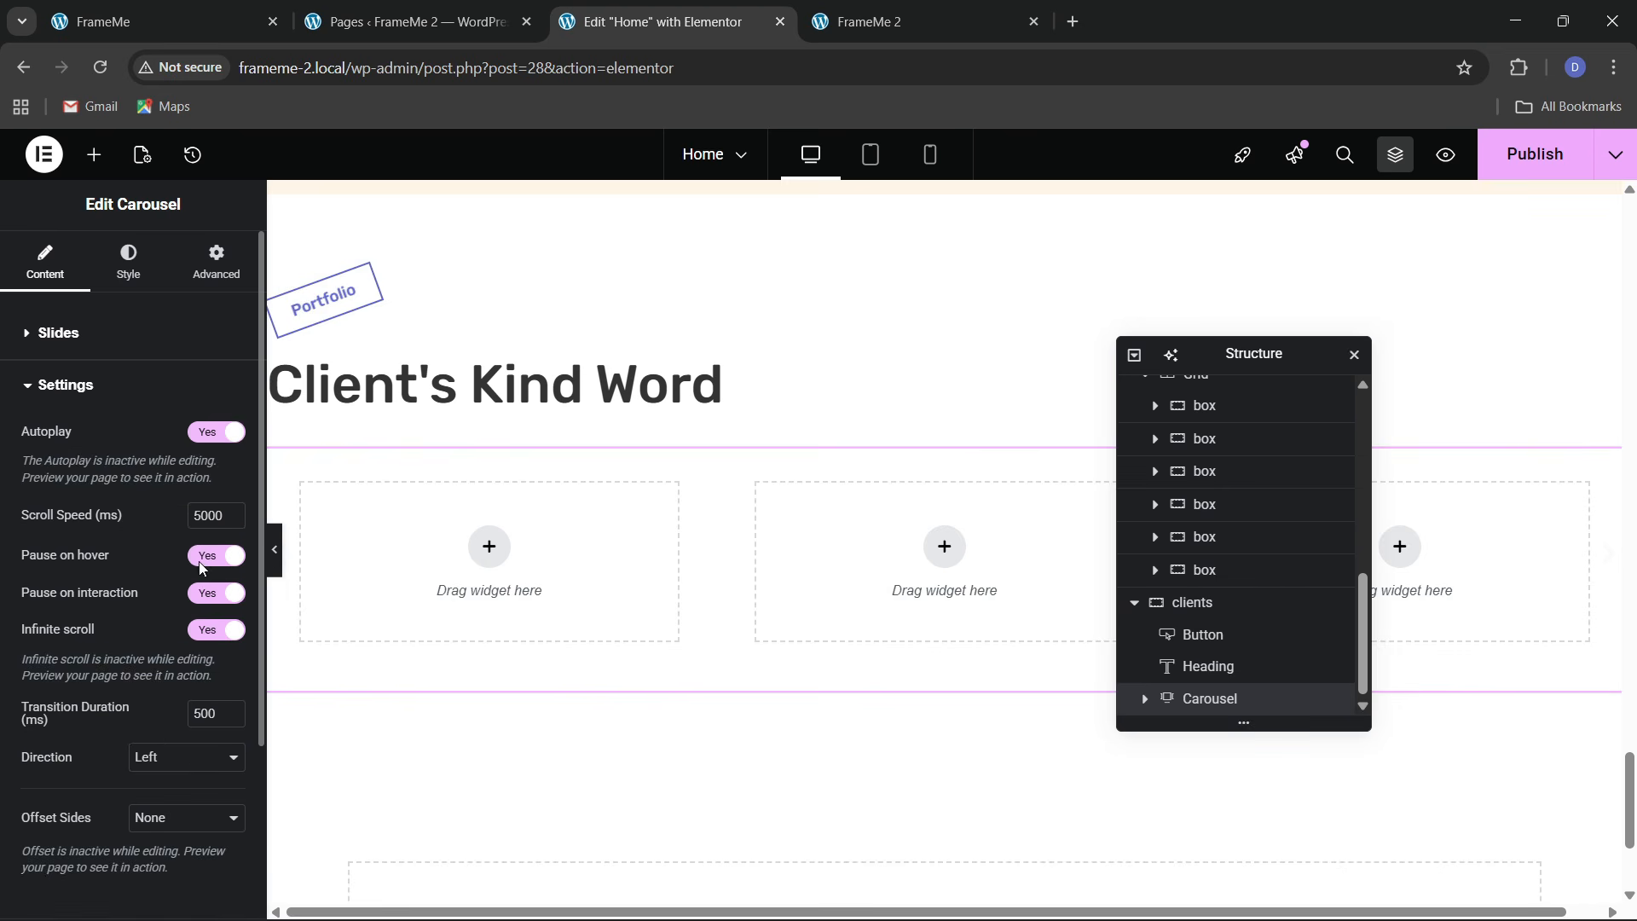
click(211, 436)
click(211, 437)
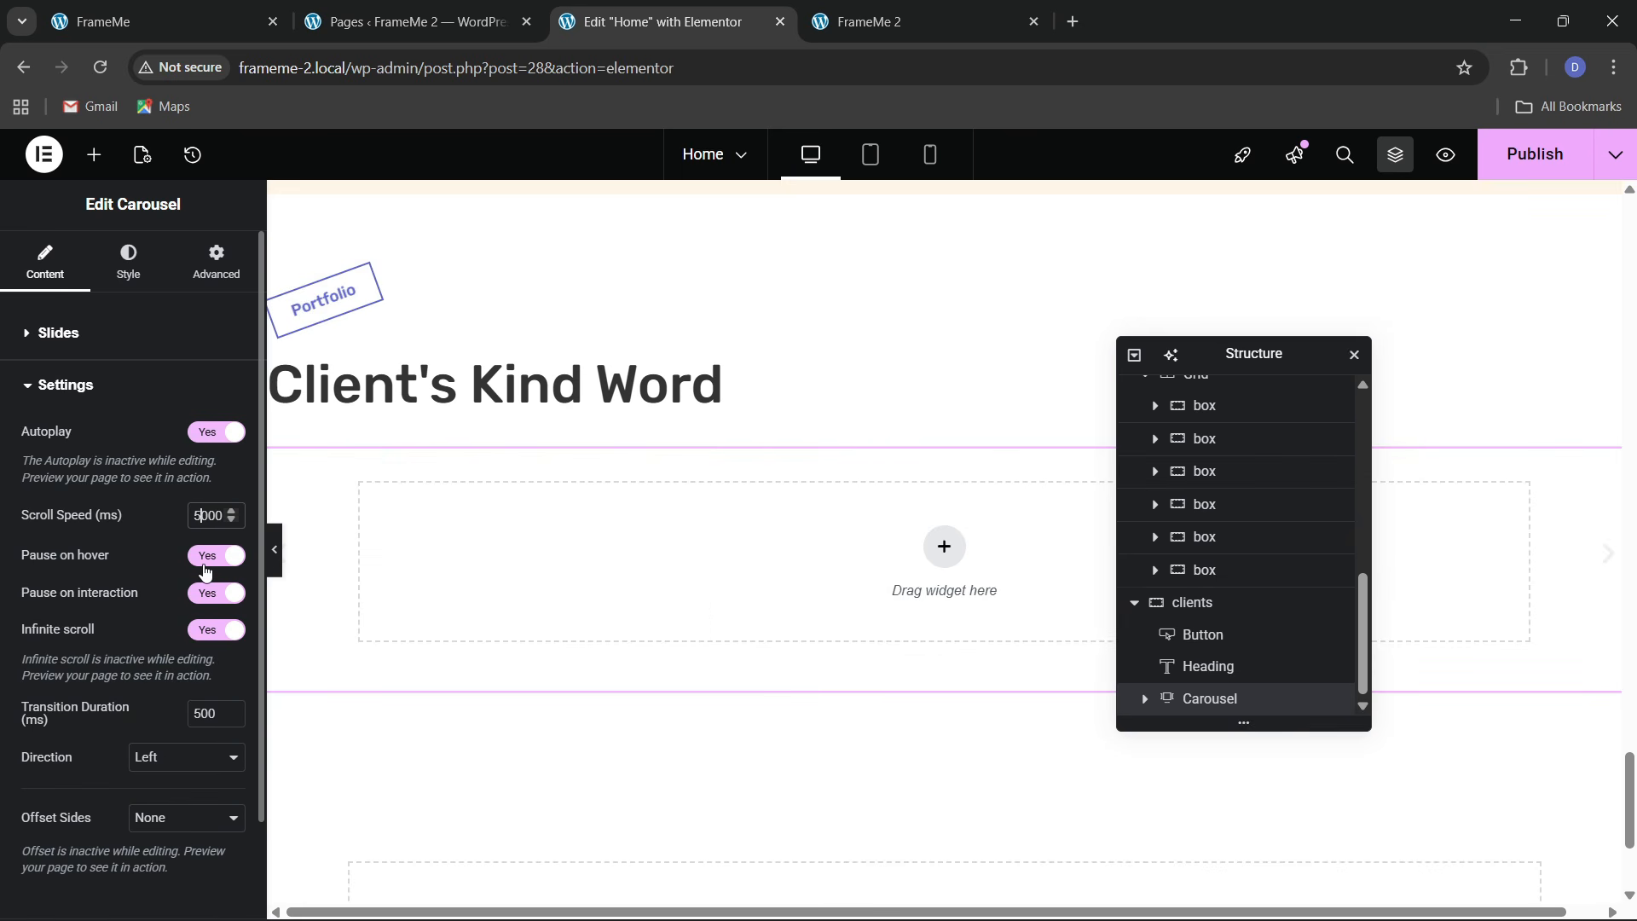
key(BackSpace)
text(3)
scroll(92, 625, down, 1)
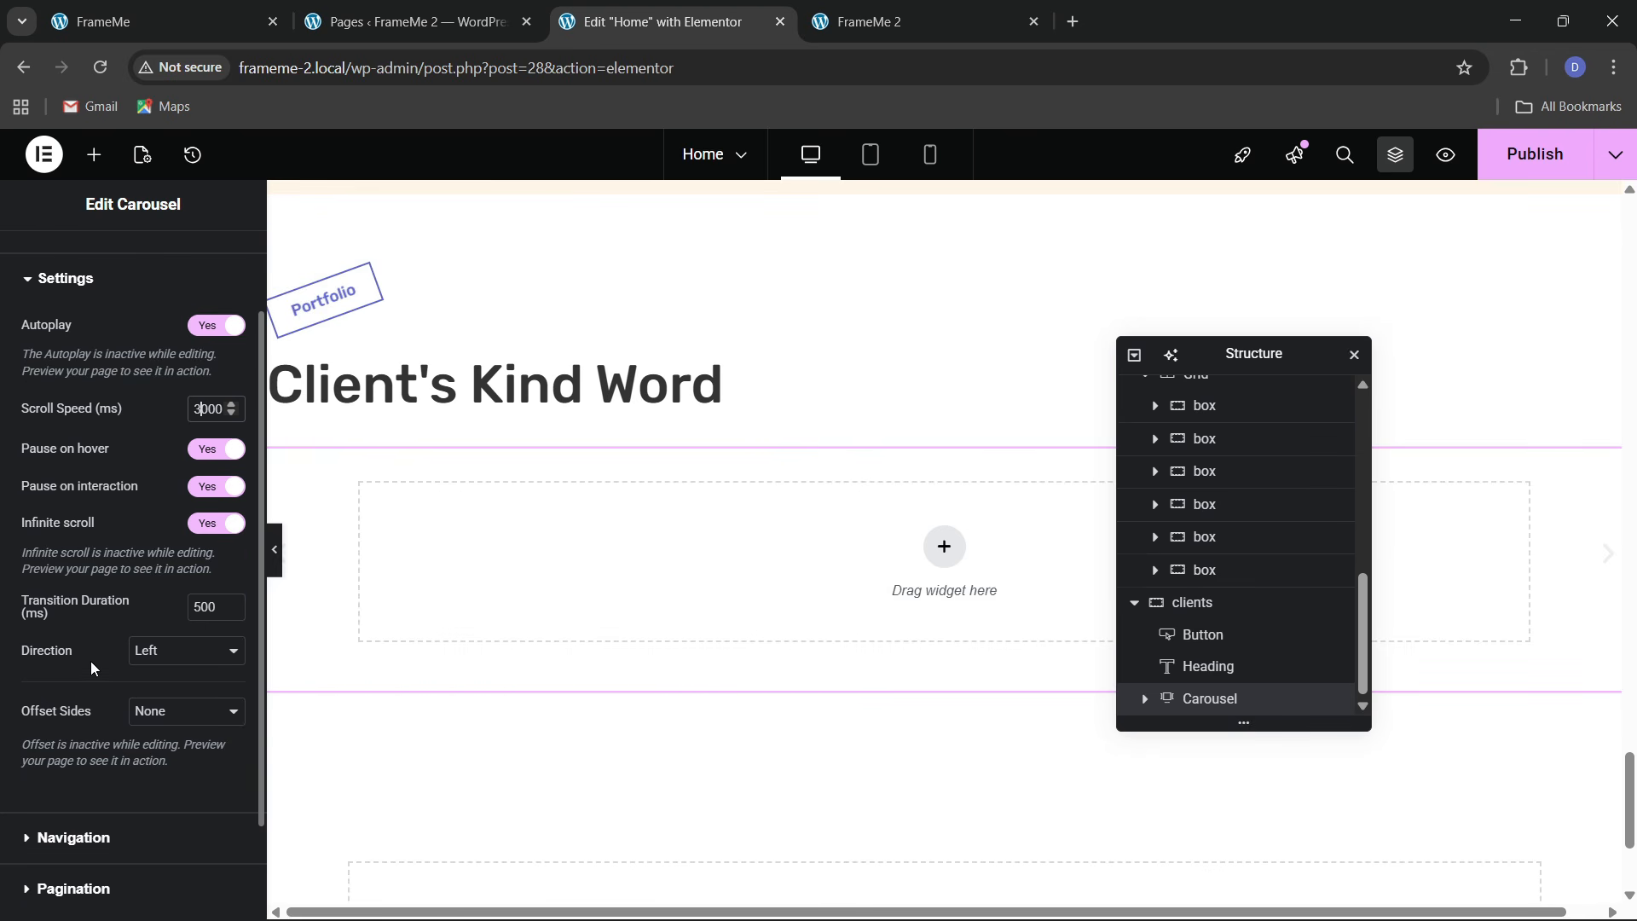
scroll(71, 498, down, 1)
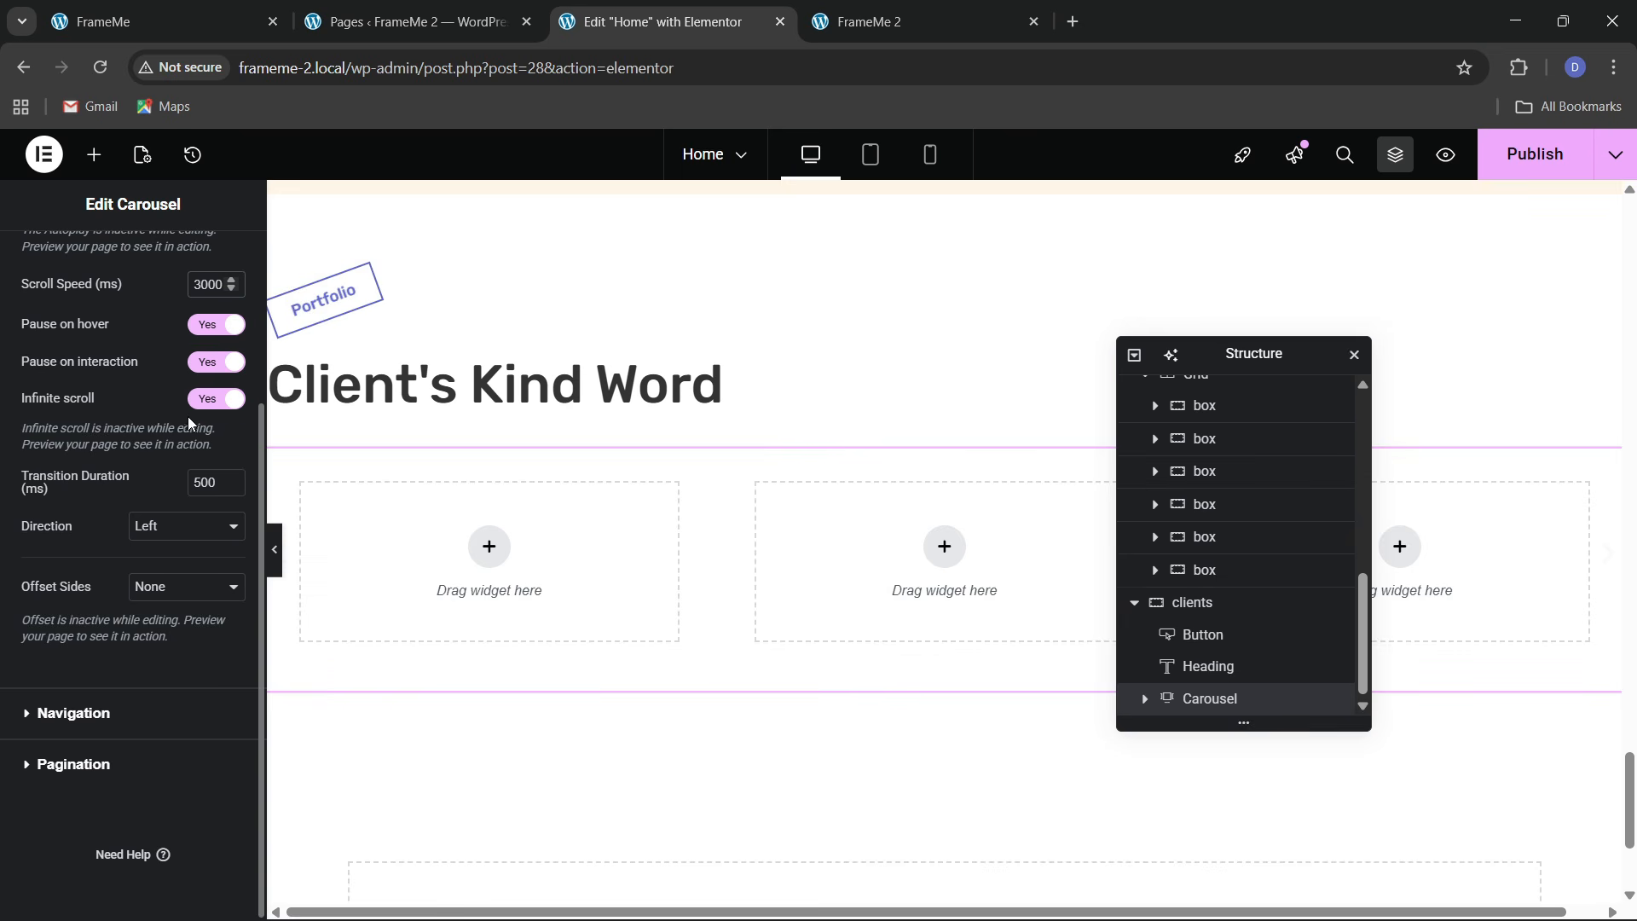
Hide the carousel's previous/next arrows, leaving Dots pagination, and go to the Style settings
click(54, 732)
click(210, 486)
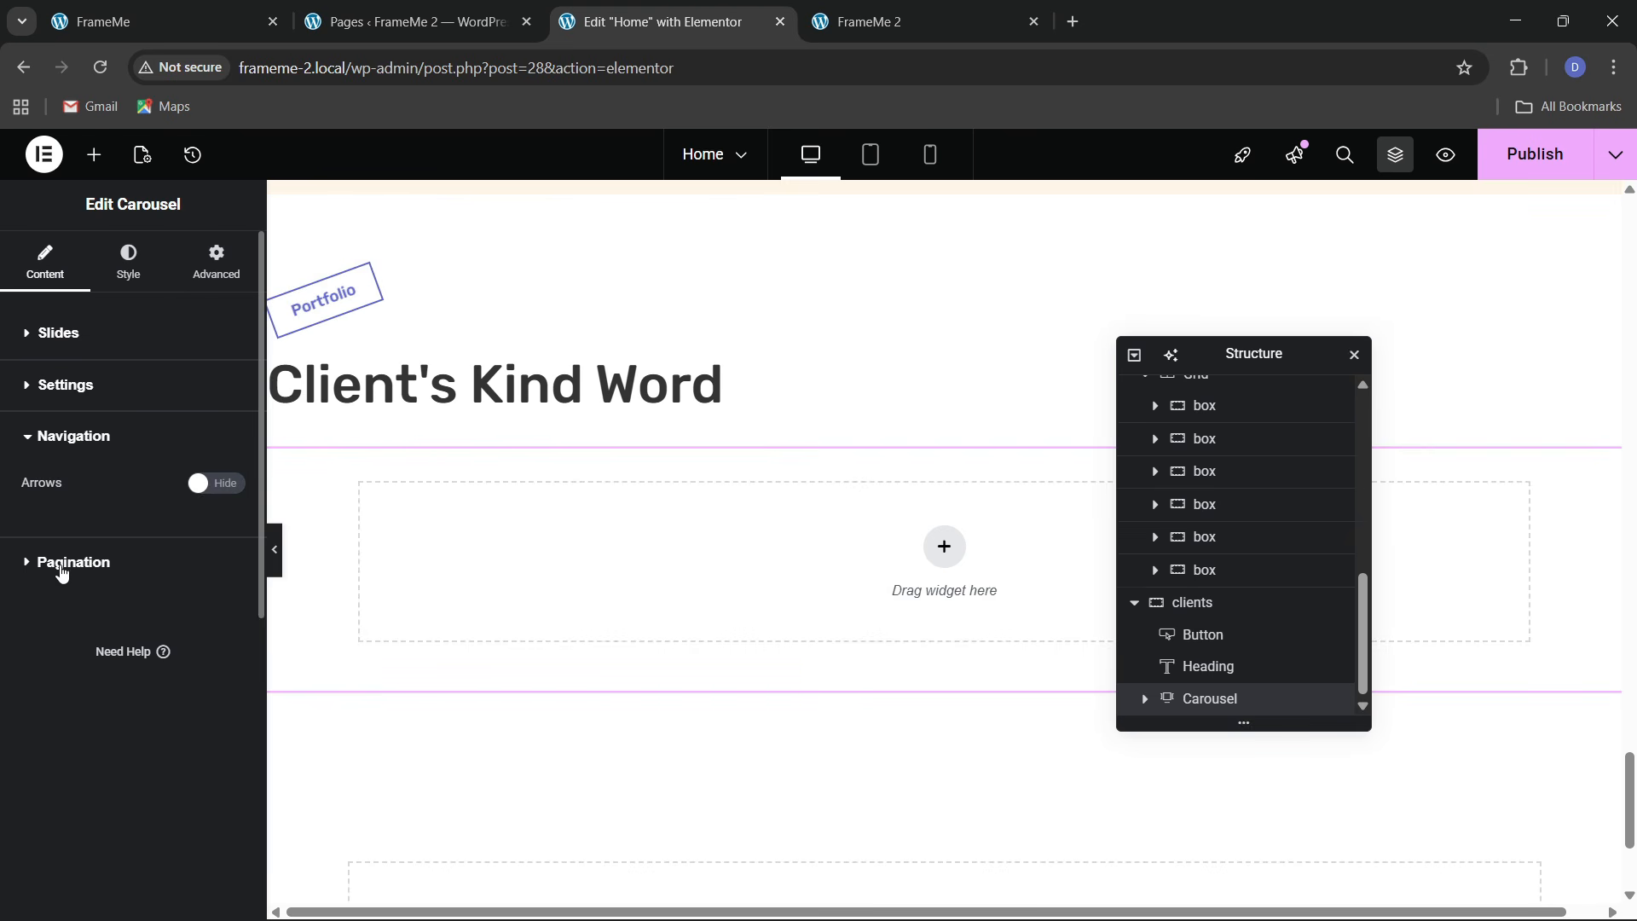
click(162, 567)
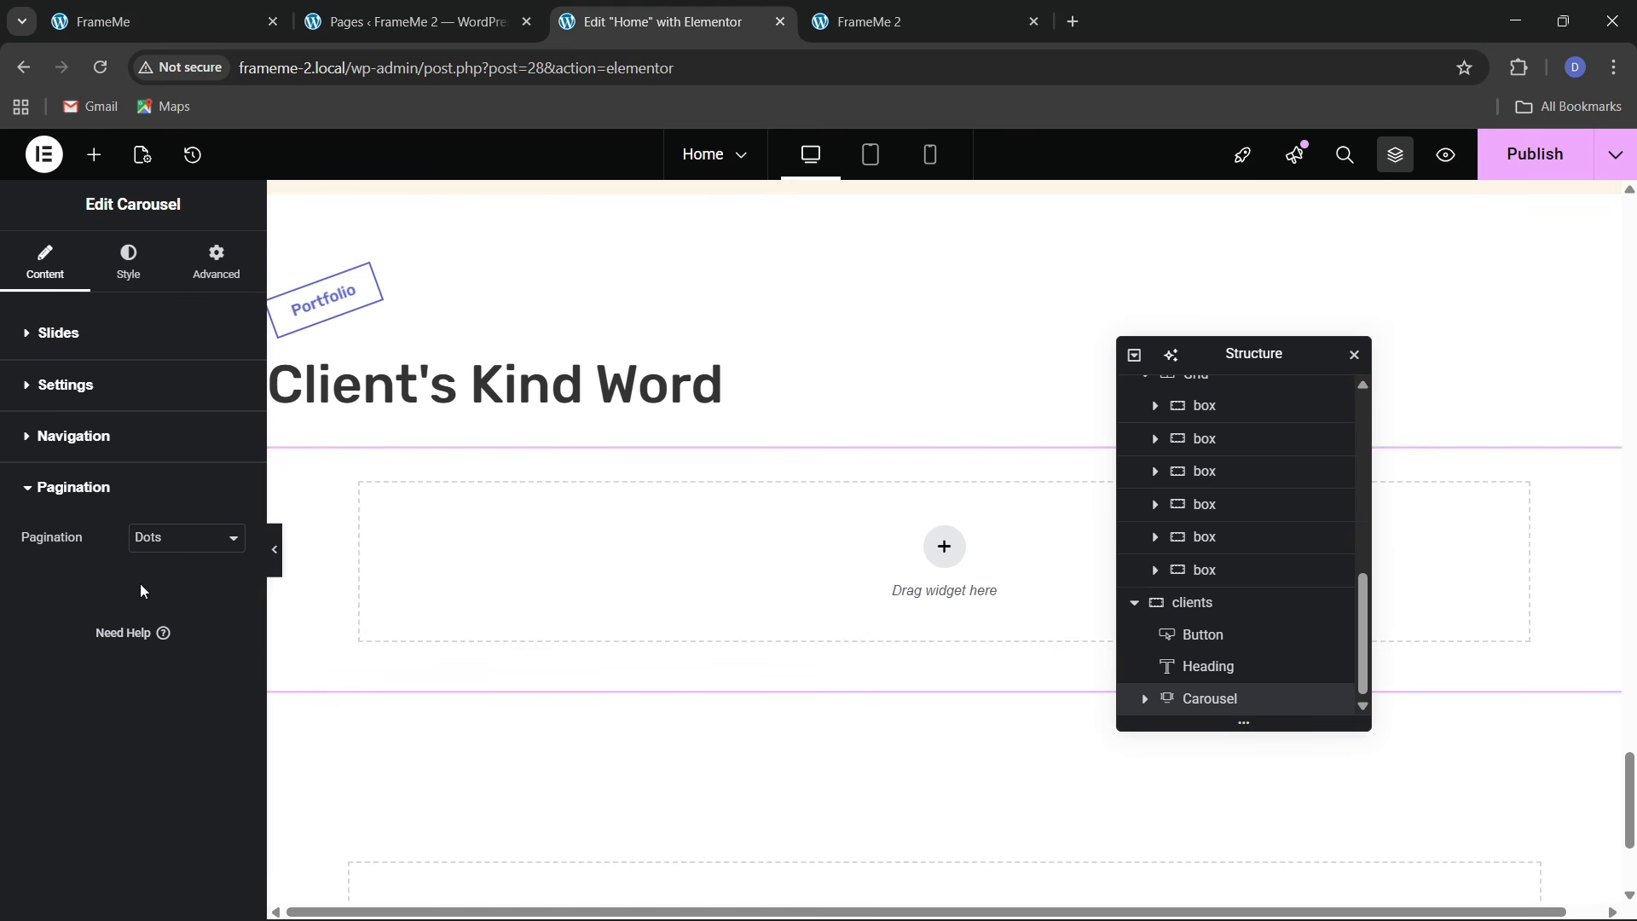
click(128, 259)
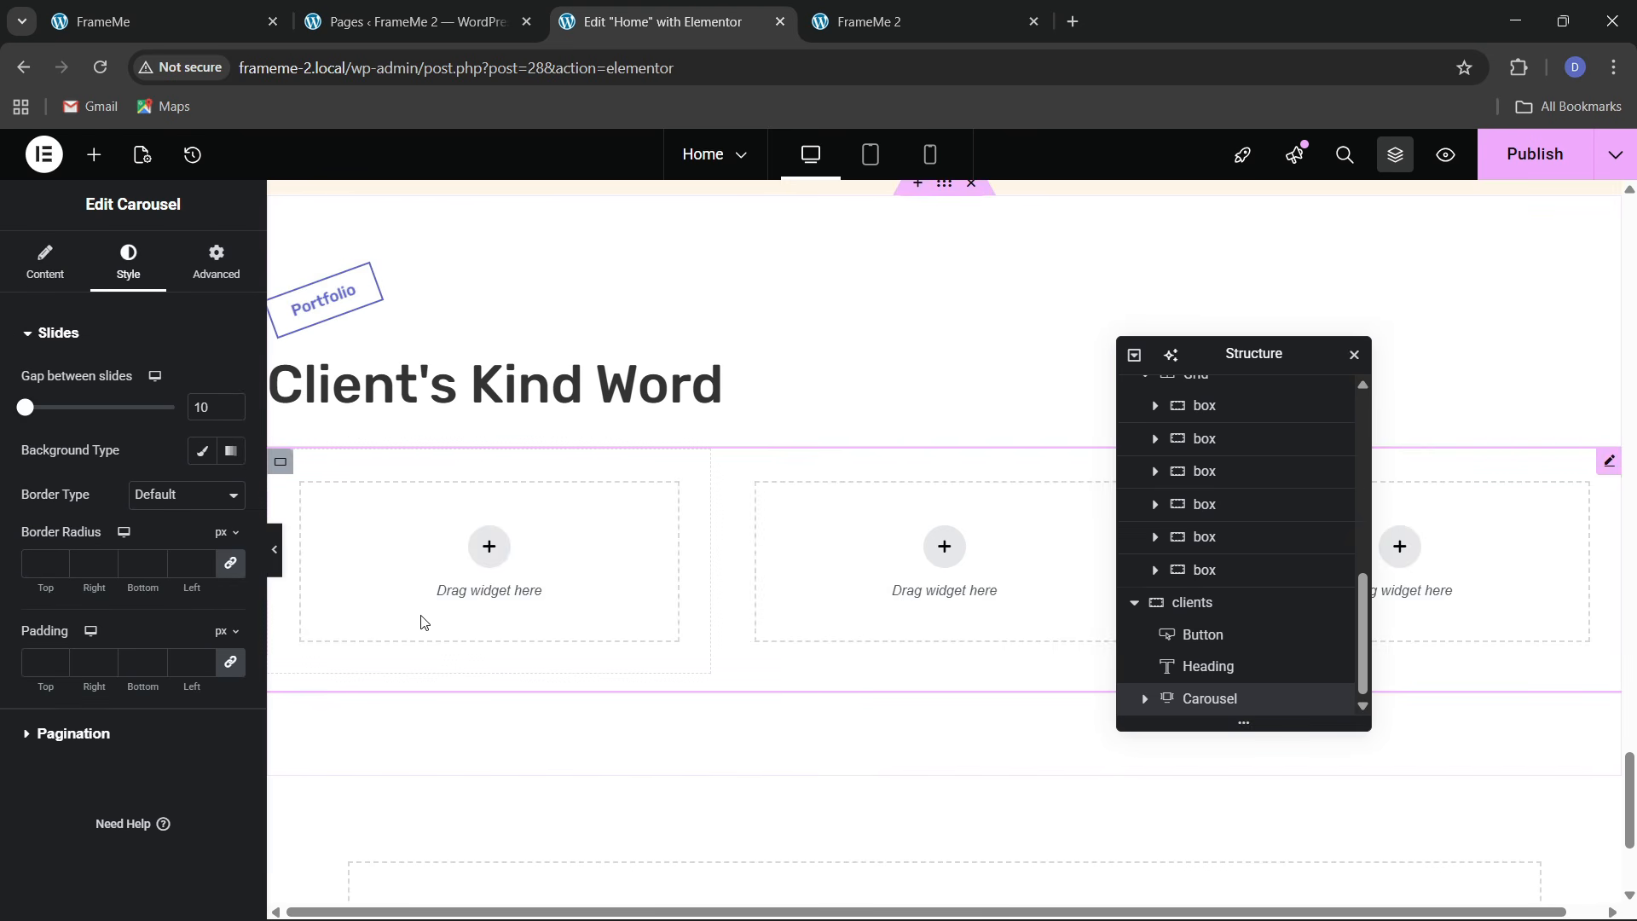
Make Slide #1 full width with zero padding
click(1139, 702)
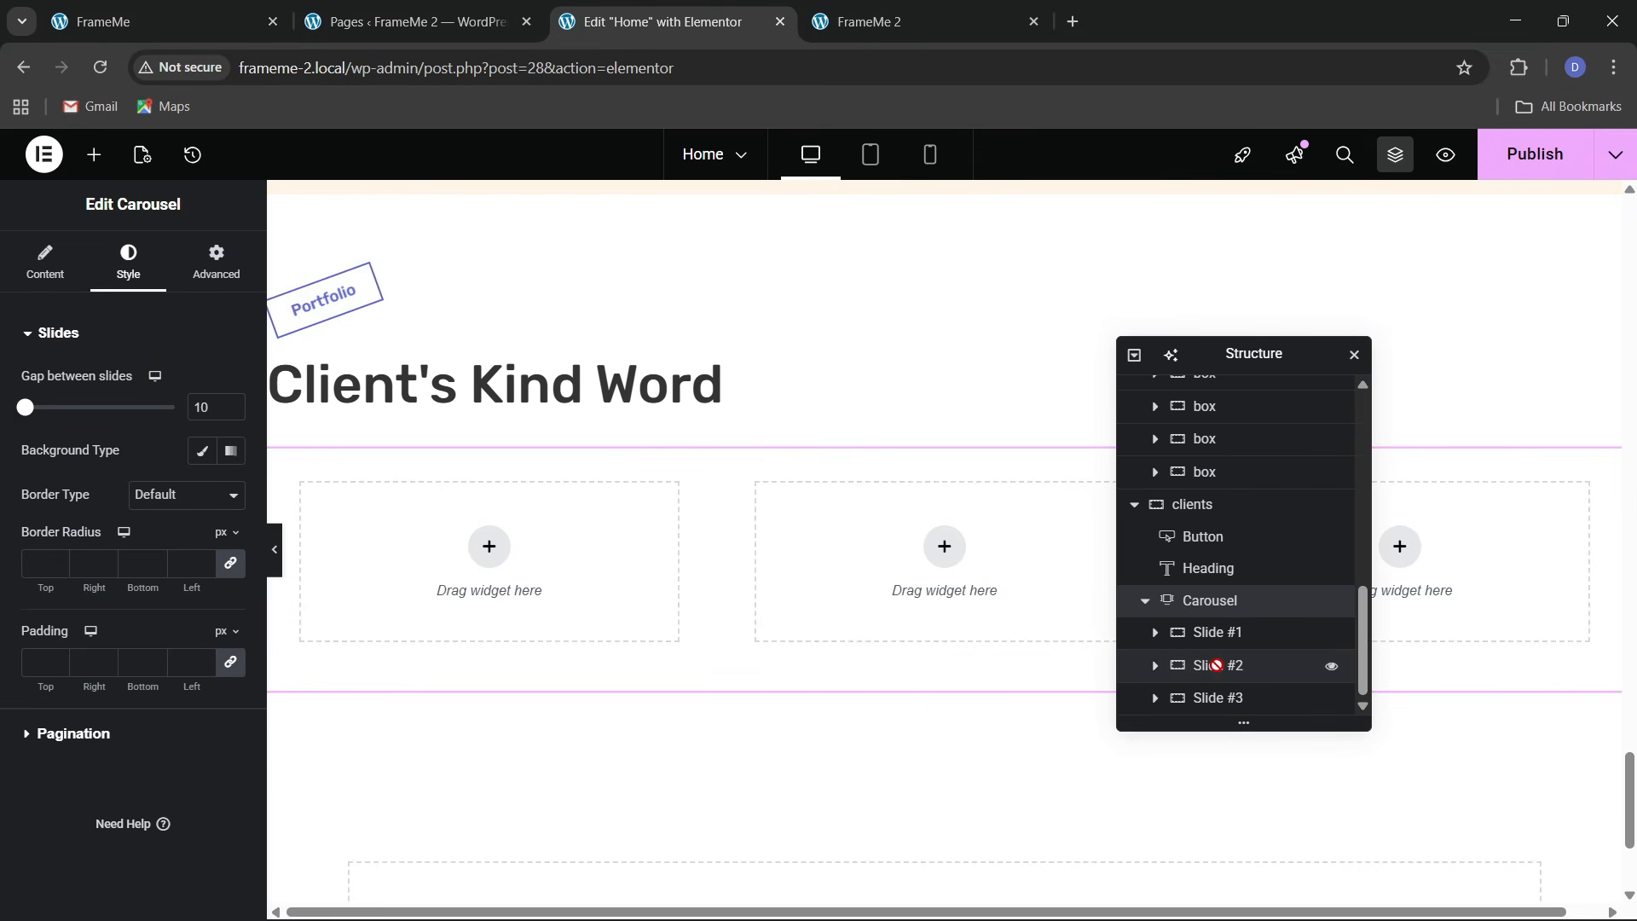
click(1217, 666)
click(1207, 602)
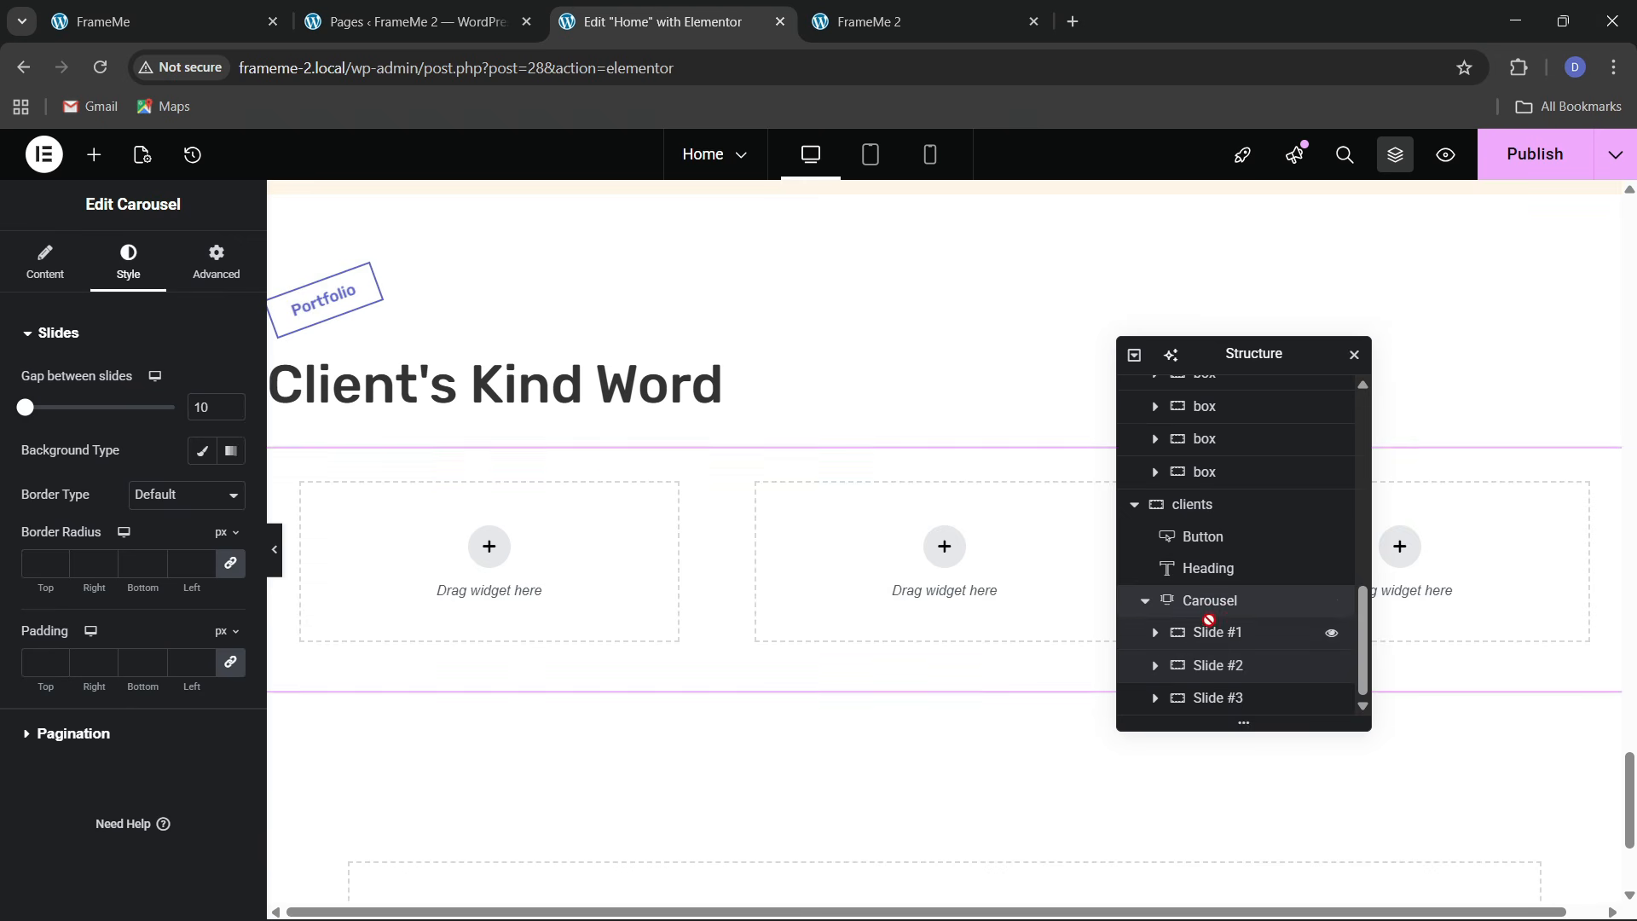
click(1209, 627)
click(177, 452)
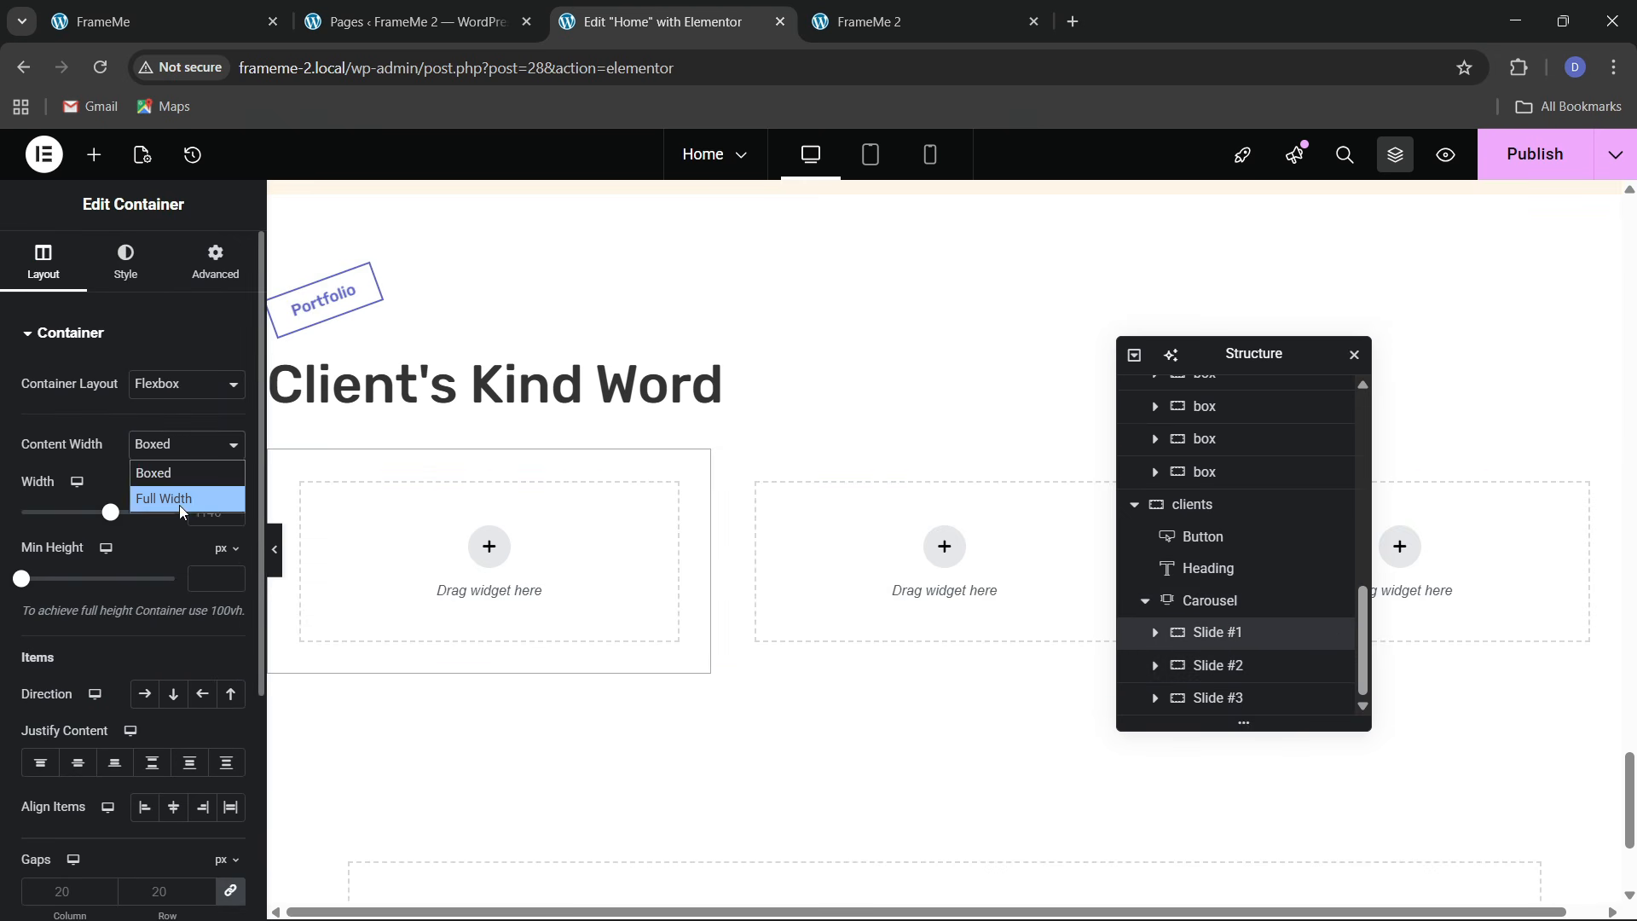
click(179, 500)
click(206, 277)
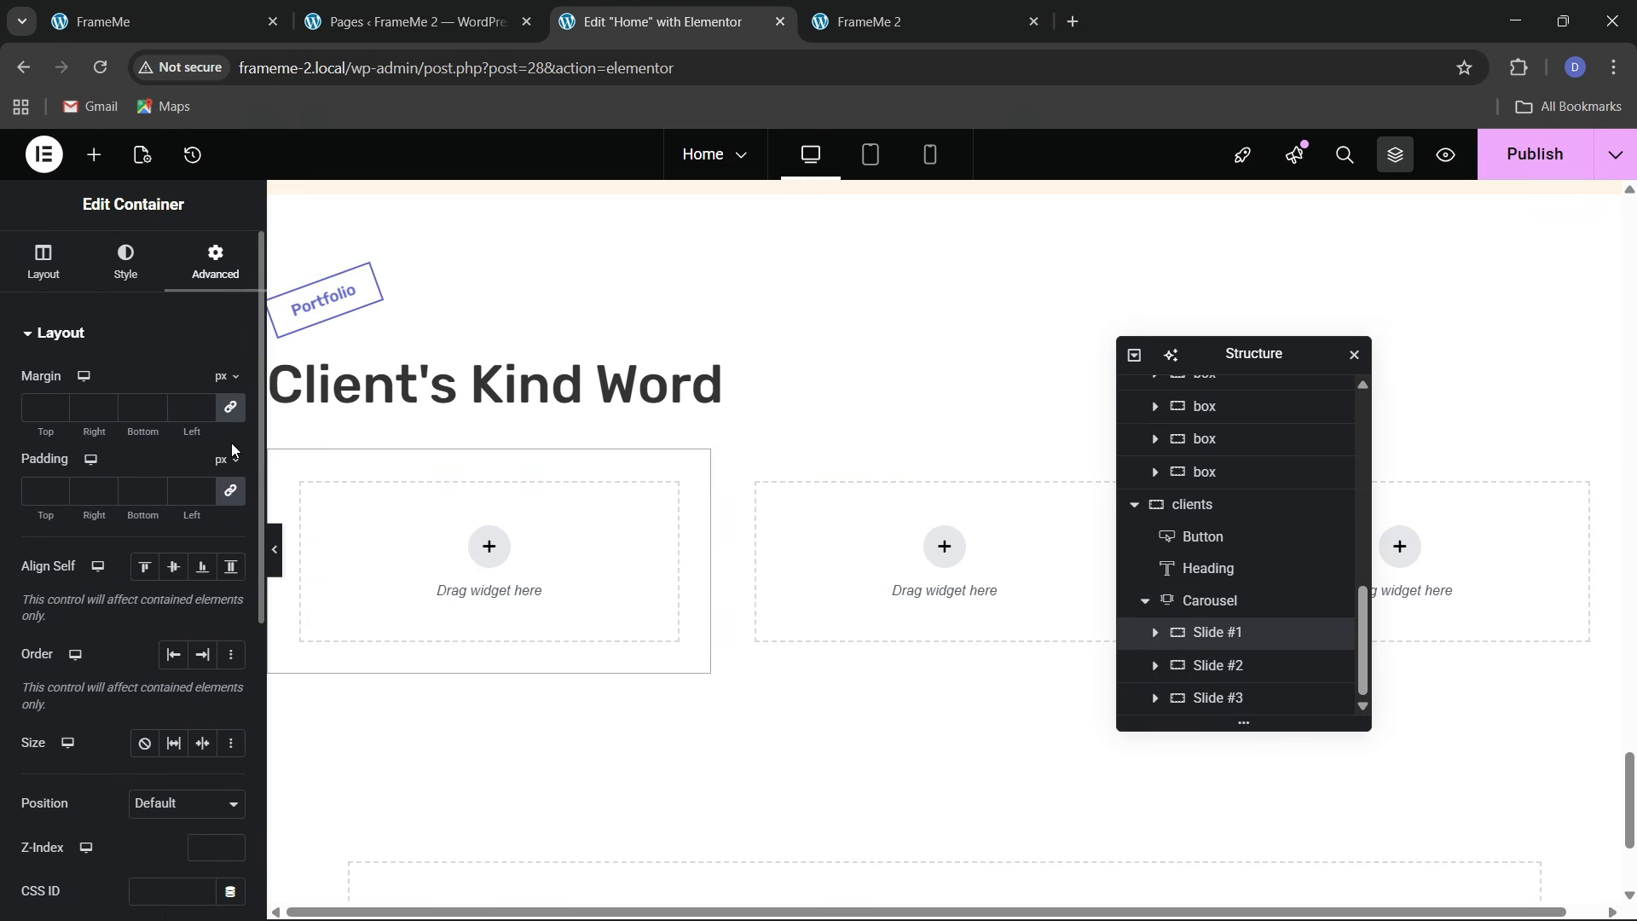
click(234, 492)
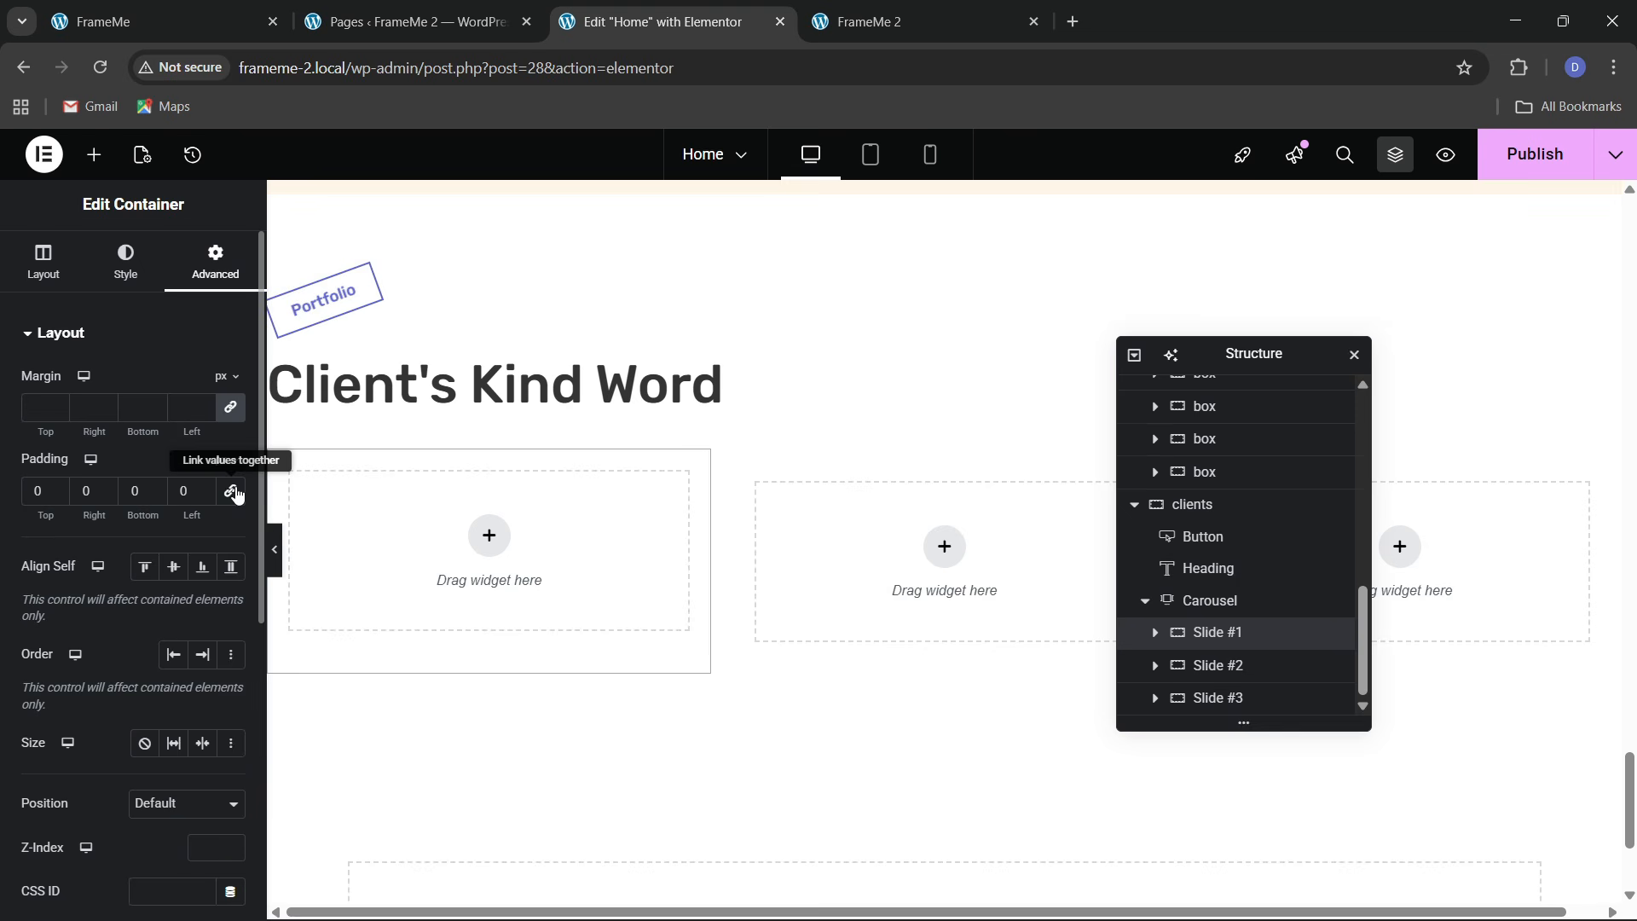
Add a full-width inner container with 30 px padding inside Slide #1
click(96, 171)
drag(85, 426, 515, 547)
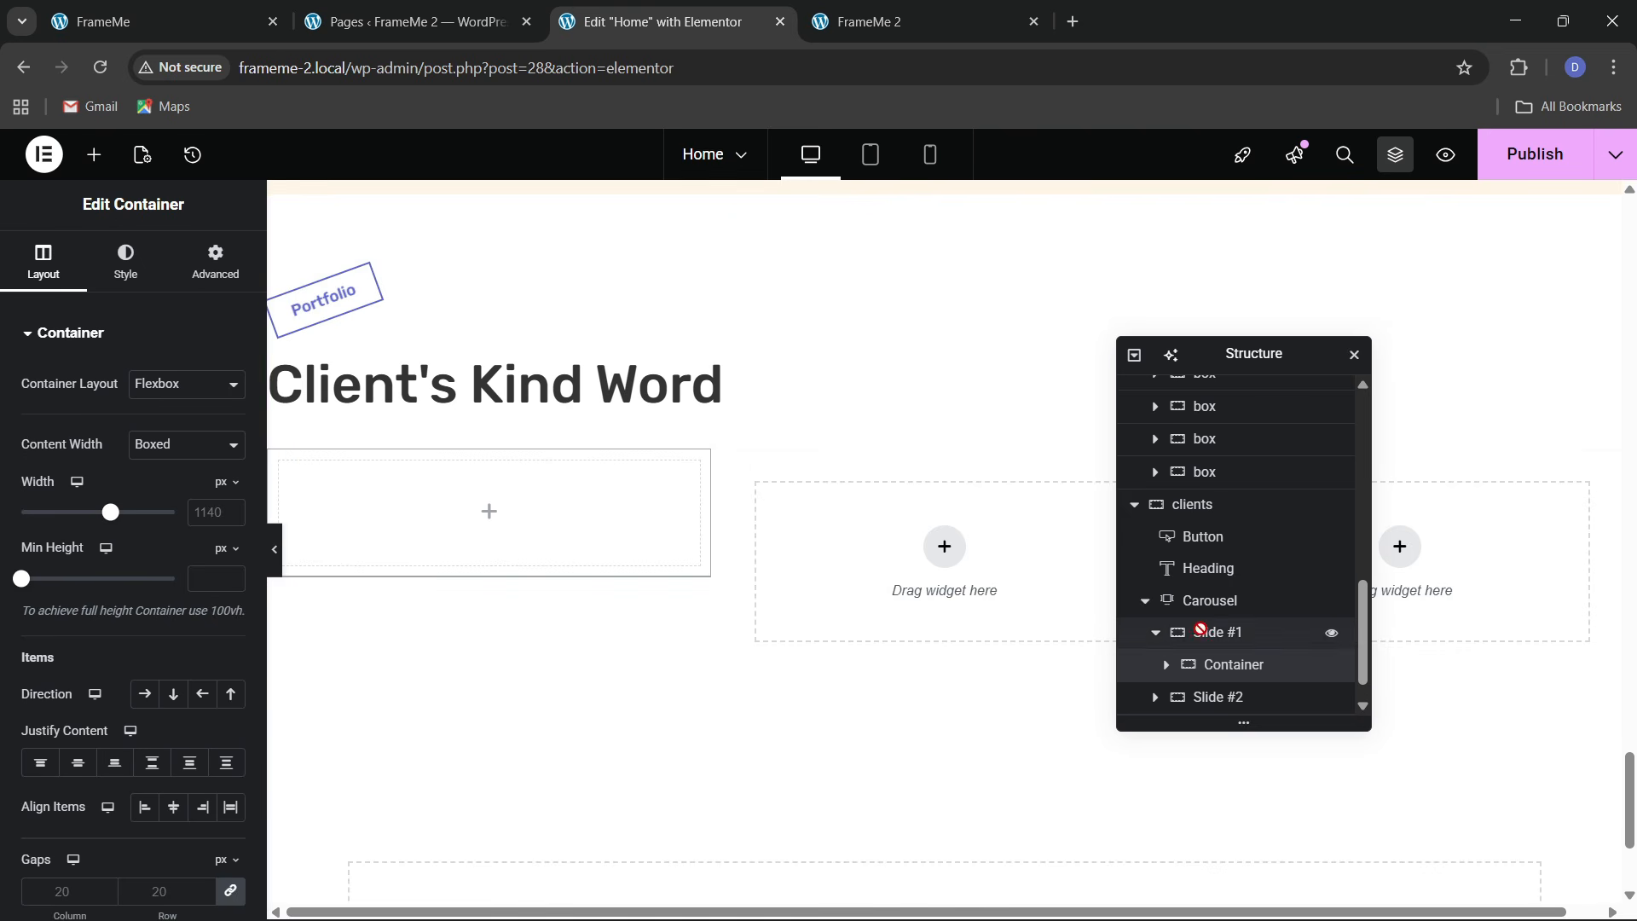
click(167, 460)
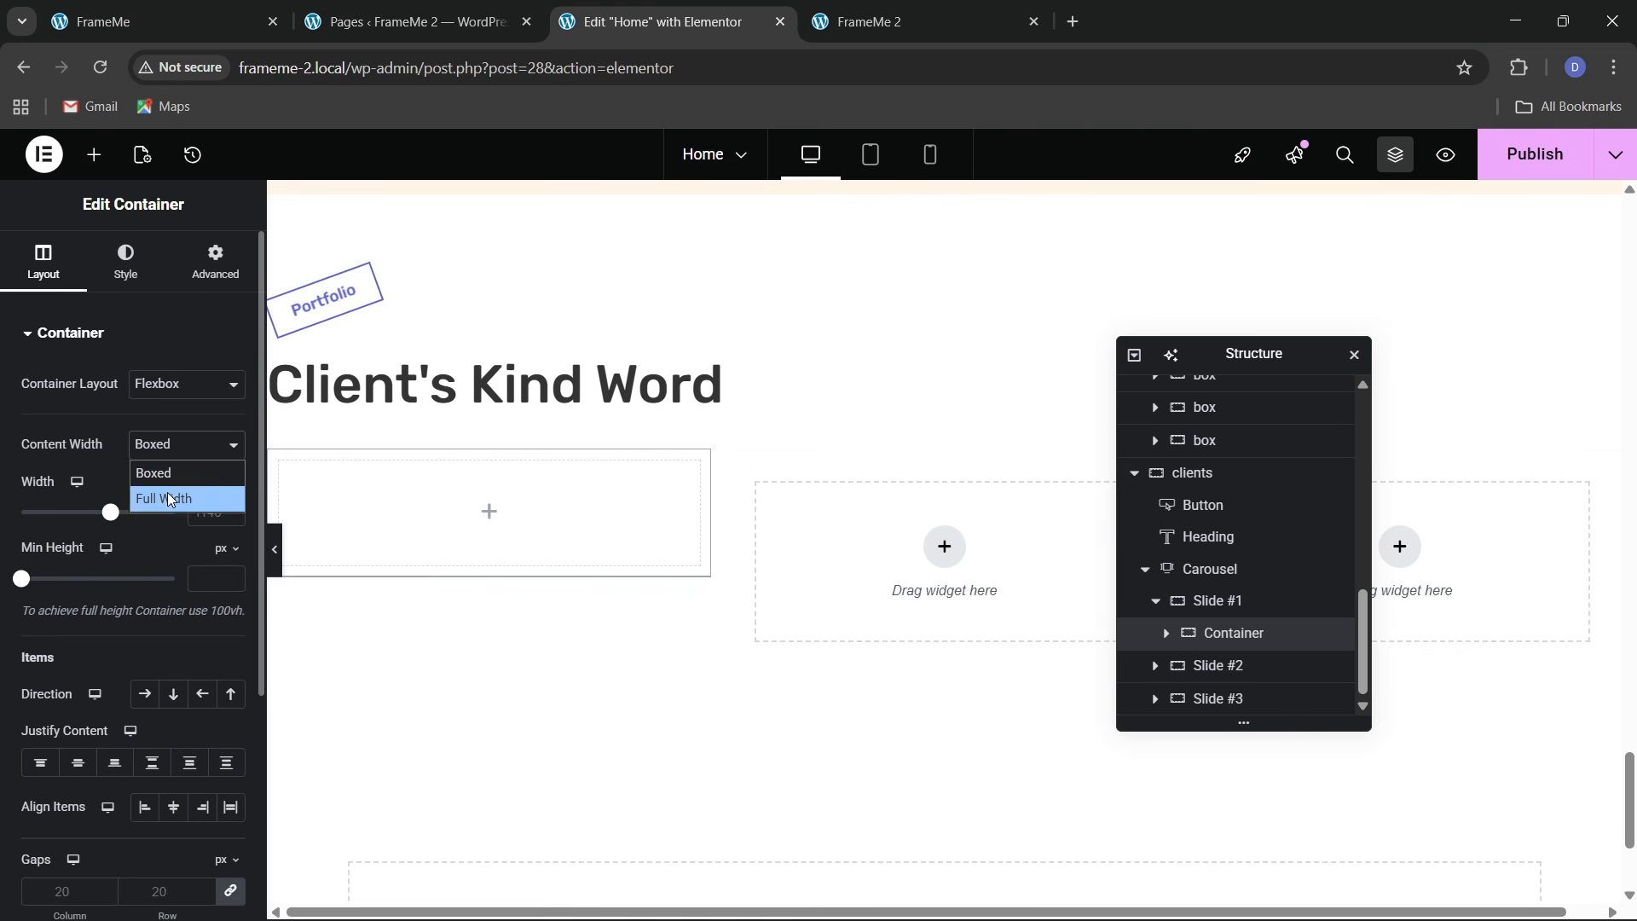
click(168, 494)
click(221, 272)
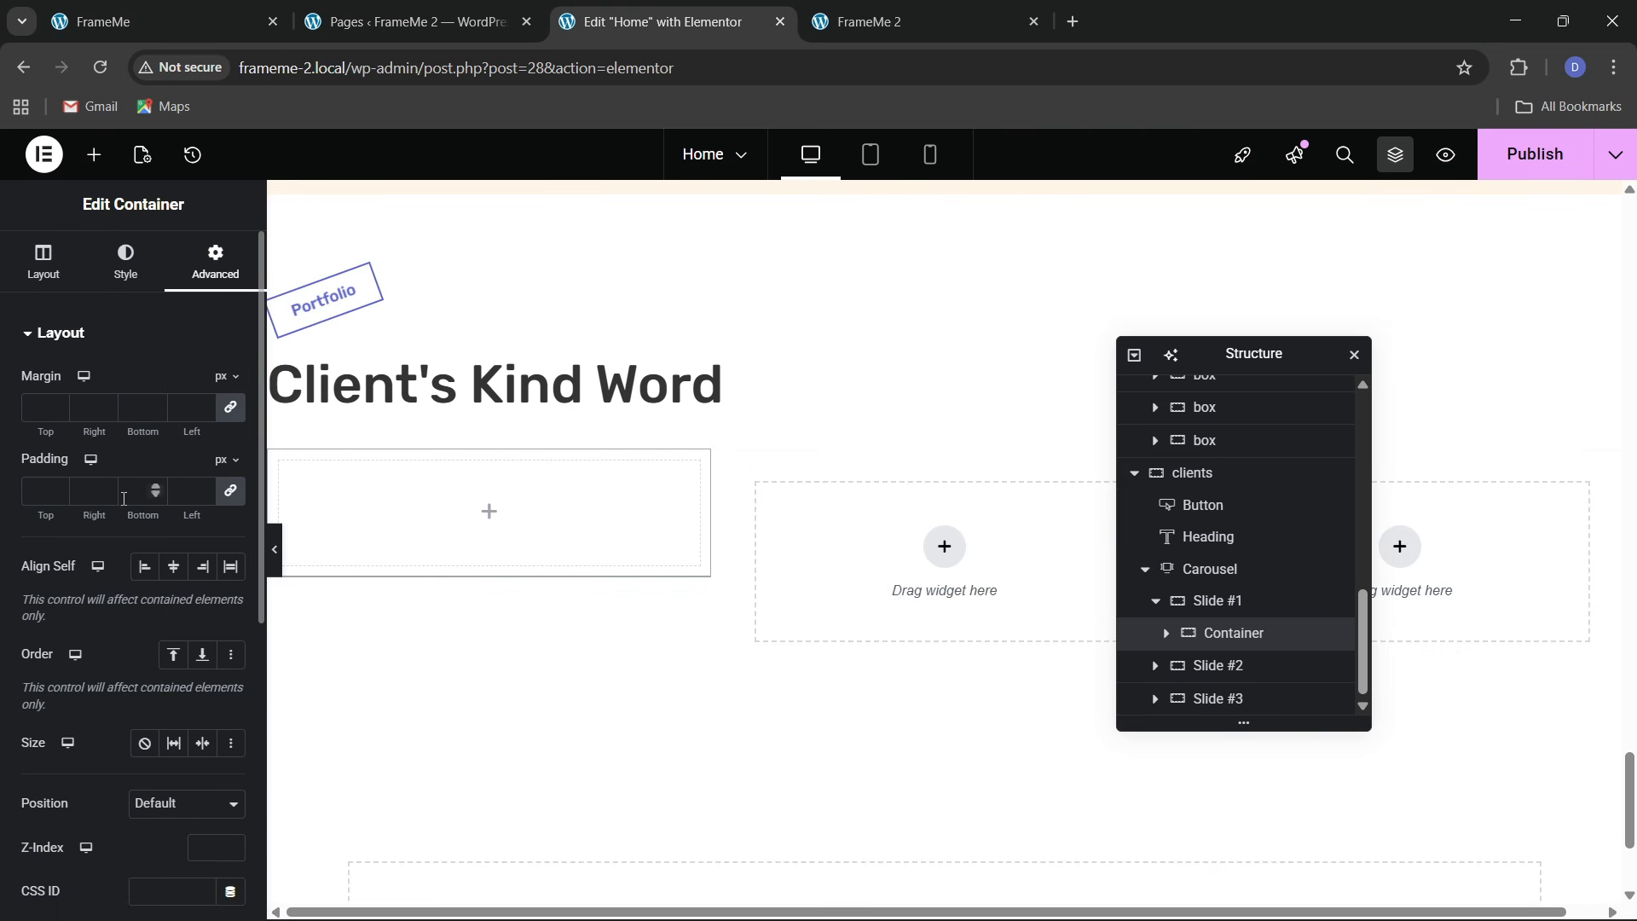
text(30)
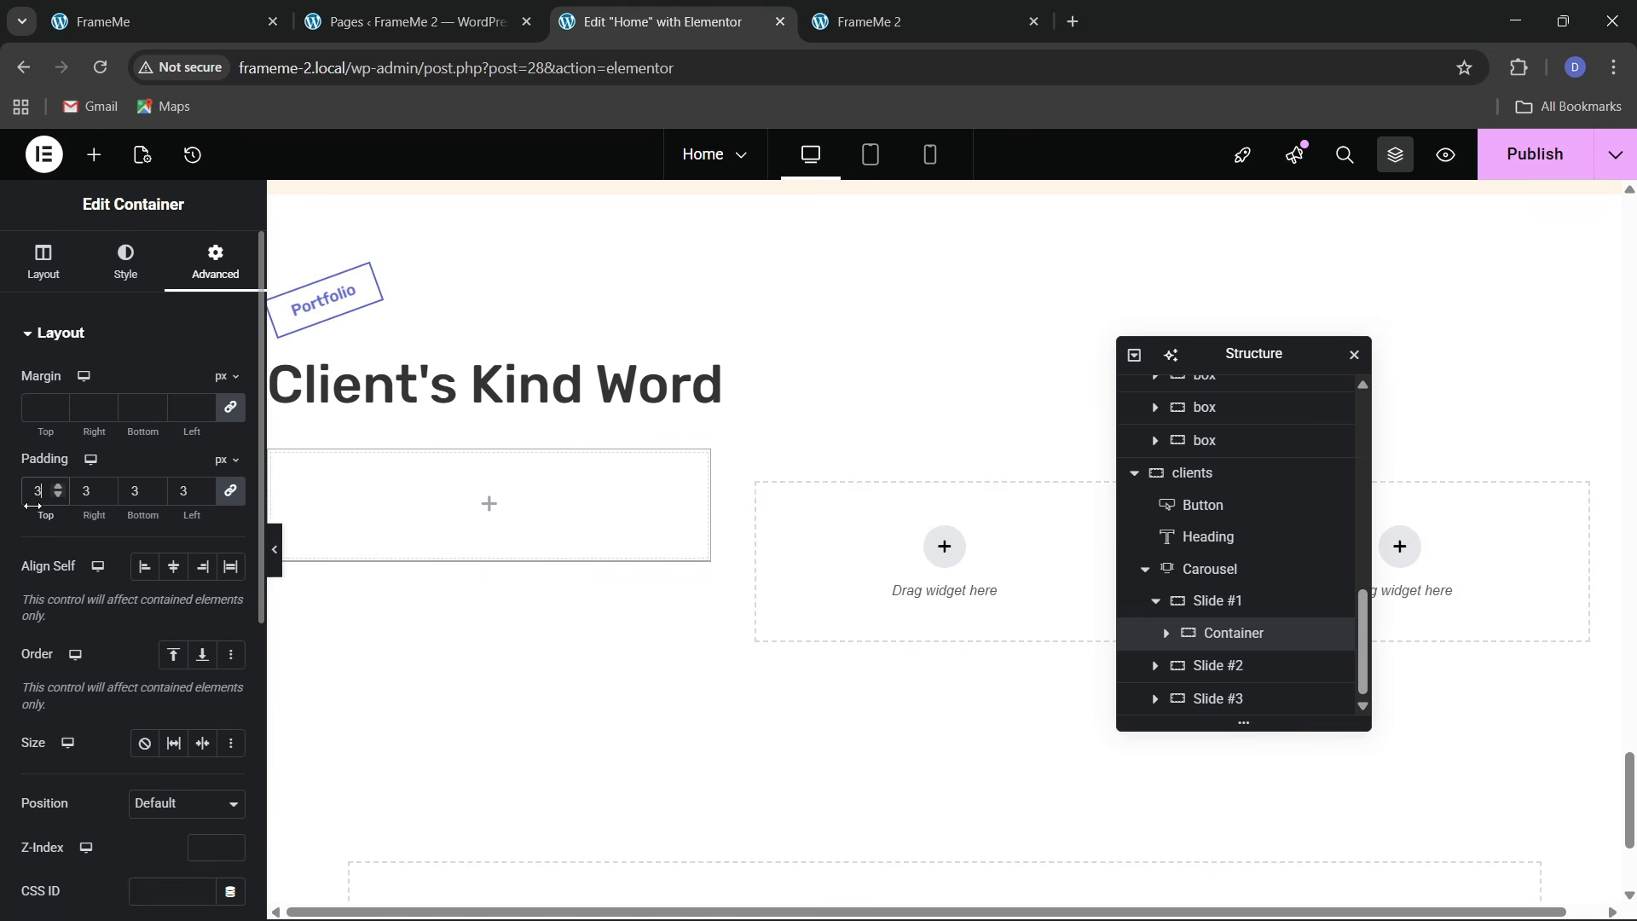
click(130, 7)
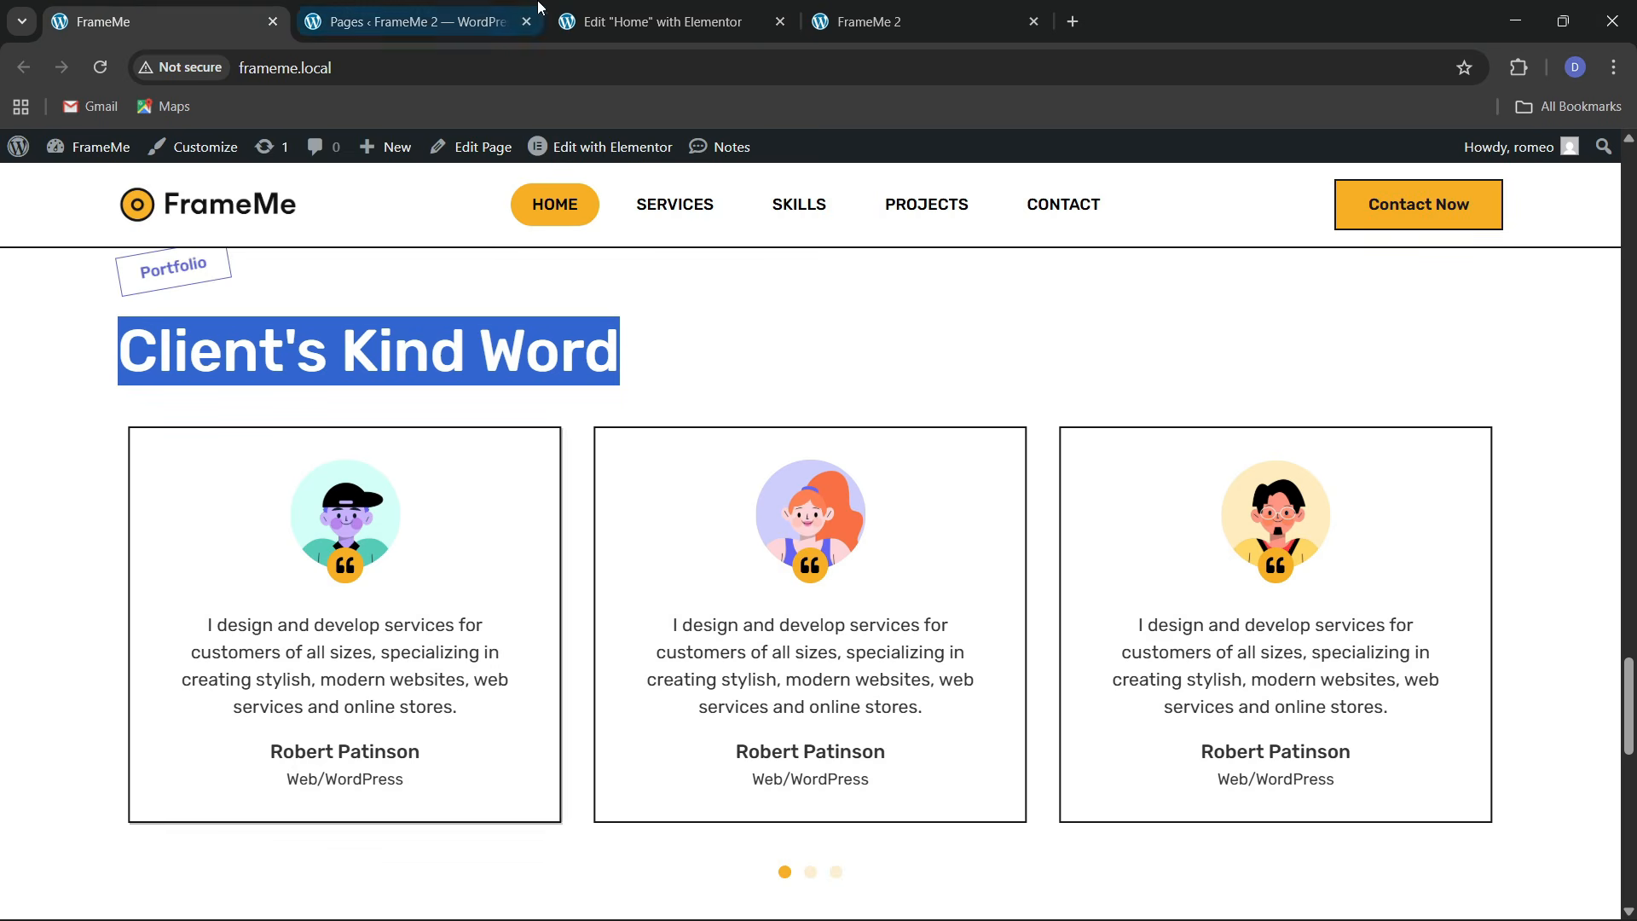
click(661, 21)
Give the inner container a solid 2 px black border with 0 radius
click(127, 286)
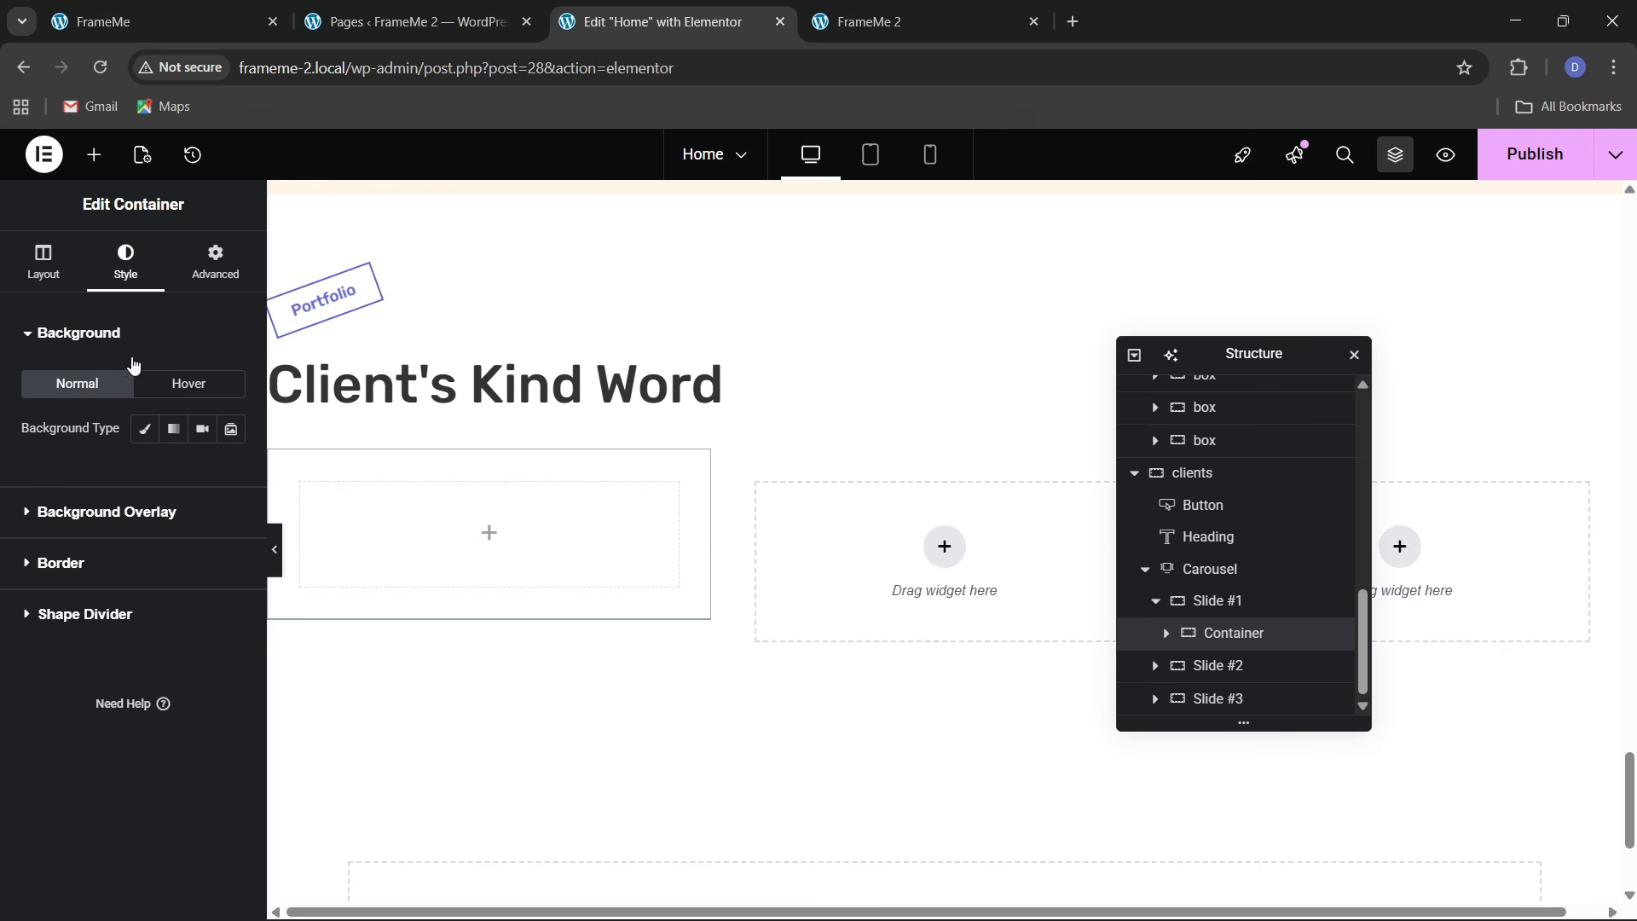
click(93, 571)
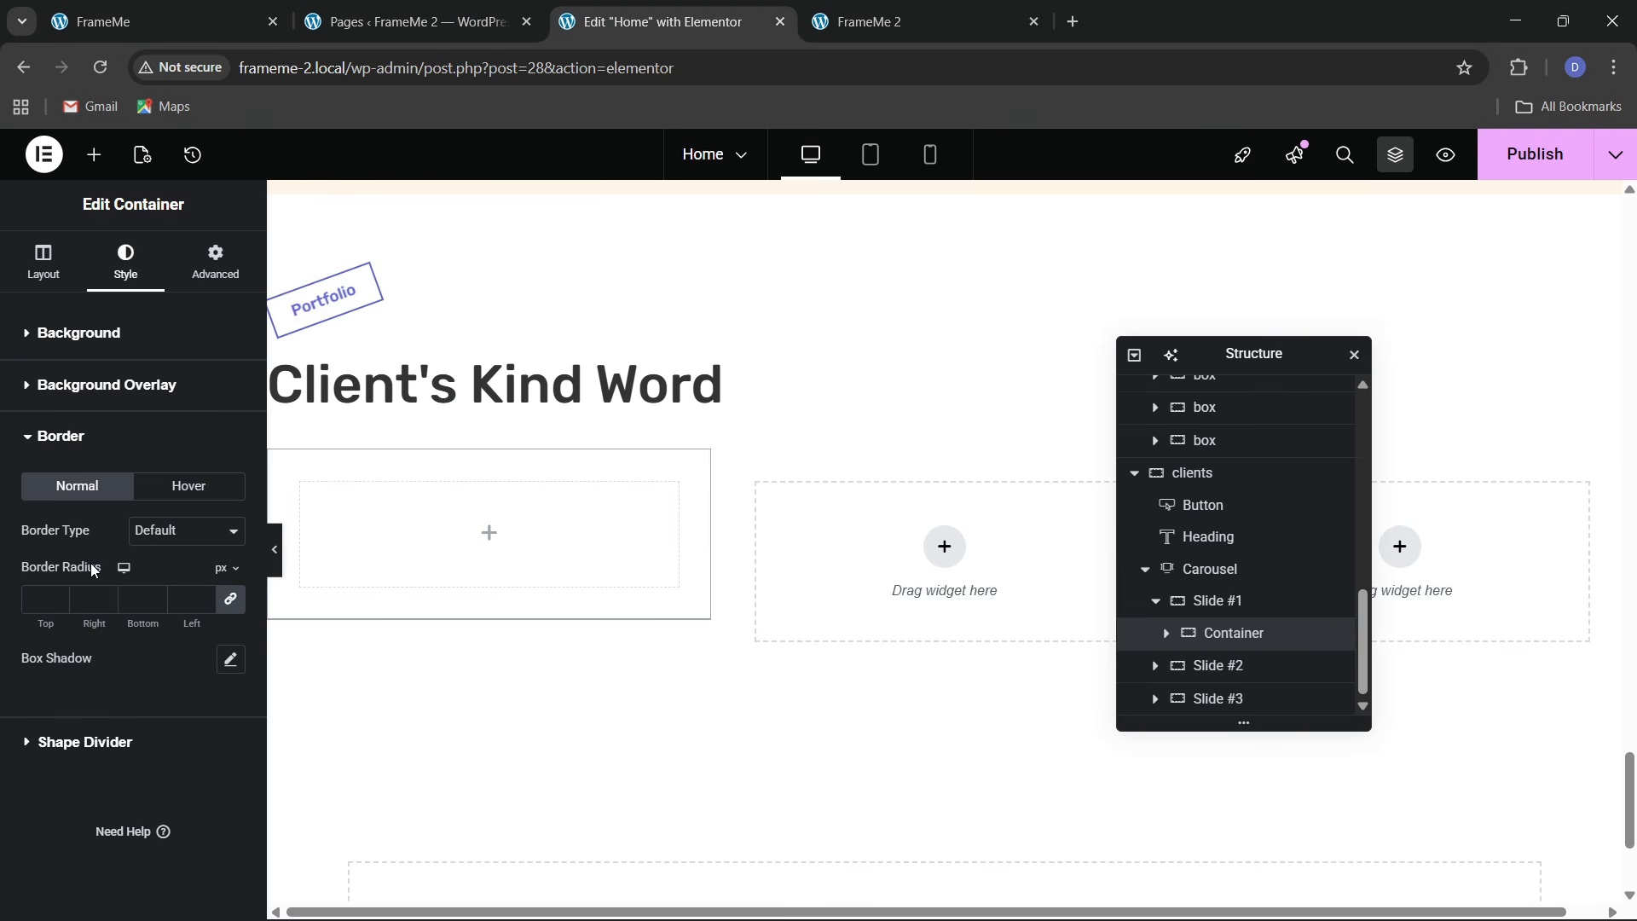
click(165, 534)
click(150, 610)
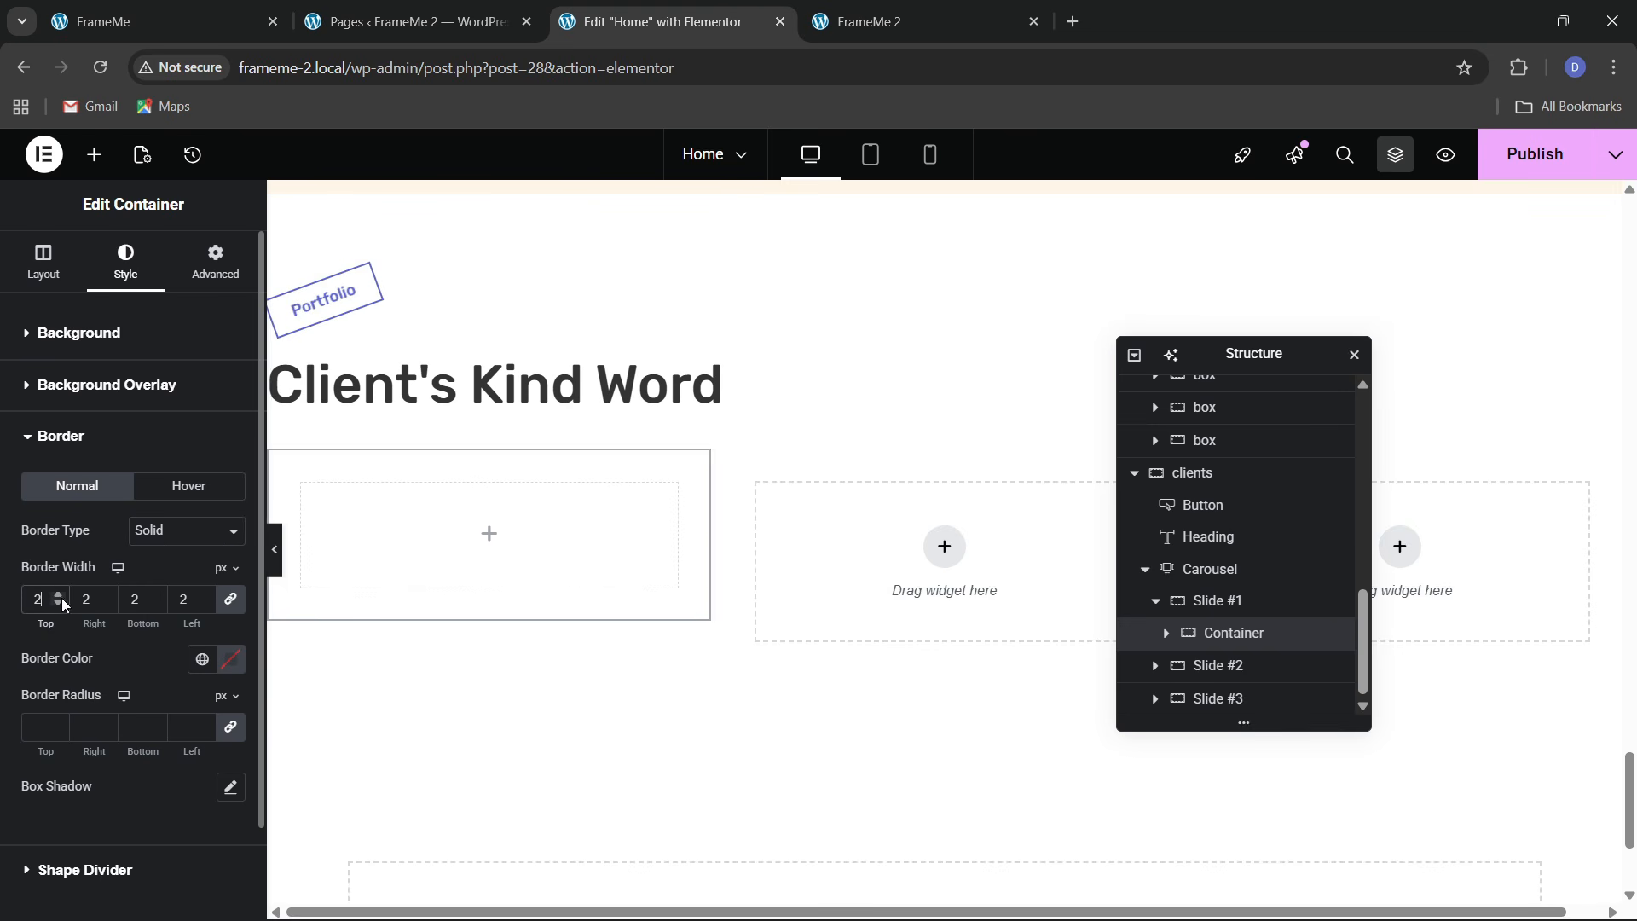
click(201, 660)
click(118, 530)
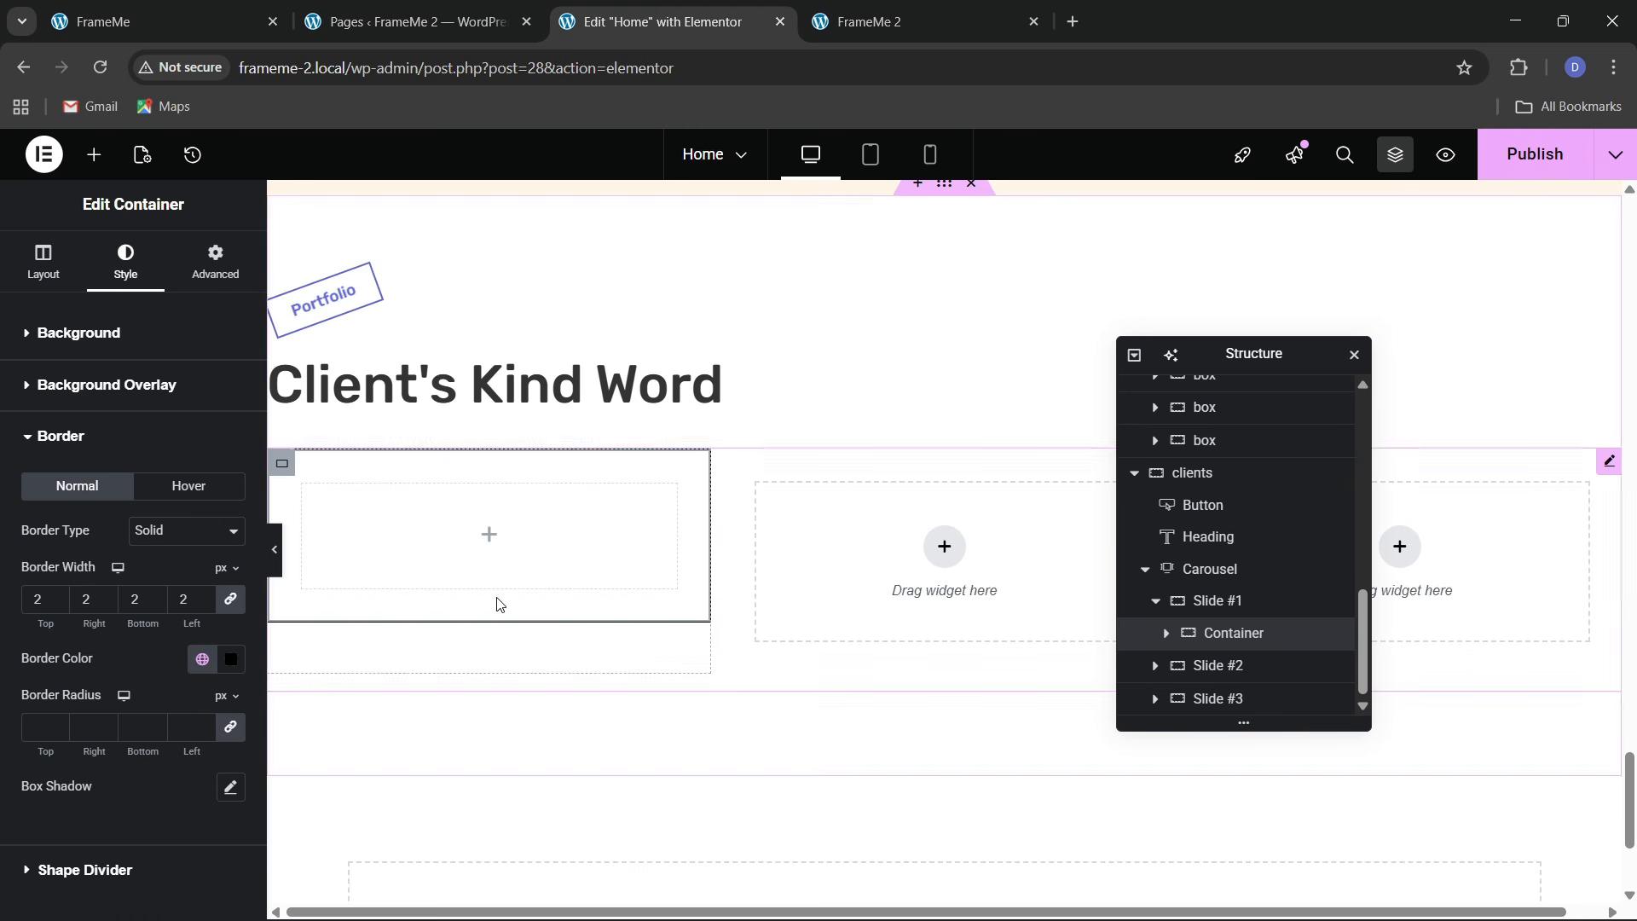
click(49, 729)
click(232, 14)
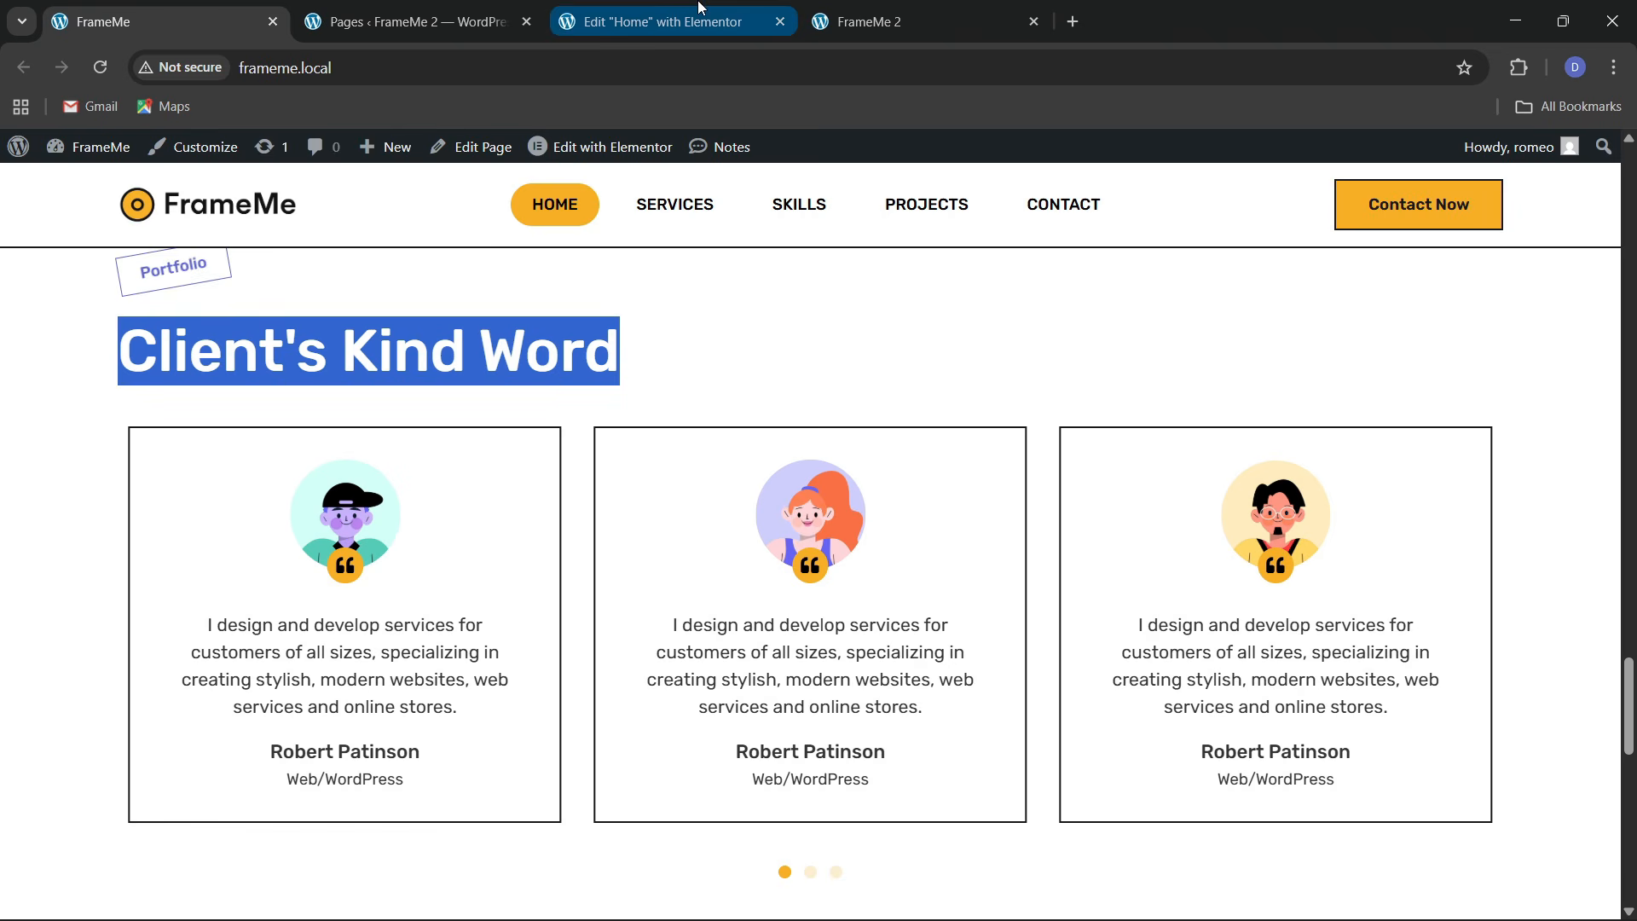
click(660, 21)
Add an Image widget to the bordered container showing the boy-with-cap avatar
click(94, 155)
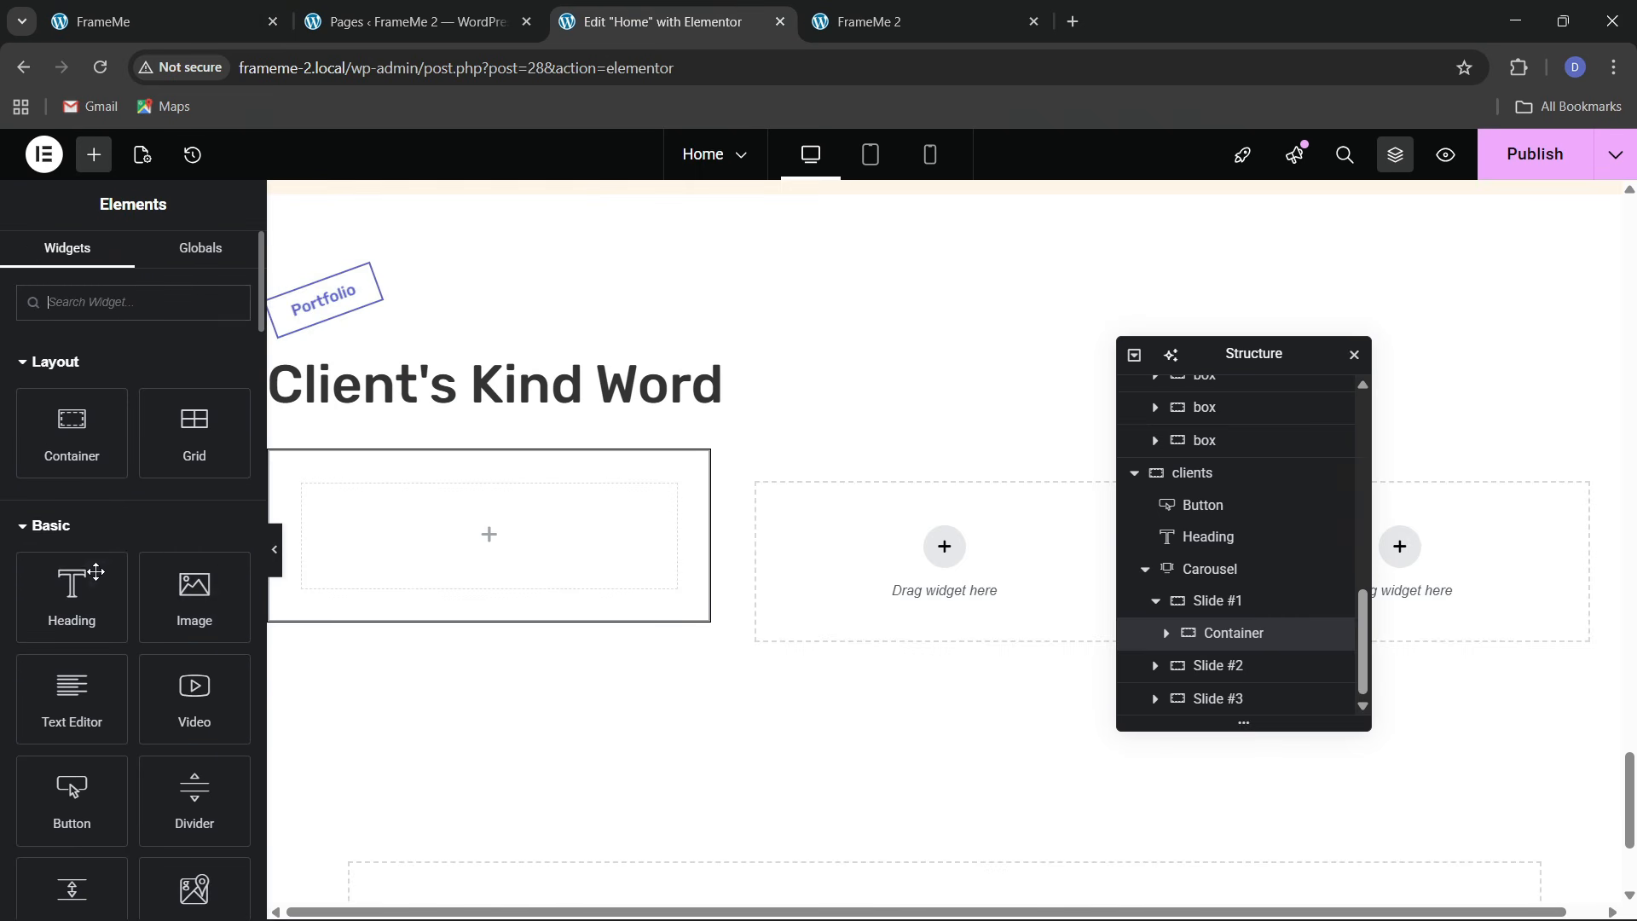
drag(186, 620, 427, 537)
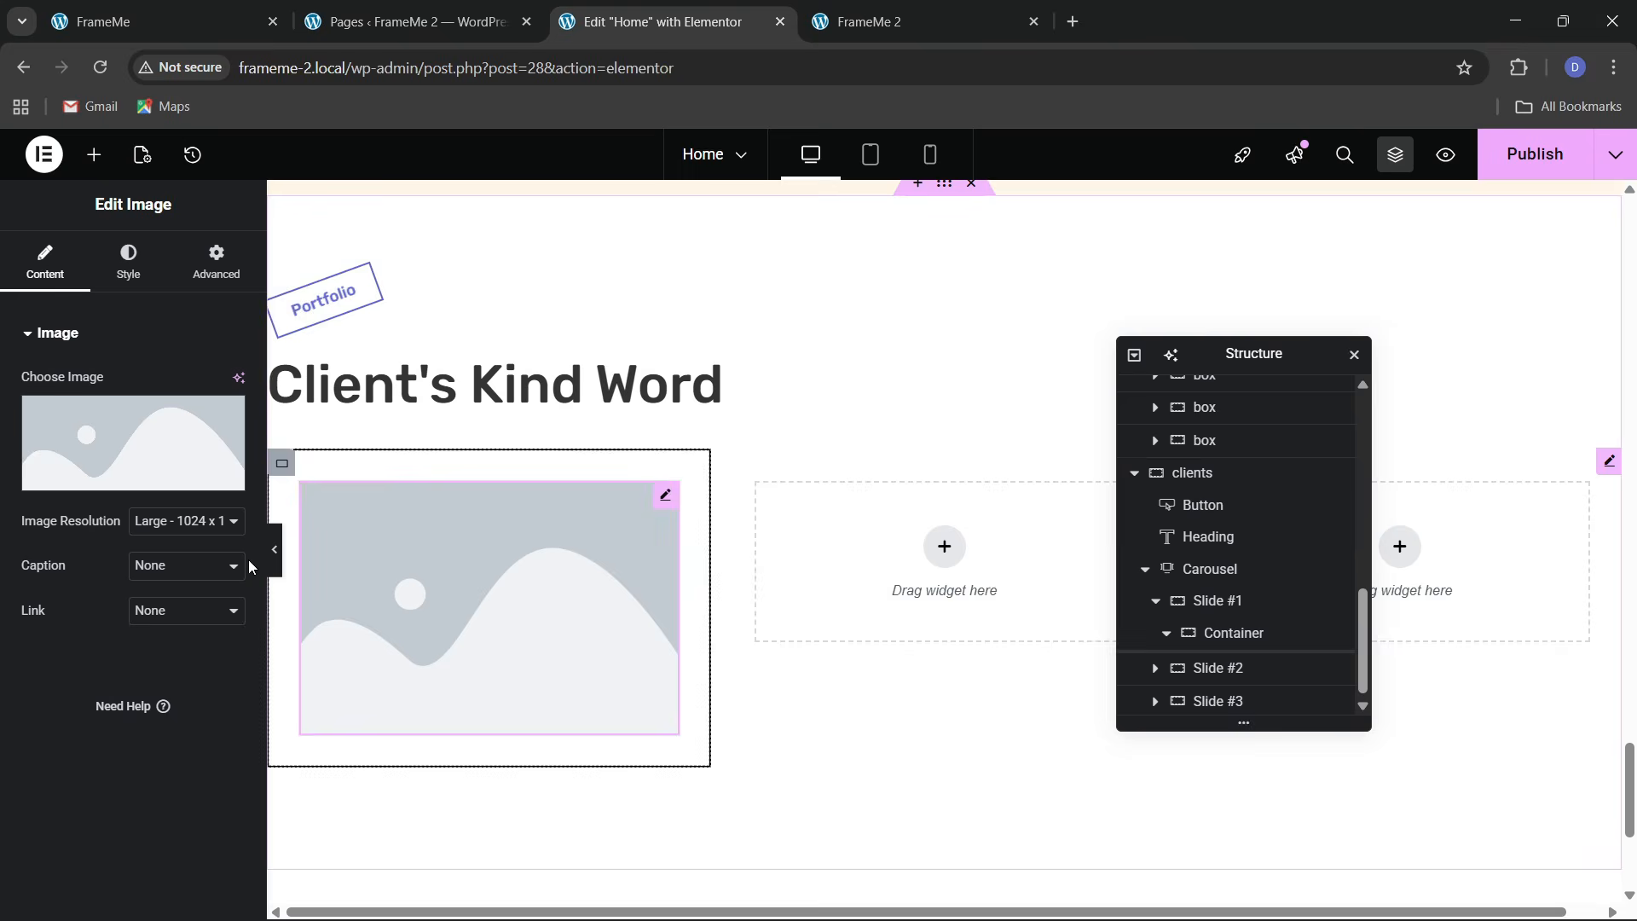
click(134, 486)
click(220, 24)
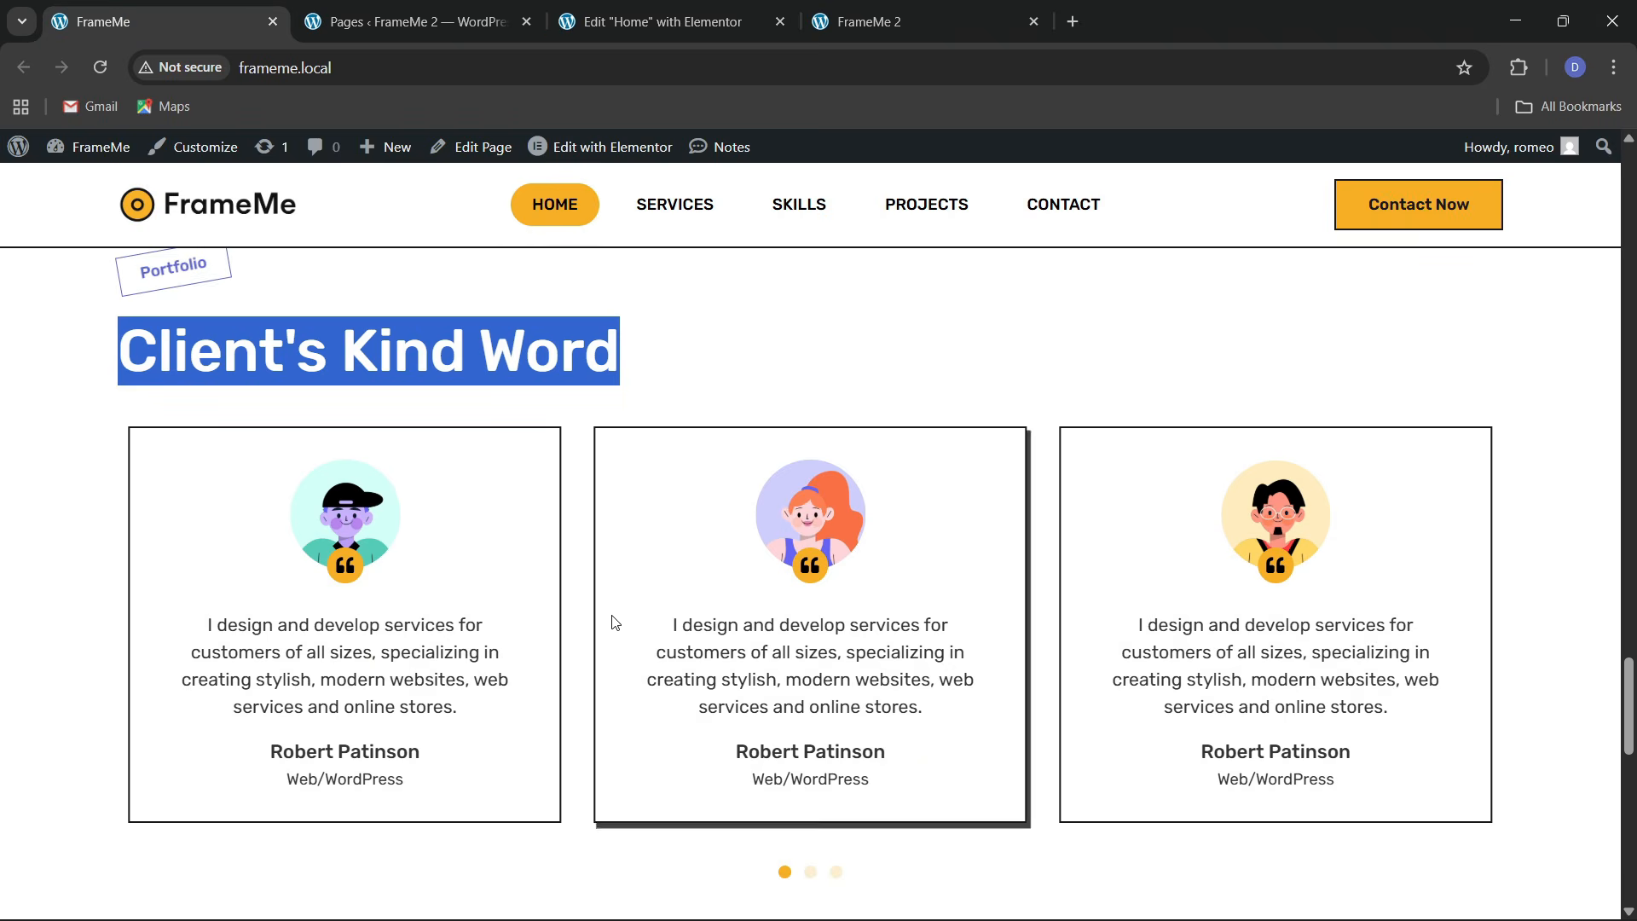
click(636, 7)
scroll(762, 617, down, 3)
click(521, 666)
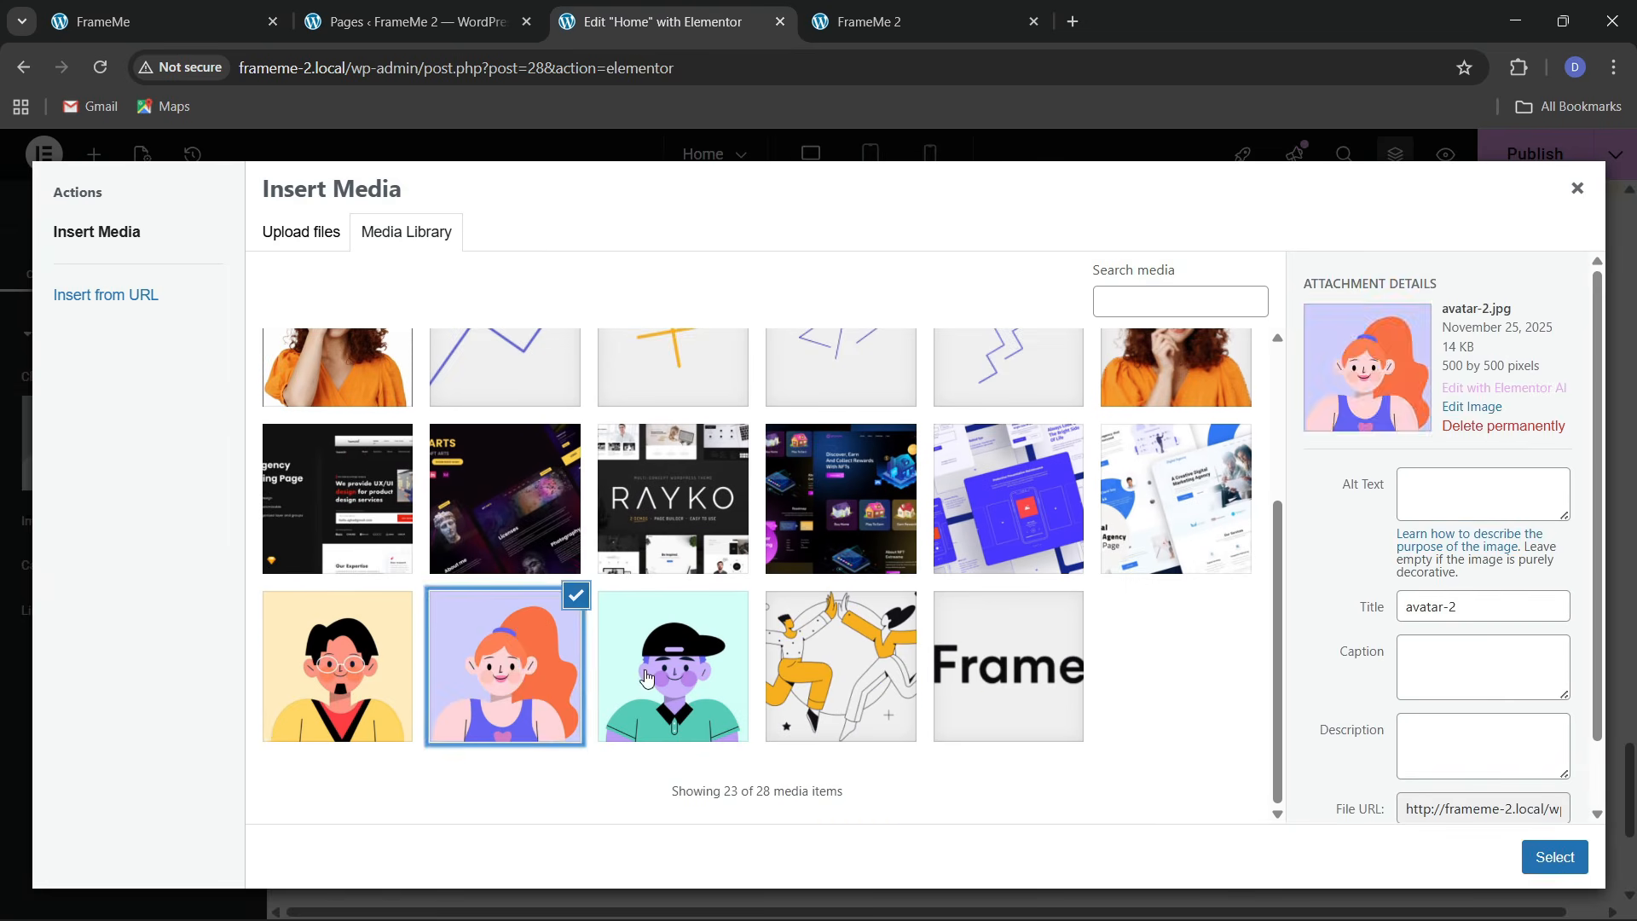
click(699, 674)
click(1554, 857)
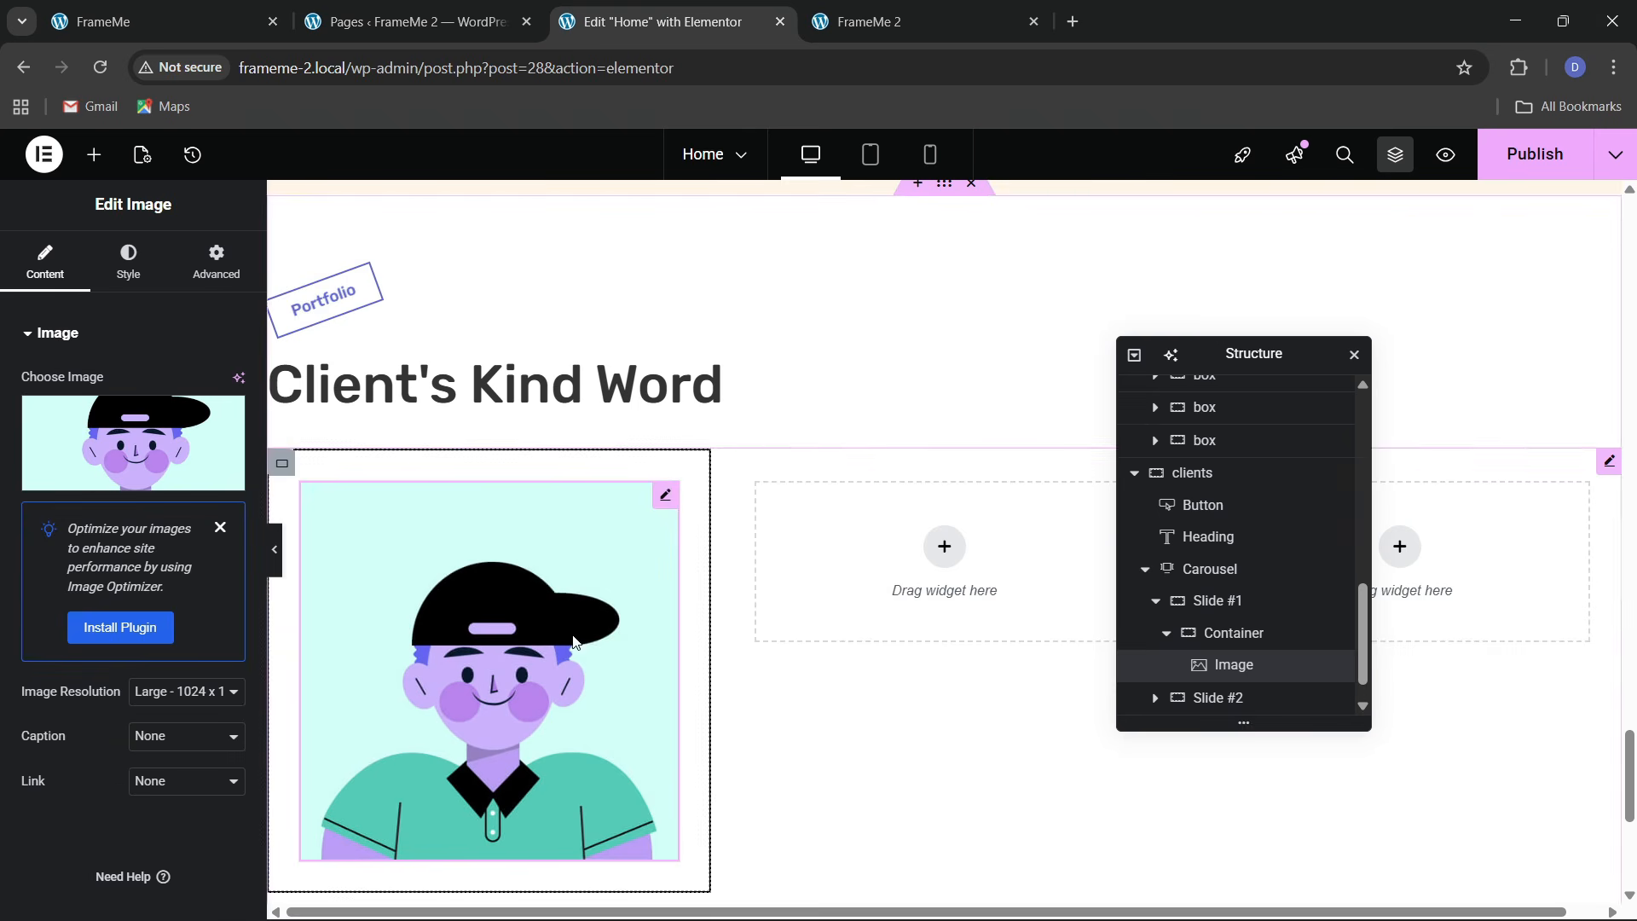
Mask the avatar into a circle and give it a custom 27% width
click(217, 261)
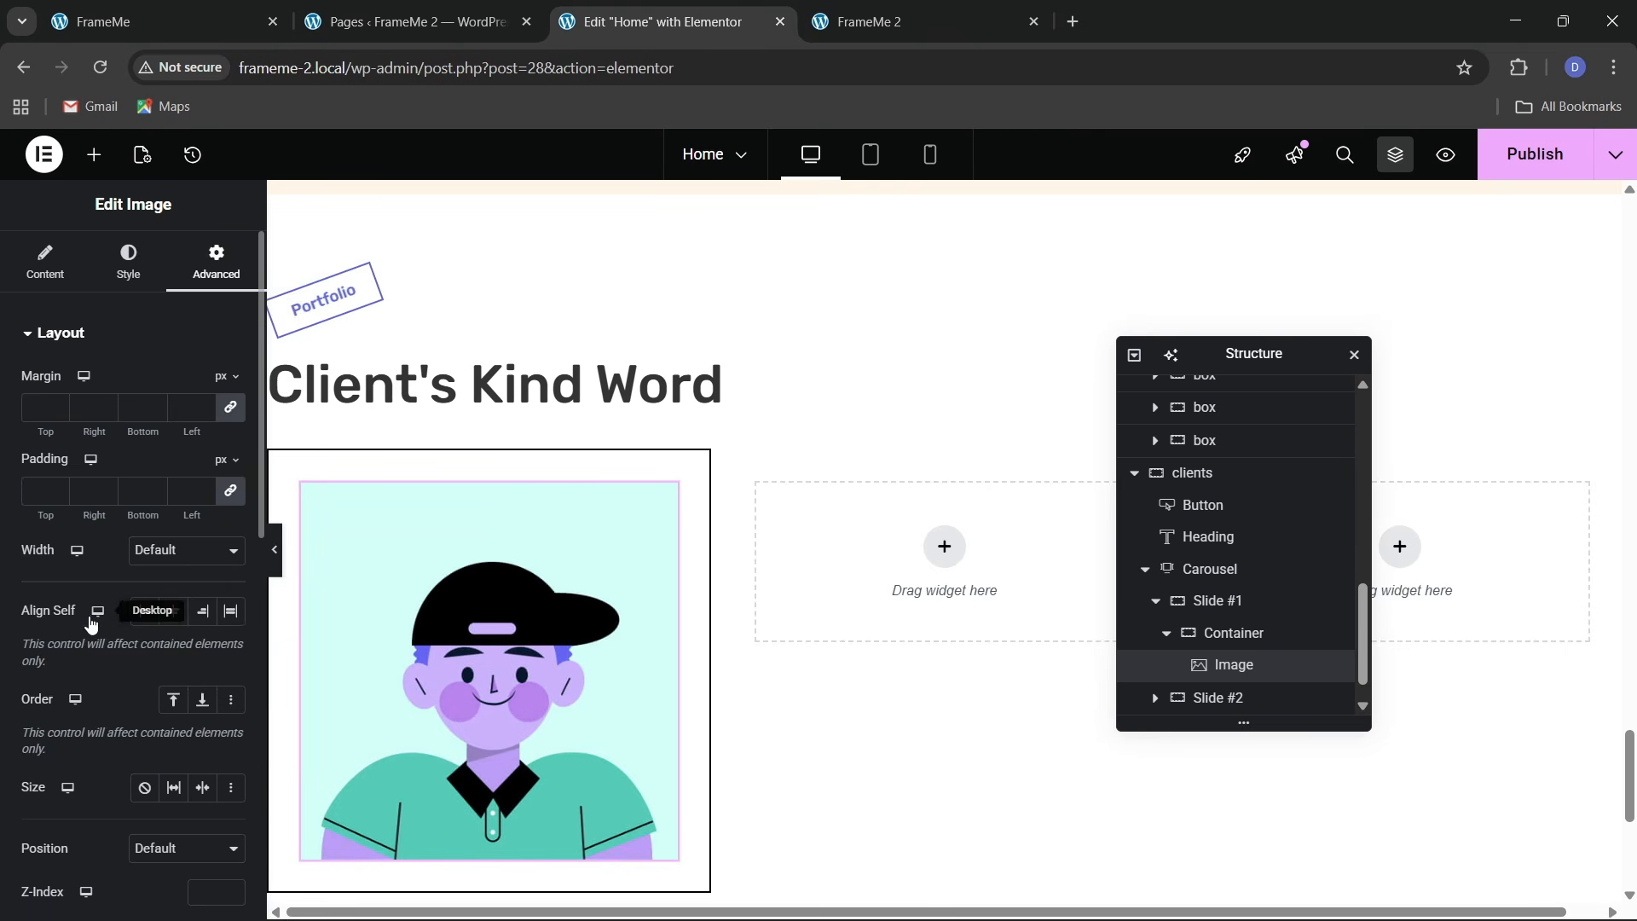
scroll(89, 588, down, 10)
click(74, 610)
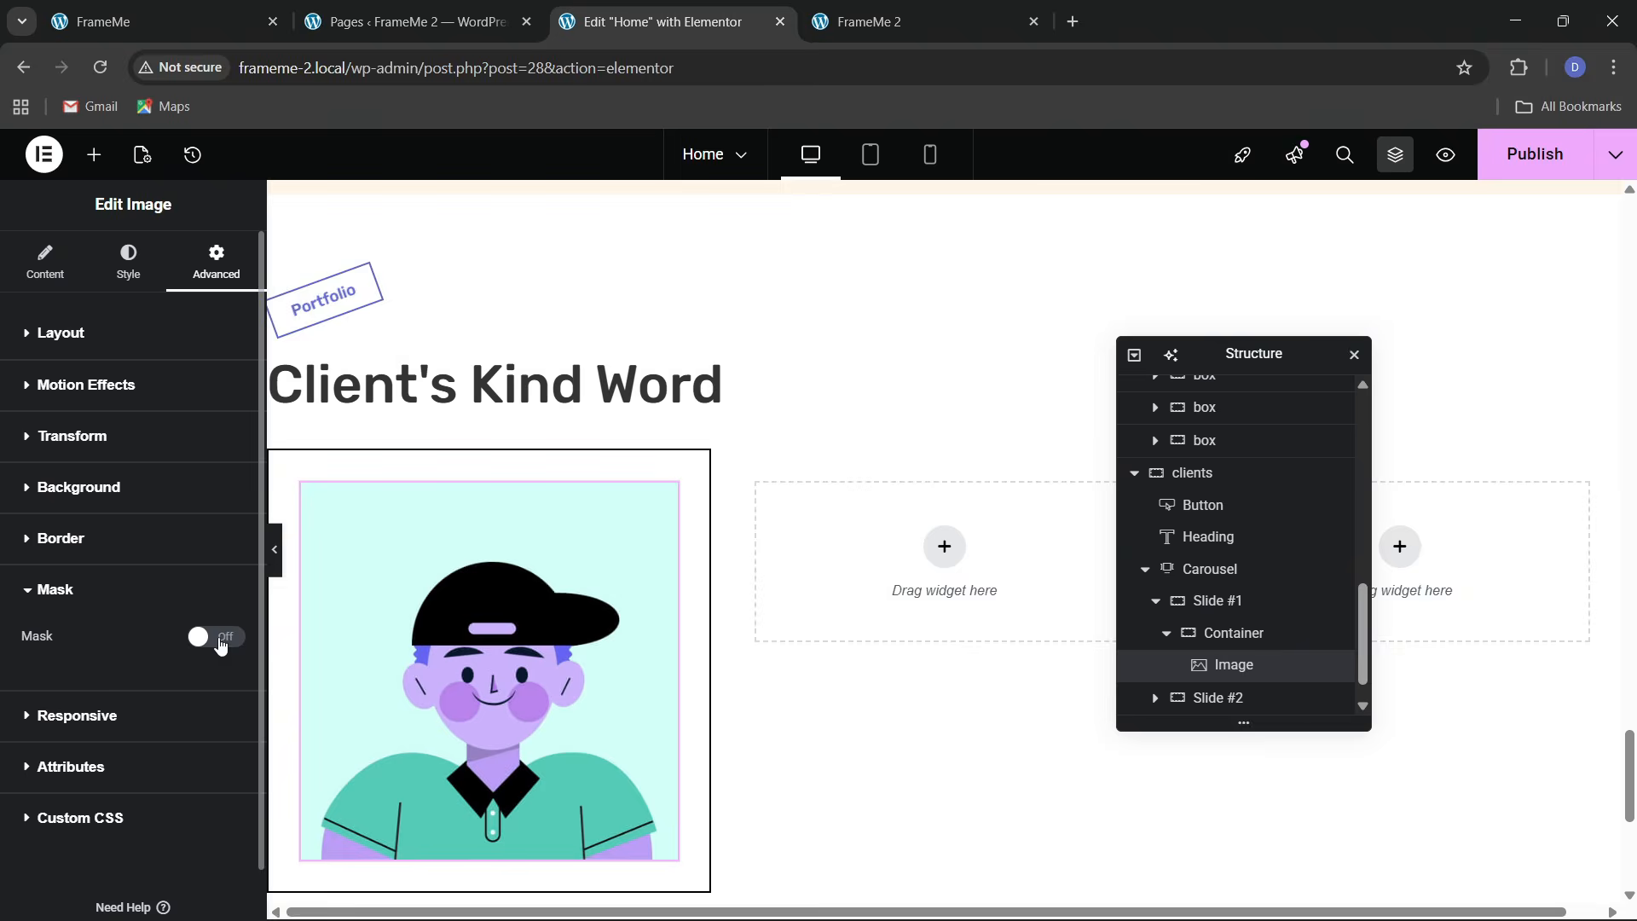
click(215, 637)
scroll(1327, 648, down, 1)
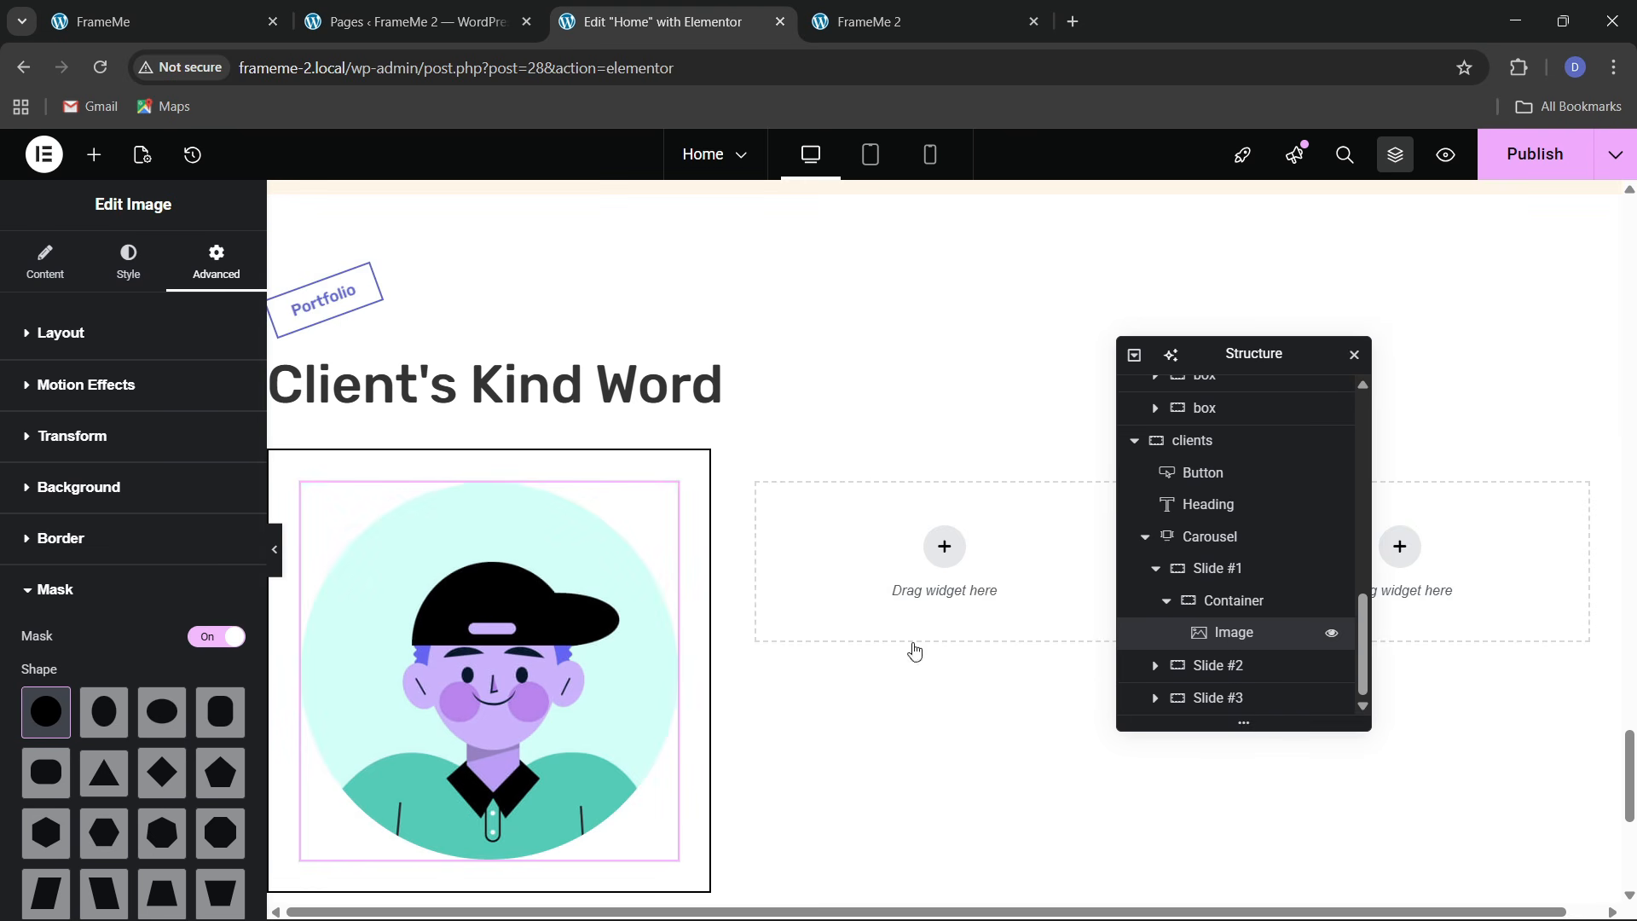
click(61, 332)
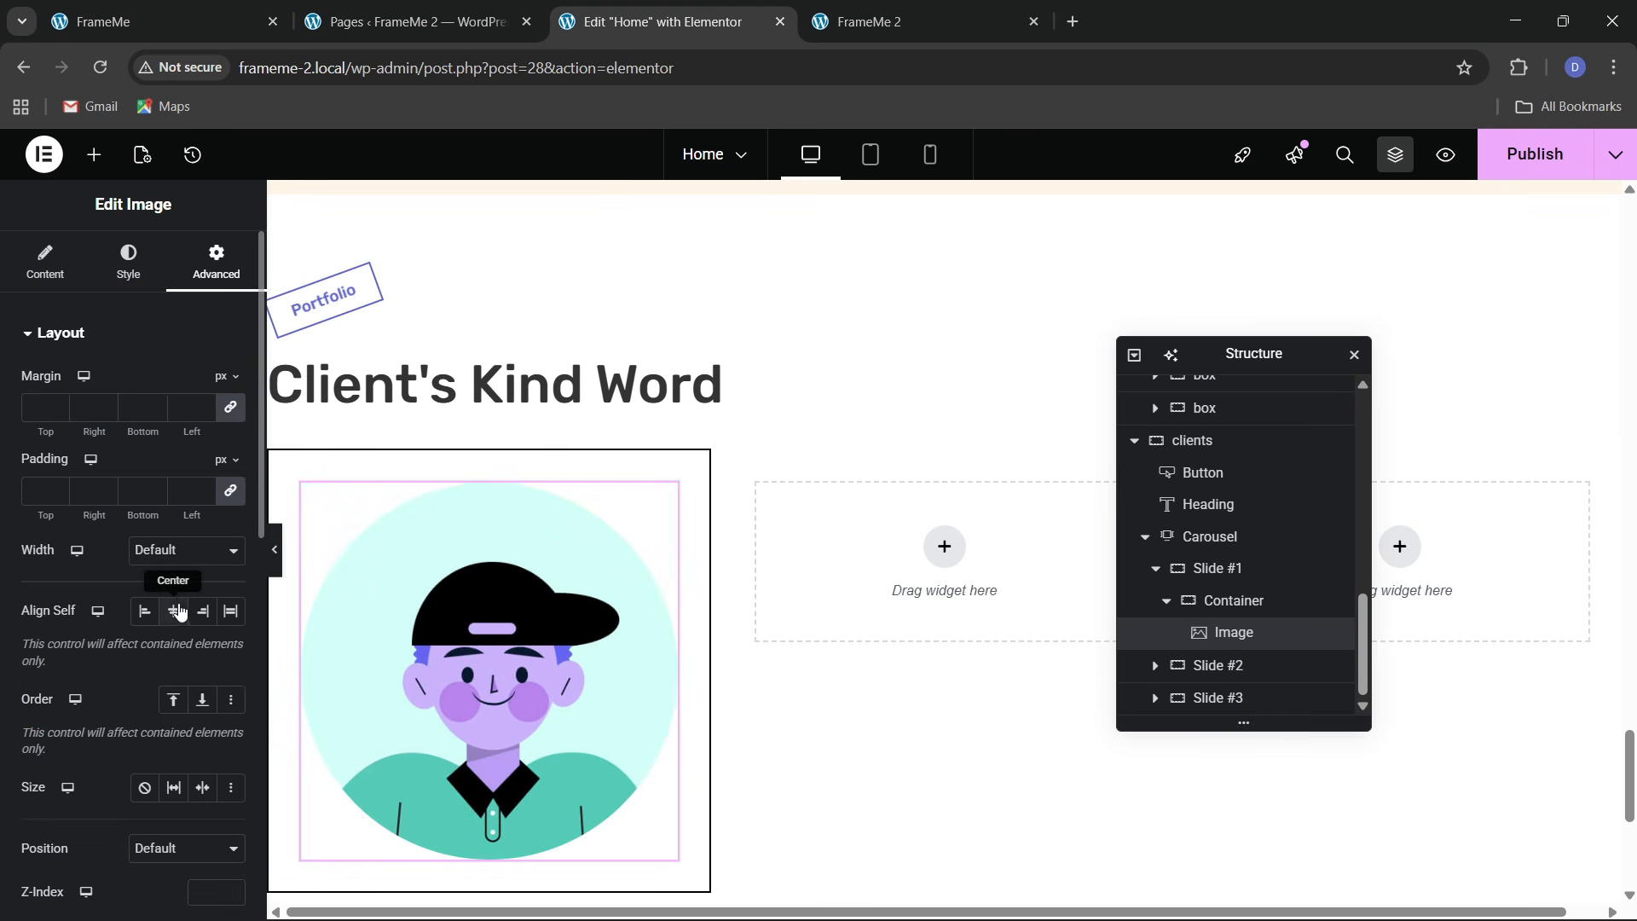
click(186, 550)
click(176, 650)
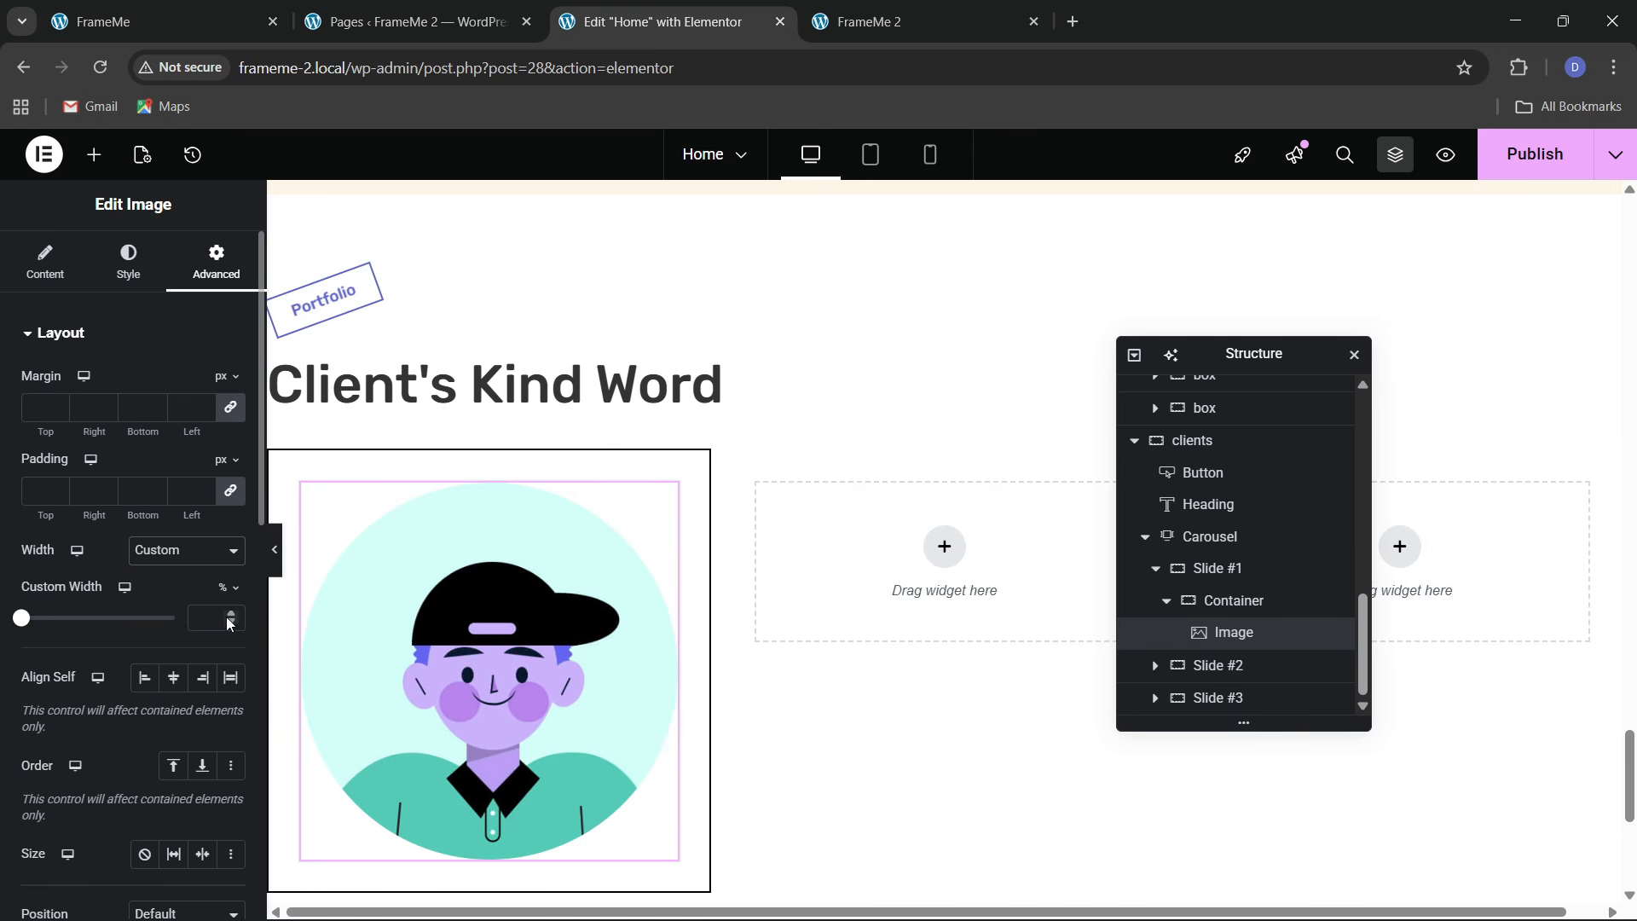
drag(228, 617, 229, 618)
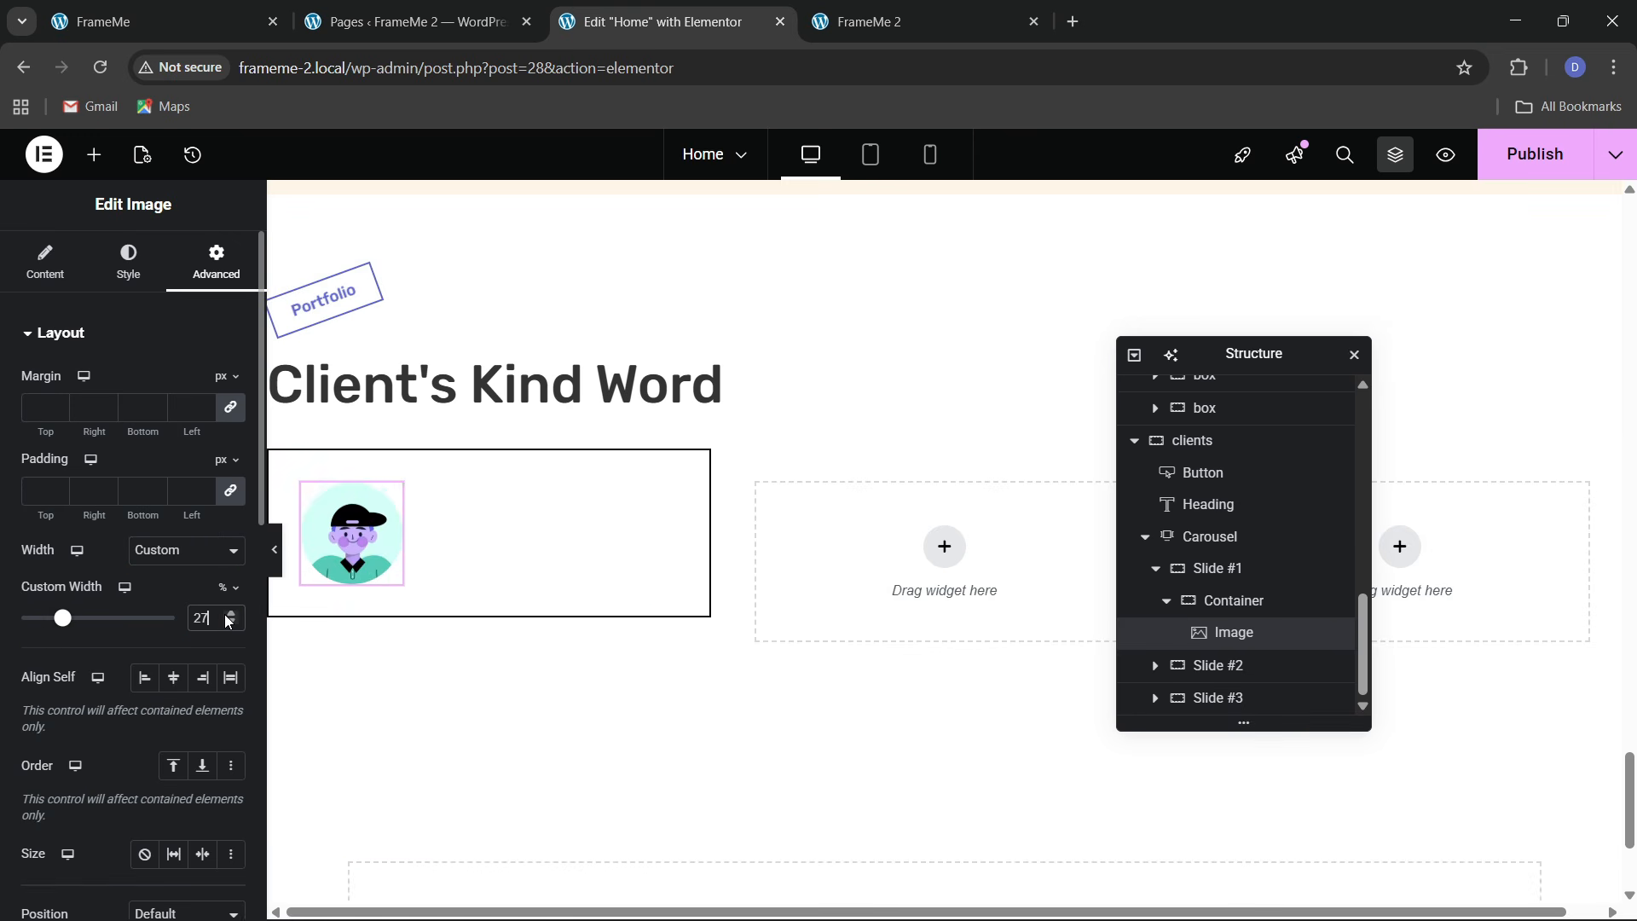
click(207, 7)
click(674, 21)
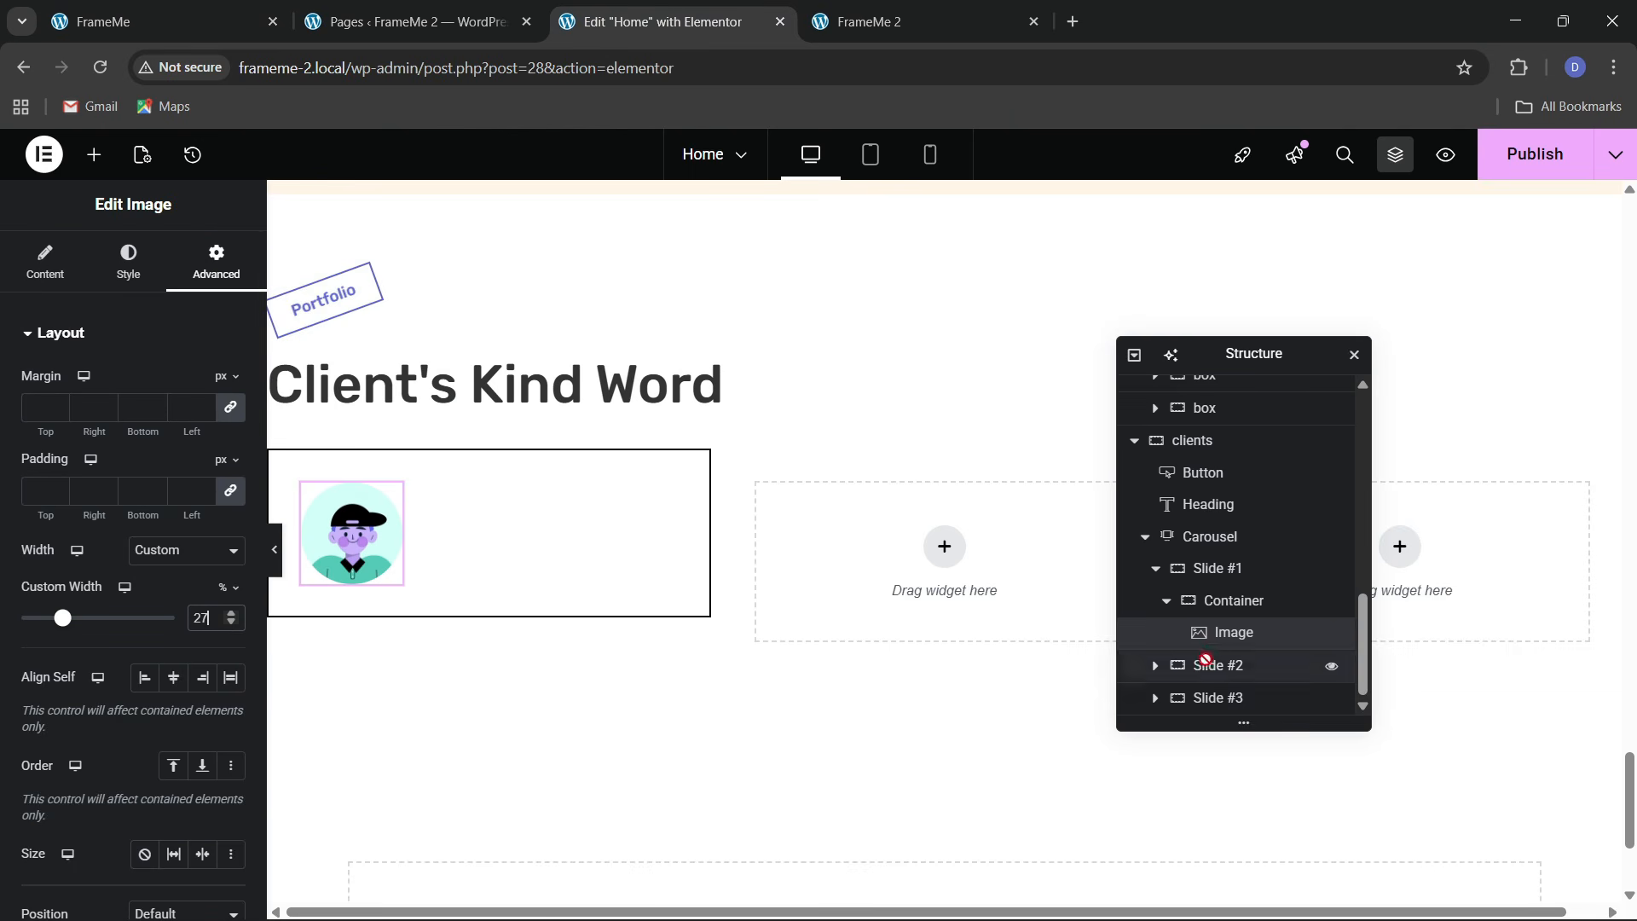
Set the container to column direction with content and items centred, keeping the avatar at 27%
click(37, 277)
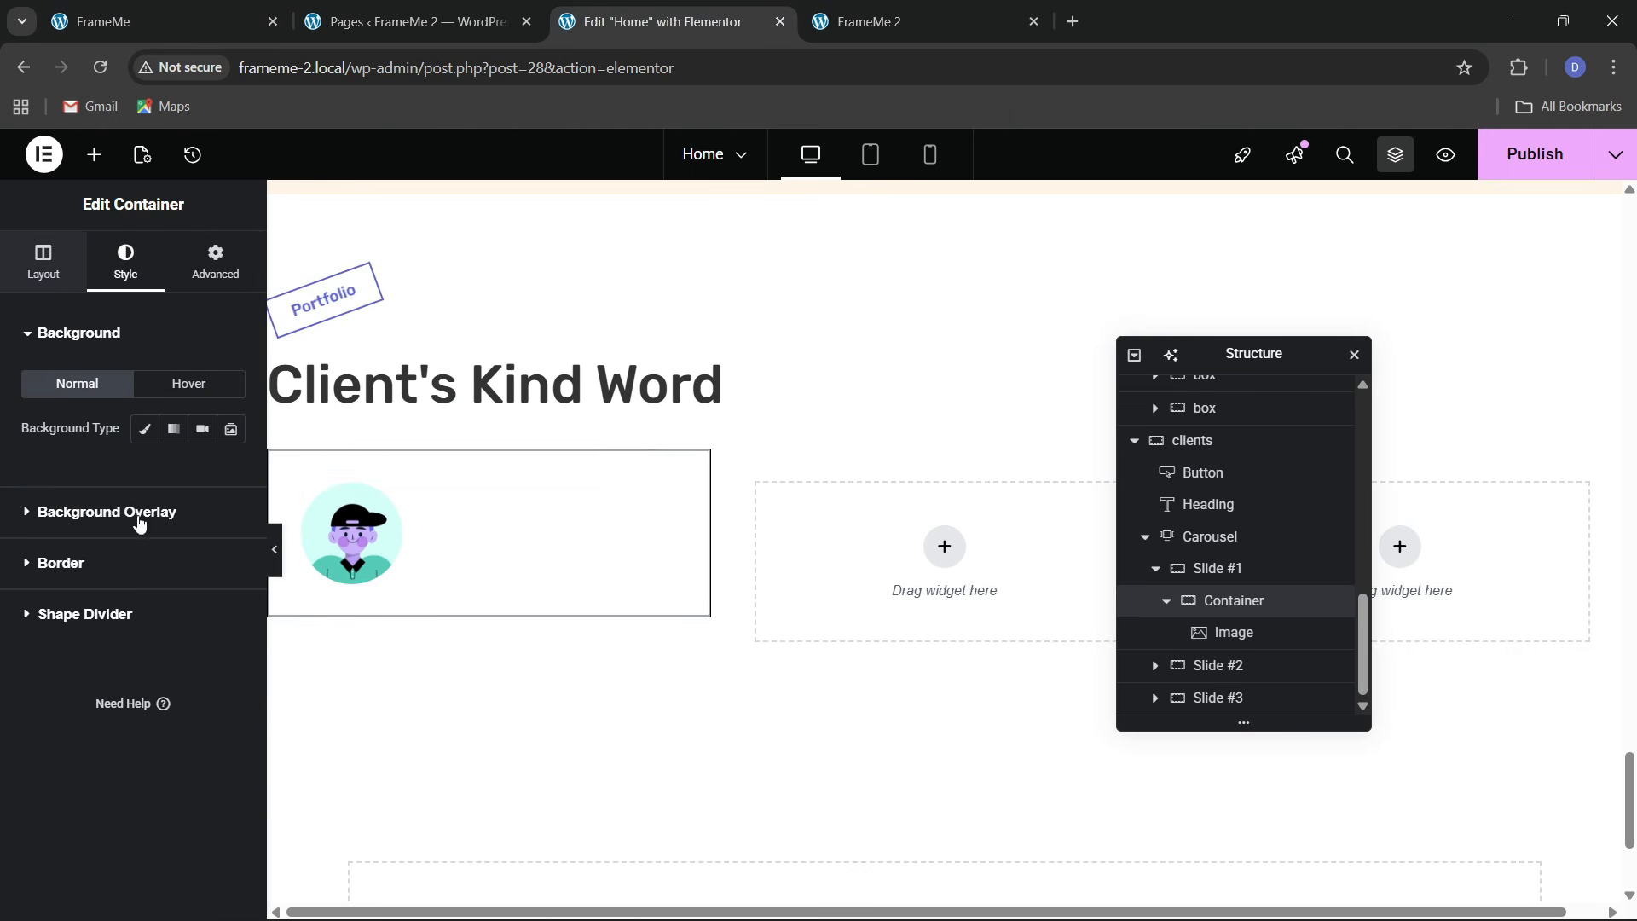
click(174, 695)
click(78, 764)
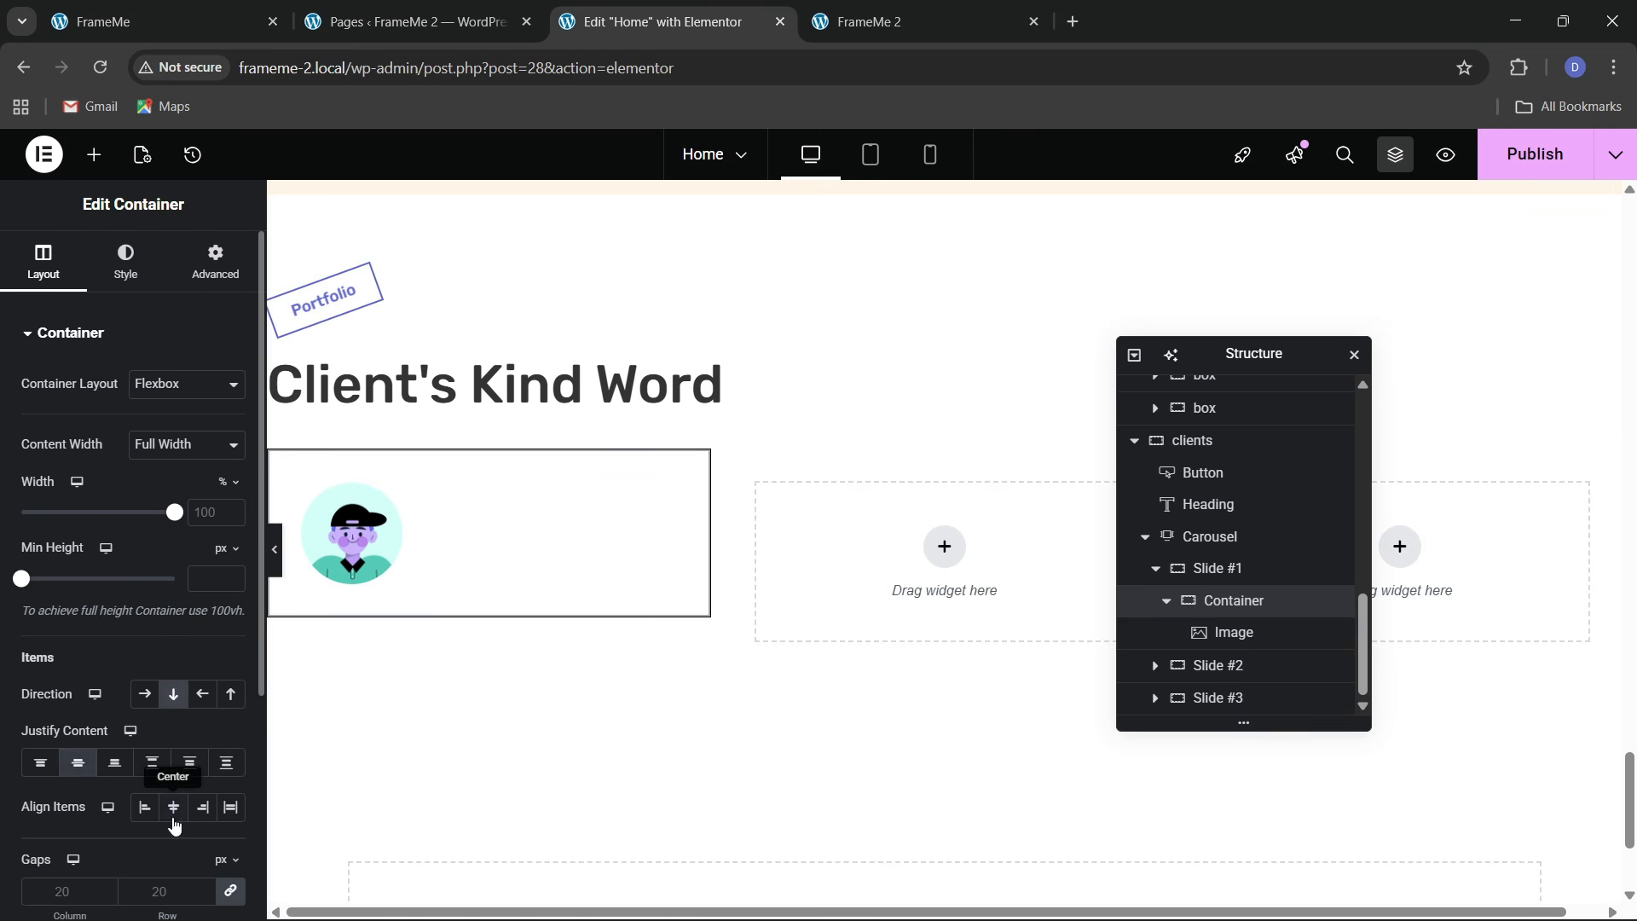
click(174, 808)
click(506, 561)
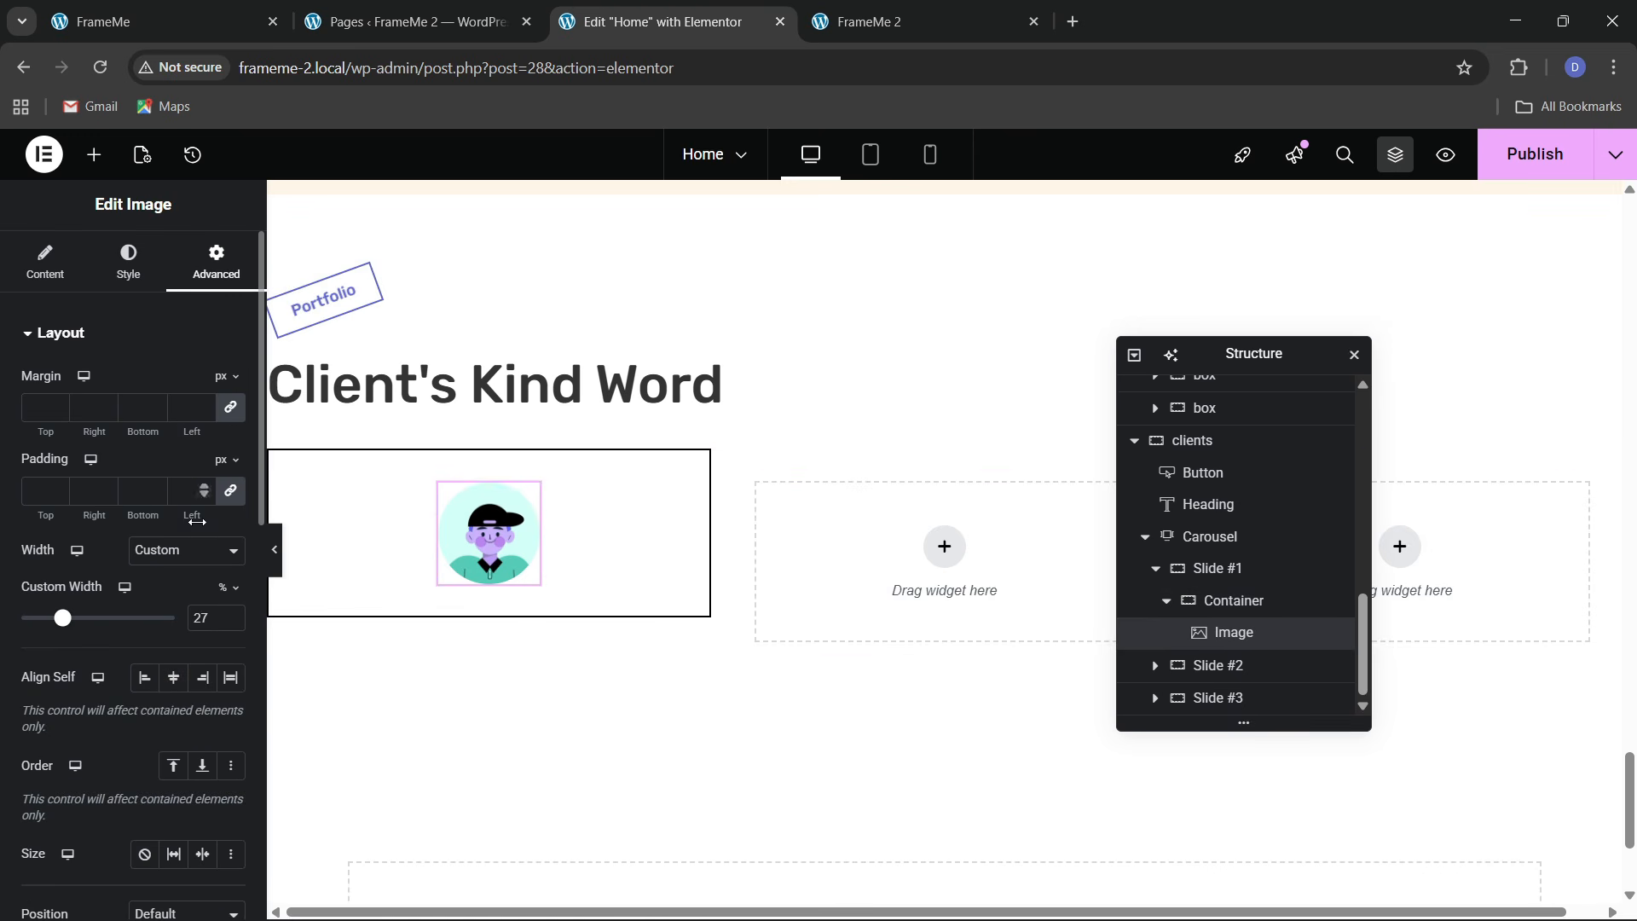
click(231, 615)
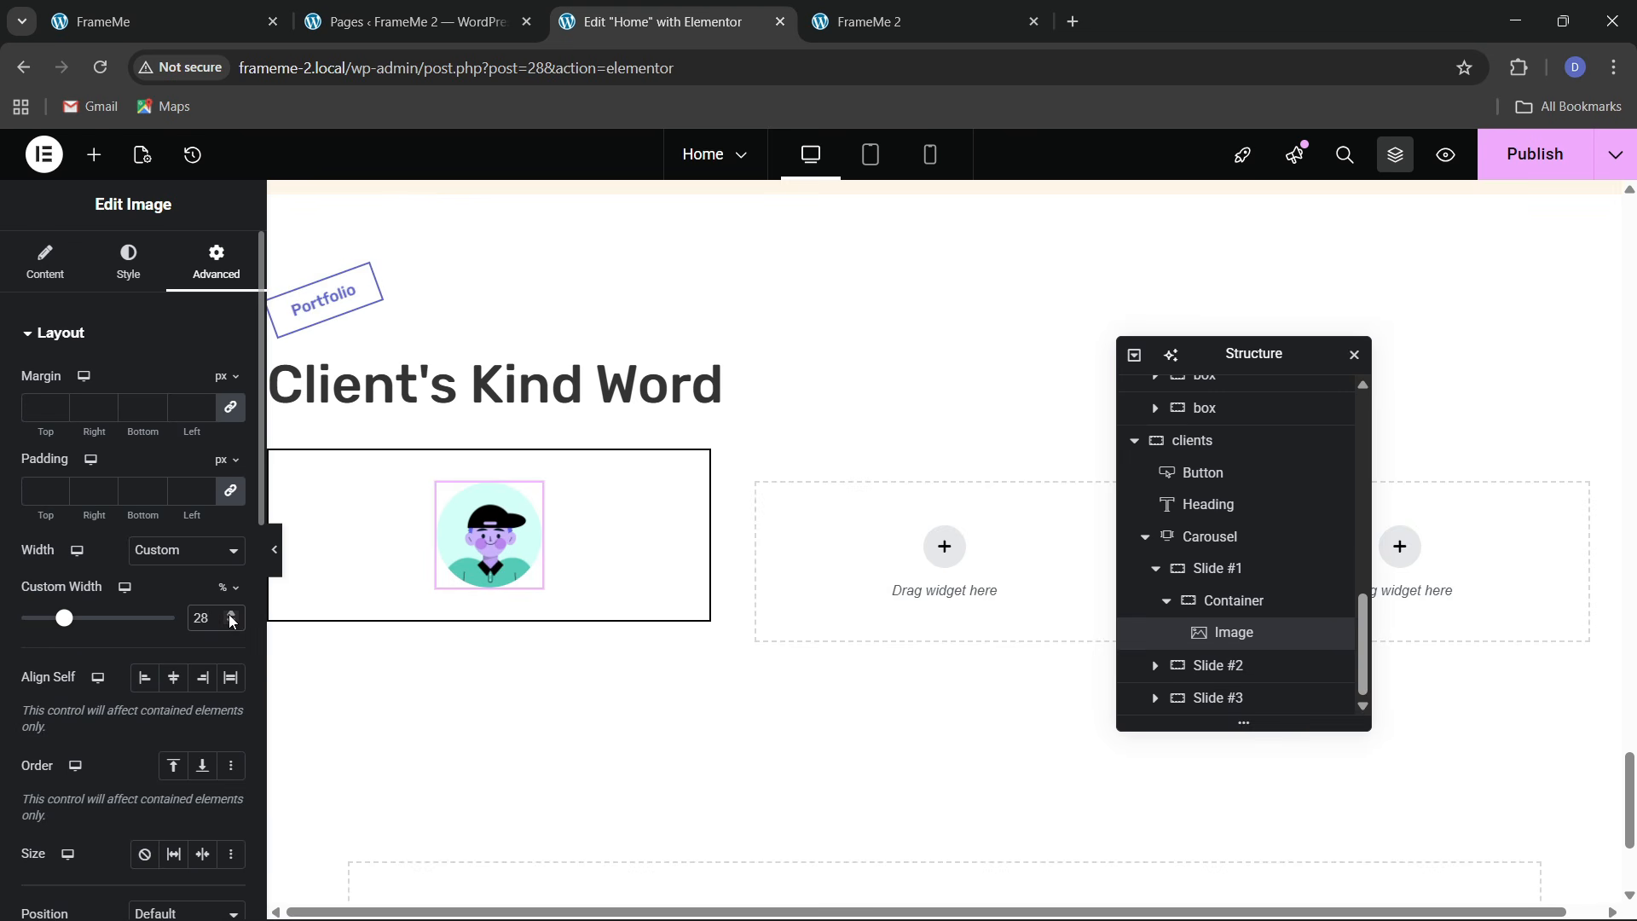
click(230, 629)
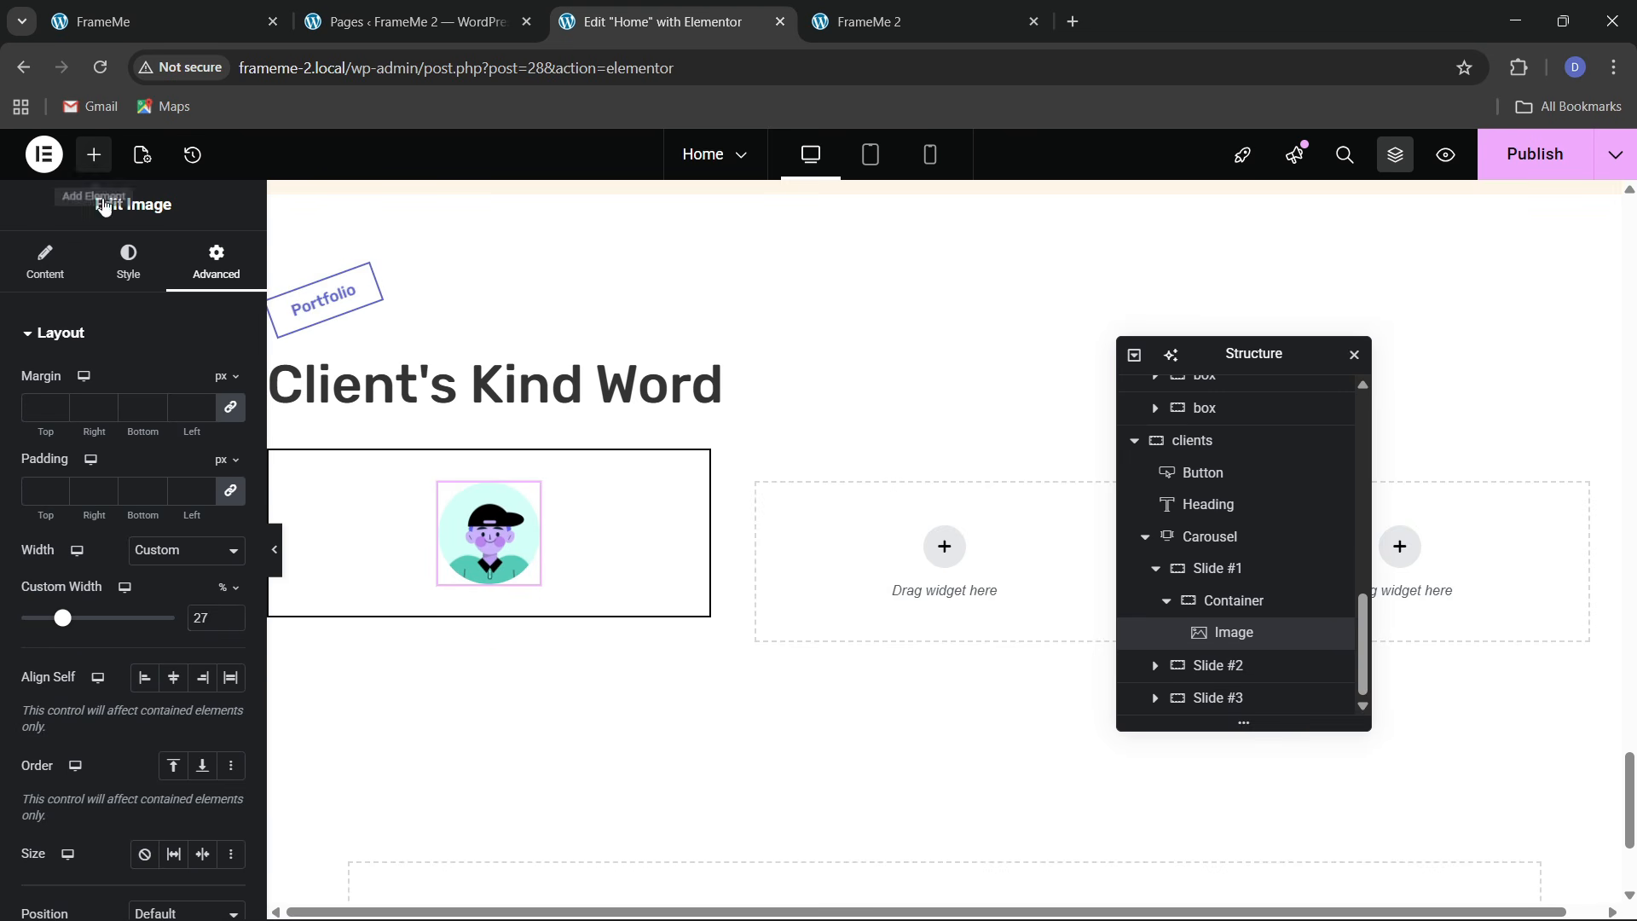
Add an Icon widget inside the avatar's container, directly after the image
click(94, 155)
text(icon)
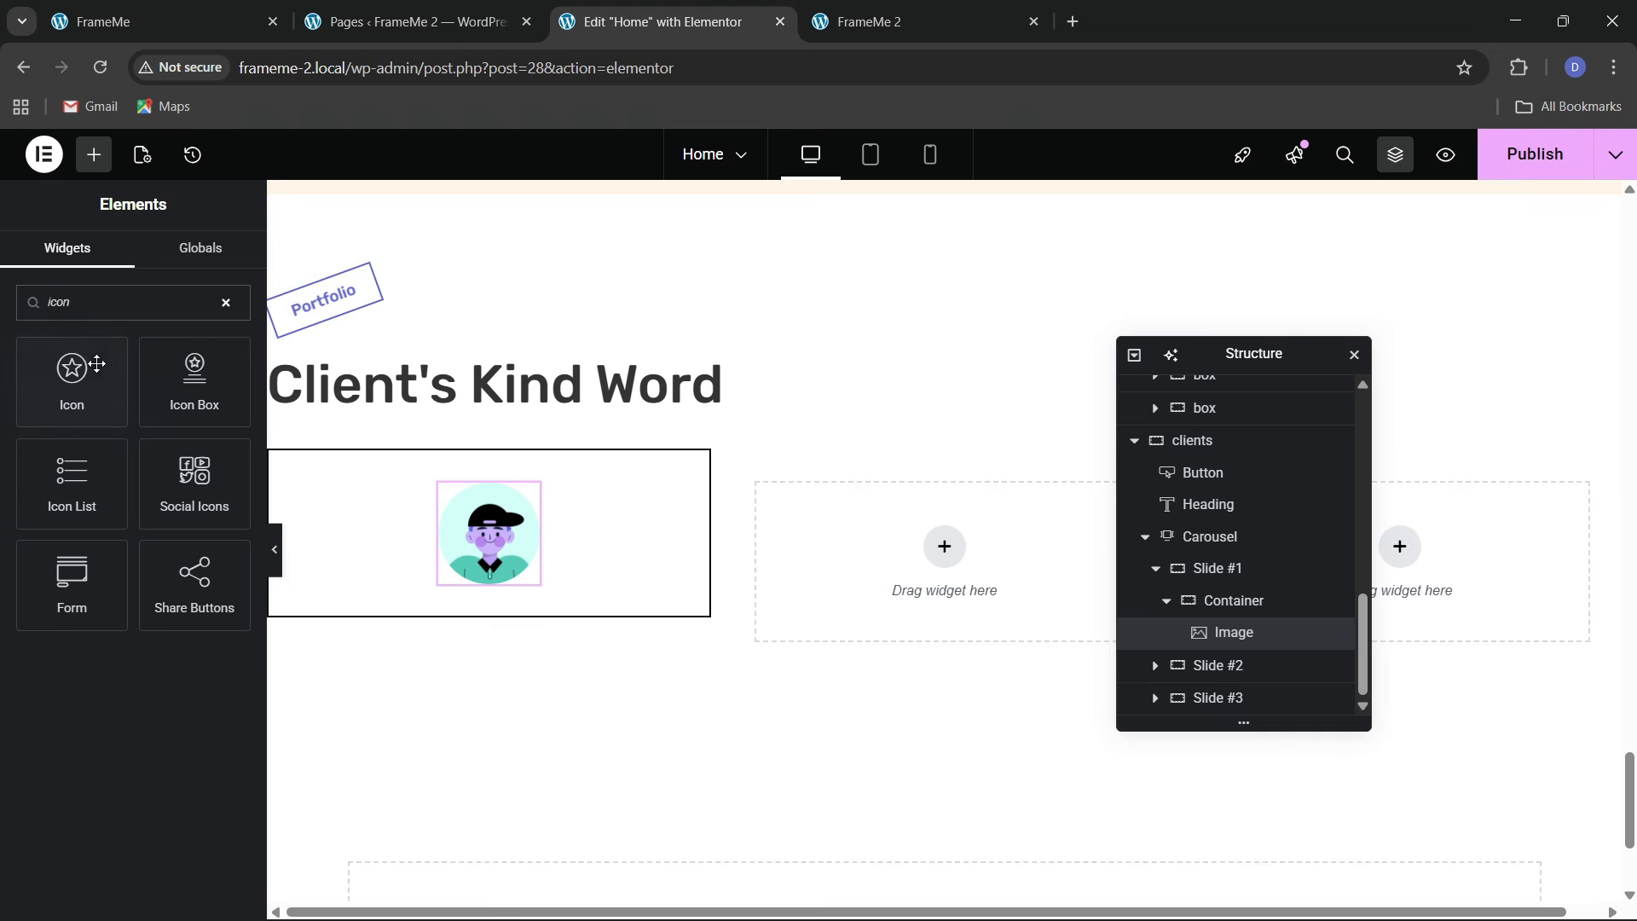
drag(97, 364, 549, 555)
drag(508, 684, 507, 556)
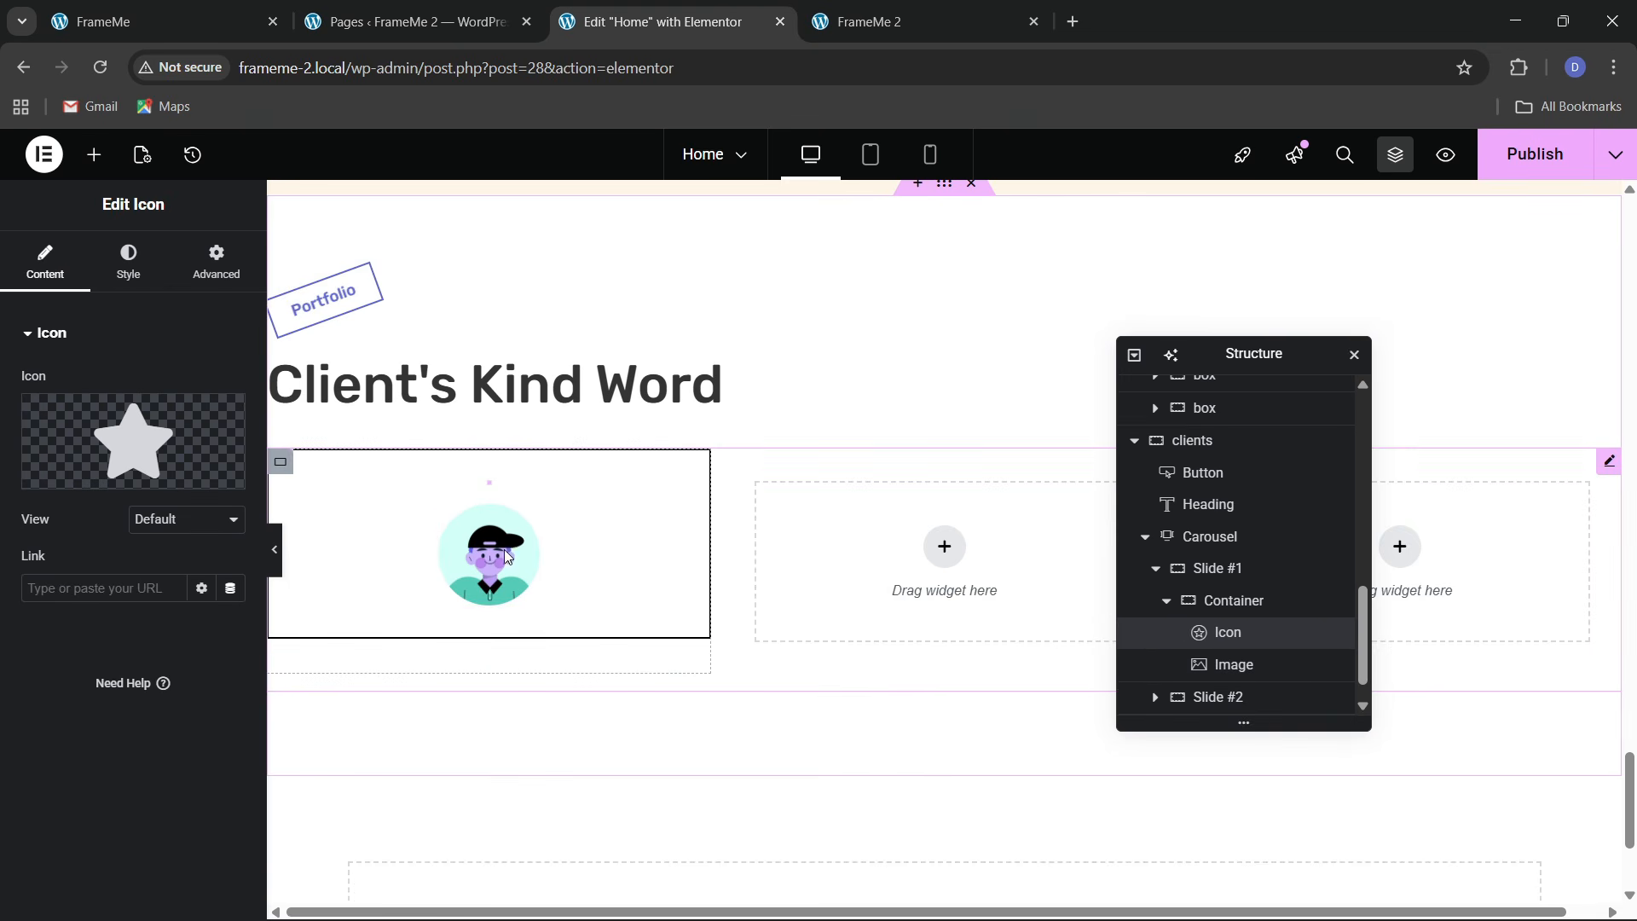
mouse_move(1233, 636)
mouse_down()
mouse_move(1226, 677)
mouse_move(1235, 668)
mouse_up()
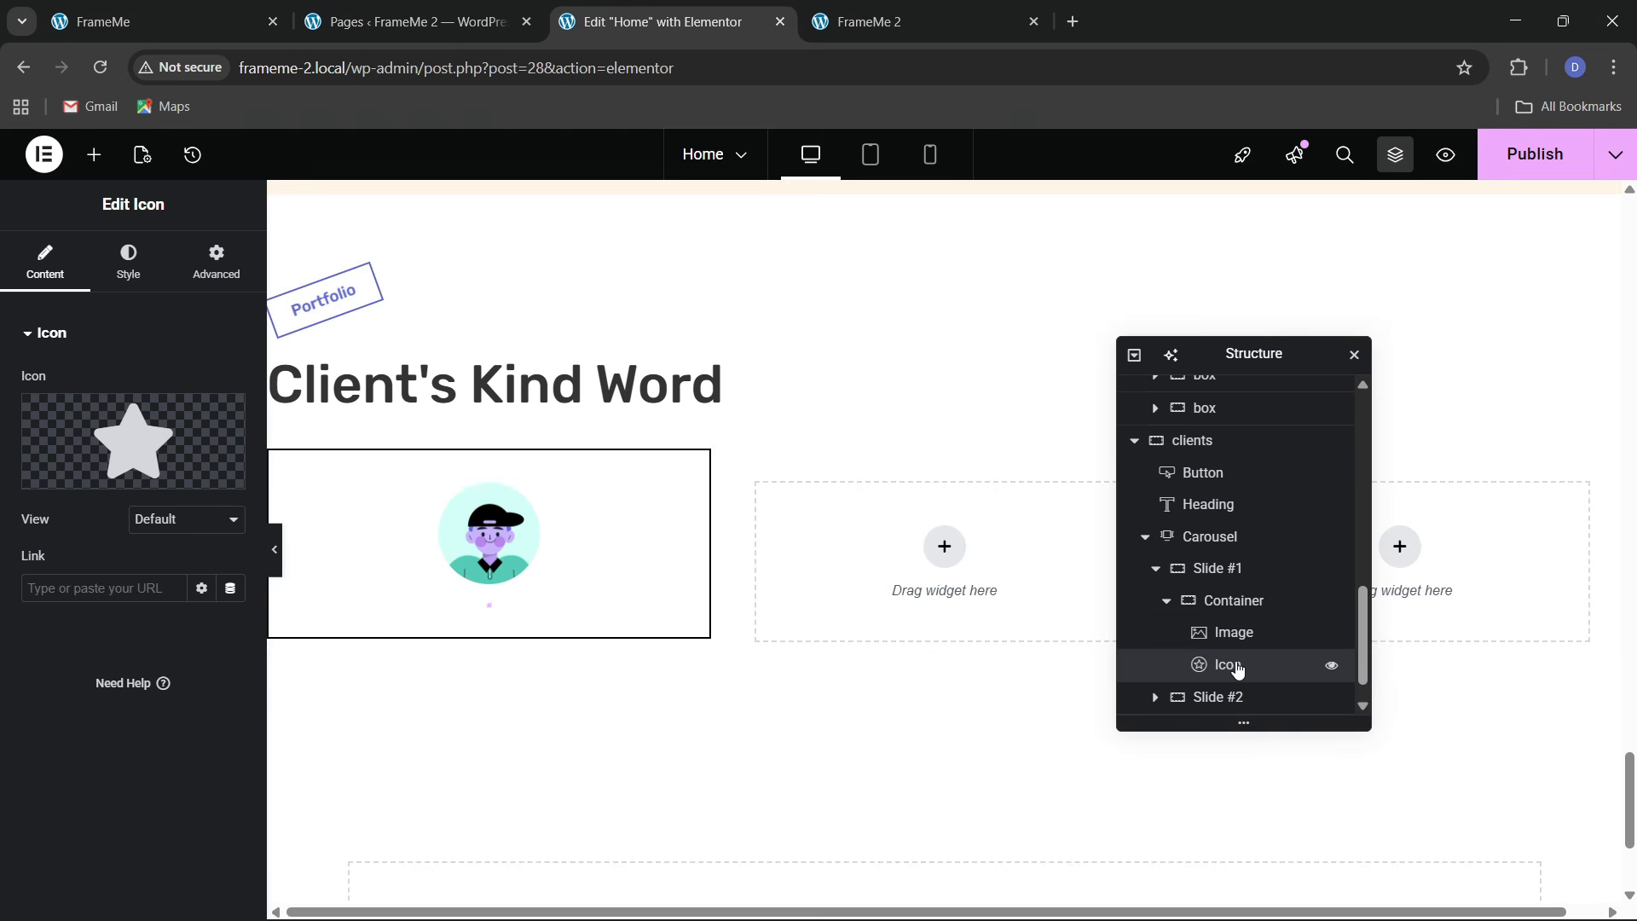
Replace the star with the Quote left icon from the Icon Library
click(127, 22)
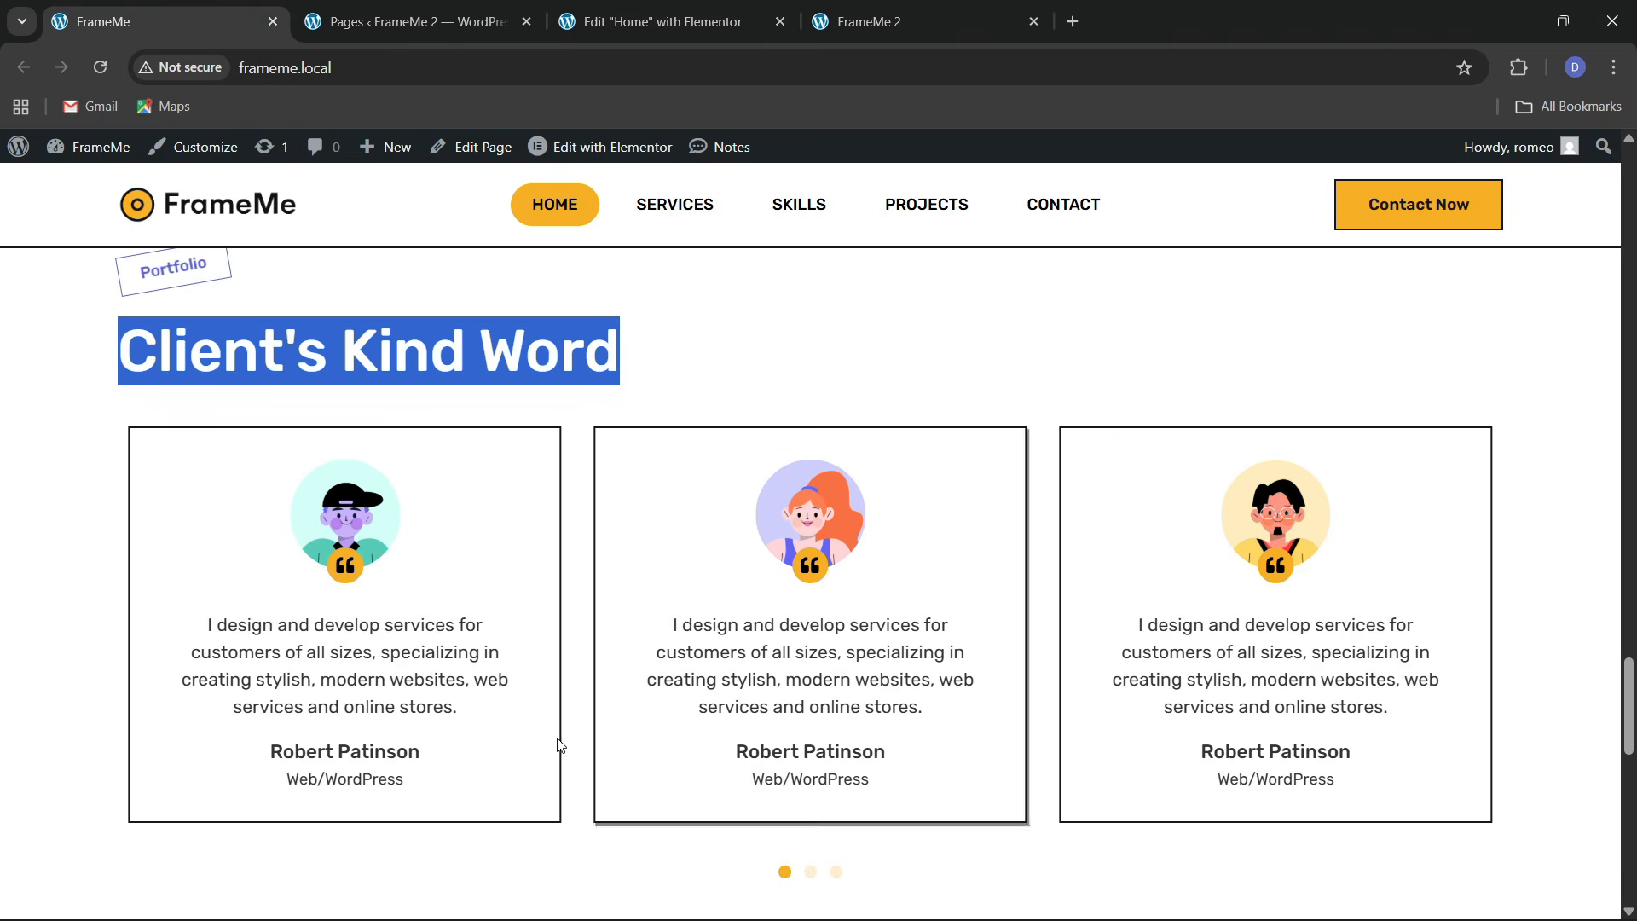
click(657, 21)
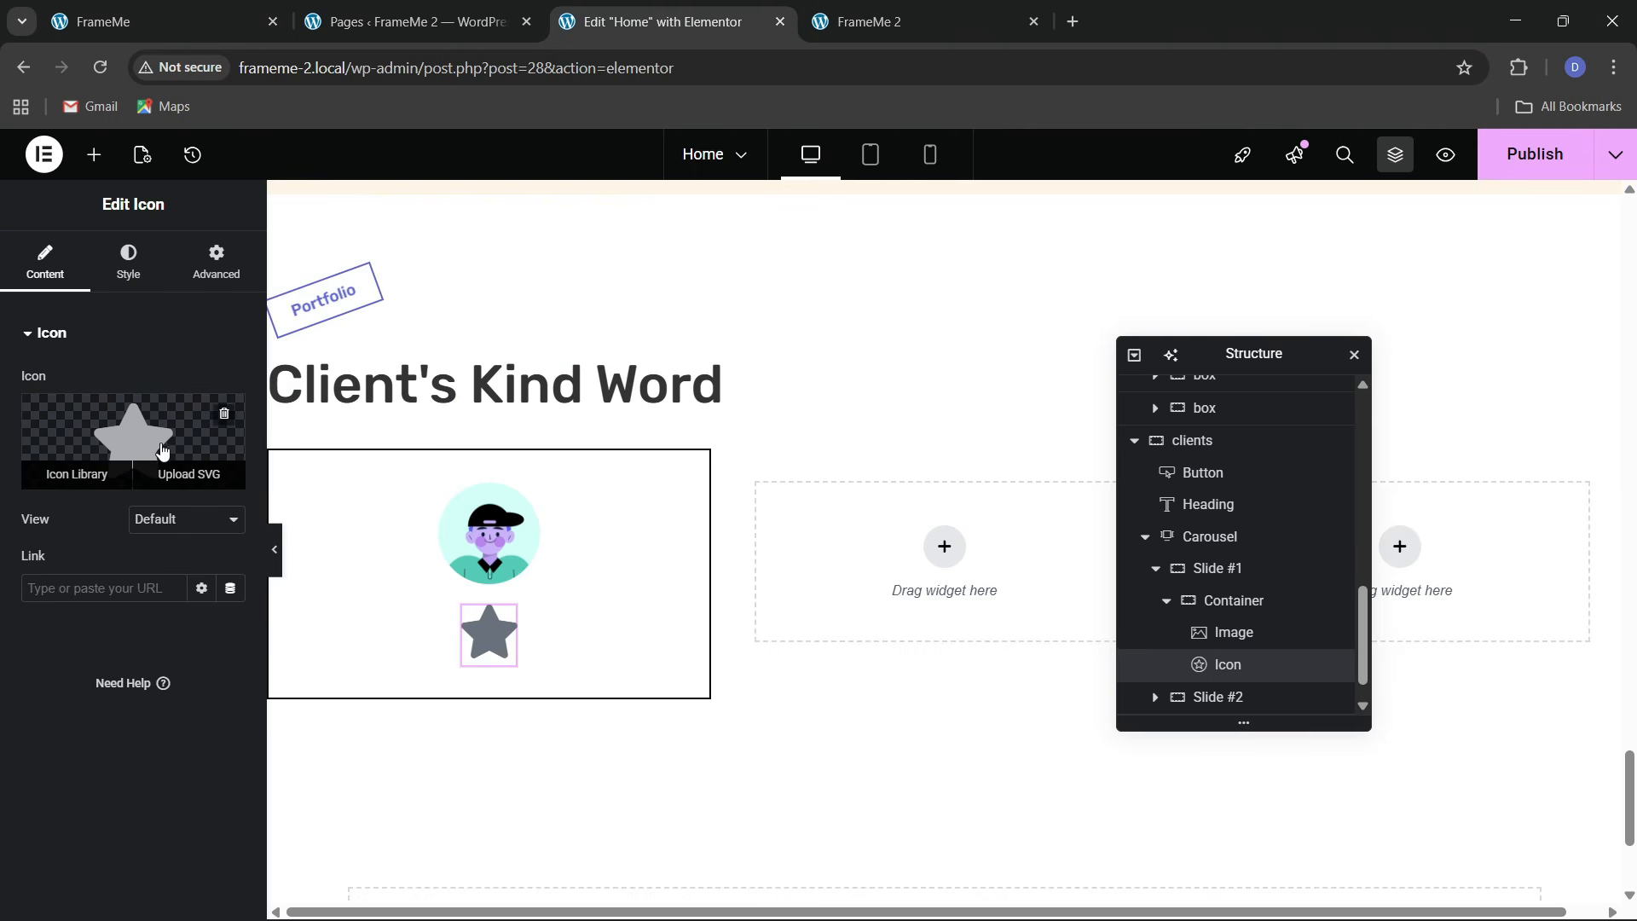
click(163, 450)
click(693, 236)
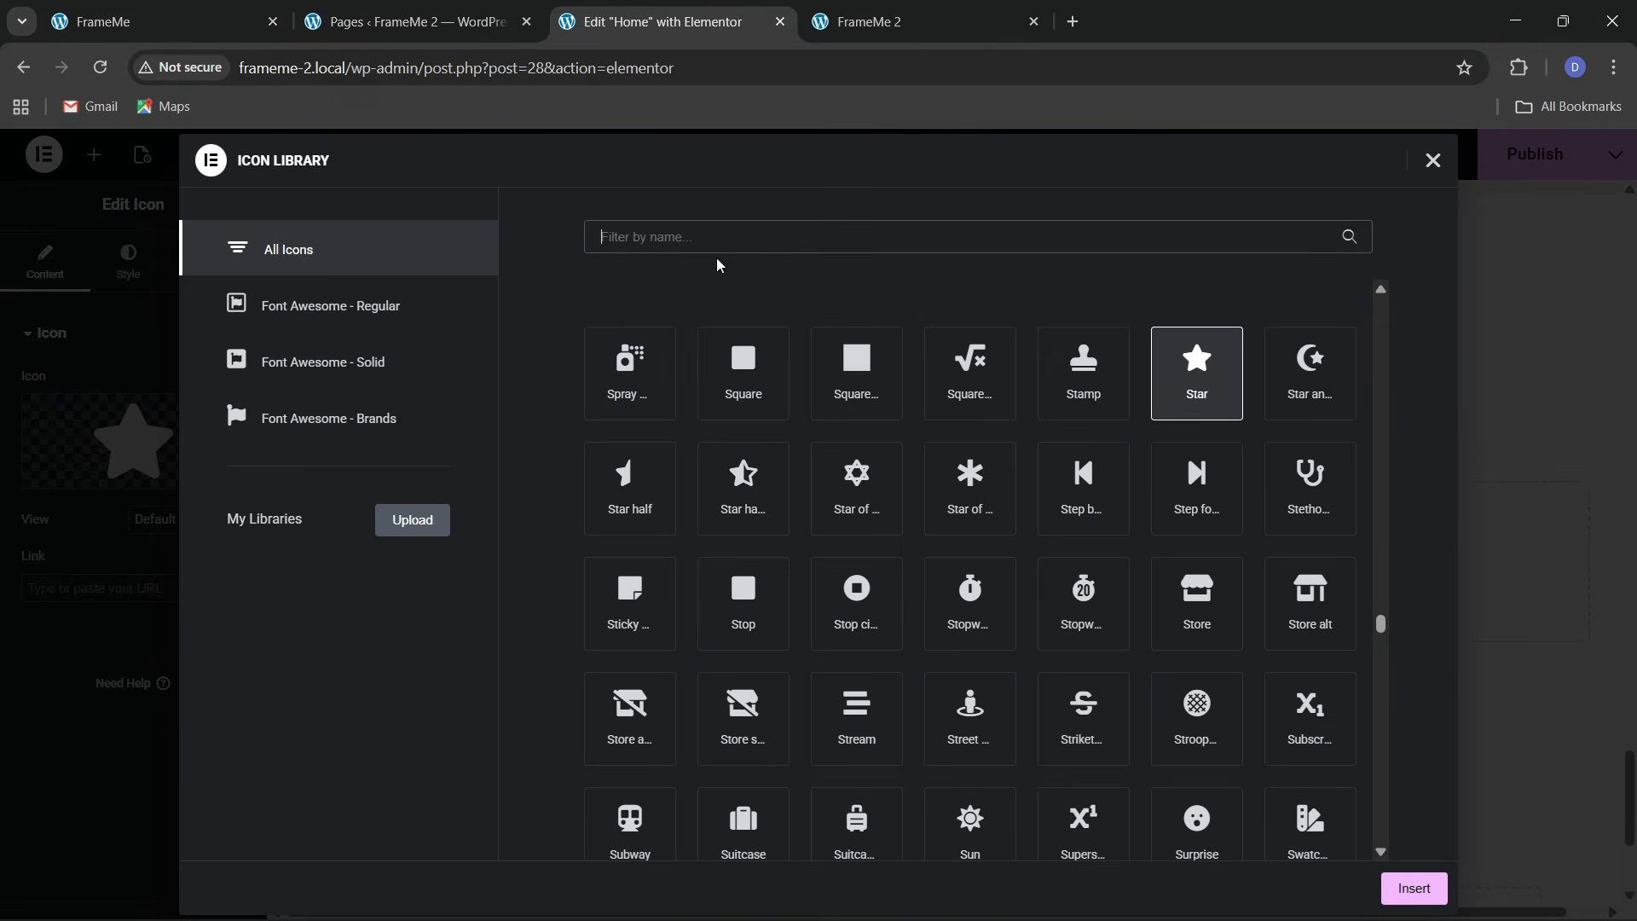
text(quote)
click(671, 357)
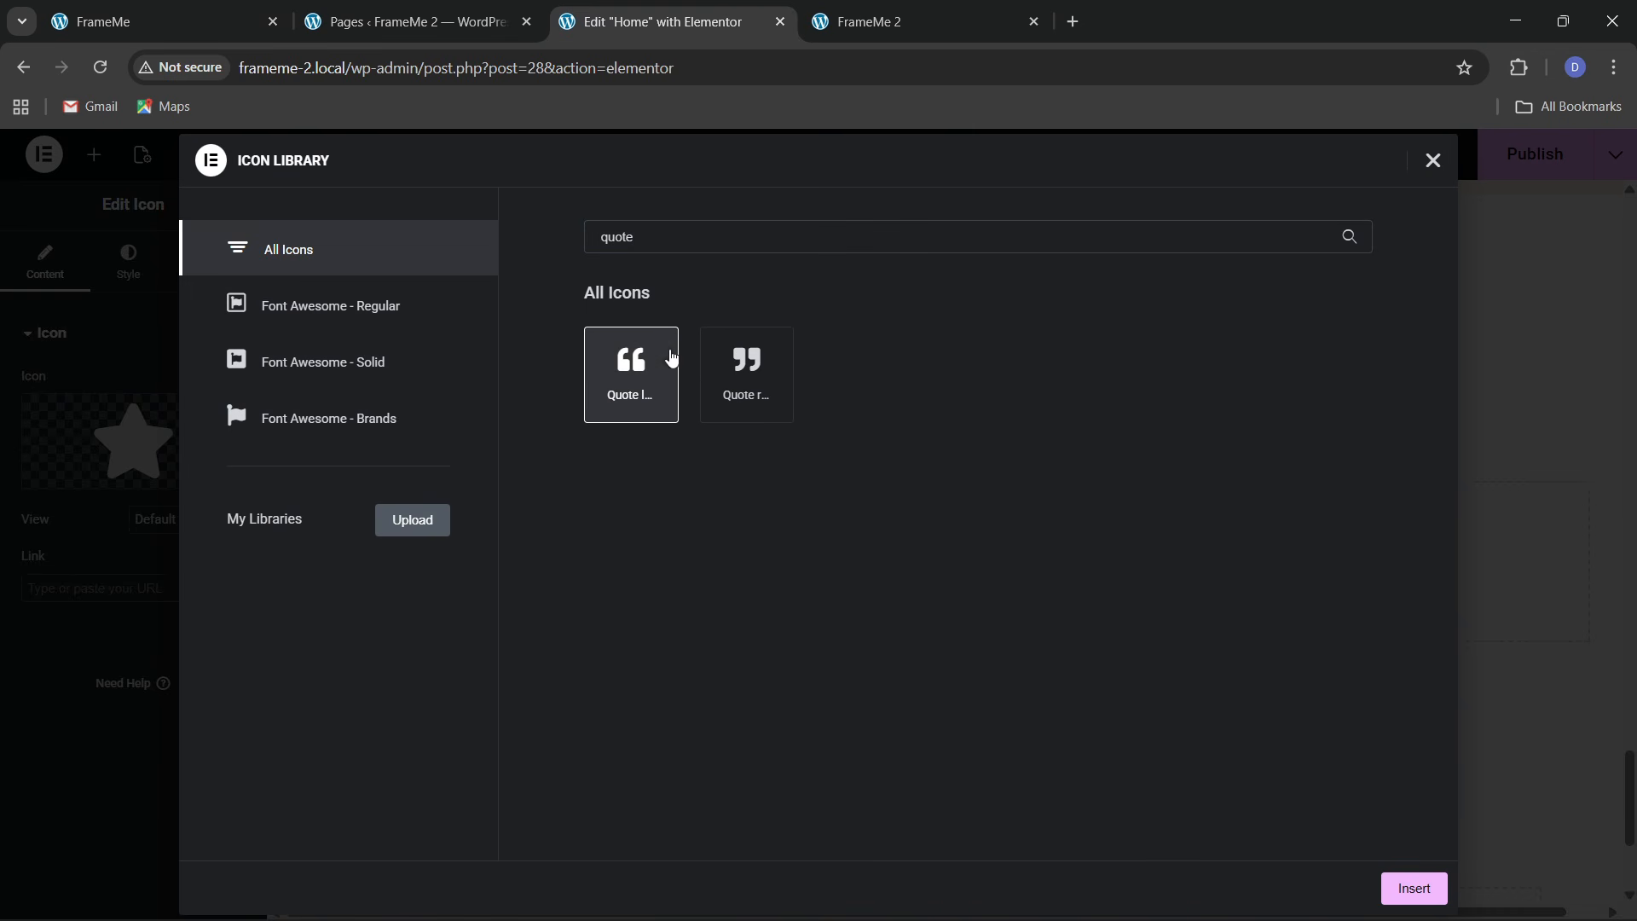
click(1411, 888)
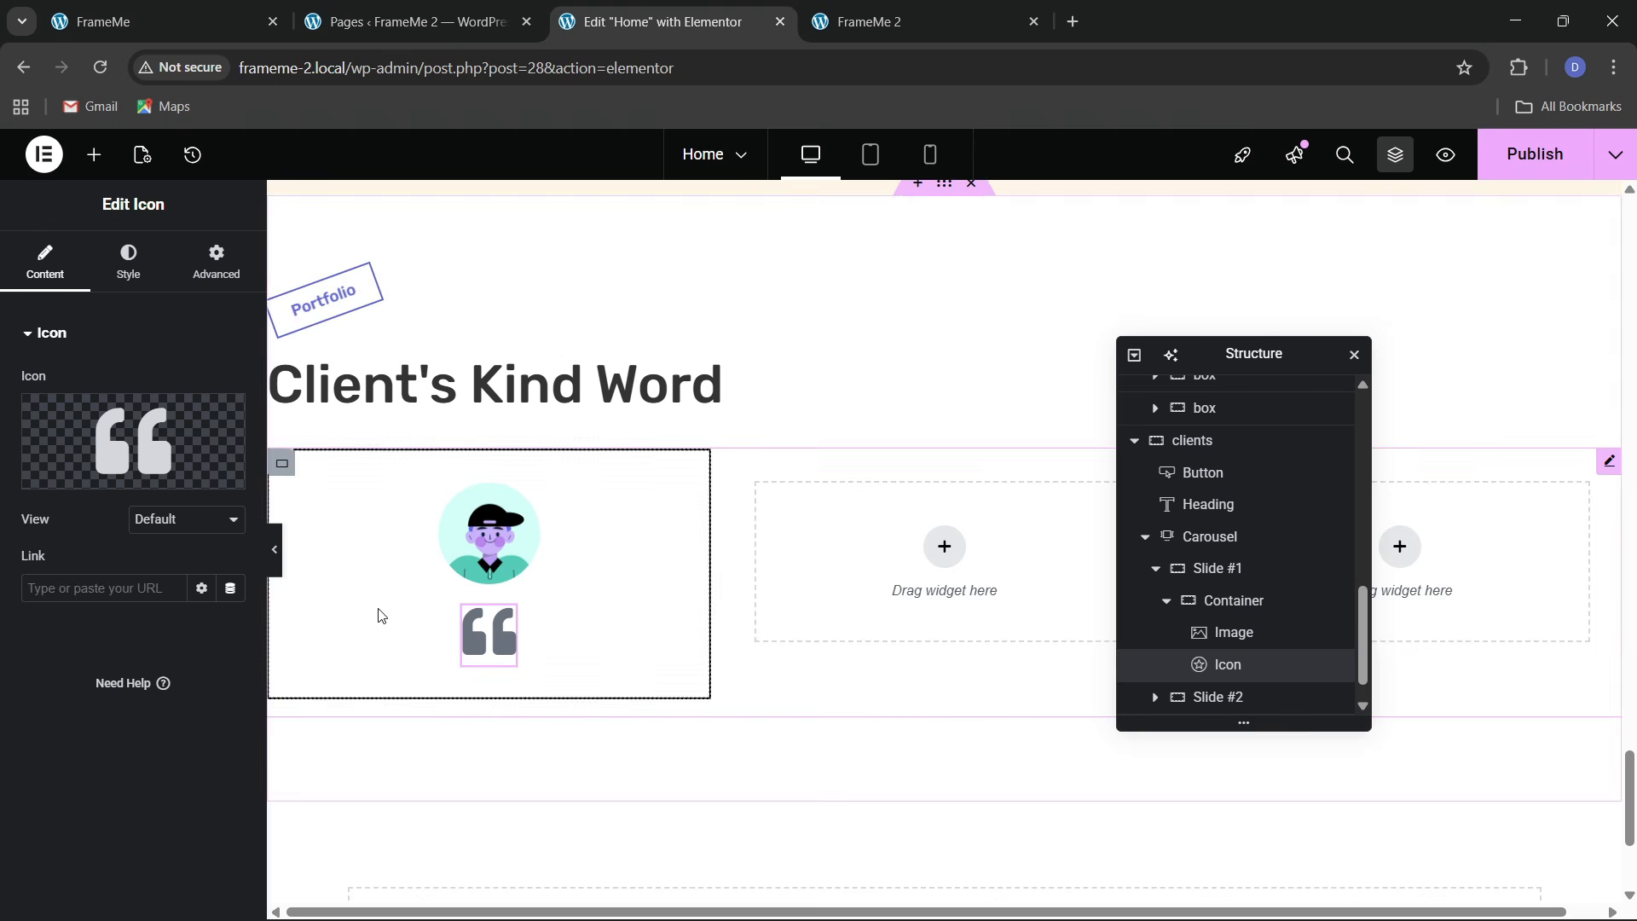
Make the icon Stacked with a theme 1 orange quote on a black circle, size 17
click(193, 519)
click(174, 567)
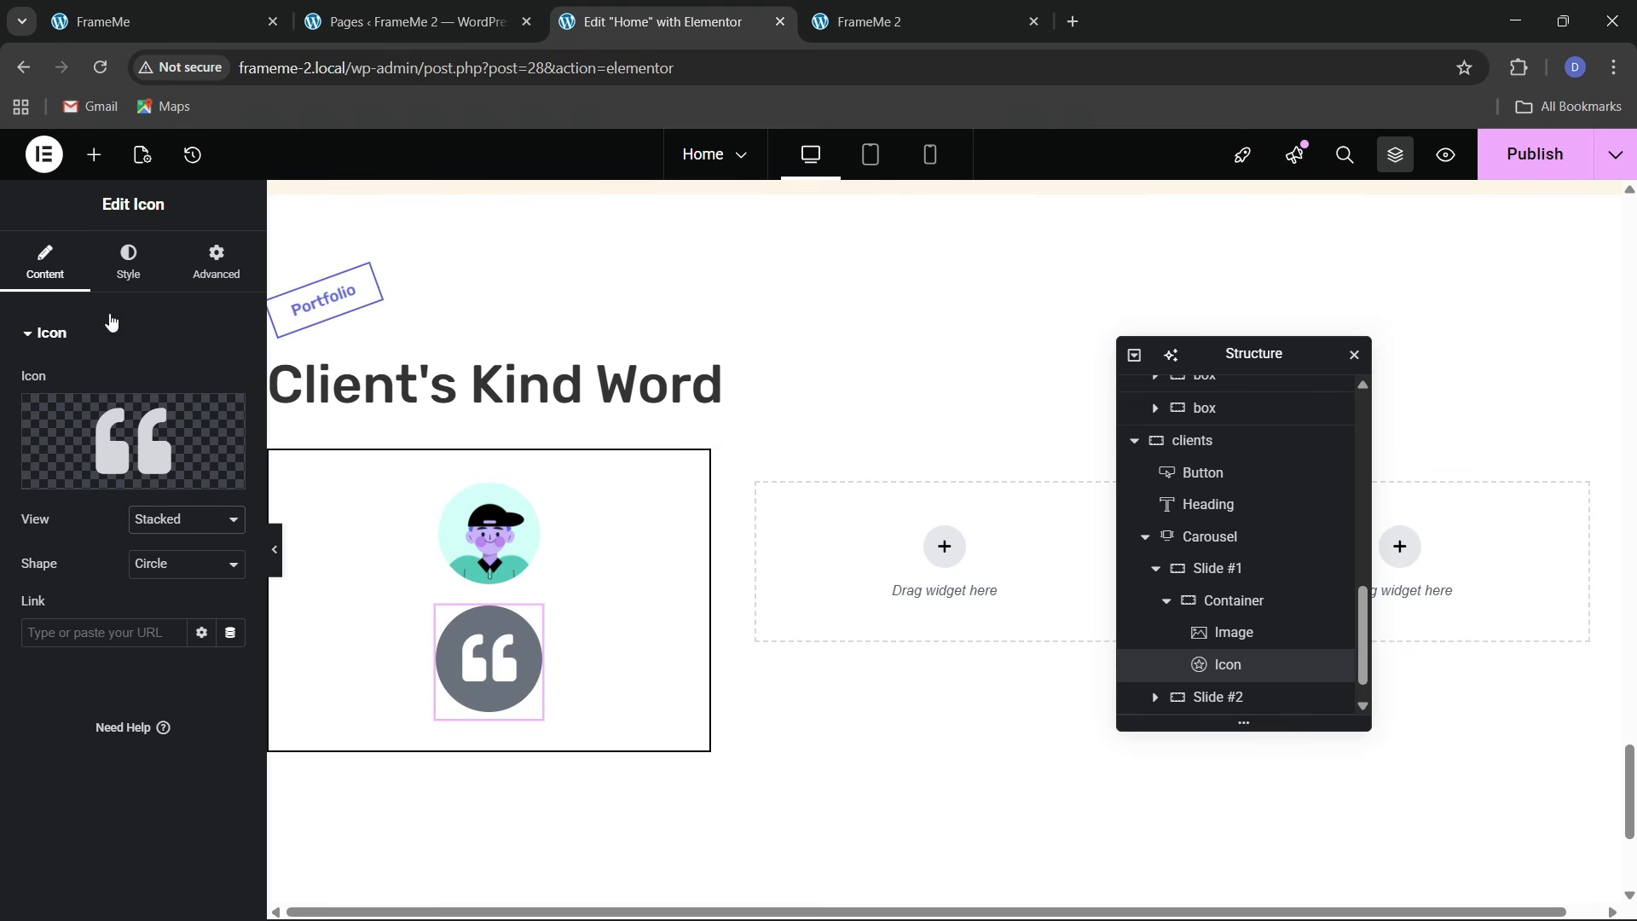
click(128, 260)
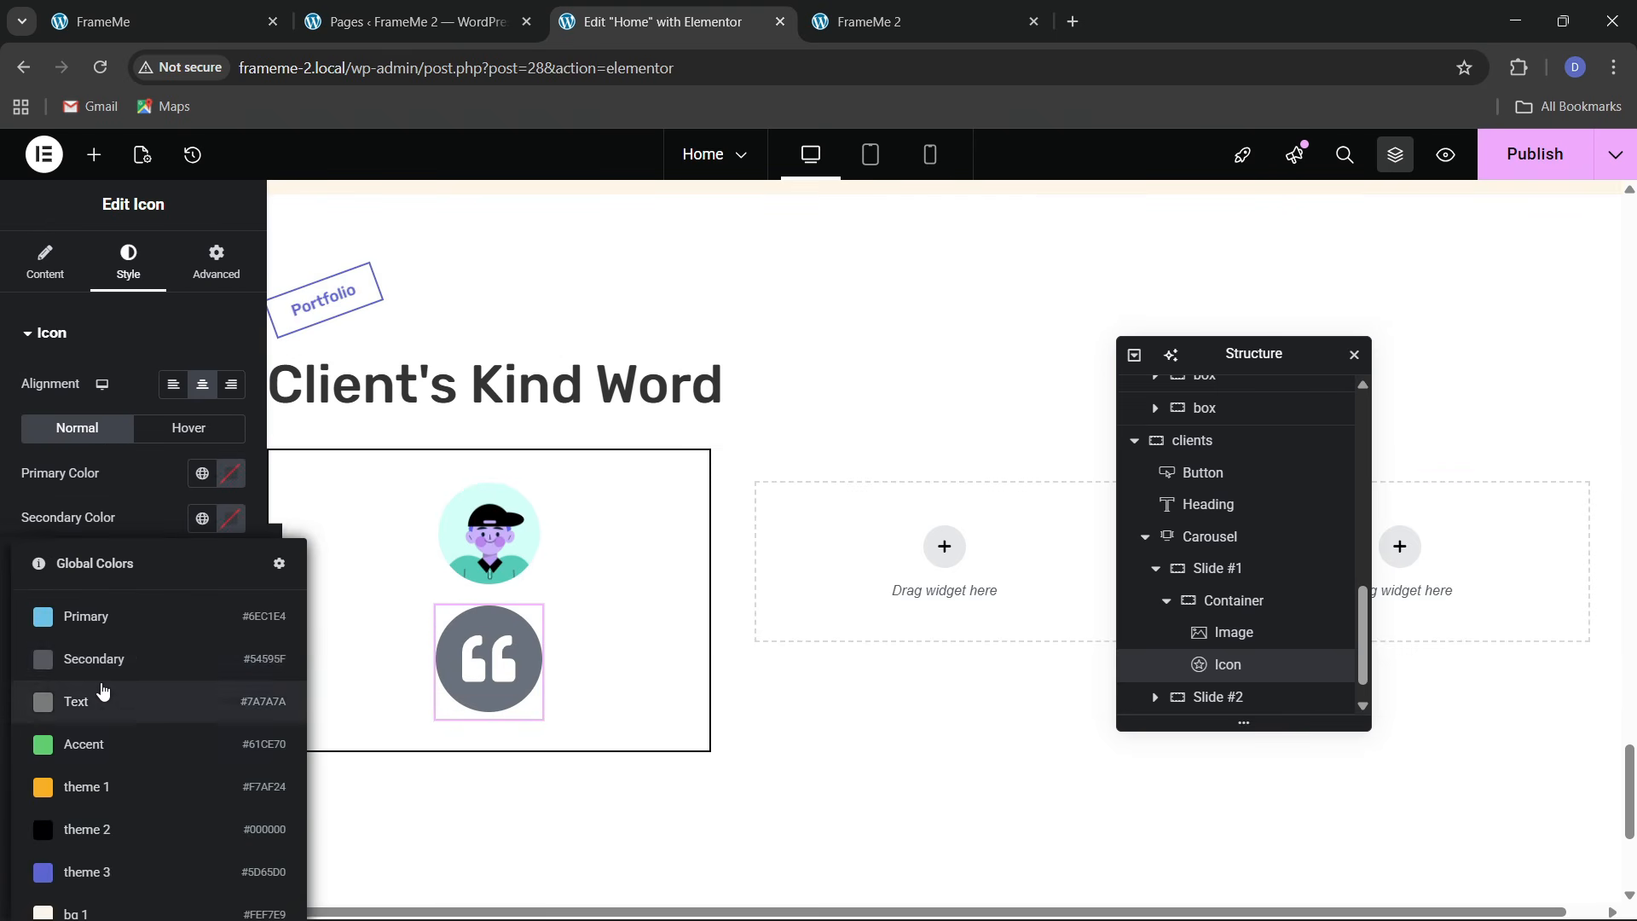
click(106, 793)
click(201, 475)
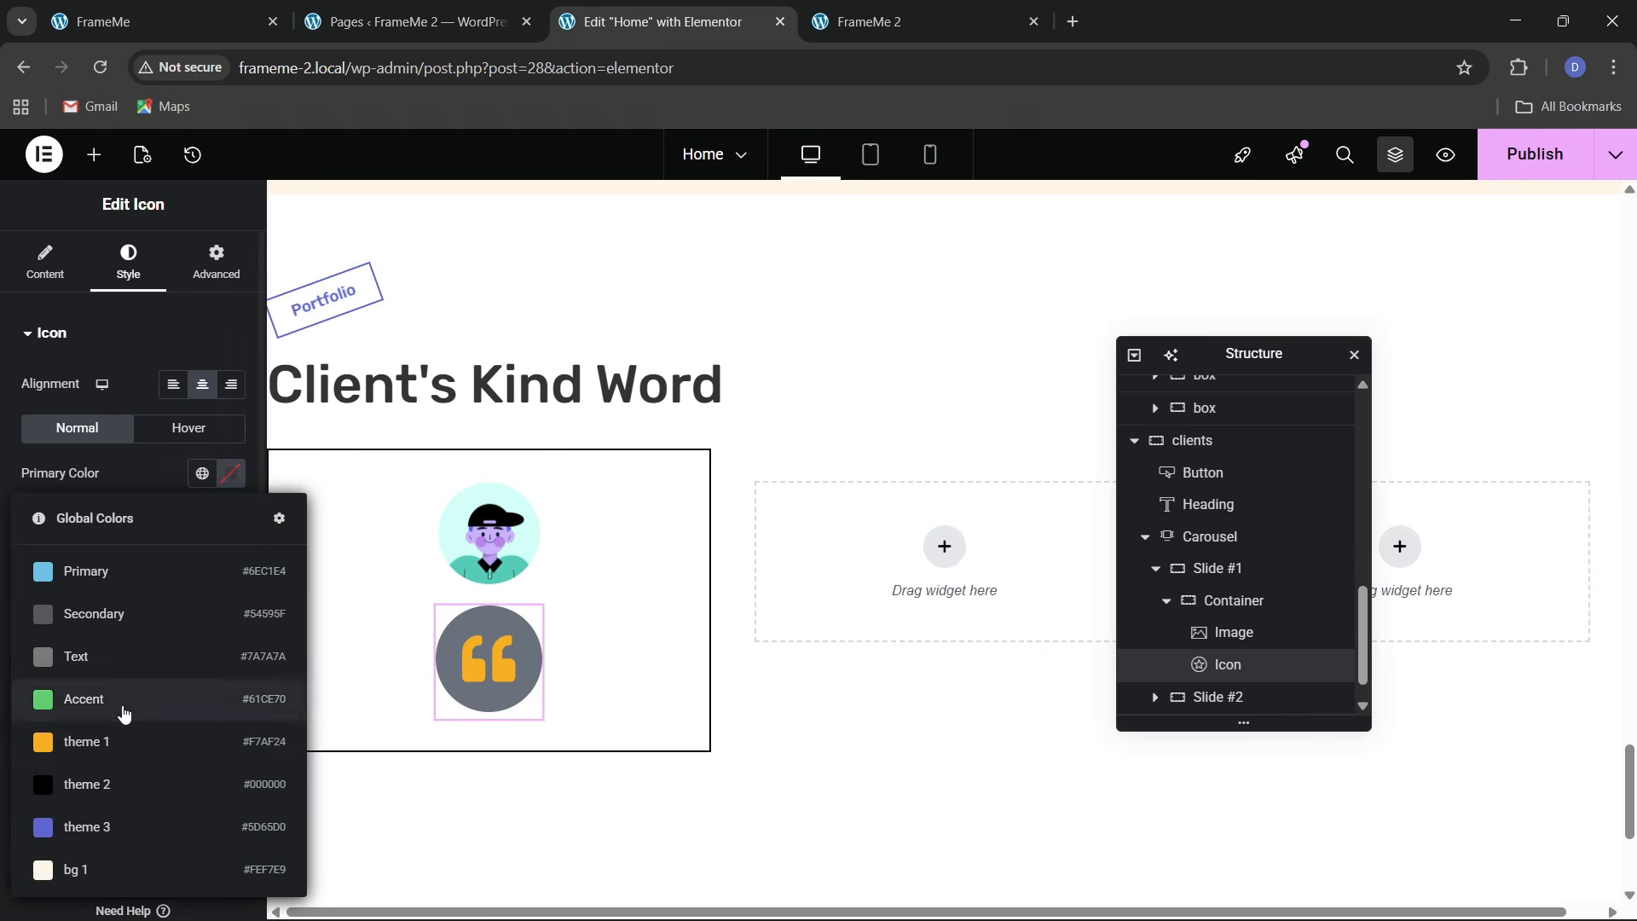
click(111, 744)
click(199, 520)
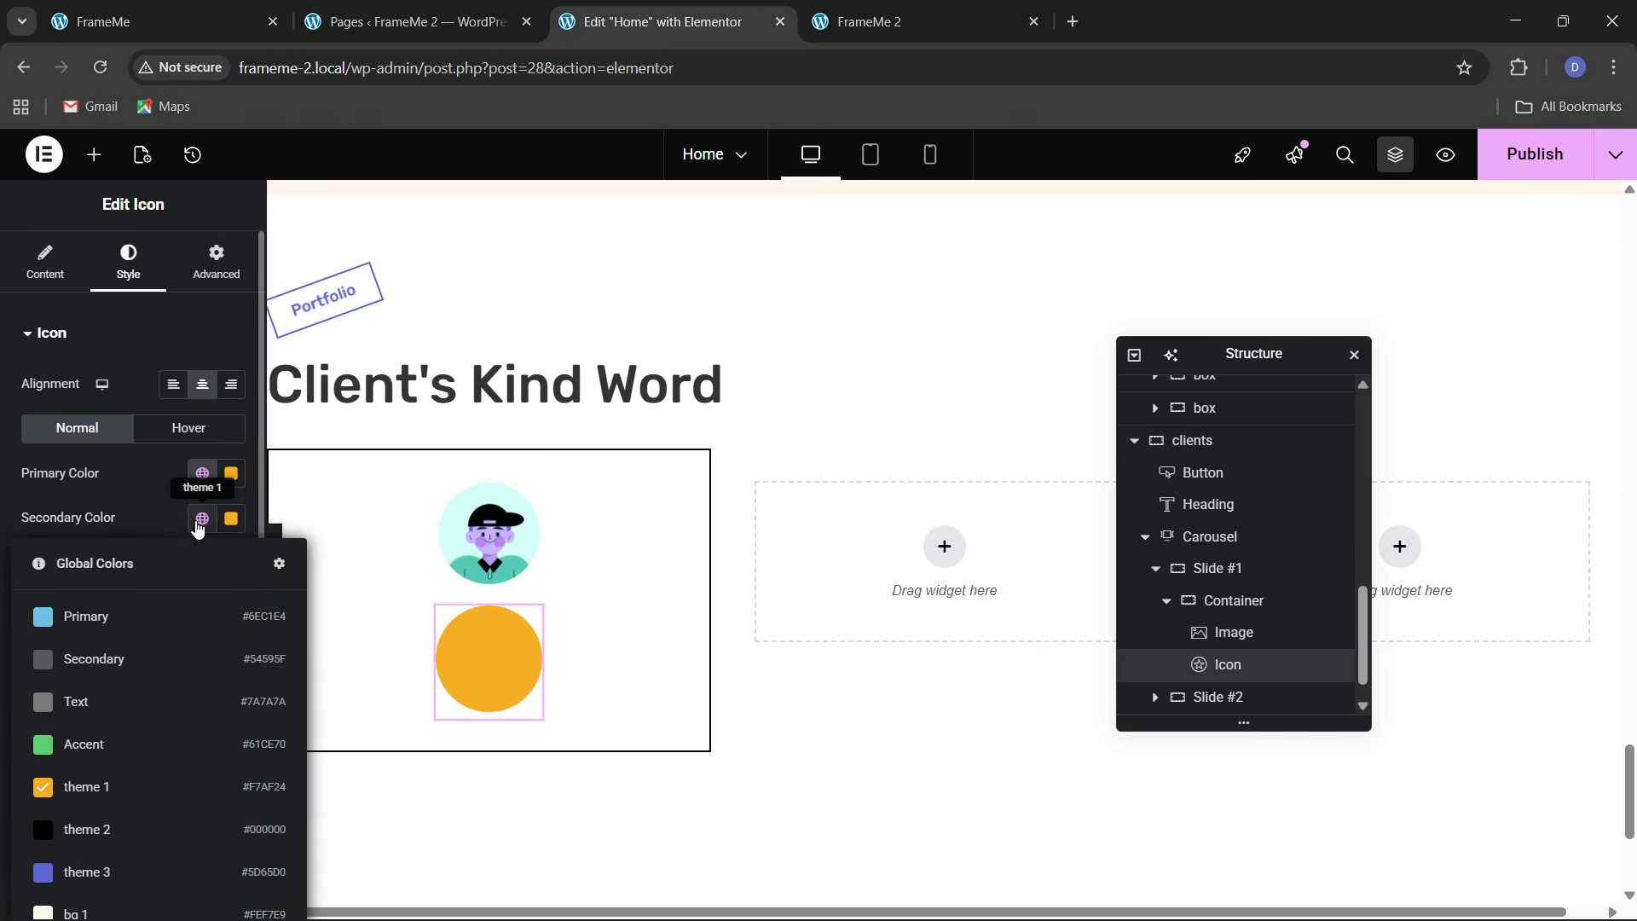
click(106, 828)
click(237, 603)
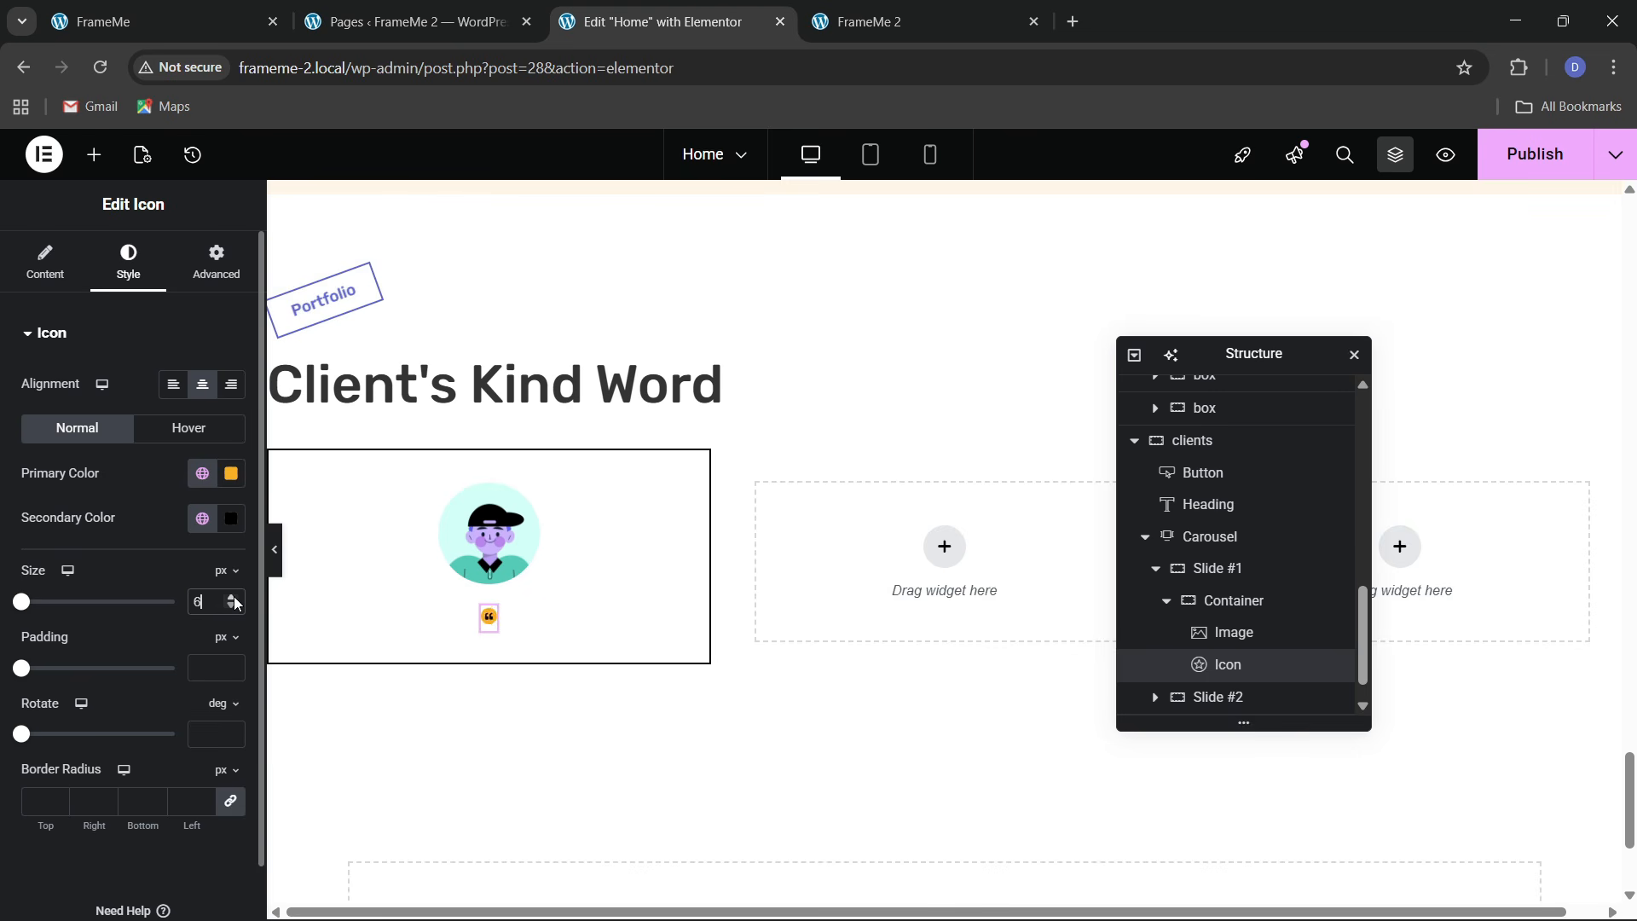
click(237, 602)
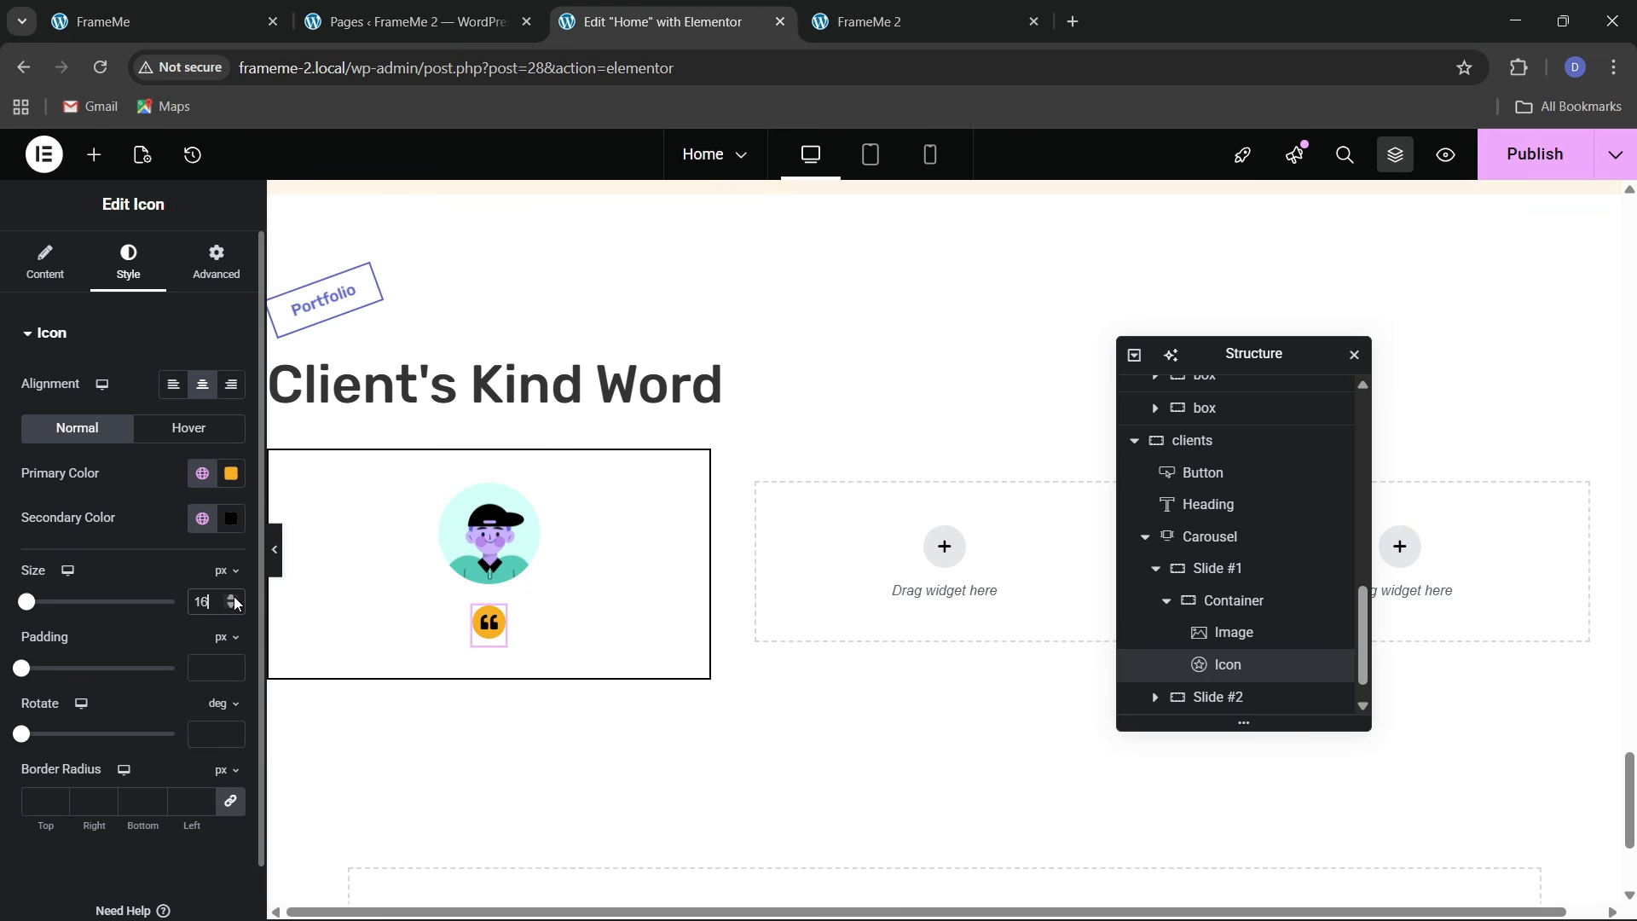
key(ctrl+1)
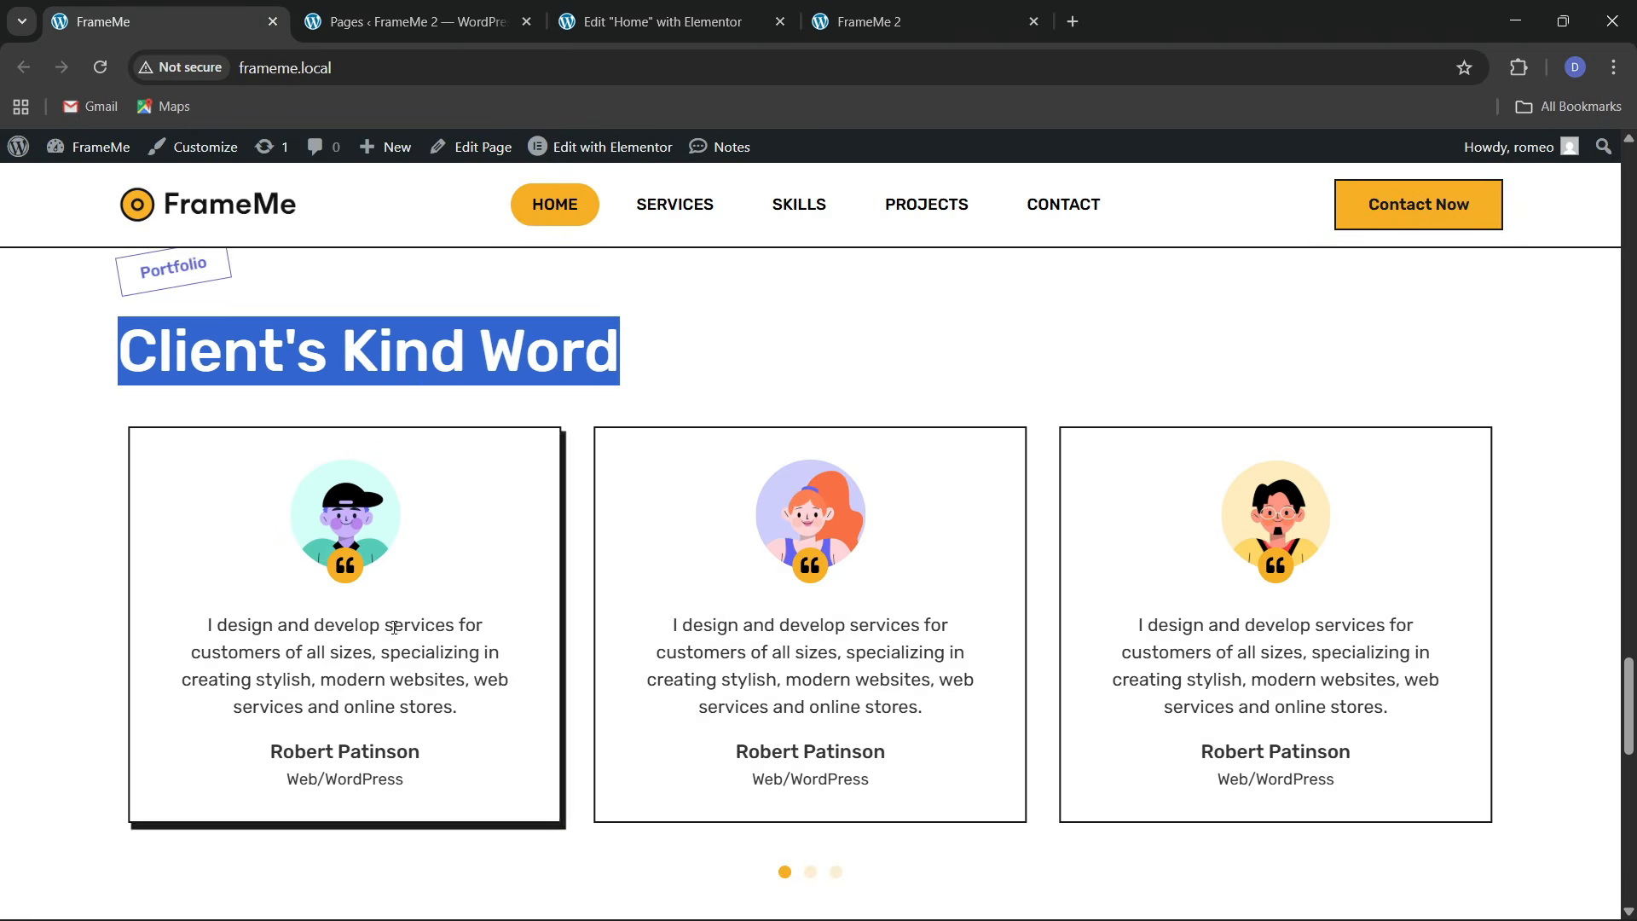
key(ctrl+3)
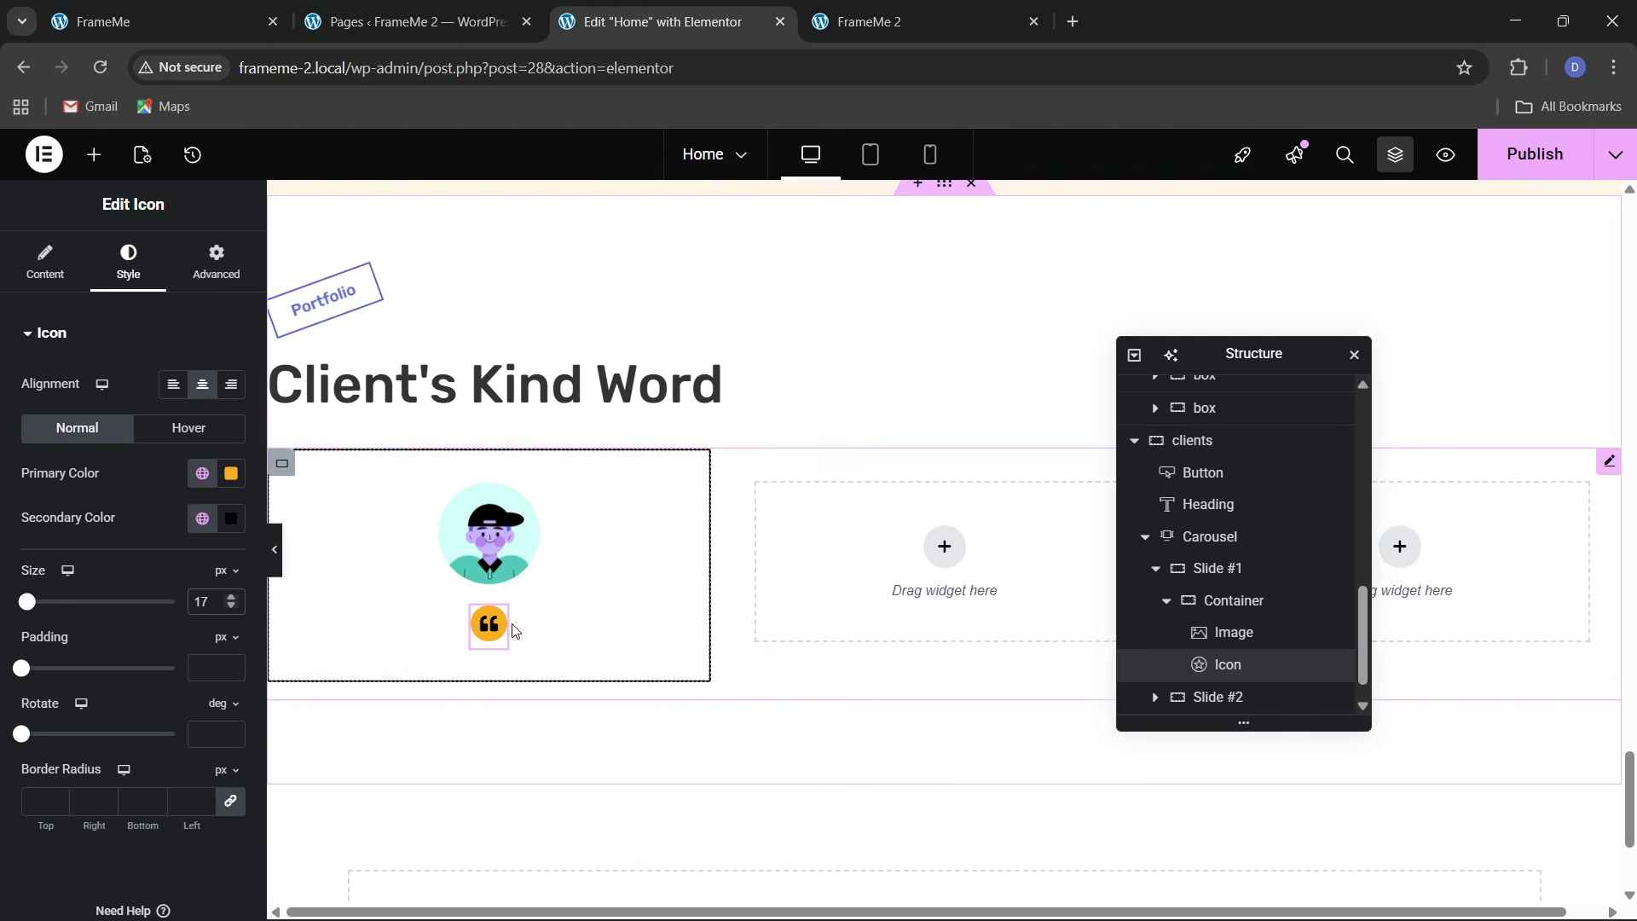
Set only the icon's top margin to -2em so the badge overlaps the avatar
click(217, 260)
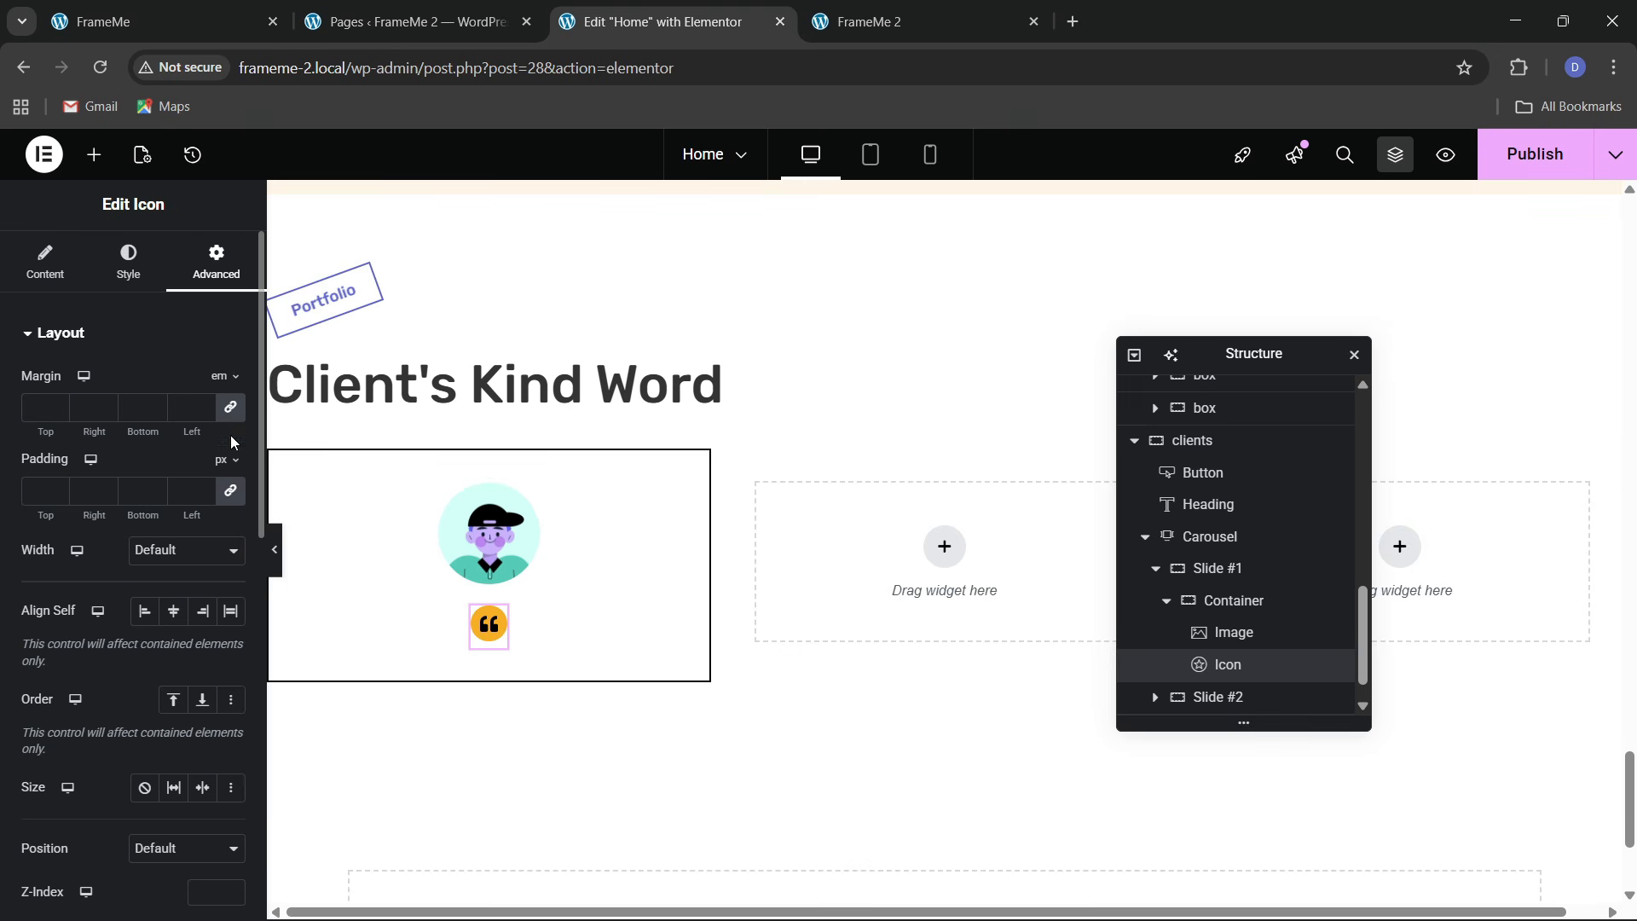
click(230, 410)
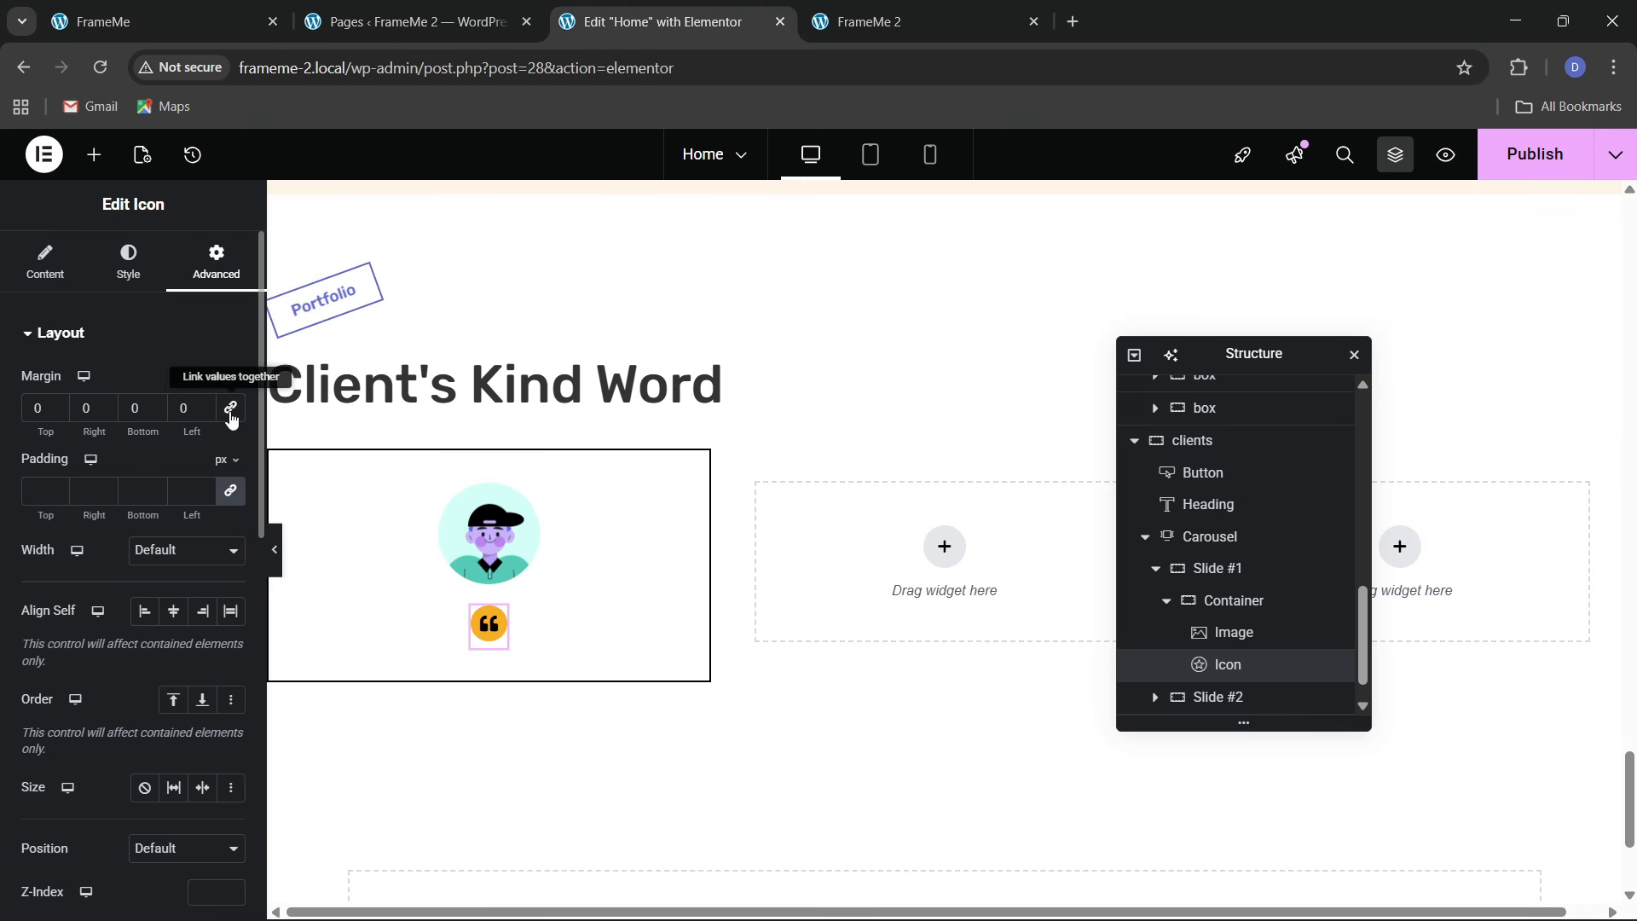
click(57, 412)
click(58, 413)
click(57, 412)
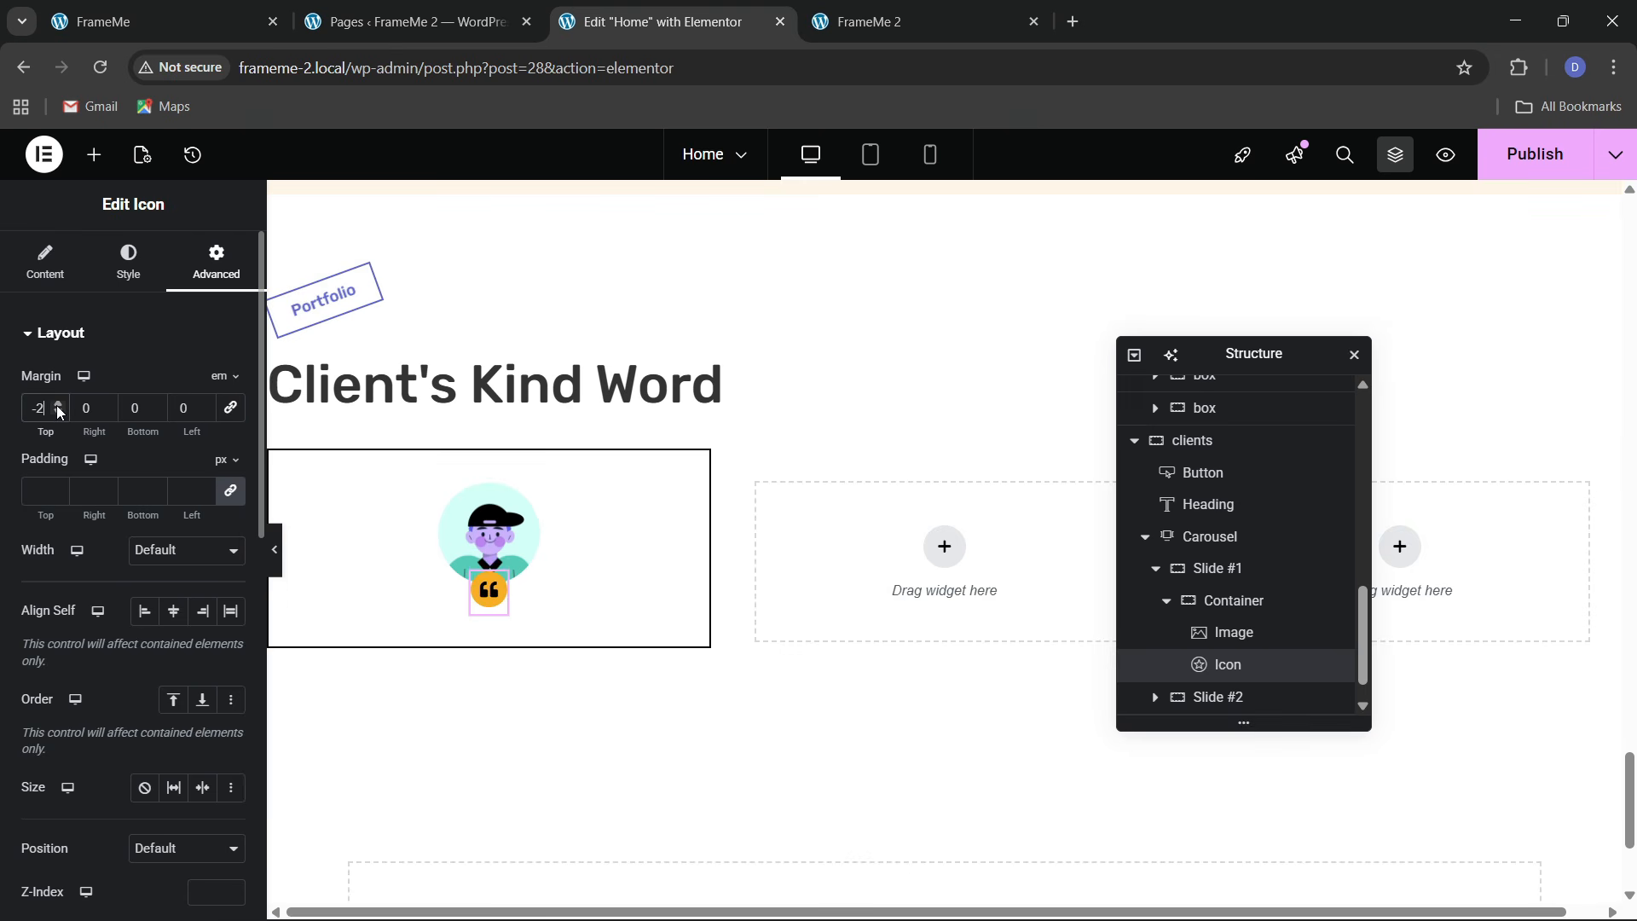
click(171, 19)
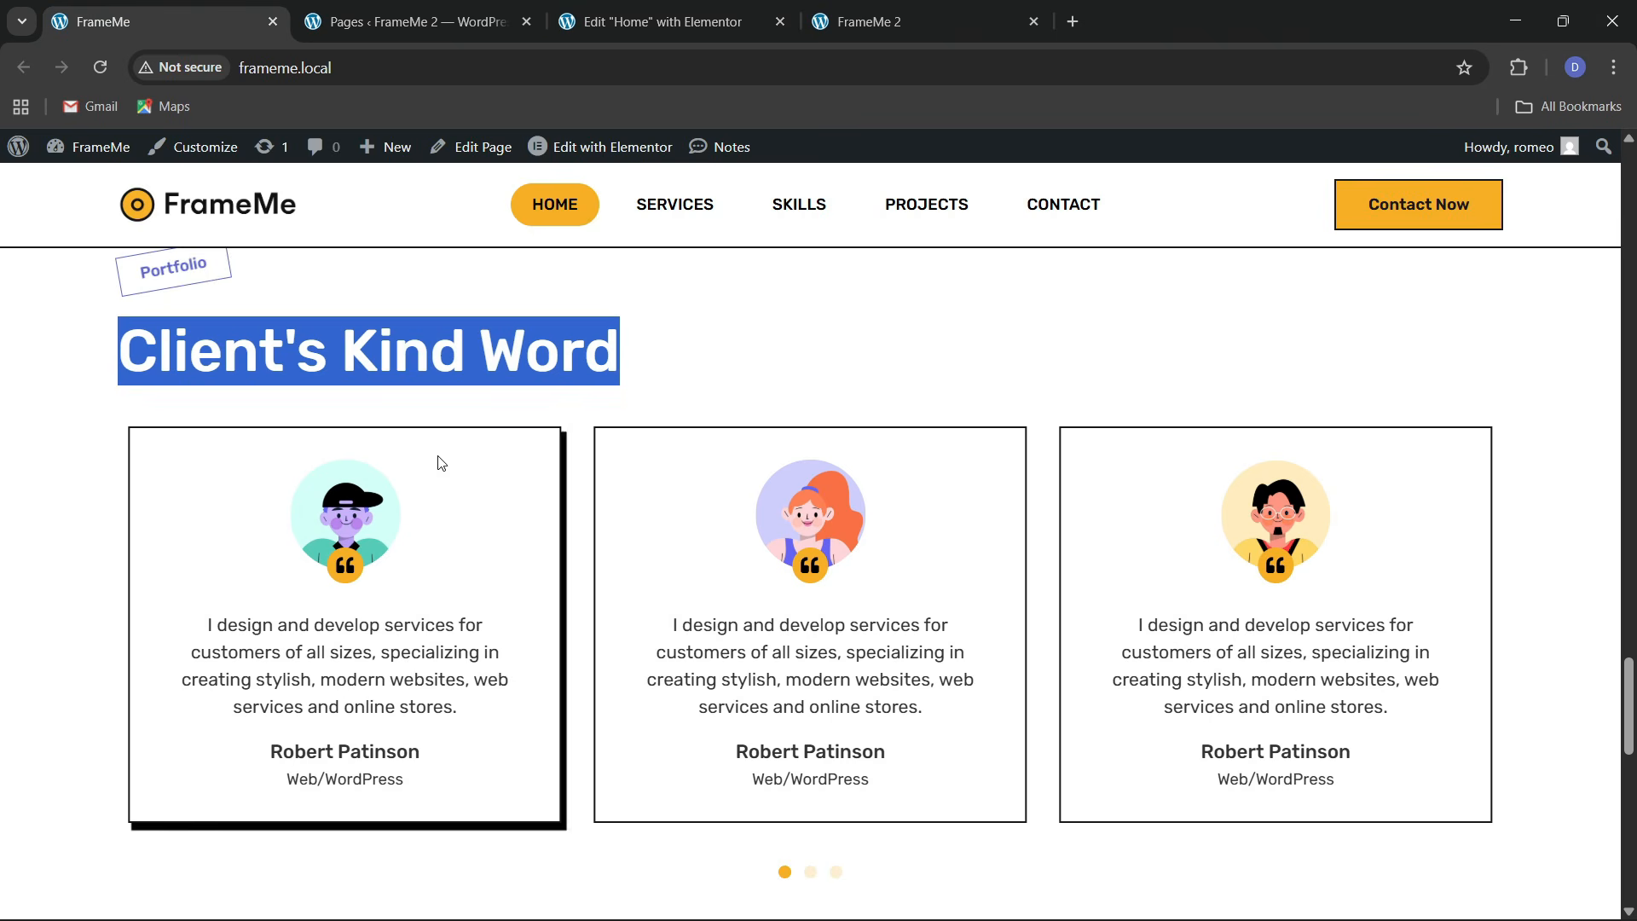
click(657, 21)
scroll(771, 571, up, 5)
scroll(772, 571, up, 10)
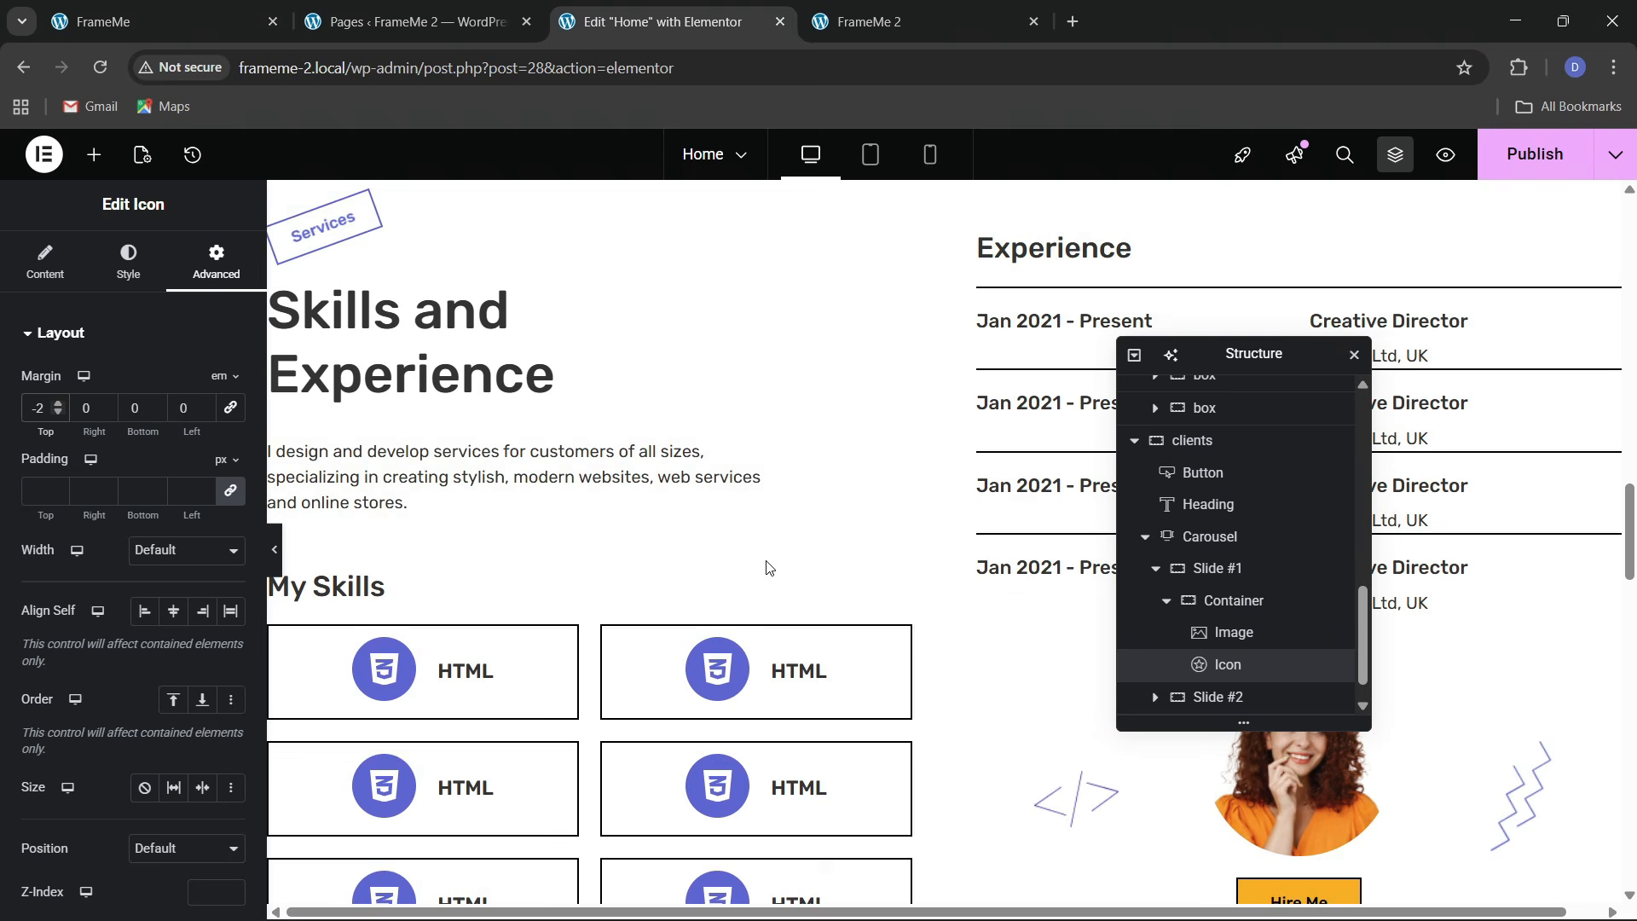
Copy the 'I design and develop services…' paragraph widget and paste it below the quote badge
right_click(525, 481)
click(555, 522)
scroll(552, 556, down, 10)
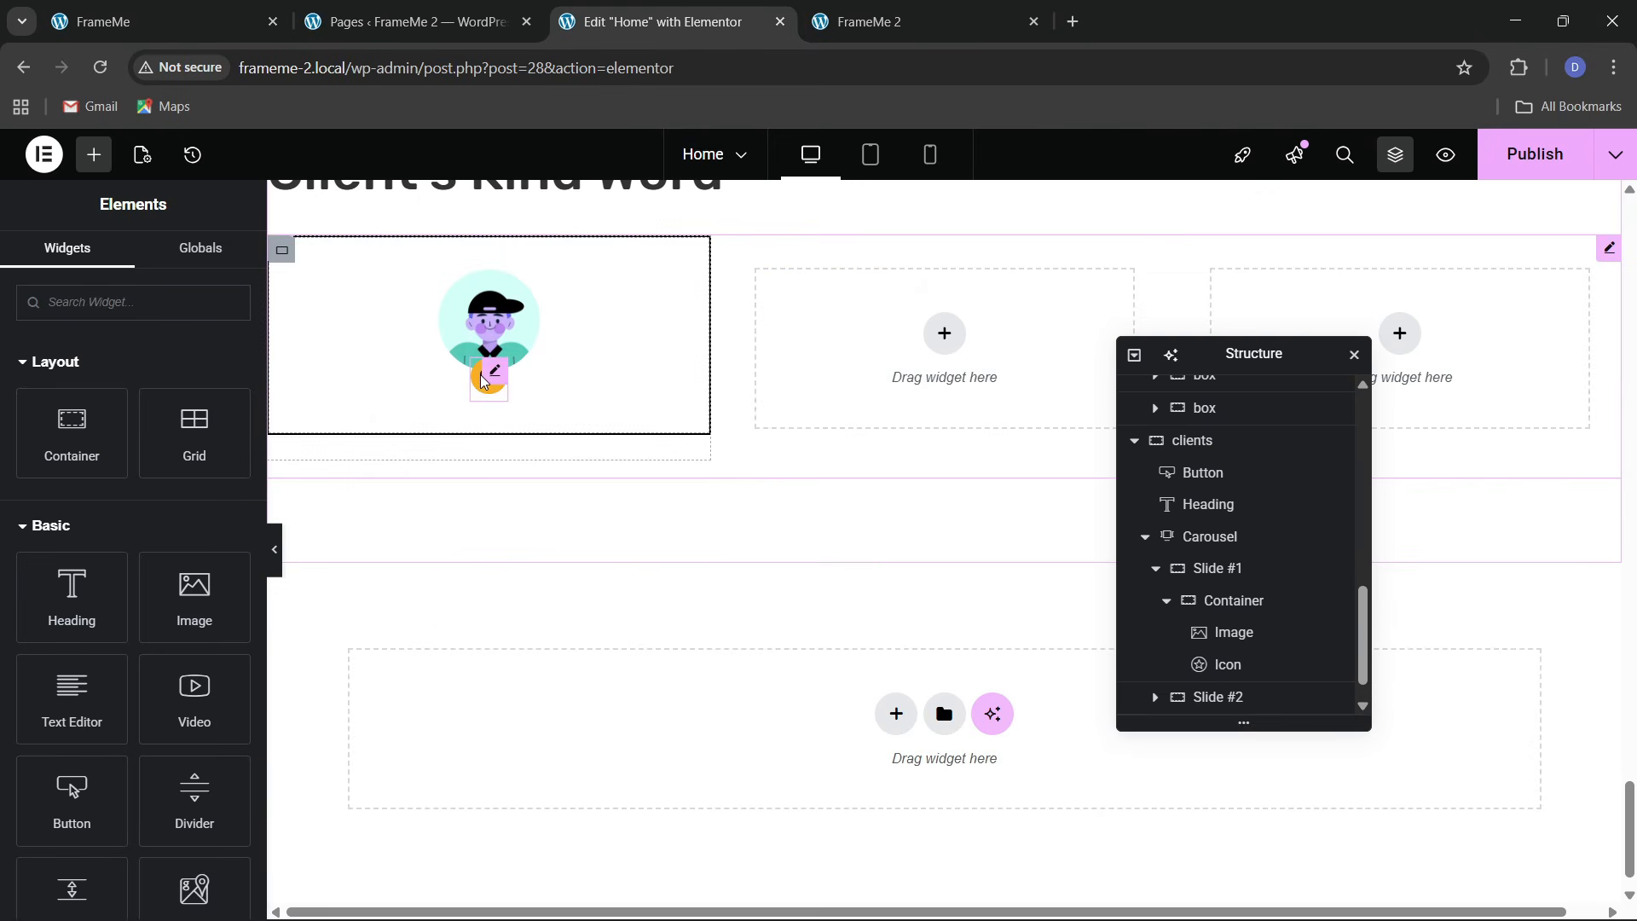
right_click(487, 392)
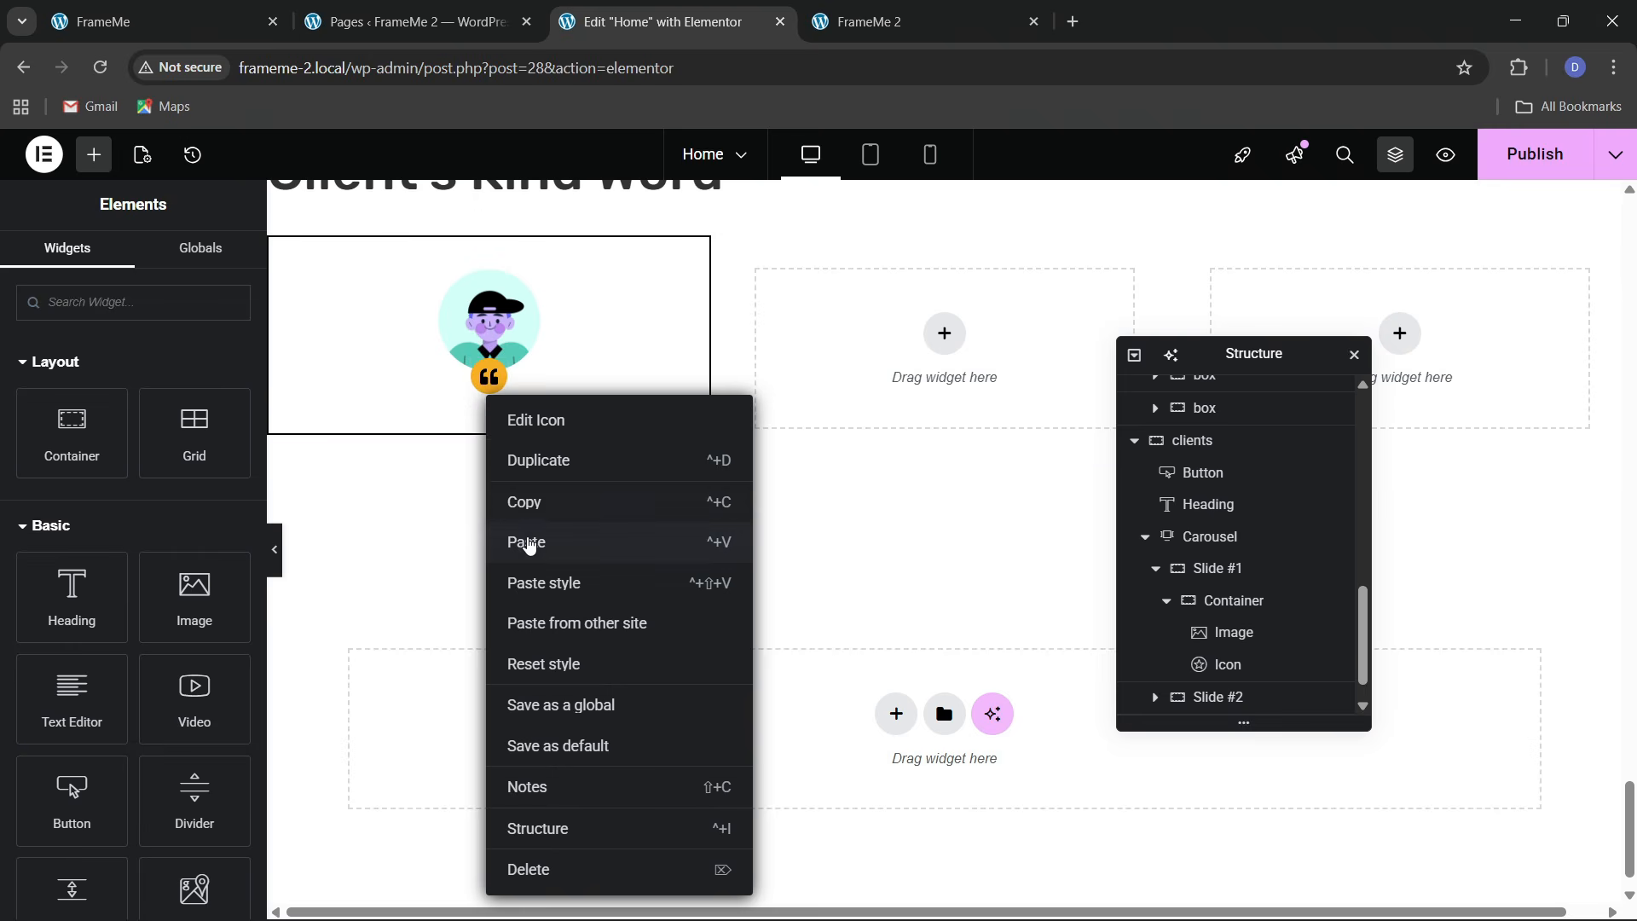
click(528, 544)
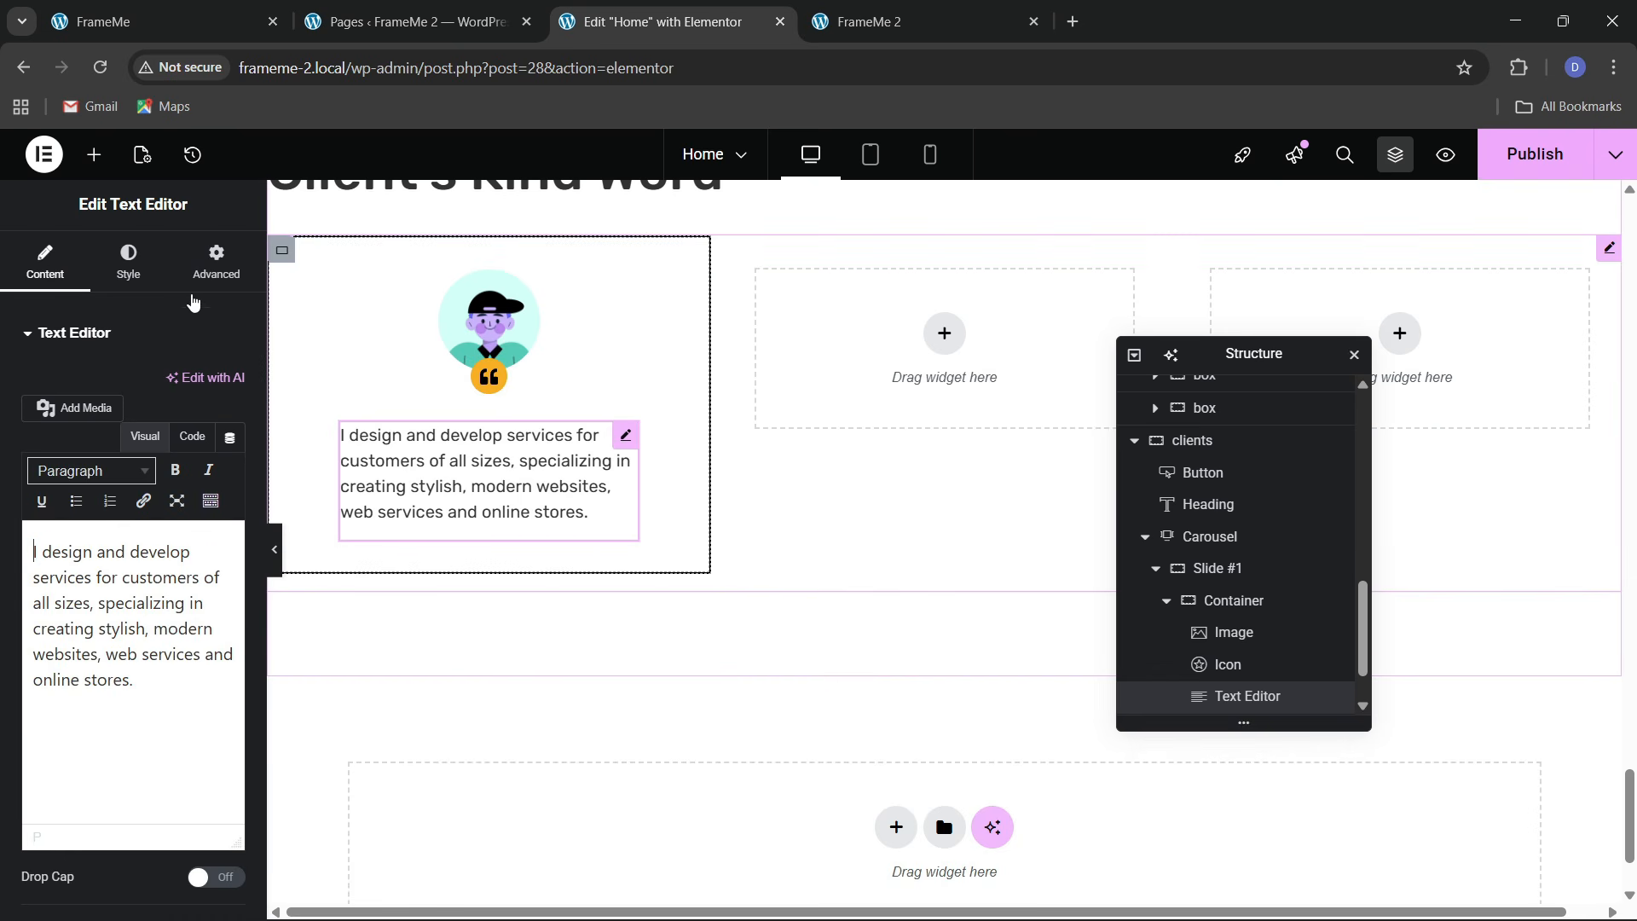
Centre the pasted paragraph's text and make the widget full width
click(127, 260)
click(173, 385)
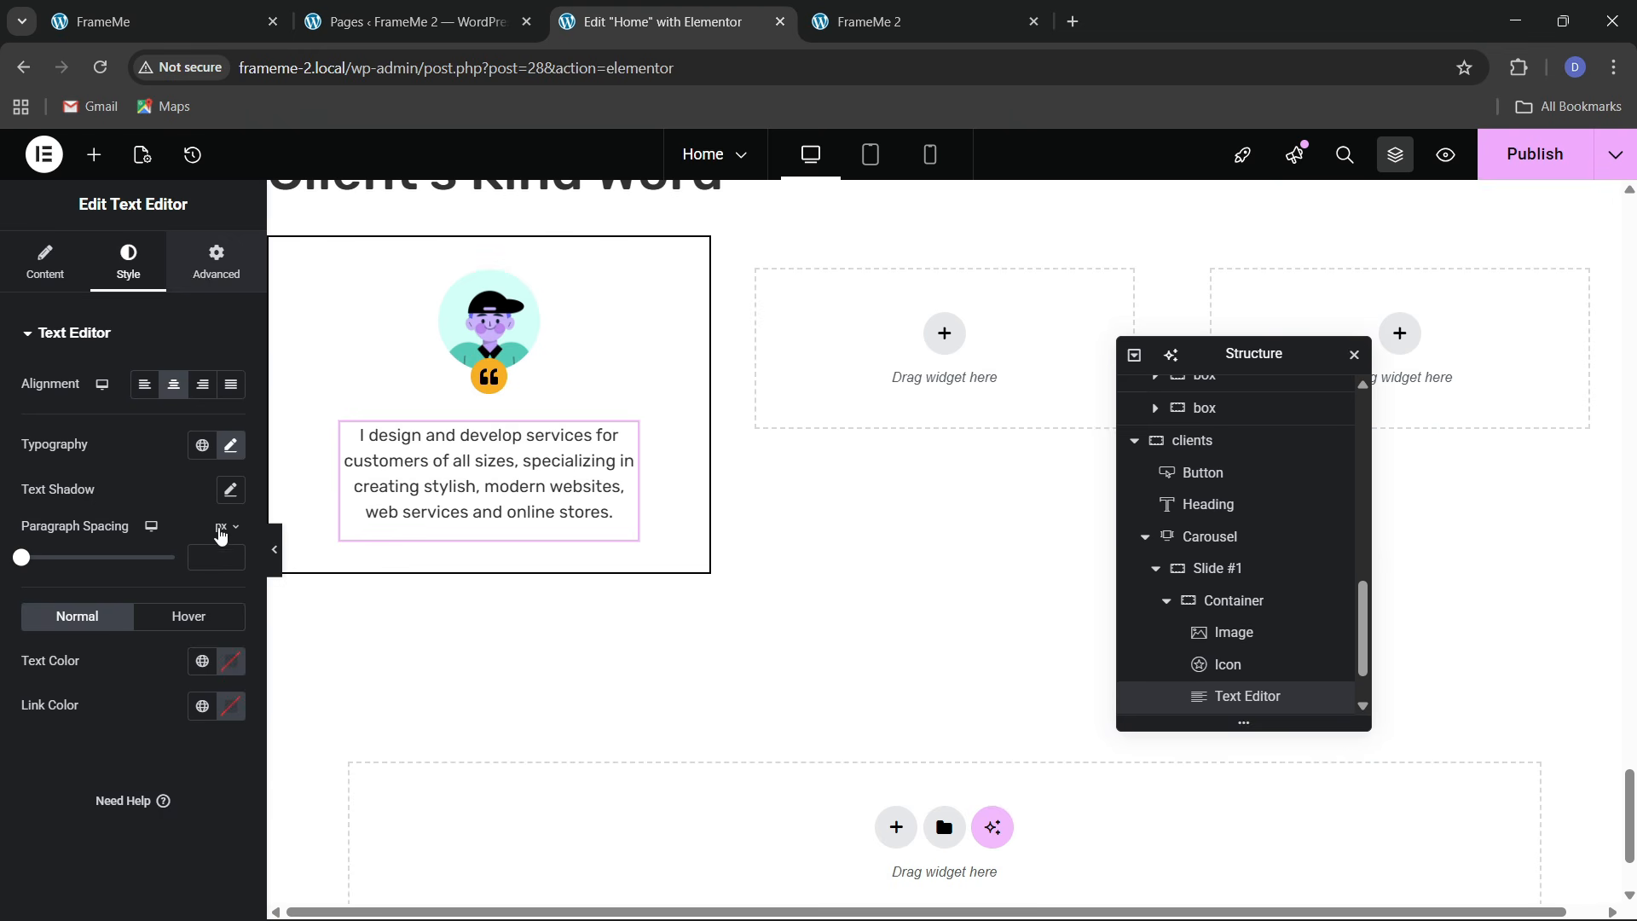
click(215, 261)
click(186, 550)
click(183, 599)
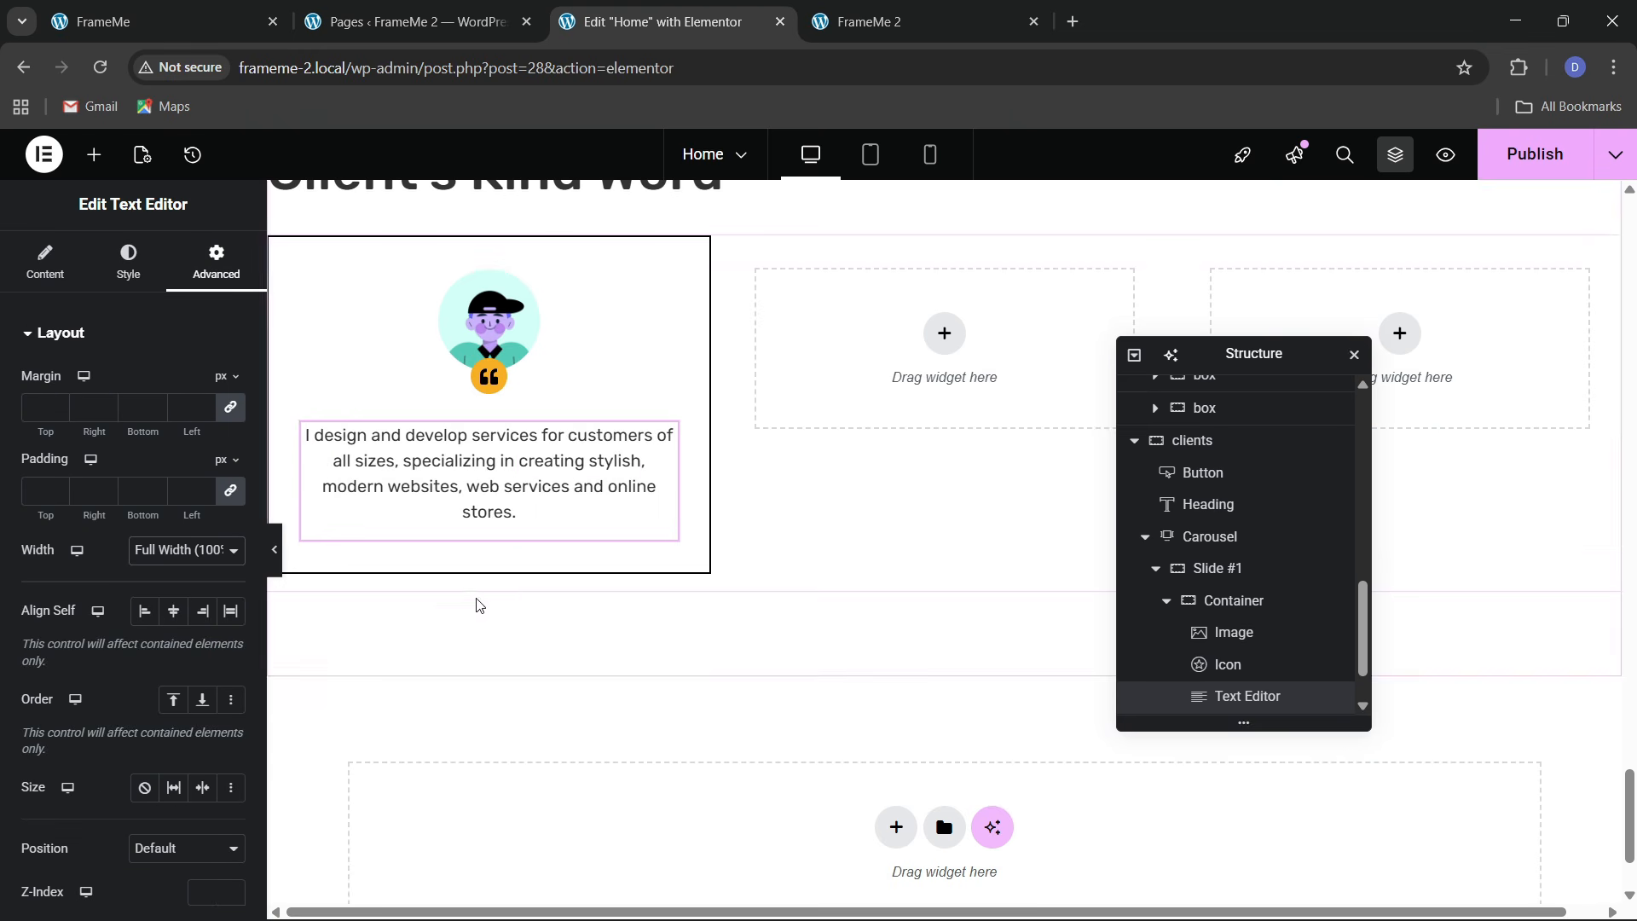
Tidy the paragraph's ending in Code view, then scroll back to the portfolio cards
click(44, 260)
click(192, 437)
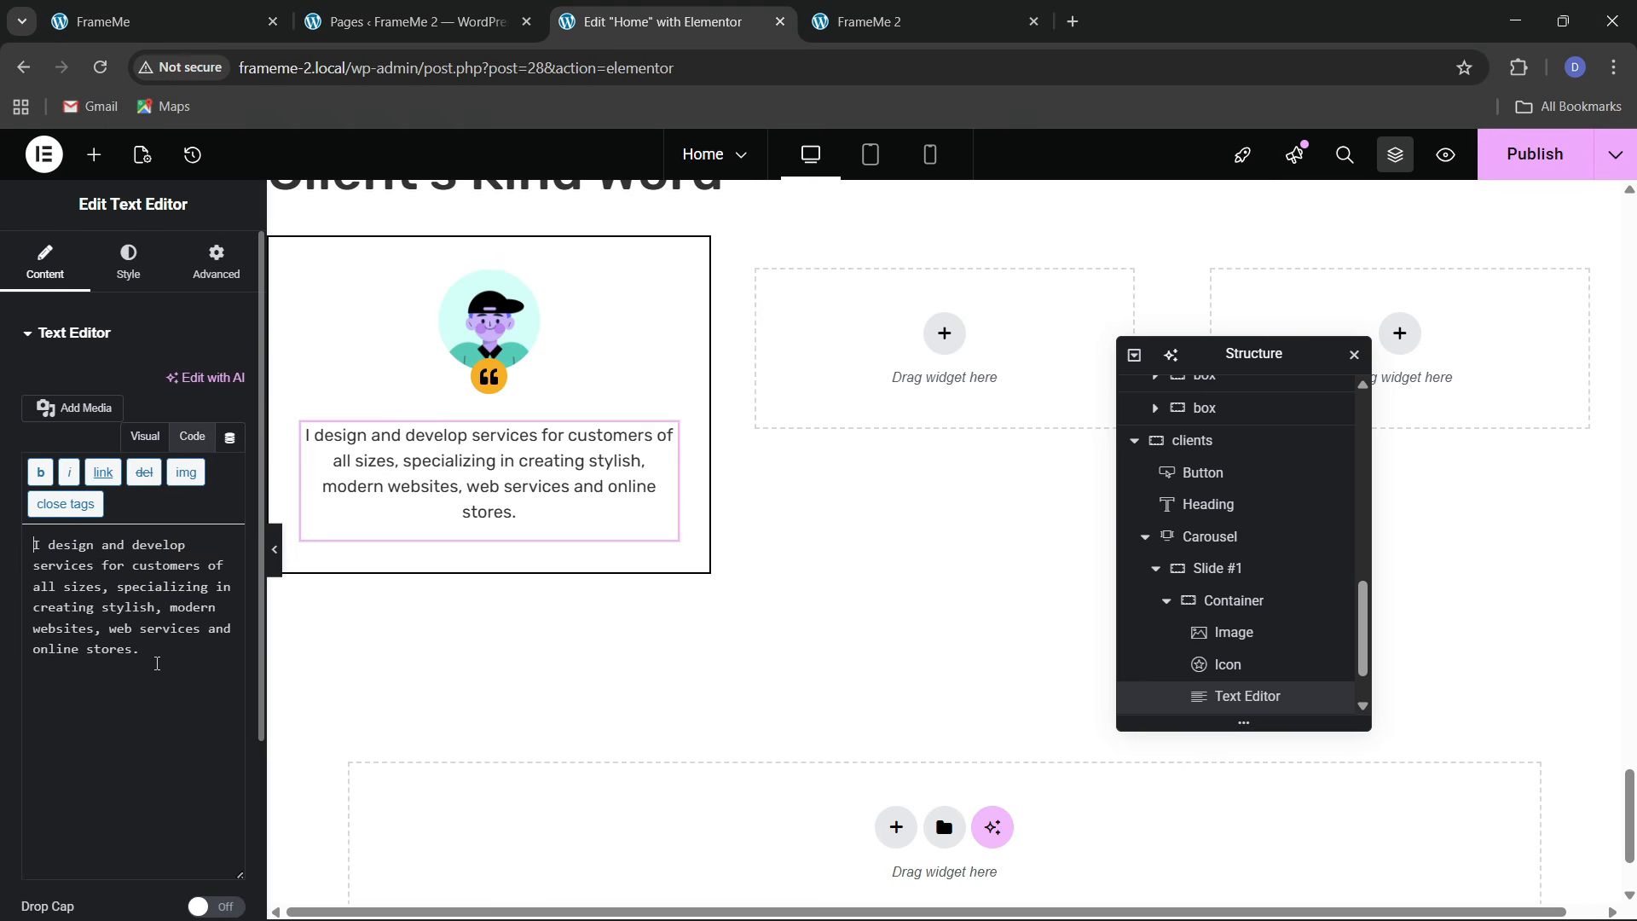
key(Return)
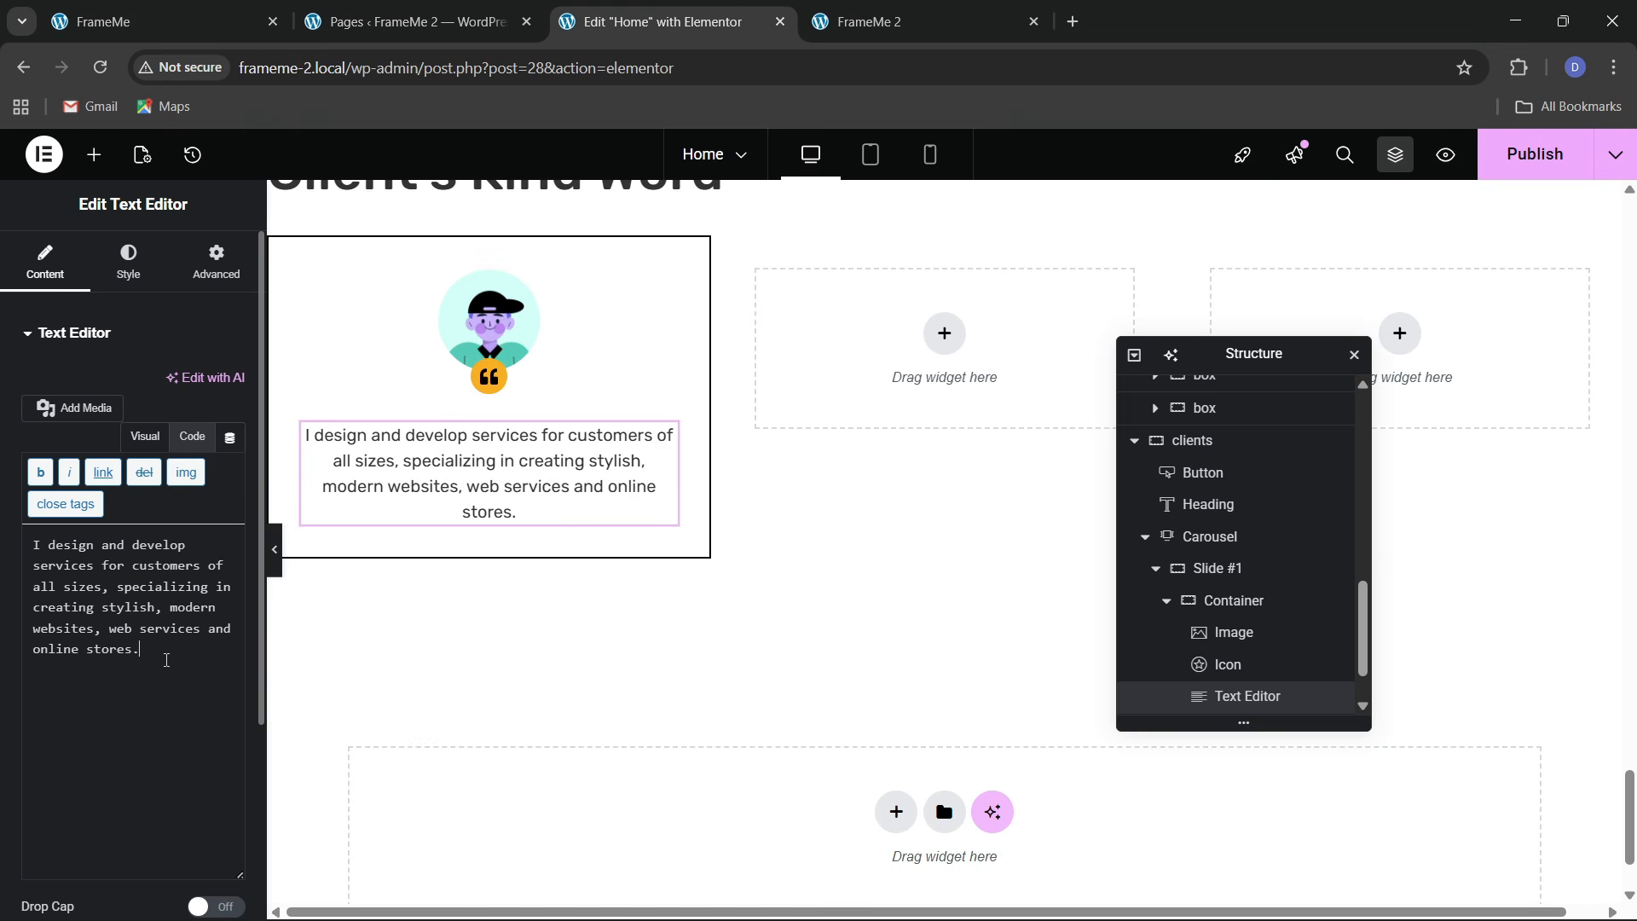
click(230, 19)
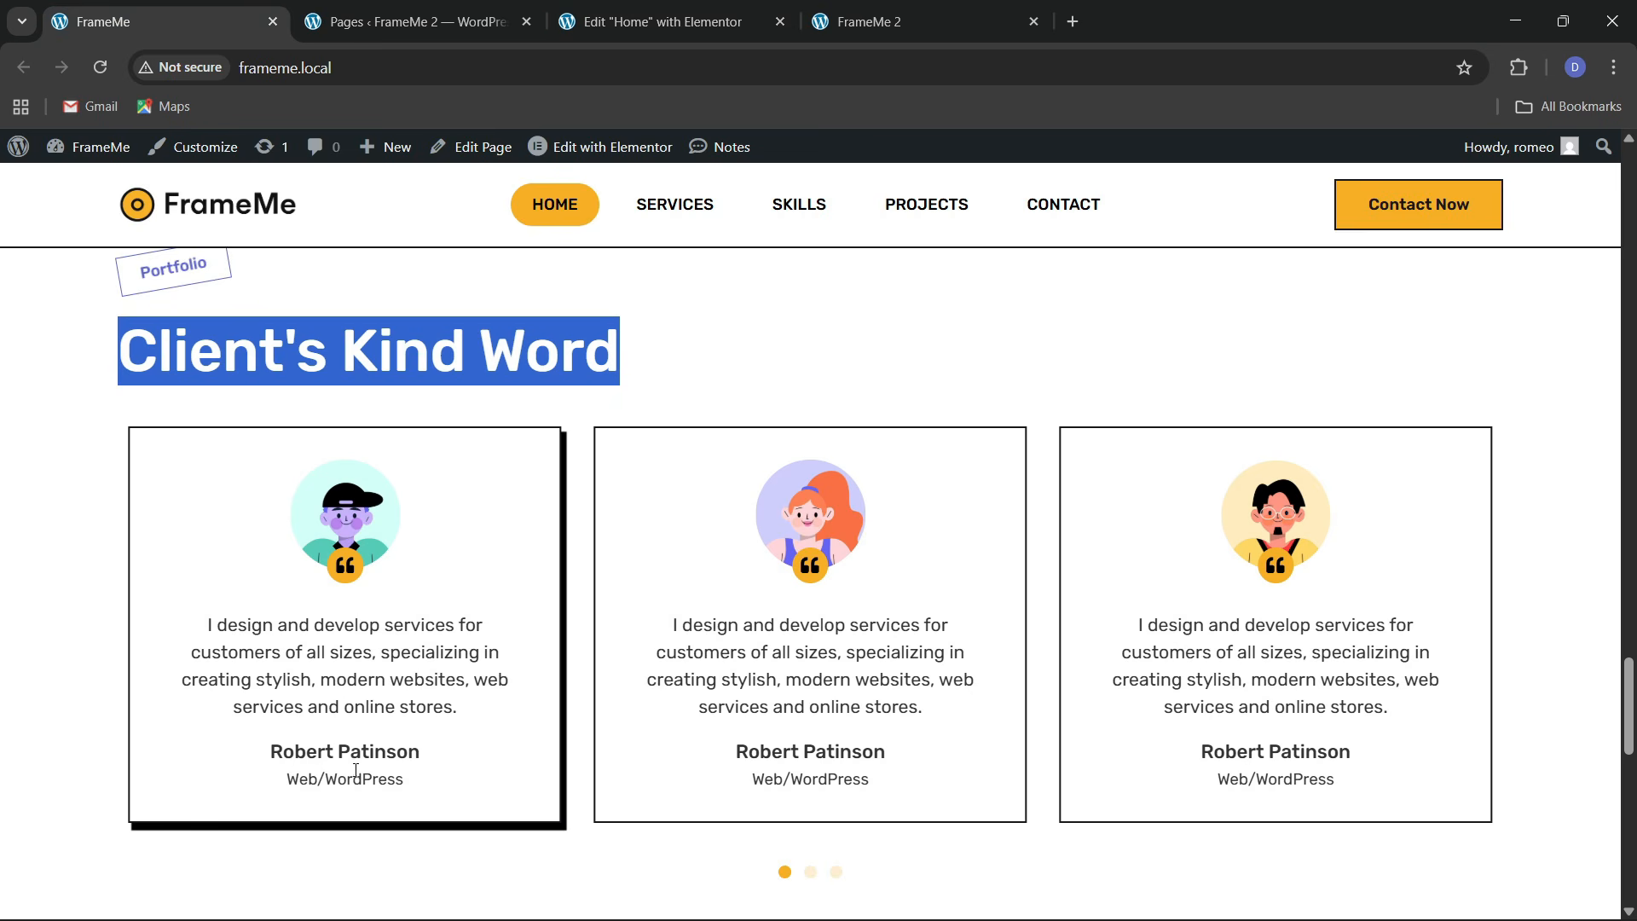
click(726, 12)
scroll(727, 525, up, 4)
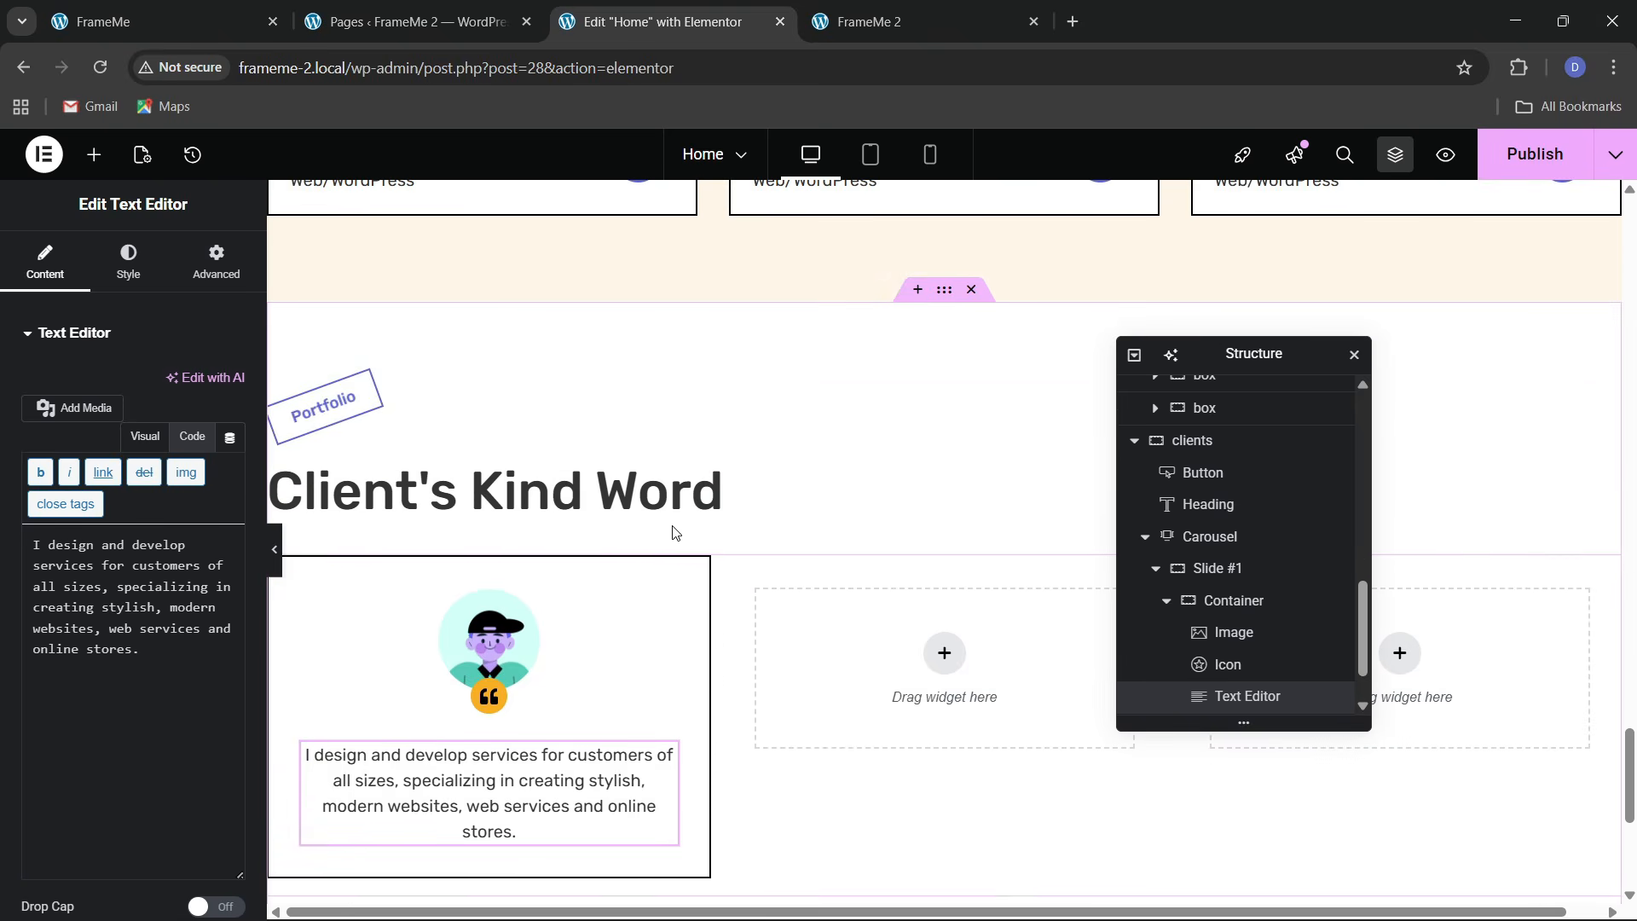
scroll(421, 648, up, 8)
scroll(422, 648, down, 4)
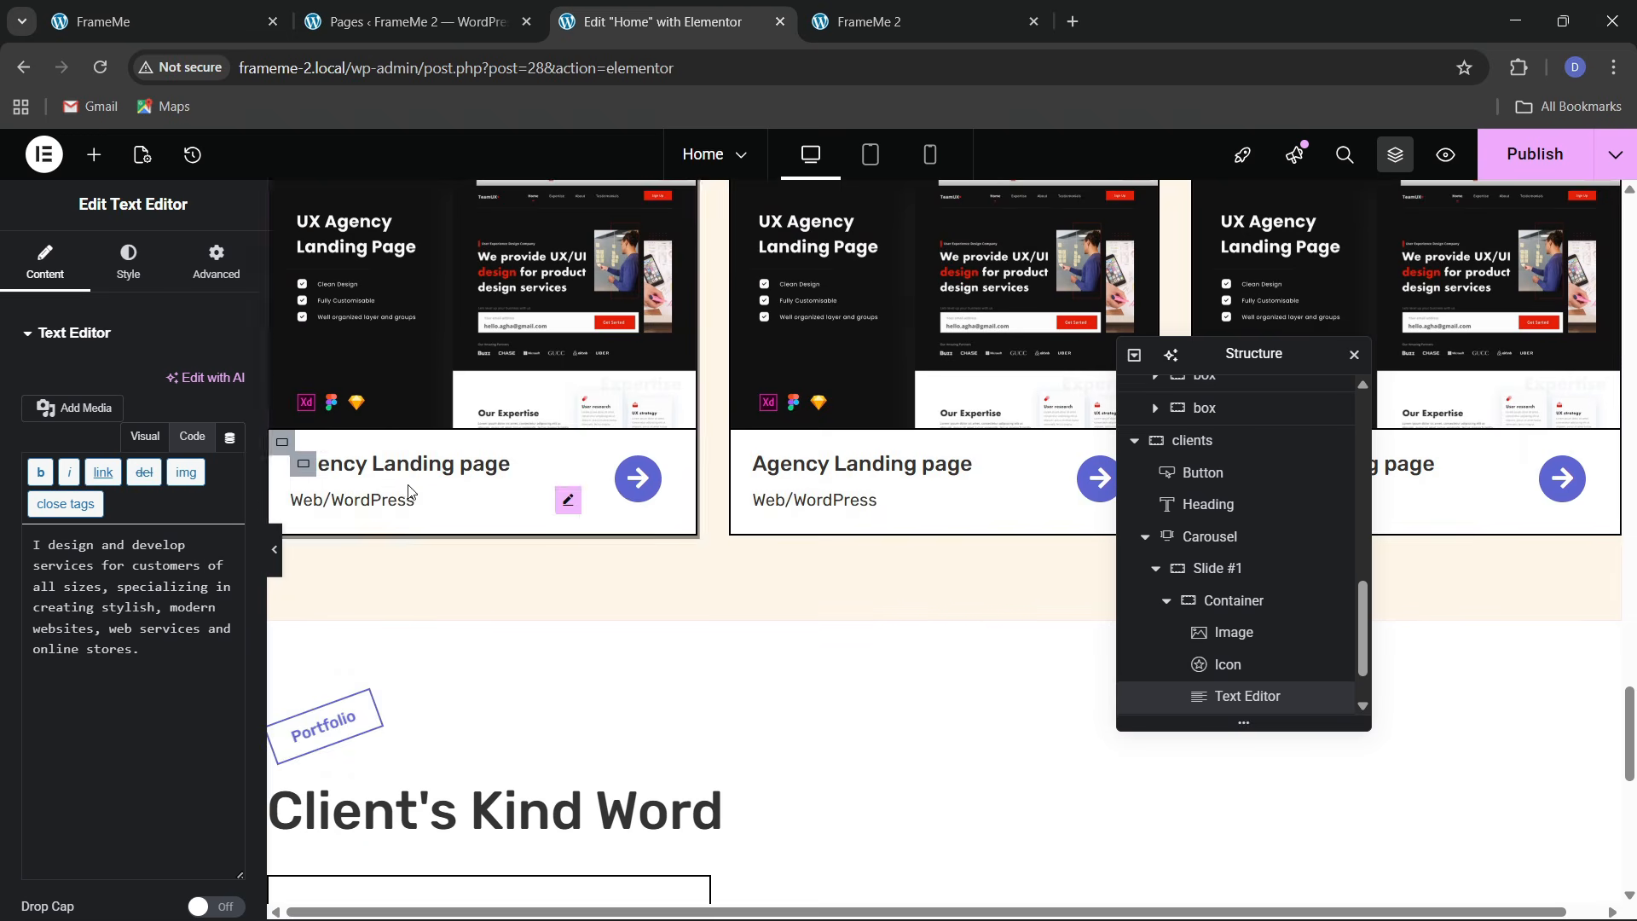
Copy the 'Agency Landing page' card heading under the quote and centre it
right_click(418, 464)
click(452, 534)
scroll(457, 548, down, 8)
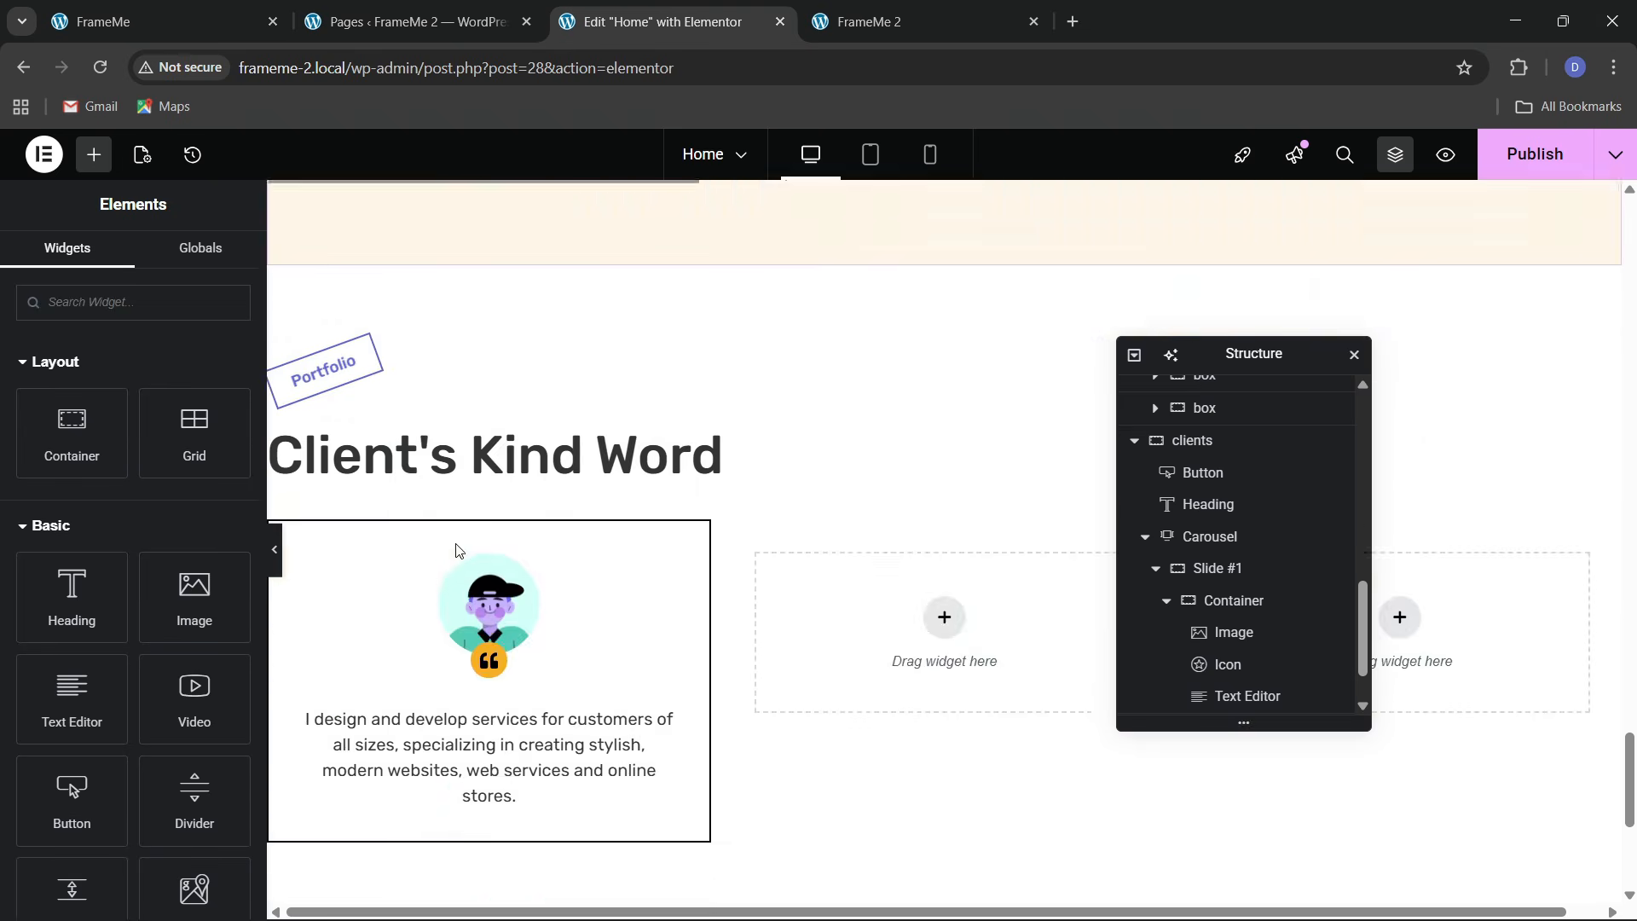
right_click(497, 335)
click(542, 482)
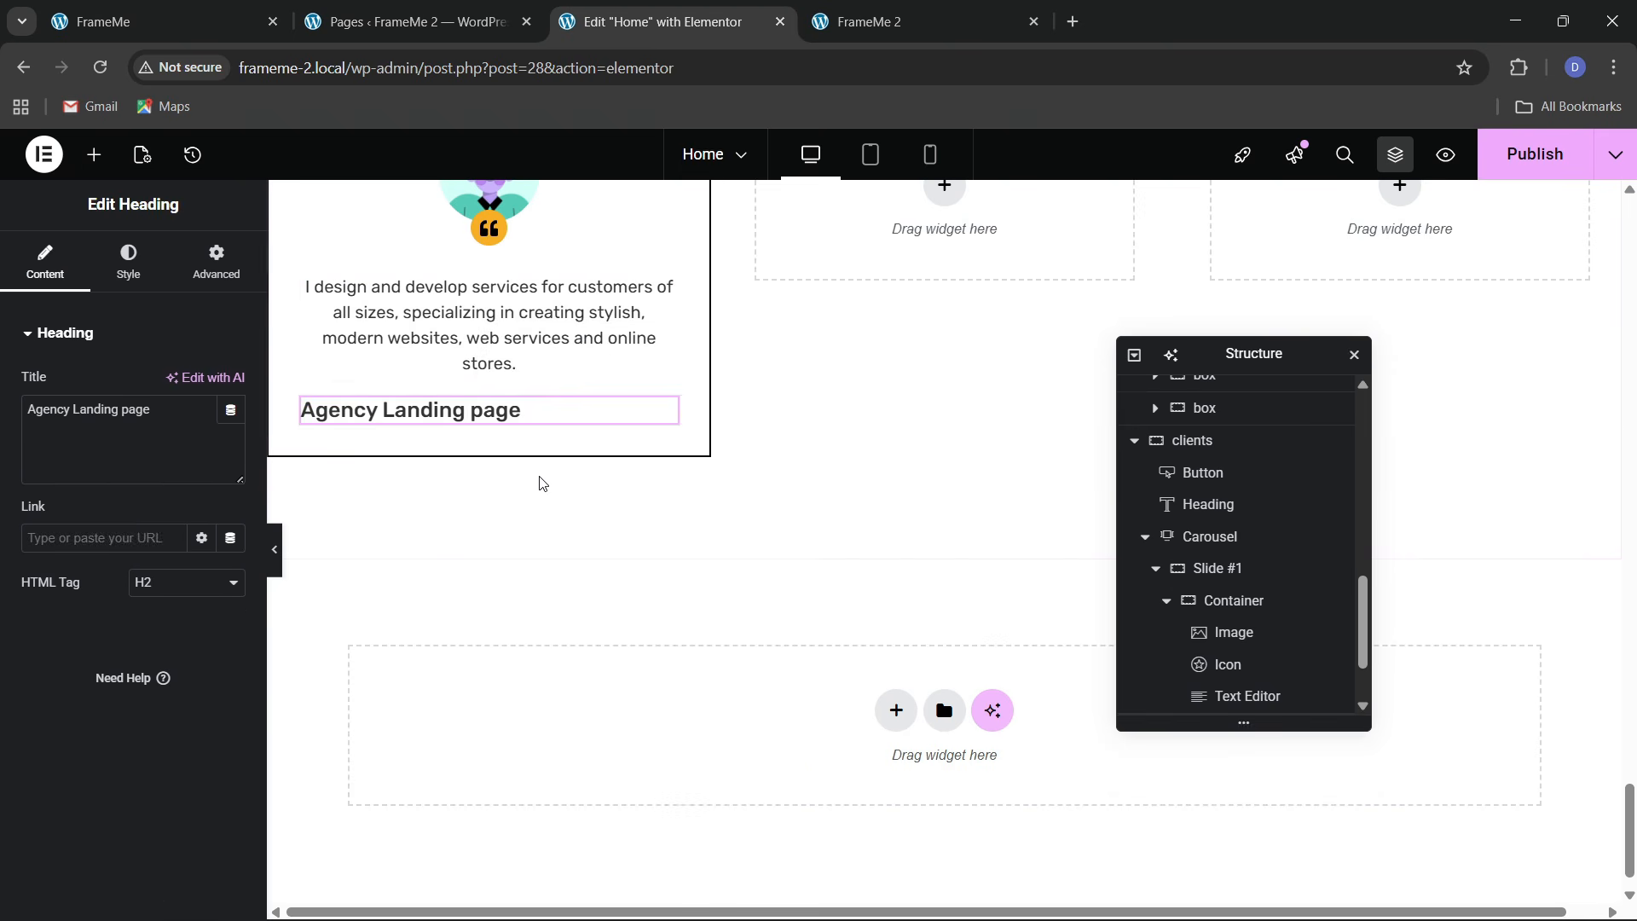
click(145, 282)
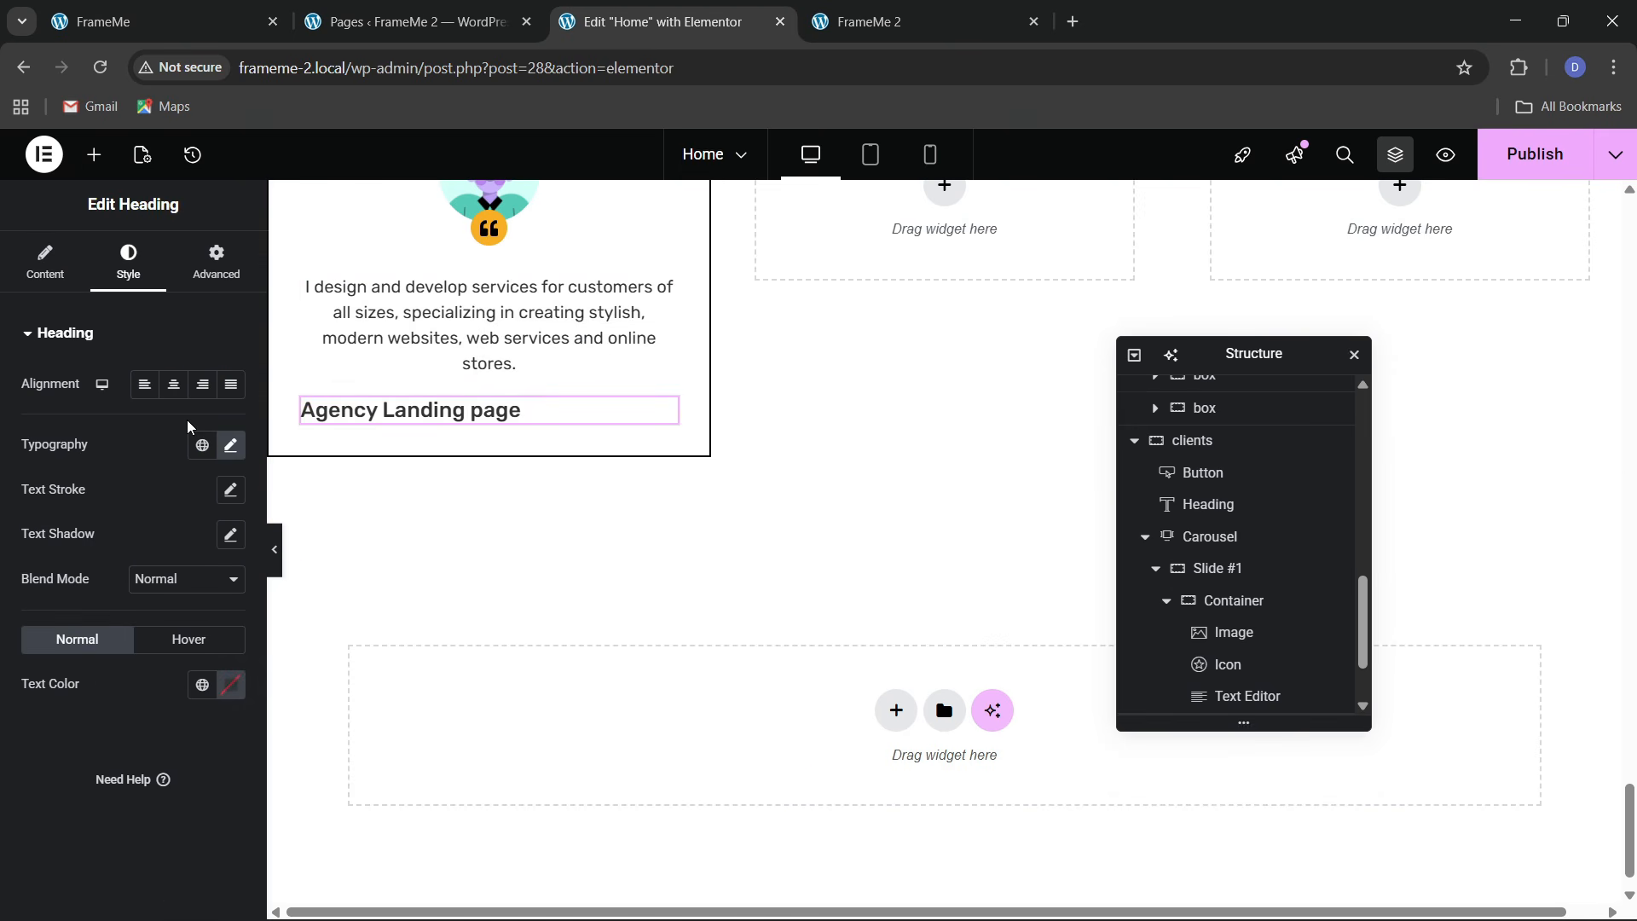
click(173, 383)
click(1234, 600)
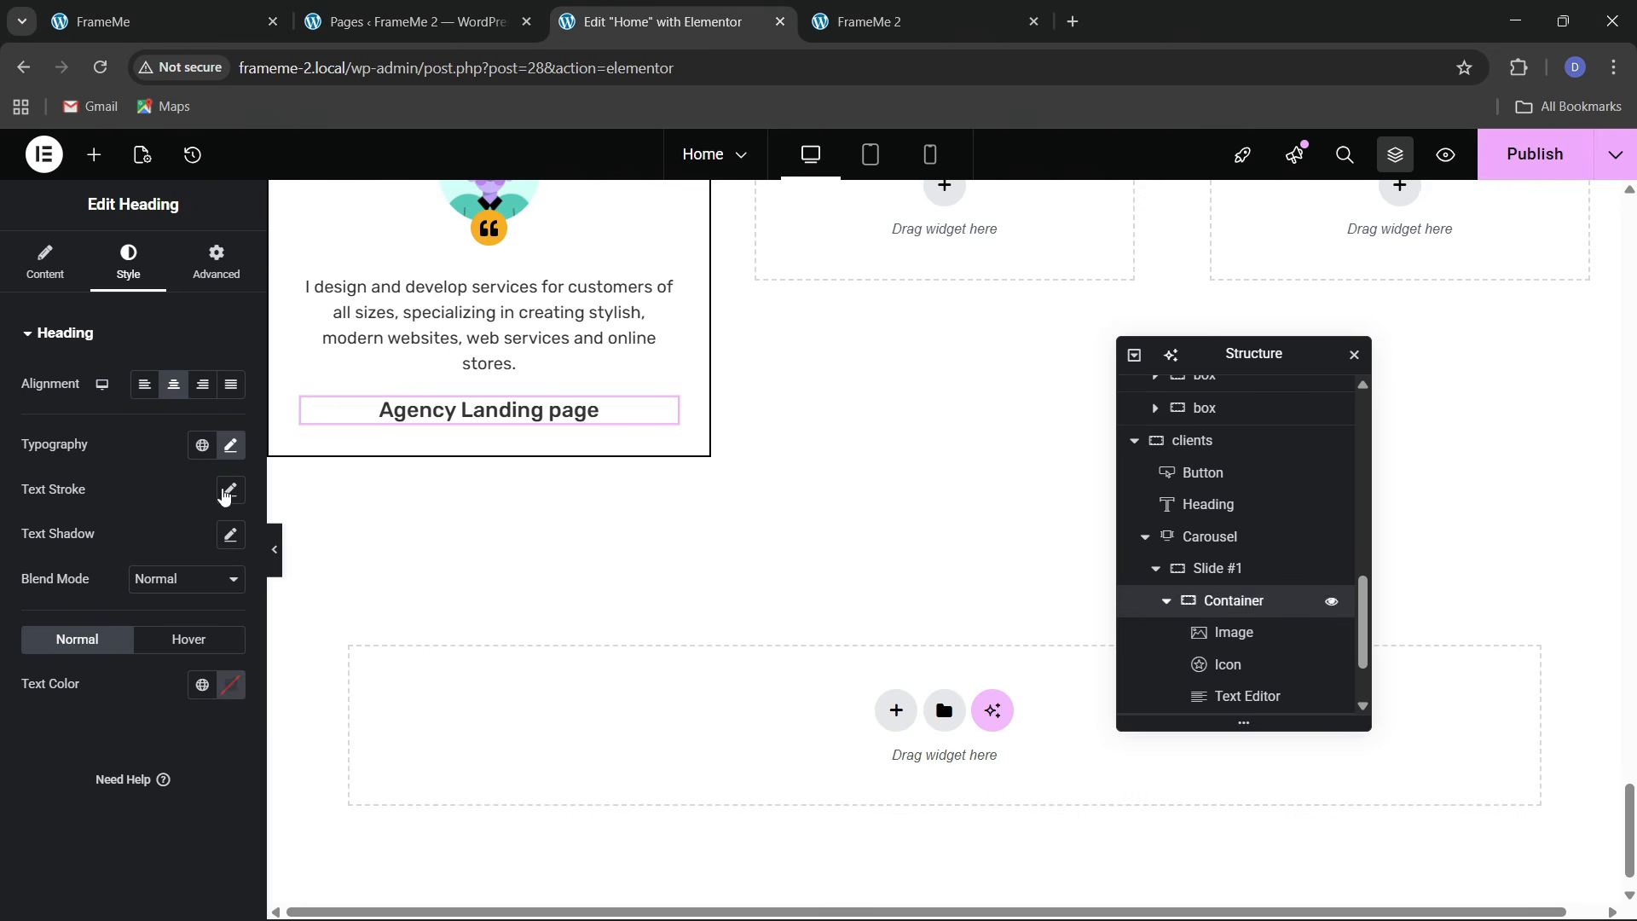
Paste the 'Web/WordPress' text under the heading, centre it, and remove its trailing empty line
scroll(468, 550, up, 8)
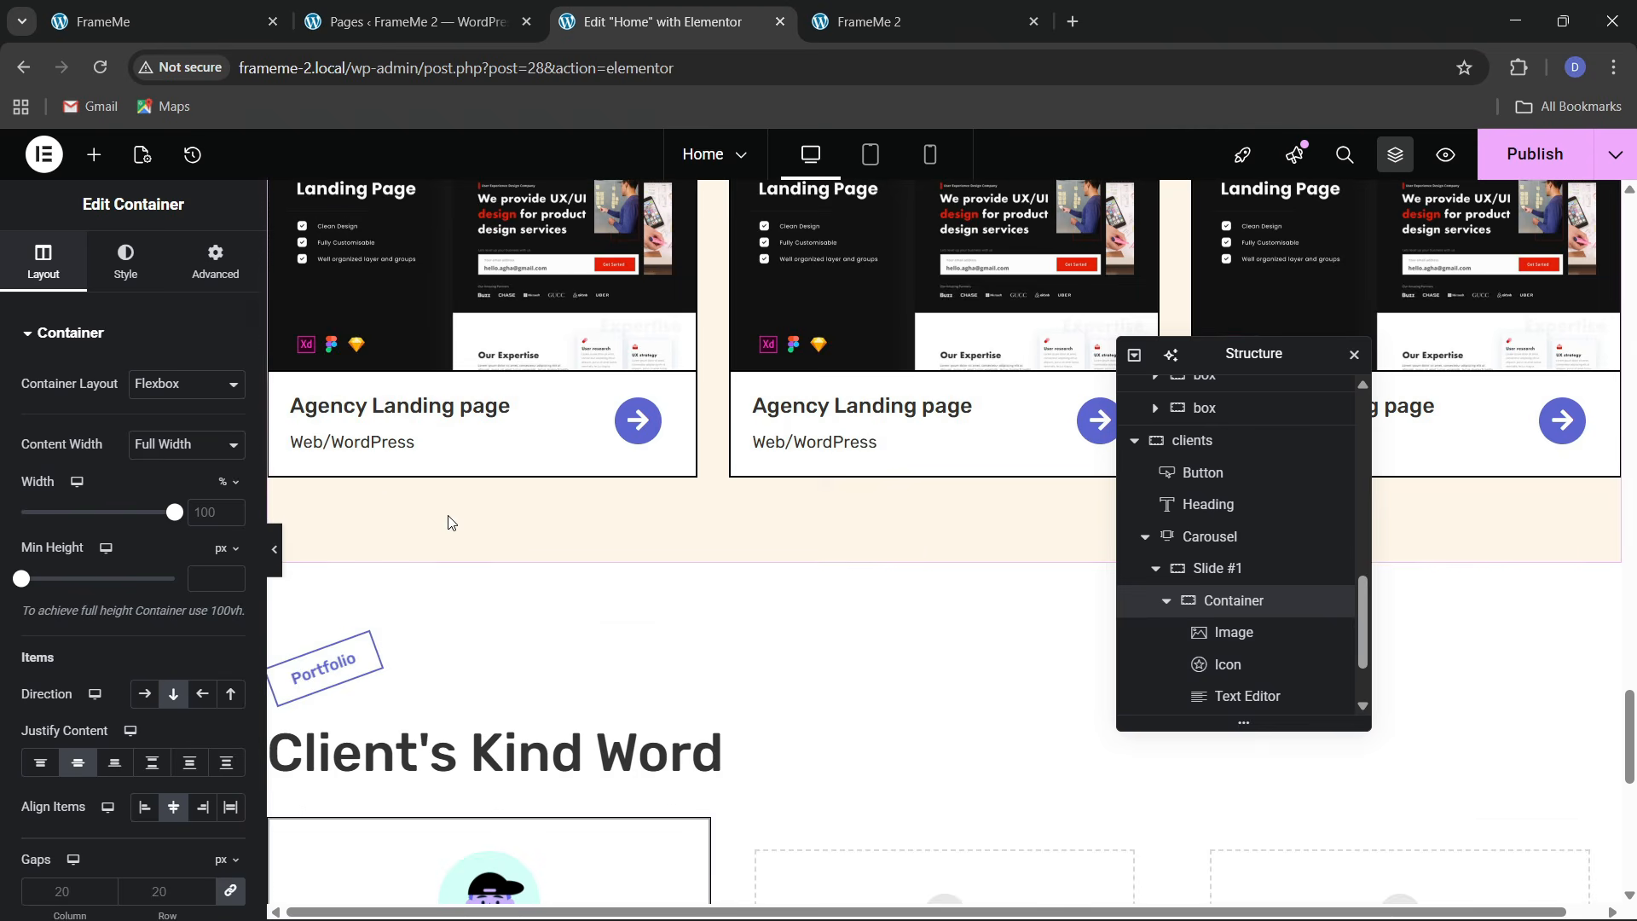
right_click(366, 431)
click(396, 529)
scroll(396, 528, down, 6)
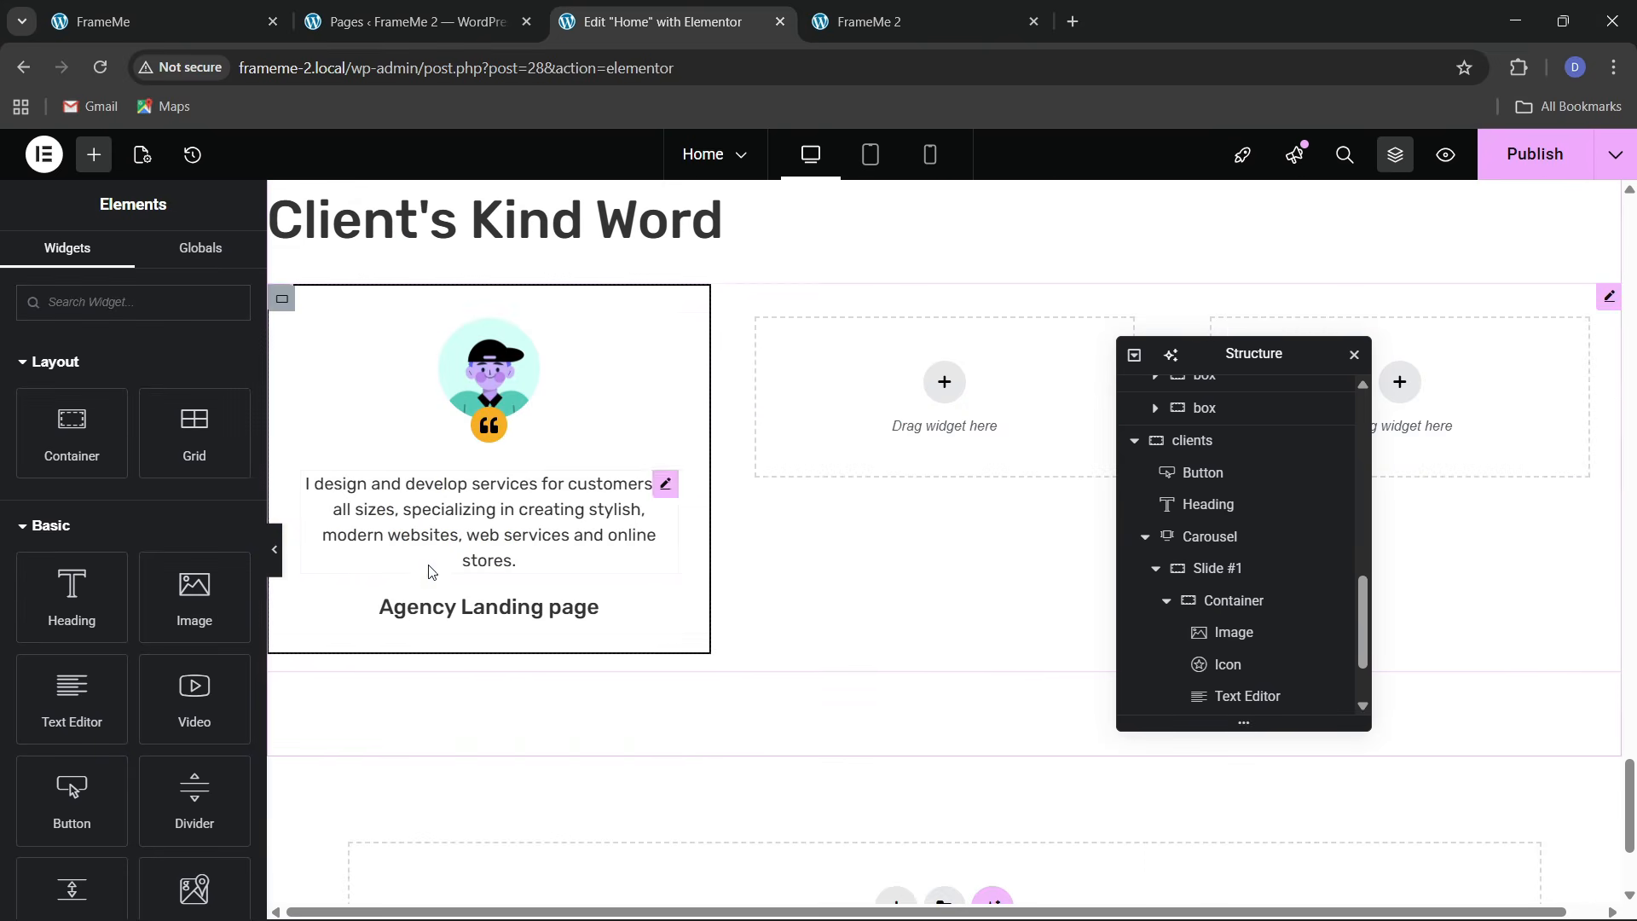
right_click(478, 607)
click(536, 566)
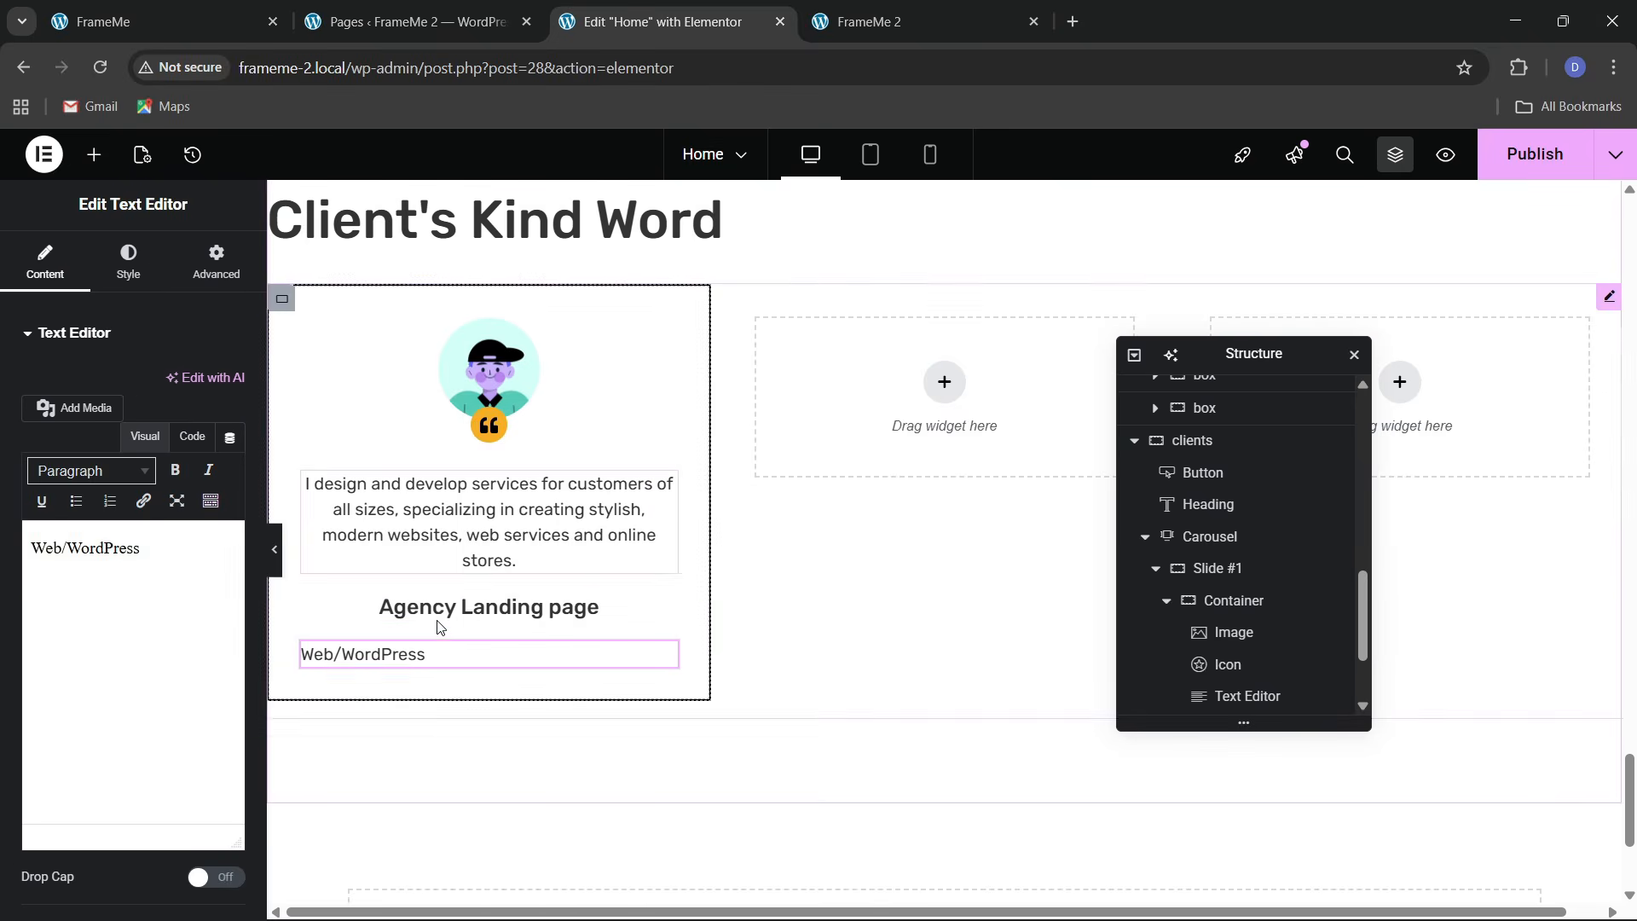
click(132, 271)
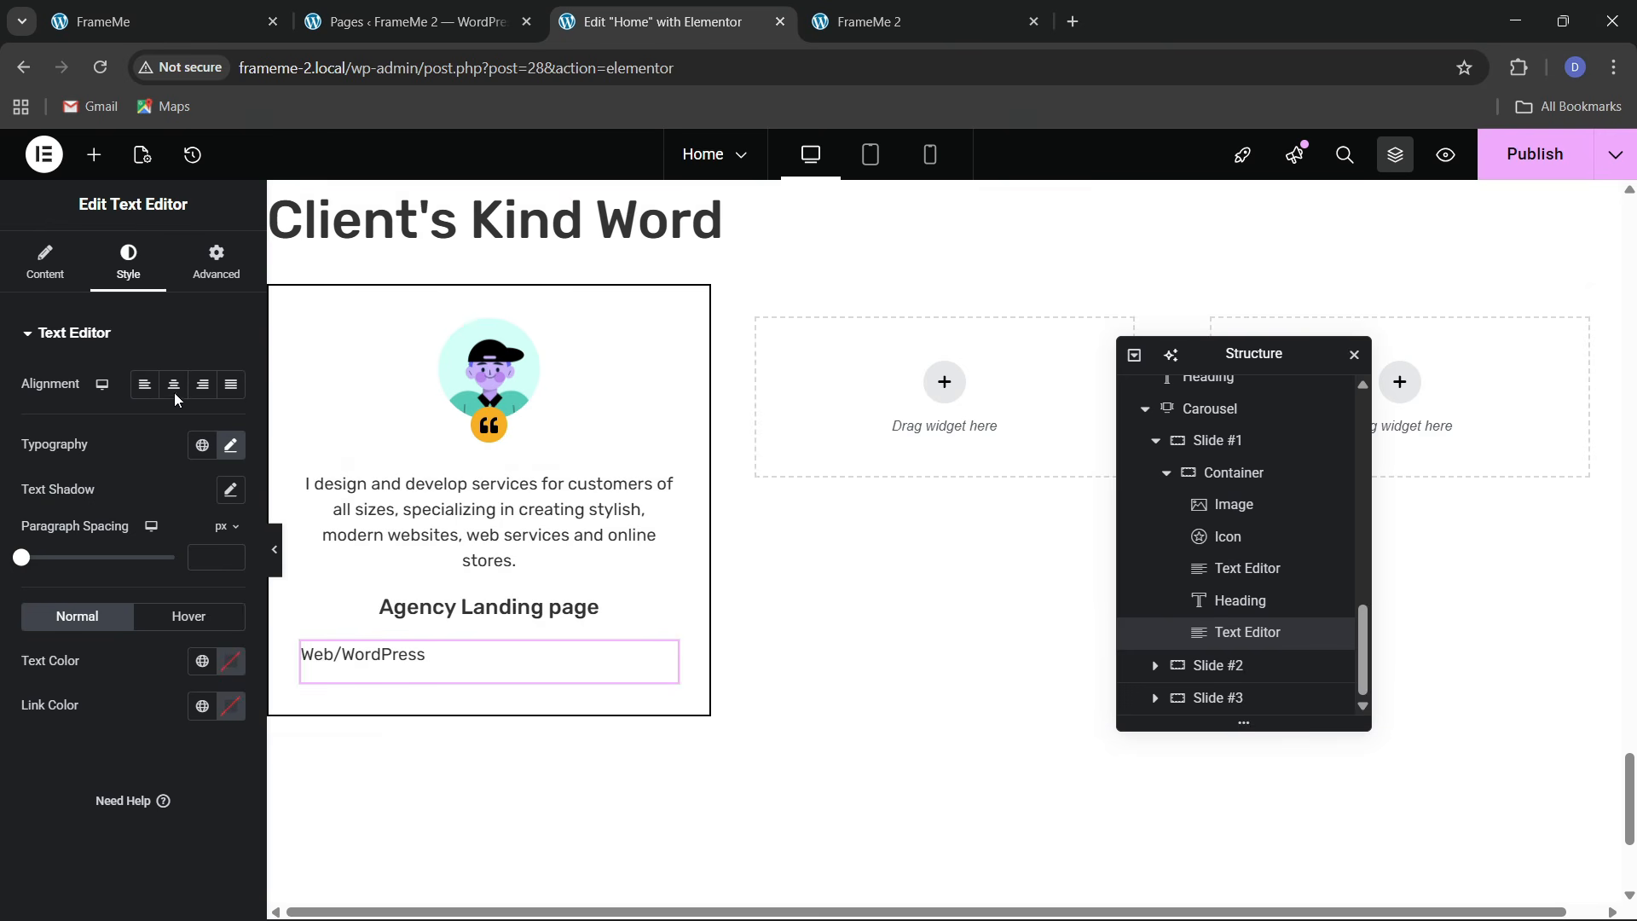
click(173, 385)
click(45, 261)
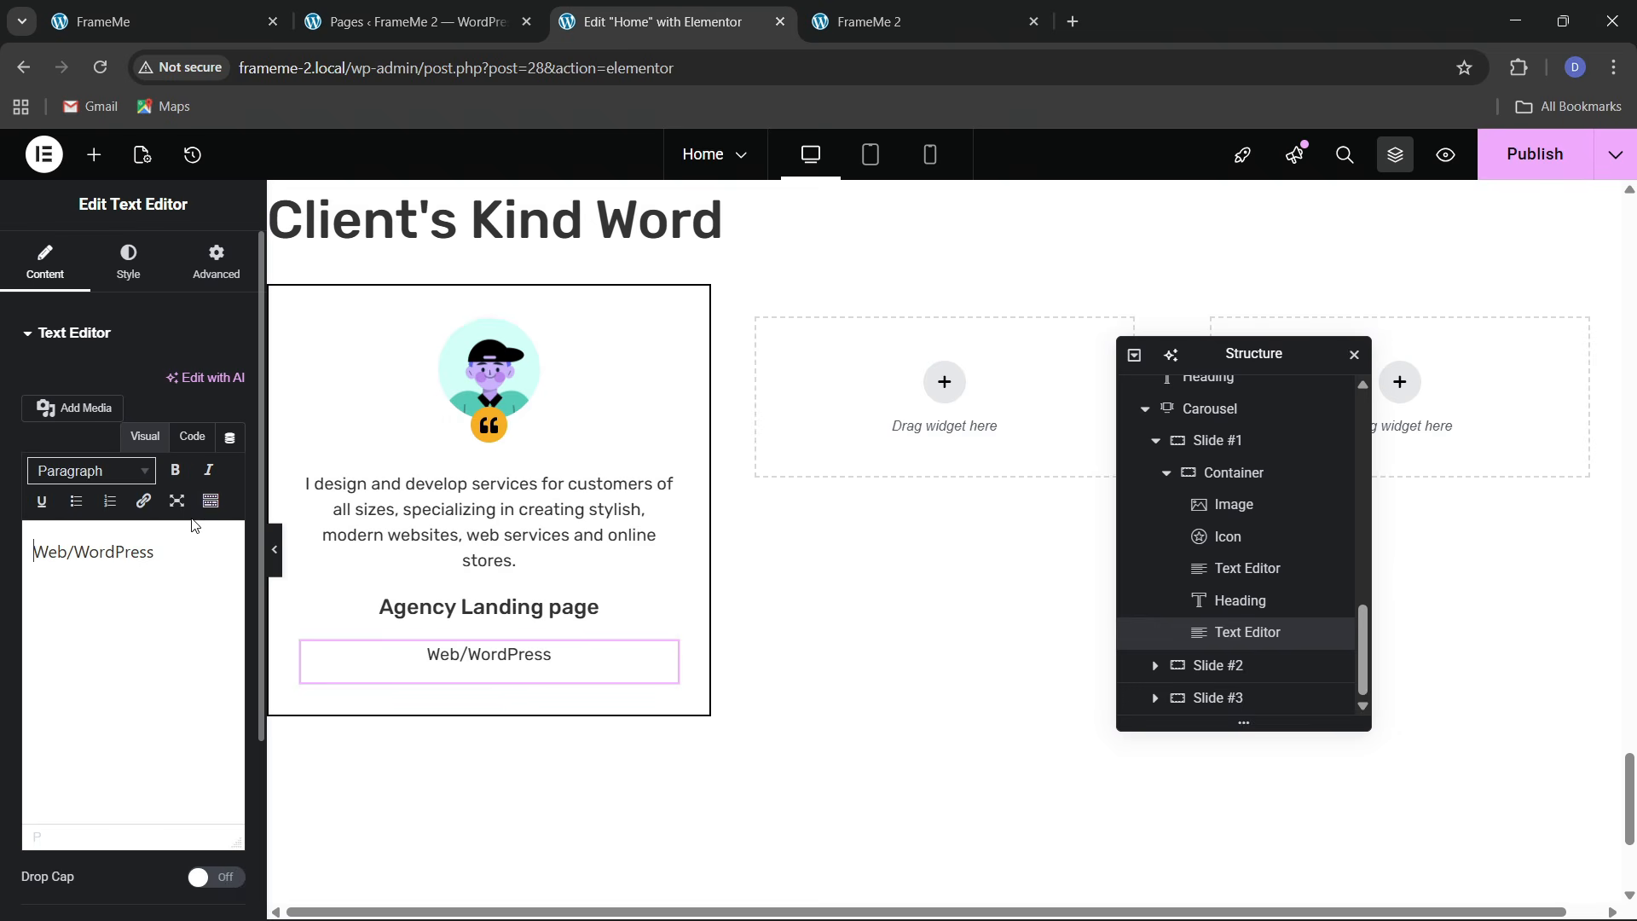
click(193, 438)
key(Return)
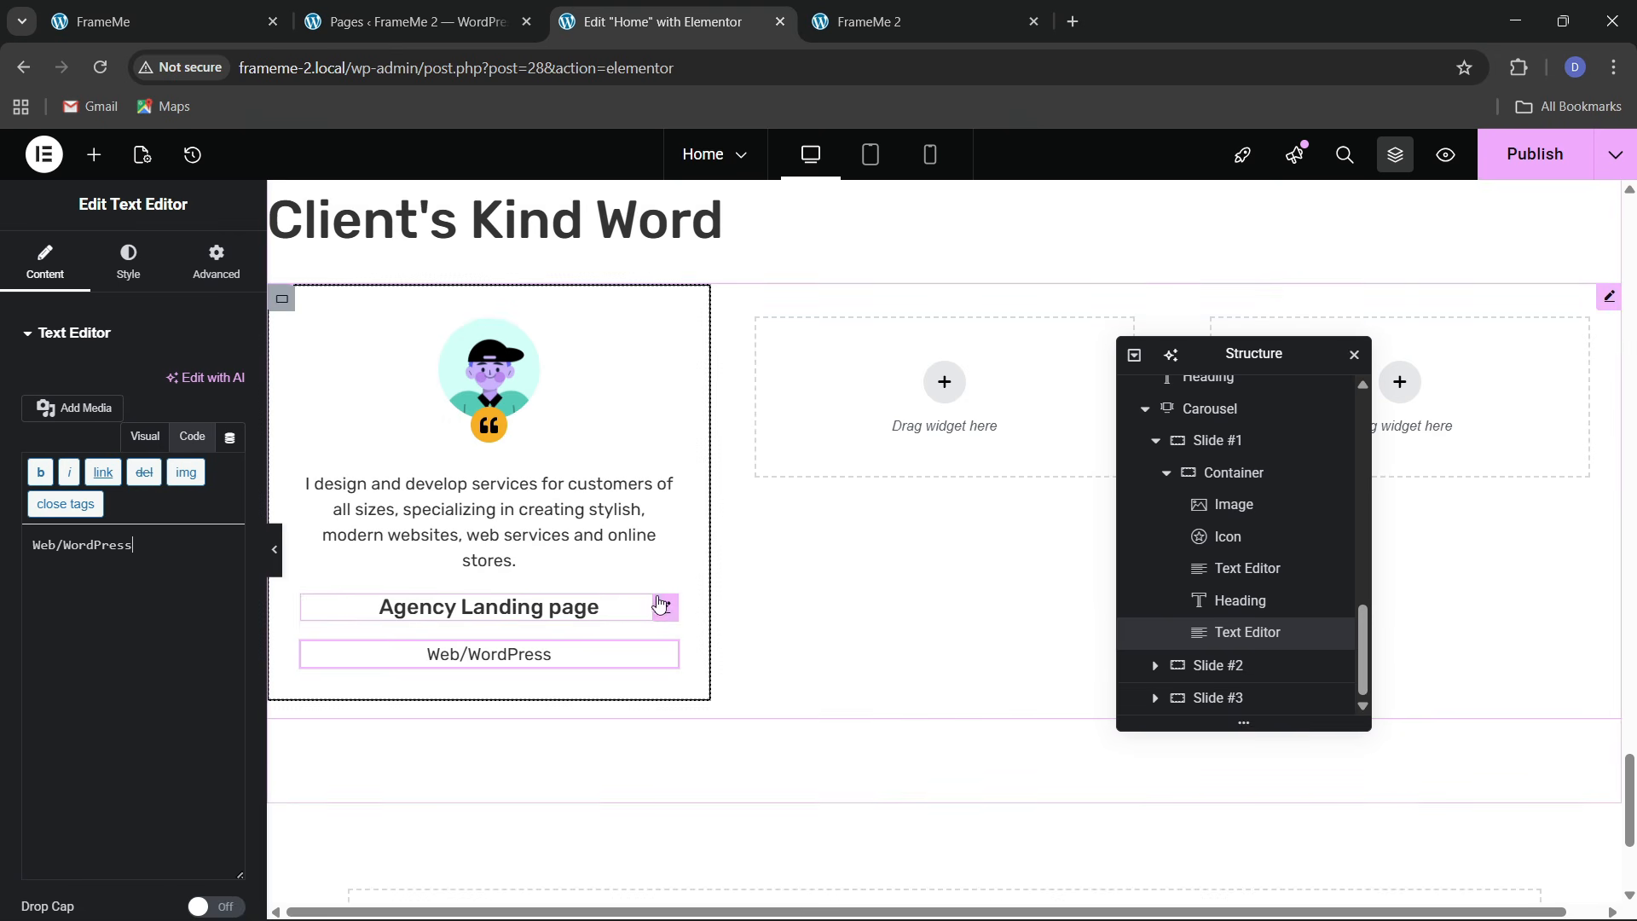
Give the Agency Landing page heading a separate bottom margin of -14
click(657, 609)
click(209, 267)
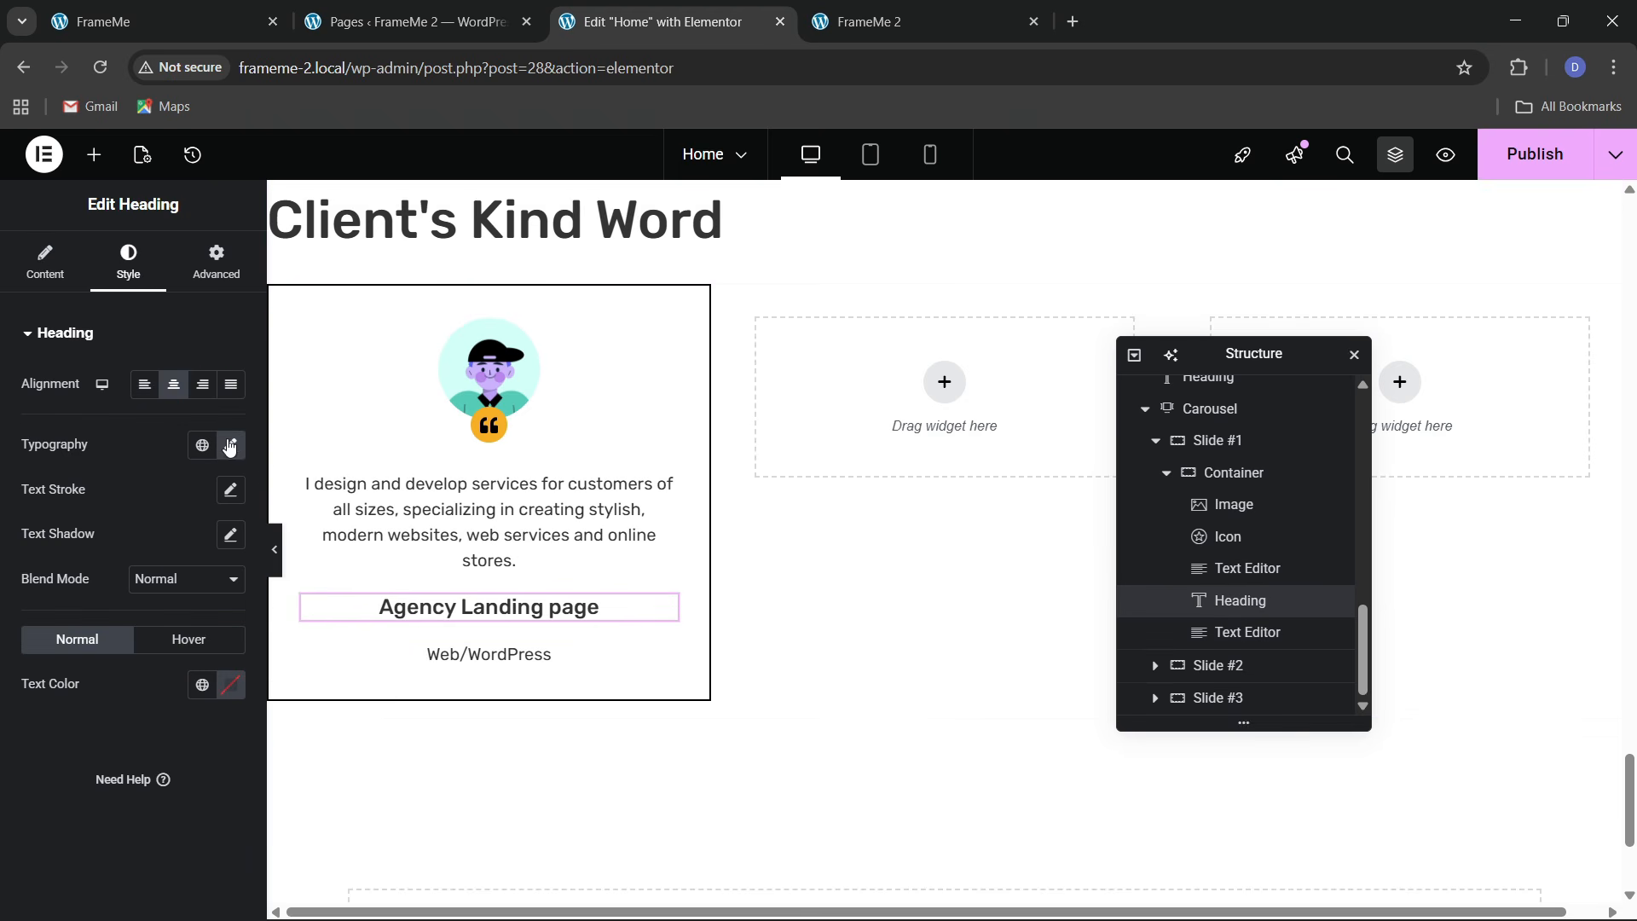
click(232, 410)
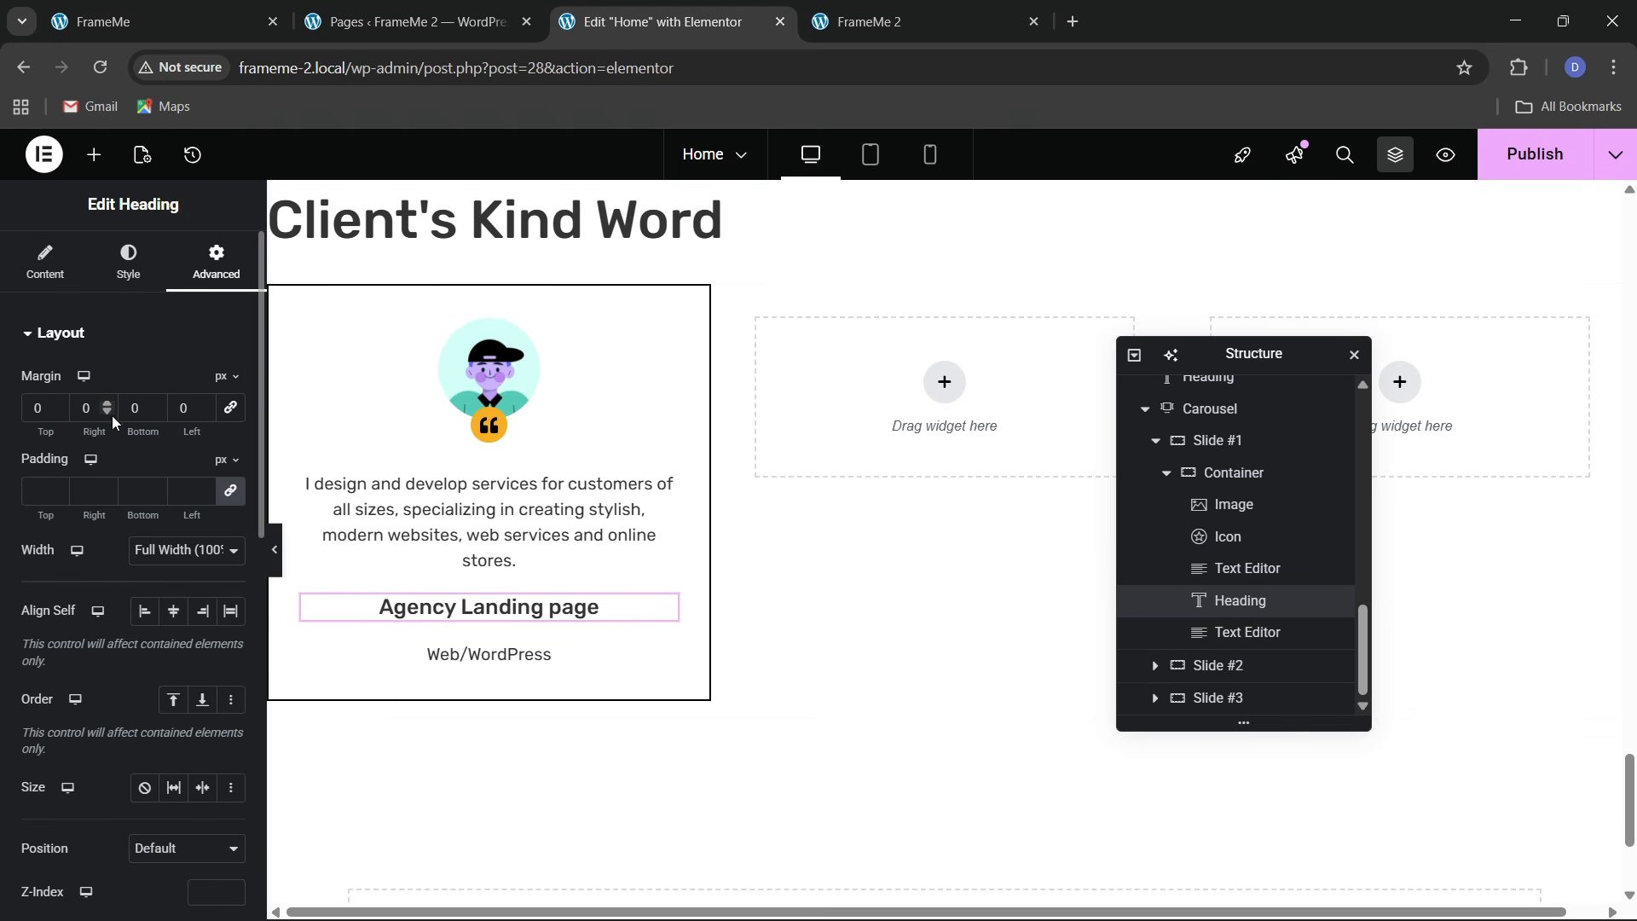
click(156, 413)
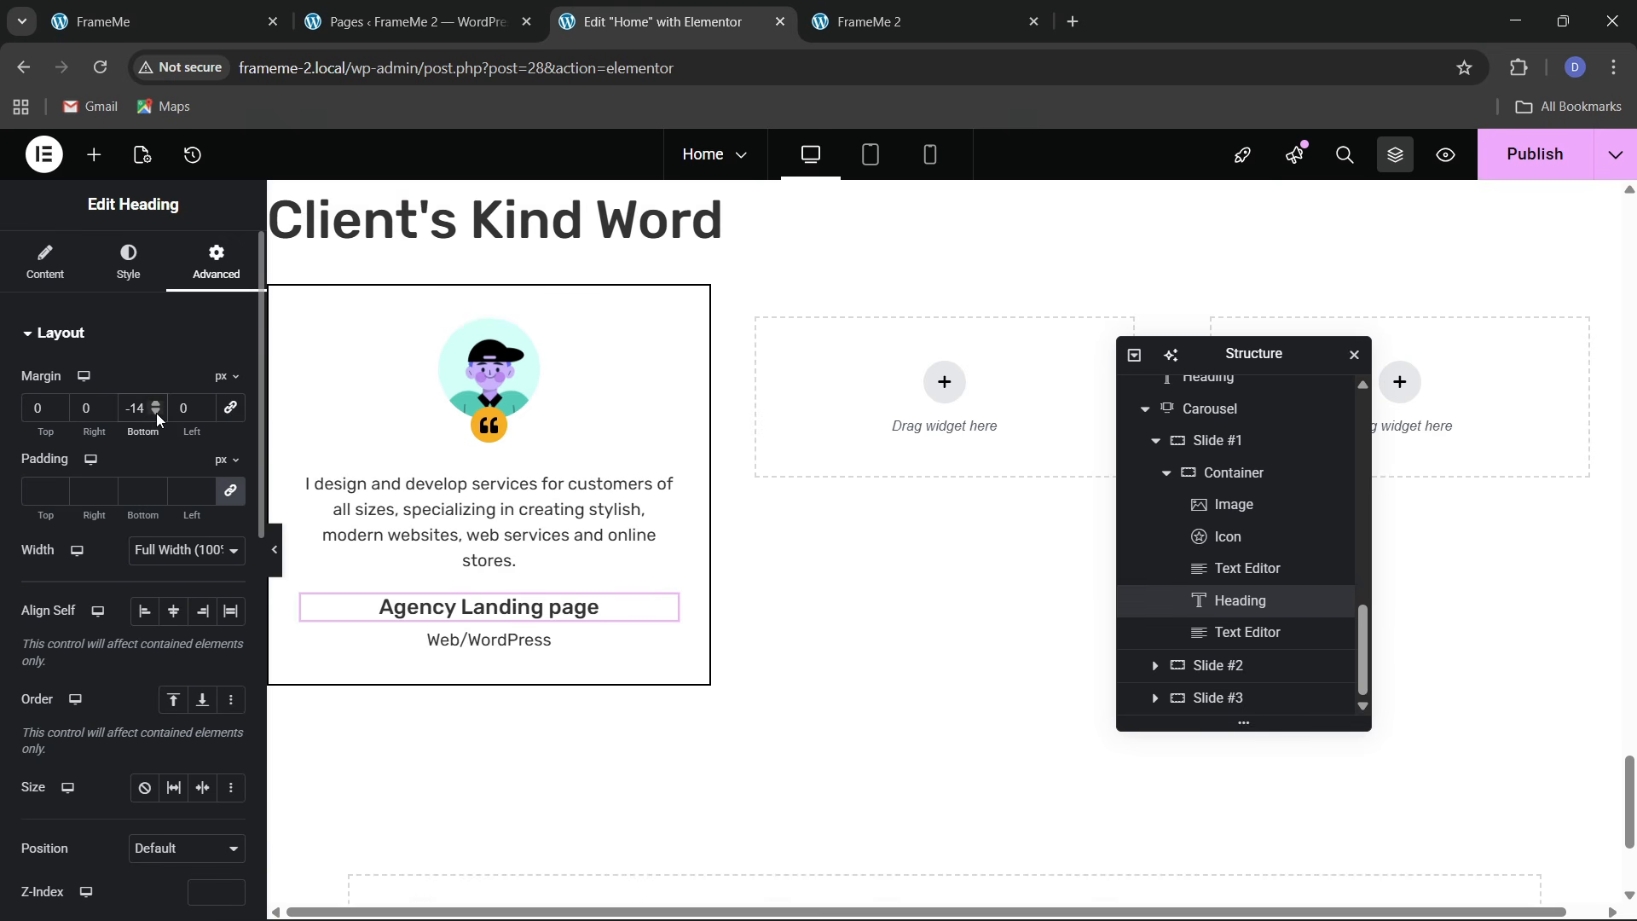
click(86, 10)
click(656, 21)
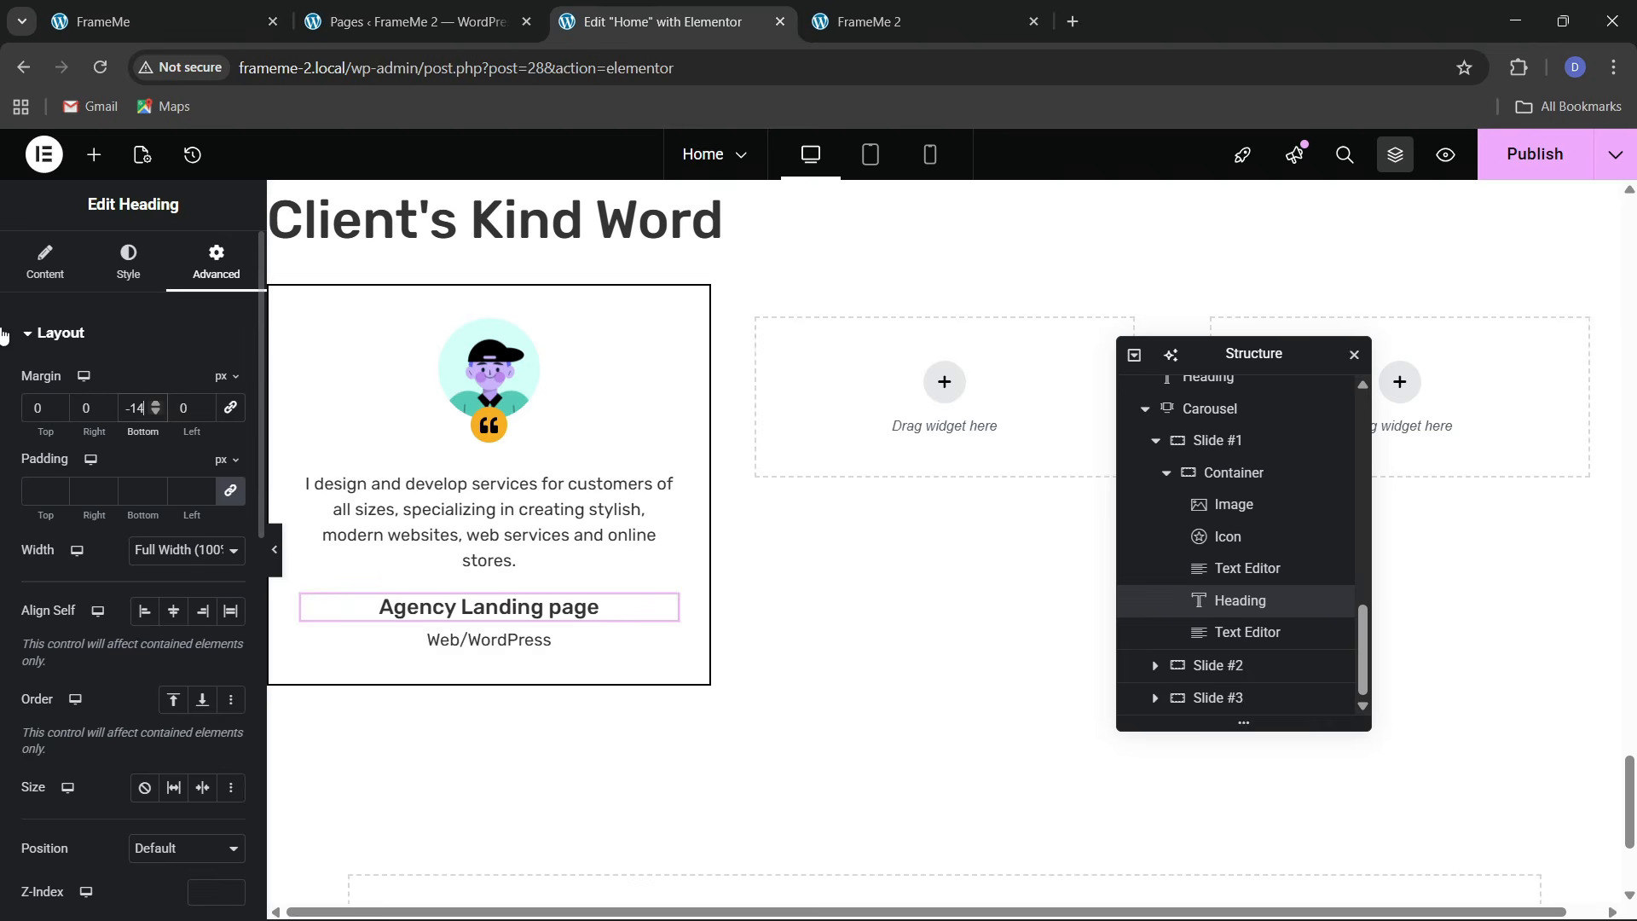
Replace the heading title with the client's name and set its font size to 19 px
click(44, 260)
drag(151, 410, 28, 418)
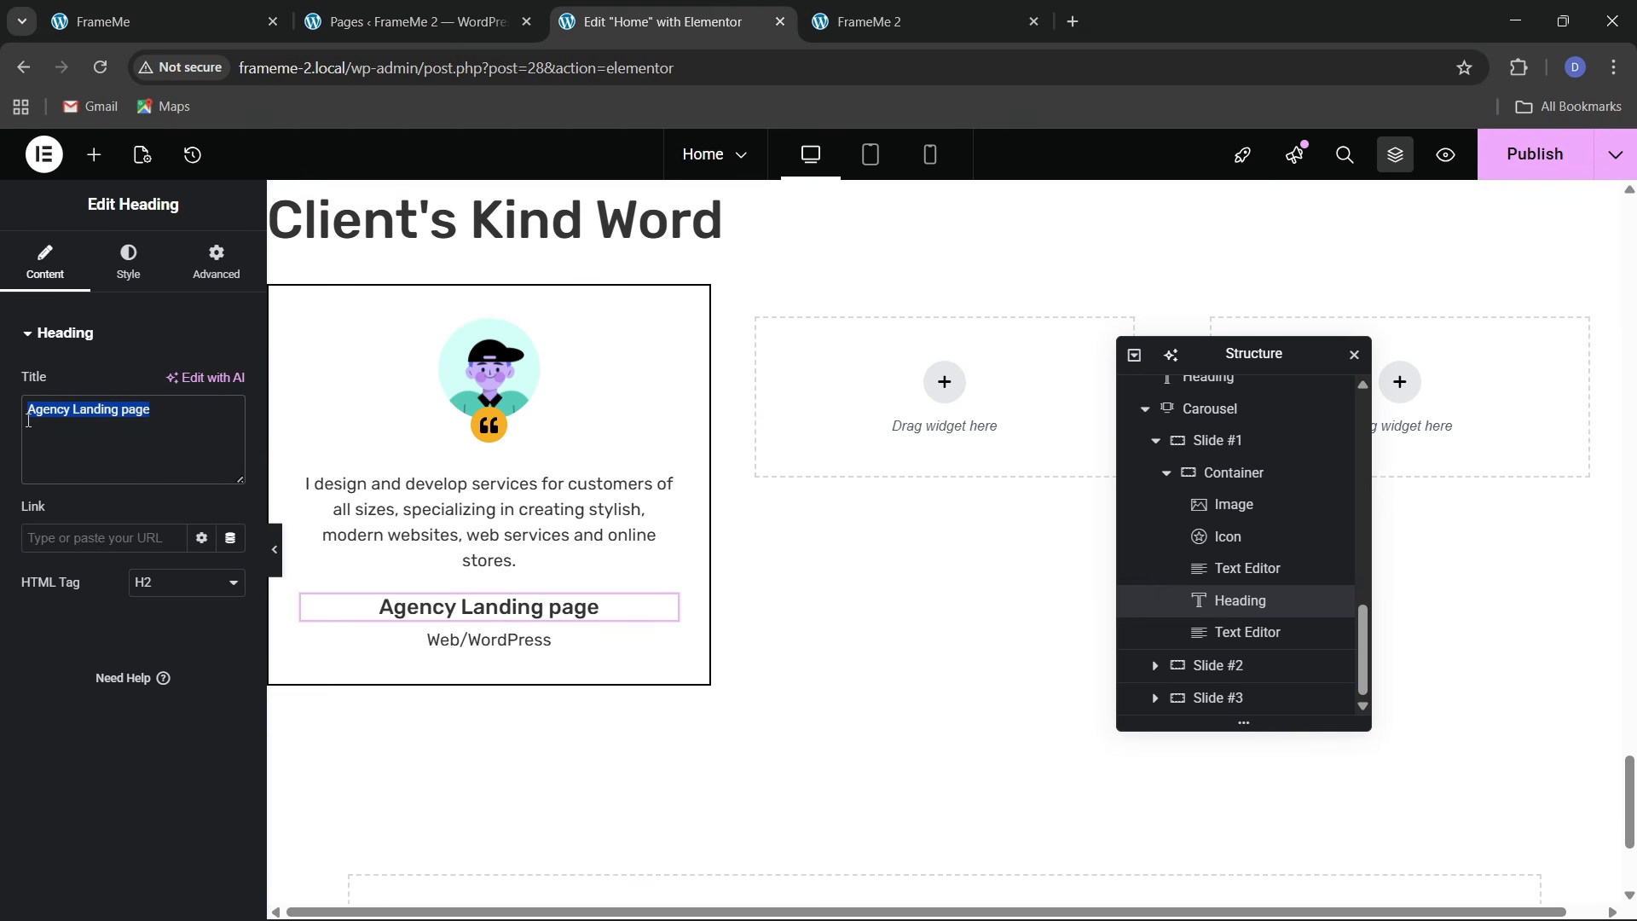
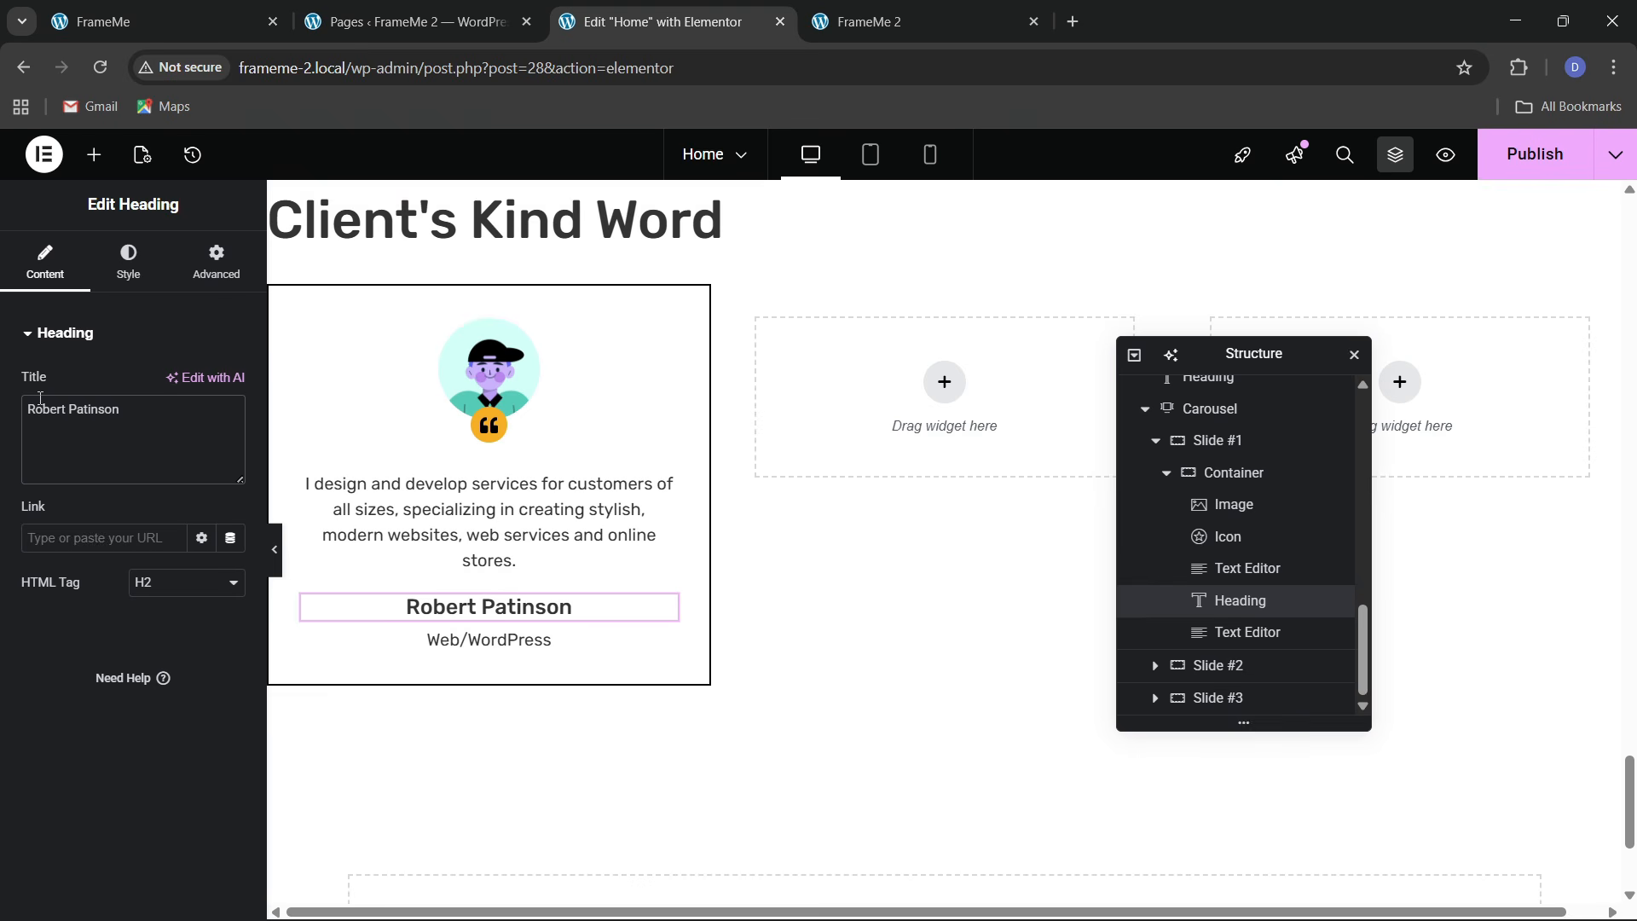
click(128, 260)
click(230, 445)
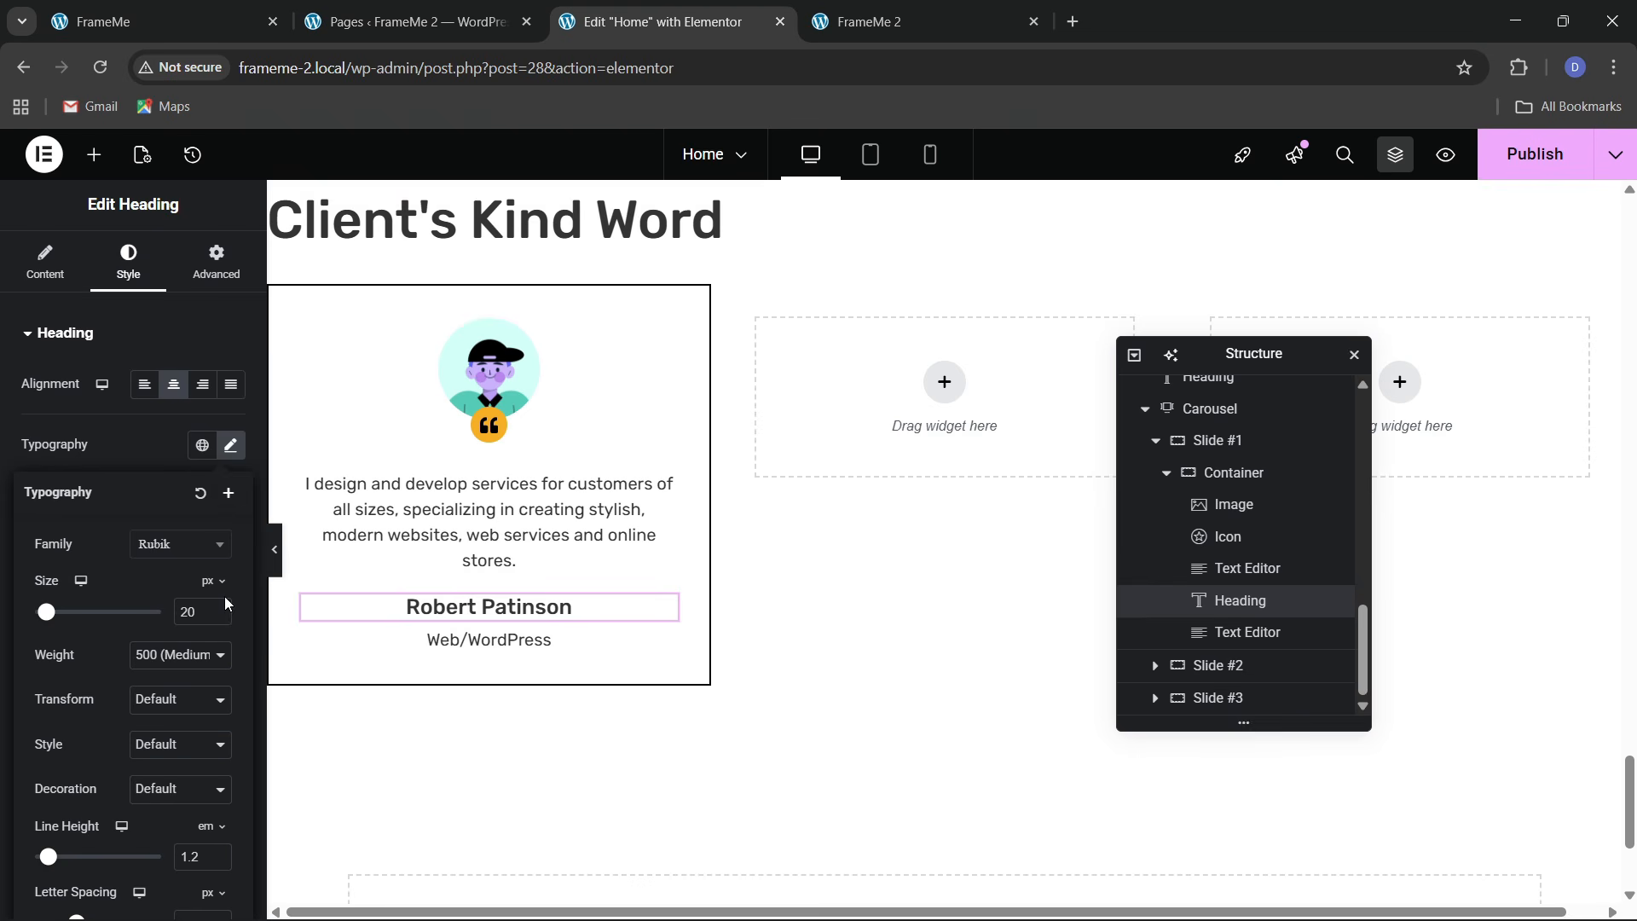
click(221, 616)
click(222, 616)
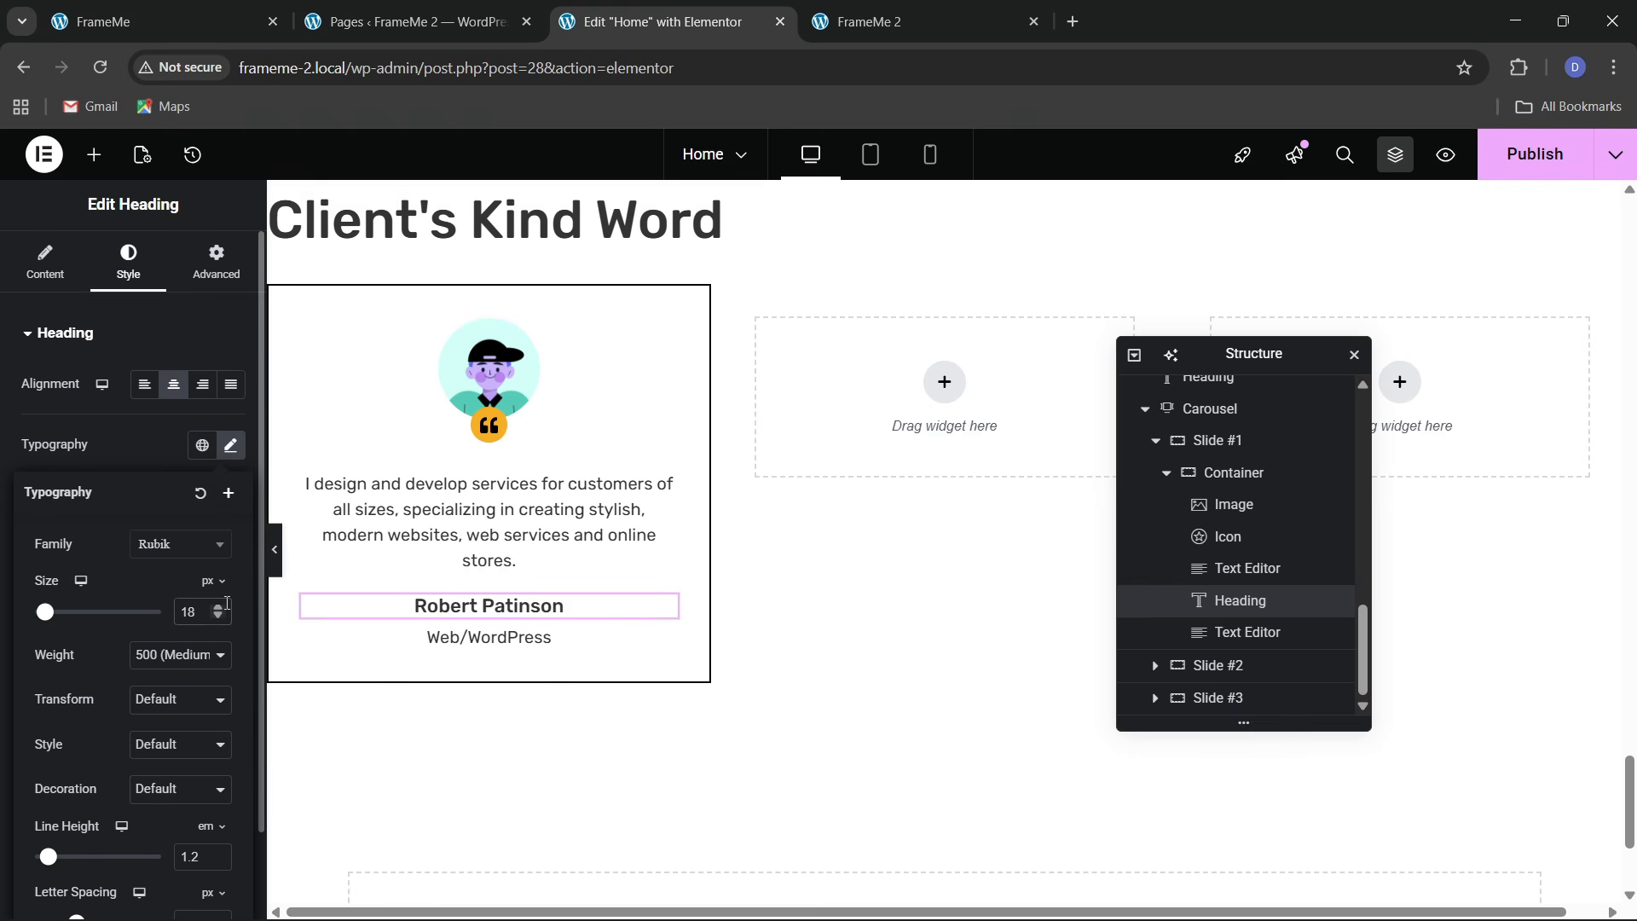
click(220, 607)
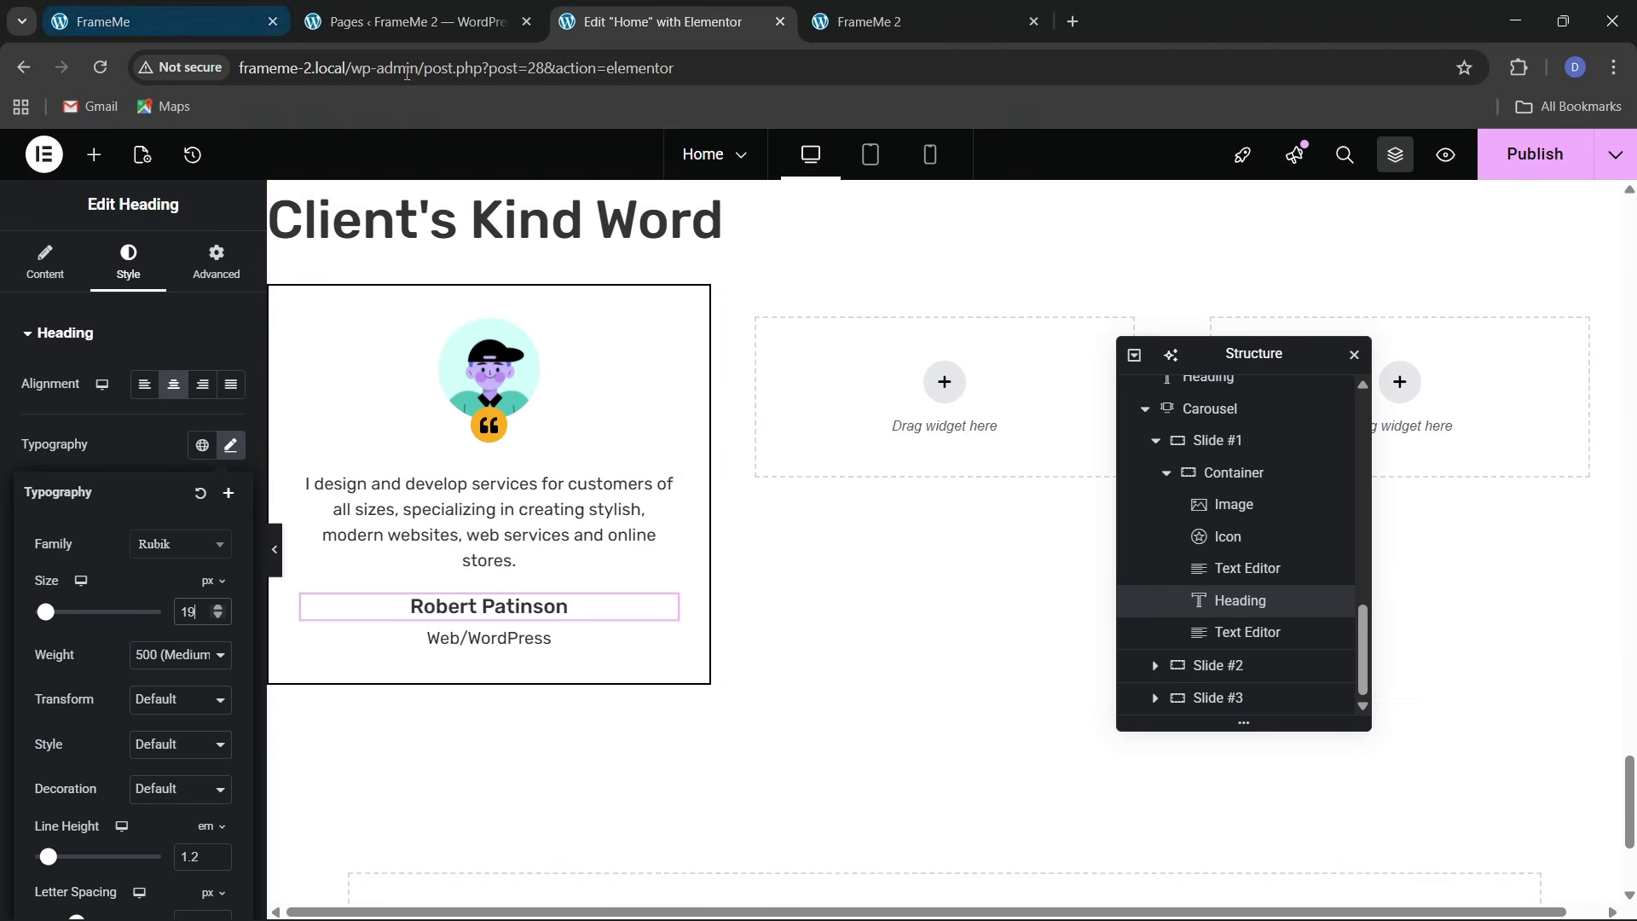
click(1233, 486)
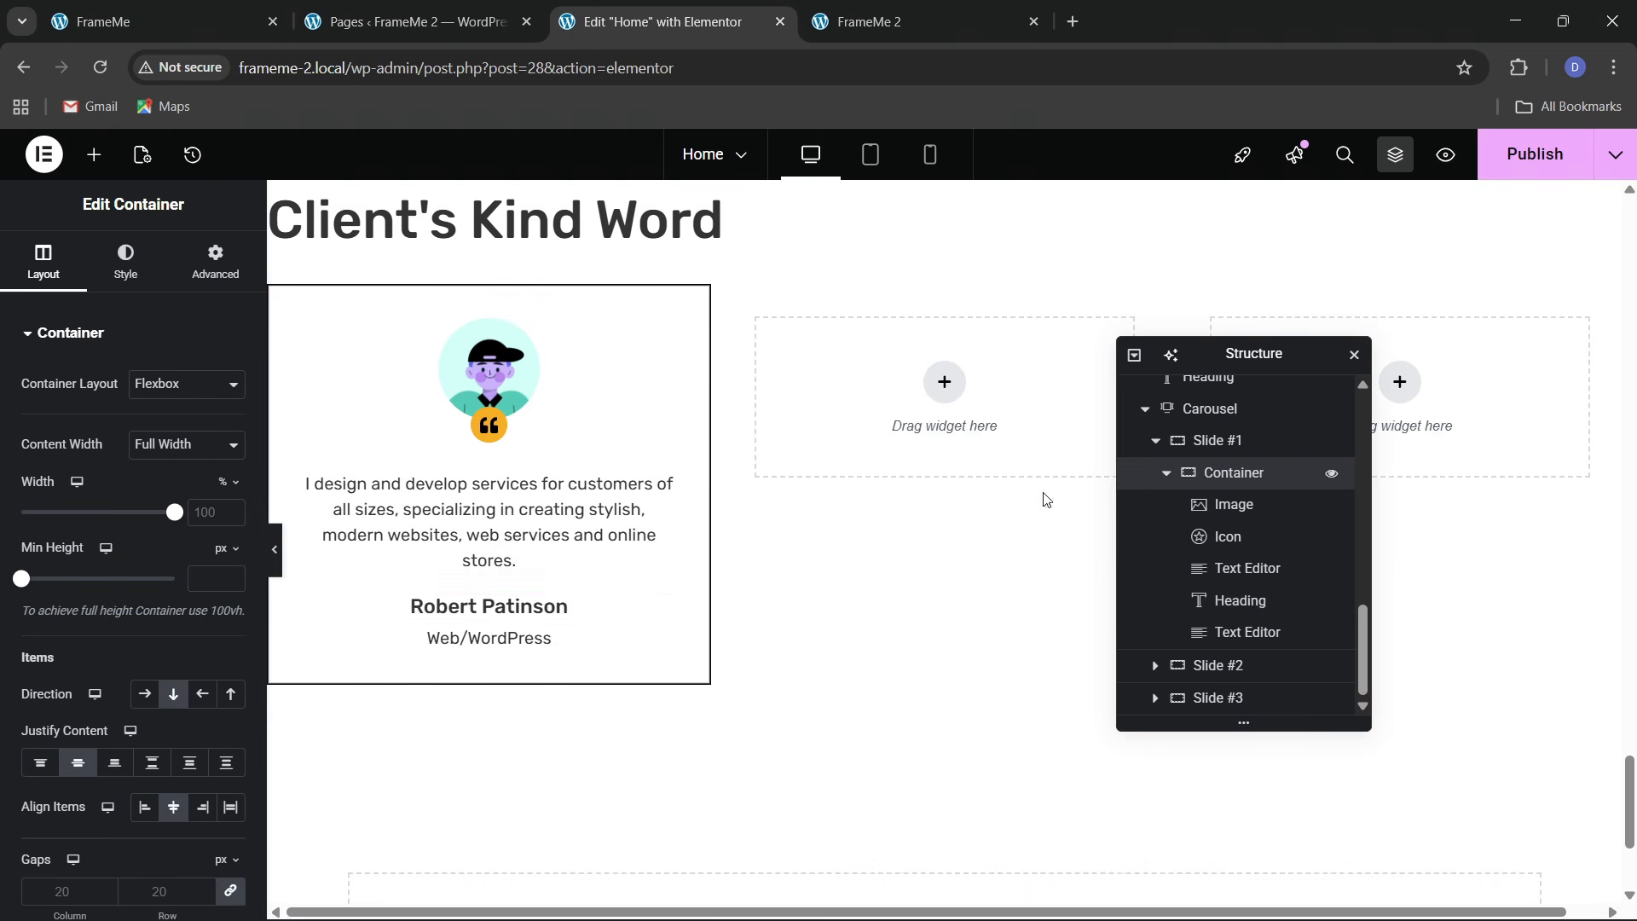
Set Slide #1's padding to 1 on all four linked sides
click(1221, 443)
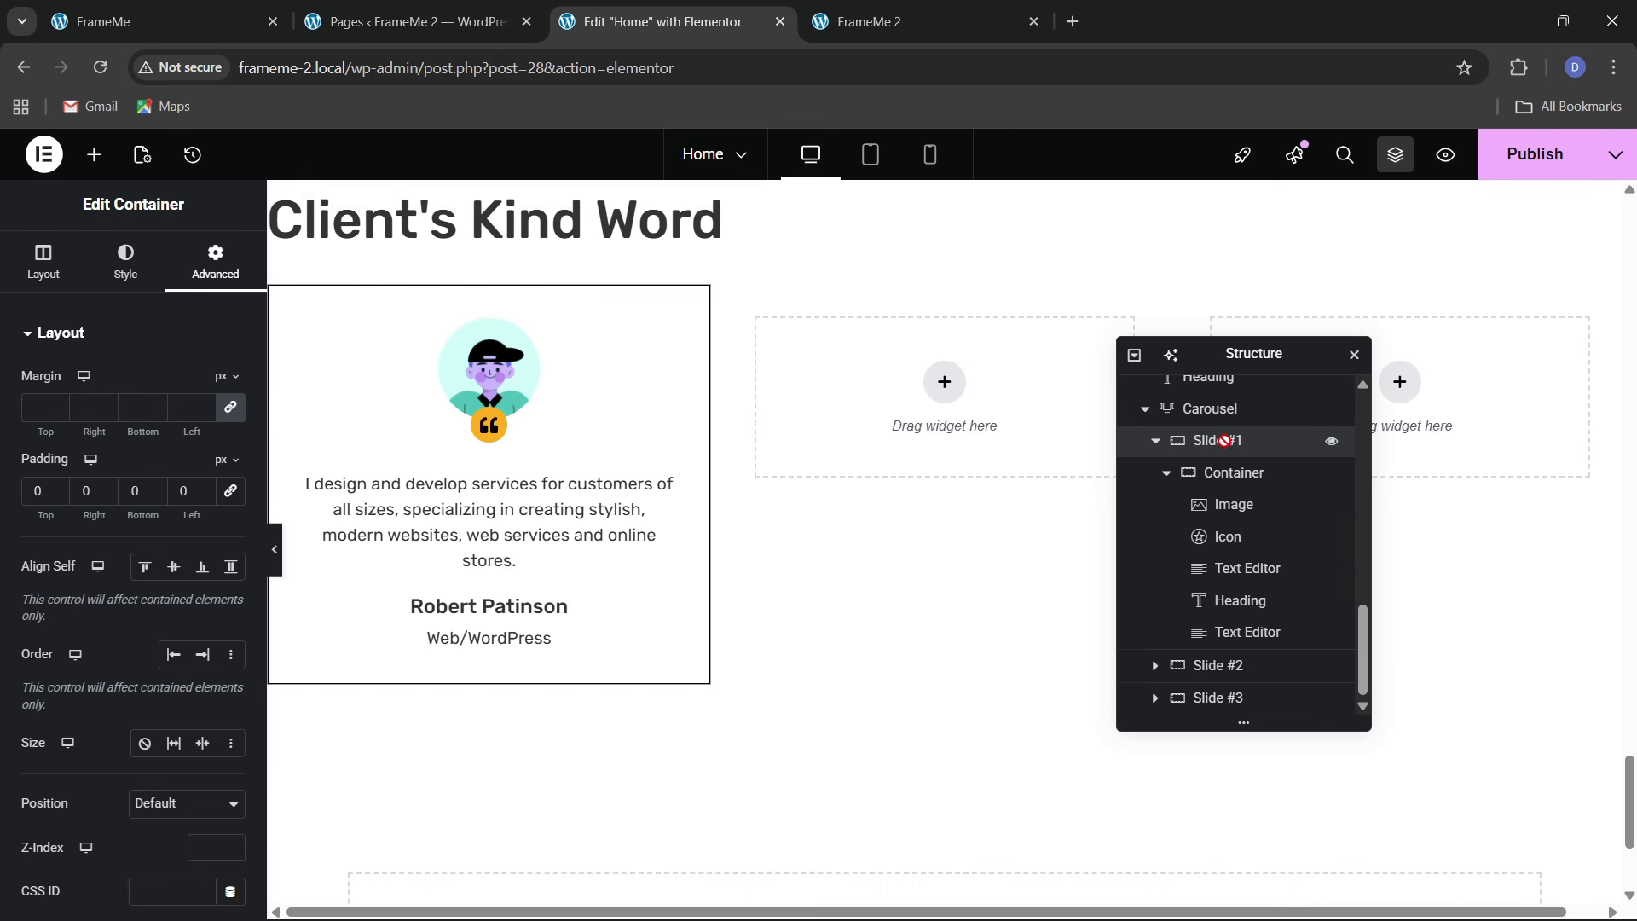
click(229, 492)
click(37, 494)
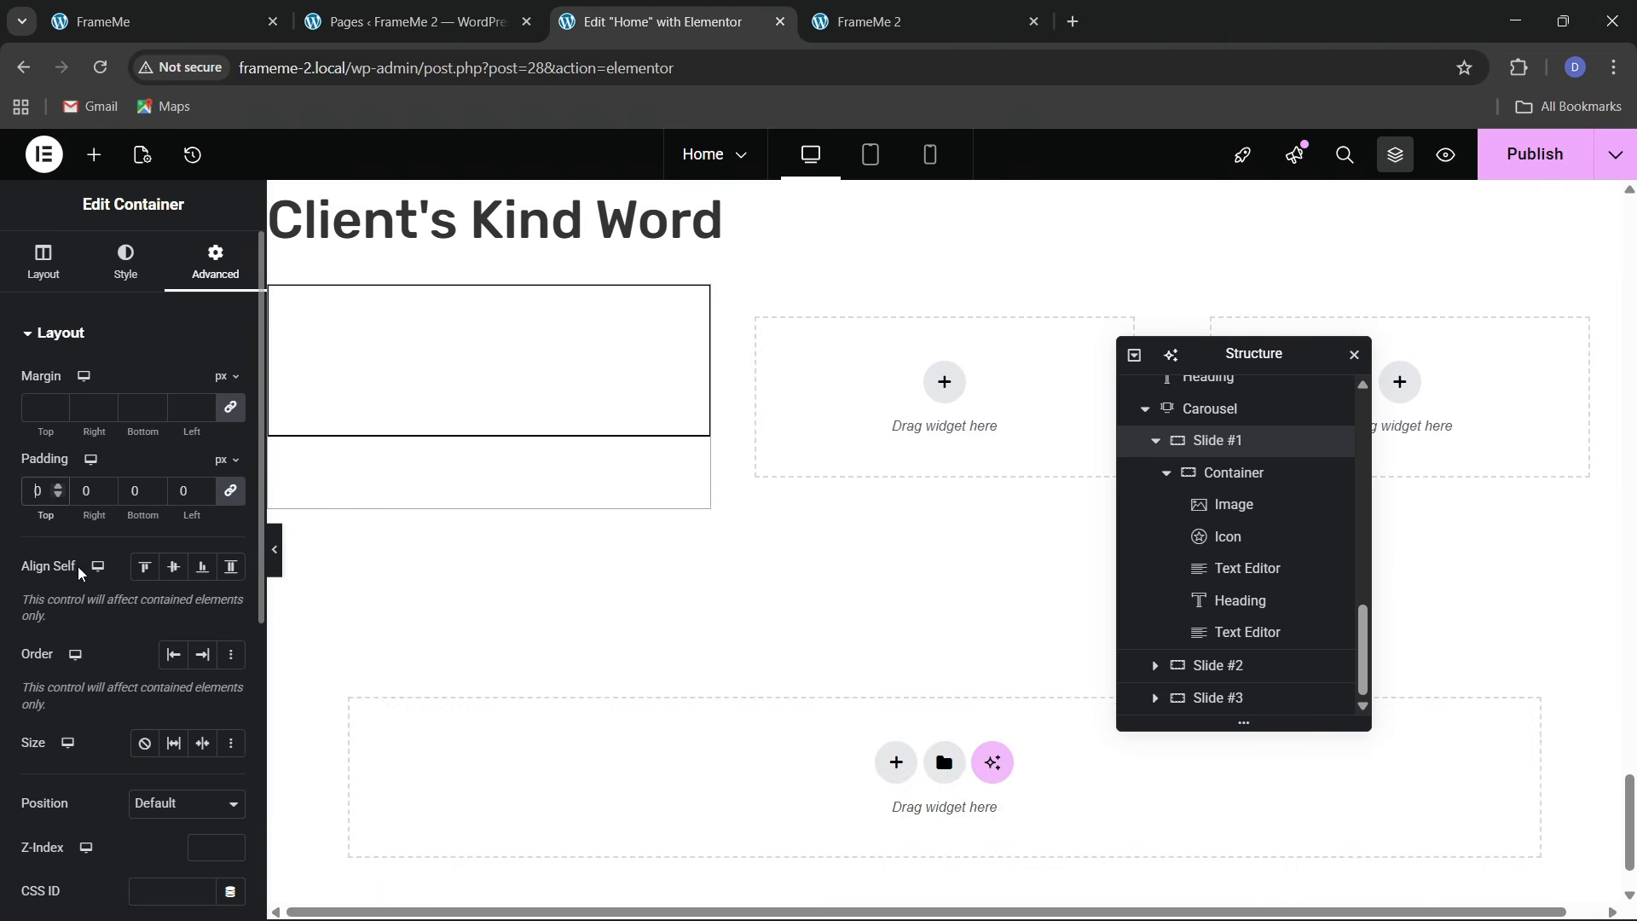
text(2)
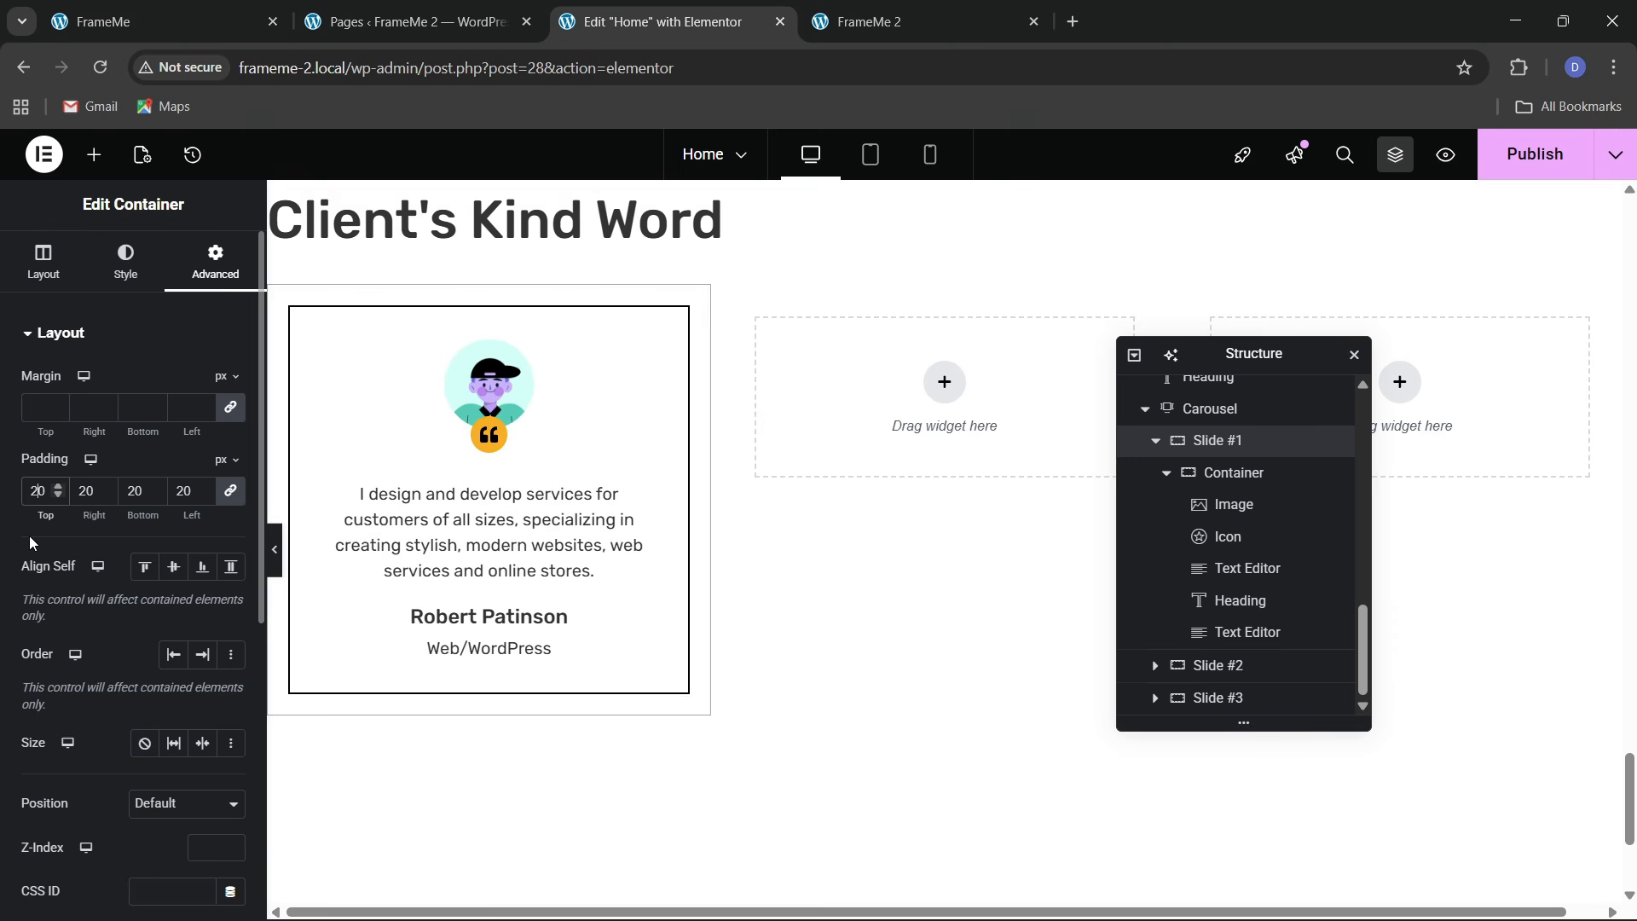
key(BackSpace)
text(1)
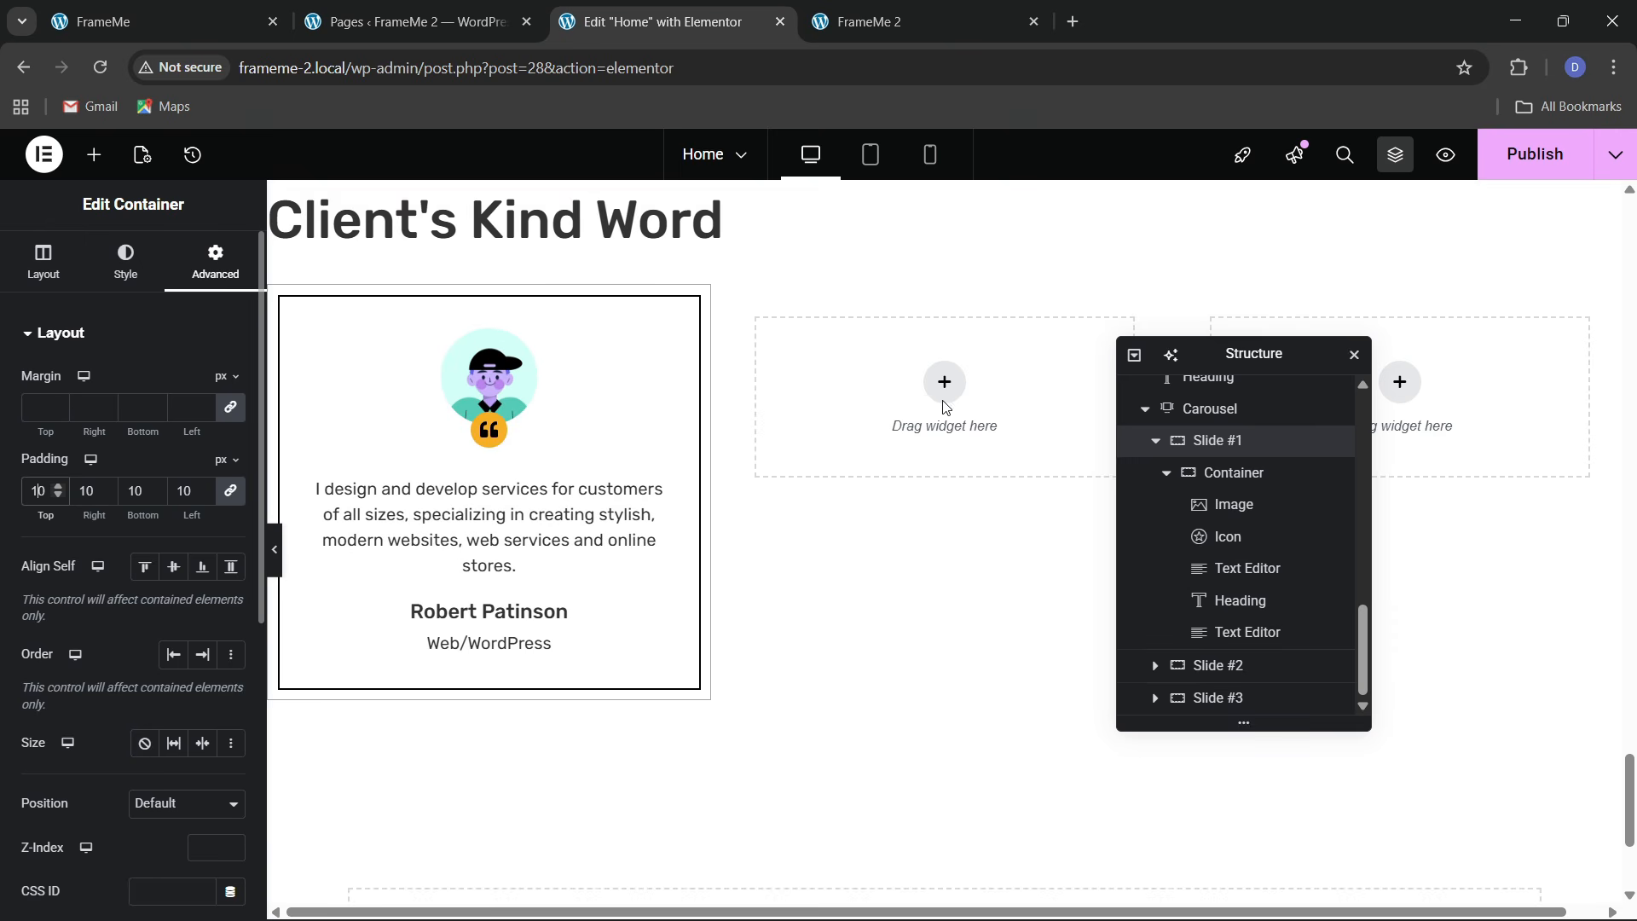
Add a black hover box shadow to the card: horizontal 4, vertical 7, blur 1, spread 1
click(1258, 486)
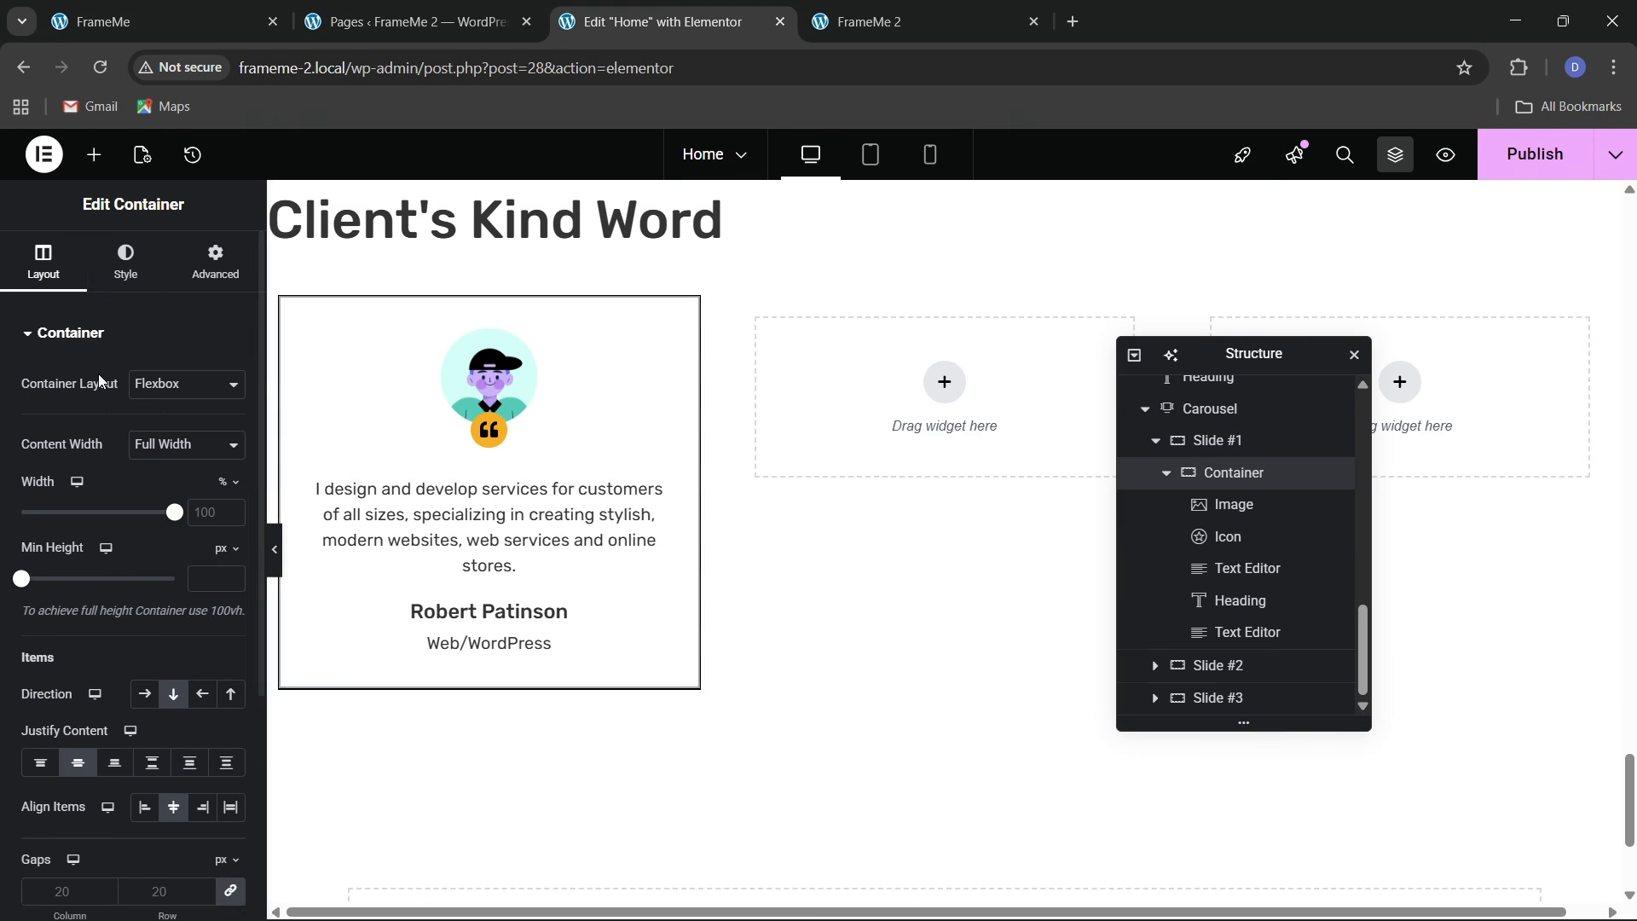
click(125, 268)
click(88, 564)
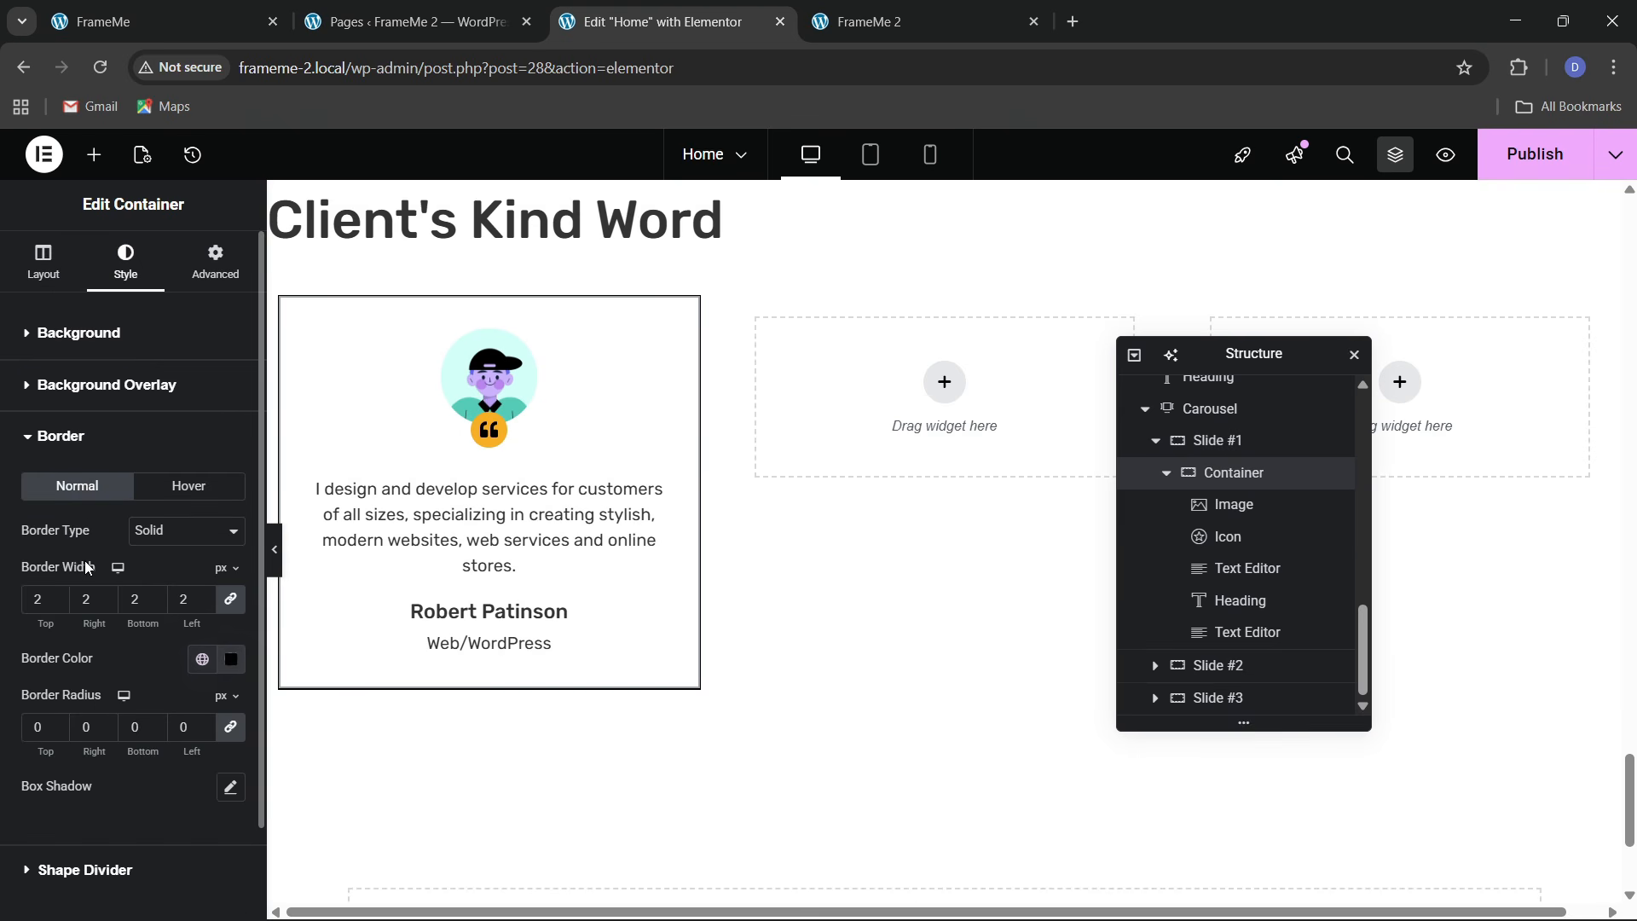
click(186, 492)
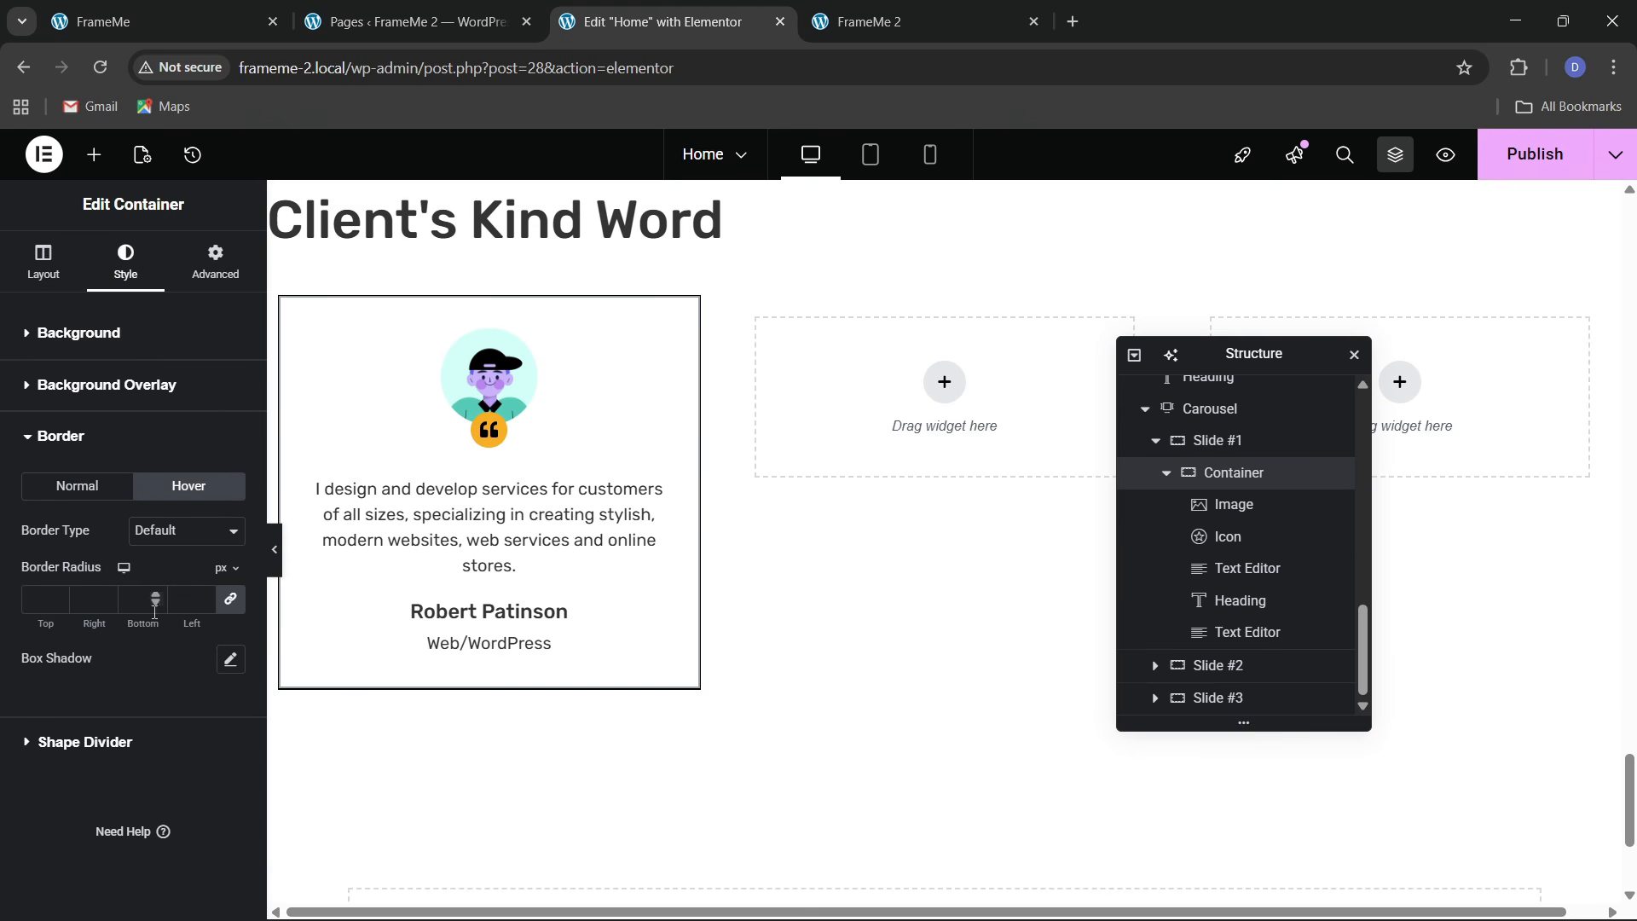
click(230, 658)
scroll(104, 631, down, 1)
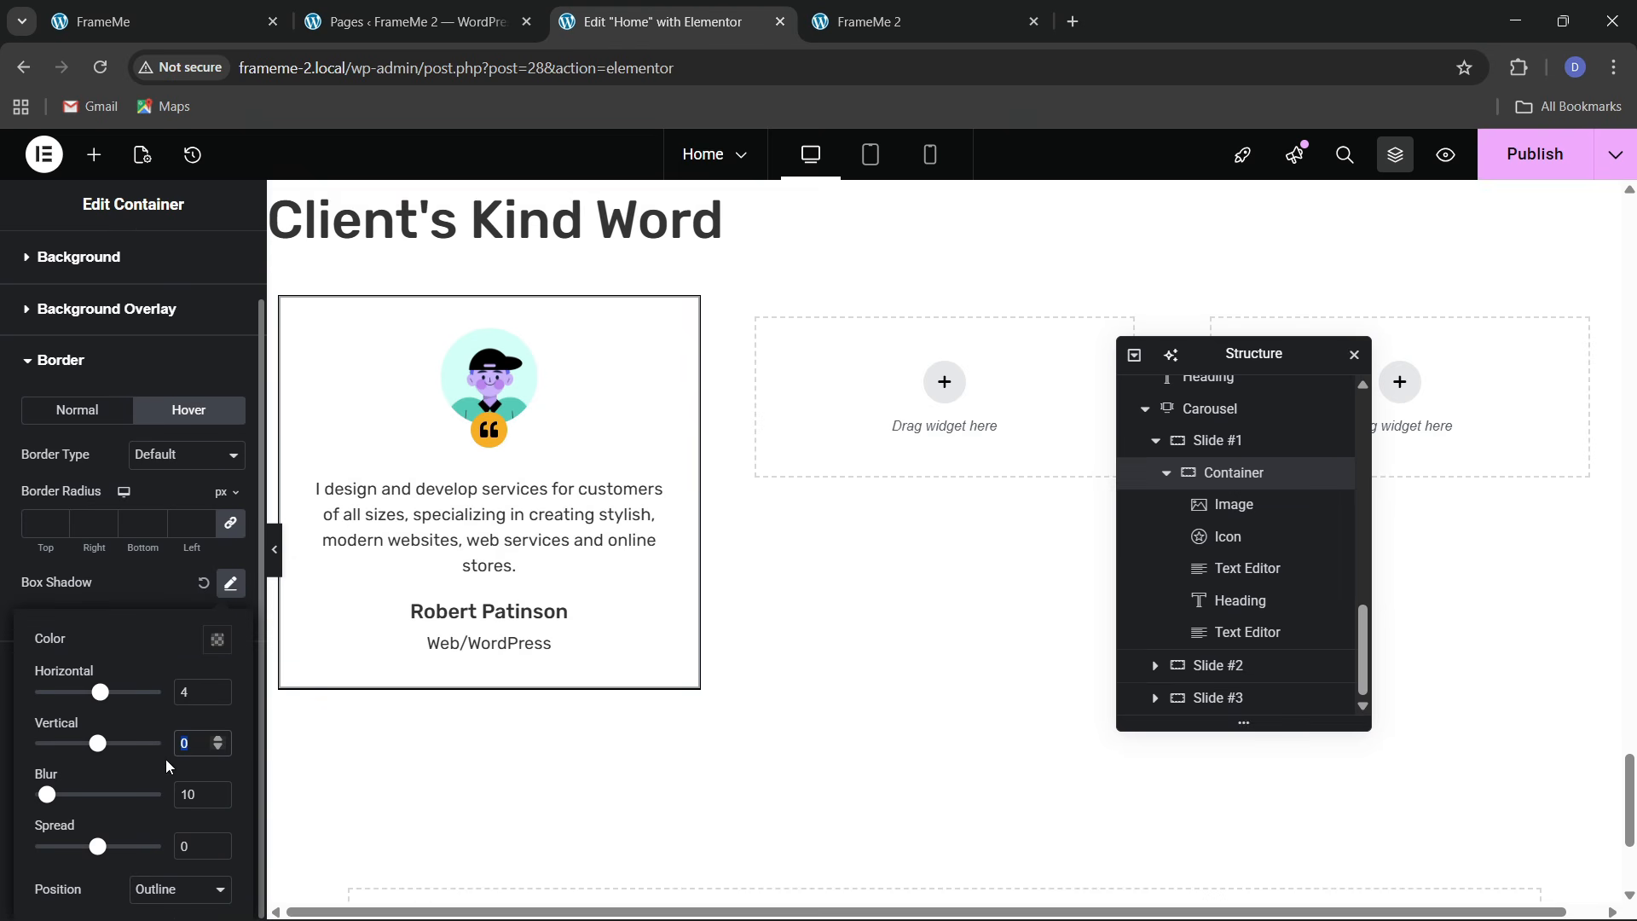
text(7)
key(Tab)
text(1)
click(216, 641)
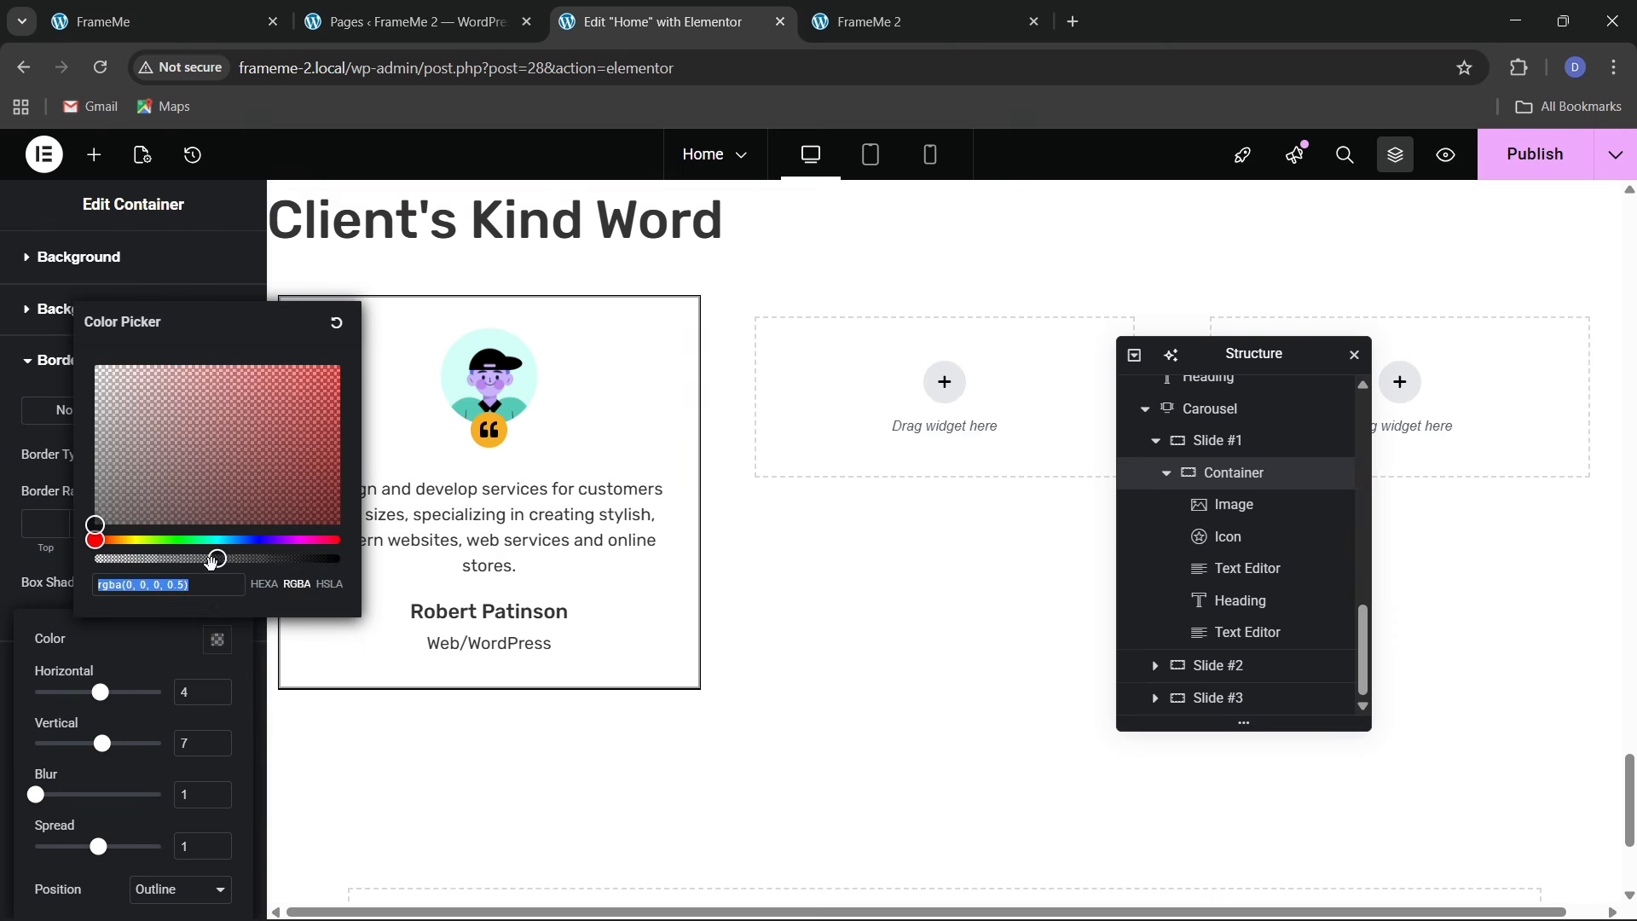
drag(216, 558, 359, 559)
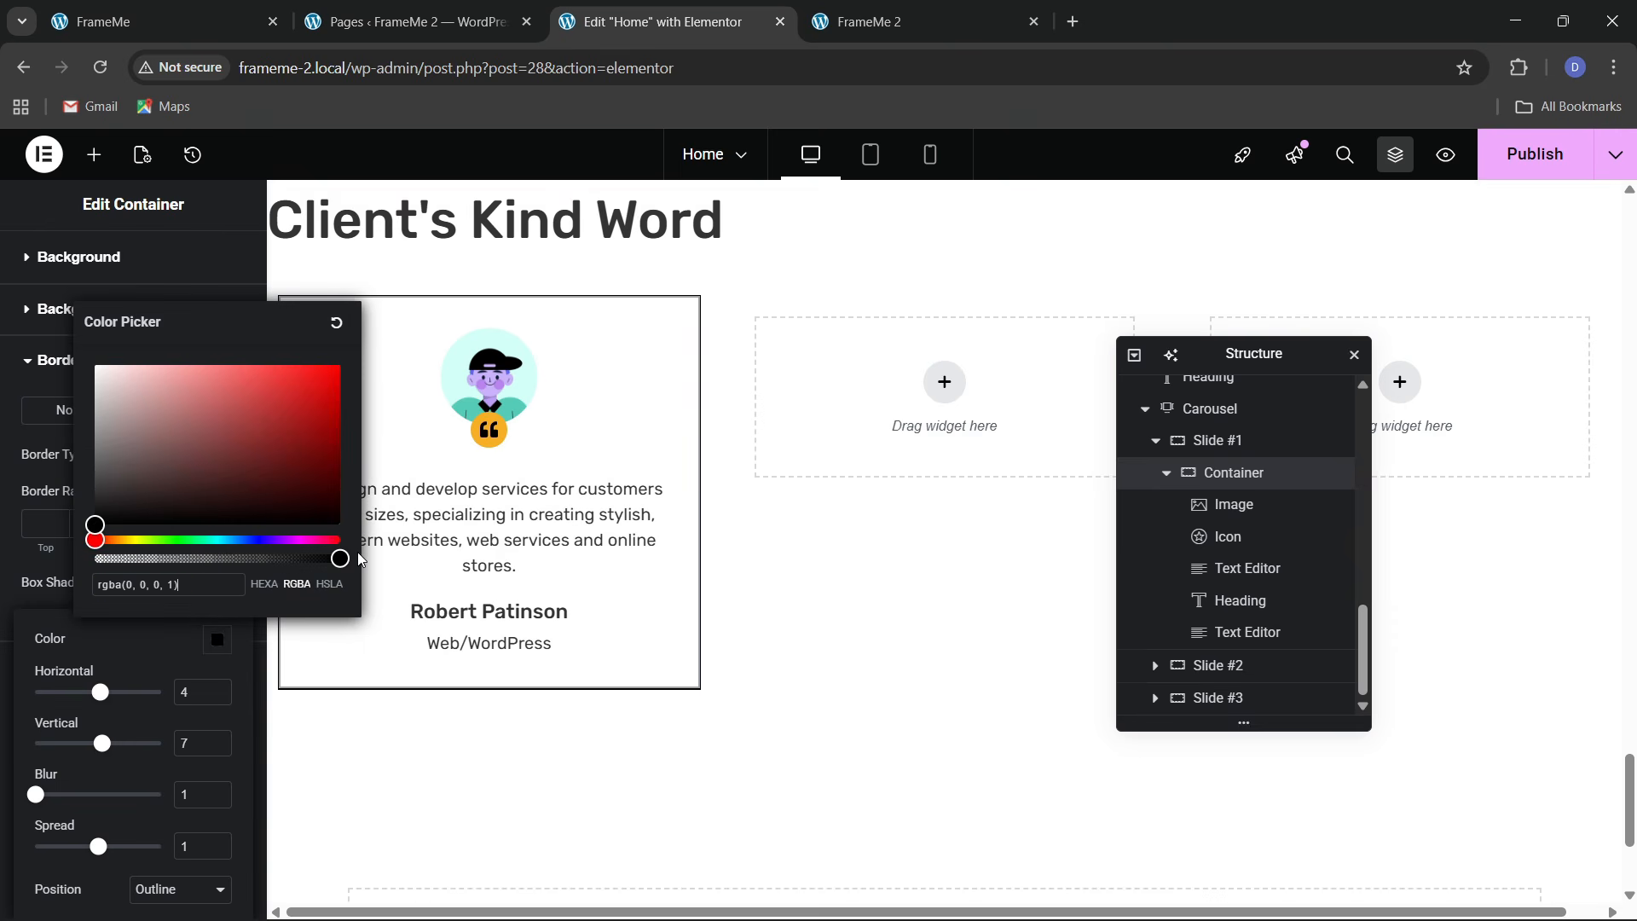
click(247, 691)
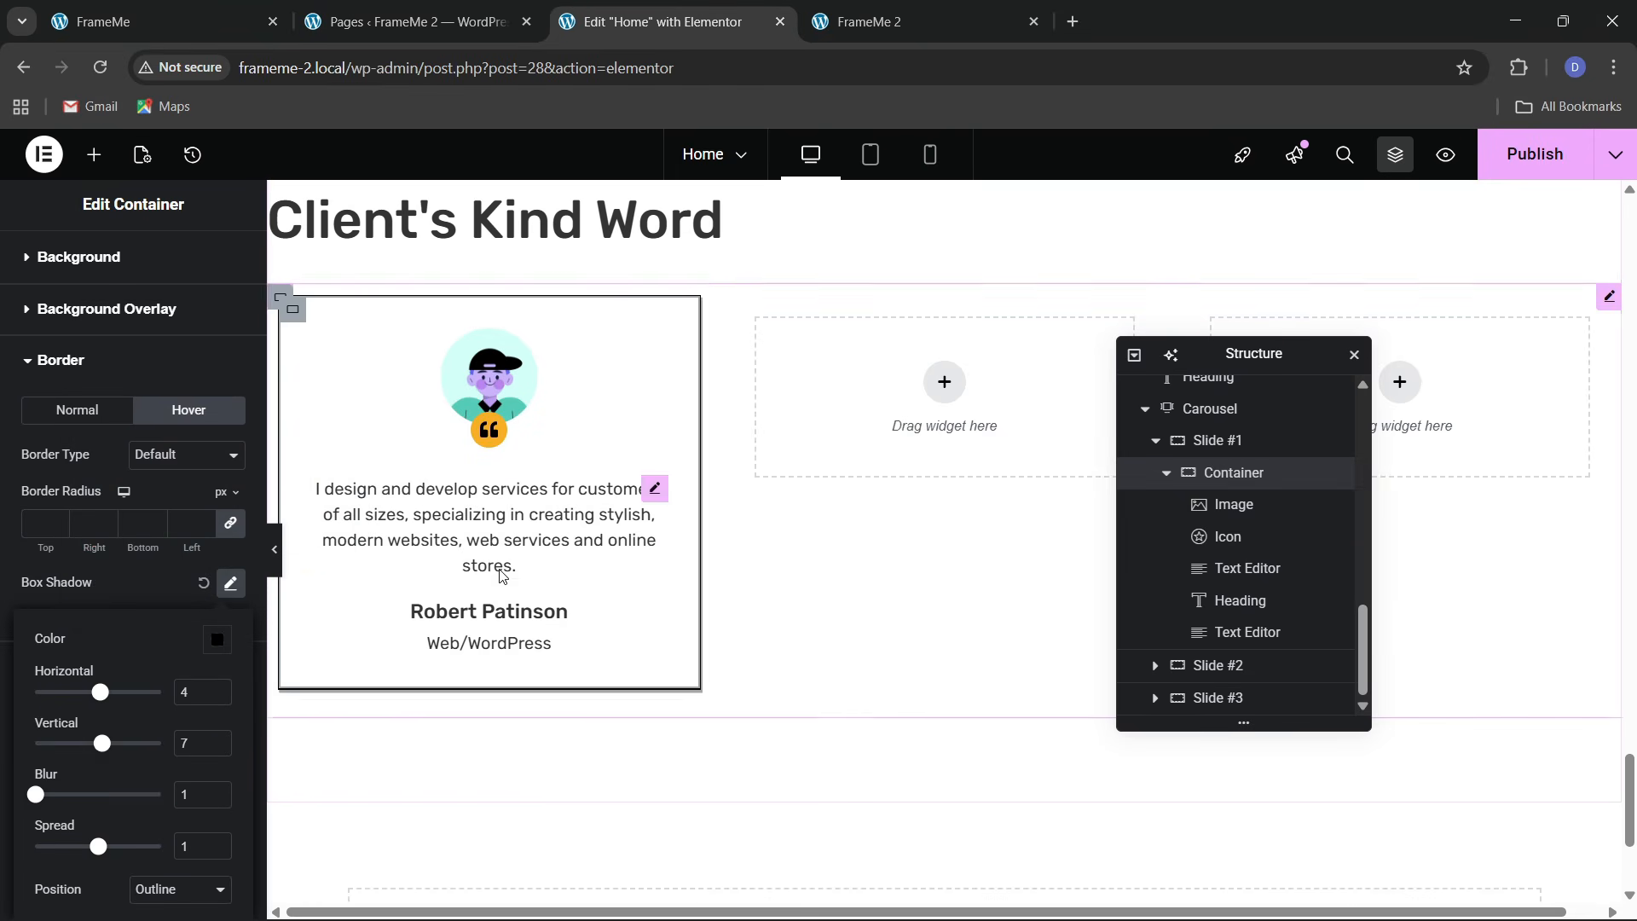
click(275, 550)
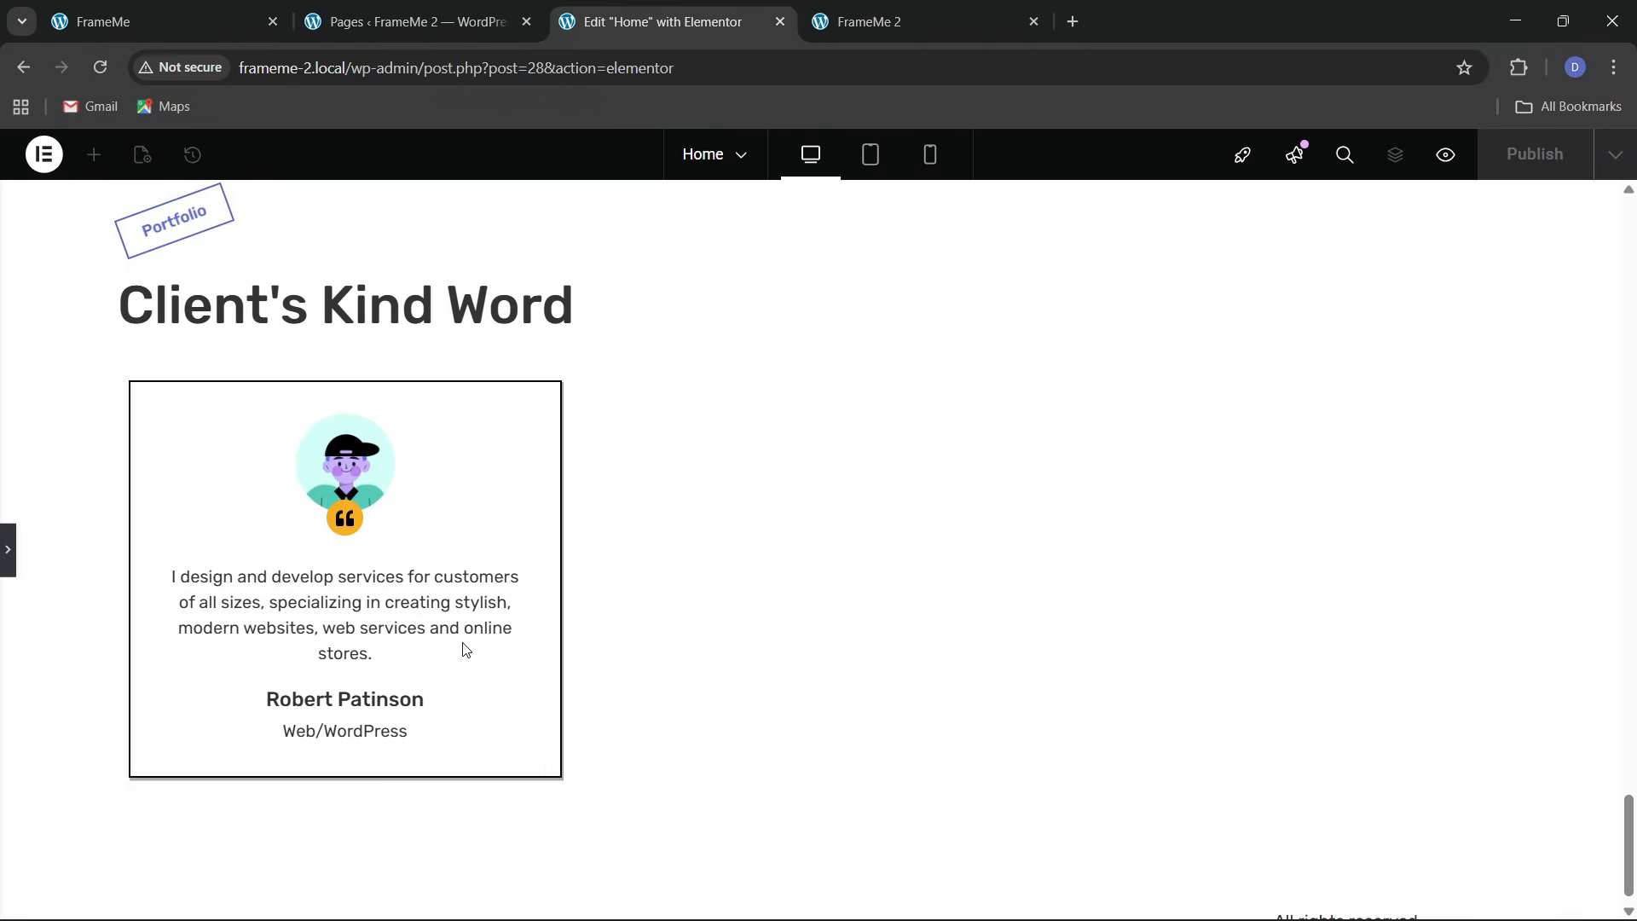
Set the testimonial avatar image's custom width to 30%
click(8, 552)
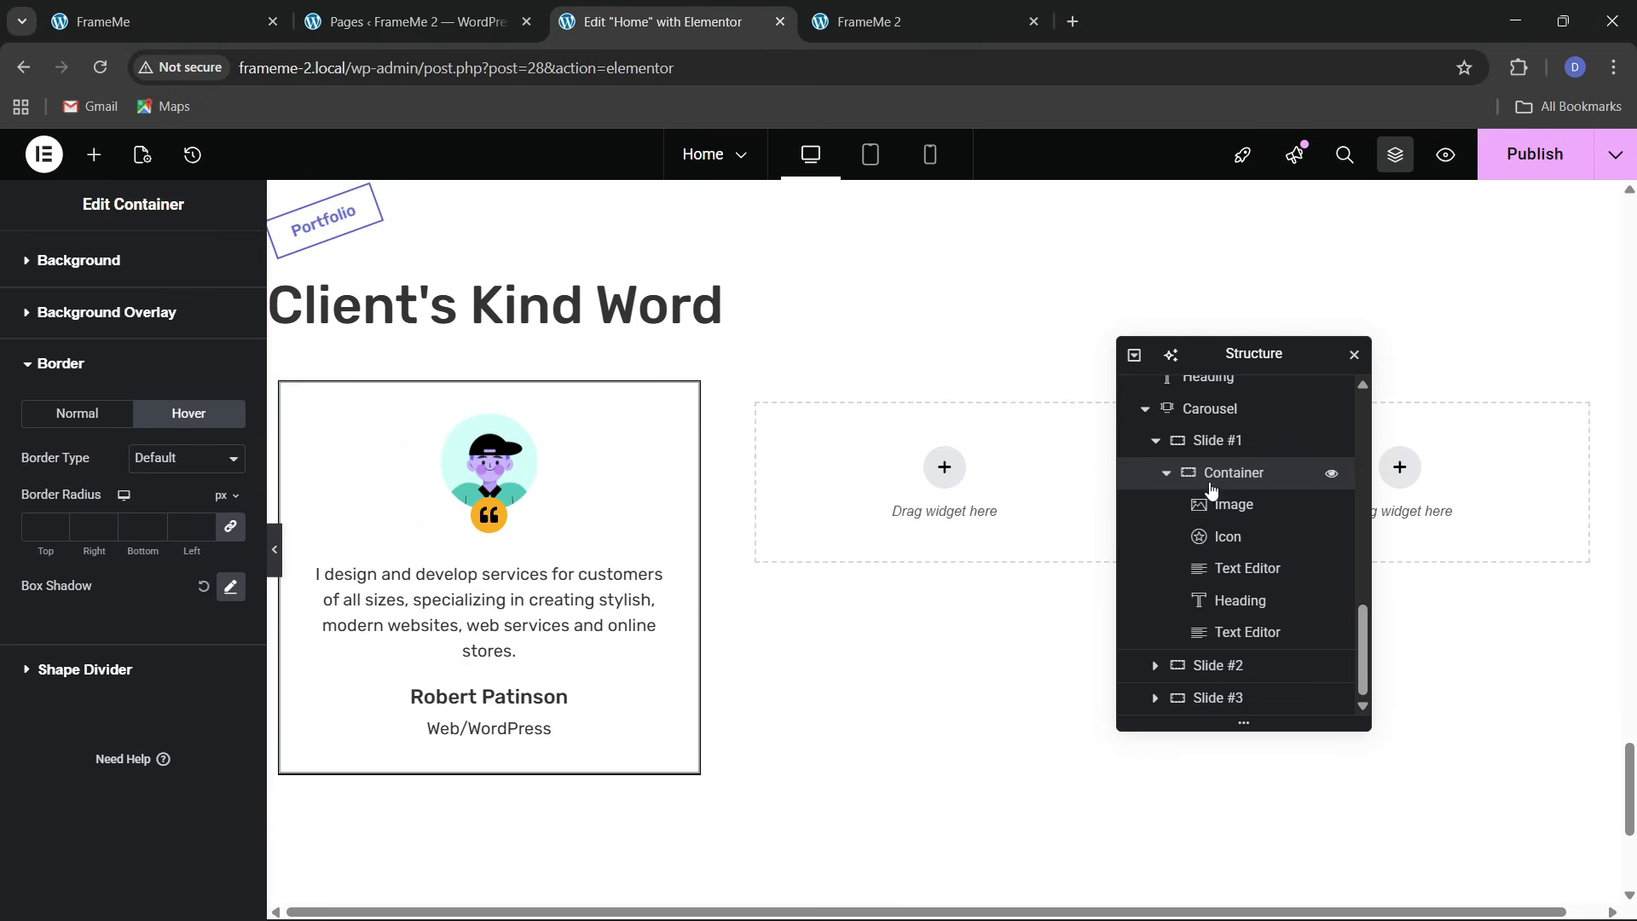
click(1228, 504)
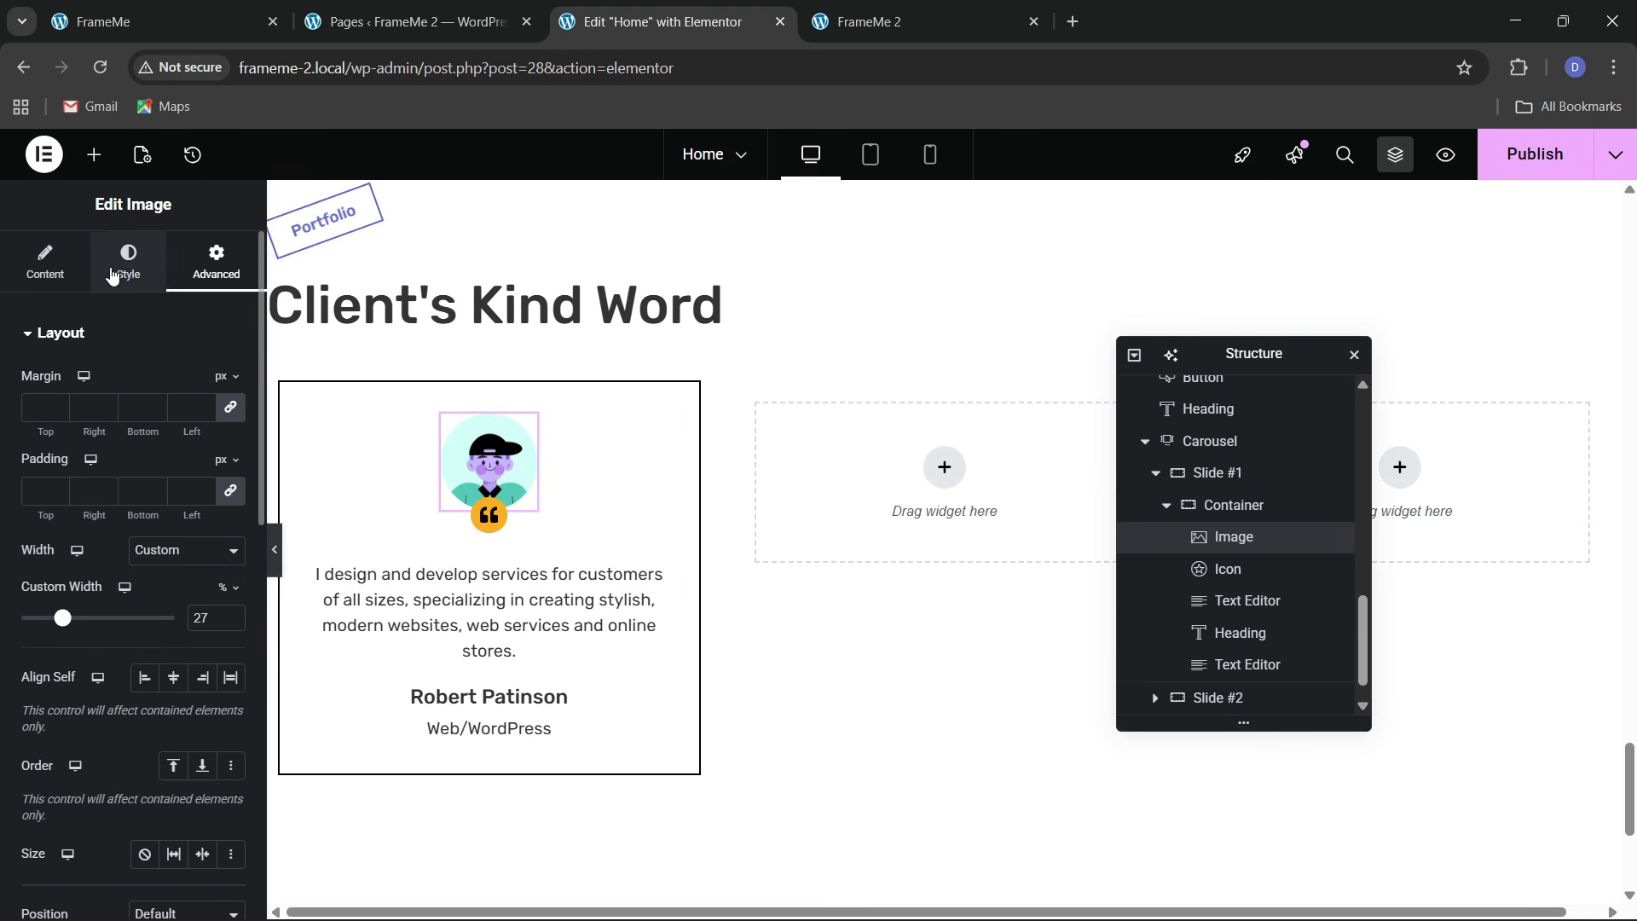
click(128, 261)
click(215, 261)
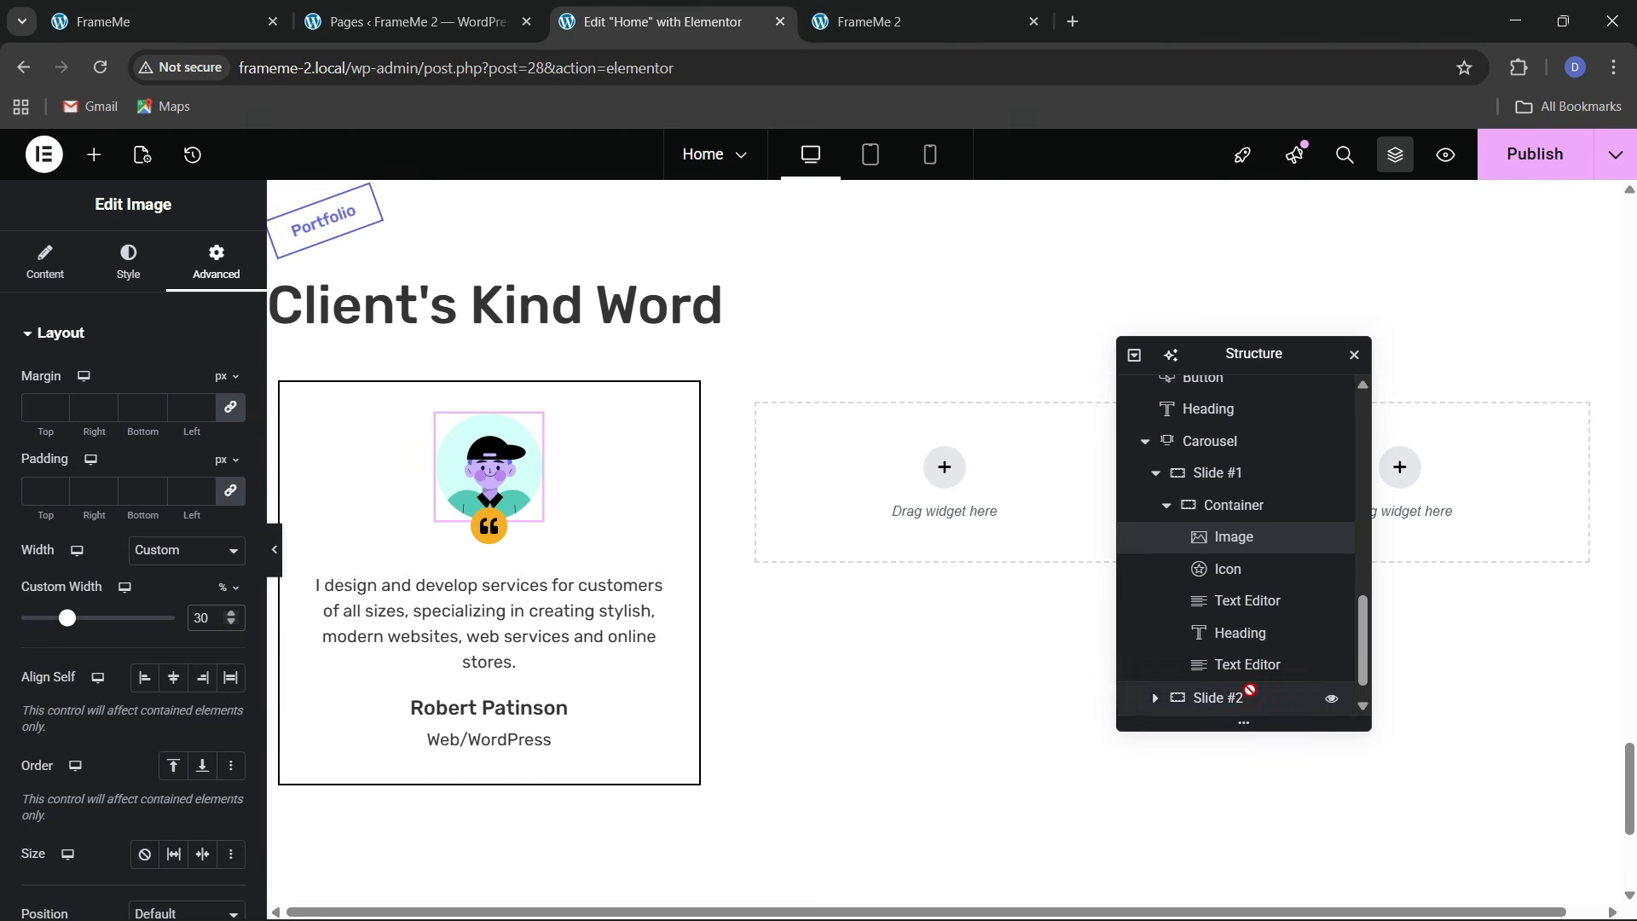
click(1177, 511)
click(1155, 472)
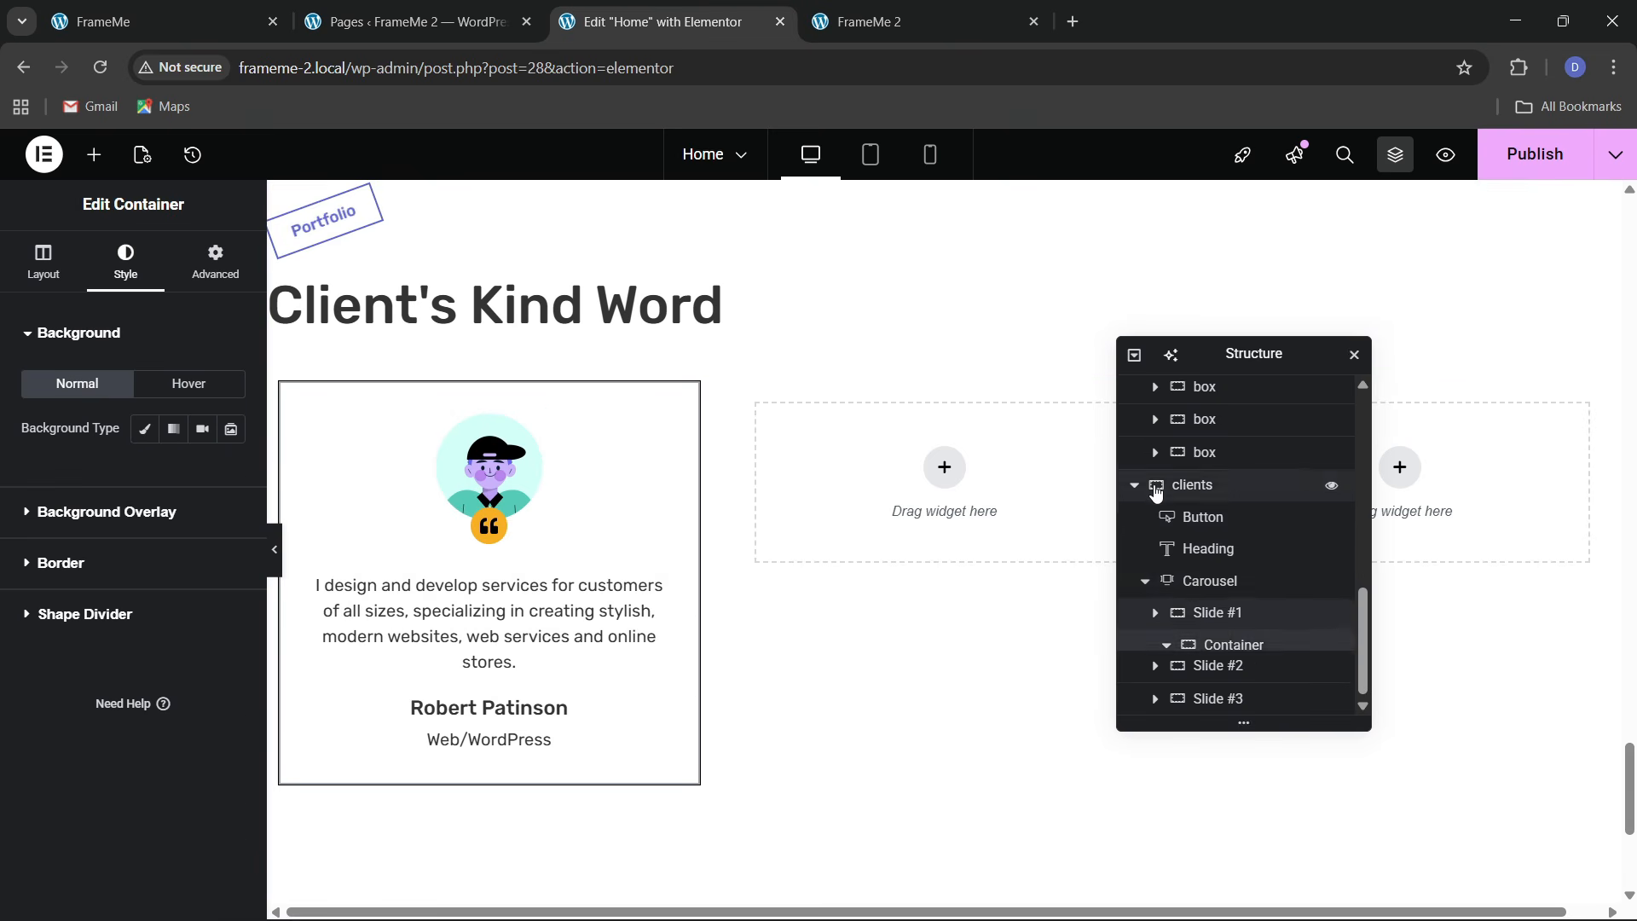
Delete the two extra carousel slides and duplicate Slide #1 four times, giving five slides
click(1211, 610)
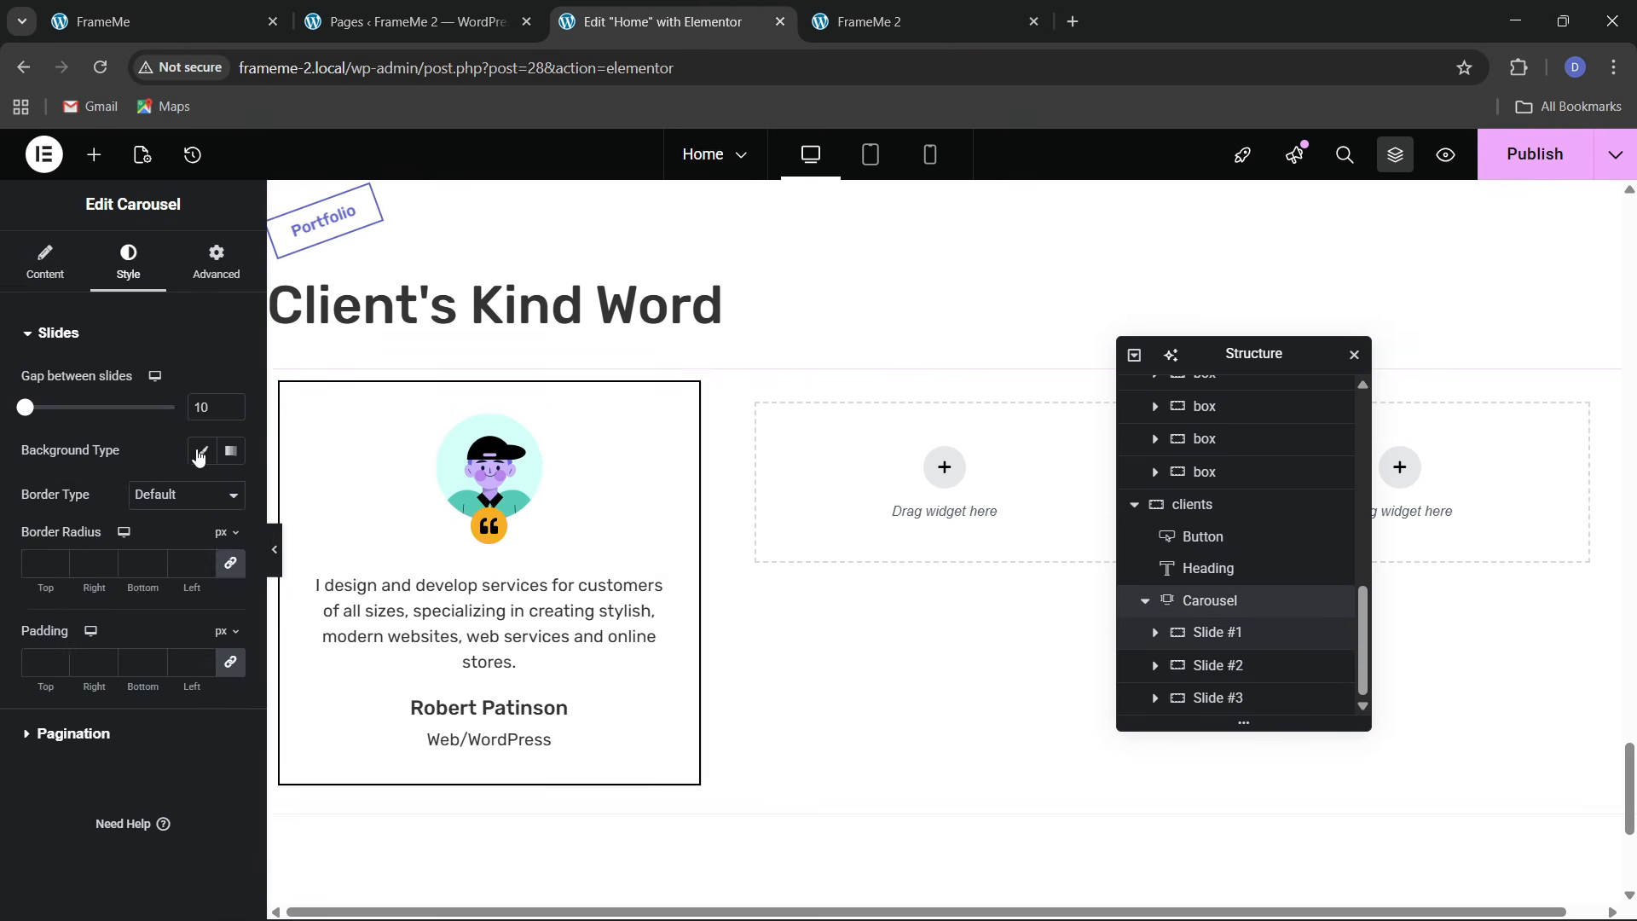
click(57, 282)
click(224, 514)
click(224, 514)
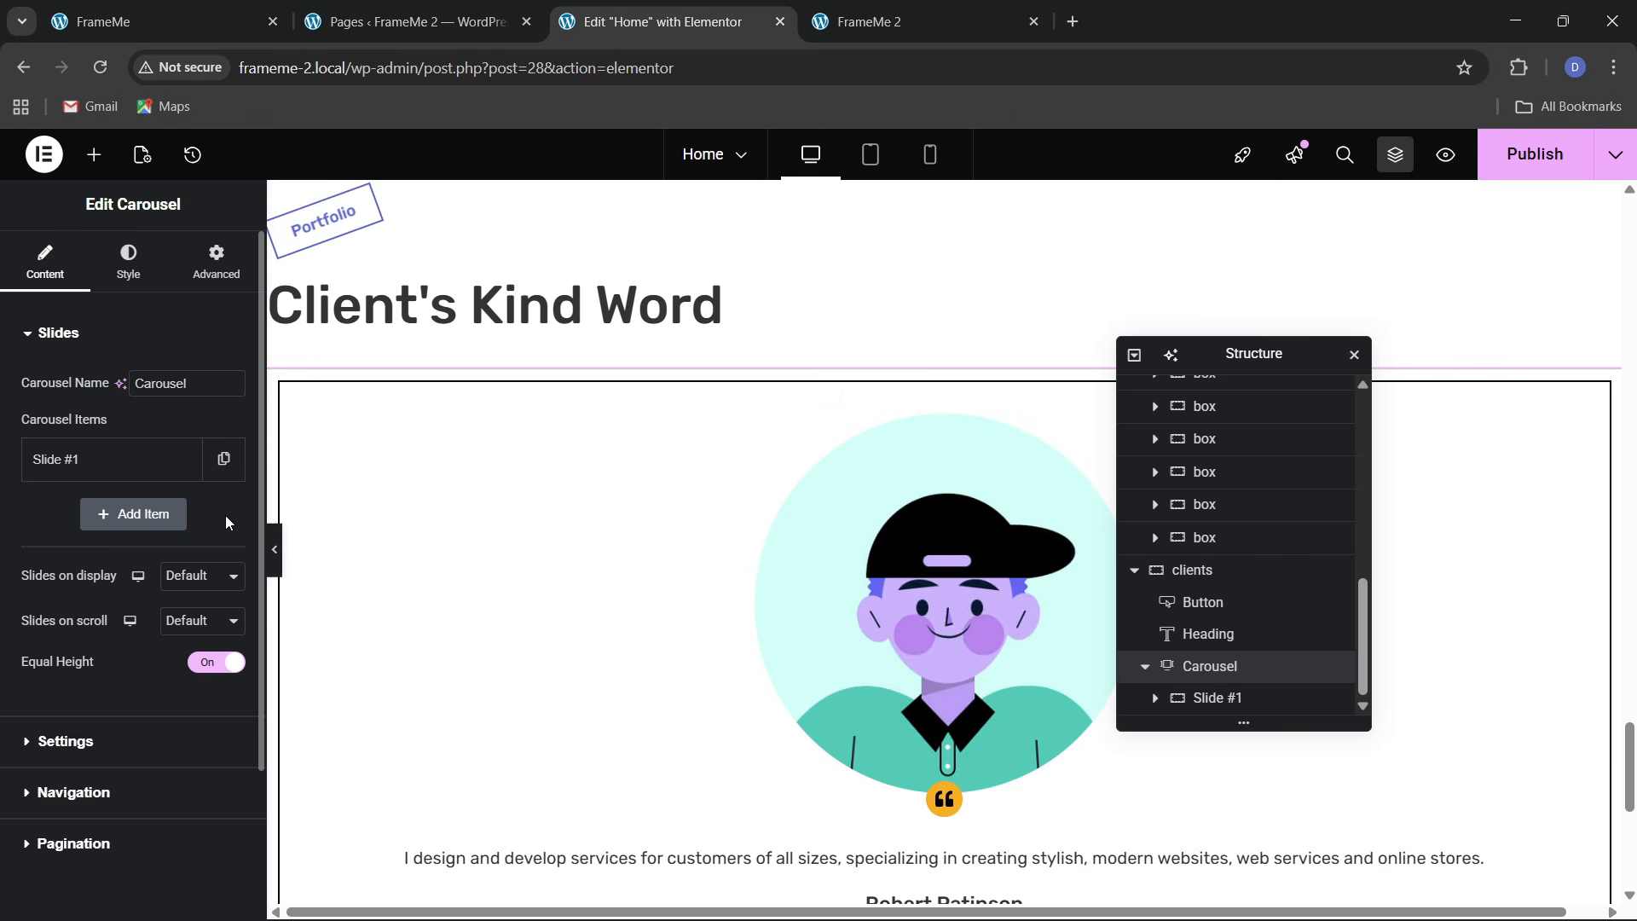
click(221, 474)
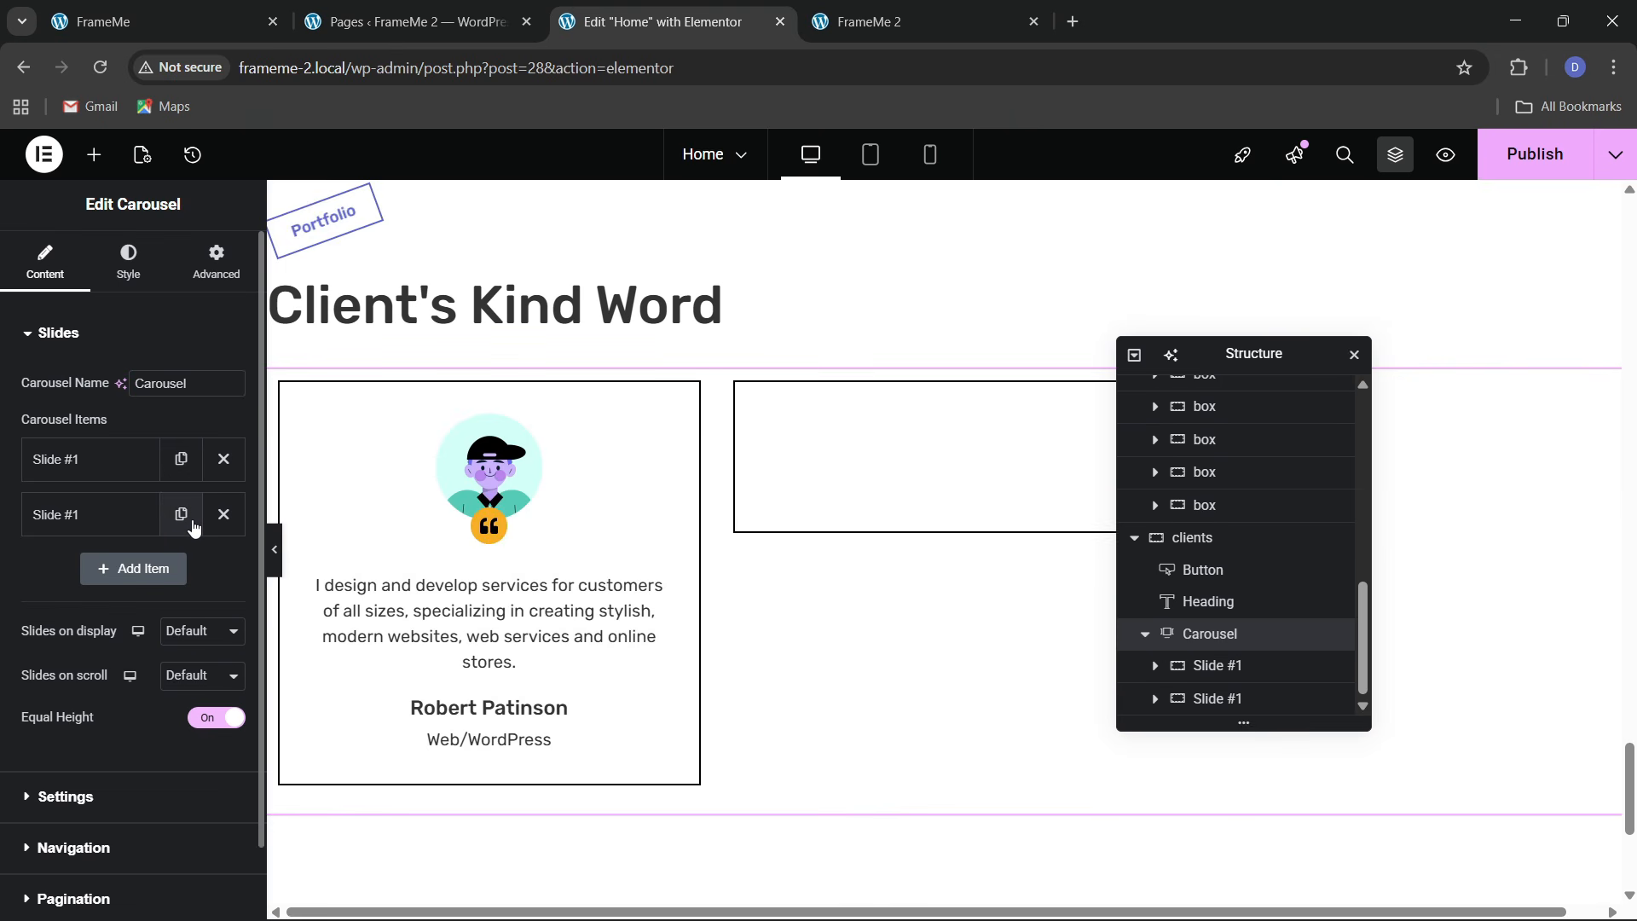
click(191, 520)
click(183, 571)
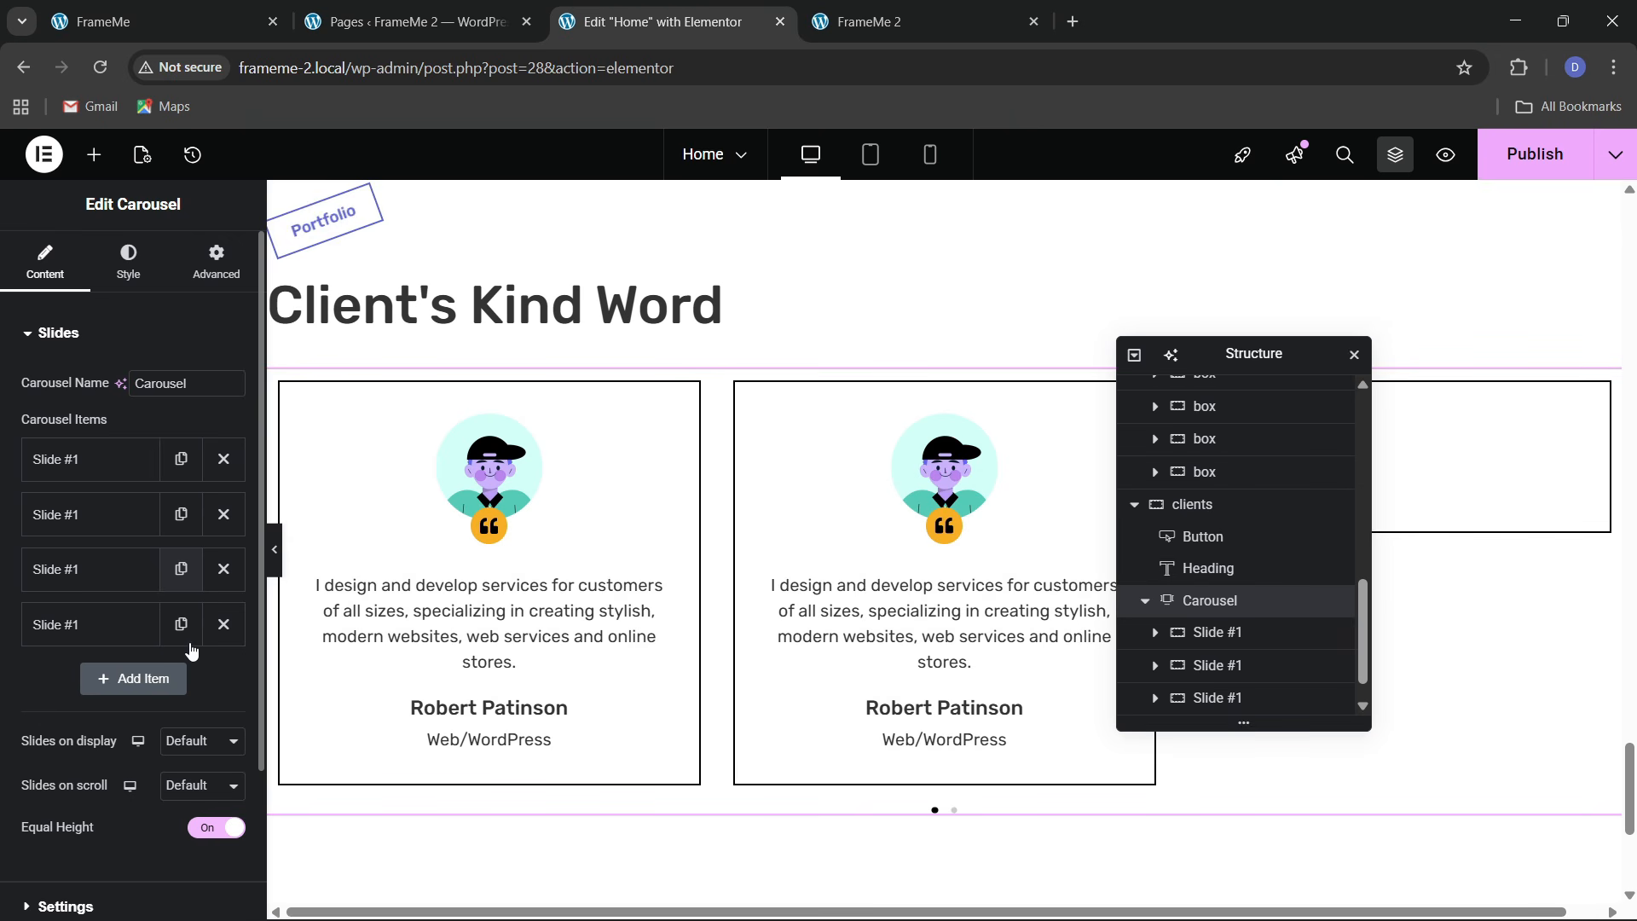
click(180, 625)
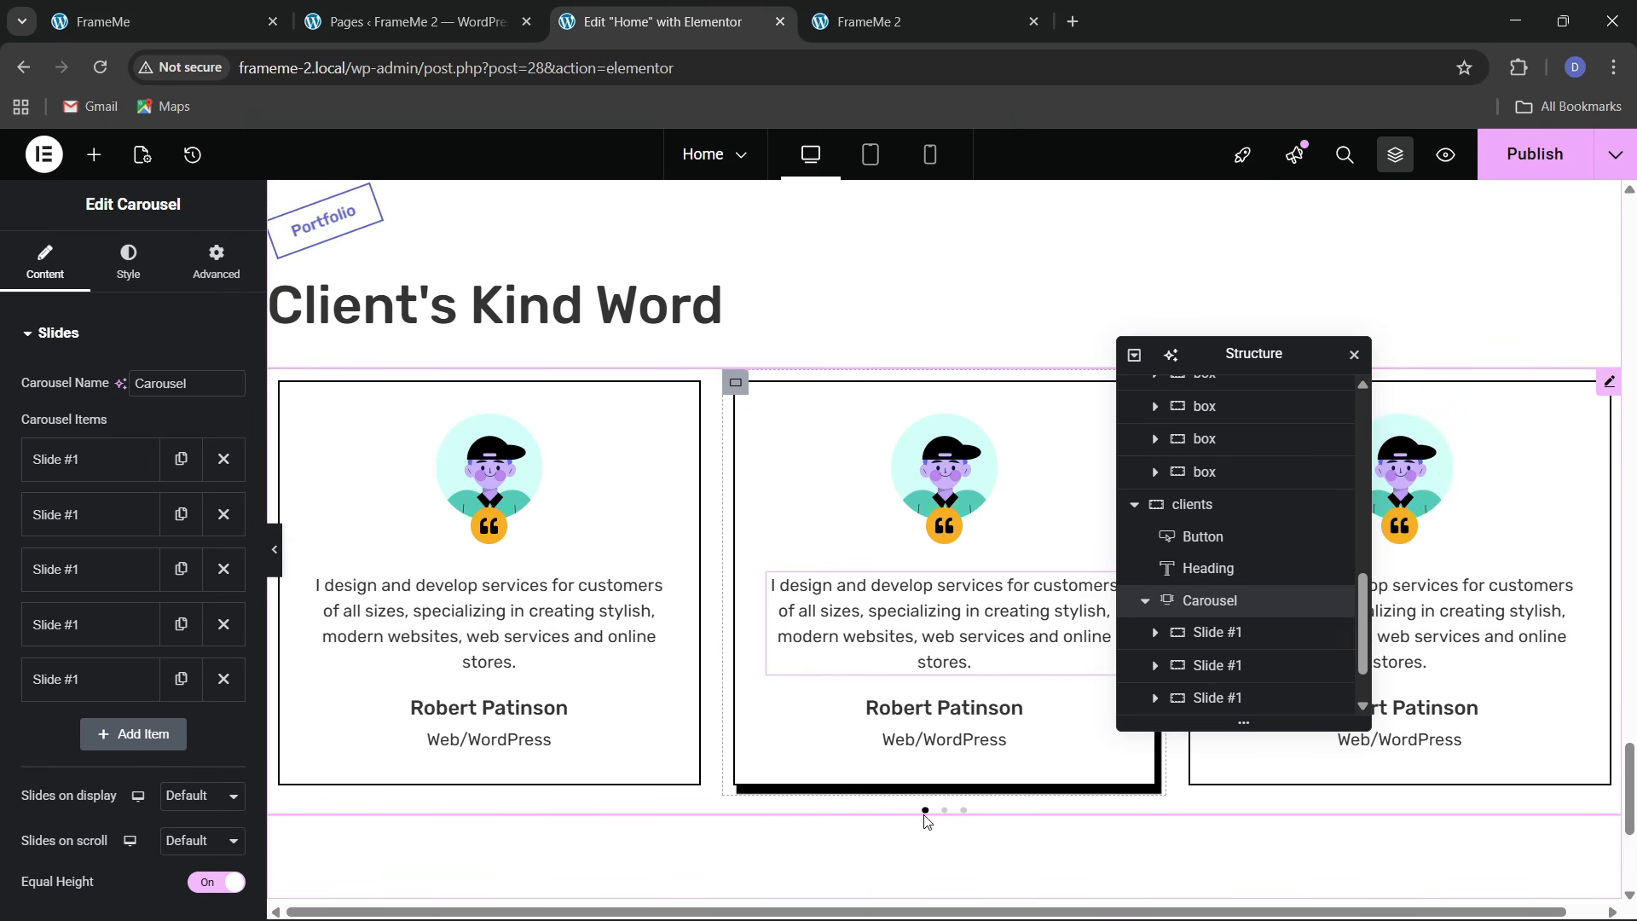
click(128, 260)
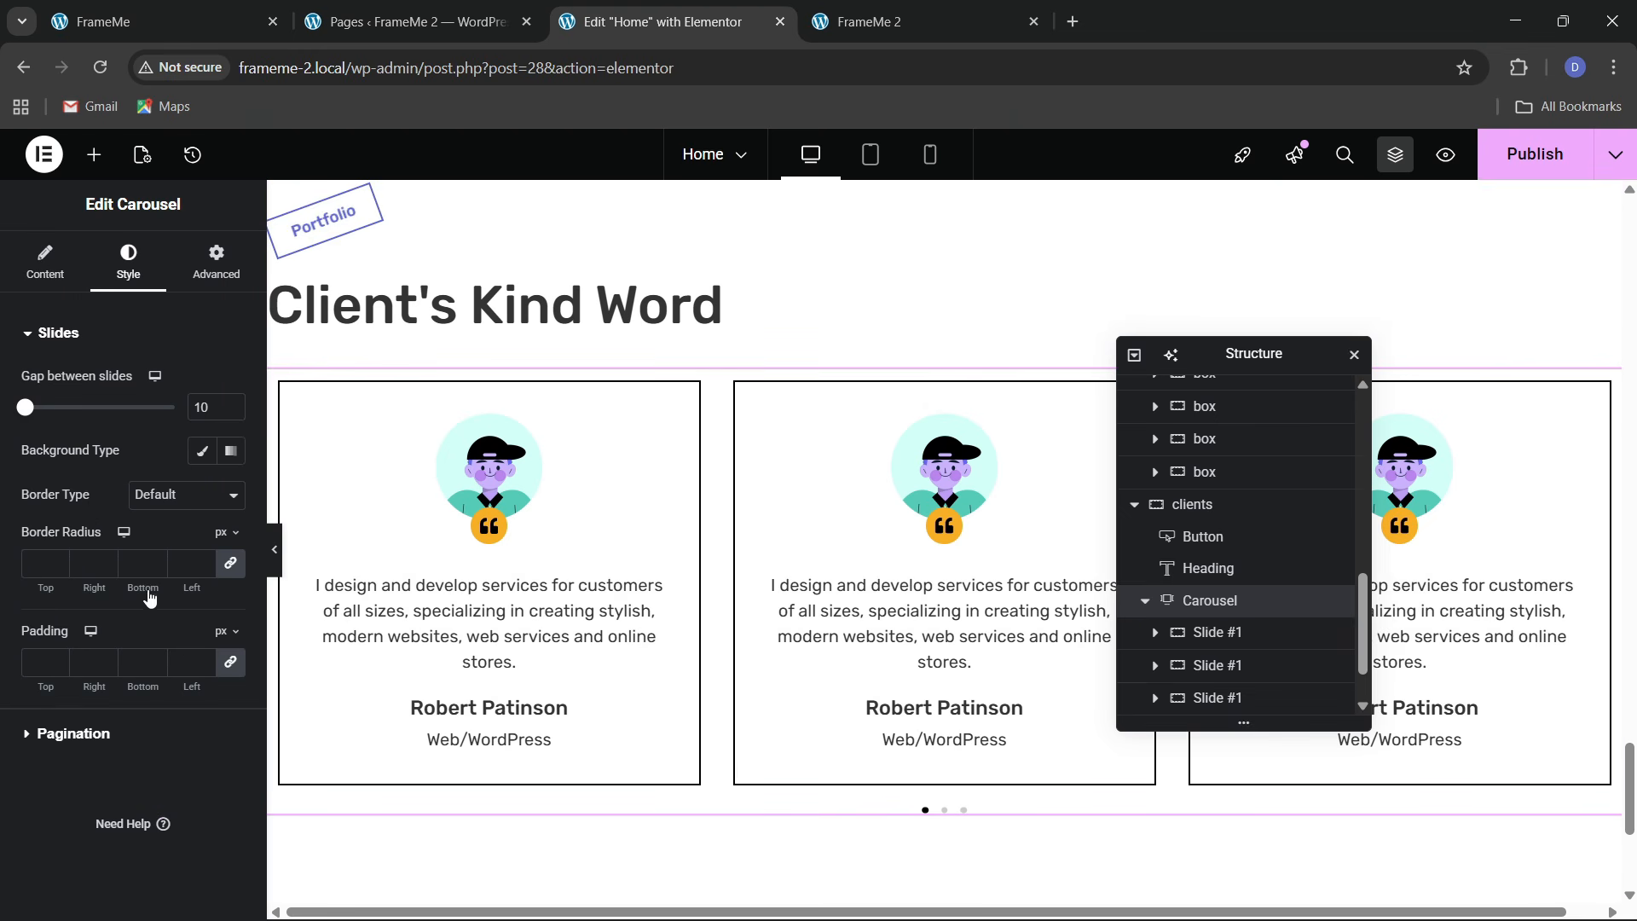
Set the pagination dots to 12 px and colour them black with global theme 2
click(128, 733)
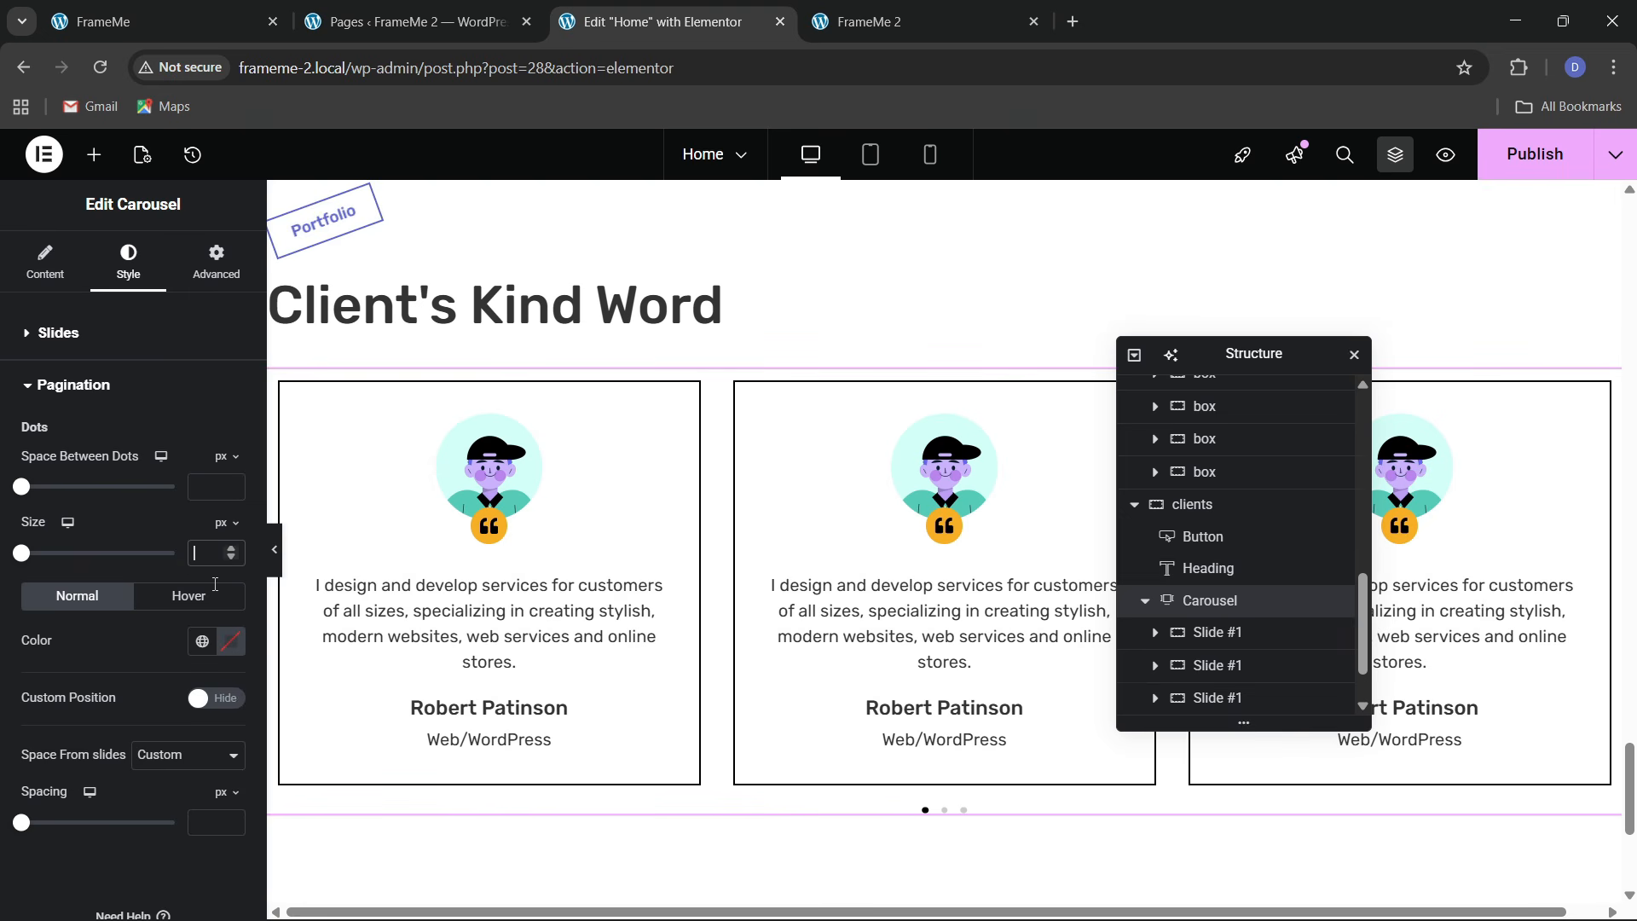
text(13)
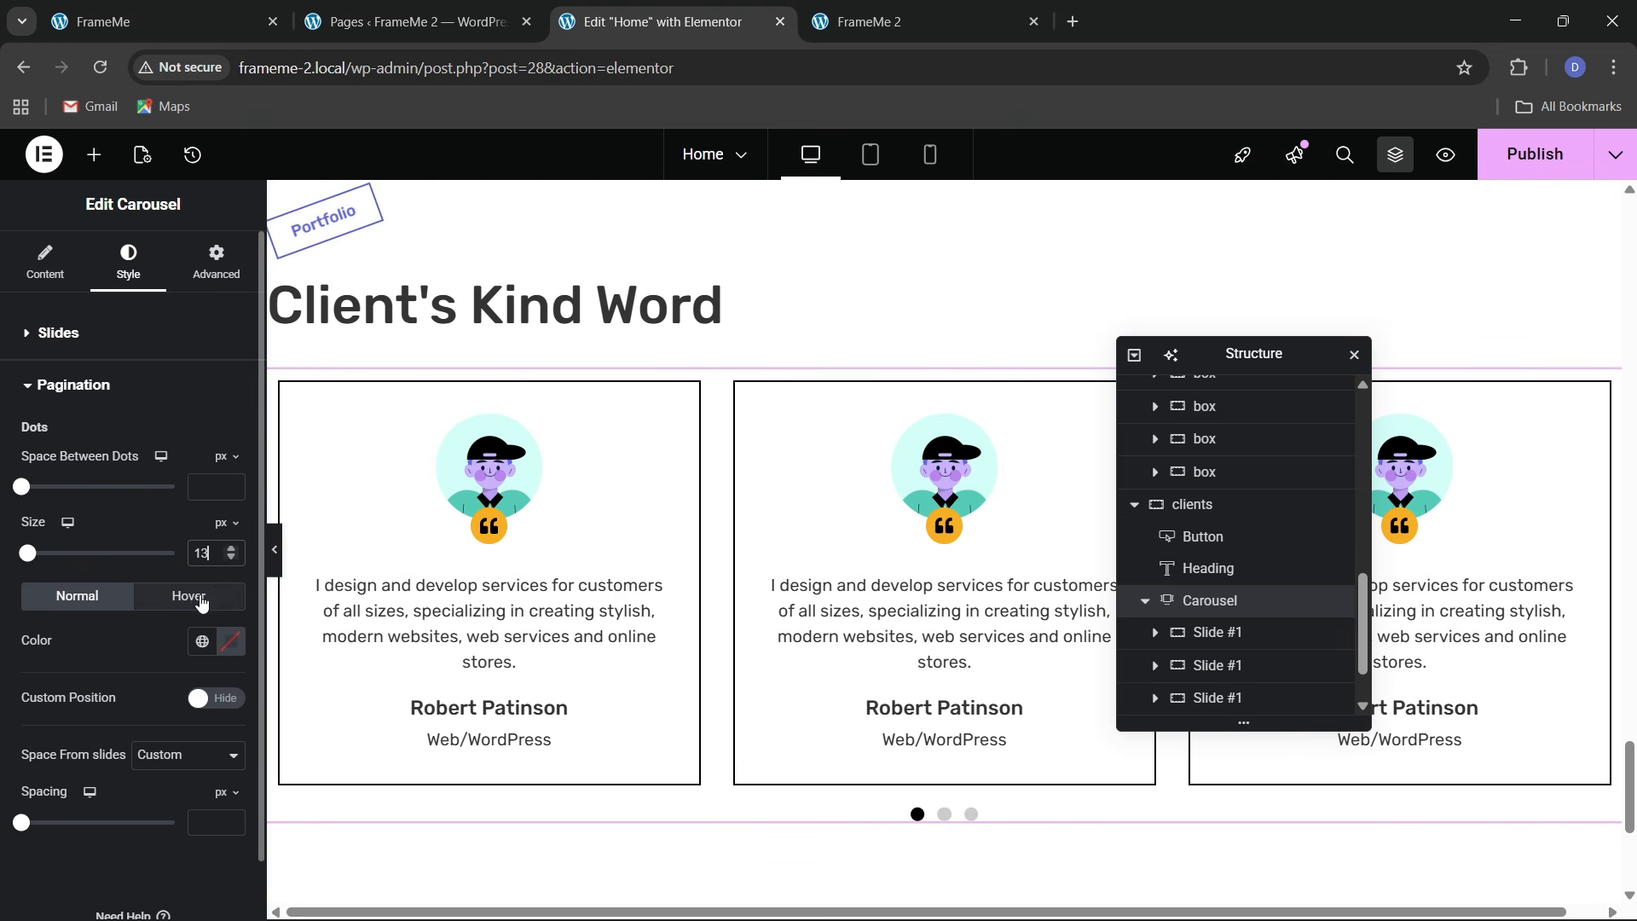
key(Down)
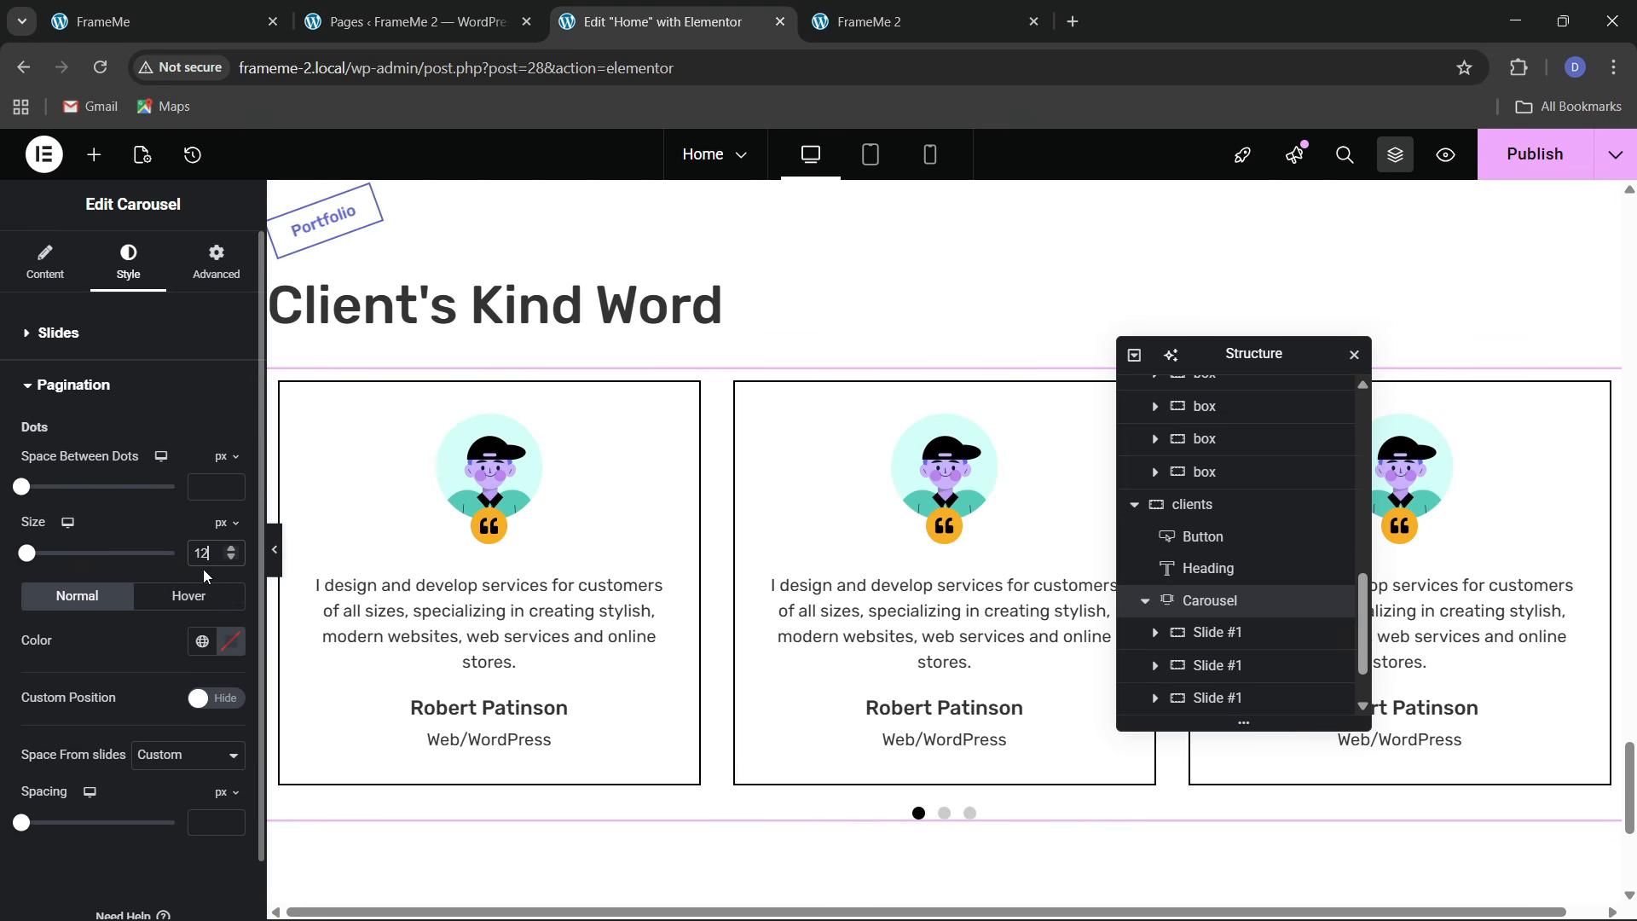
click(196, 647)
click(126, 472)
click(202, 646)
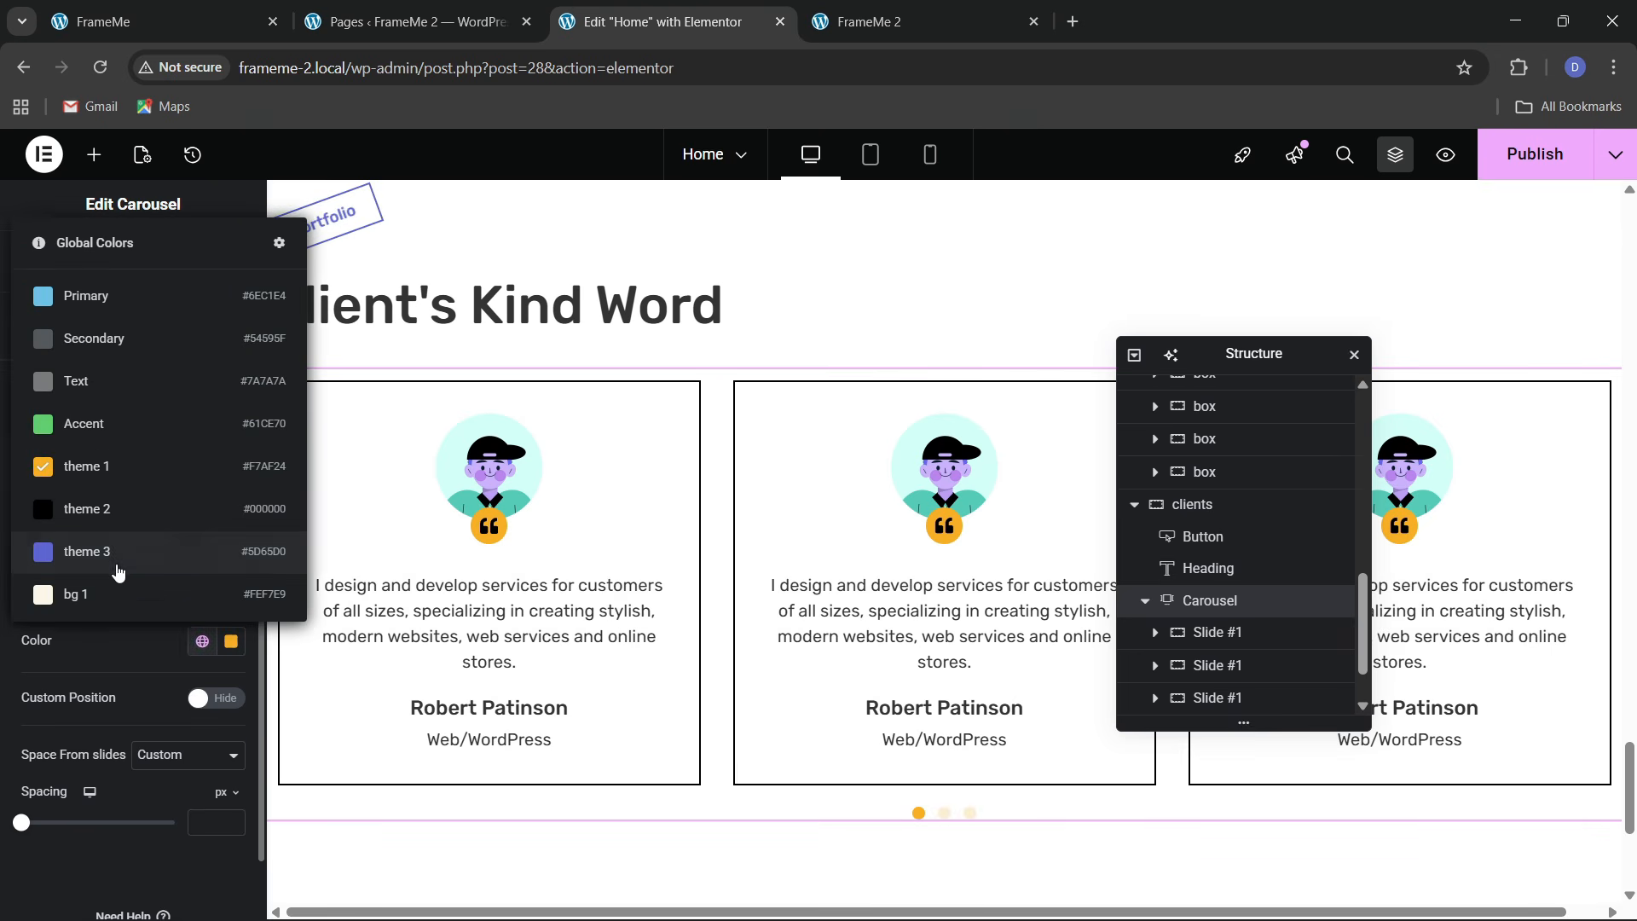
click(109, 512)
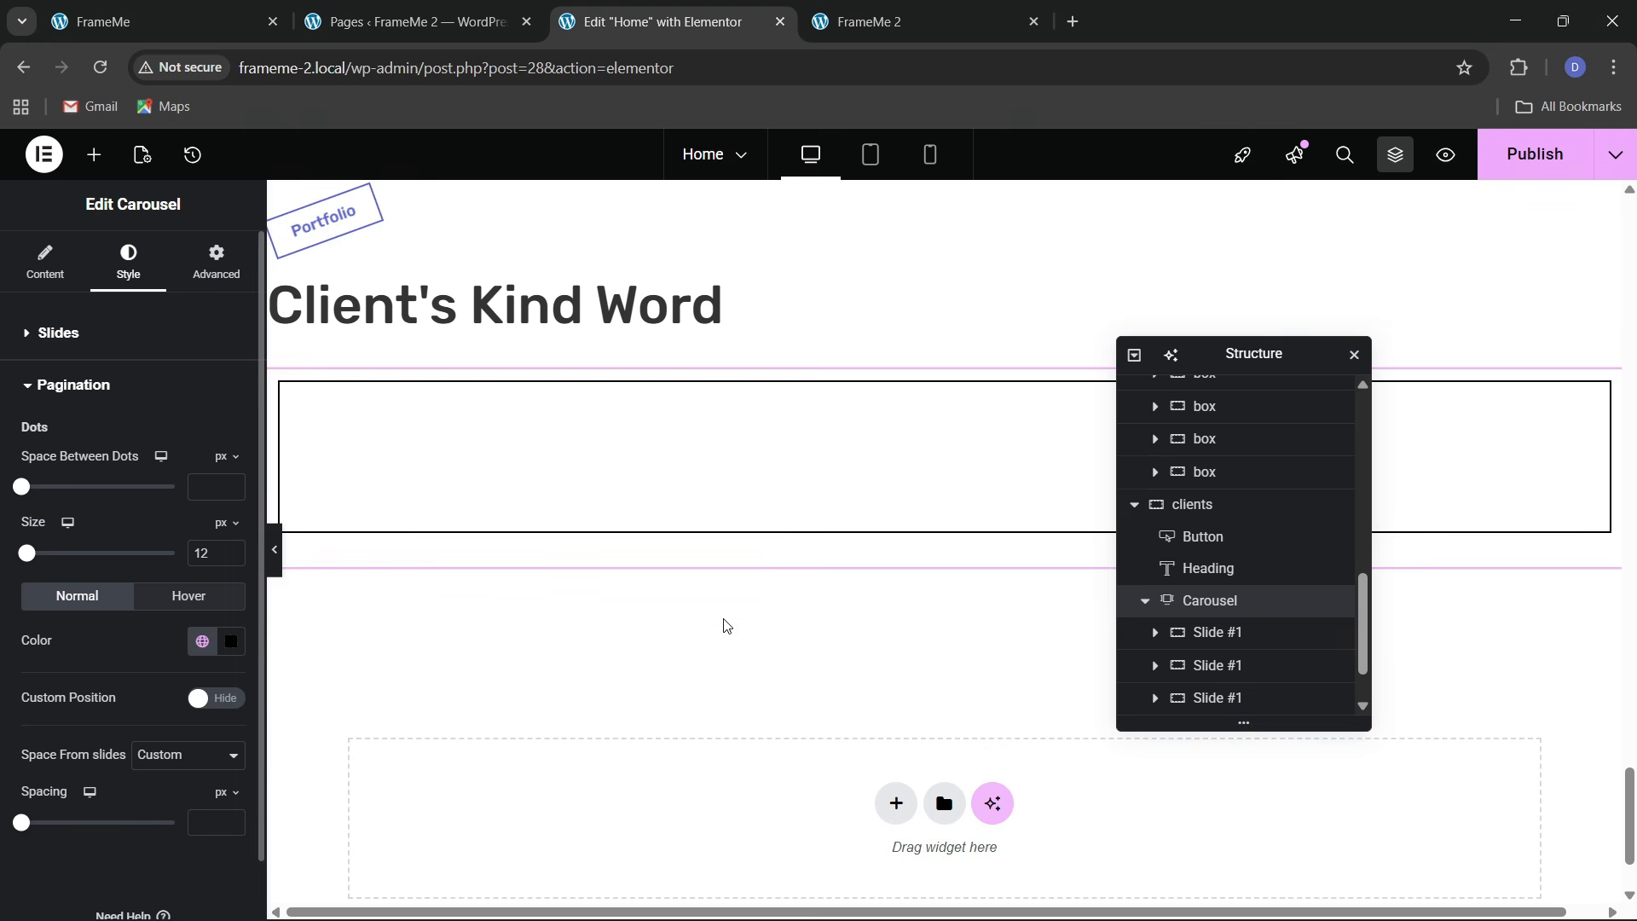
Review the three-card carousel on the canvas and reopen the pagination dot colour choices
scroll(709, 588, down, 3)
scroll(709, 588, up, 12)
scroll(708, 589, down, 10)
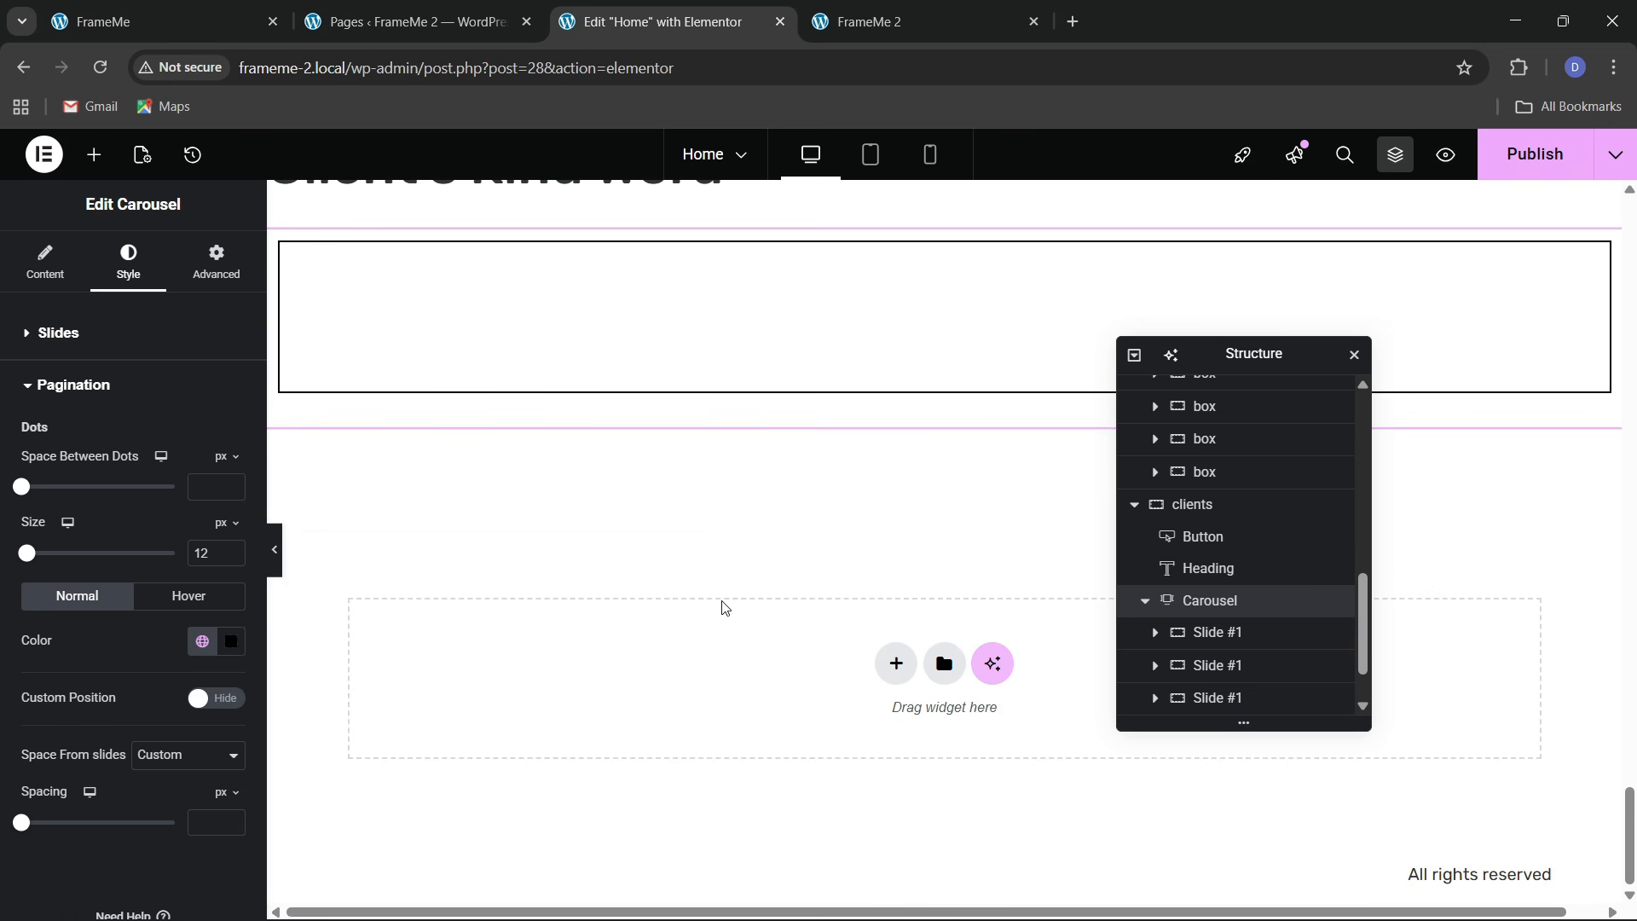
scroll(724, 607, up, 3)
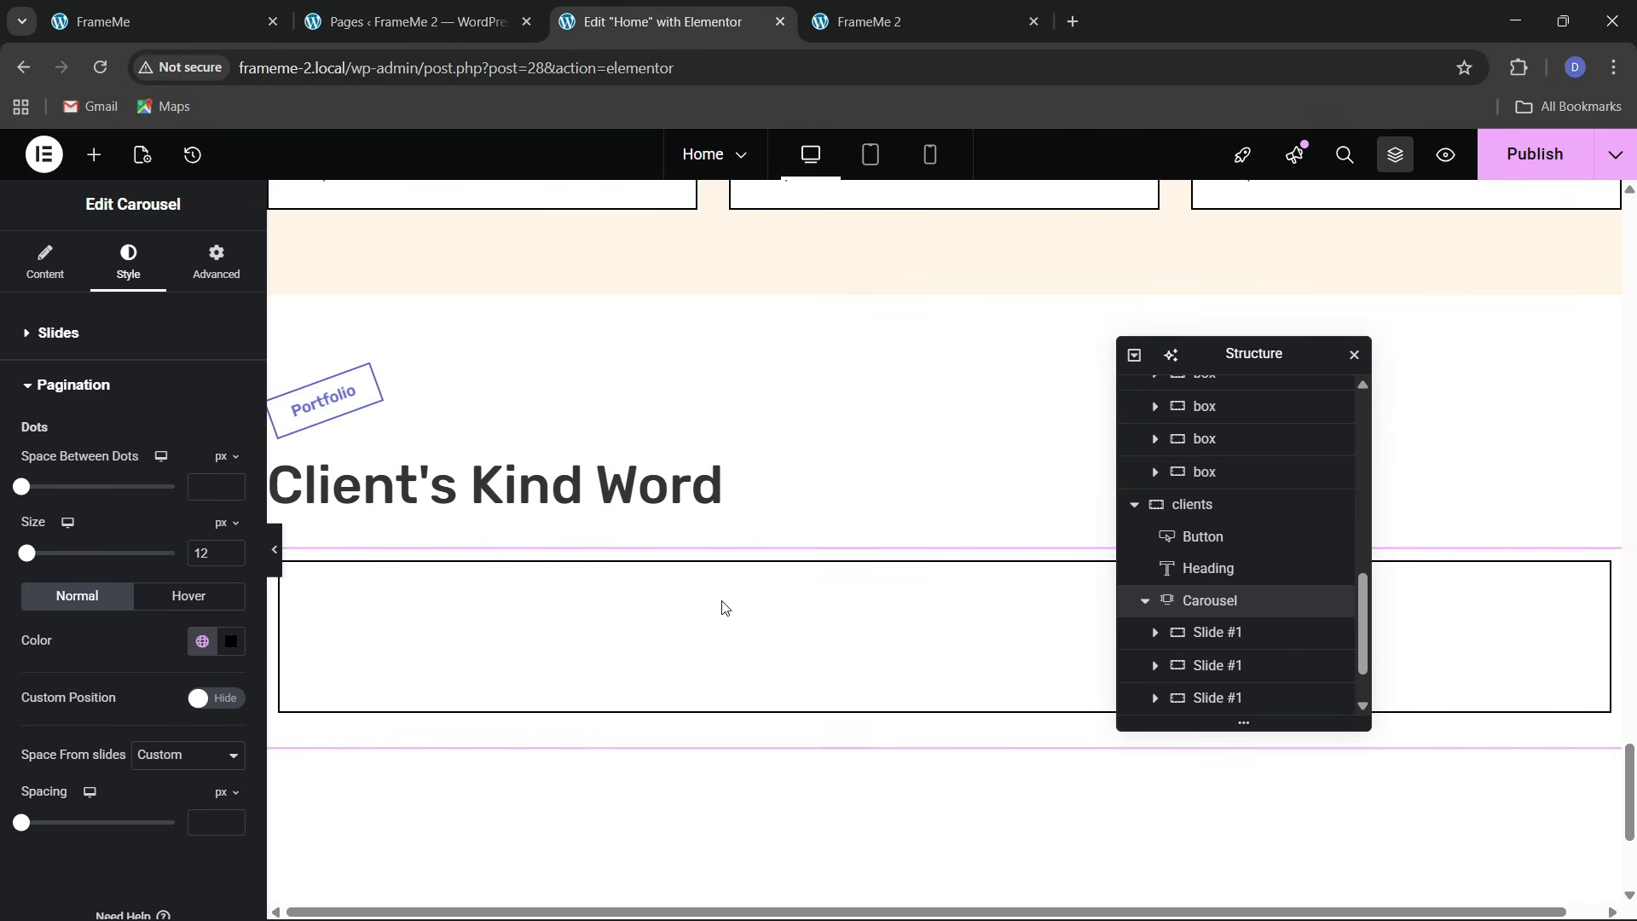
scroll(723, 607, down, 3)
scroll(723, 607, up, 3)
scroll(723, 607, down, 2)
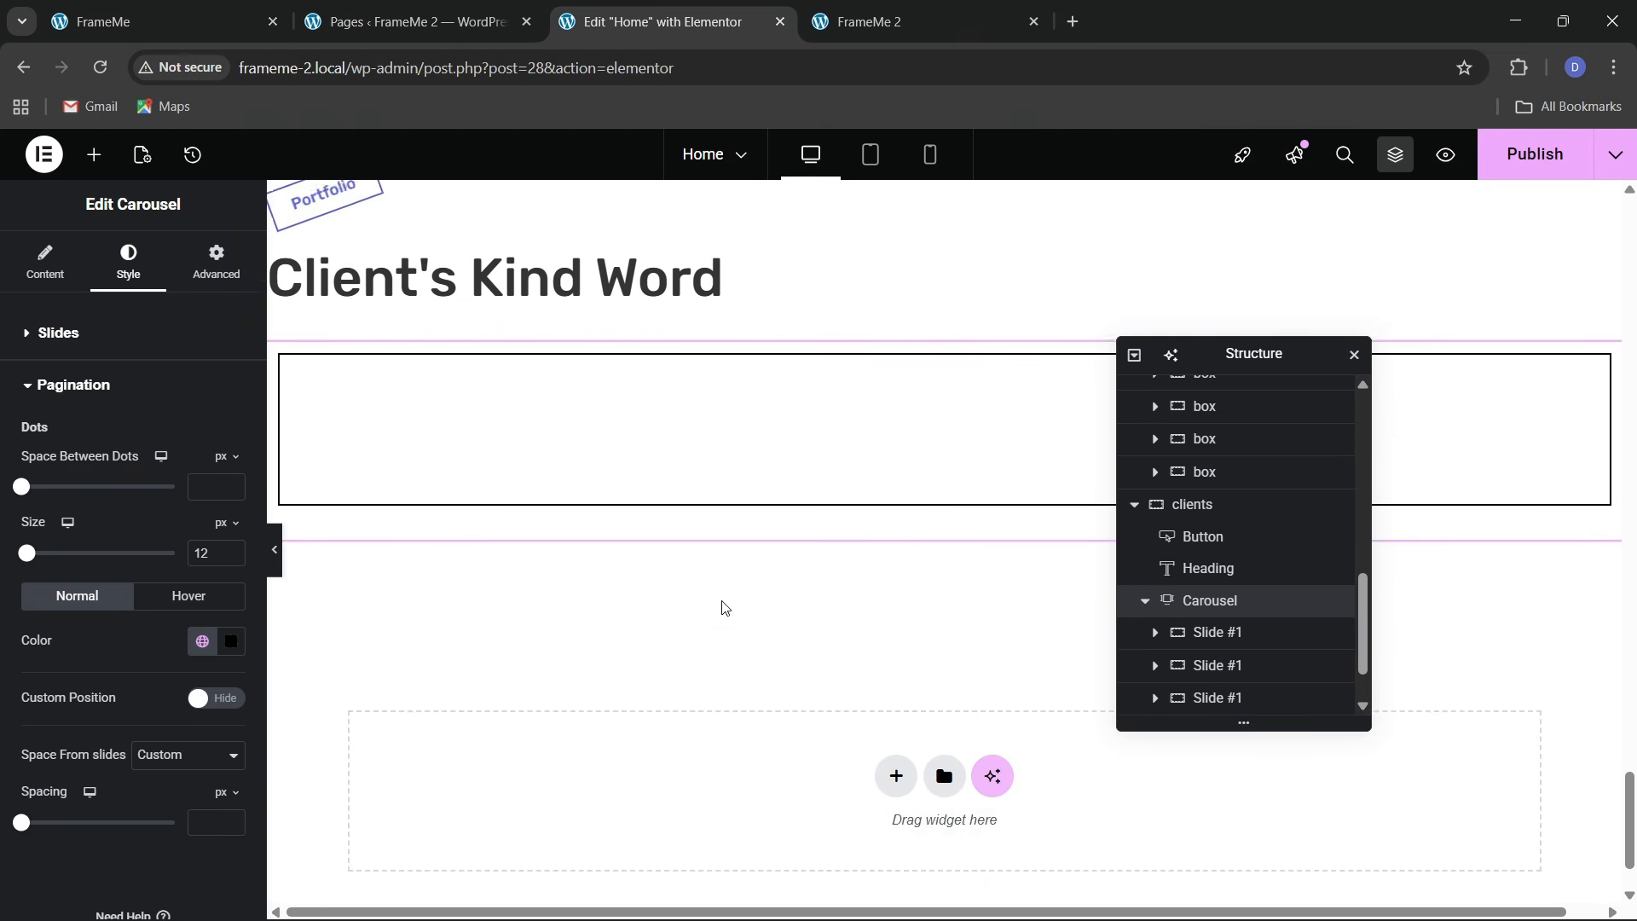
scroll(723, 607, up, 3)
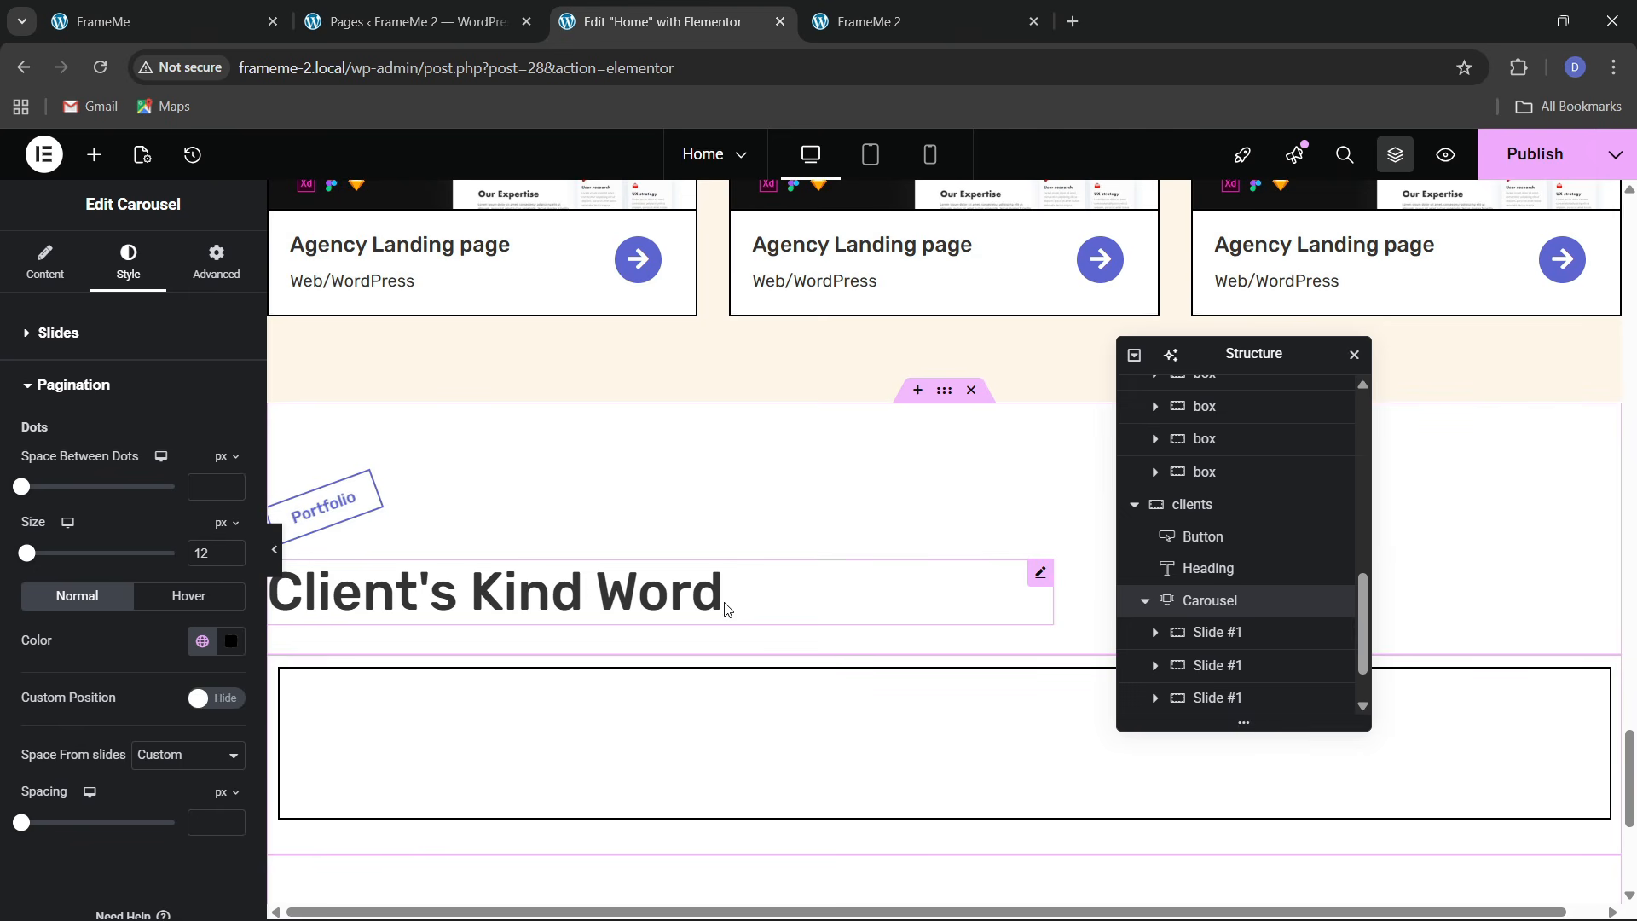
scroll(873, 369, down, 4)
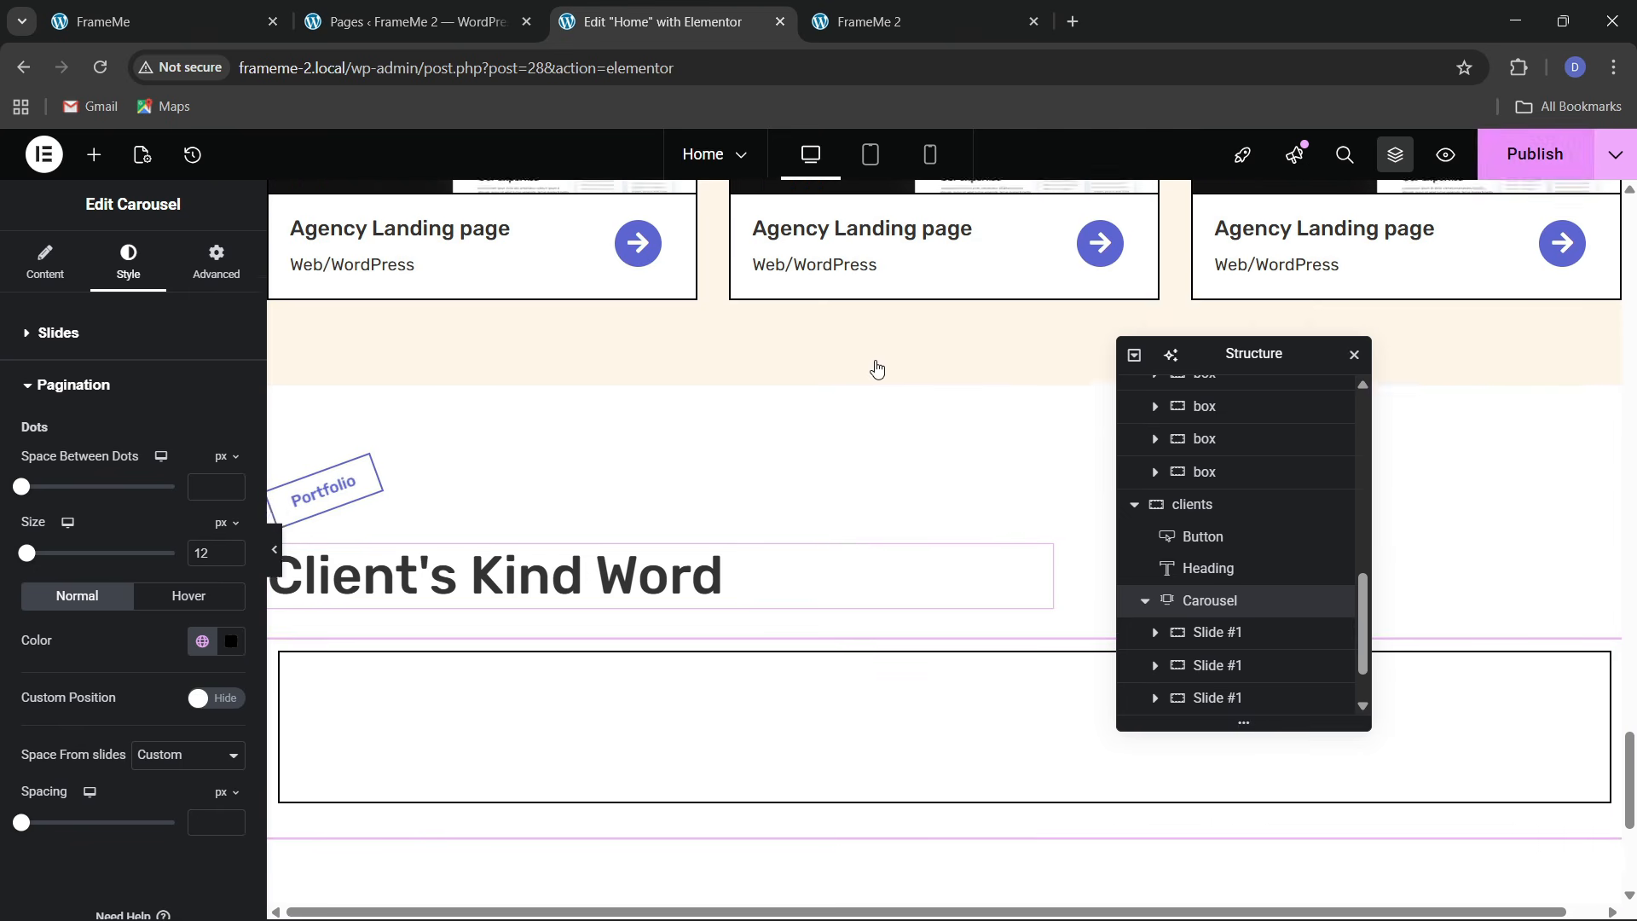
scroll(783, 384, up, 8)
scroll(779, 380, down, 7)
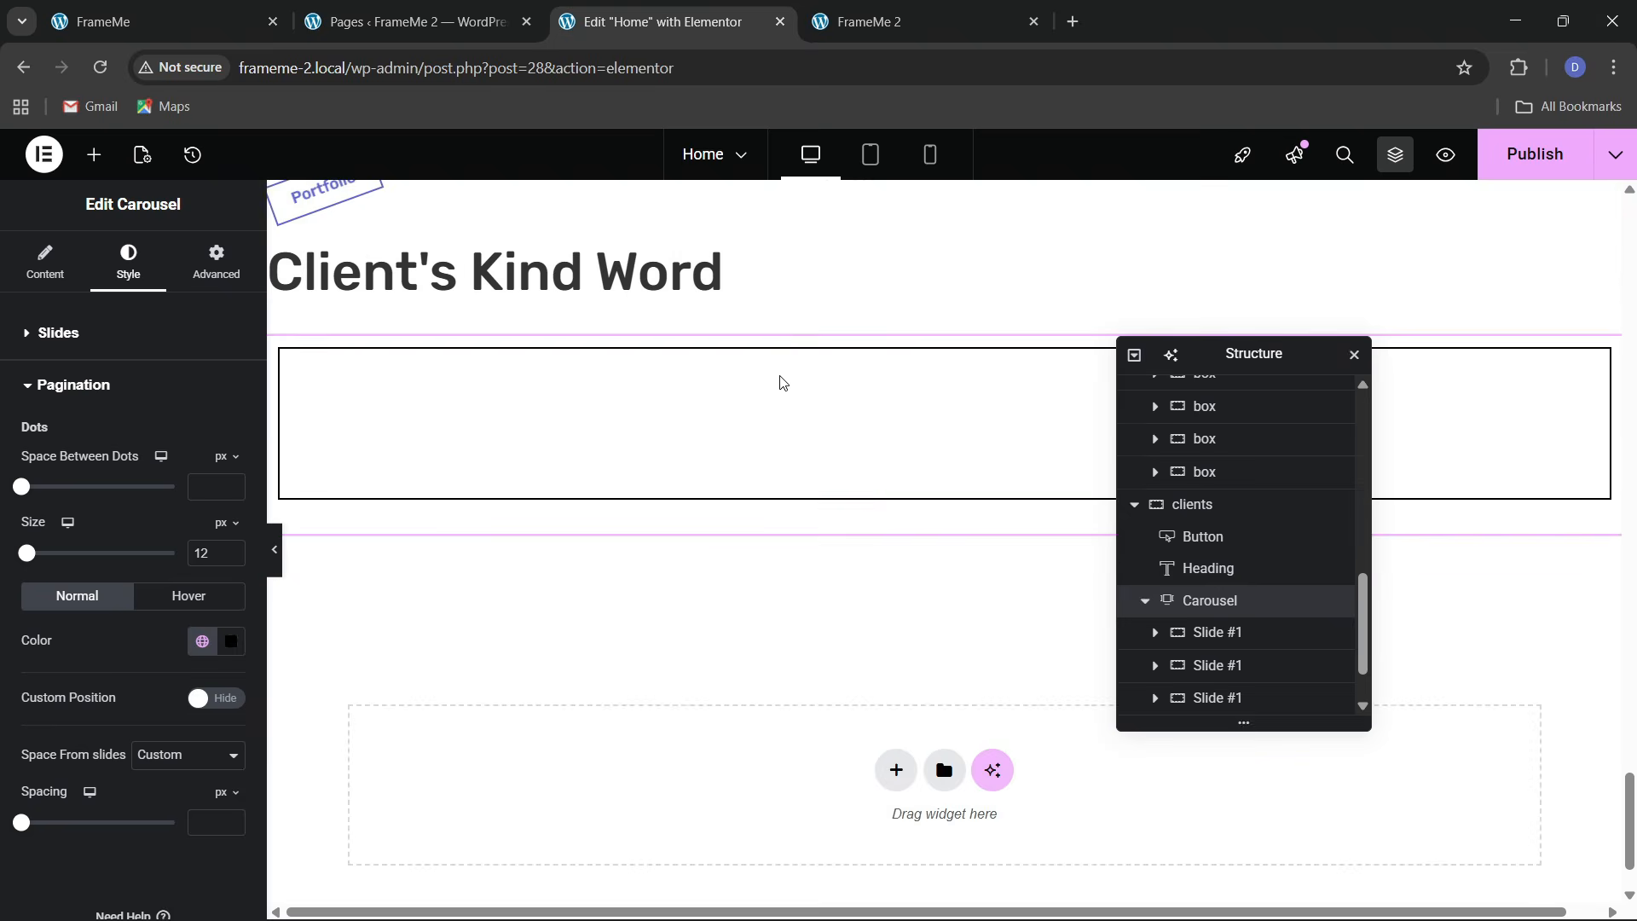
scroll(829, 646, down, 3)
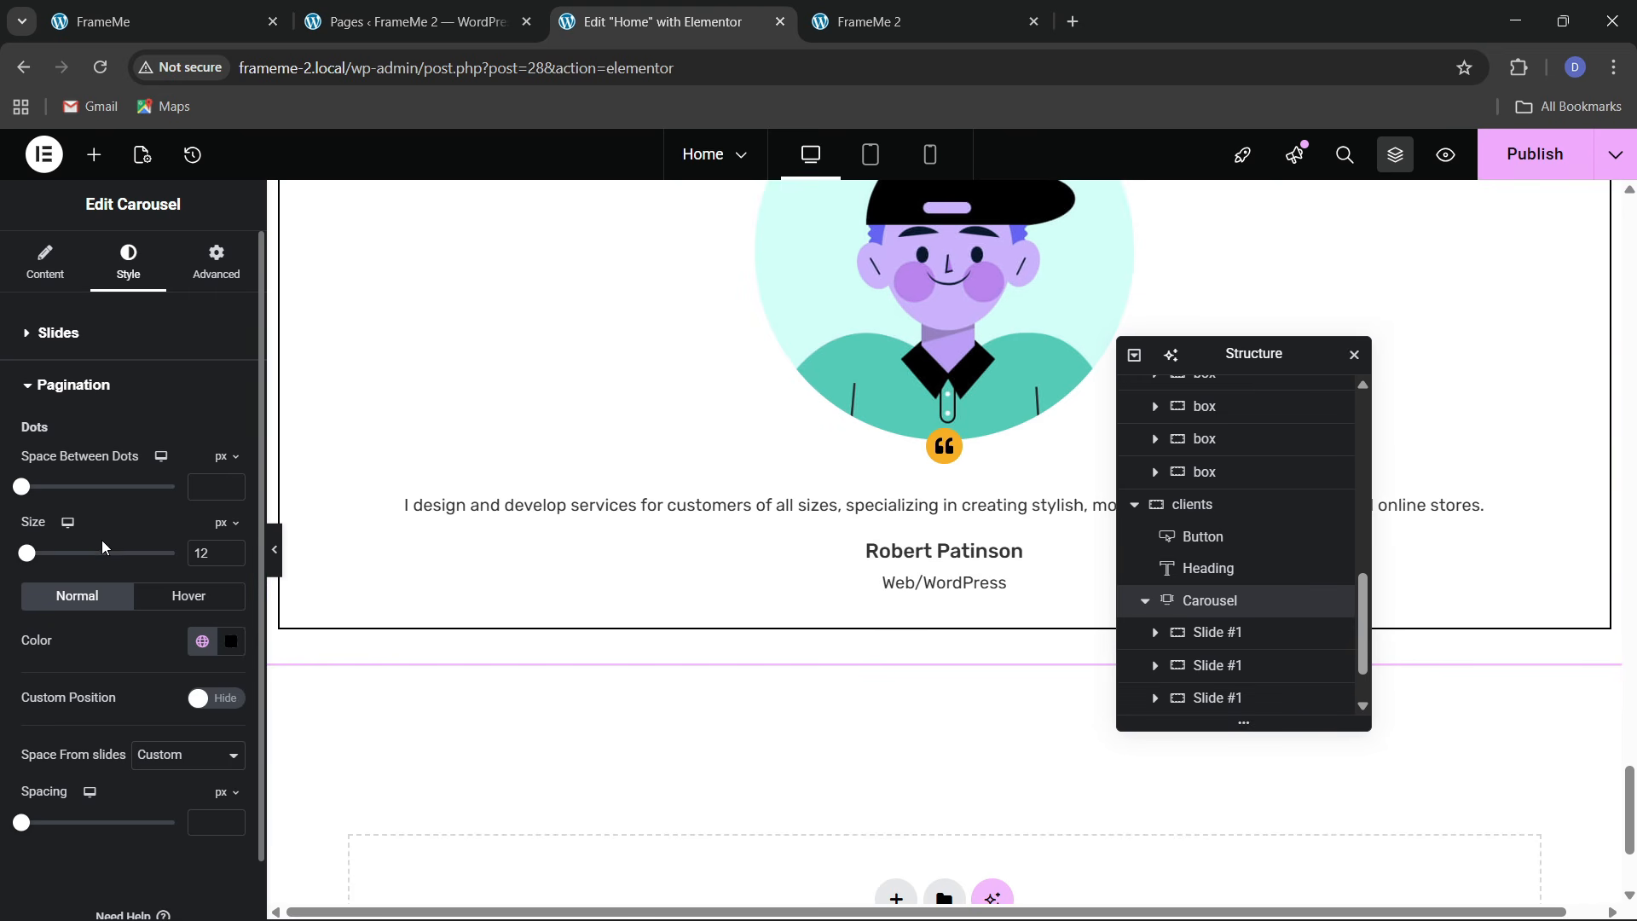
scroll(148, 714, down, 1)
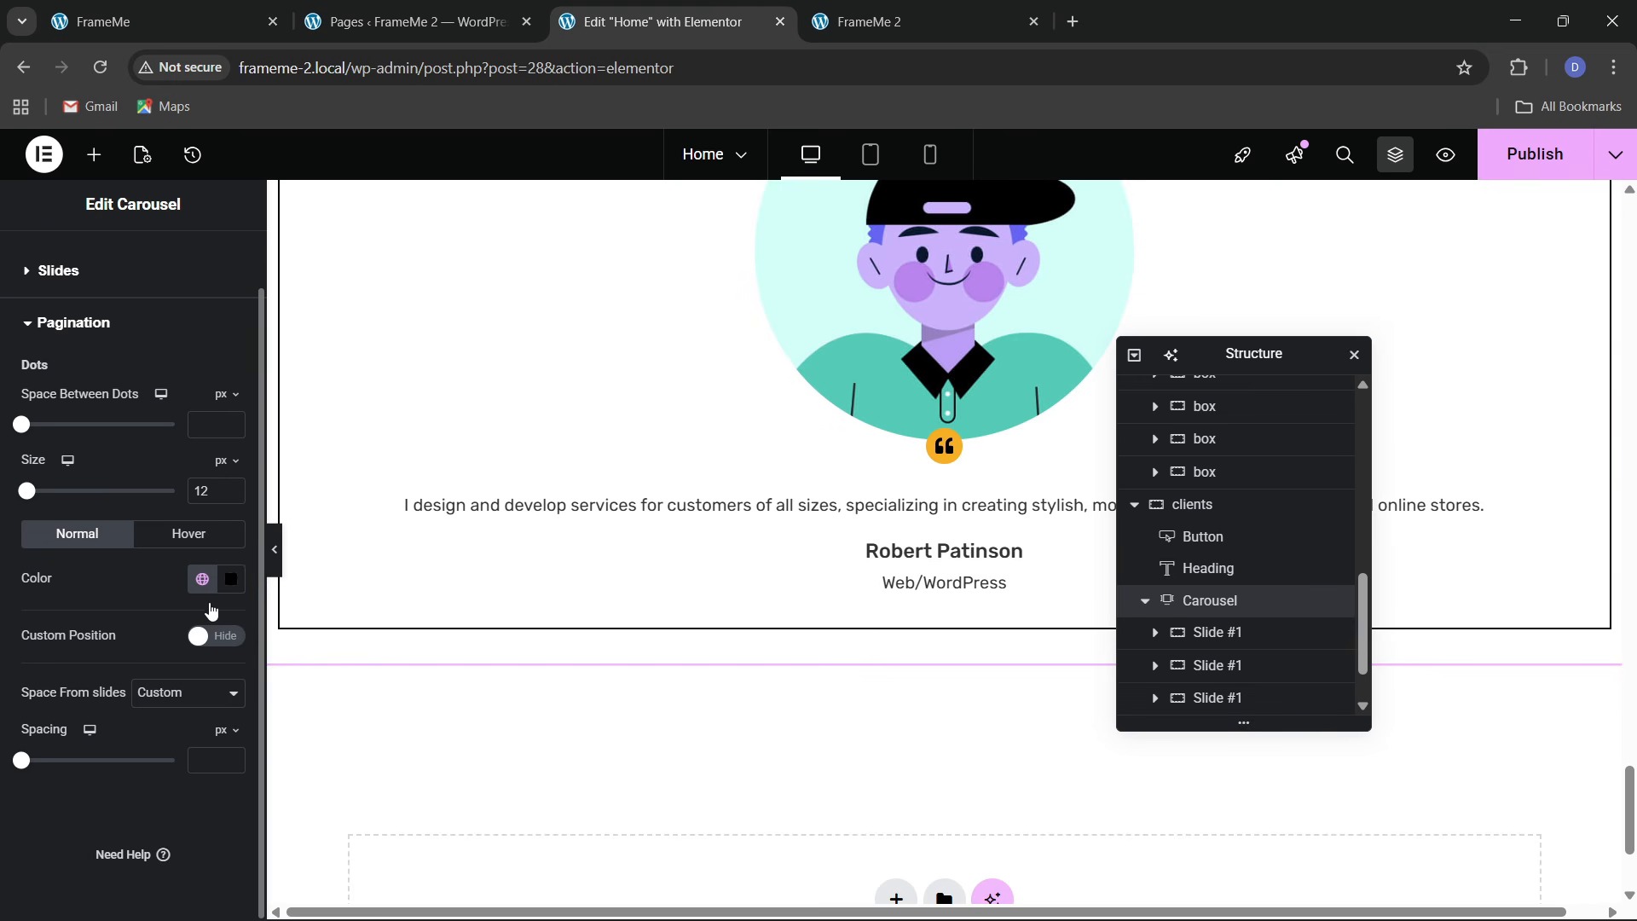
scroll(713, 601, up, 2)
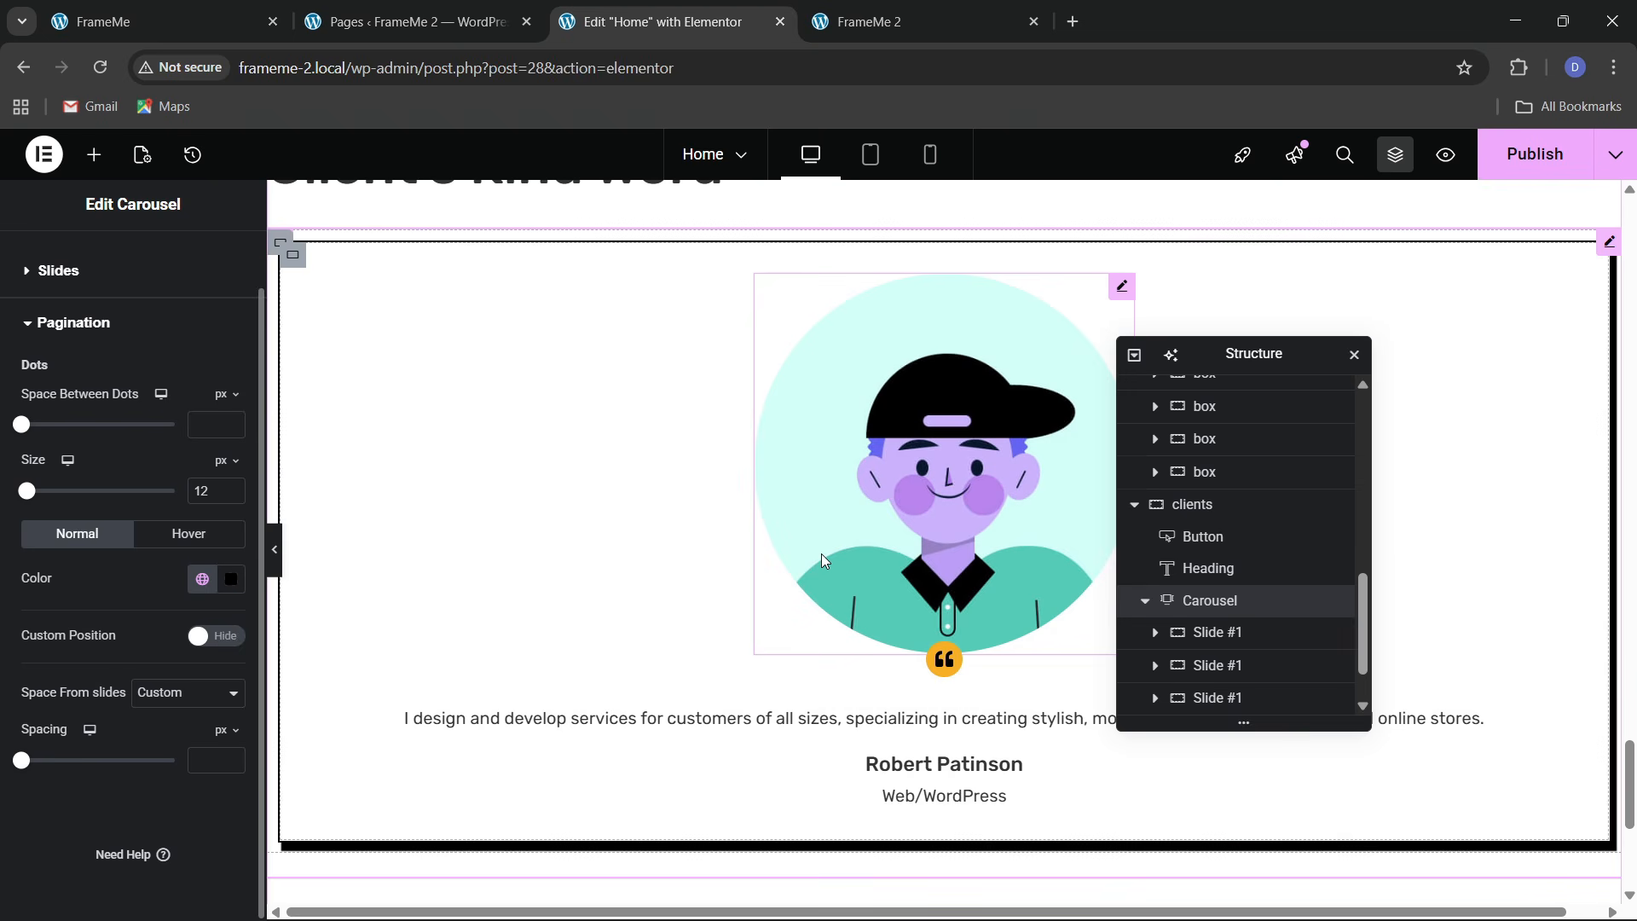
scroll(821, 554, down, 3)
scroll(821, 554, up, 3)
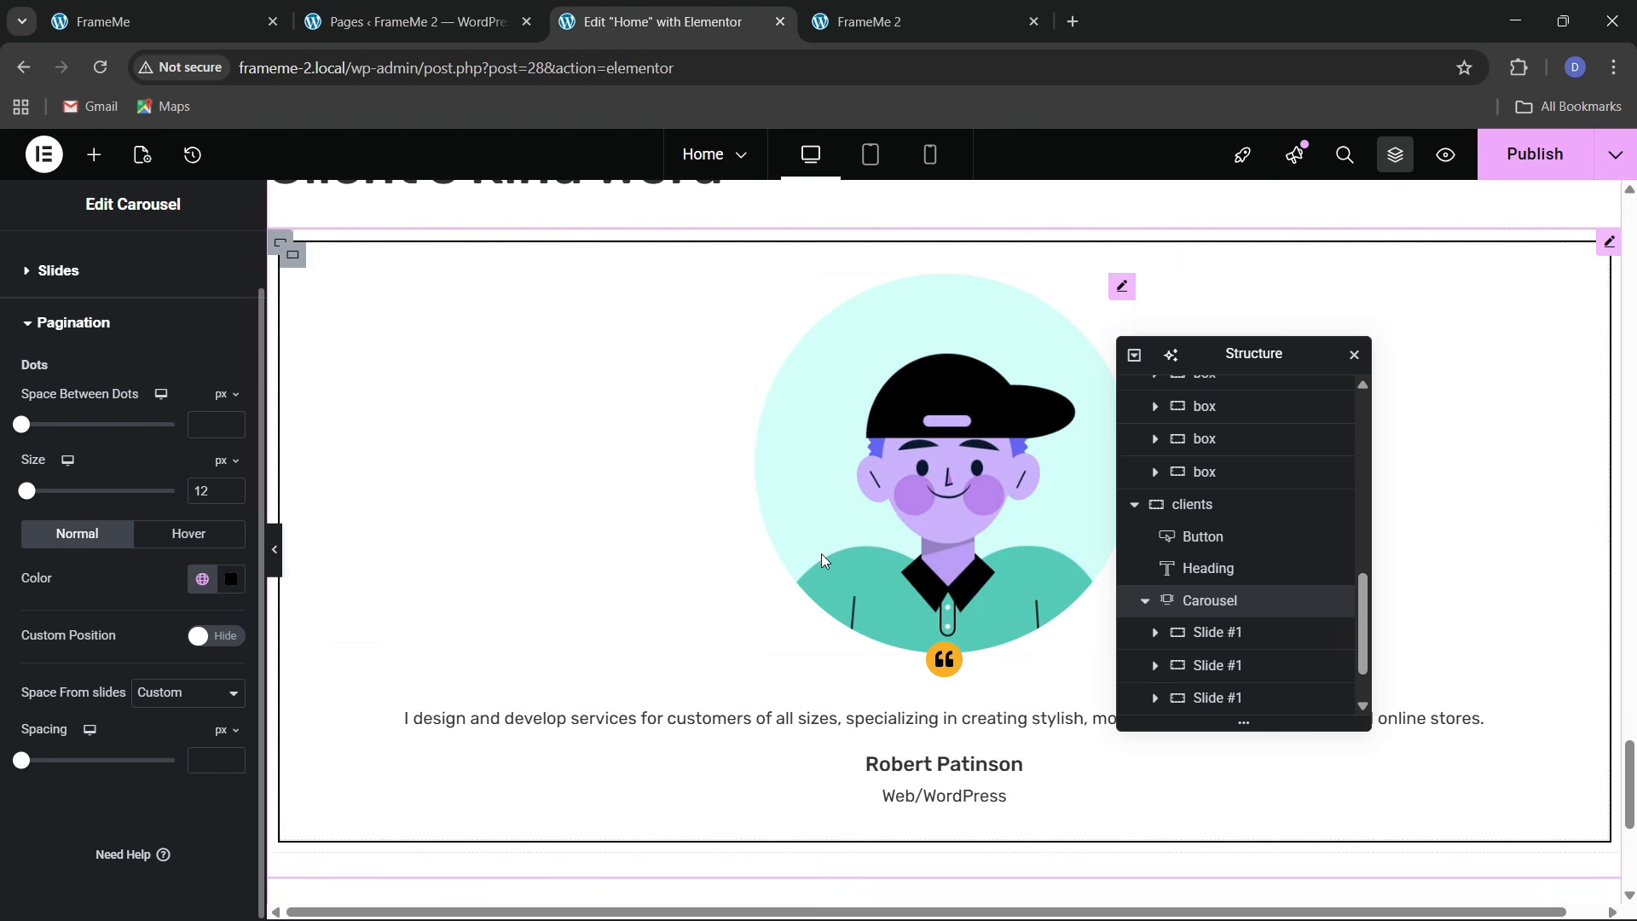
scroll(822, 555, up, 2)
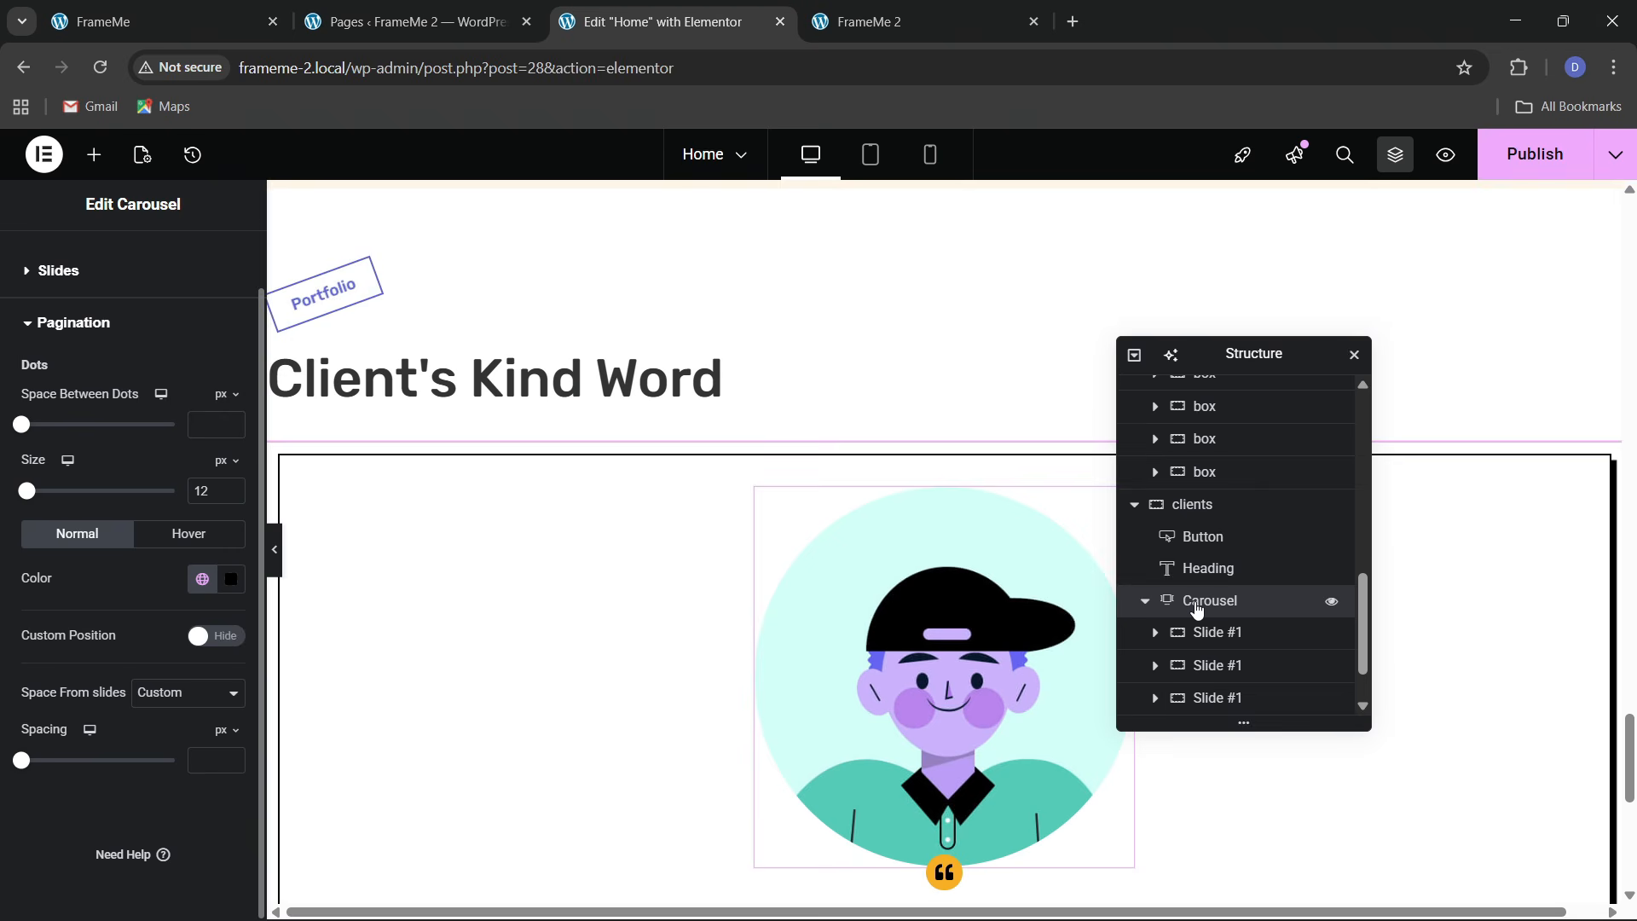
scroll(1199, 650, down, 1)
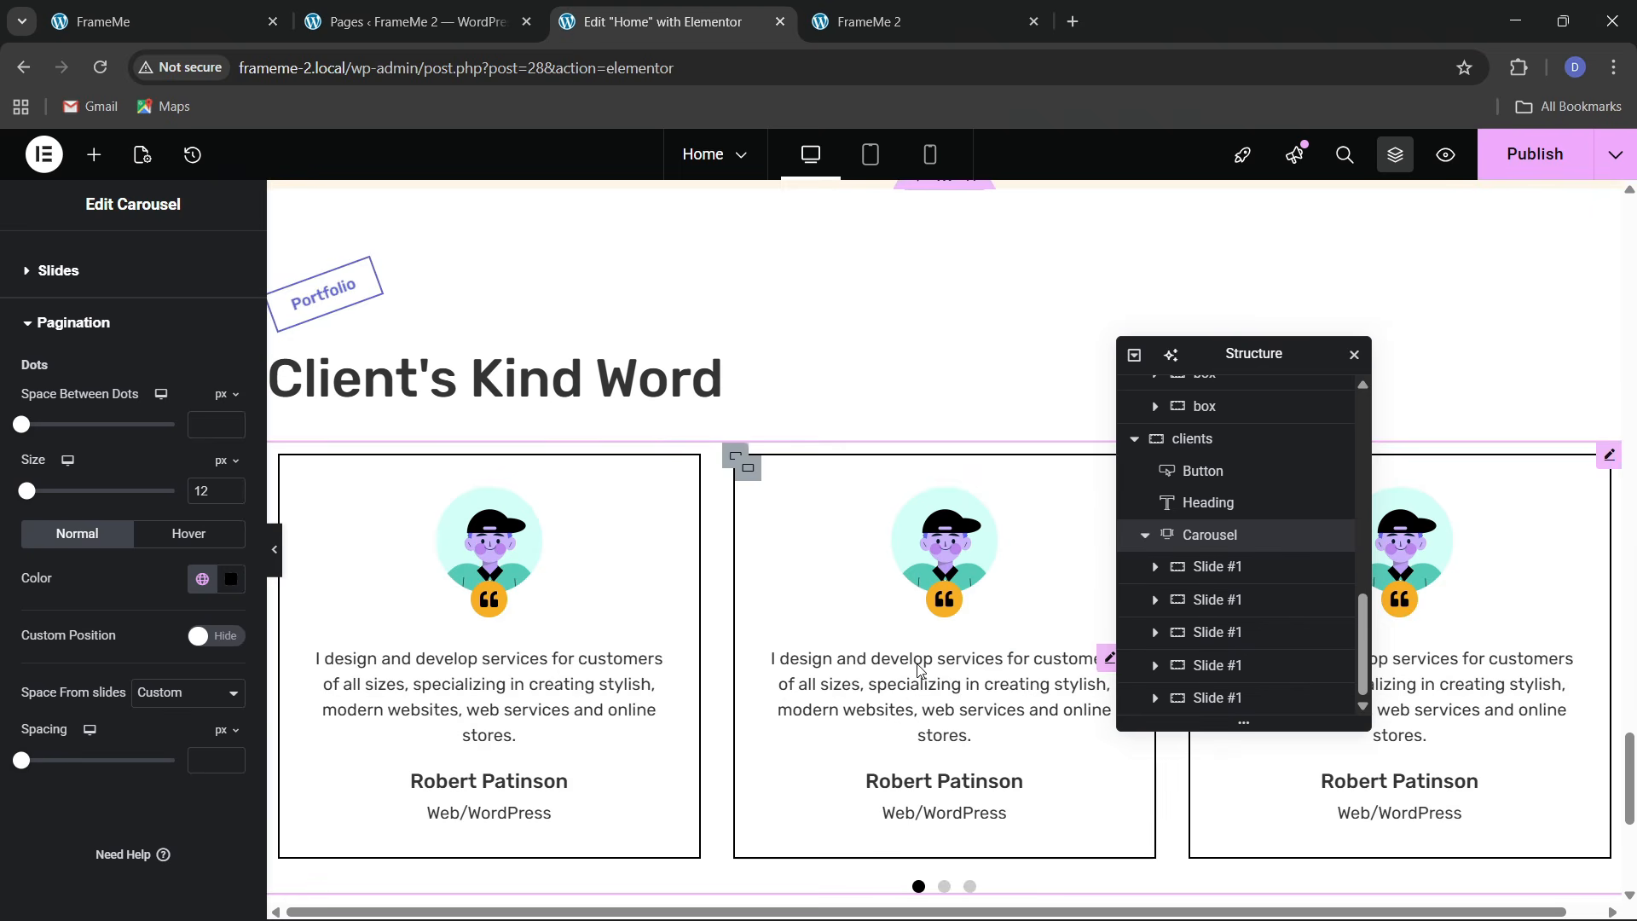
scroll(917, 669, down, 1)
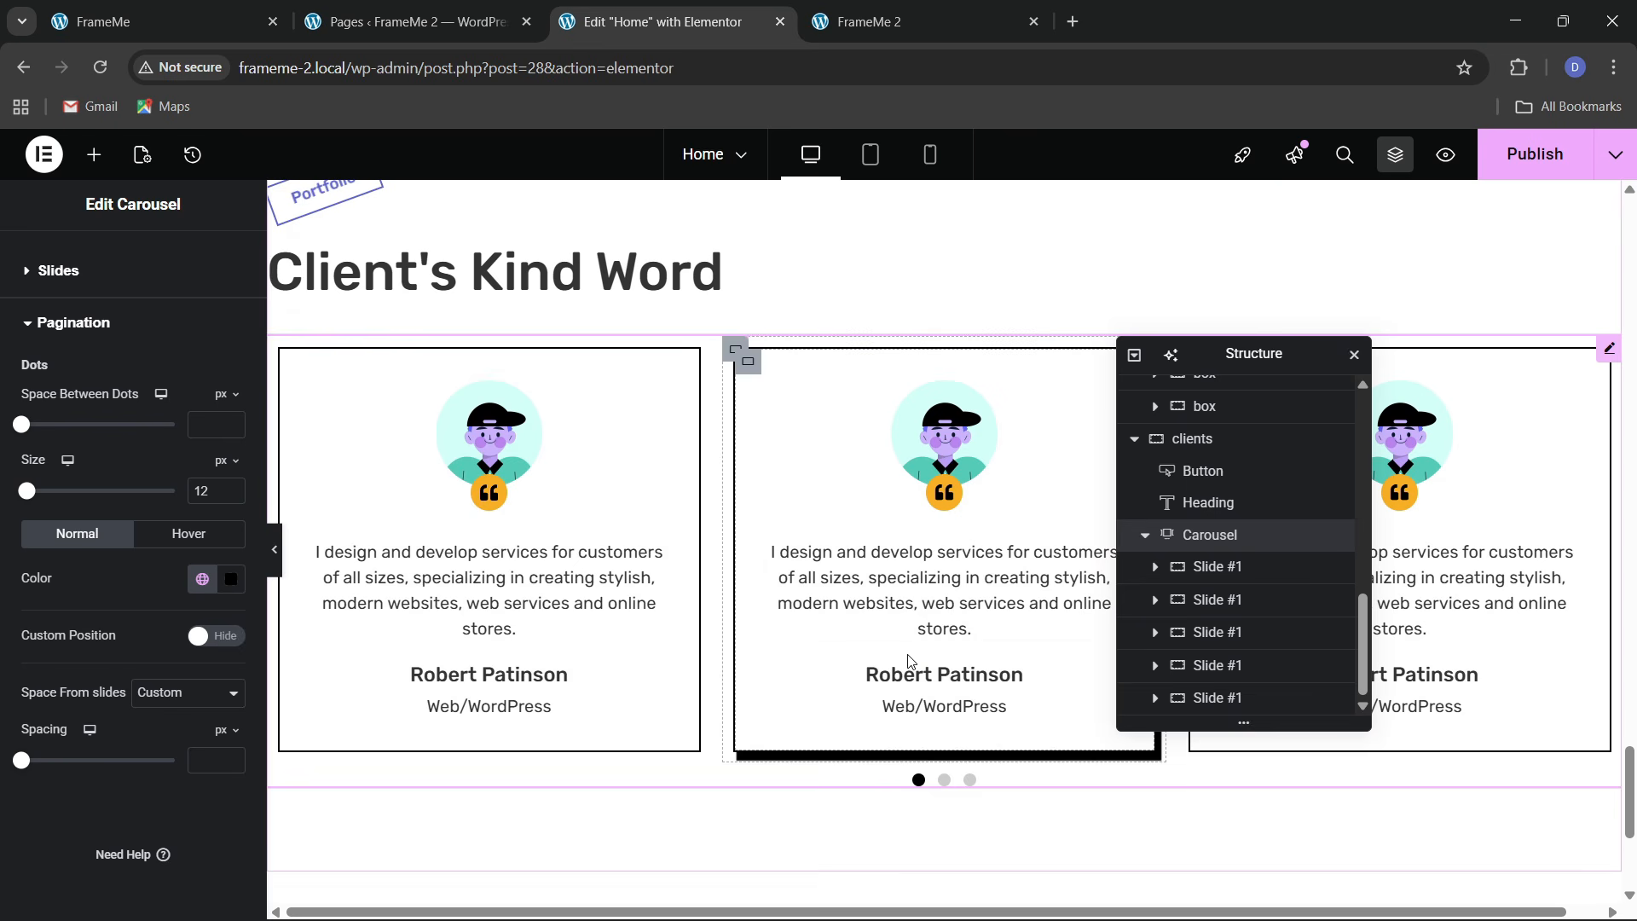
click(202, 579)
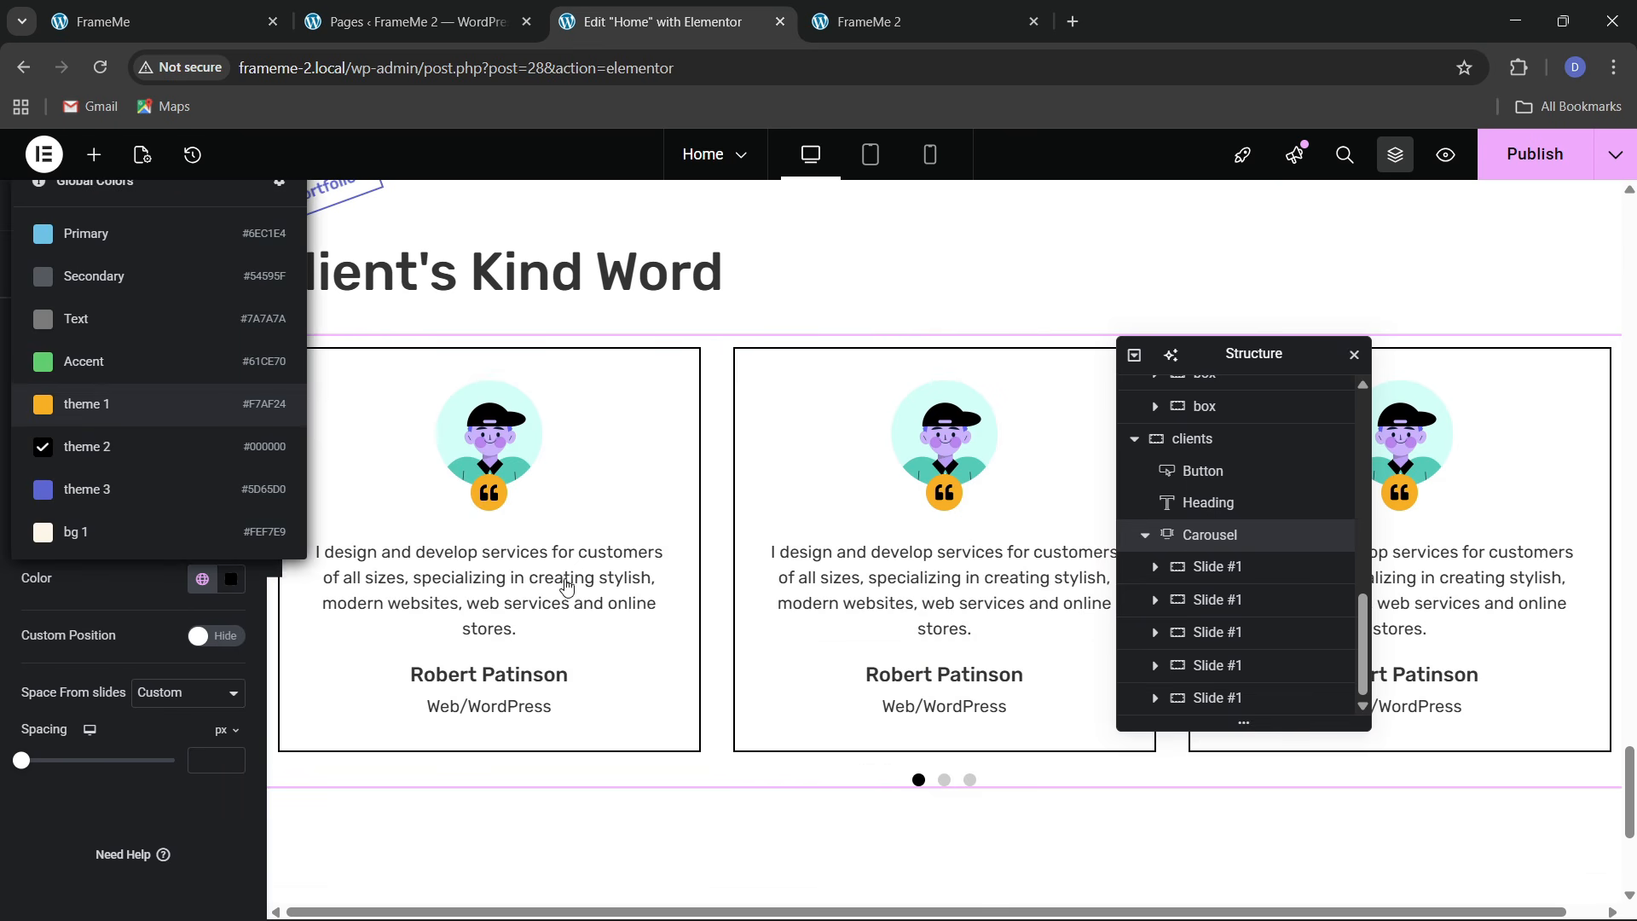
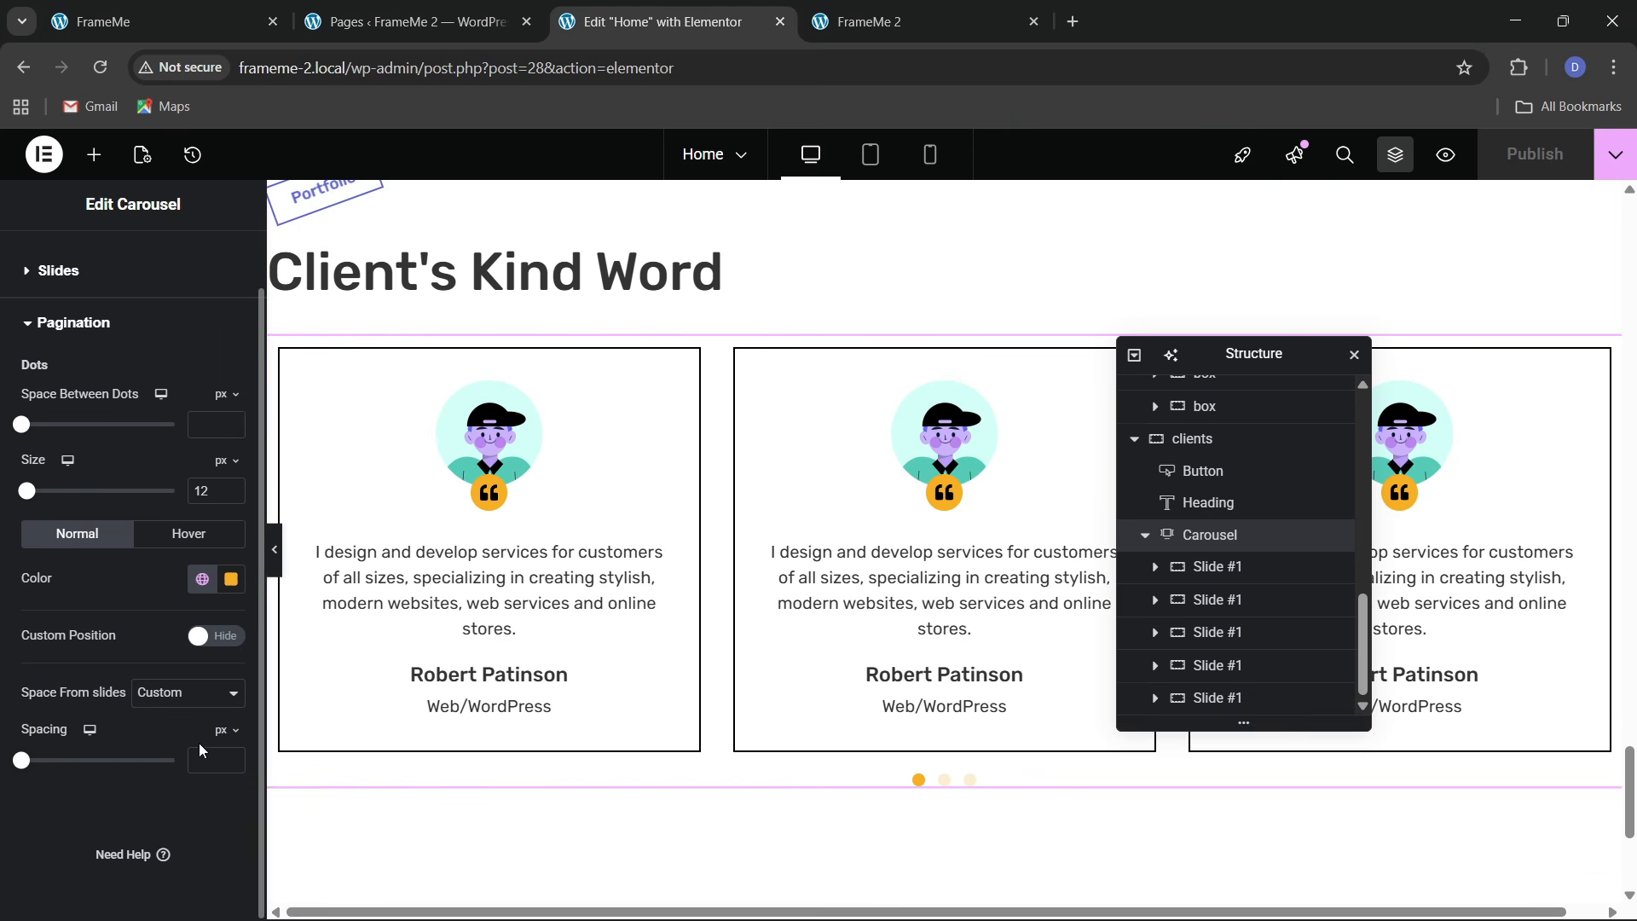
Set the pagination dot spacing to 30 px and save the page with Ctrl+S
click(231, 758)
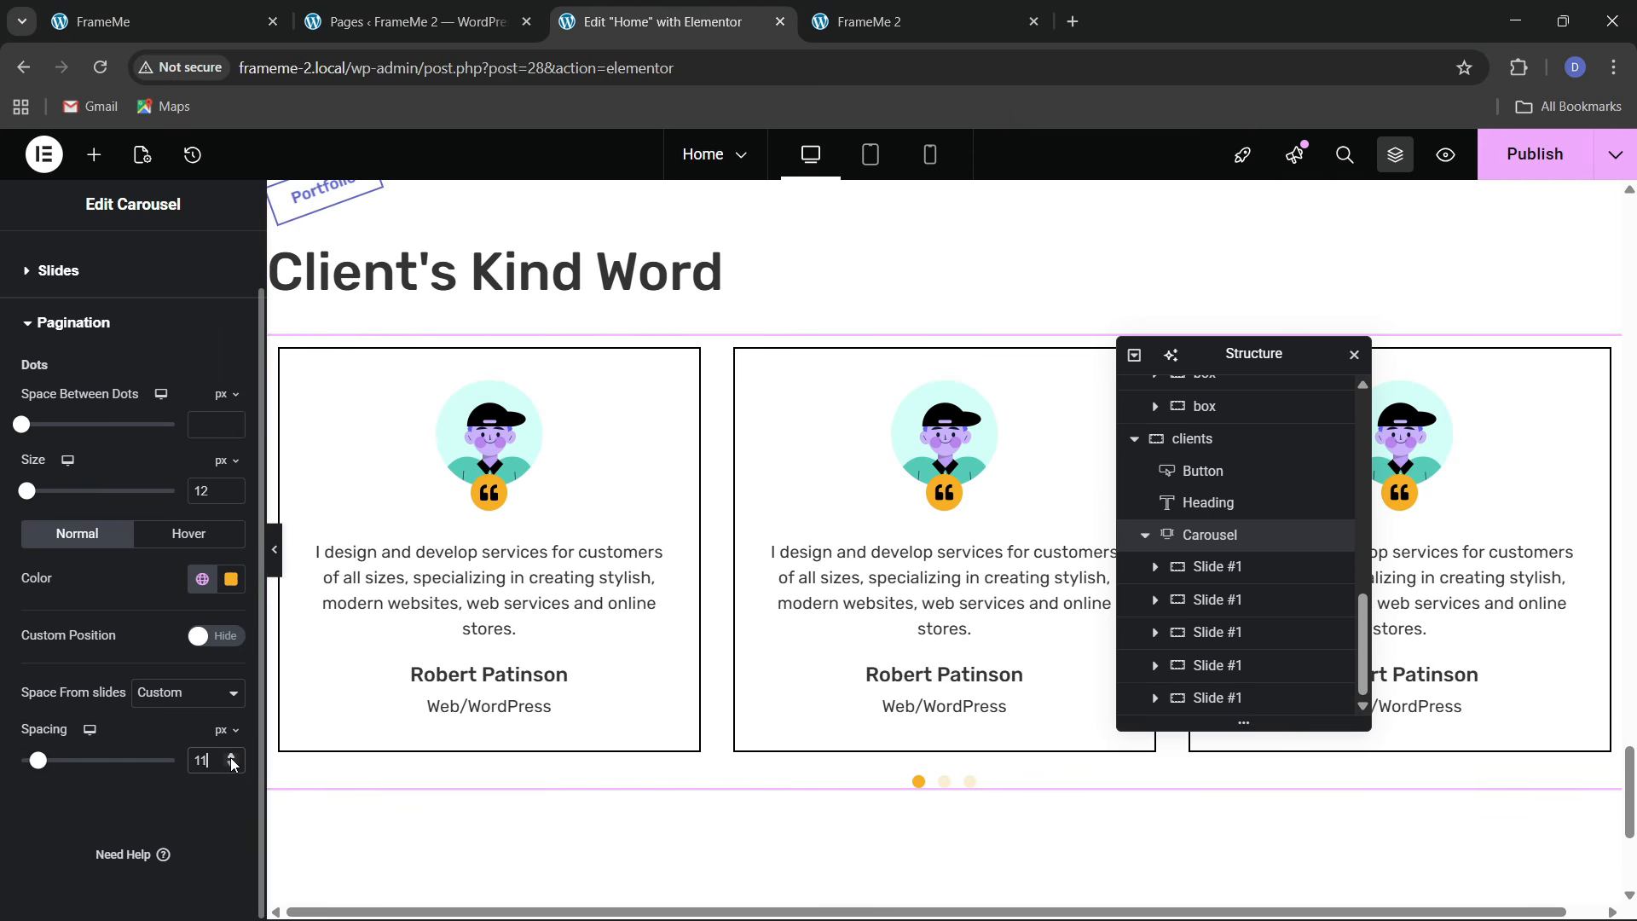
click(231, 758)
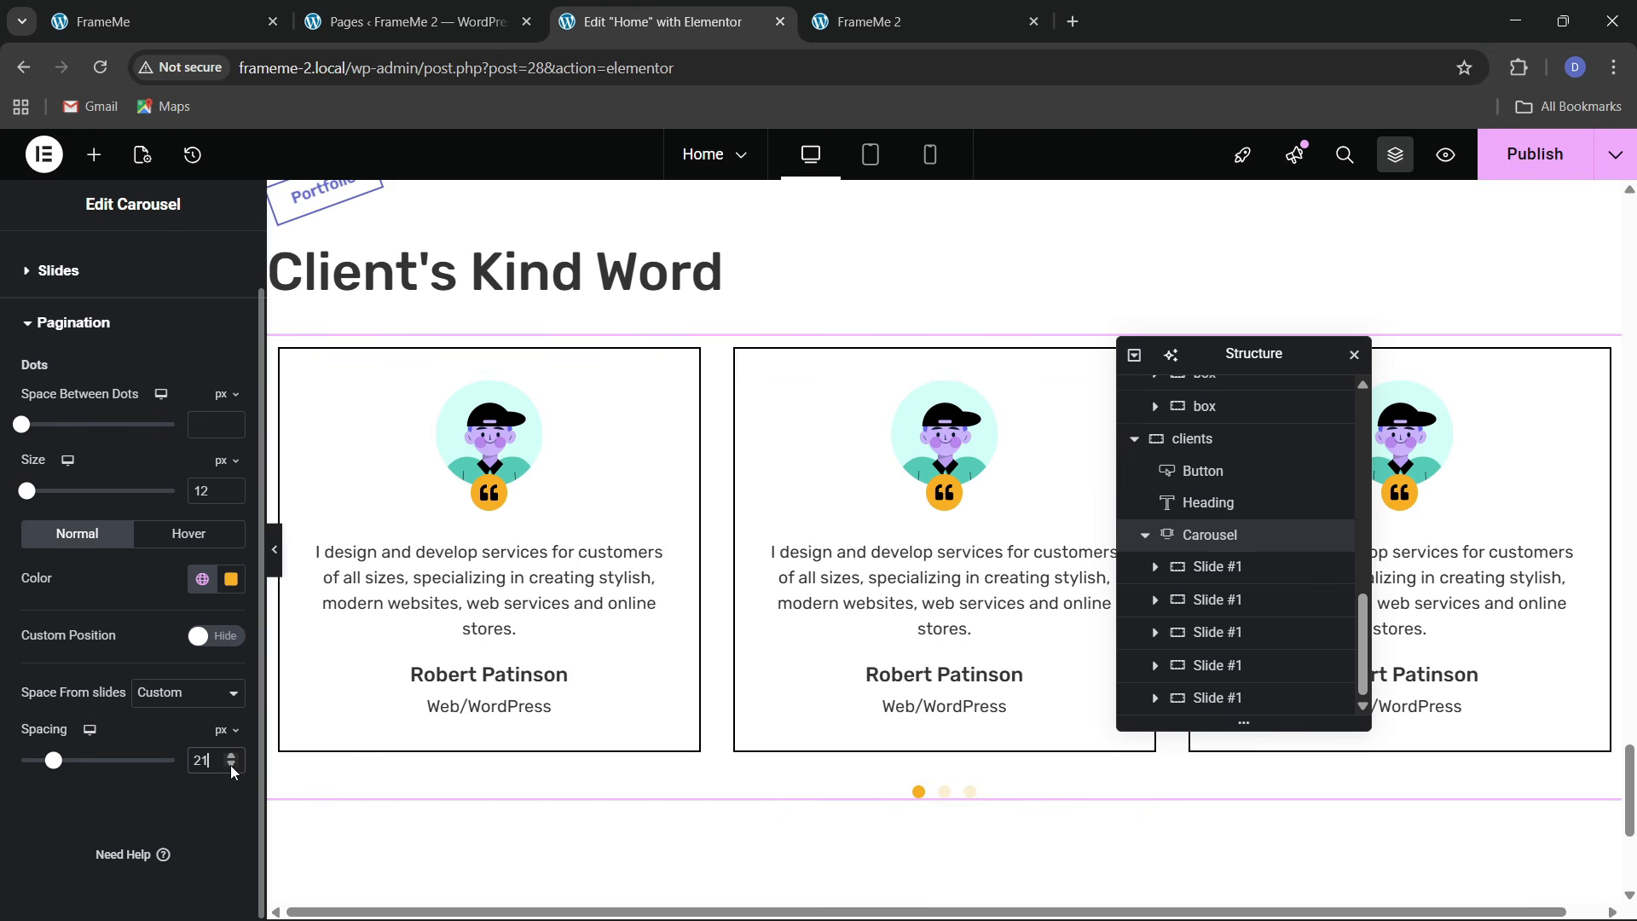
click(231, 767)
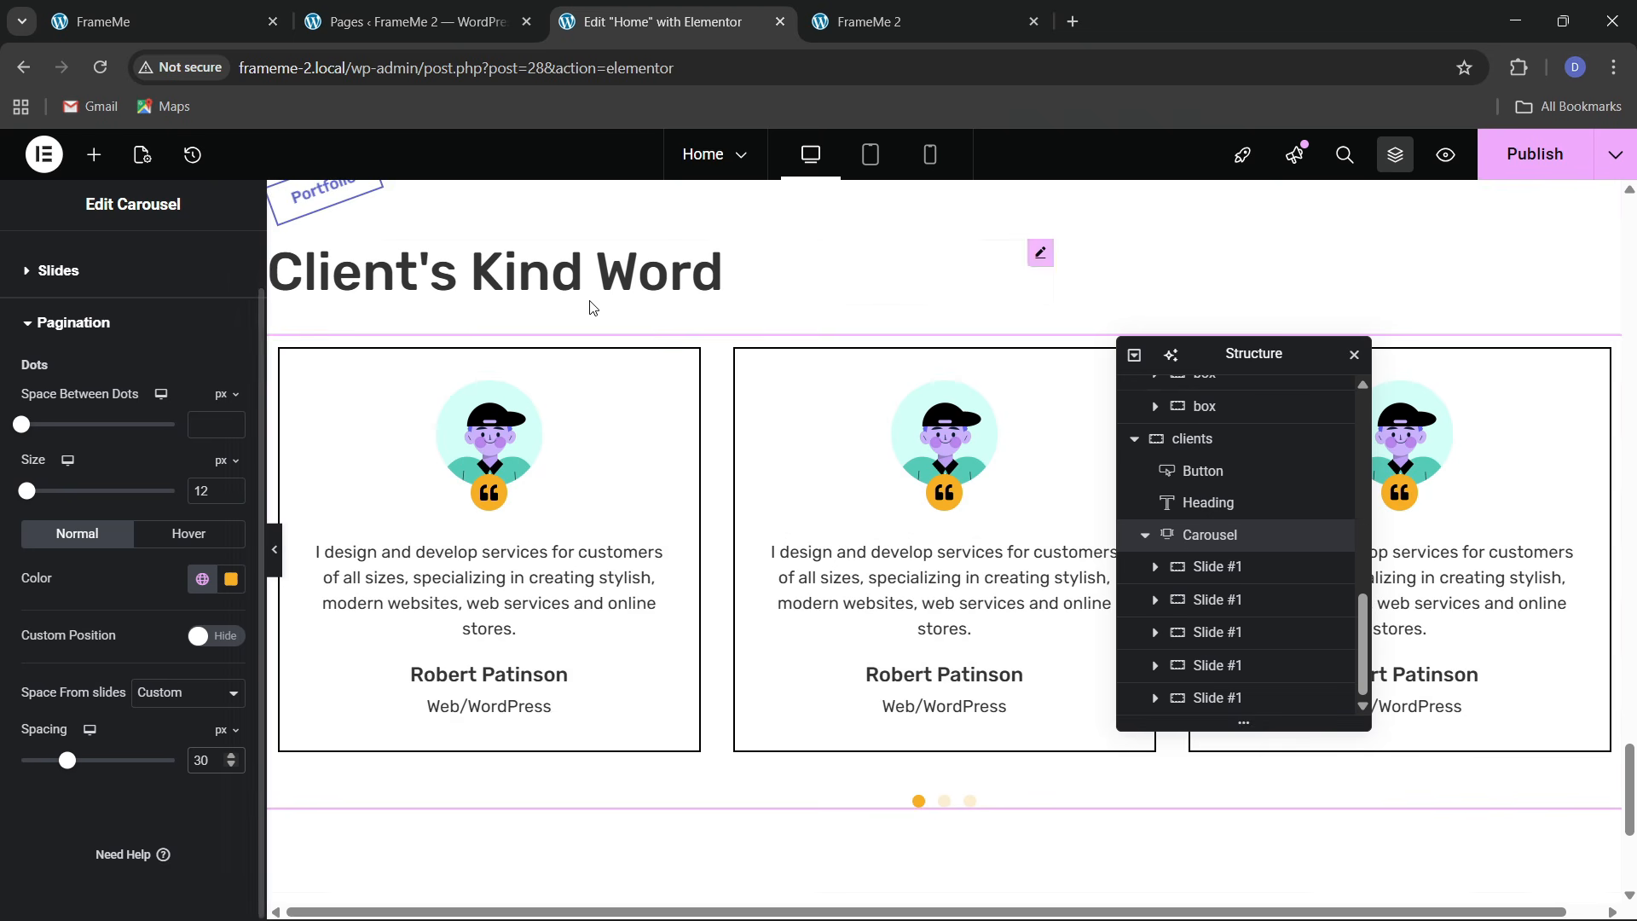
scroll(595, 307, up, 3)
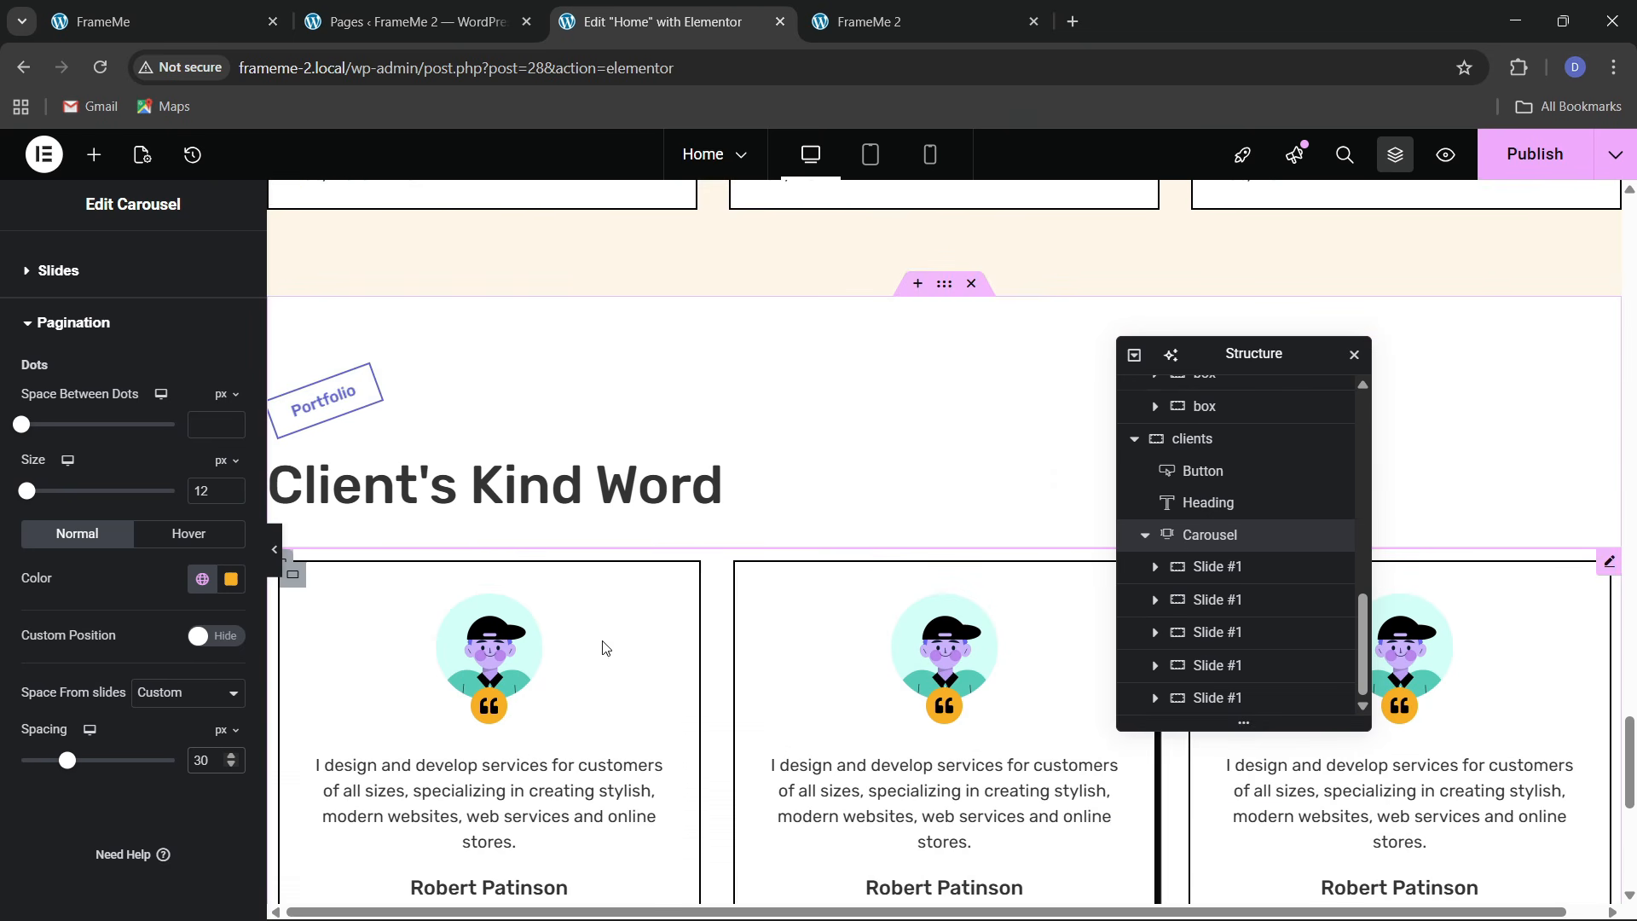
key(ctrl+s)
scroll(916, 487, down, 5)
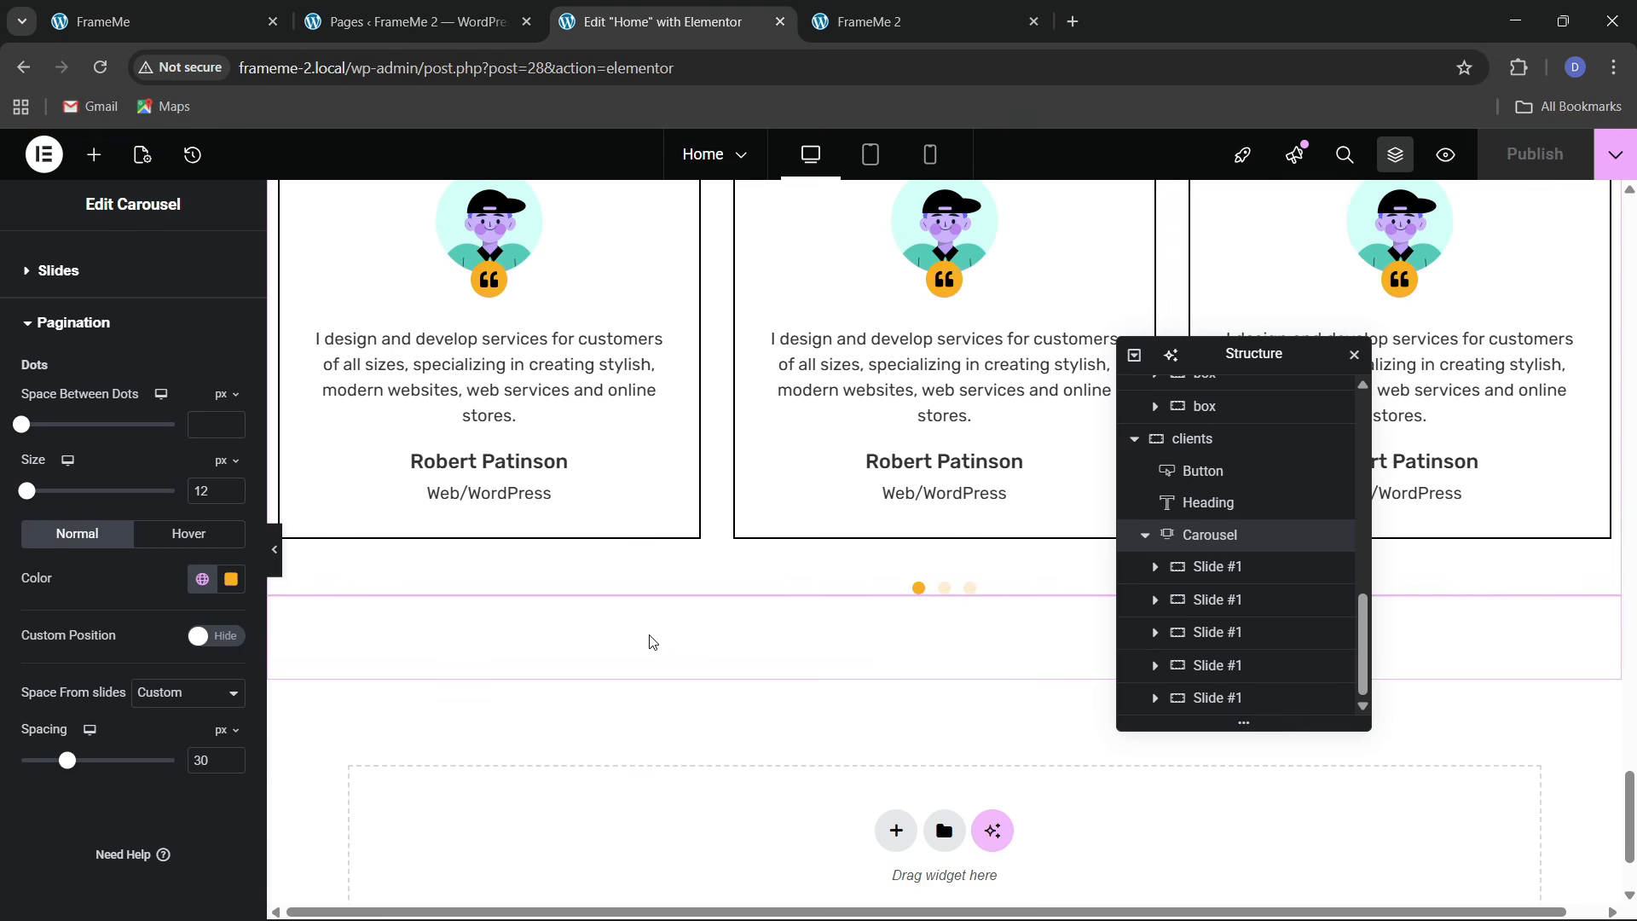
click(896, 21)
click(563, 80)
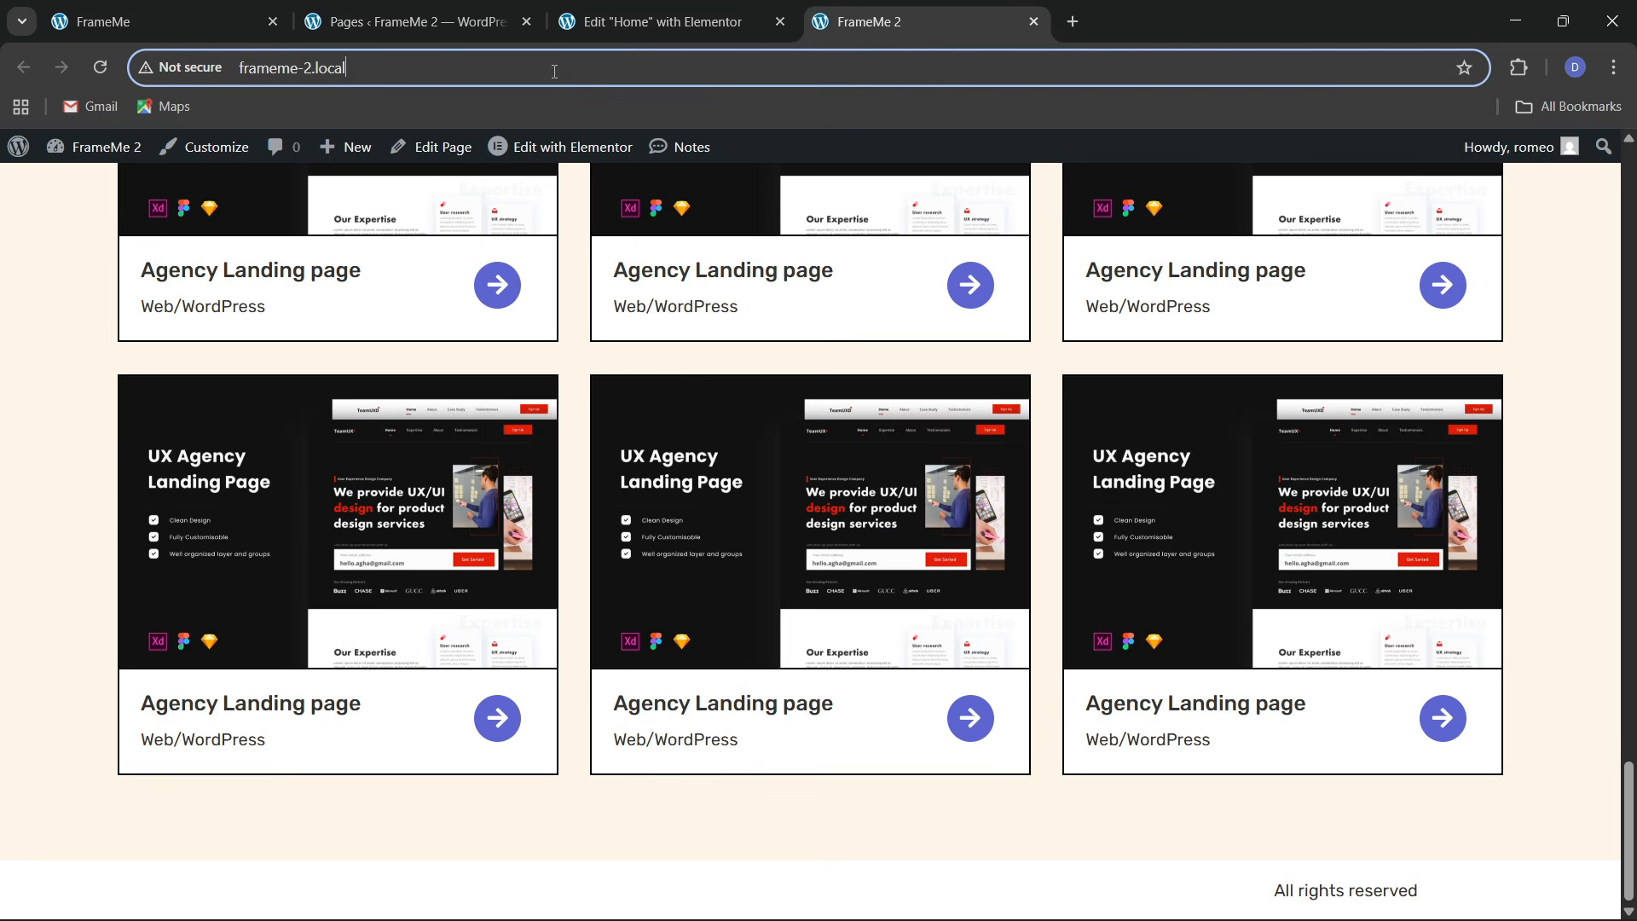
key(Return)
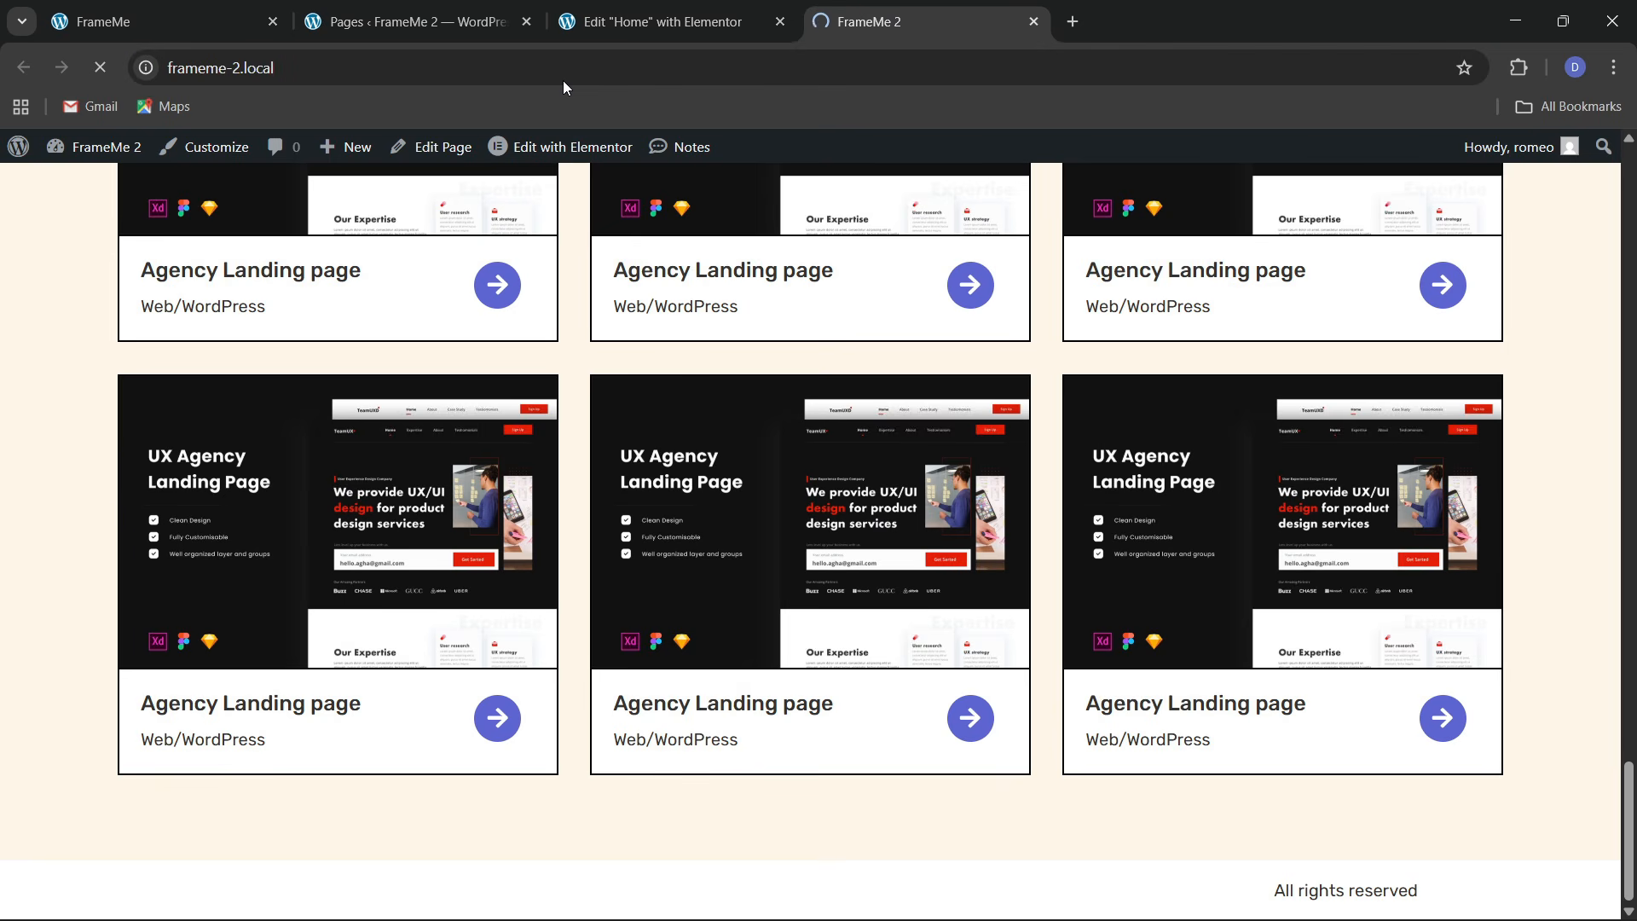
scroll(907, 515, down, 10)
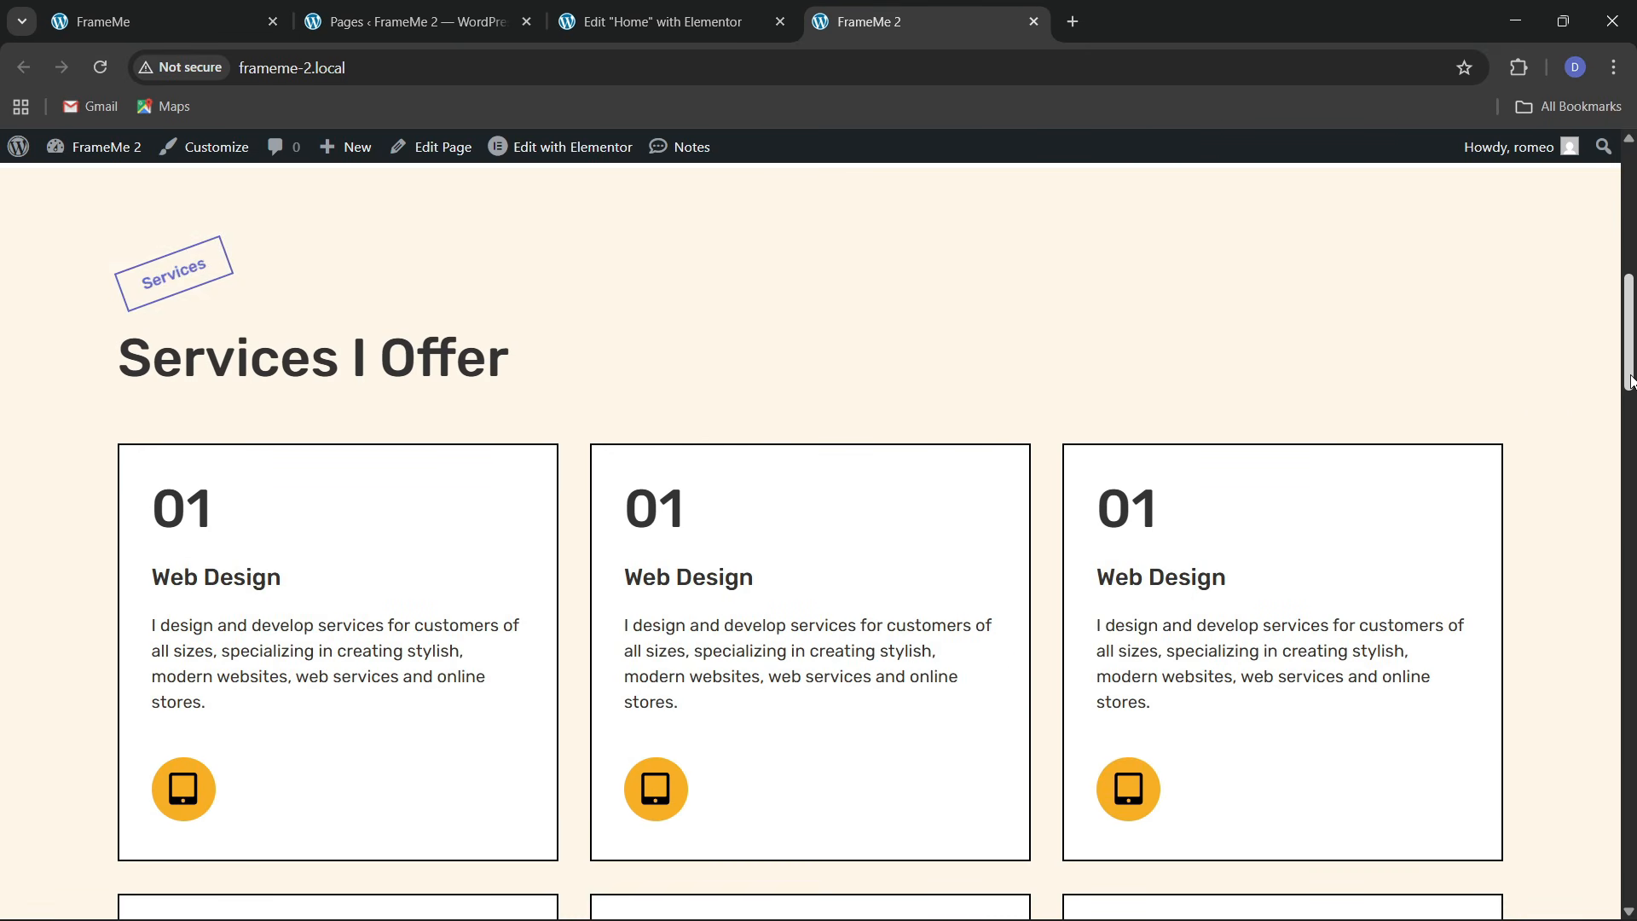
drag(1631, 381, 1629, 891)
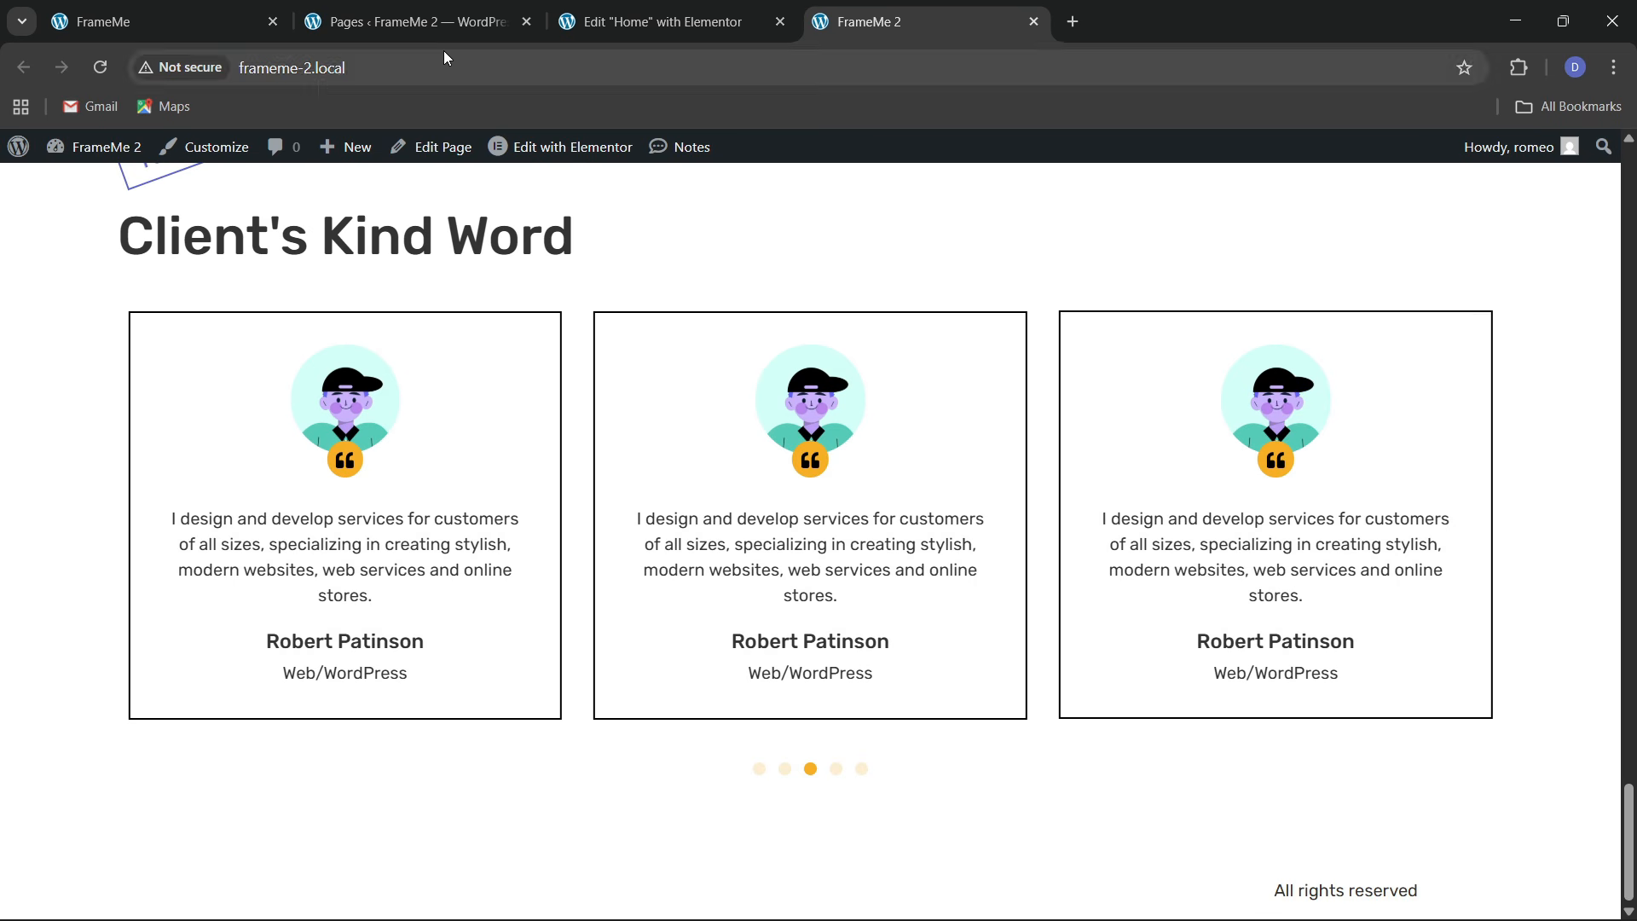
click(213, 11)
scroll(665, 657, down, 10)
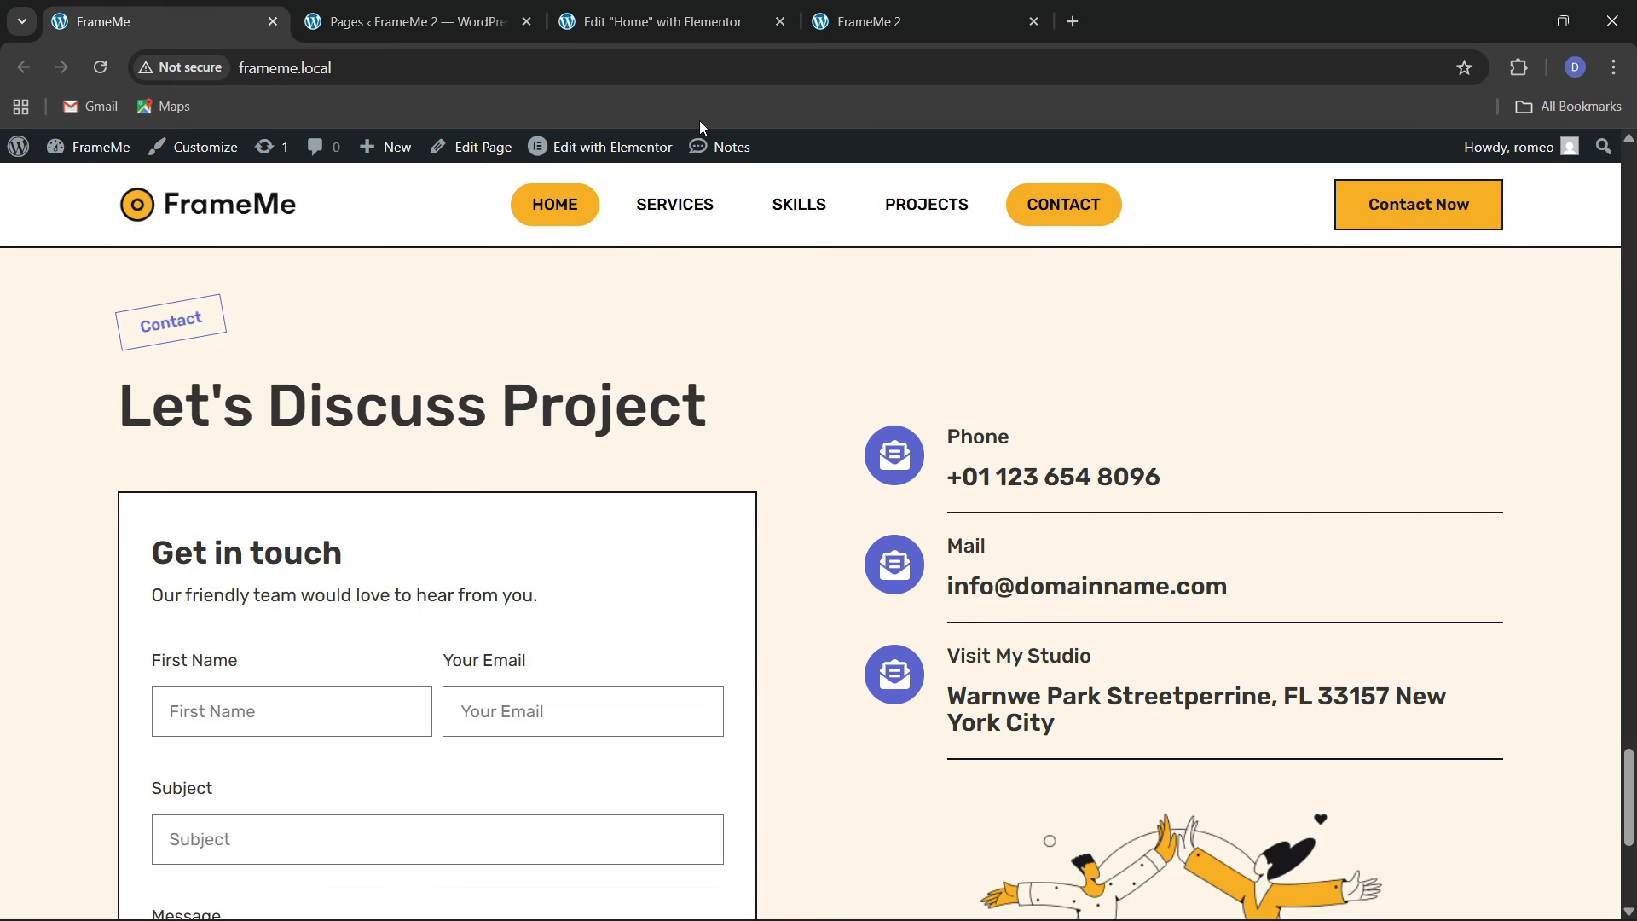
scroll(672, 534, down, 3)
scroll(673, 534, up, 3)
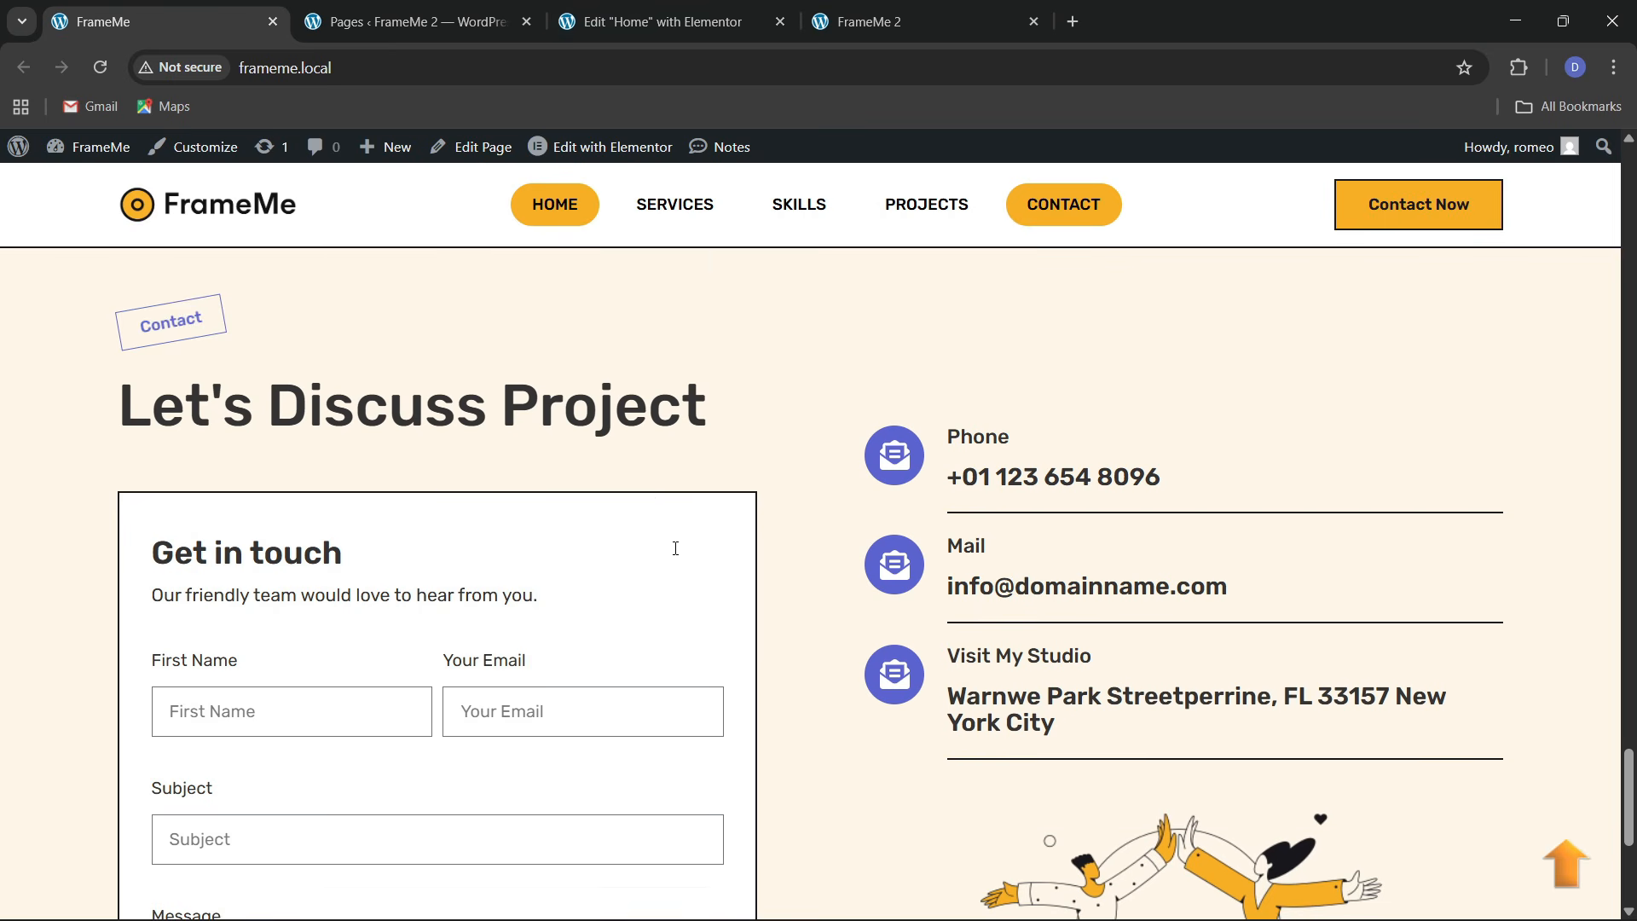
click(661, 22)
scroll(784, 511, down, 1)
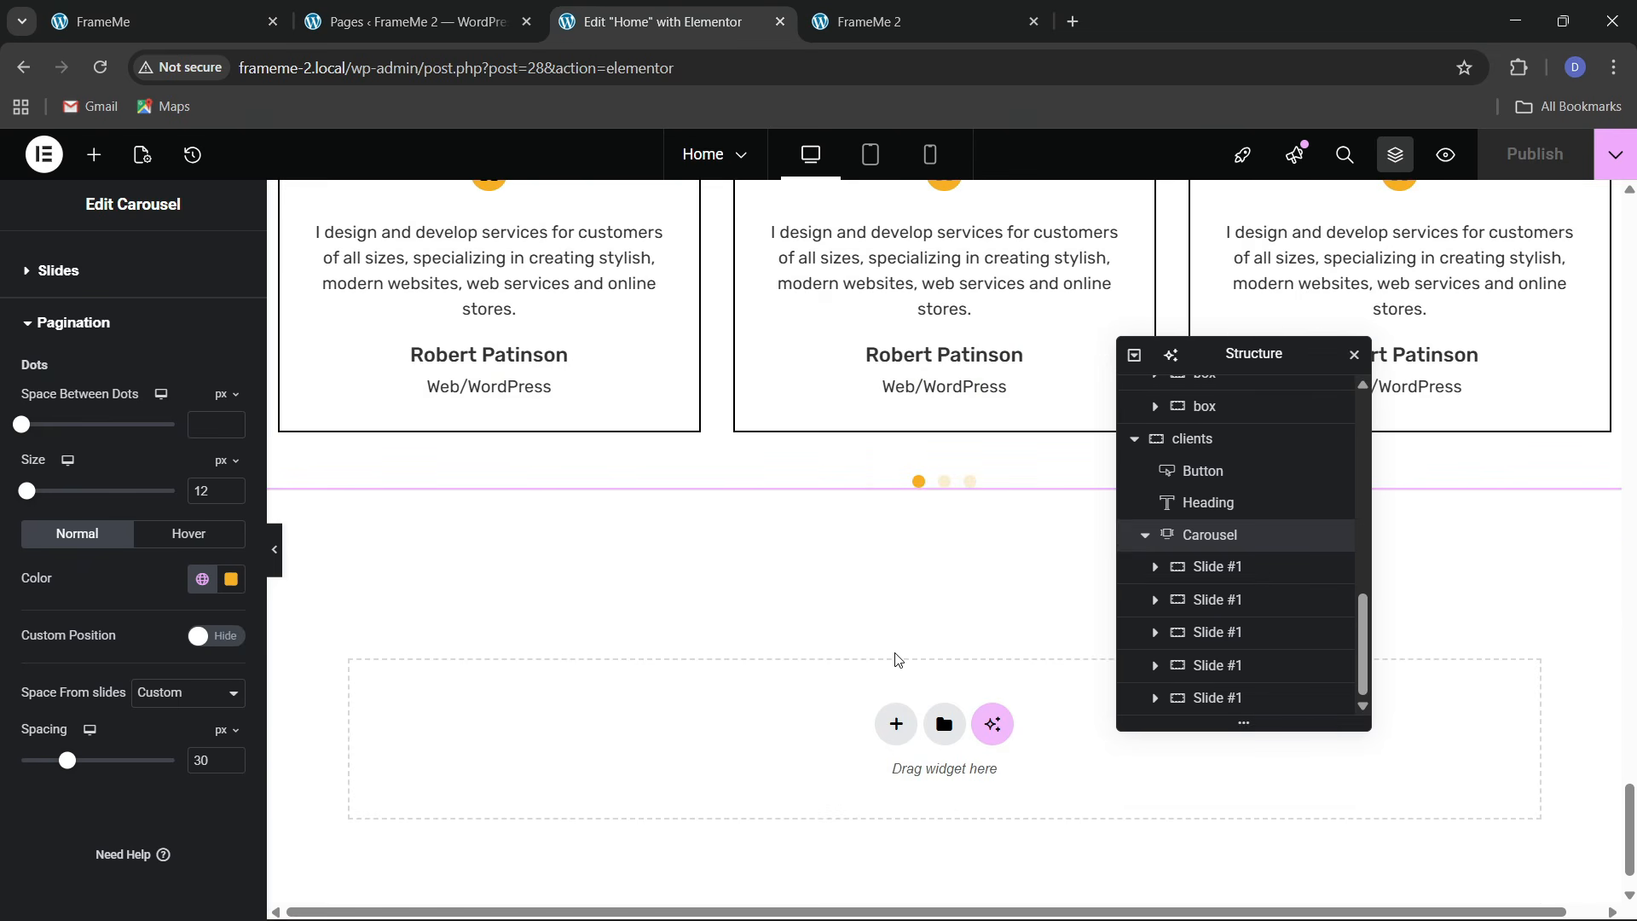
Add a two-column flexbox section below the carousel and name it 'contact'
click(893, 726)
click(889, 750)
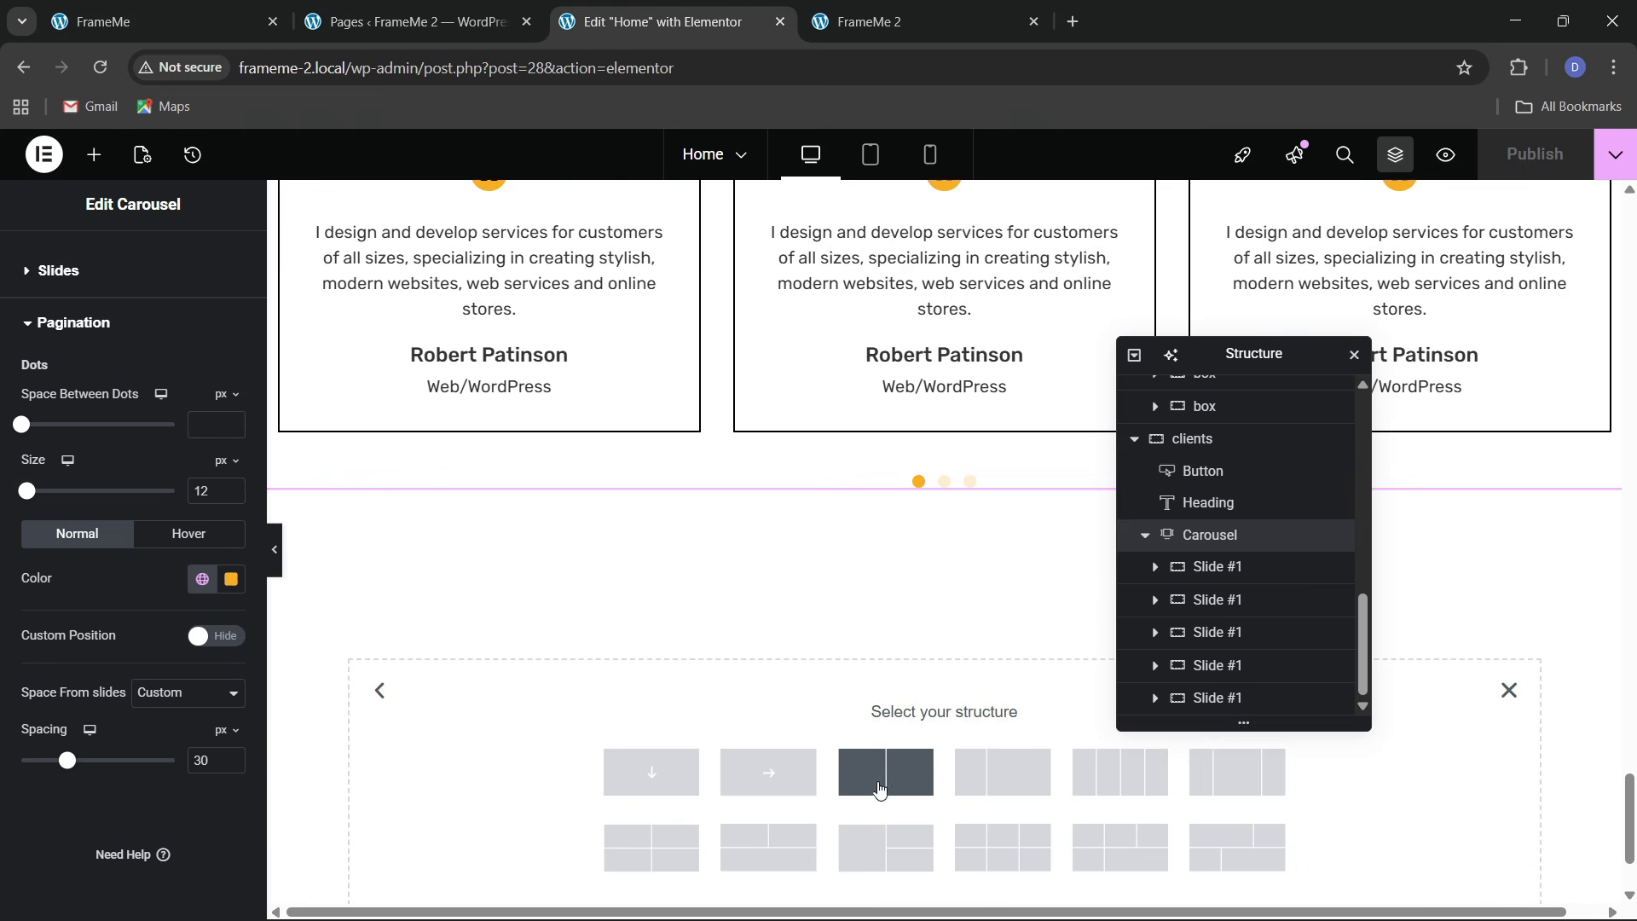
click(884, 772)
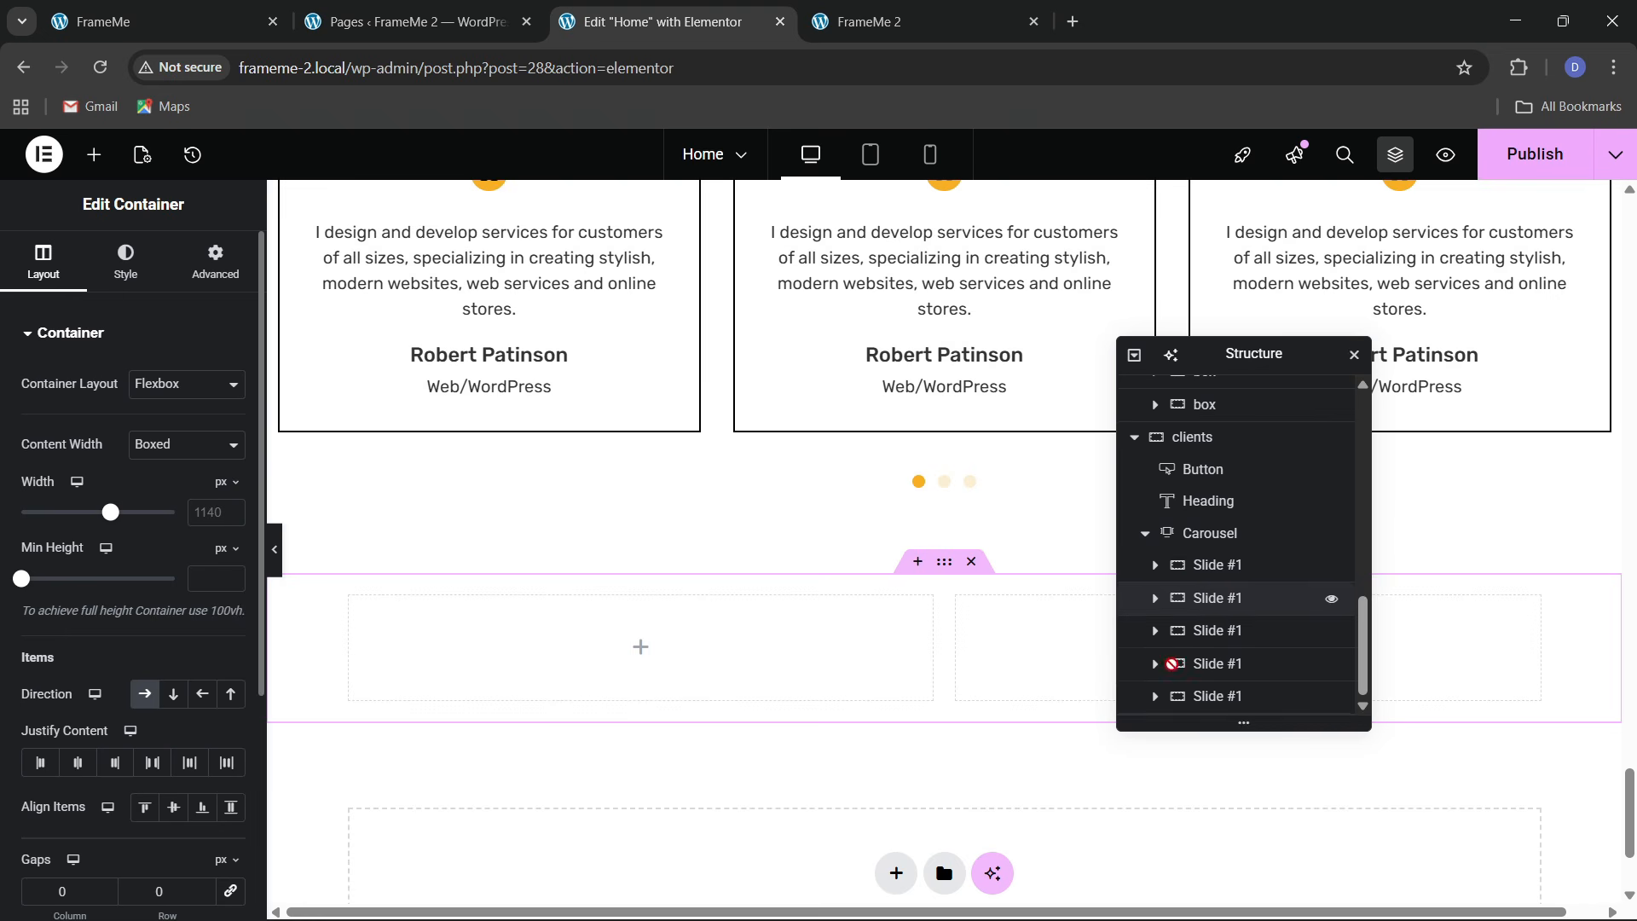
scroll(1175, 705, down, 1)
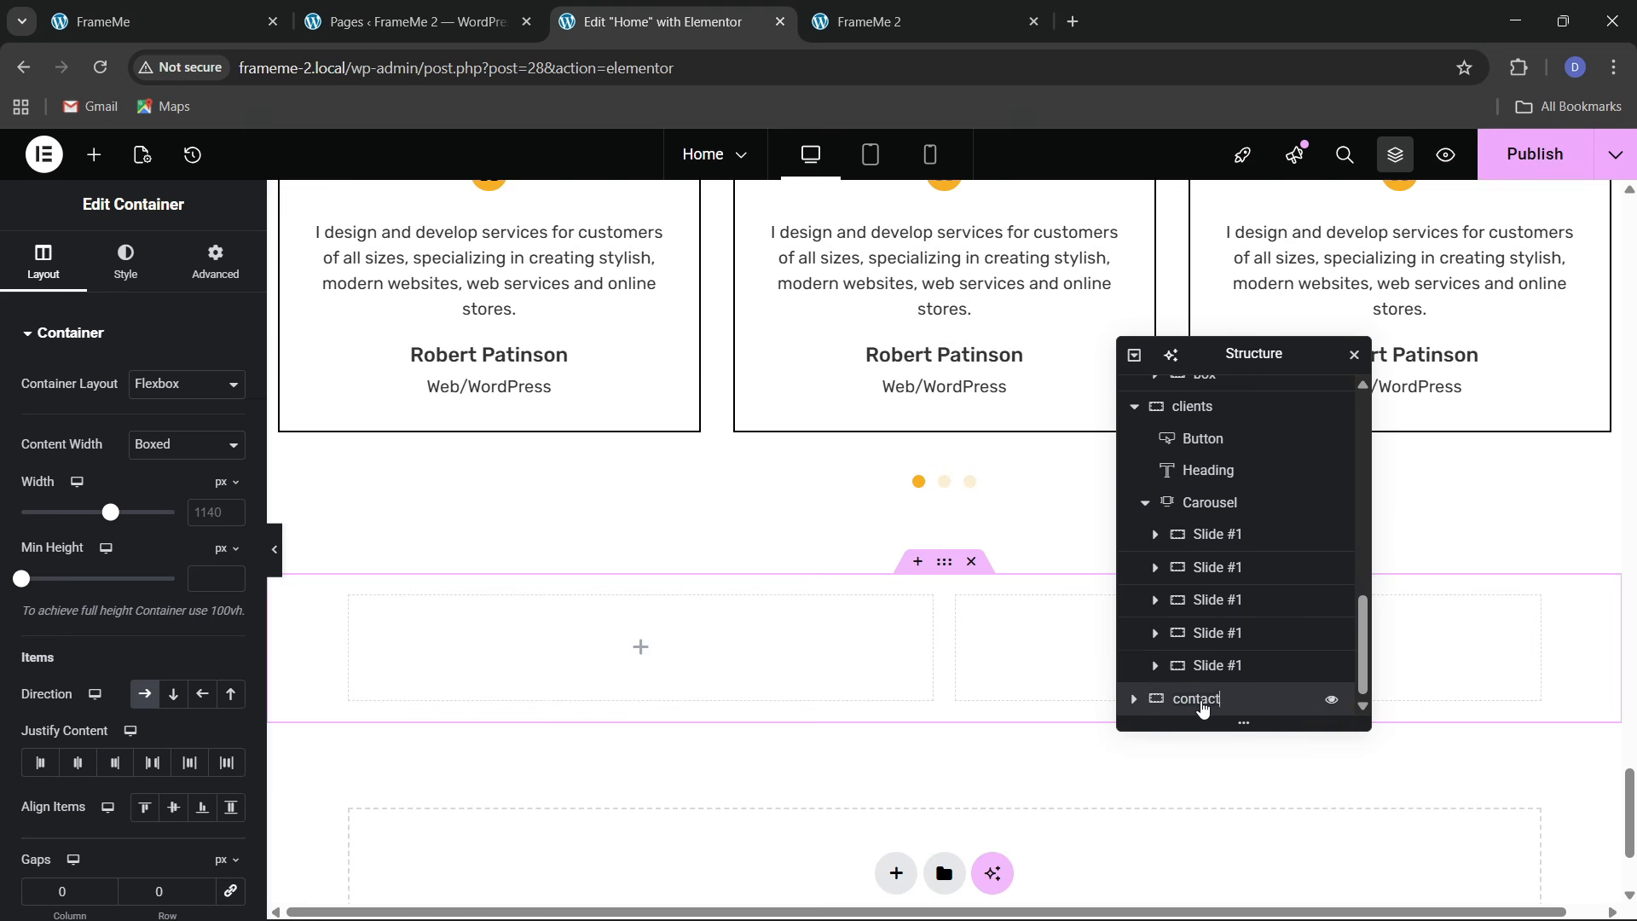
key(Return)
click(1136, 358)
click(1138, 360)
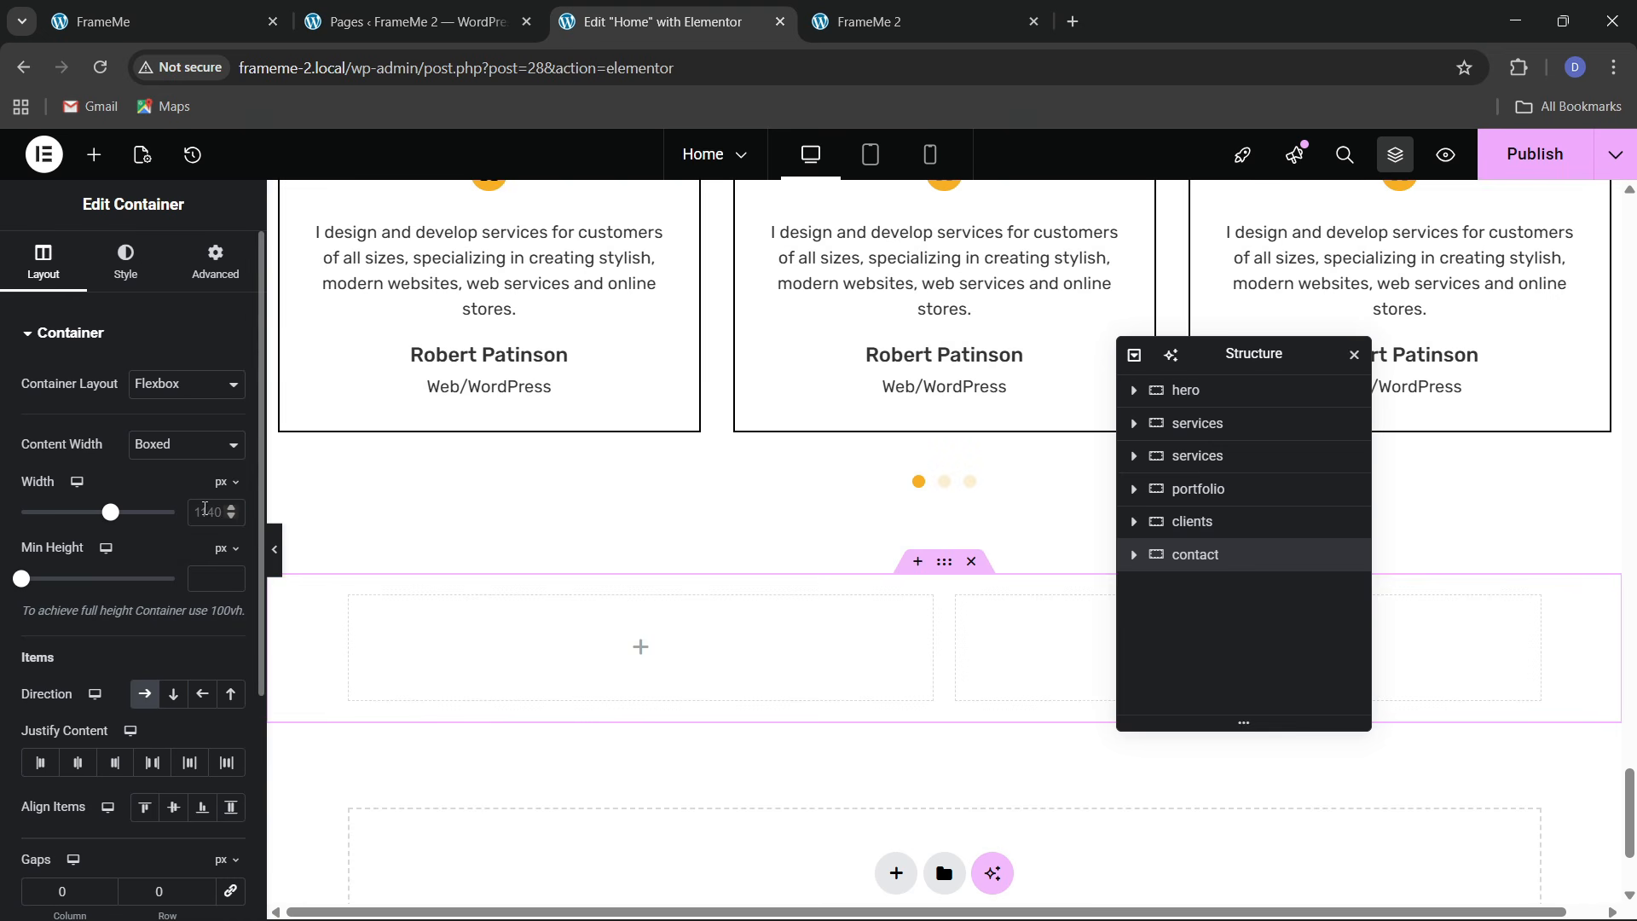
Set the contact section's width to 1300 px and start on its top padding
text(1300)
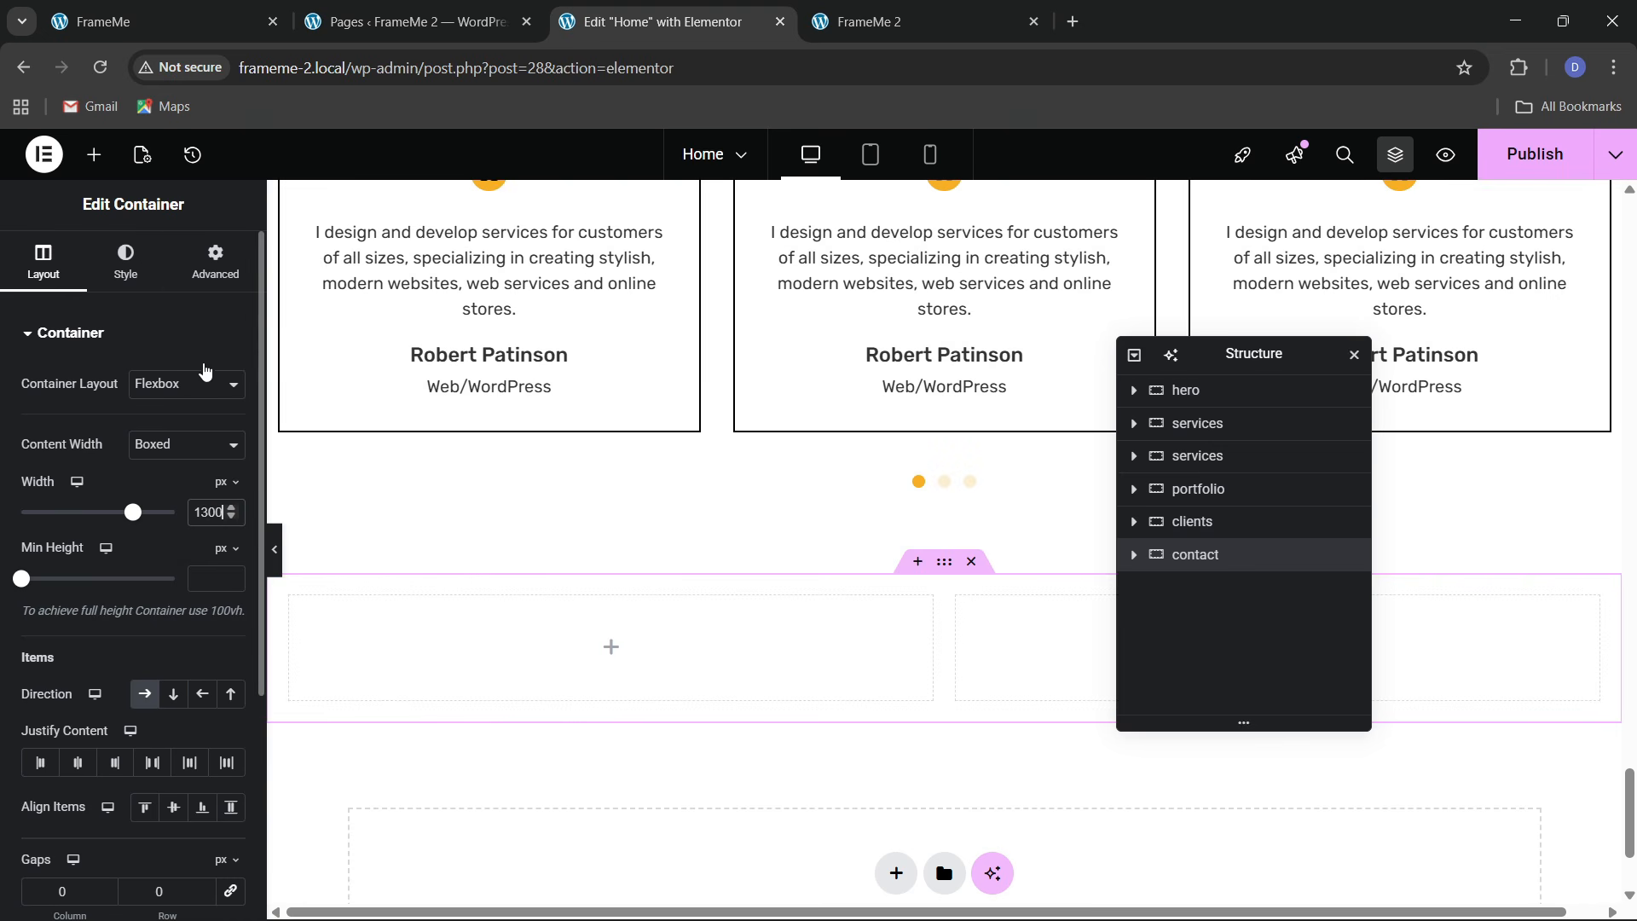
click(215, 264)
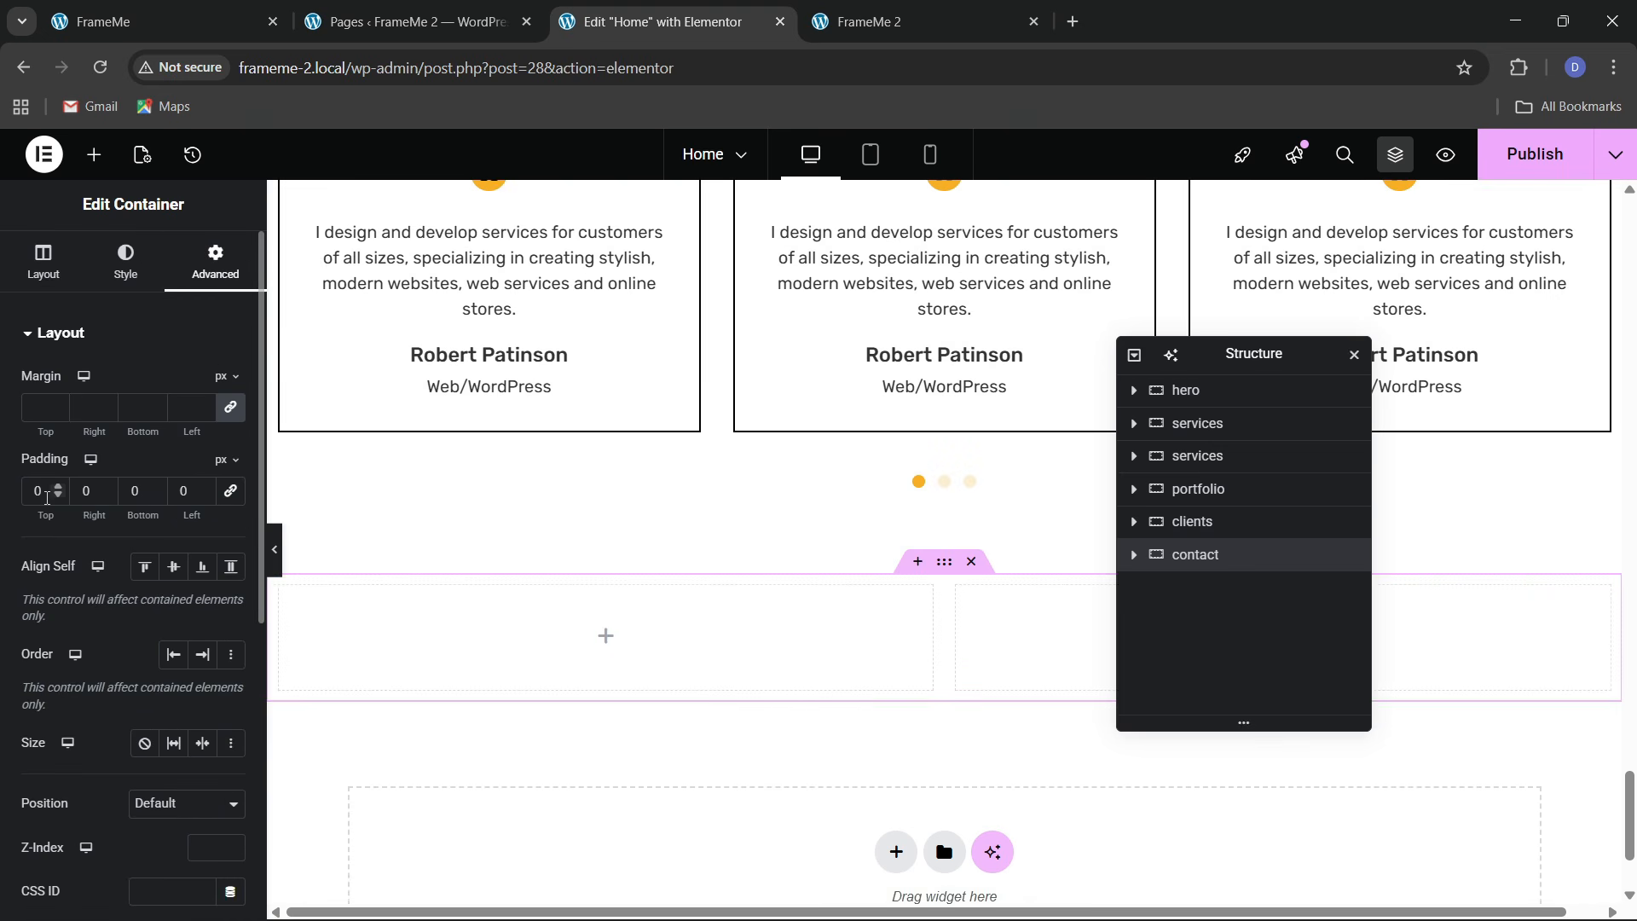
click(34, 501)
Finish the contact section's padding at 80 px and check the reference page
text(8)
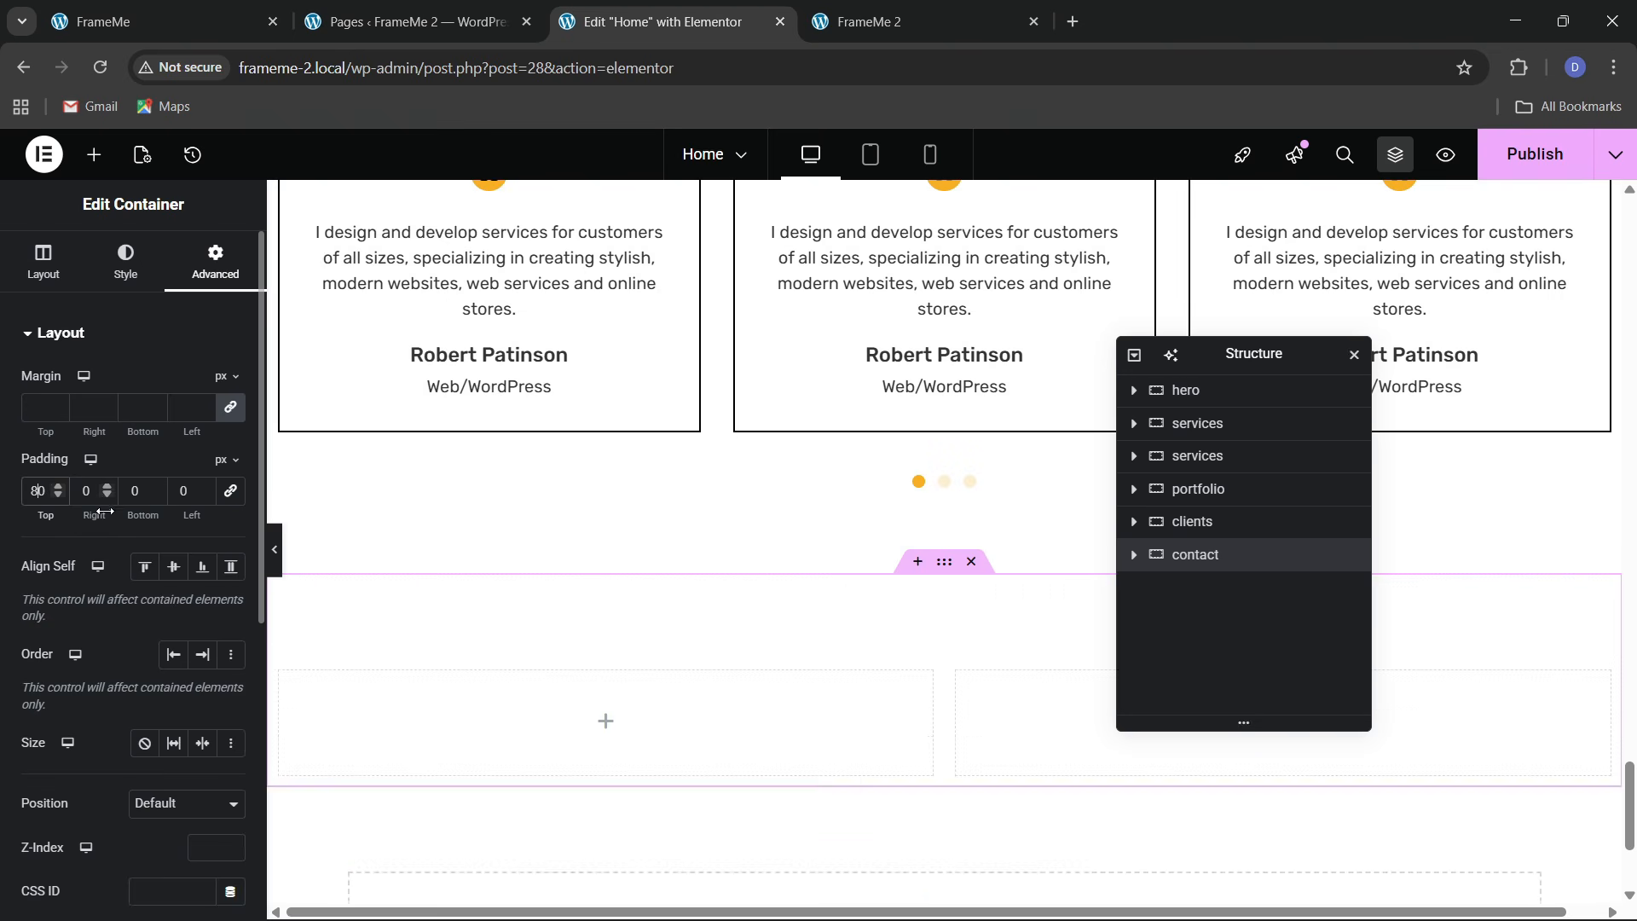
click(162, 21)
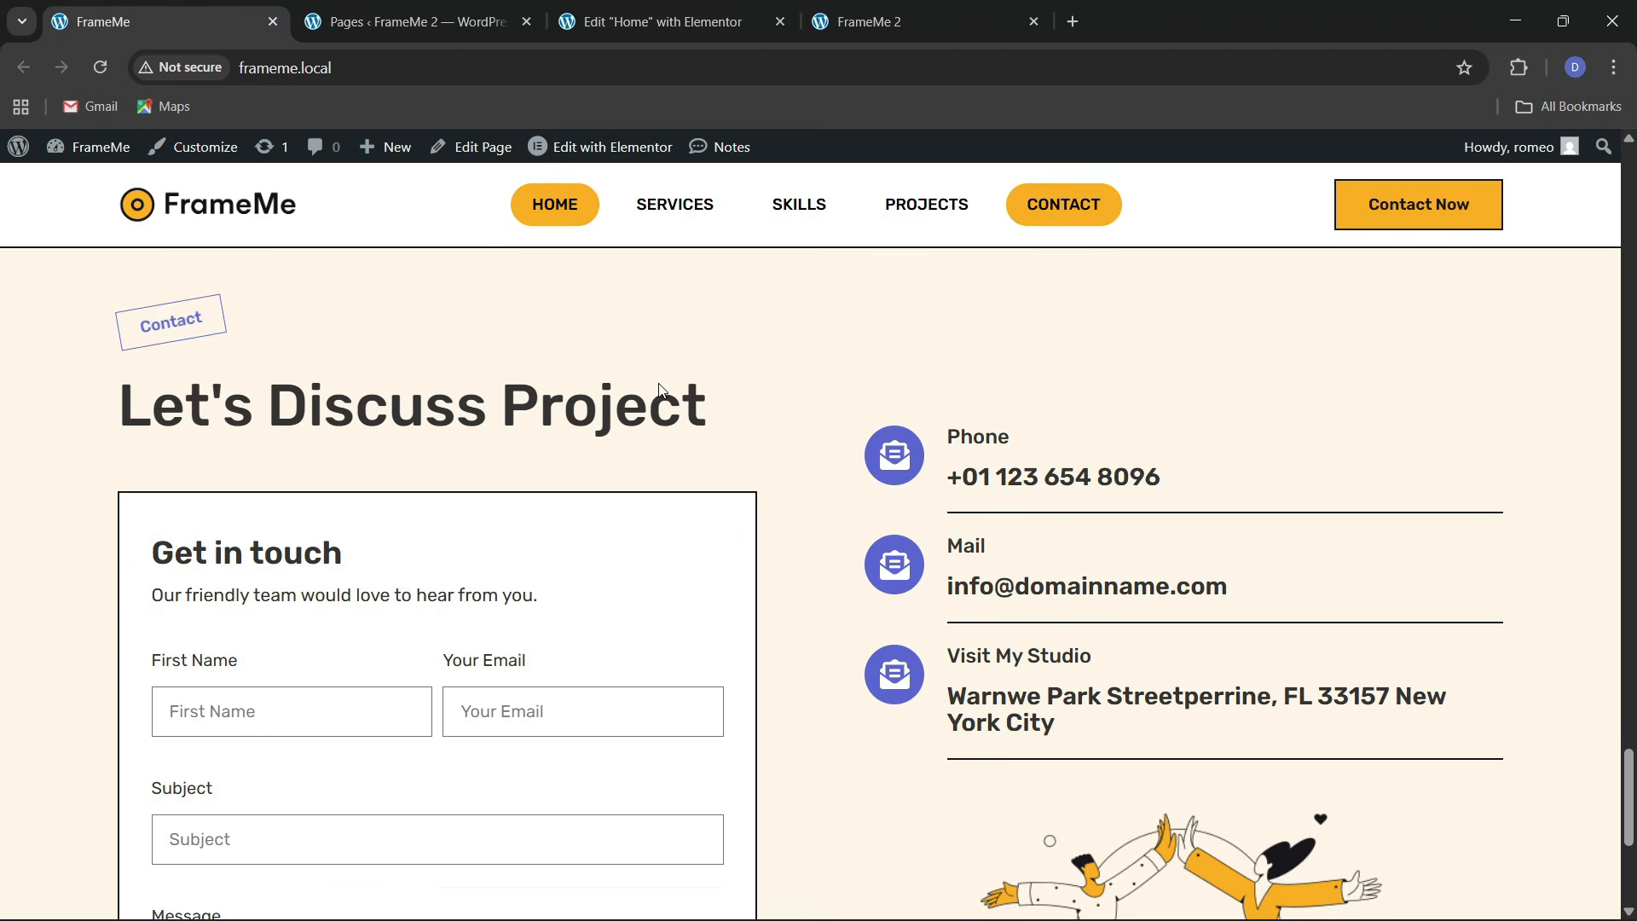
click(687, 12)
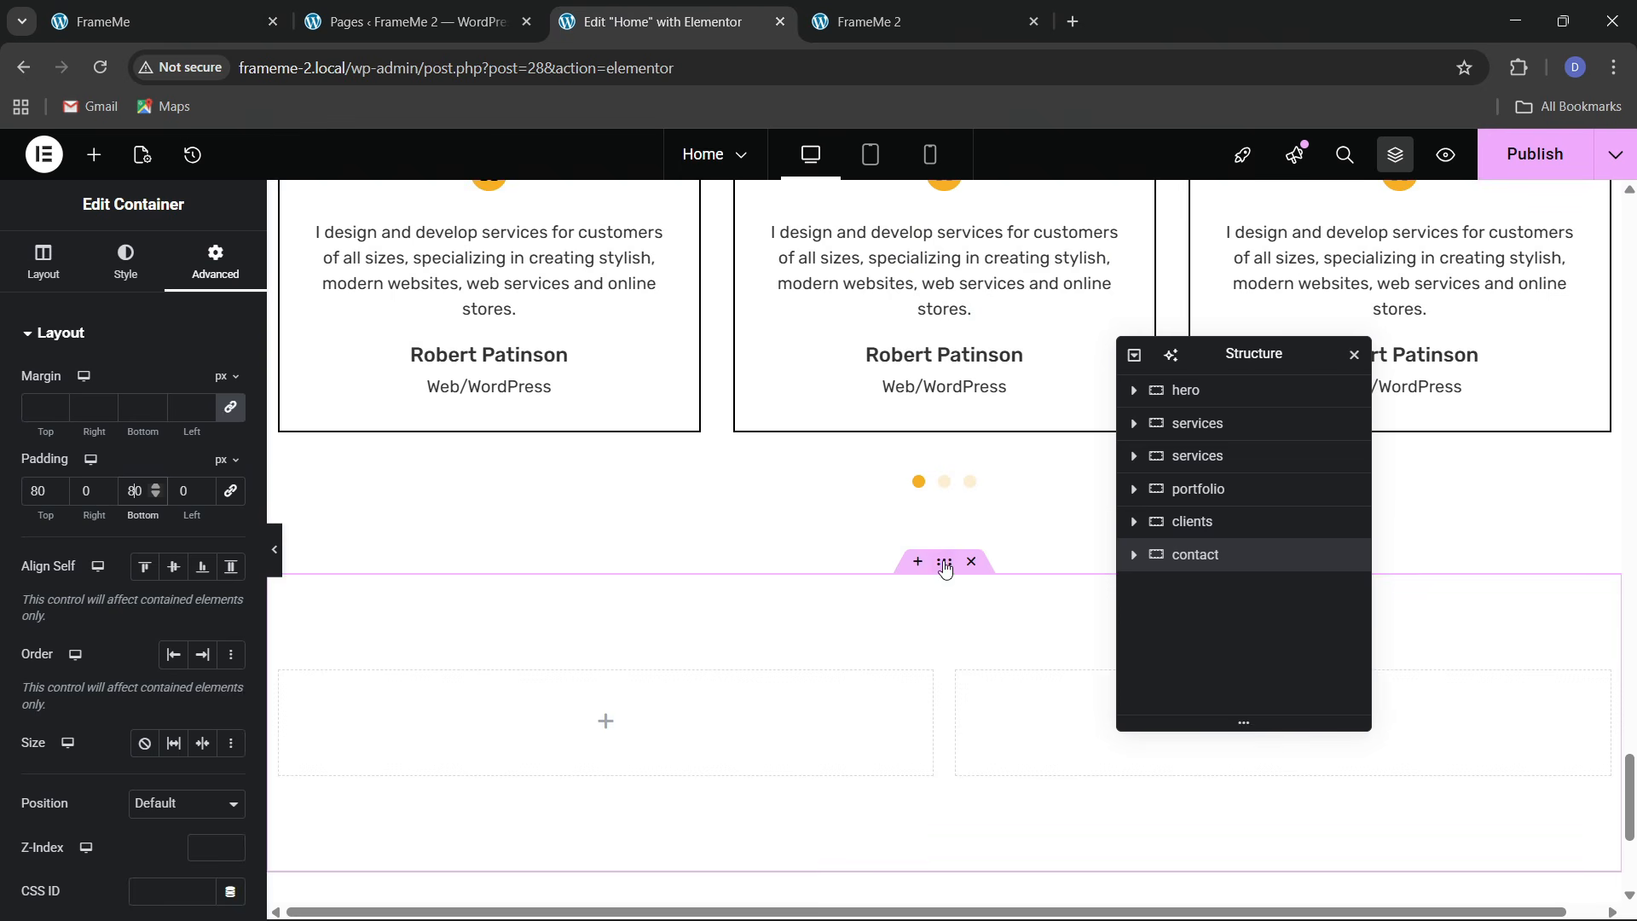
click(43, 261)
Give the contact section a classic background using the cream 'bg' global colour
click(125, 260)
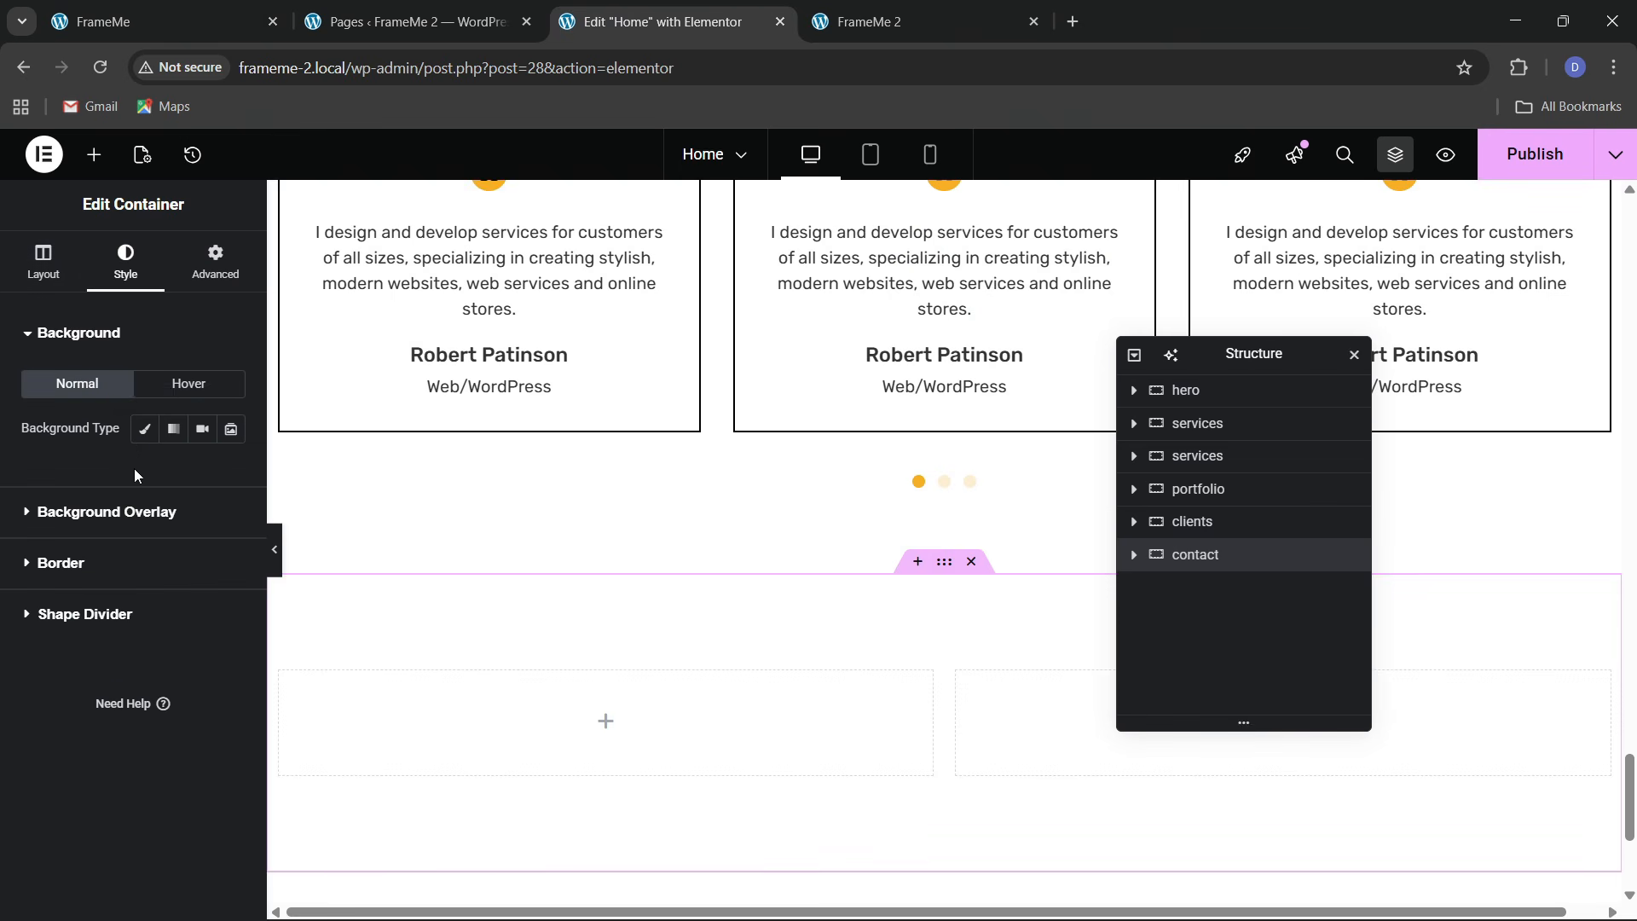
click(144, 428)
click(202, 473)
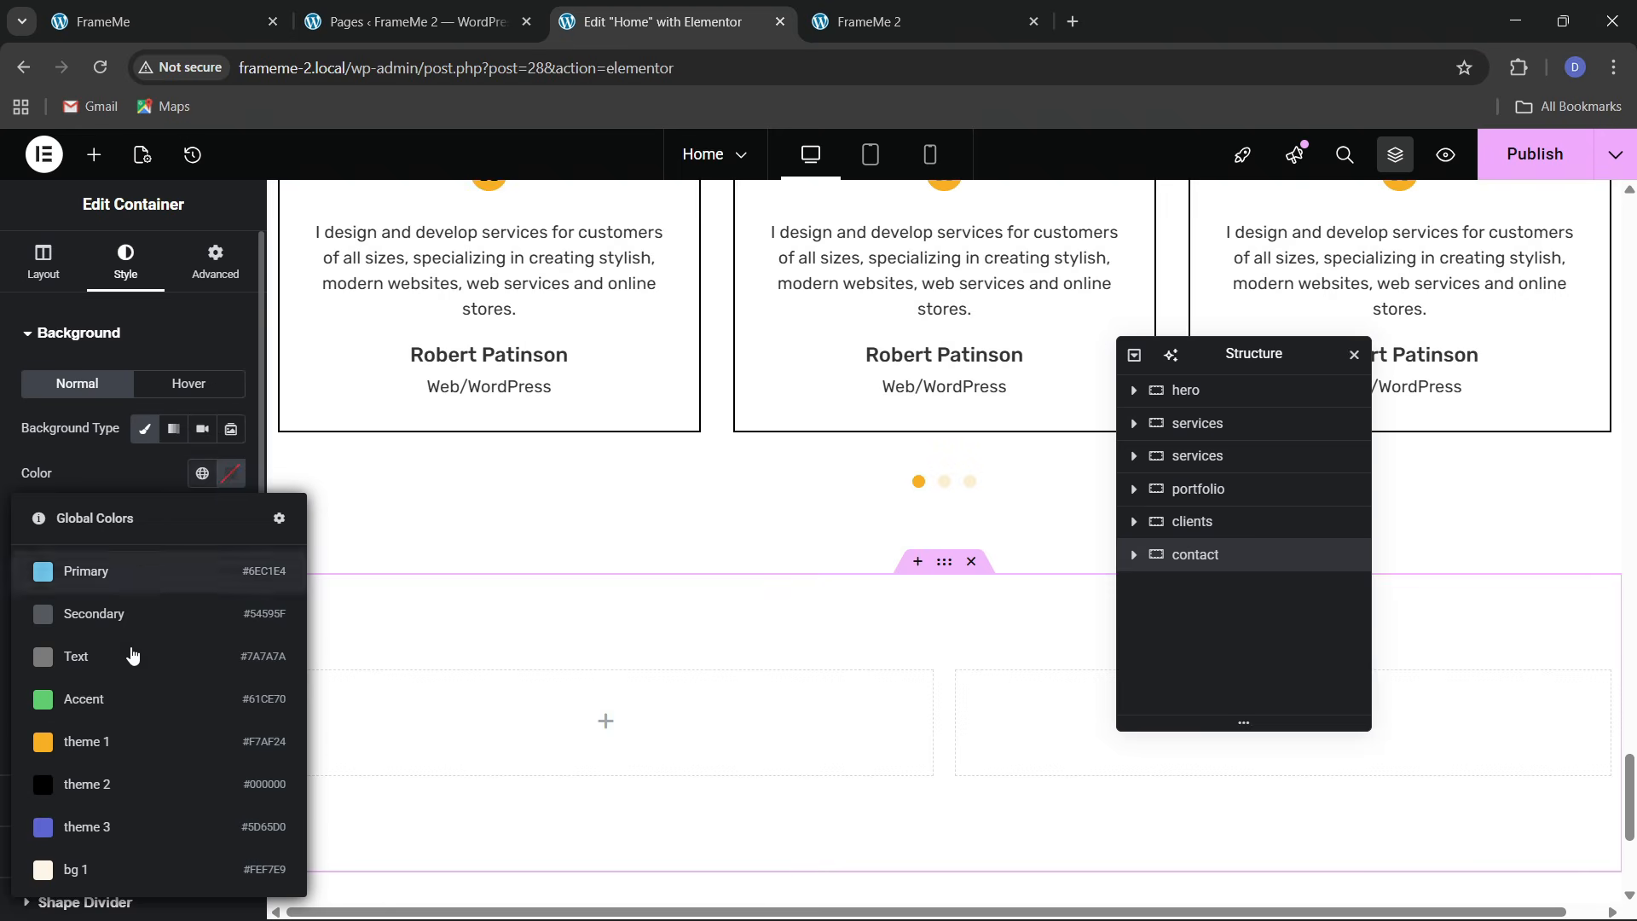
click(89, 863)
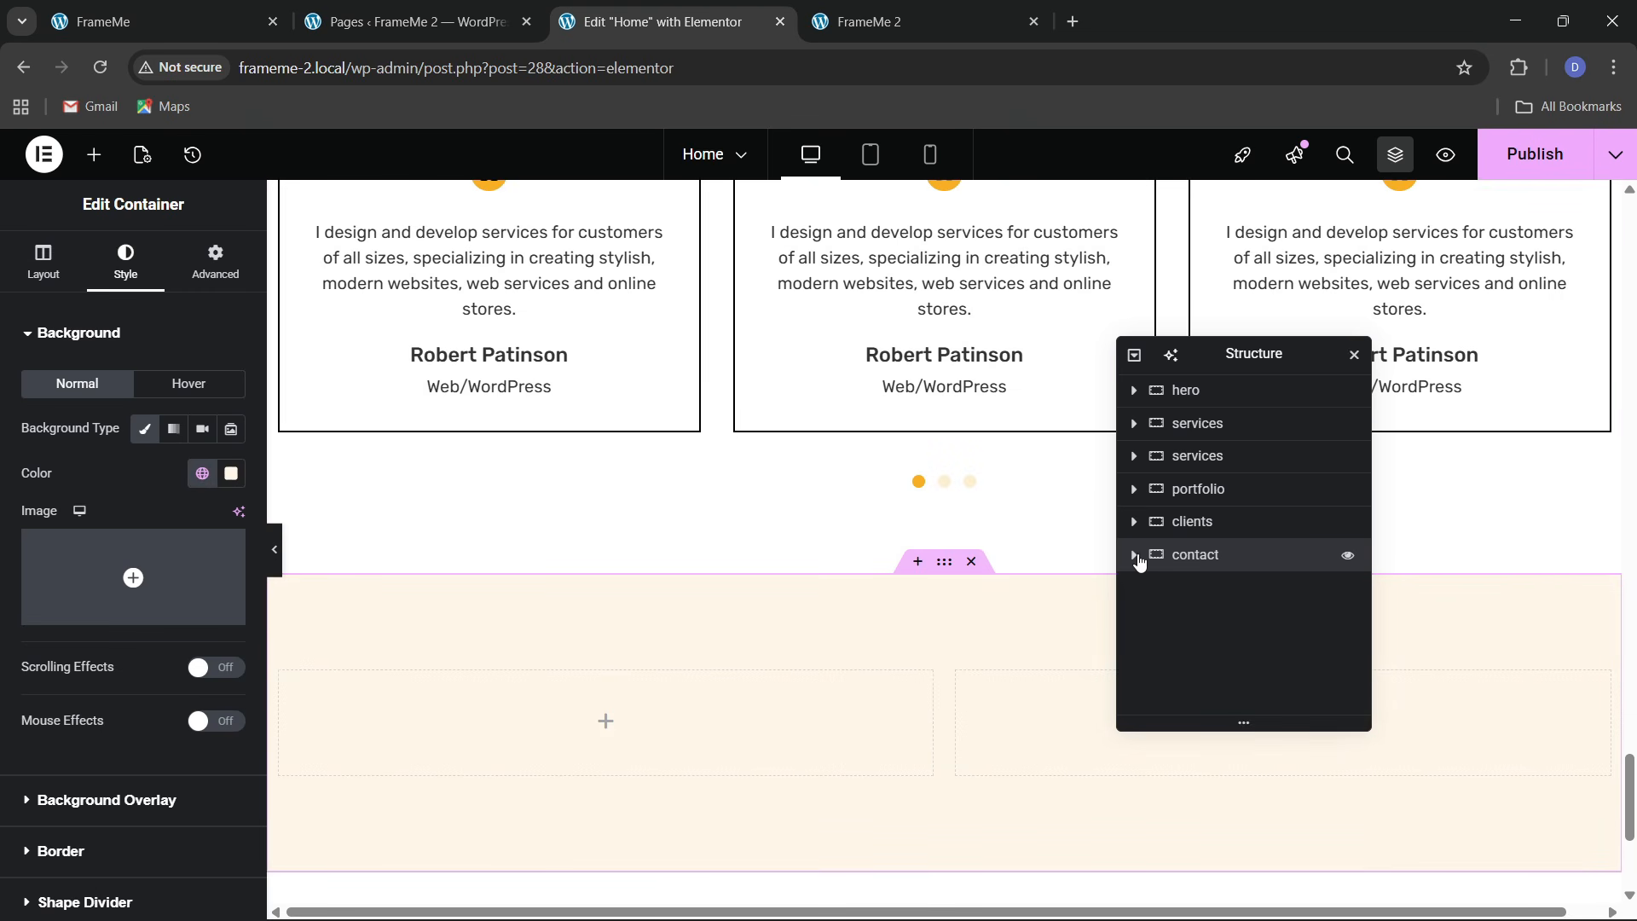
Inspect the section's left and right columns, then compare with the reference contact section
click(1193, 586)
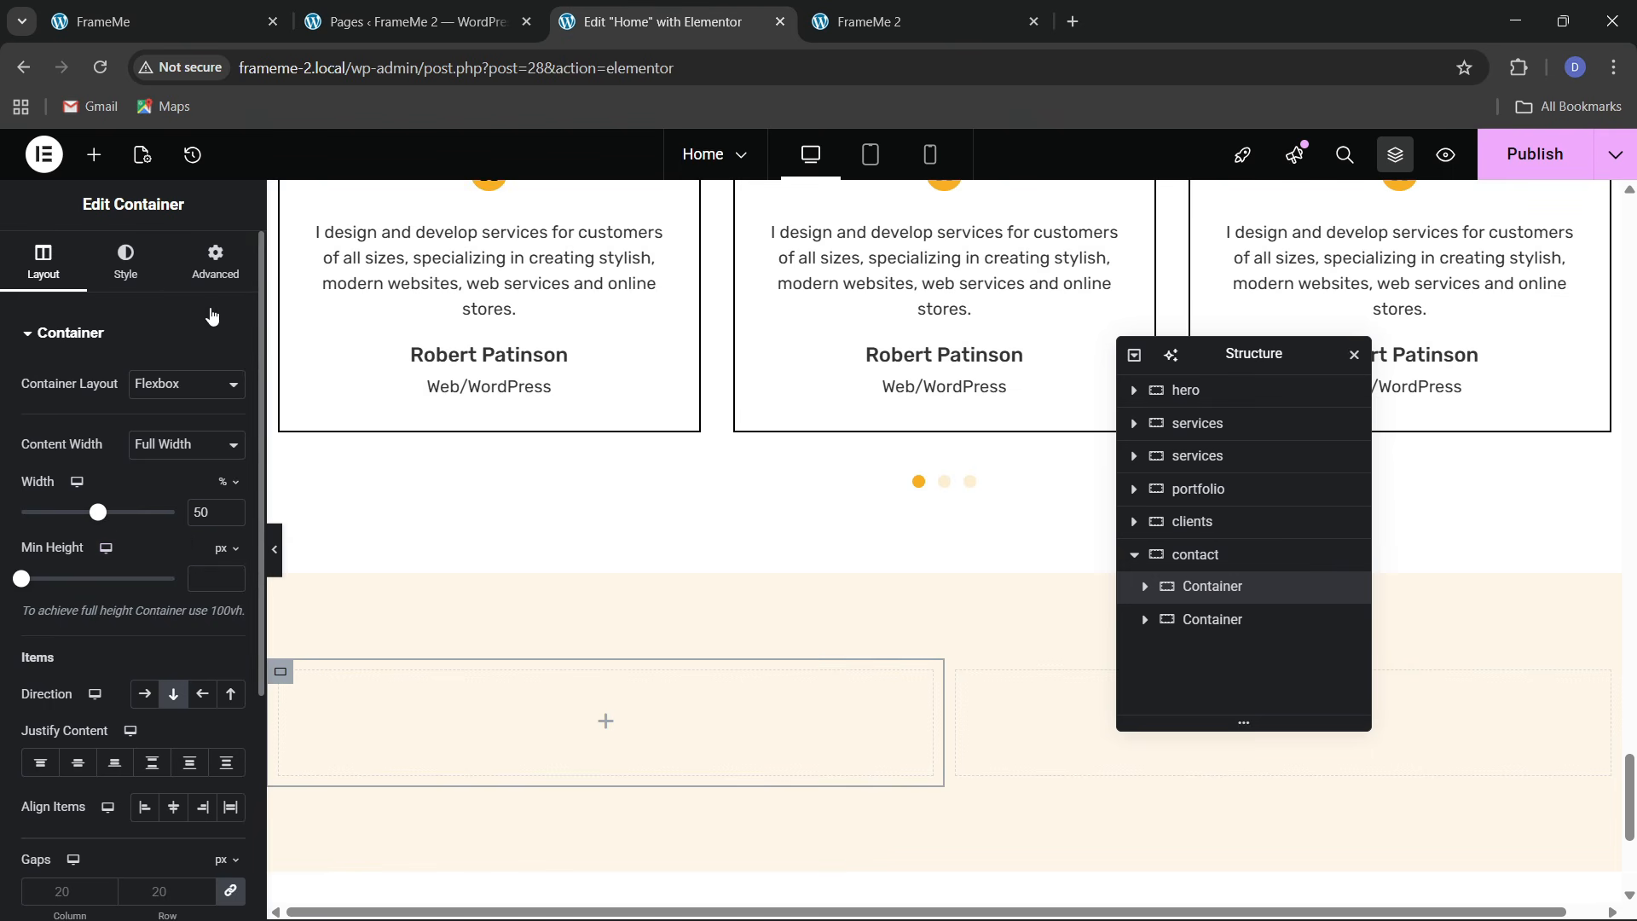
click(1248, 629)
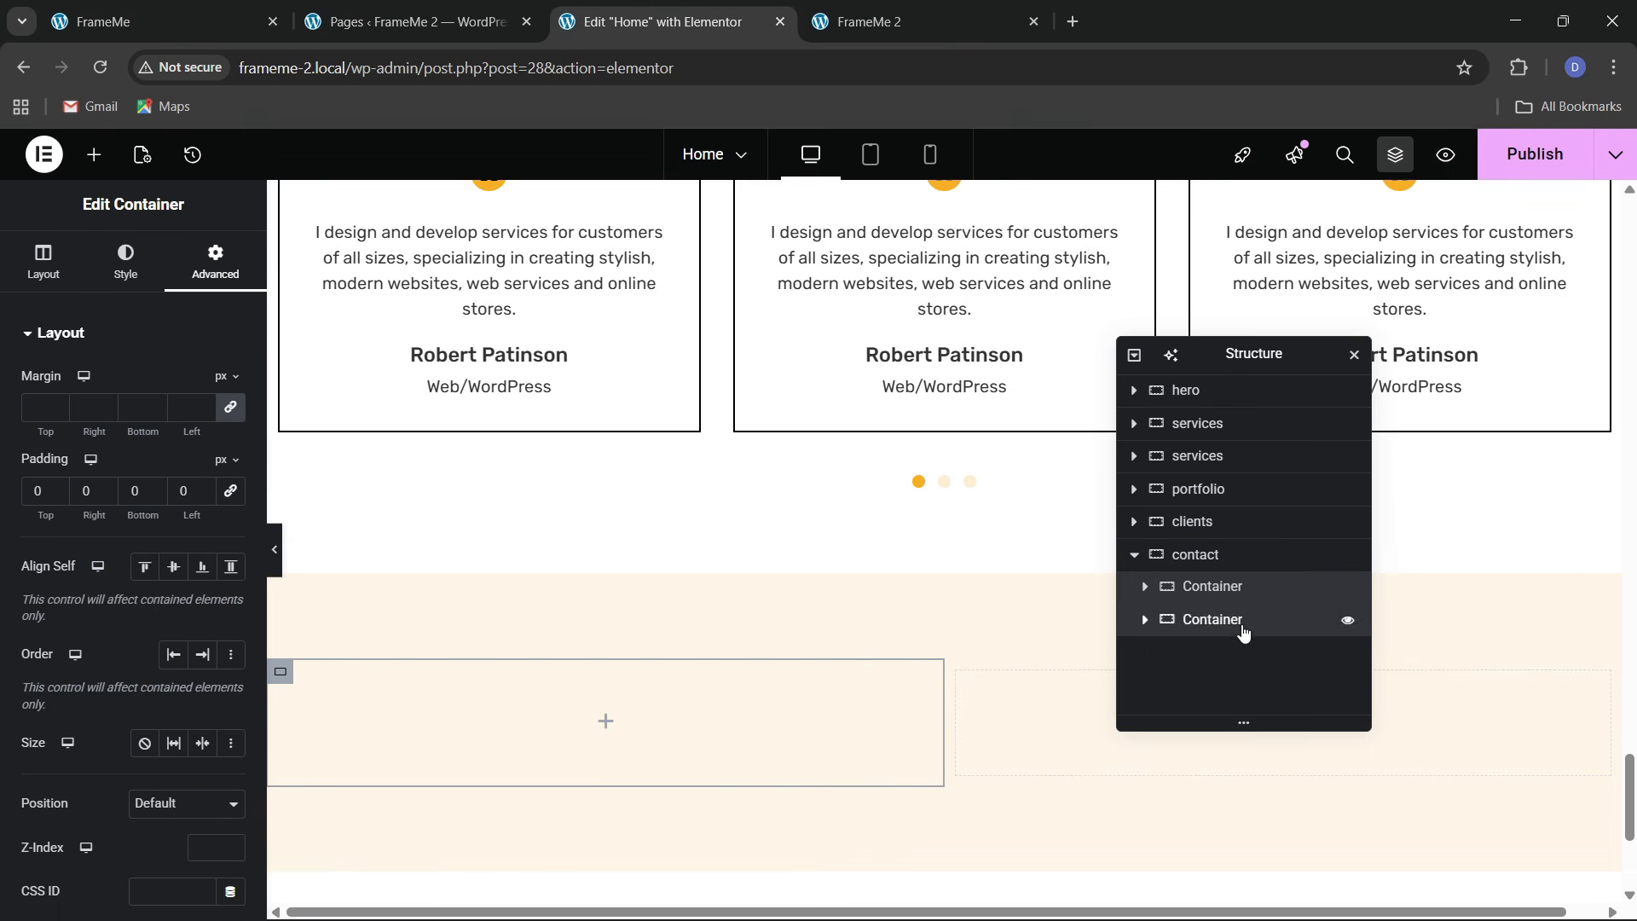
click(215, 262)
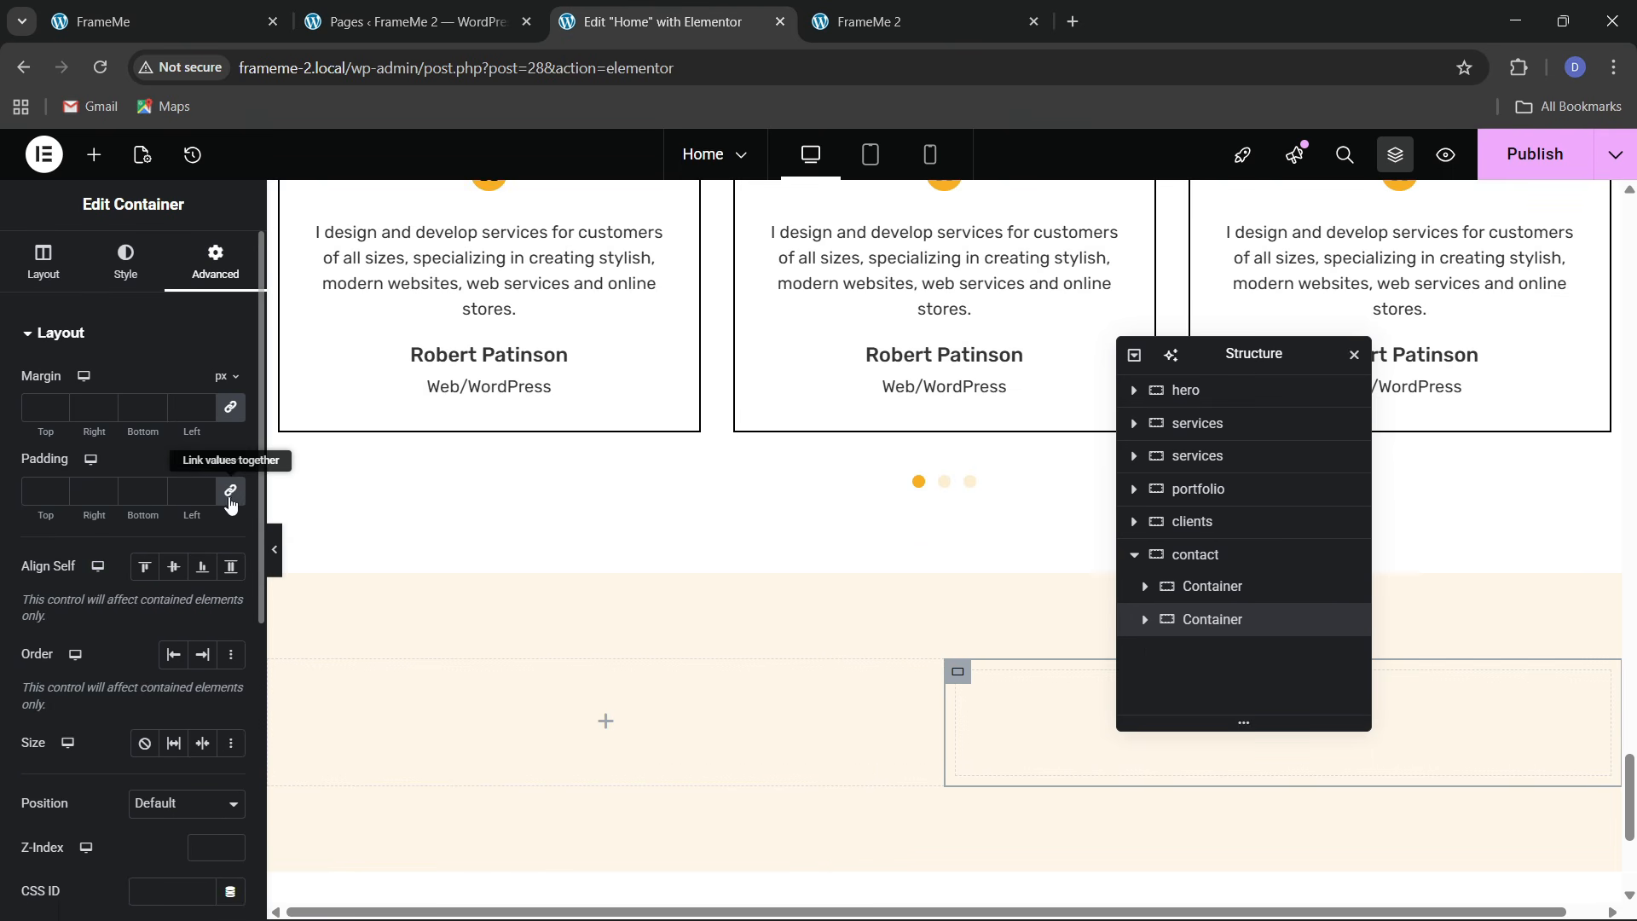
click(162, 21)
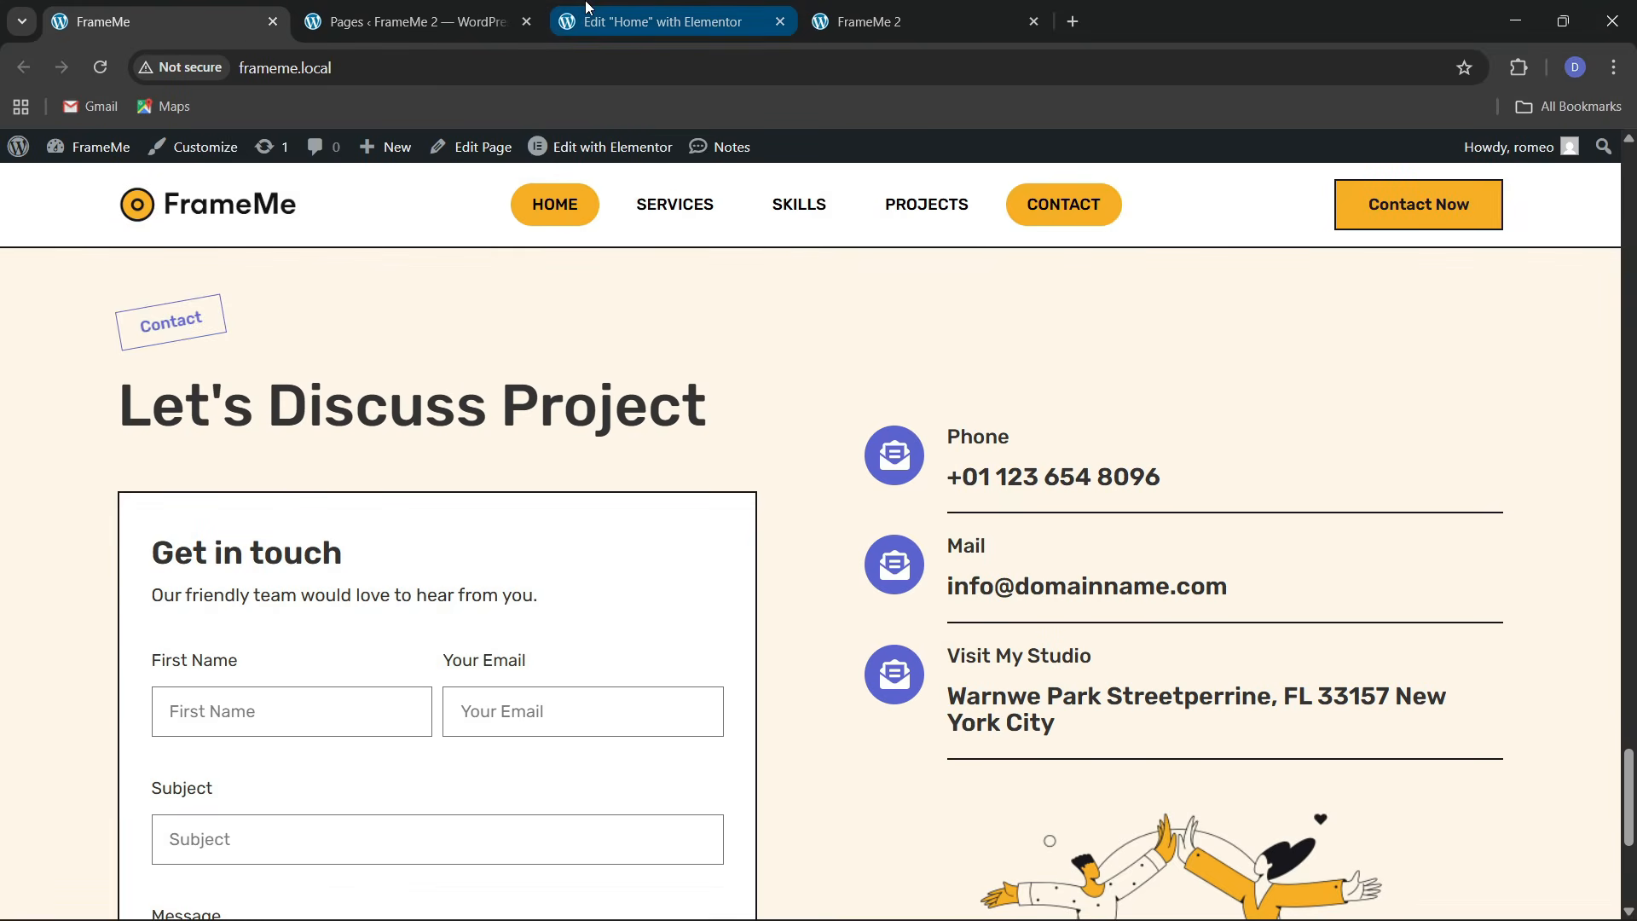
Copy the rotated Portfolio tag into the contact section's left column
click(657, 22)
scroll(350, 490, up, 7)
right_click(333, 514)
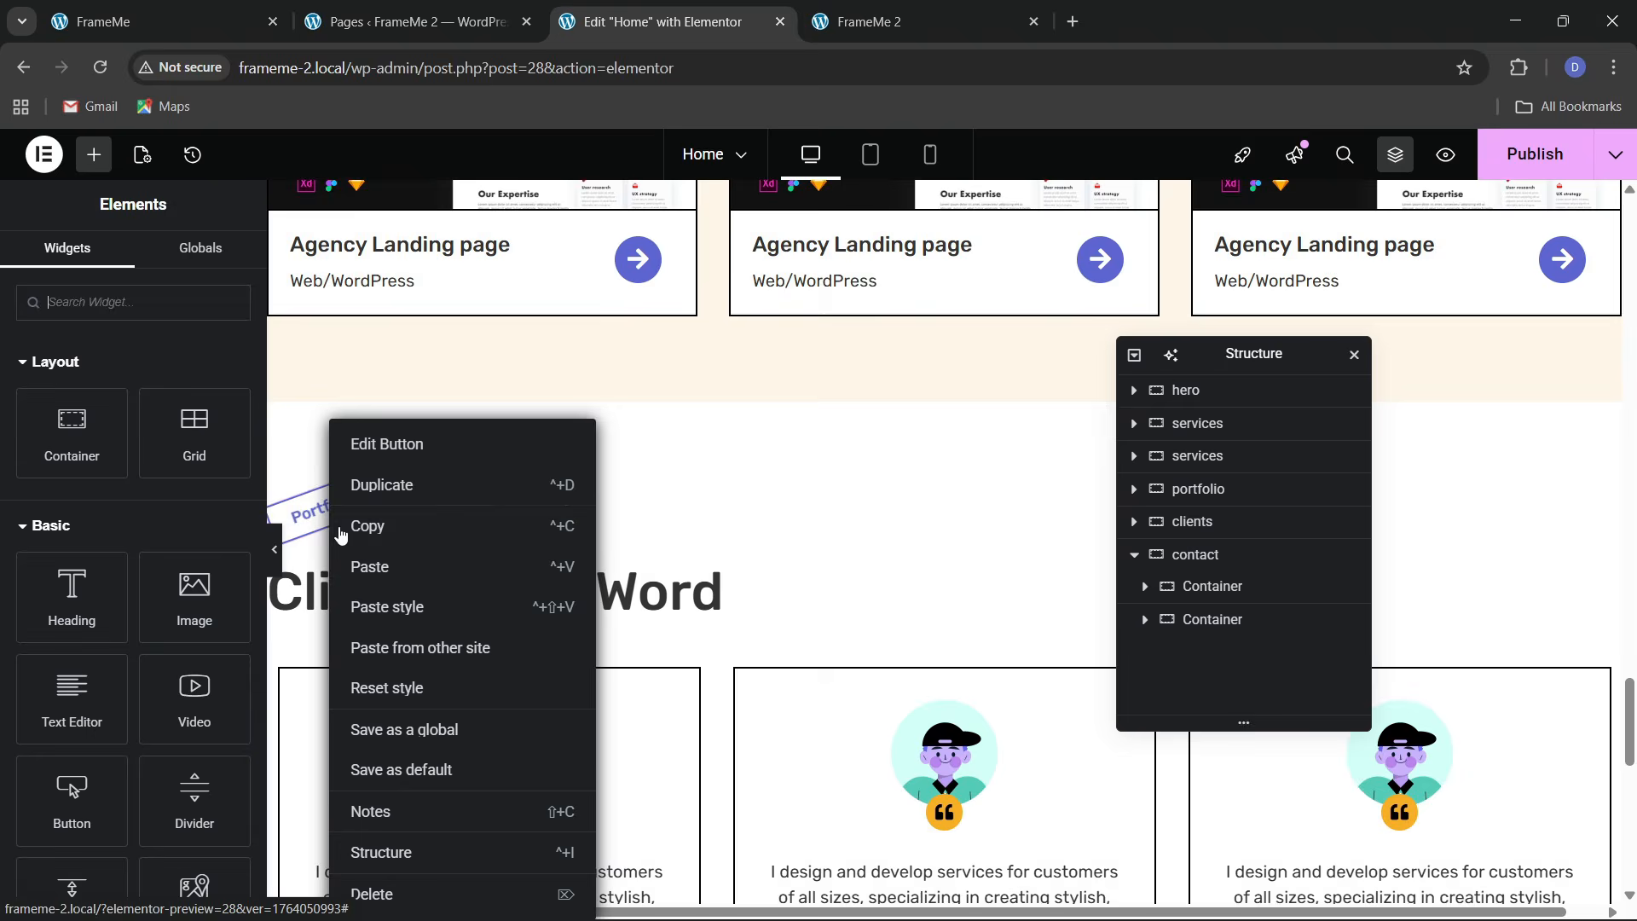
click(360, 529)
scroll(519, 565, down, 7)
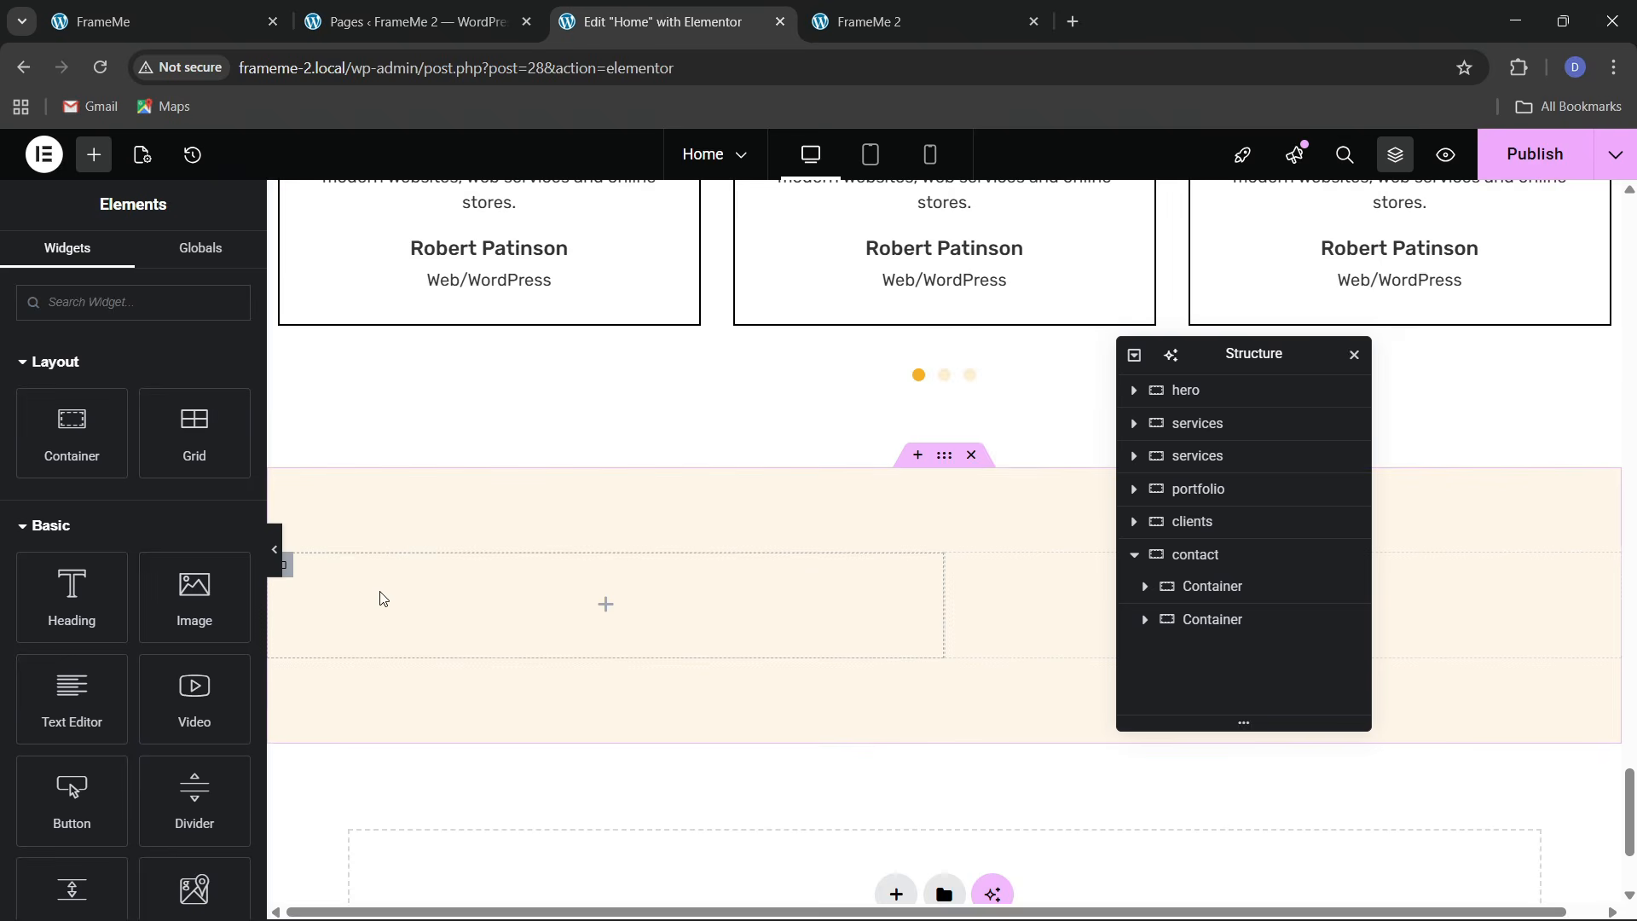
right_click(381, 593)
click(424, 525)
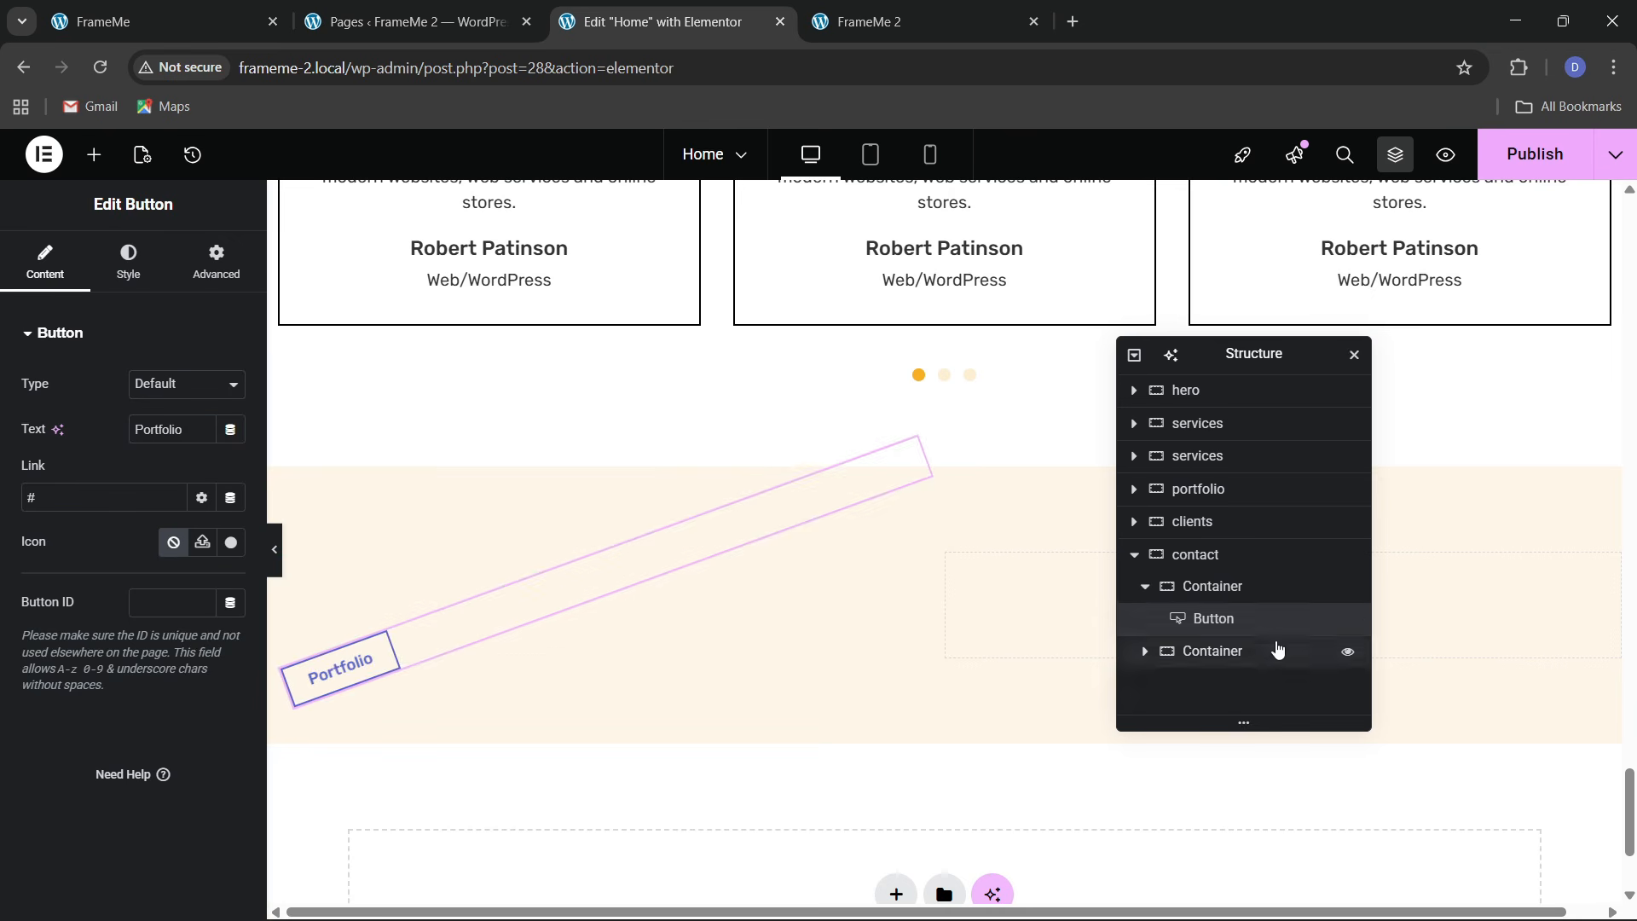
Set the left column's Align Items to Start so the tag sits on the left
click(1226, 587)
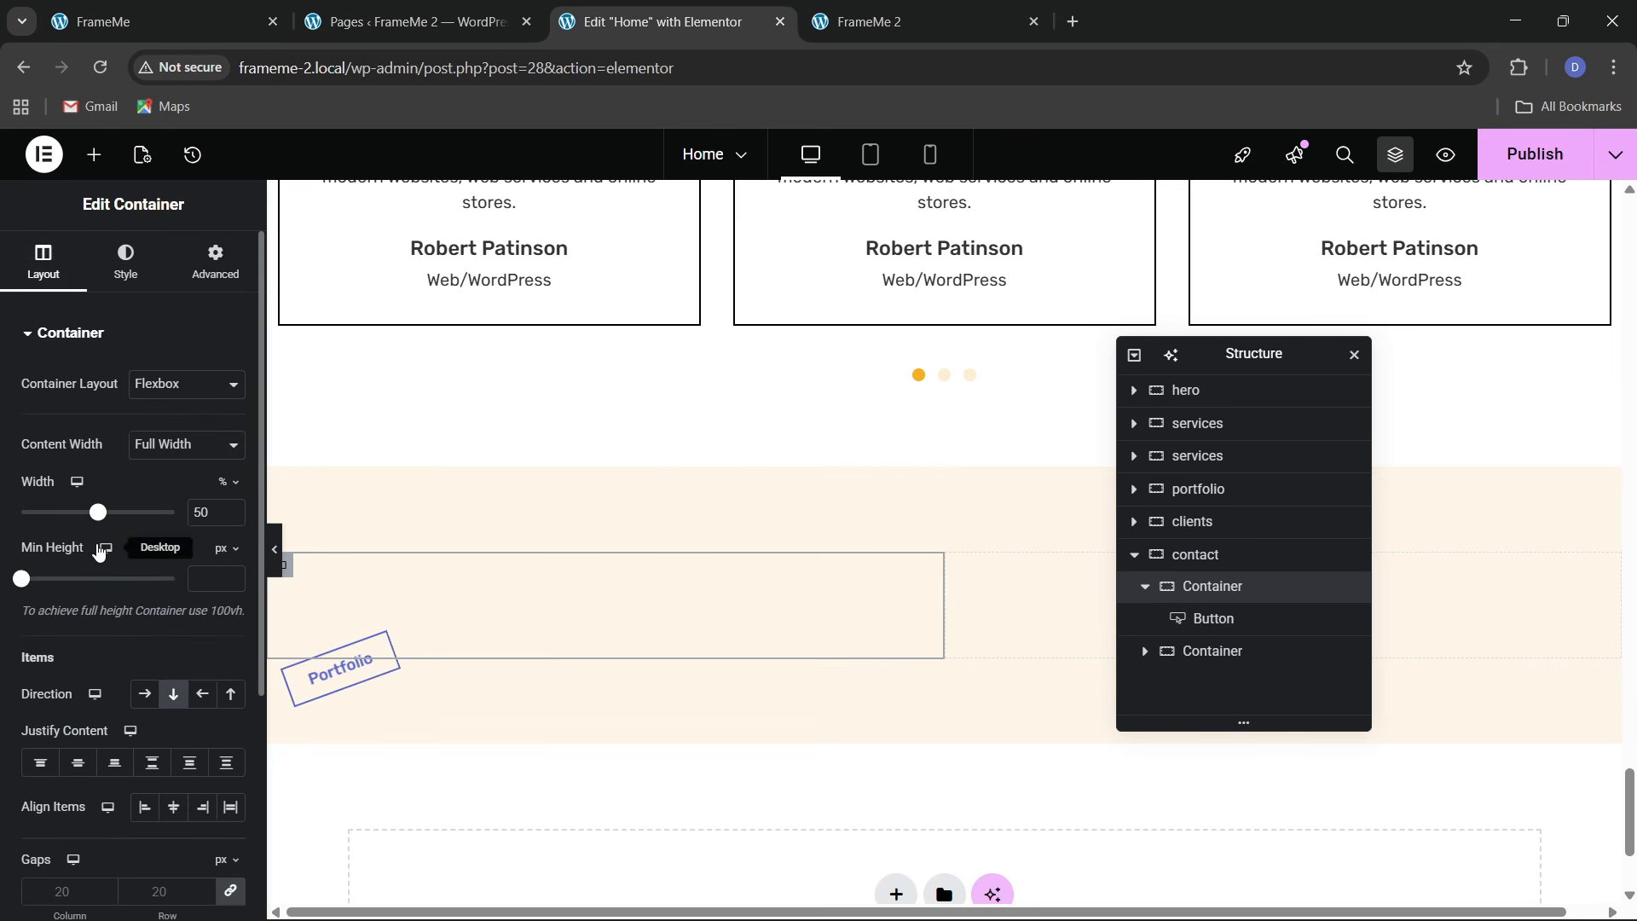
click(77, 762)
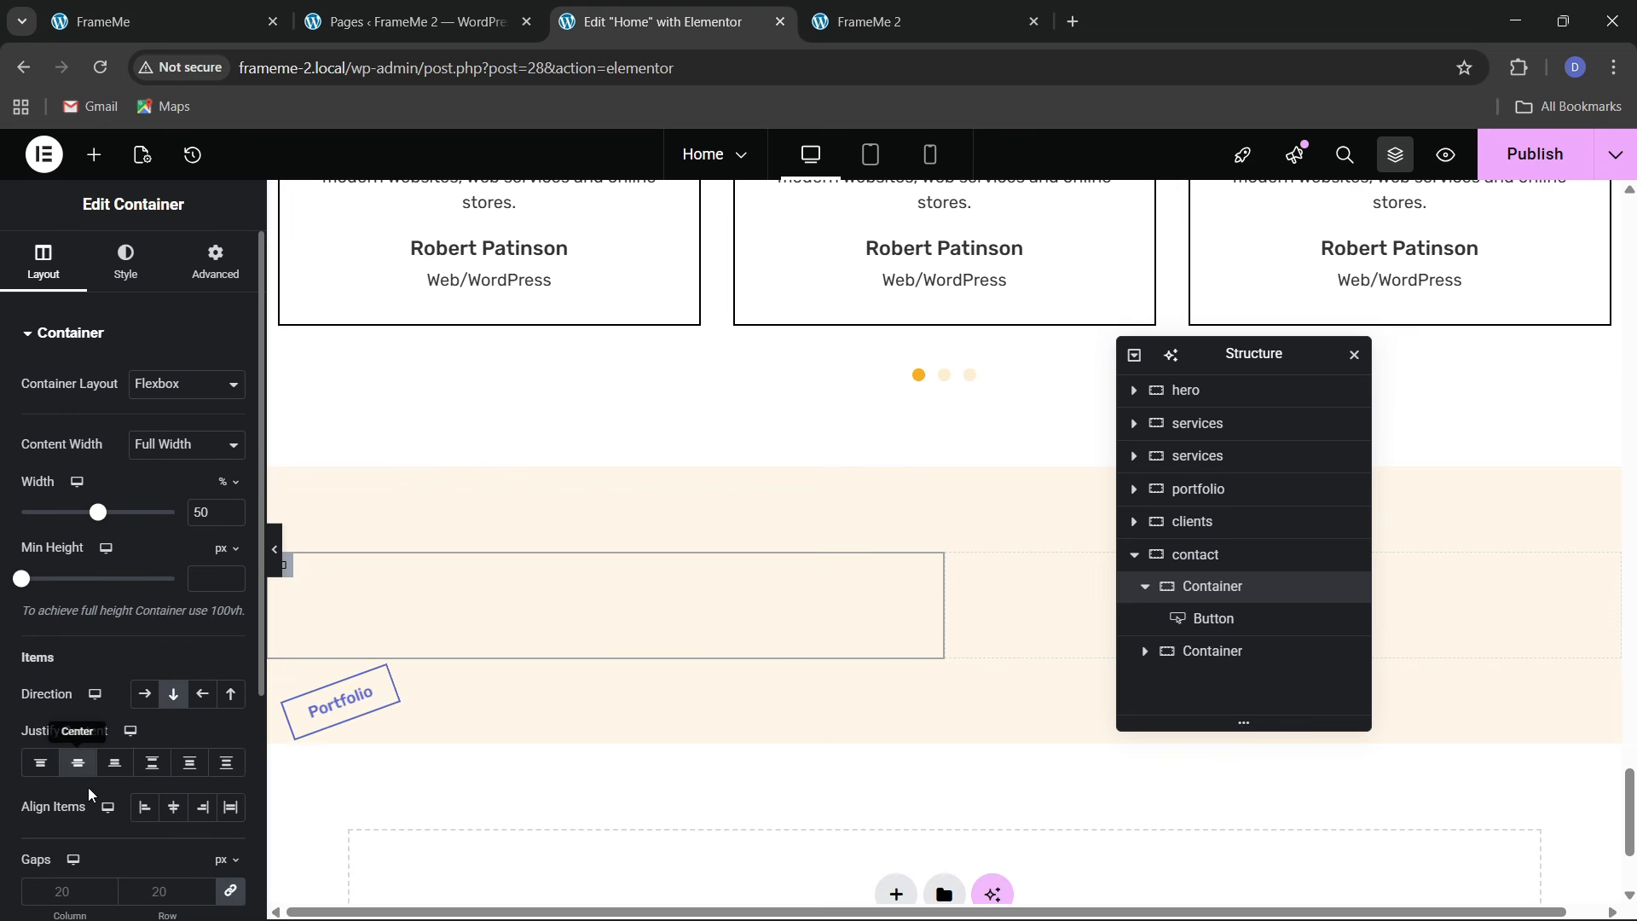
click(172, 808)
click(145, 808)
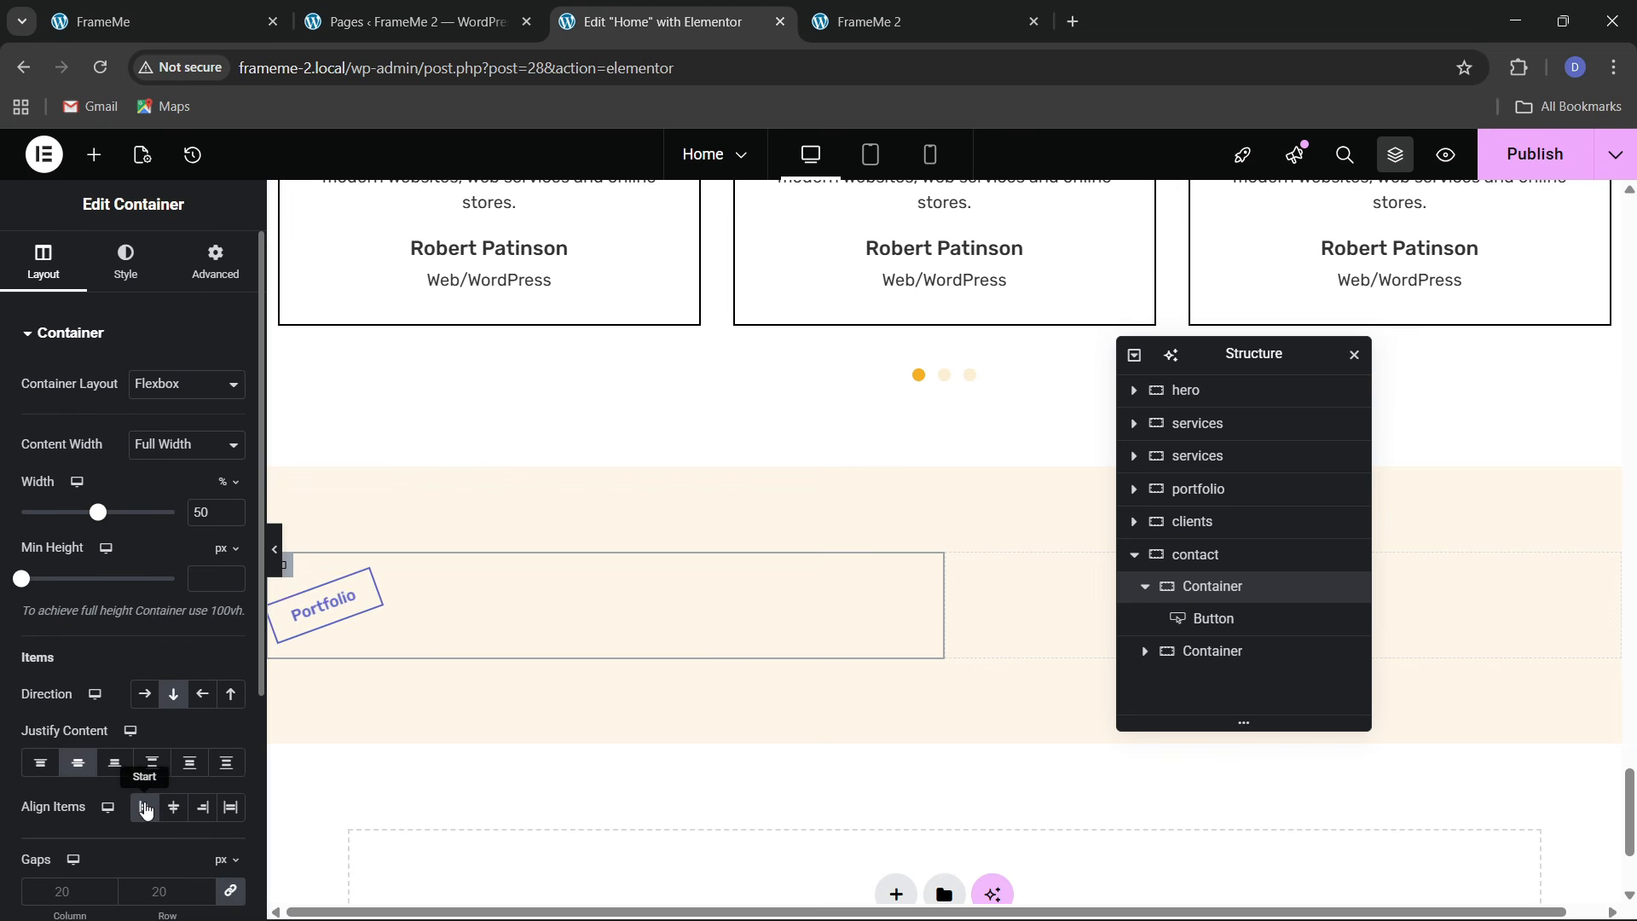
click(154, 22)
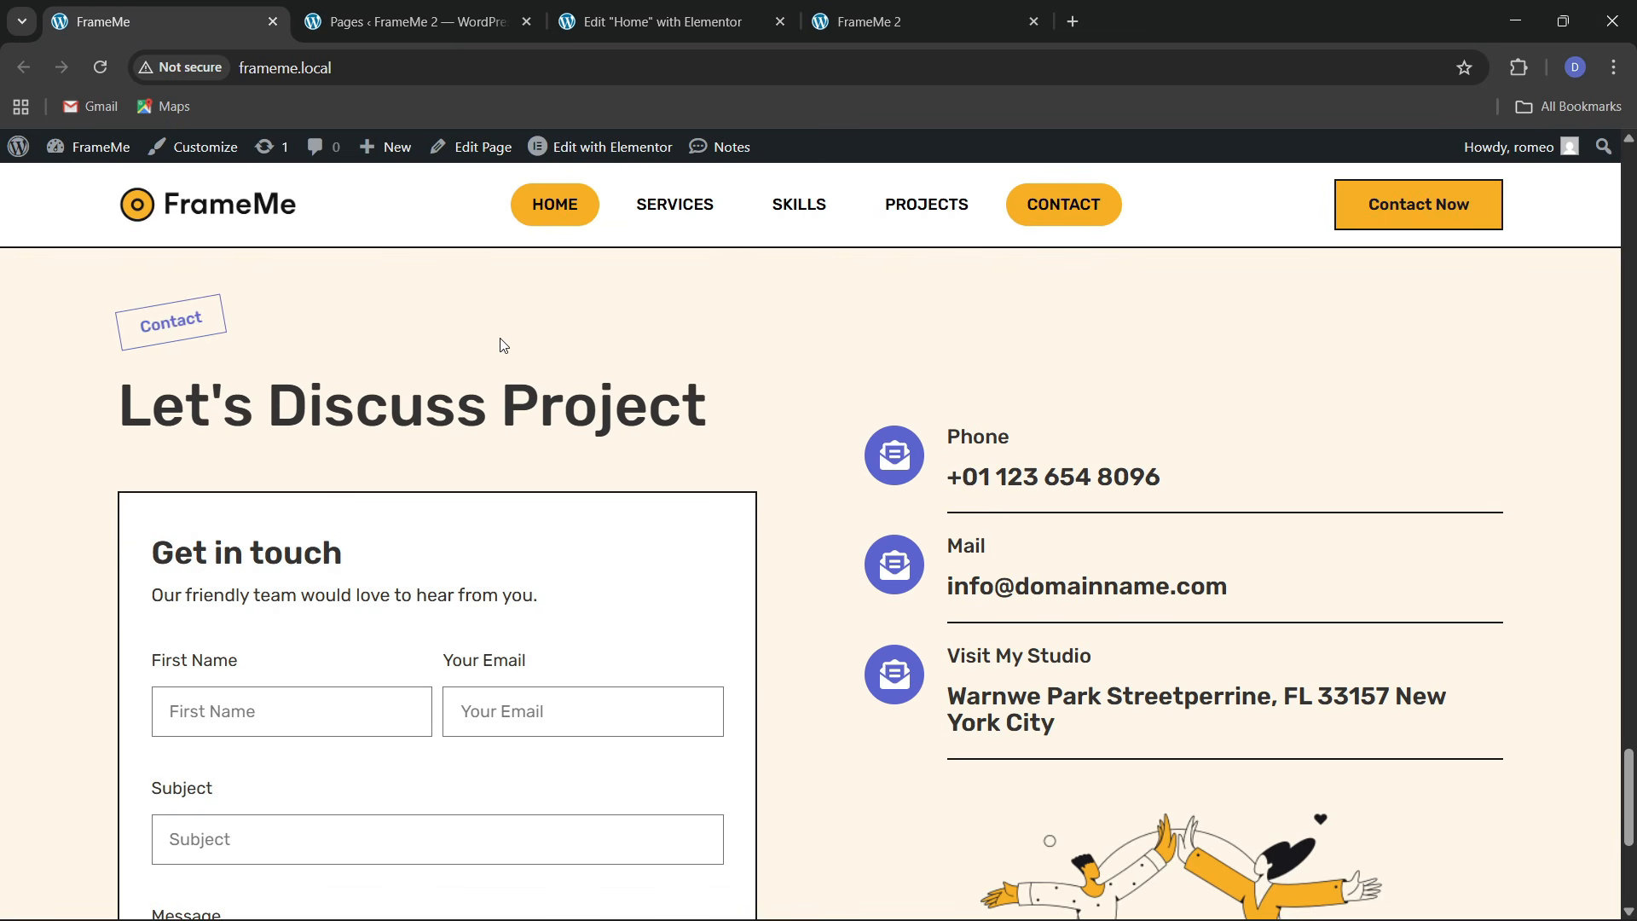
click(657, 21)
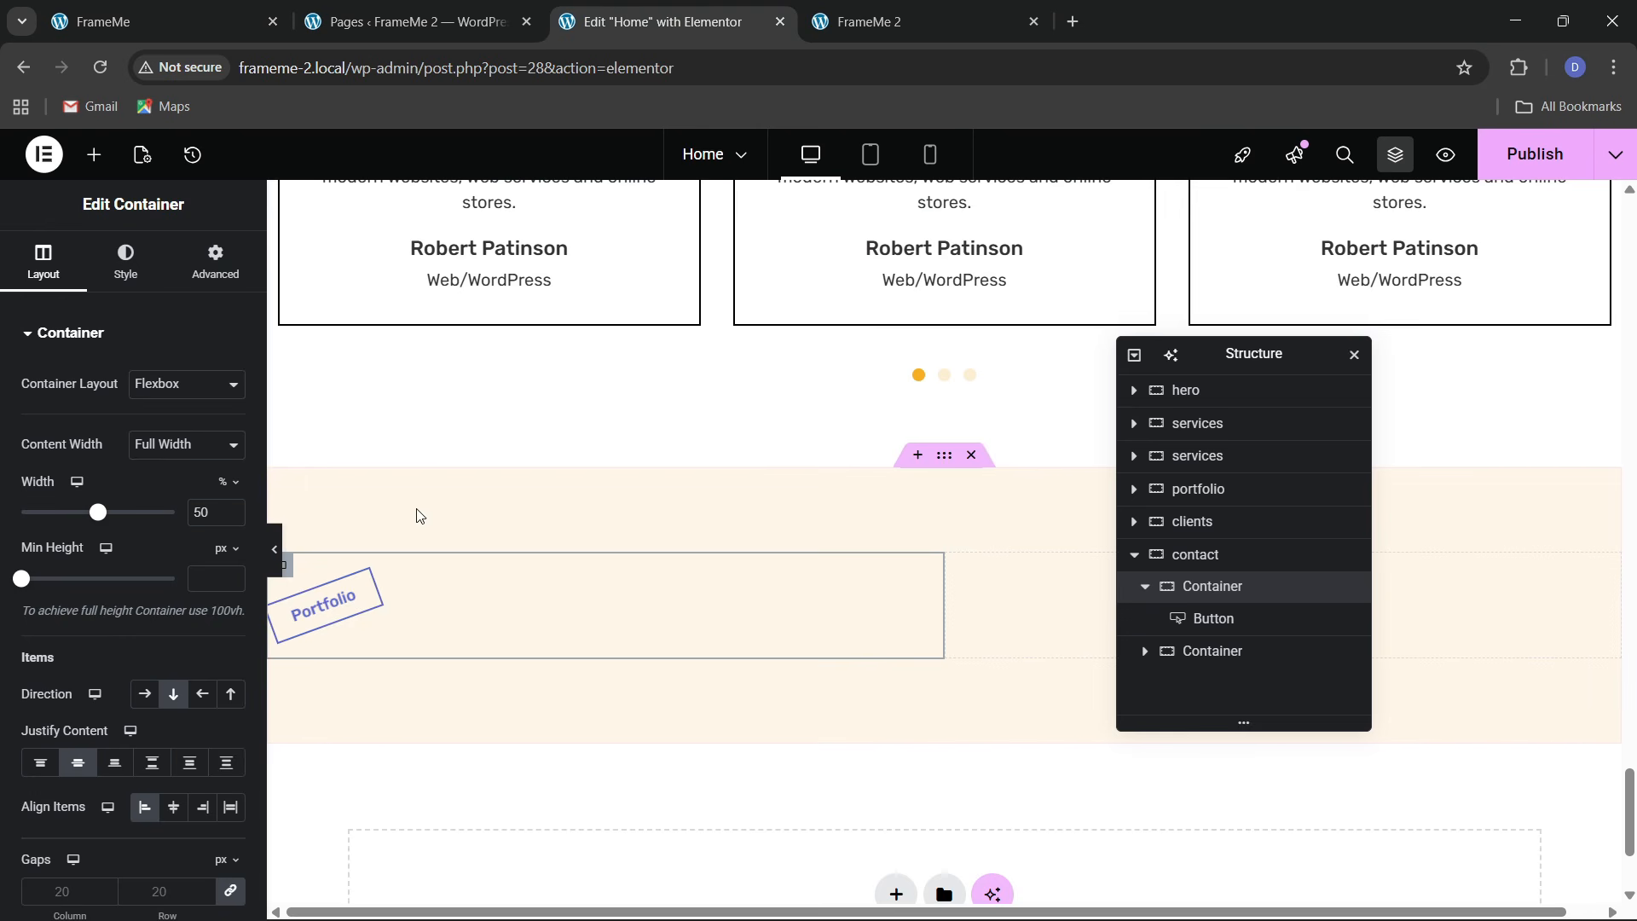
Change the tag's label to 'Contact'
click(357, 601)
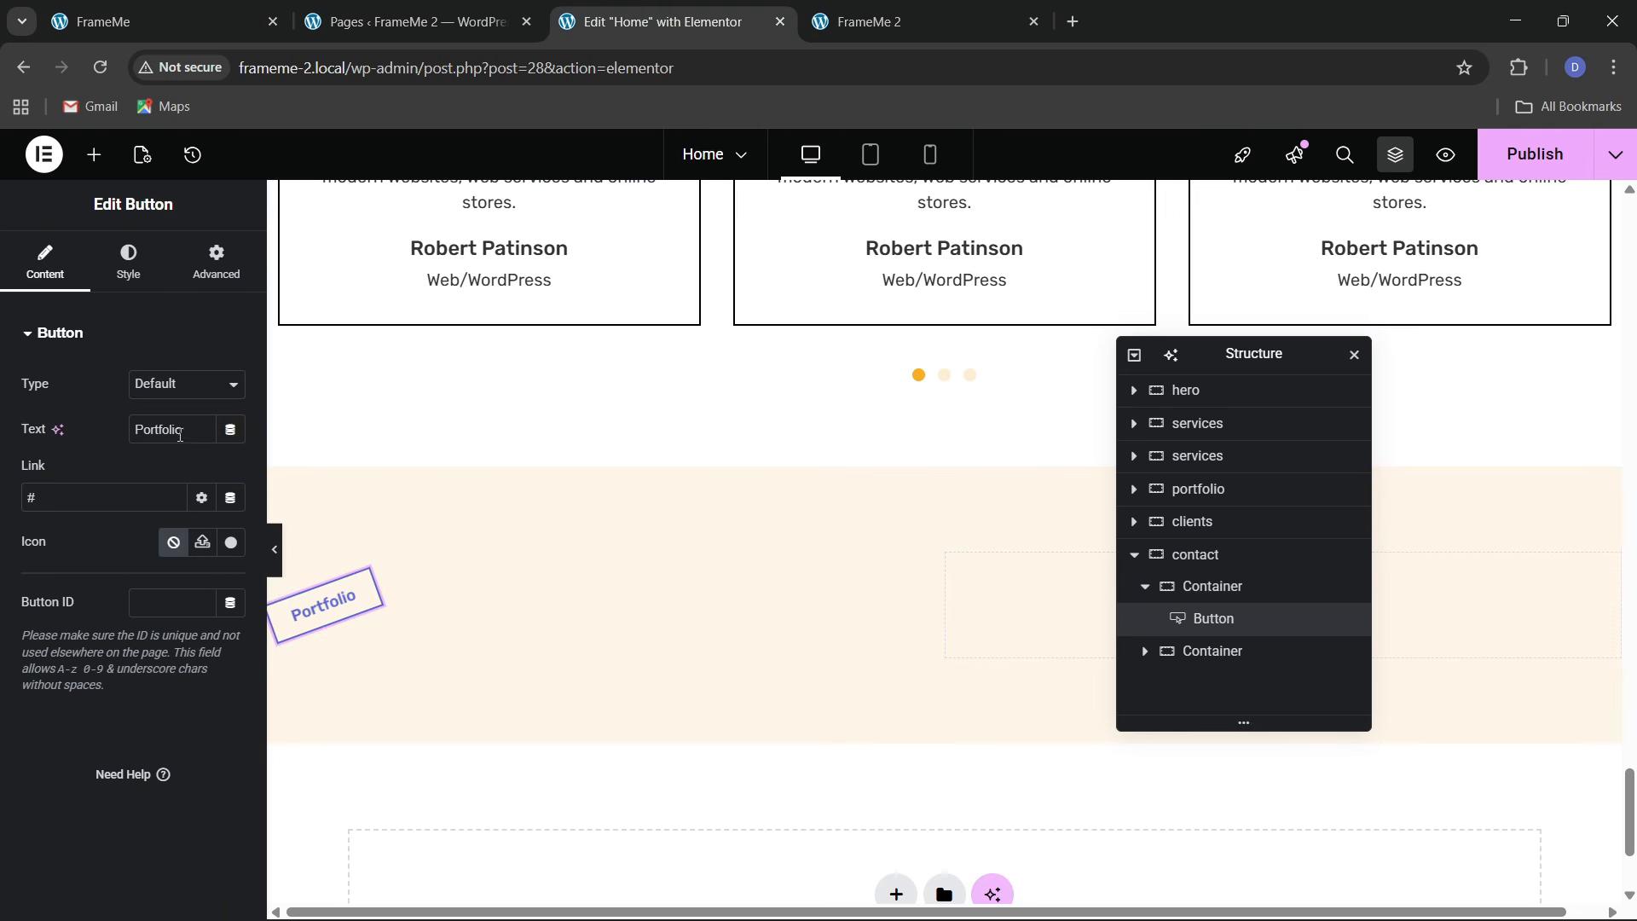
text(C)
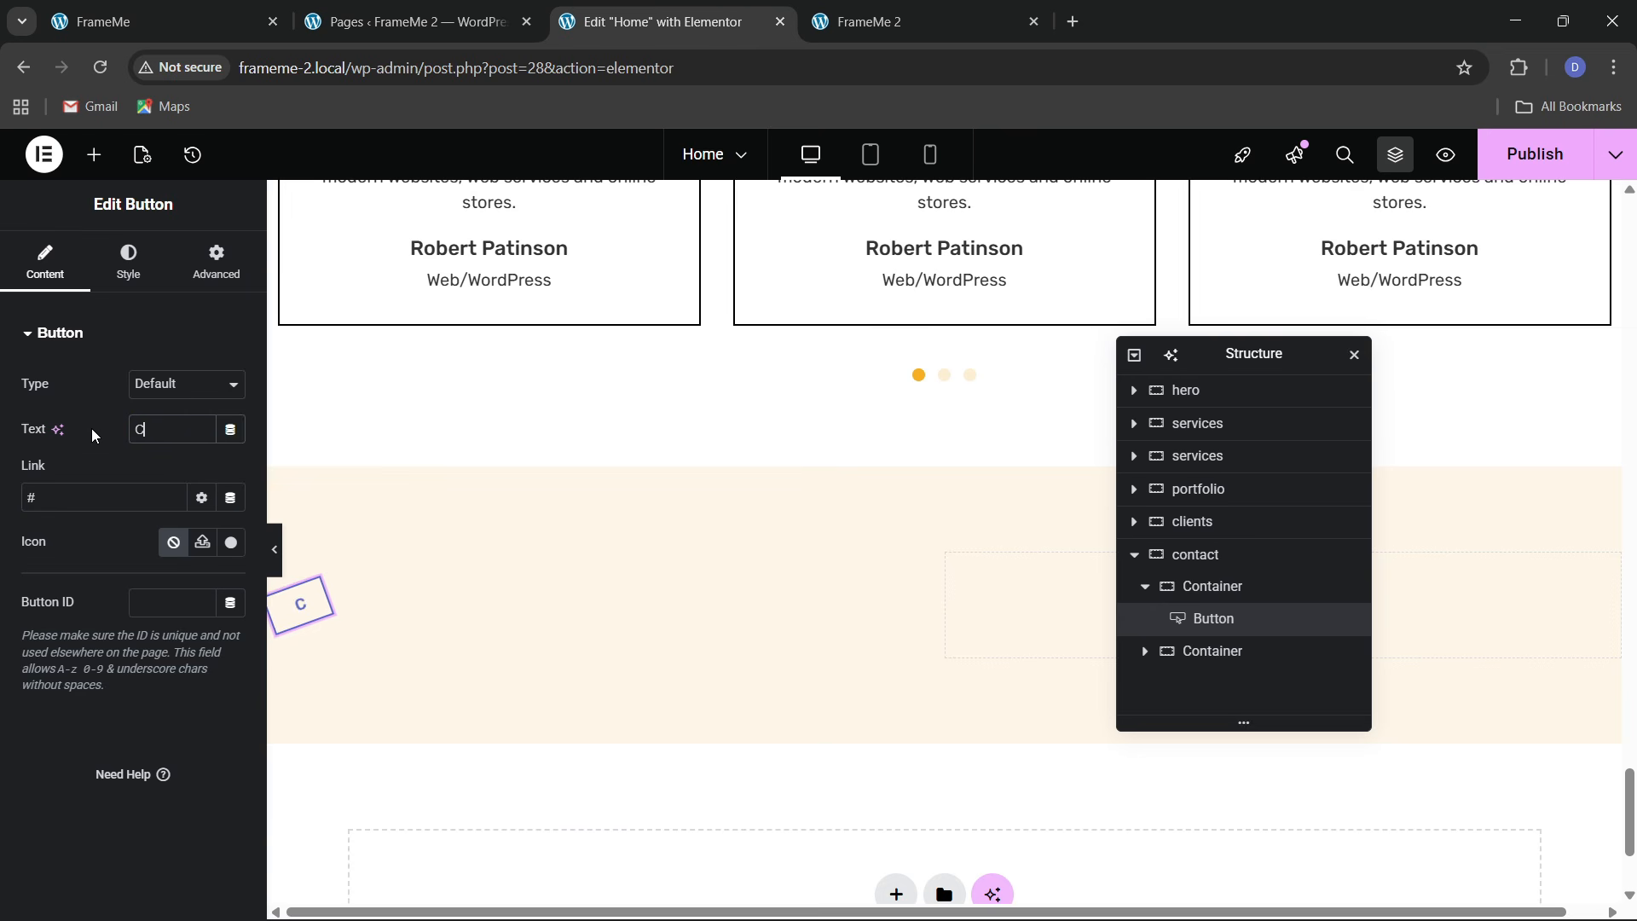
text(ontacc)
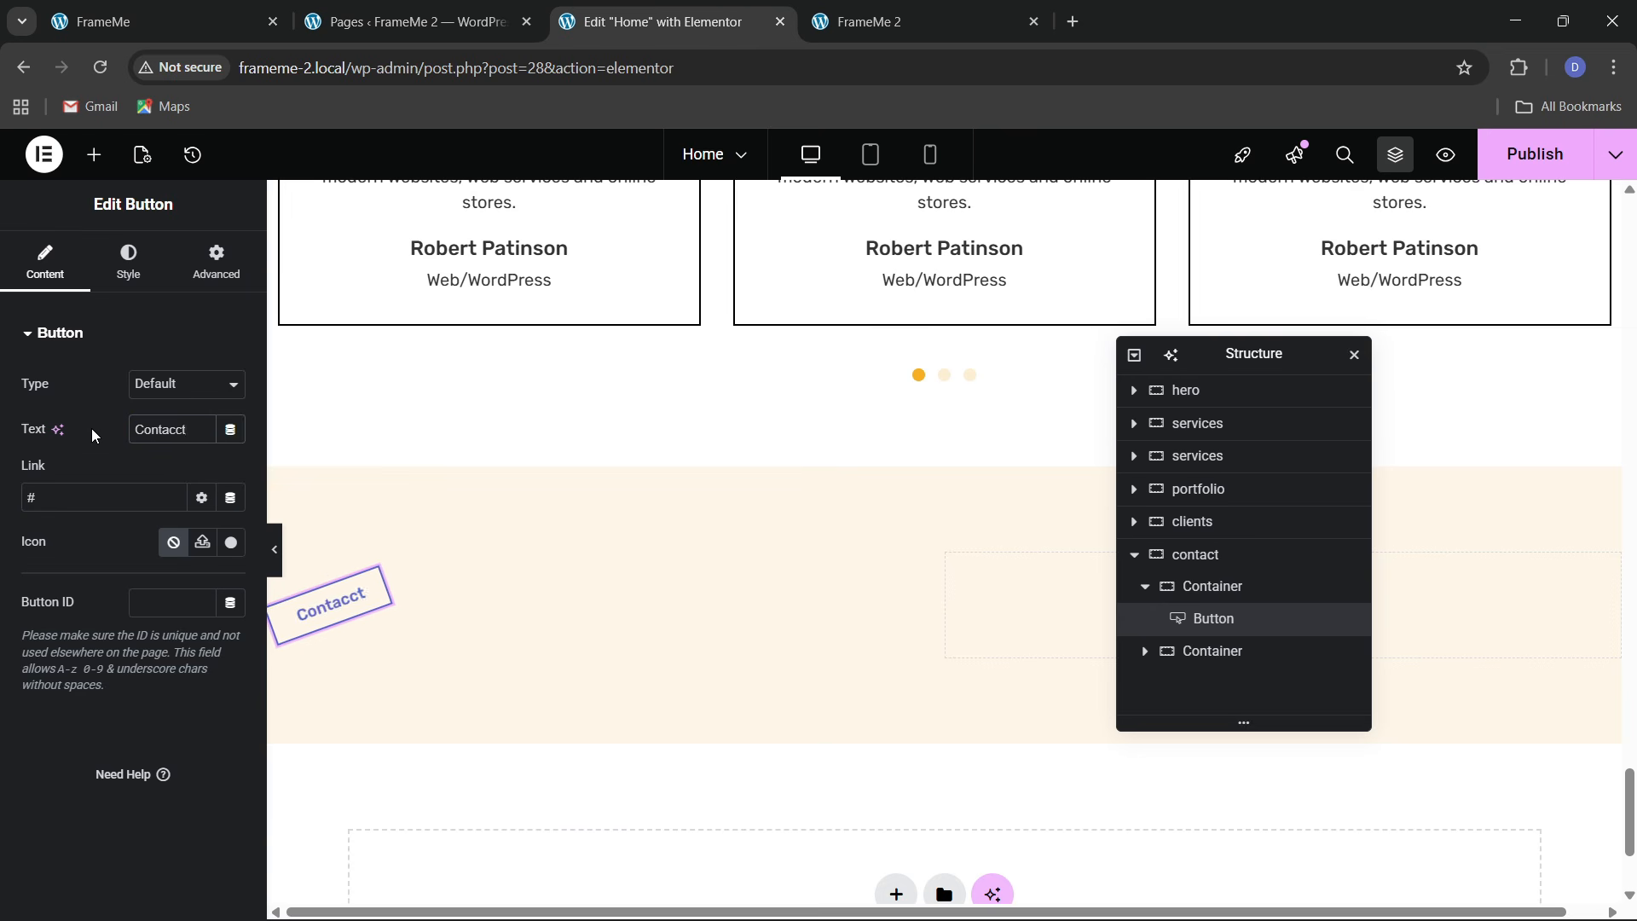
key(BackSpace)
text(t)
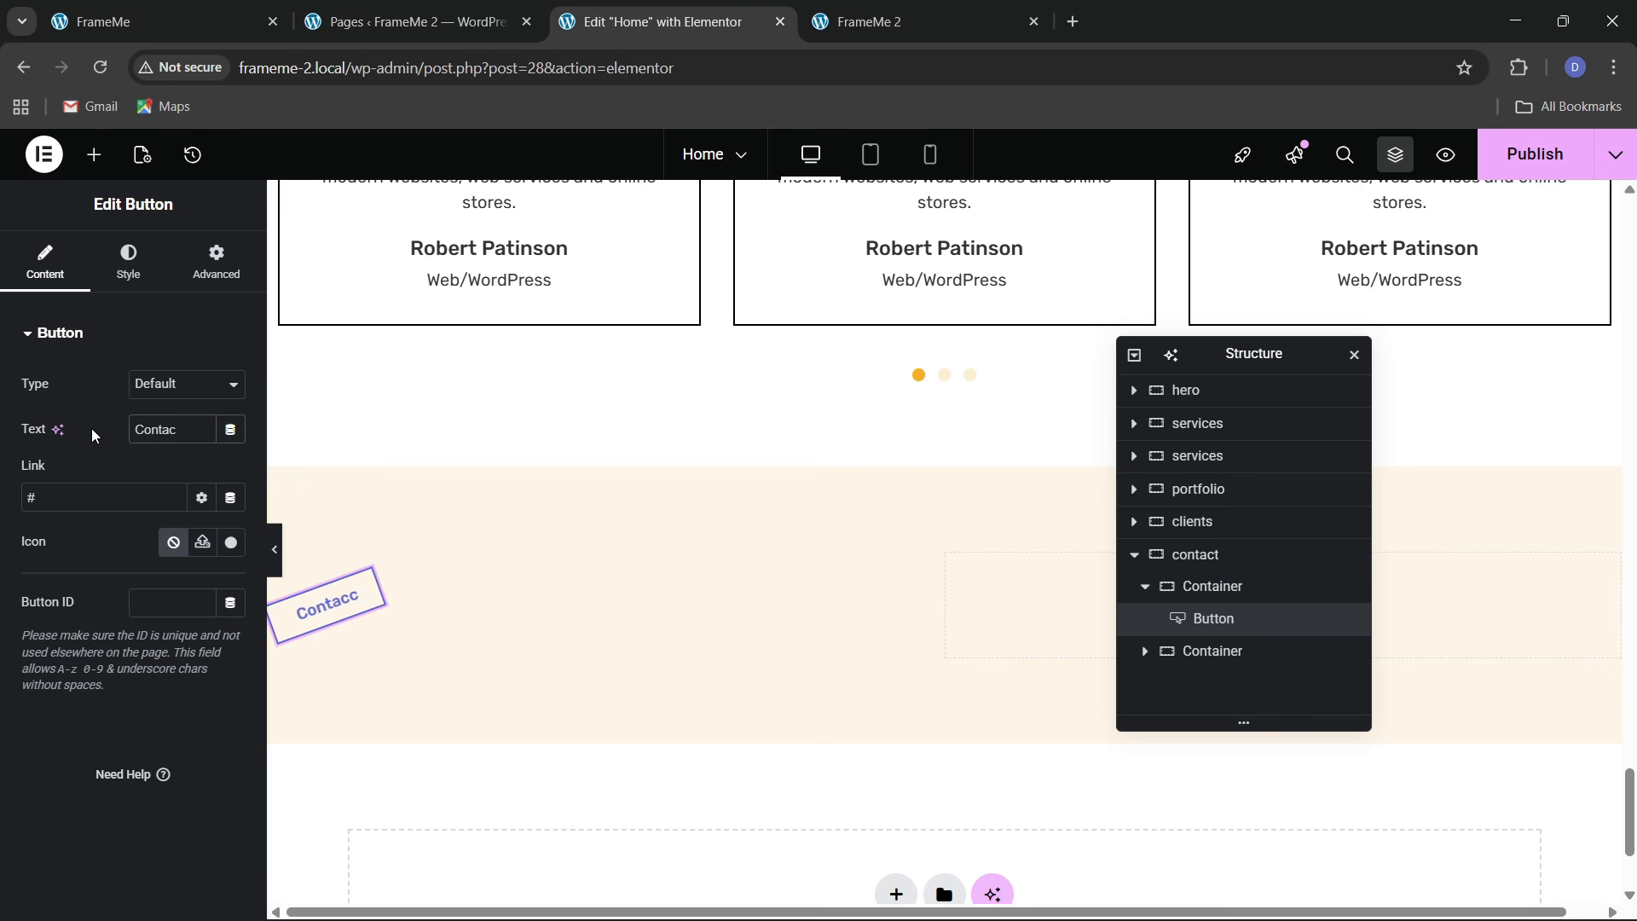
click(184, 7)
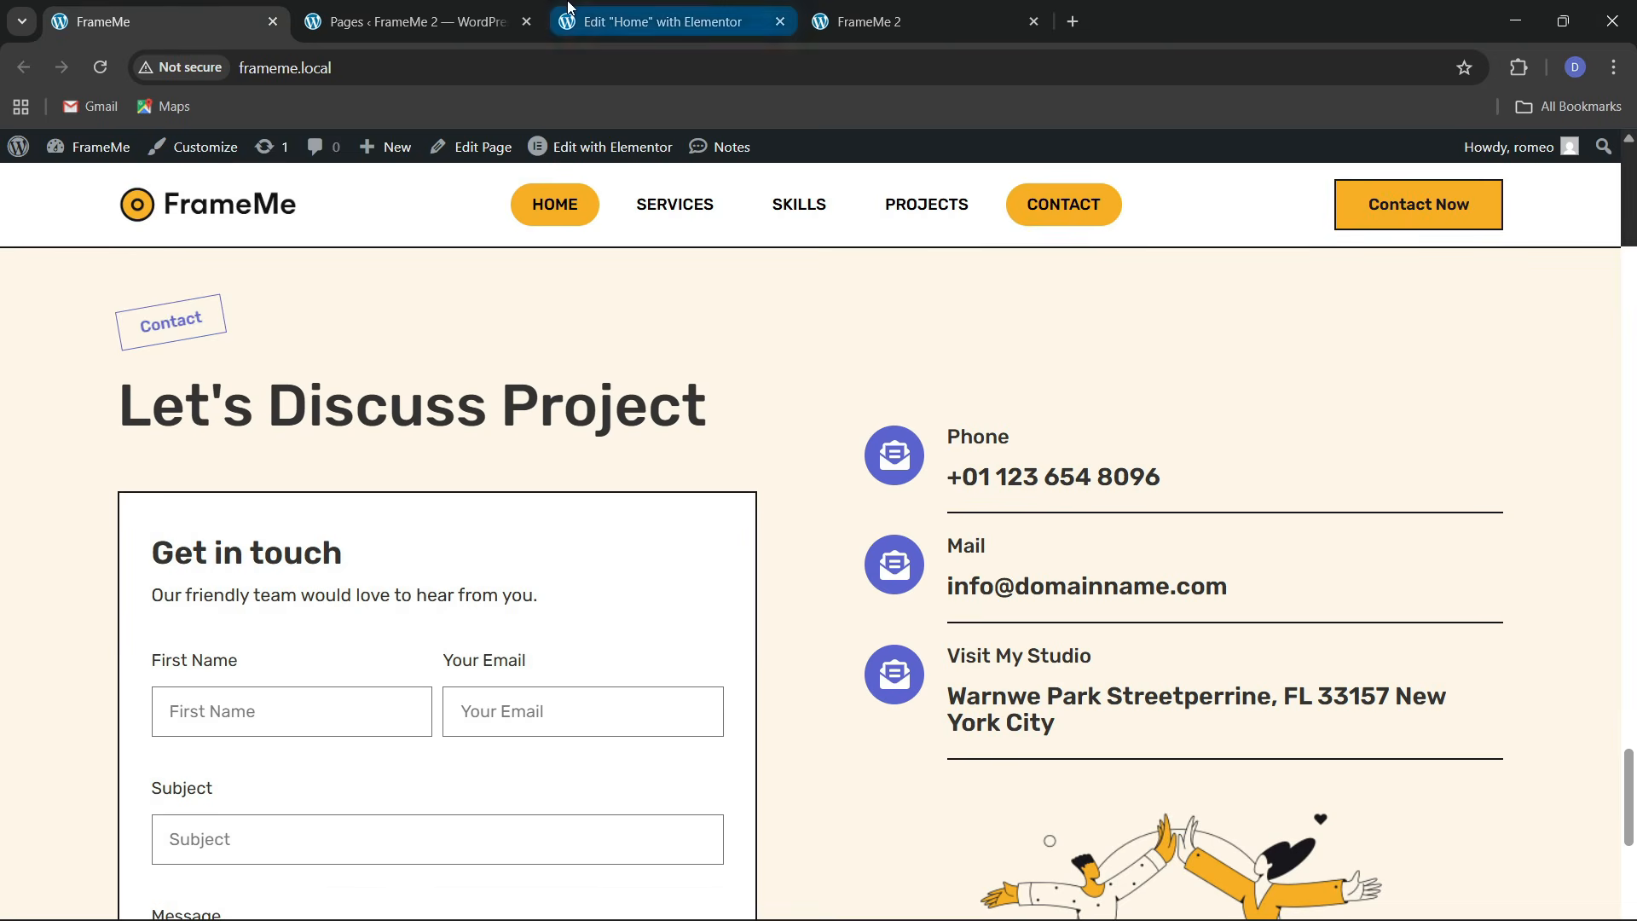
click(669, 21)
Copy the Client's Kind Word heading and paste it below the Contact tag
scroll(472, 520, up, 5)
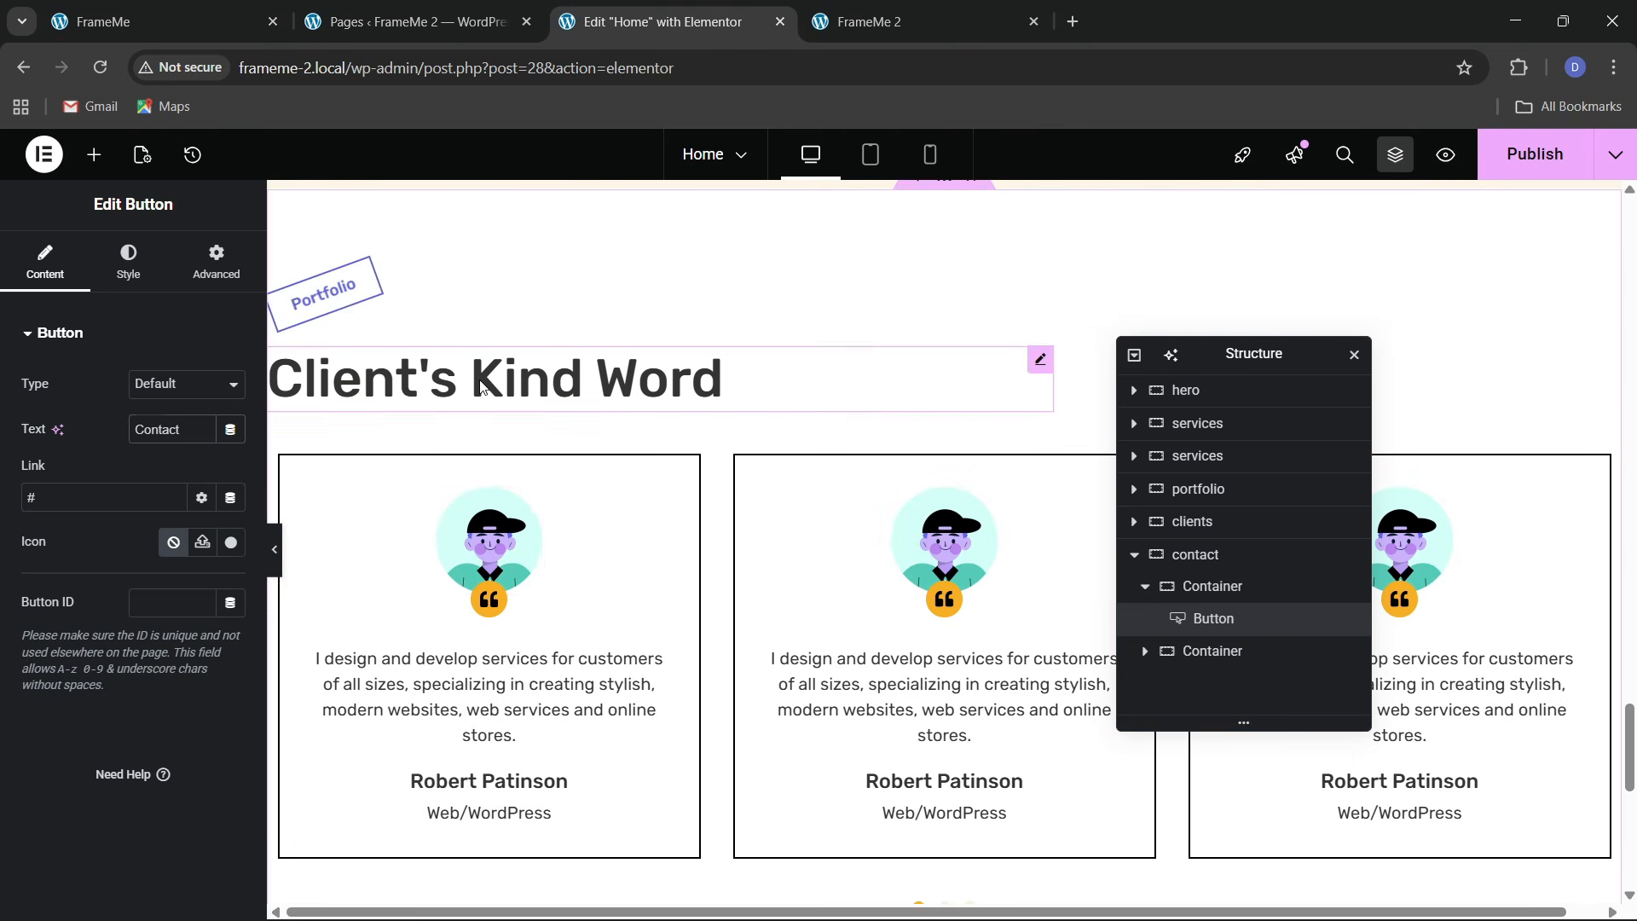
right_click(478, 377)
click(525, 485)
scroll(525, 487, down, 1)
scroll(477, 486, down, 4)
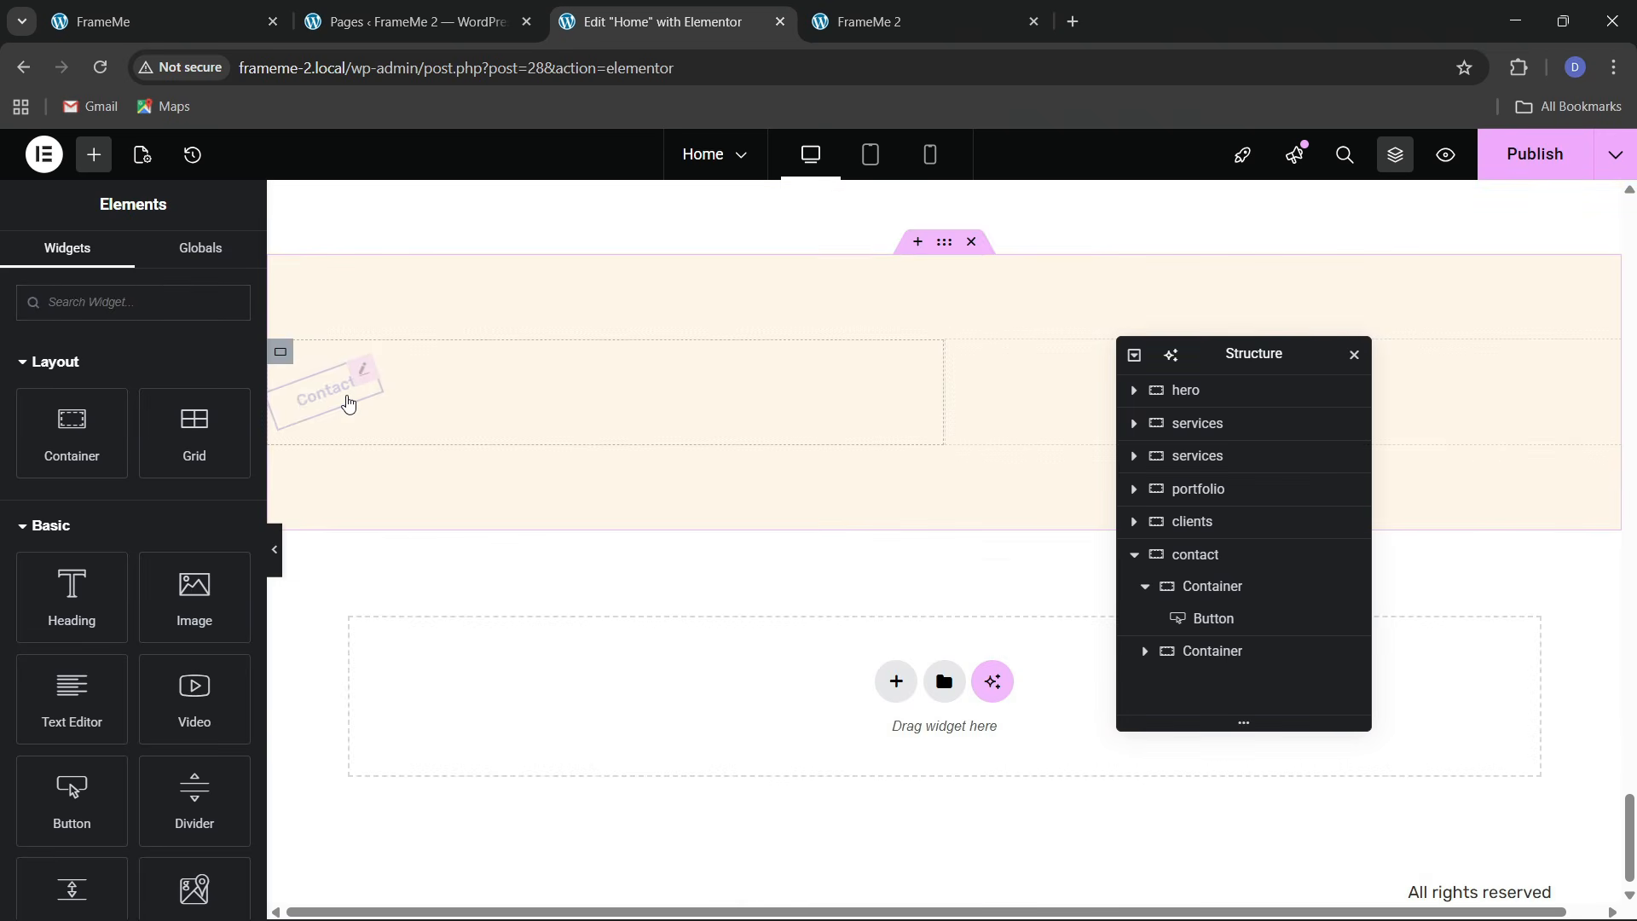
right_click(347, 397)
click(404, 547)
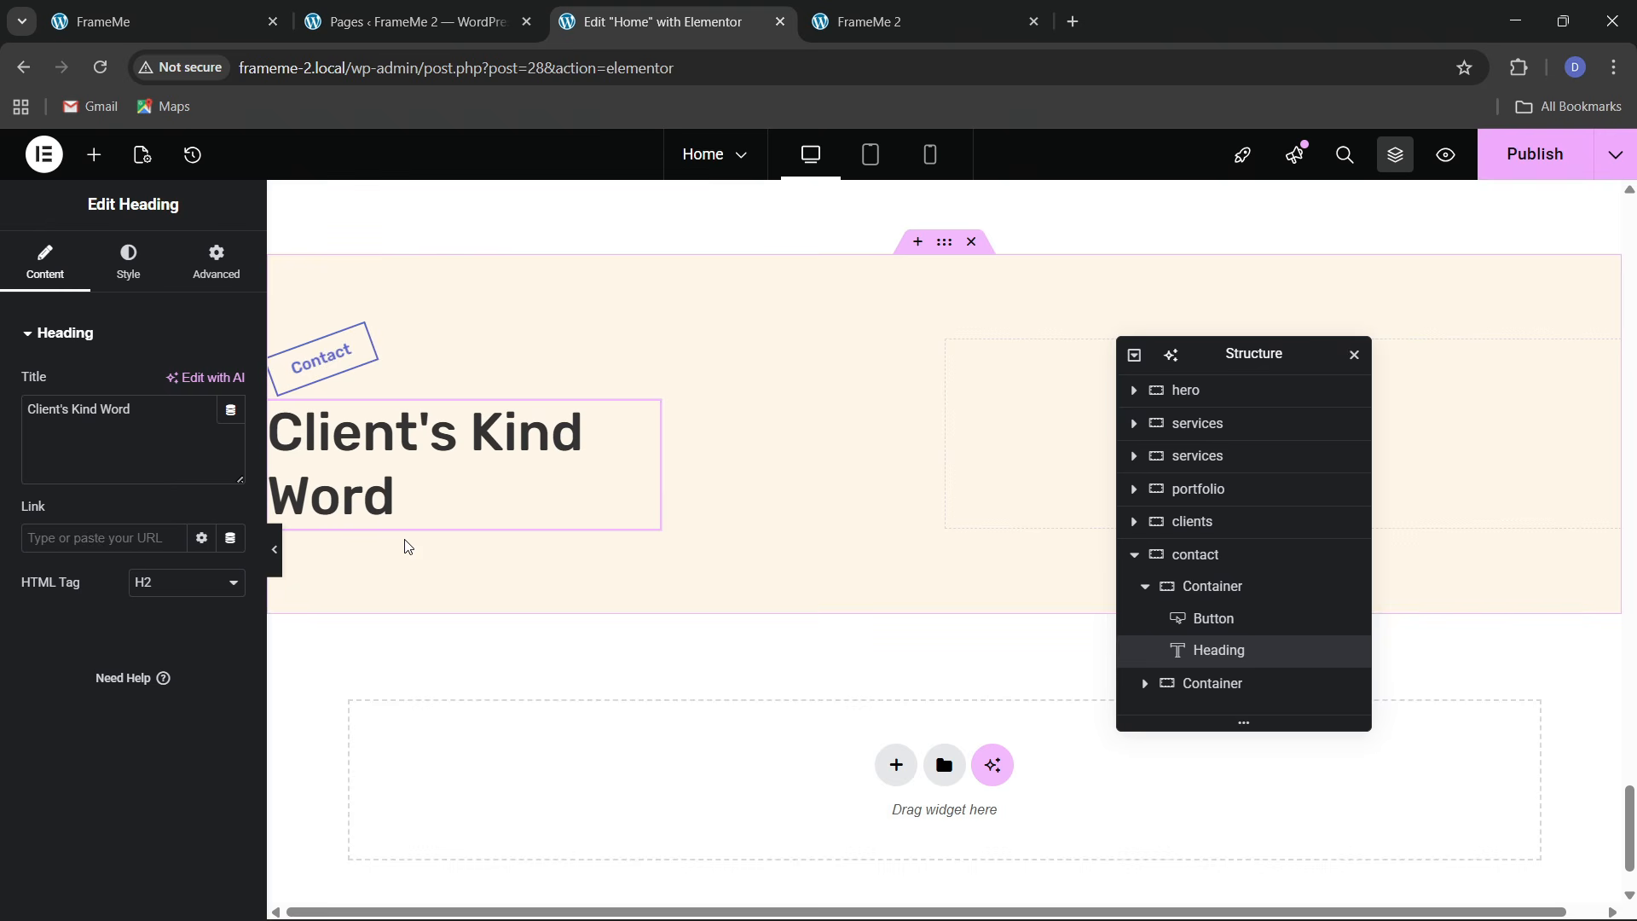
Replace the pasted heading's title with 'Let's Discuss Project' copied from the live site
click(127, 21)
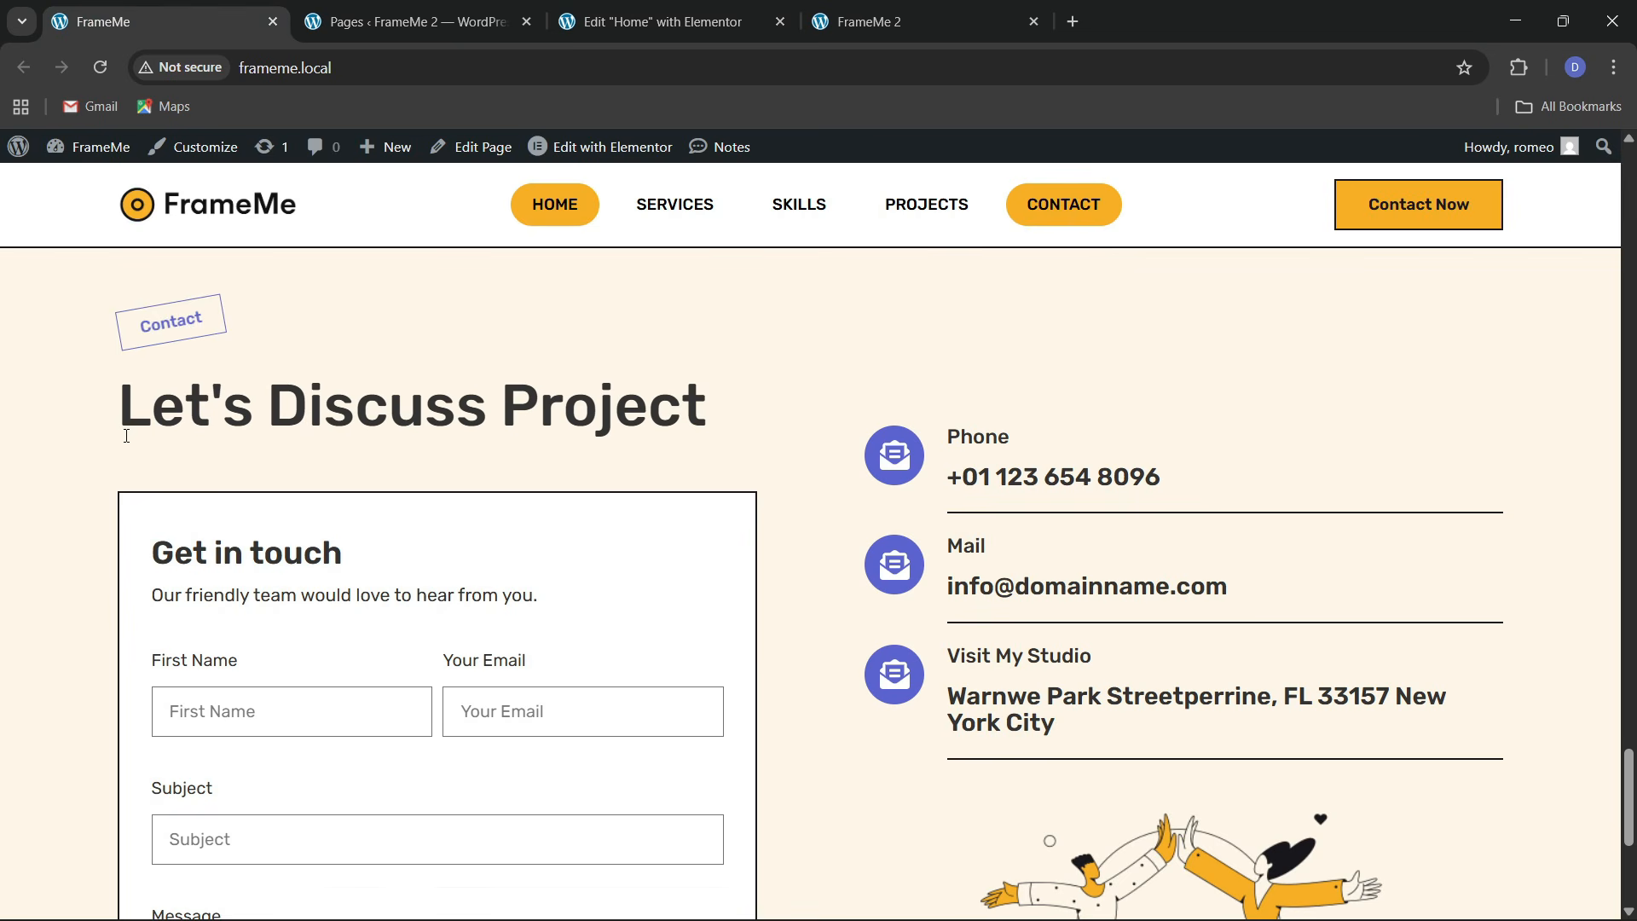
drag(124, 418, 716, 418)
click(650, 23)
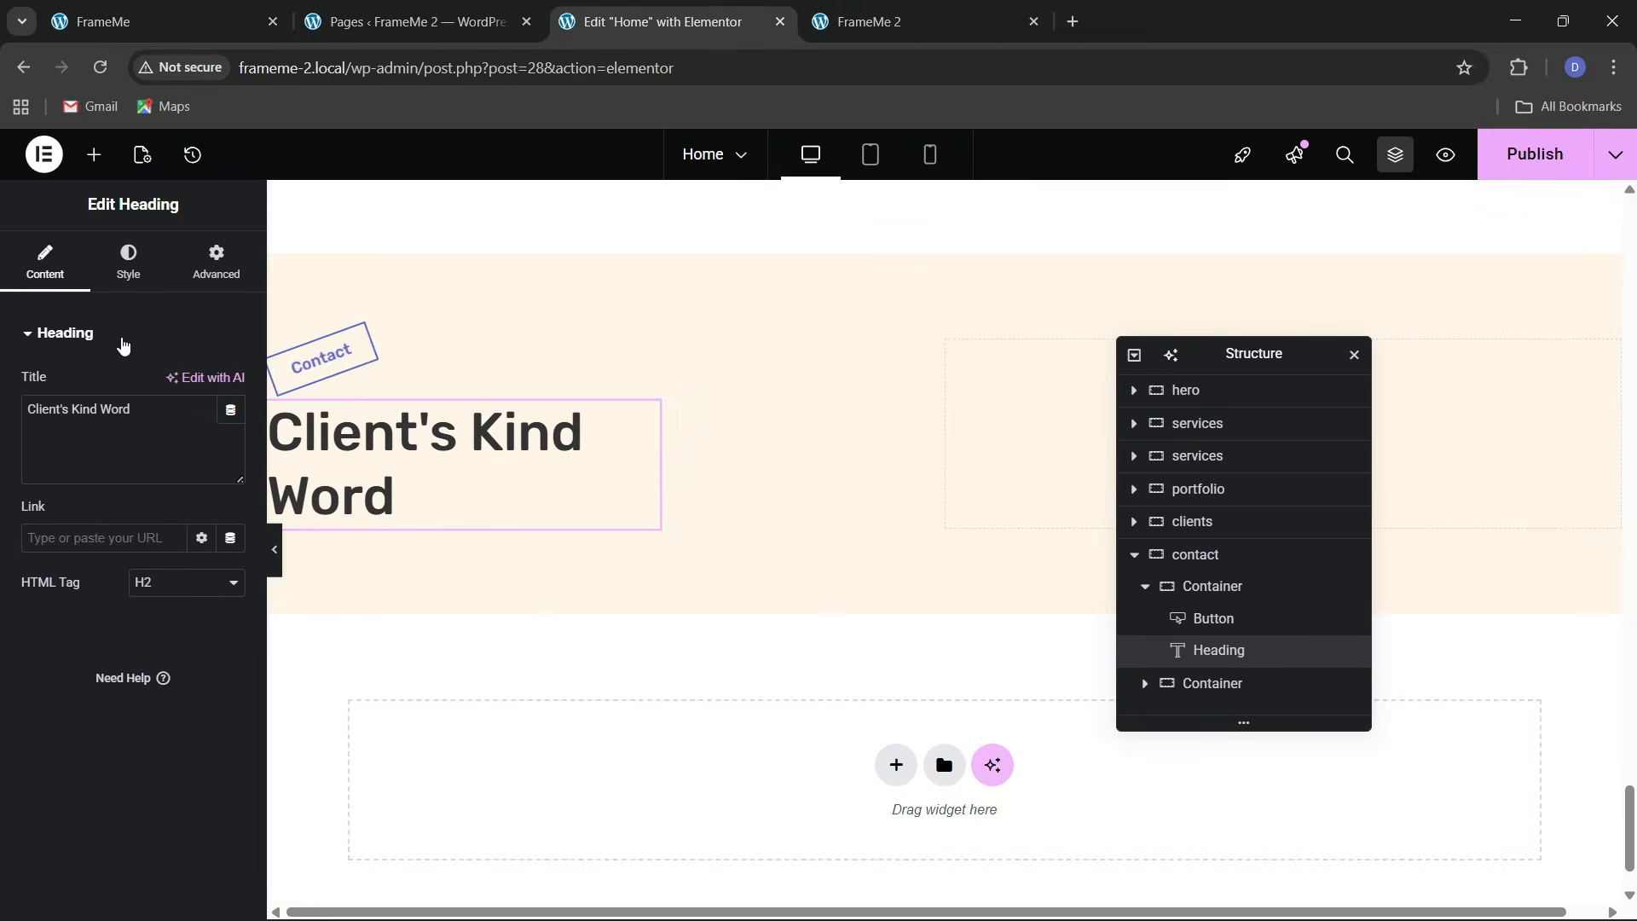
triple_click(35, 424)
key(ctrl+v)
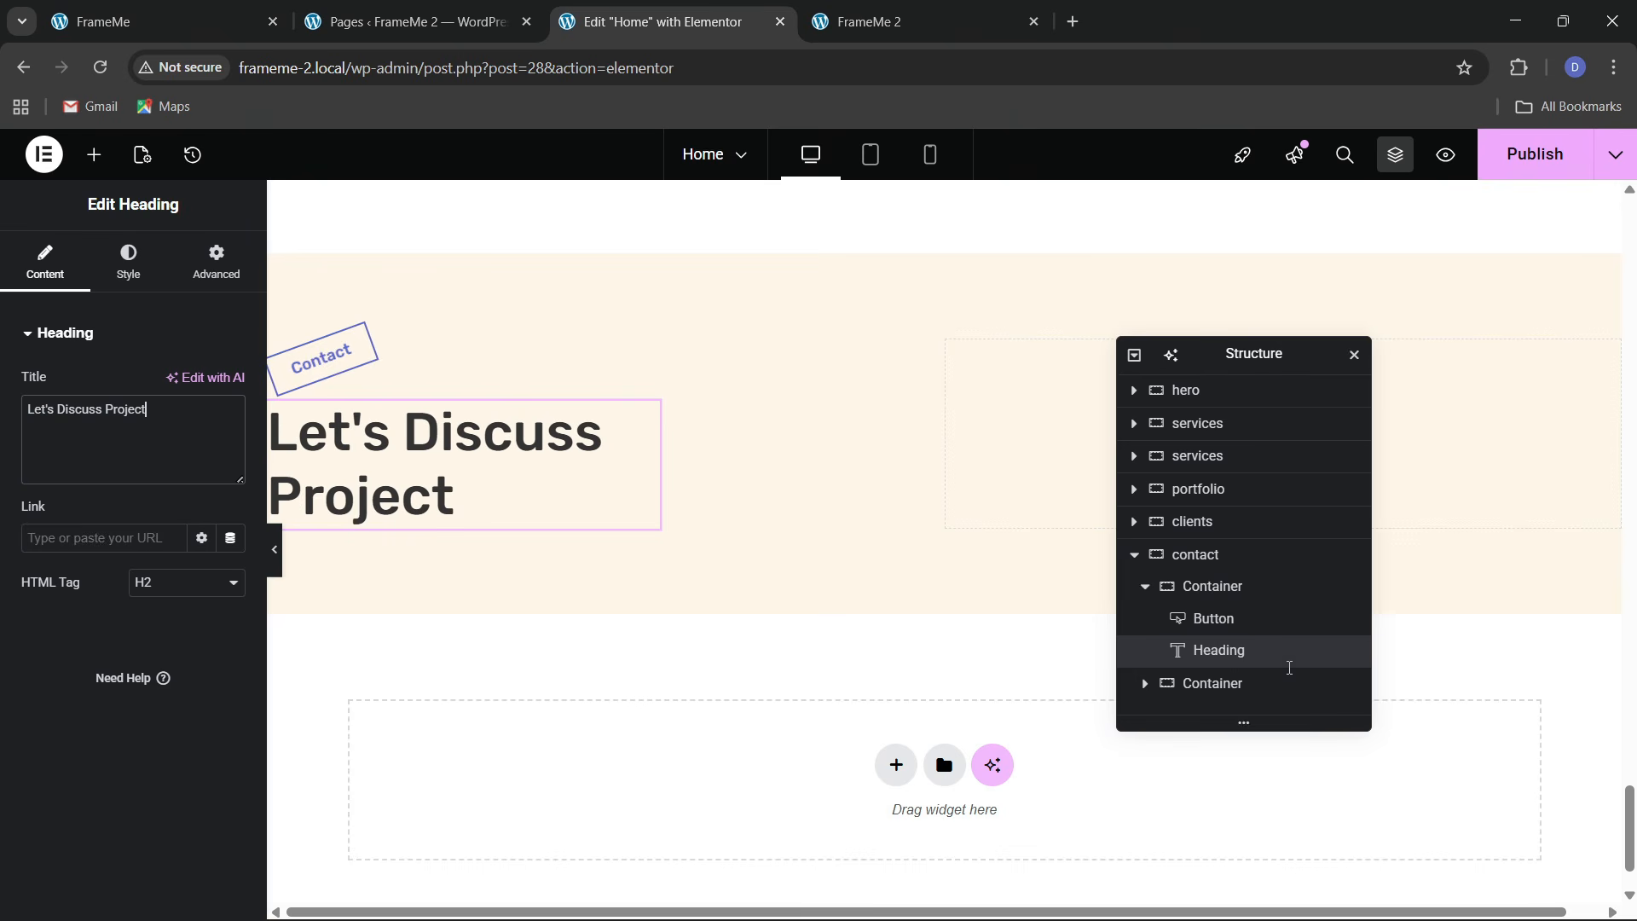
click(128, 22)
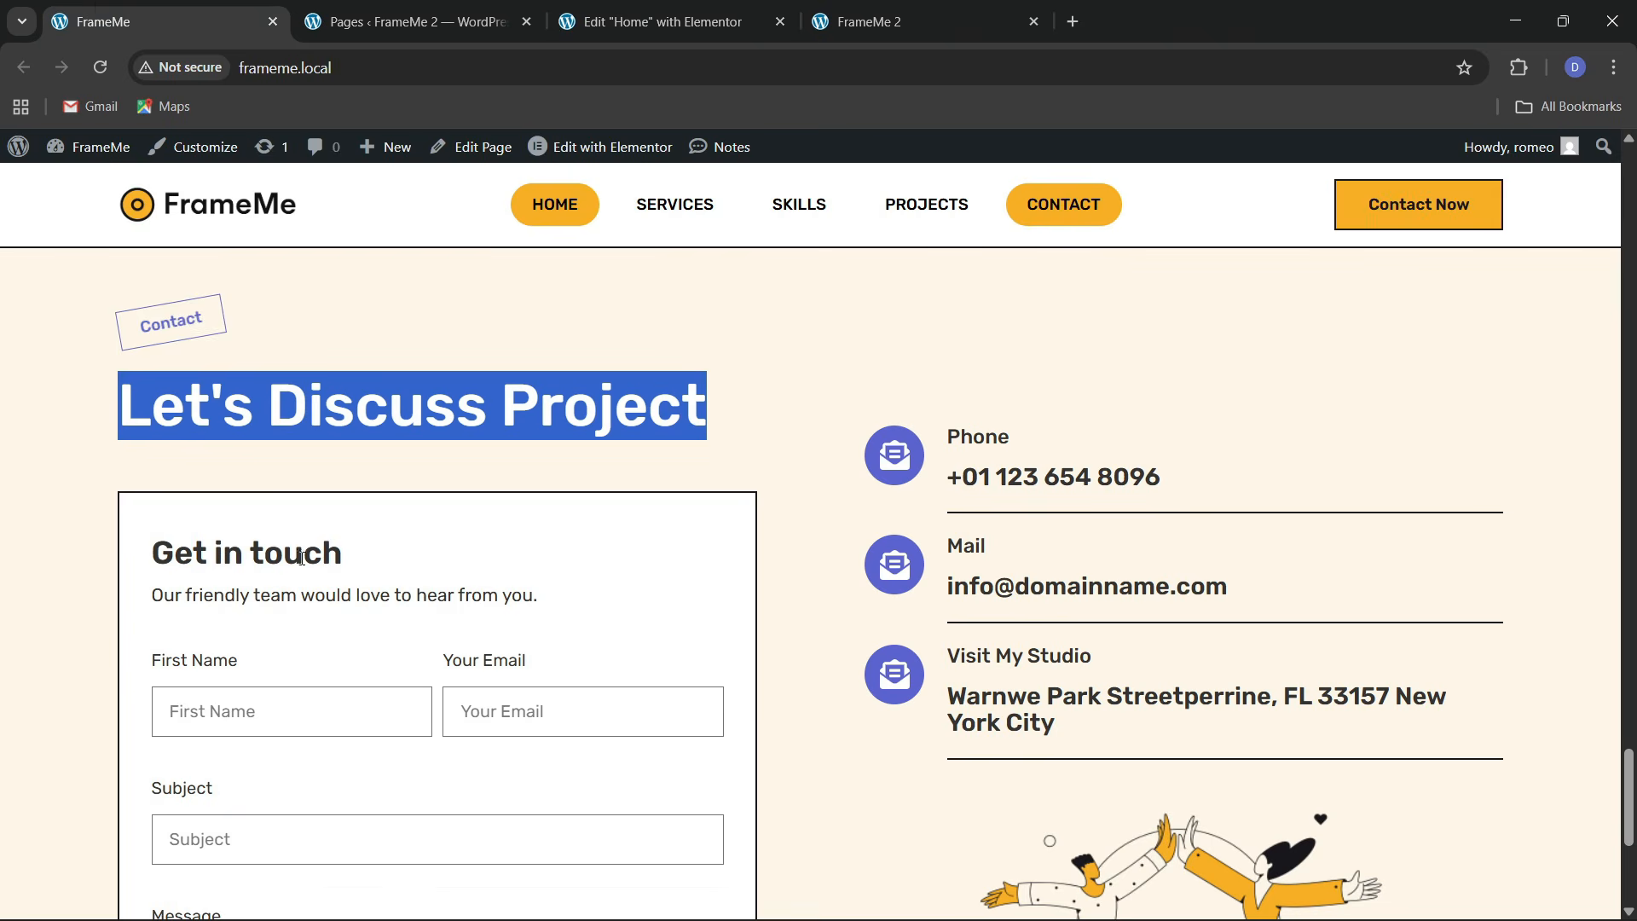
click(669, 12)
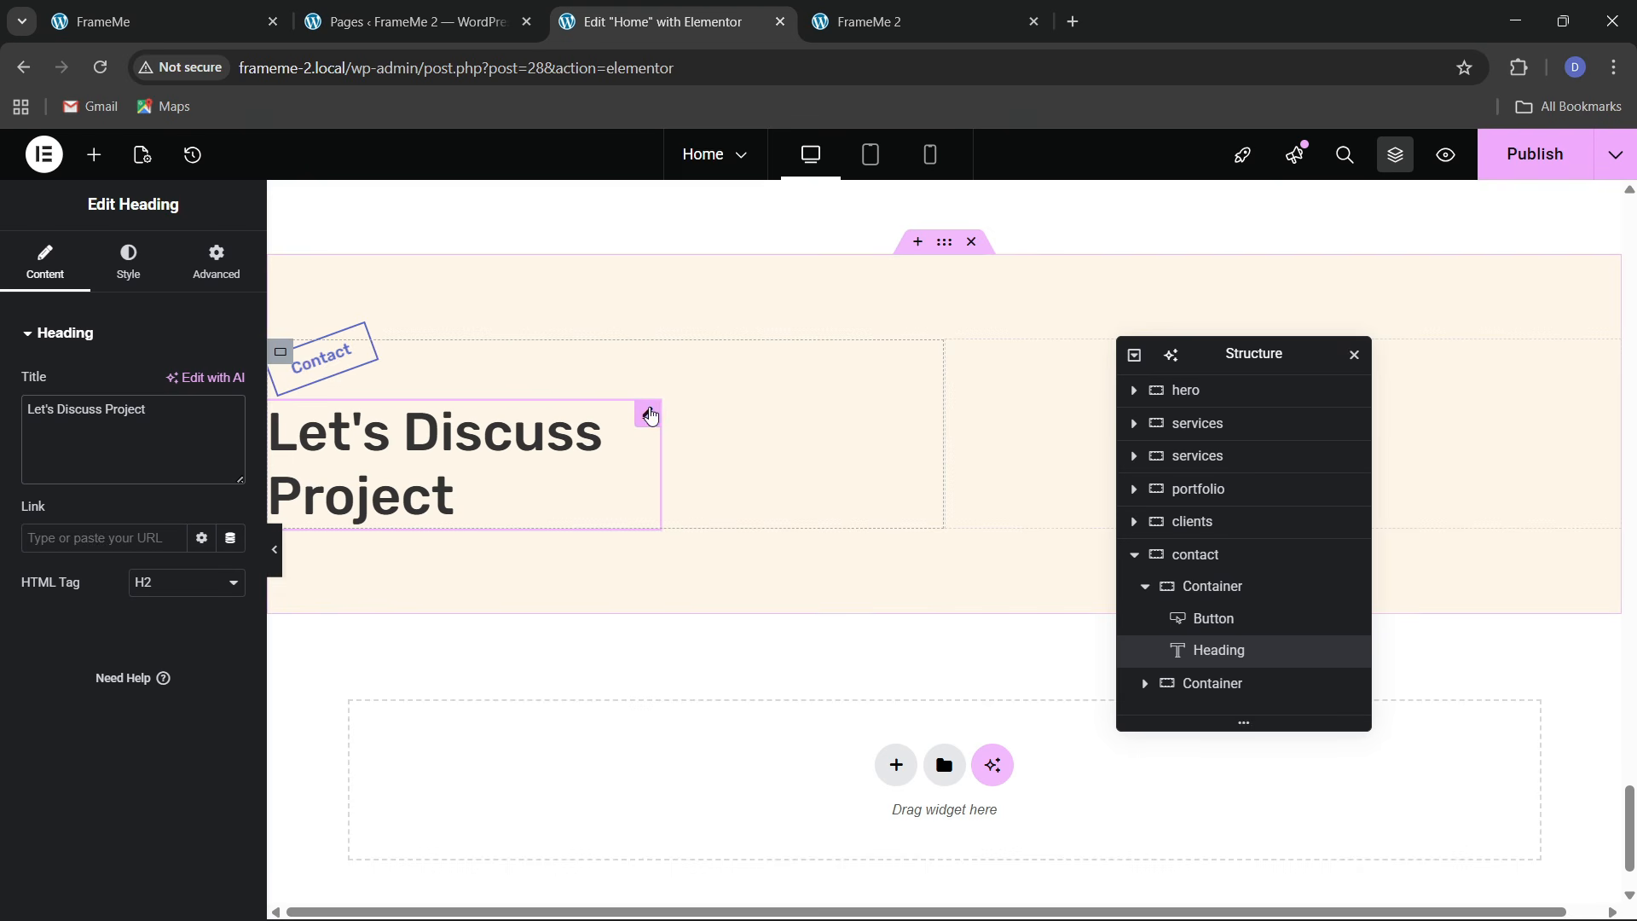
Set the Let's Discuss Project heading's width to Full Width
click(217, 261)
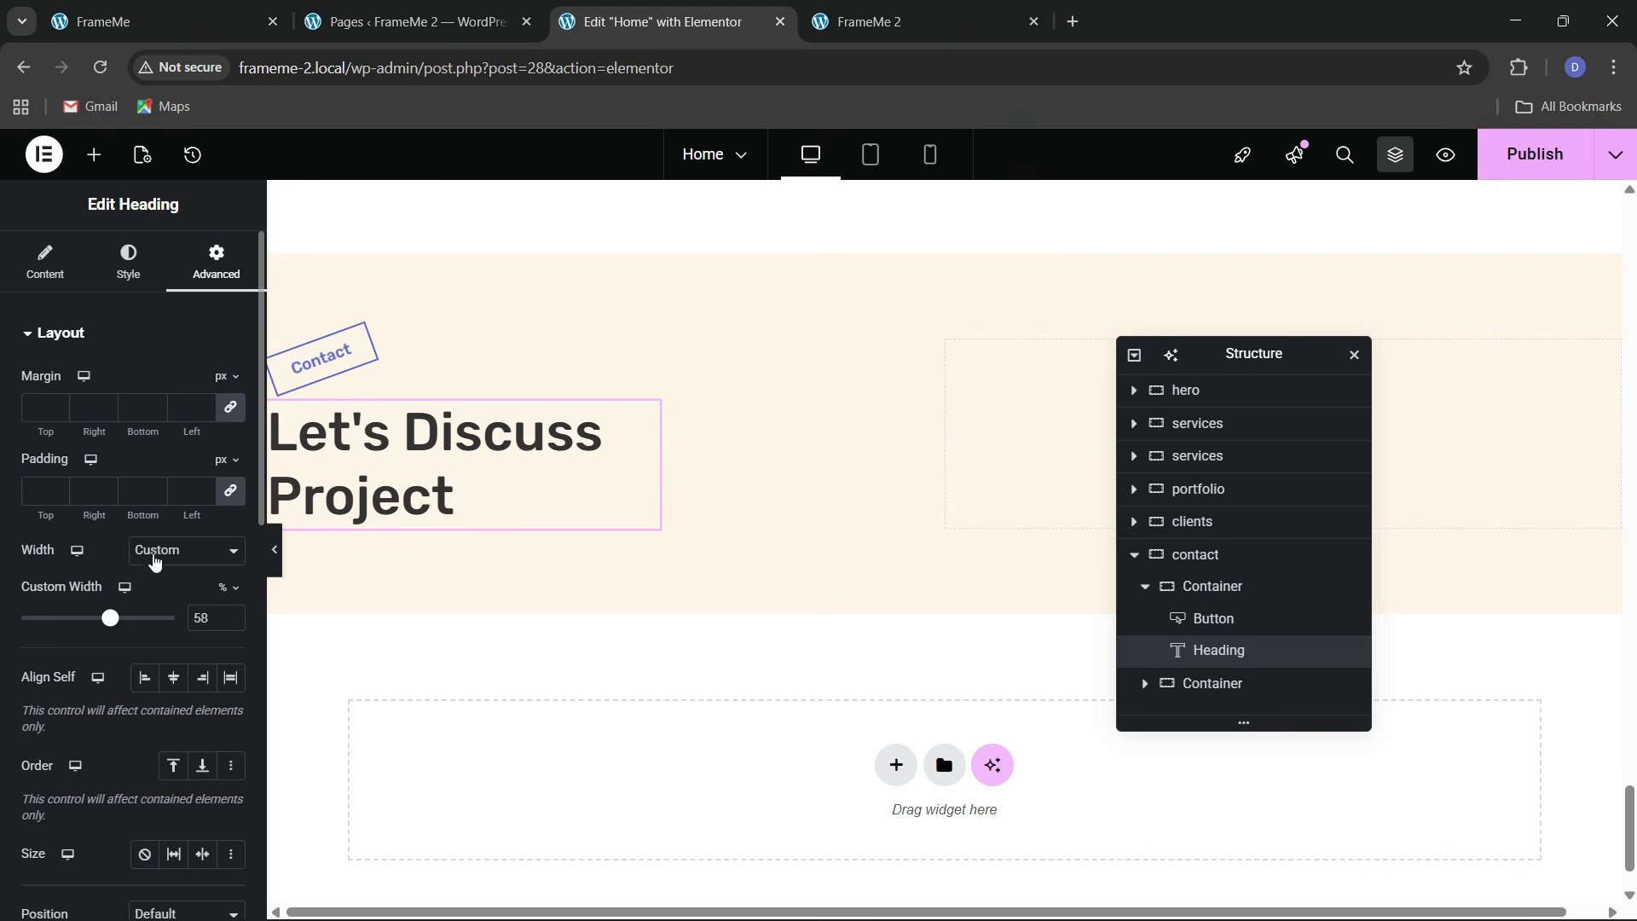
click(156, 556)
click(157, 602)
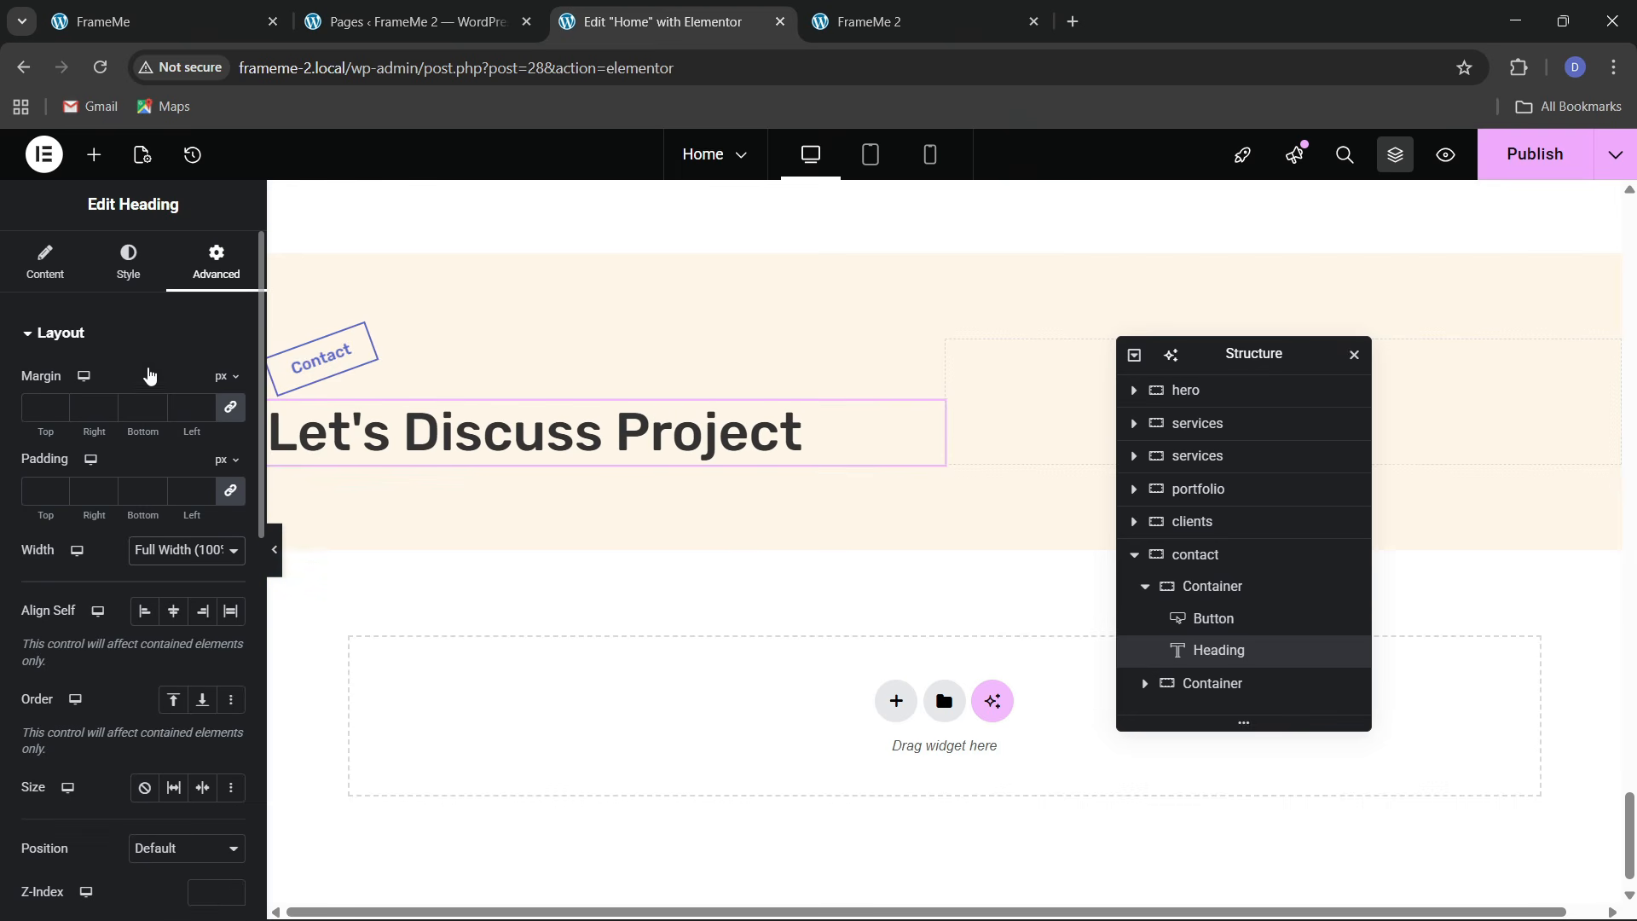
click(240, 8)
click(733, 22)
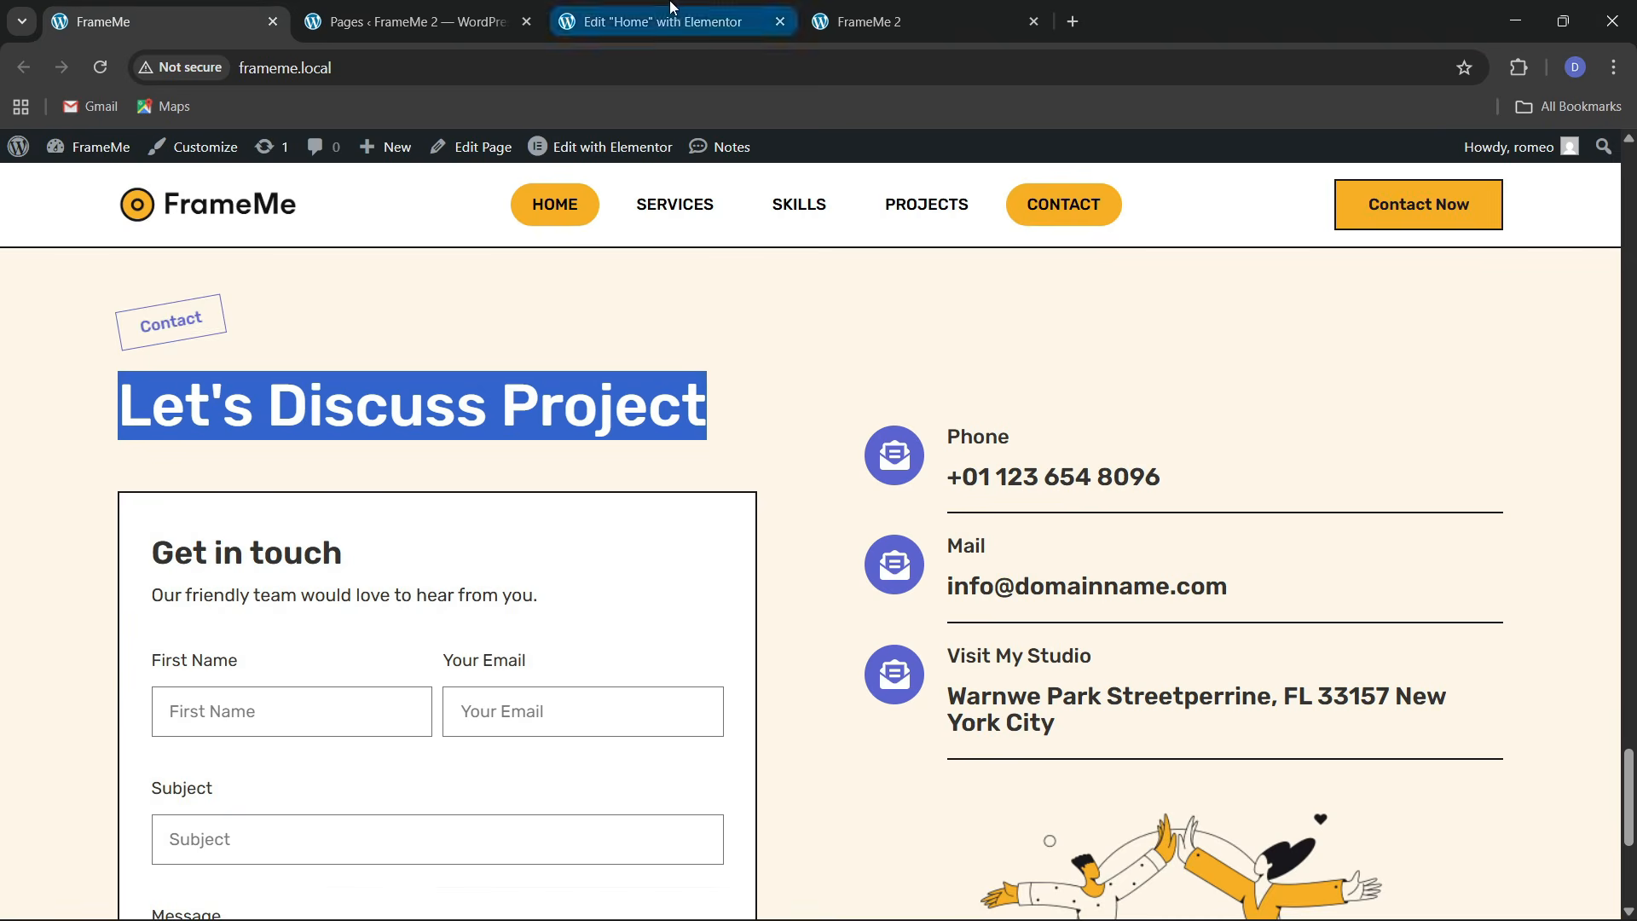
Select the left column and review the live site's form box
click(1211, 586)
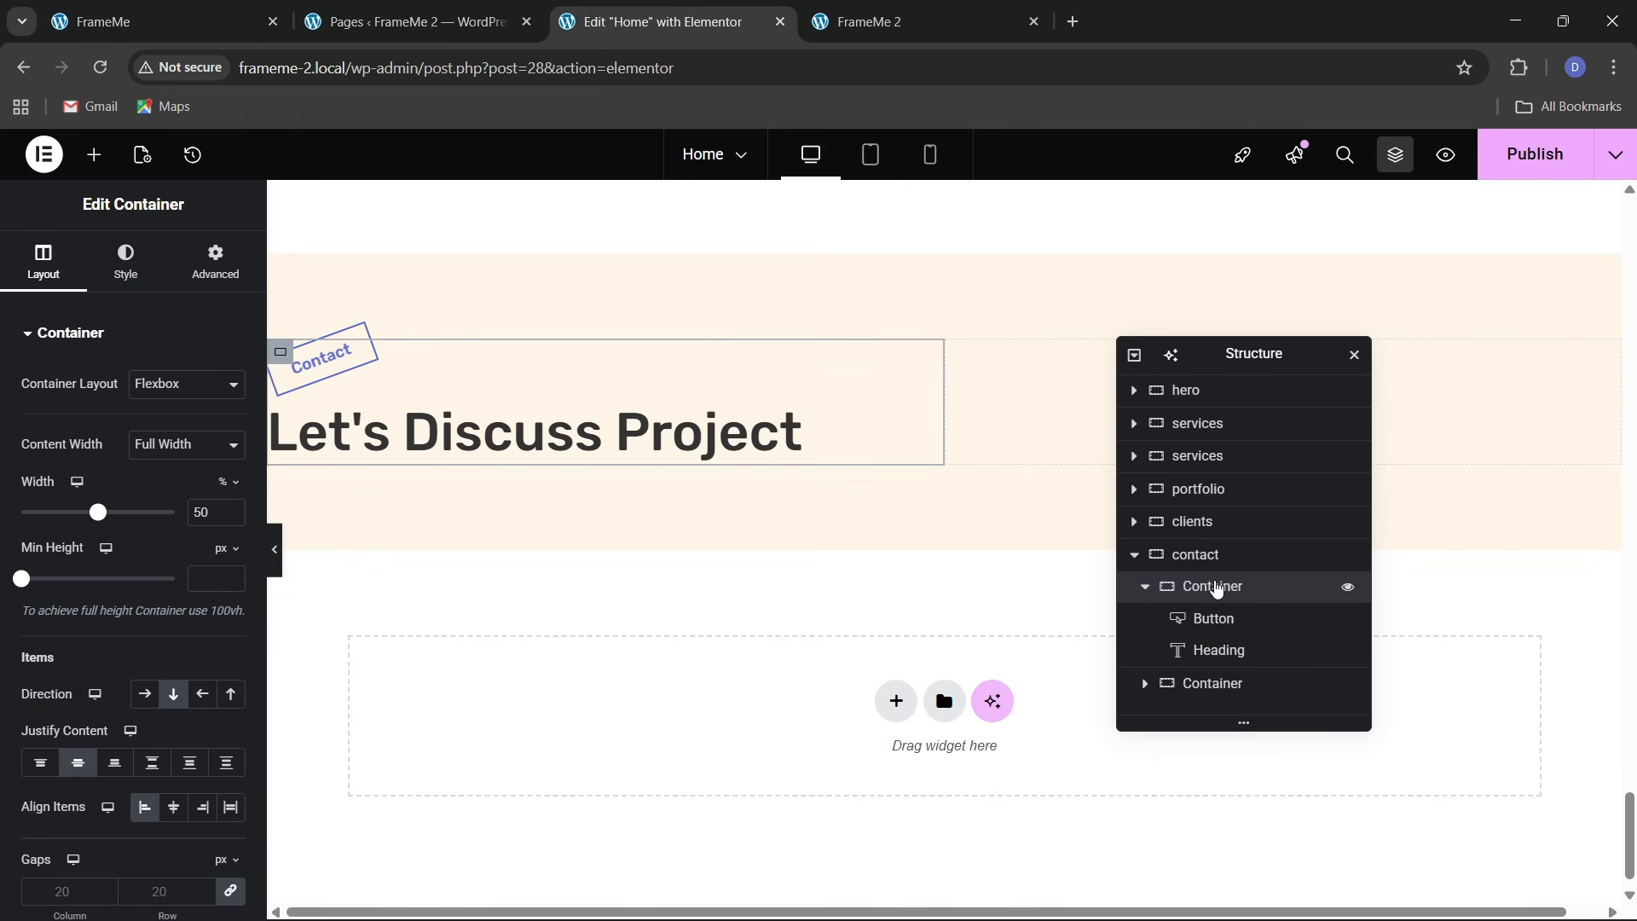
click(153, 21)
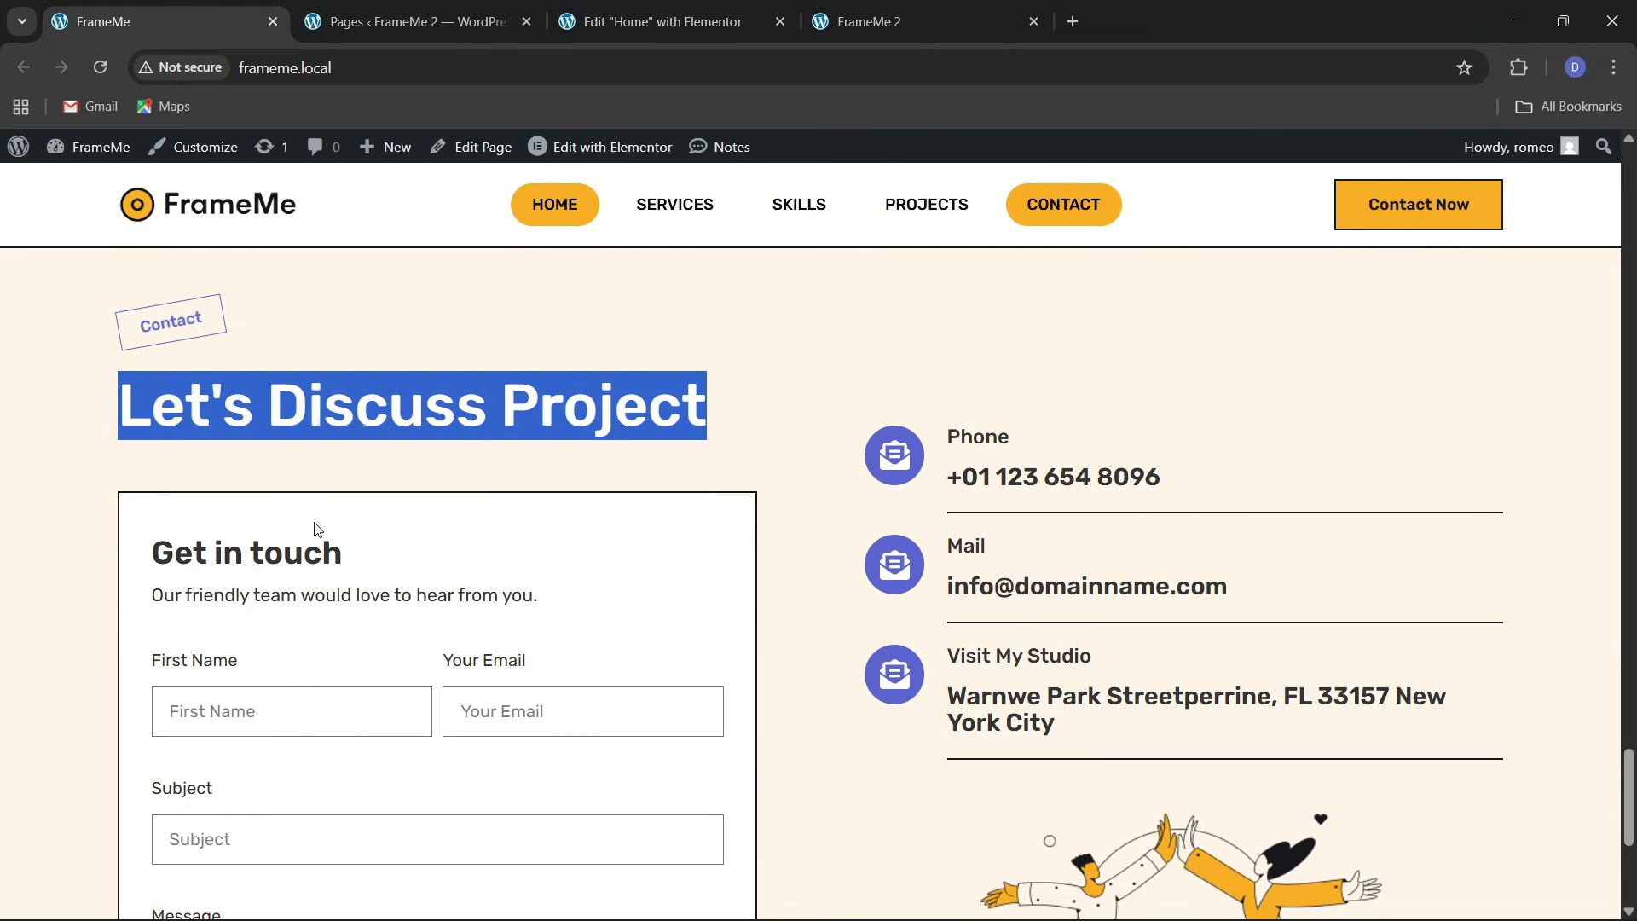
scroll(329, 614, down, 2)
click(660, 21)
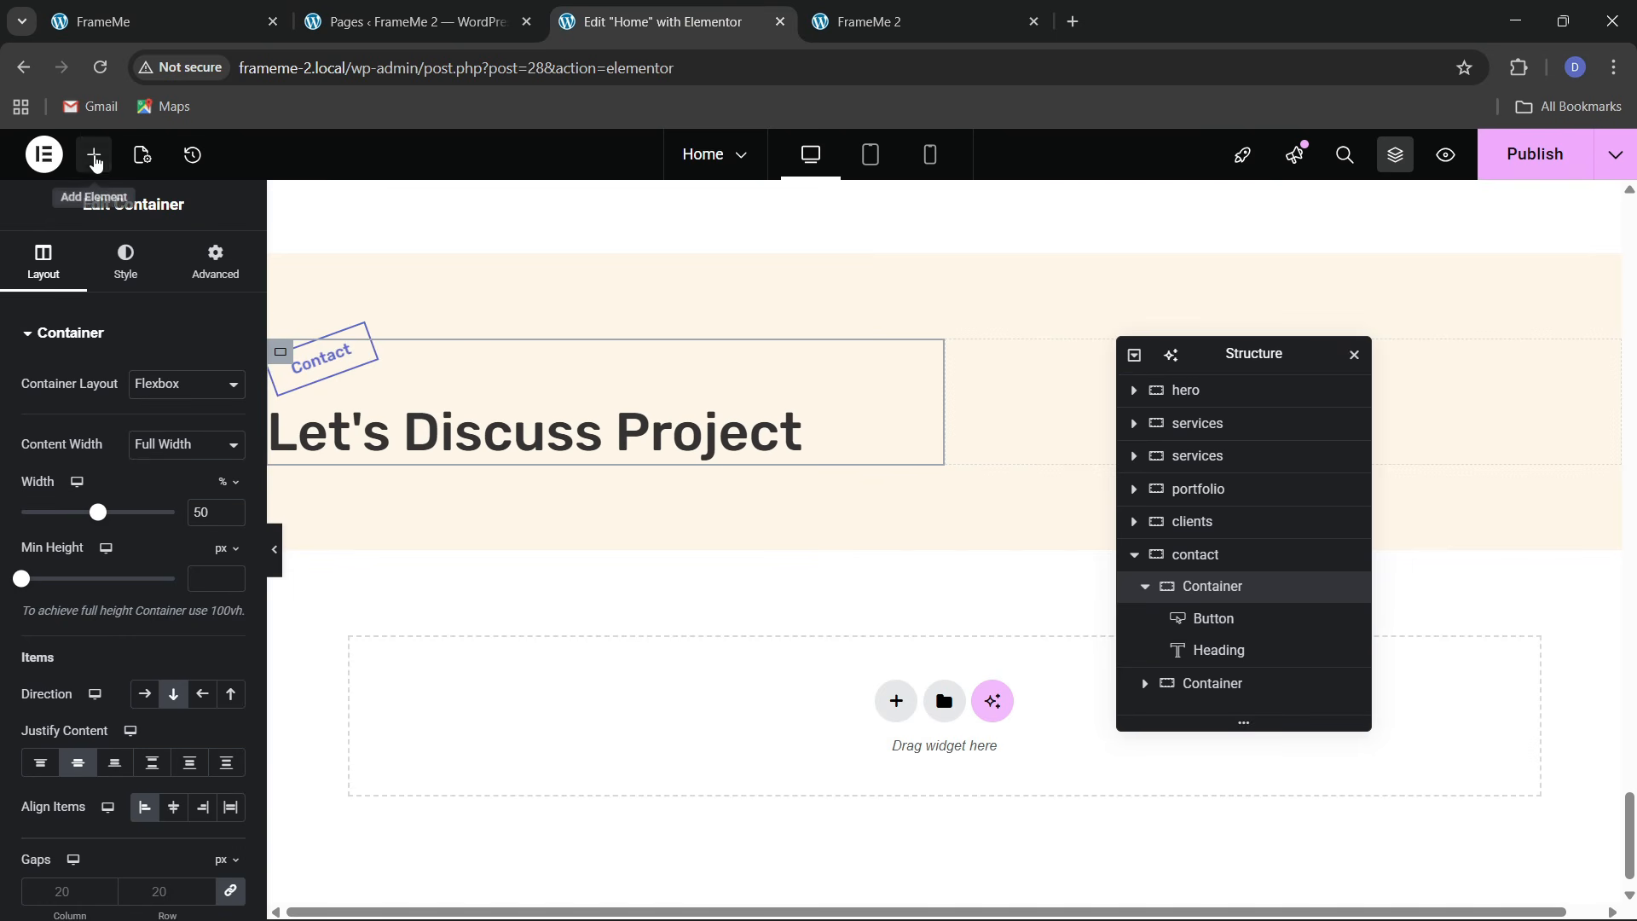
Add an empty container below the heading with a white background
click(94, 154)
drag(95, 465, 554, 539)
click(125, 264)
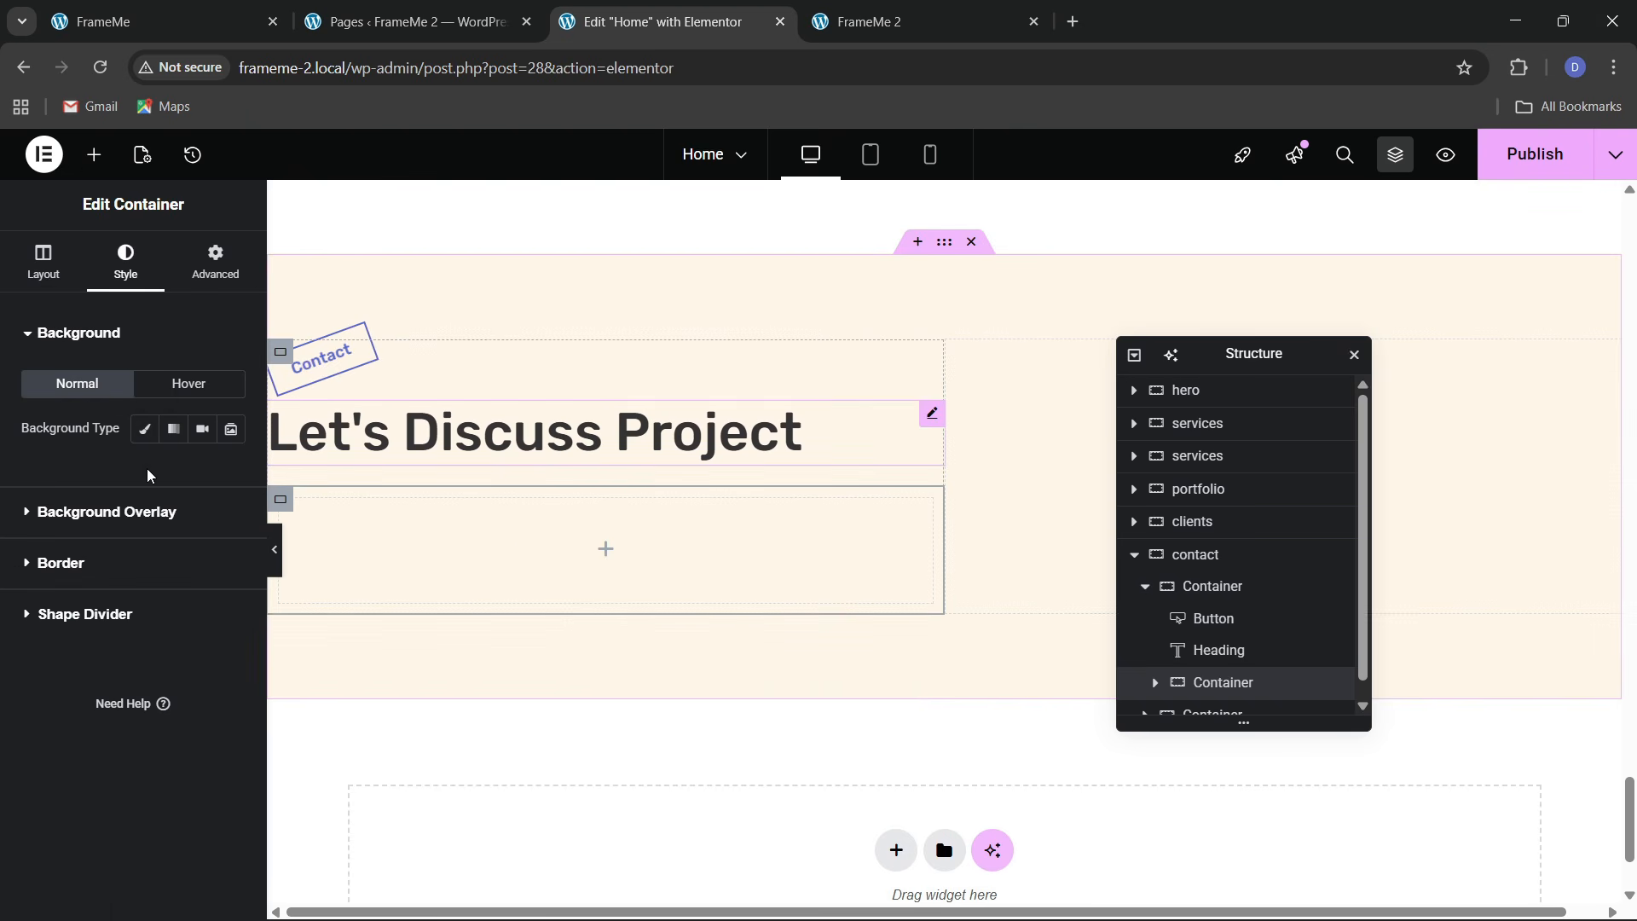
click(144, 429)
click(231, 473)
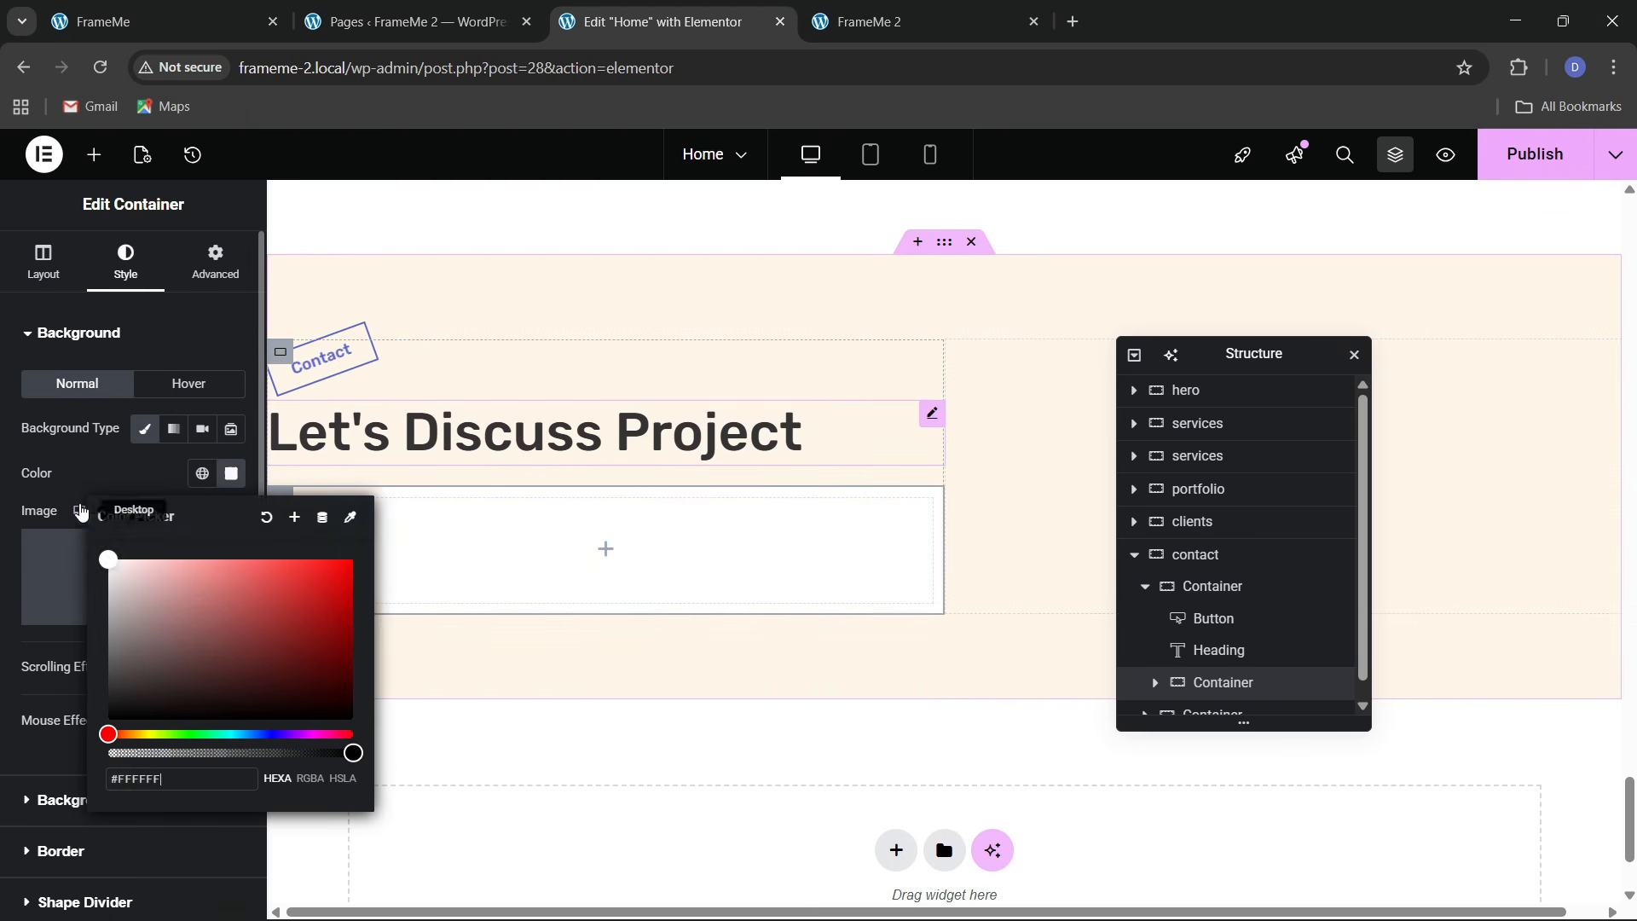
click(99, 492)
click(197, 274)
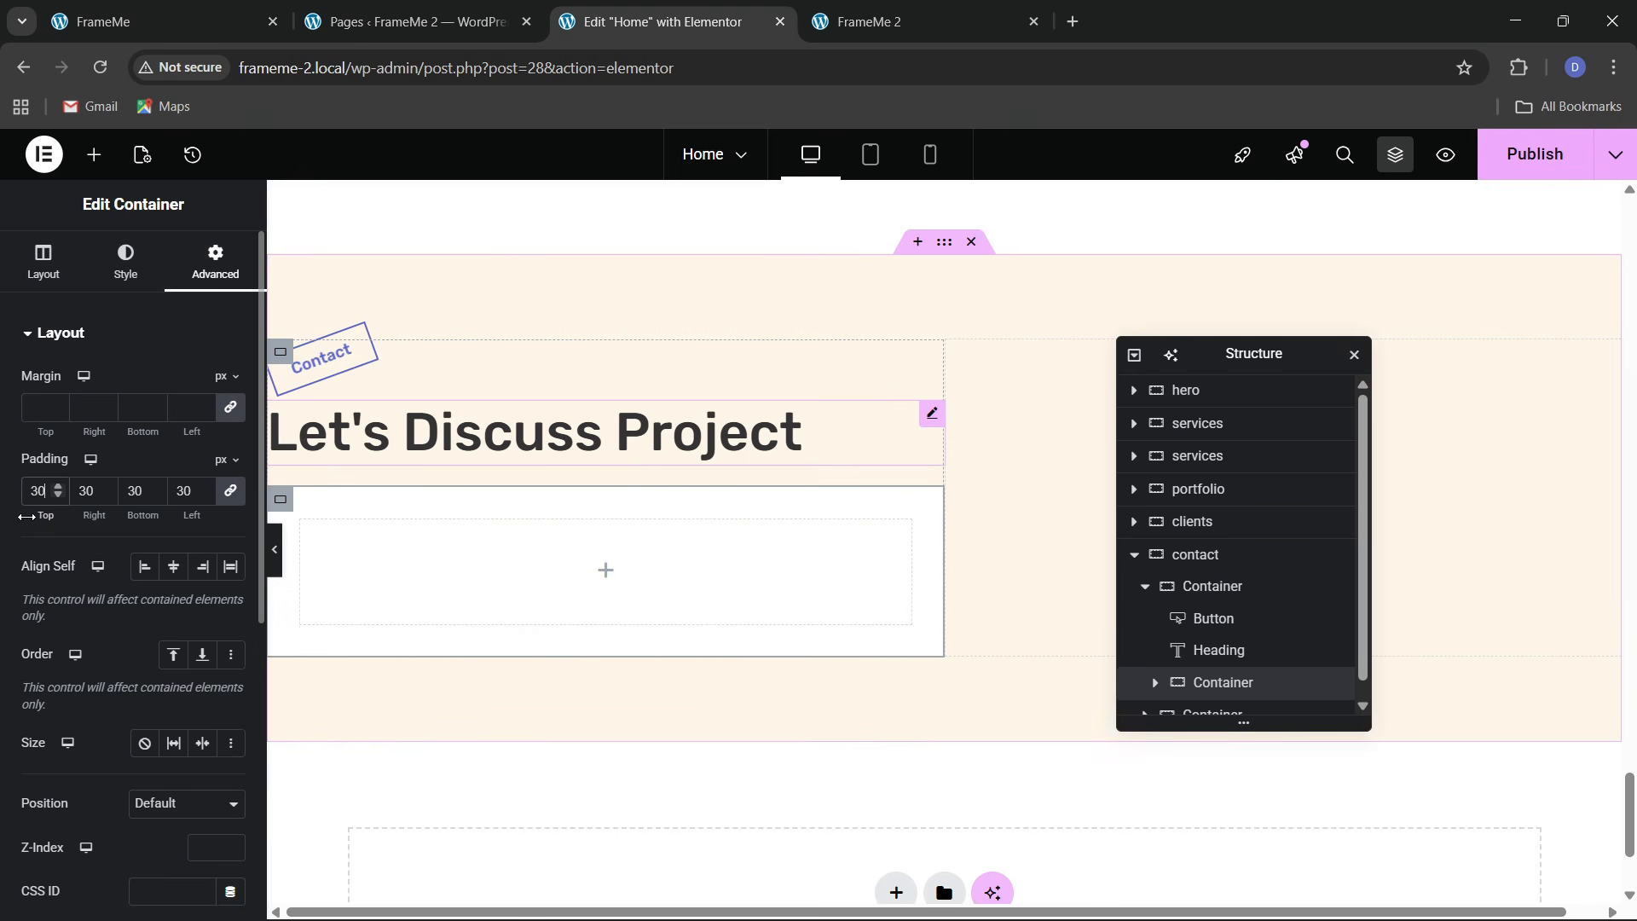
click(145, 21)
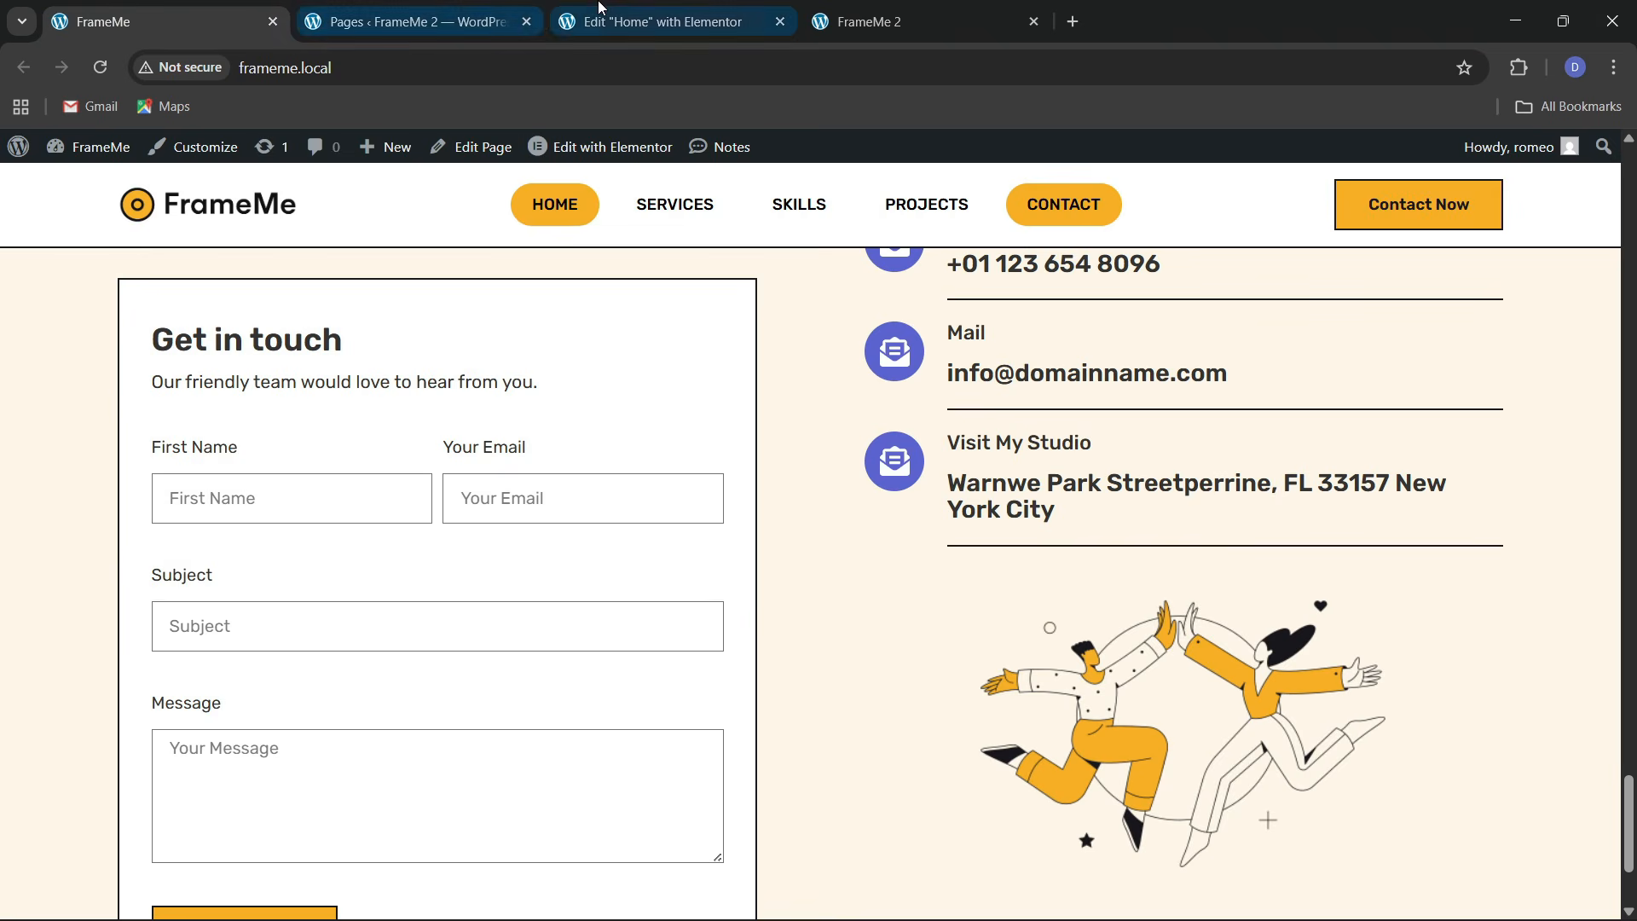
click(631, 21)
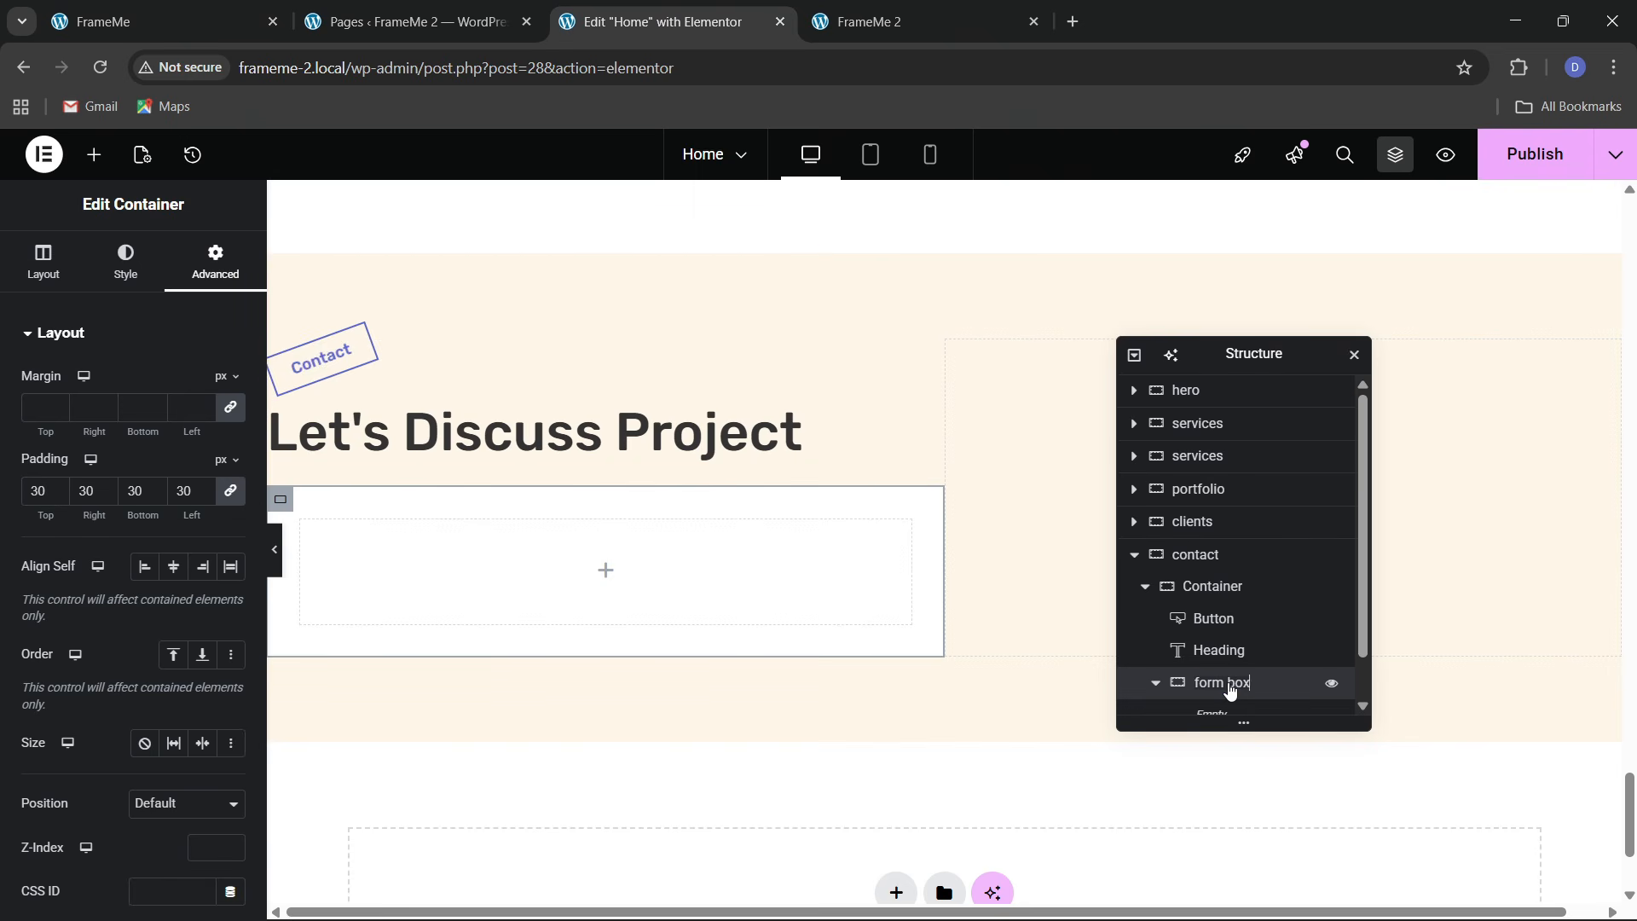
Give the form box a solid 2 px border in theme 2 black
click(124, 264)
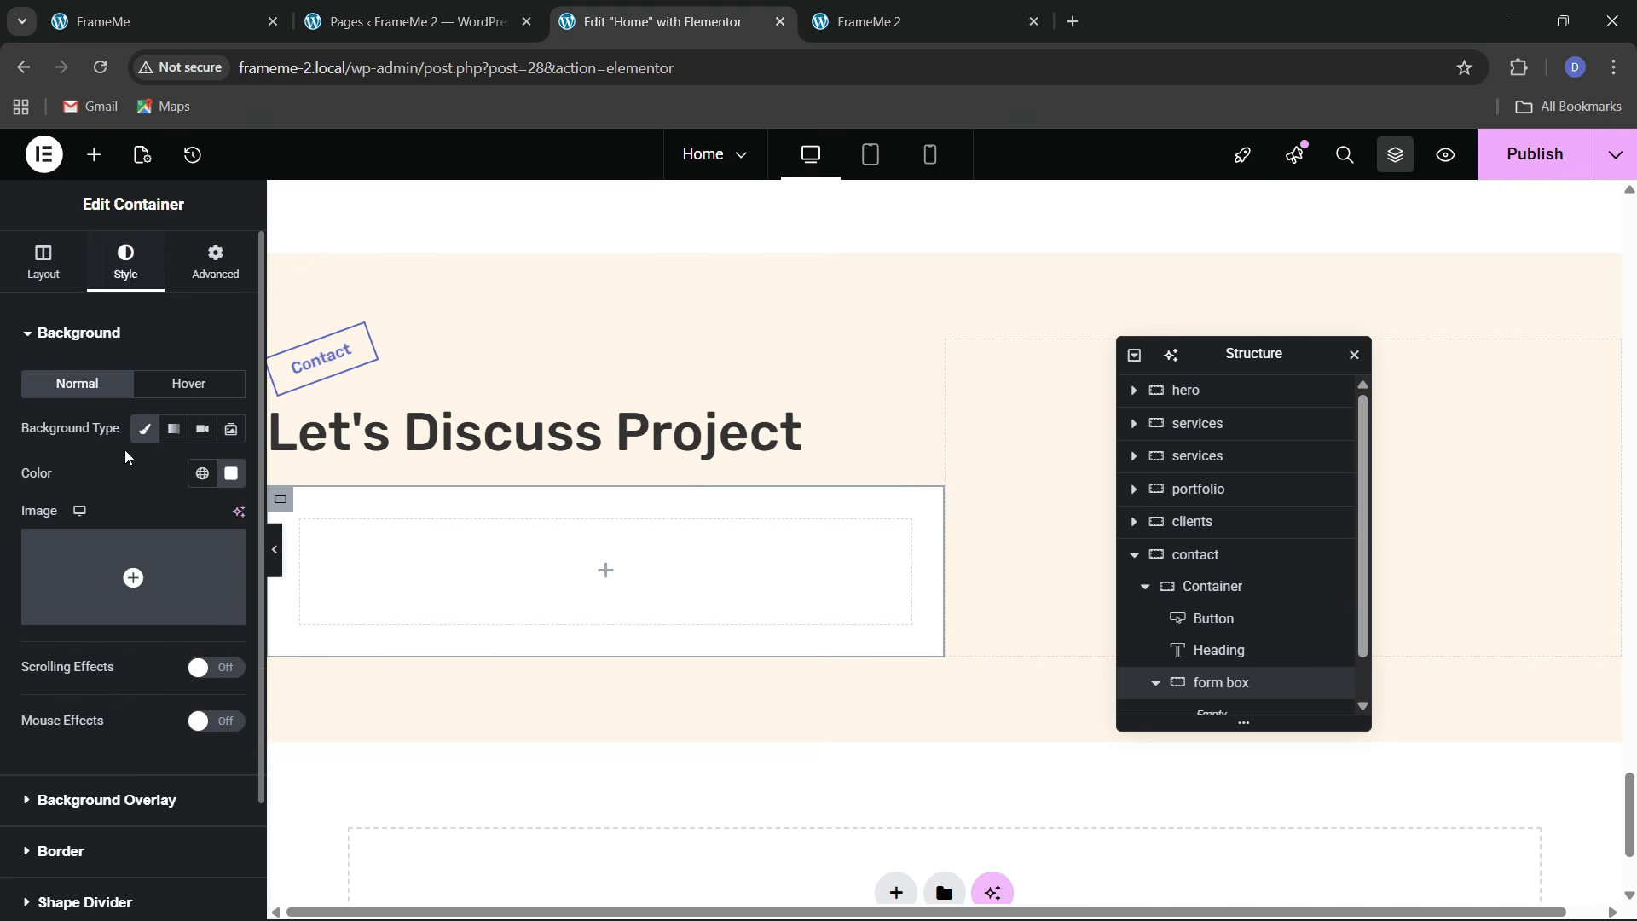
scroll(124, 448, down, 2)
click(94, 745)
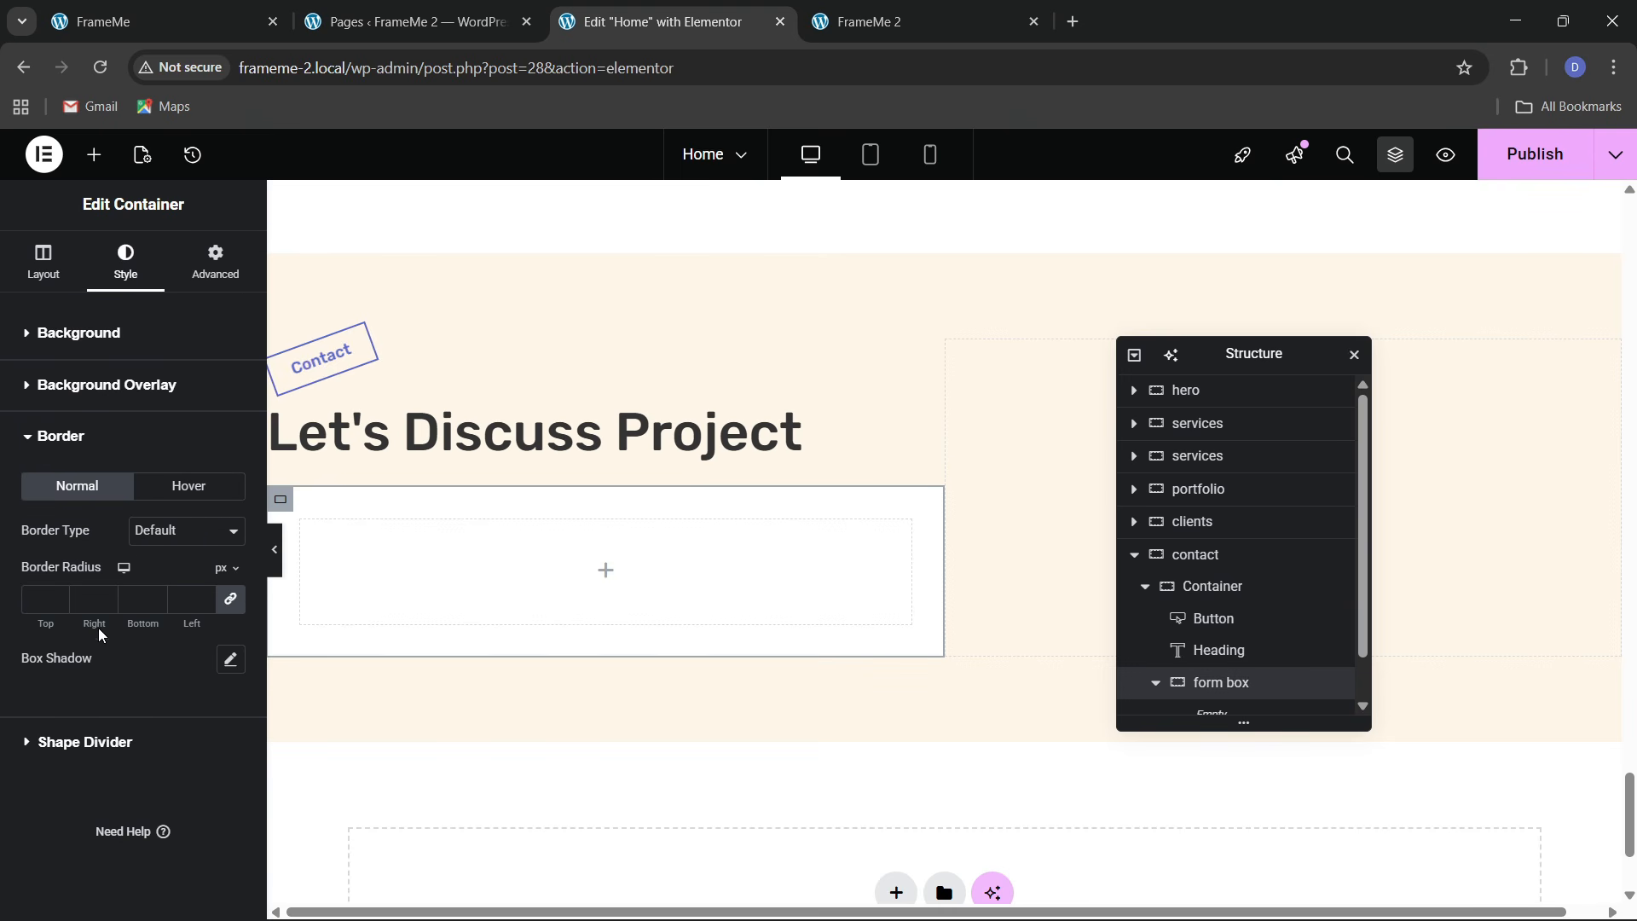
click(149, 533)
click(141, 605)
click(56, 597)
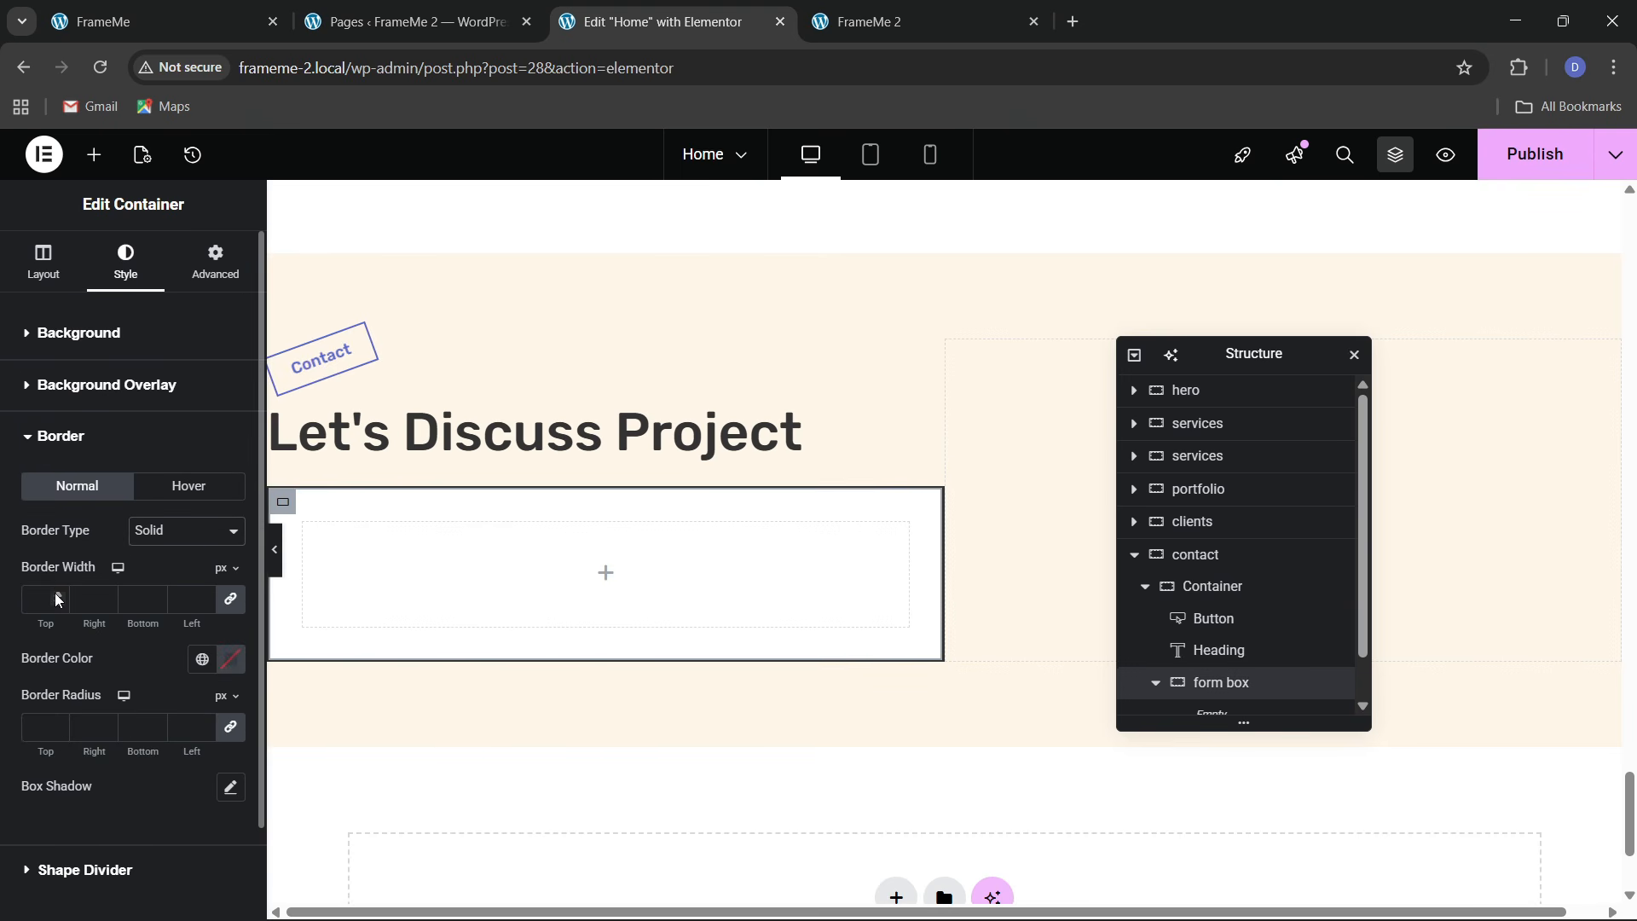
text(2)
click(203, 658)
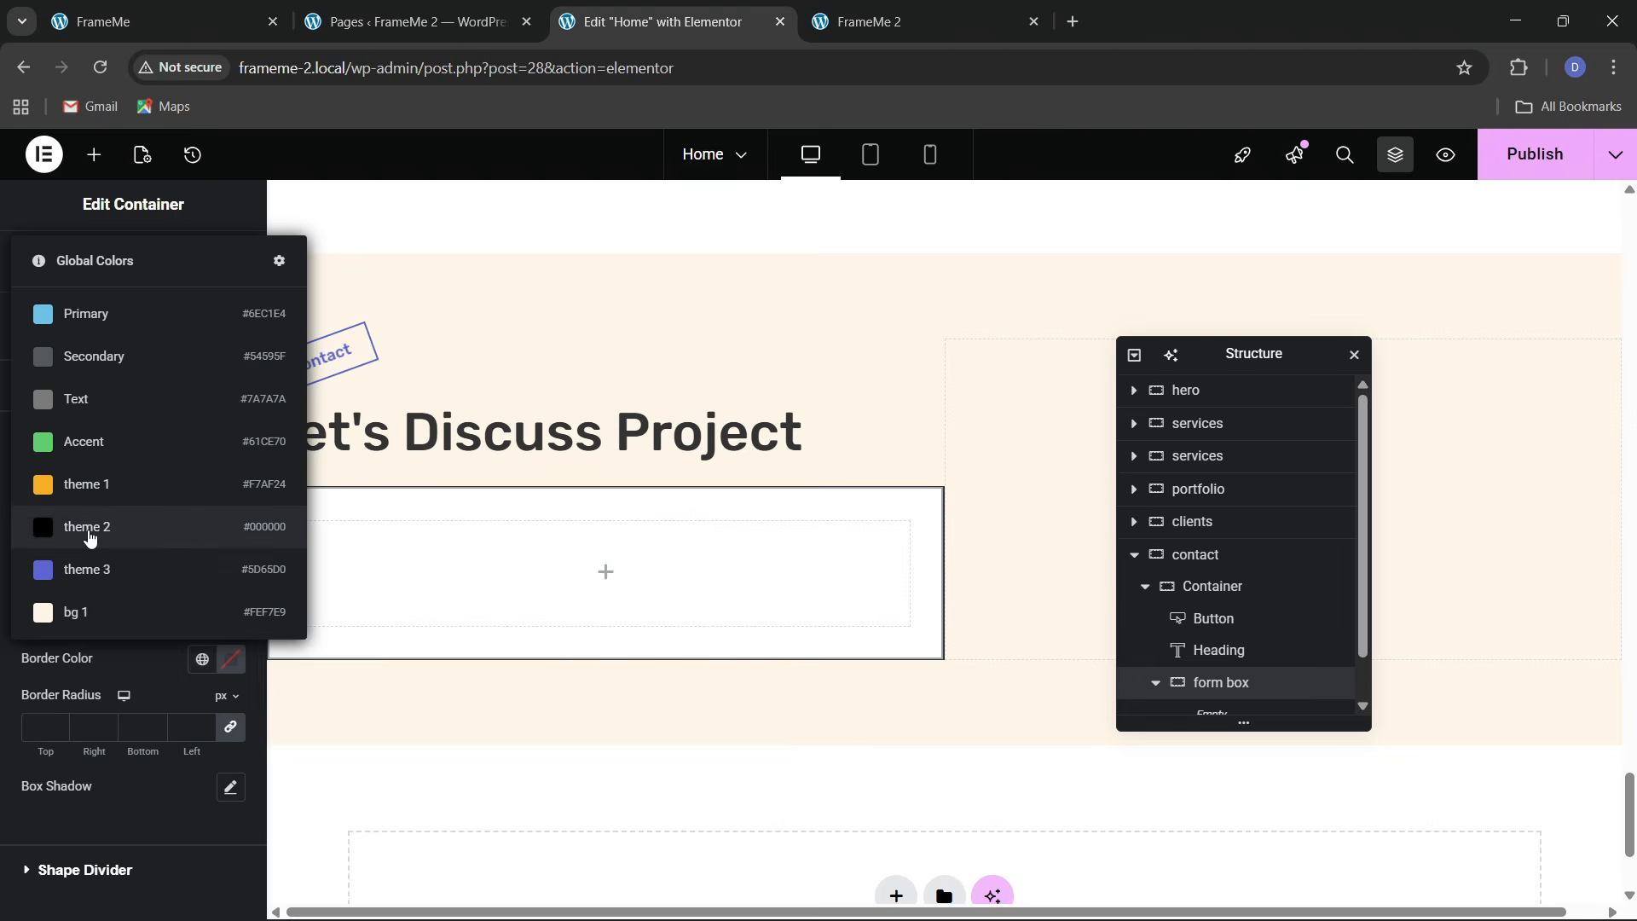
click(37, 537)
scroll(94, 699, down, 2)
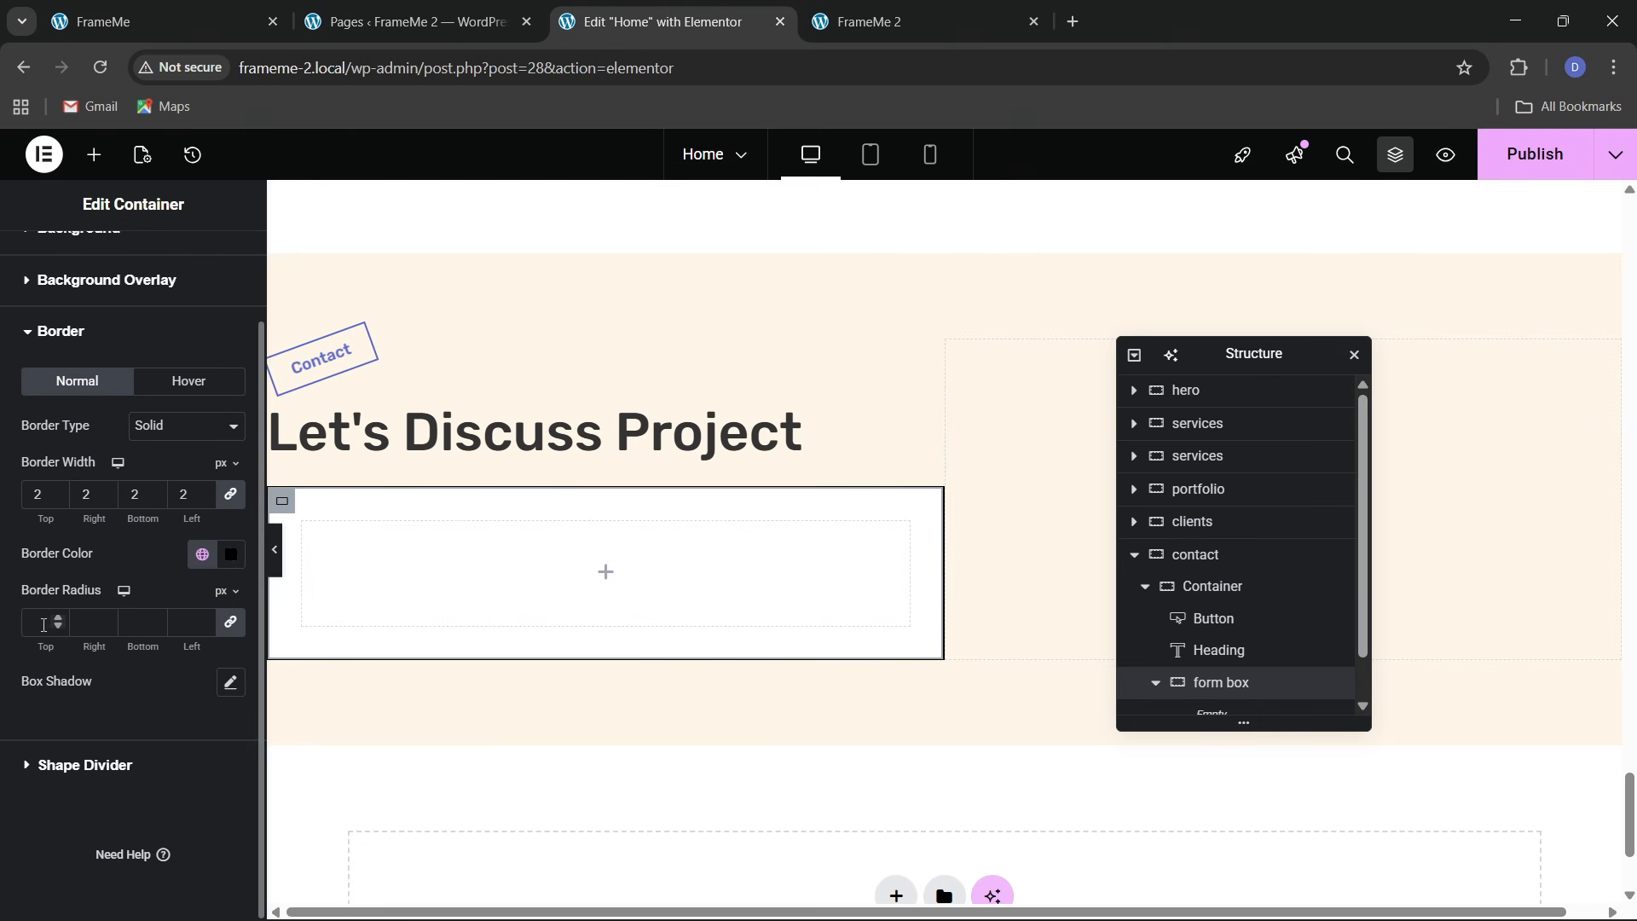
click(152, 22)
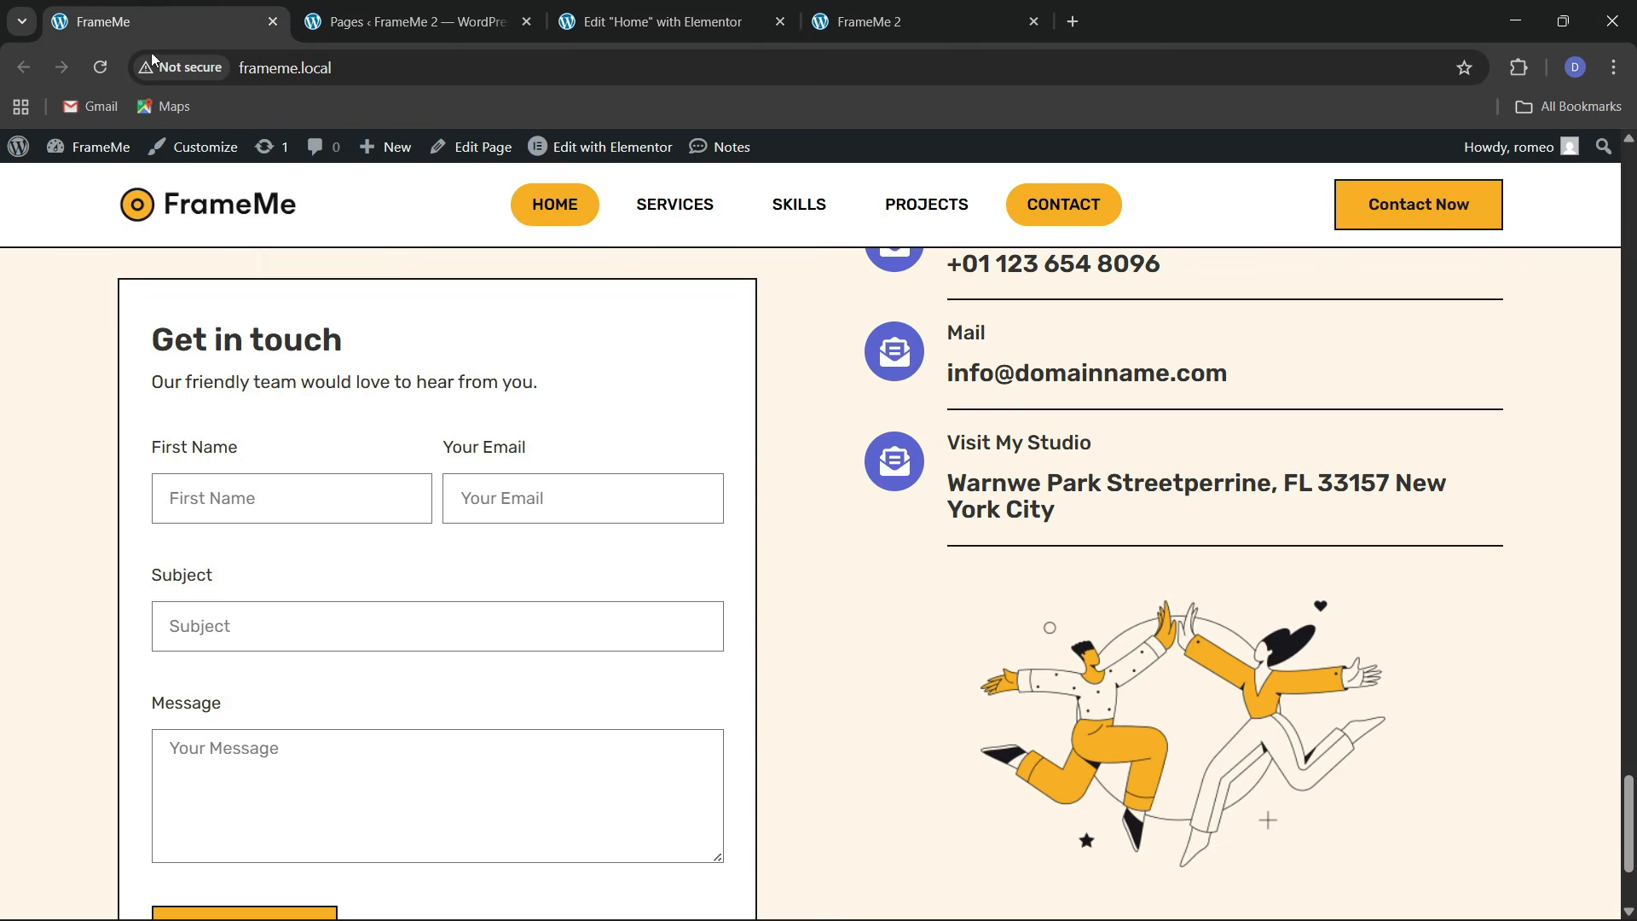
click(656, 22)
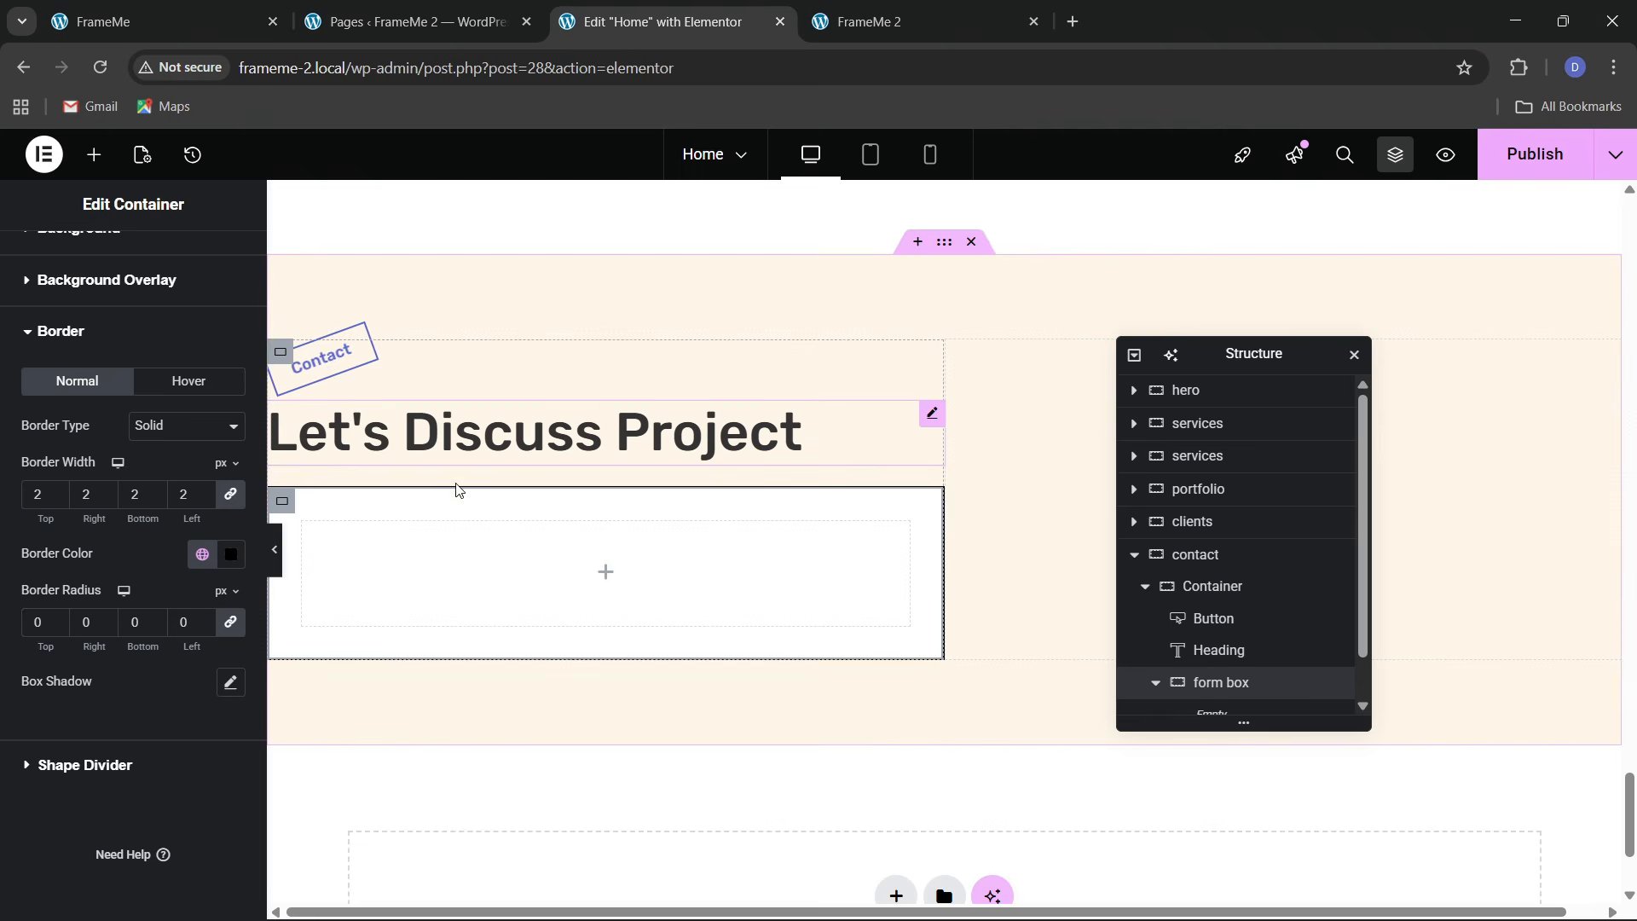
Copy the Let's Discuss Project heading into the form box and retitle it 'Get In Touch'
right_click(411, 447)
click(452, 522)
right_click(394, 570)
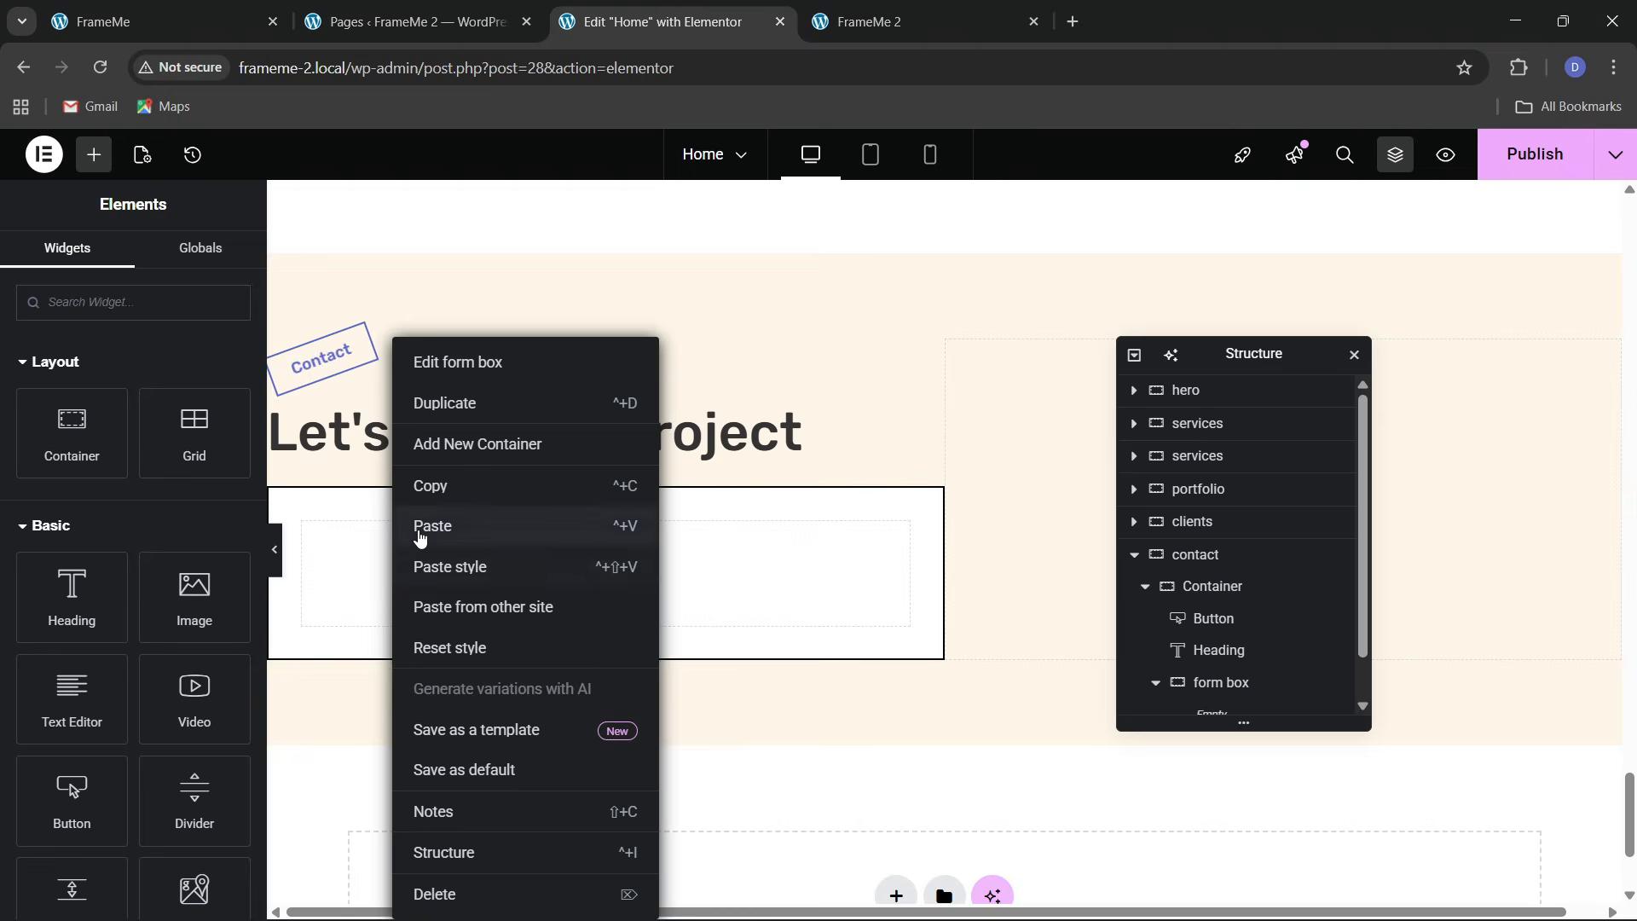
click(432, 526)
drag(167, 437, 19, 422)
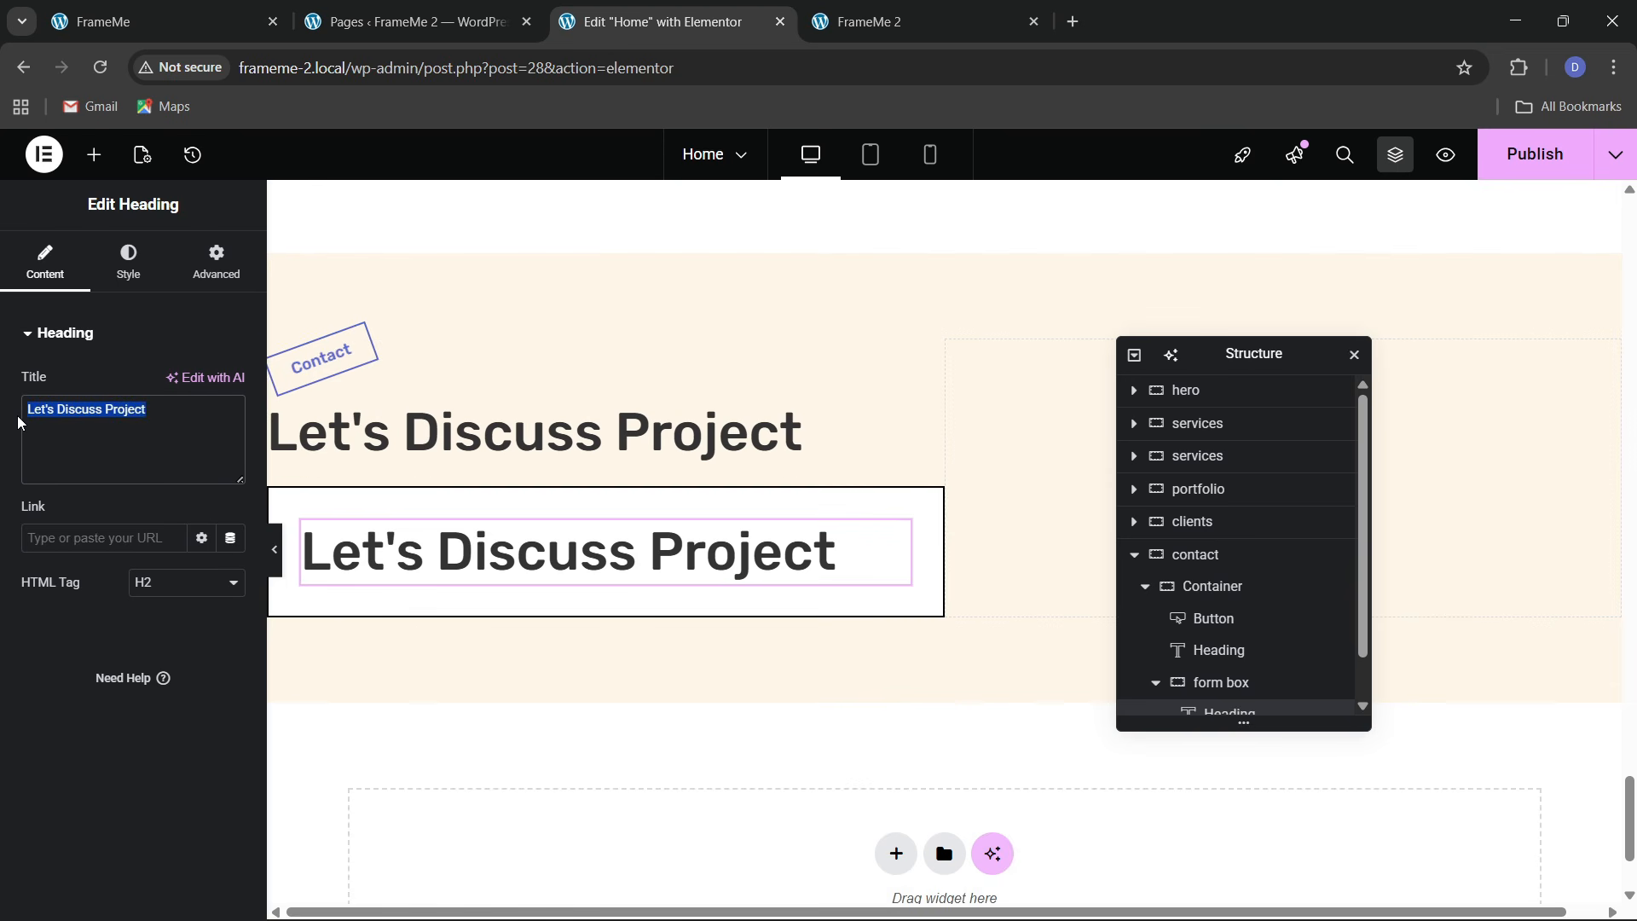
text(Get In)
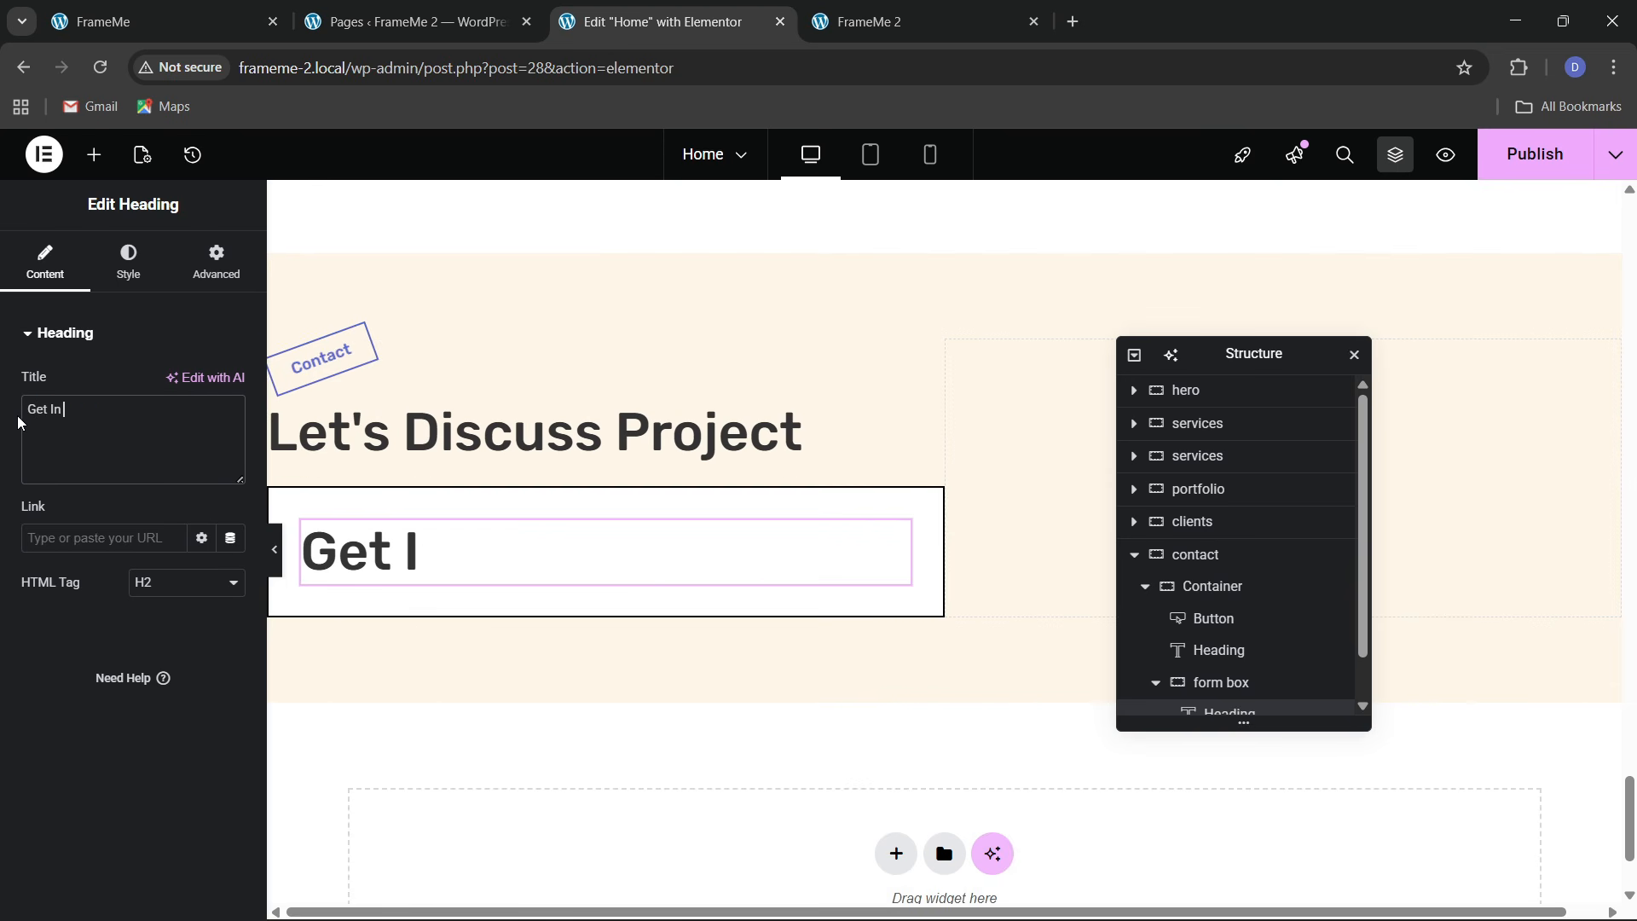
text( Touch)
click(187, 9)
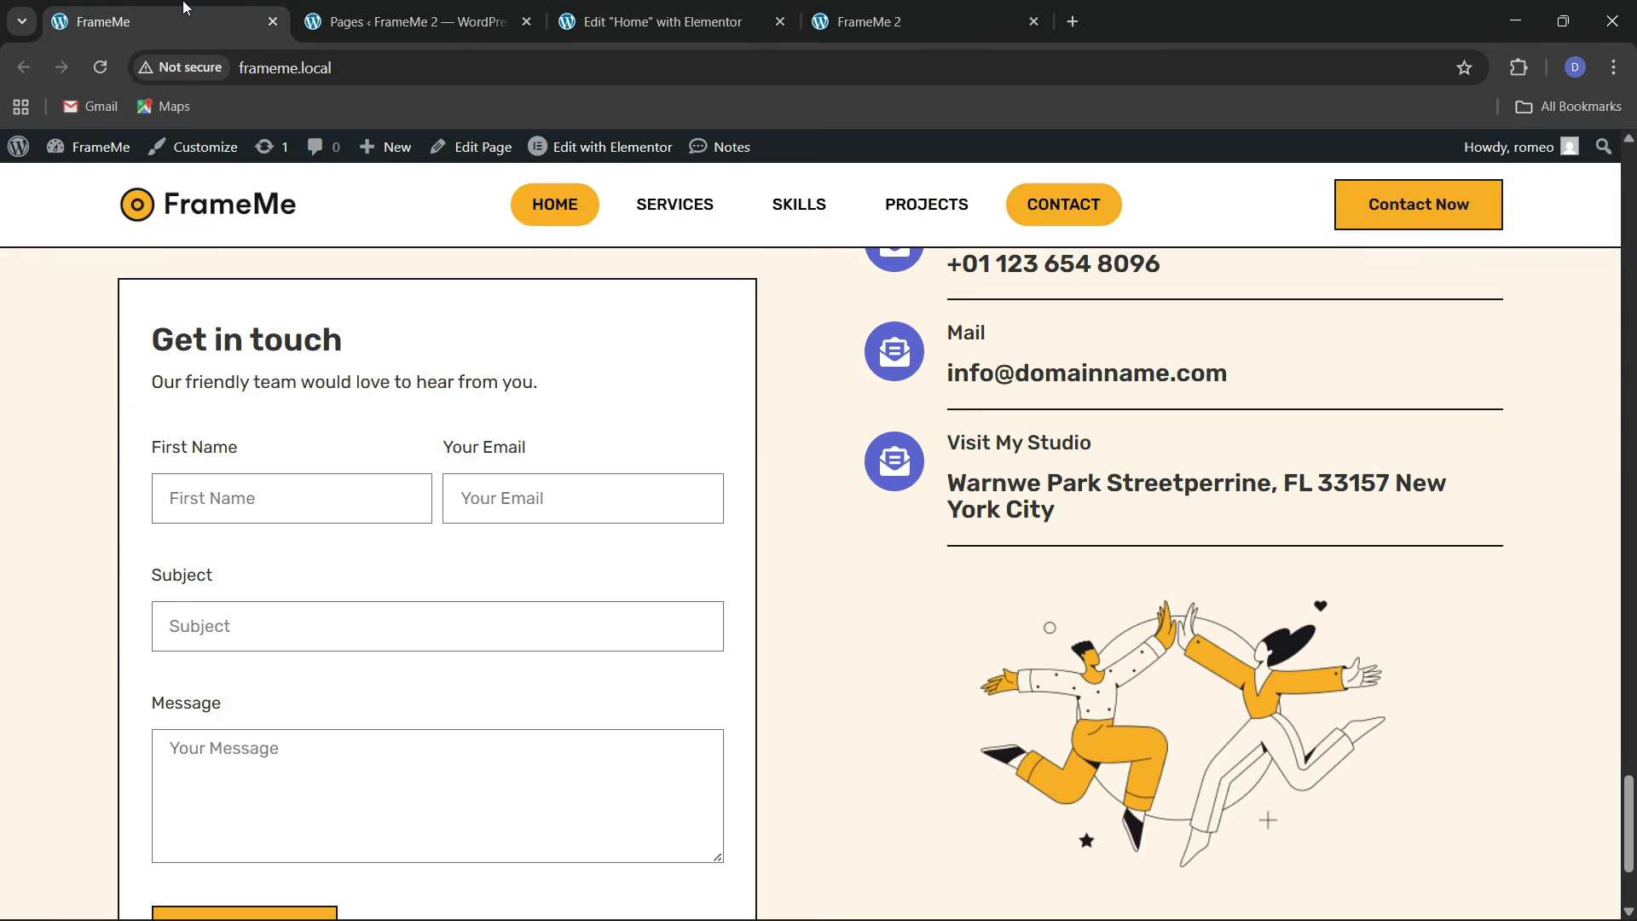
click(656, 21)
Set the Get In Touch heading's typography to 23 px size and 600 weight
click(128, 260)
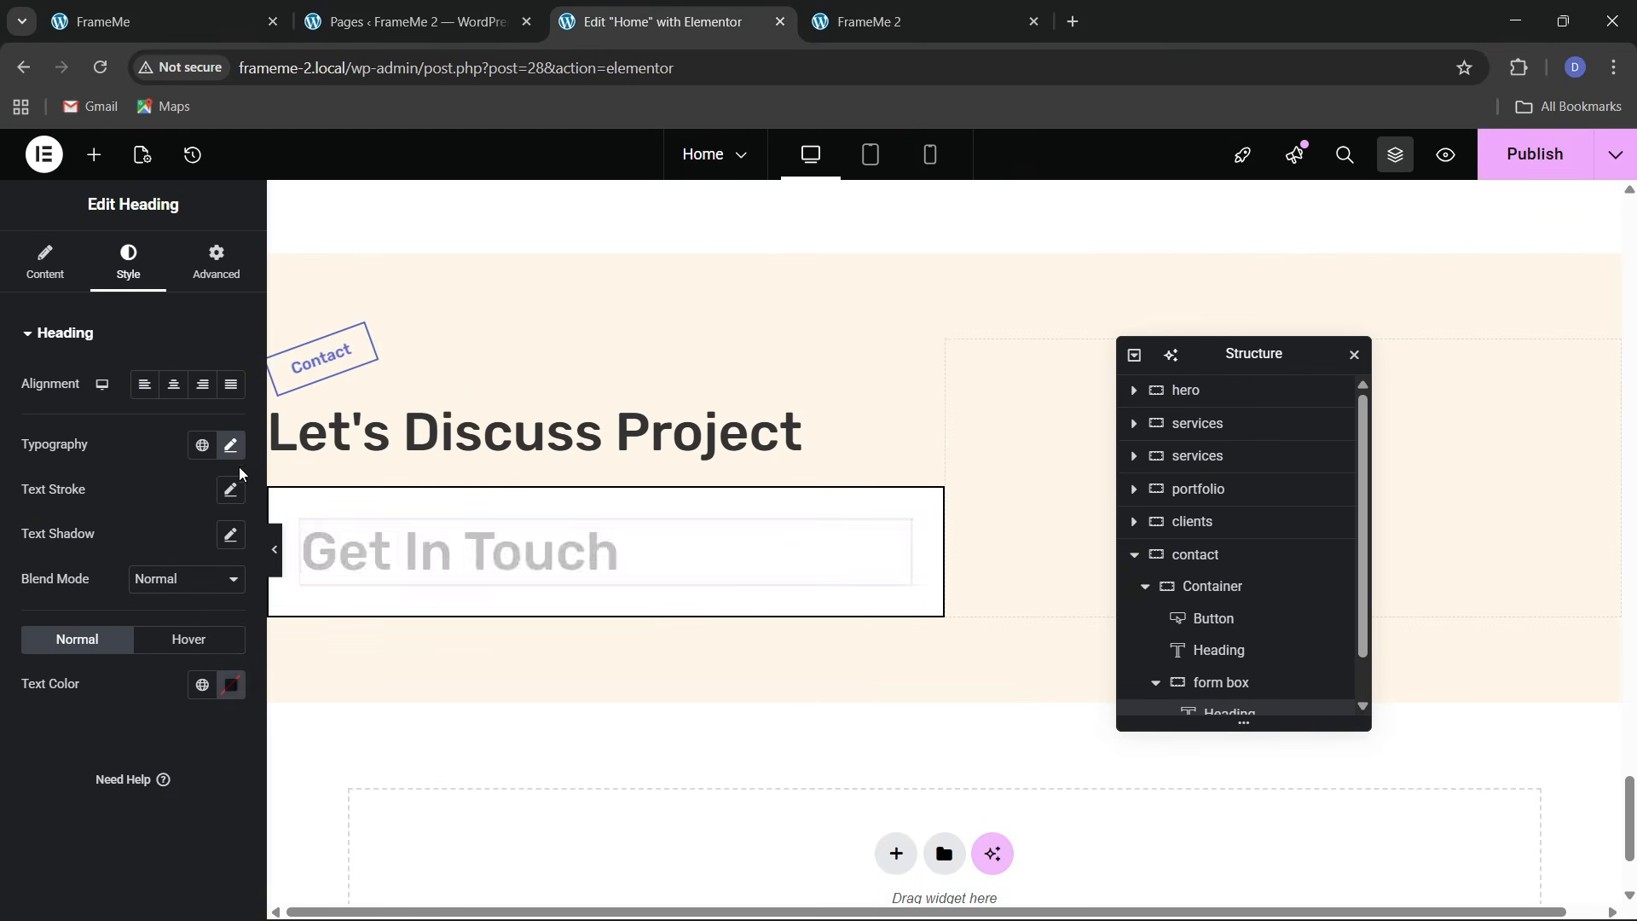
click(230, 445)
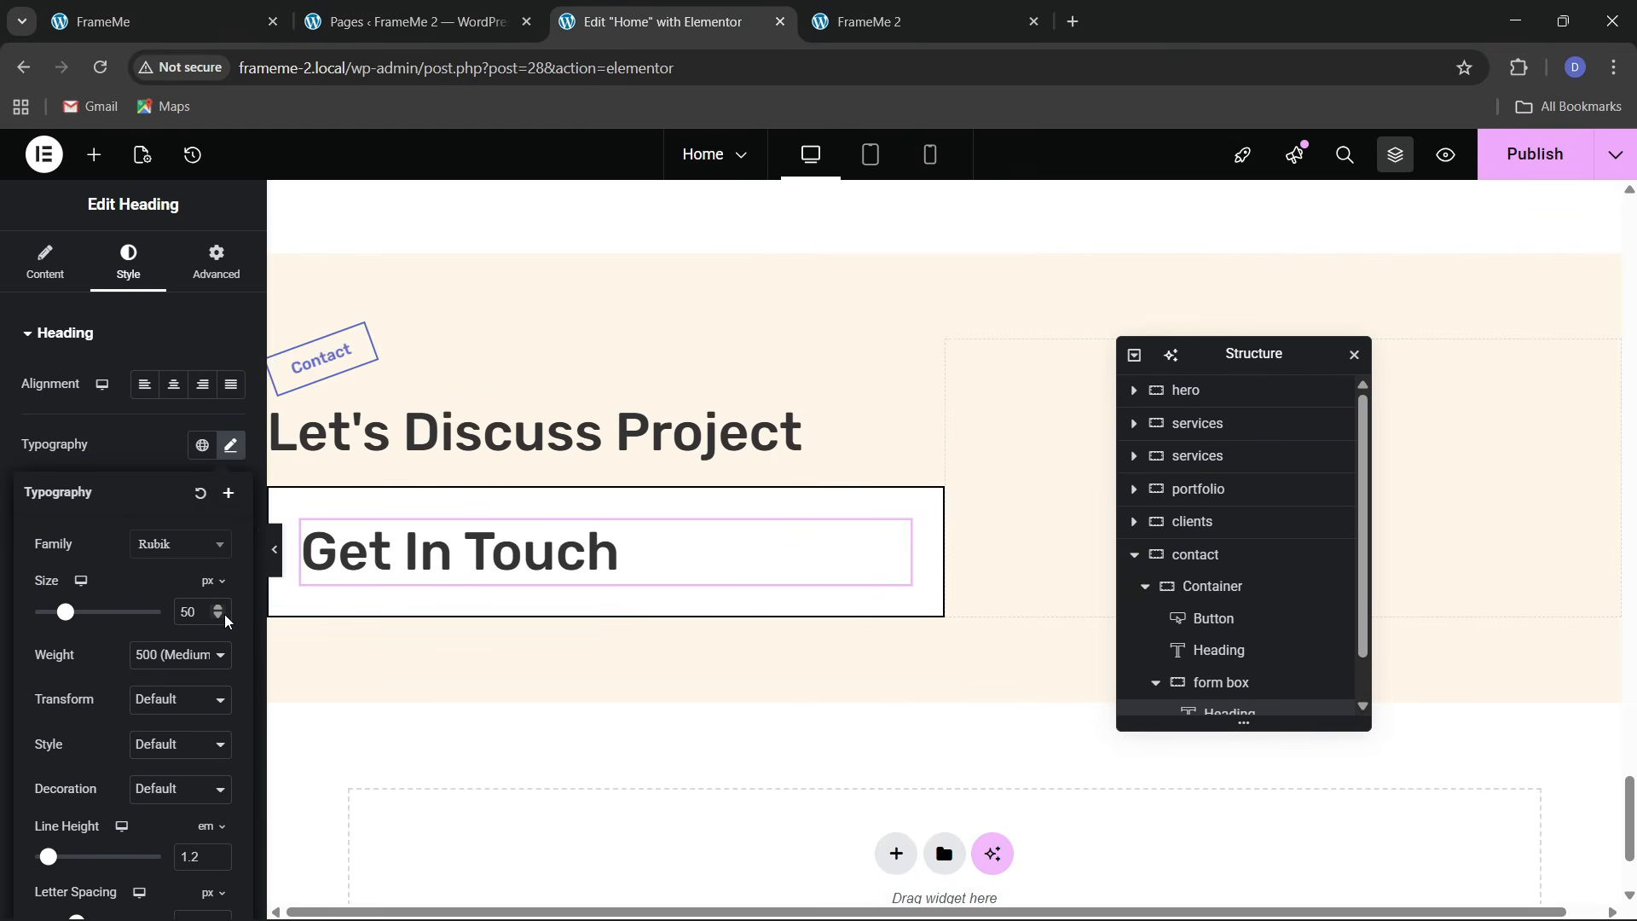
drag(227, 619, 227, 619)
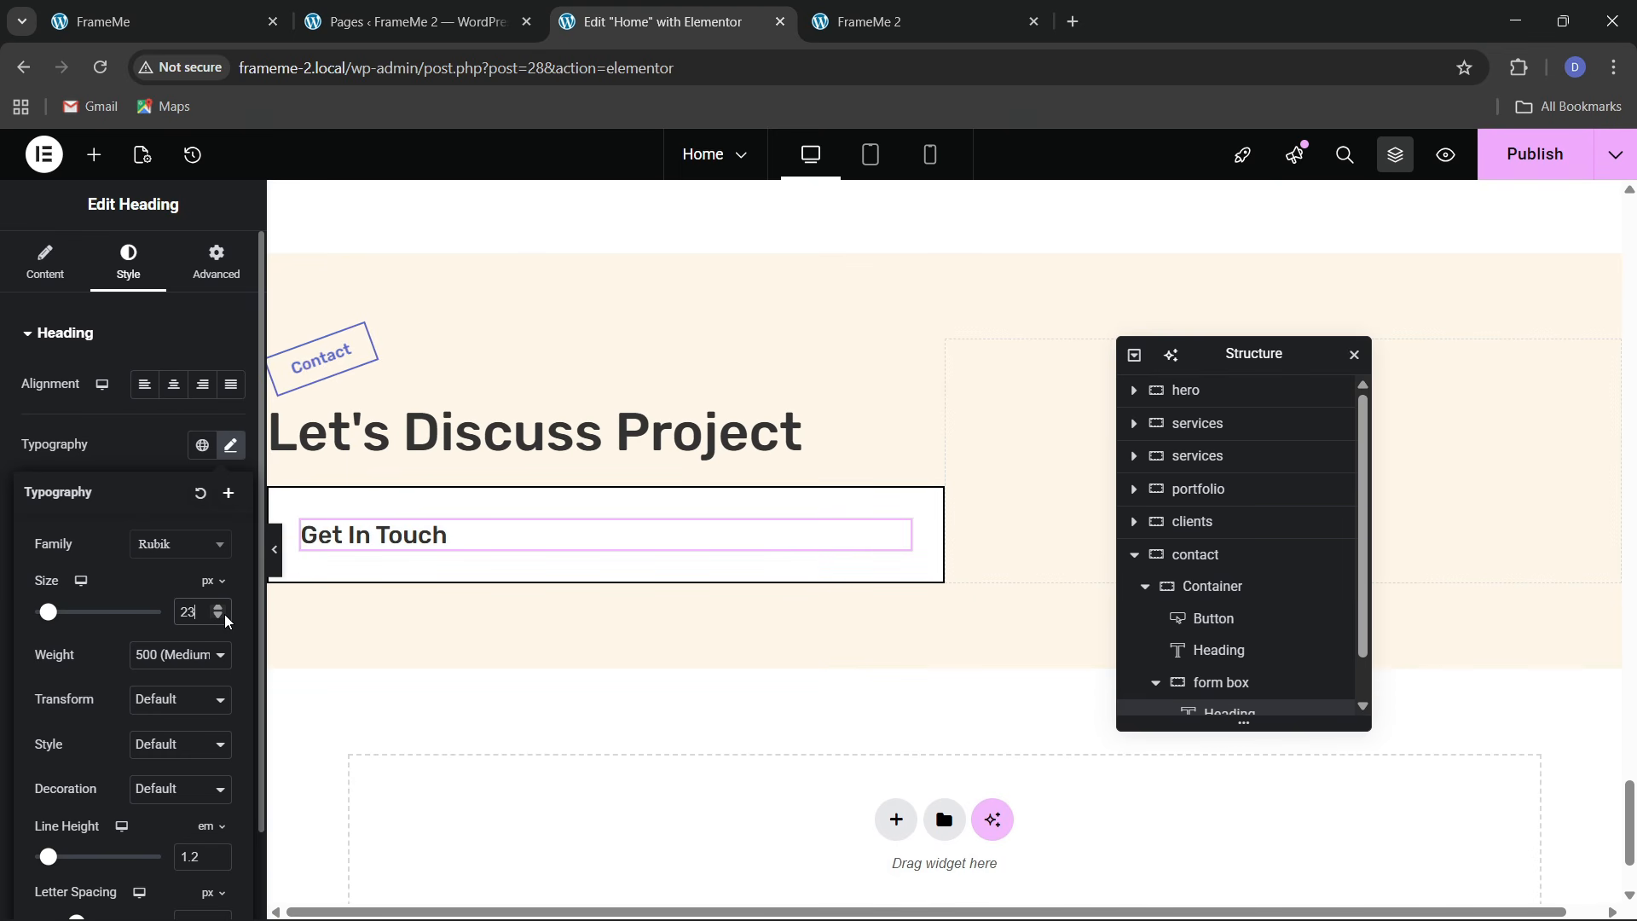
click(162, 22)
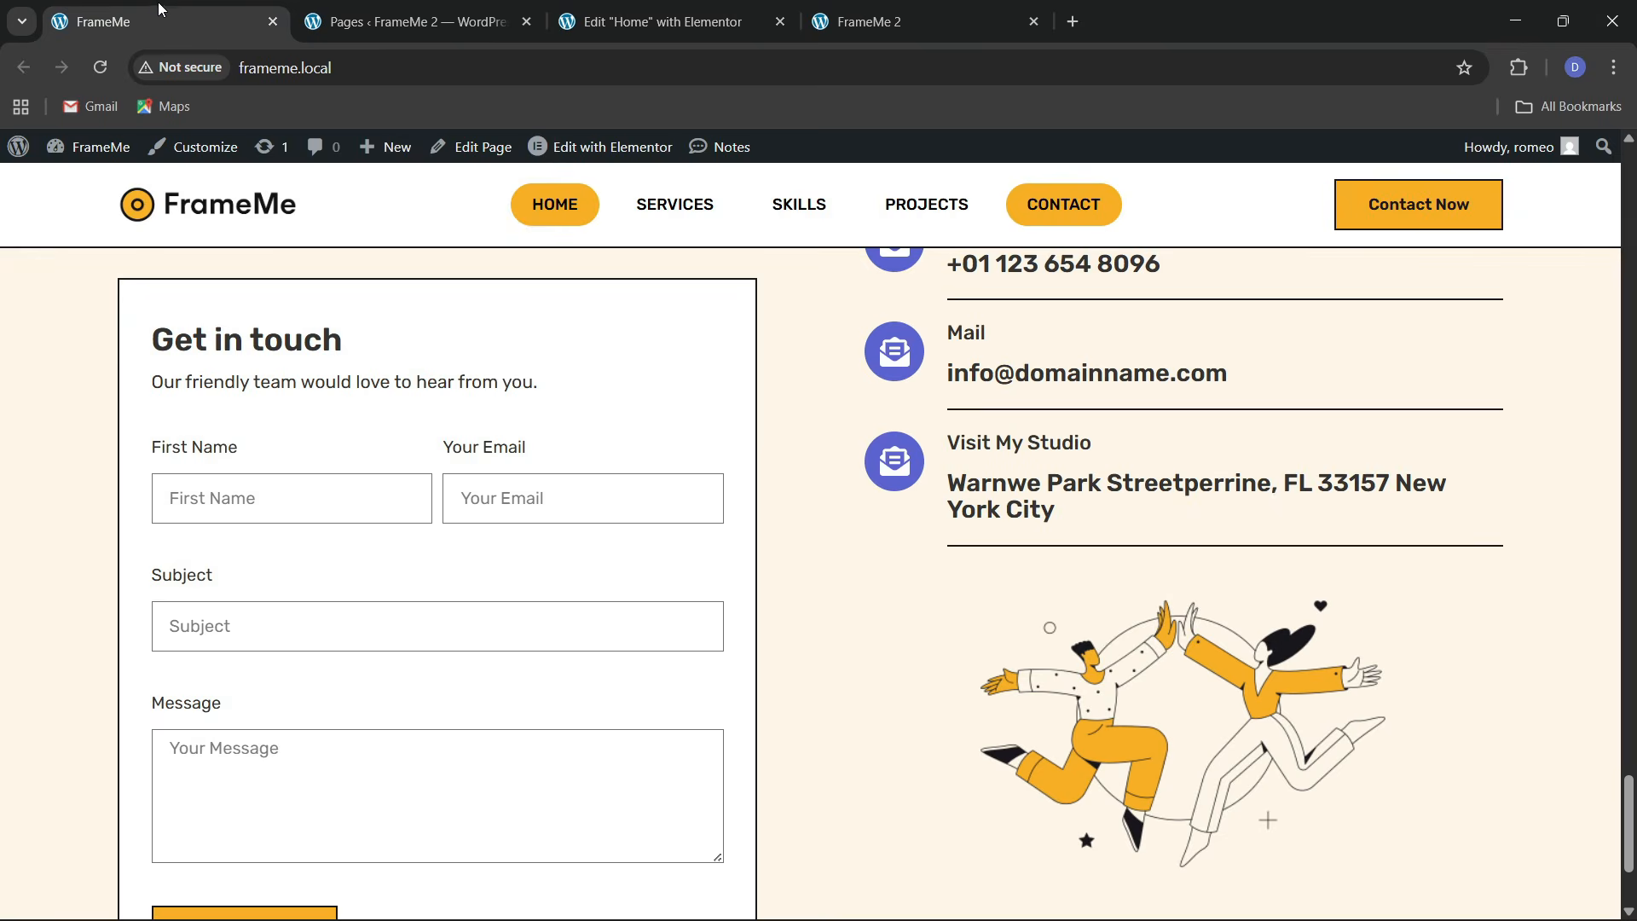
click(674, 21)
click(181, 662)
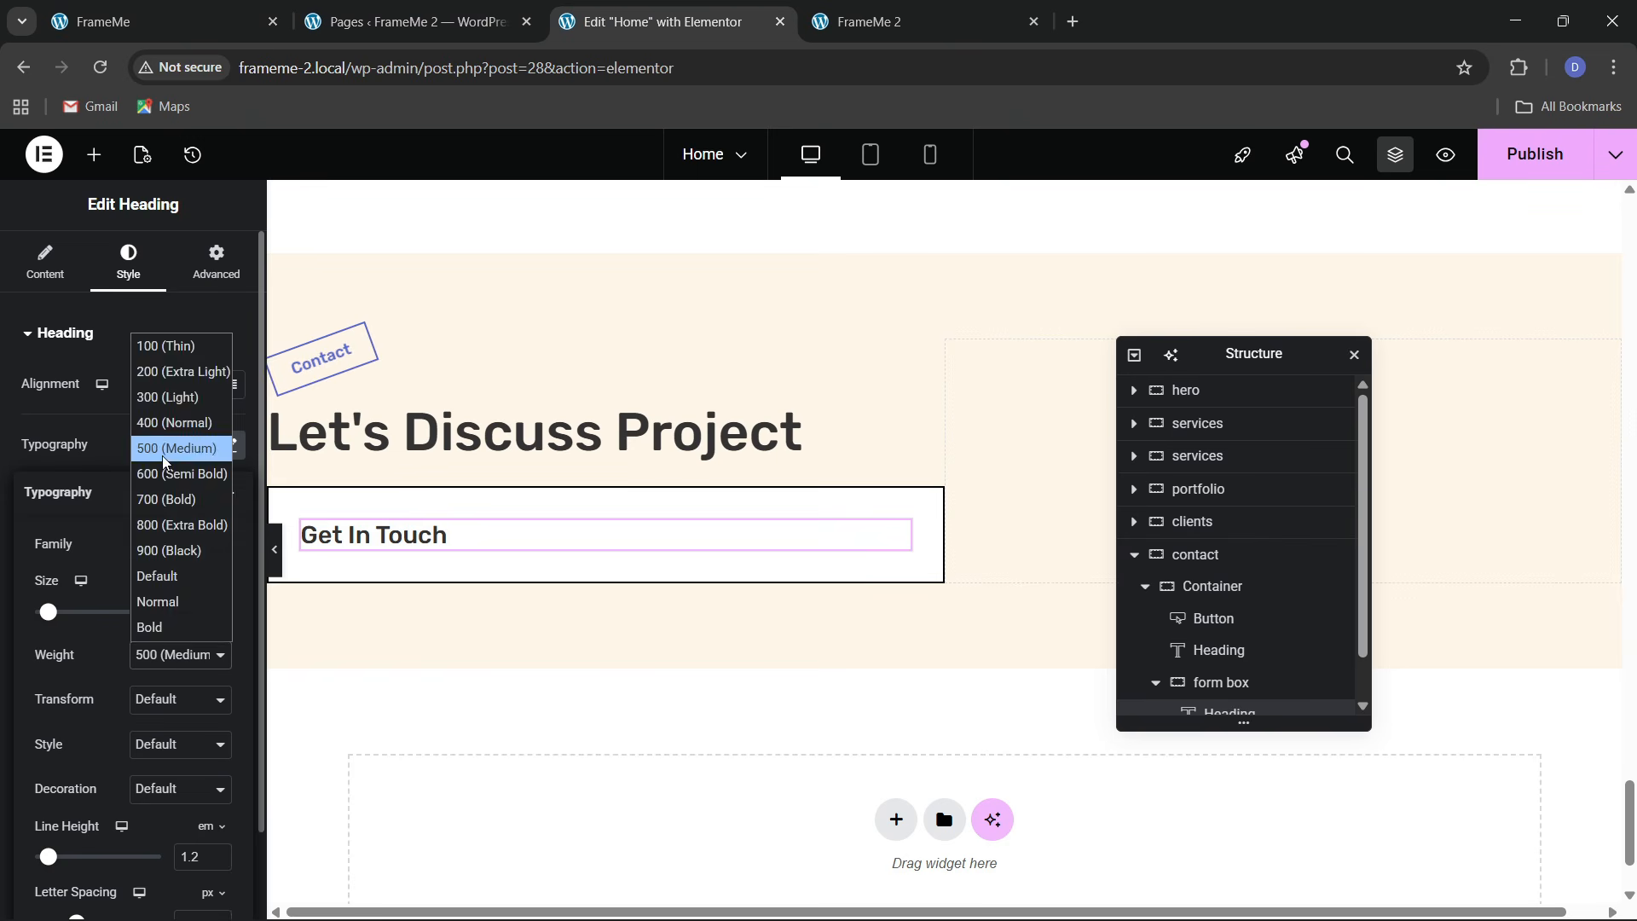
click(162, 456)
click(157, 648)
click(162, 473)
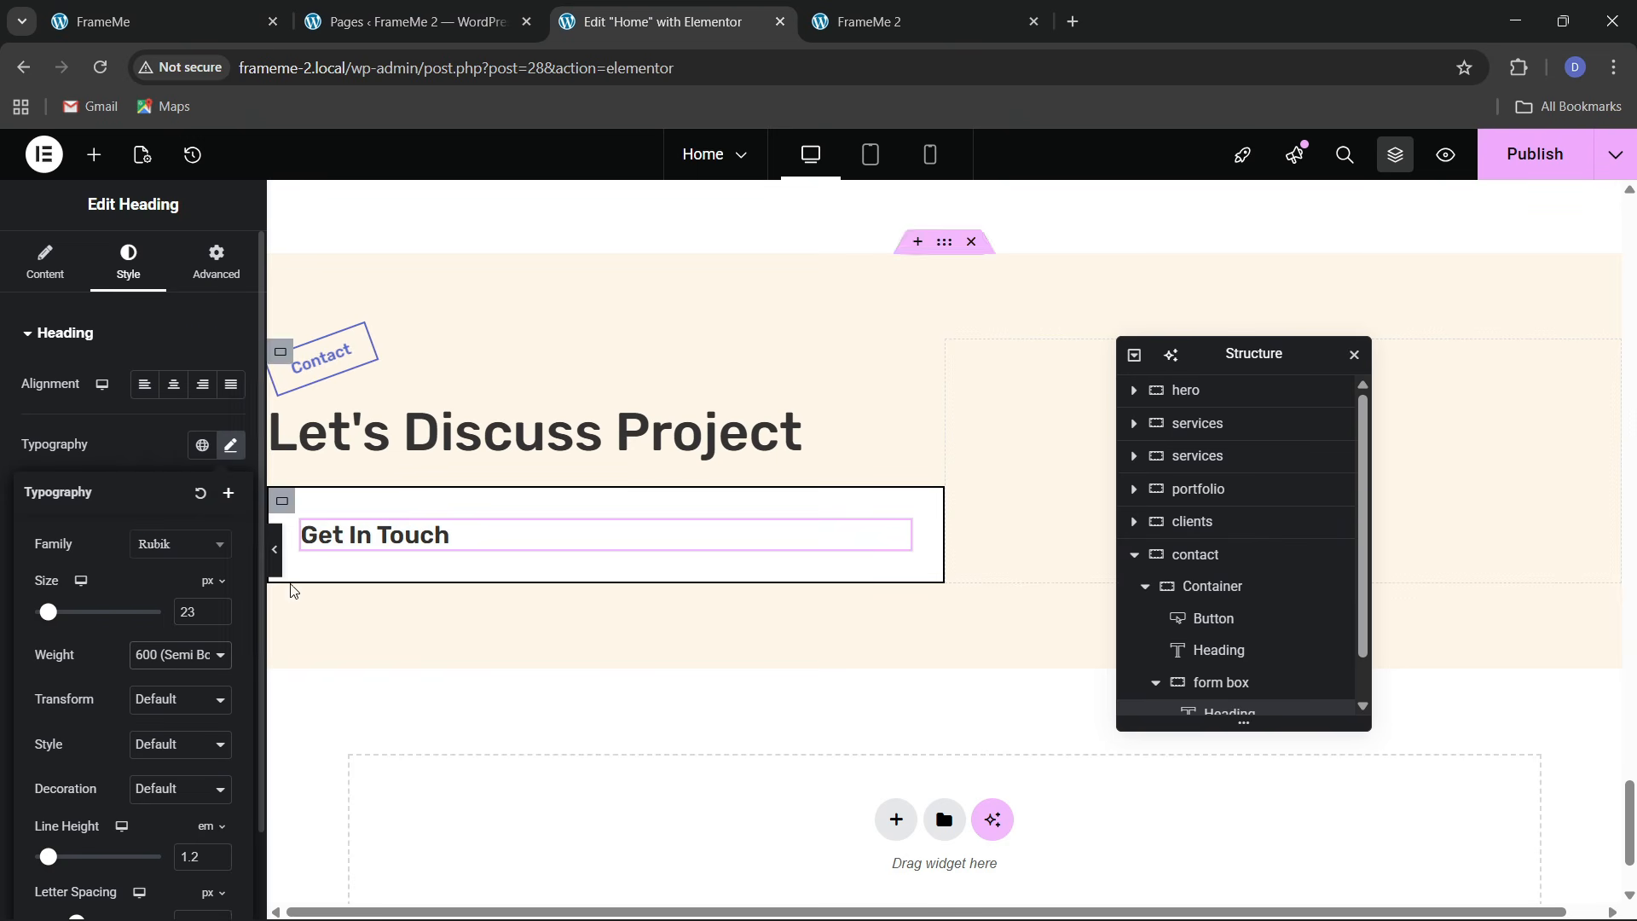
click(162, 22)
click(674, 21)
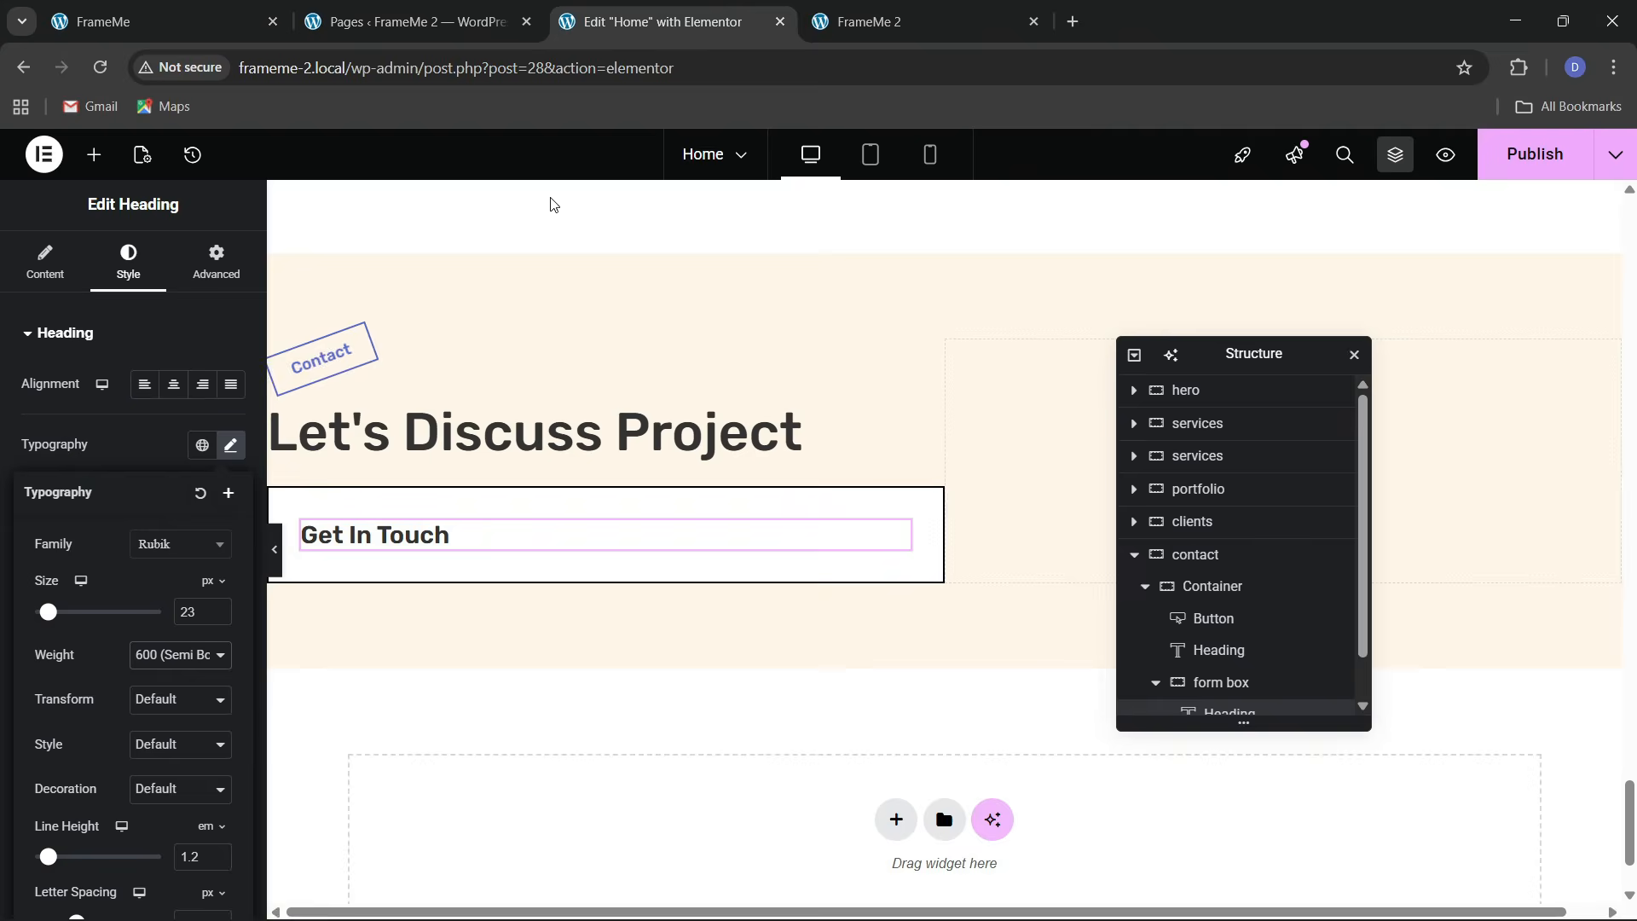
scroll(450, 427, up, 4)
Copy a services description paragraph and paste it below the Get In Touch heading
right_click(444, 273)
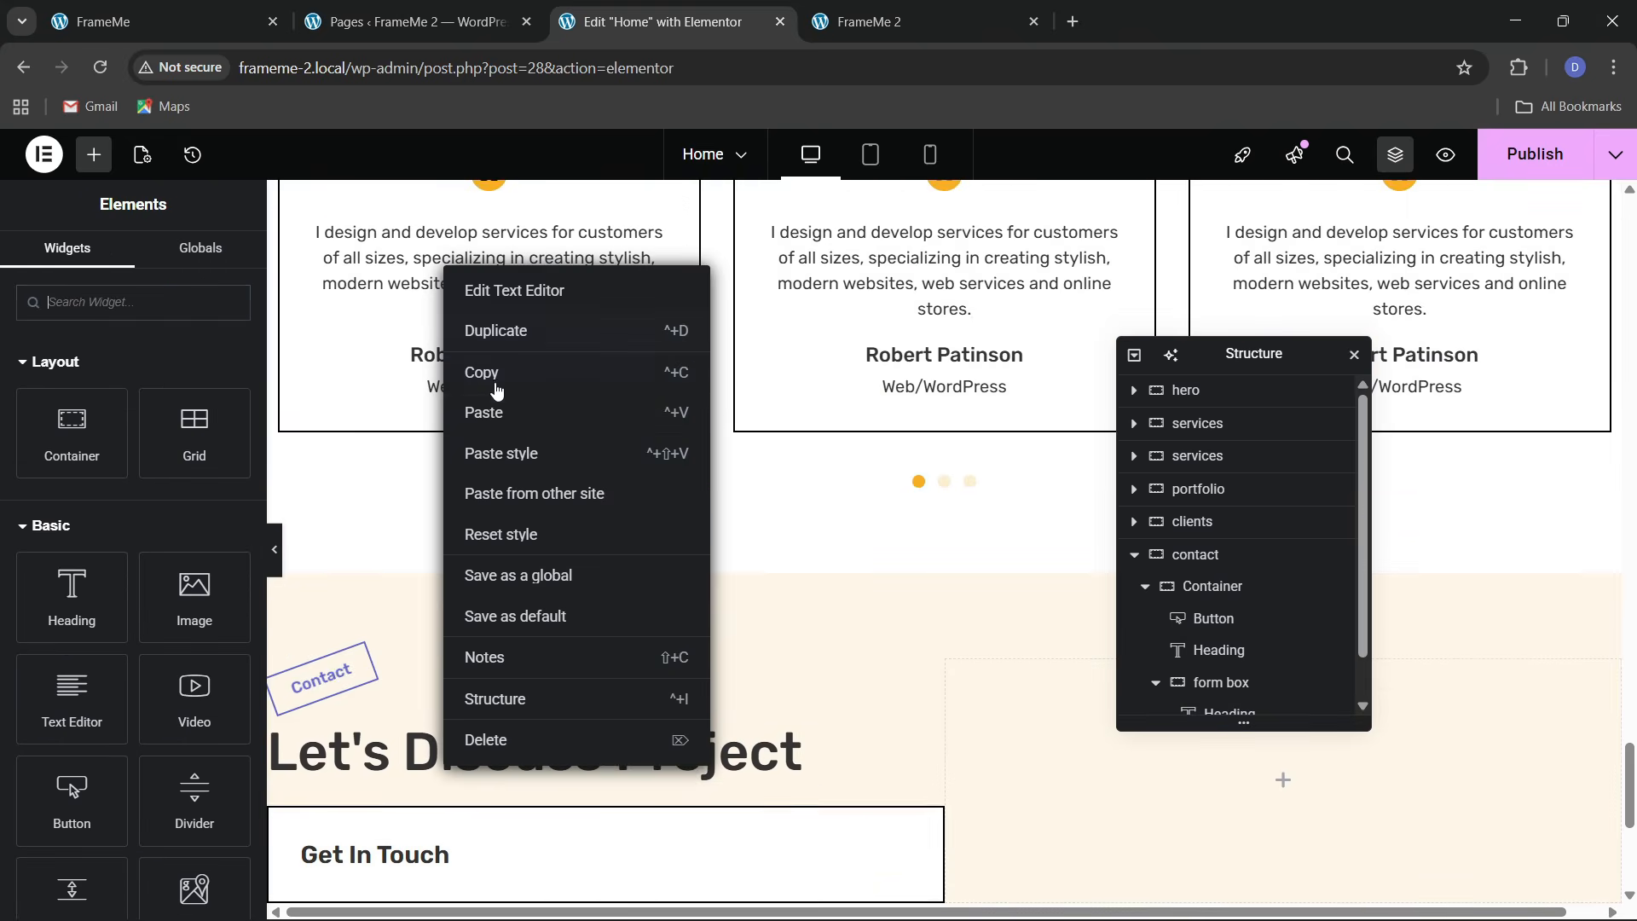
click(493, 386)
scroll(392, 504, down, 5)
right_click(372, 440)
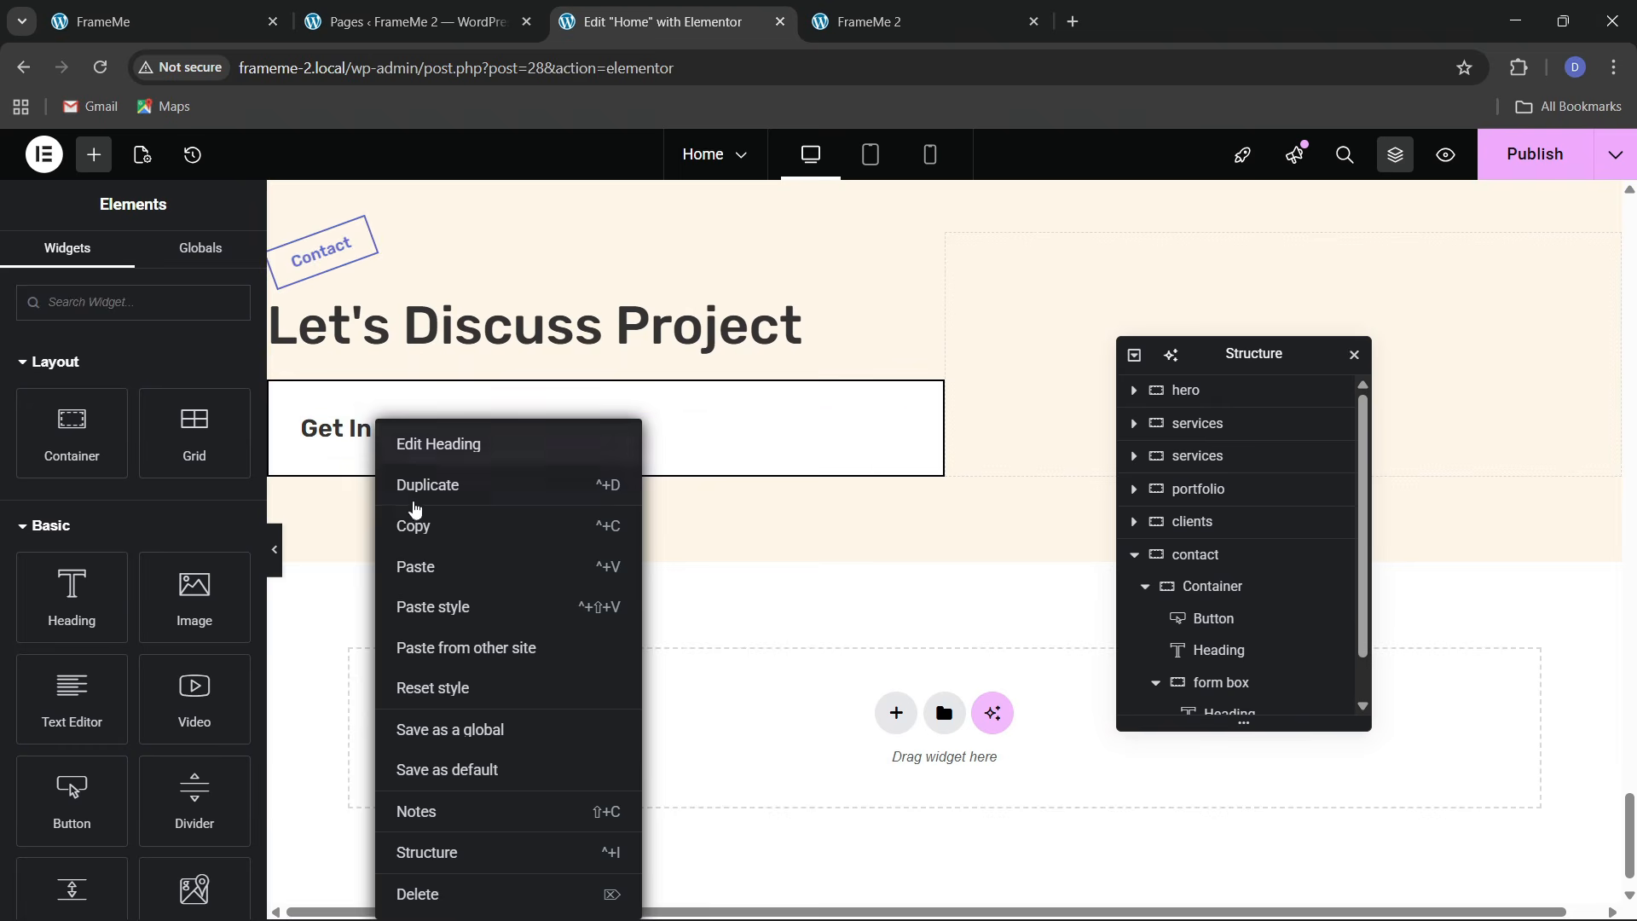
click(413, 567)
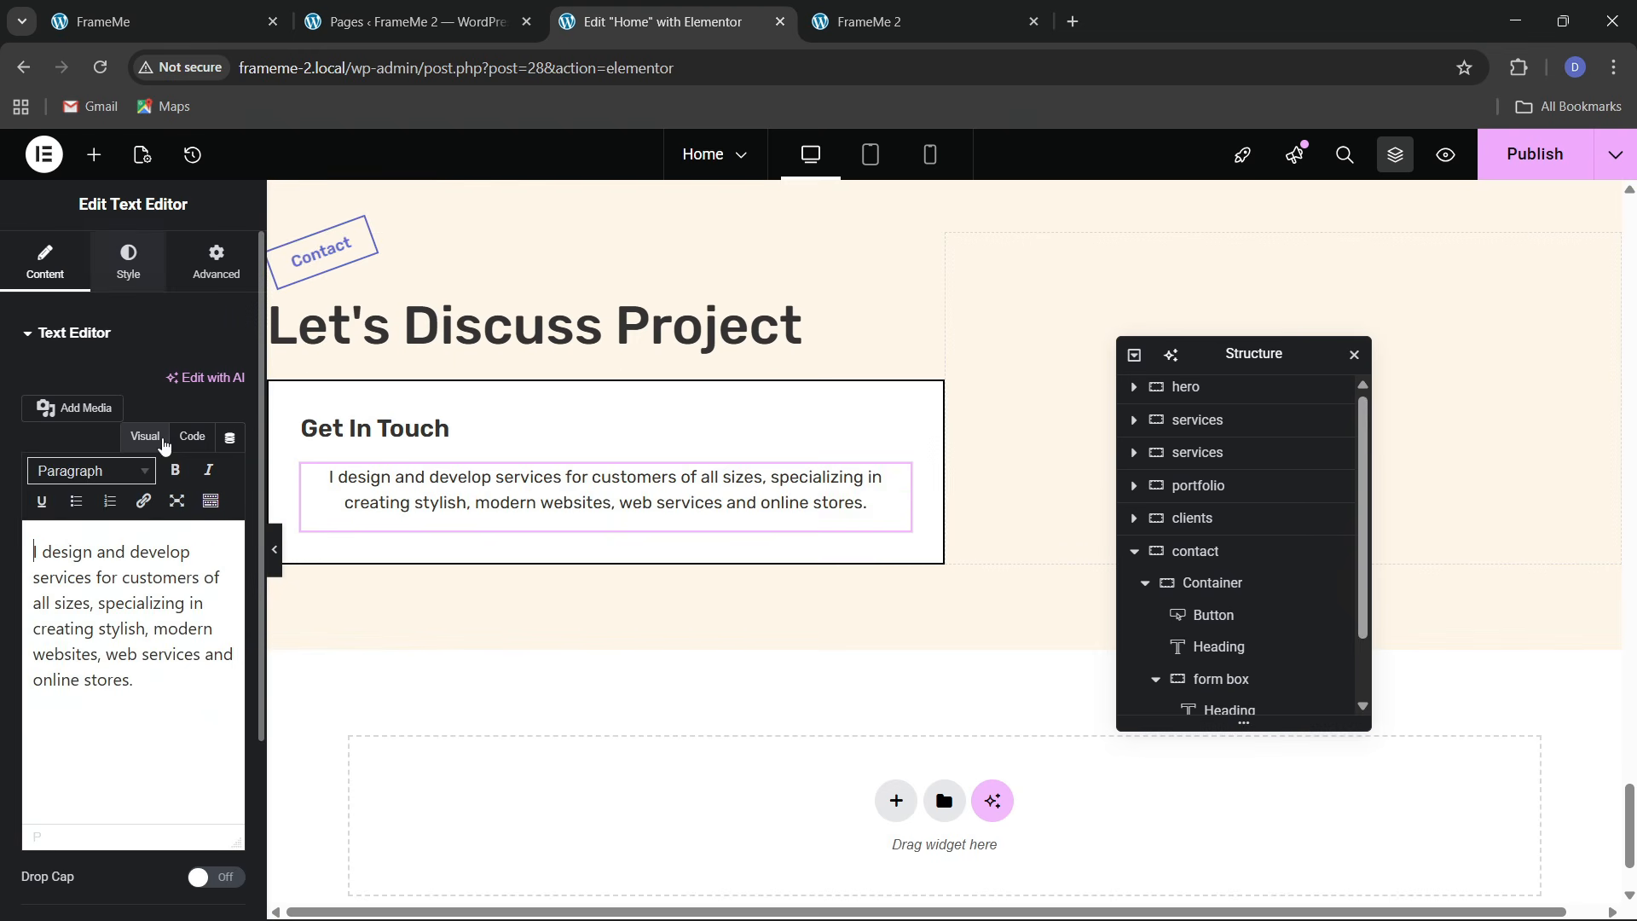
Left-align the pasted paragraph and view its text as HTML
click(128, 260)
click(148, 380)
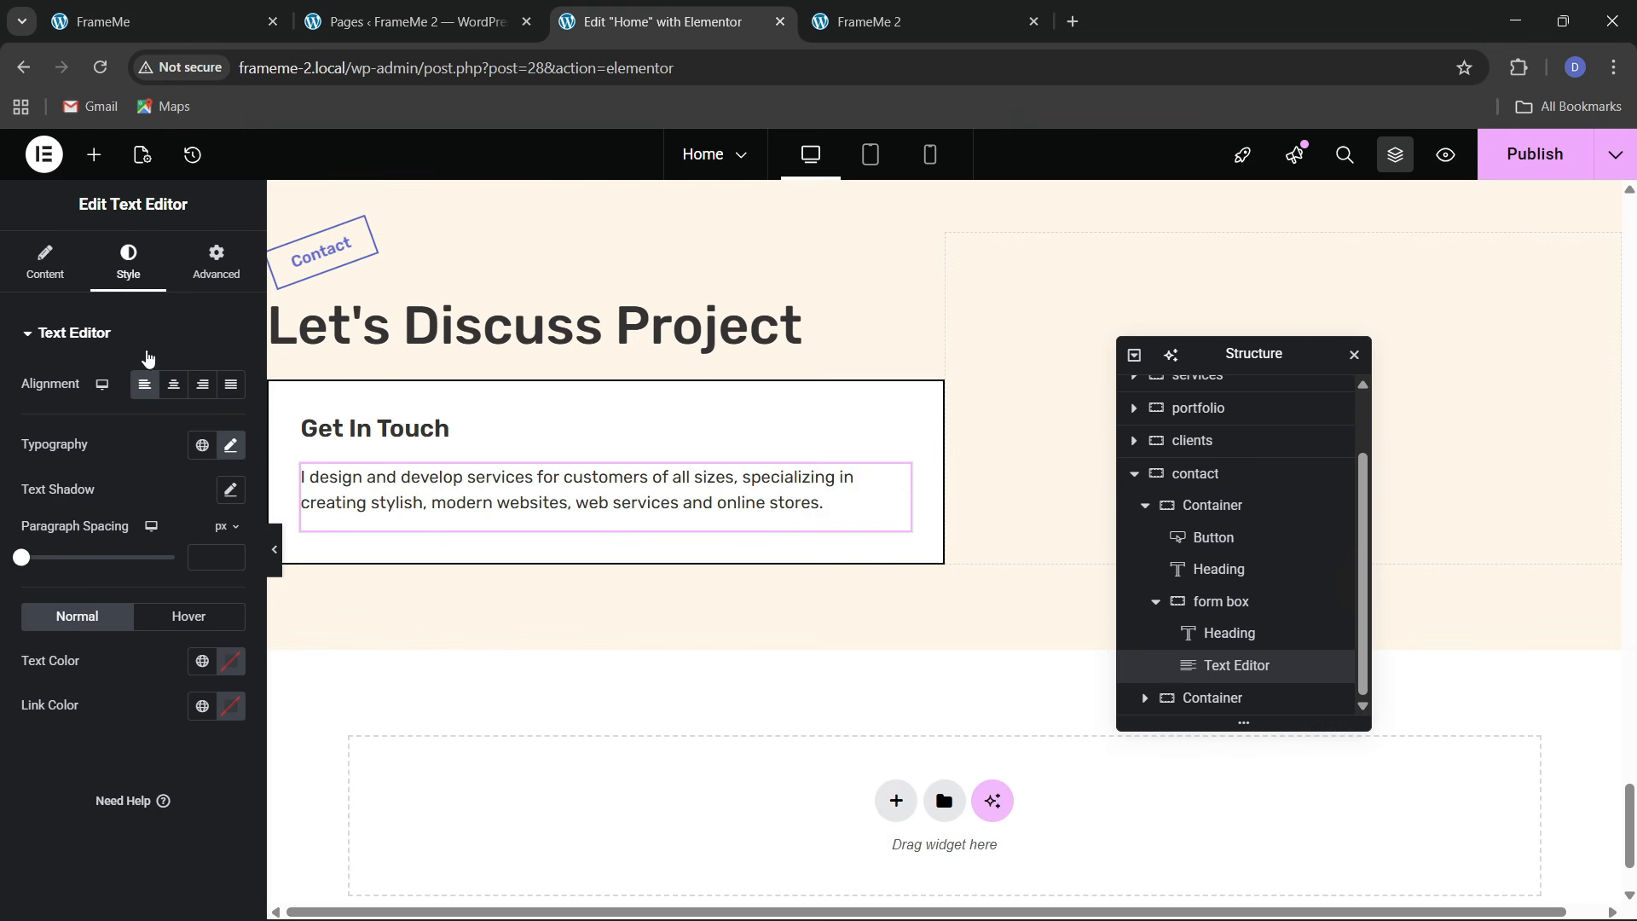
click(45, 260)
click(192, 436)
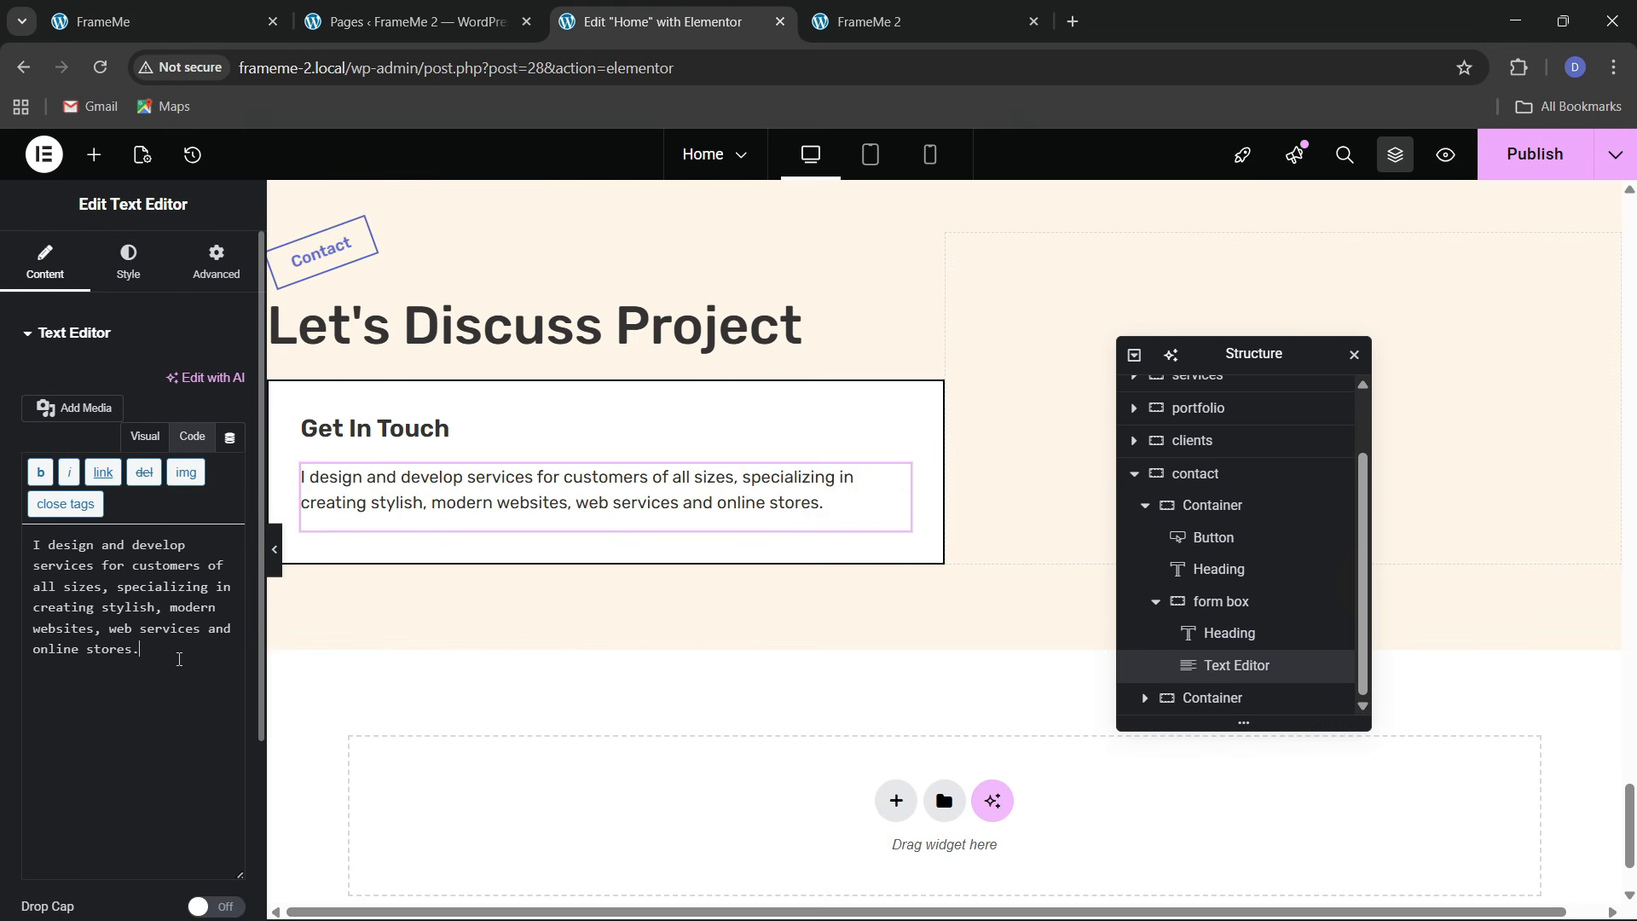
click(180, 660)
click(130, 10)
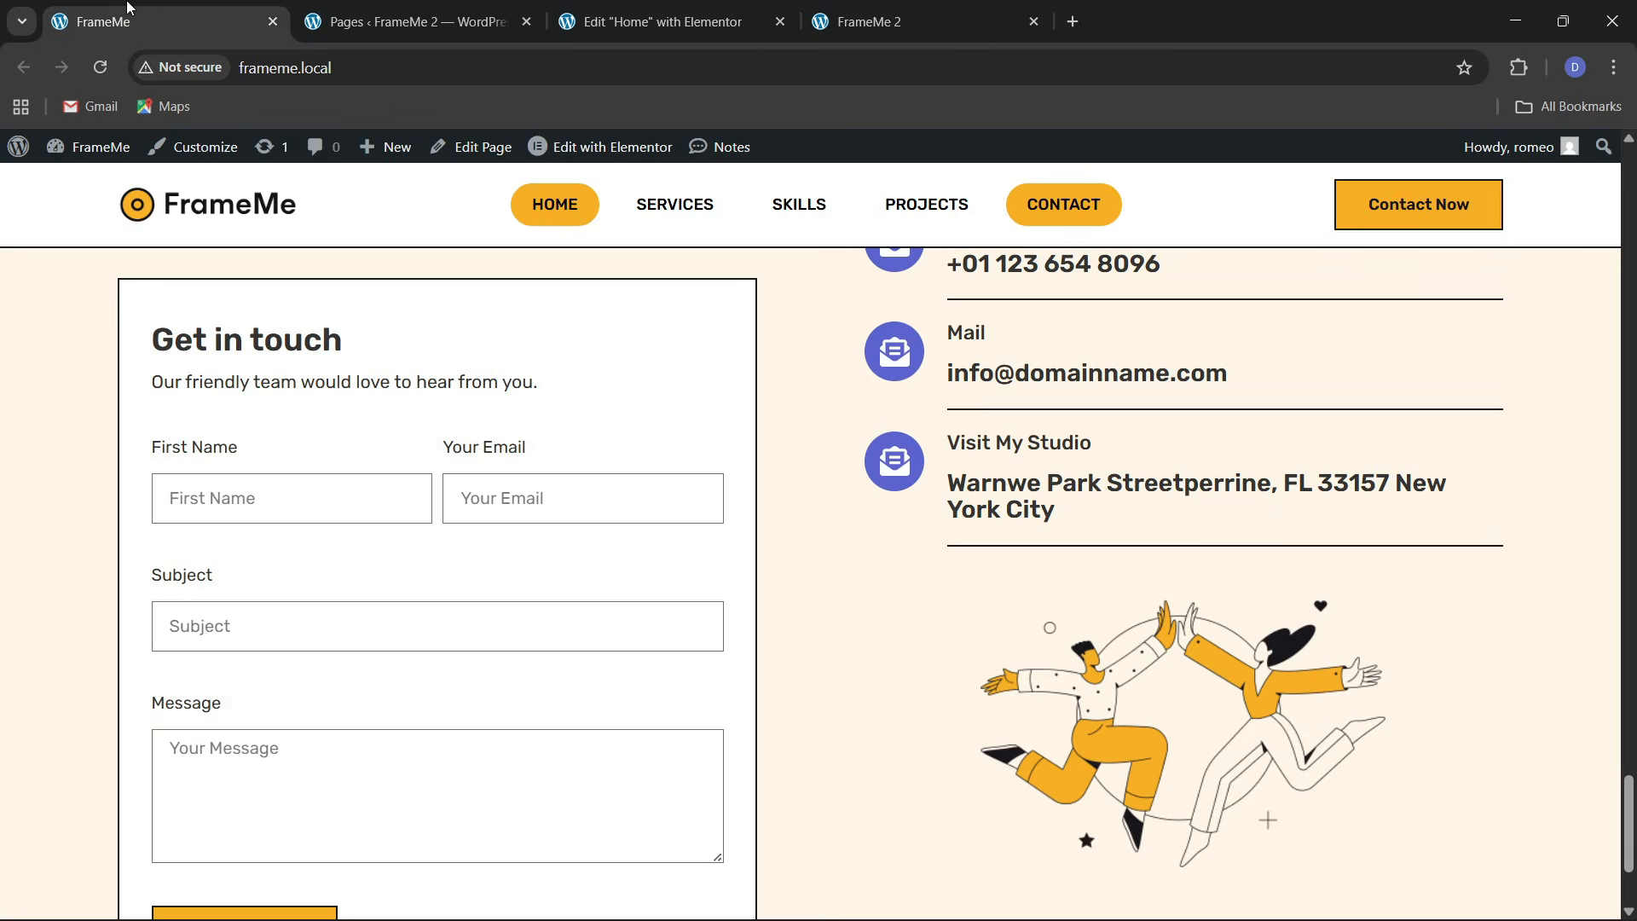
click(648, 21)
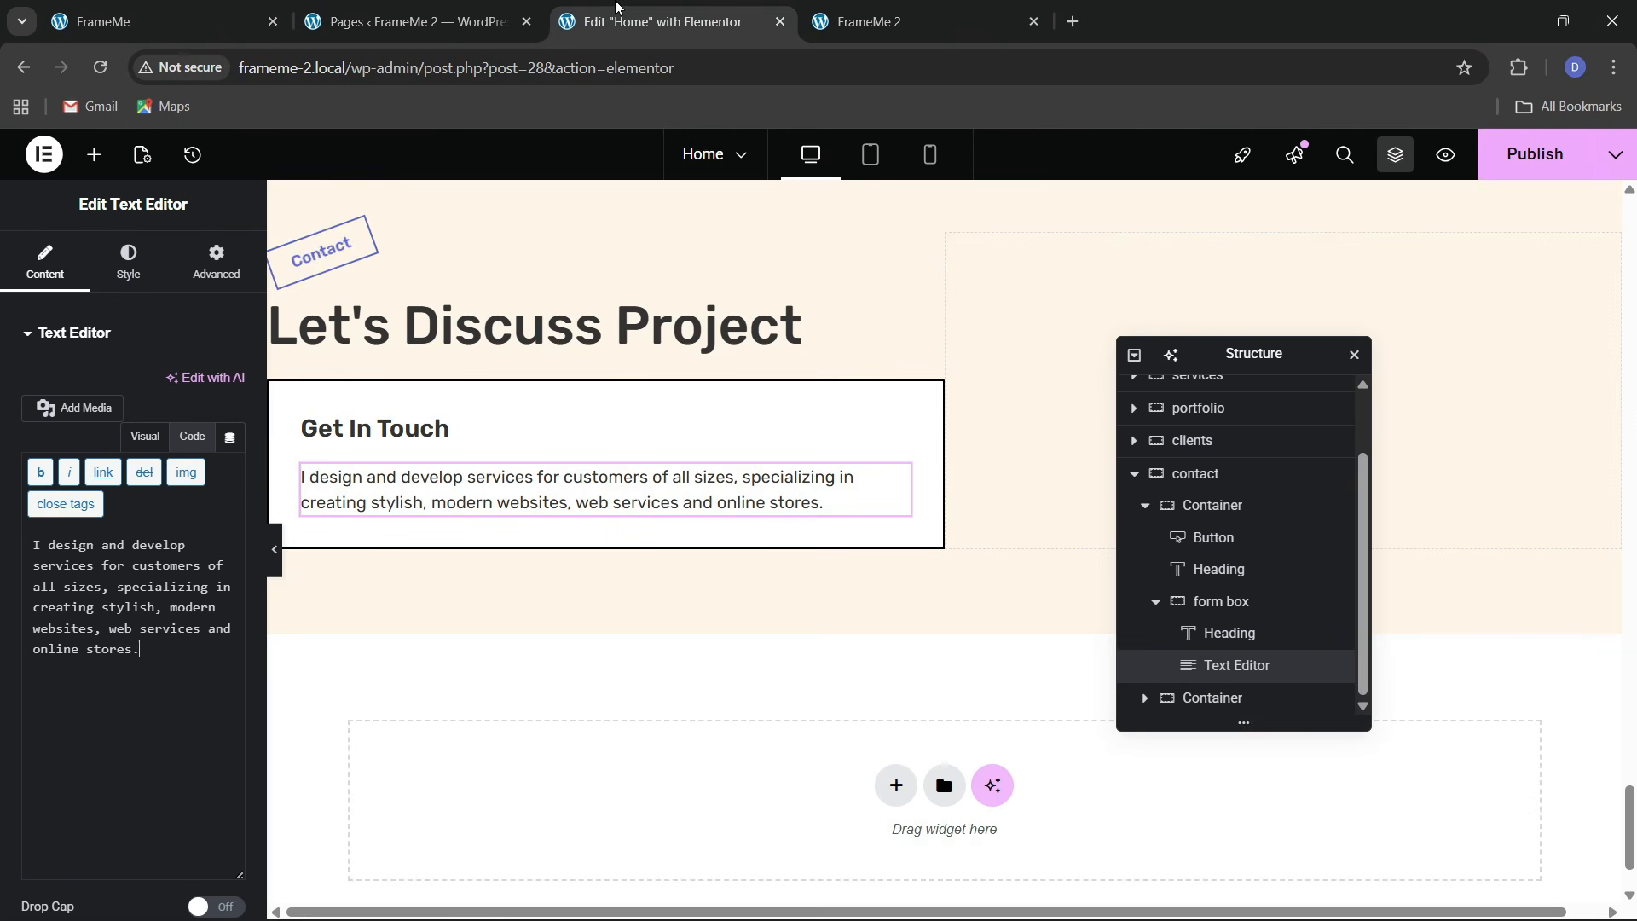
Enlarge the Get In Touch heading to 25 px
click(452, 427)
click(128, 260)
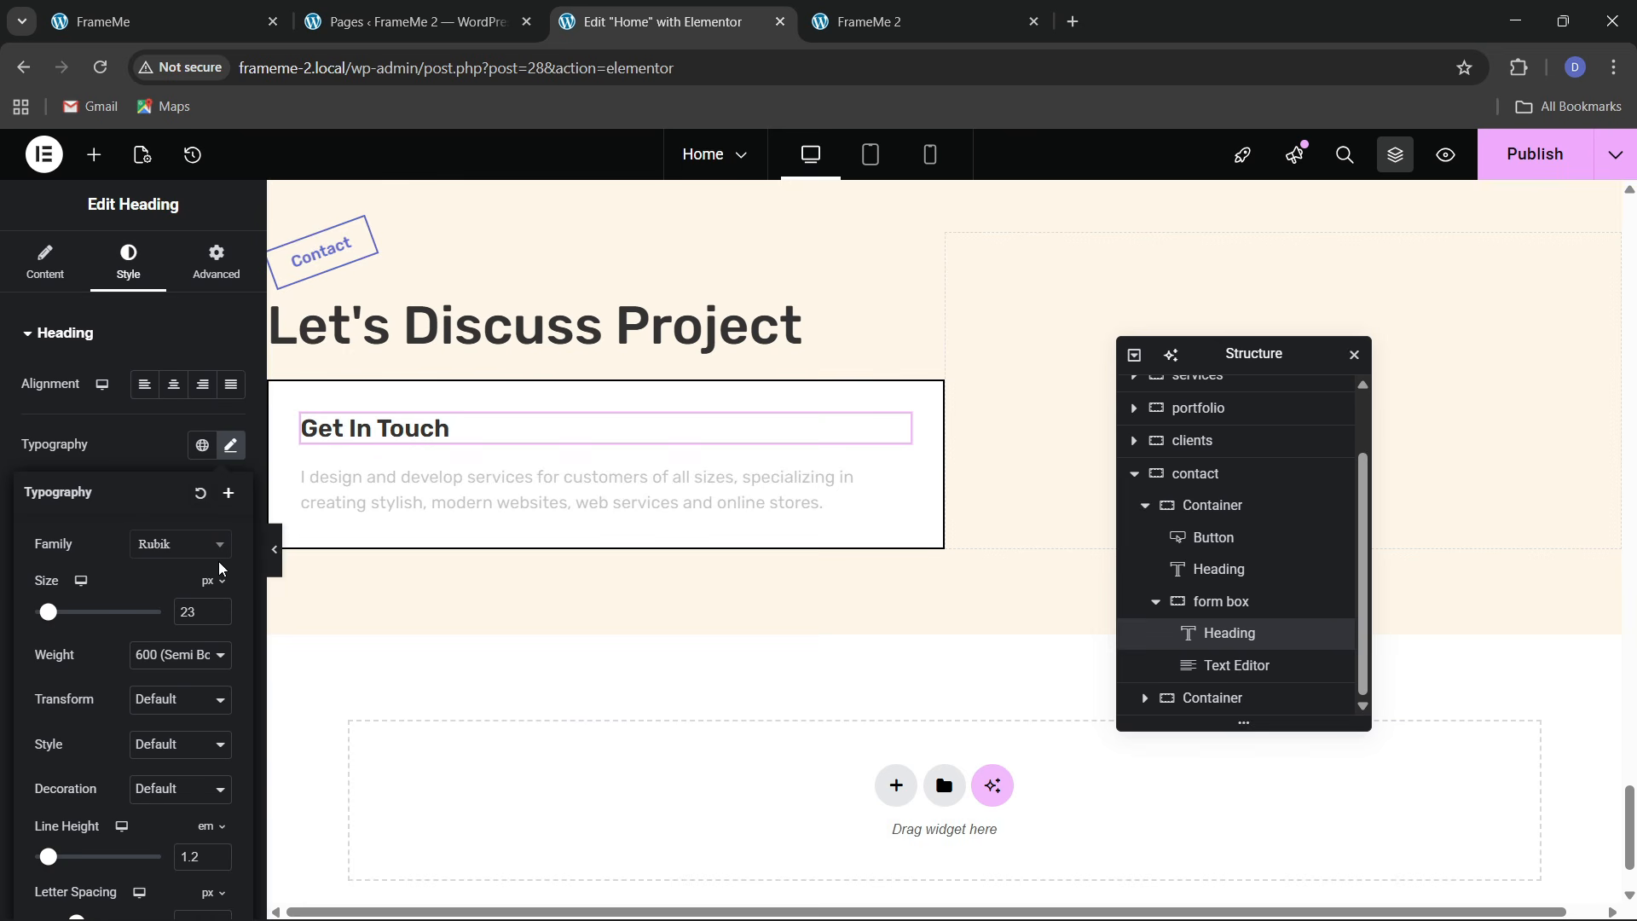
click(219, 609)
click(220, 609)
click(219, 609)
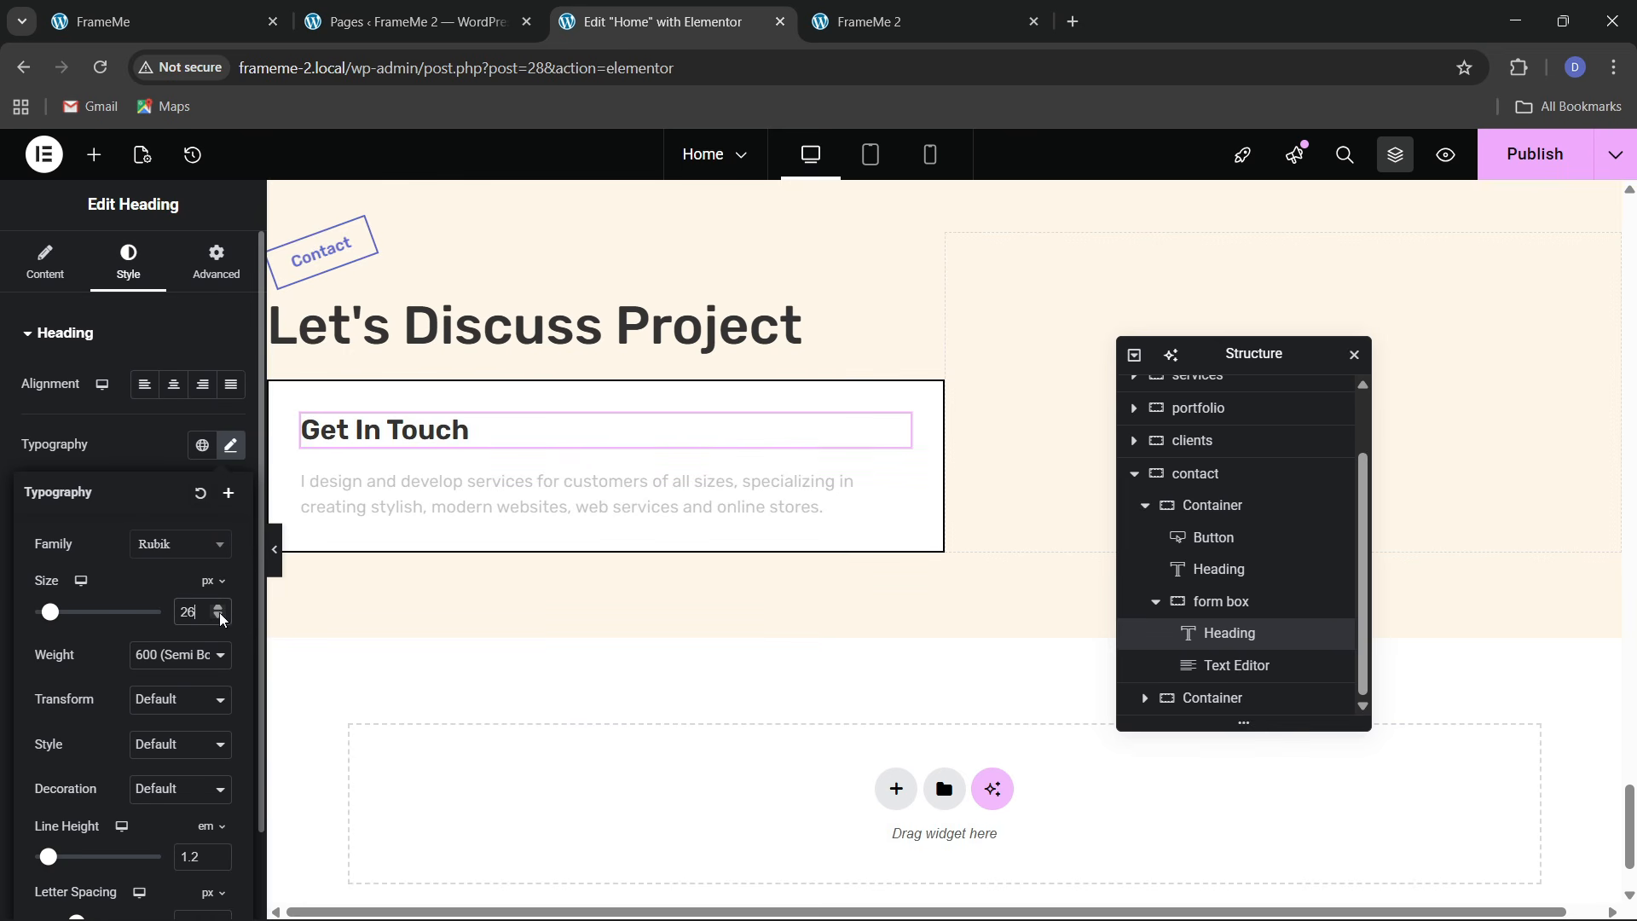
click(219, 617)
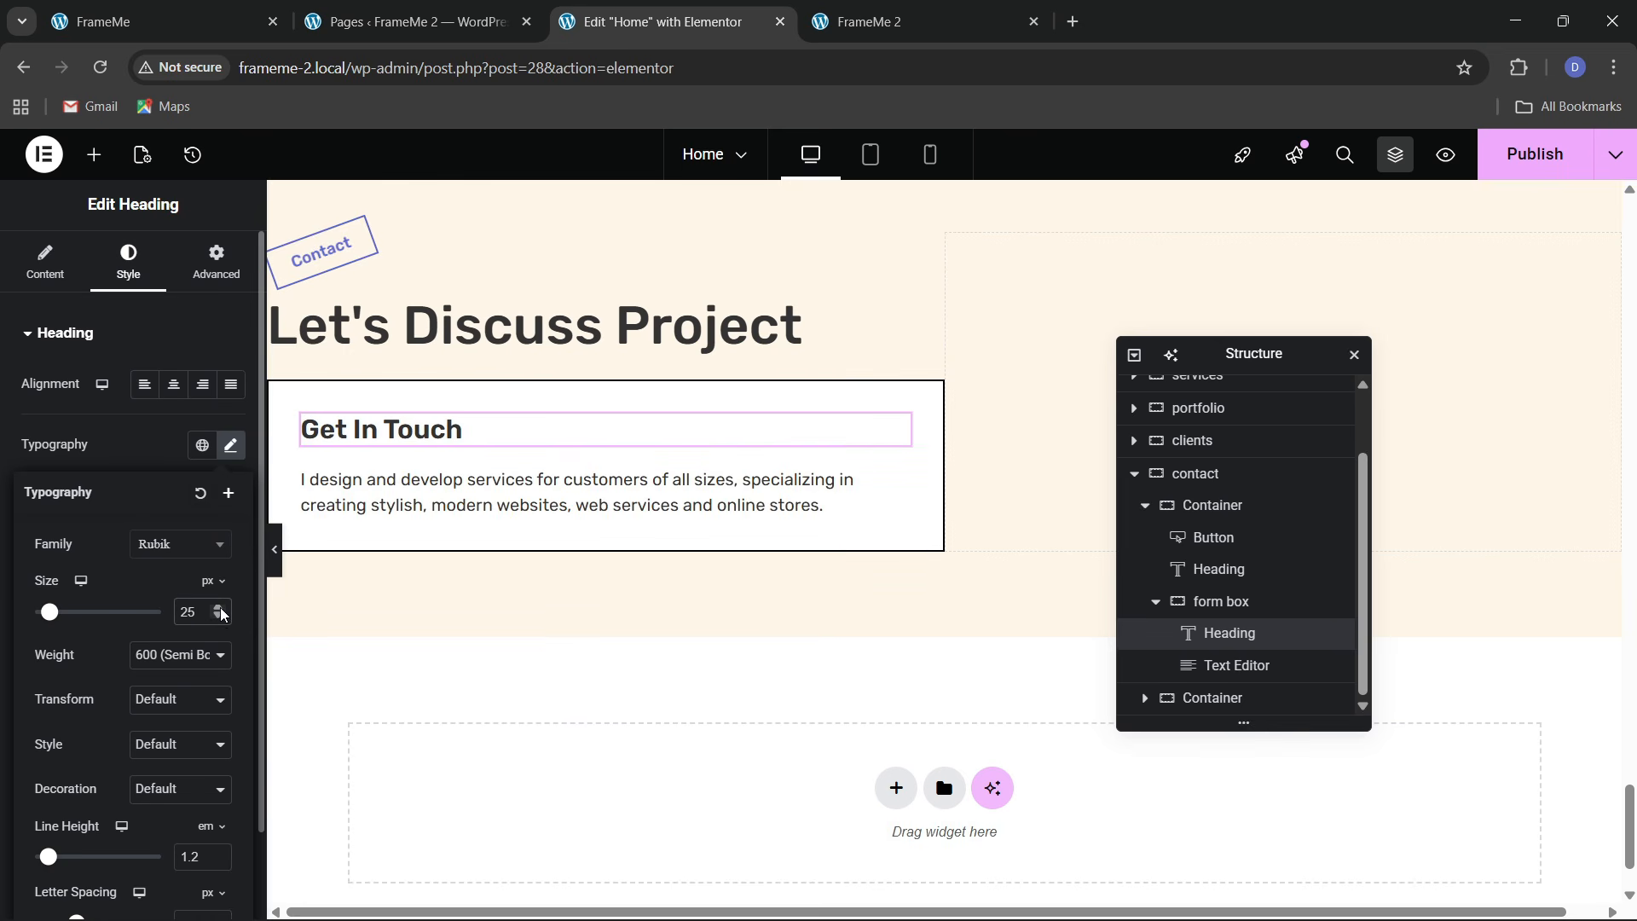
click(103, 19)
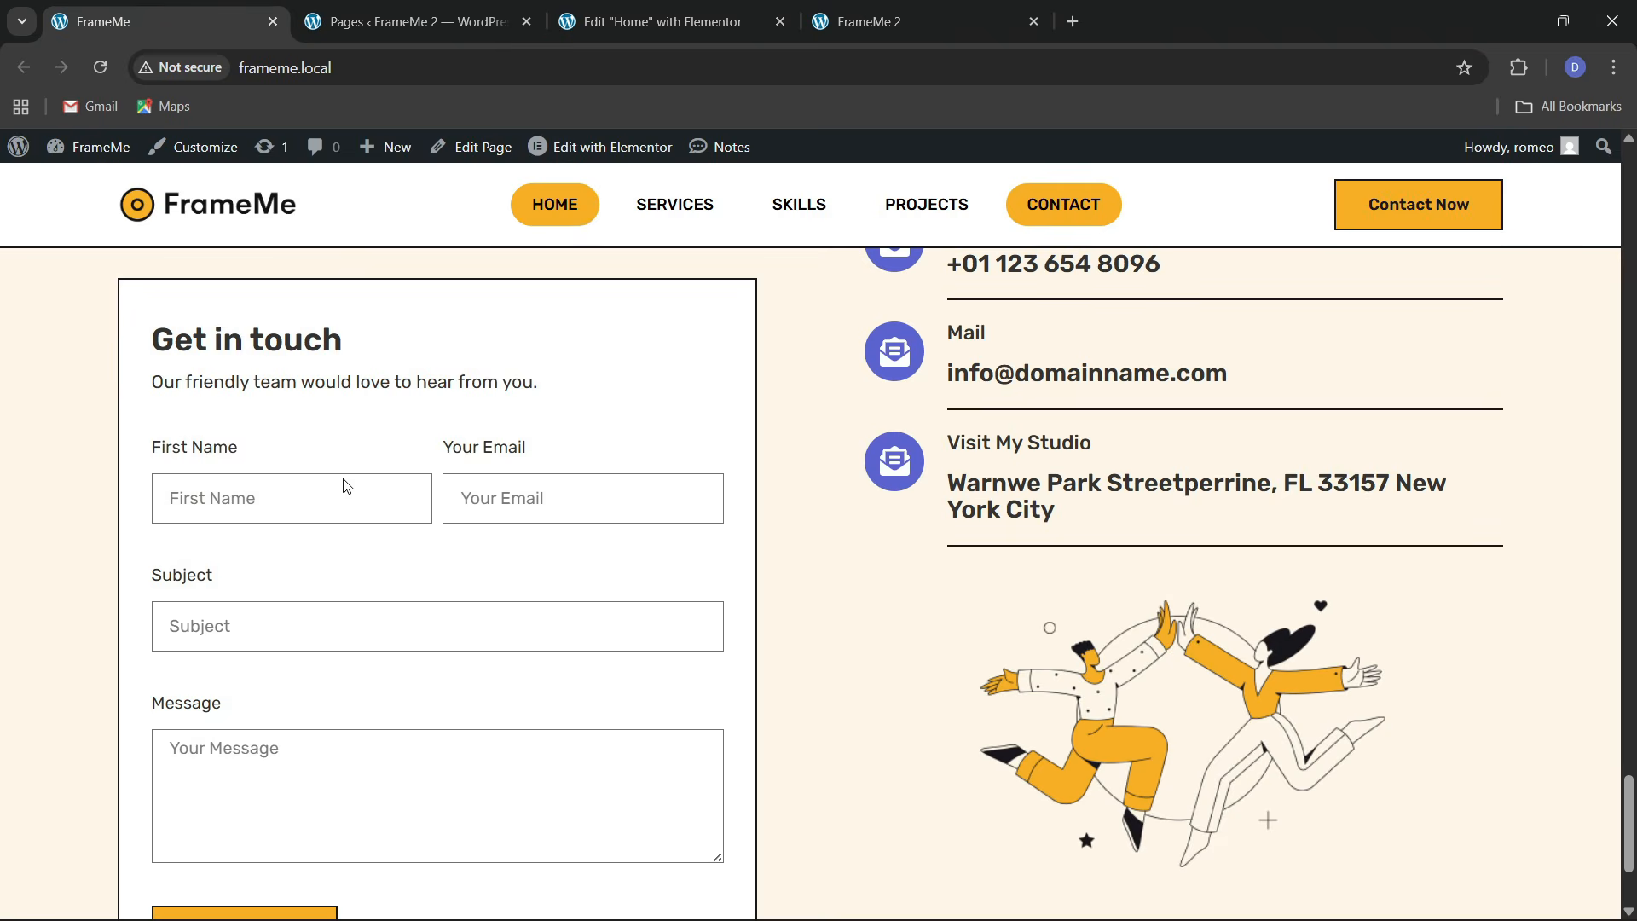
click(566, 19)
Find the Form widget by searching 'form' and place it inside the bordered box
click(93, 156)
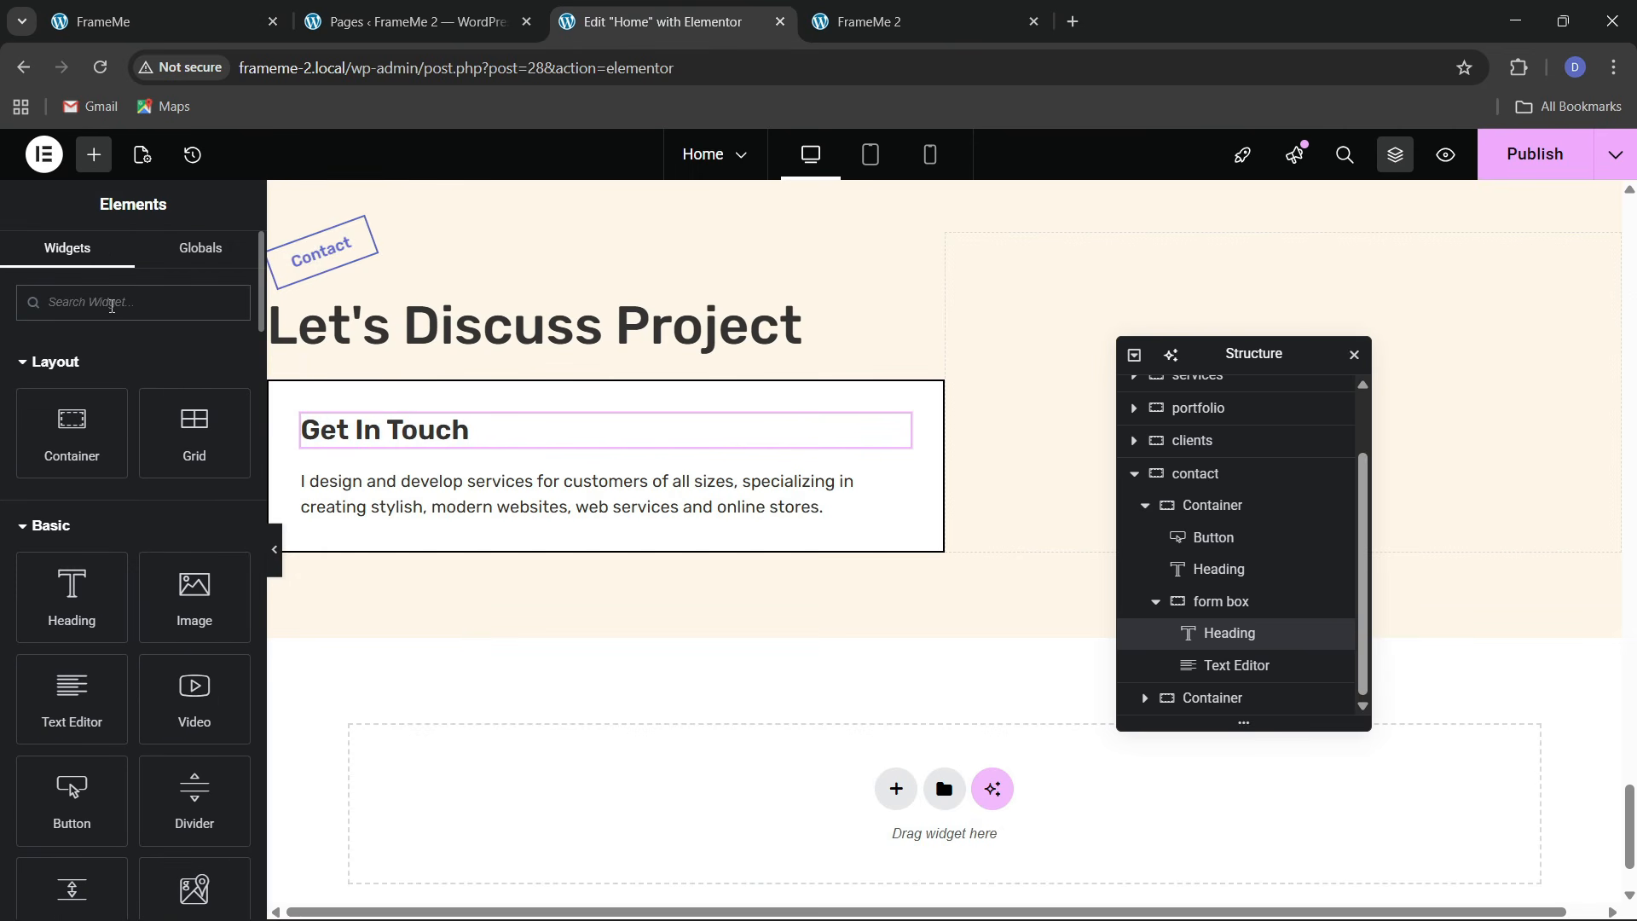
click(112, 303)
text(form)
drag(72, 375, 678, 538)
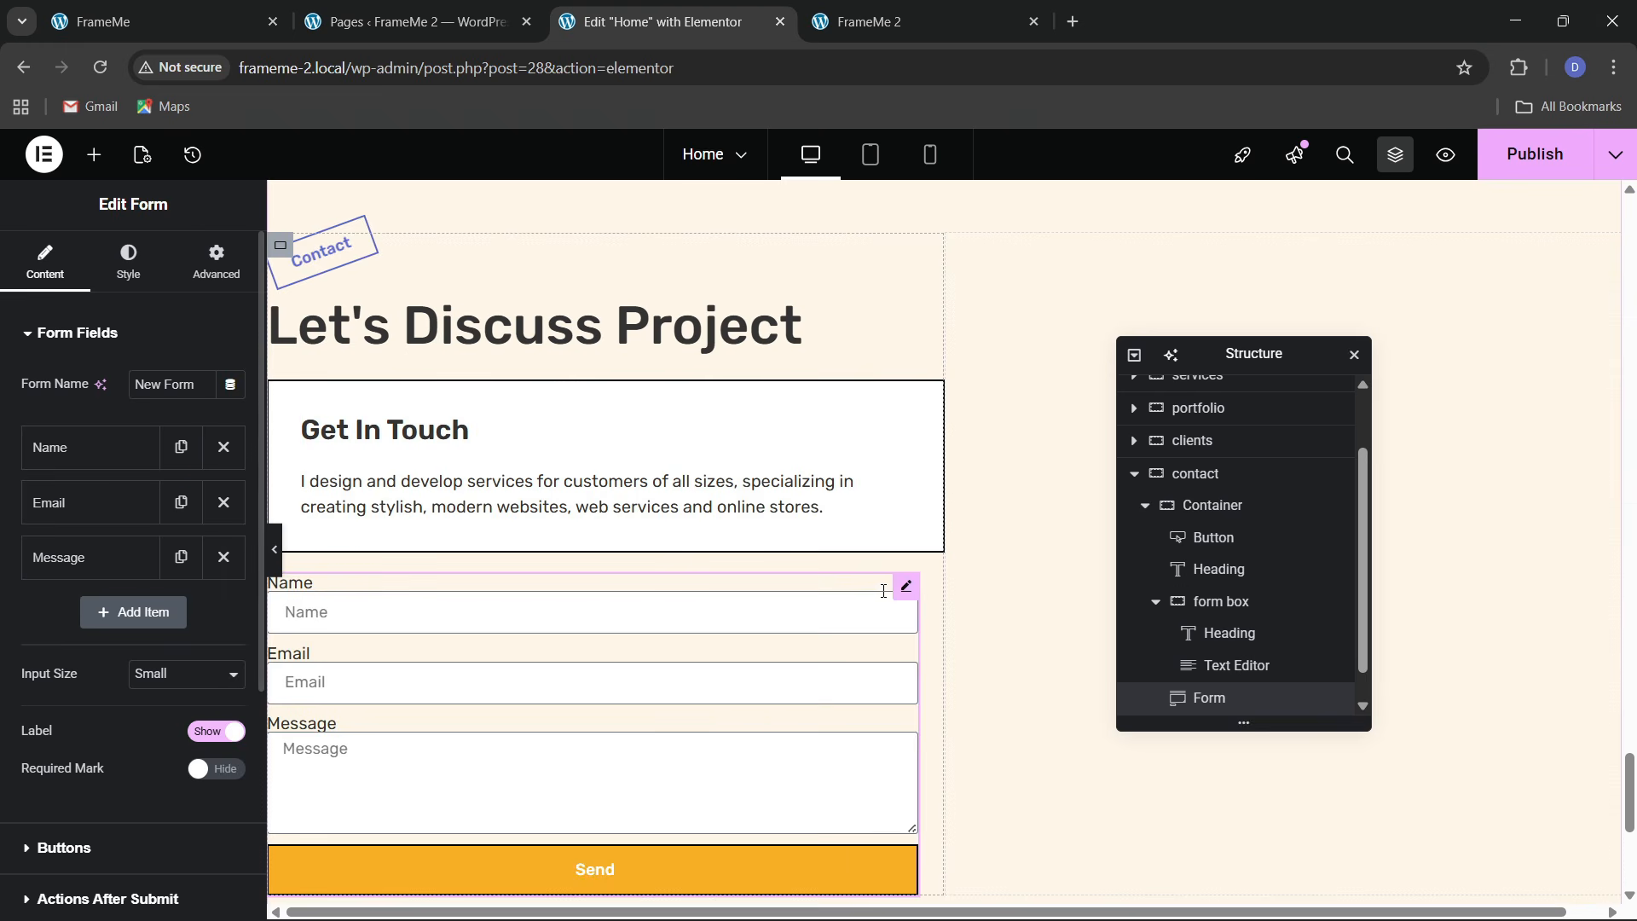
mouse_move(906, 586)
mouse_down()
mouse_move(672, 491)
mouse_move(641, 559)
mouse_move(611, 566)
mouse_up()
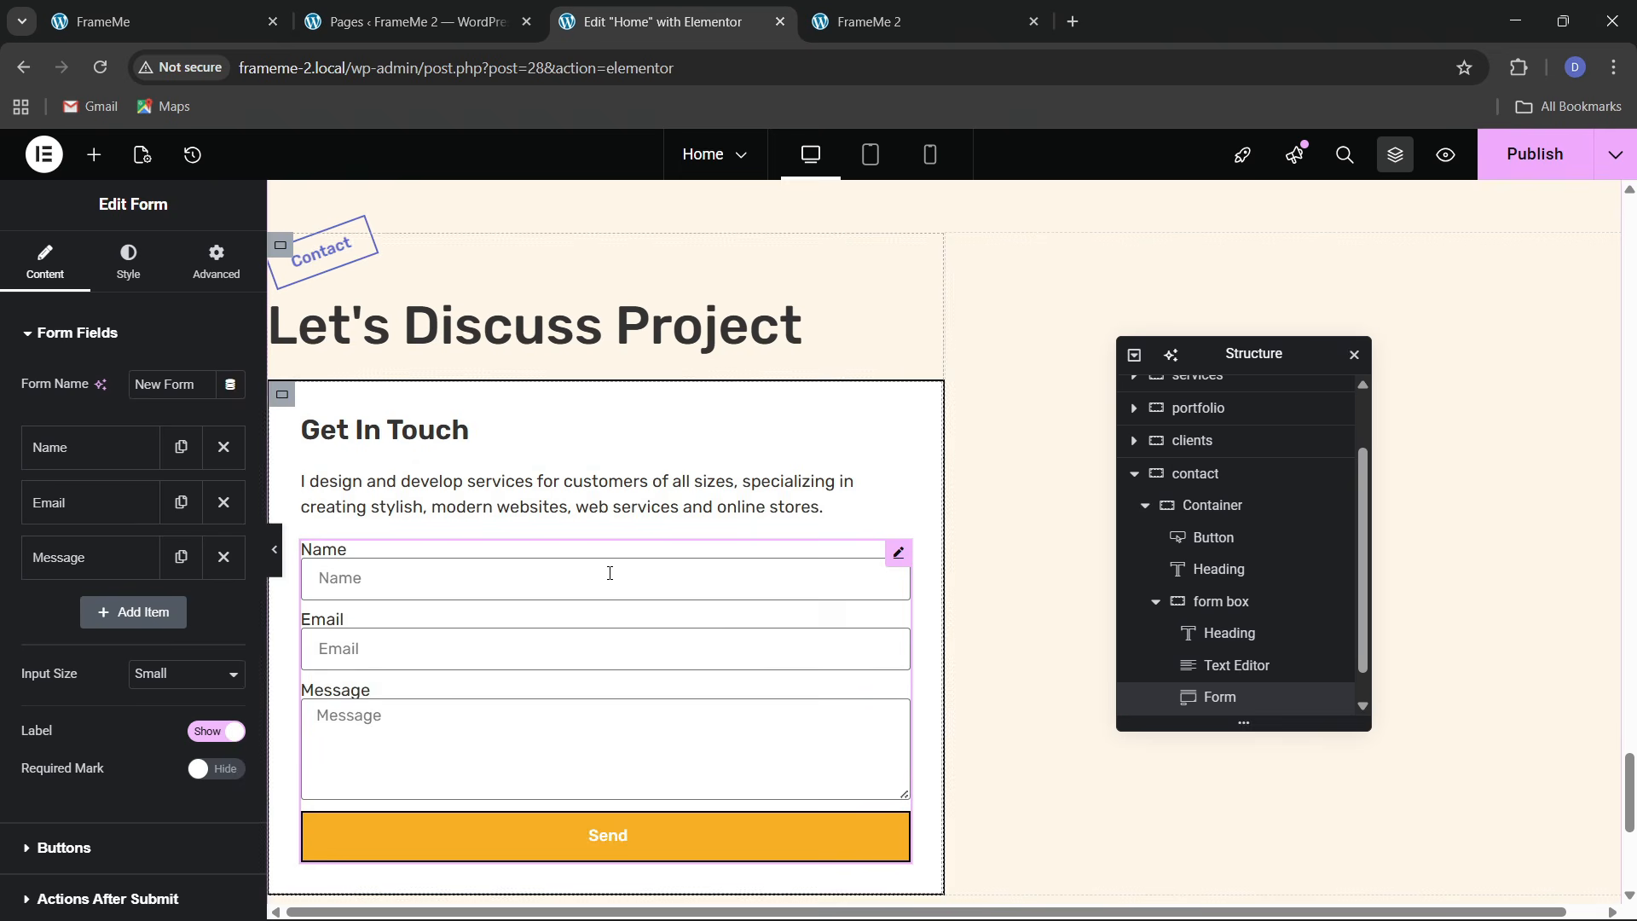
Give the Name field the placeholder 'First Name' and a 50% column width
click(222, 7)
click(660, 21)
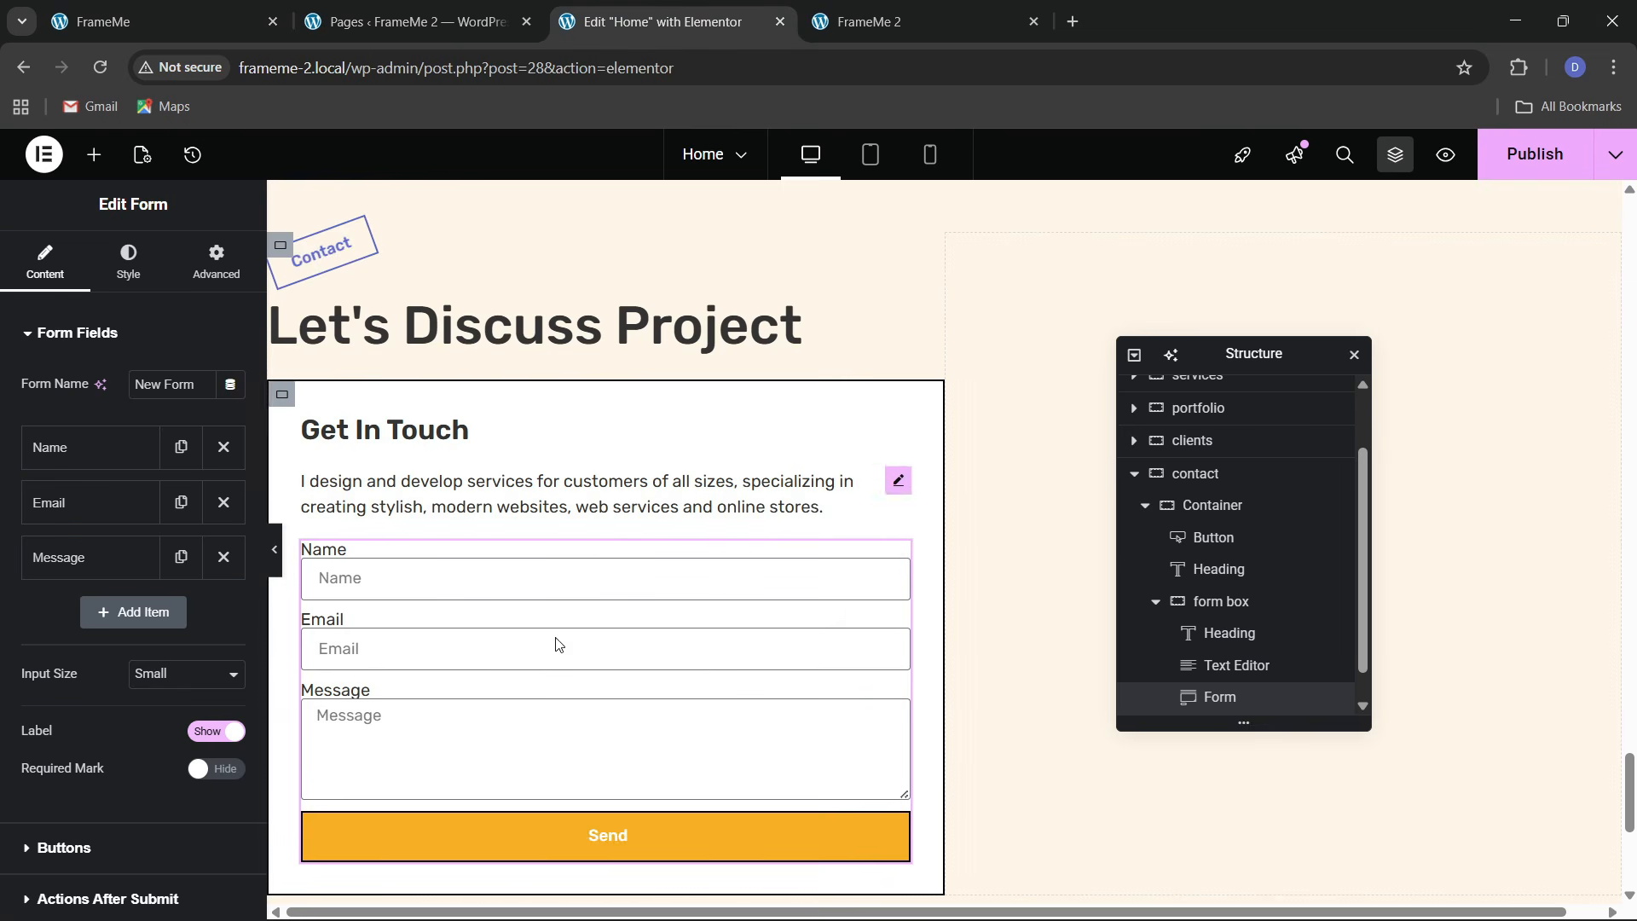
click(68, 452)
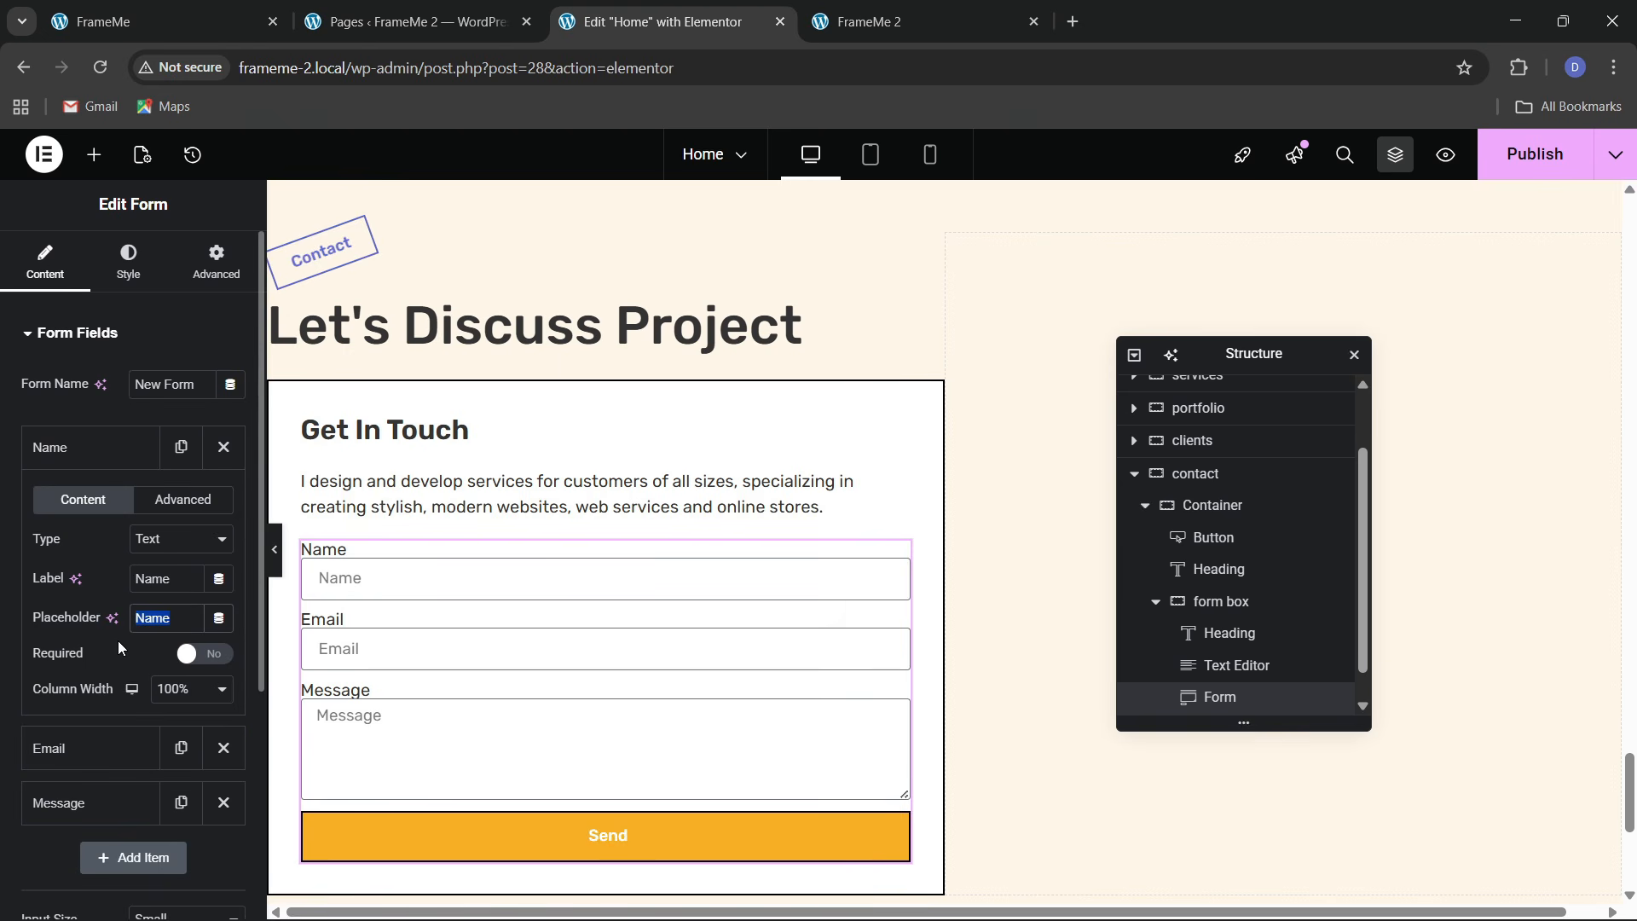
text(First)
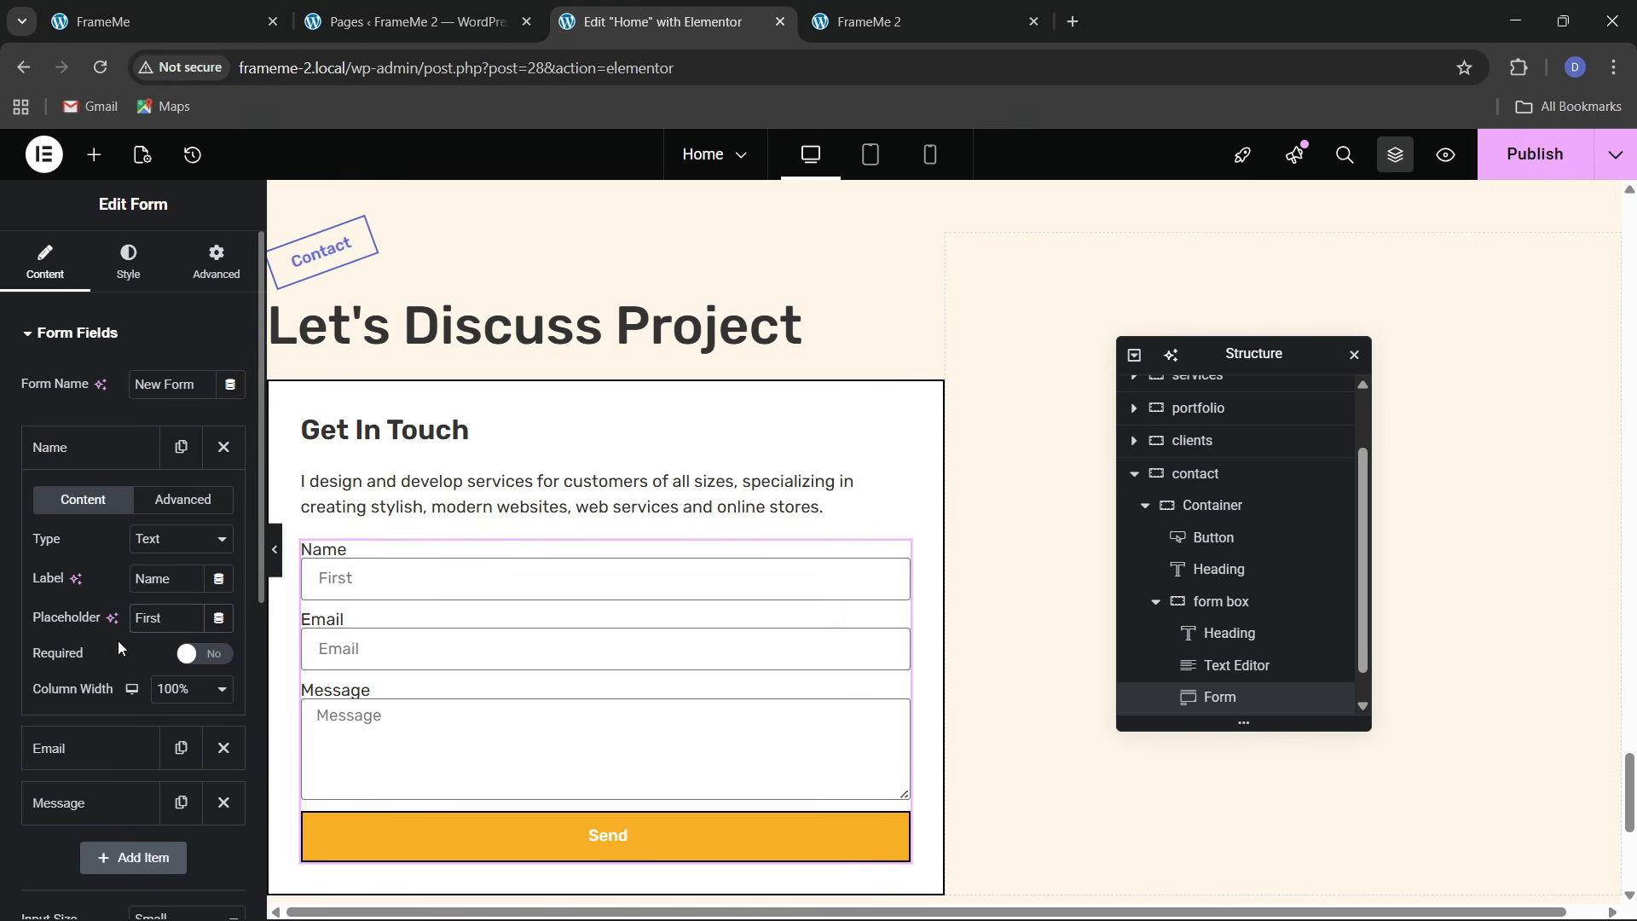
text( Name)
click(183, 689)
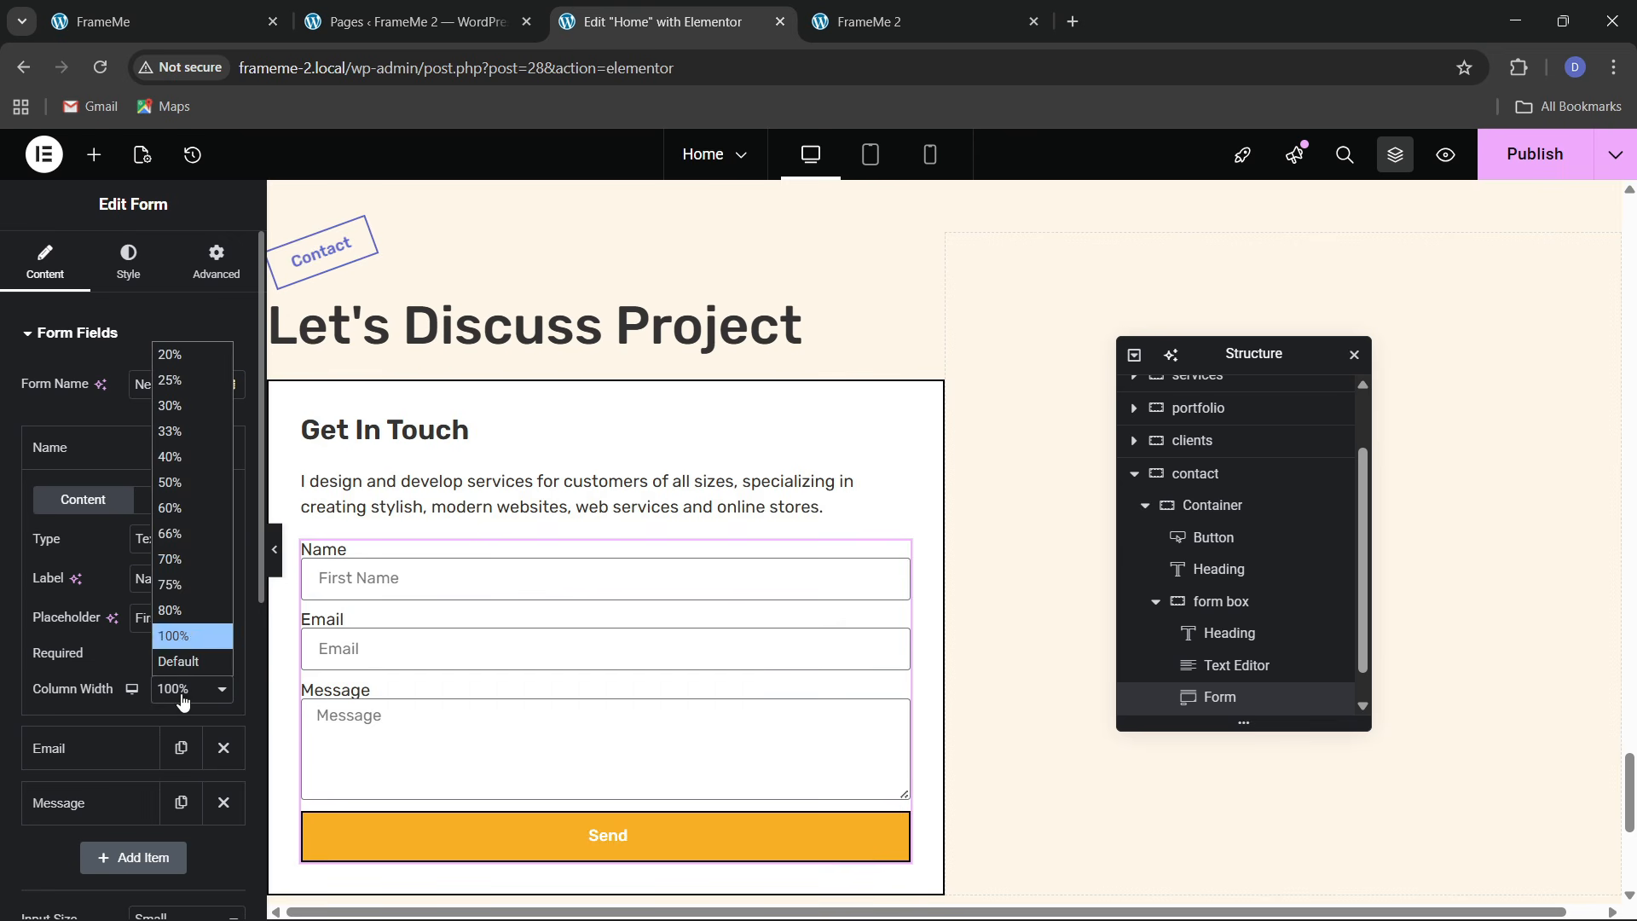
click(181, 524)
click(81, 445)
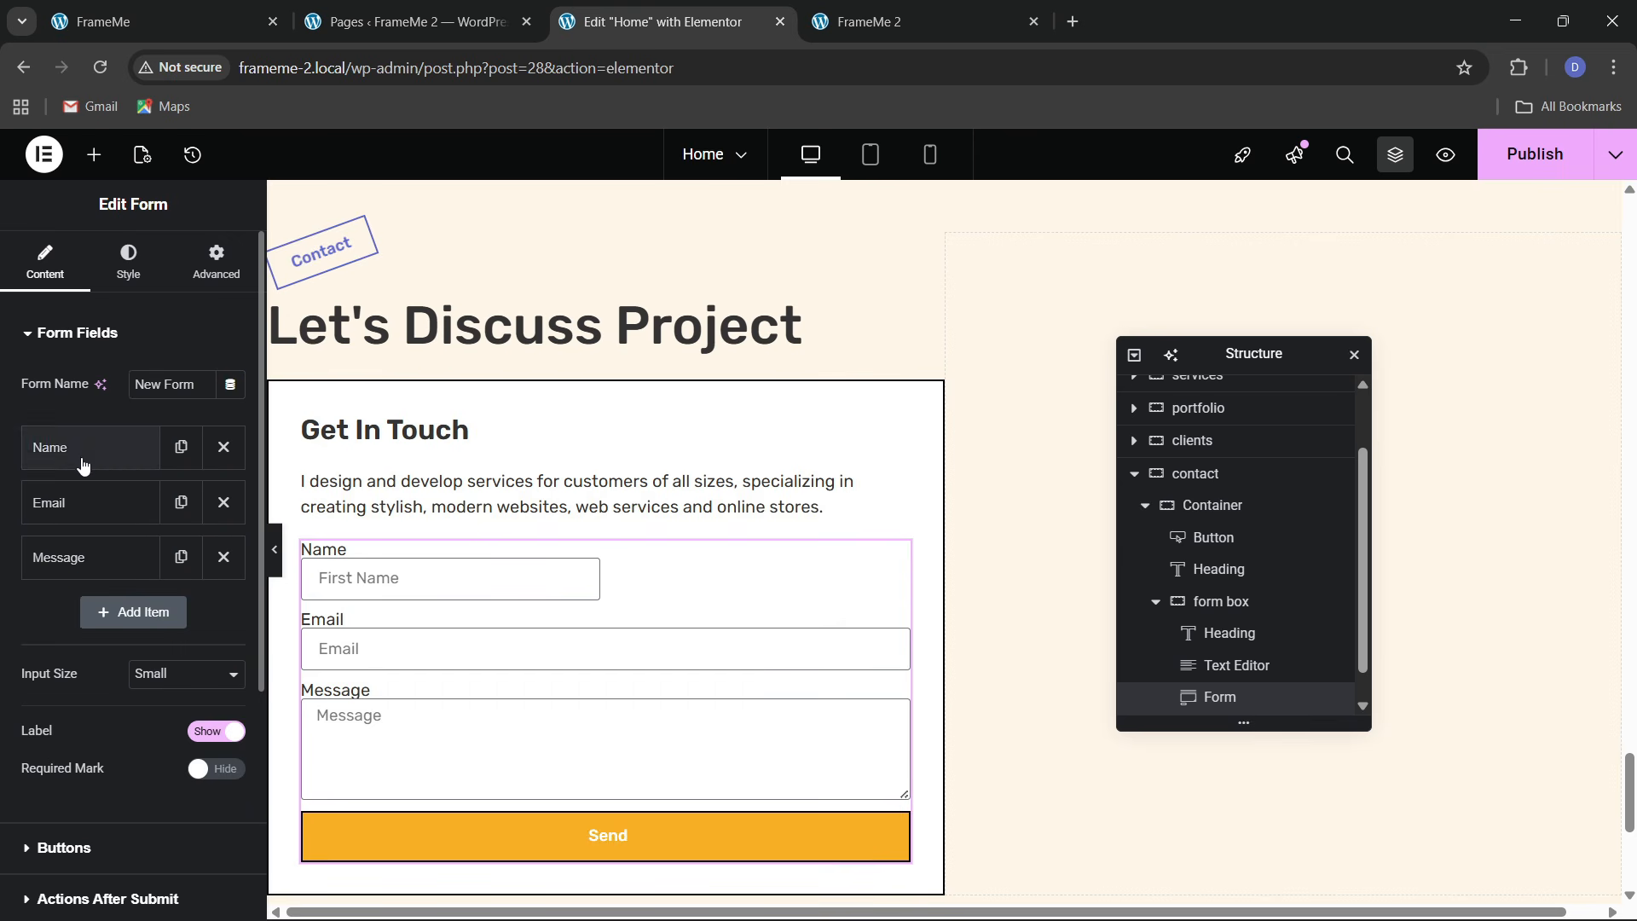
Set the Email field to 50% width with the placeholder 'Your Email'
click(153, 19)
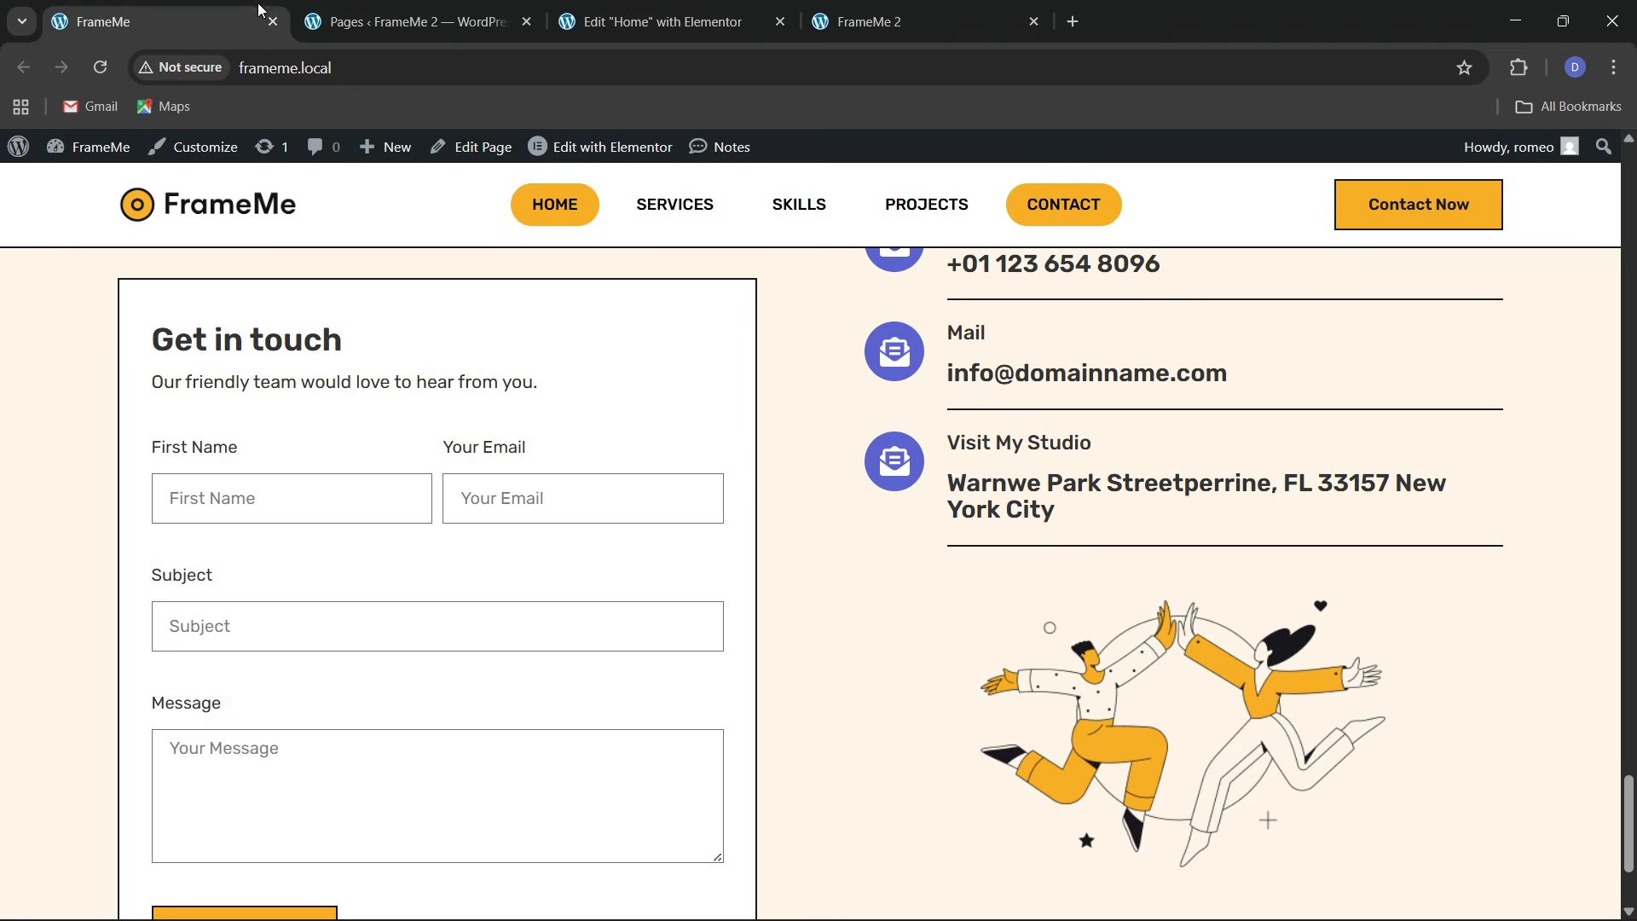
click(656, 21)
click(77, 517)
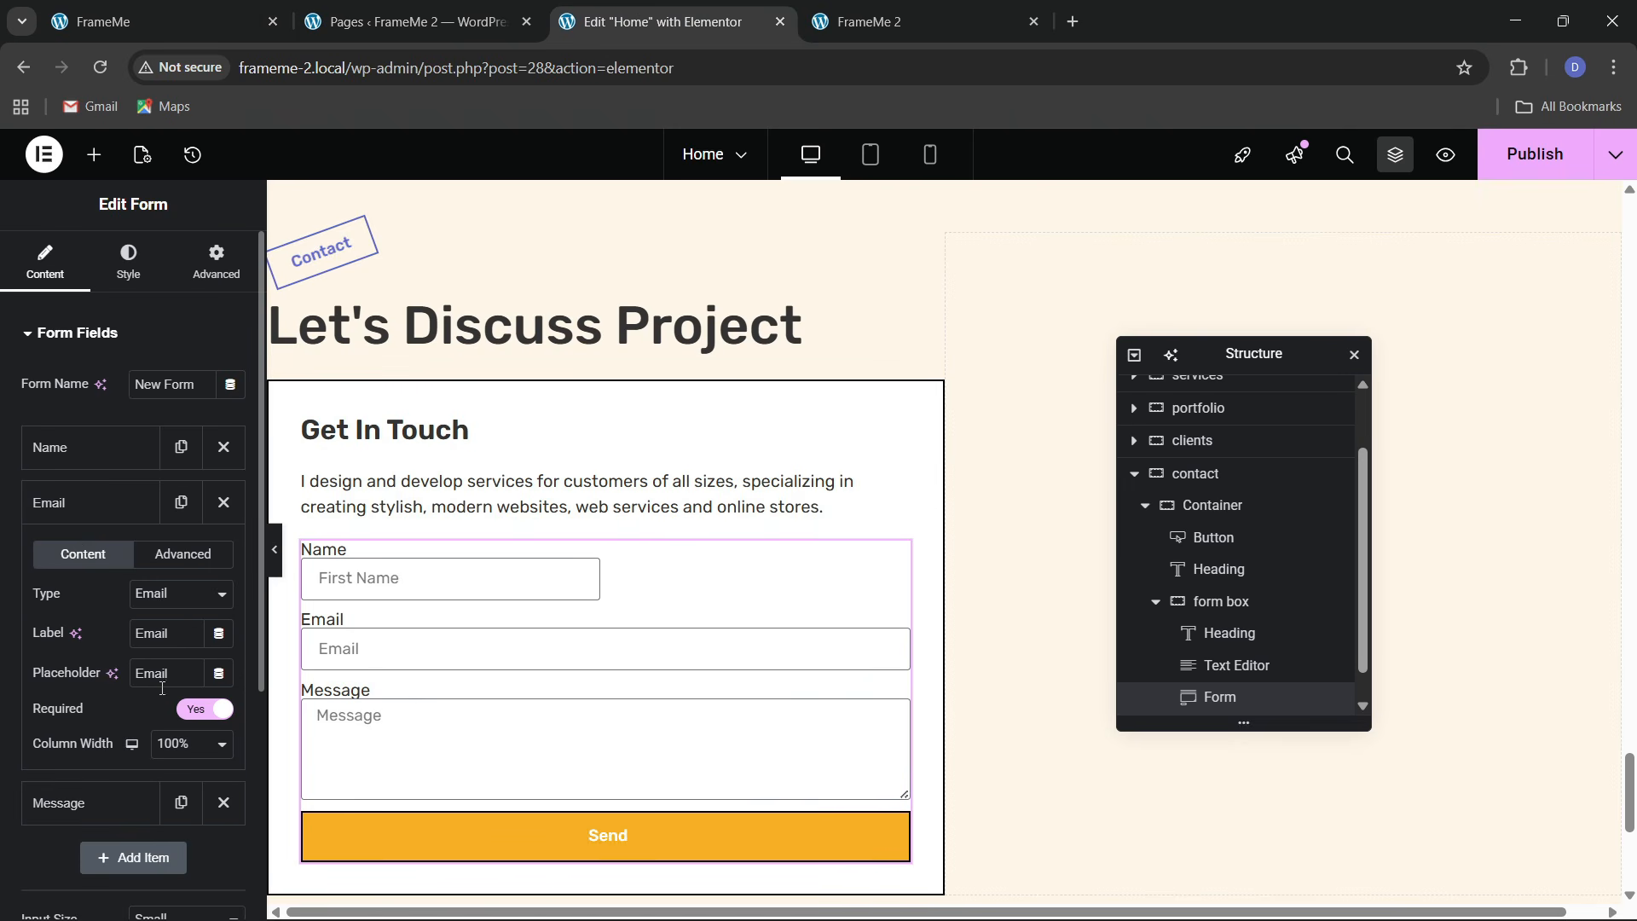
click(181, 744)
click(174, 537)
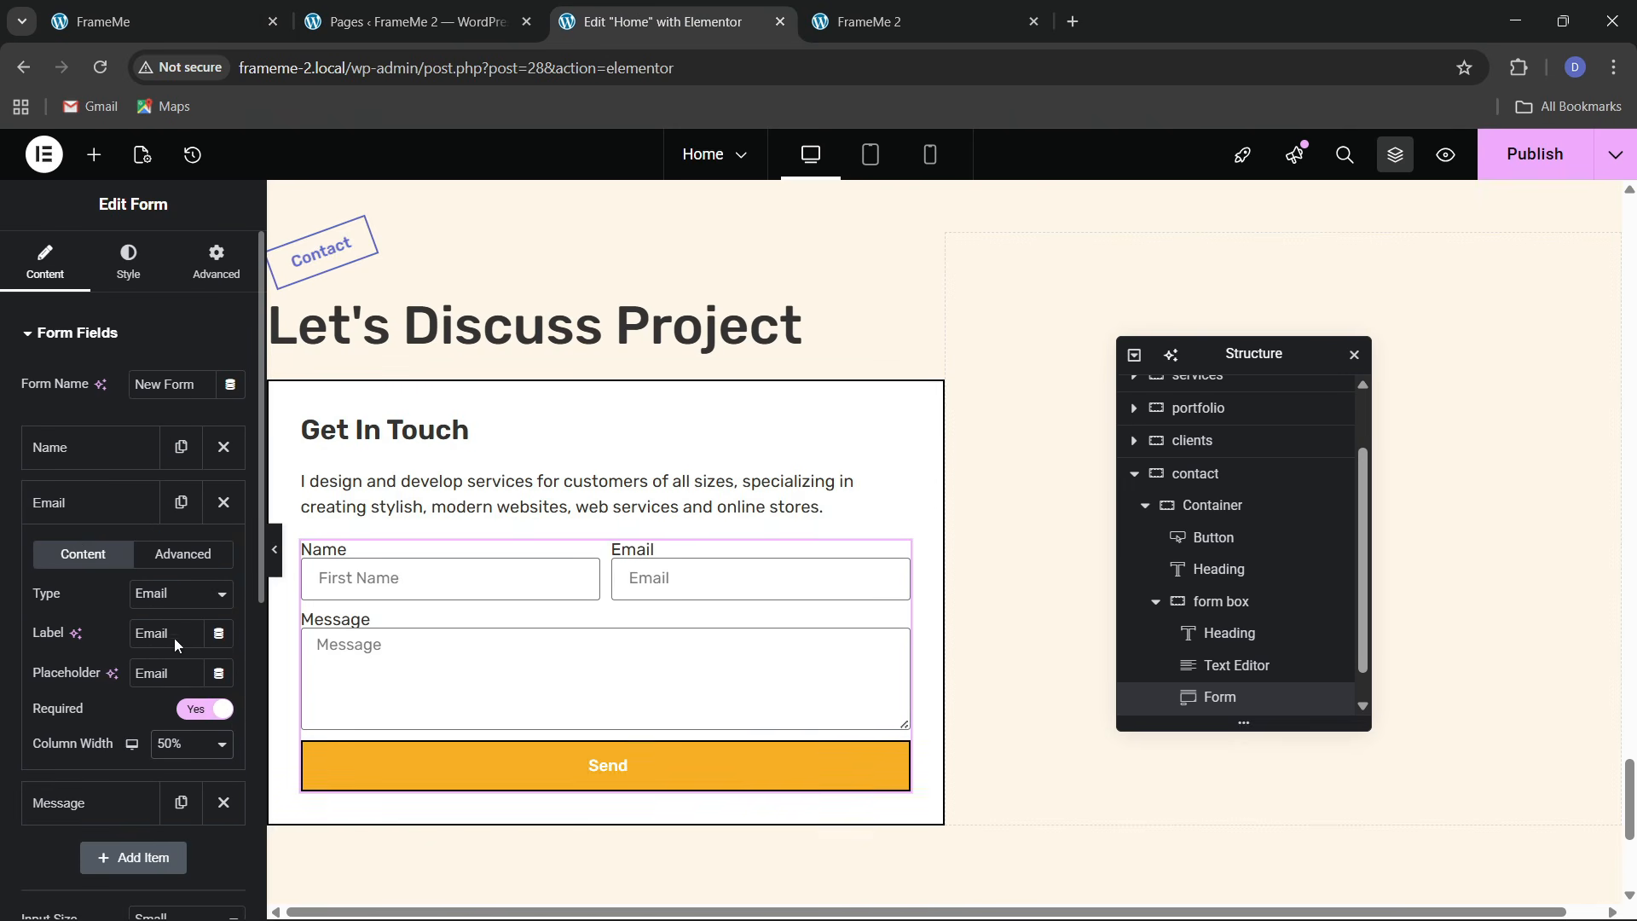
click(139, 675)
text(Your)
click(131, 505)
click(213, 19)
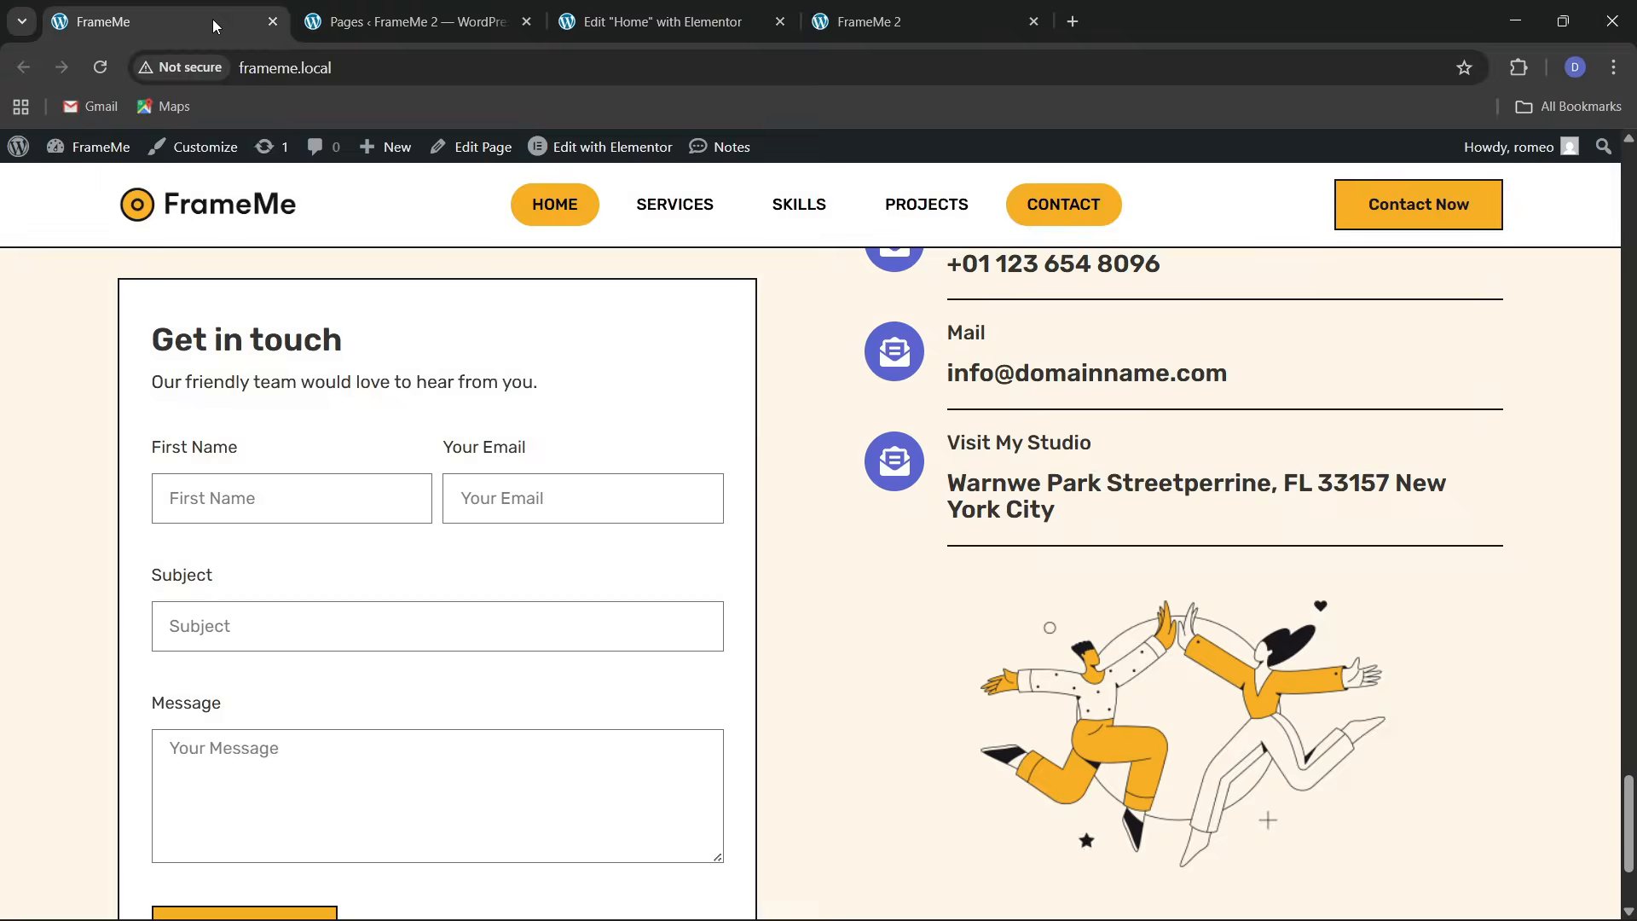
click(567, 19)
Duplicate the Name field below Email as a full-width 'Subject' field
click(180, 448)
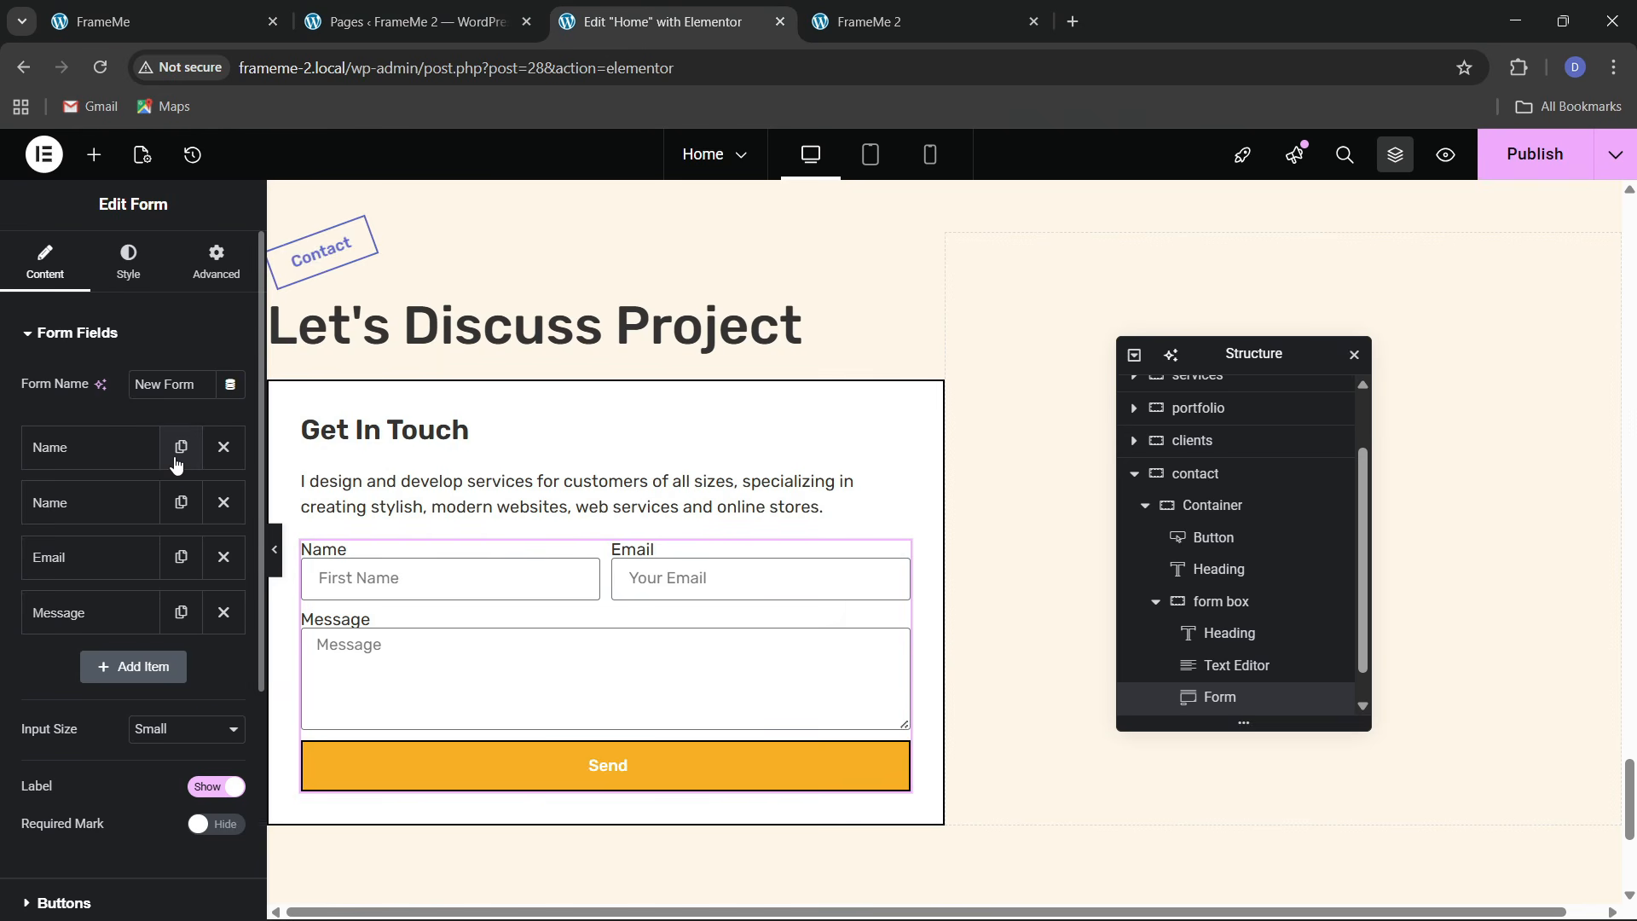
drag(135, 504, 100, 559)
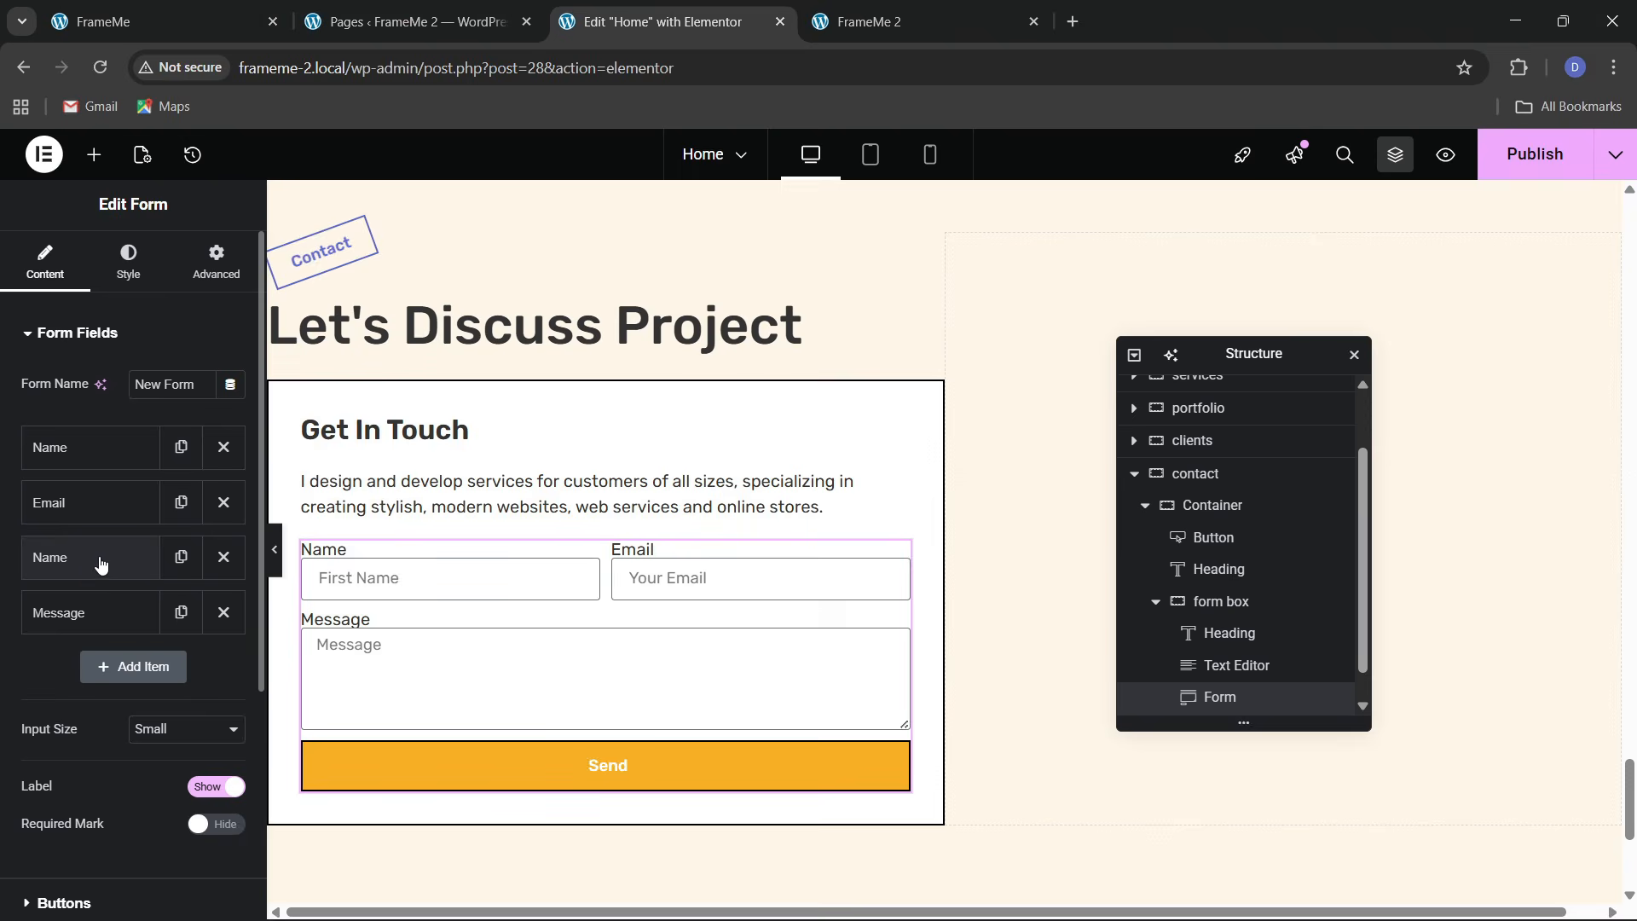
click(101, 559)
triple_click(166, 725)
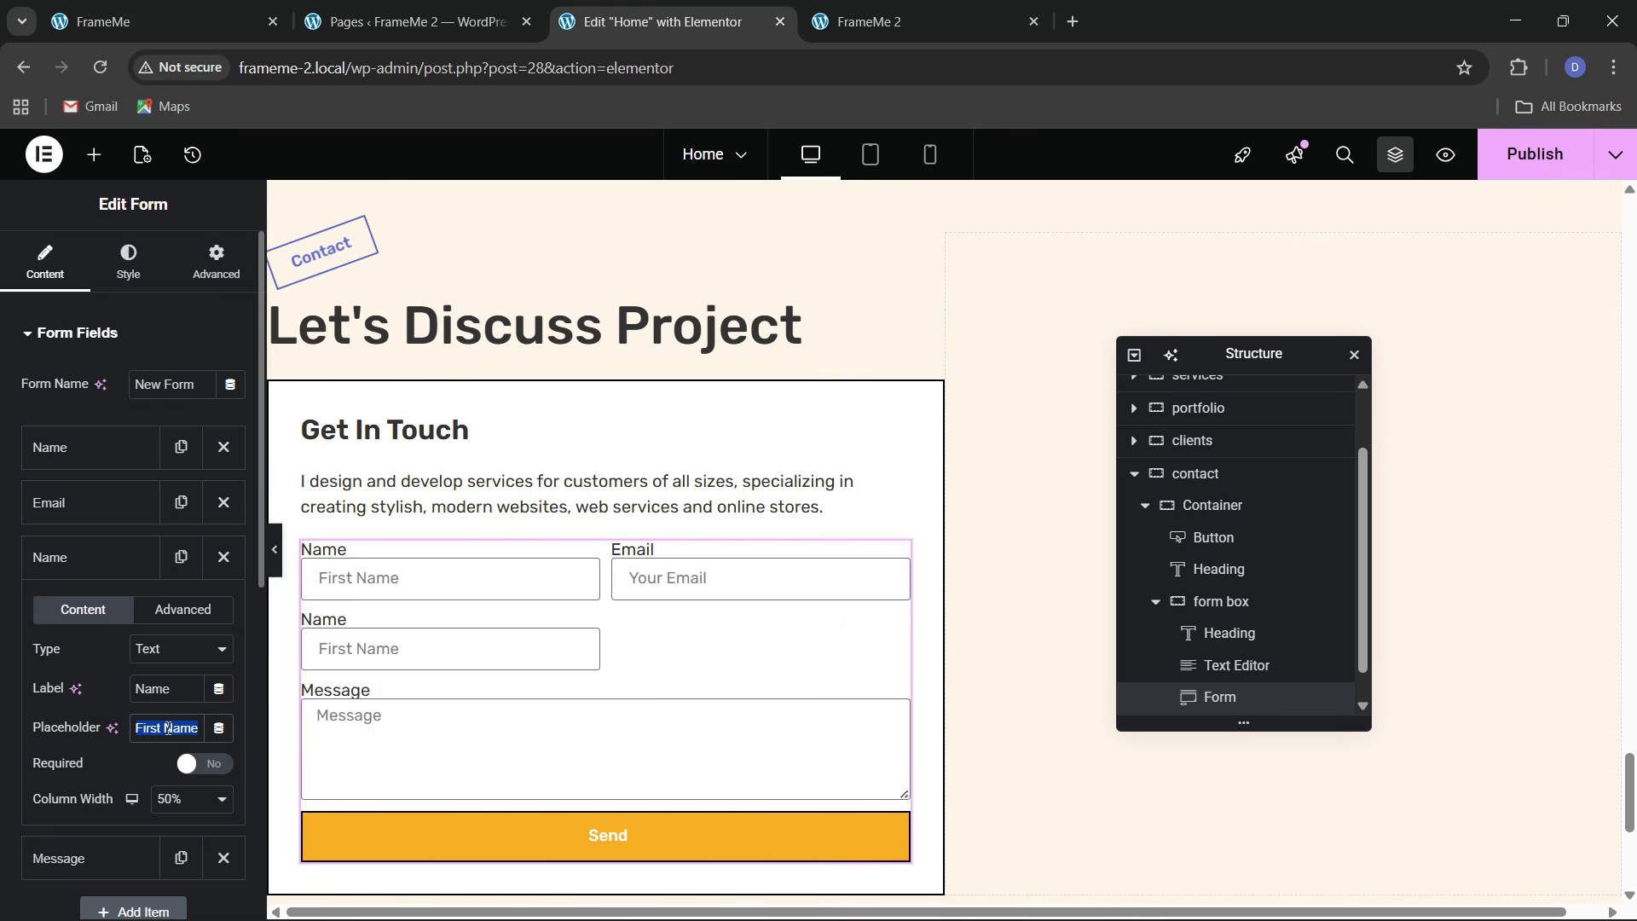
key(BackSpace)
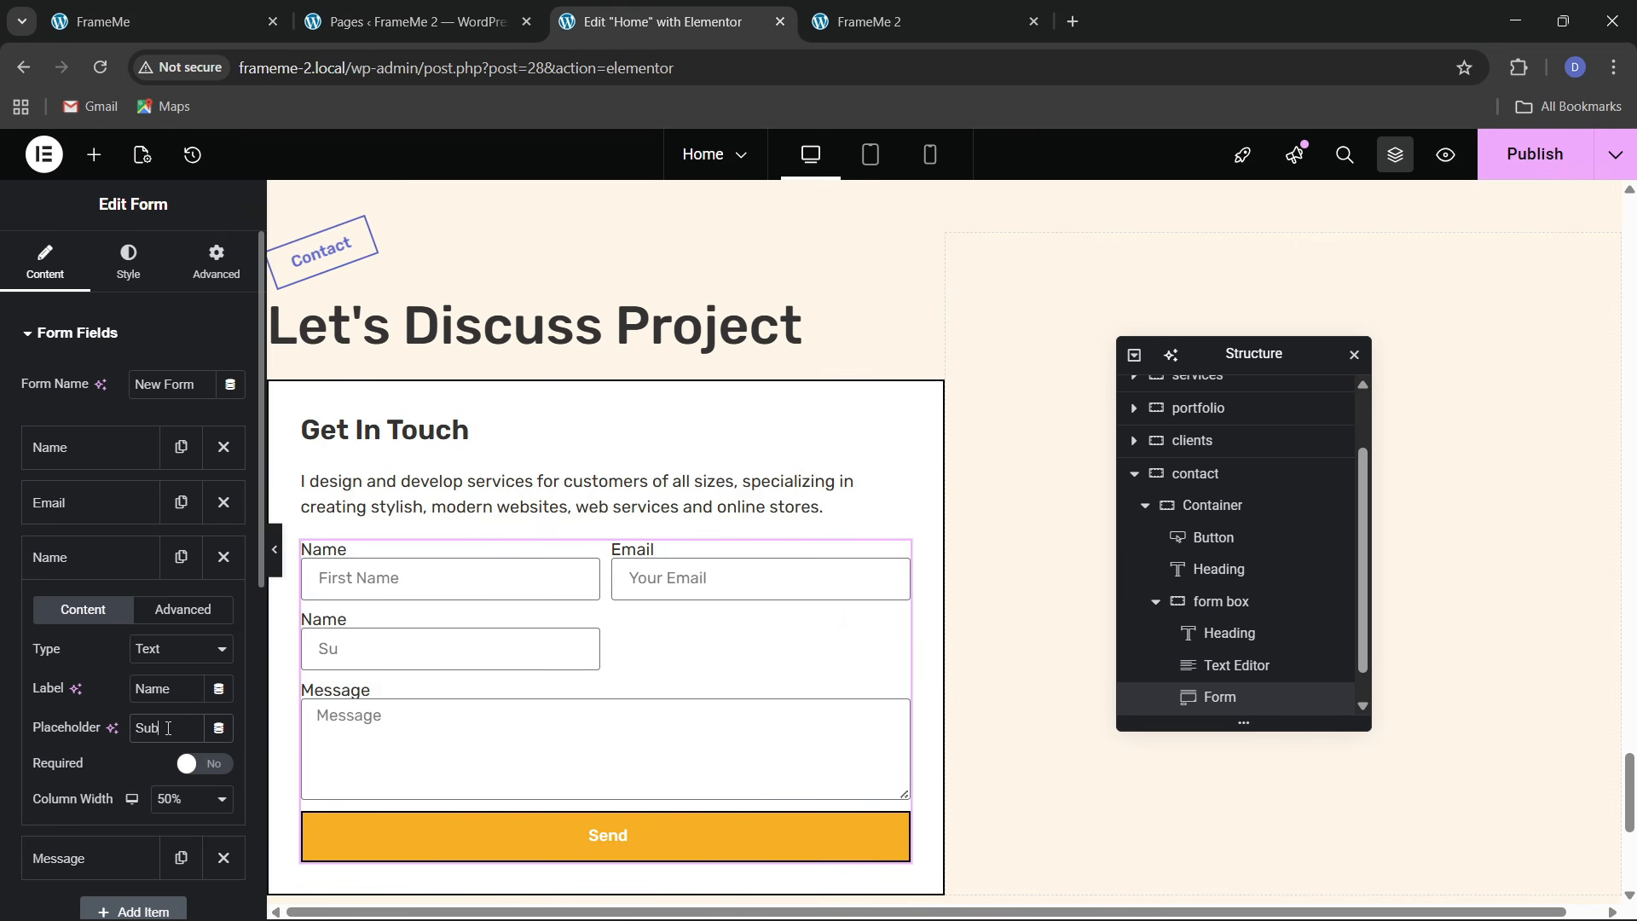
text(Subject)
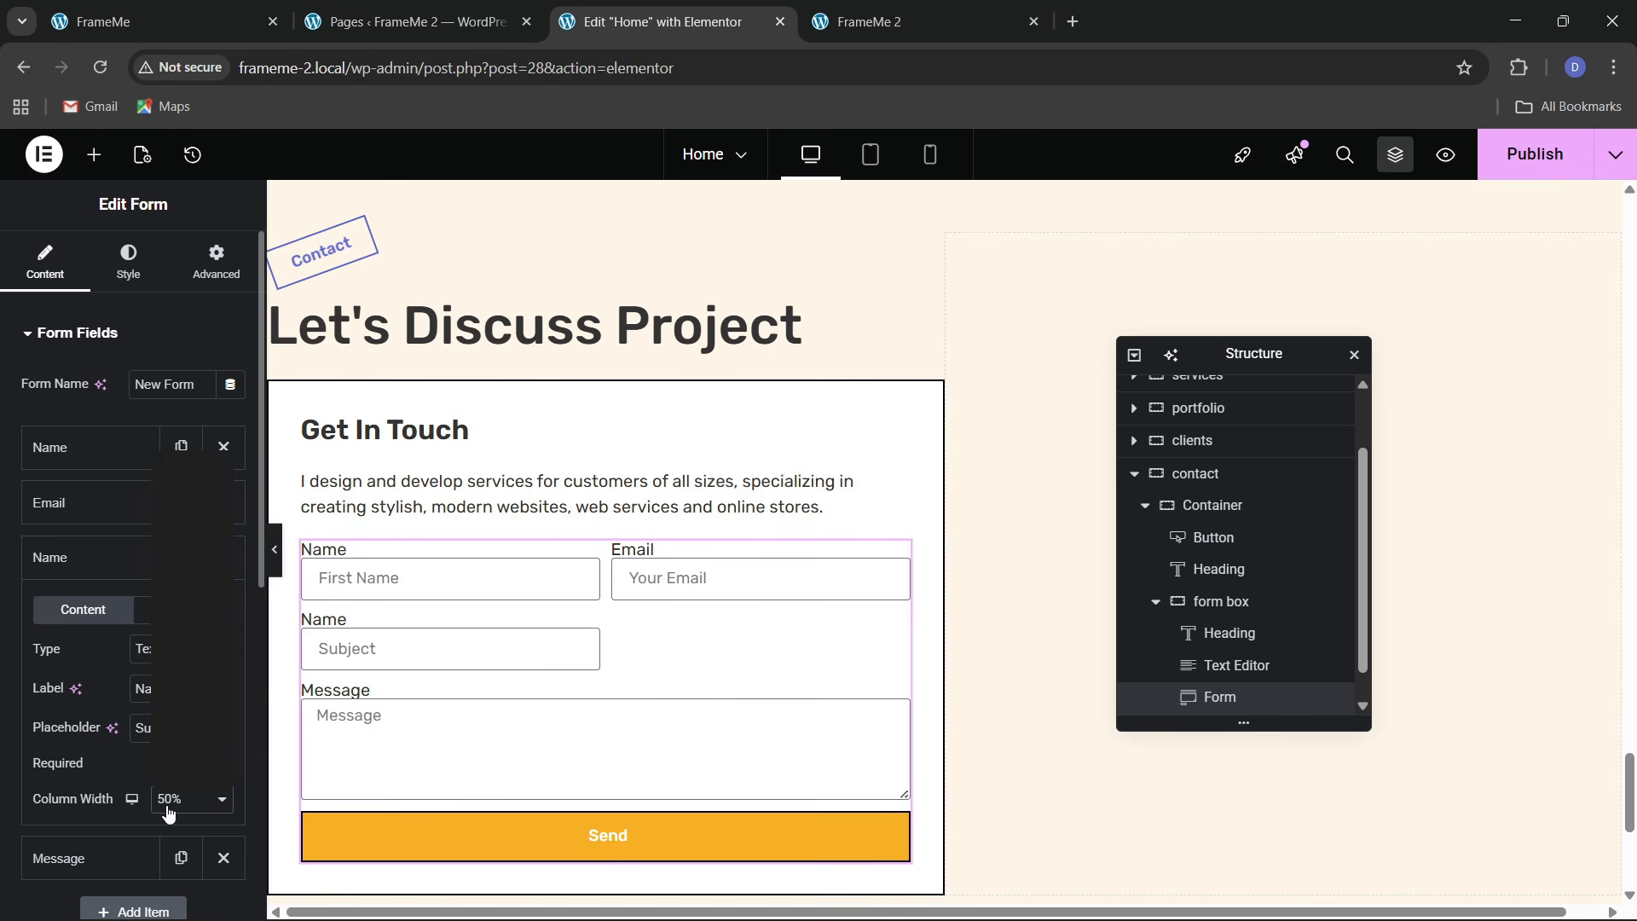
click(179, 799)
click(162, 754)
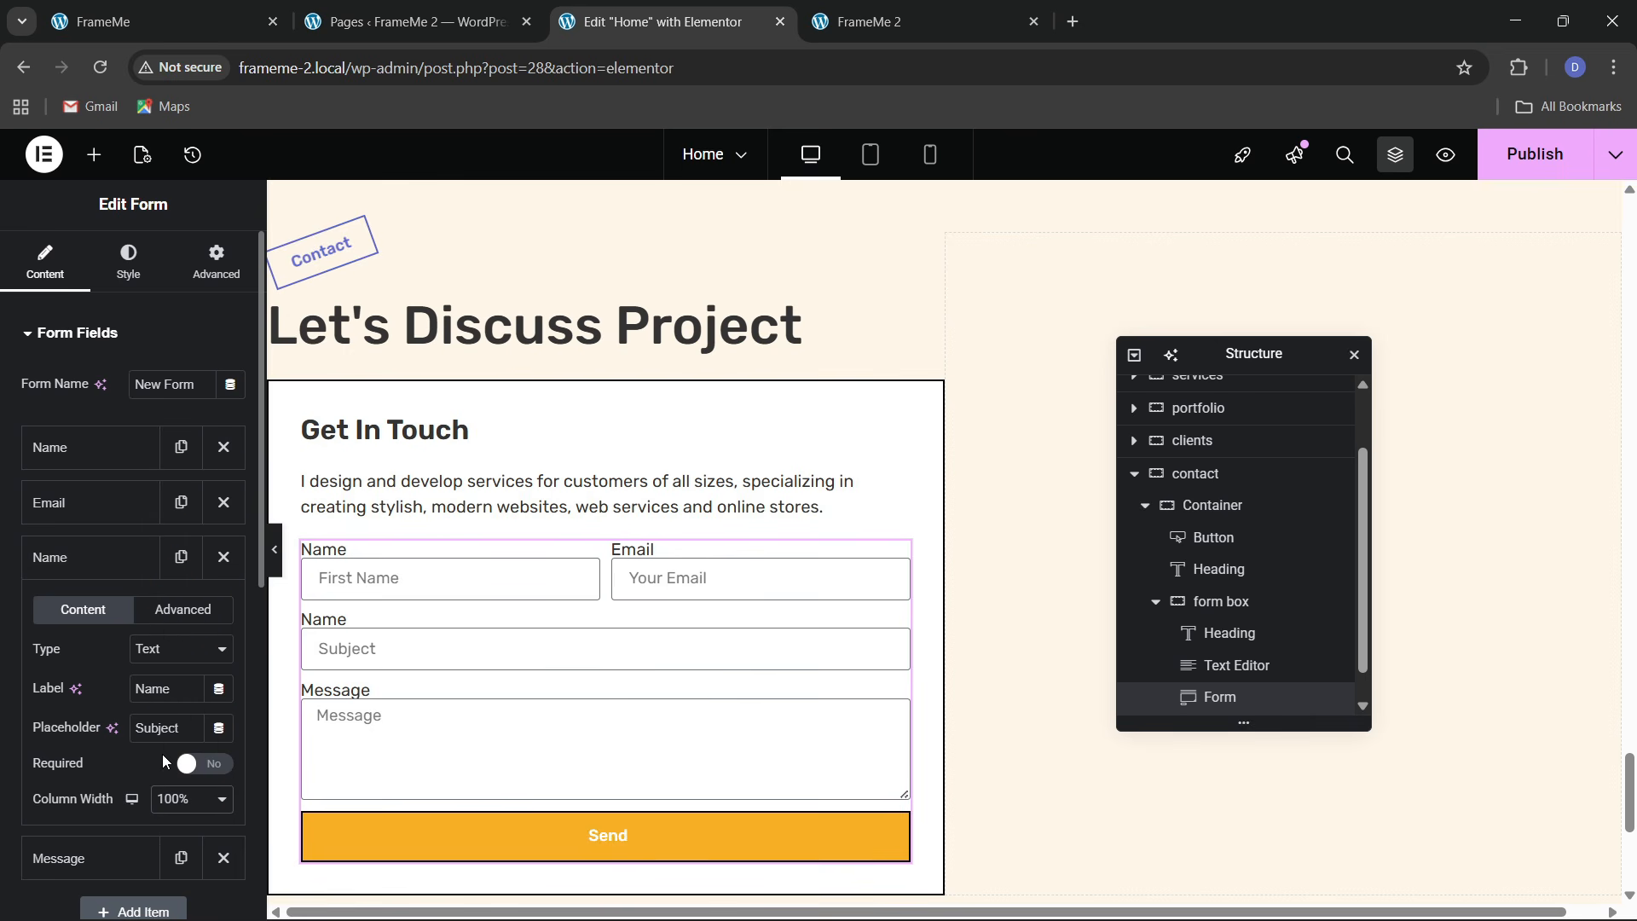
key(ctrl+1)
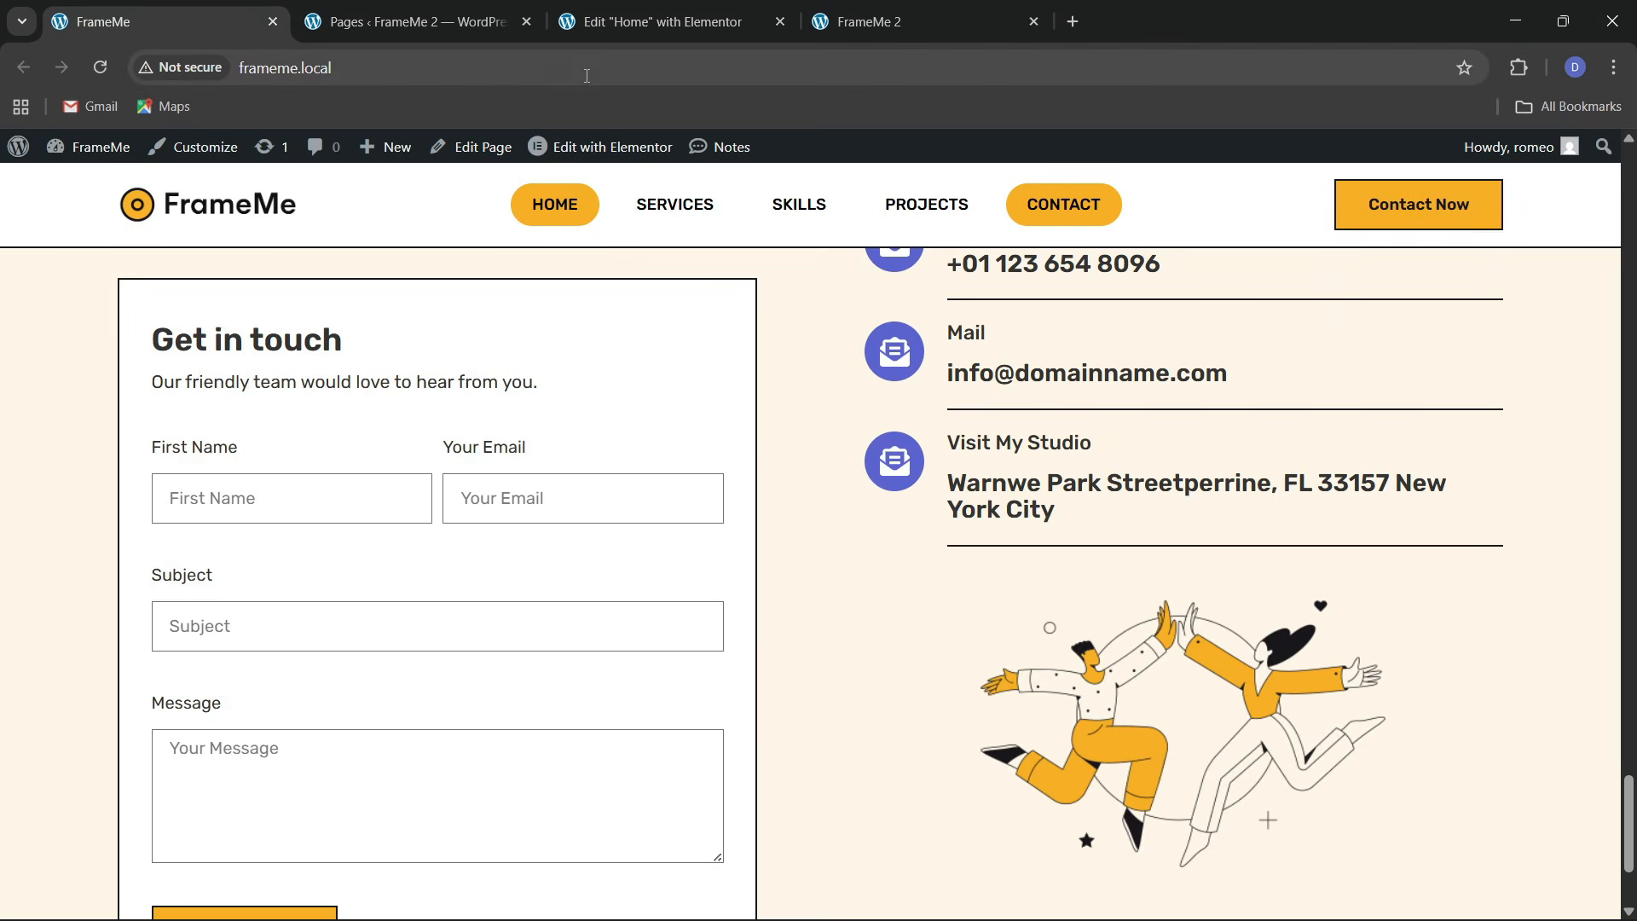
click(633, 8)
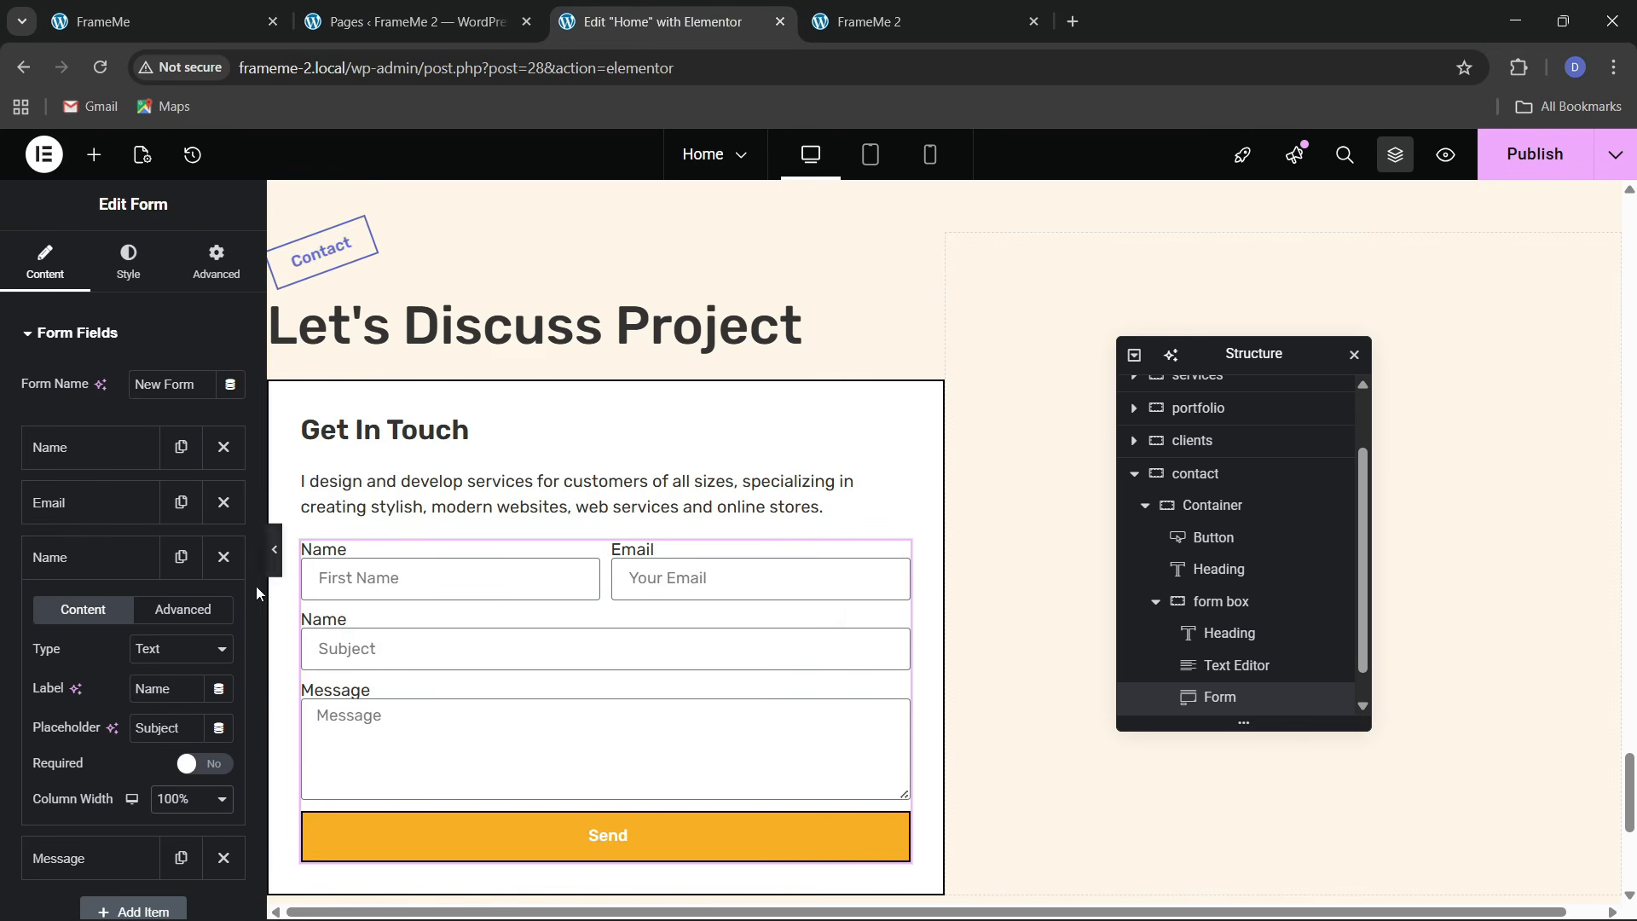
Copy the placeholders into the labels, making them 'First Name' and 'Your Email'
click(99, 467)
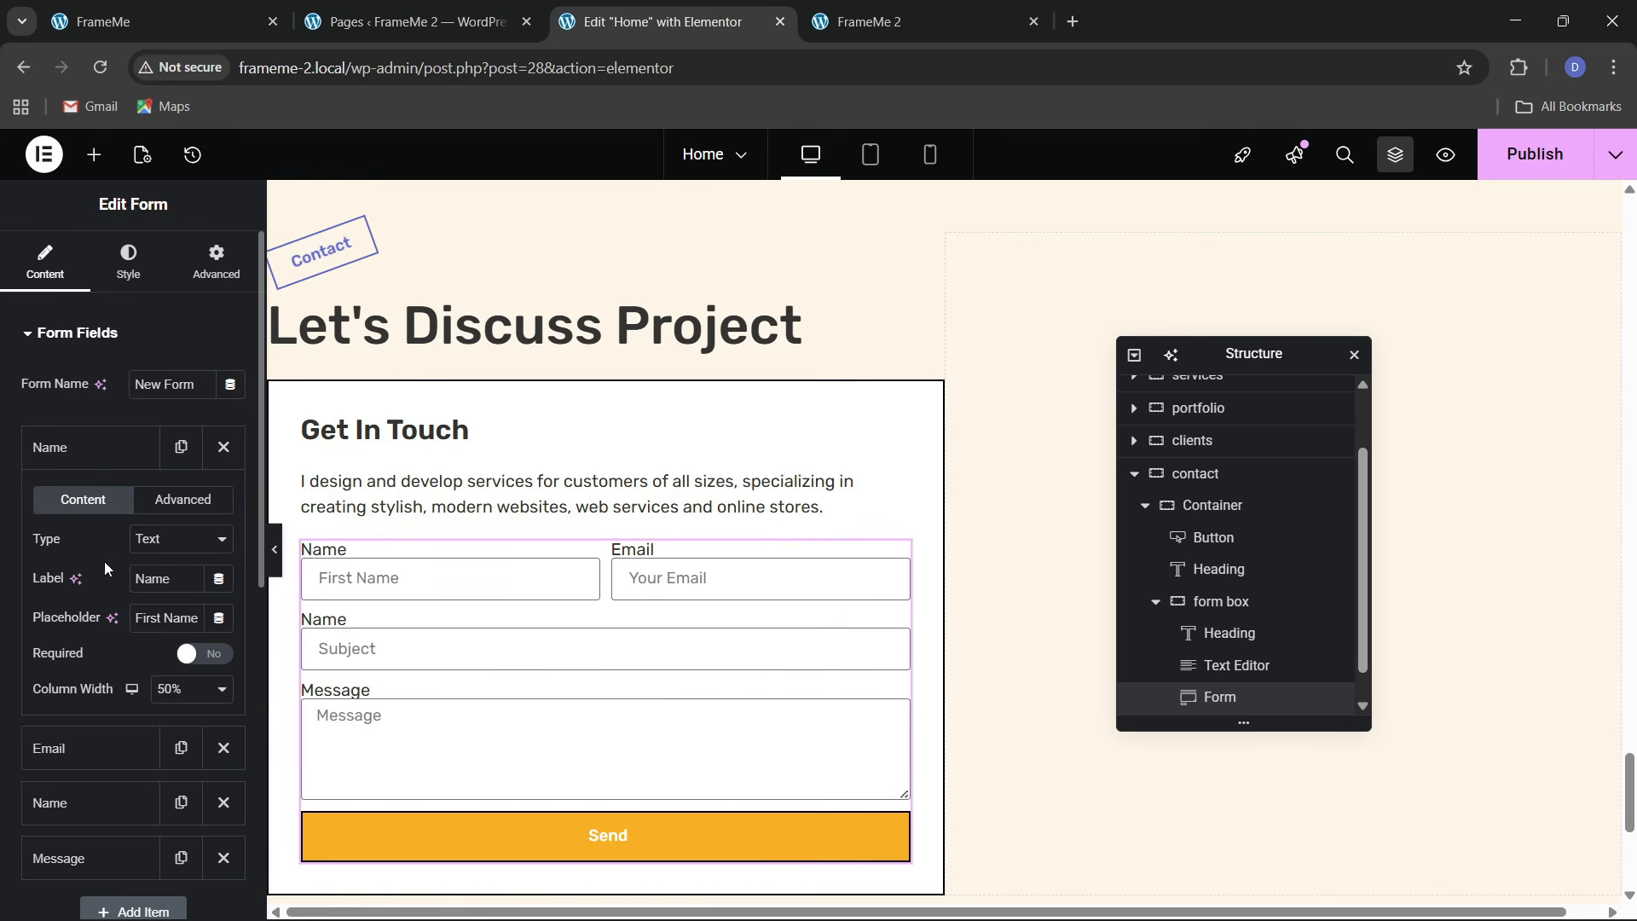
triple_click(152, 617)
key(ctrl+c)
double_click(153, 579)
key(ctrl+v)
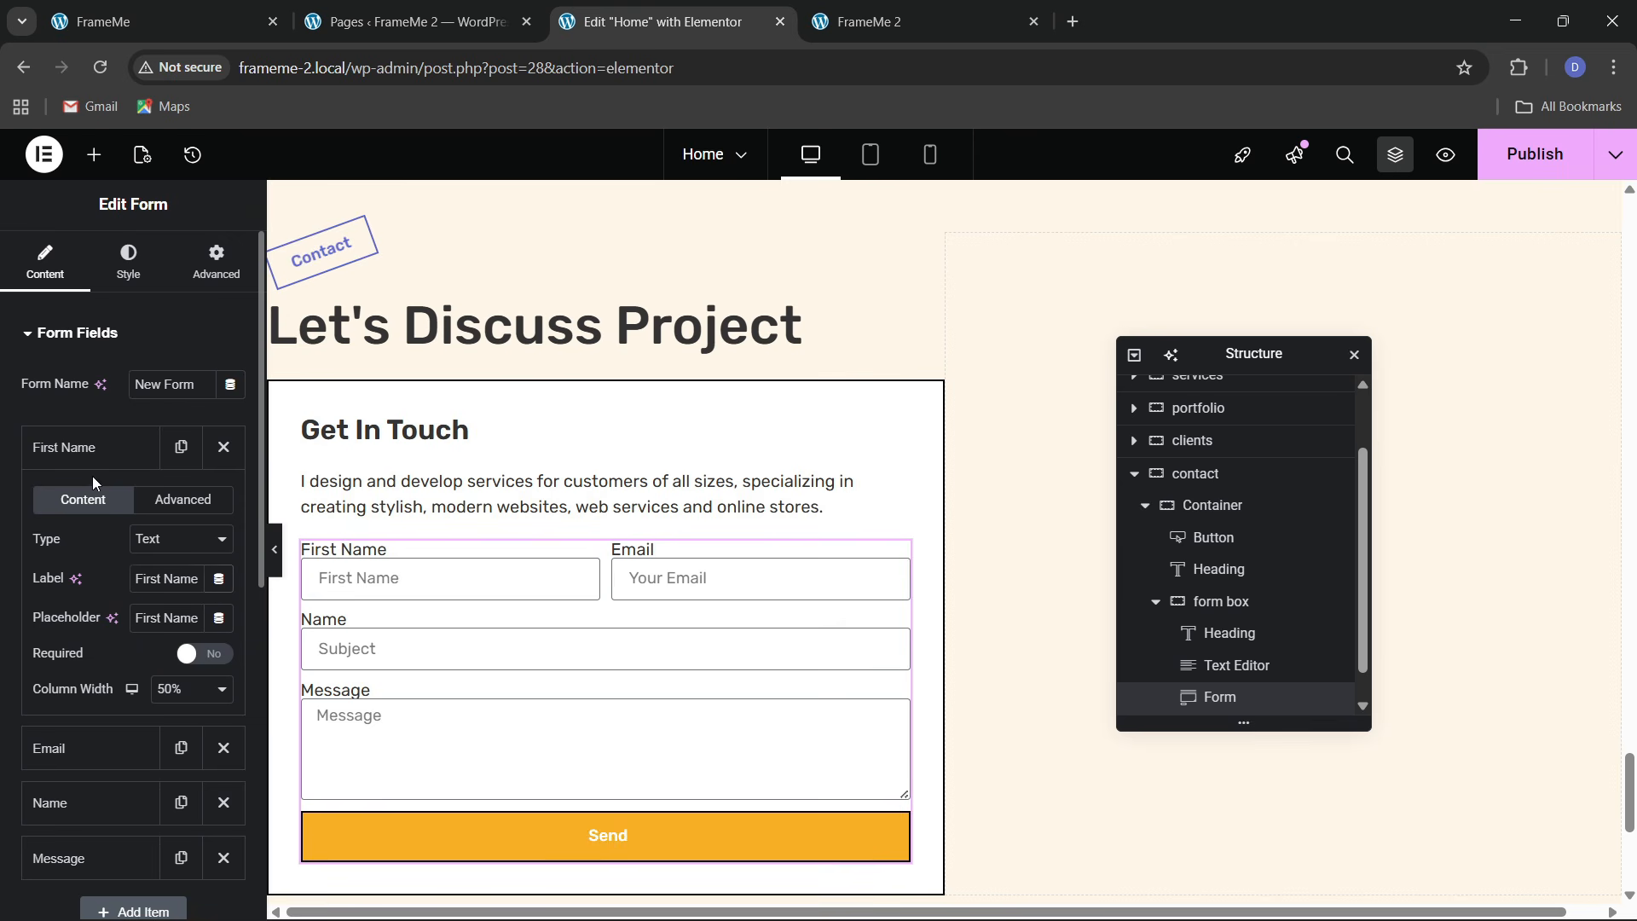
click(92, 451)
click(94, 502)
triple_click(160, 672)
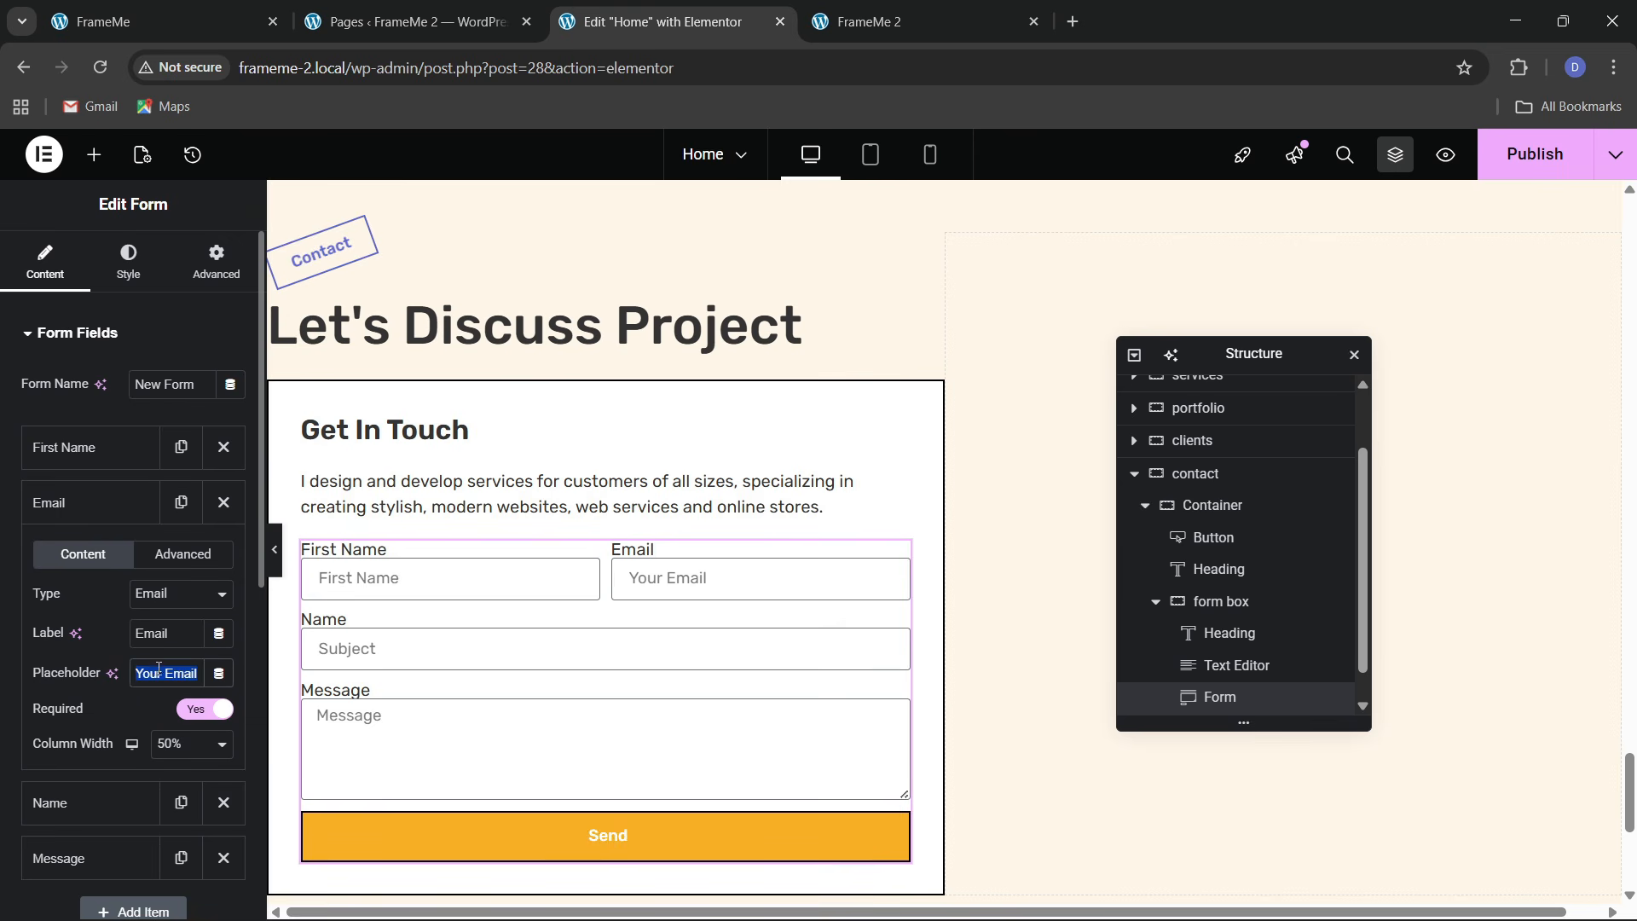
key(ctrl+c)
double_click(142, 632)
key(ctrl+v)
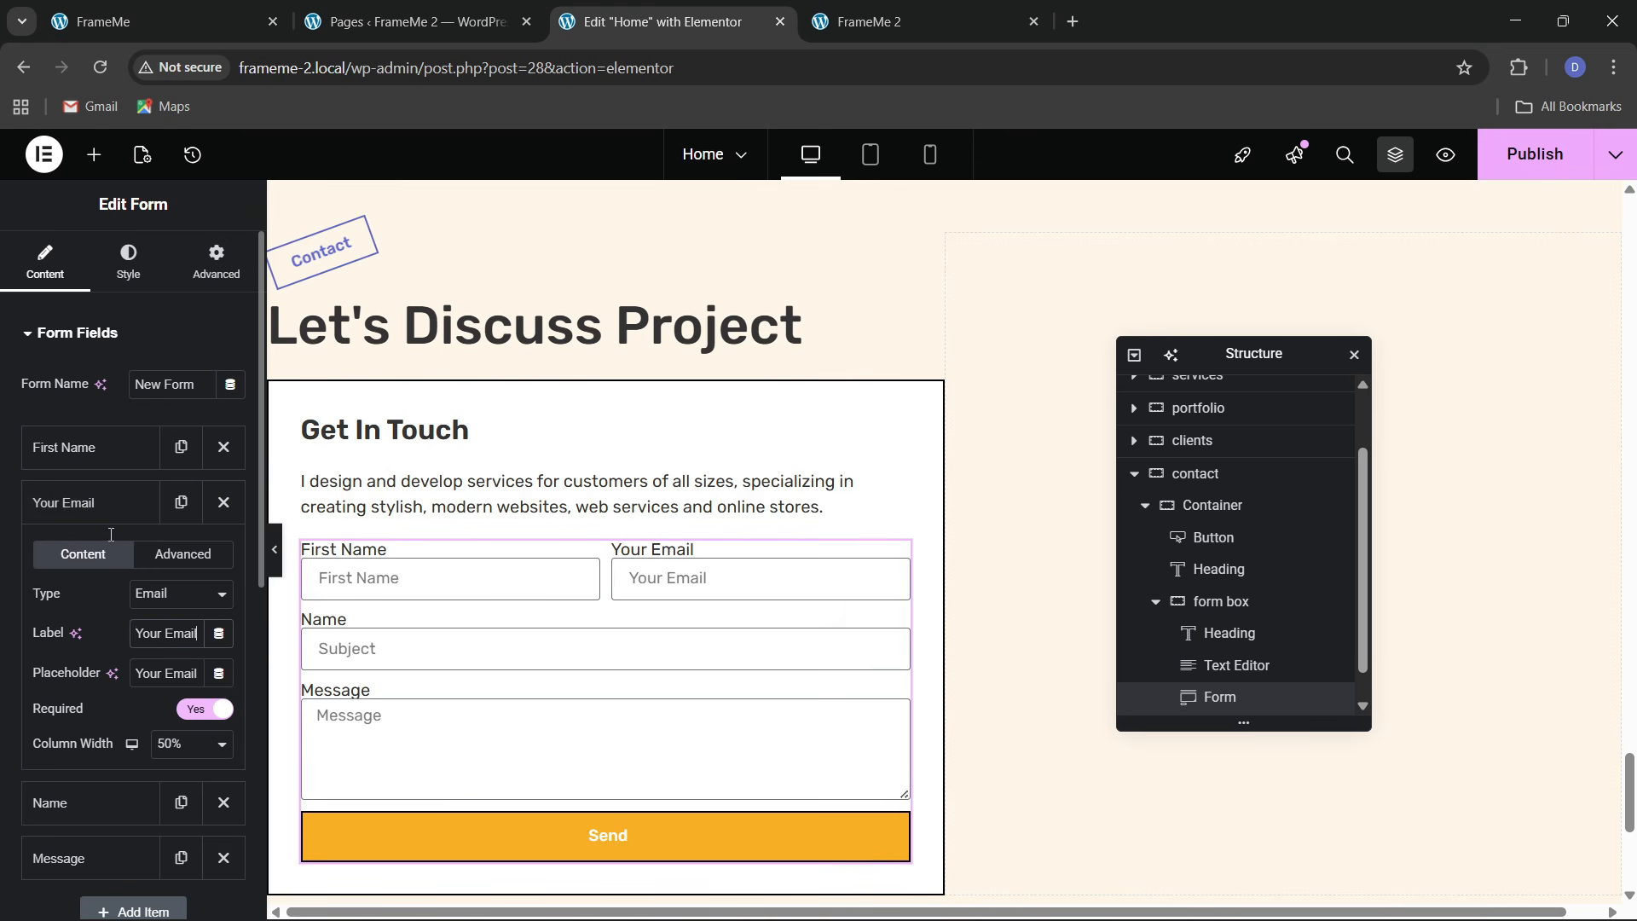
click(103, 509)
Label the third field 'Subject' to match its placeholder
click(94, 556)
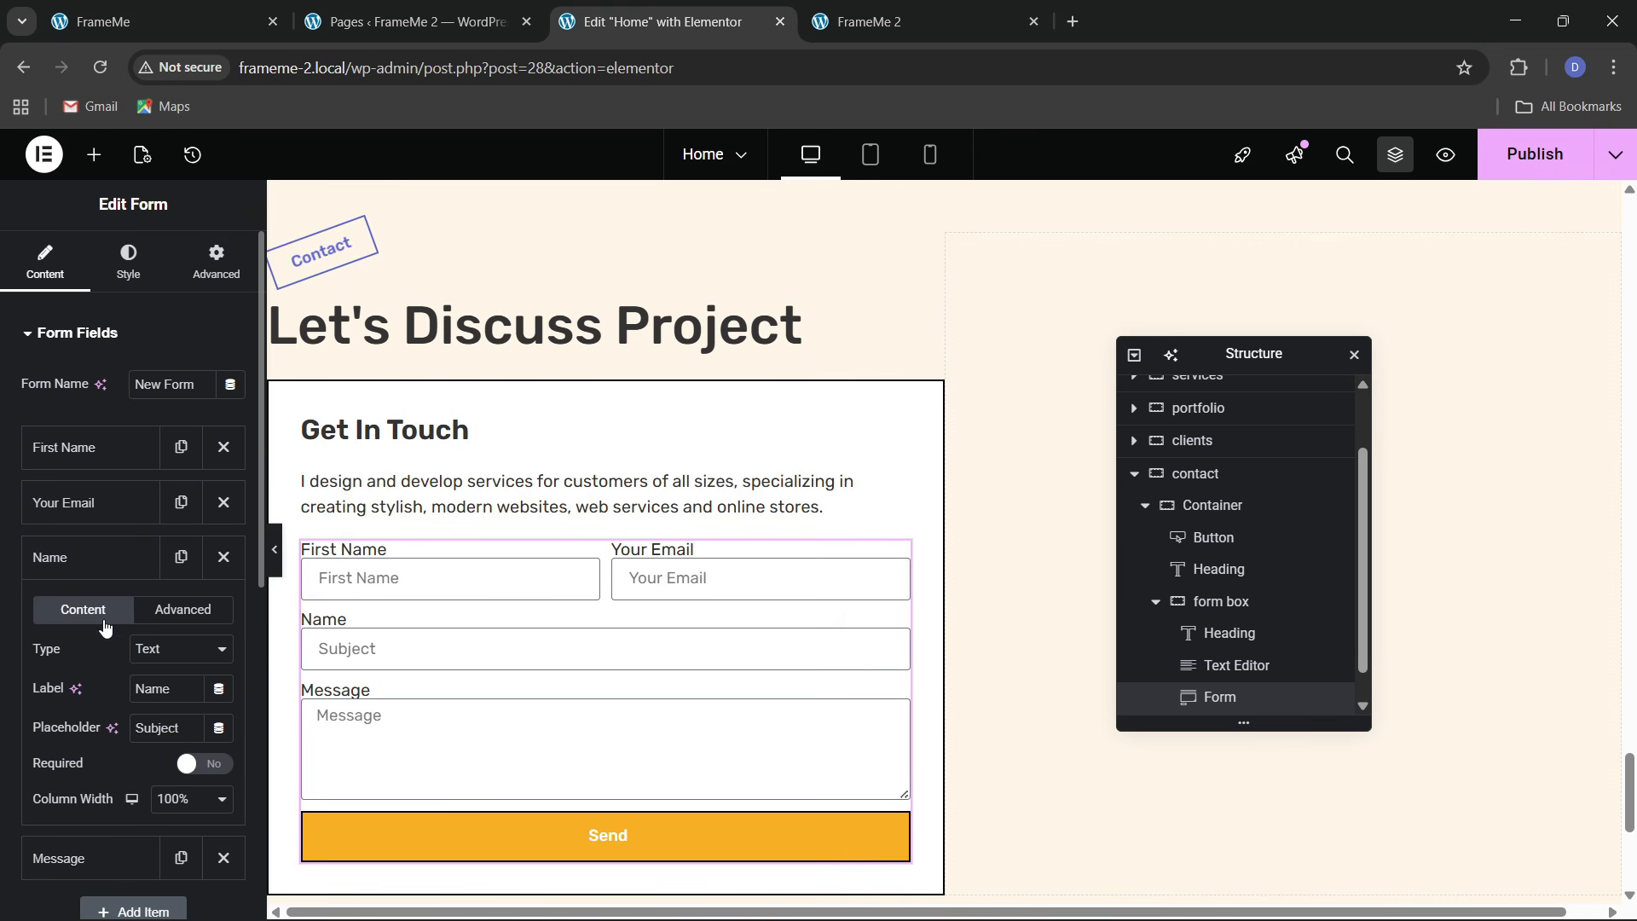
scroll(142, 610, down, 1)
triple_click(151, 616)
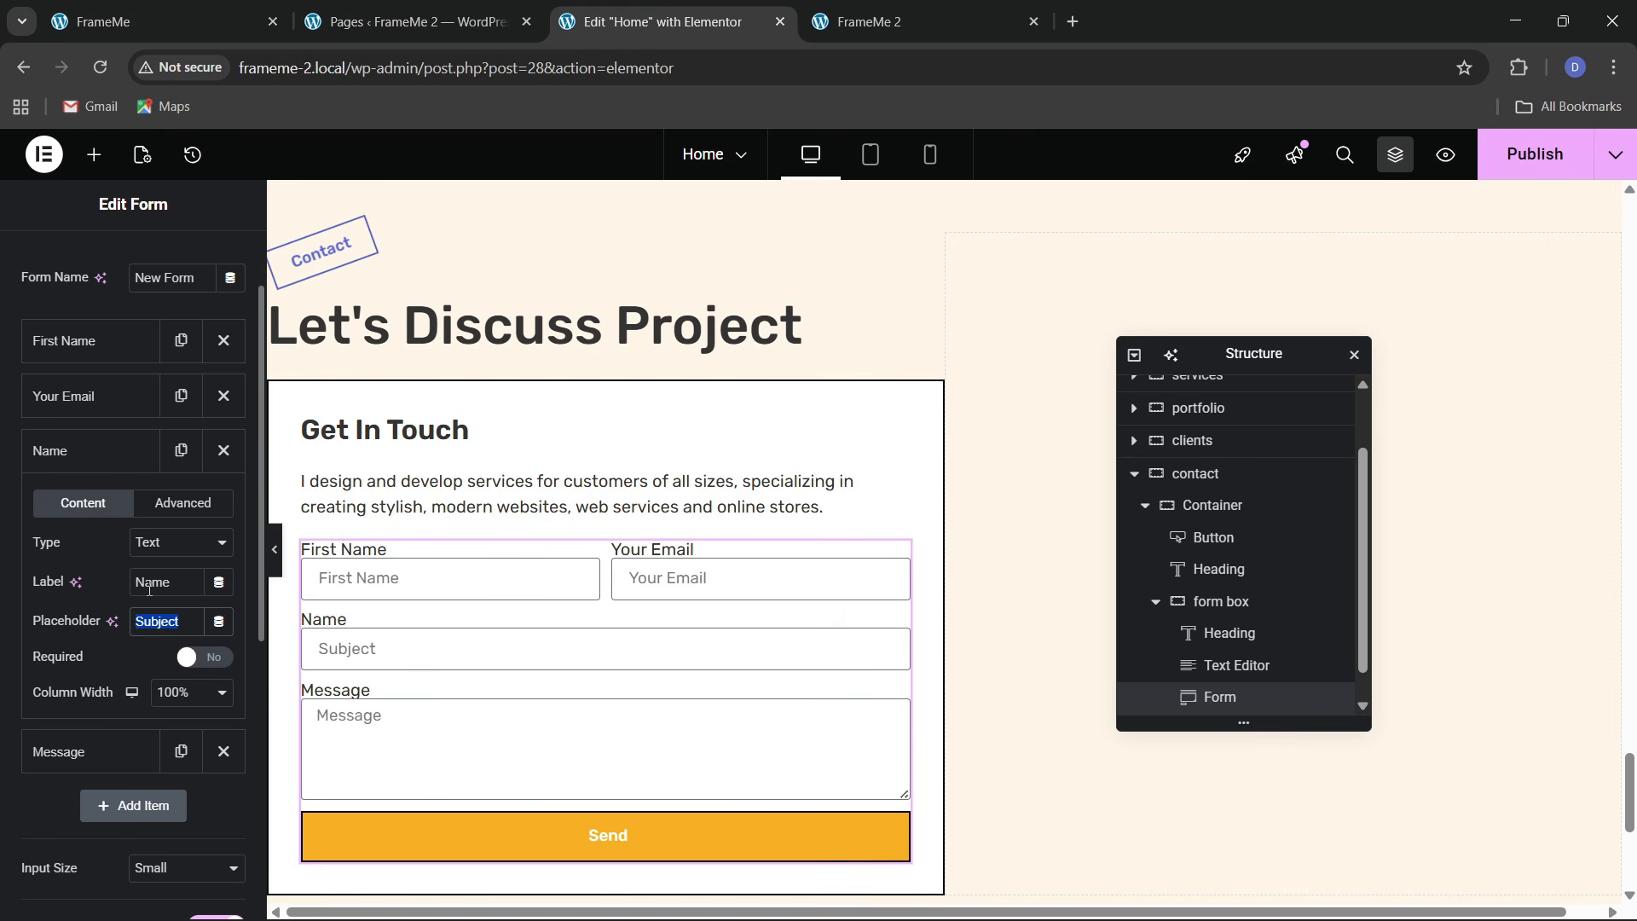
key(ctrl+c)
double_click(150, 587)
key(ctrl+v)
click(102, 465)
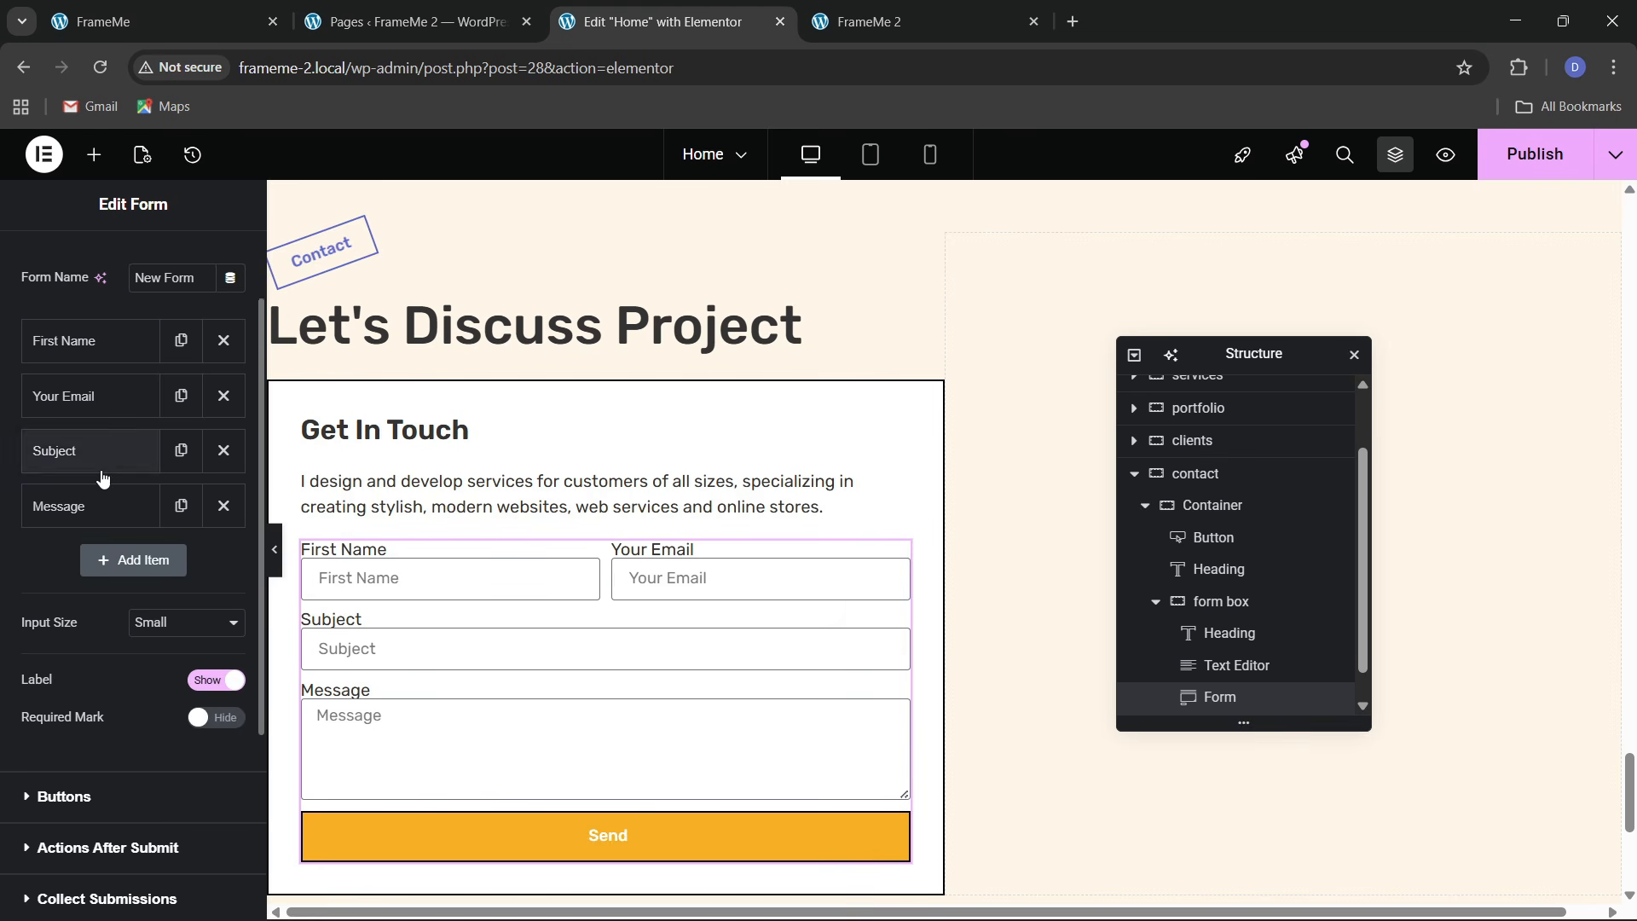
Set the form's Input Size to Medium
click(170, 21)
click(648, 22)
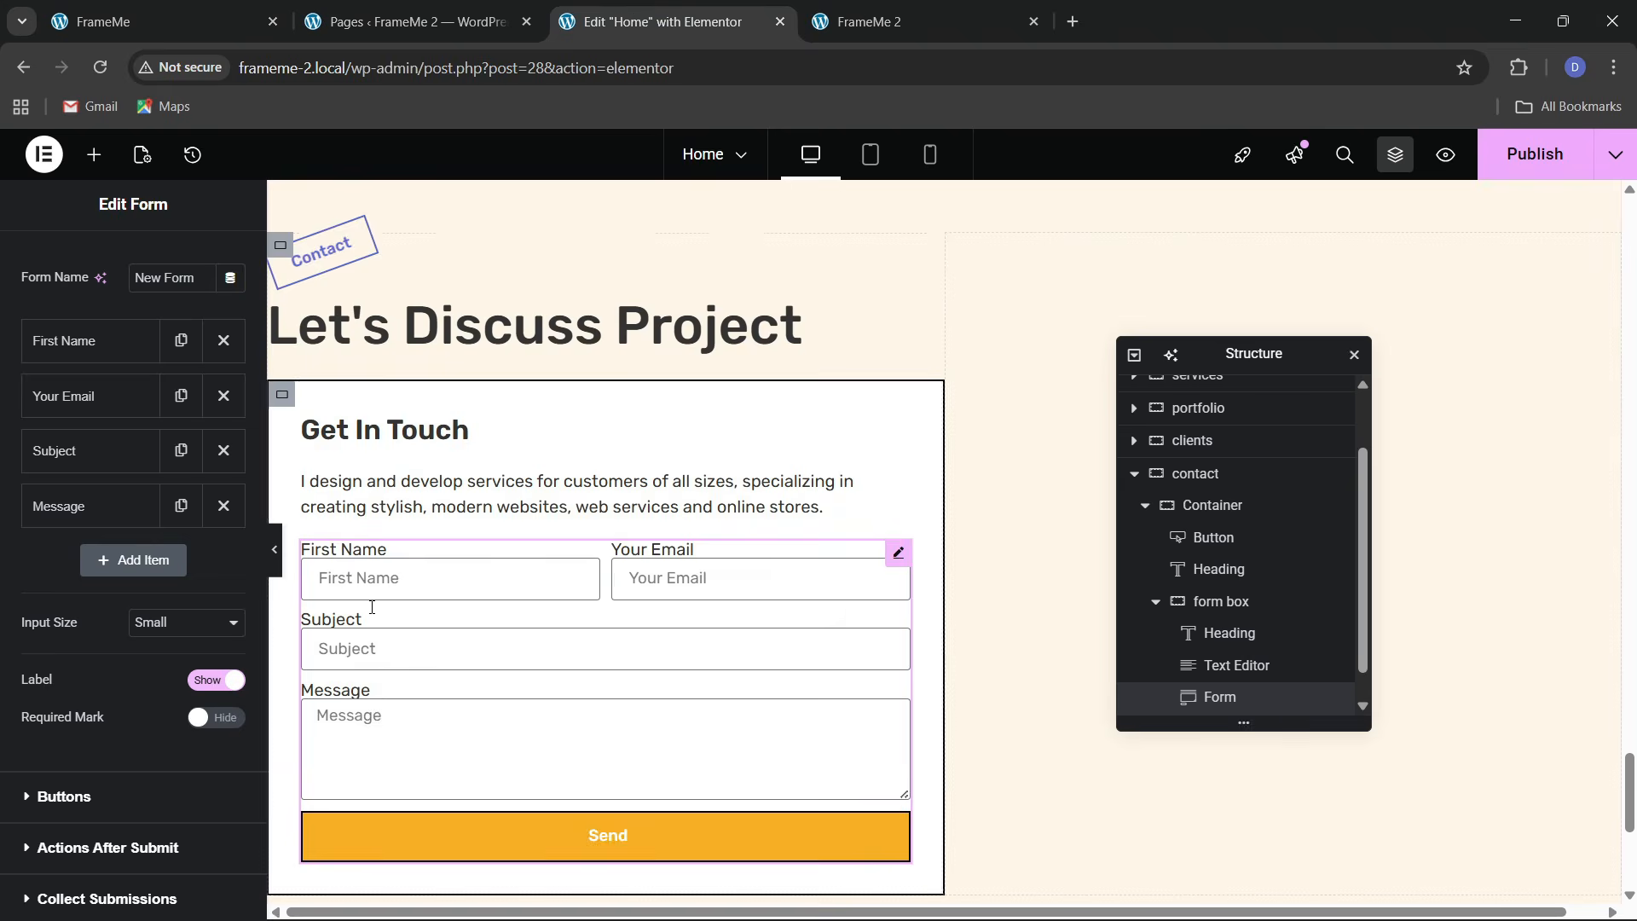
click(150, 625)
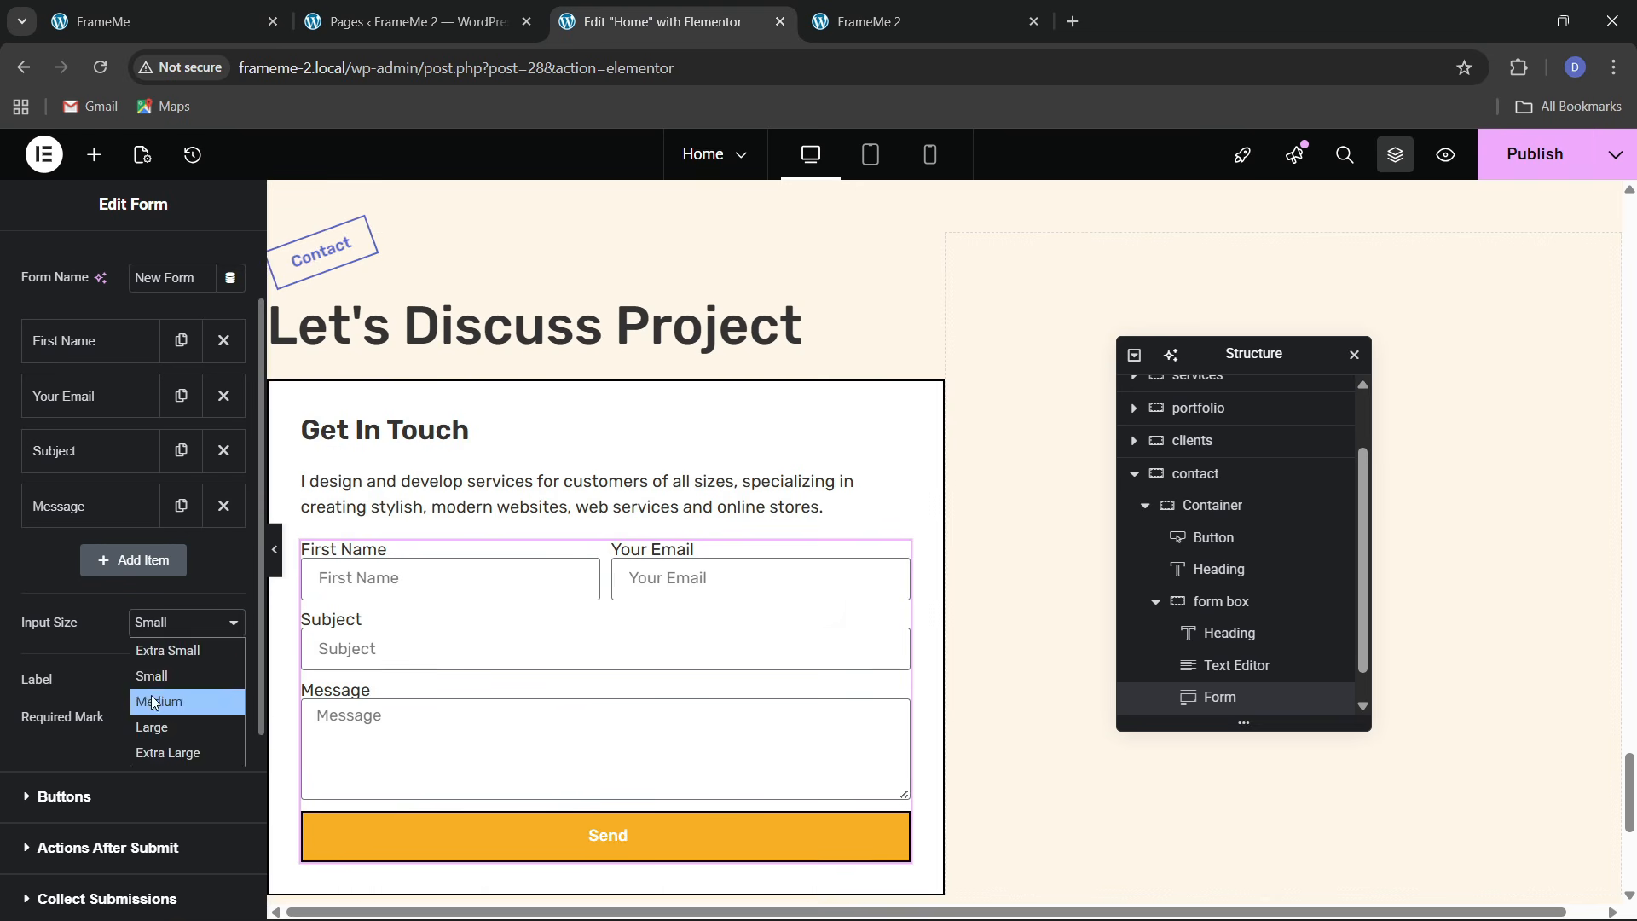
click(154, 701)
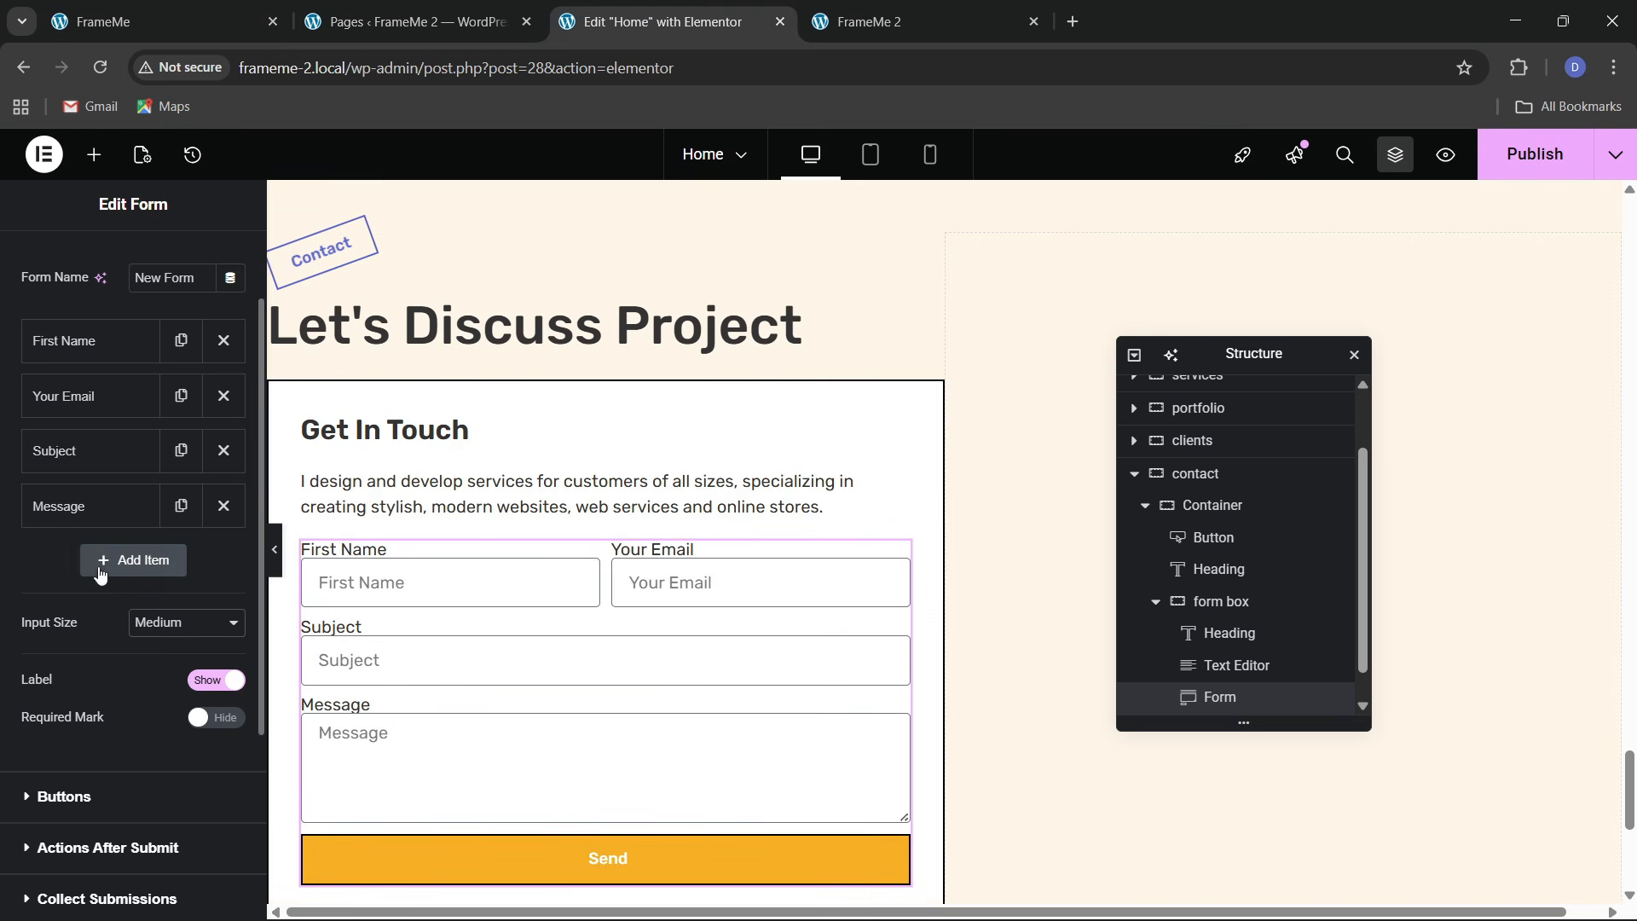
Make the submit button Medium size with the text 'SUBMIT'
scroll(95, 534, down, 3)
click(157, 580)
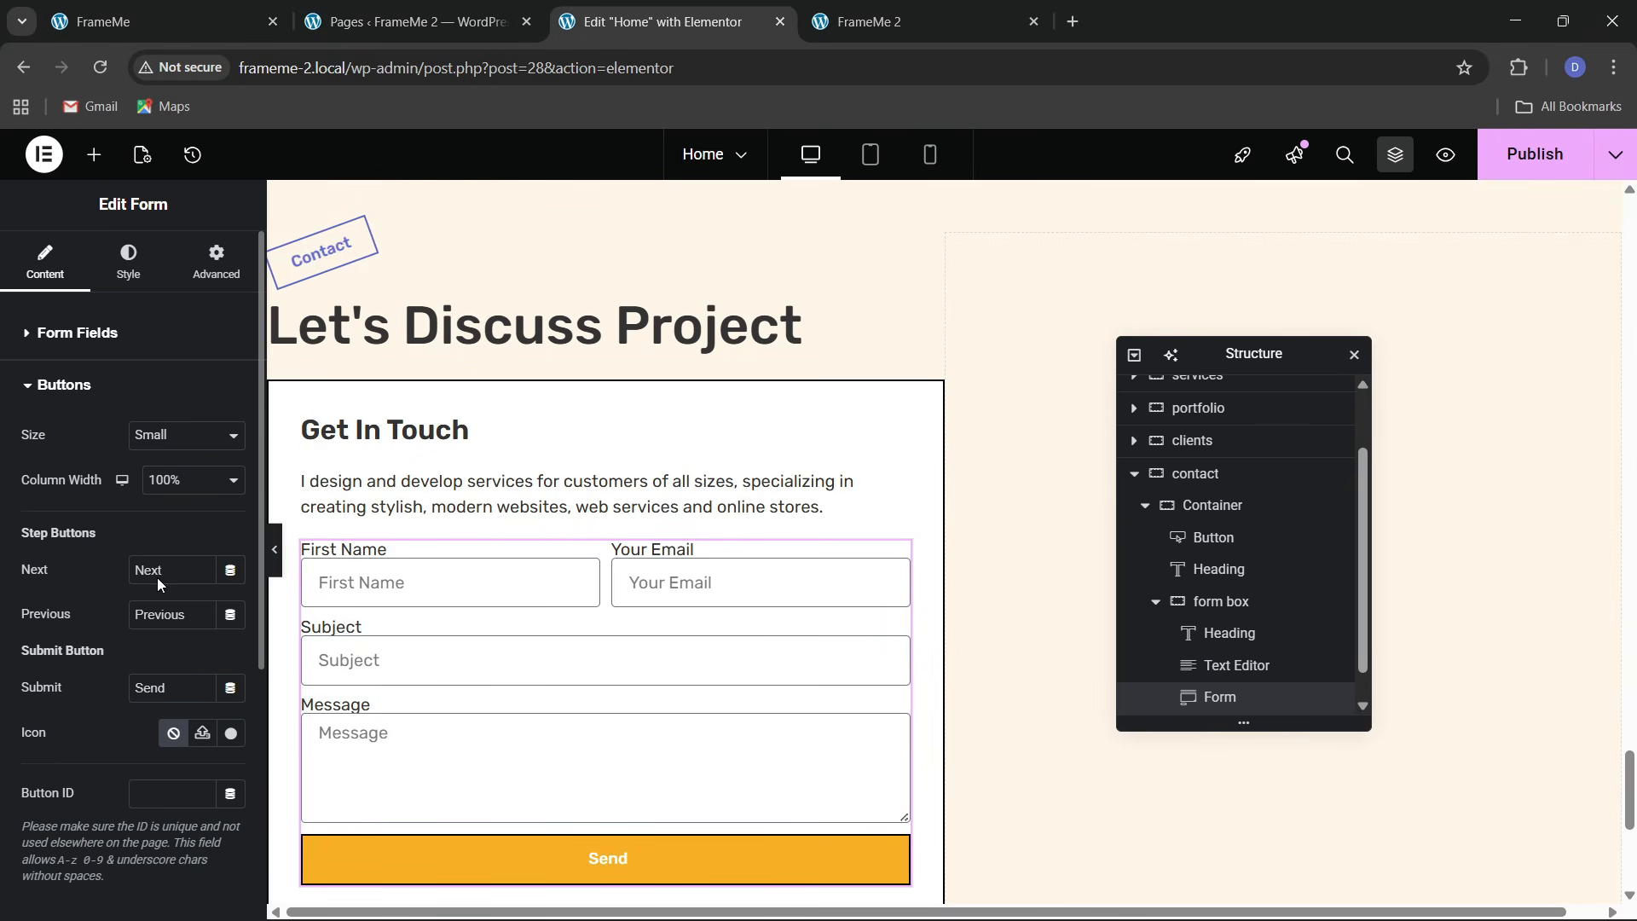
click(166, 458)
click(160, 517)
drag(167, 689, 85, 694)
text(SUBMIT)
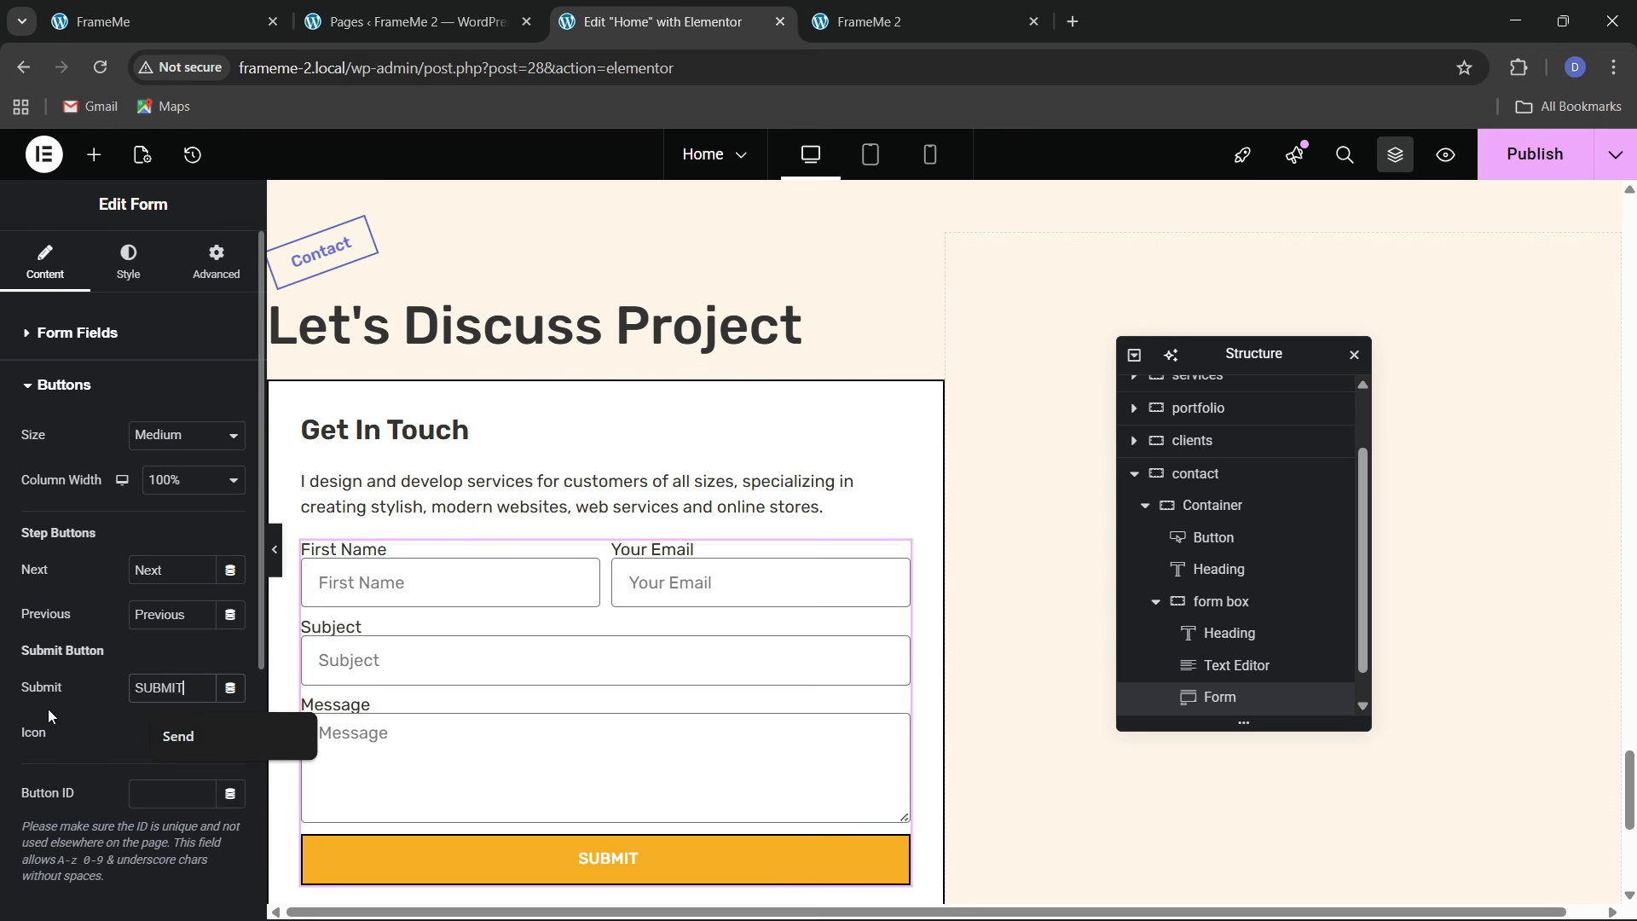
click(128, 260)
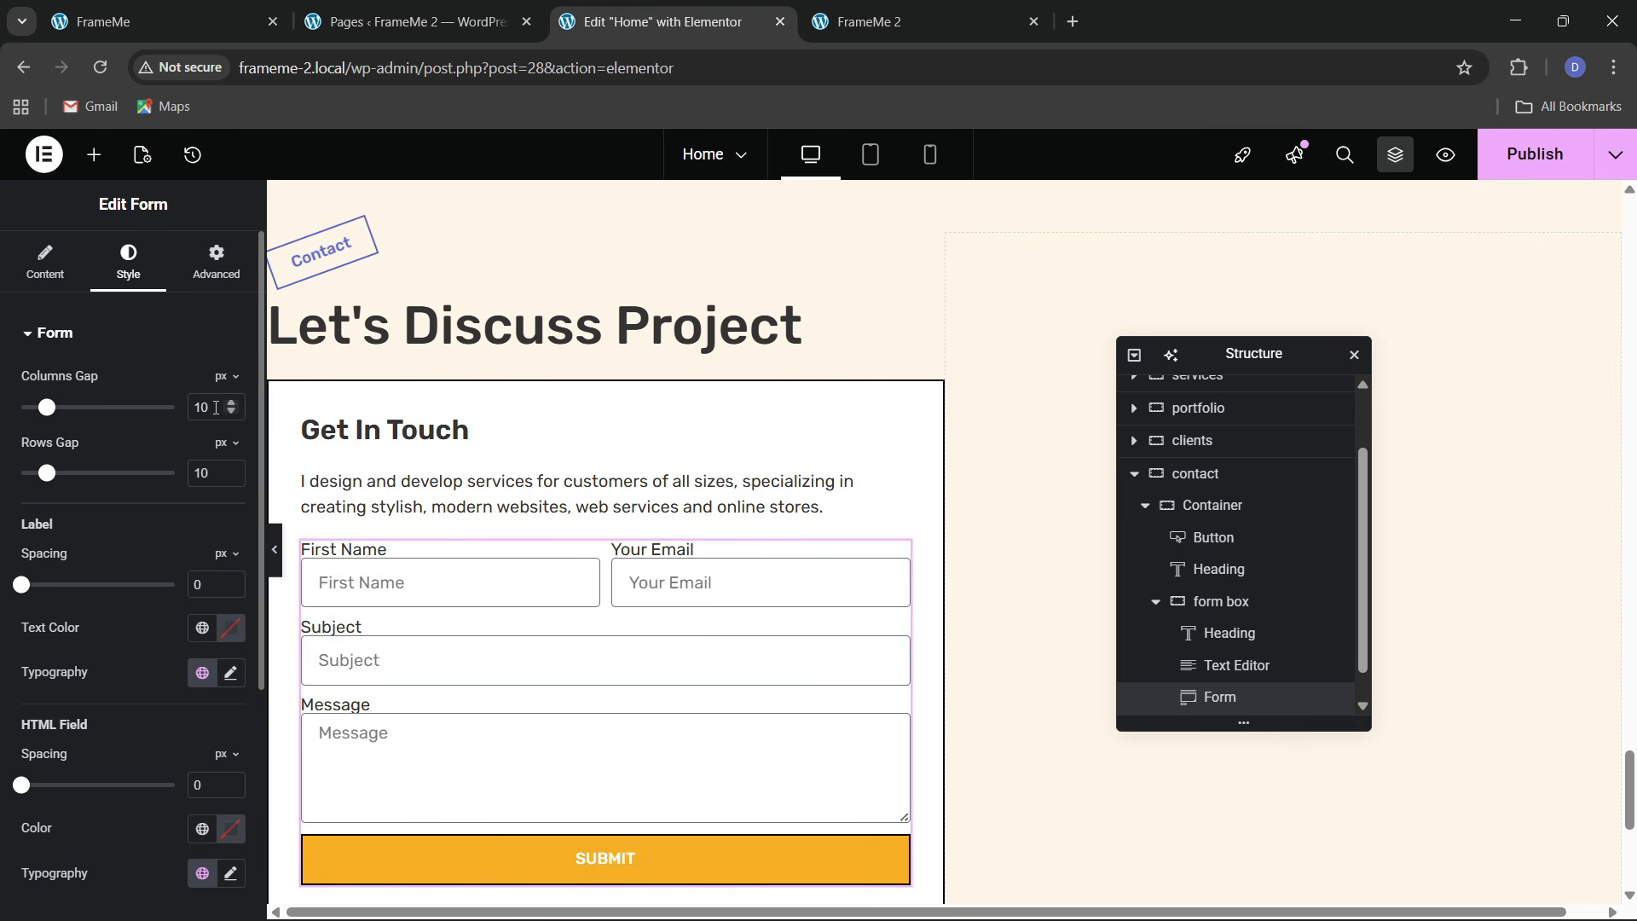
Set Columns Gap 20, Rows Gap 40 and Label Spacing 15 for the form
text(20)
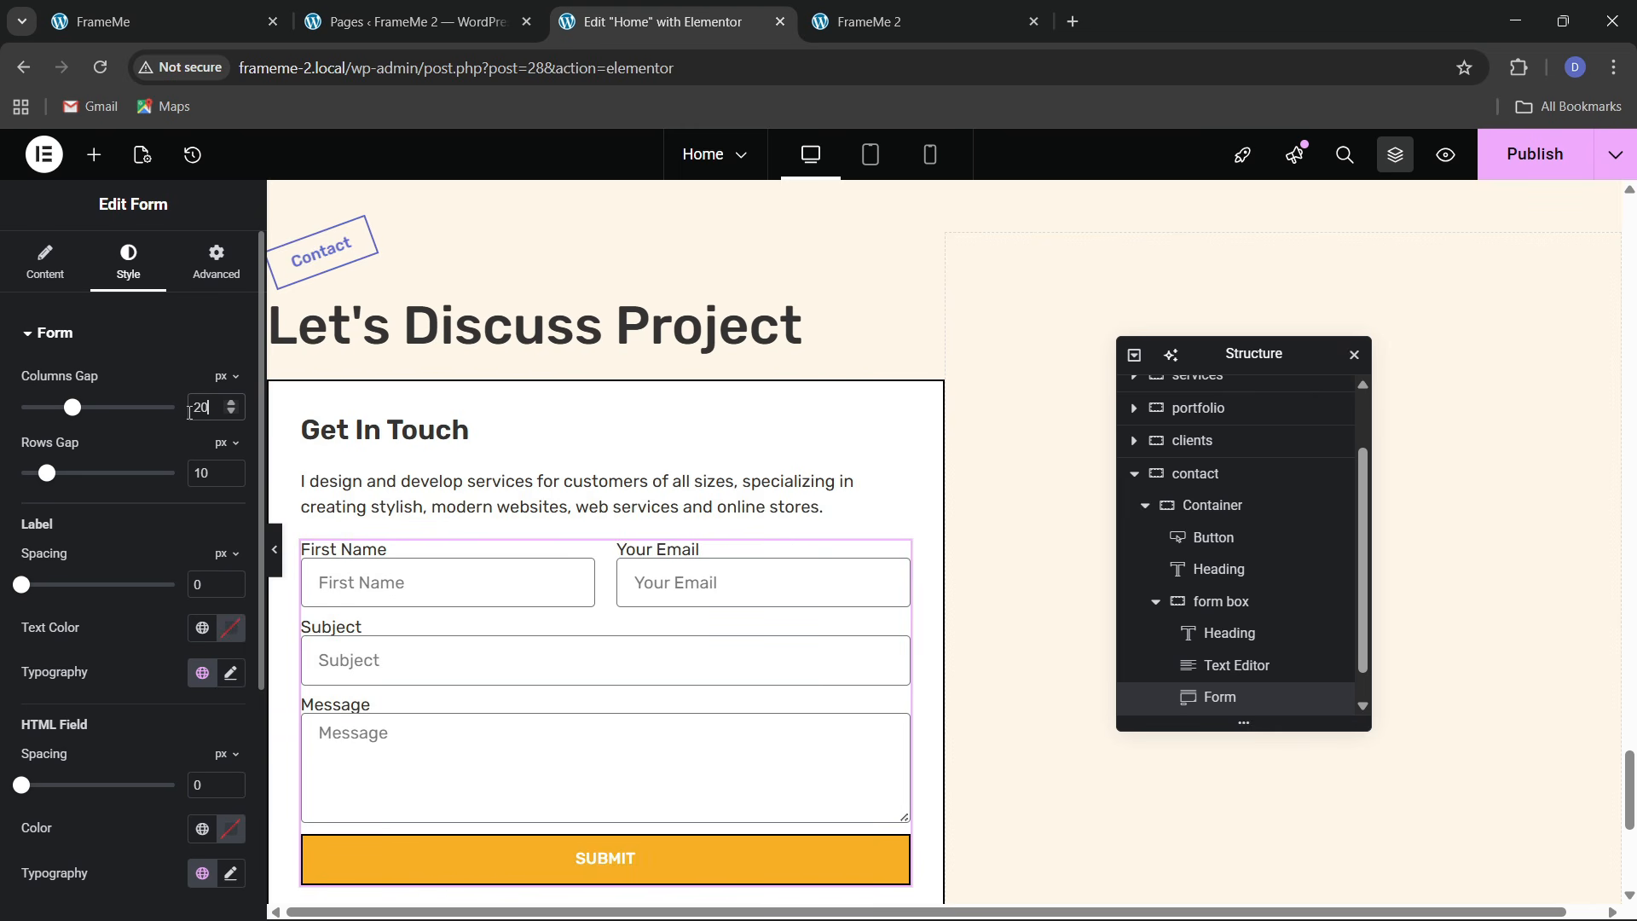
double_click(215, 477)
click(117, 477)
click(244, 11)
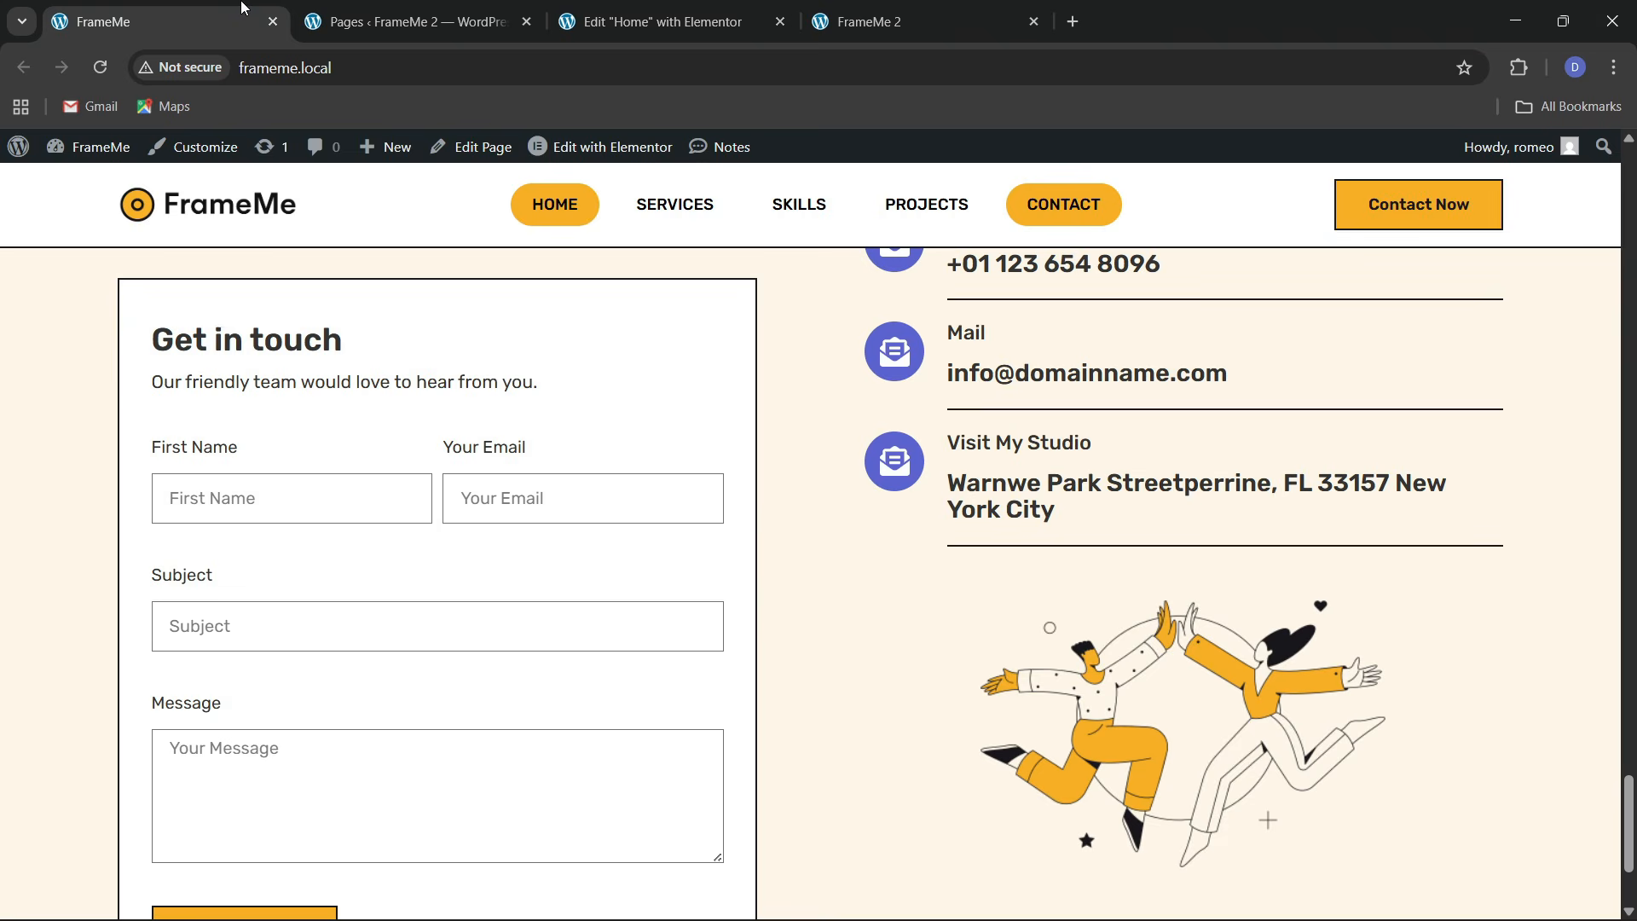
click(622, 21)
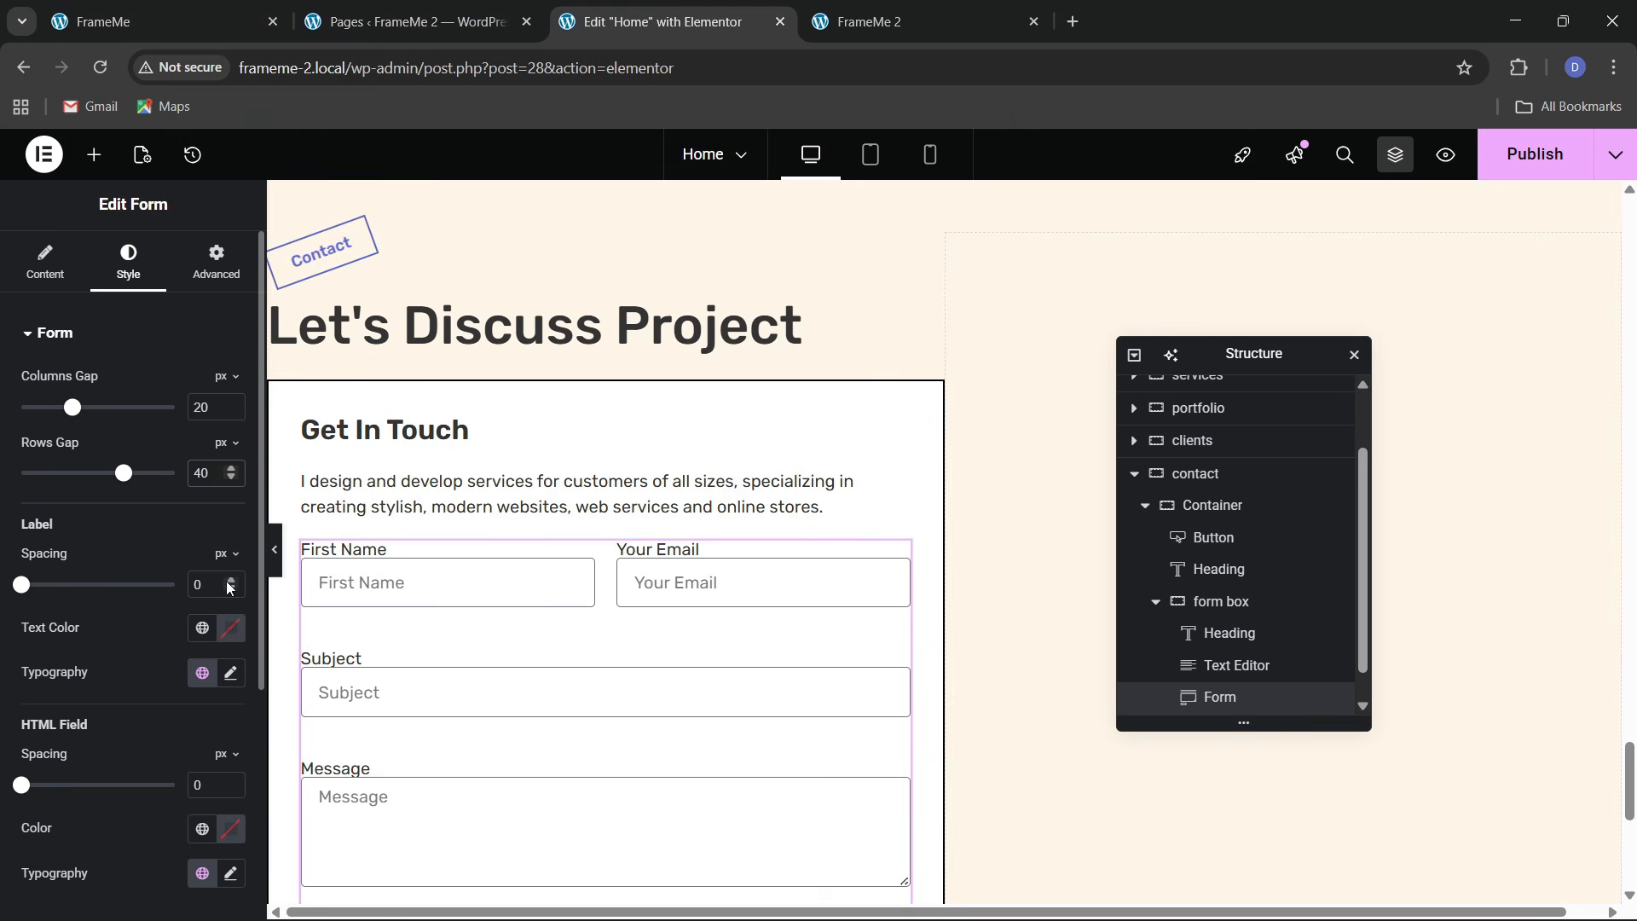
drag(228, 582, 230, 583)
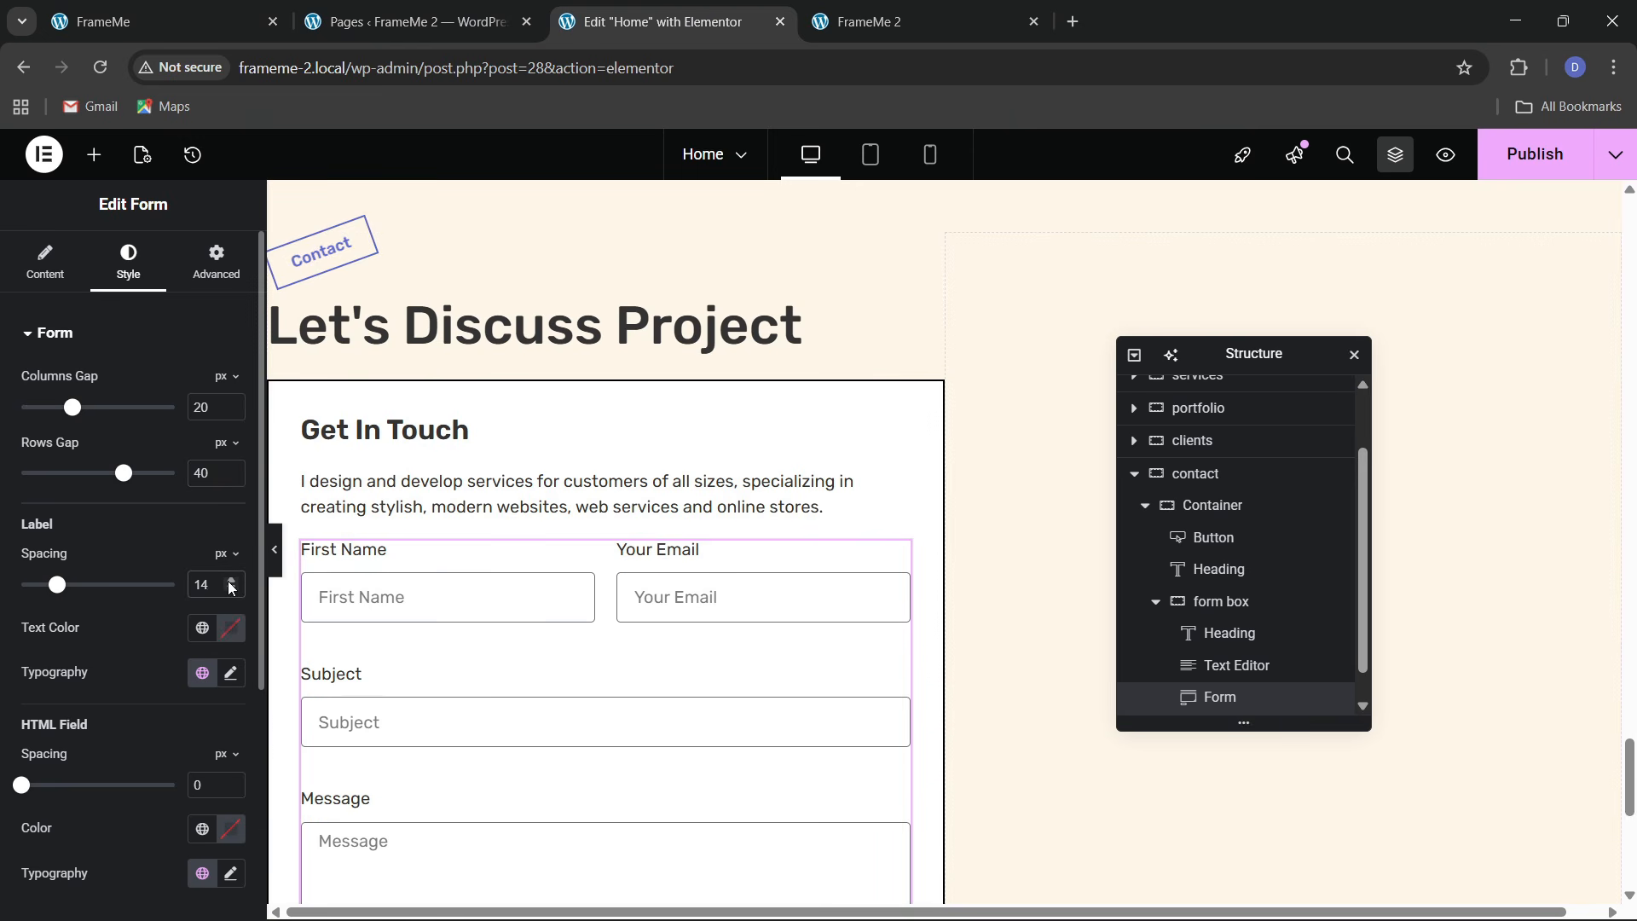
click(230, 583)
click(241, 12)
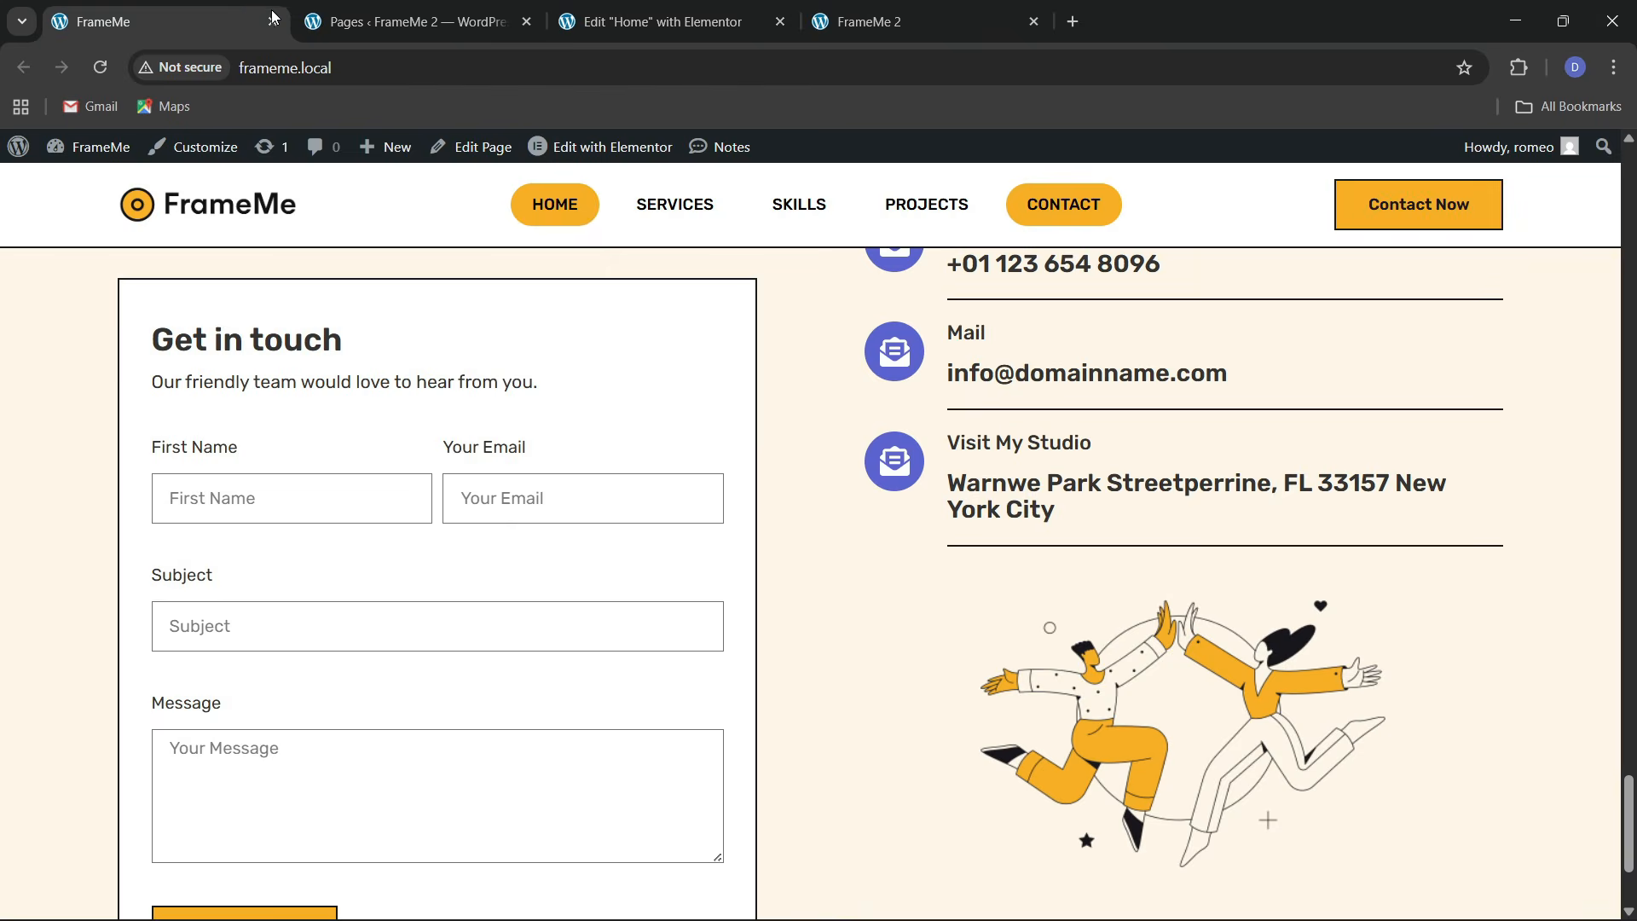
click(669, 19)
Give the form fields a 0 border radius and the black Theme 2 border colour
scroll(53, 572, down, 5)
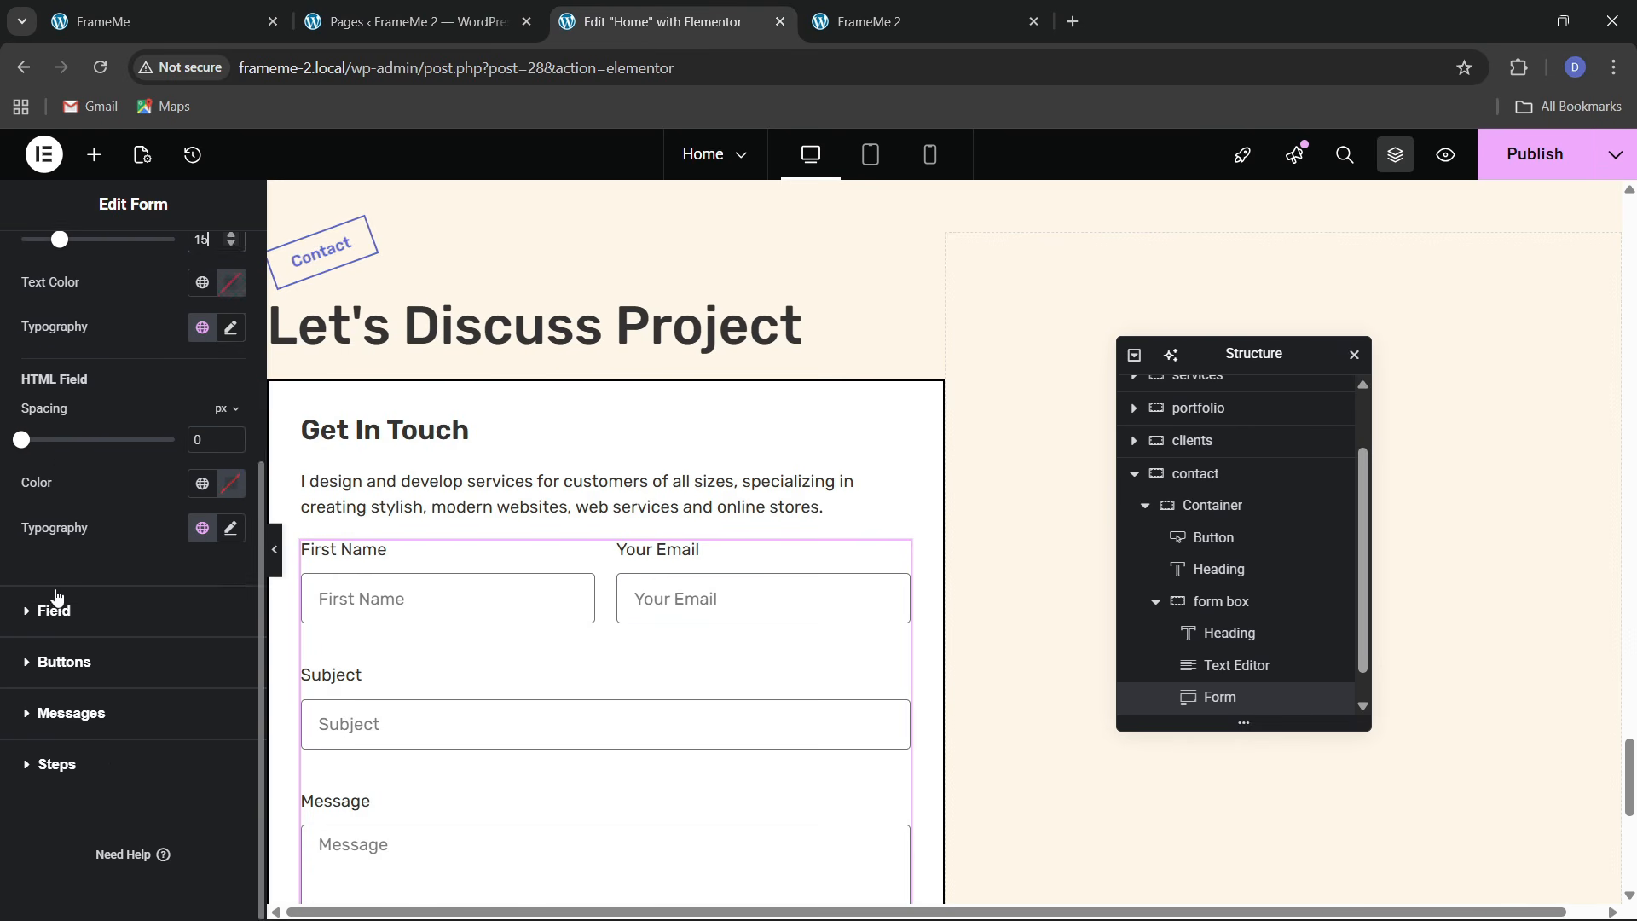
click(55, 606)
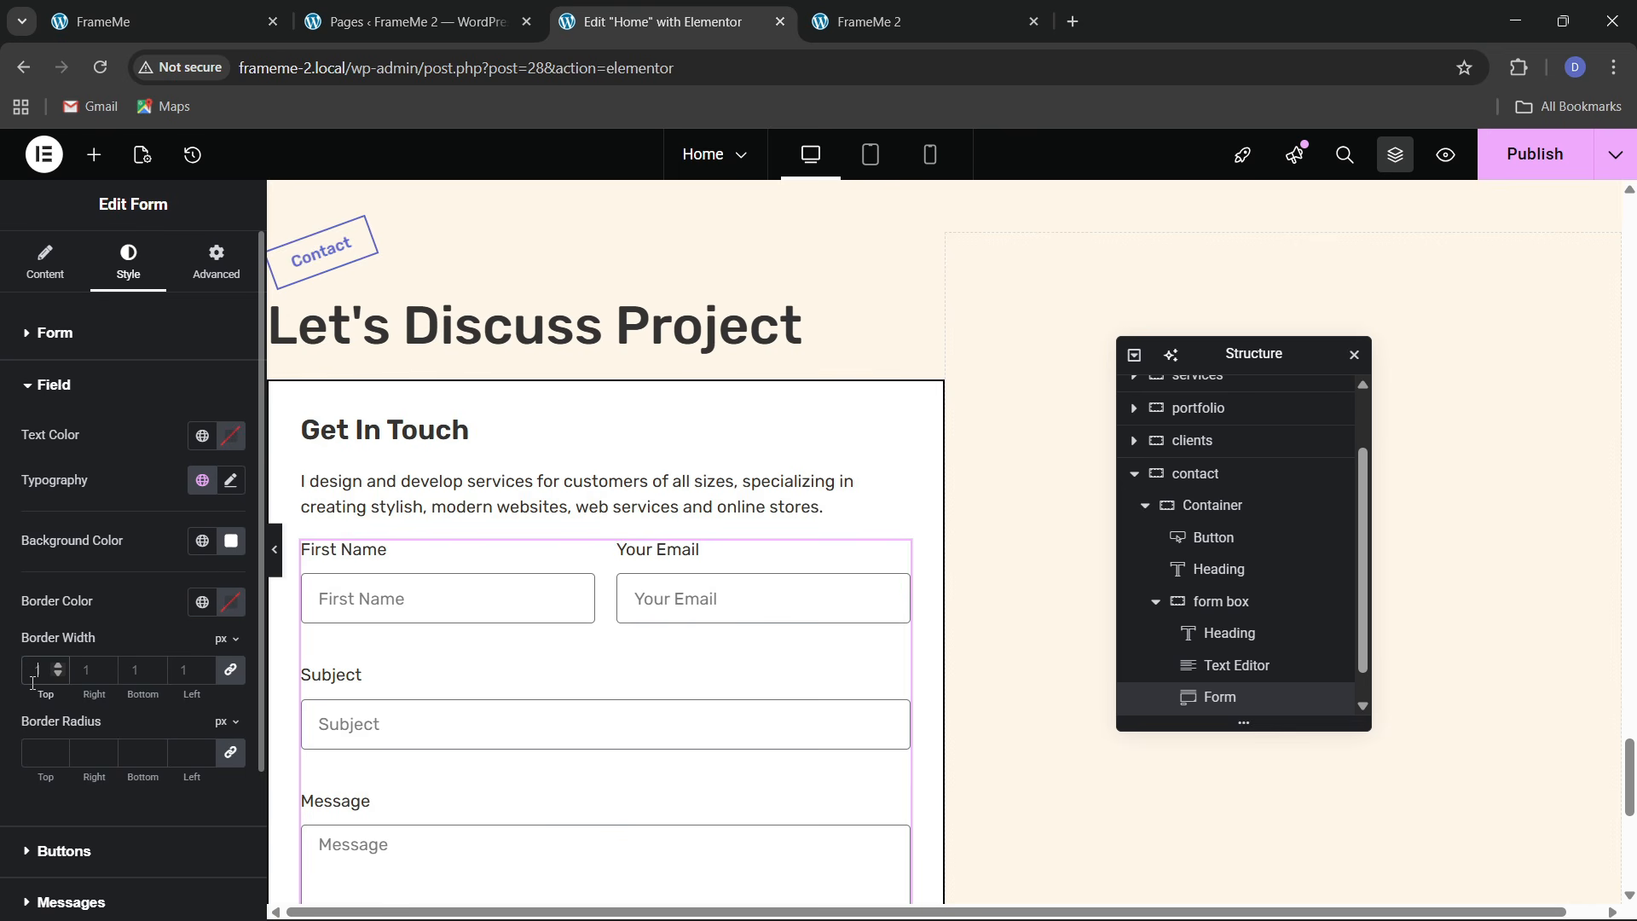
click(44, 751)
text(0)
click(202, 602)
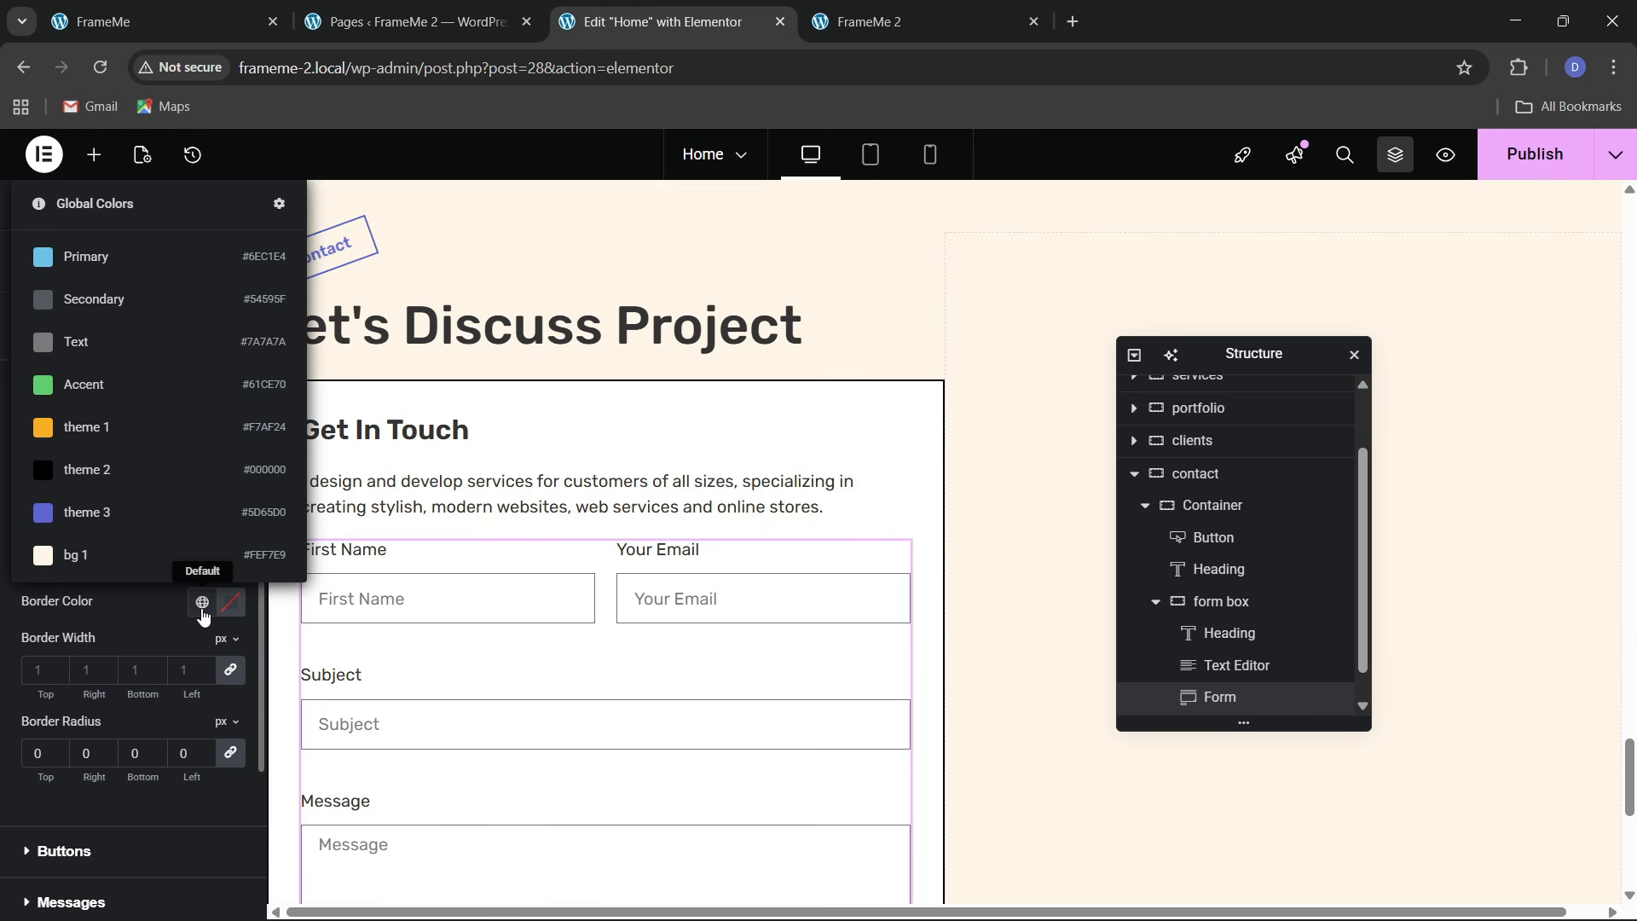
click(85, 467)
scroll(484, 637, down, 3)
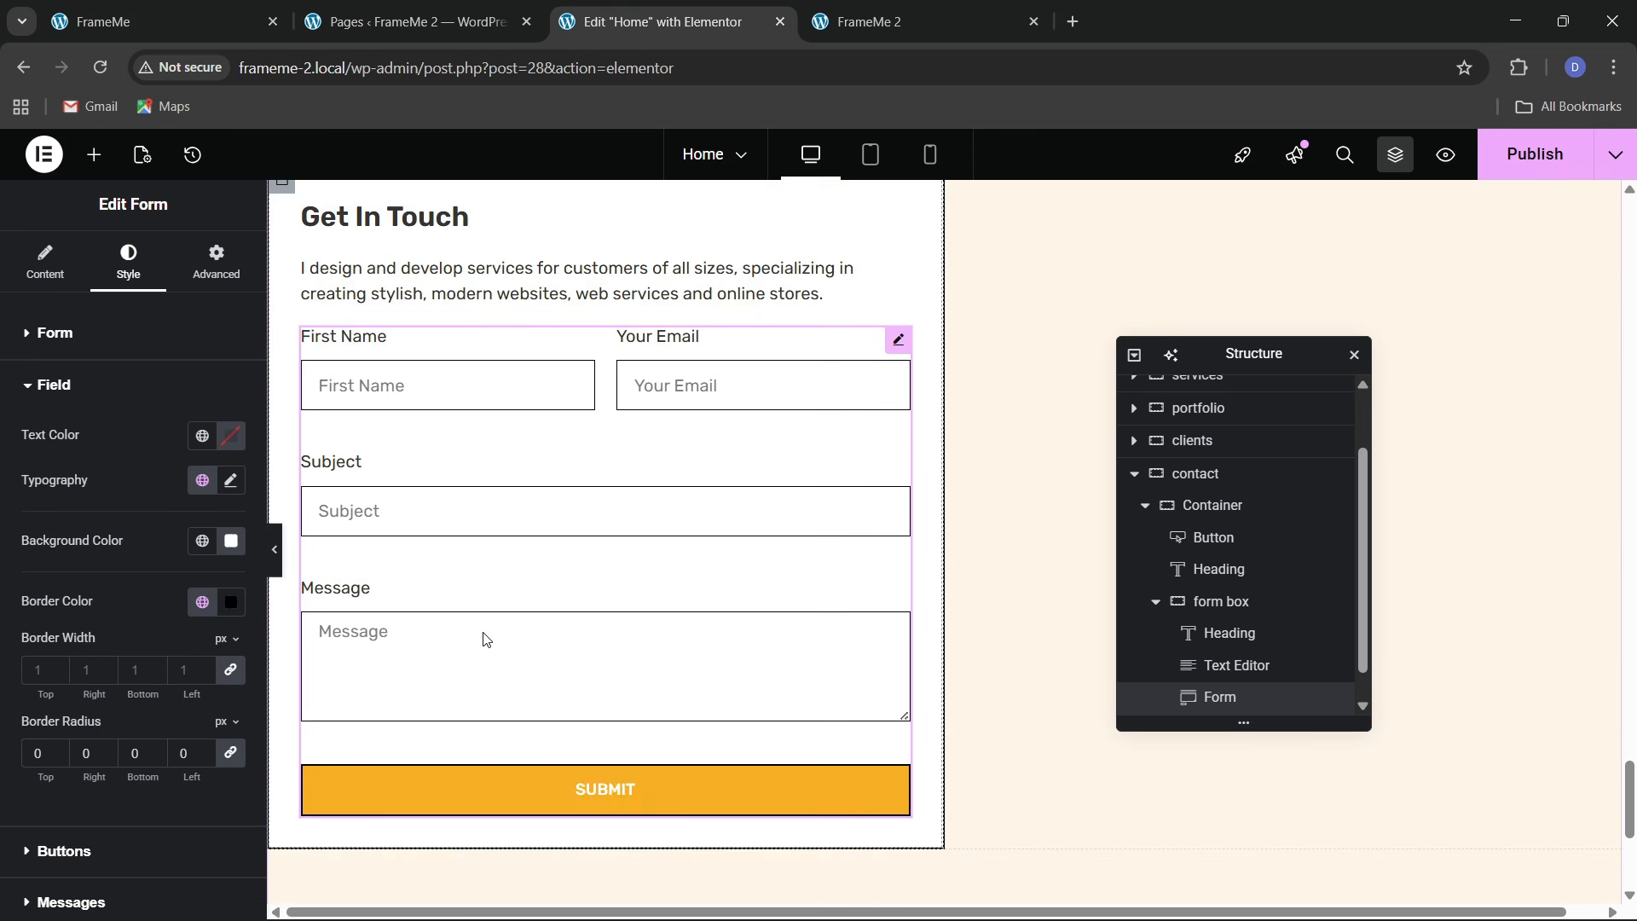
click(246, 10)
scroll(288, 695, down, 1)
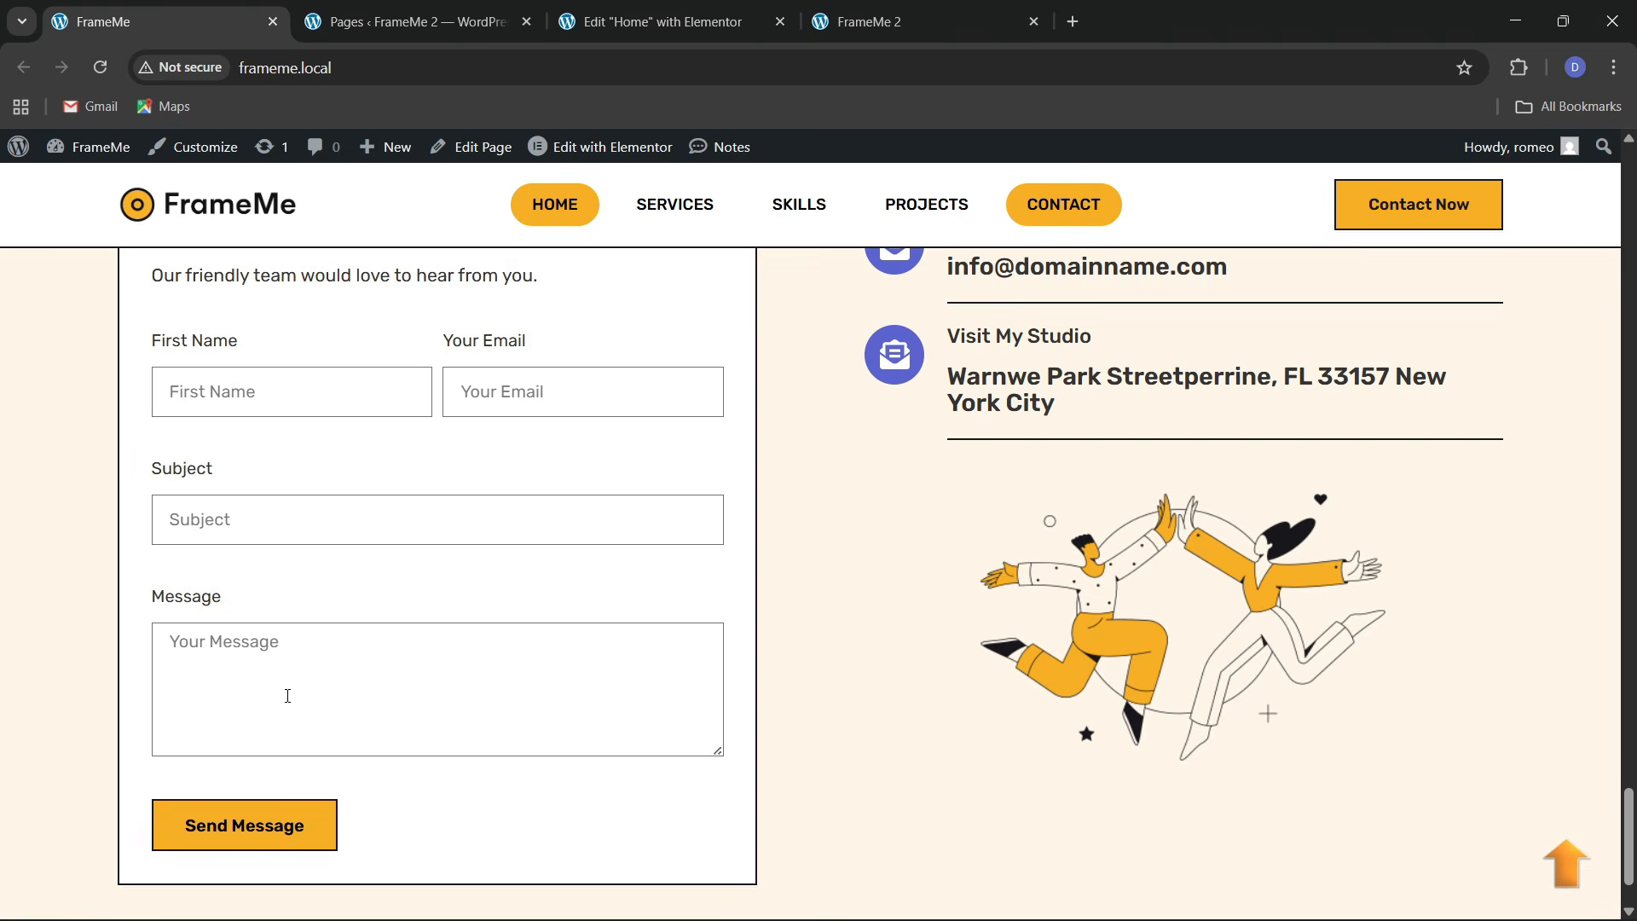
click(582, 34)
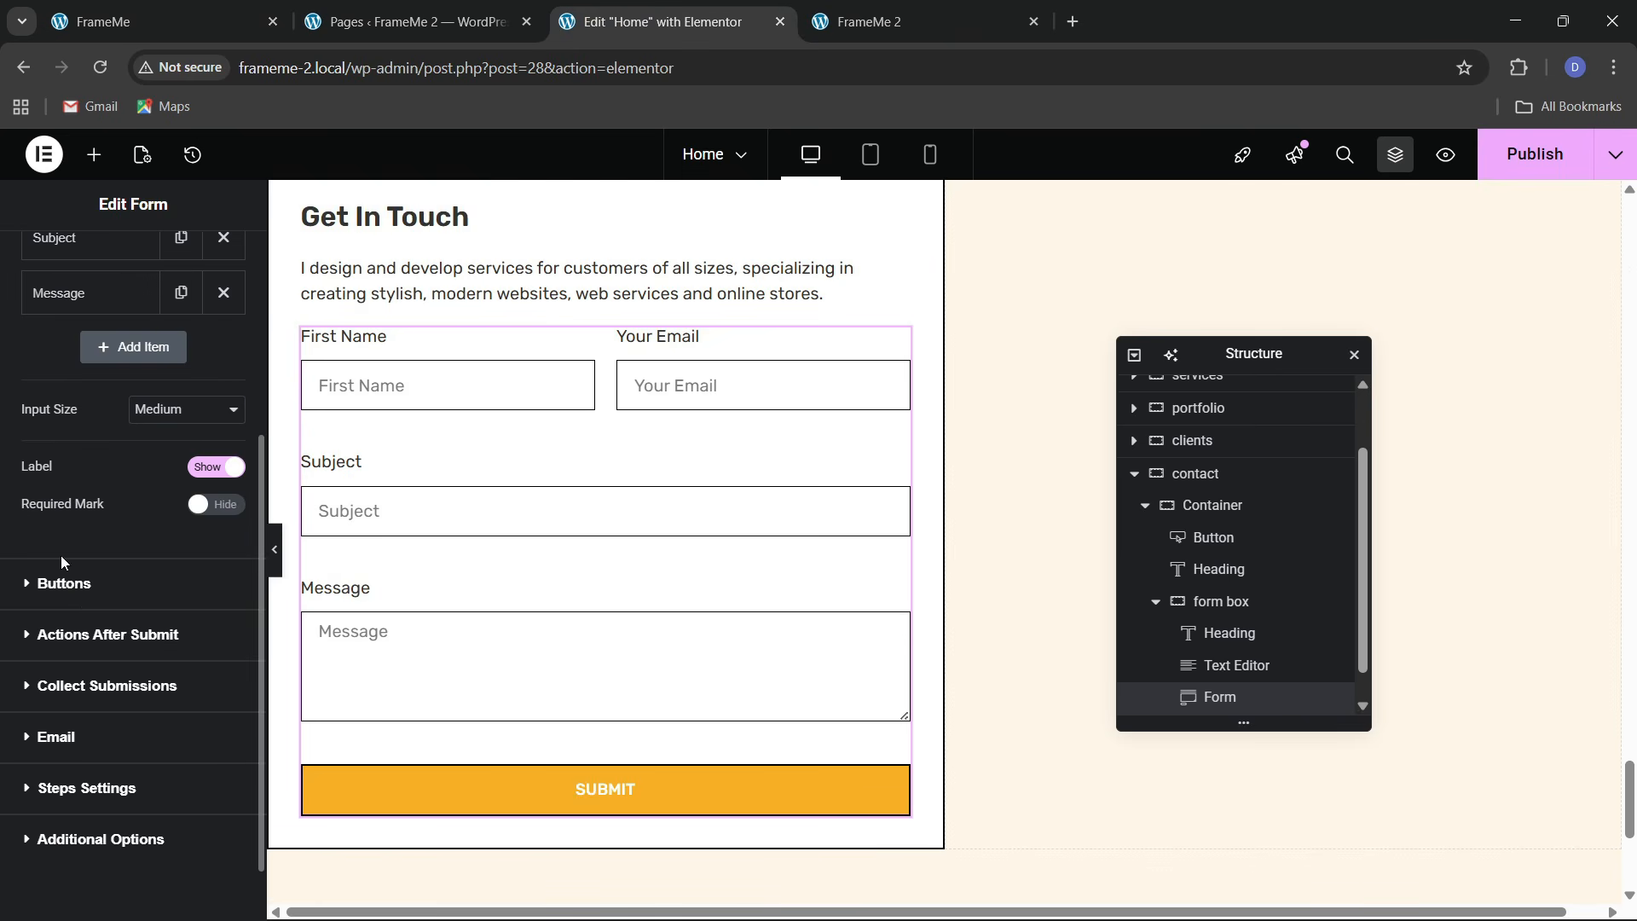
Make the Message field 5 rows tall
scroll(69, 407, up, 2)
click(69, 412)
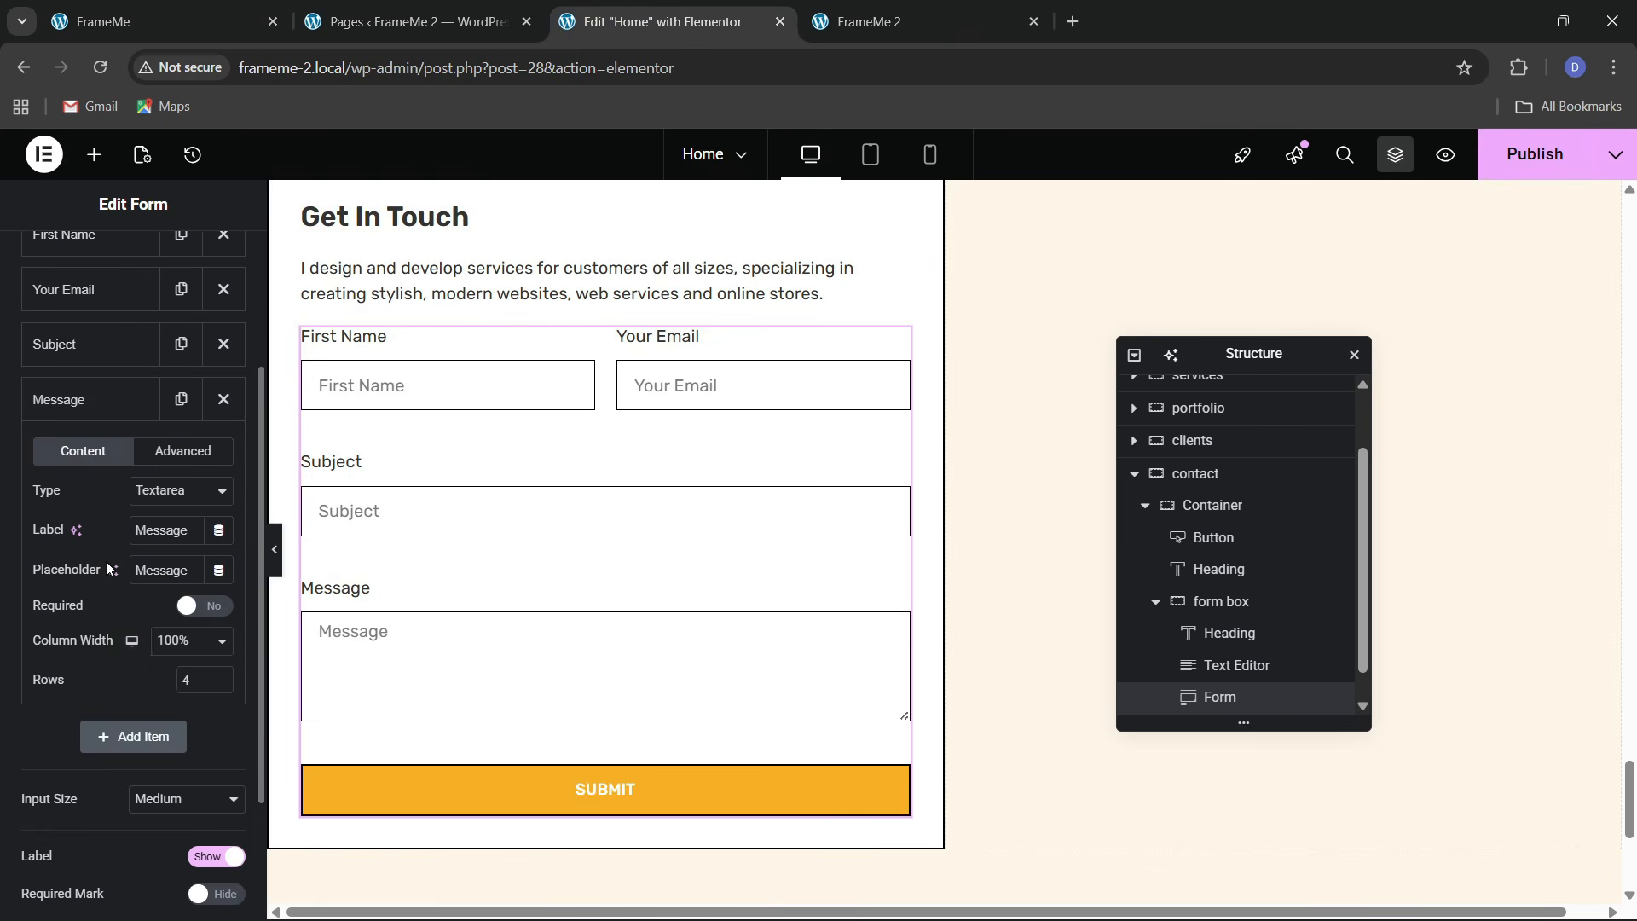
text(5)
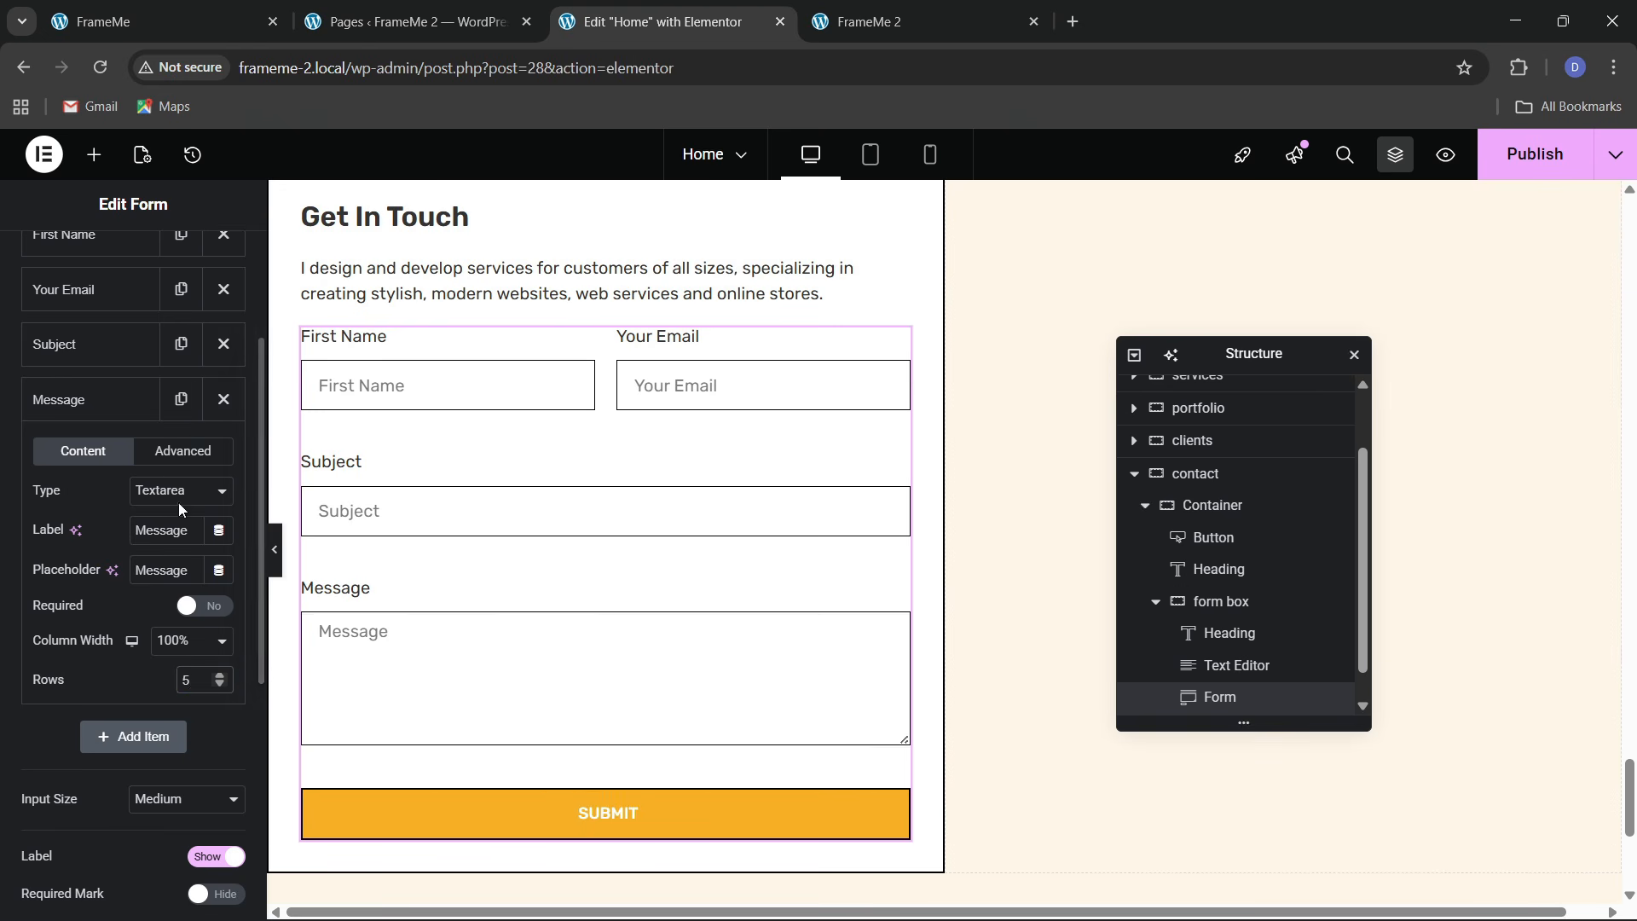
scroll(140, 486, up, 3)
click(128, 265)
scroll(103, 503, down, 5)
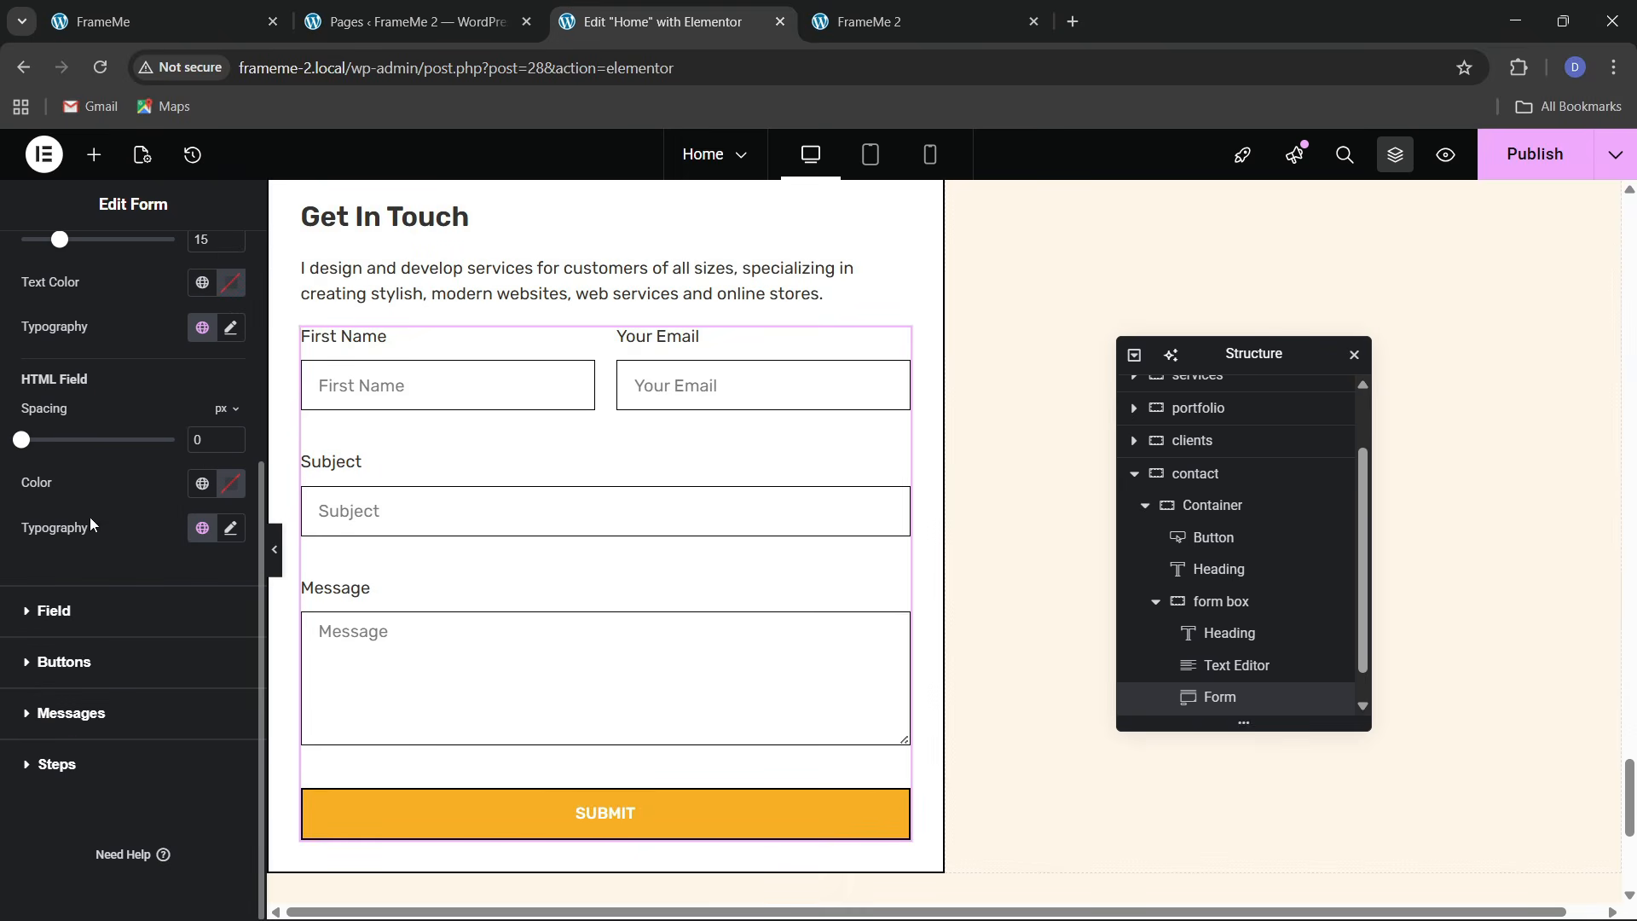
click(75, 662)
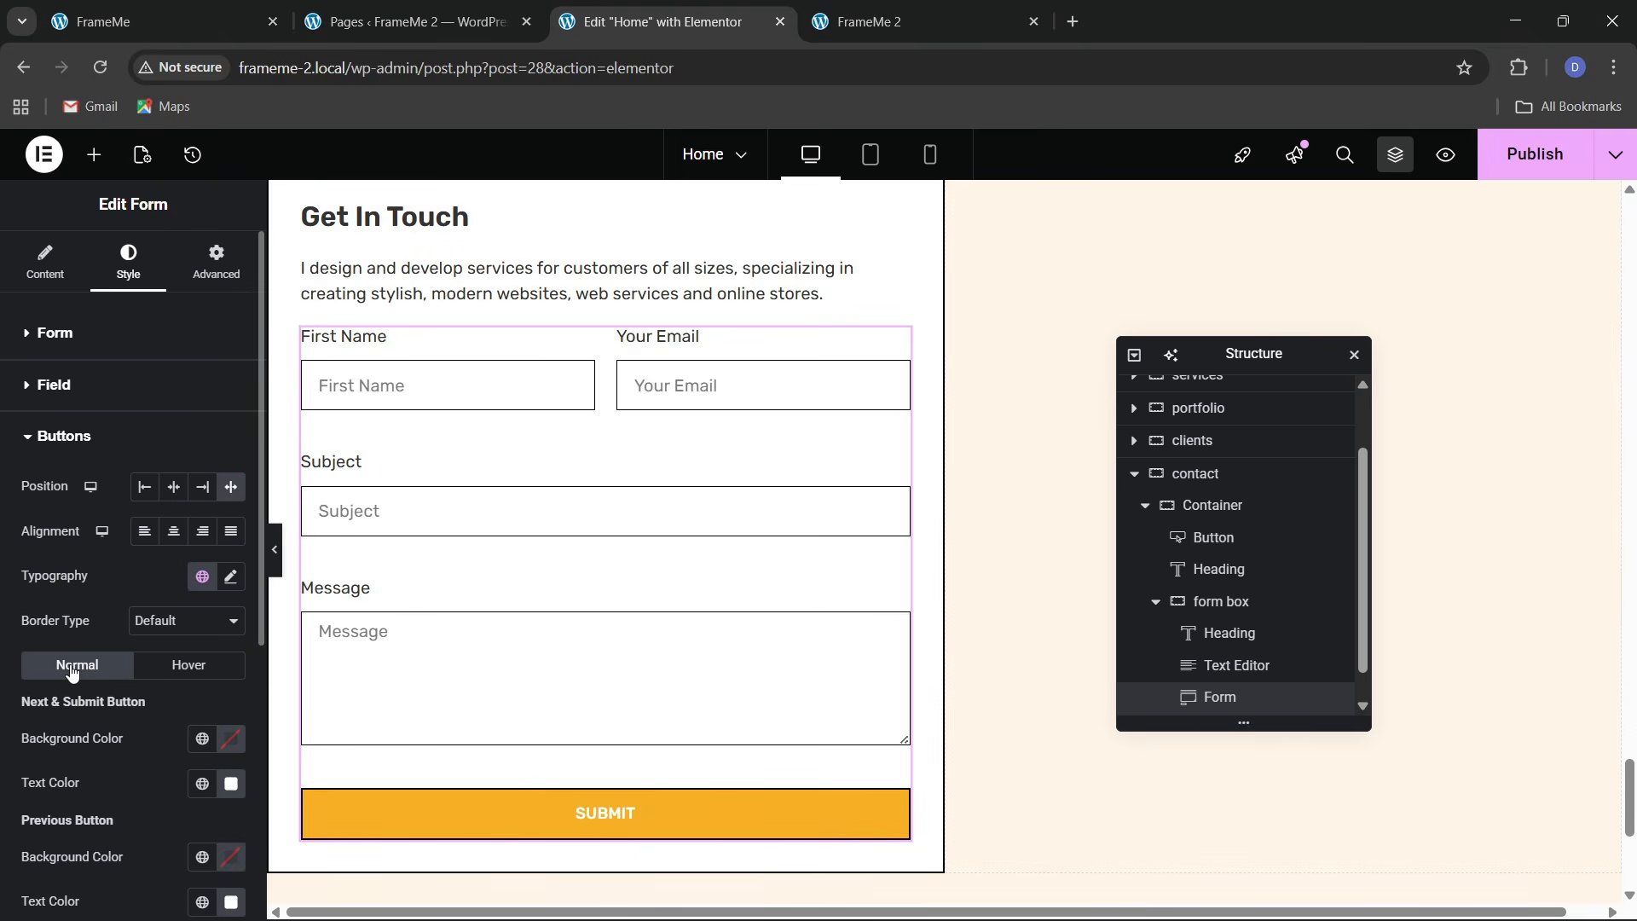
Make the SUBMIT button text the black global colour and try out its alignment
scroll(72, 672, down, 1)
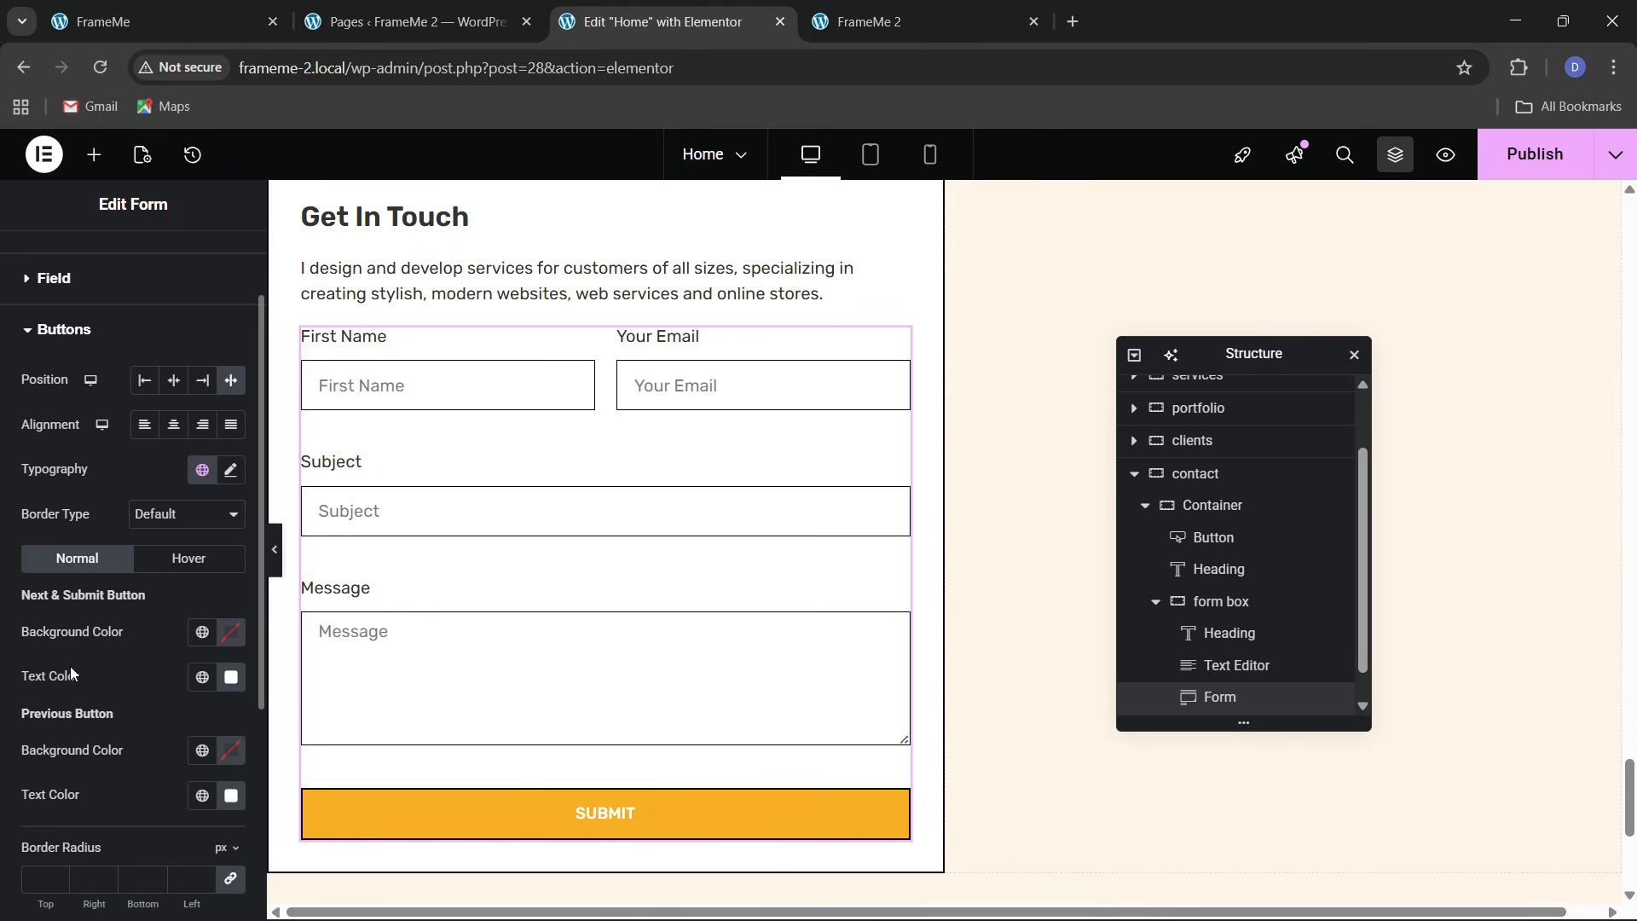
click(202, 680)
click(101, 631)
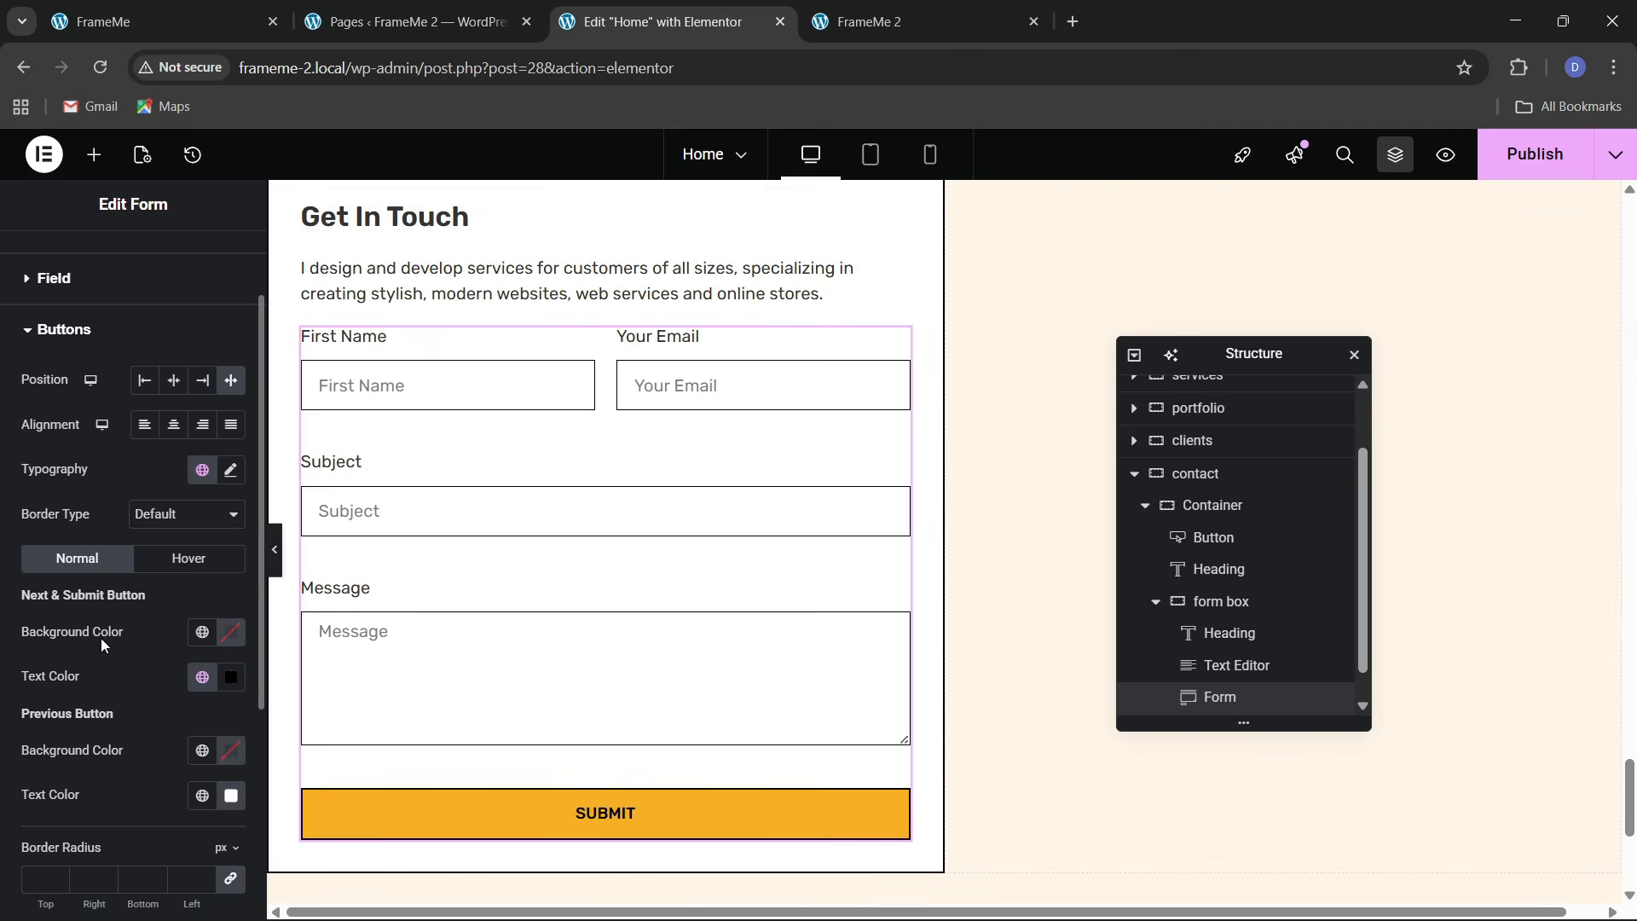
scroll(516, 614, down, 1)
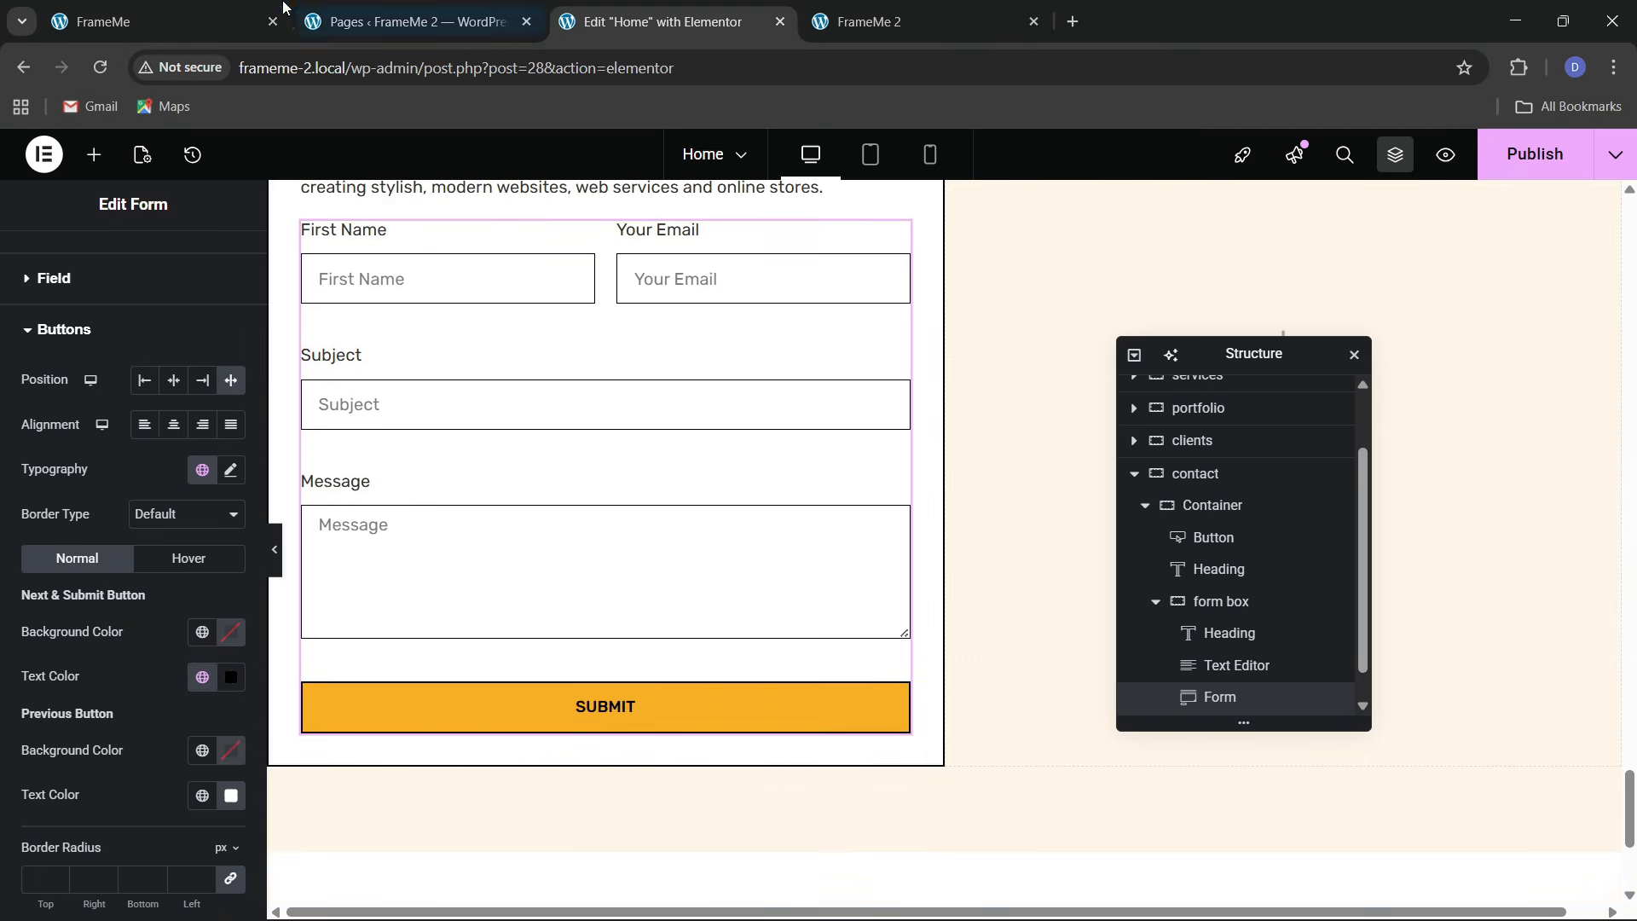
key(ctrl+1)
key(ctrl+3)
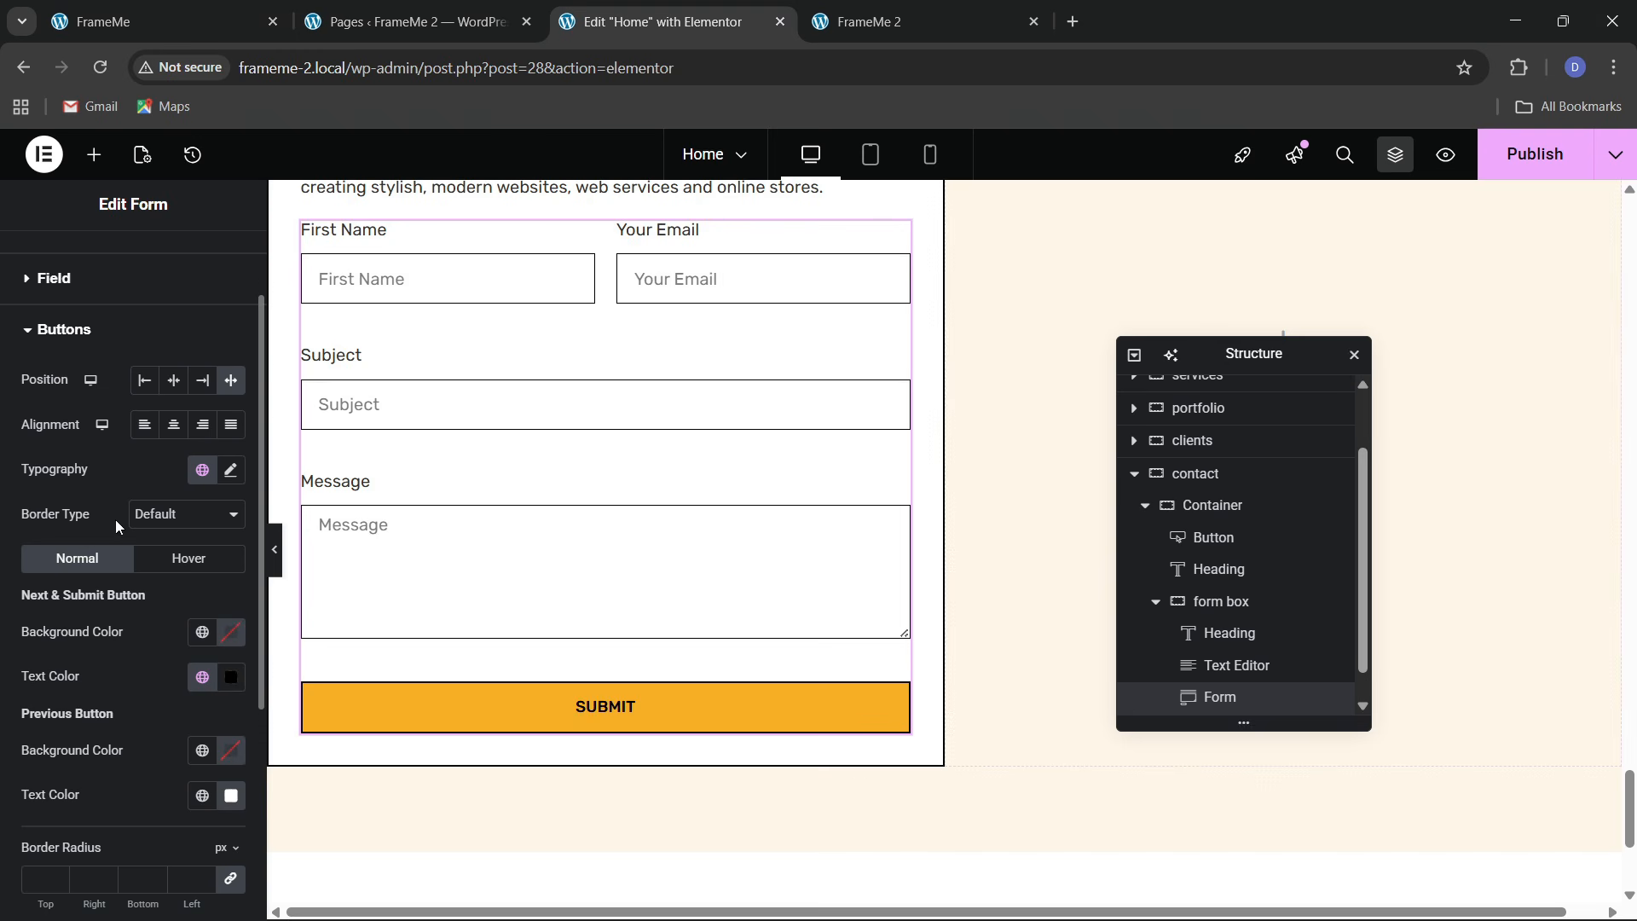
click(143, 431)
click(172, 433)
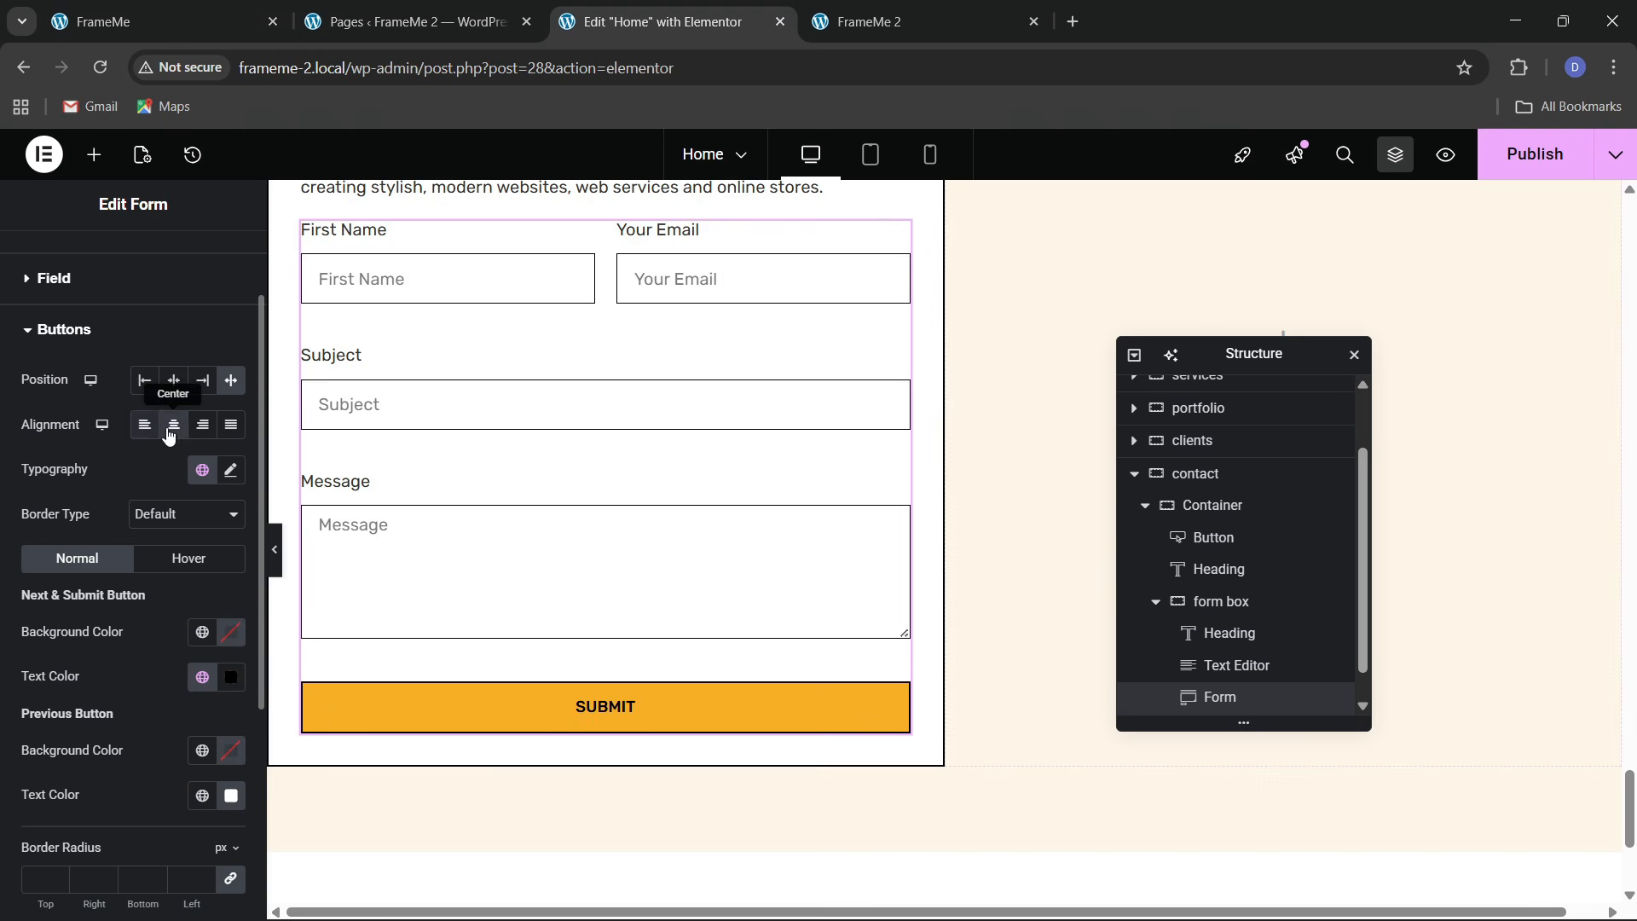
scroll(171, 435, up, 1)
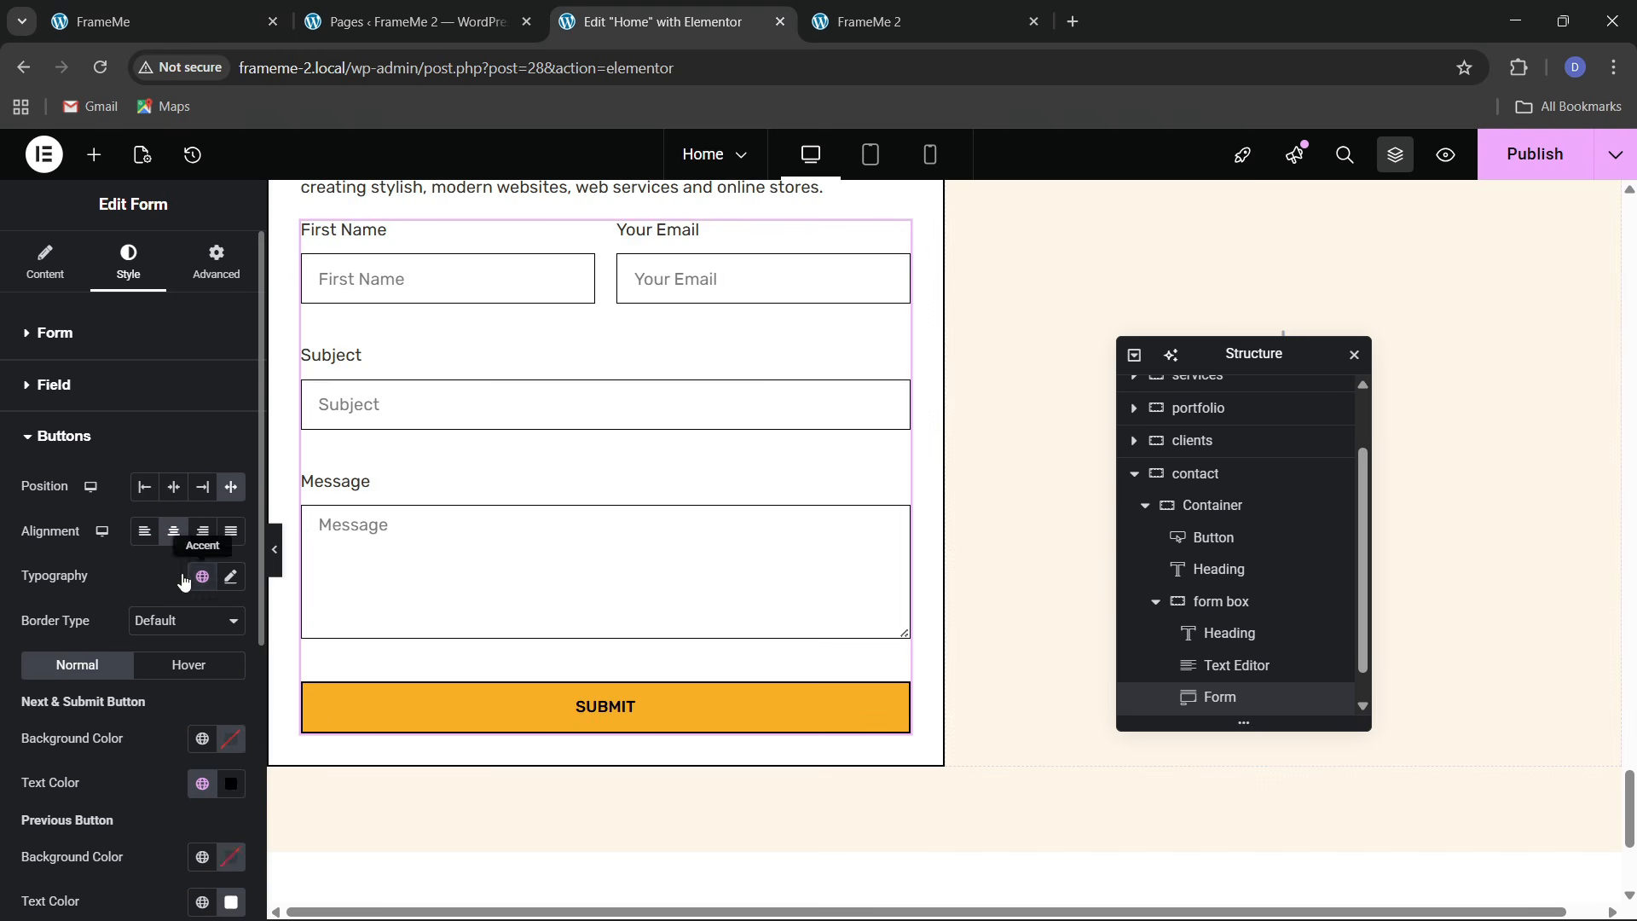
click(140, 535)
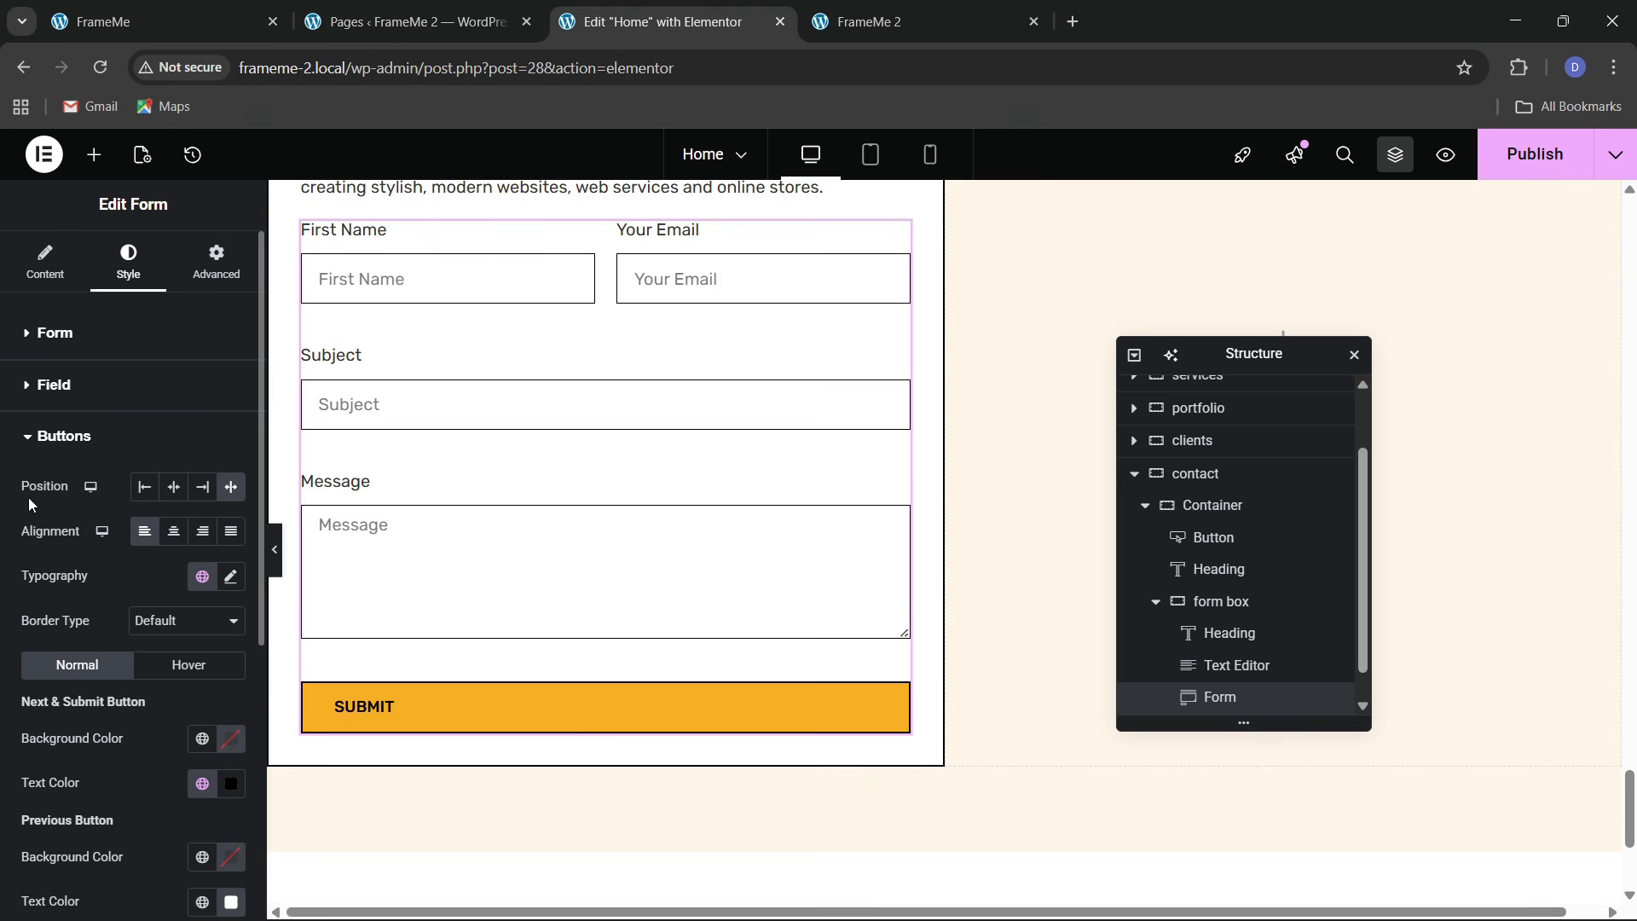
Set the submit button's column width to 30%
click(51, 285)
click(65, 795)
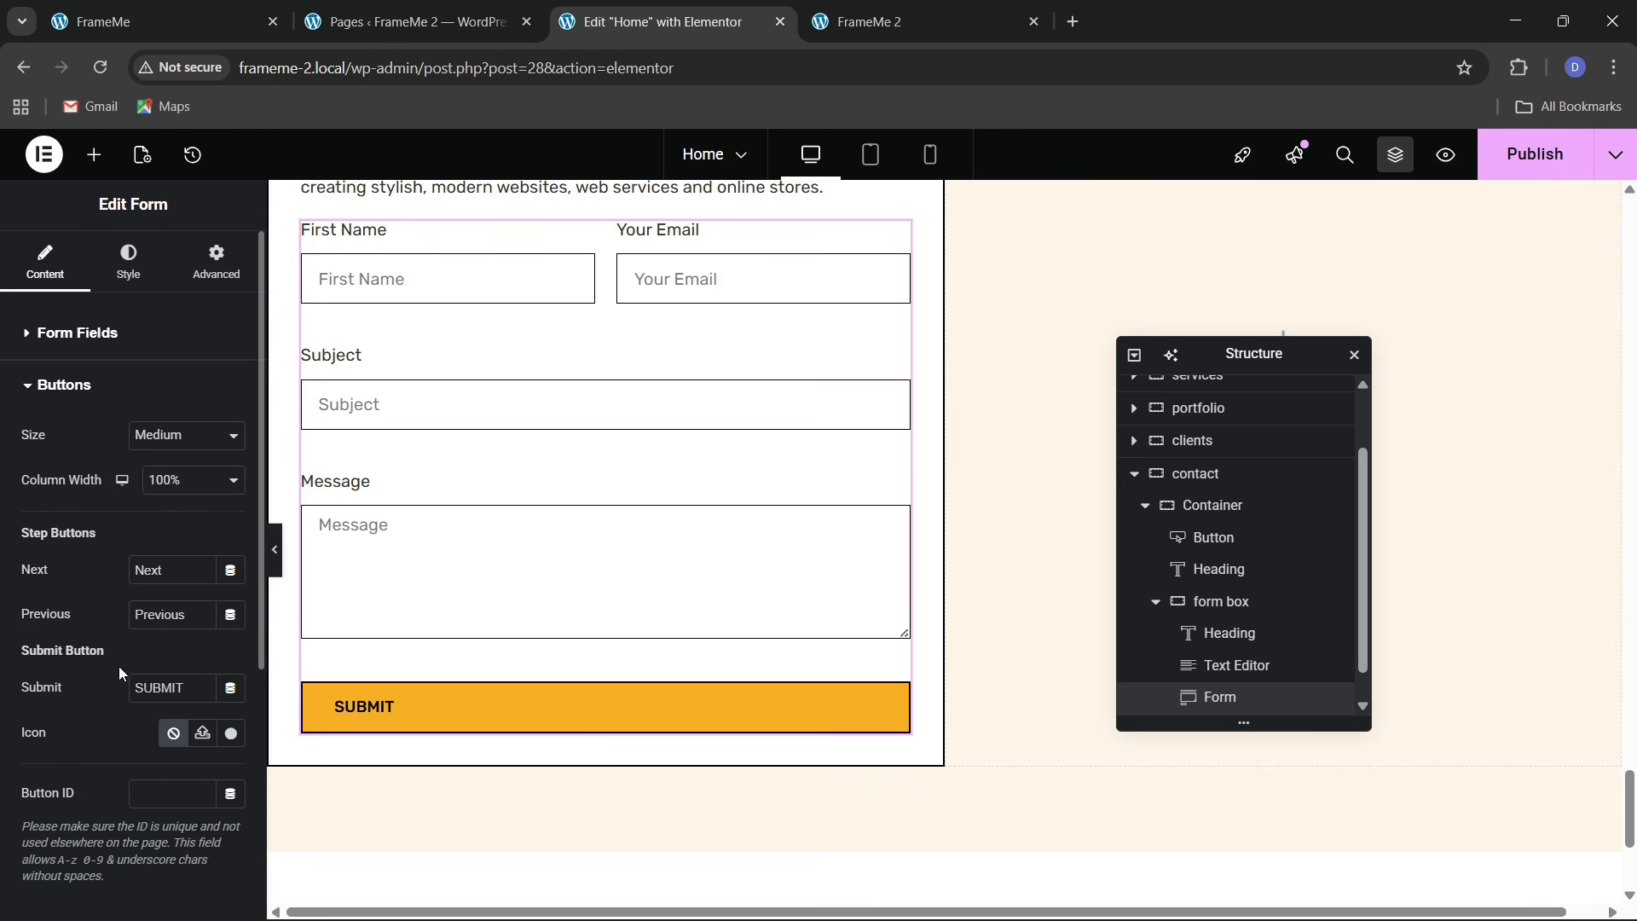
click(165, 478)
click(167, 562)
click(175, 480)
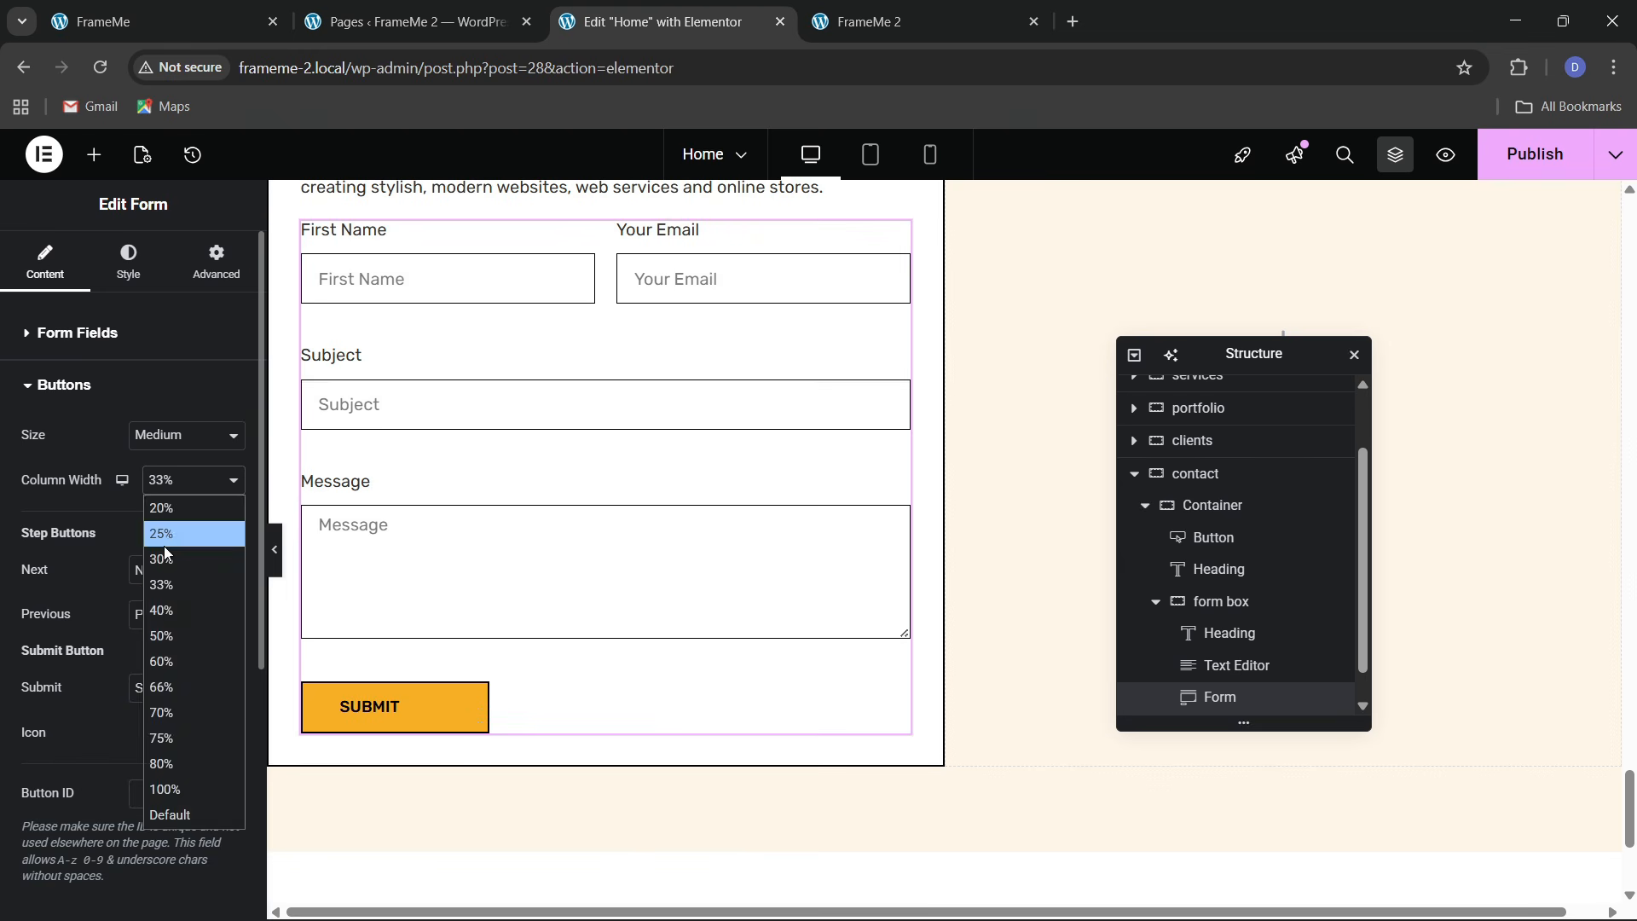
click(166, 548)
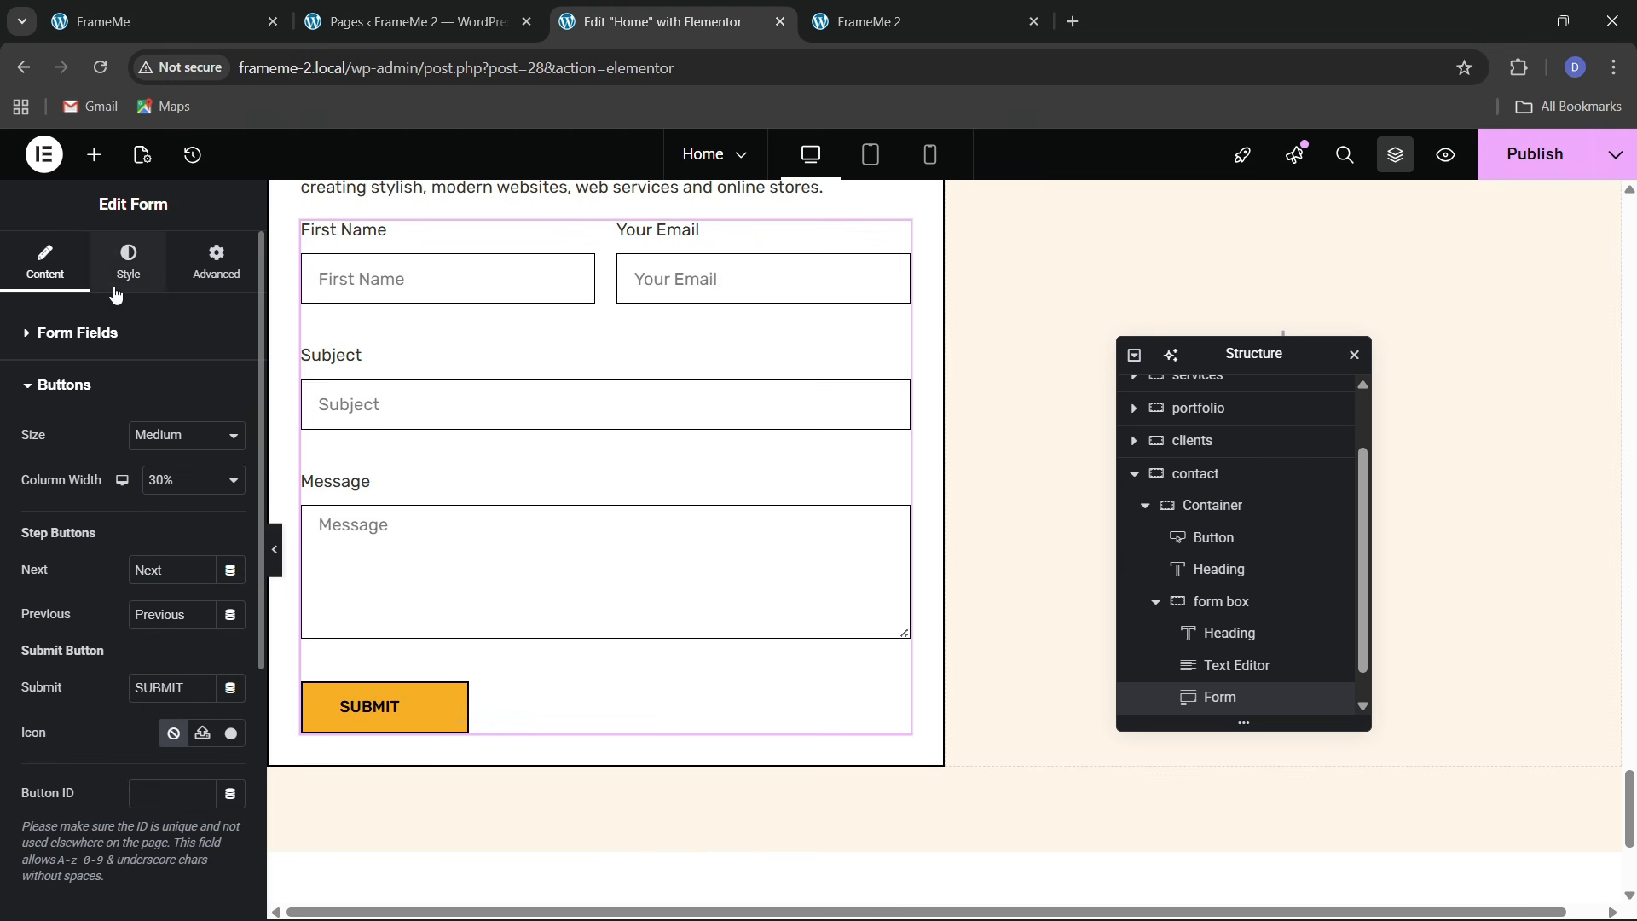
Centre the SUBMIT text in the button styling
click(128, 258)
scroll(75, 588, down, 4)
click(68, 611)
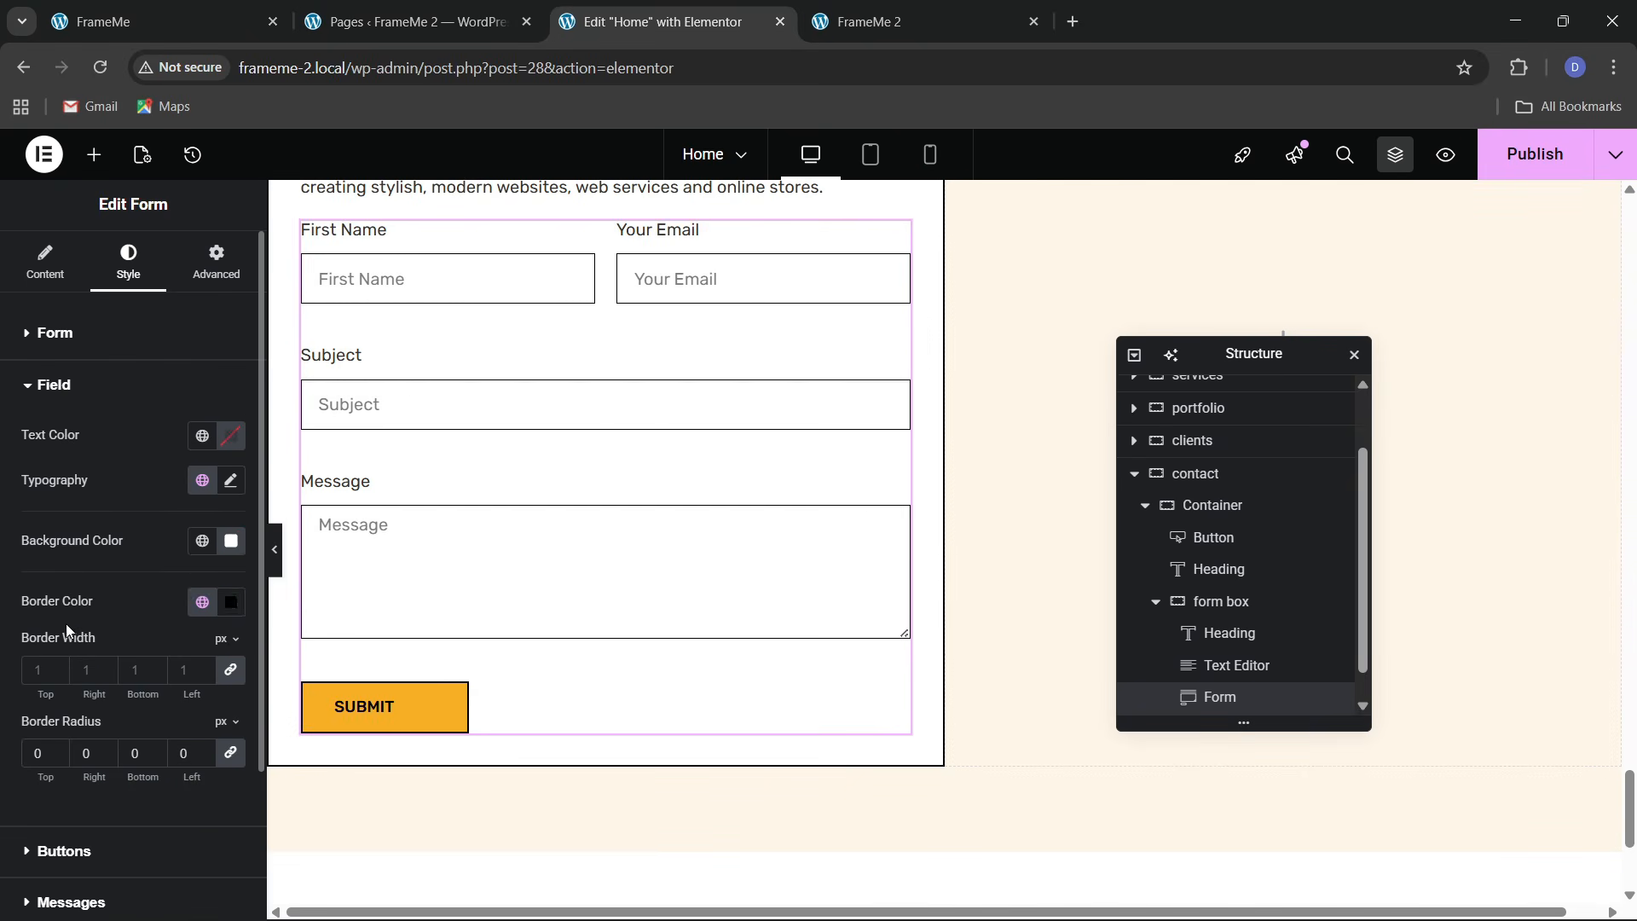
scroll(66, 640, down, 2)
click(122, 661)
click(173, 531)
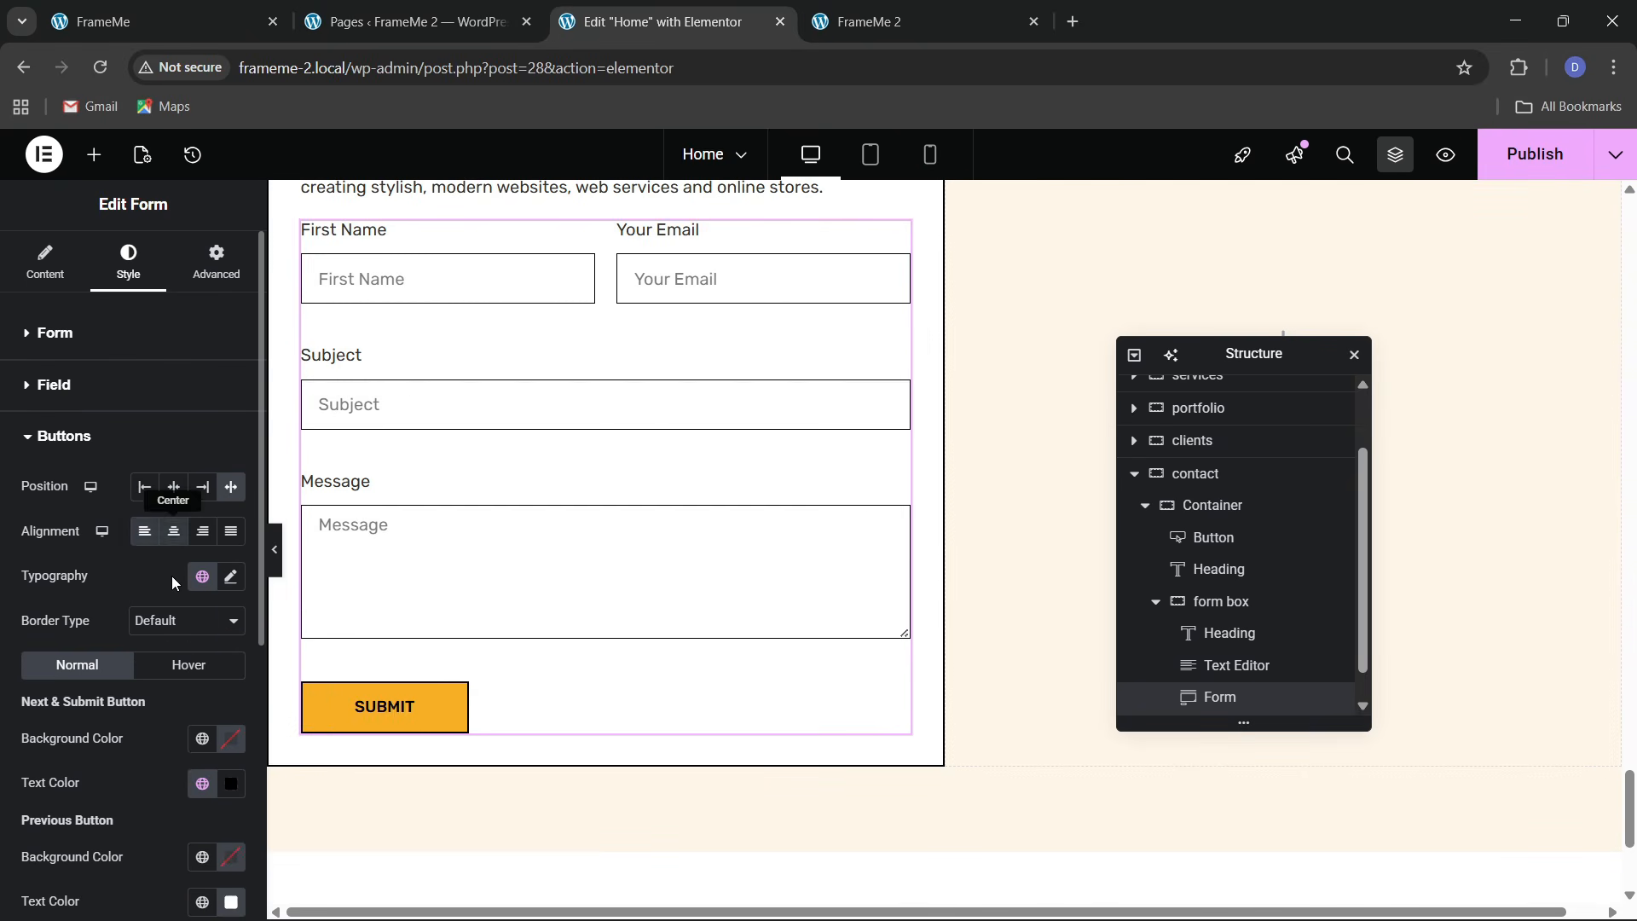
scroll(534, 602, up, 2)
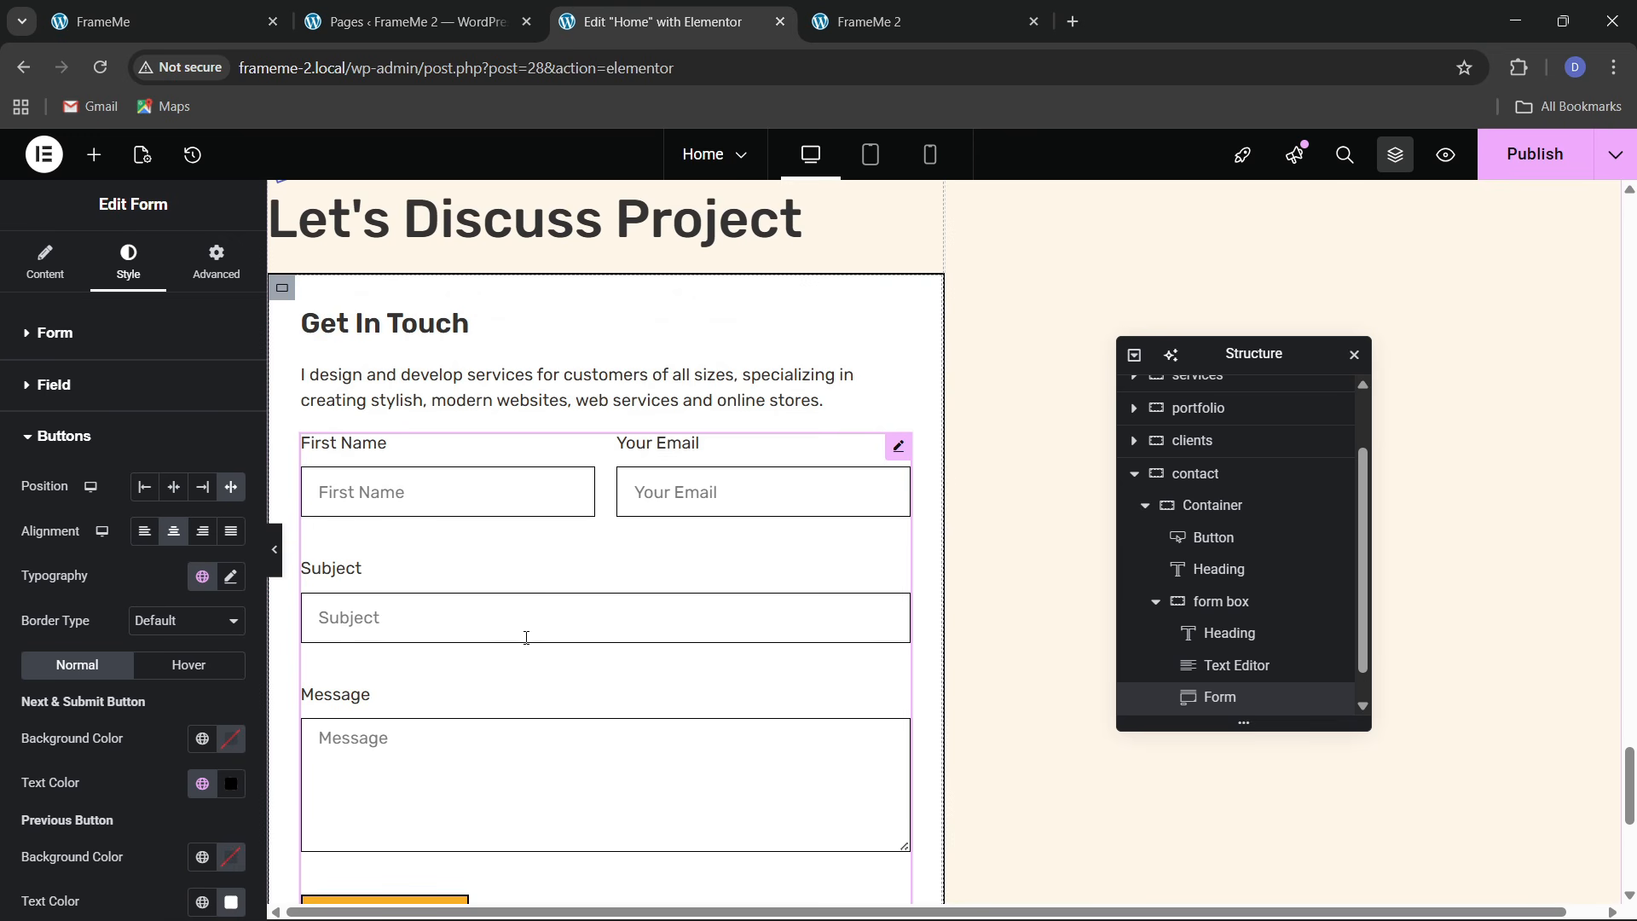
scroll(475, 585, down, 2)
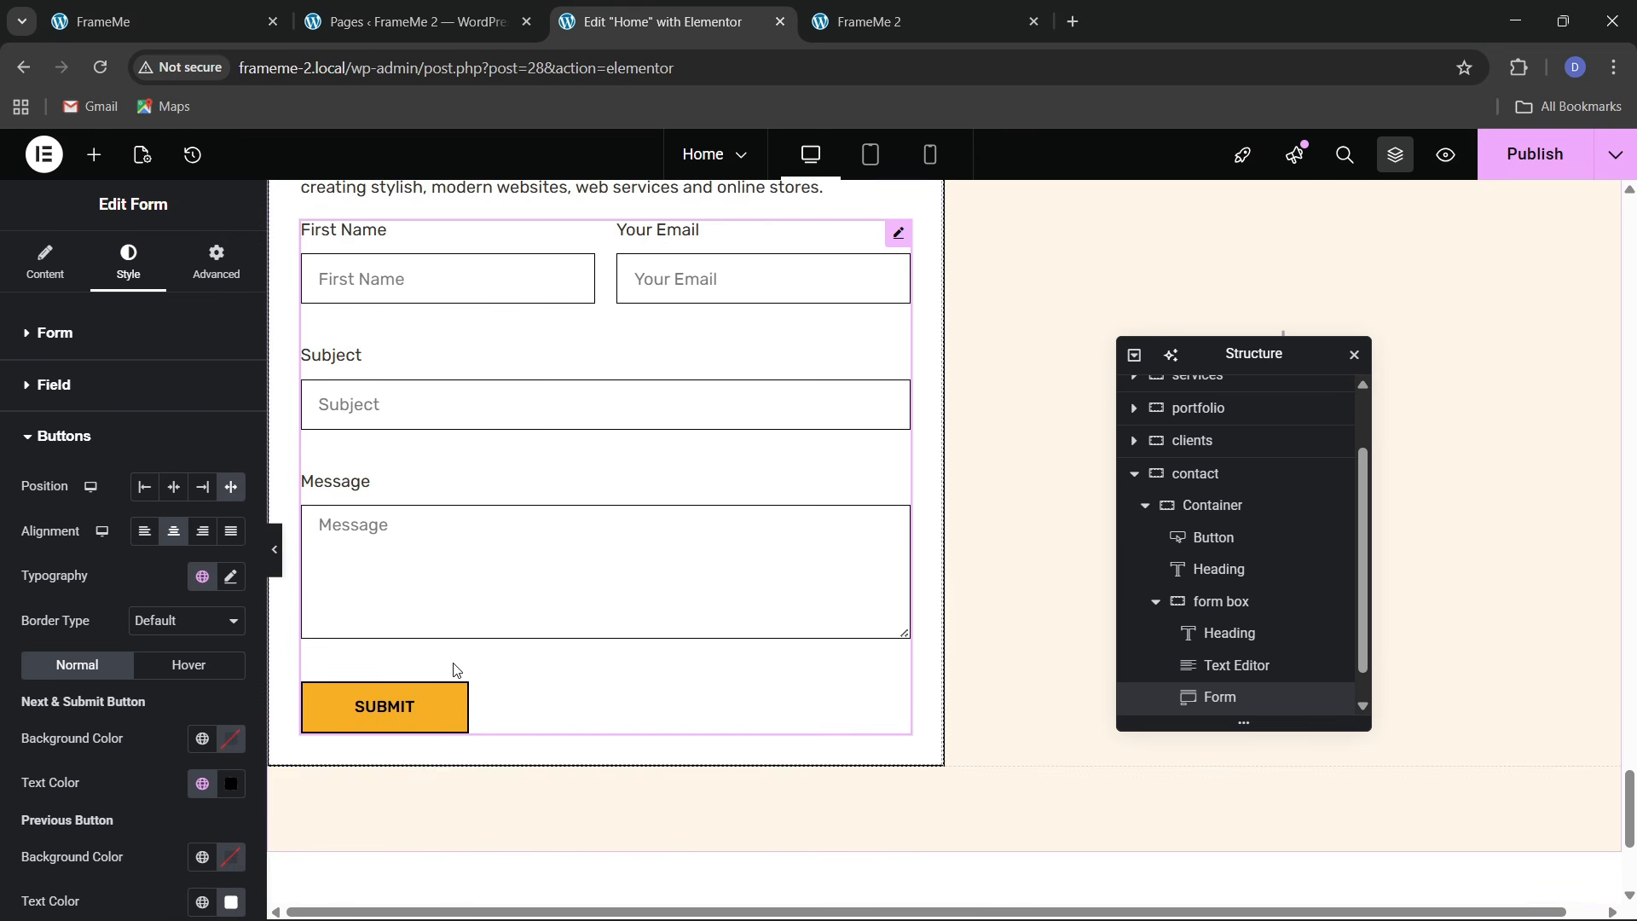
scroll(472, 639, up, 3)
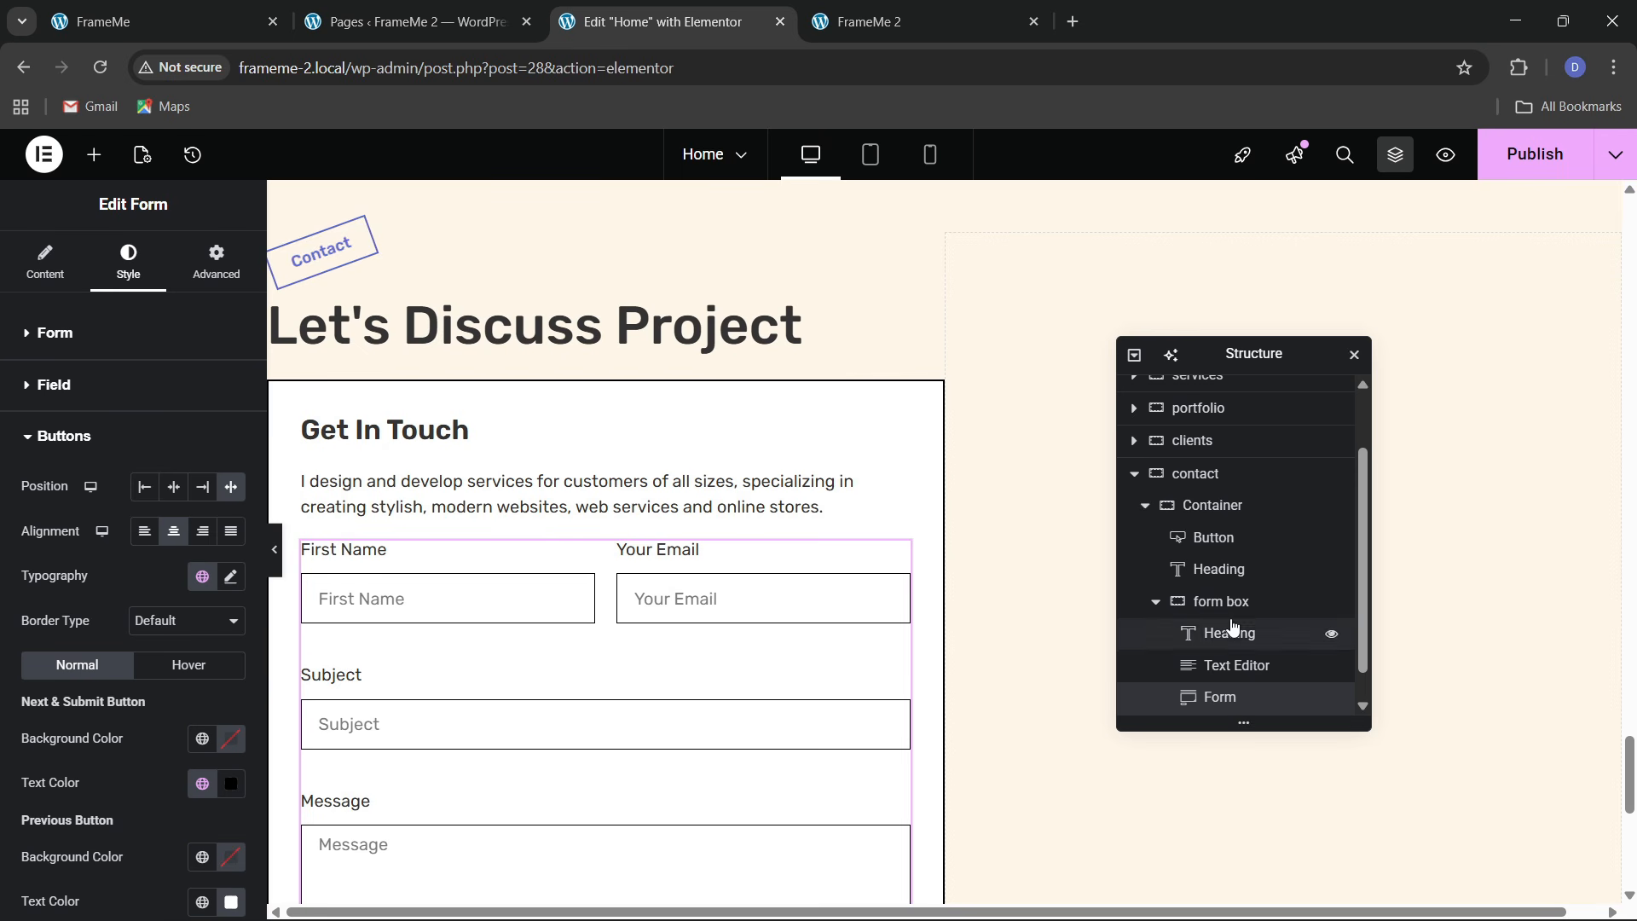
Give the form box container a 20 px top margin, then show the live FrameMe 2 site
click(284, 456)
click(215, 260)
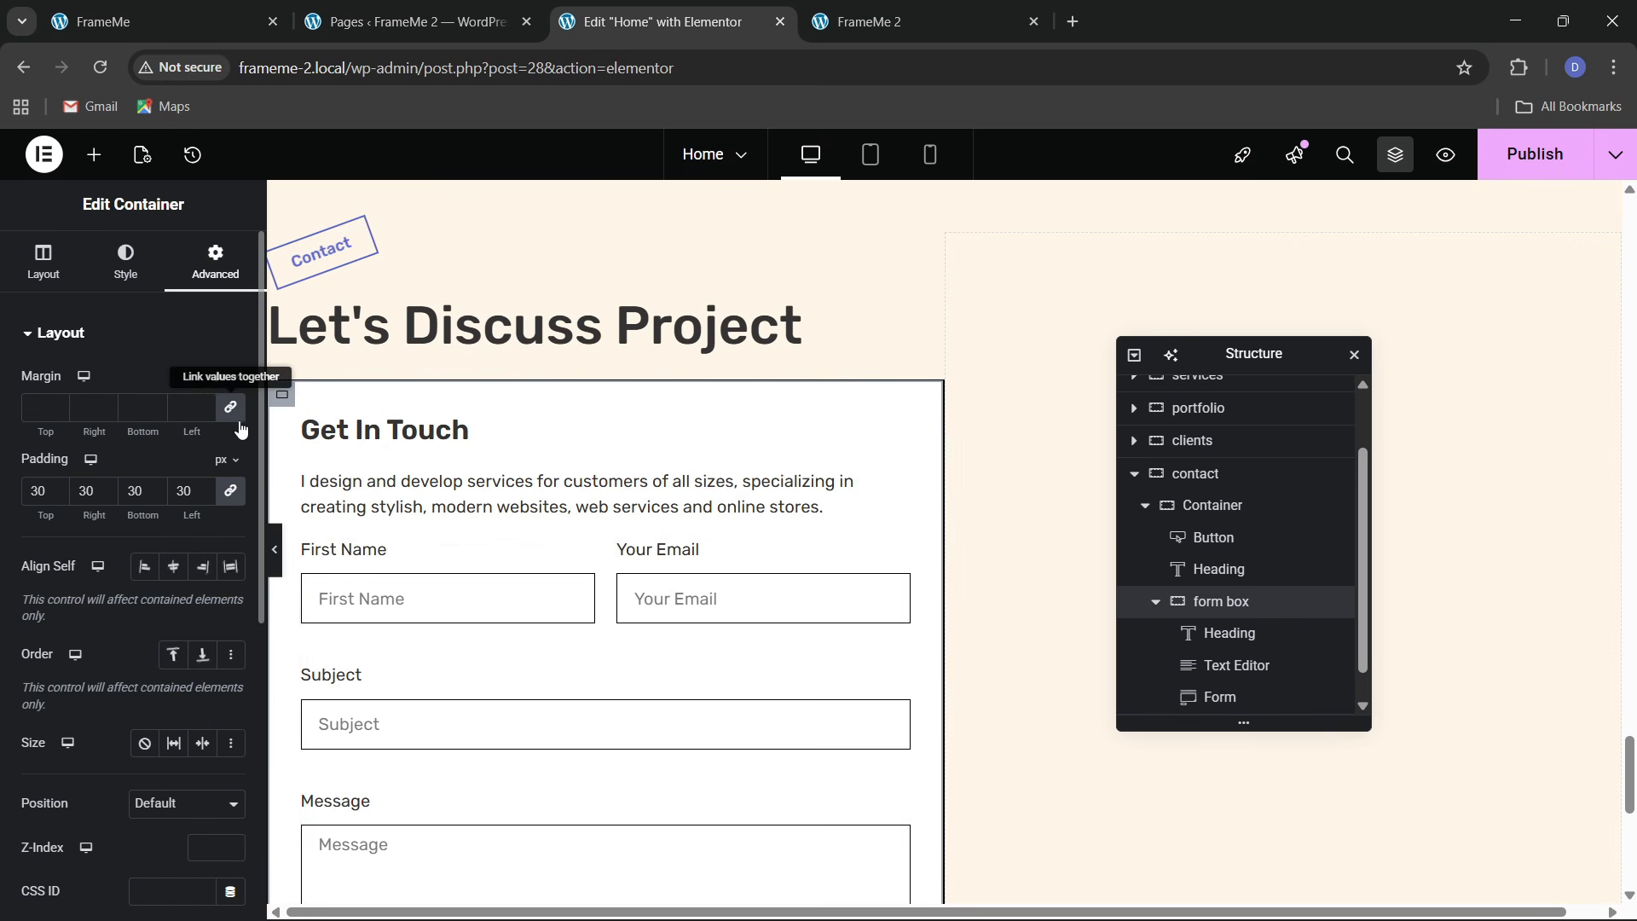
click(36, 414)
text(20)
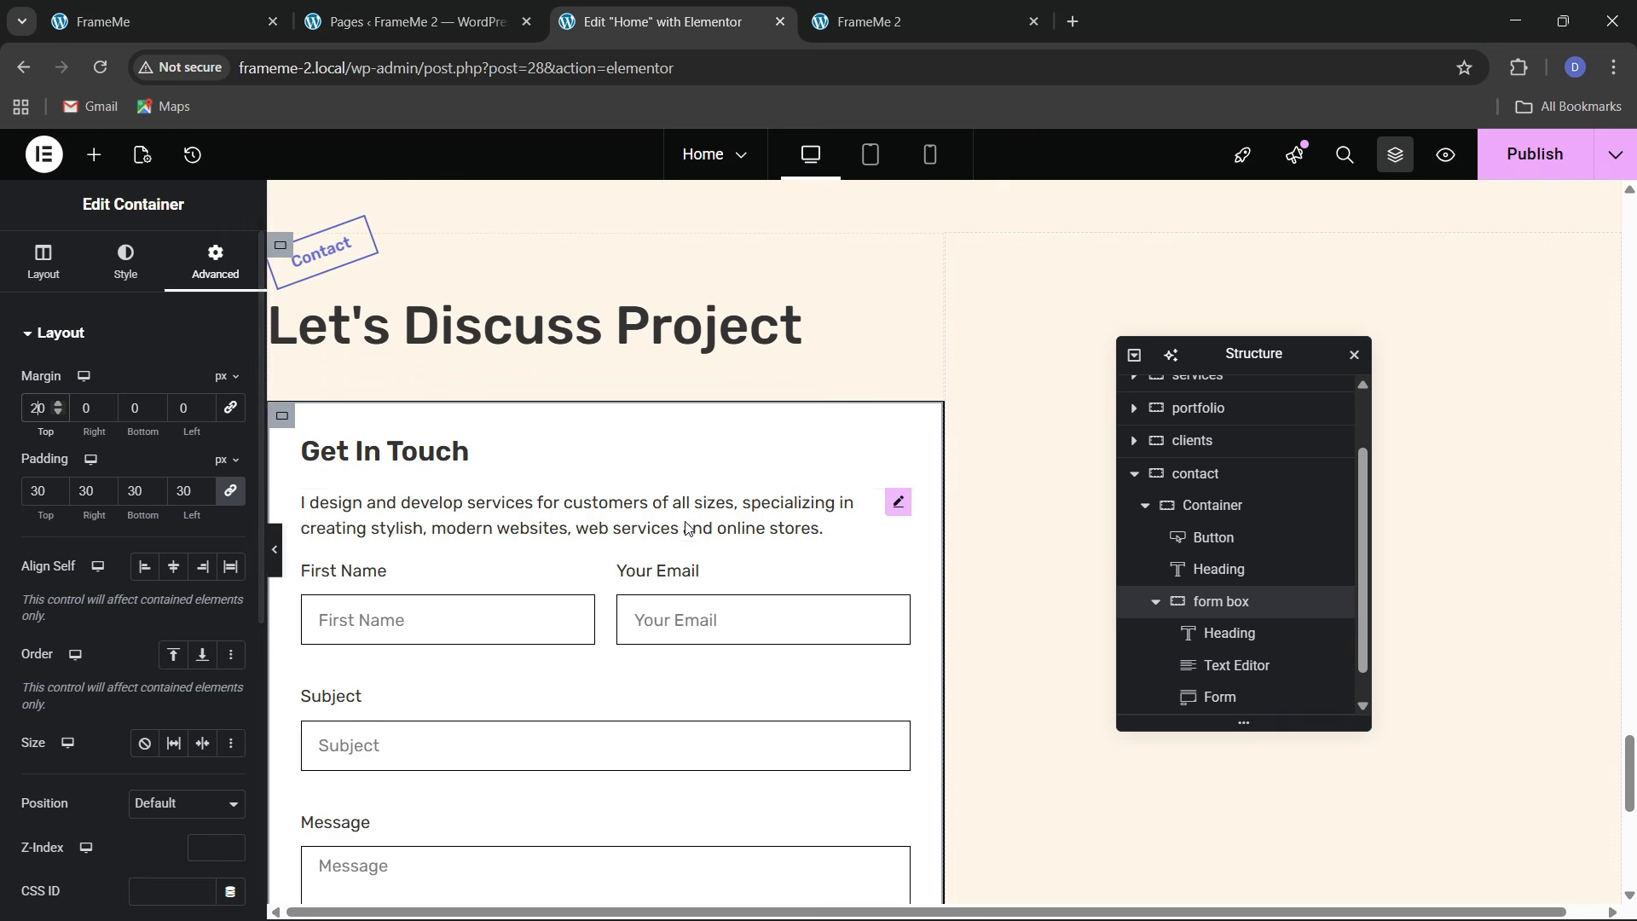
scroll(785, 540, up, 3)
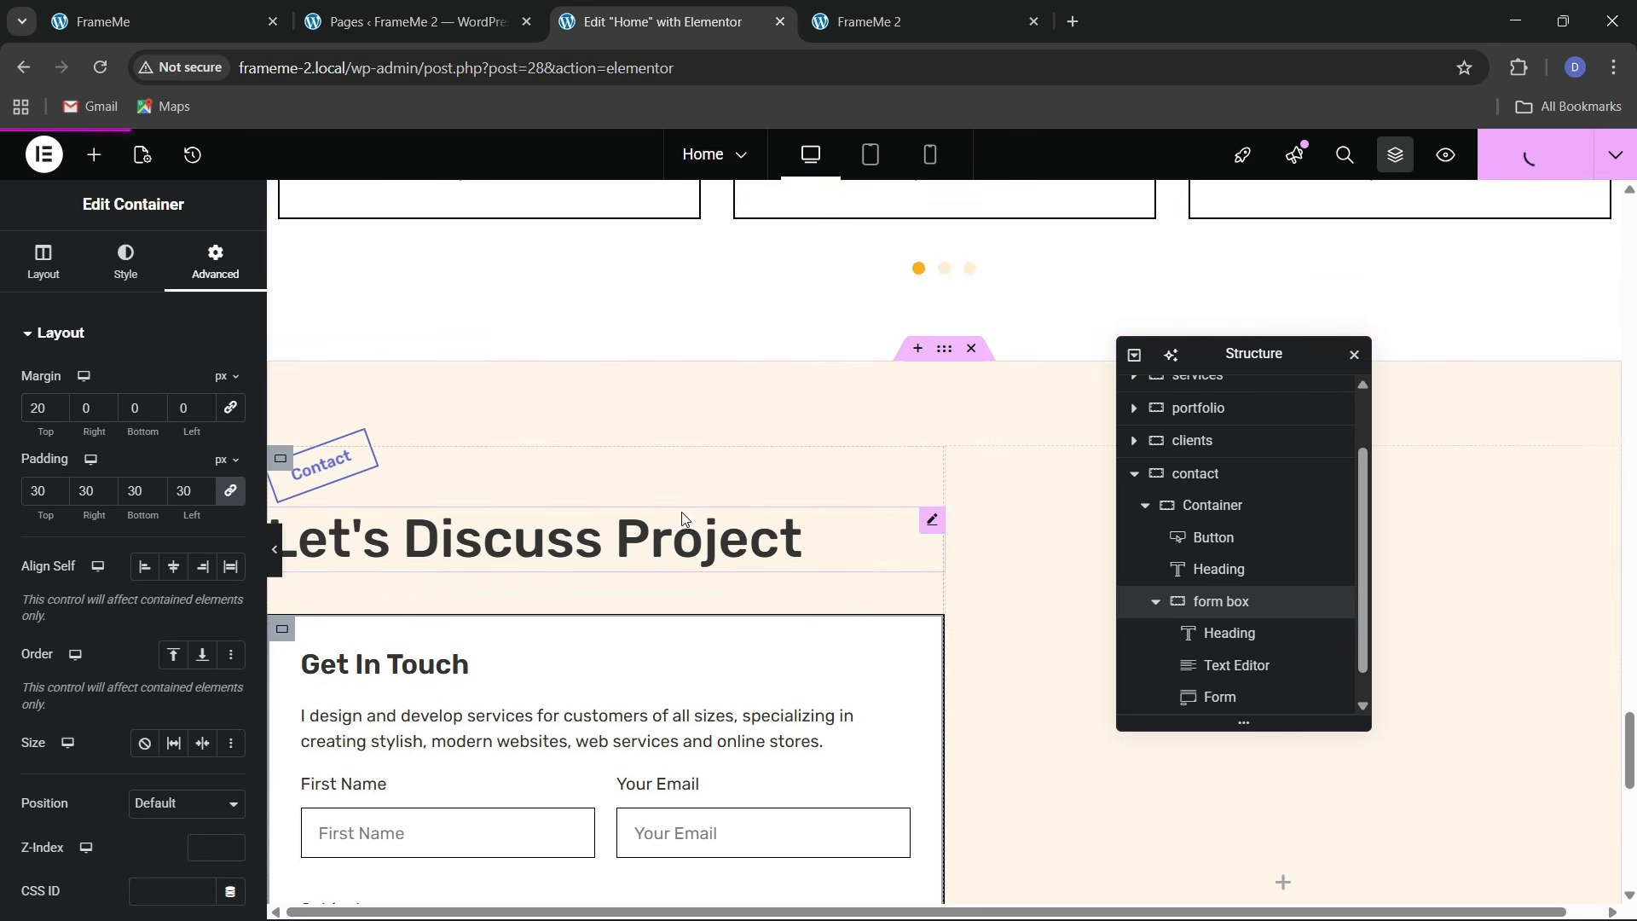
scroll(895, 469, down, 3)
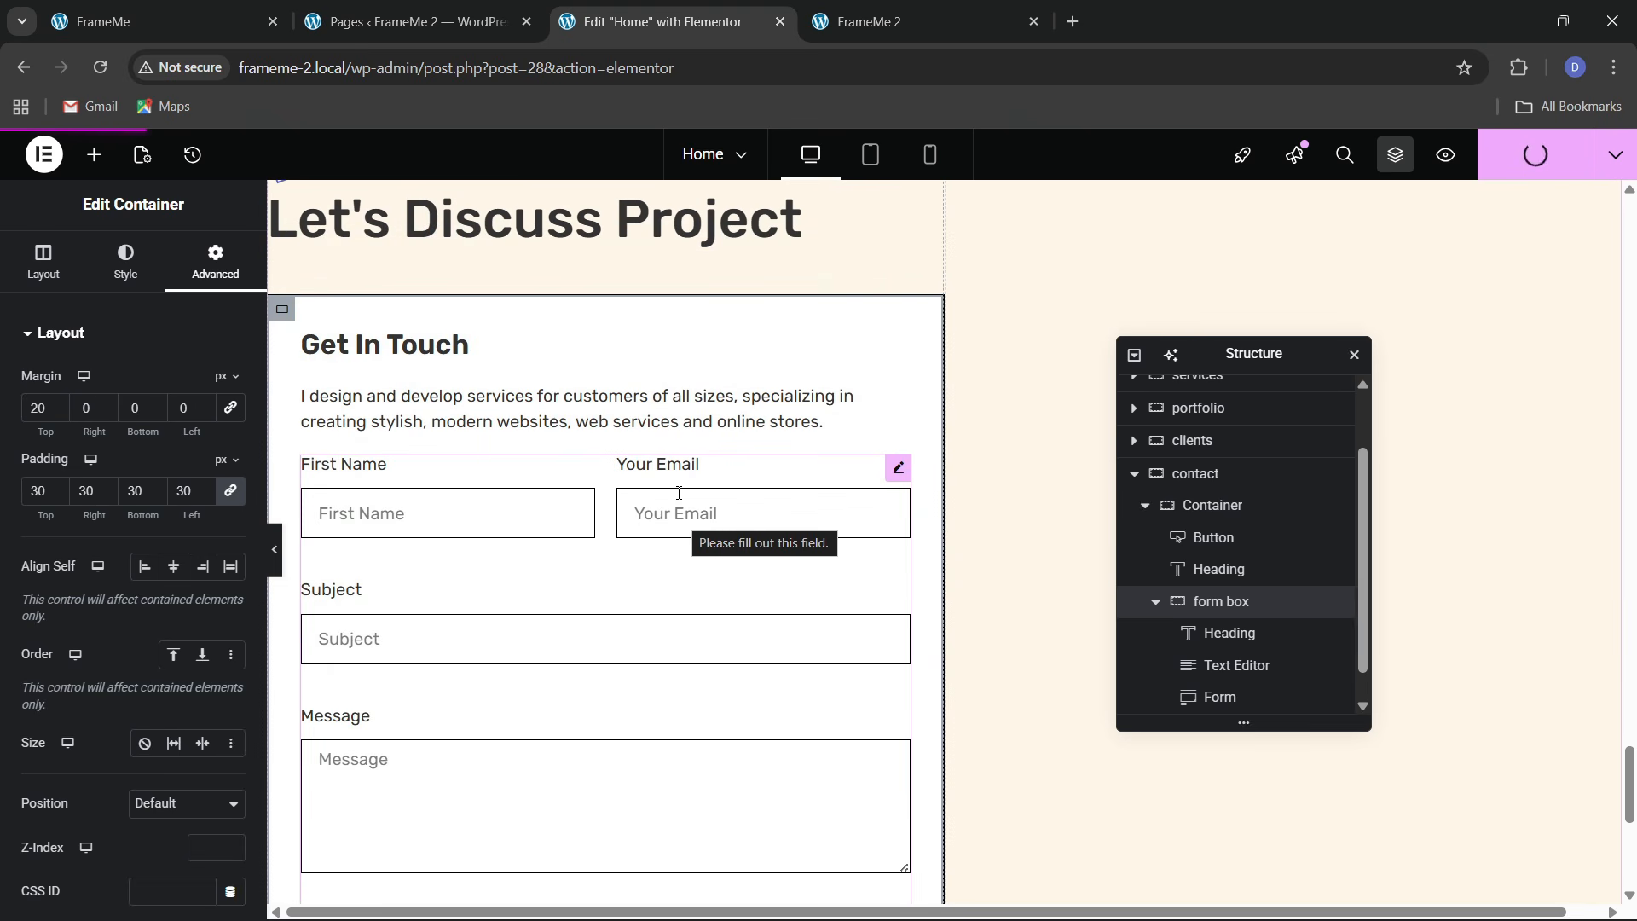
click(869, 21)
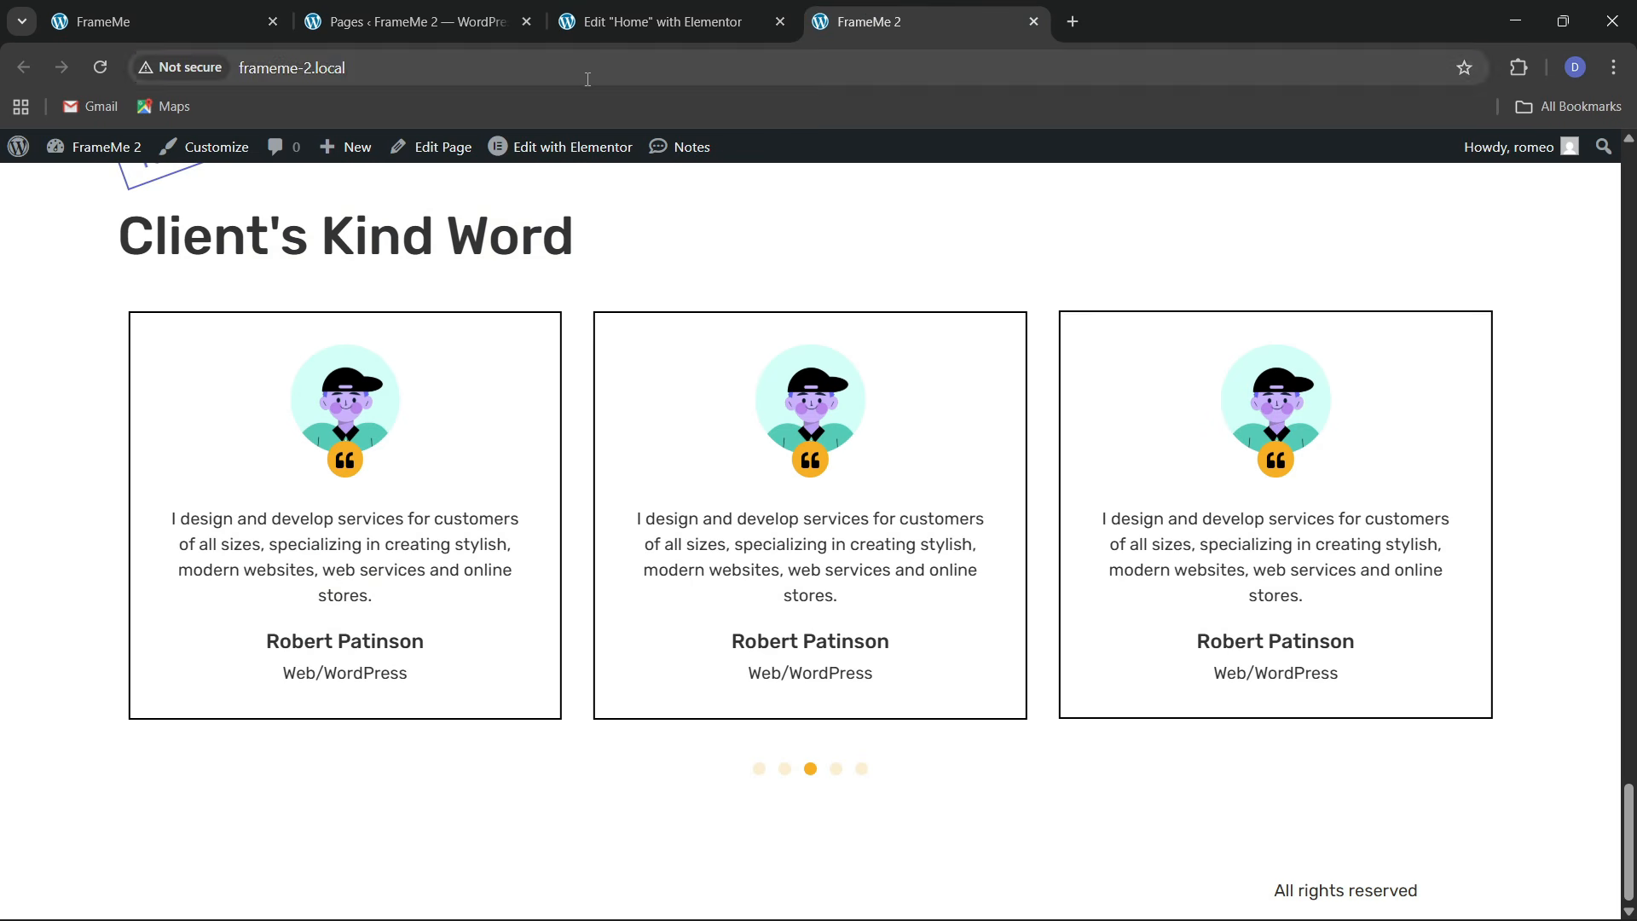
Reload the live FrameMe 2 page and scroll down to the contact form
click(575, 70)
key(Return)
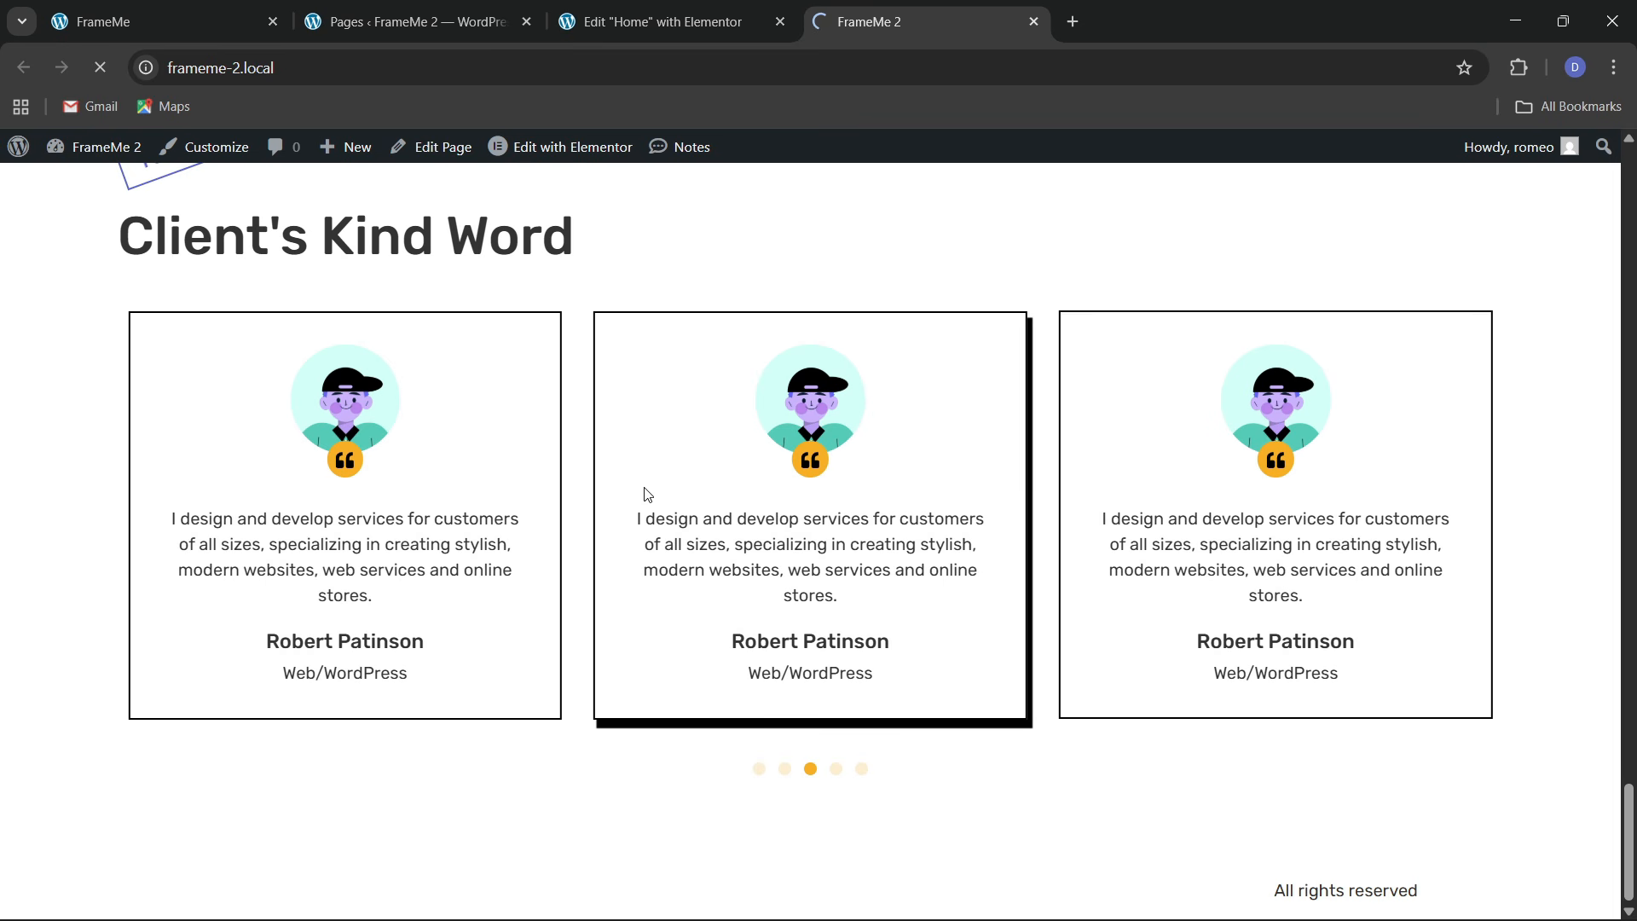
scroll(646, 503, down, 10)
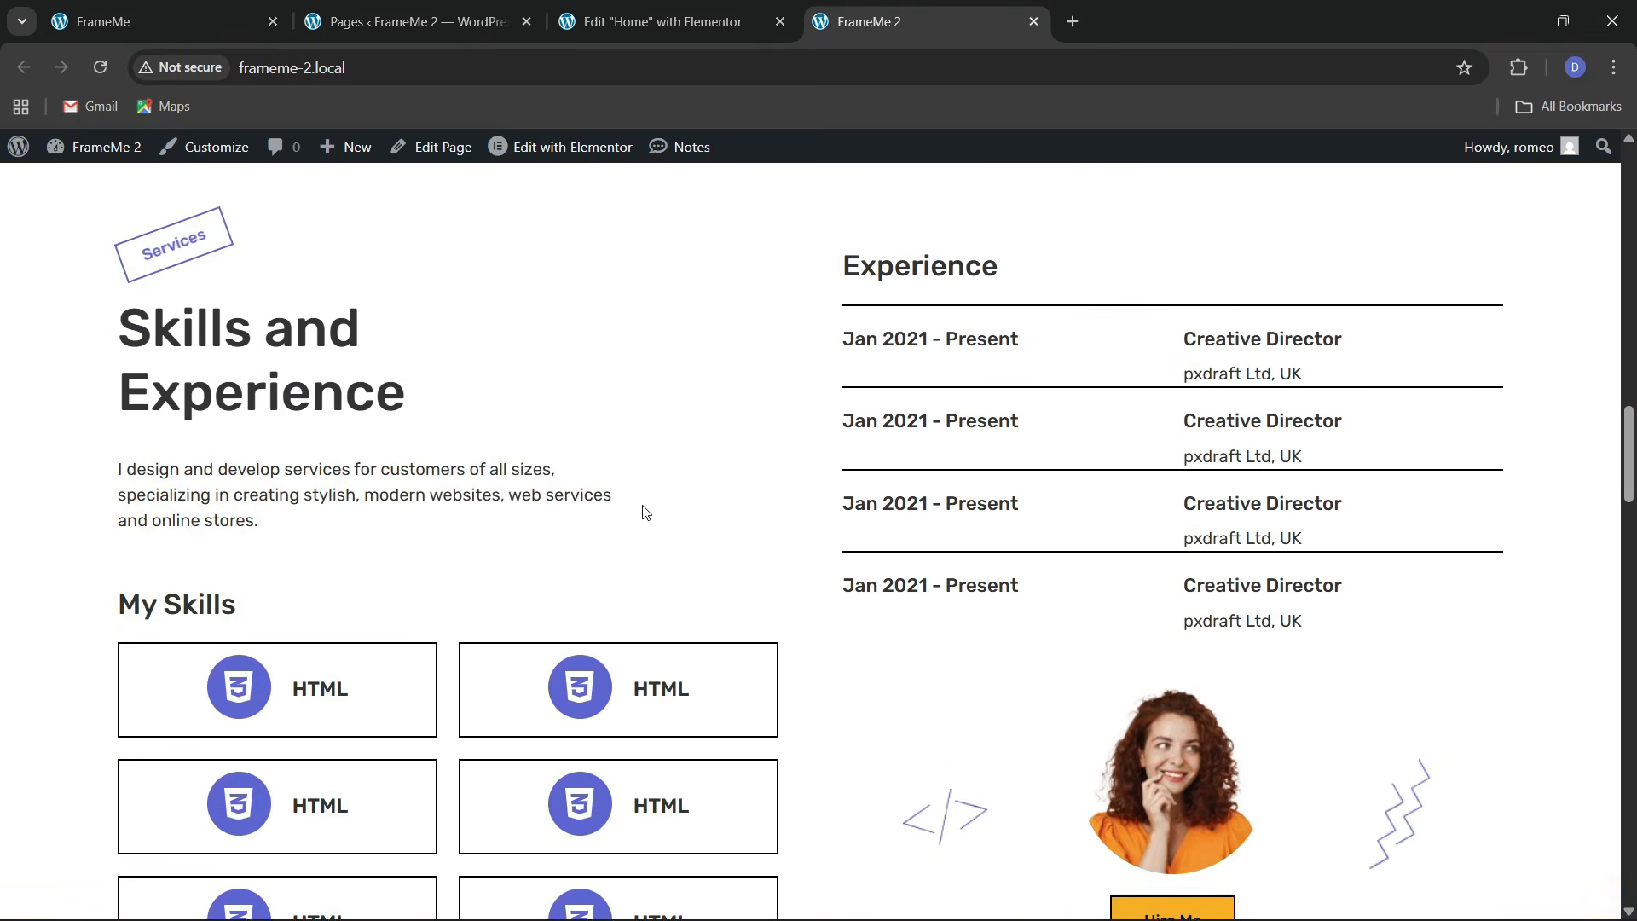
scroll(646, 512, down, 15)
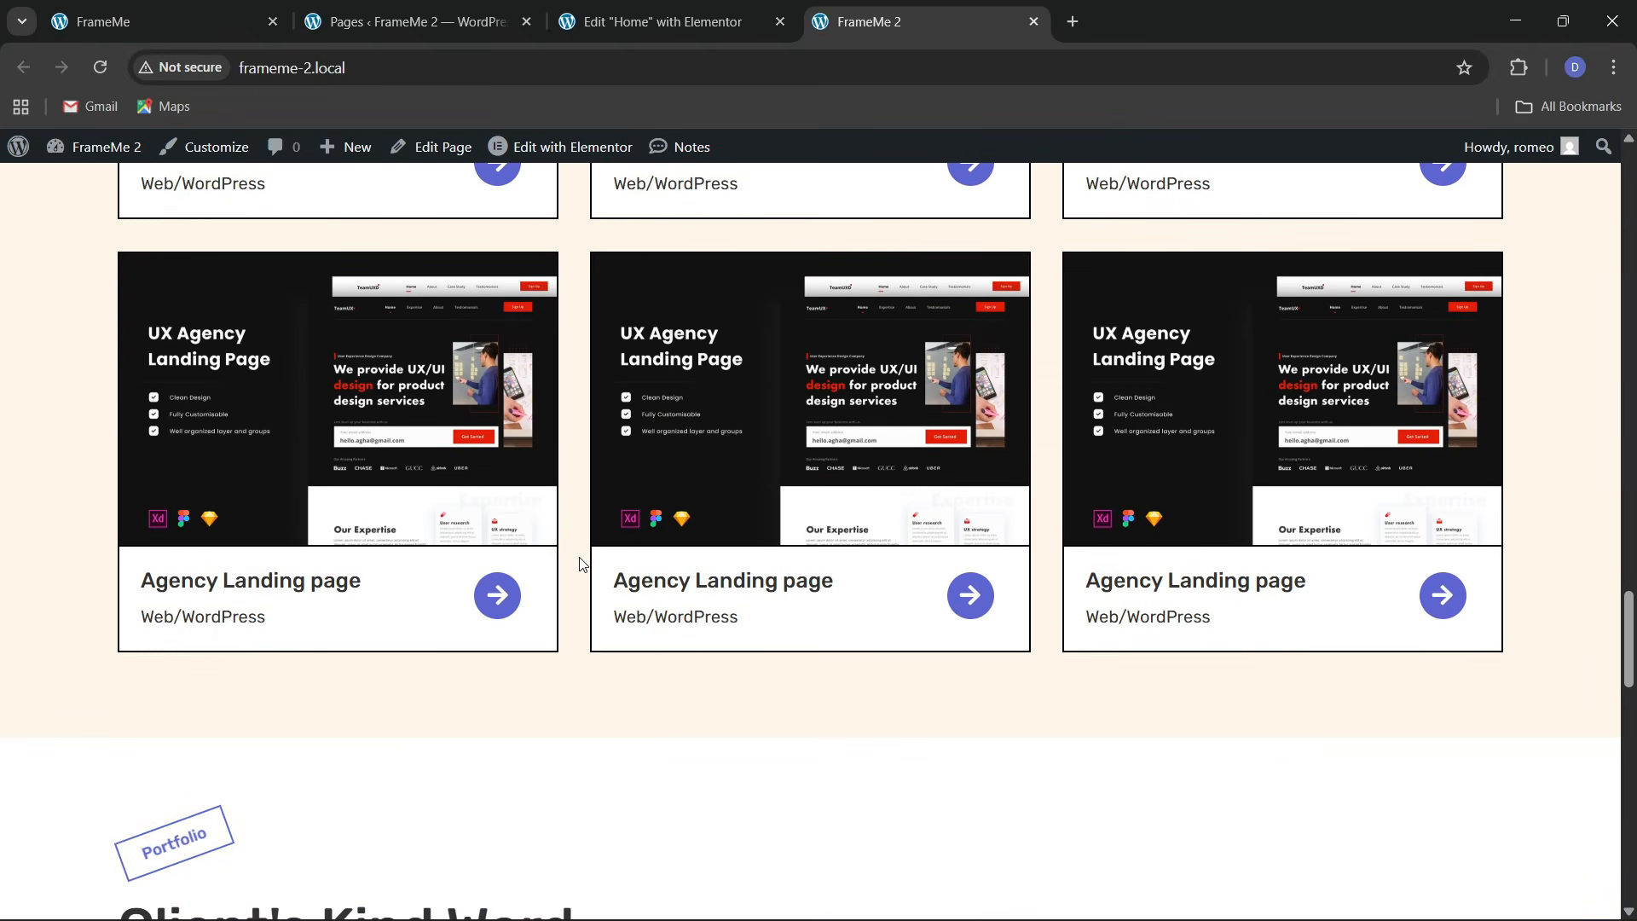
scroll(581, 564, down, 15)
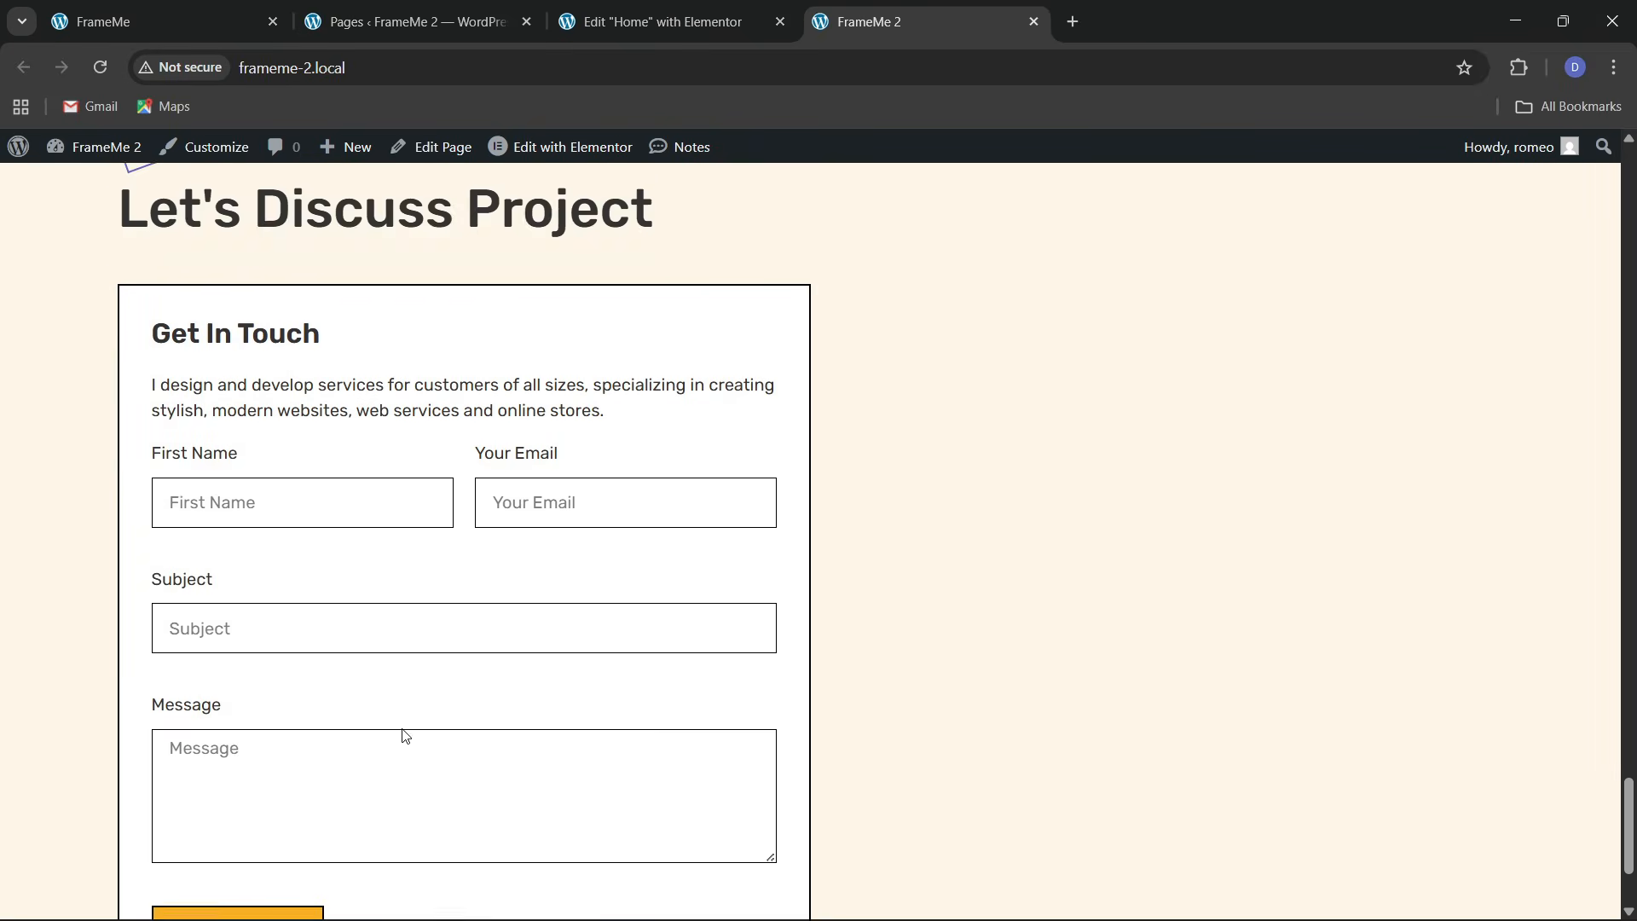
scroll(405, 735, down, 4)
Compare the form with the reference FrameMe contact section and go back to Elementor
key(ctrl+1)
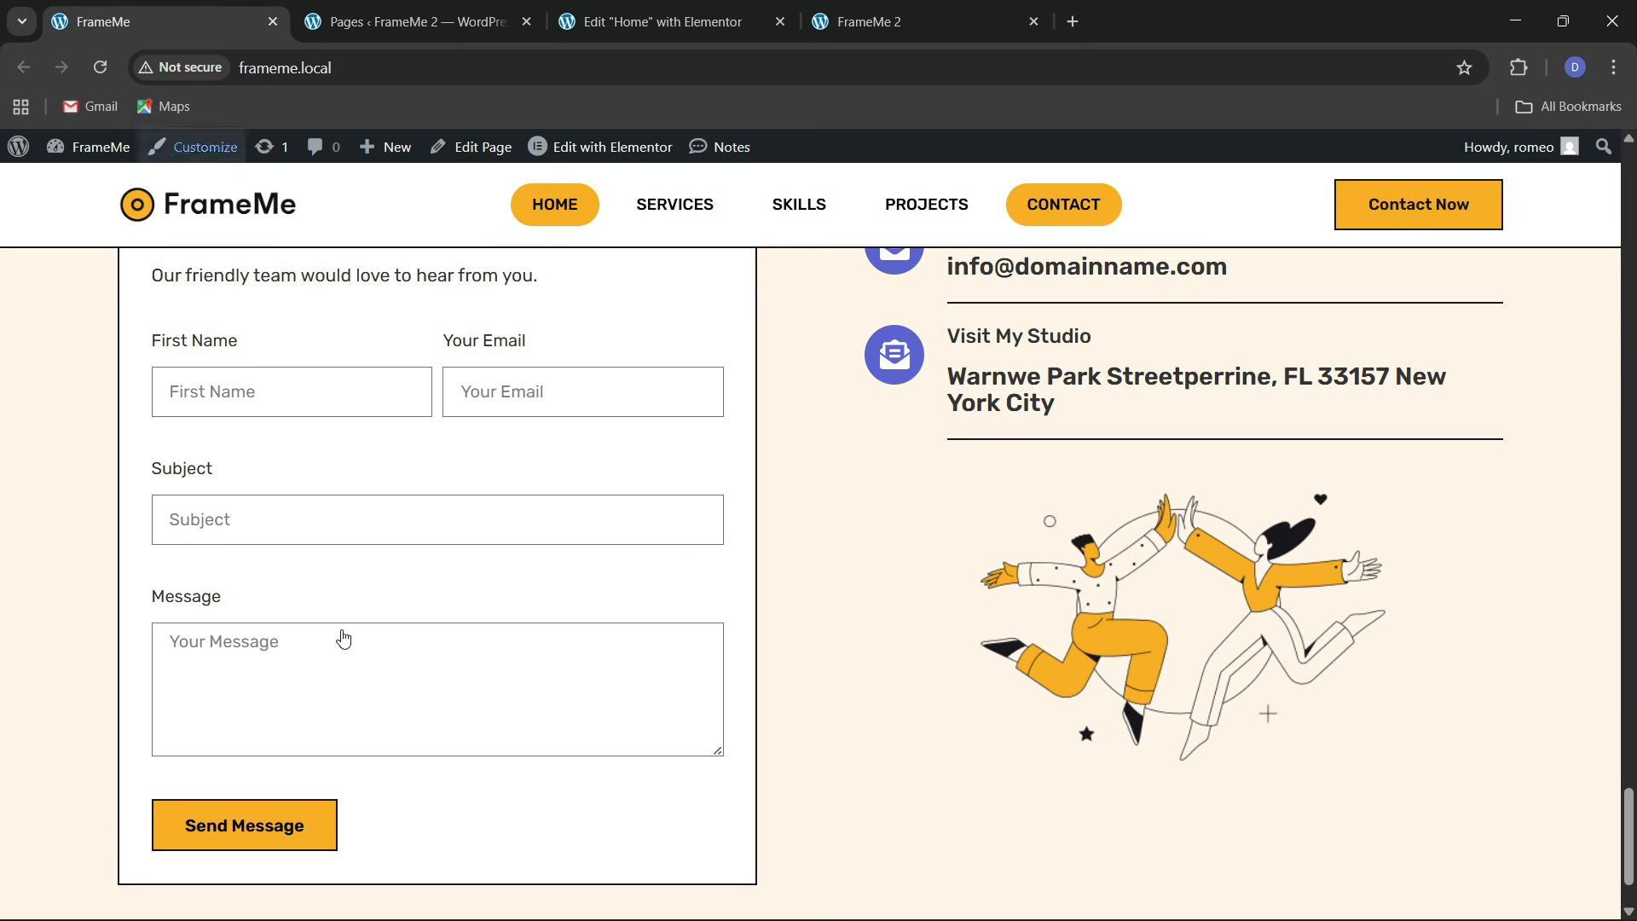
scroll(358, 674, down, 2)
scroll(938, 571, up, 5)
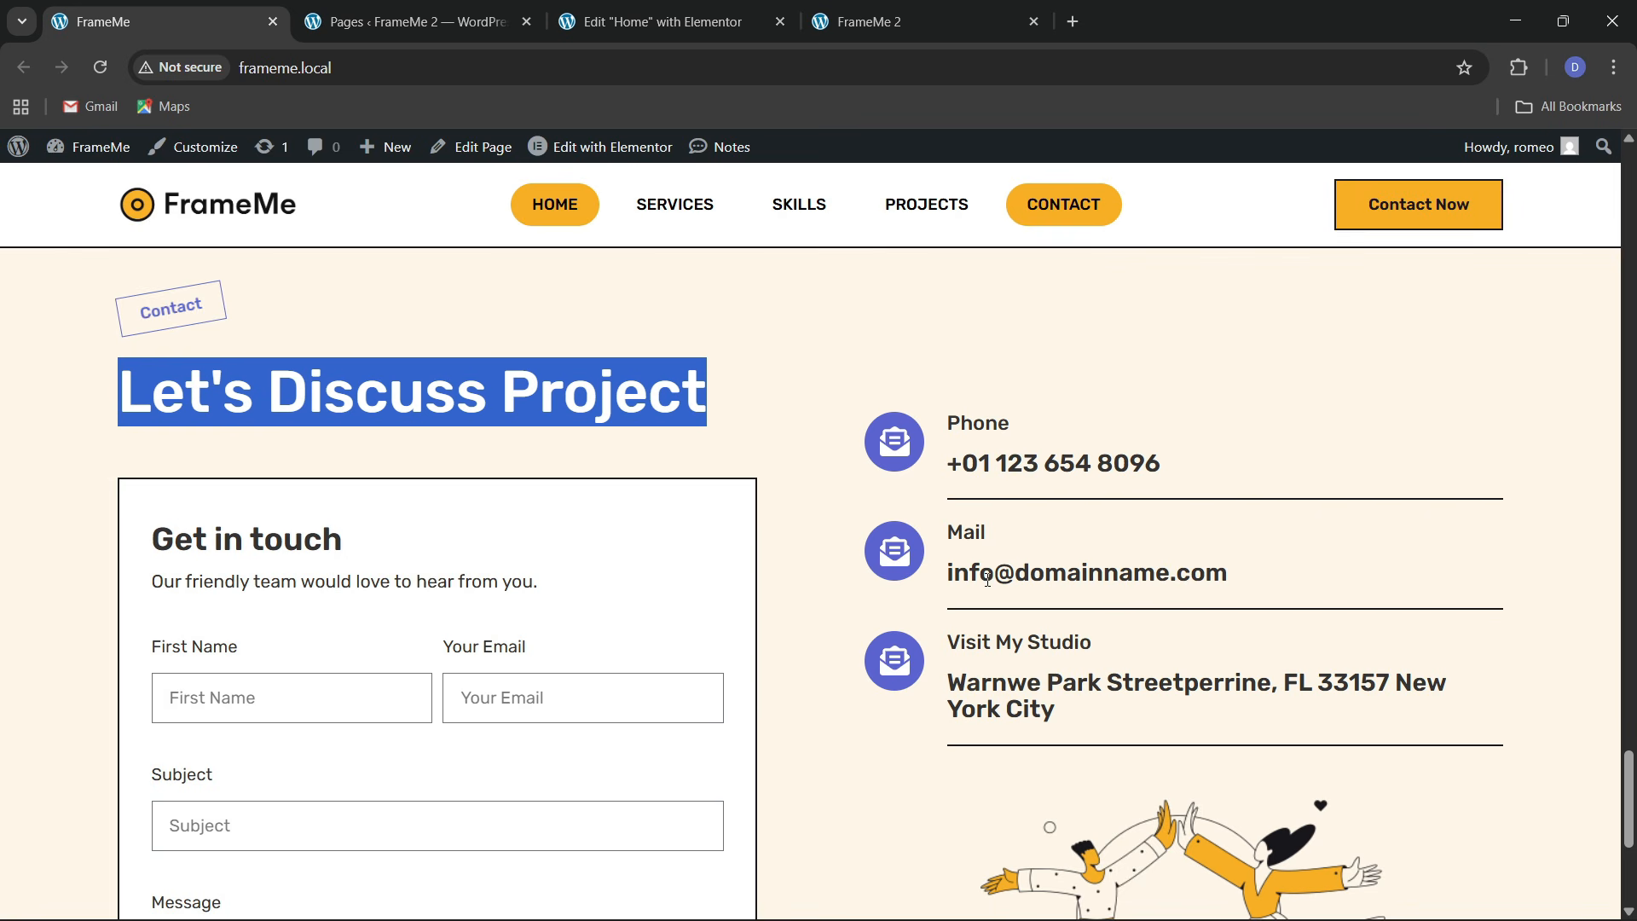
click(641, 7)
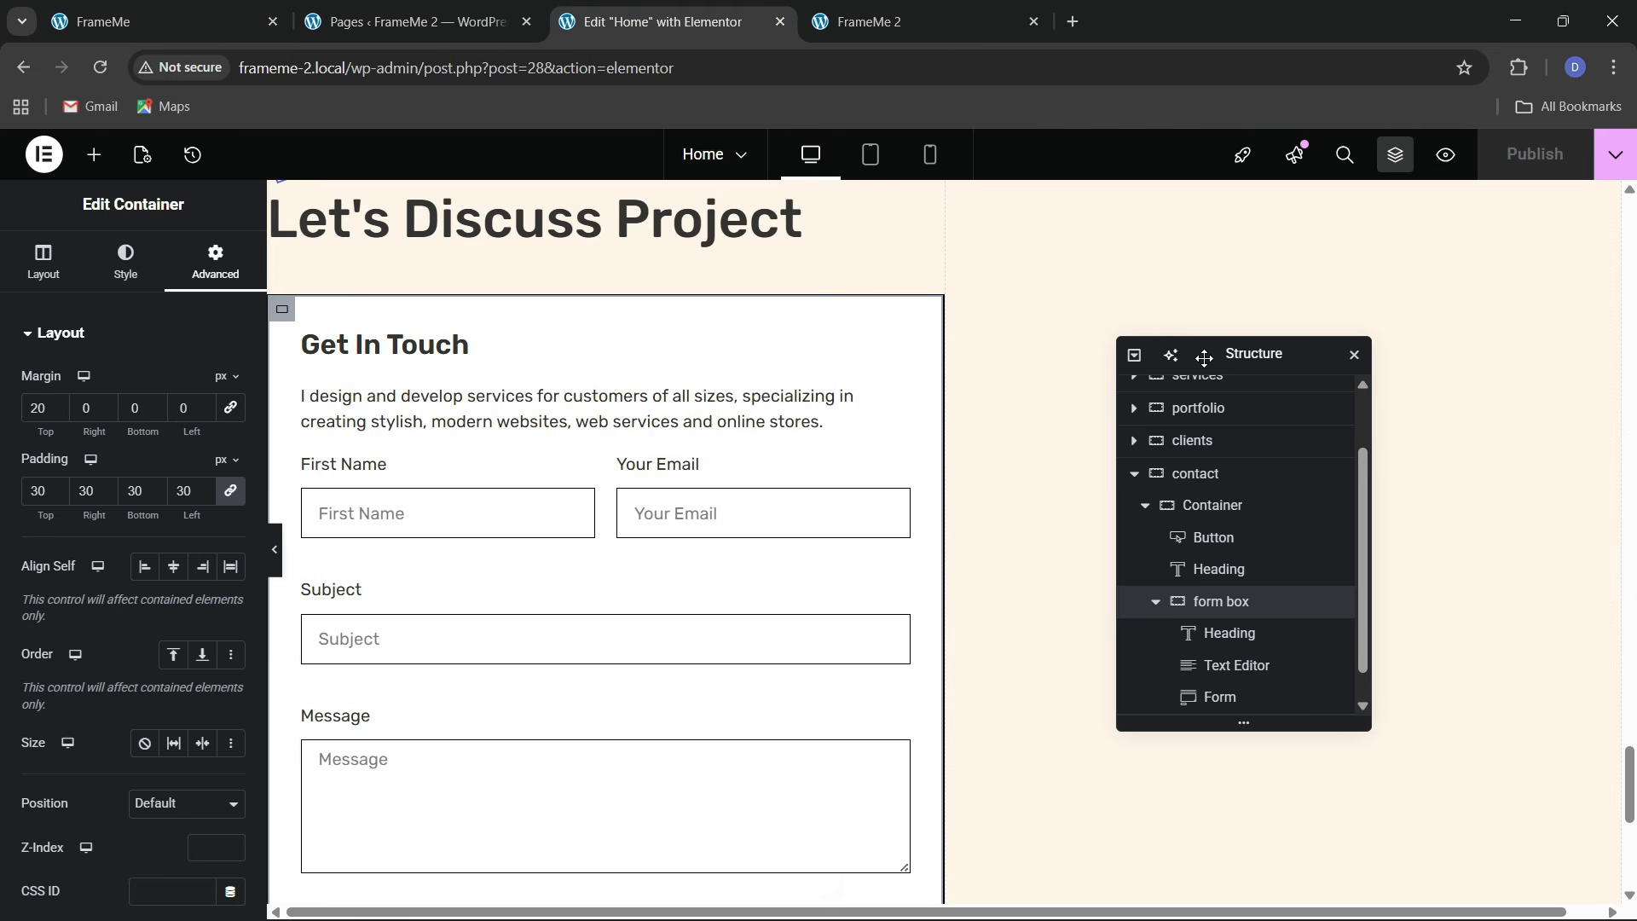
click(143, 7)
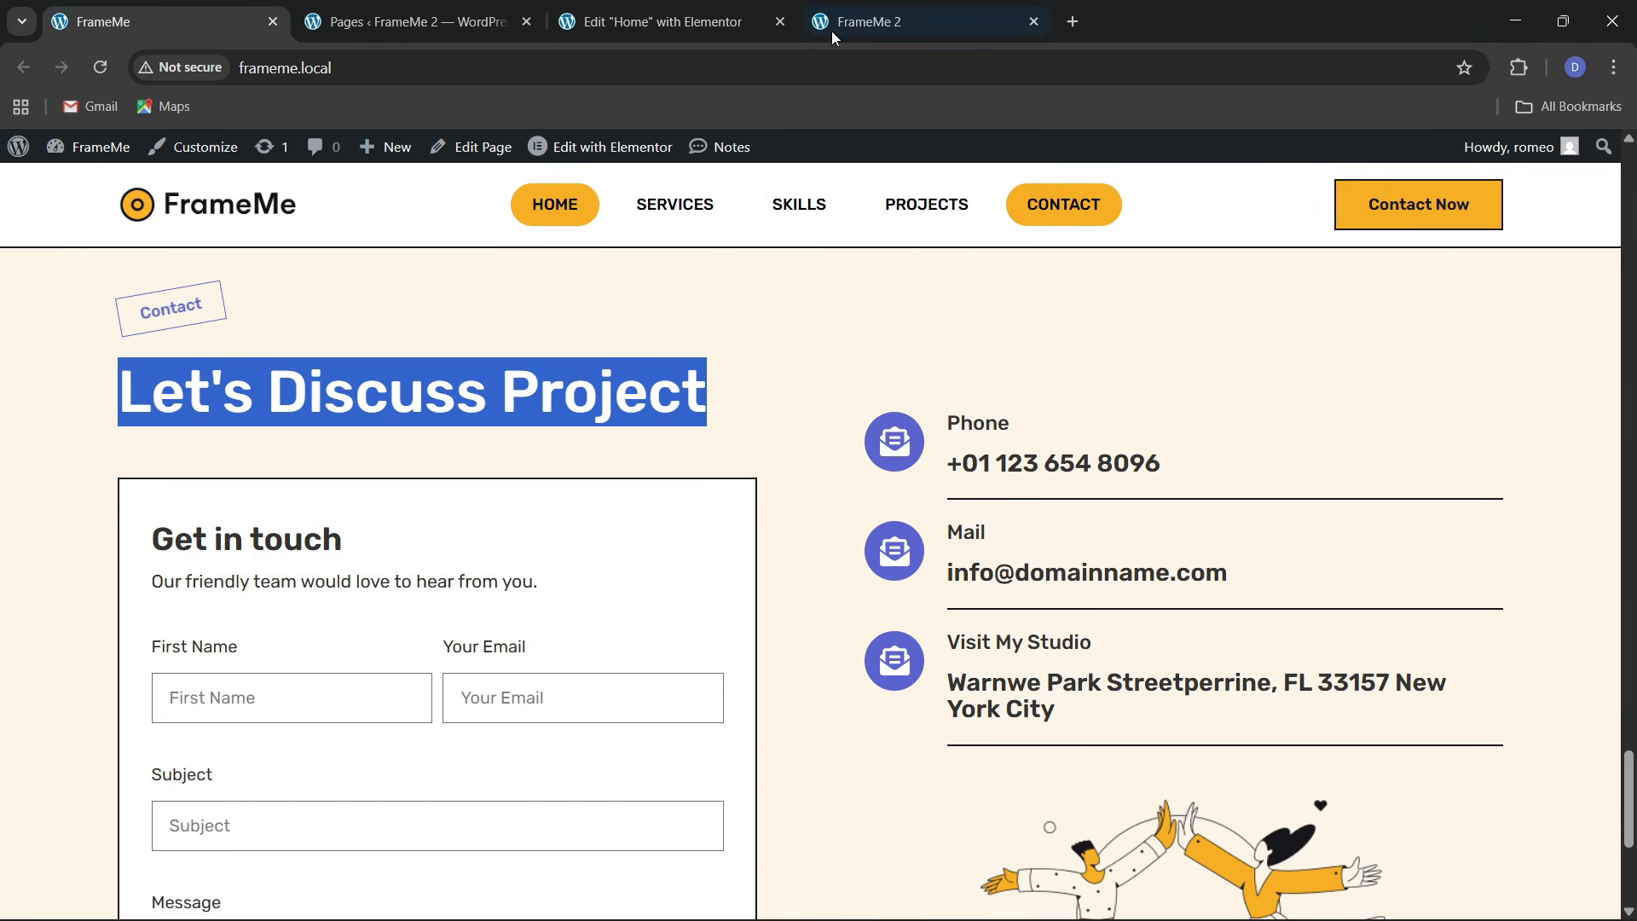
click(724, 7)
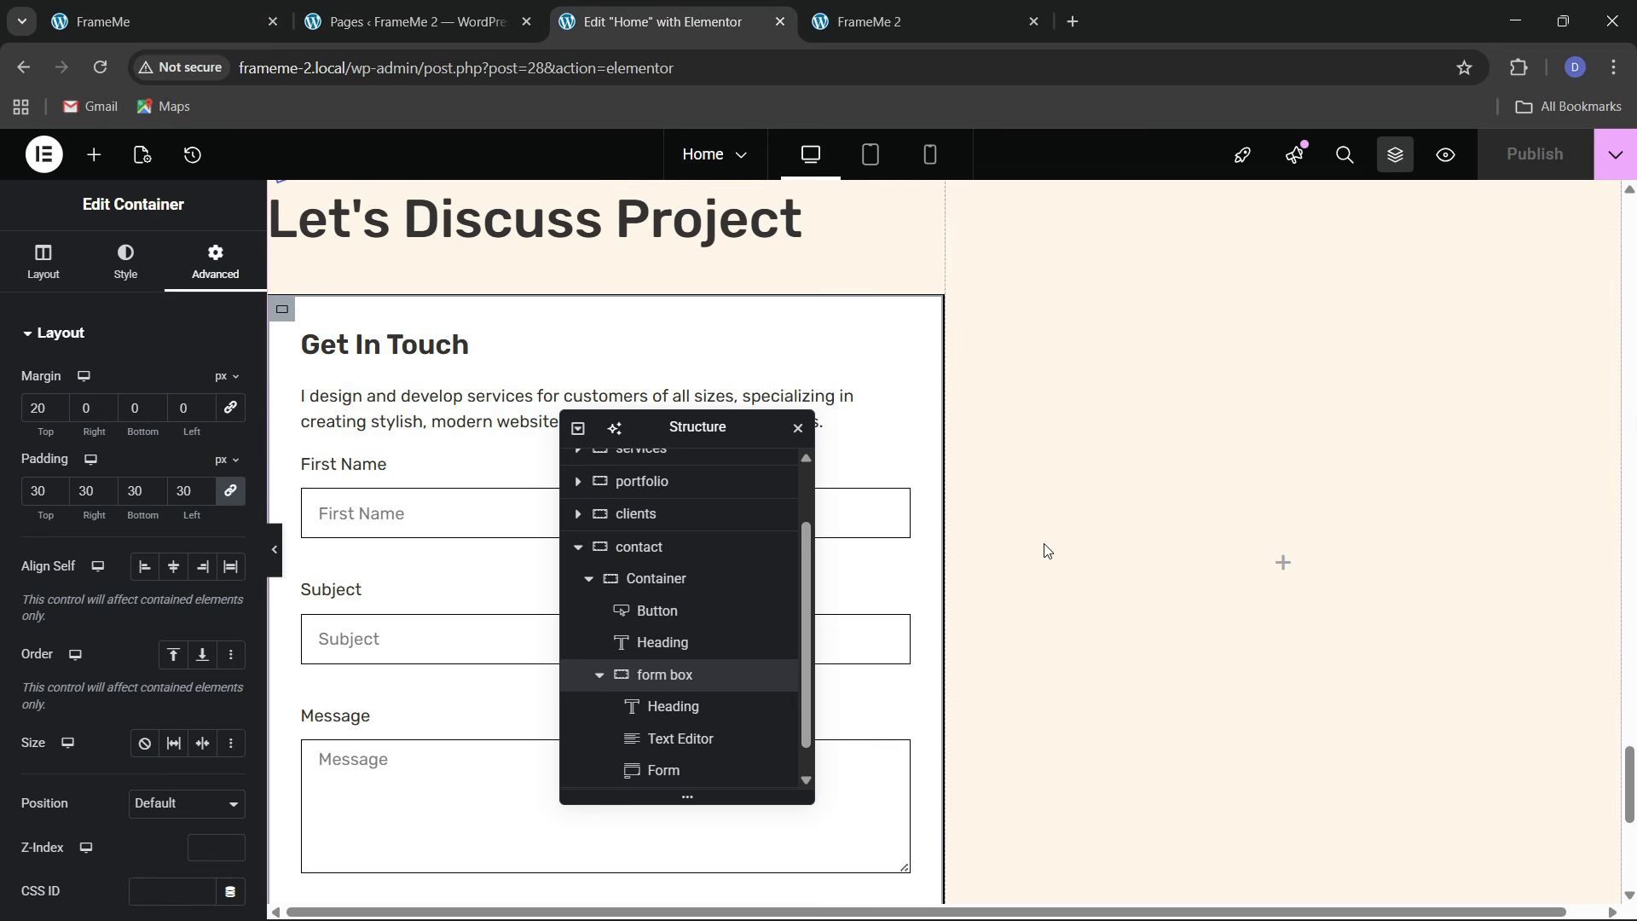
Add a Grid widget to the empty right column beside the form box
click(94, 155)
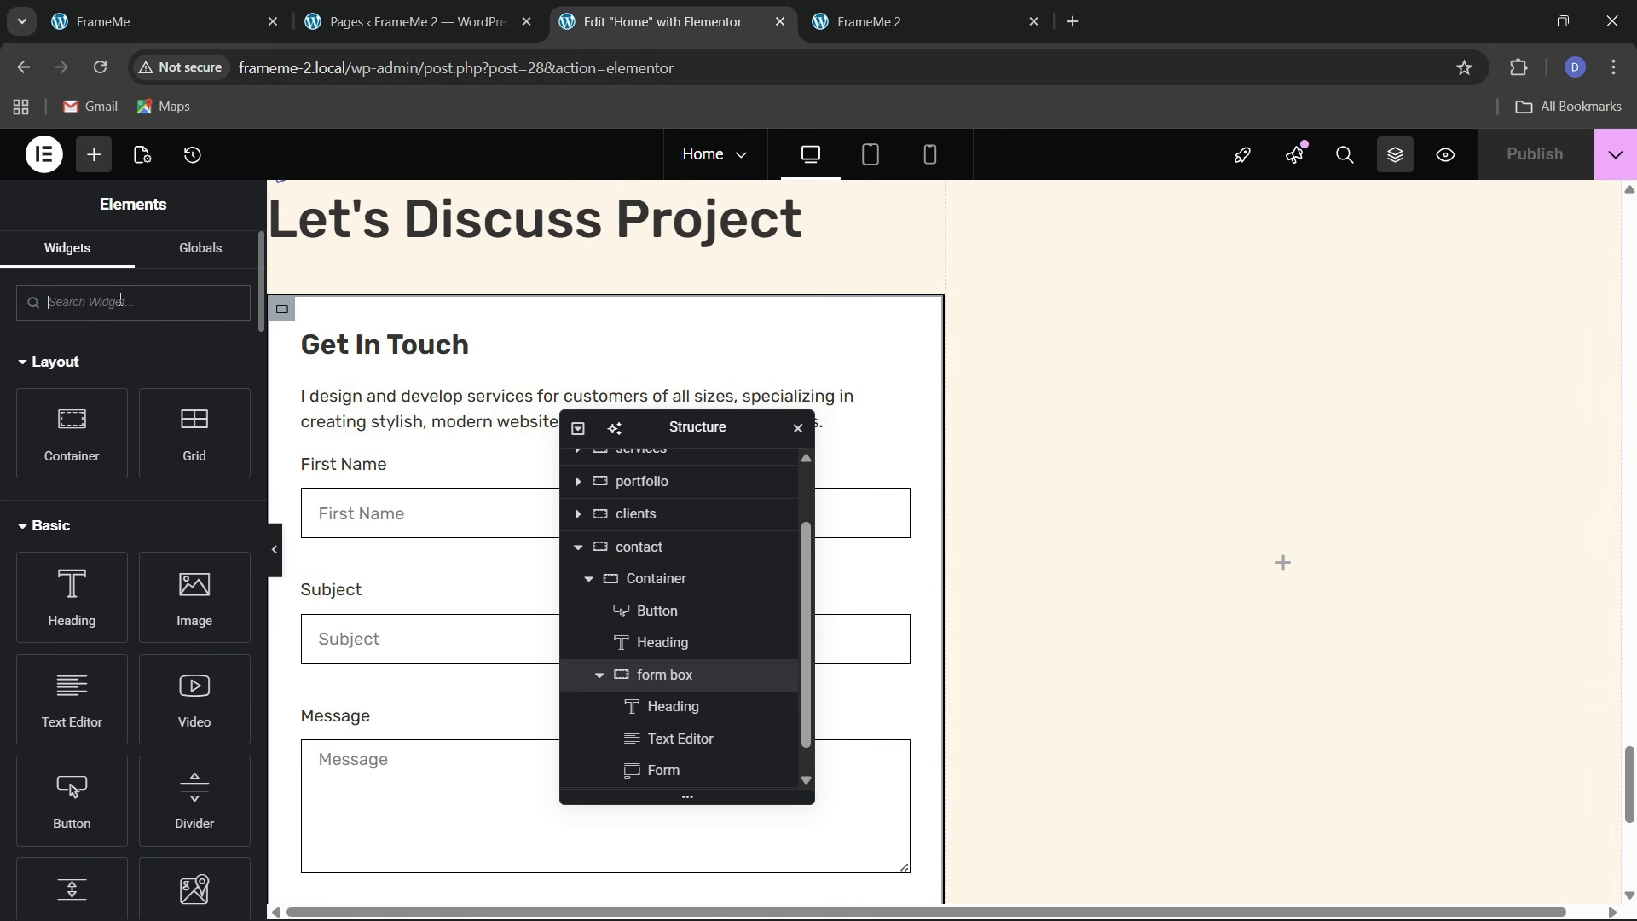
text(grid)
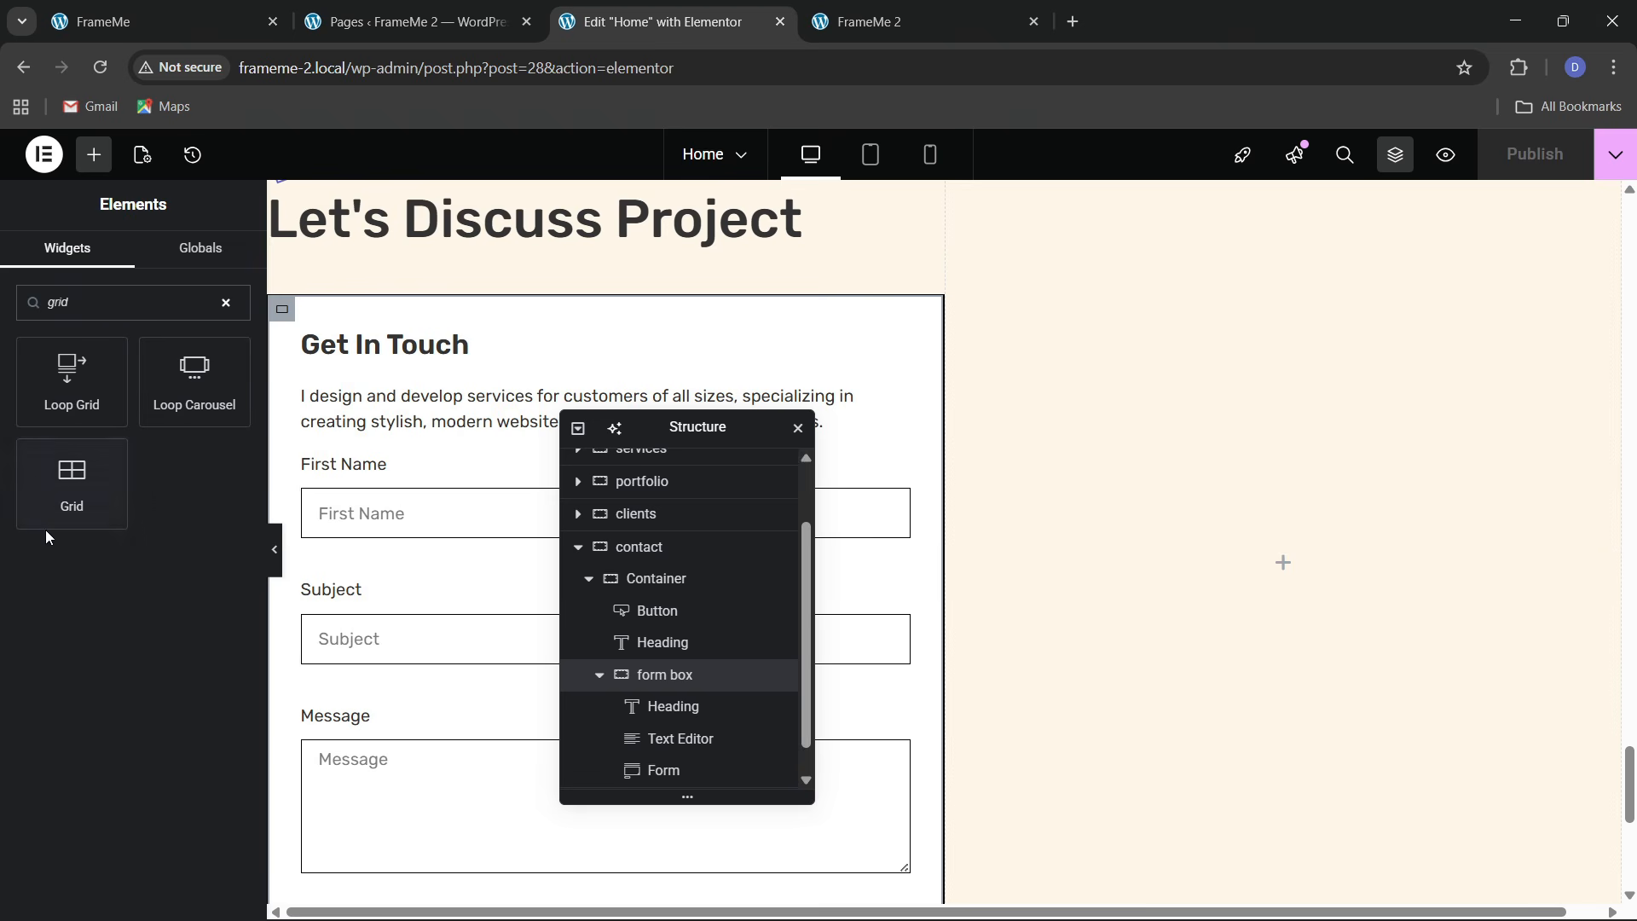
drag(53, 511, 1241, 662)
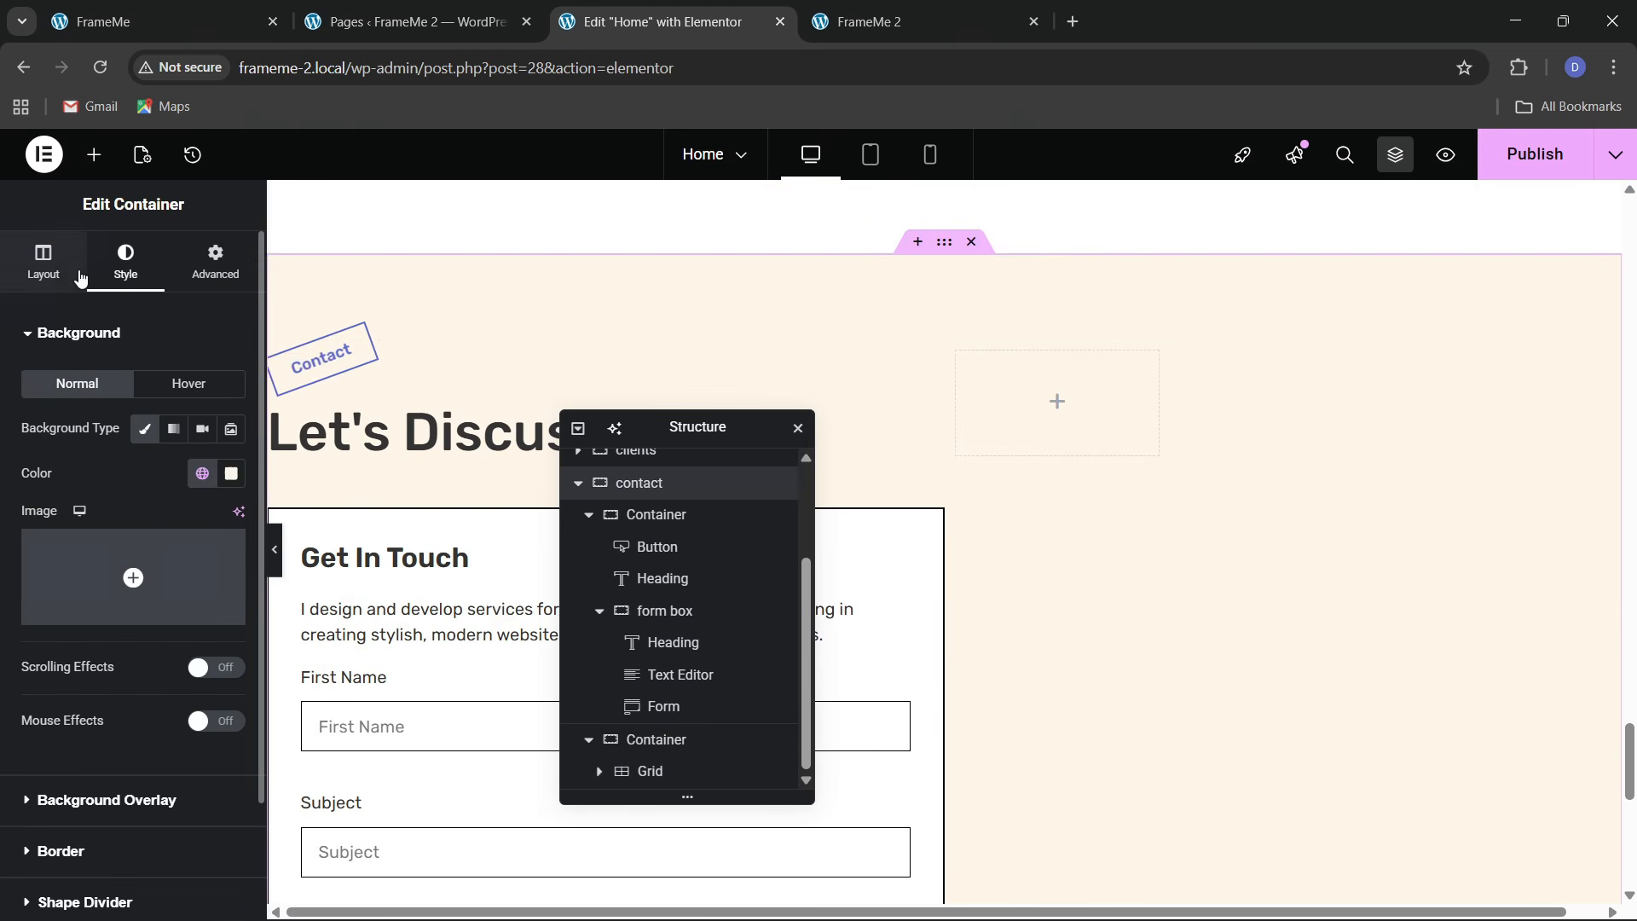
Set the contact container to Space Between, Align Center, with linked 60 px gaps
click(75, 274)
click(155, 765)
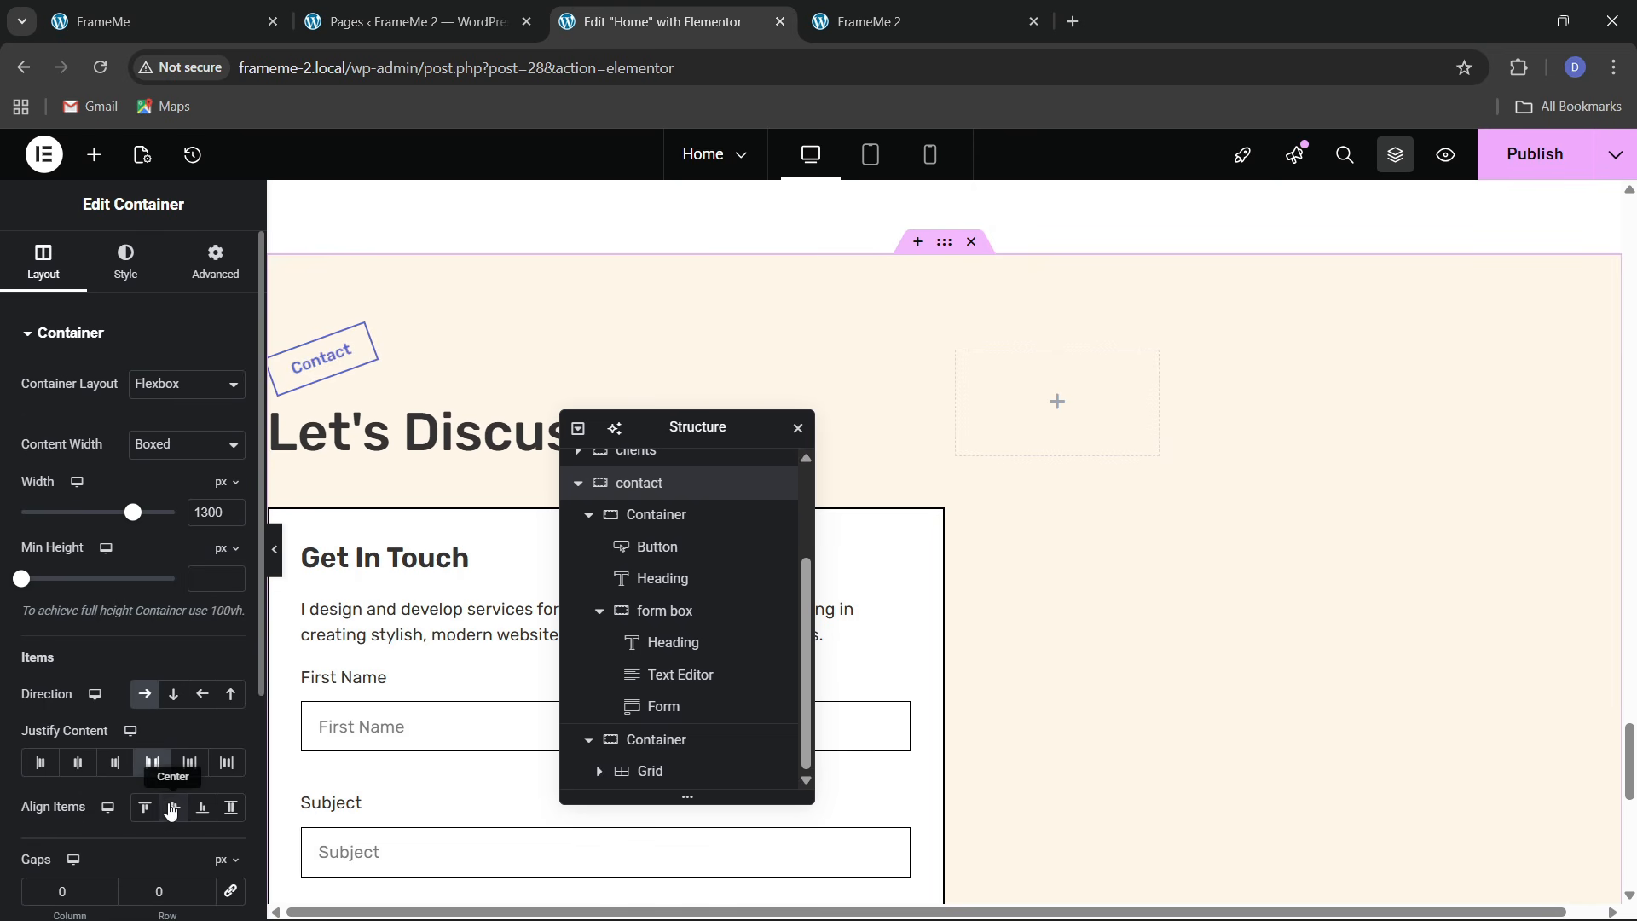
click(172, 808)
click(230, 891)
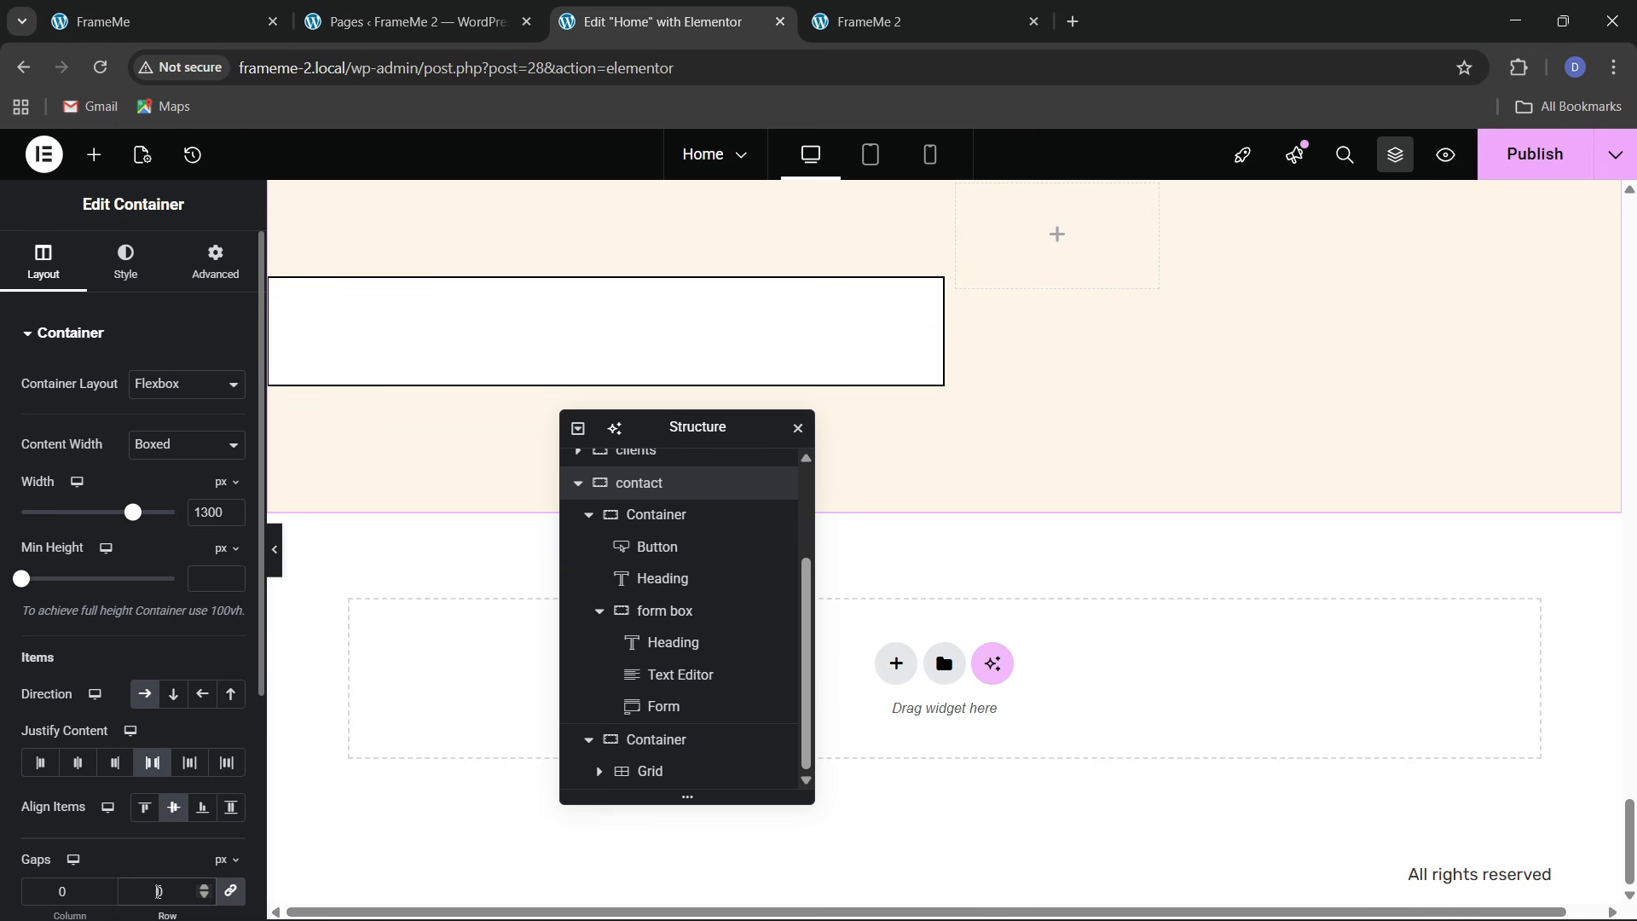
text(60)
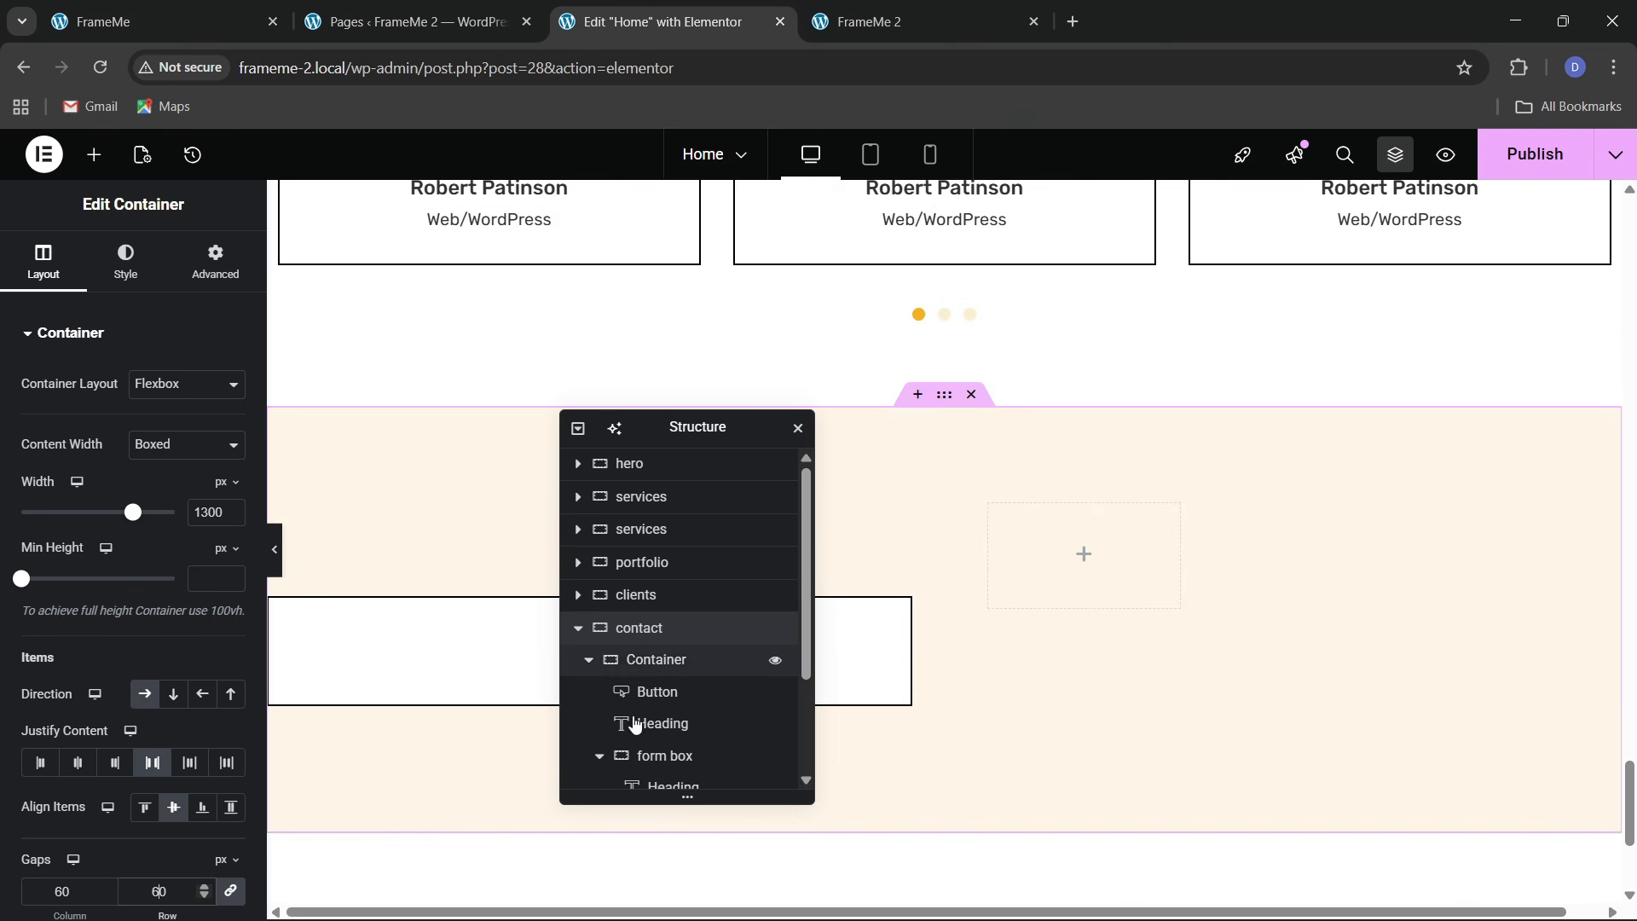
scroll(635, 724, down, 2)
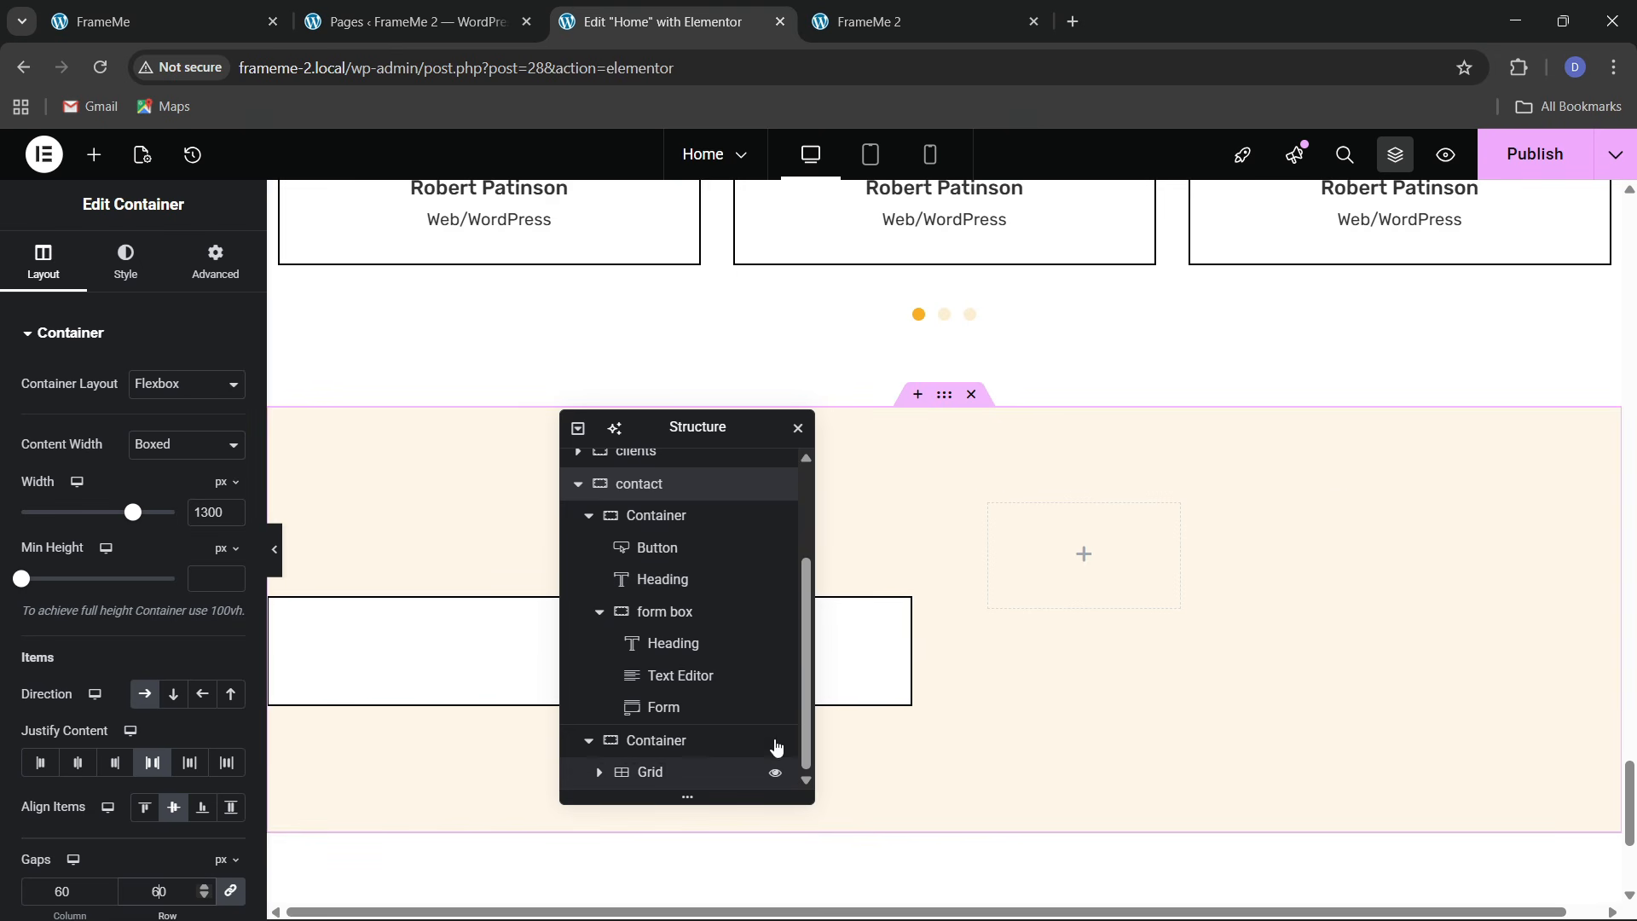
click(1077, 628)
Set the grid beside the form box to 1 column and 3 rows
click(153, 13)
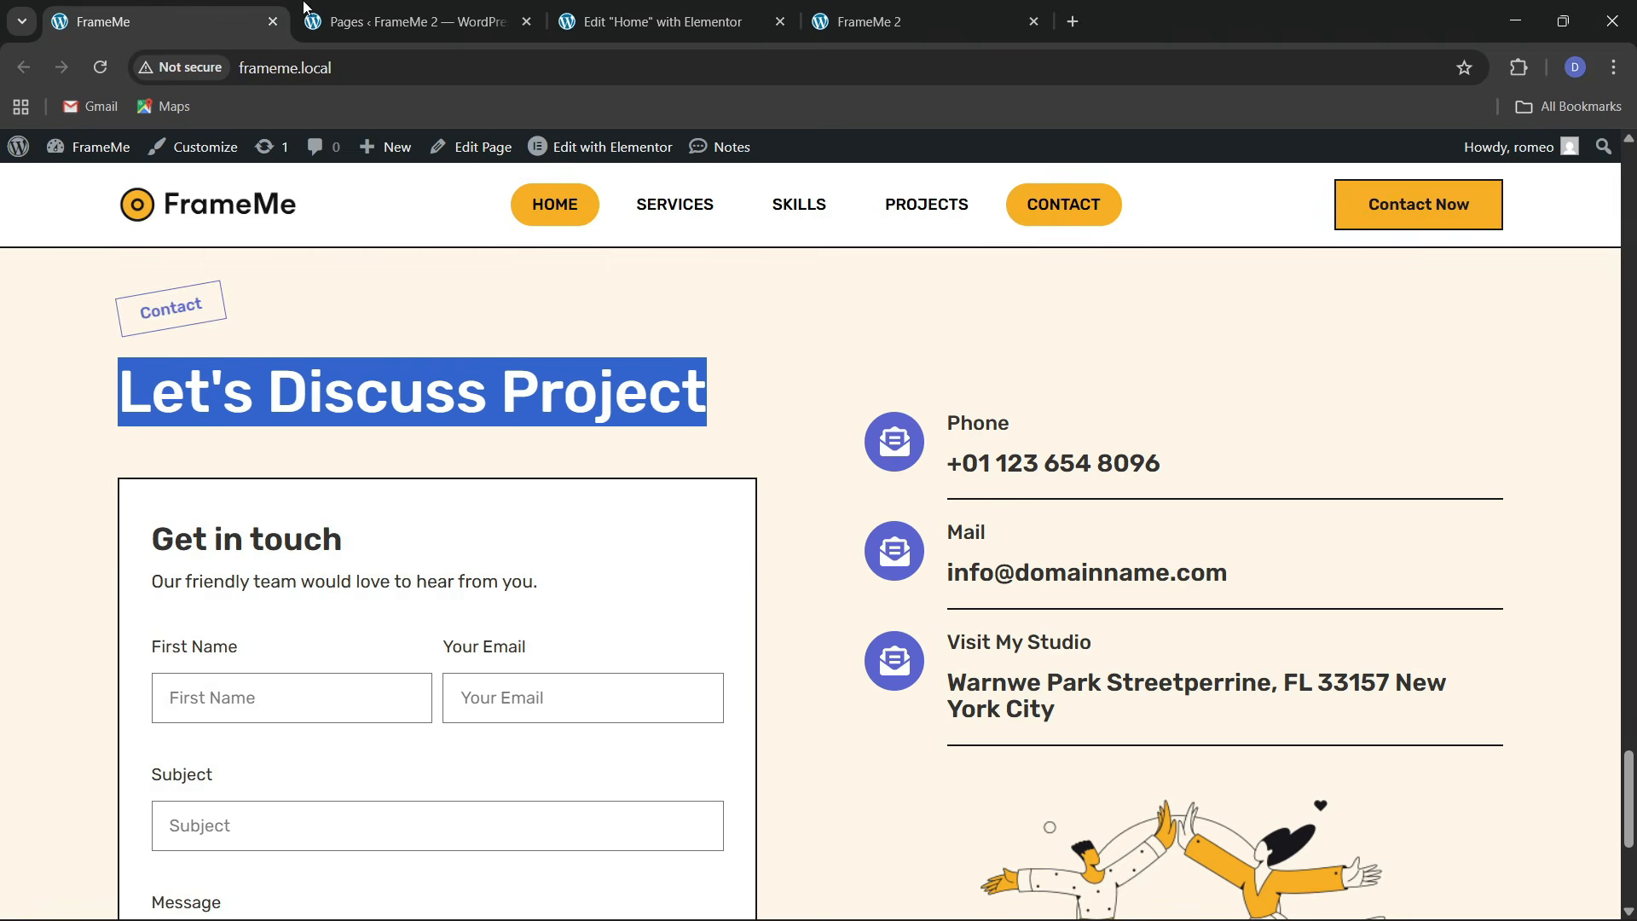
click(667, 23)
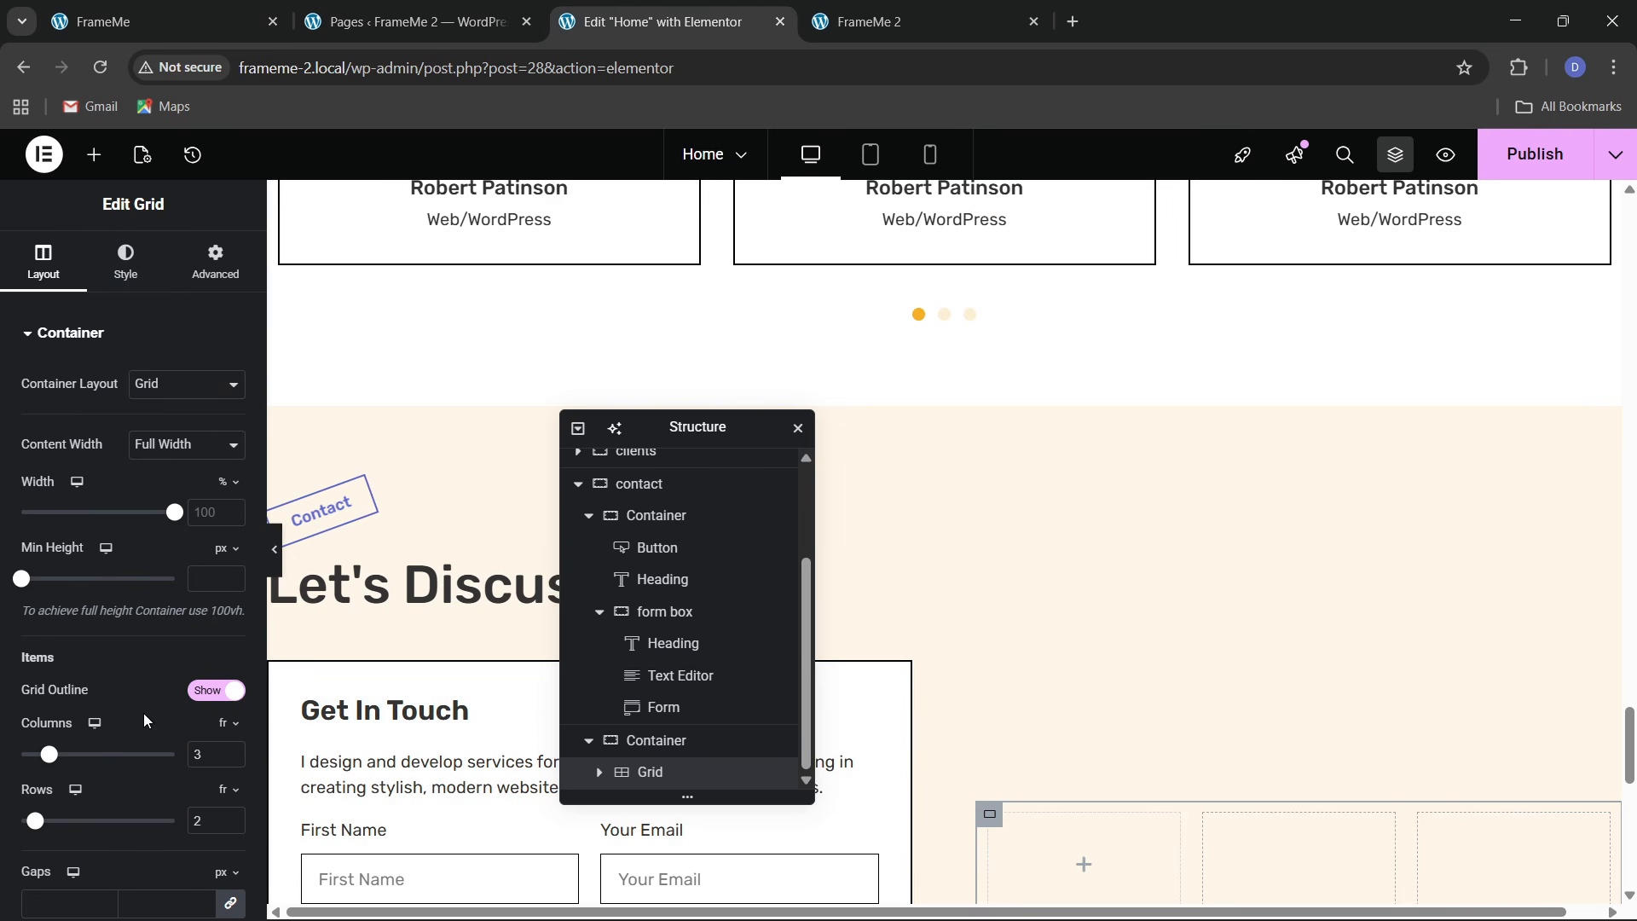
scroll(976, 669, down, 7)
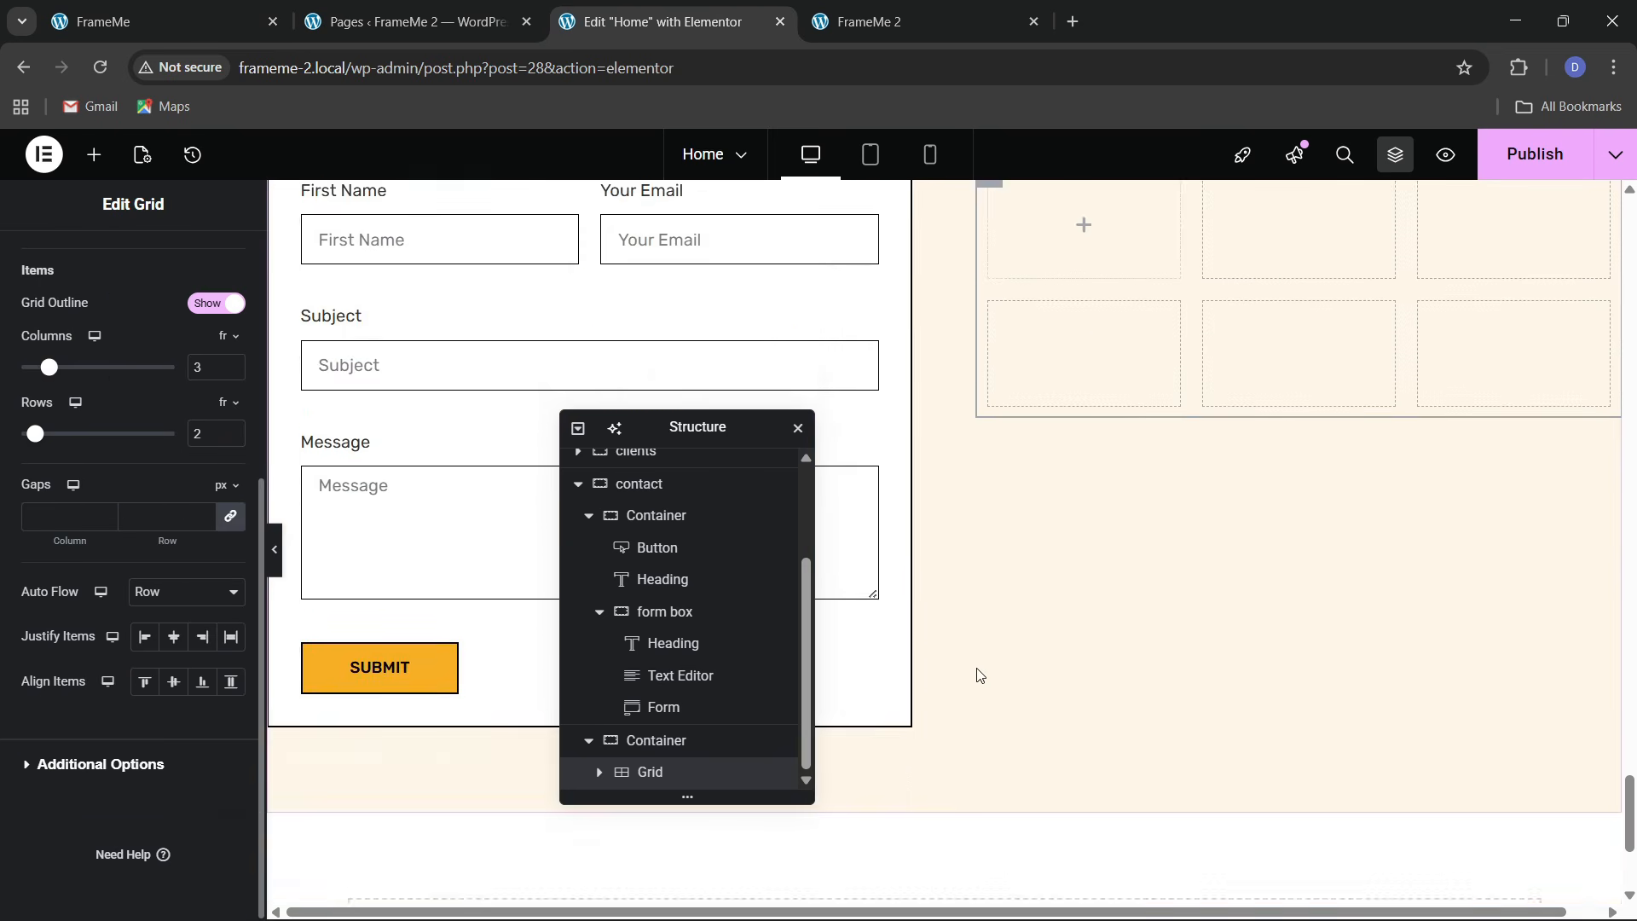
scroll(976, 673, up, 3)
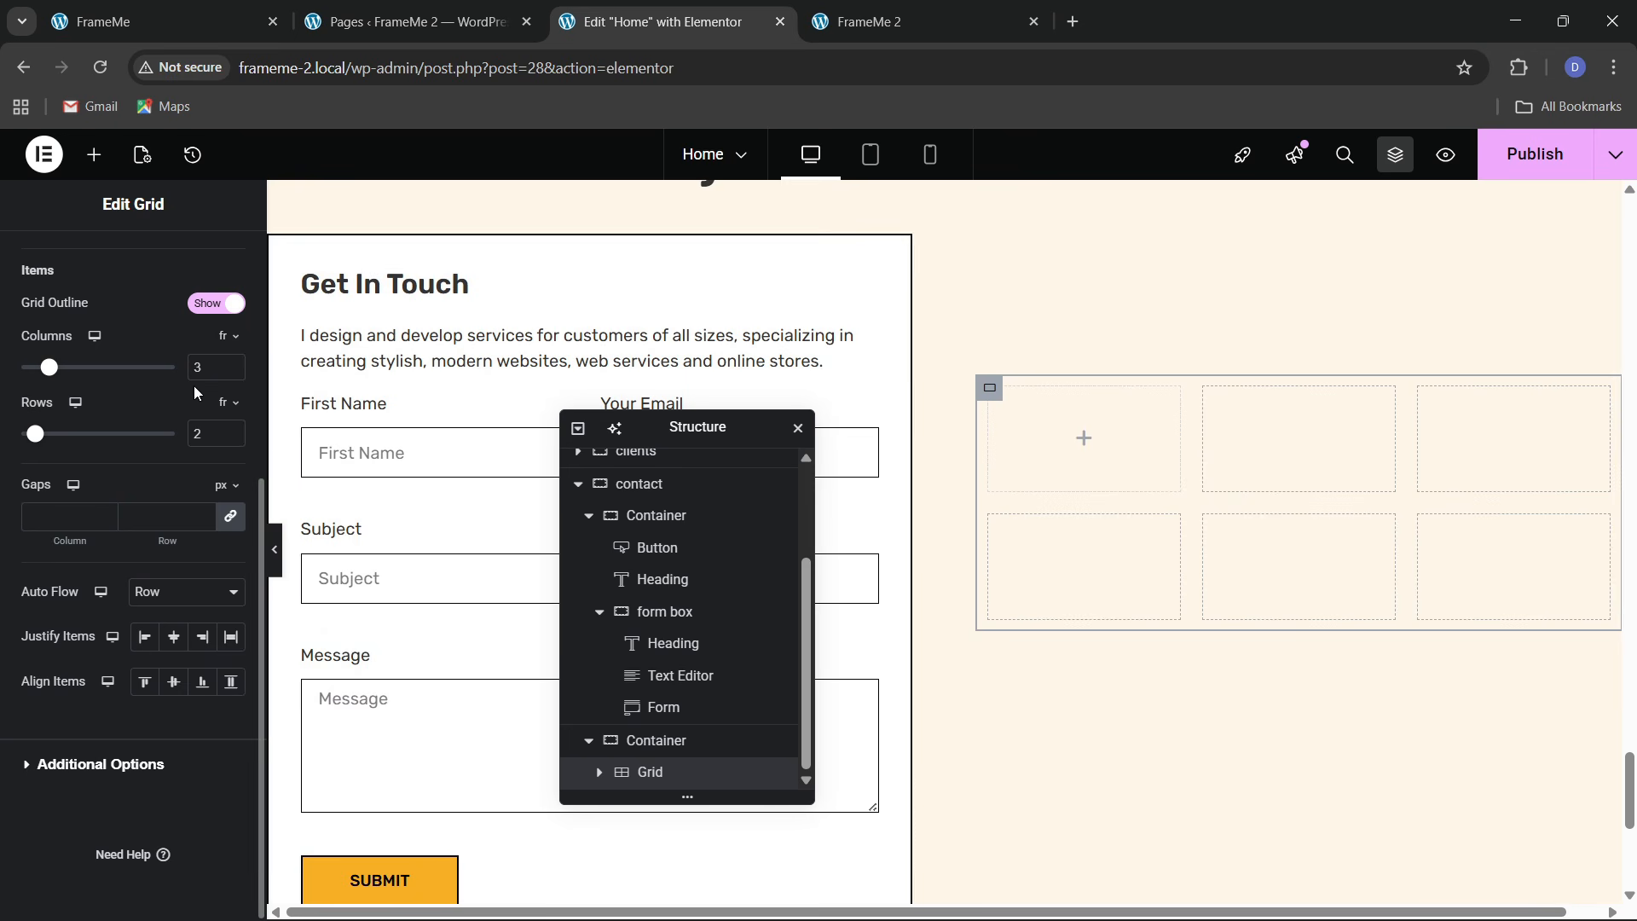
click(236, 376)
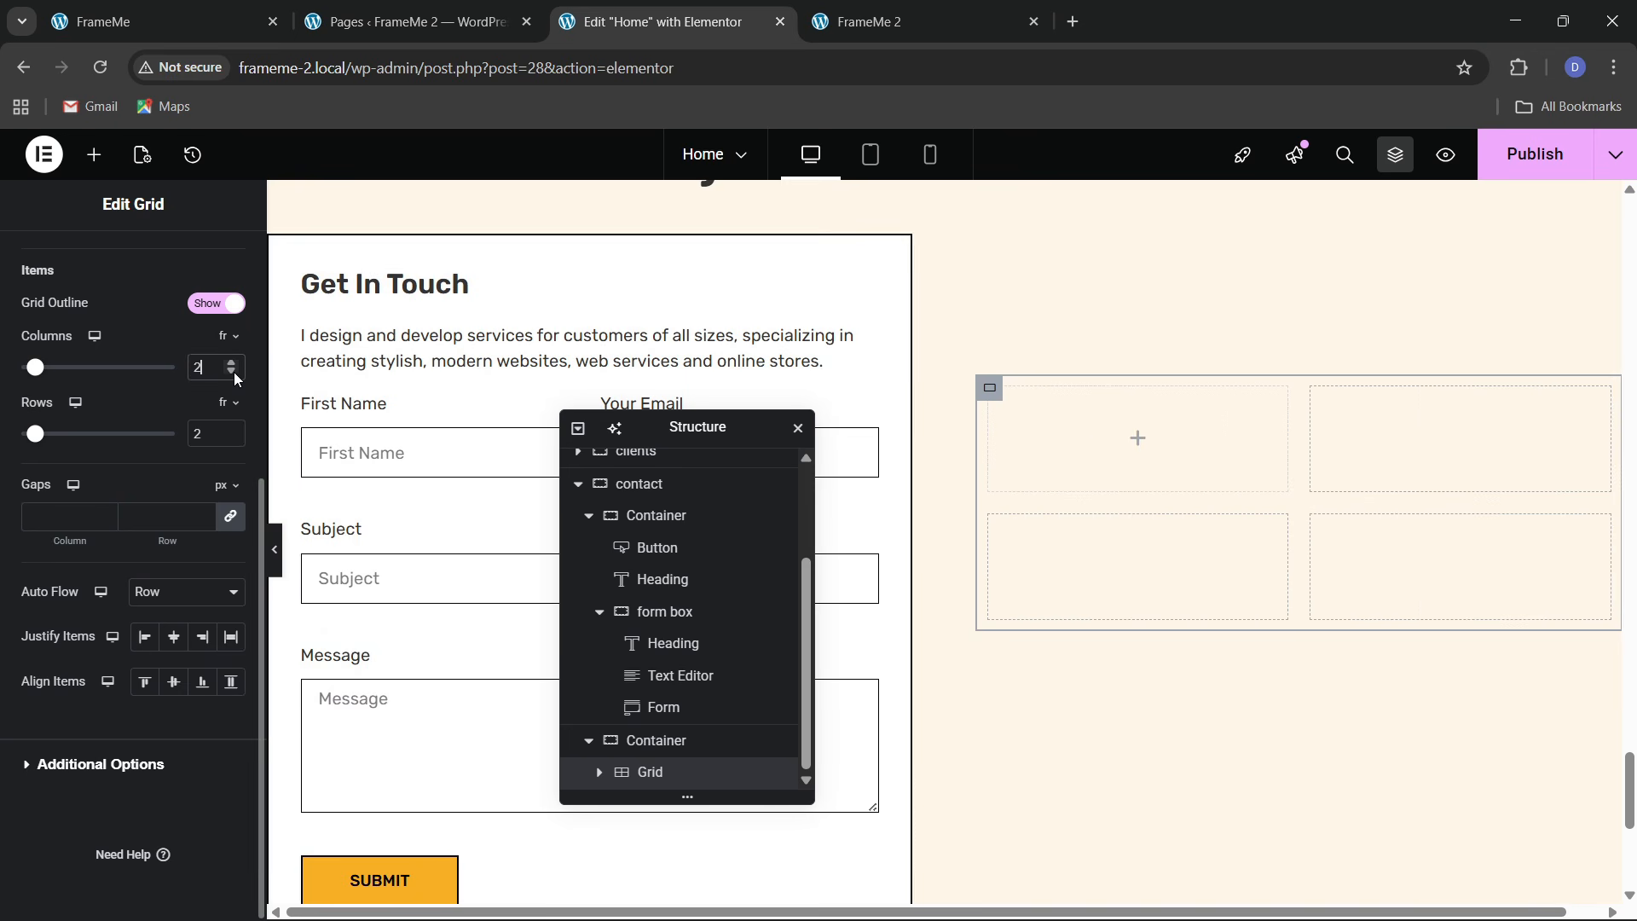
click(233, 431)
Check the reference contact rows, then bring up the grid's Advanced settings and the widget panel
click(194, 15)
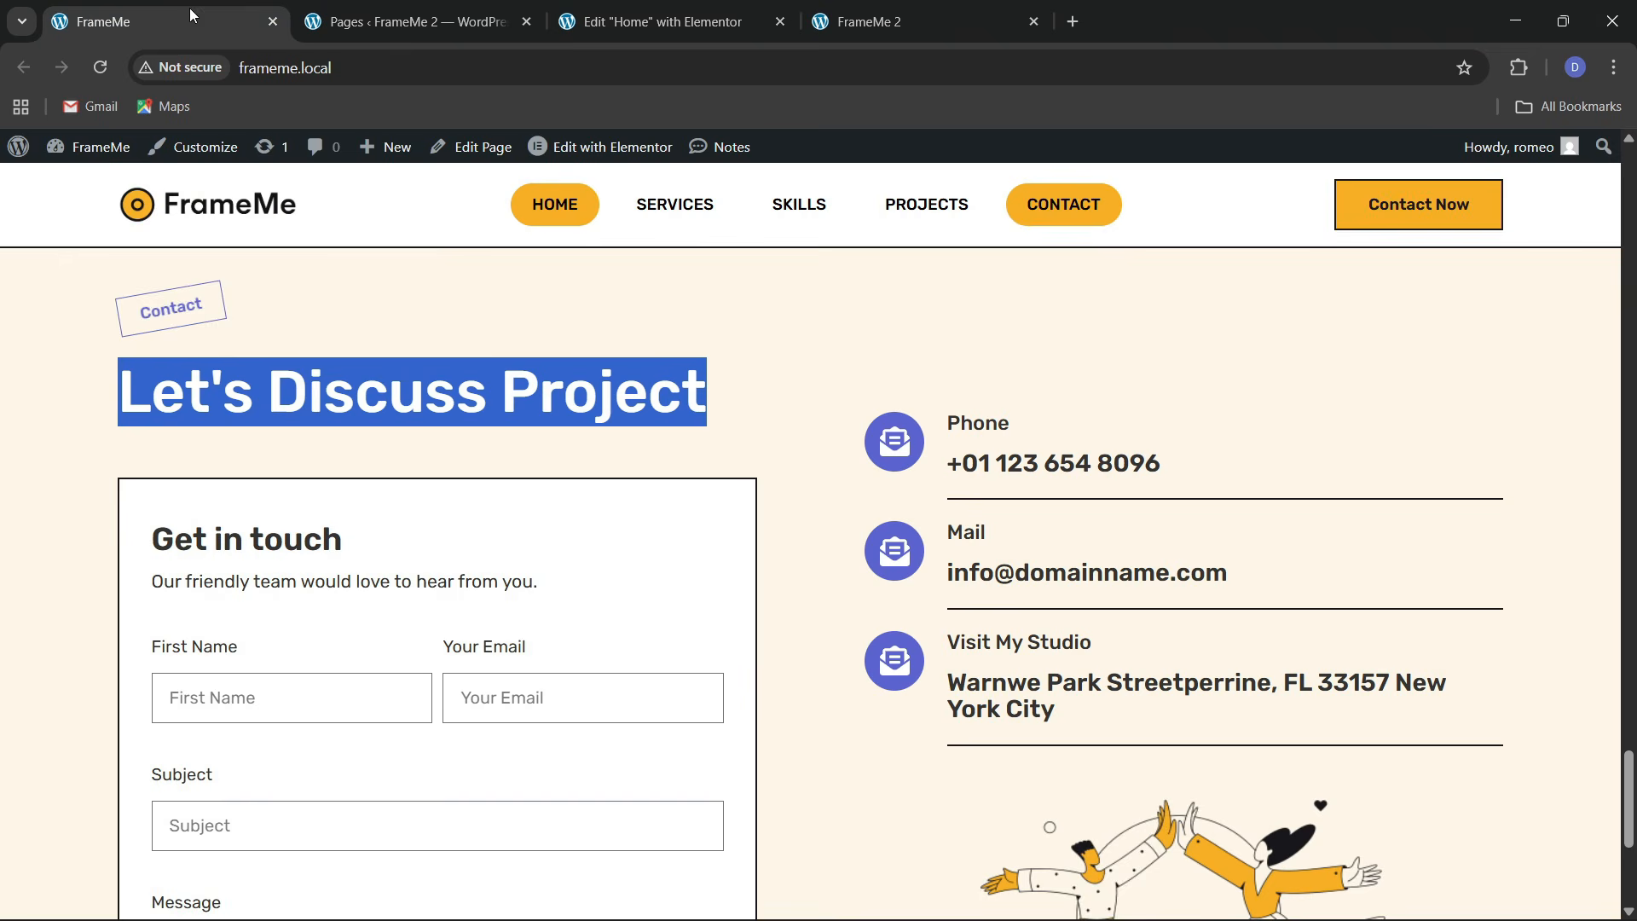
click(652, 21)
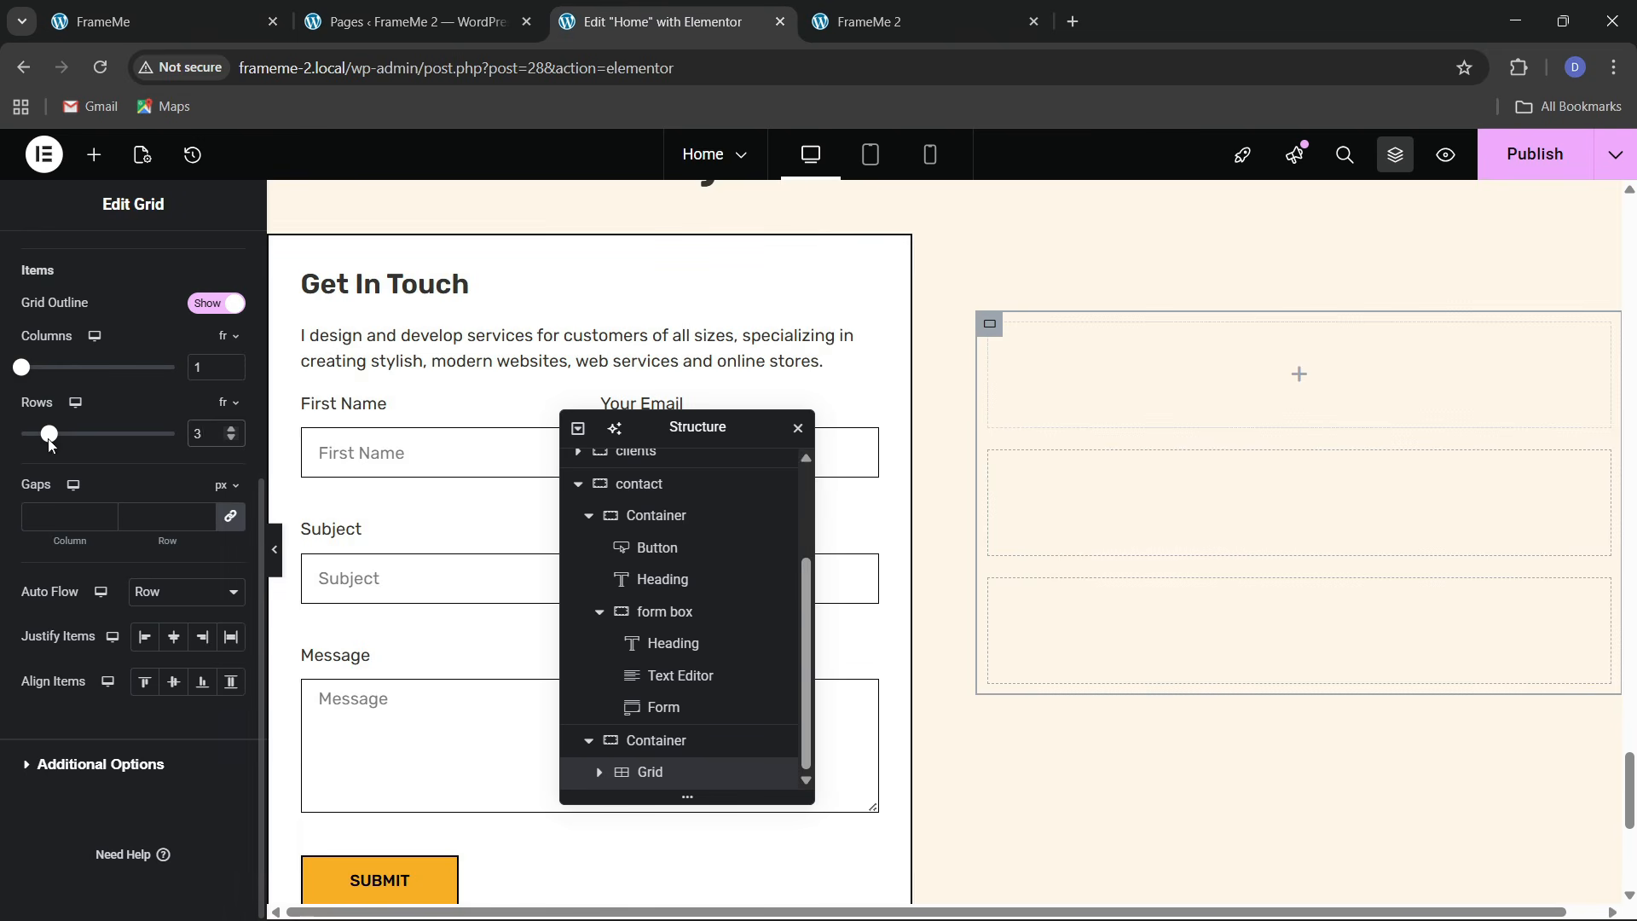
scroll(133, 514, up, 5)
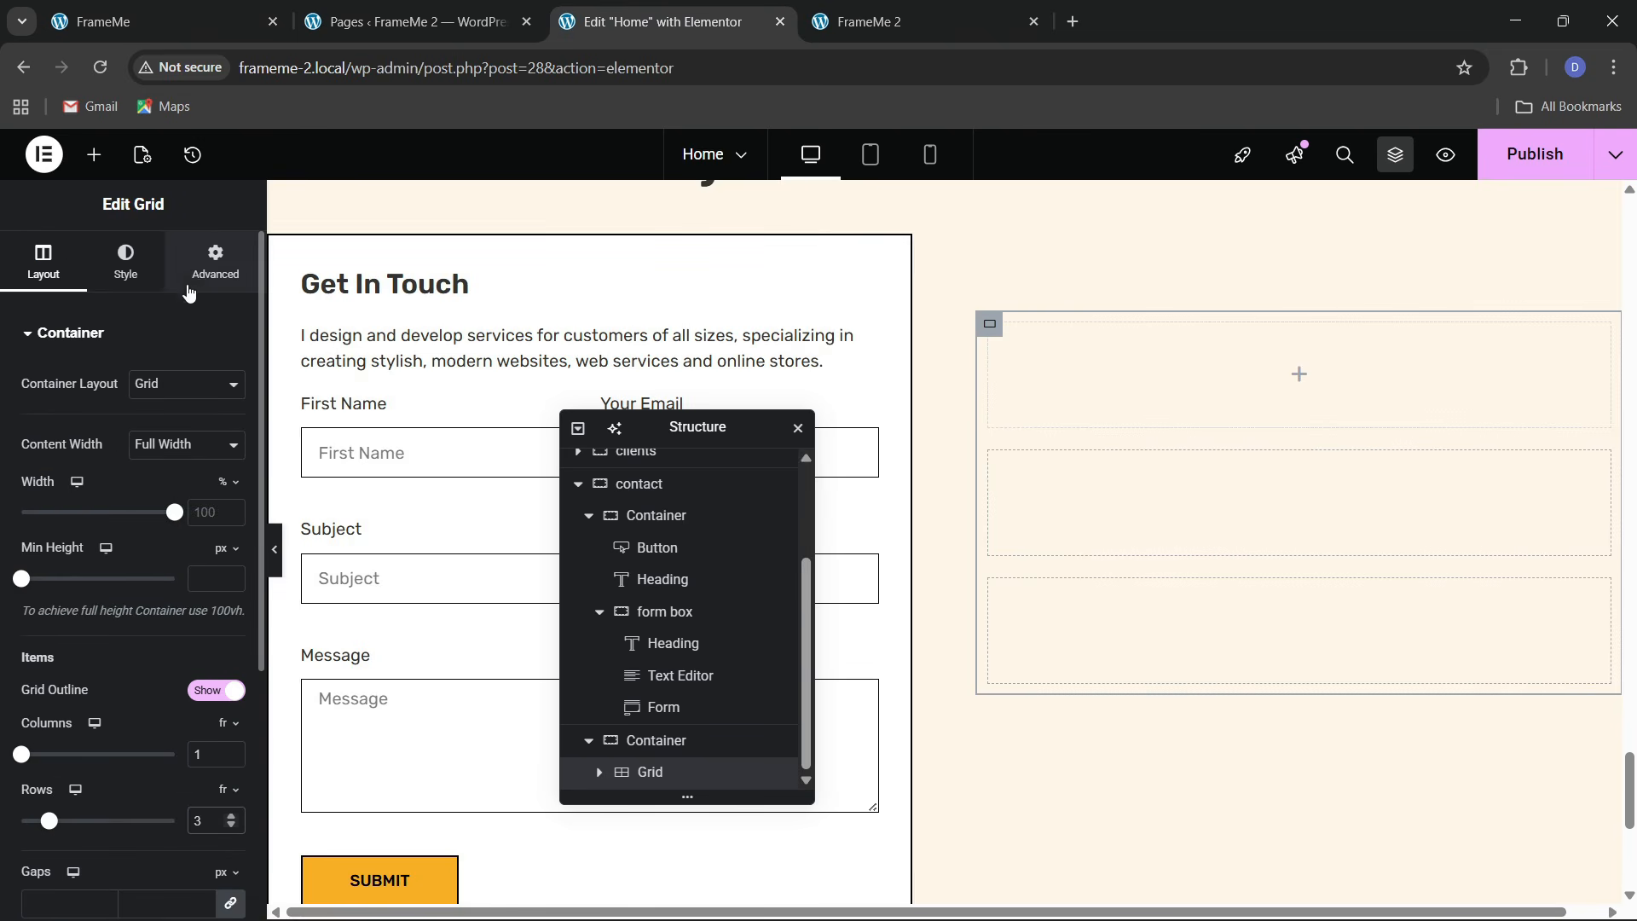
click(215, 260)
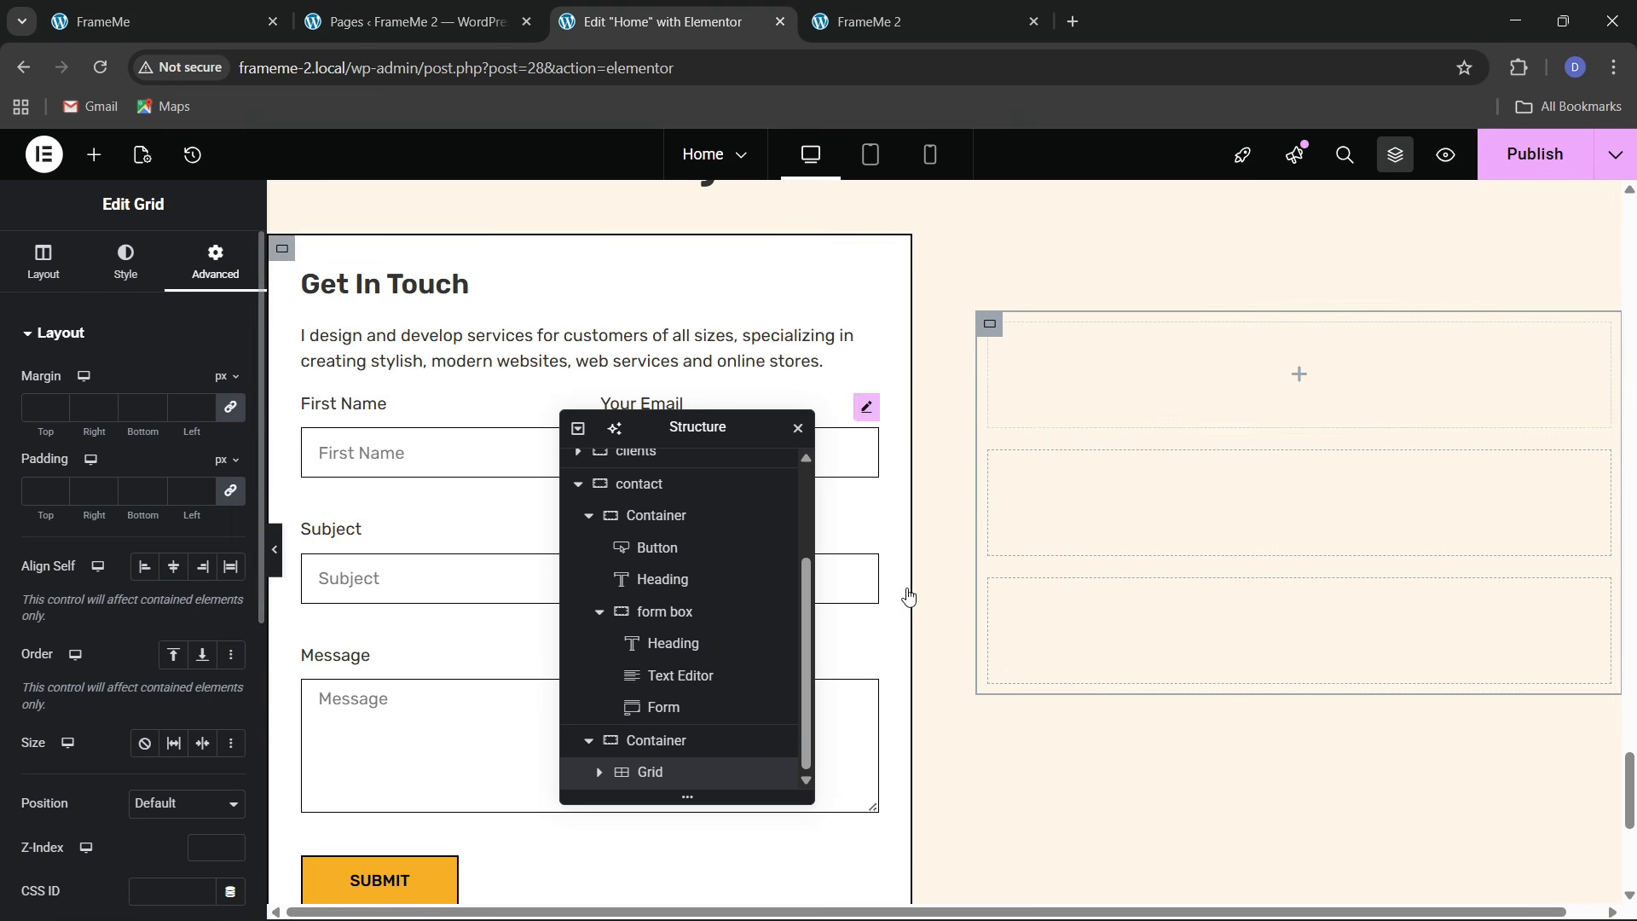
click(93, 155)
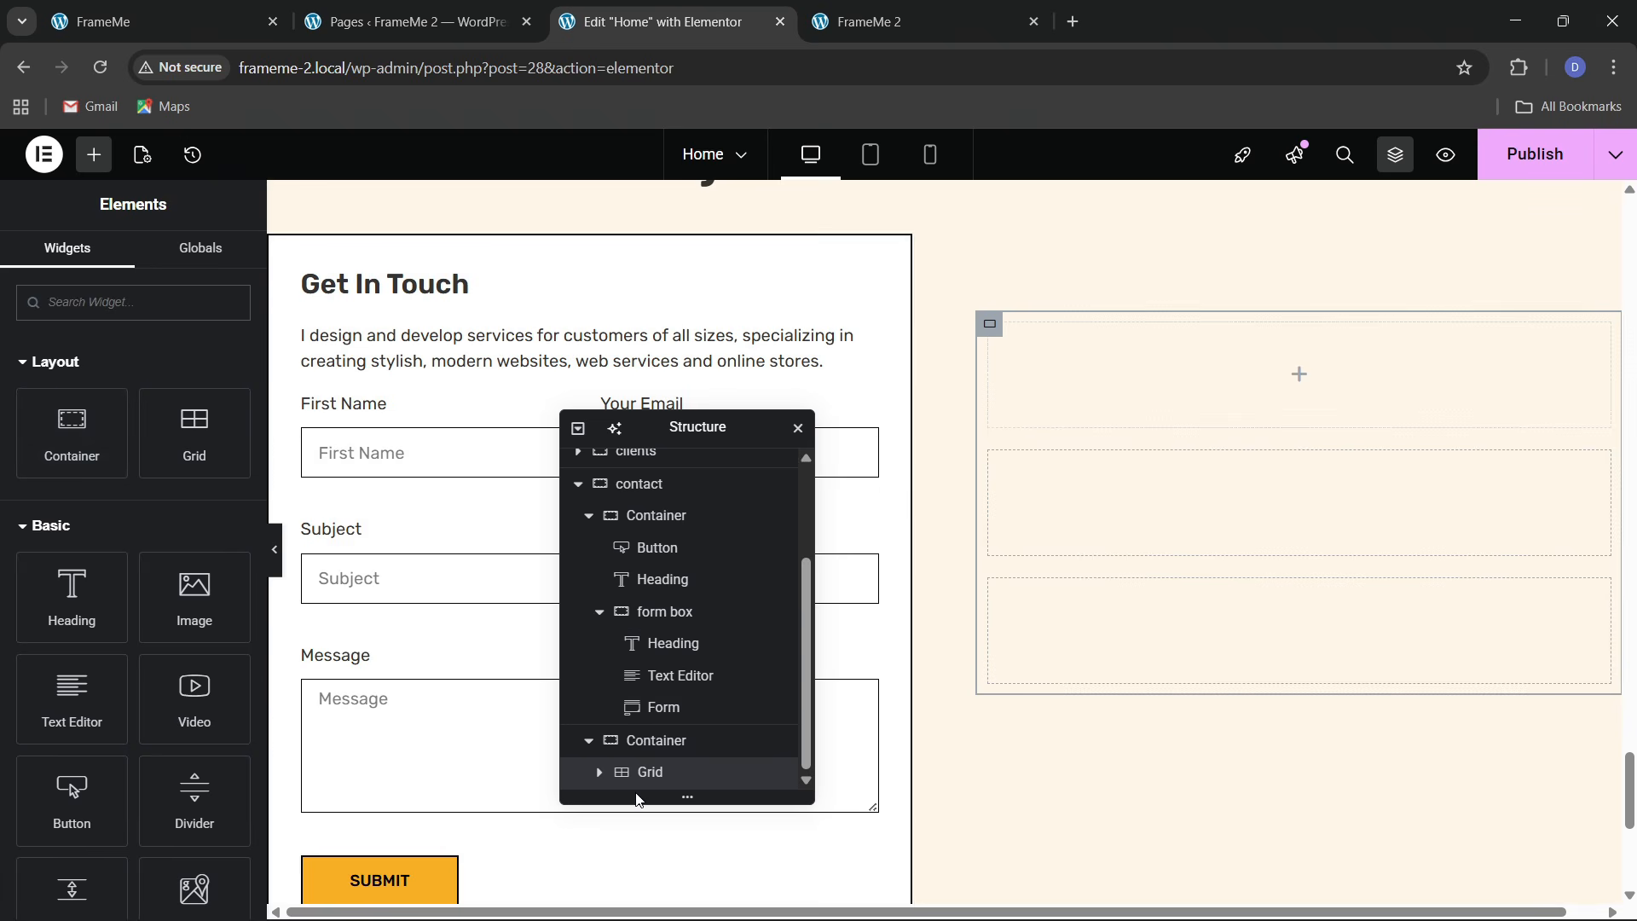
Clear the grid's linked margin values
click(600, 774)
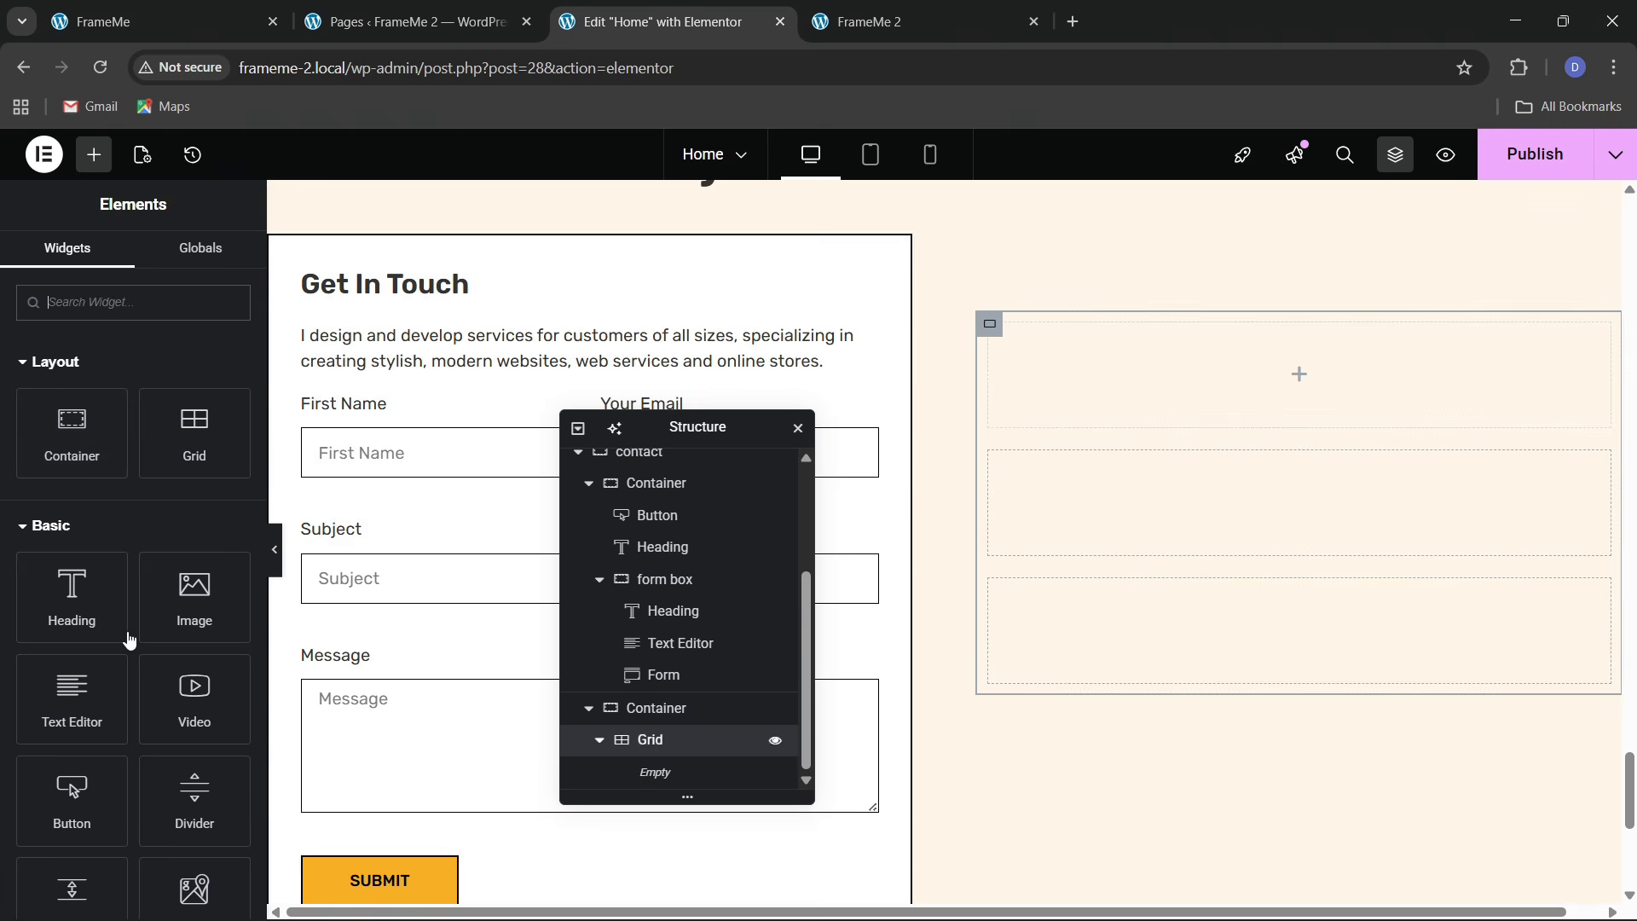
drag(98, 433, 142, 427)
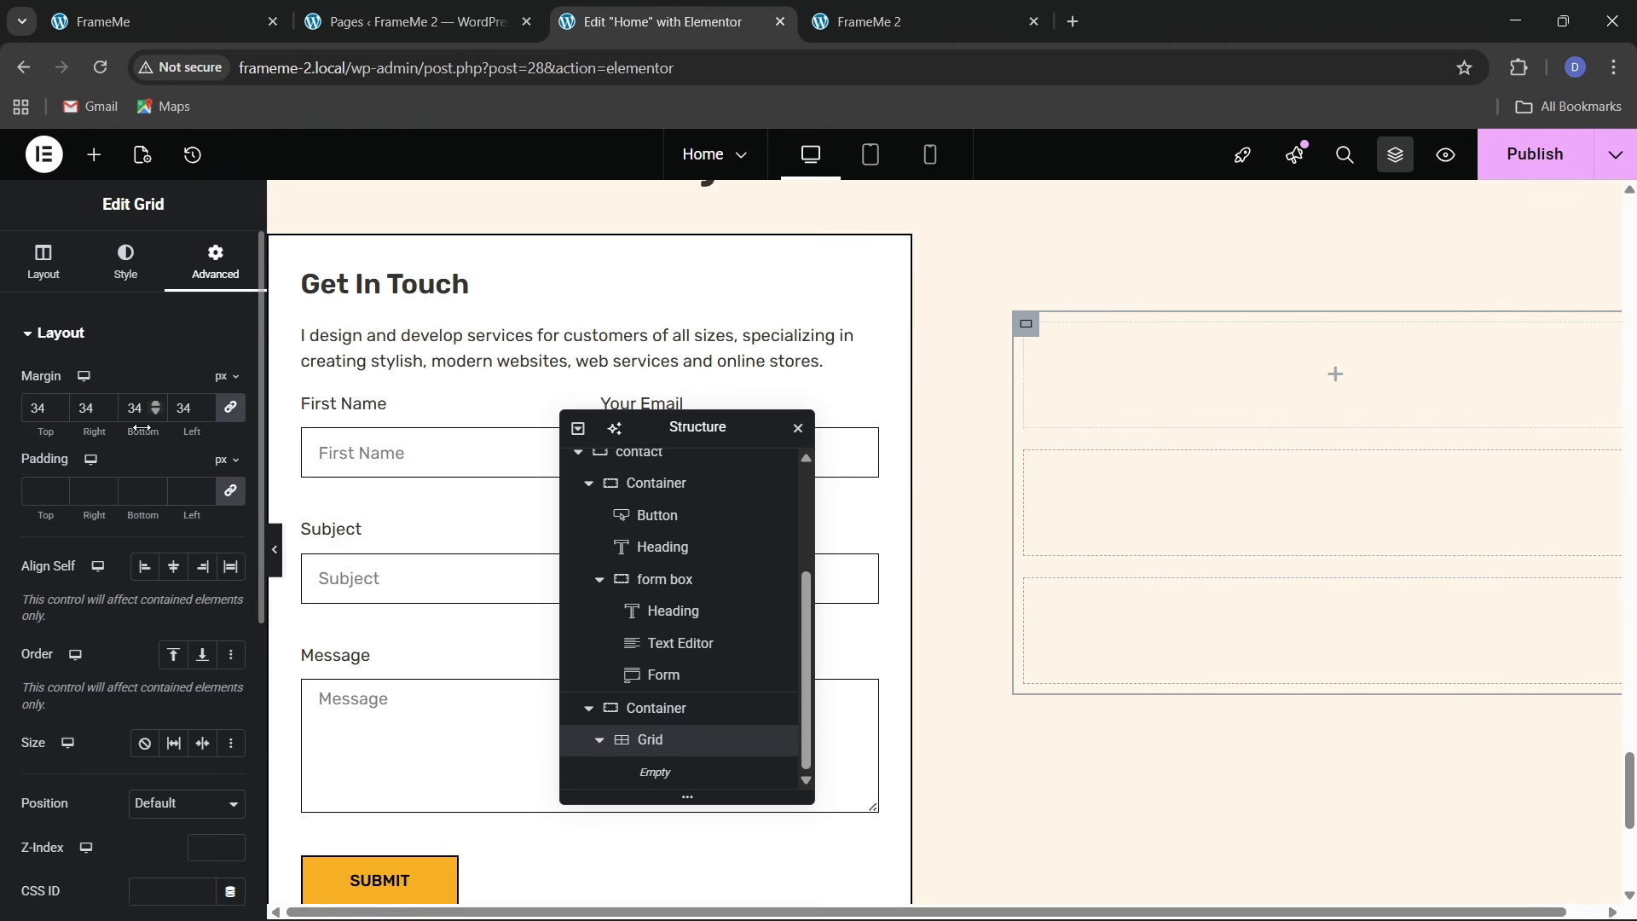
key(BackSpace)
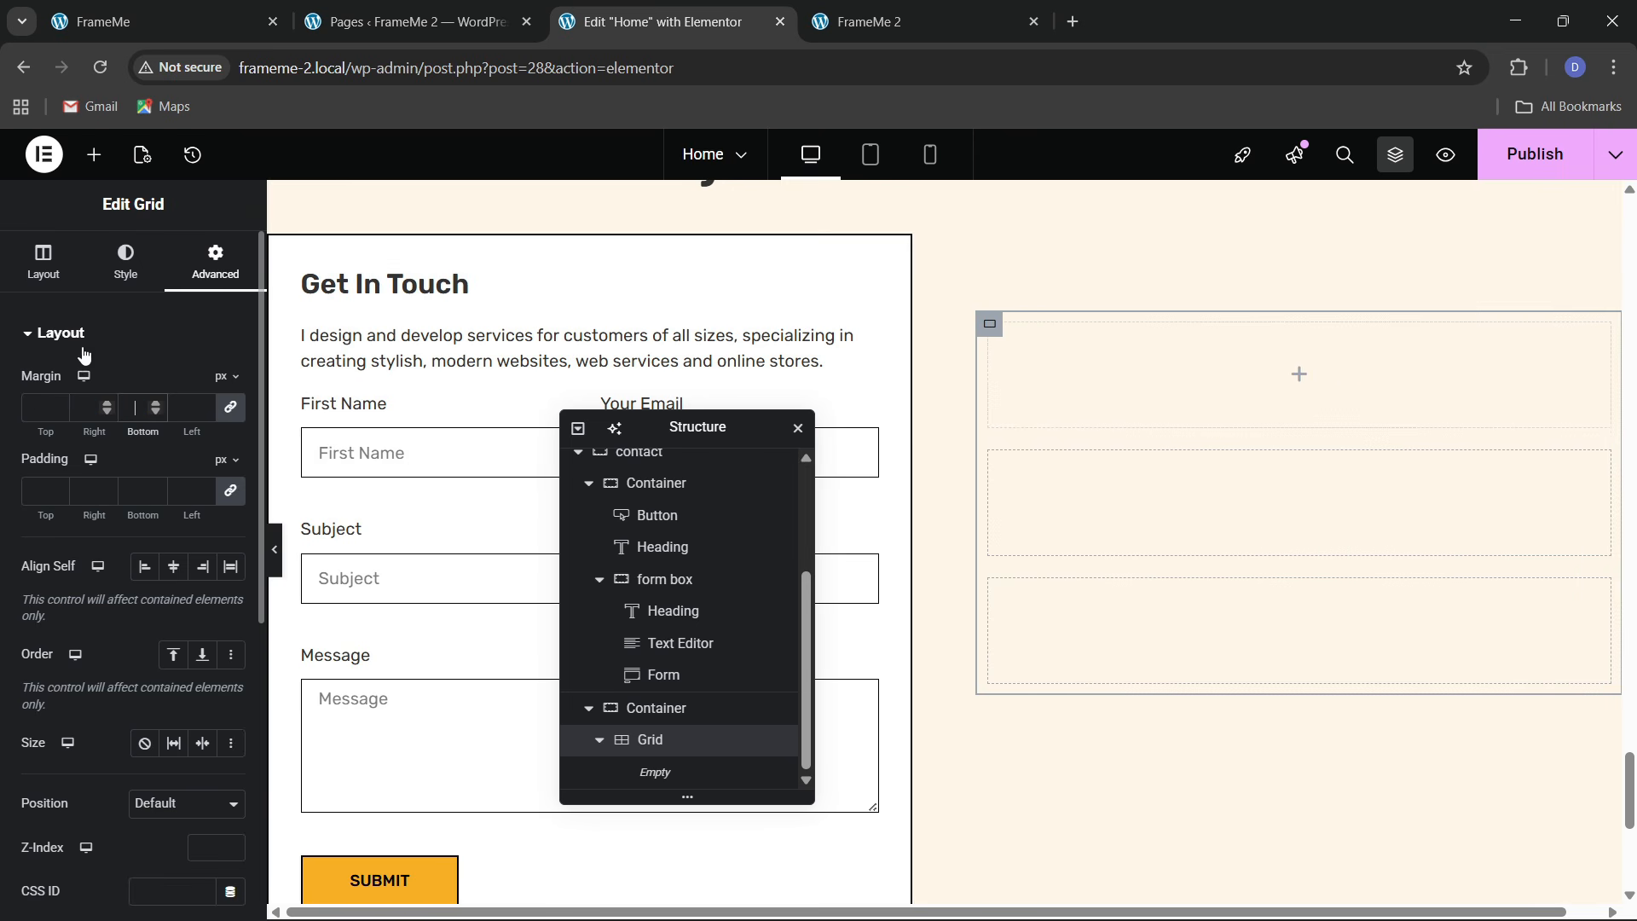
Drag a Container into the empty grid and set the grid's padding to 0
click(94, 155)
drag(73, 431, 1062, 465)
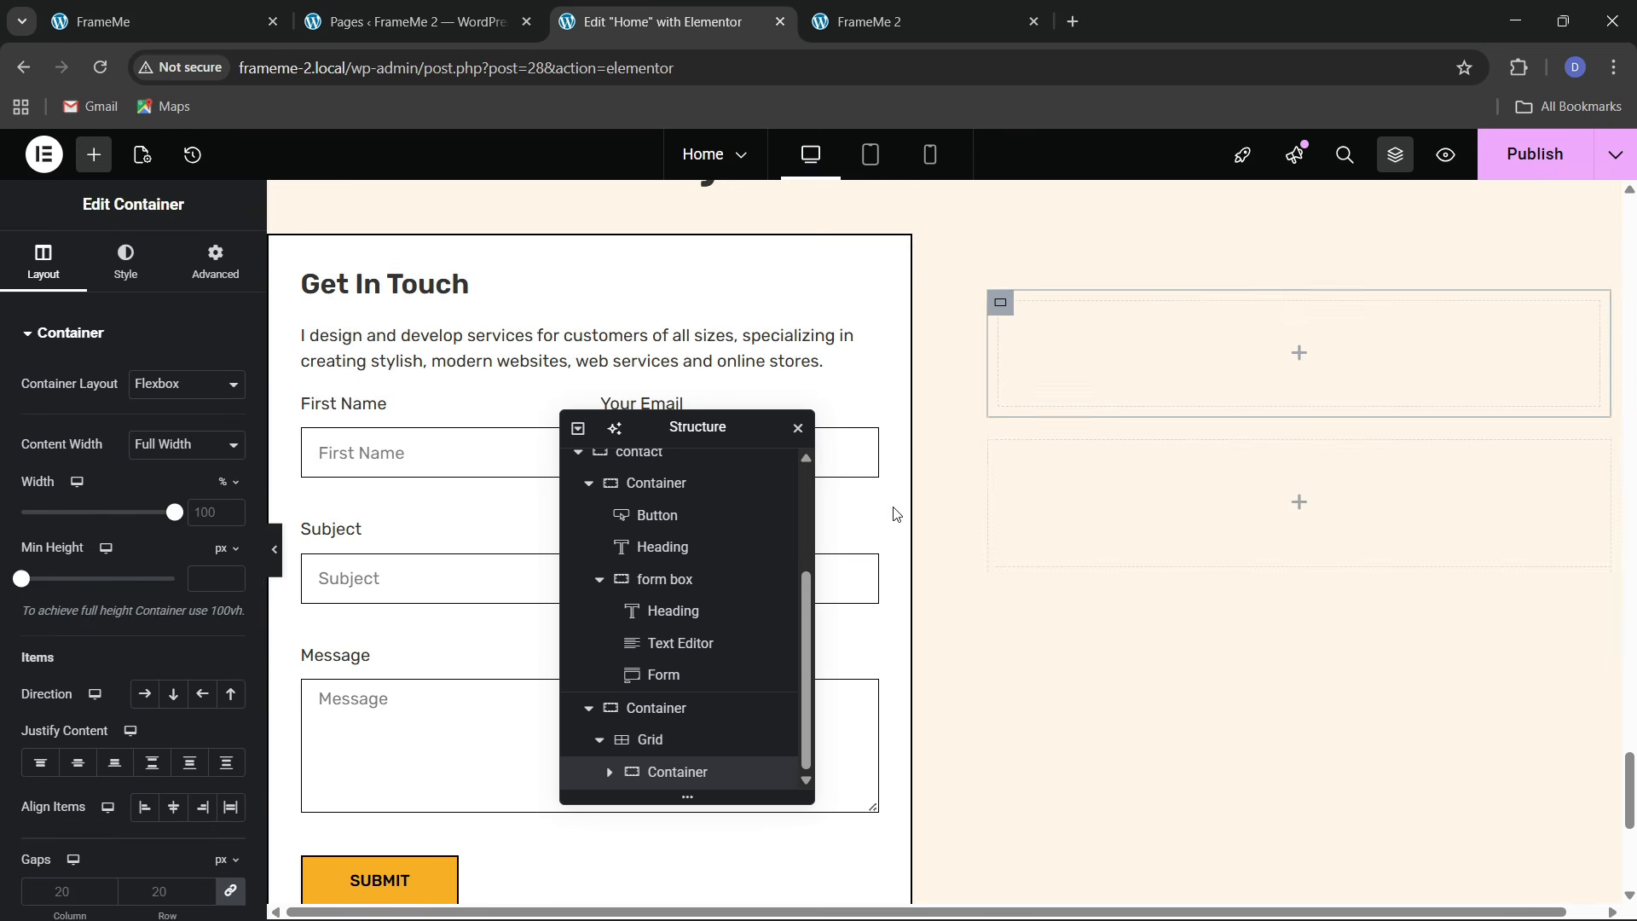
click(669, 742)
click(187, 265)
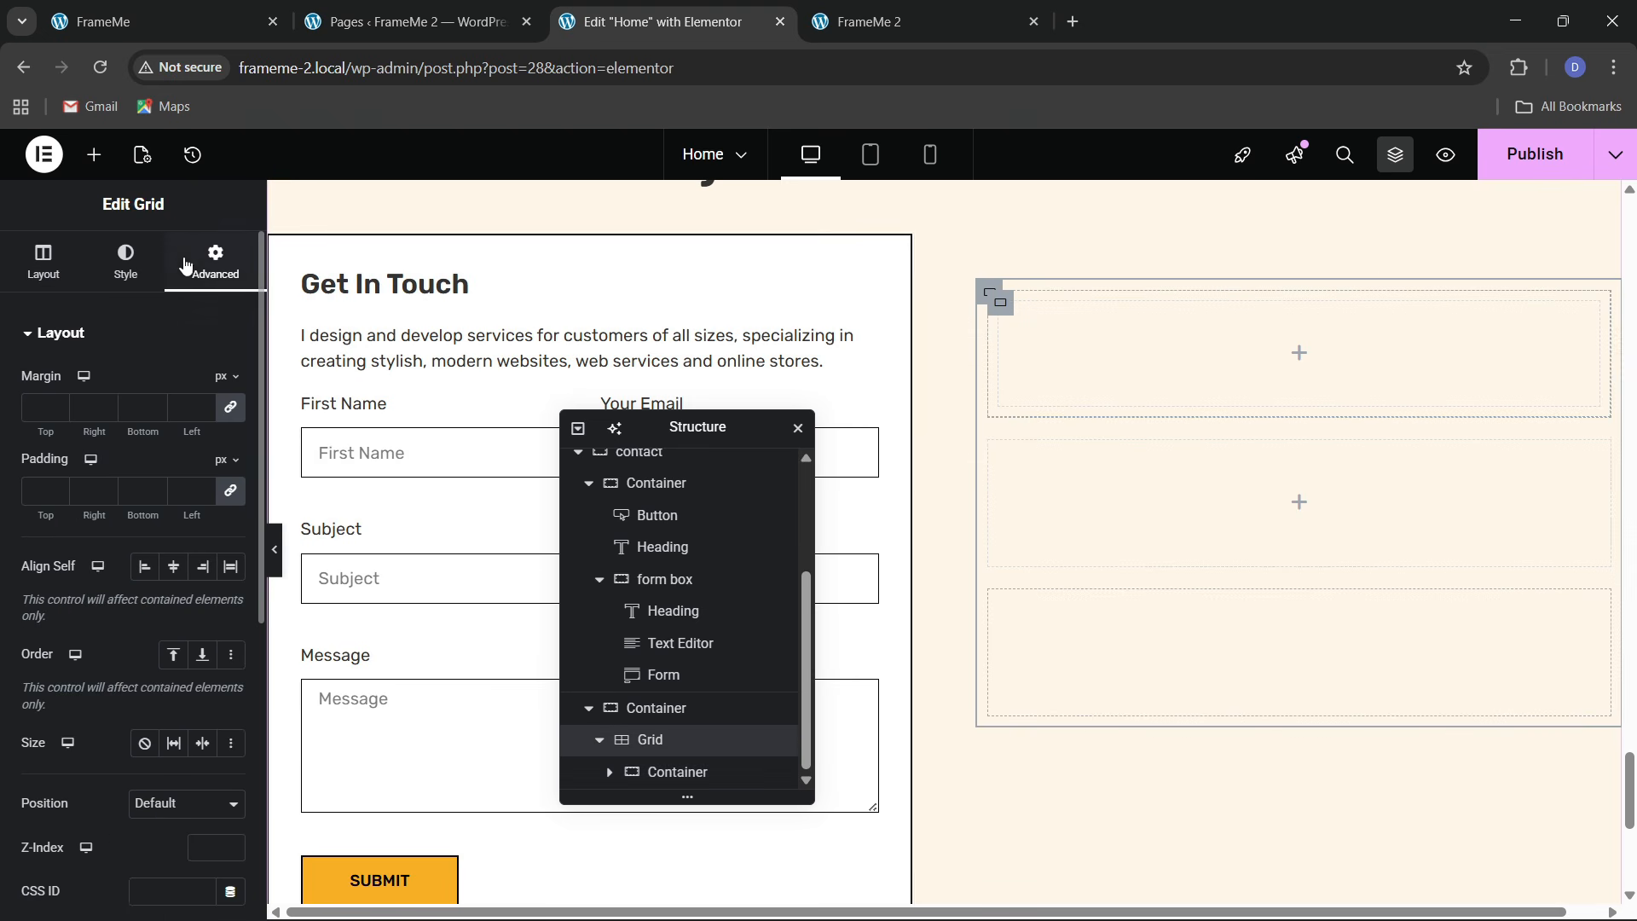
click(230, 492)
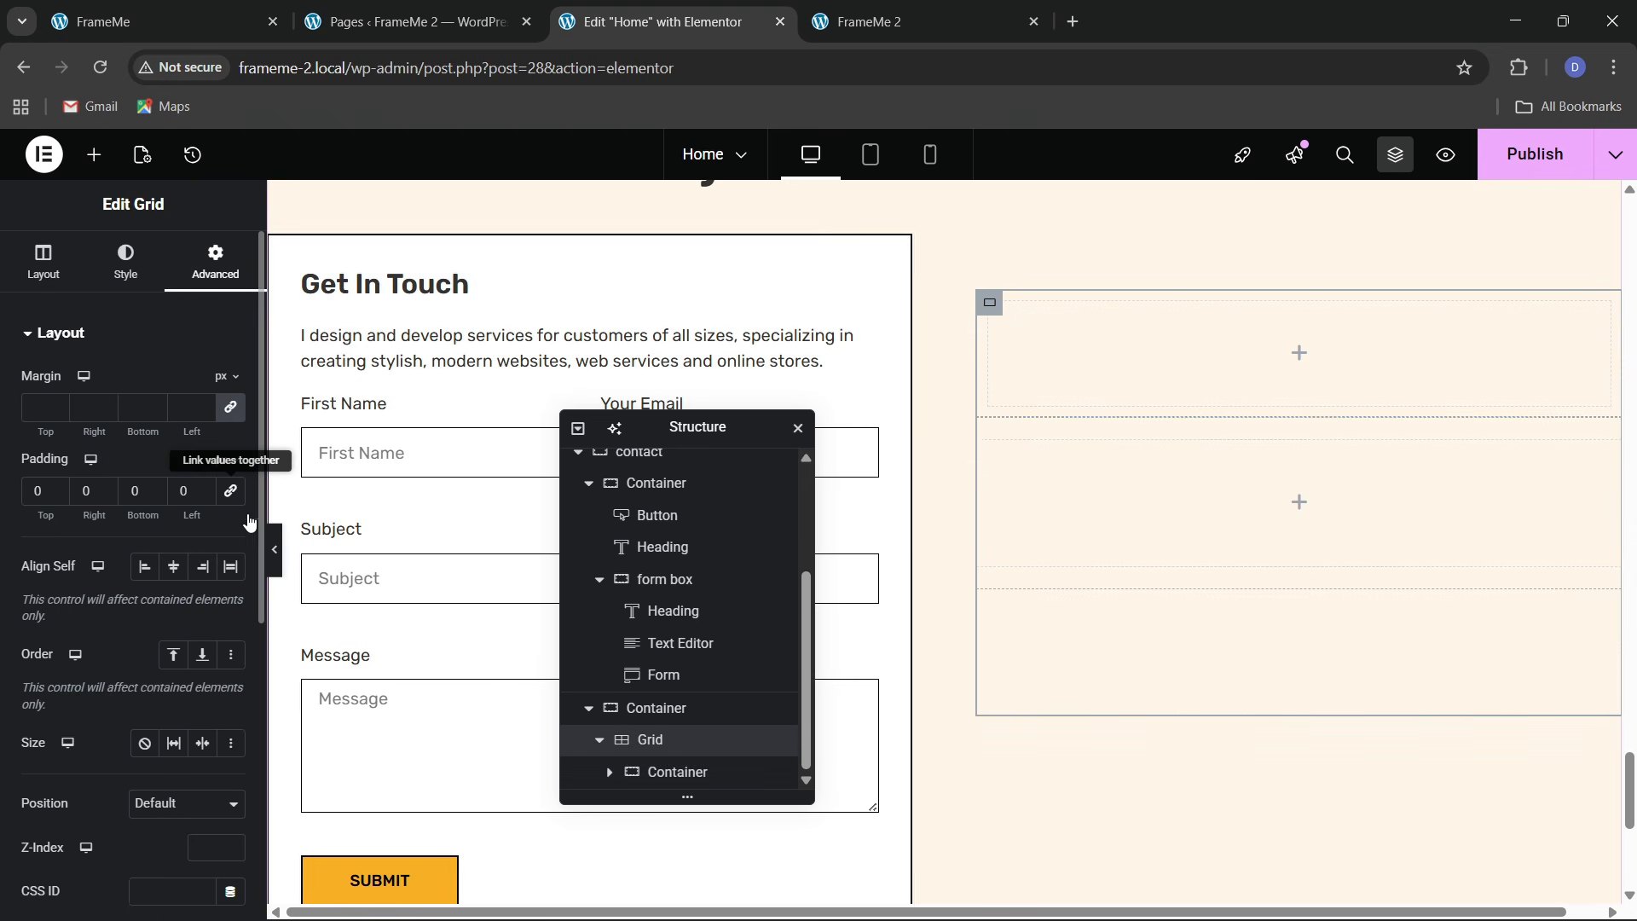
click(672, 772)
click(195, 17)
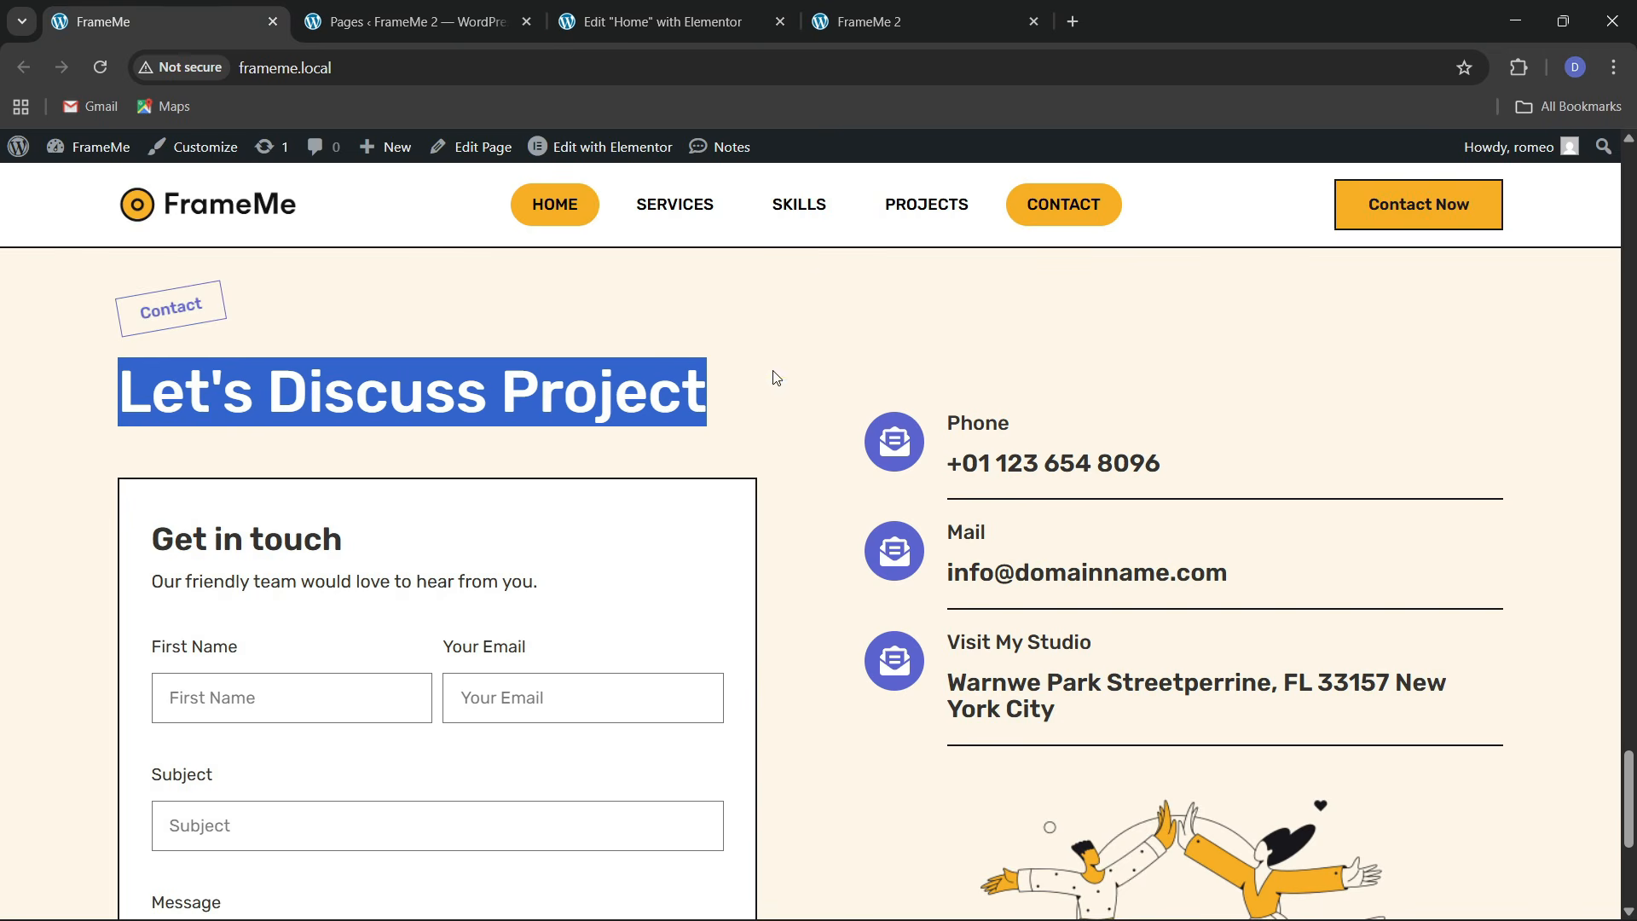
click(771, 24)
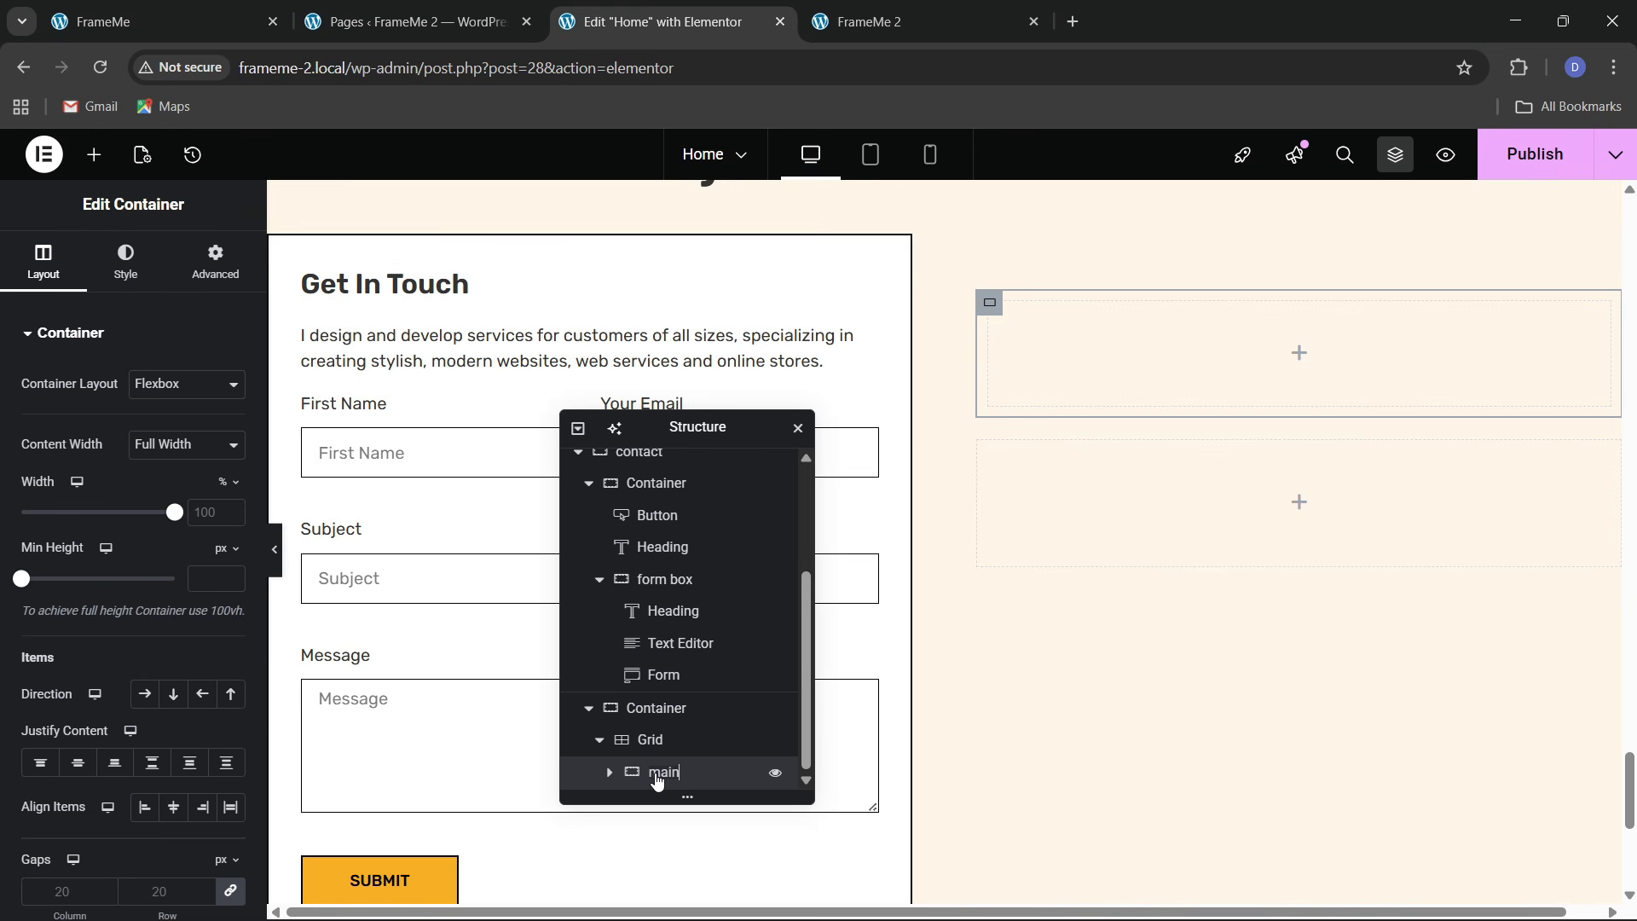
Zero main's padding and add a nested container inside it, also with 0 padding
click(180, 285)
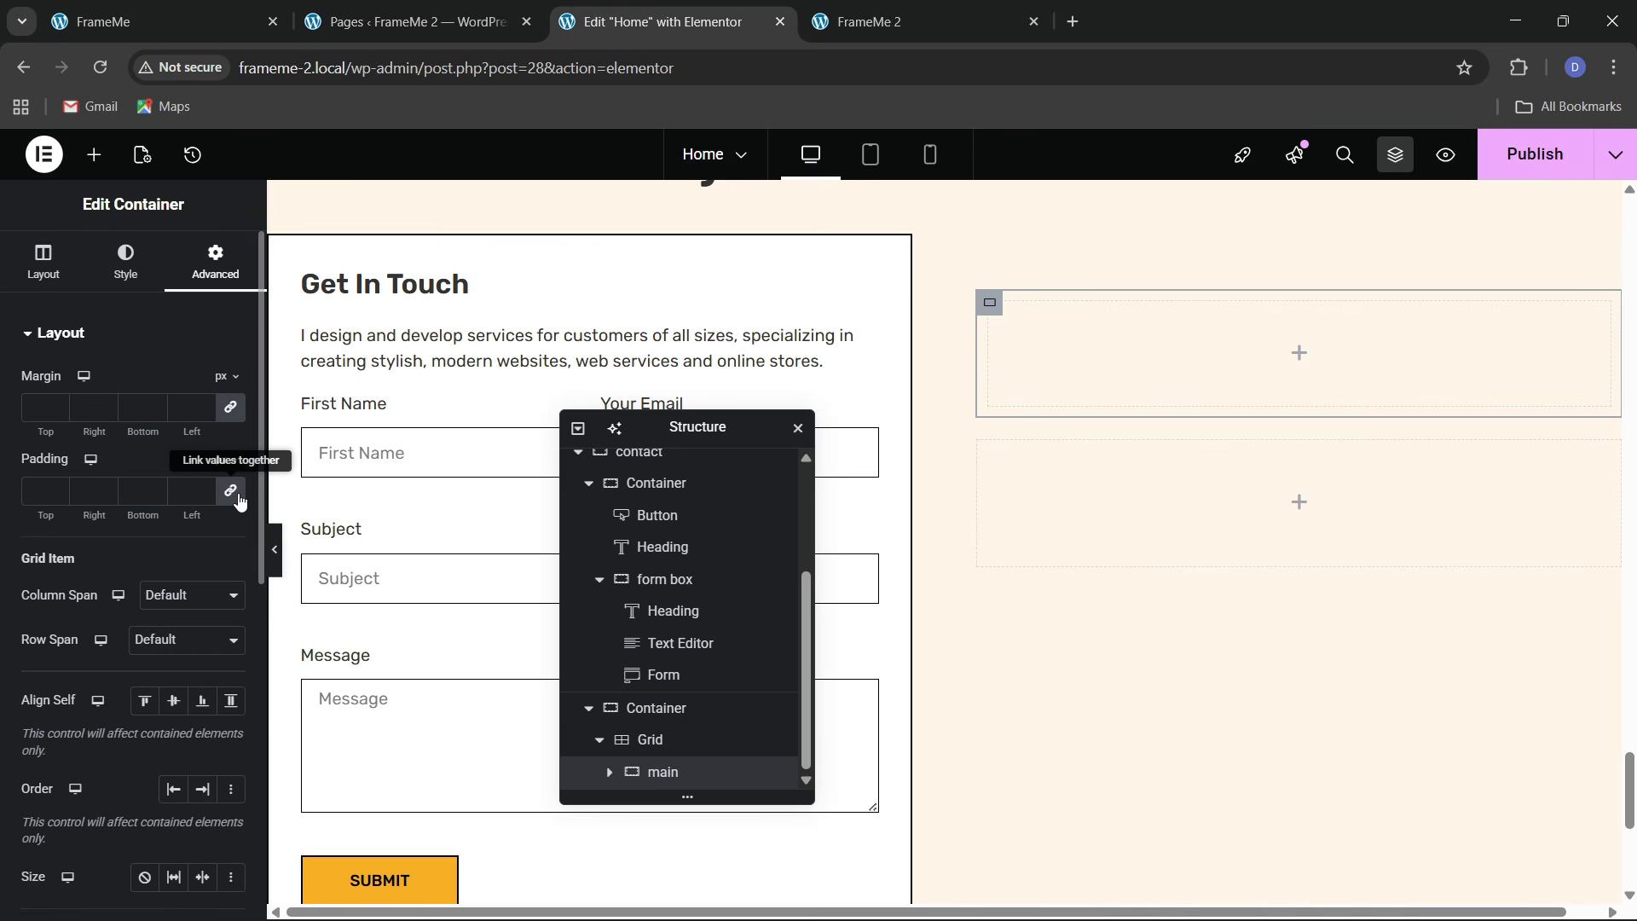
click(232, 488)
click(93, 154)
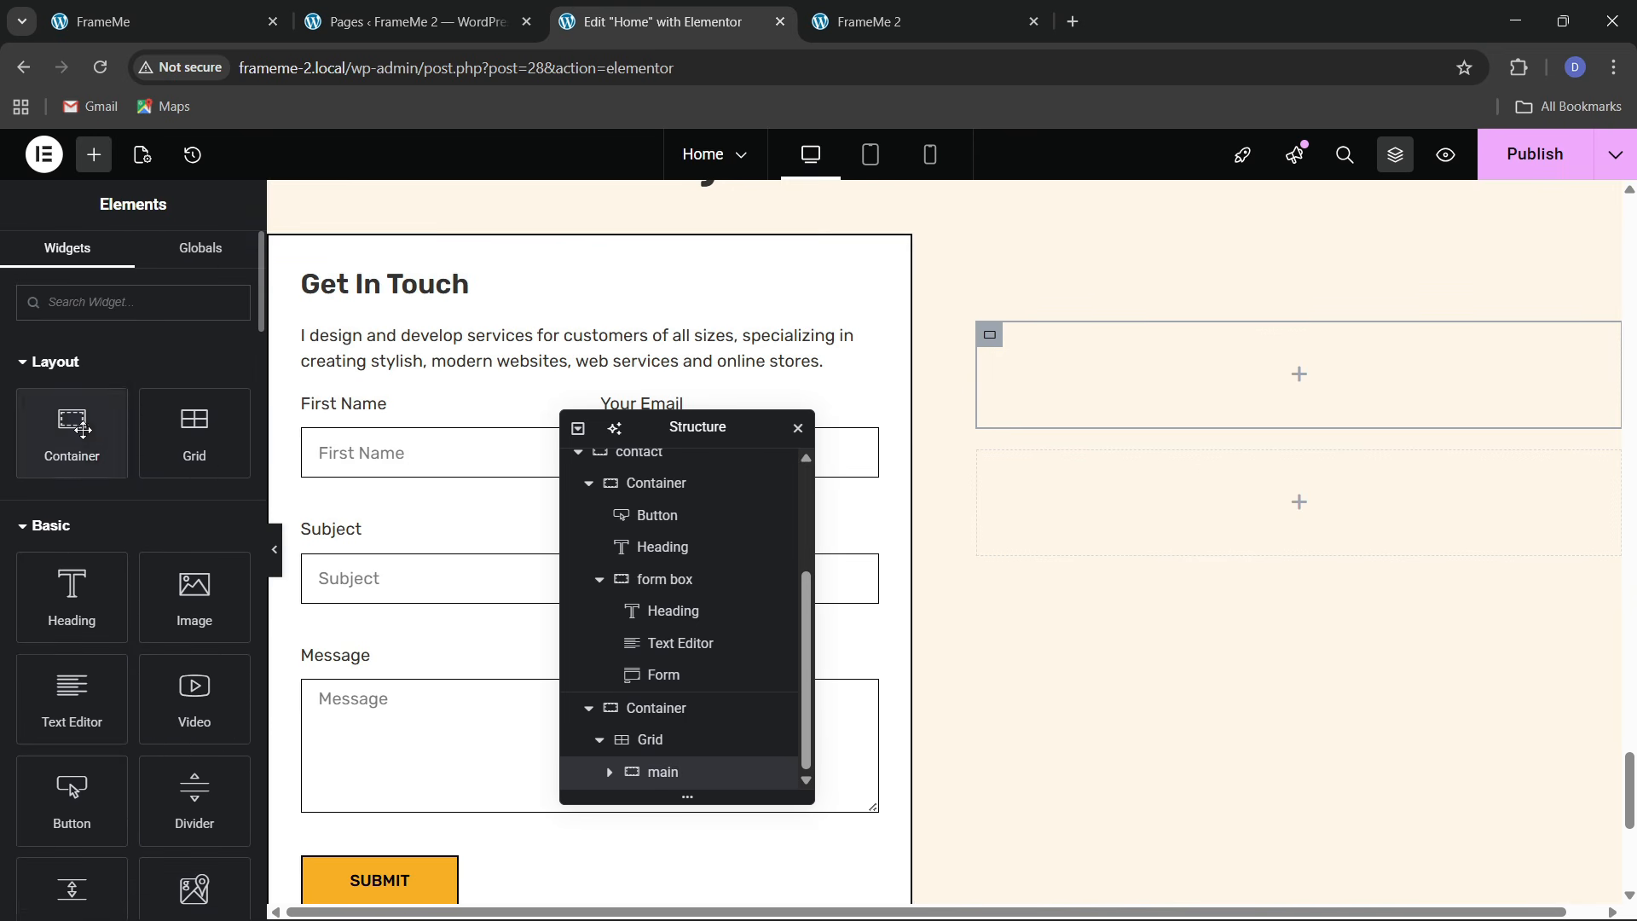
drag(73, 431, 1139, 358)
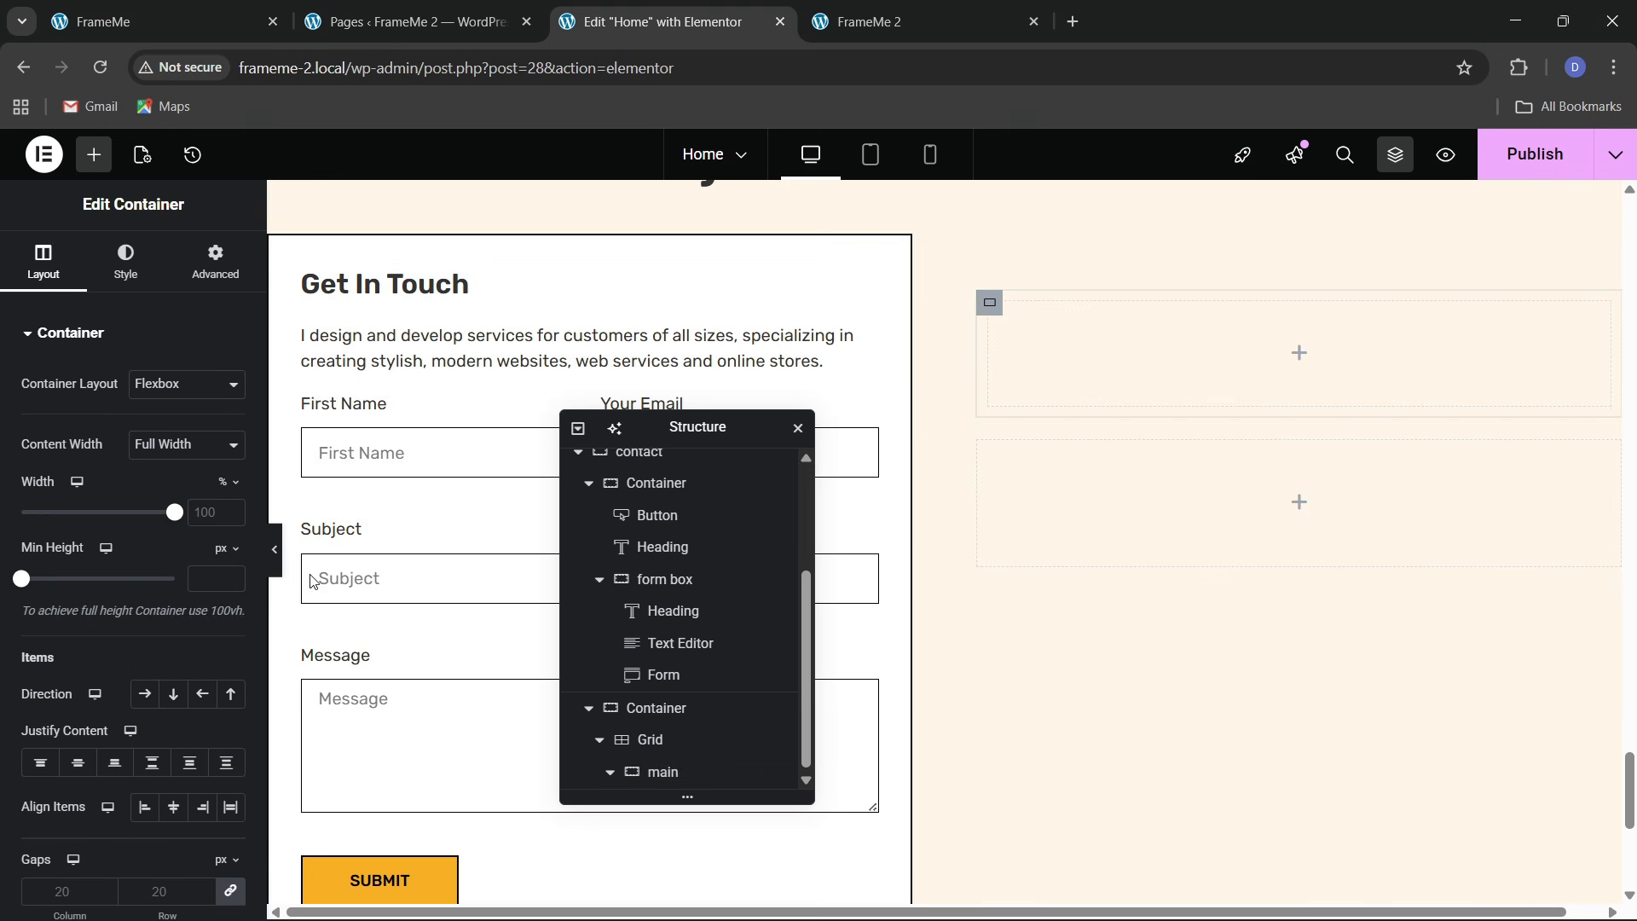
click(215, 261)
click(231, 490)
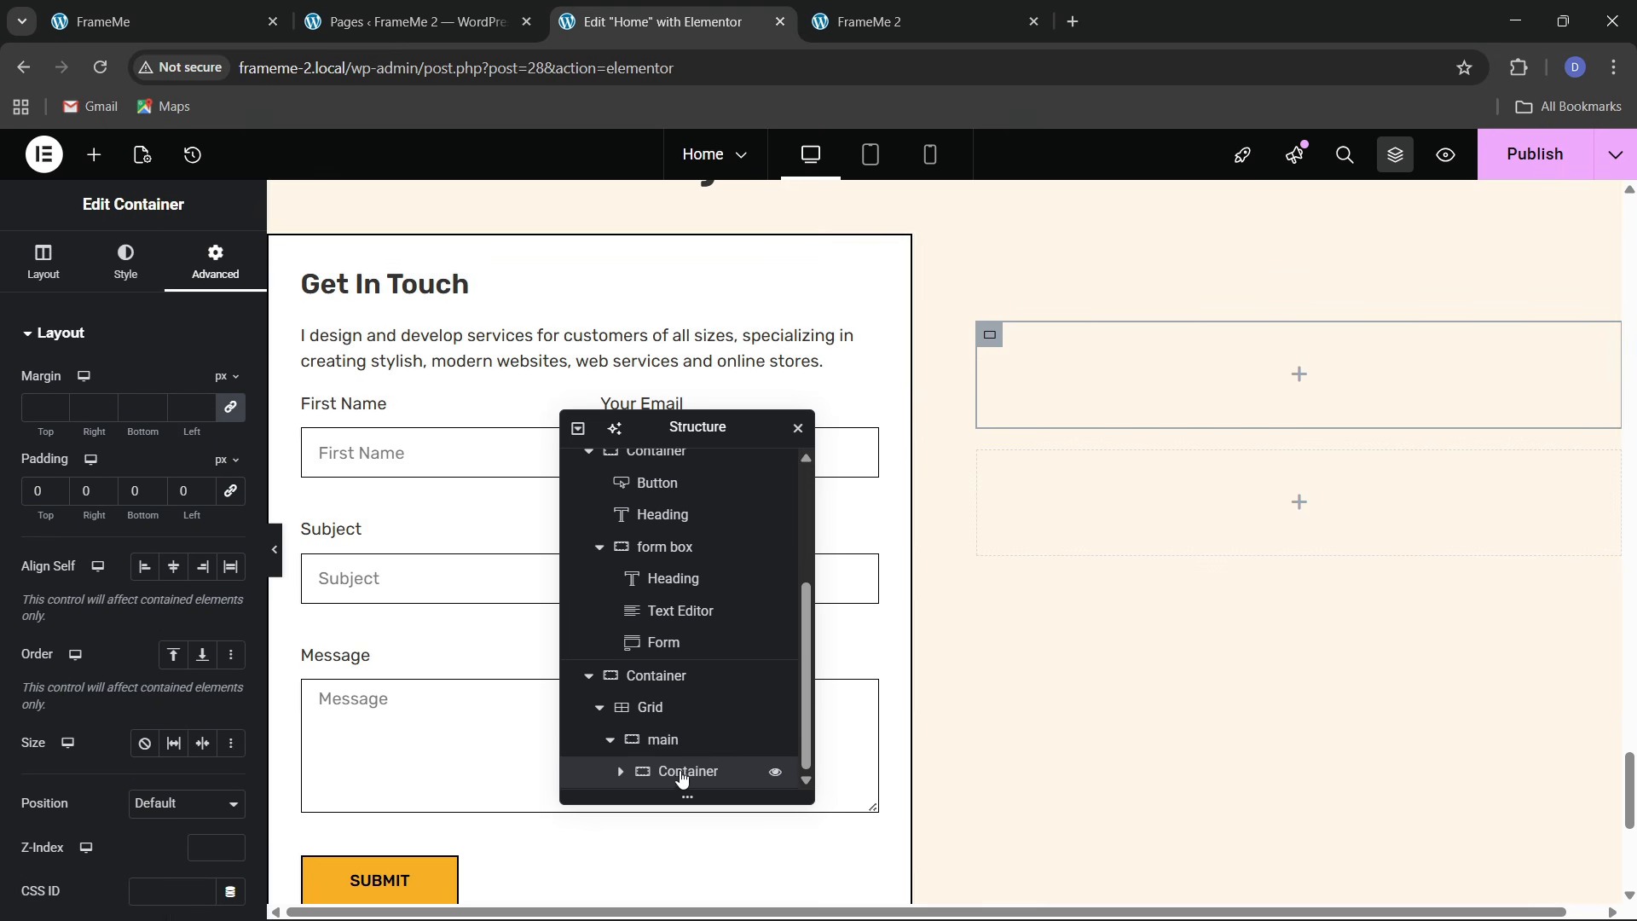
Duplicate the nested container and set main's direction to row
right_click(686, 776)
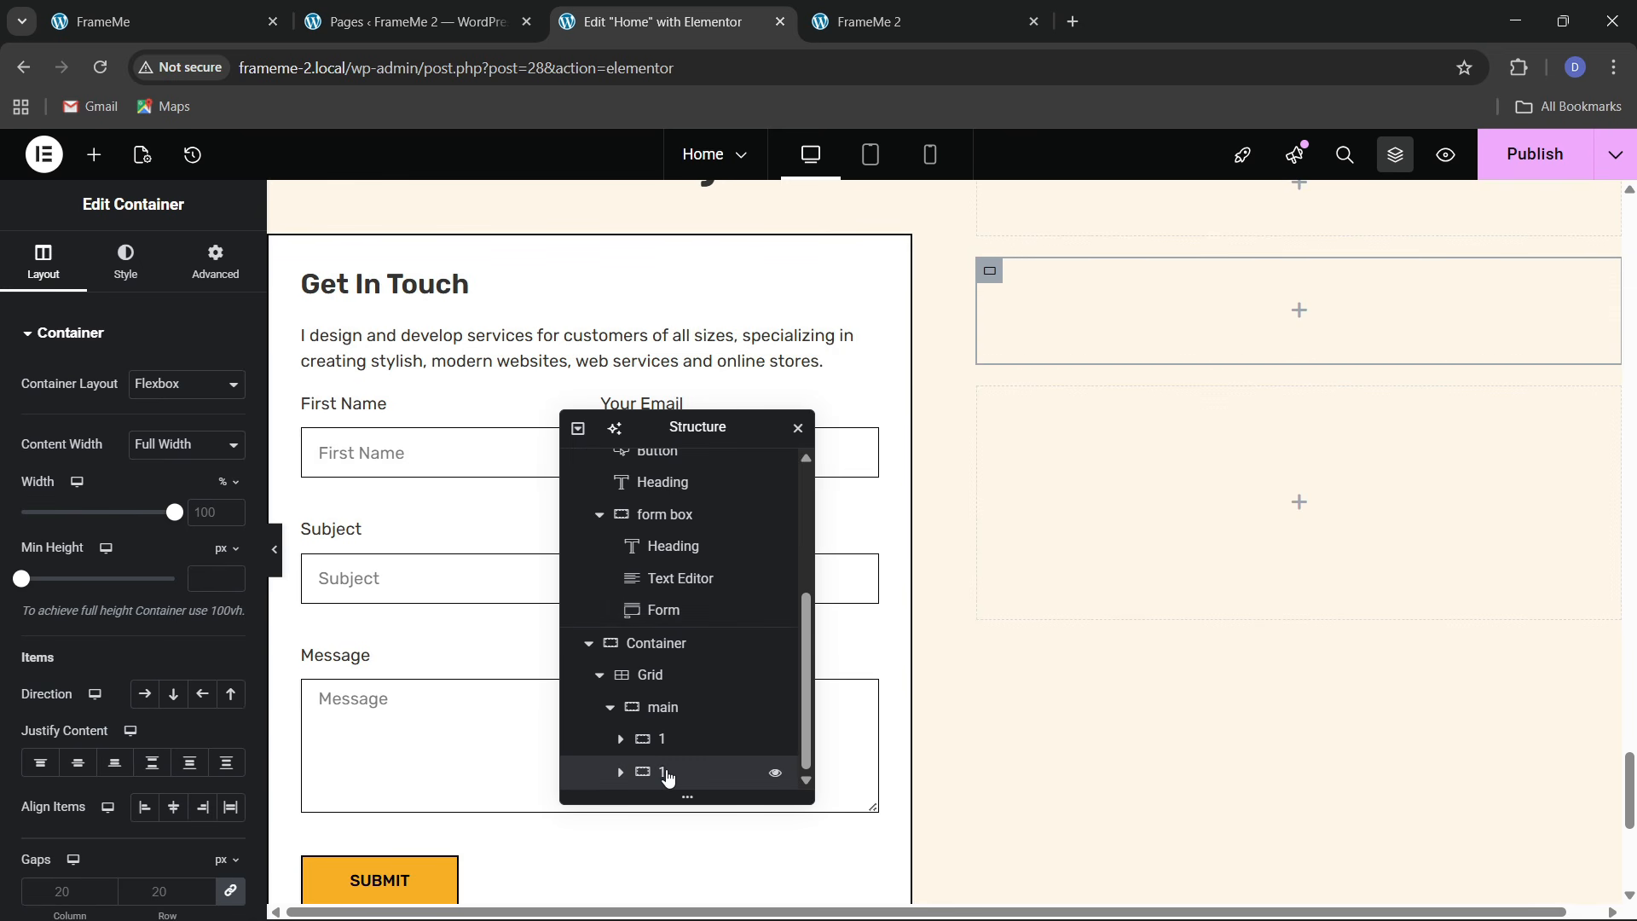
text(2)
click(665, 709)
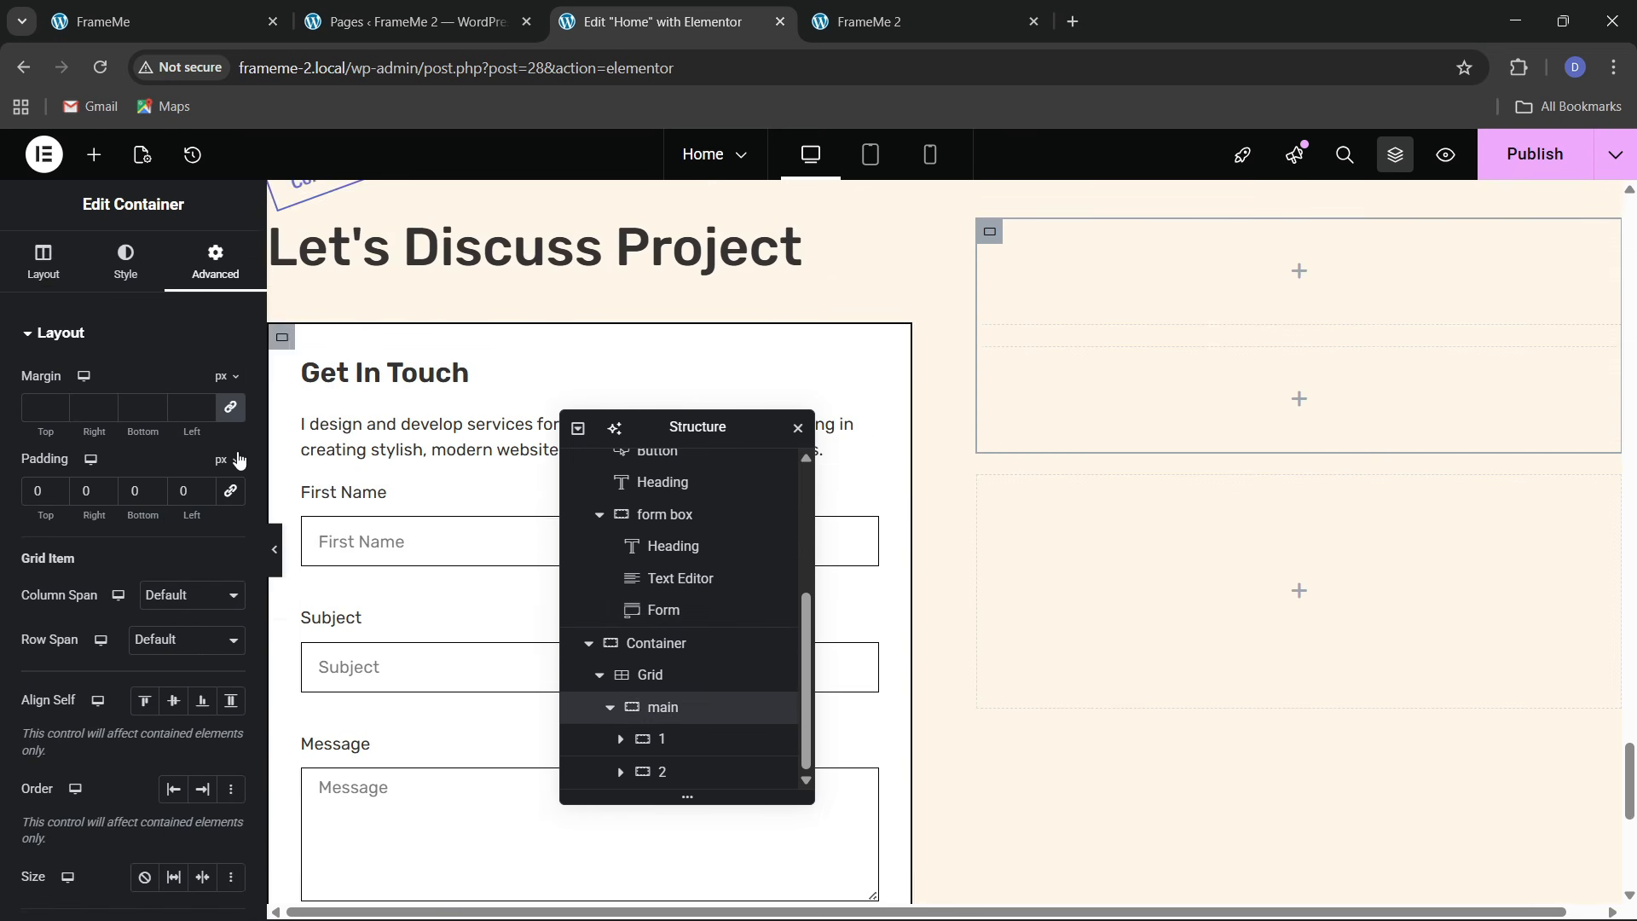
click(38, 278)
click(144, 694)
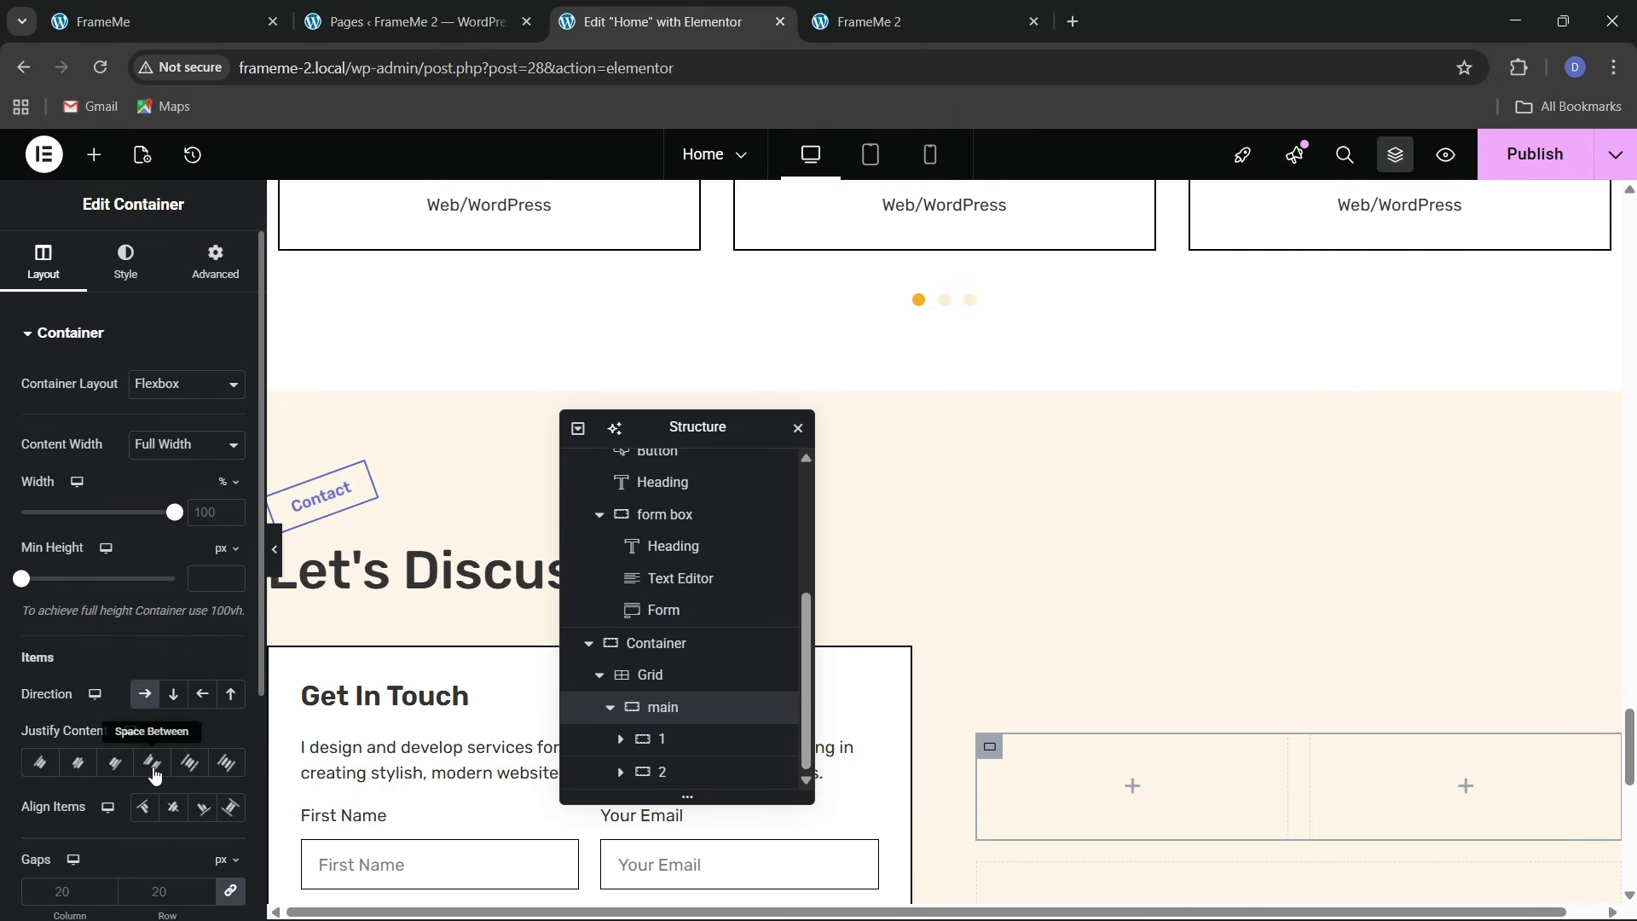
scroll(1207, 710, down, 2)
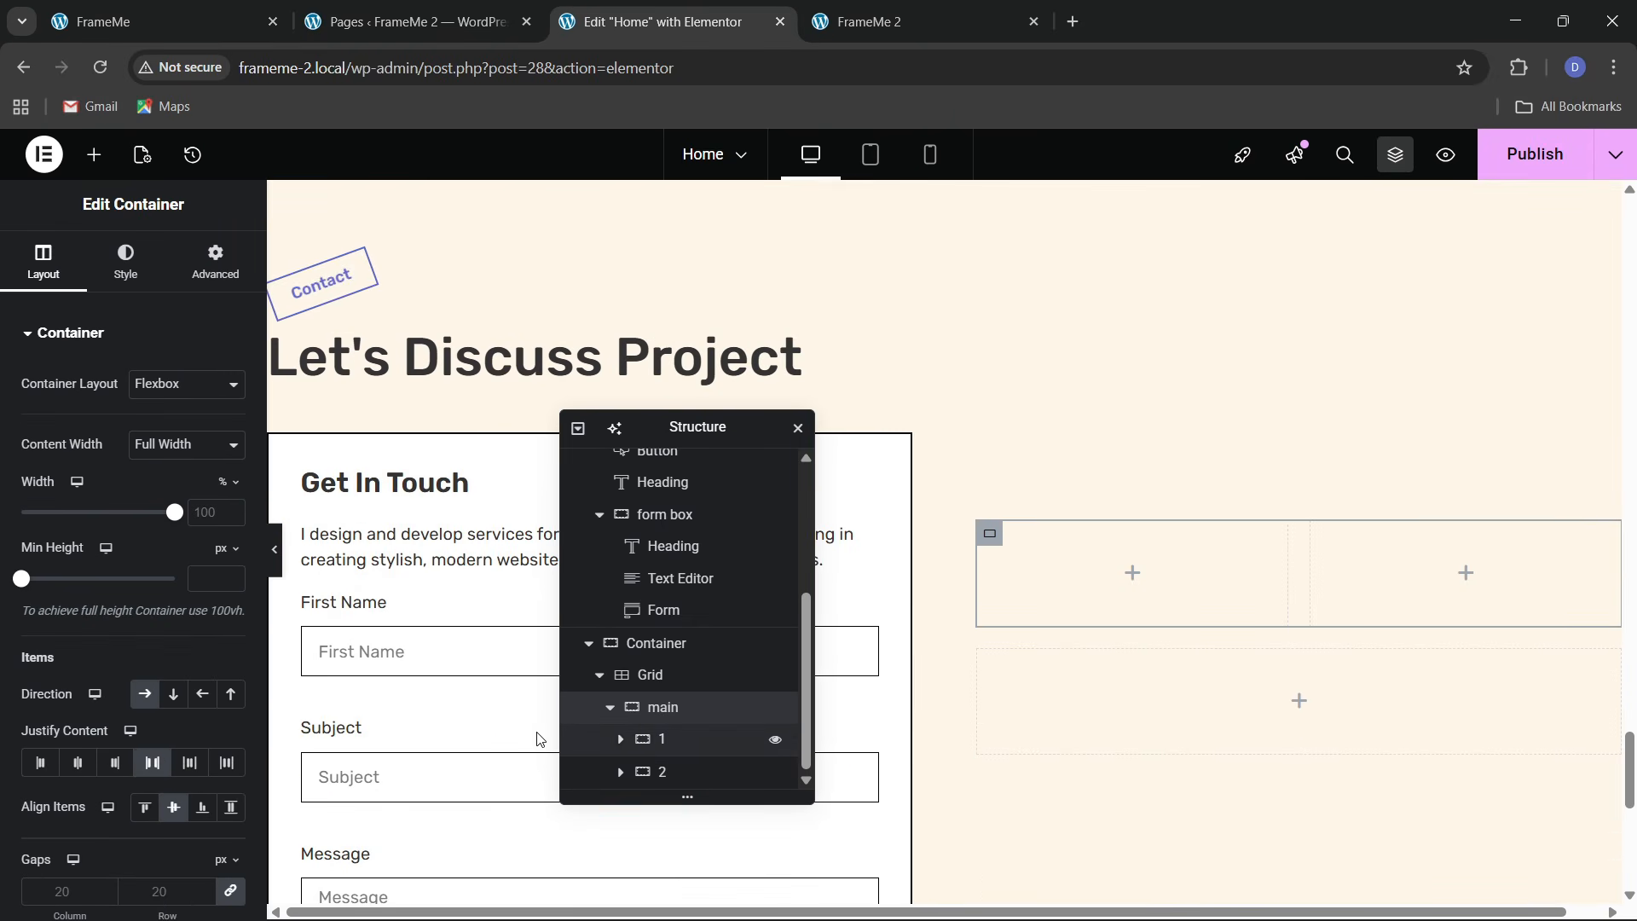
Rename the two nested containers 'icon' and 'text'
double_click(664, 740)
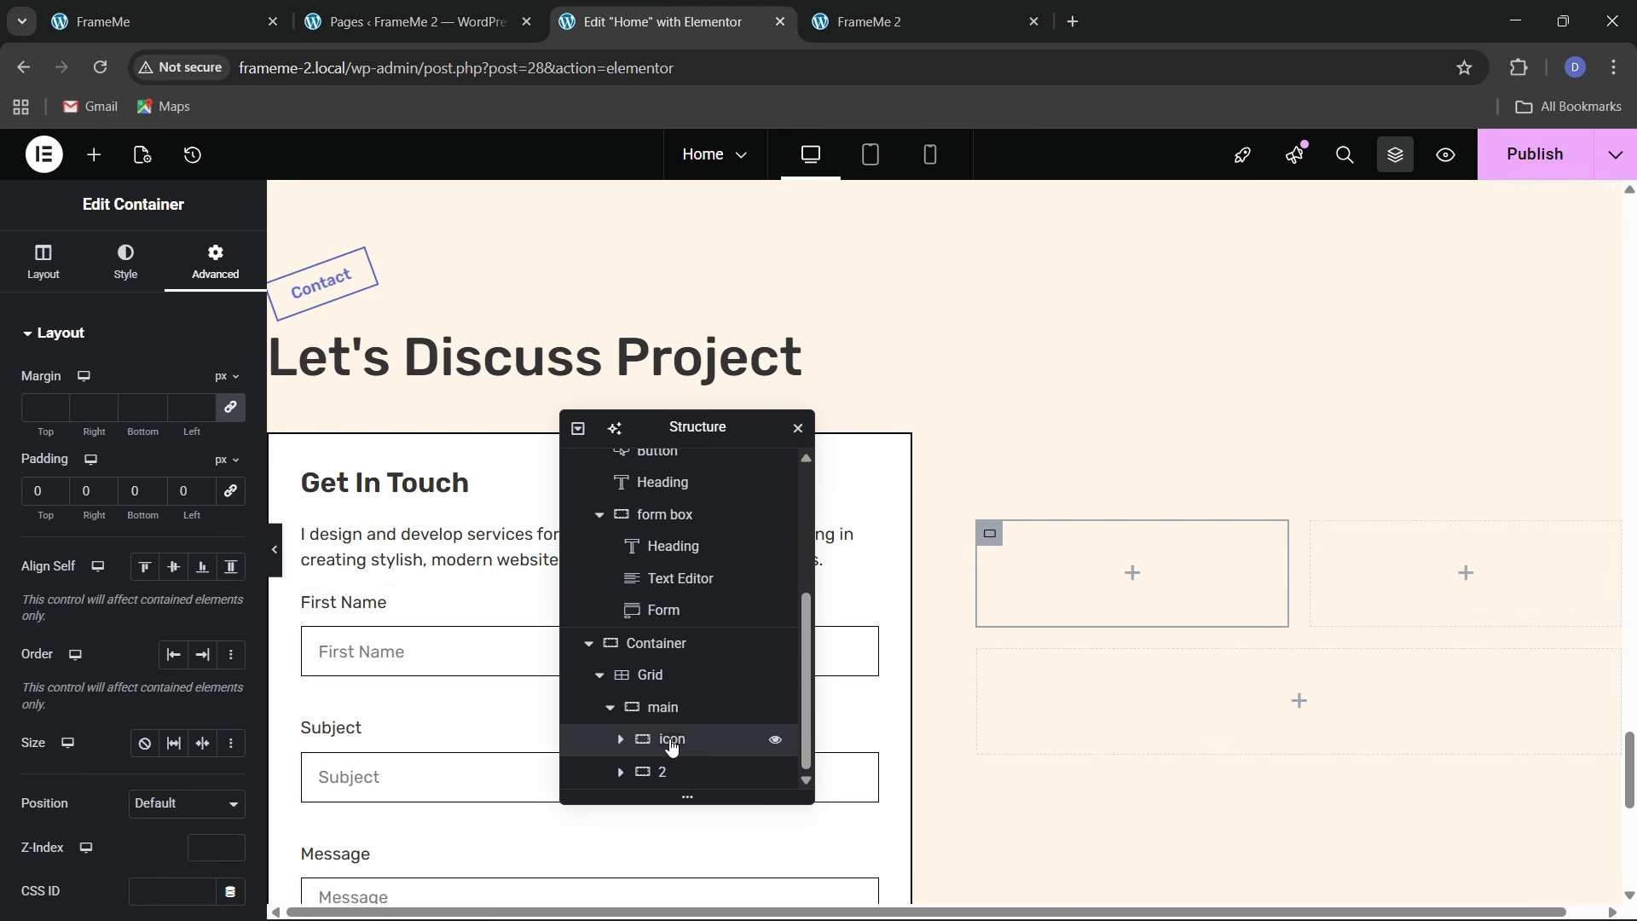
double_click(665, 774)
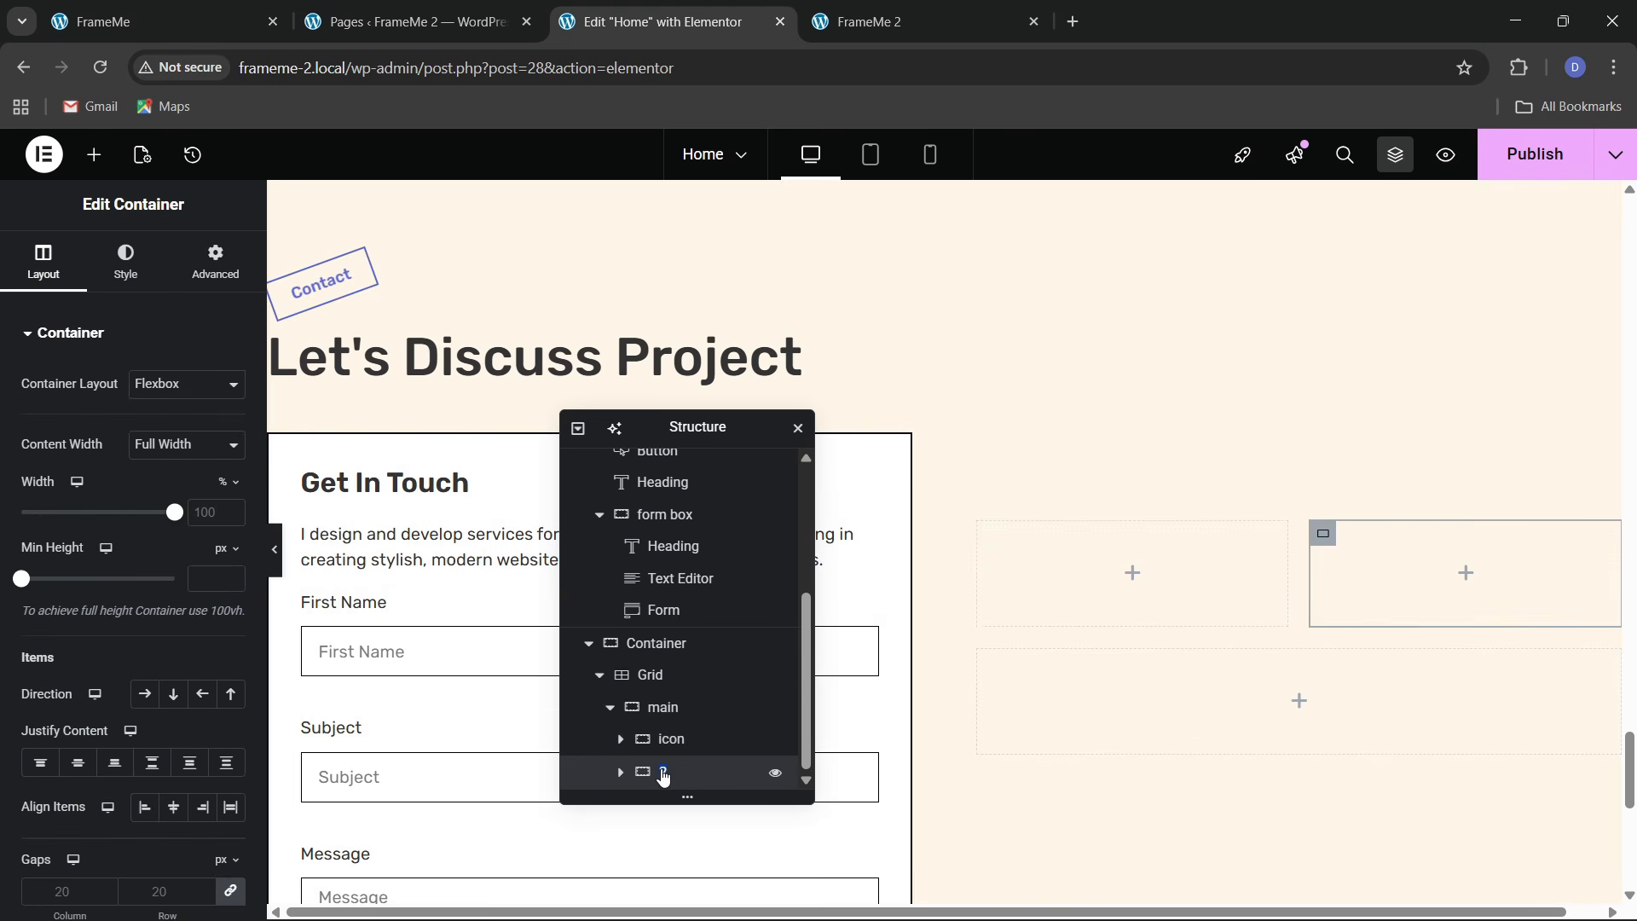
text(text)
key(Return)
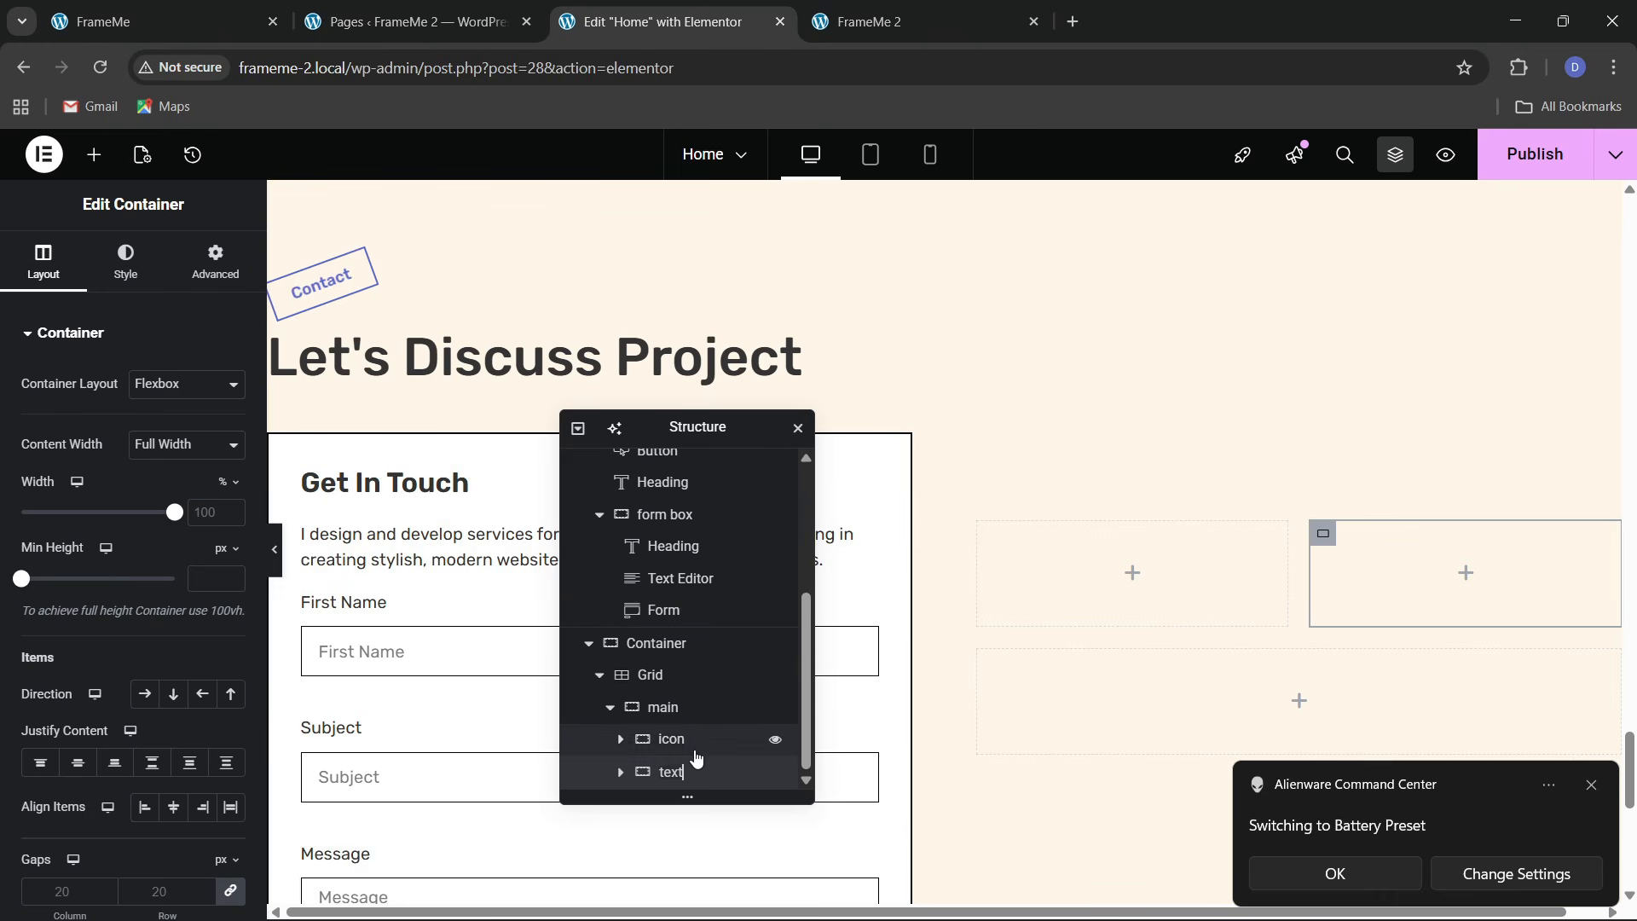
Set the icon container's width to 20% and the text container's width to 80%
click(680, 709)
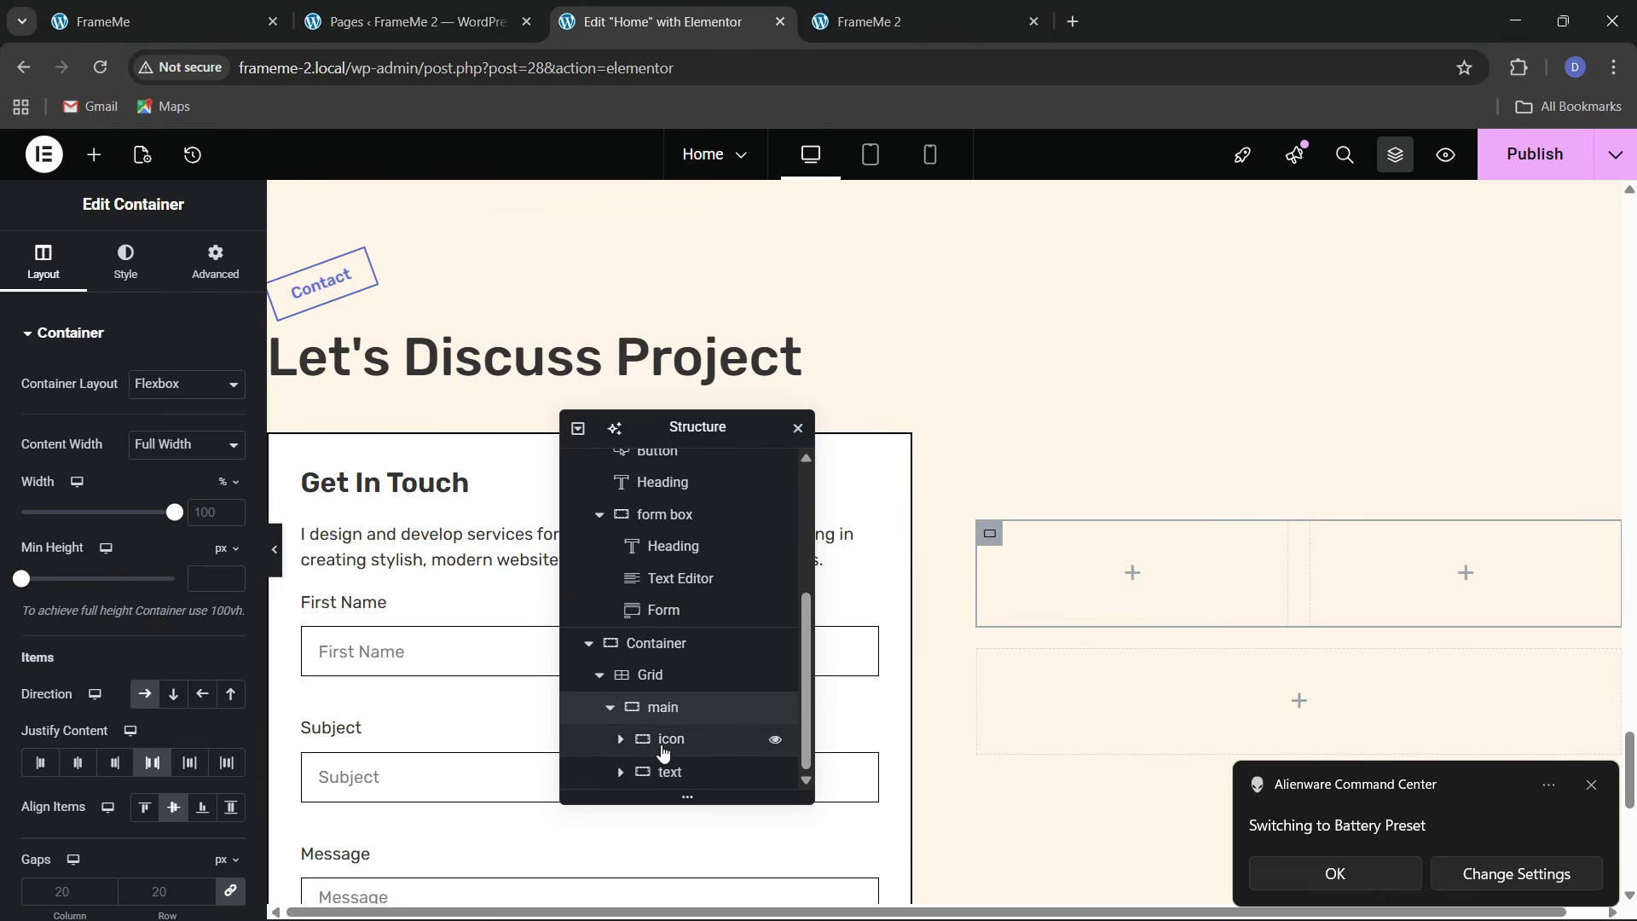
click(39, 261)
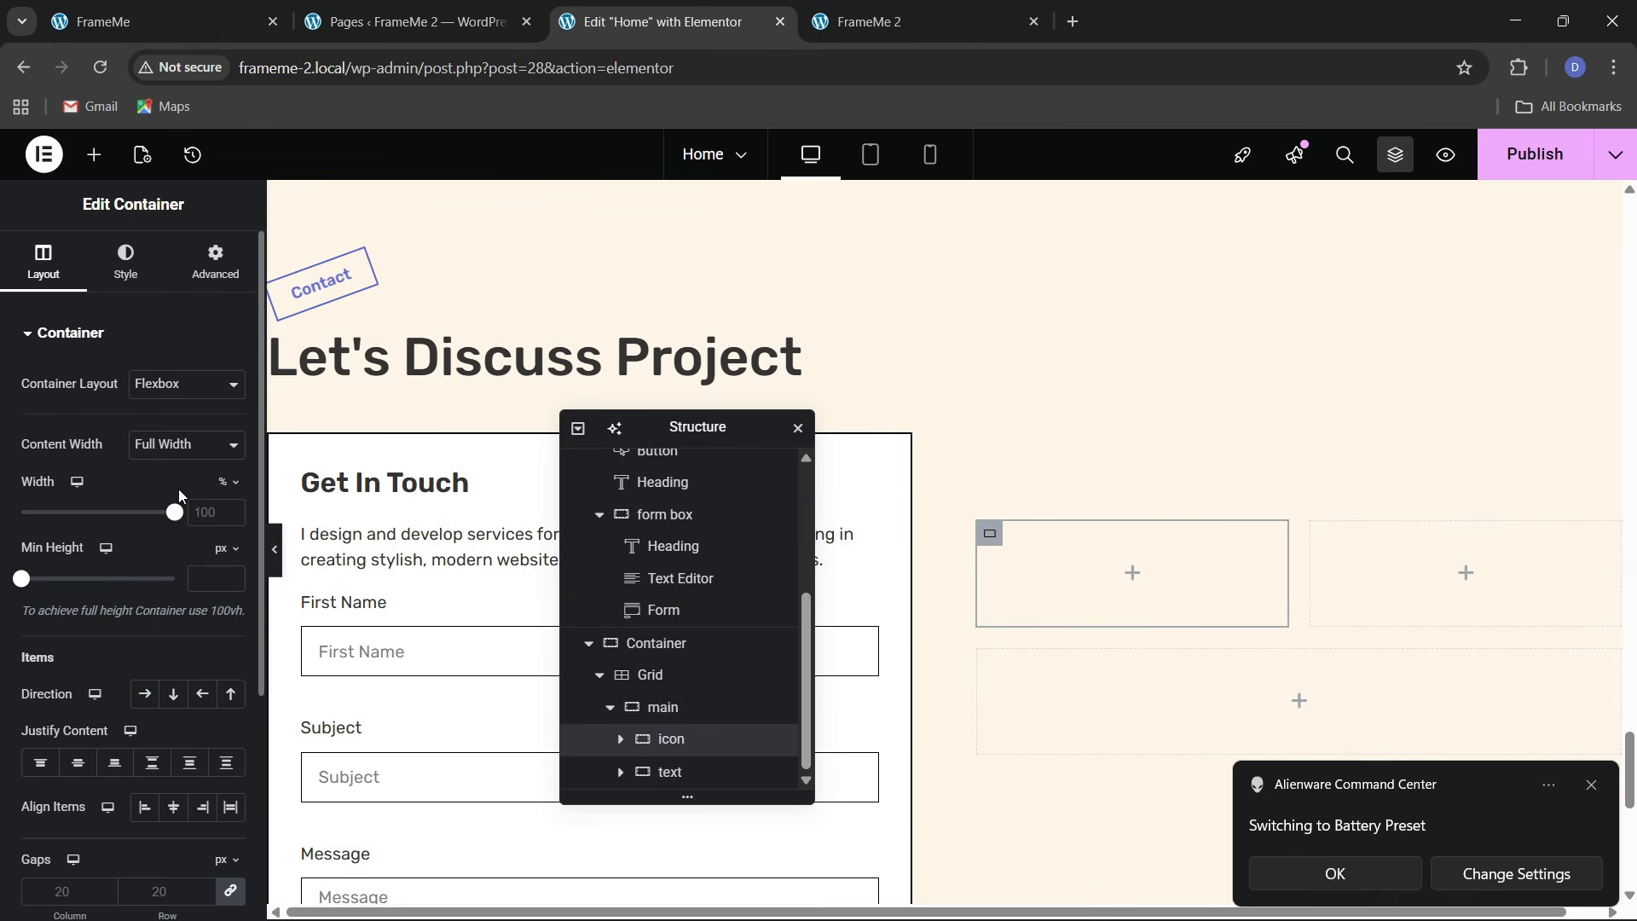
click(214, 7)
click(726, 8)
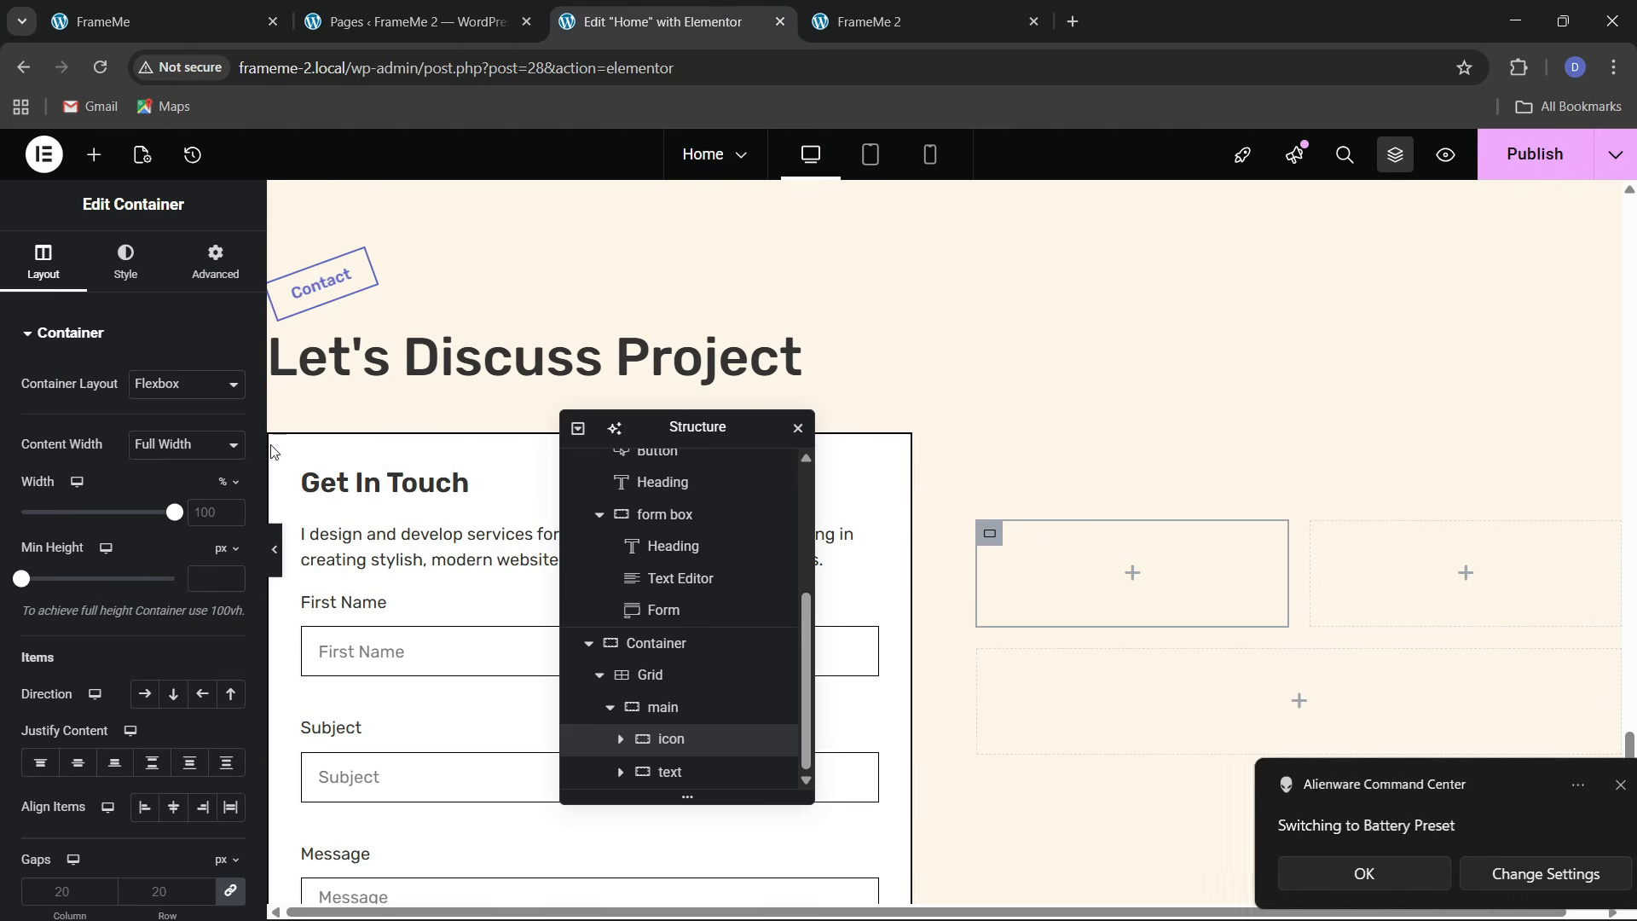
text(10)
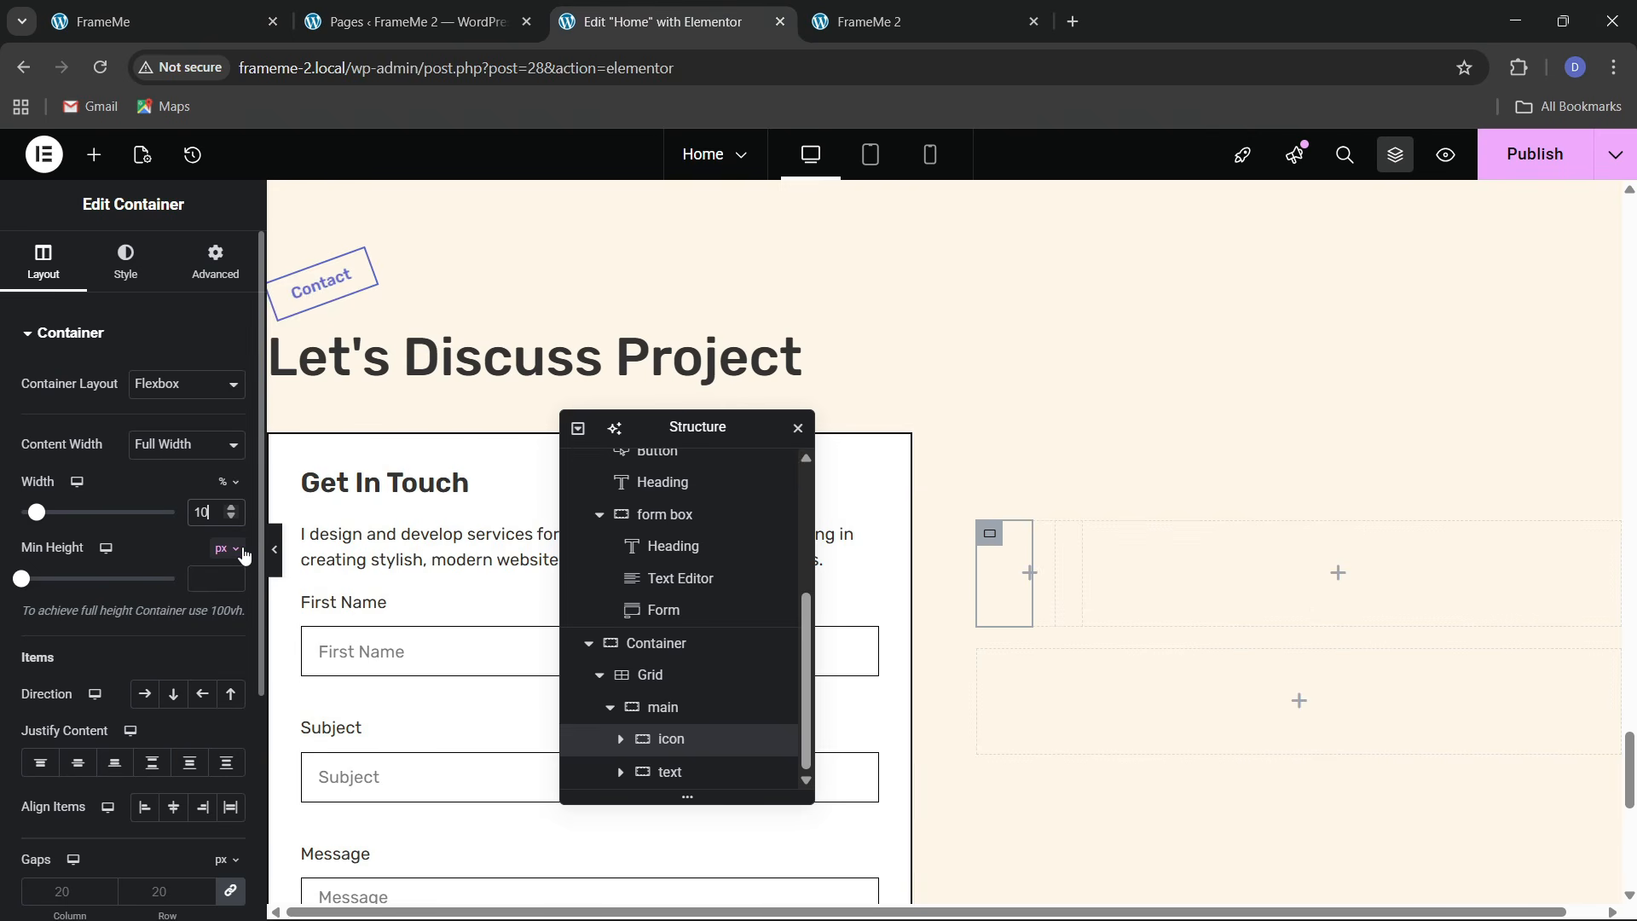
key(BackSpace)
key(BackSpace)
text(20)
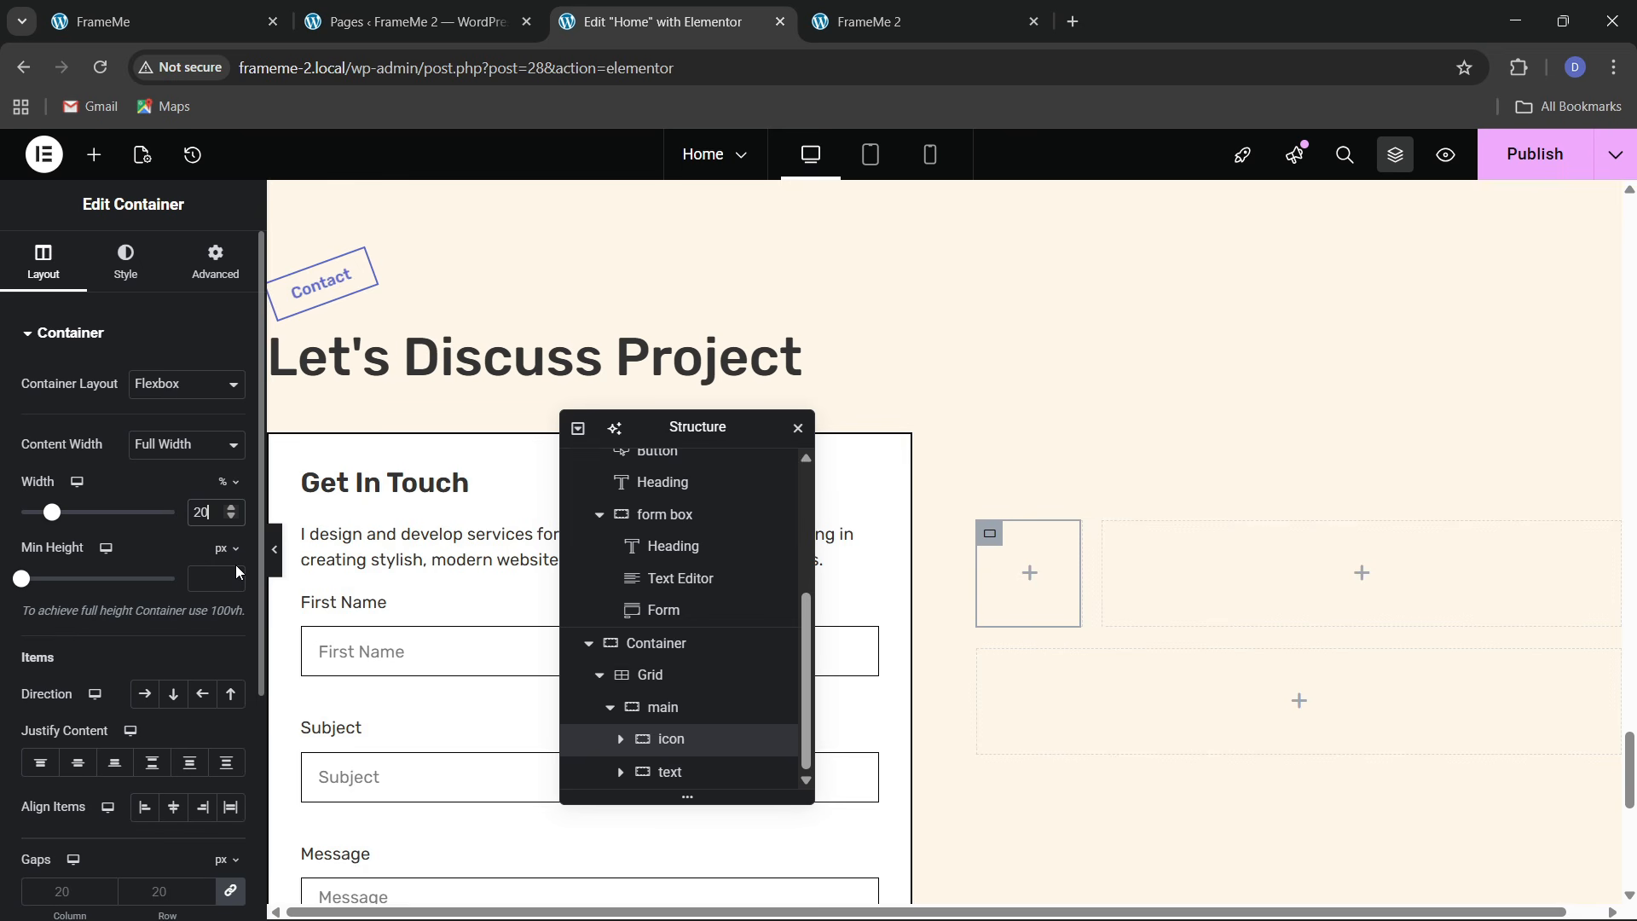
click(671, 771)
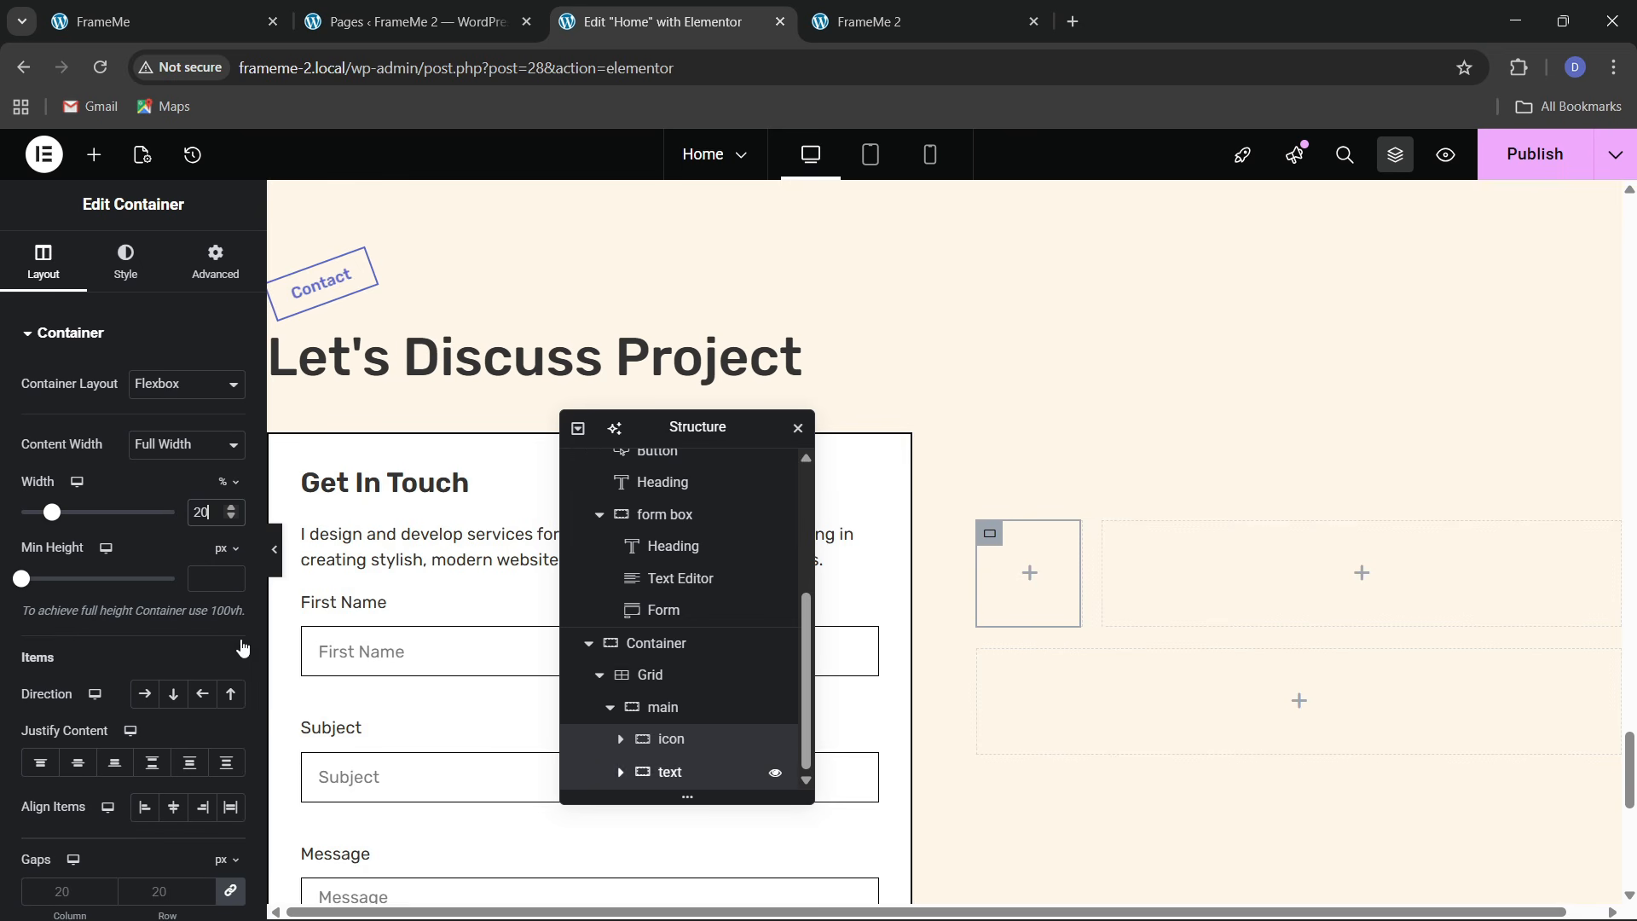
click(217, 519)
text(80)
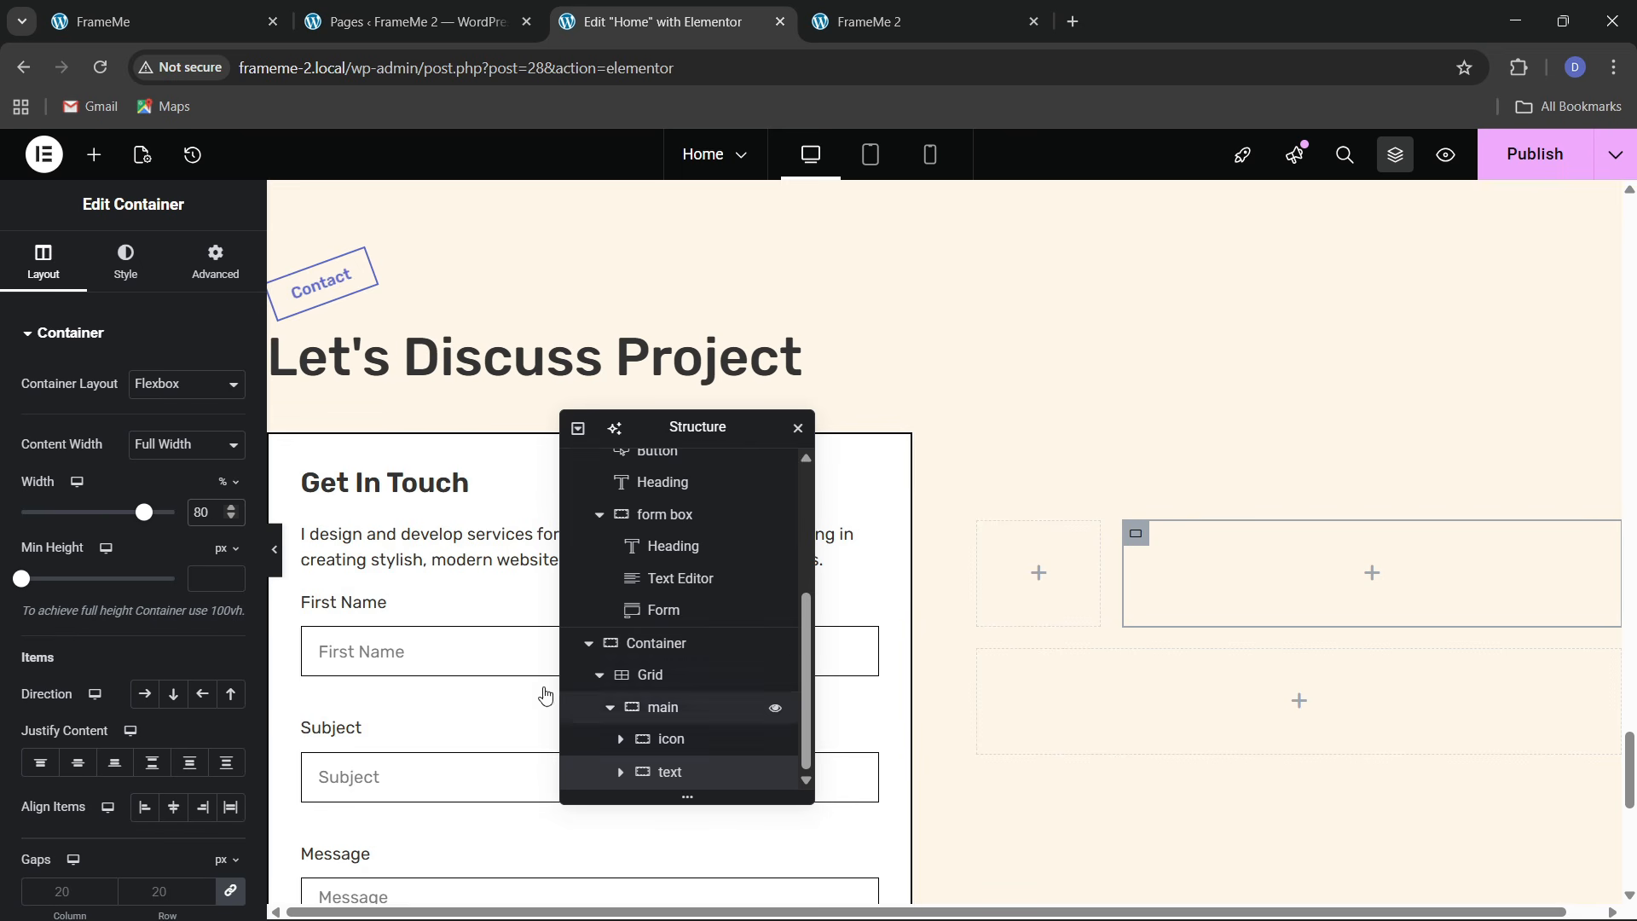
scroll(388, 503, up, 6)
scroll(392, 501, up, 8)
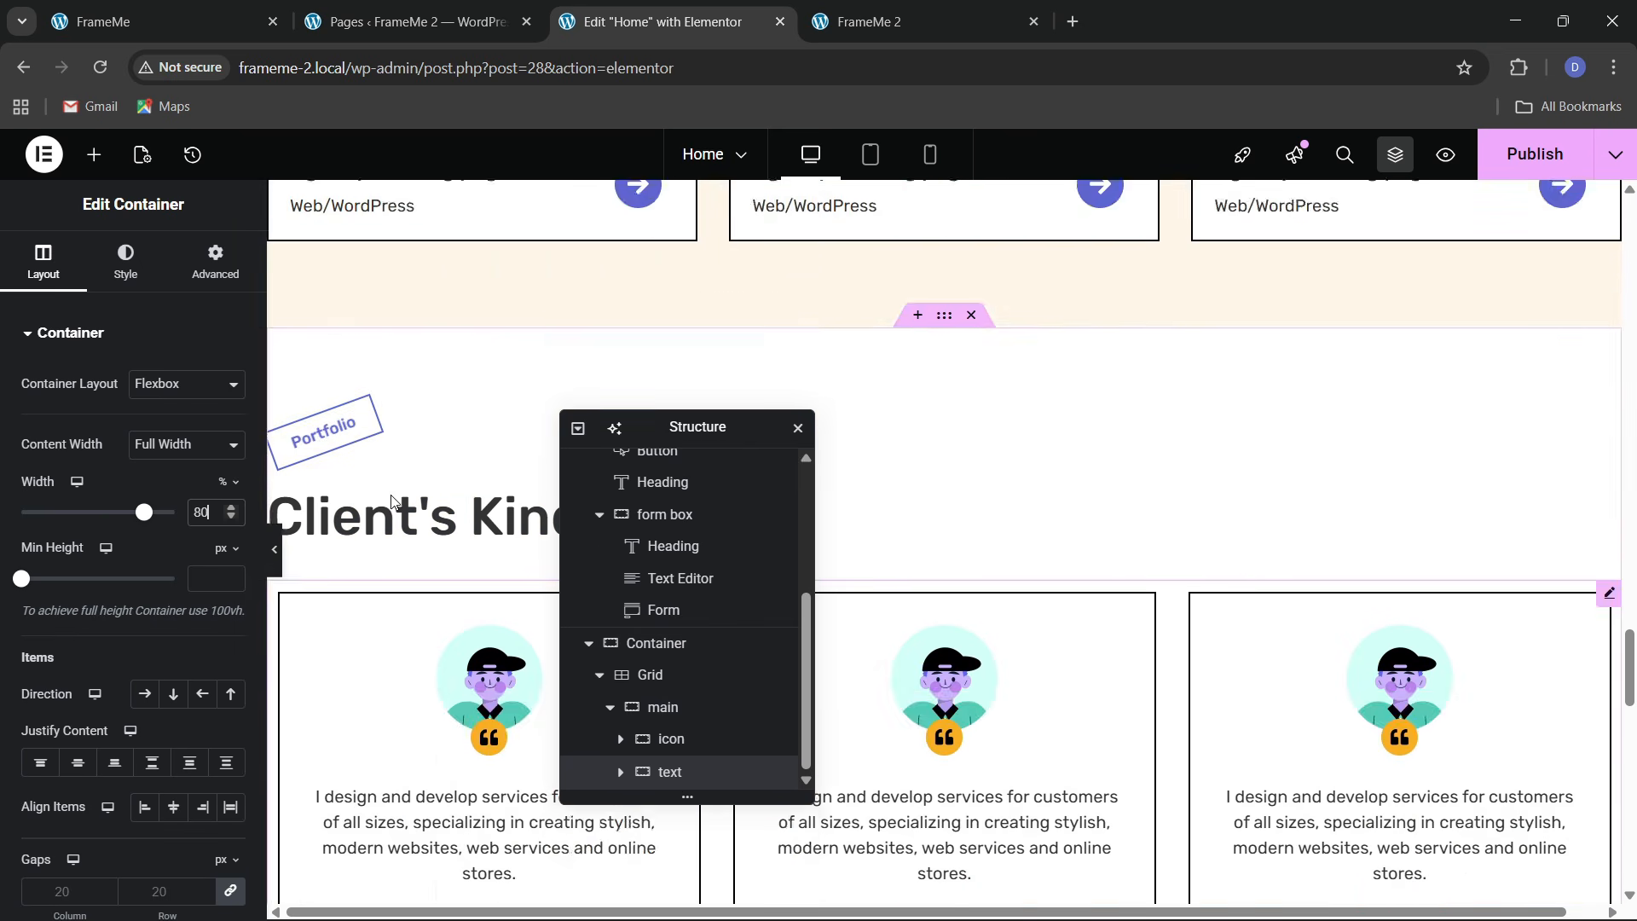
Copy the card's arrow icon and paste it into the icon container
right_click(640, 394)
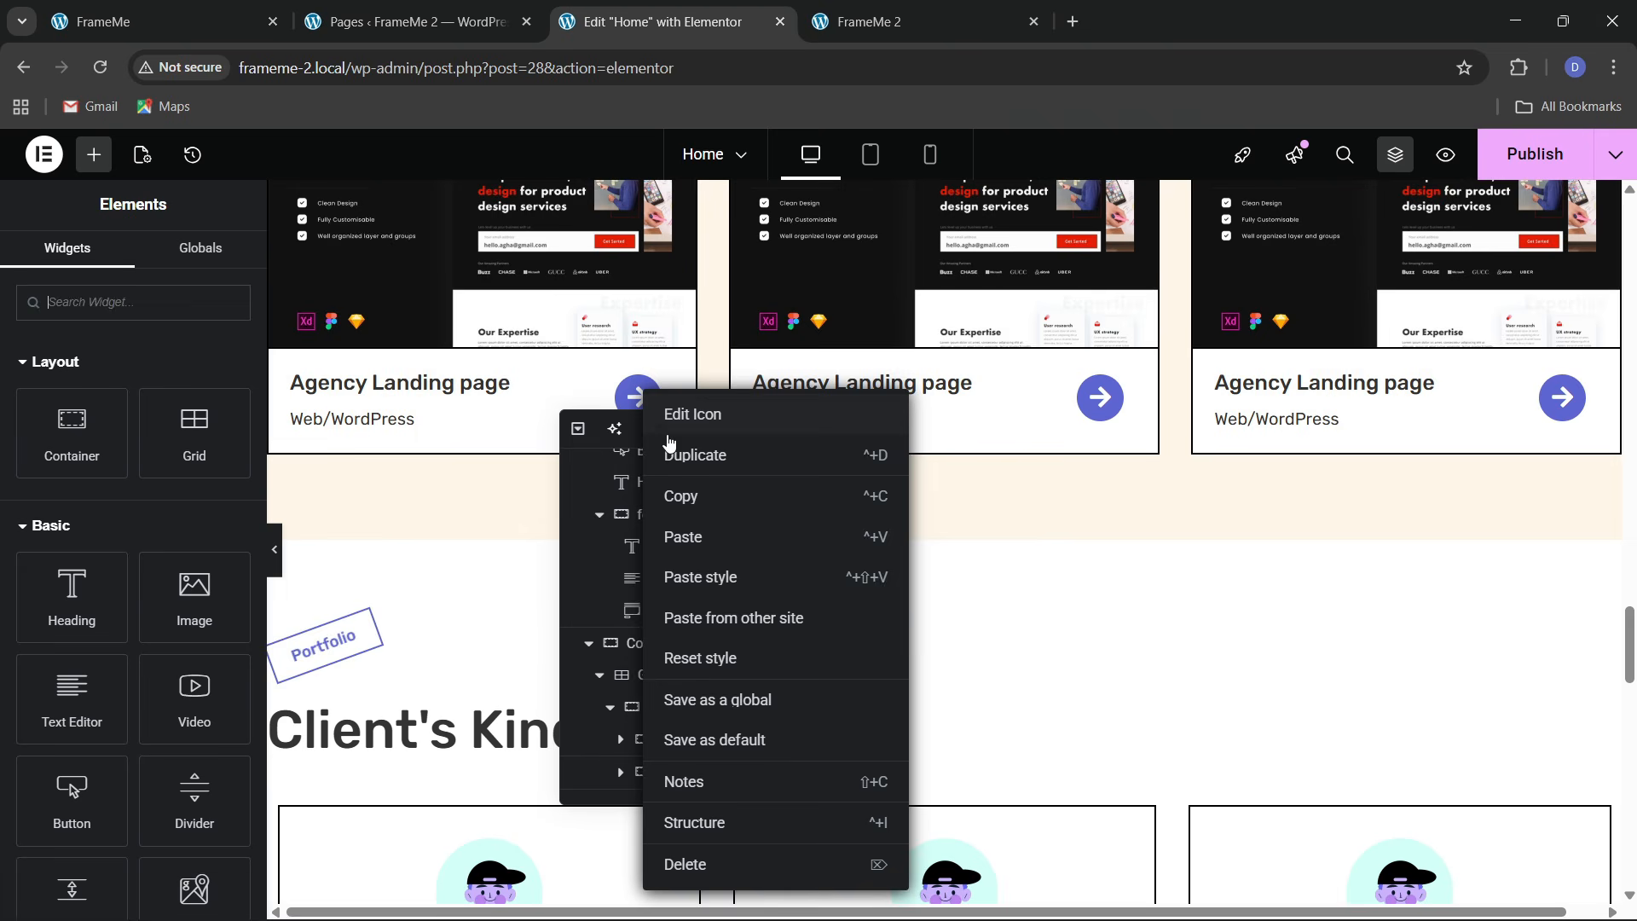
click(673, 497)
scroll(1085, 522, down, 10)
scroll(1073, 532, down, 4)
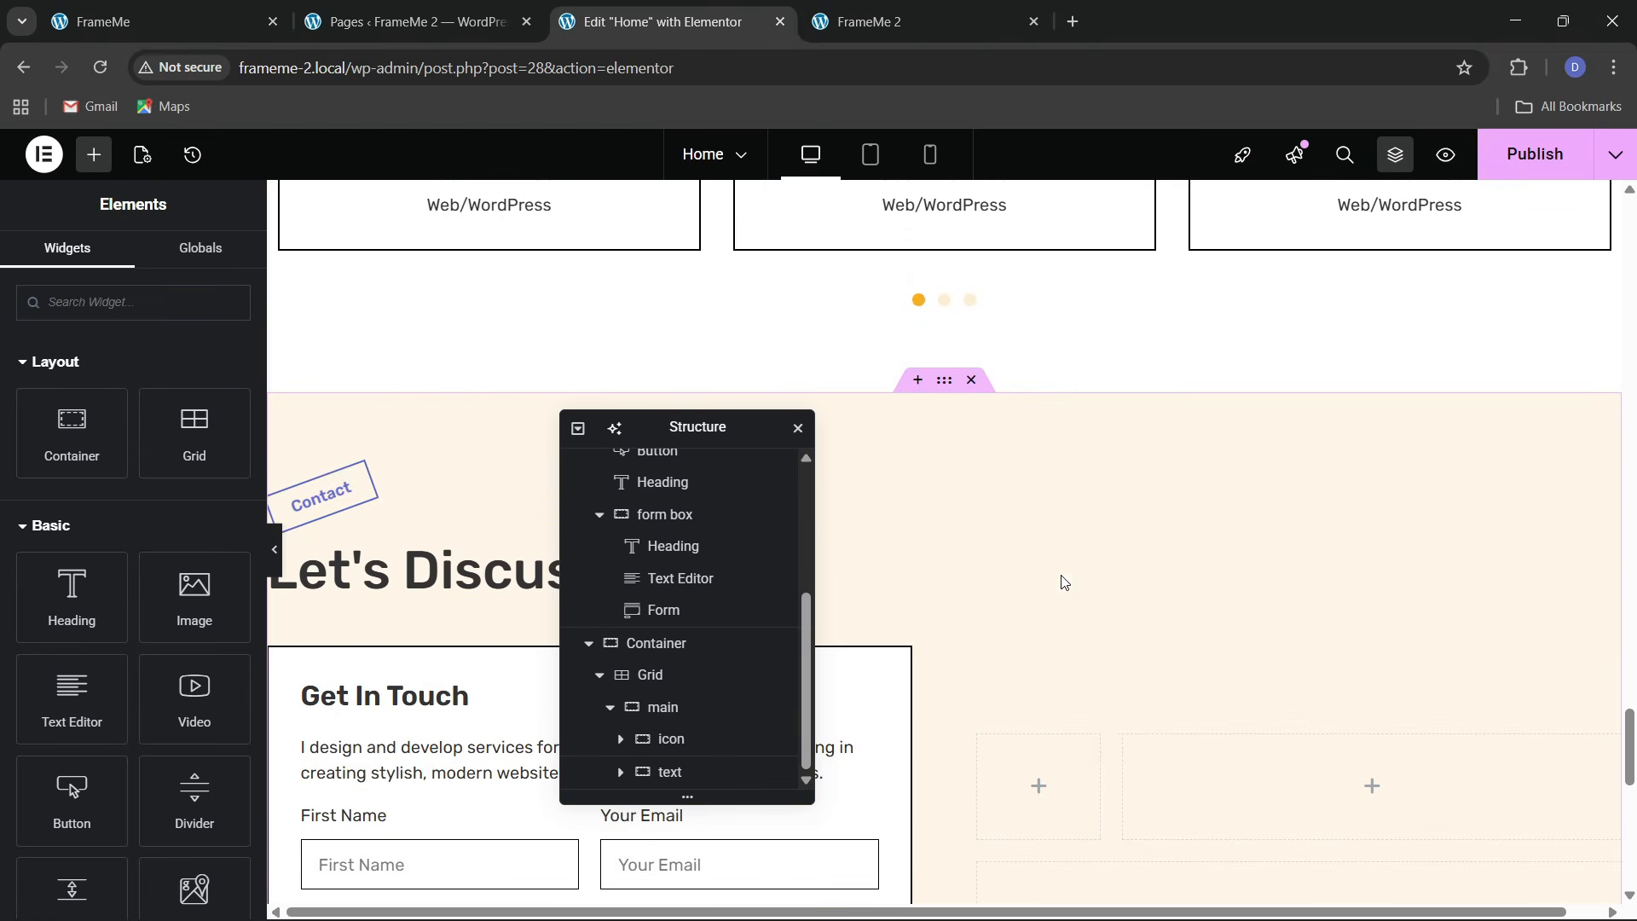
right_click(1009, 592)
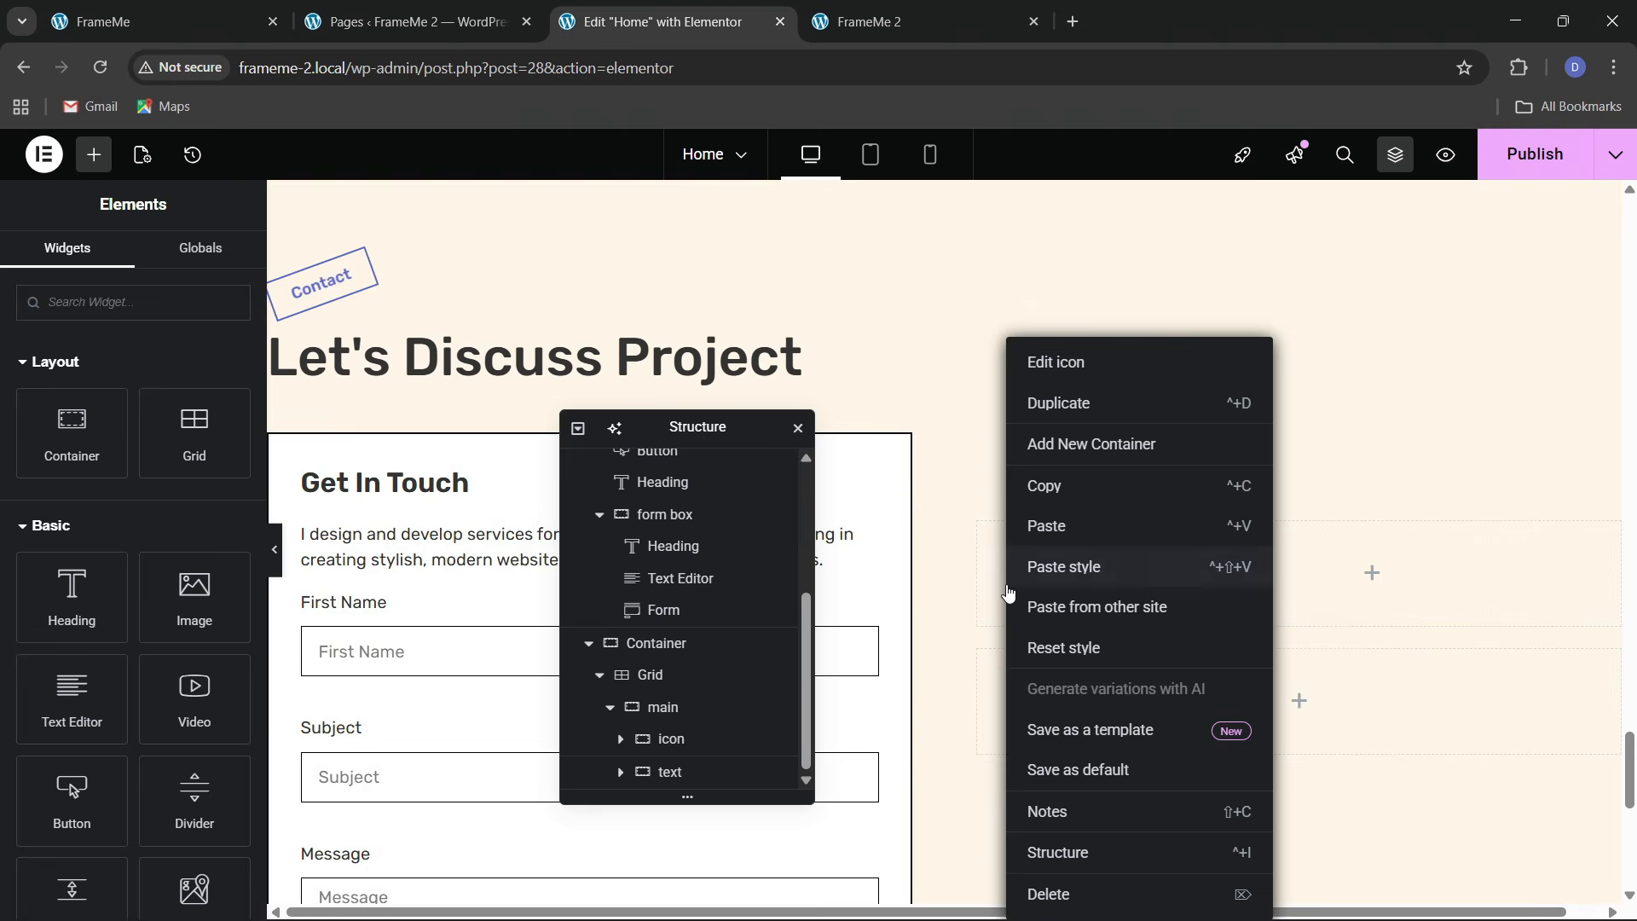
click(1033, 526)
Set the pasted icon's size to 28 px in its Style settings
click(127, 264)
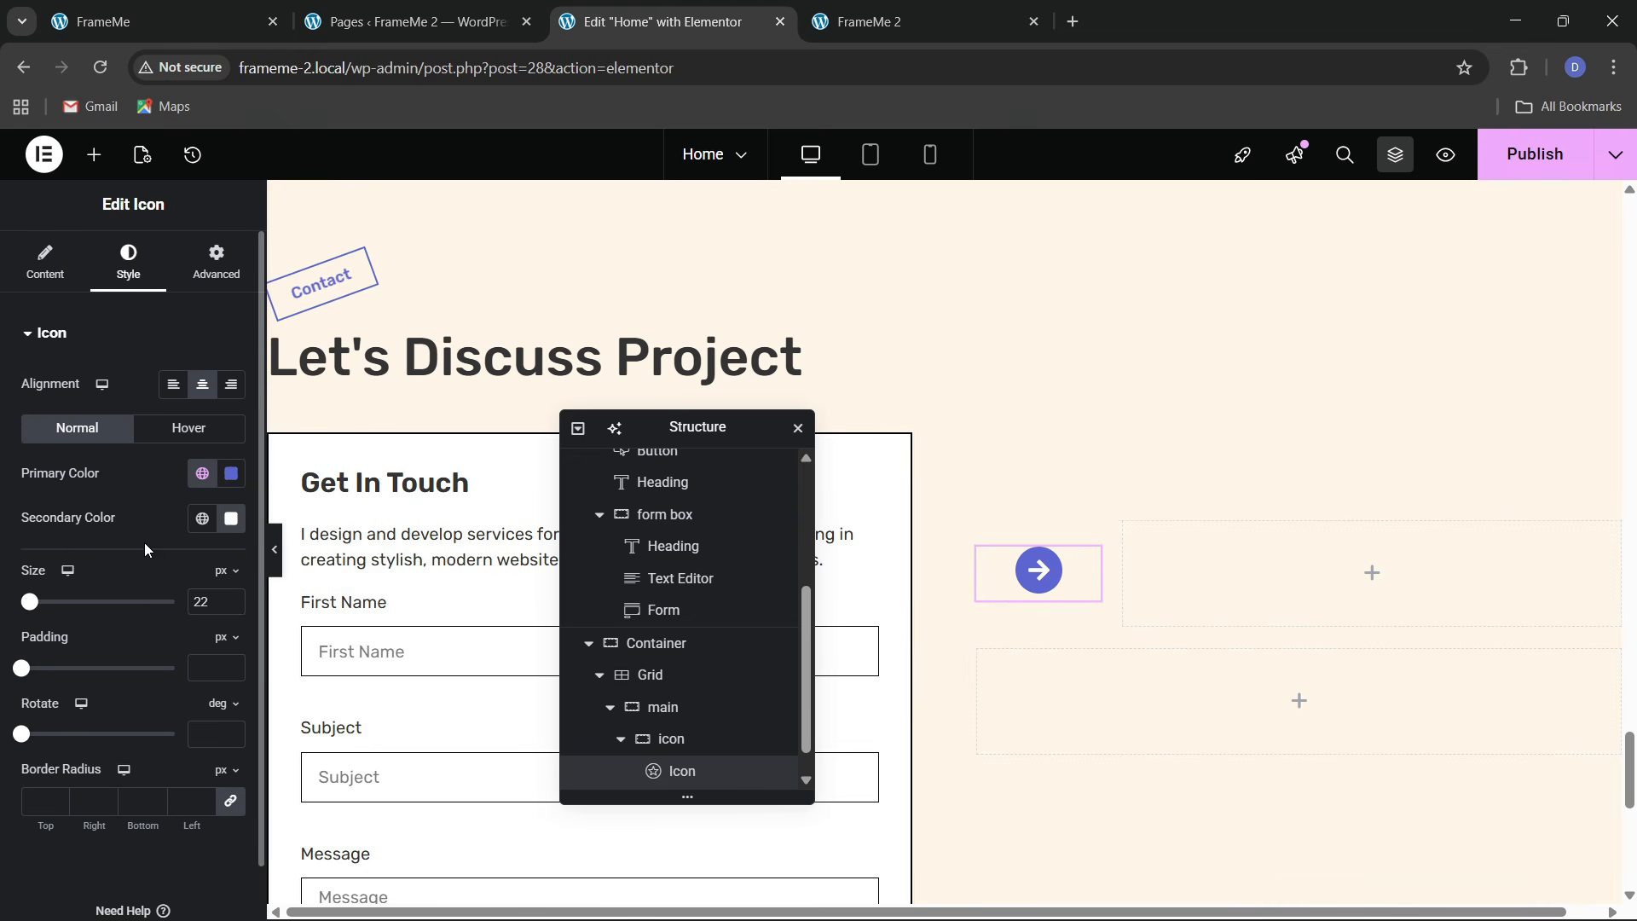
click(231, 598)
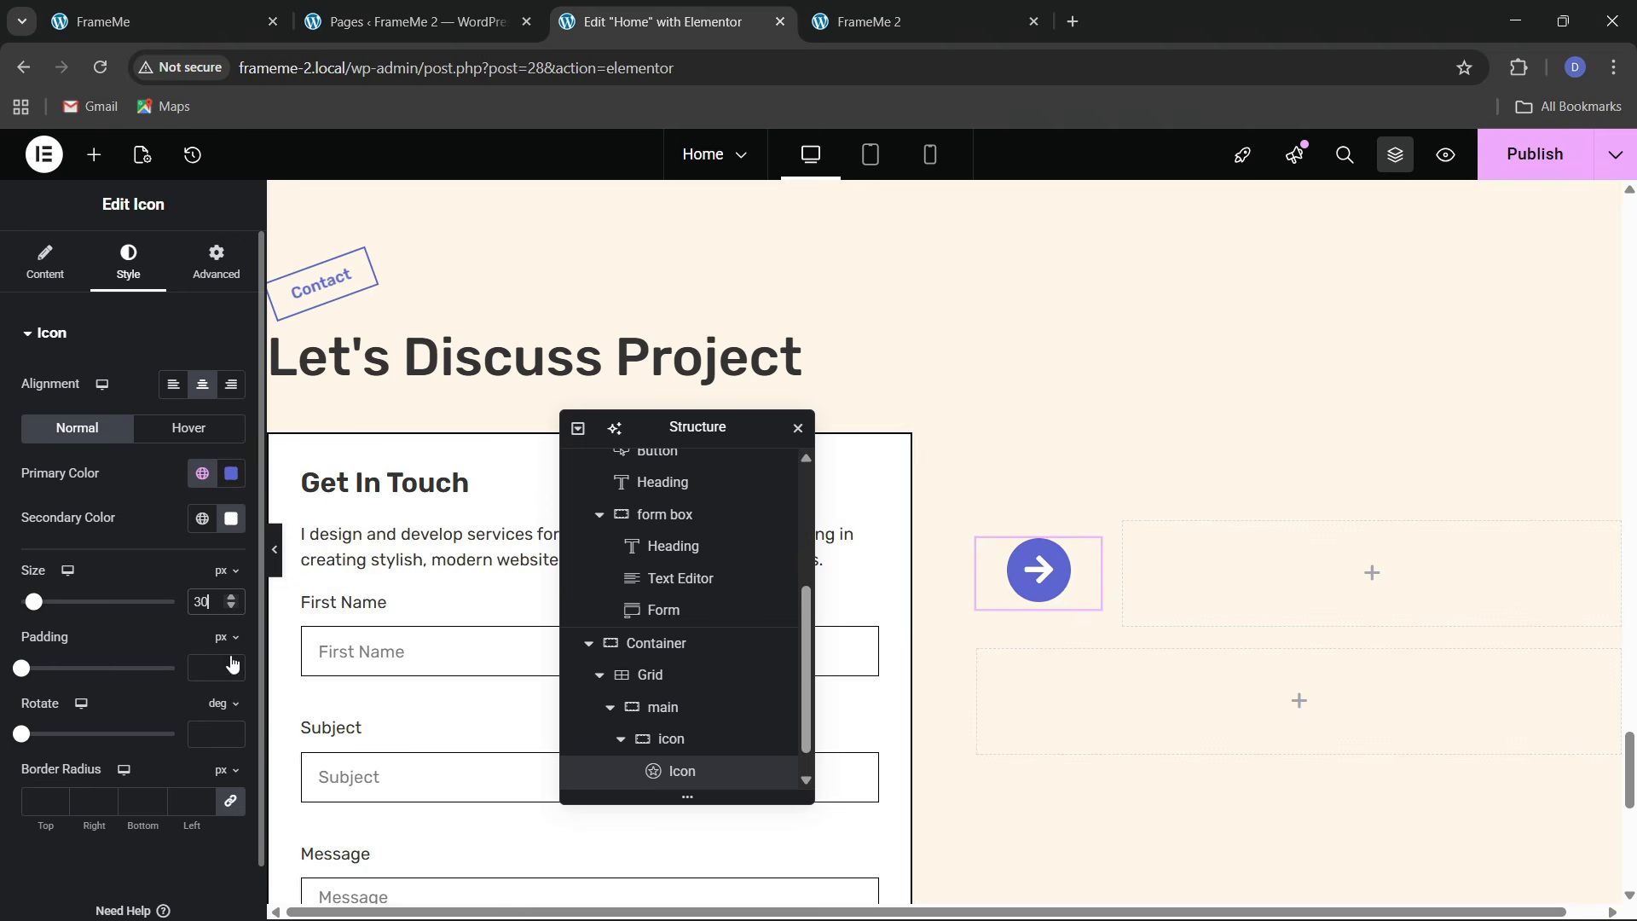
click(203, 10)
click(657, 21)
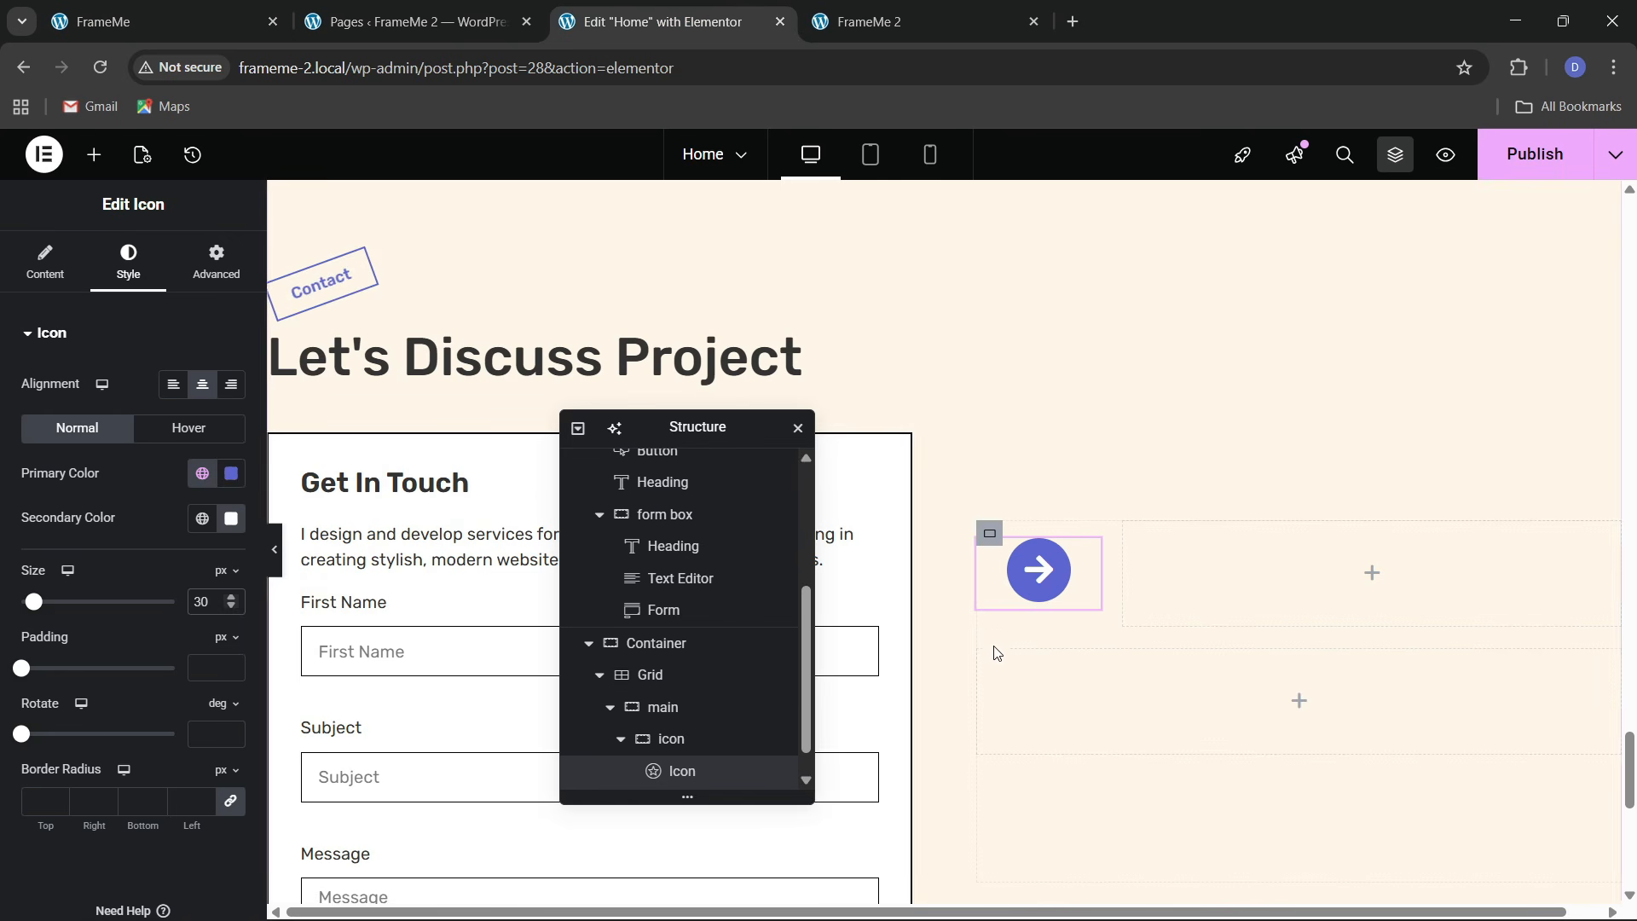
click(232, 607)
click(232, 607)
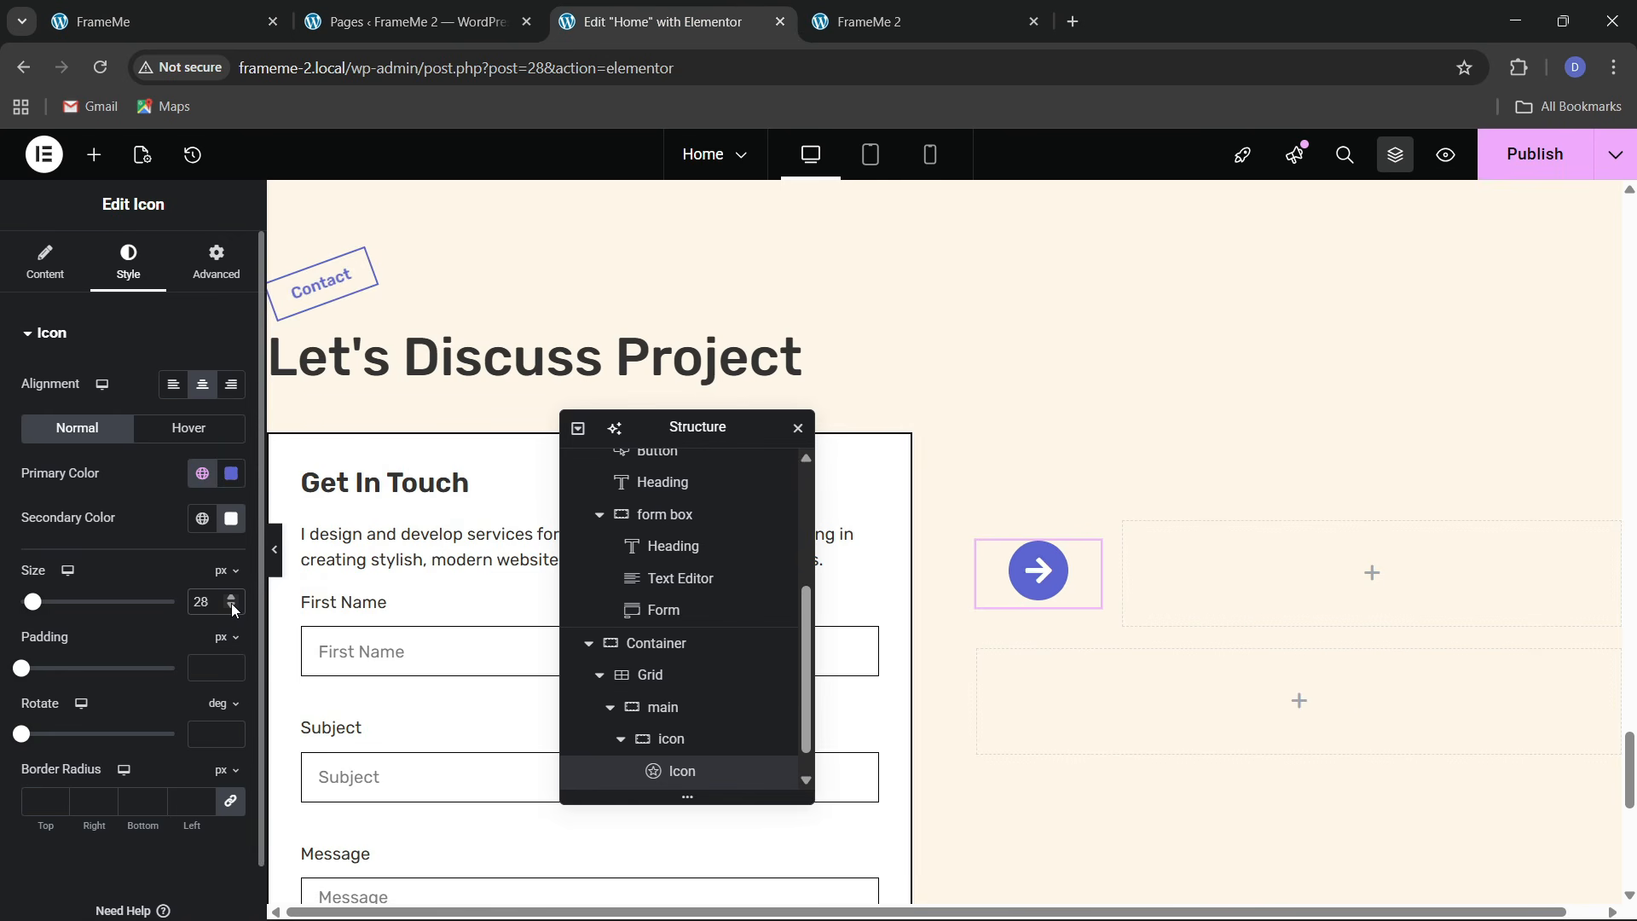
click(232, 607)
click(232, 607)
click(232, 604)
click(233, 604)
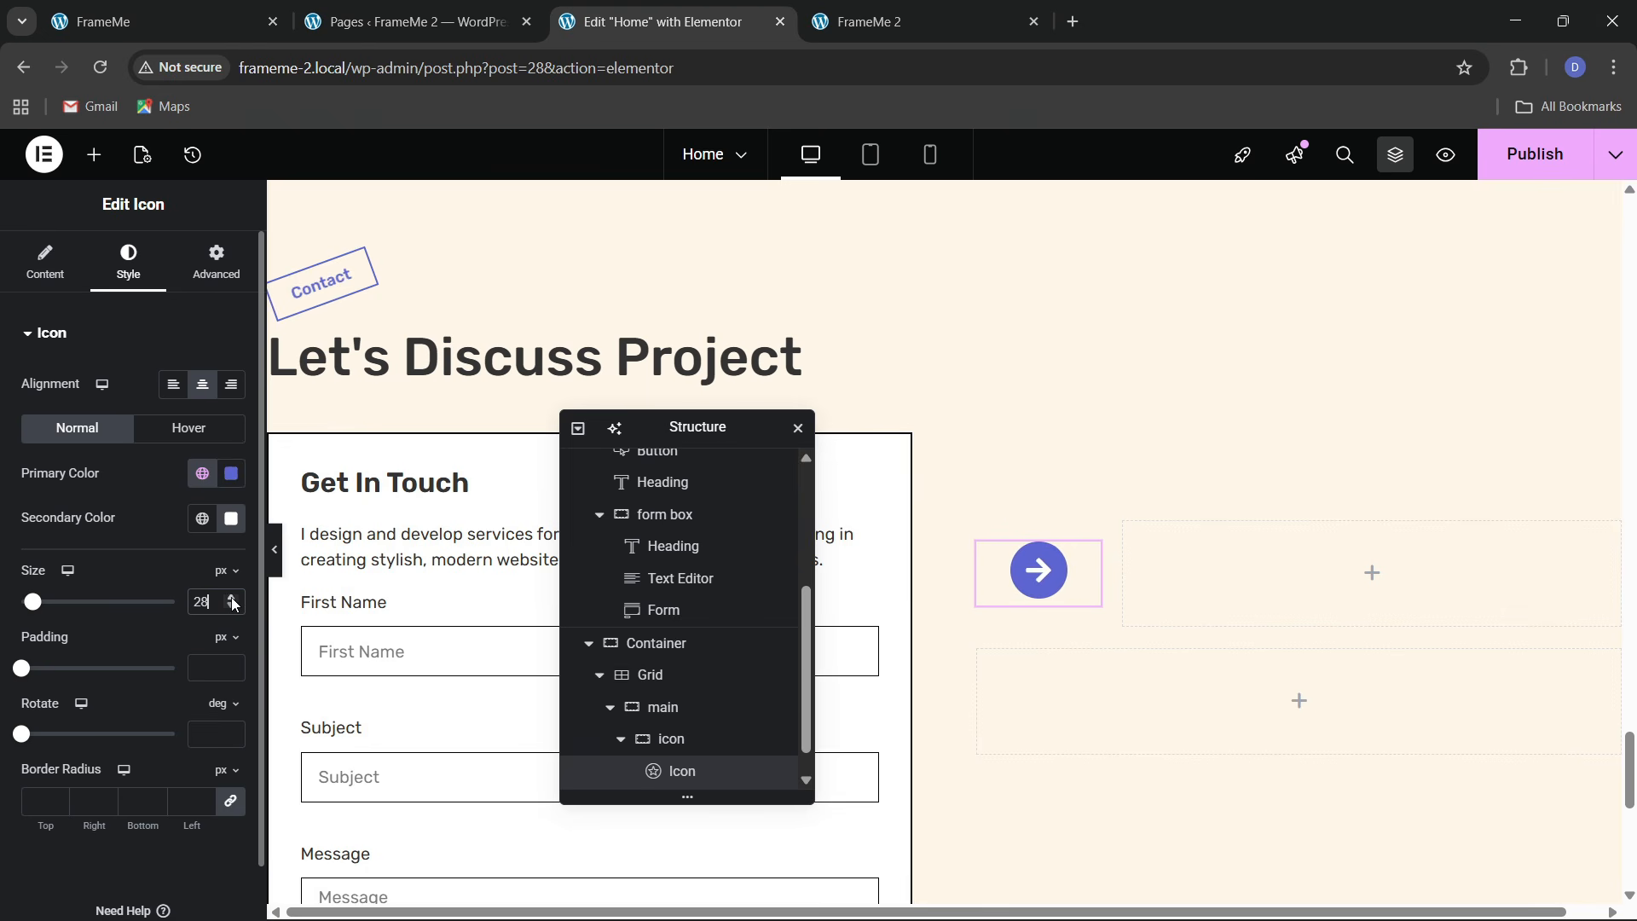
click(232, 604)
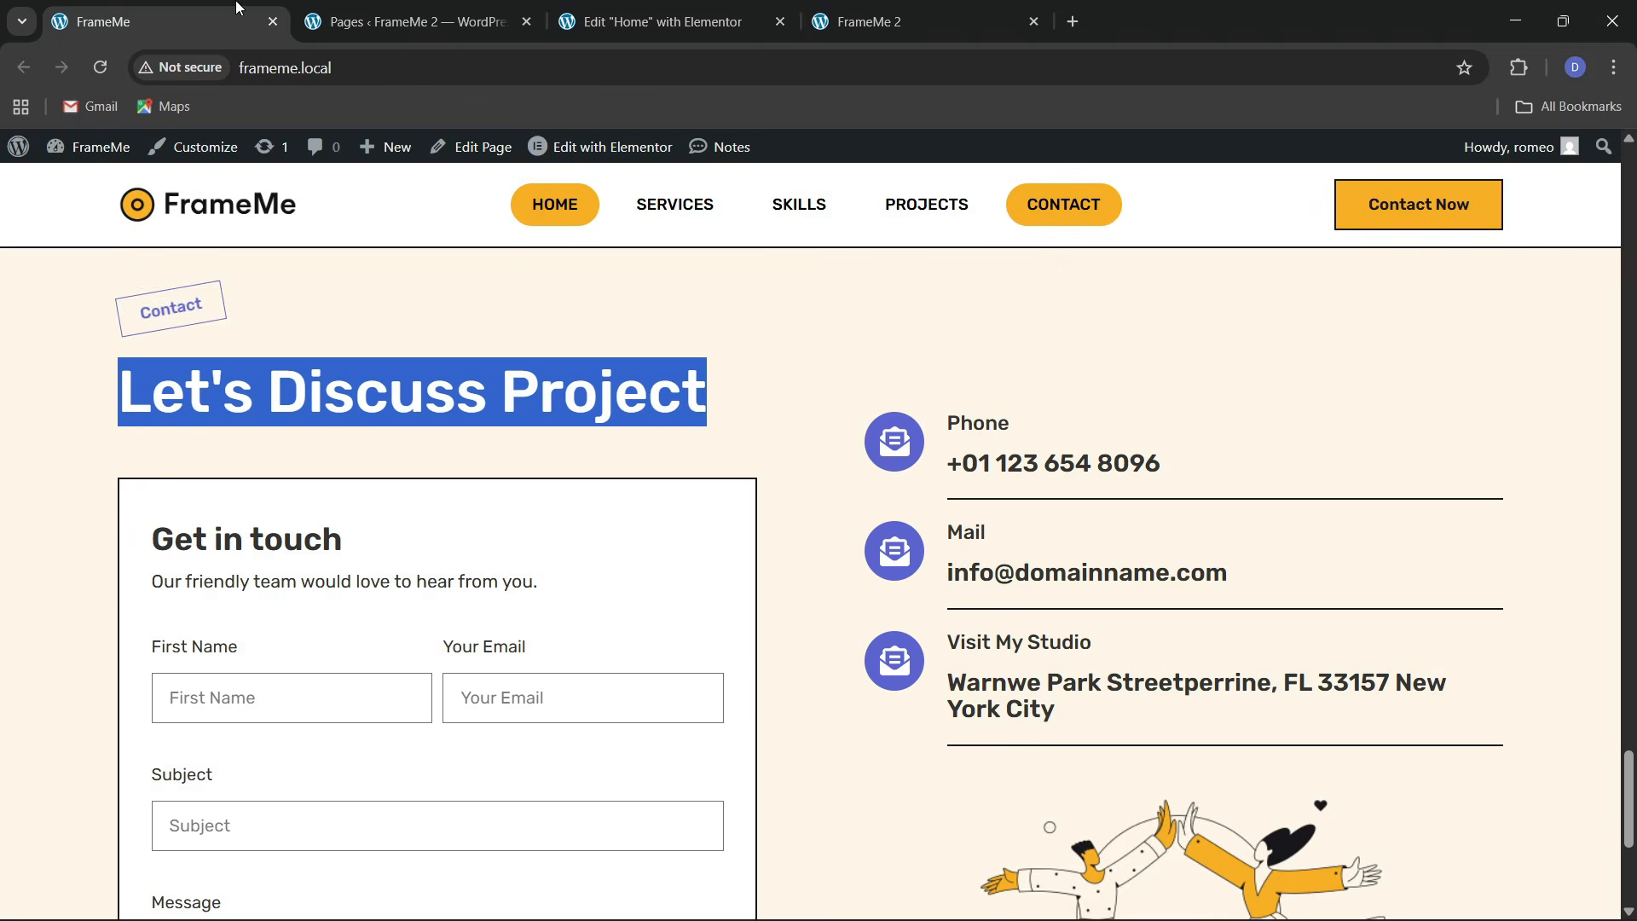
click(238, 16)
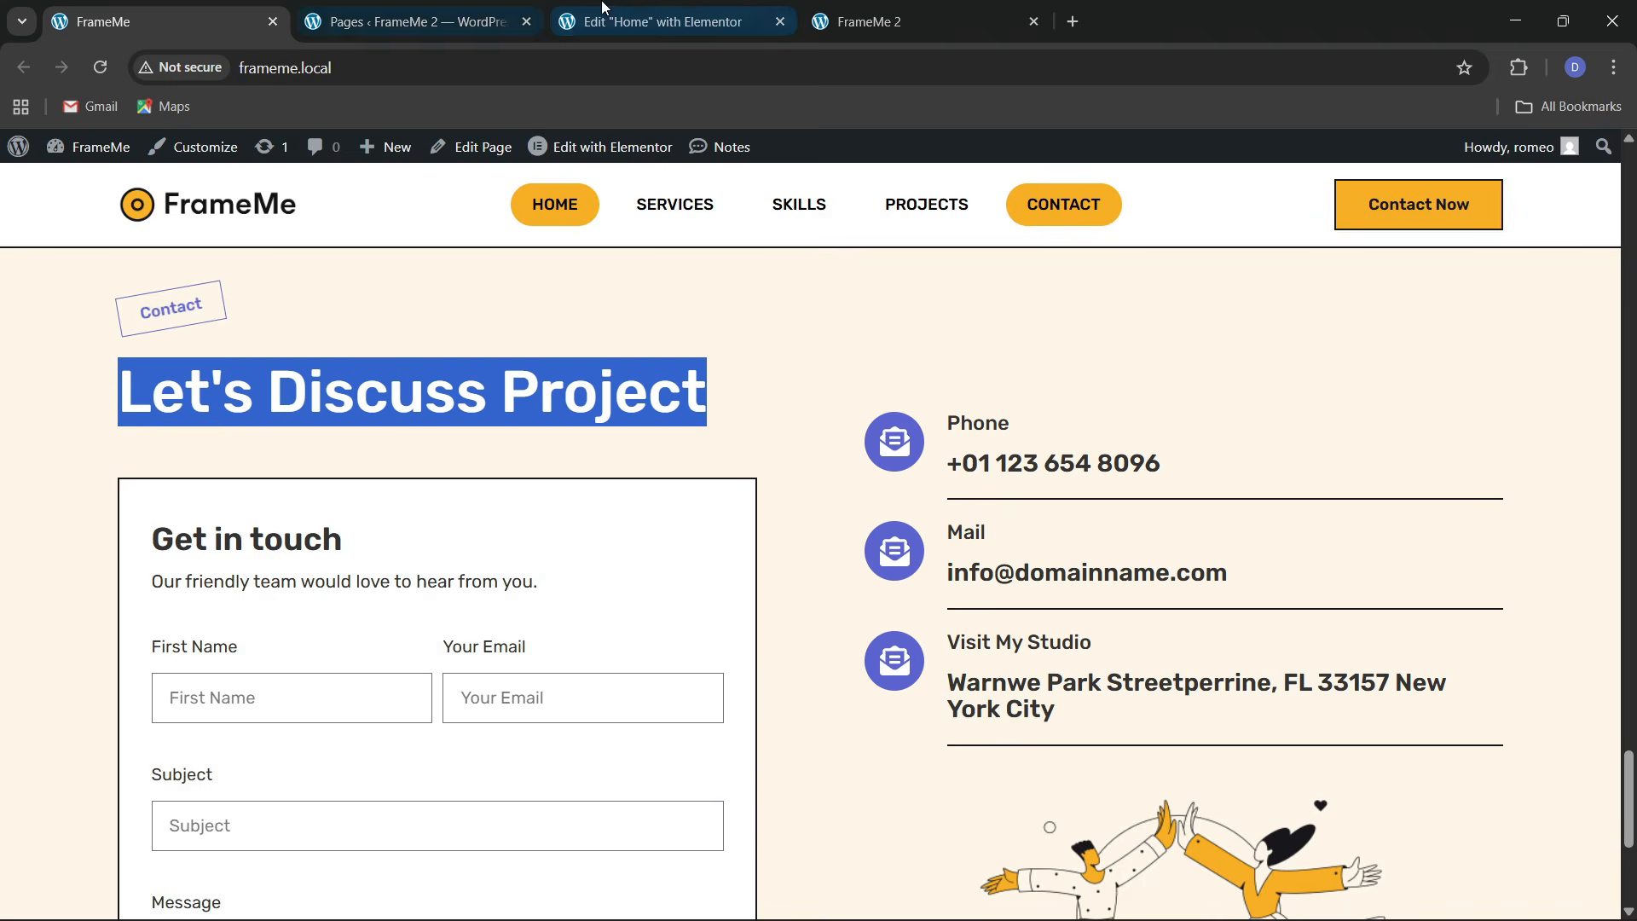
Swap the icon for the phone-with-sound-waves icon found by filtering 'phone' in the Icon Library
click(655, 17)
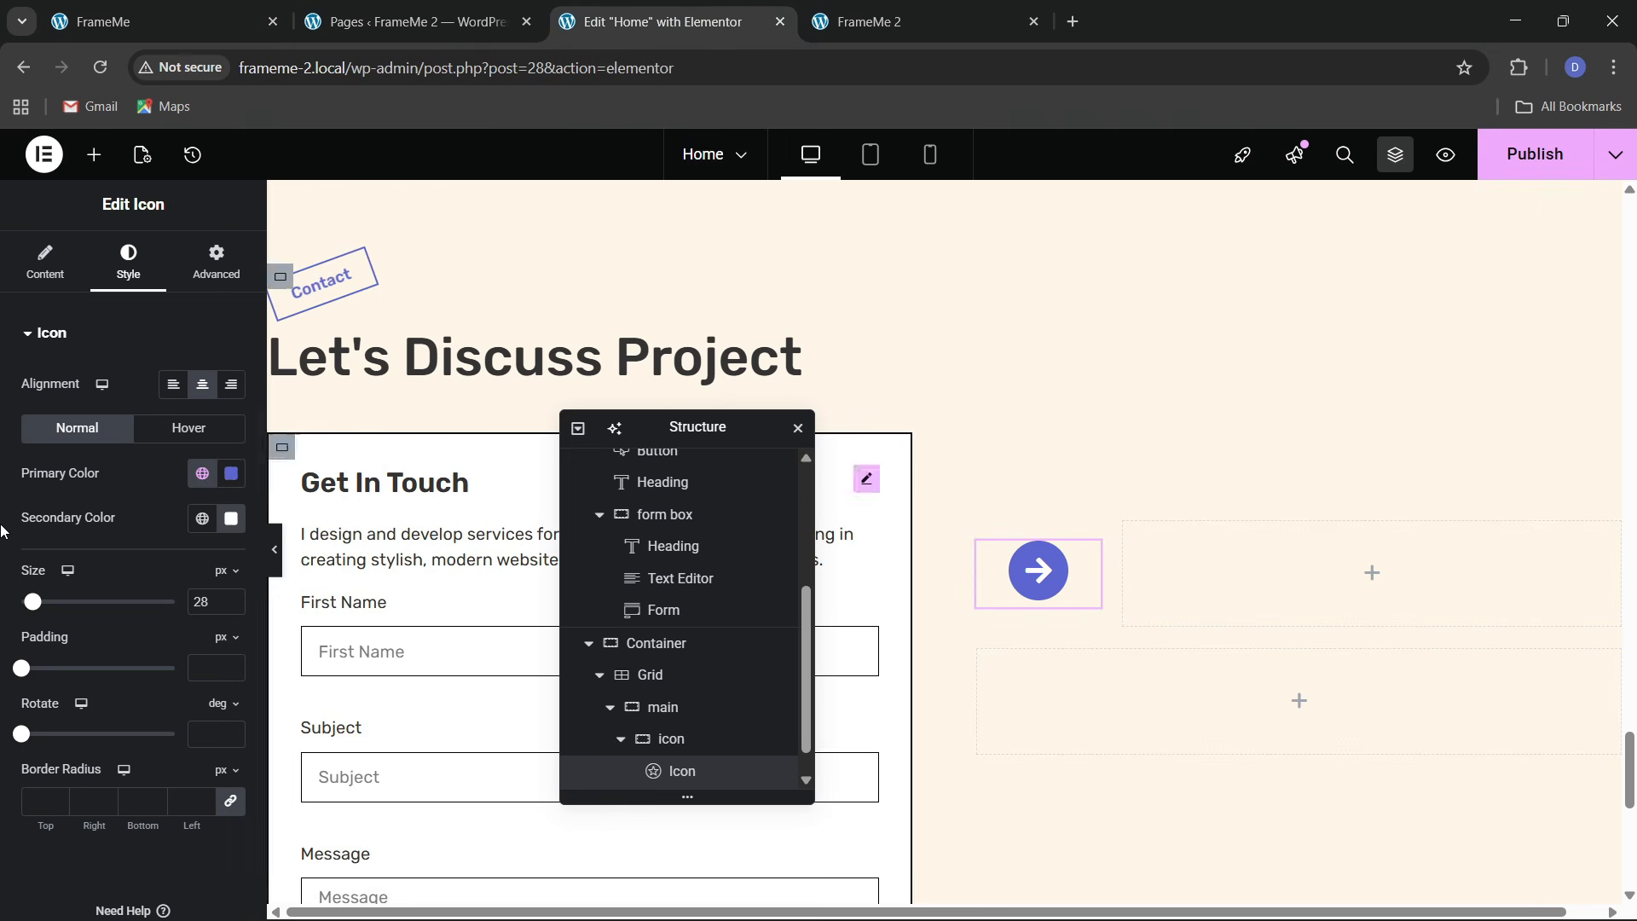
click(45, 260)
click(171, 483)
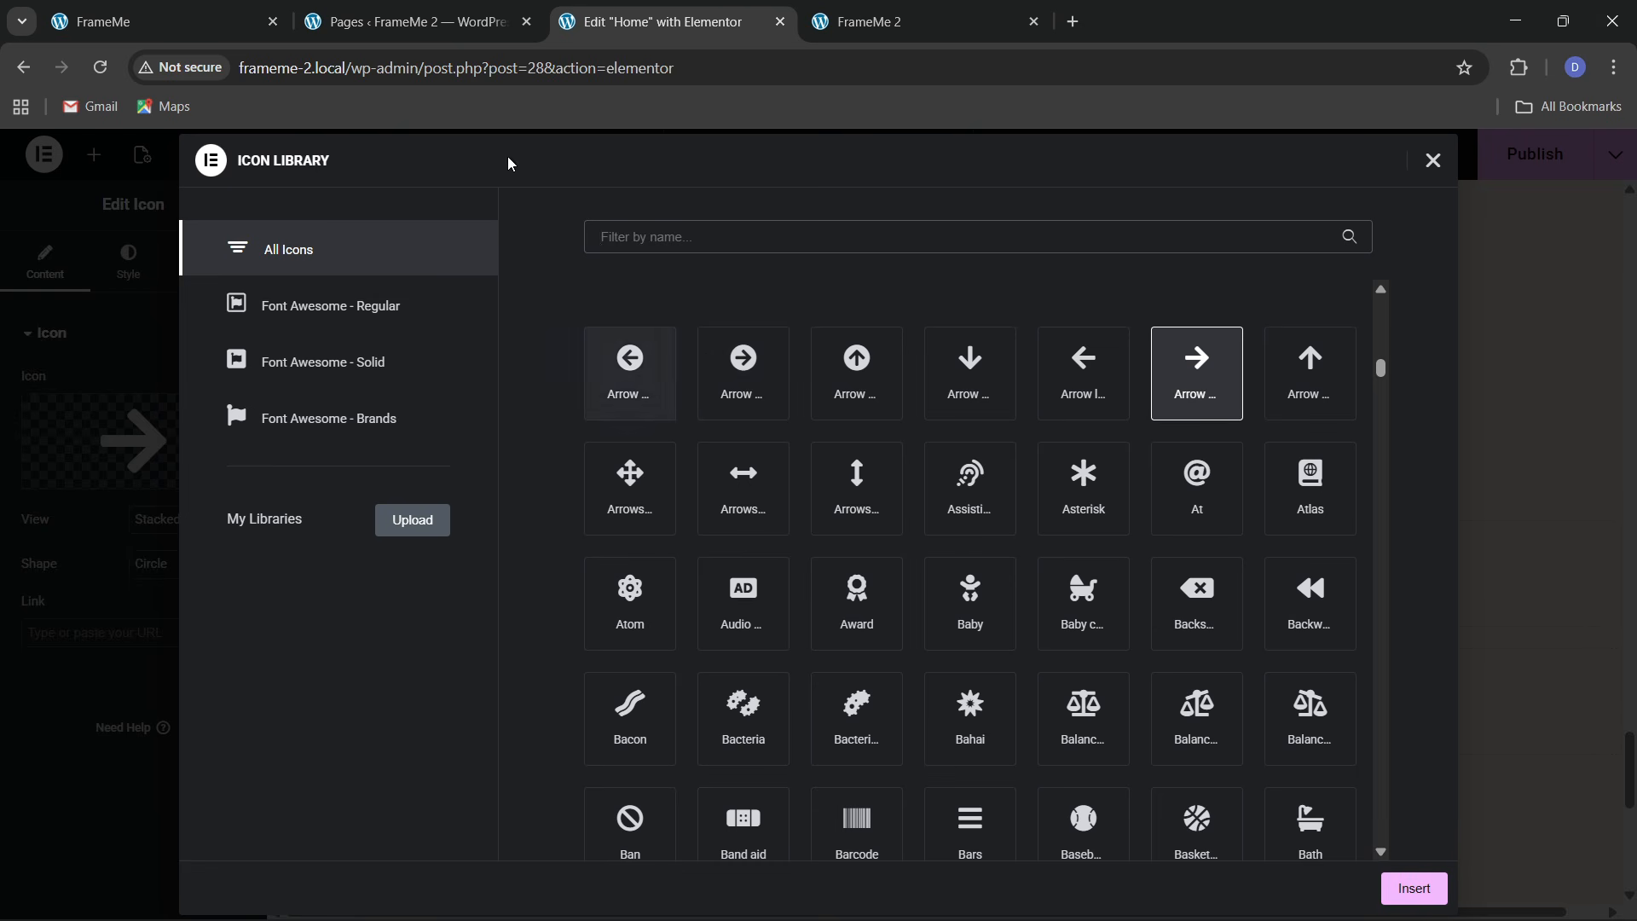
click(228, 10)
click(730, 12)
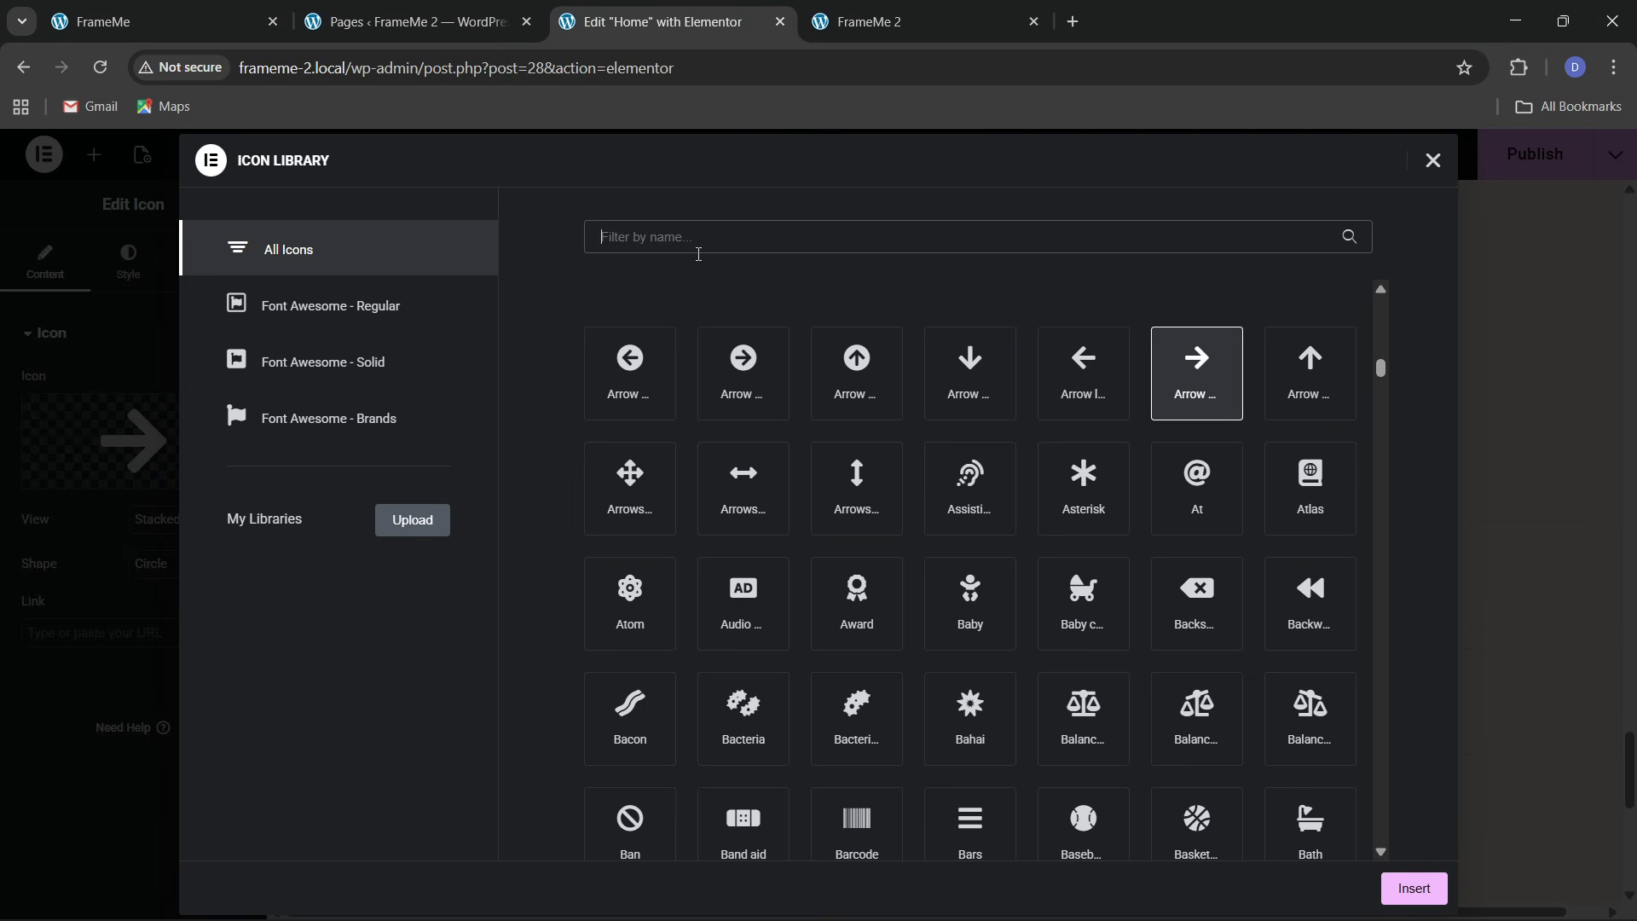
click(700, 247)
text(phone)
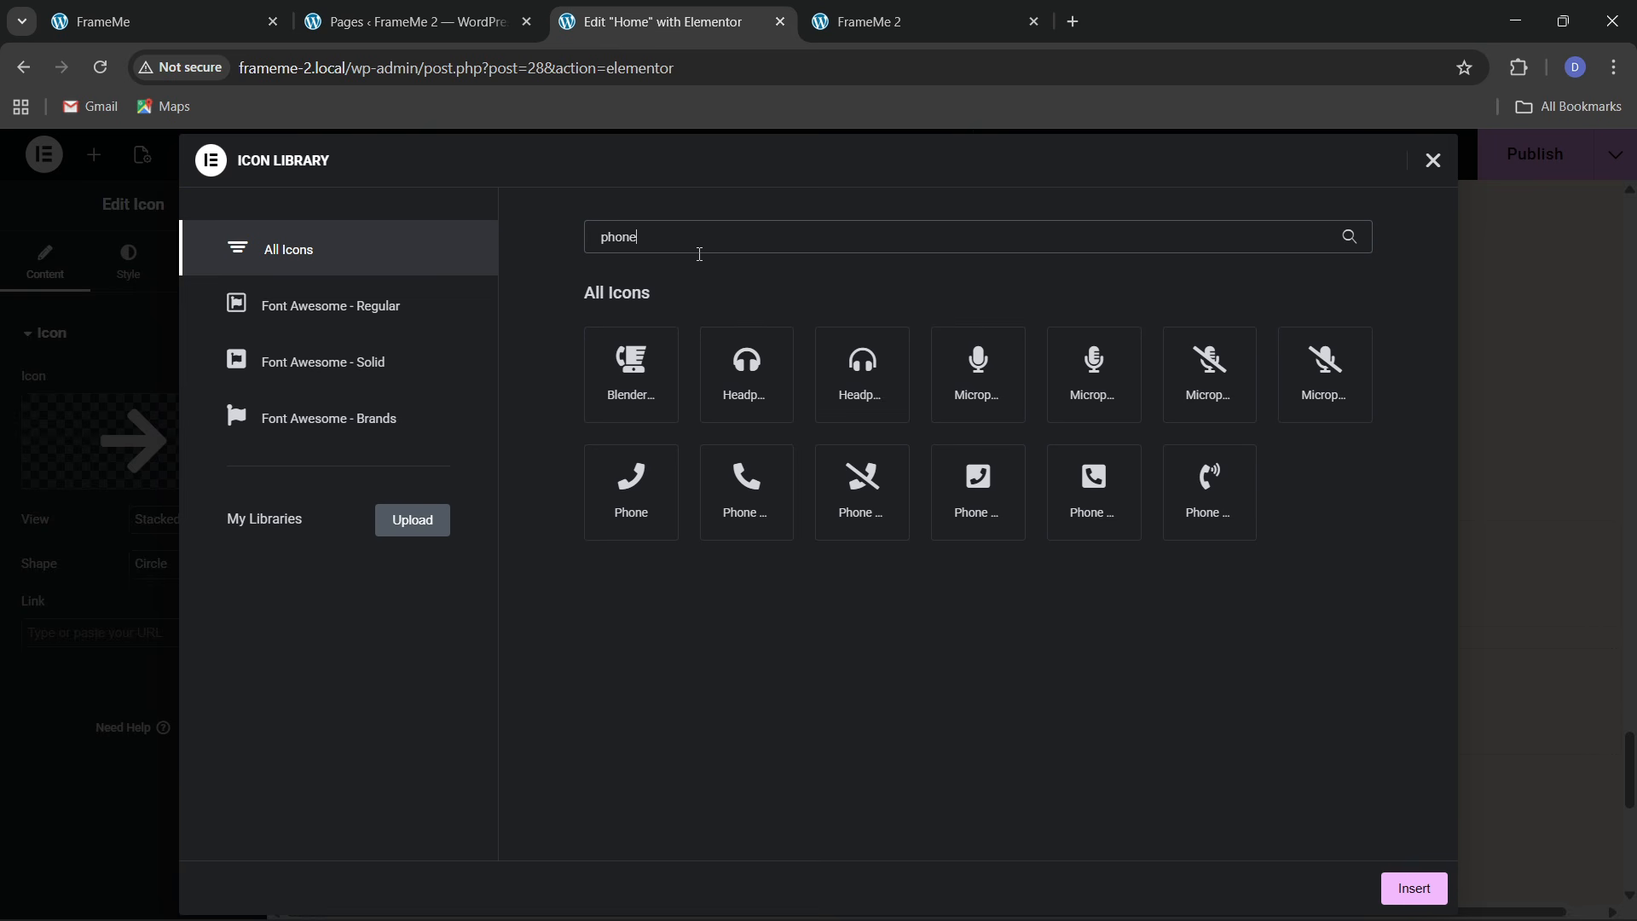
click(1189, 522)
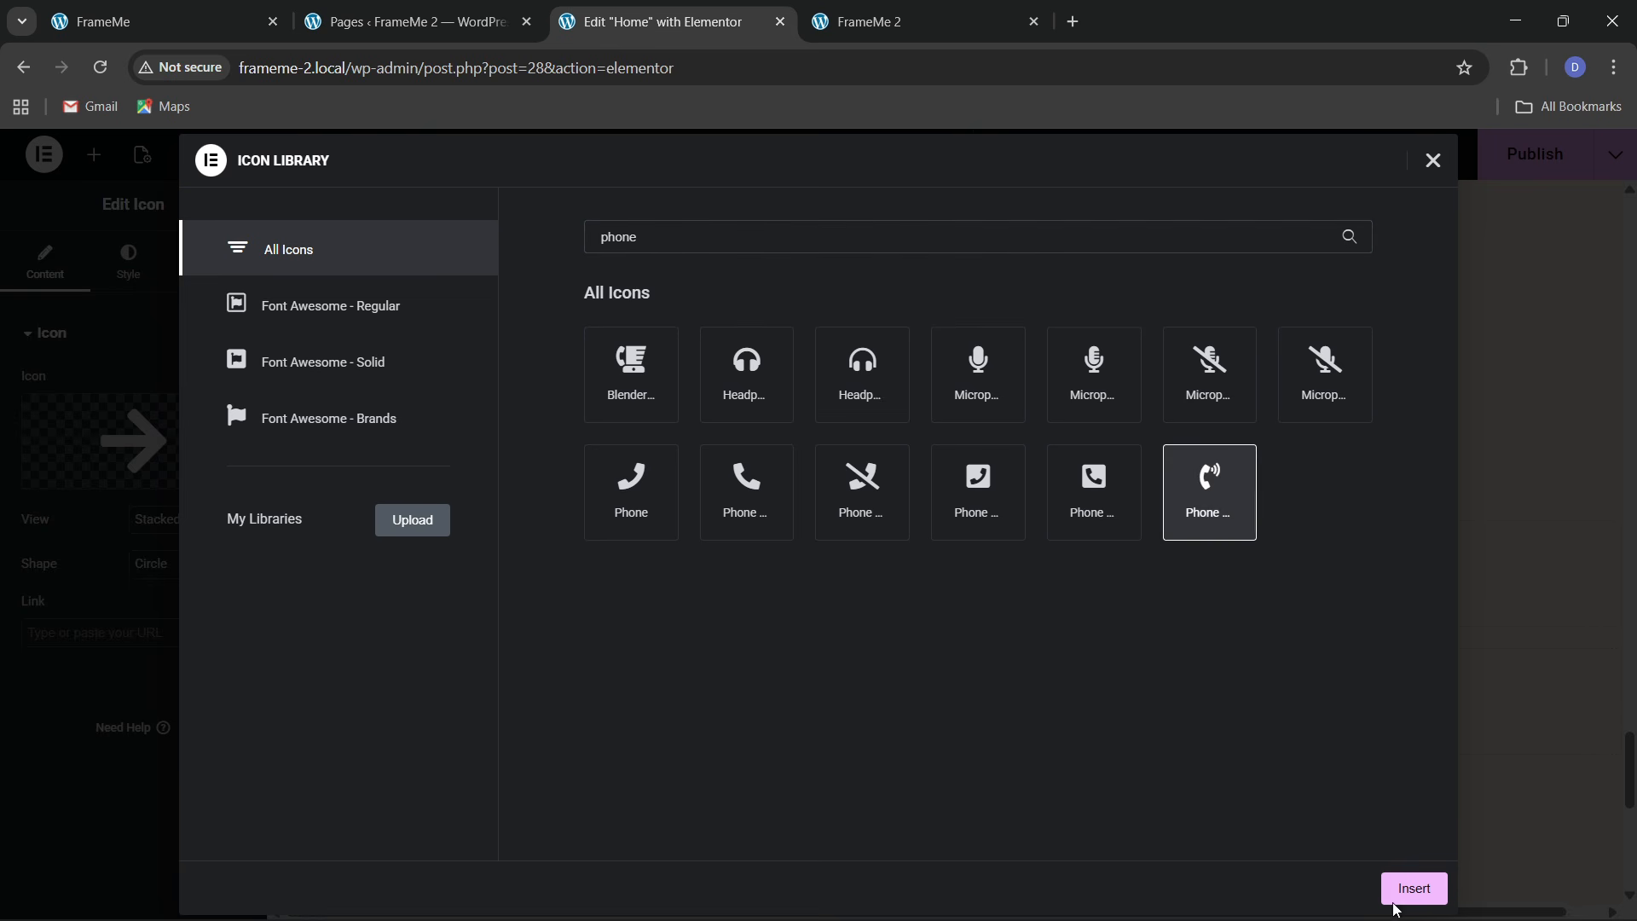
click(1403, 887)
Compare with the reference live site, then open the Get In Touch heading's context menu
key(ctrl+1)
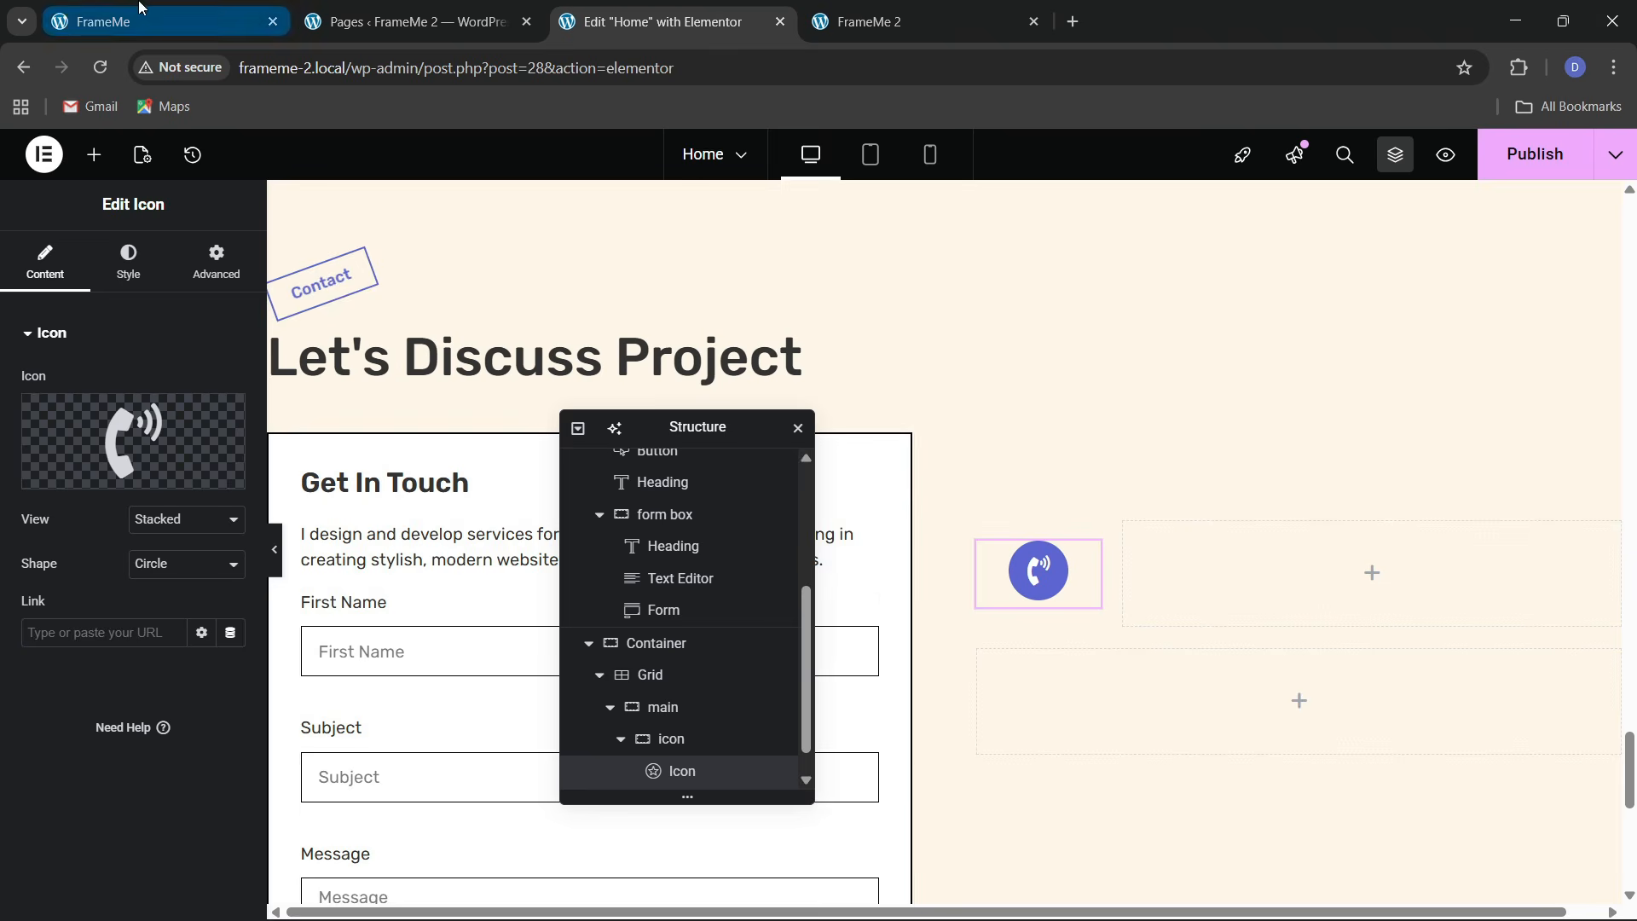
click(657, 21)
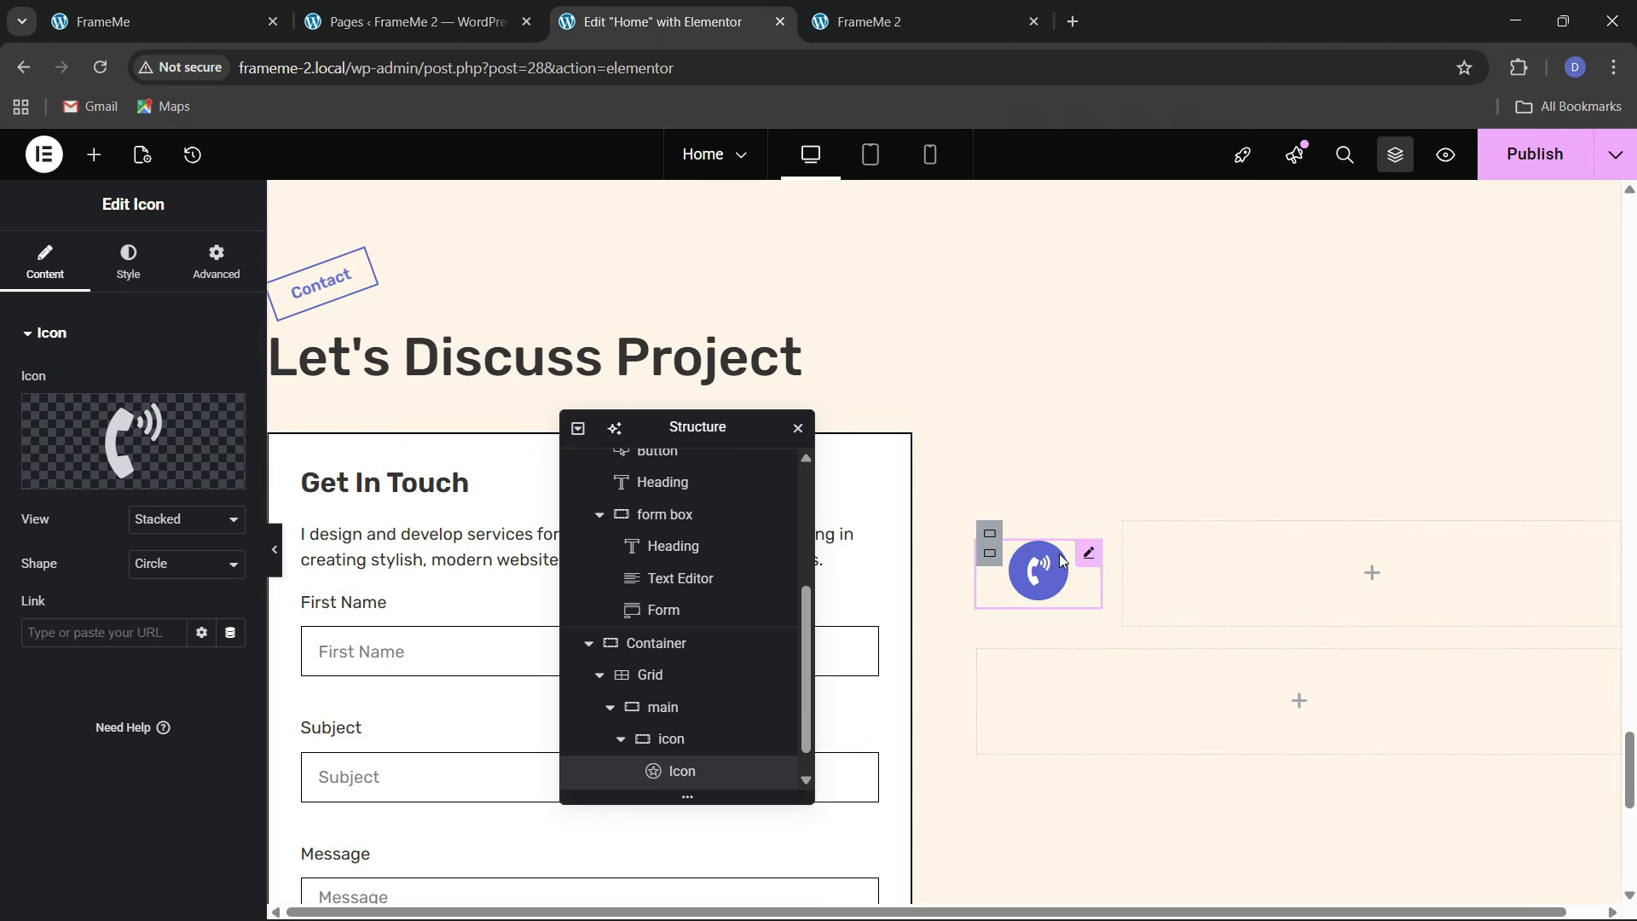
click(212, 8)
click(665, 21)
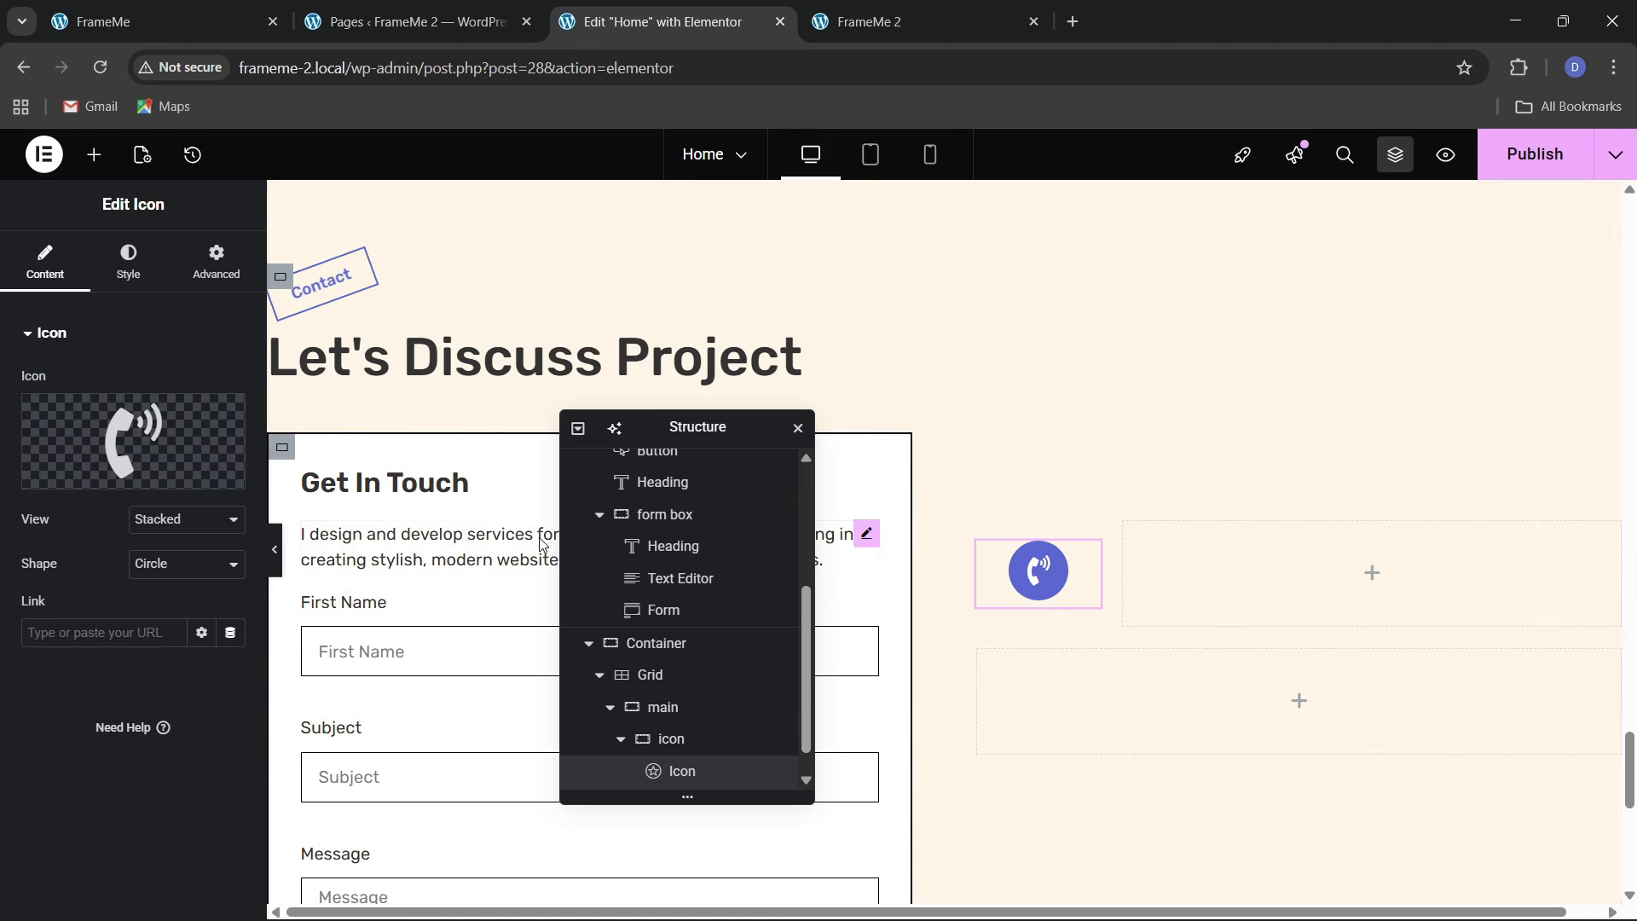
right_click(398, 493)
Copy the Get In Touch heading into the container beside the icon, deleting an extra pasted text block
click(433, 533)
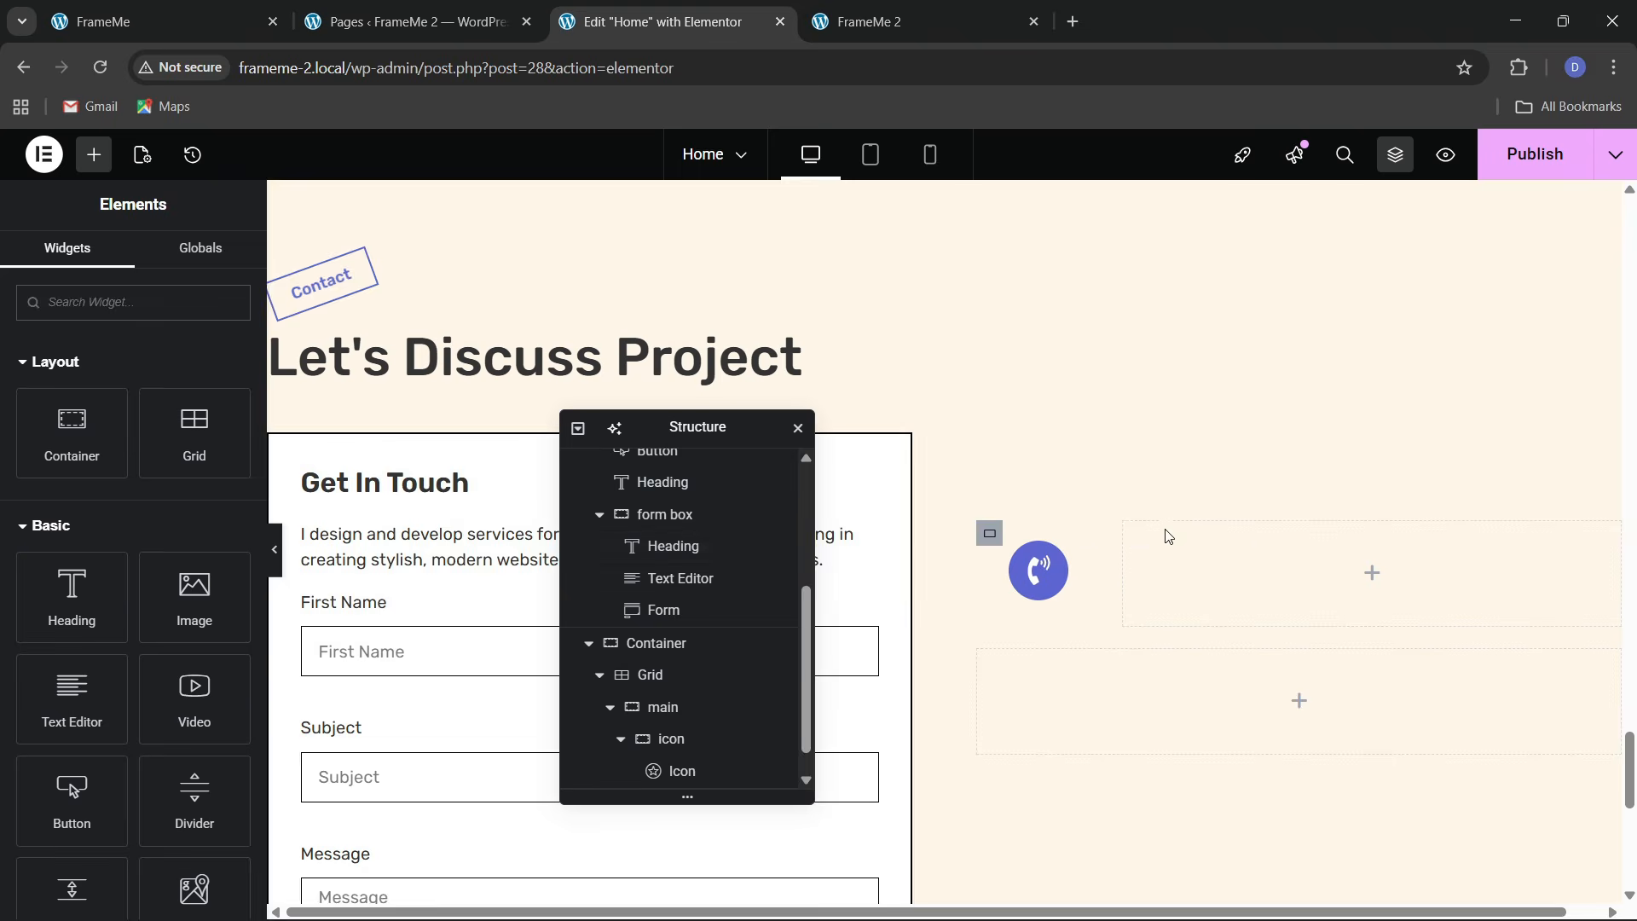
right_click(1219, 546)
click(1245, 531)
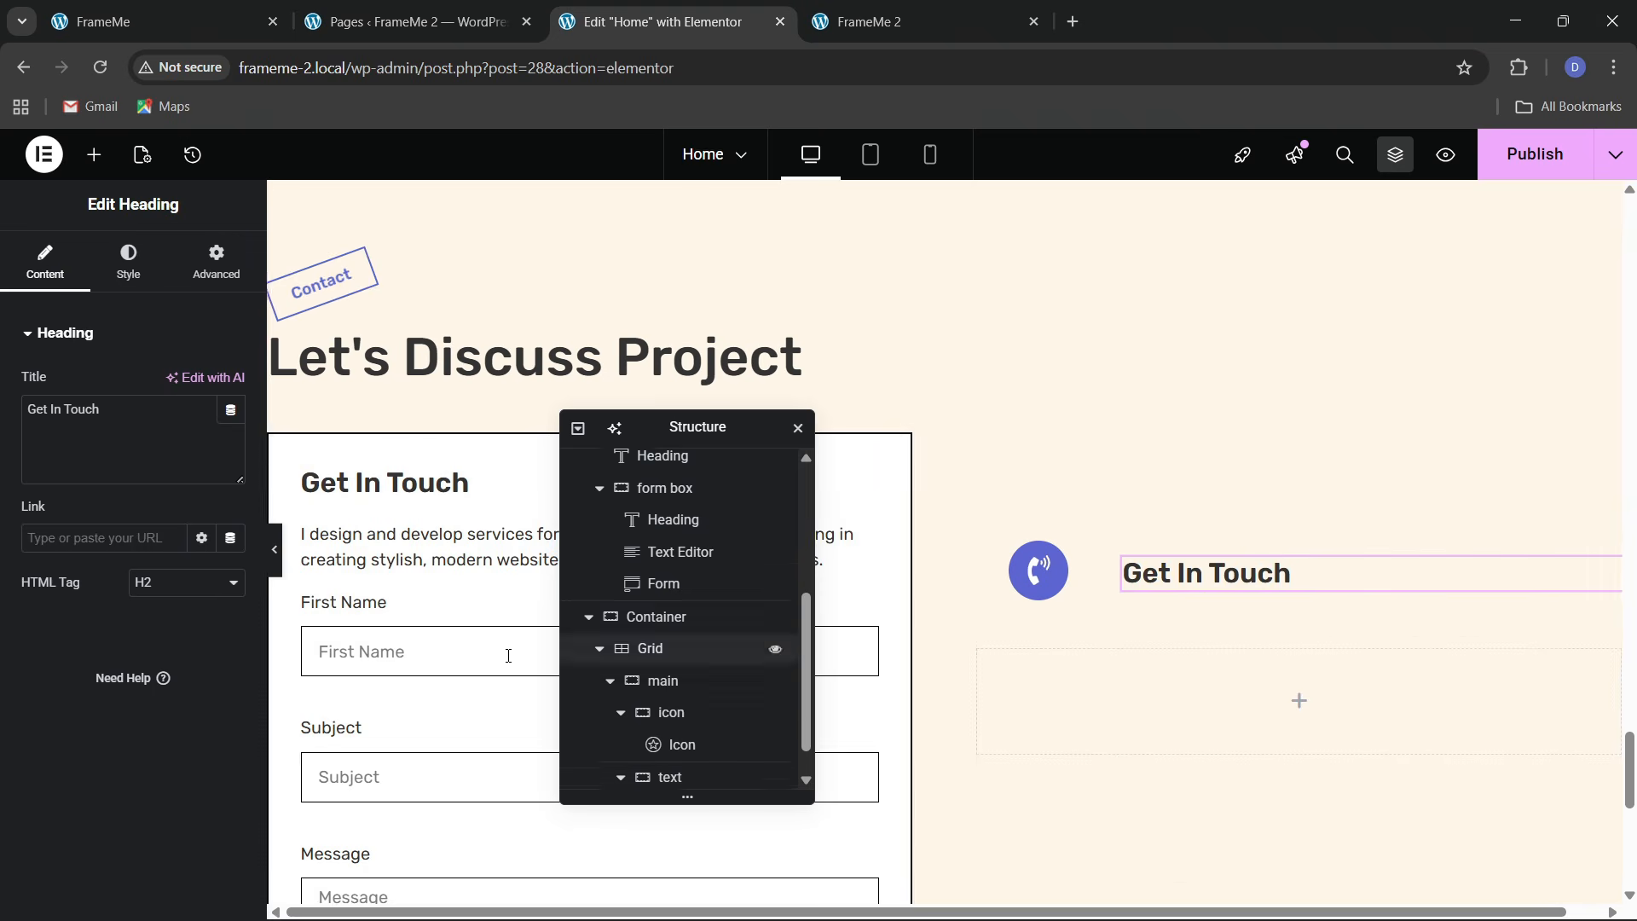
right_click(429, 559)
click(464, 523)
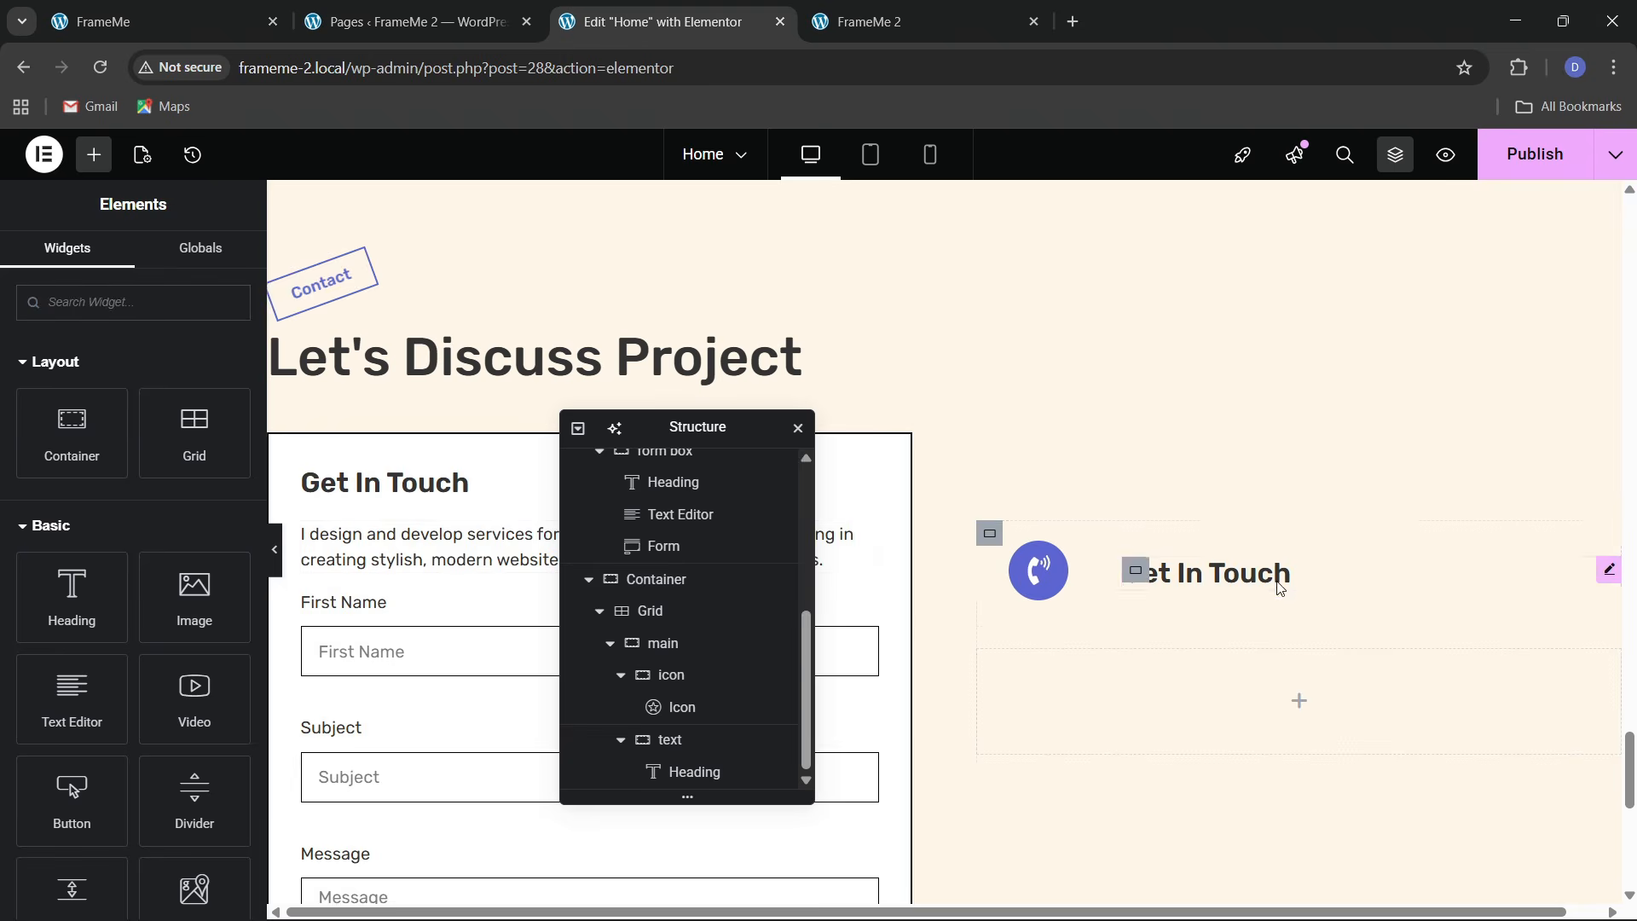
right_click(1238, 569)
click(1288, 568)
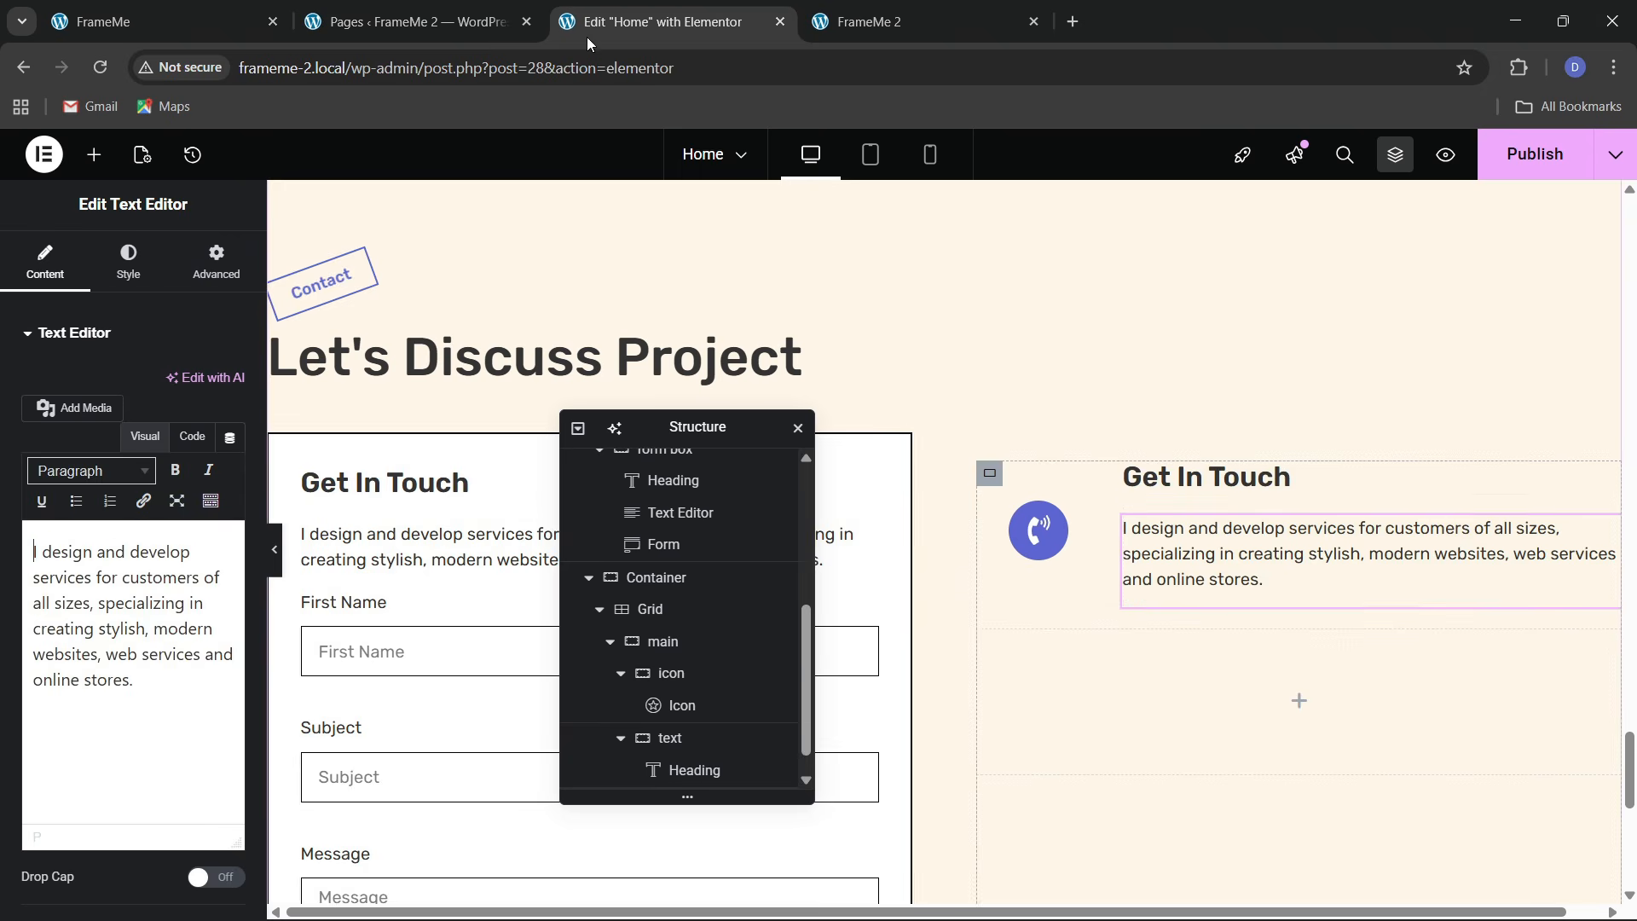
click(162, 22)
click(953, 426)
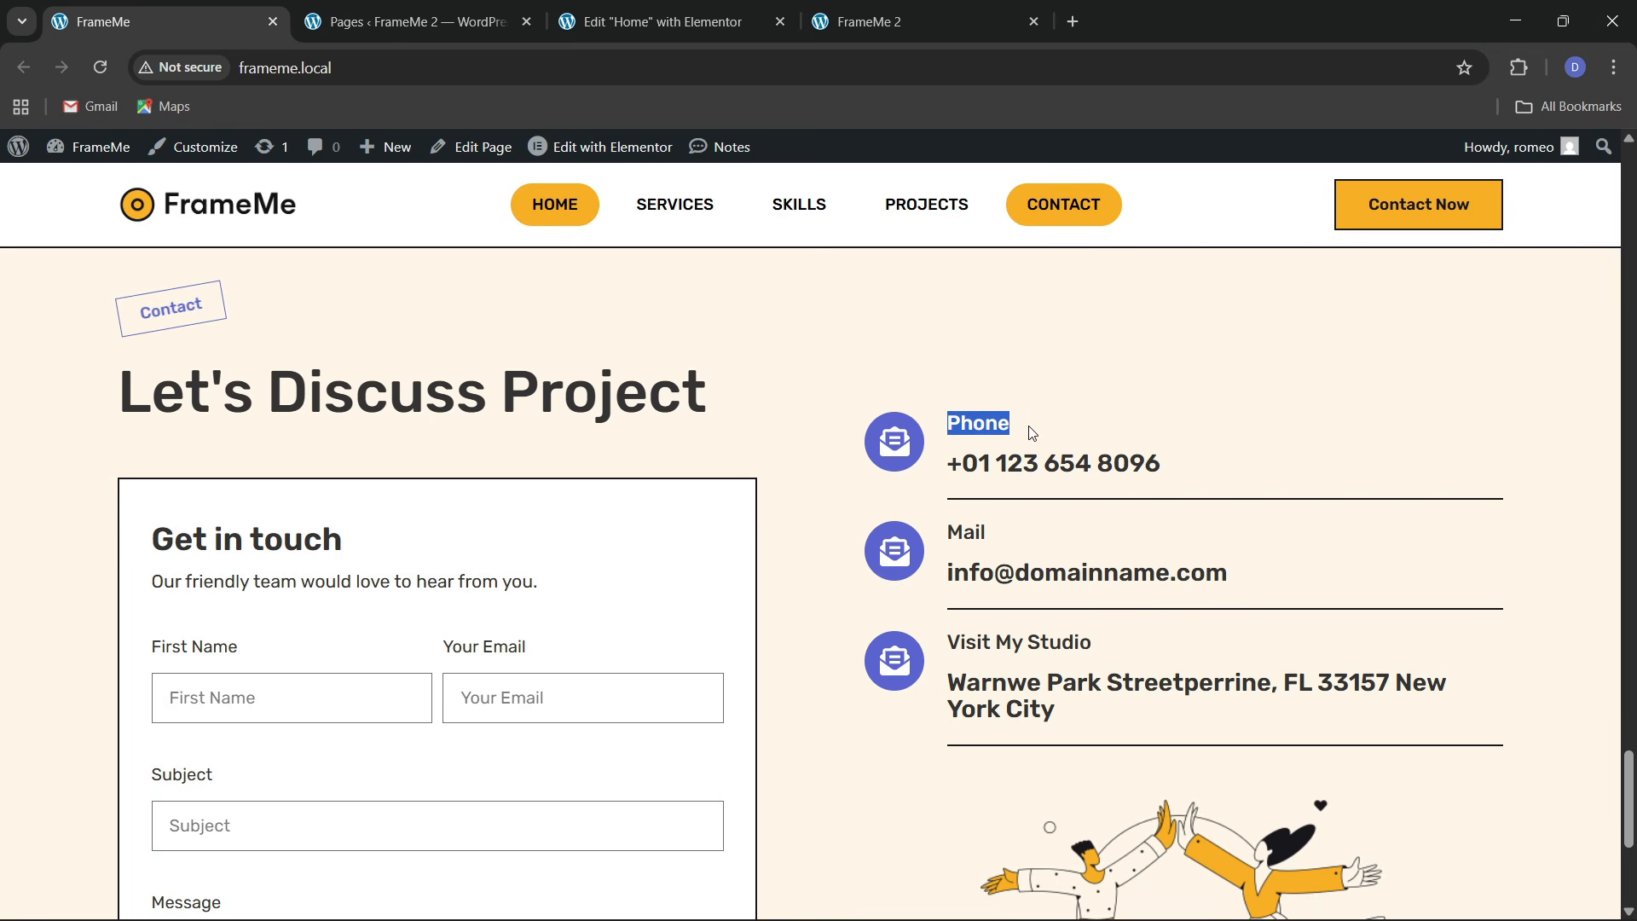
click(656, 21)
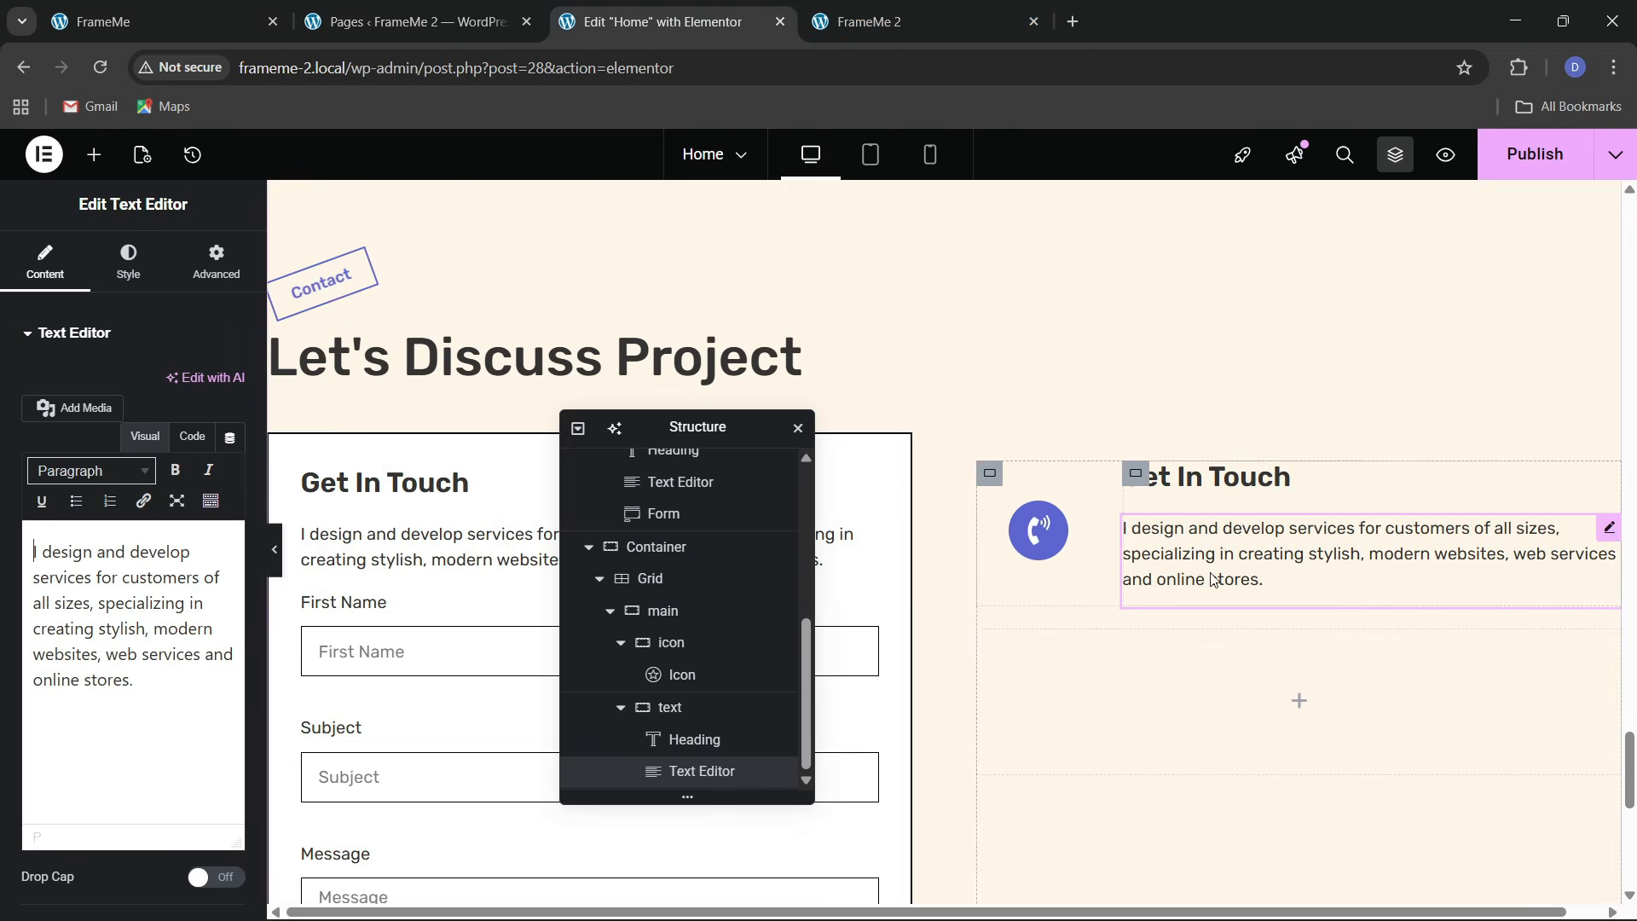
right_click(1215, 569)
click(1253, 894)
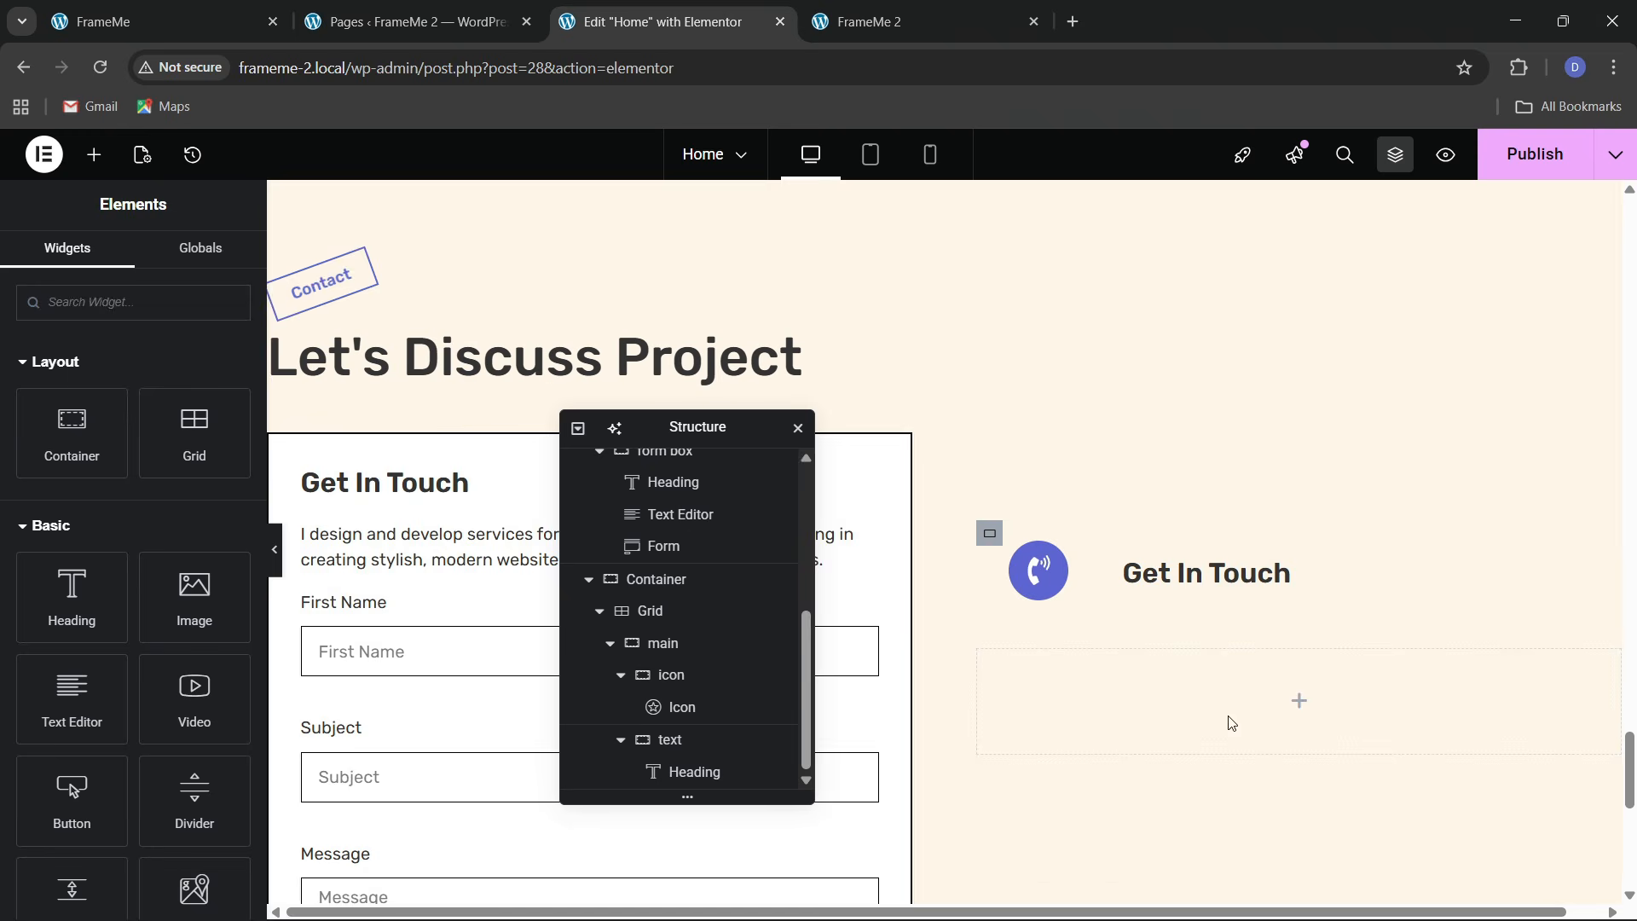
Duplicate the pasted heading and retitle it 'Phone'
right_click(1178, 570)
click(1243, 482)
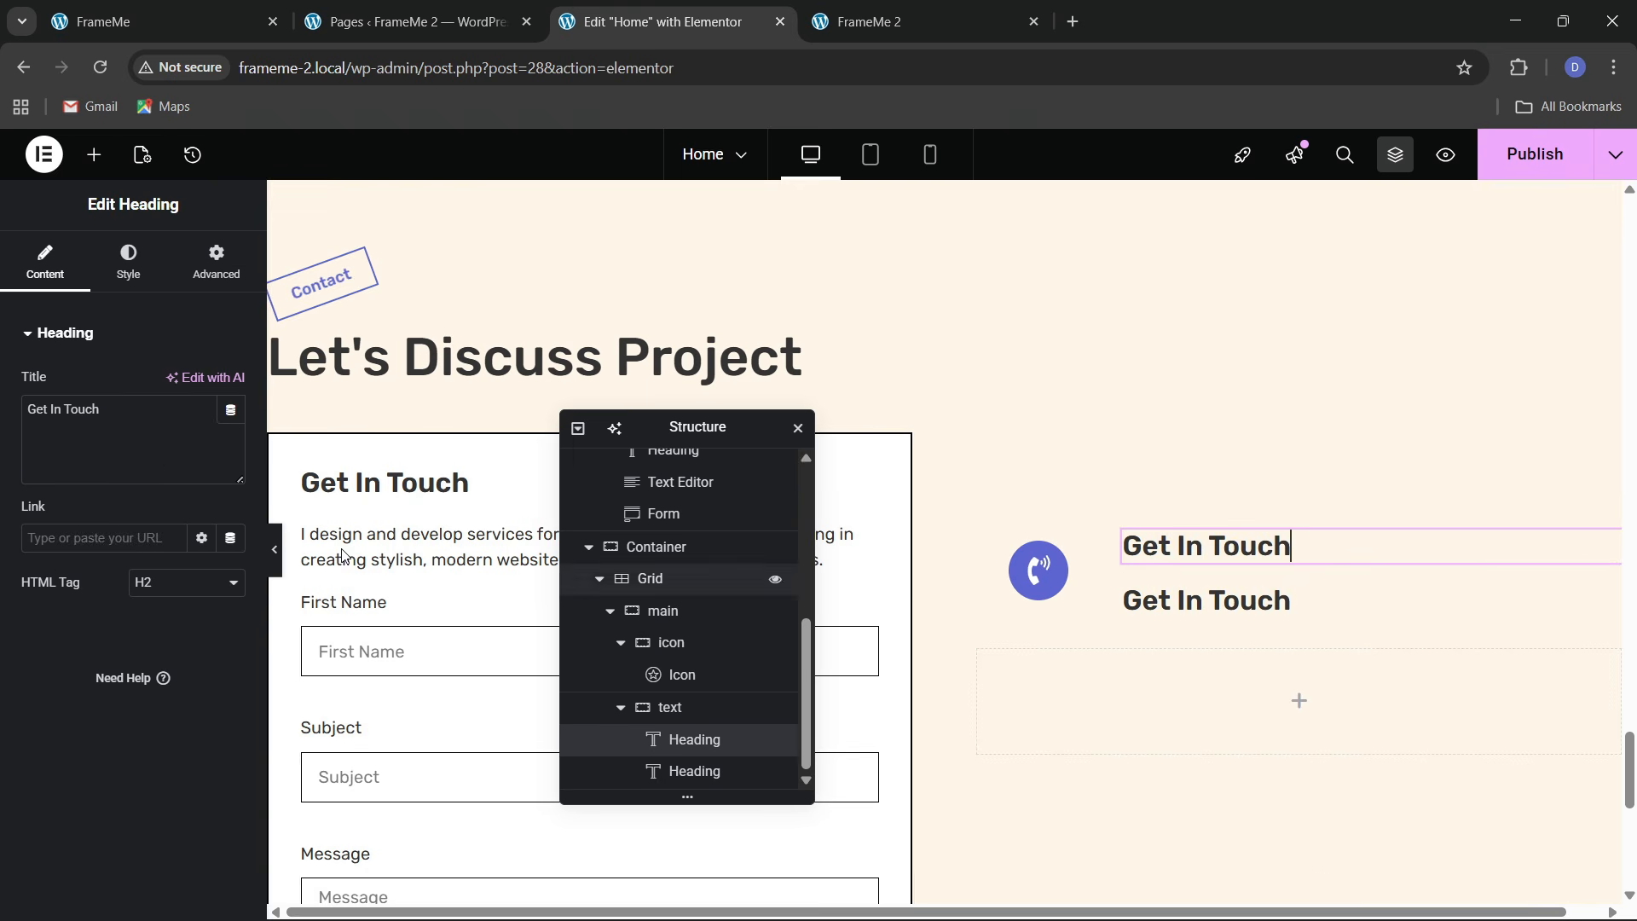
drag(101, 410, 2, 435)
text(Phone)
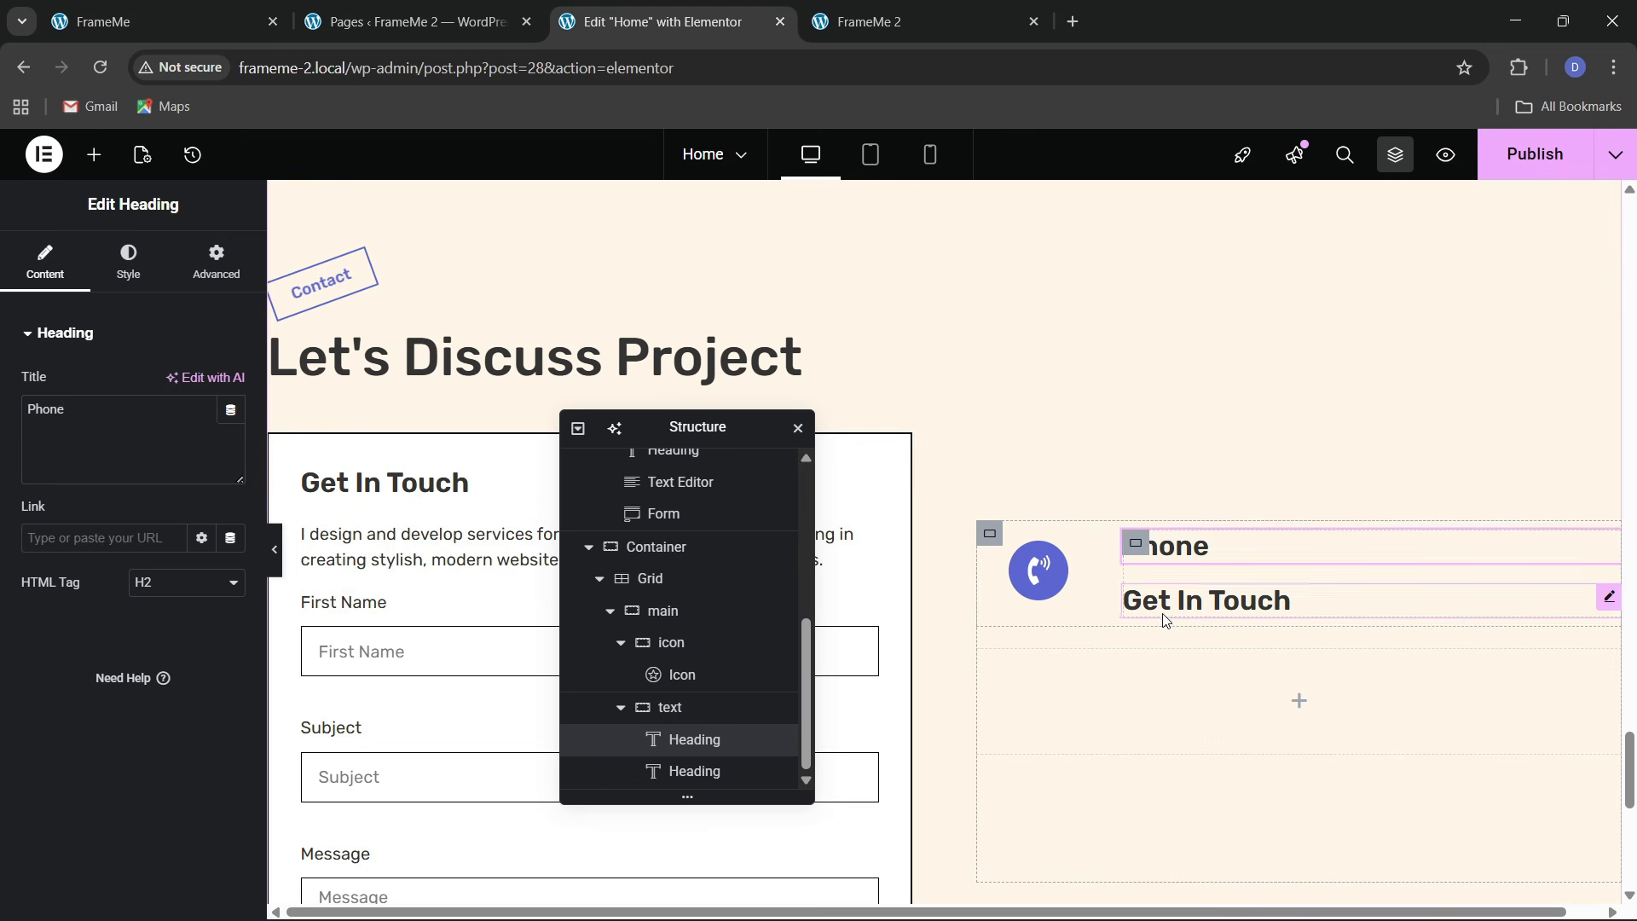
click(1211, 599)
drag(128, 432, 4, 394)
text(Phone)
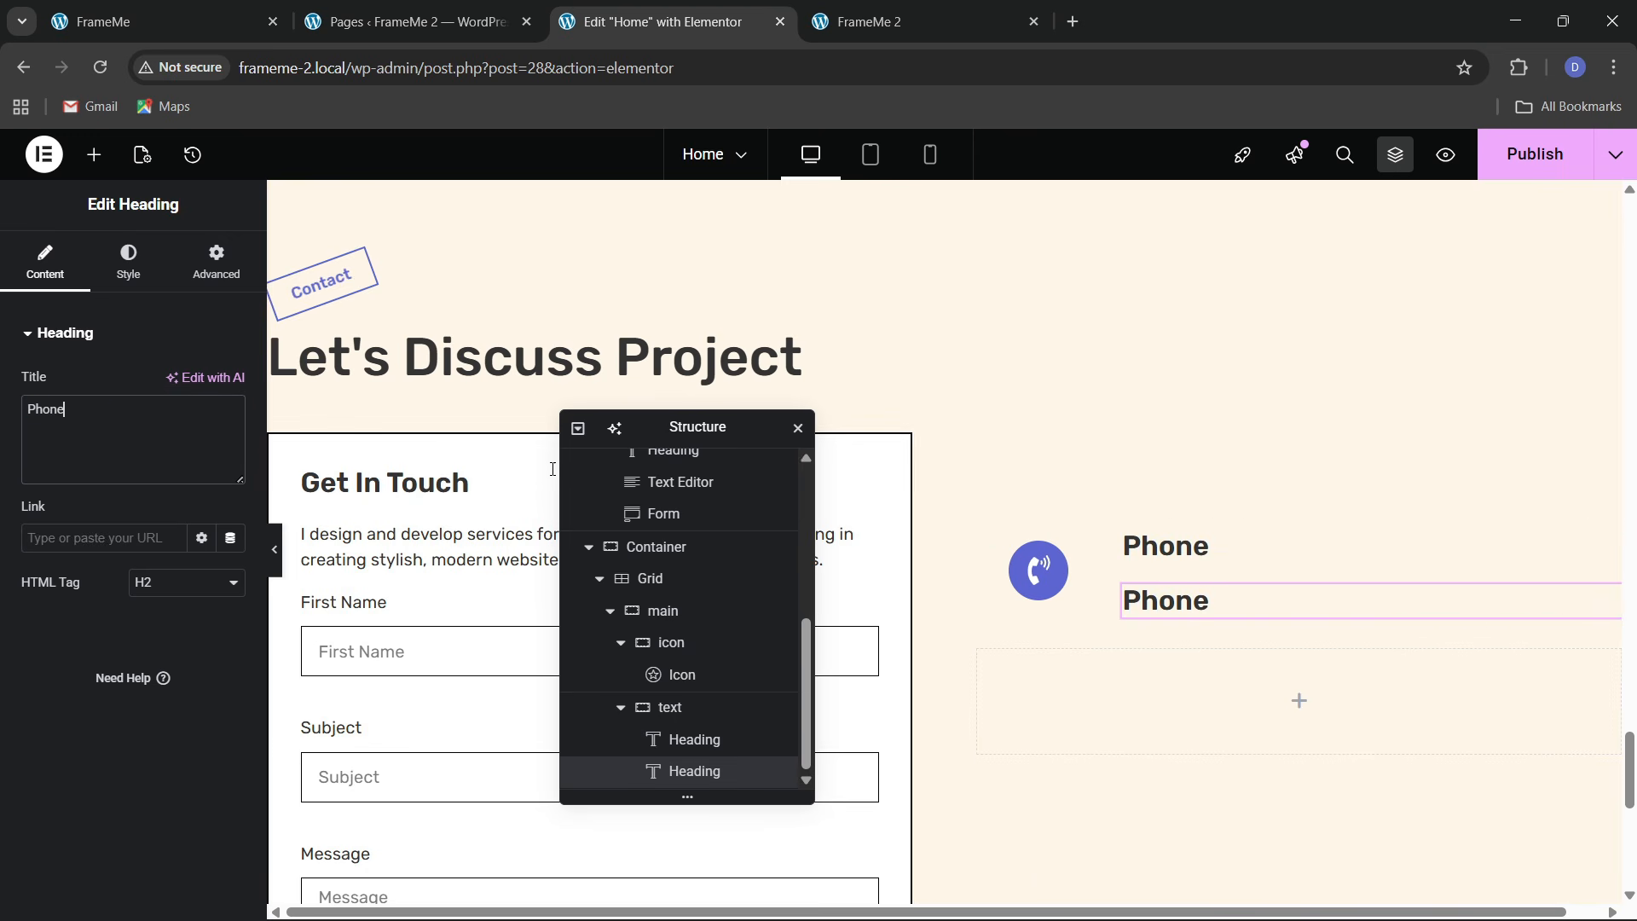
Copy the phone number from the live site and paste it as the lower heading's title
click(160, 33)
drag(733, 516, 957, 466)
click(1185, 469)
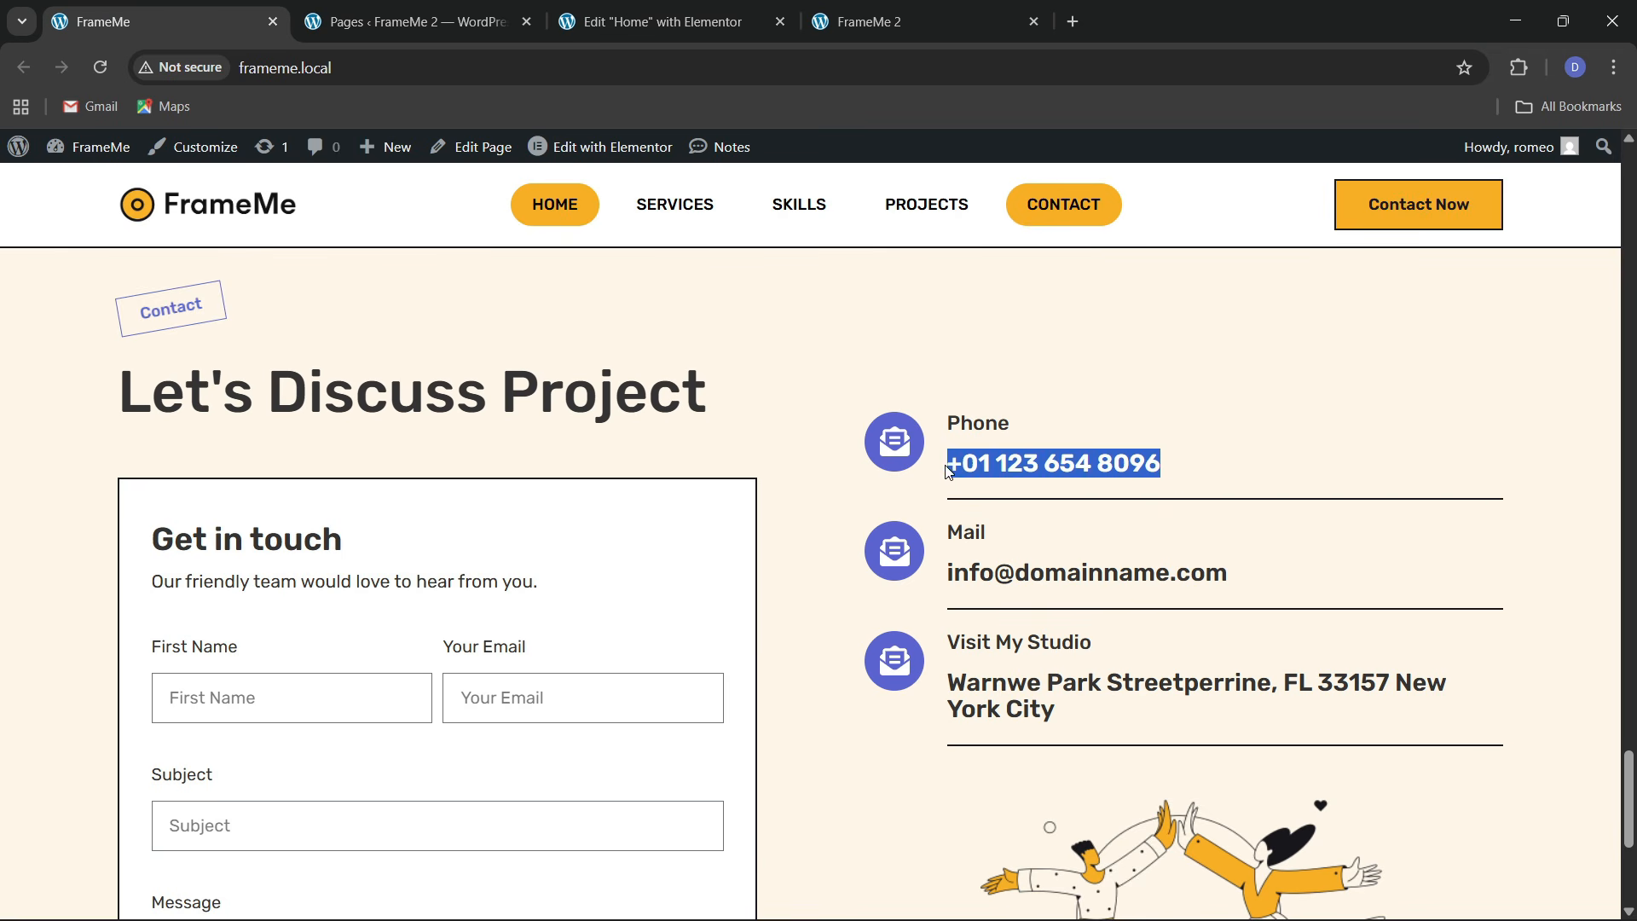
click(656, 22)
key(ctrl+v)
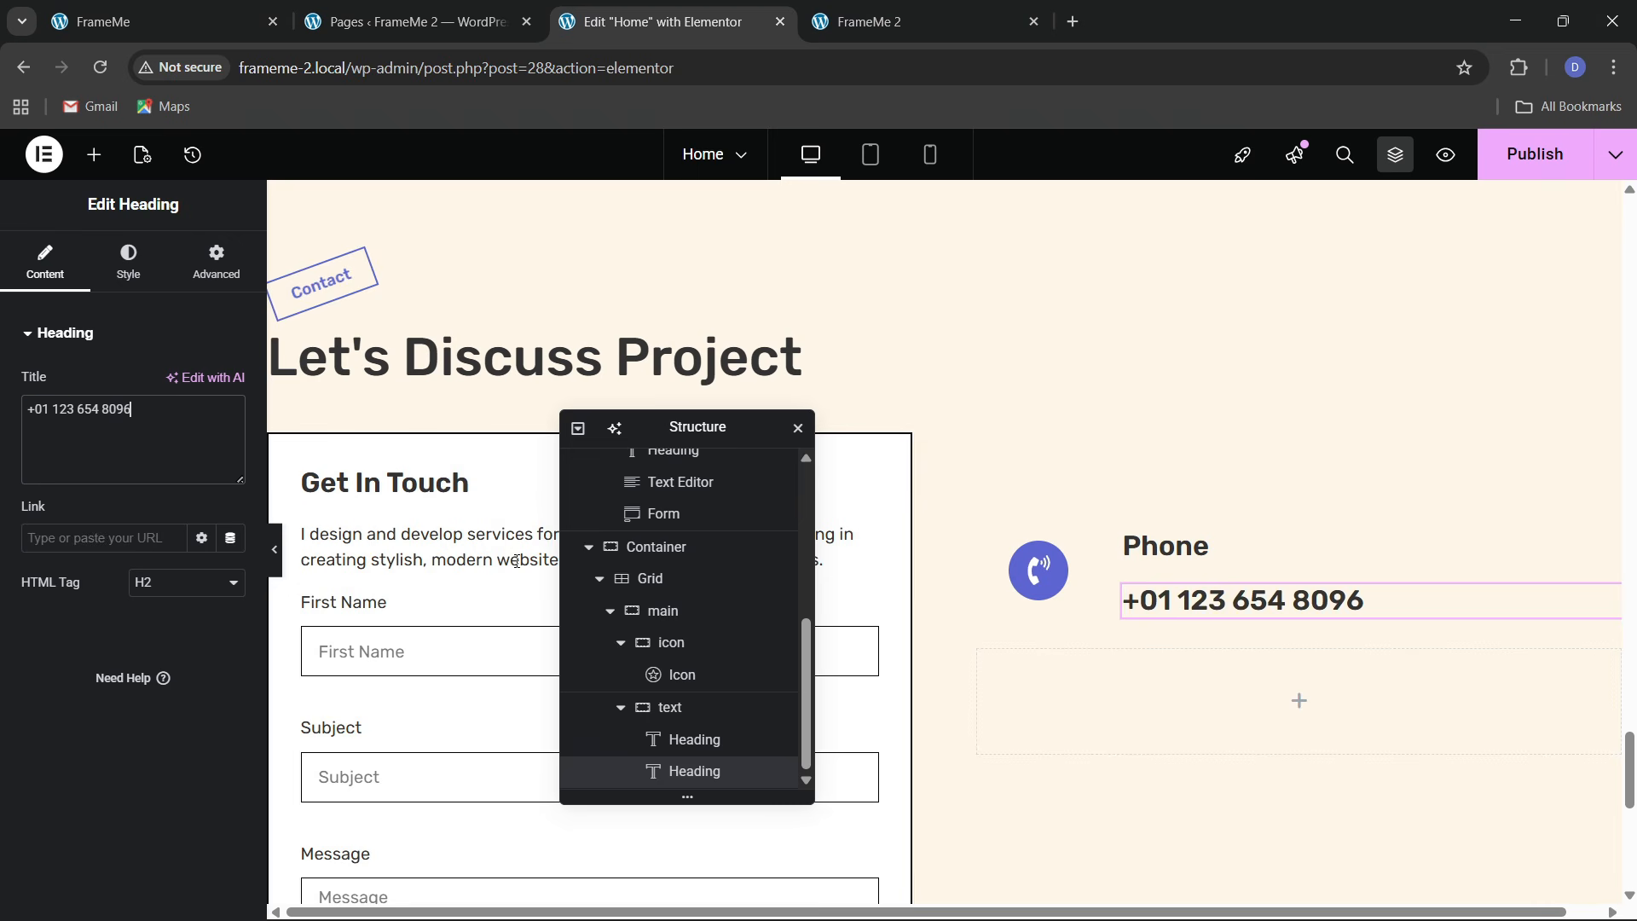
click(1215, 548)
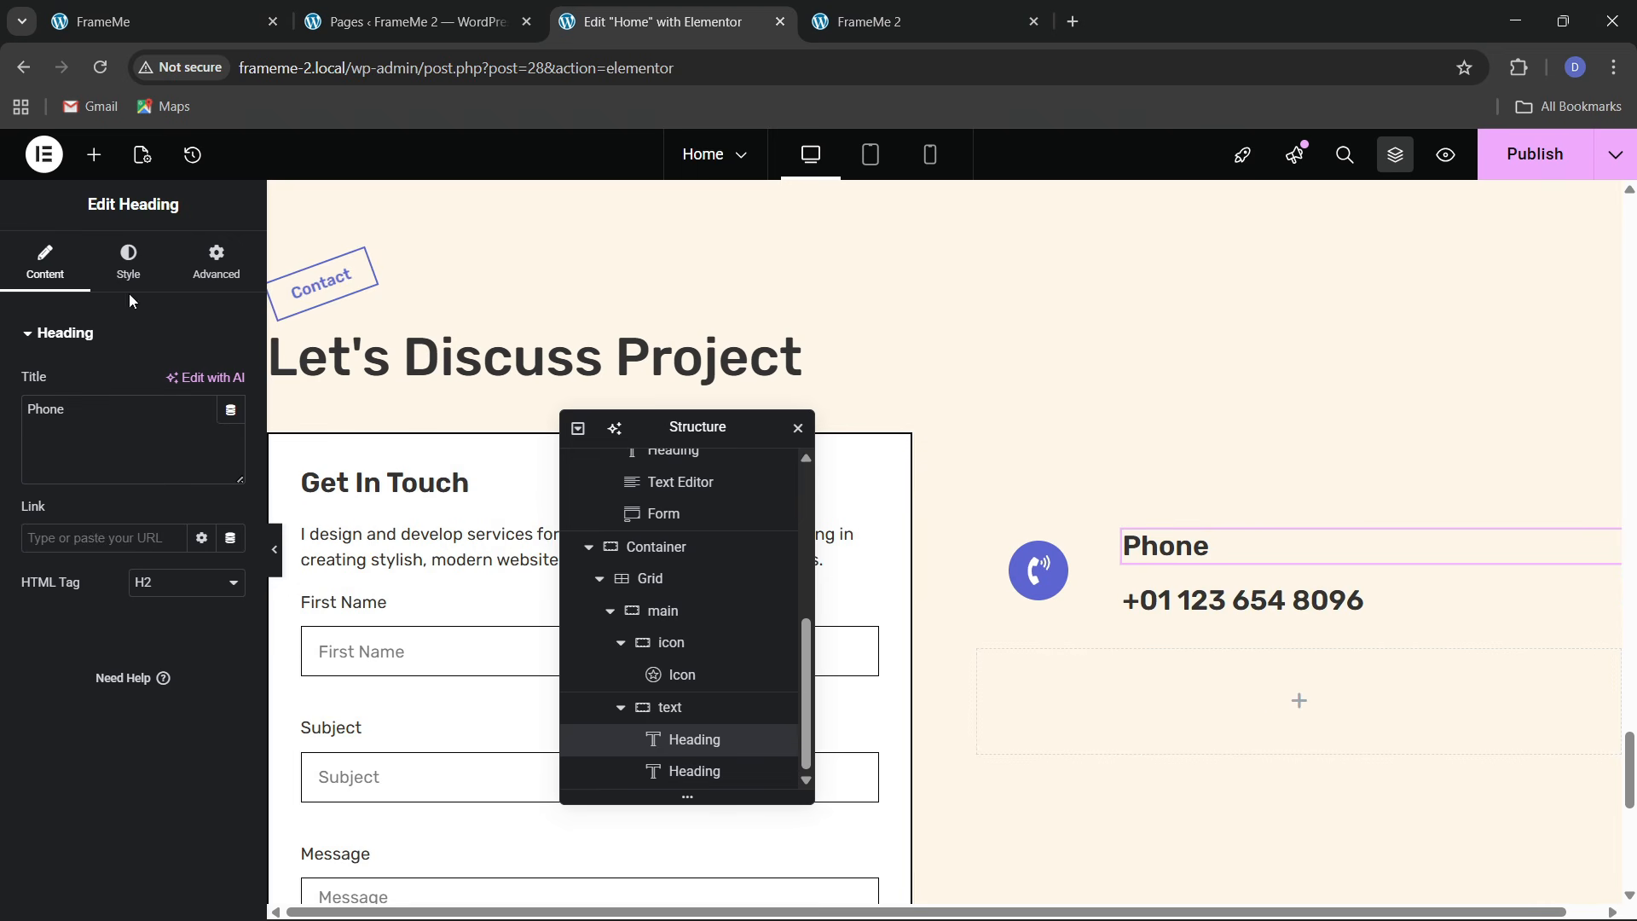
Give the Phone label 500 (Medium) font weight and a 19 px size
click(128, 261)
click(233, 445)
click(166, 655)
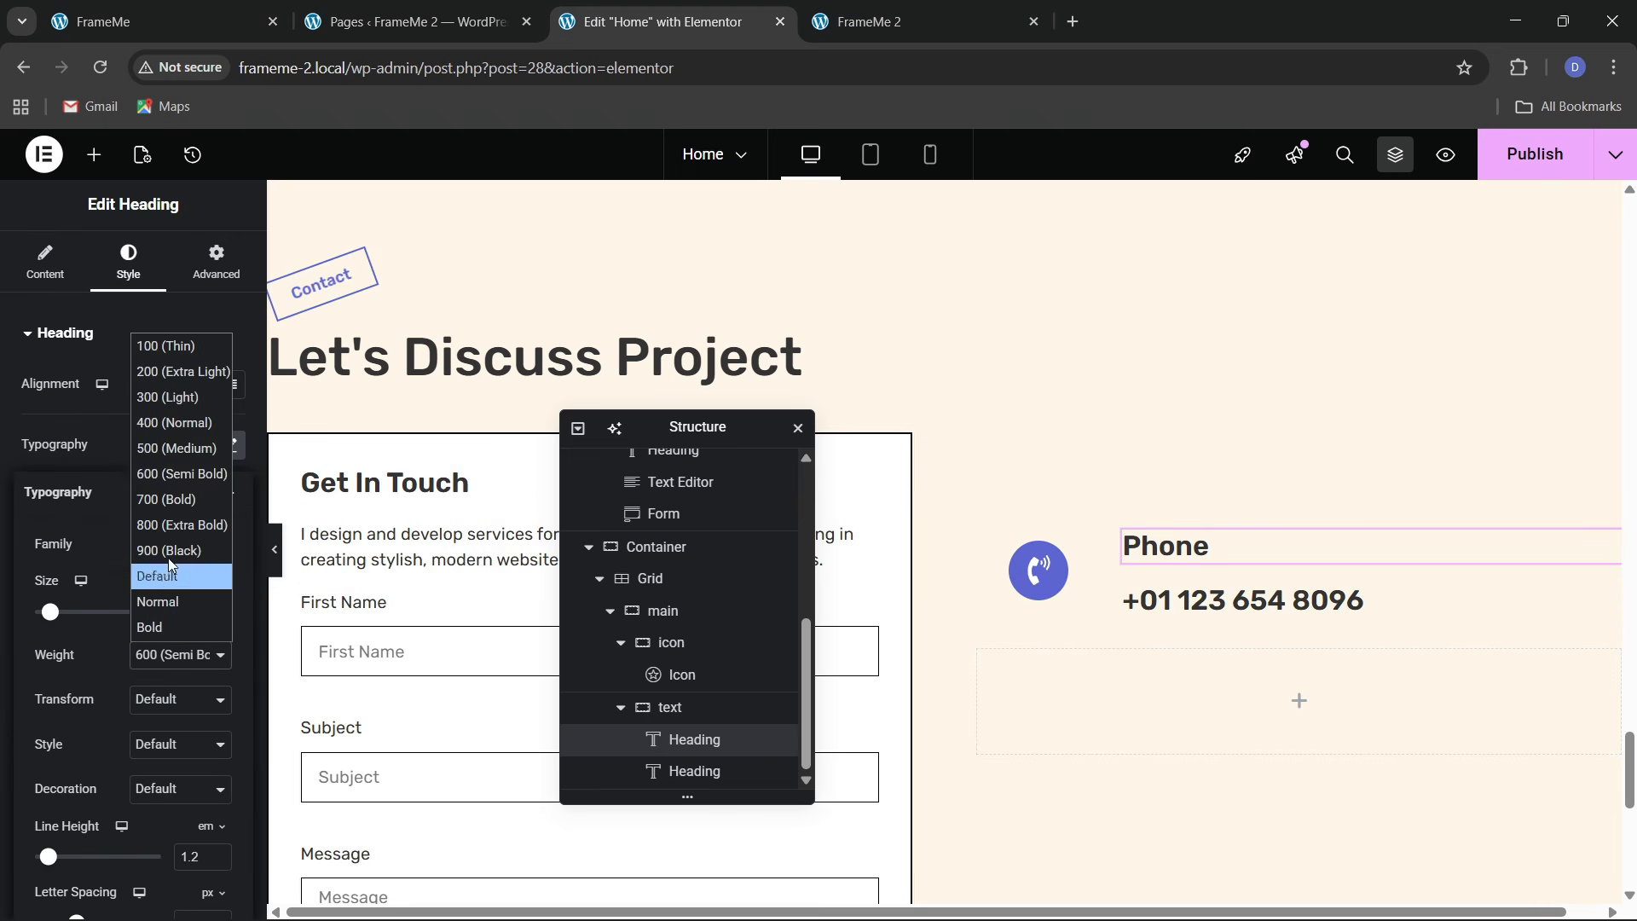
click(168, 446)
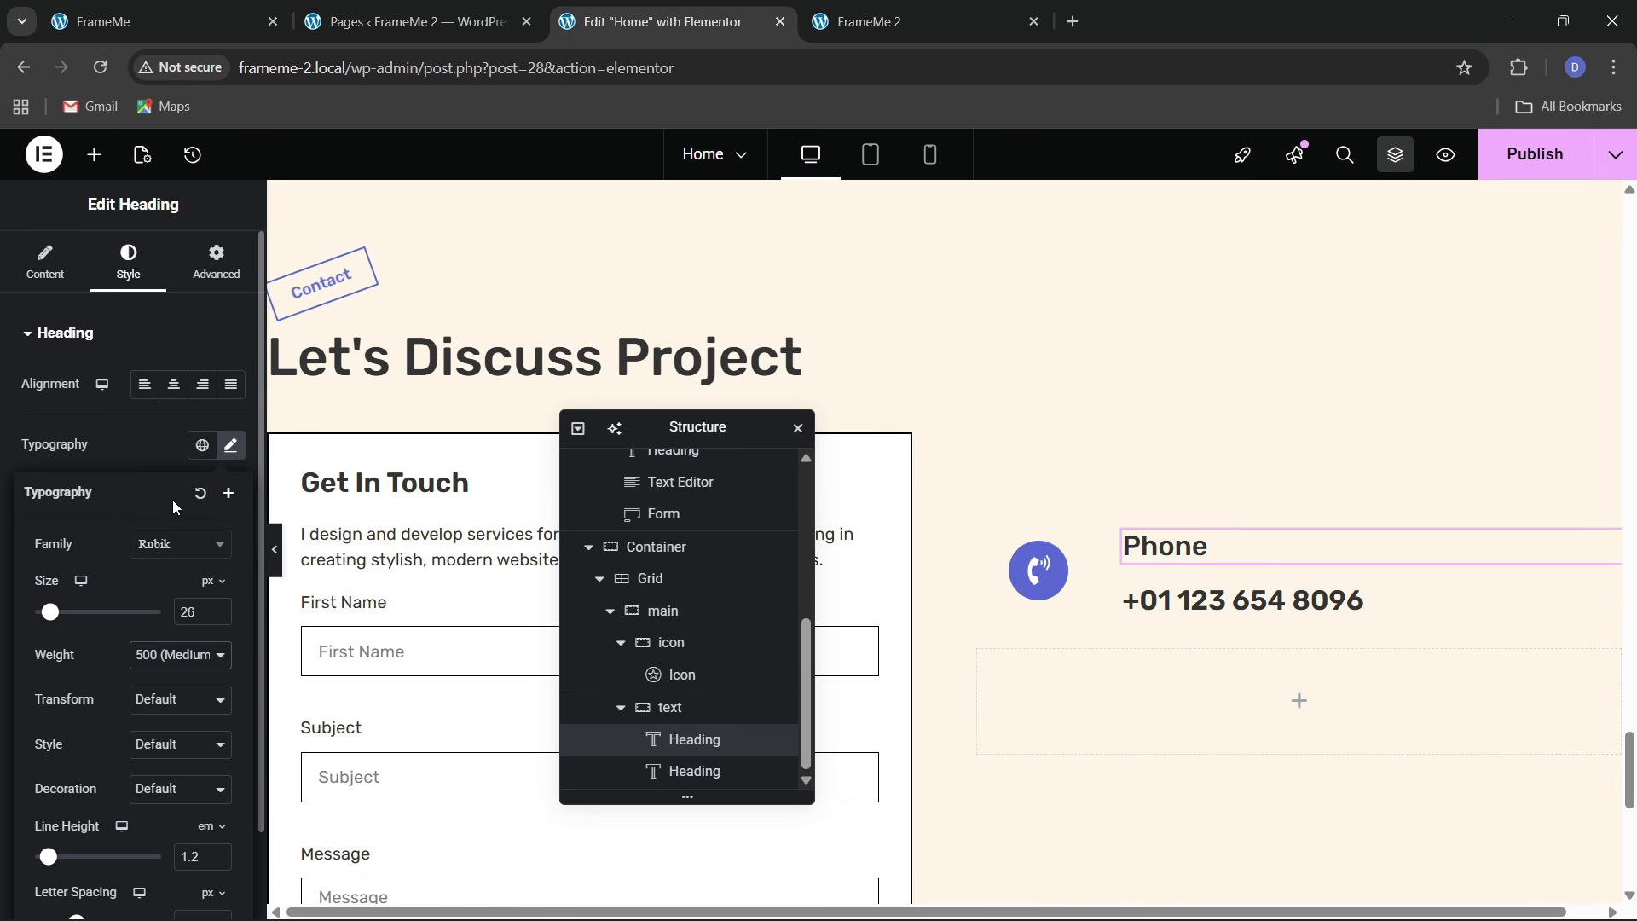
click(216, 618)
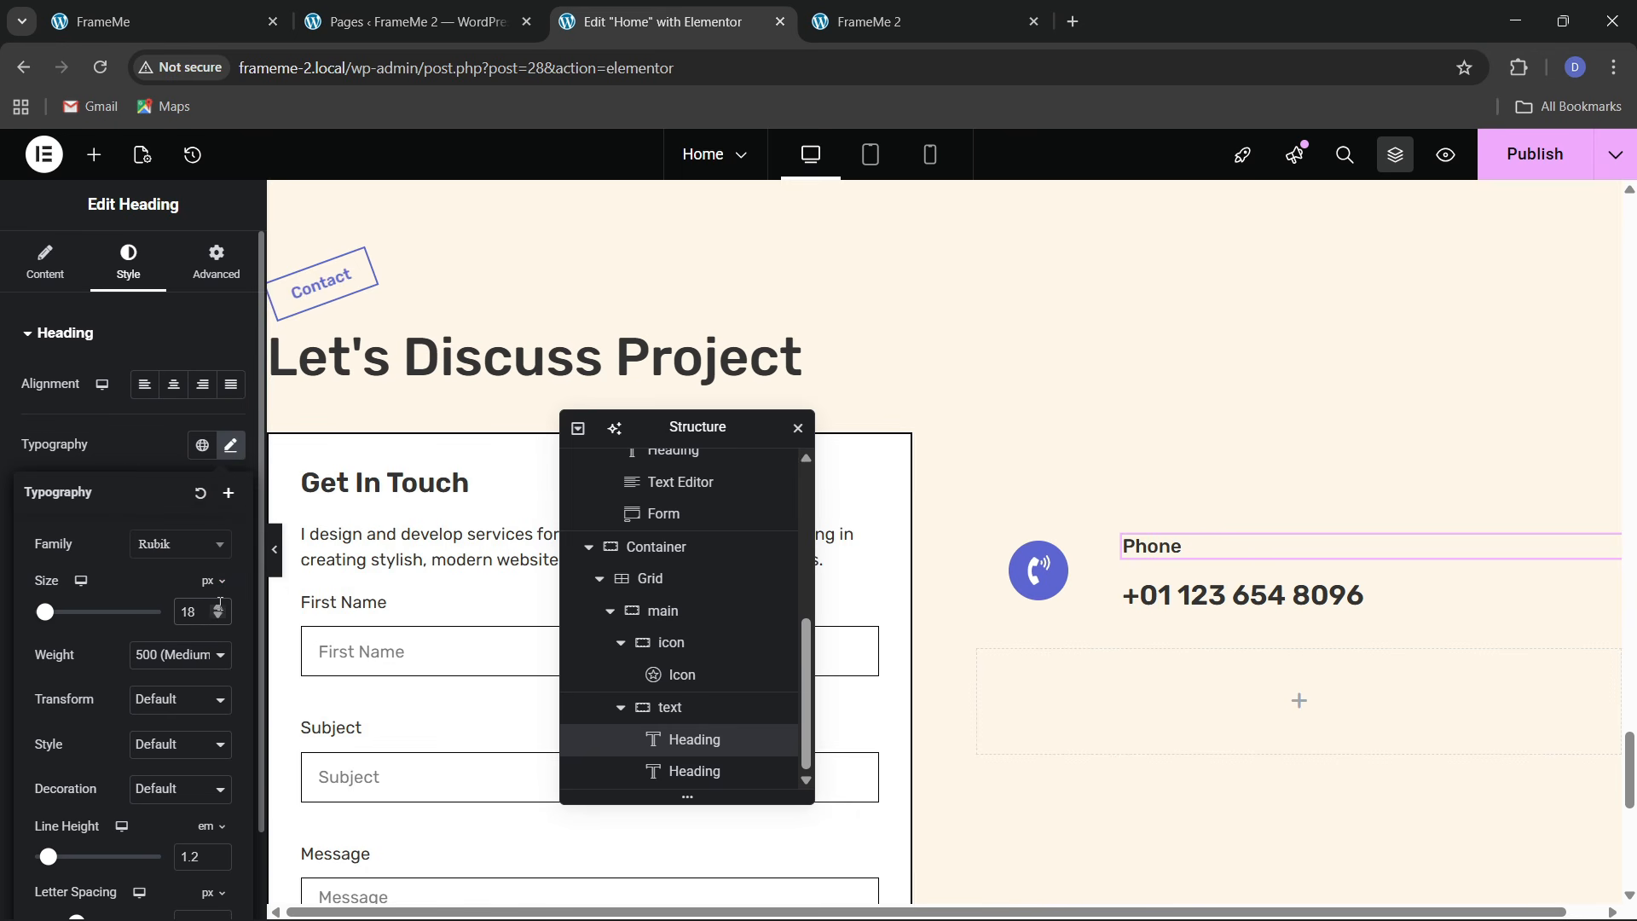
click(218, 608)
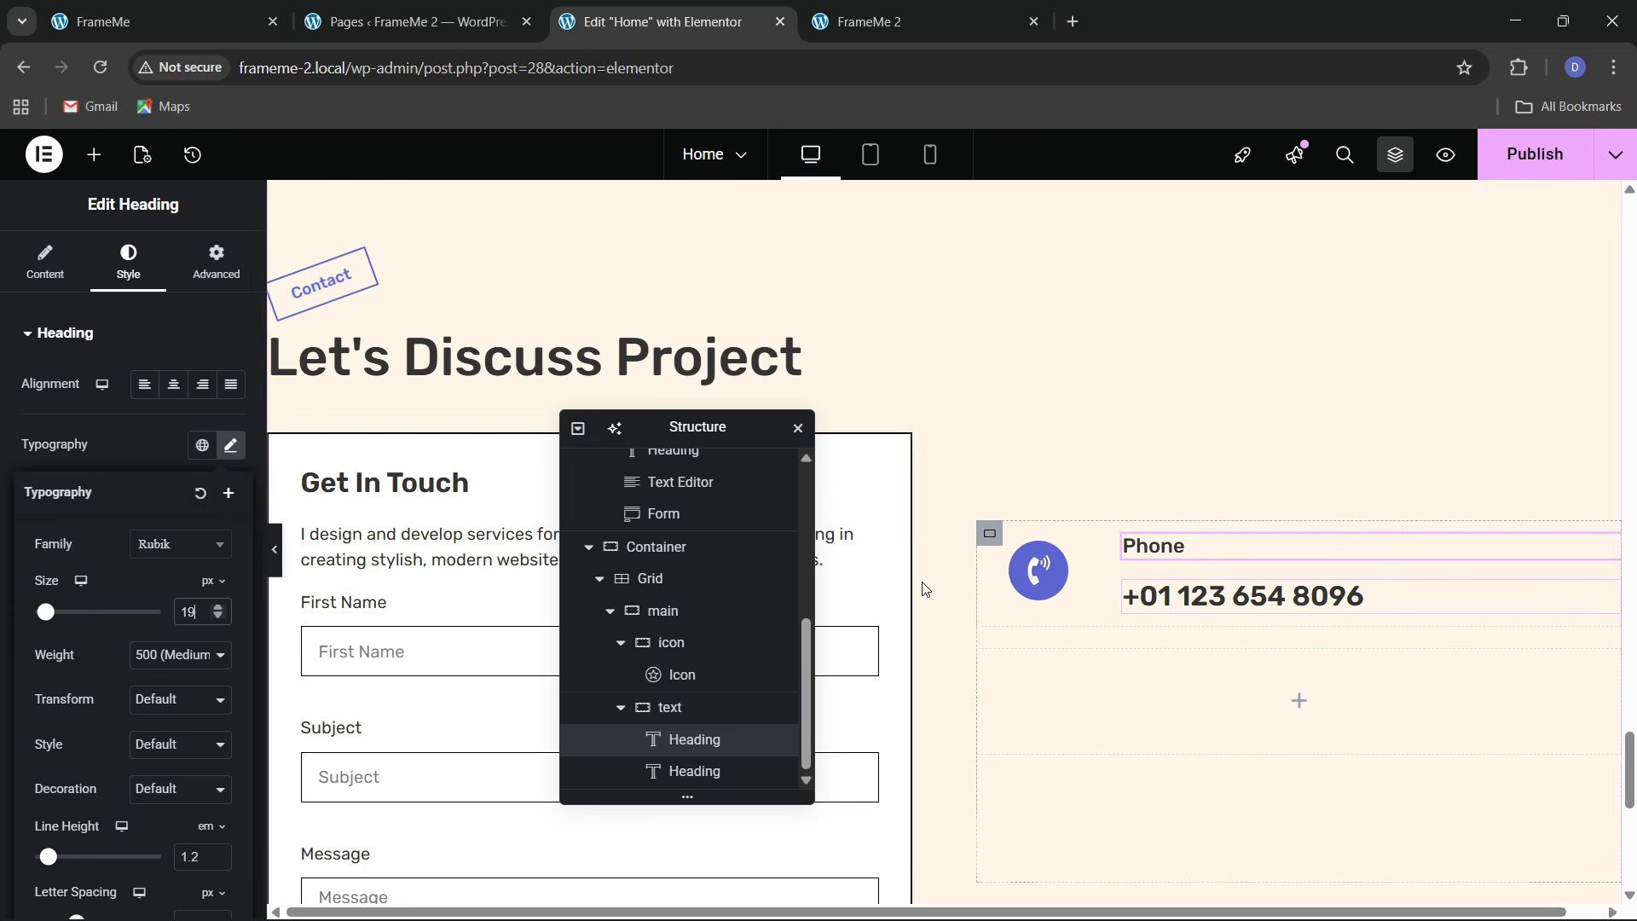
Reduce the phone number heading's font size to 23 px and compare with FrameMe
click(1235, 596)
click(130, 257)
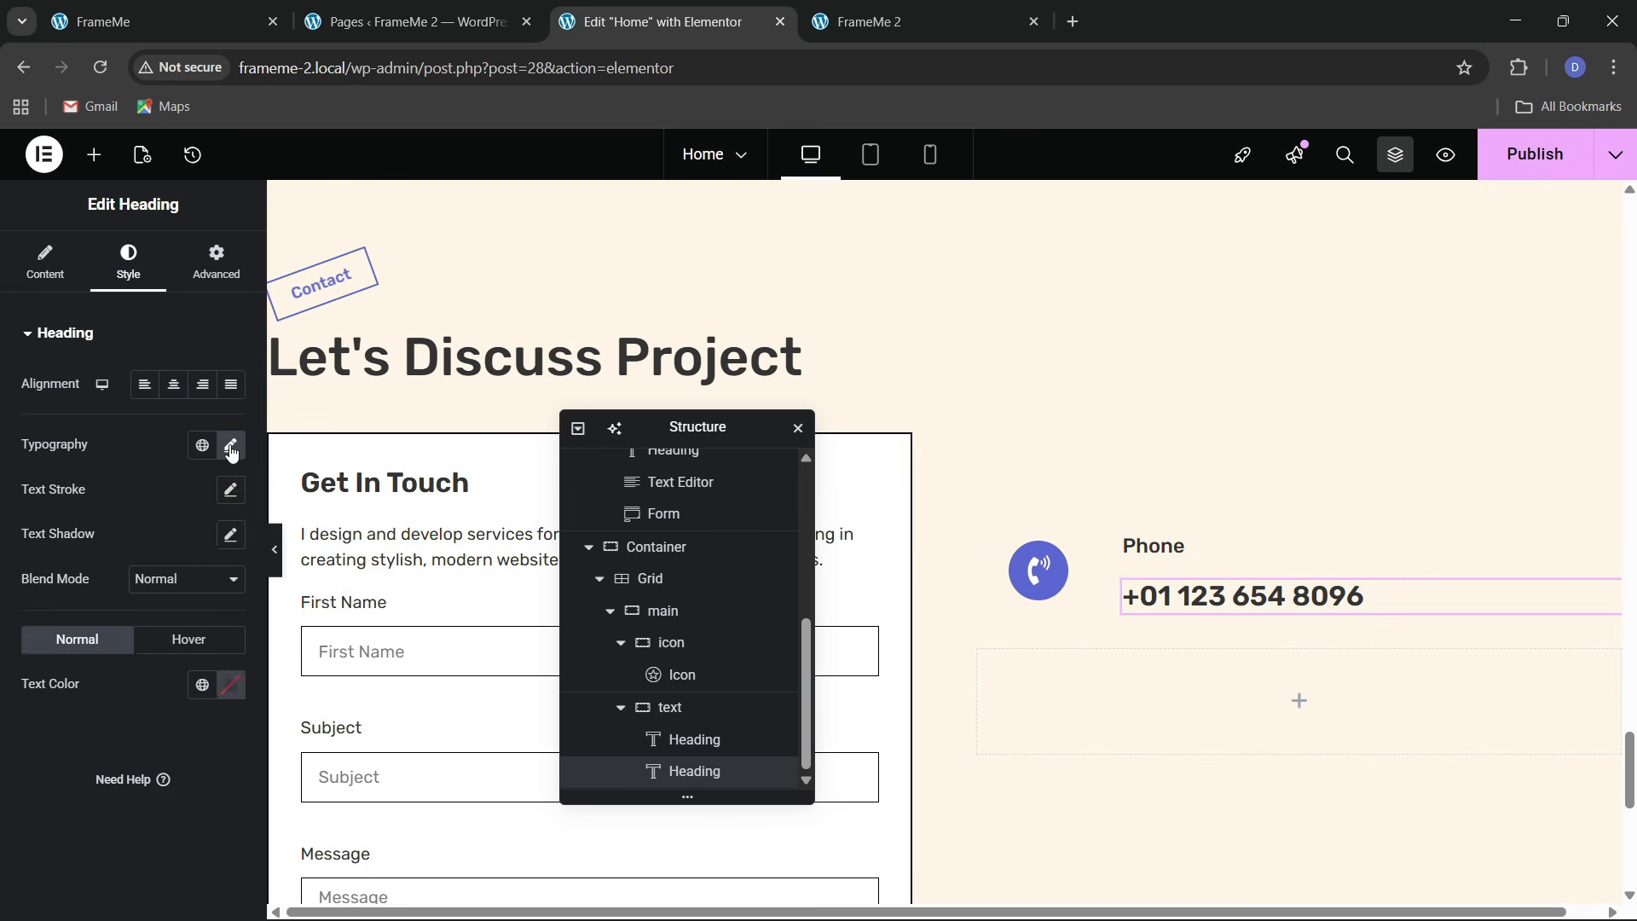
click(230, 444)
click(222, 615)
click(222, 615)
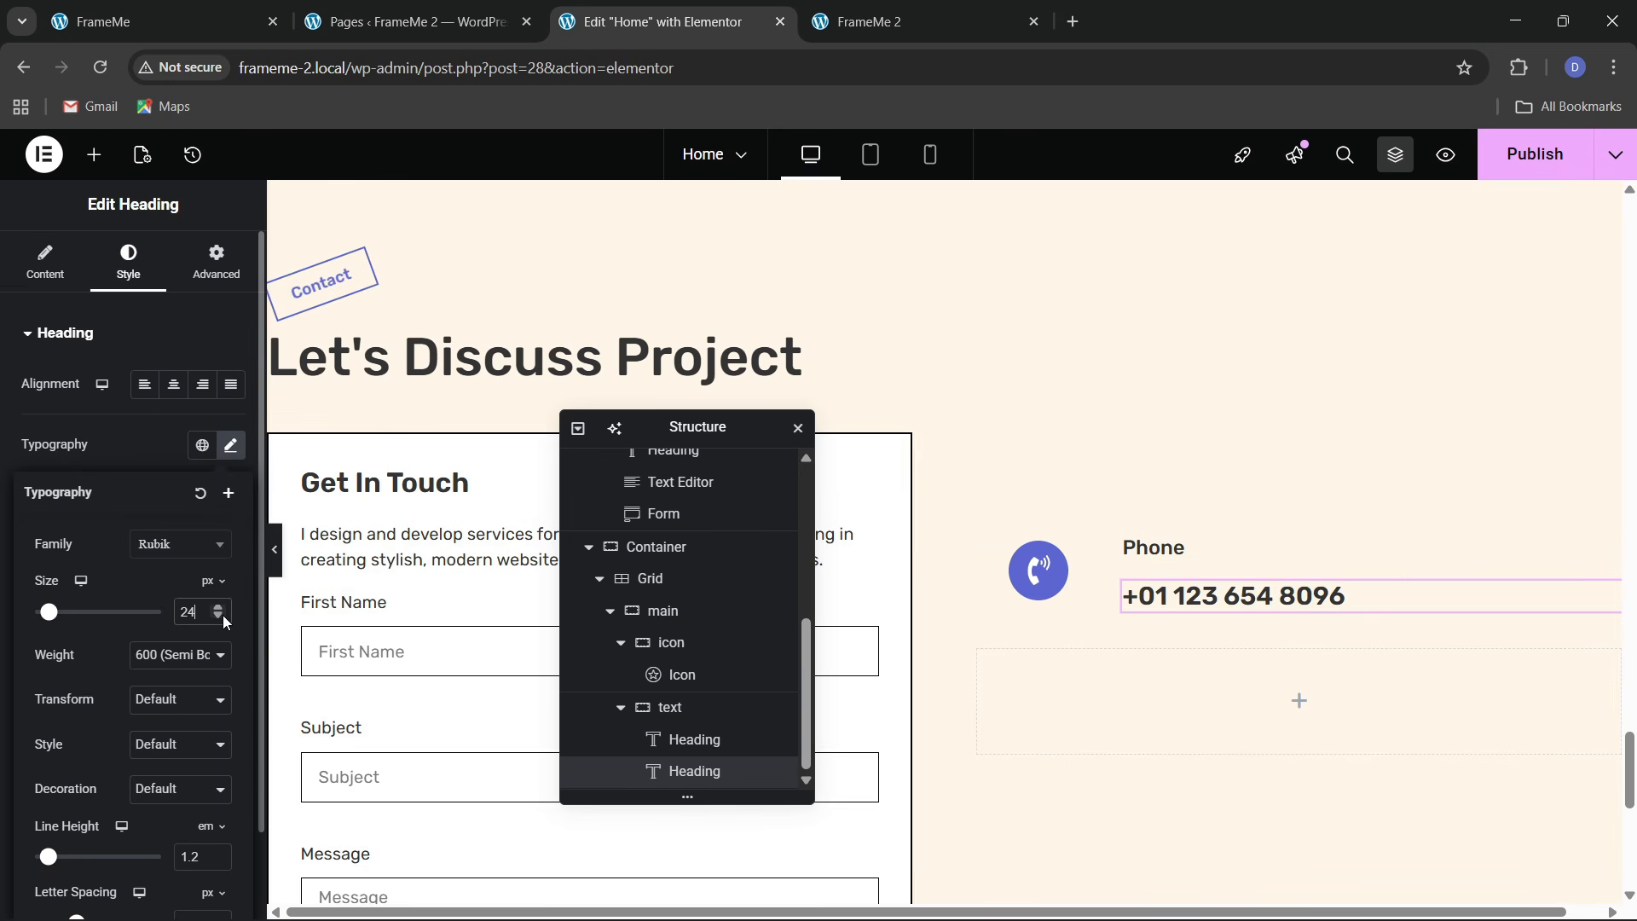
click(223, 616)
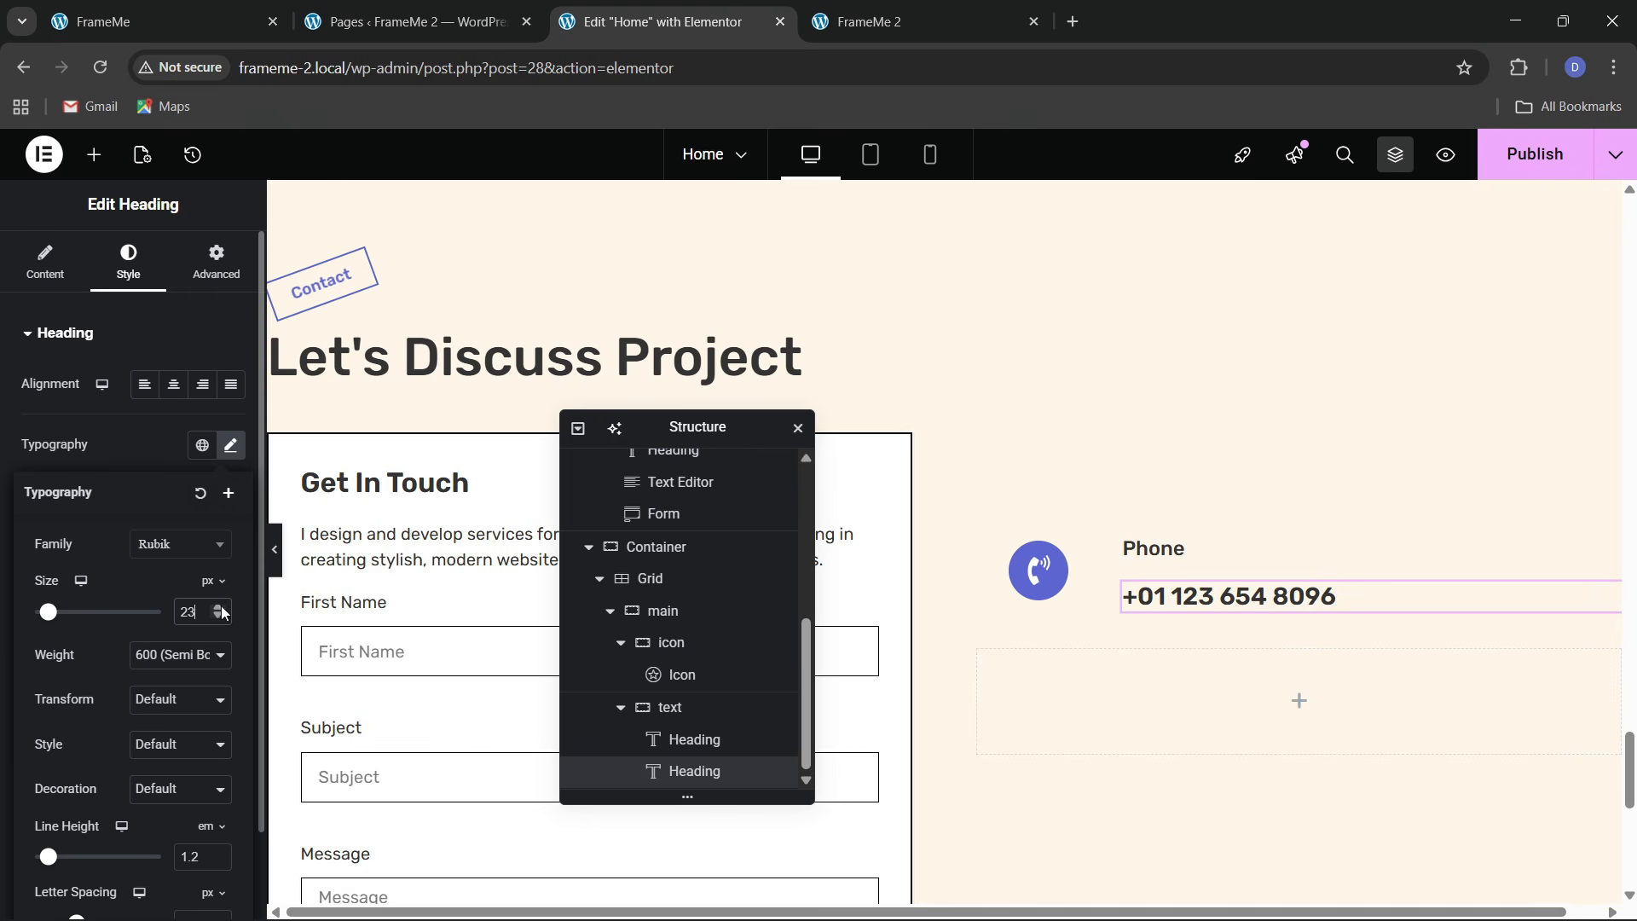
click(200, 10)
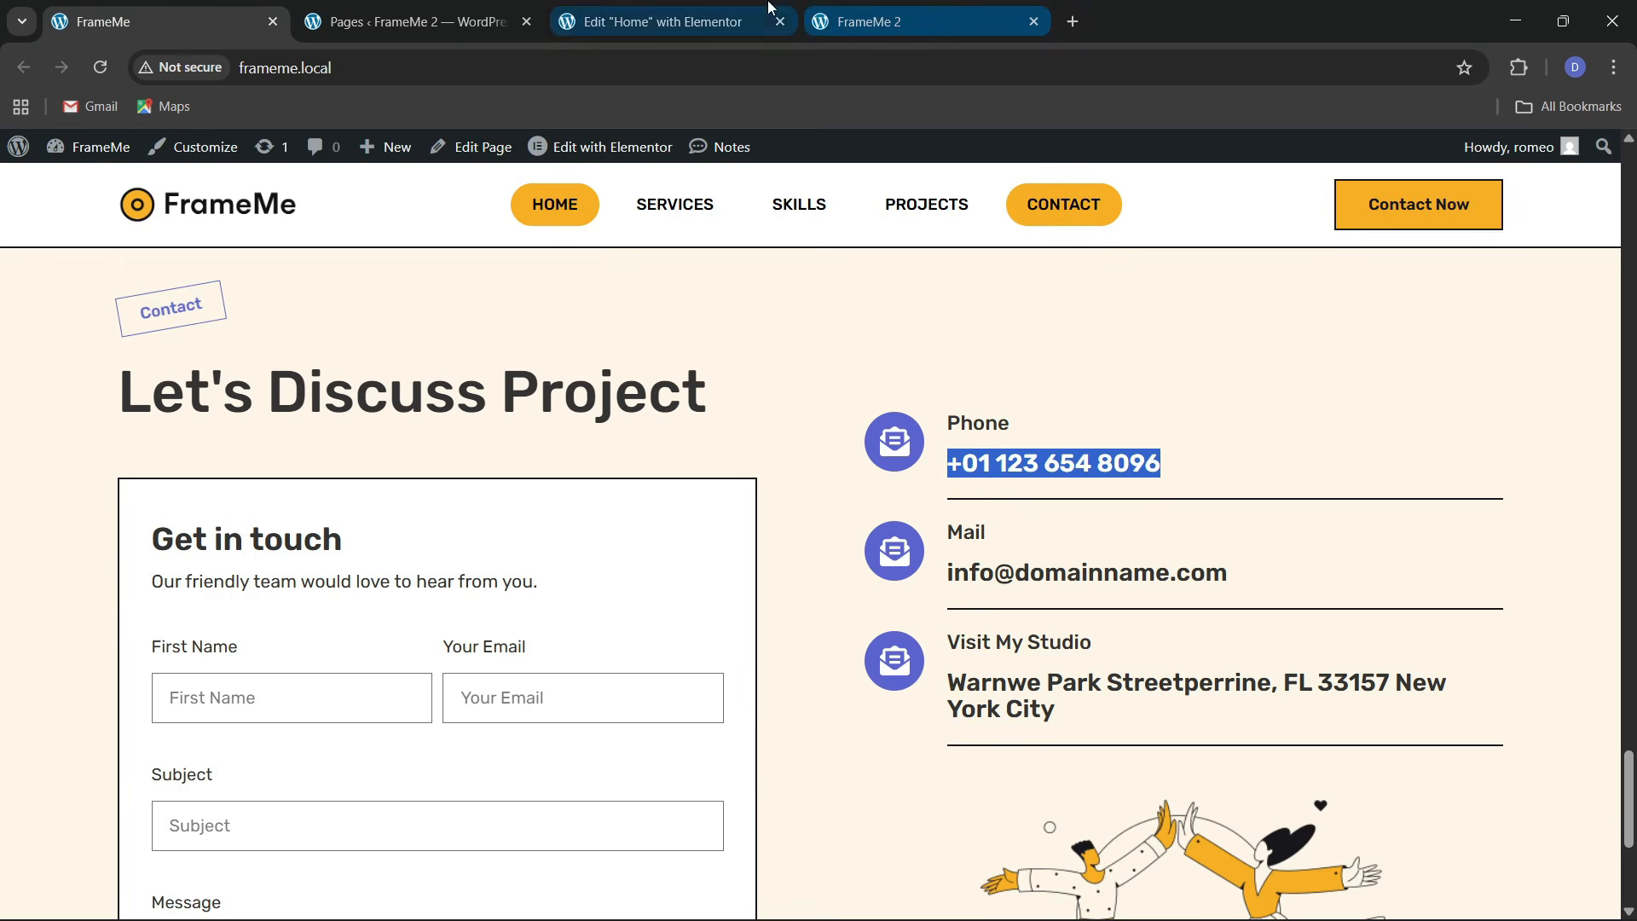
click(661, 21)
Set the text container's Justify Content to Start with a 10 px gap
click(670, 707)
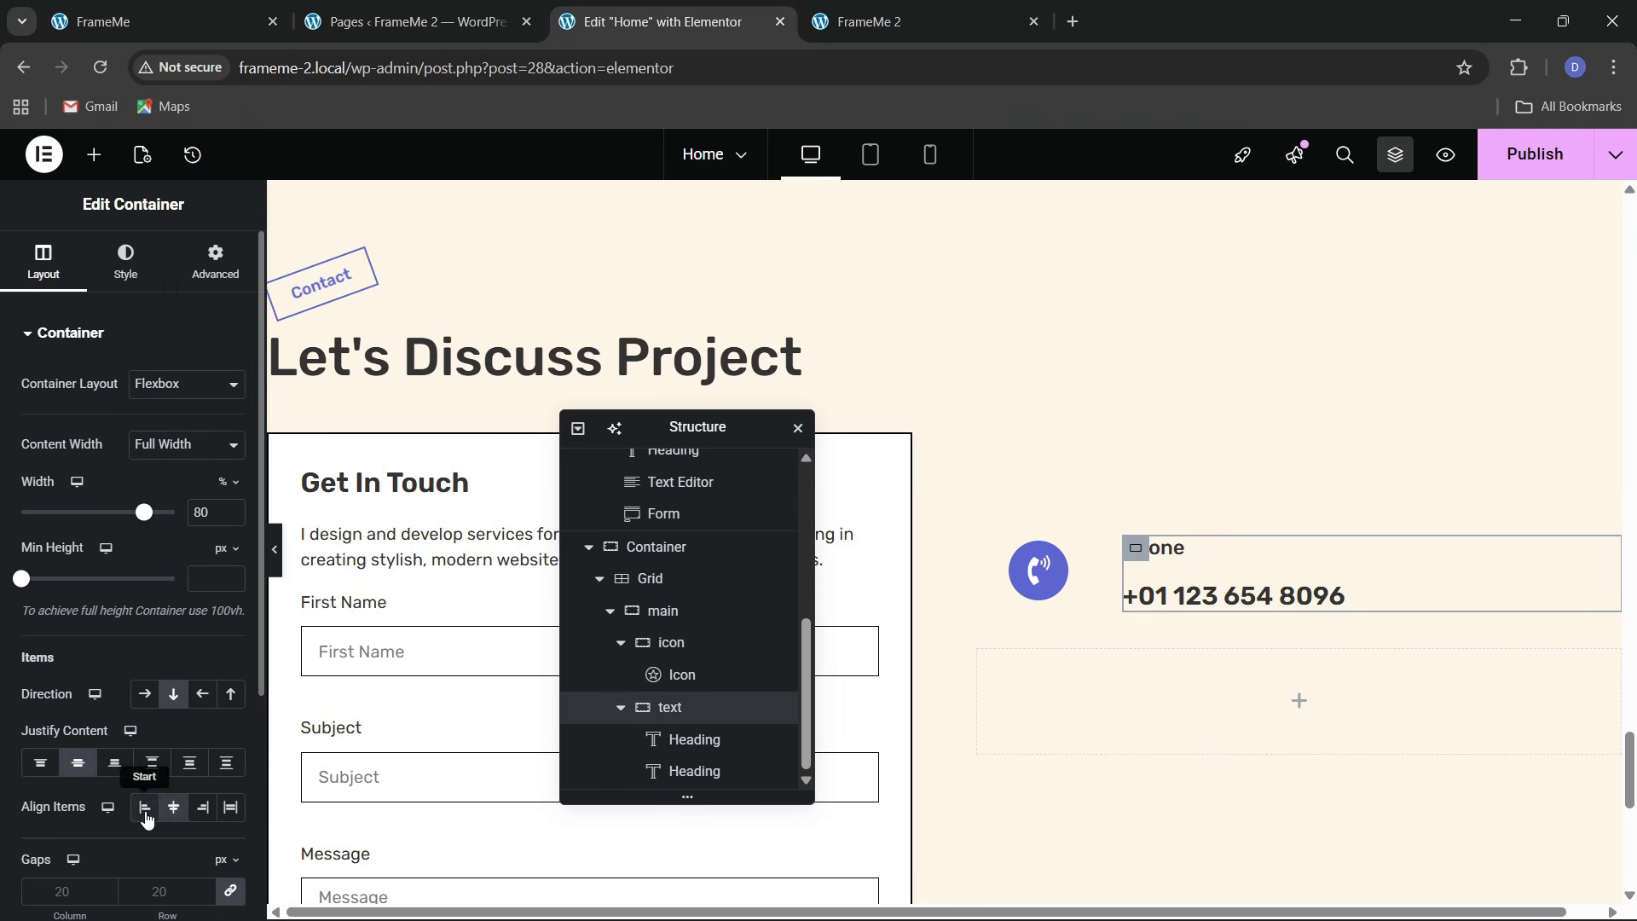
click(40, 762)
scroll(57, 767, down, 3)
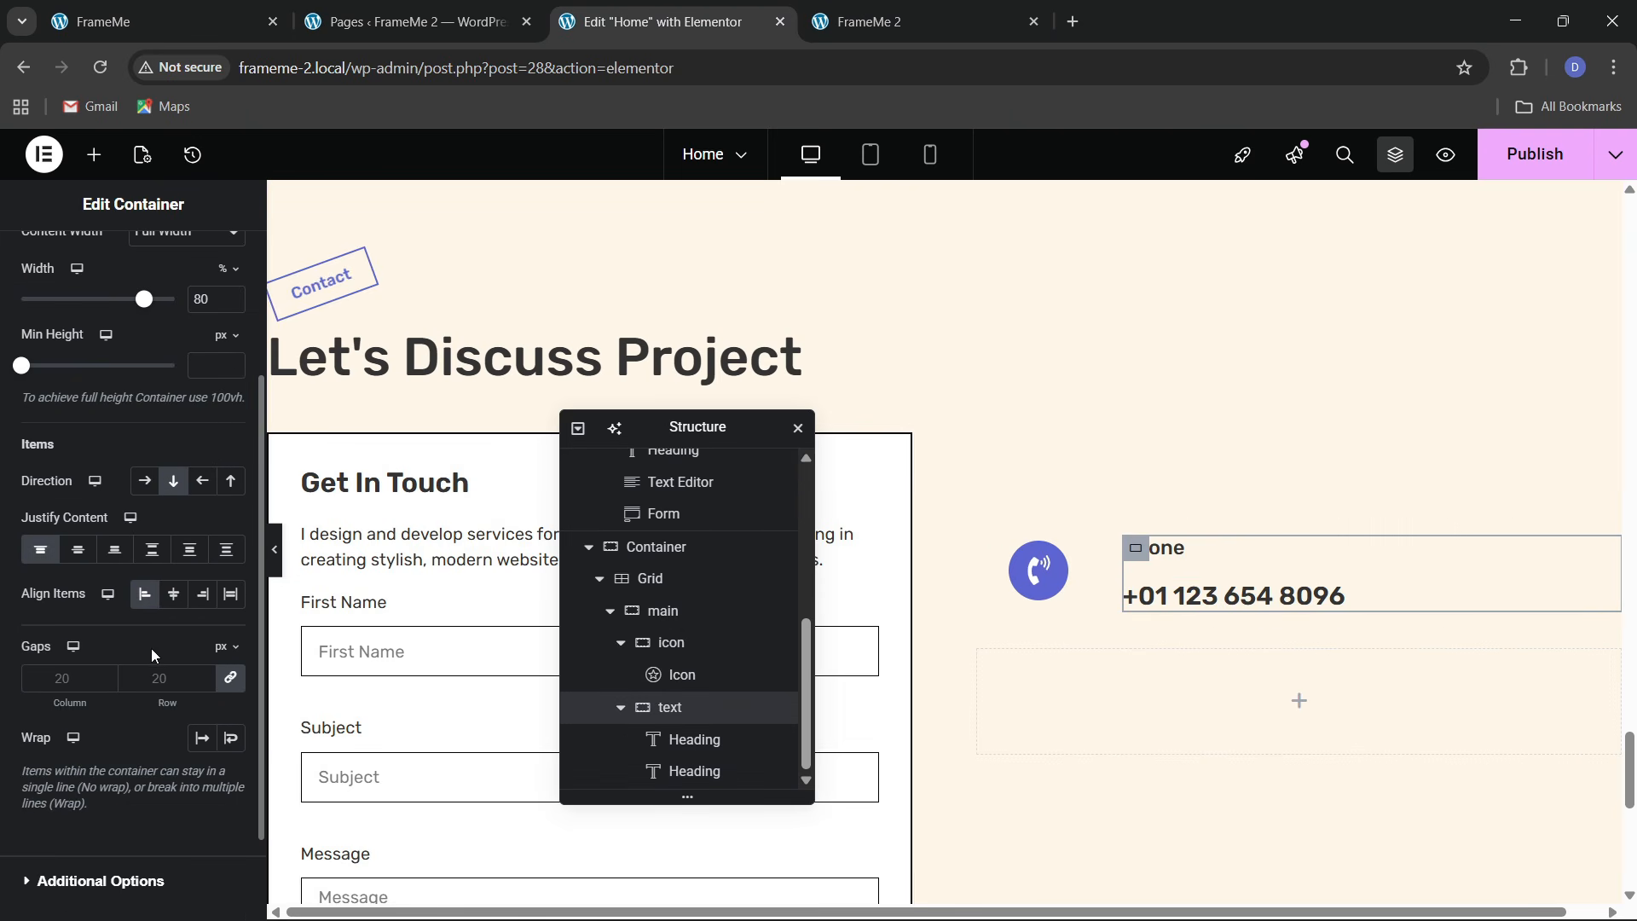
click(181, 676)
text(10)
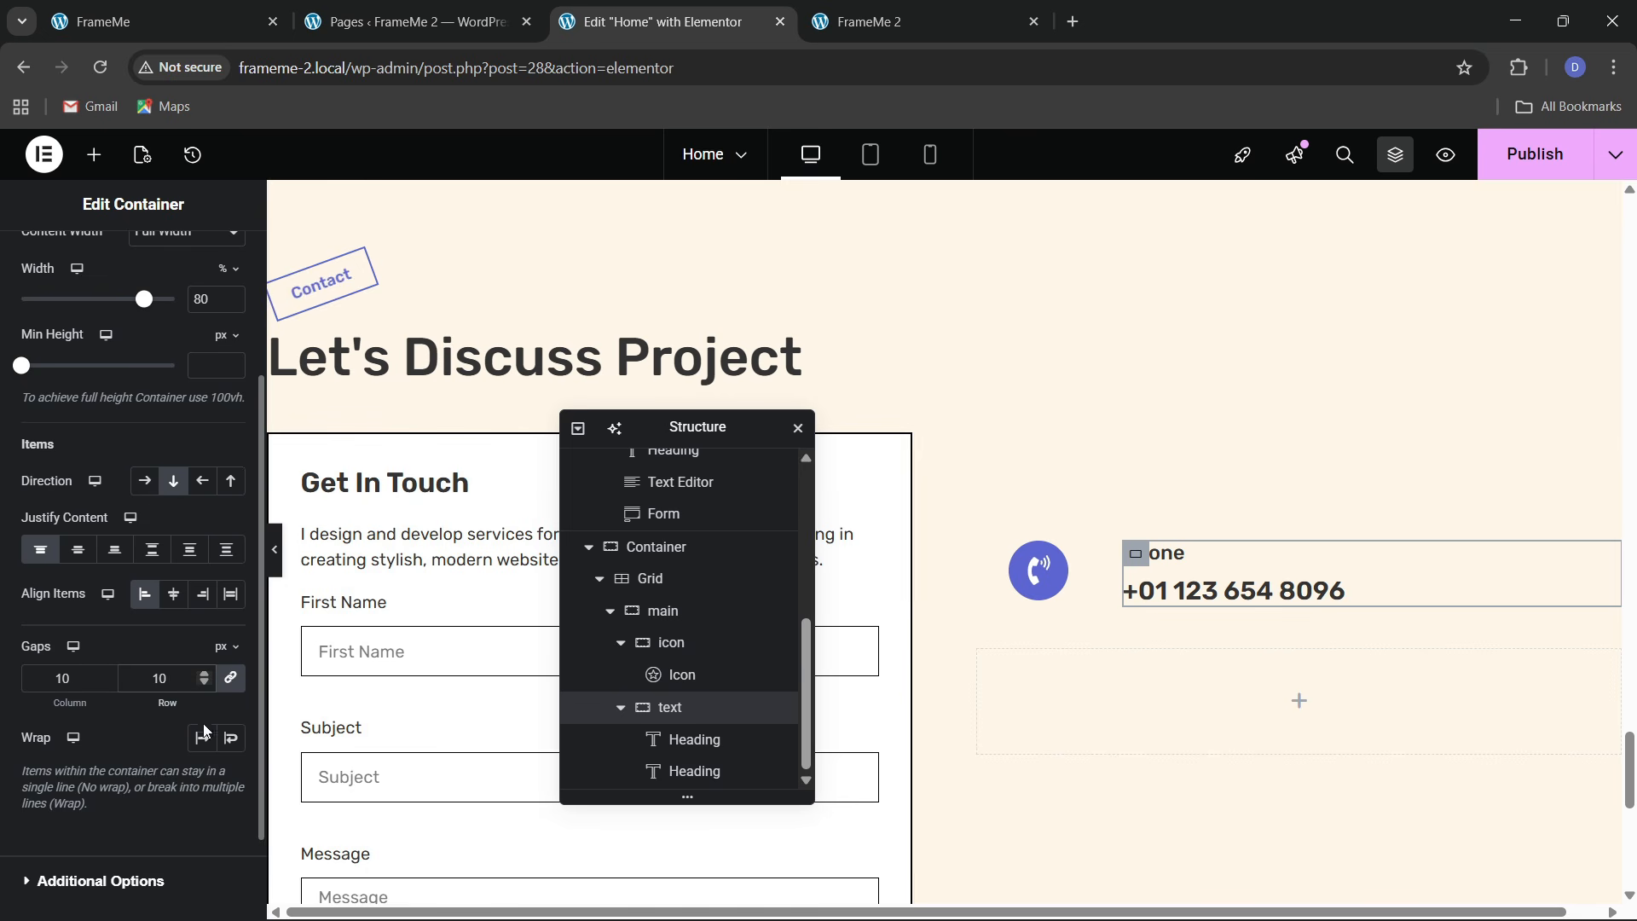
Resize the icon container to 10% width and the text container to 90%
click(1056, 580)
click(258, 10)
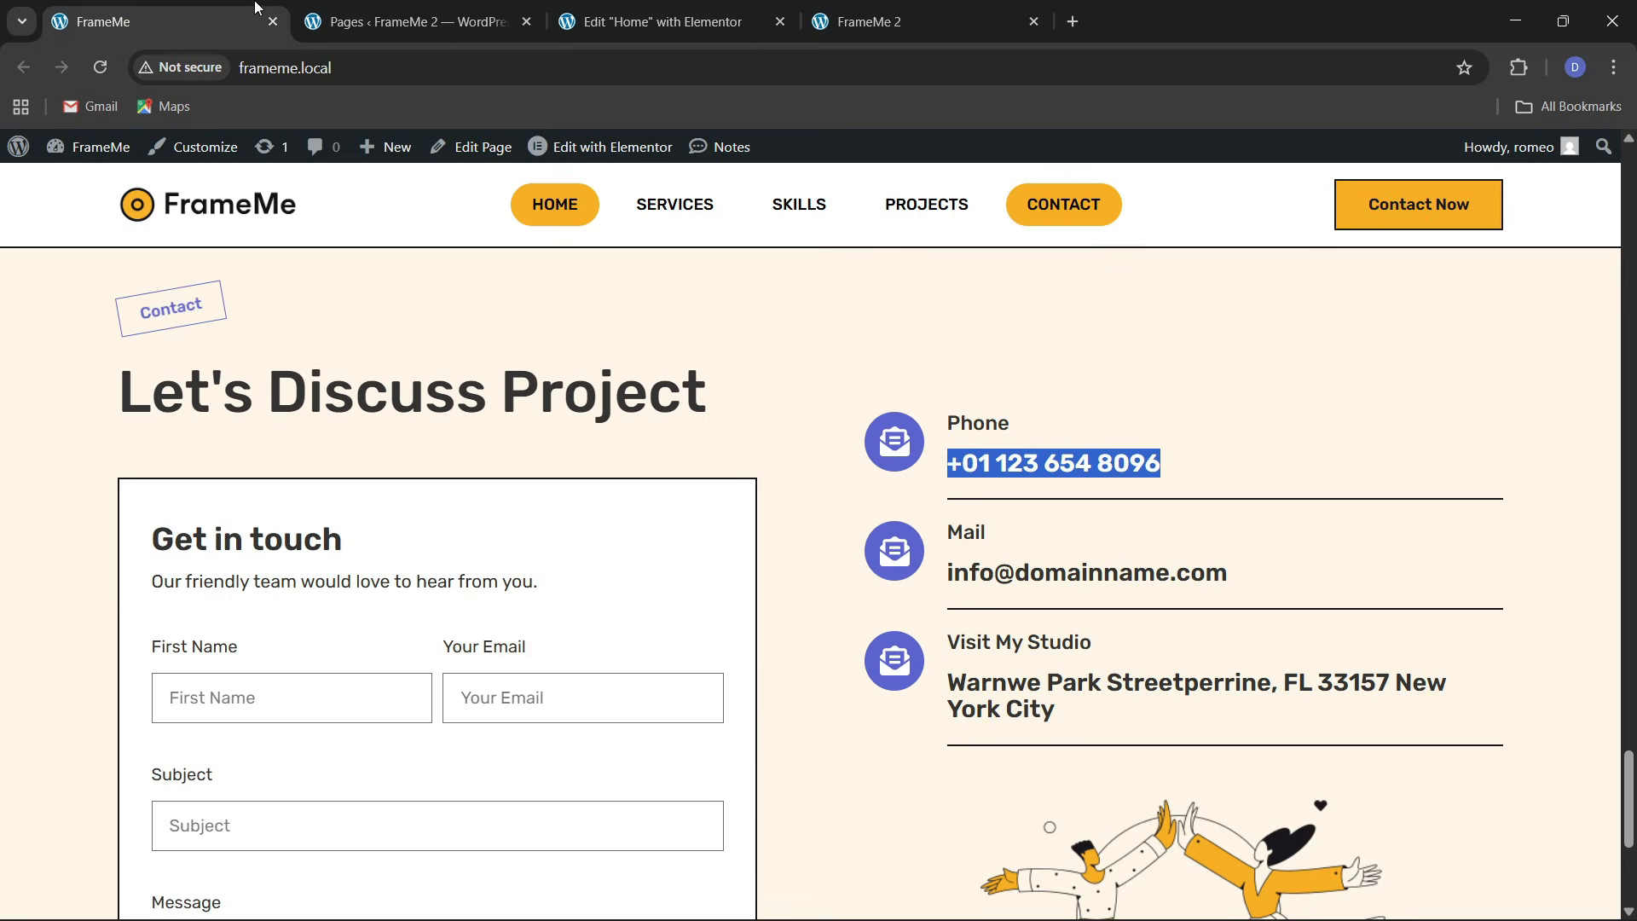
click(661, 21)
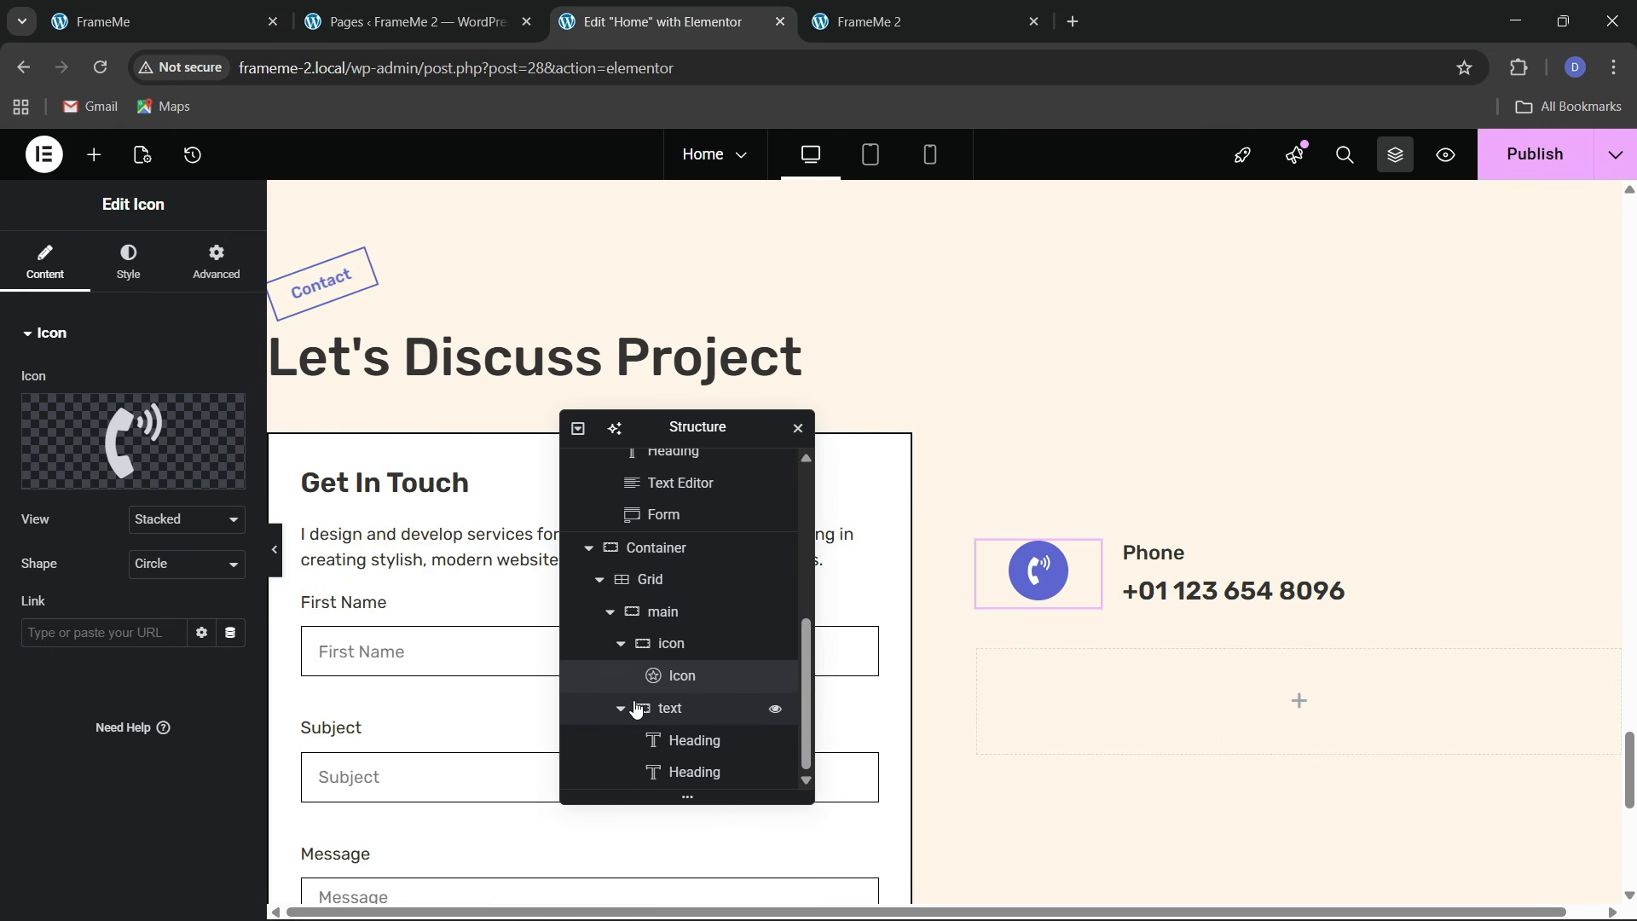
click(659, 611)
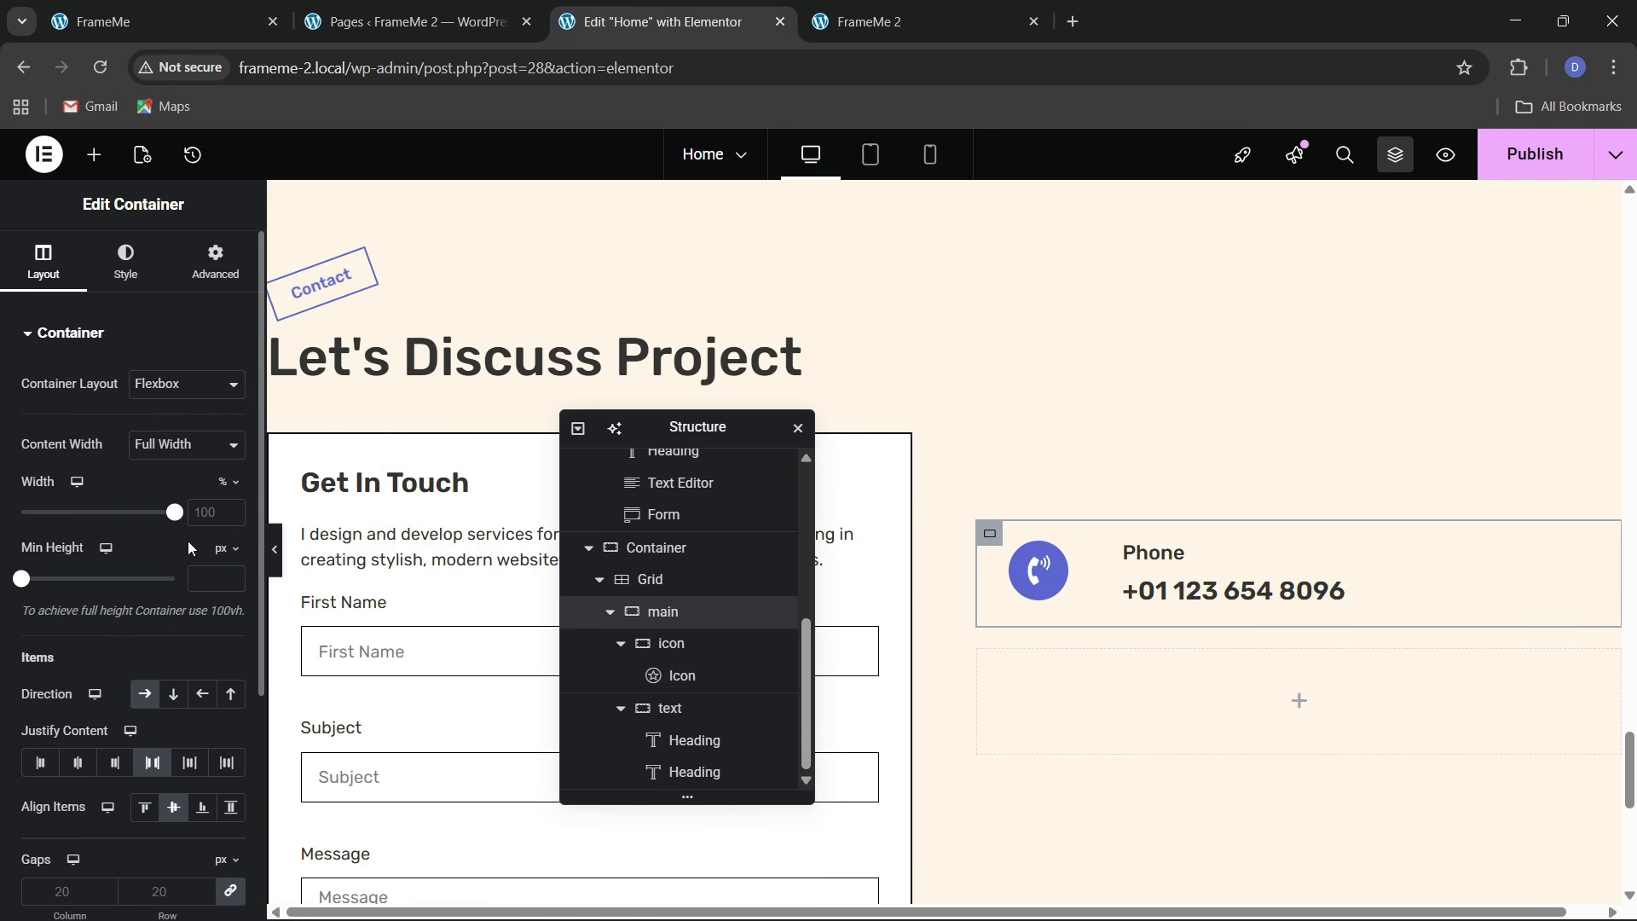
click(669, 645)
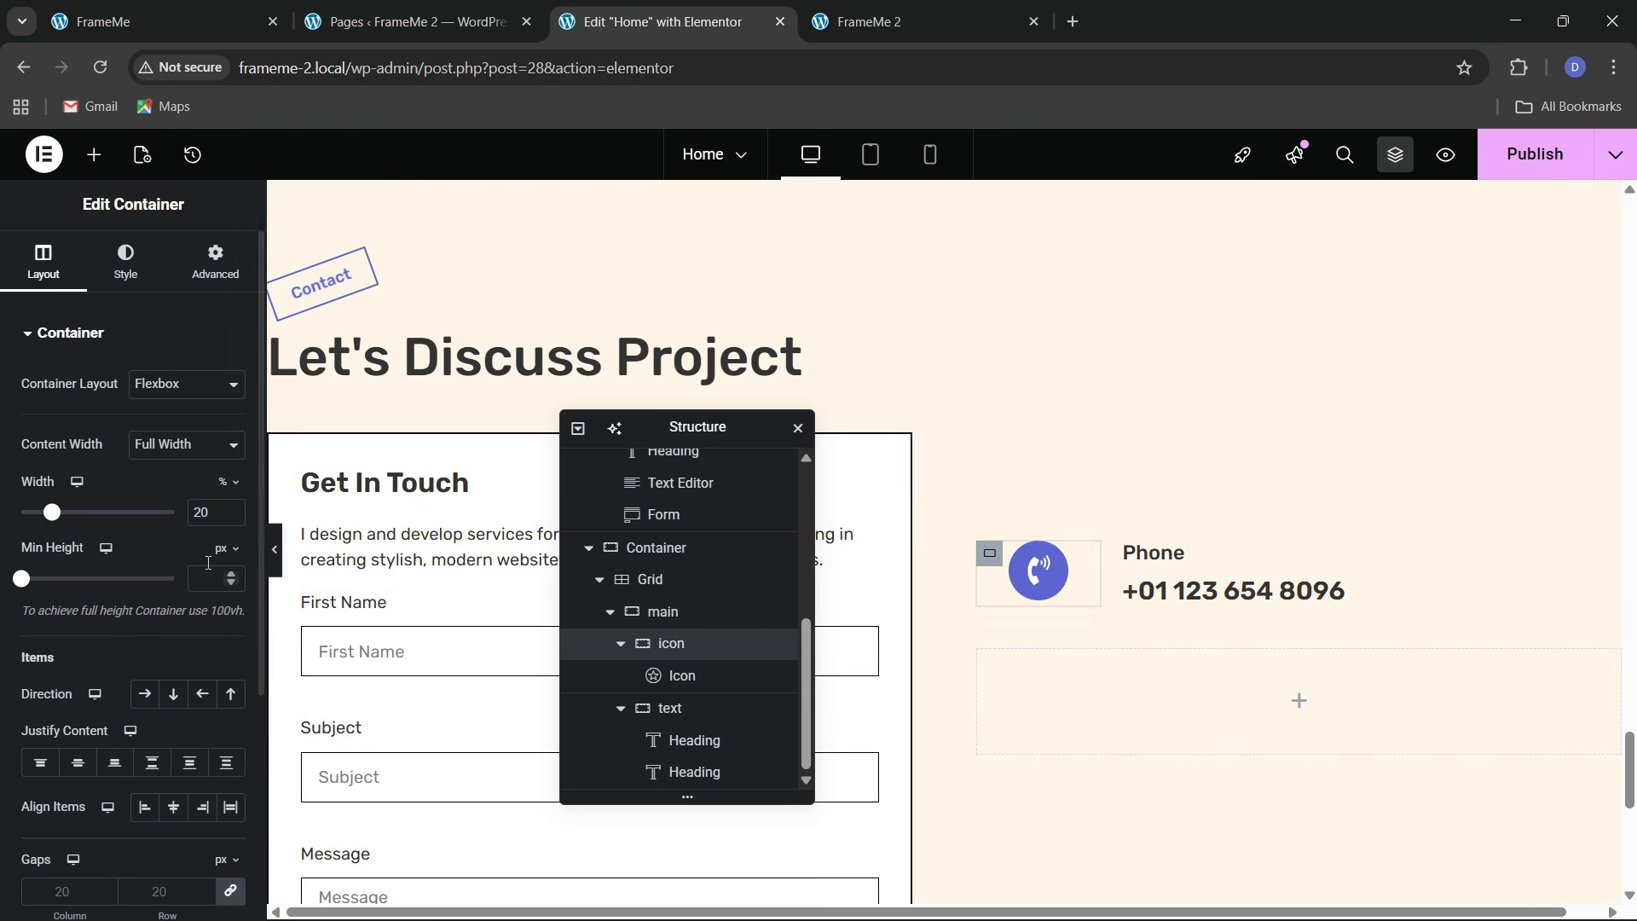
text(10)
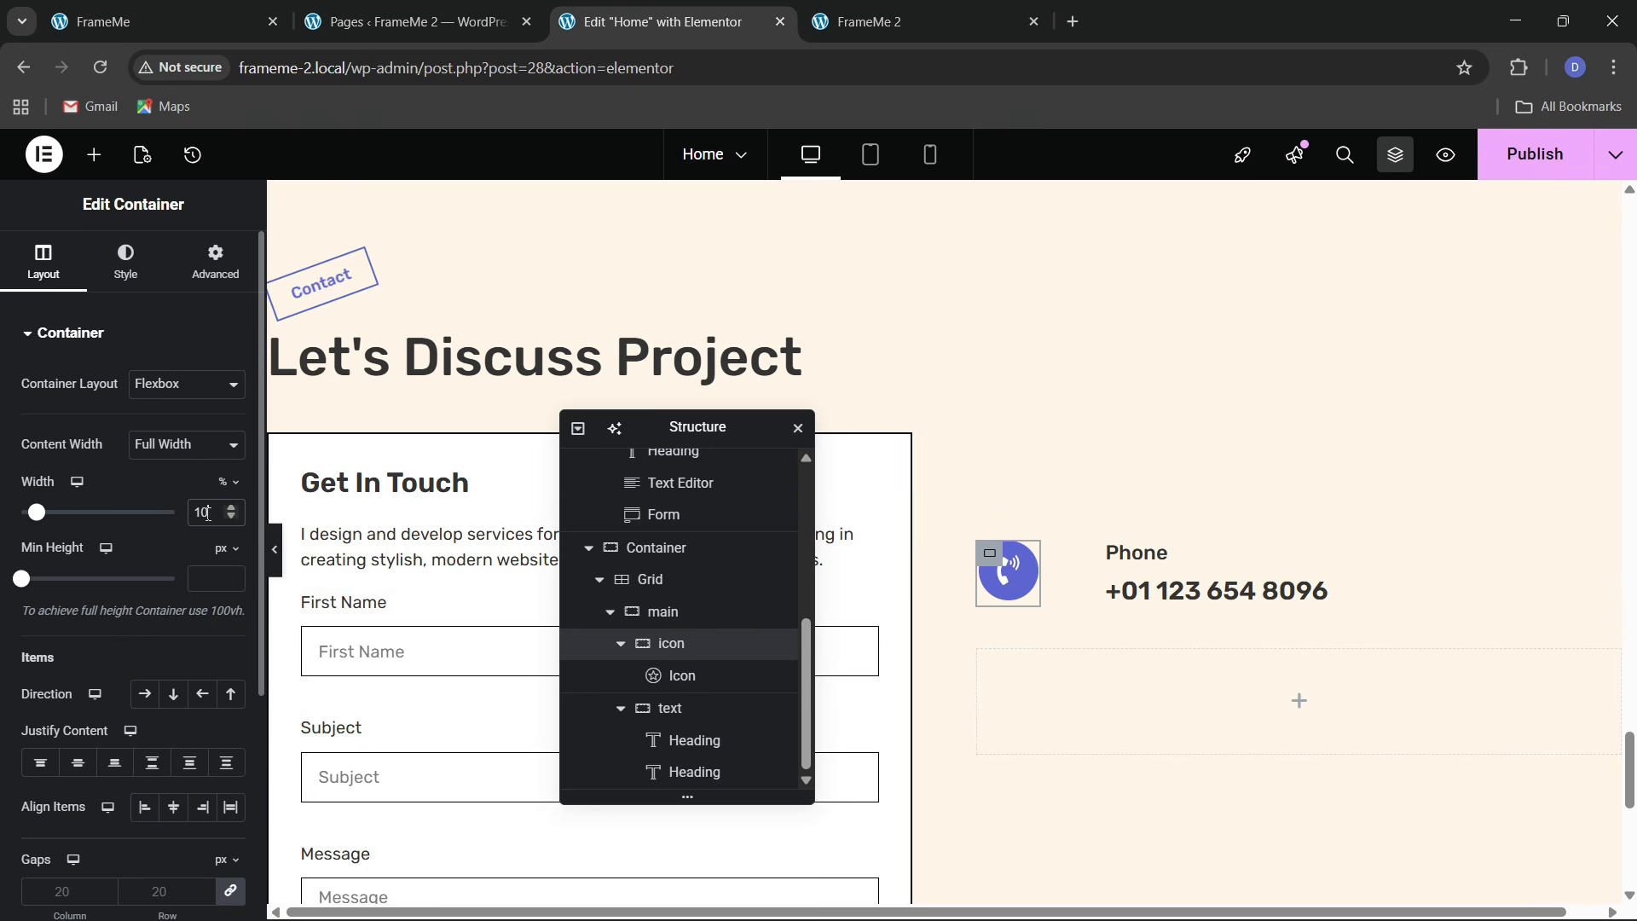
click(681, 678)
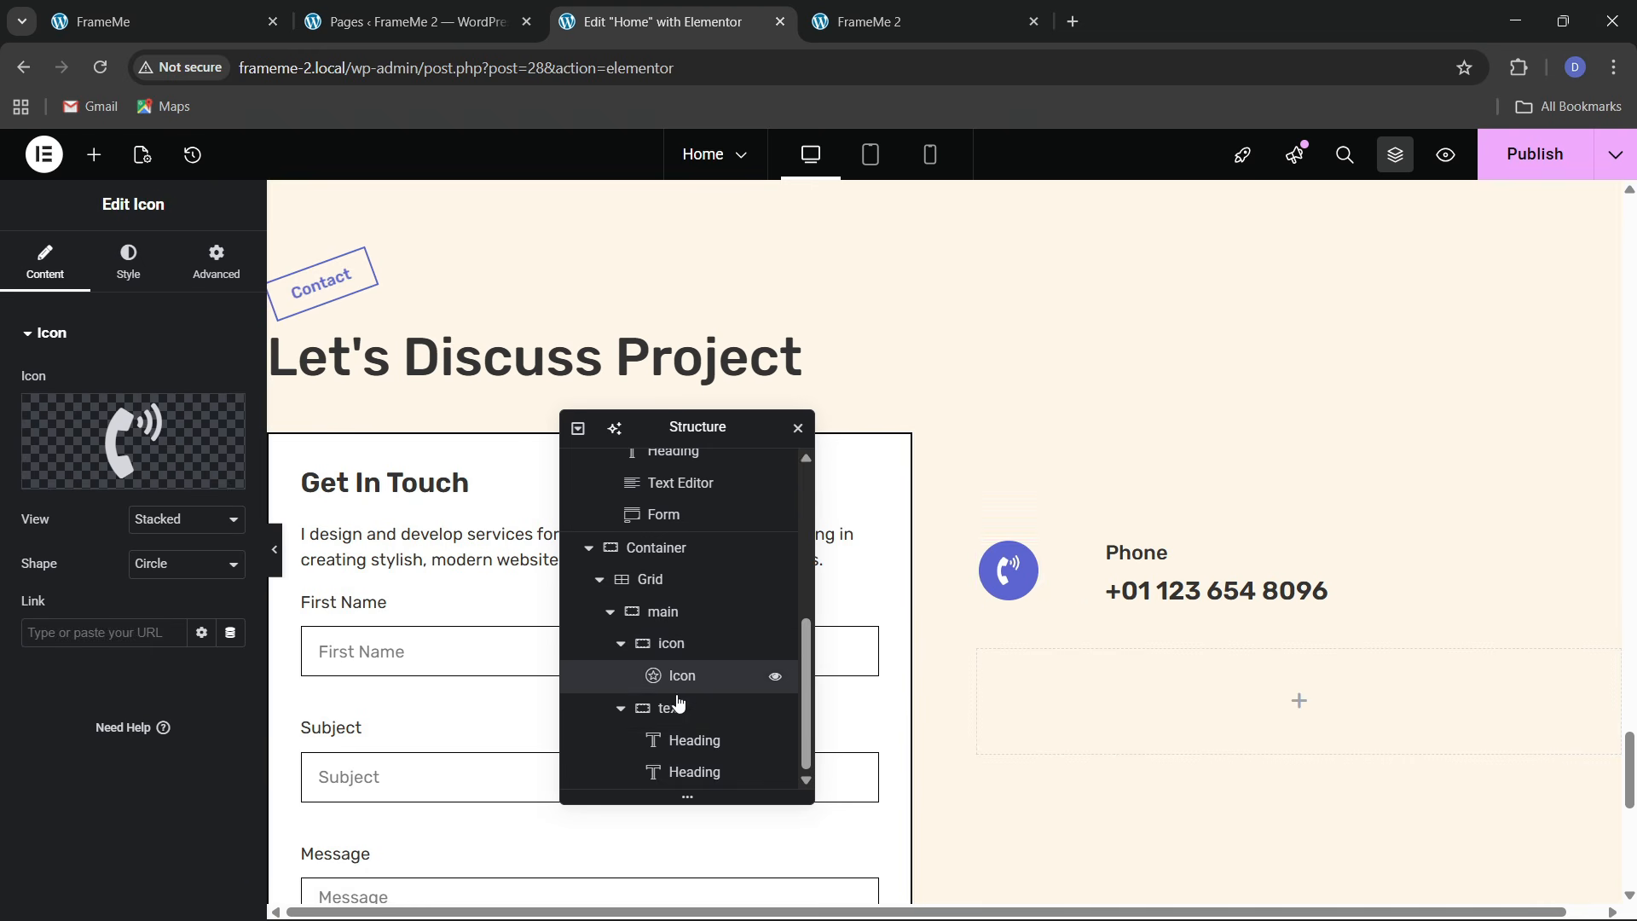
click(691, 709)
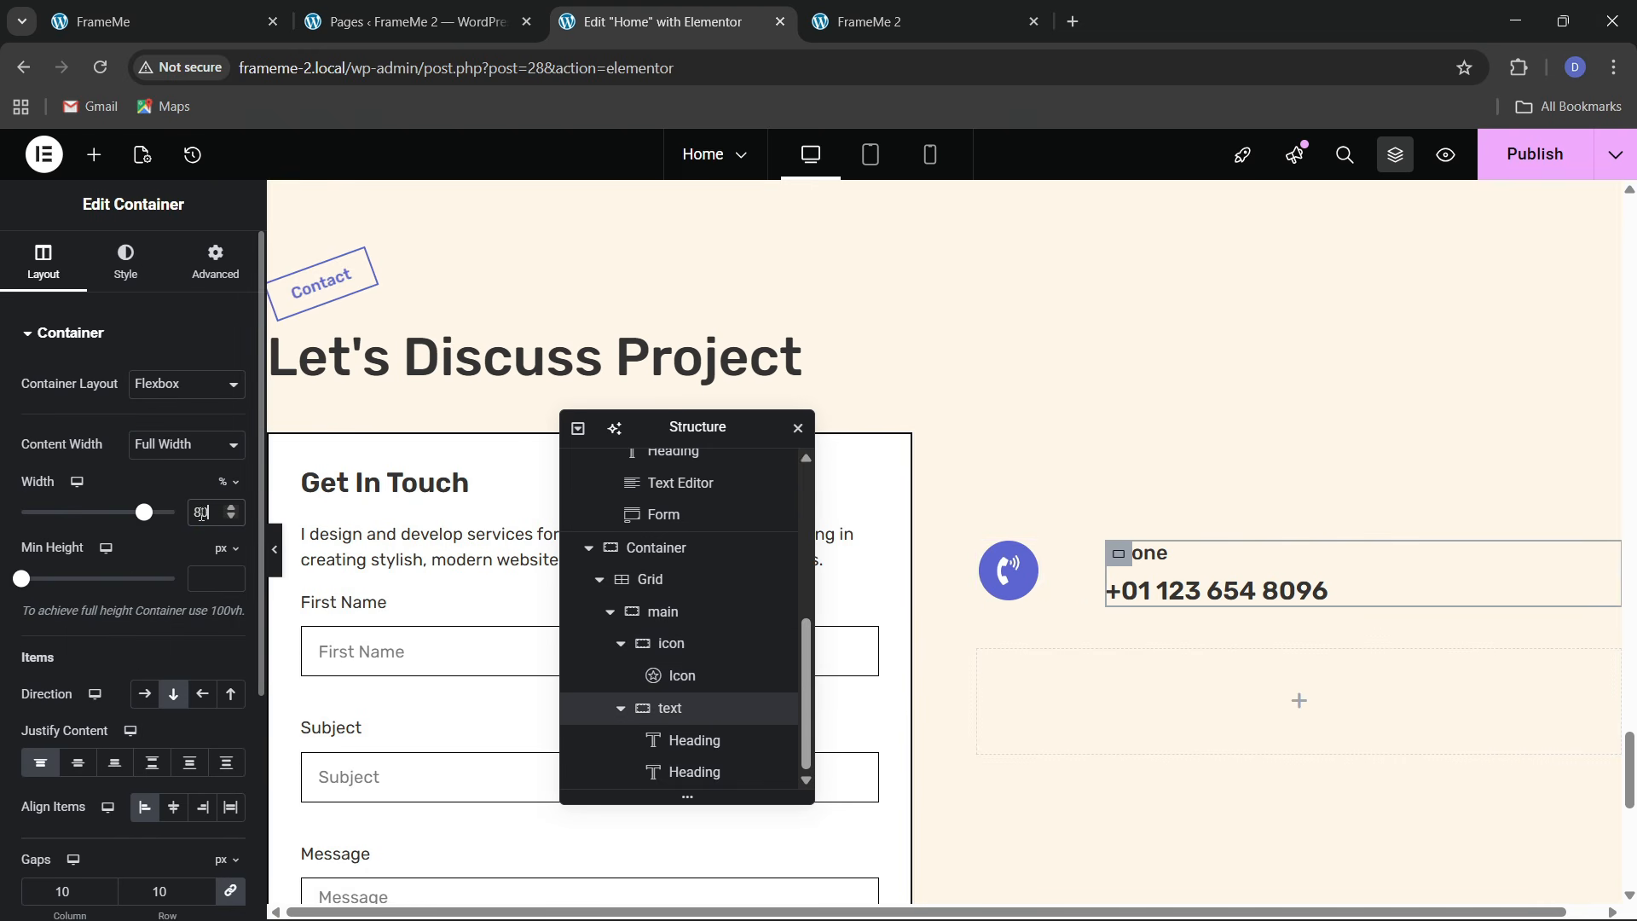
text(90)
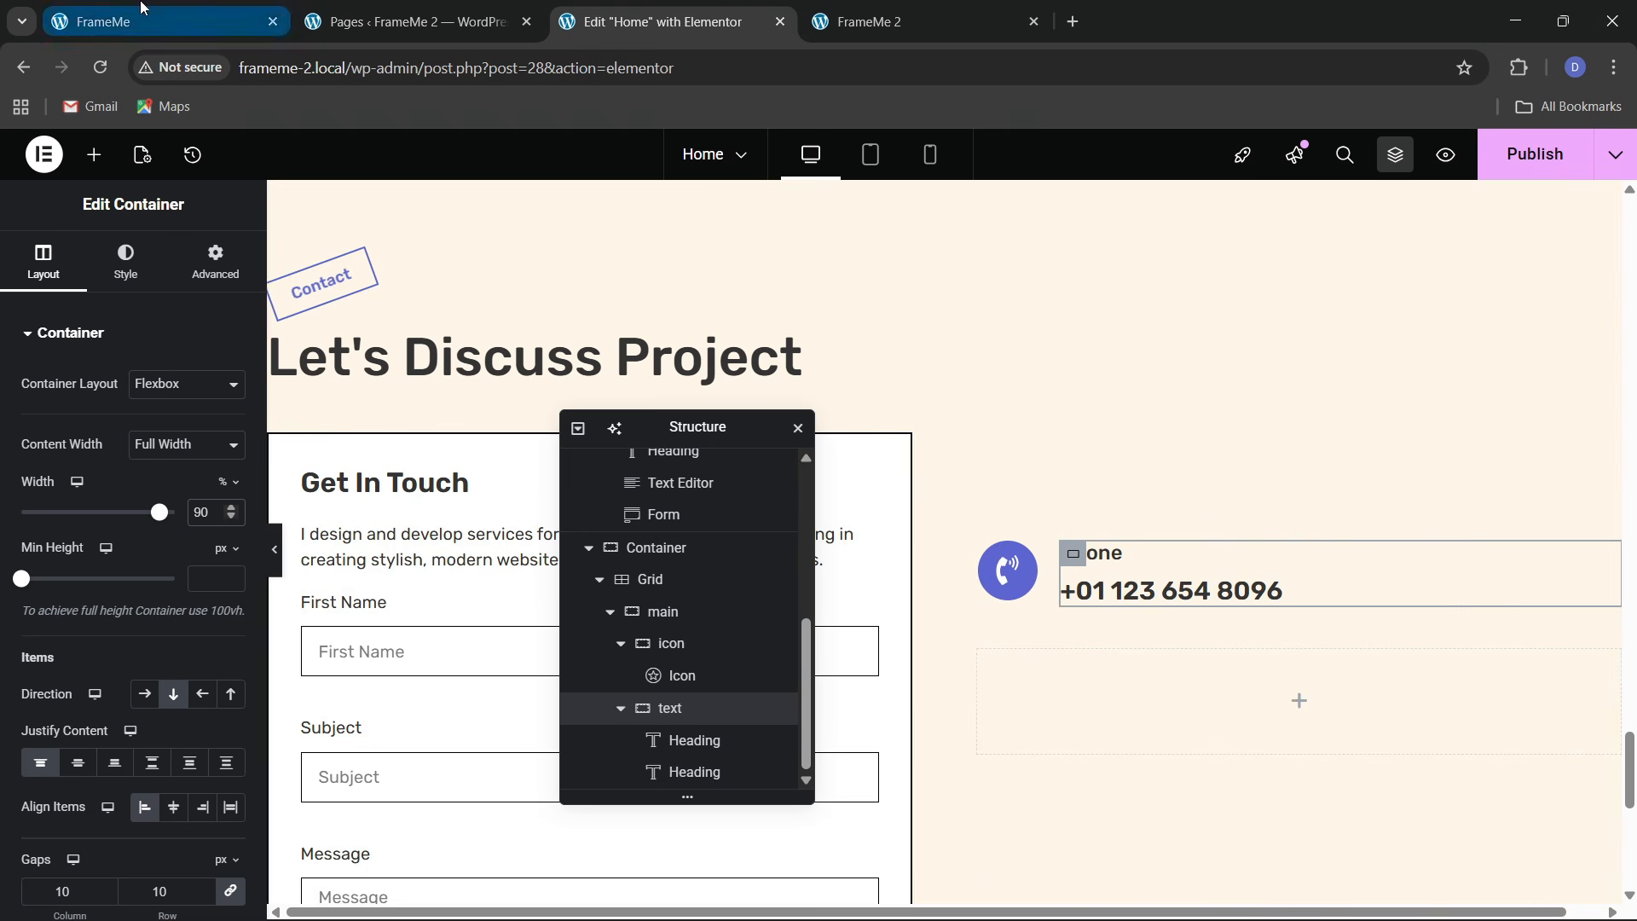
click(262, 11)
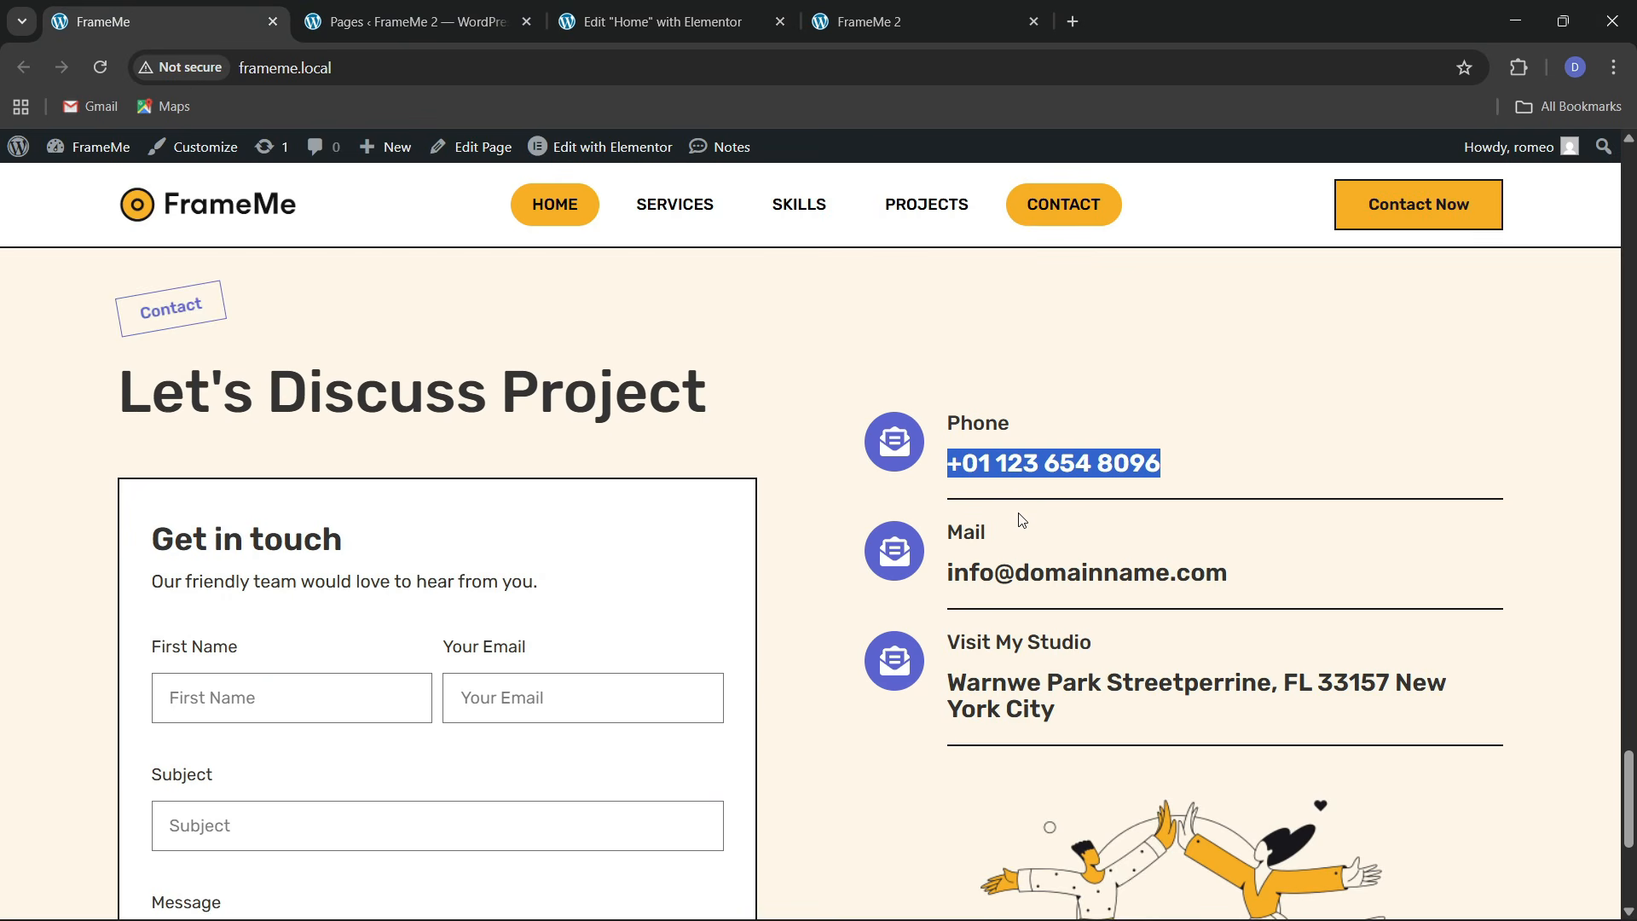
click(657, 21)
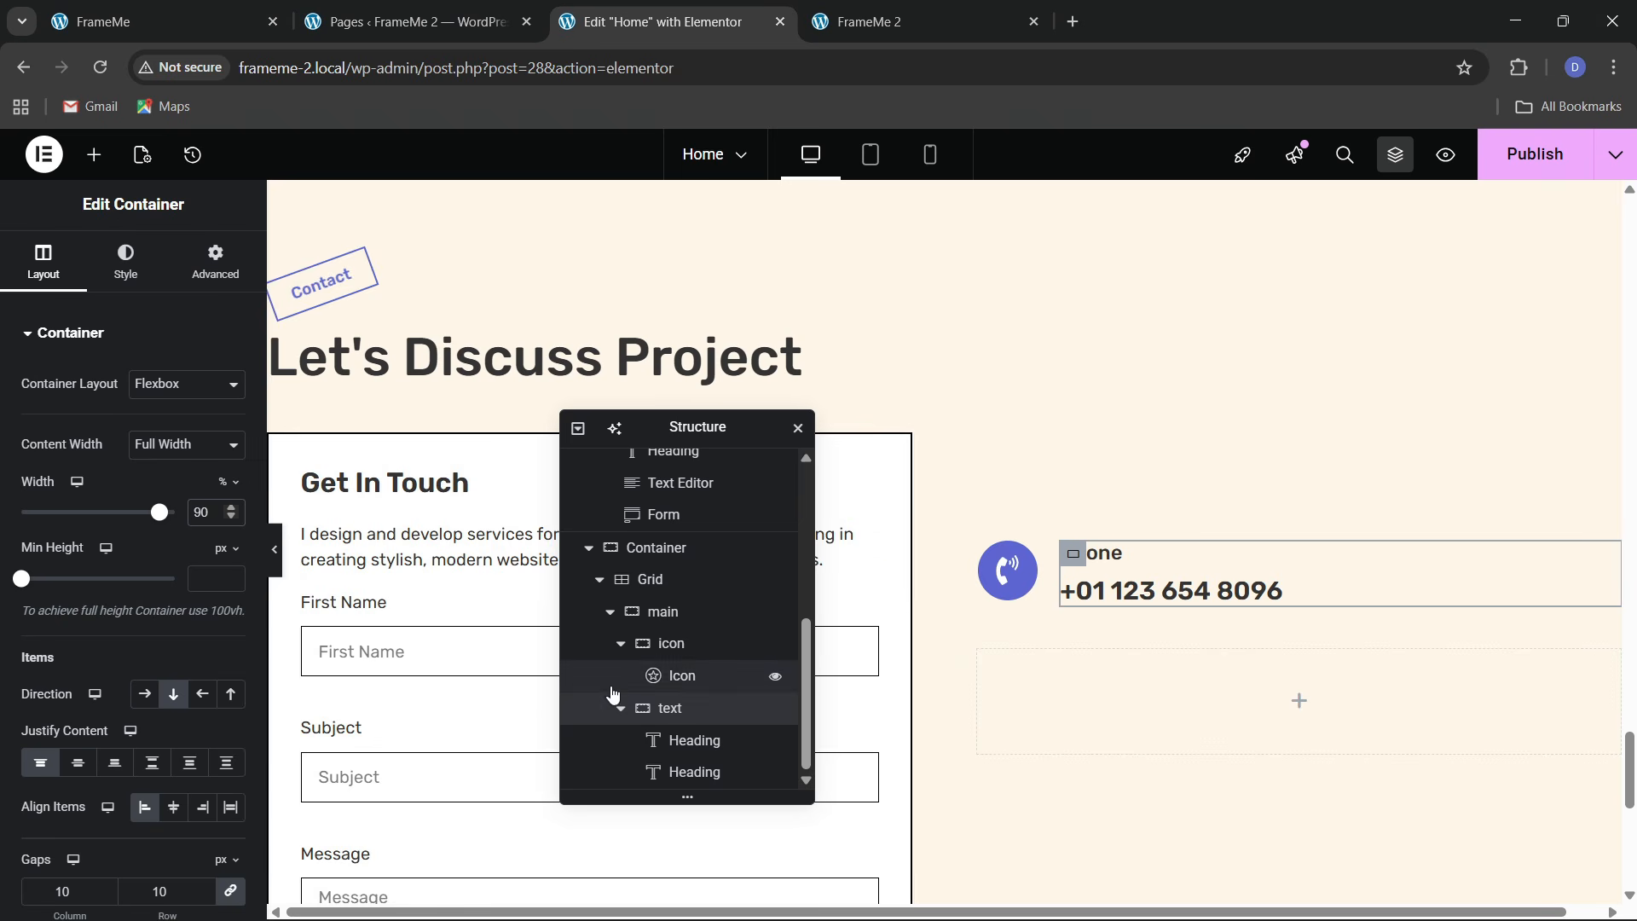
scroll(624, 648, up, 1)
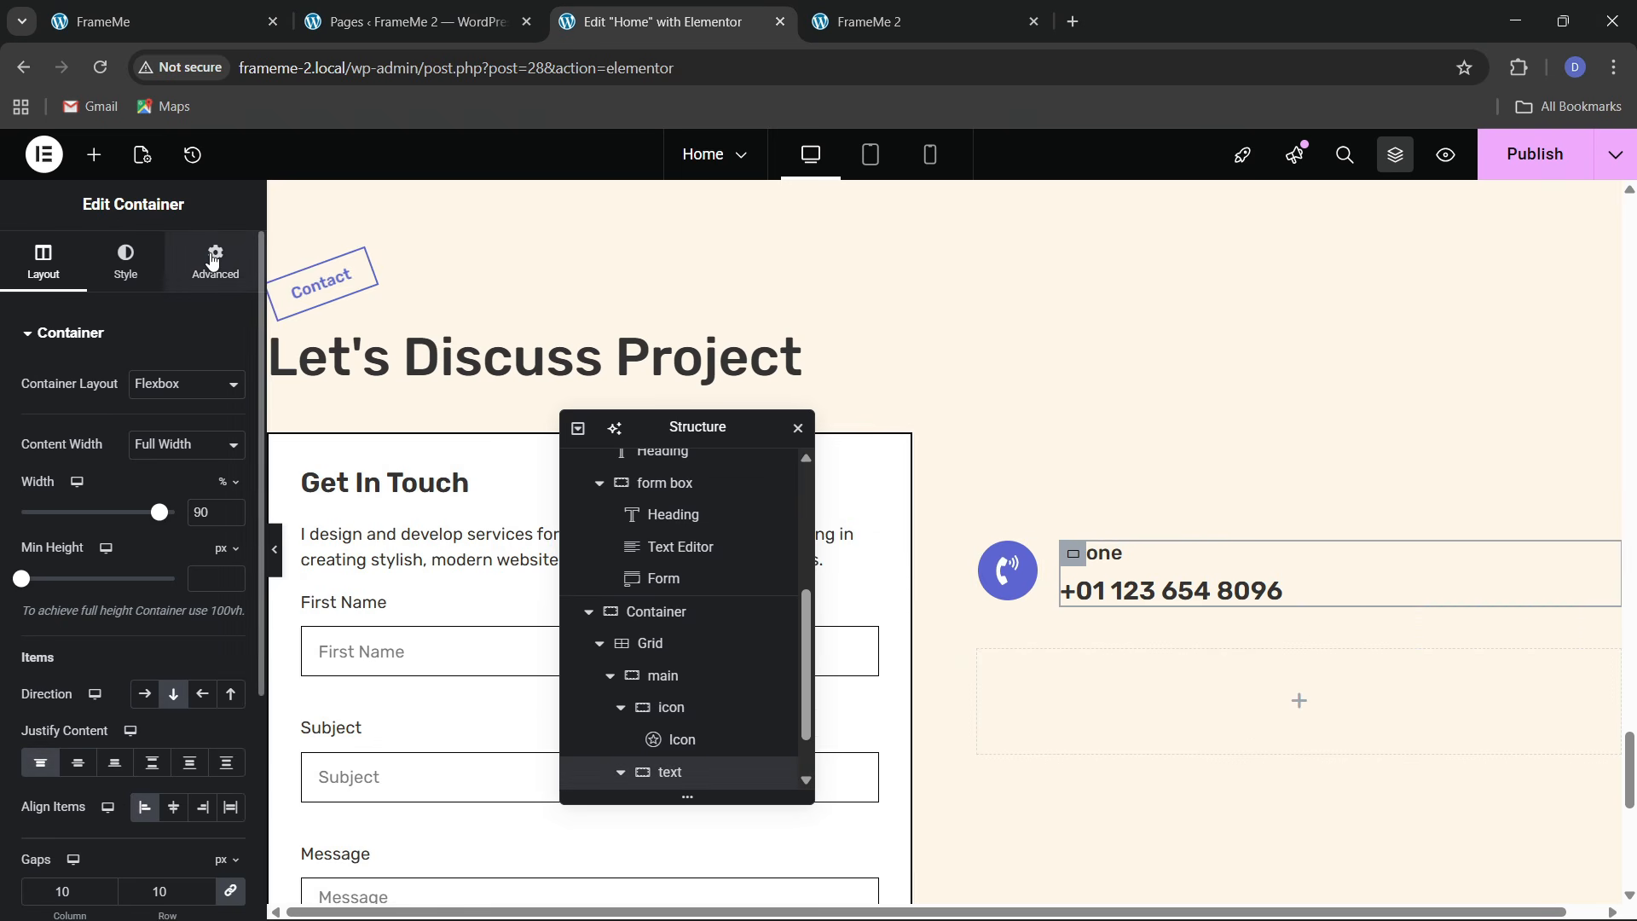
Give the text container a solid, black, 2 px border on the bottom side only
click(146, 266)
click(72, 565)
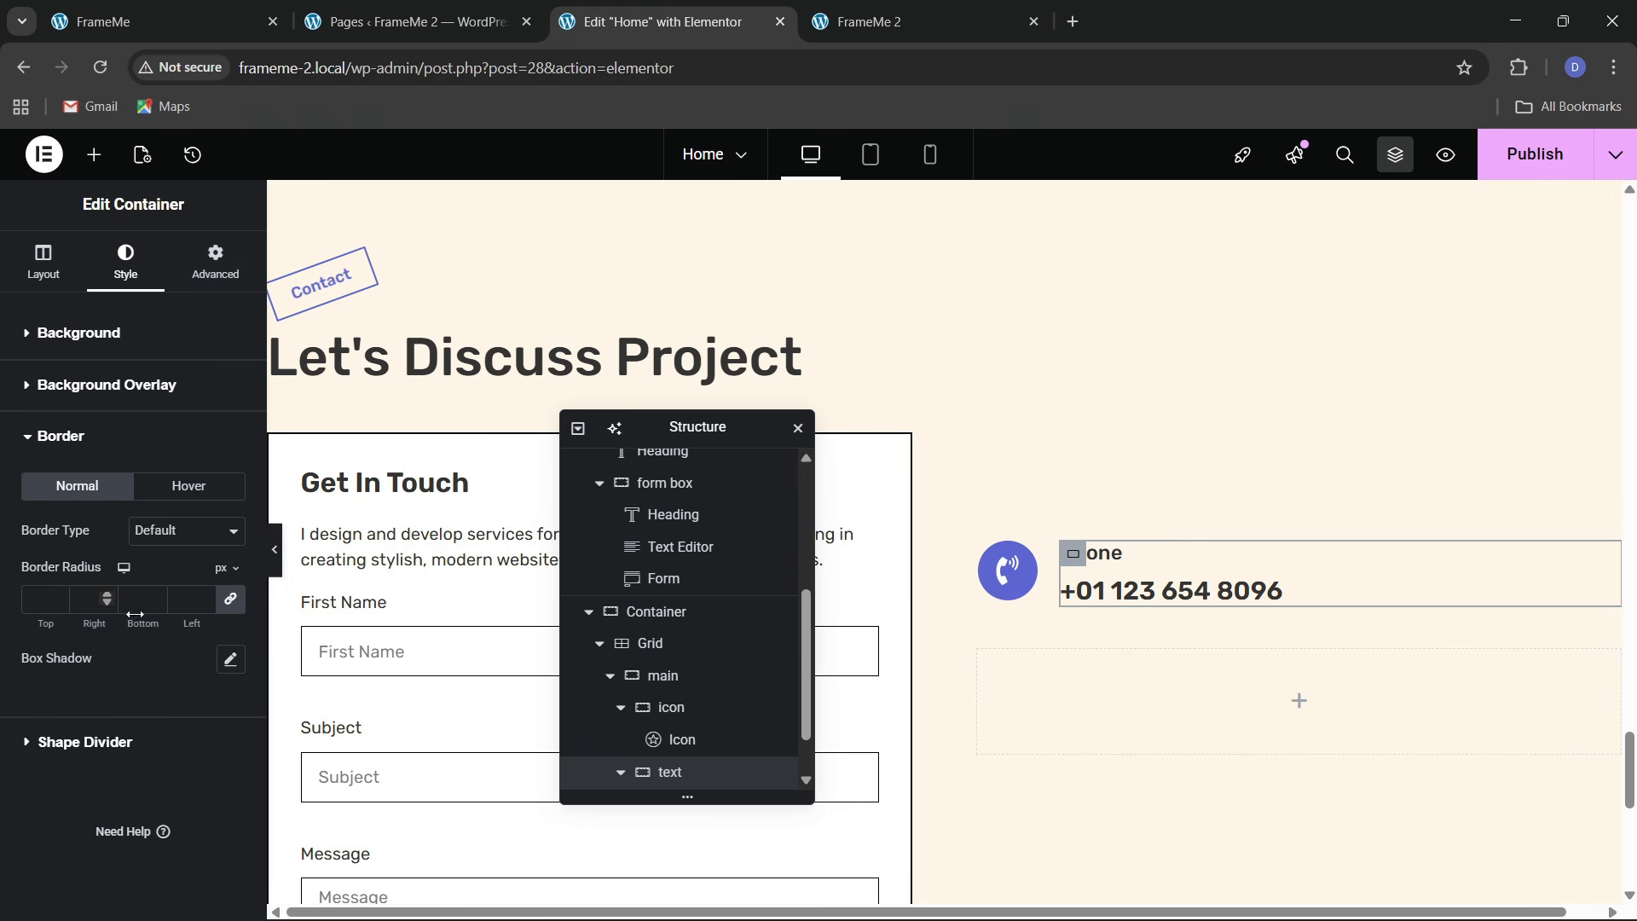
click(186, 530)
click(158, 599)
click(235, 606)
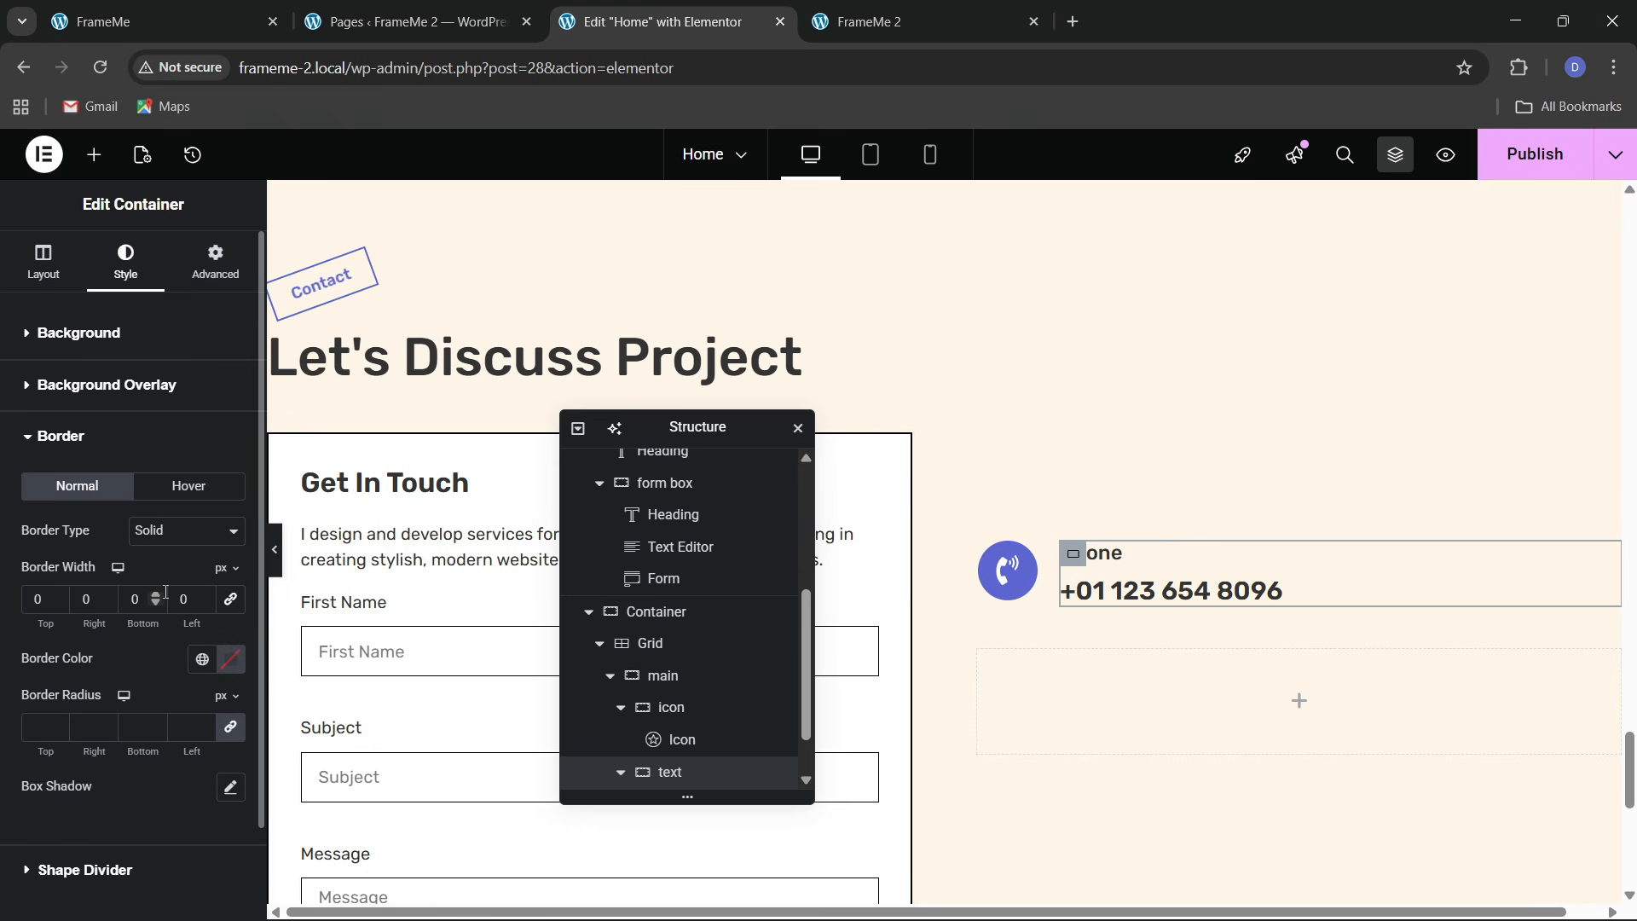
double_click(157, 595)
click(202, 660)
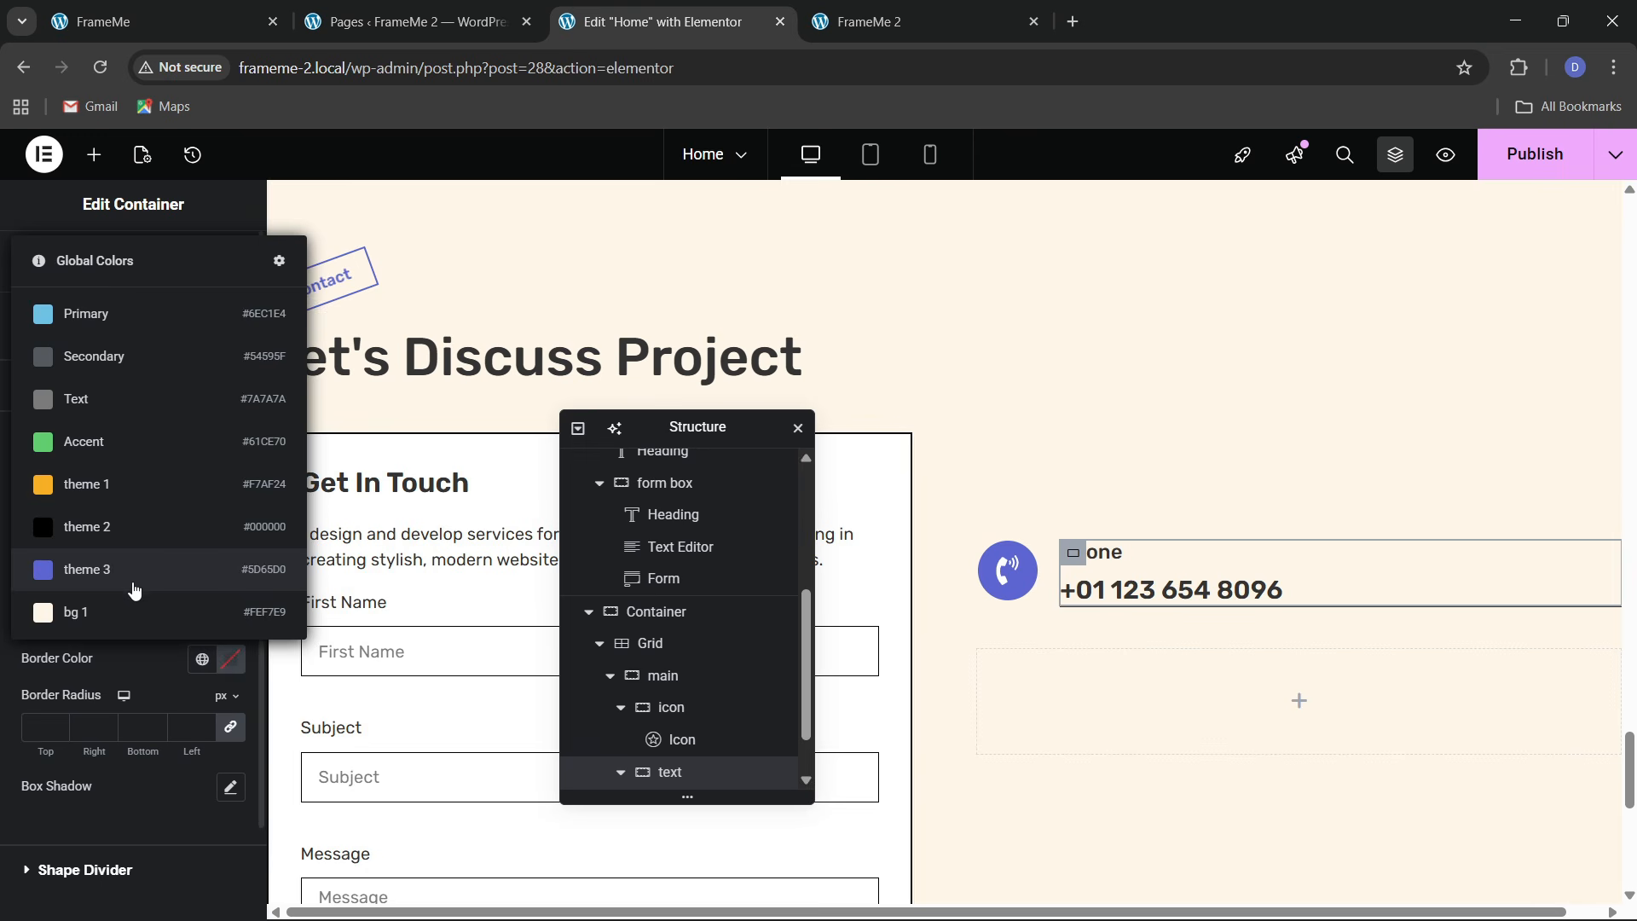
click(118, 529)
Set the text container's bottom padding to 20 px
click(215, 260)
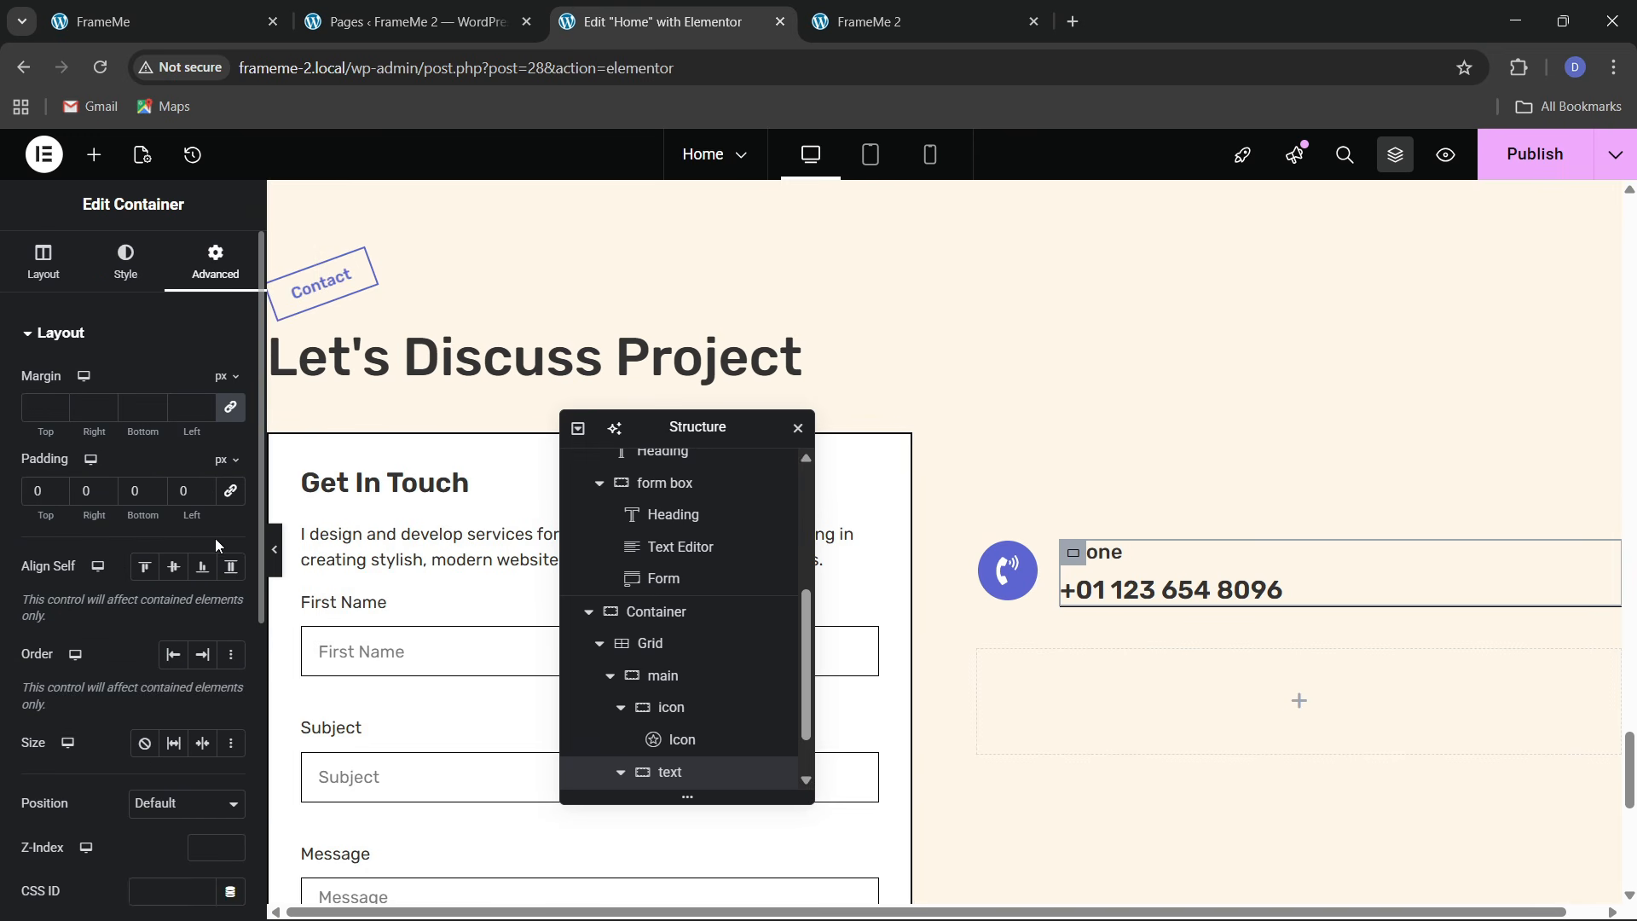
click(131, 493)
text(2)
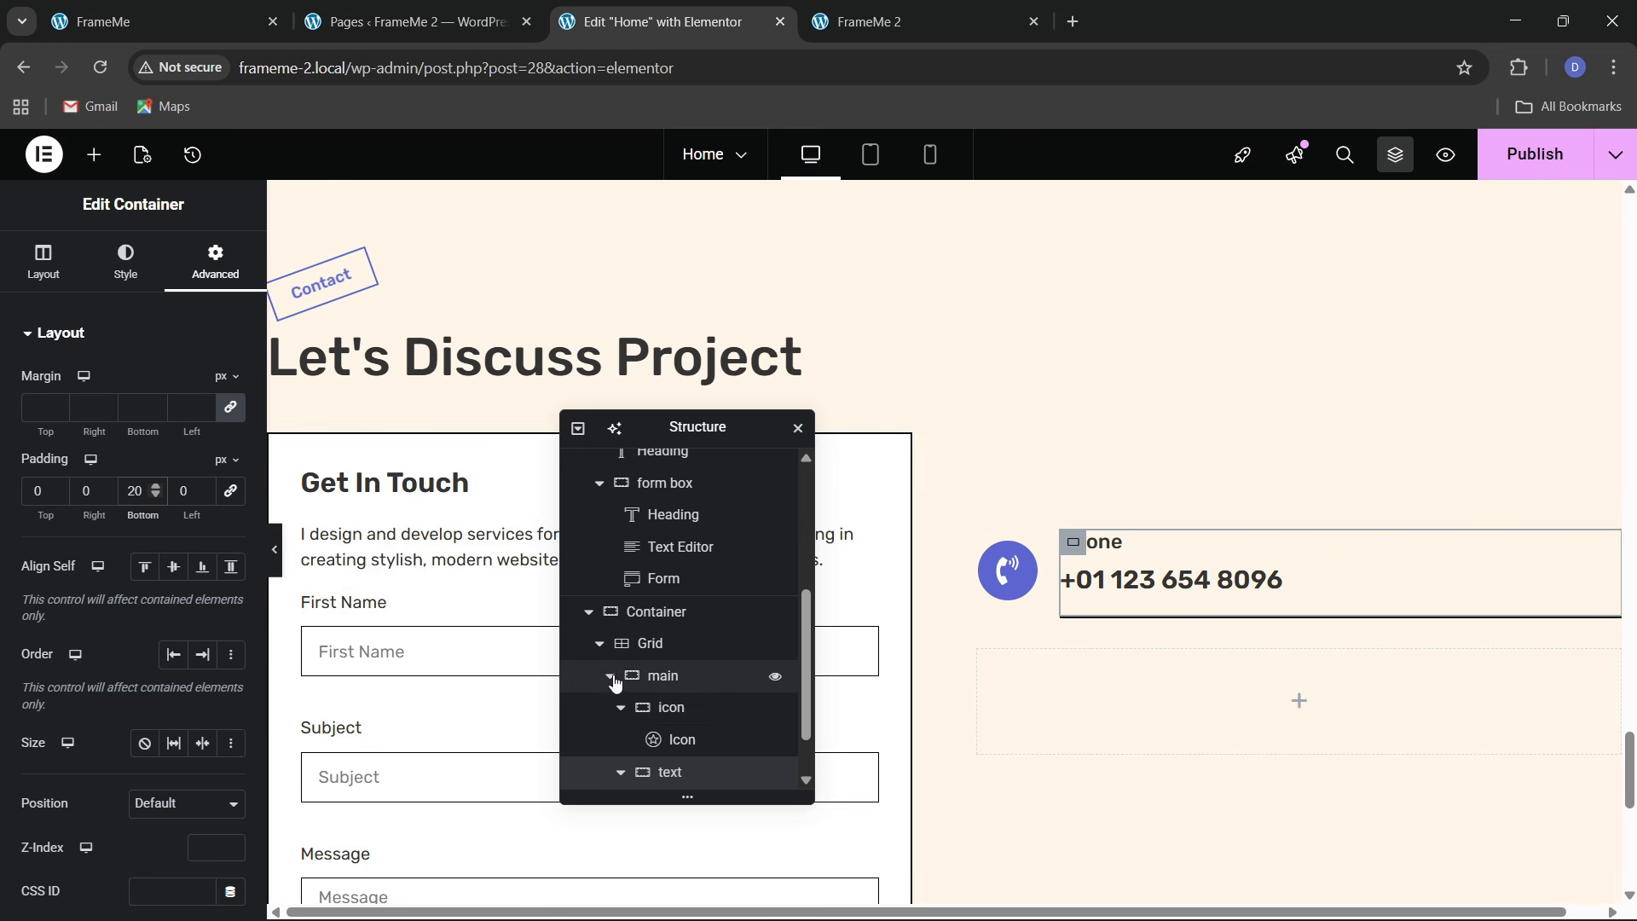
Duplicate the main phone row twice so there are three Phone rows
click(671, 773)
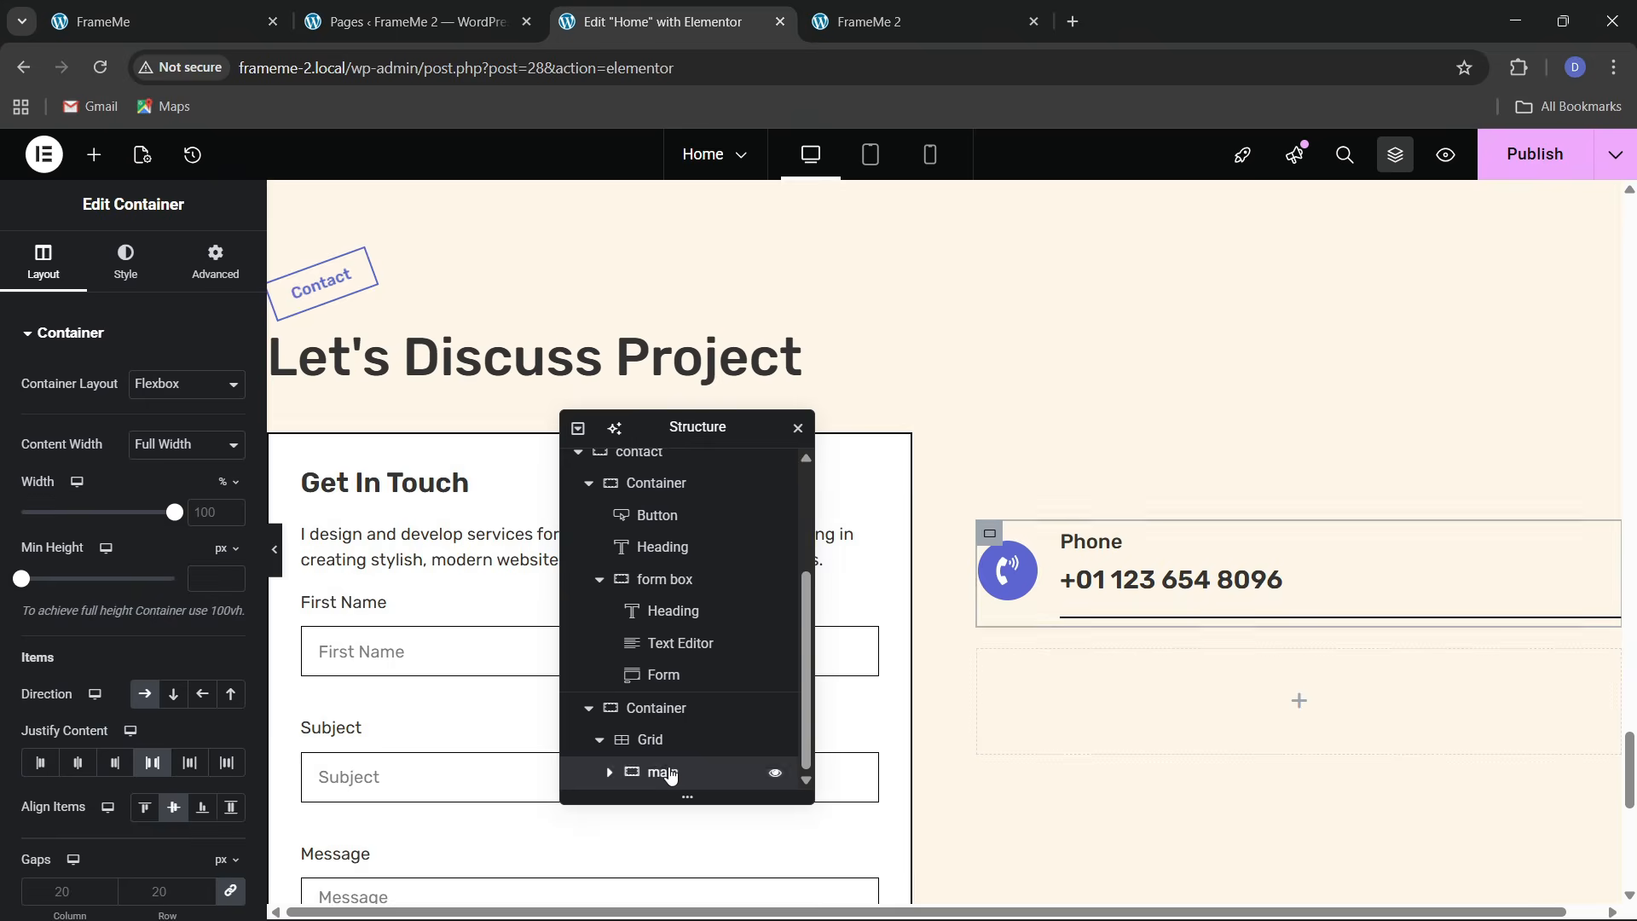
right_click(670, 774)
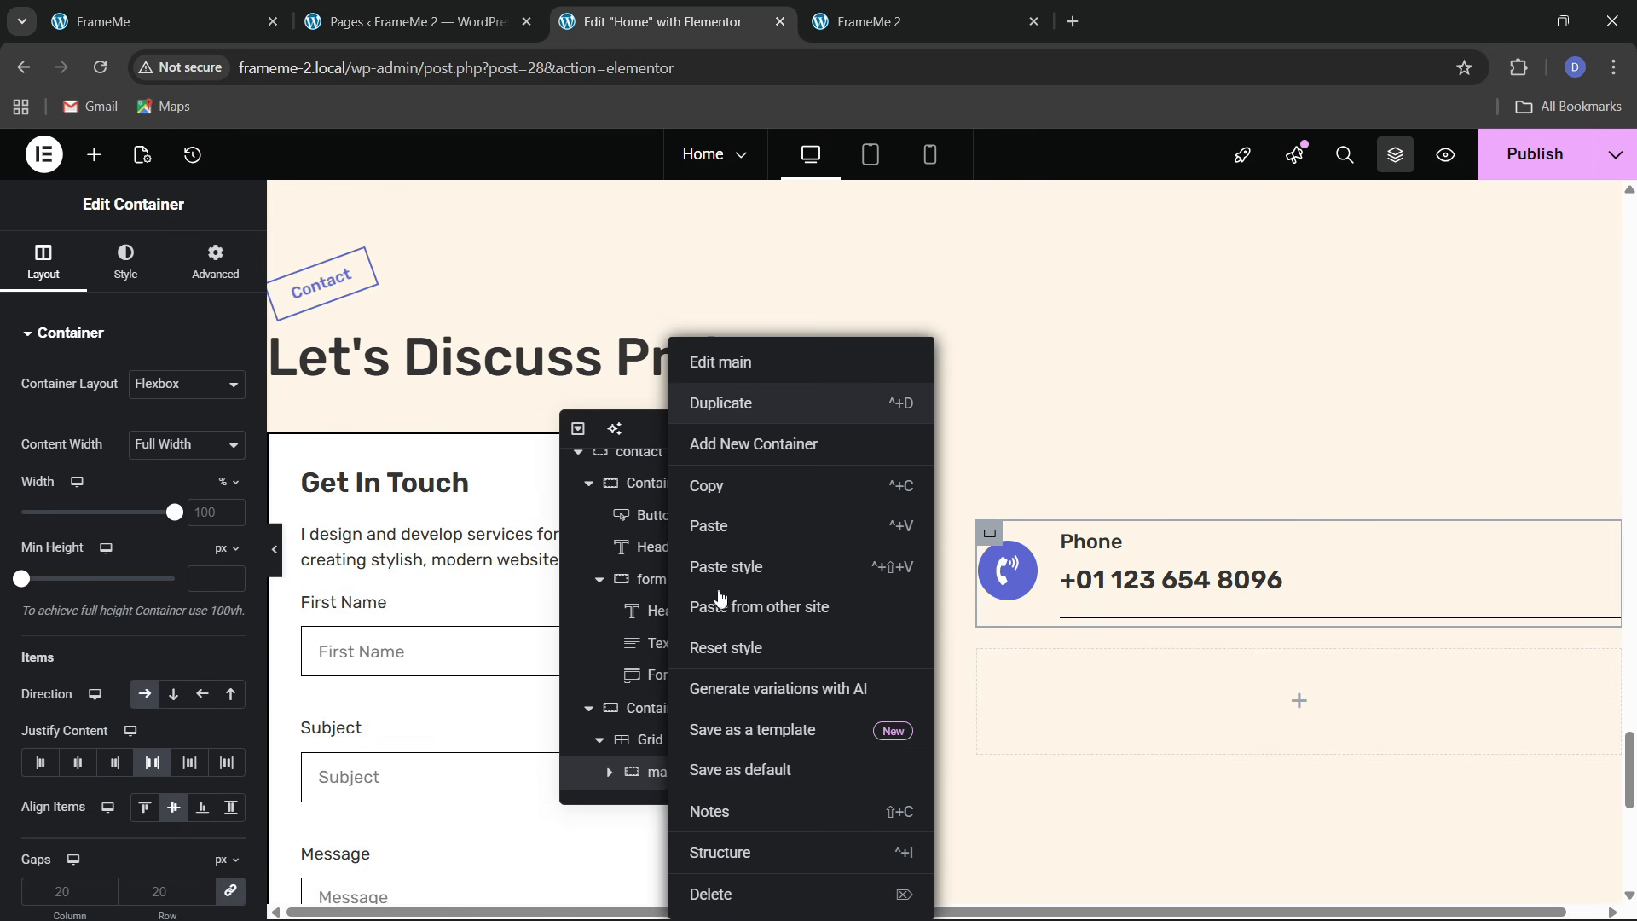
click(720, 403)
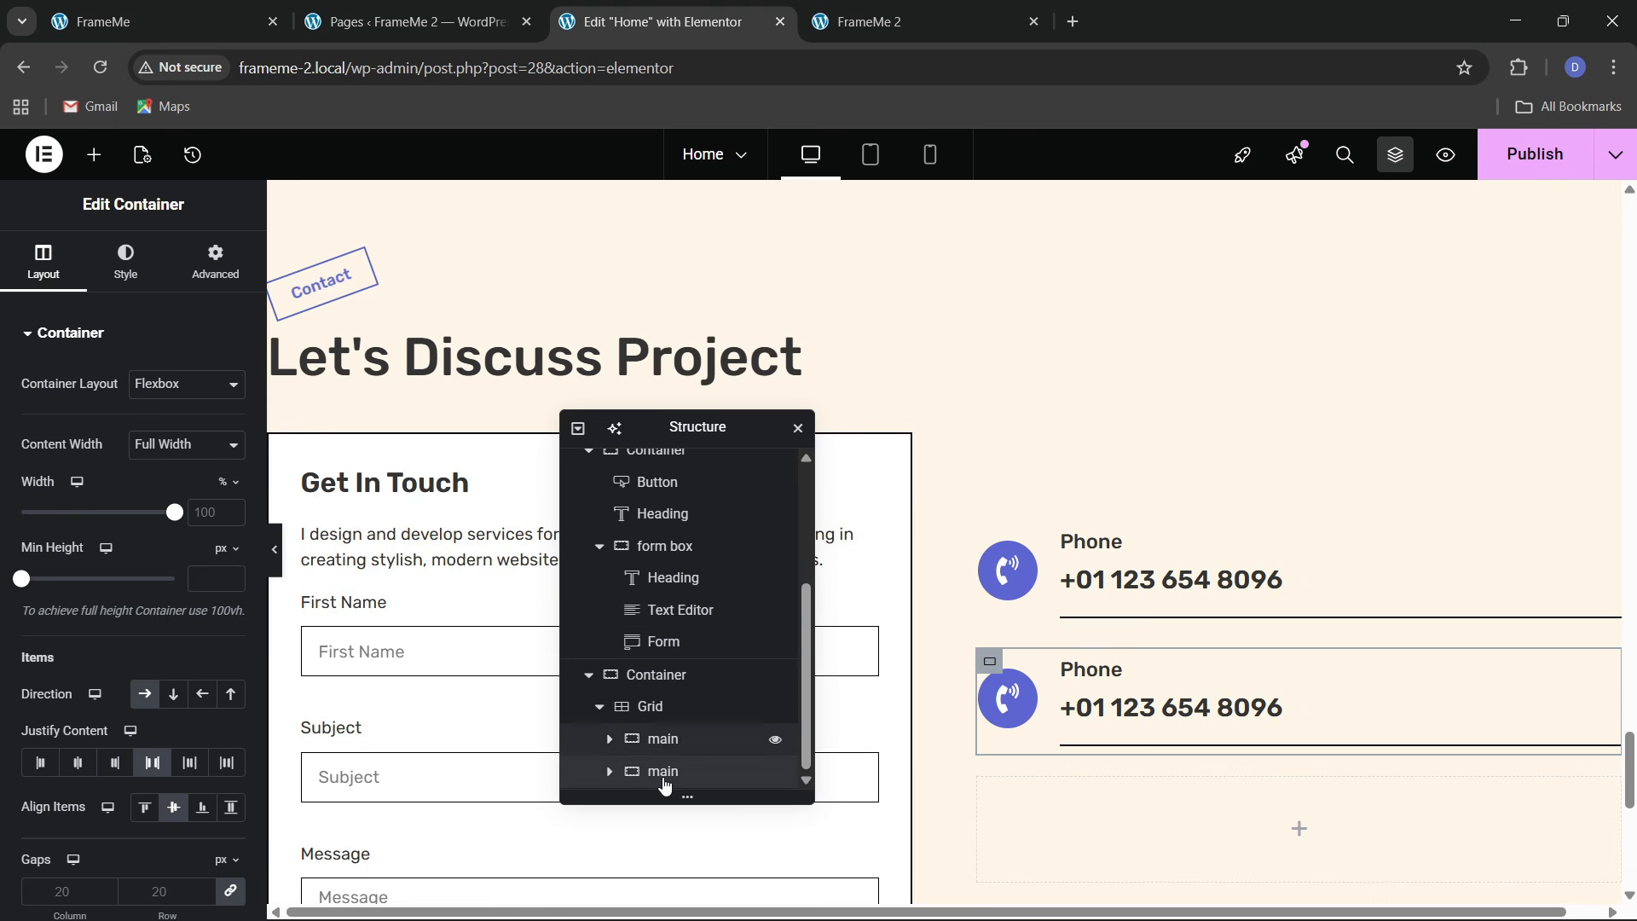
right_click(669, 771)
click(729, 541)
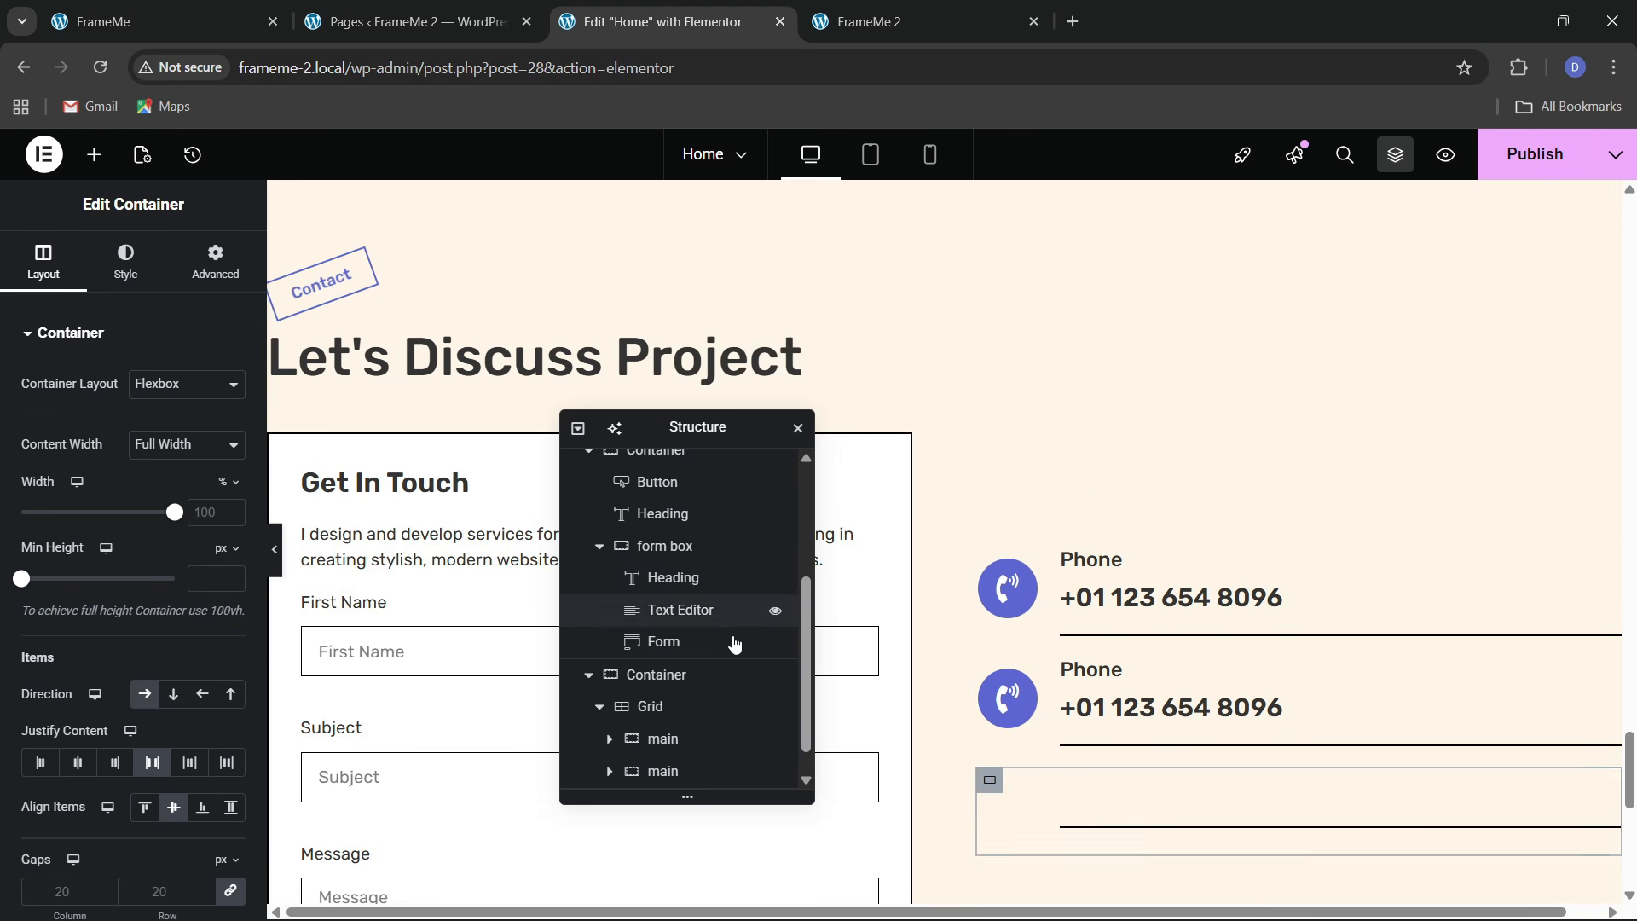
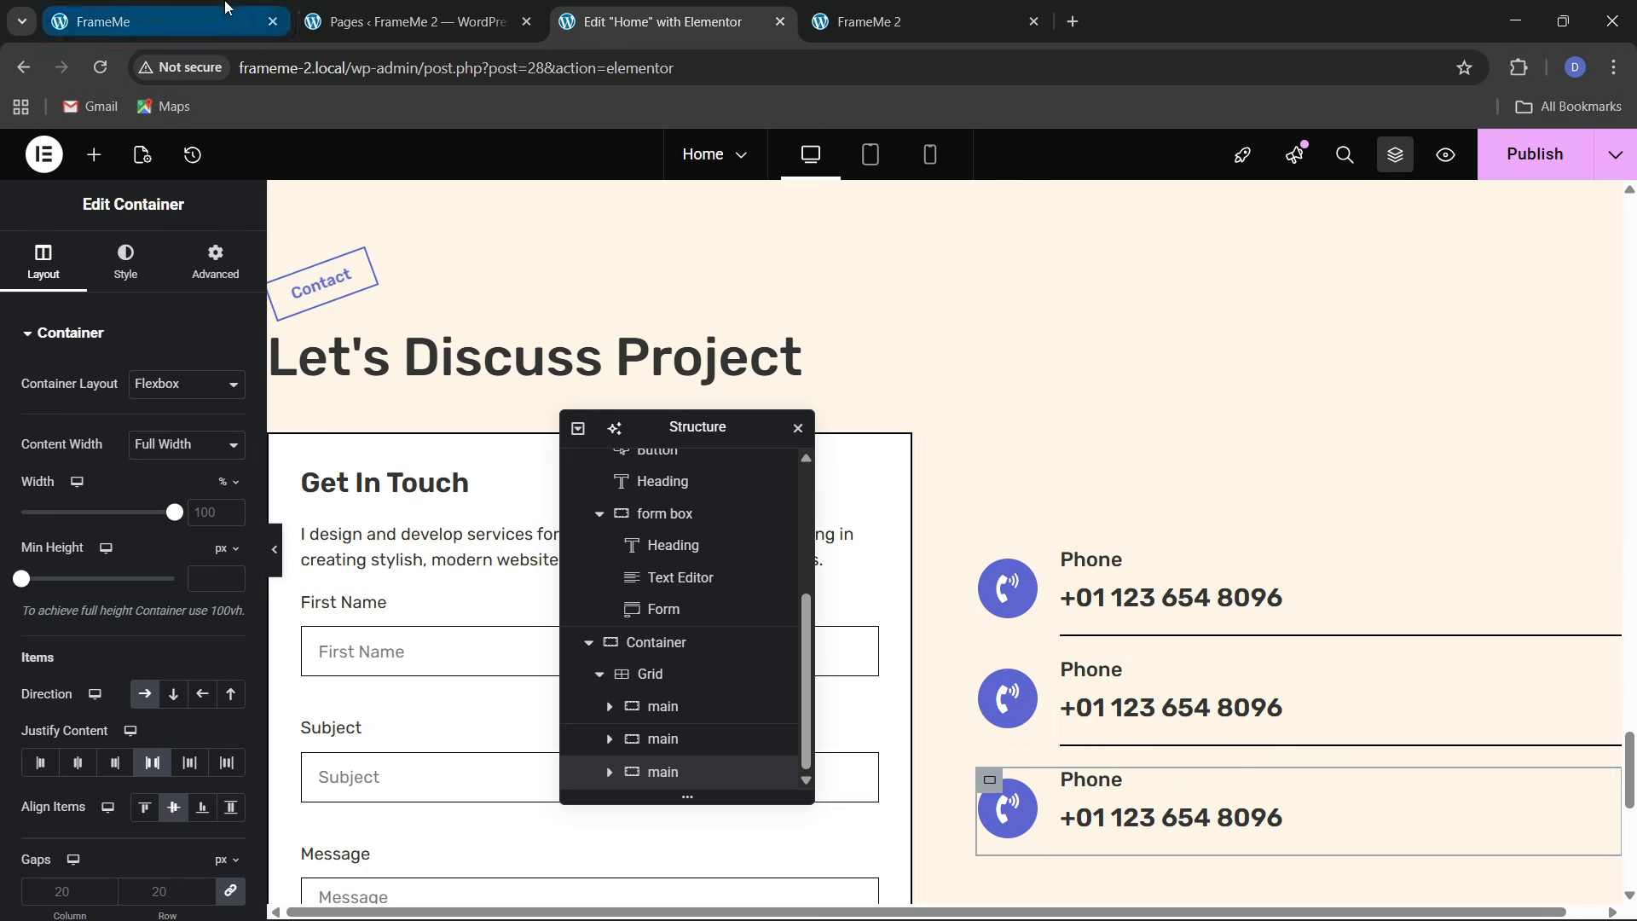
Replace the second contact item's phone icon with an envelope icon from the Icon Library
click(128, 21)
click(662, 17)
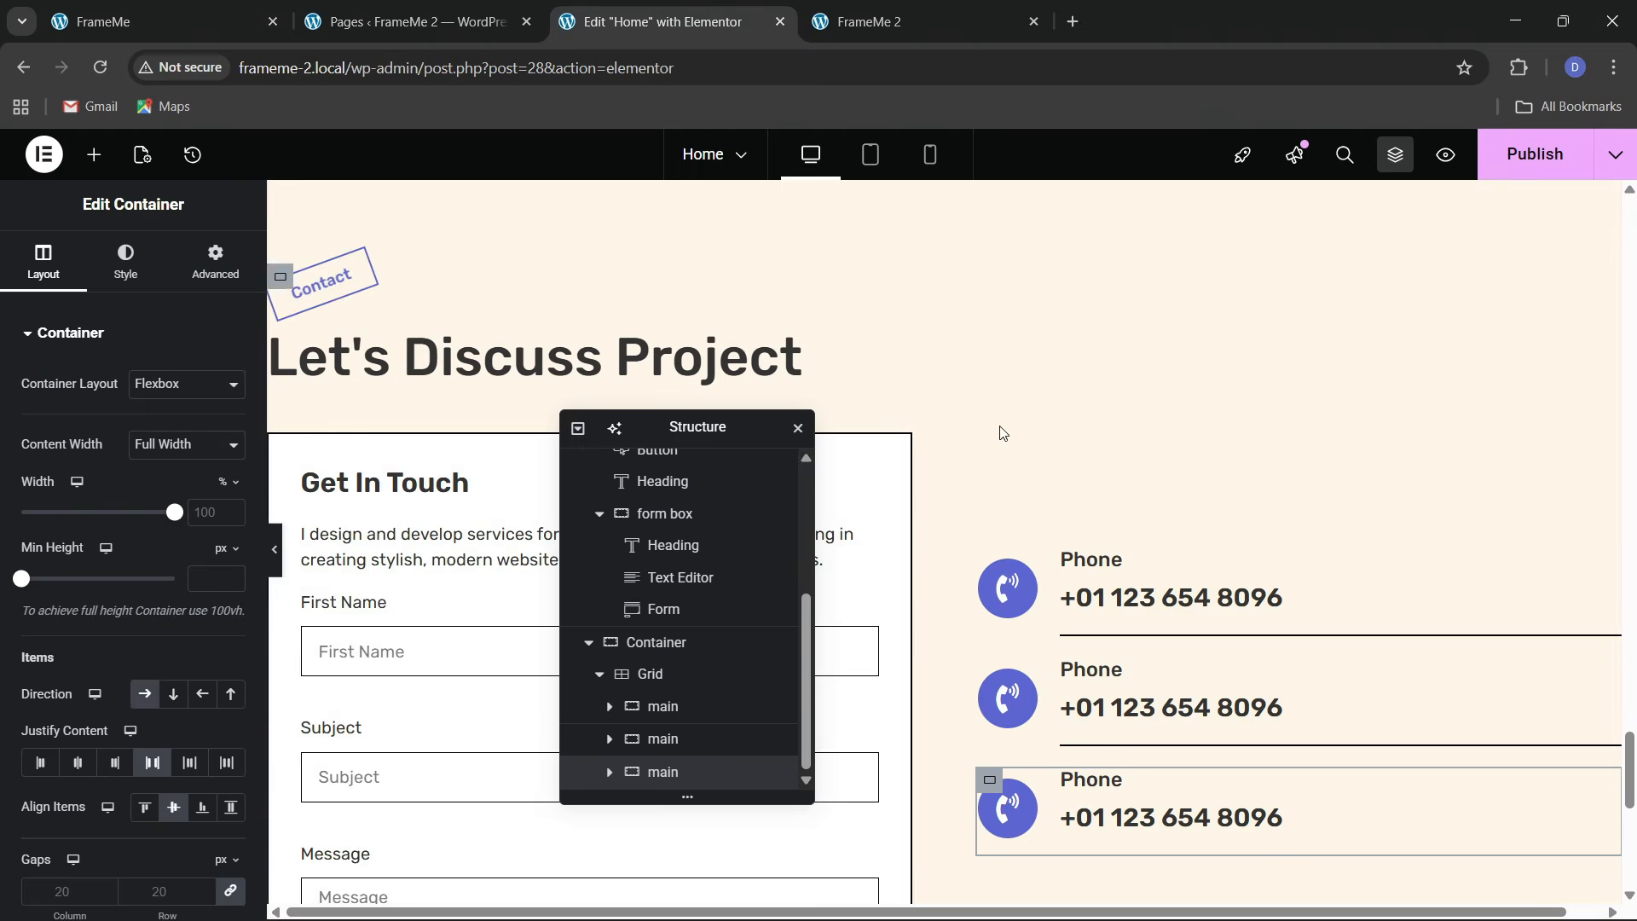
click(1024, 698)
click(75, 474)
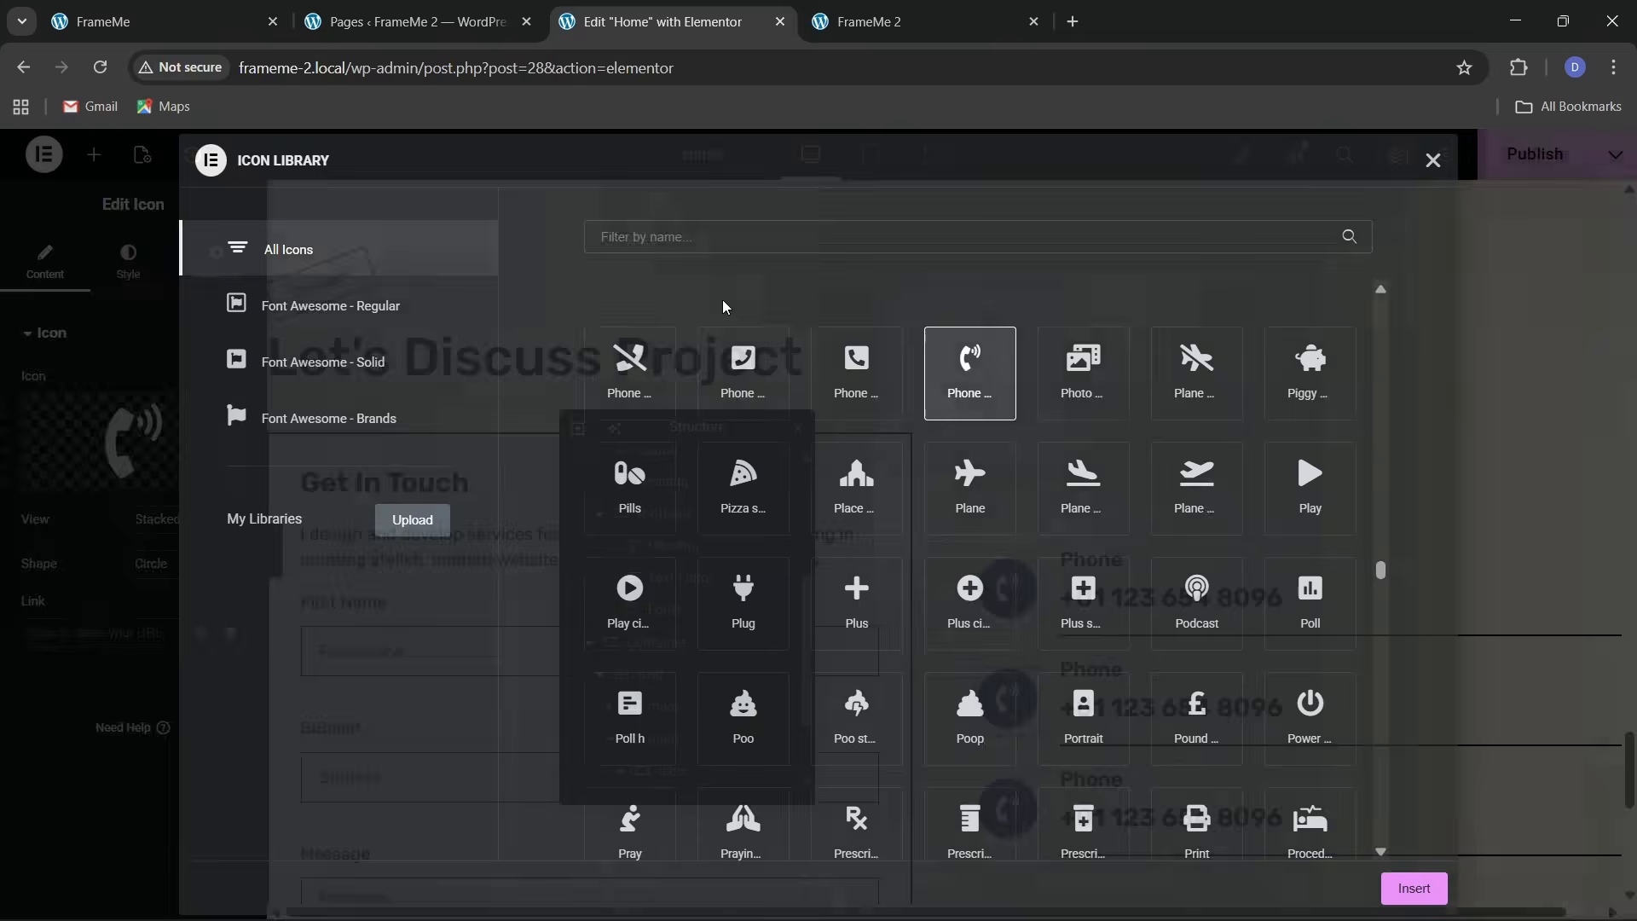
click(783, 221)
text(envo)
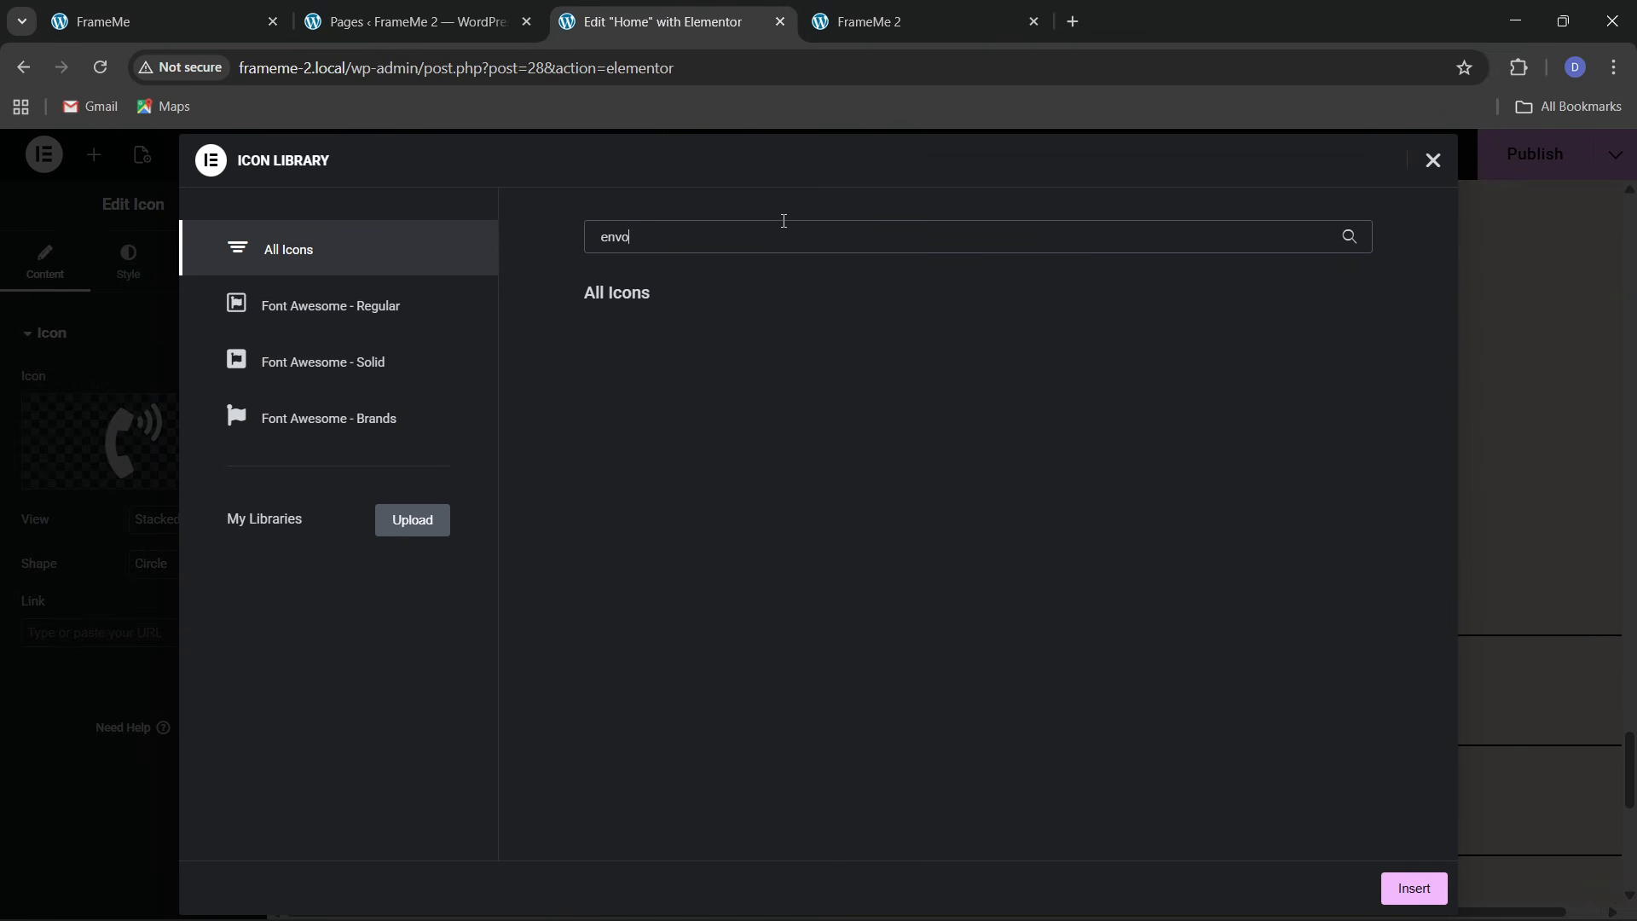
key(BackSpace)
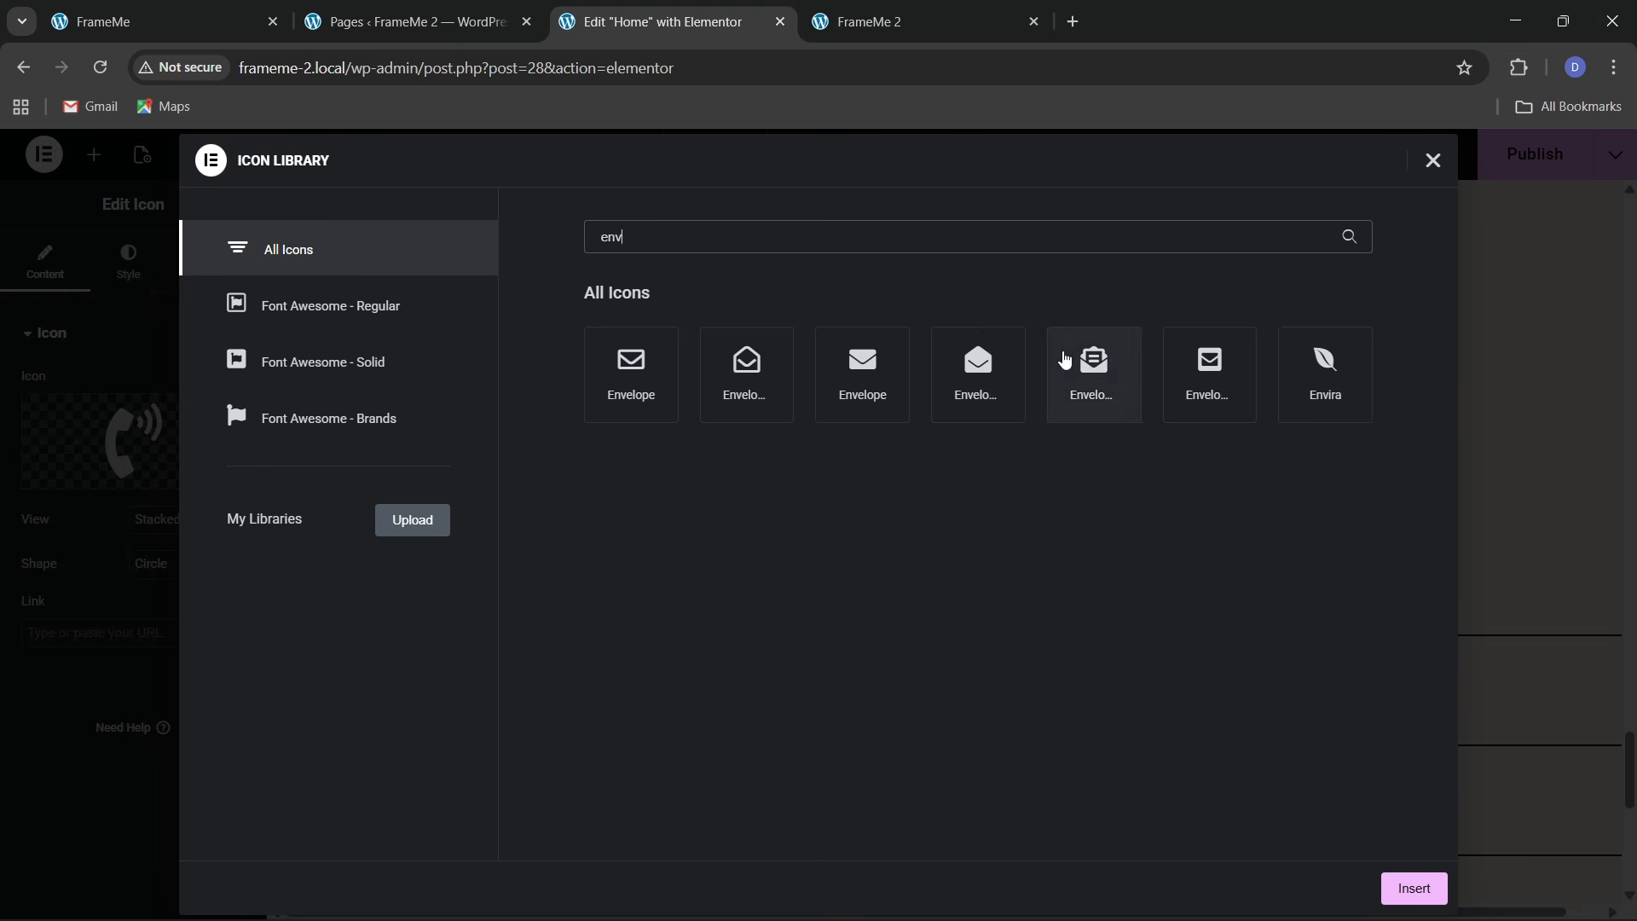
click(1083, 367)
click(1414, 889)
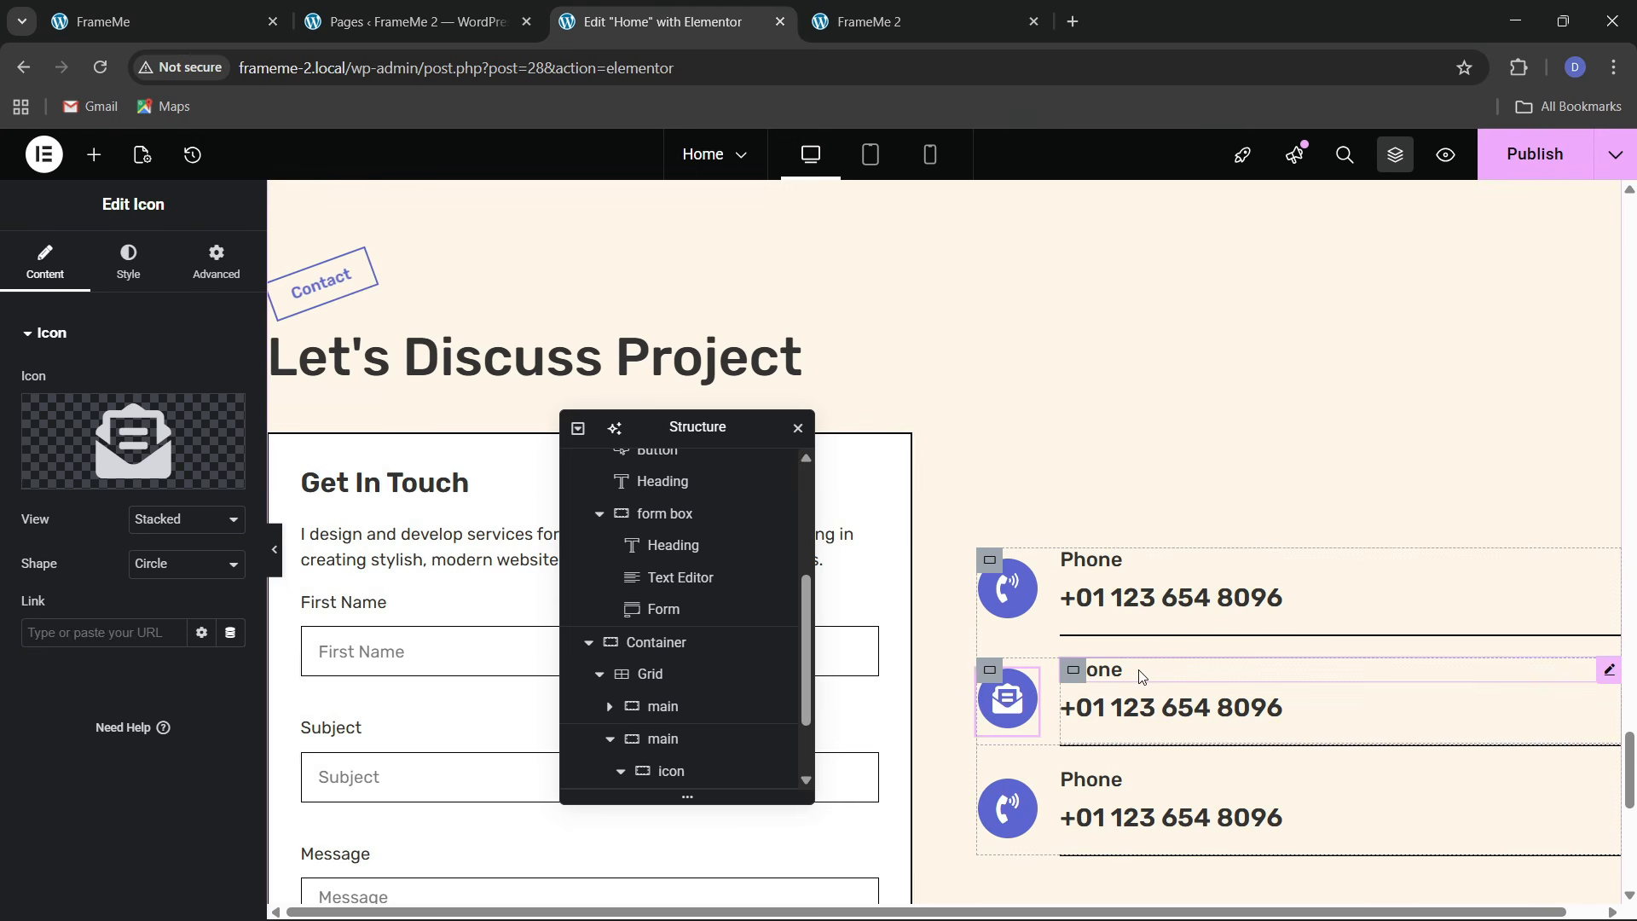
Change the second item's heading to 'Mail Us' and replace its phone number with the contact e-mail
click(1100, 667)
drag(50, 409, 25, 433)
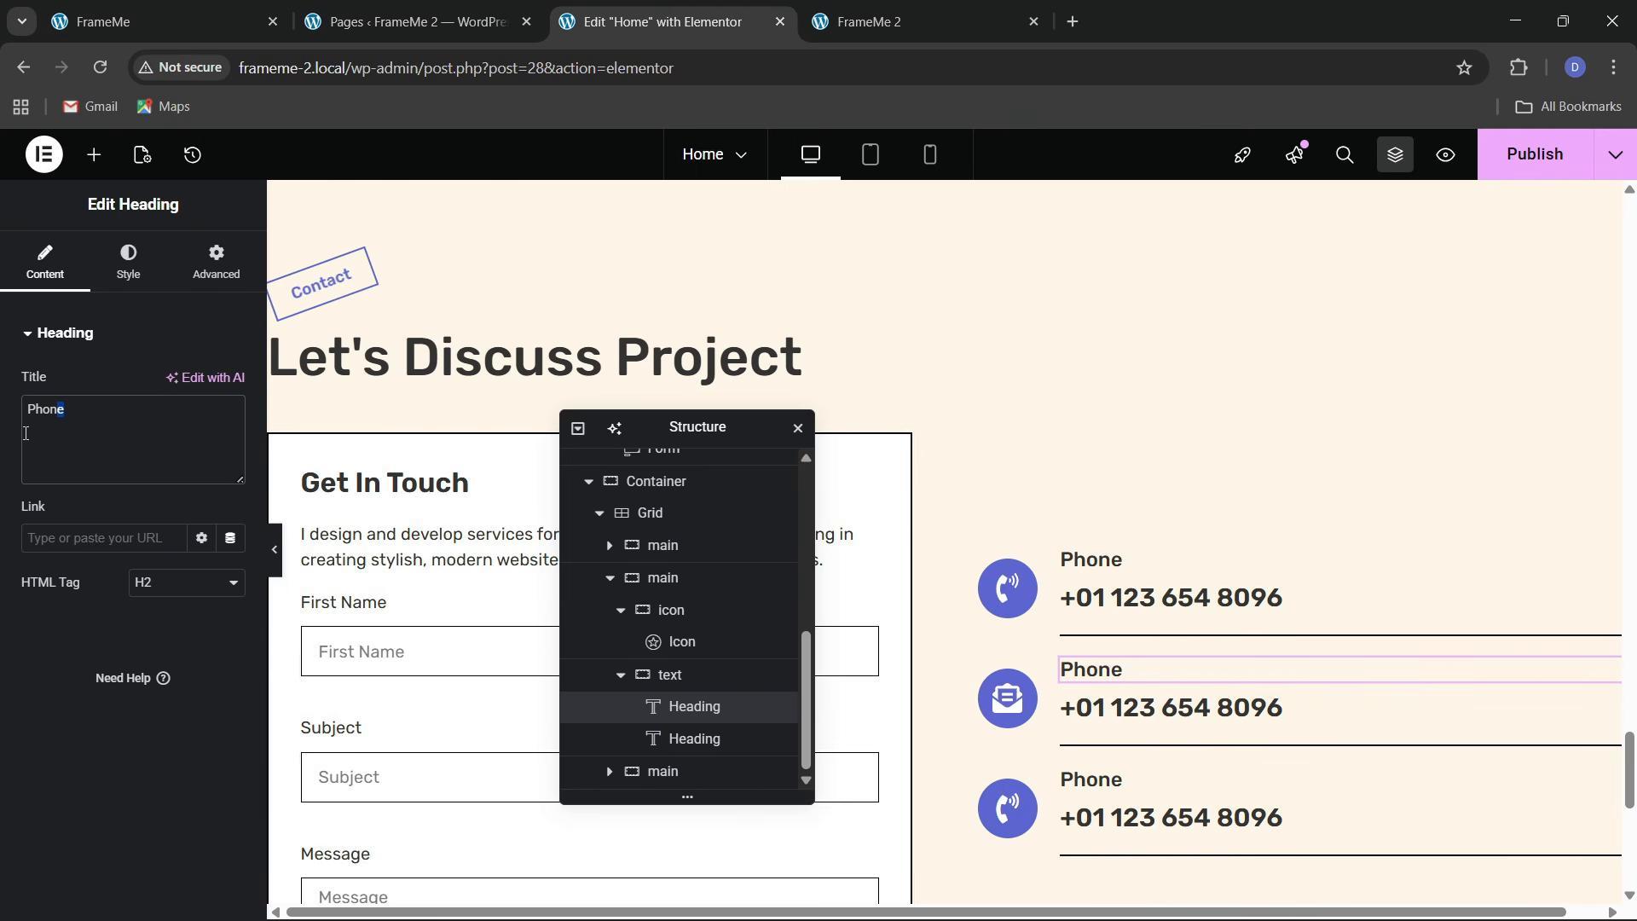
key(ctrl+a)
key(BackSpace)
text(M)
click(1322, 706)
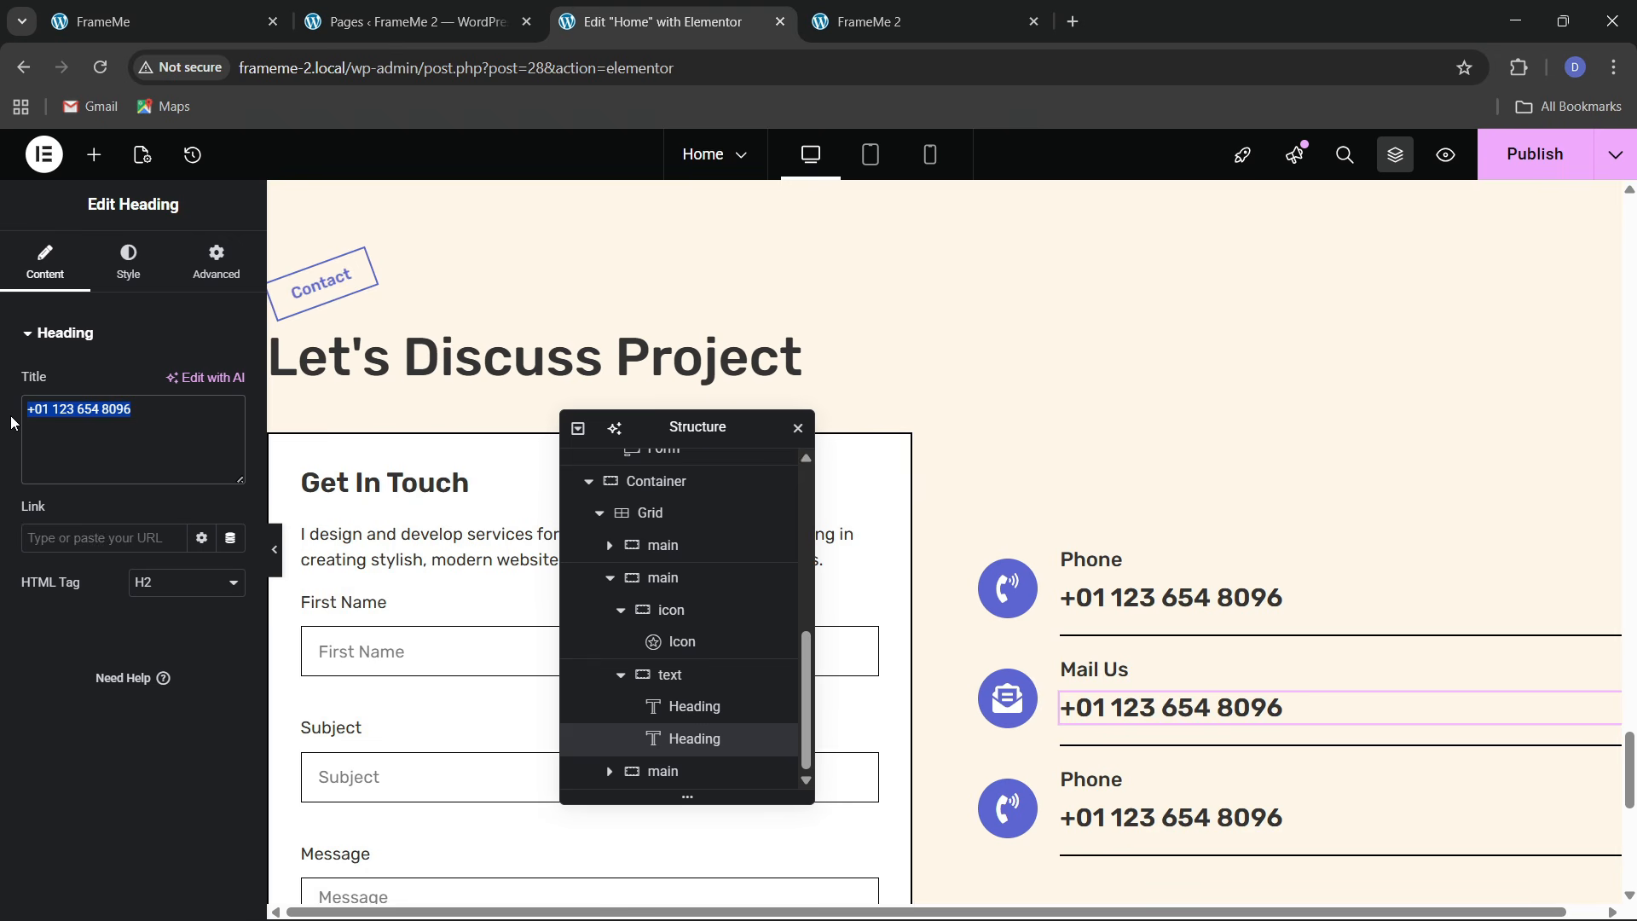
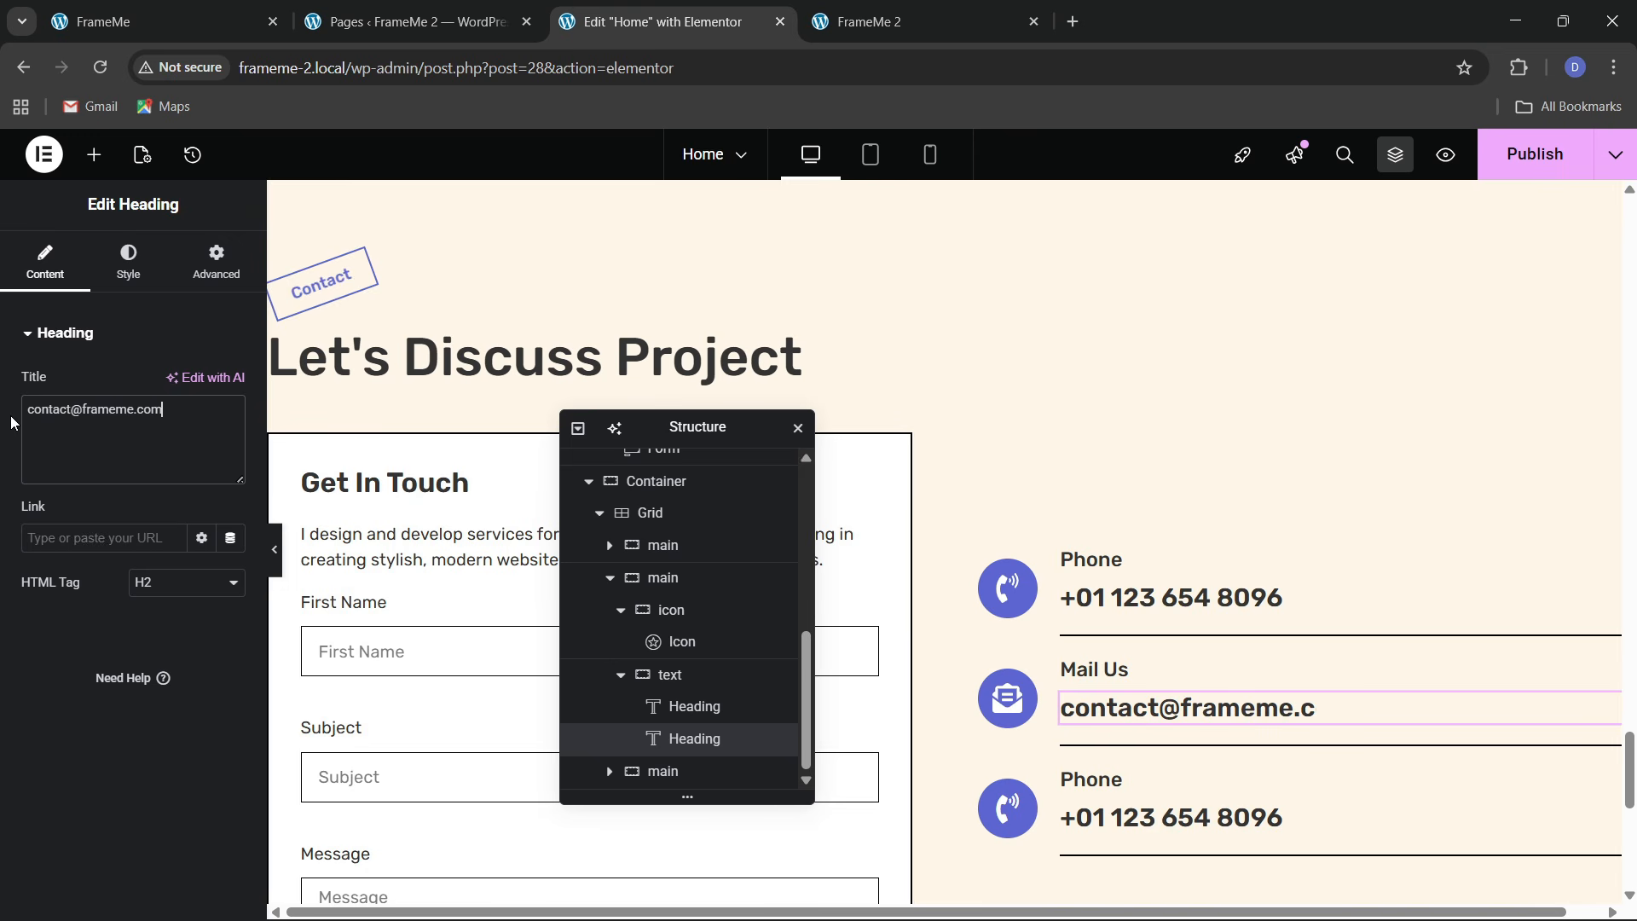
scroll(1184, 566, down, 3)
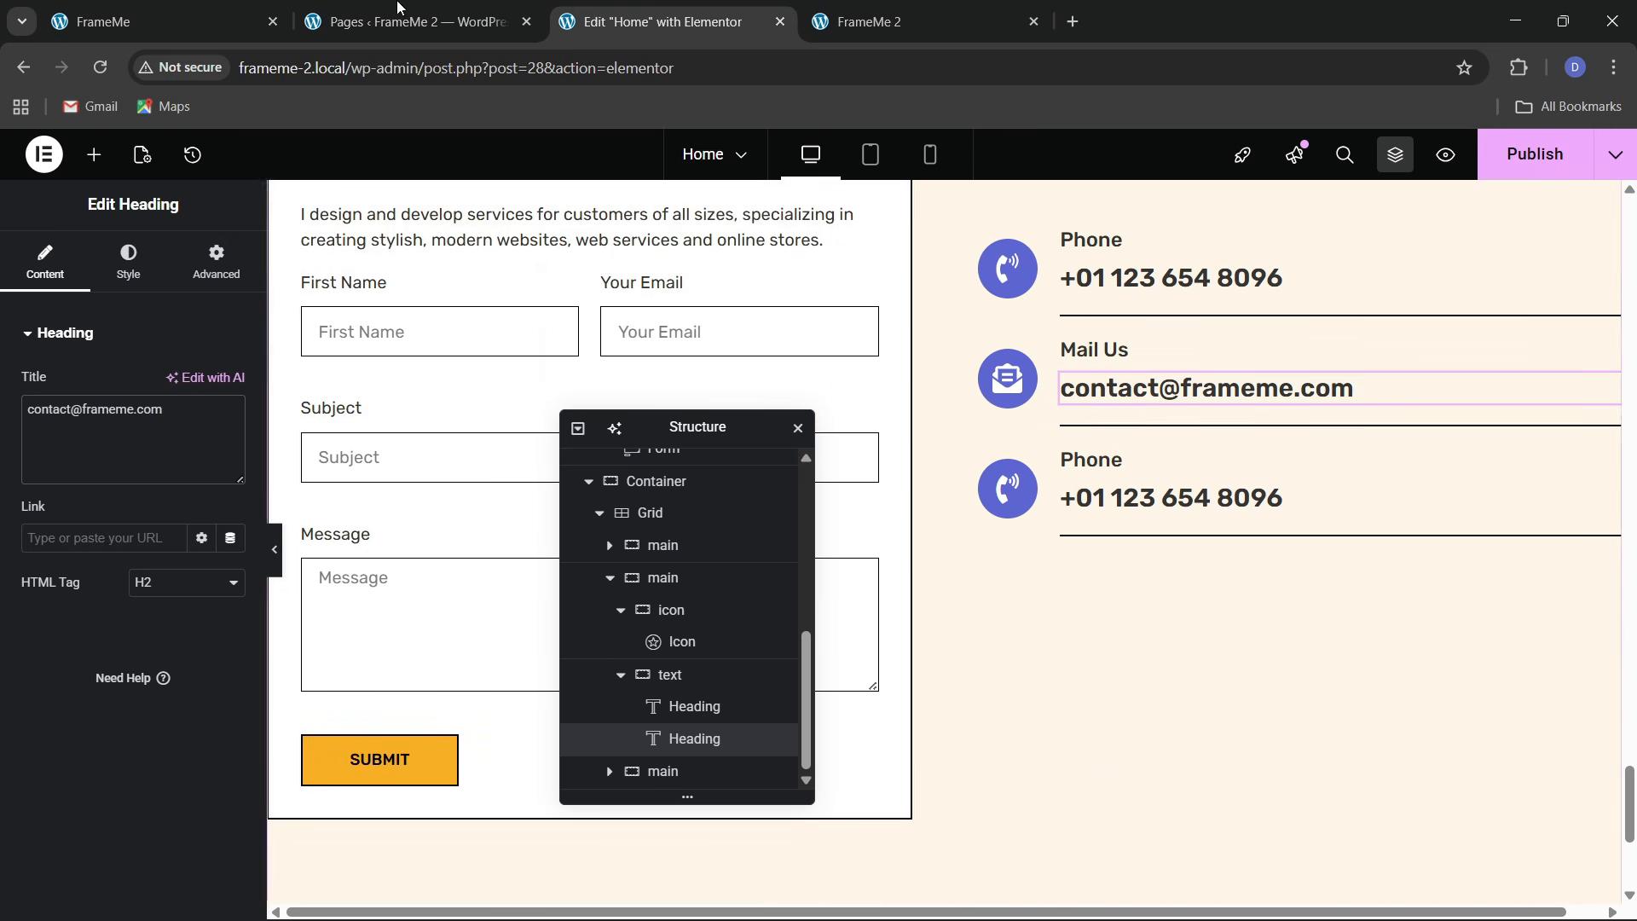
Add an Image widget to the right-hand contact column
click(132, 21)
scroll(1122, 603, down, 2)
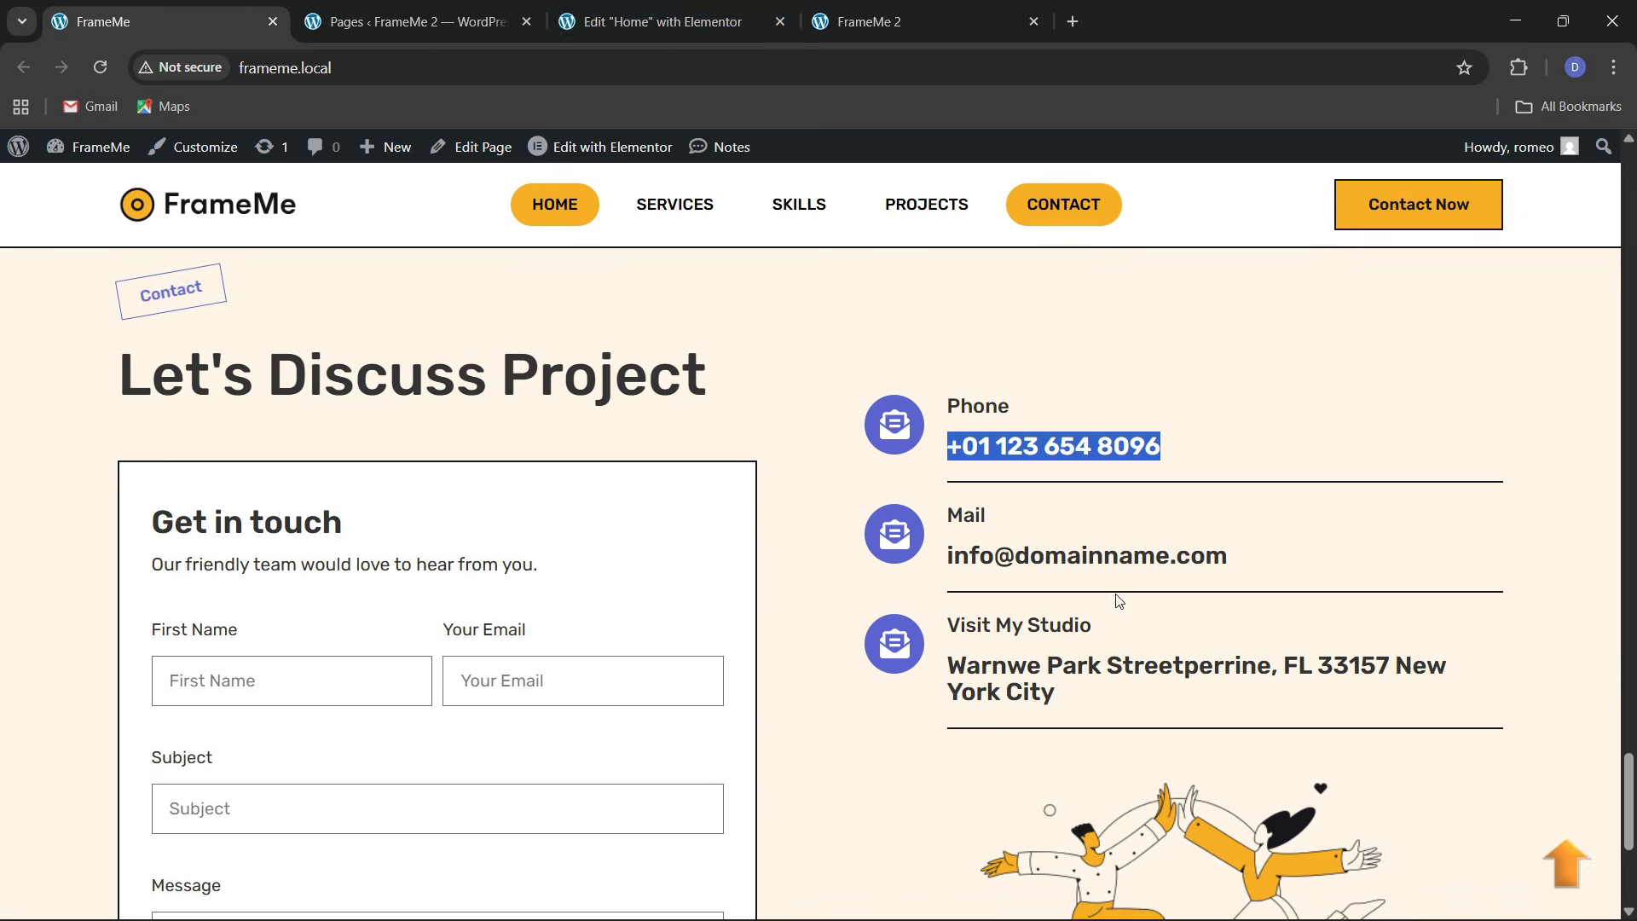
click(705, 7)
scroll(1228, 573, down, 1)
scroll(1229, 570, up, 1)
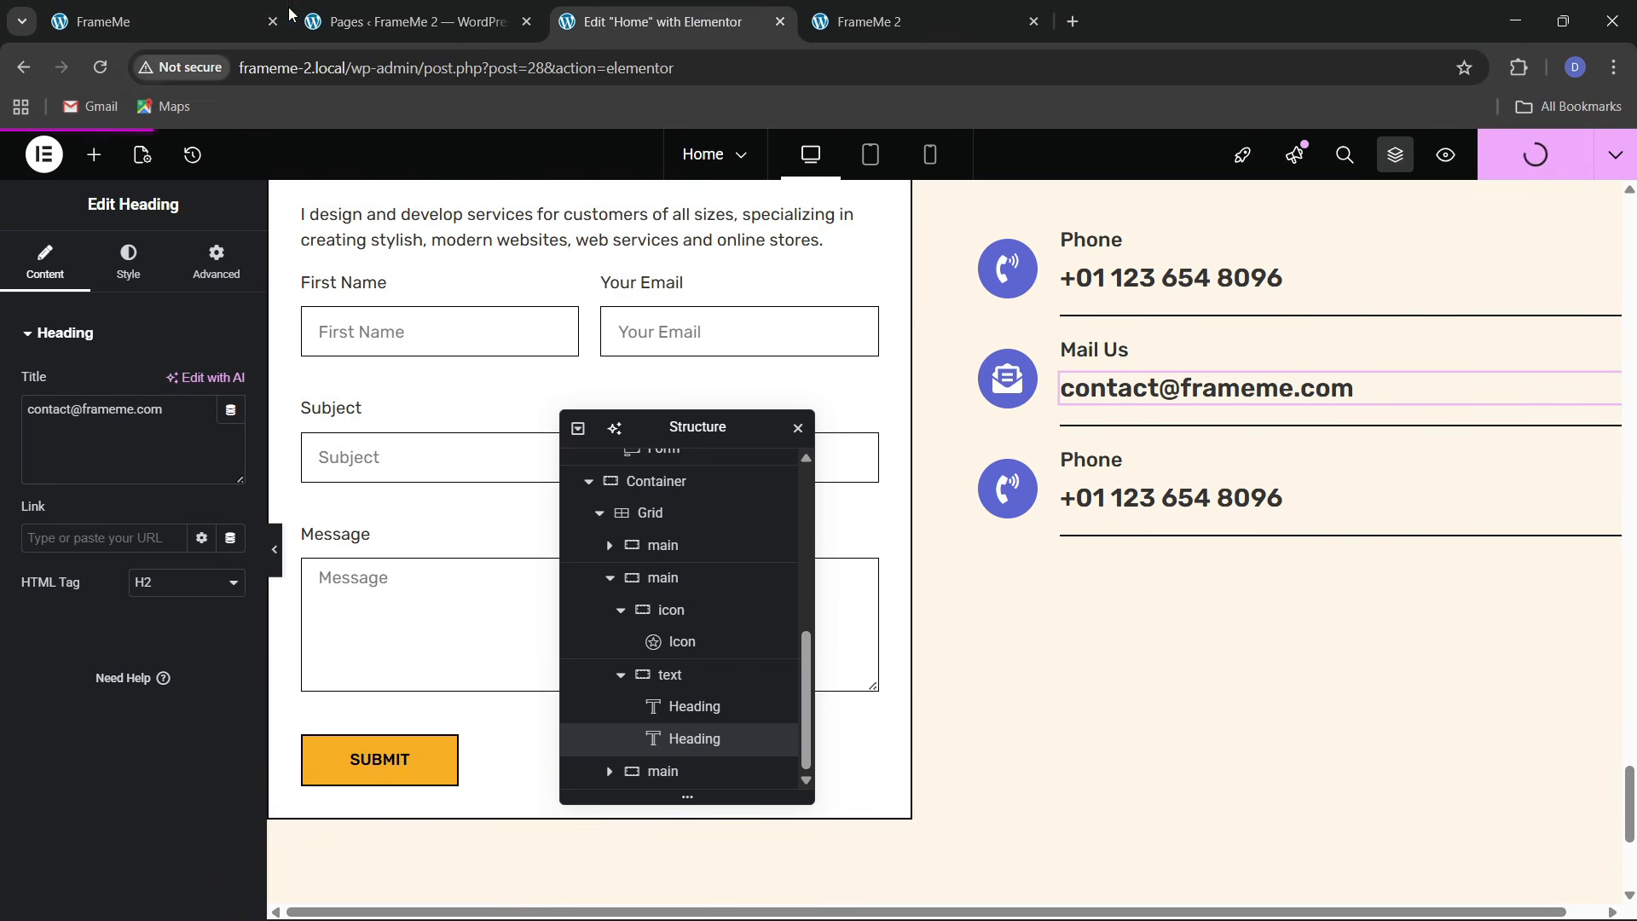
click(242, 7)
click(657, 22)
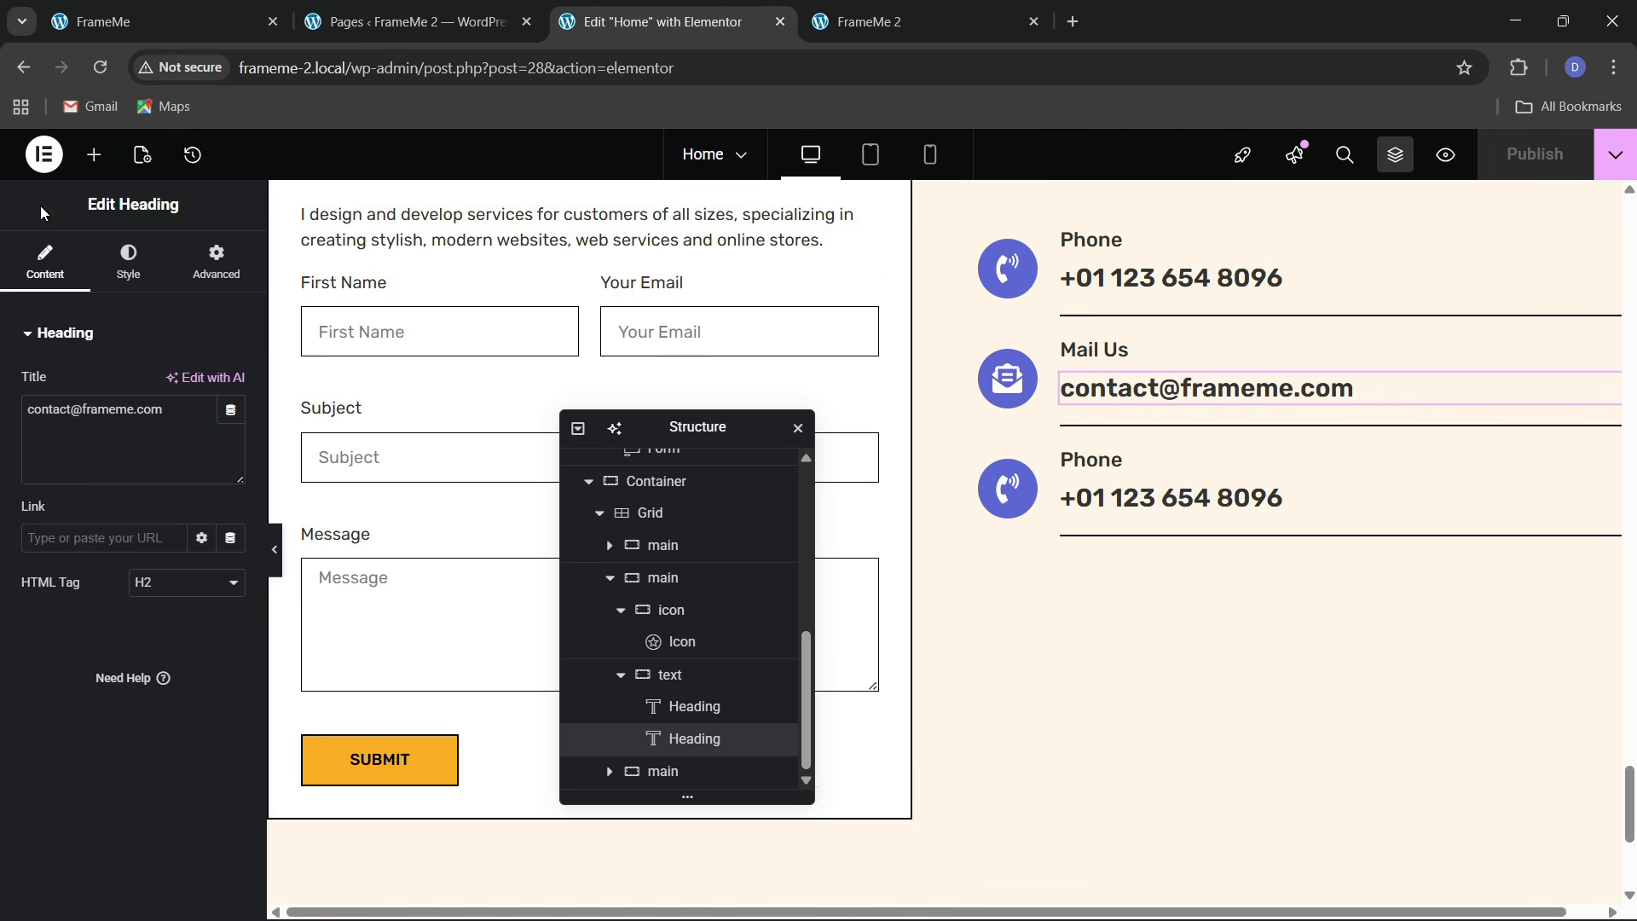
click(83, 159)
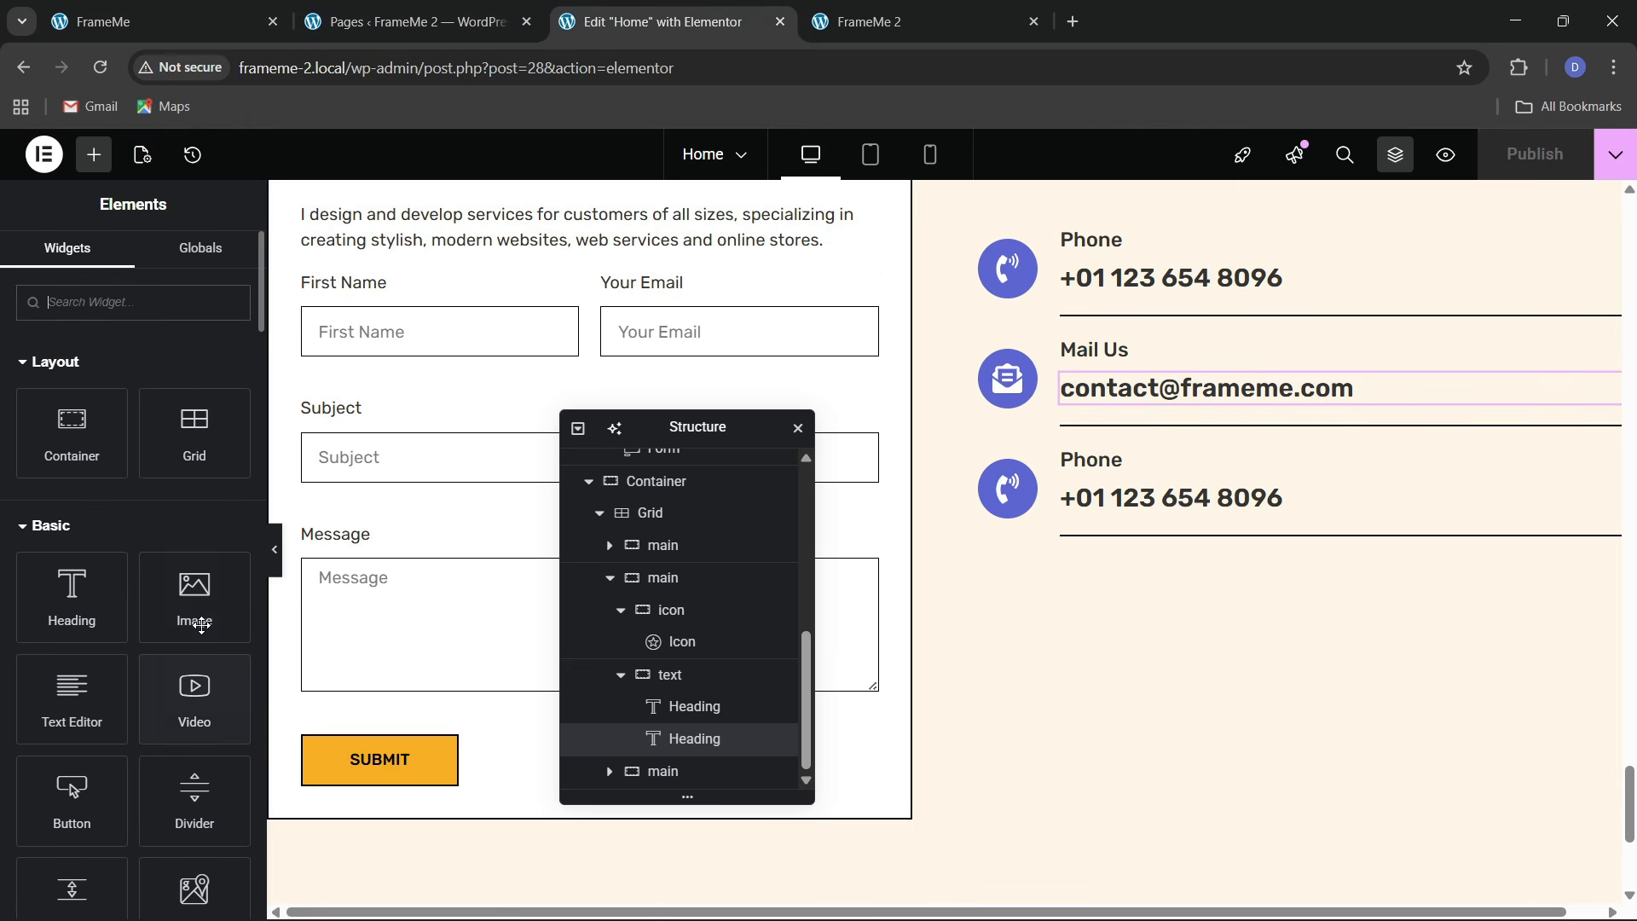
drag(197, 611, 1001, 646)
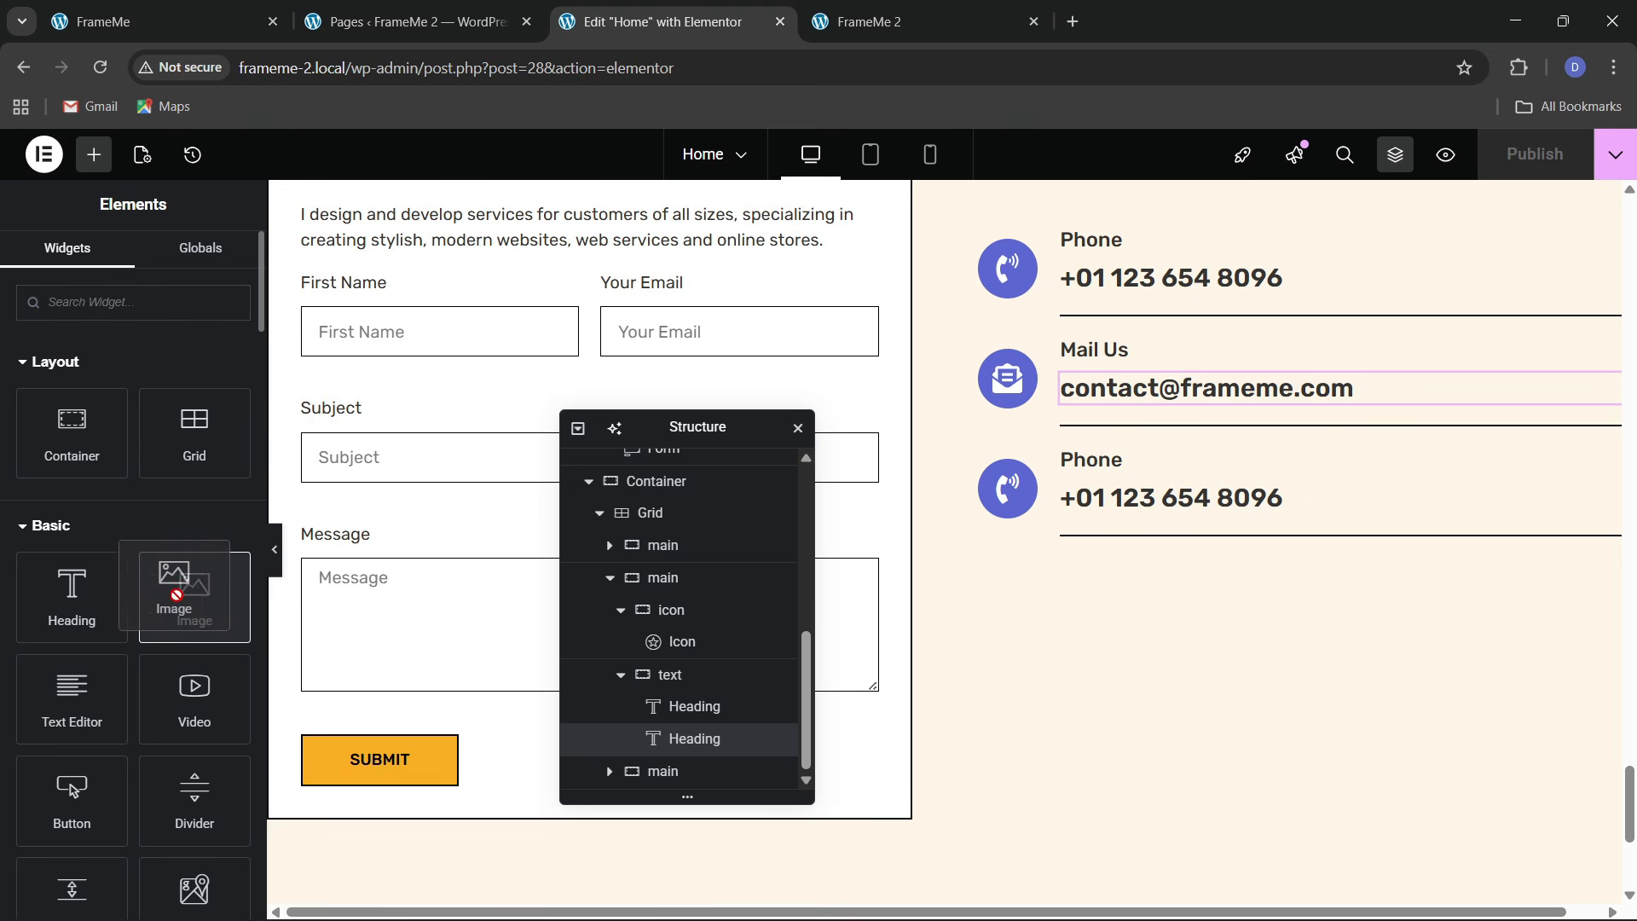
scroll(603, 523, up, 3)
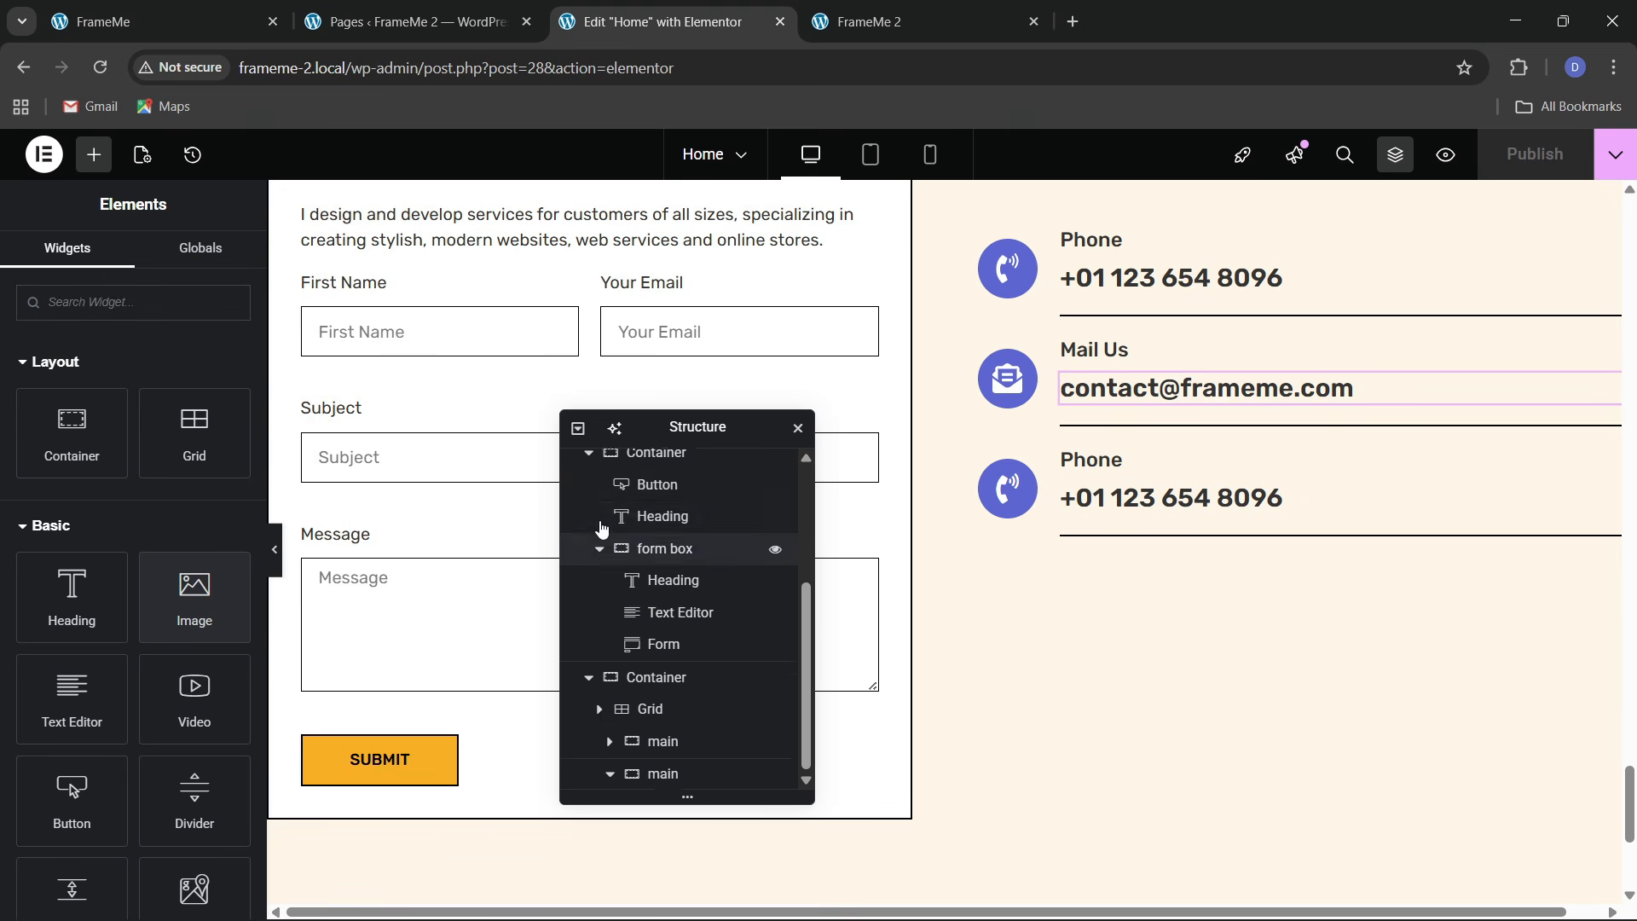
click(641, 745)
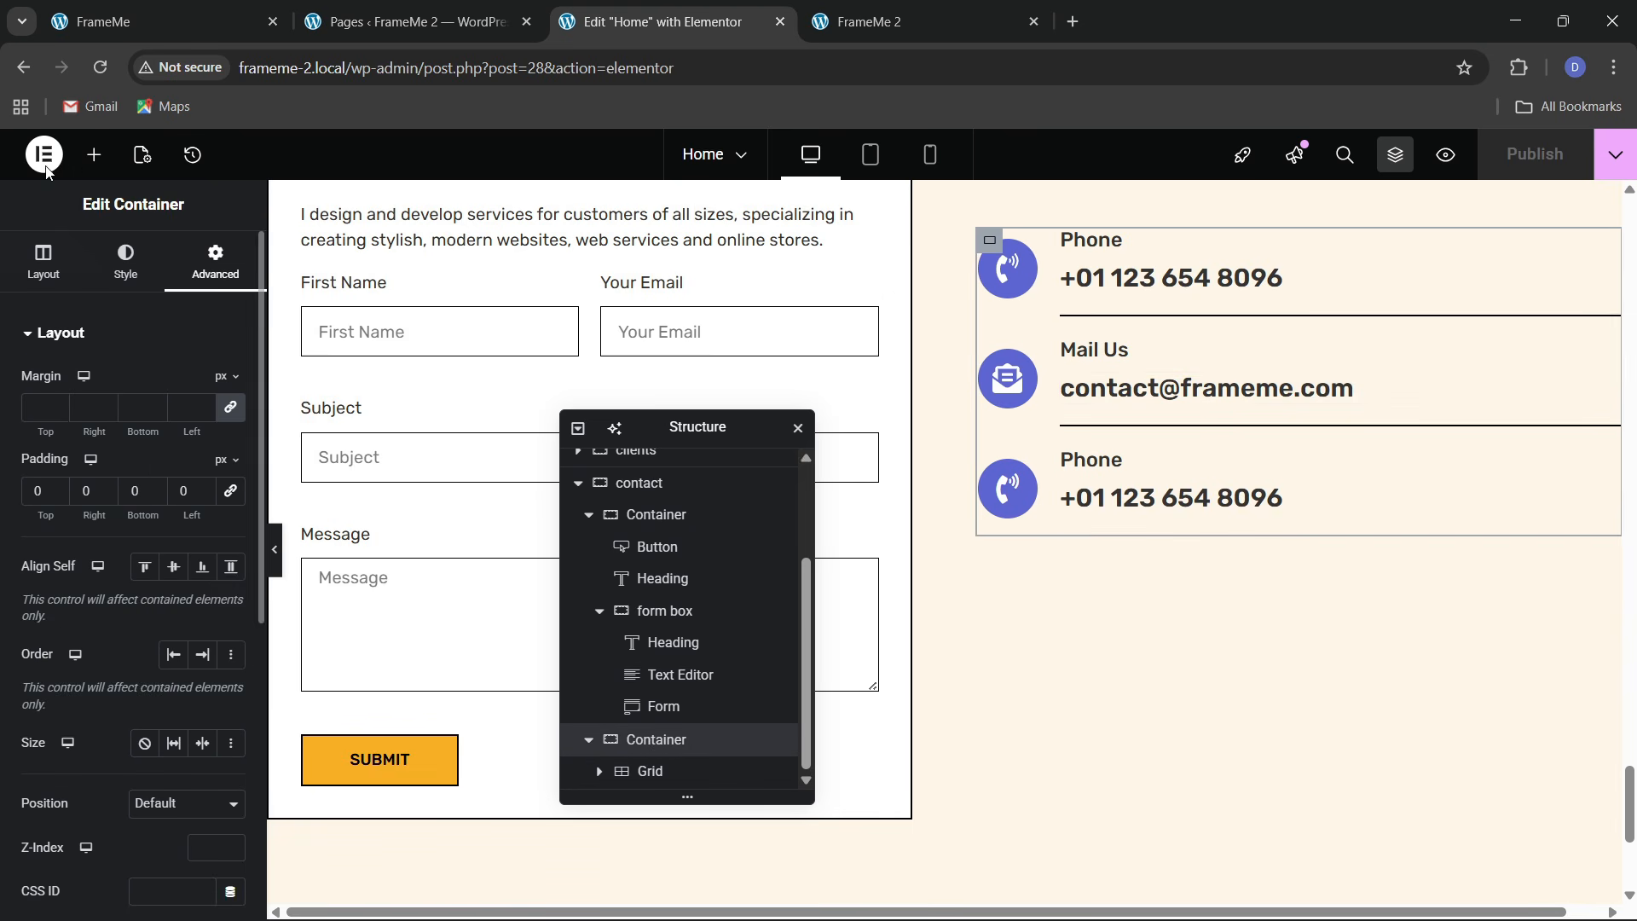
click(94, 156)
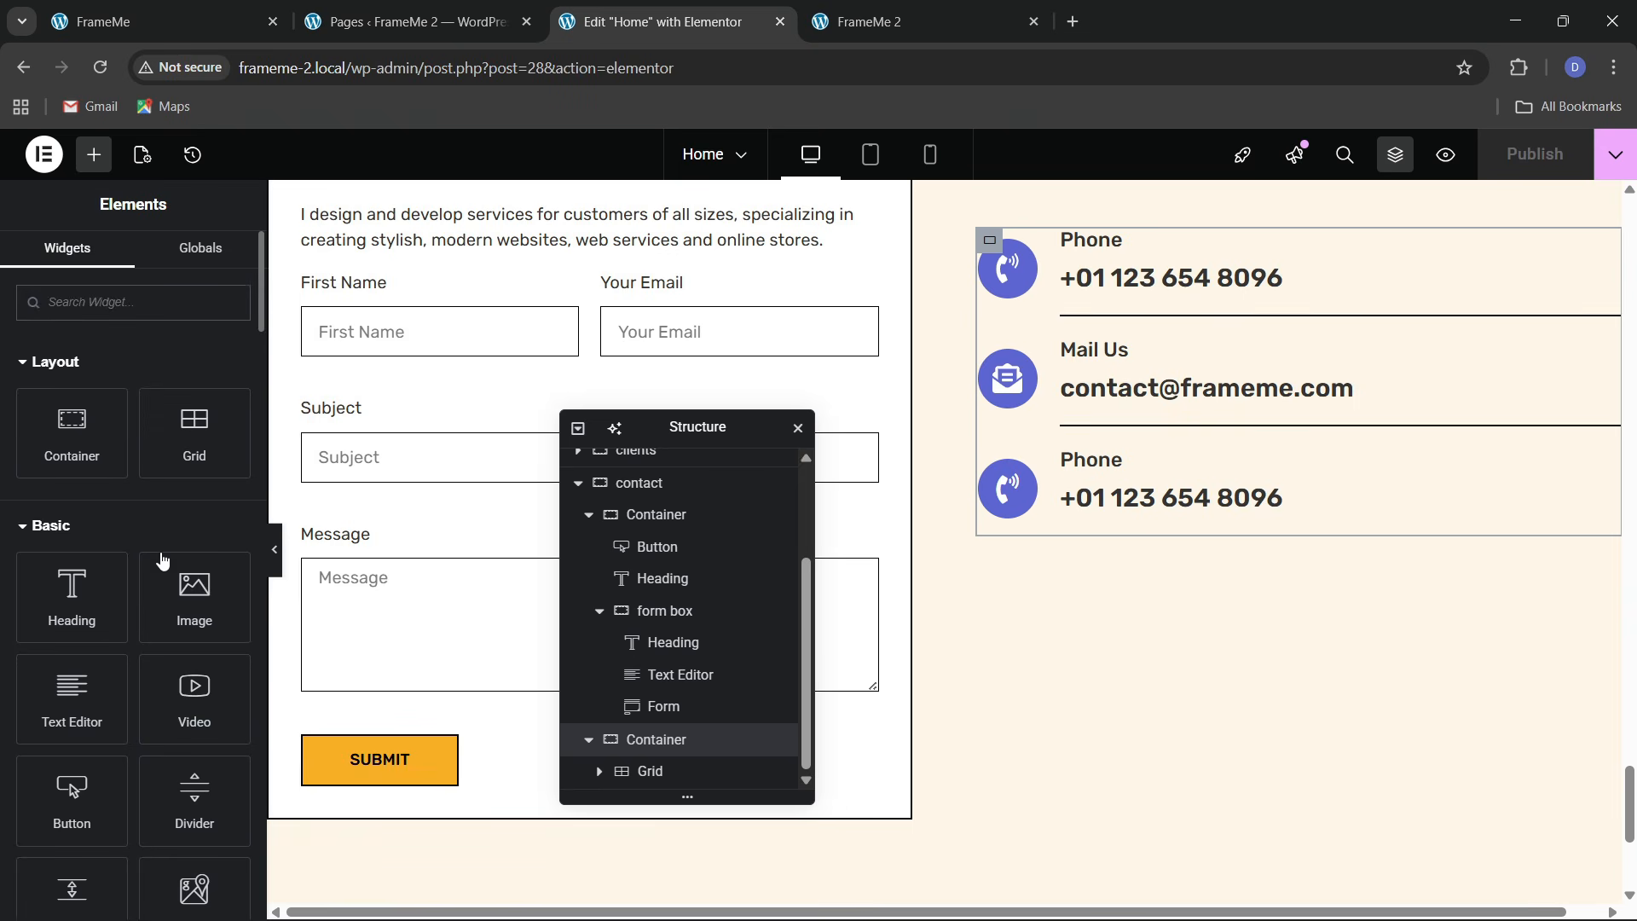
drag(194, 588, 1066, 254)
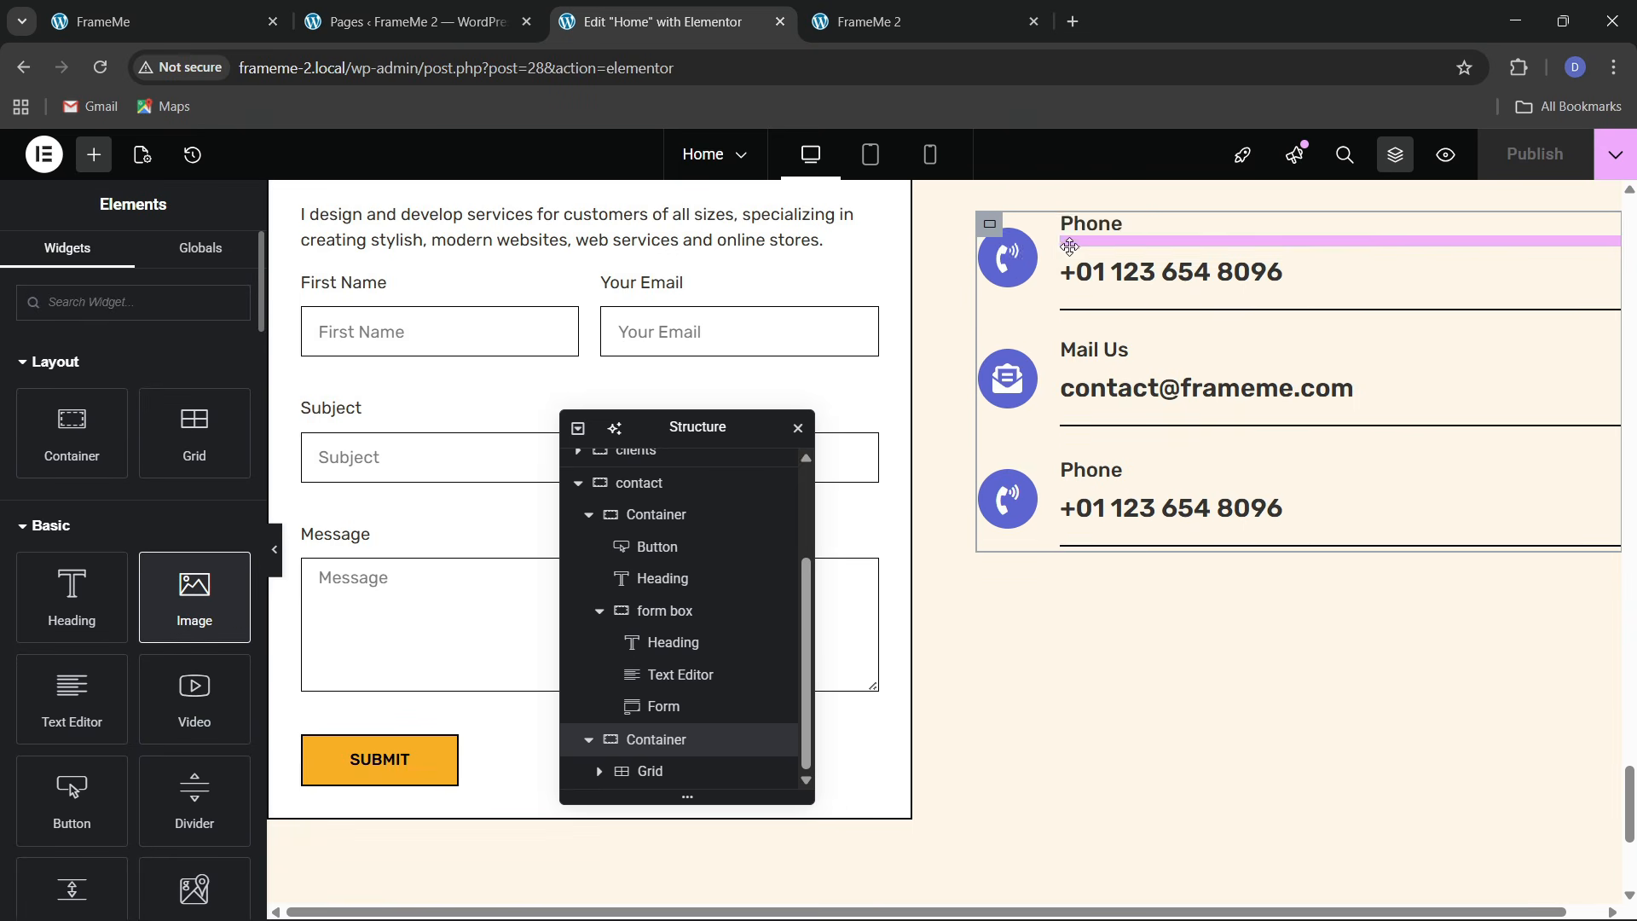
Move the new image below the grid of contact items
scroll(684, 726, down, 2)
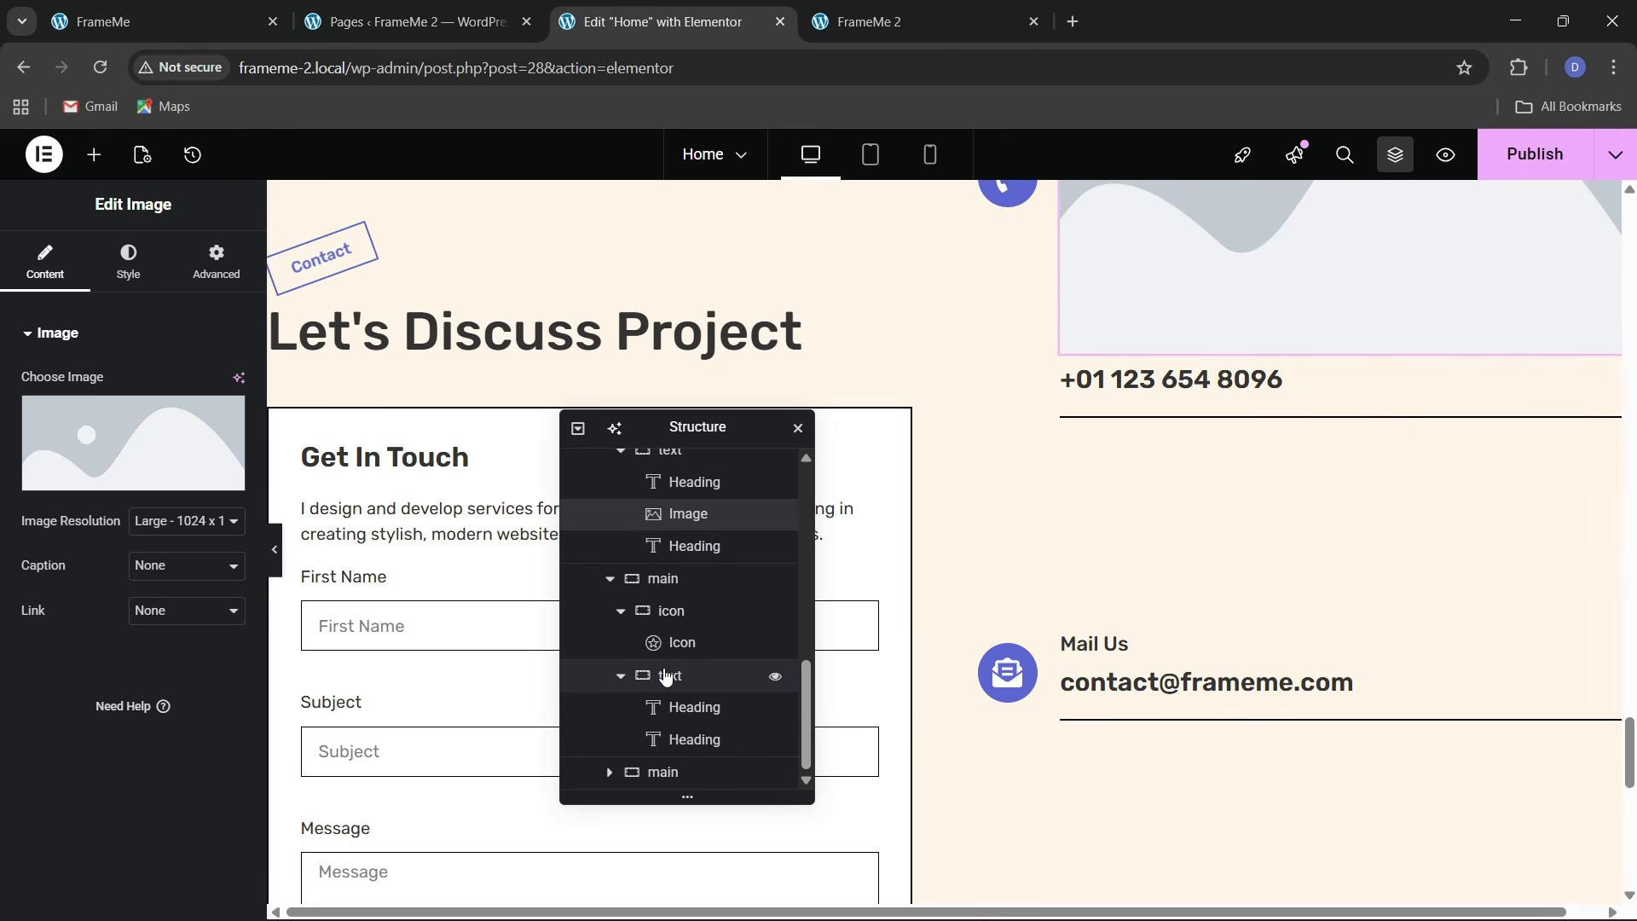
drag(679, 520, 667, 697)
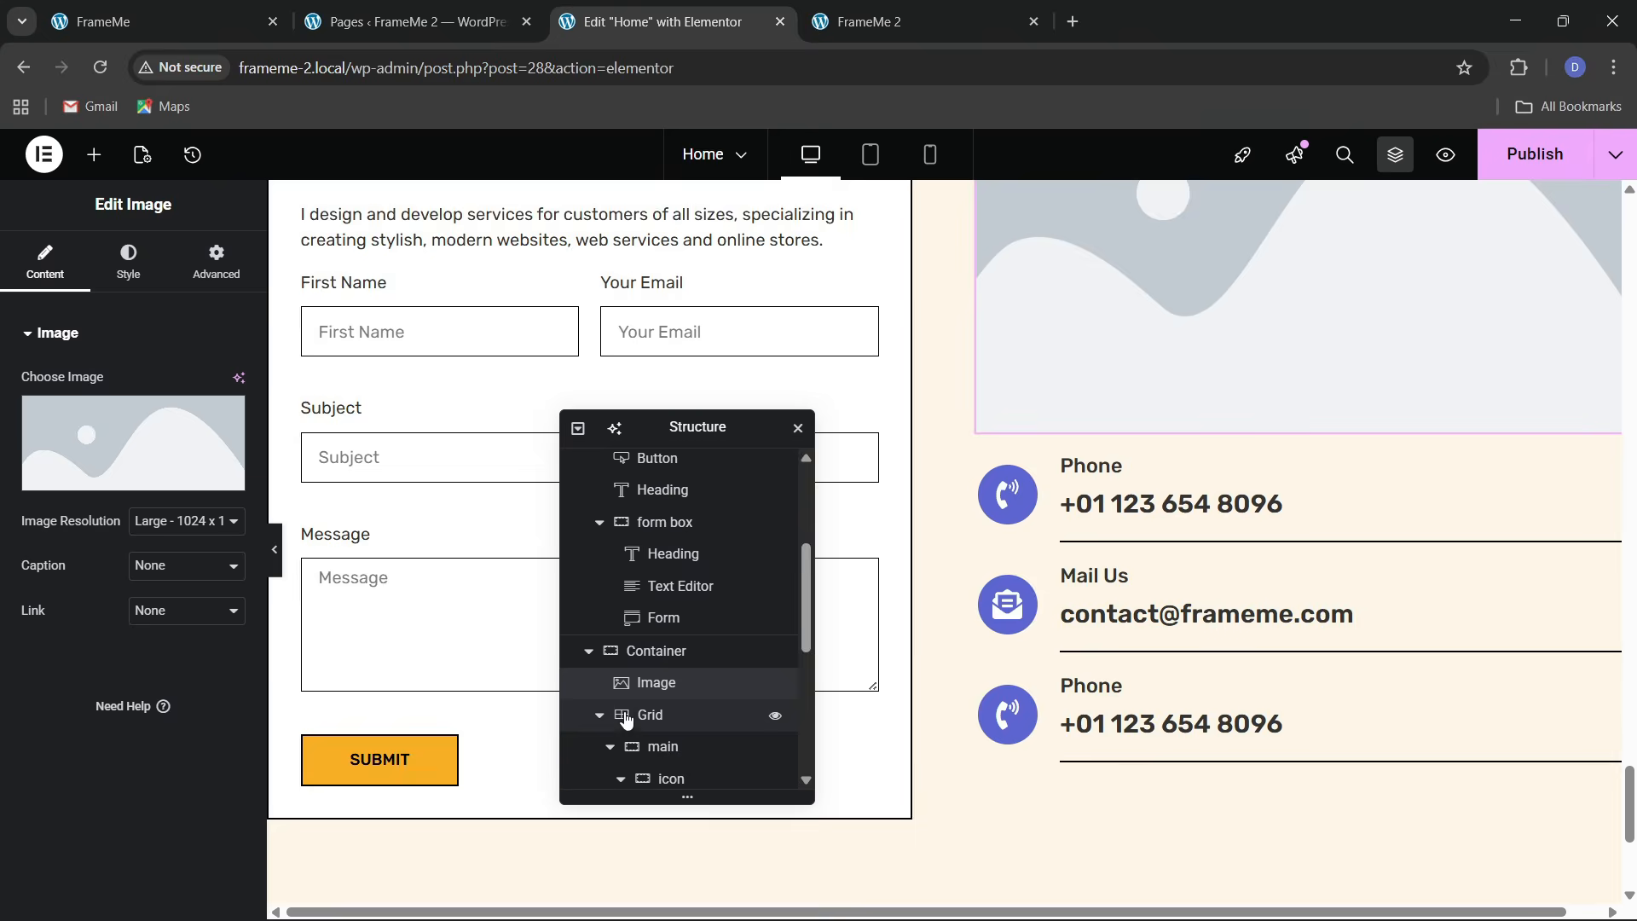
click(599, 725)
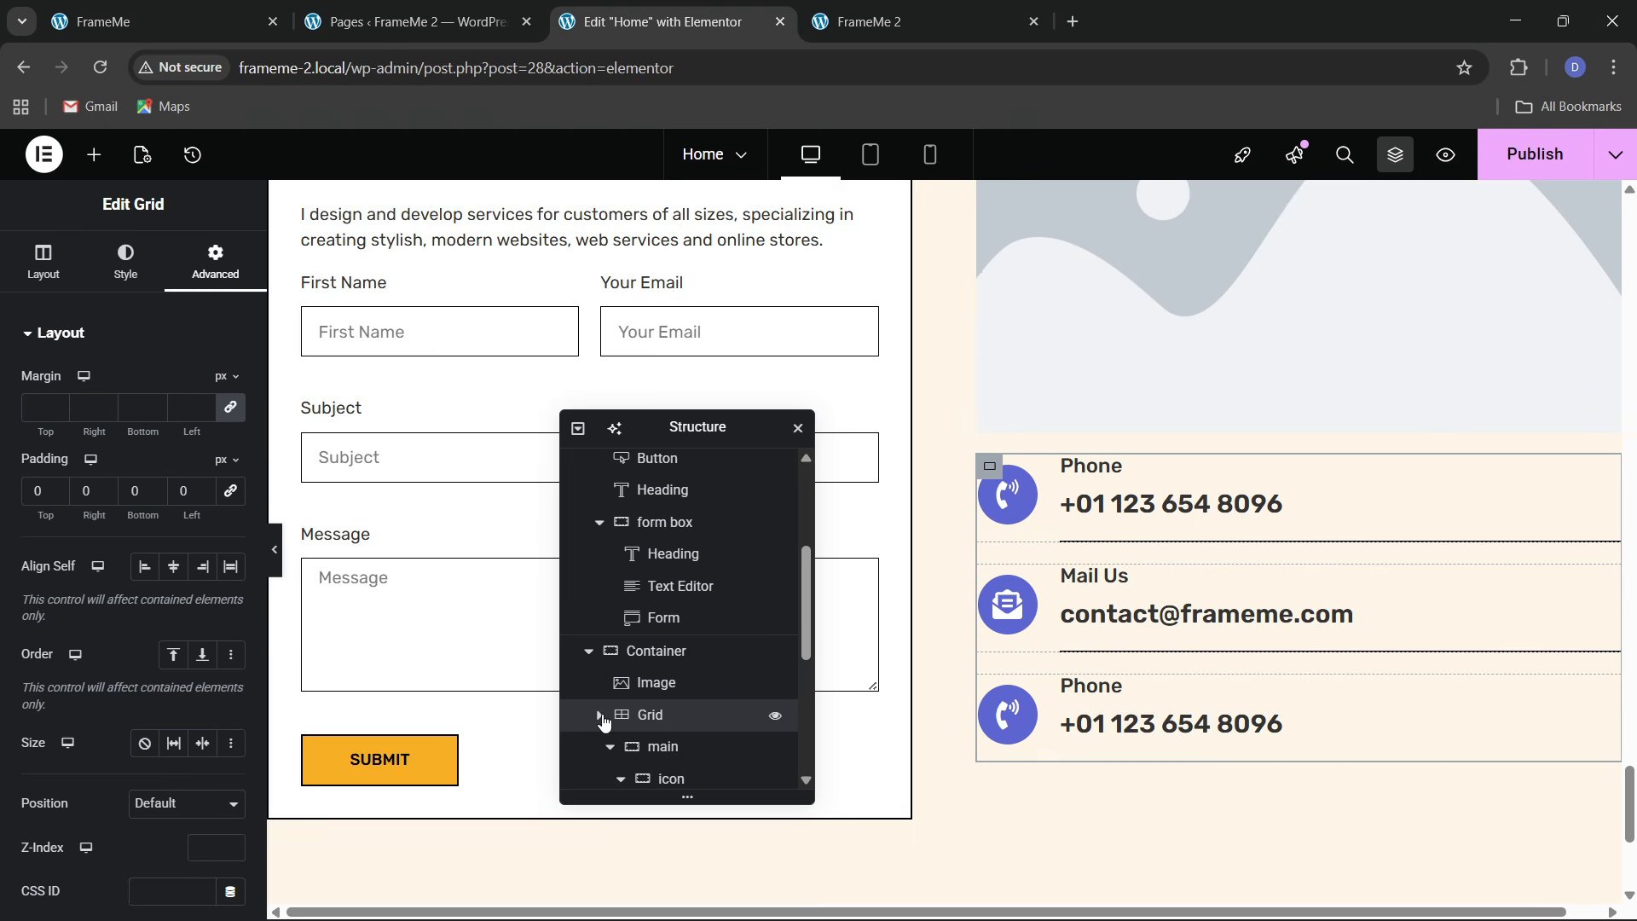
scroll(602, 722, up, 1)
click(636, 741)
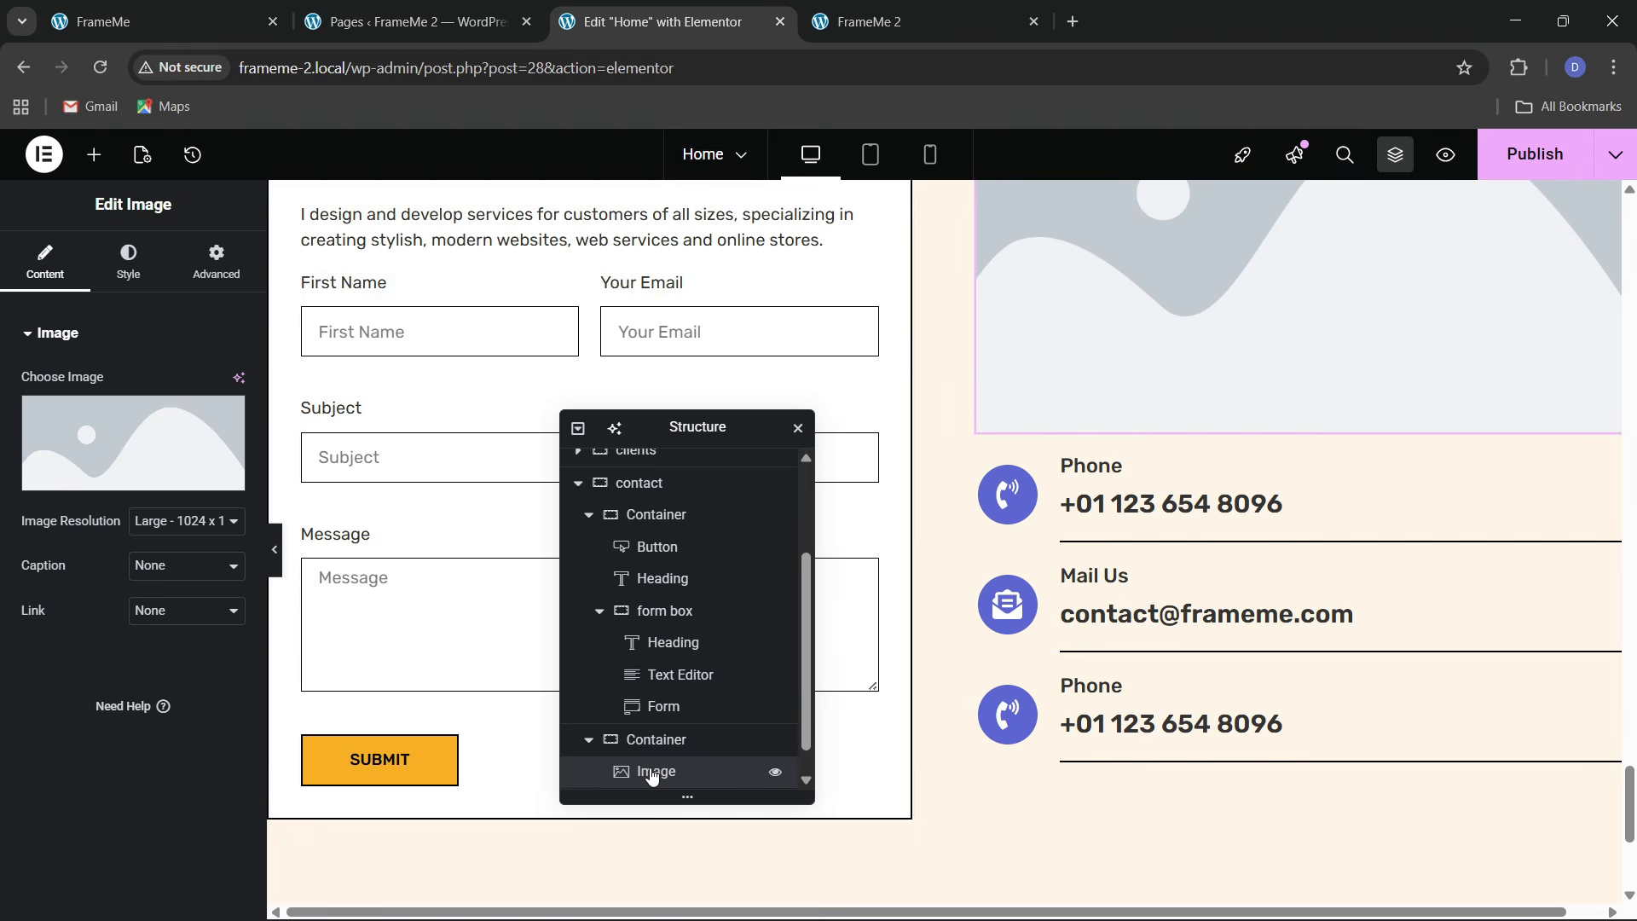
scroll(651, 772, down, 1)
drag(651, 749, 658, 789)
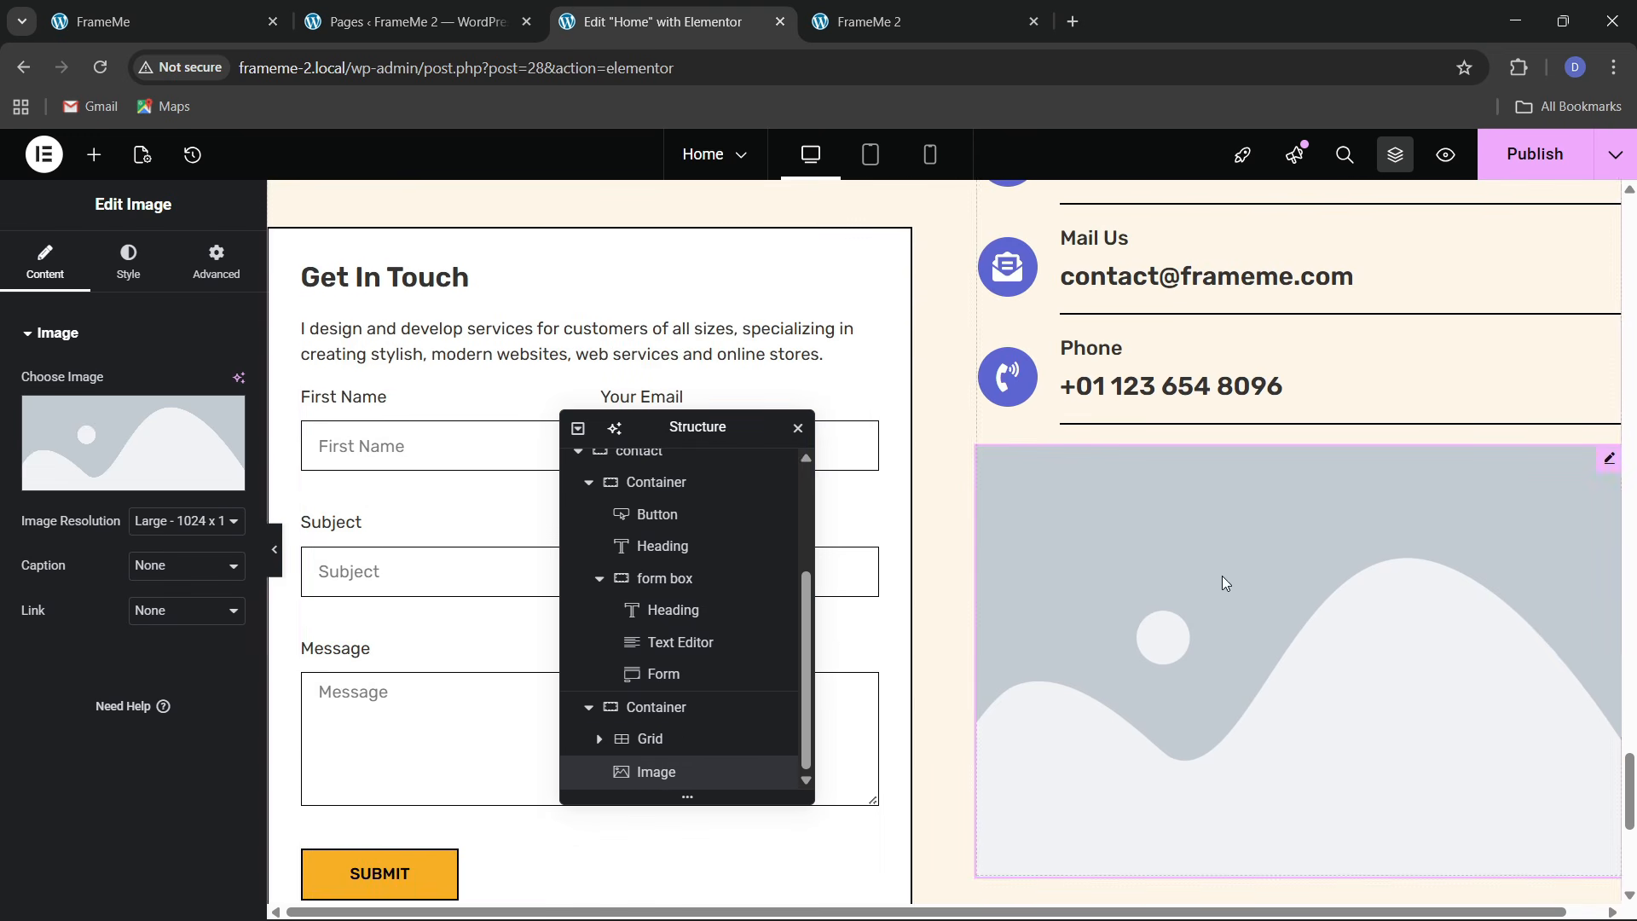
Set the contact image to the high-five illustration
click(136, 452)
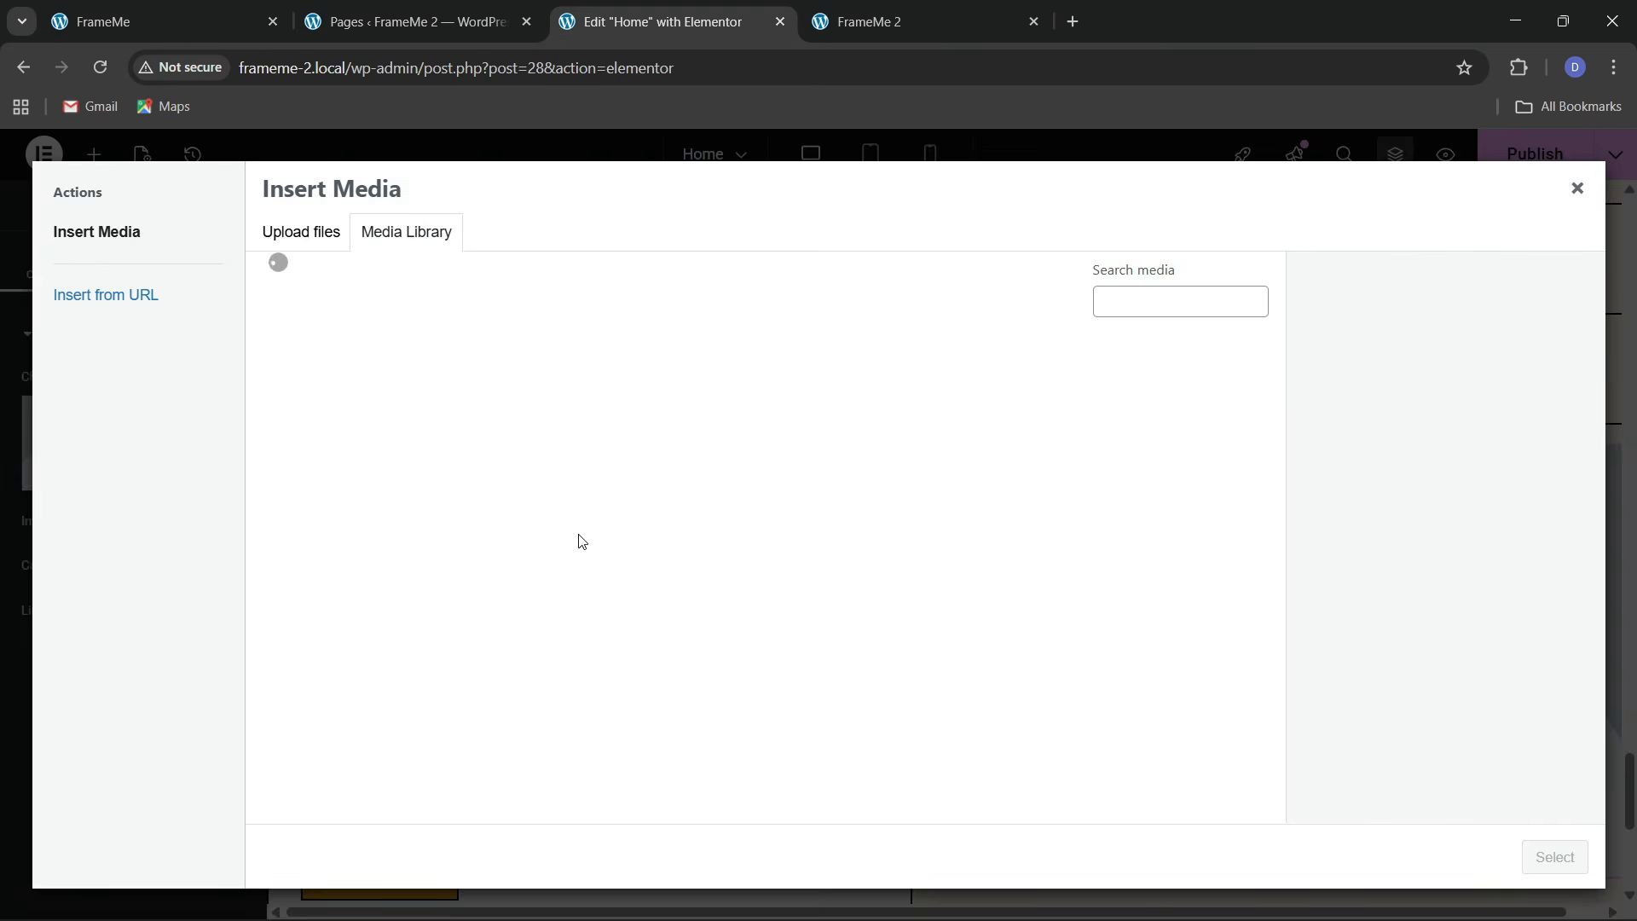
click(194, 18)
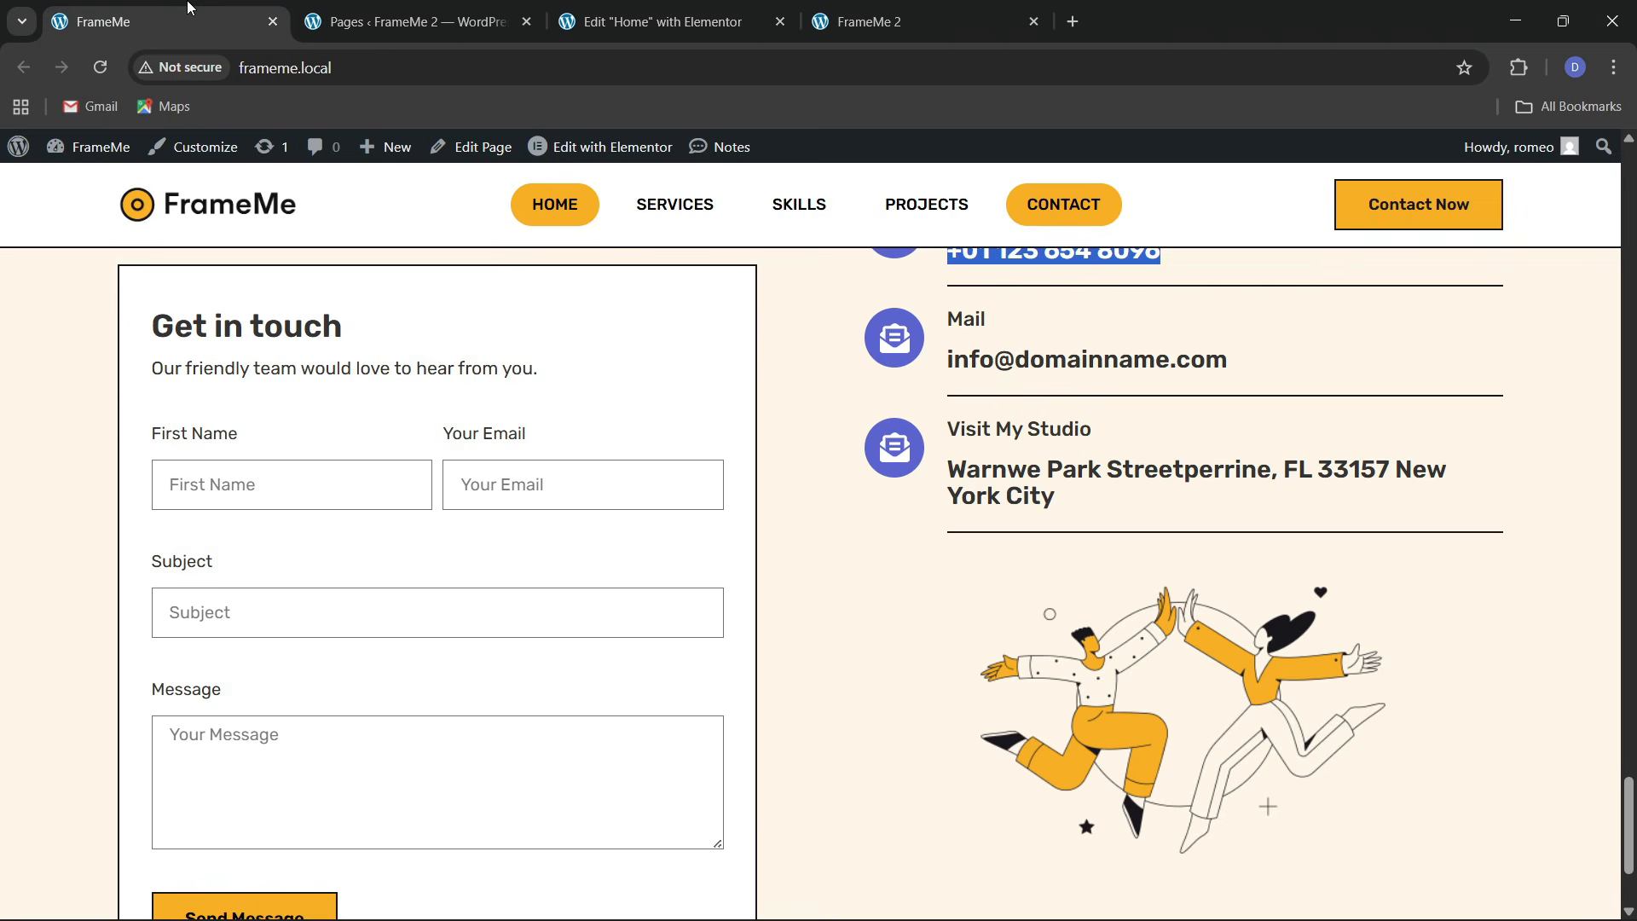
click(730, 12)
click(162, 20)
click(665, 20)
scroll(778, 529, down, 3)
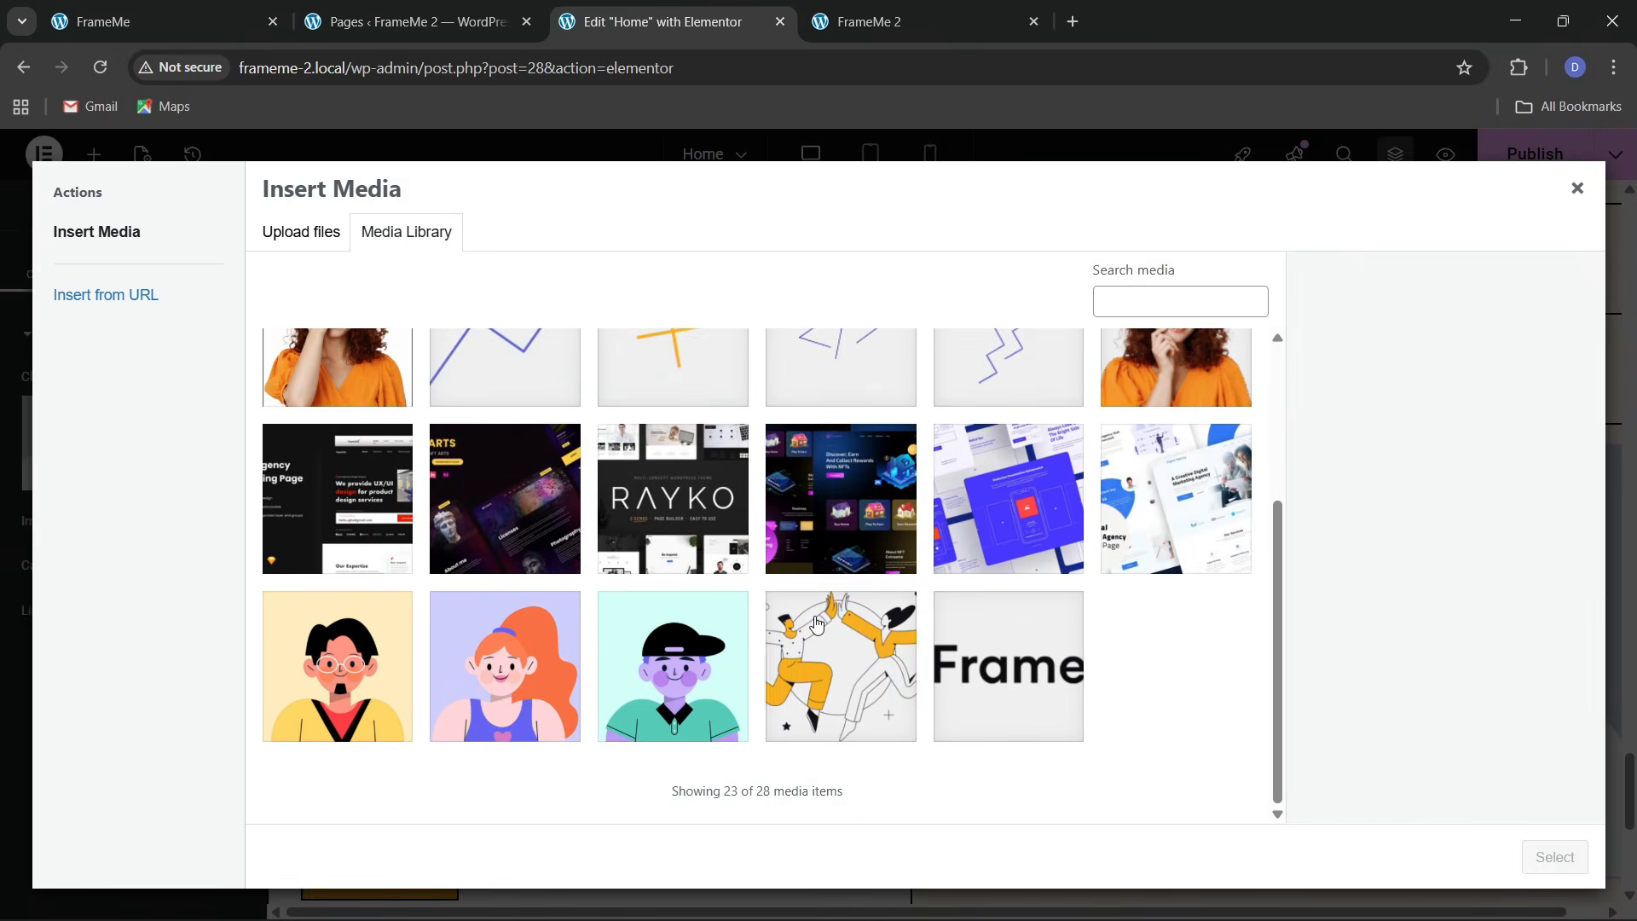
click(839, 665)
click(1555, 856)
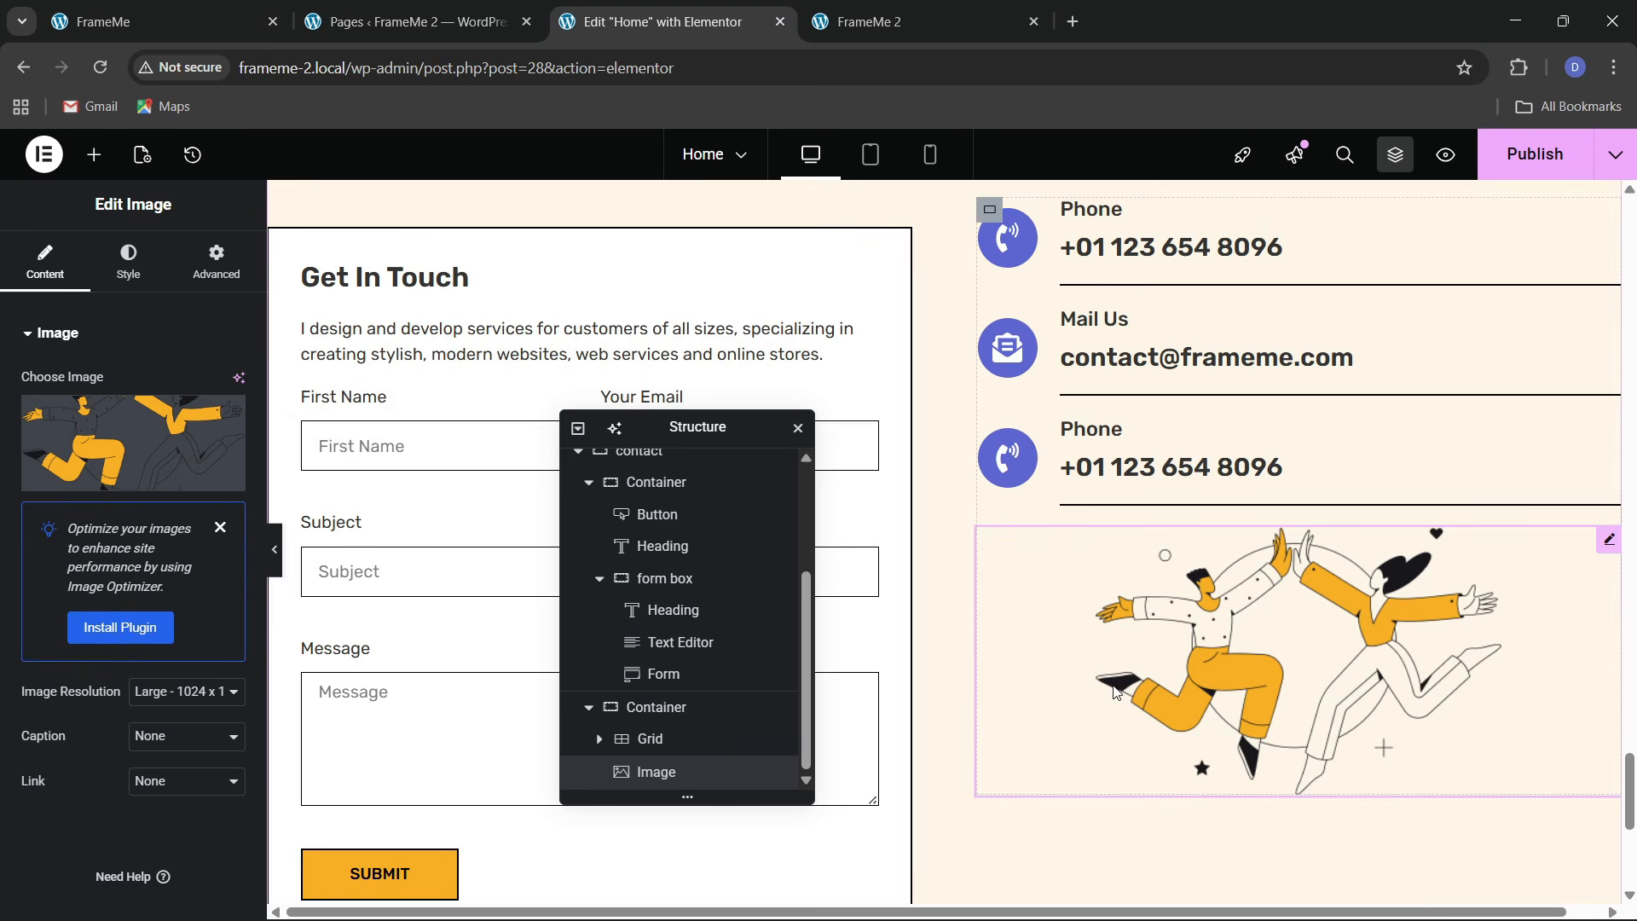
Give the image a 30 px top margin
click(215, 263)
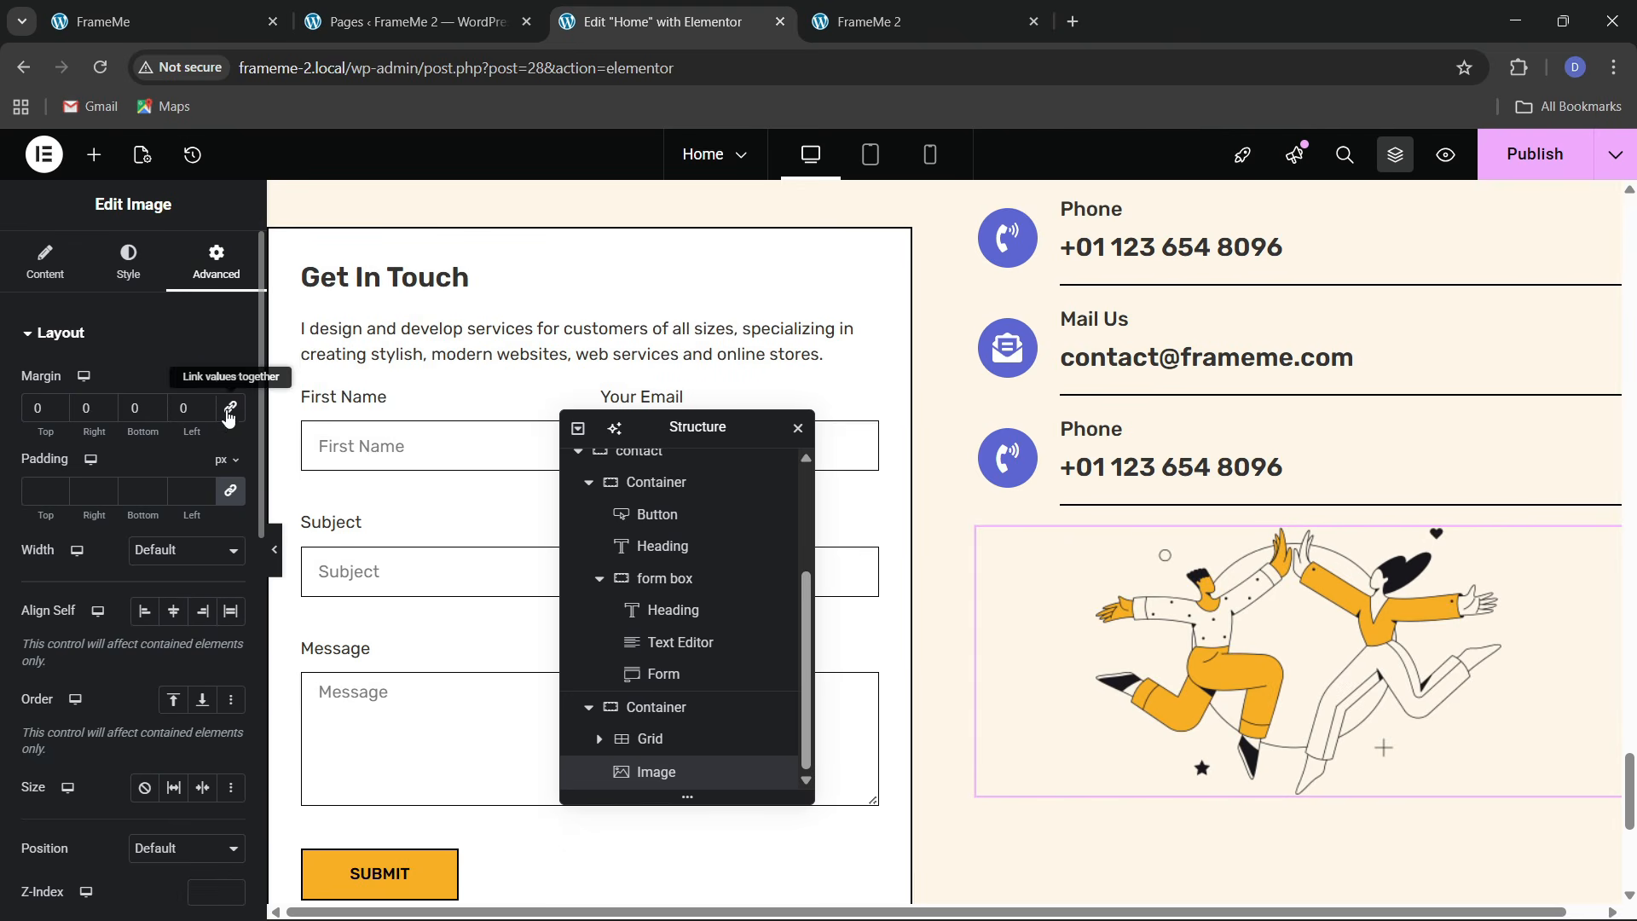
text(3)
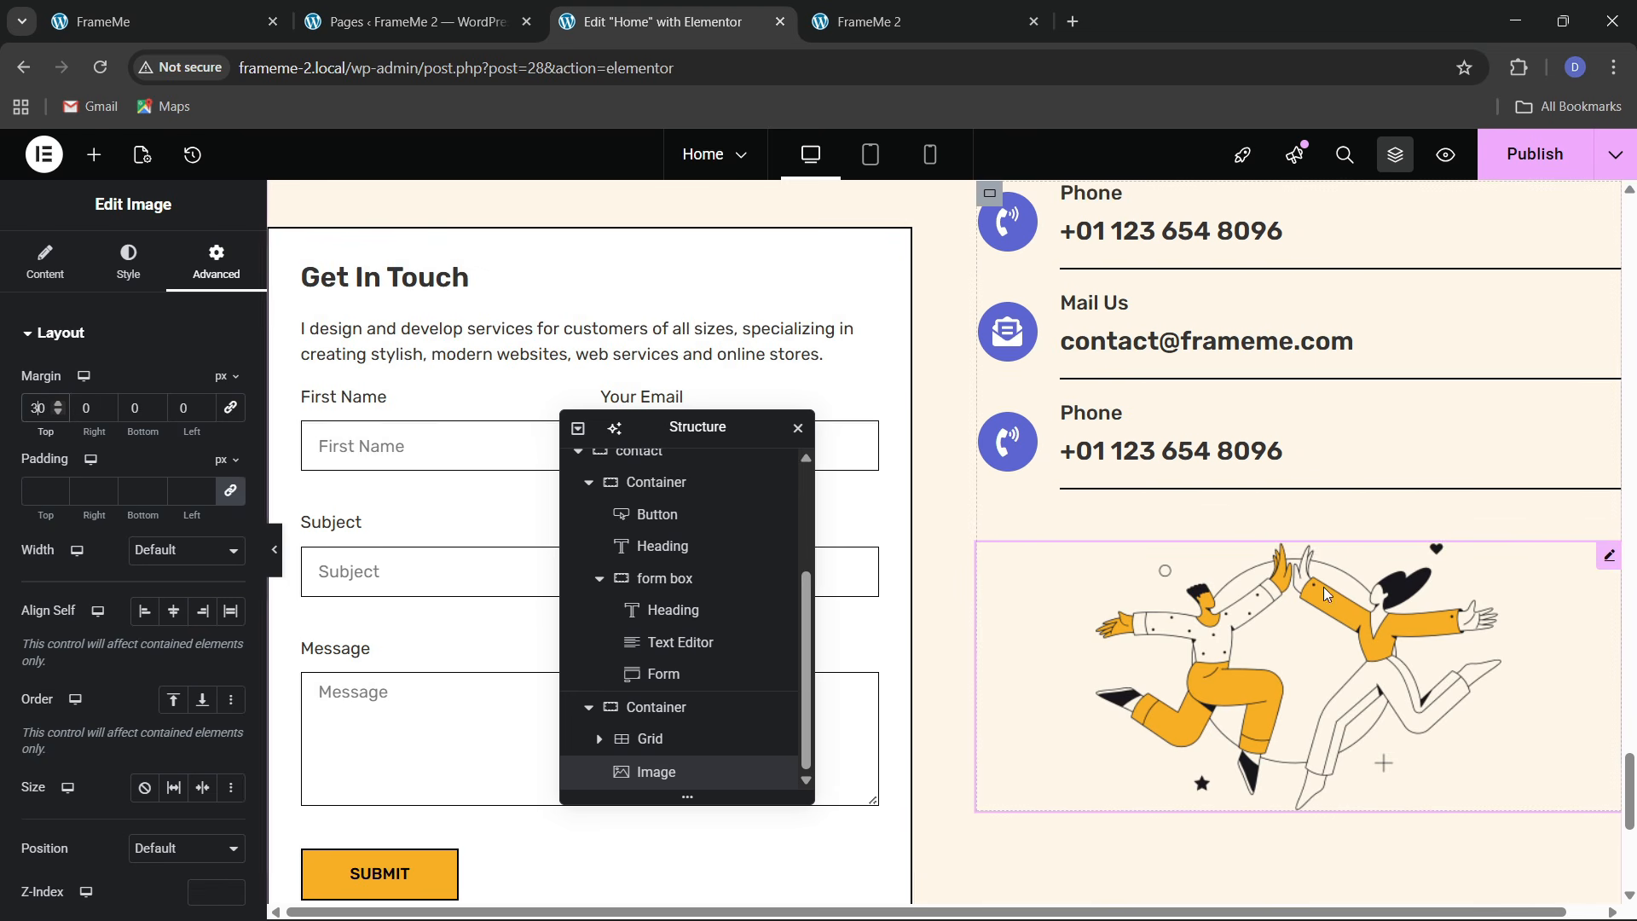
scroll(1339, 577, up, 4)
scroll(1251, 664, down, 3)
scroll(669, 669, up, 4)
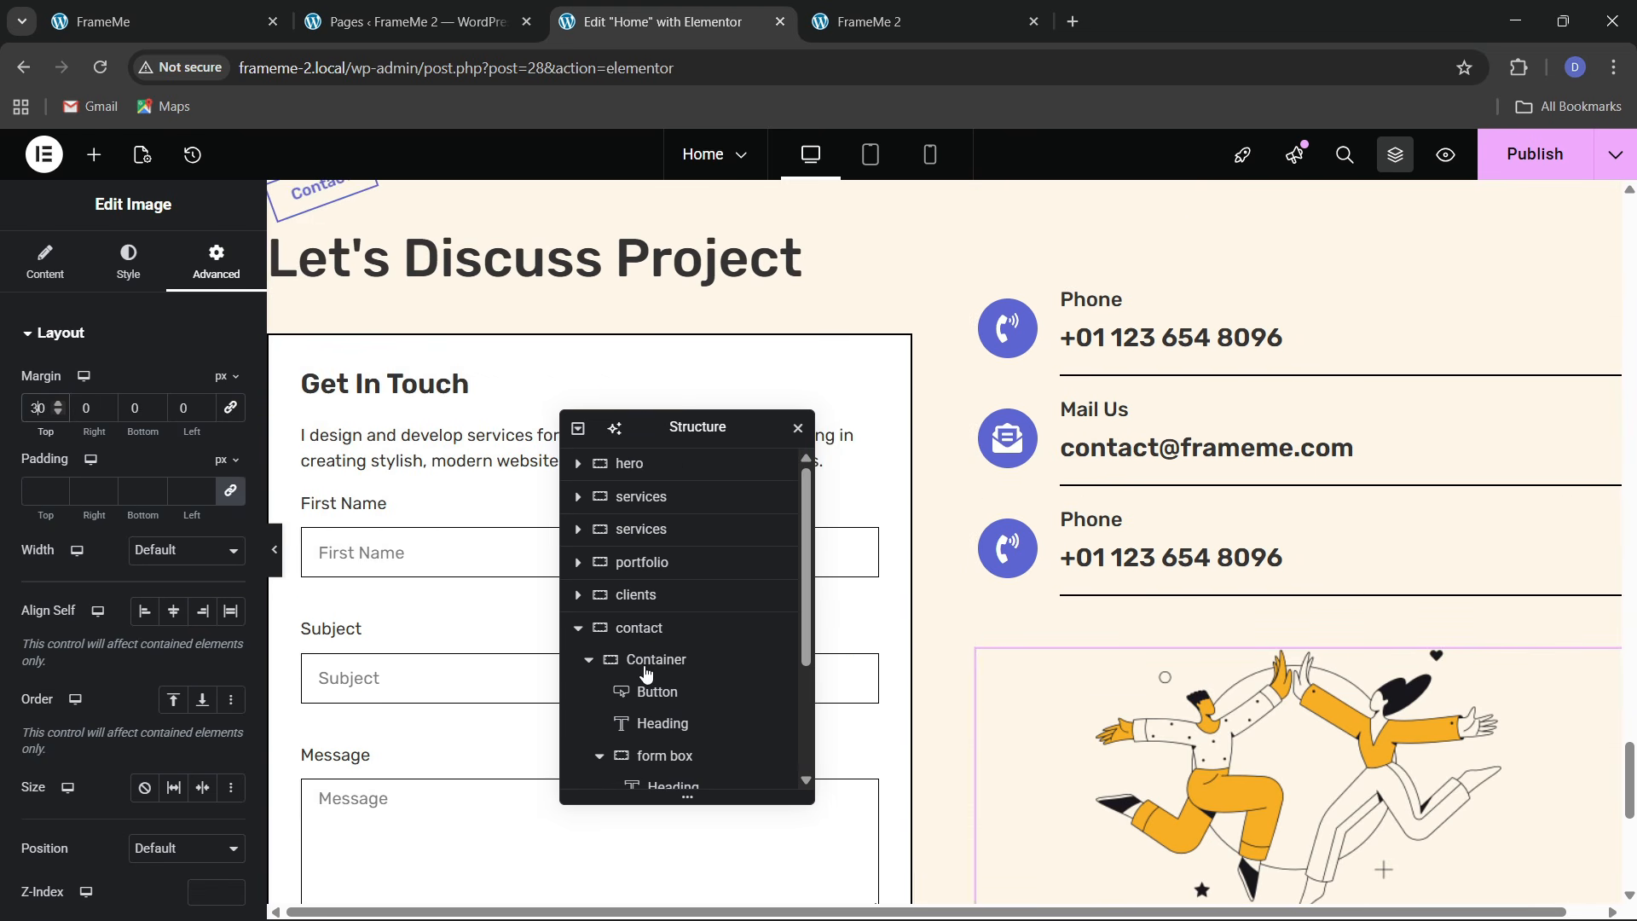
Select the contact section container and publish the Home page with Ctrl+S
click(640, 631)
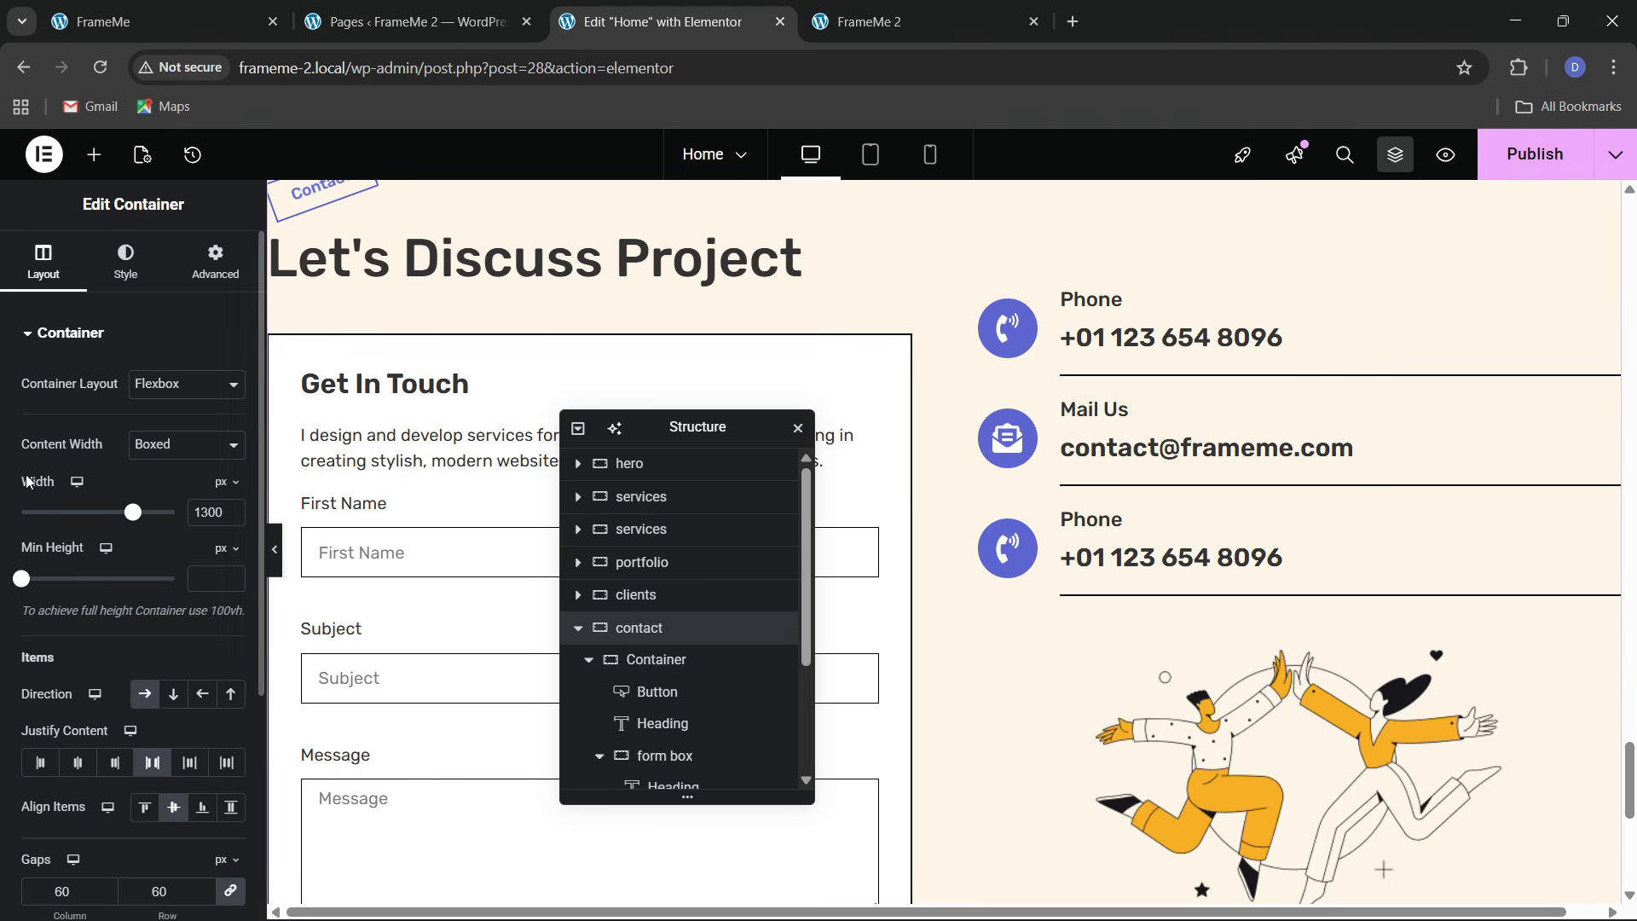
scroll(1293, 582, up, 5)
scroll(1279, 597, down, 9)
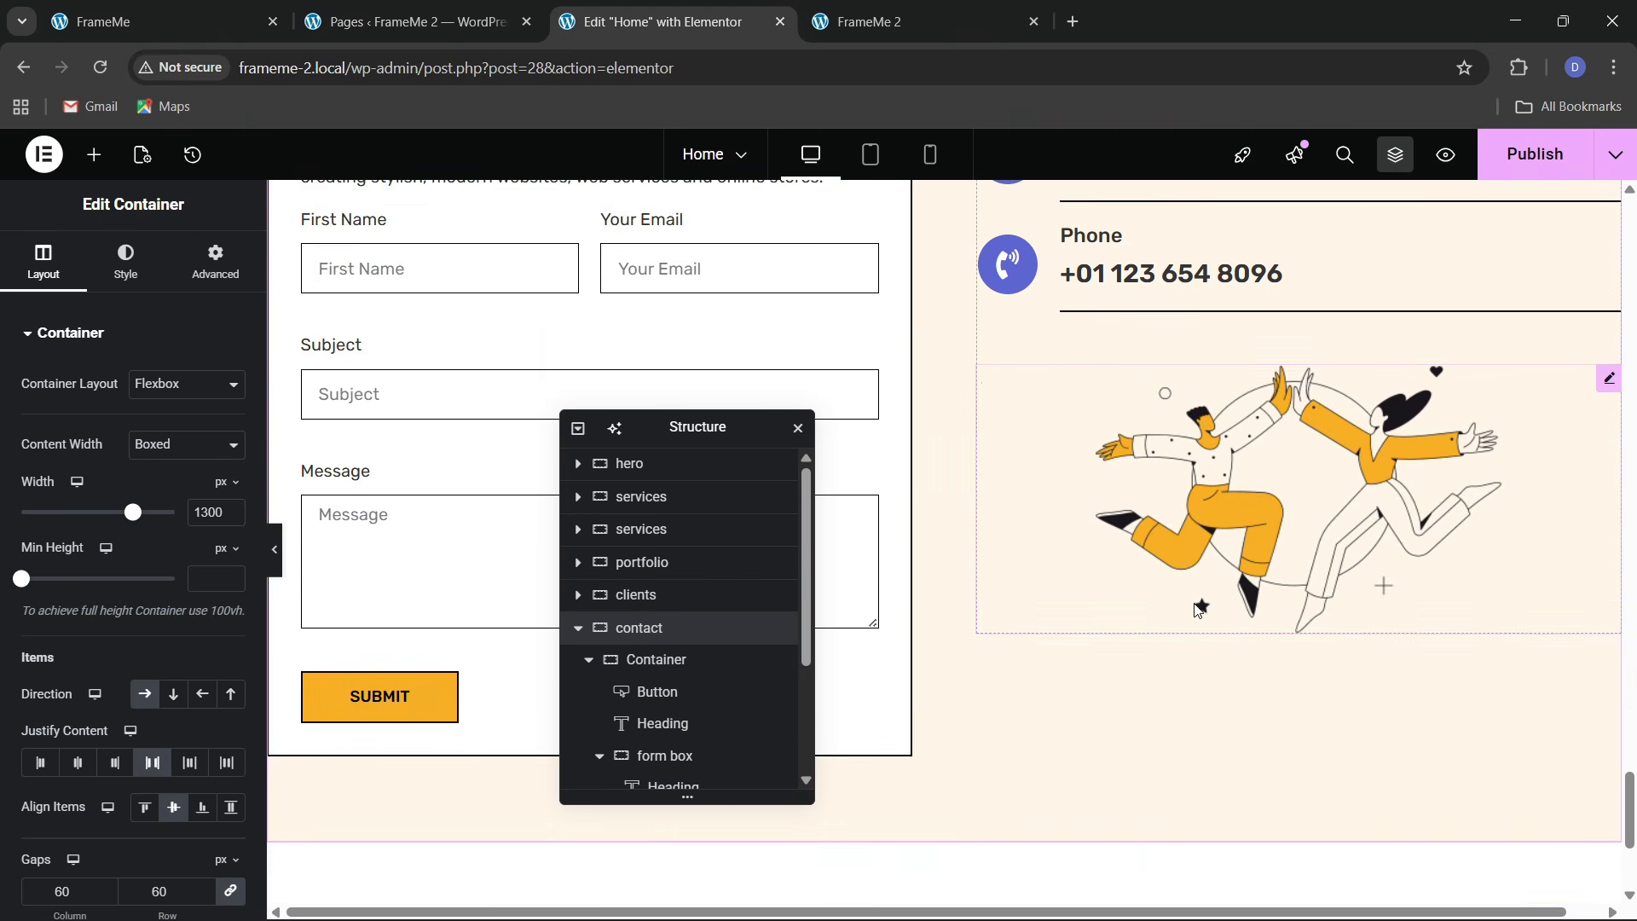
scroll(1193, 435, up, 4)
key(ctrl+s)
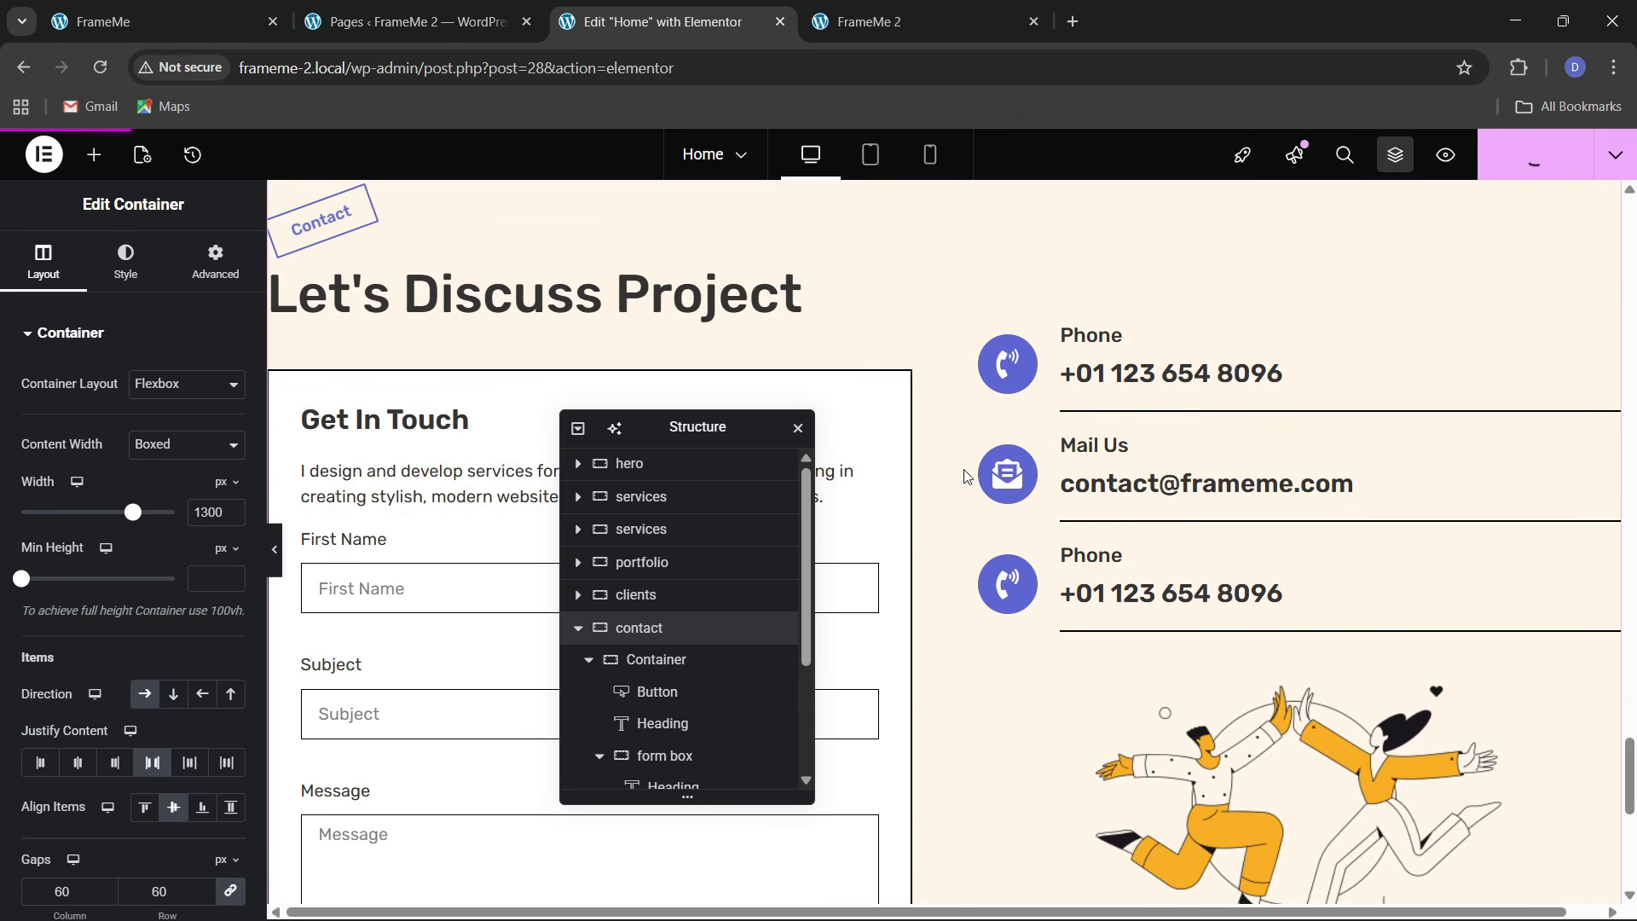
Reload the live FrameMe 2 page to review the contact section, then compare it with the original FrameMe site
click(921, 7)
click(539, 70)
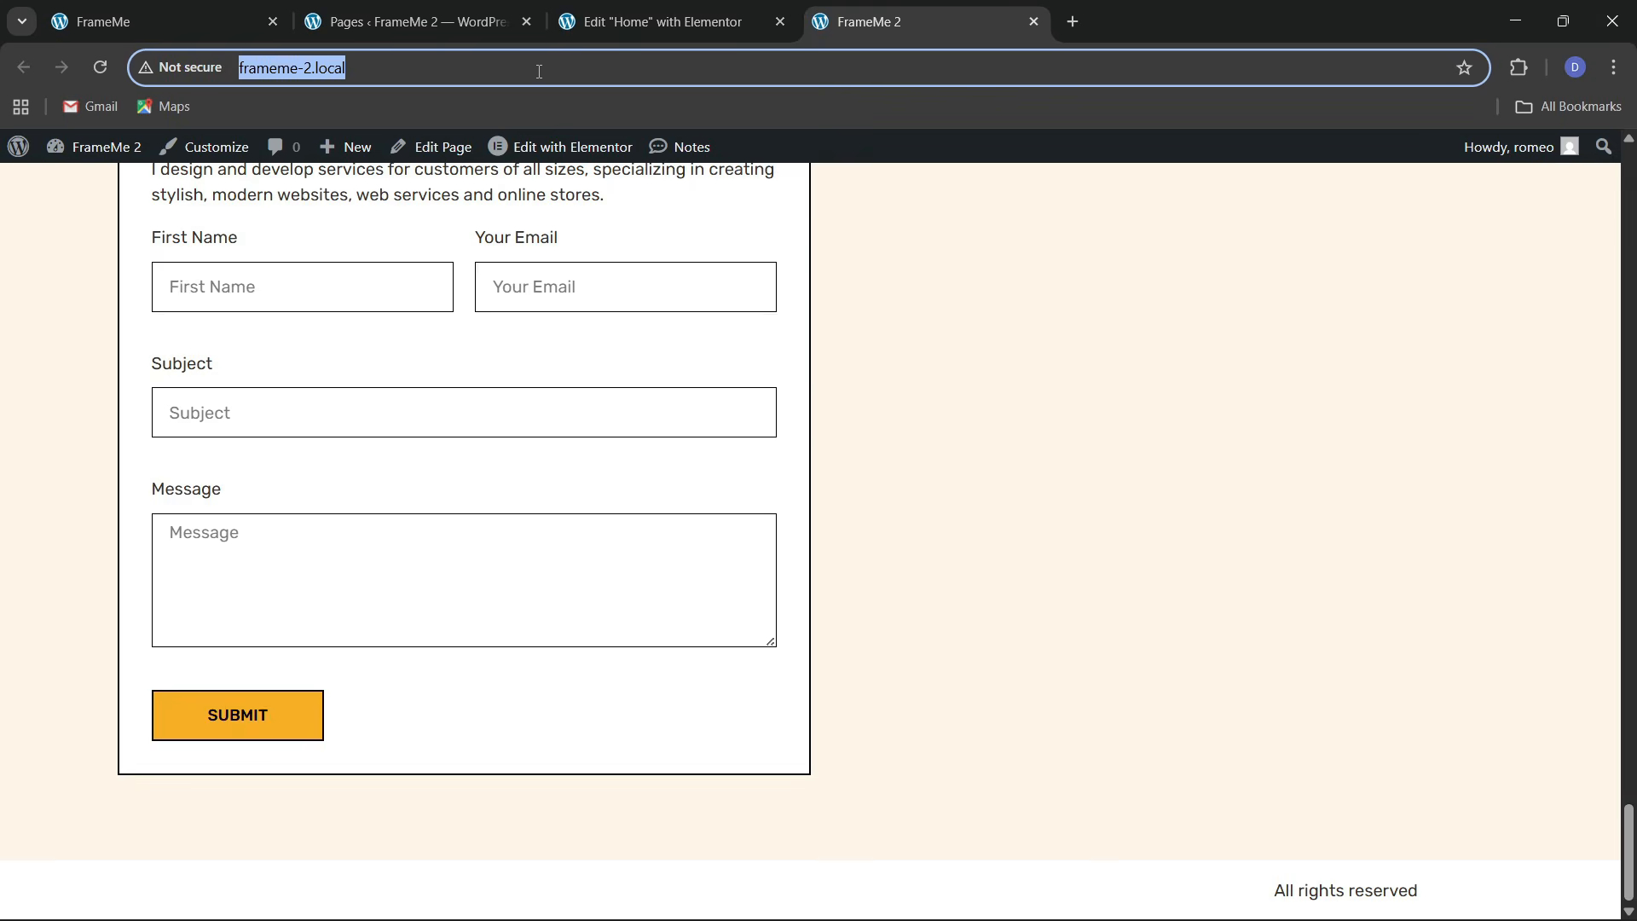
key(Return)
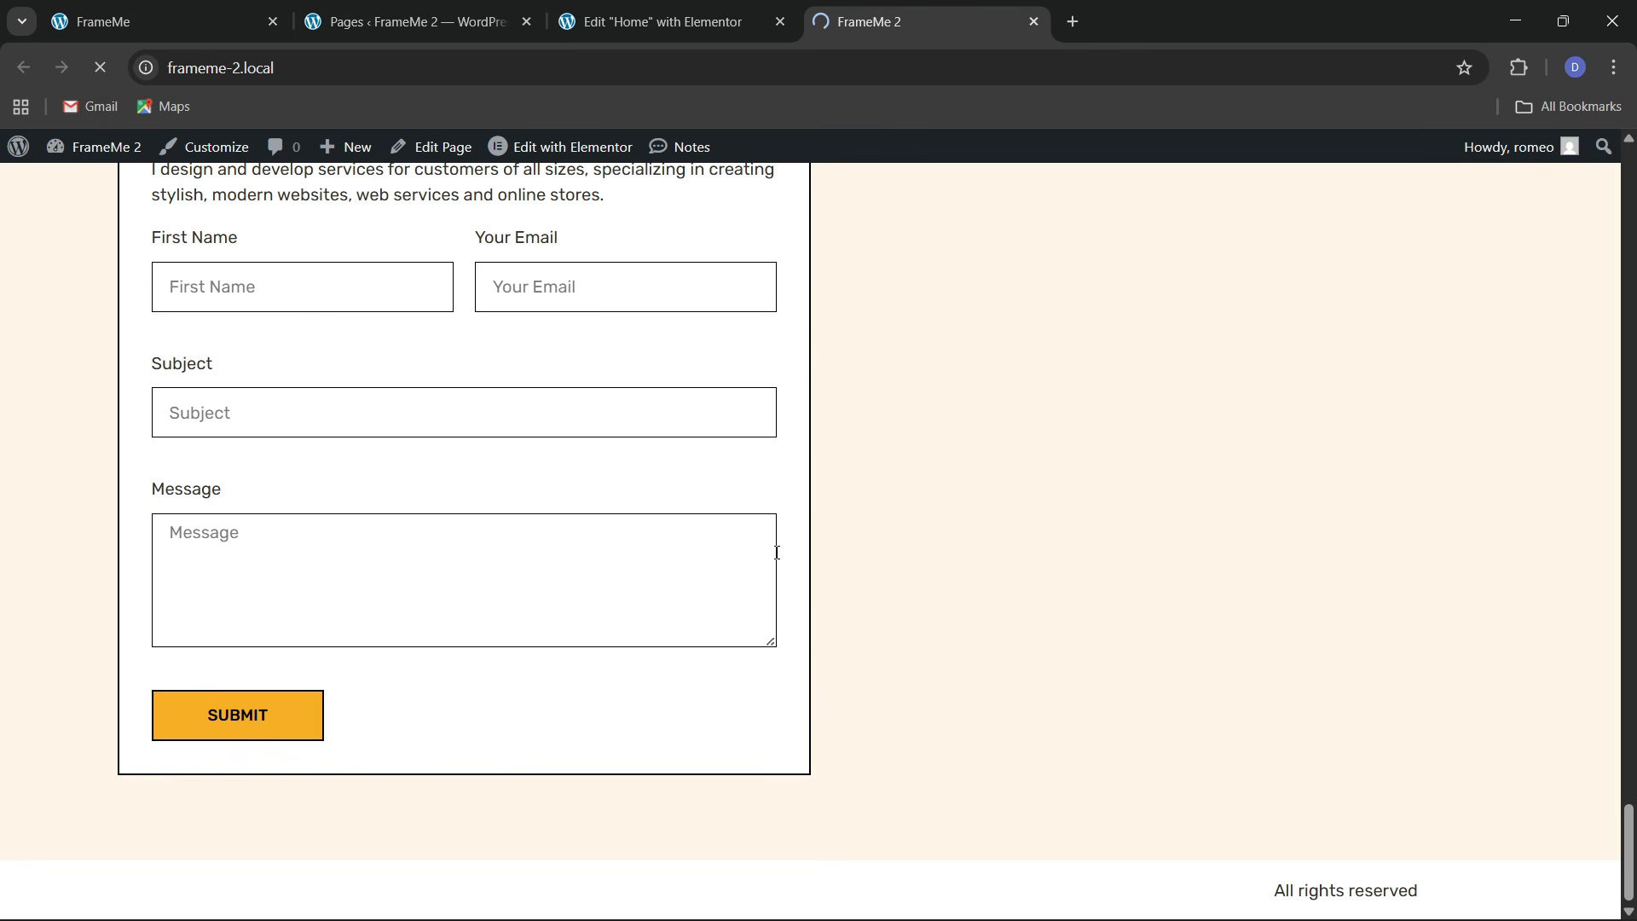
scroll(777, 552, down, 2)
drag(1627, 272, 1578, 267)
click(136, 22)
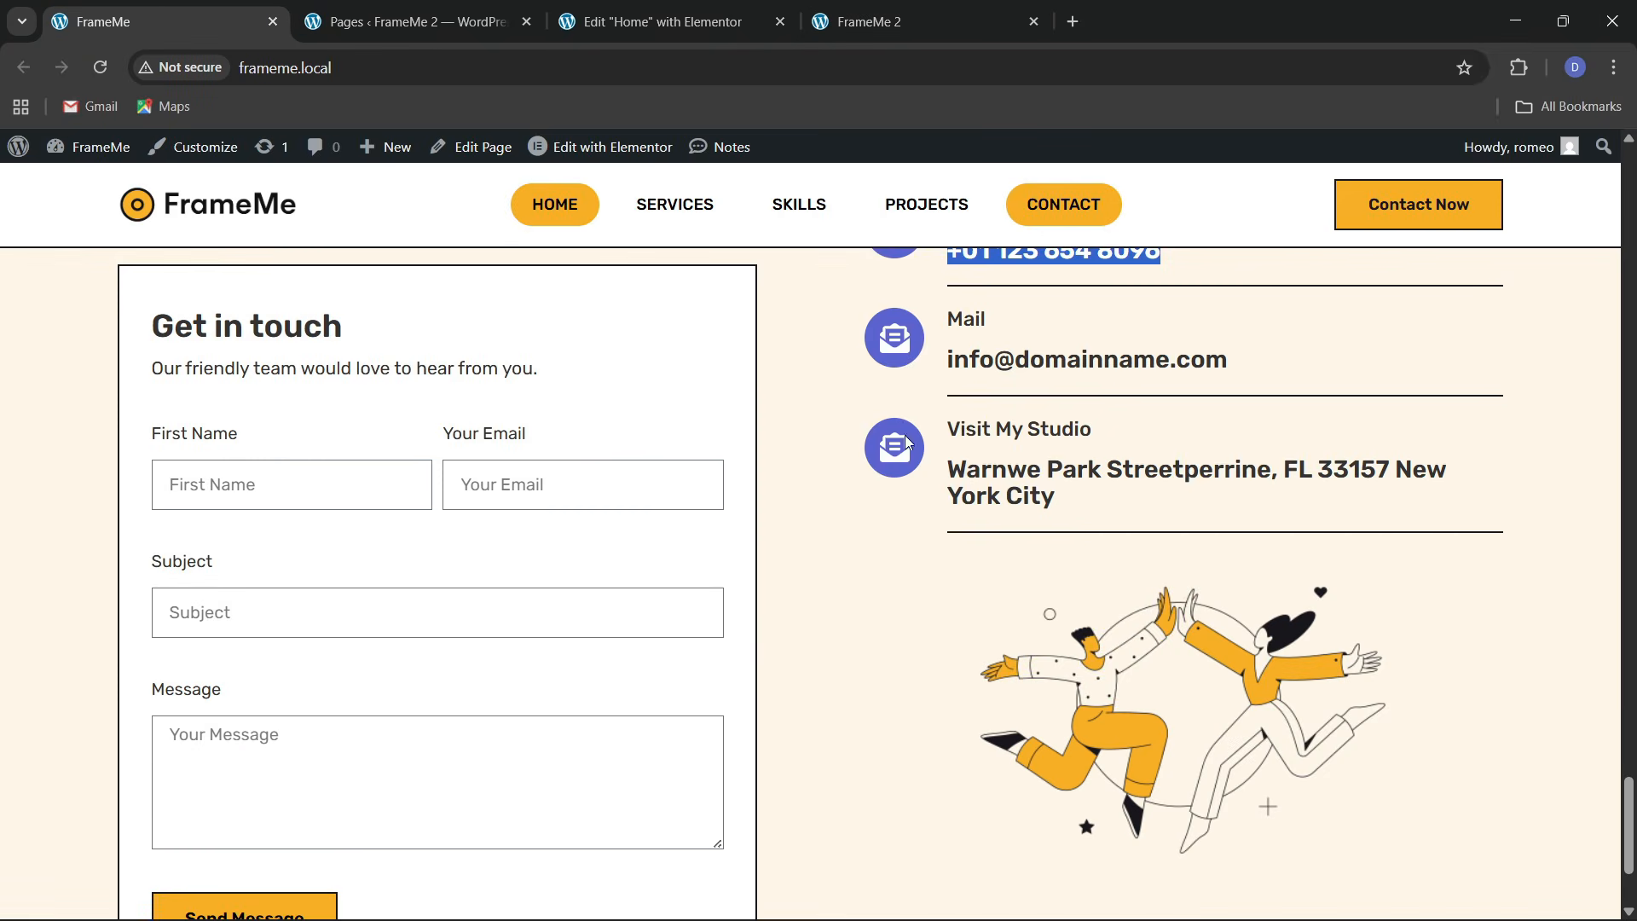
scroll(908, 443, down, 3)
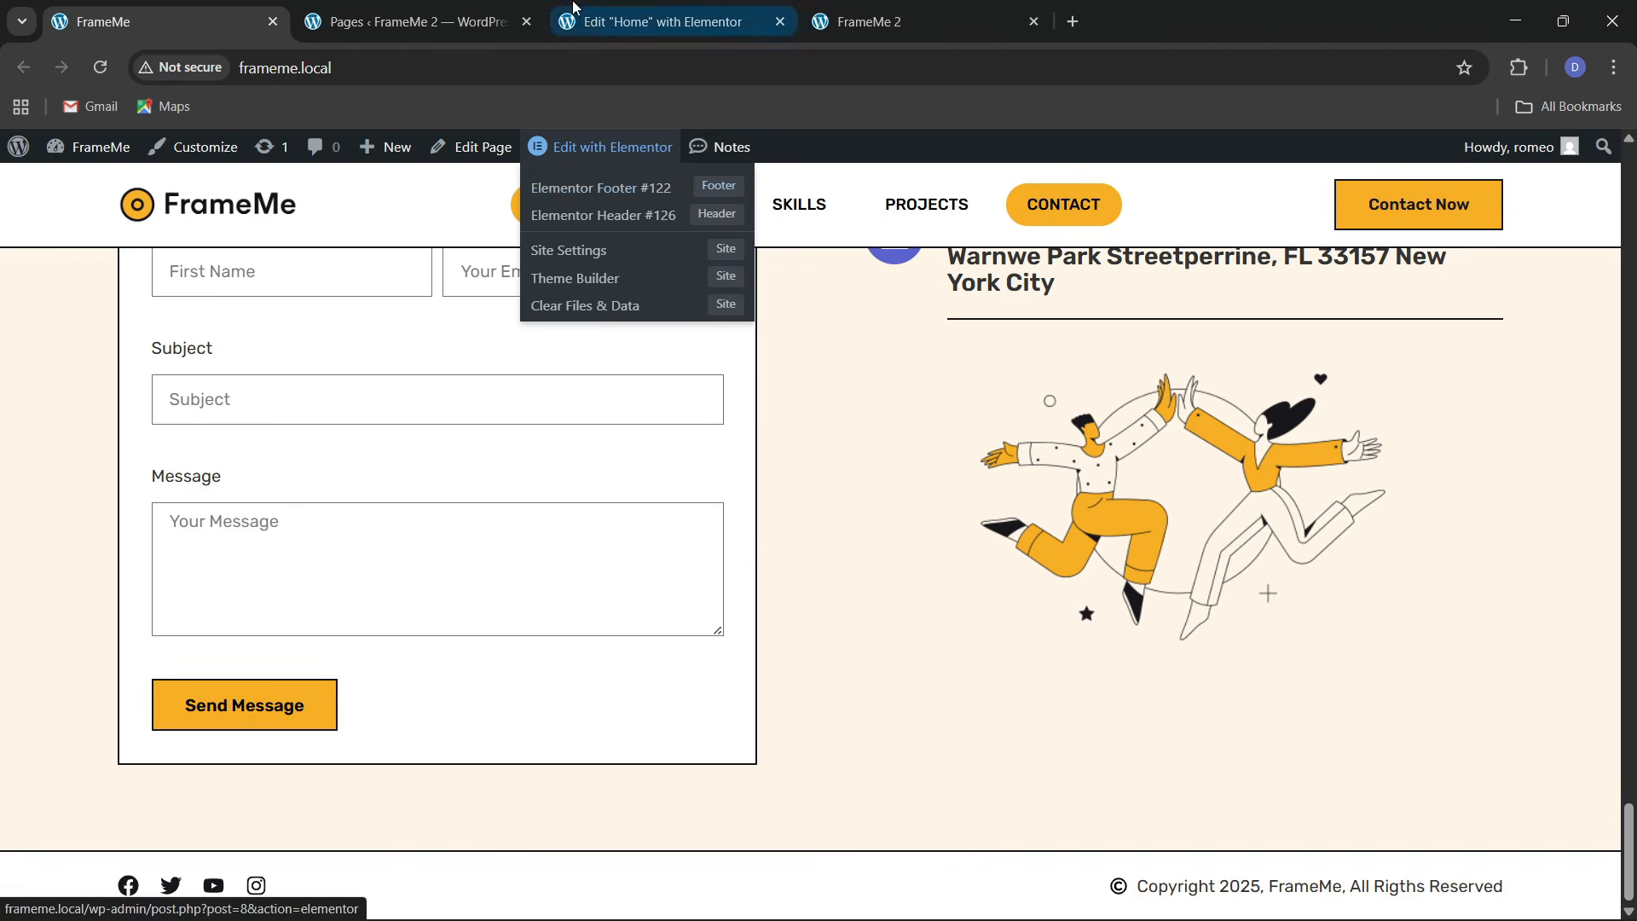
scroll(520, 533, up, 1)
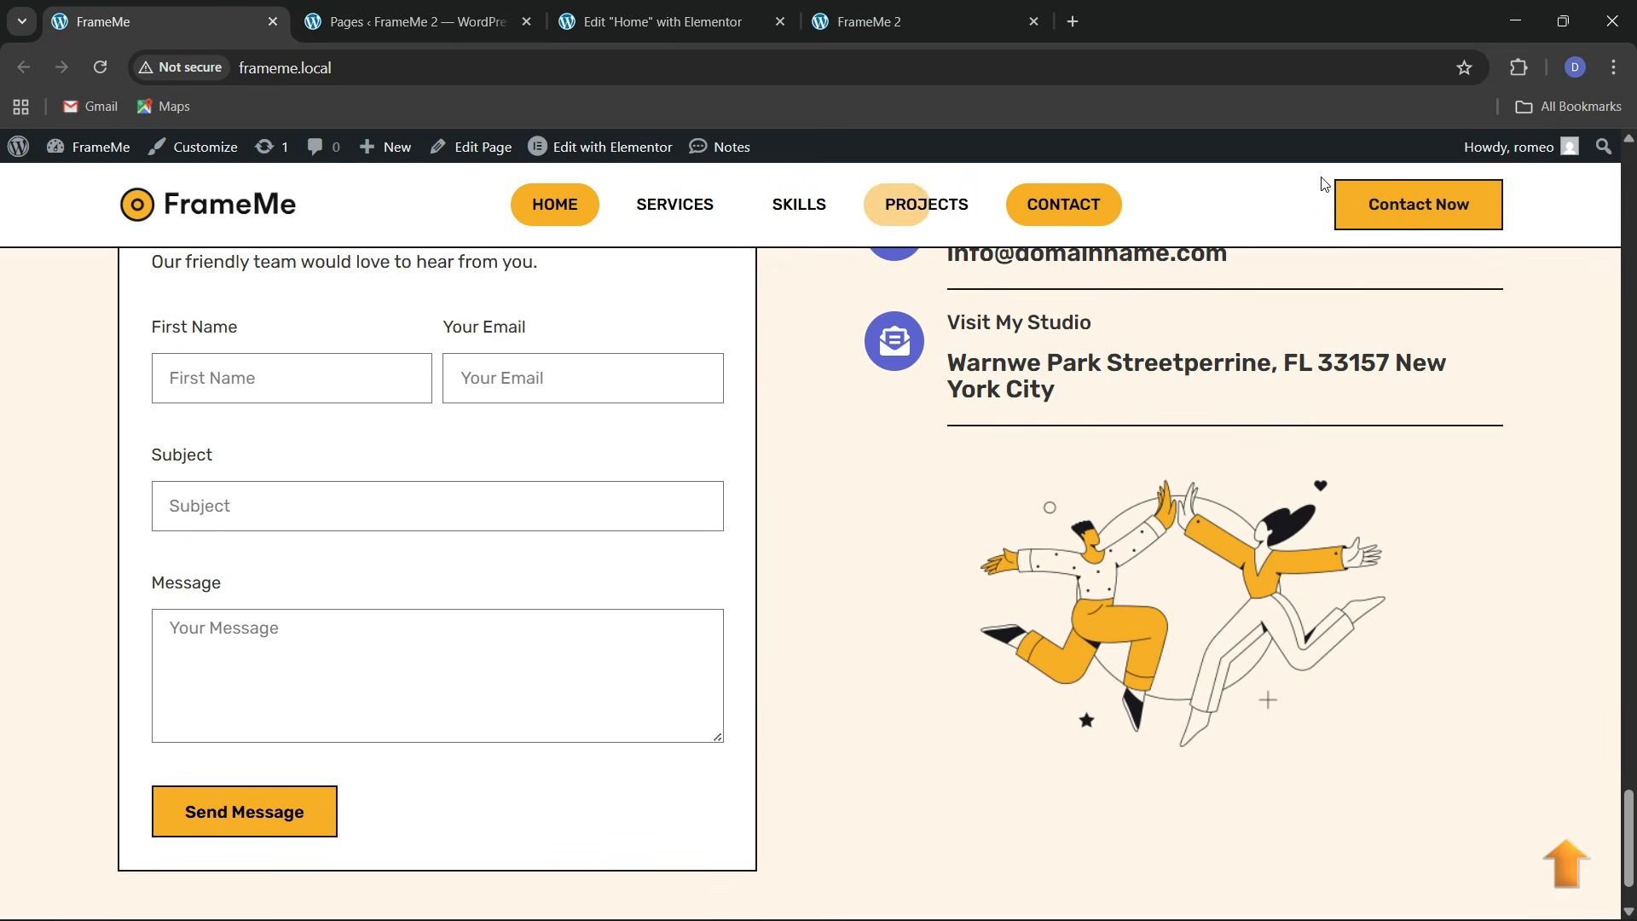
Create a new menu named 'final menu' assigned to the Header location
click(409, 21)
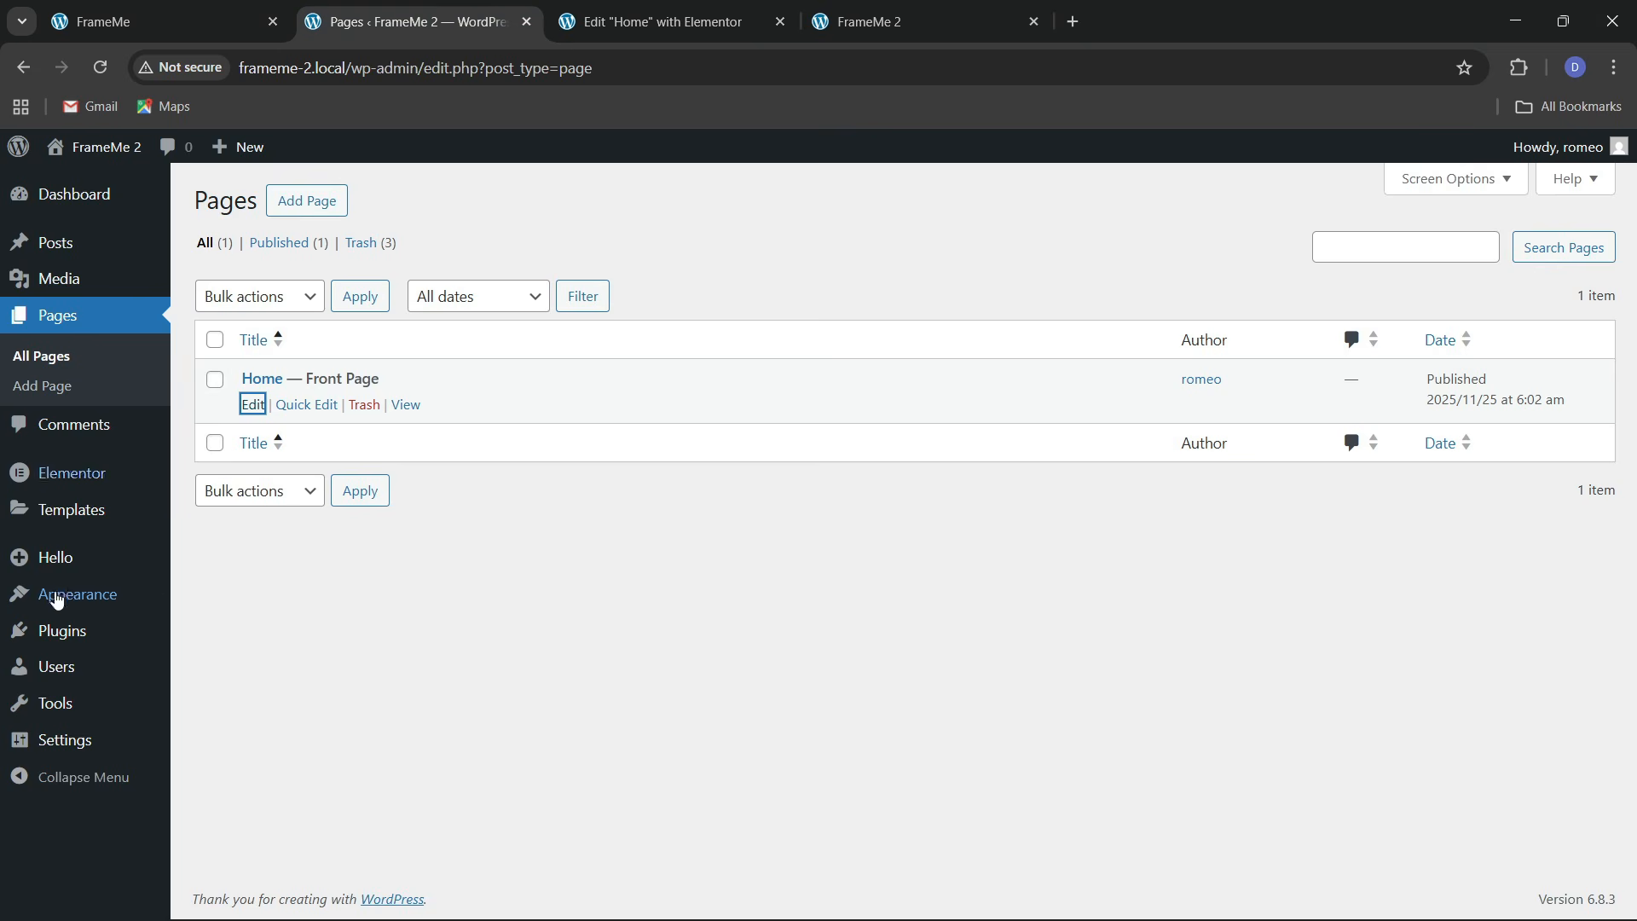
mouse_move(70, 590)
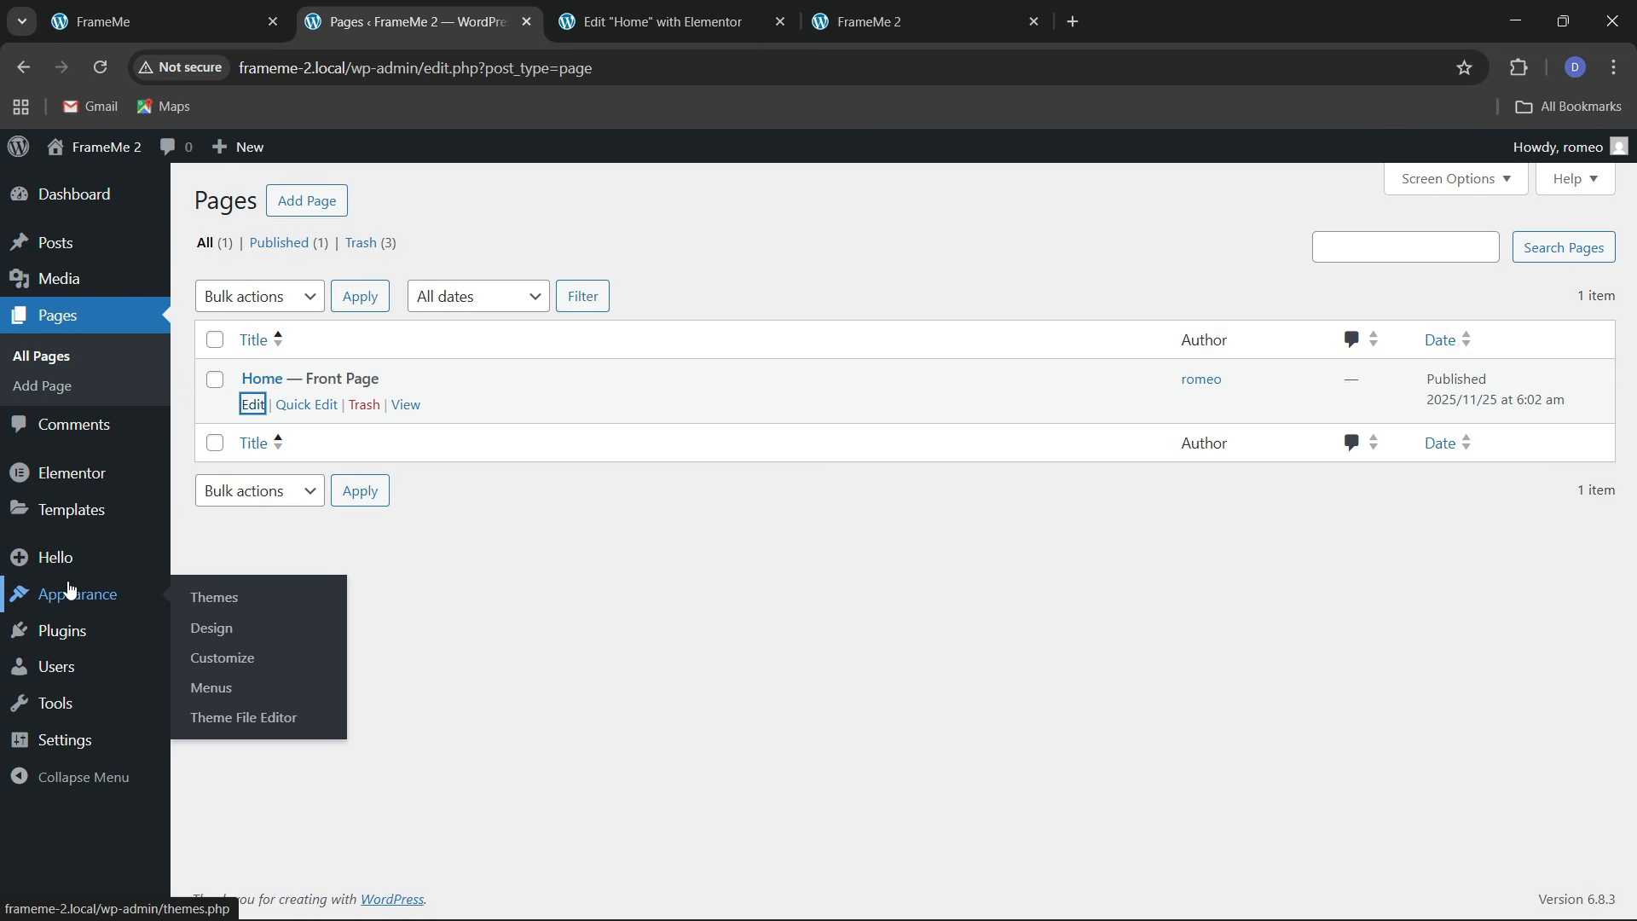
click(213, 692)
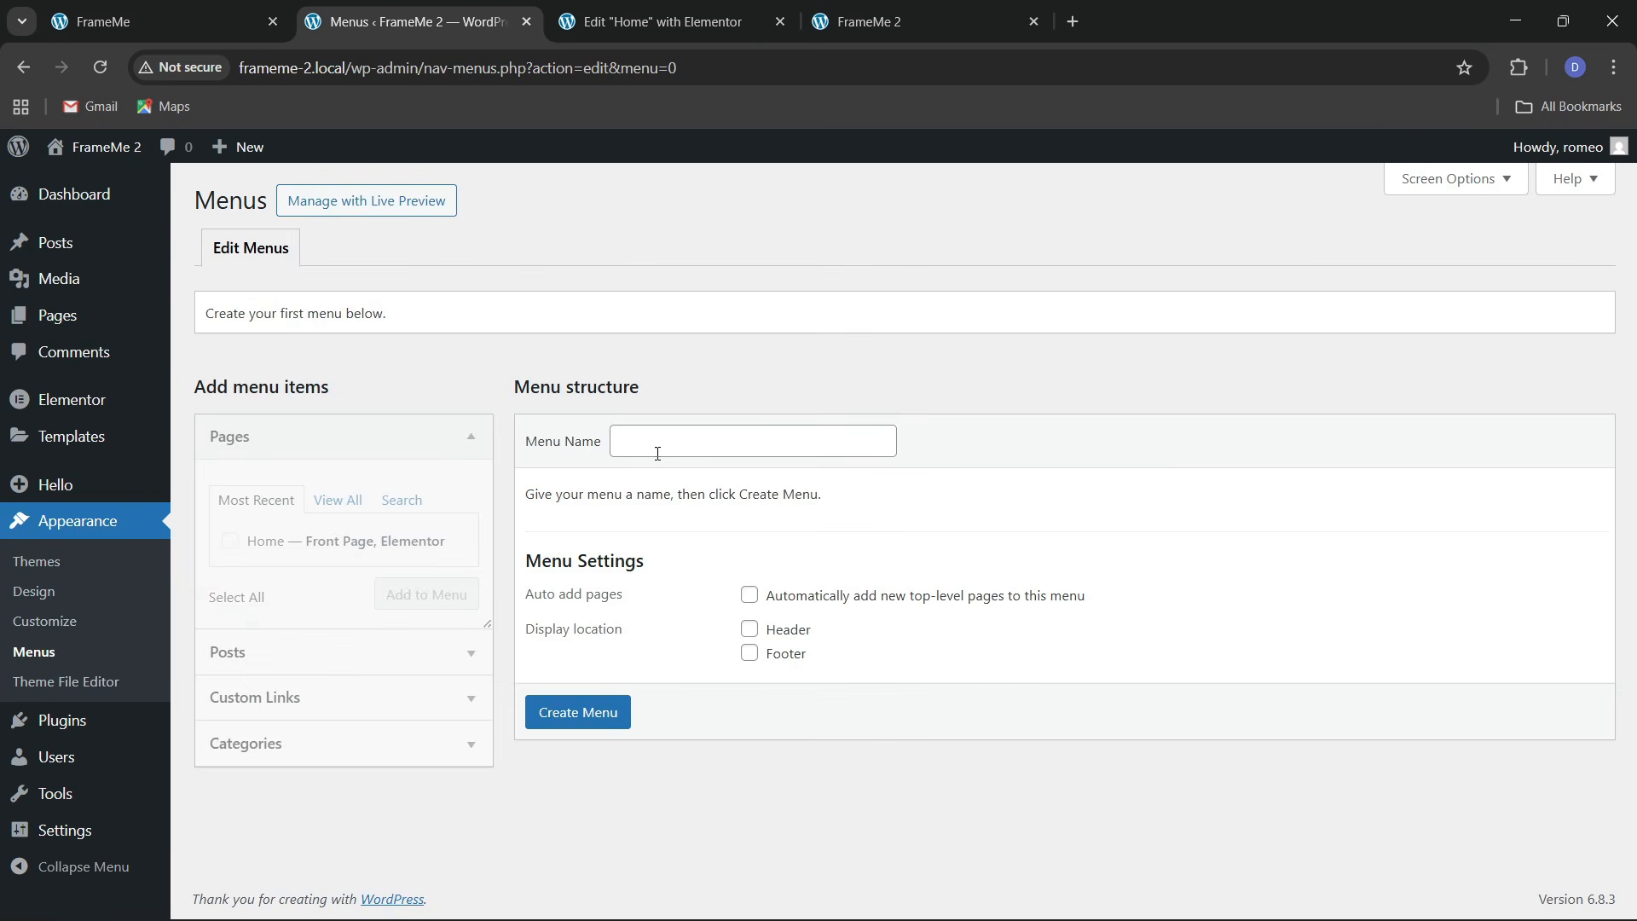
click(658, 452)
click(744, 520)
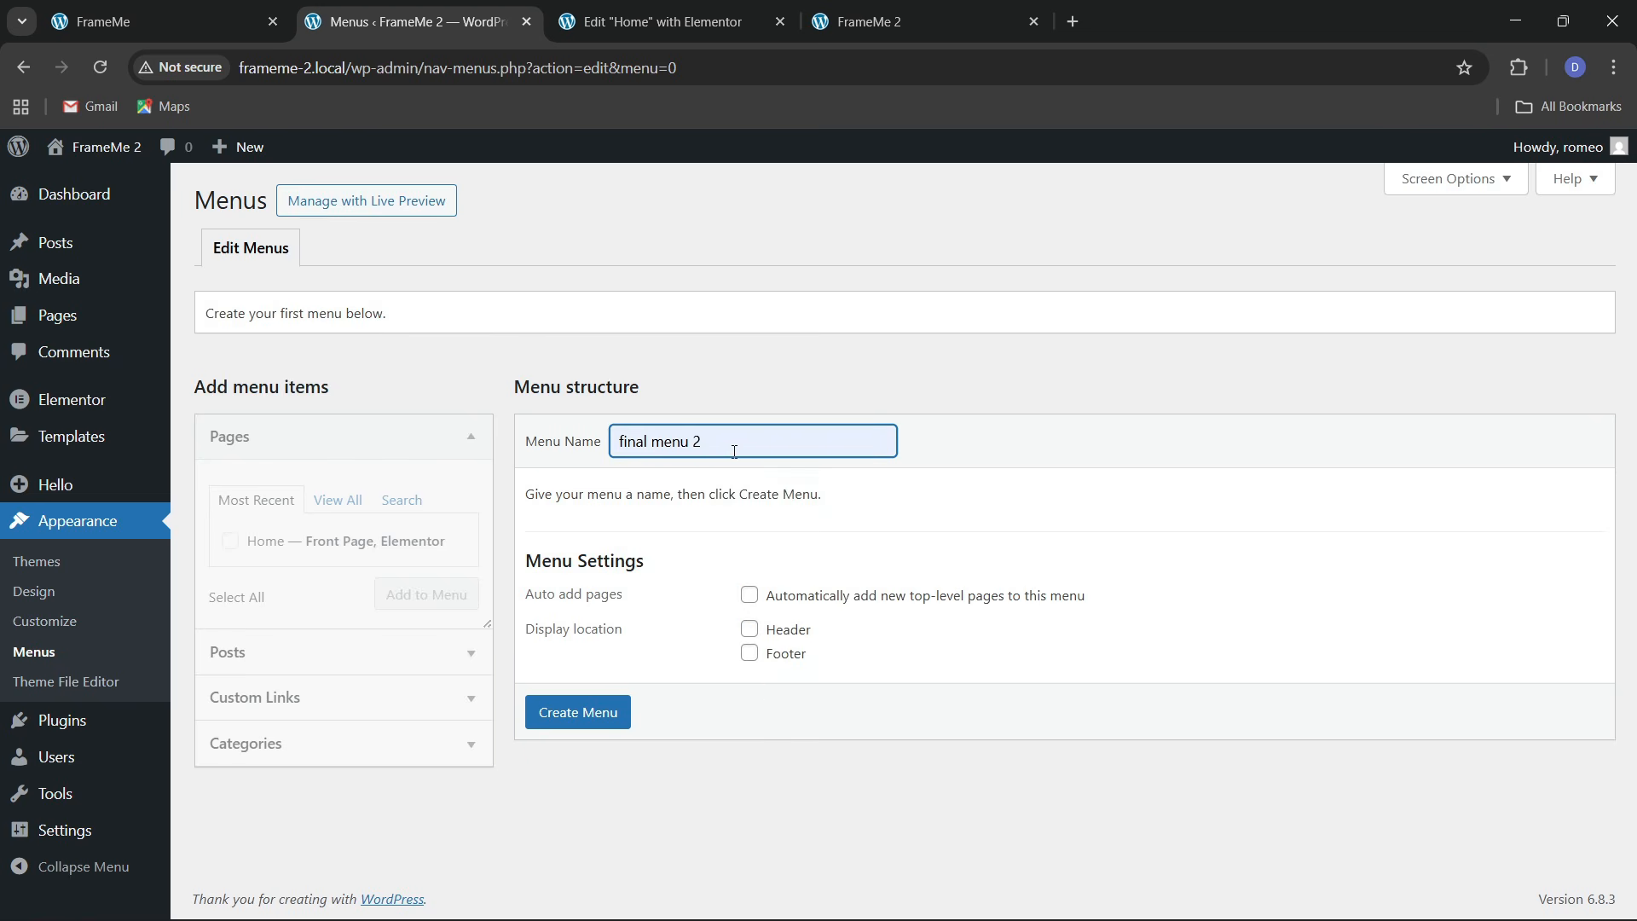
key(BackSpace)
key(BackSpace)
click(749, 629)
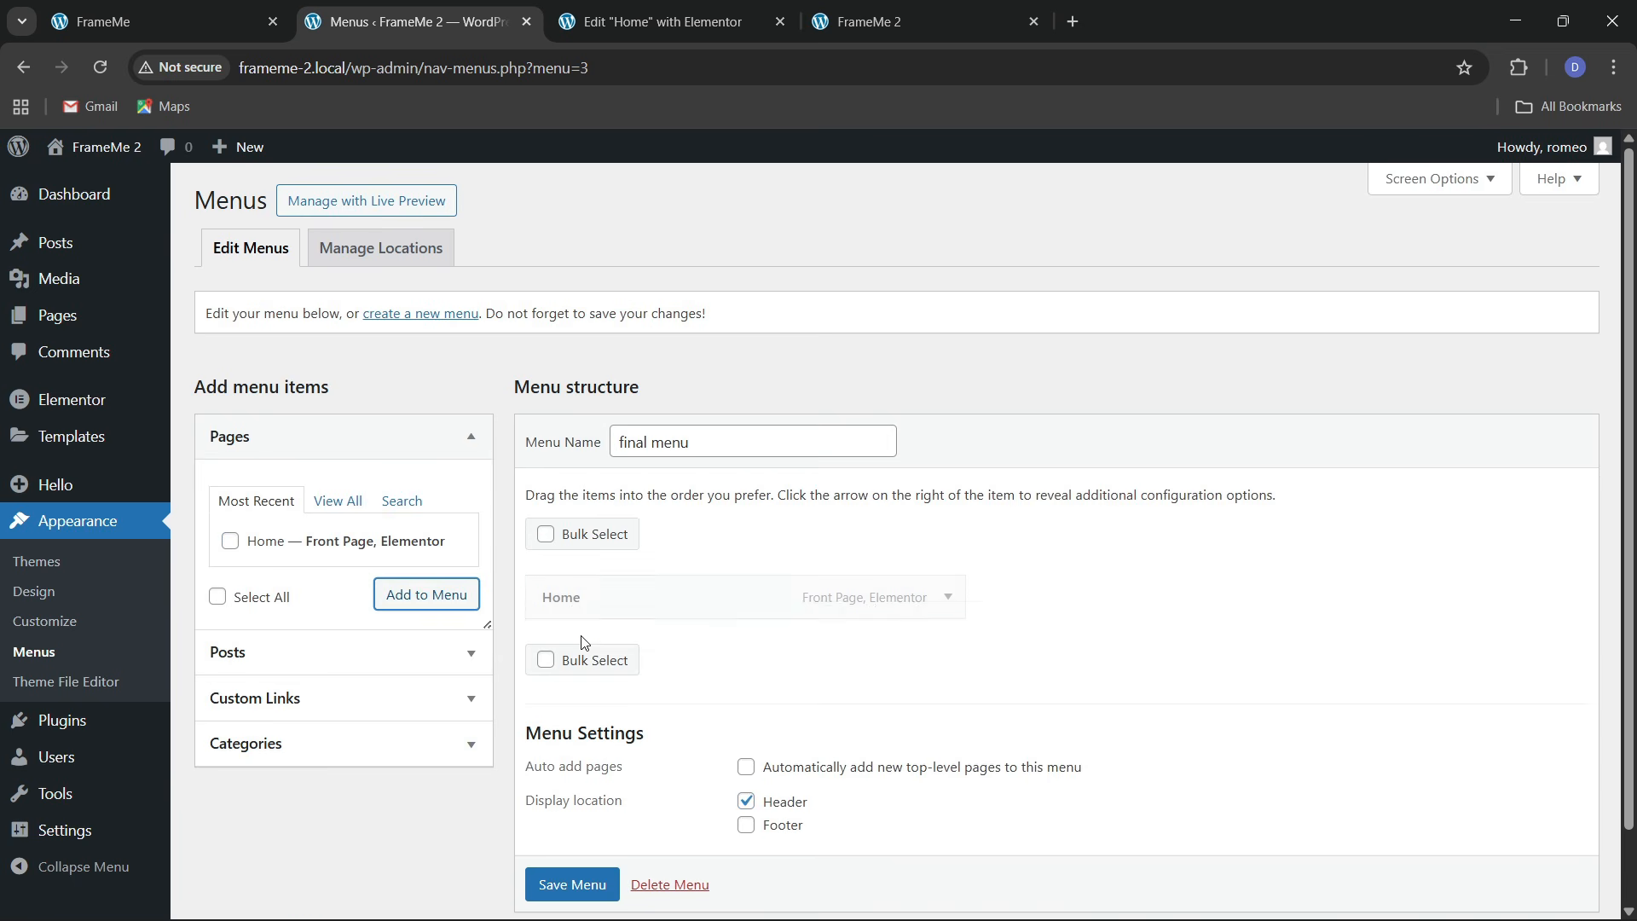
Add custom links About (#about), Services (#services) and Skills (#skills) to the menu
click(300, 693)
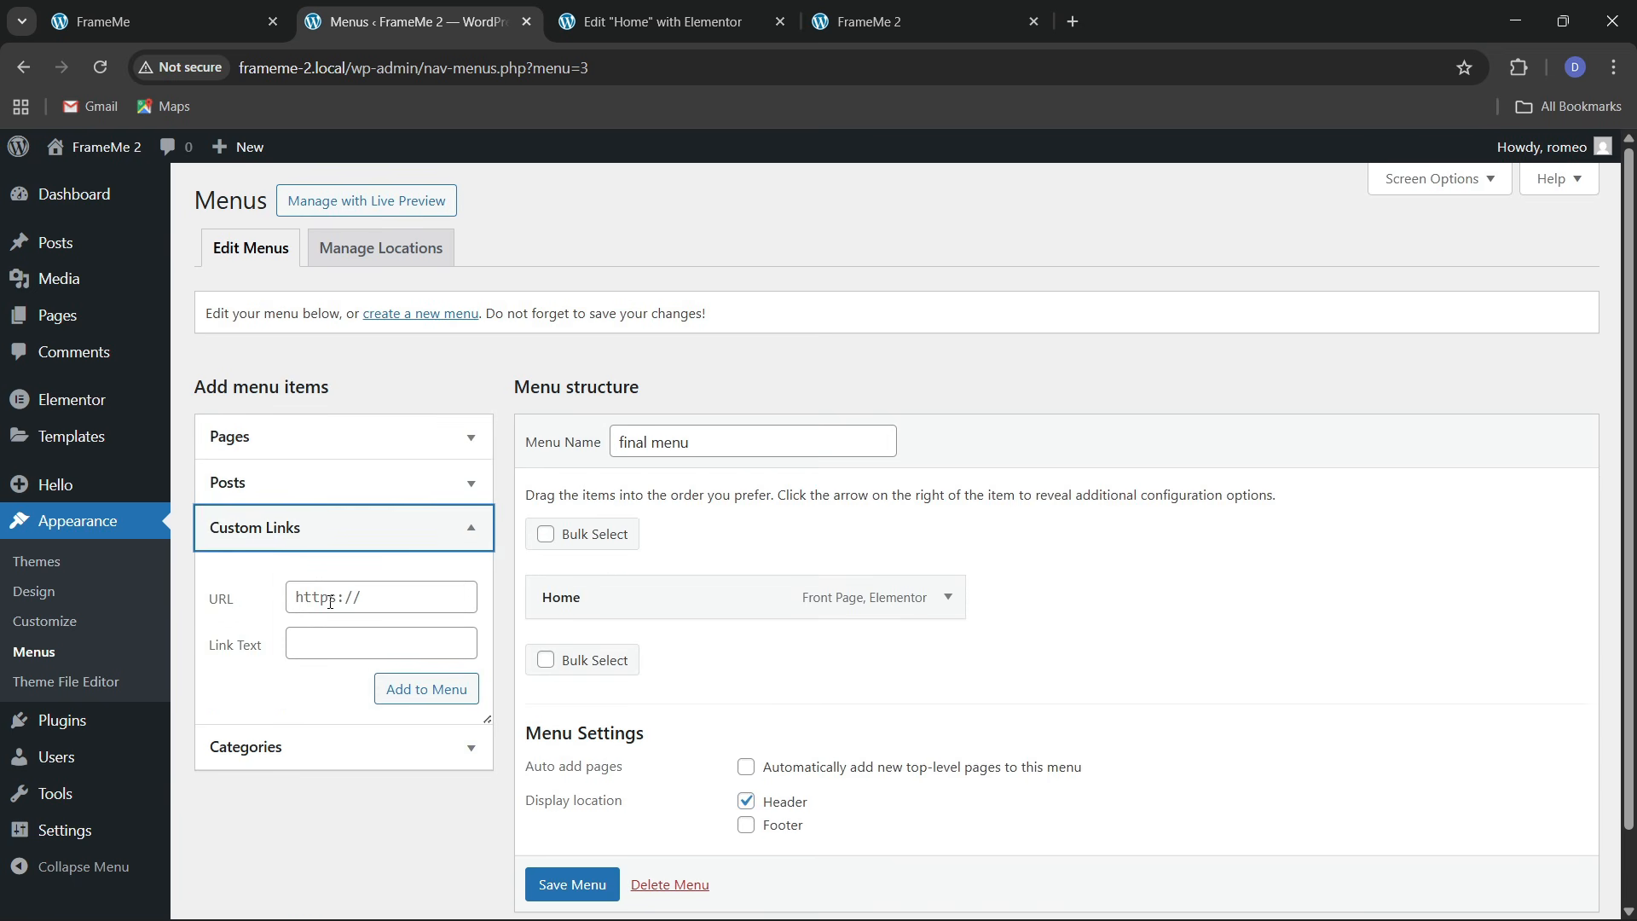
click(399, 601)
key(Tab)
text(A)
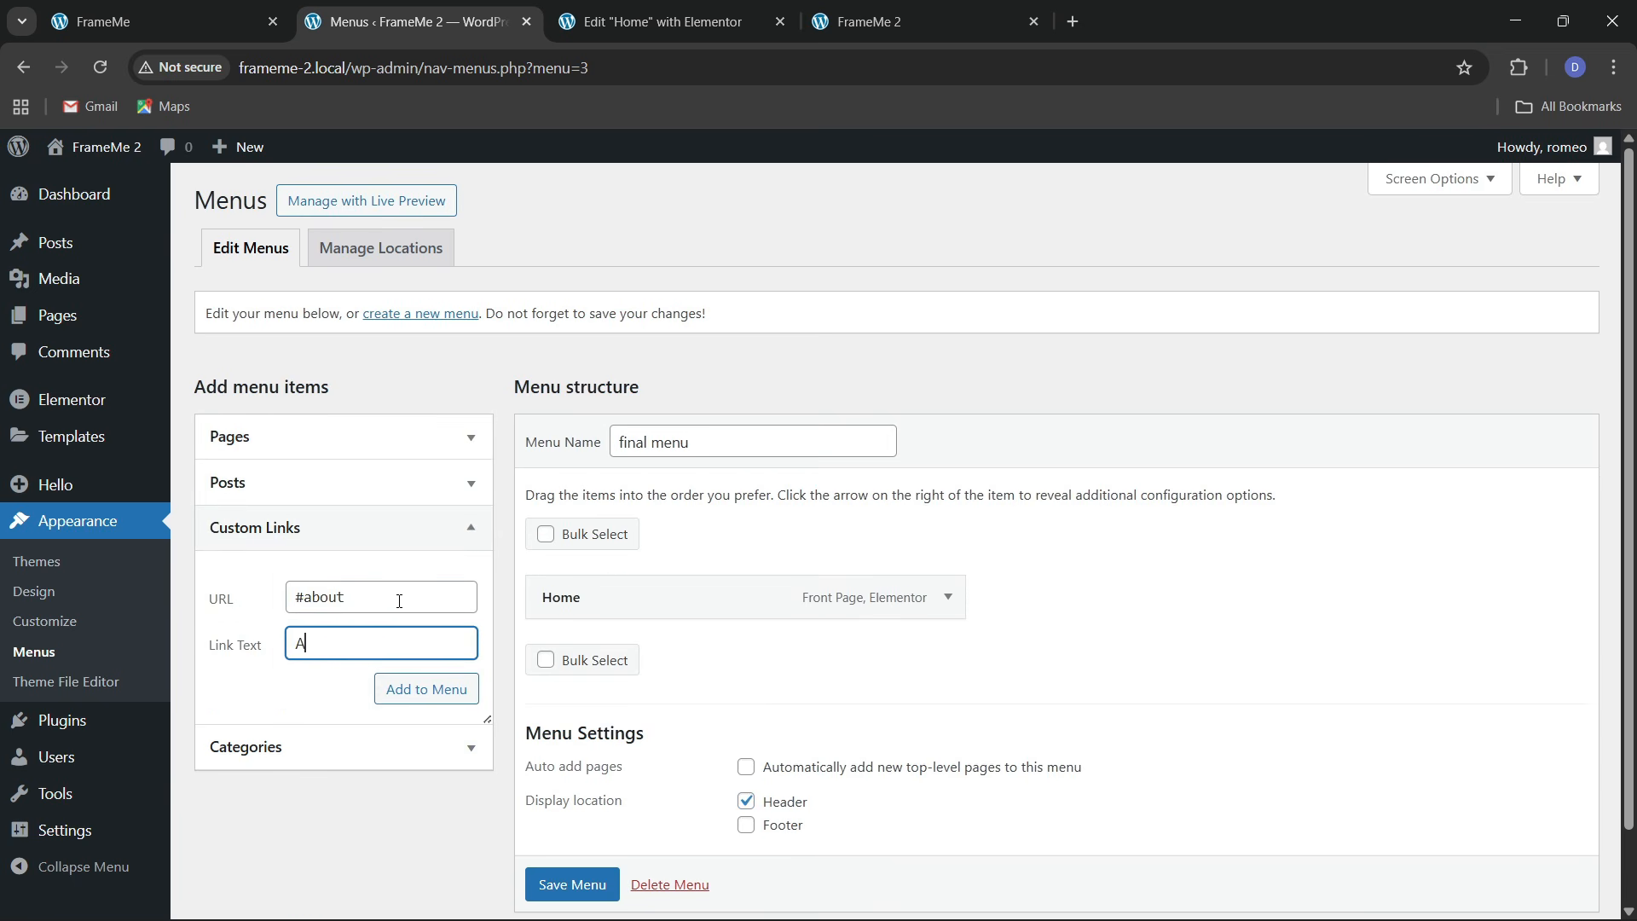
text(bout)
click(427, 688)
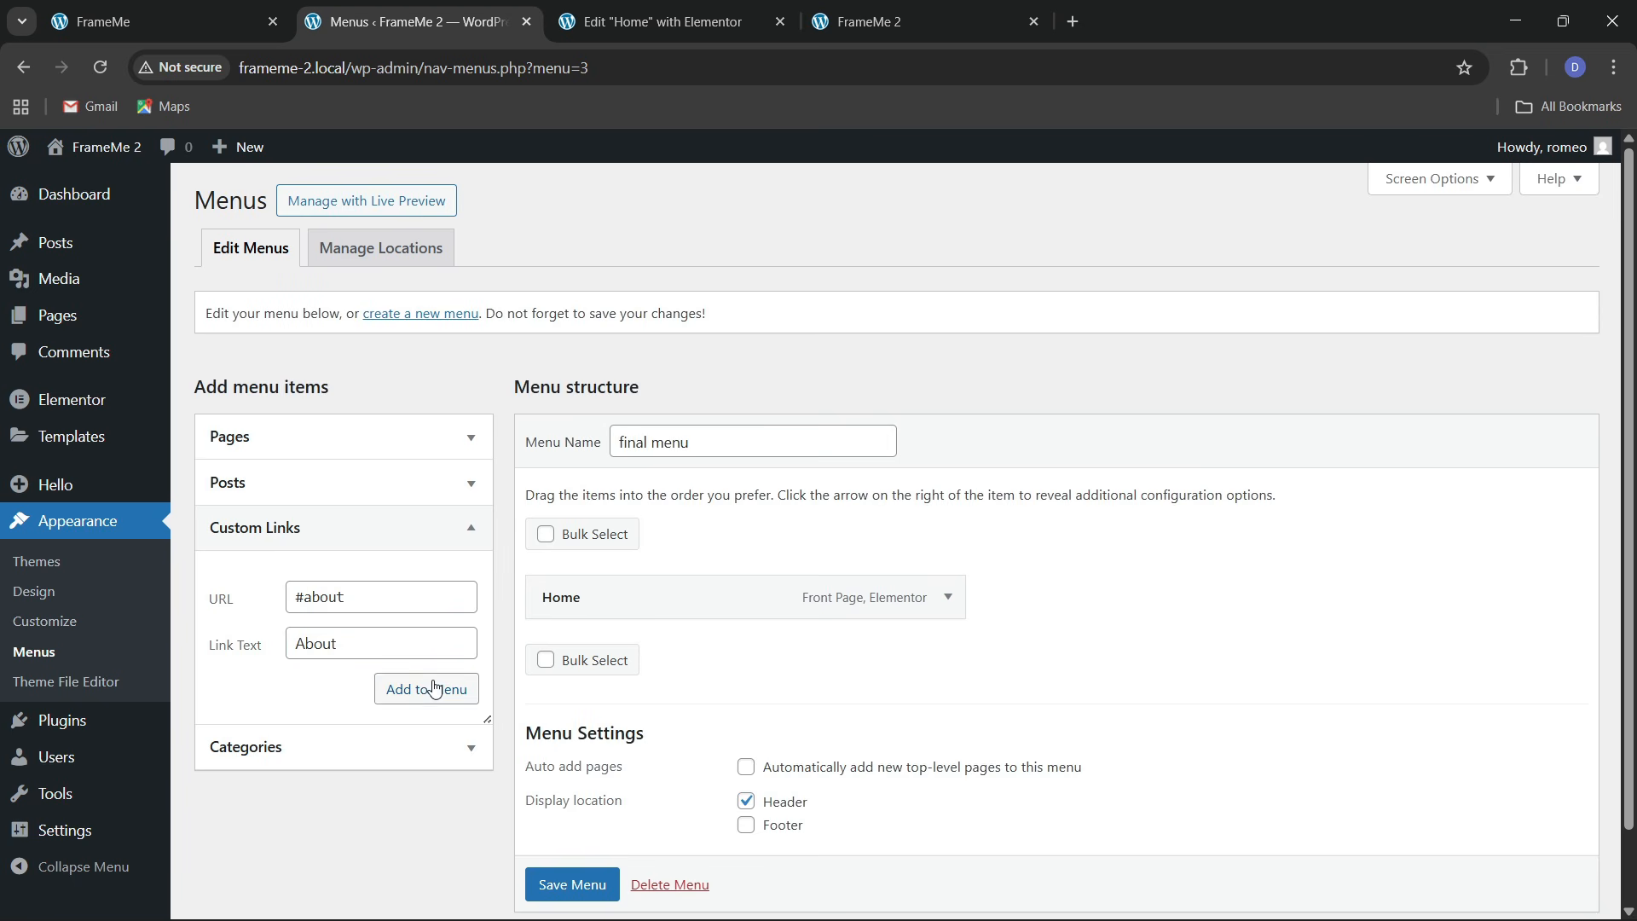
click(196, 24)
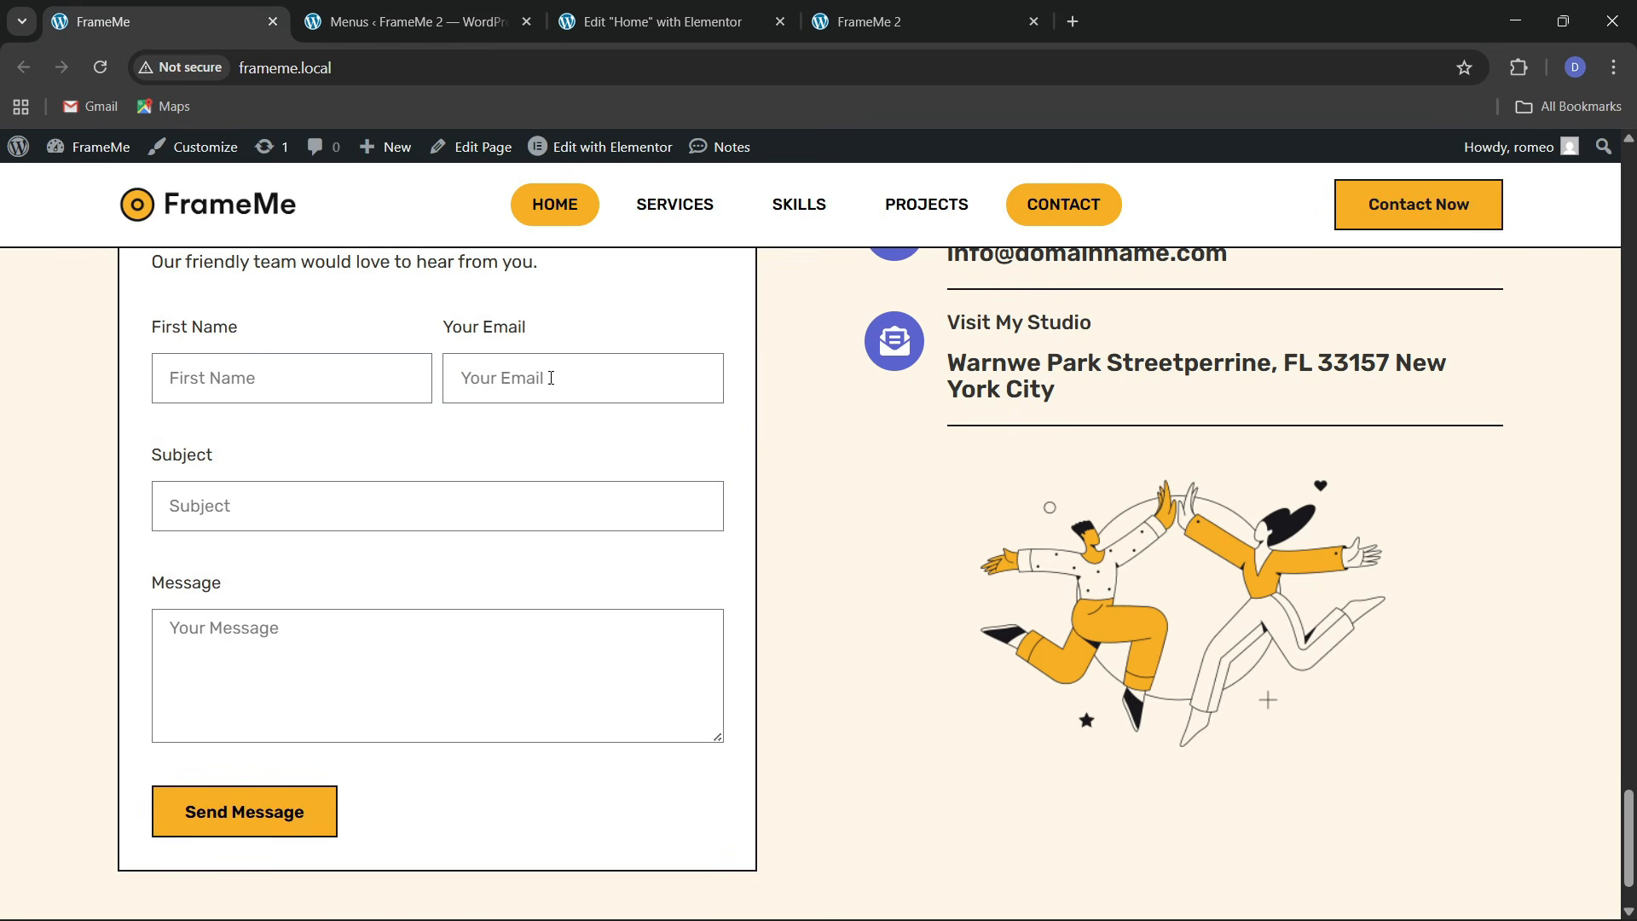
click(409, 21)
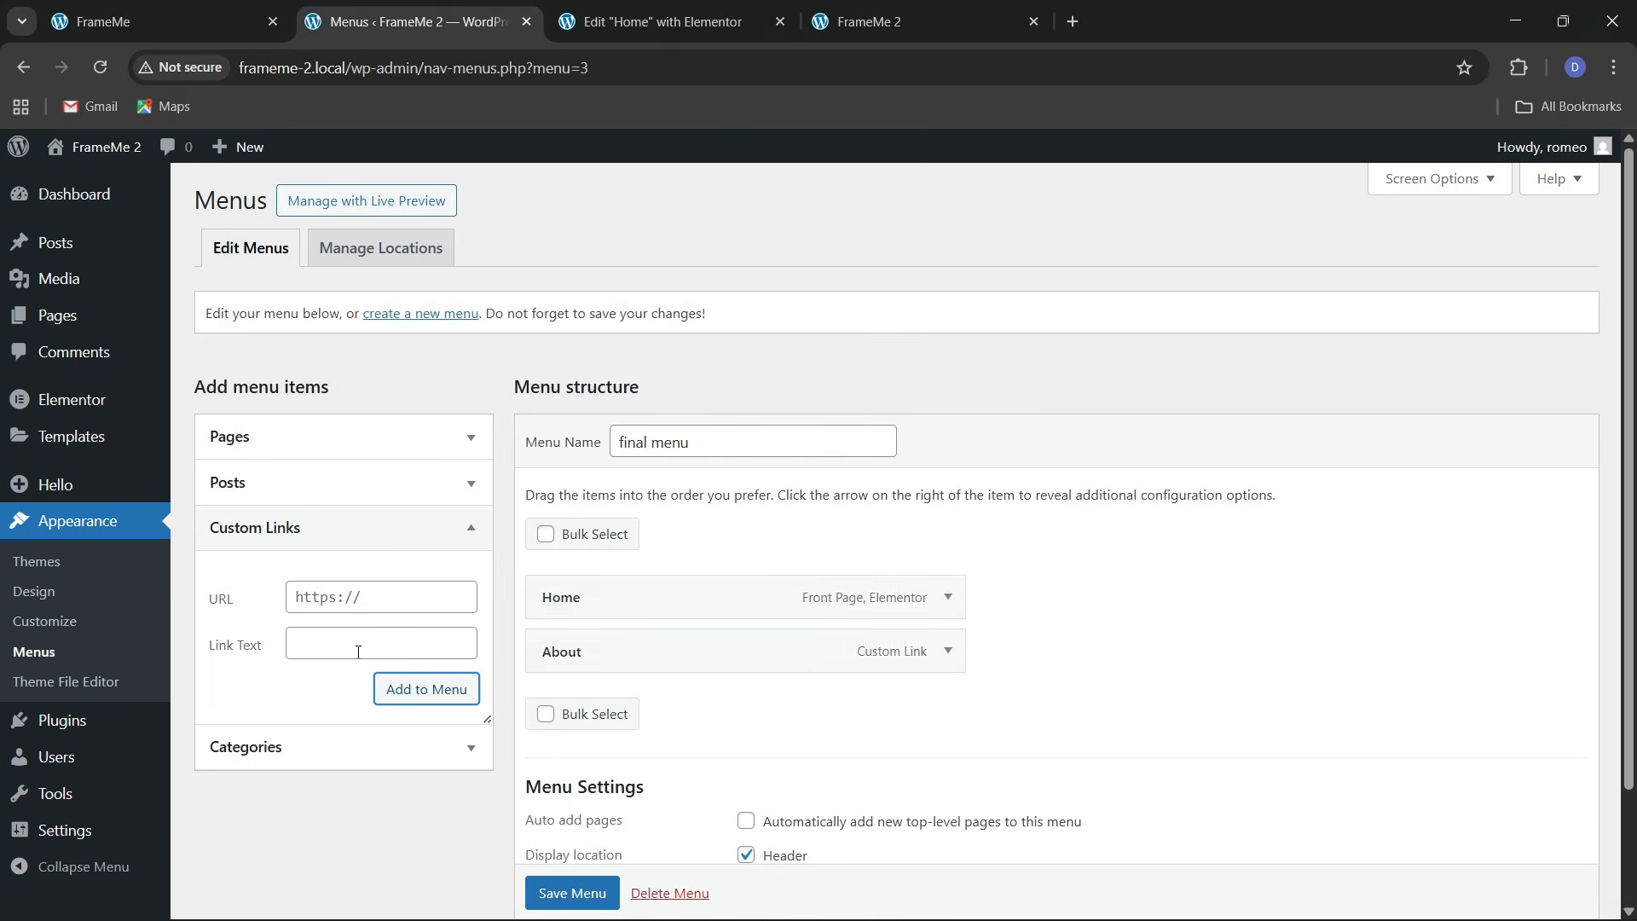
click(334, 604)
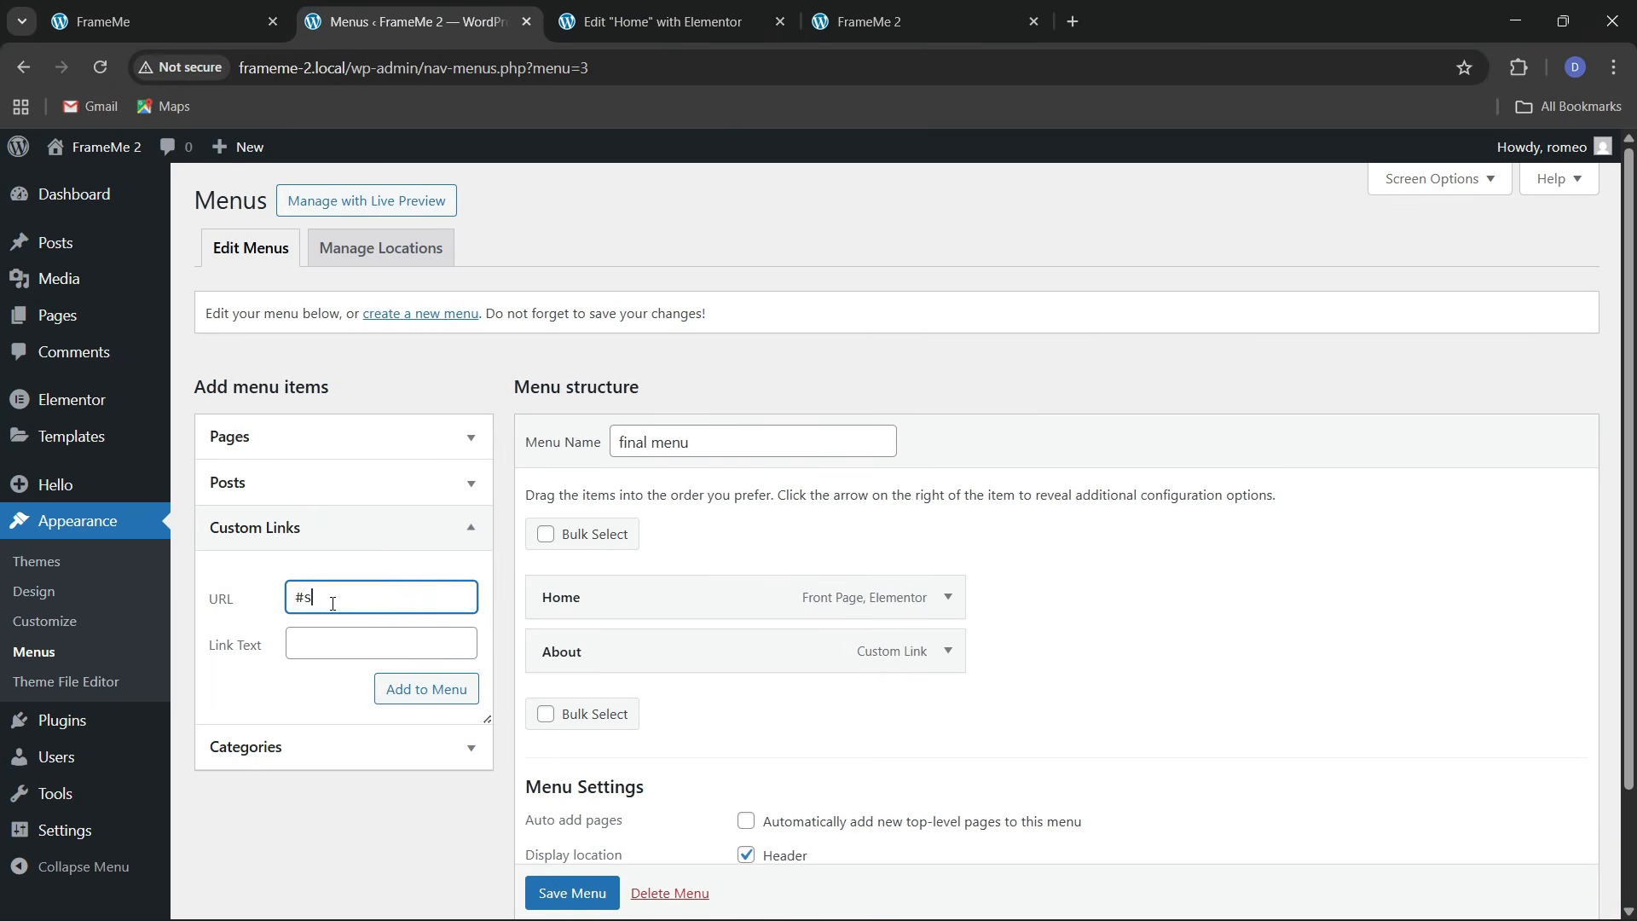
key(Tab)
text(S)
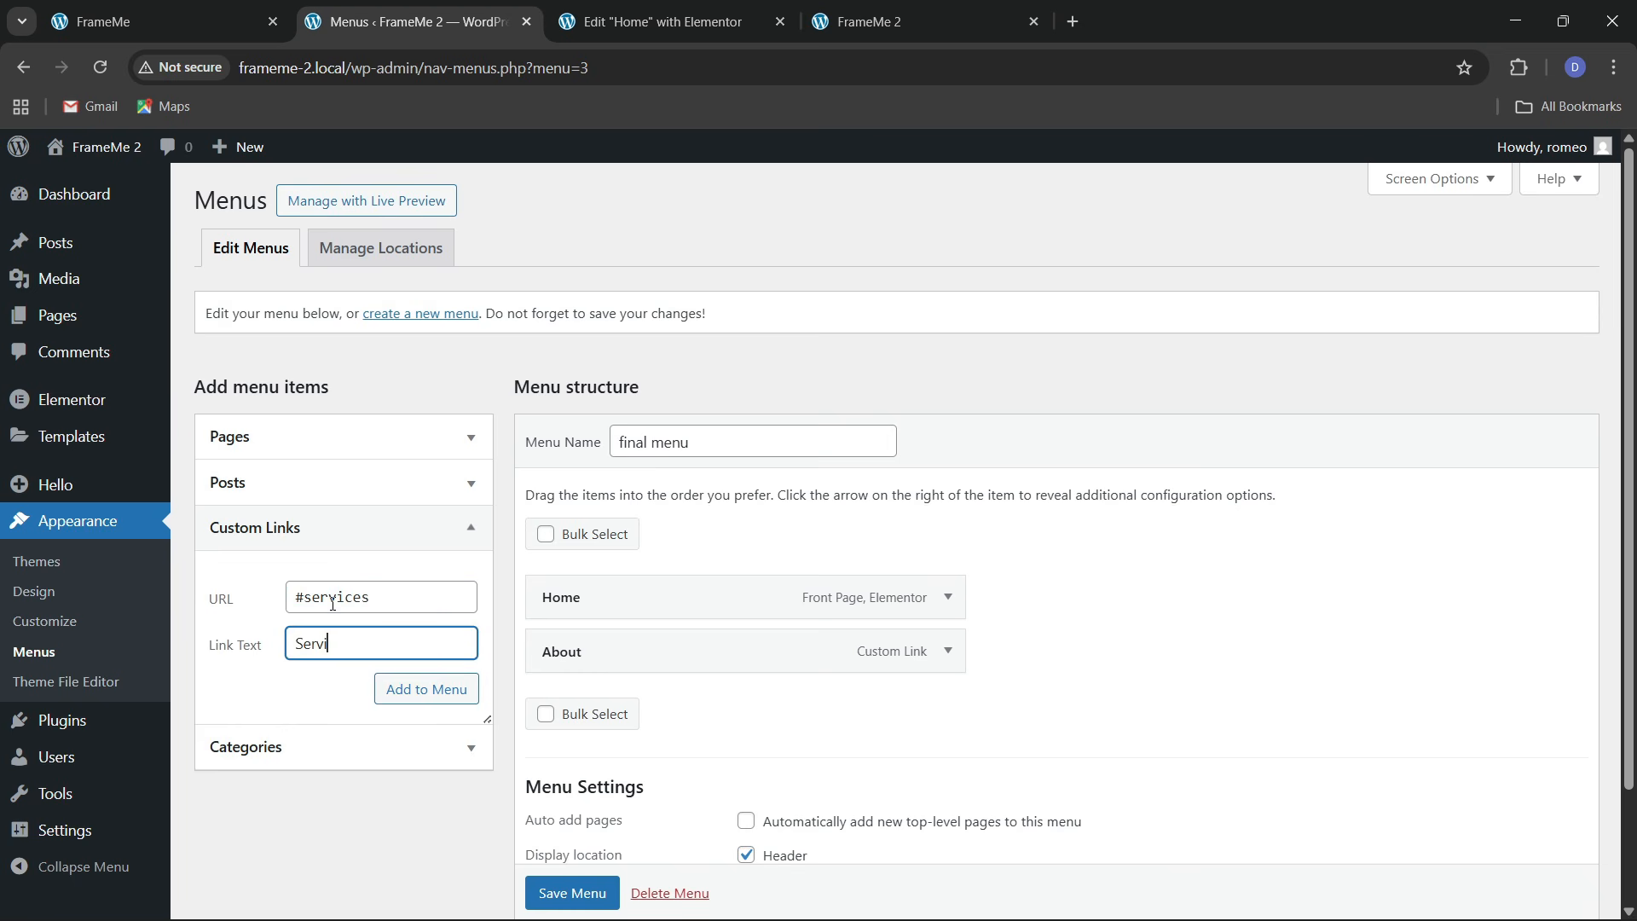
click(447, 705)
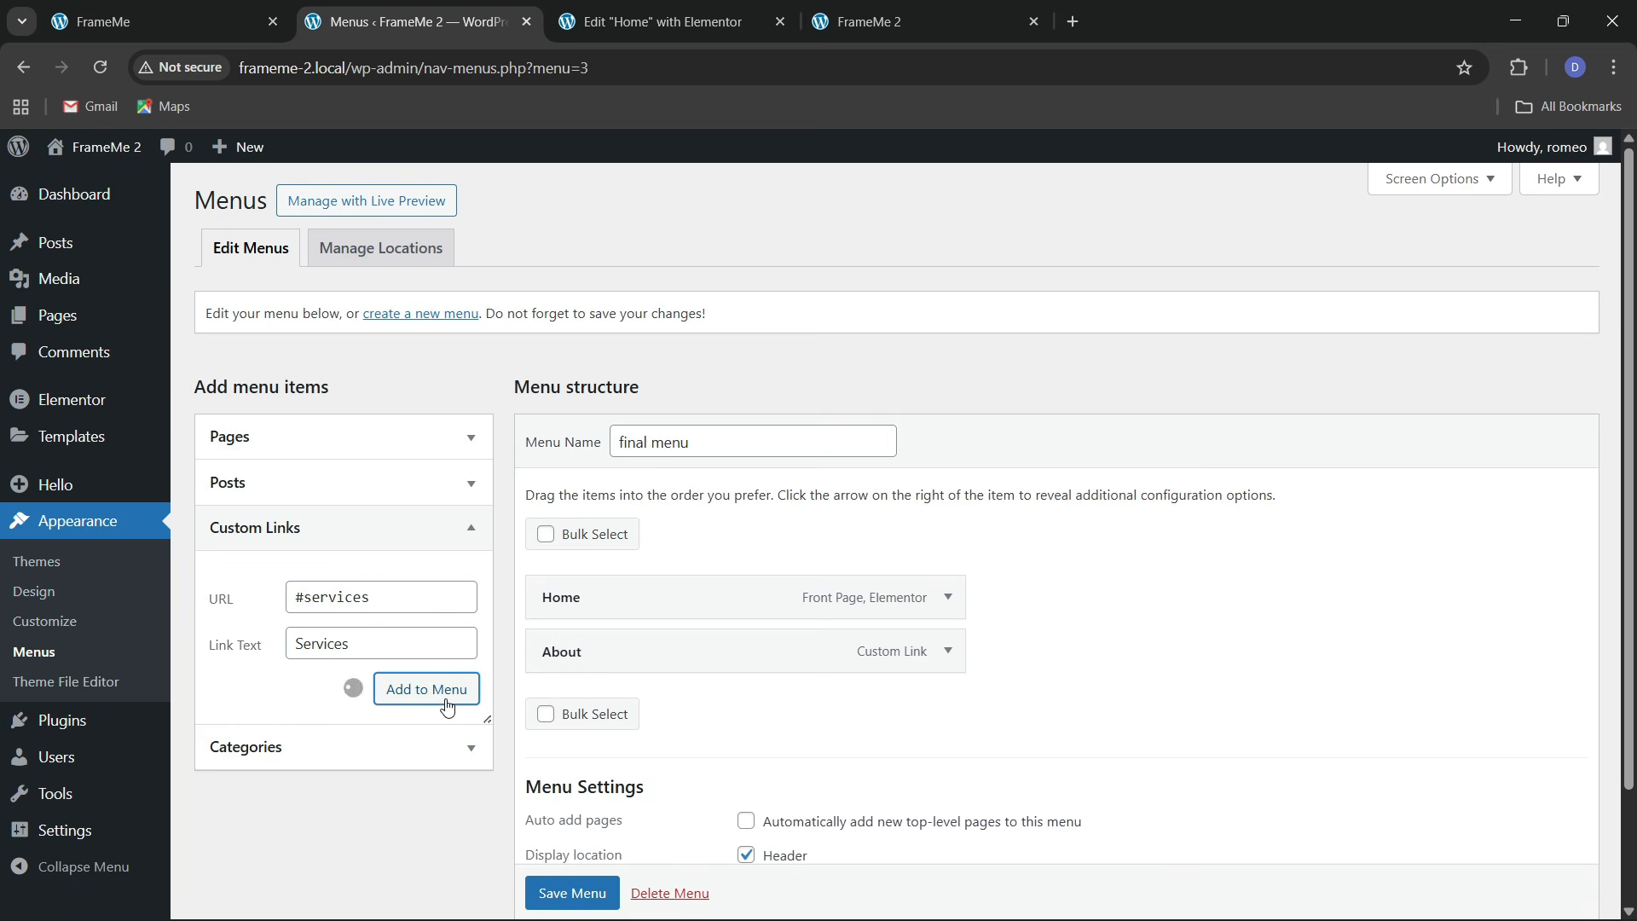
click(364, 604)
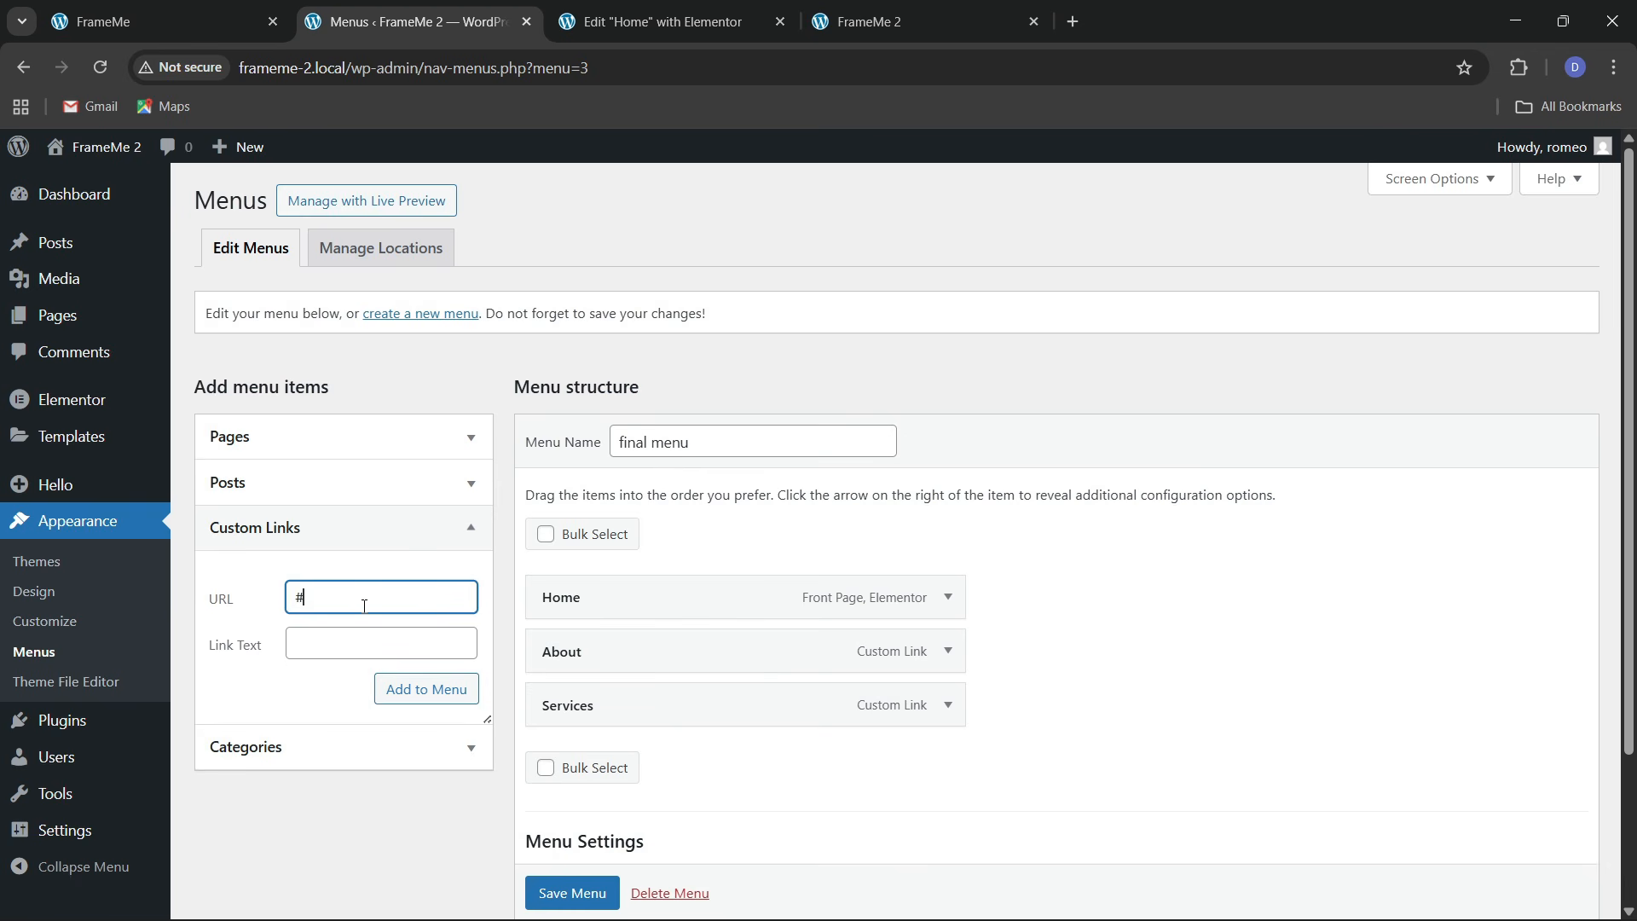
key(Tab)
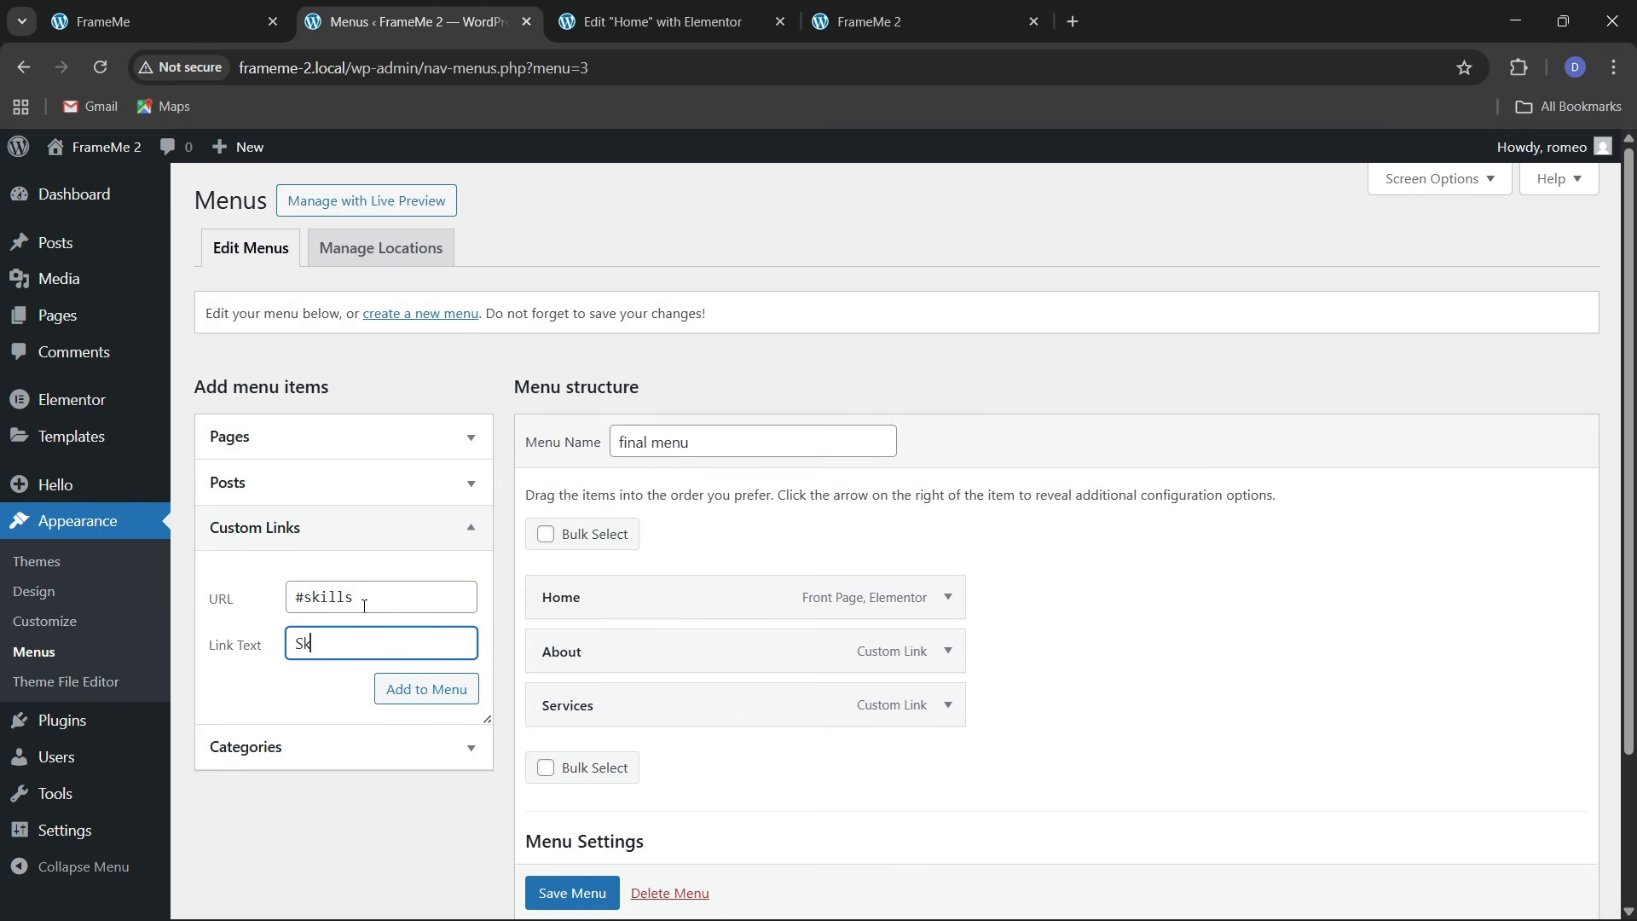
click(401, 698)
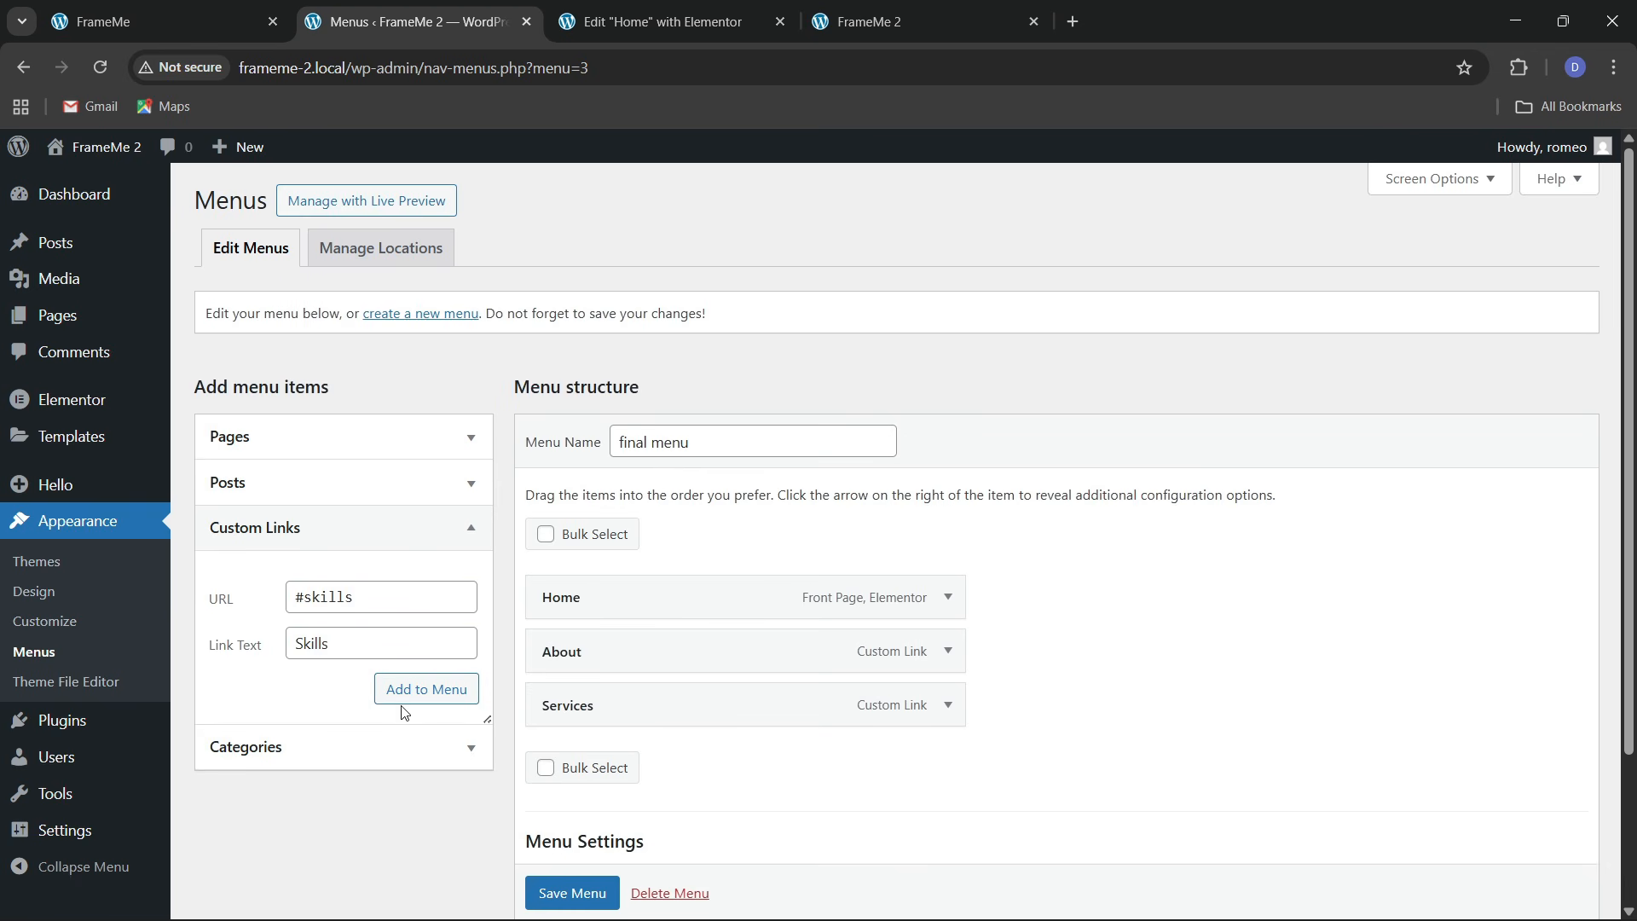
Add Projects (#projects) and Contact (#contact) links and save the menu
click(289, 10)
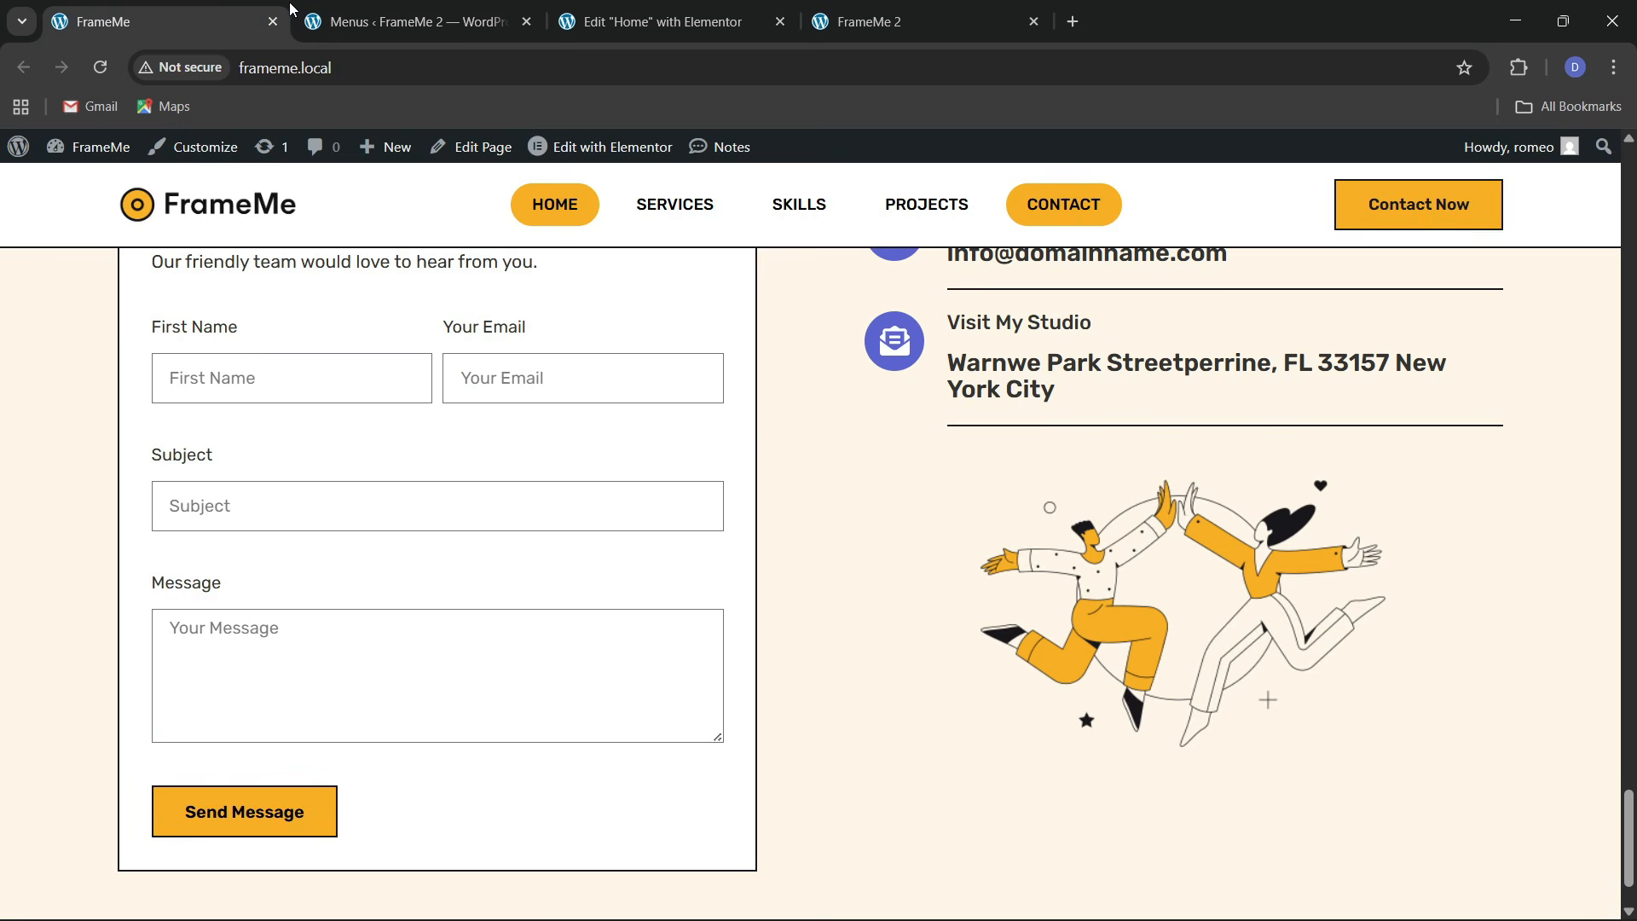
click(561, 15)
click(409, 22)
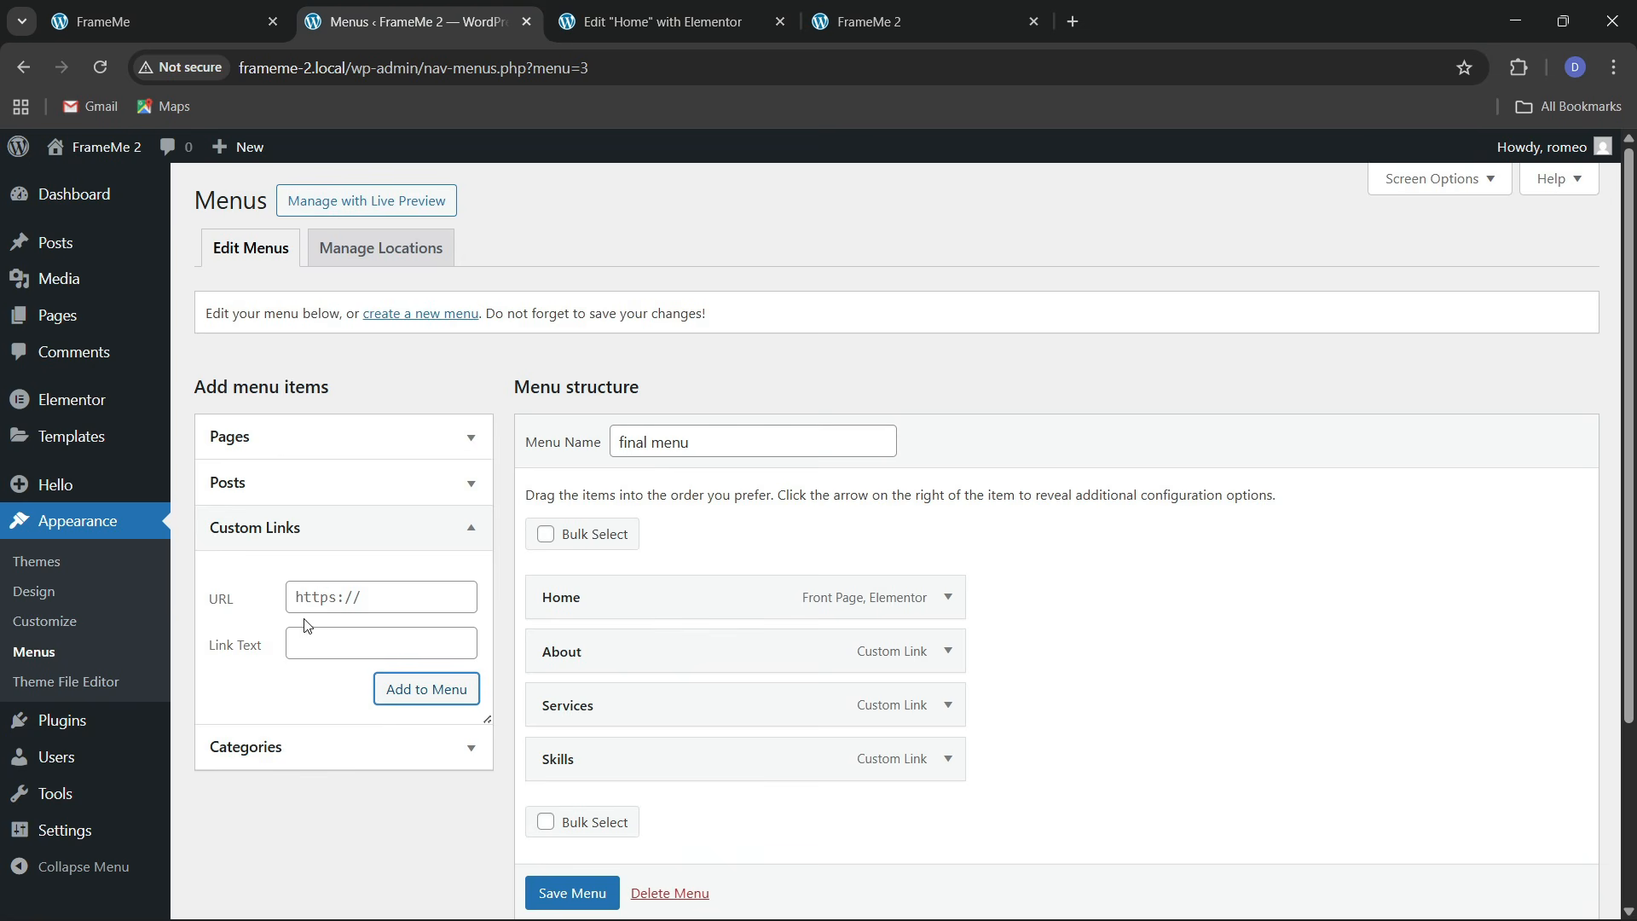
click(327, 607)
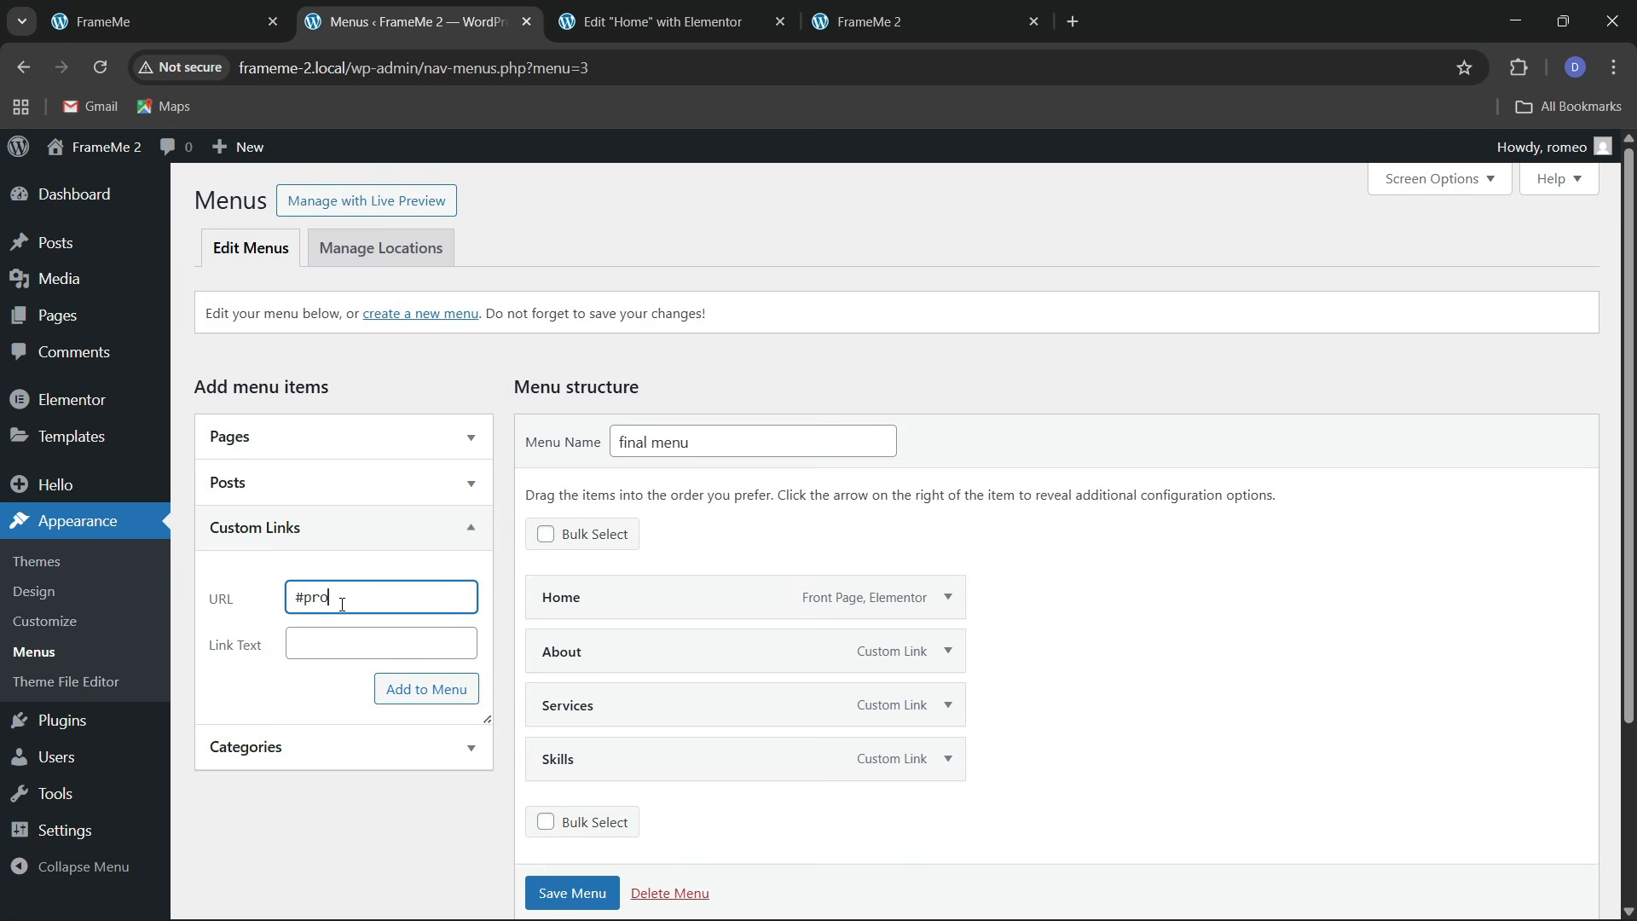
key(Tab)
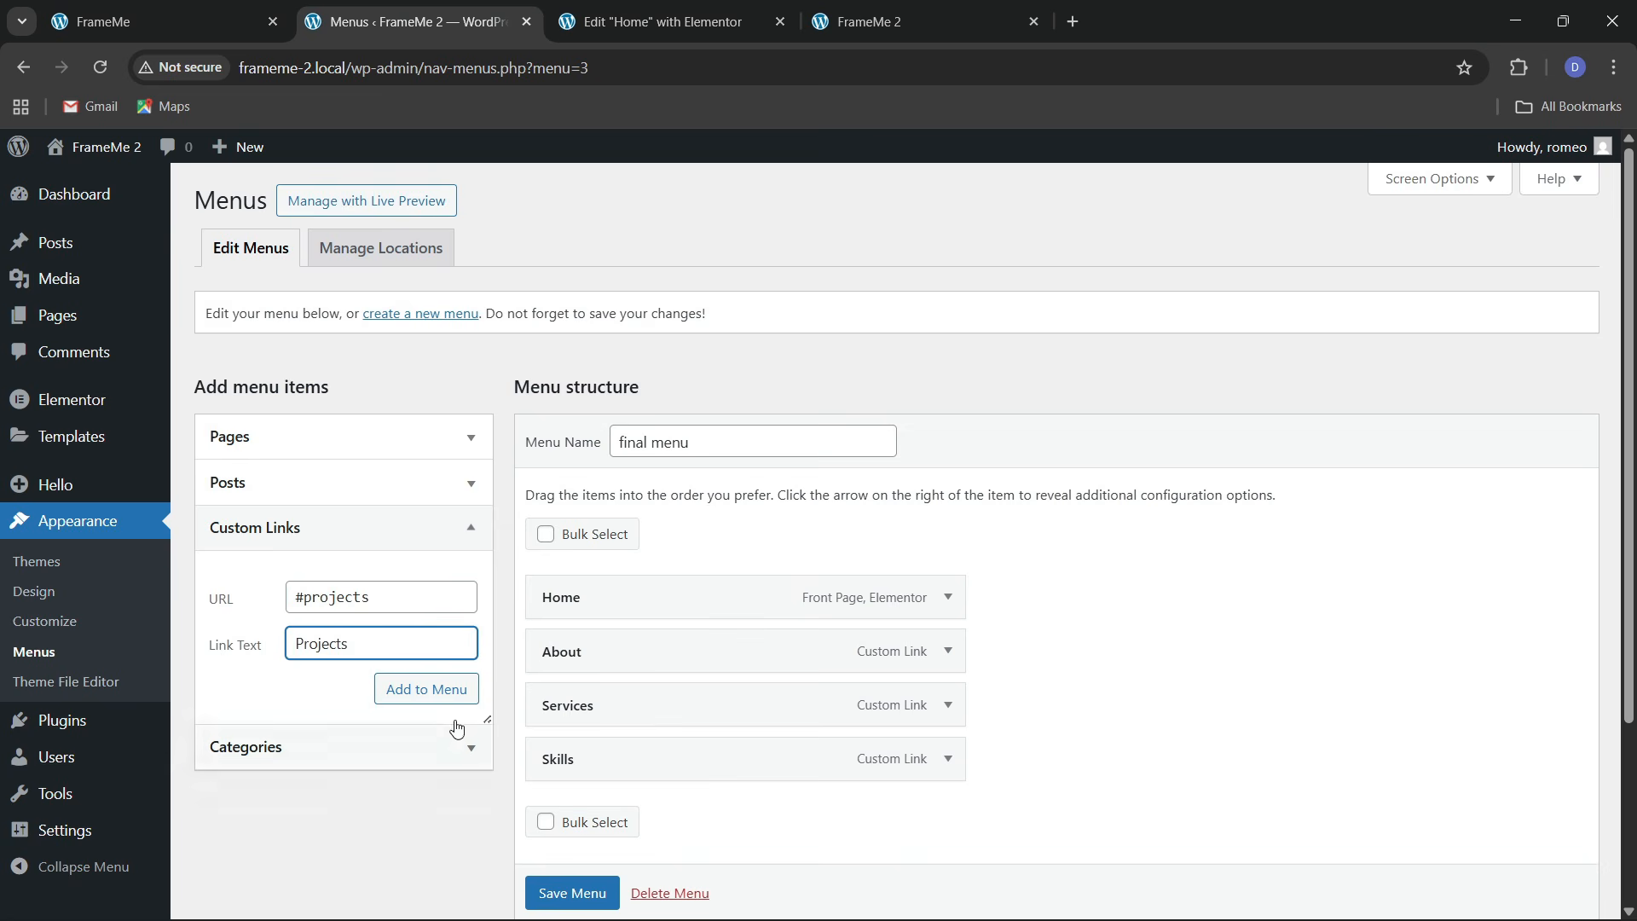
click(426, 689)
click(379, 605)
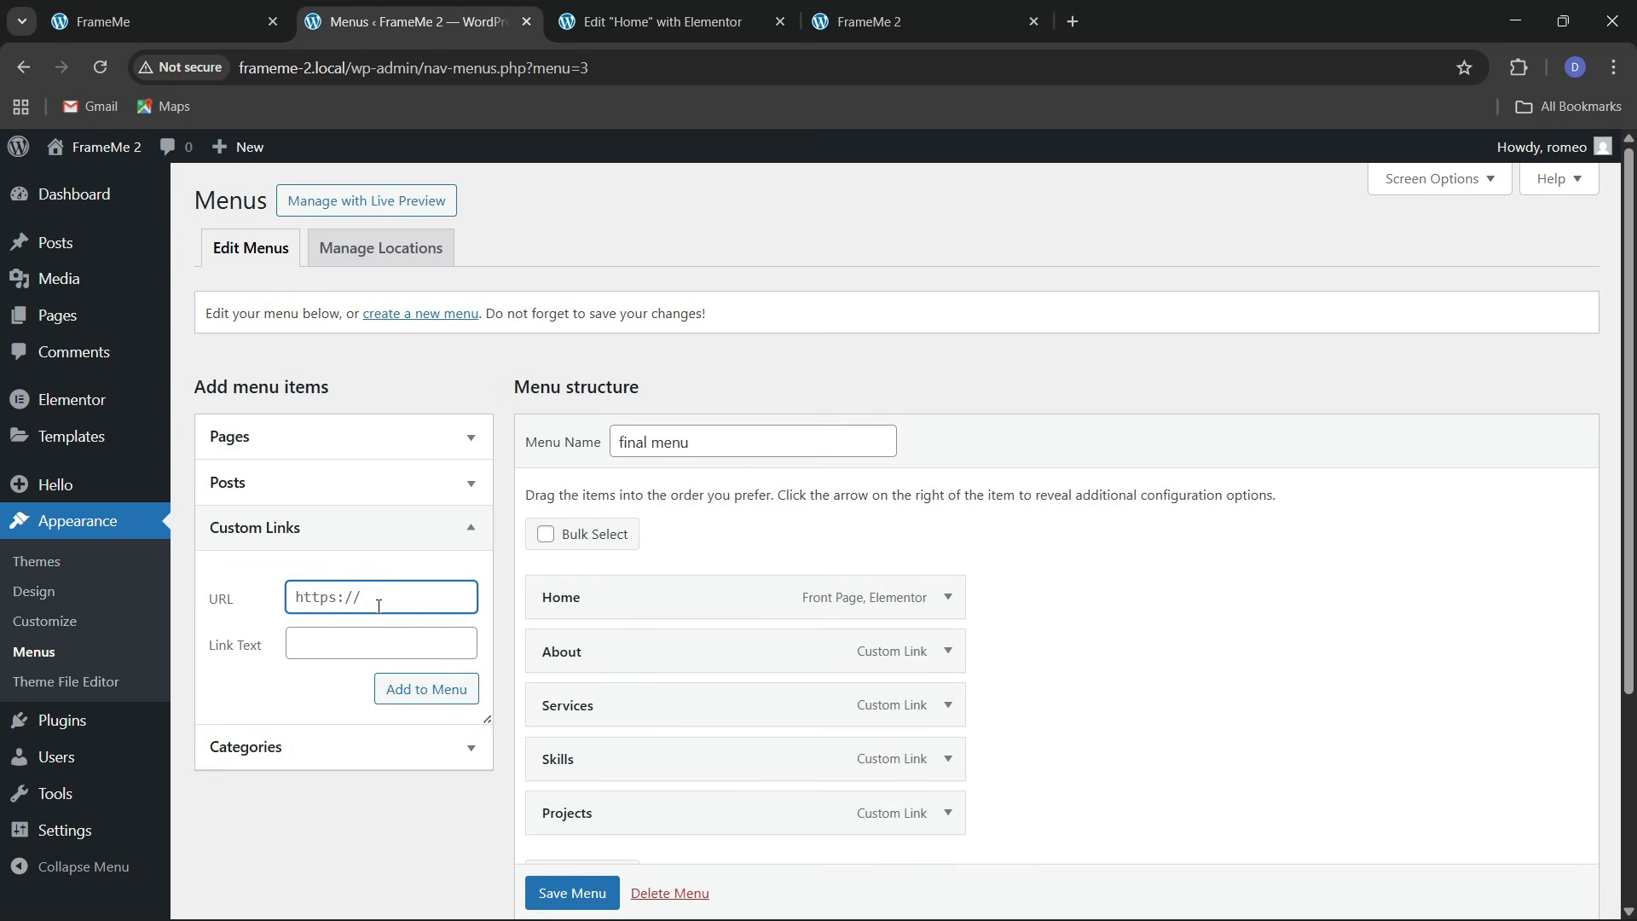
key(Tab)
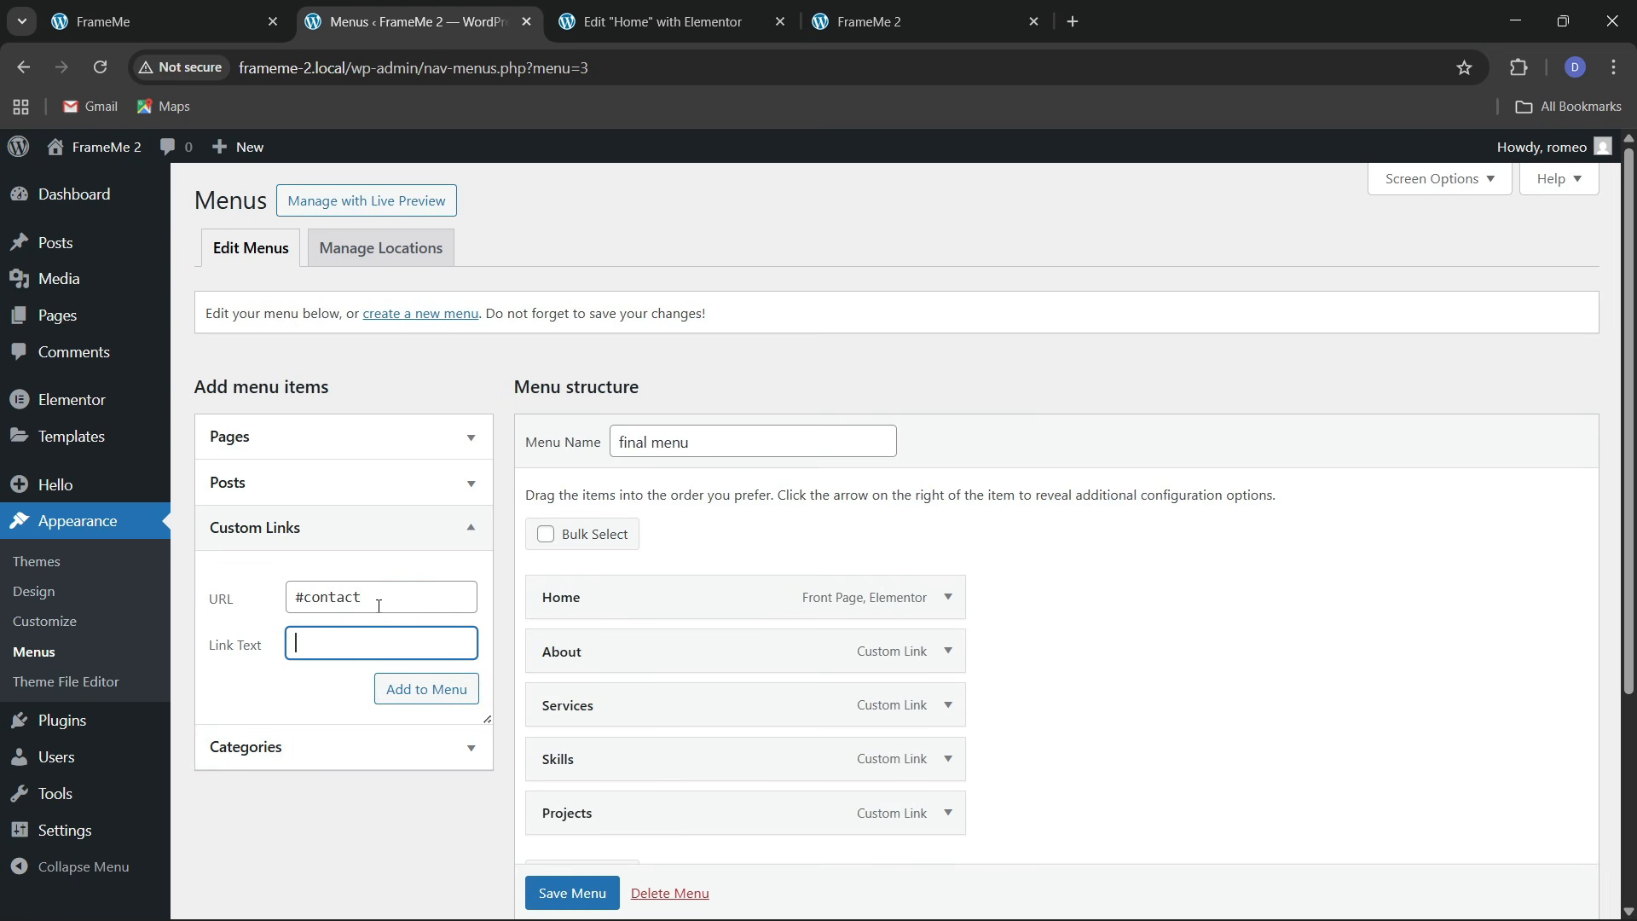
click(411, 690)
scroll(744, 726, down, 3)
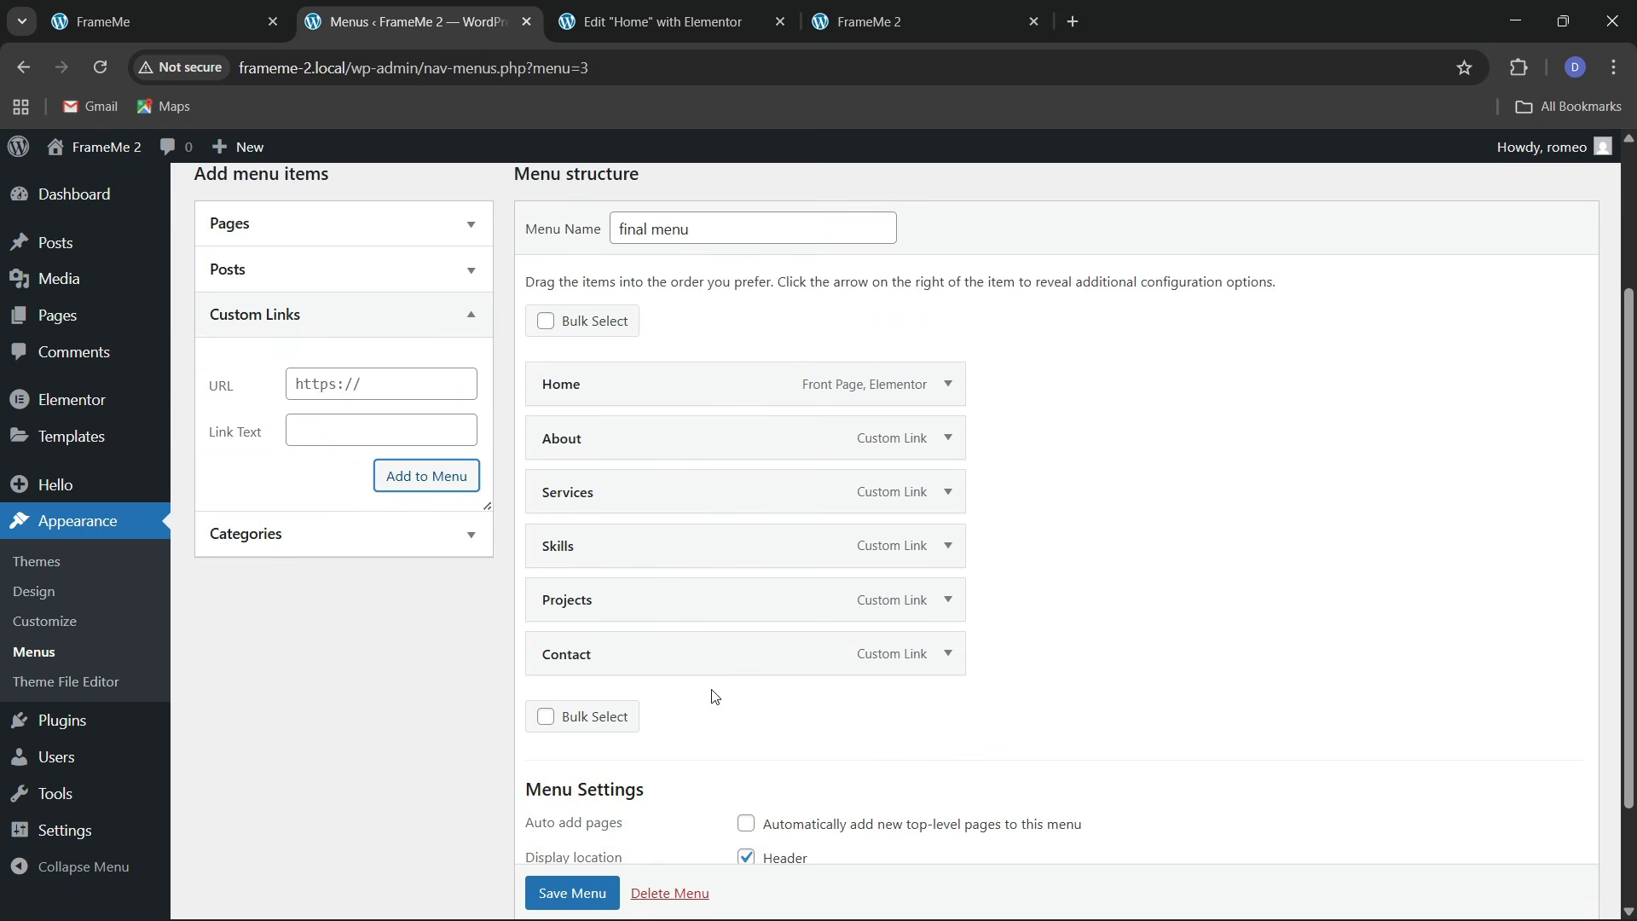
click(536, 893)
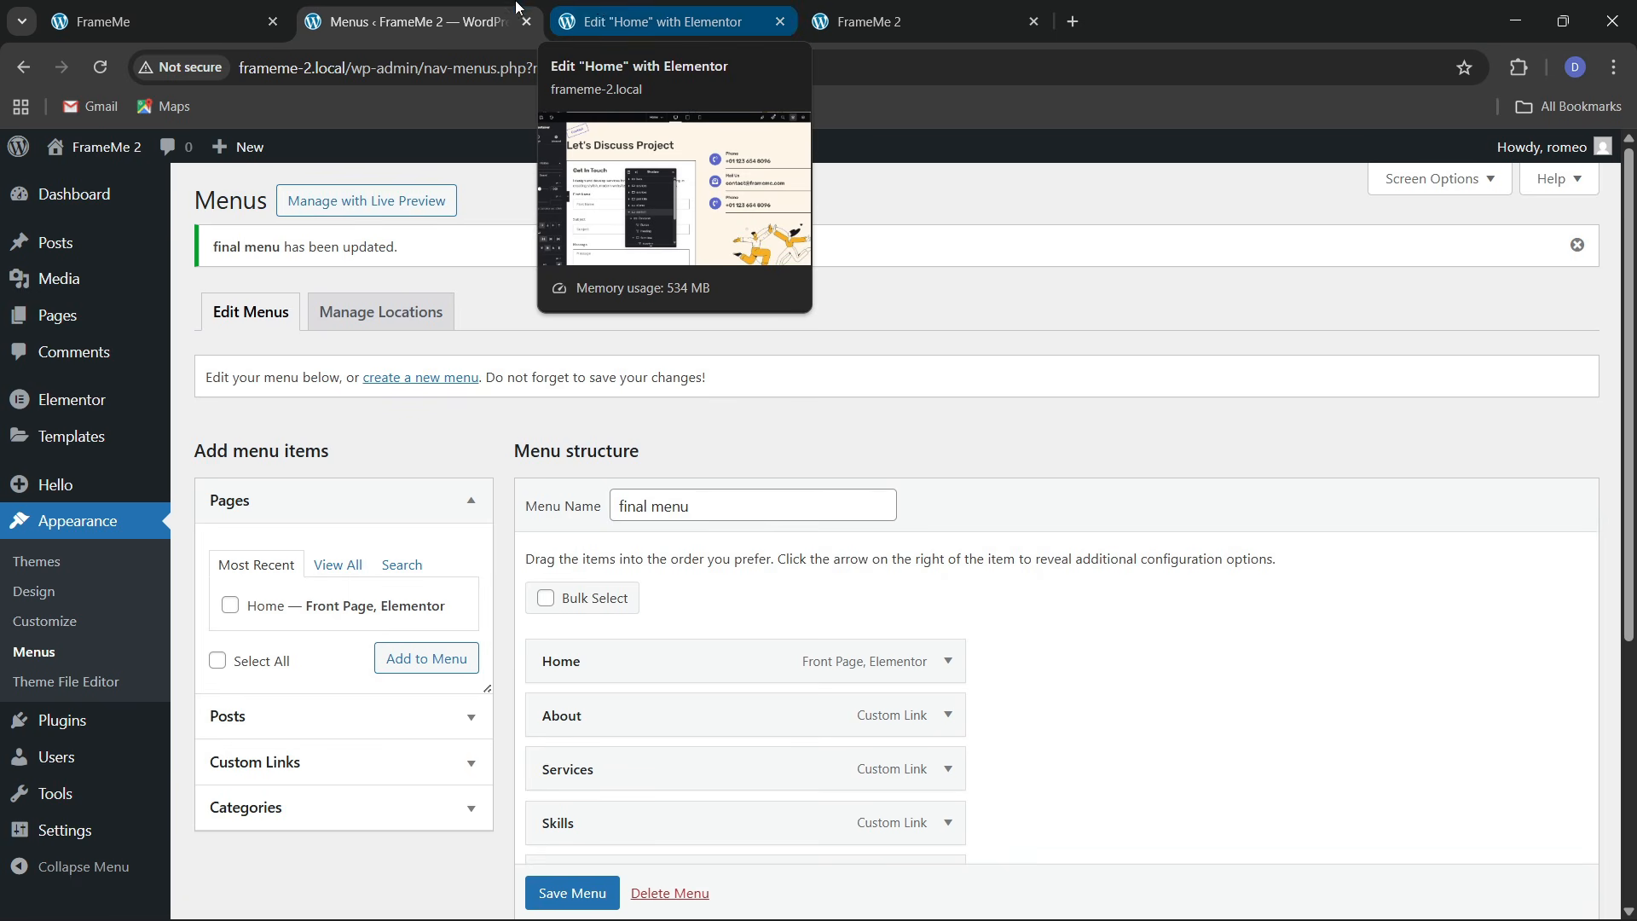
Open Theme Builder in a new tab, where the new Elementor Header #97 template loads
mouse_move(102, 433)
right_click(214, 509)
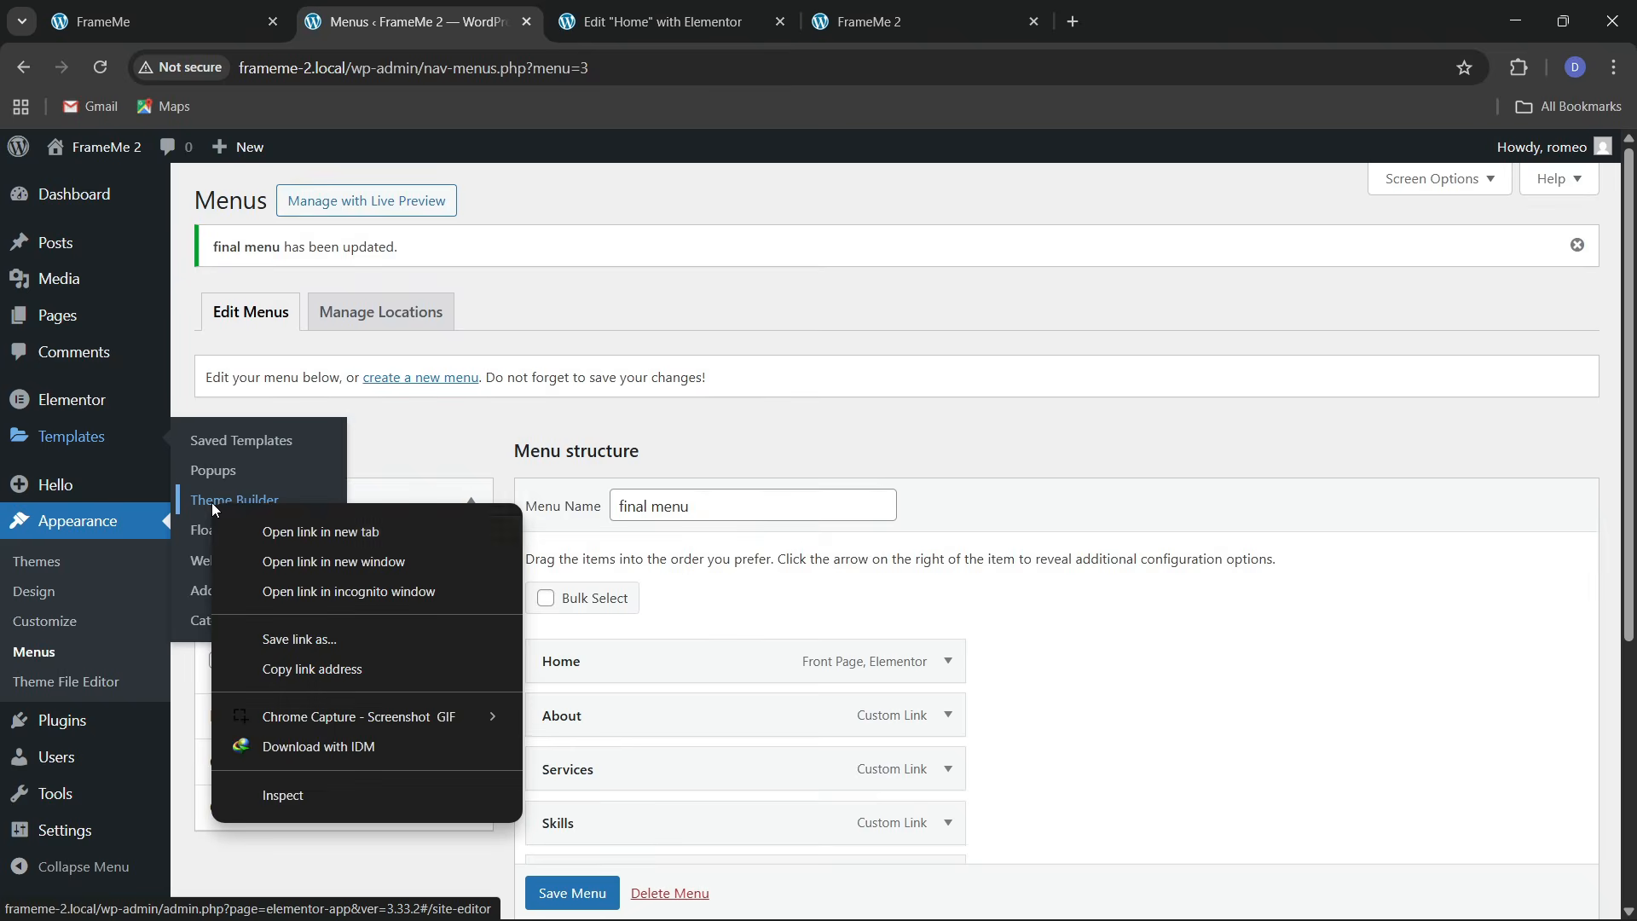
click(321, 531)
click(662, 26)
click(878, 9)
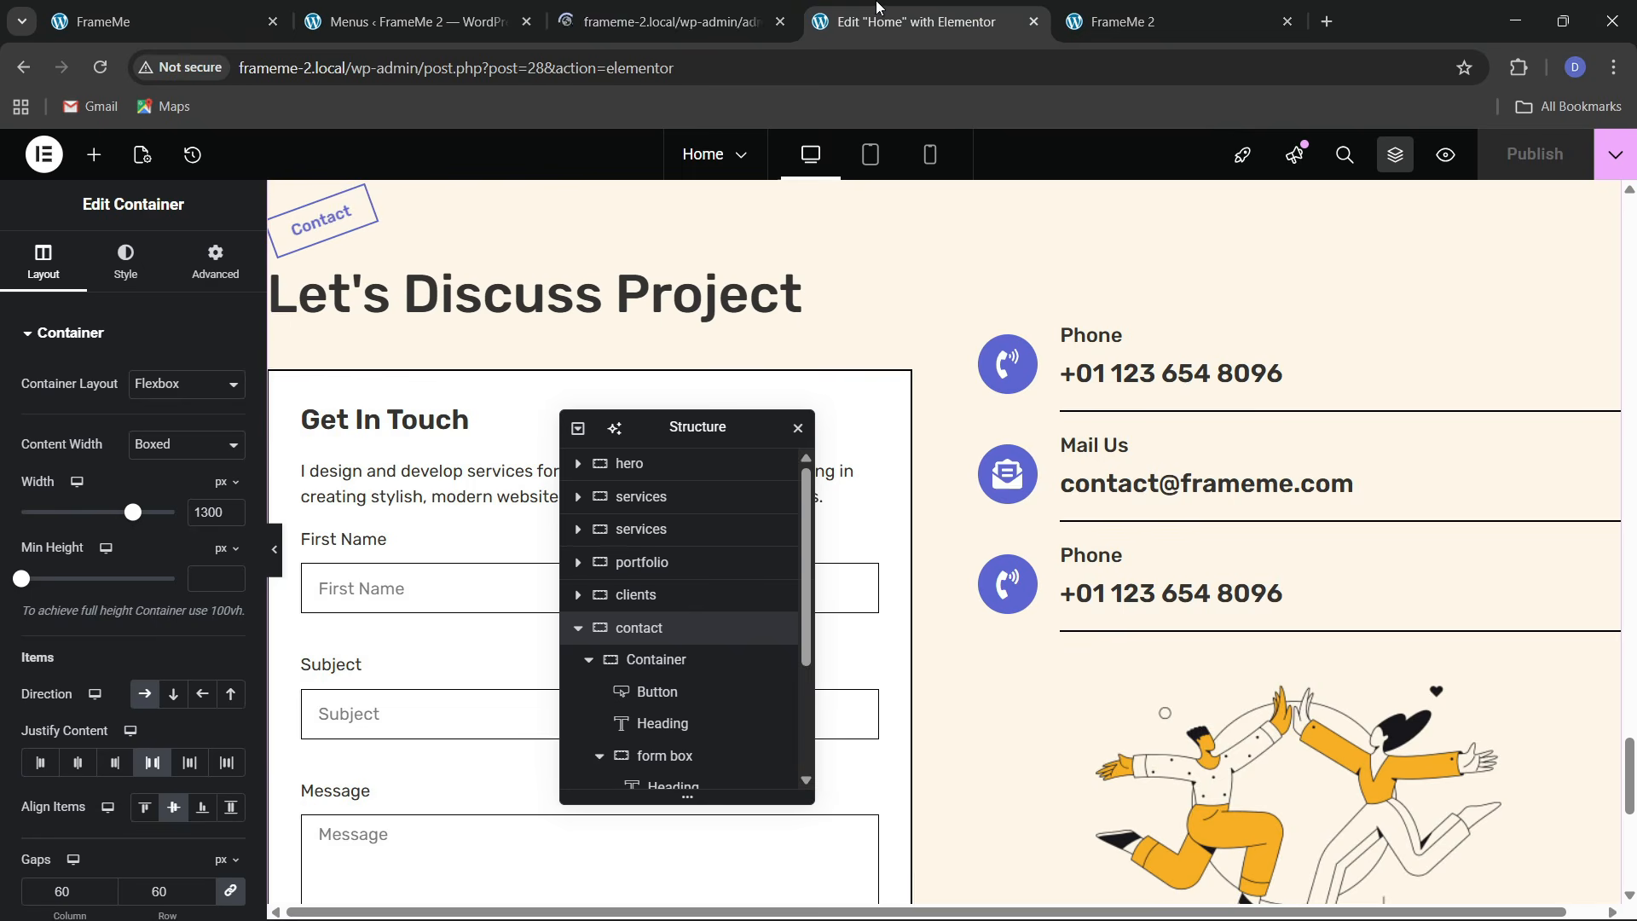
click(749, 6)
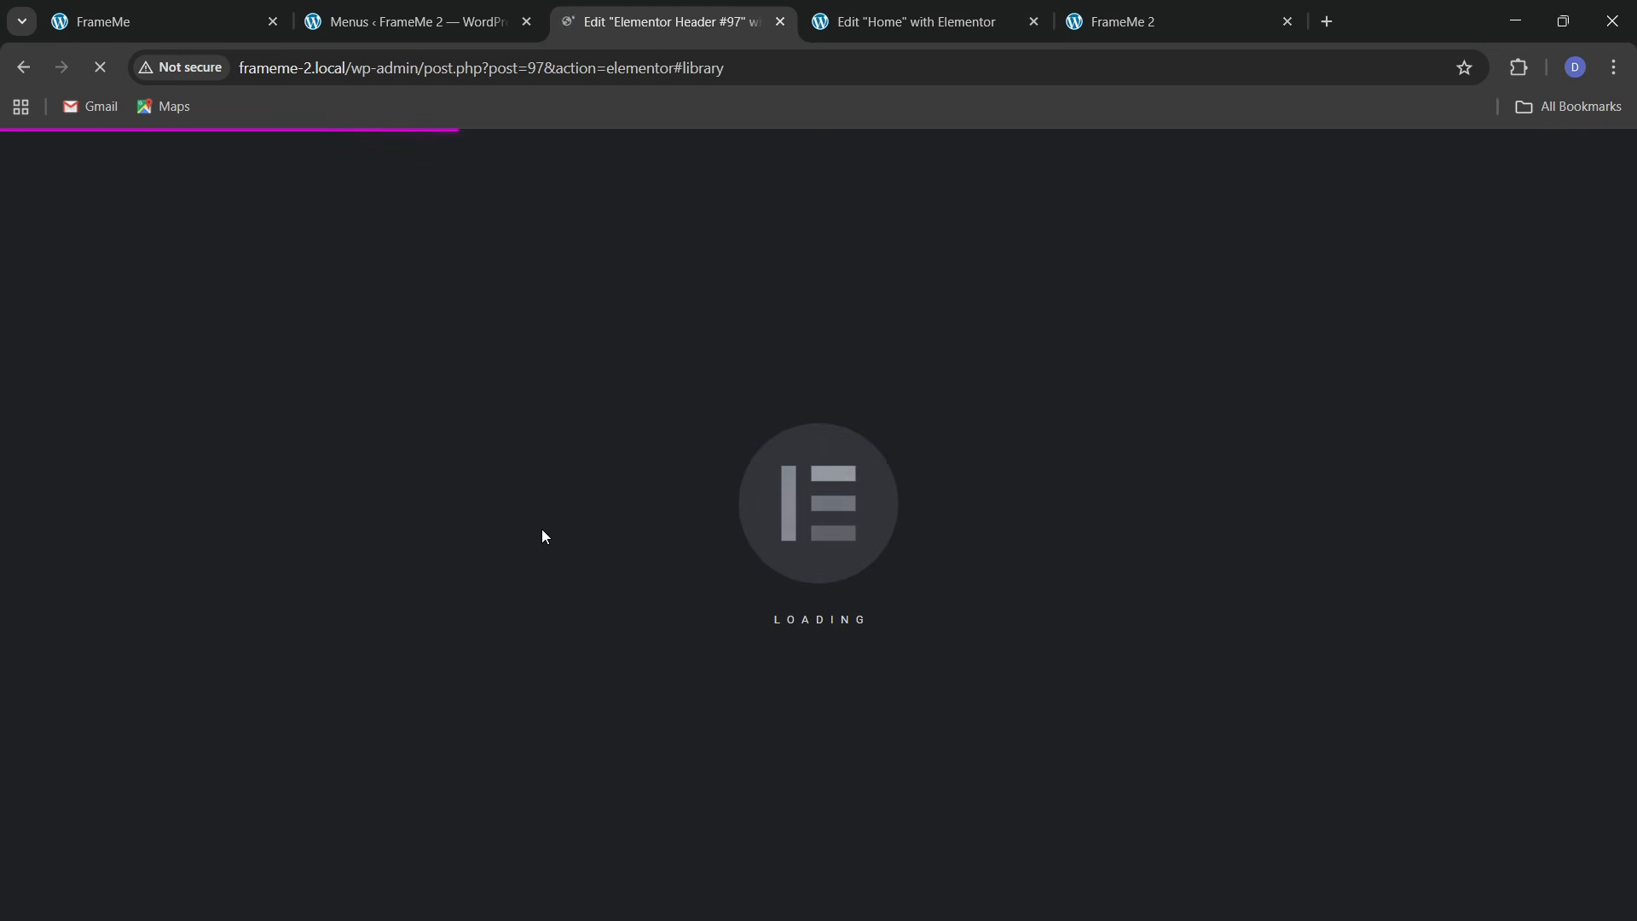
Close the ready-made header designs library and begin a new empty section
click(228, 9)
scroll(665, 585, up, 4)
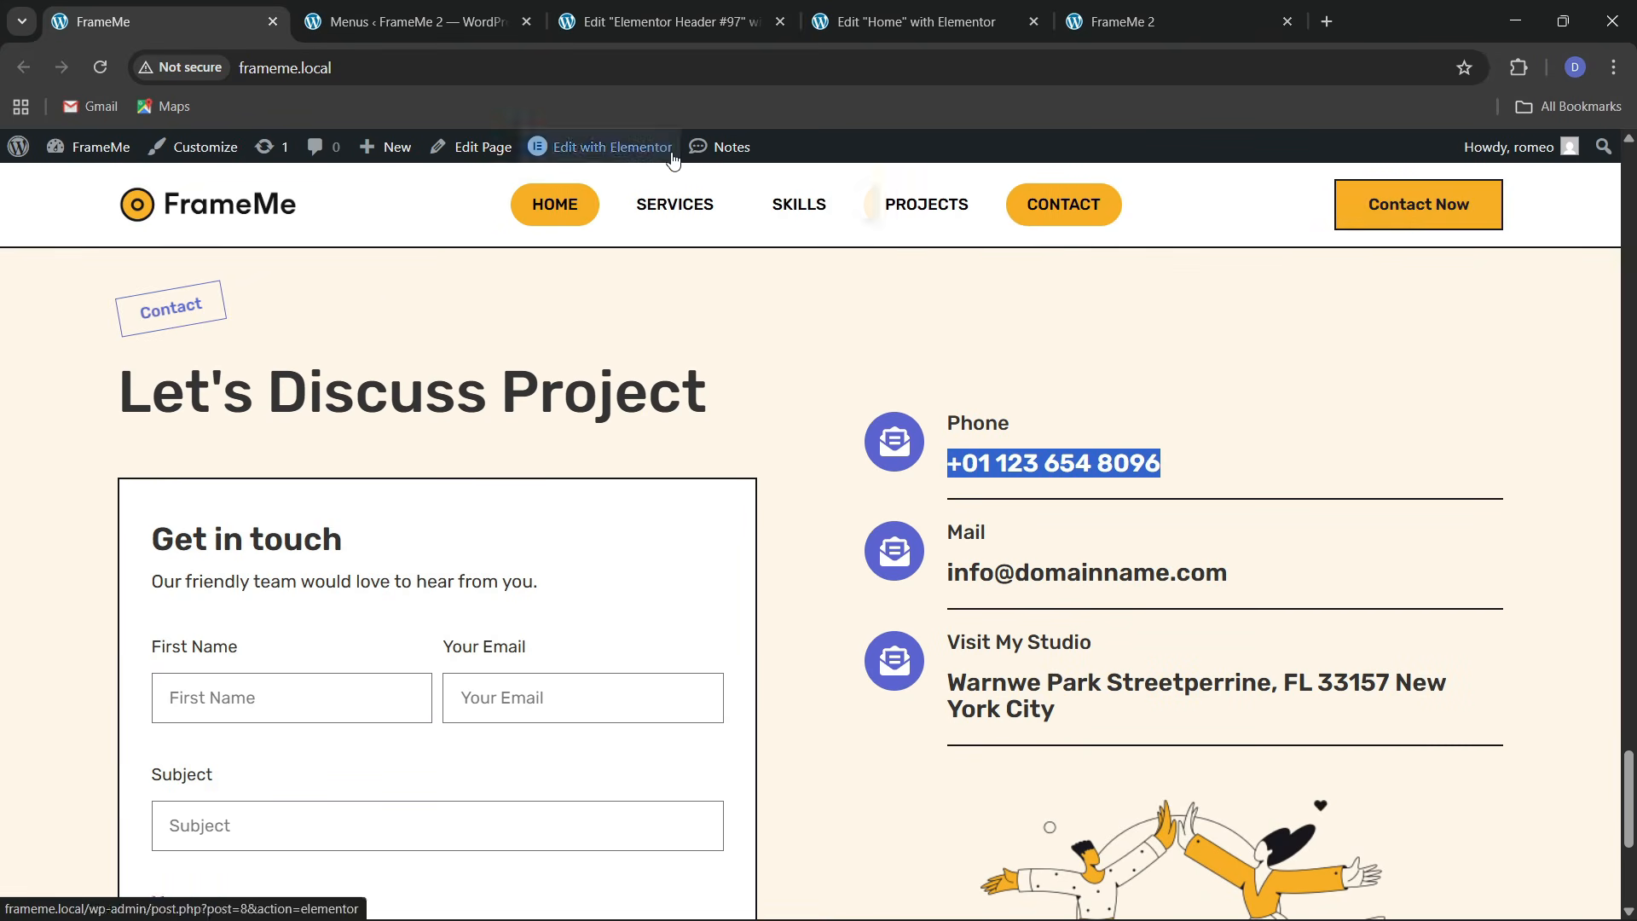
click(657, 22)
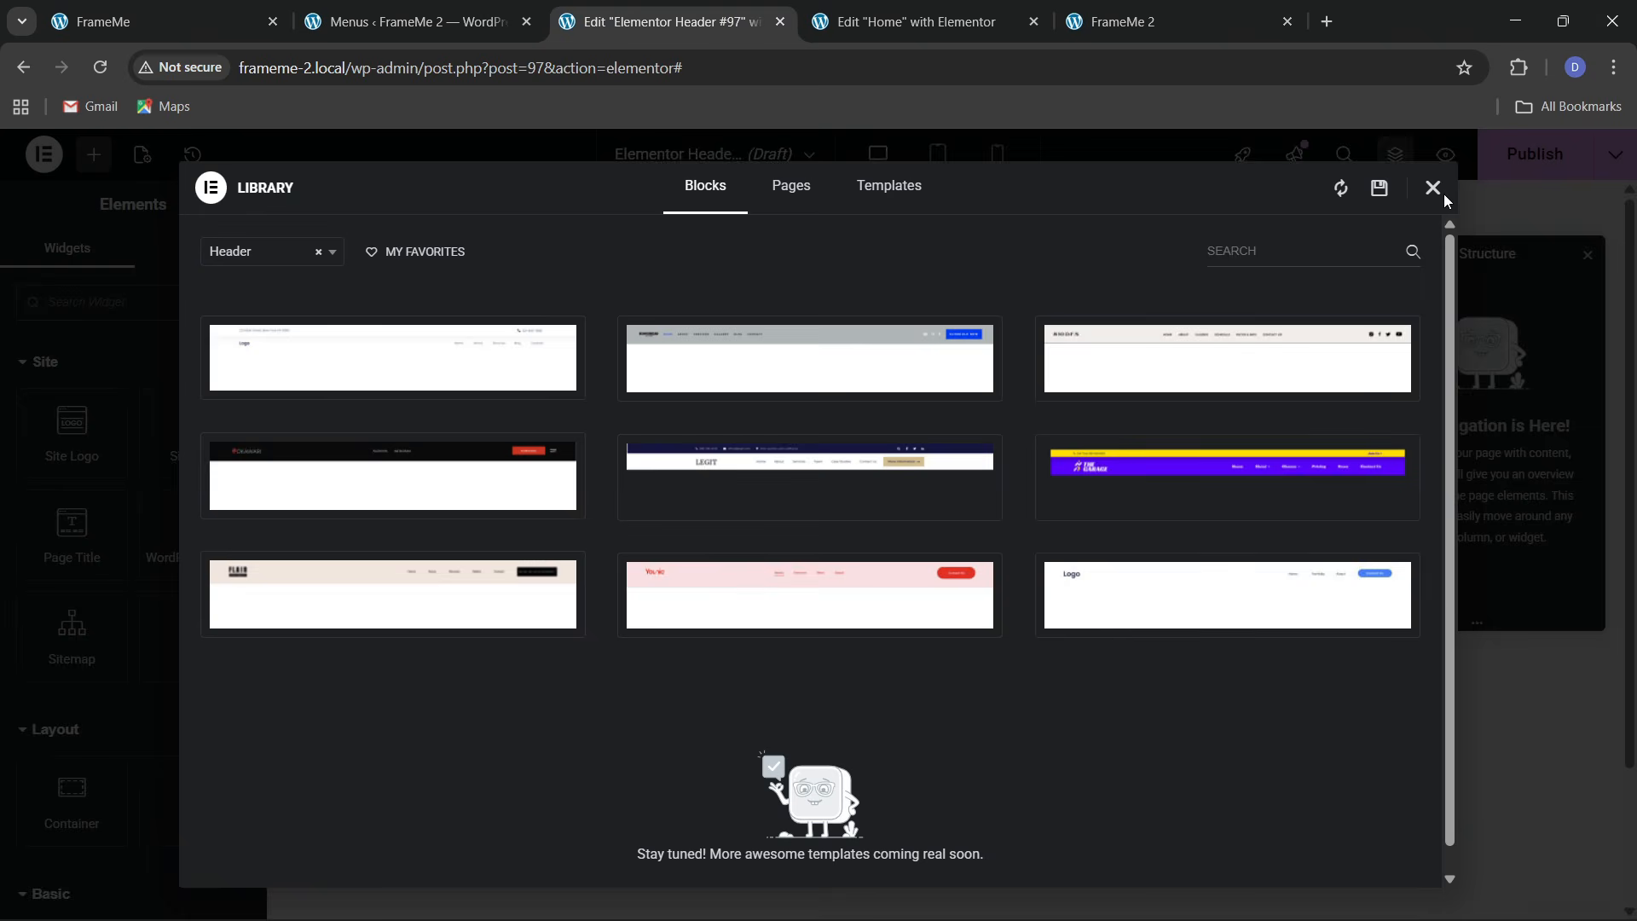
click(1440, 190)
click(895, 358)
Create a single-row flexbox container 1300 px wide with 20 px top padding
click(878, 418)
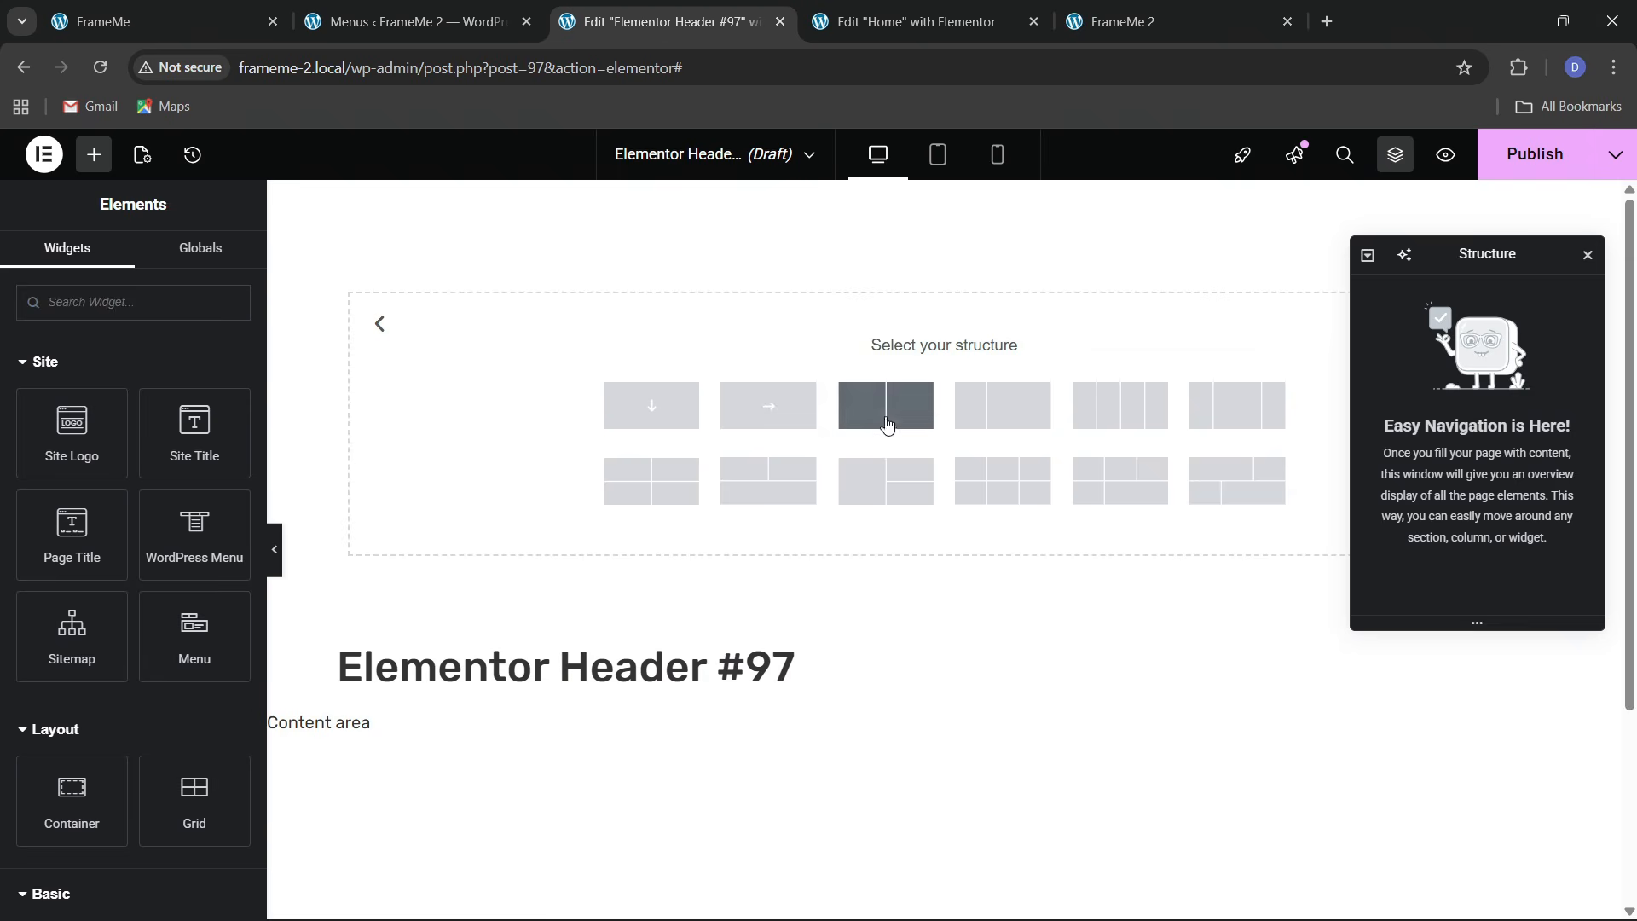
click(808, 426)
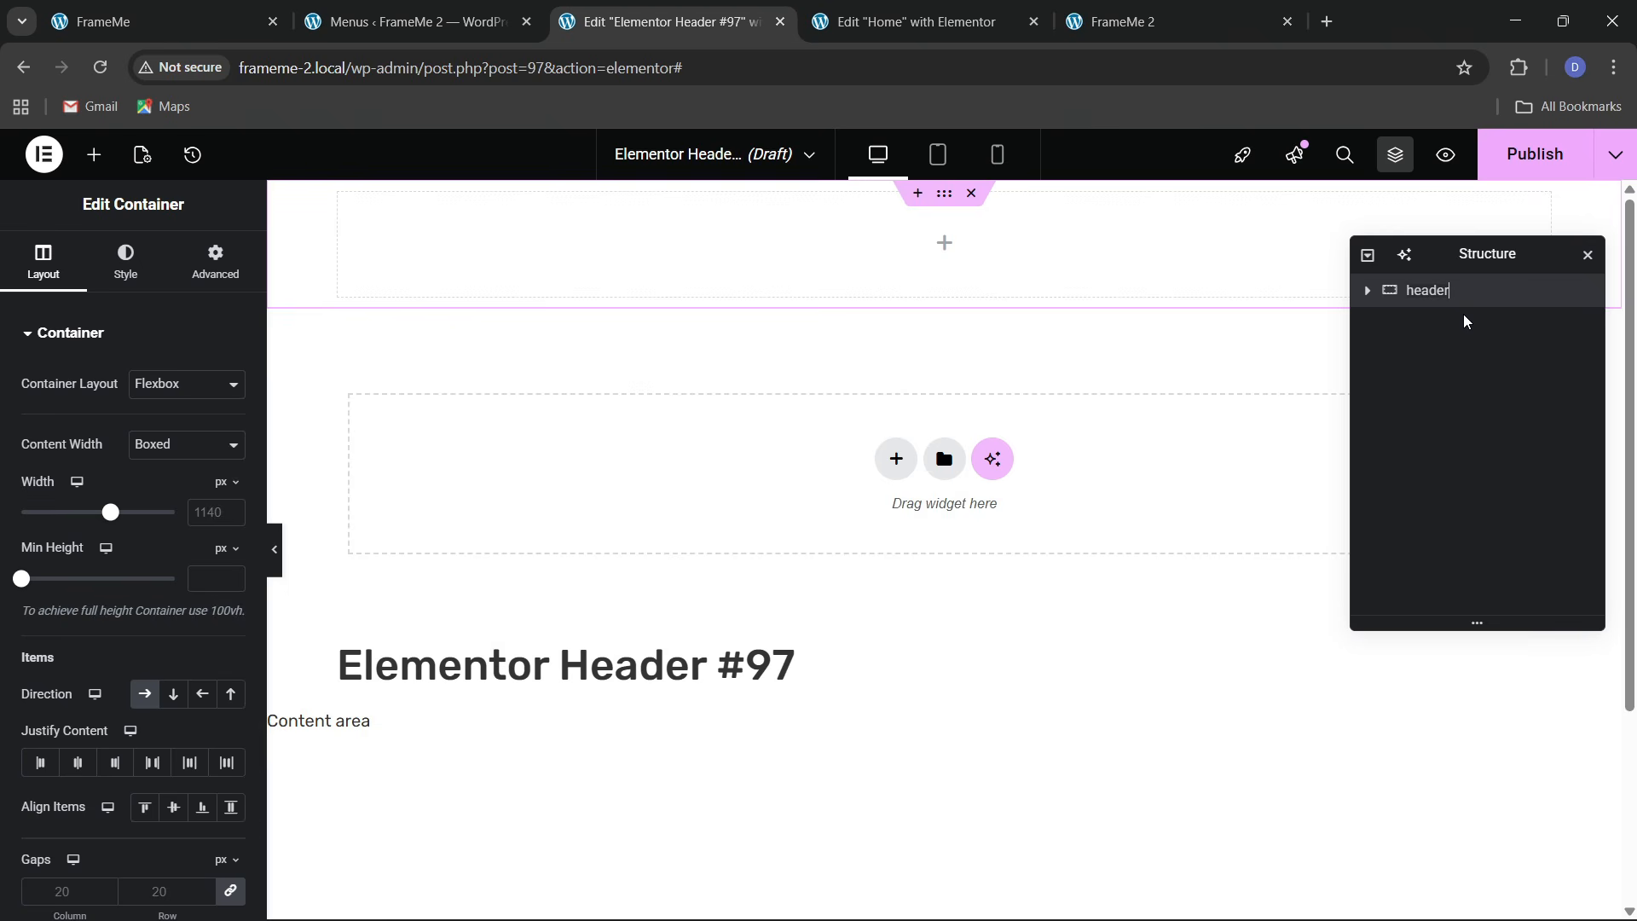
click(216, 514)
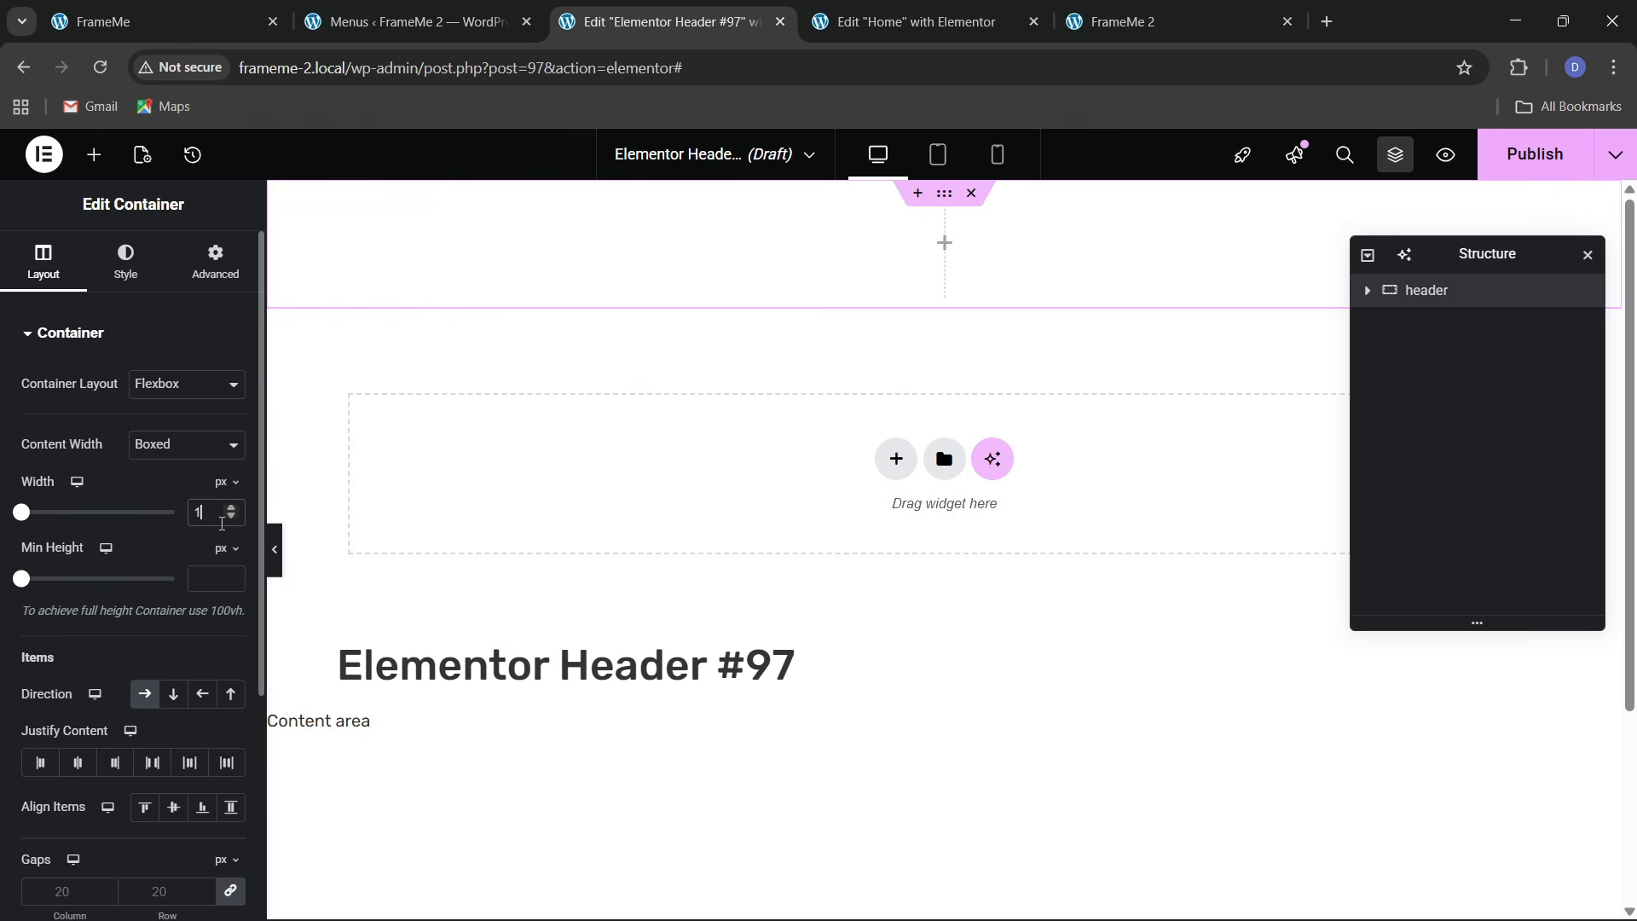
click(218, 265)
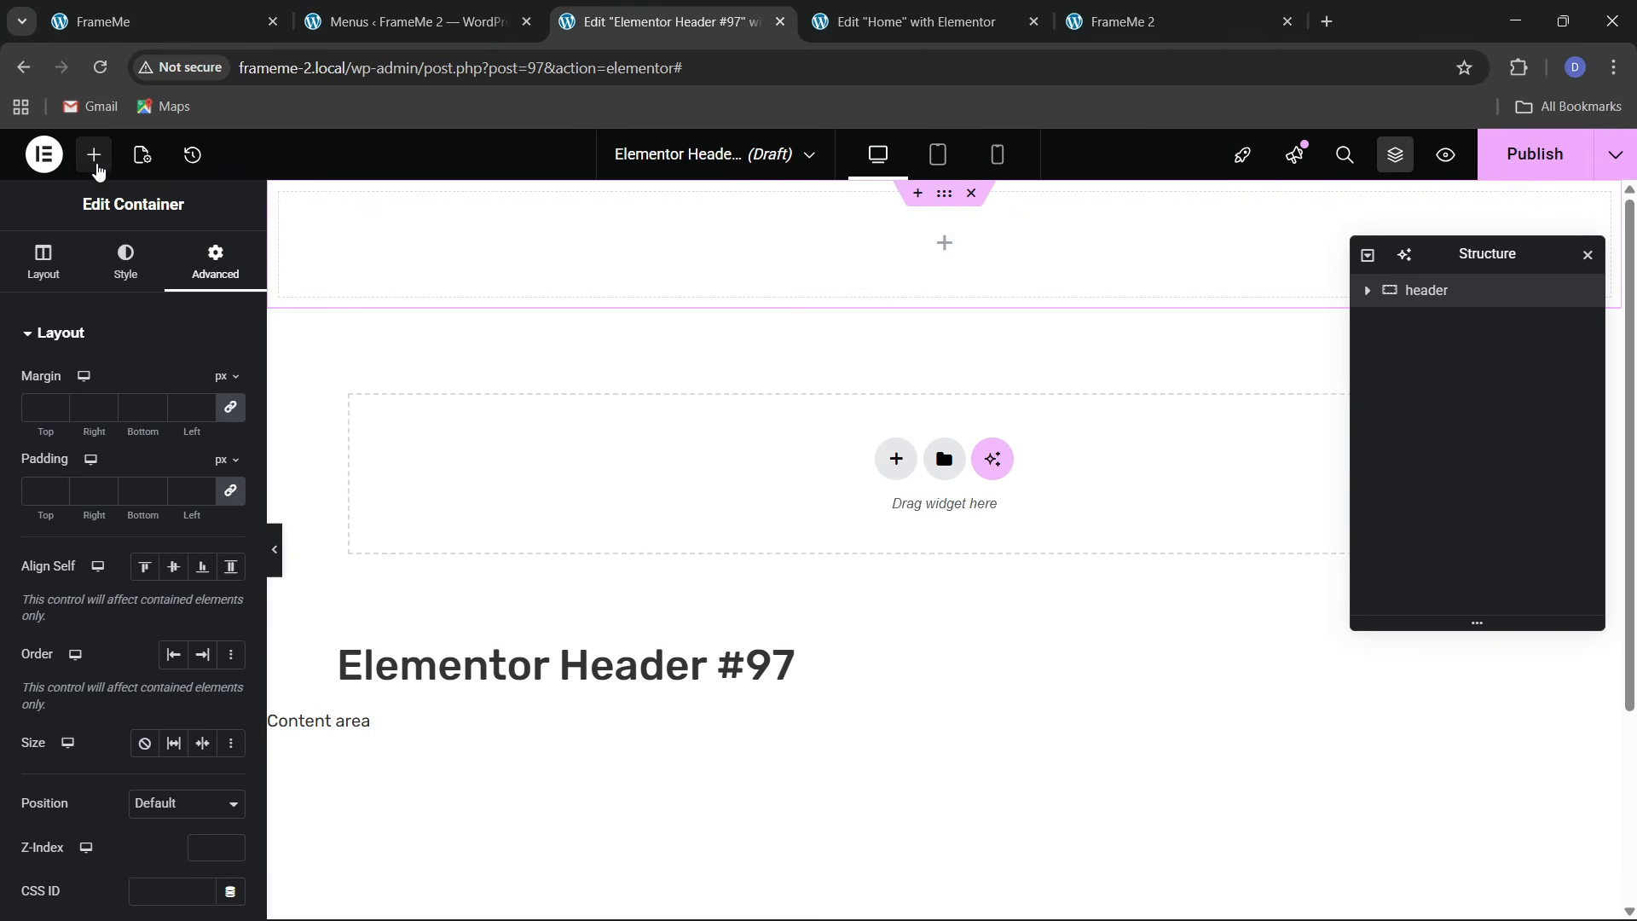
click(94, 154)
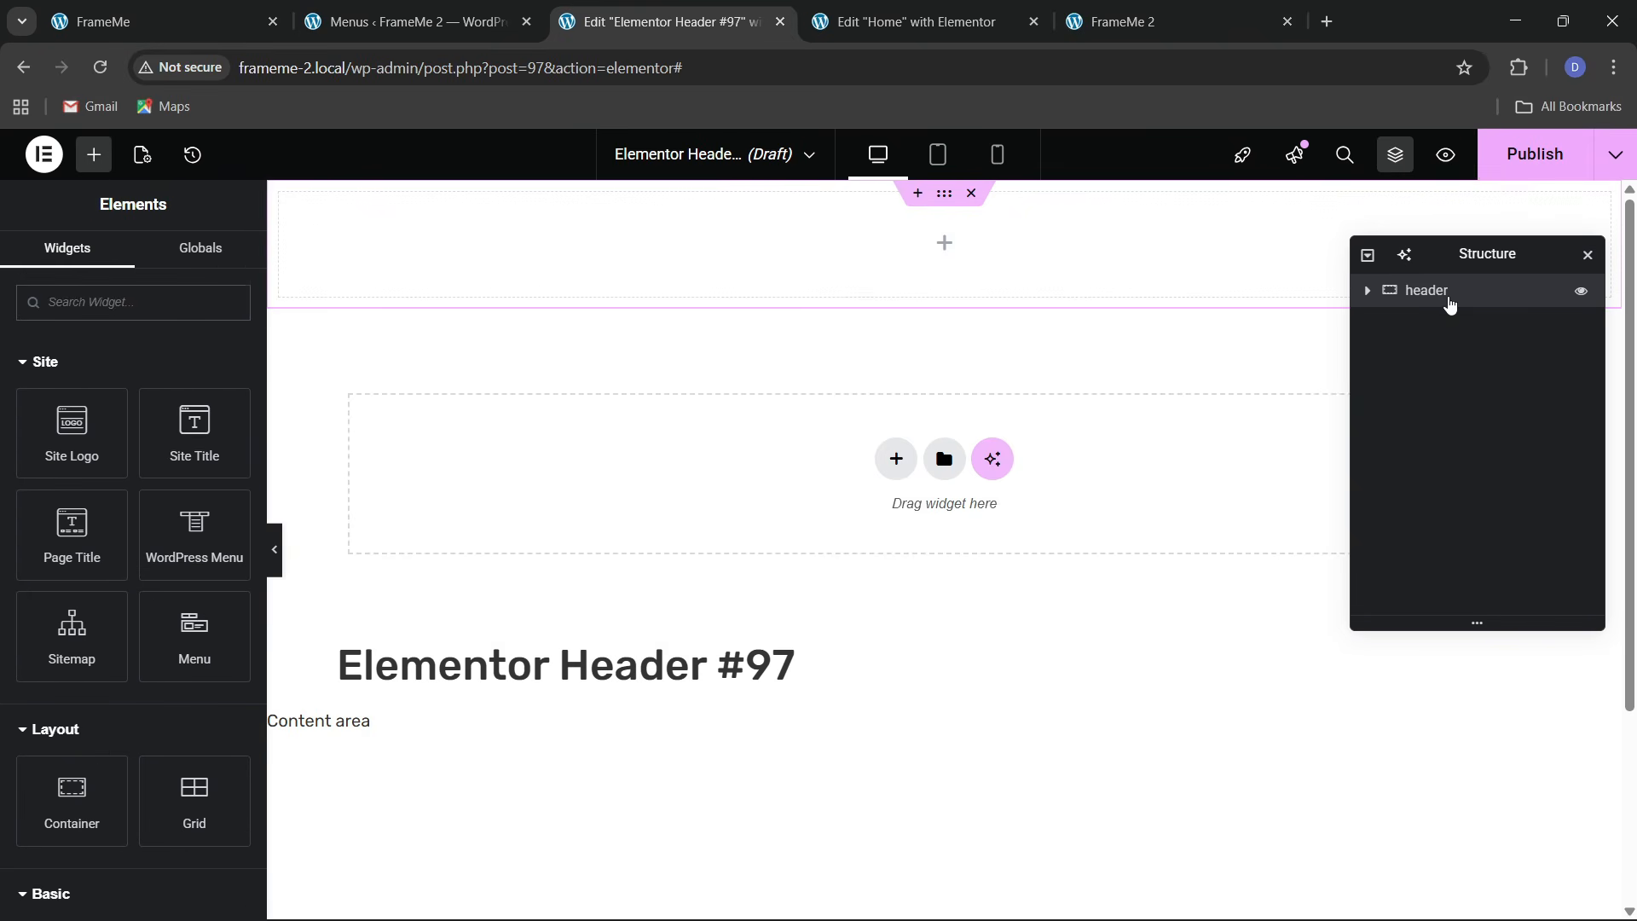
click(1449, 300)
click(231, 494)
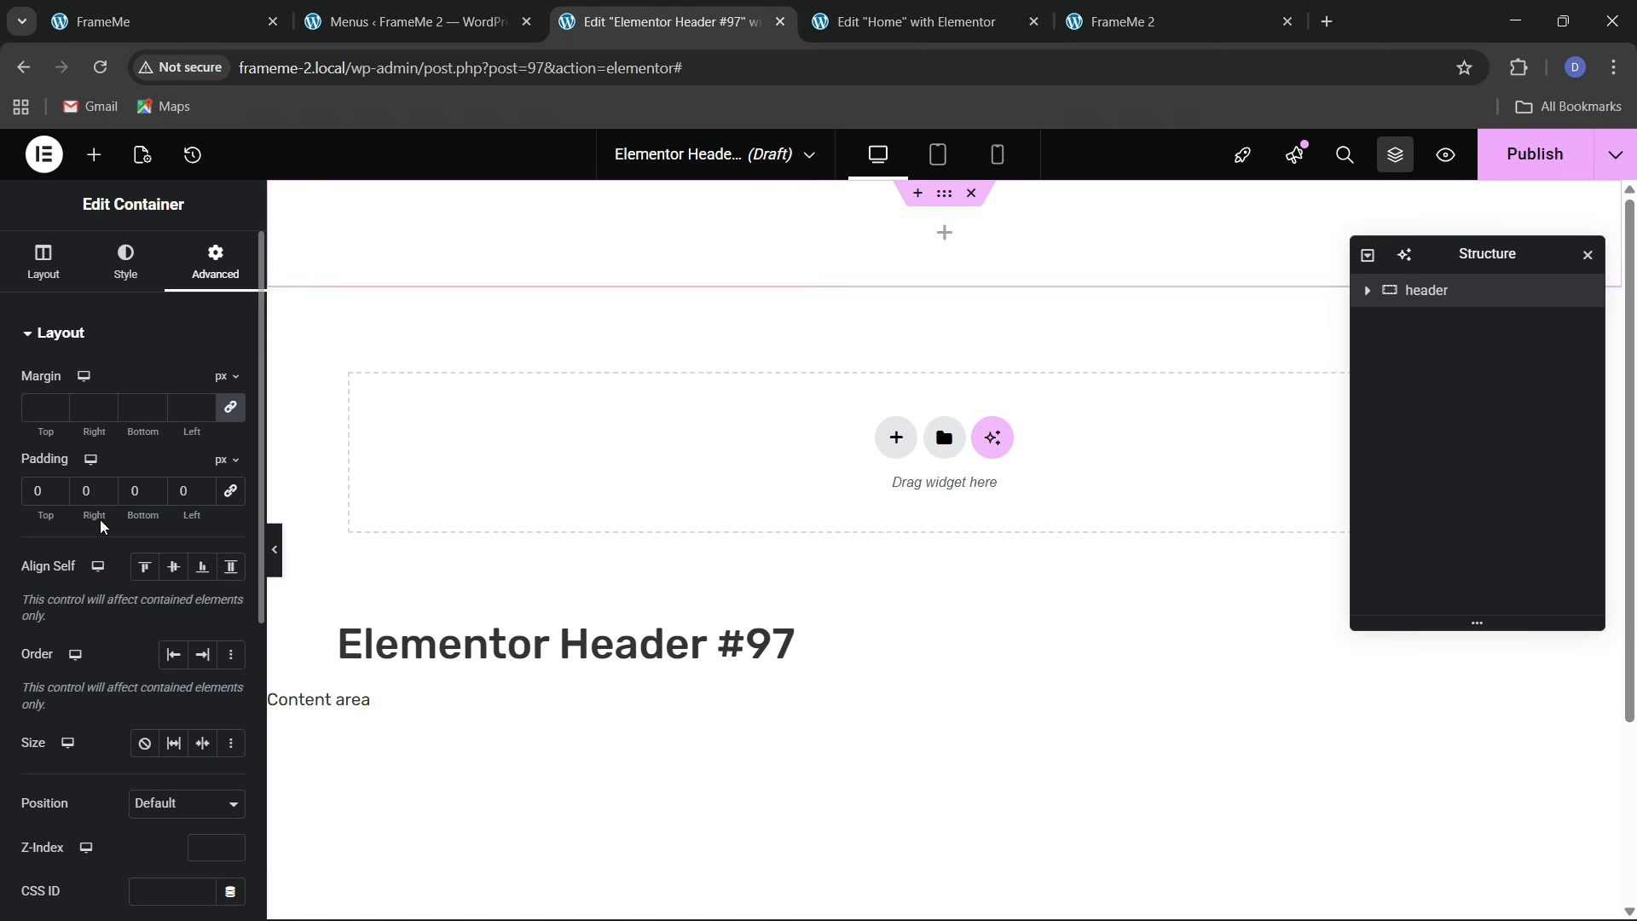
text(2)
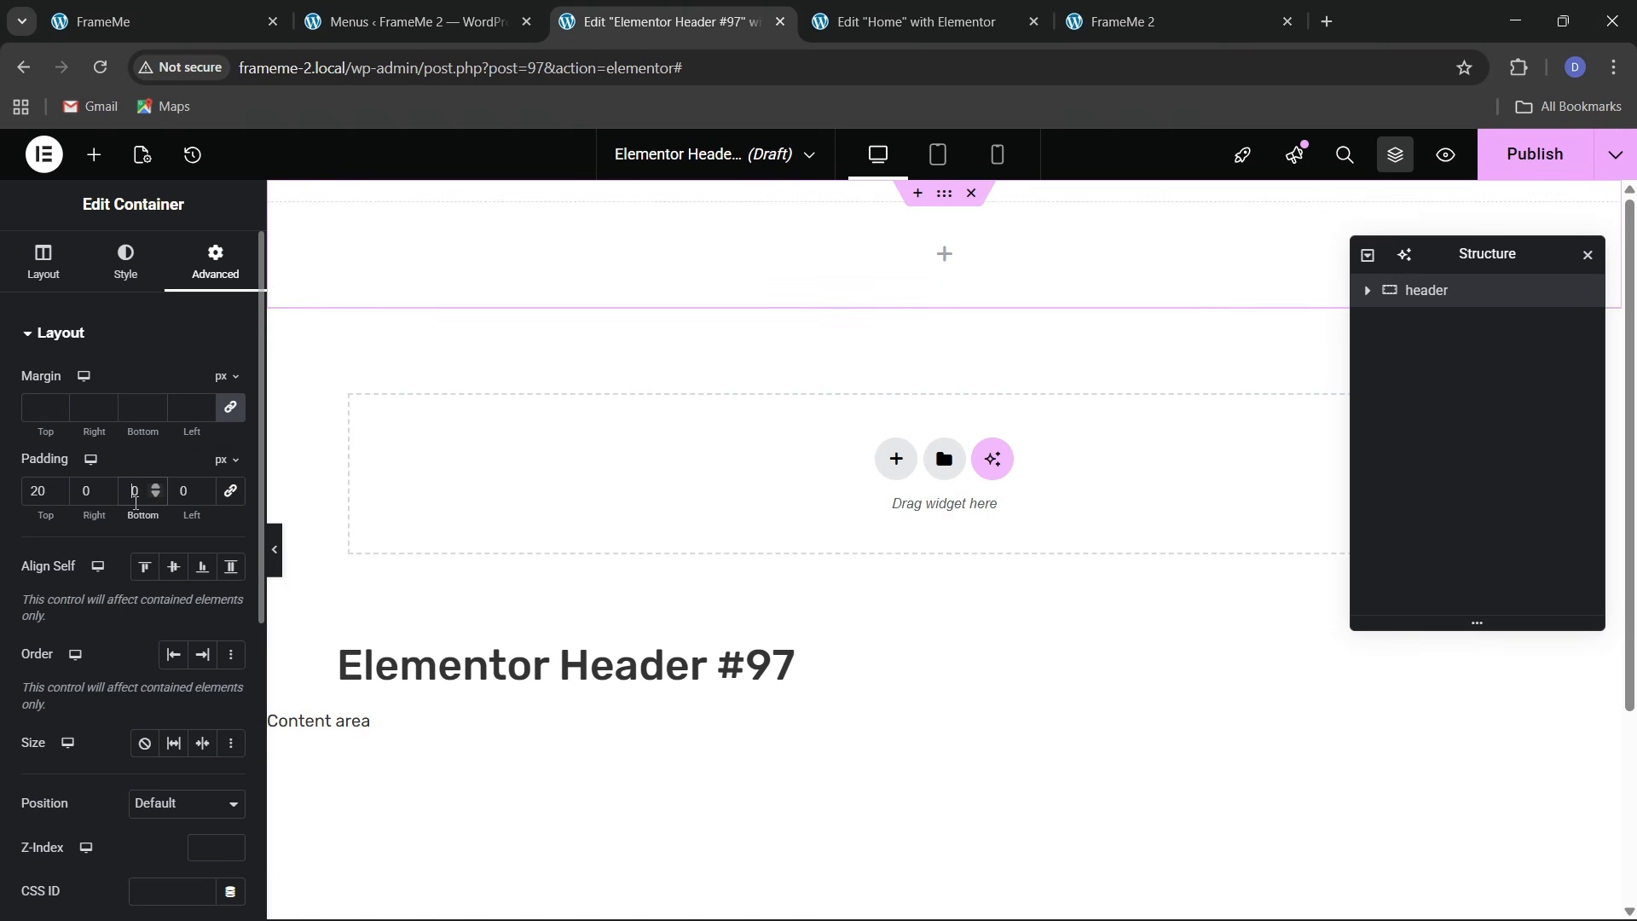
Give the header container a white background
click(126, 266)
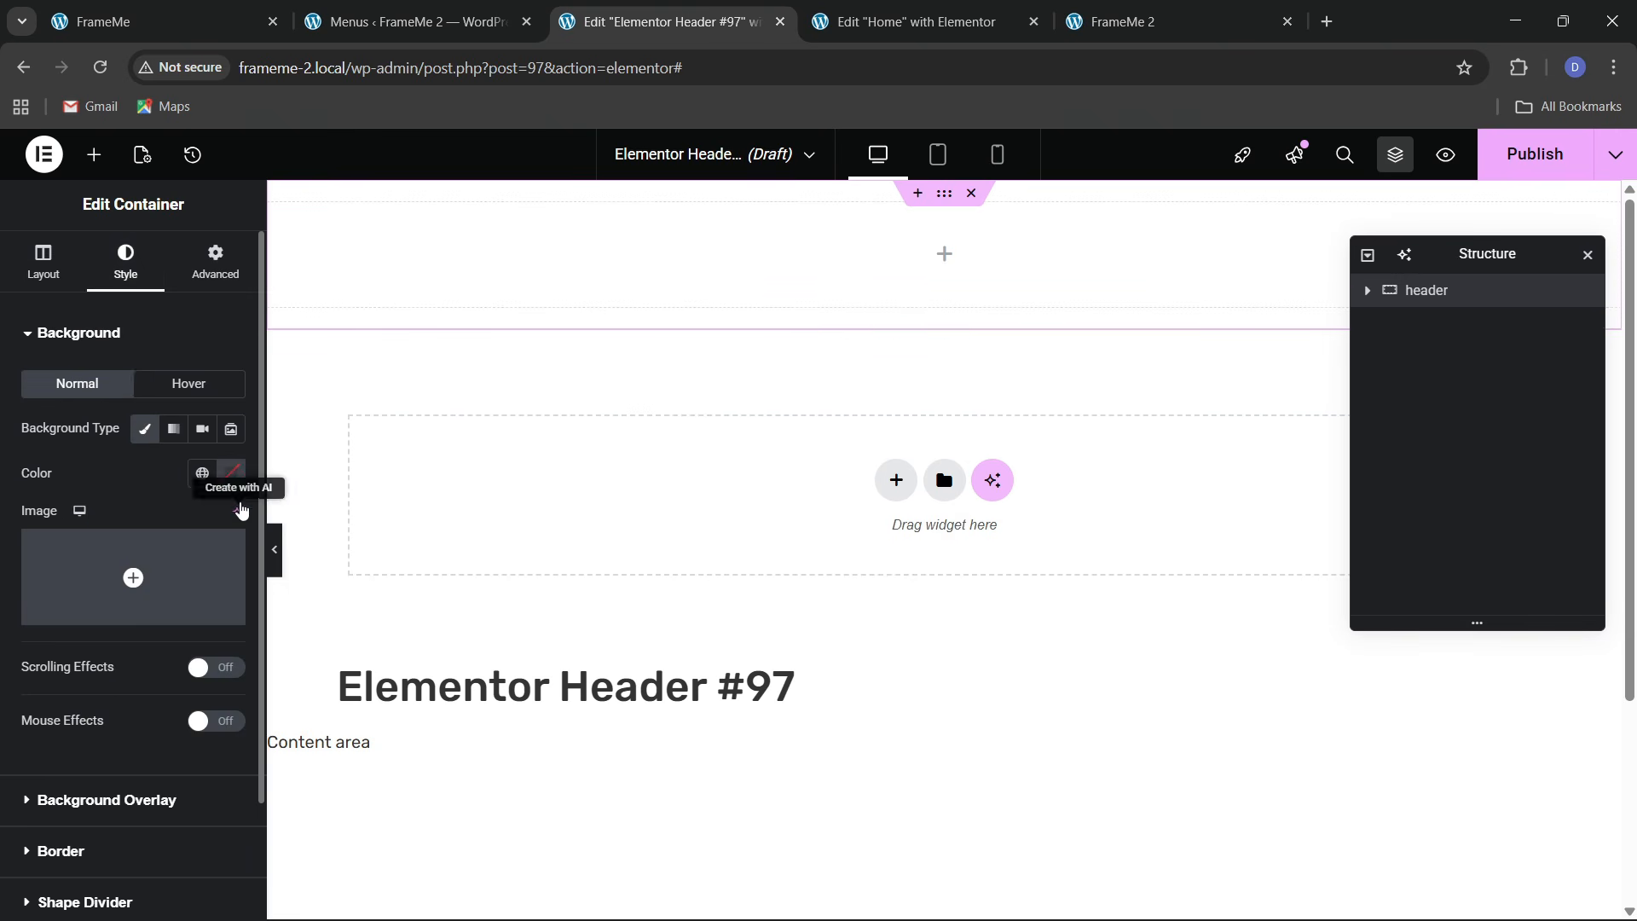
click(231, 472)
drag(129, 580, 11, 483)
click(88, 474)
Add a solid 2 px bottom border in the dark global colour
scroll(69, 580, down, 2)
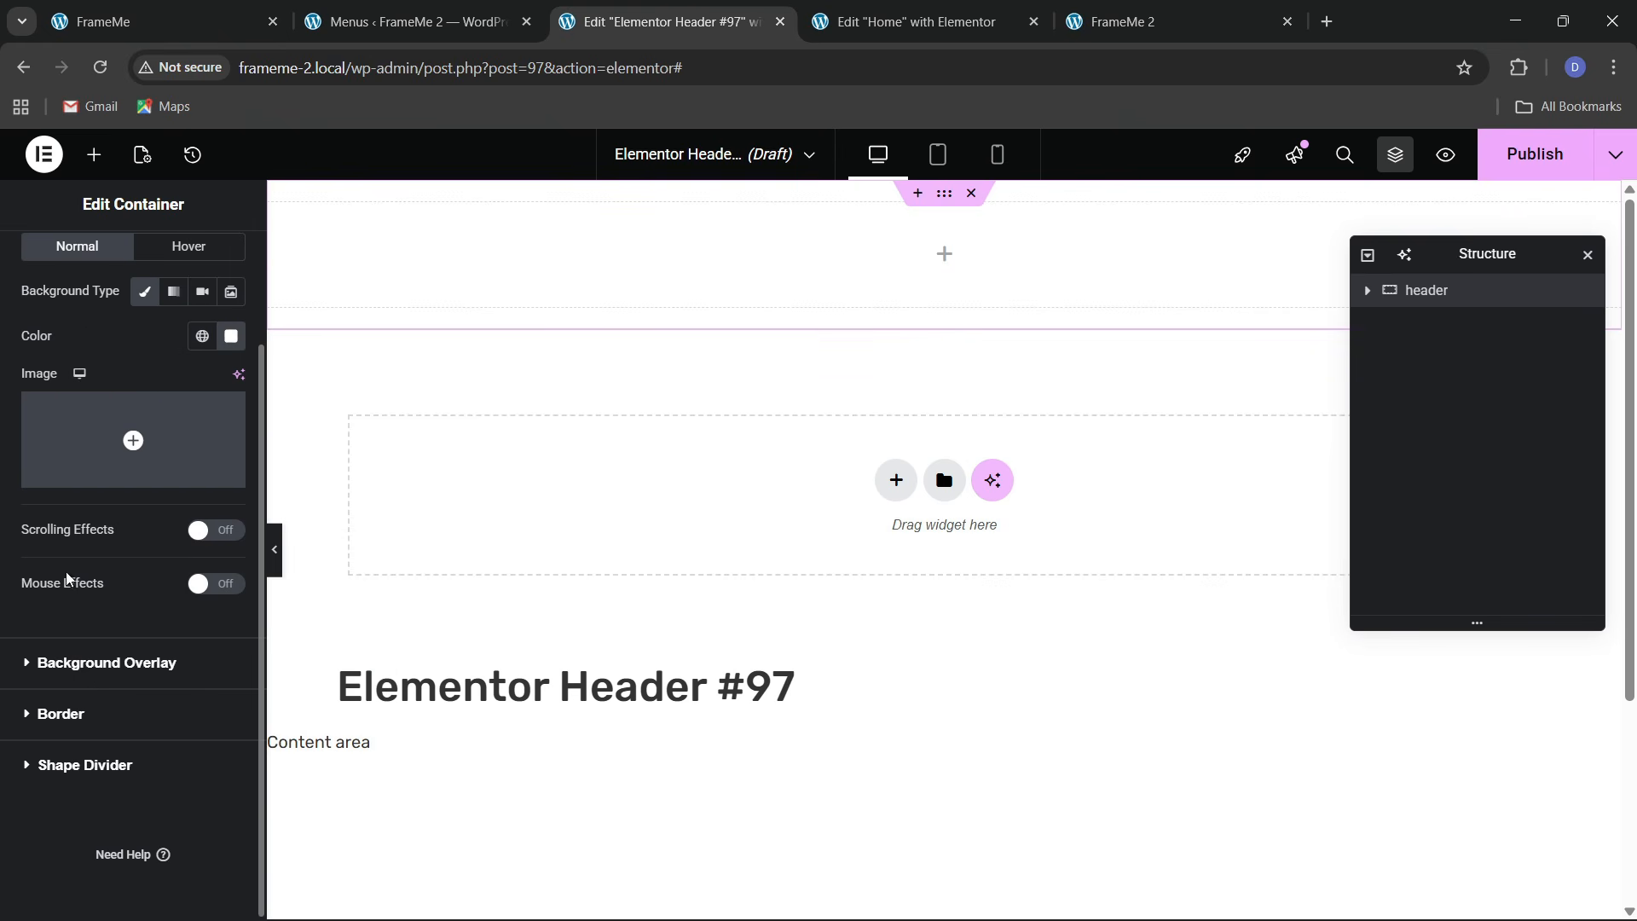
click(70, 713)
click(186, 529)
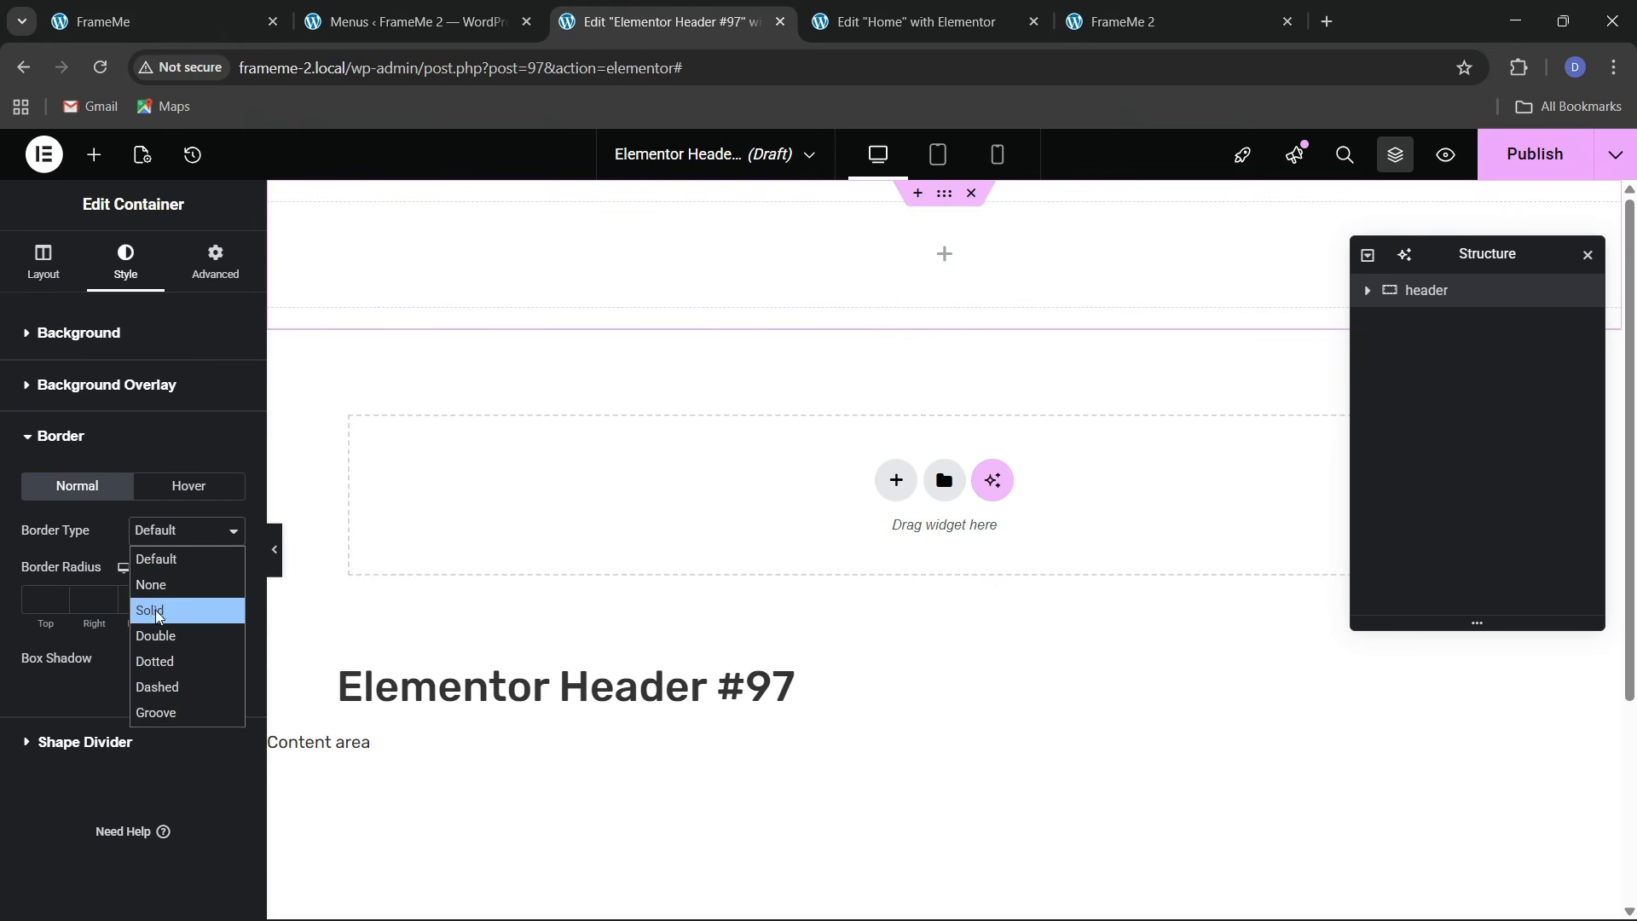
click(233, 610)
click(232, 607)
click(157, 595)
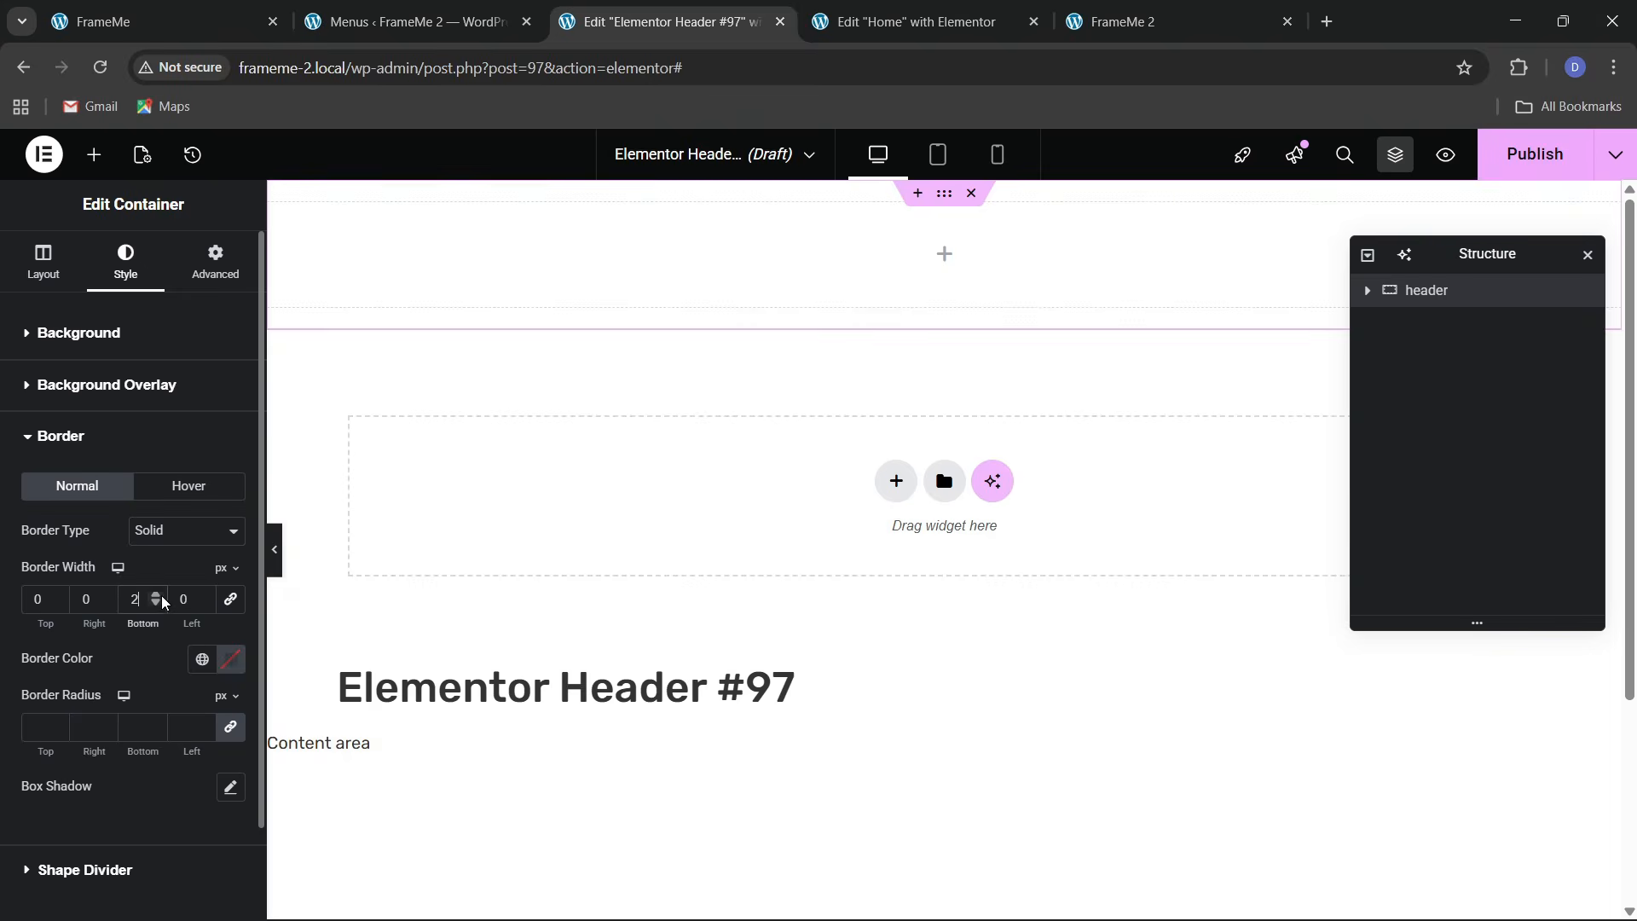
click(157, 595)
click(200, 661)
click(128, 605)
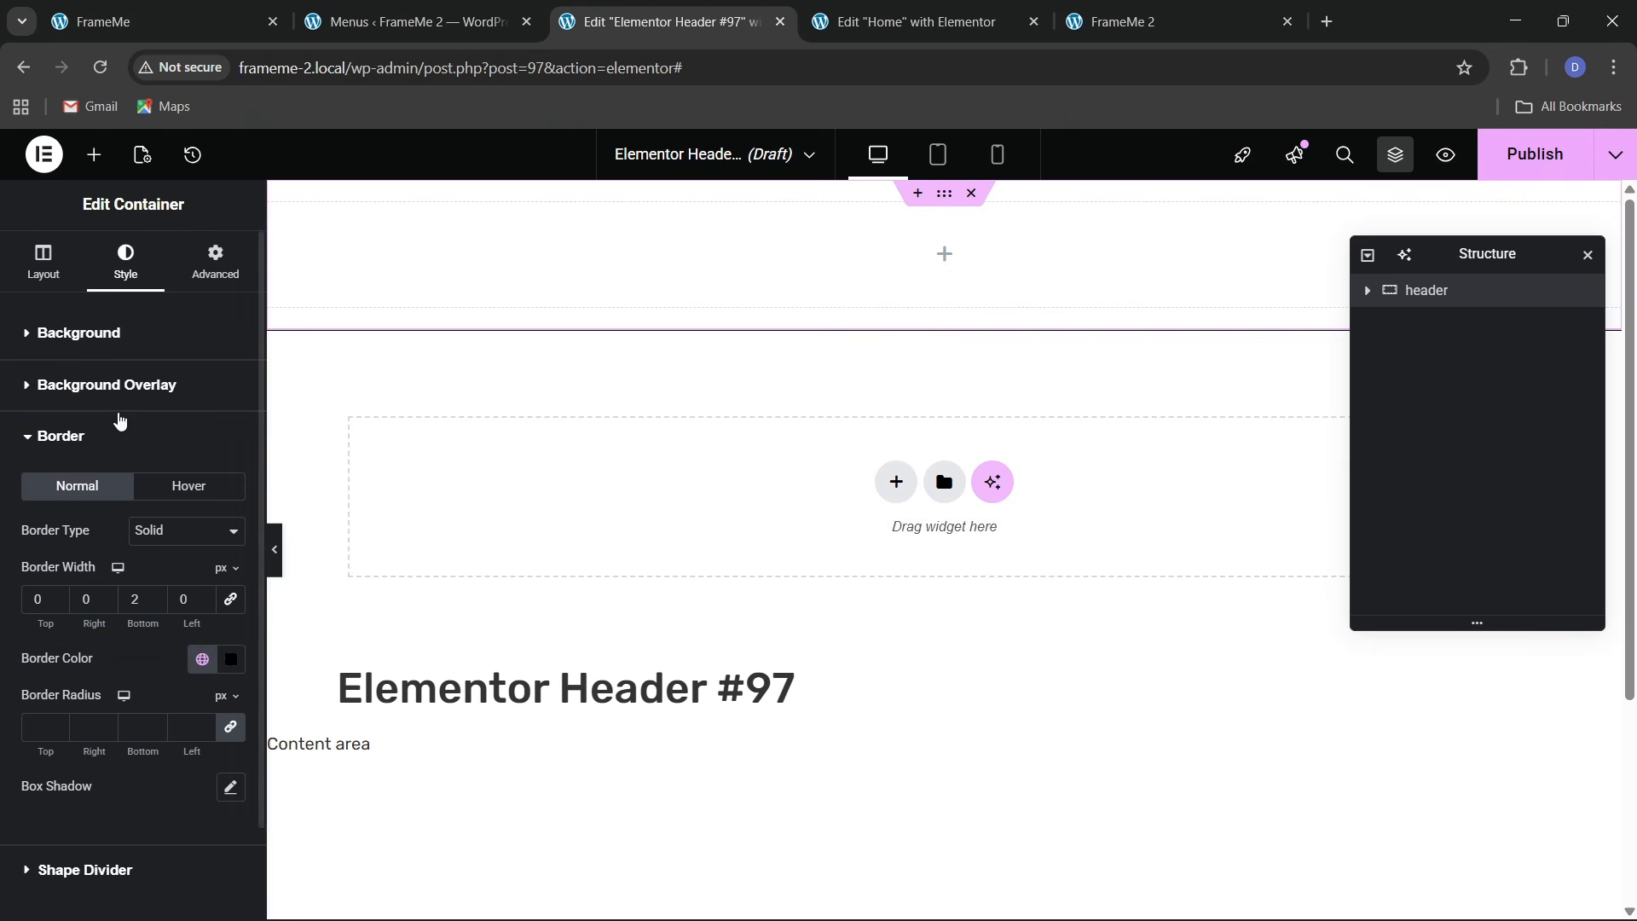
click(94, 154)
scroll(146, 596, down, 3)
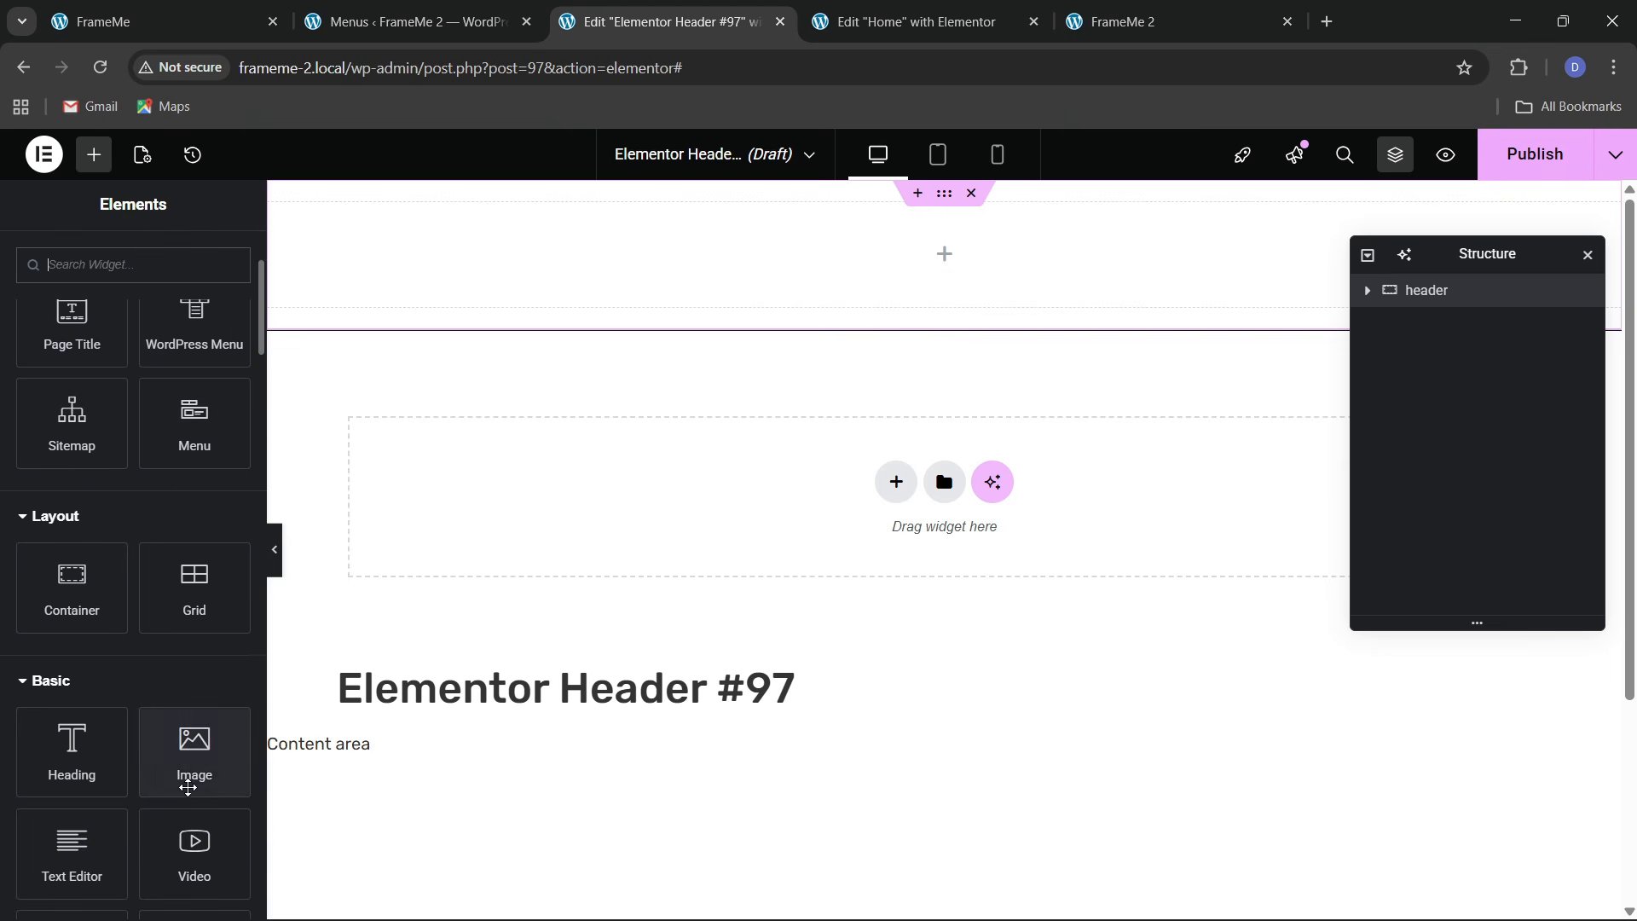
Add an Image widget to the header holding the FrameMe Logo from the Media Library
drag(193, 733, 485, 281)
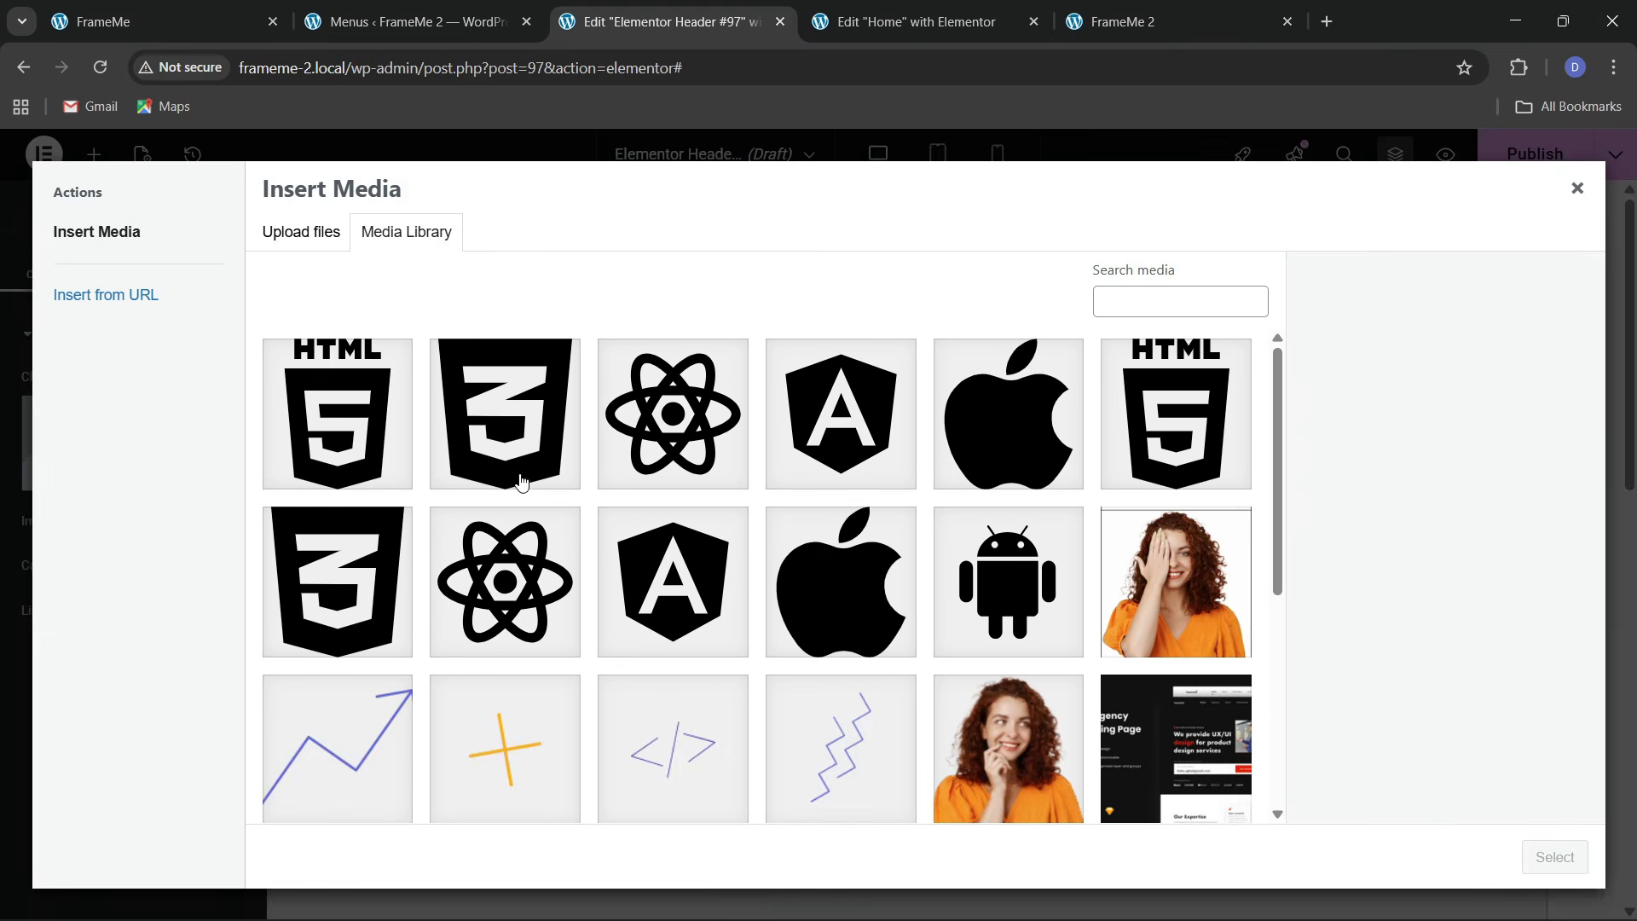
scroll(740, 608, down, 2)
scroll(741, 608, down, 3)
click(829, 644)
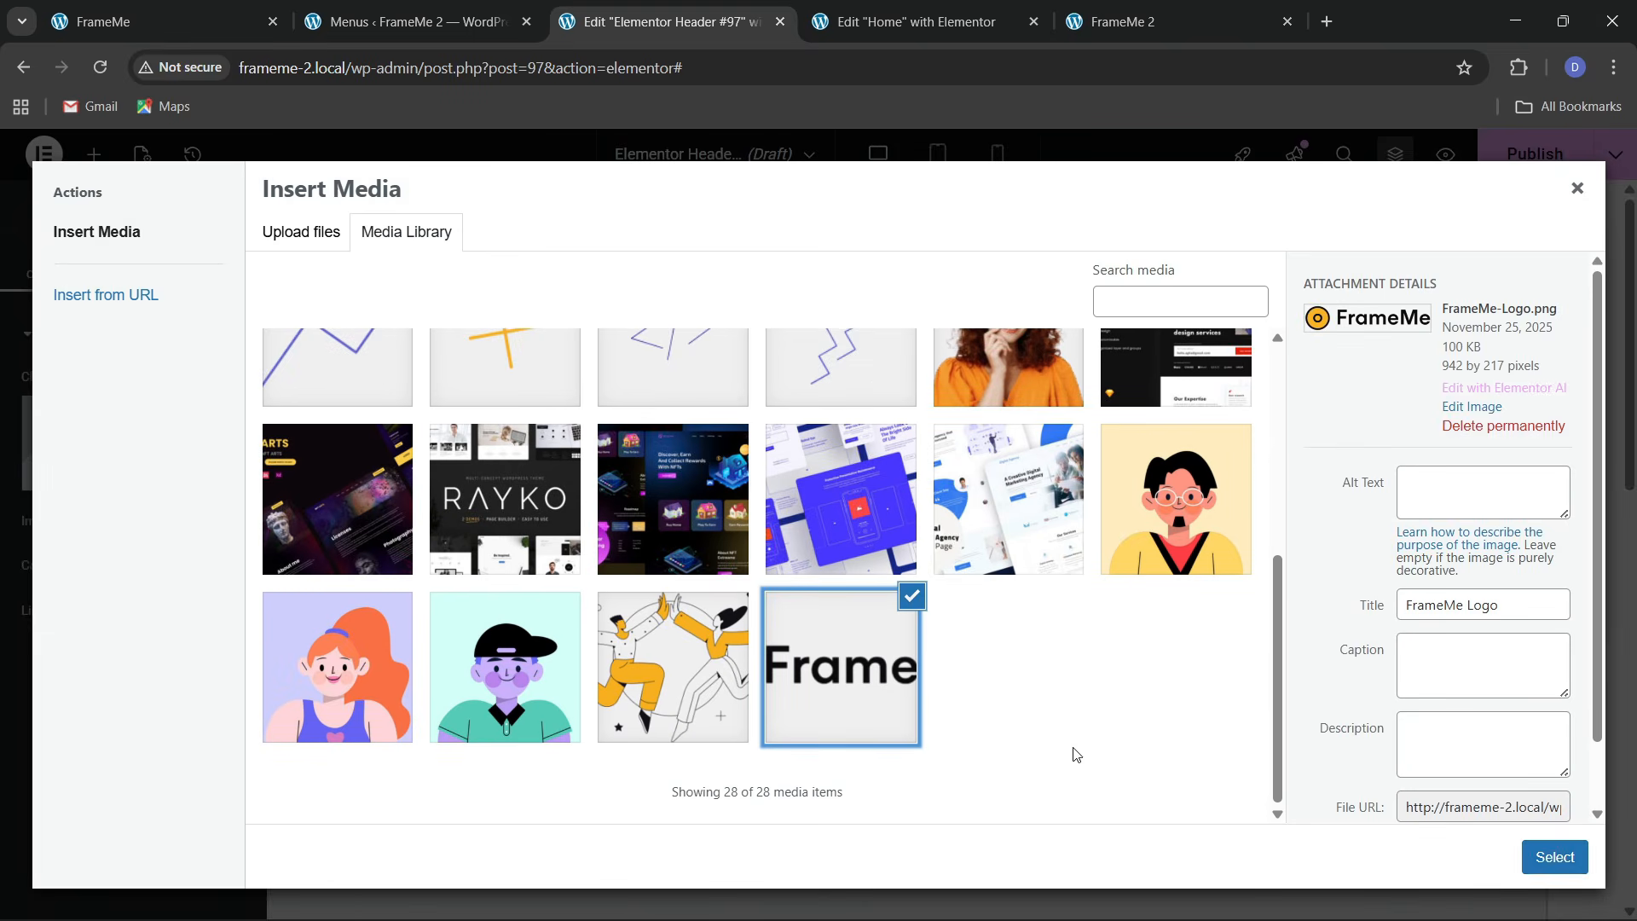
click(1547, 850)
Set the logo's width to Custom at 13%
click(217, 260)
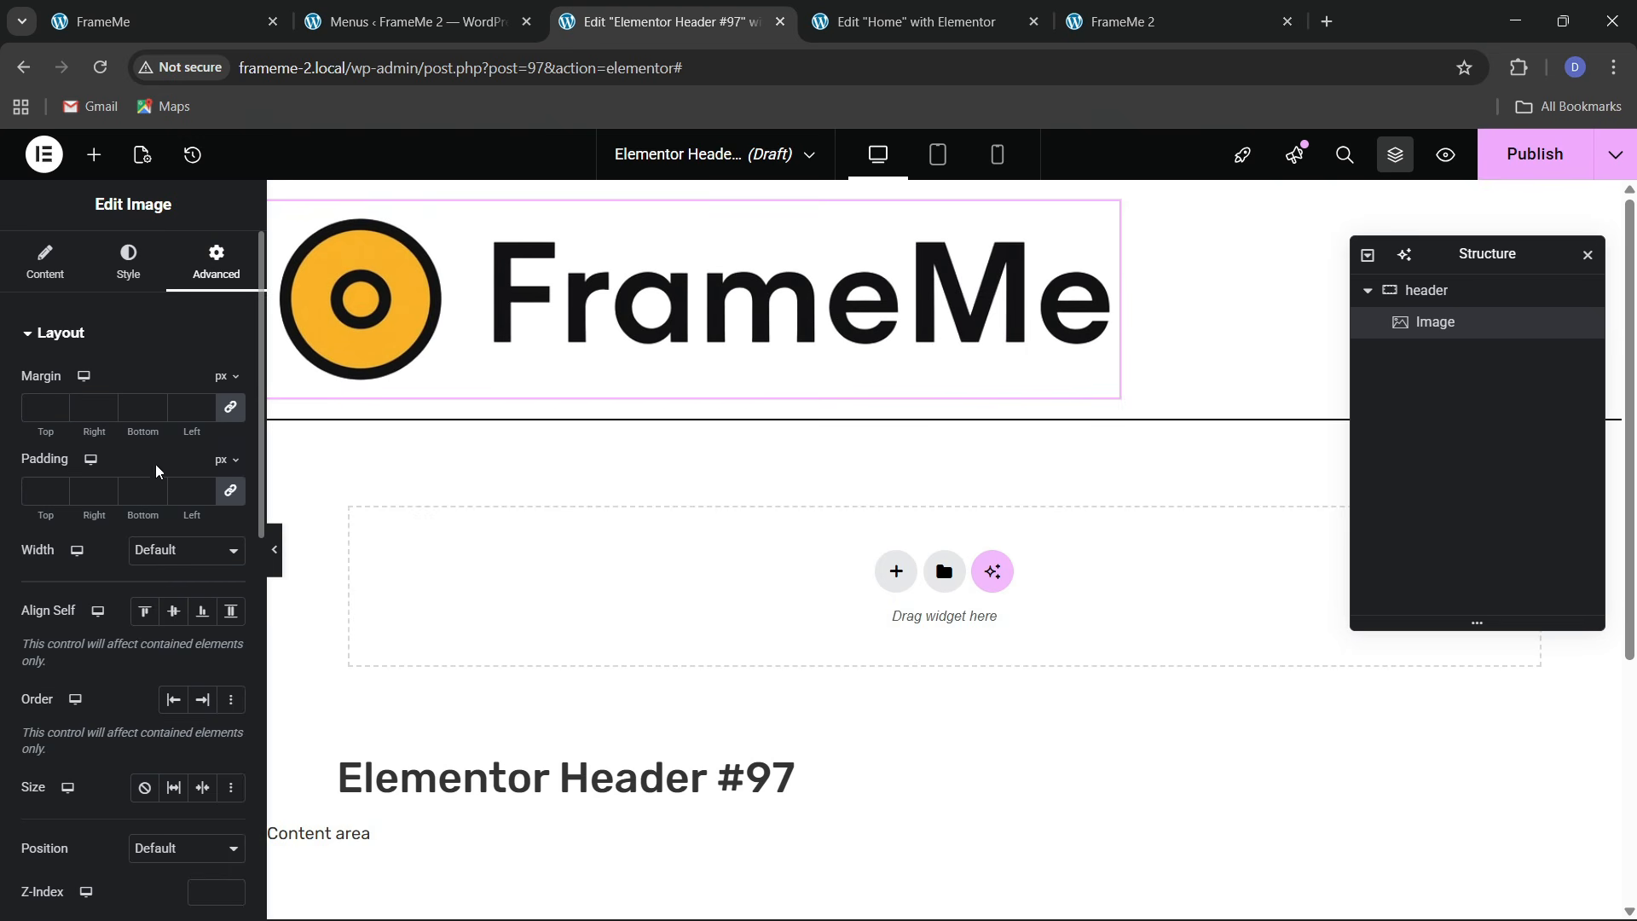
click(152, 550)
click(158, 622)
click(170, 550)
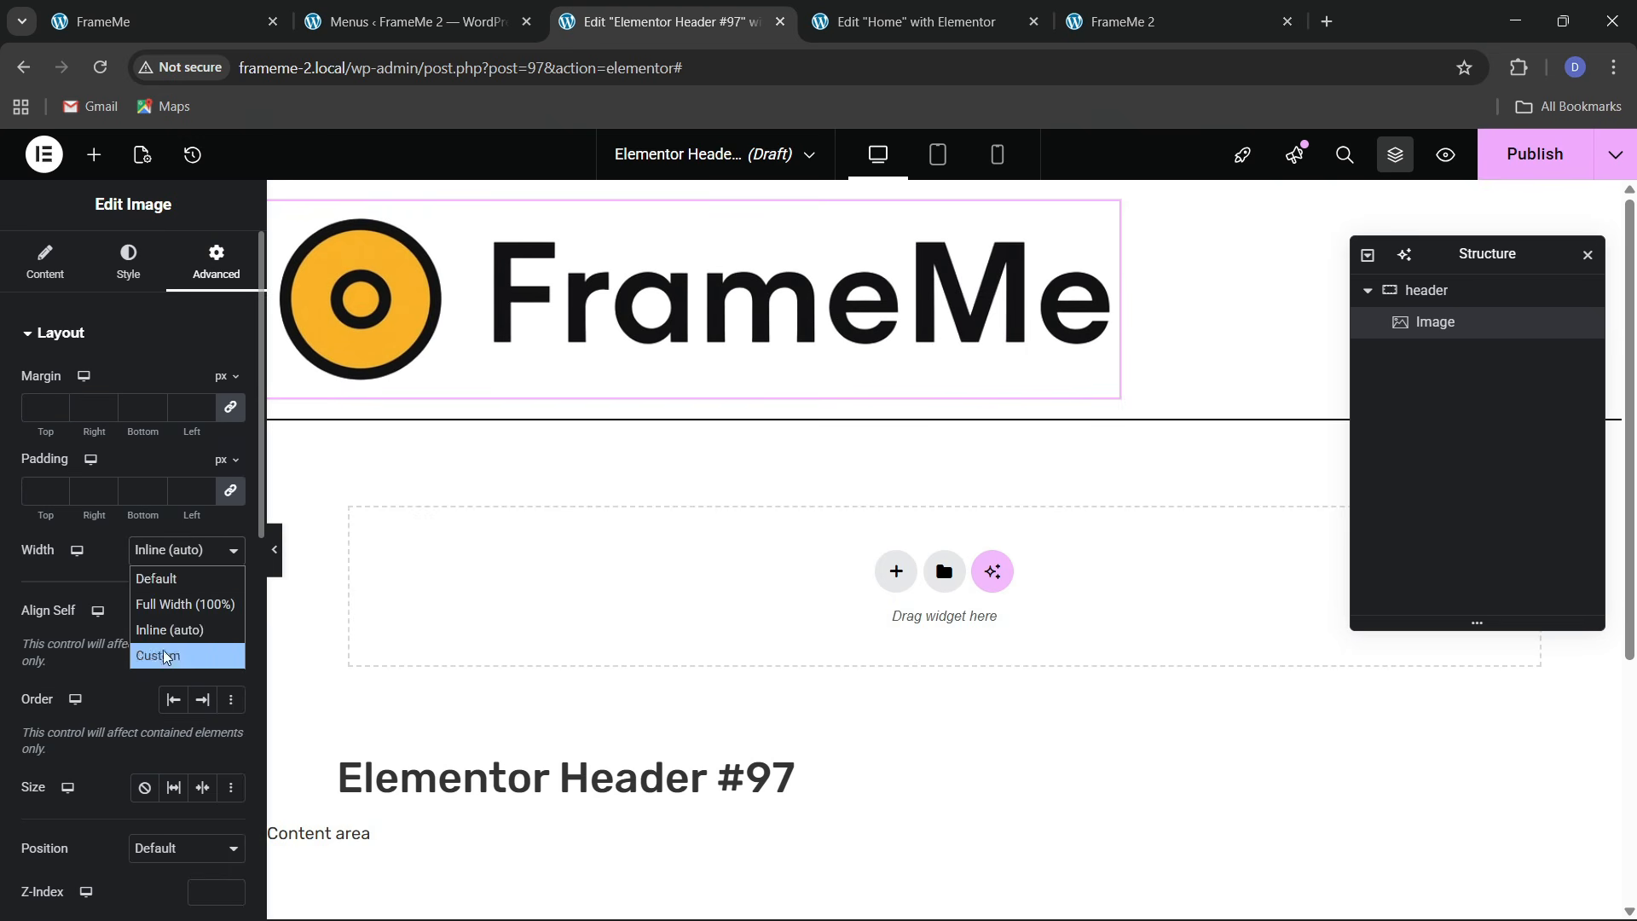
click(166, 650)
drag(28, 629, 47, 636)
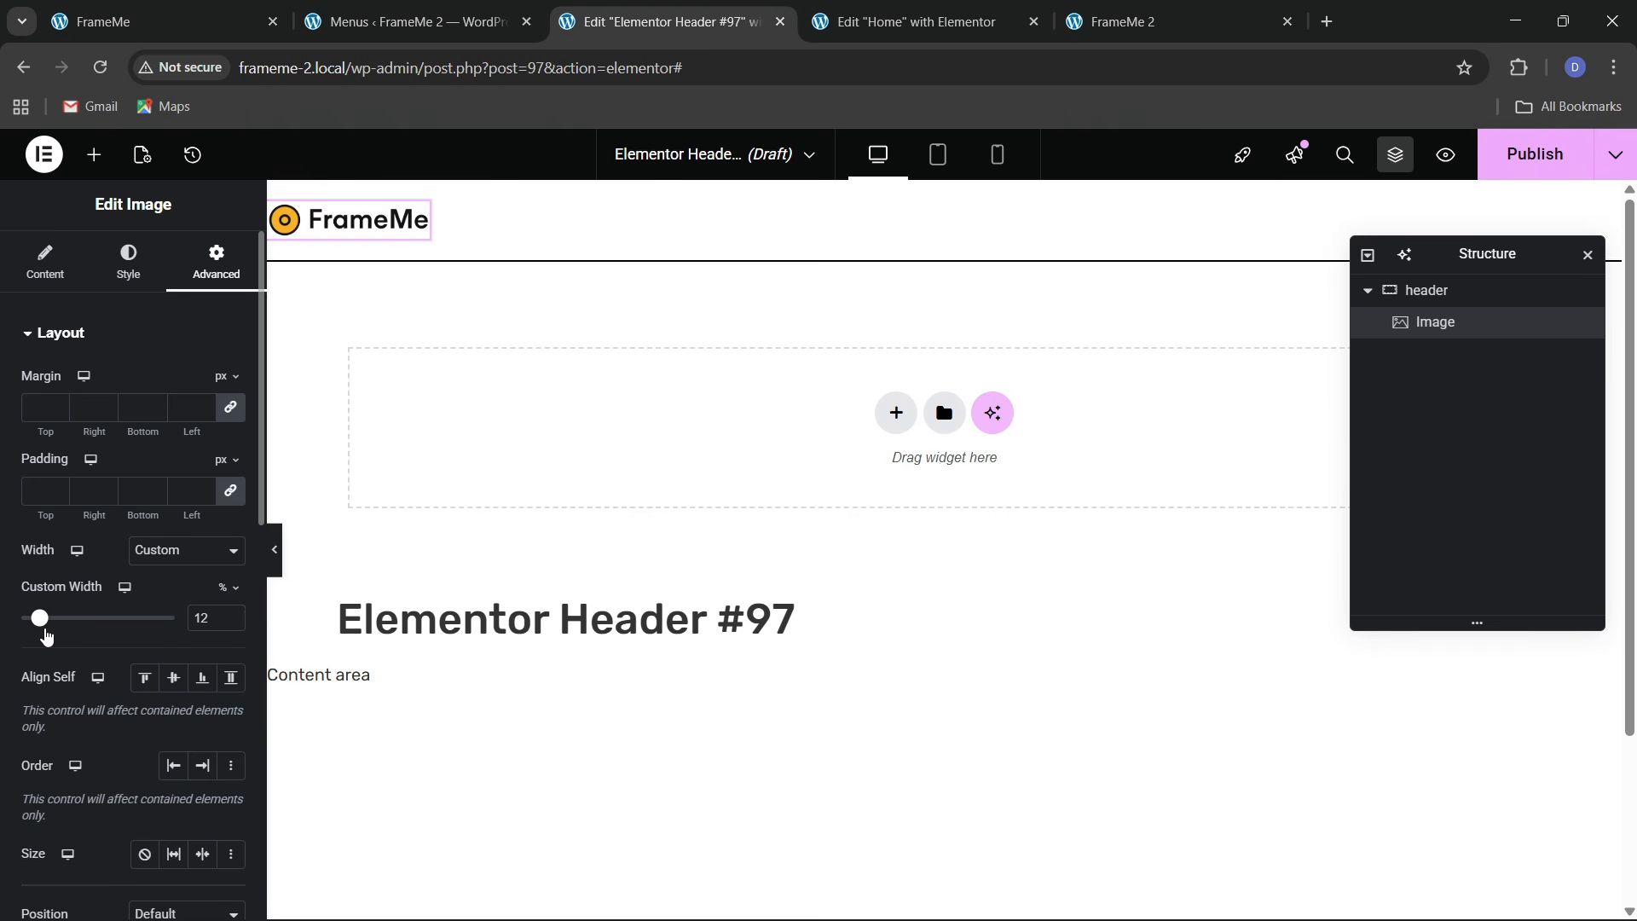
click(232, 616)
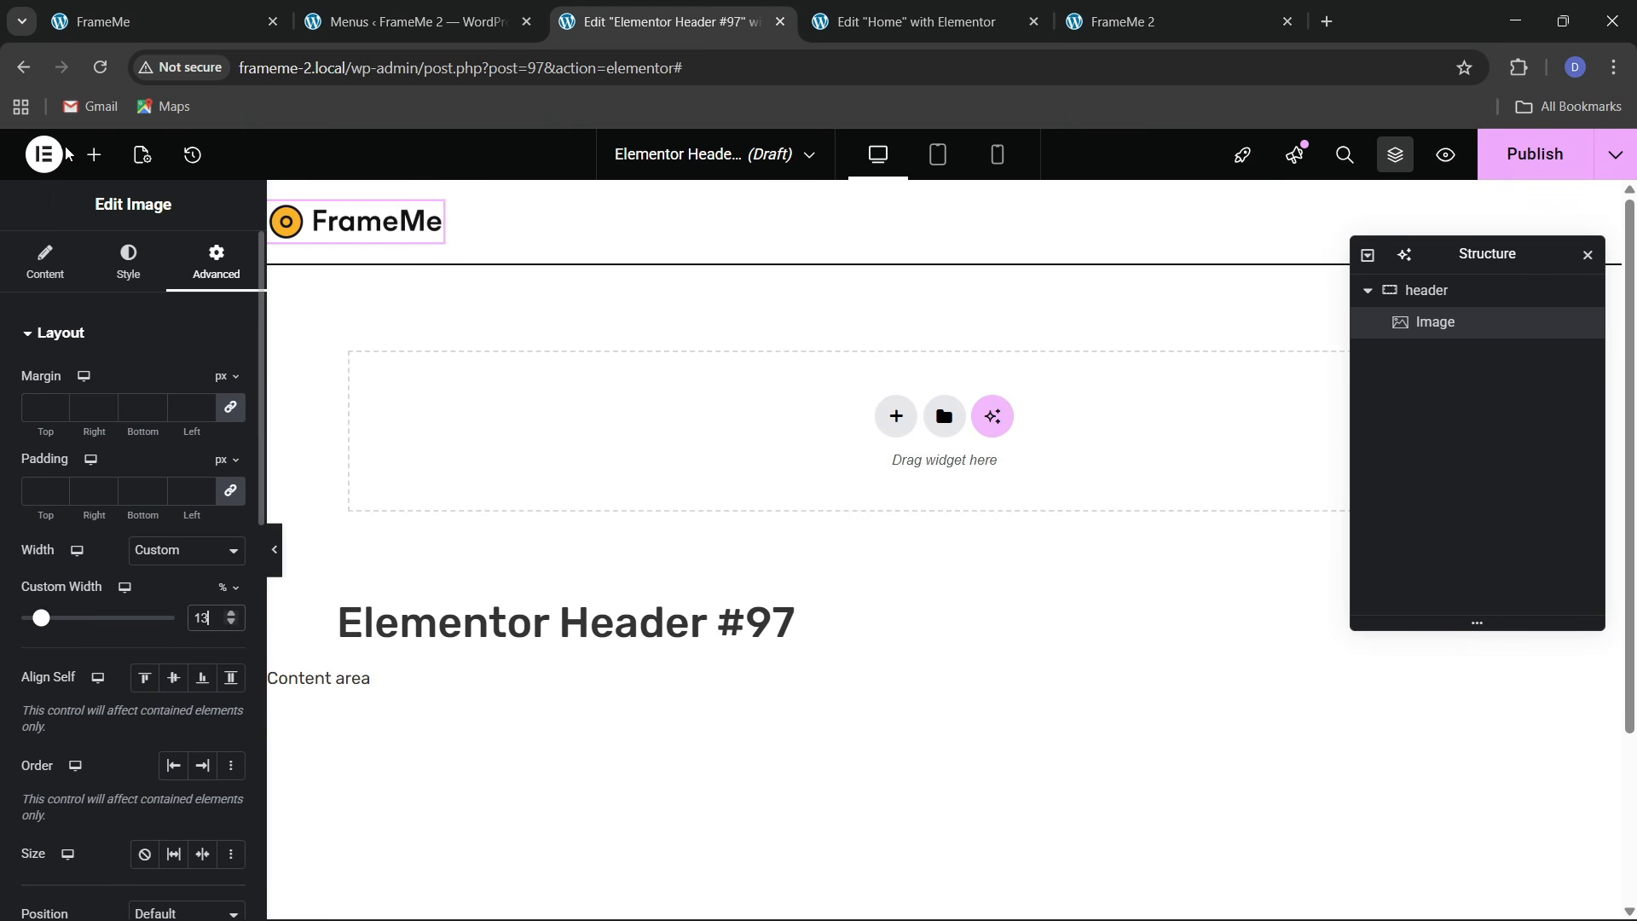
click(94, 154)
Add a WordPress Menu widget after the logo and push logo and menu to opposite ends
drag(186, 550, 358, 228)
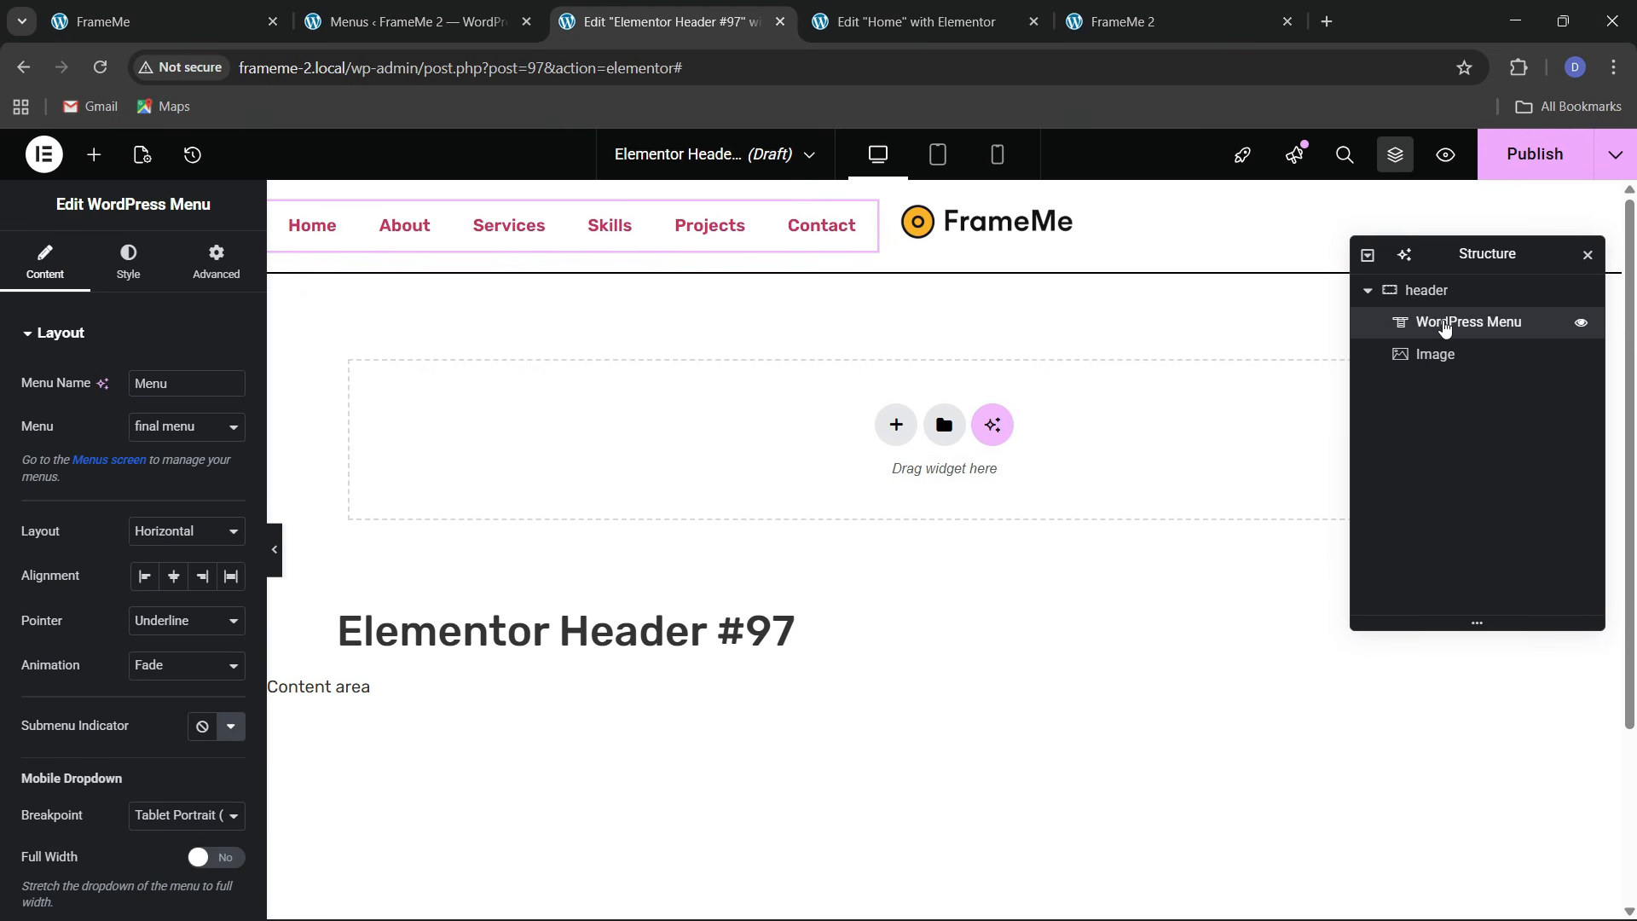
drag(1444, 329, 1454, 371)
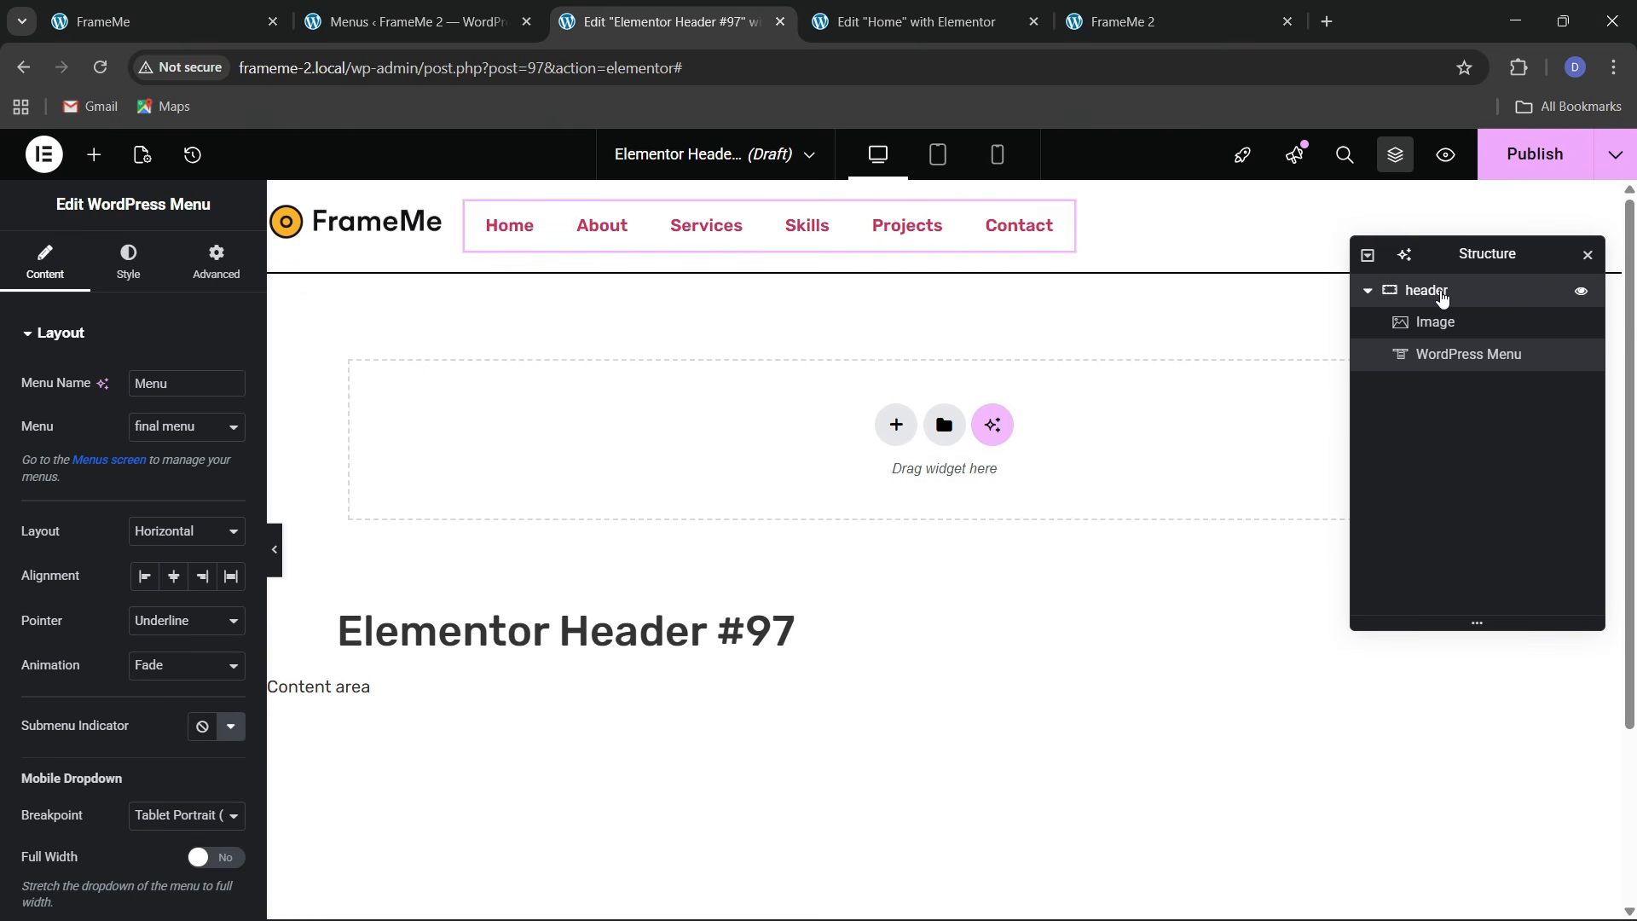
click(1403, 290)
click(44, 260)
click(155, 770)
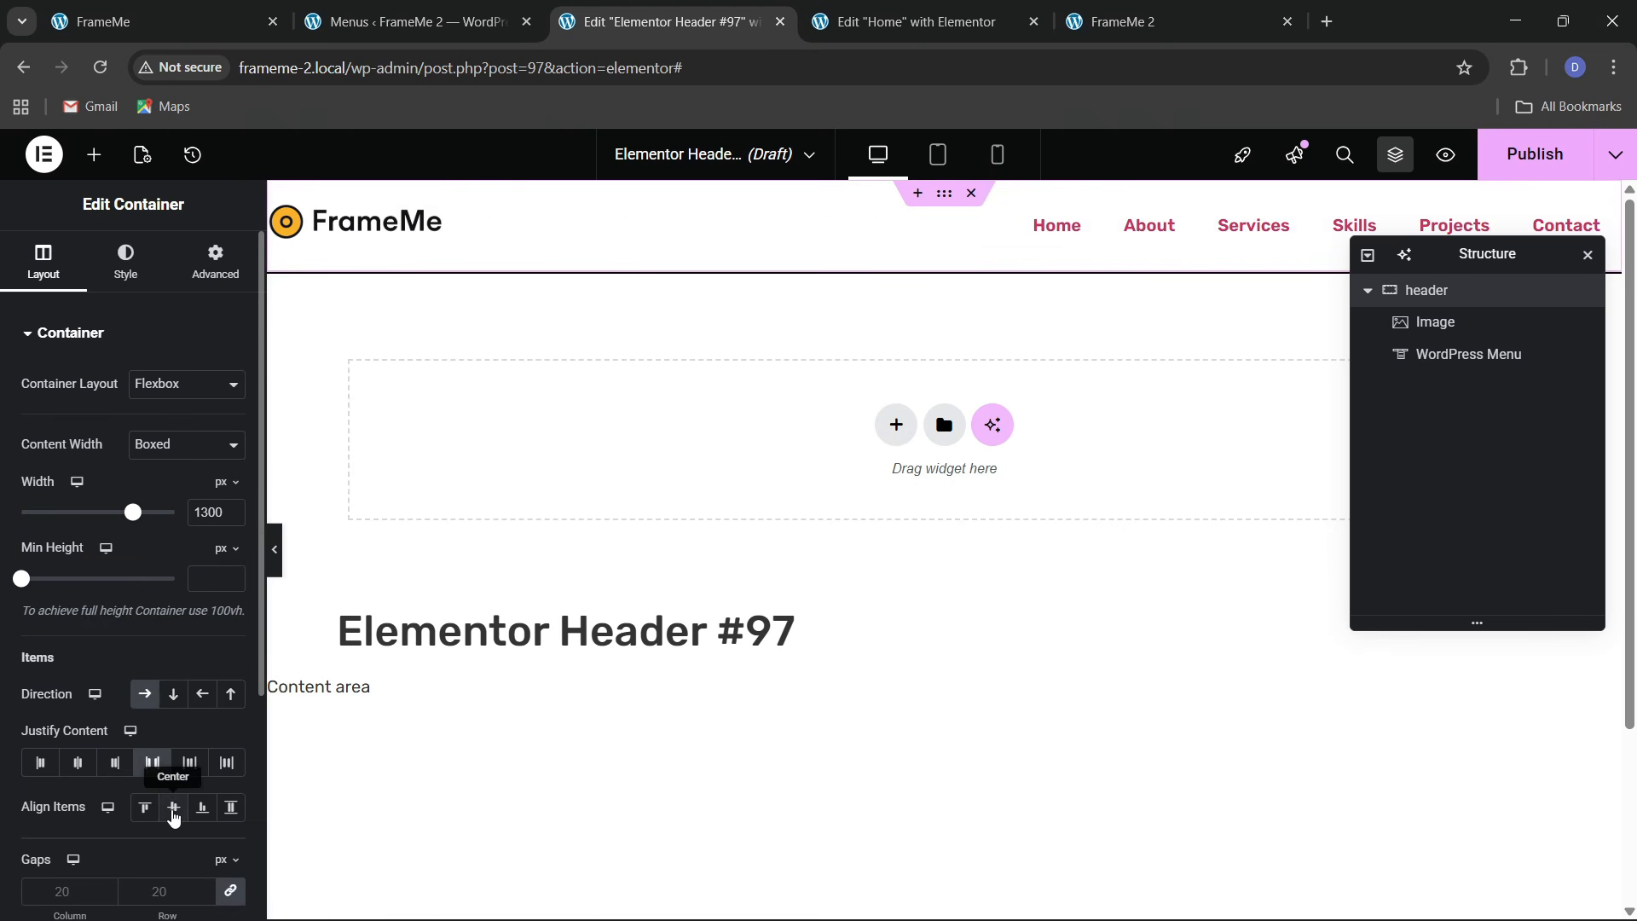
Give the menu a Background hover pointer with the Sweep Right animation
click(1150, 228)
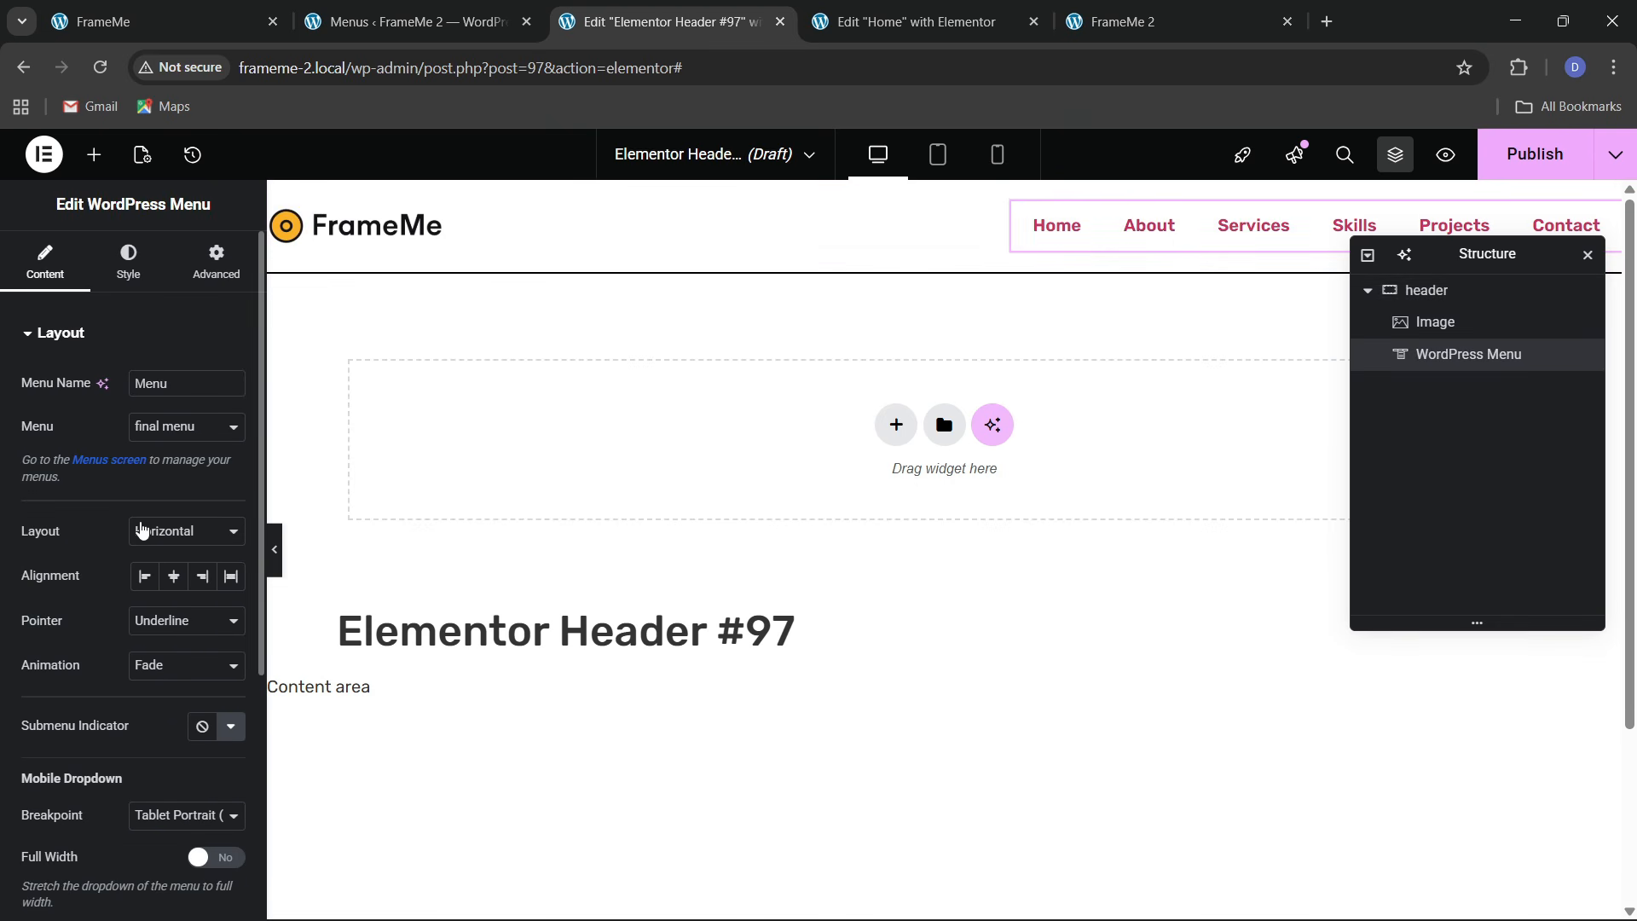
click(158, 622)
click(162, 776)
click(171, 668)
click(162, 460)
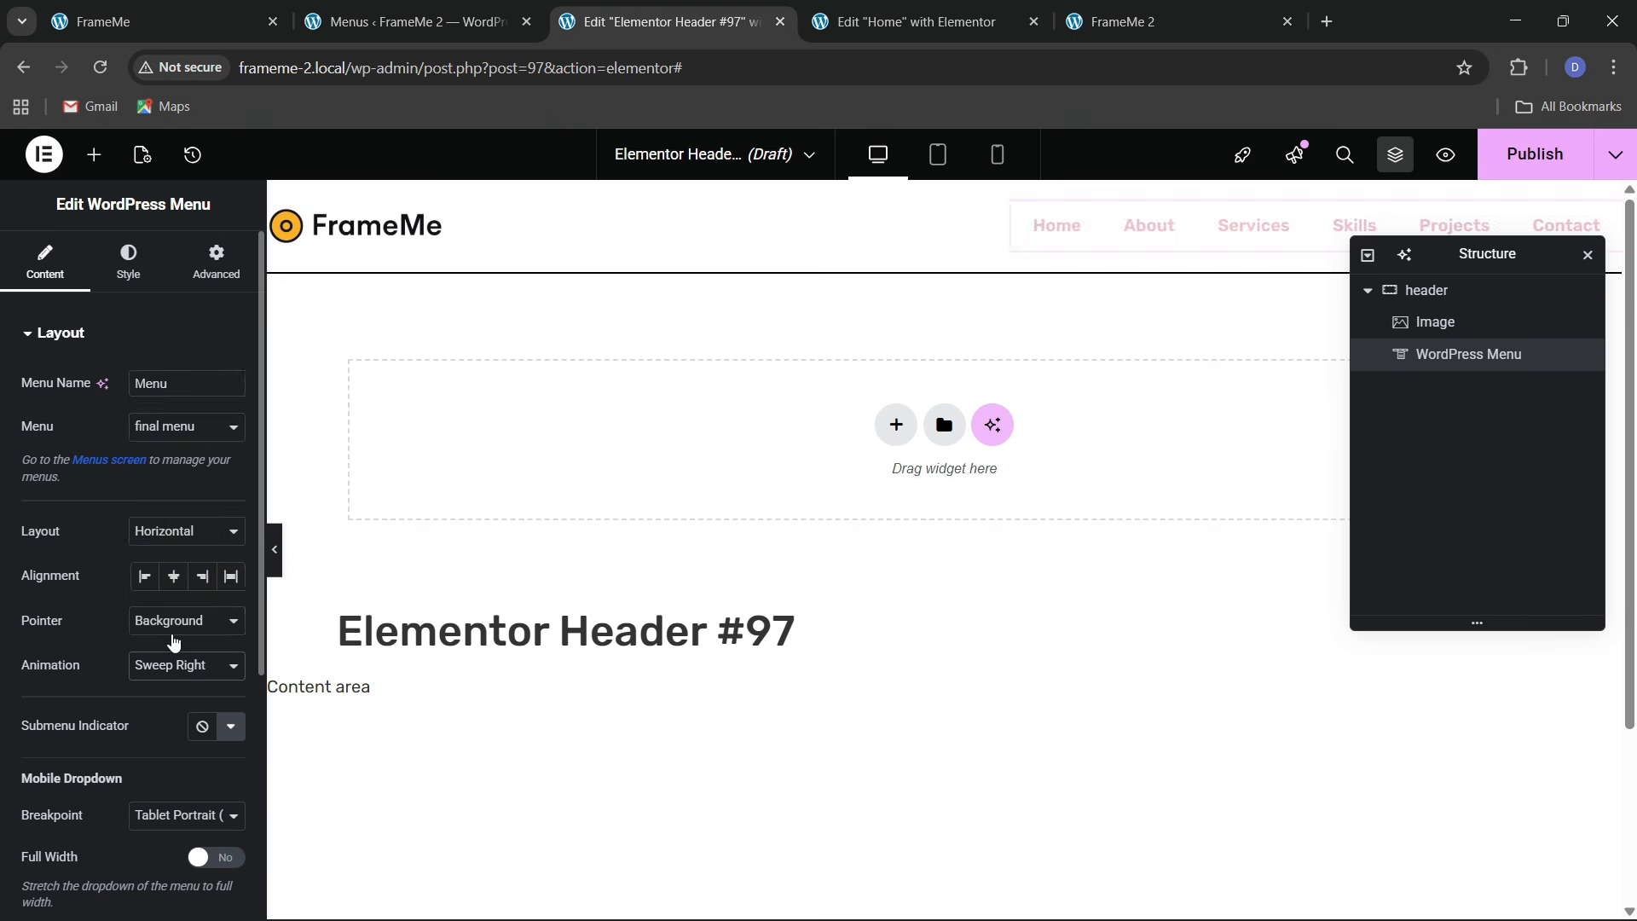
click(174, 655)
click(174, 433)
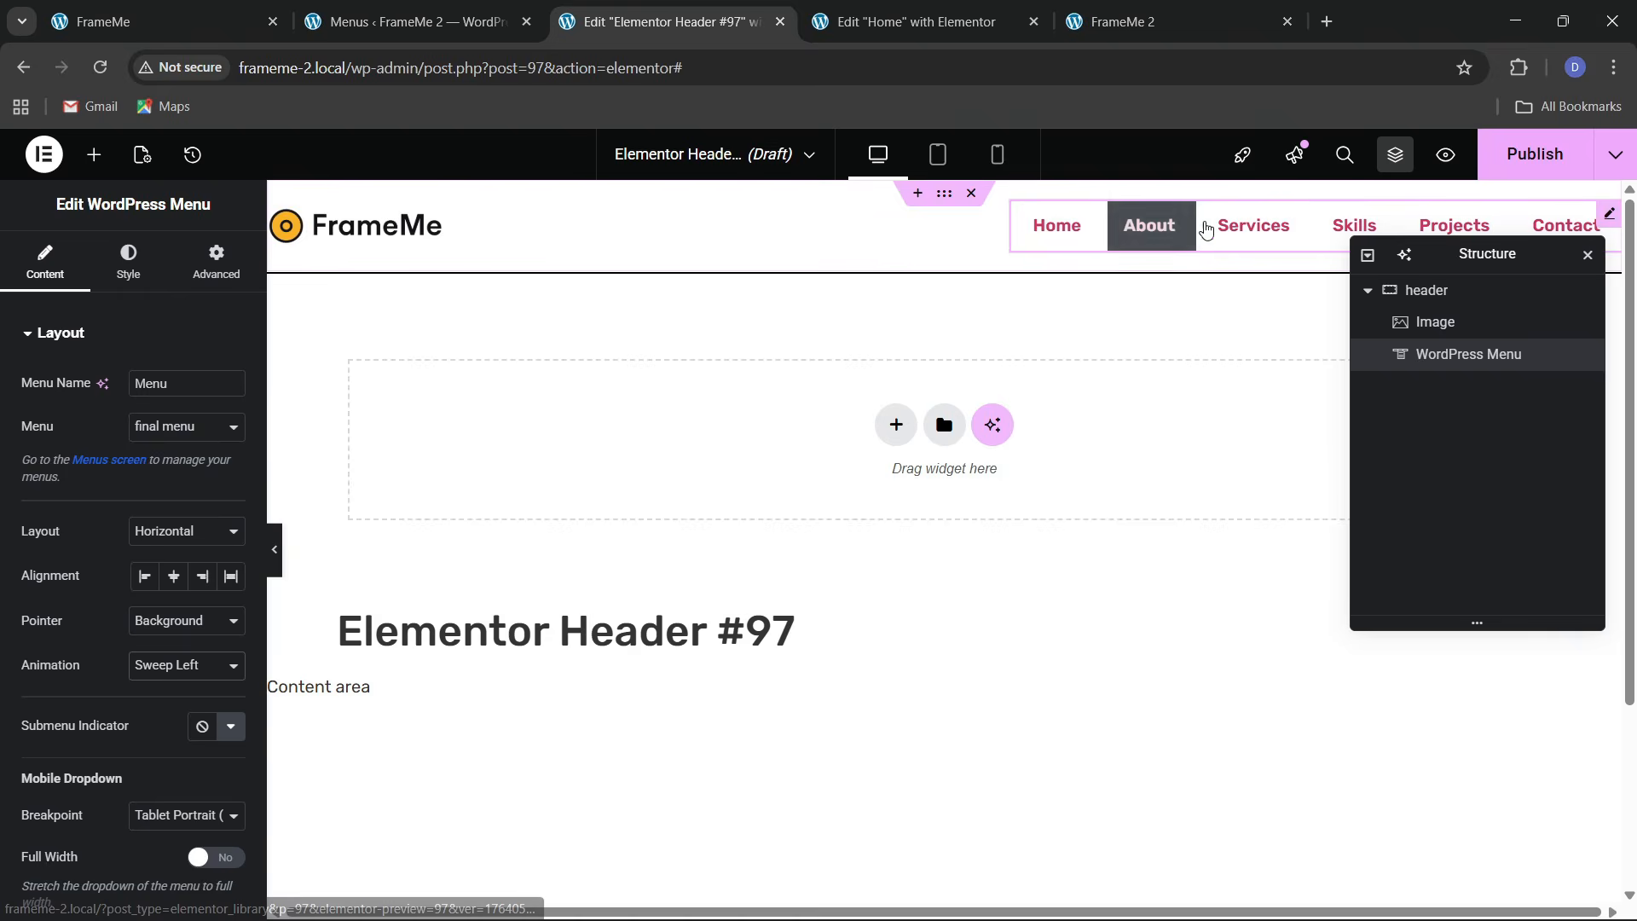
click(149, 665)
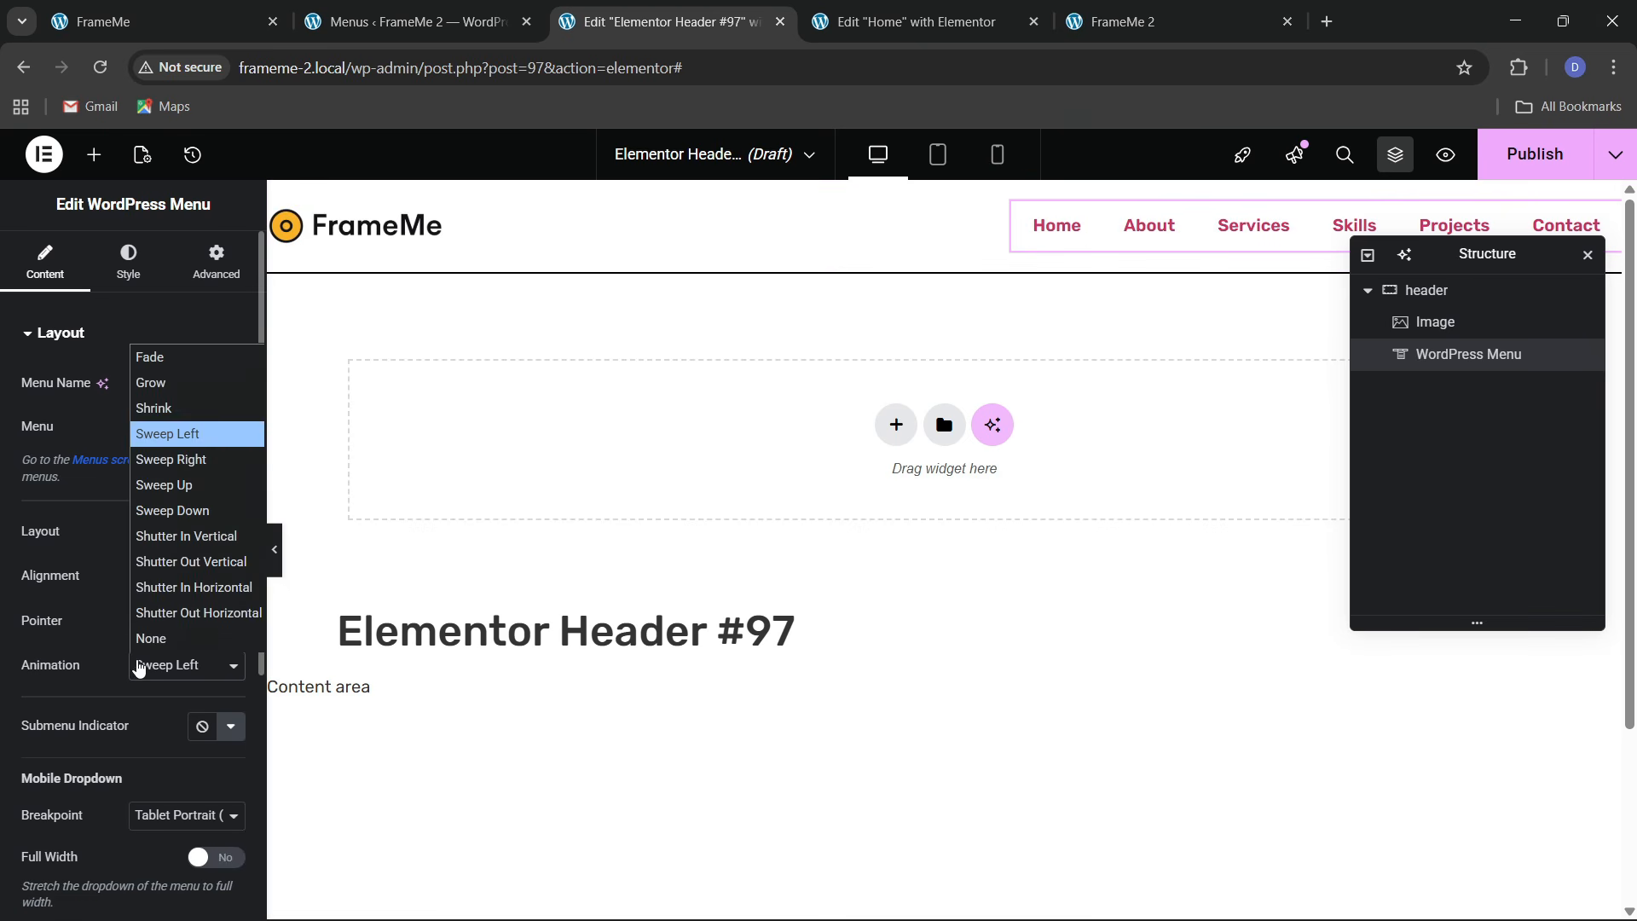
click(188, 480)
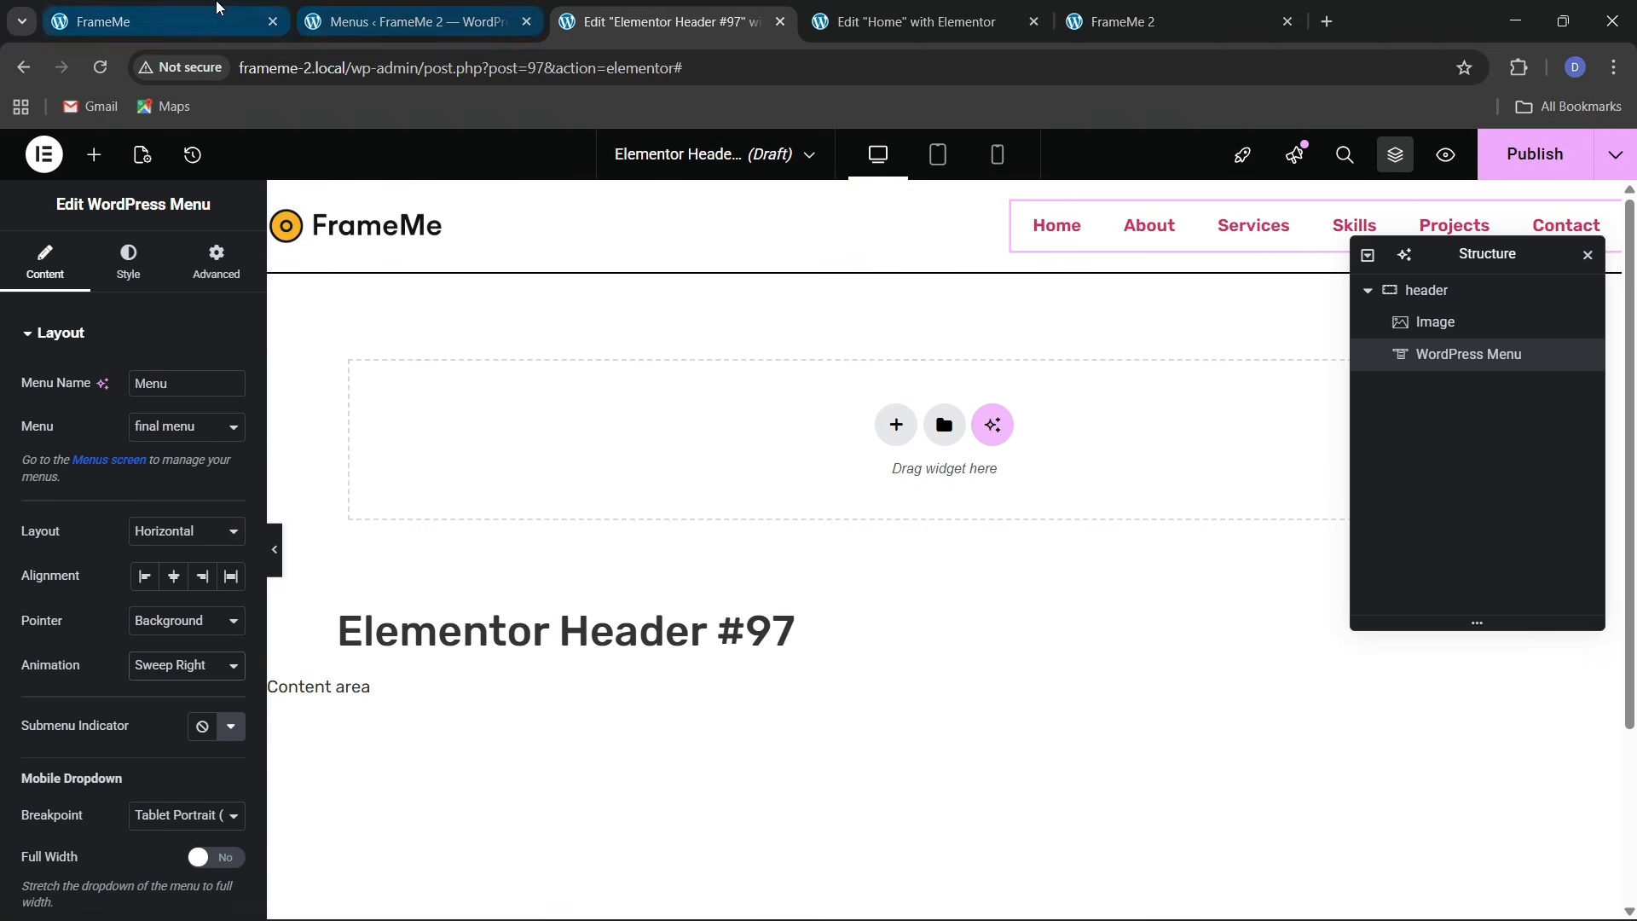
Set the mobile dropdown to Full Width Yes with centred text alignment
click(196, 20)
click(678, 21)
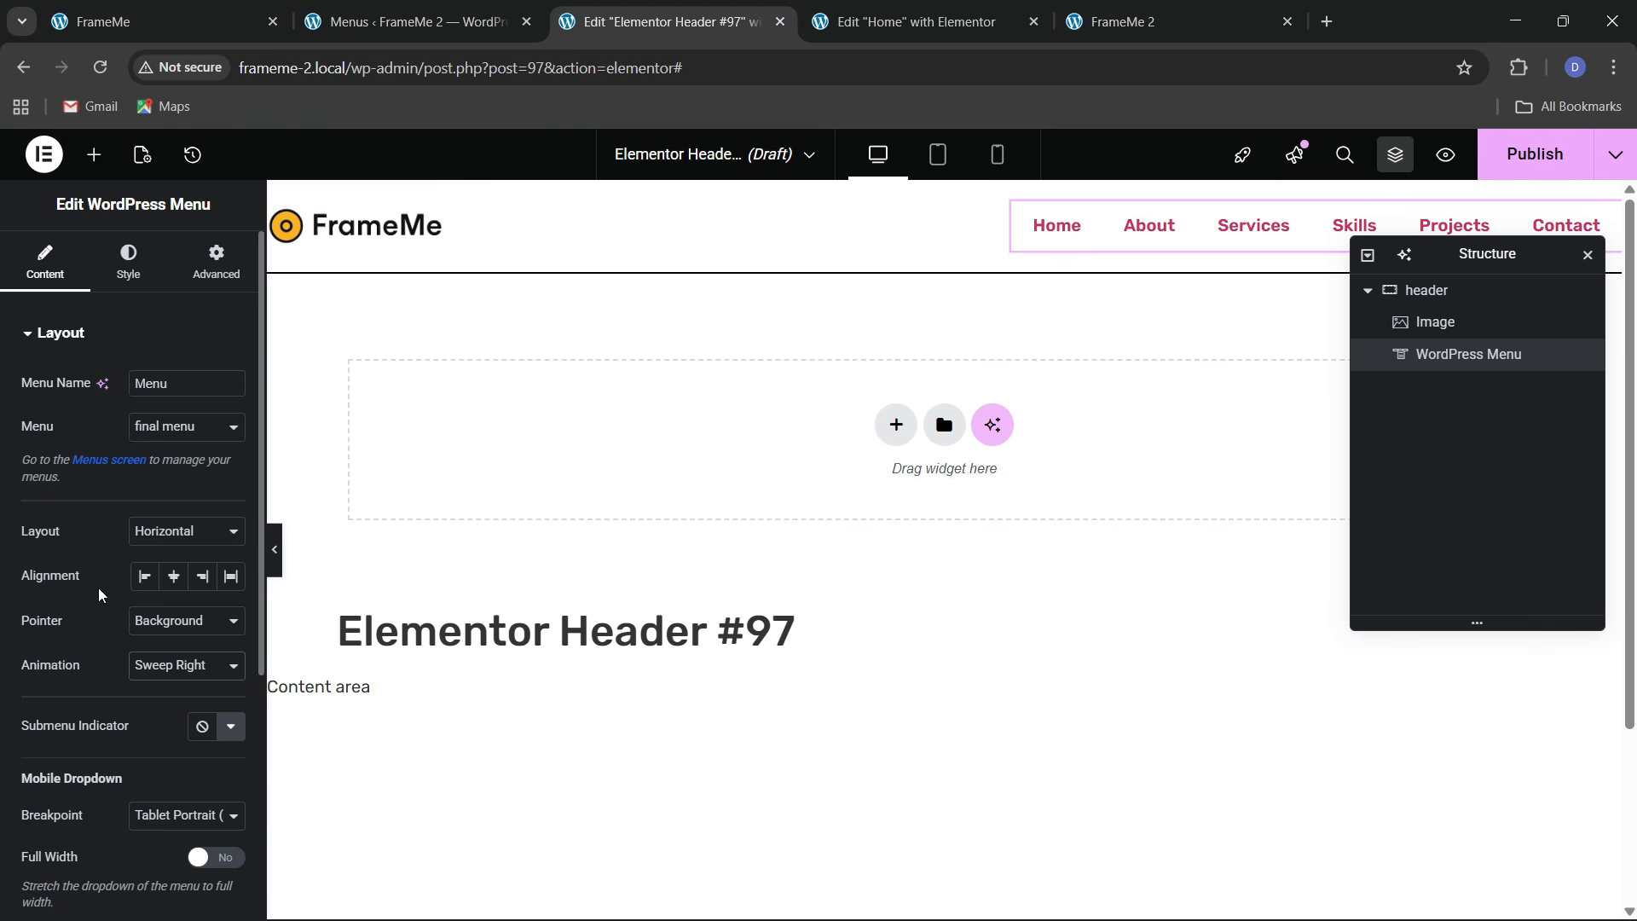
scroll(100, 579, down, 2)
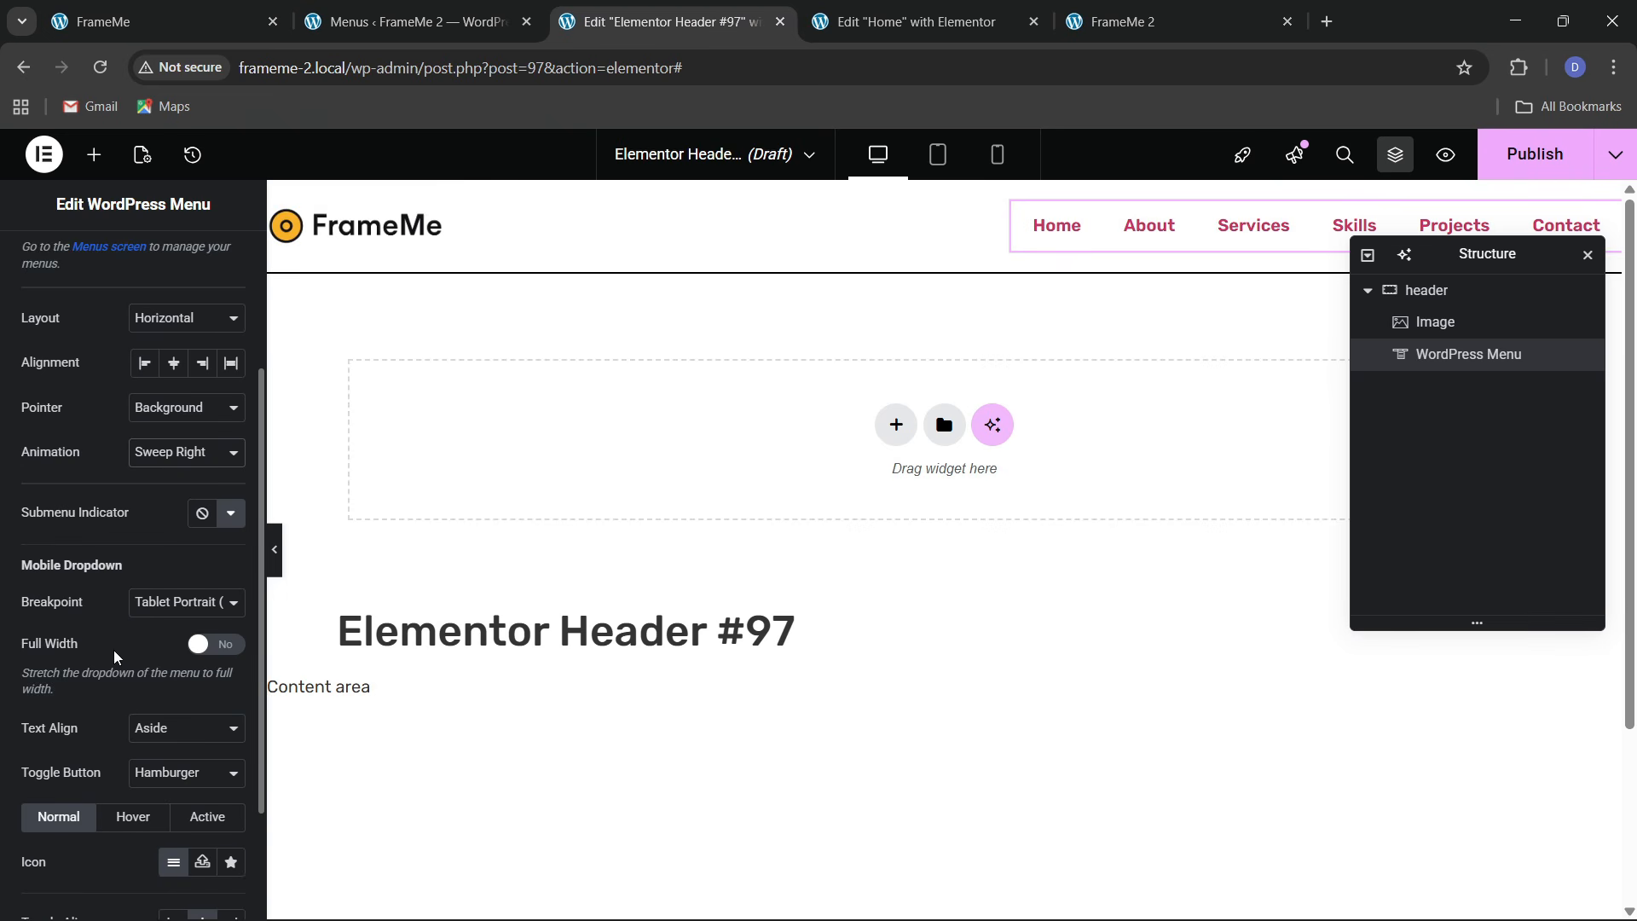
click(196, 646)
click(175, 728)
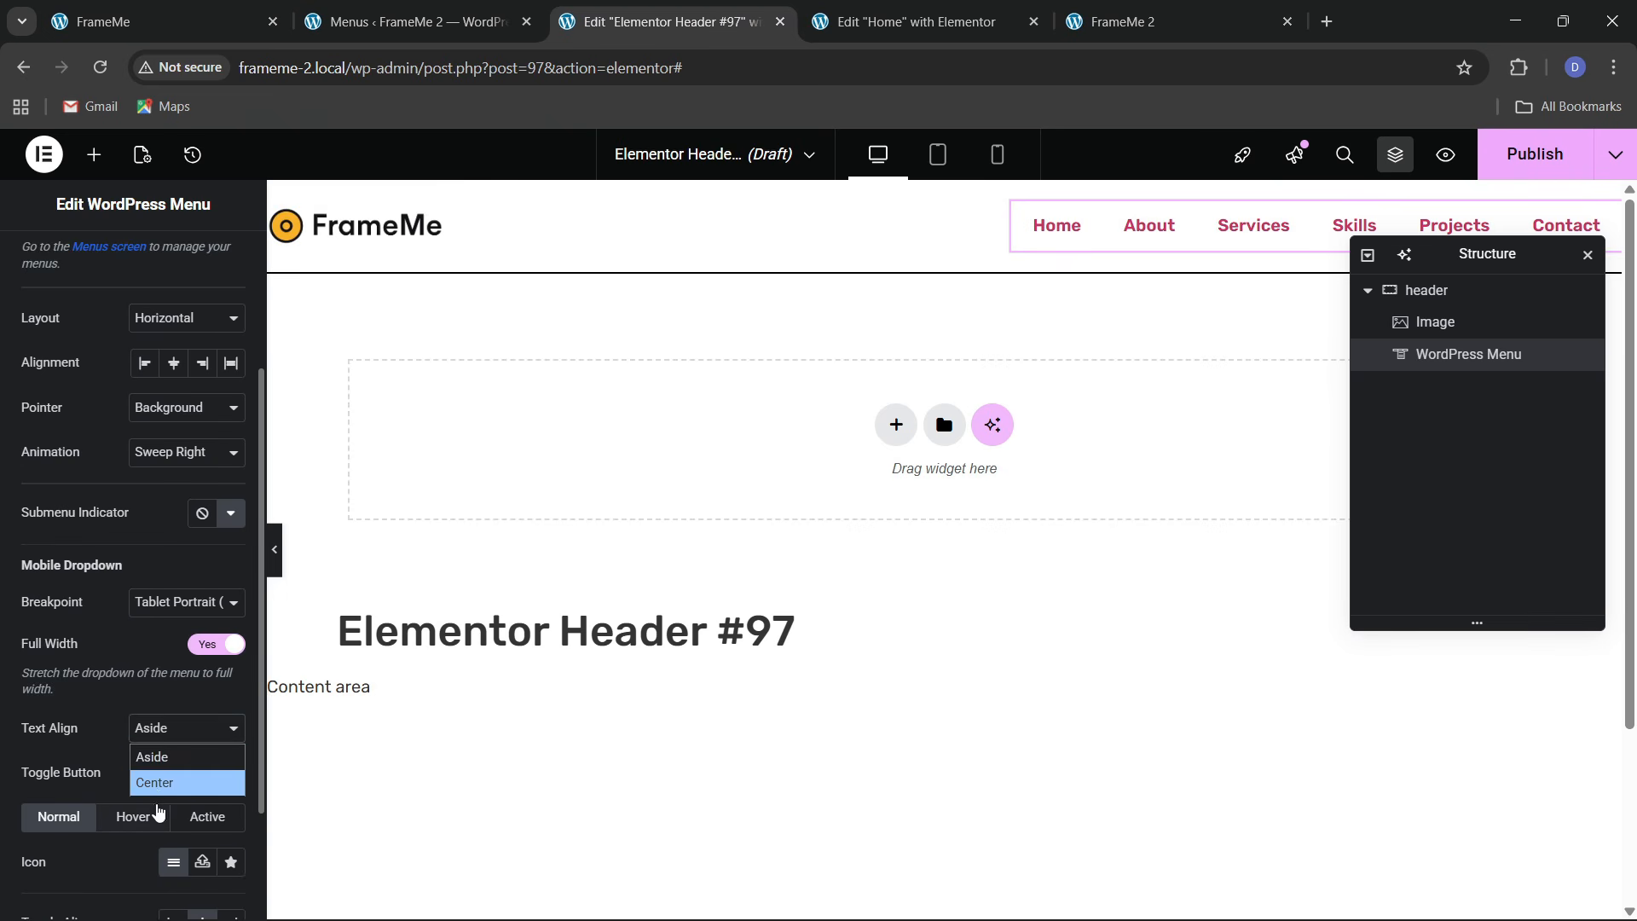
click(164, 785)
scroll(120, 555, up, 3)
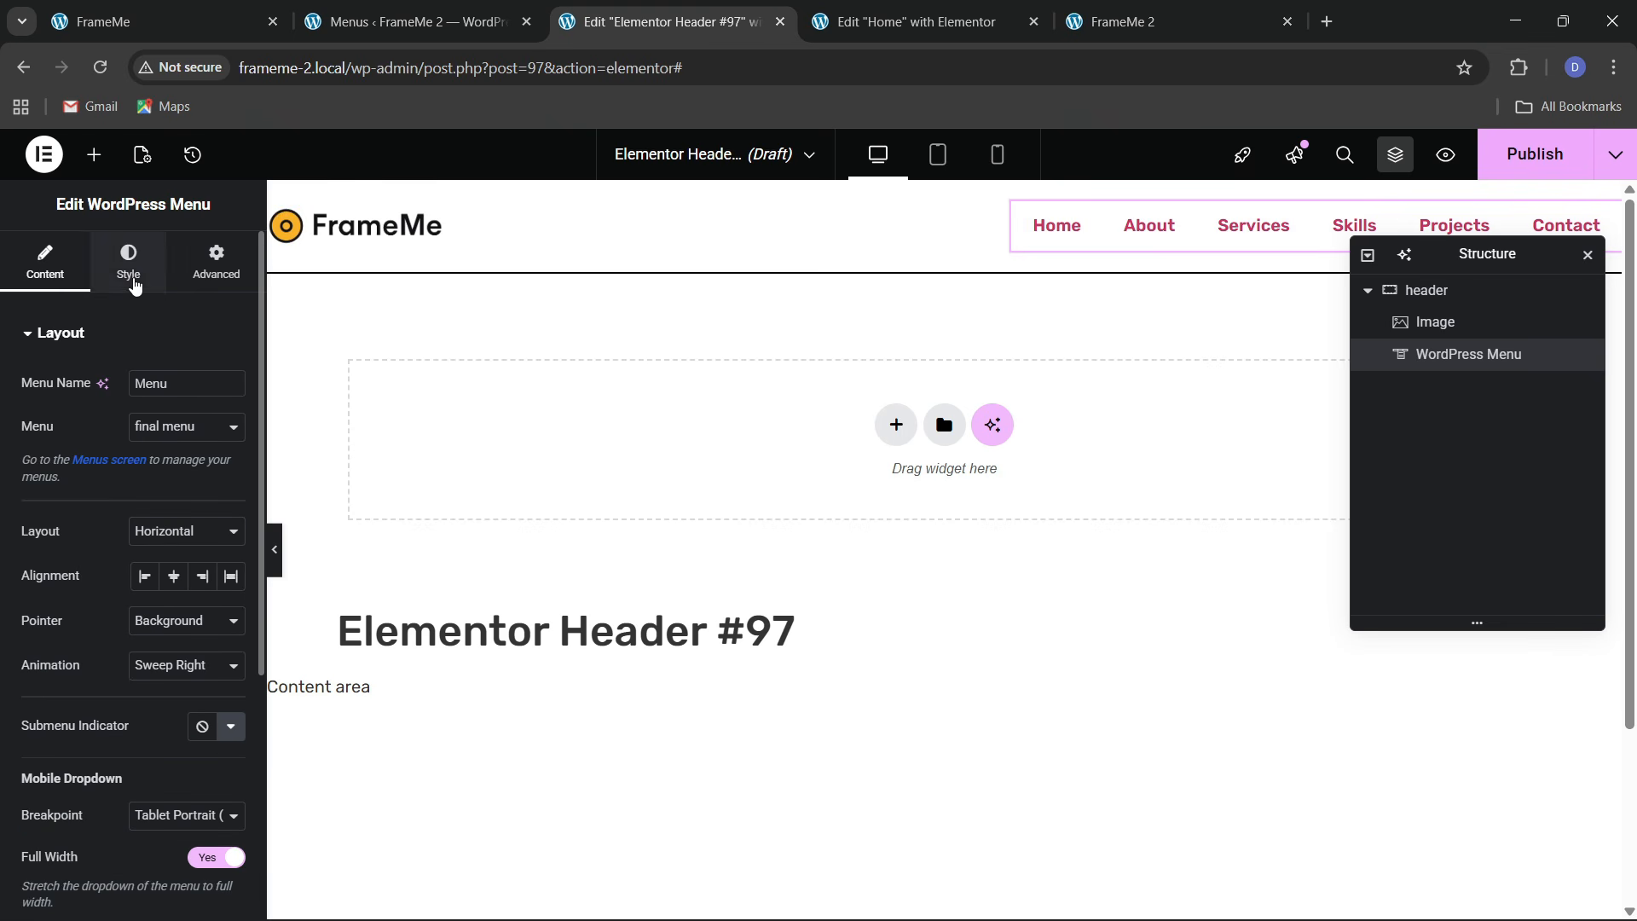
Make the menu items' text transform Uppercase
click(134, 286)
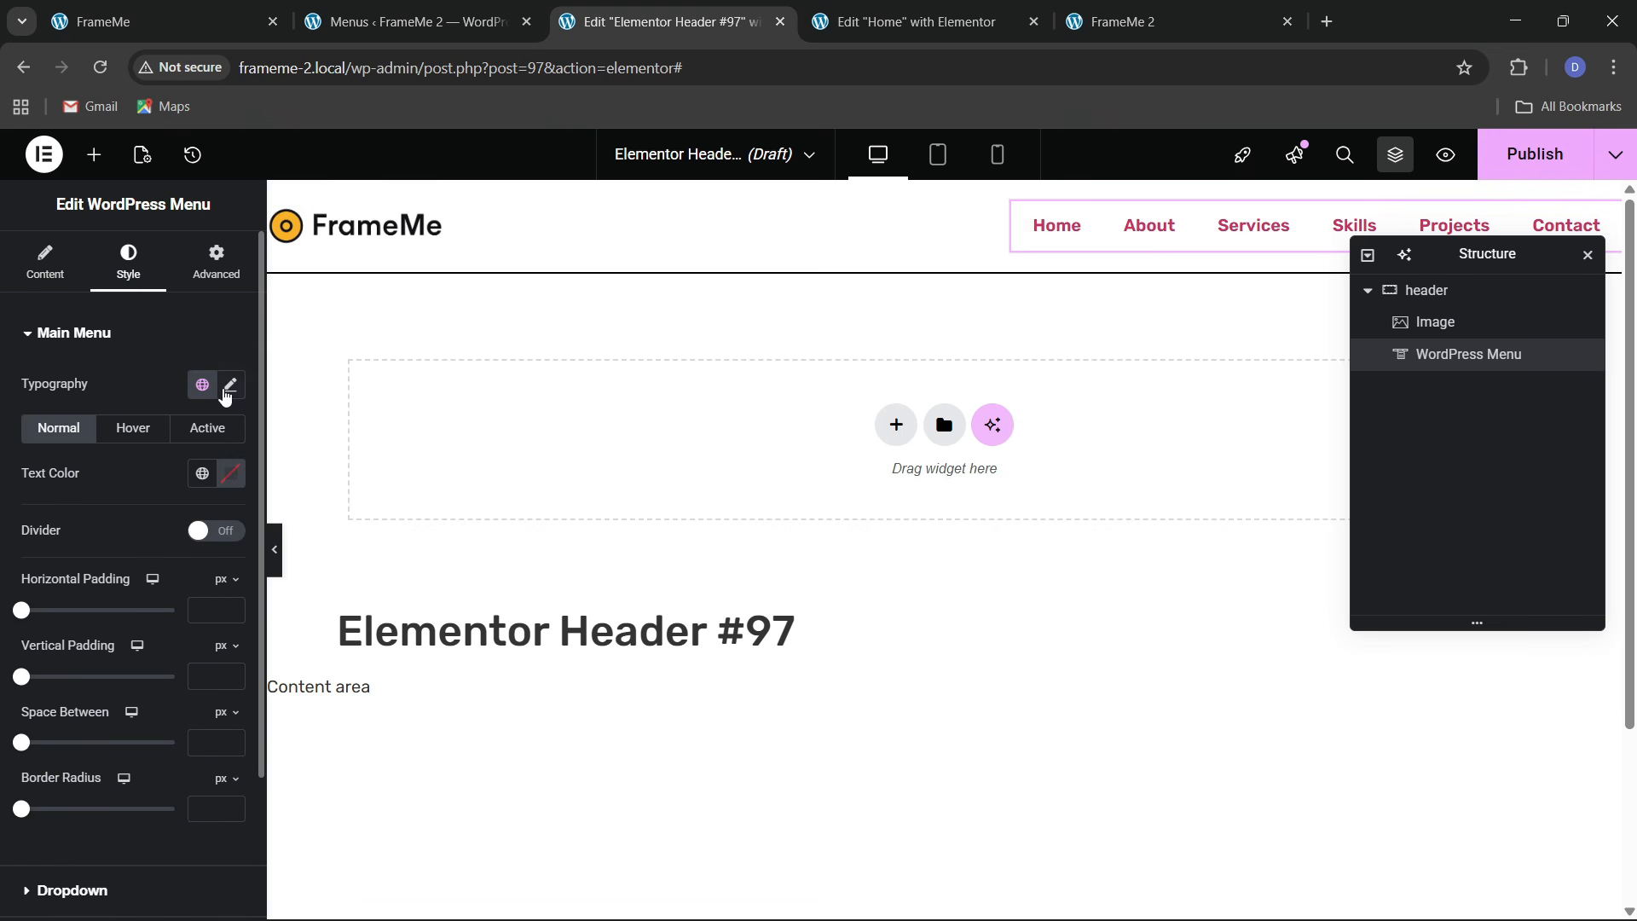
click(230, 385)
click(141, 641)
click(144, 685)
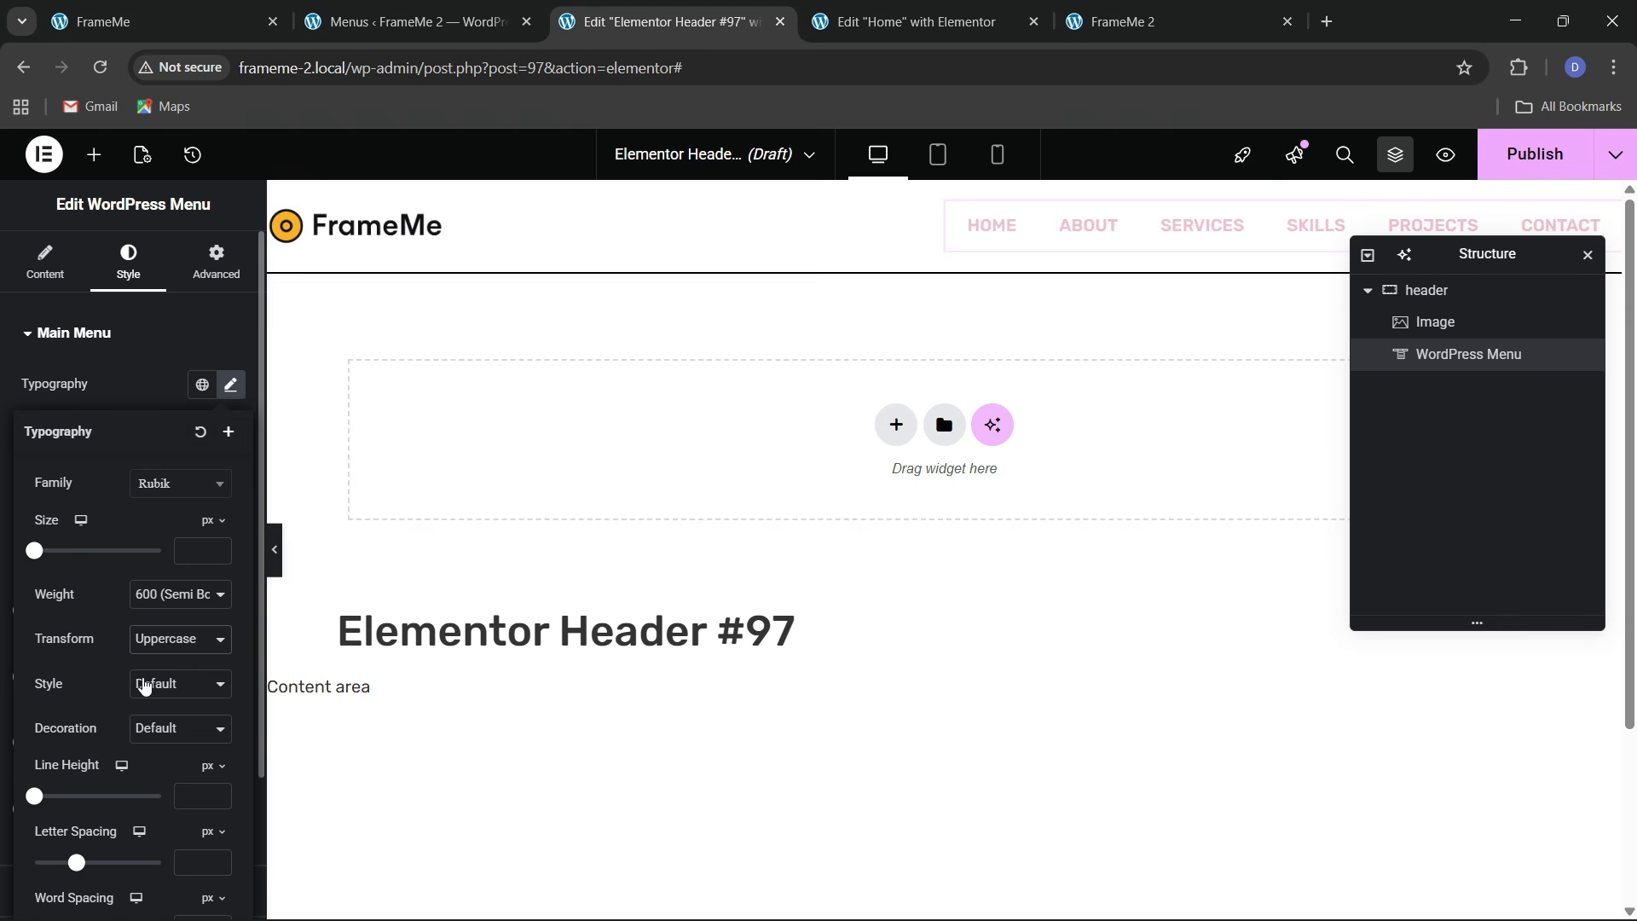
click(120, 401)
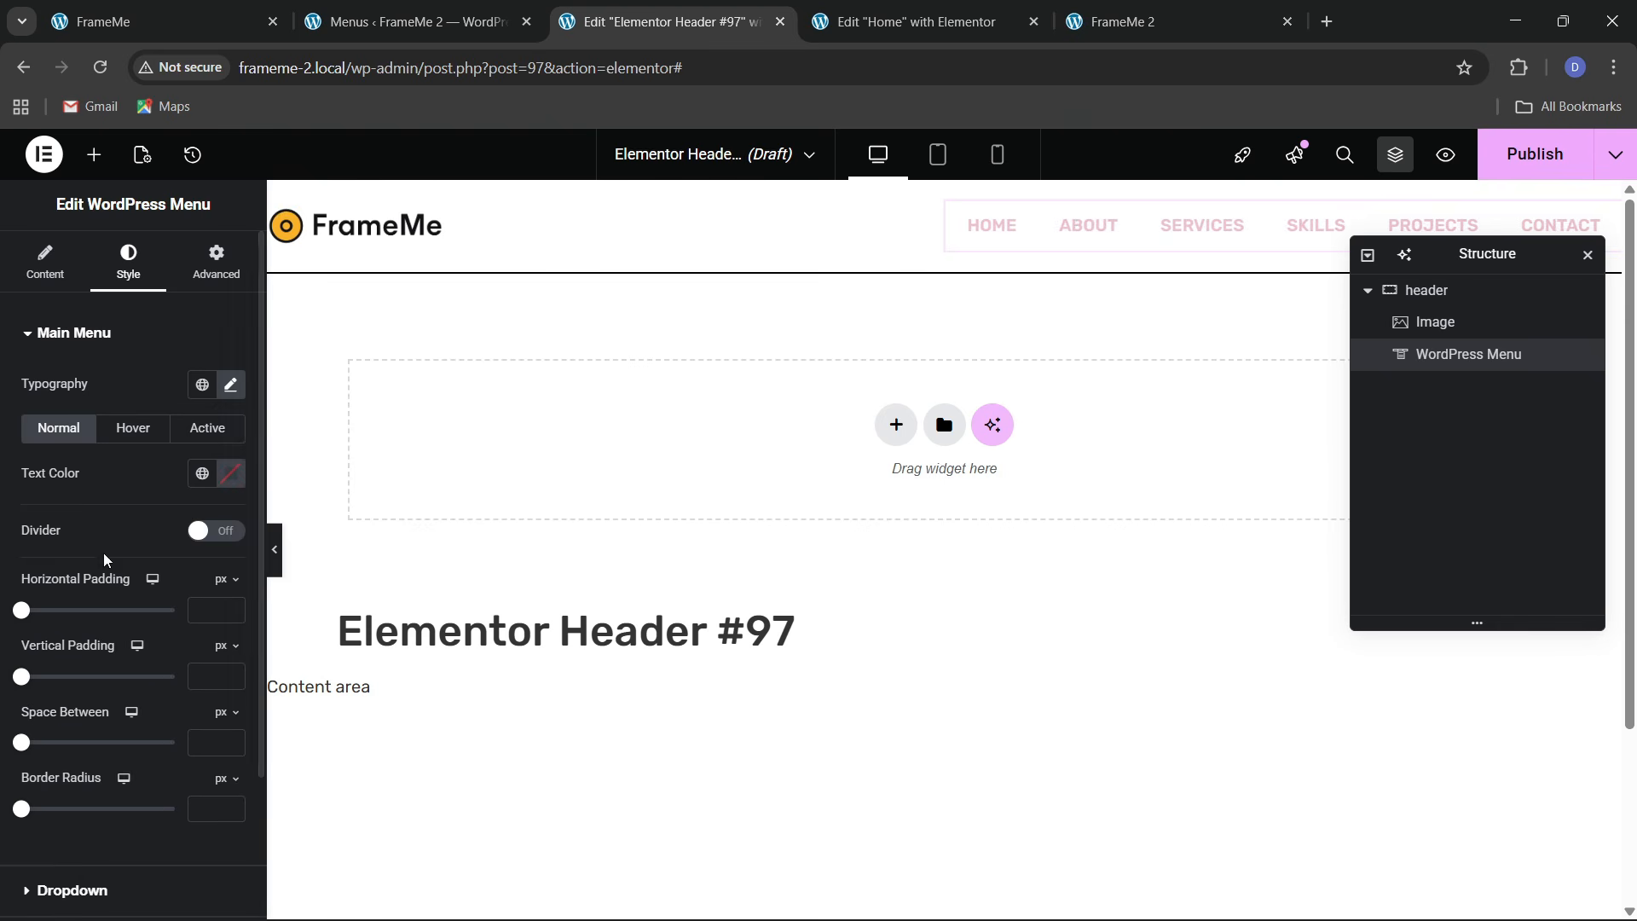
Set the menu font size to 15px and weight to 500 Medium
click(202, 384)
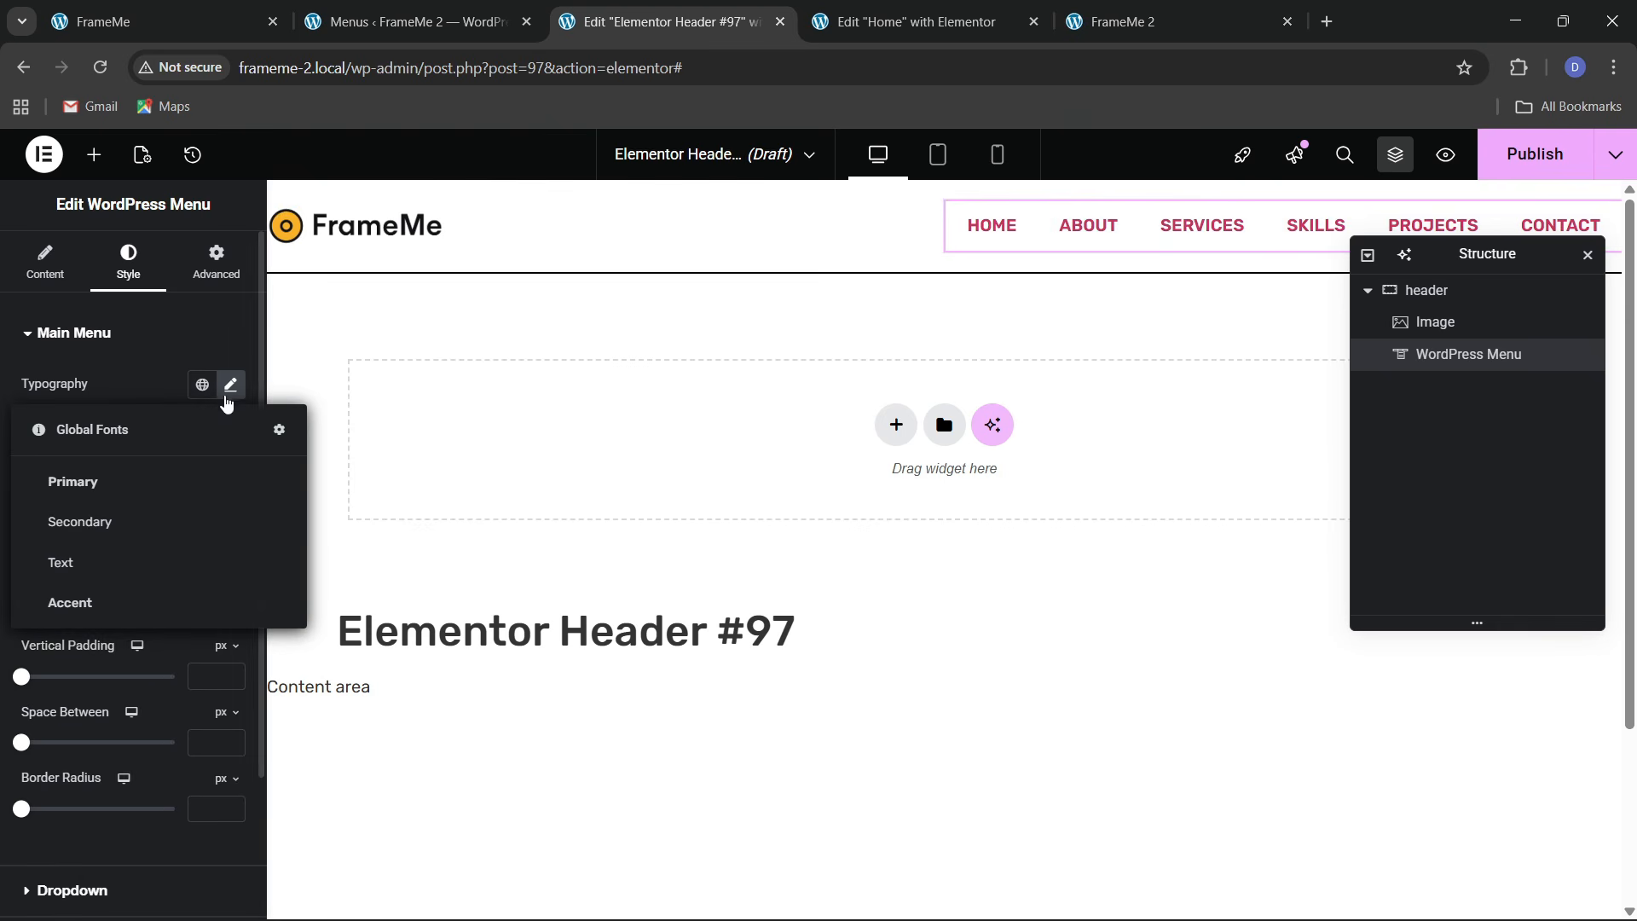
click(231, 385)
drag(219, 547, 219, 547)
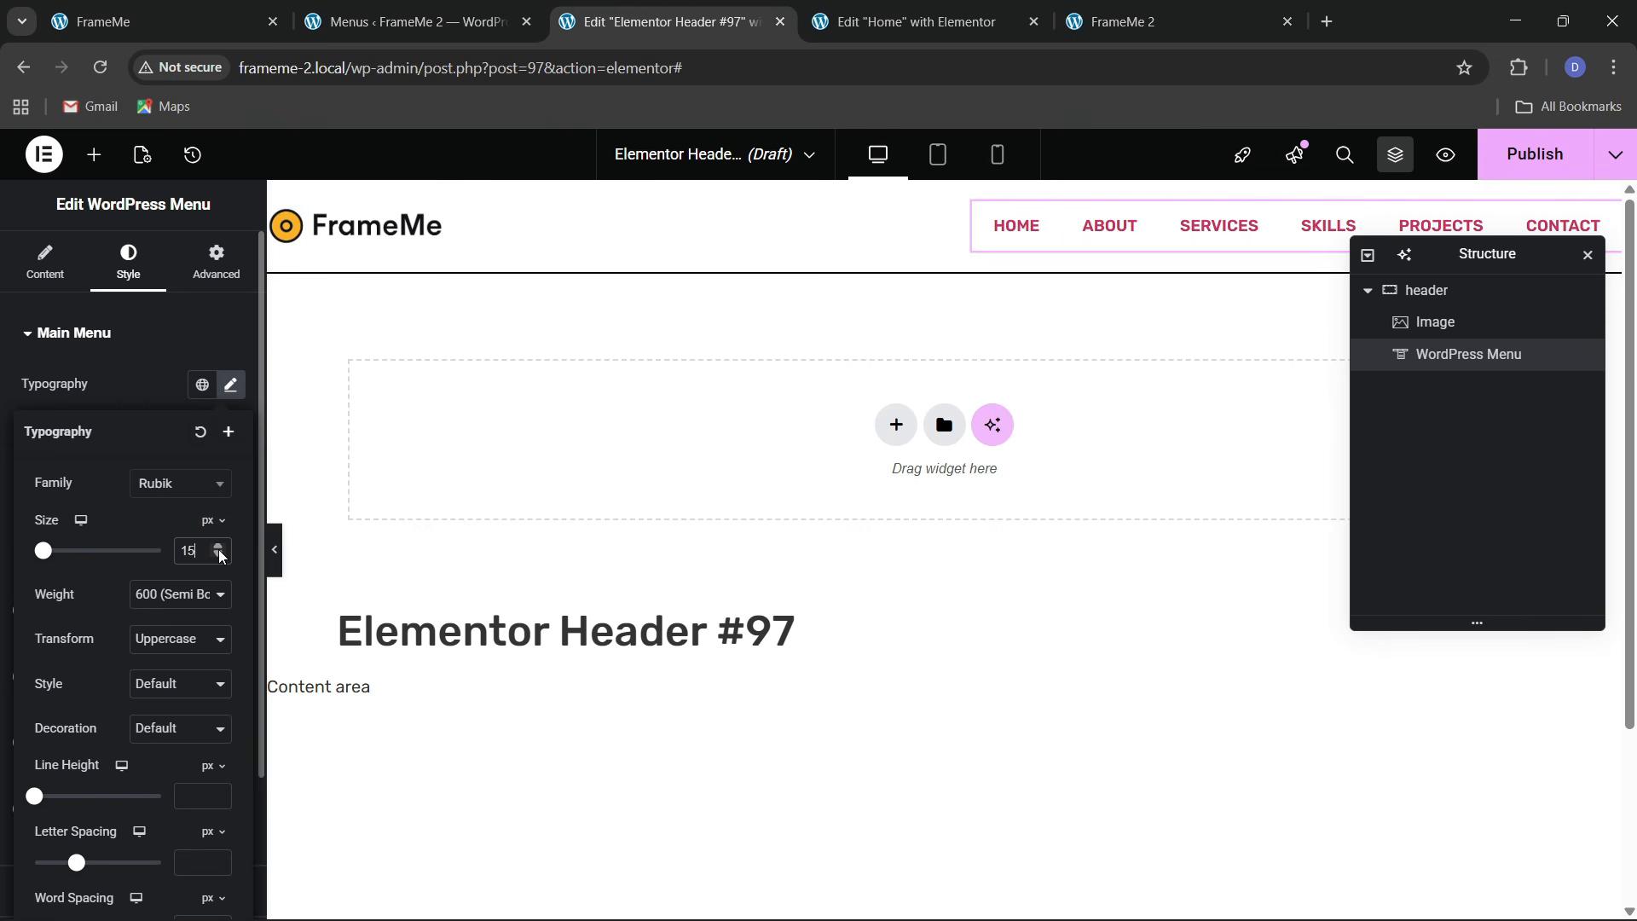
click(219, 550)
click(219, 554)
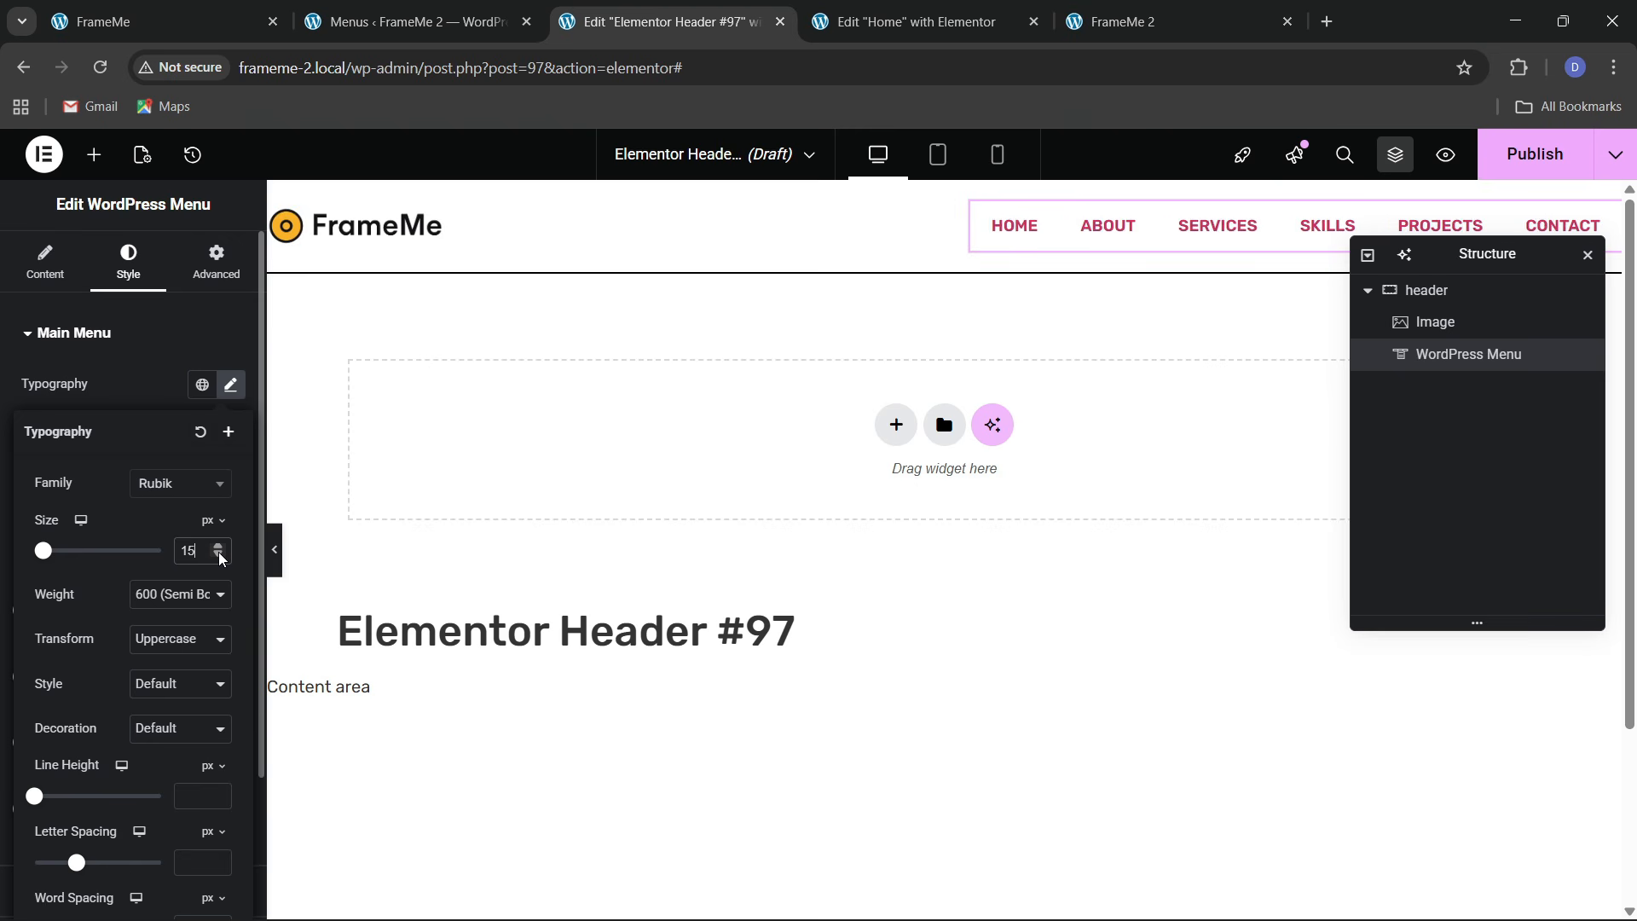
click(138, 601)
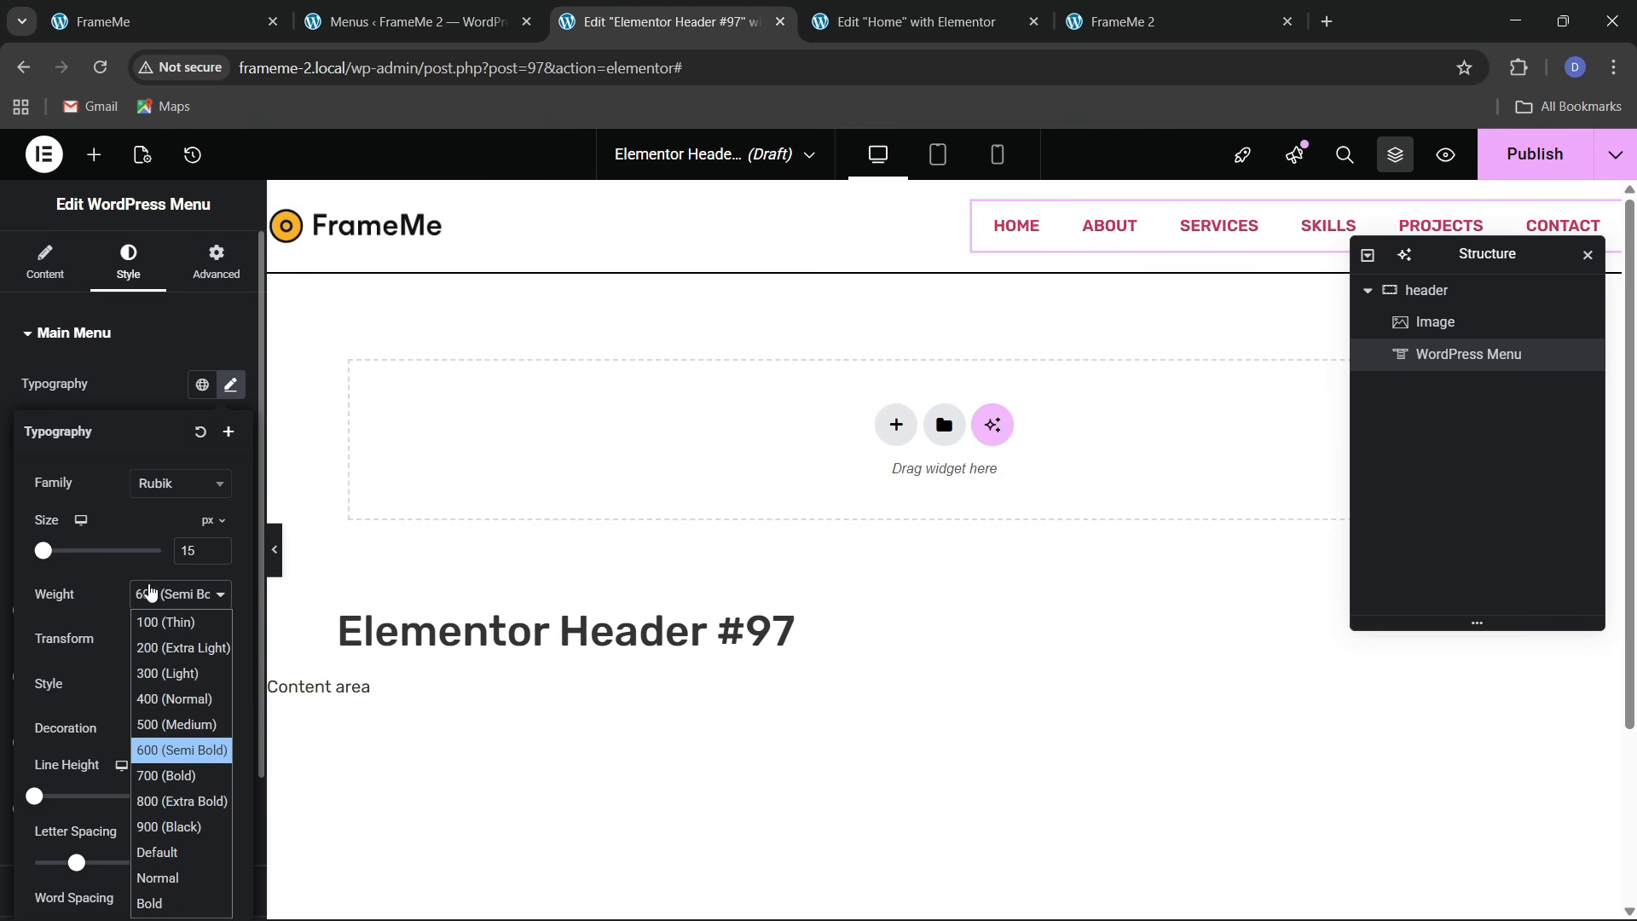
click(171, 729)
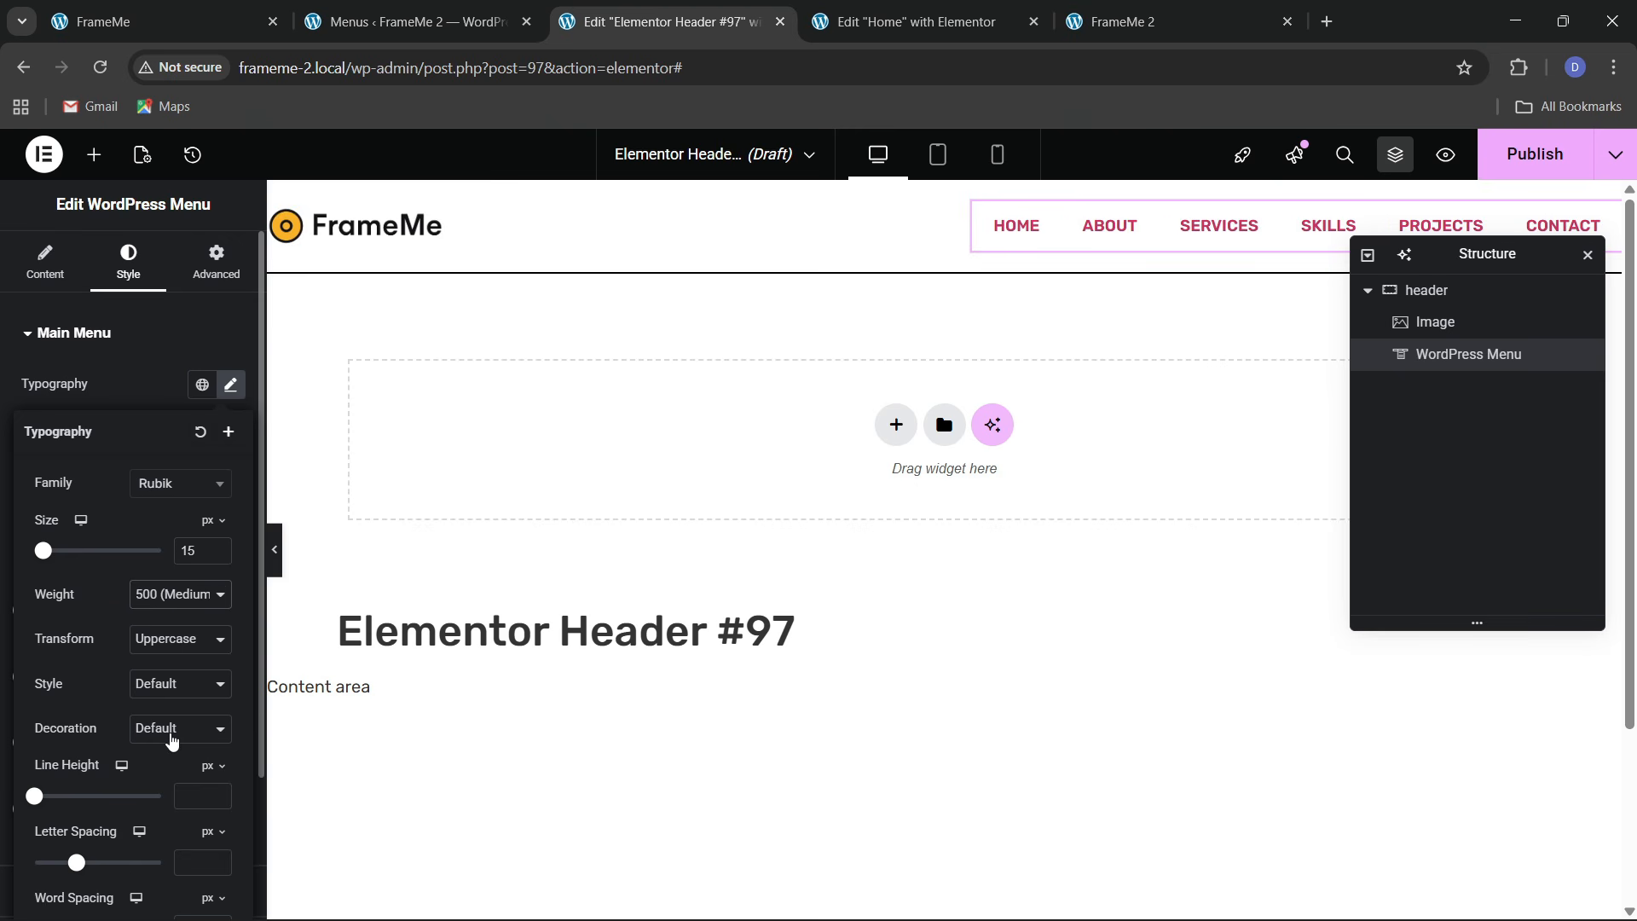
click(162, 24)
click(714, 19)
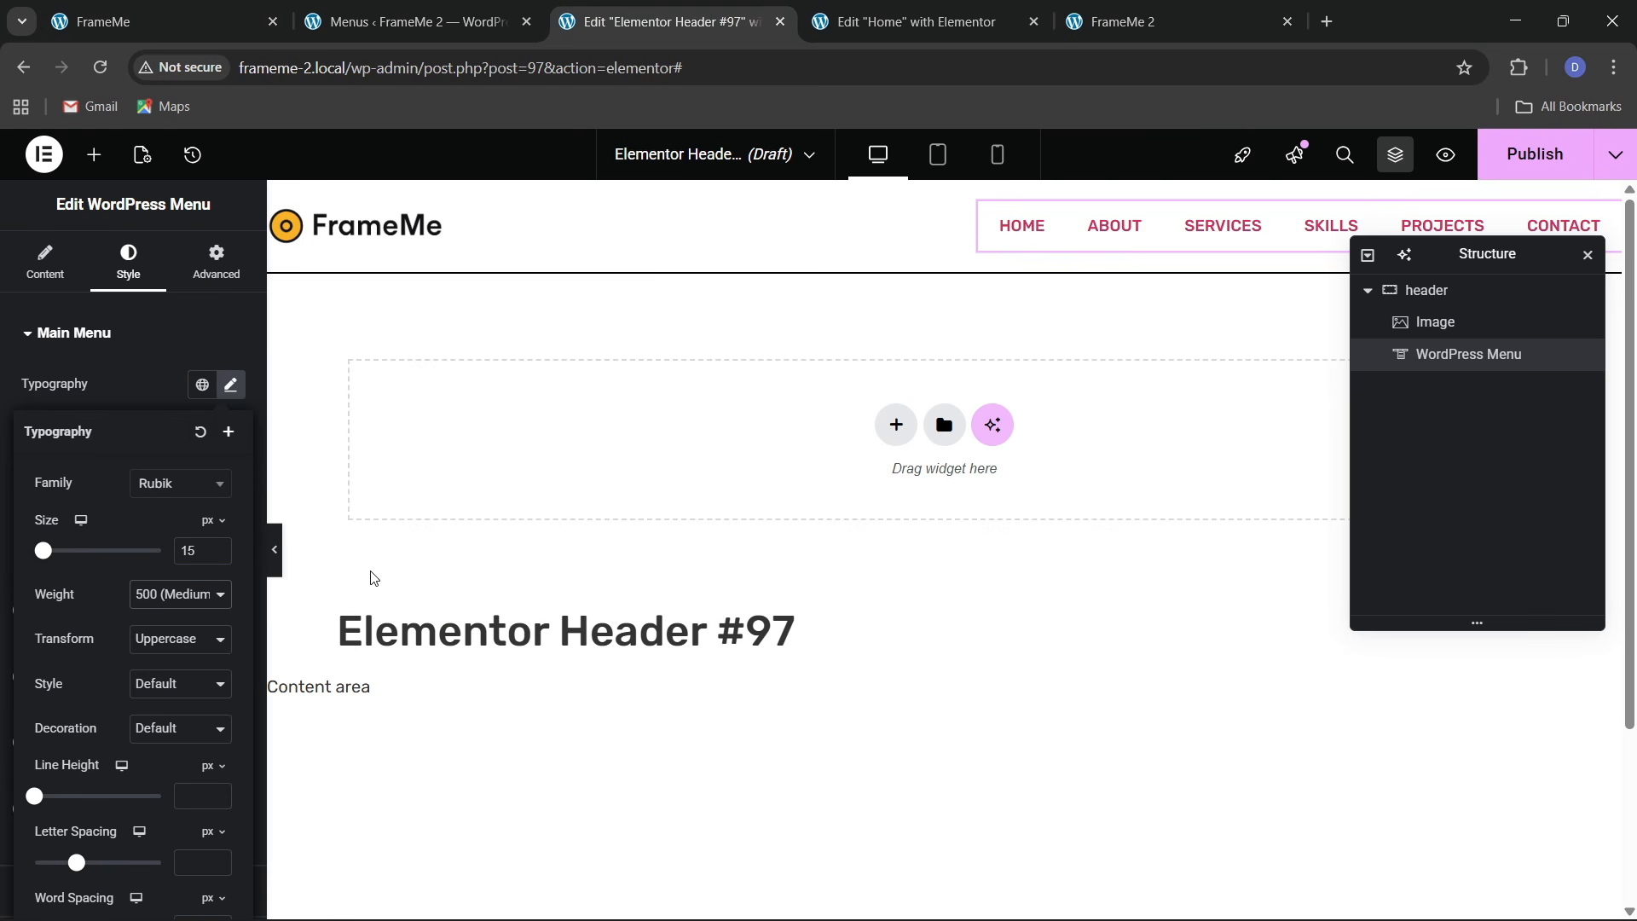
click(94, 410)
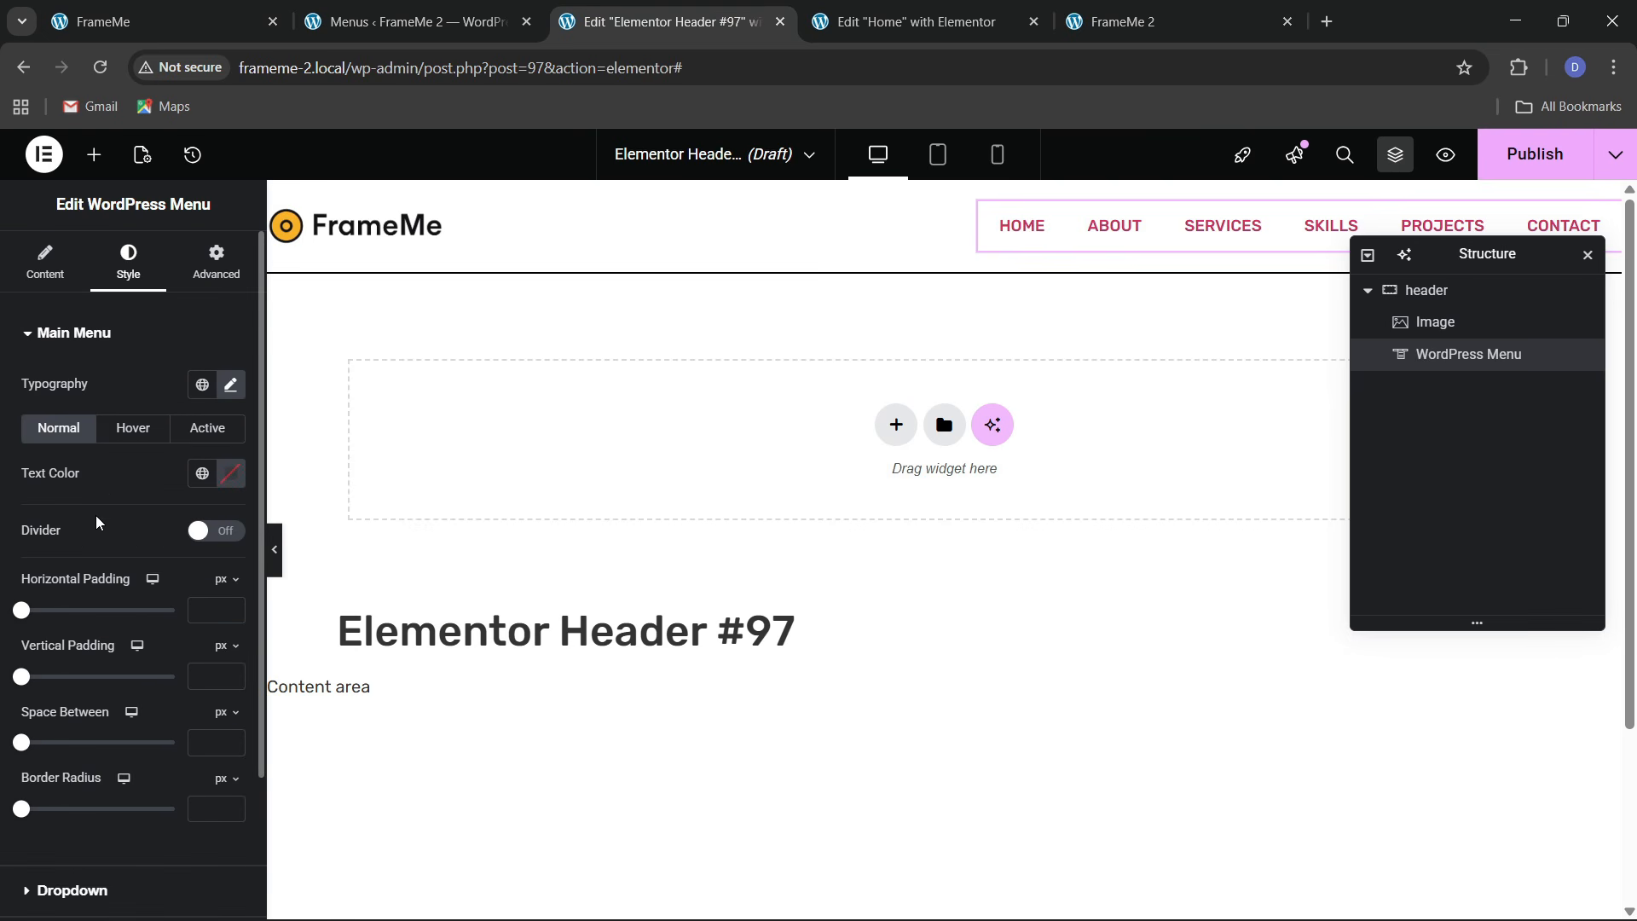
Make menu text black, with an orange hover highlight and black theme 2 hover text
click(196, 474)
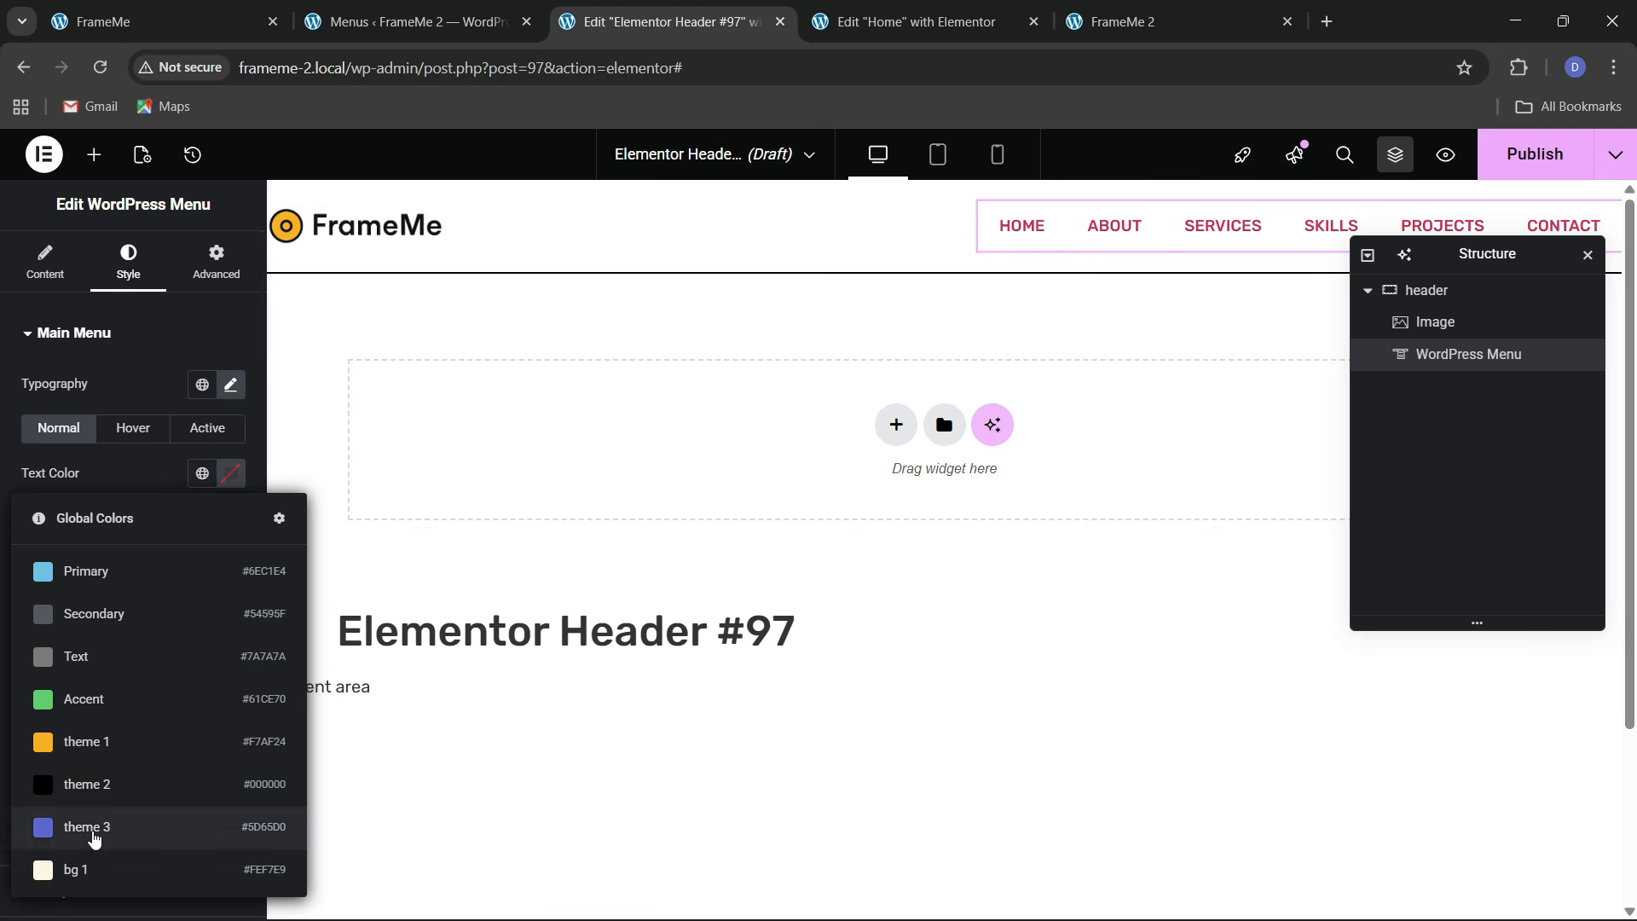
click(175, 782)
click(139, 431)
click(201, 519)
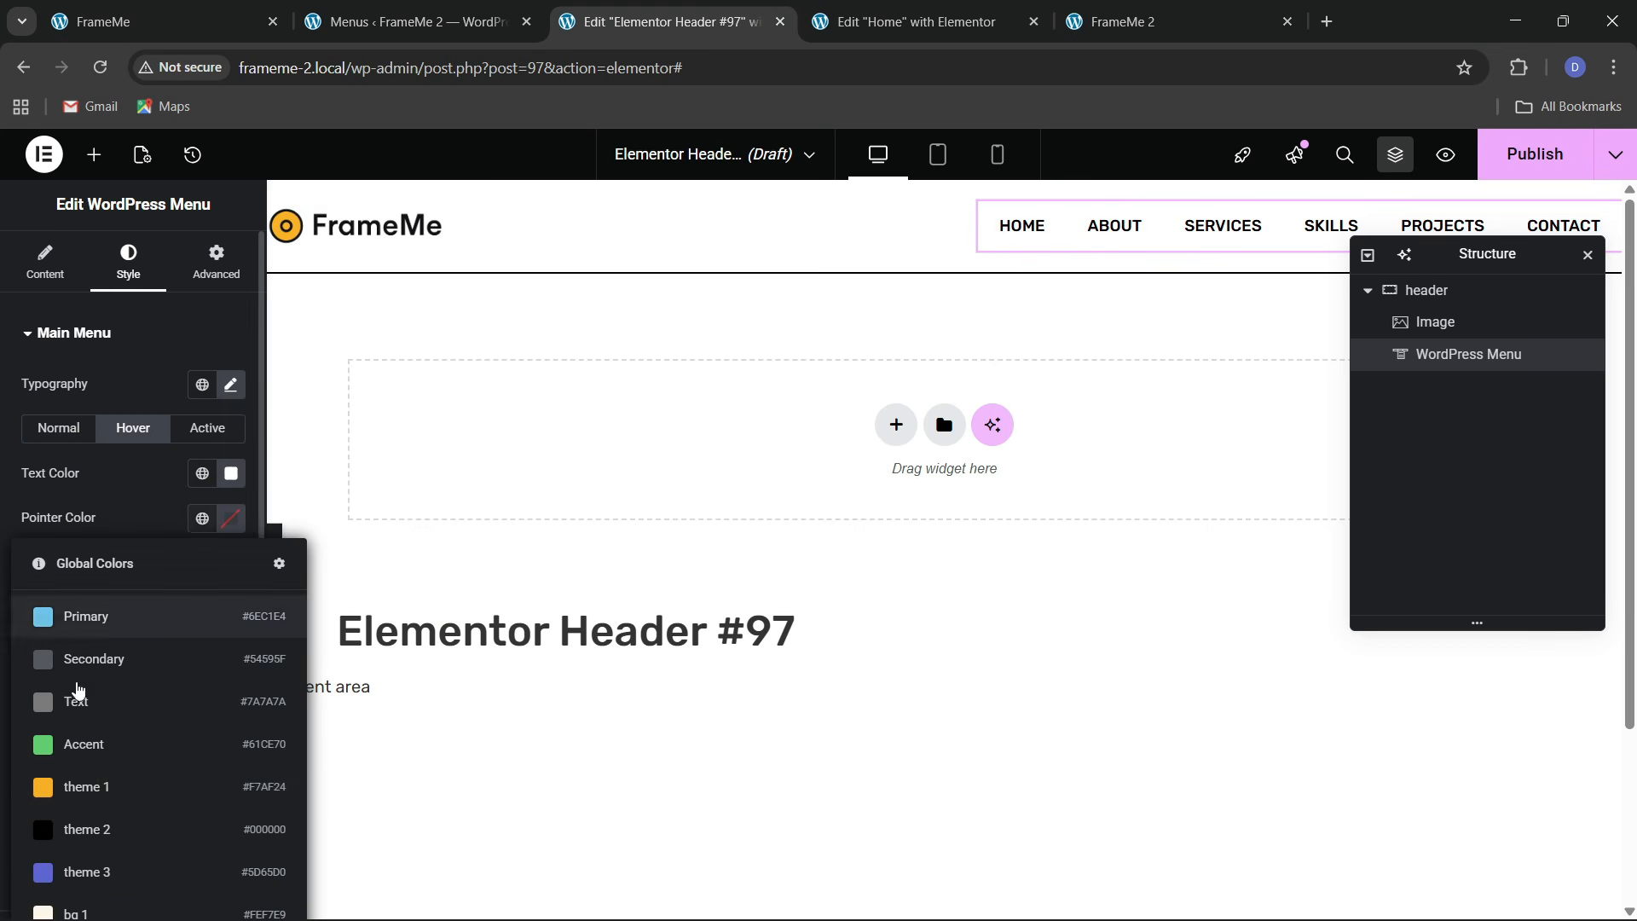
click(81, 786)
click(197, 474)
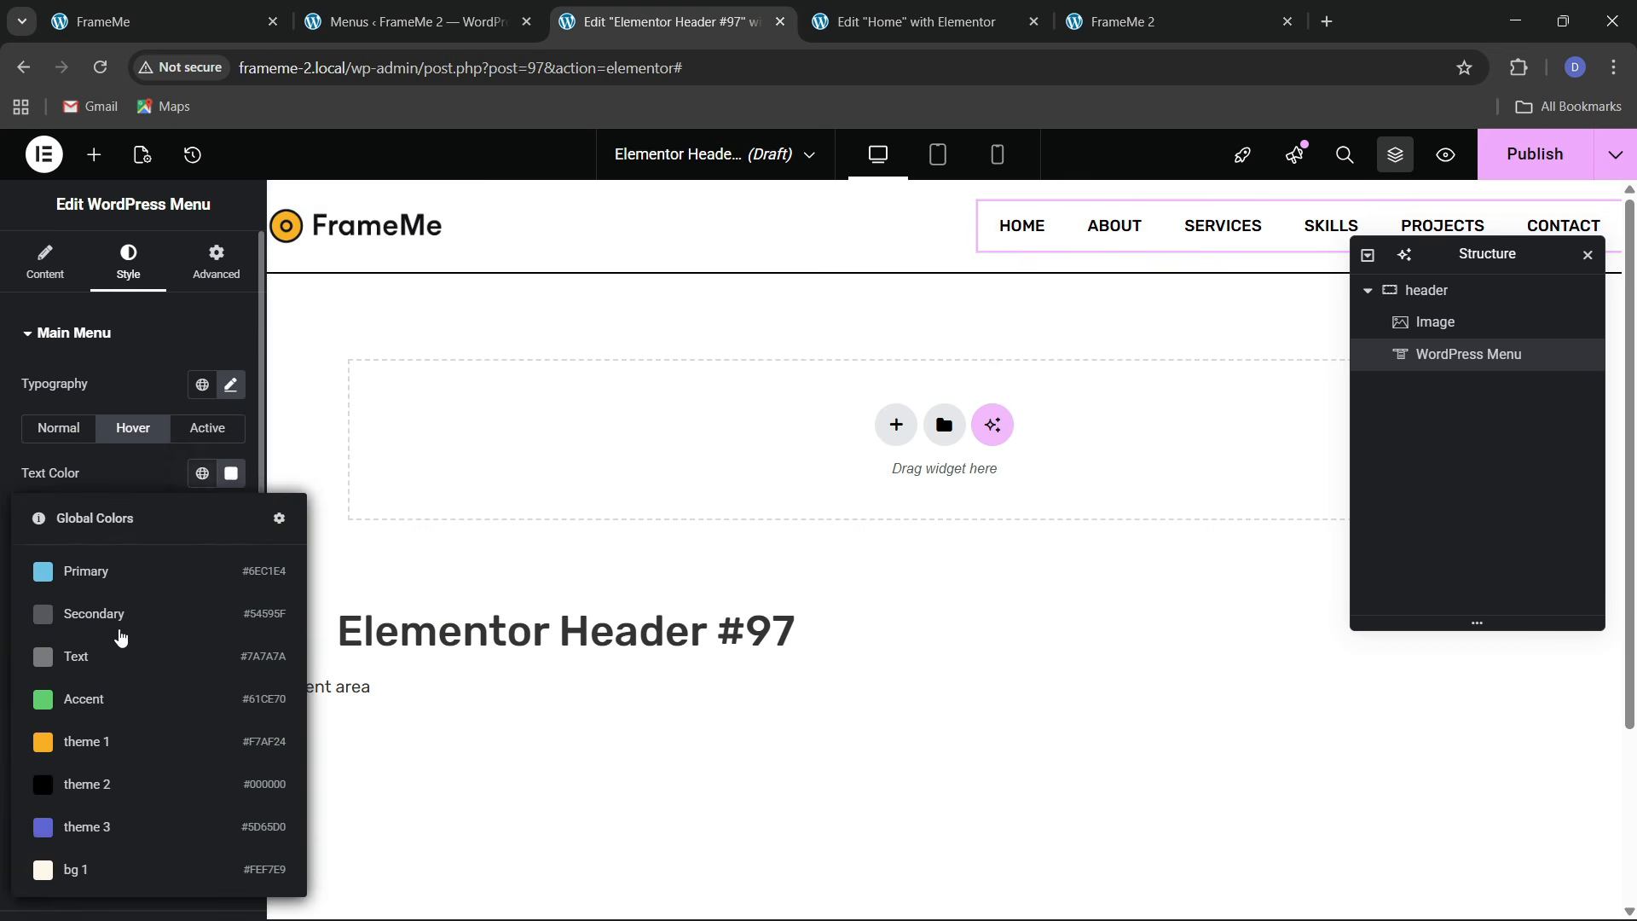
click(110, 783)
Give the active menu item an orange theme 1 highlight with black text
click(202, 435)
click(201, 518)
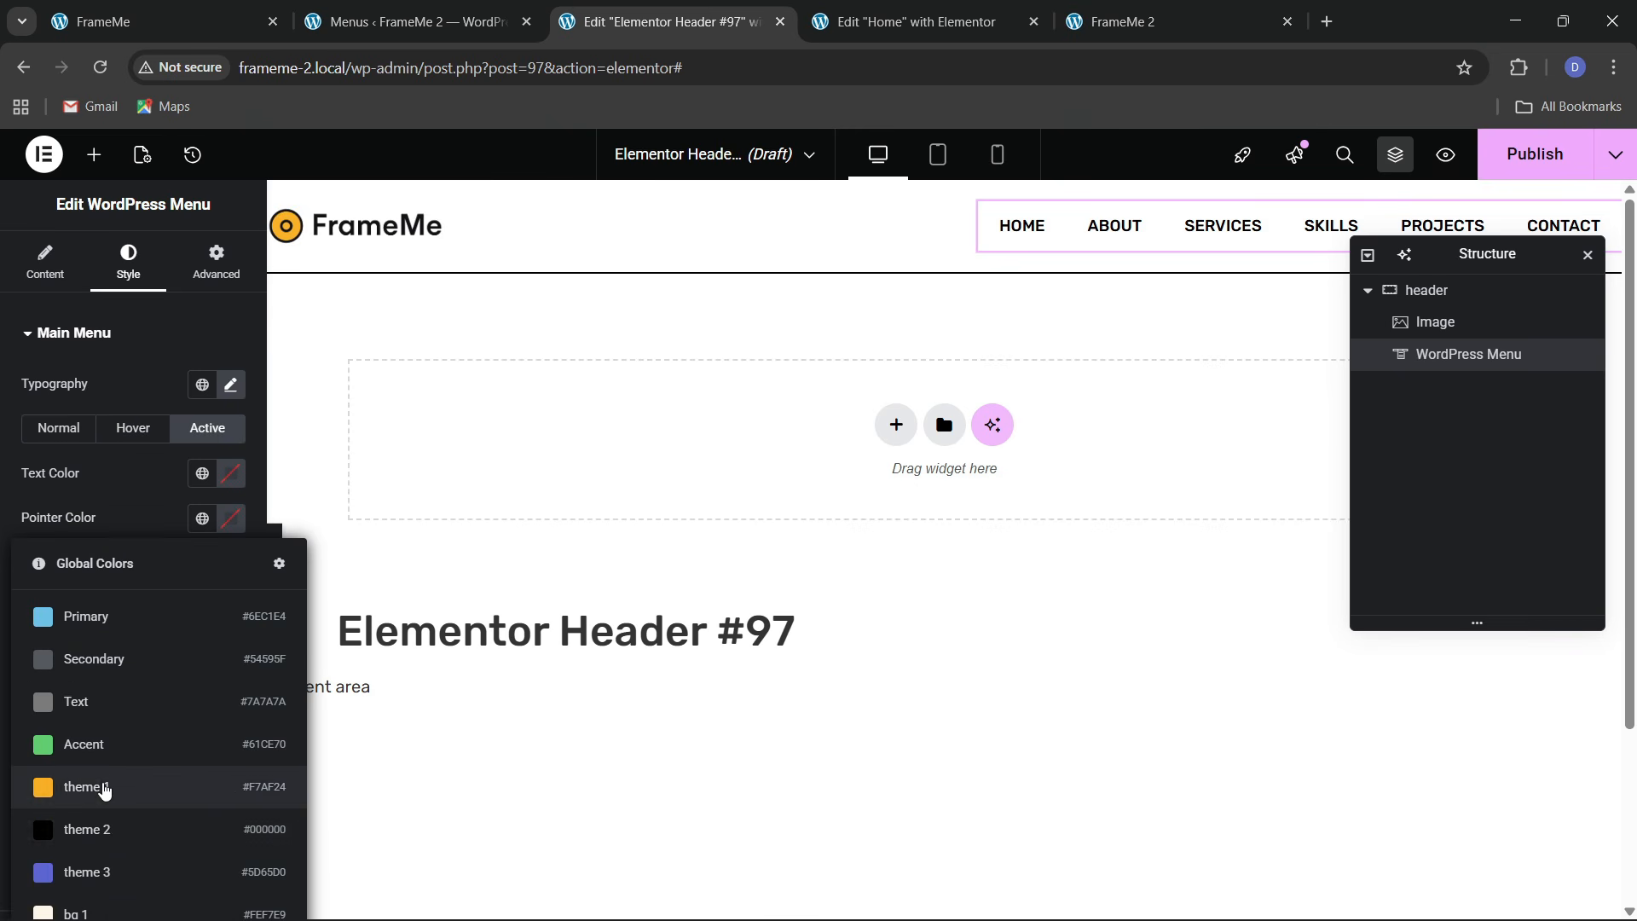
click(107, 787)
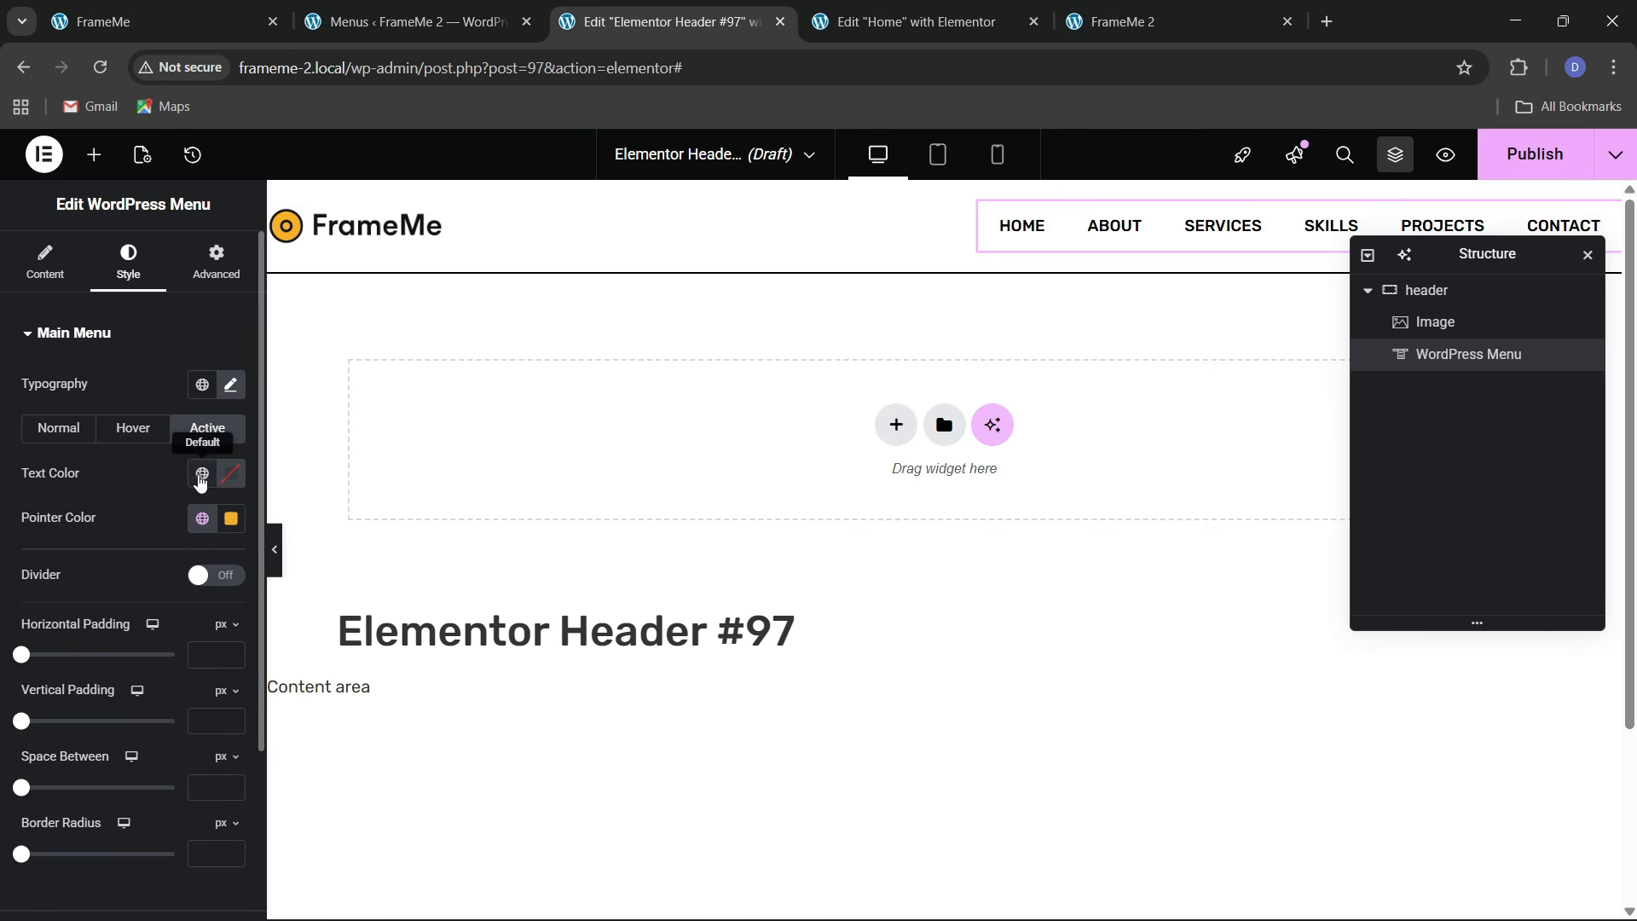
click(202, 474)
click(109, 765)
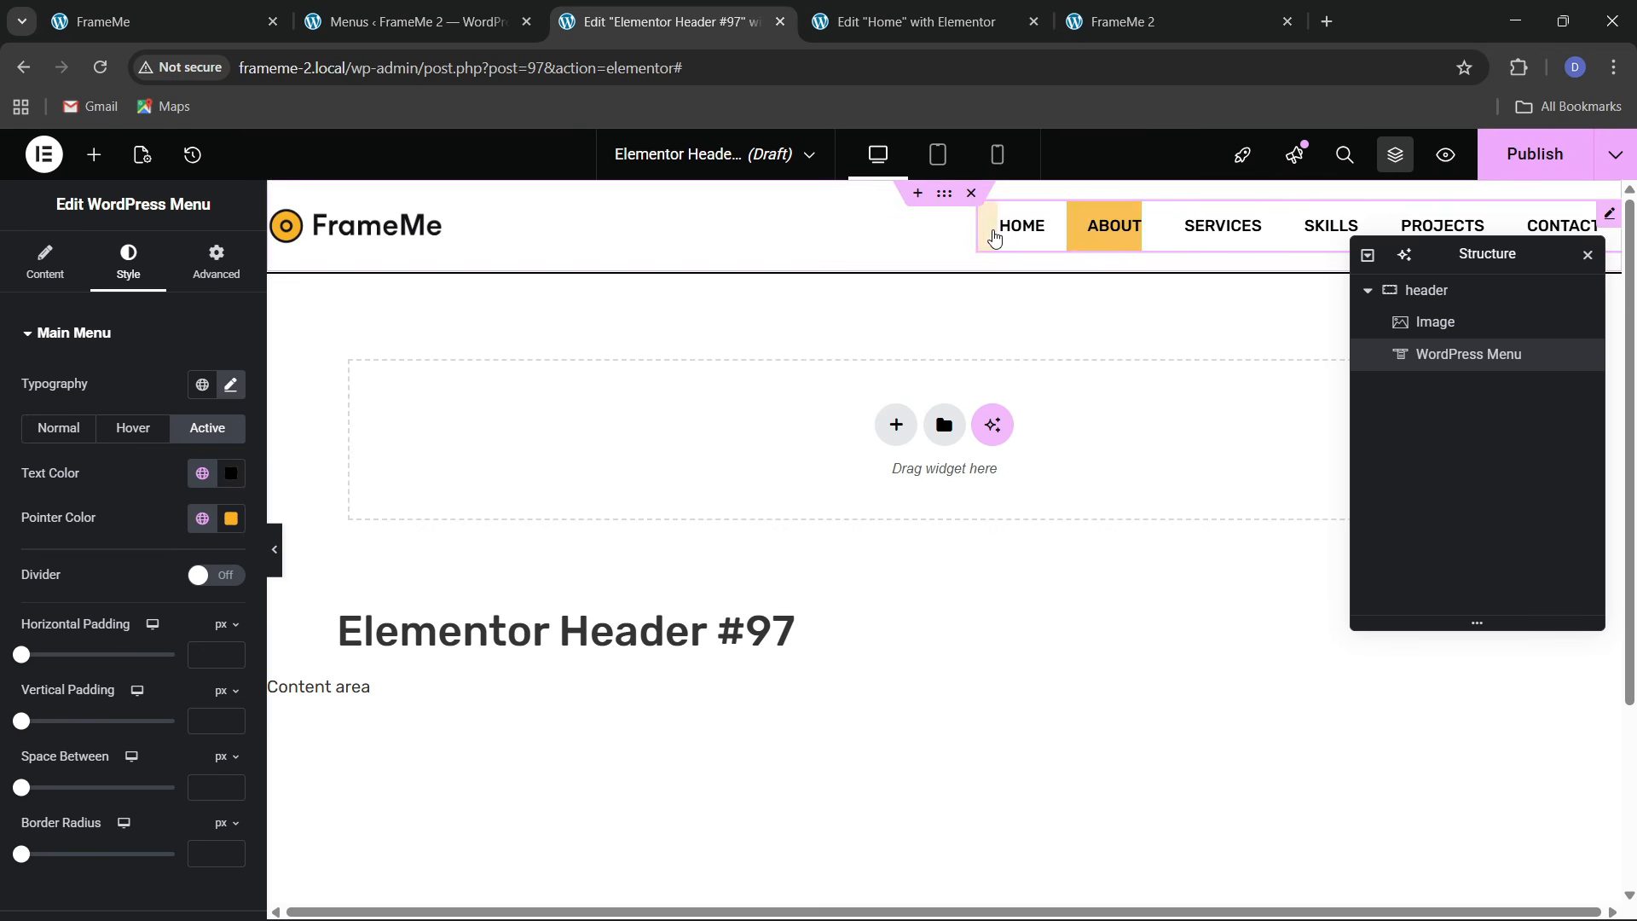
click(56, 428)
scroll(75, 644, down, 1)
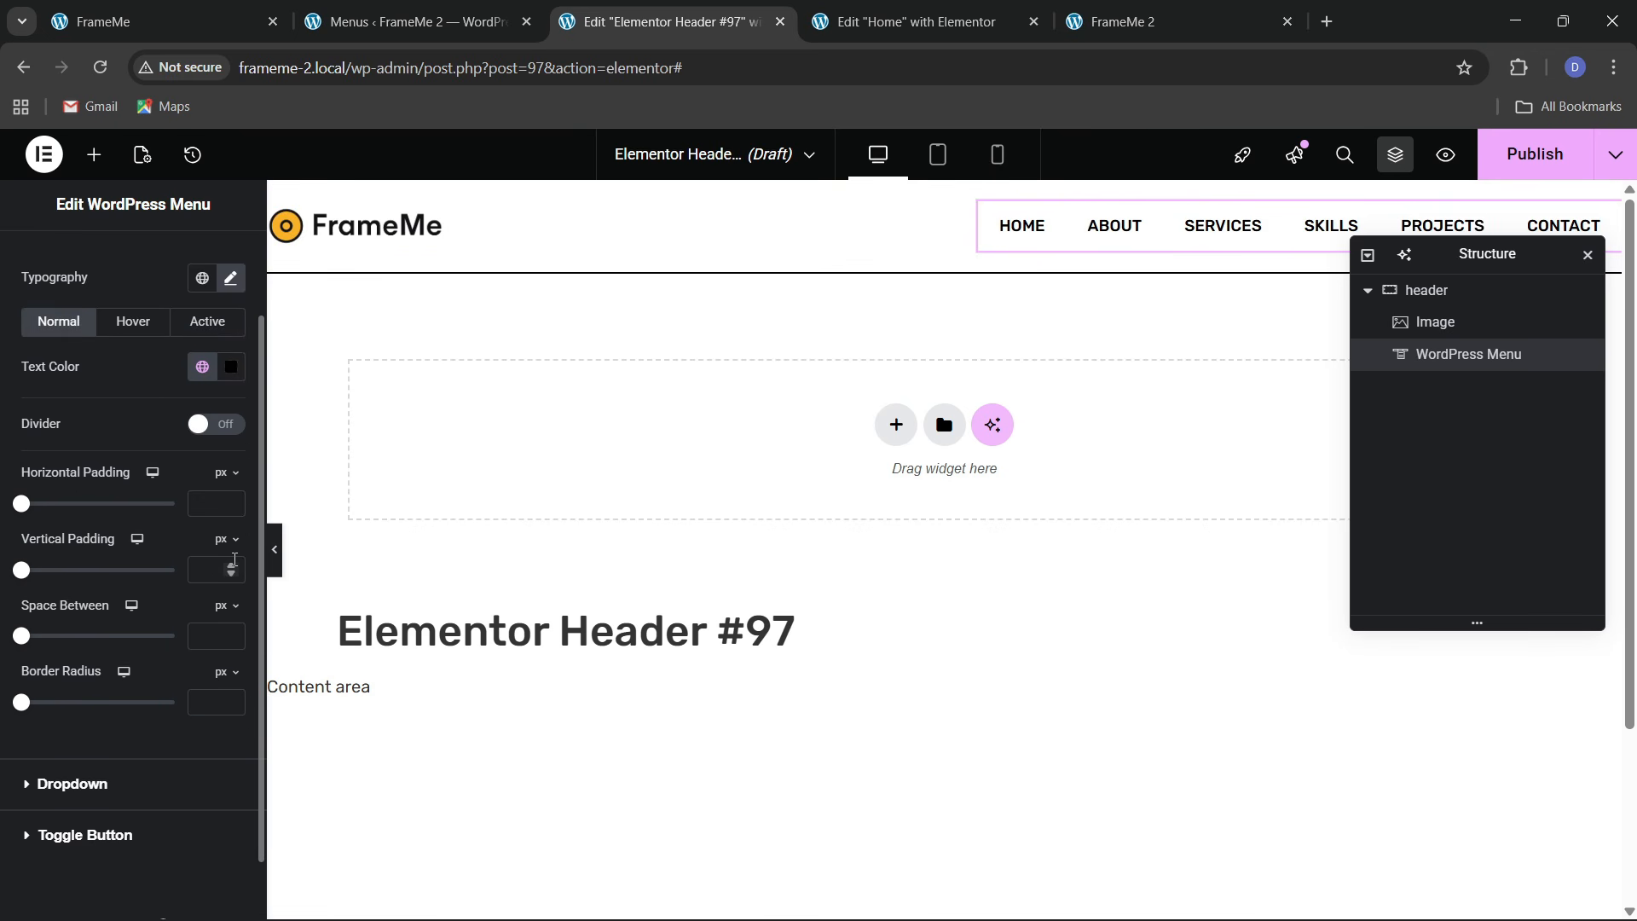
Set menu items to 10px vertical padding, 100px border radius and 20px spacing
click(231, 566)
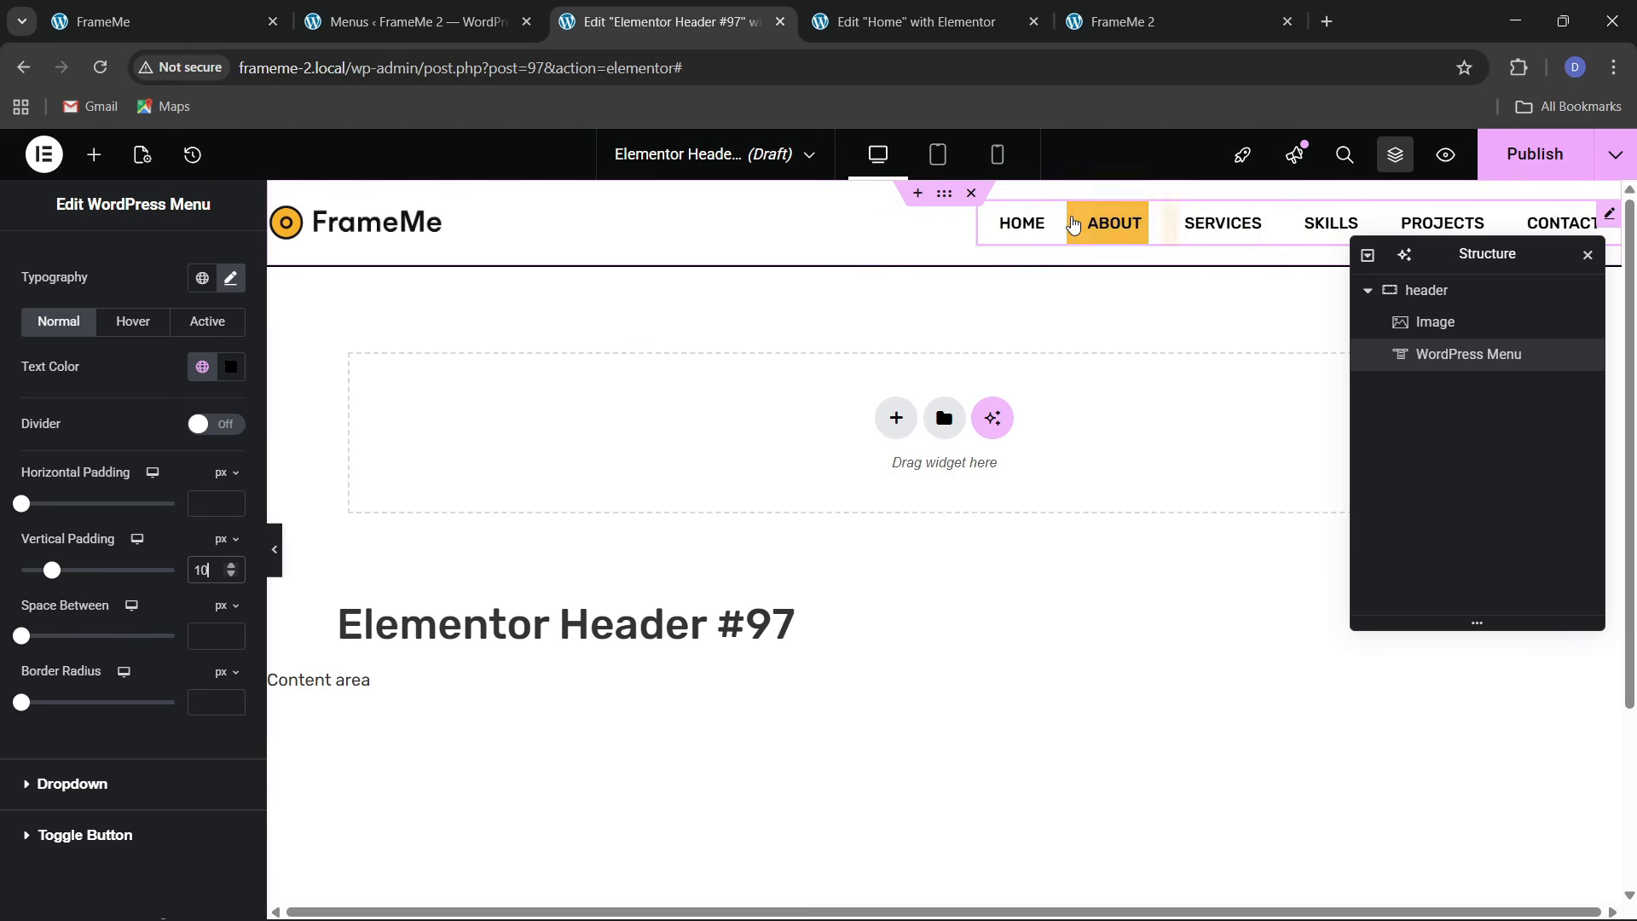
click(203, 695)
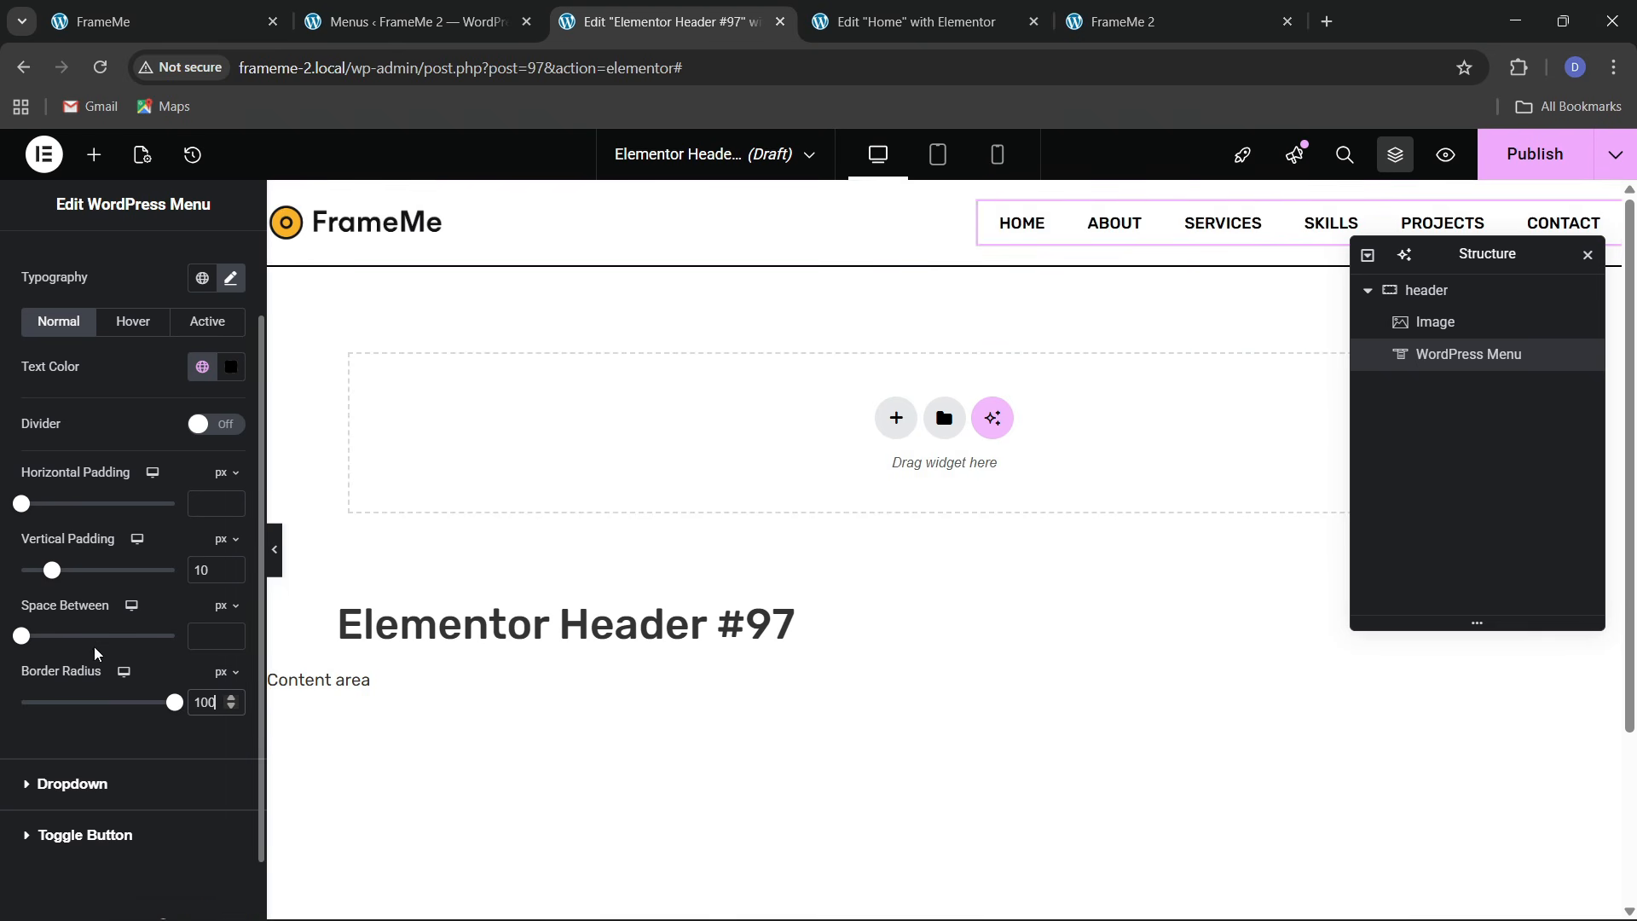
text(20)
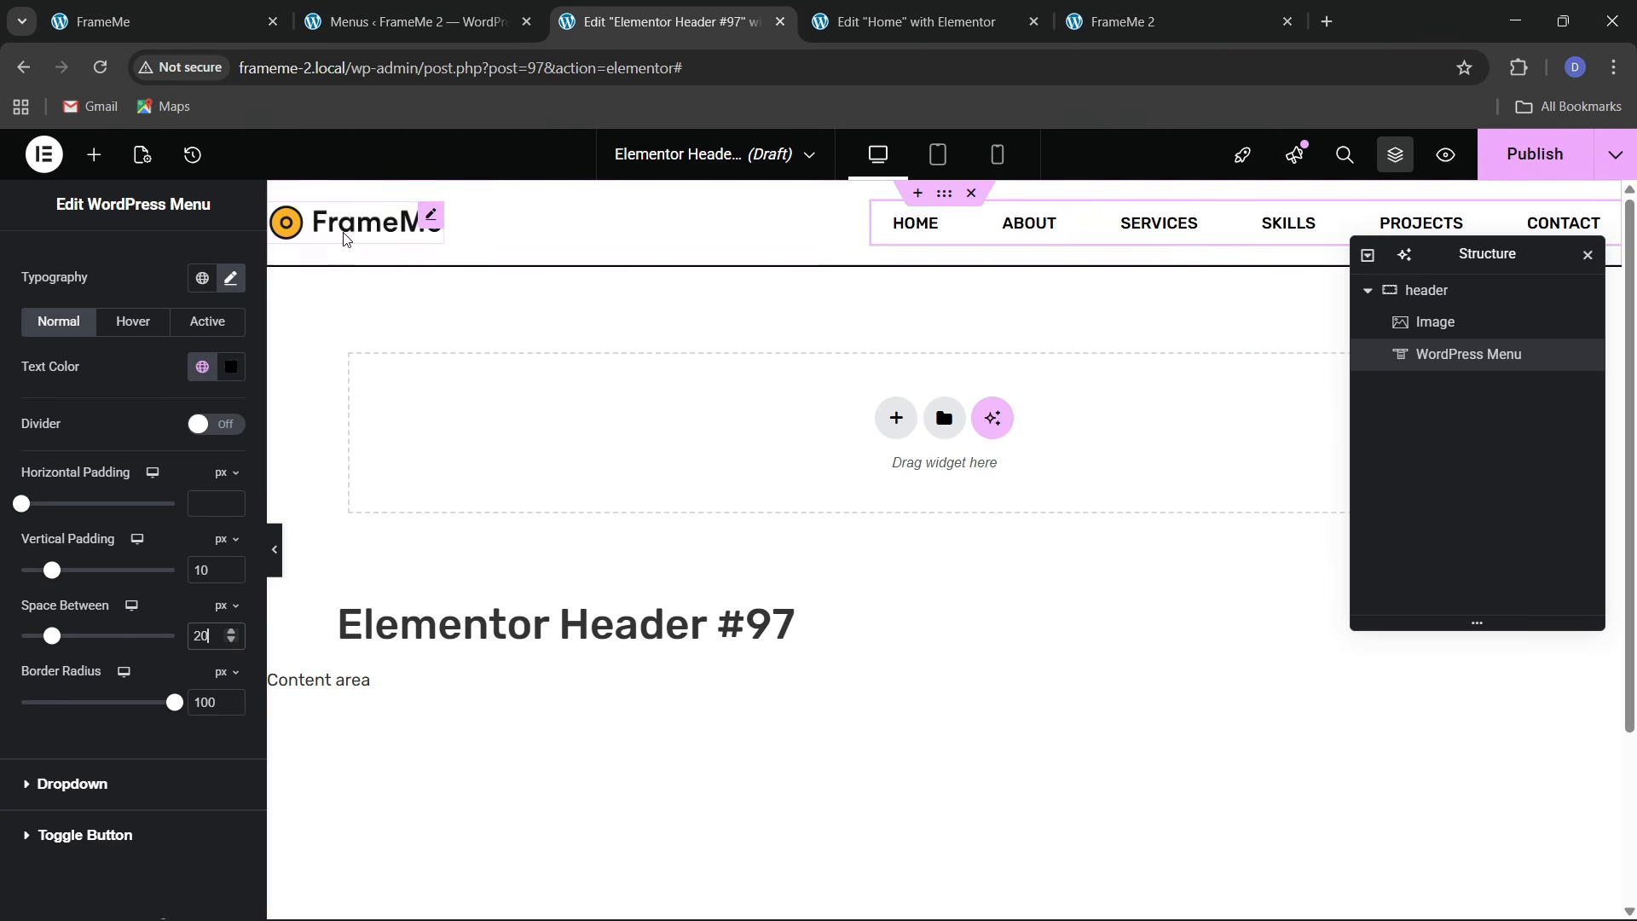
Copy the Home page's Hire Me button and paste it after the header menu
click(223, 24)
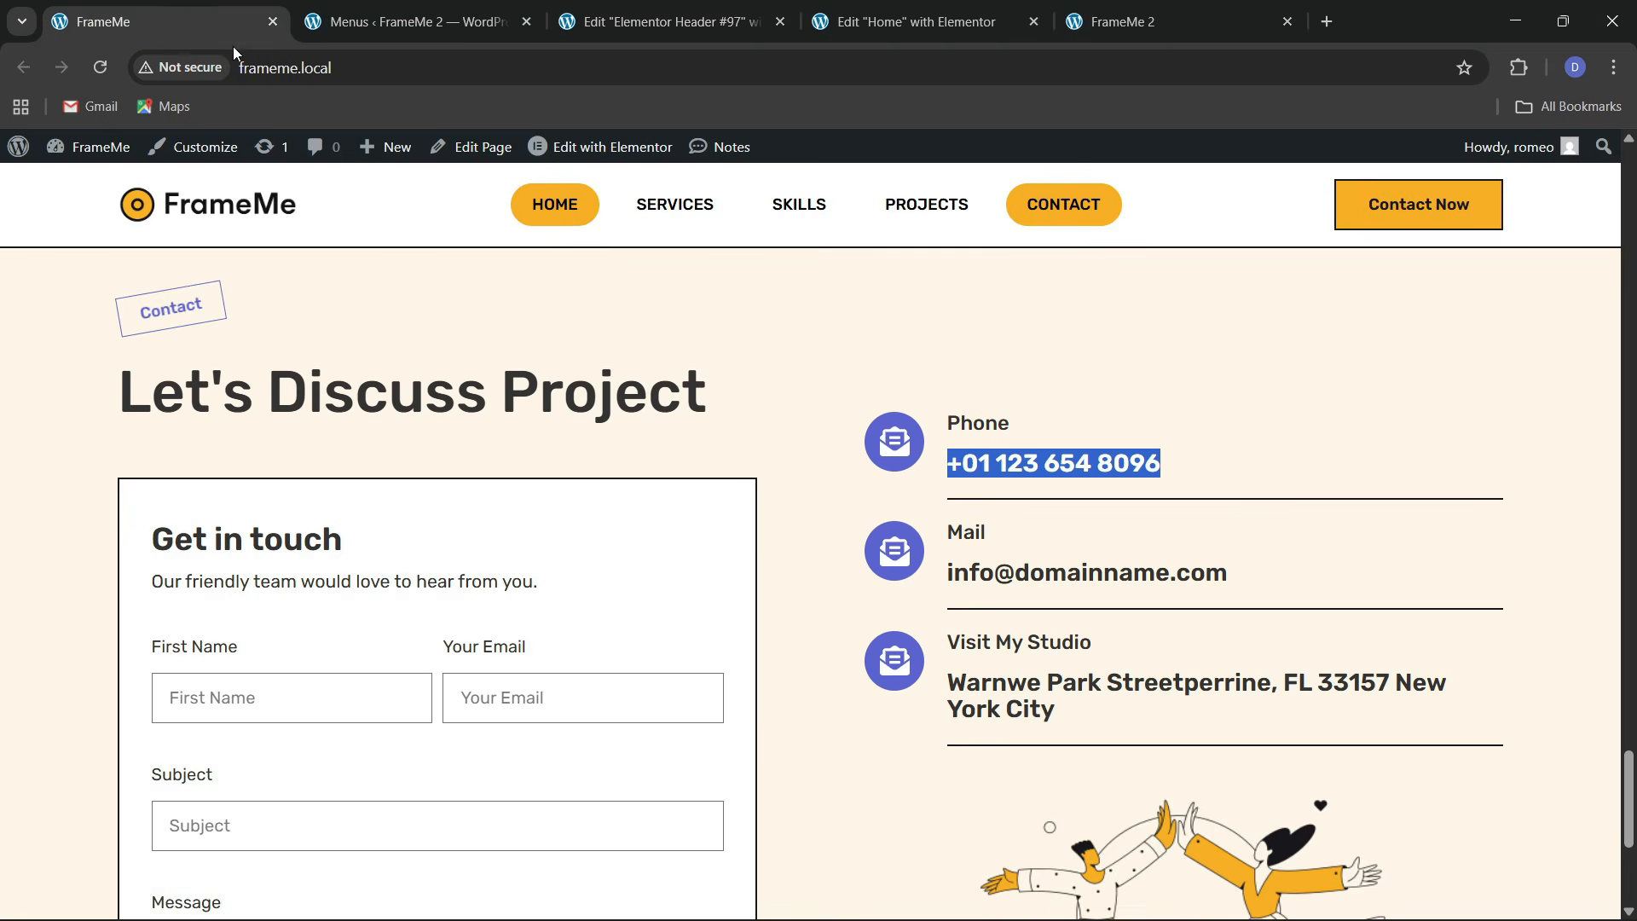
click(932, 8)
scroll(1109, 629, up, 8)
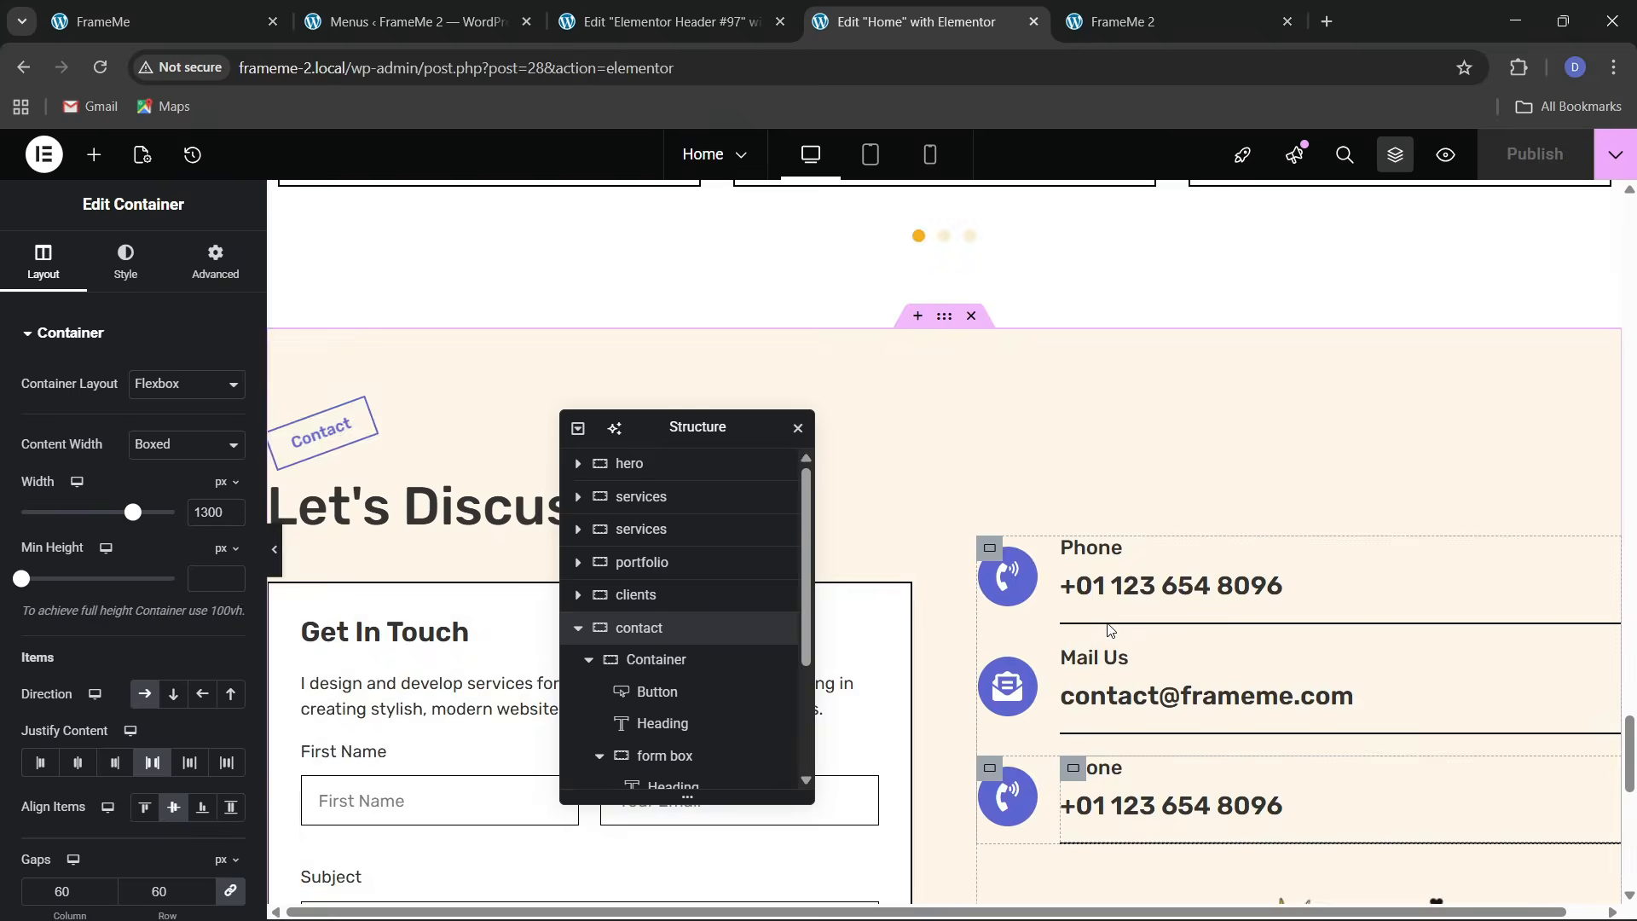
scroll(1108, 629, up, 15)
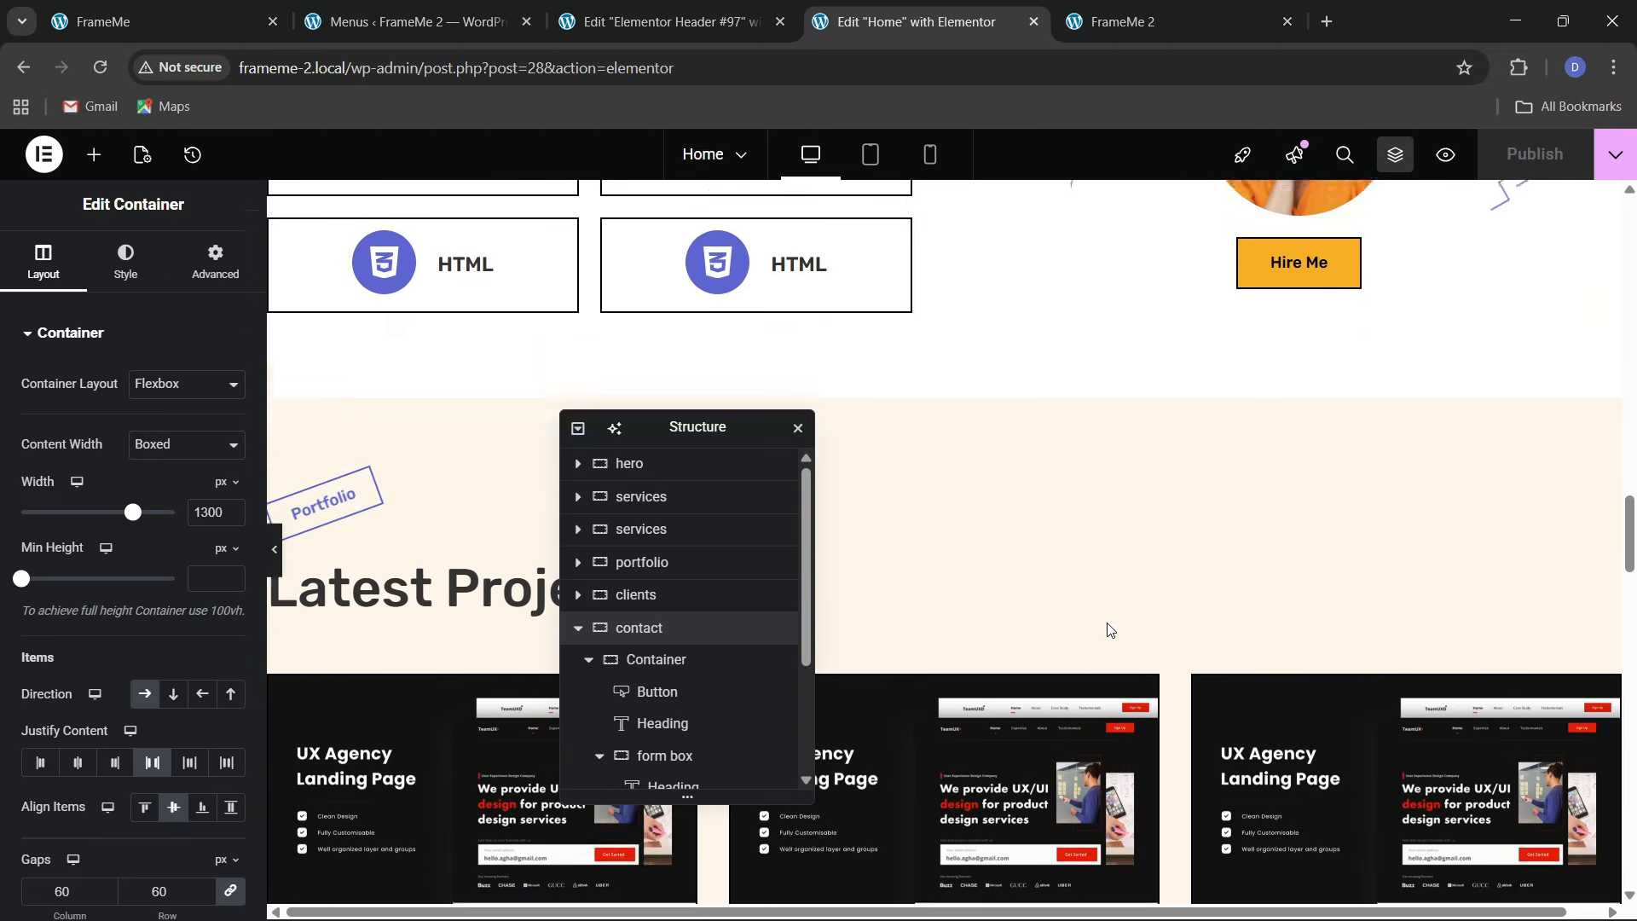
right_click(1284, 331)
click(1297, 437)
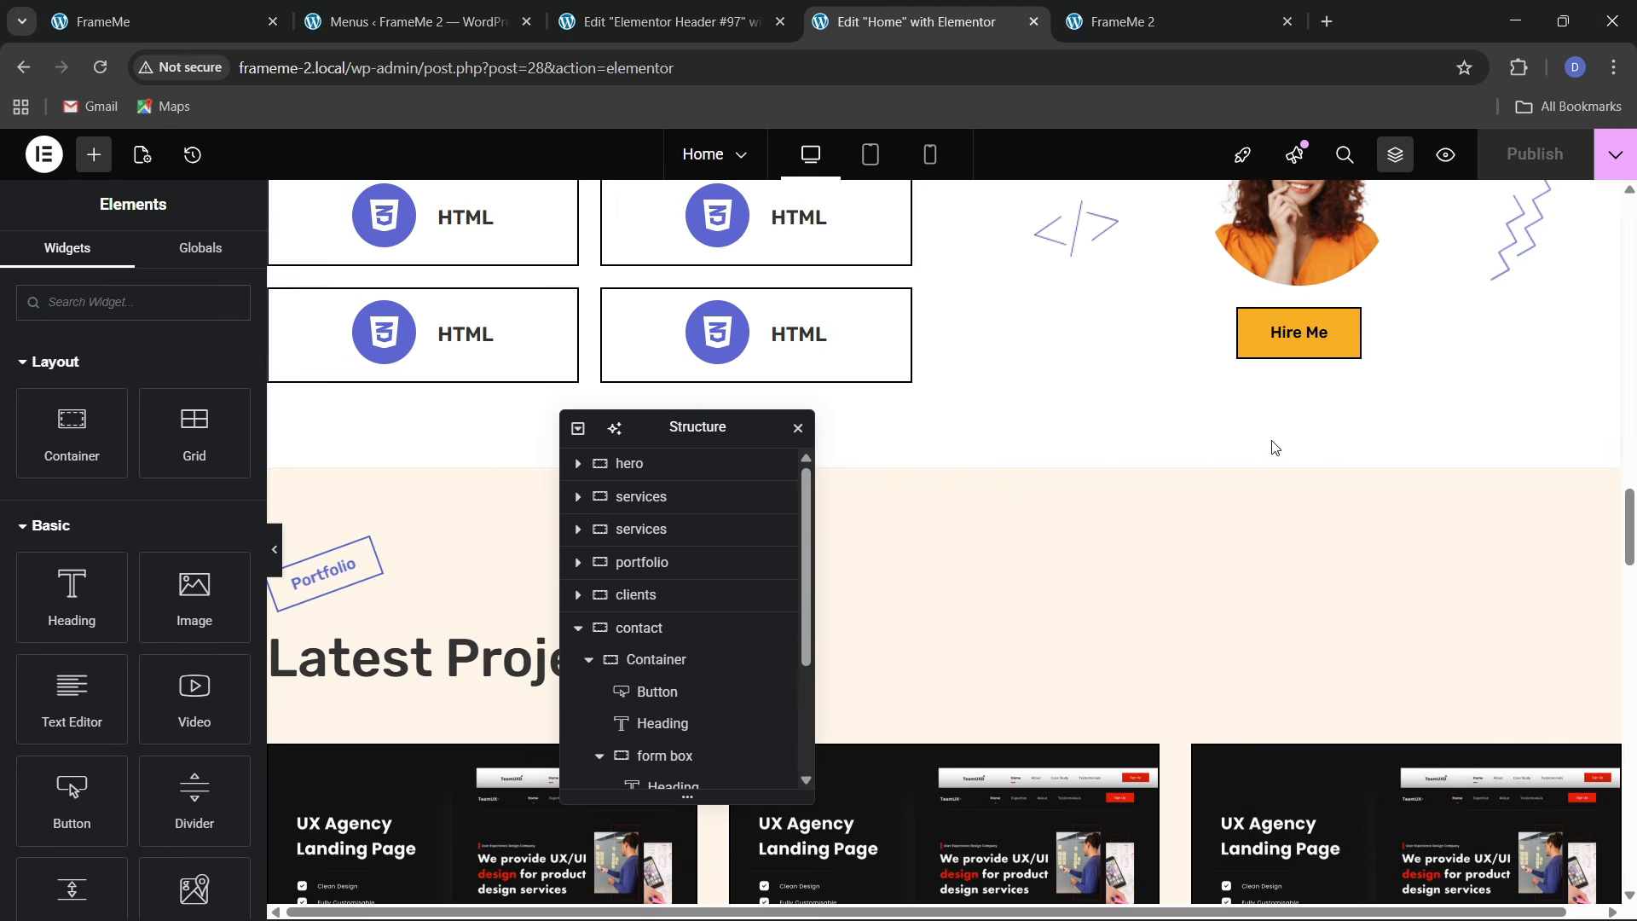
click(646, 34)
right_click(1097, 237)
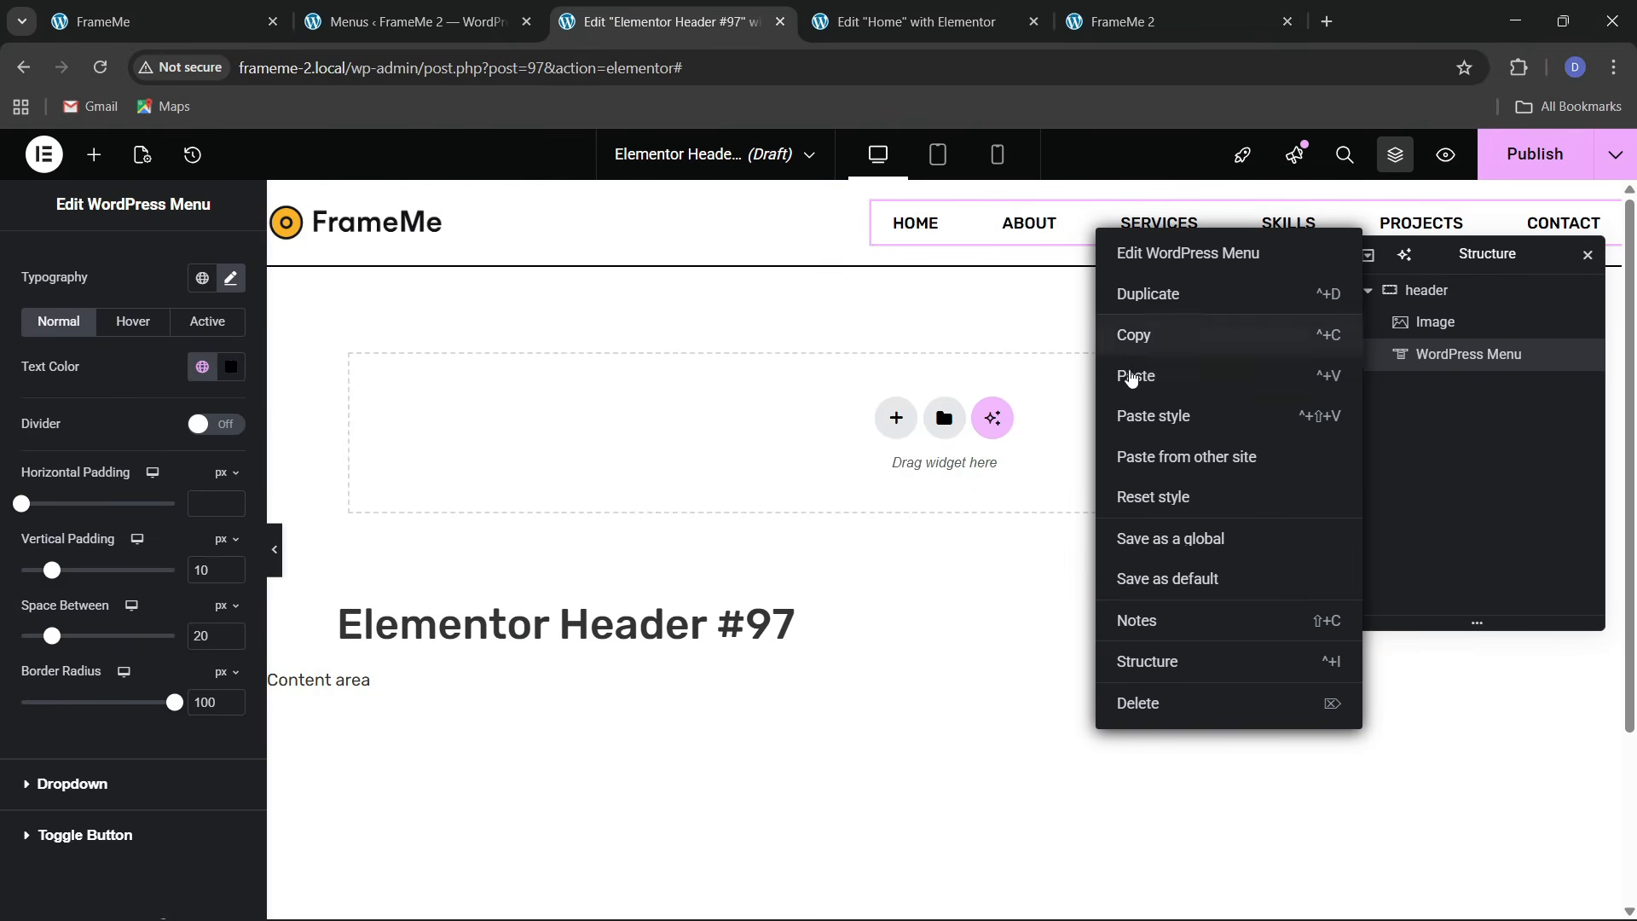
click(1130, 375)
click(167, 21)
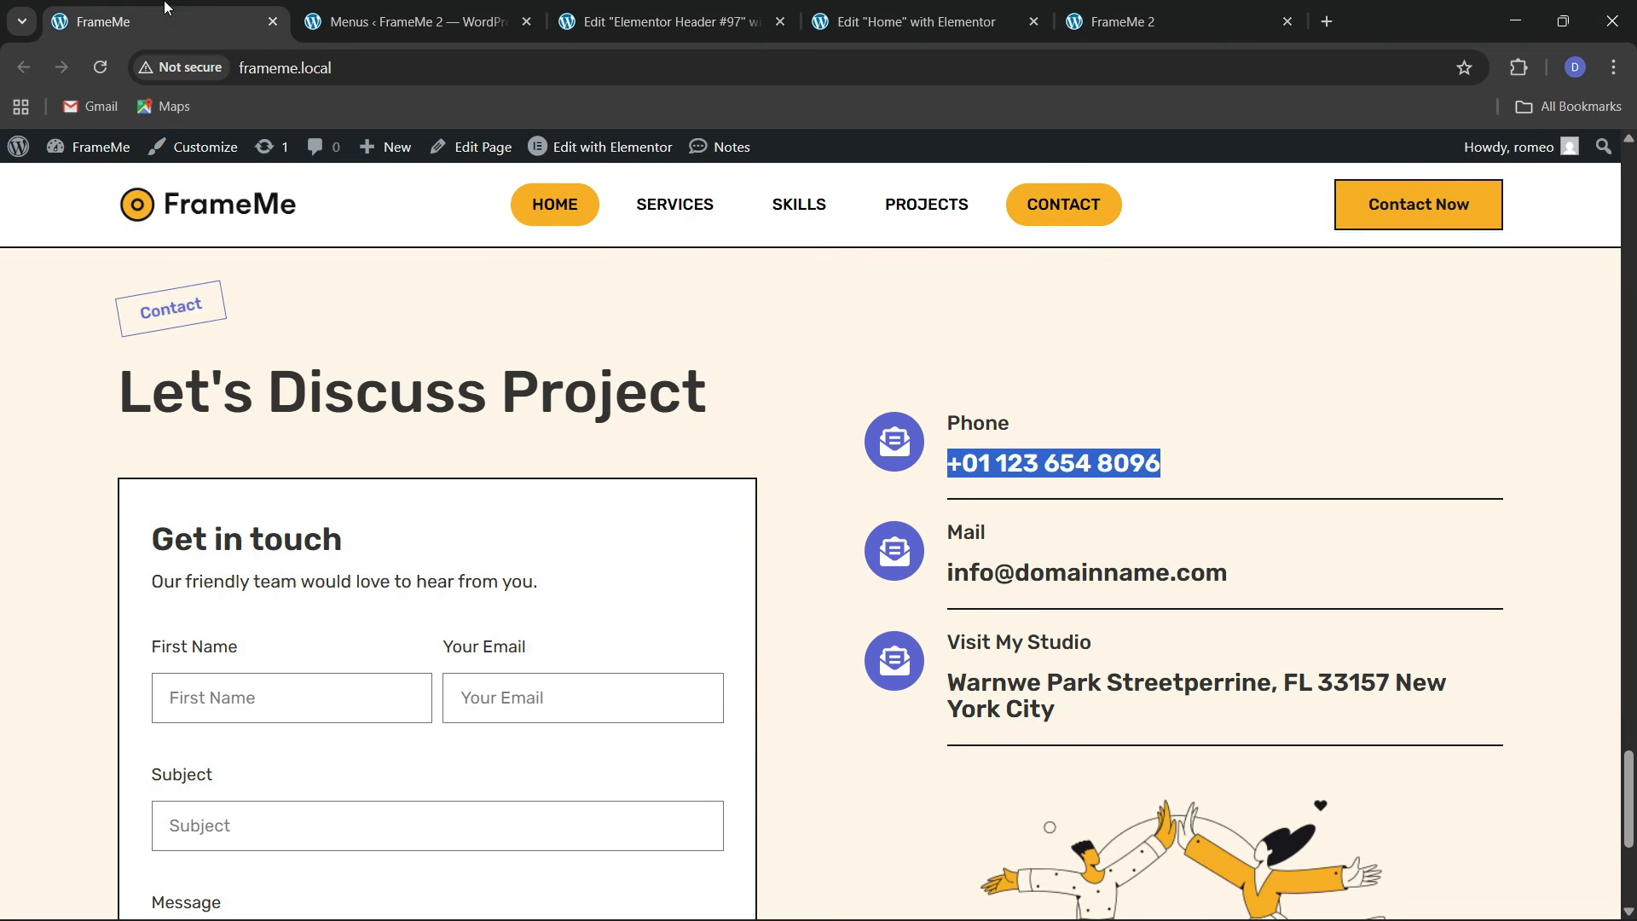
click(665, 22)
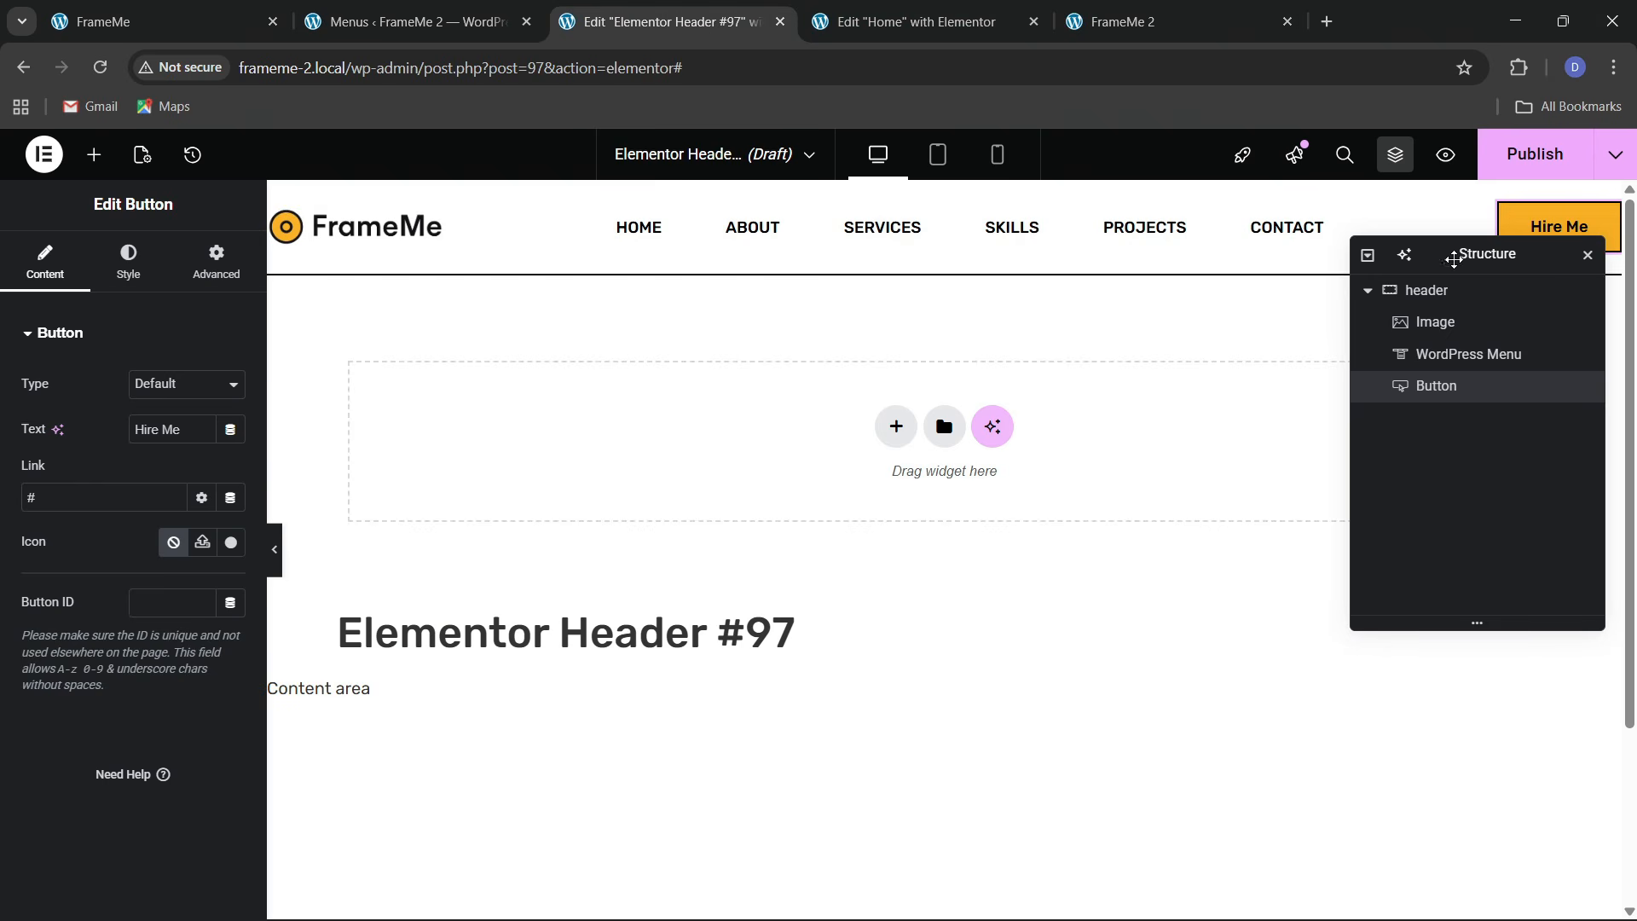
Replace the header button's 'Hire Me' label with 'Contact Now'
drag(1454, 259, 1273, 340)
drag(184, 431, 45, 403)
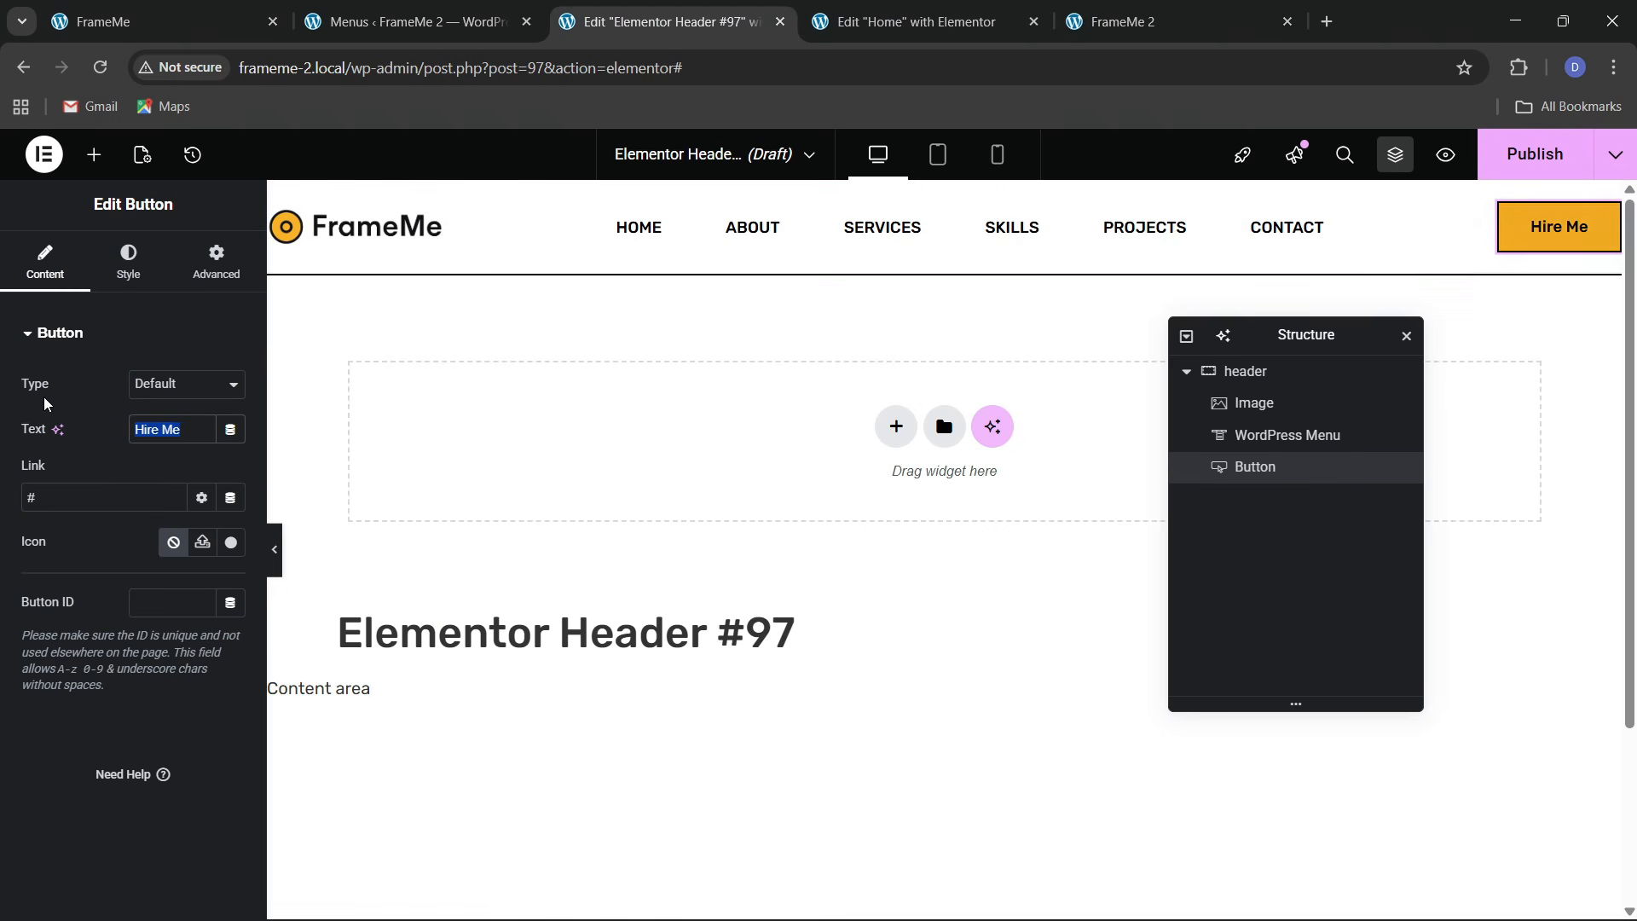
text(Conta)
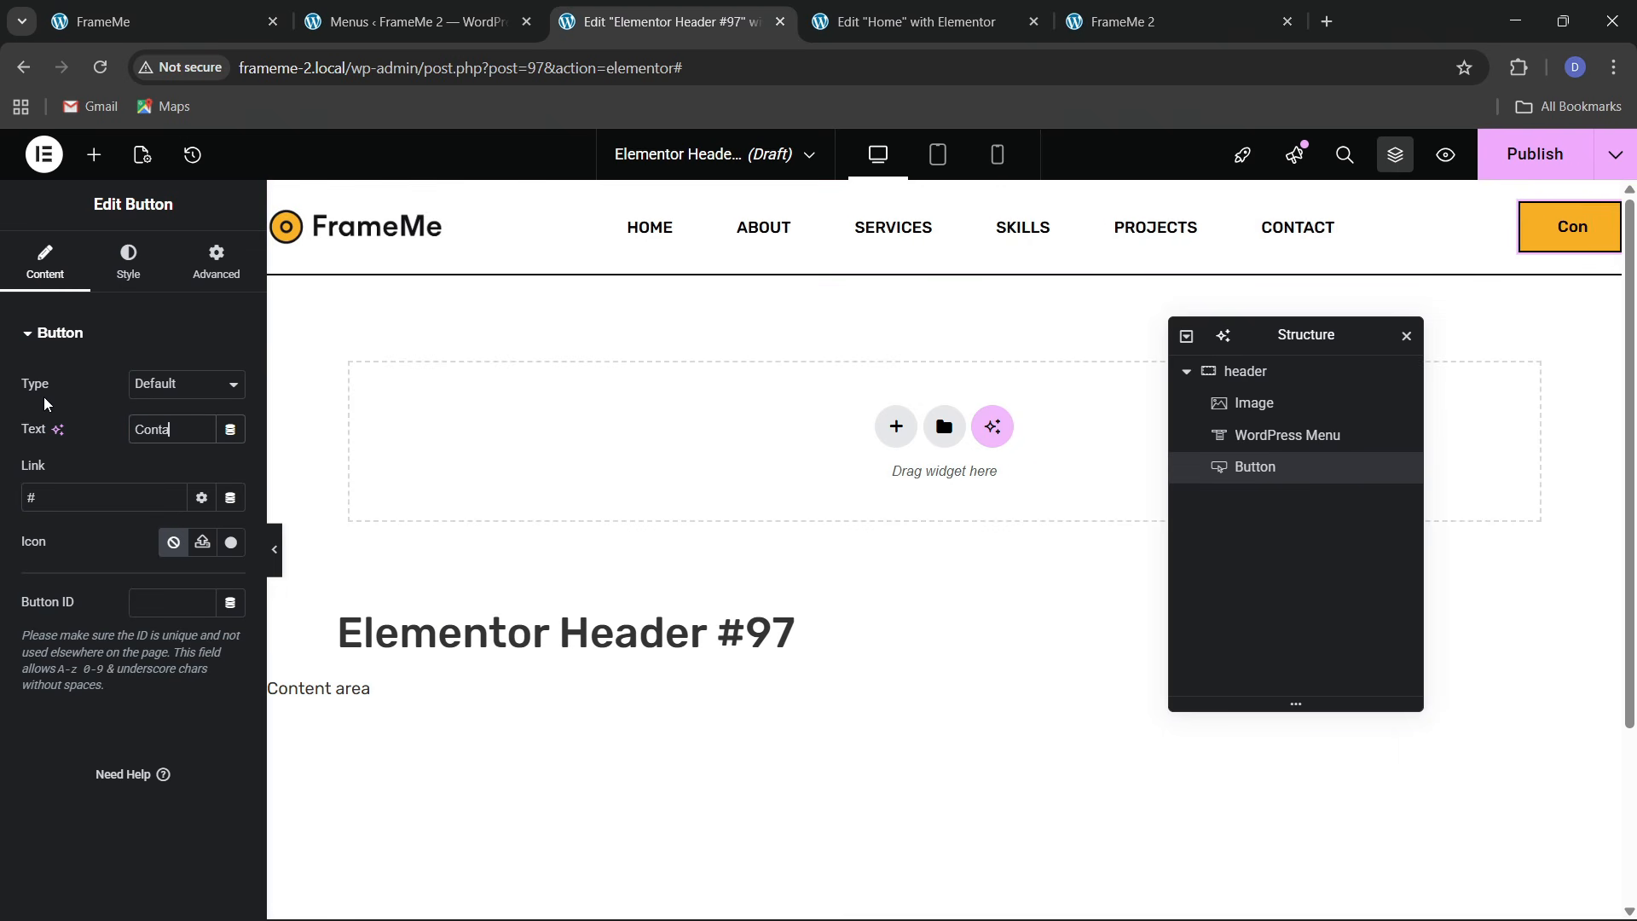
text(ct Now)
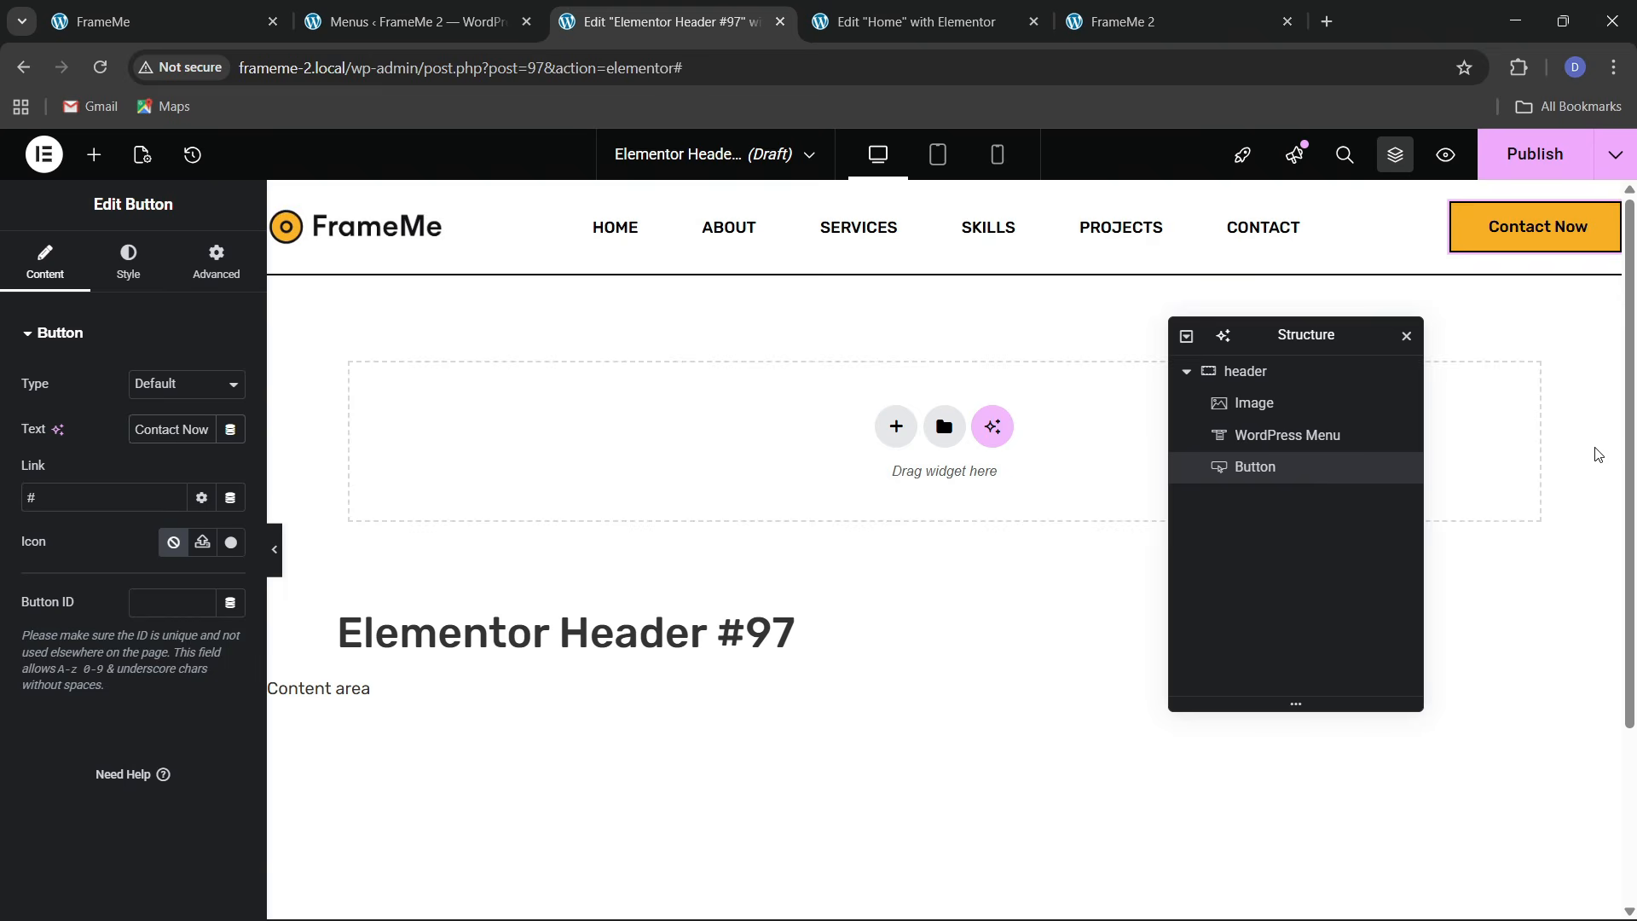
Make the header container sticky to the Top under Motion Effects
scroll(911, 477, down, 1)
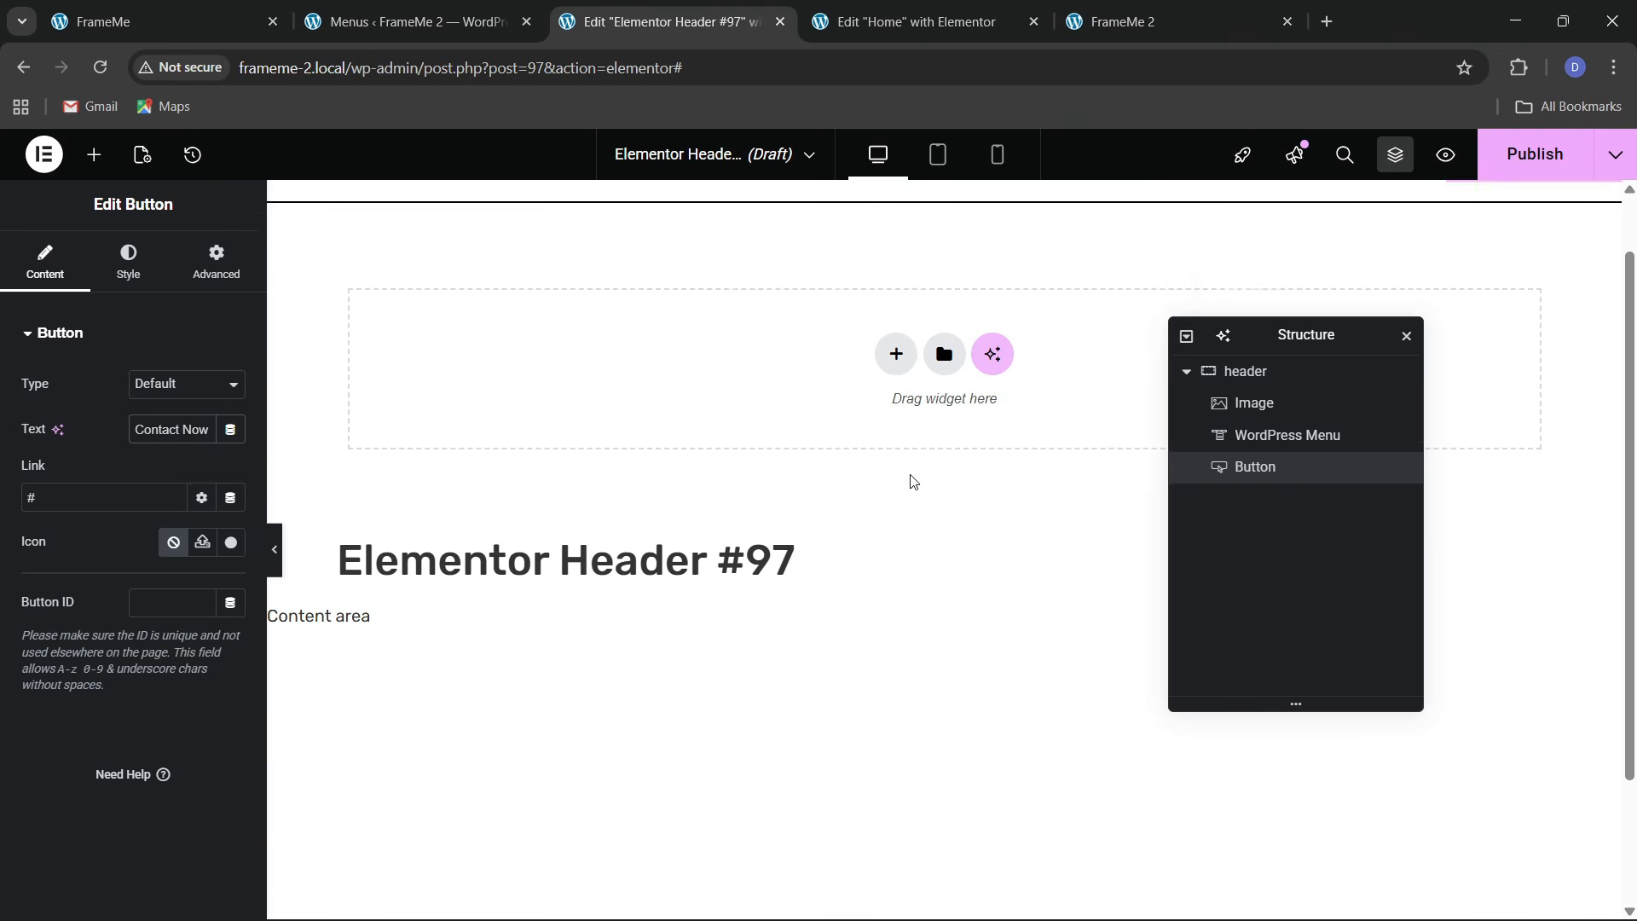
scroll(910, 481, up, 1)
click(1246, 371)
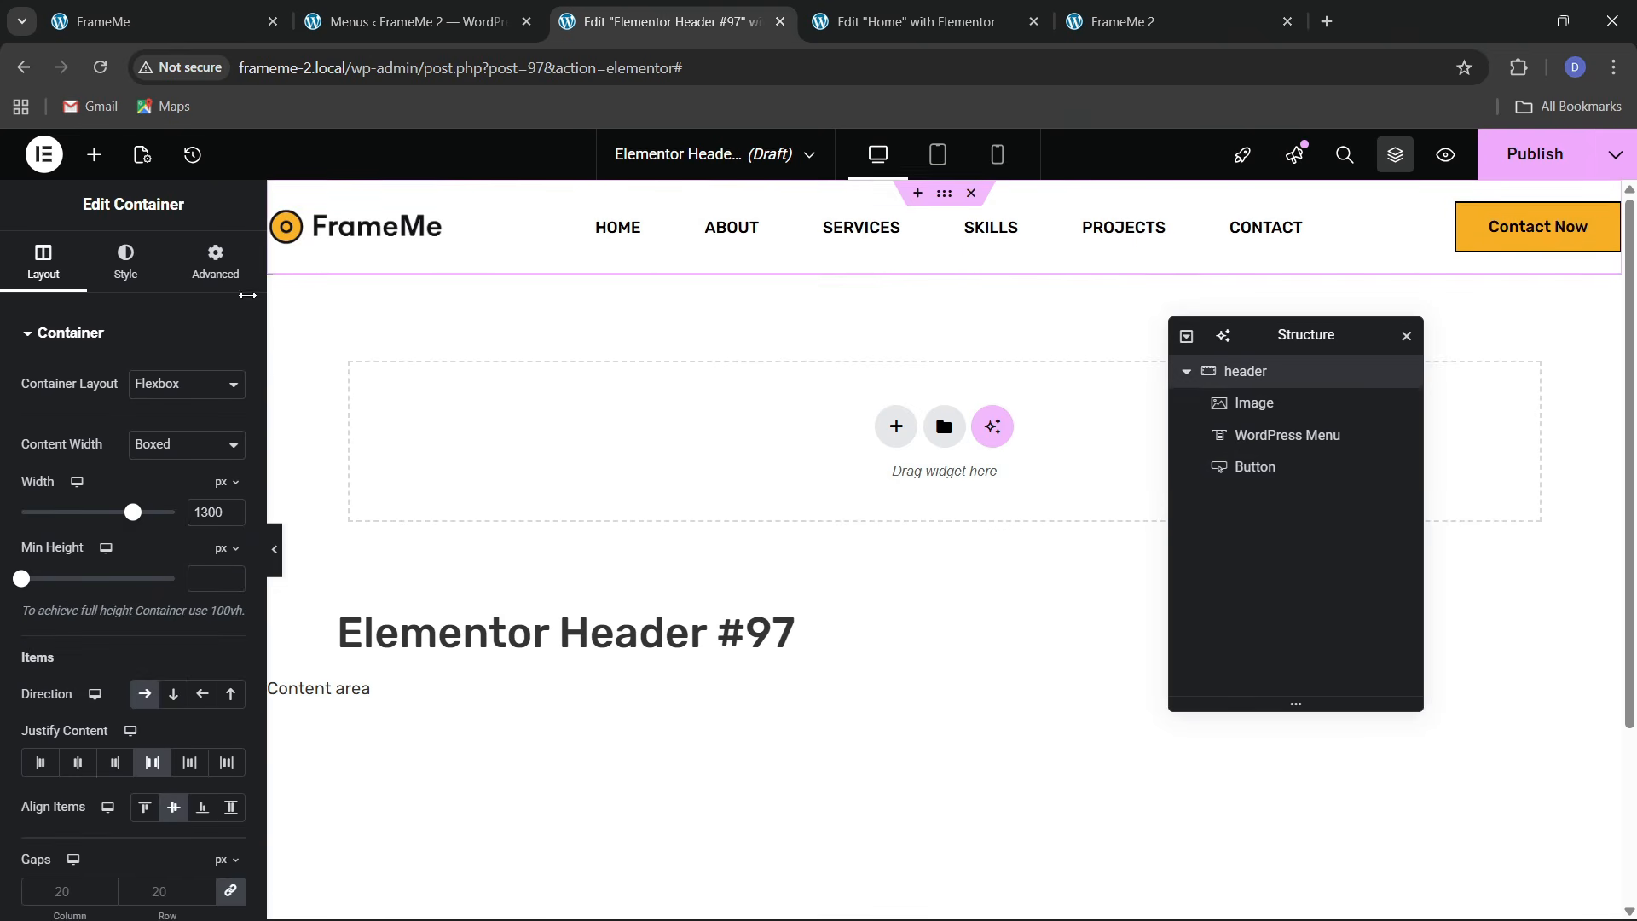
click(126, 260)
scroll(89, 631, down, 2)
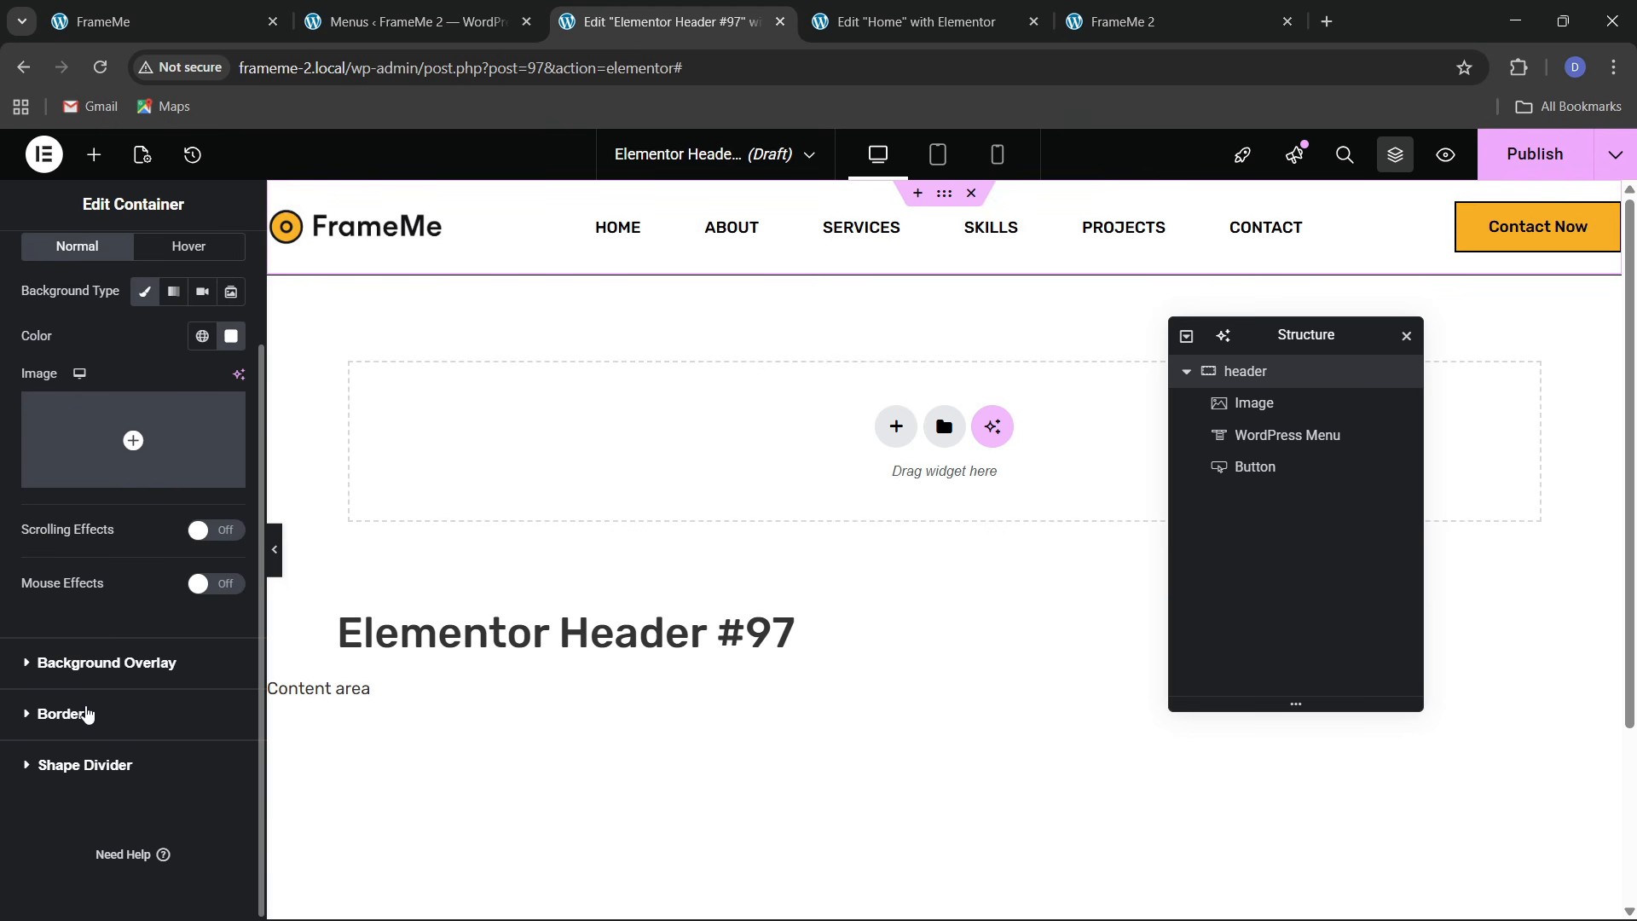
scroll(199, 253, up, 1)
scroll(205, 302, up, 3)
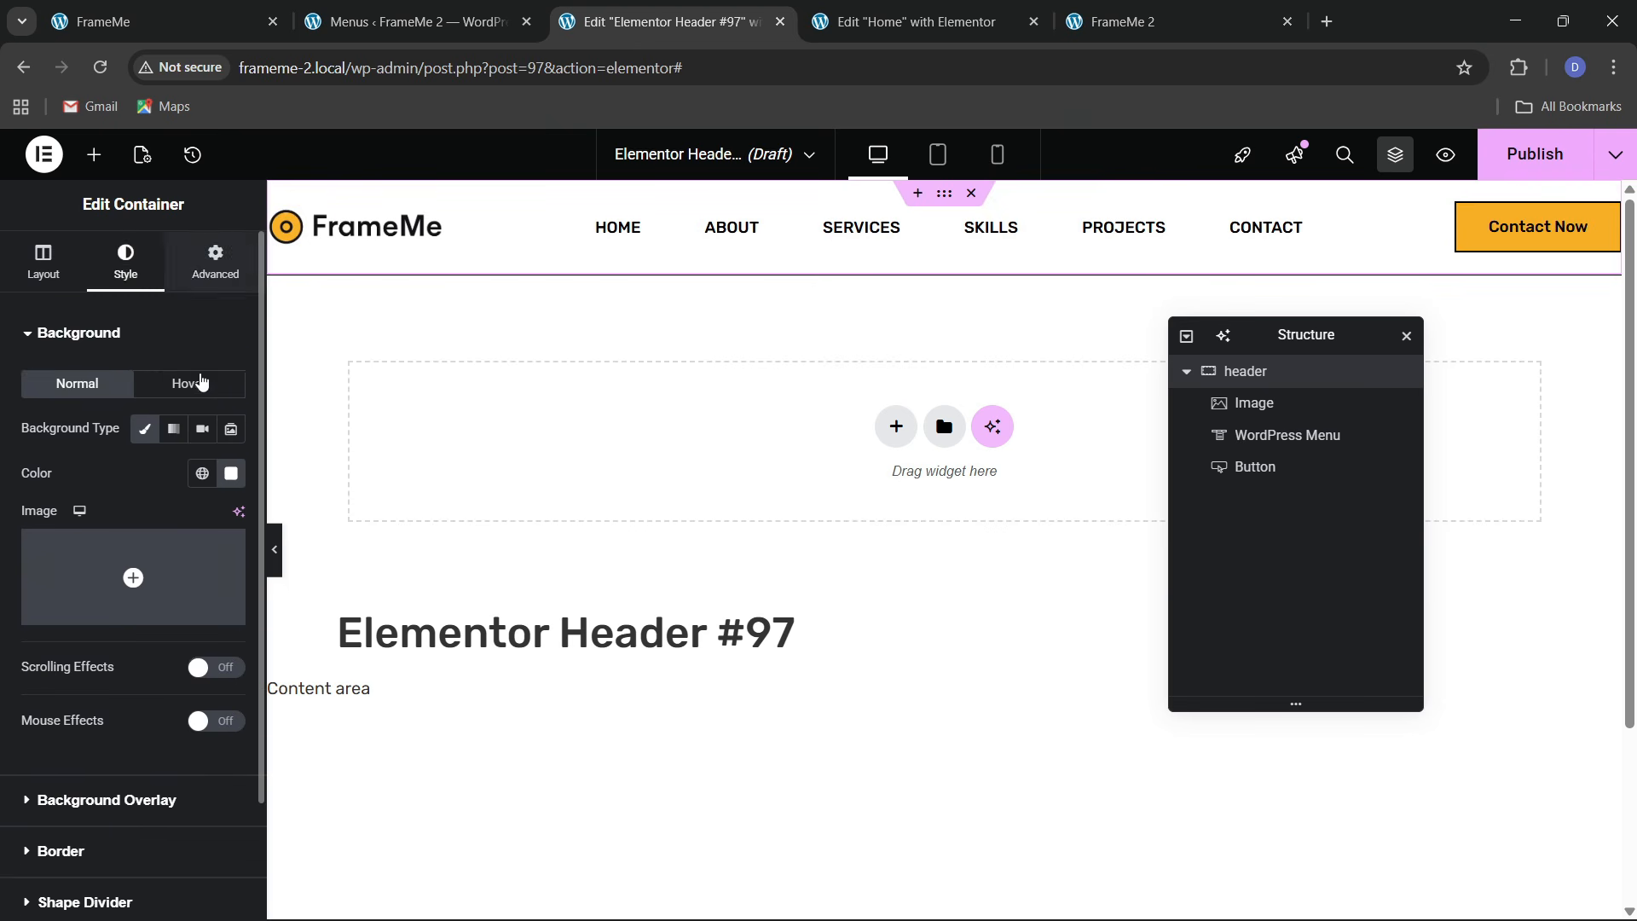
click(219, 262)
scroll(84, 631, down, 5)
click(97, 567)
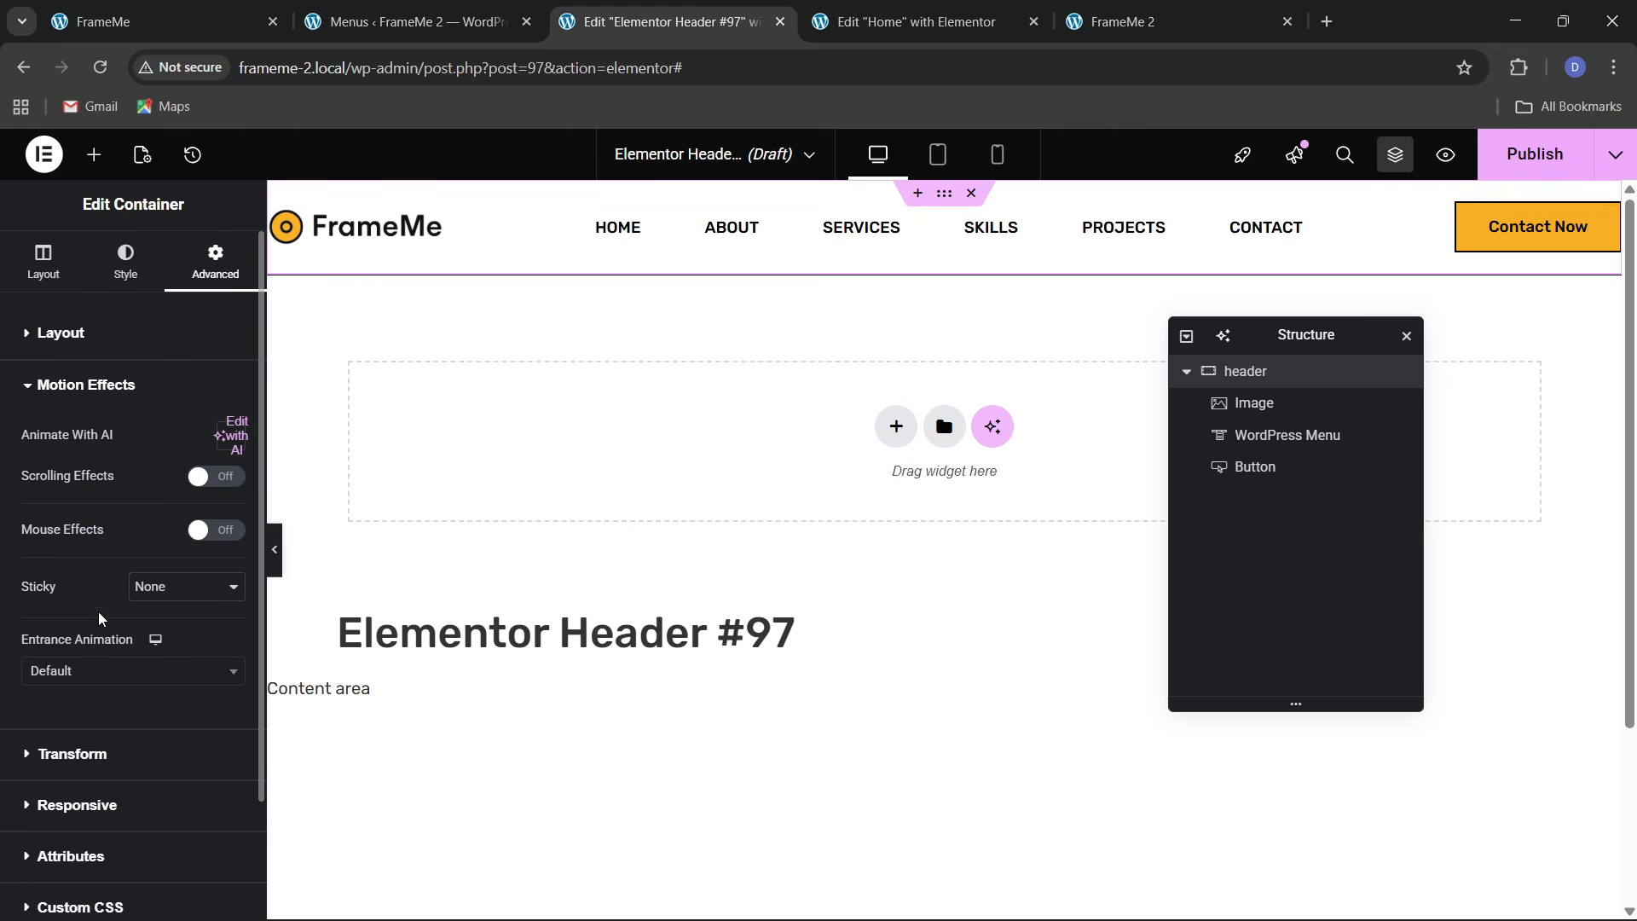
click(139, 593)
click(145, 635)
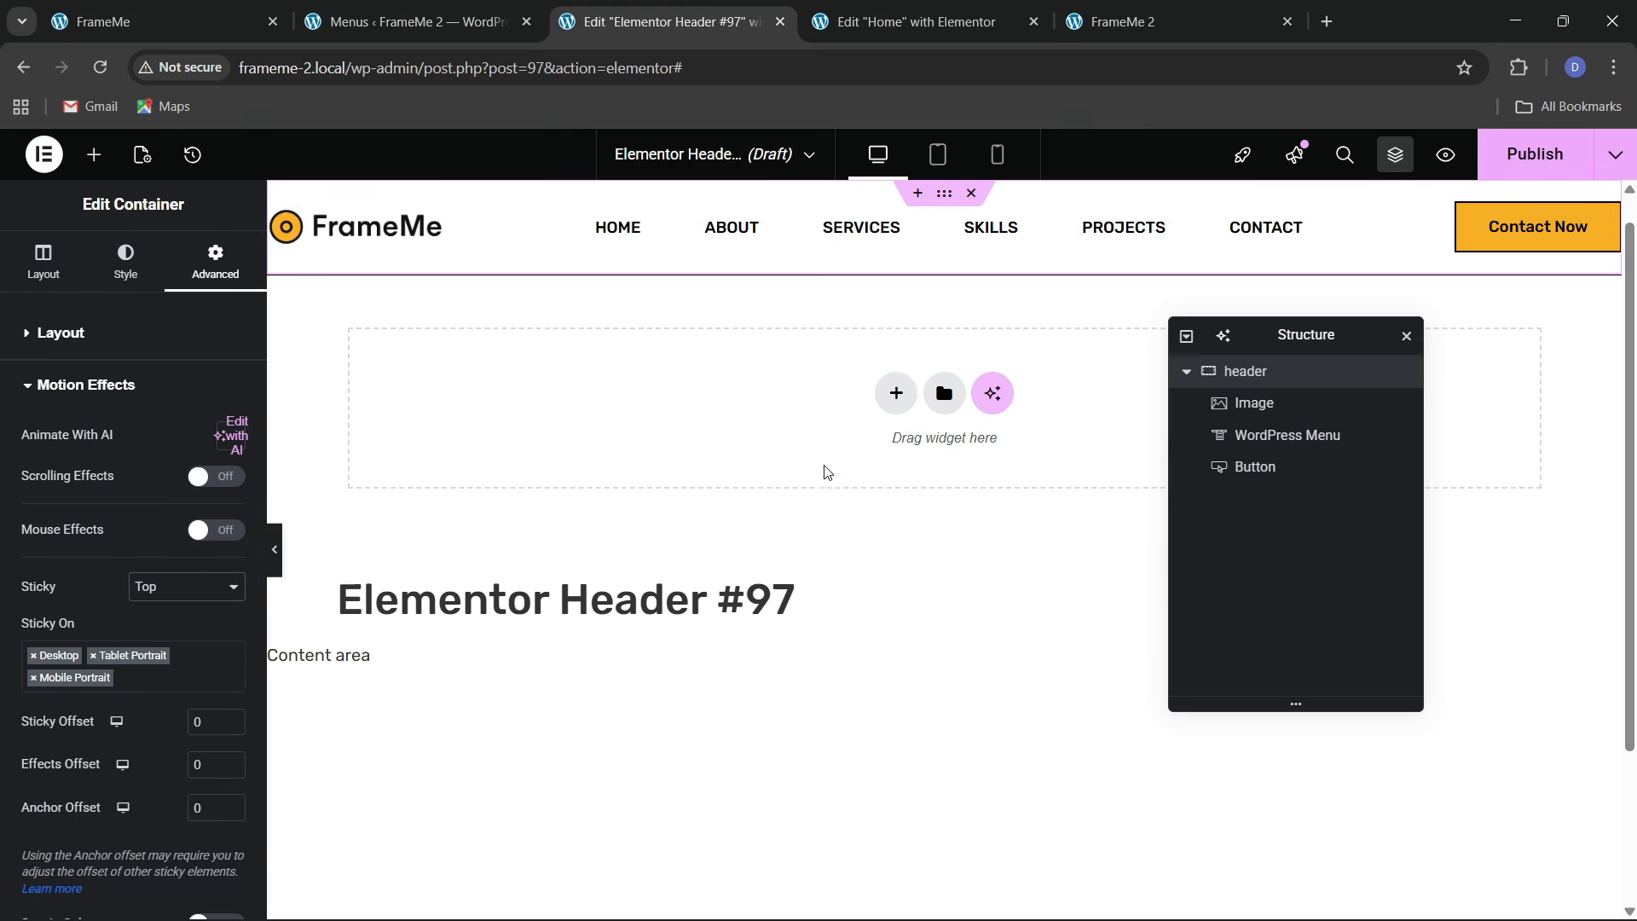
Set the header's top and bottom padding to 10 and open the publish conditions
scroll(740, 511, down, 3)
scroll(740, 512, up, 3)
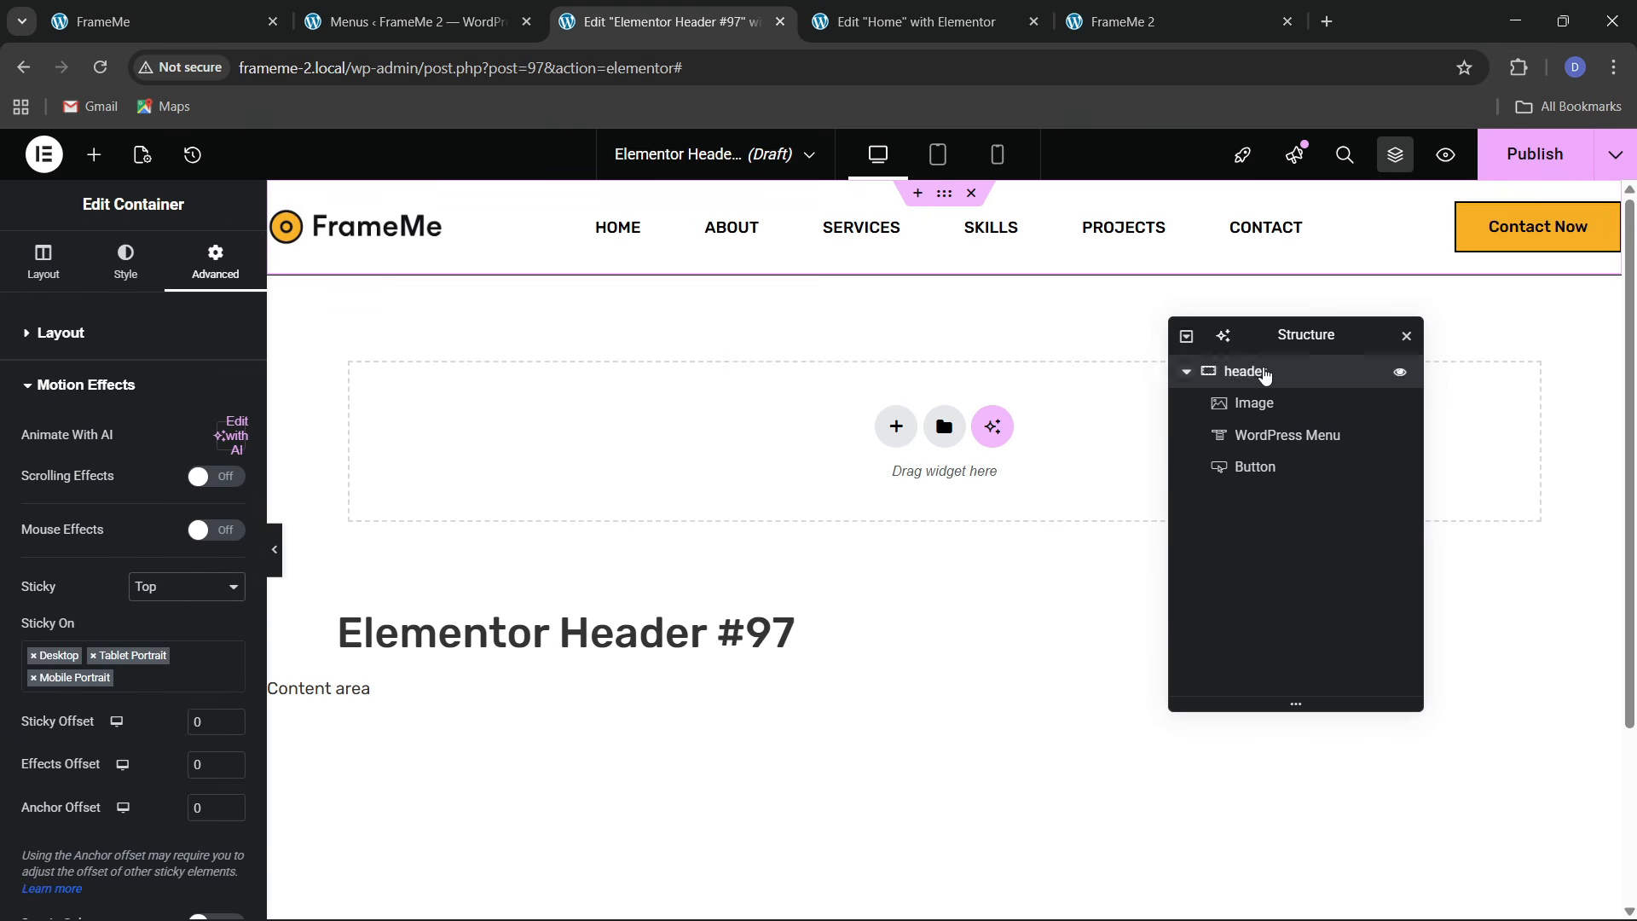
click(55, 334)
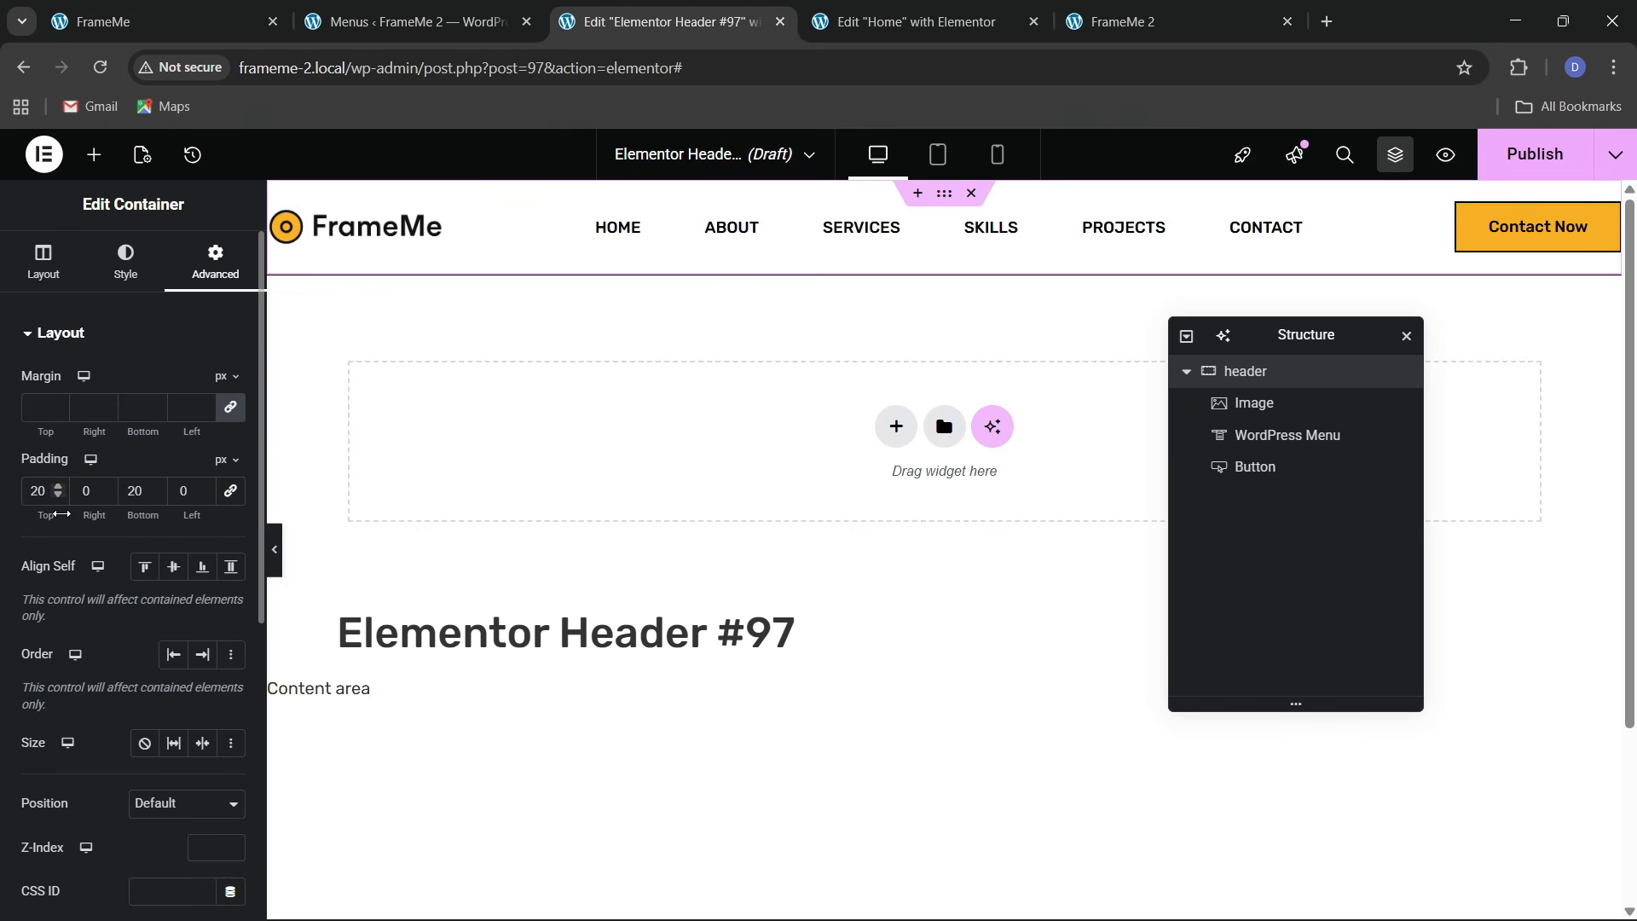
key(BackSpace)
text(1)
key(Tab)
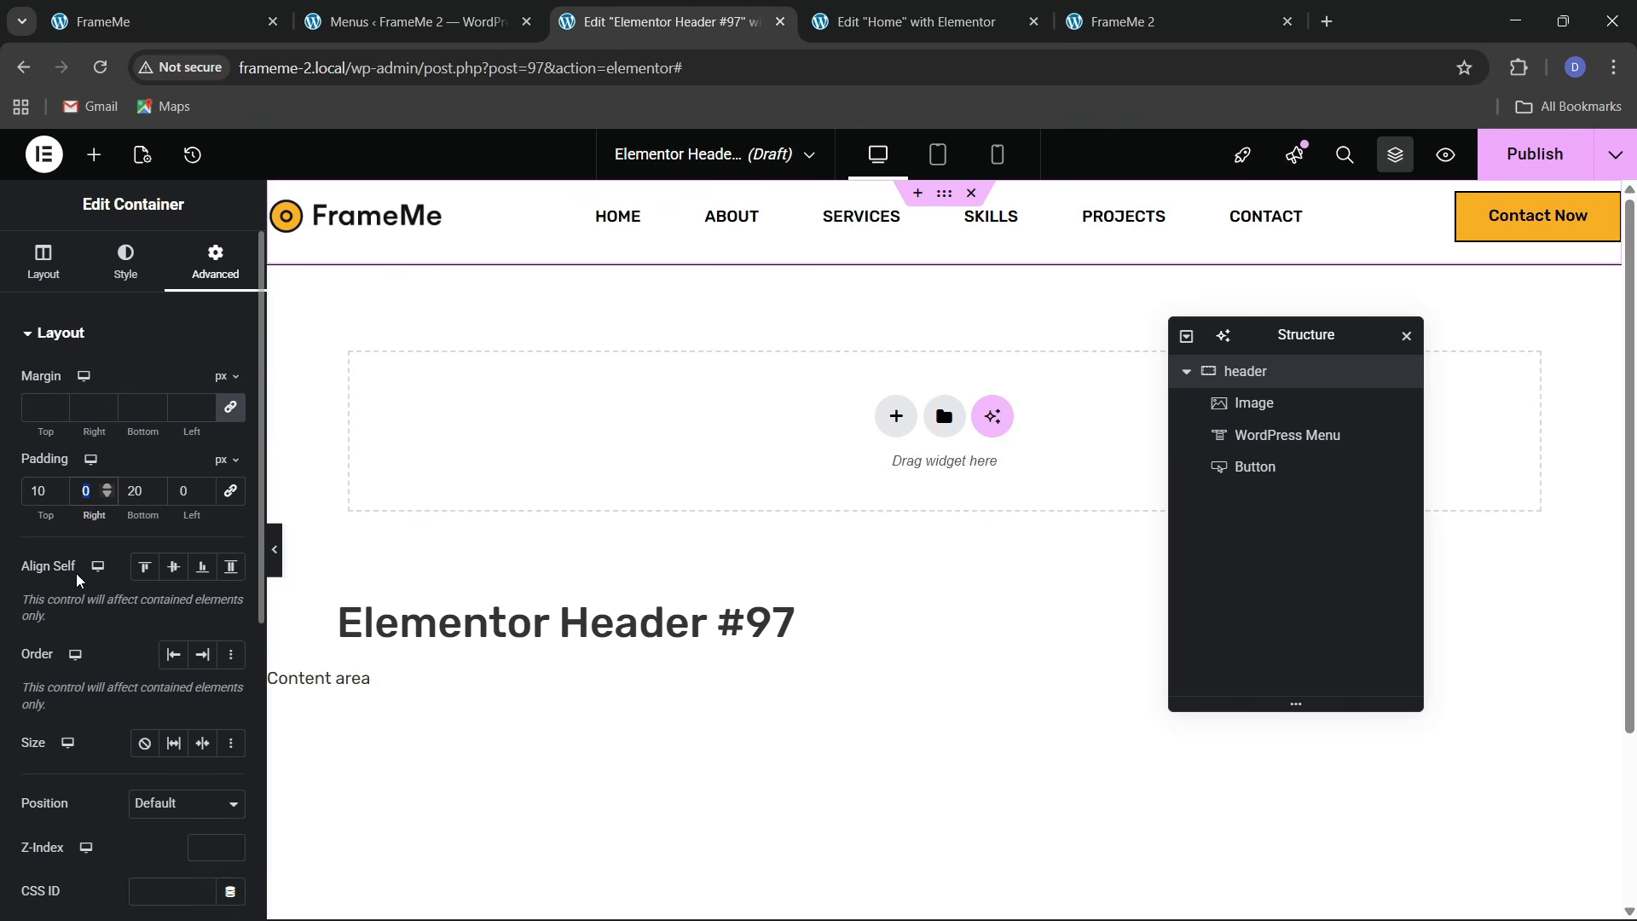
text(10)
scroll(867, 596, down, 2)
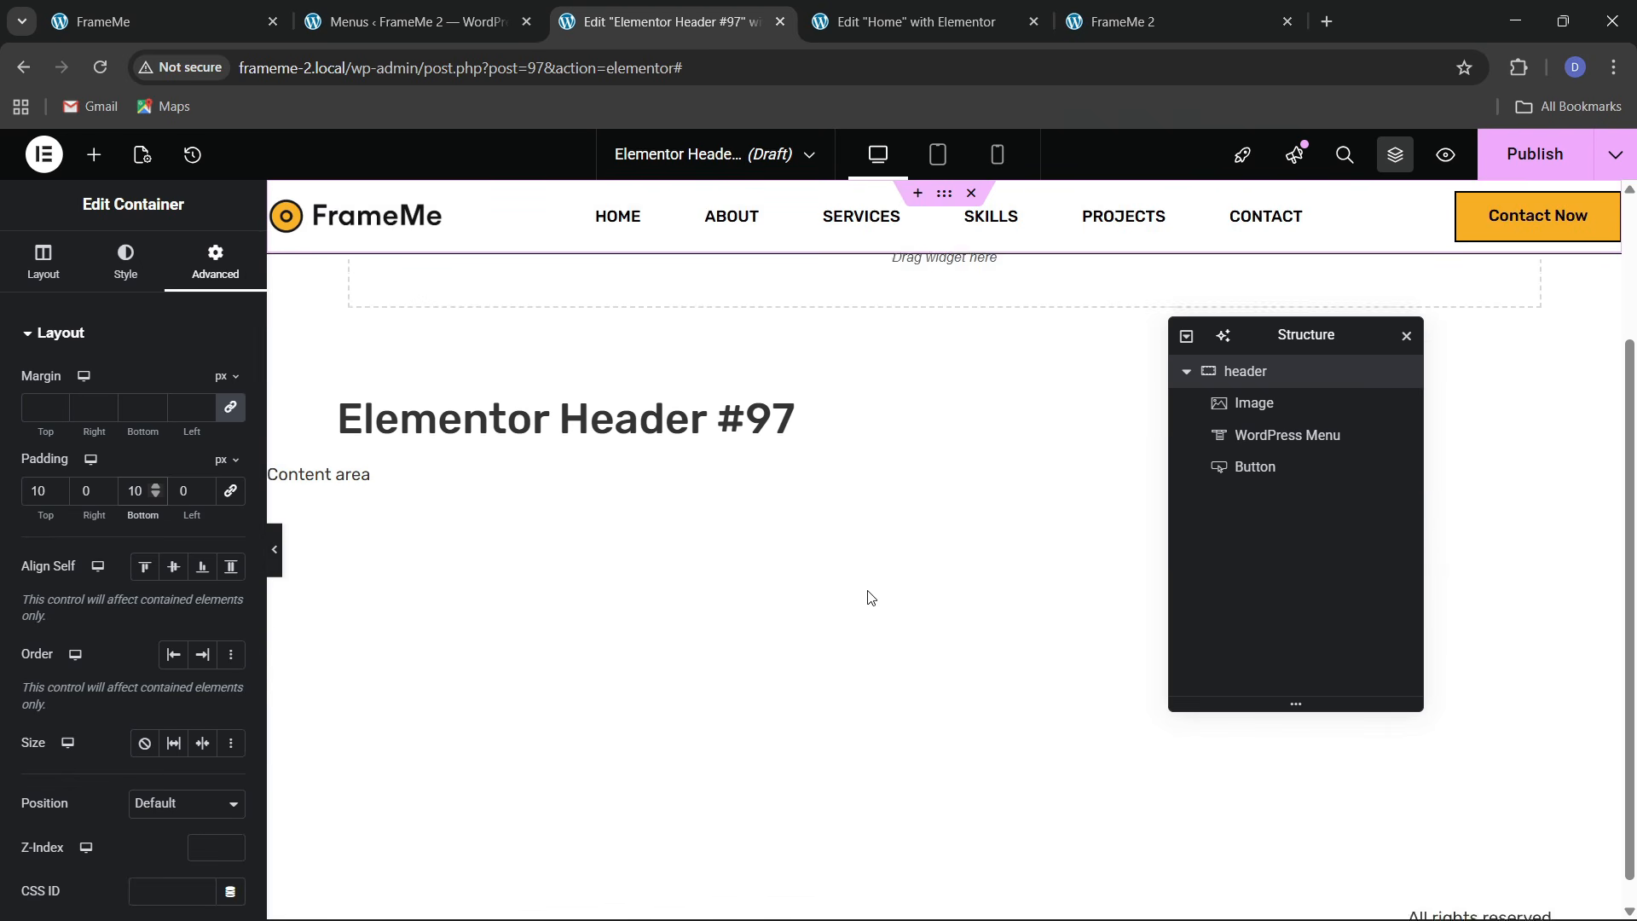
scroll(866, 596, up, 2)
click(1543, 154)
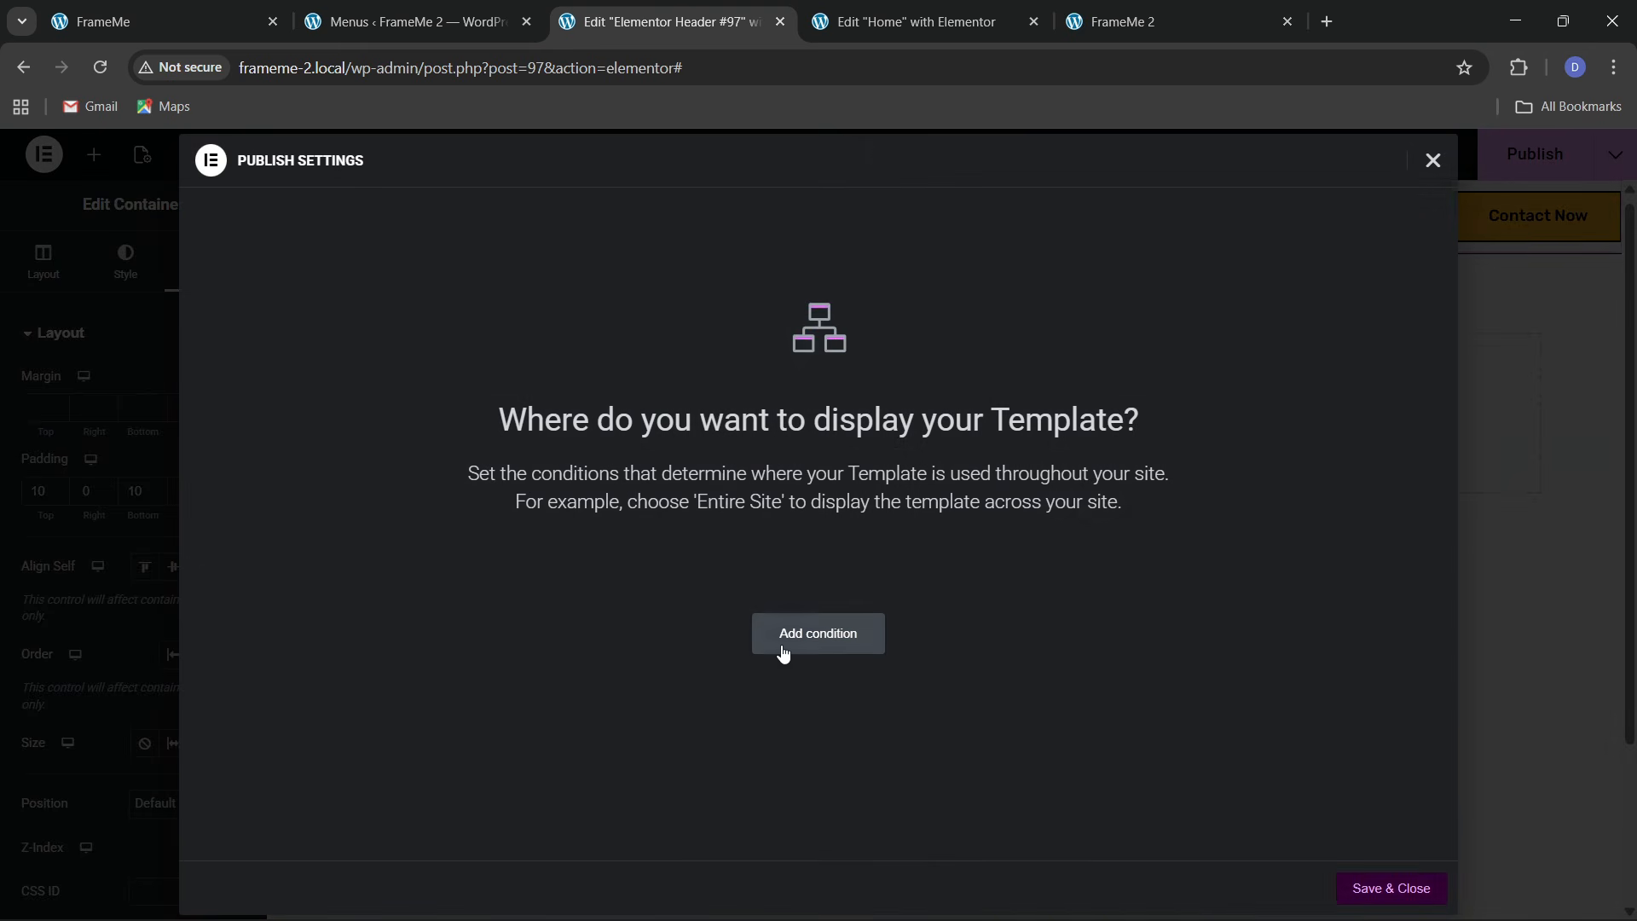
Include the header on the Entire site, save and close, then reload the live FrameMe 2 homepage
click(835, 633)
click(1392, 889)
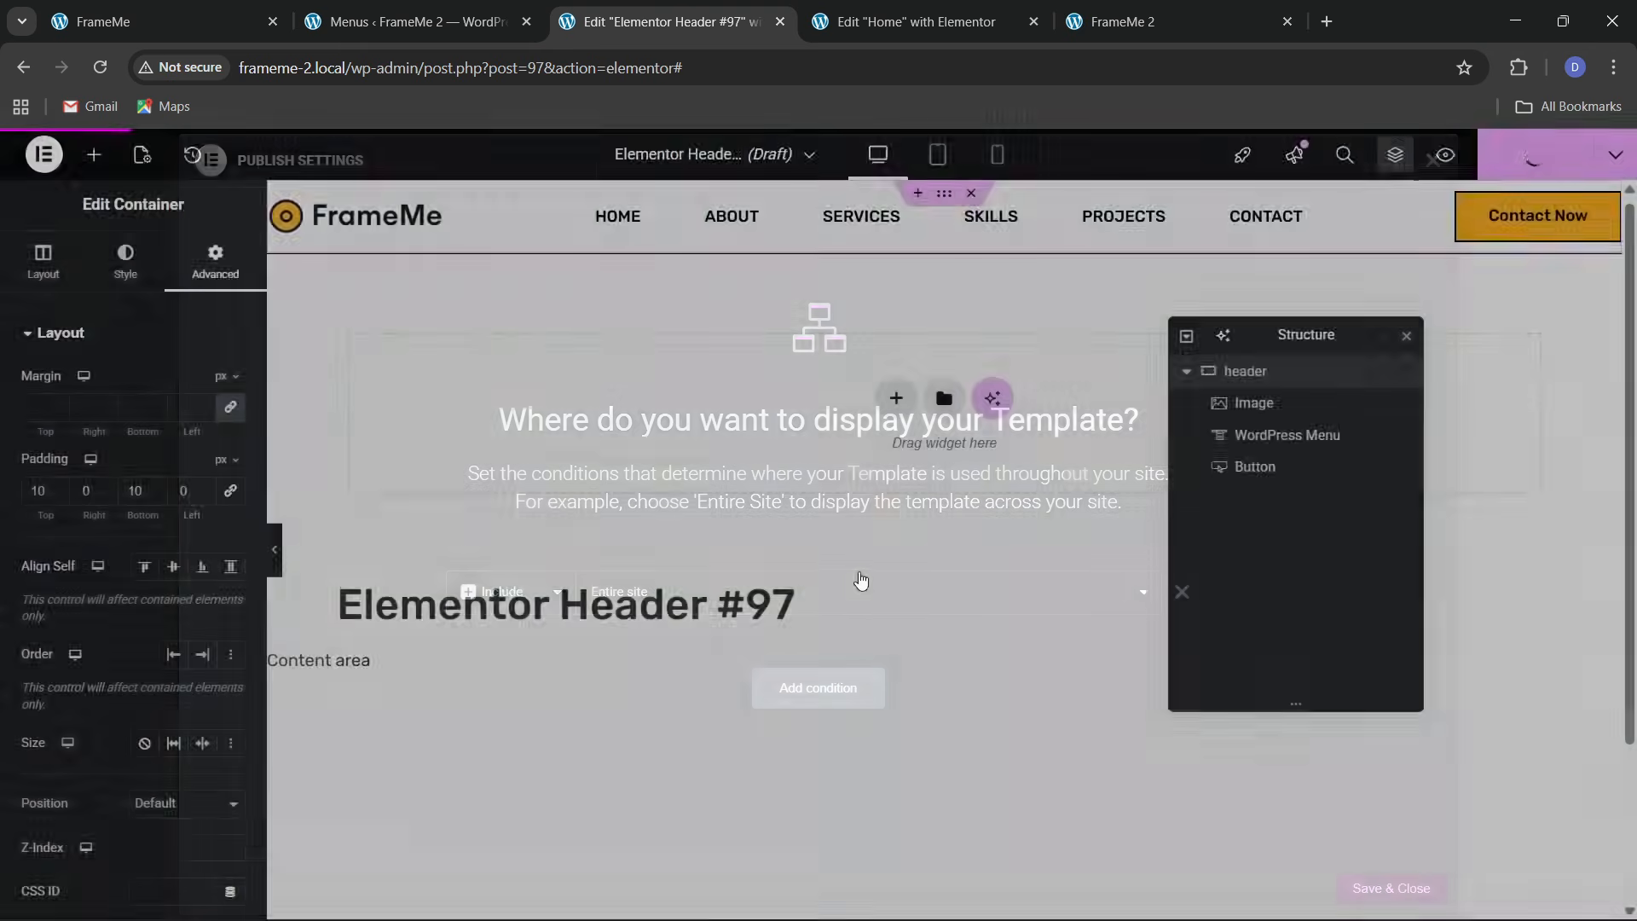
click(1192, 8)
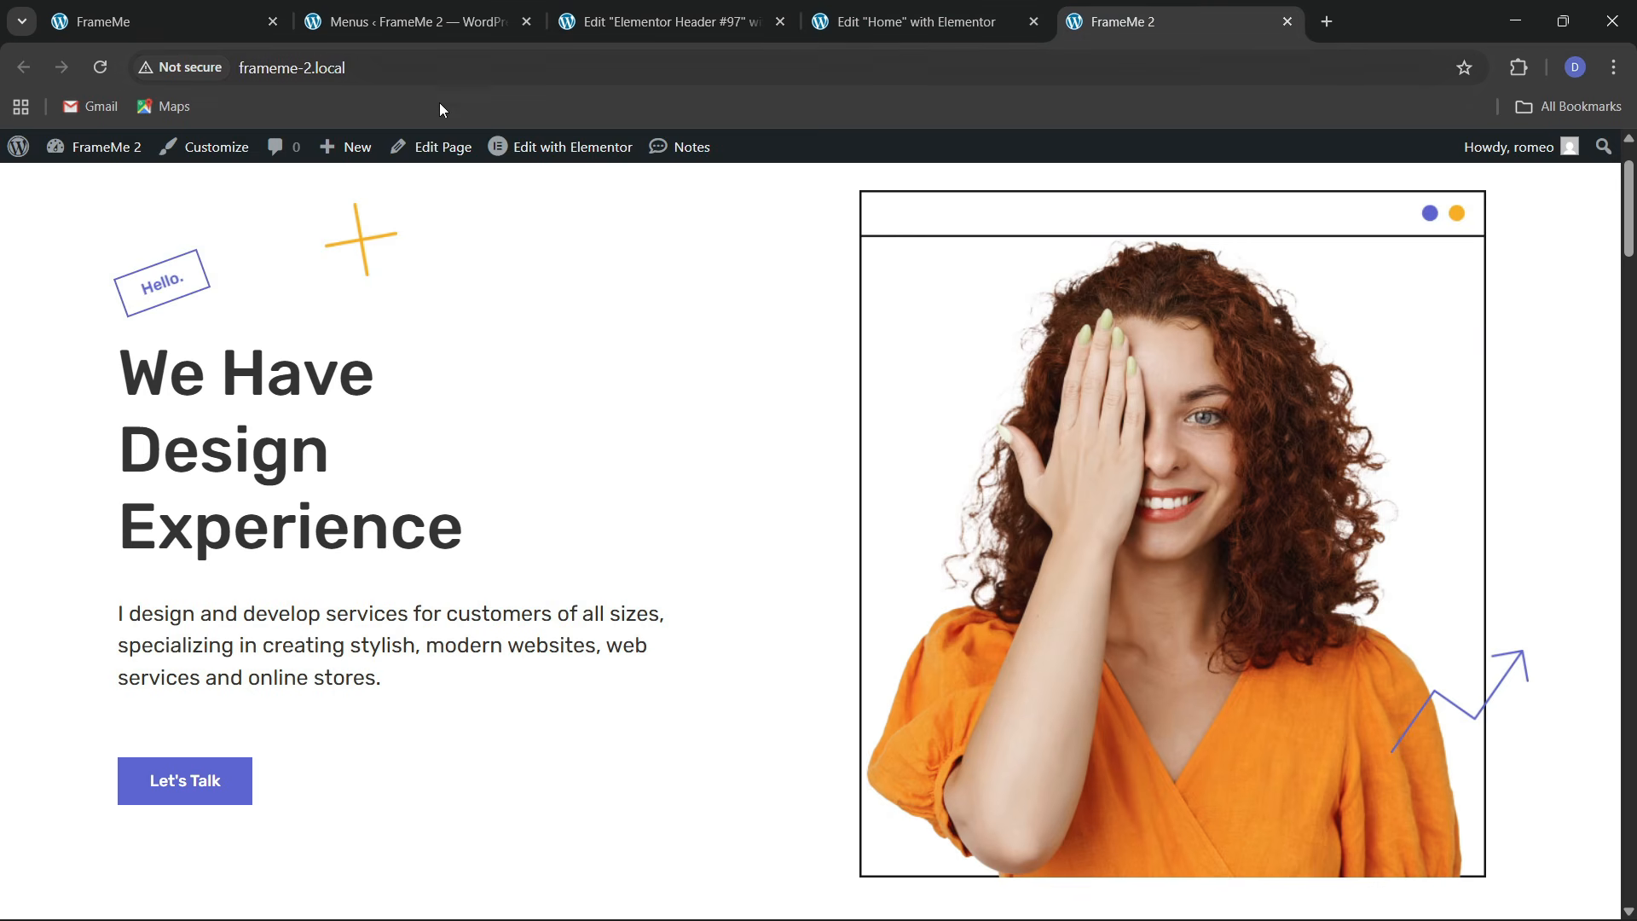
click(441, 71)
key(Return)
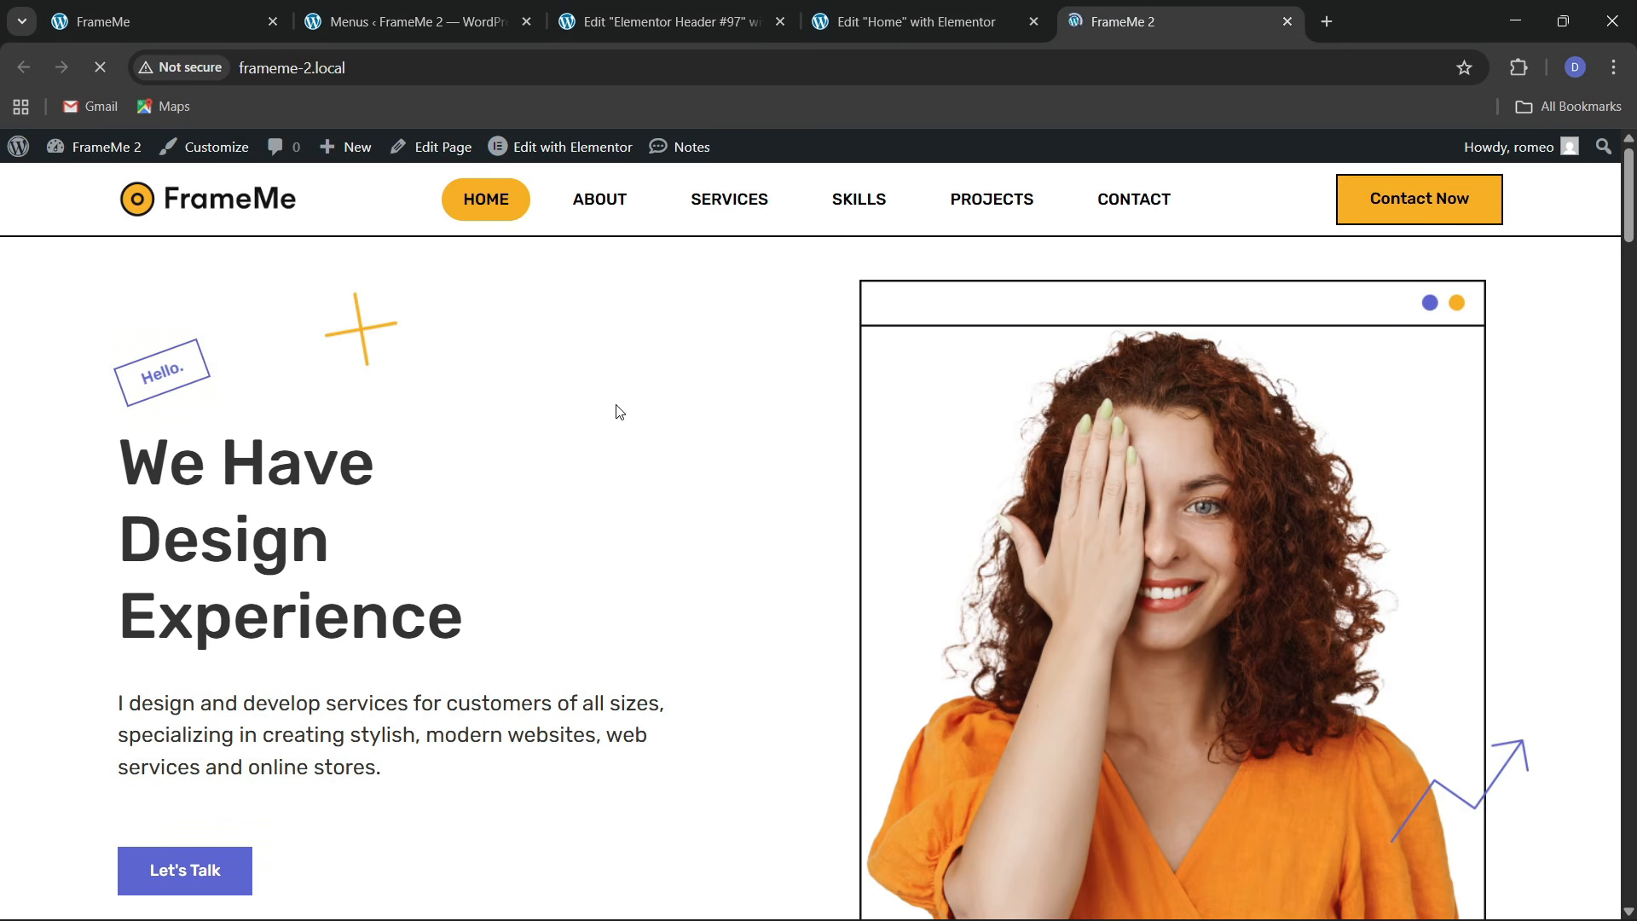
scroll(535, 503, down, 15)
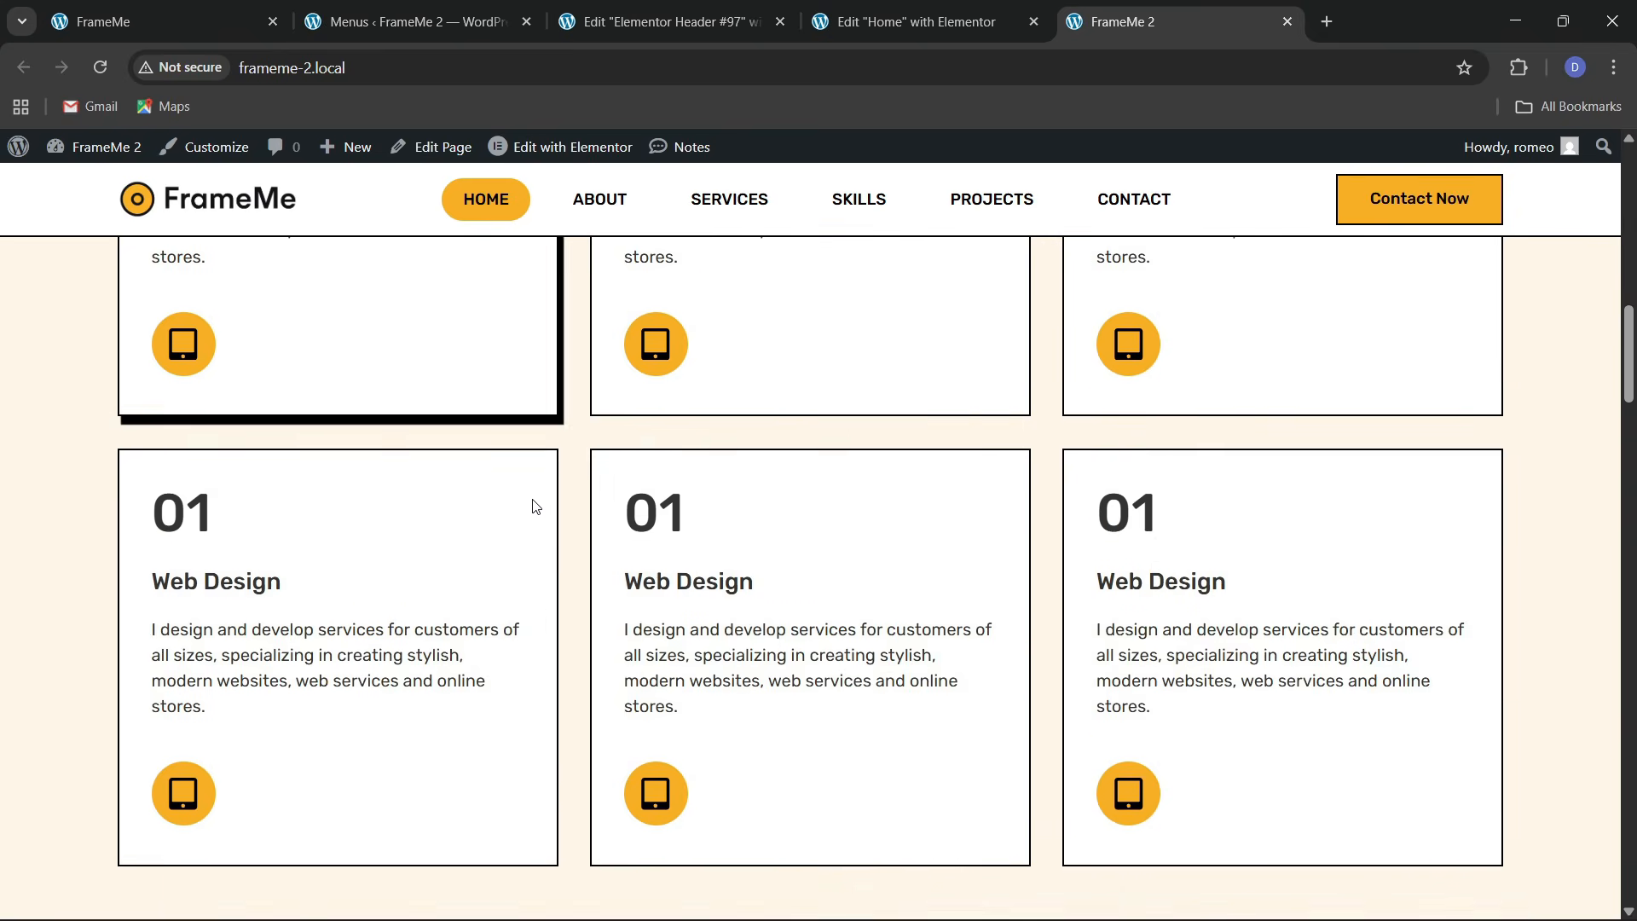
click(648, 10)
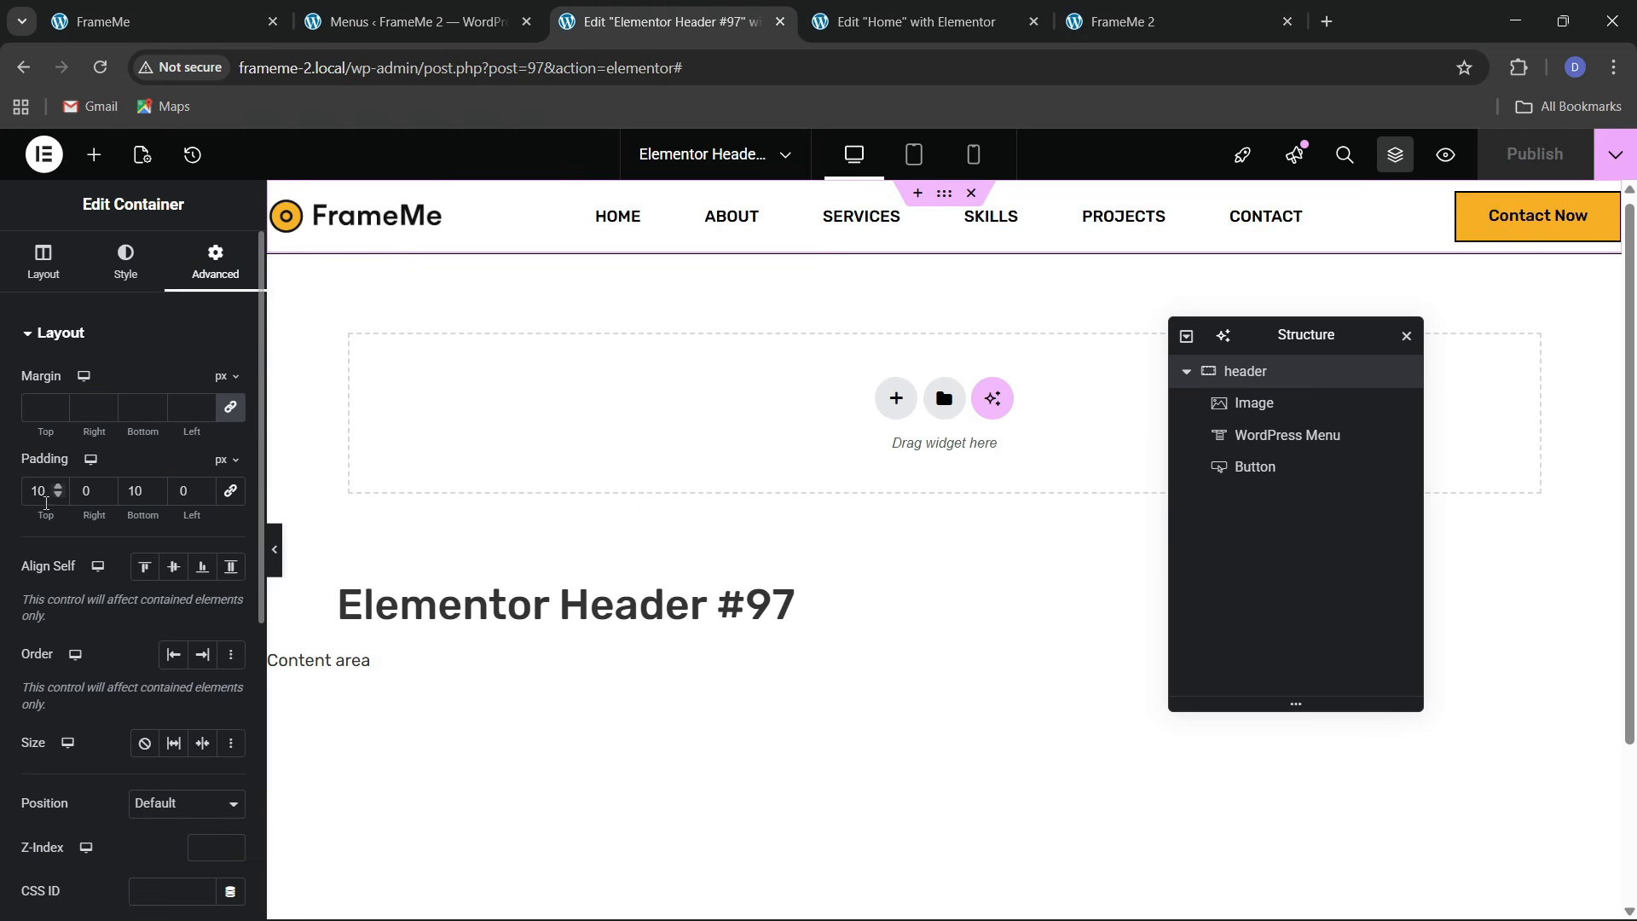
Raise the header's top and bottom padding to 15 and save
scroll(66, 482, up, 5)
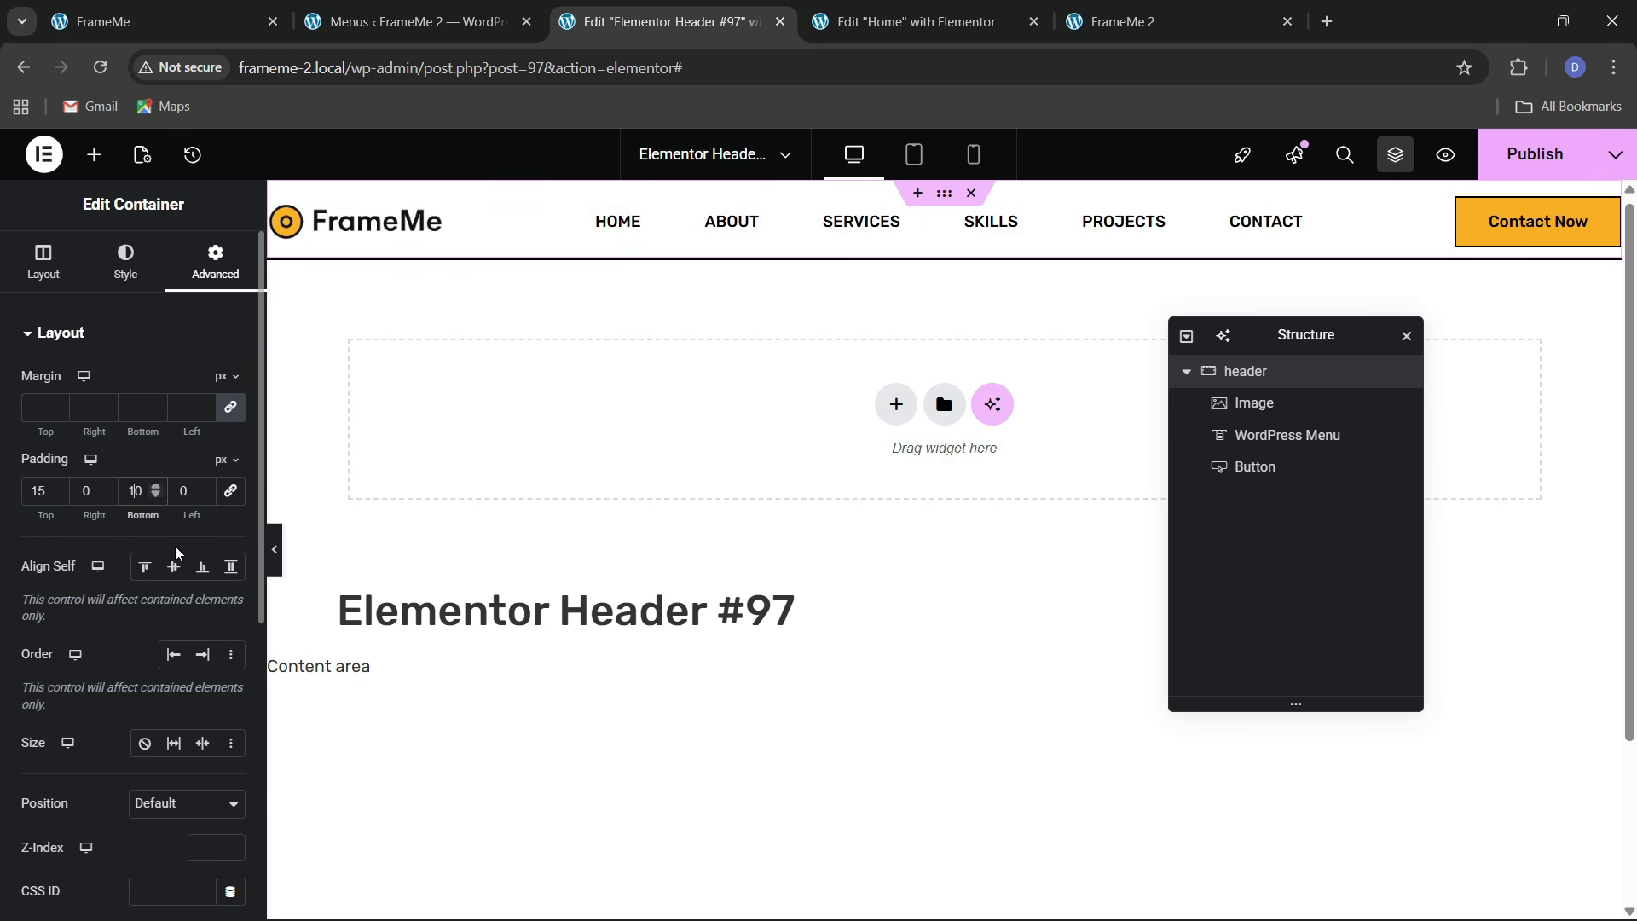
key(Up)
key(Up)
key(Up)
key(Up)
key(Up)
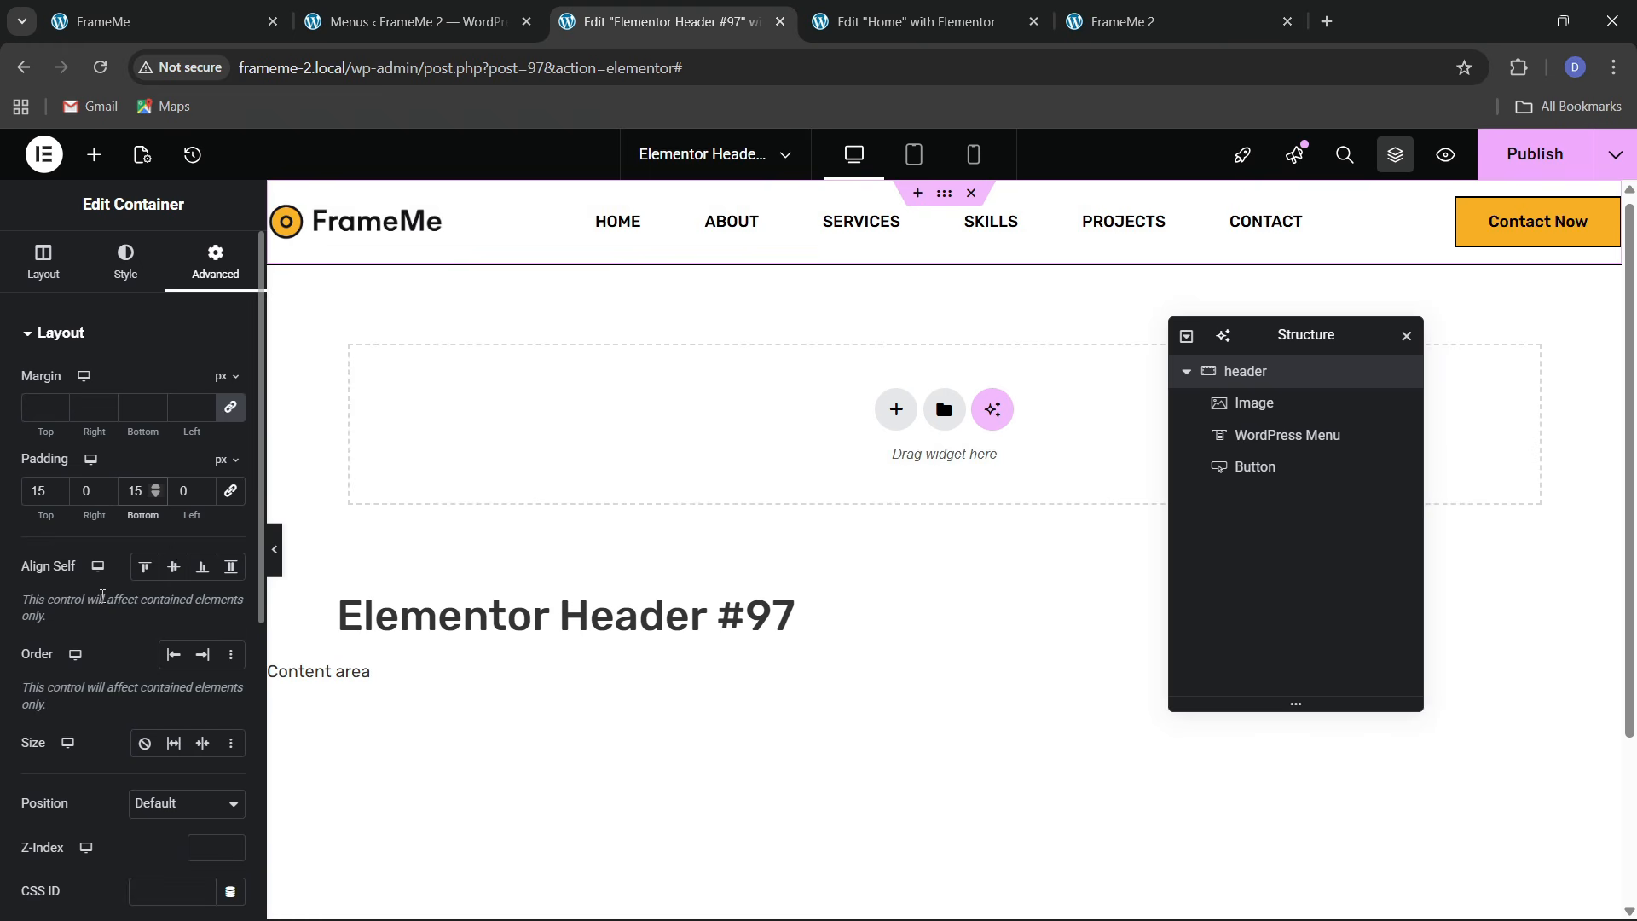
key(ctrl+s)
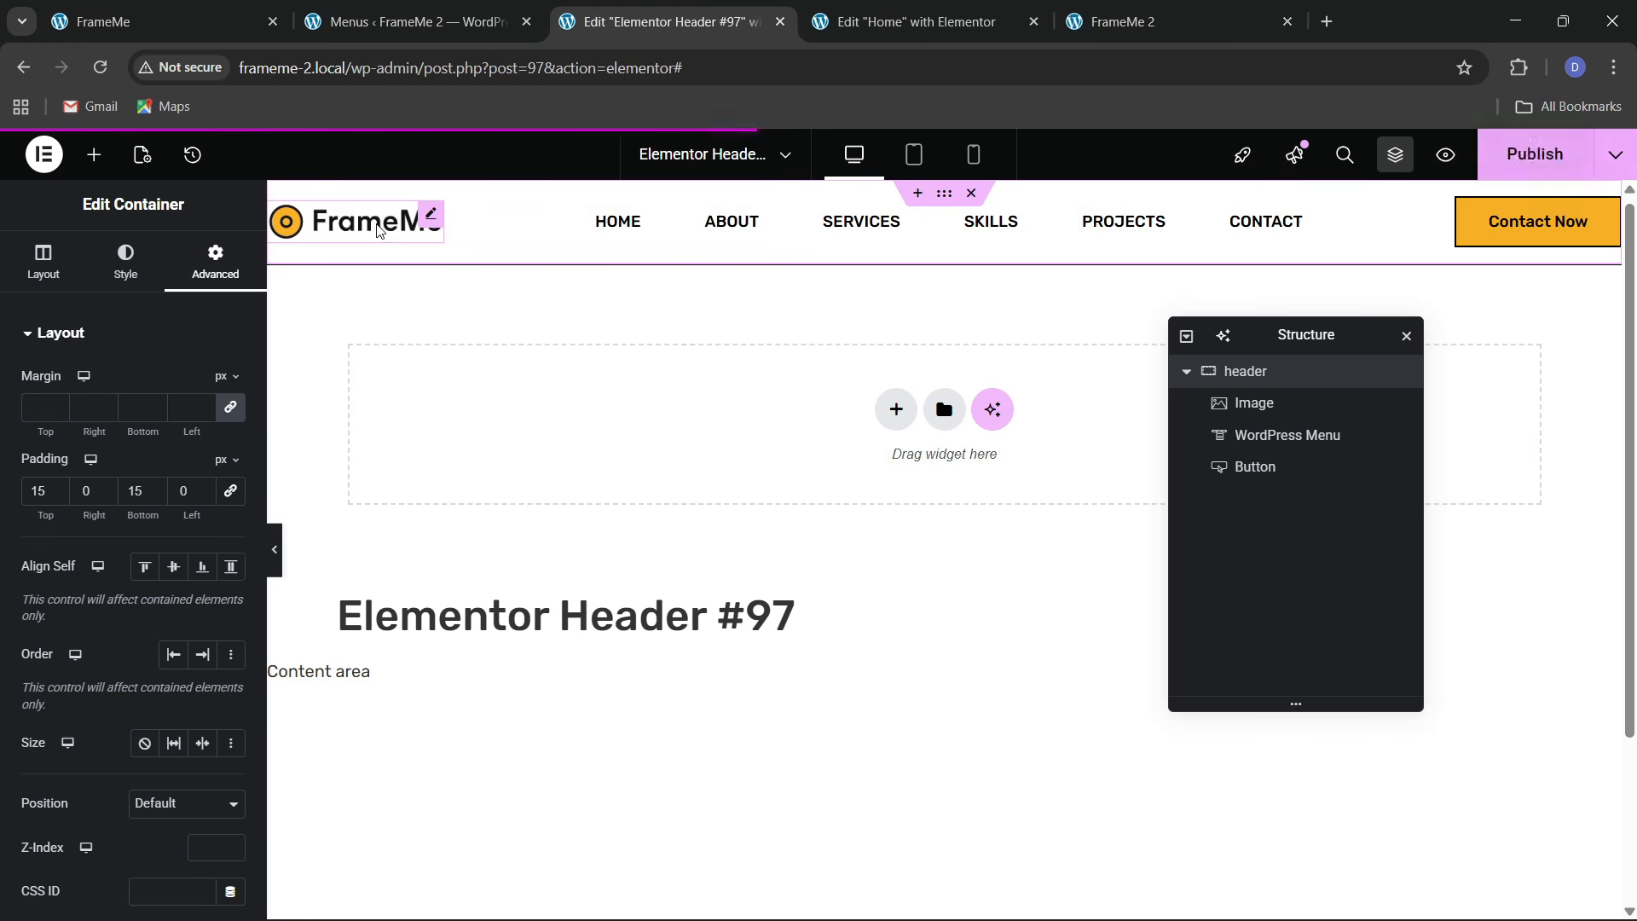
Link the logo to a Custom URL using the Site URL dynamic tag, save, and reload the live site
click(358, 234)
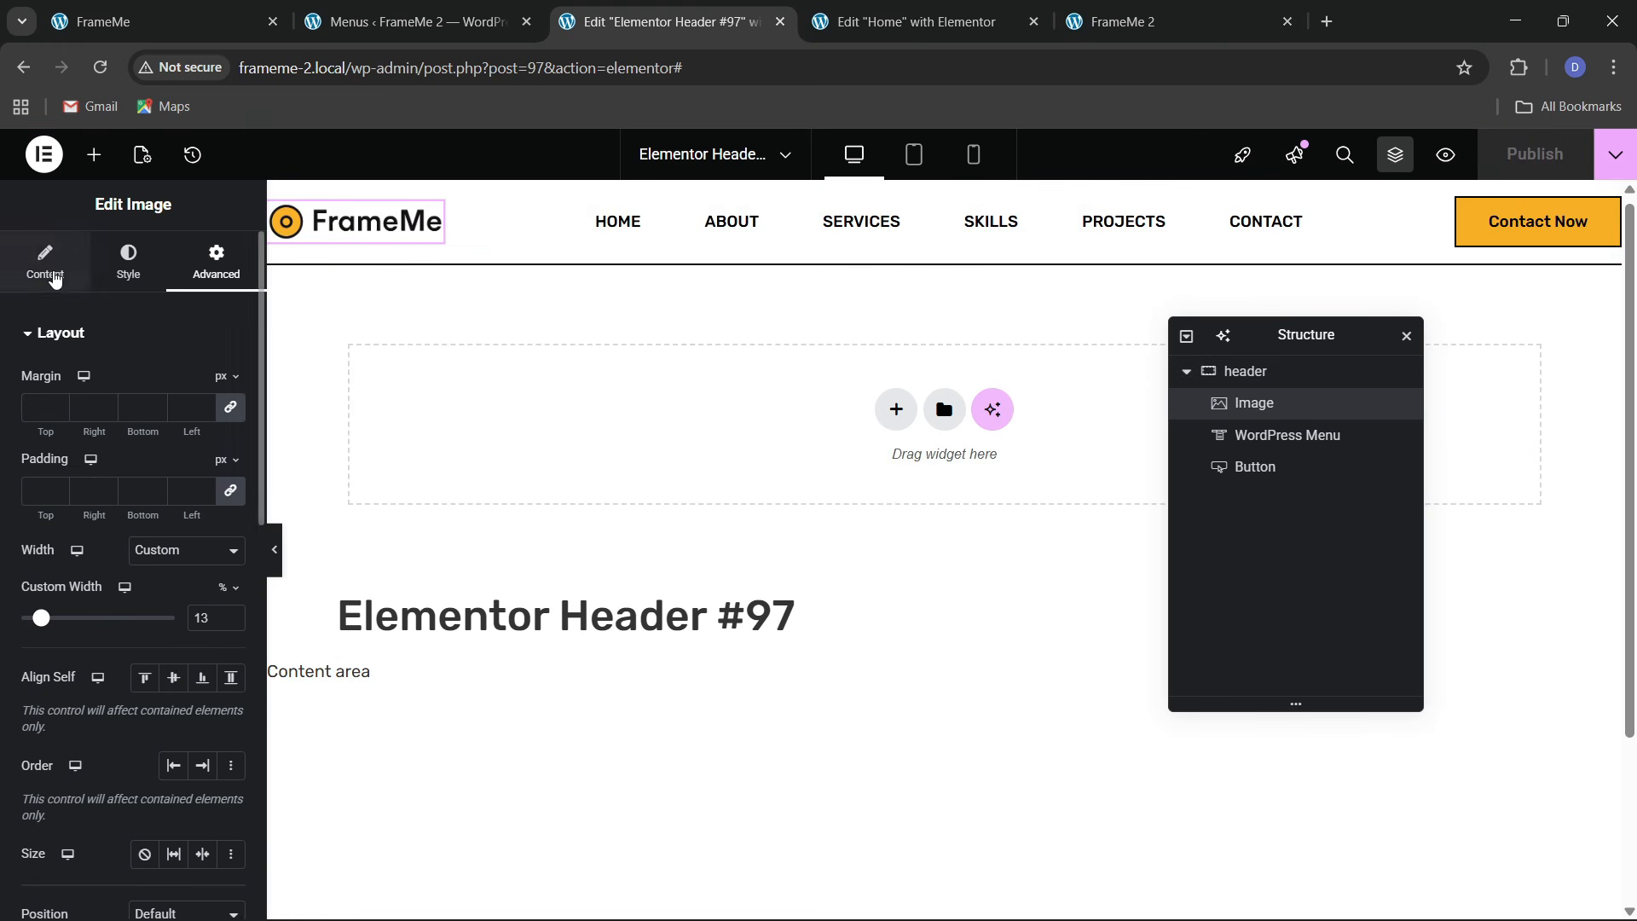
click(47, 274)
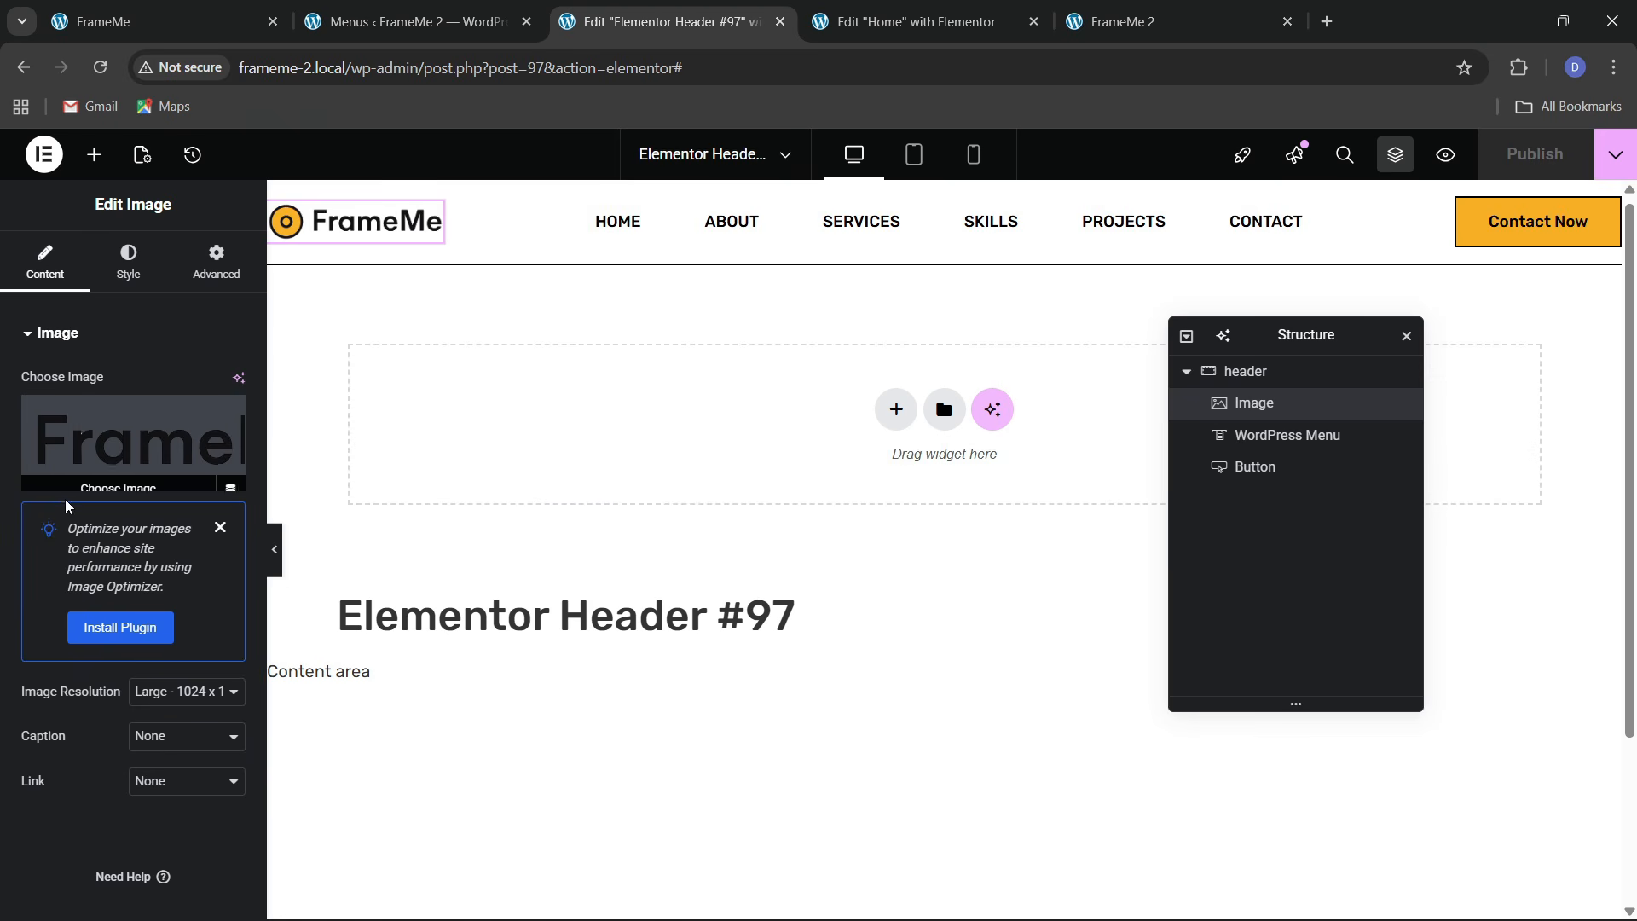
click(145, 782)
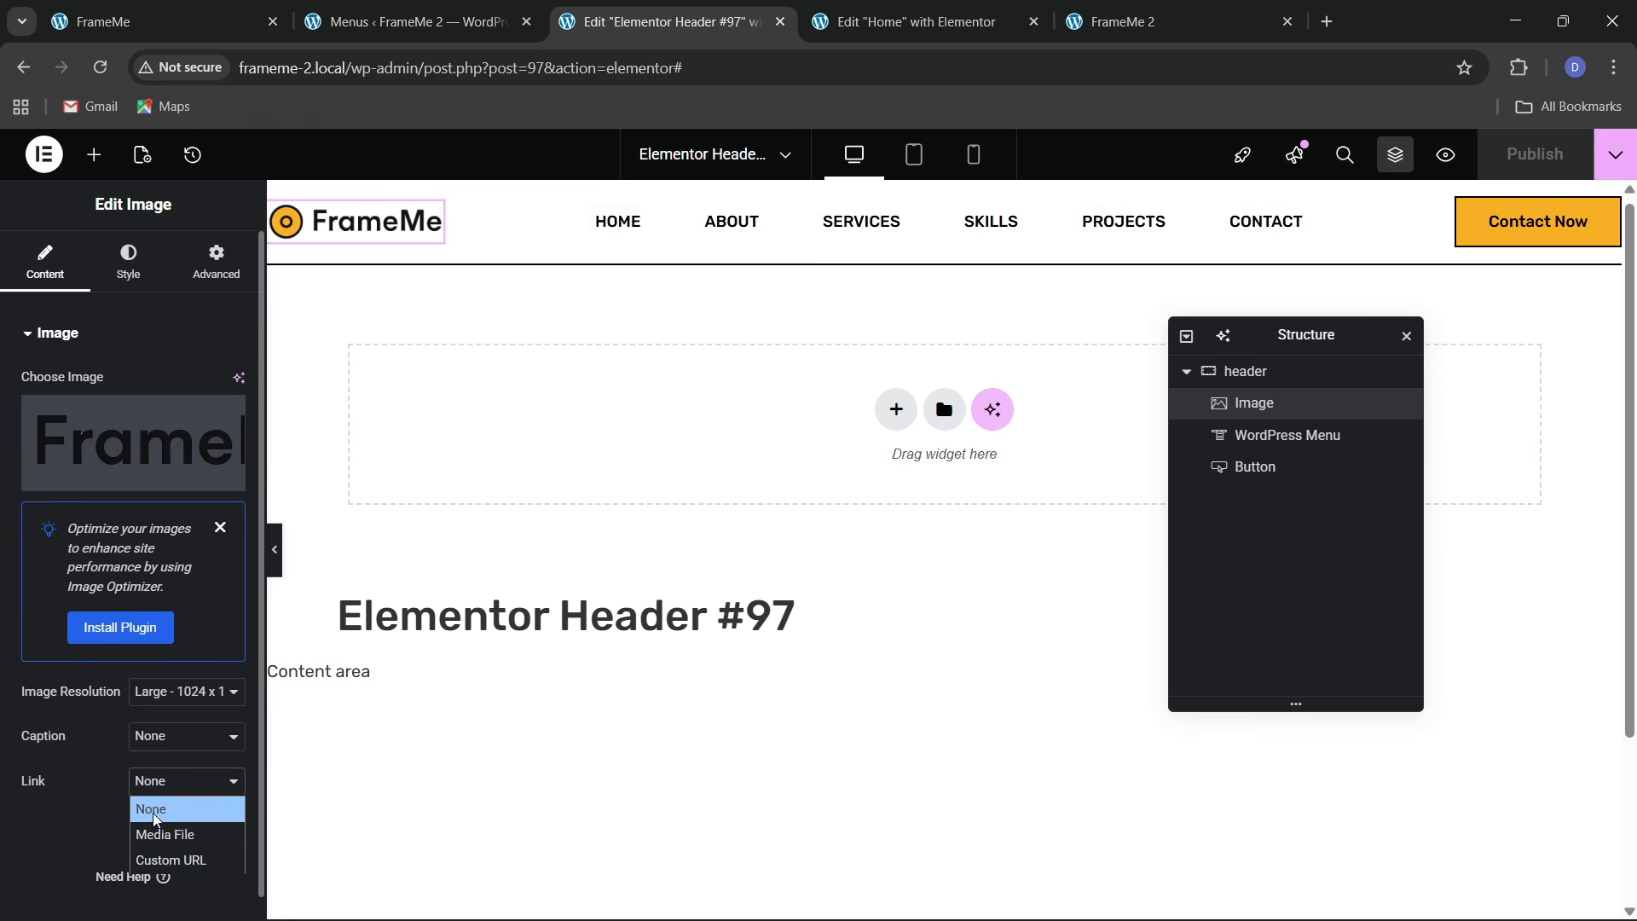
click(136, 856)
click(230, 826)
click(260, 671)
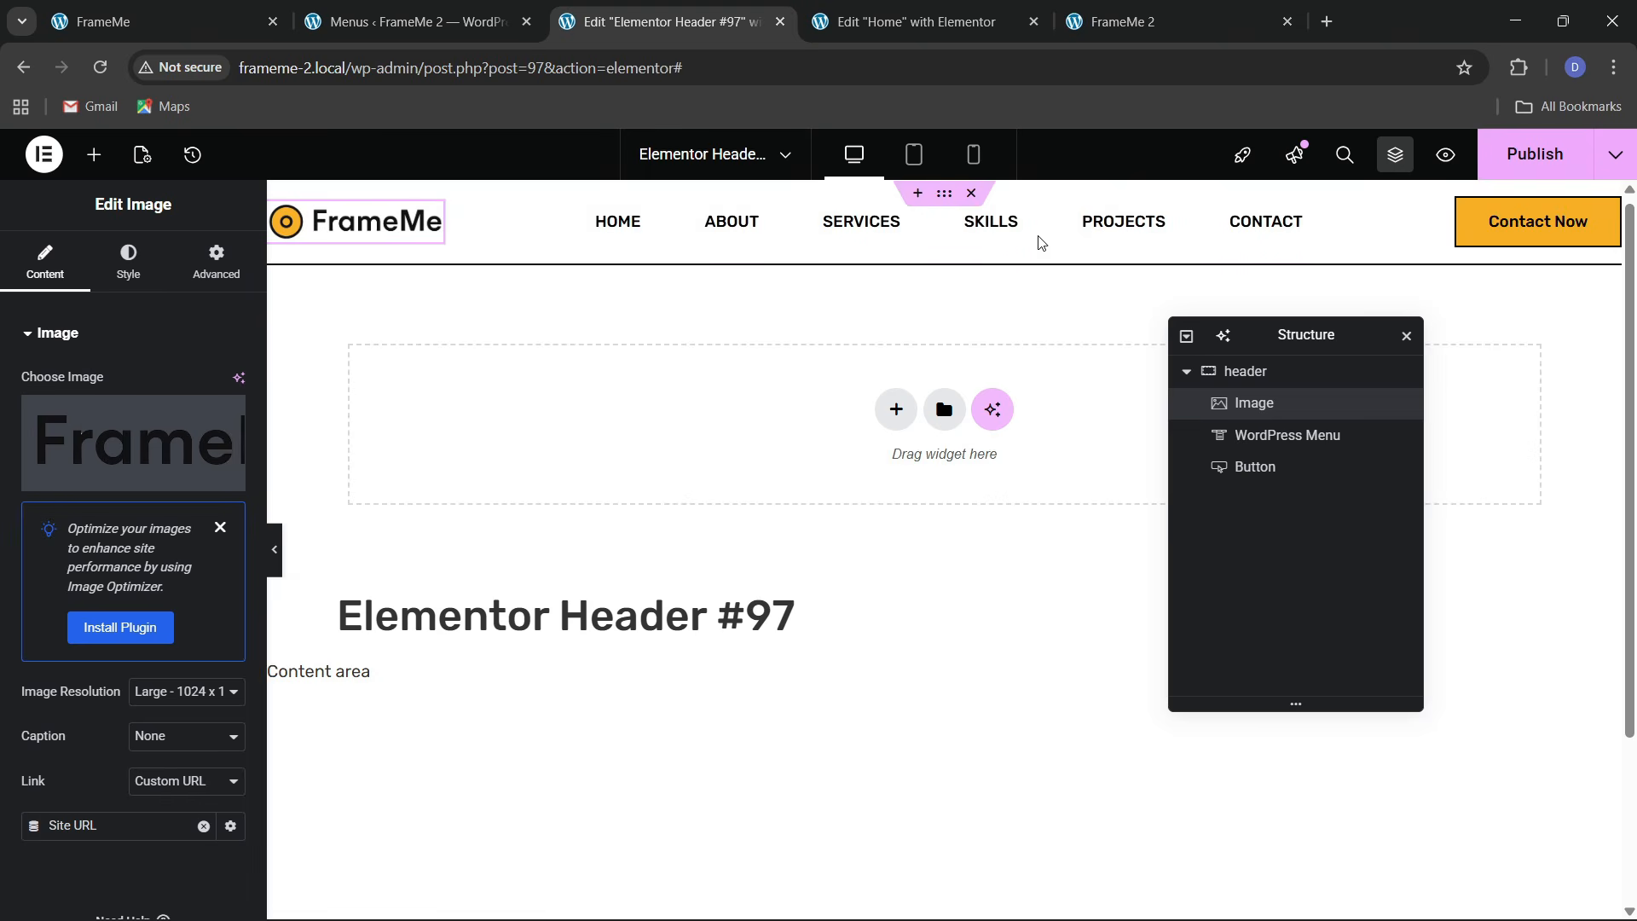
key(ctrl+s)
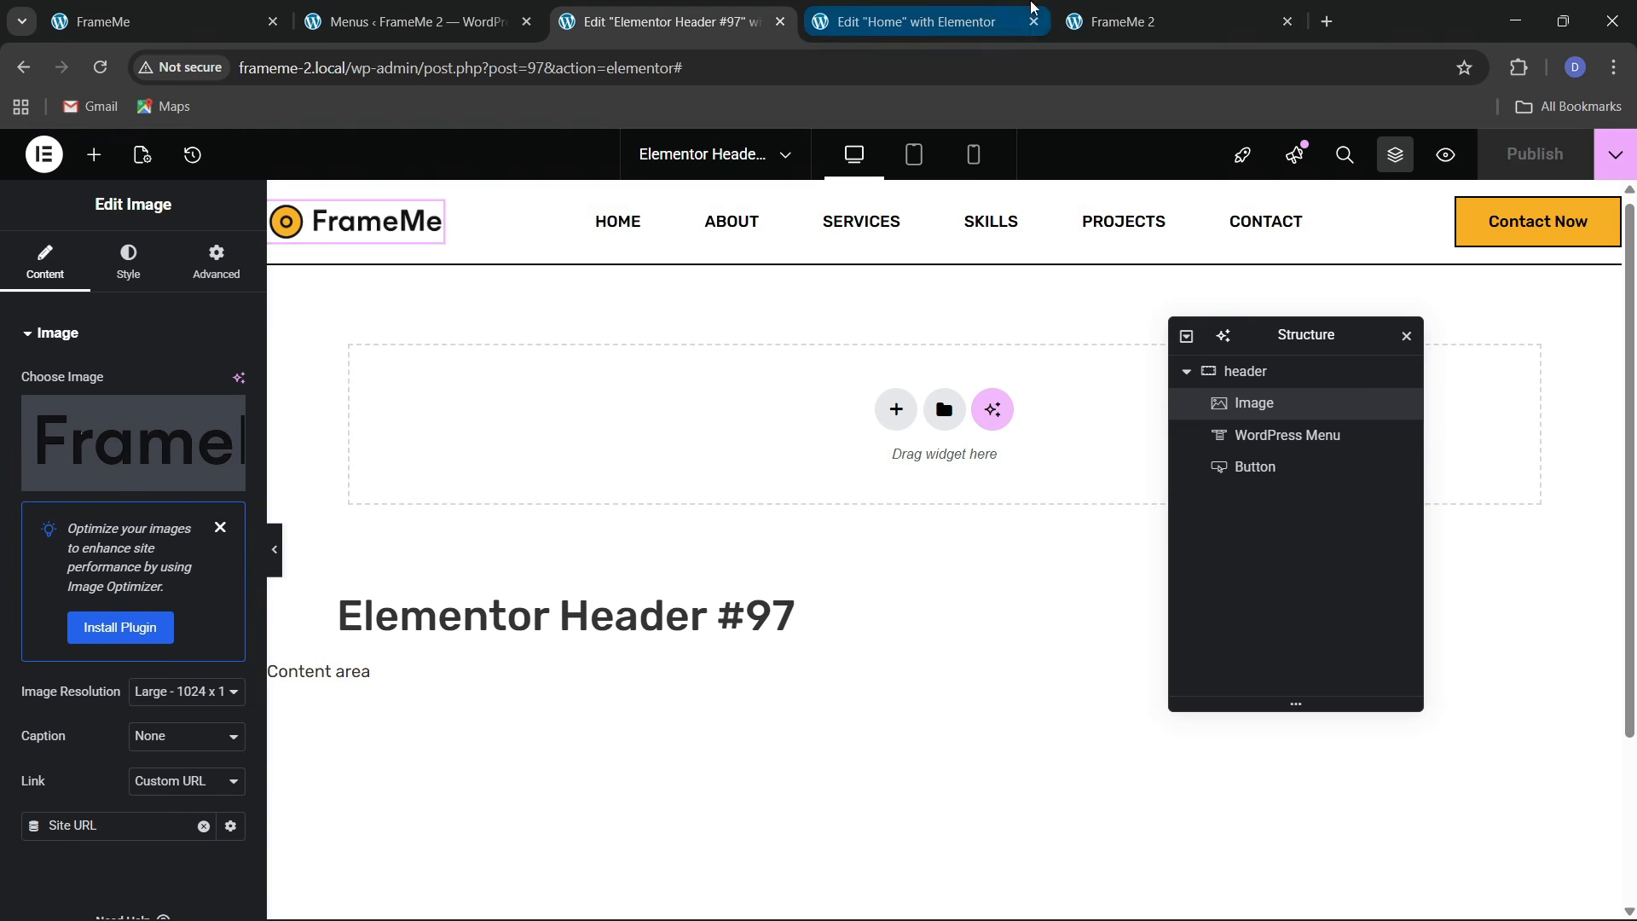
click(1151, 21)
key(Return)
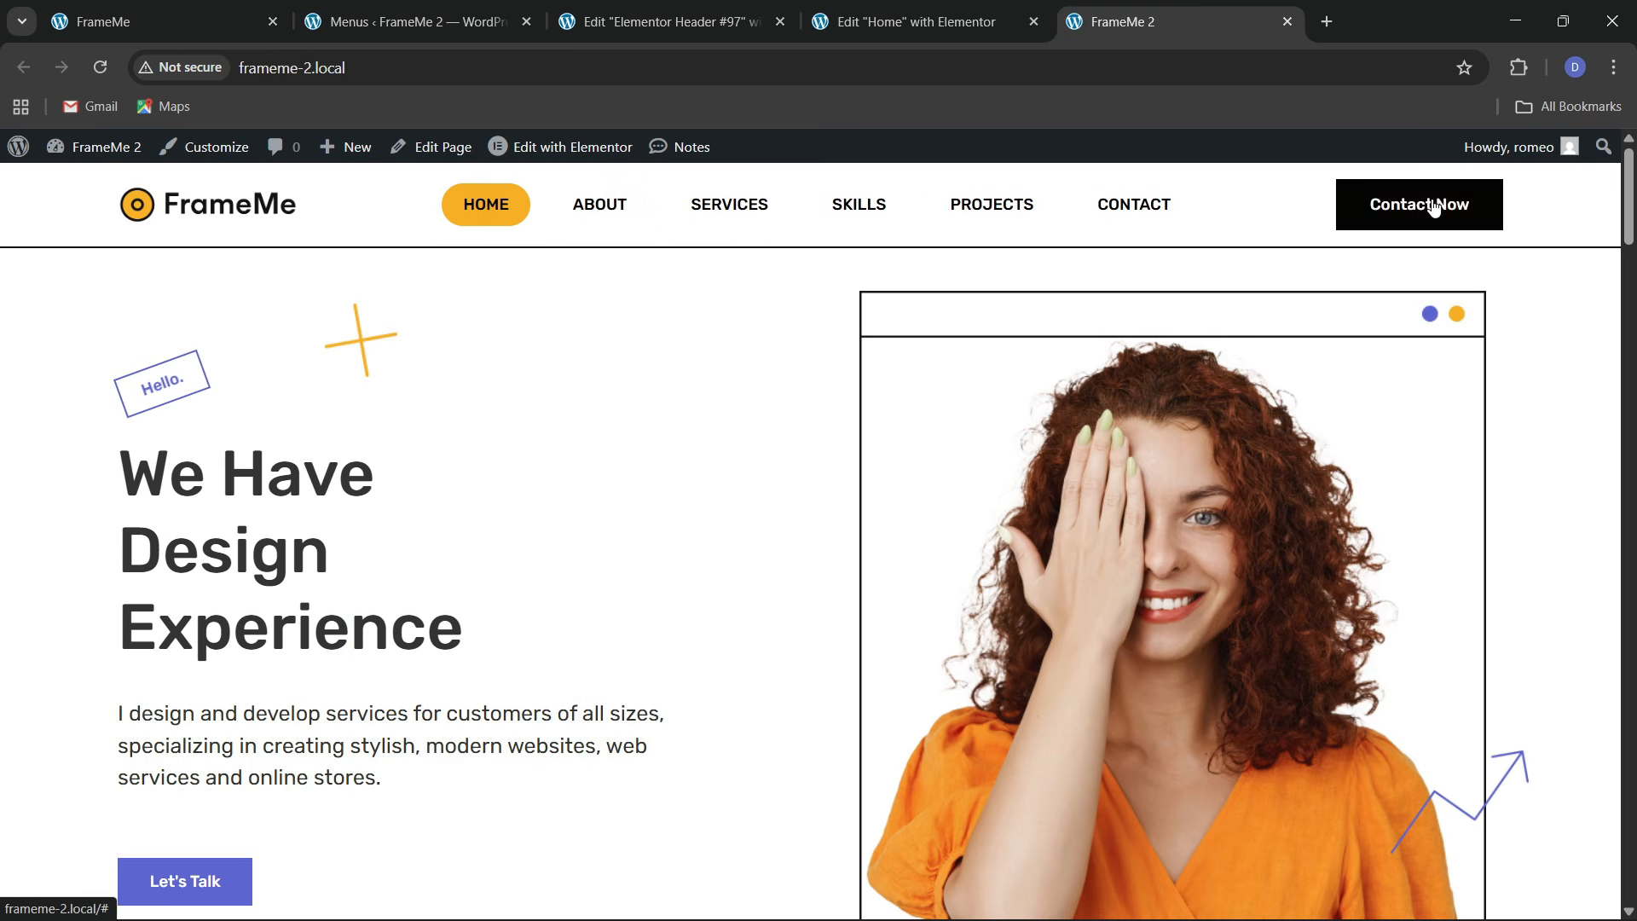
click(867, 8)
Give the Contact Now button the Bob hover animation, publish, and switch to mobile preview
click(662, 15)
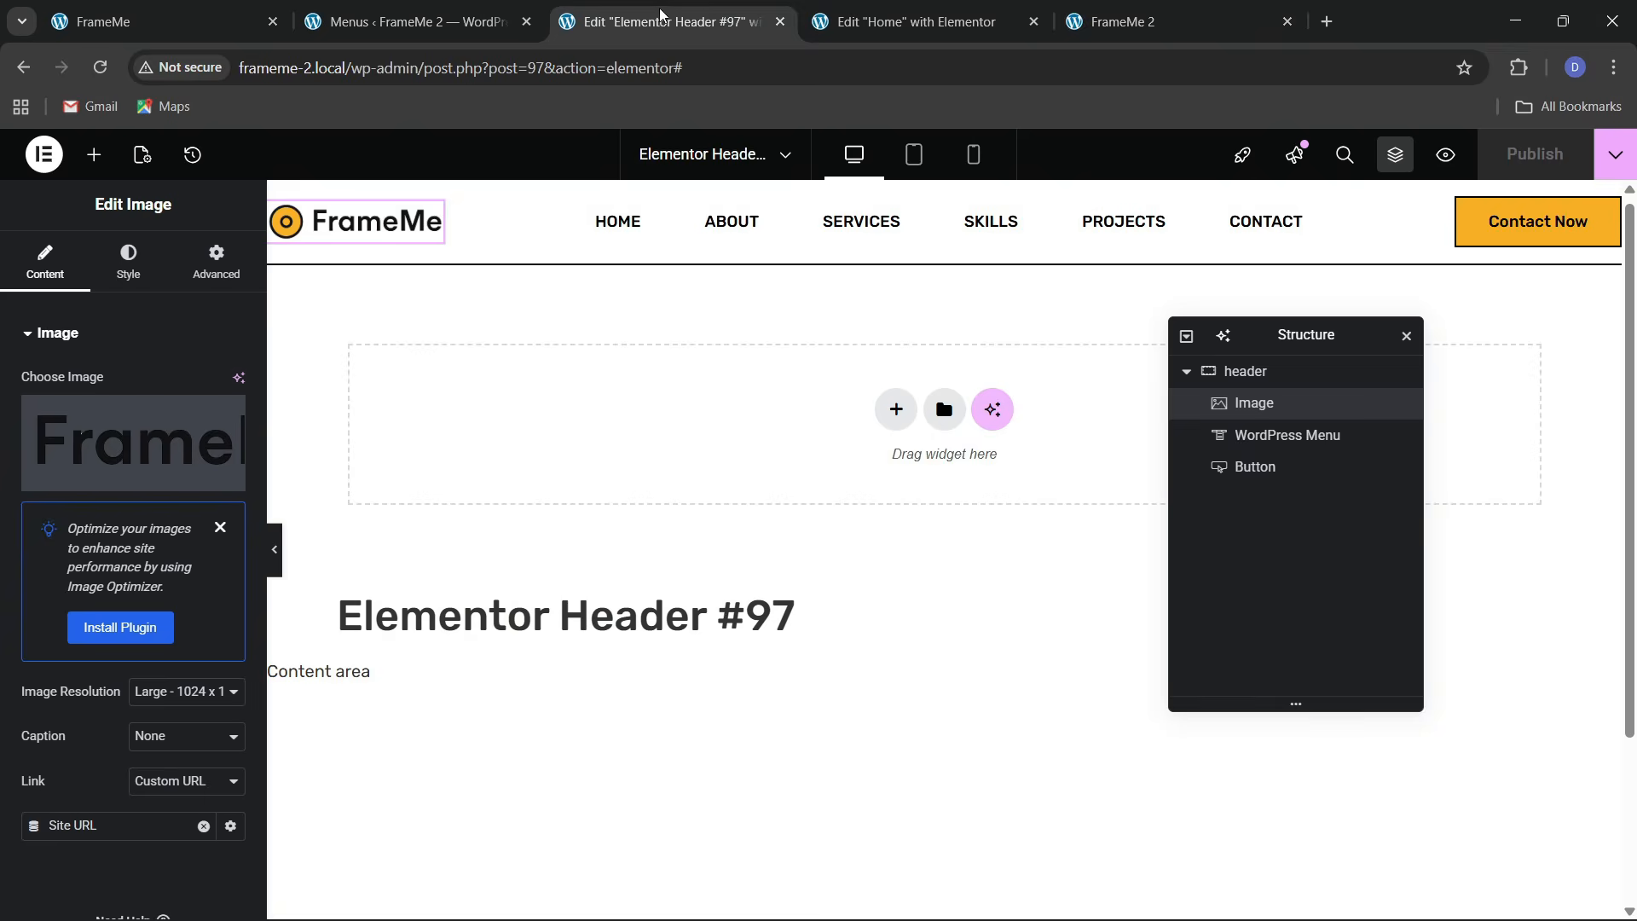
click(1531, 222)
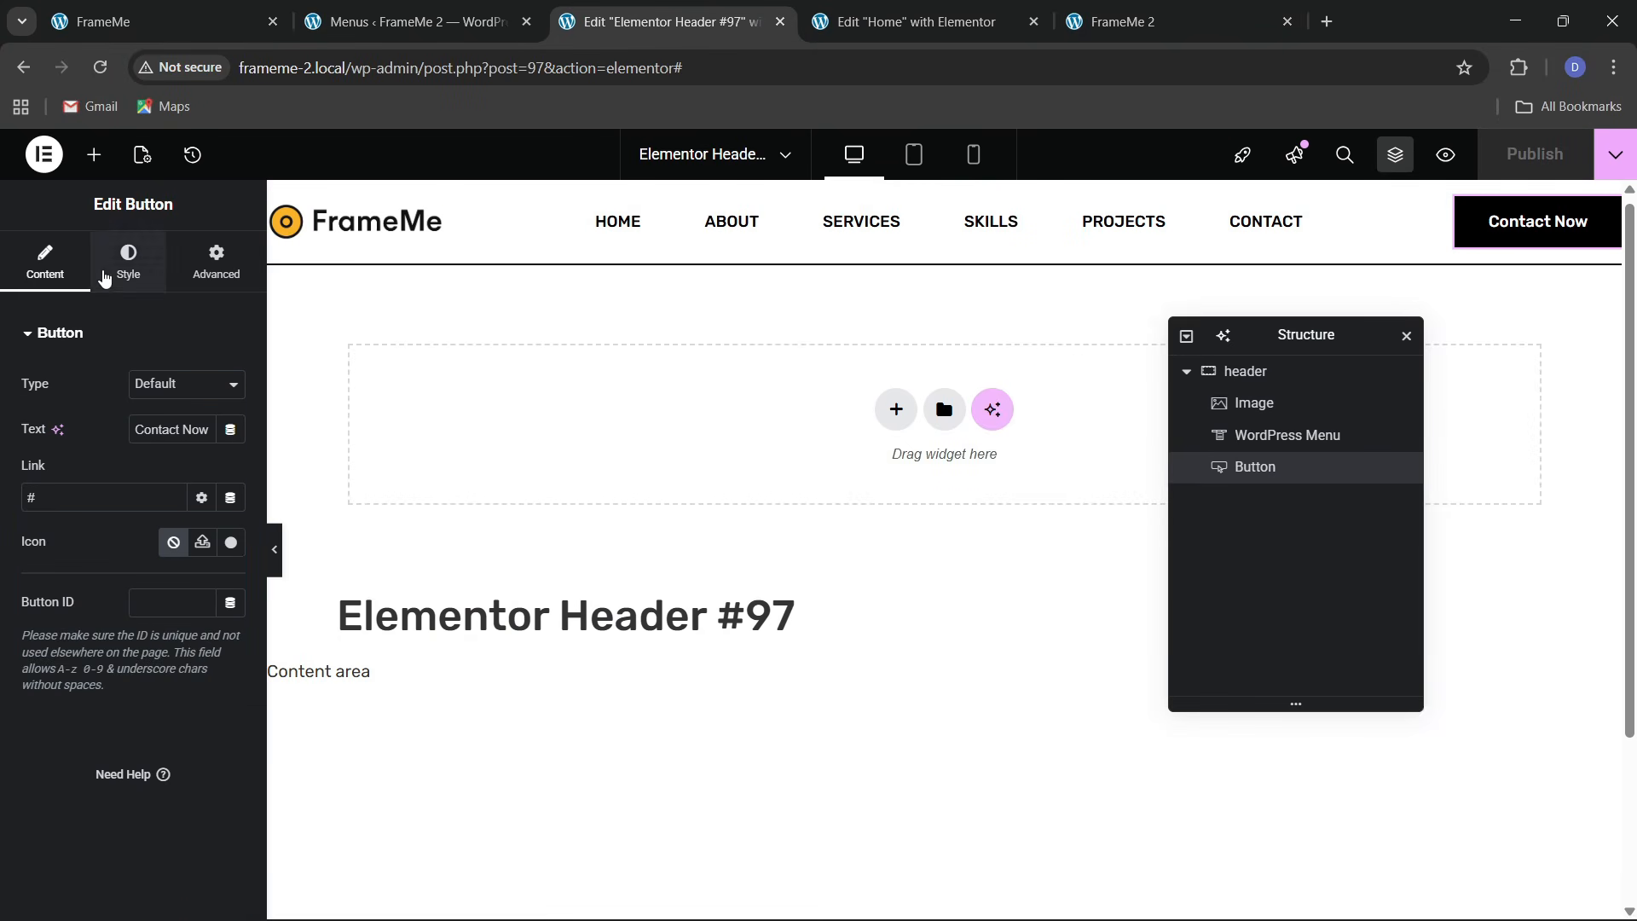
click(120, 264)
scroll(105, 540, down, 2)
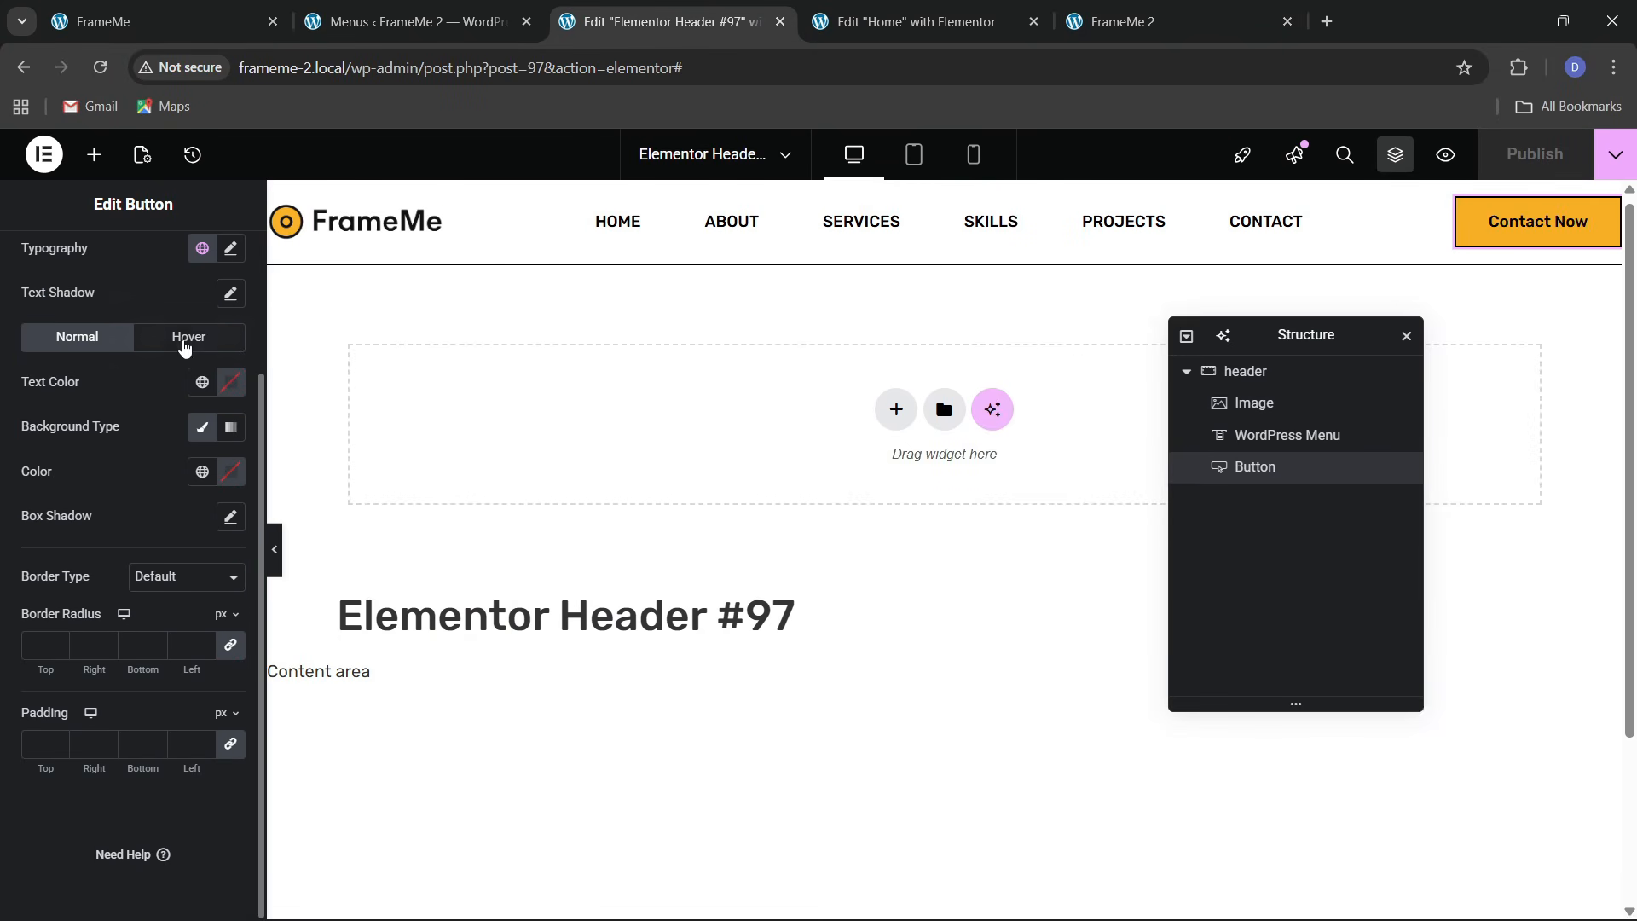
click(184, 341)
scroll(71, 651, down, 1)
click(64, 590)
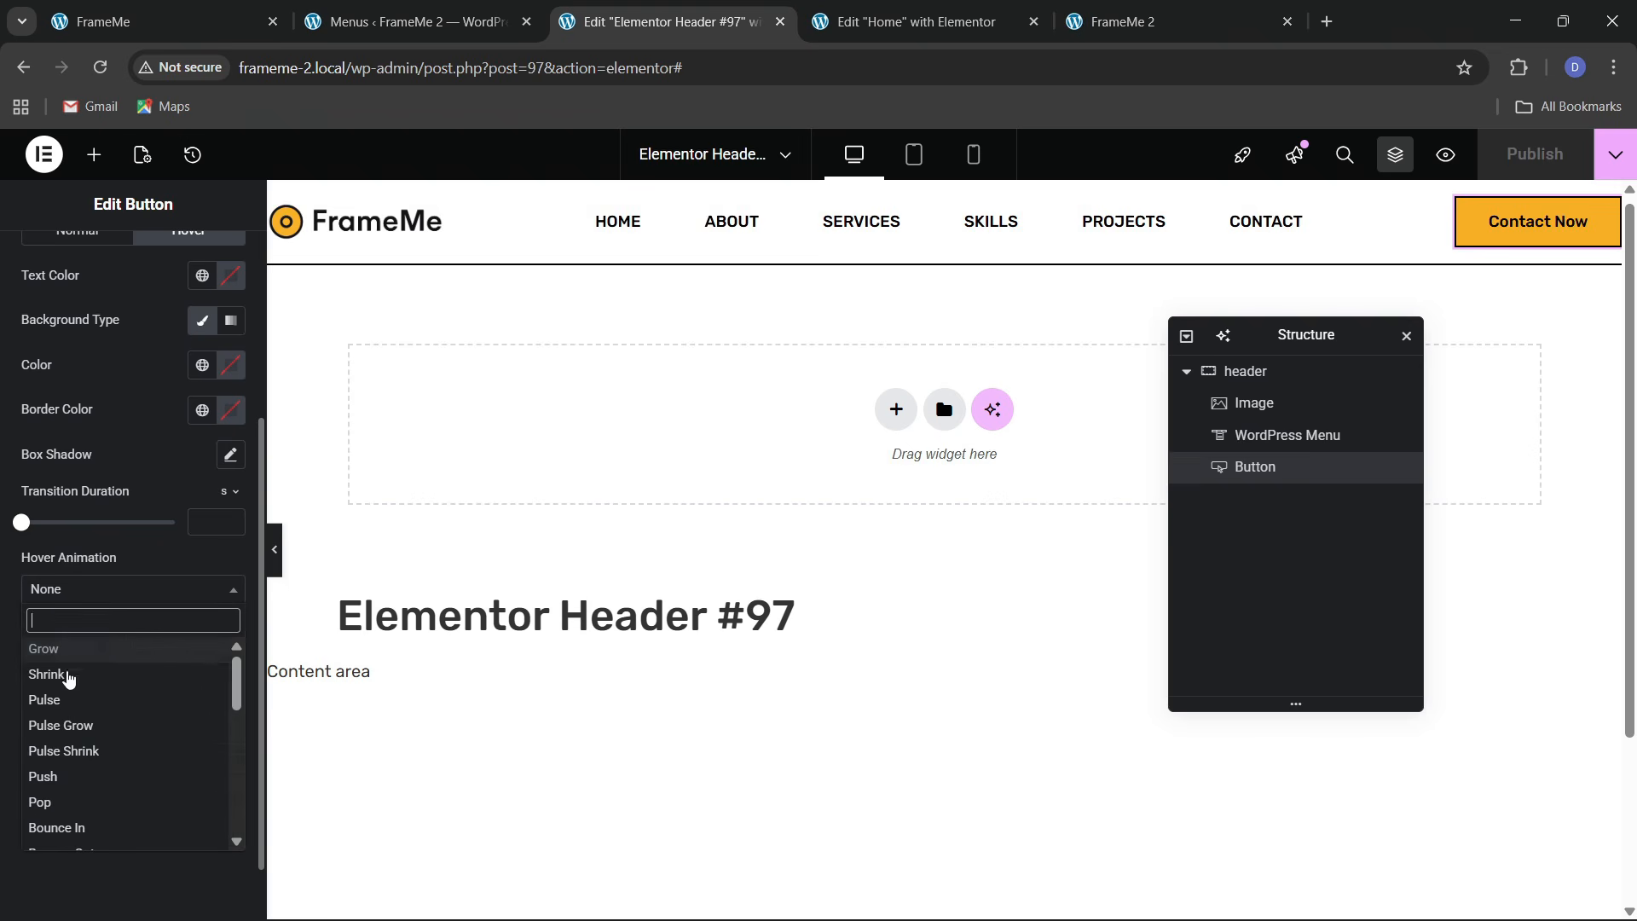
scroll(83, 793, down, 3)
click(79, 769)
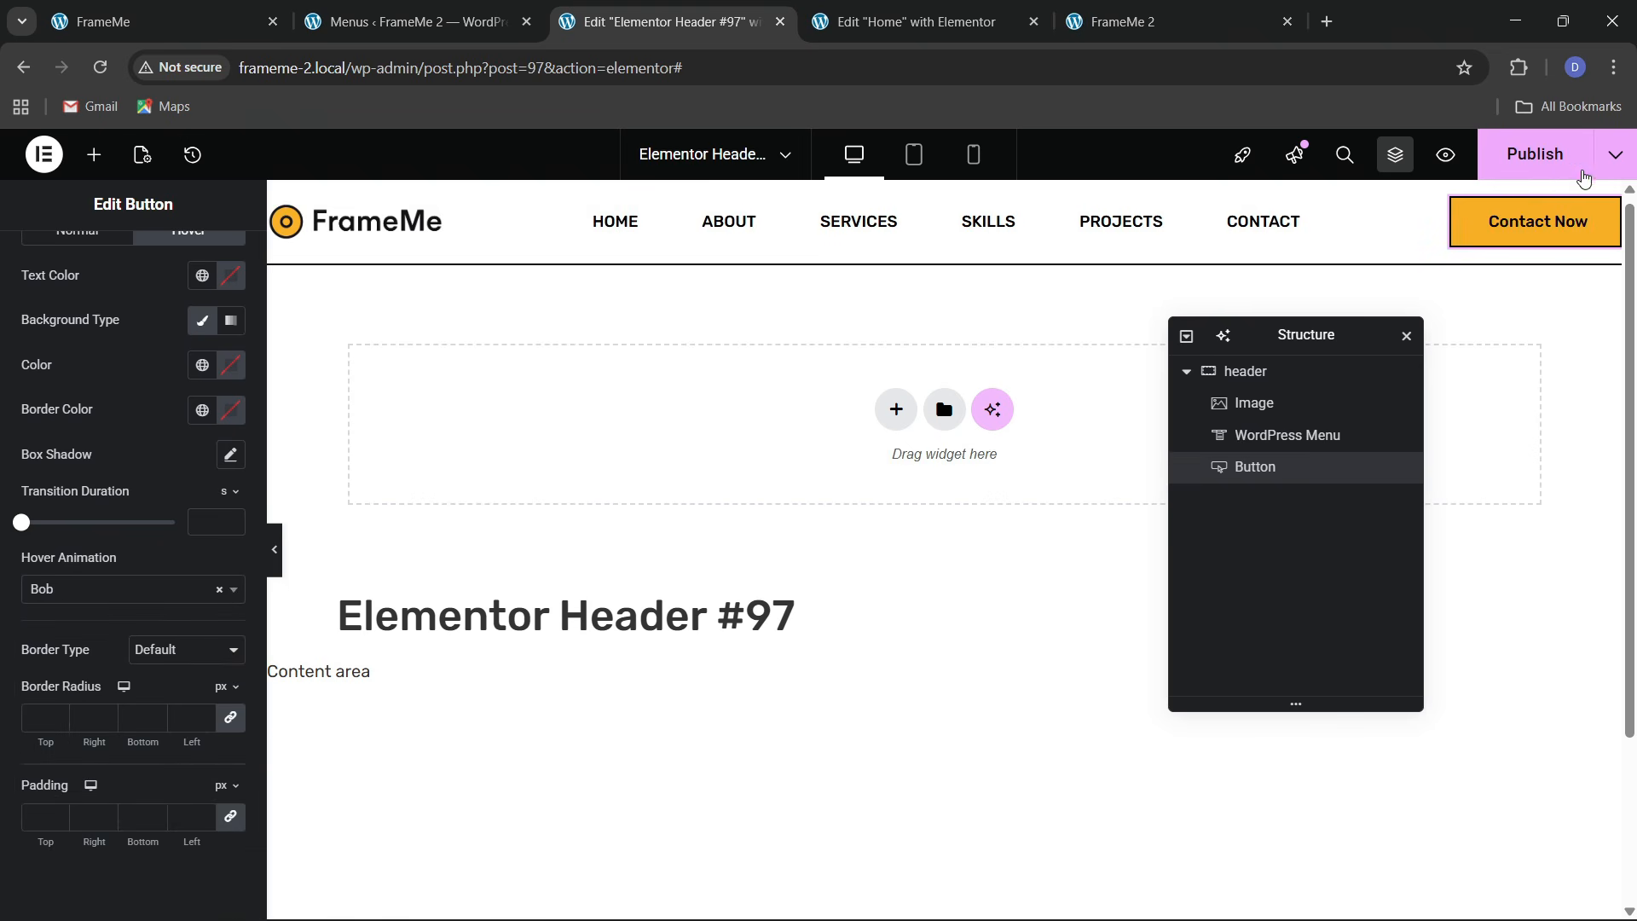
click(1569, 162)
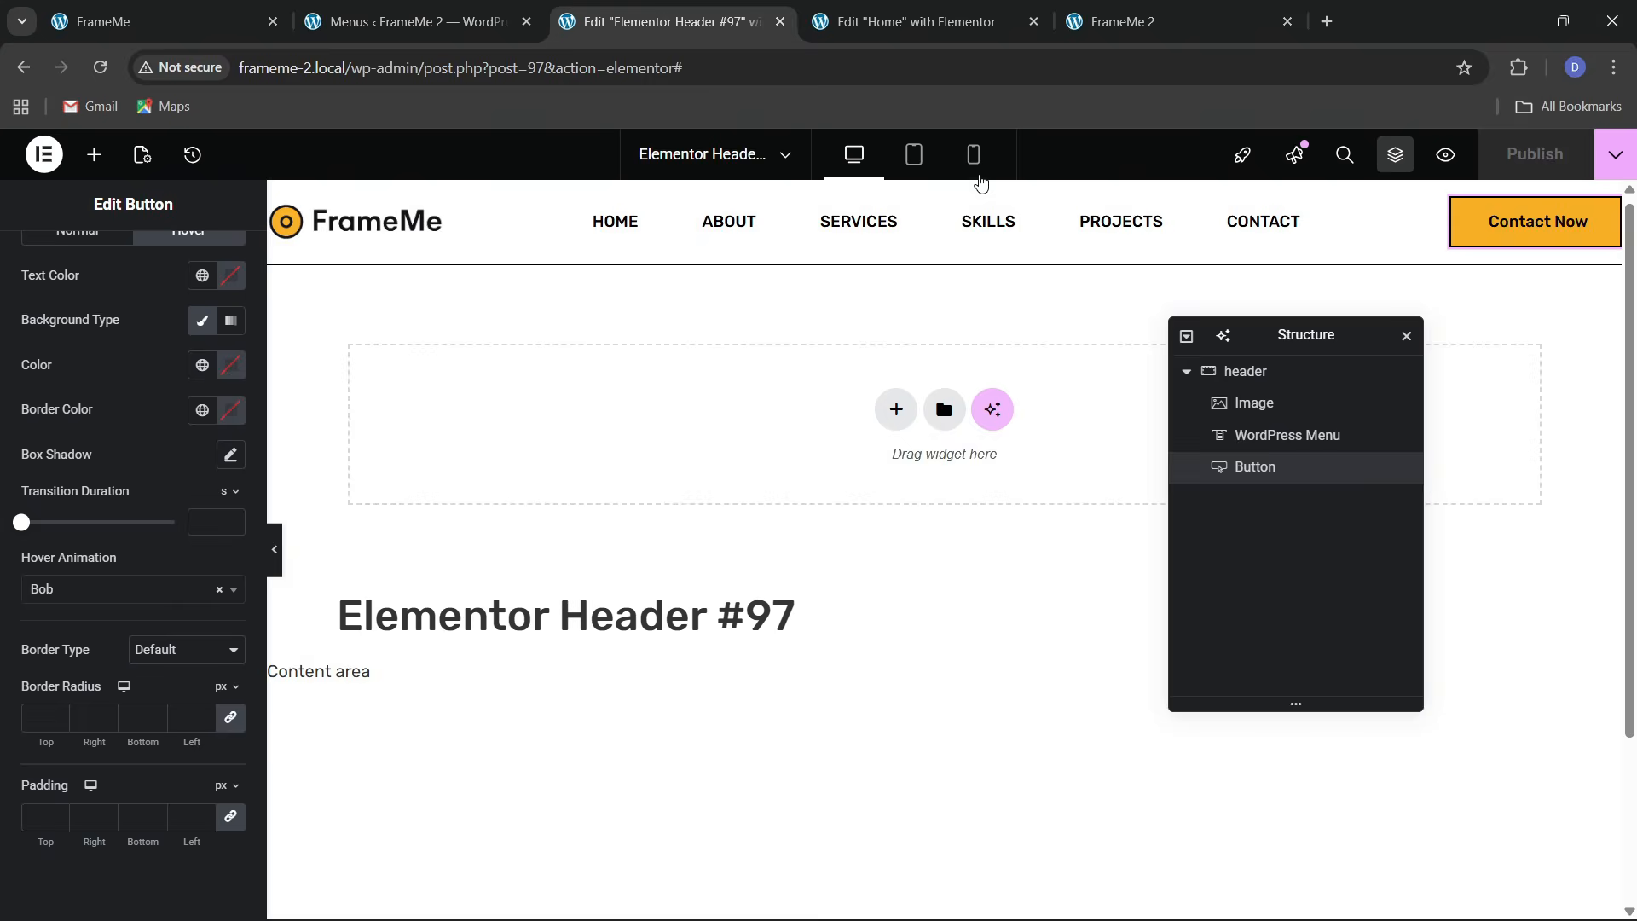
click(973, 157)
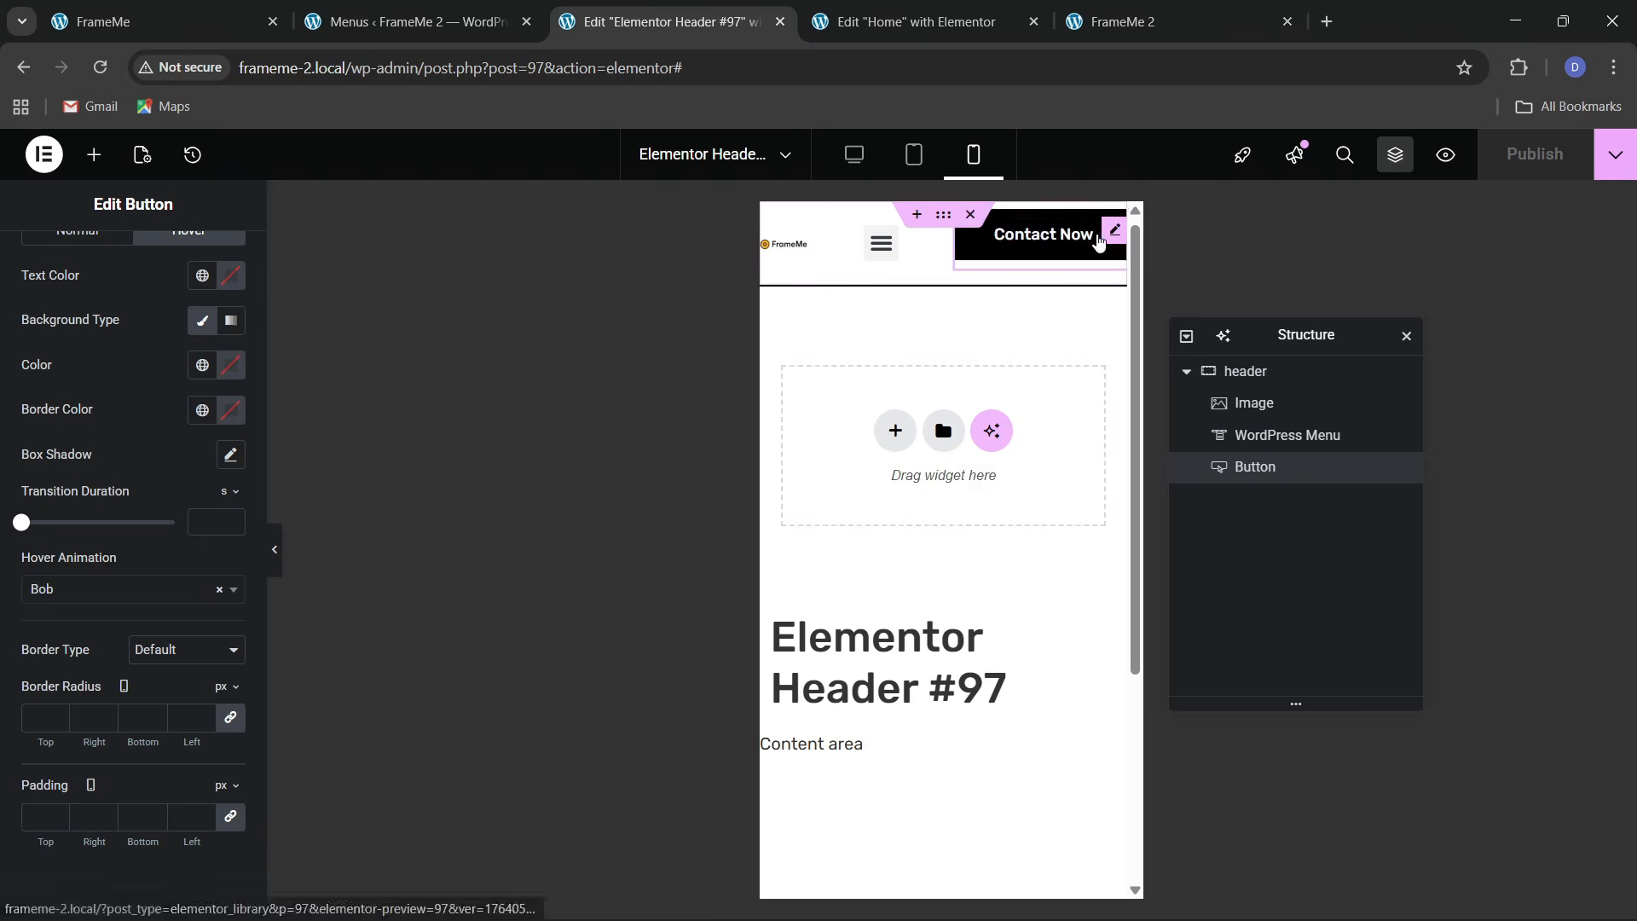
Hide the Contact Now button on tablet and mobile, and set the header container padding to 10
scroll(168, 362, up, 3)
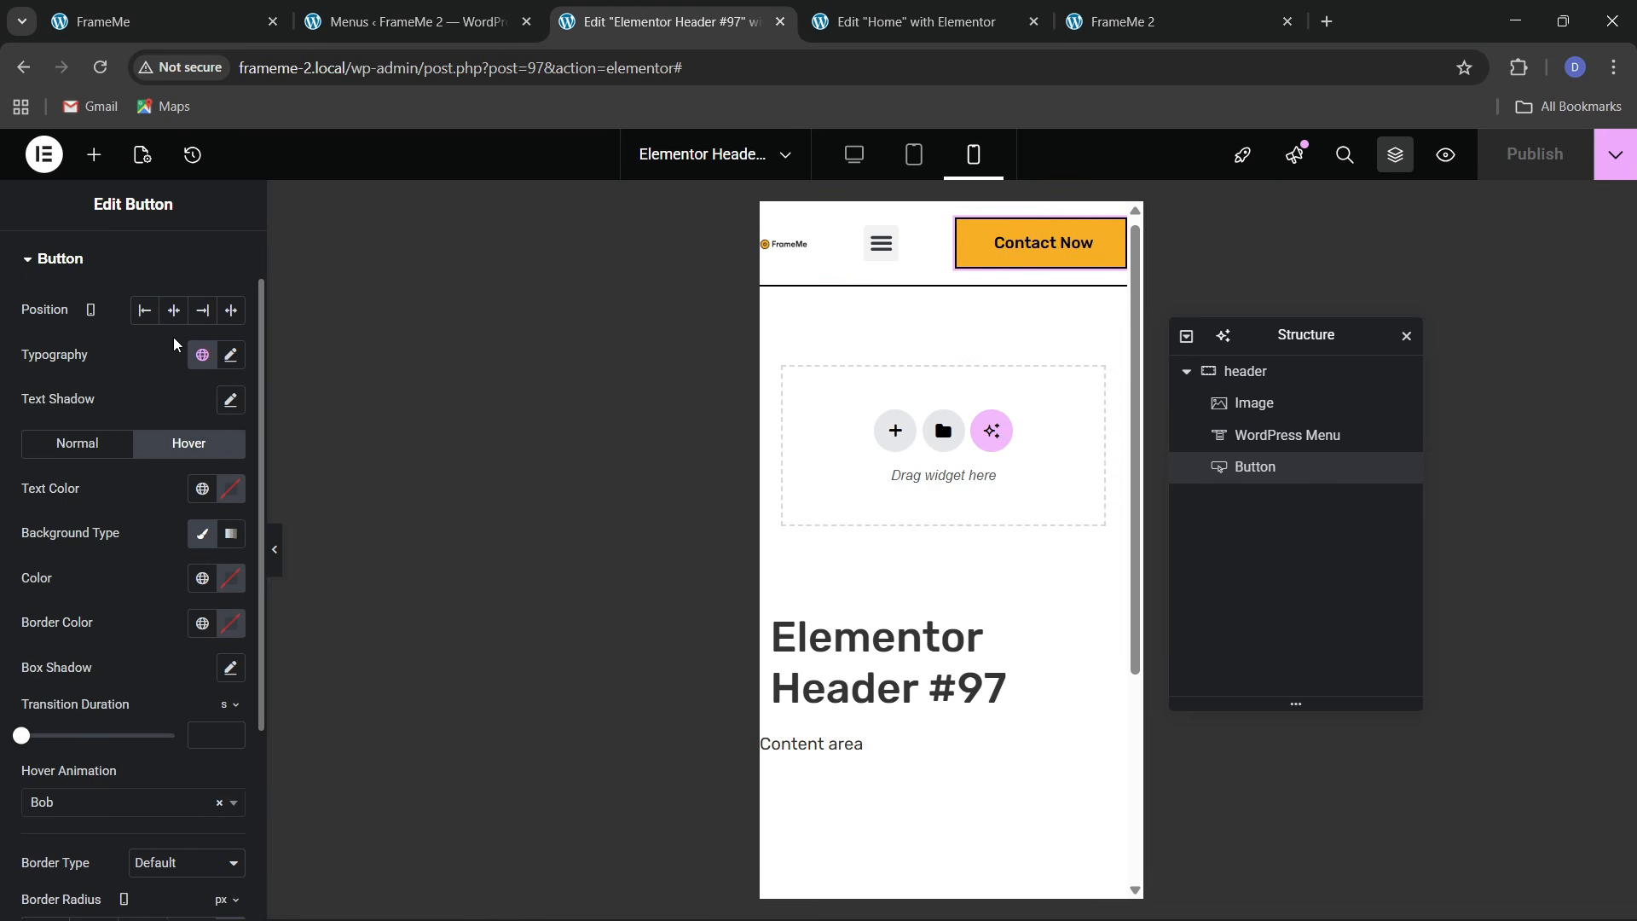
scroll(174, 344, up, 1)
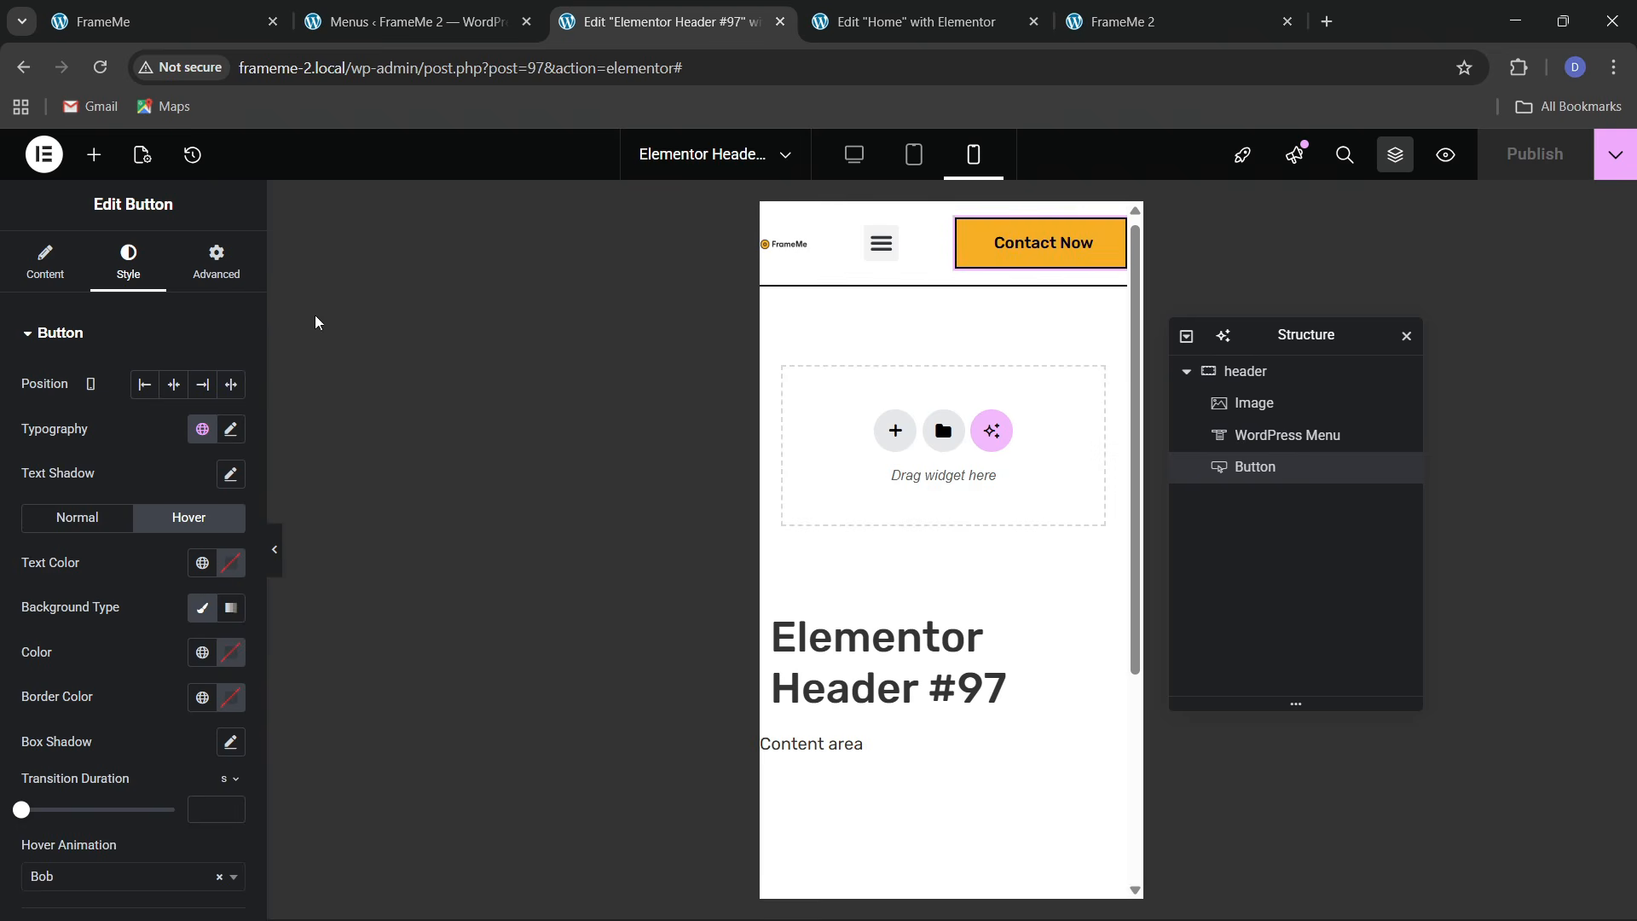
click(216, 260)
scroll(143, 555, down, 5)
click(94, 661)
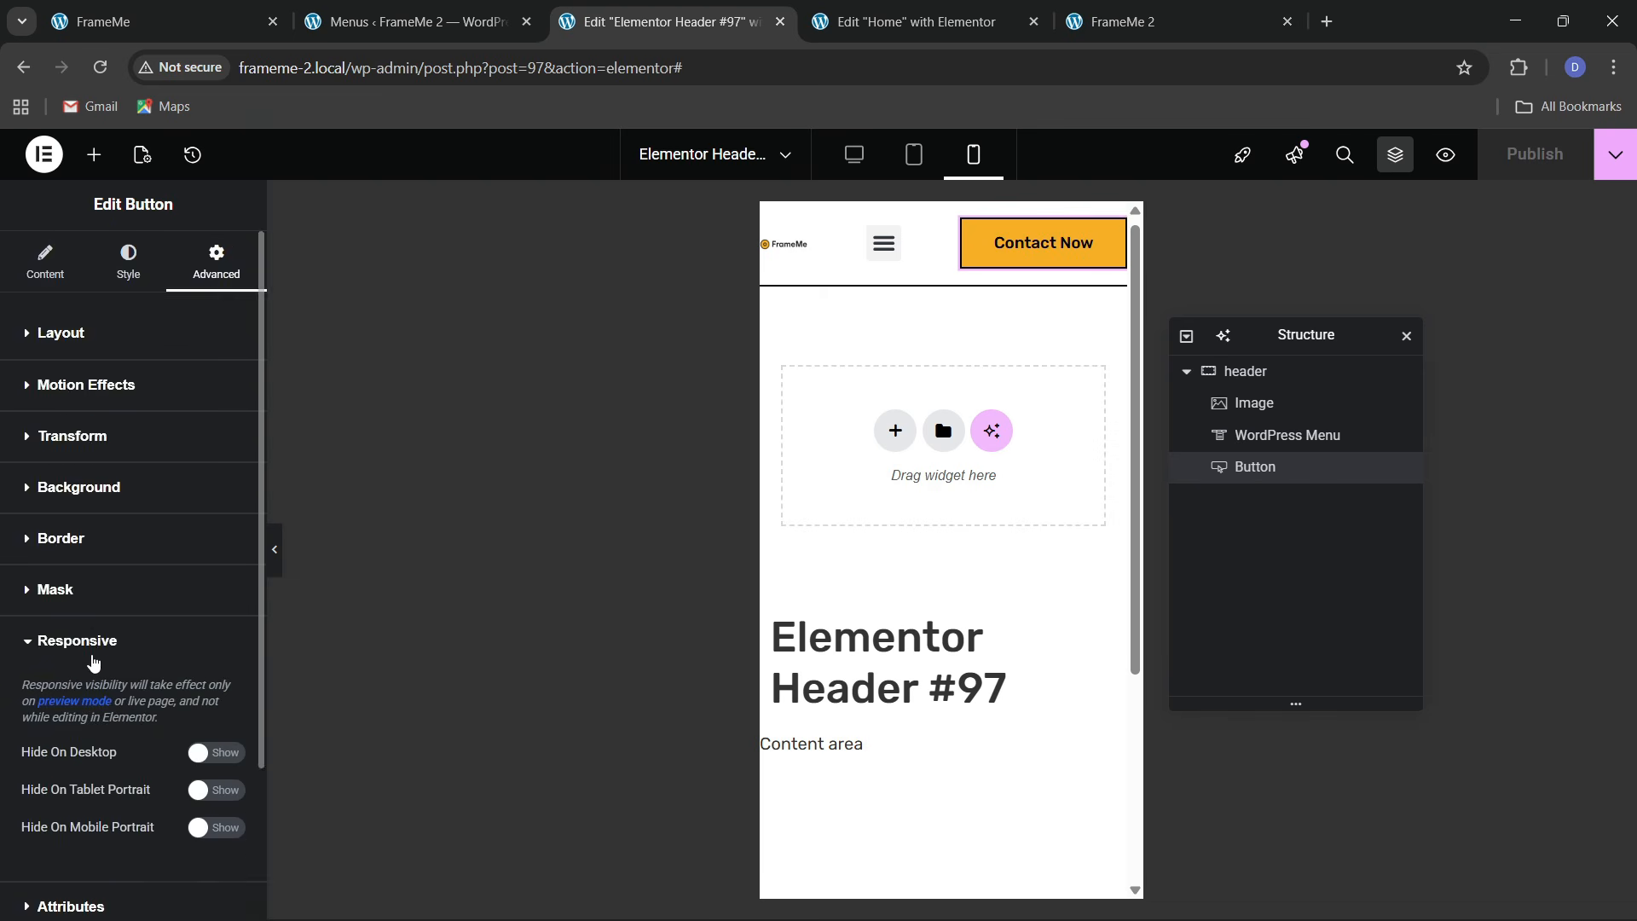
scroll(94, 682, down, 2)
click(213, 599)
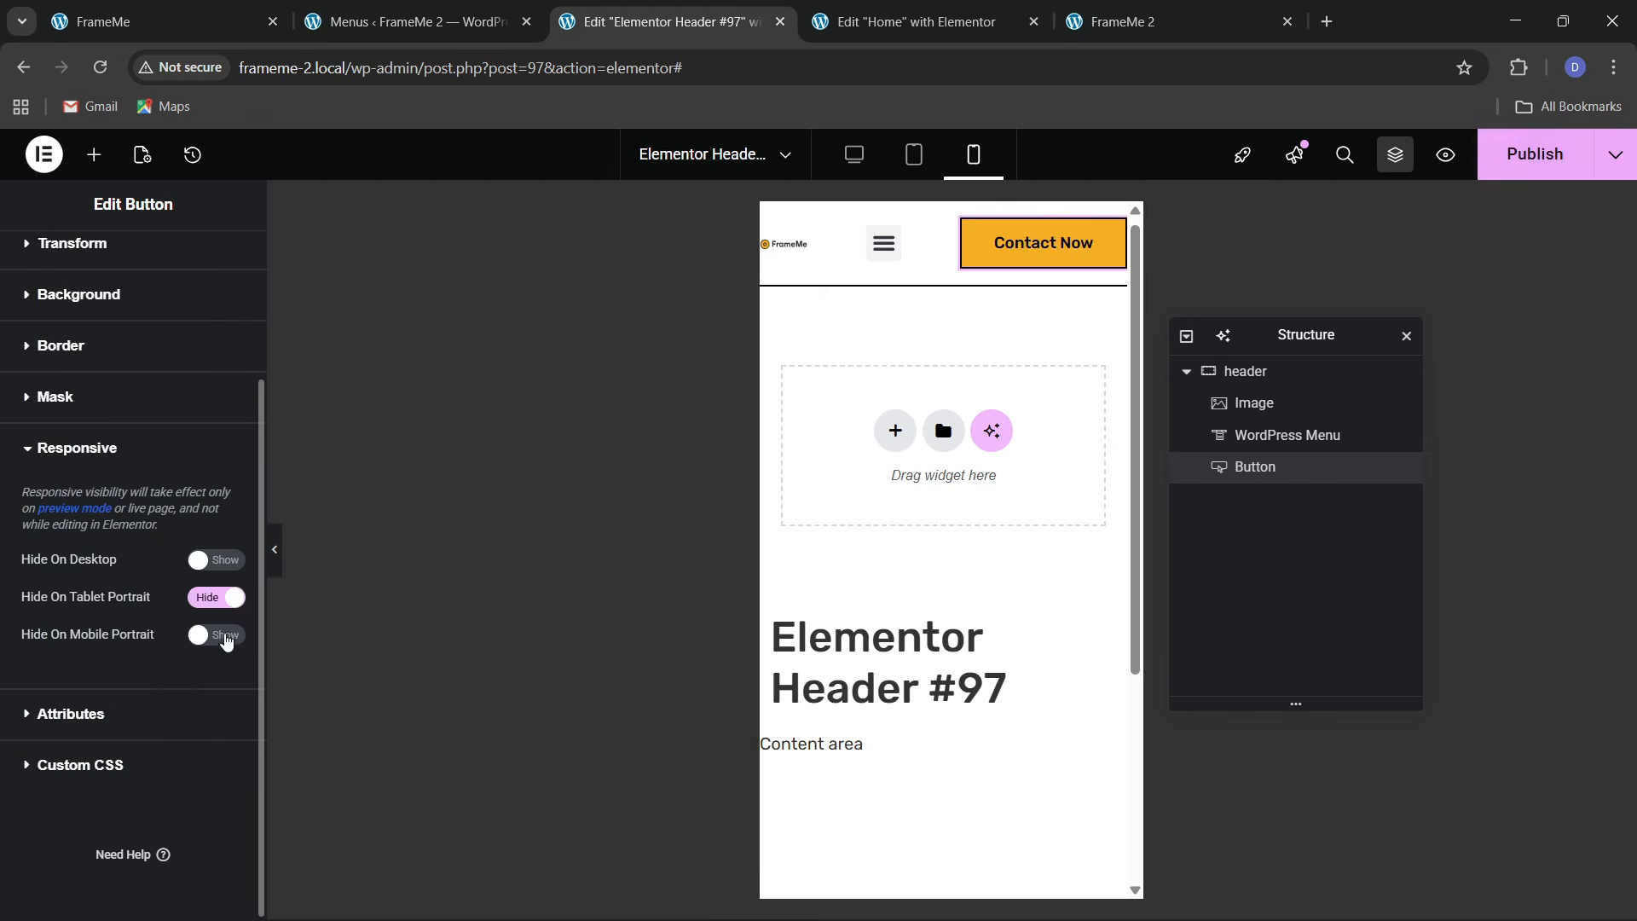
click(213, 636)
click(1254, 371)
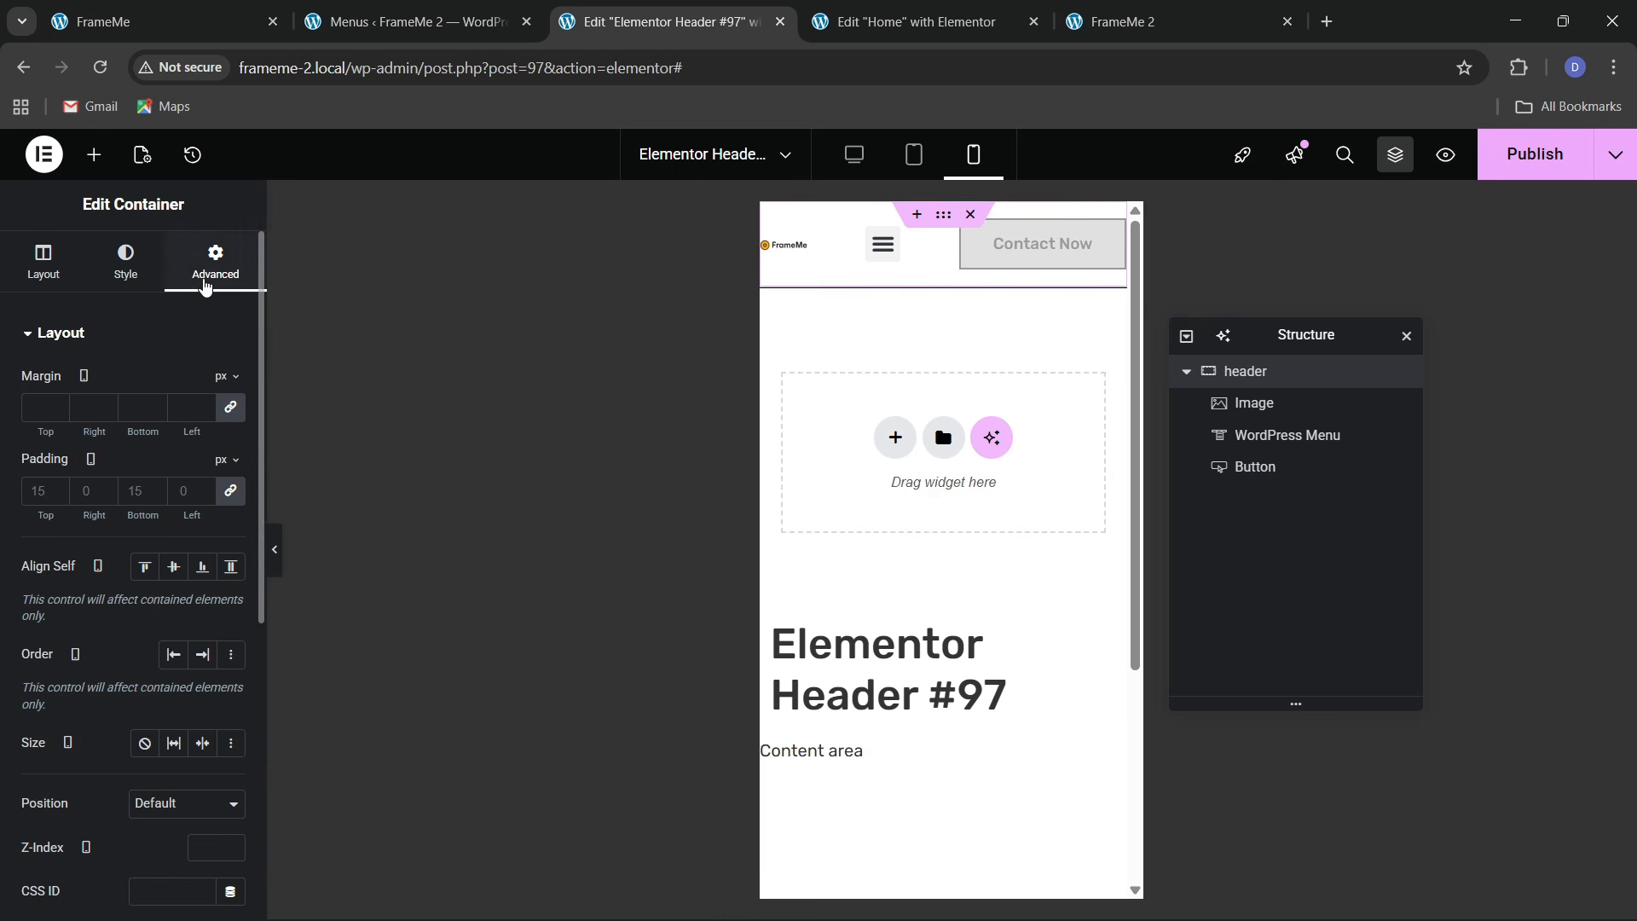
text(10)
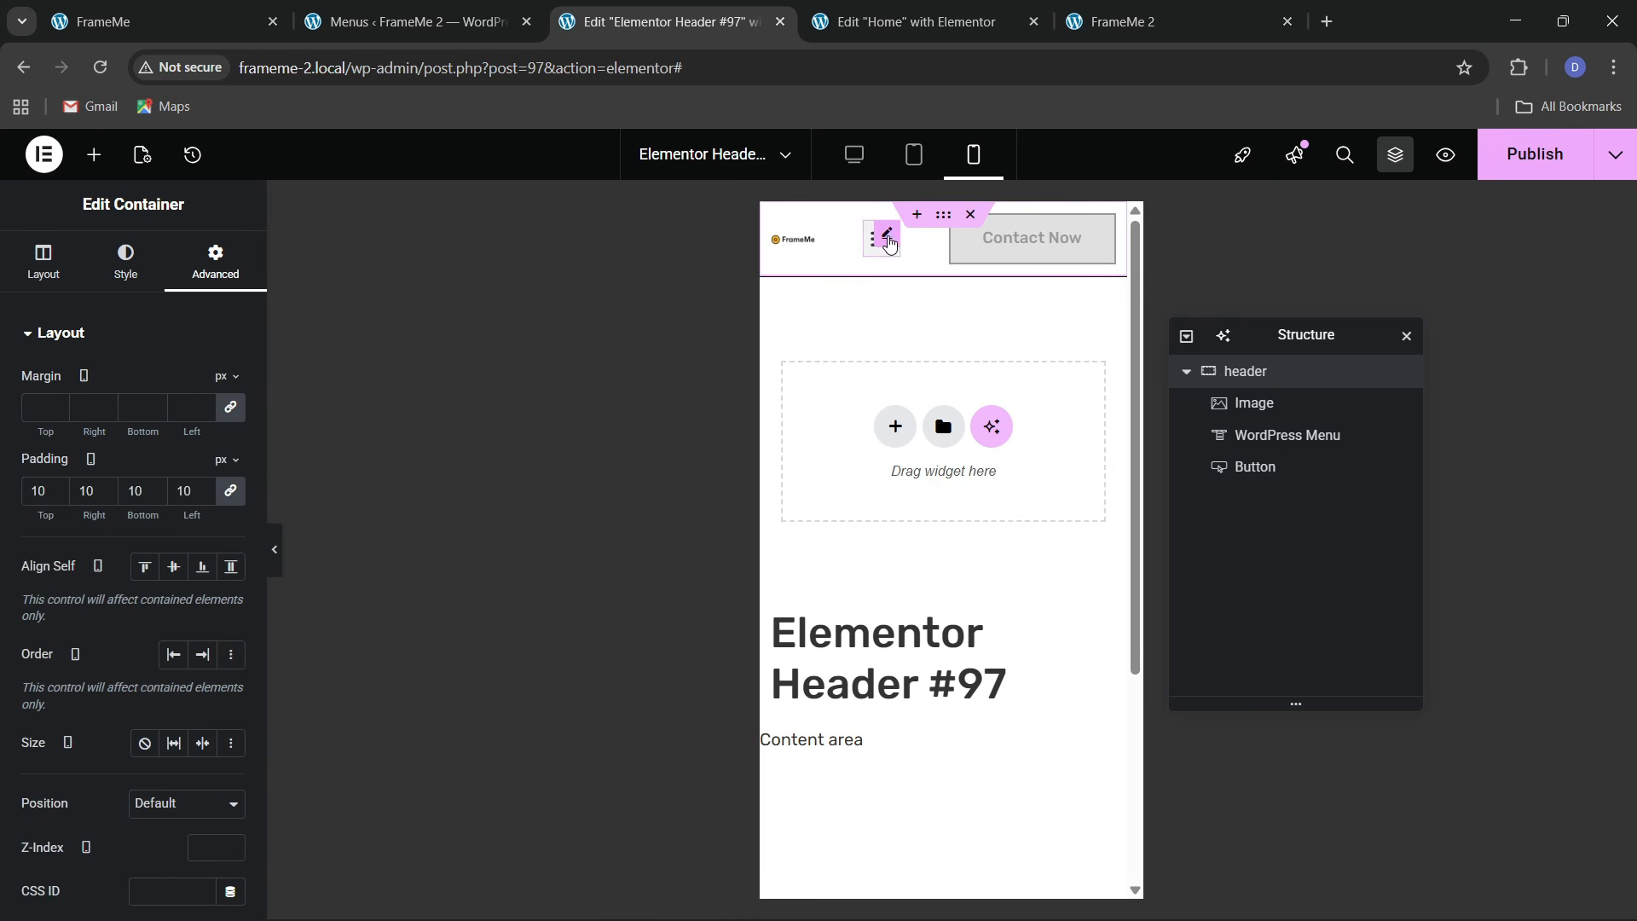
Give the FrameMe logo image a 155 px custom width
click(888, 244)
click(791, 242)
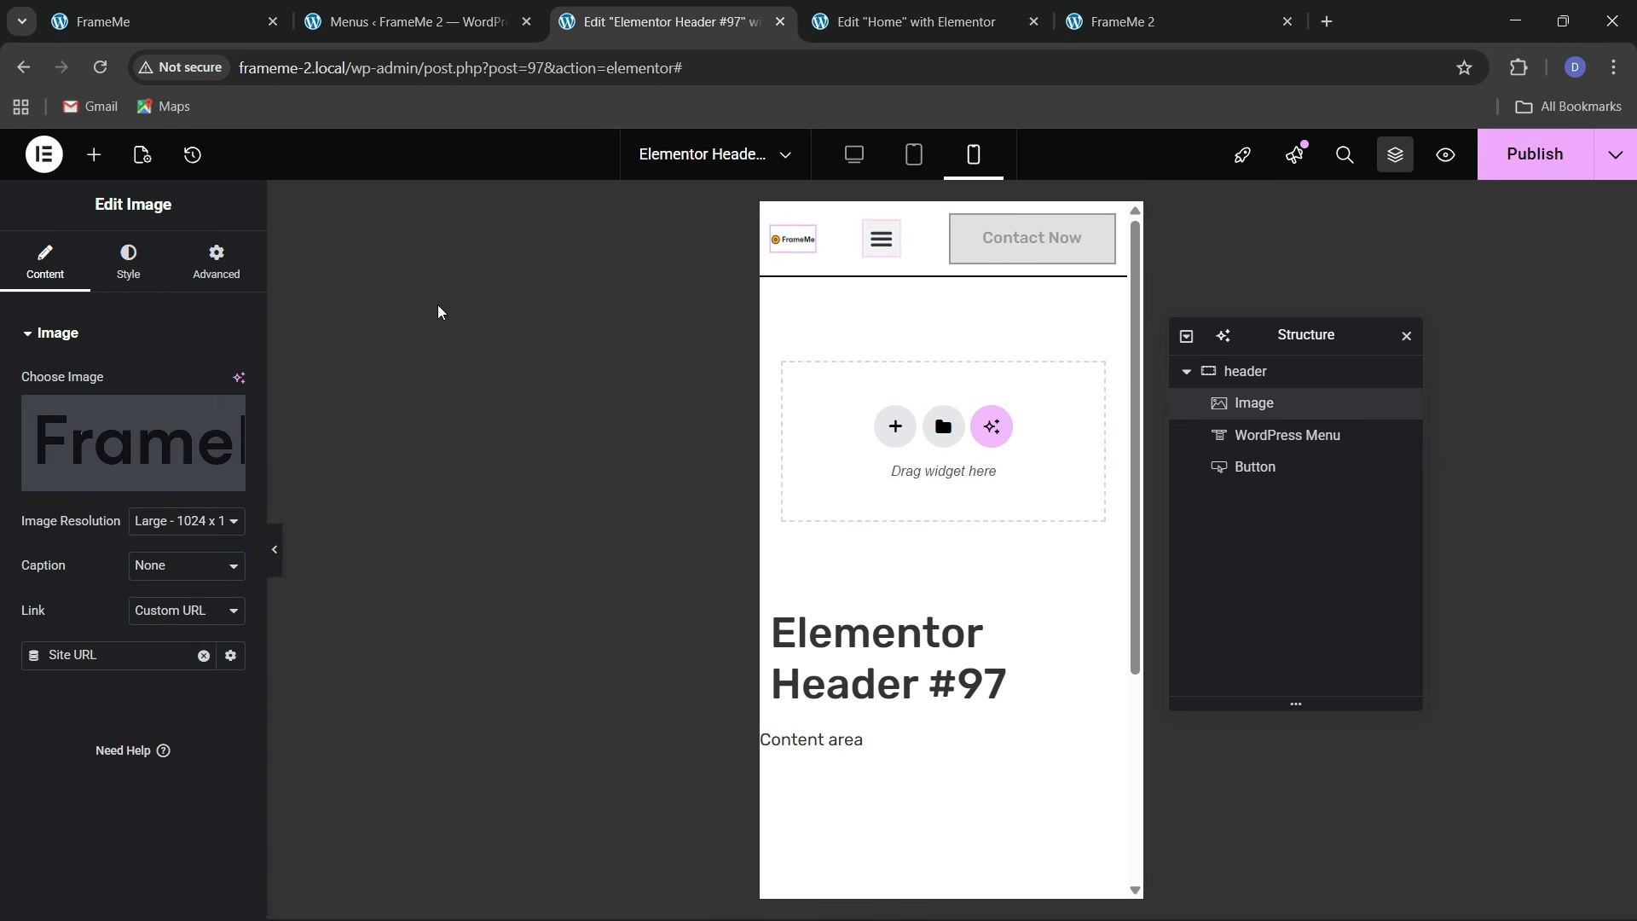
click(217, 261)
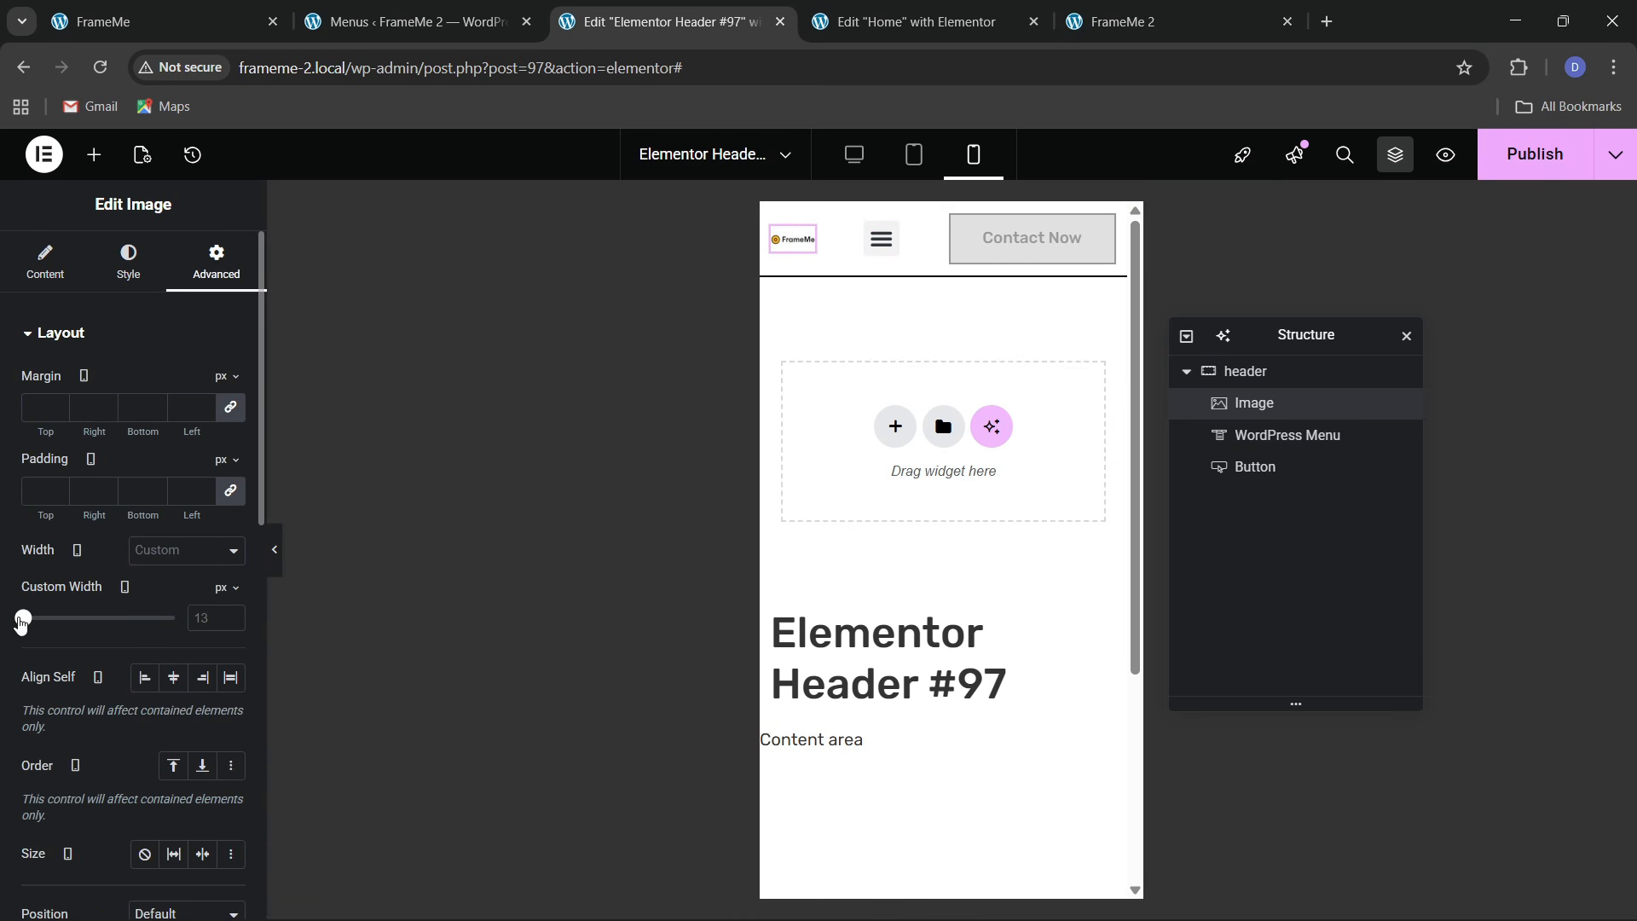
drag(21, 621, 43, 635)
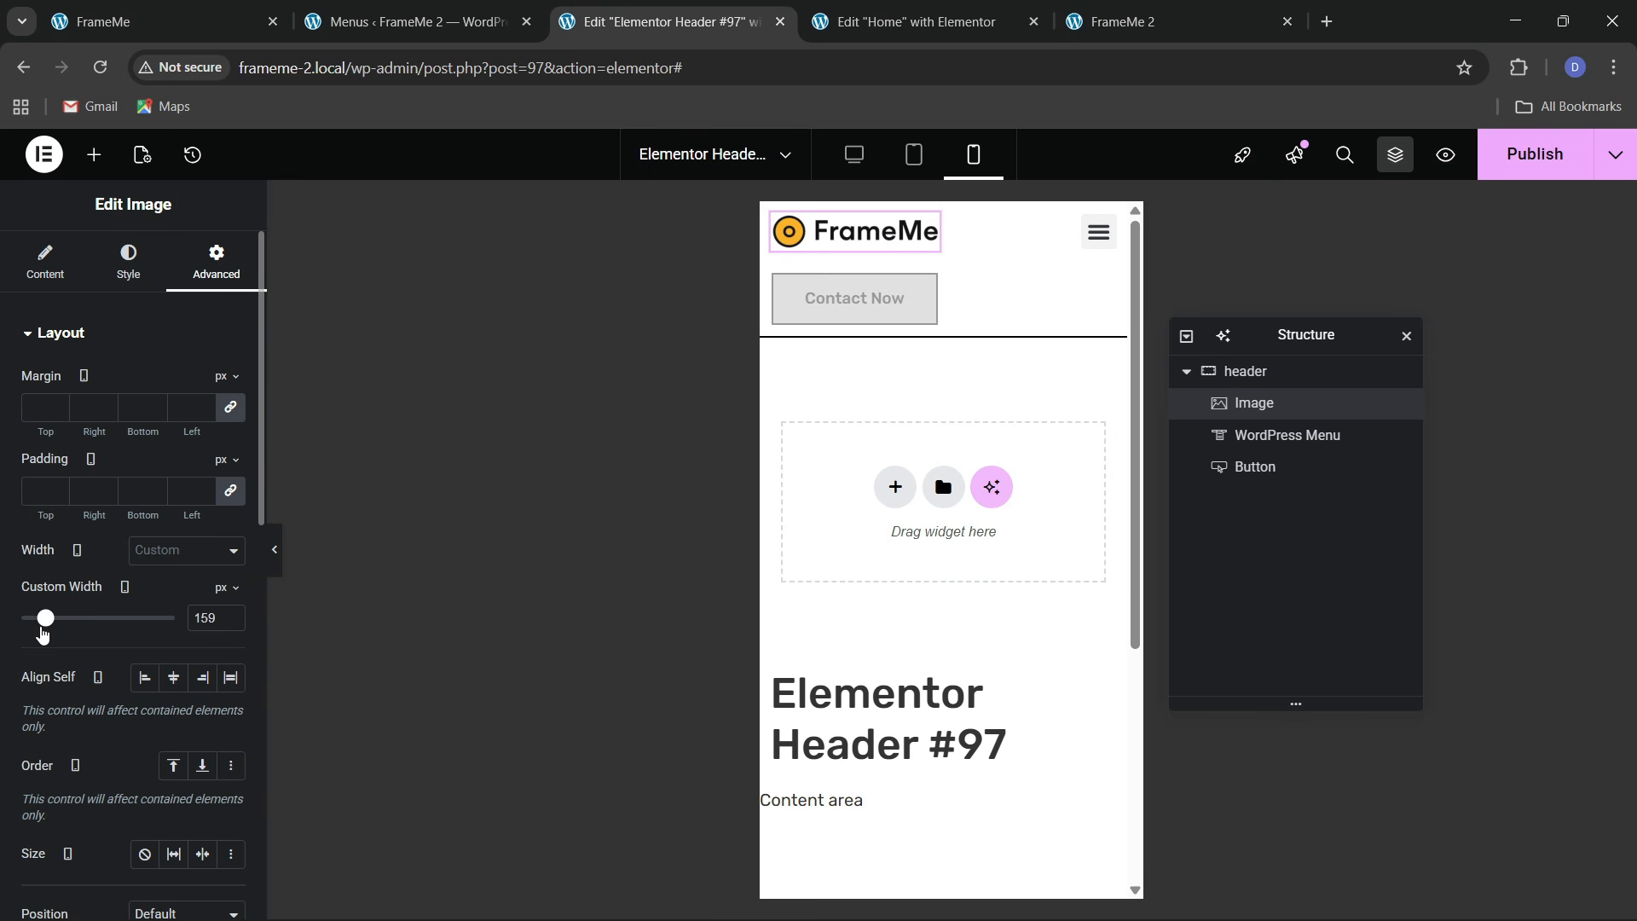
click(237, 624)
click(237, 625)
click(237, 625)
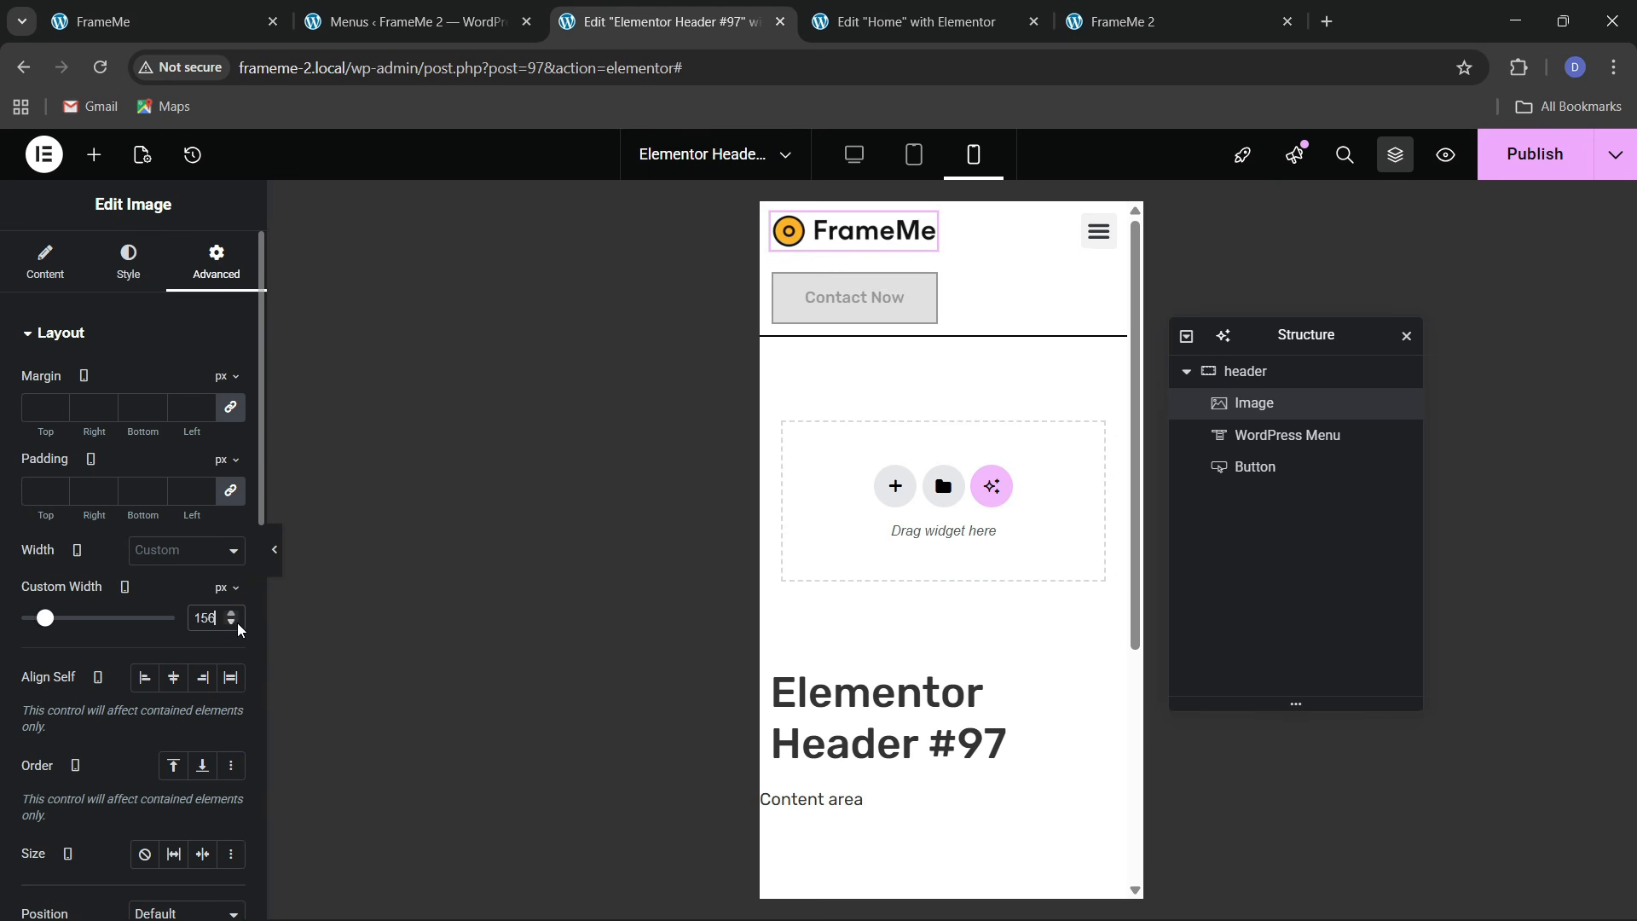
click(237, 624)
click(237, 625)
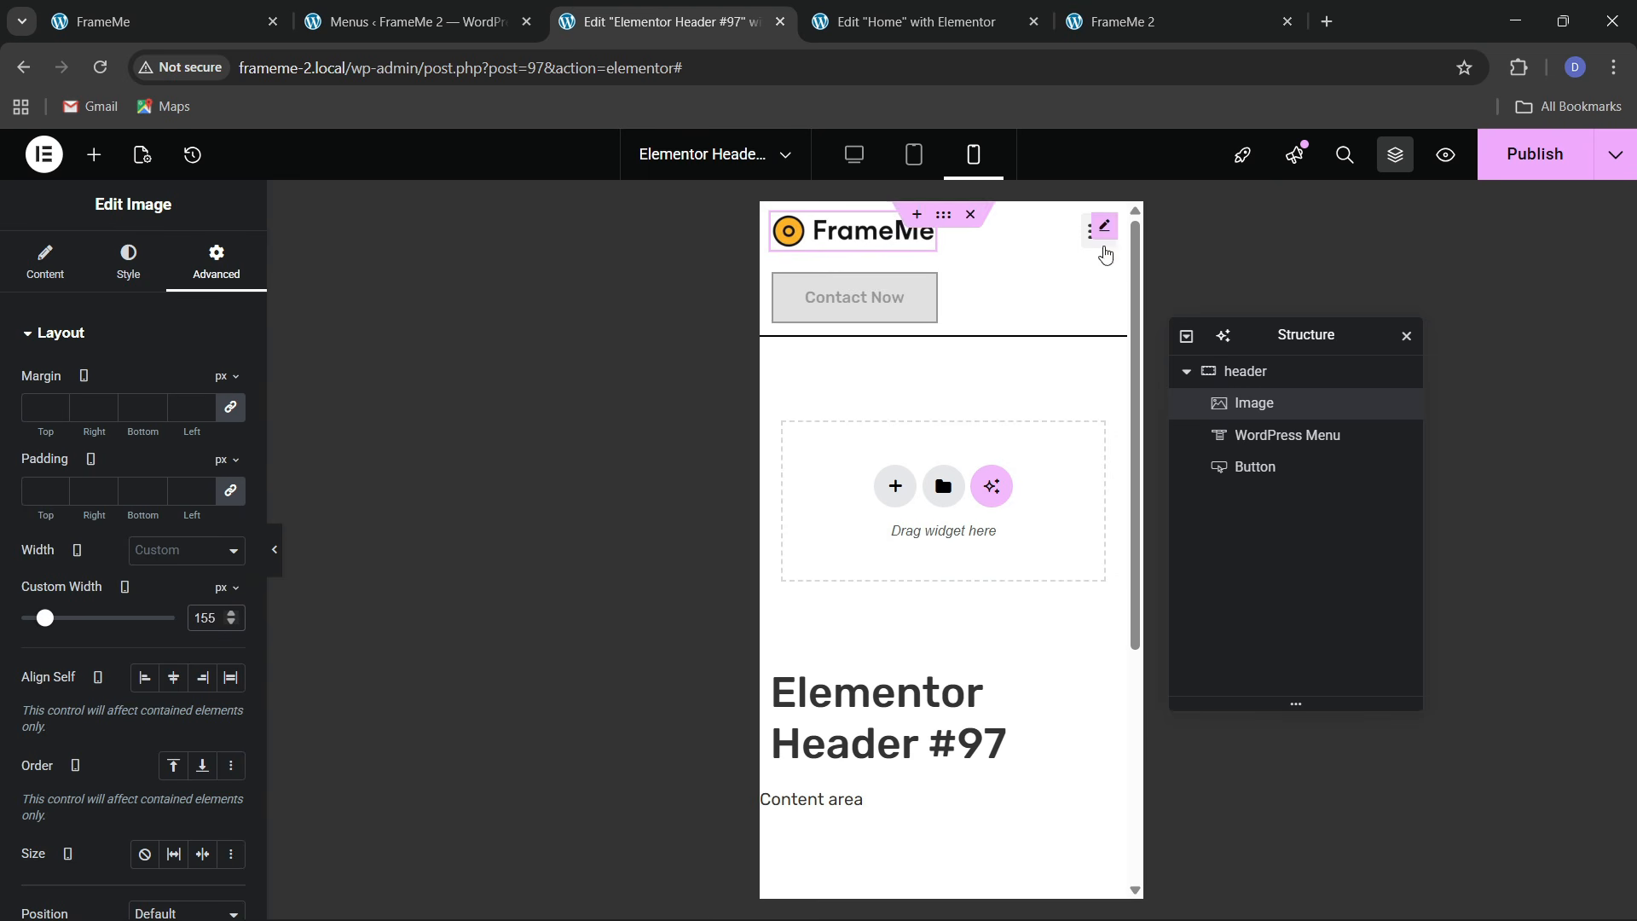
click(1105, 228)
Give the menu toggle button a yellow theme 1 background and a black icon
scroll(85, 603, down, 2)
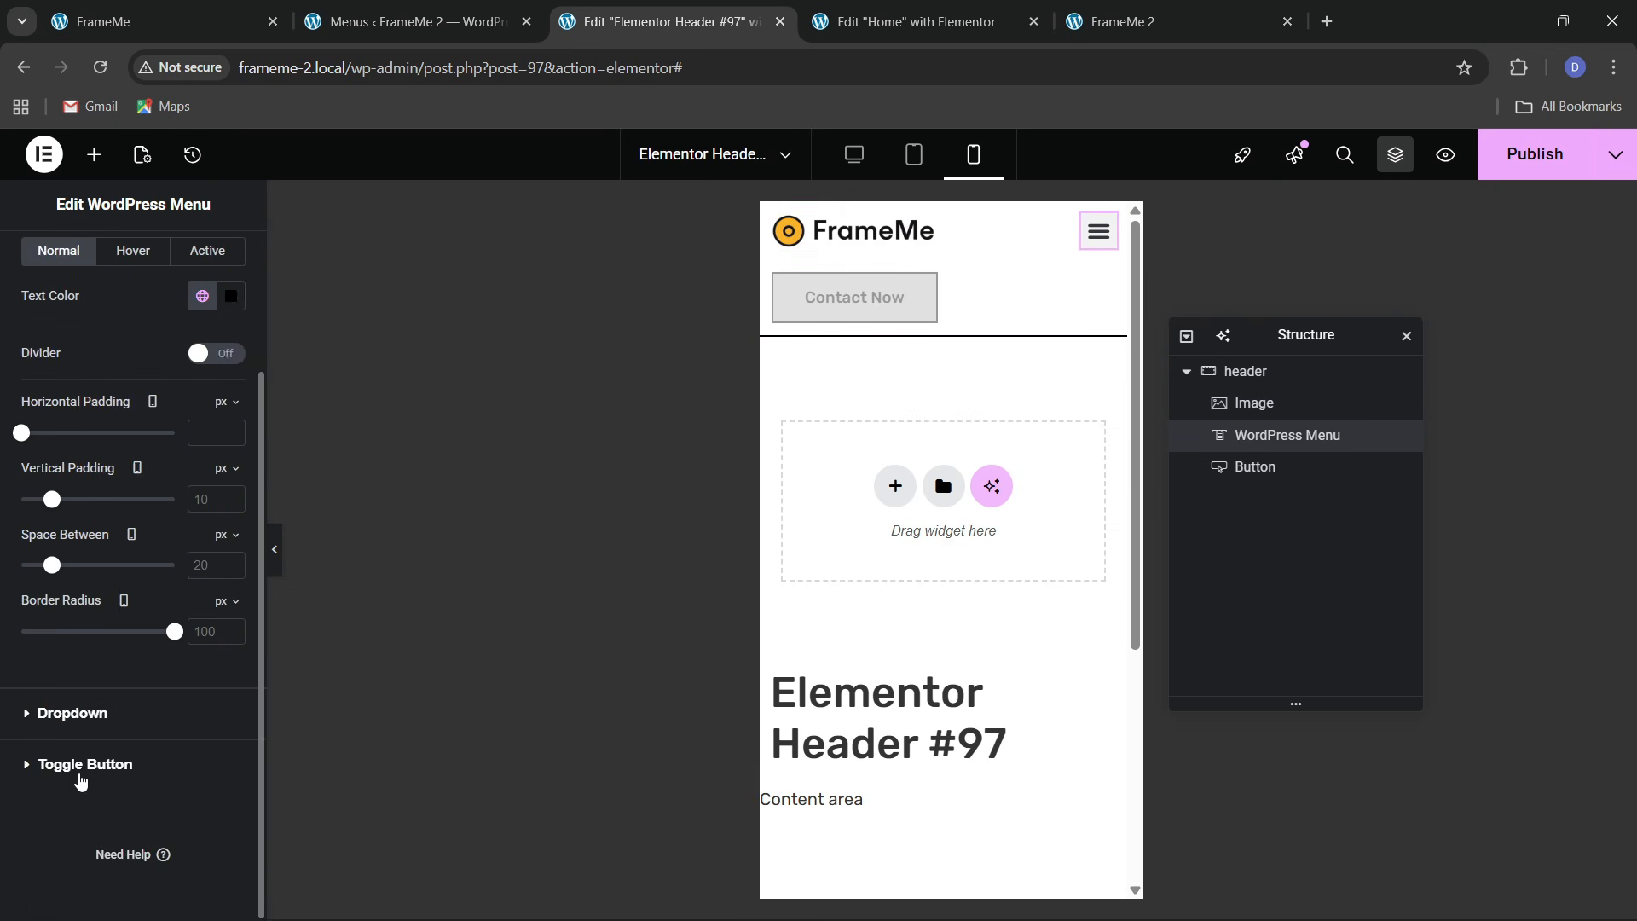
click(78, 780)
click(202, 575)
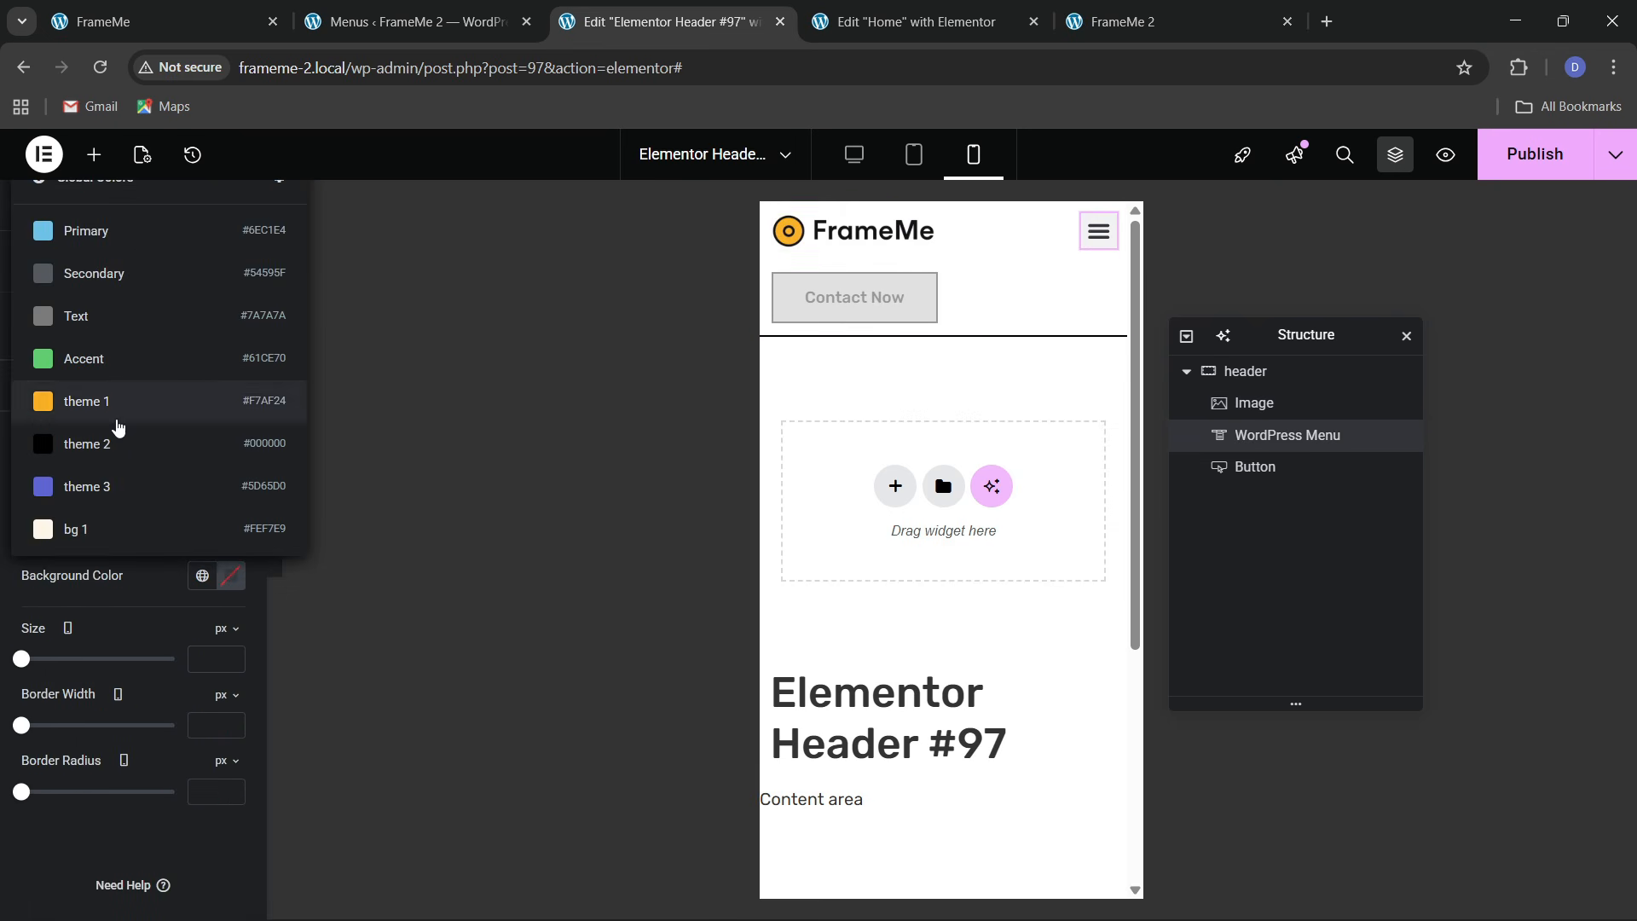
click(117, 424)
click(205, 532)
click(132, 472)
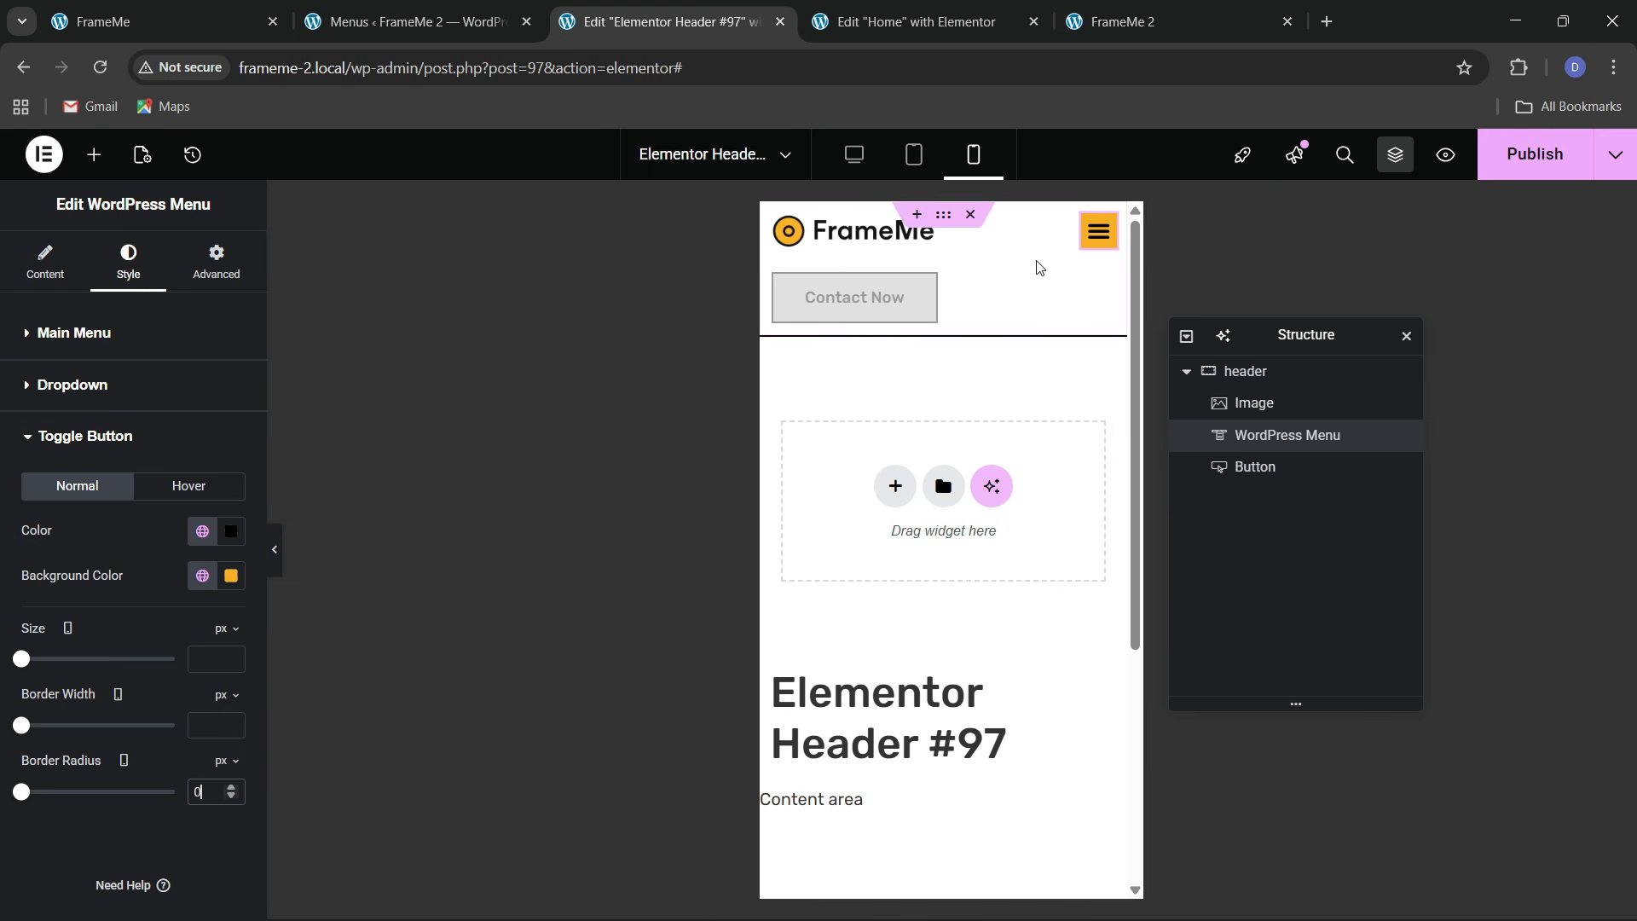
Set the dropdown menu font size to 13
click(1089, 251)
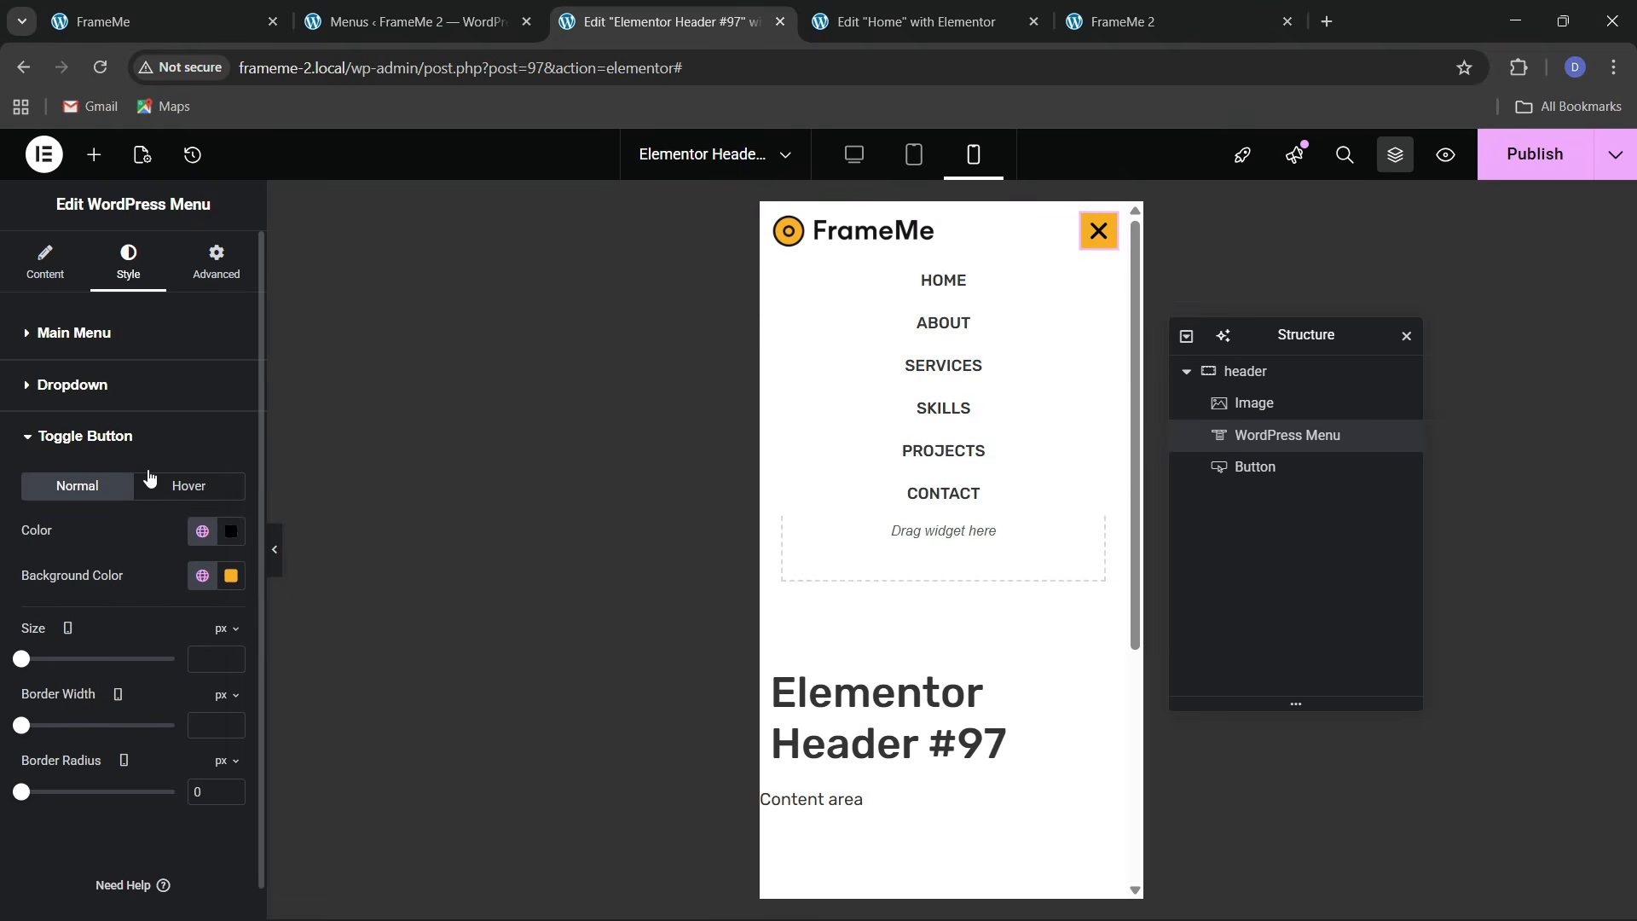
click(100, 343)
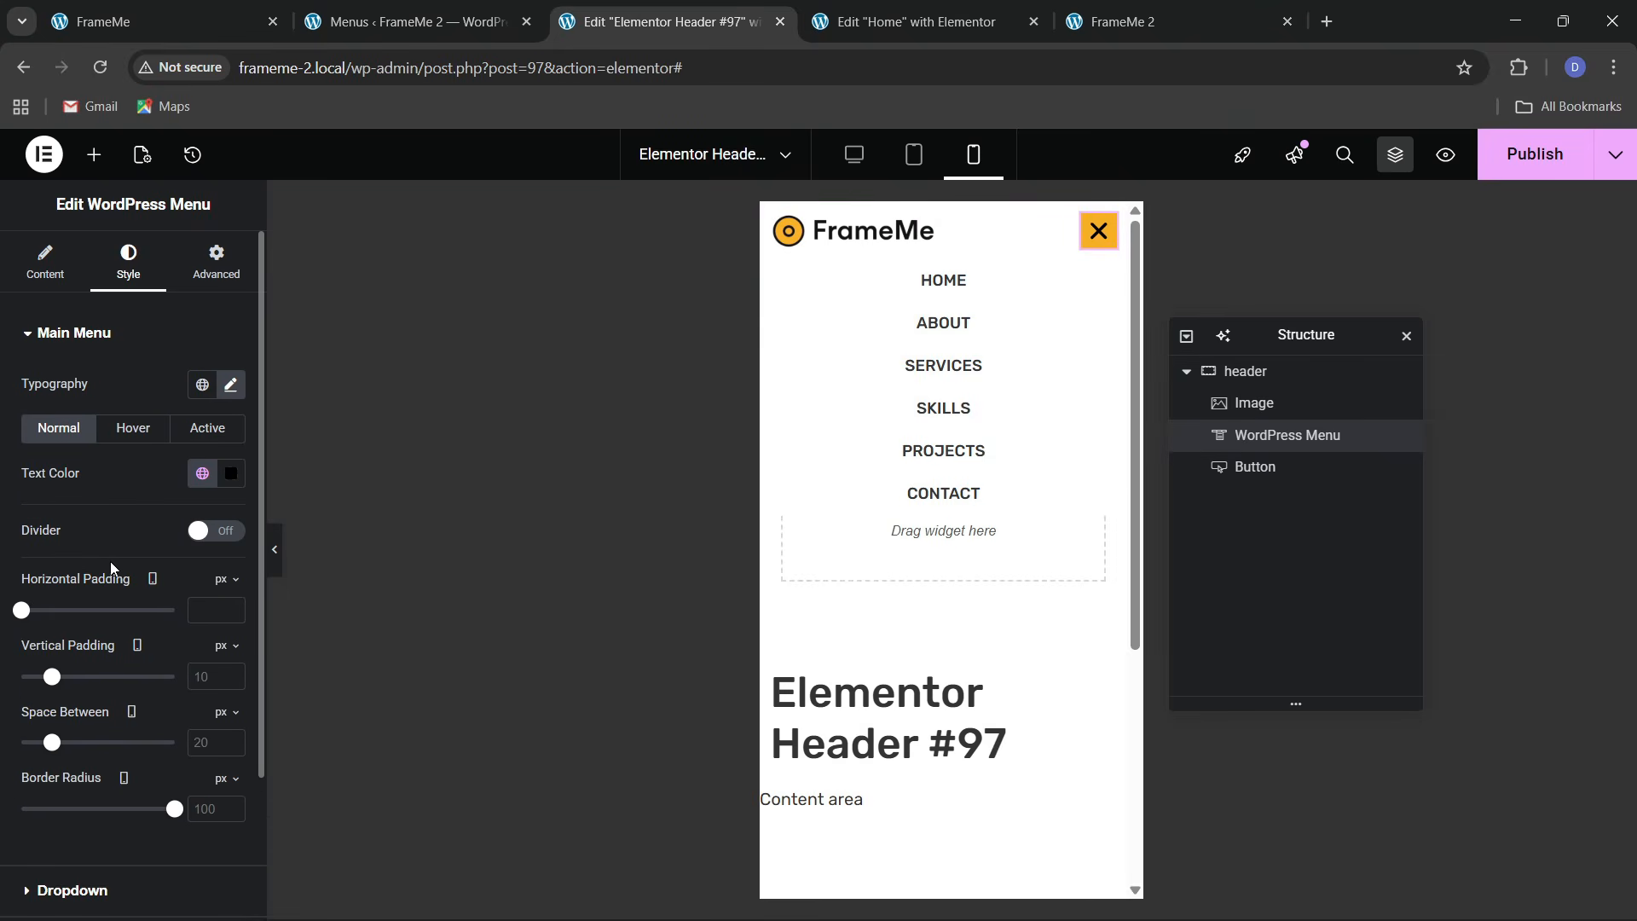
scroll(110, 564, down, 2)
click(75, 716)
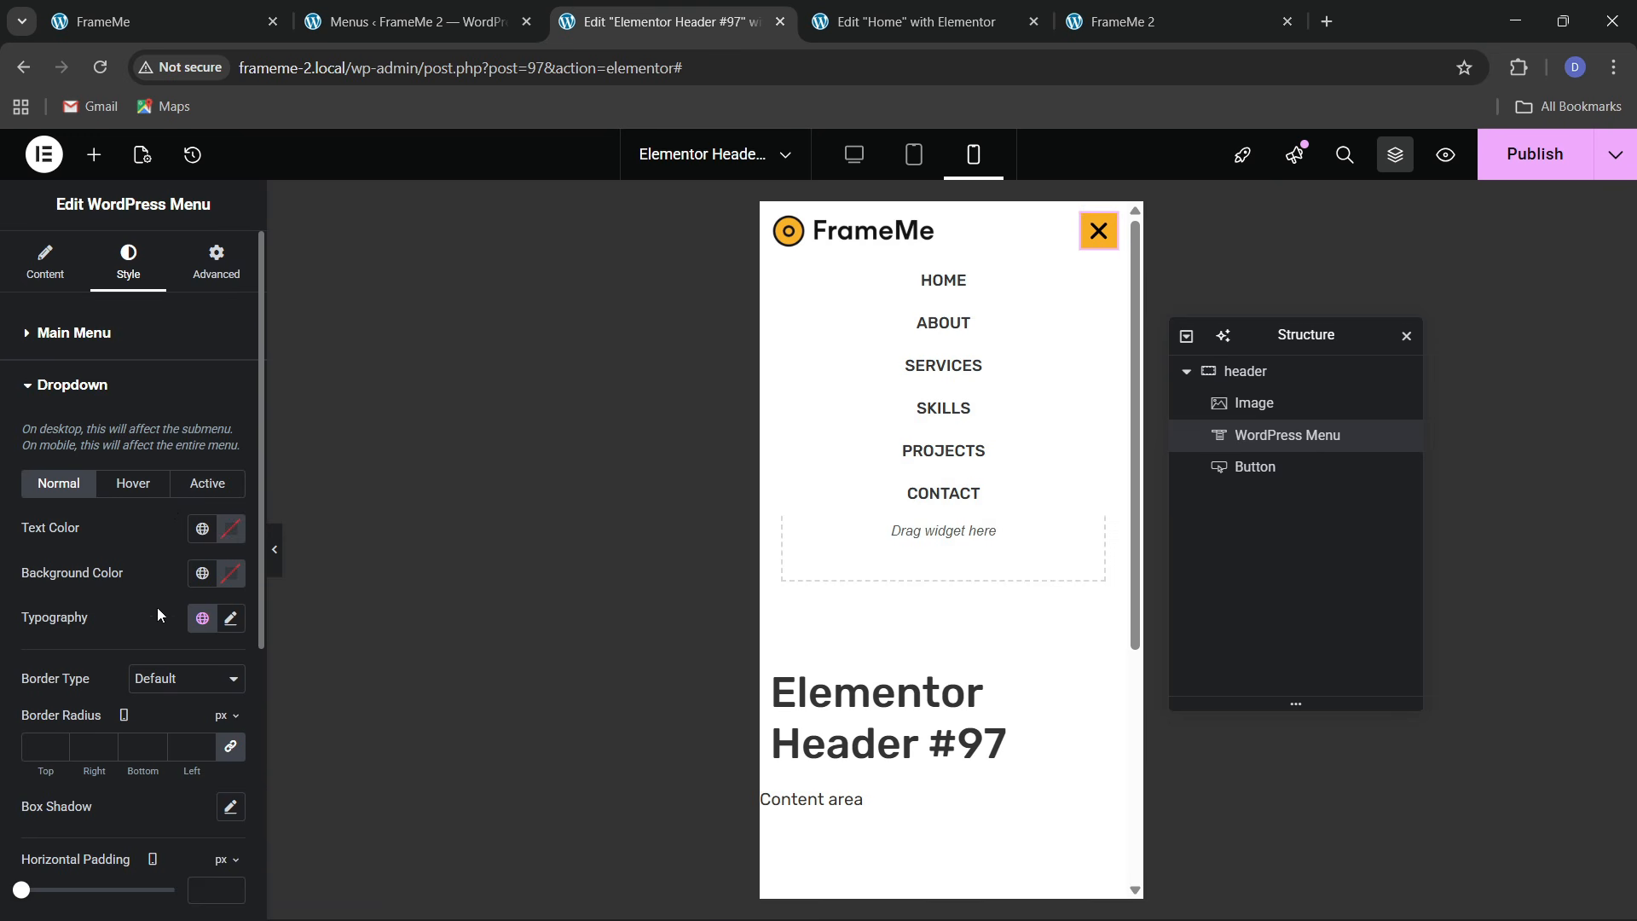
click(230, 618)
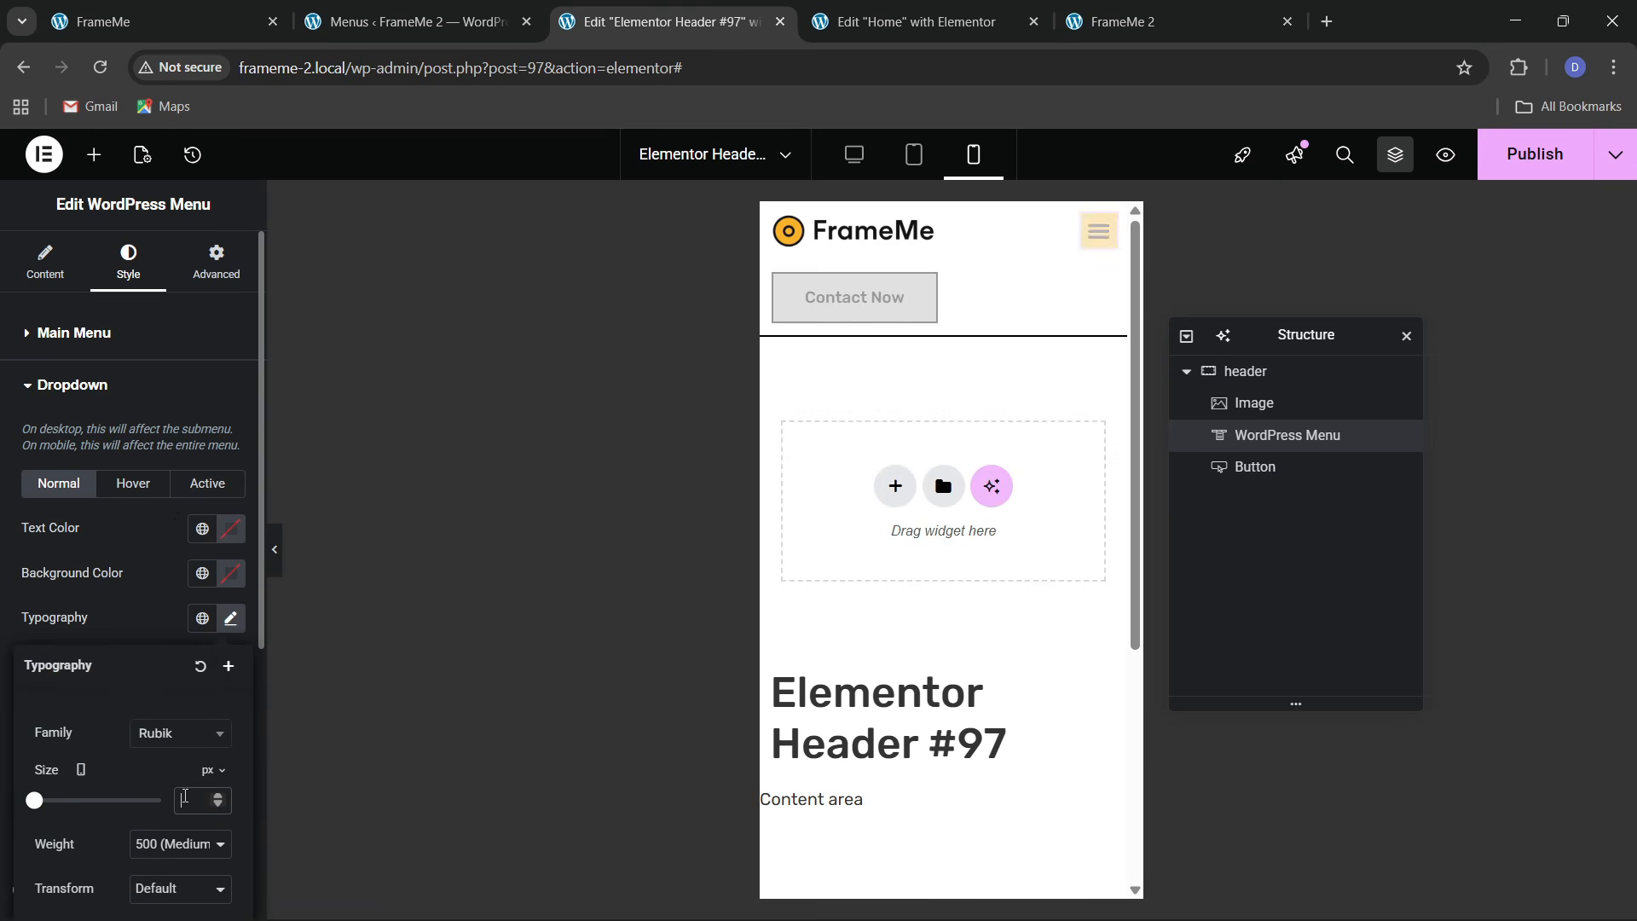
click(188, 797)
text(15)
click(1089, 245)
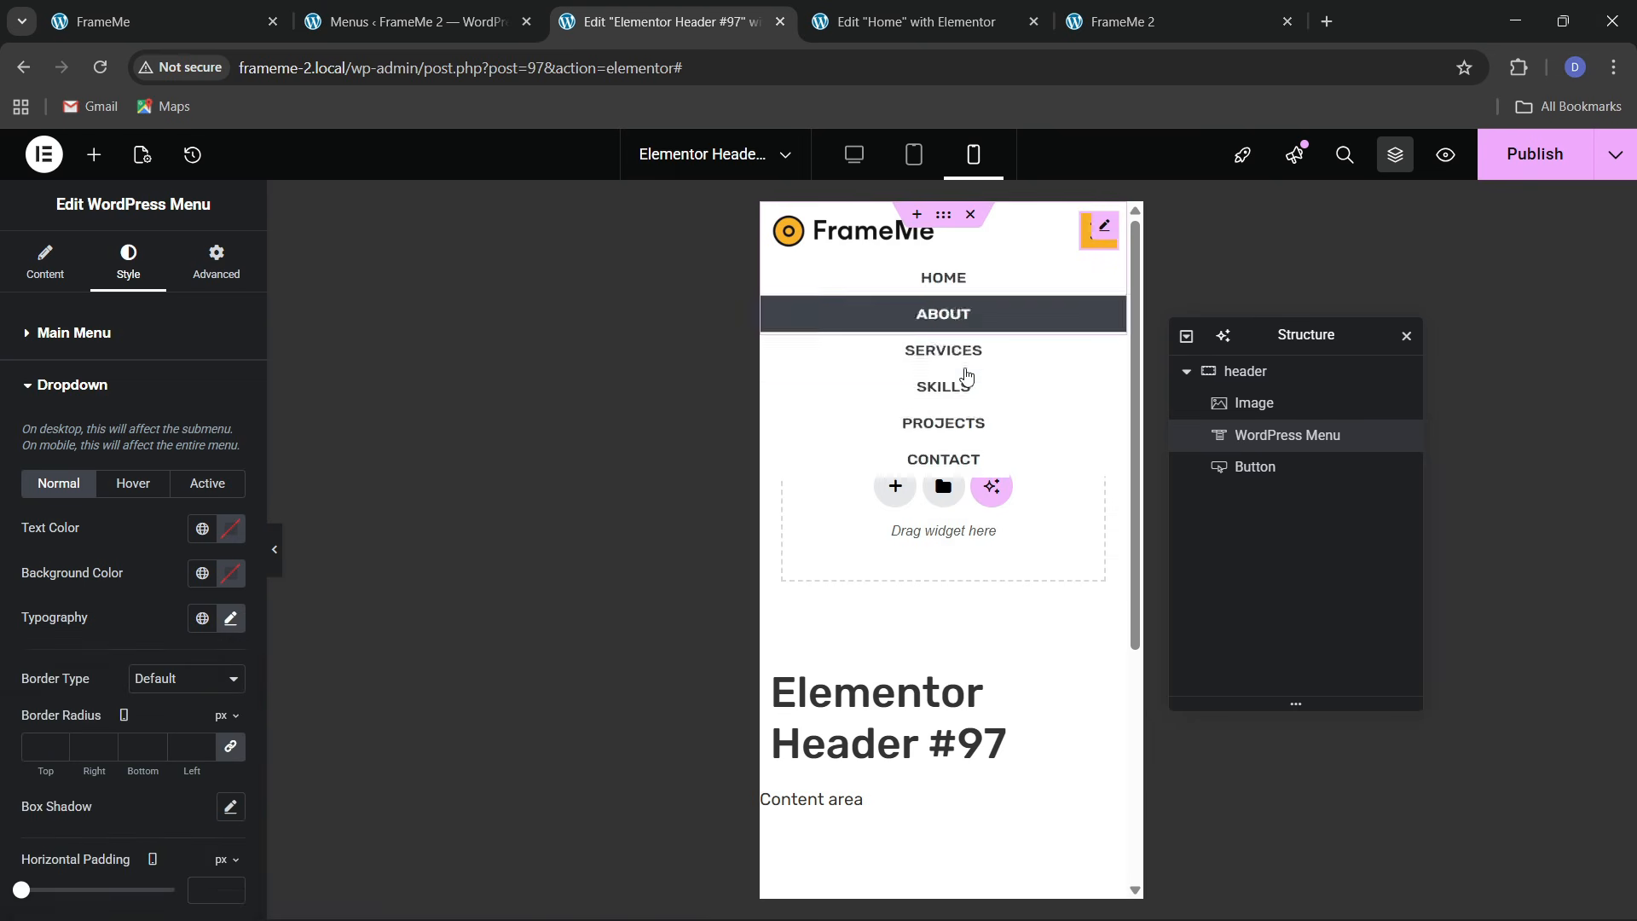
click(227, 617)
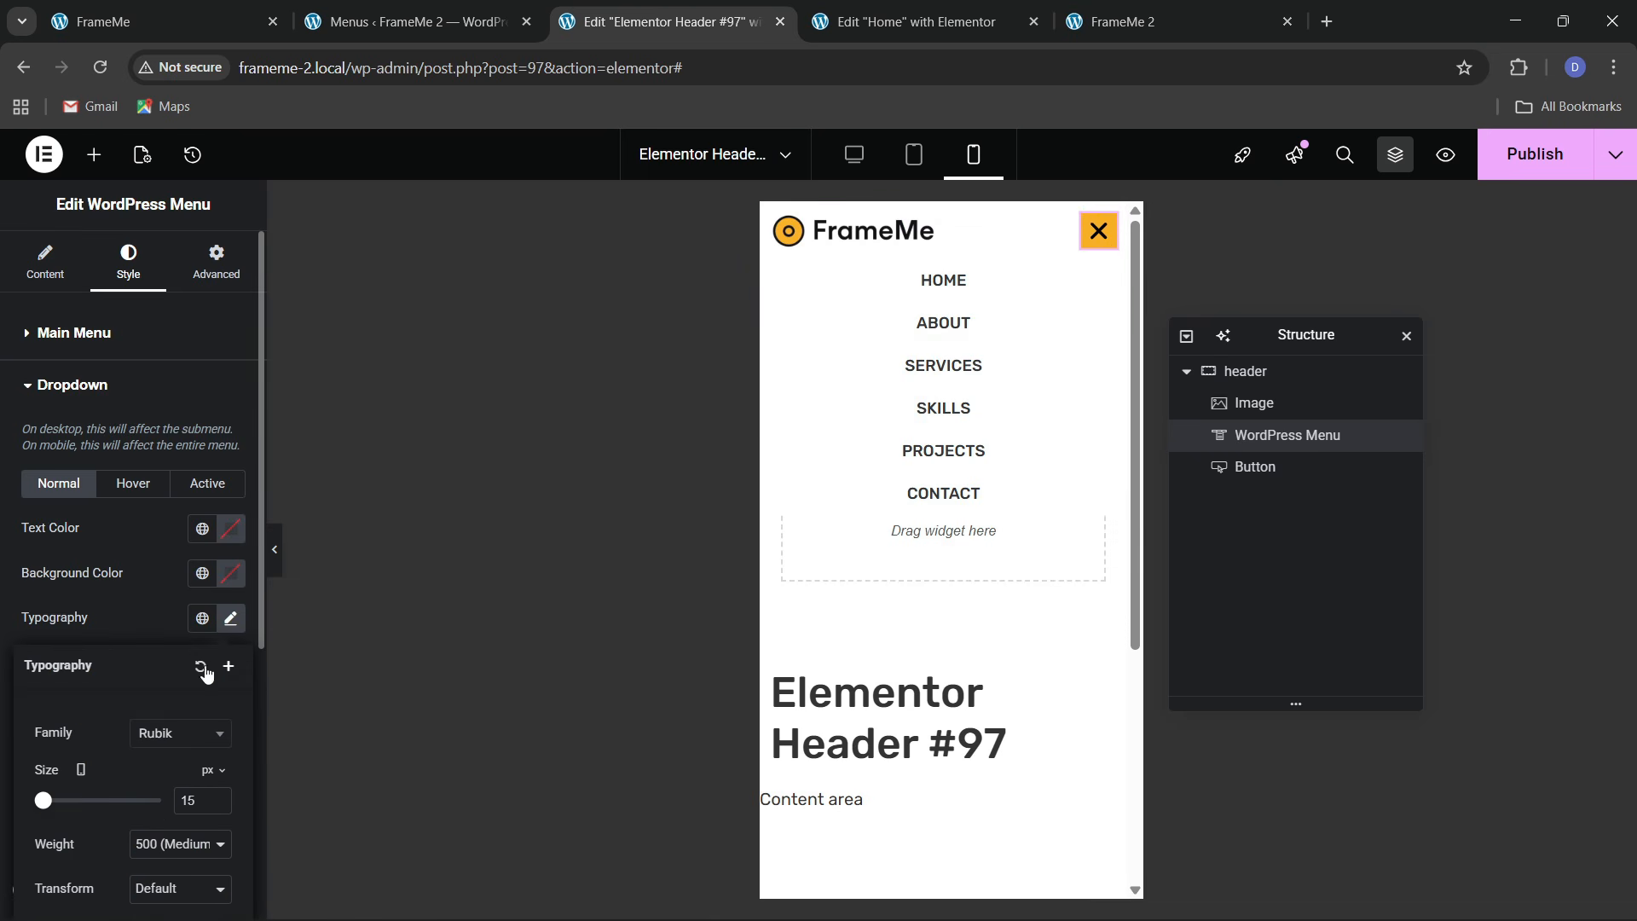
click(218, 805)
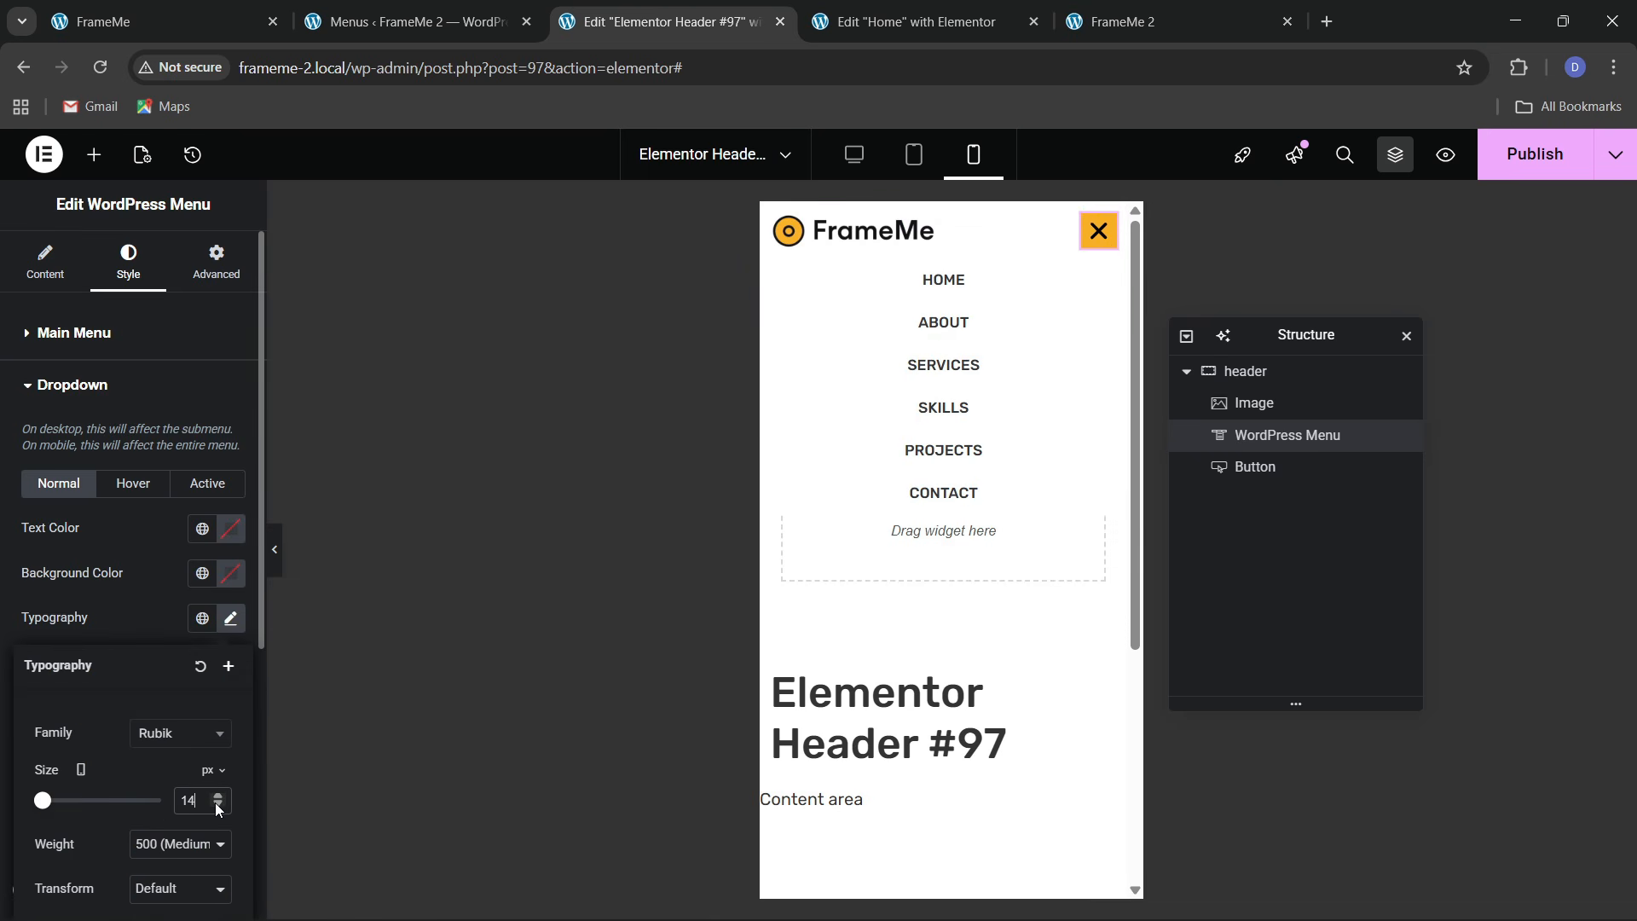
click(219, 806)
click(153, 619)
Give hover and active dropdown items a yellow theme 1 background with black text
click(133, 483)
click(194, 582)
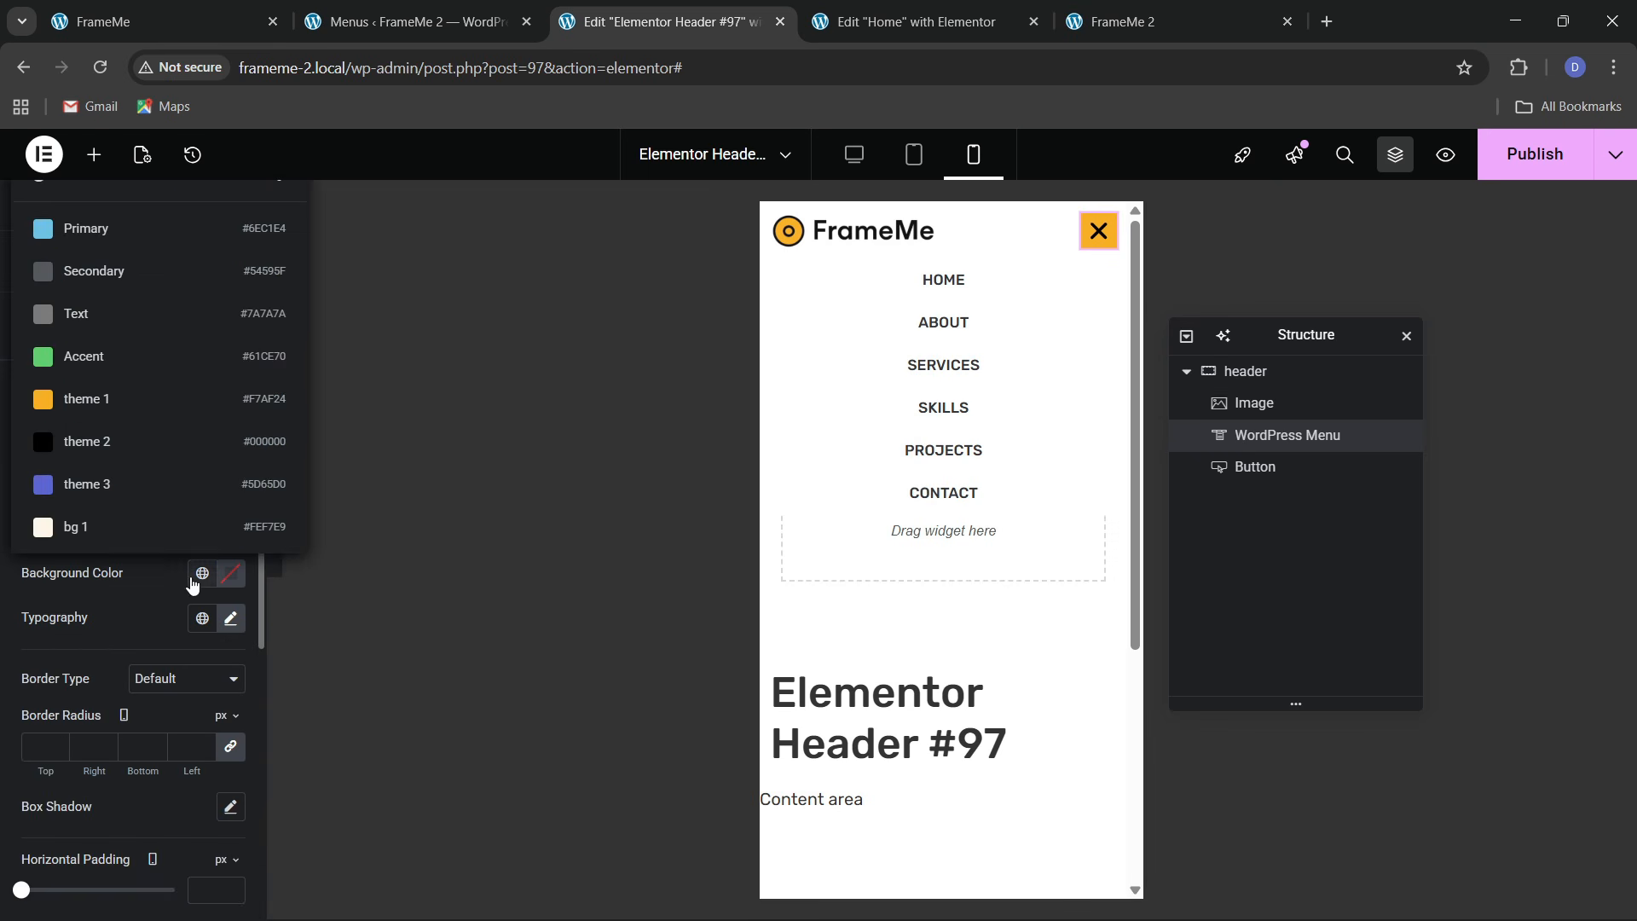
click(85, 399)
click(203, 573)
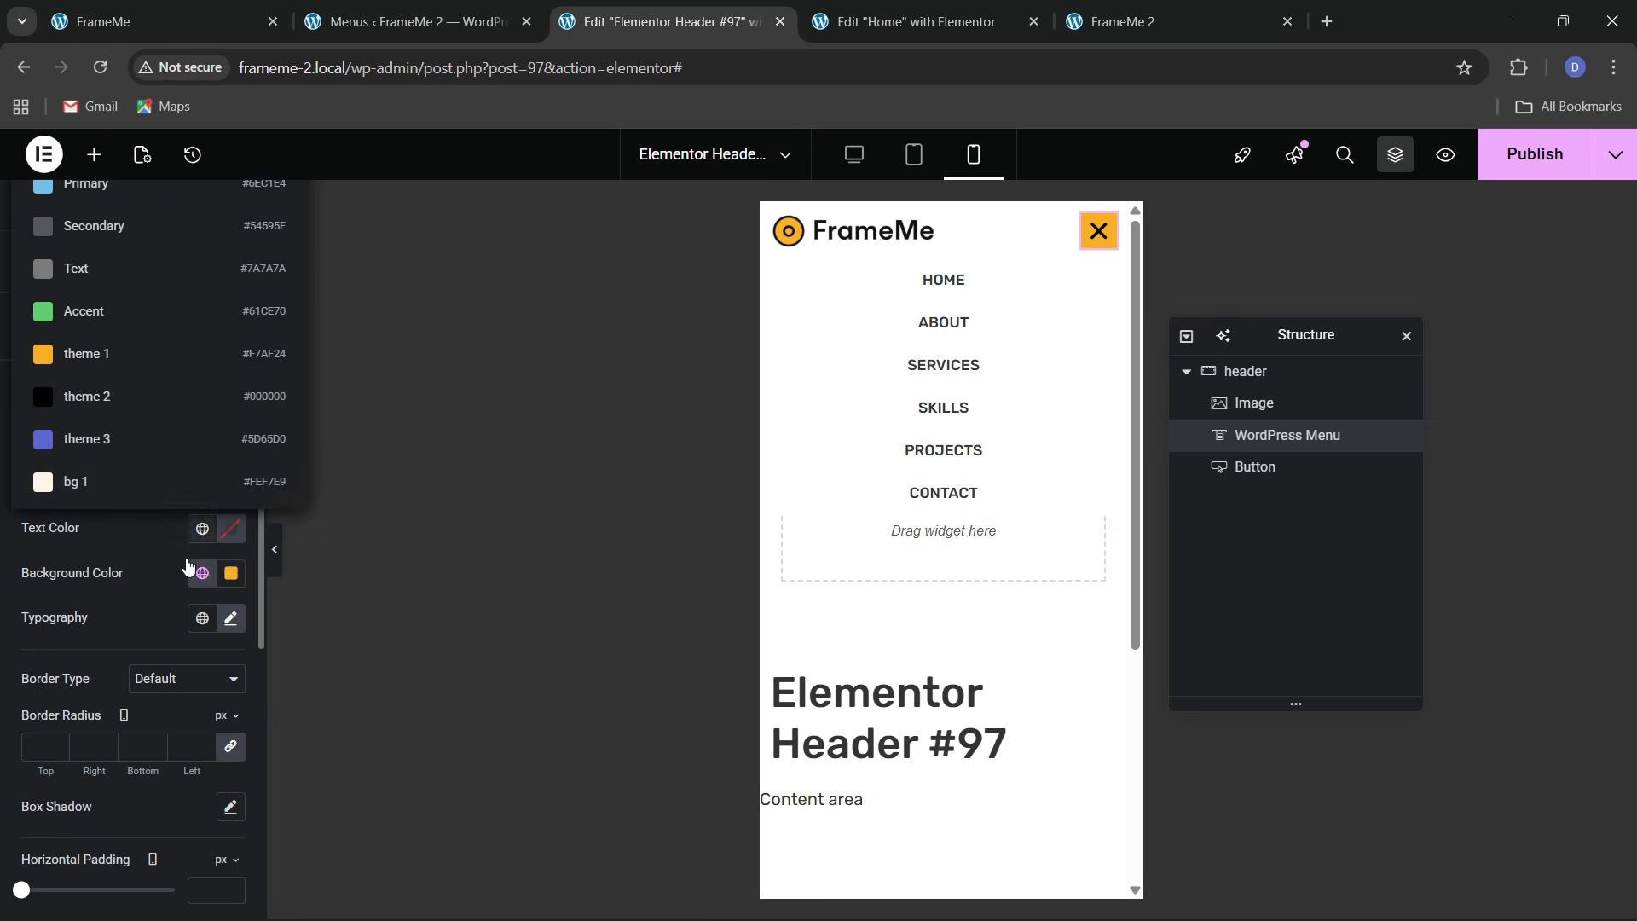
click(101, 397)
click(206, 488)
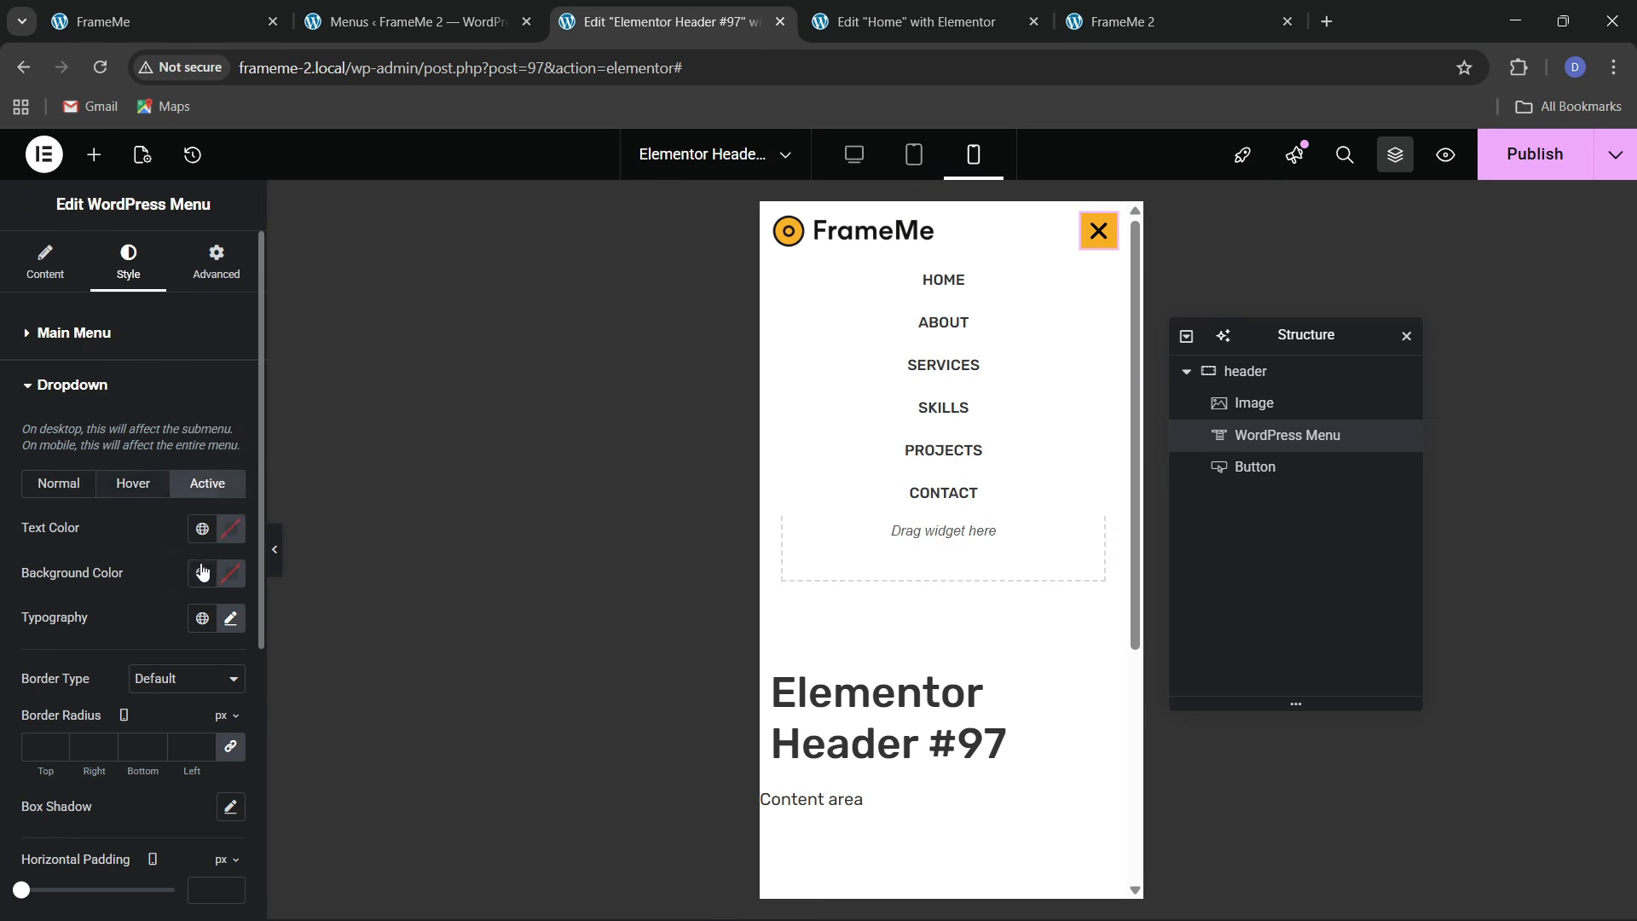
click(202, 528)
click(203, 529)
click(202, 529)
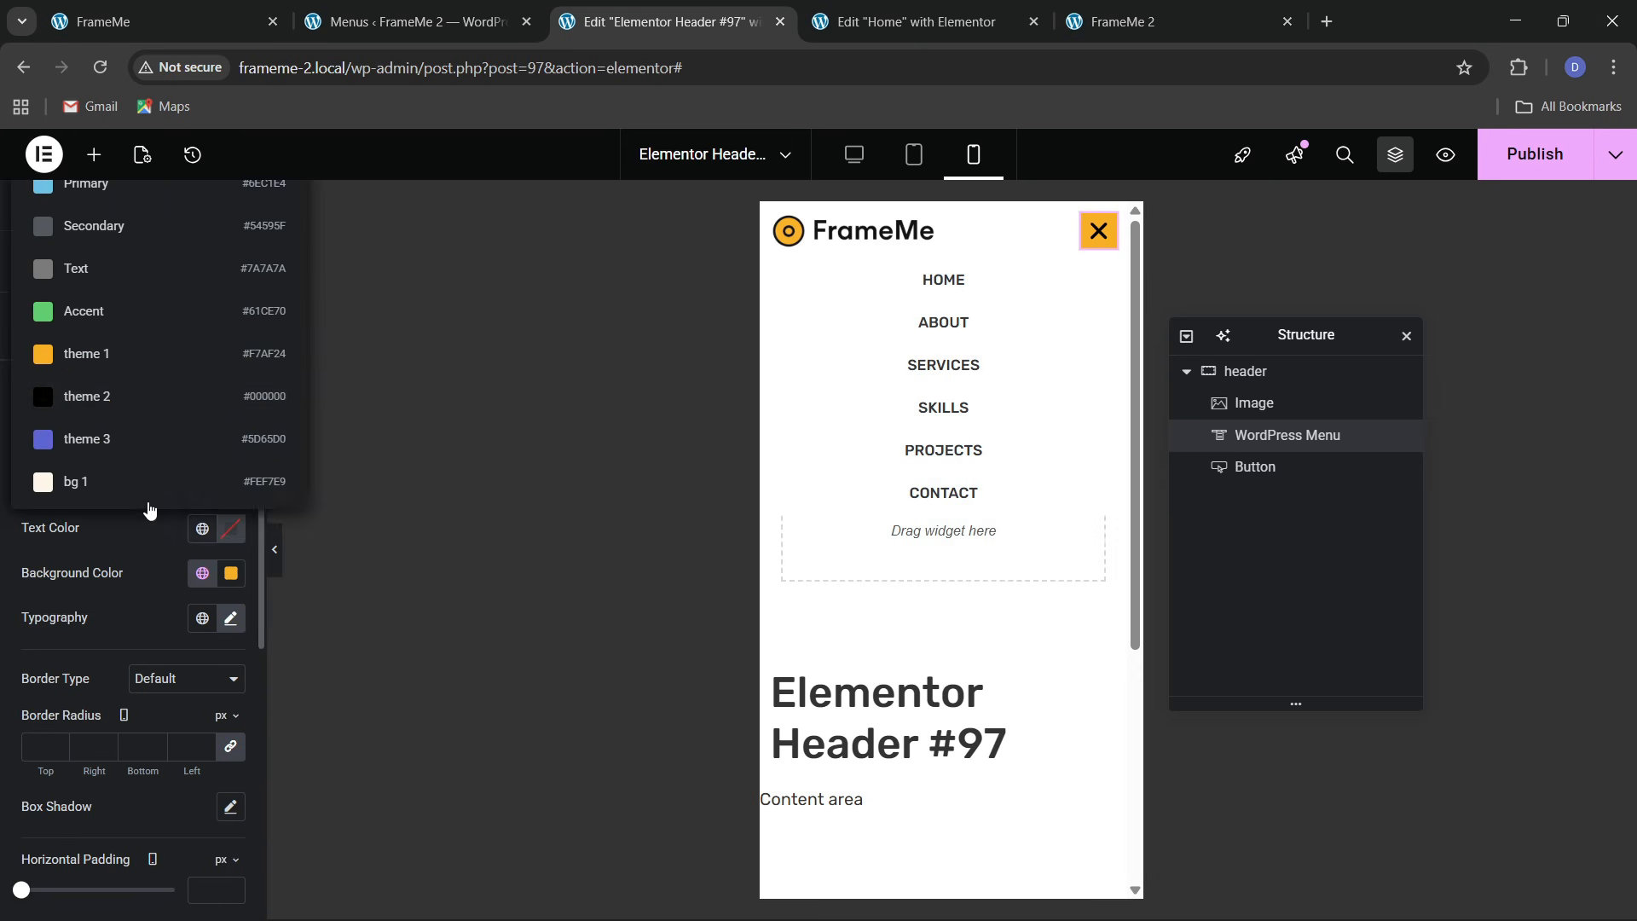
click(114, 398)
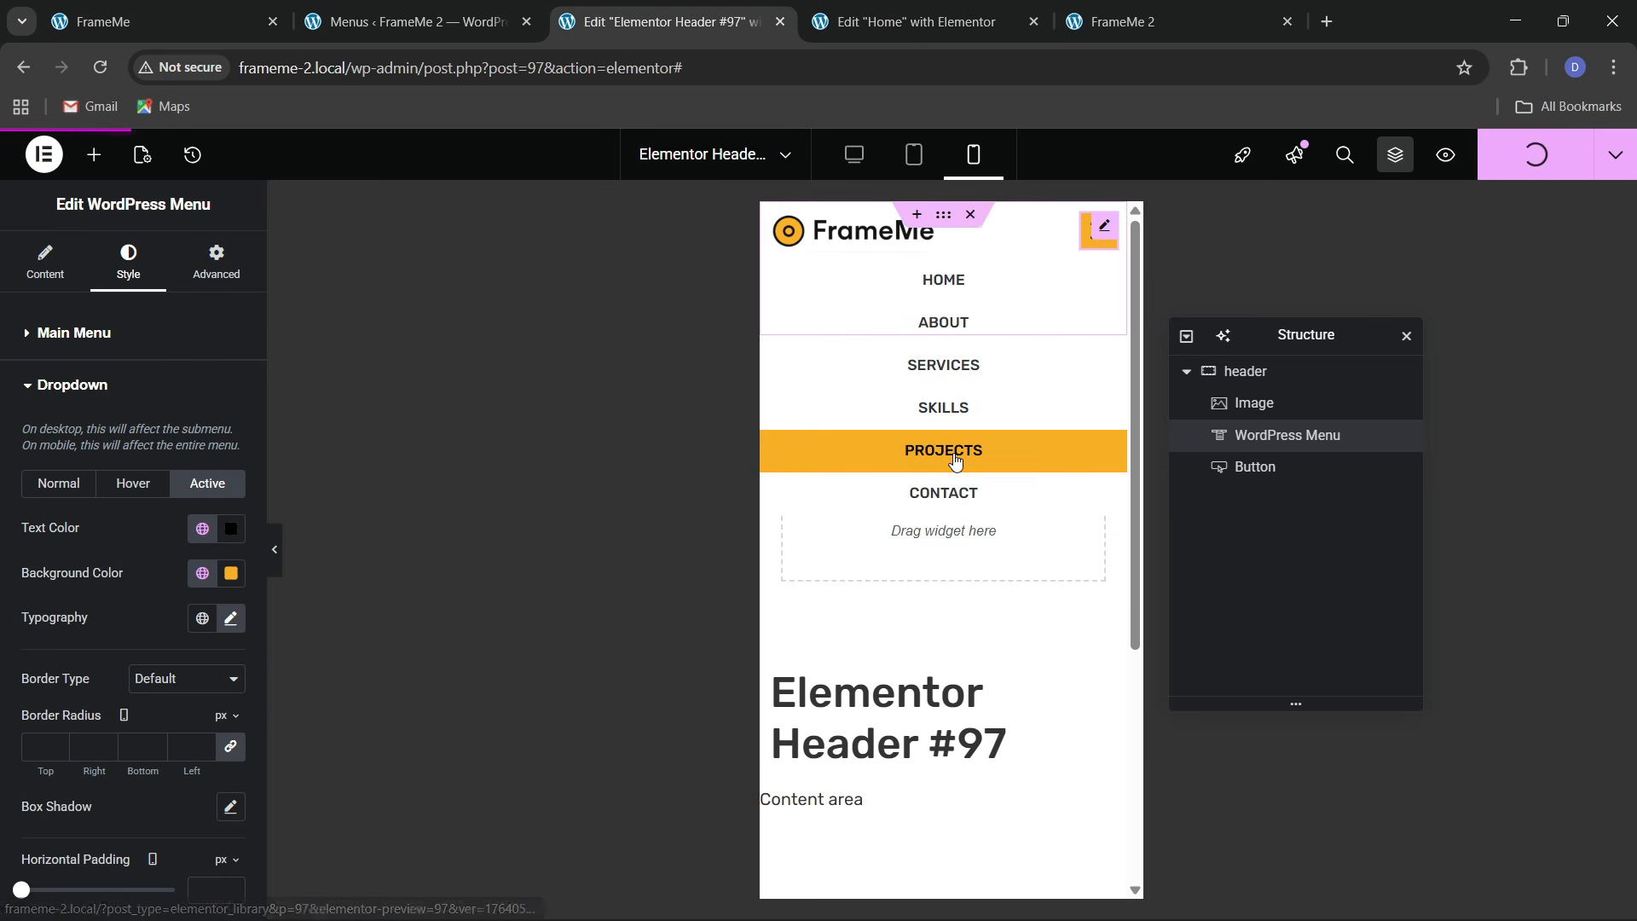
Reload the FrameMe 2 home page and check the updated header
click(1126, 21)
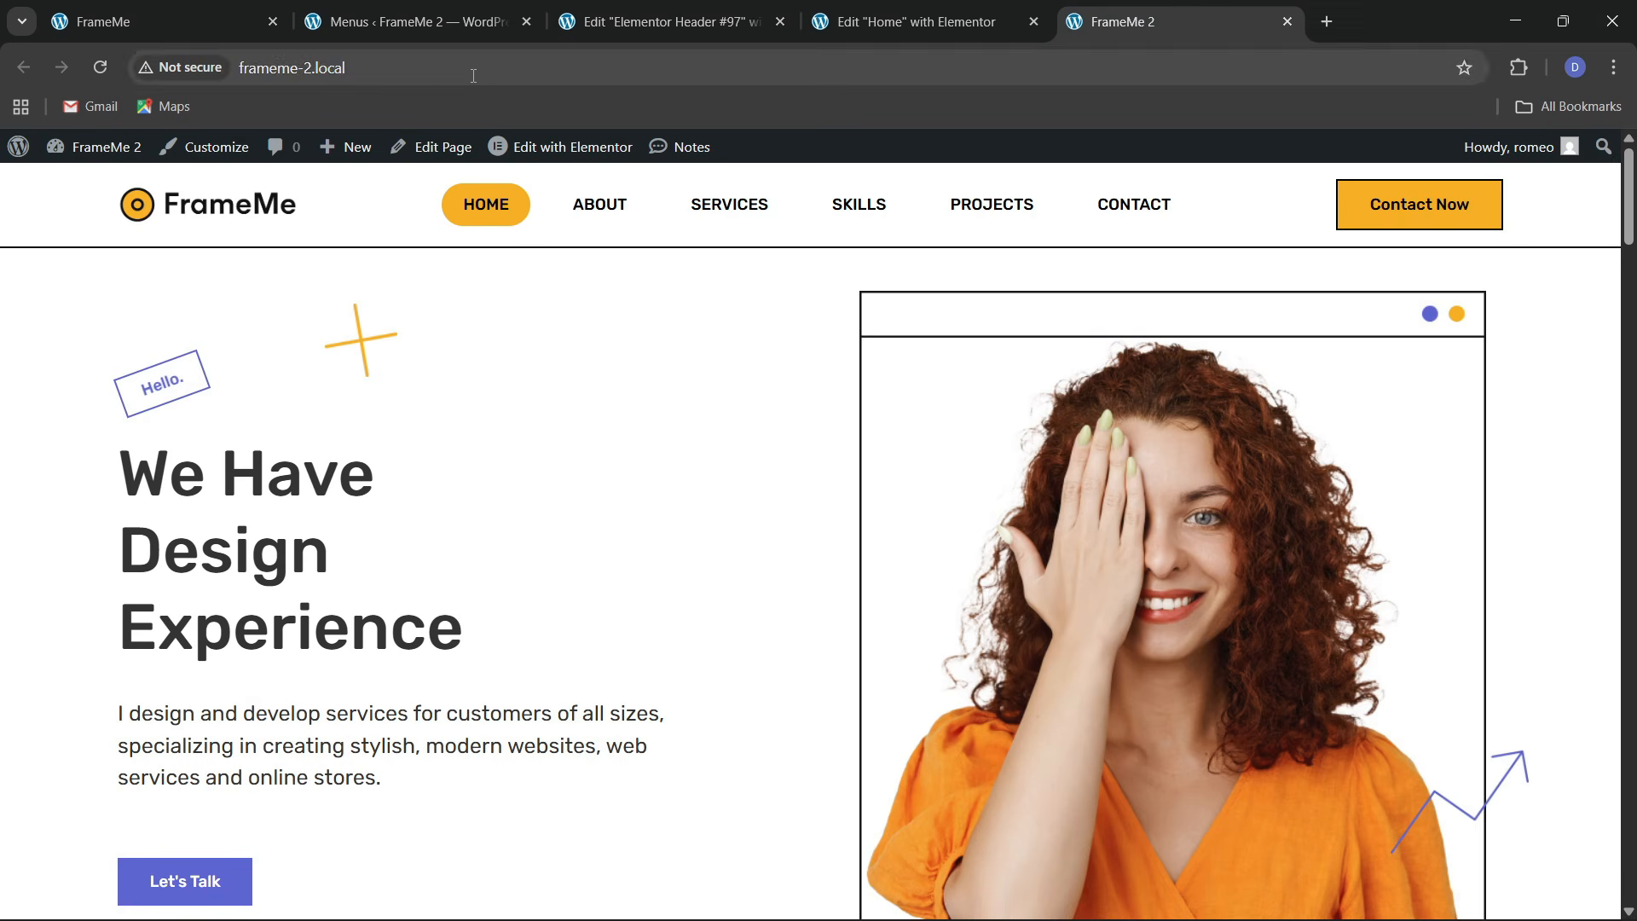
click(498, 70)
key(Return)
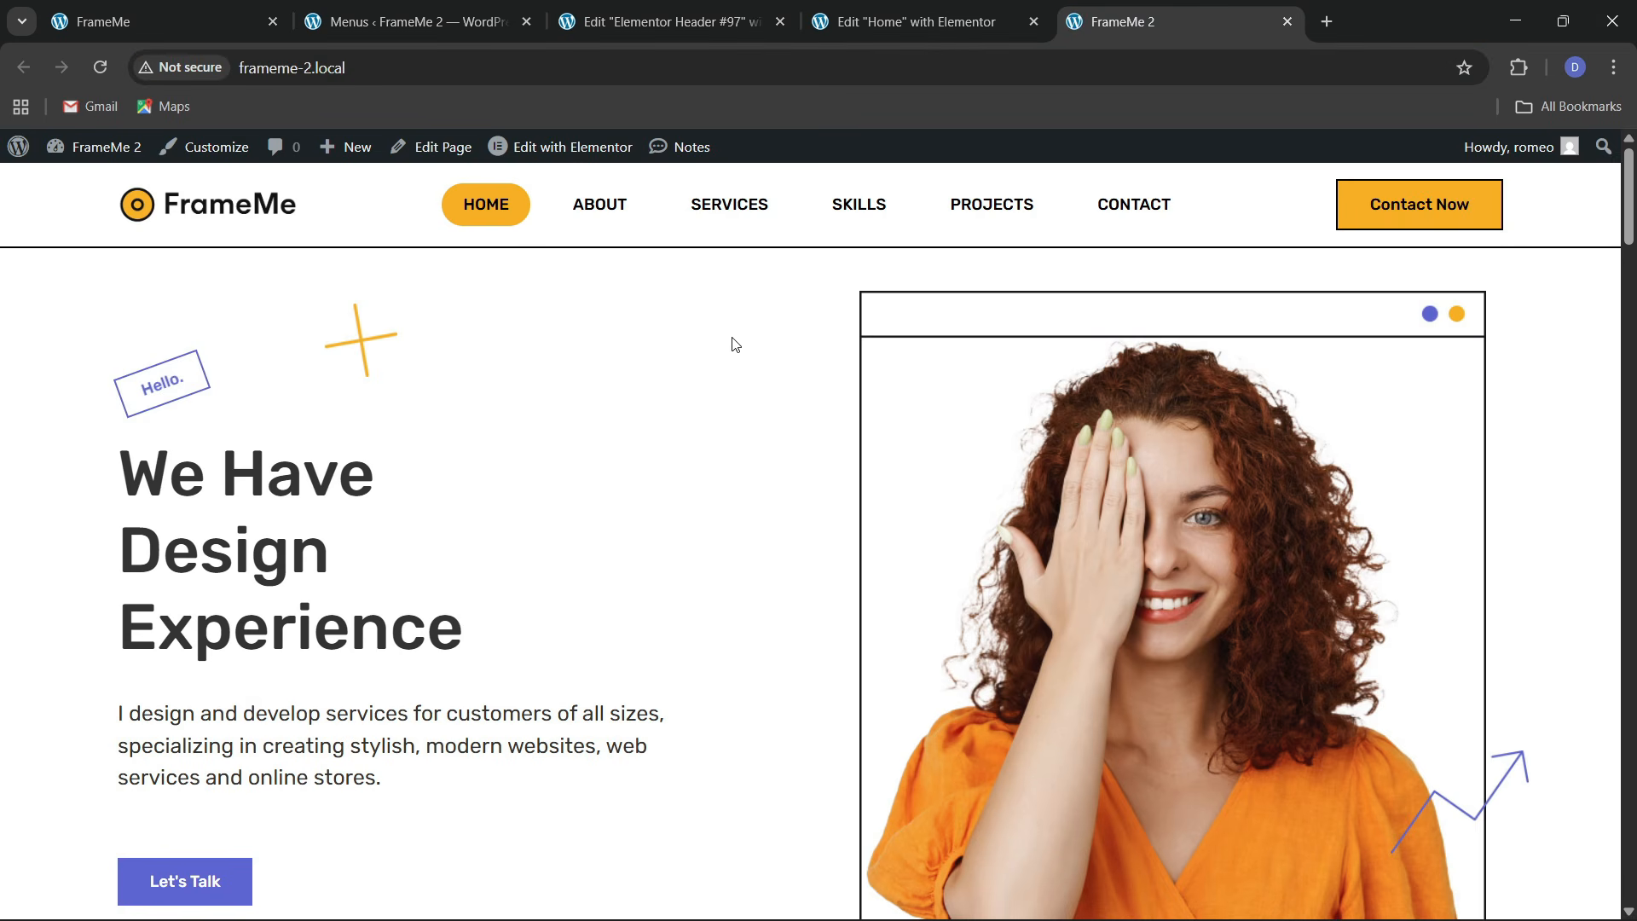
scroll(616, 470, down, 3)
scroll(593, 458, up, 3)
Scroll to the FrameMe site's footer with its social icons and copyright line
click(247, 23)
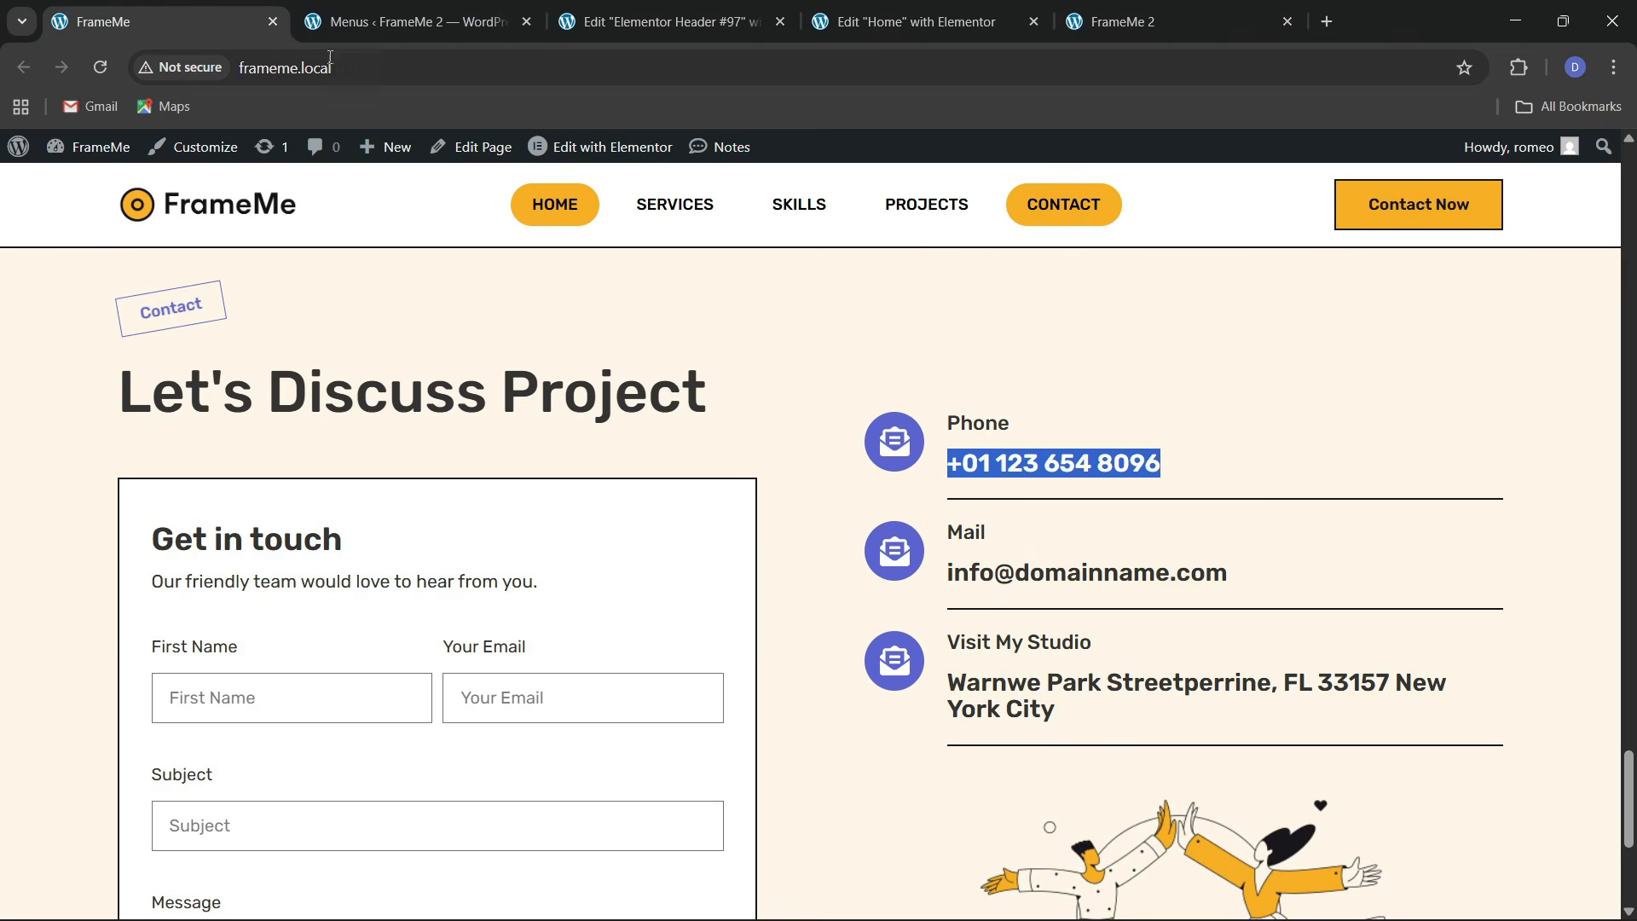
scroll(586, 517, down, 5)
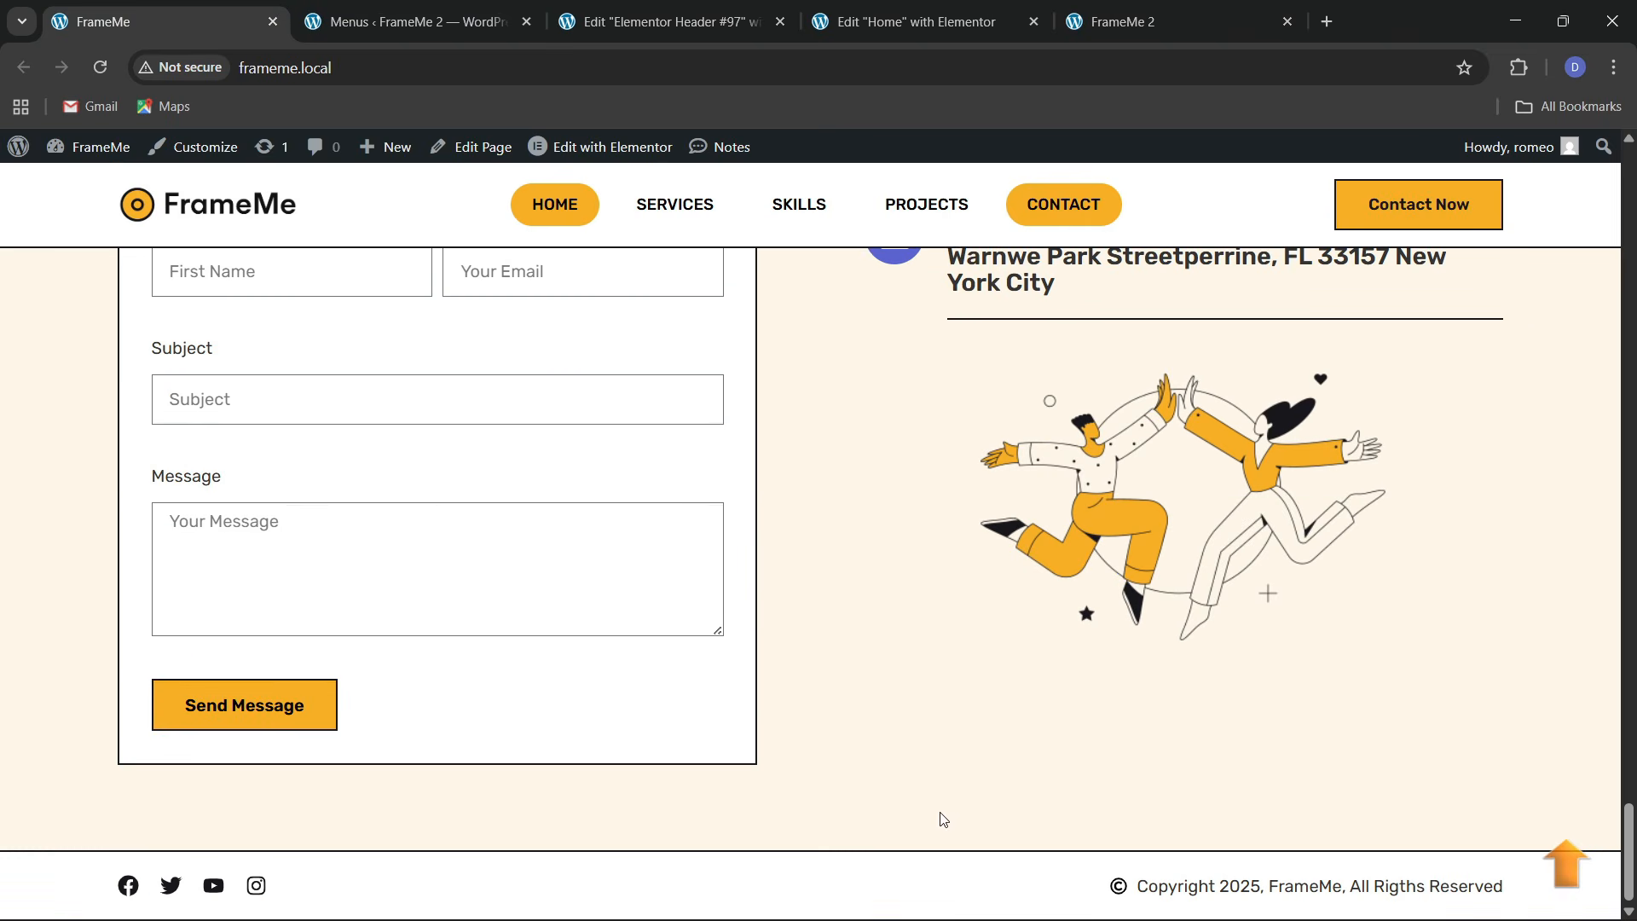
click(430, 10)
Open the Theme Builder from the Templates menu in a new tab
click(698, 10)
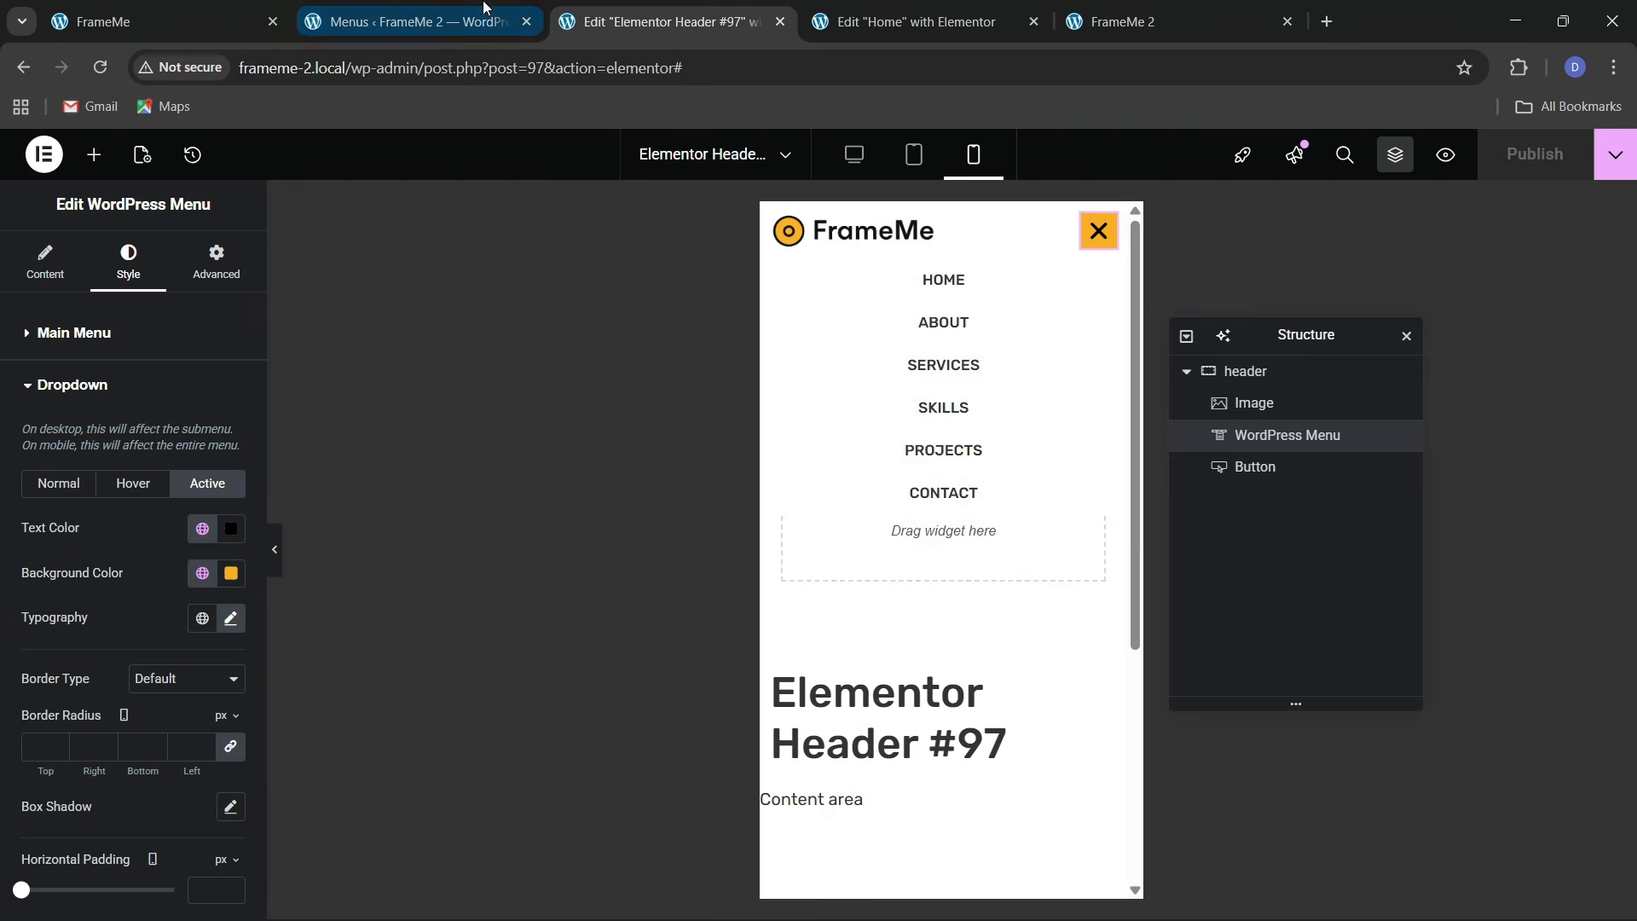
click(341, 12)
click(260, 10)
click(401, 28)
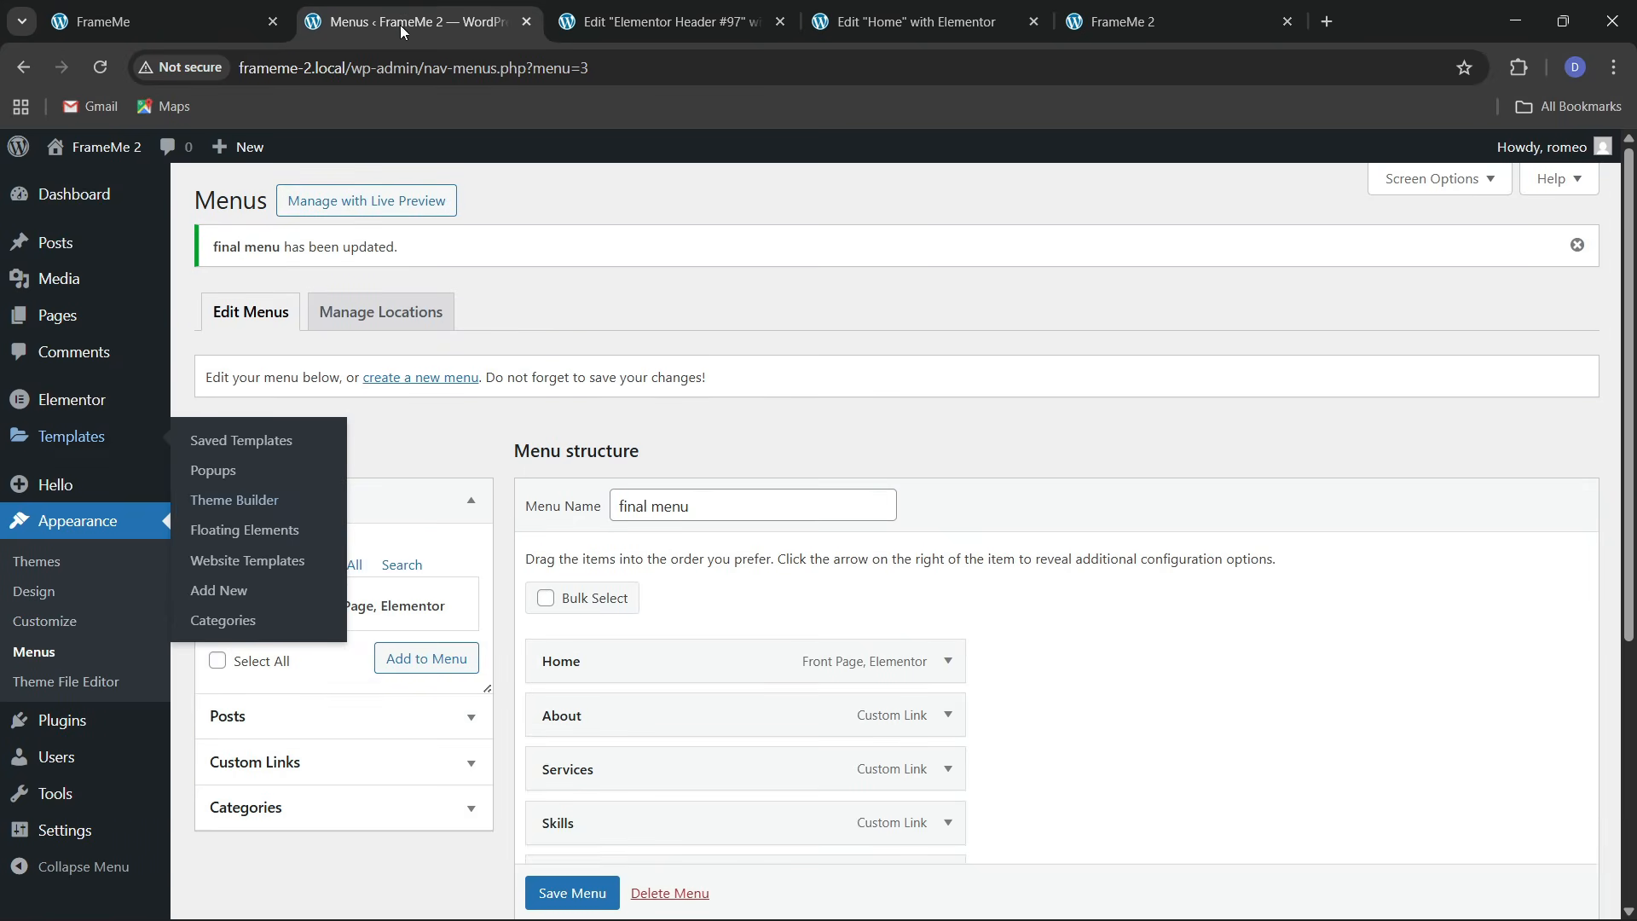
right_click(215, 498)
click(265, 524)
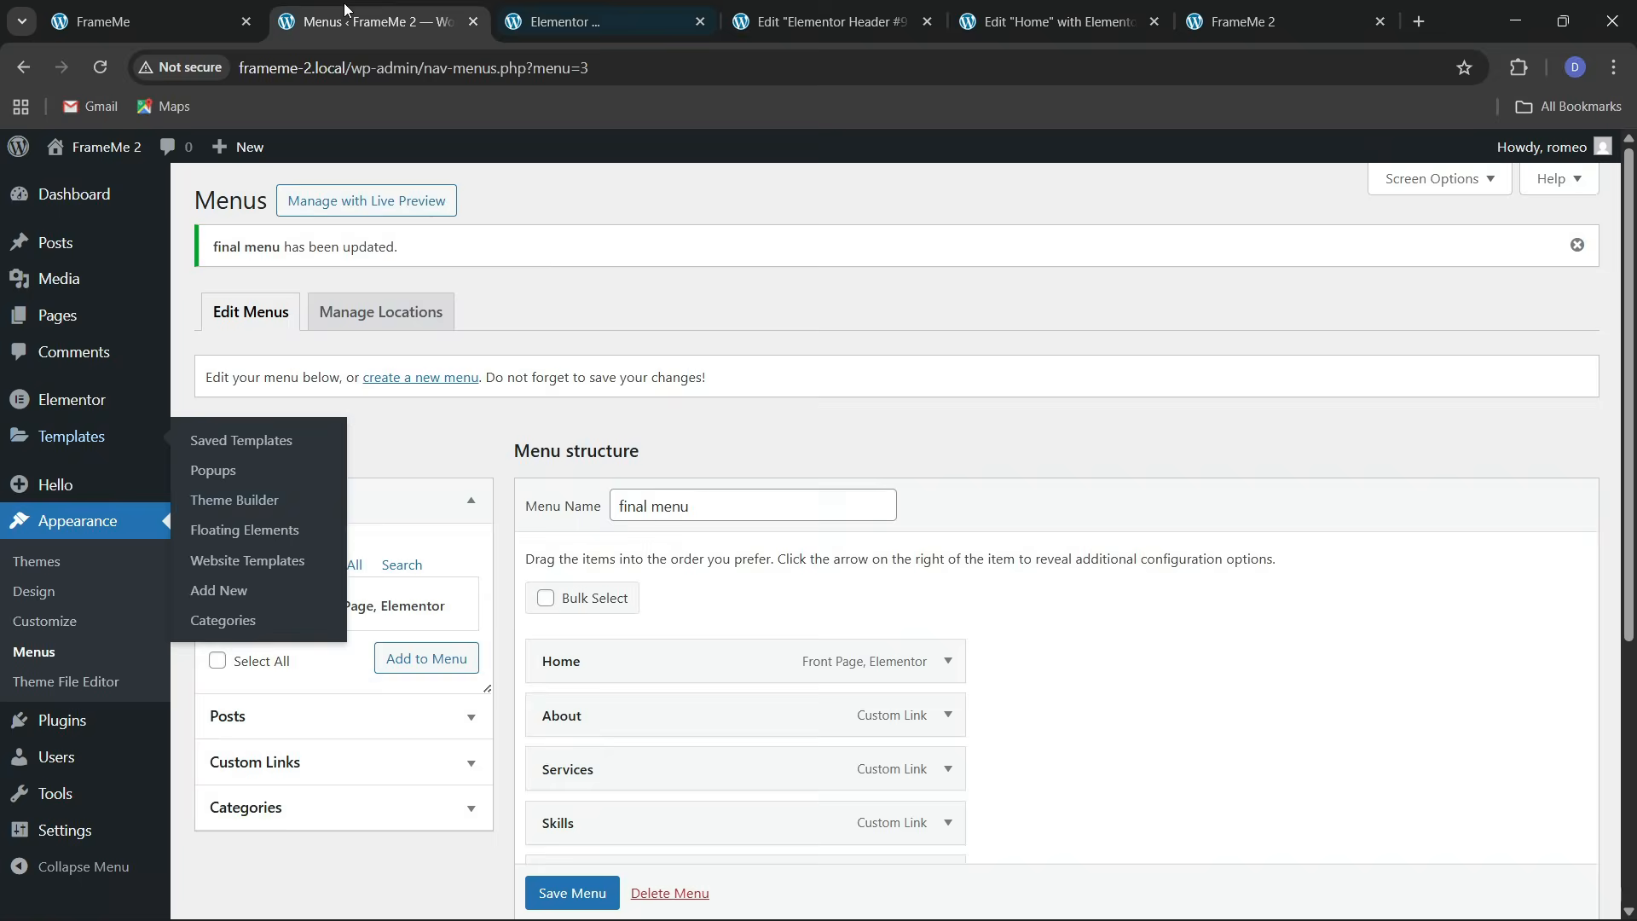
Add a new Footer template, Elementor Footer #105, and open it in the editor
click(589, 21)
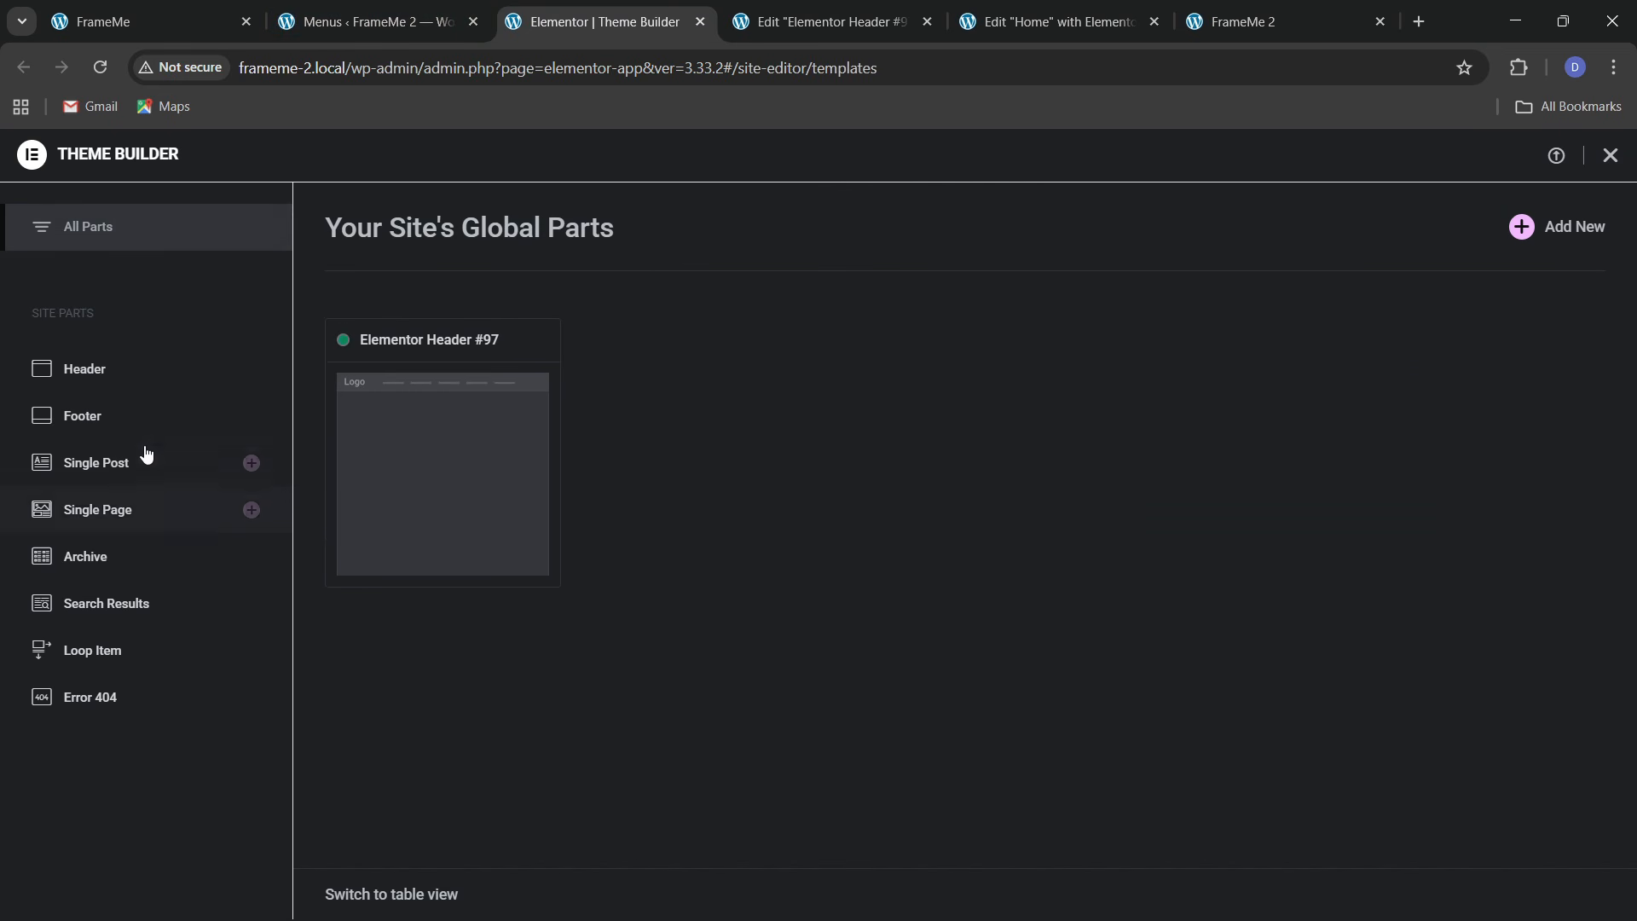
click(137, 417)
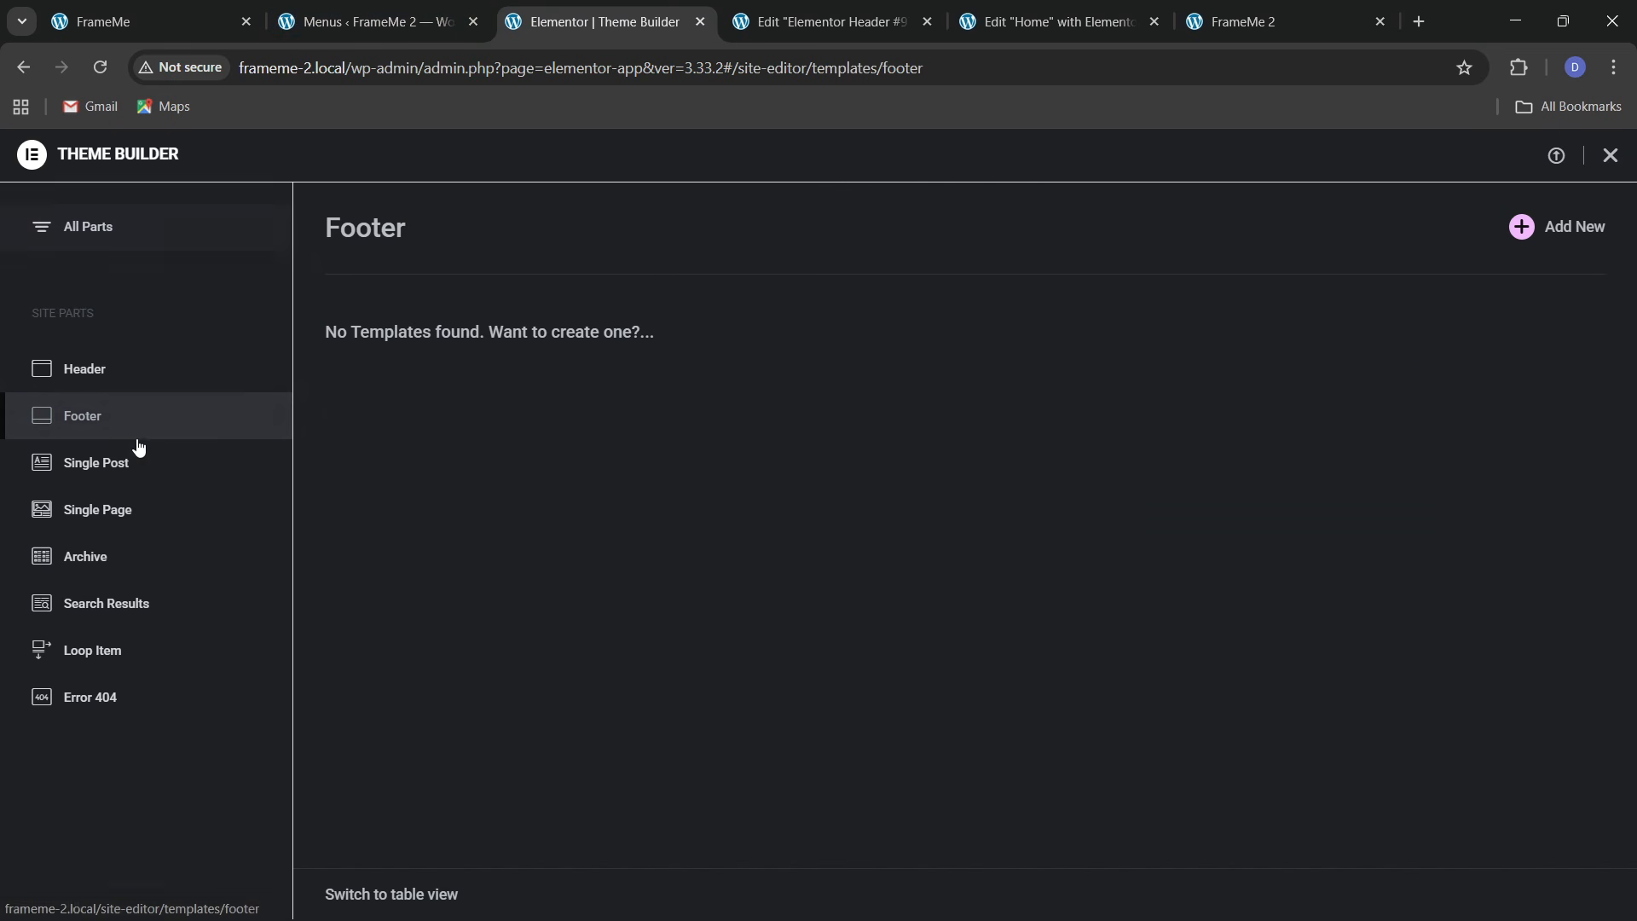
click(1543, 246)
click(145, 21)
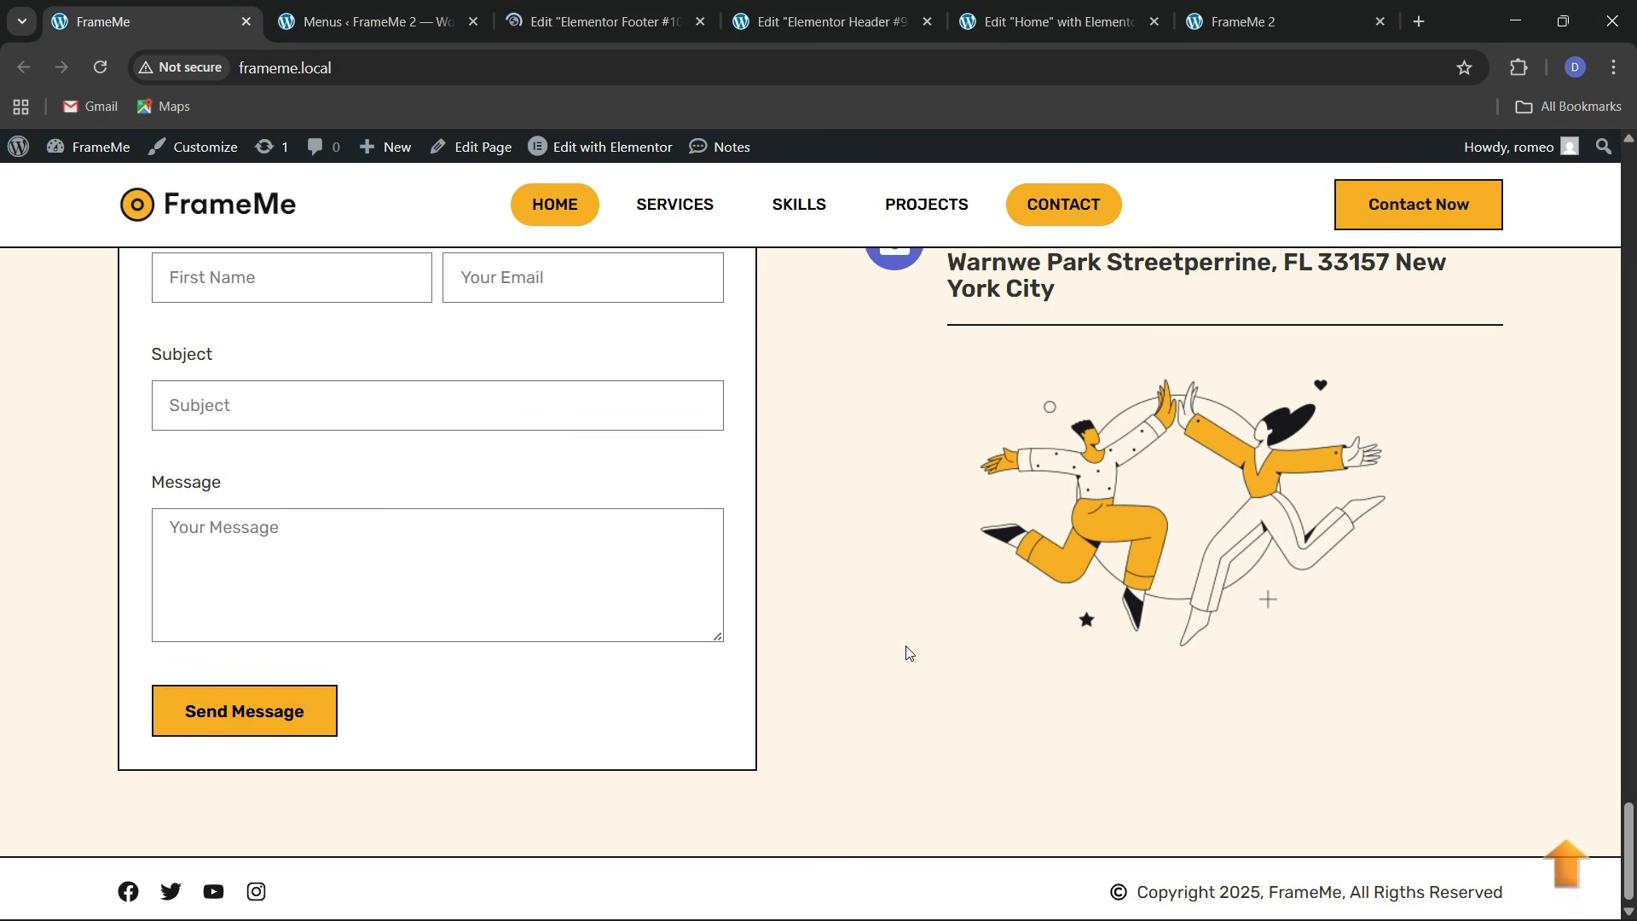
scroll(910, 653, down, 1)
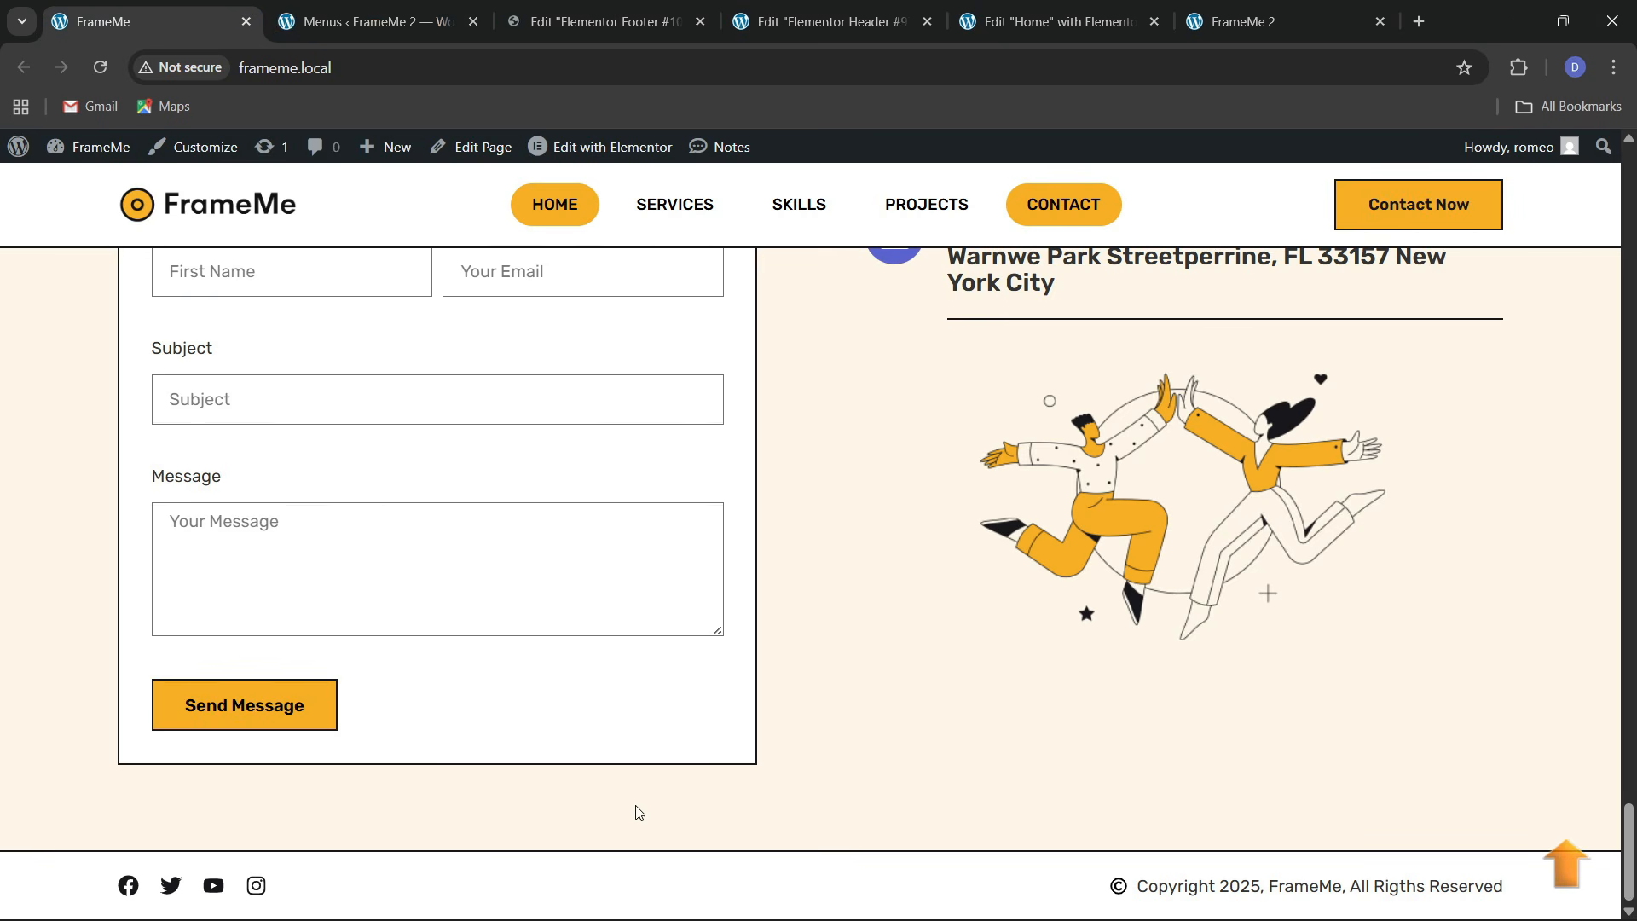
click(711, 12)
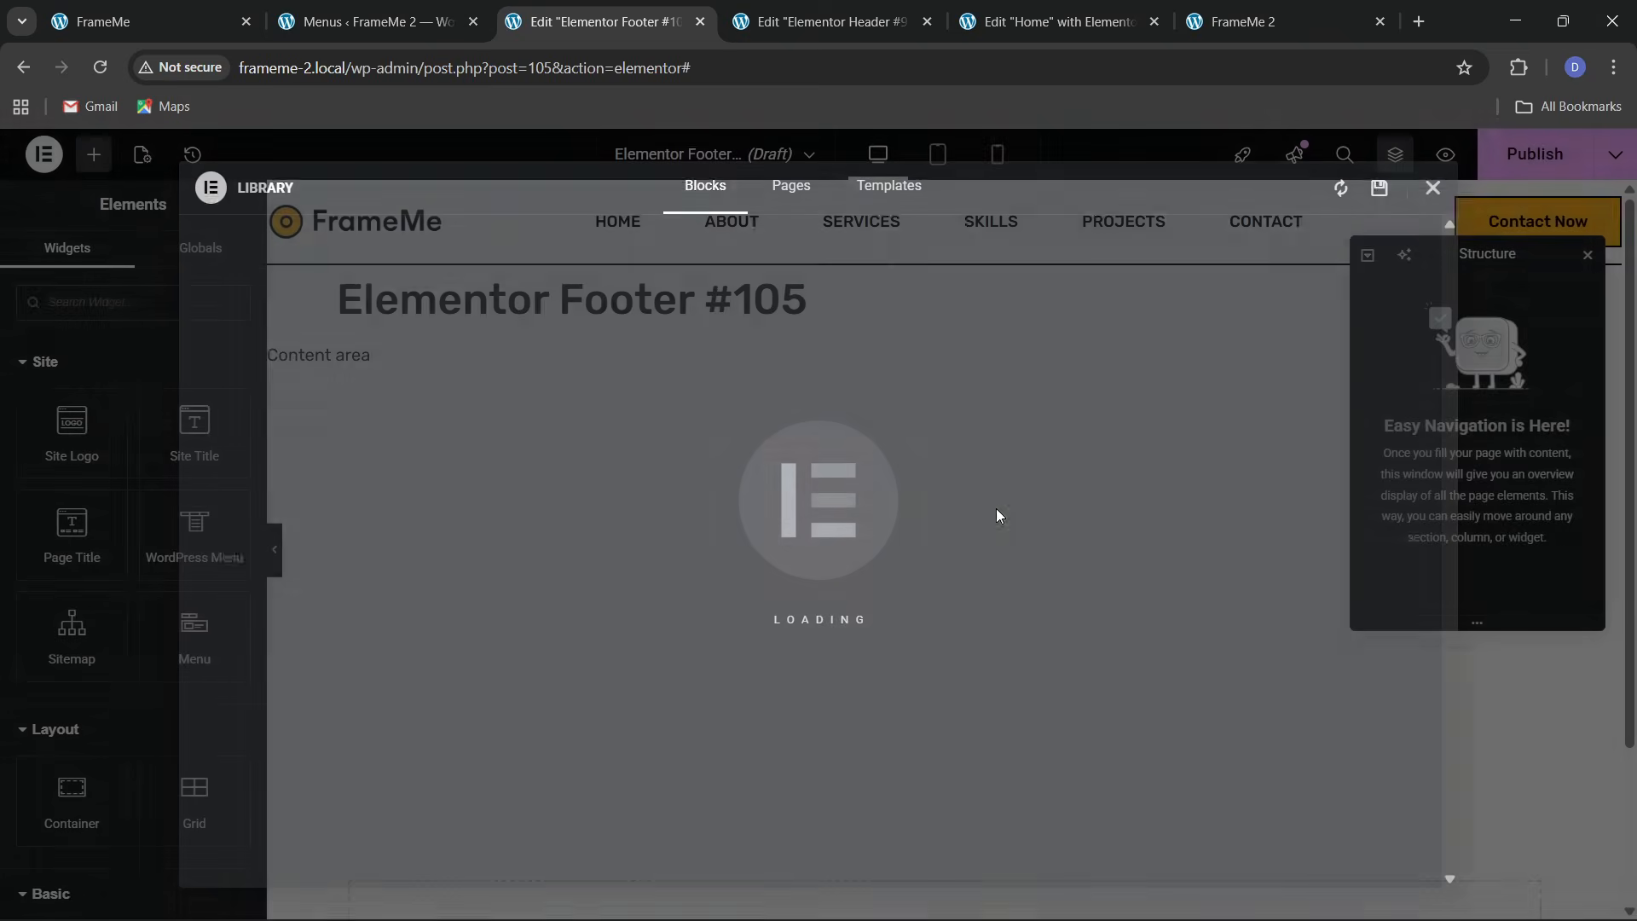
Add a single flexbox container to the footer with a classic white background
click(896, 737)
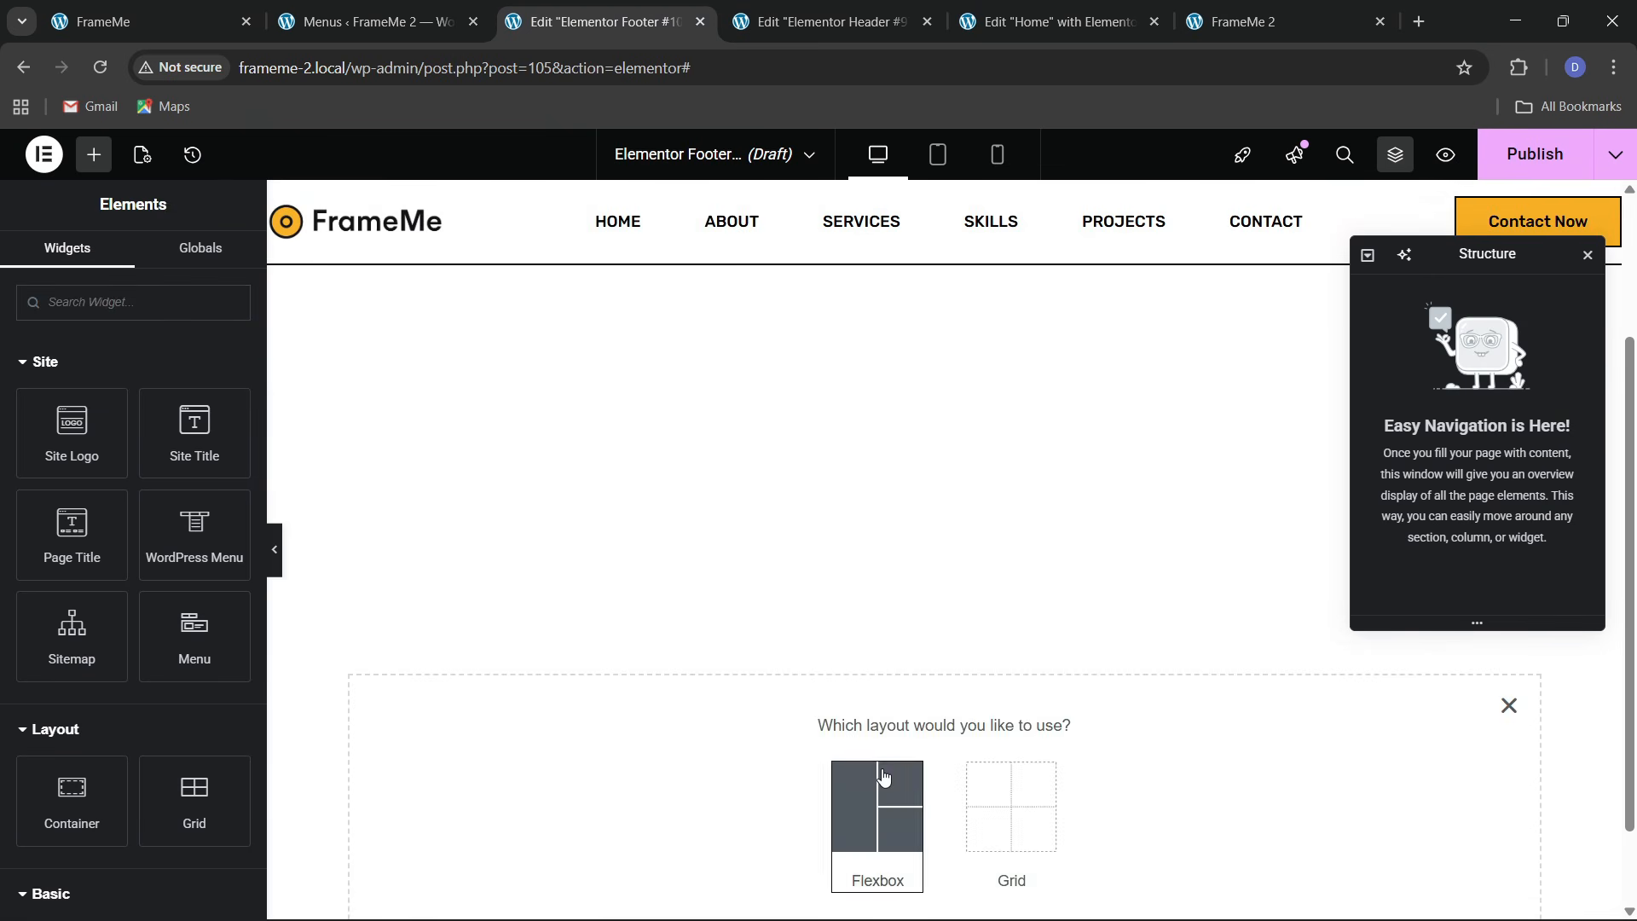
click(884, 776)
click(770, 785)
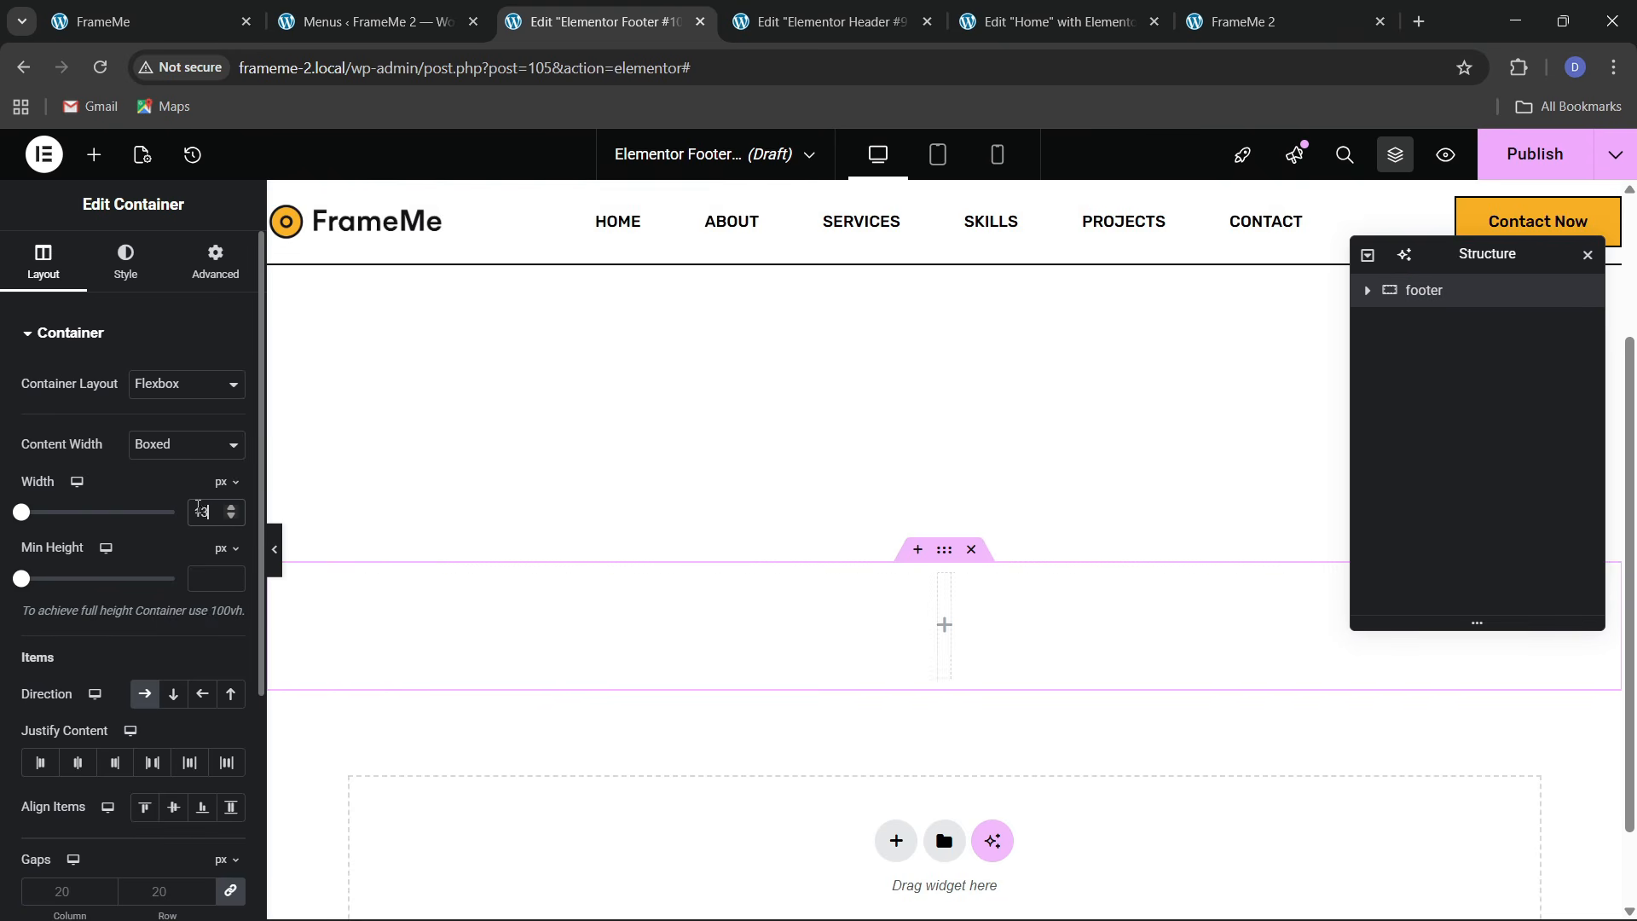
click(128, 264)
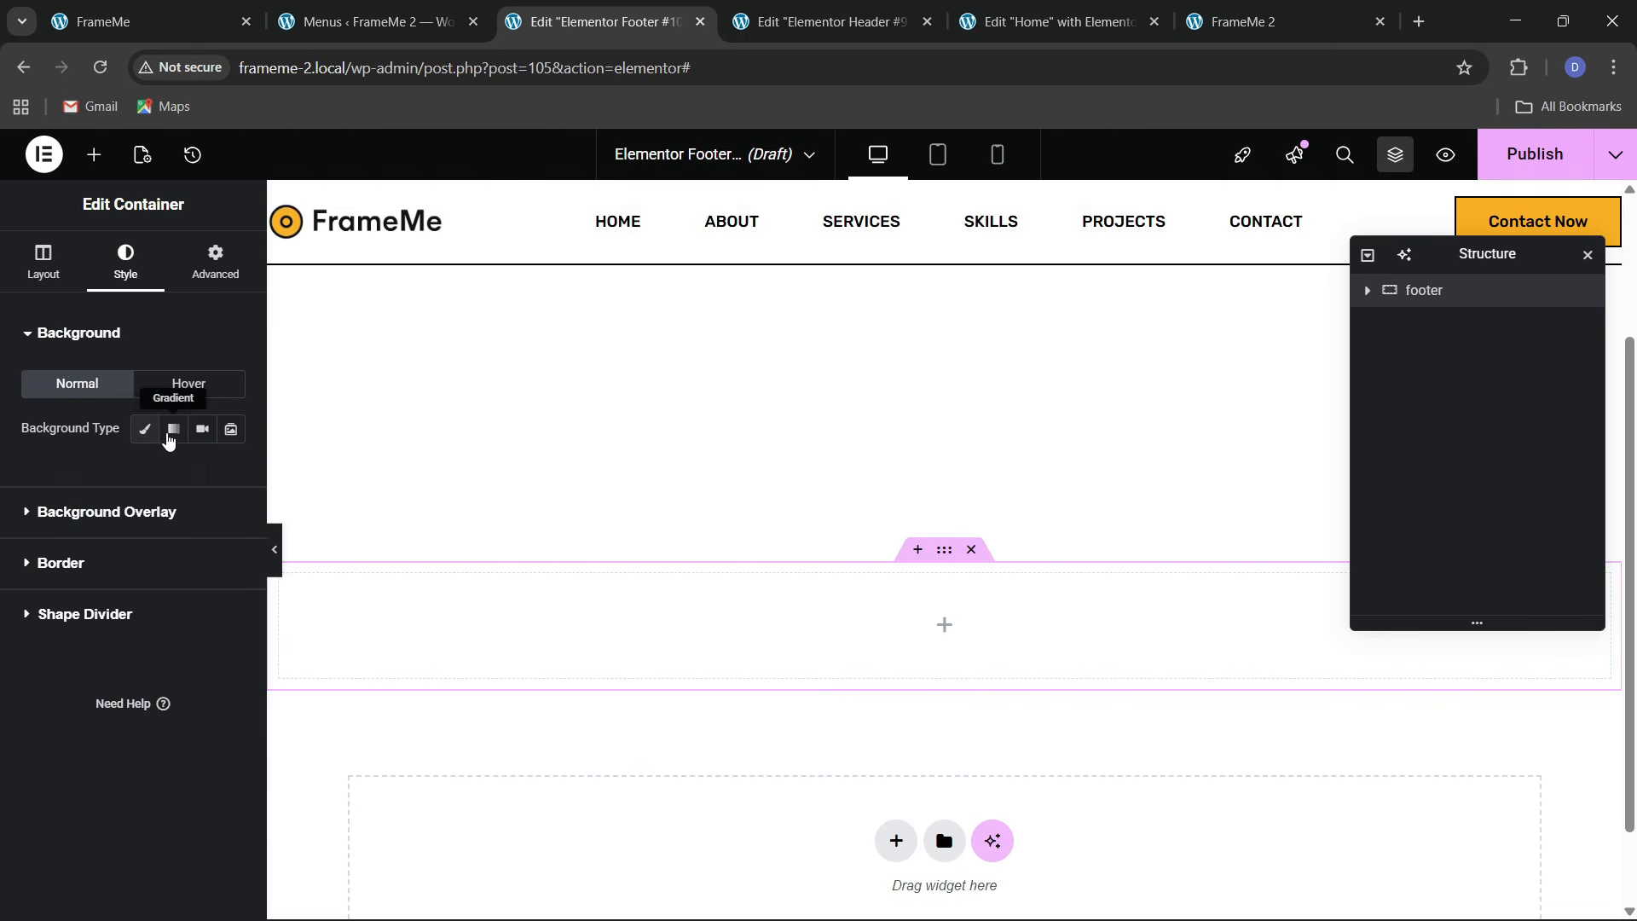
click(145, 429)
click(233, 477)
drag(193, 592, 30, 463)
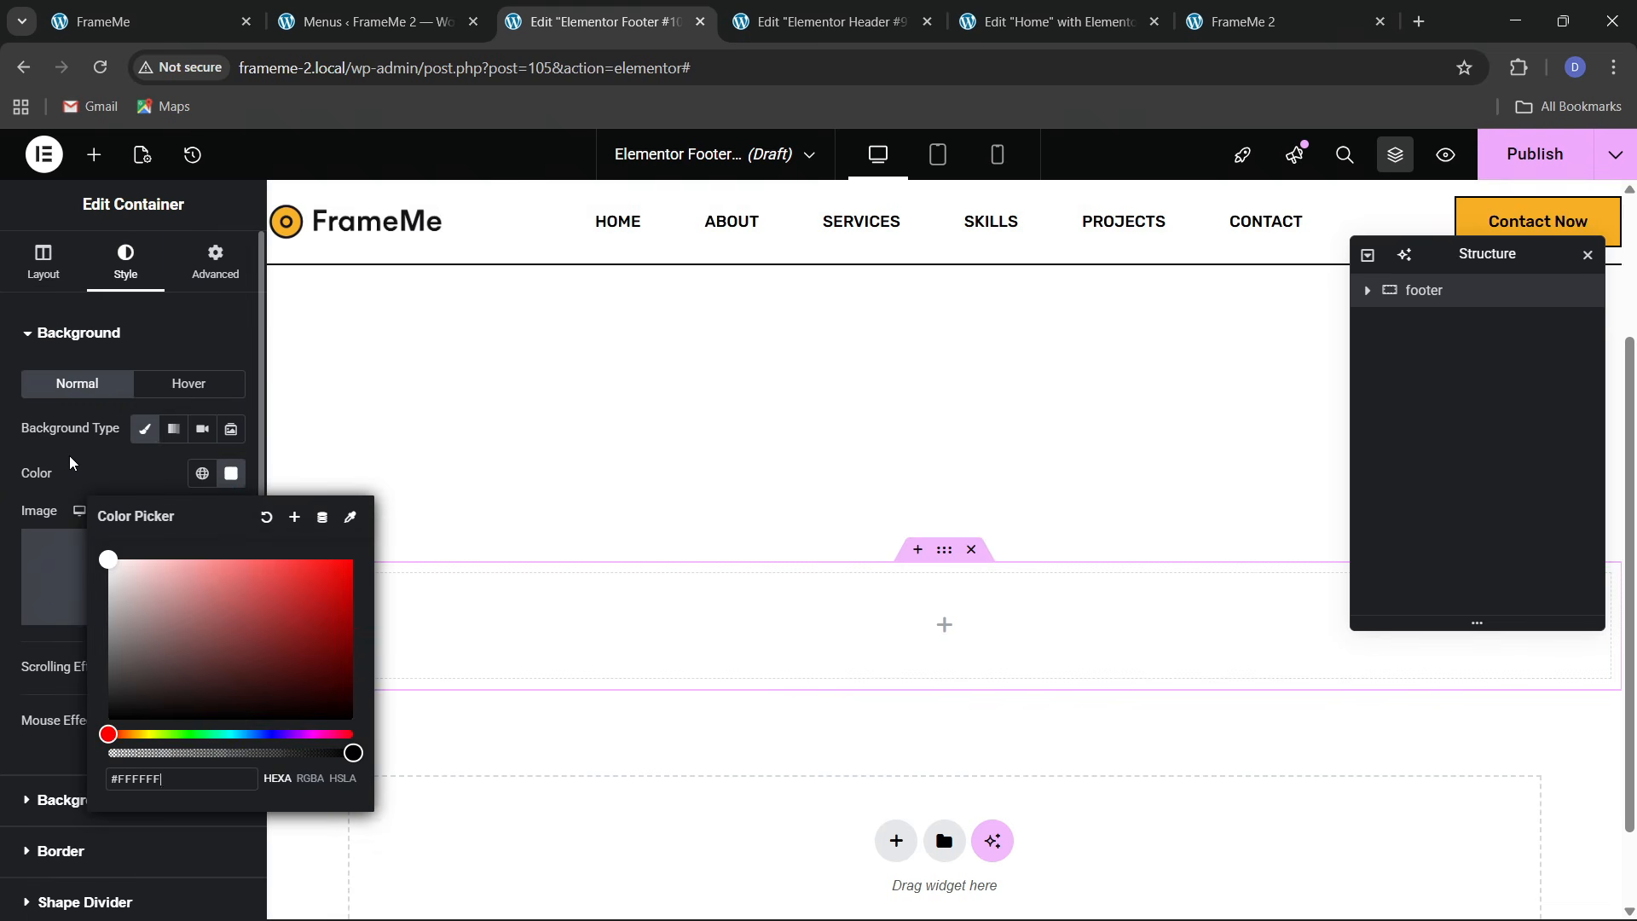
click(71, 465)
Give the container a solid 2 px black top border
scroll(89, 631, down, 2)
click(60, 715)
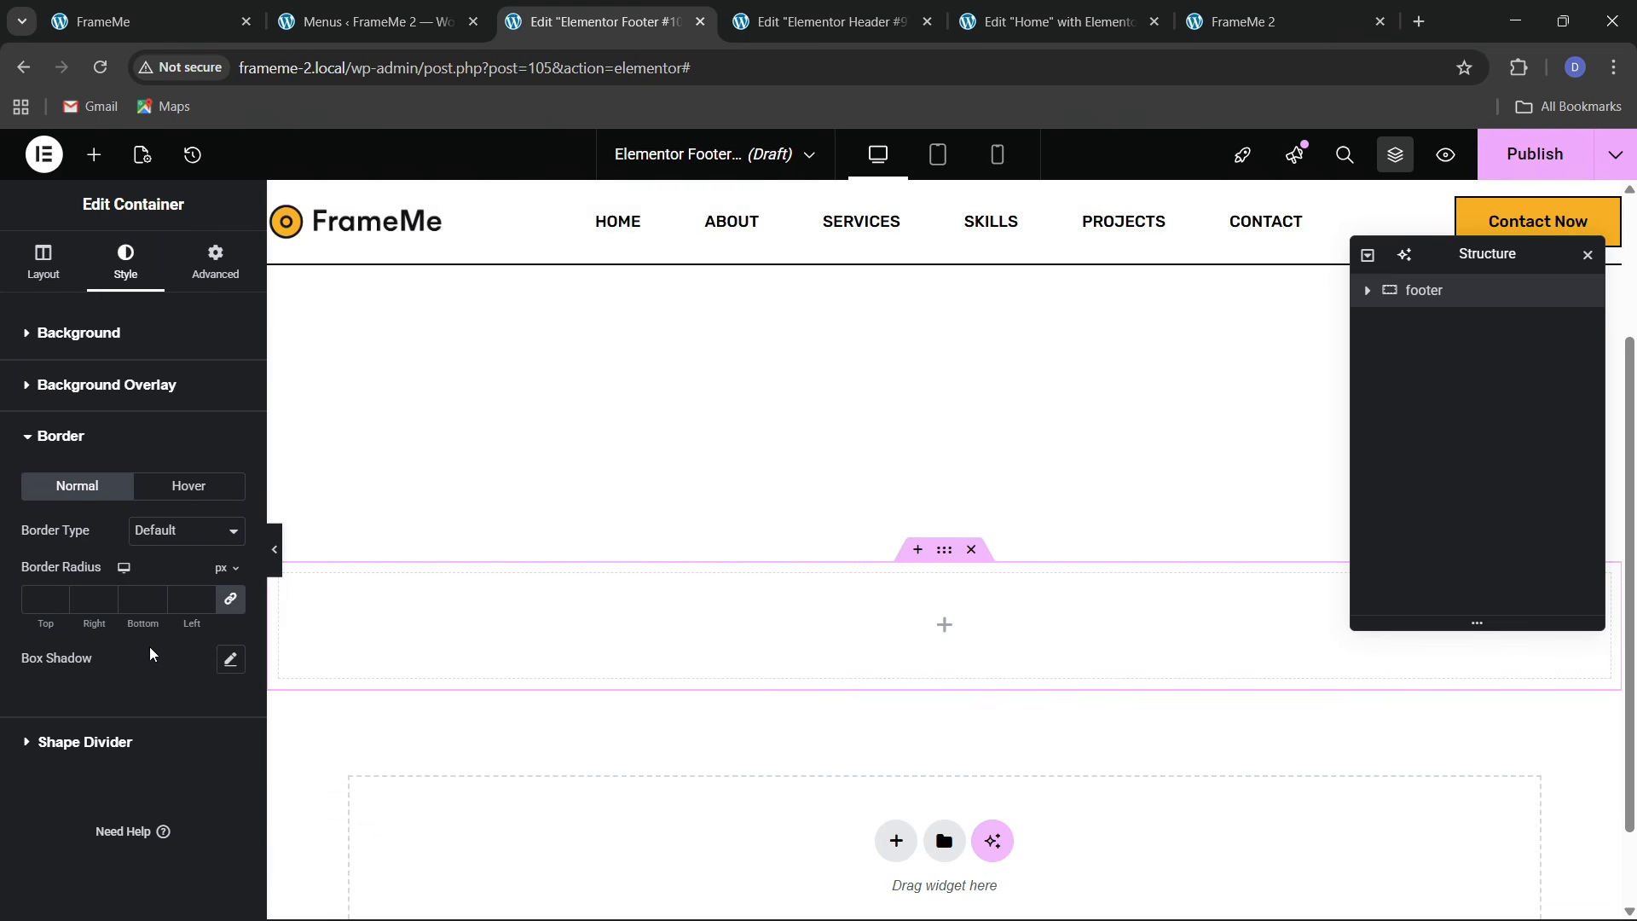
click(191, 530)
click(209, 607)
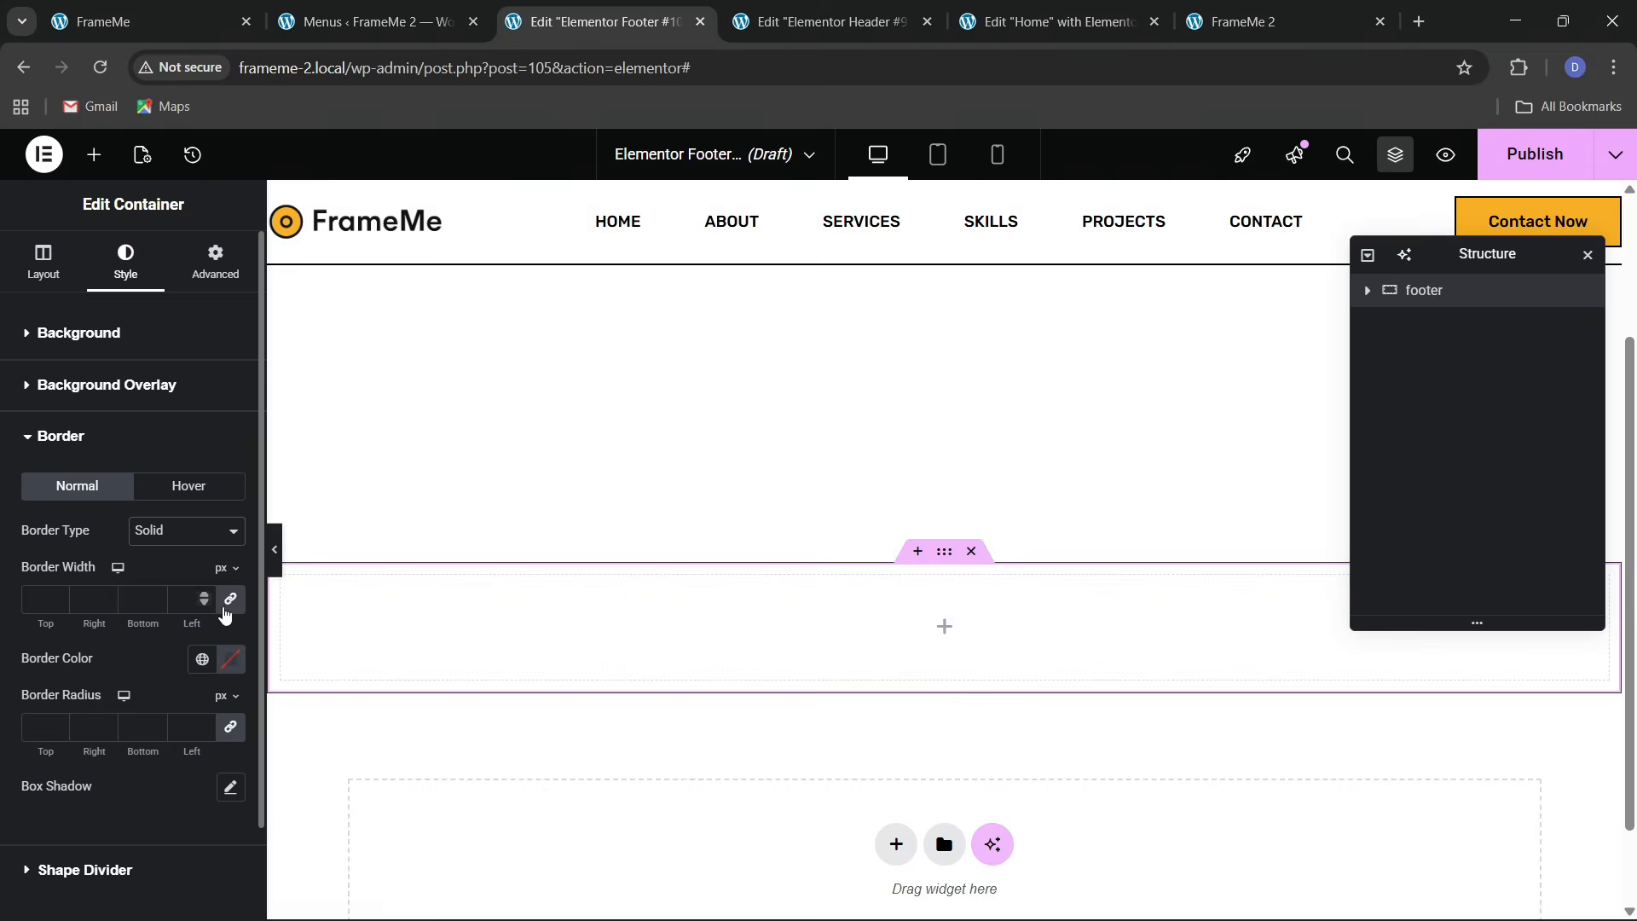
double_click(58, 597)
click(203, 656)
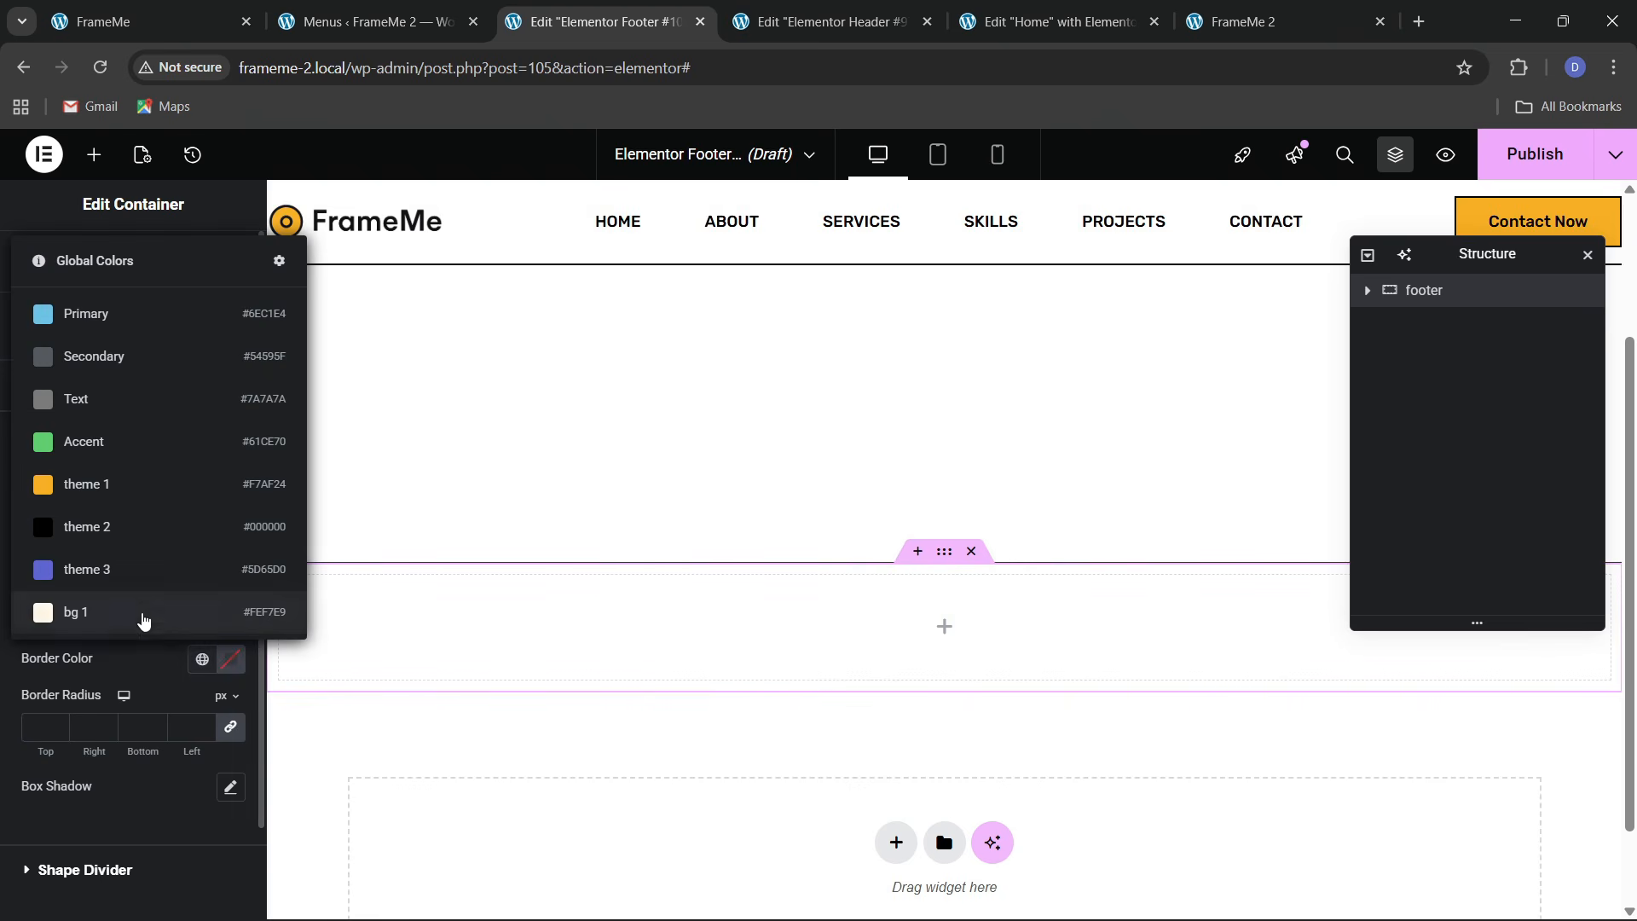
click(85, 612)
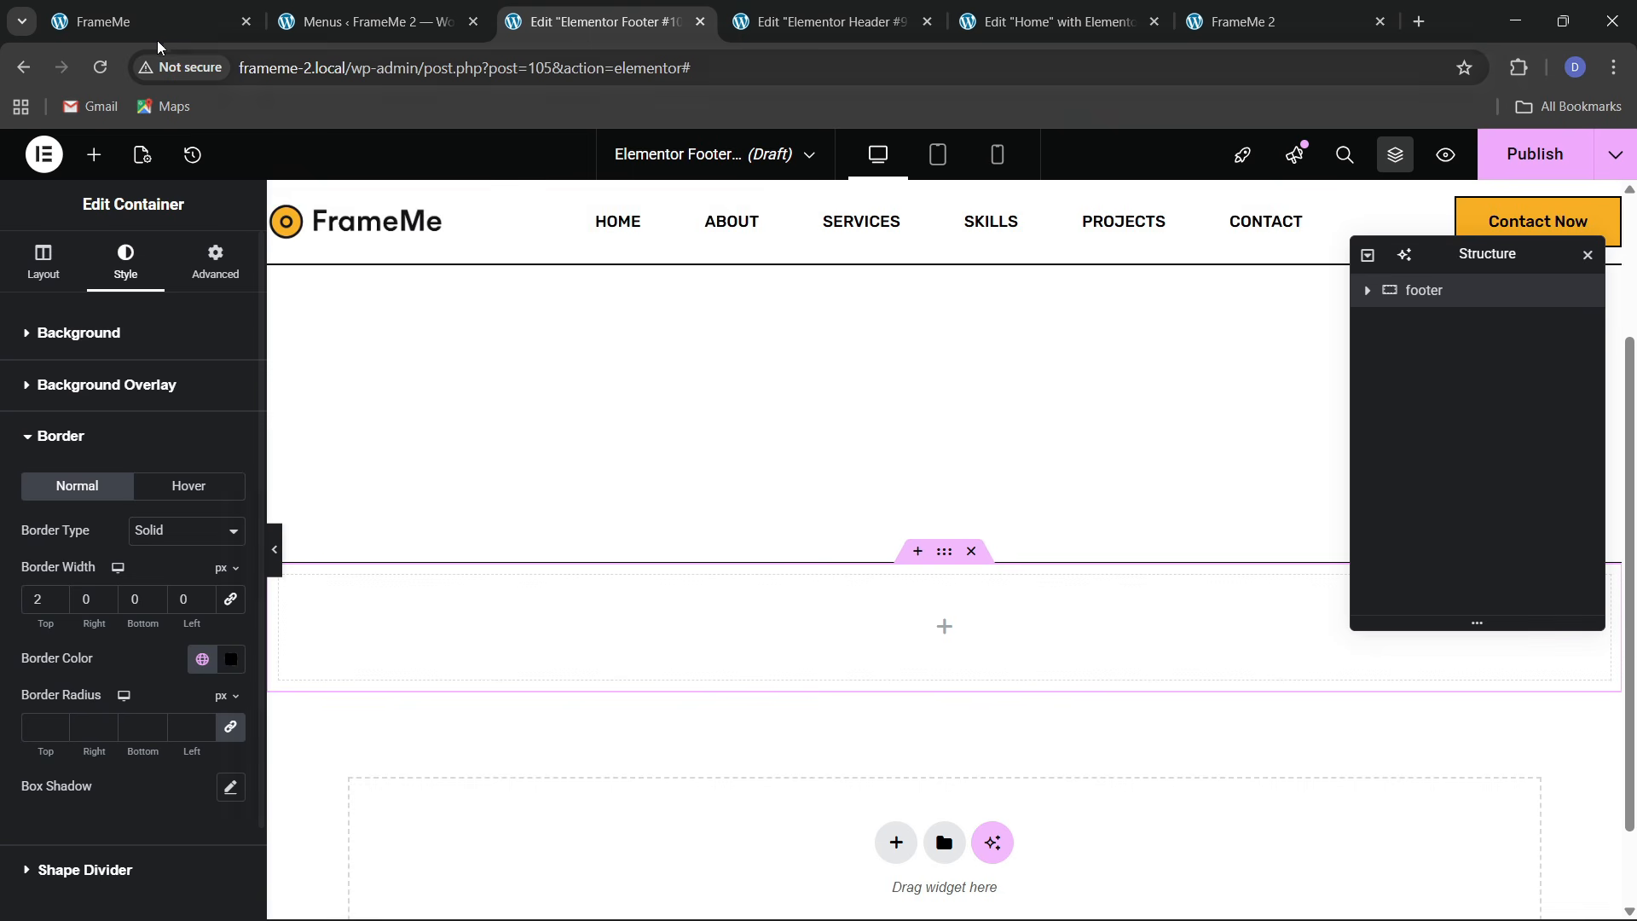
click(94, 154)
click(141, 305)
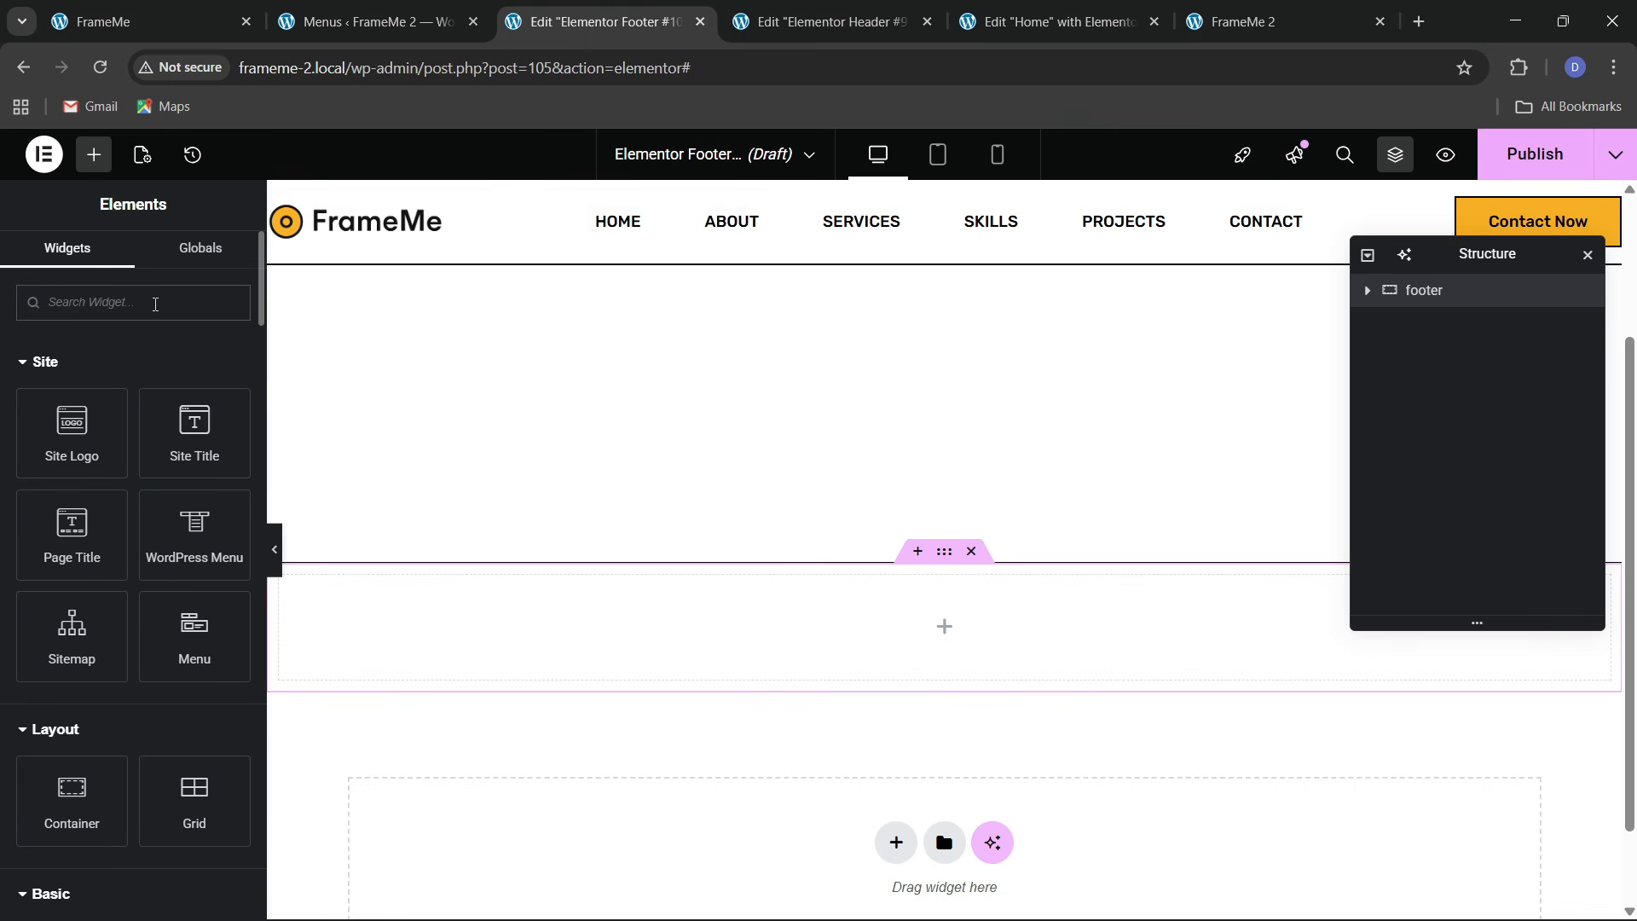
Add a Social Icons widget and turn a duplicated YouTube entry into Instagram
text(soc)
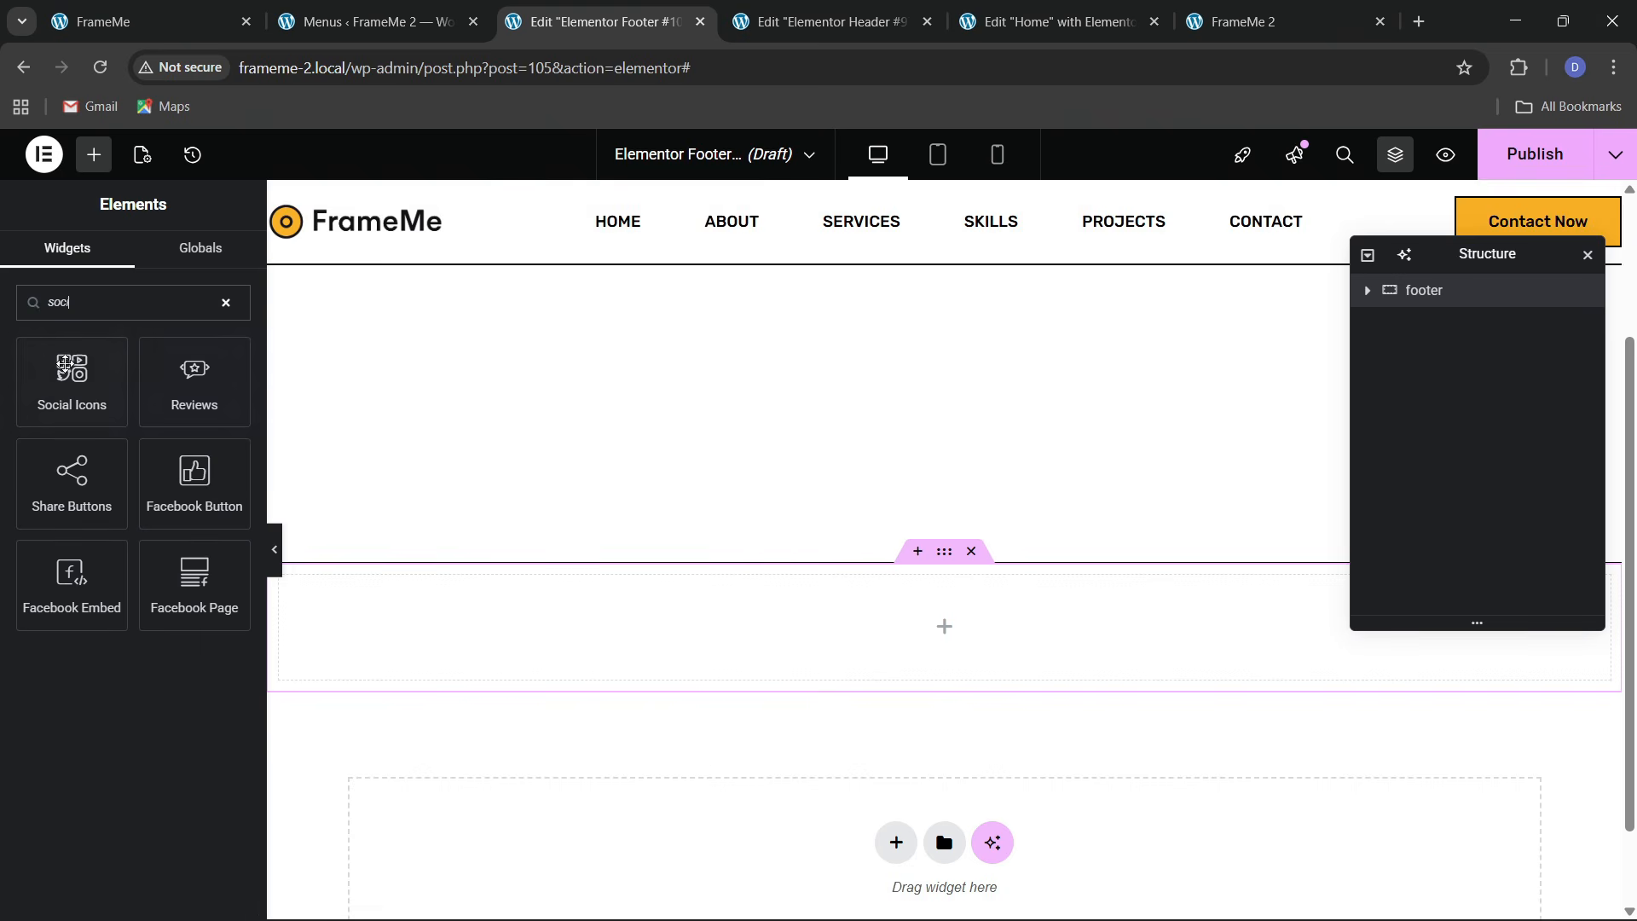
drag(65, 365, 486, 631)
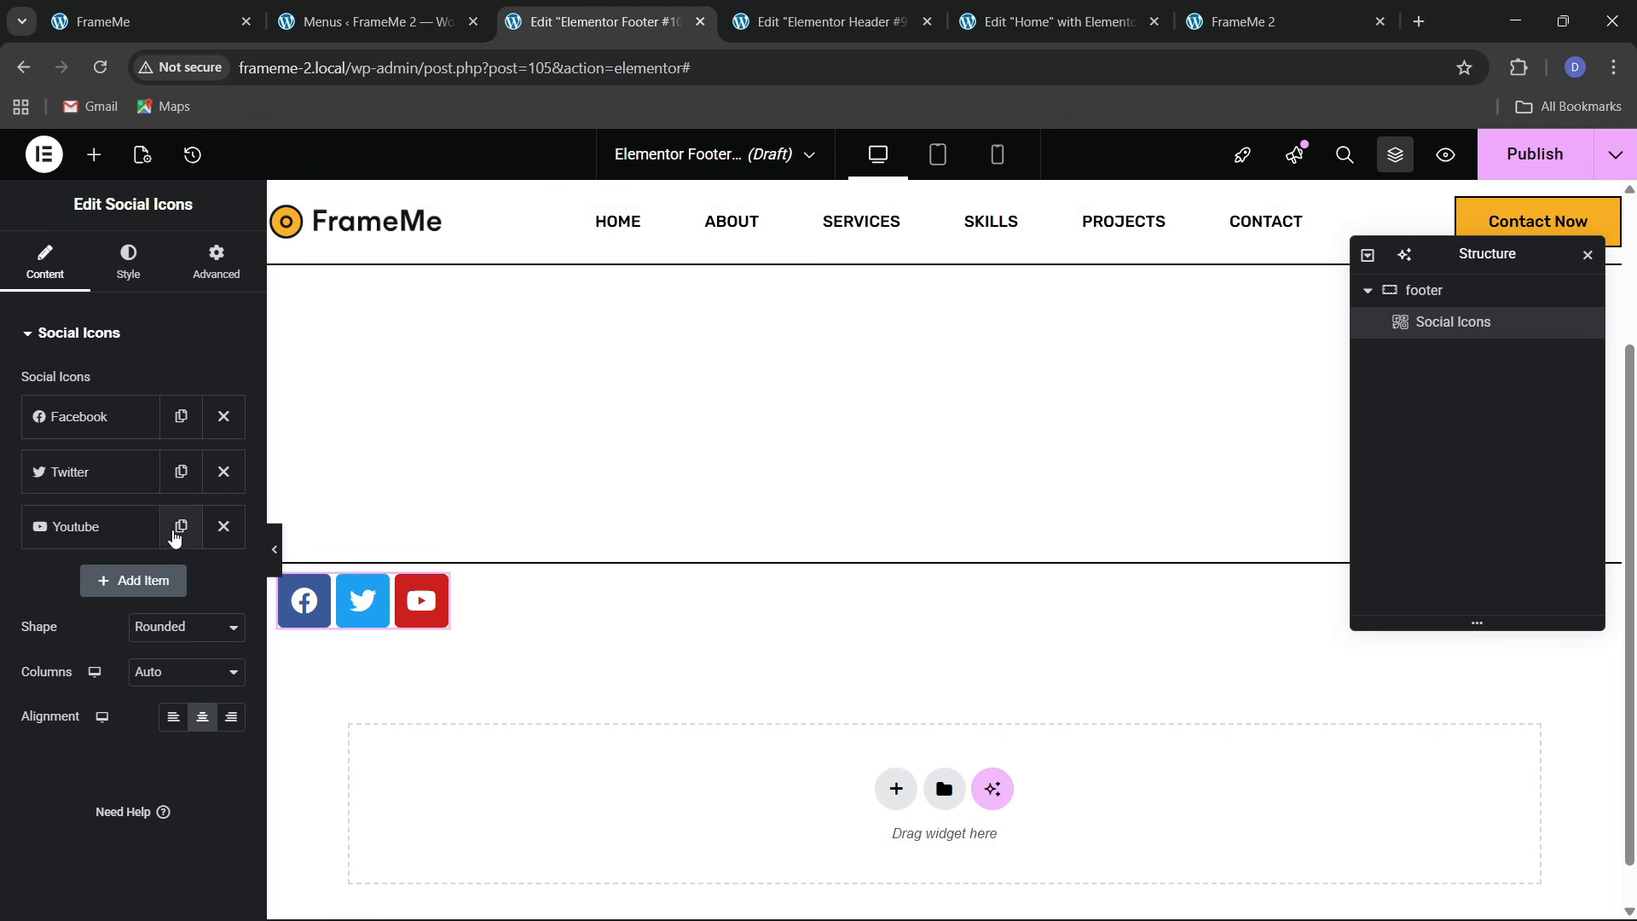
click(181, 528)
click(146, 583)
click(130, 683)
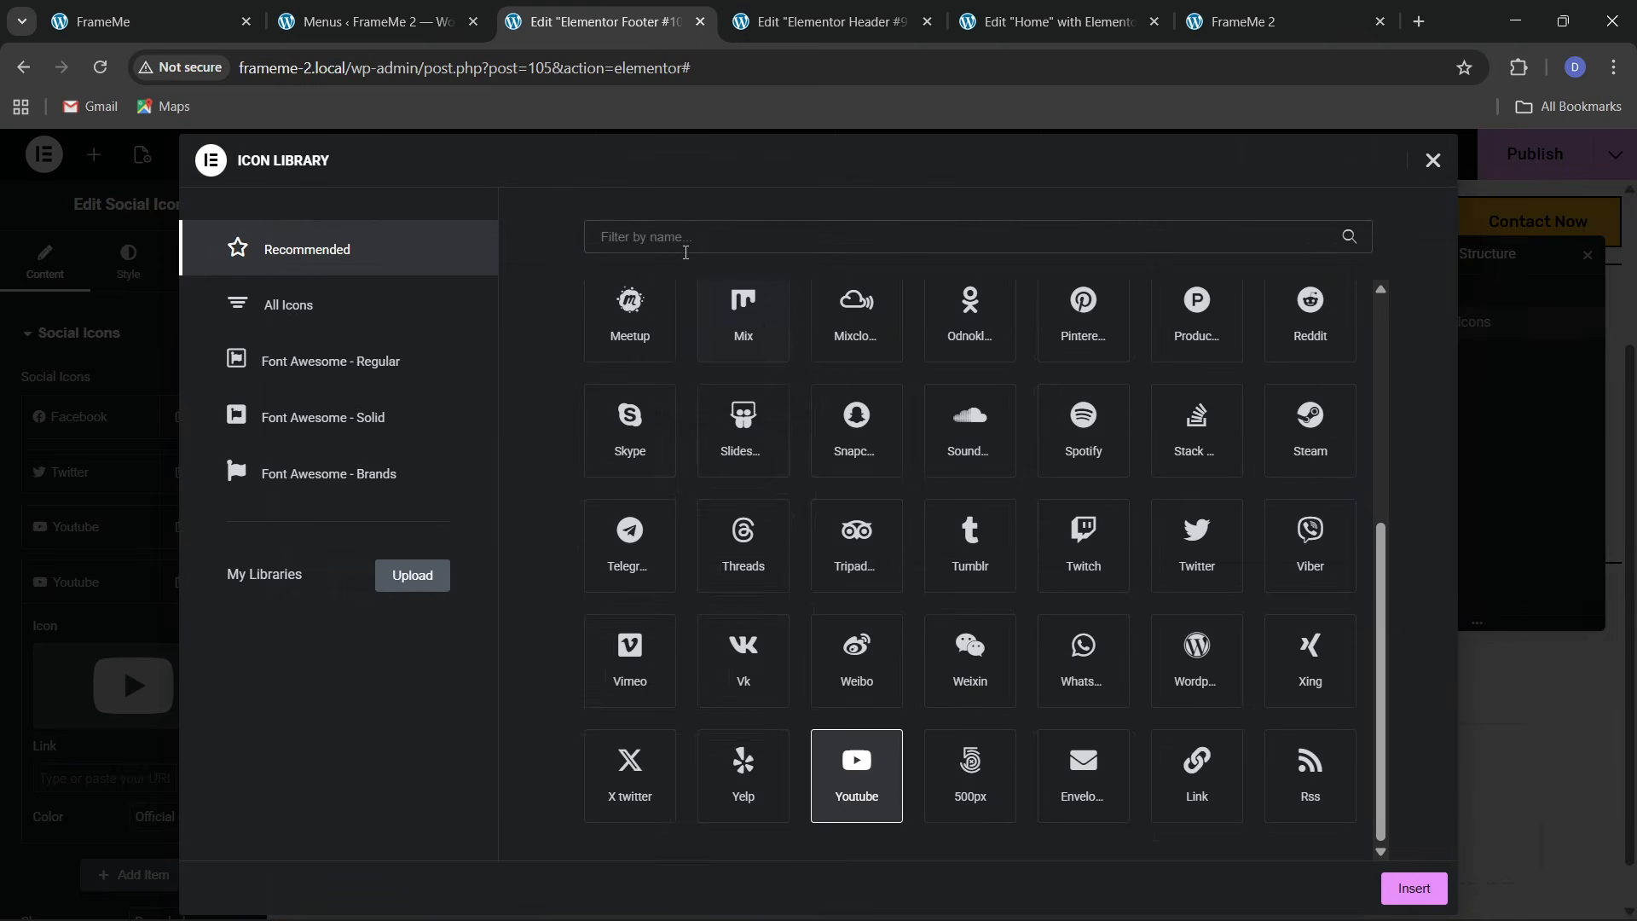
click(699, 240)
text(insta)
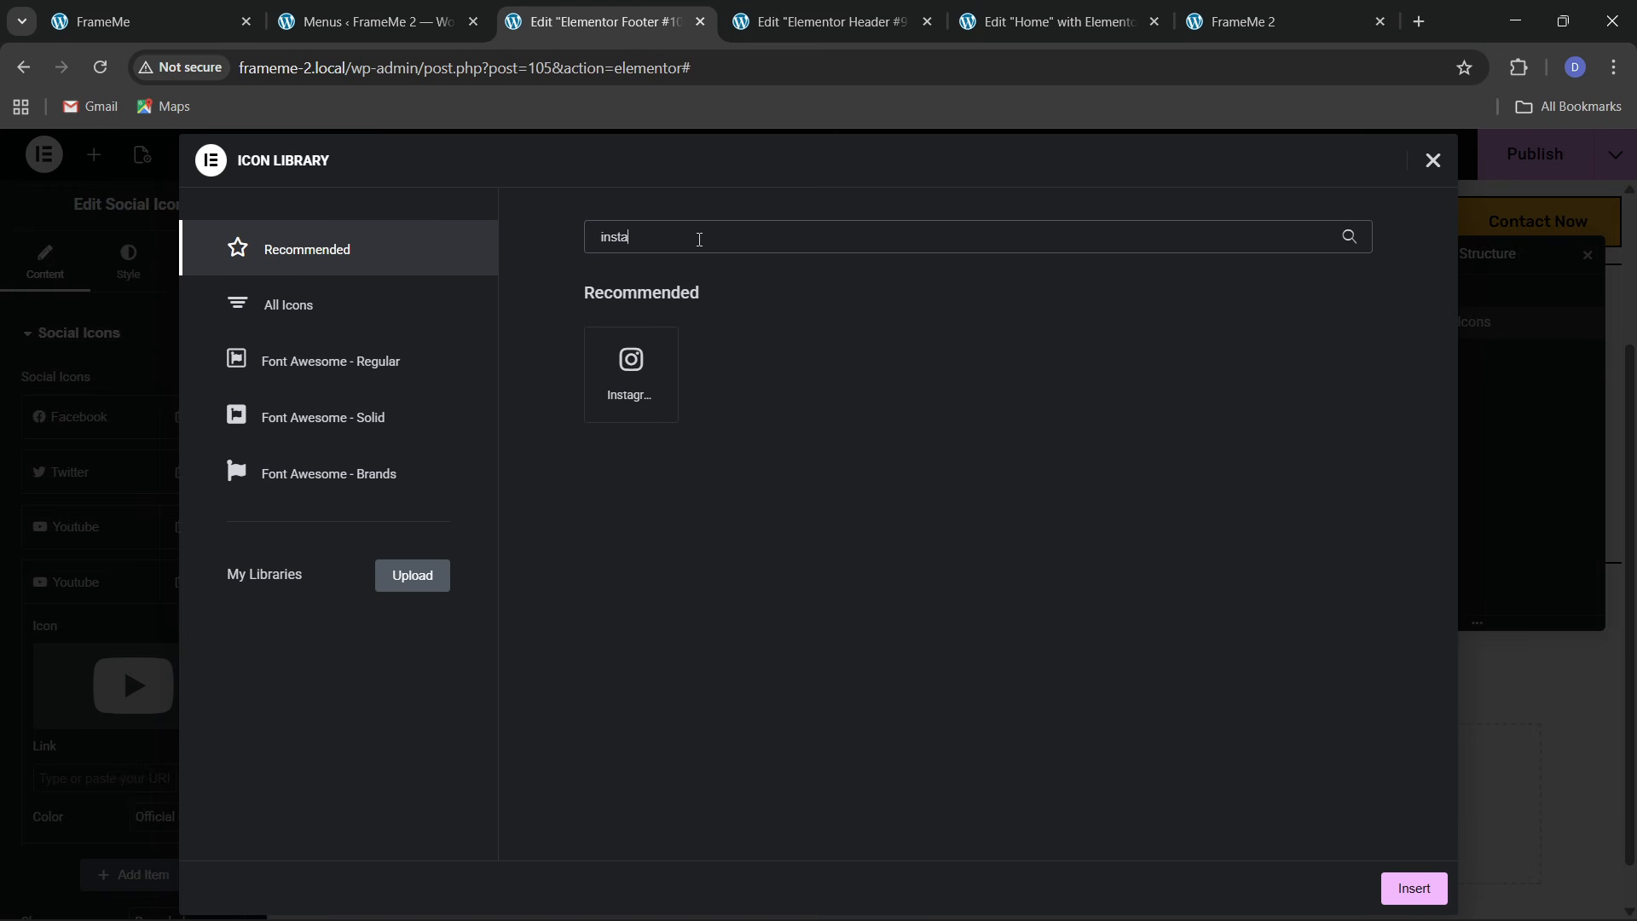
click(677, 338)
click(1431, 880)
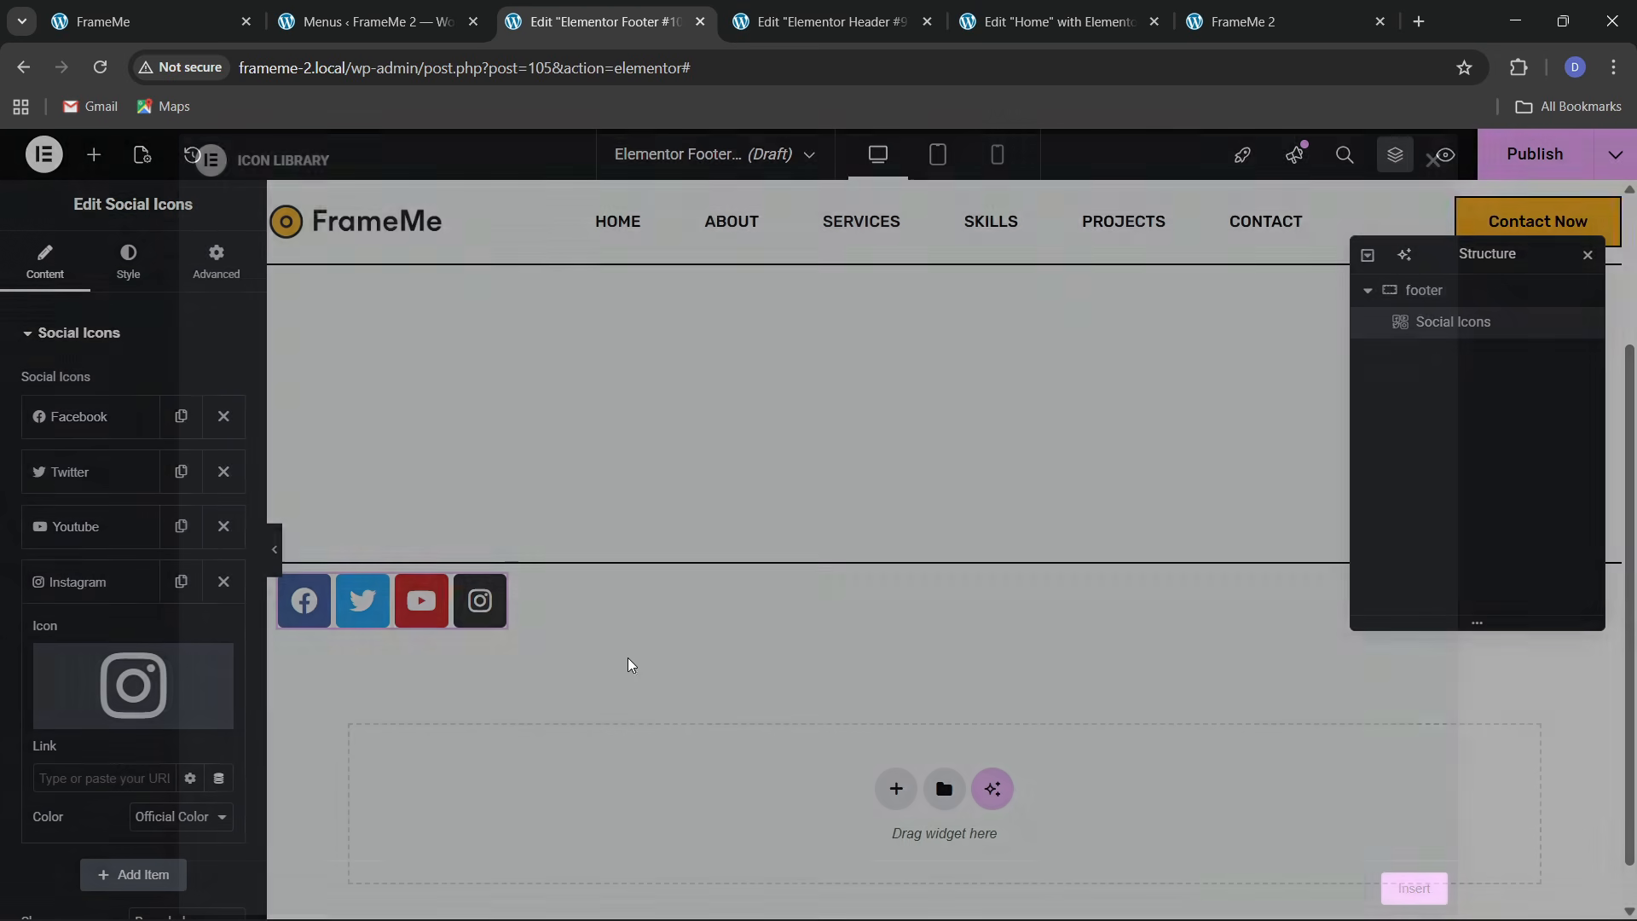
click(110, 580)
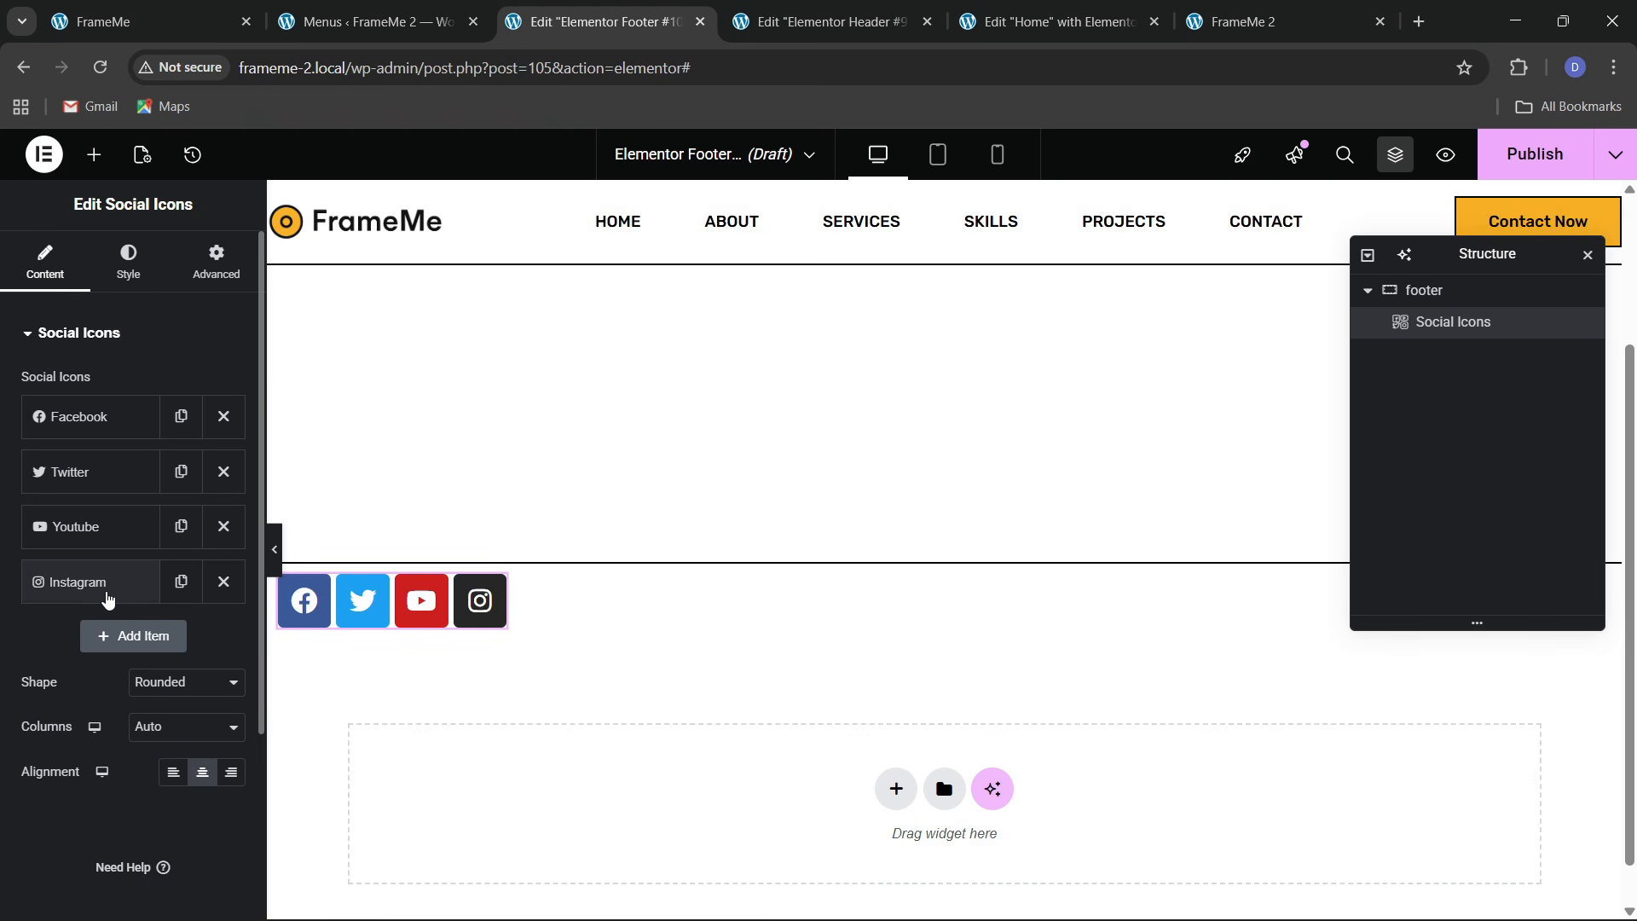
Set the social icon shape to Circle
click(171, 691)
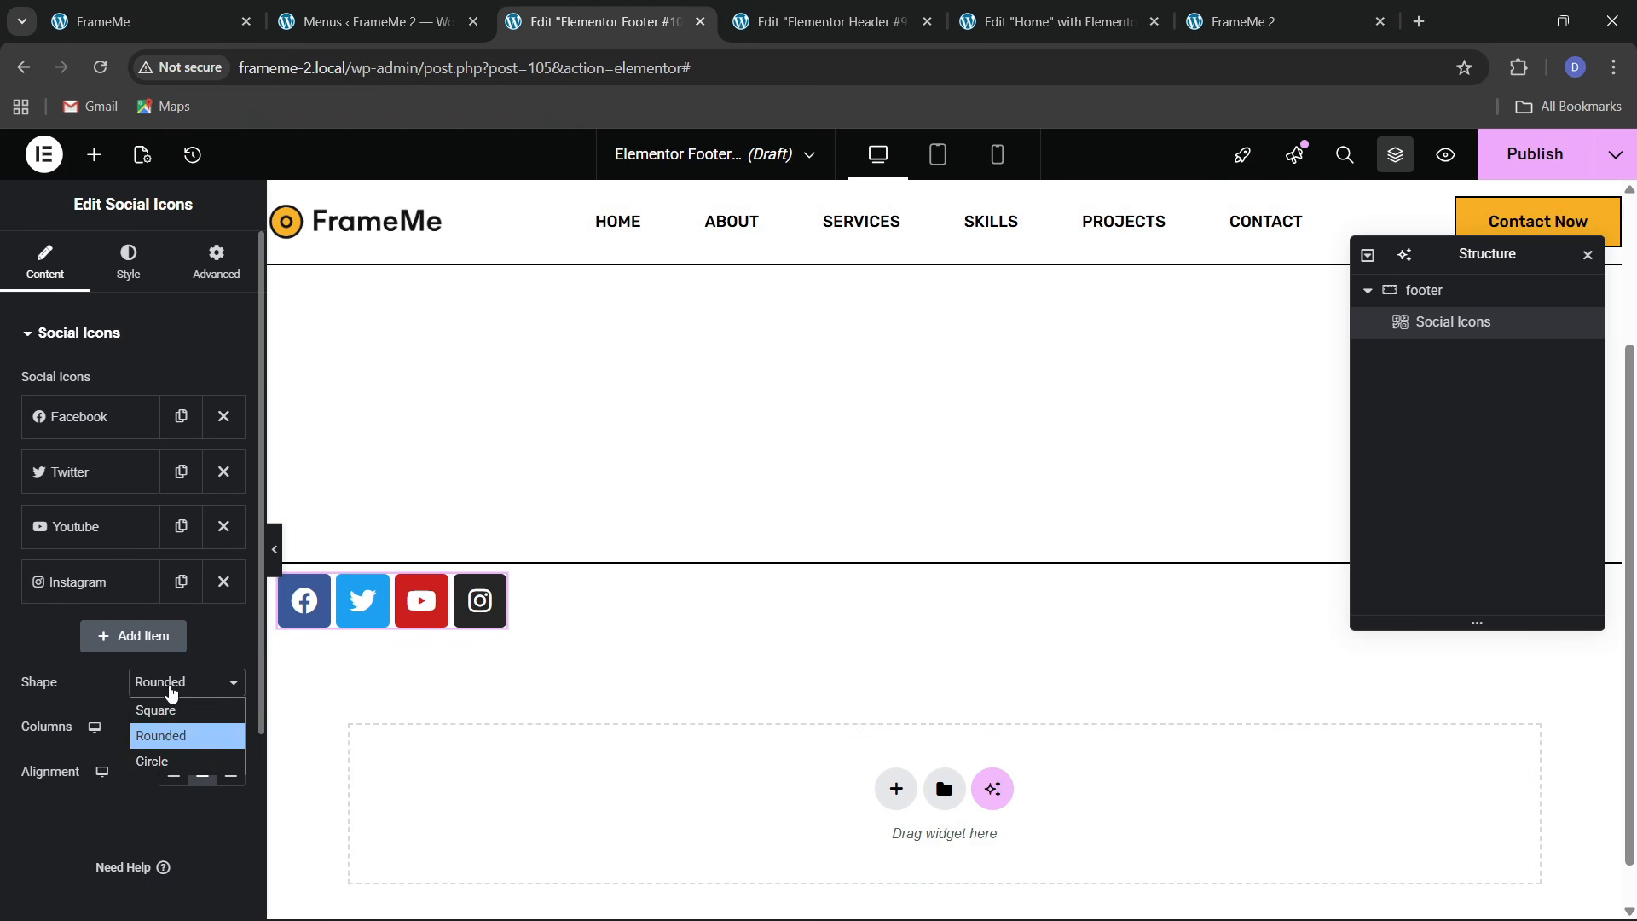
click(173, 692)
click(171, 693)
click(166, 735)
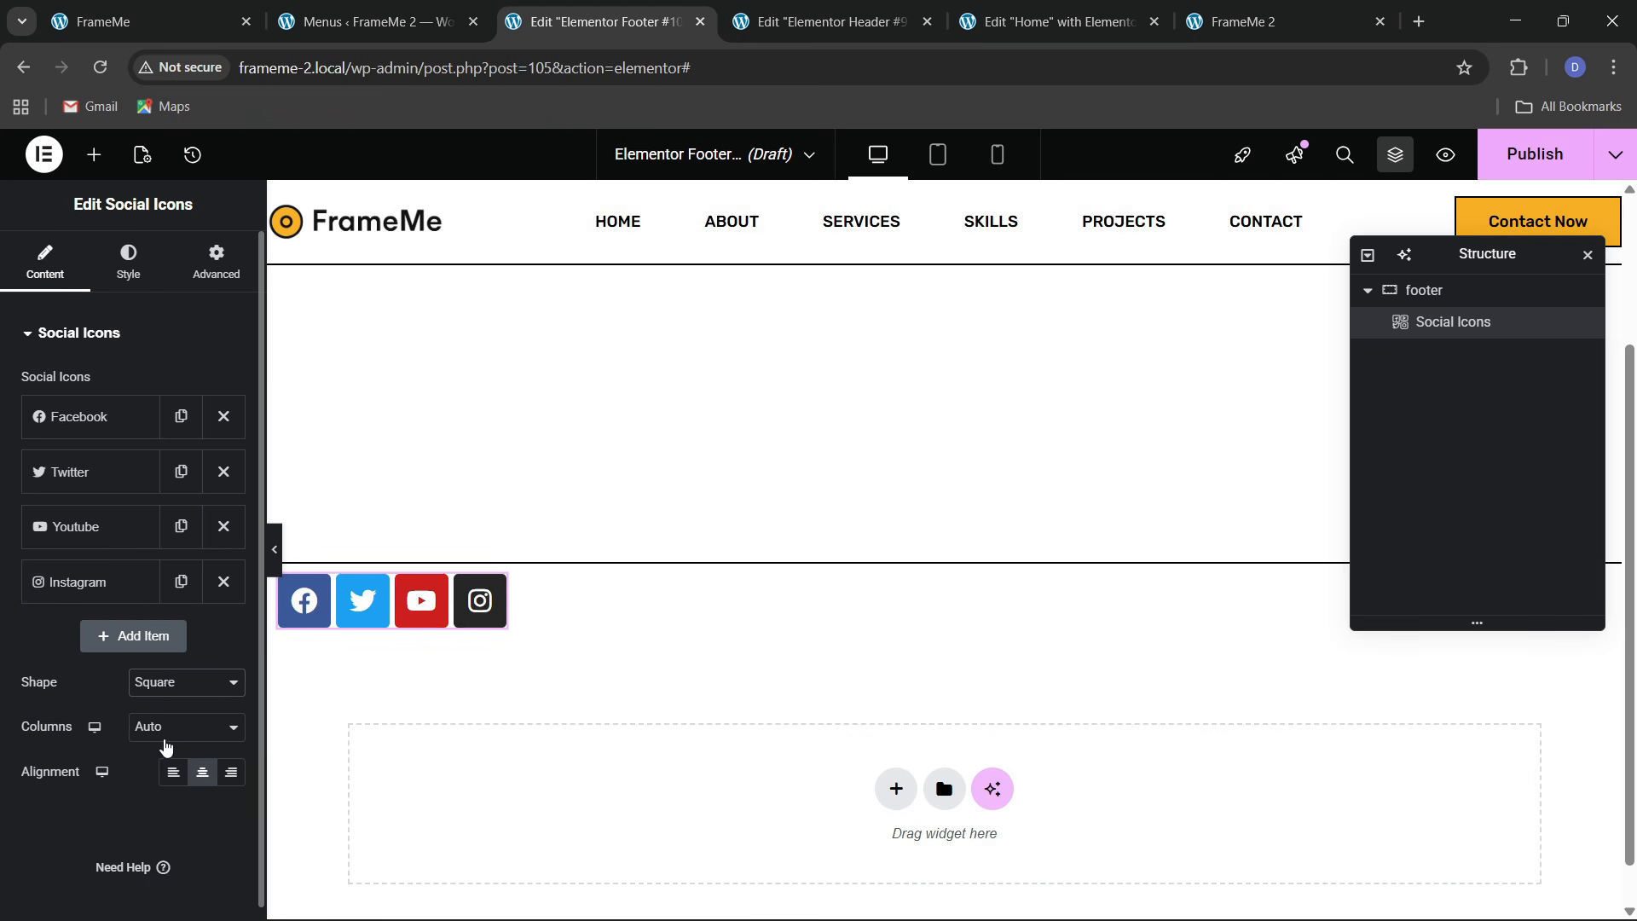
click(170, 727)
click(161, 702)
click(171, 687)
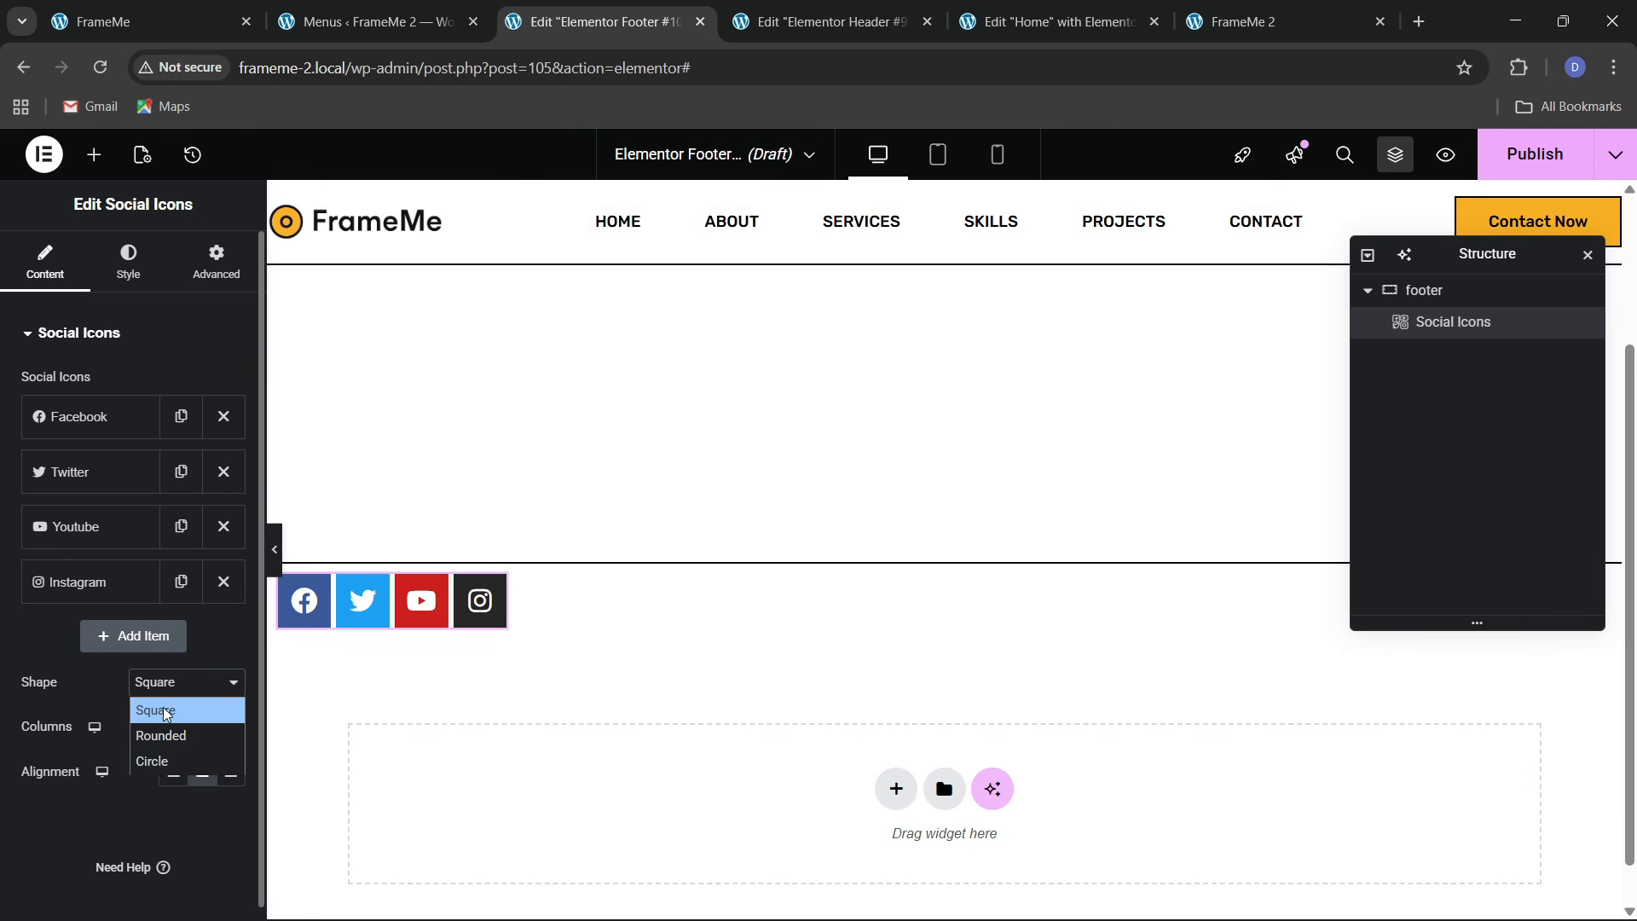
click(166, 761)
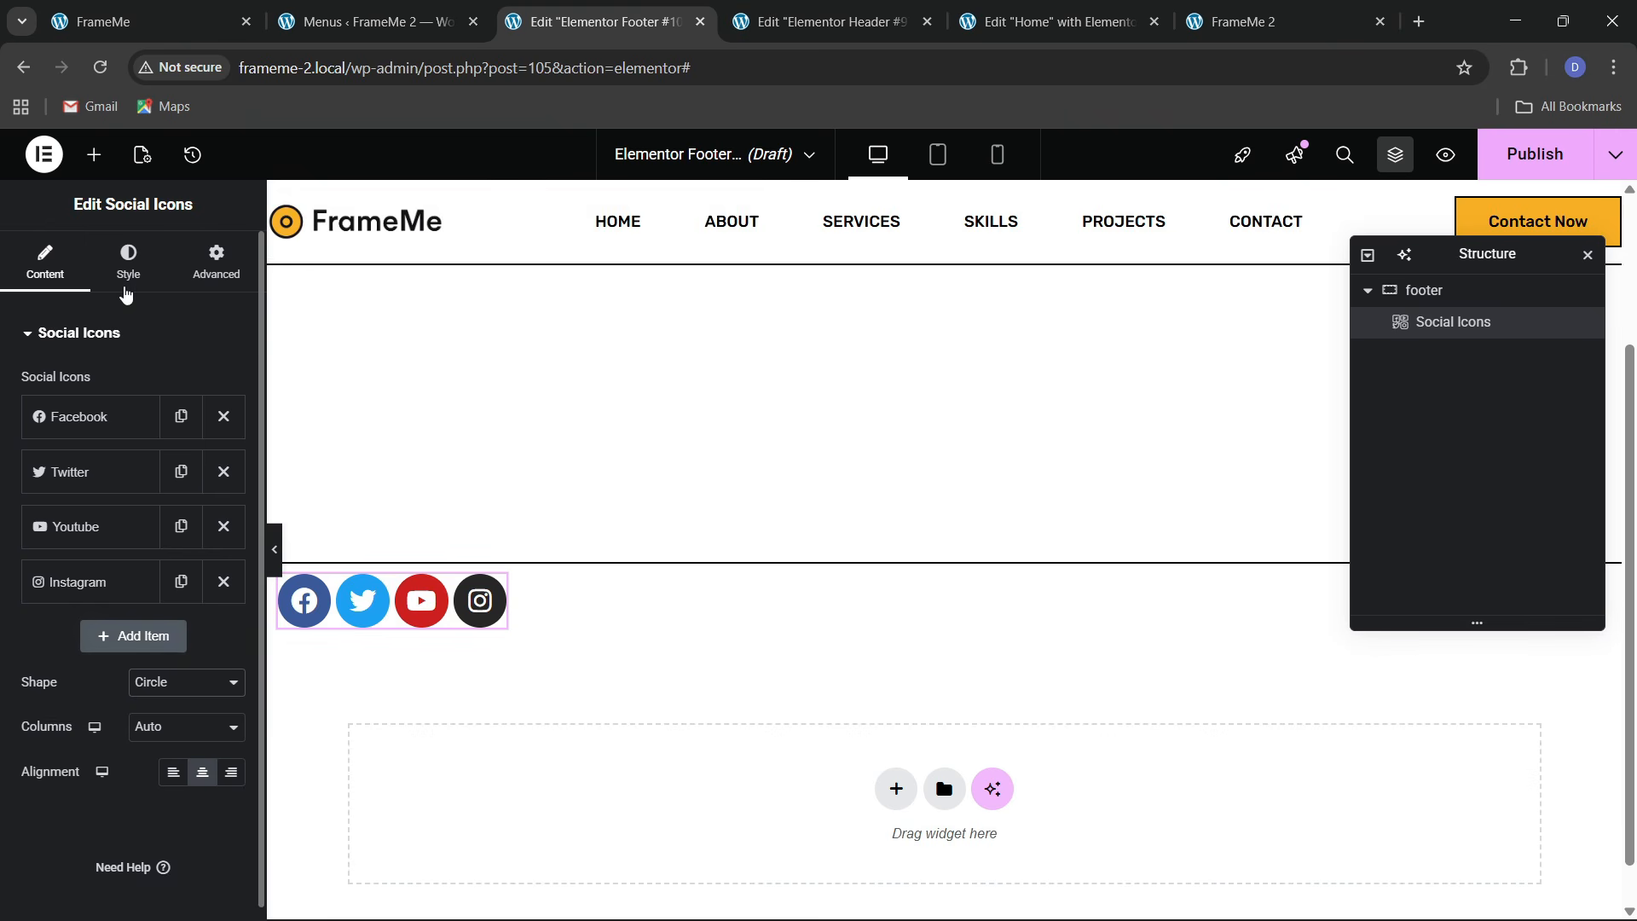
click(128, 263)
Use custom icon colours: a transparent background with black glyphs
click(188, 385)
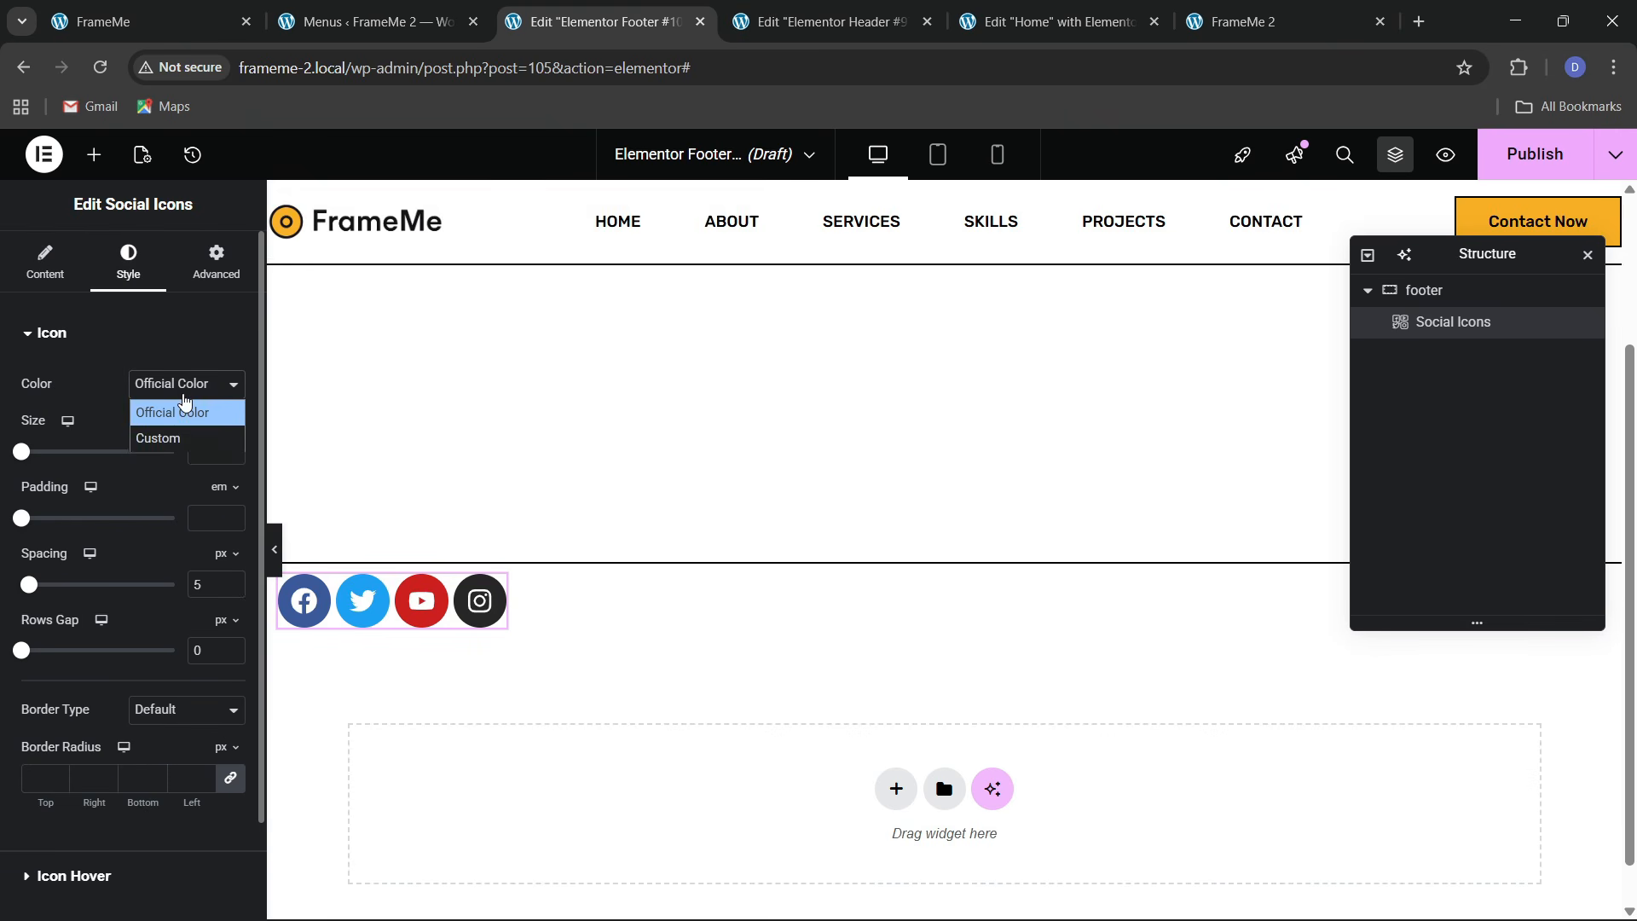
click(181, 439)
click(201, 430)
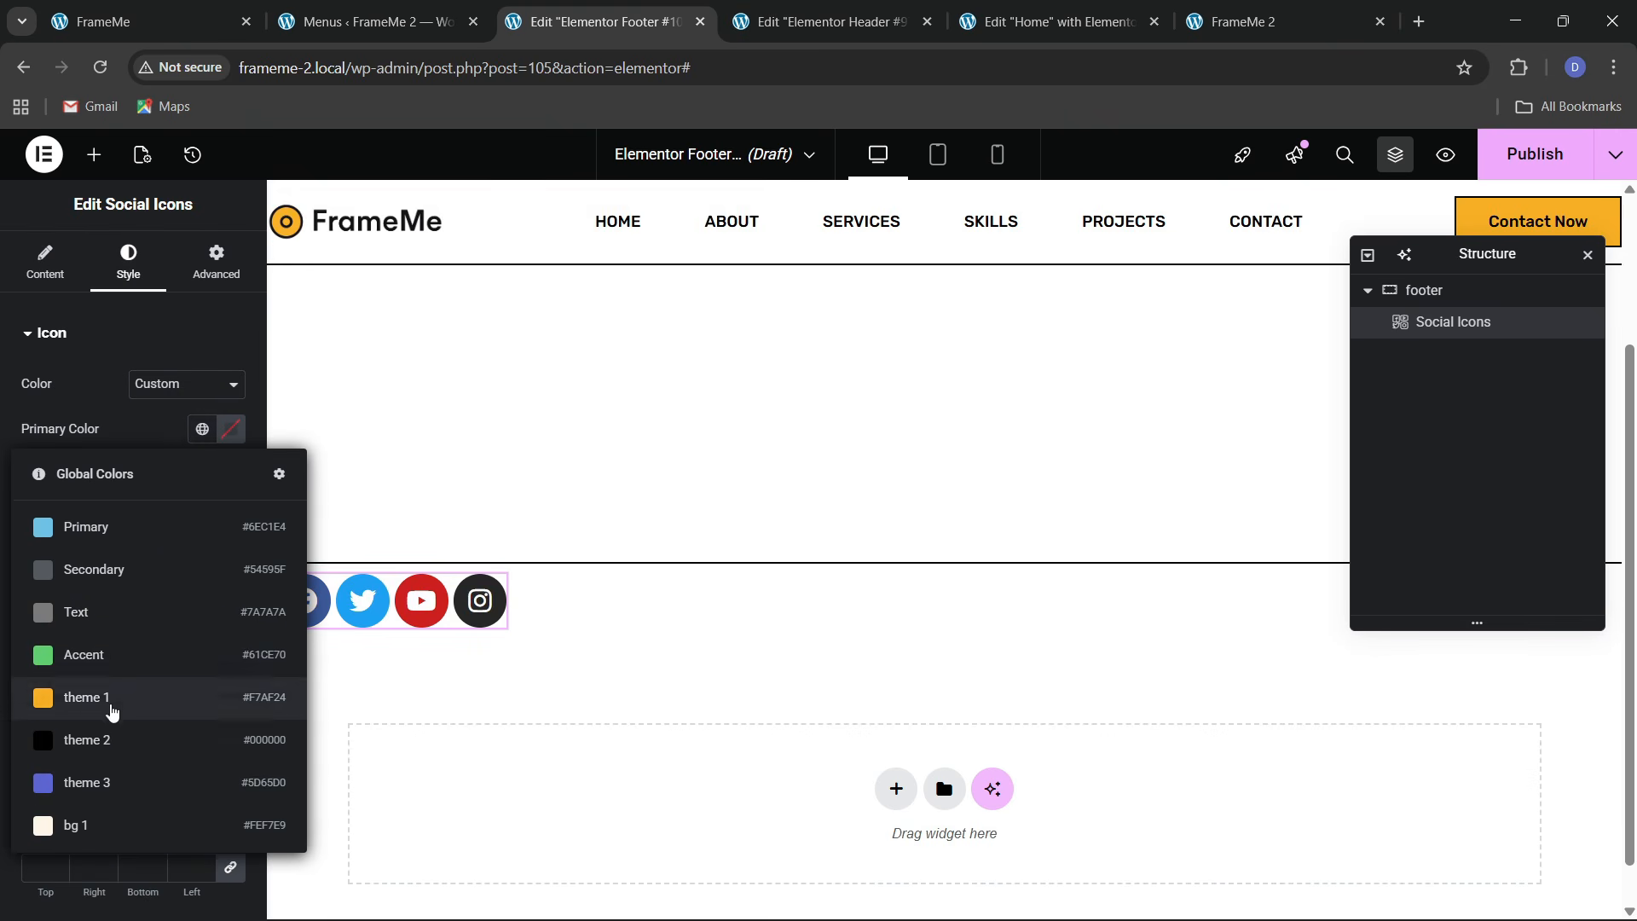
click(112, 710)
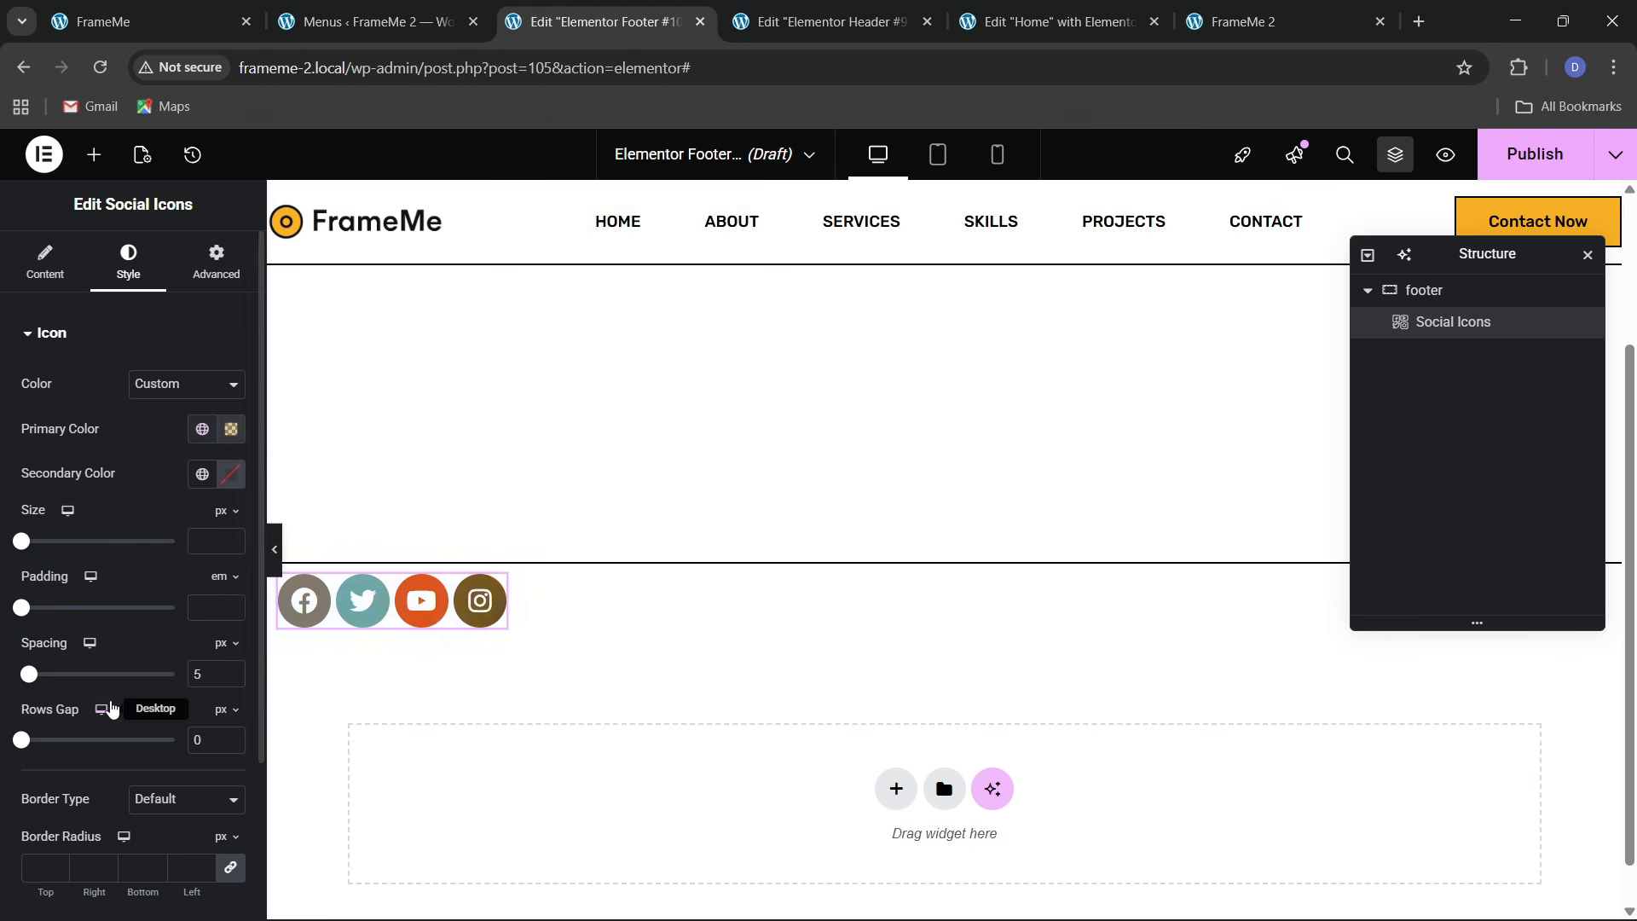
click(231, 431)
drag(349, 710, 103, 728)
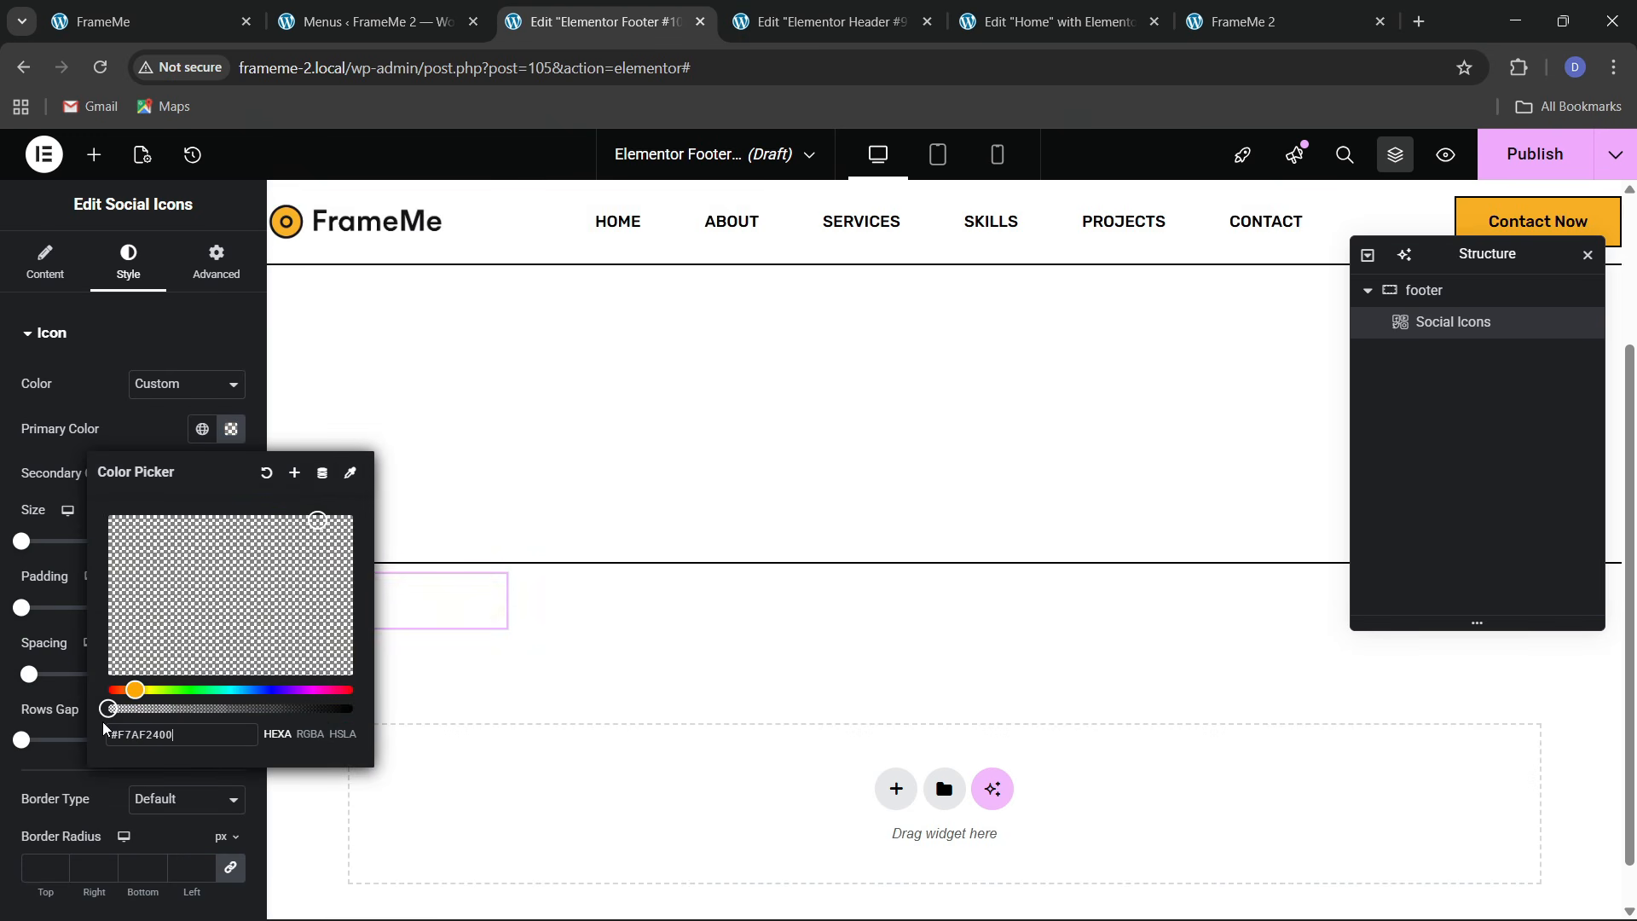
click(164, 440)
click(202, 474)
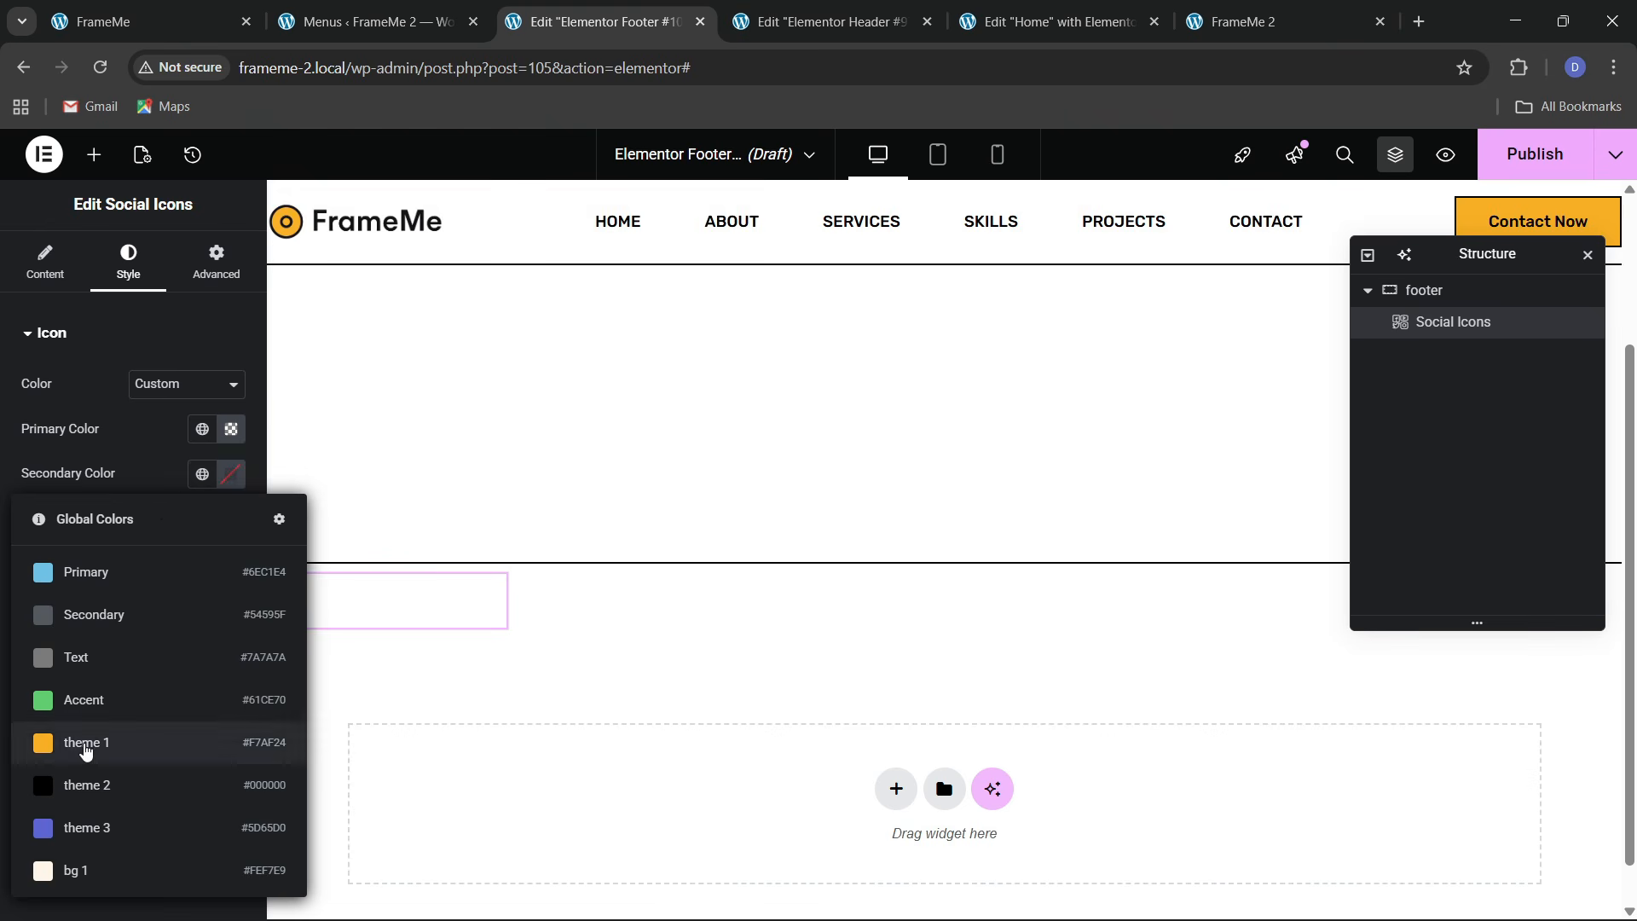
click(93, 783)
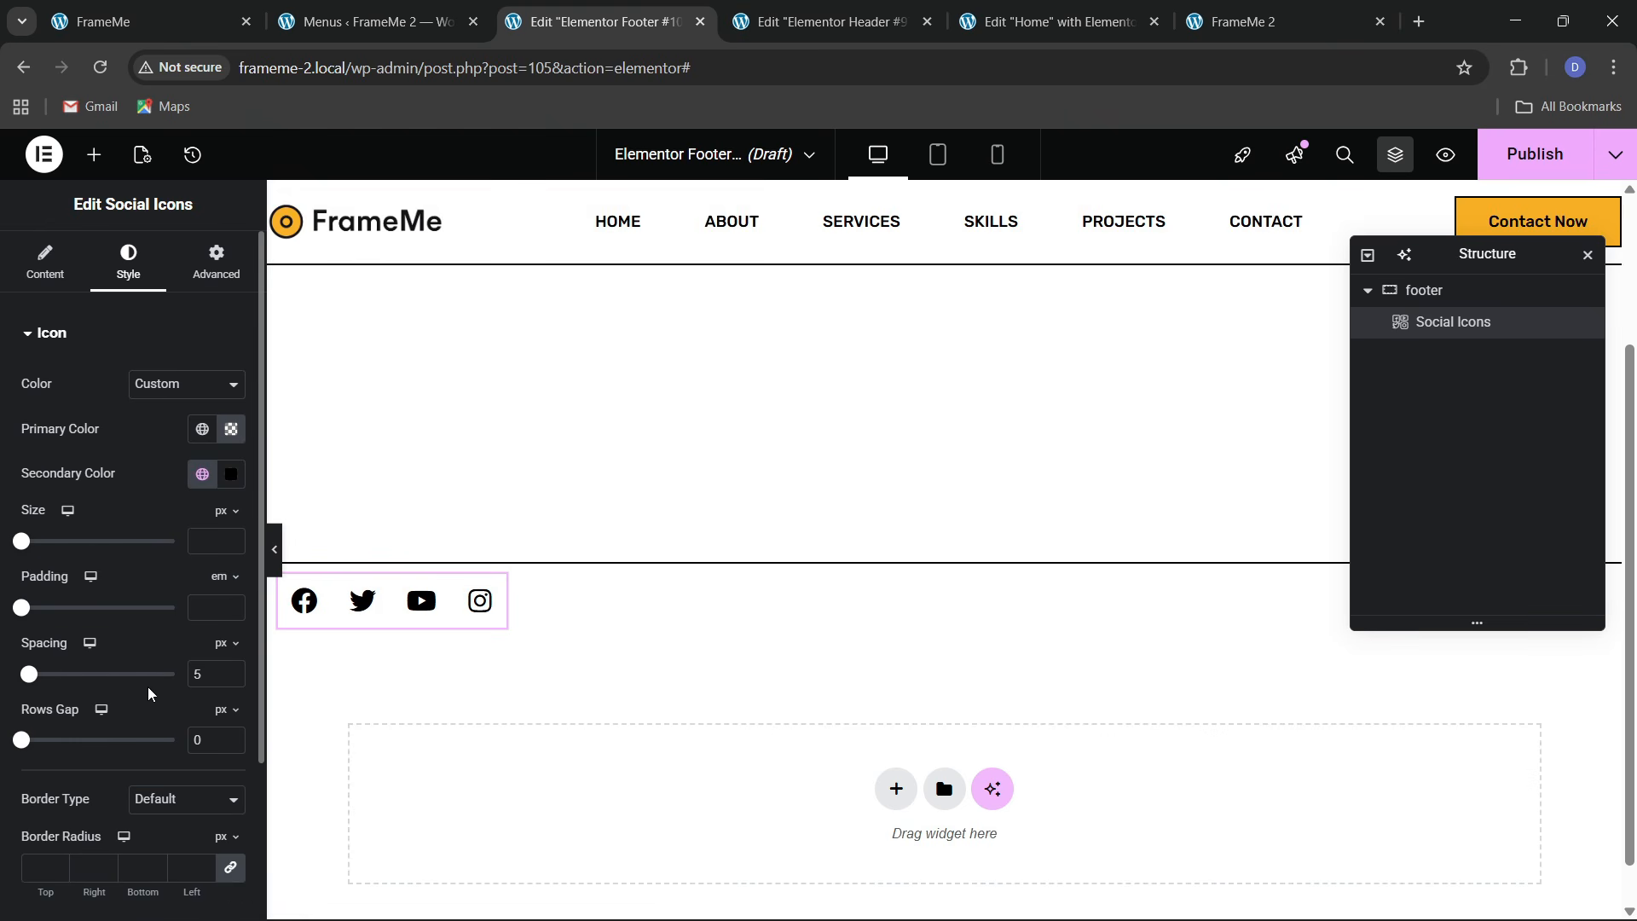
Set the icon padding to 0, spacing to 20 and size to 20
click(231, 614)
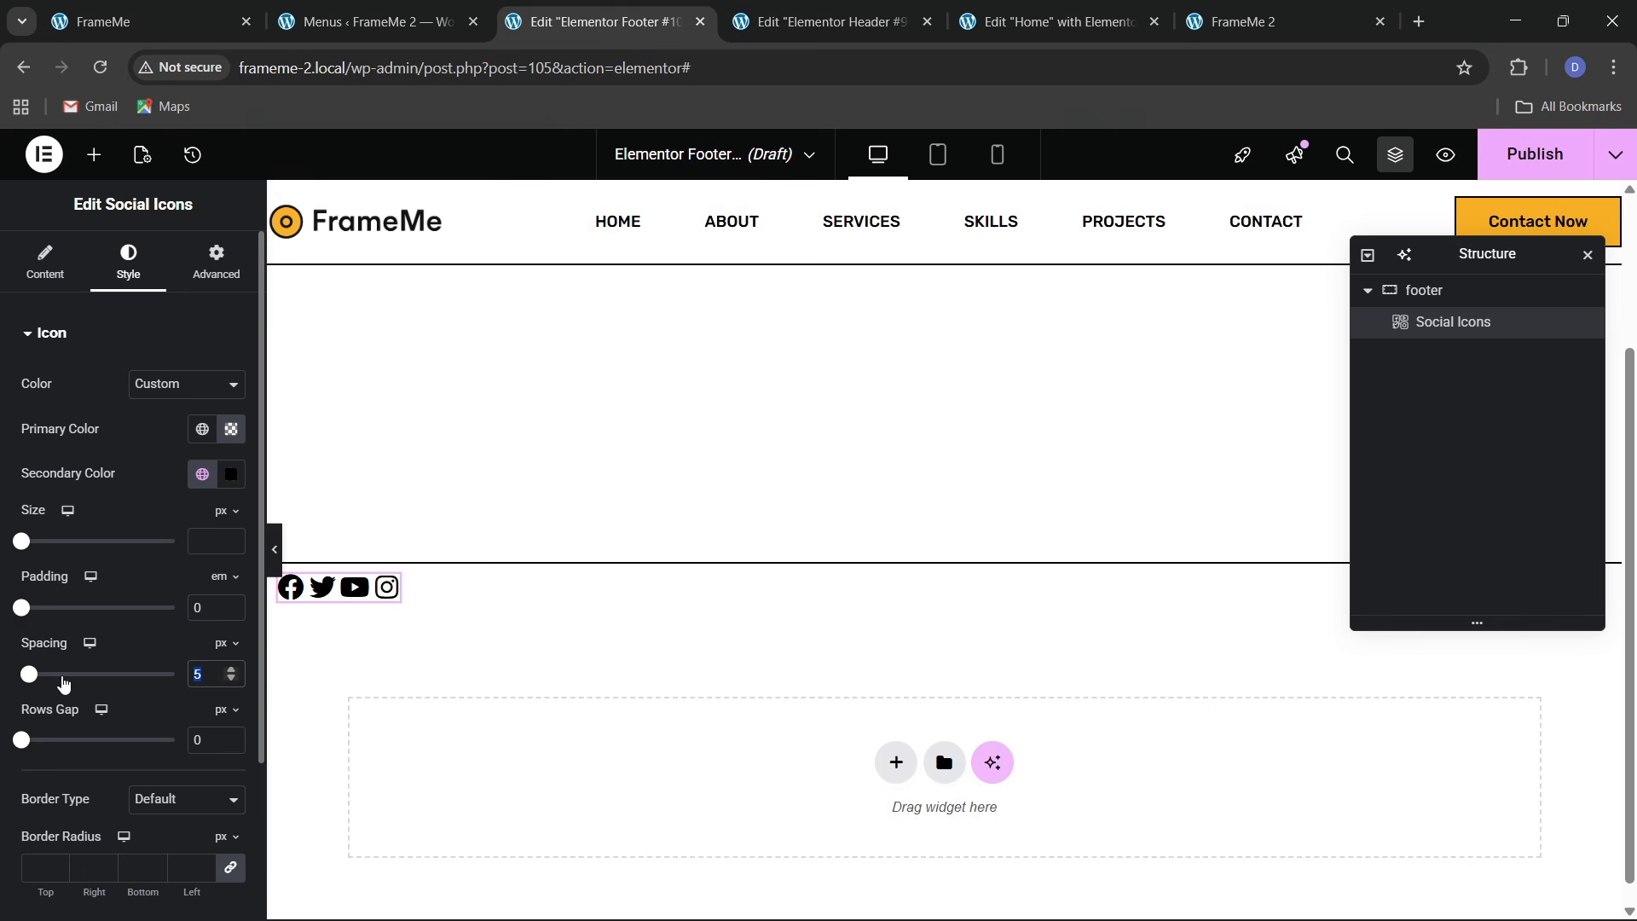
text(15)
key(BackSpace)
key(BackSpace)
text(20)
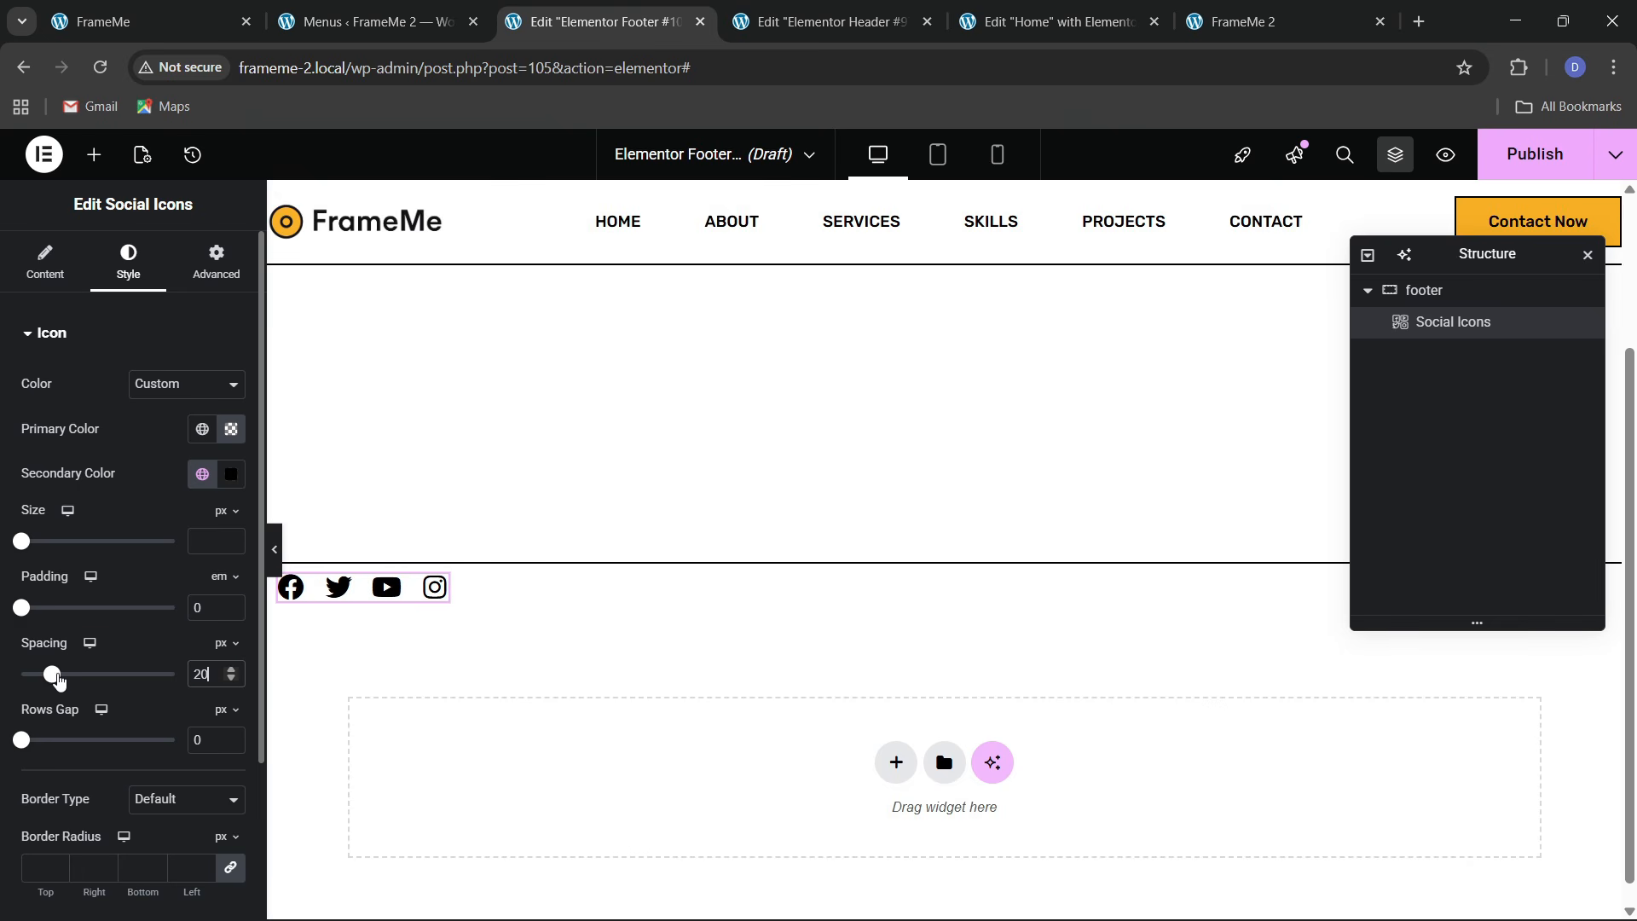
click(232, 539)
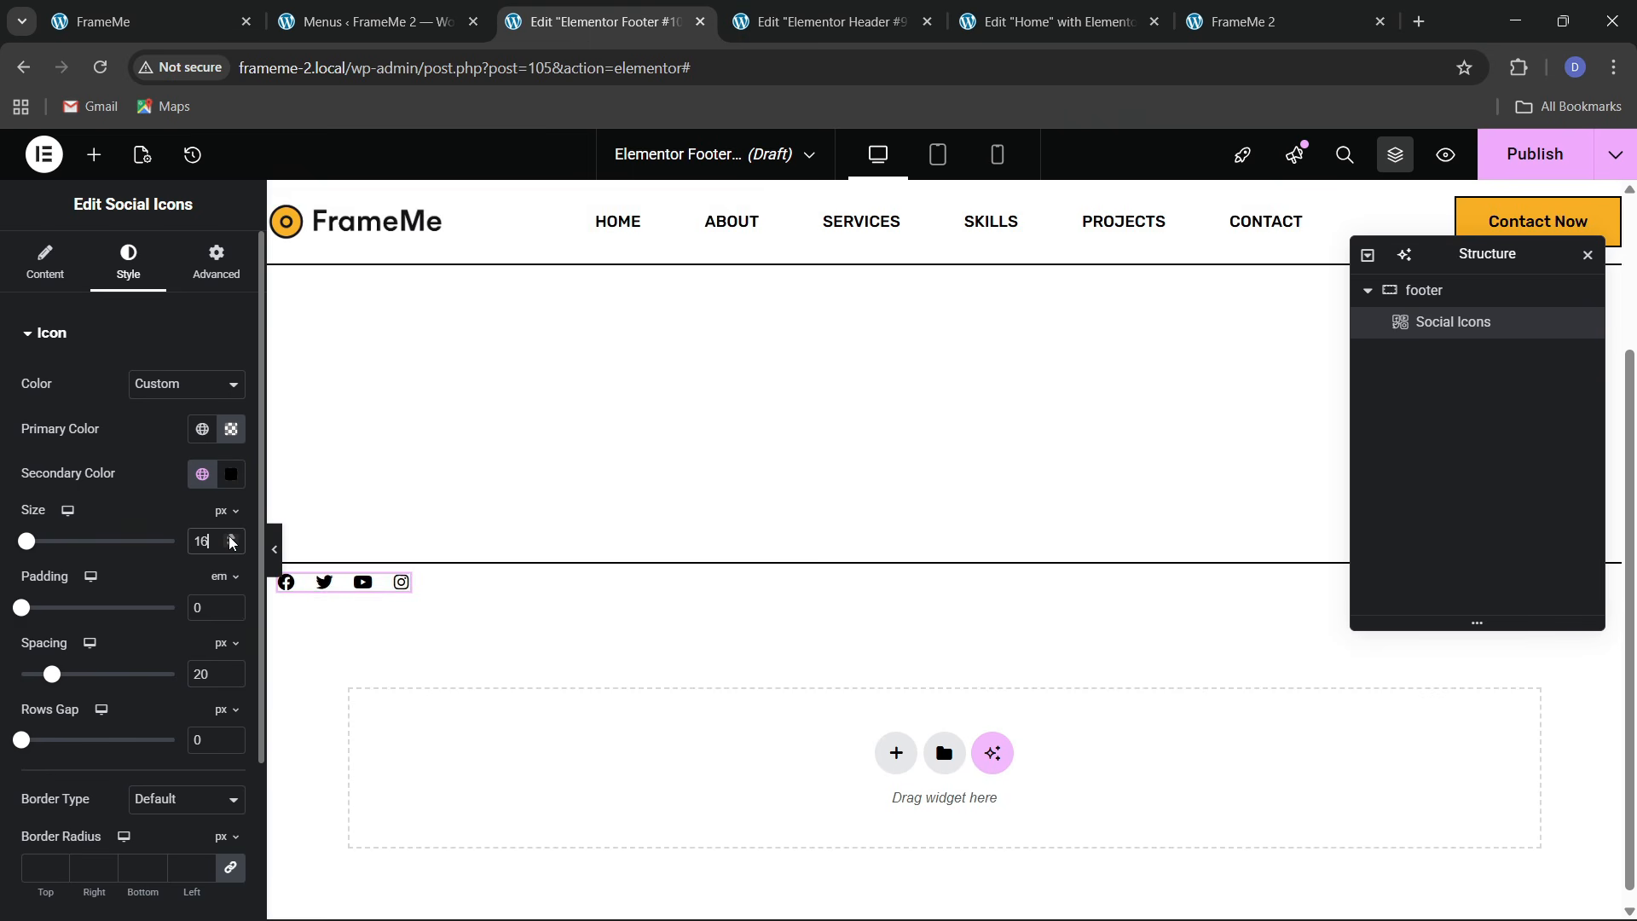
click(231, 539)
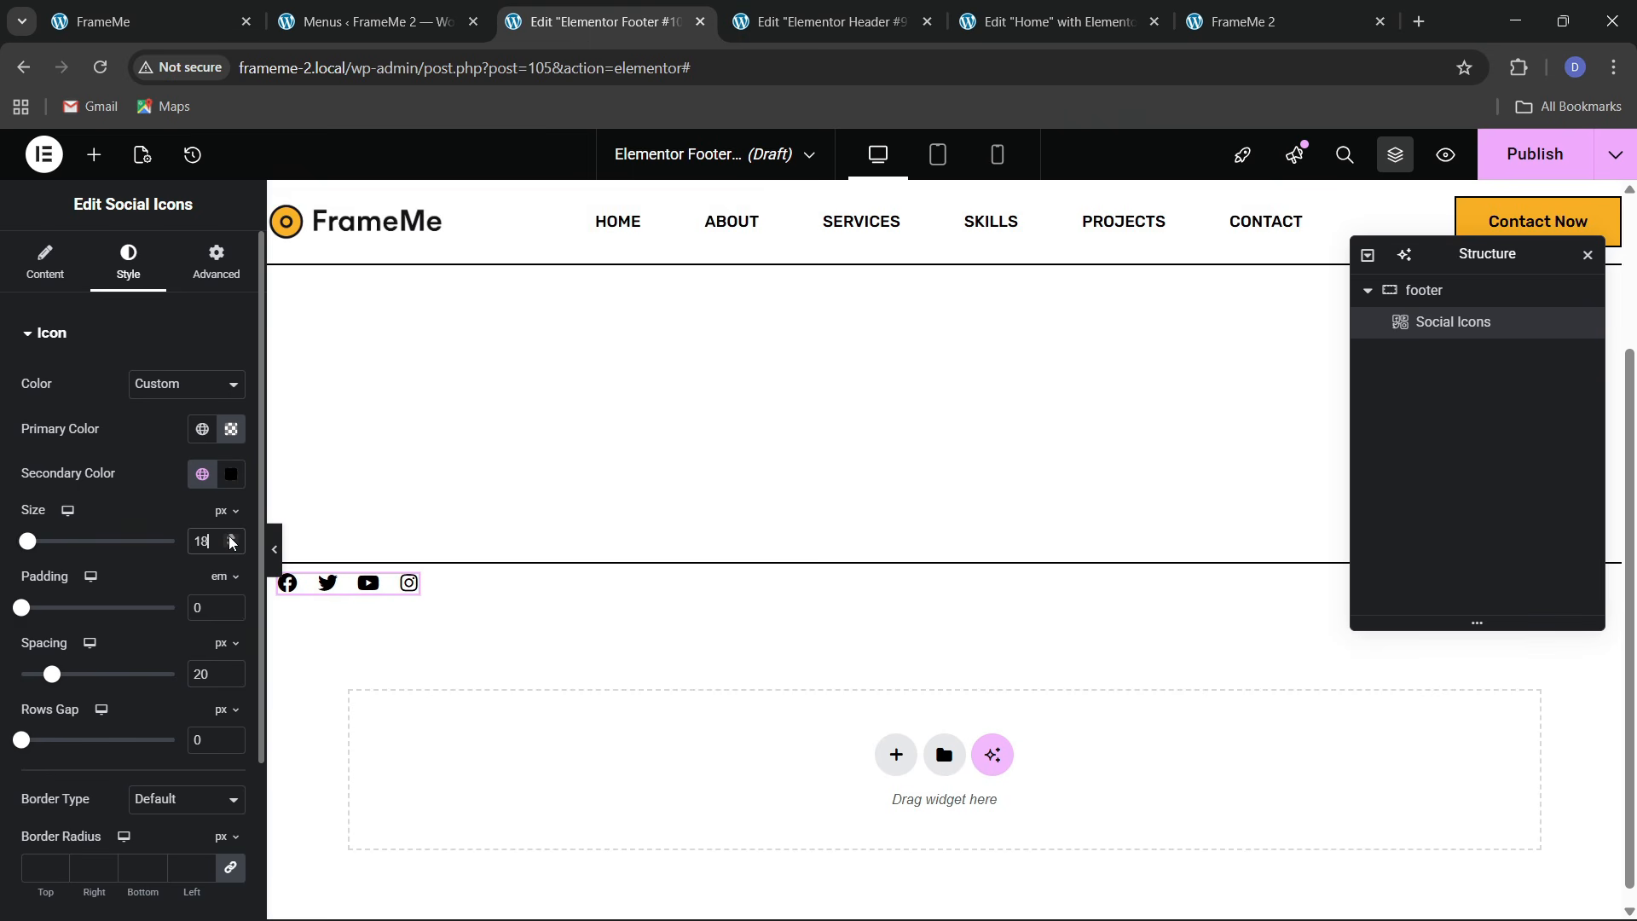
click(231, 539)
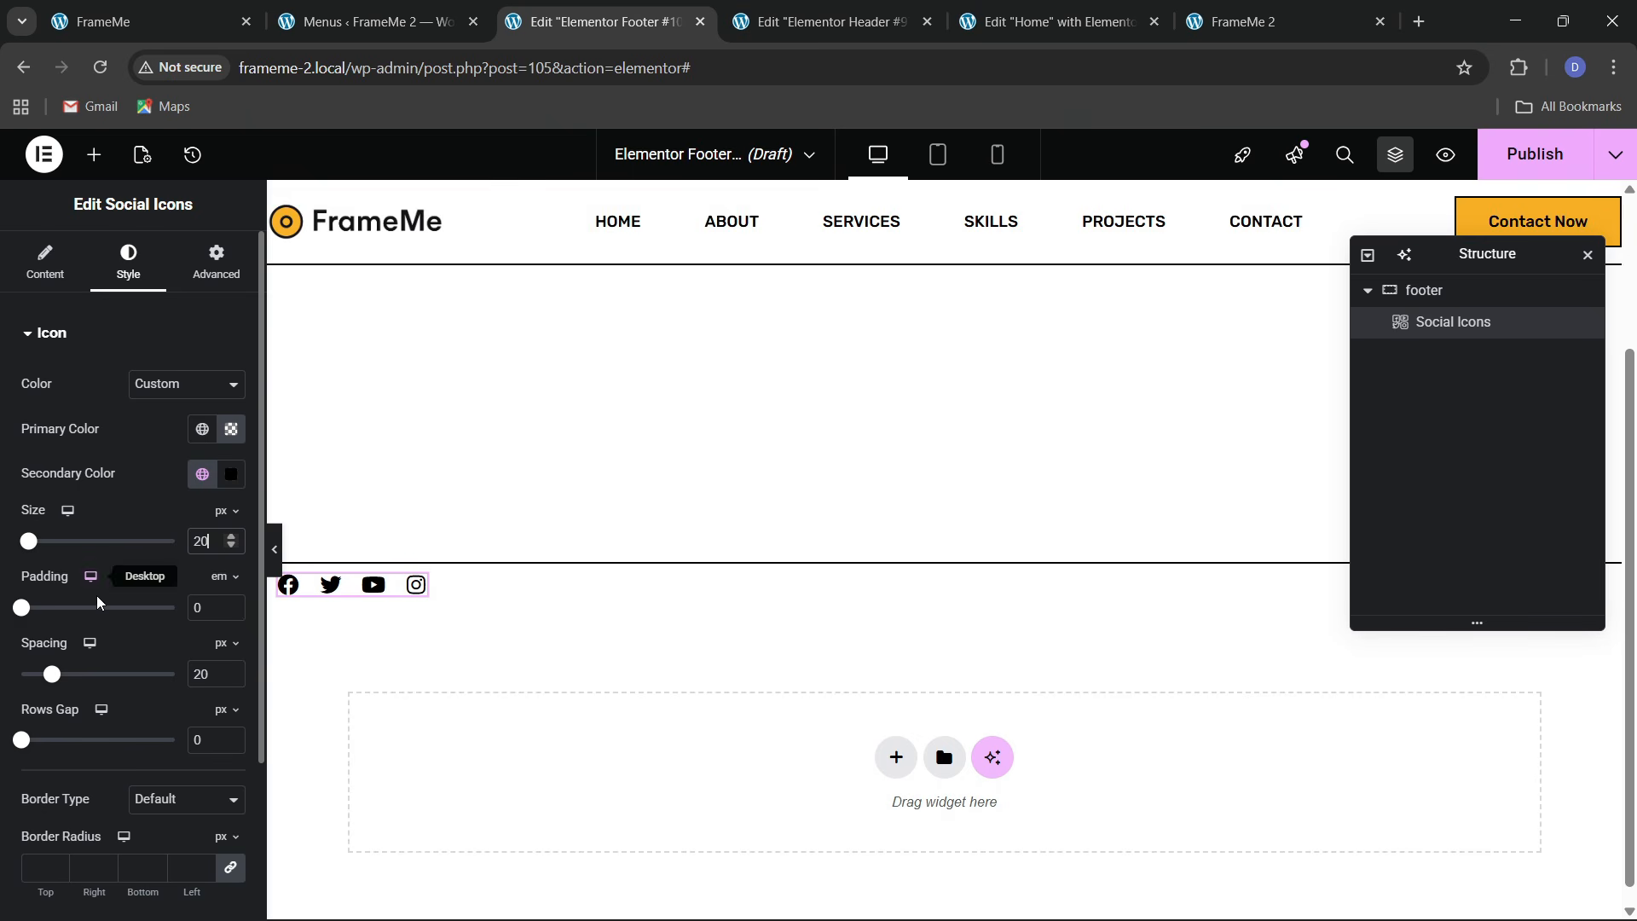
Give the icons an orange hover colour and the Grow hover animation
scroll(136, 597, down, 2)
click(74, 765)
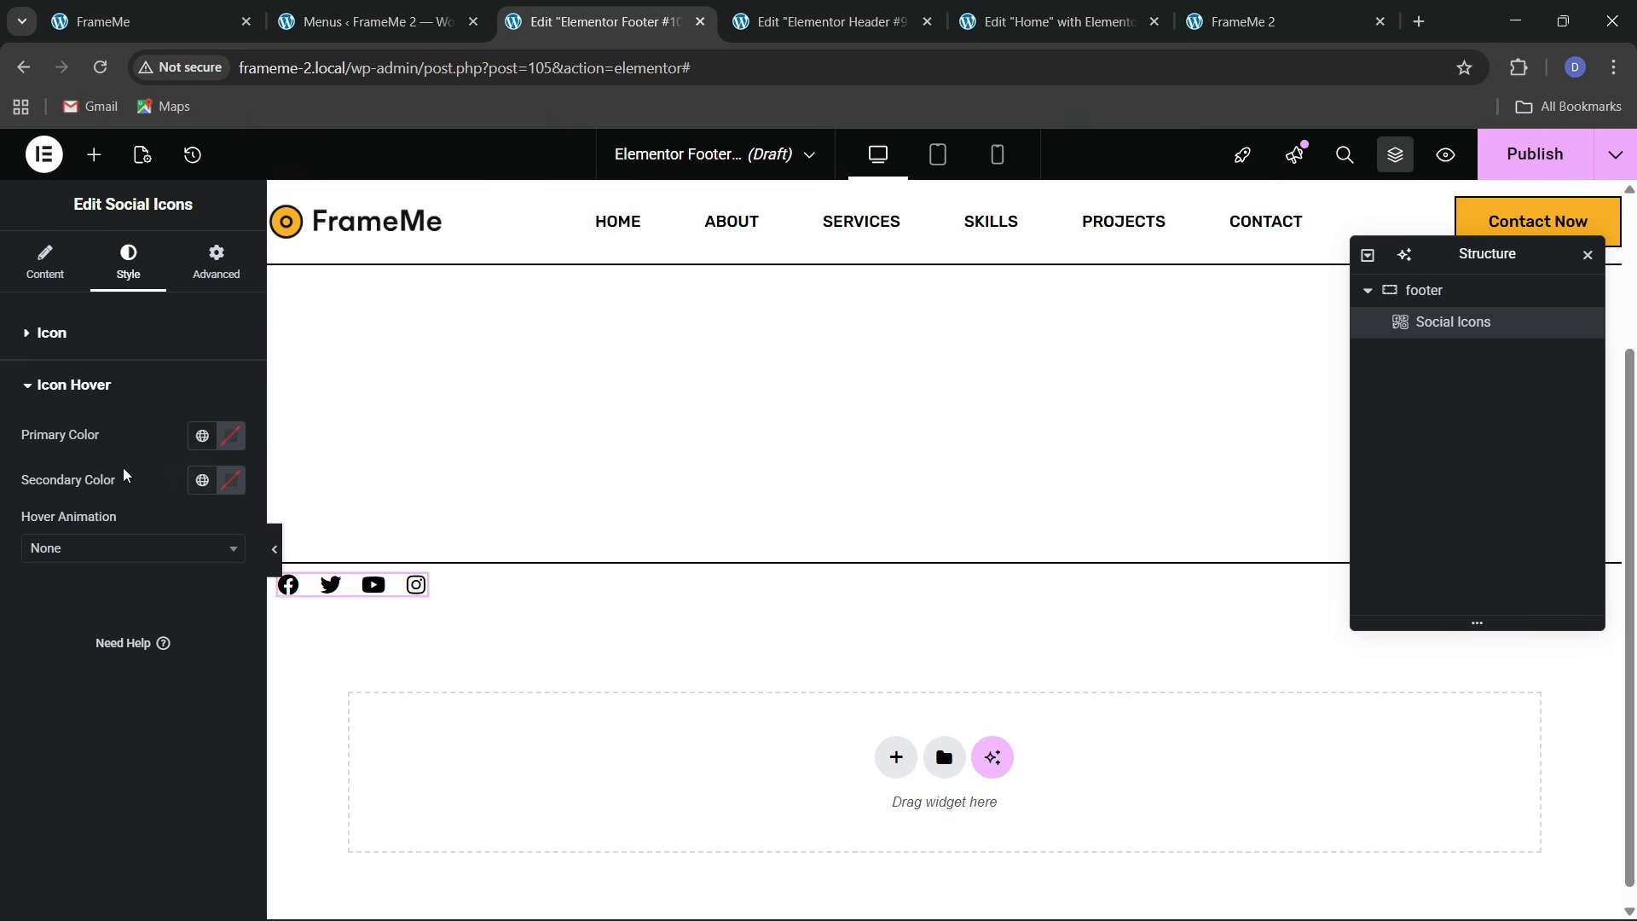
click(202, 481)
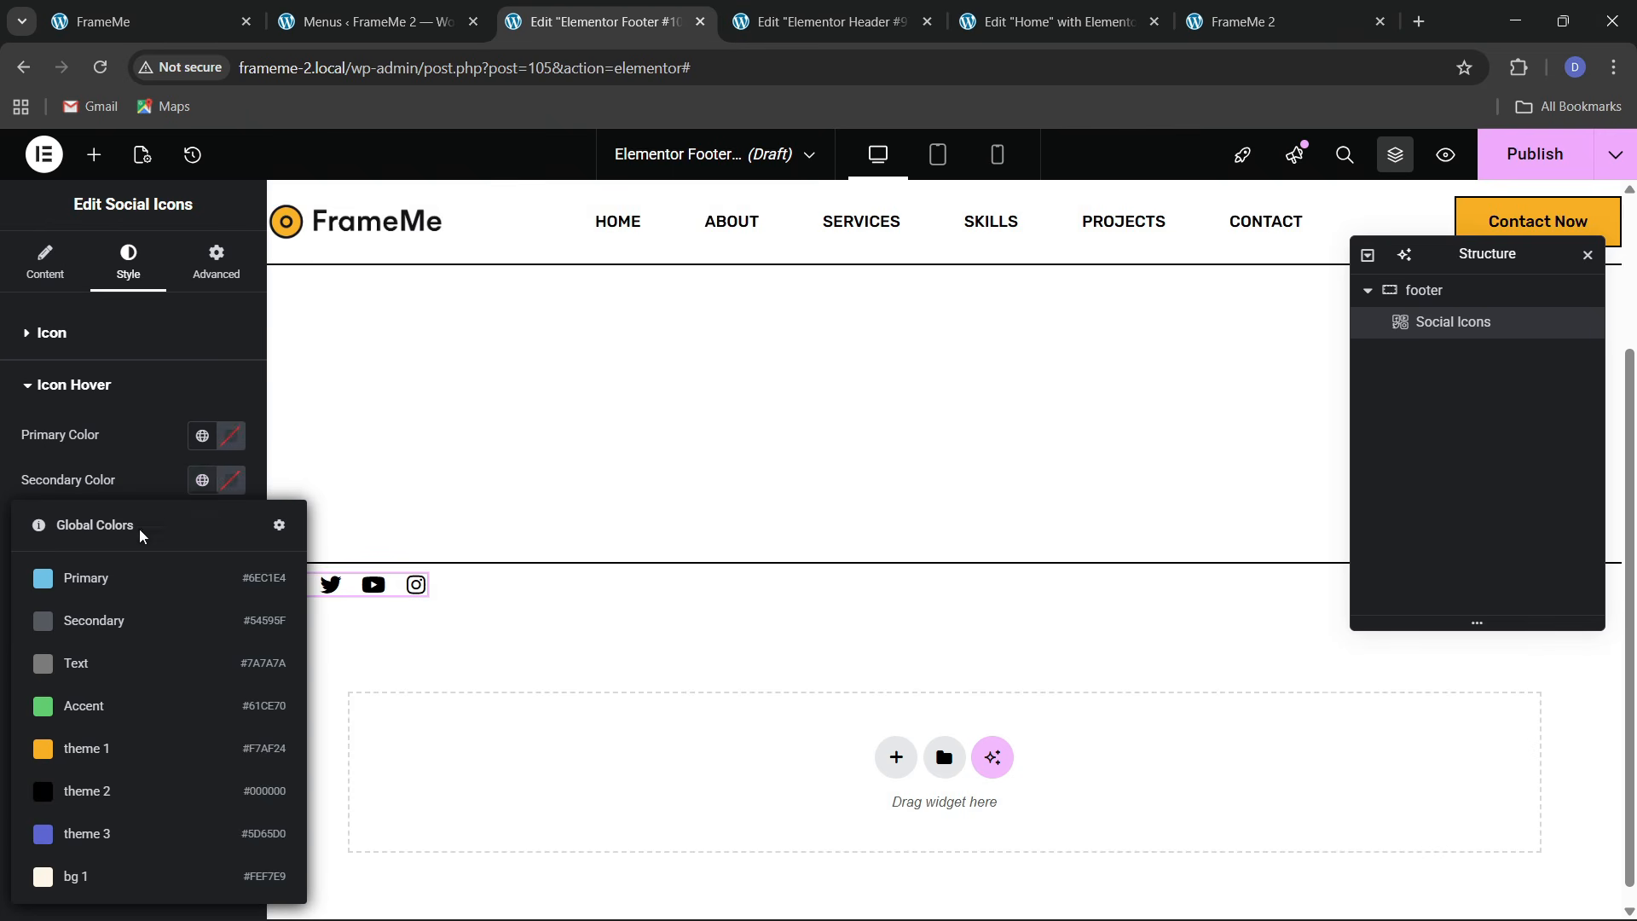
click(99, 742)
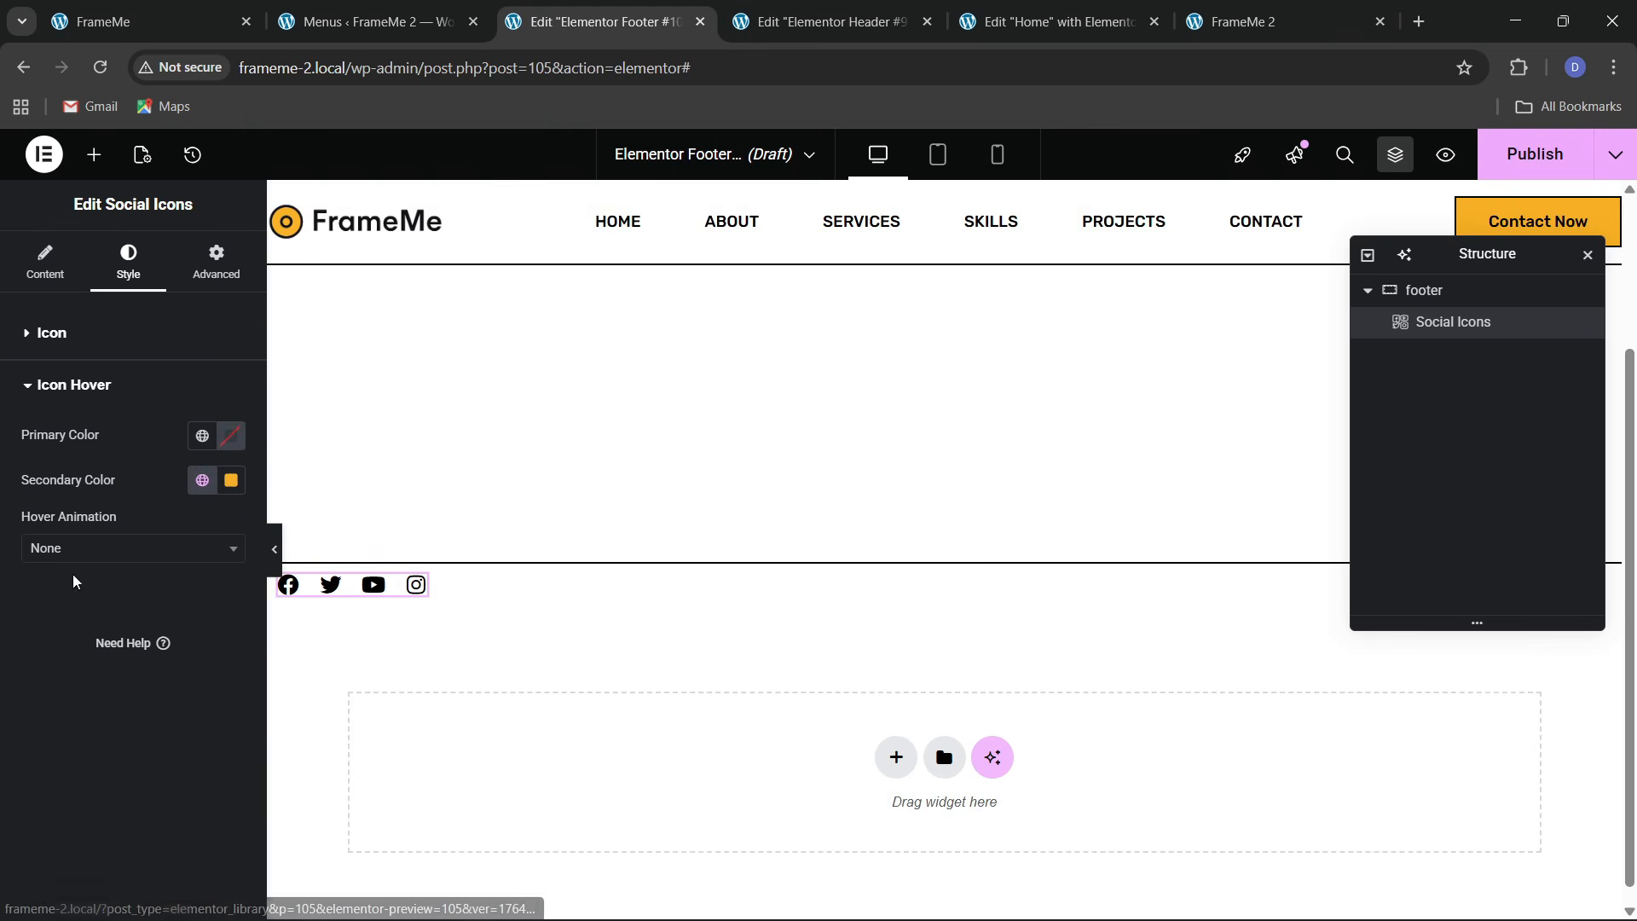
click(74, 550)
scroll(64, 650, down, 1)
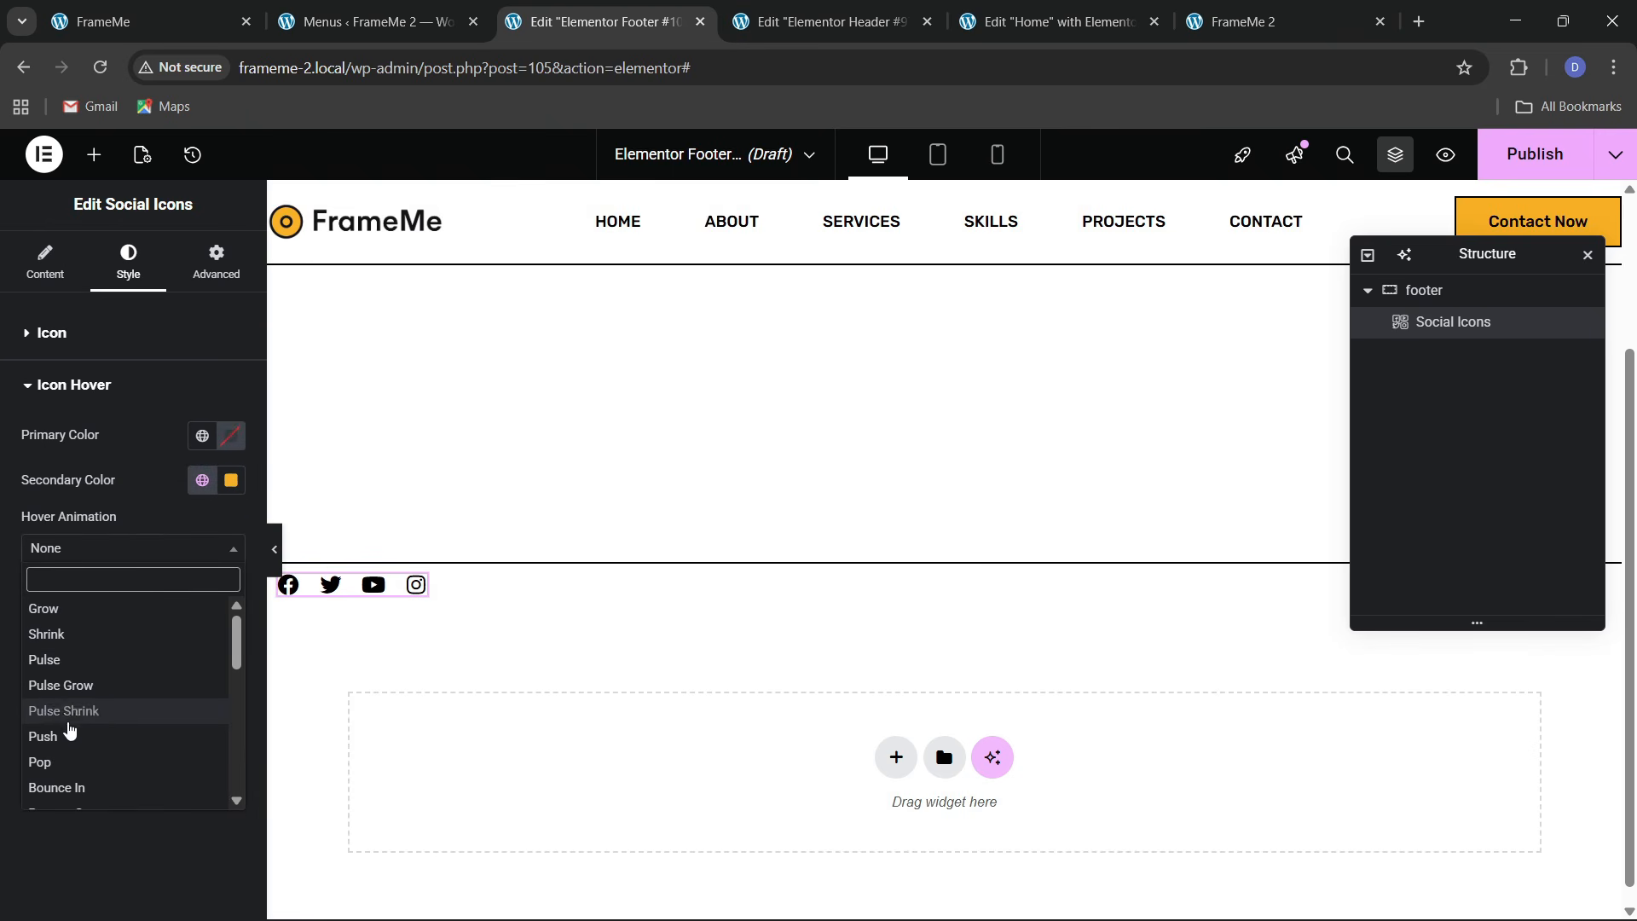
click(48, 609)
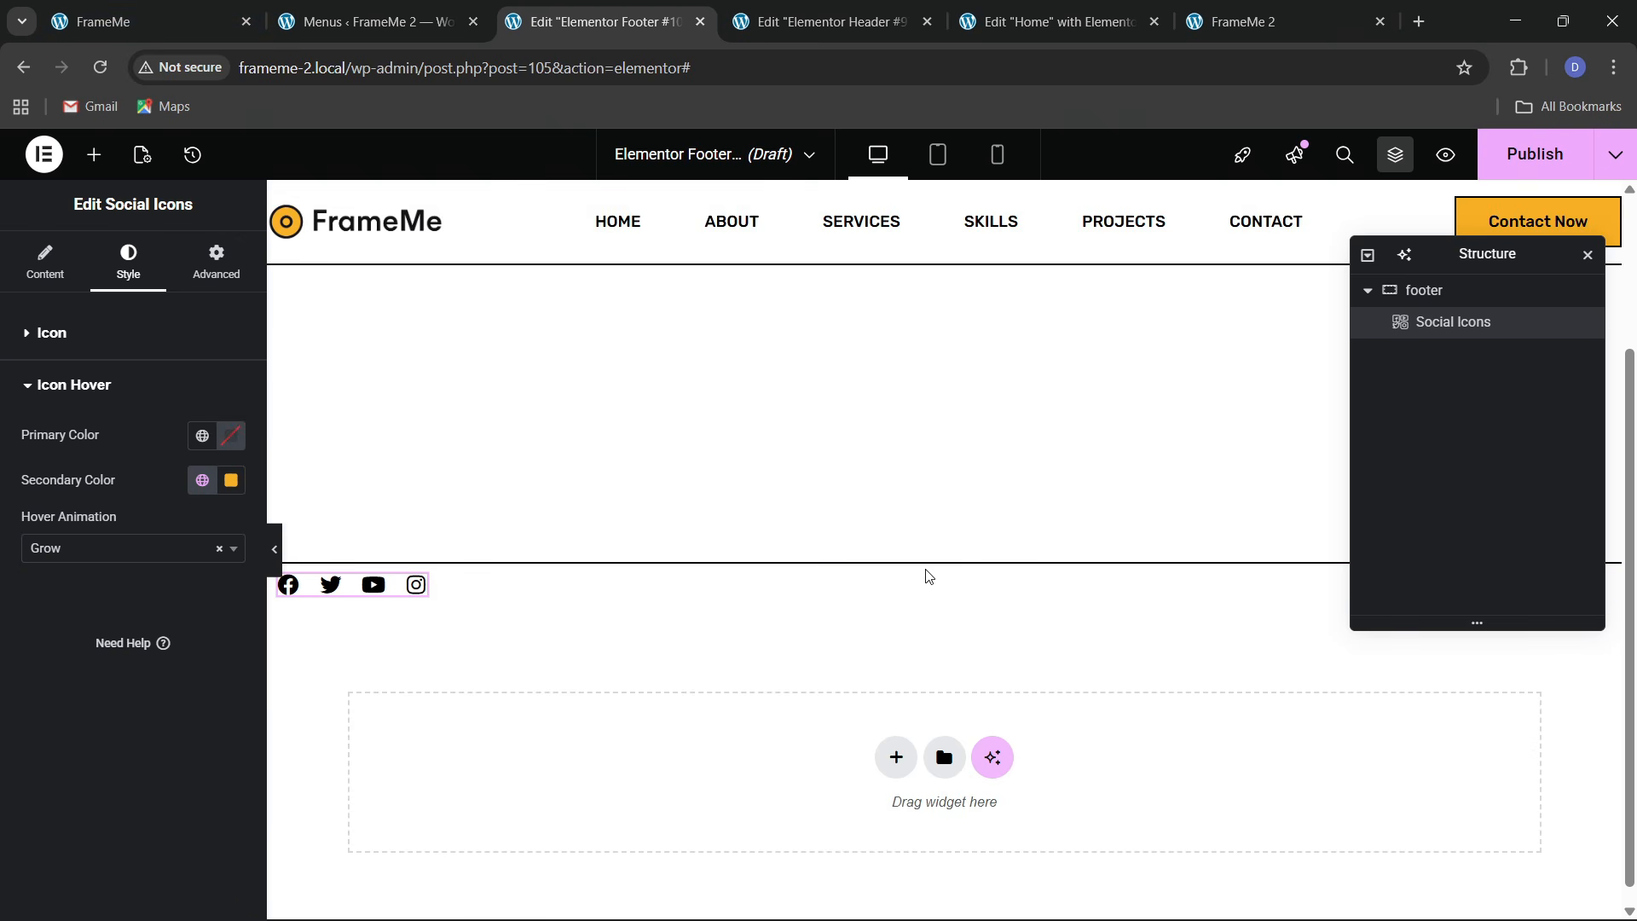
click(648, 520)
Pad the footer row 20 px top and bottom with zero side padding
click(216, 260)
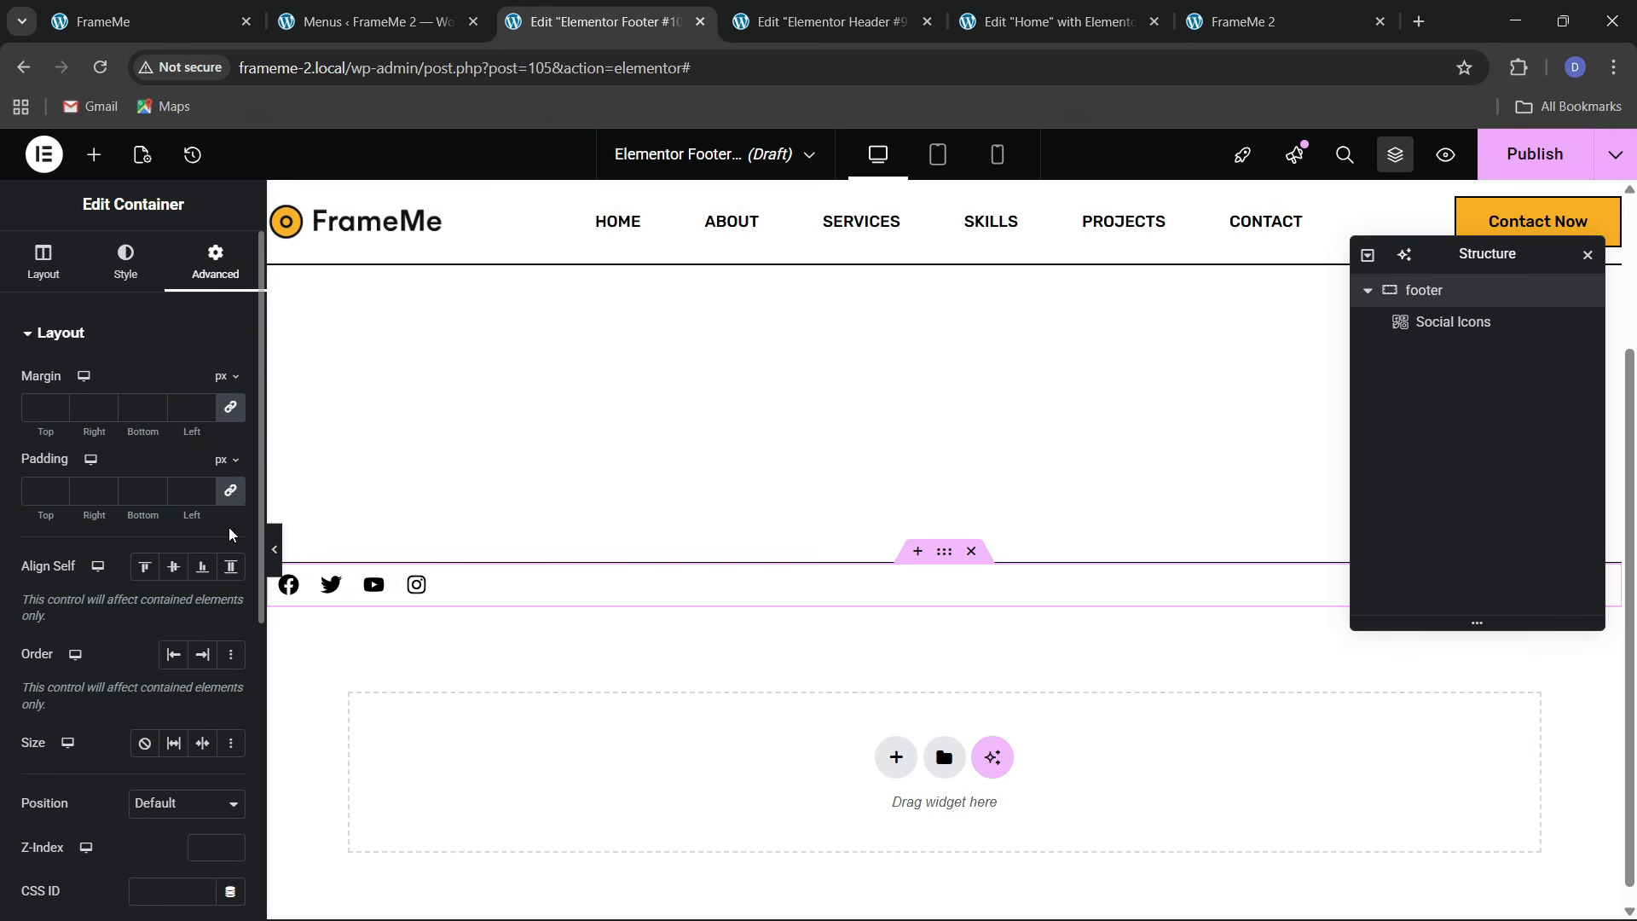
click(230, 491)
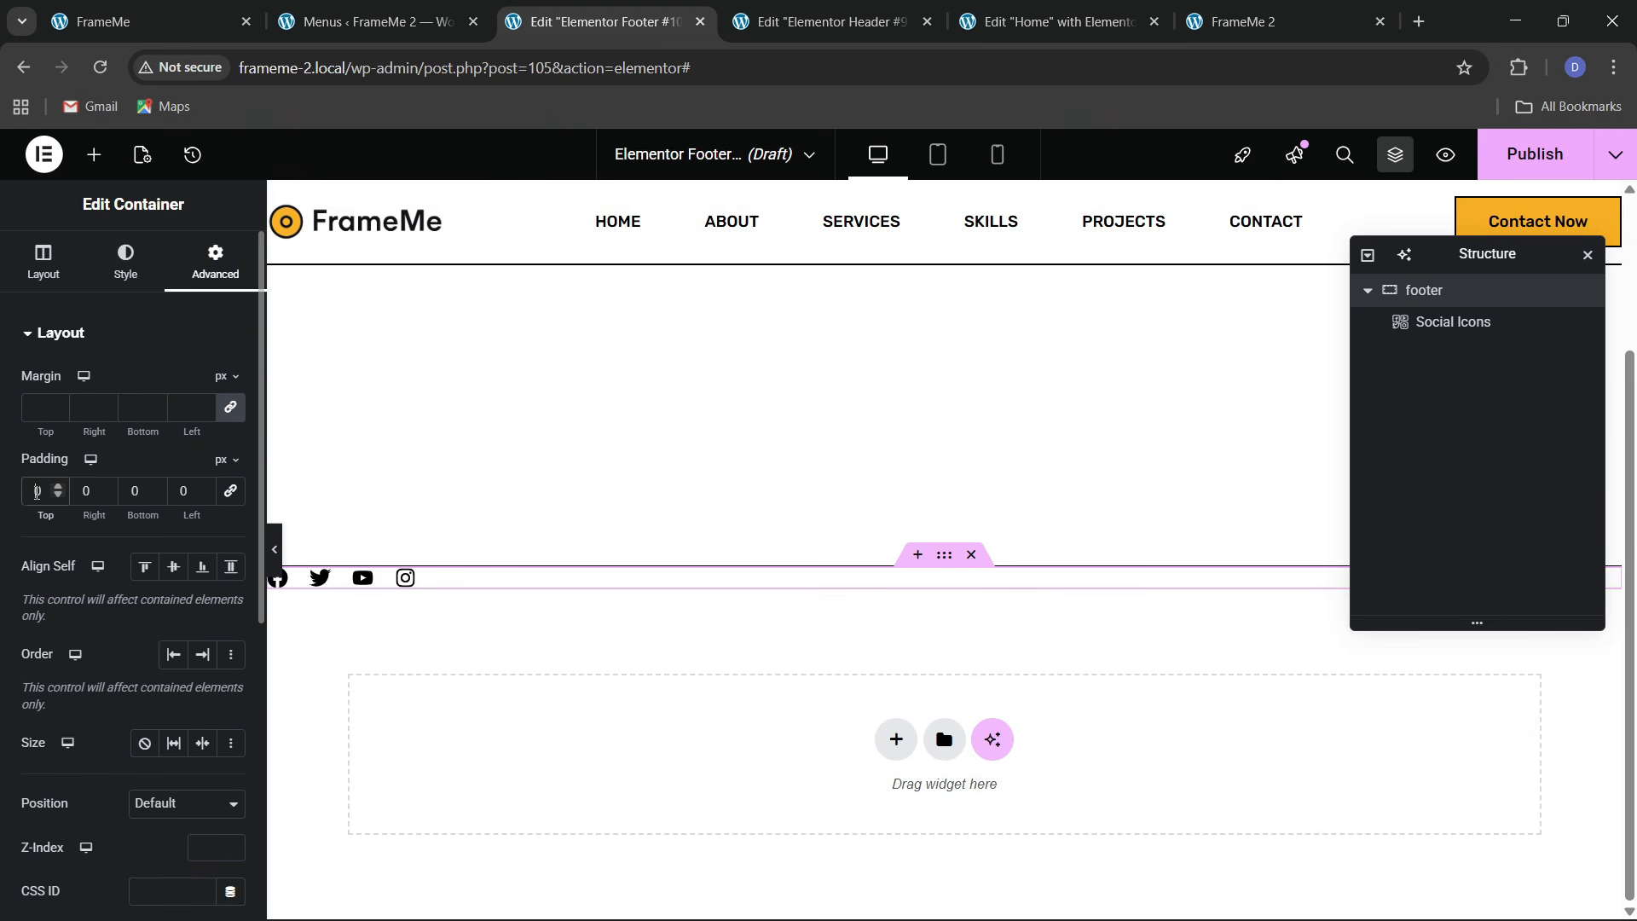
drag(28, 512, 116, 550)
click(125, 500)
text(2)
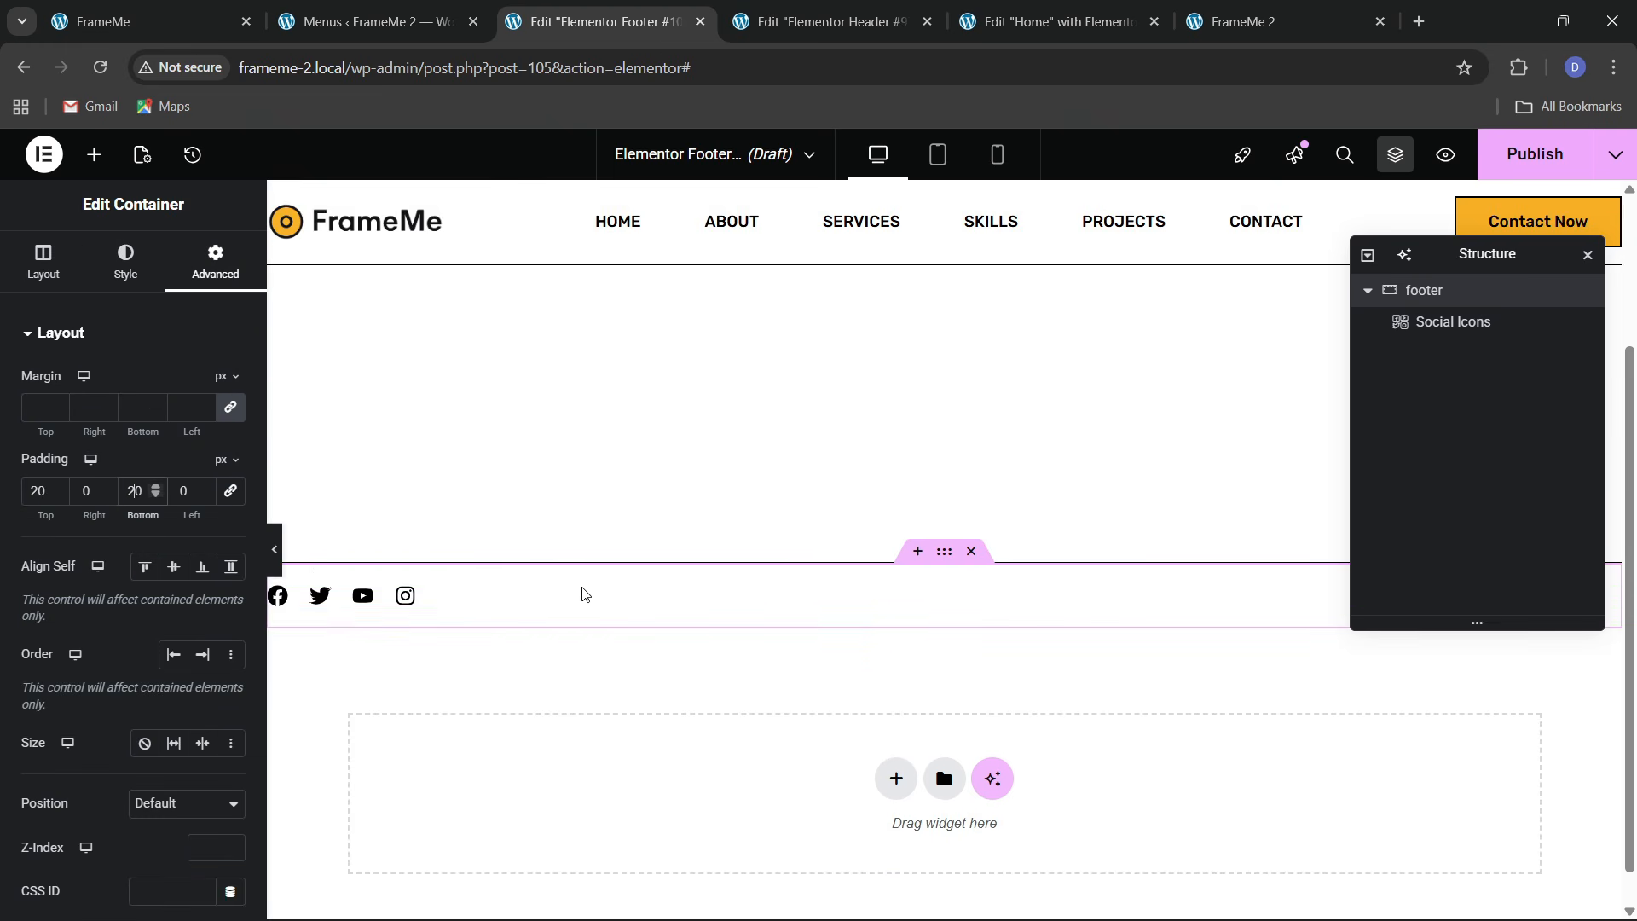
key(ctrl+1)
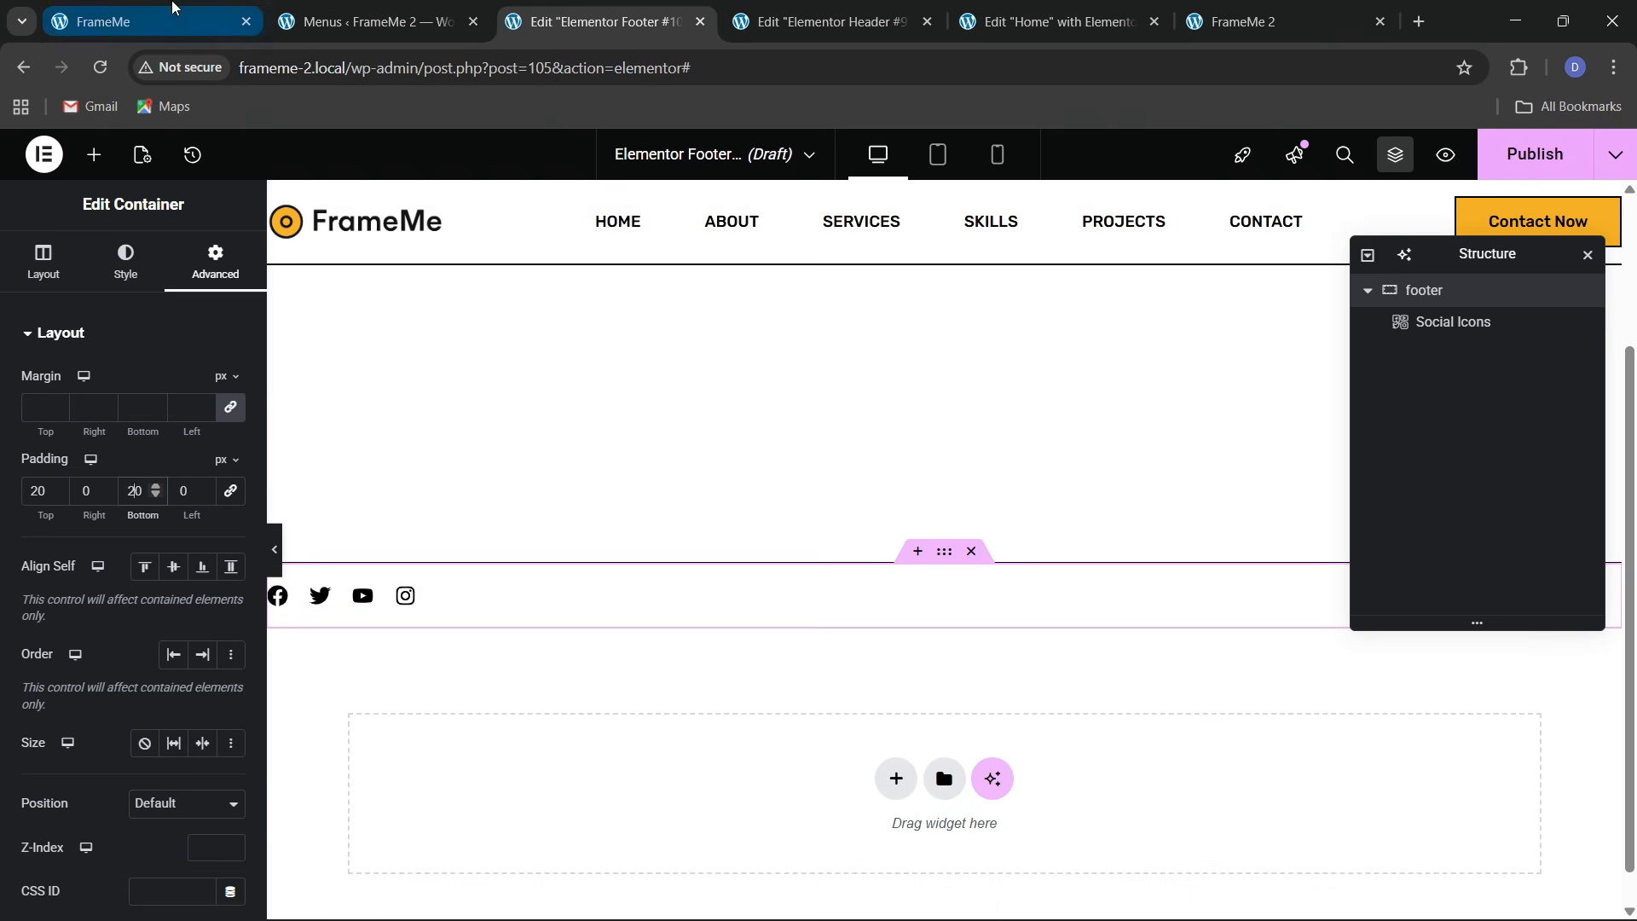
click(605, 22)
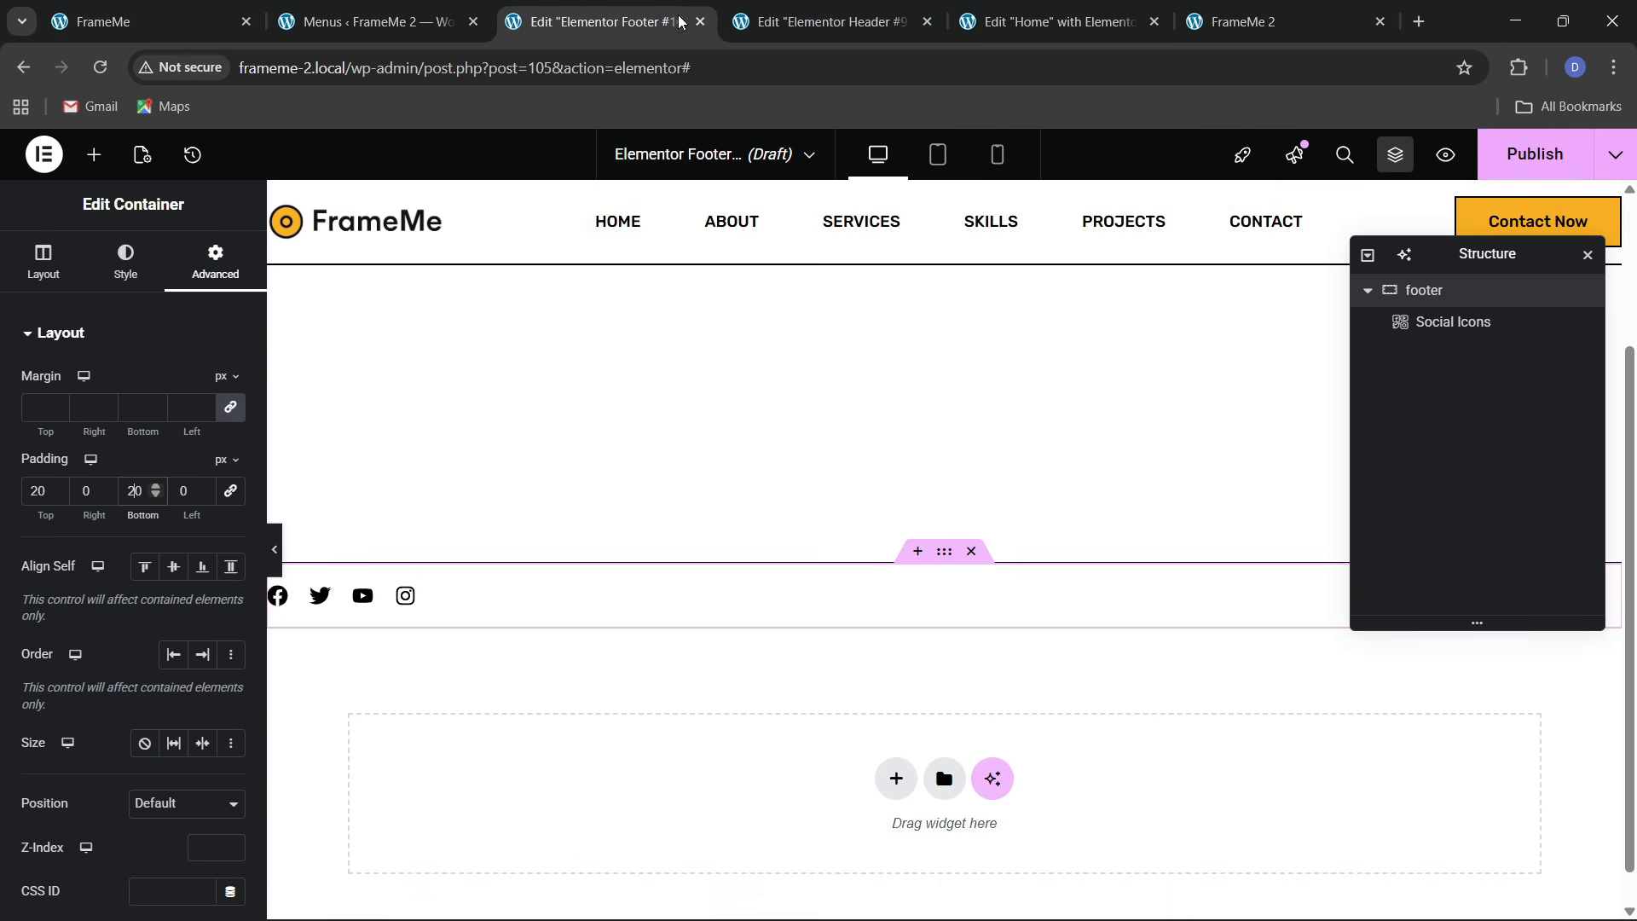
click(94, 155)
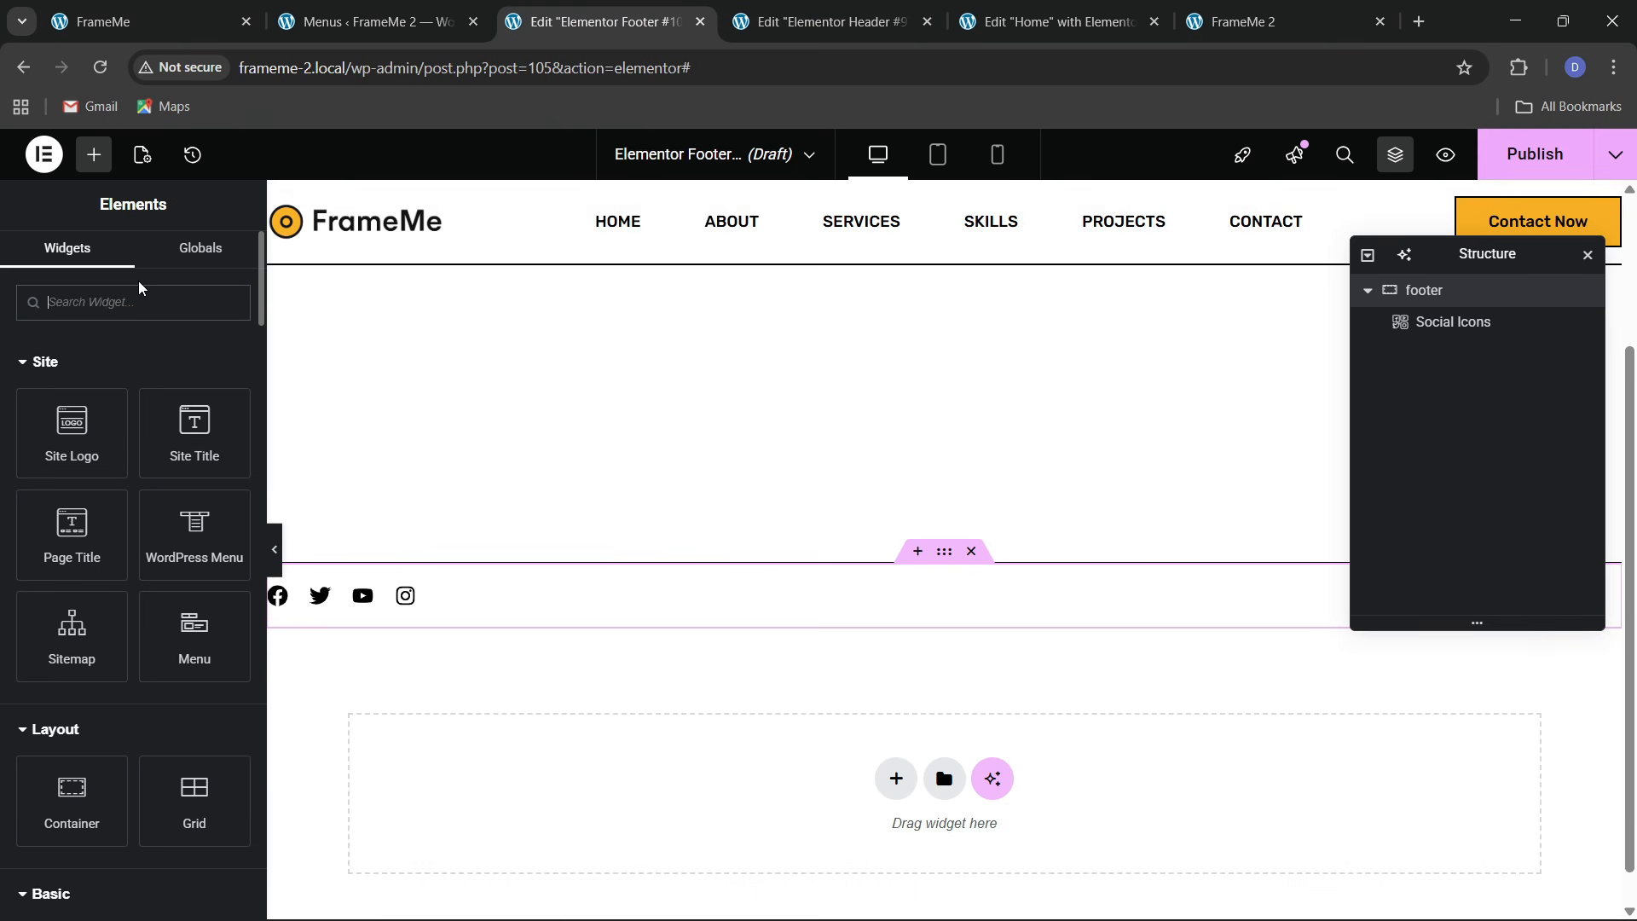
Add an Icon List beside the social icons, pushed to the far side and vertically centred
text(list)
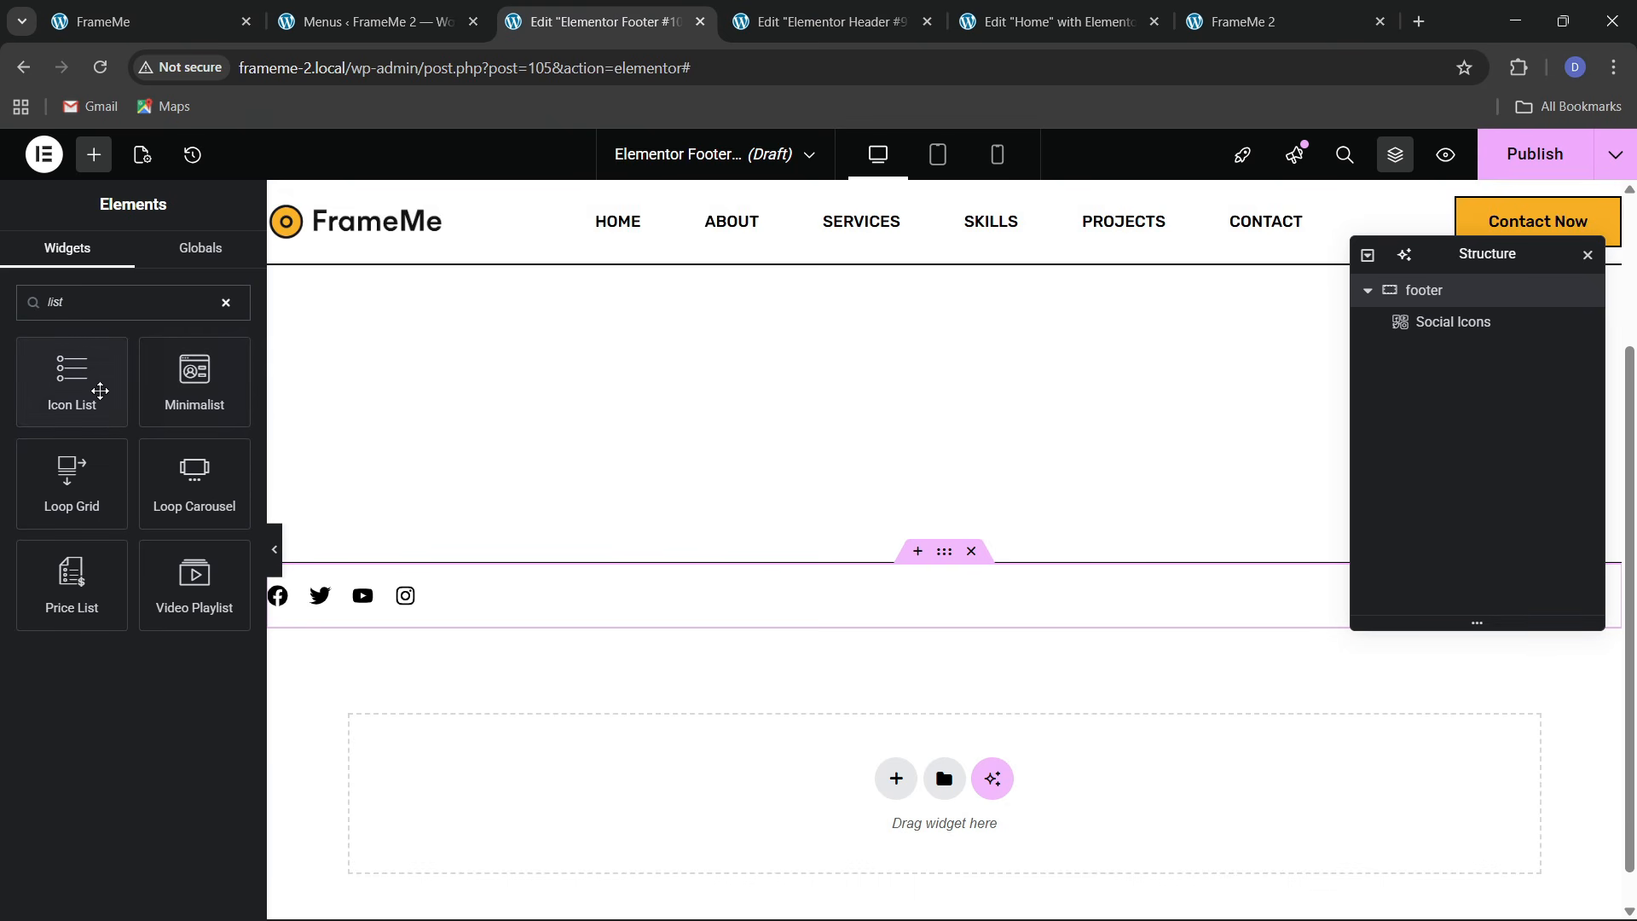
drag(99, 390, 390, 589)
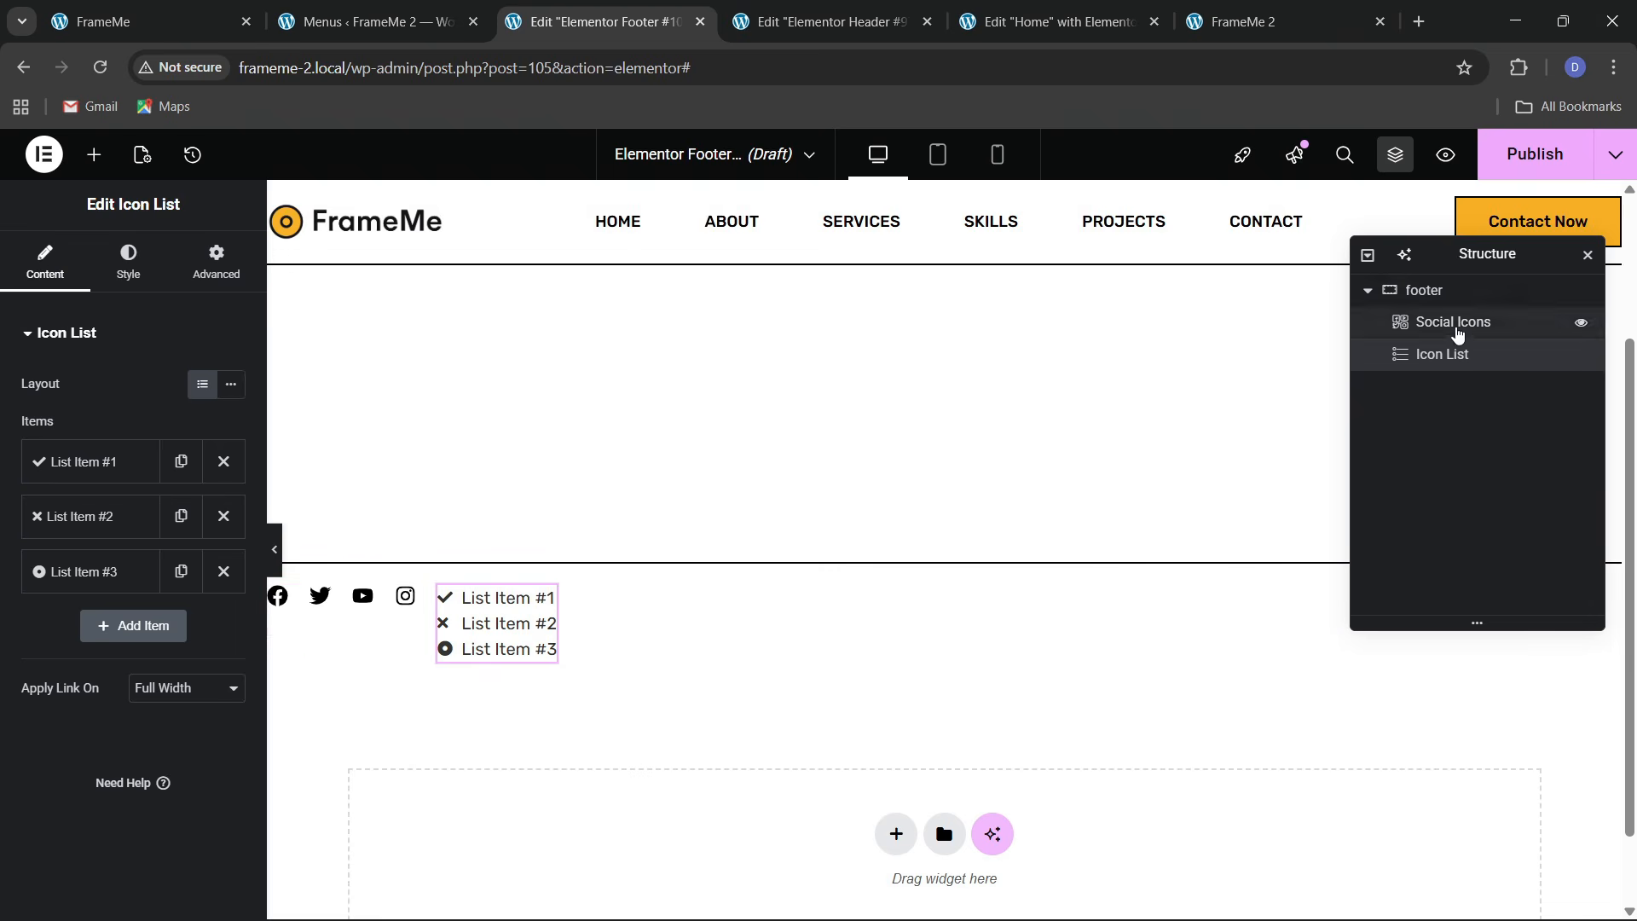
click(1441, 290)
click(43, 260)
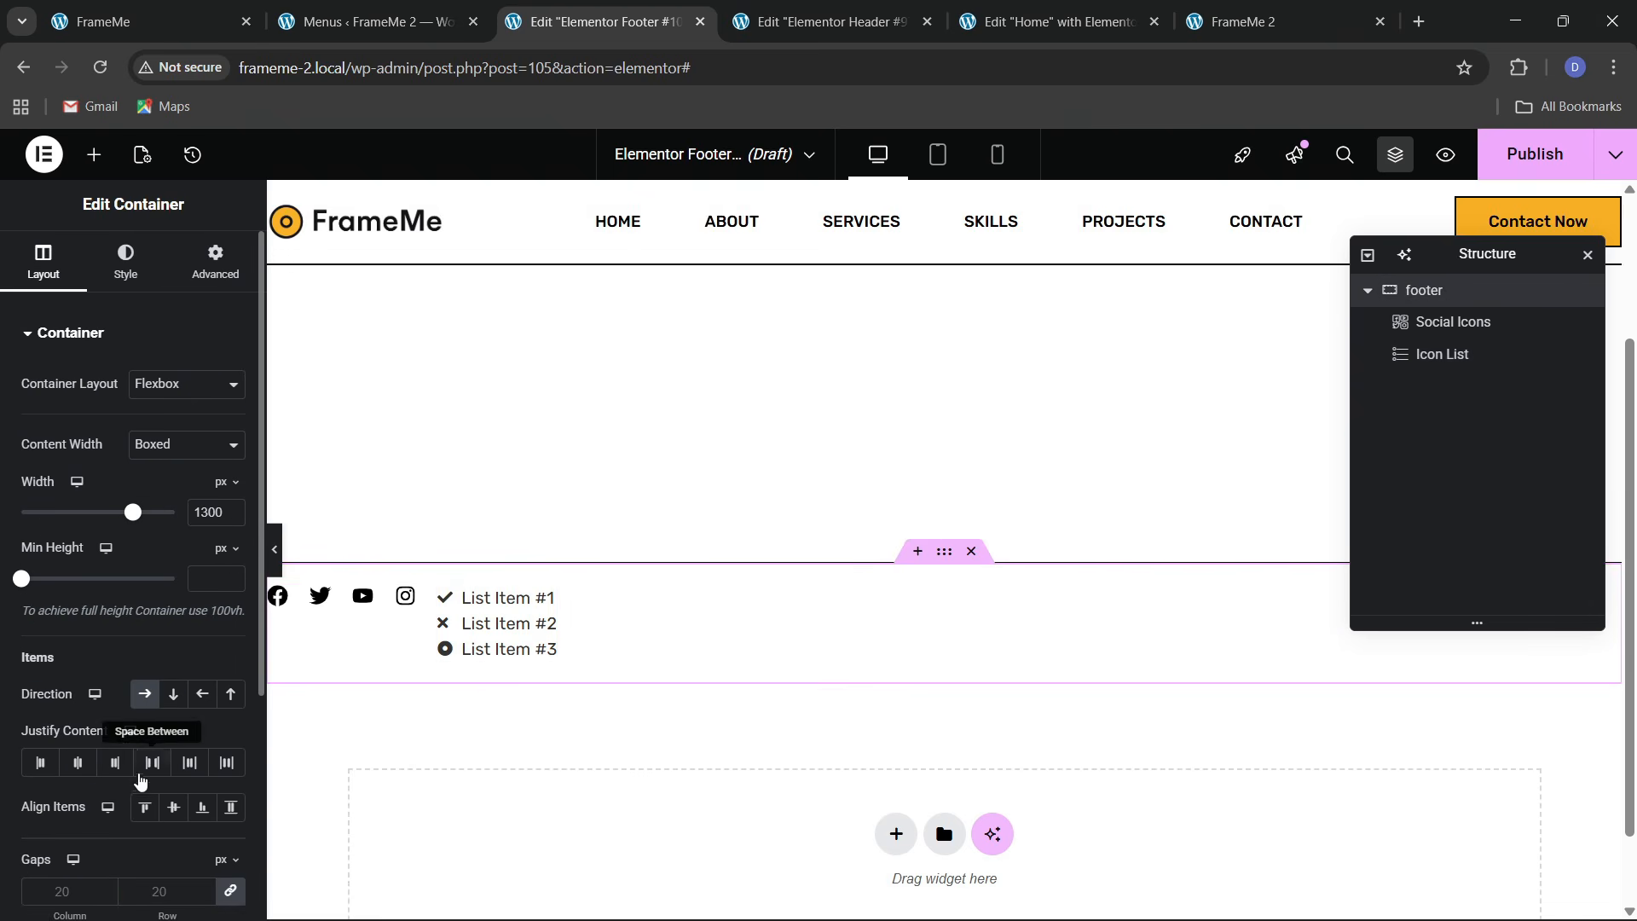
click(152, 762)
click(173, 806)
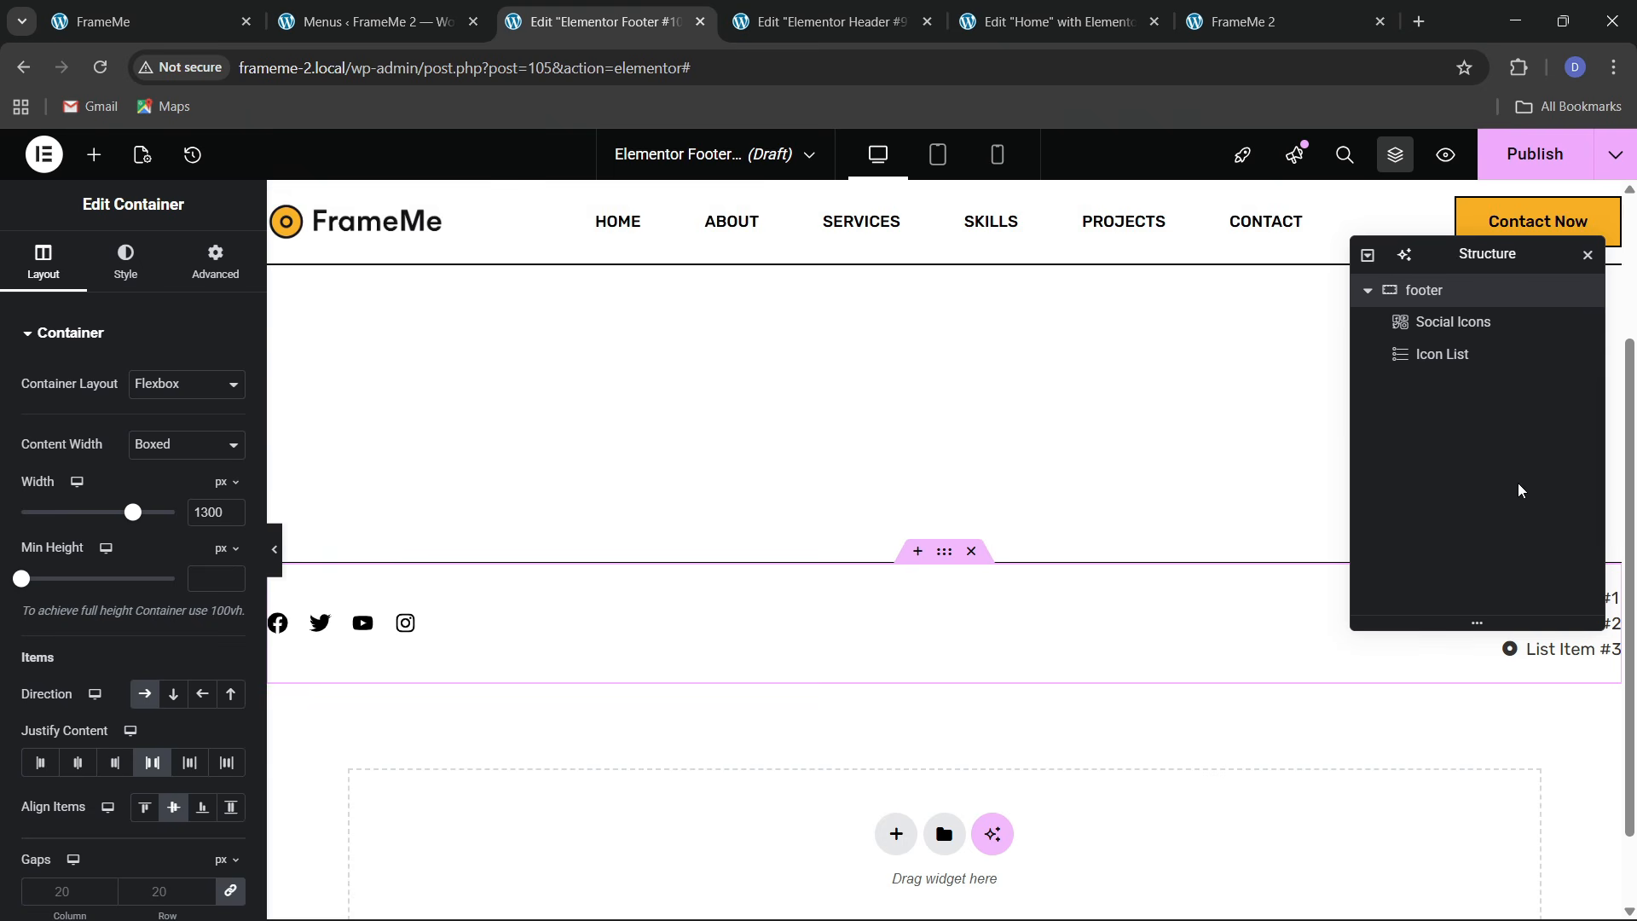
Reduce the Icon List to one item and give it the copyright icon
drag(1492, 256, 1090, 435)
click(1560, 610)
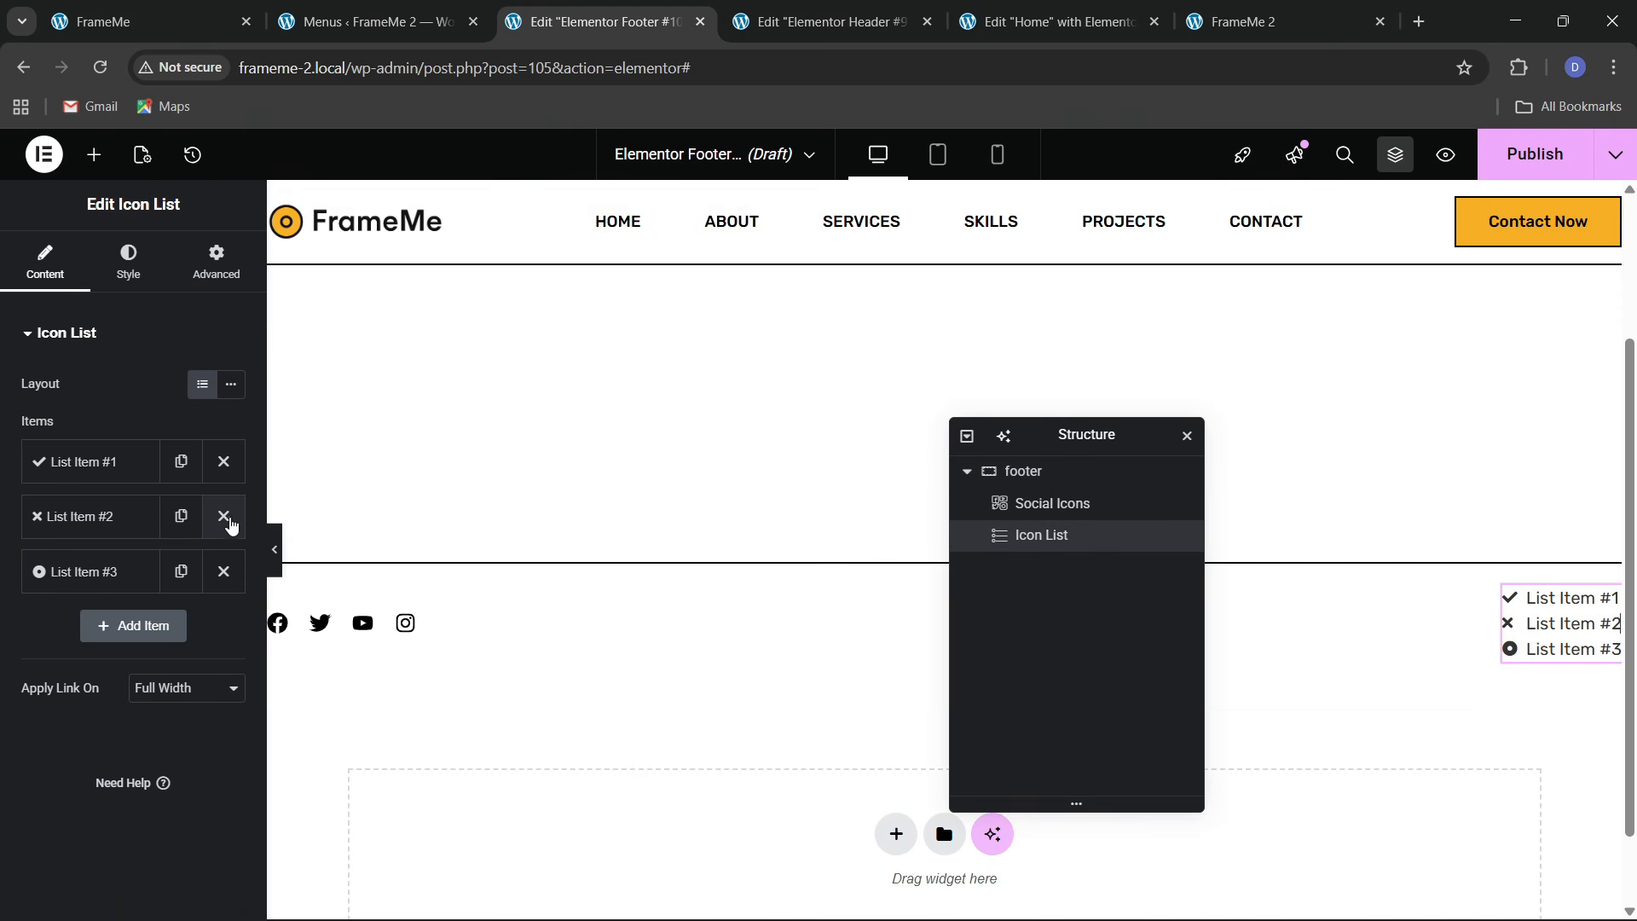
click(224, 516)
click(224, 517)
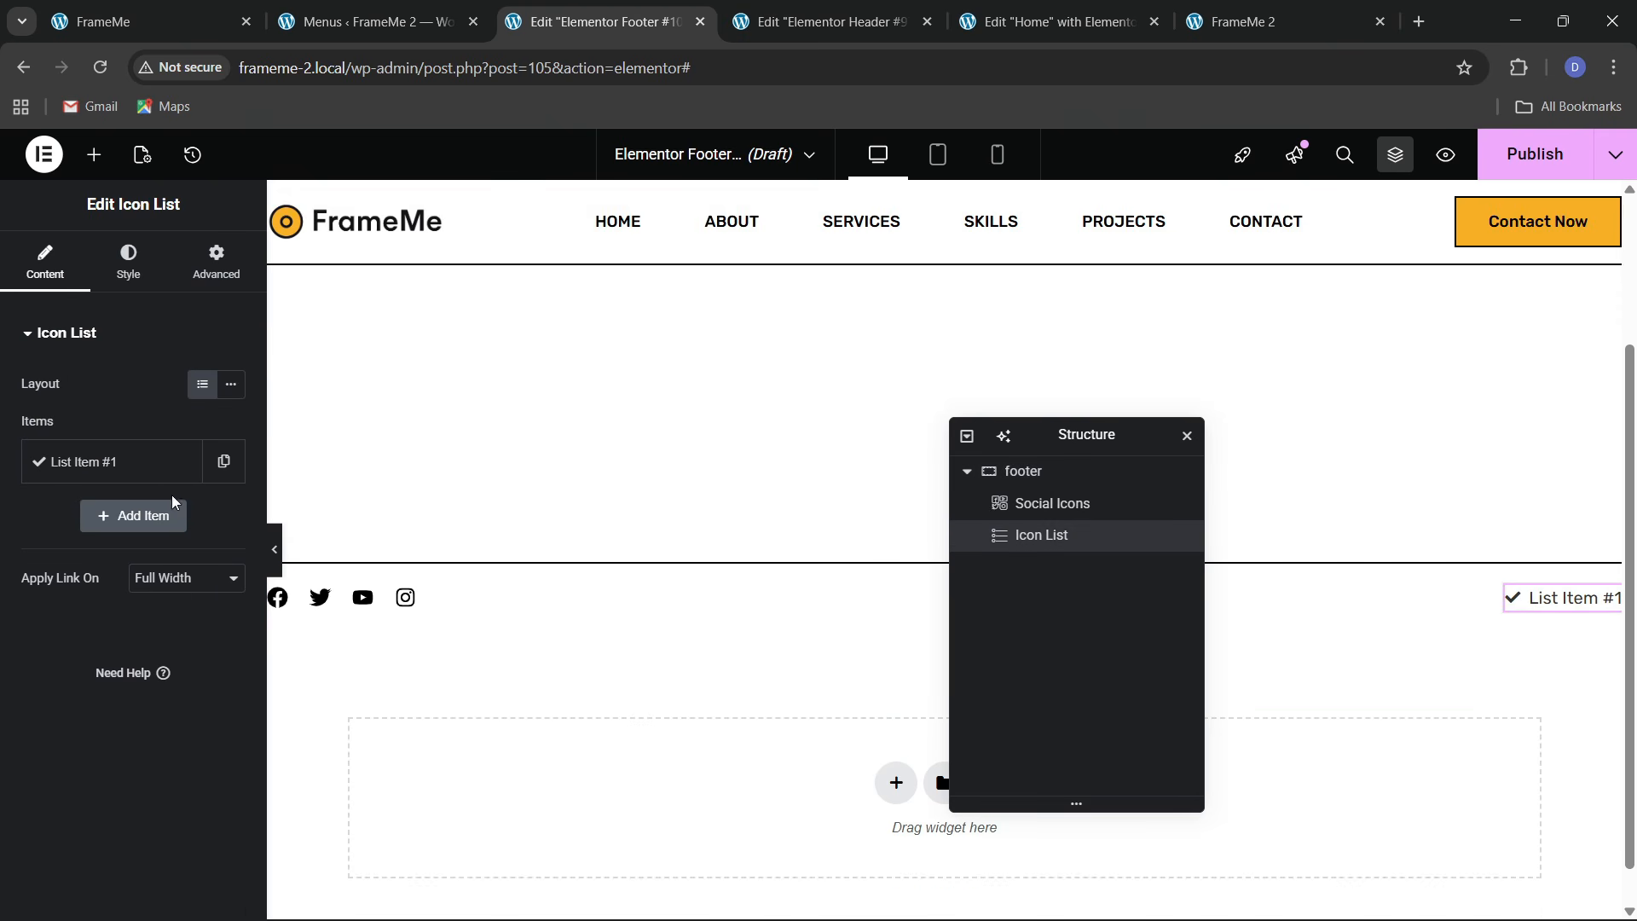
click(128, 463)
click(134, 630)
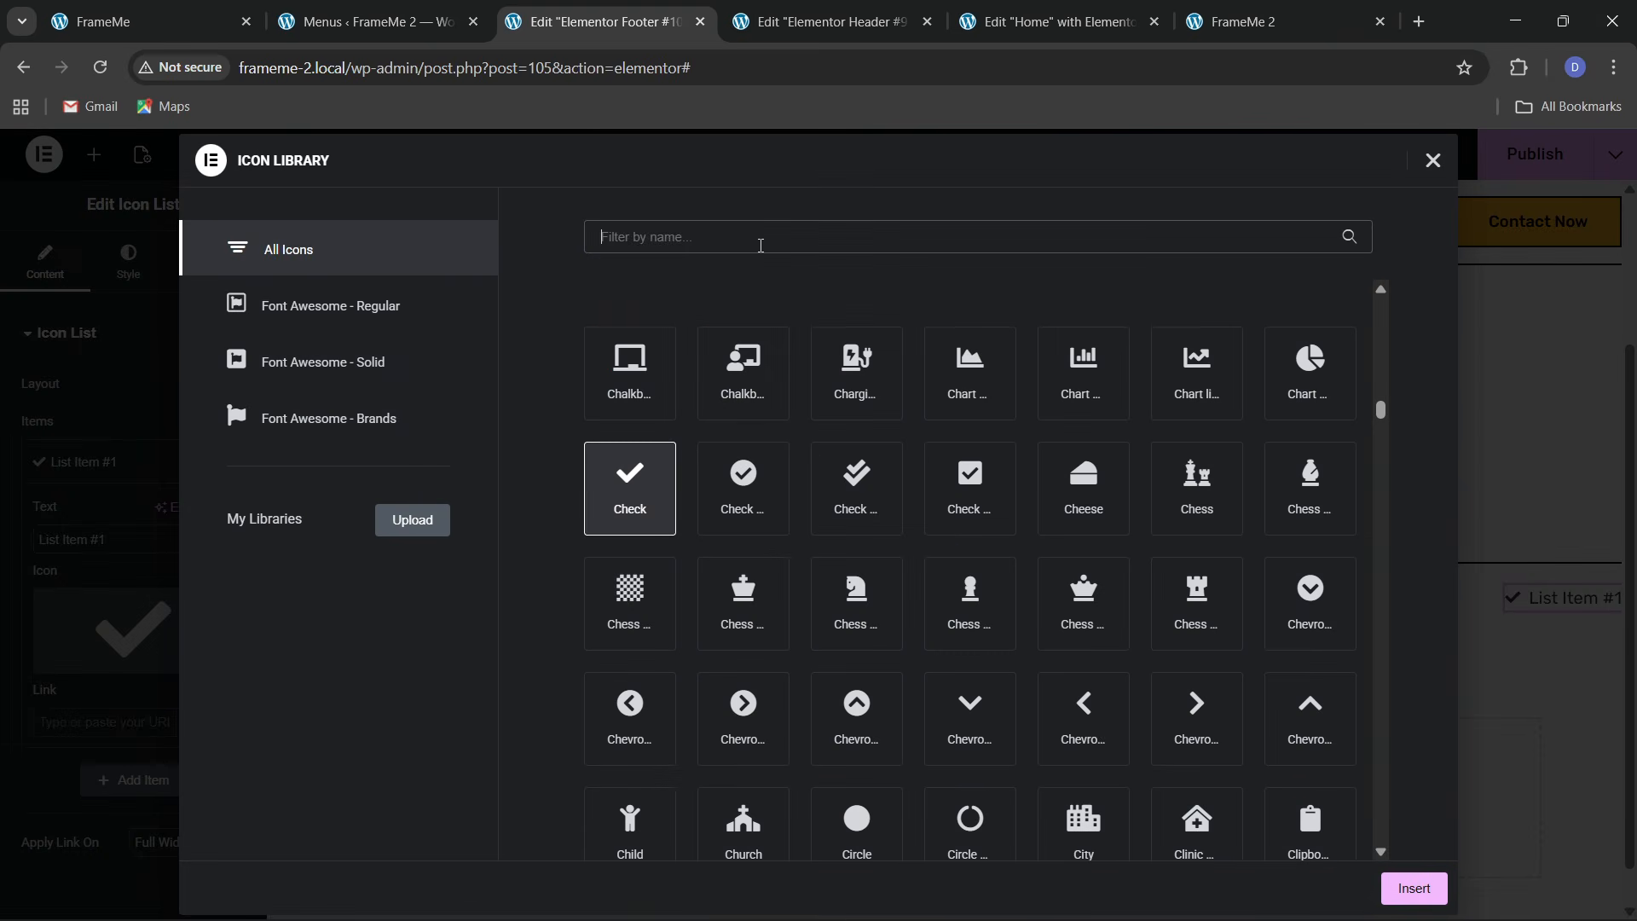
text(copy)
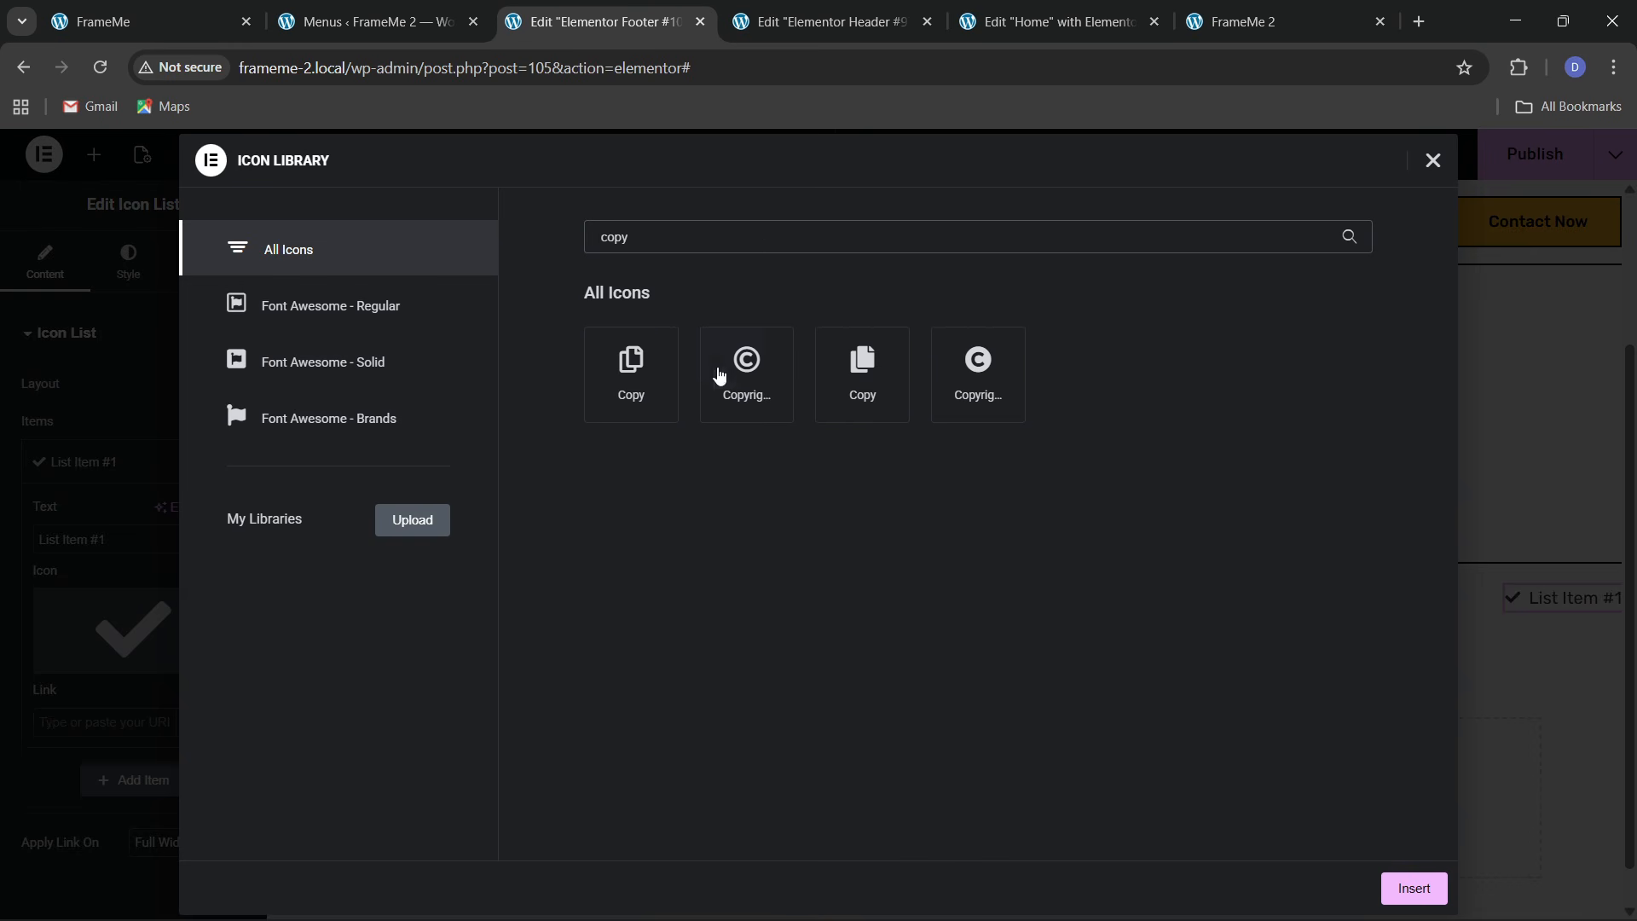
click(719, 375)
click(1412, 888)
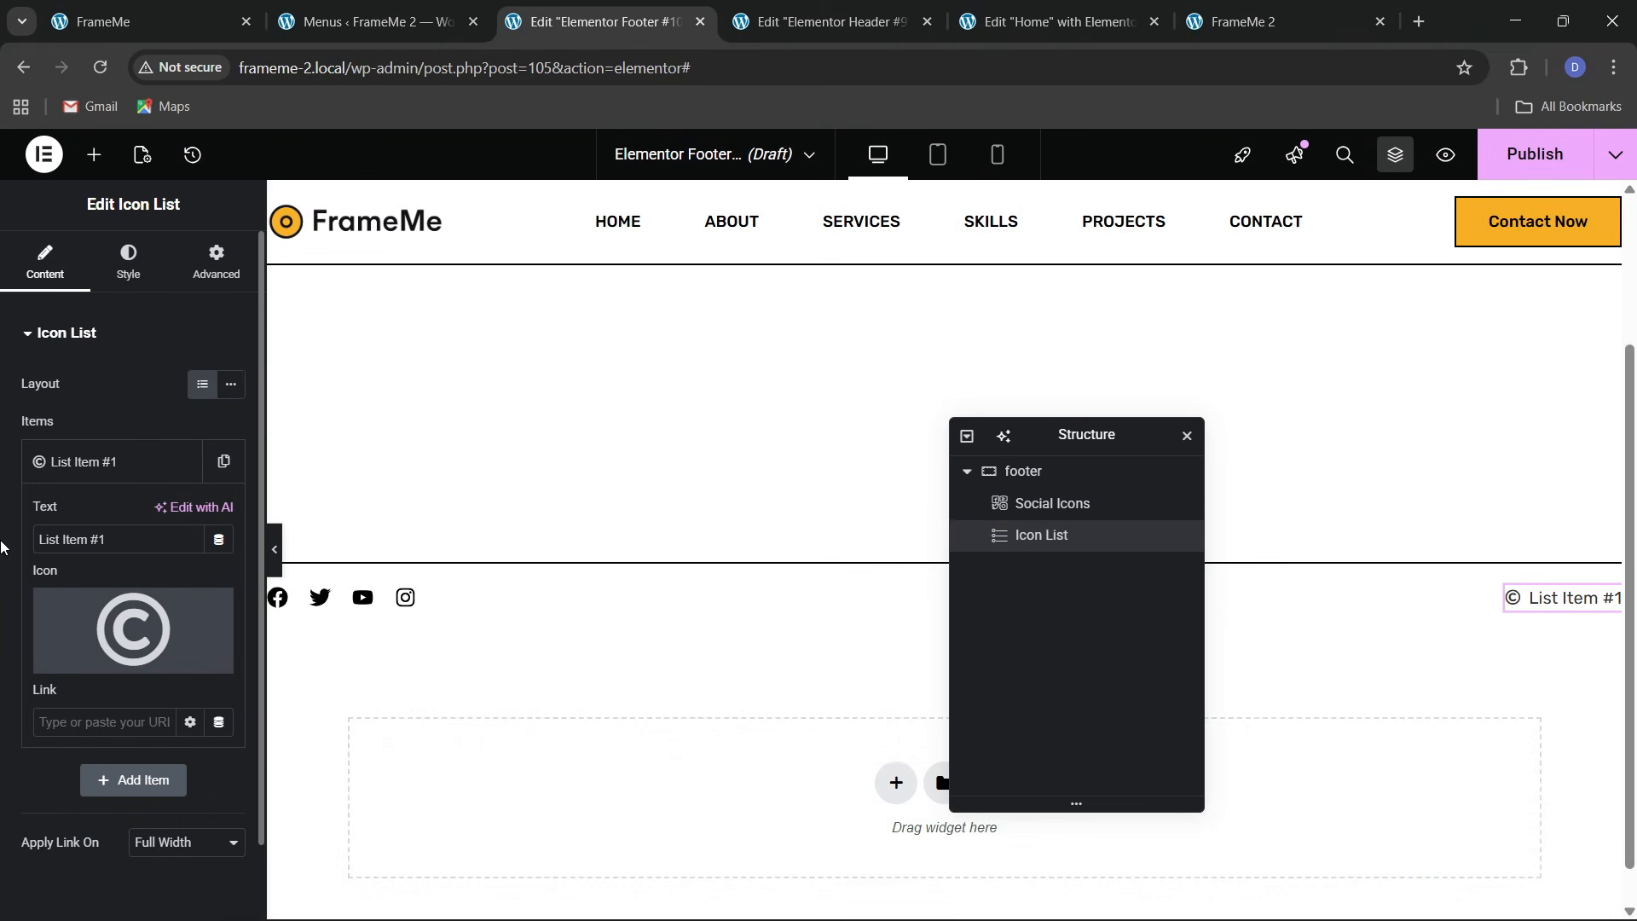
Set the item text to 'Copyright 2025, FrameMe, All Rights Reserved'
text(Copyrihg)
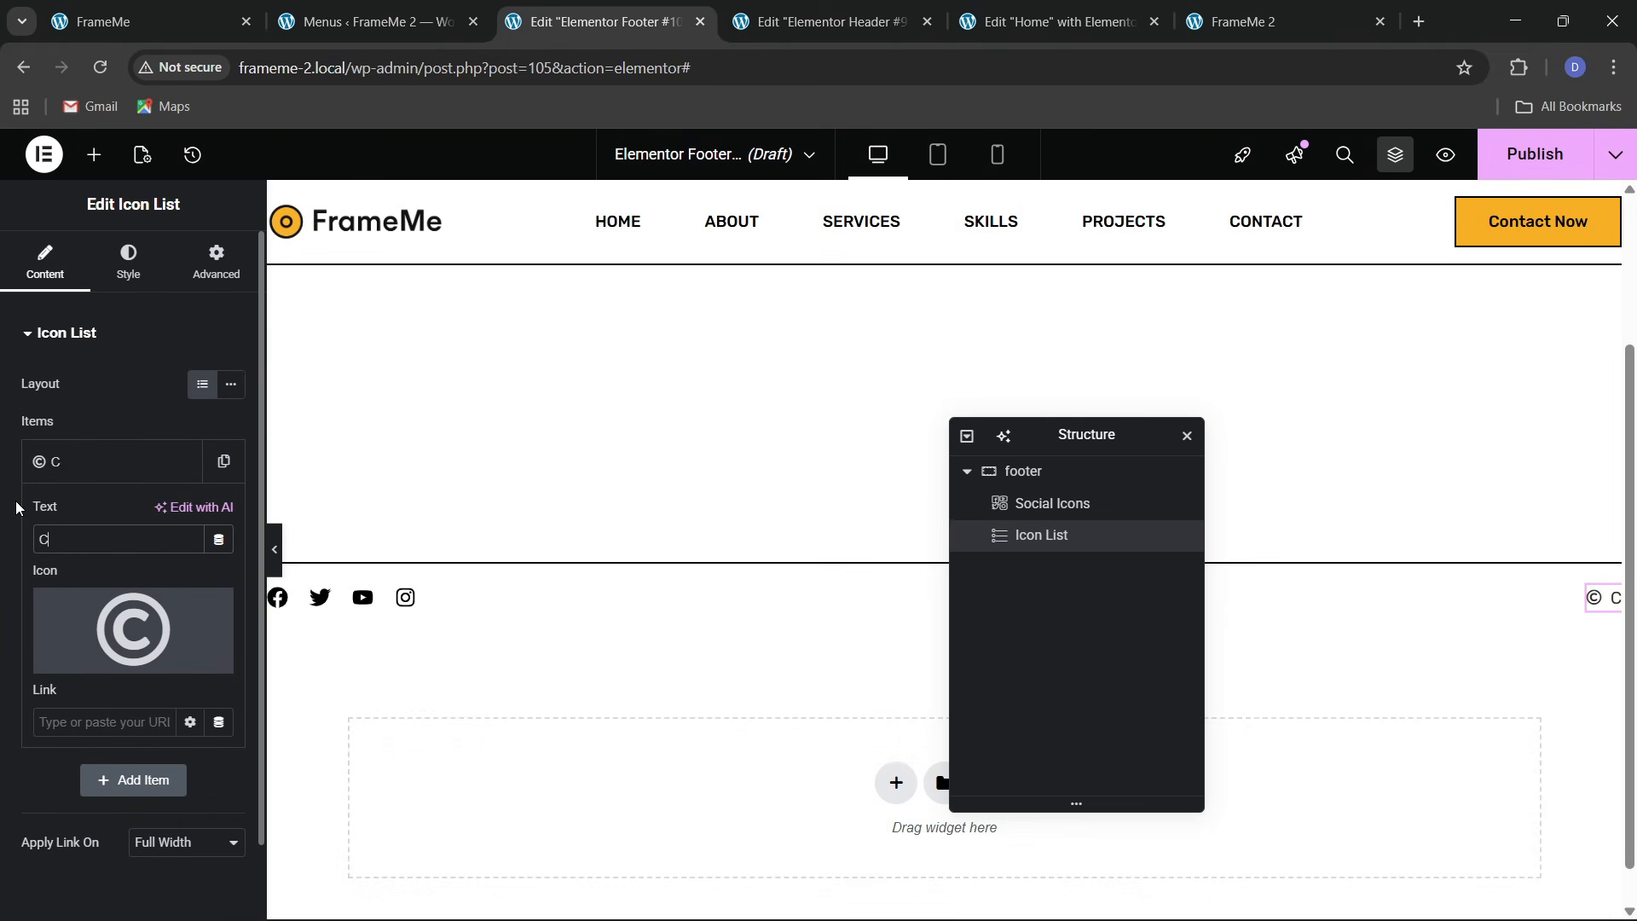
key(BackSpace)
key(BackSpace)
text(gh)
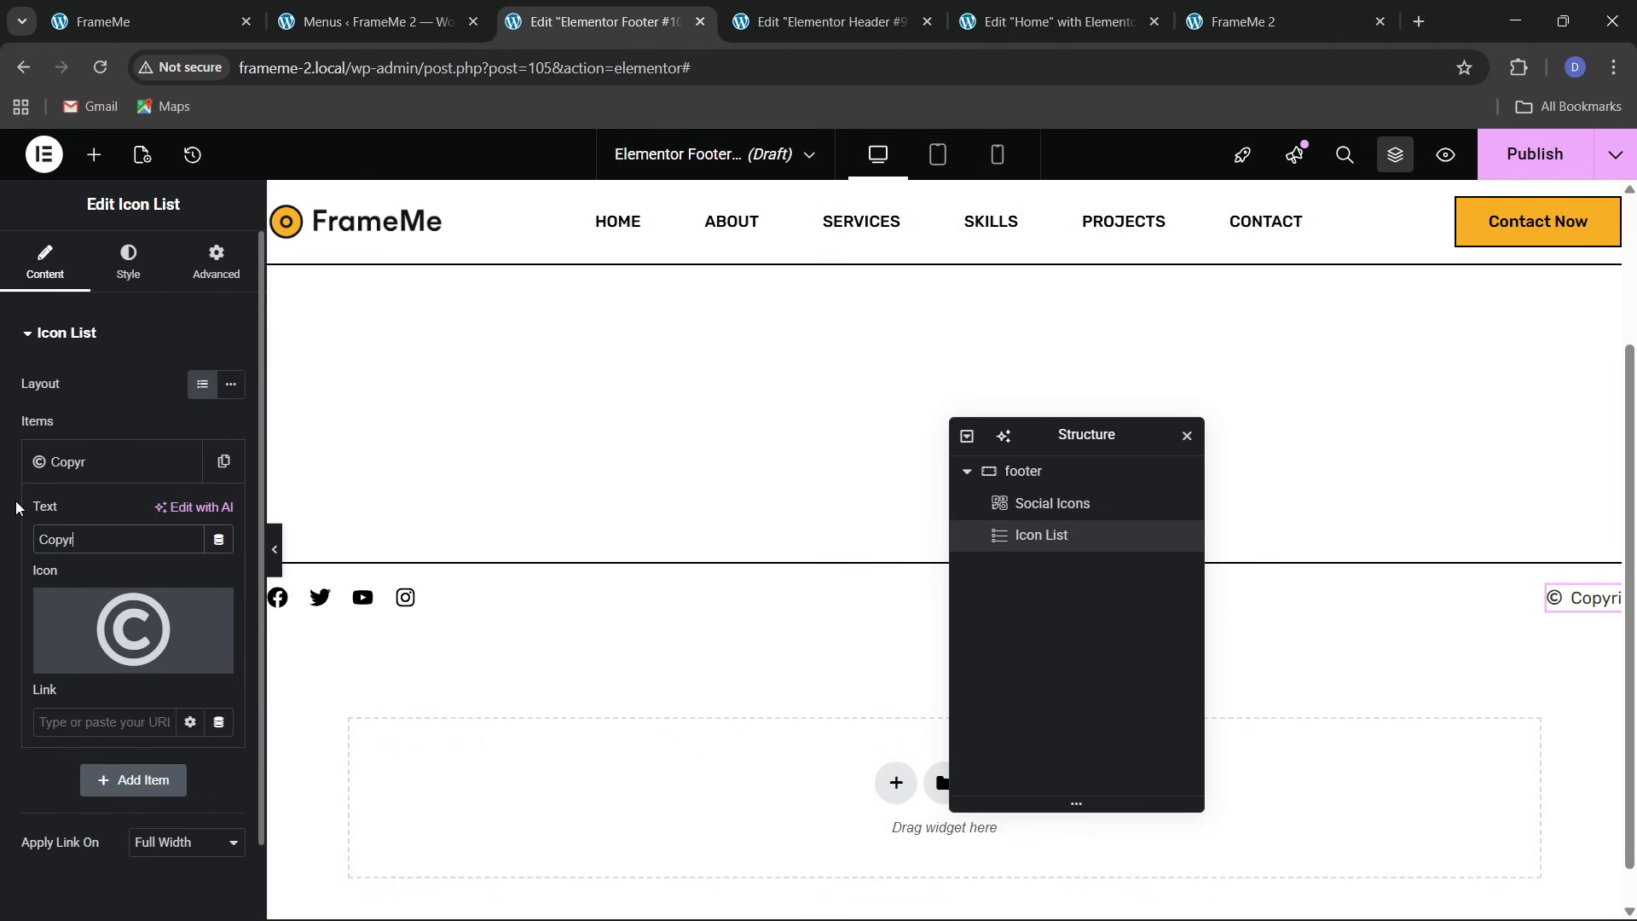
text(t 202)
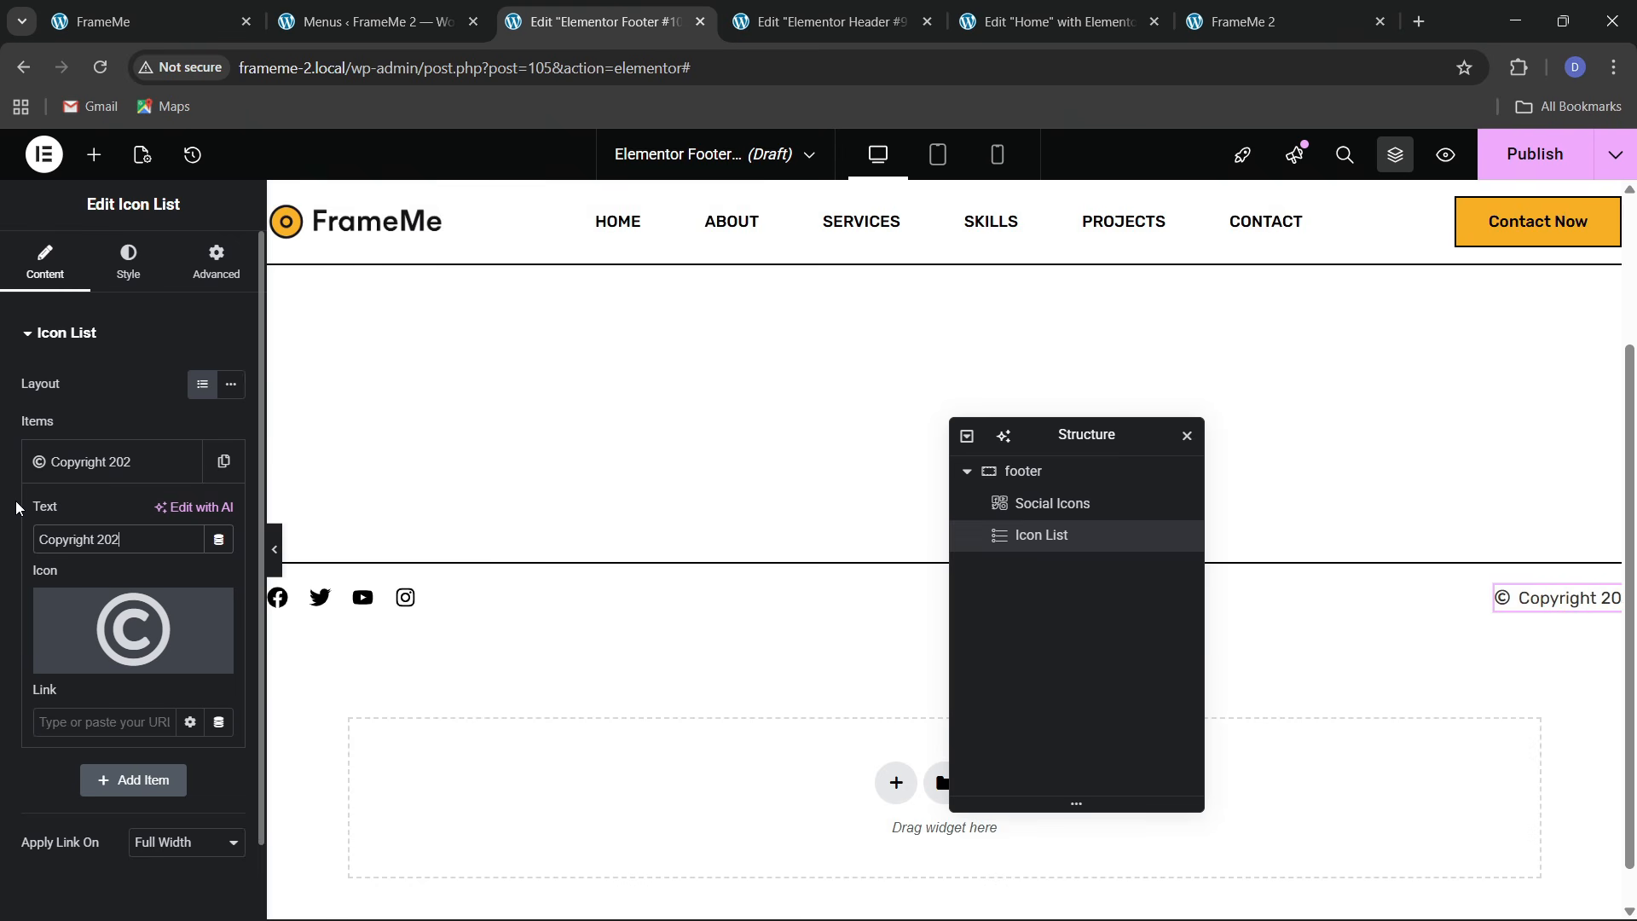
text(5, Frame)
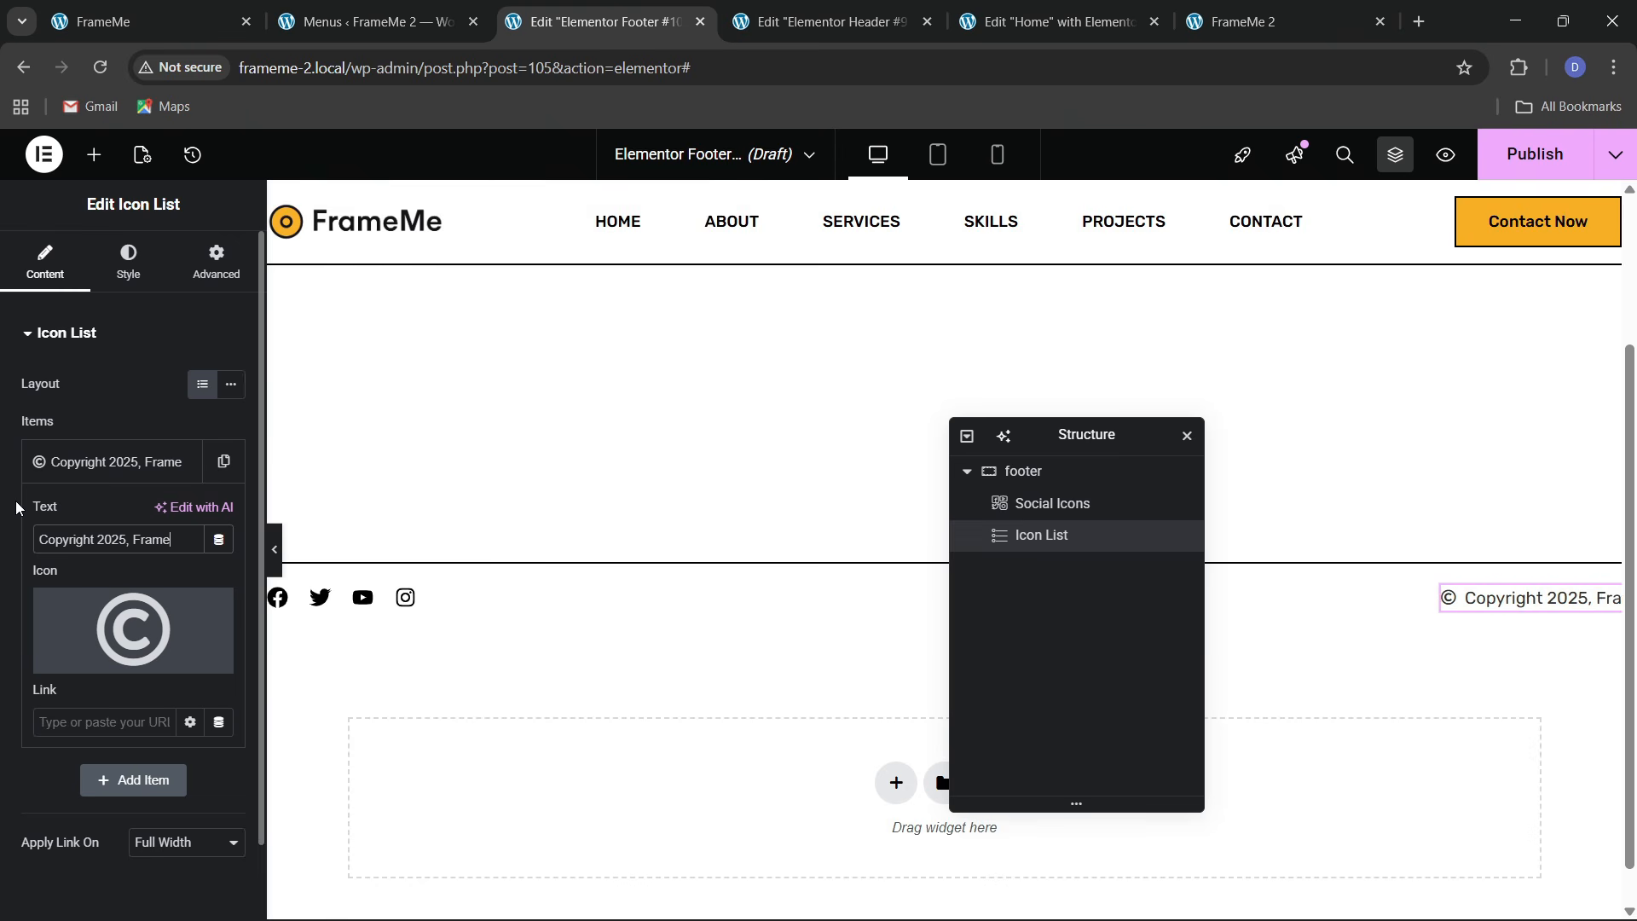
text(Me, all)
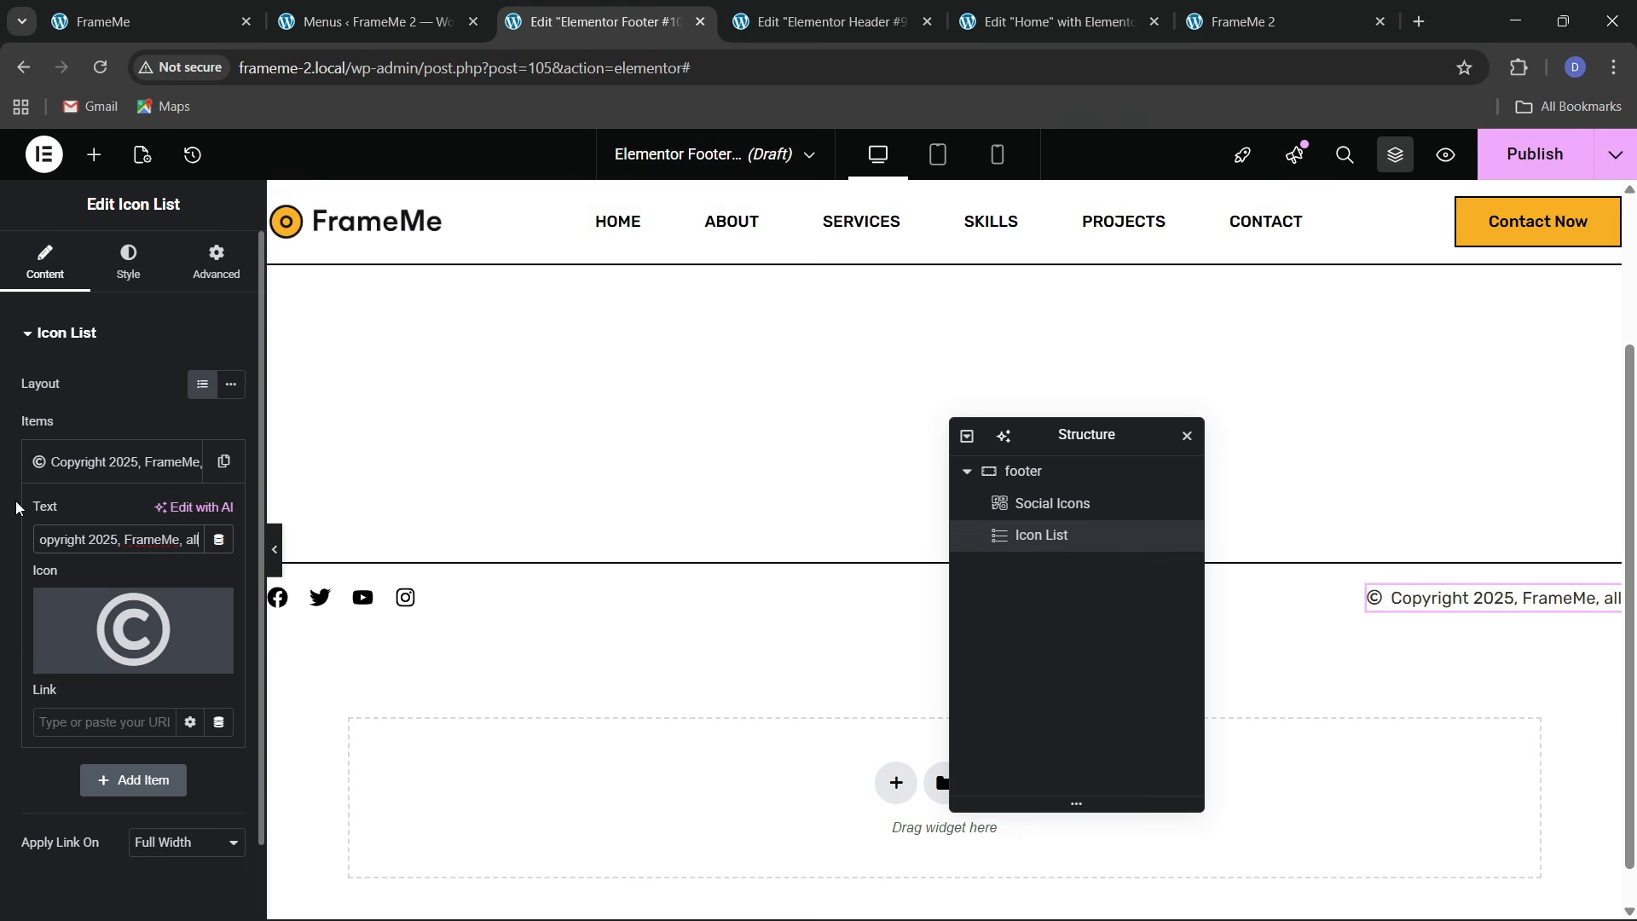
key(BackSpace)
key(BackSpace)
key(BackSpace)
text(All R)
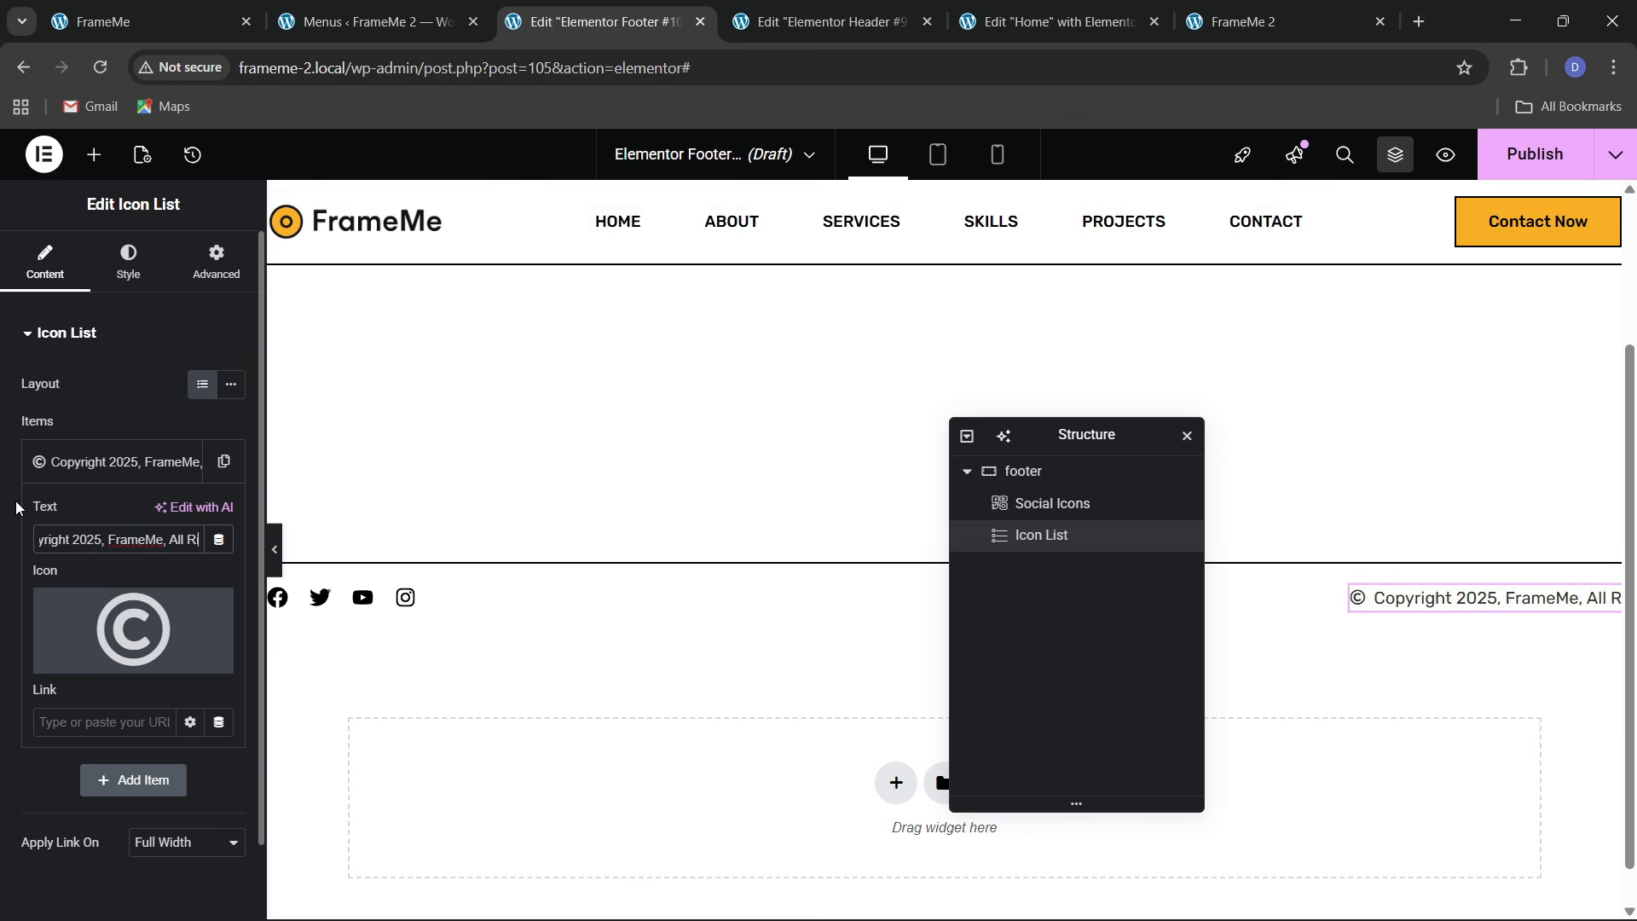
text(ights Reserved)
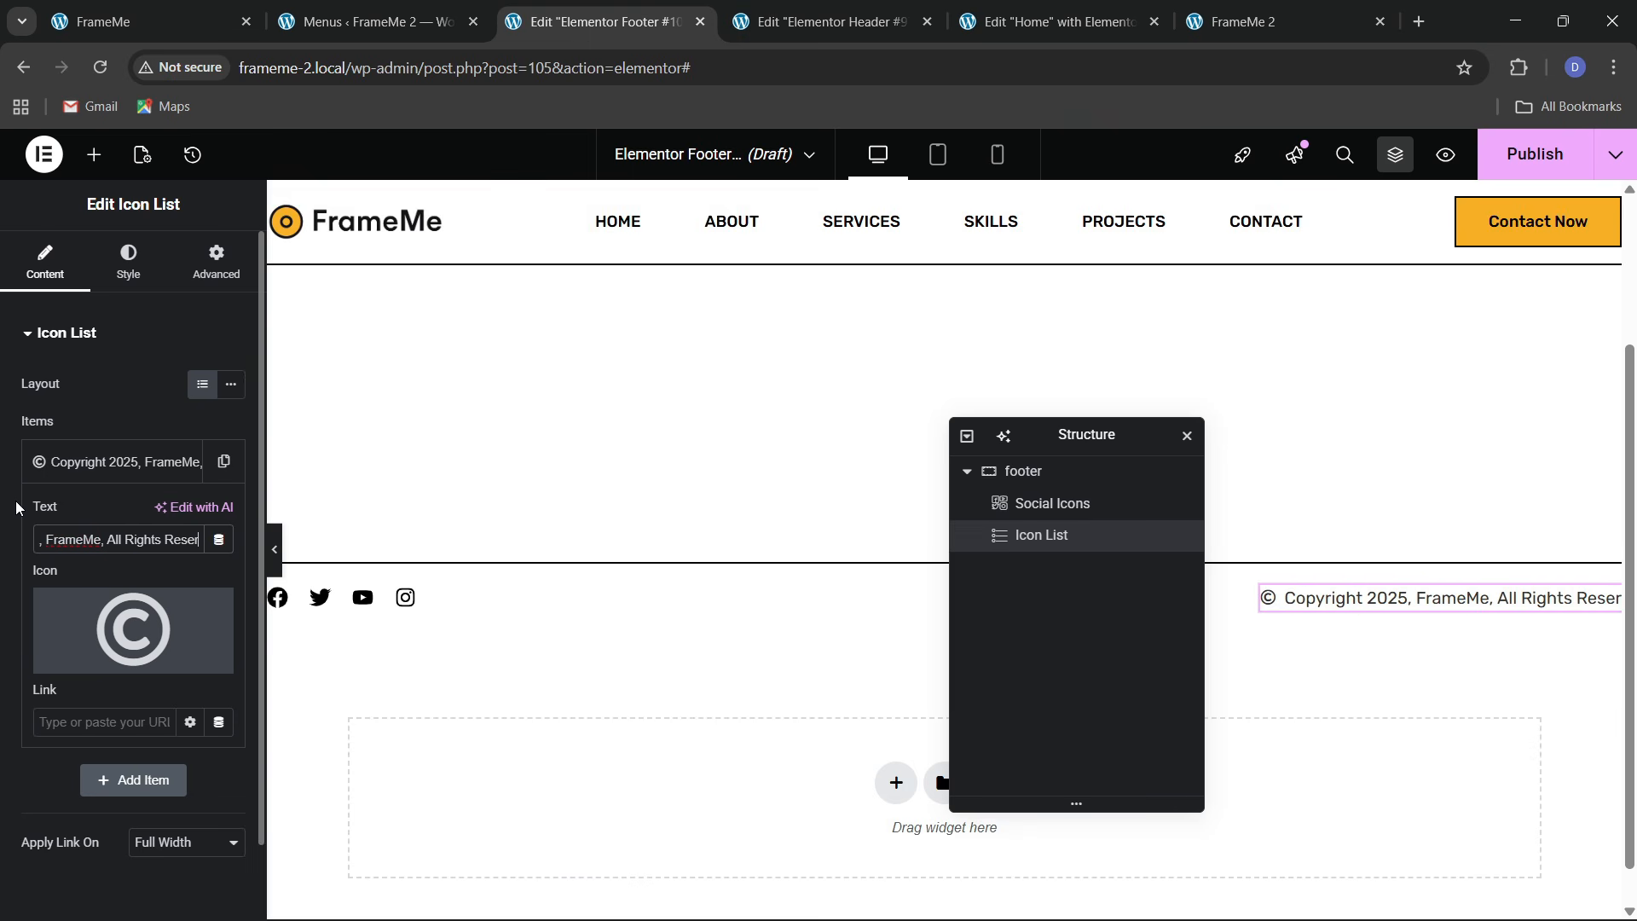
Publish the footer with an Include / Entire site display condition
click(107, 474)
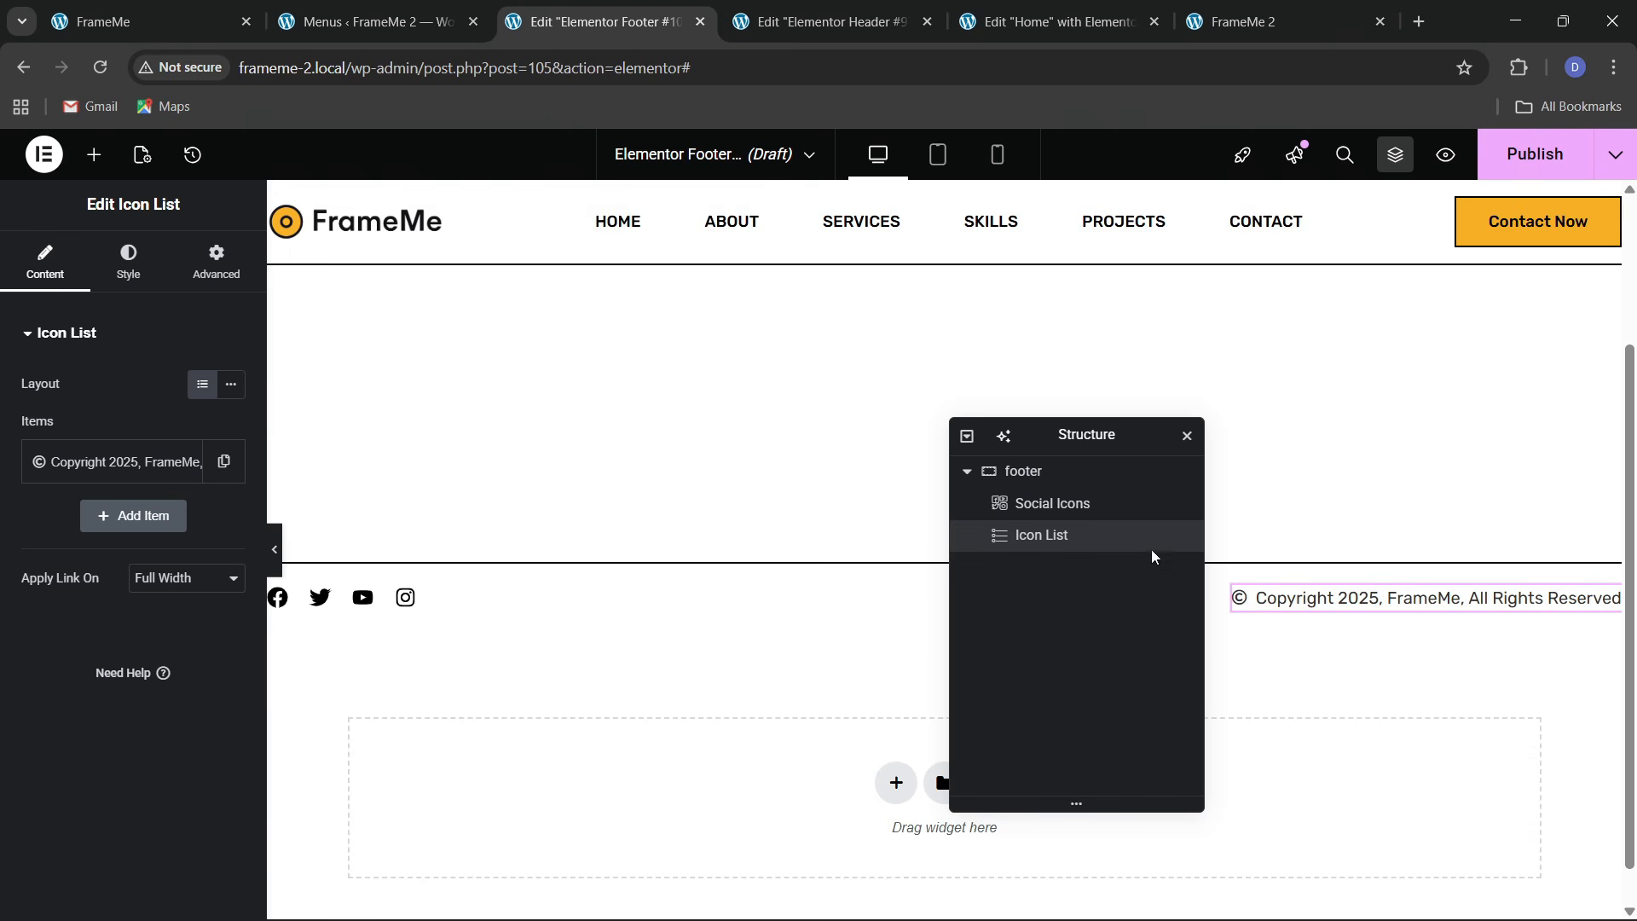
click(1534, 154)
click(818, 633)
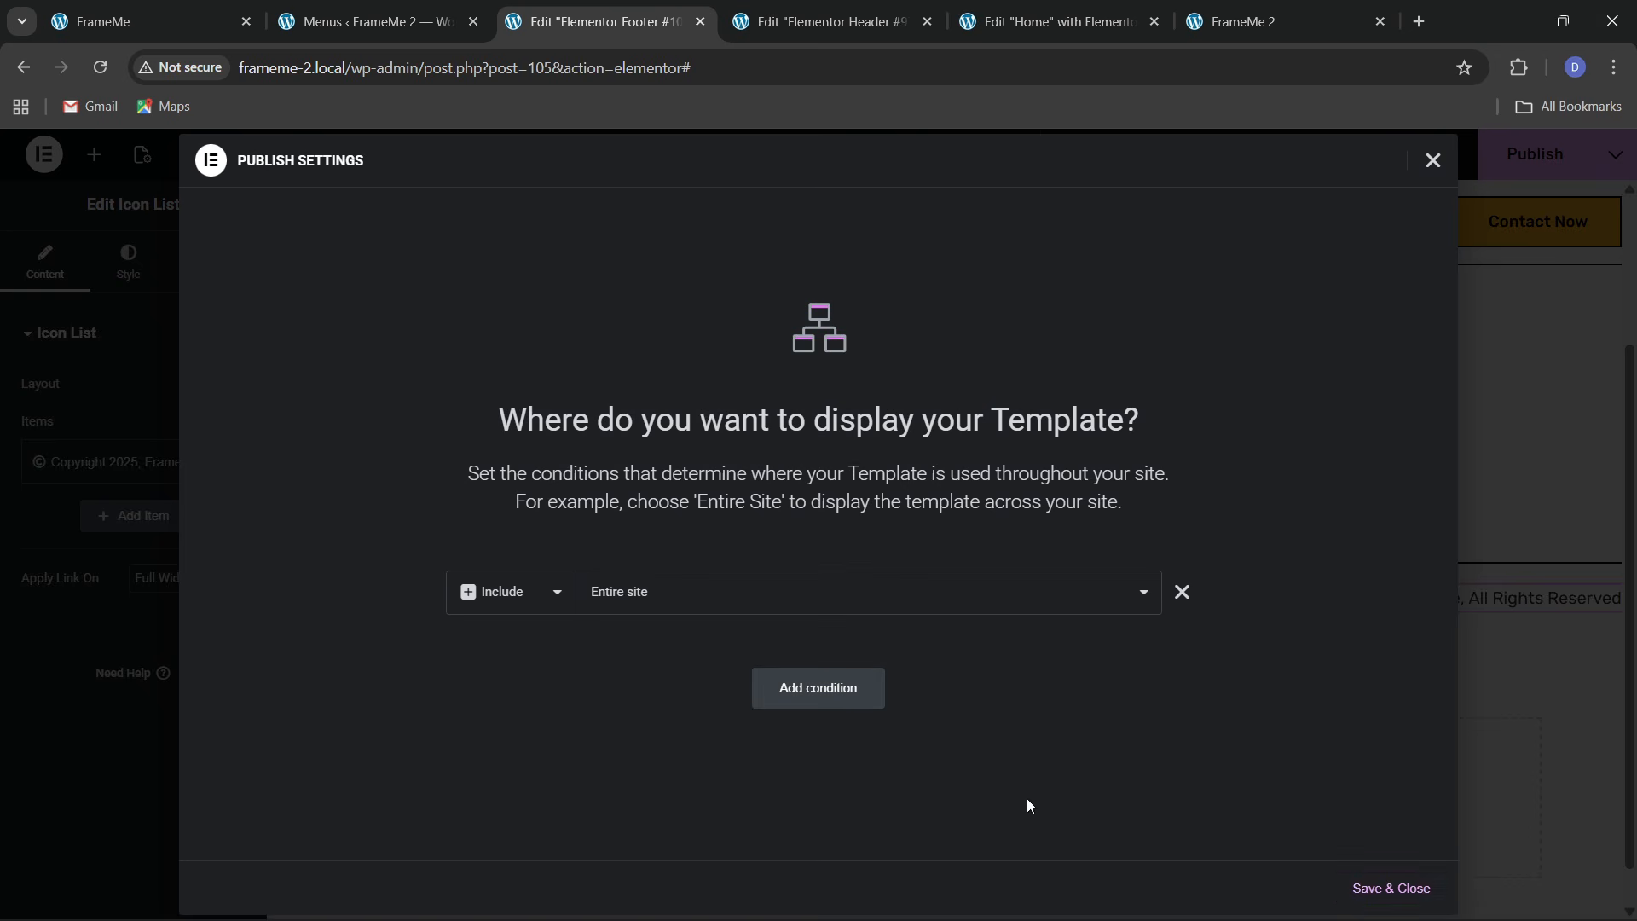
click(1354, 890)
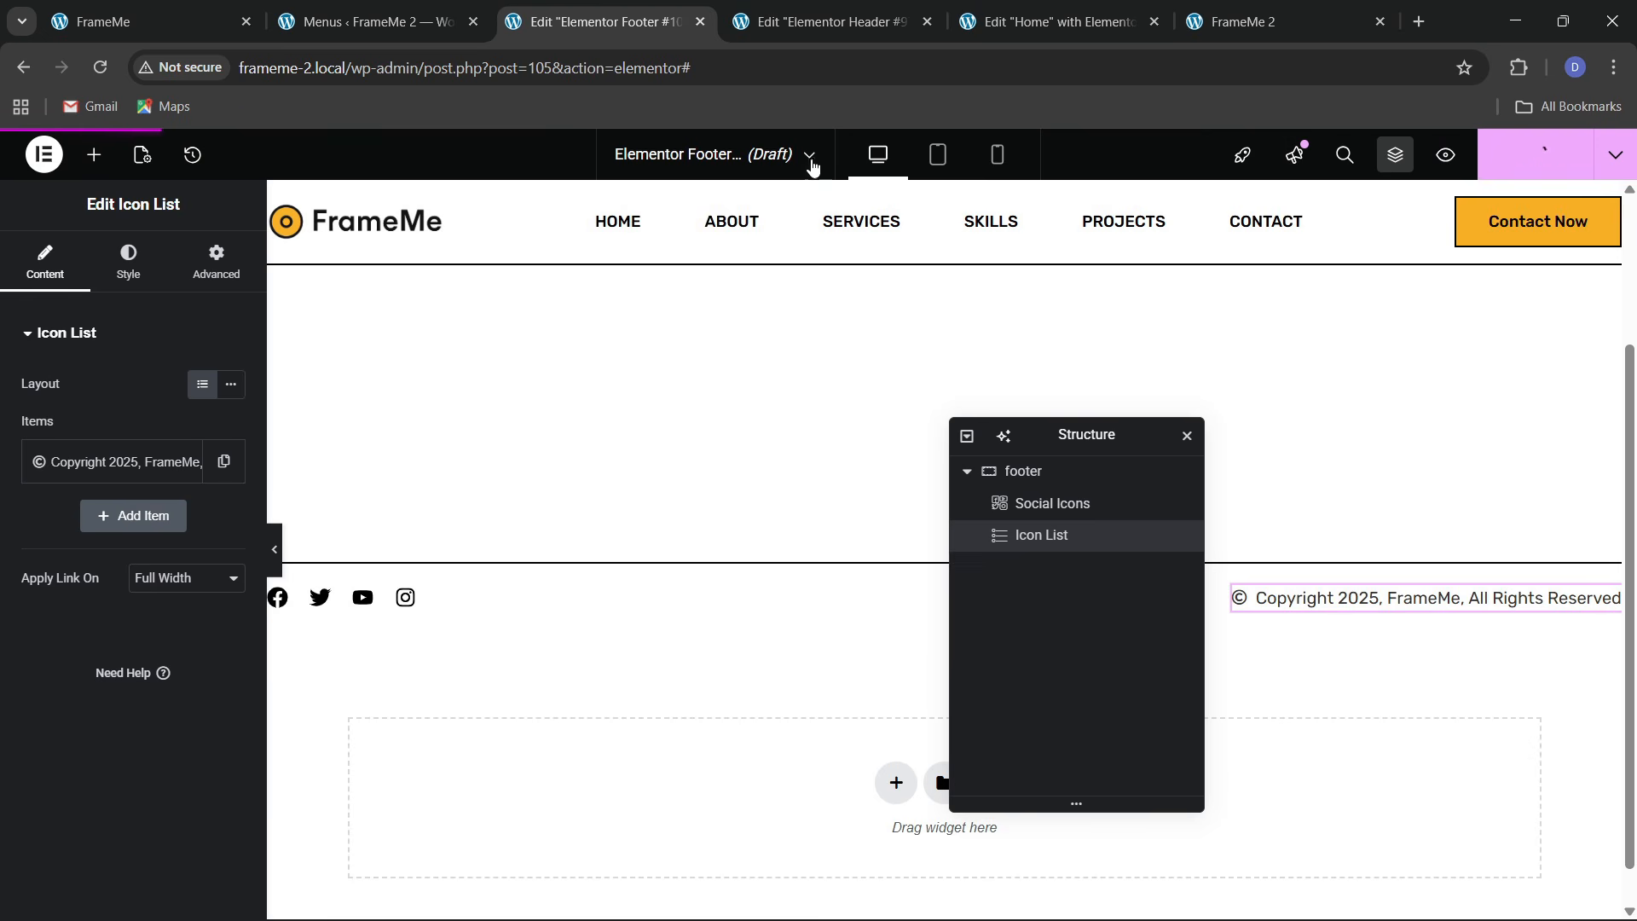
click(1243, 21)
Reload the live homepage and scroll down to check the new footer, then back up
click(497, 82)
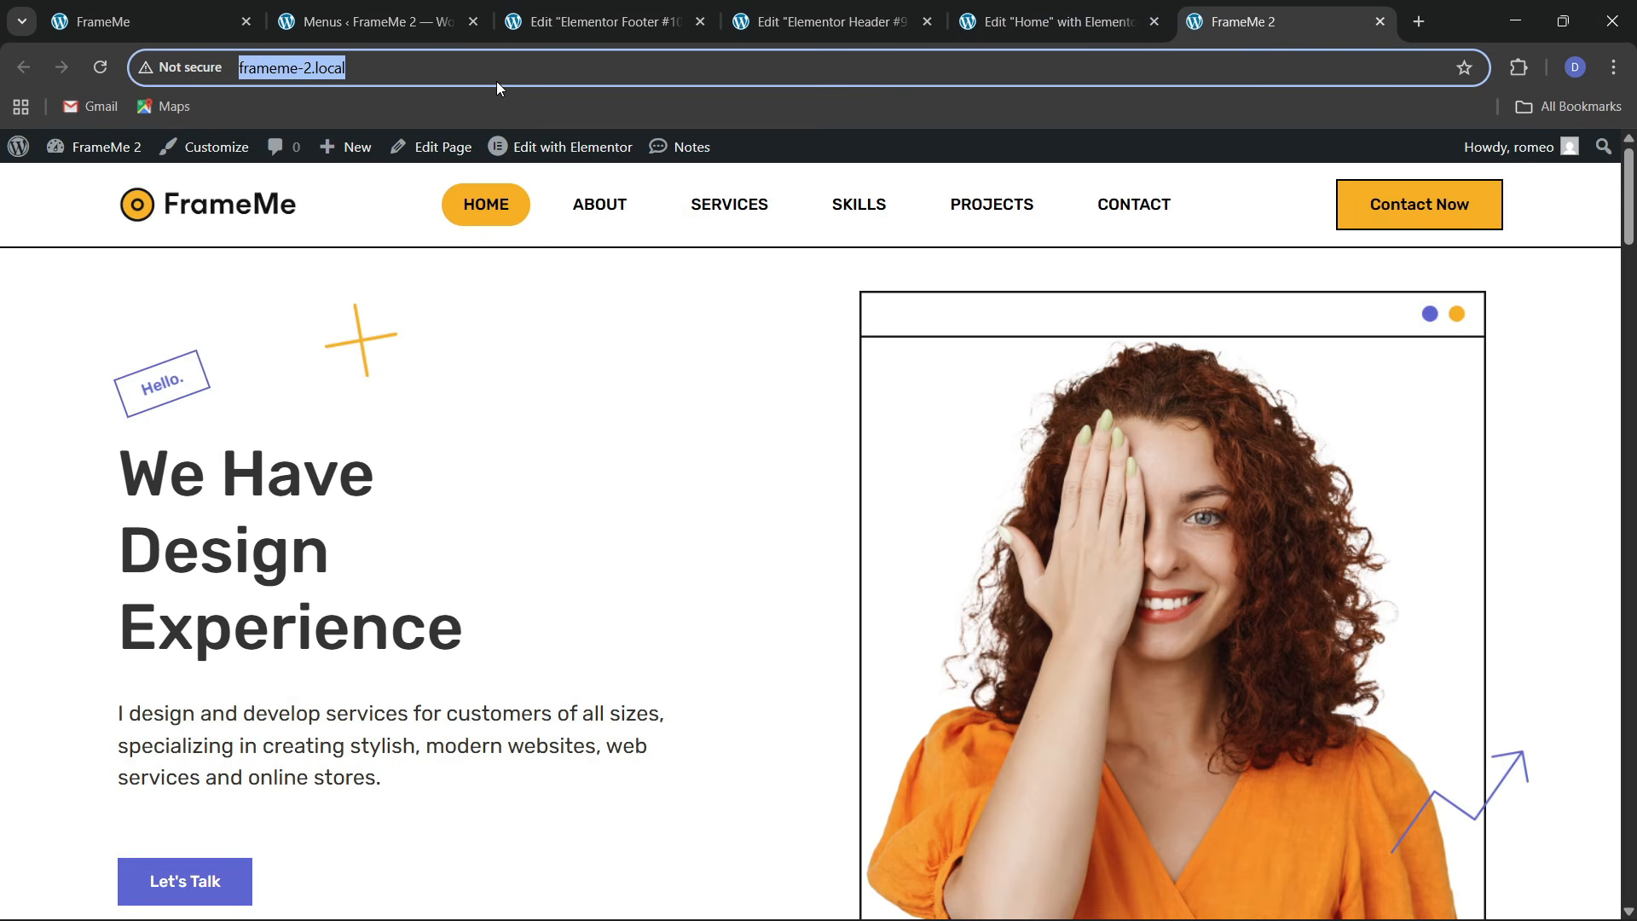
key(Return)
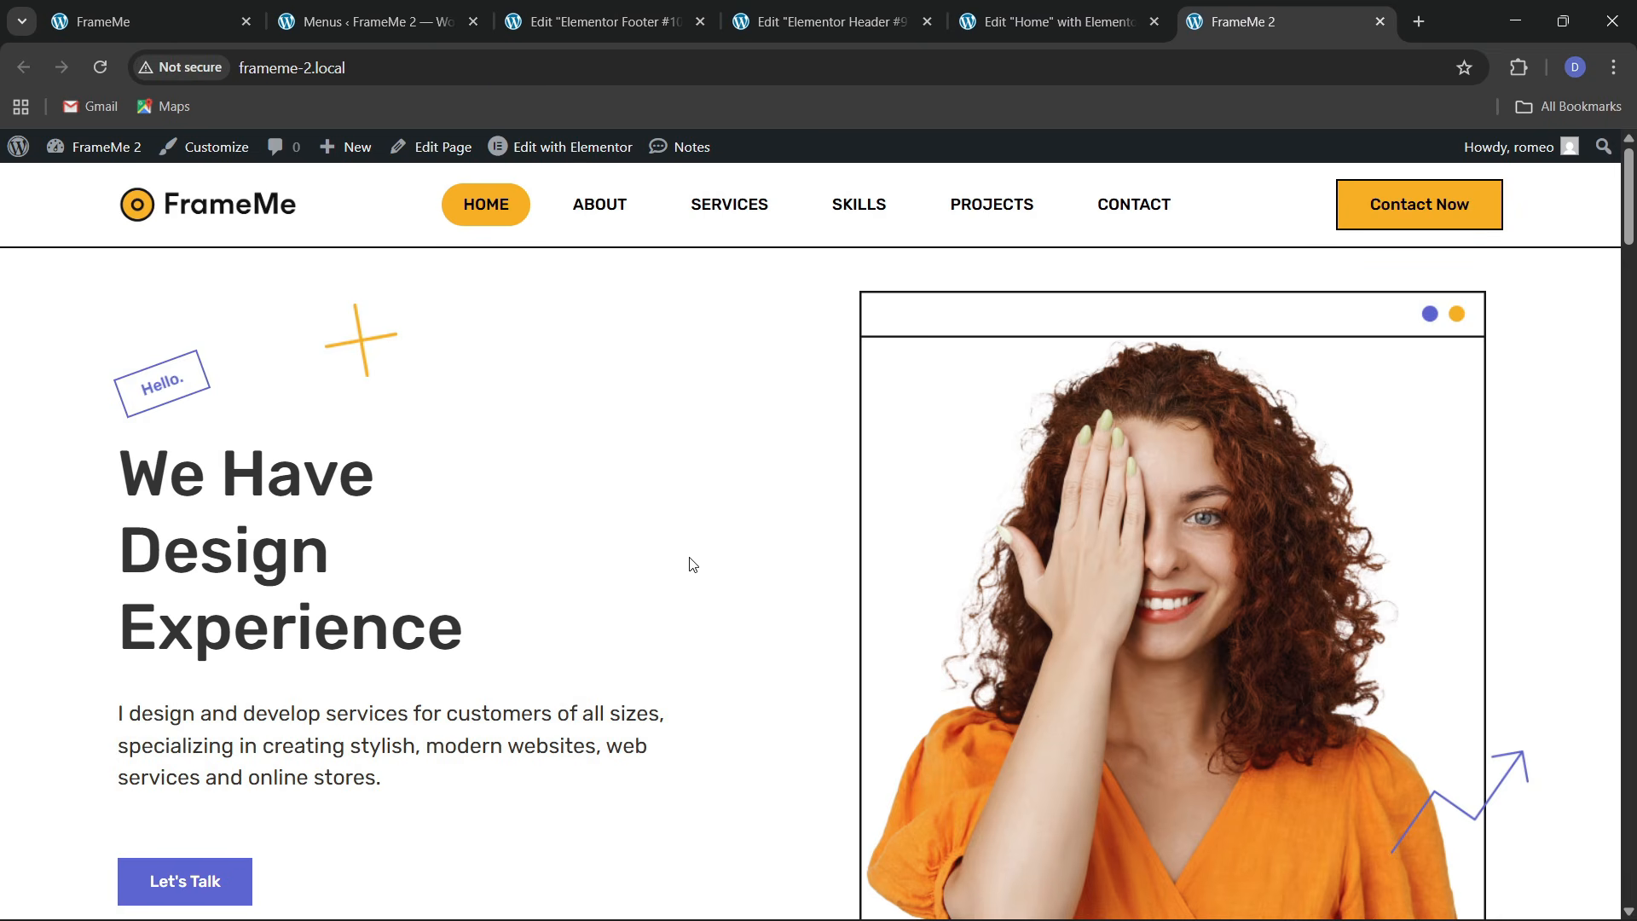
drag(1631, 239, 1631, 887)
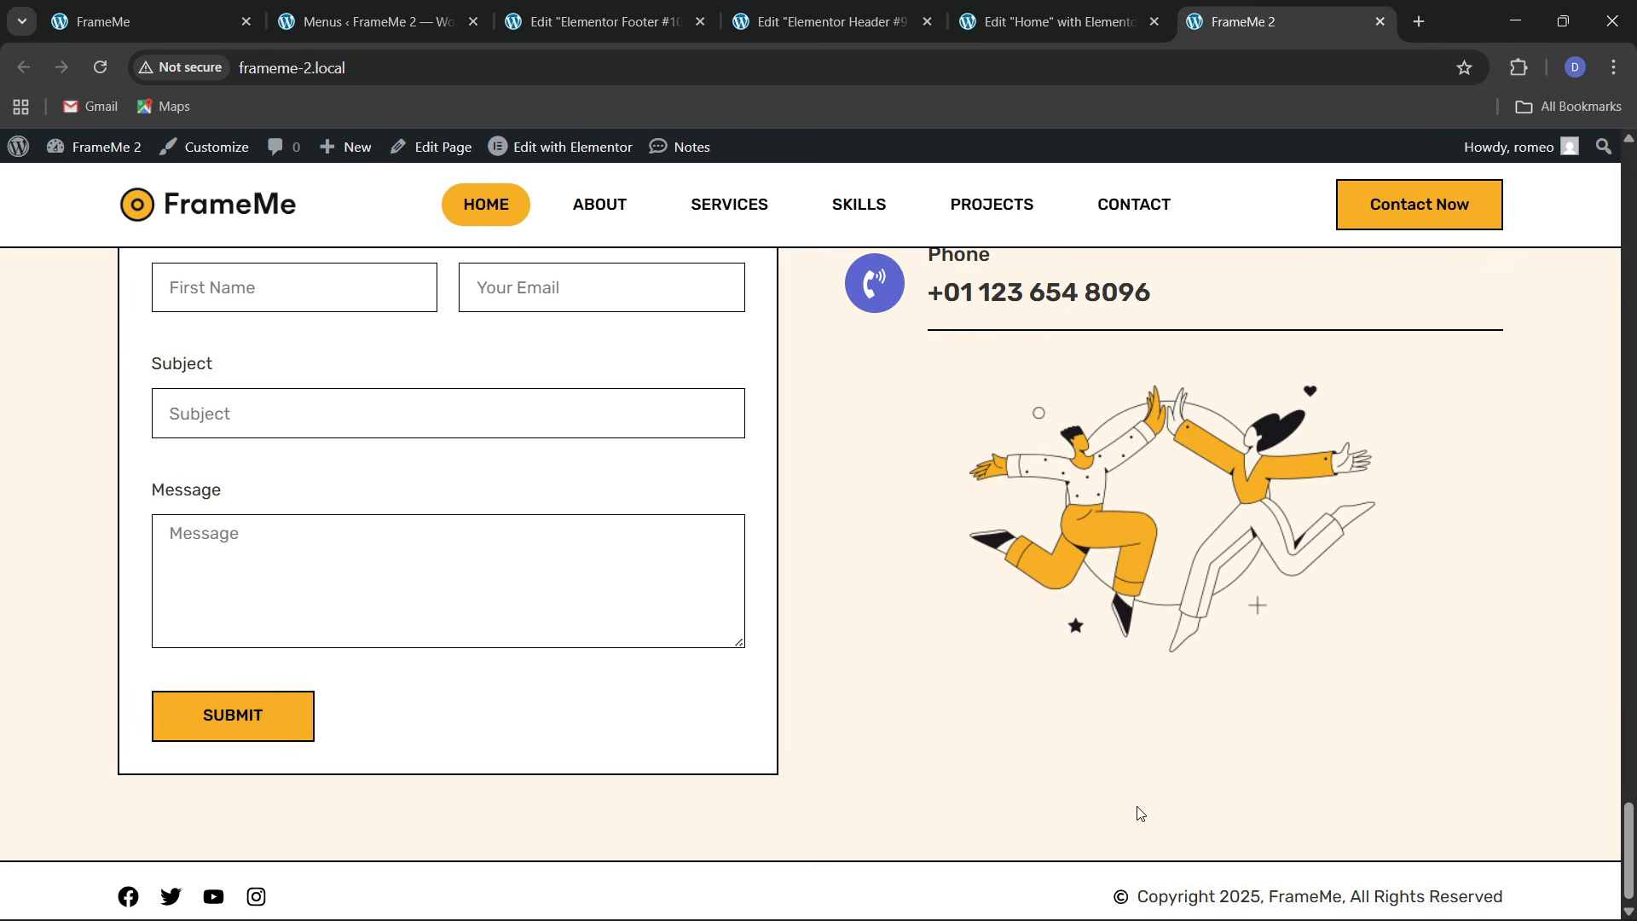
scroll(1194, 832, down, 1)
scroll(665, 558, up, 20)
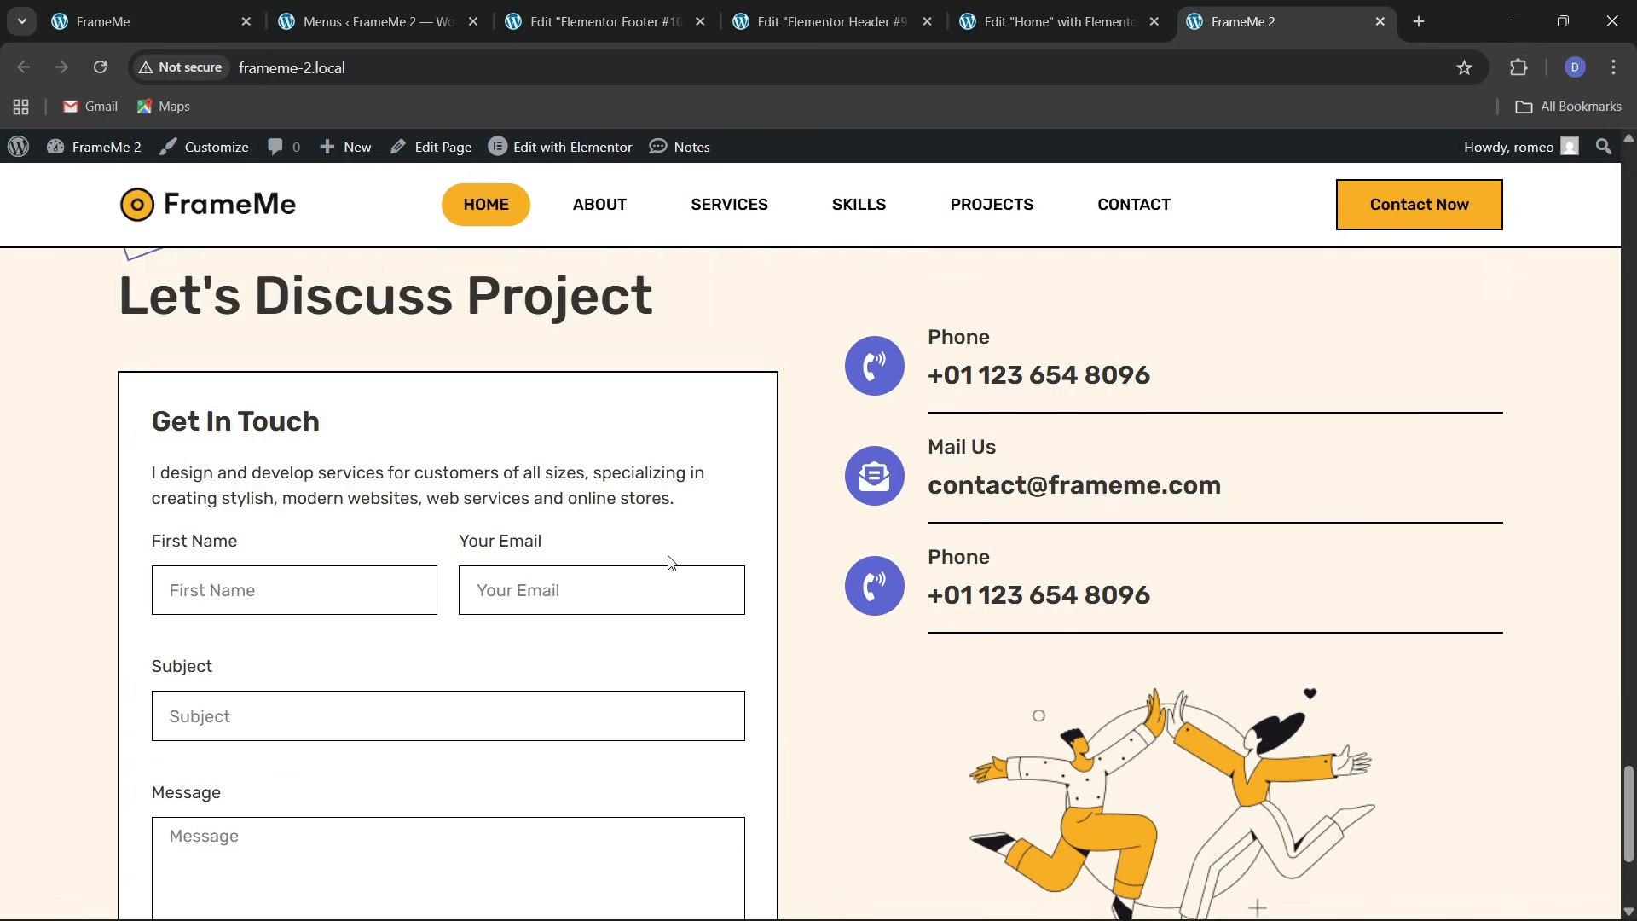
scroll(562, 521, up, 12)
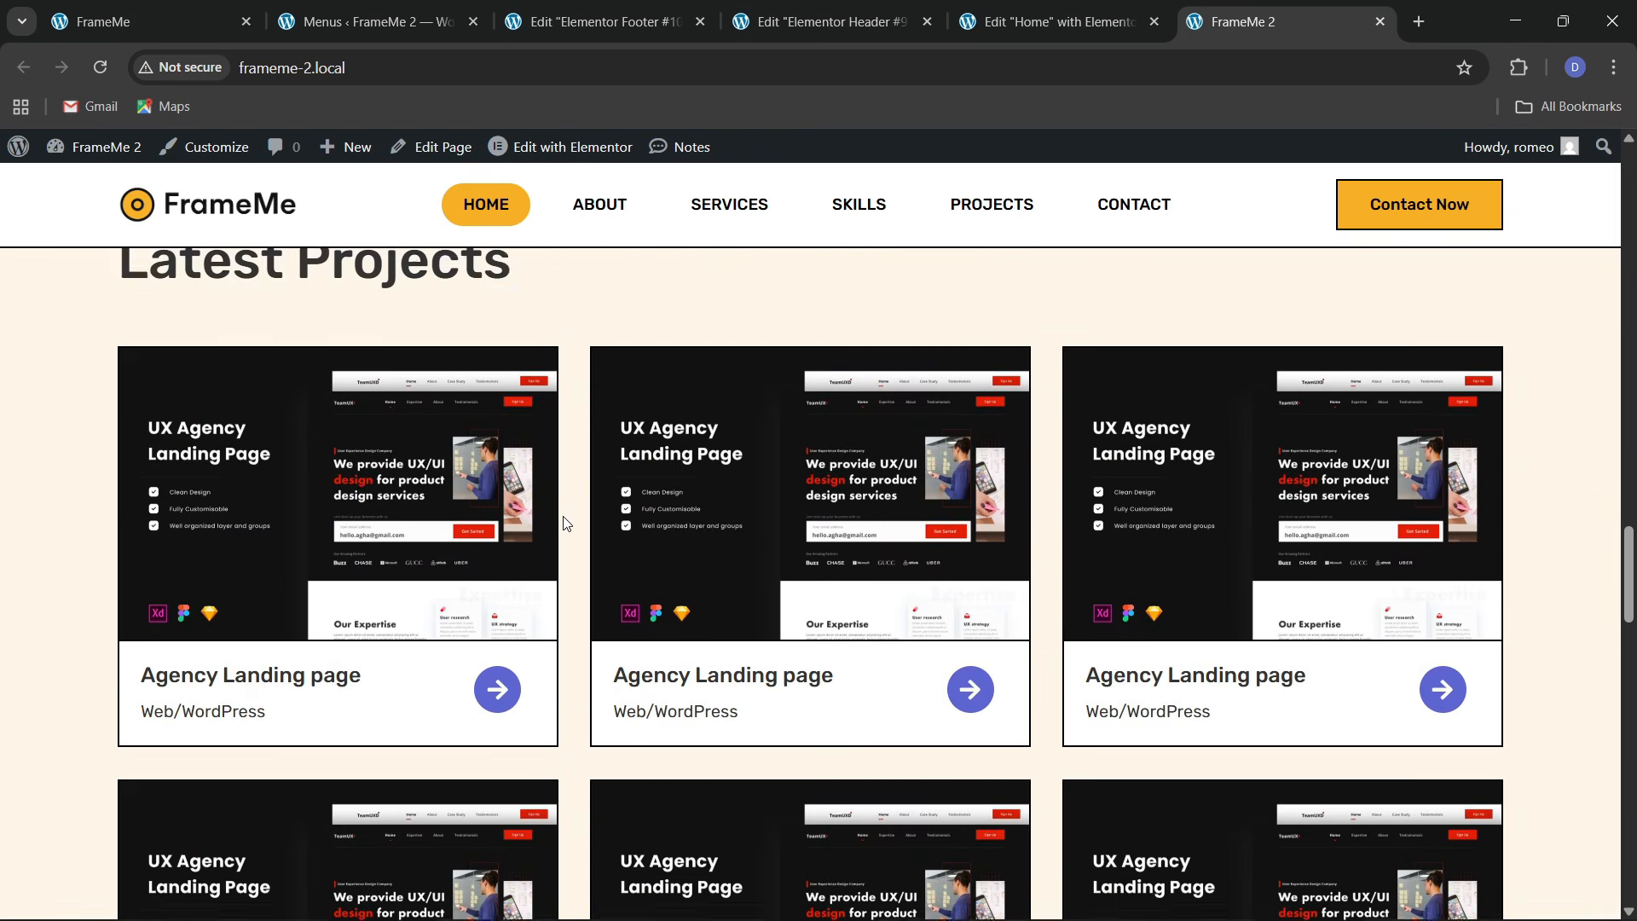
scroll(563, 521, up, 15)
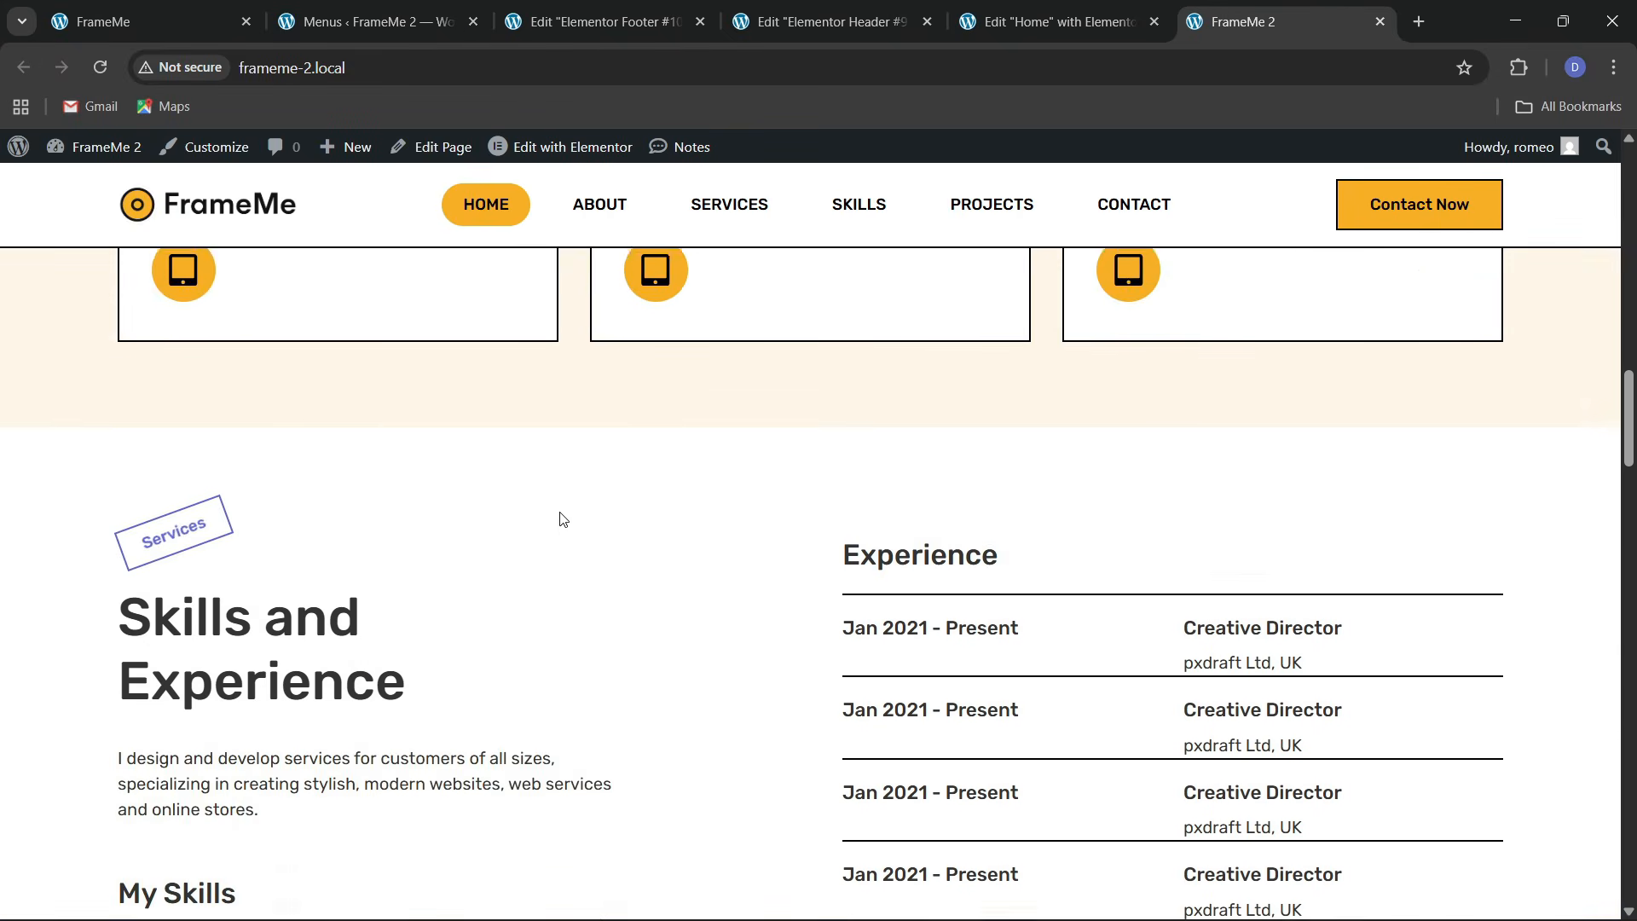
scroll(562, 519, up, 3)
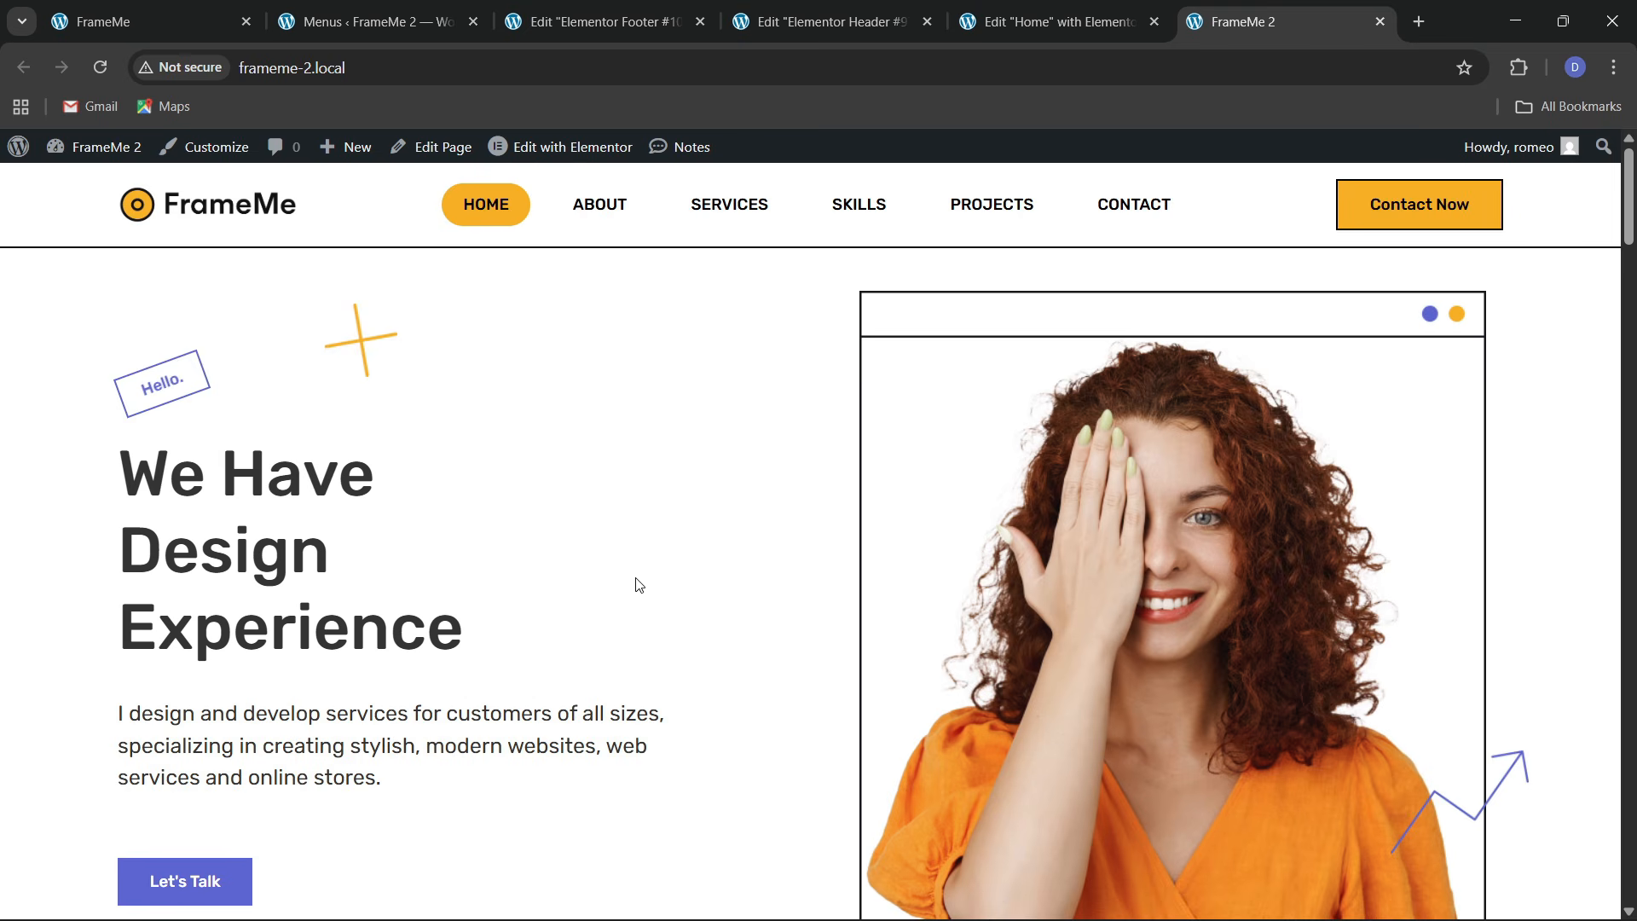
scroll(676, 494, down, 1)
scroll(687, 537, up, 1)
Close the header editor and preview the footer template in Mobile view
click(904, 21)
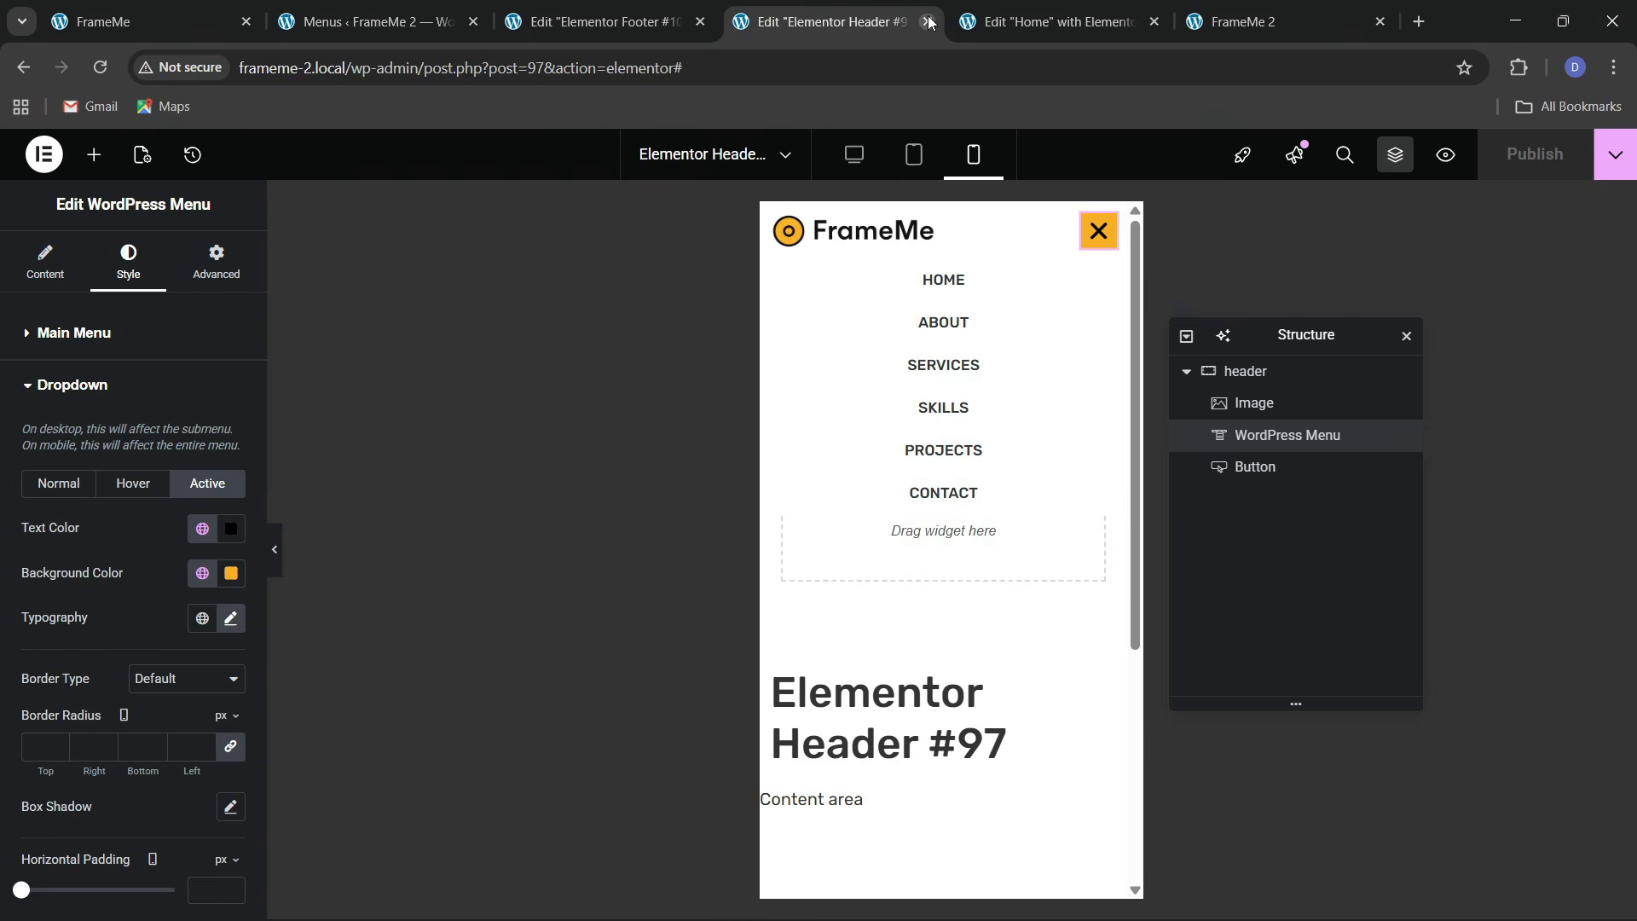
click(927, 22)
click(607, 21)
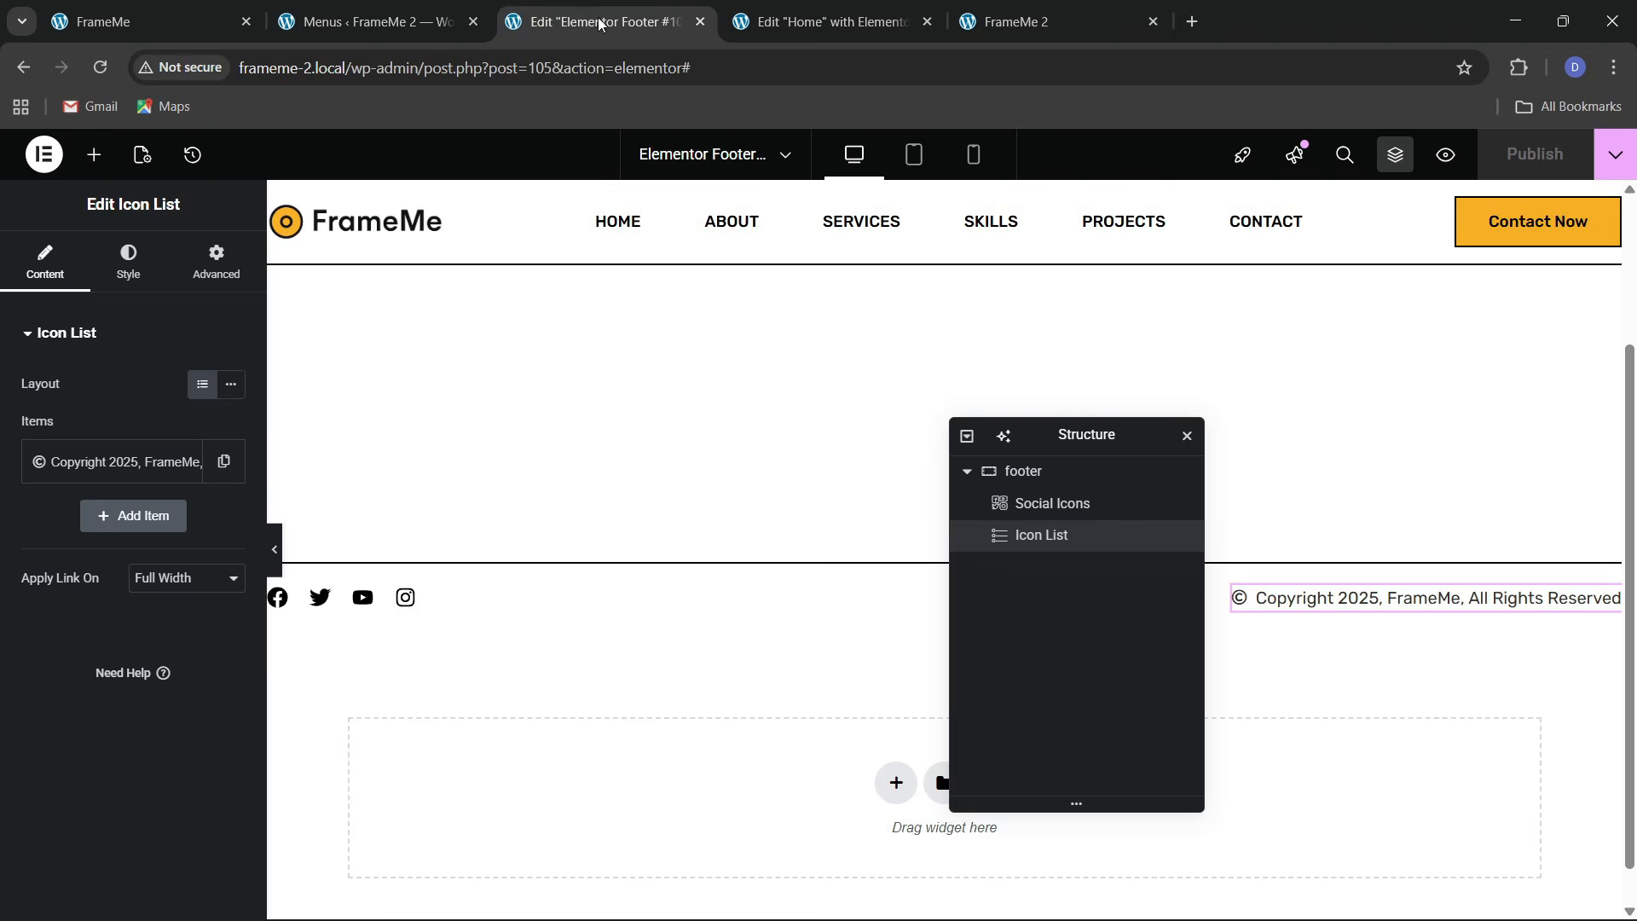
click(973, 154)
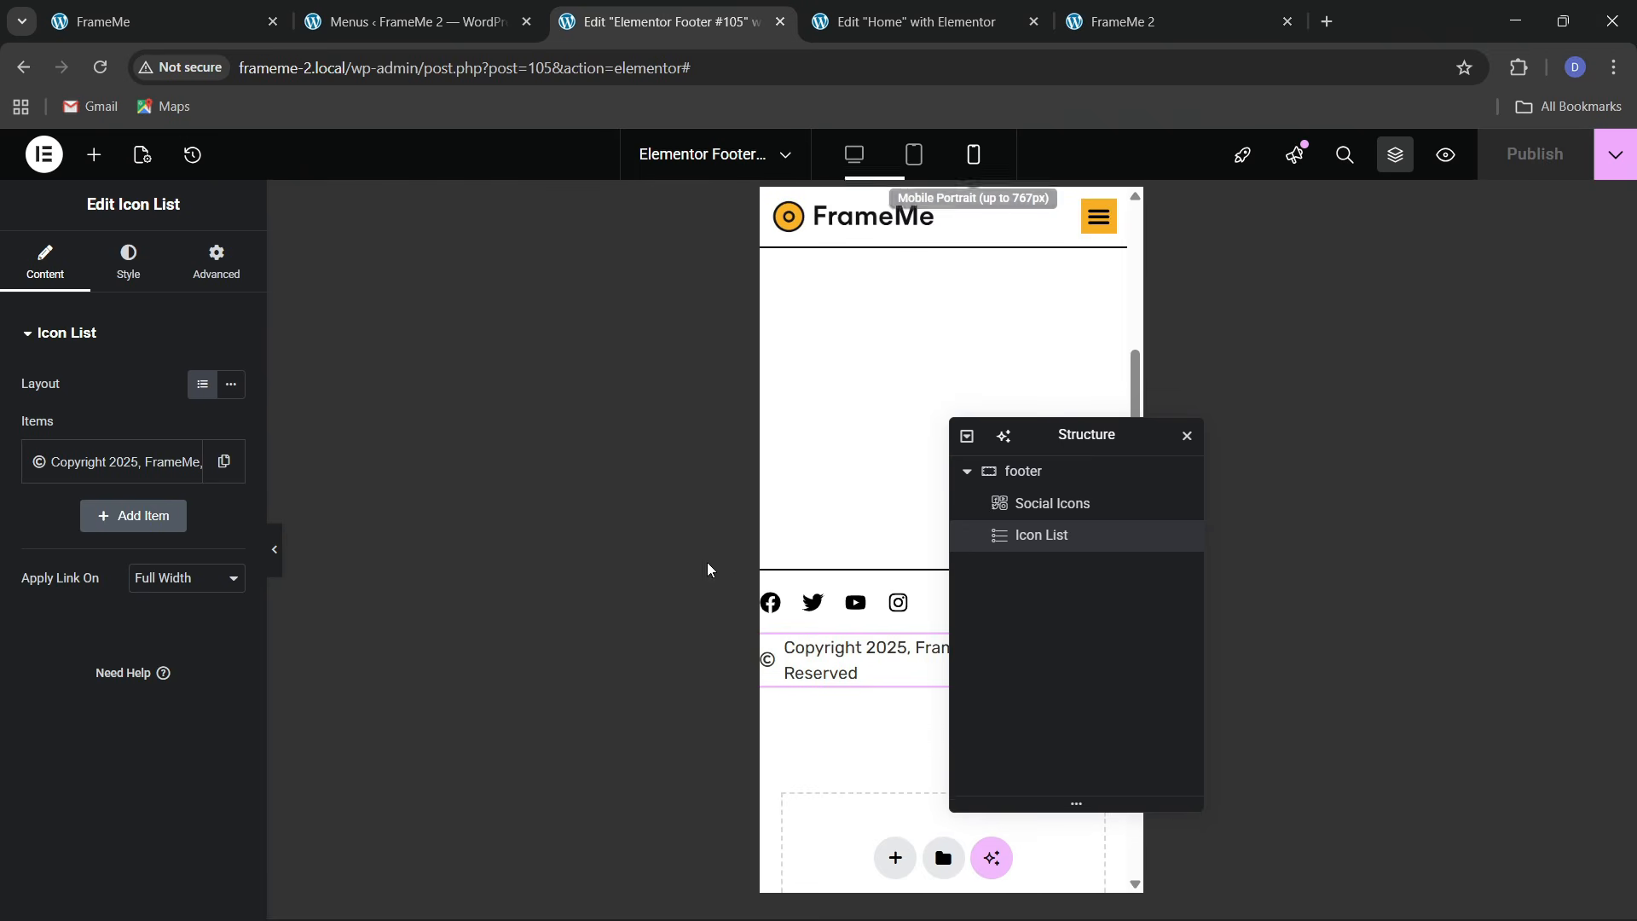
Give the footer container 20px padding and centre its items on mobile
drag(1074, 442, 603, 487)
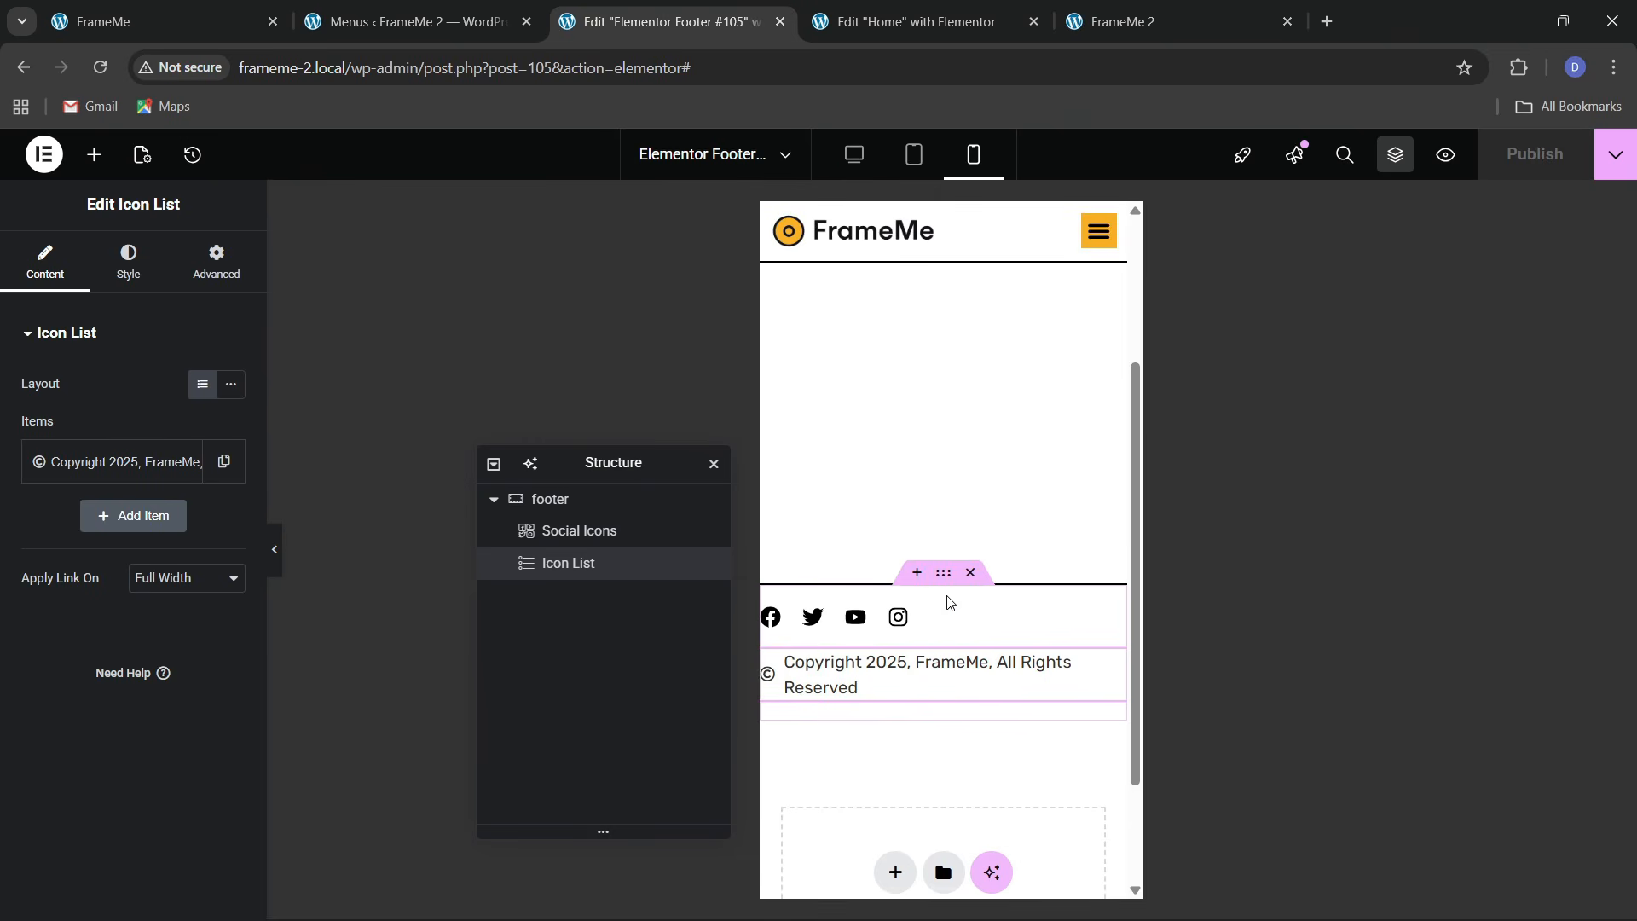
click(943, 572)
click(213, 262)
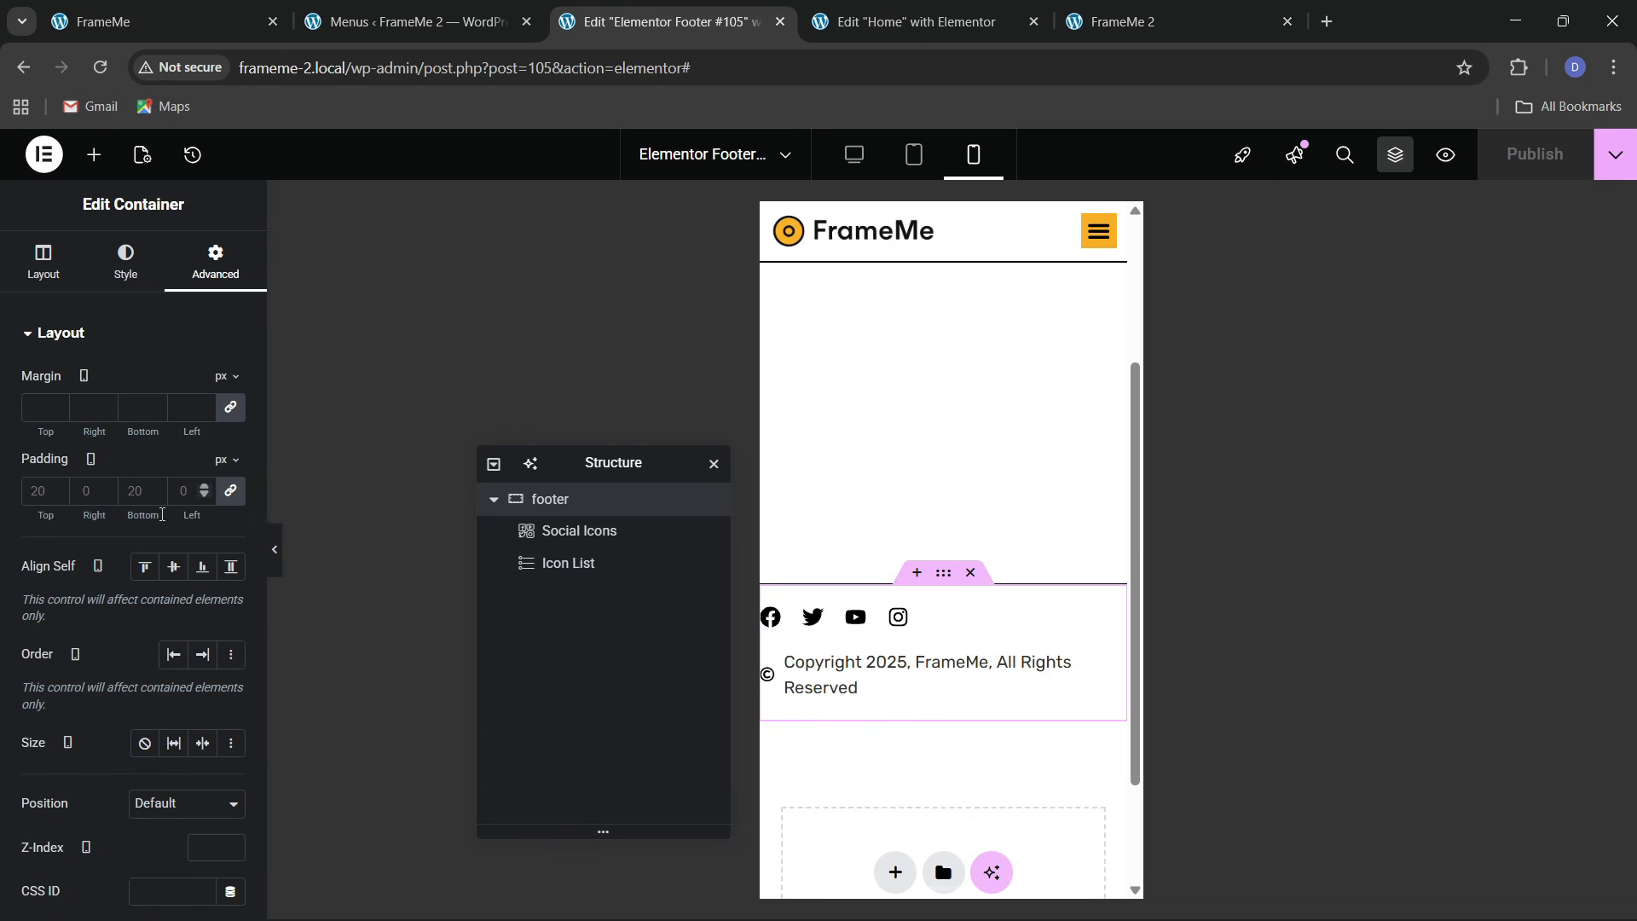
text(20)
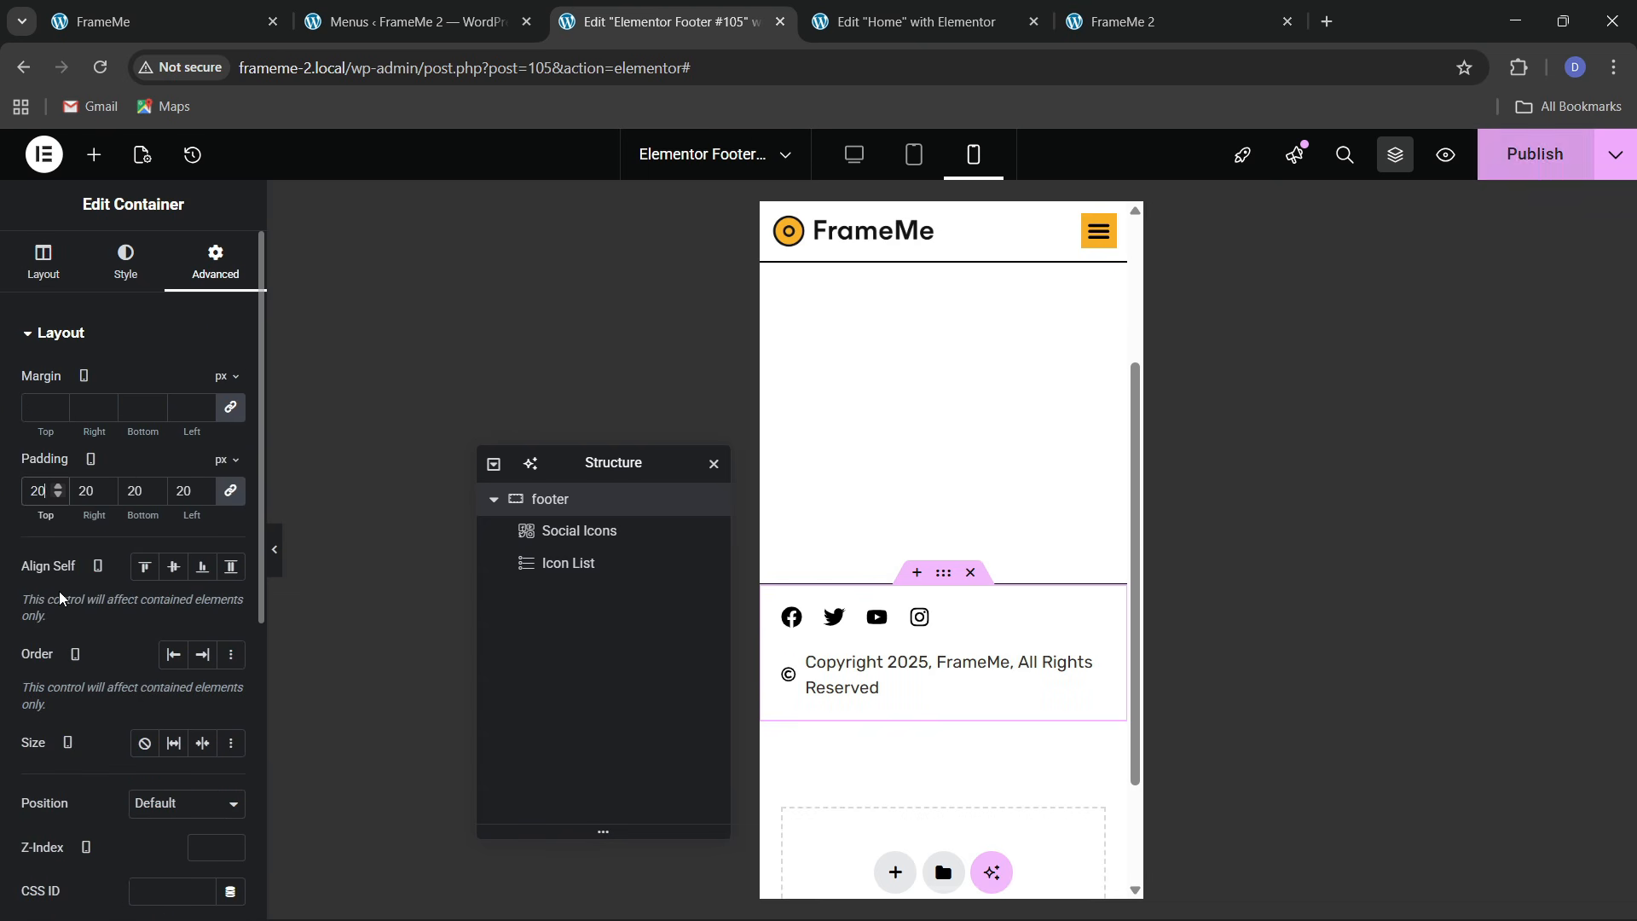
click(53, 258)
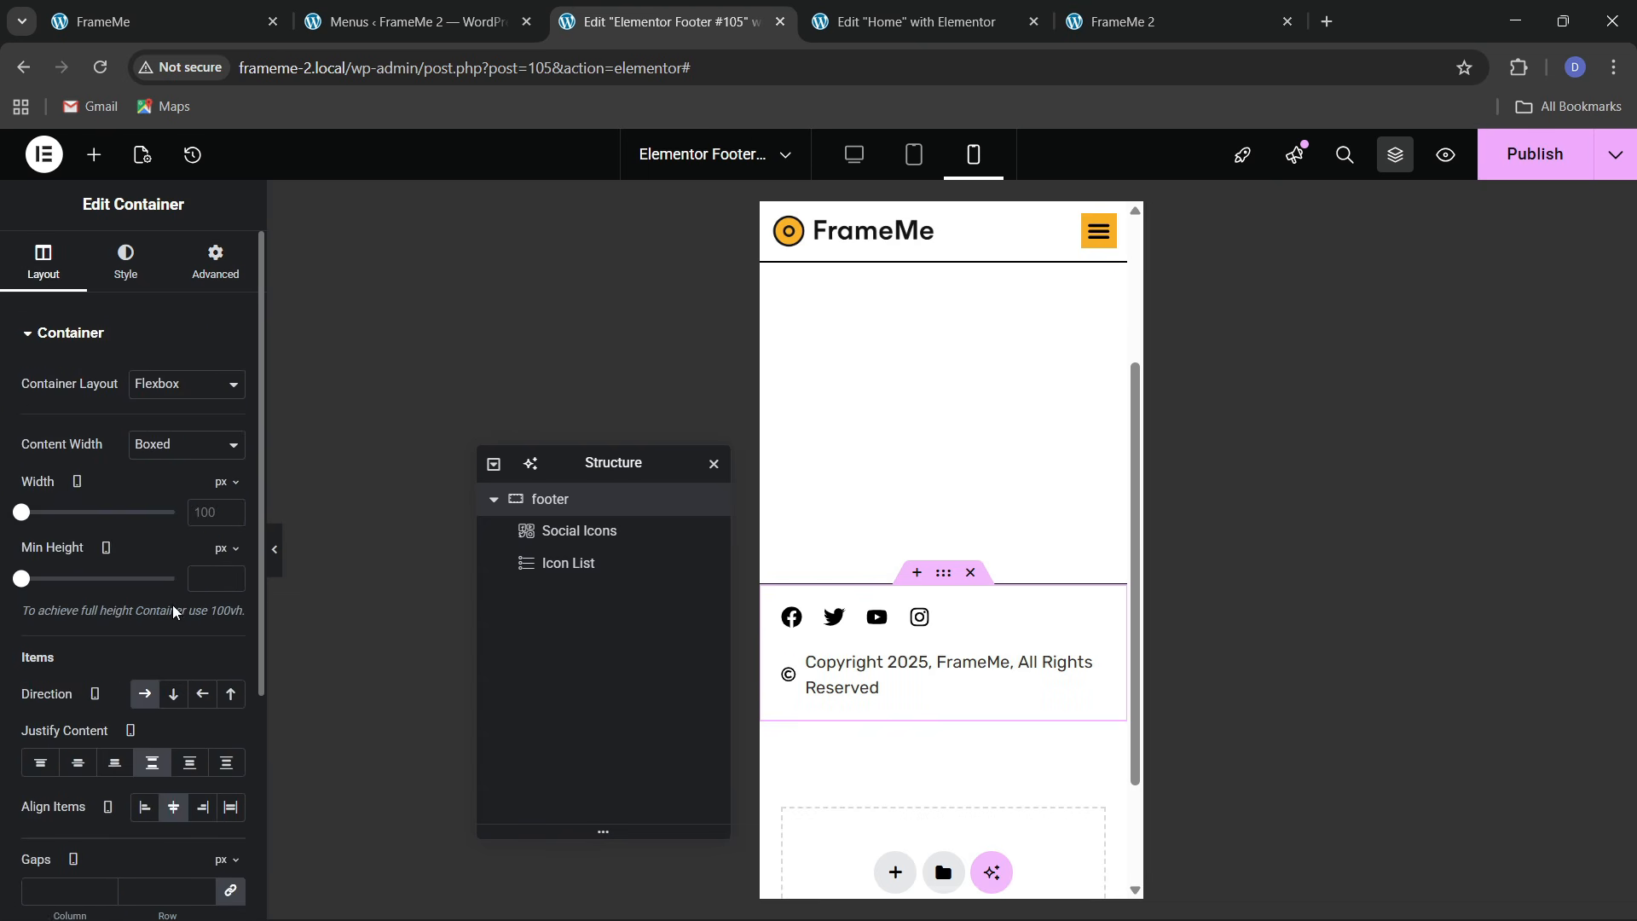
click(173, 806)
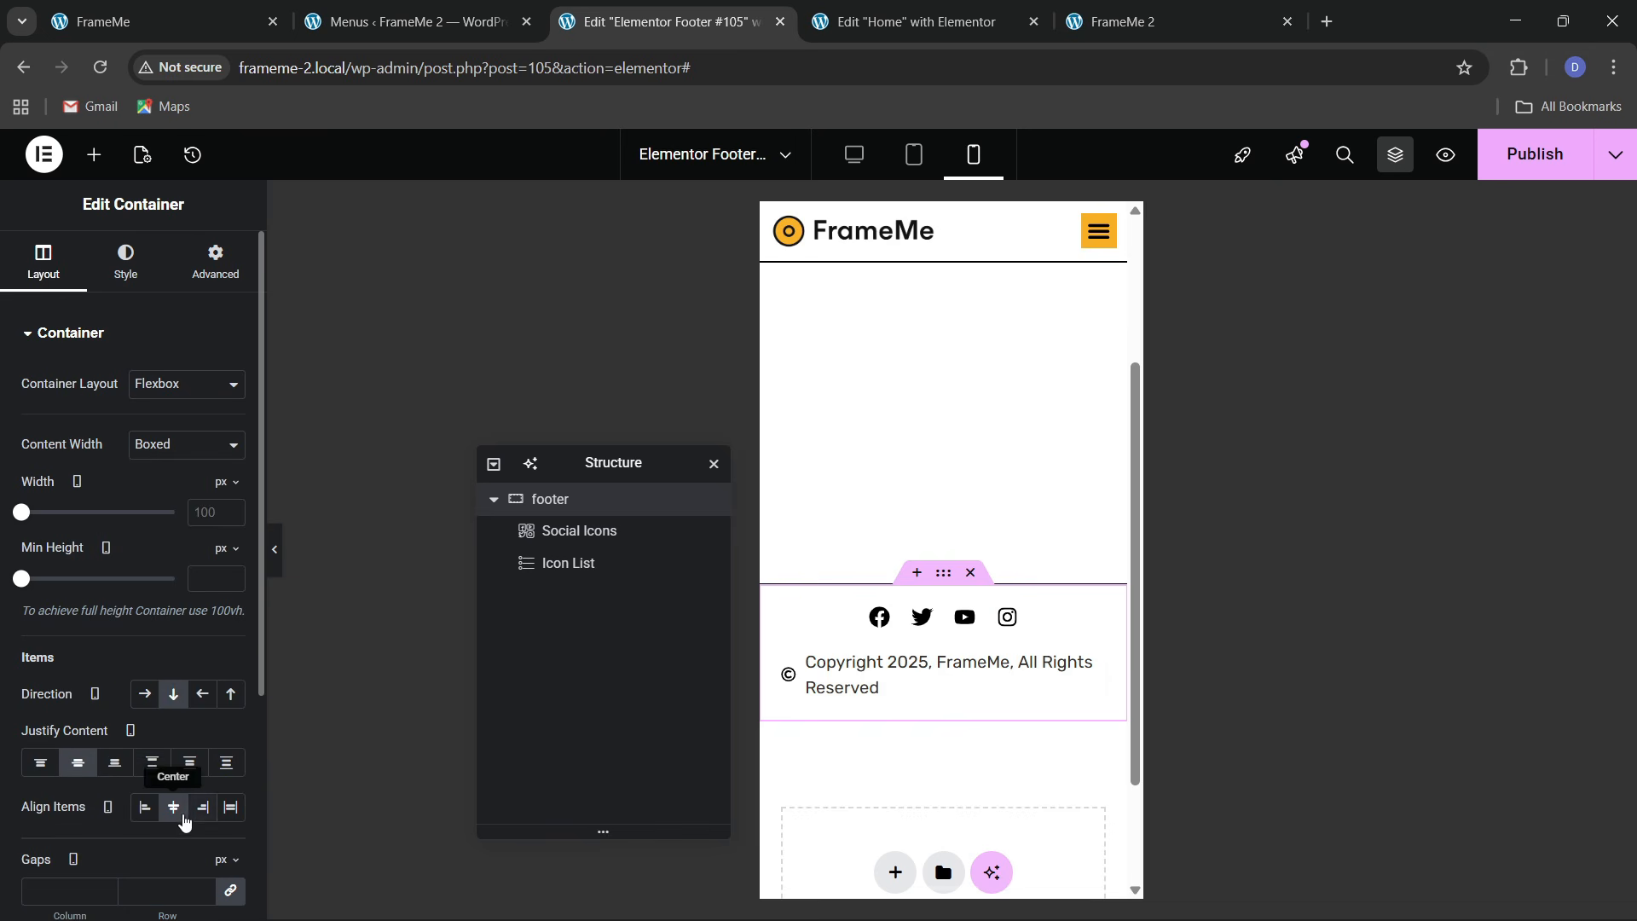
Try centring the copyright text, keep it left-aligned, and save the footer
click(966, 621)
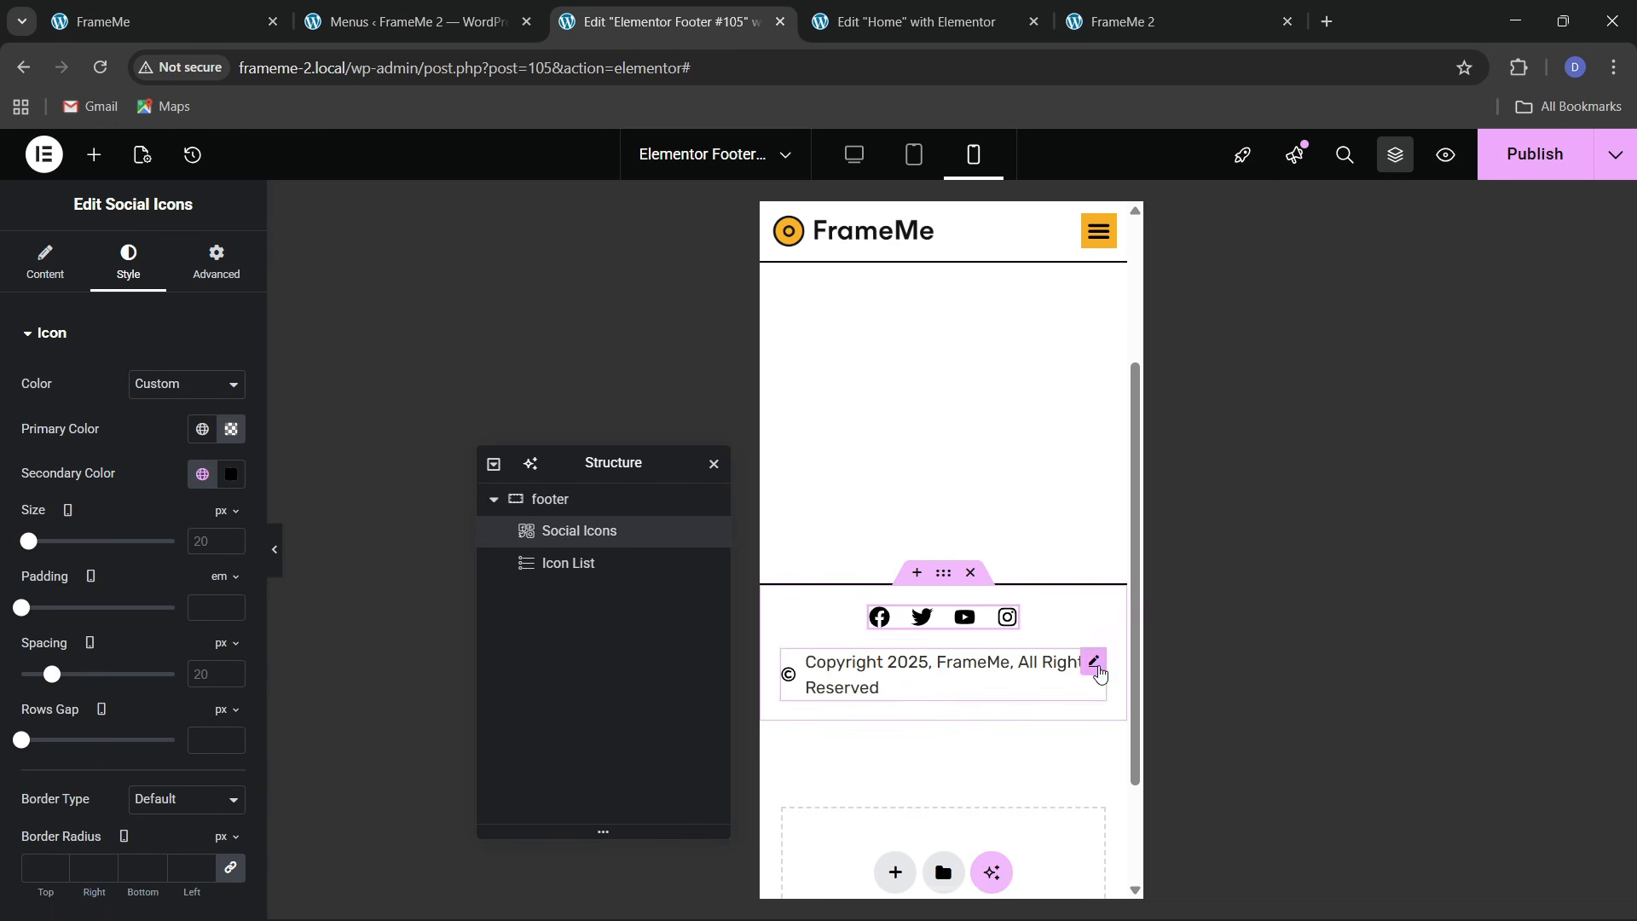
click(1098, 670)
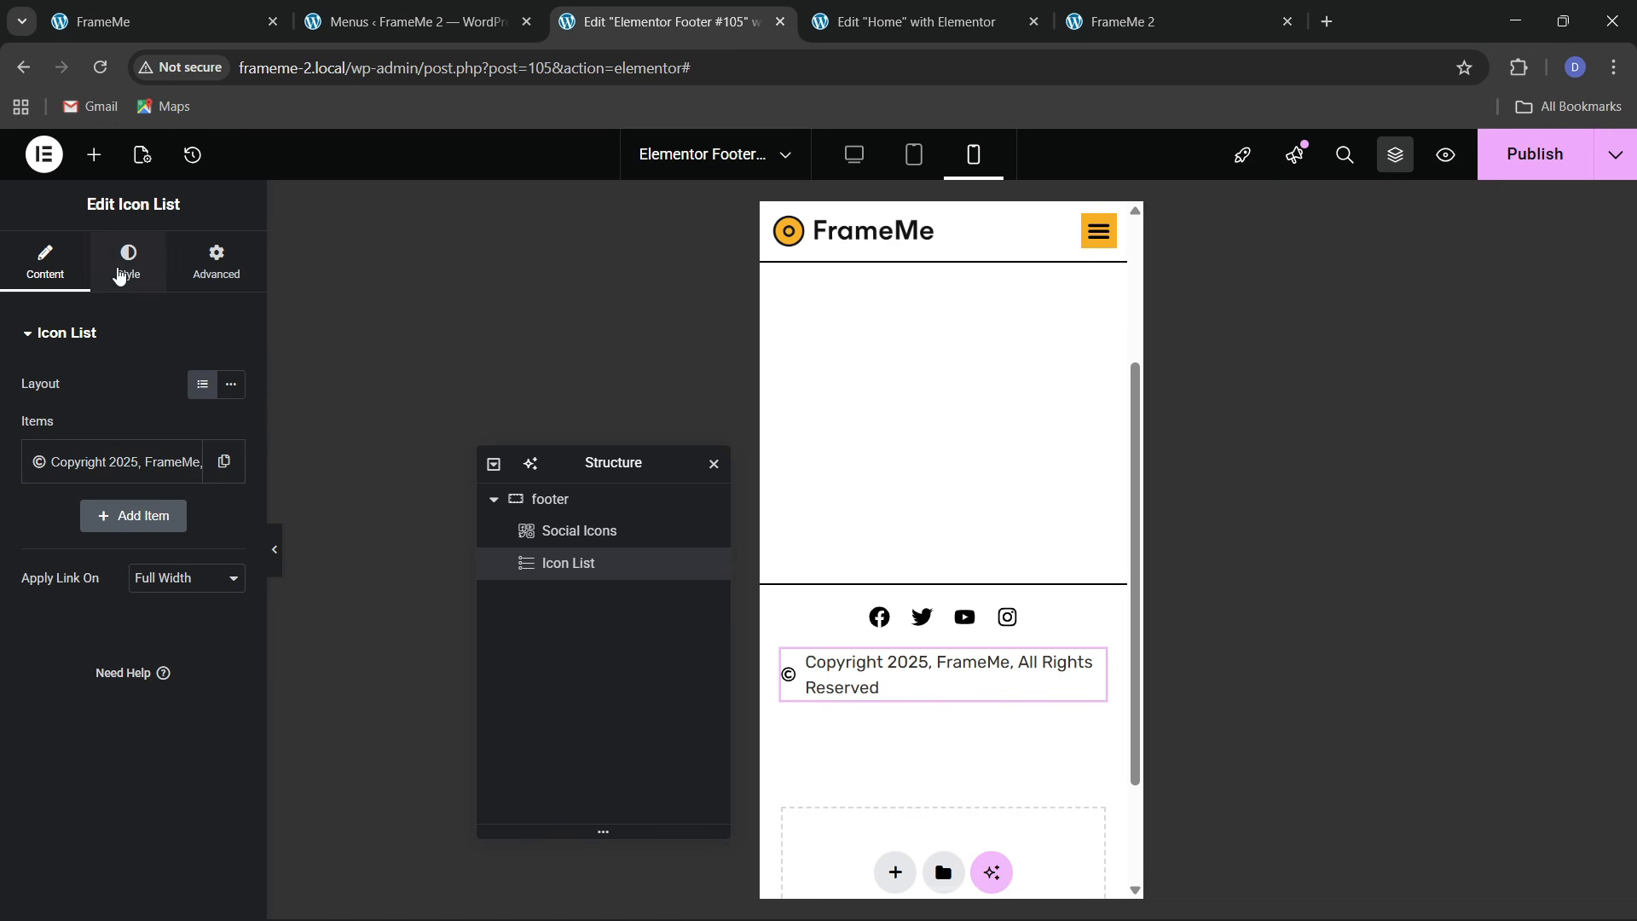
click(128, 261)
click(202, 450)
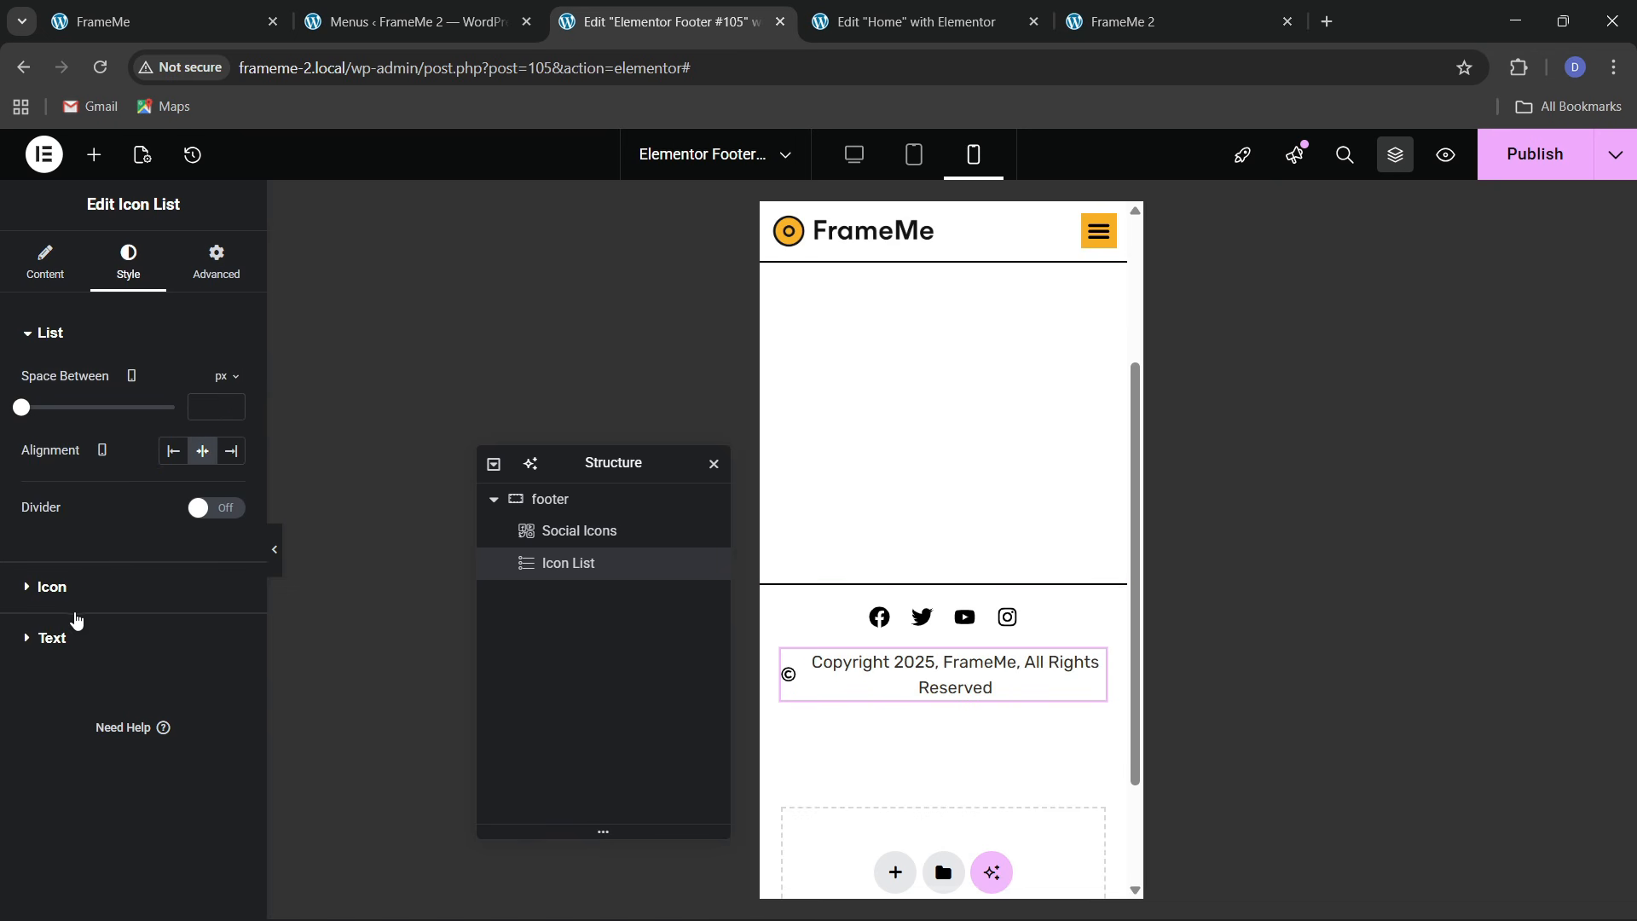
click(173, 451)
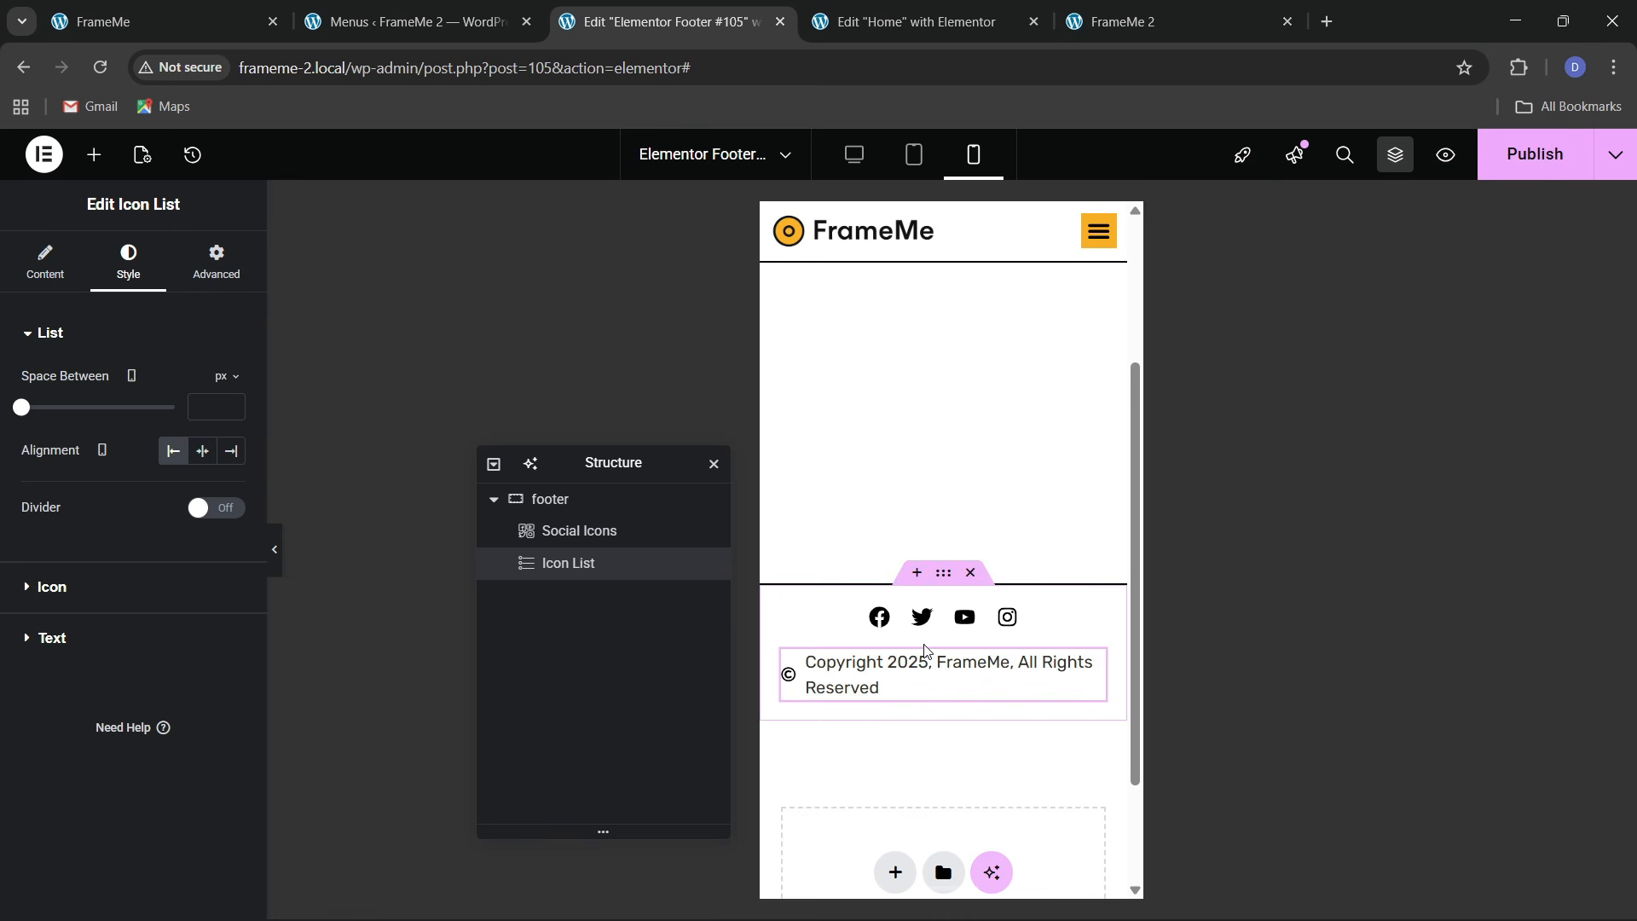
key(ctrl+s)
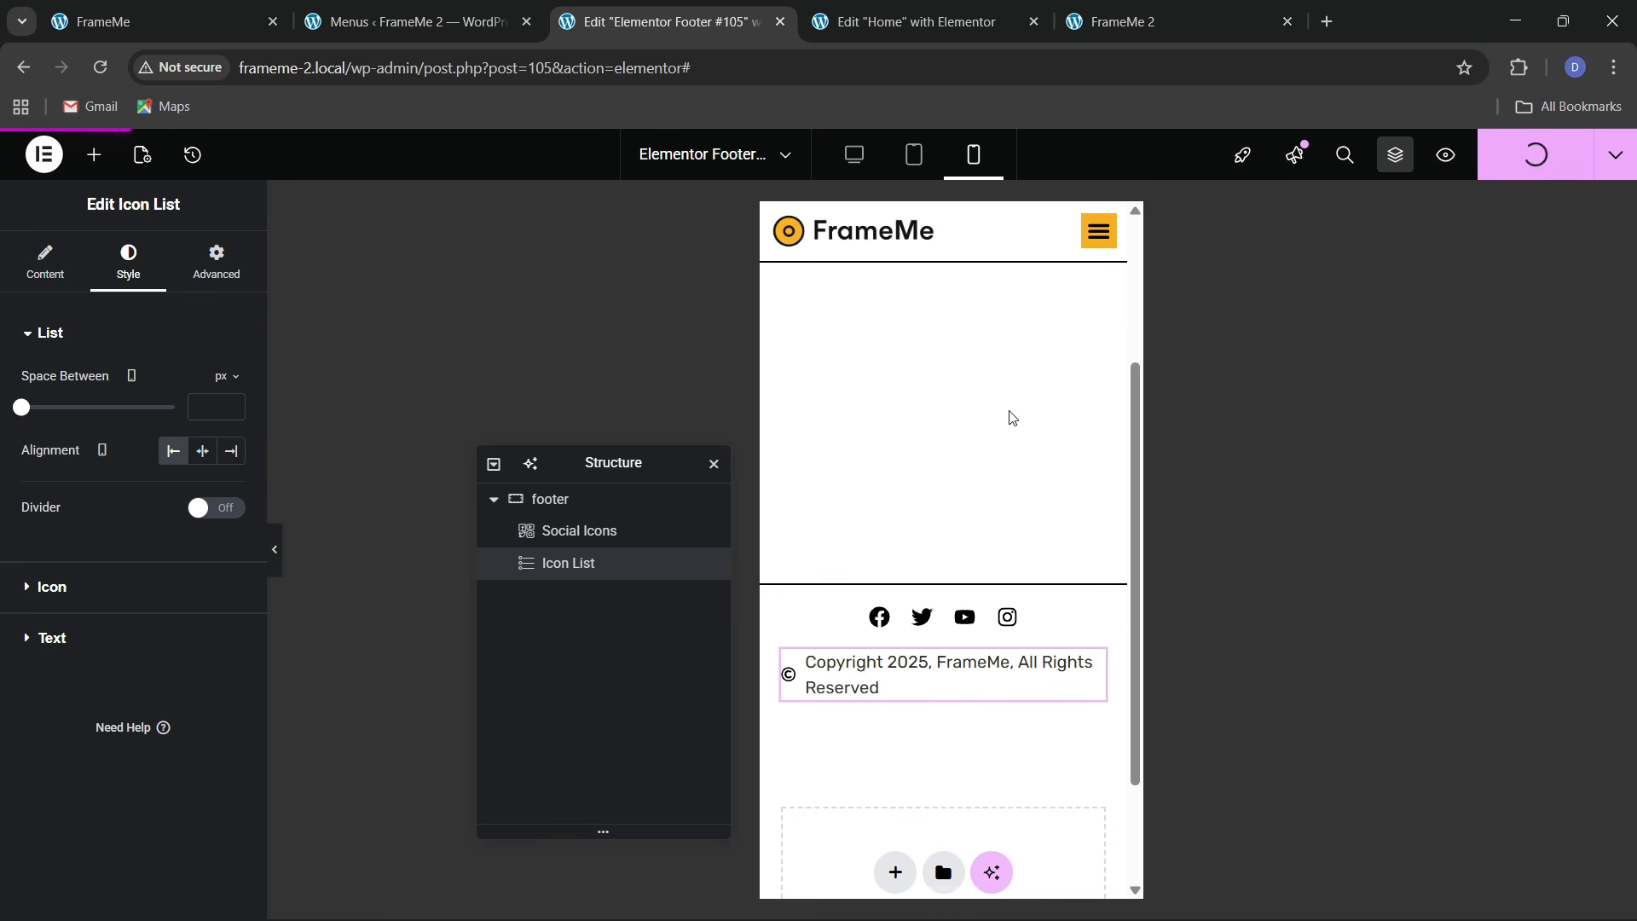
key(ctrl+Tab)
key(ctrl+Tab)
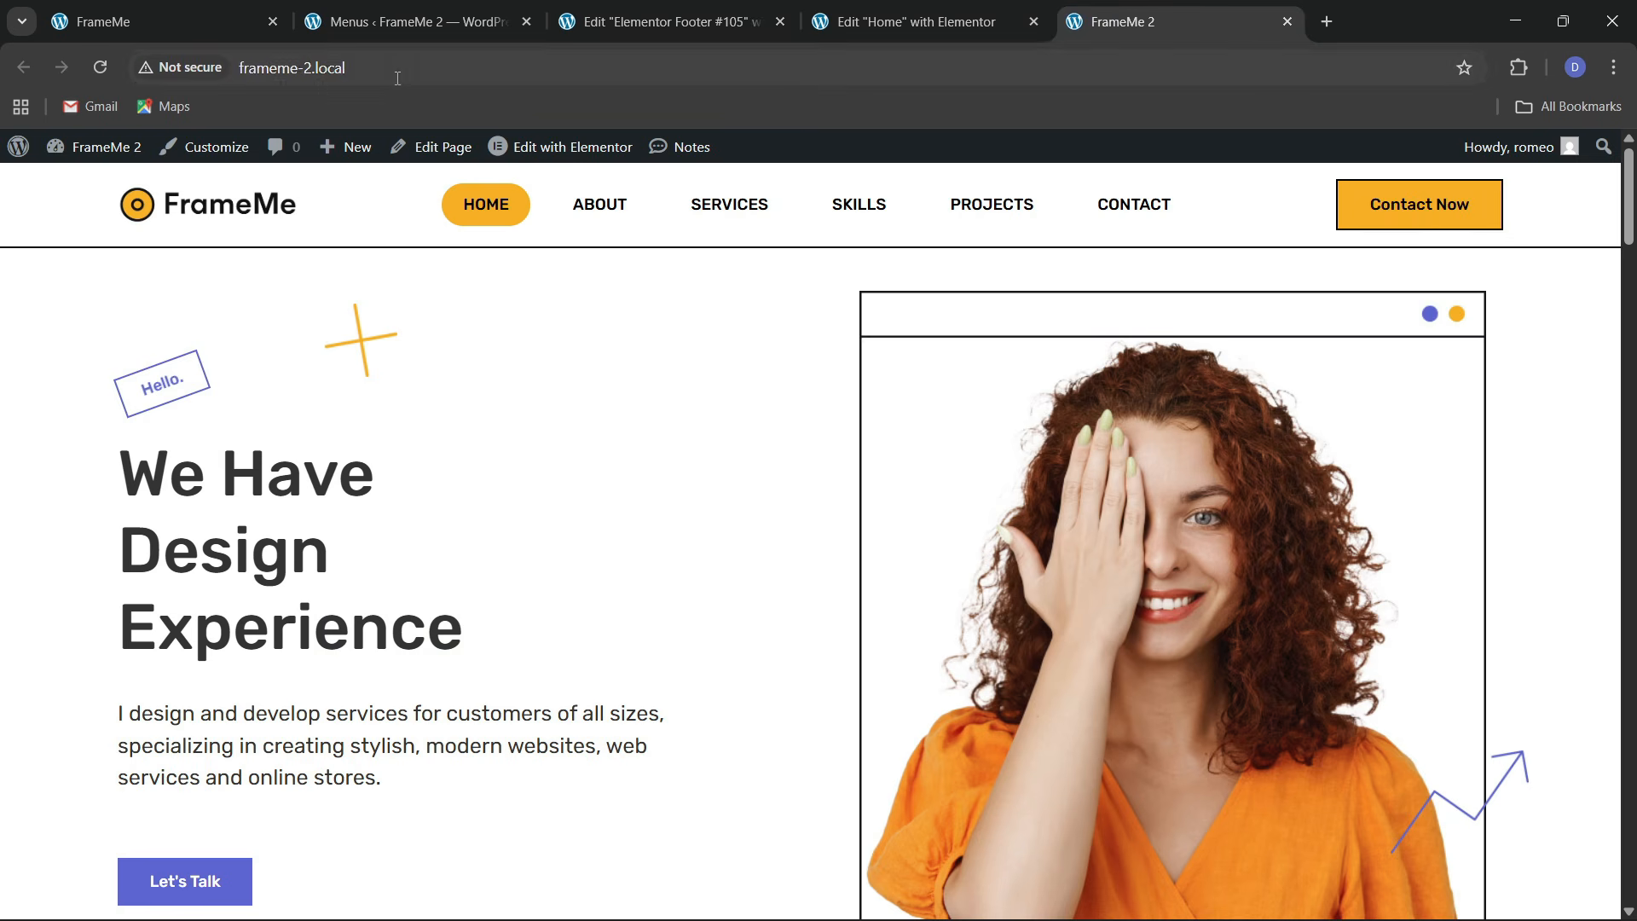
Reload the live homepage, then return to the Home page's Elementor editor
click(397, 78)
key(Return)
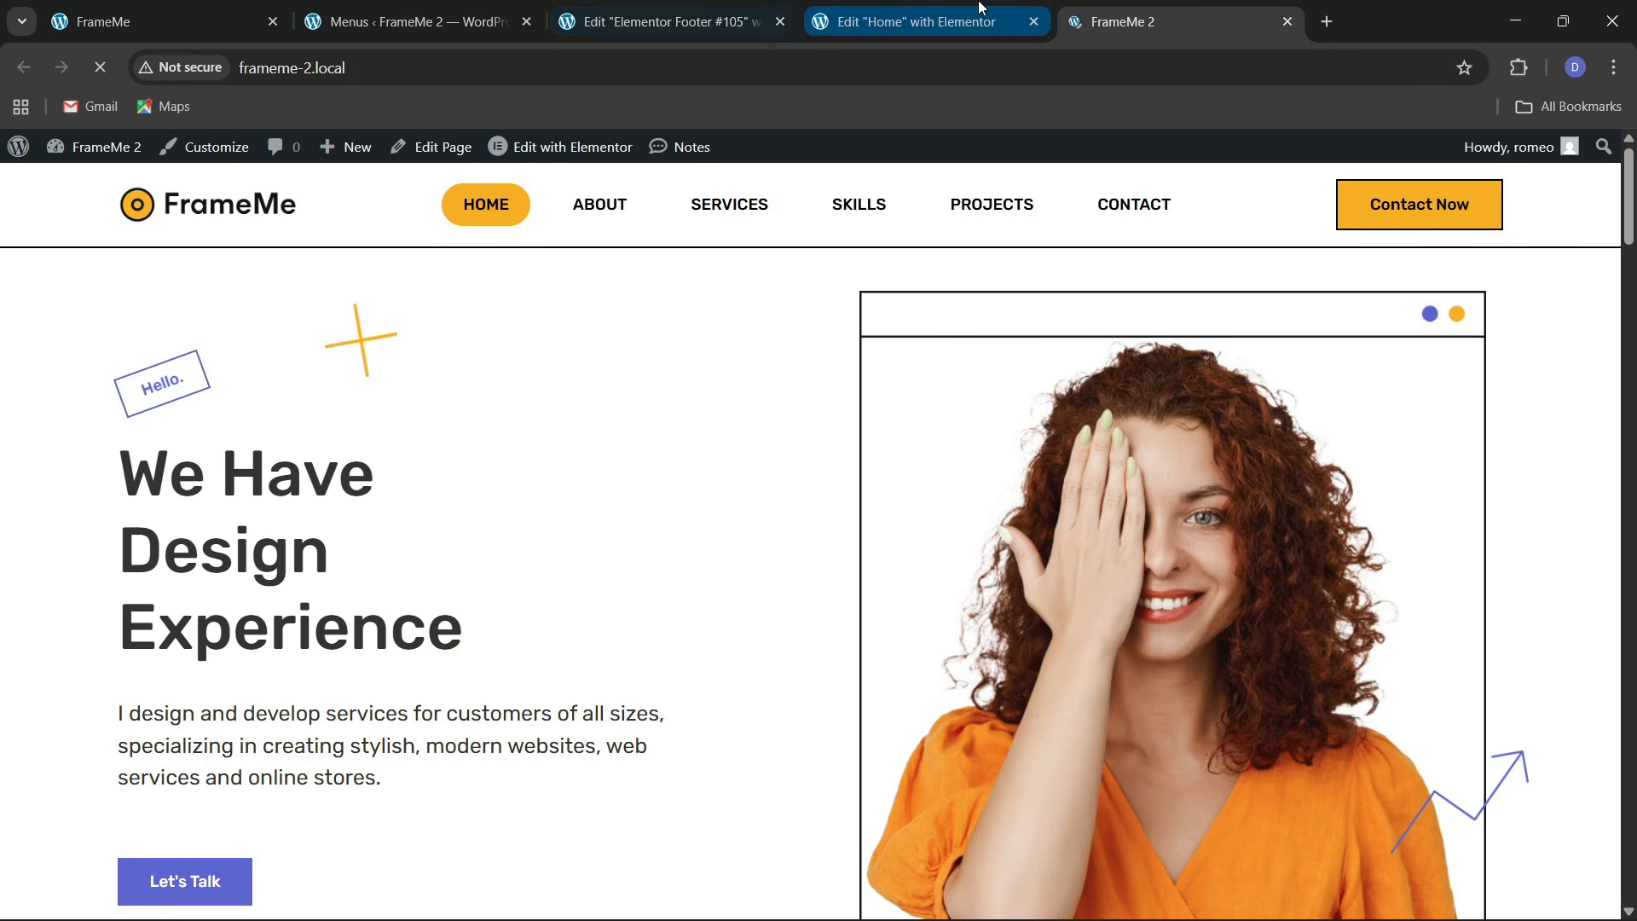
click(981, 6)
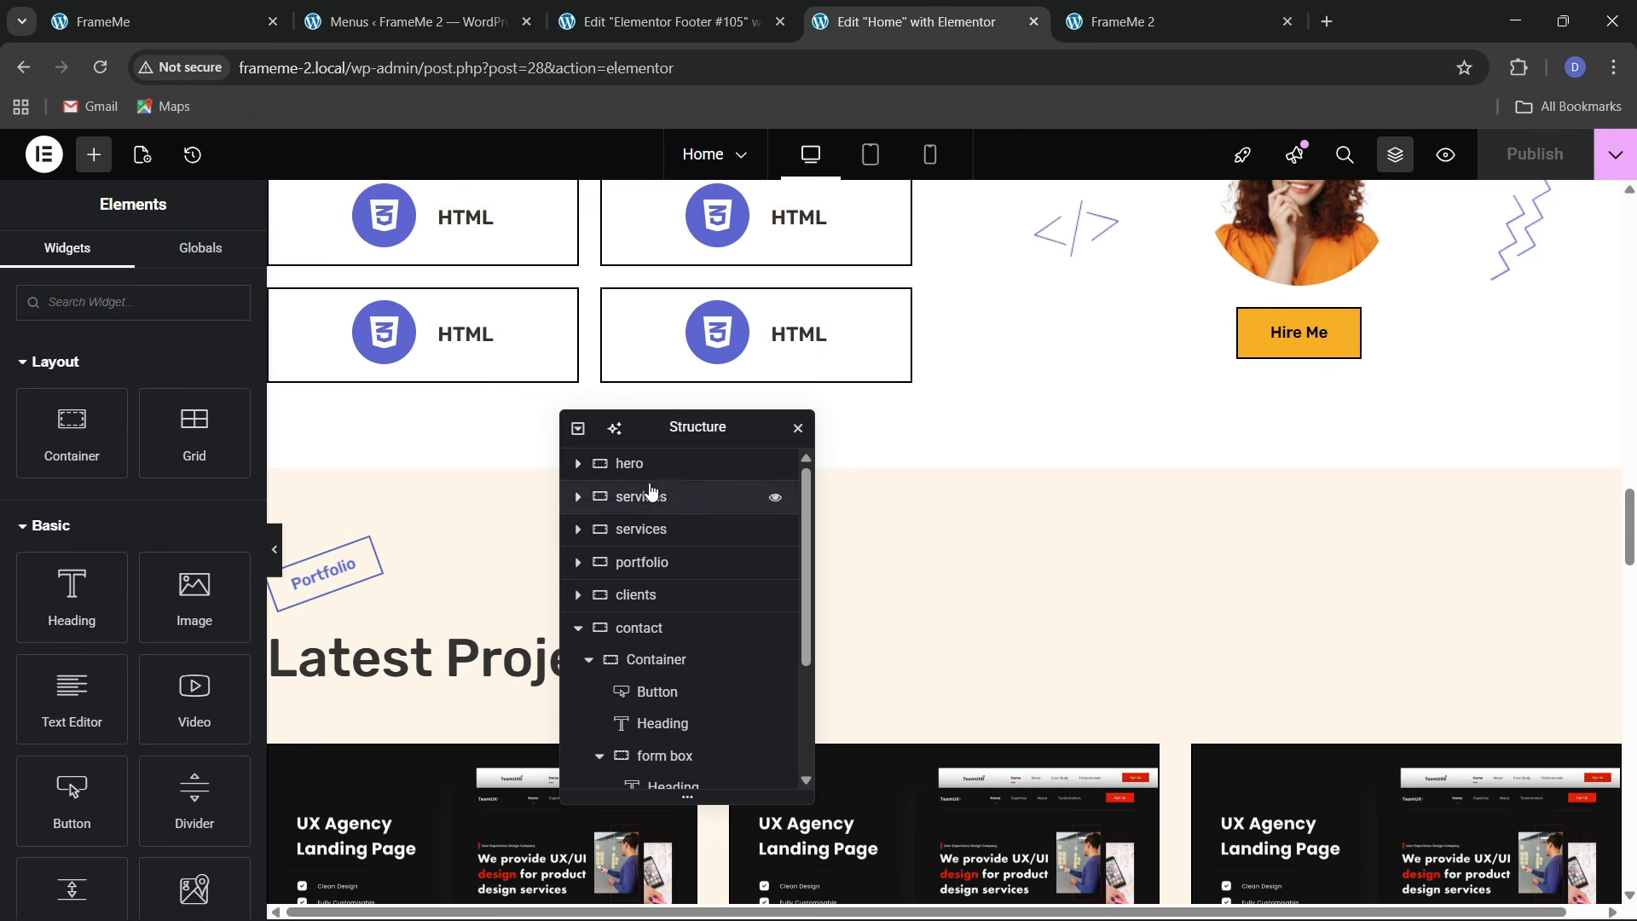
drag(676, 433, 975, 445)
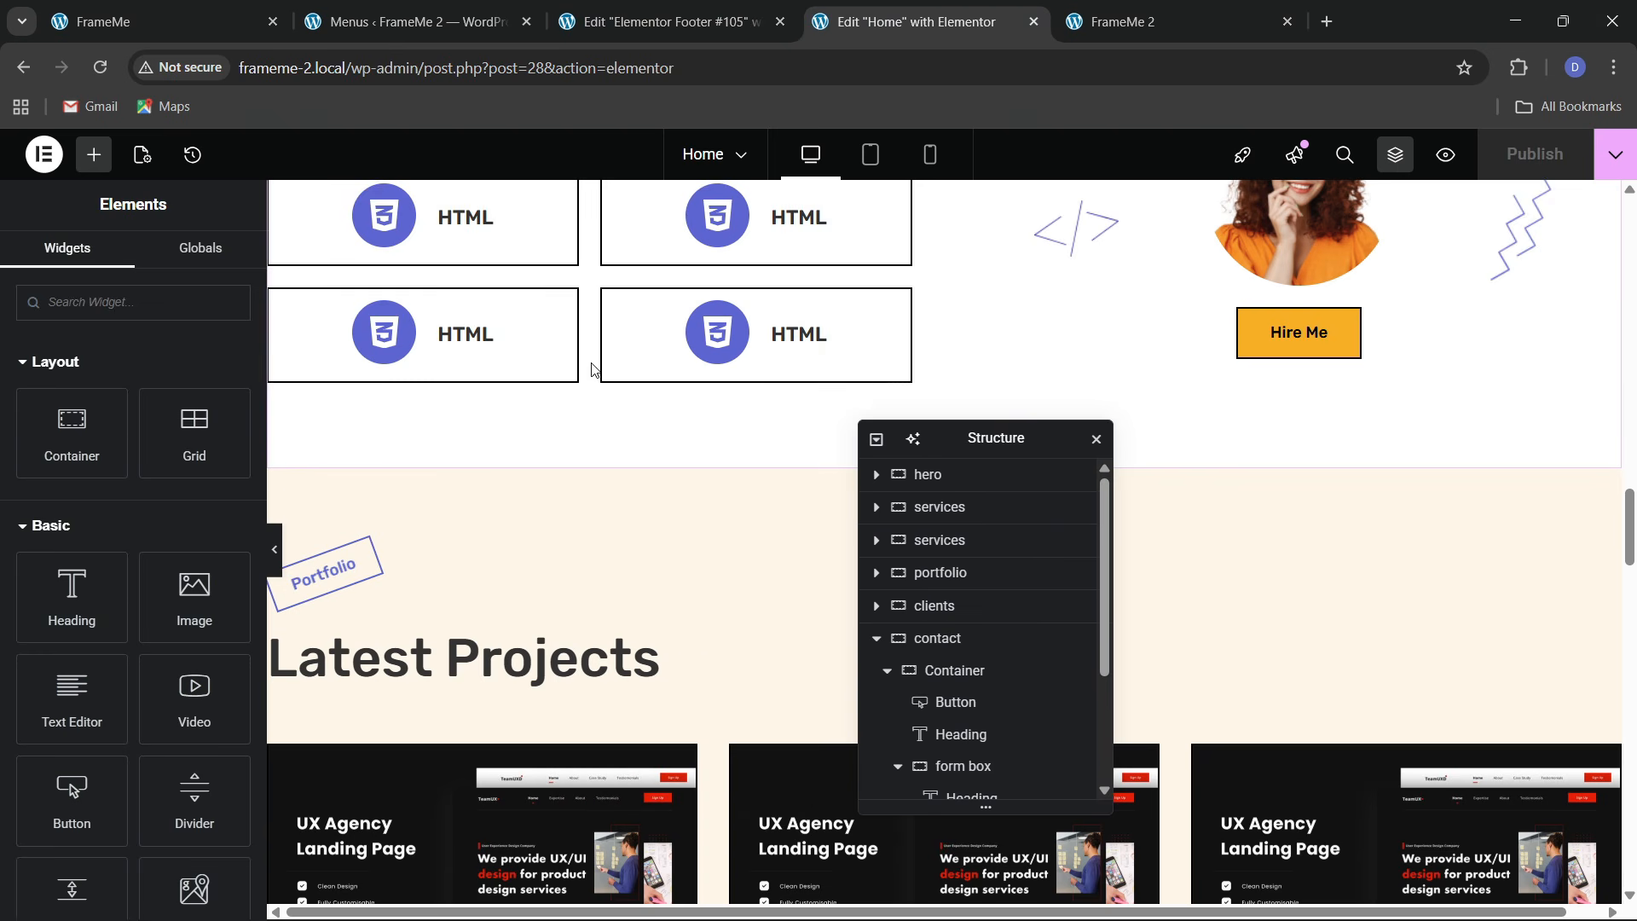
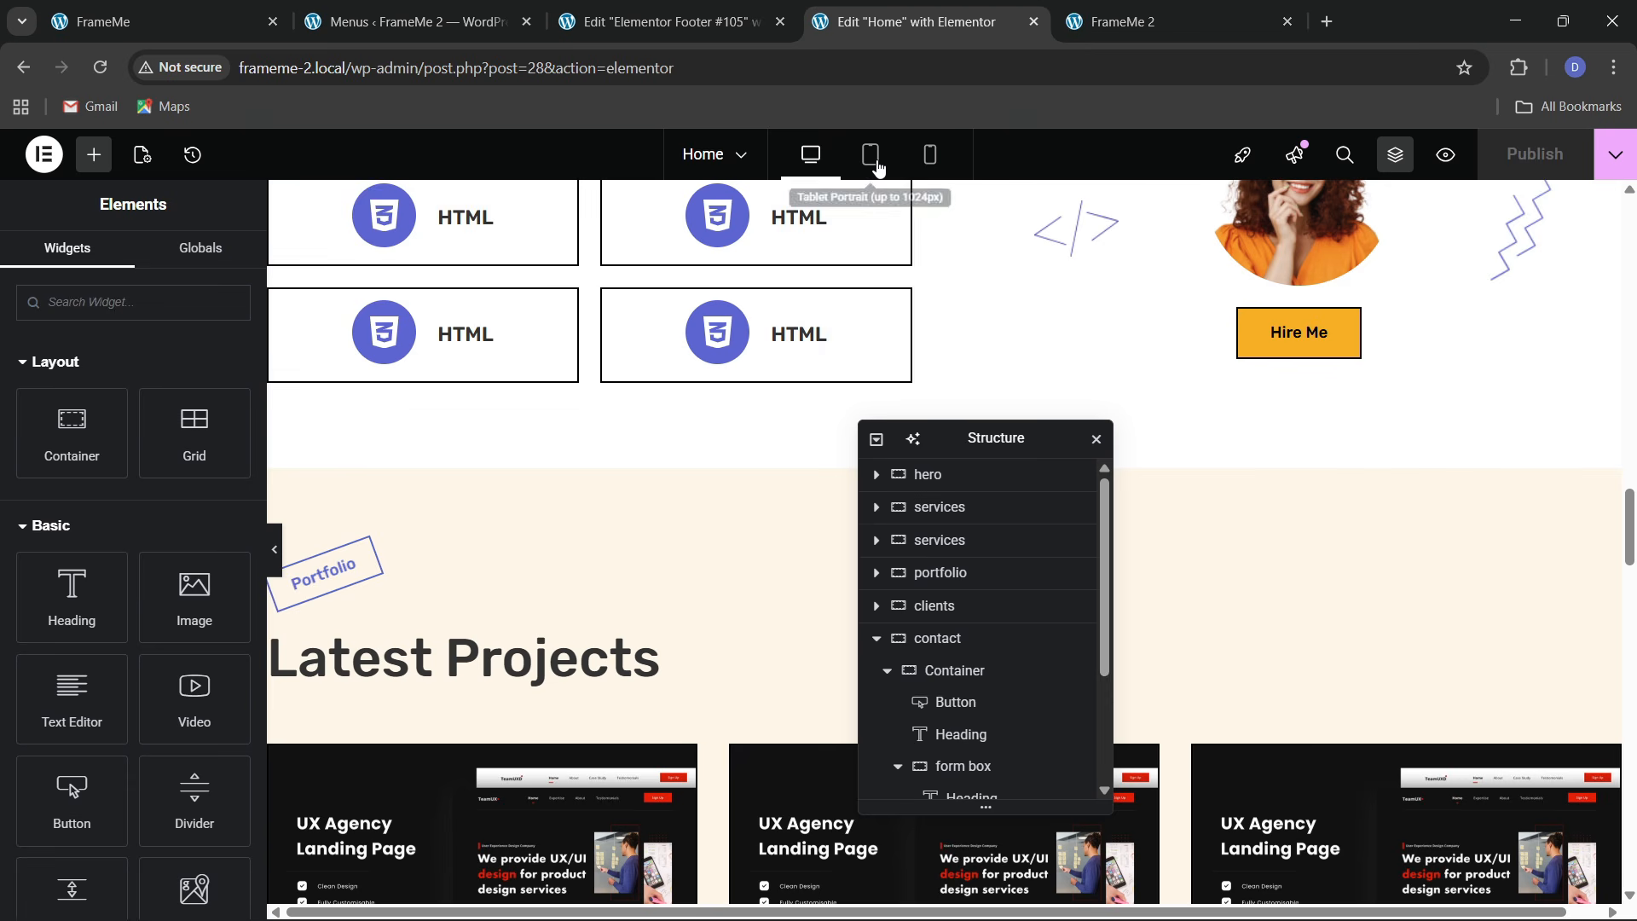
Switch the editor preview to mobile portrait and move the structure panel off the page
click(928, 156)
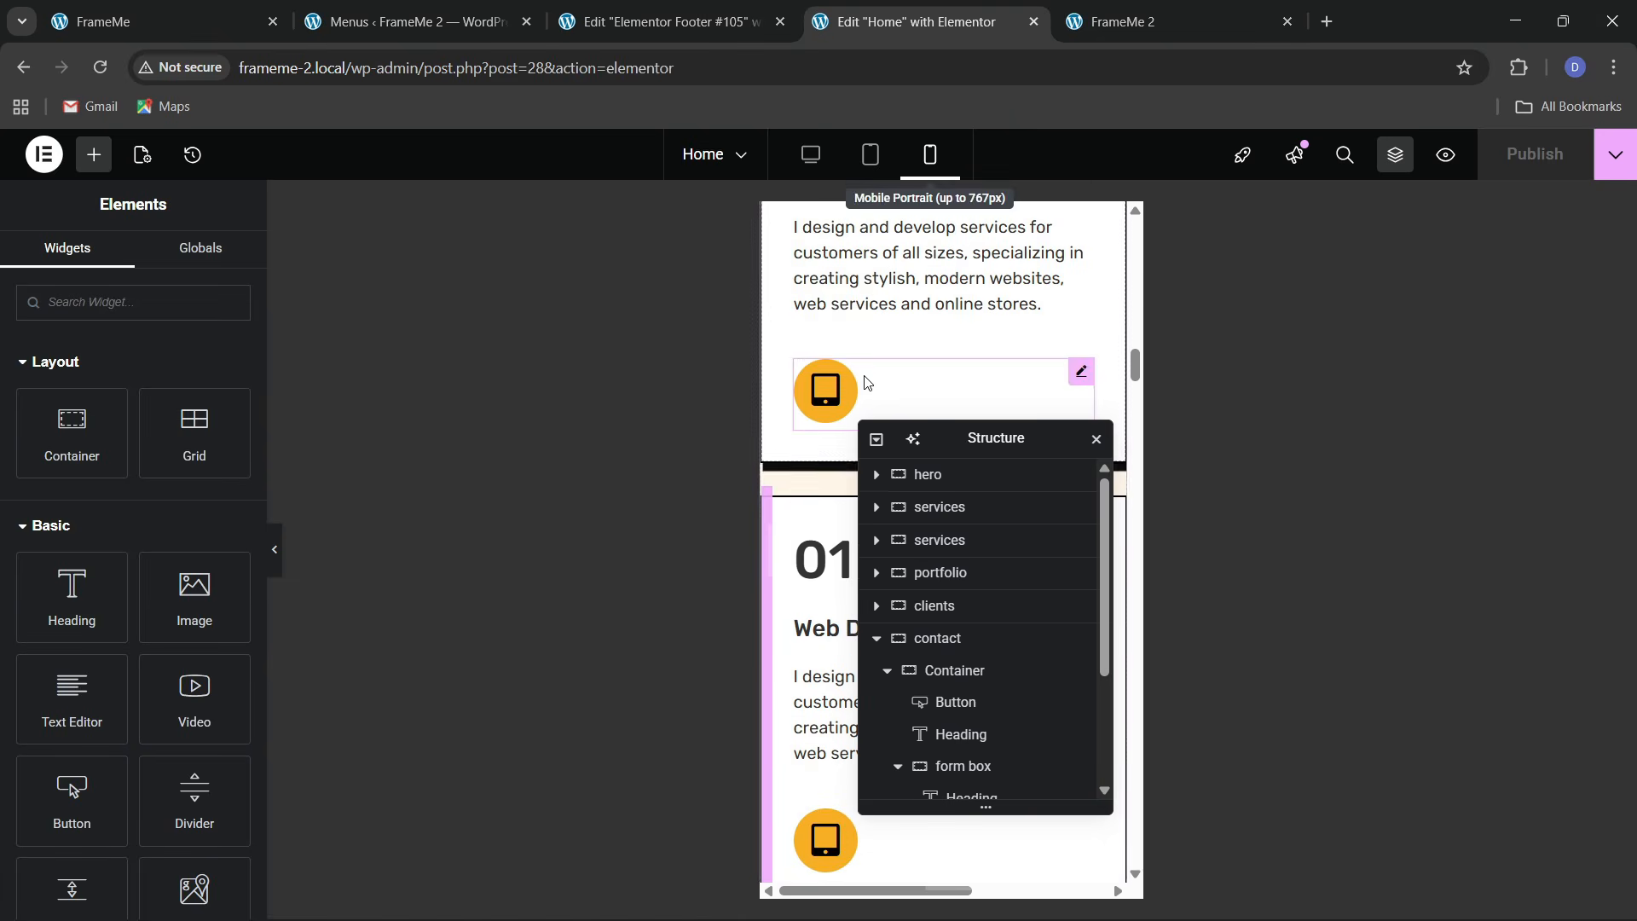
drag(960, 467, 525, 541)
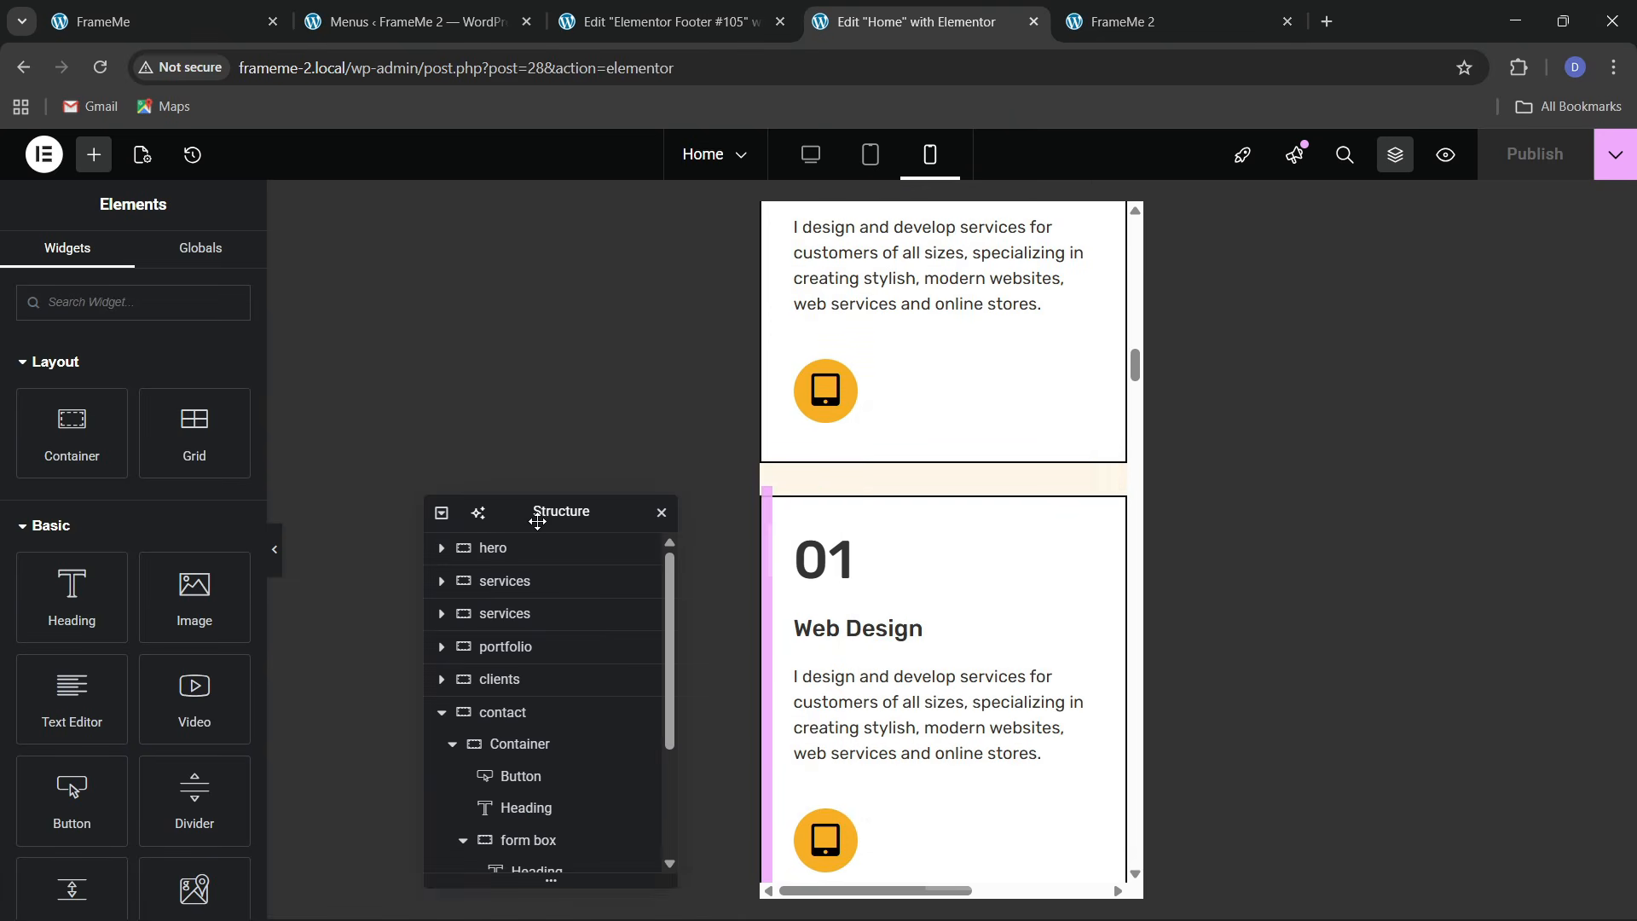
scroll(913, 631, up, 10)
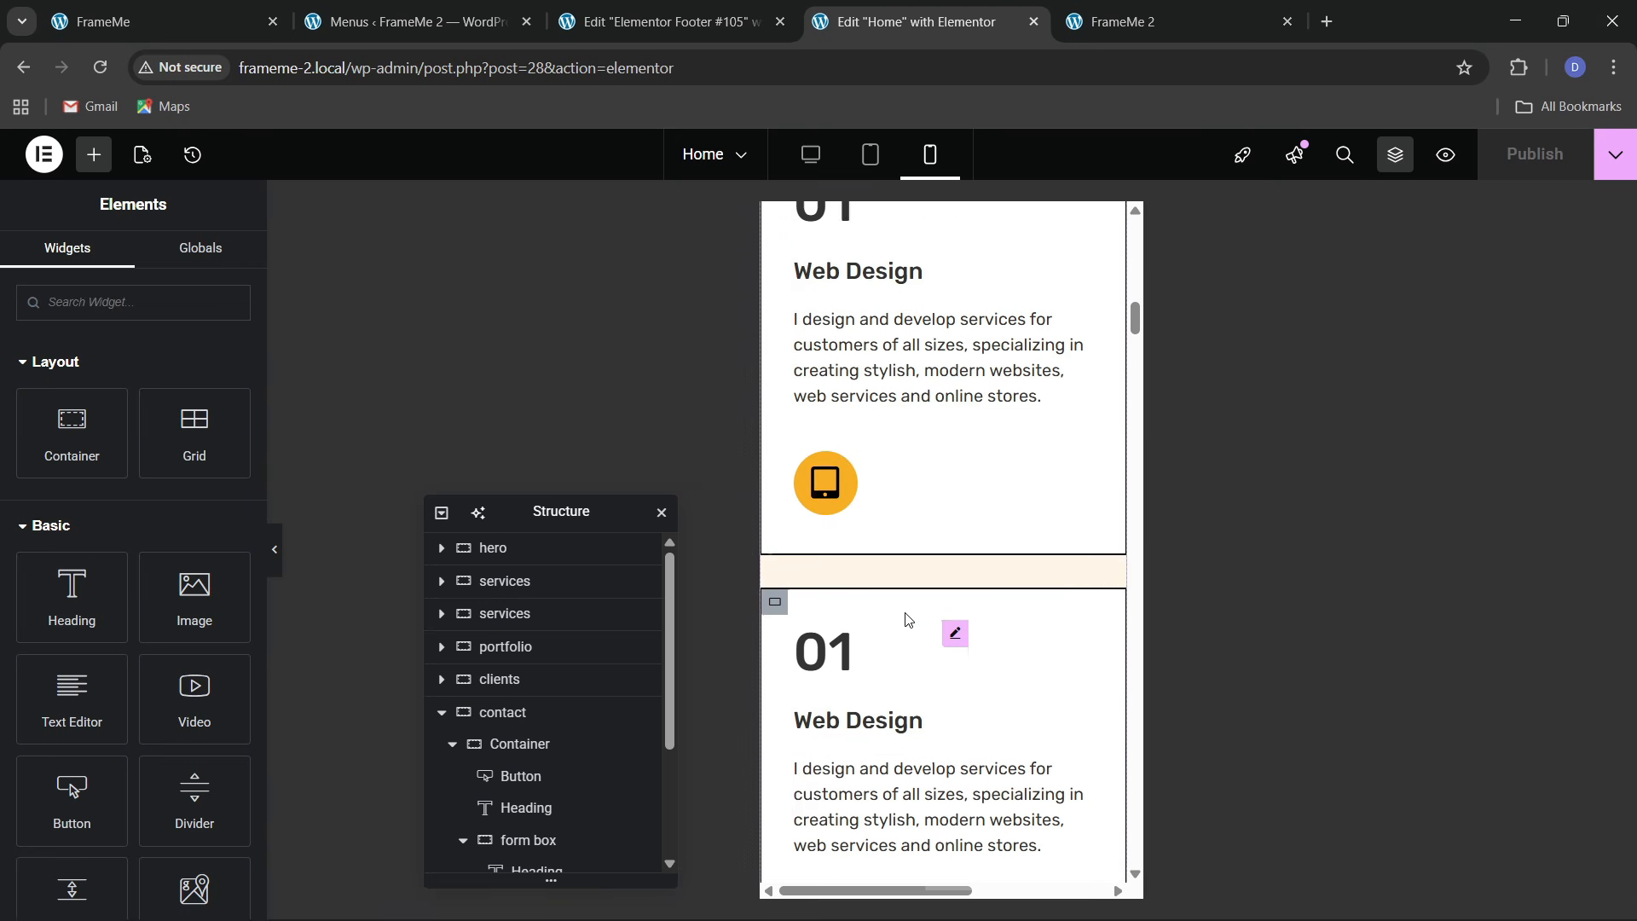
scroll(904, 618, up, 6)
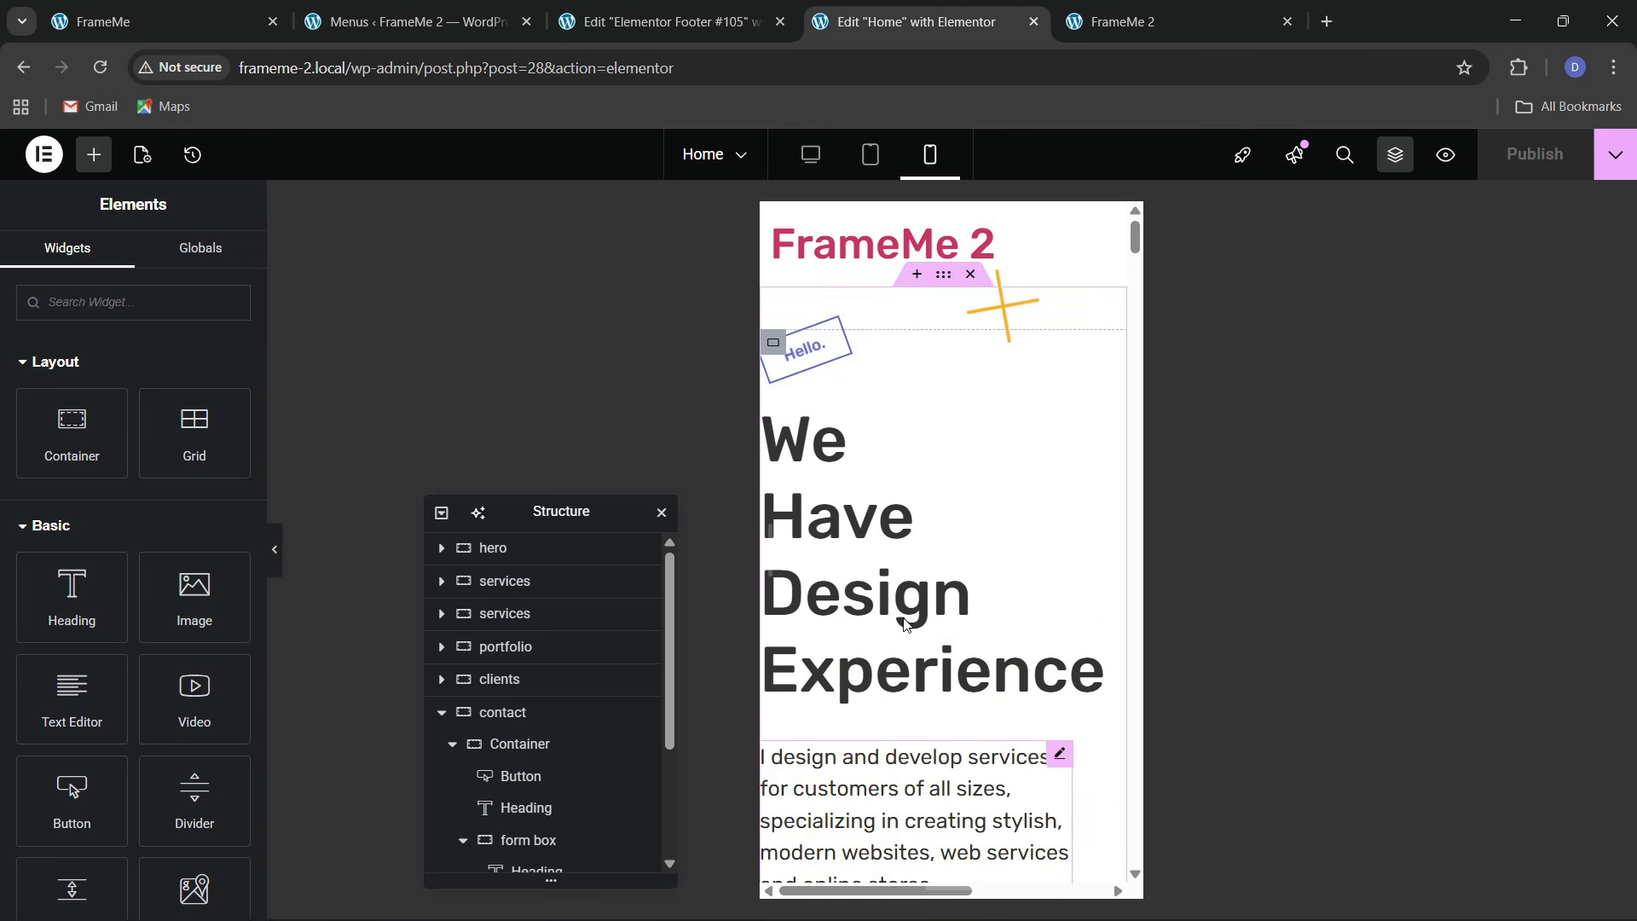
click(442, 714)
Give the hero container unlinked mobile padding of 40/20/40/20
click(490, 549)
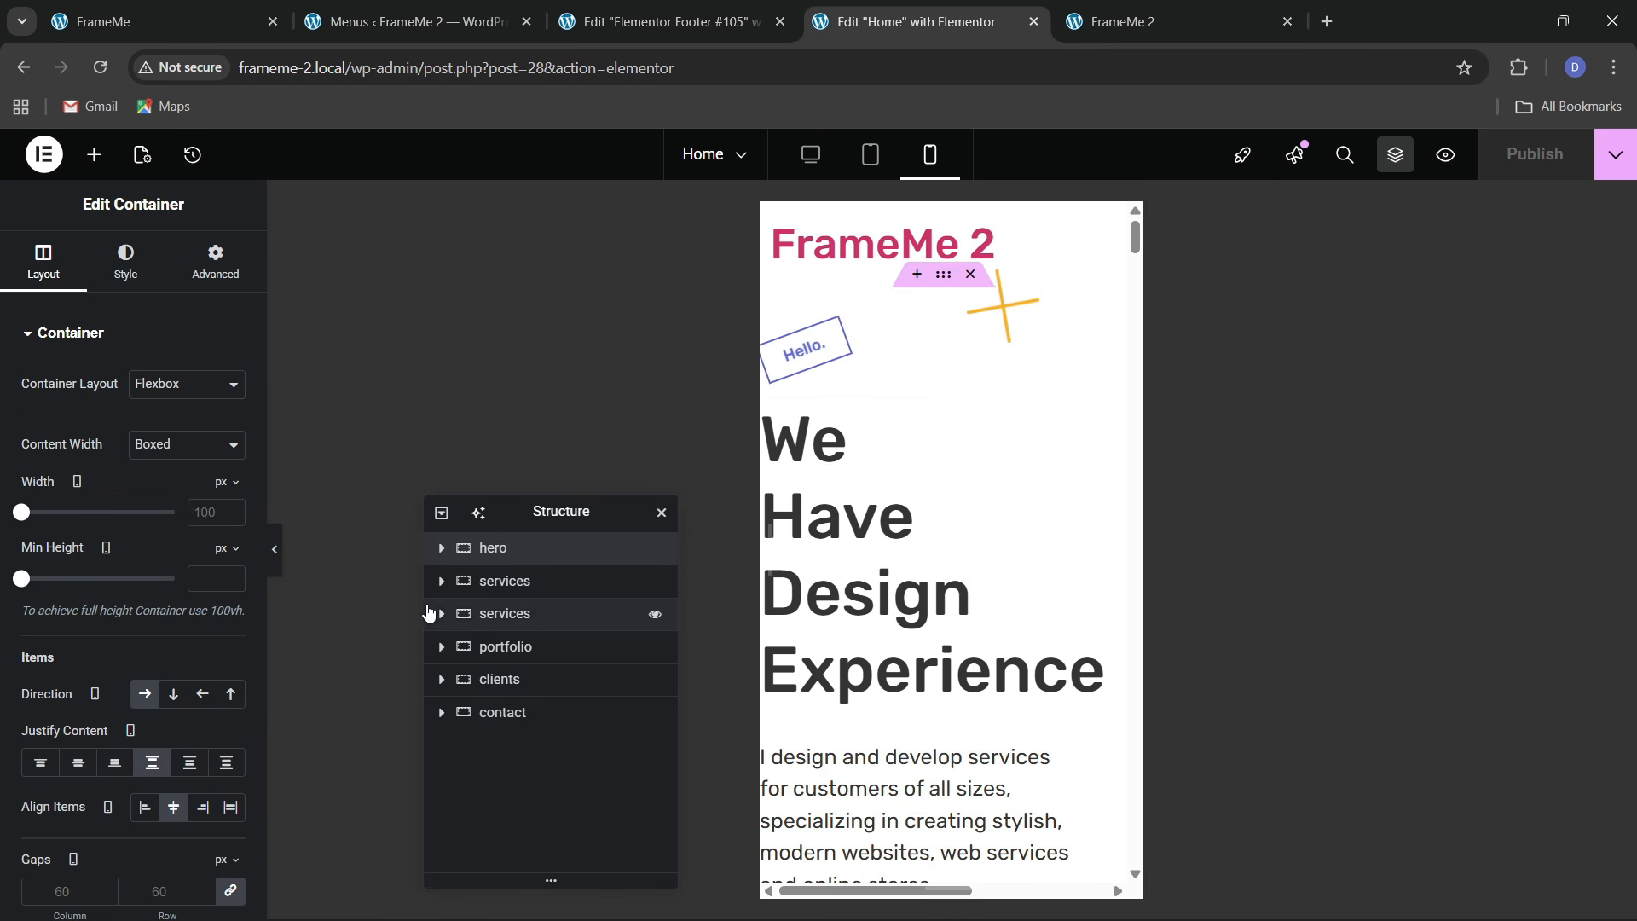
click(215, 260)
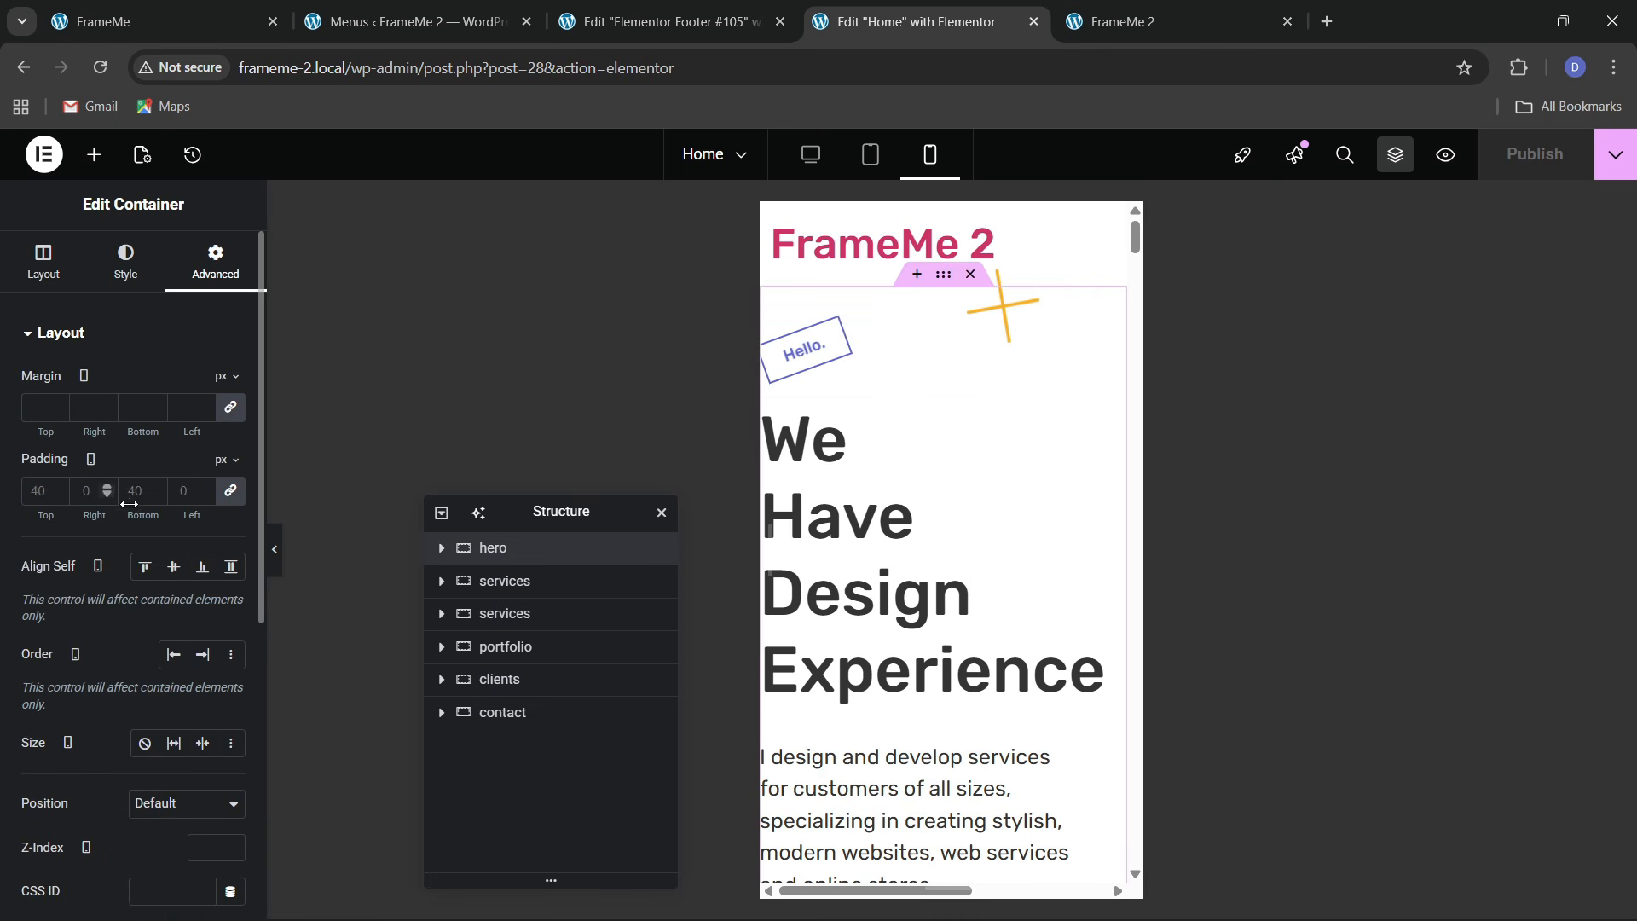
click(231, 491)
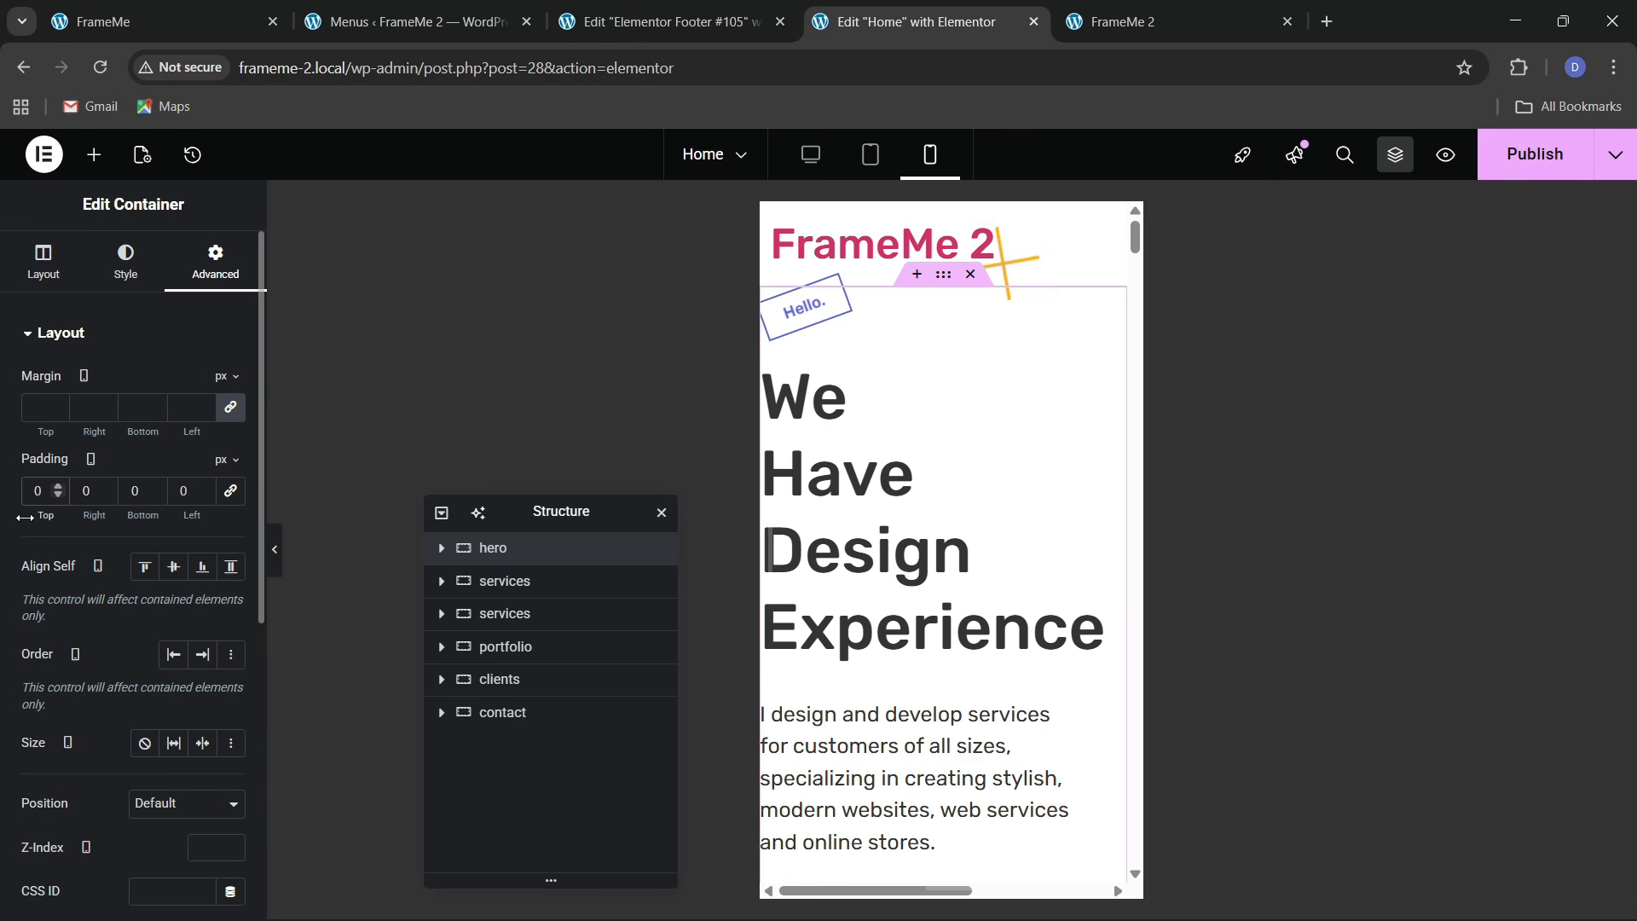
text(4)
text(20)
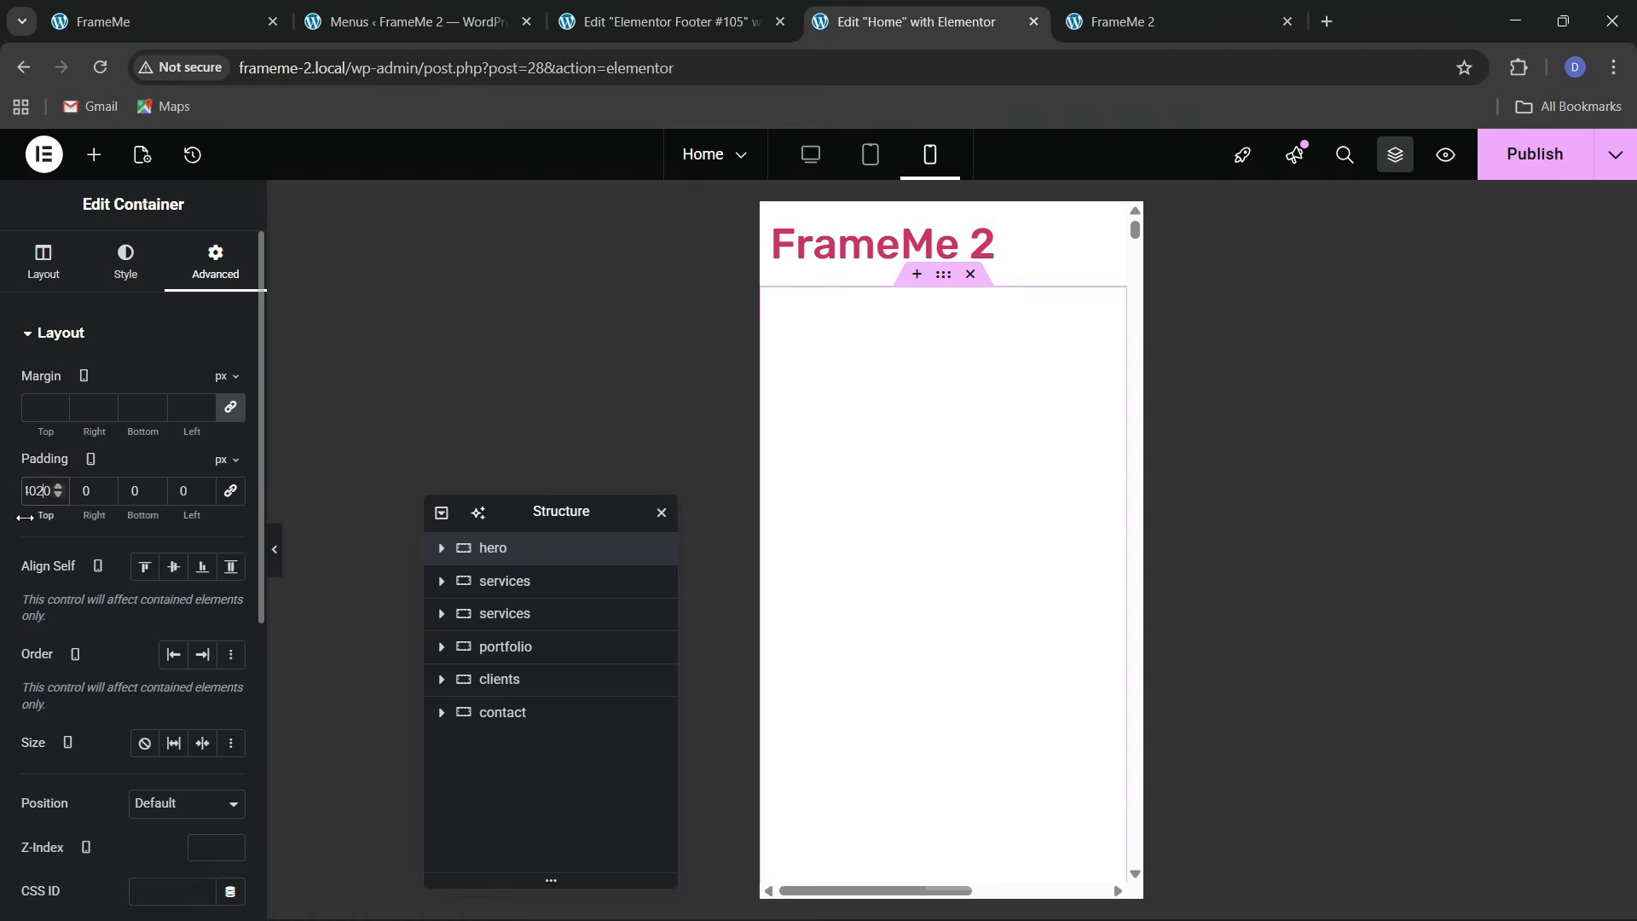
key(BackSpace)
key(BackSpace)
key(BackSpace)
text(40)
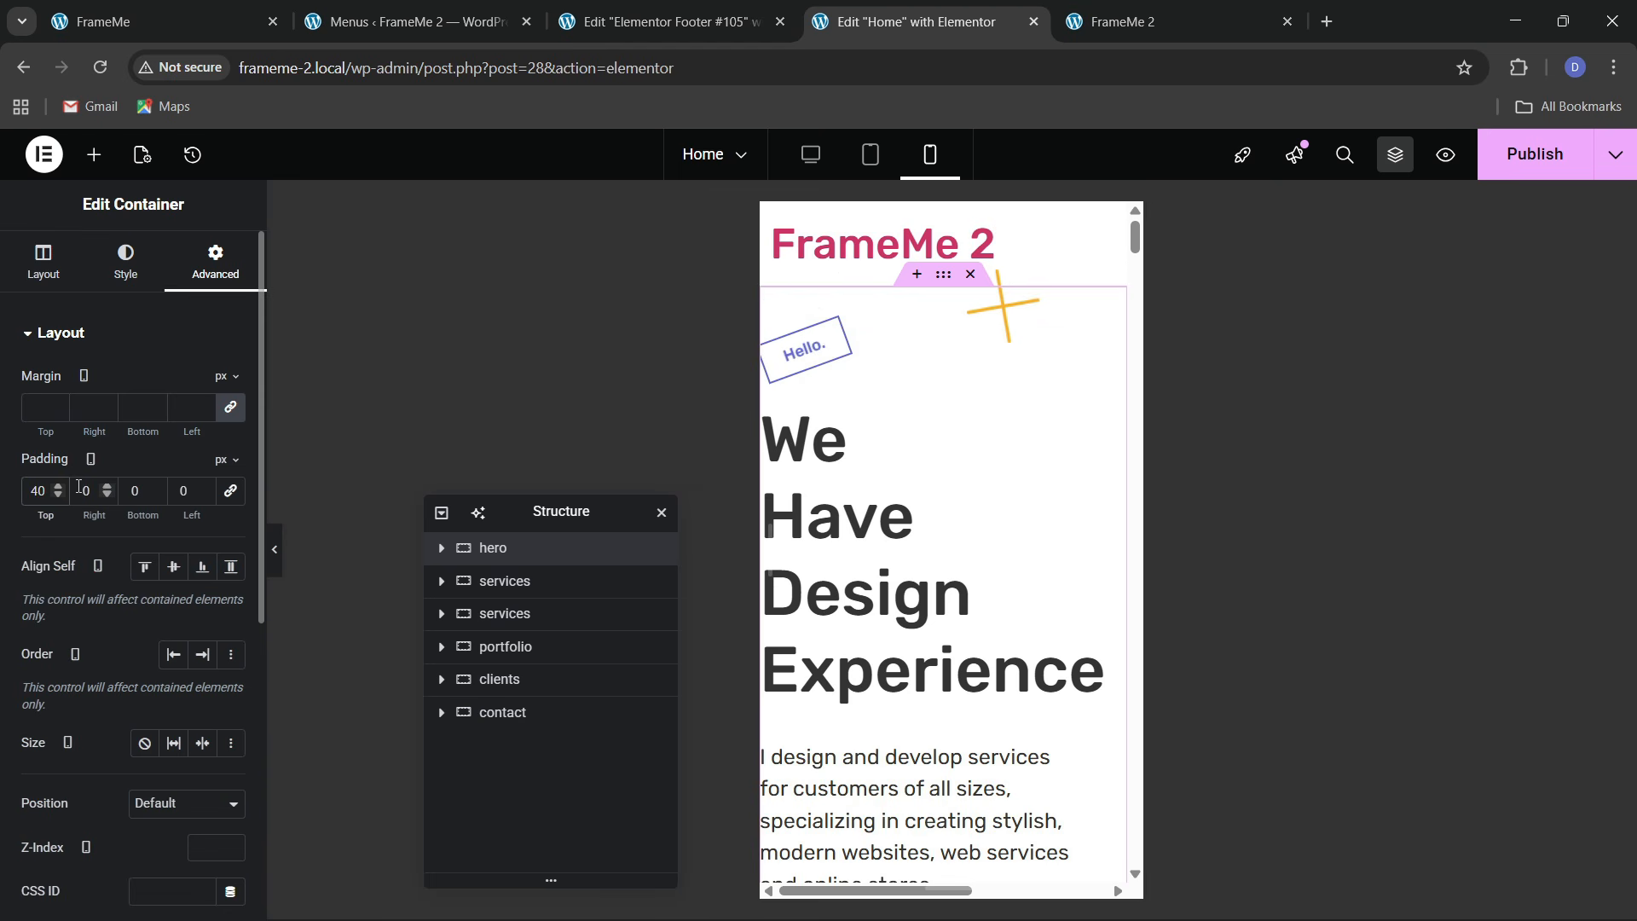
text(2)
click(127, 493)
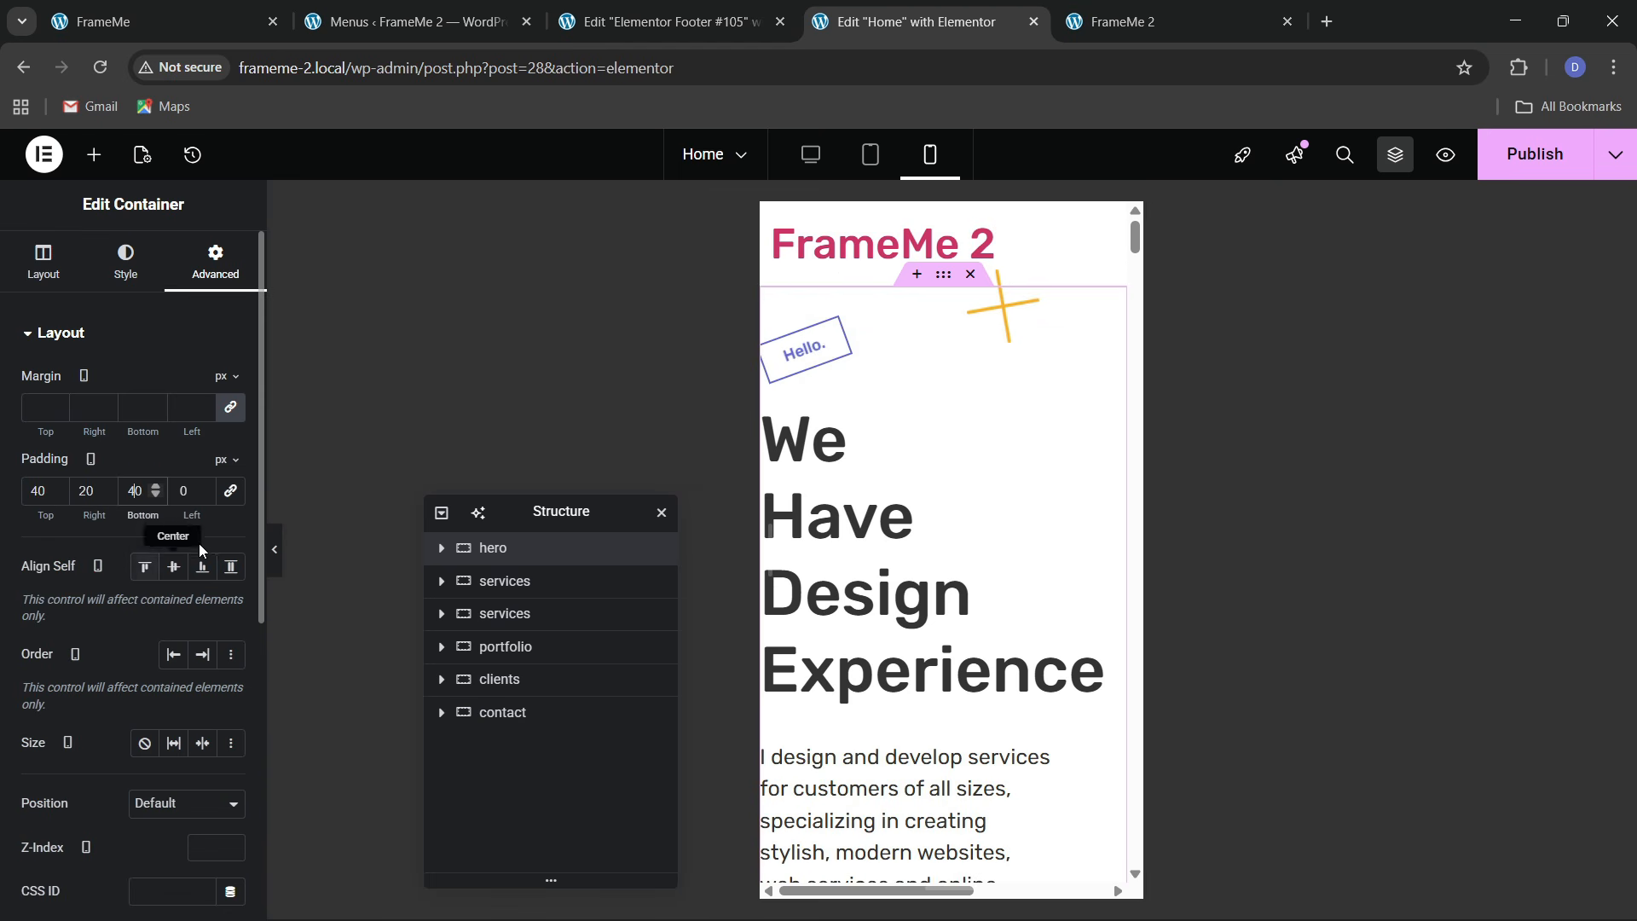
text(4)
click(180, 498)
text(2)
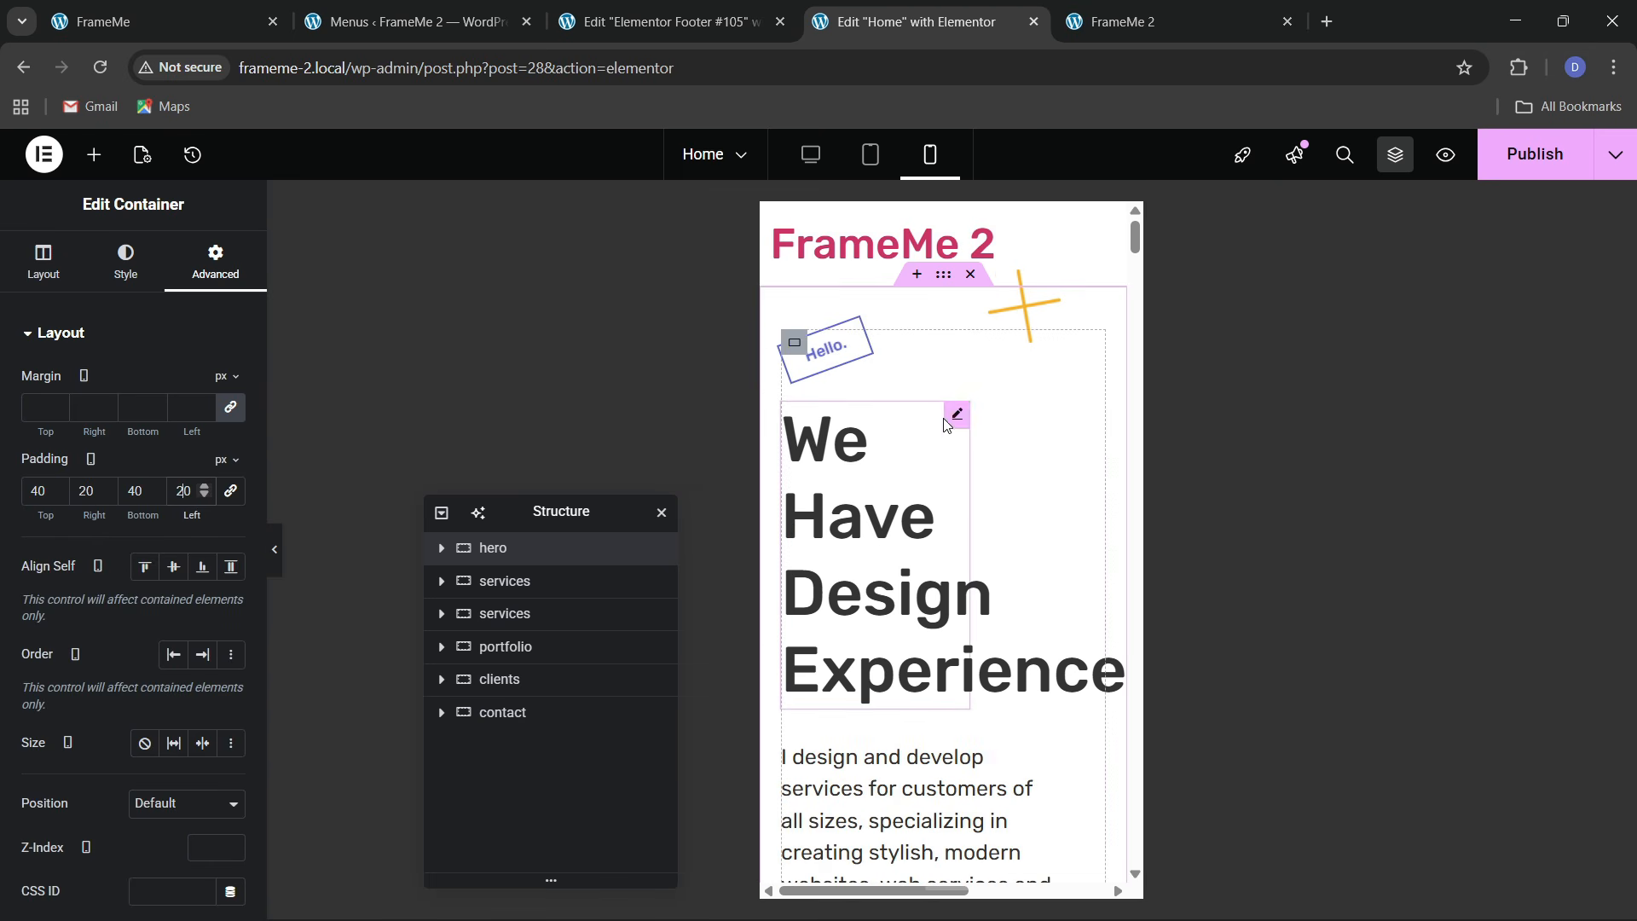
Set the hero heading to a 40px font size and full width
click(149, 281)
click(229, 445)
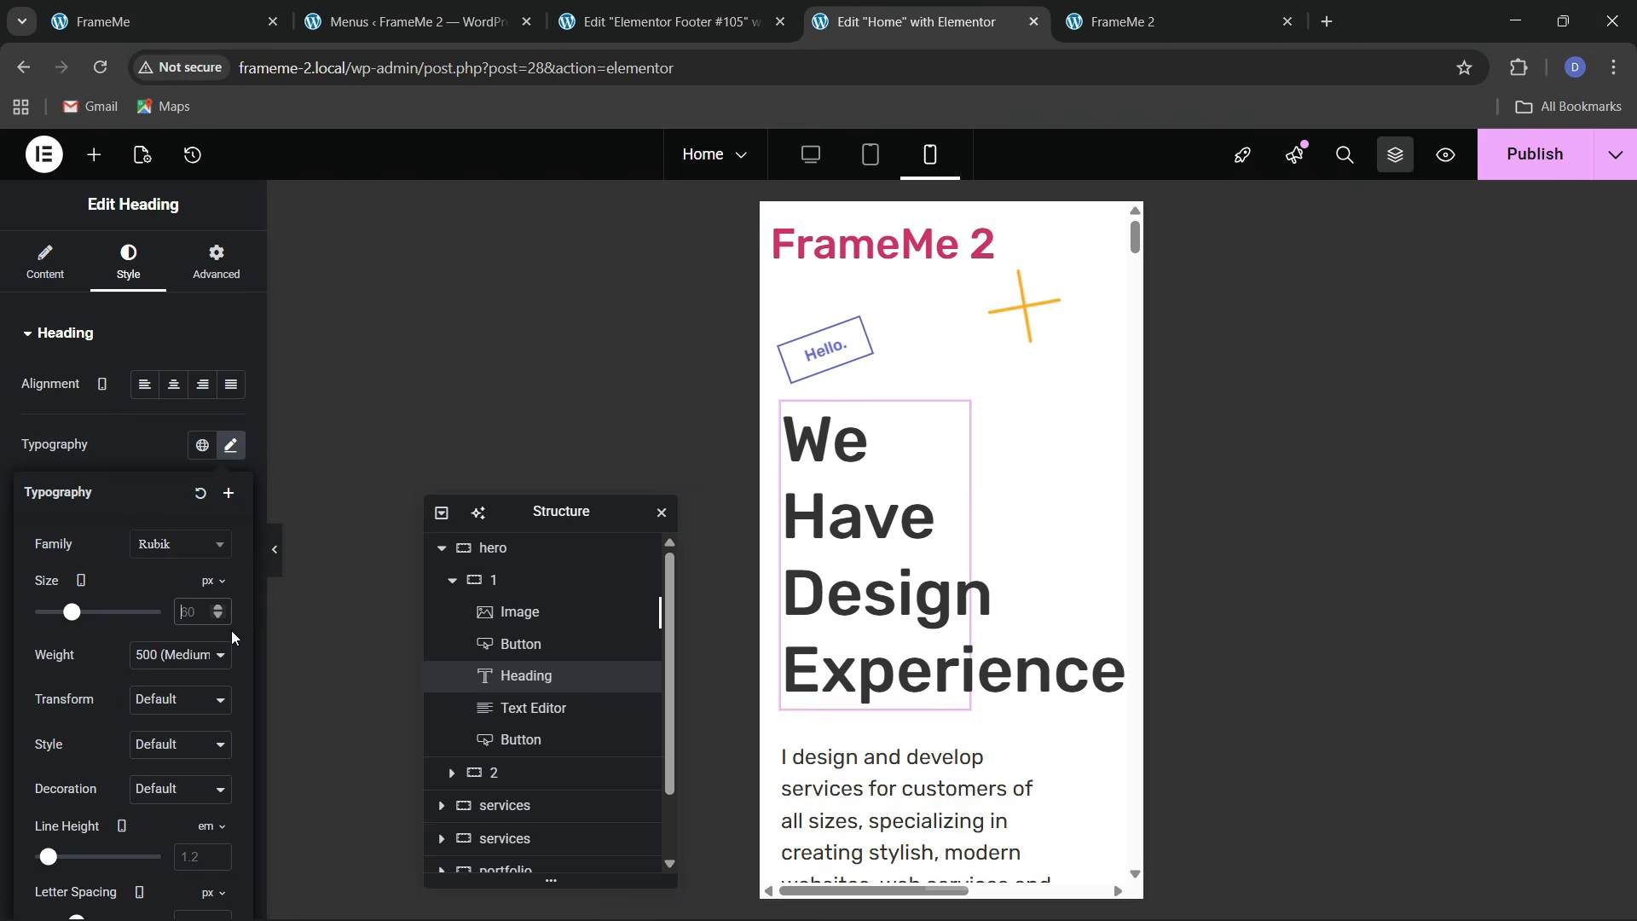
text(40)
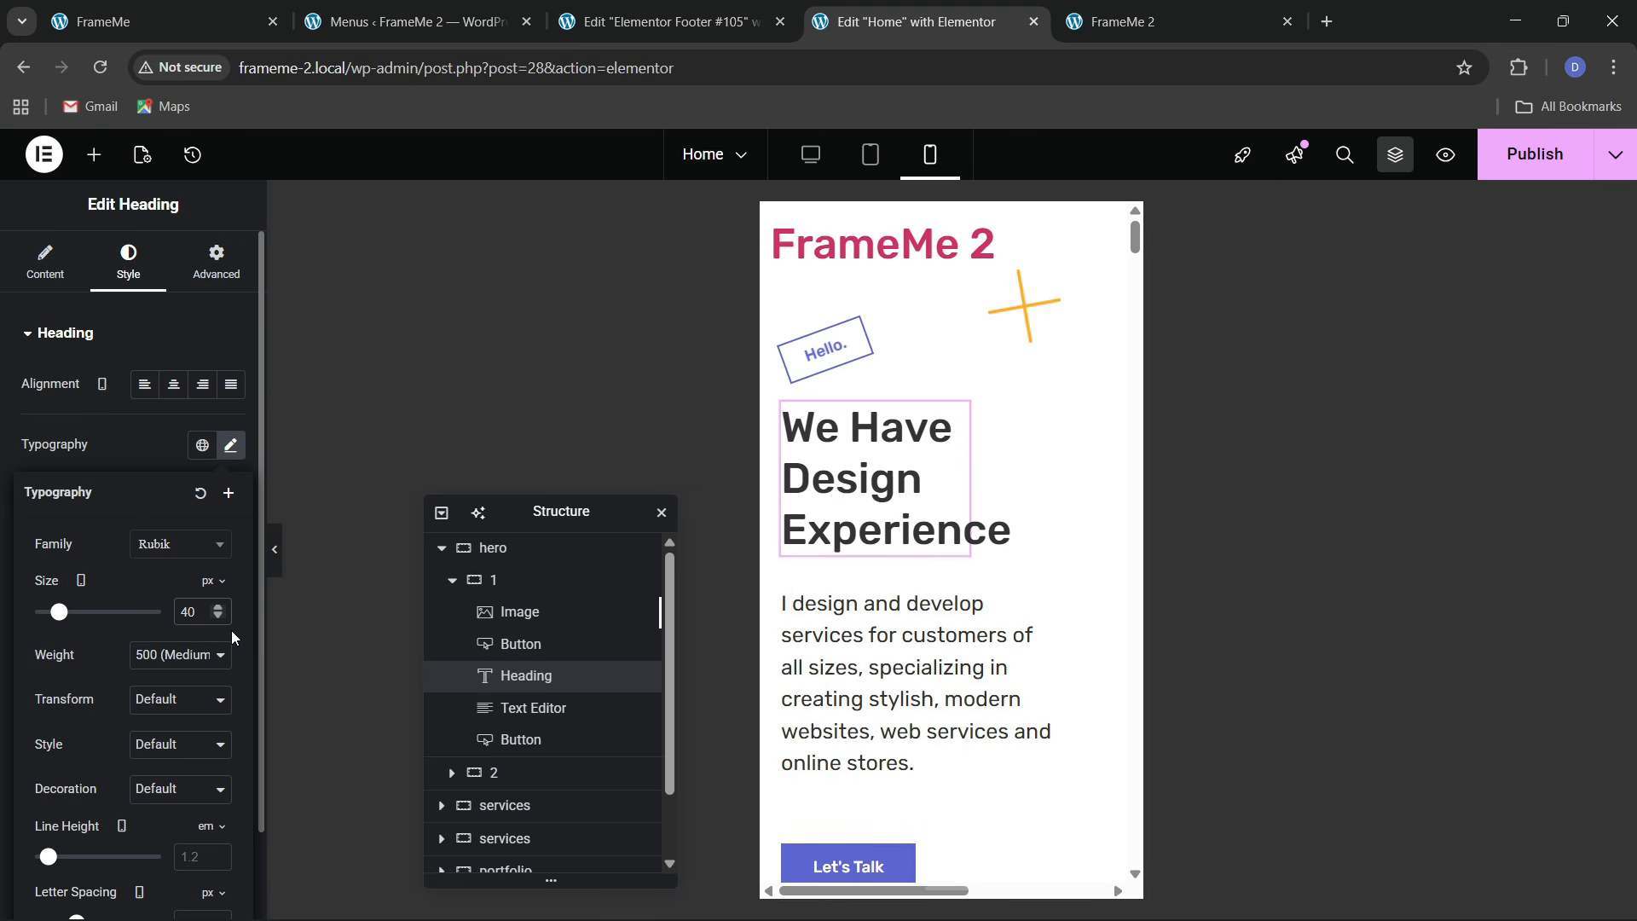
click(216, 255)
click(168, 556)
click(185, 604)
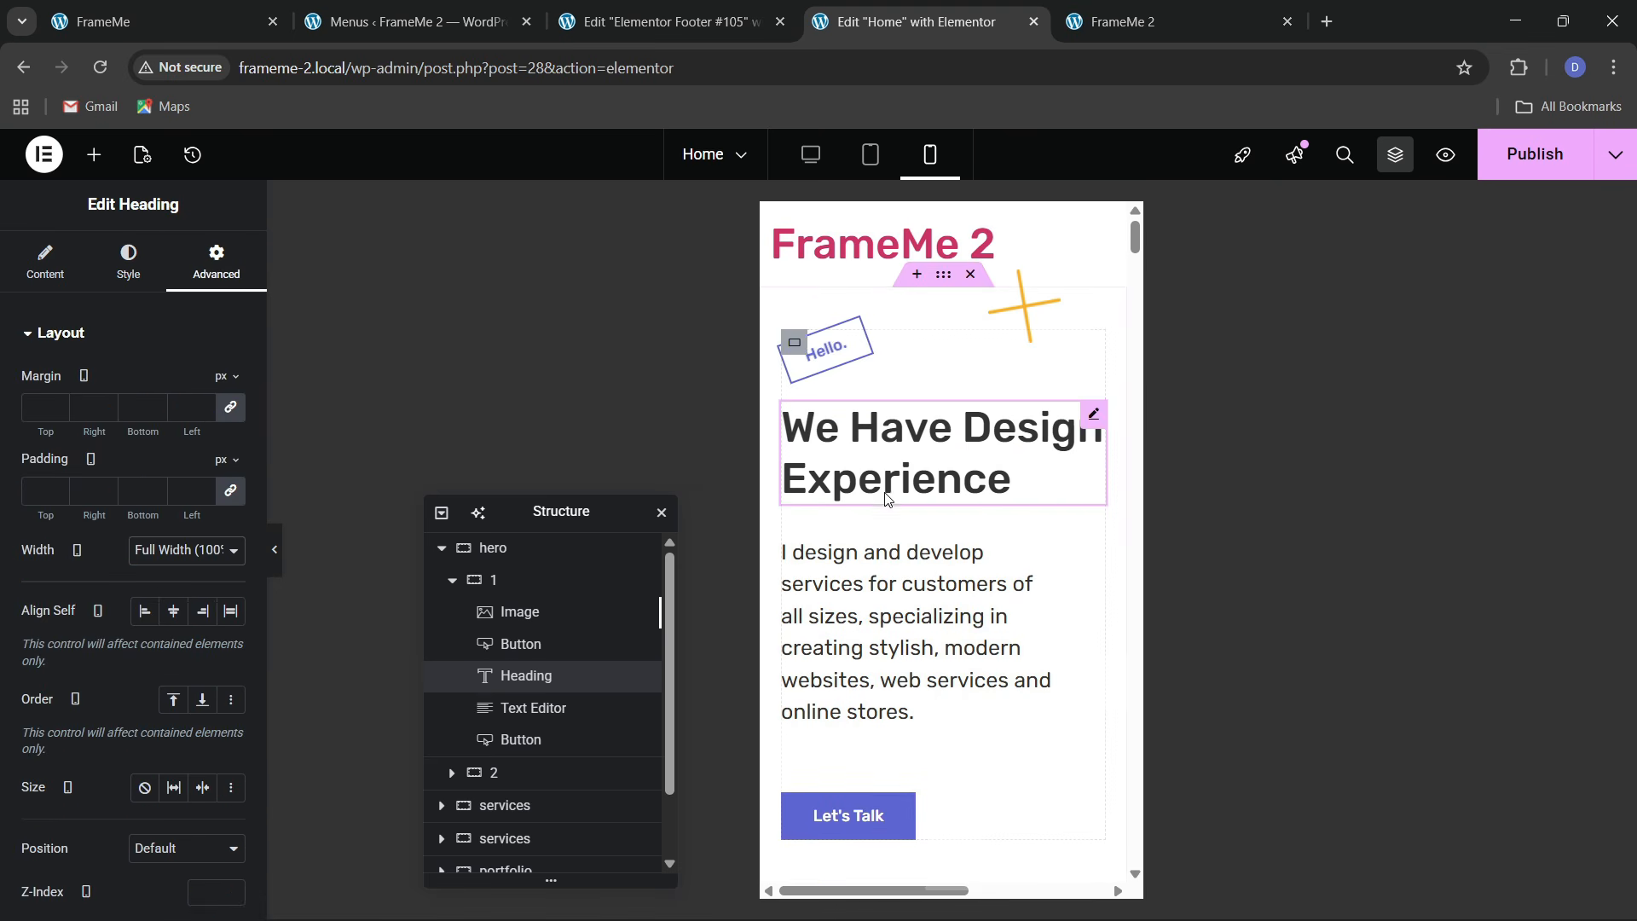
Make the hero intro paragraph span the full width
scroll(1047, 512, down, 1)
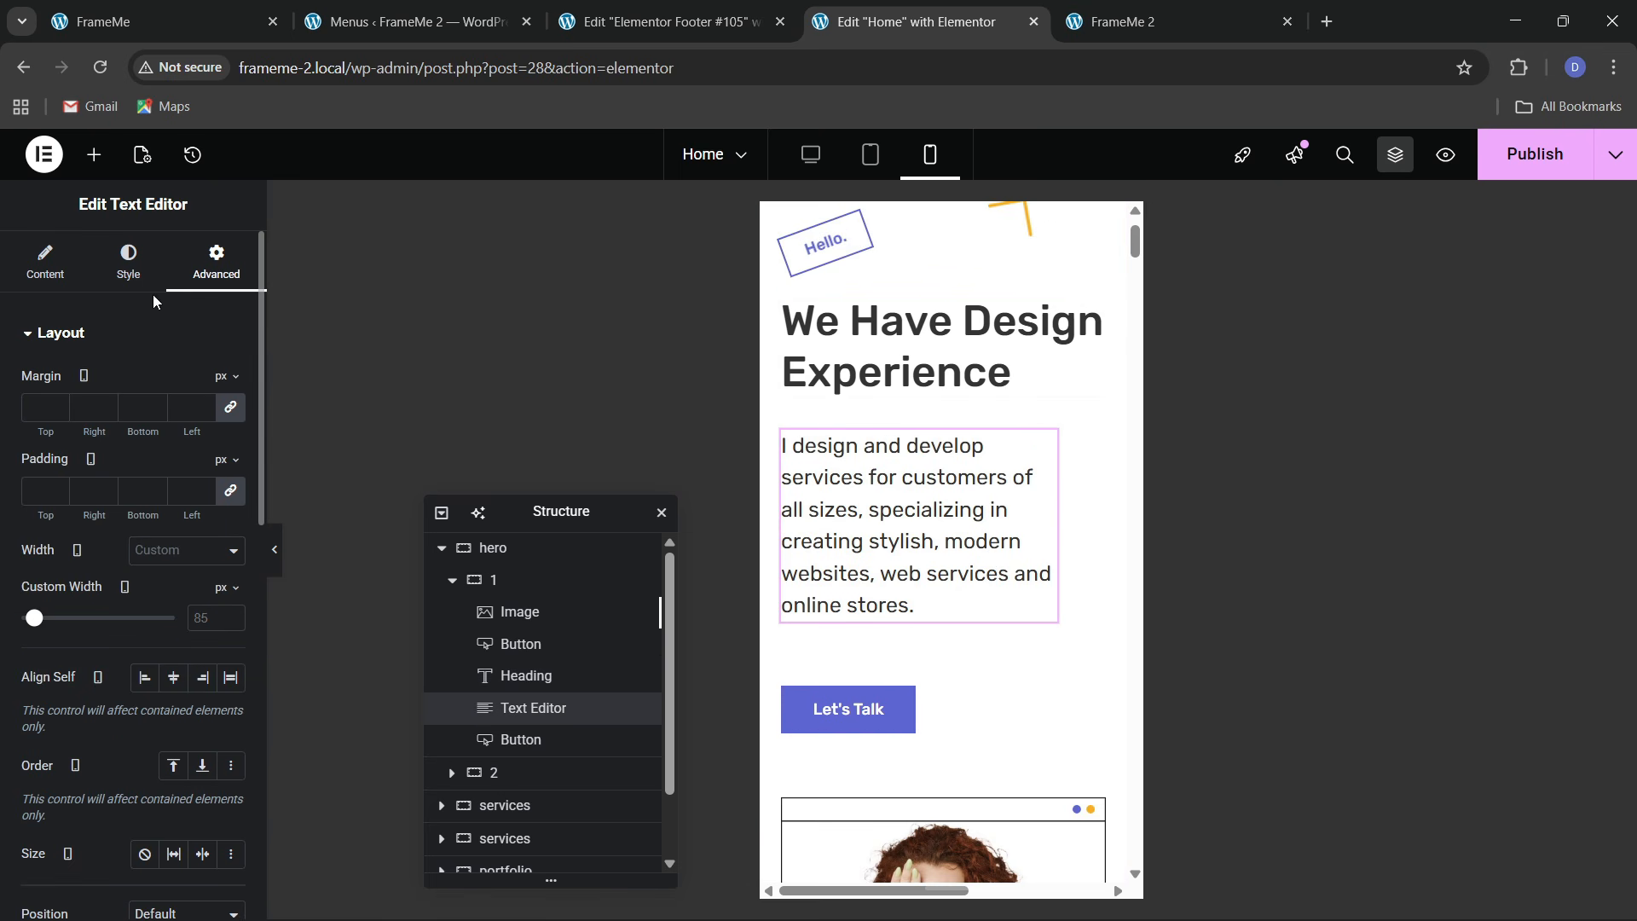
click(157, 554)
click(153, 597)
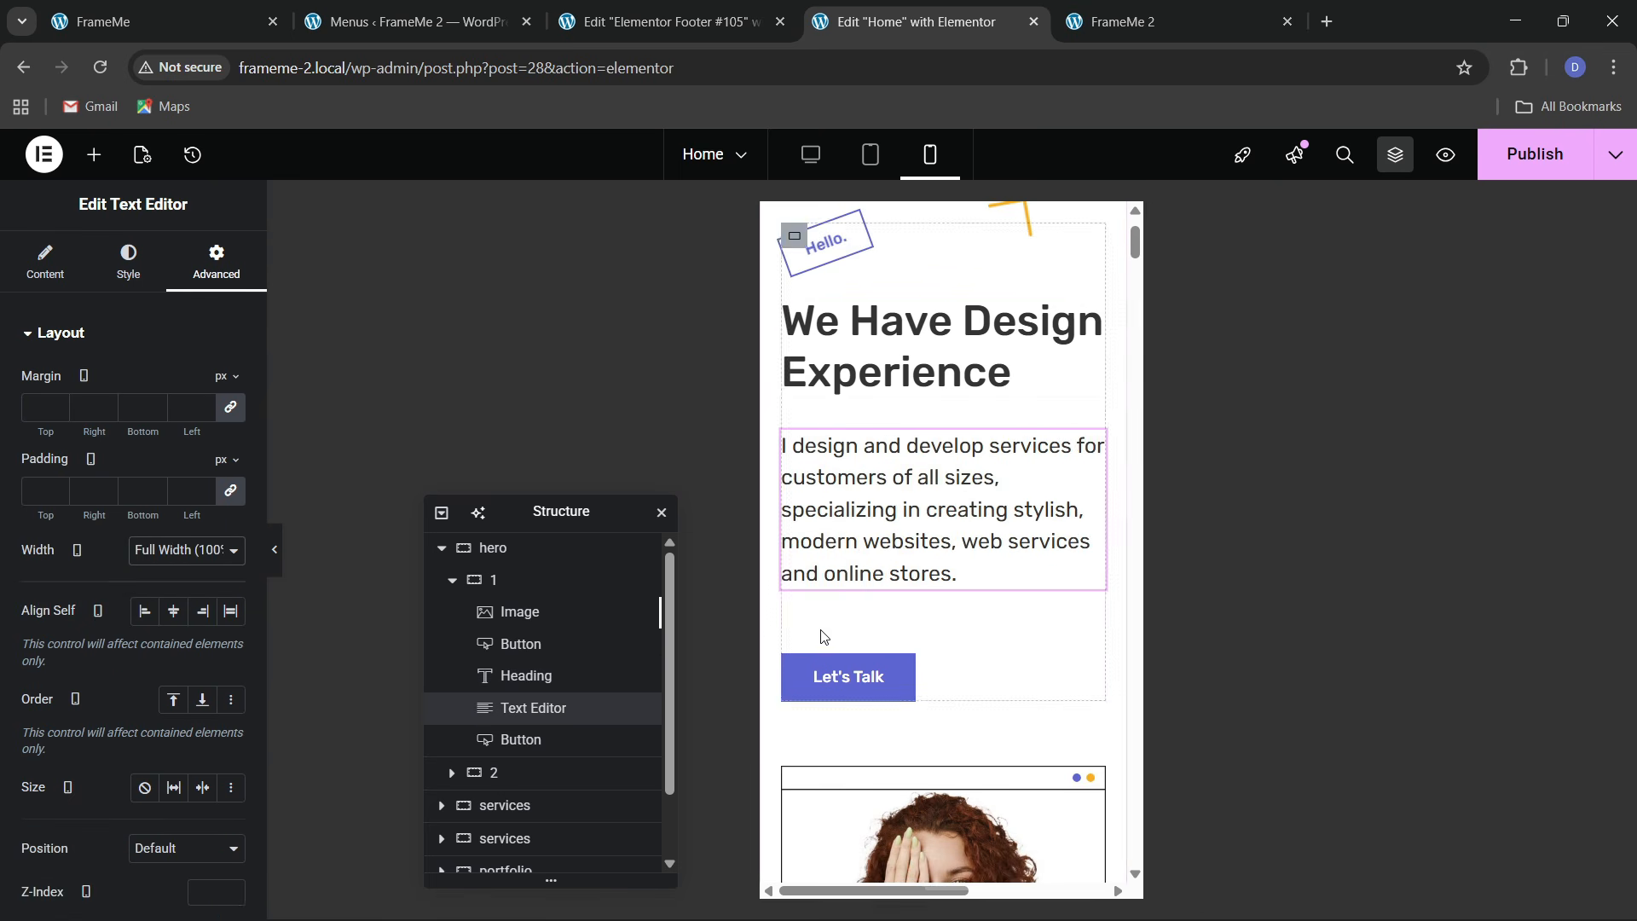
scroll(894, 648, down, 3)
scroll(894, 648, down, 4)
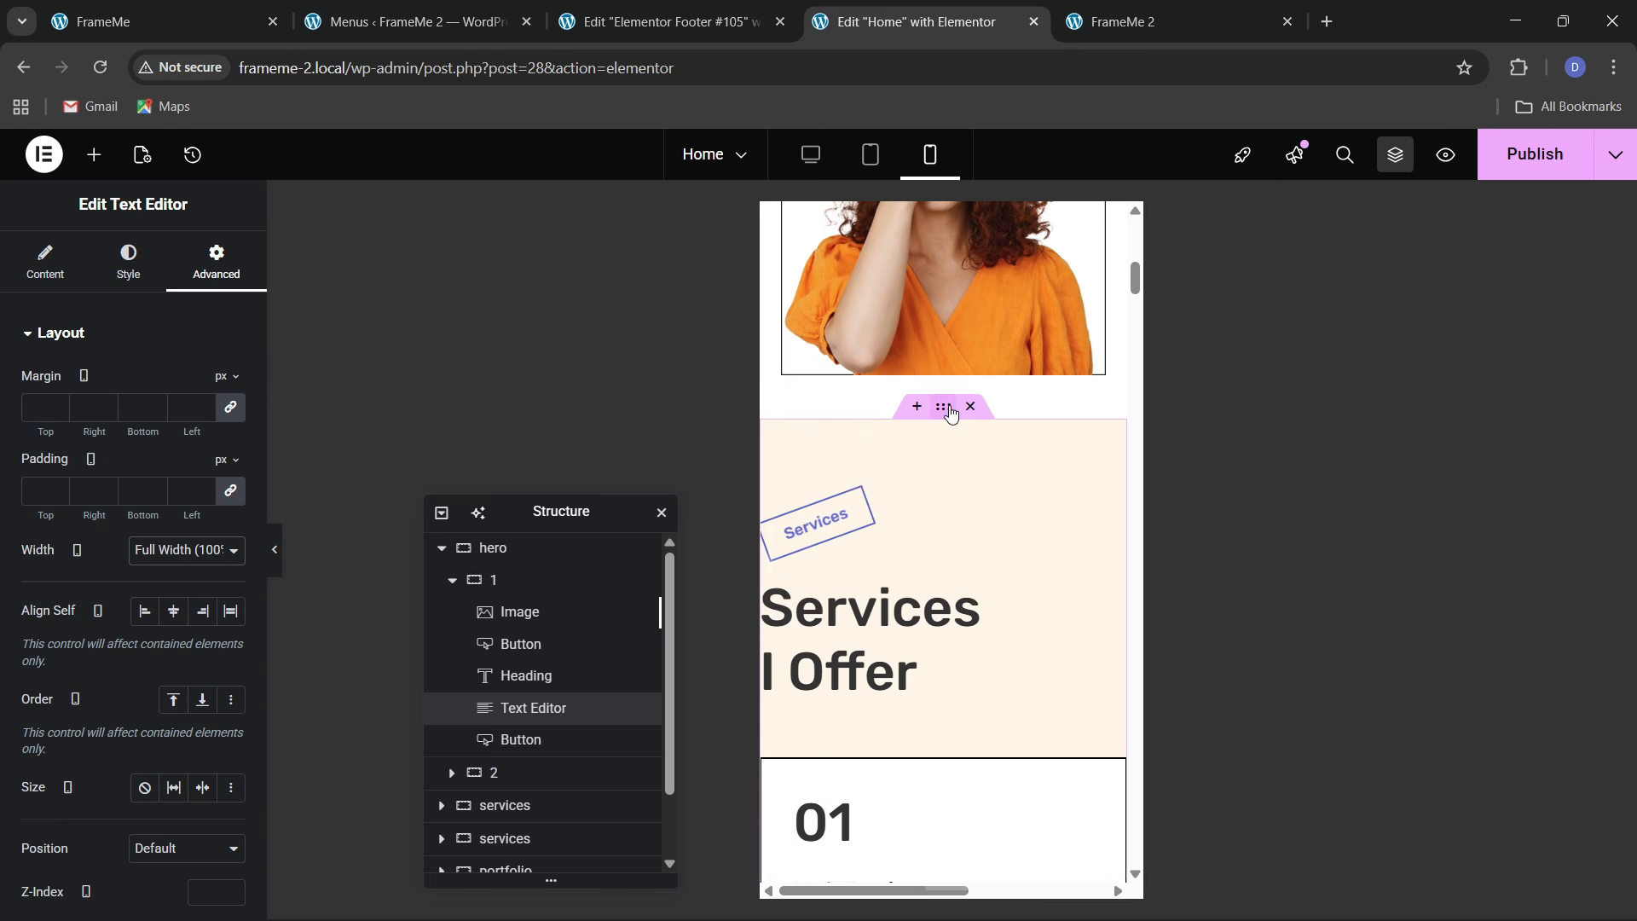
Give the Services container unlinked mobile padding of 60/20/60/20
click(949, 410)
click(215, 261)
click(230, 490)
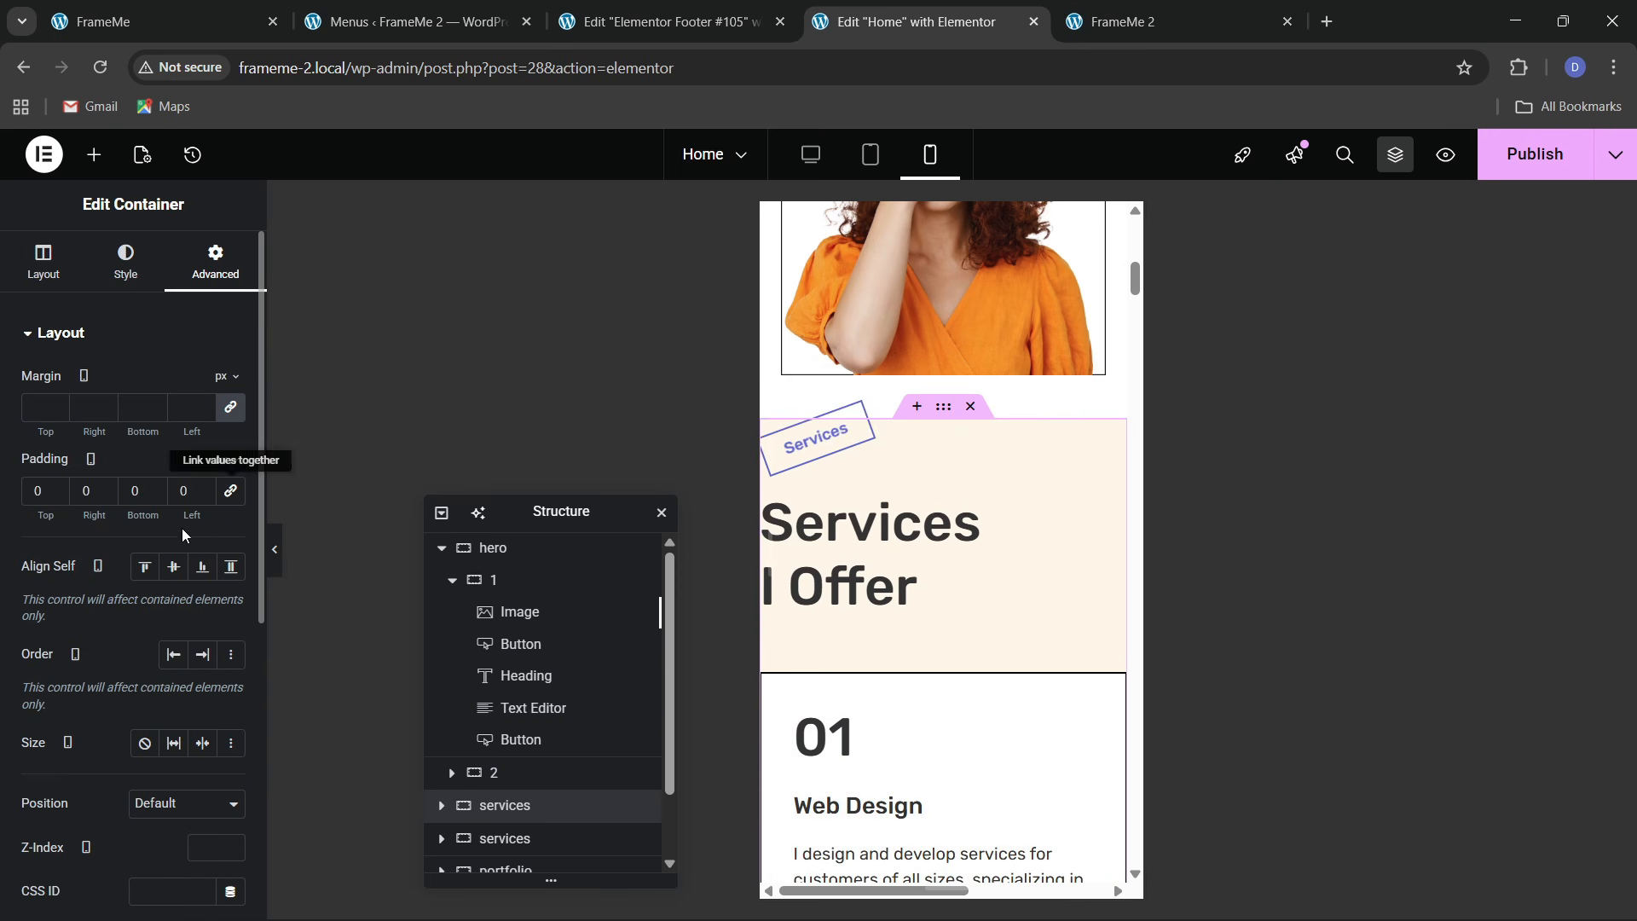
text(6)
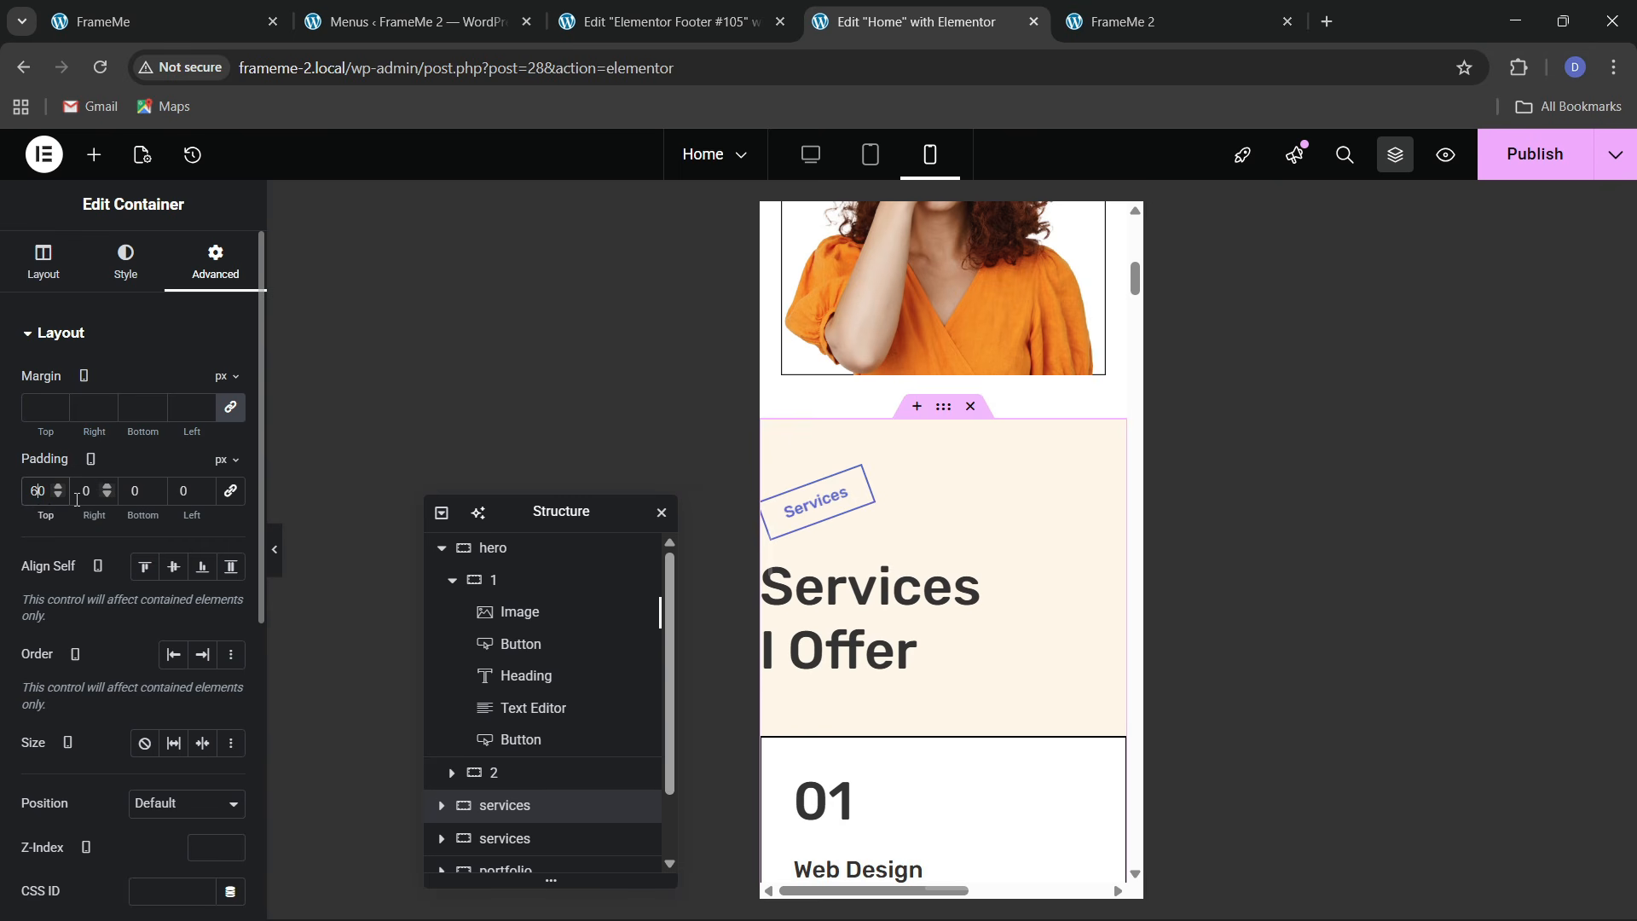
text(2)
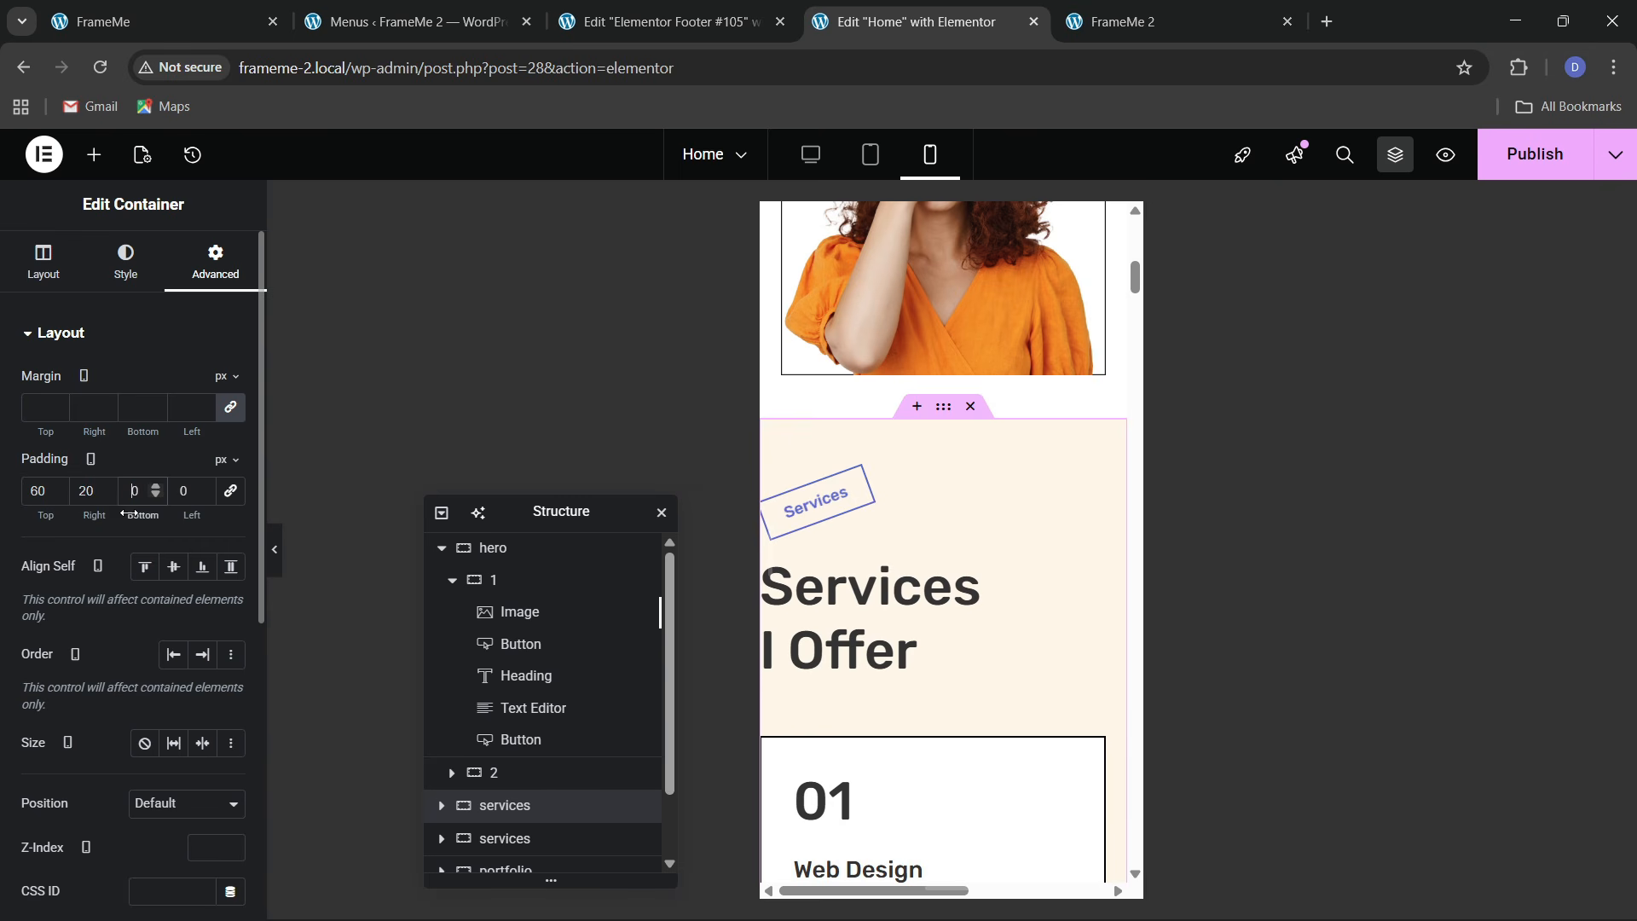
click(178, 491)
text(2)
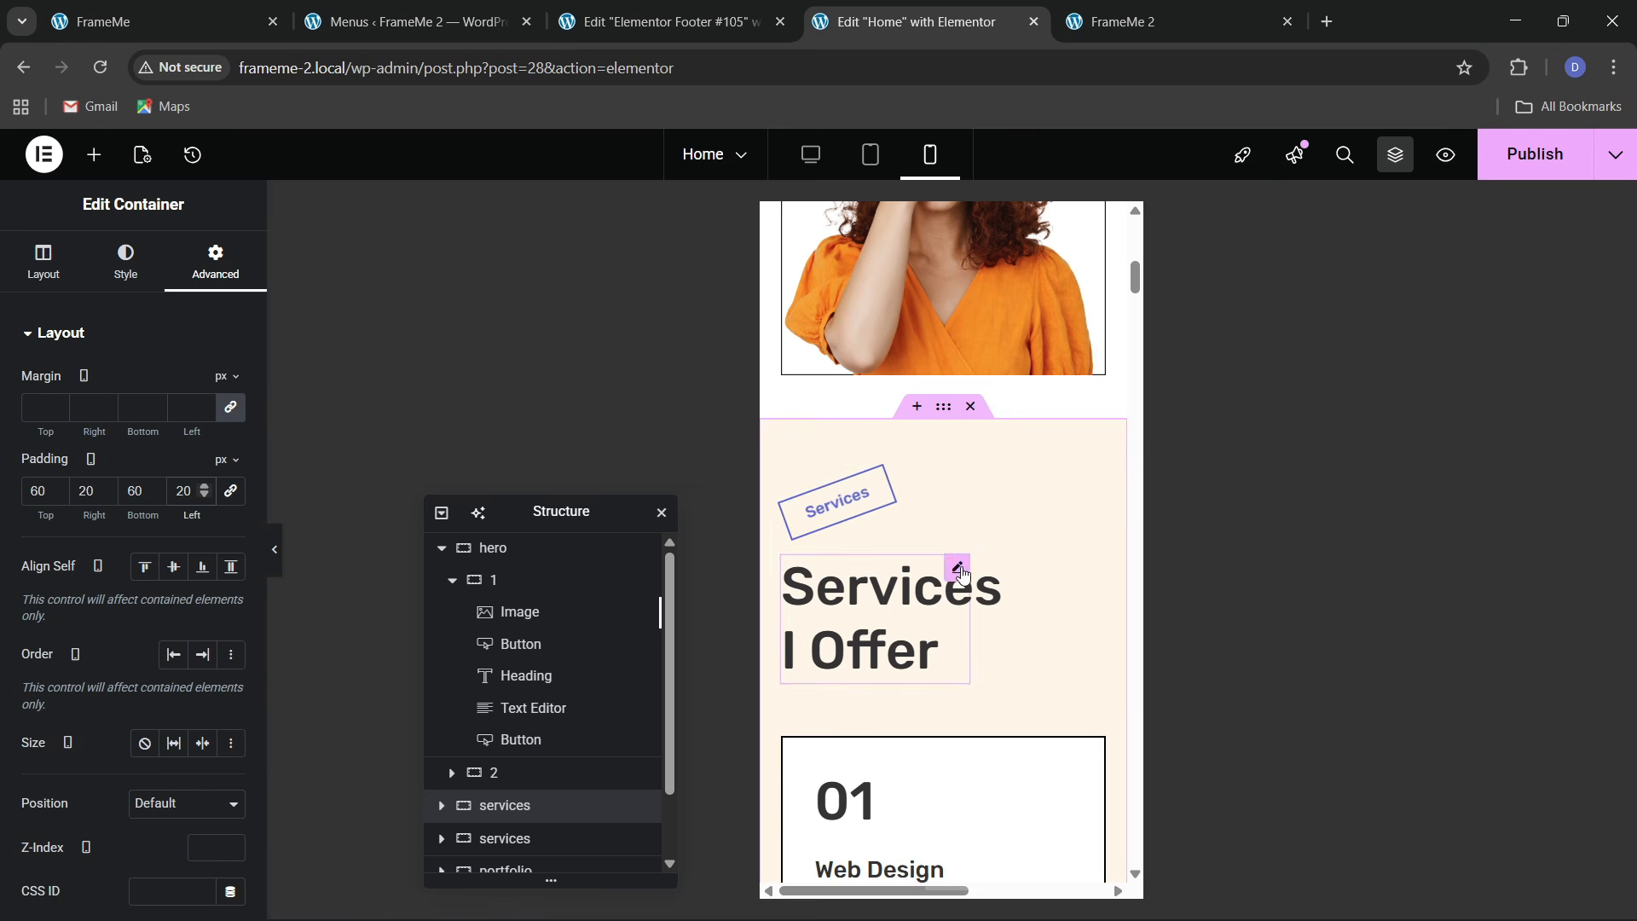
Set the Services I Offer heading to 40px and full width so it fits on one line
click(959, 572)
click(229, 444)
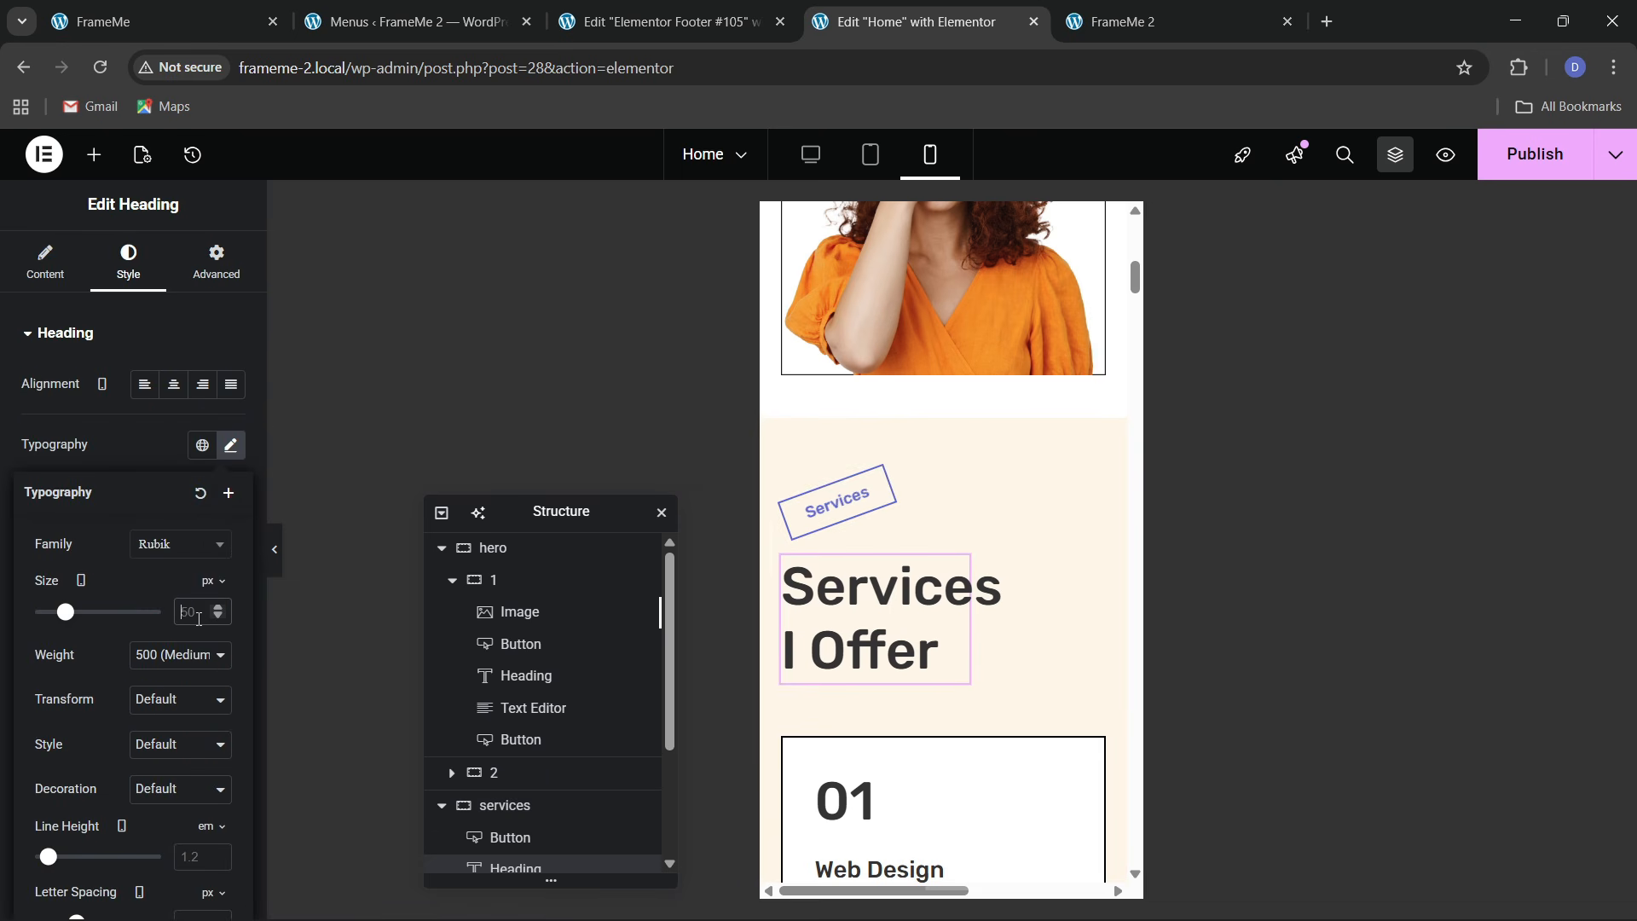
text(30)
key(BackSpace)
key(BackSpace)
text(40)
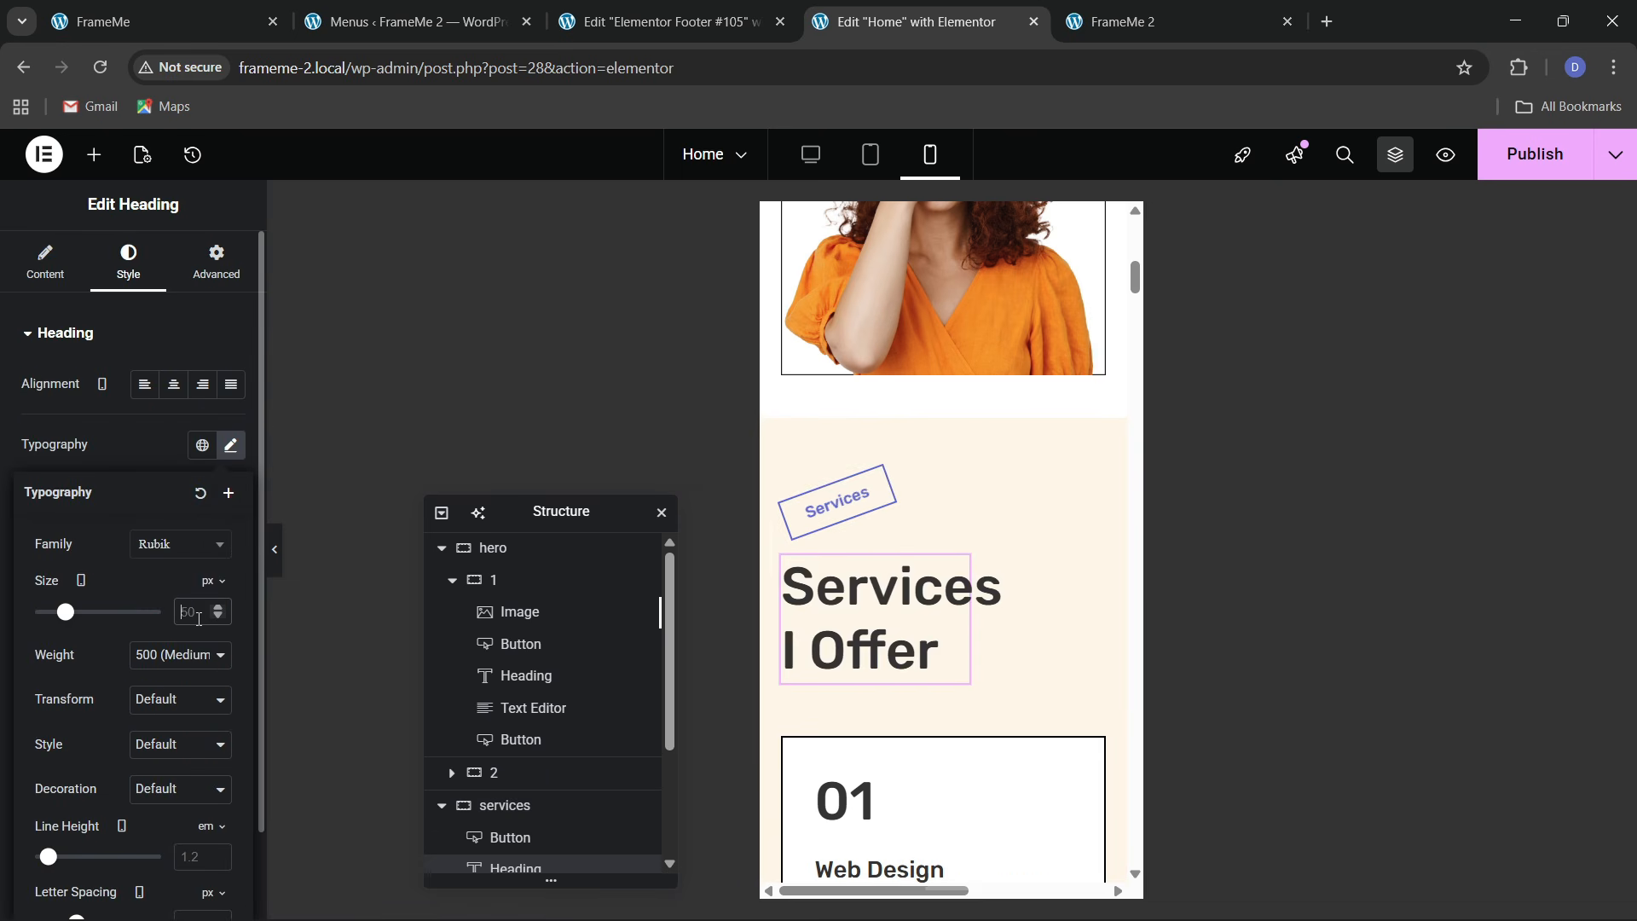
click(182, 288)
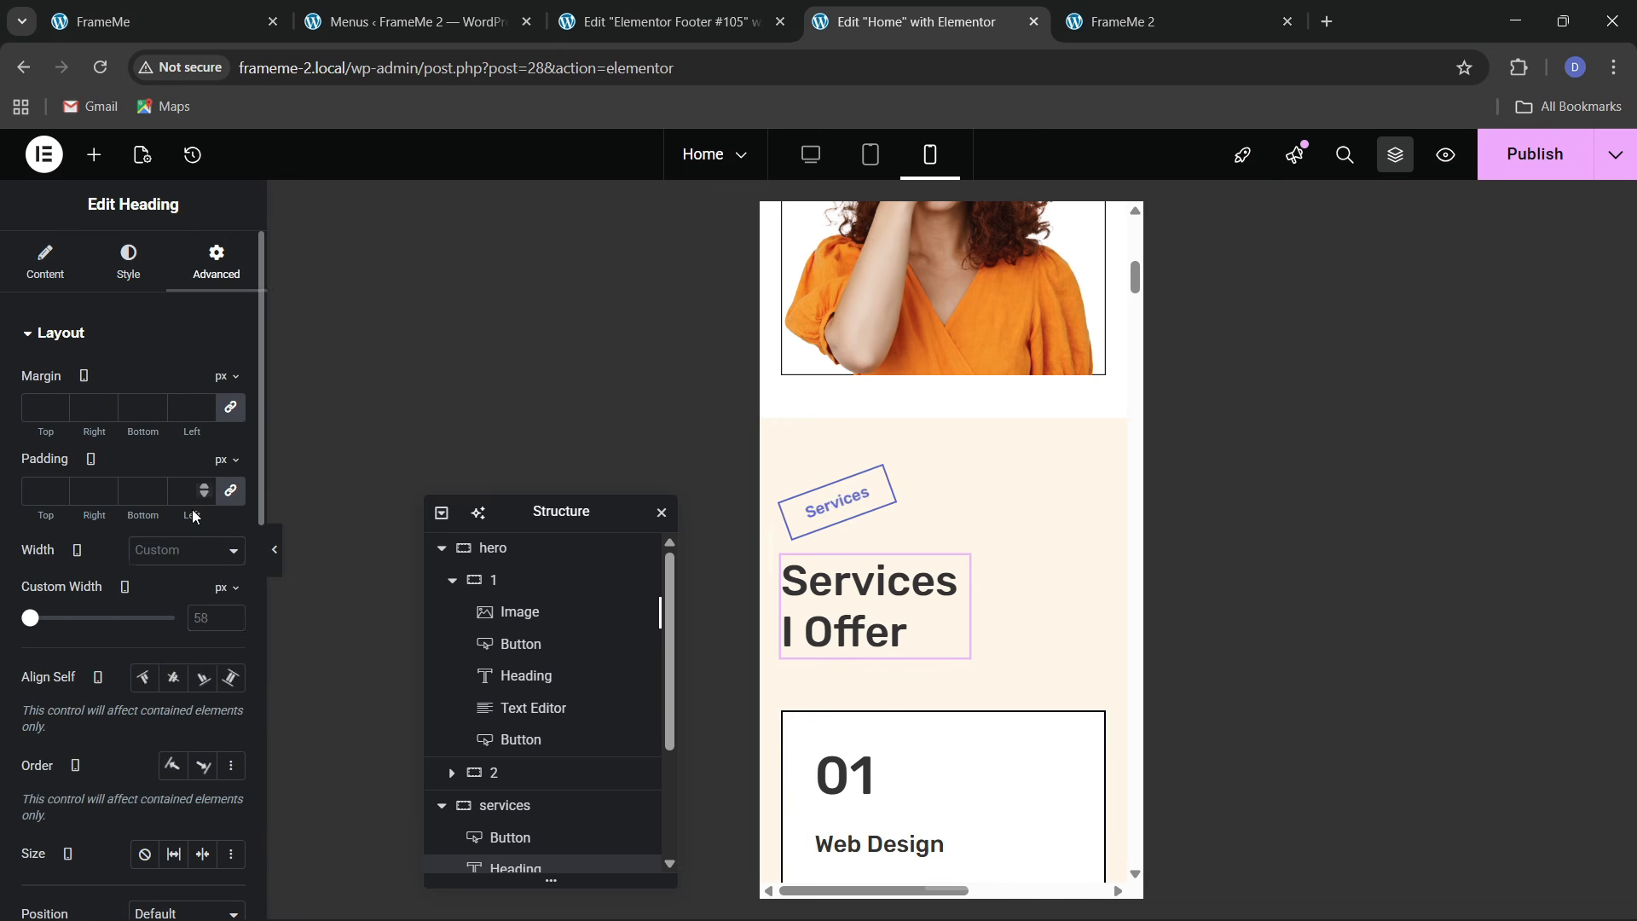
click(172, 553)
click(166, 594)
scroll(920, 631, down, 10)
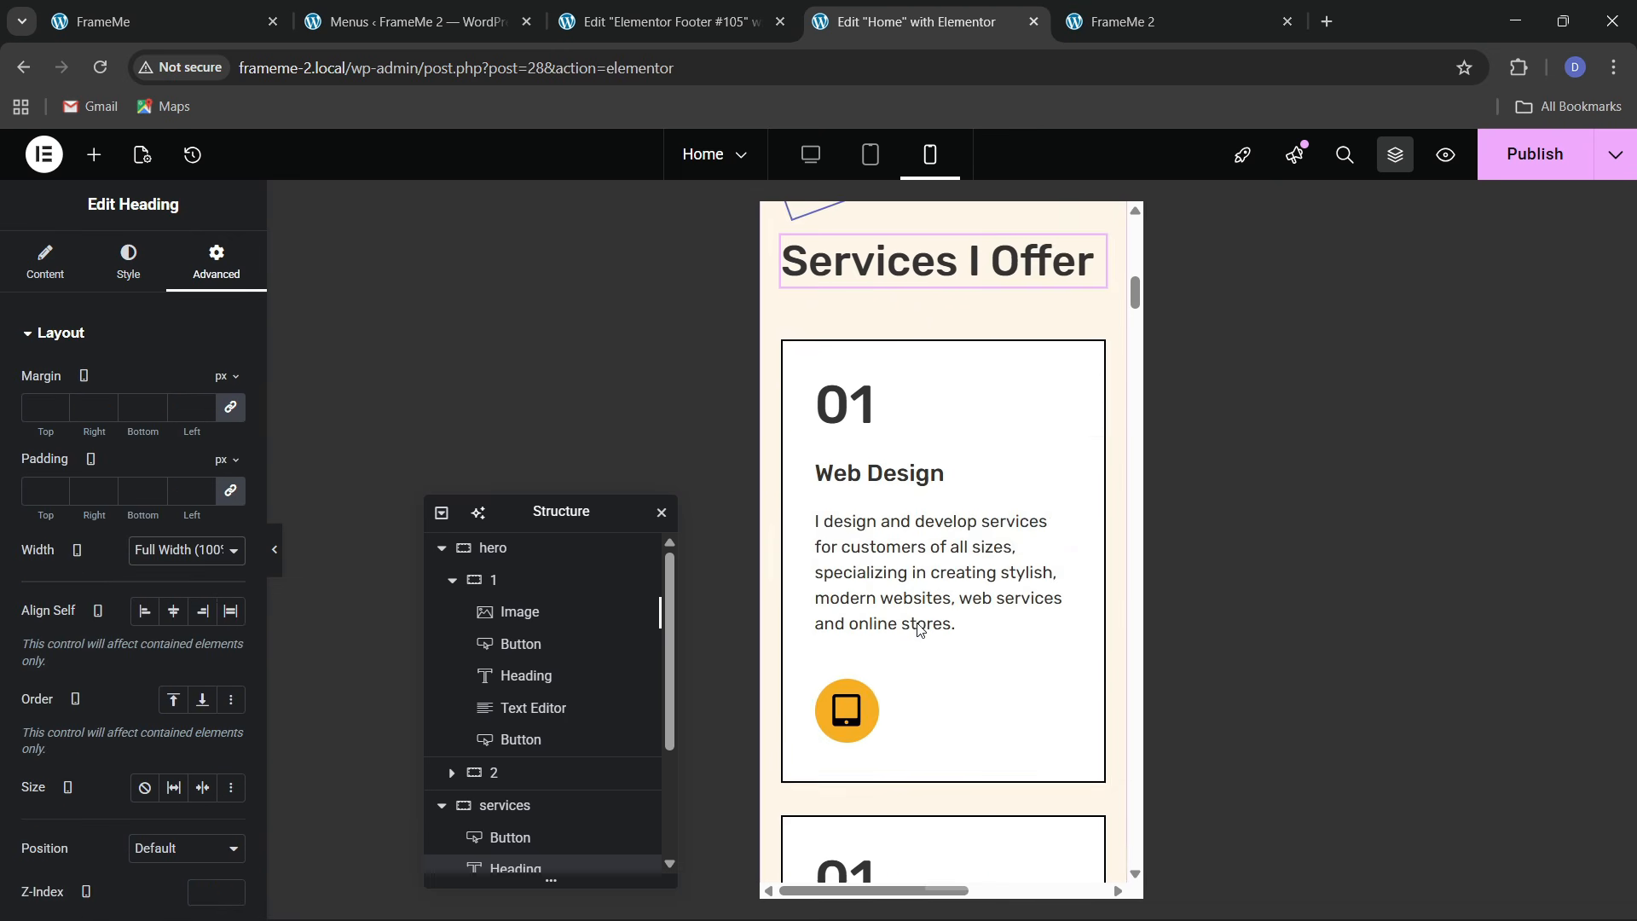
scroll(924, 632, down, 10)
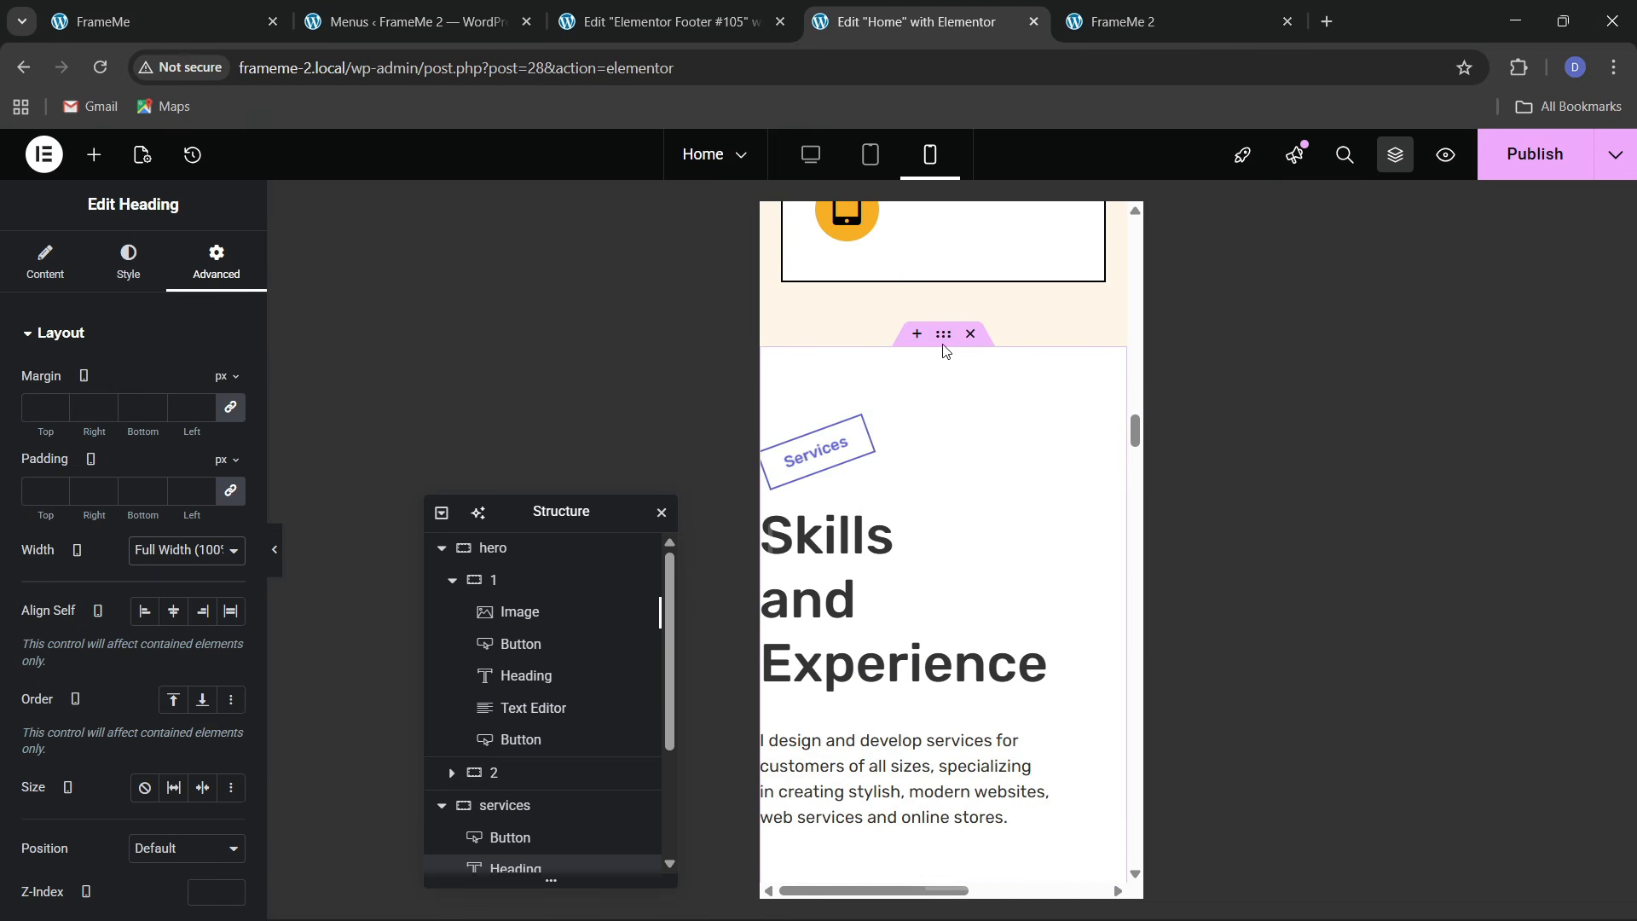
Give the Skills section container 60/20 mobile padding
click(943, 333)
click(216, 263)
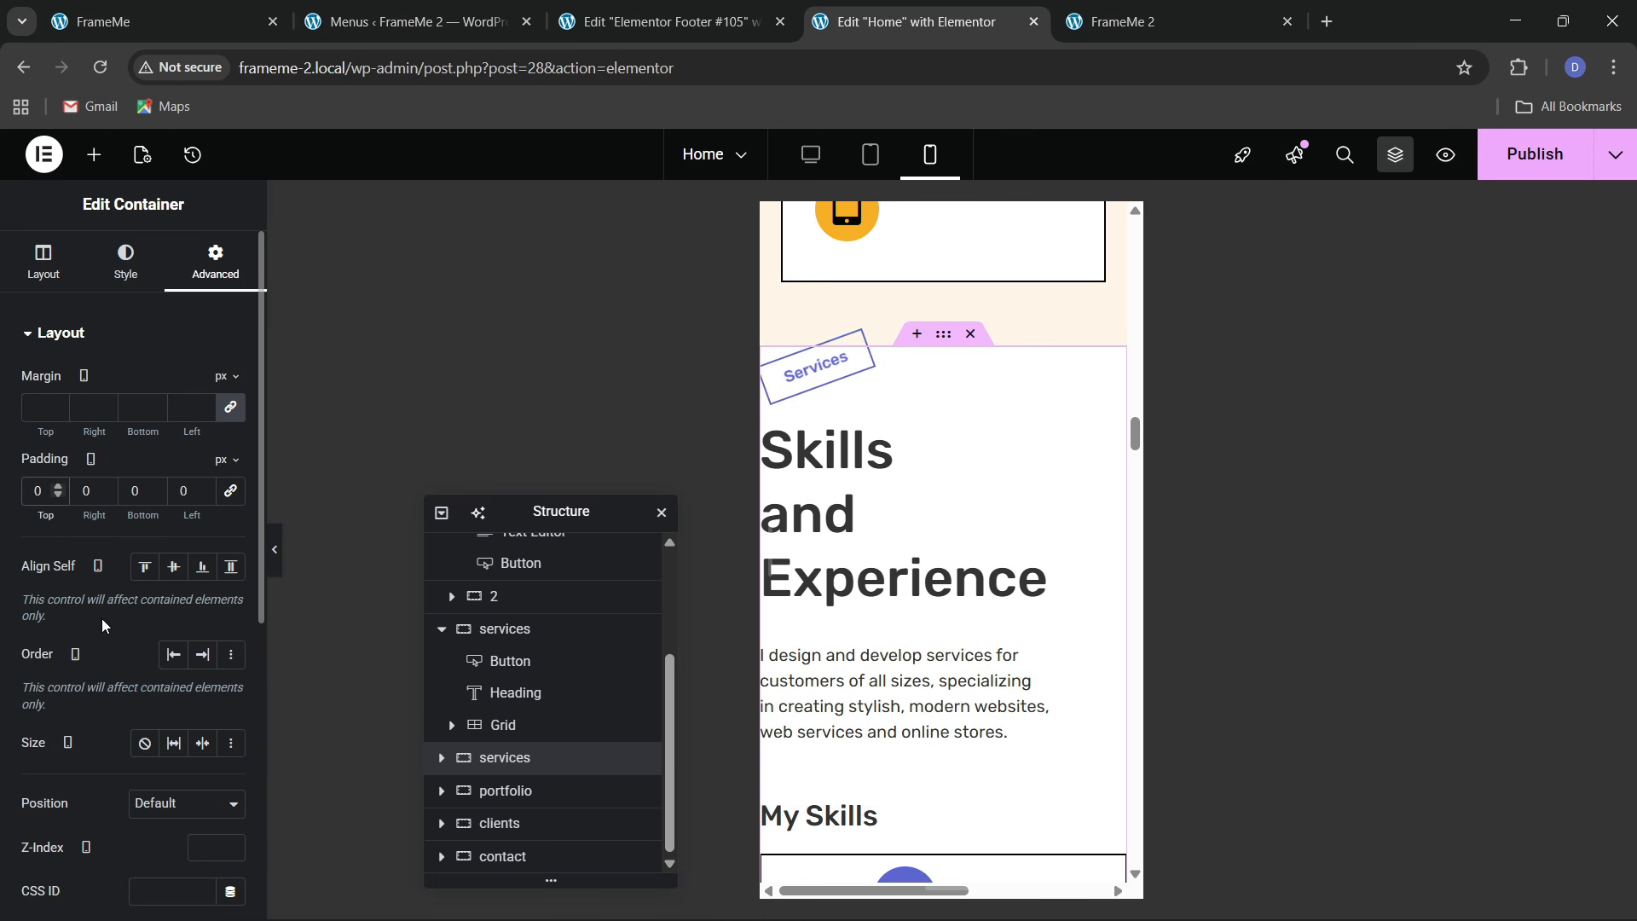
text(6)
click(87, 501)
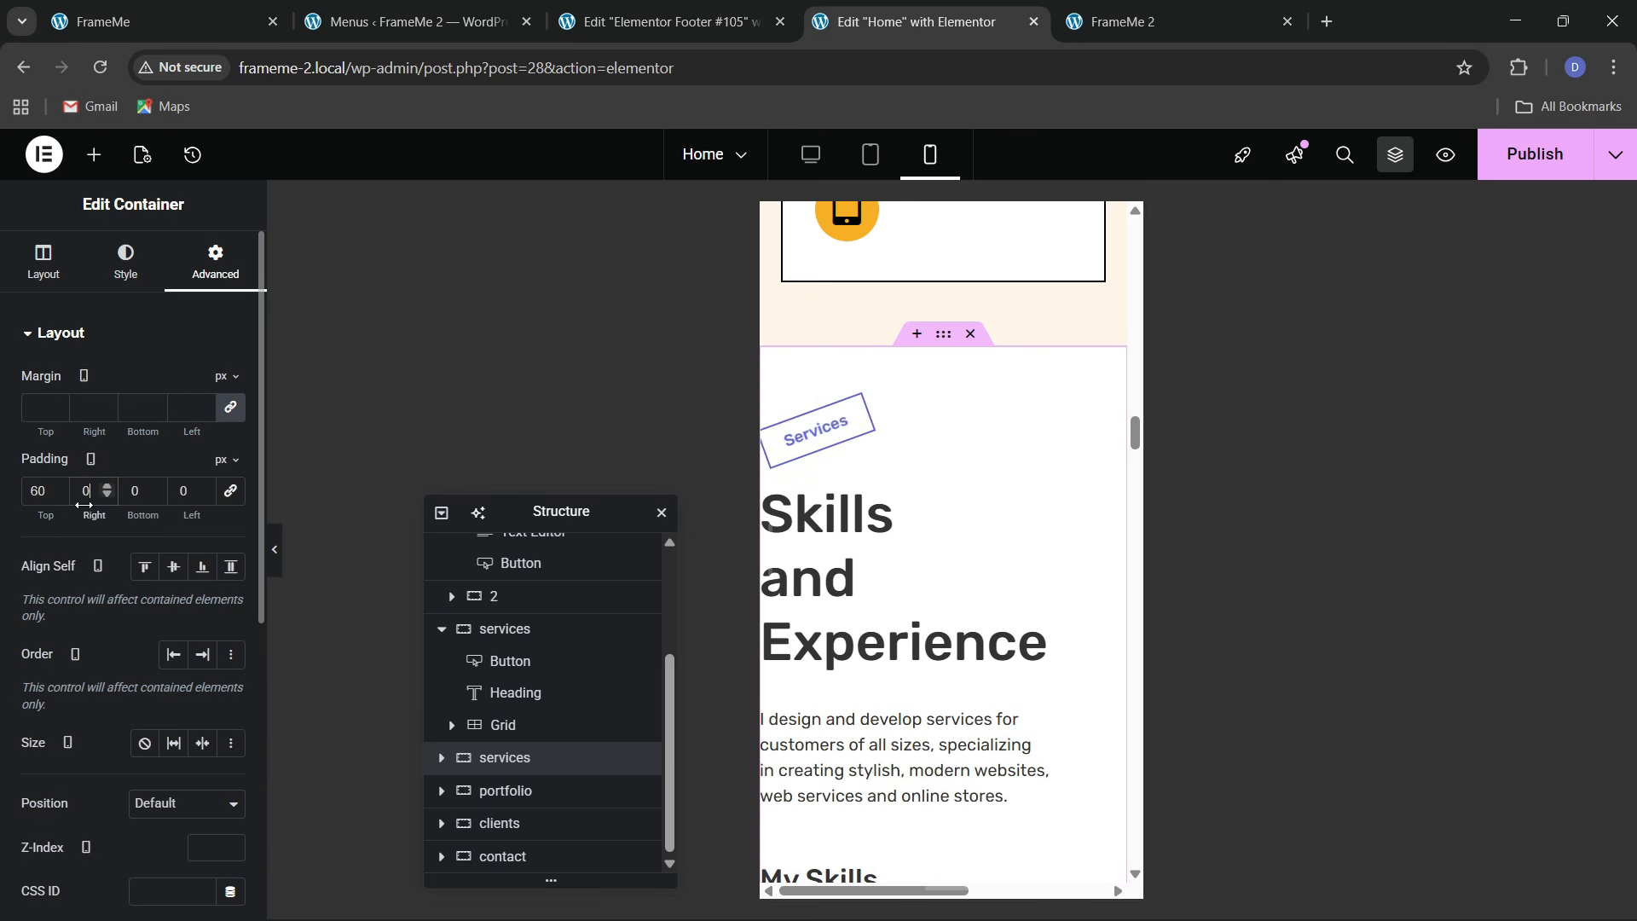
text(20)
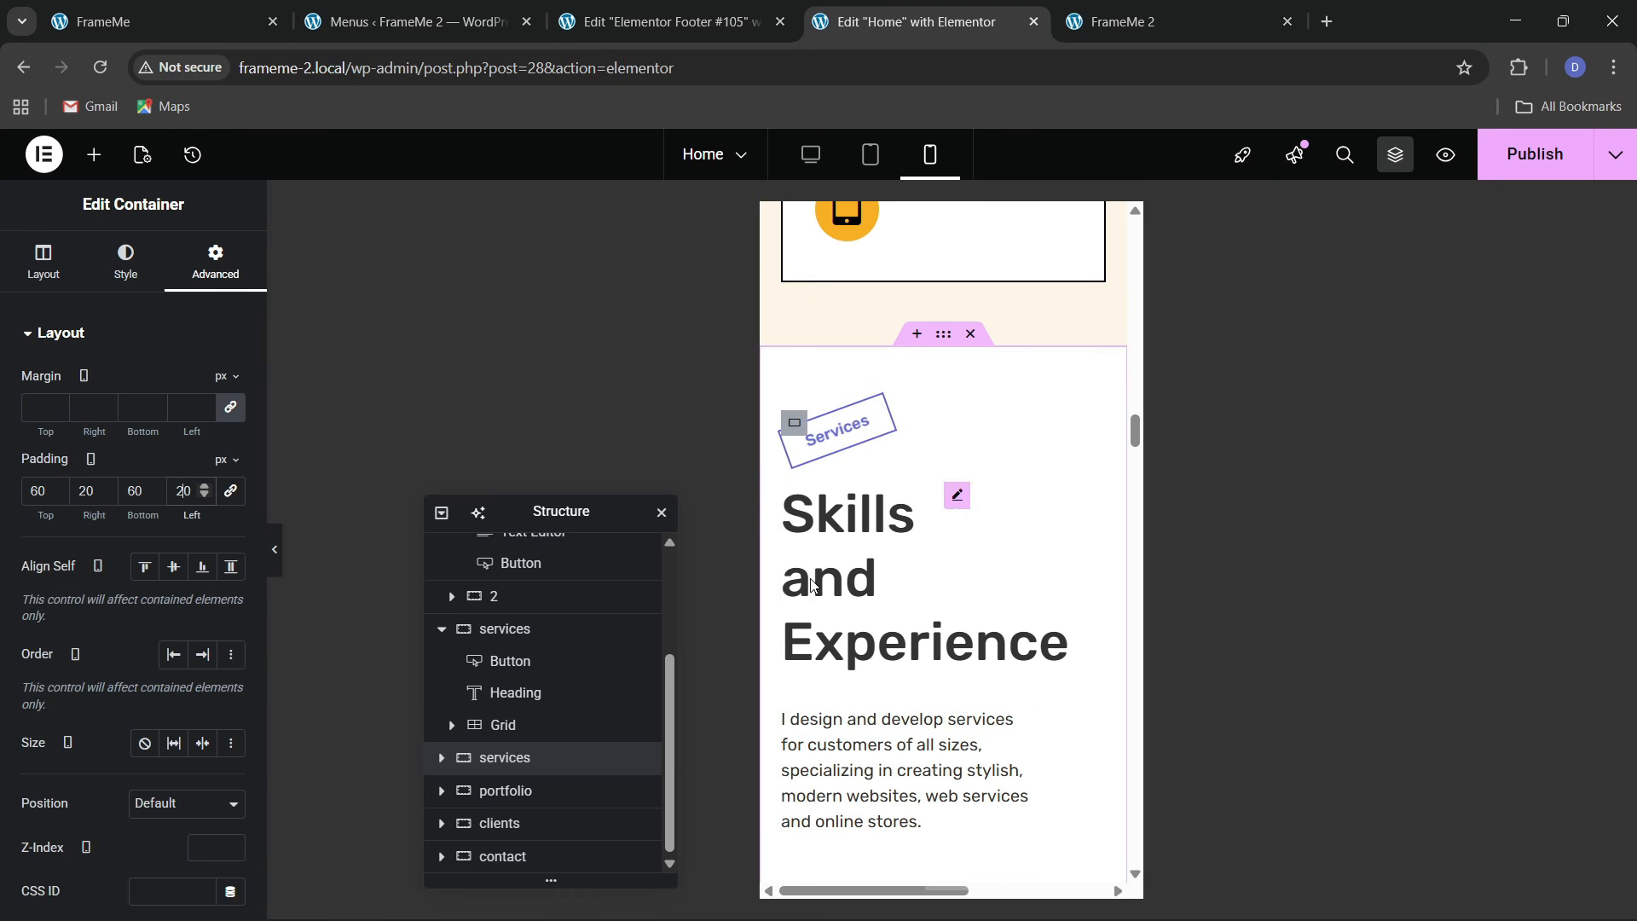
Set the Skills and Experience heading to 40px and full width
click(958, 490)
click(122, 285)
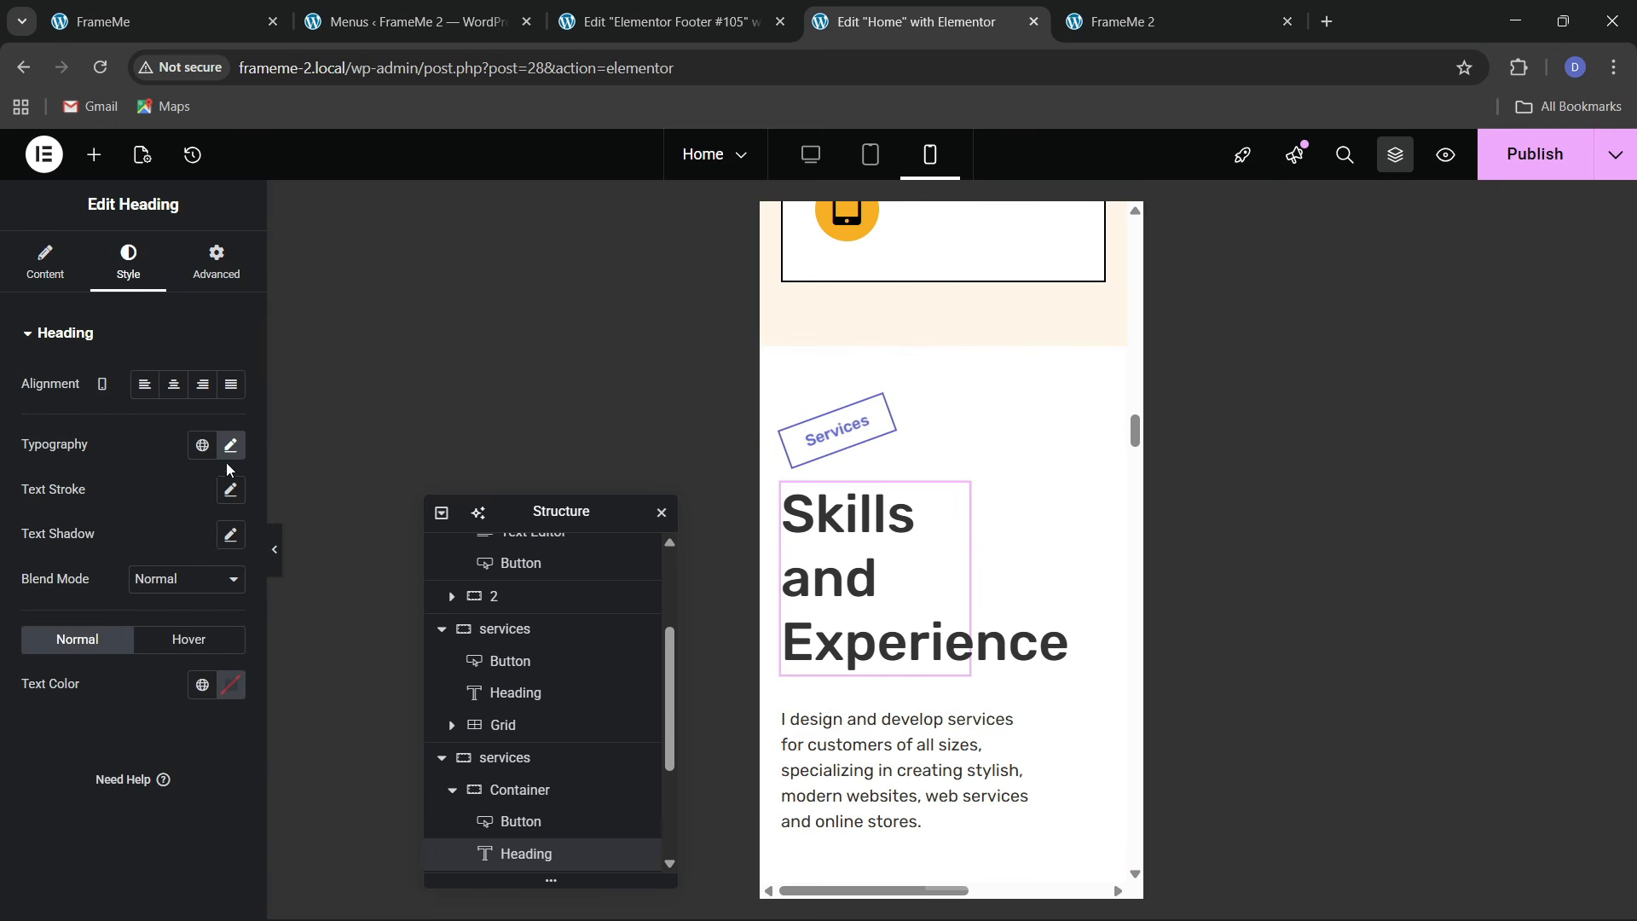
click(230, 445)
text(40)
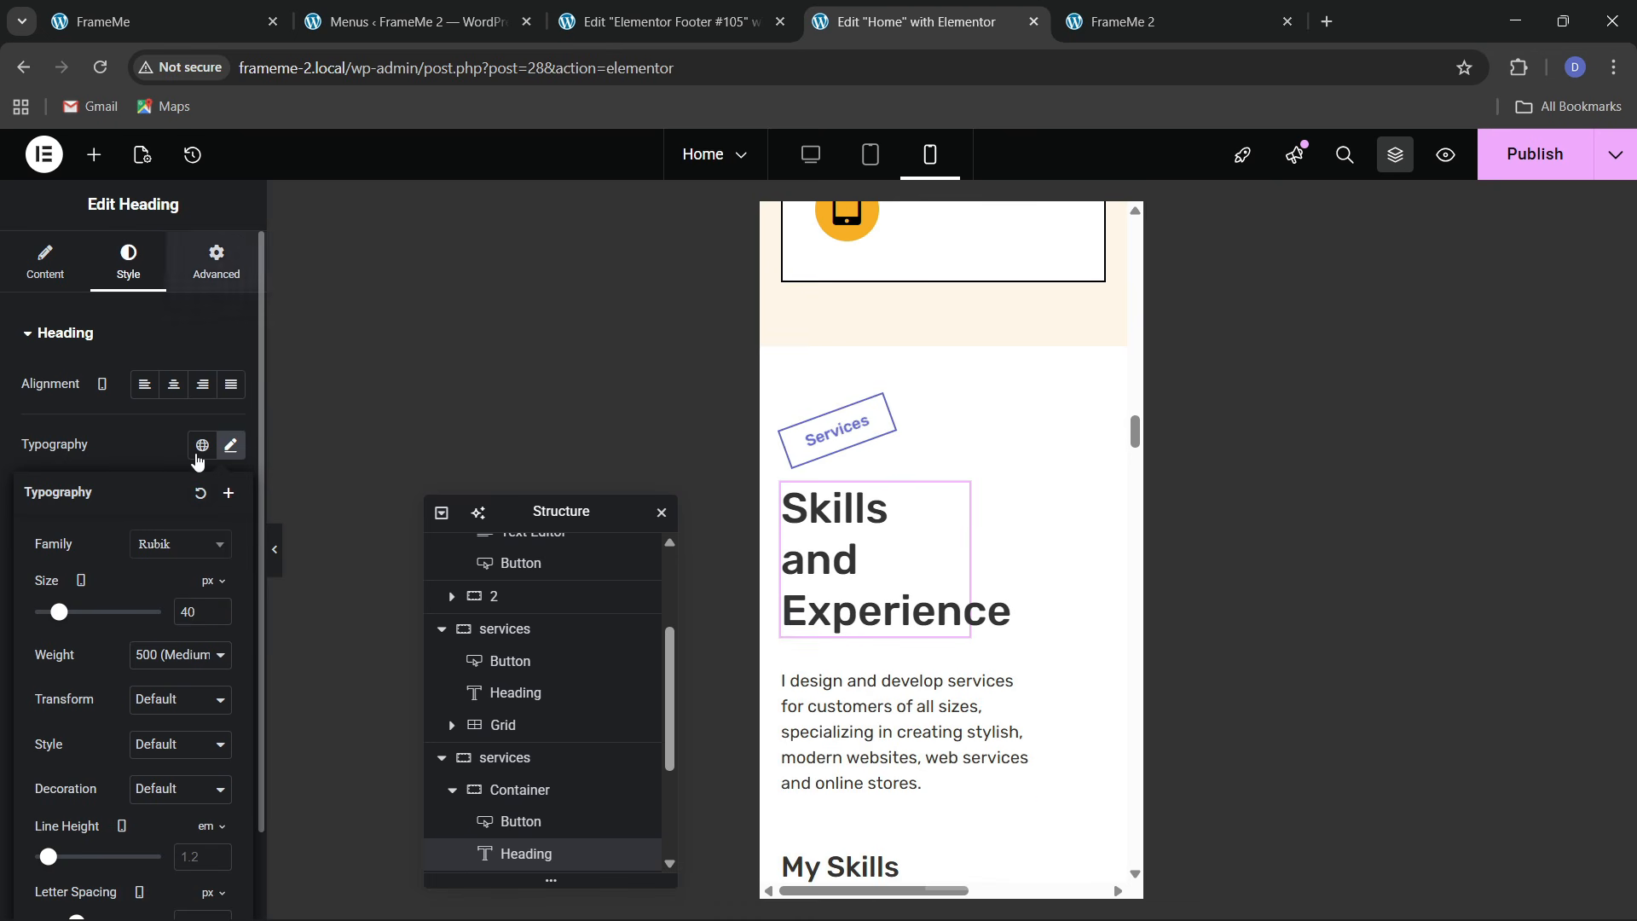
click(216, 263)
click(185, 550)
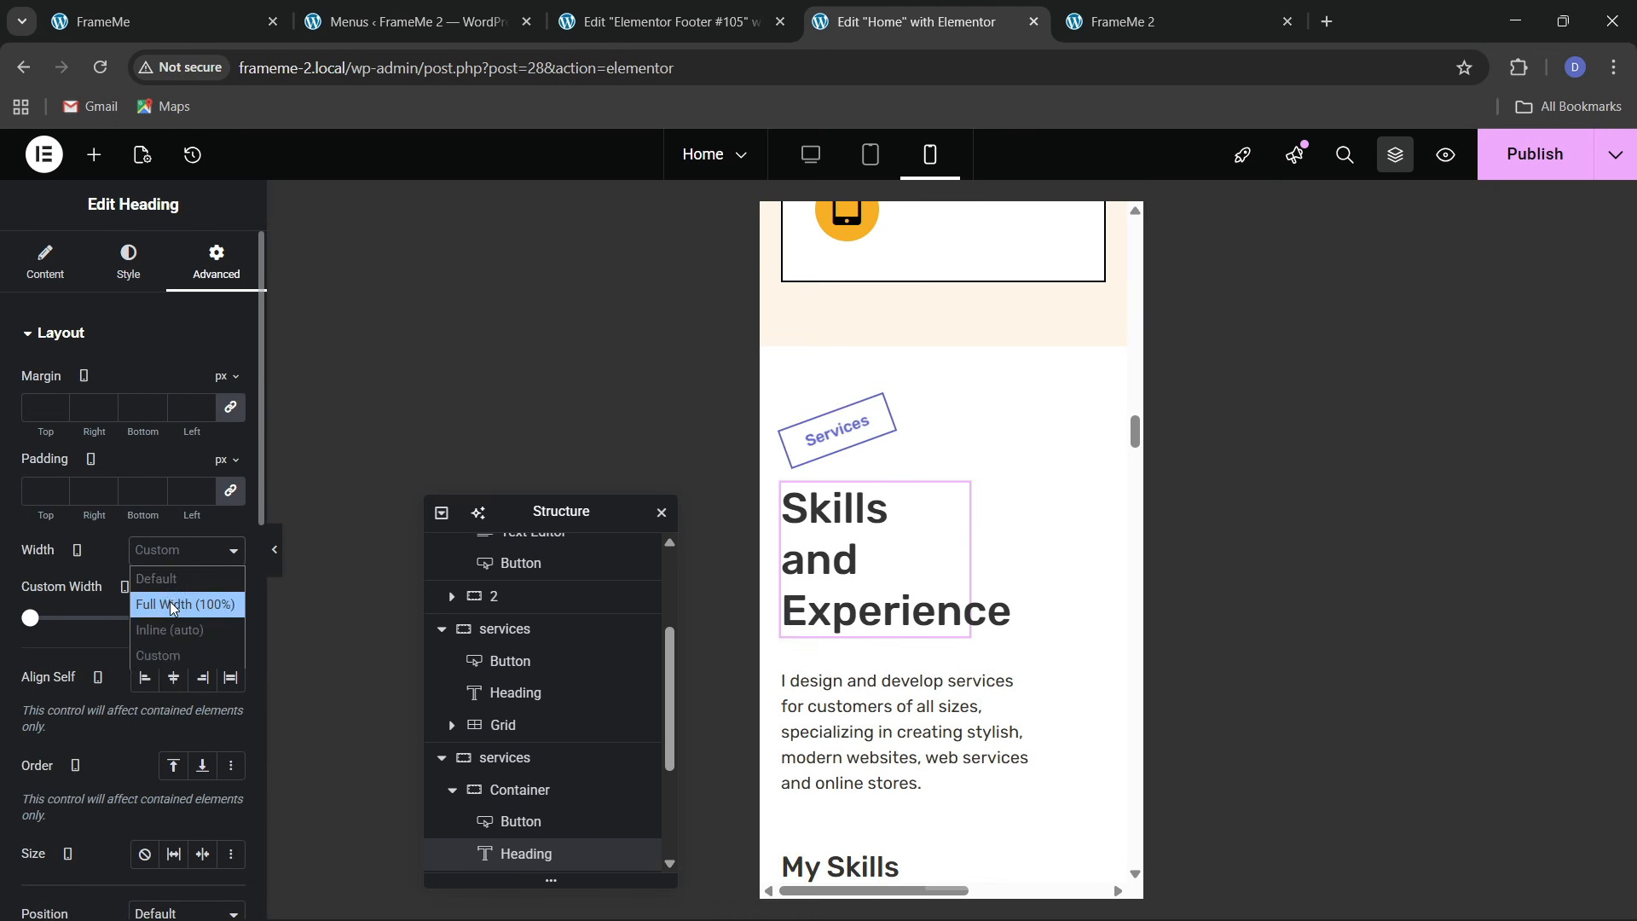
click(175, 603)
scroll(1002, 442, down, 3)
Make the paragraph under the Skills heading span the full width
click(958, 442)
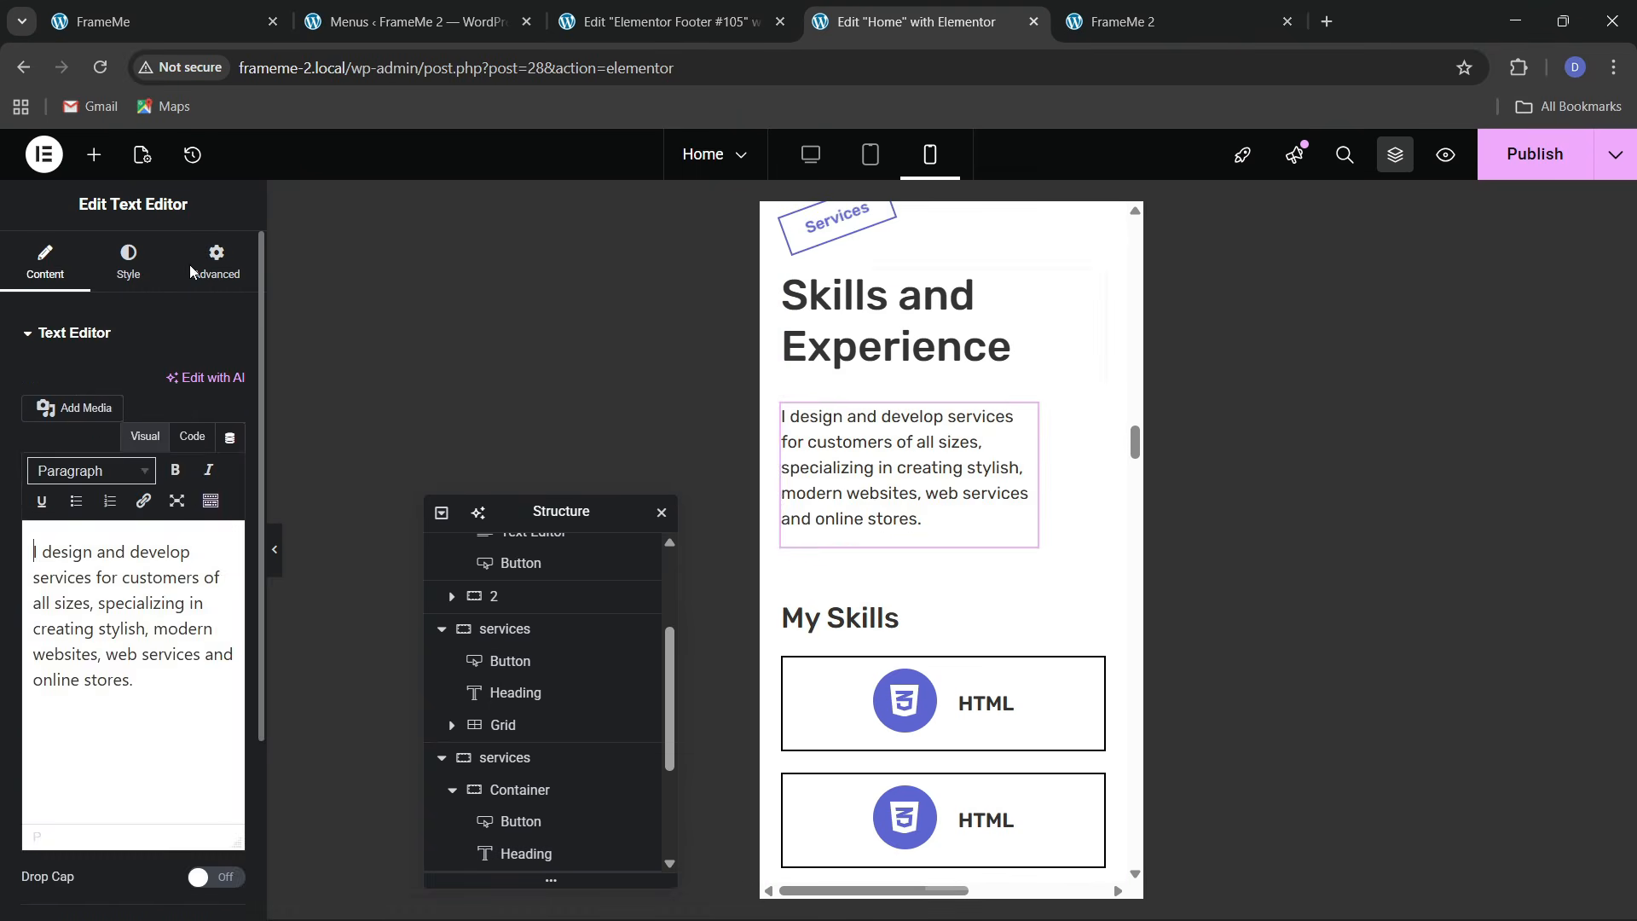
click(216, 263)
click(170, 554)
click(185, 603)
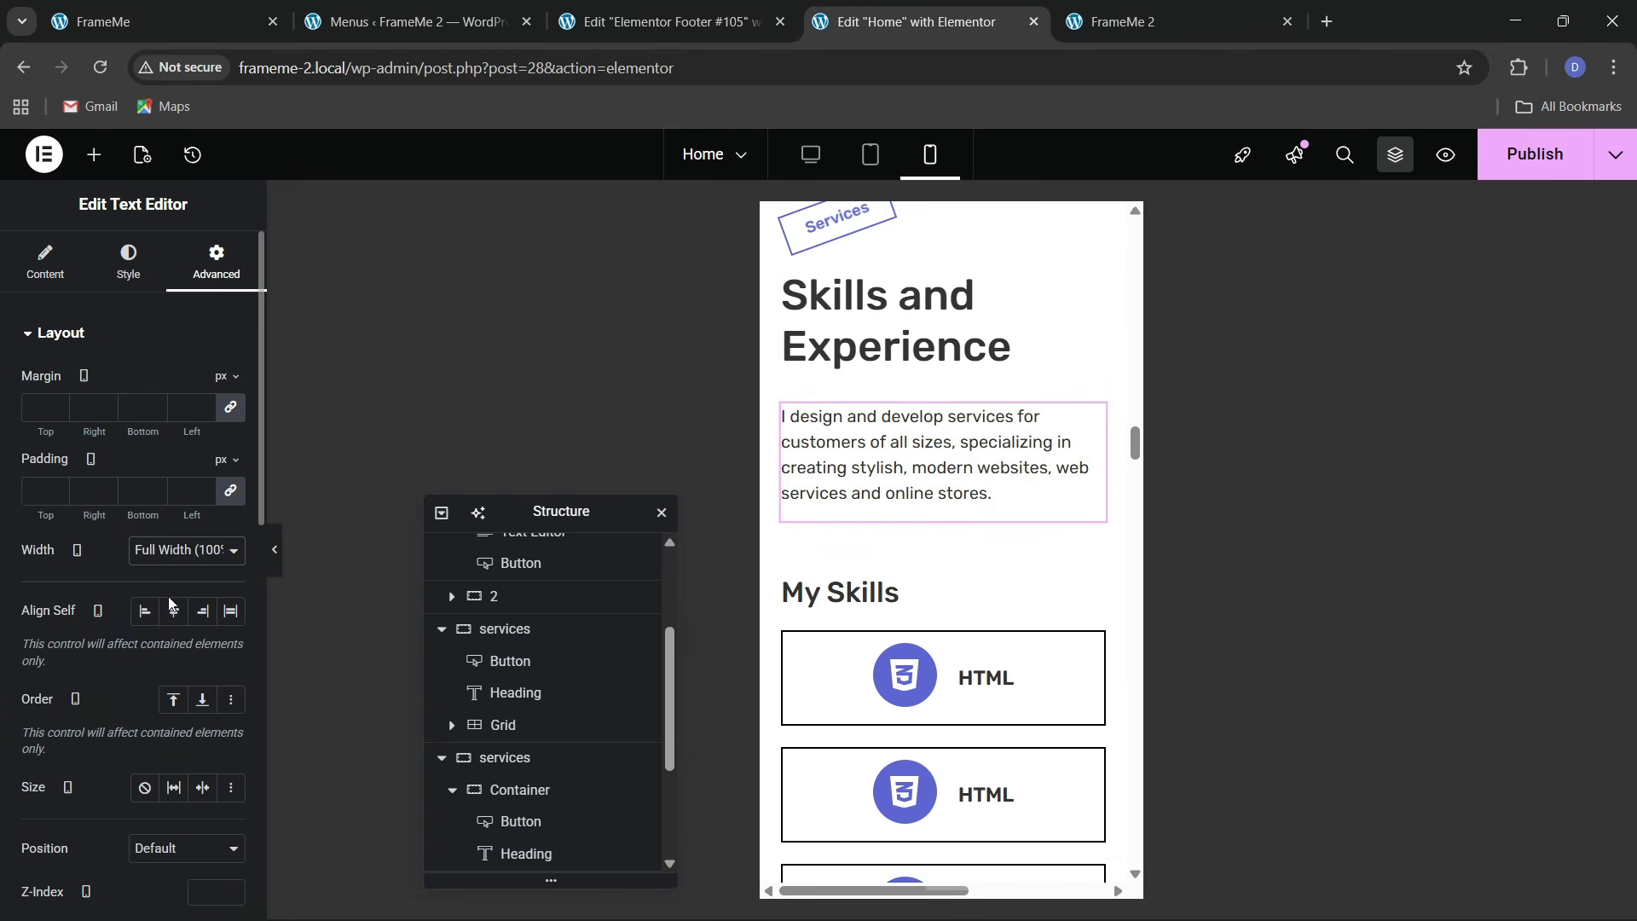
scroll(919, 598, down, 8)
scroll(919, 609, up, 6)
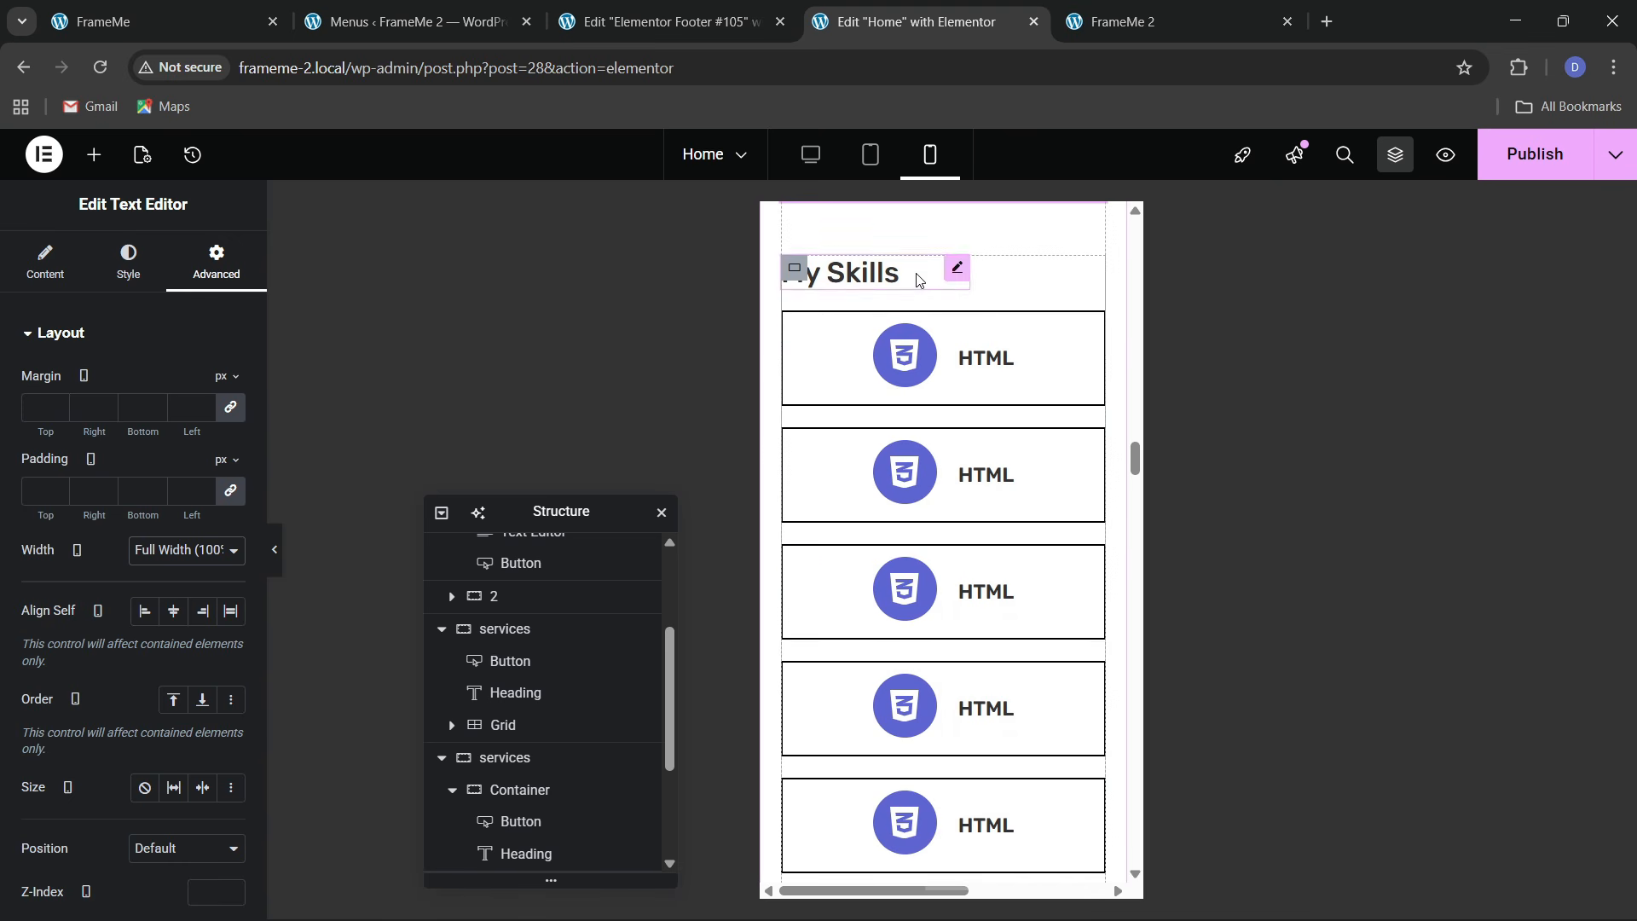
Stack the My Skills container vertically with centred content and start-aligned items
click(794, 267)
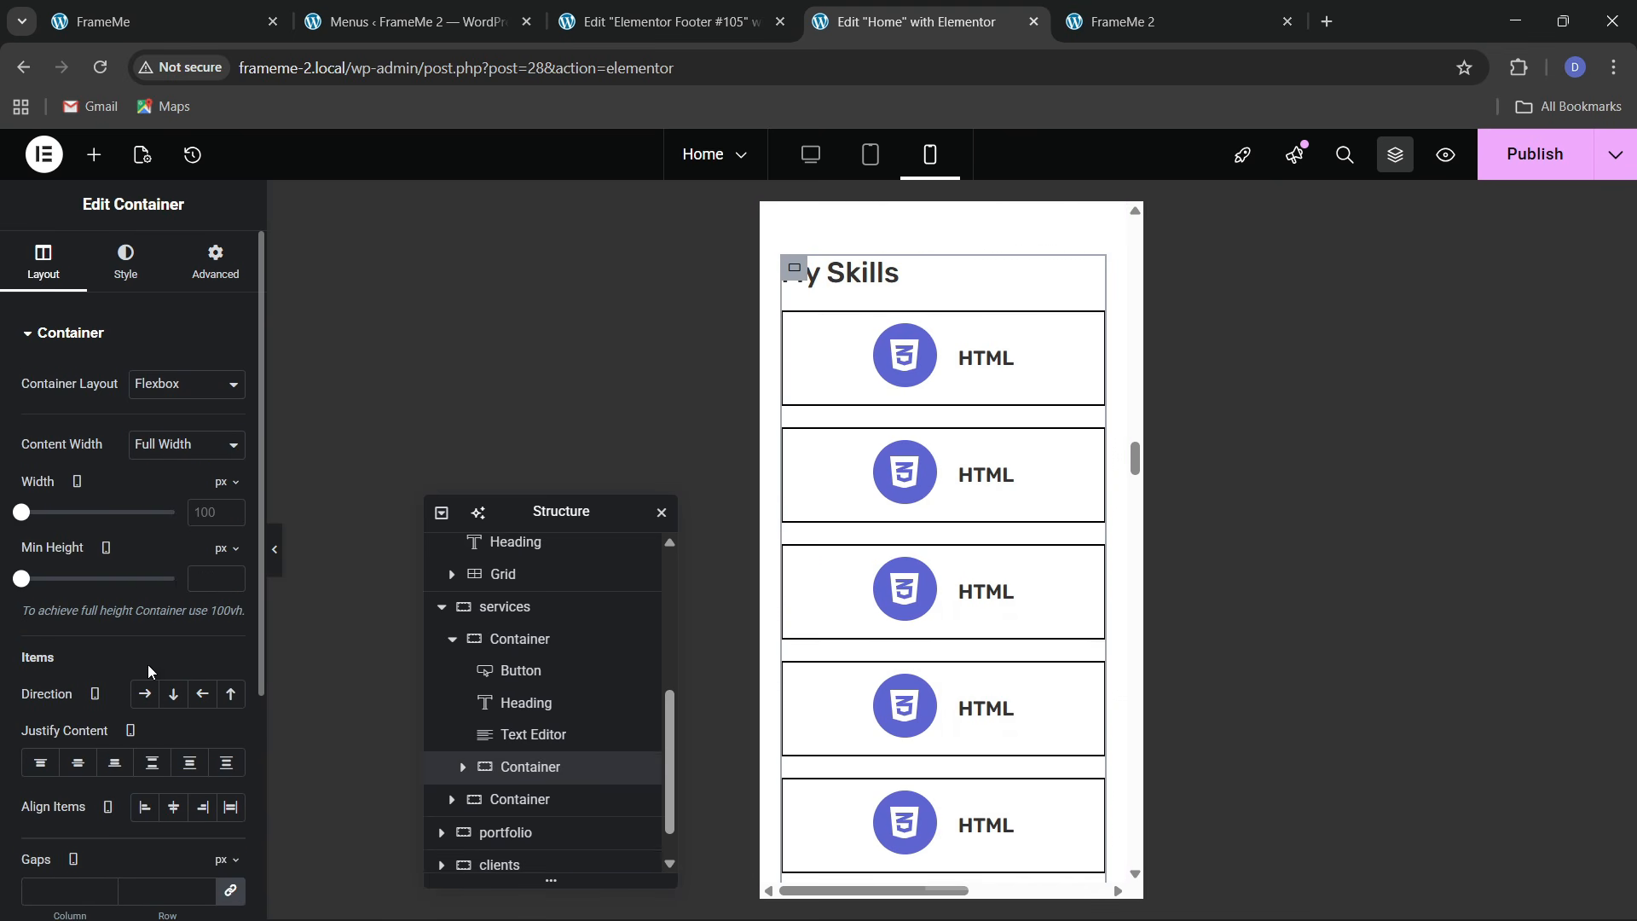
click(173, 694)
click(78, 762)
click(145, 807)
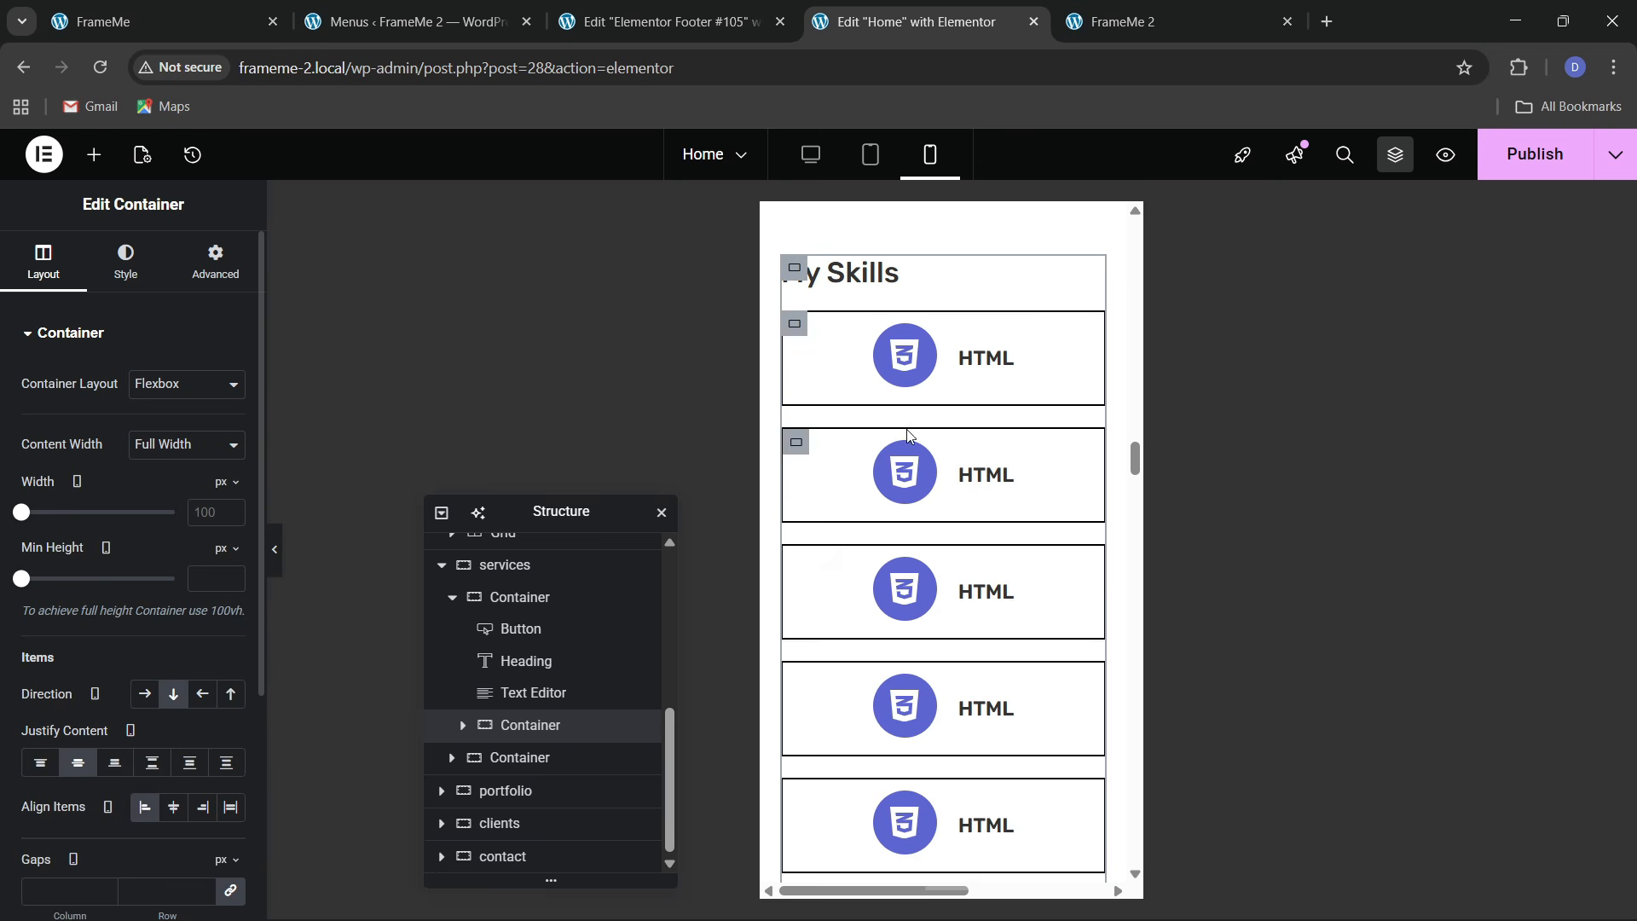
Make the My Skills heading span the full width
click(929, 279)
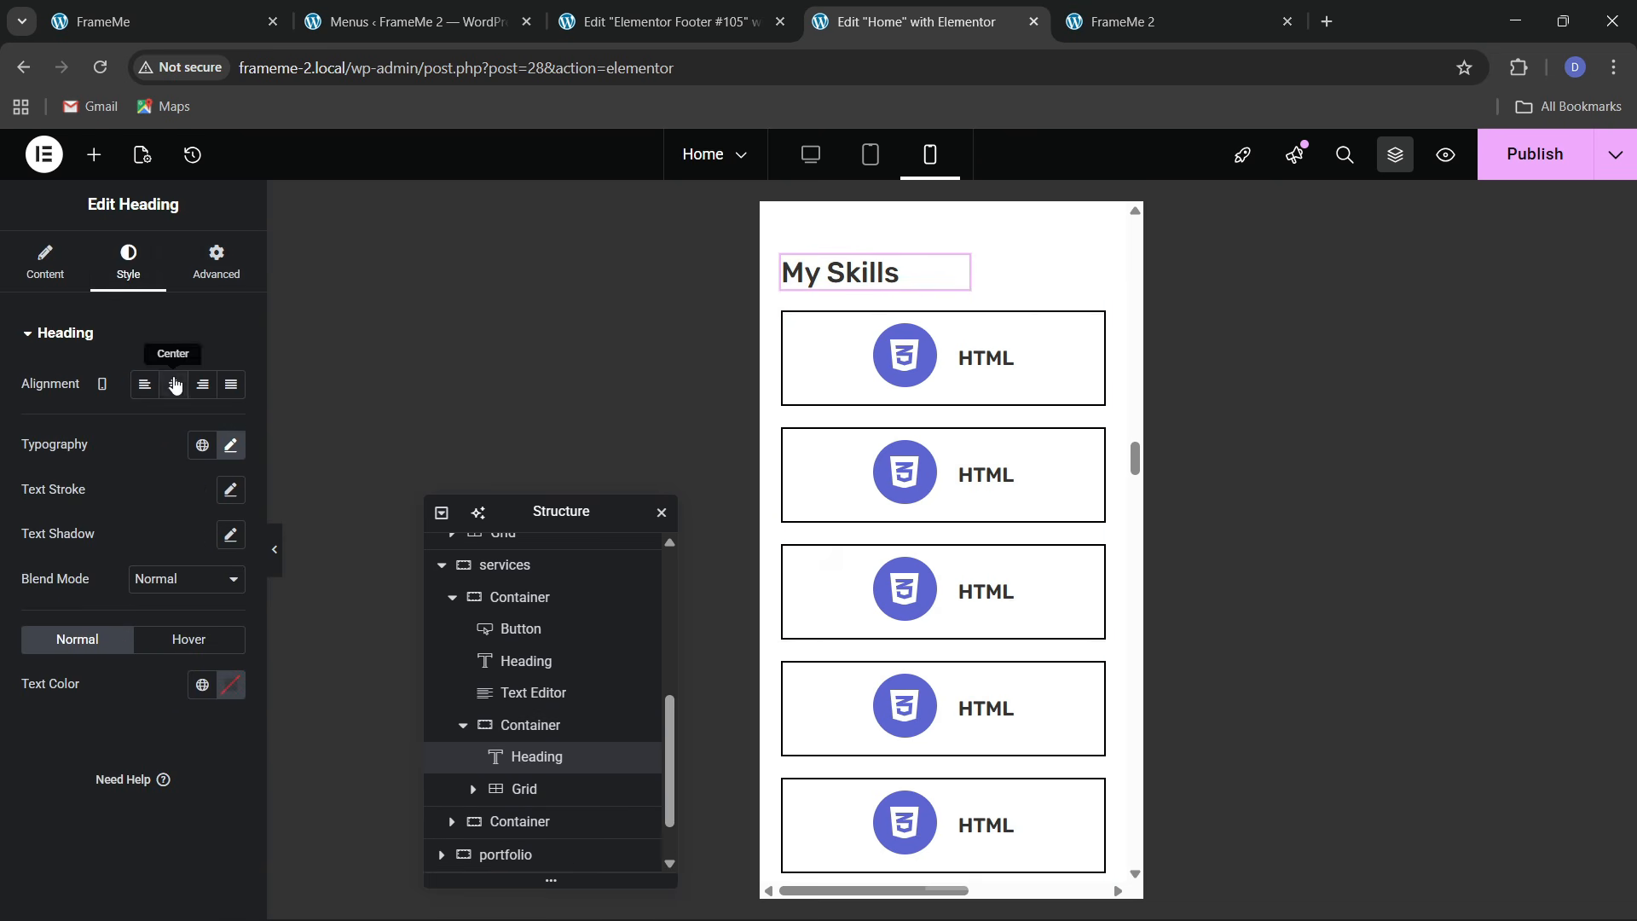
click(793, 268)
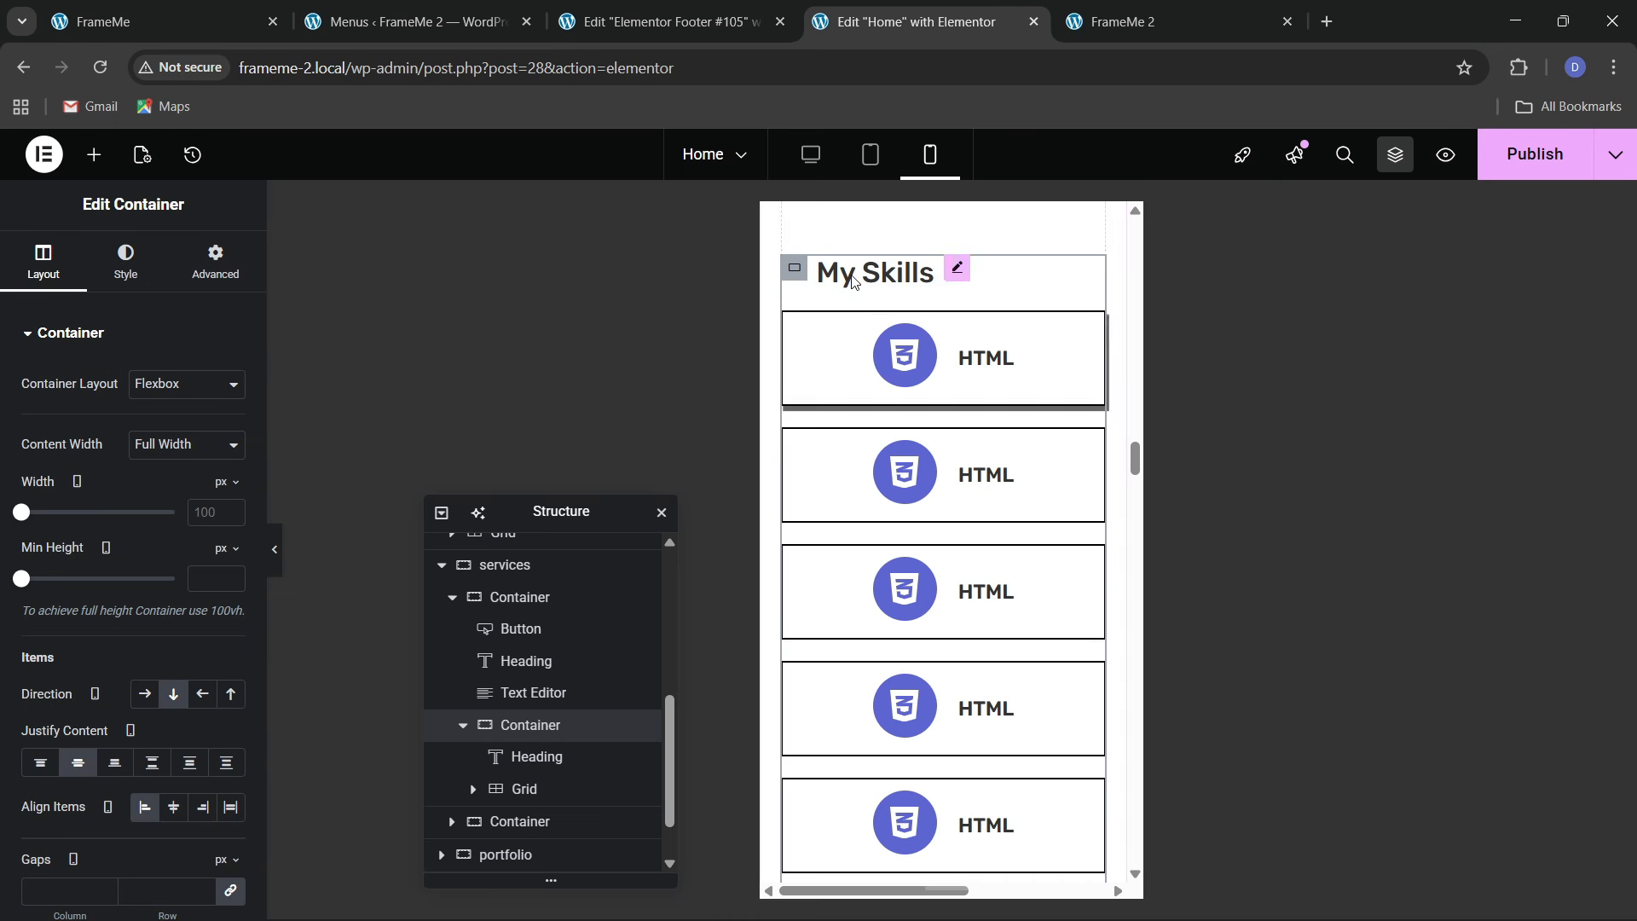
click(875, 273)
click(216, 260)
click(186, 550)
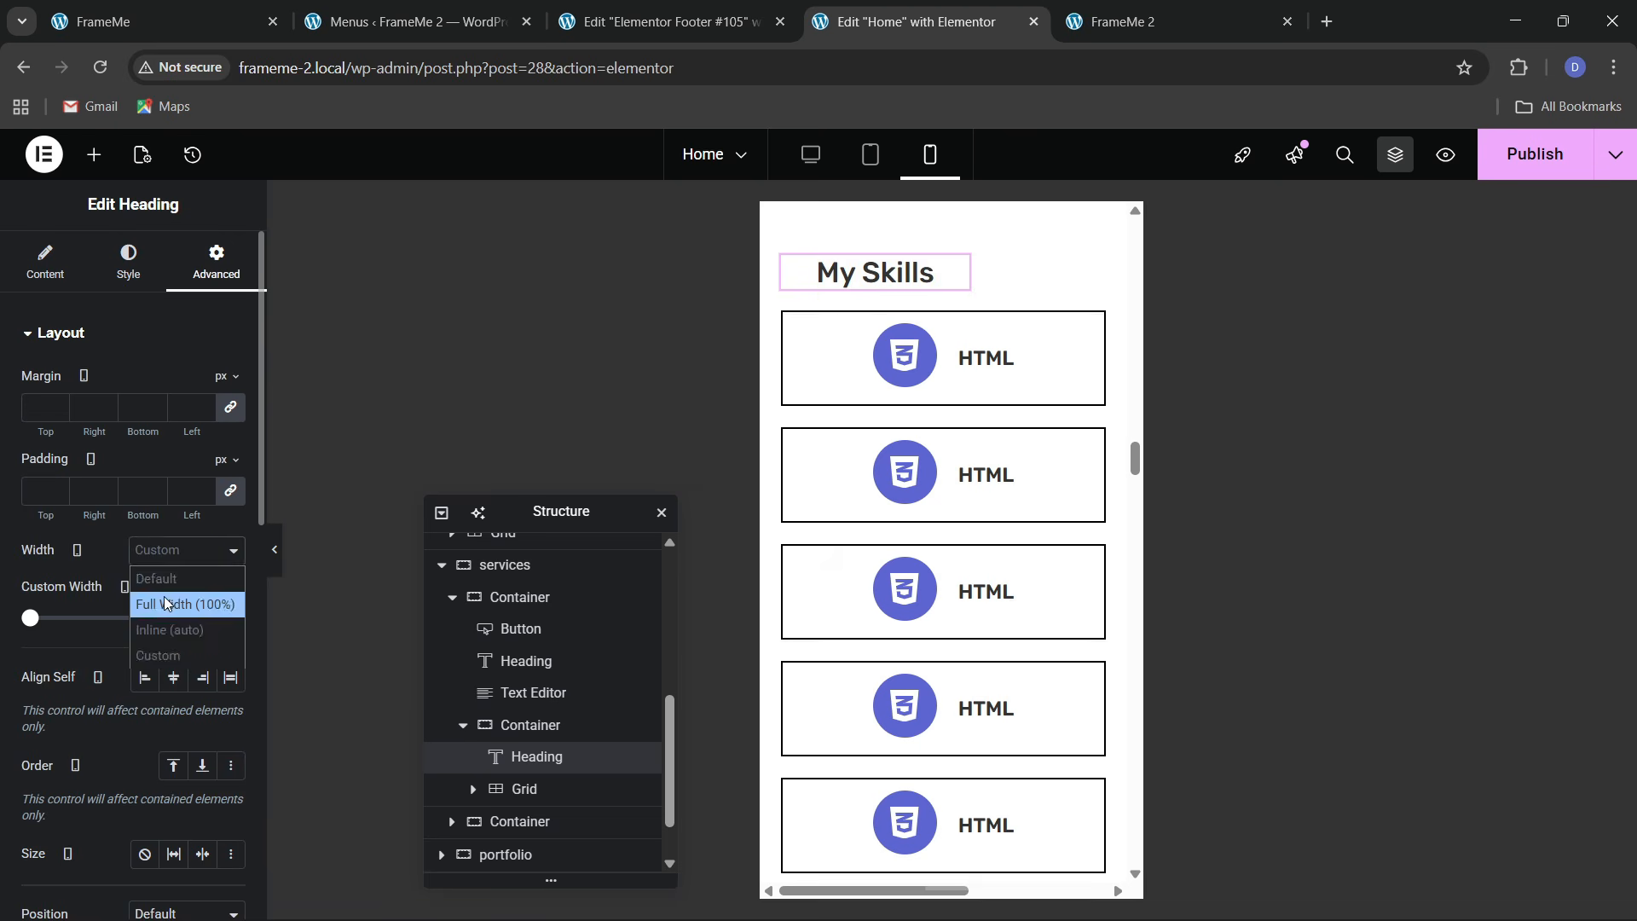
click(183, 599)
scroll(961, 604, down, 10)
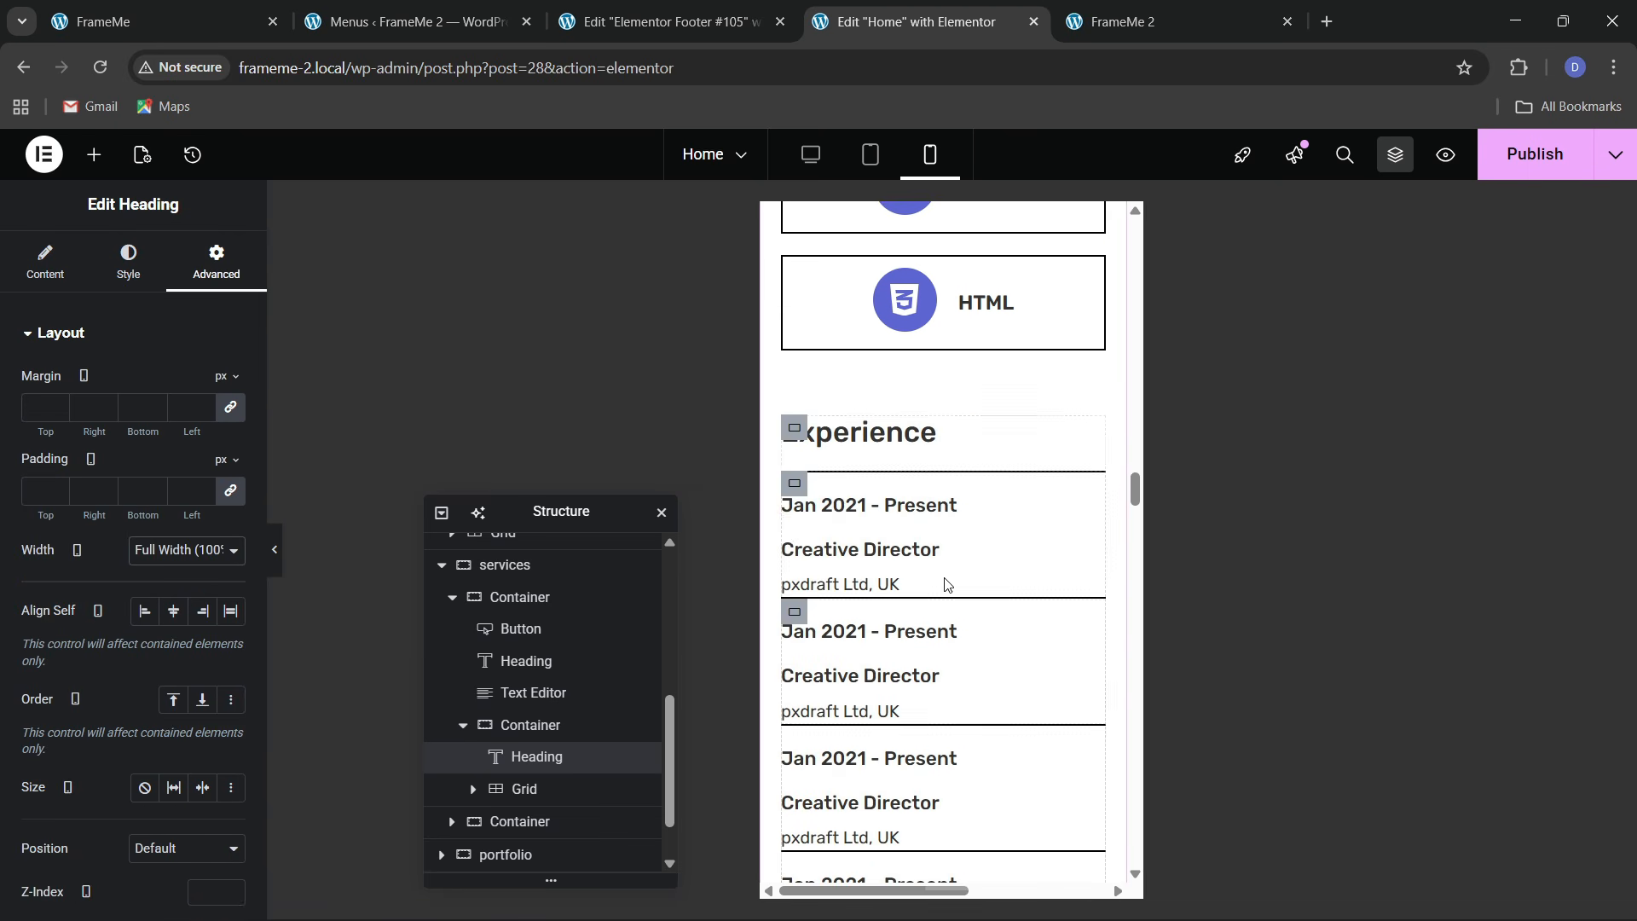
scroll(869, 676, down, 2)
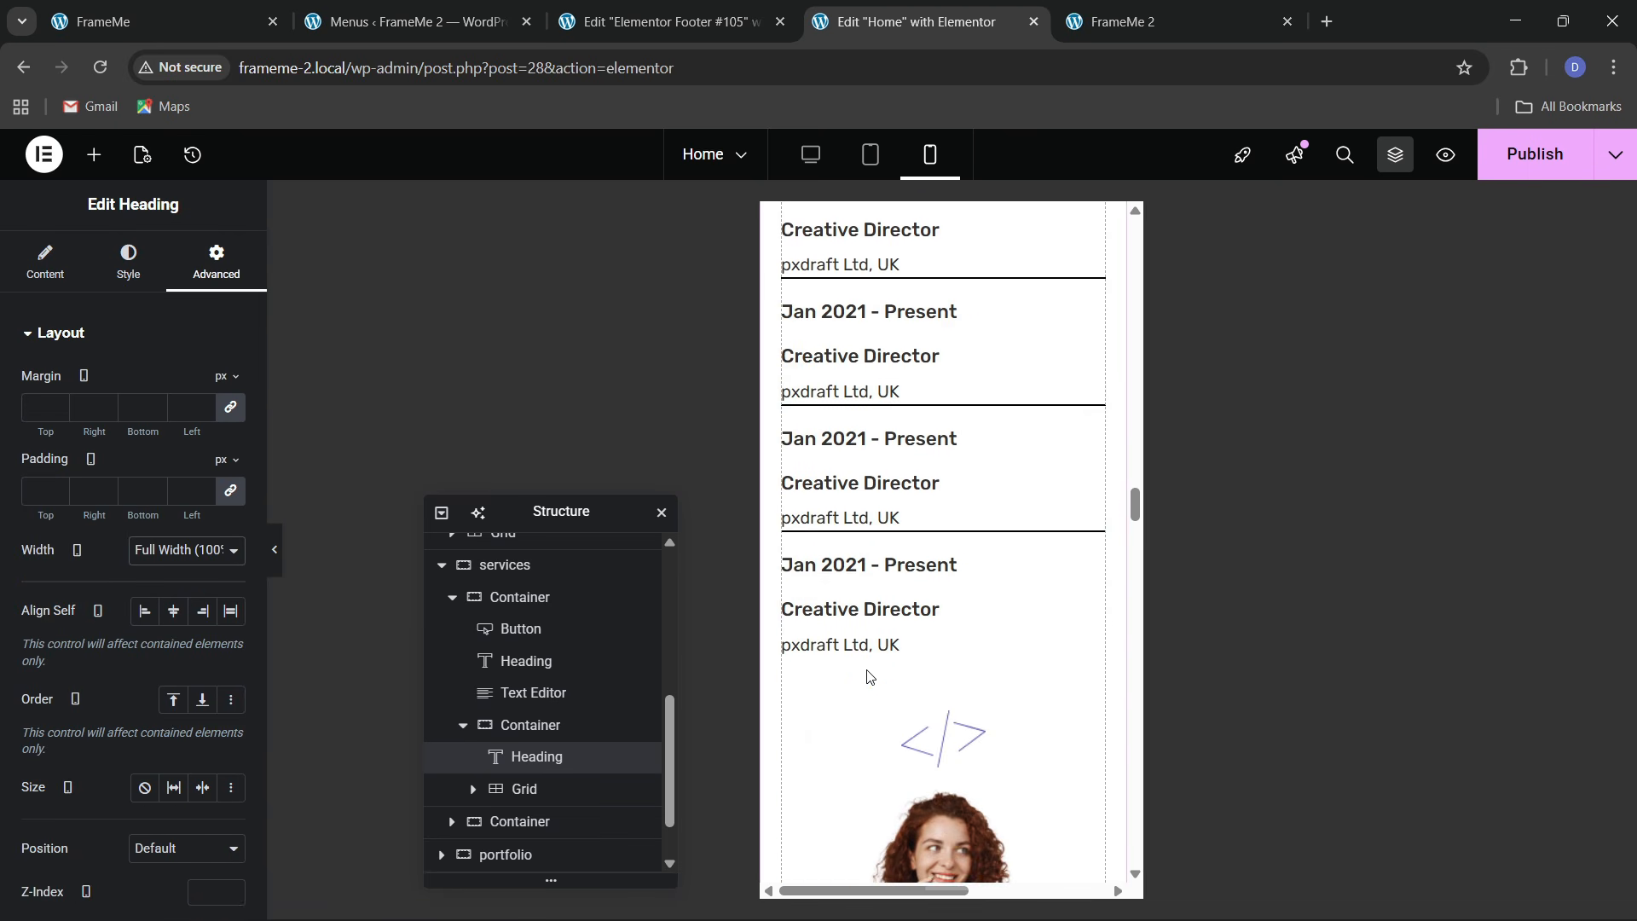
scroll(869, 676, up, 5)
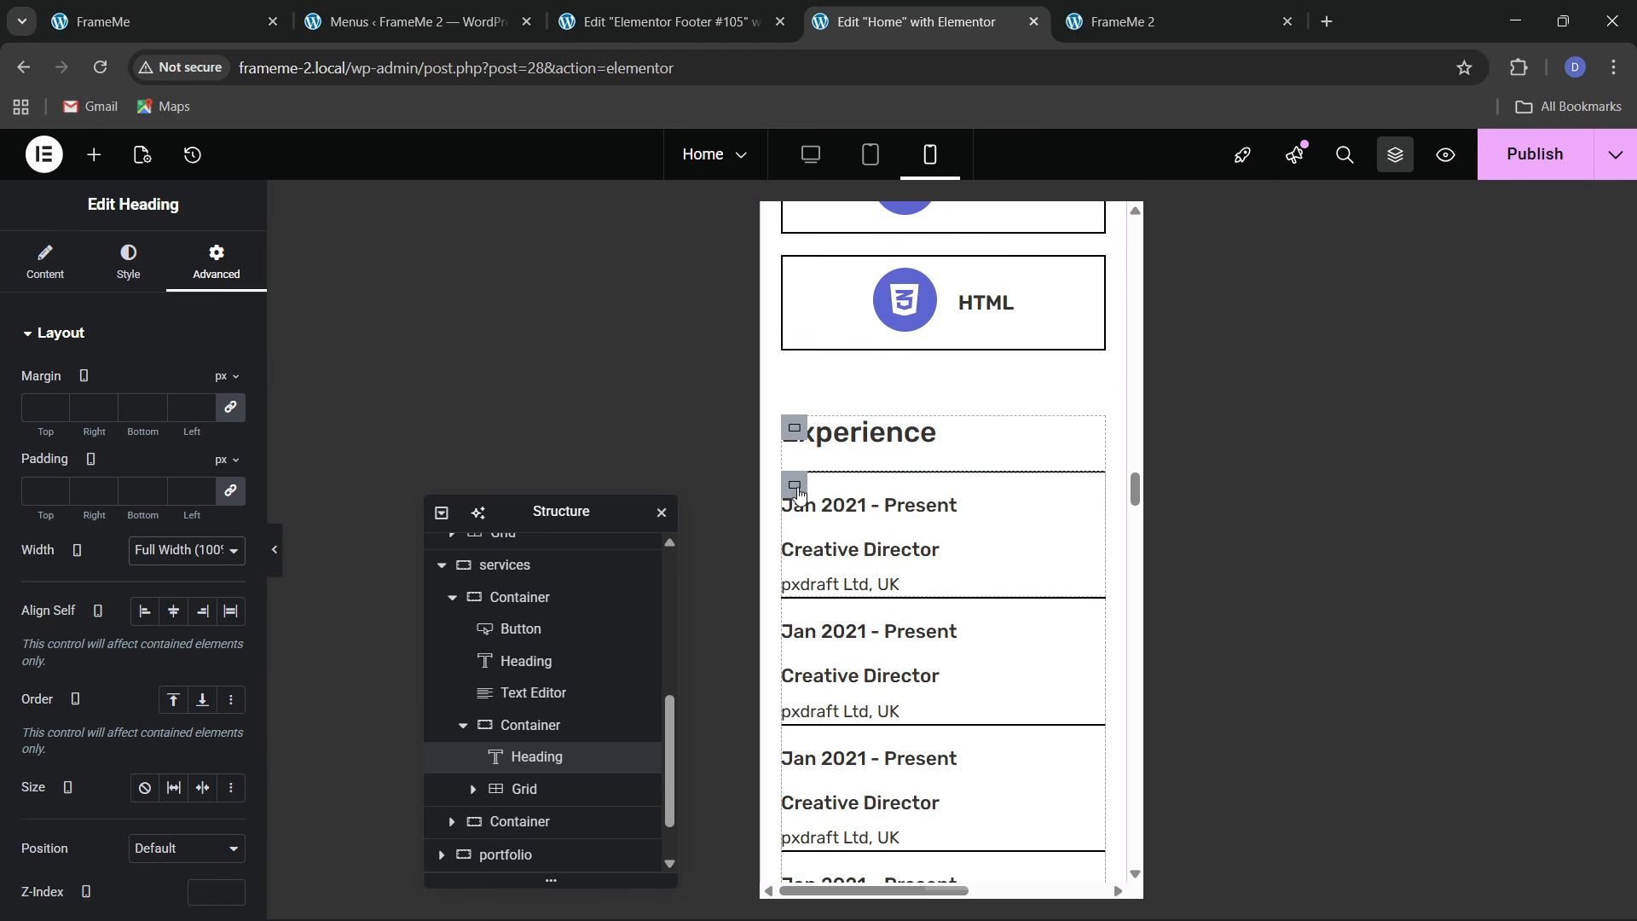
scroll(940, 686, down, 4)
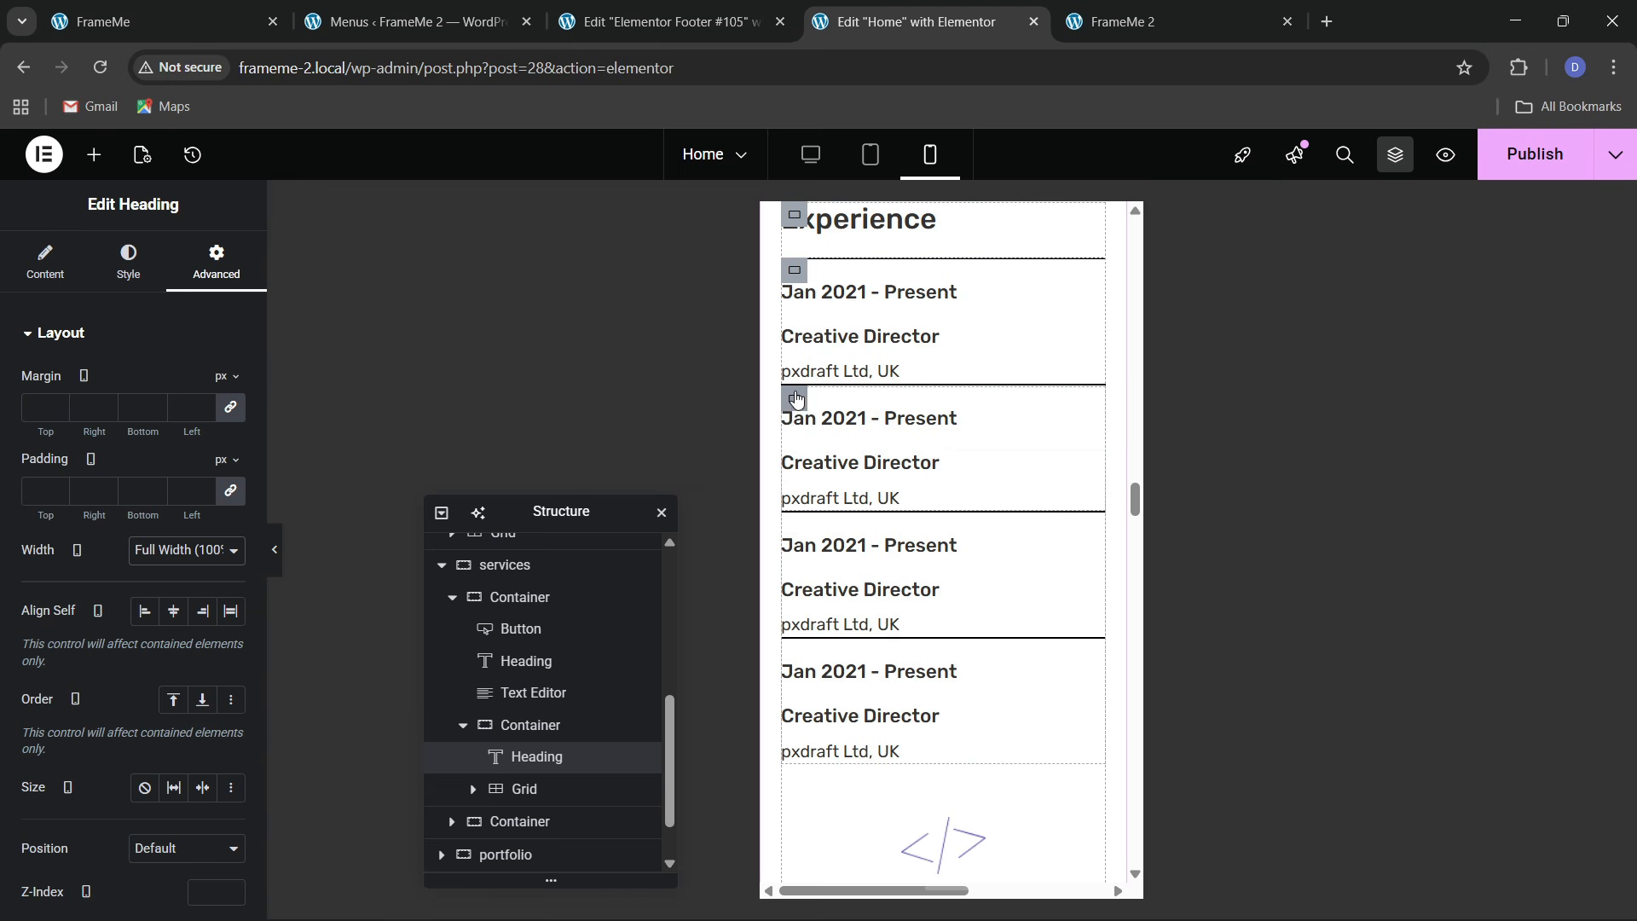
scroll(994, 718, down, 4)
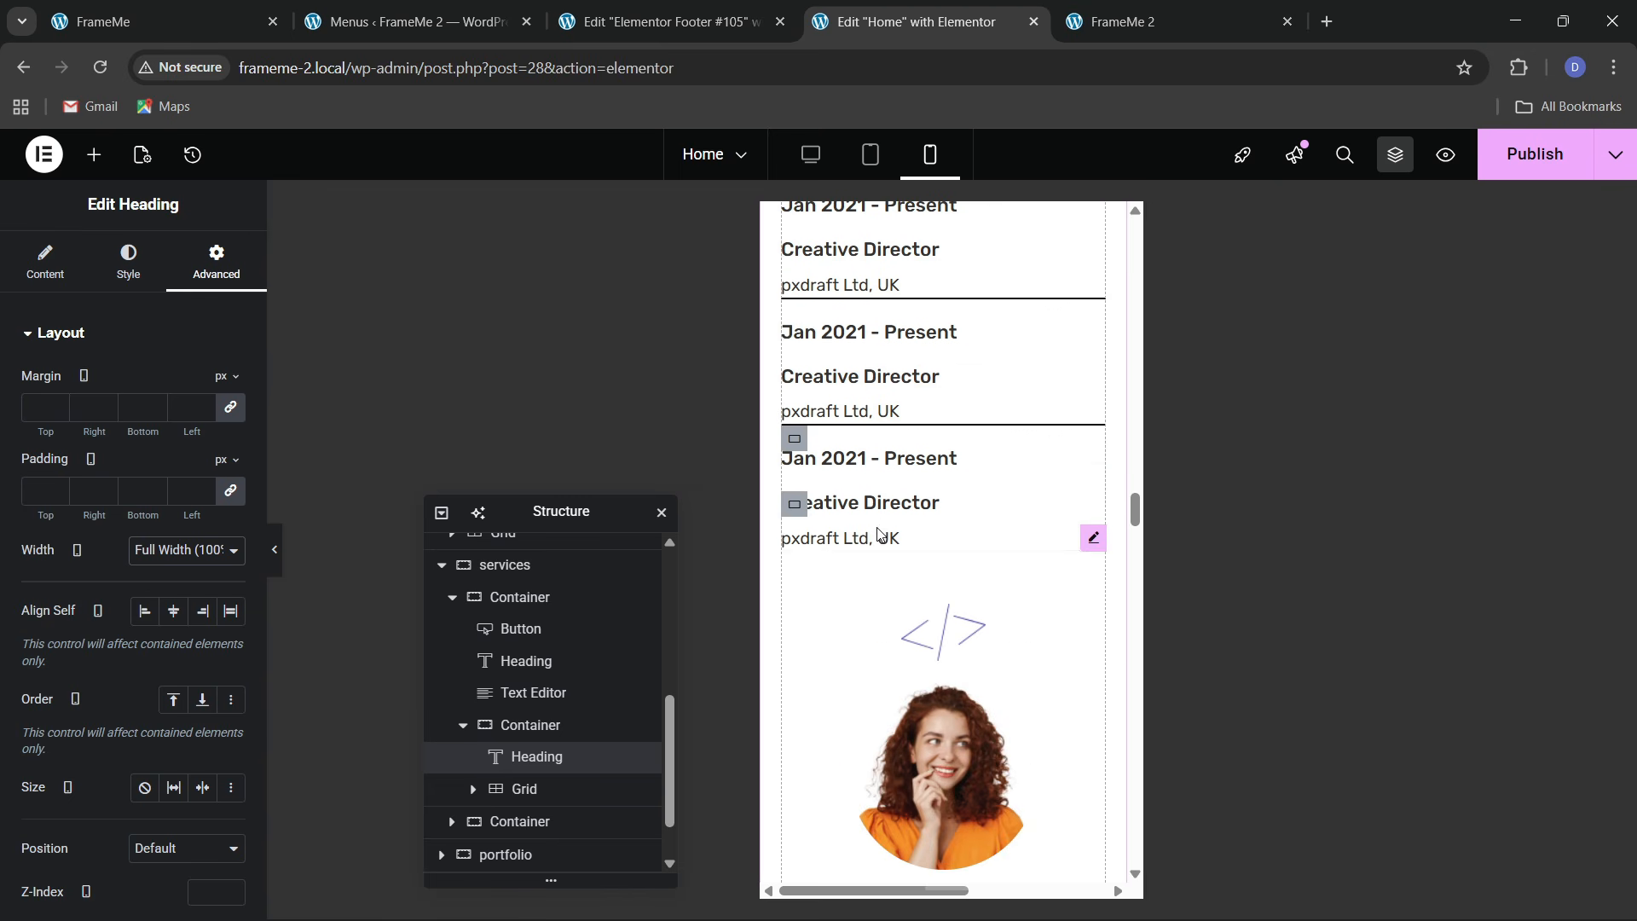
scroll(828, 493, up, 8)
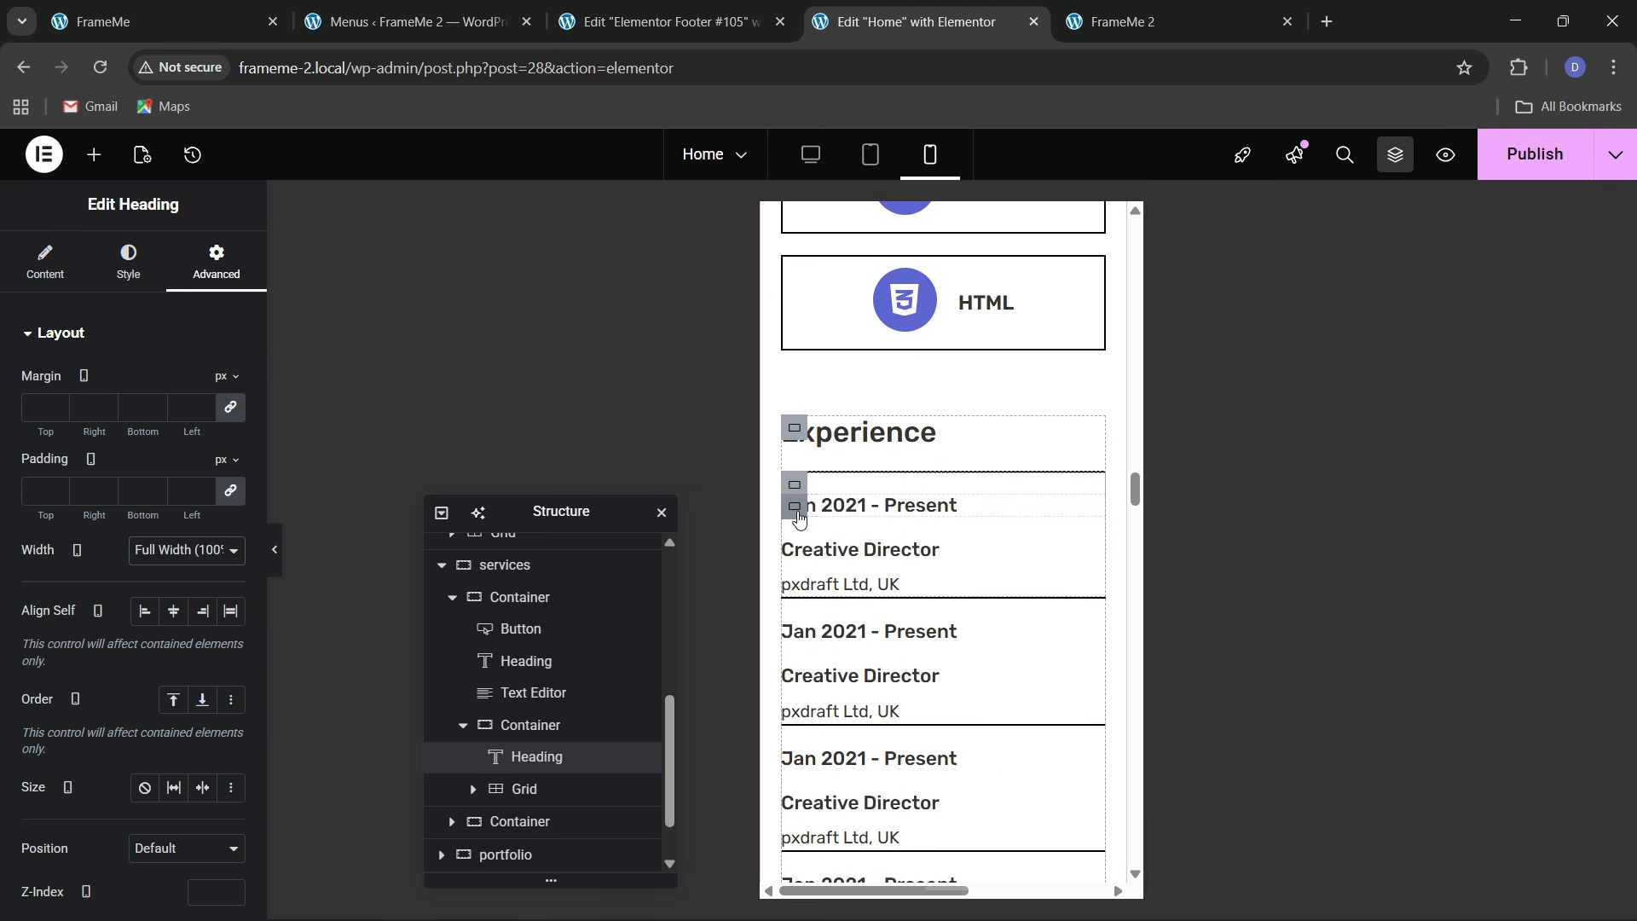
Give the first Experience entry's inner block a 20px bottom padding
click(796, 508)
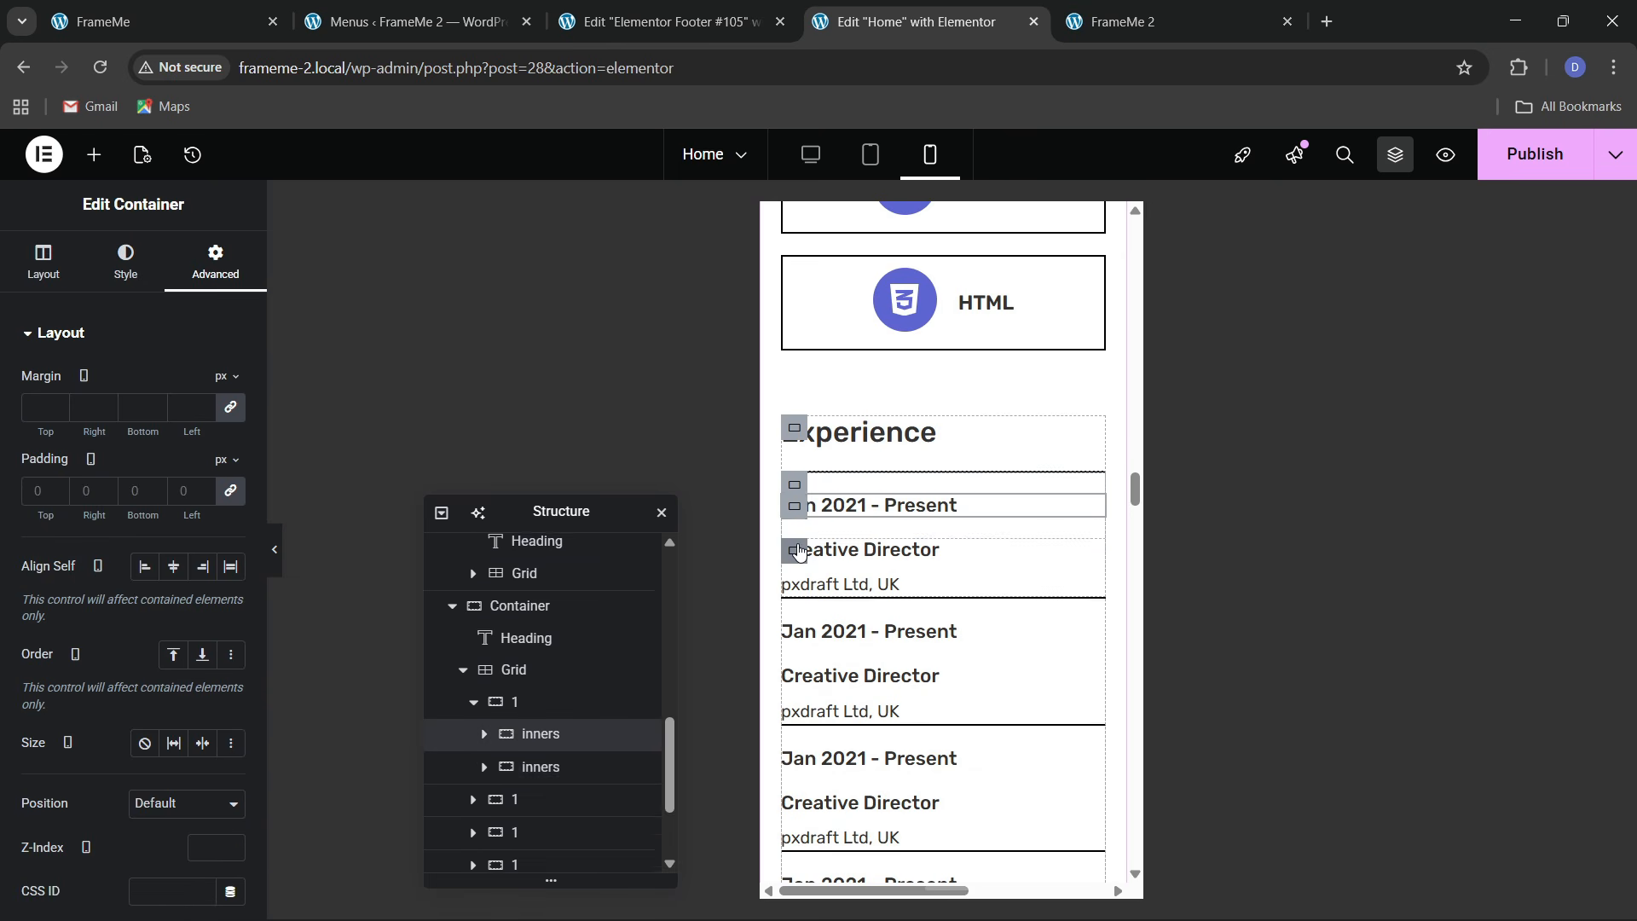
click(797, 550)
click(201, 266)
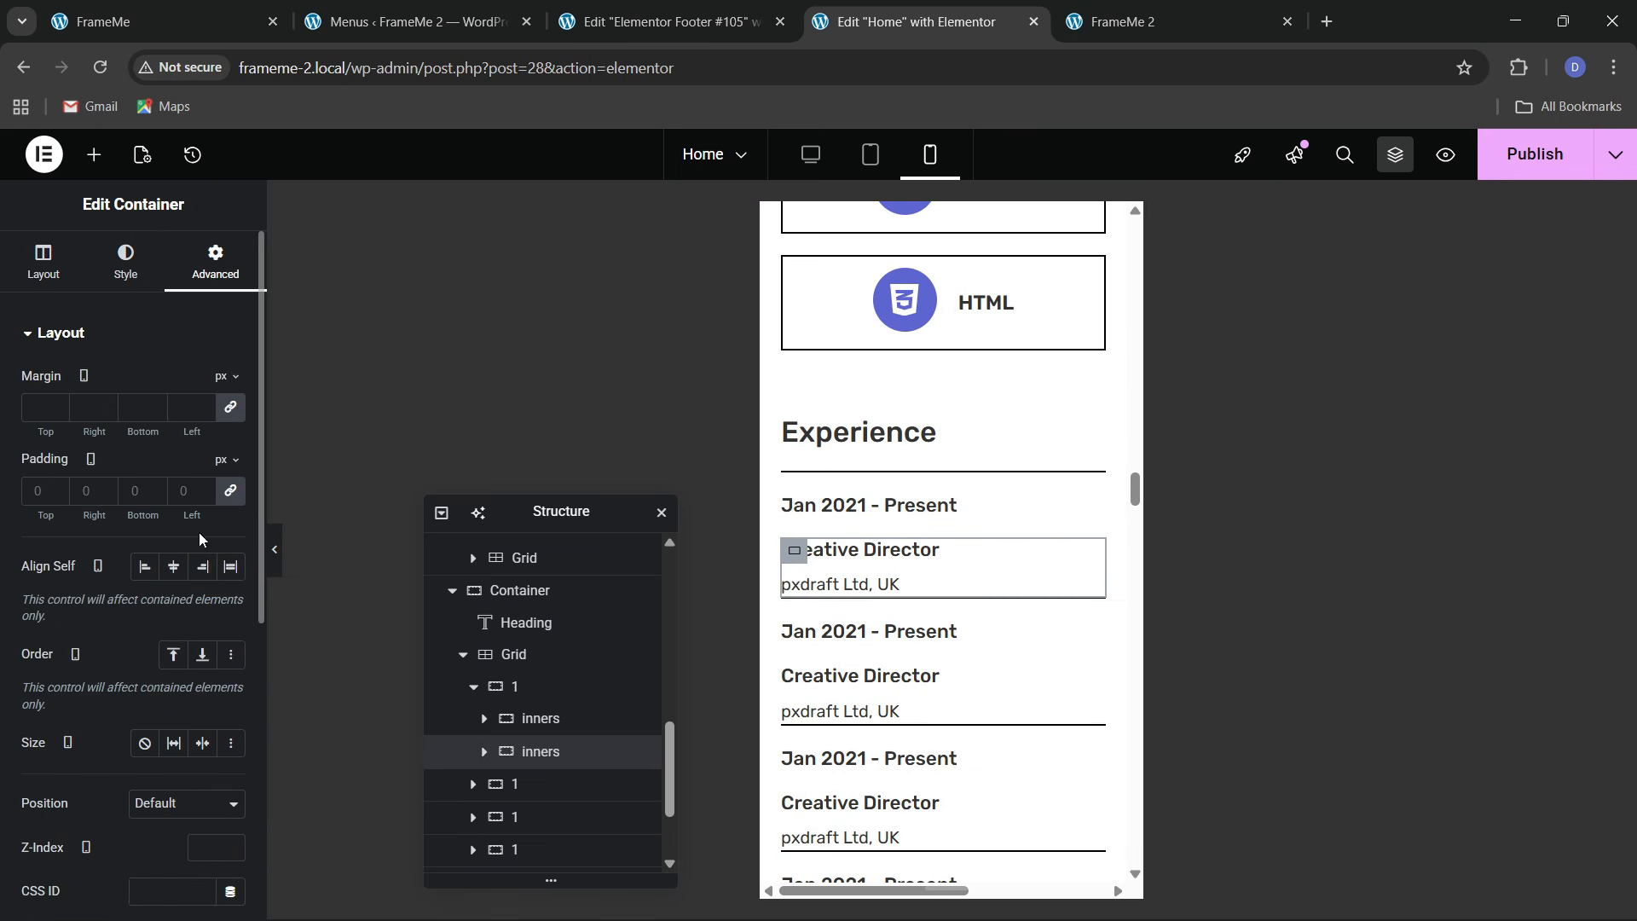
click(240, 496)
text(20)
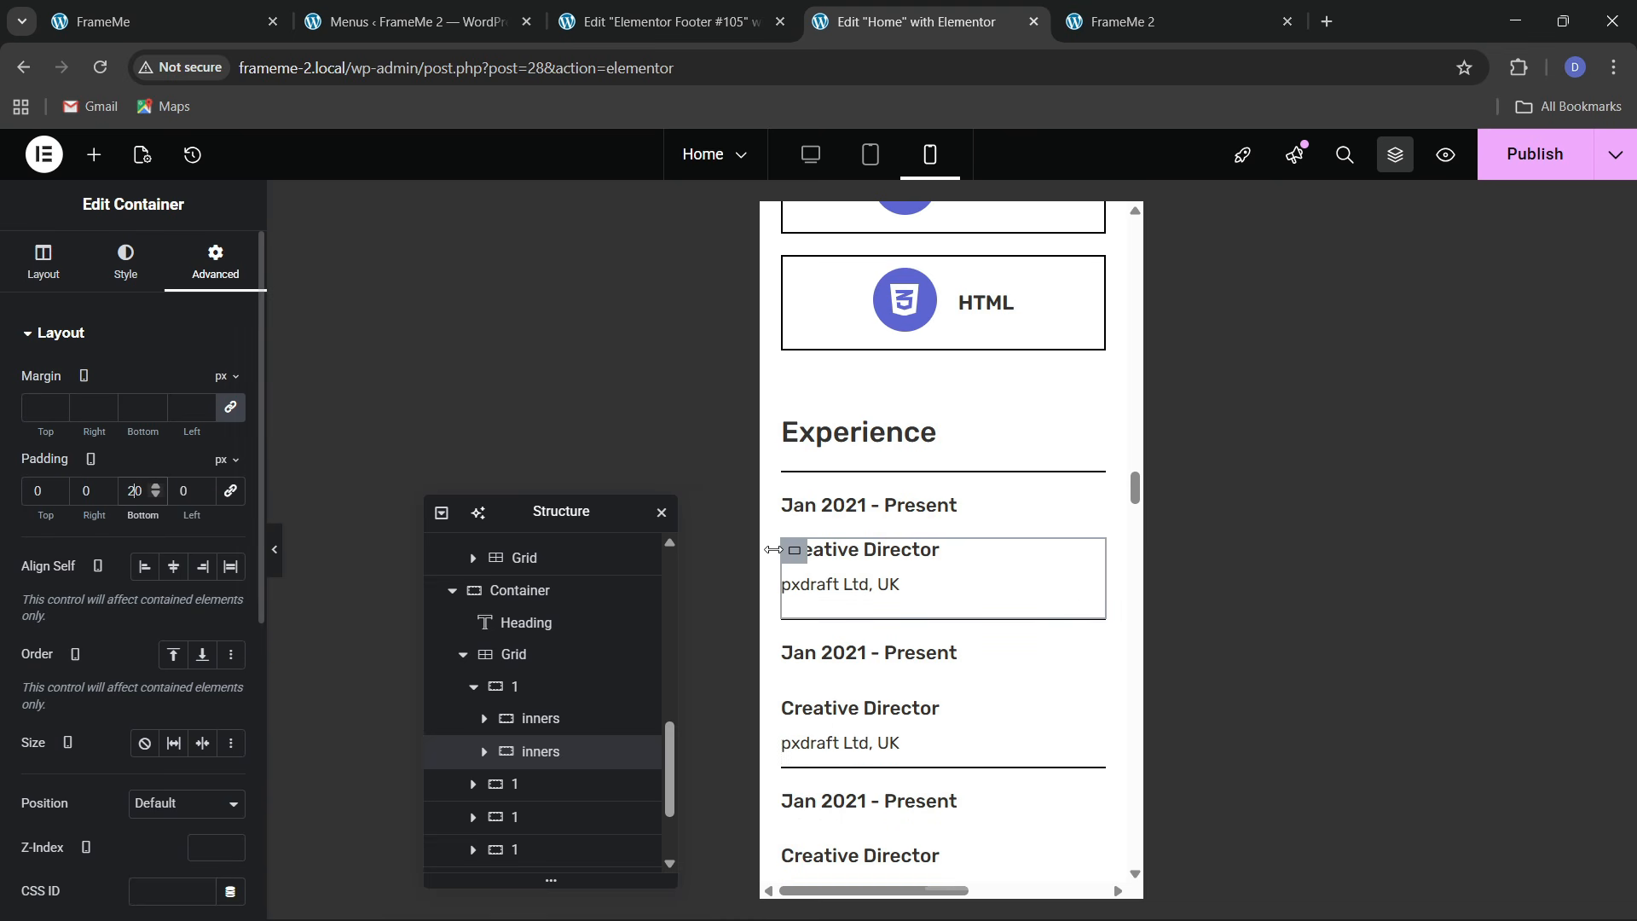
Copy that block's style and paste it onto the other three Experience entries, then preview
right_click(792, 562)
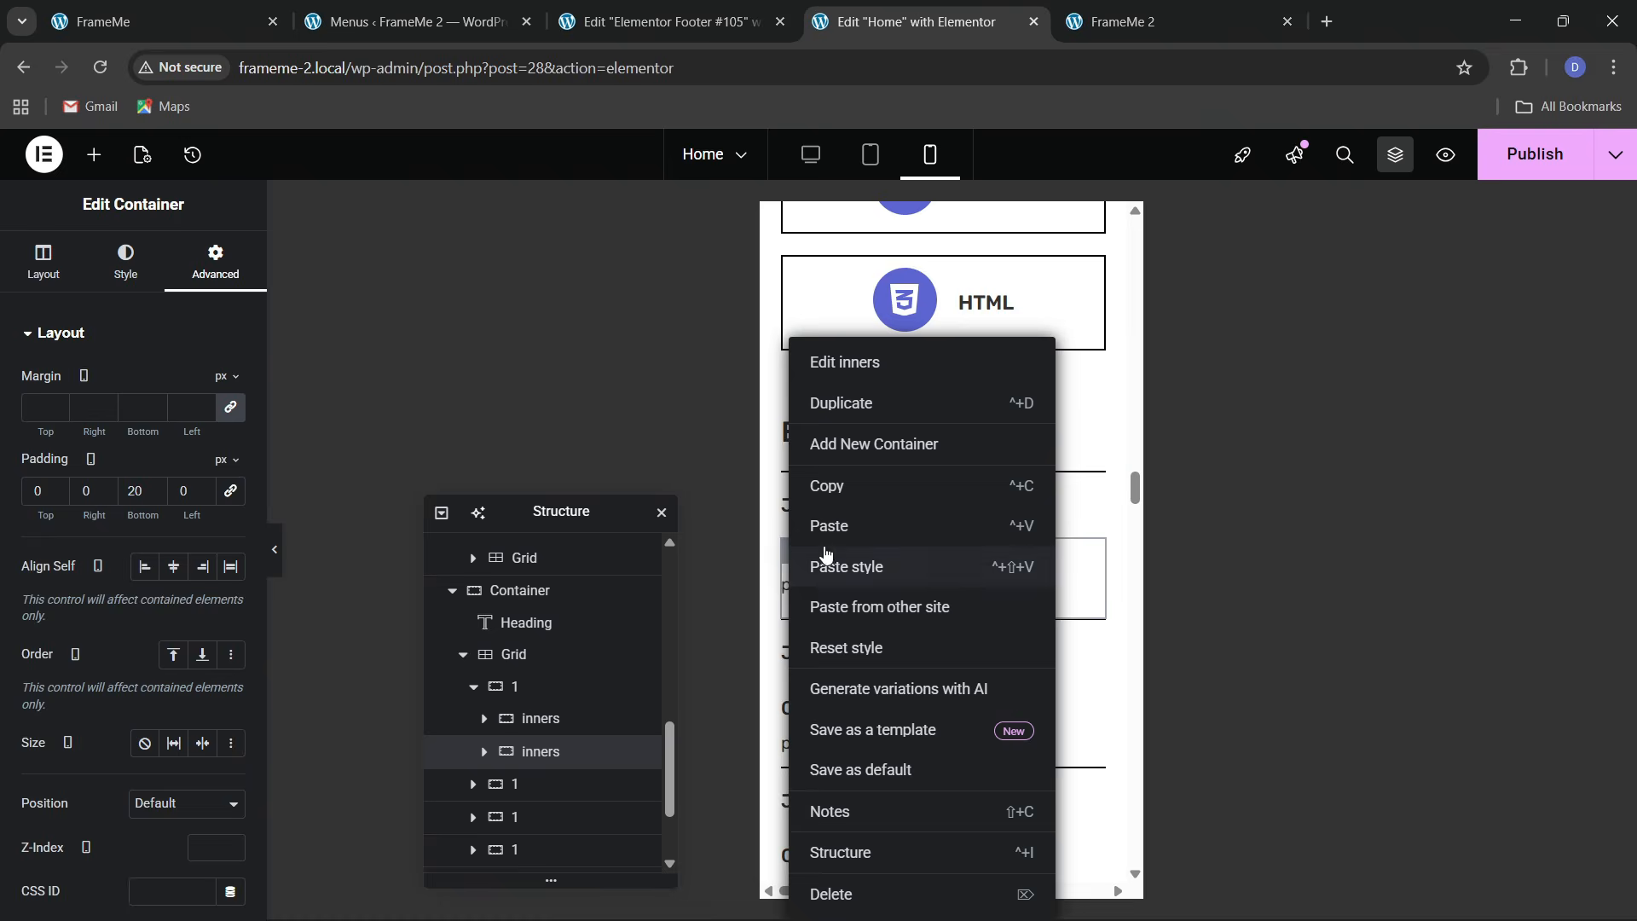
click(827, 479)
right_click(794, 712)
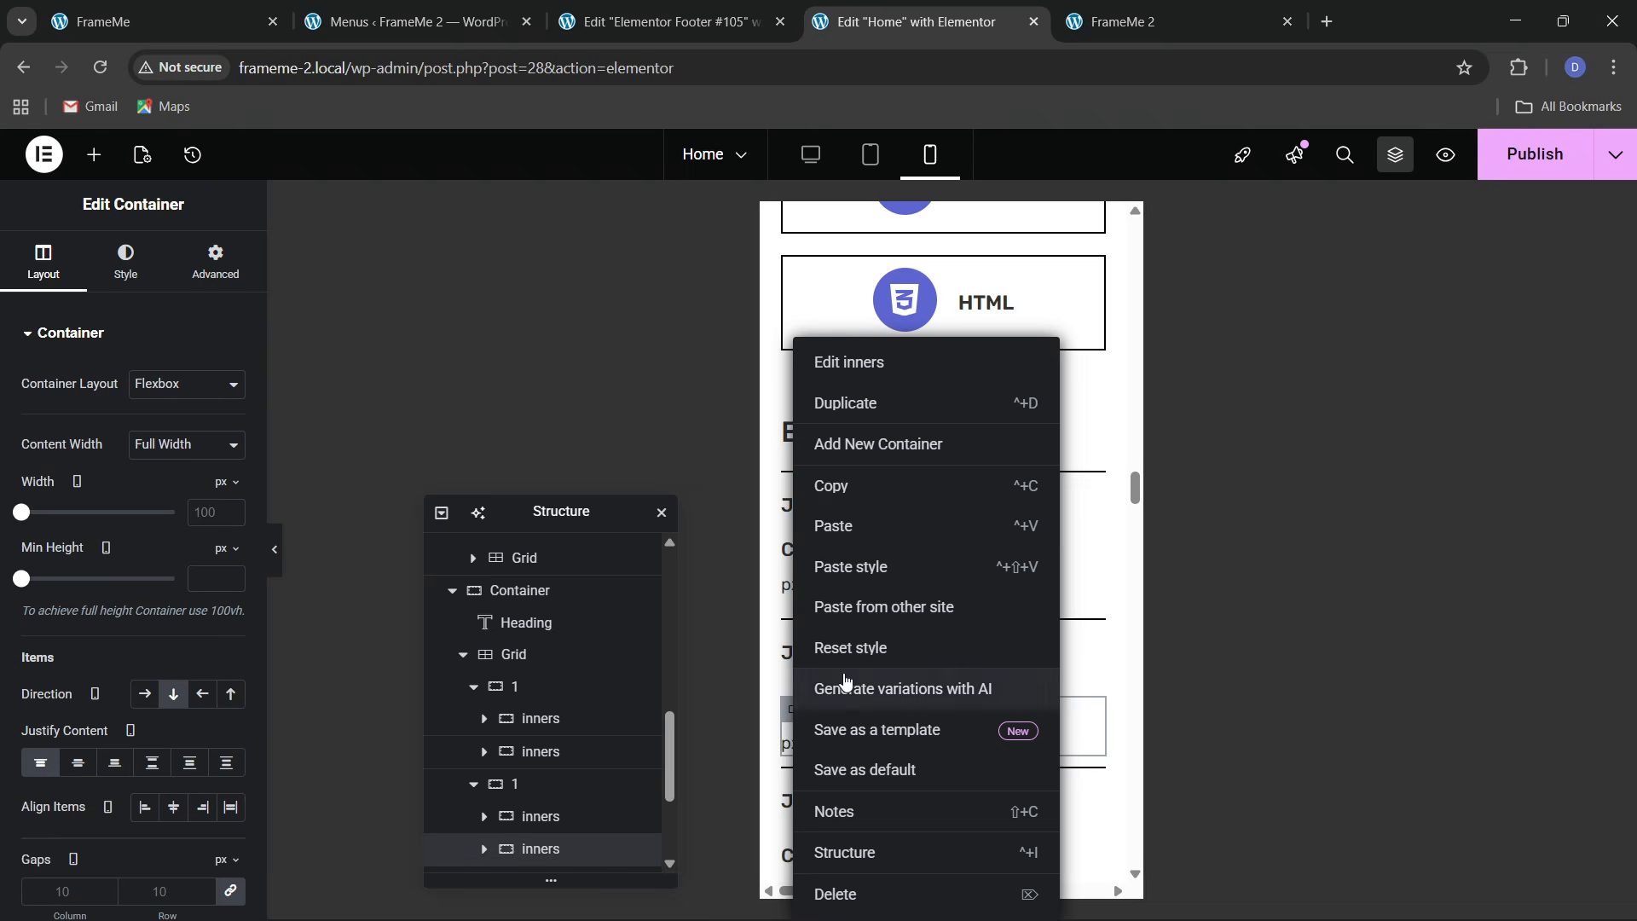
click(845, 567)
scroll(913, 694, down, 4)
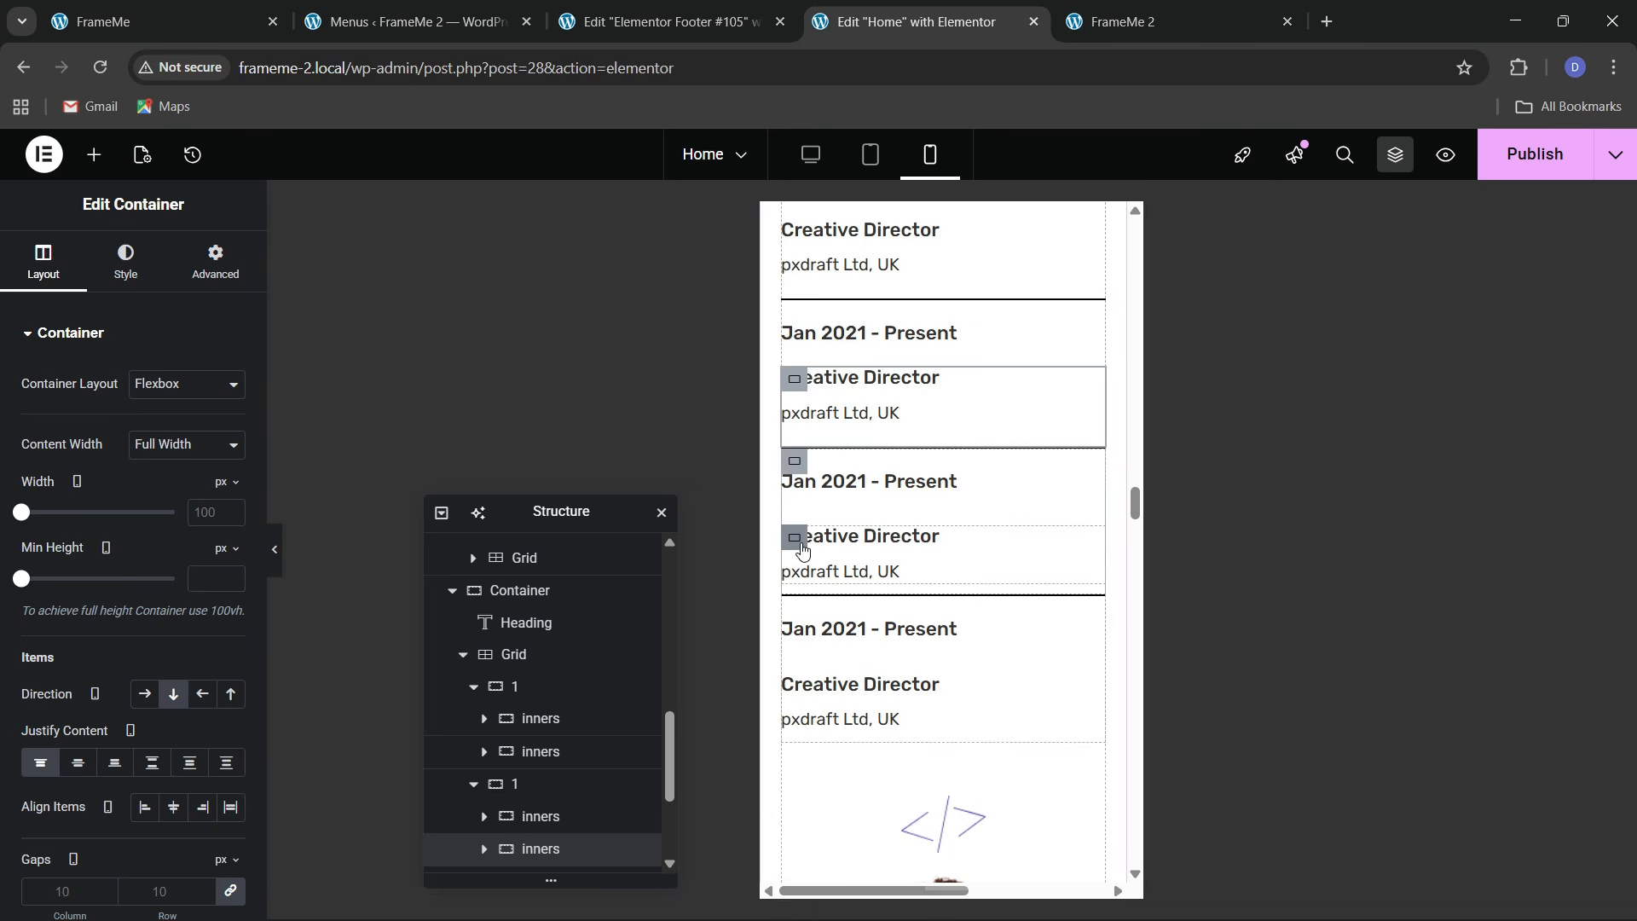
right_click(794, 539)
click(844, 566)
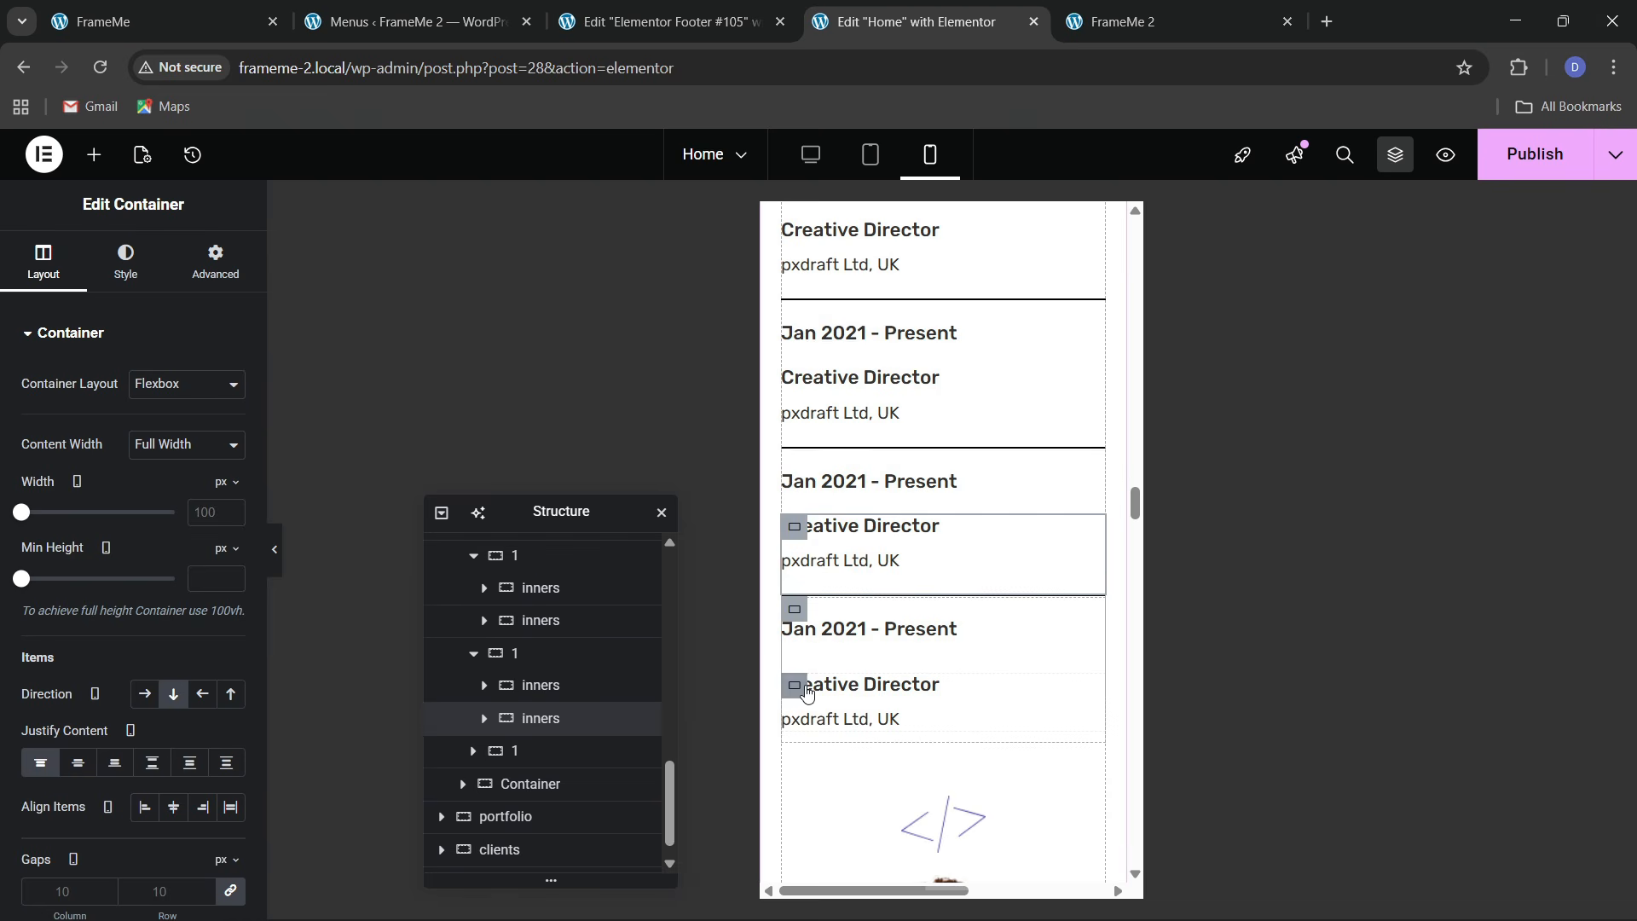
right_click(795, 686)
click(838, 568)
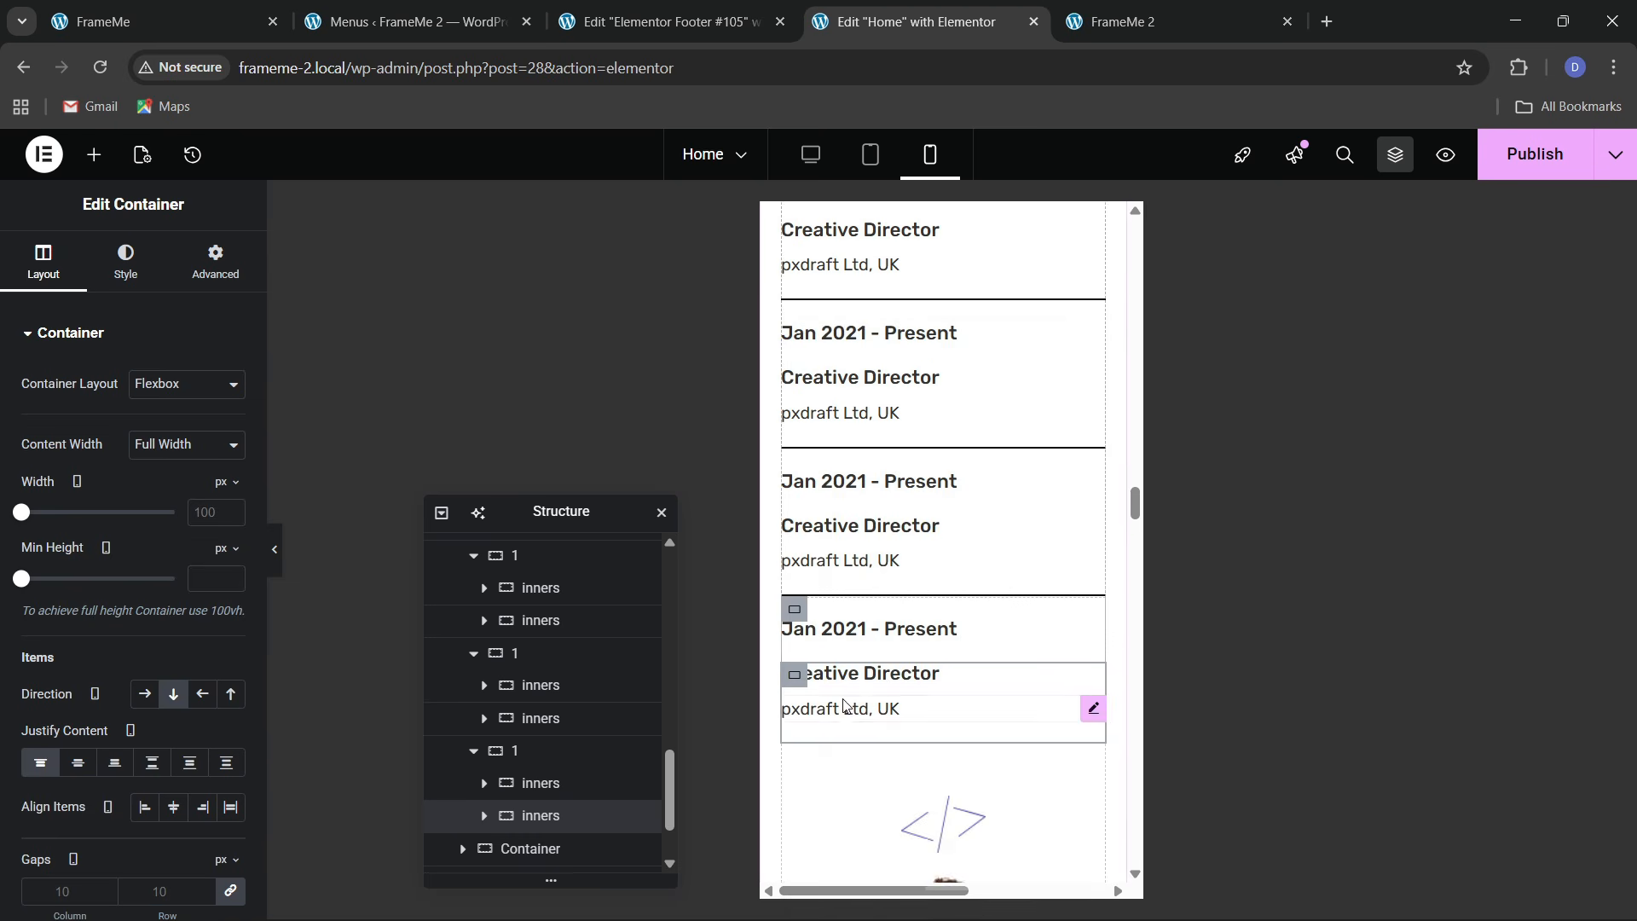
scroll(838, 579, up, 3)
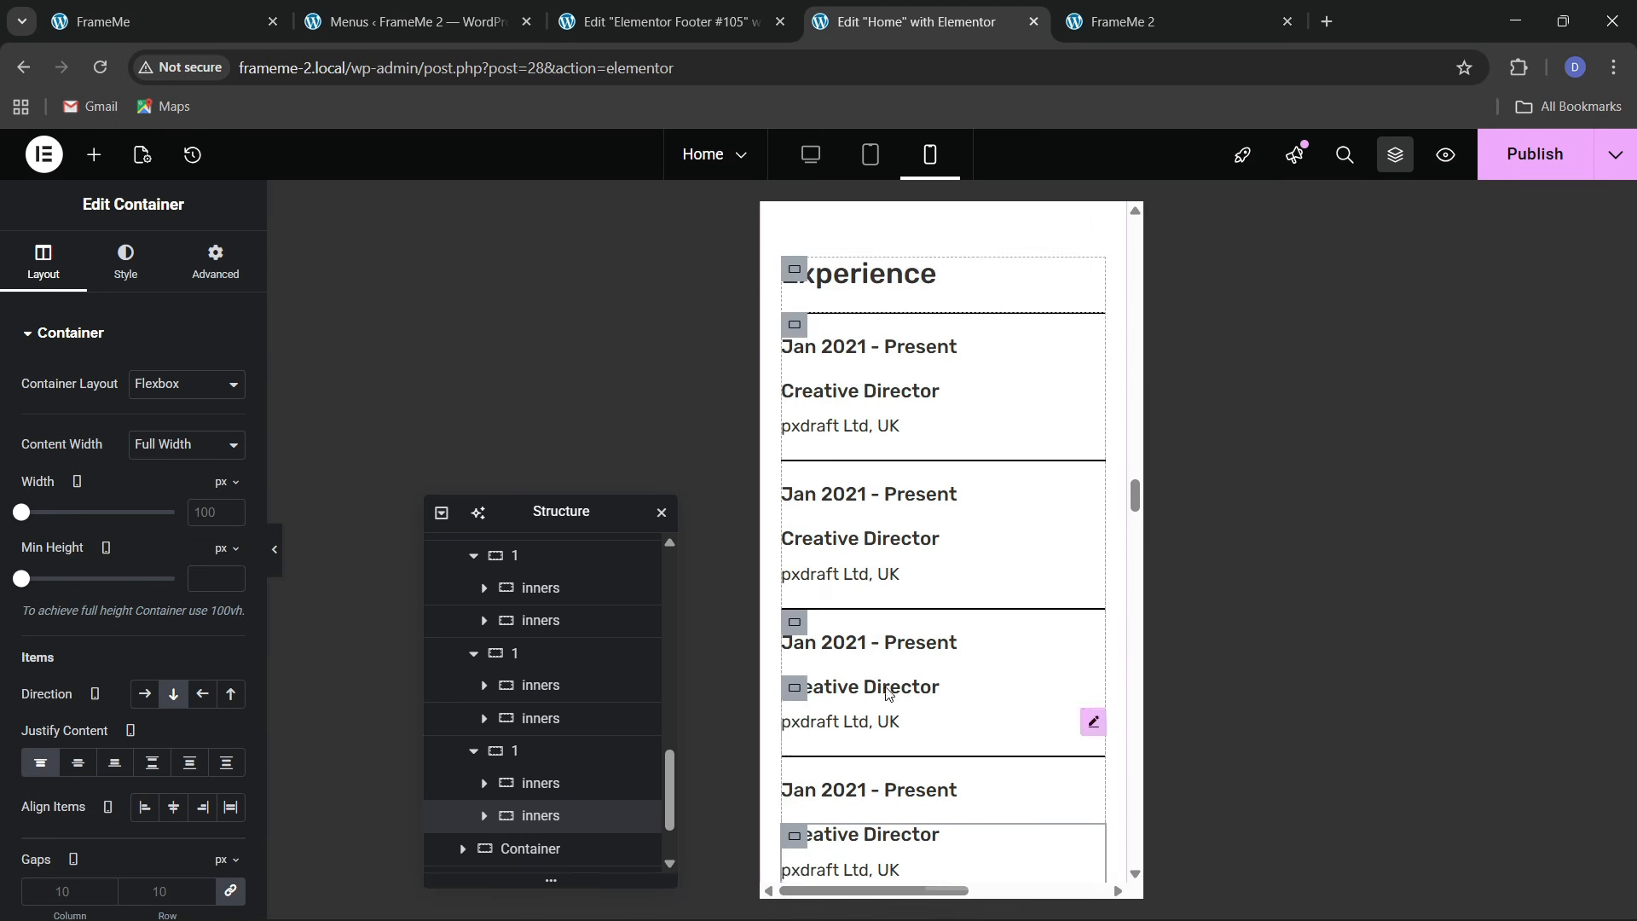
click(280, 575)
scroll(892, 750, up, 10)
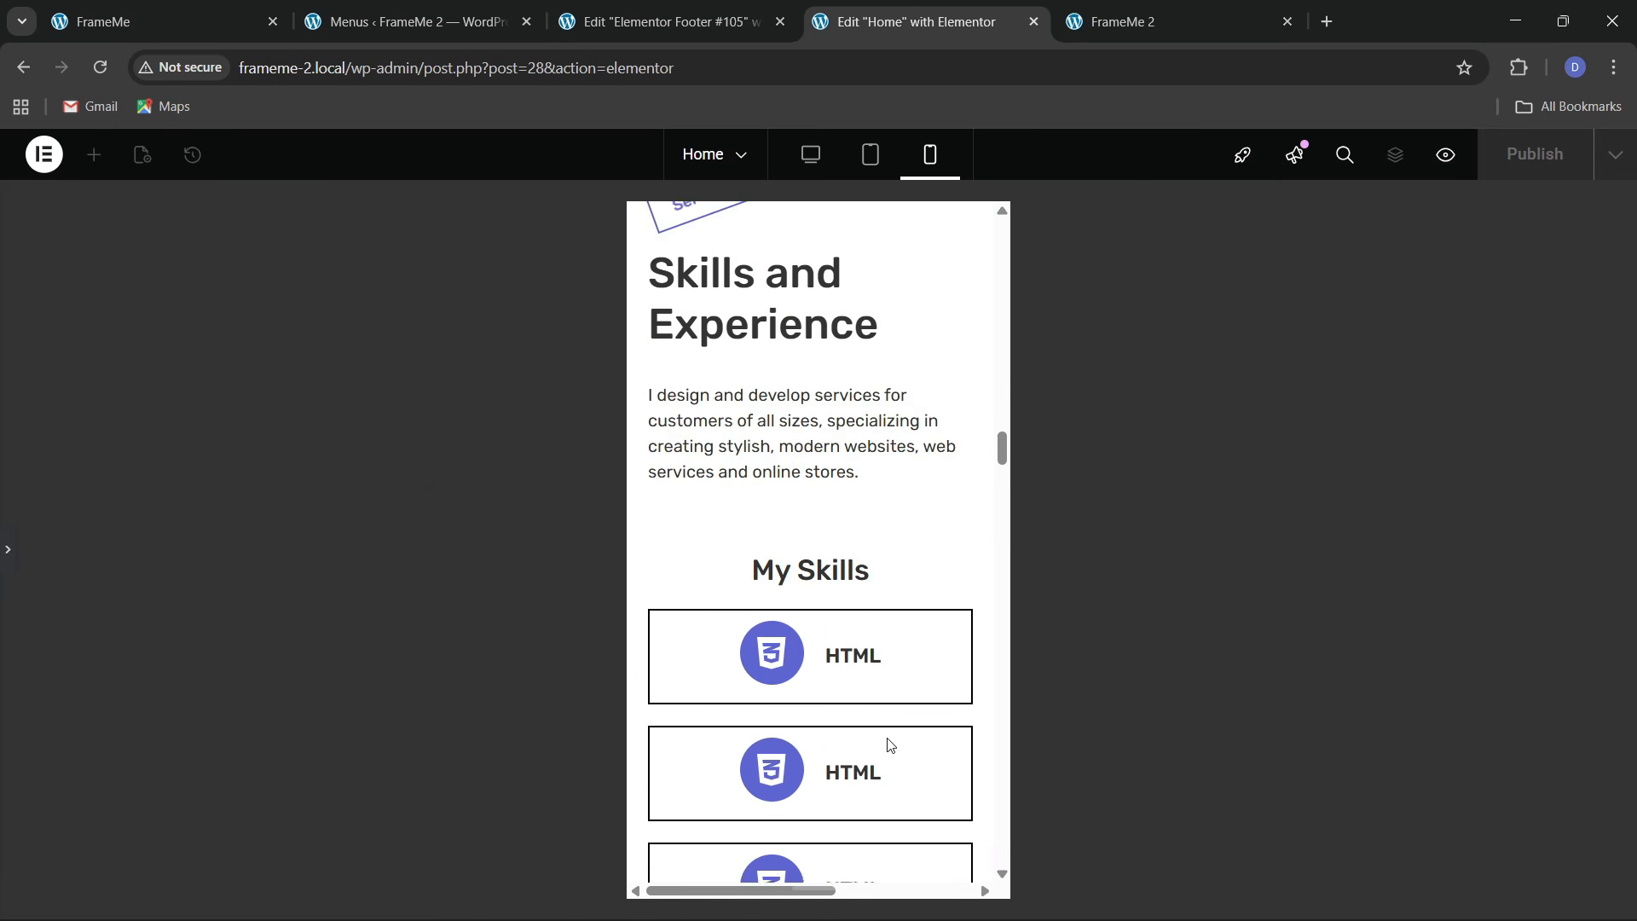
Restore the editing panels and publish the updated page
scroll(890, 745, down, 6)
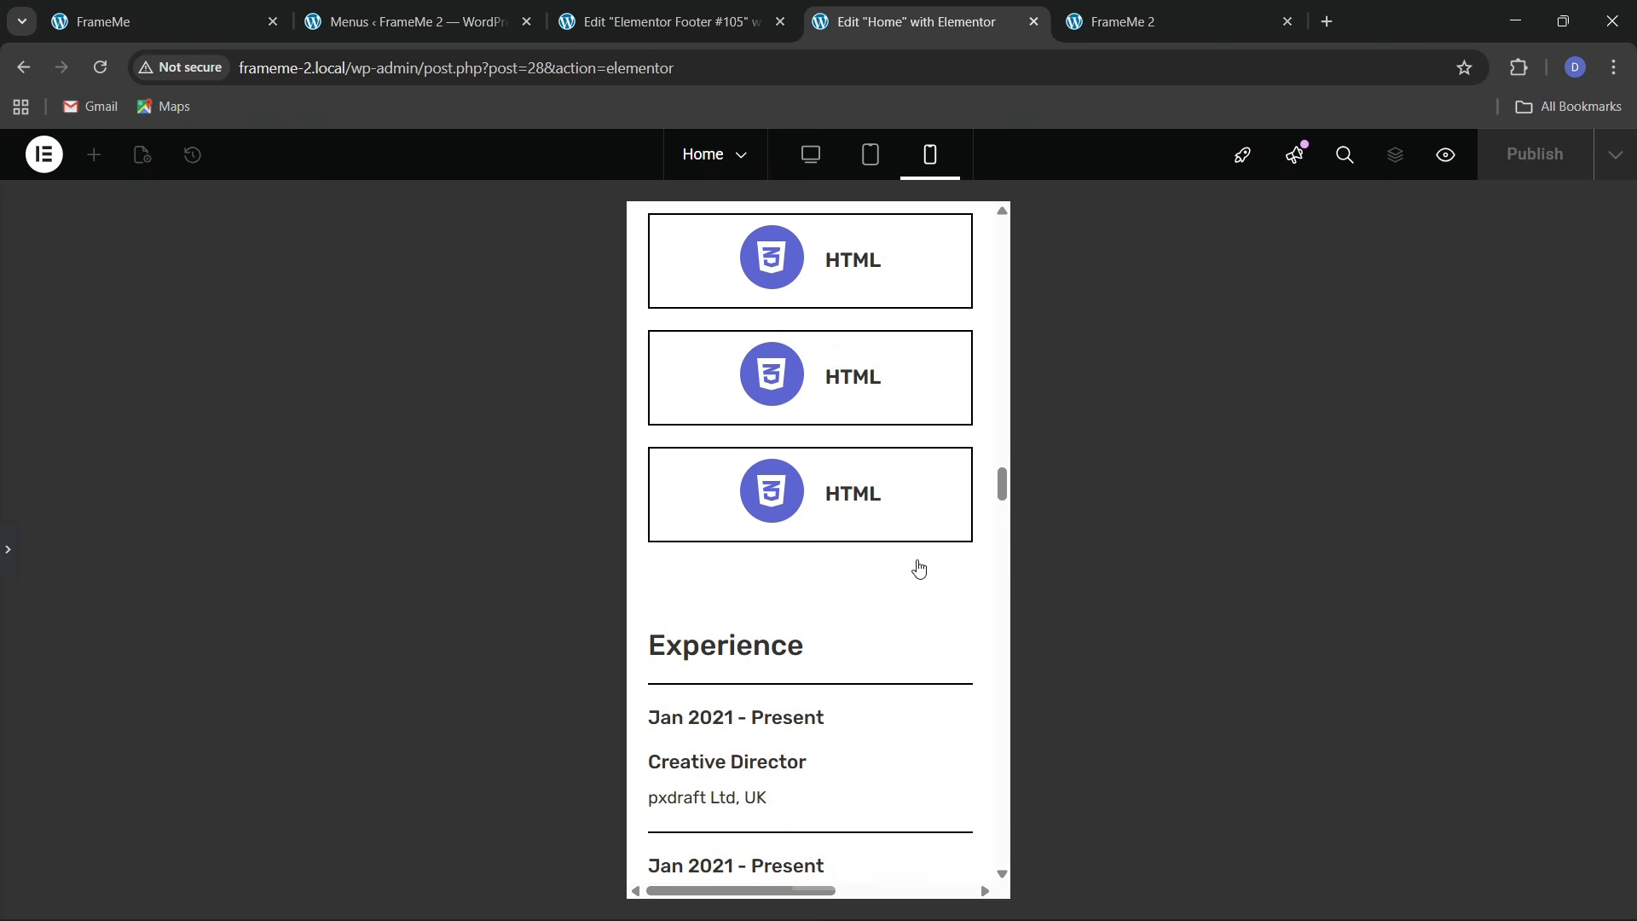
key(ctrl+p)
scroll(853, 638, down, 12)
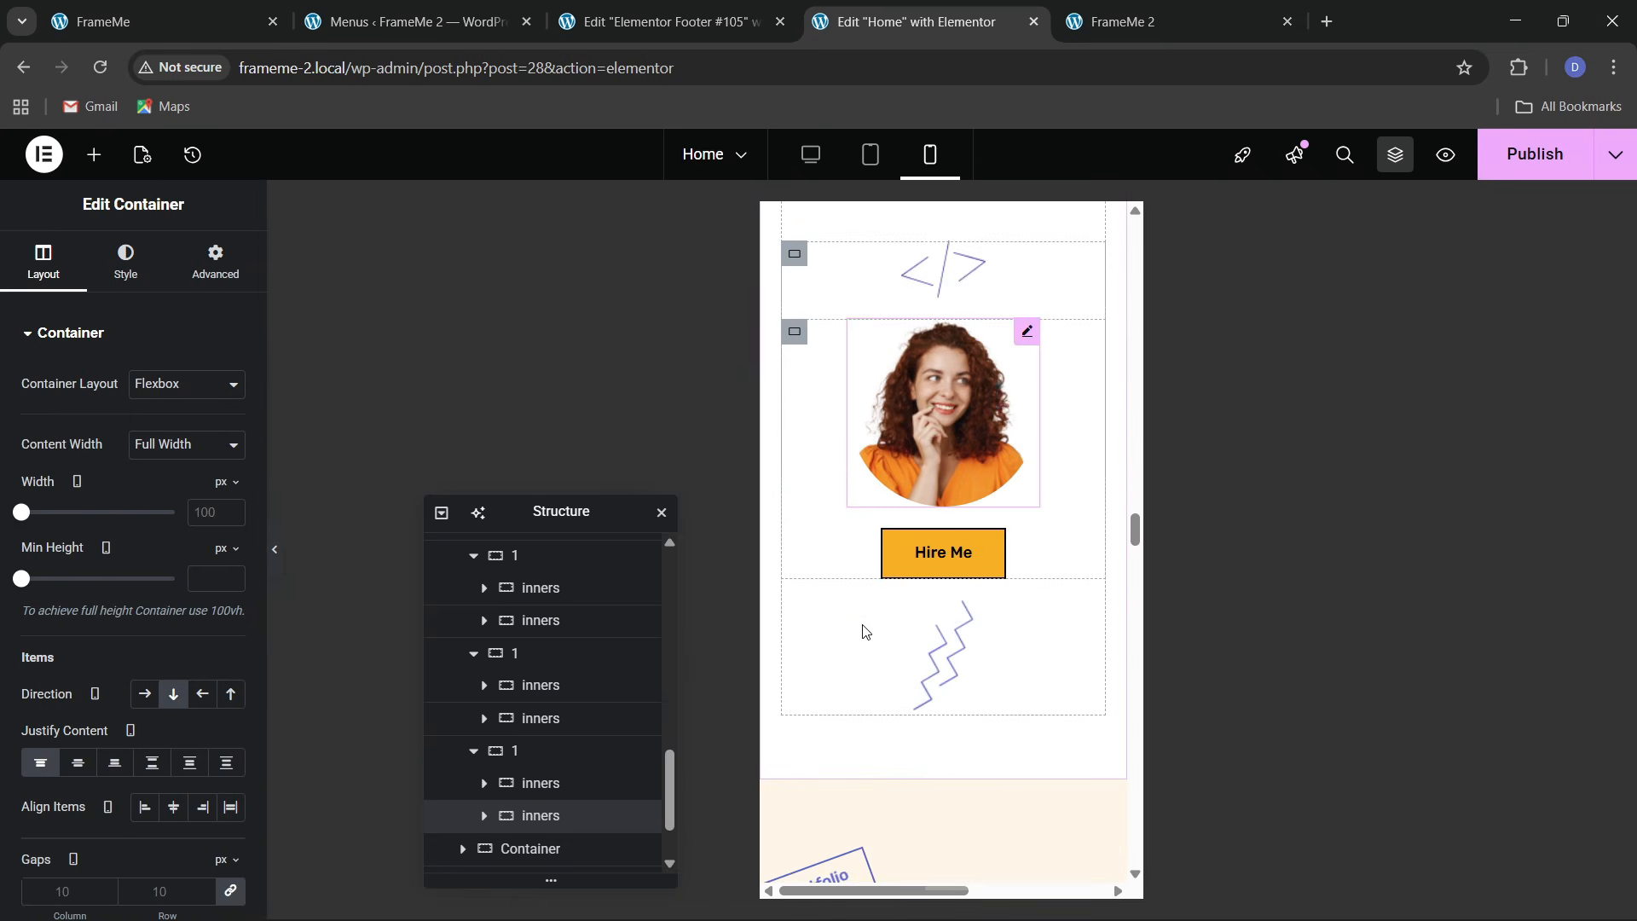
scroll(864, 631, down, 5)
scroll(938, 635, up, 1)
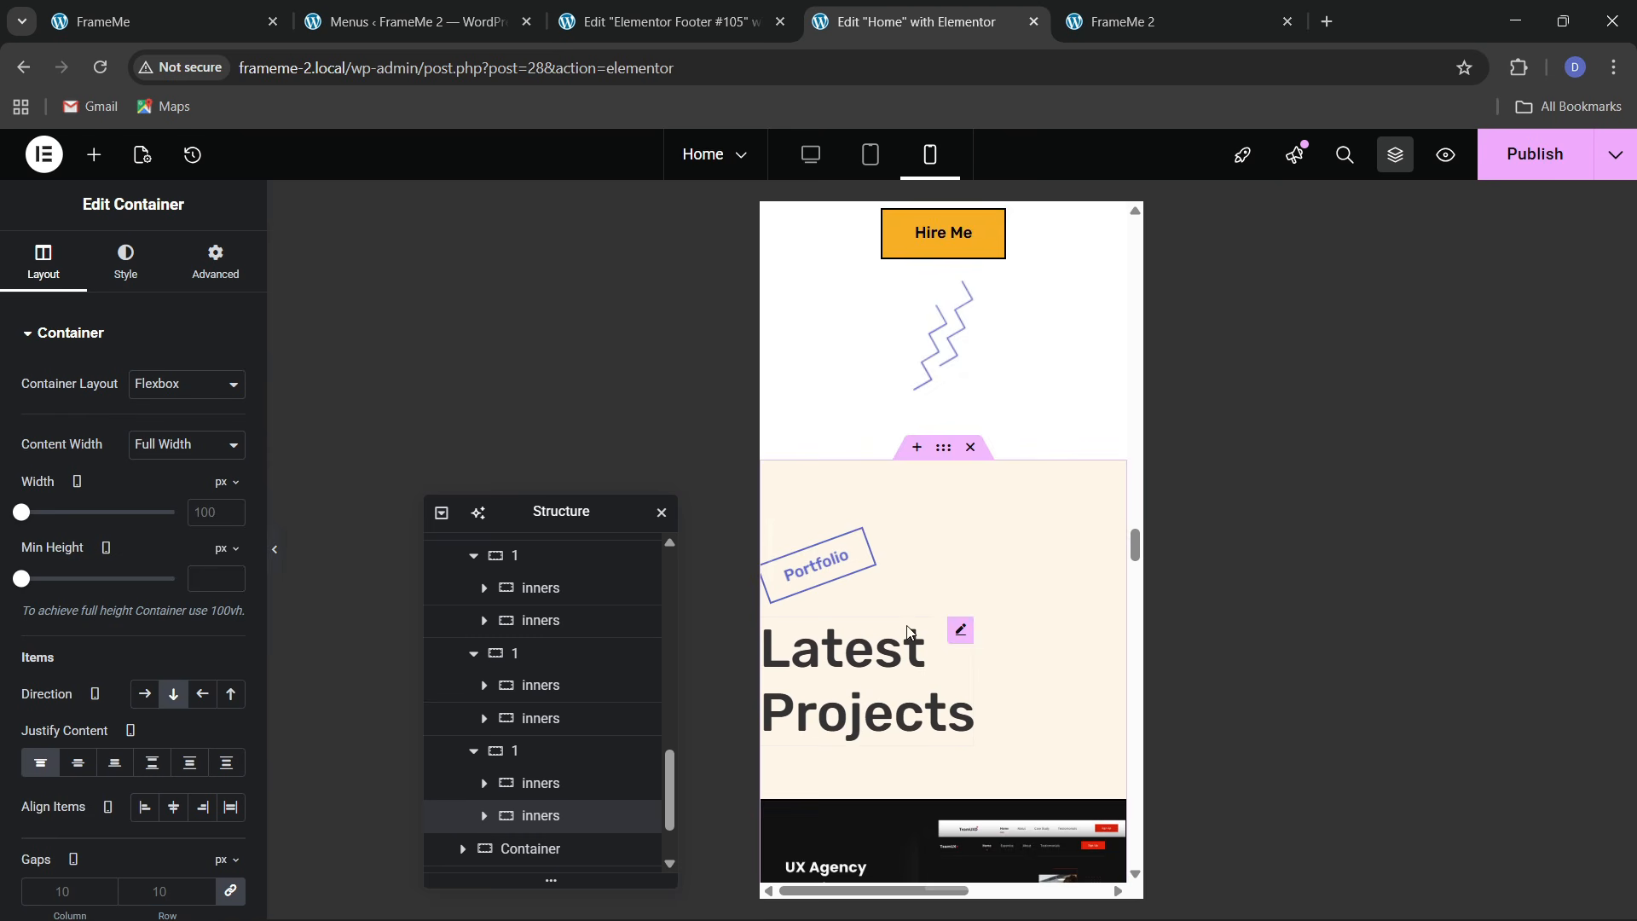
click(1550, 176)
scroll(941, 435, down, 1)
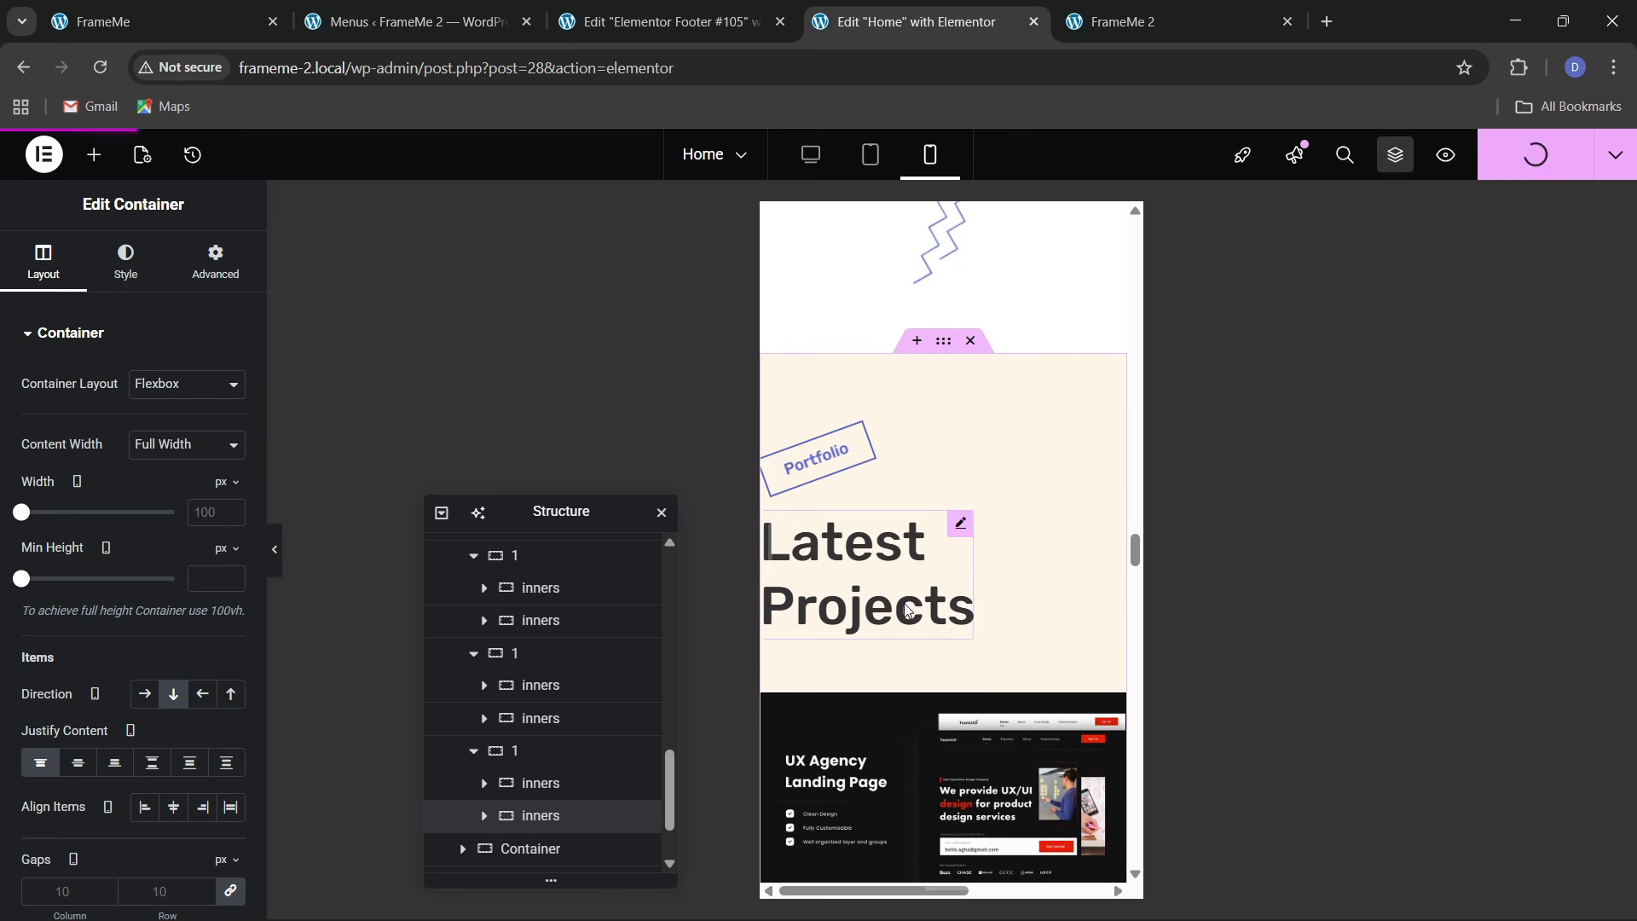
Give the Portfolio container unlinked mobile padding of 60/20/60/20
click(933, 343)
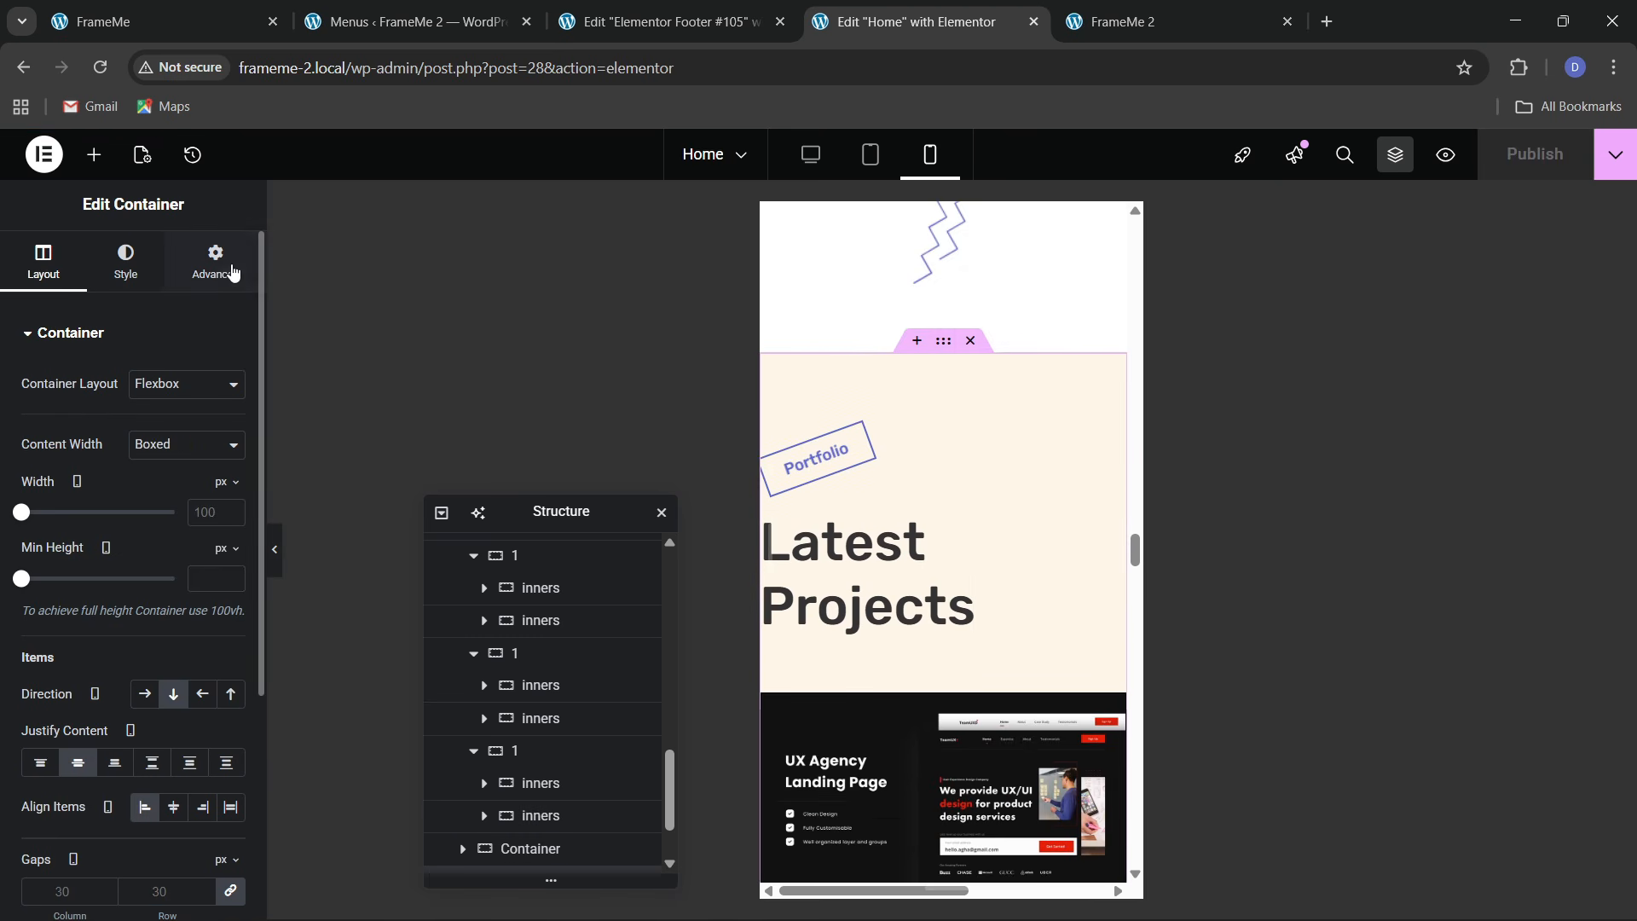
click(233, 273)
click(228, 492)
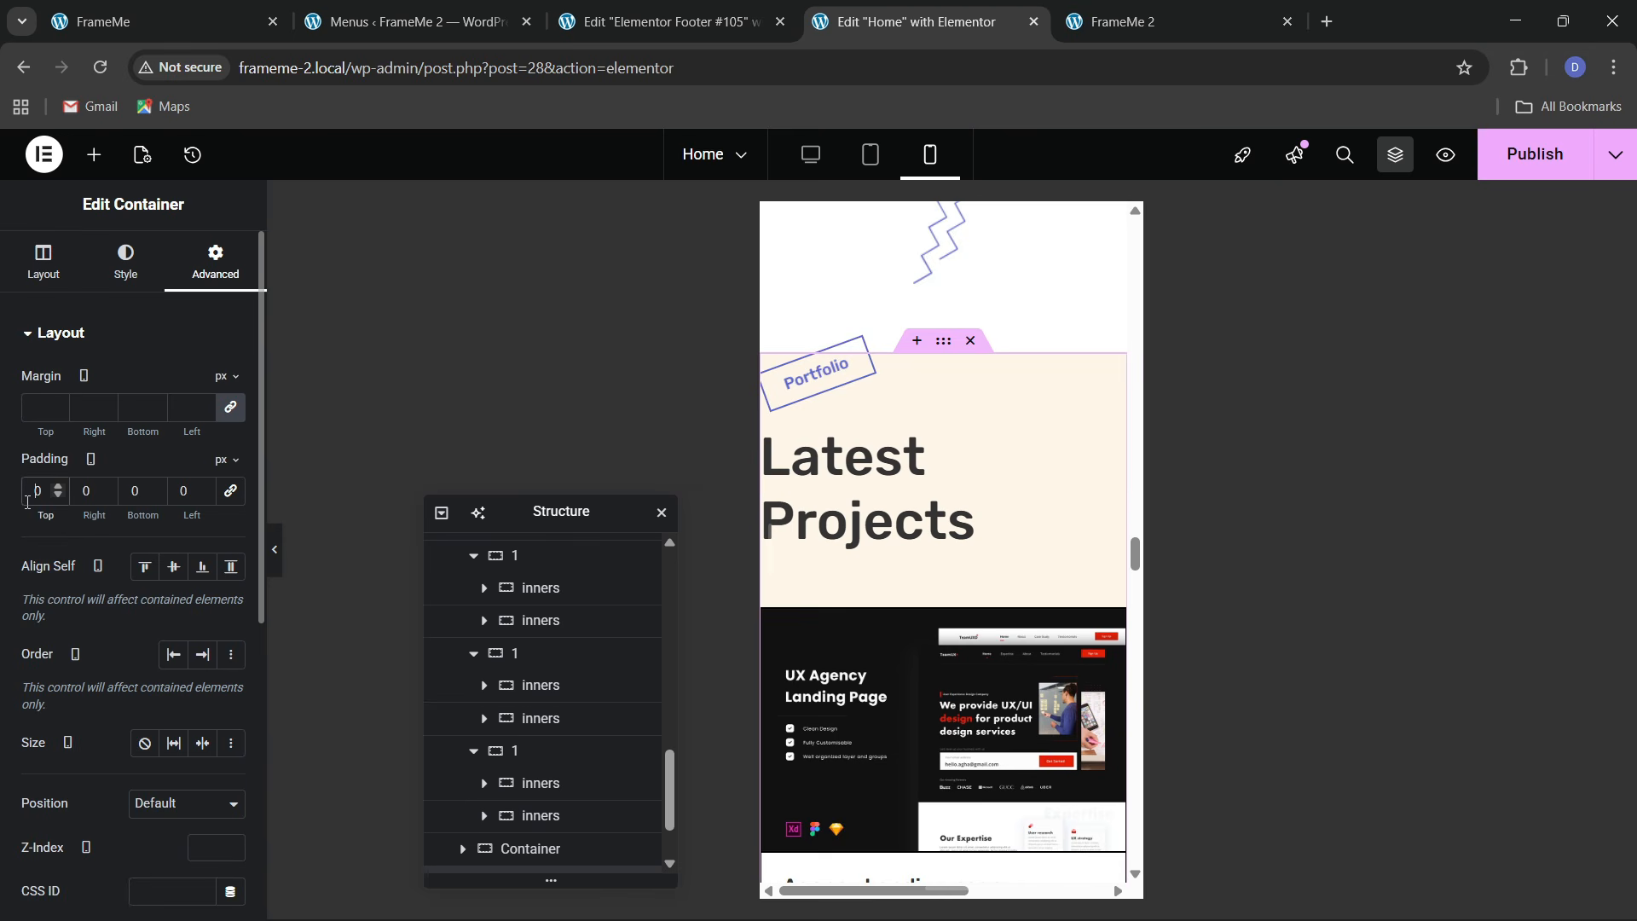
text(6)
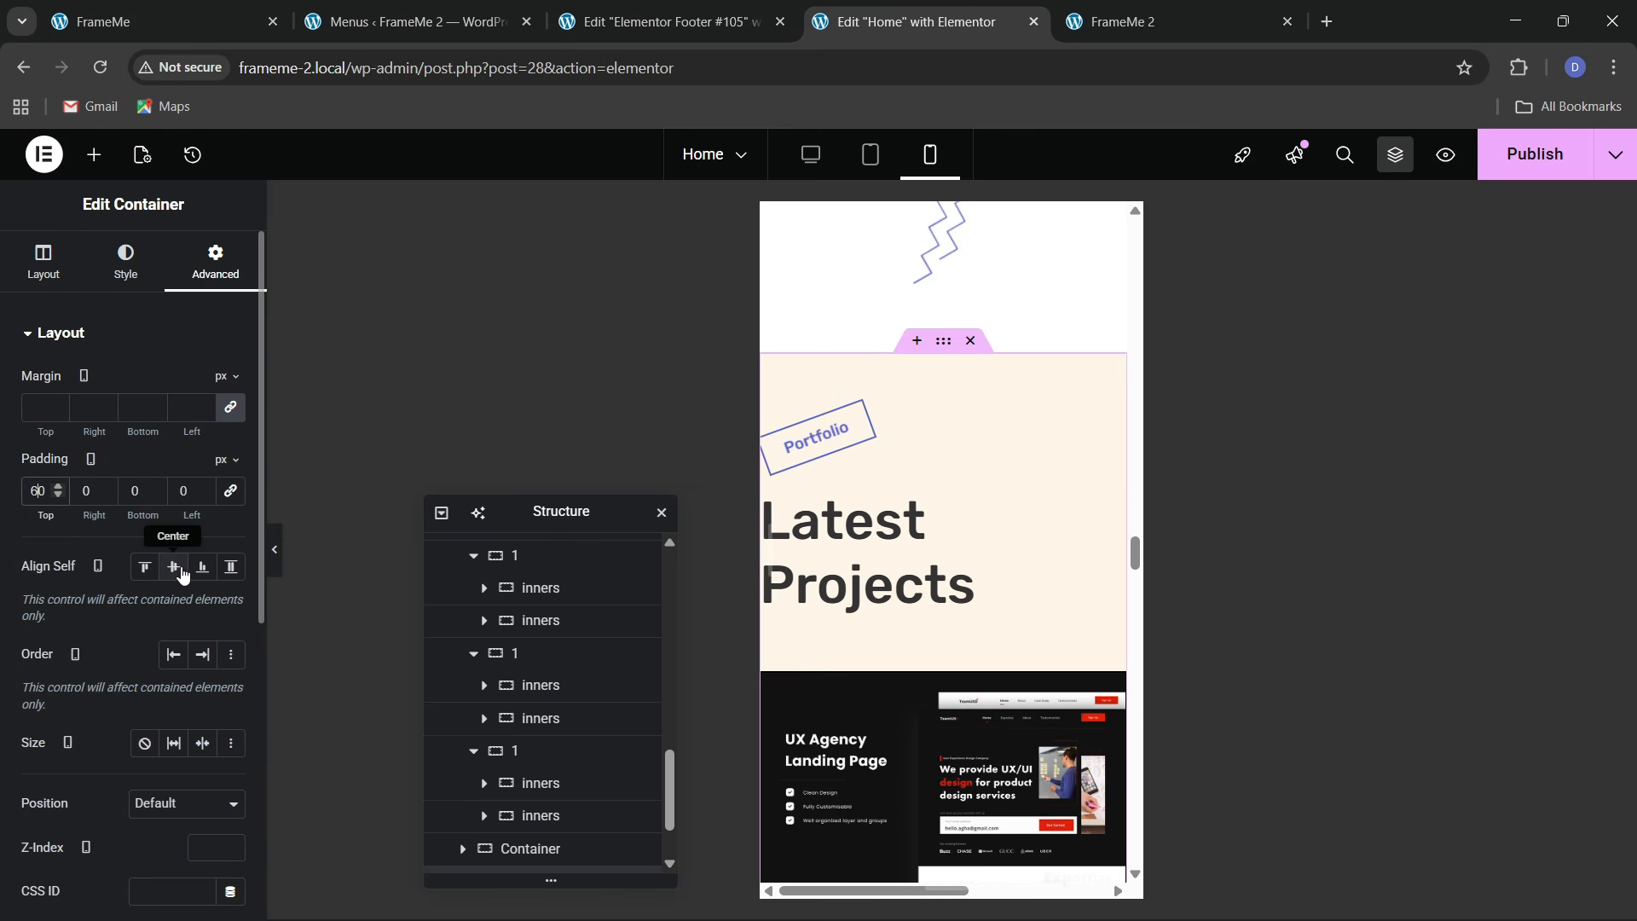
click(86, 492)
text(2)
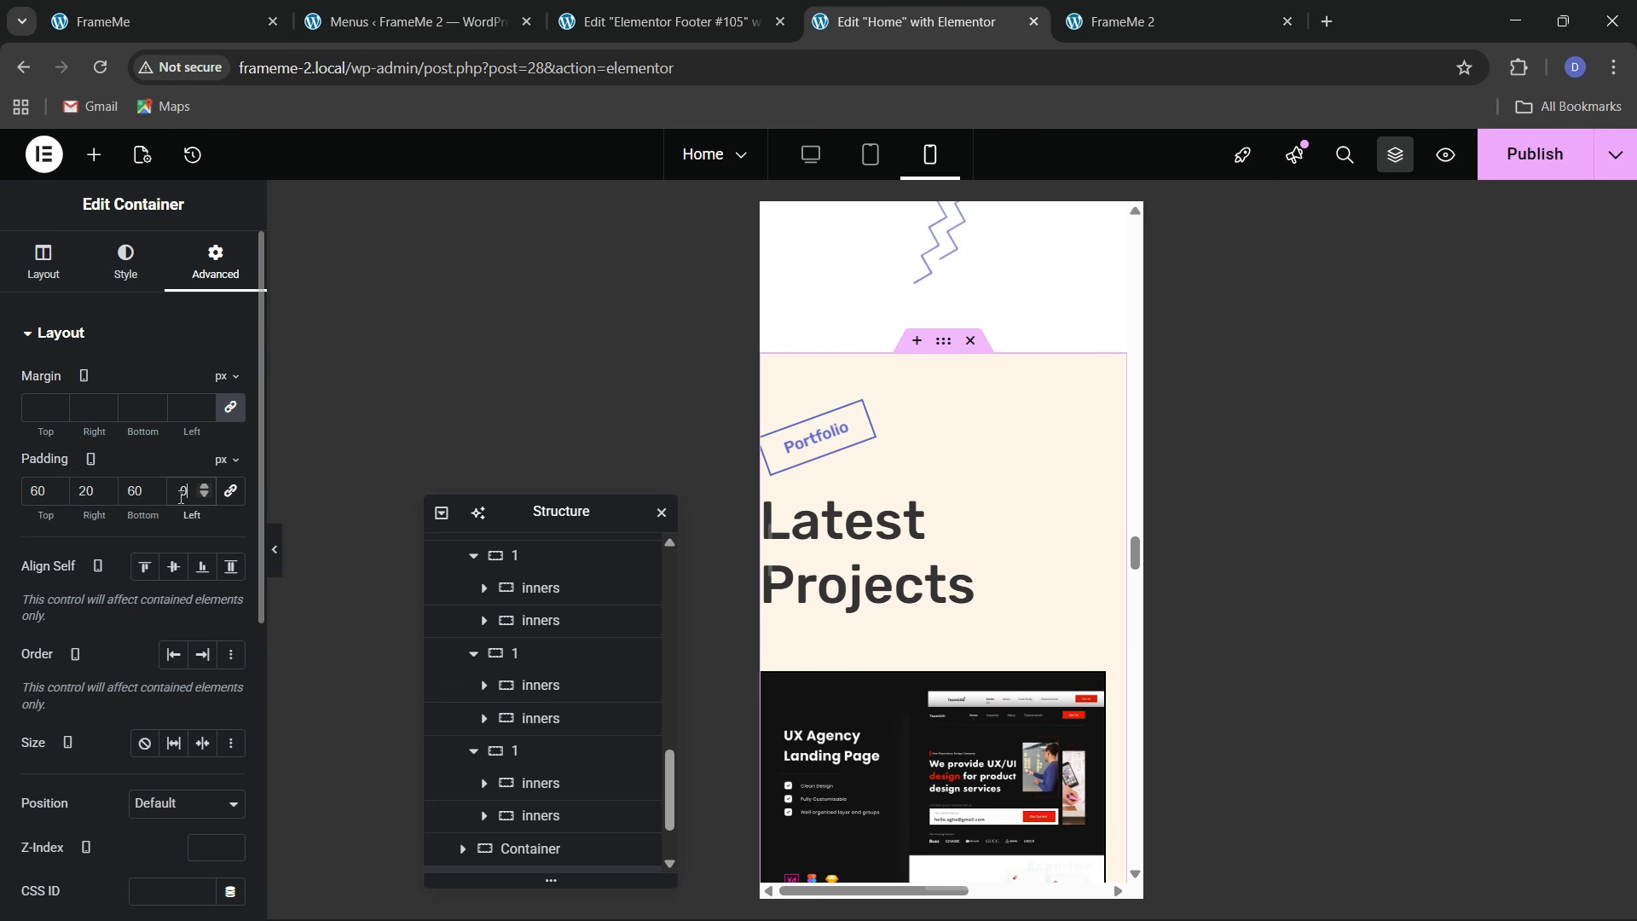
text(2)
Set the Latest Projects heading to 40px and full width
click(970, 510)
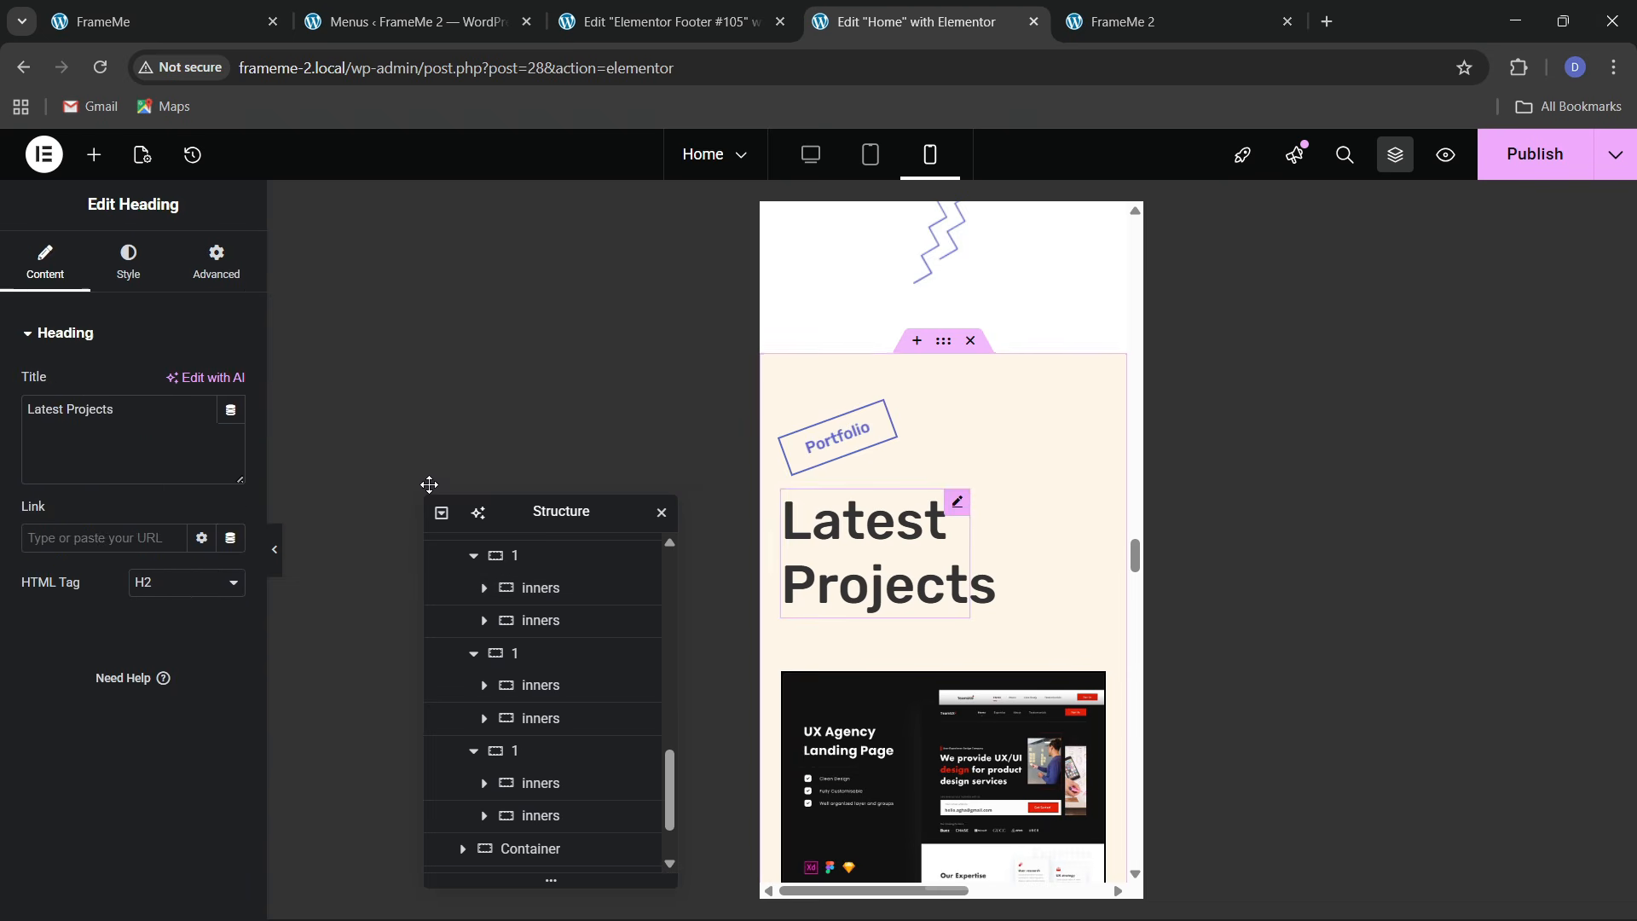
click(128, 260)
click(230, 444)
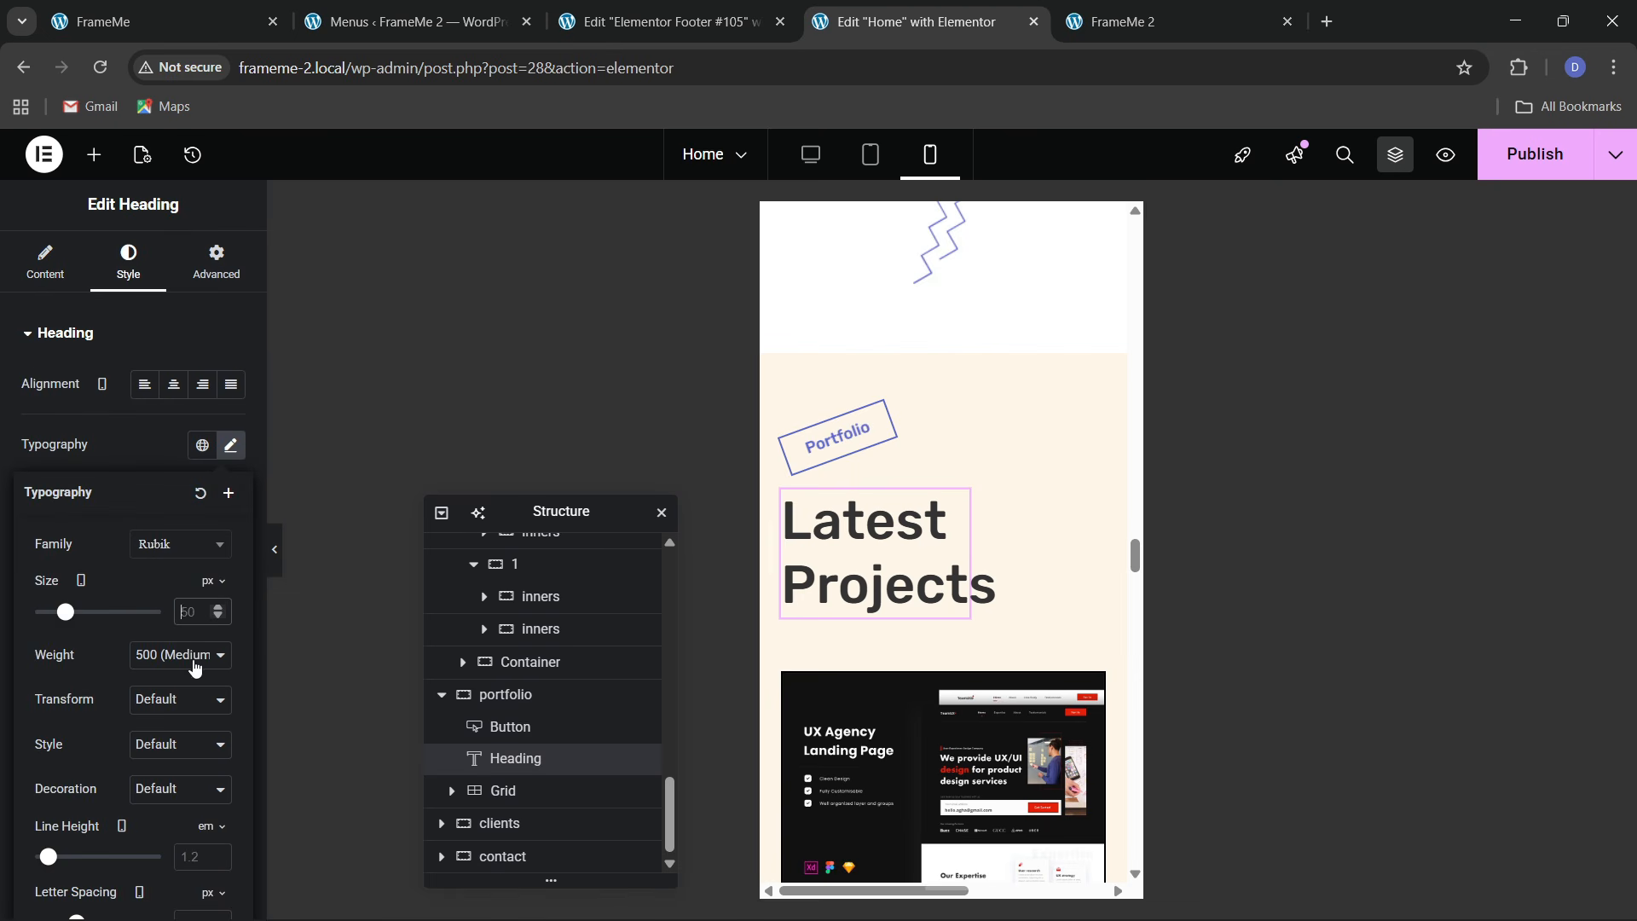
text(40)
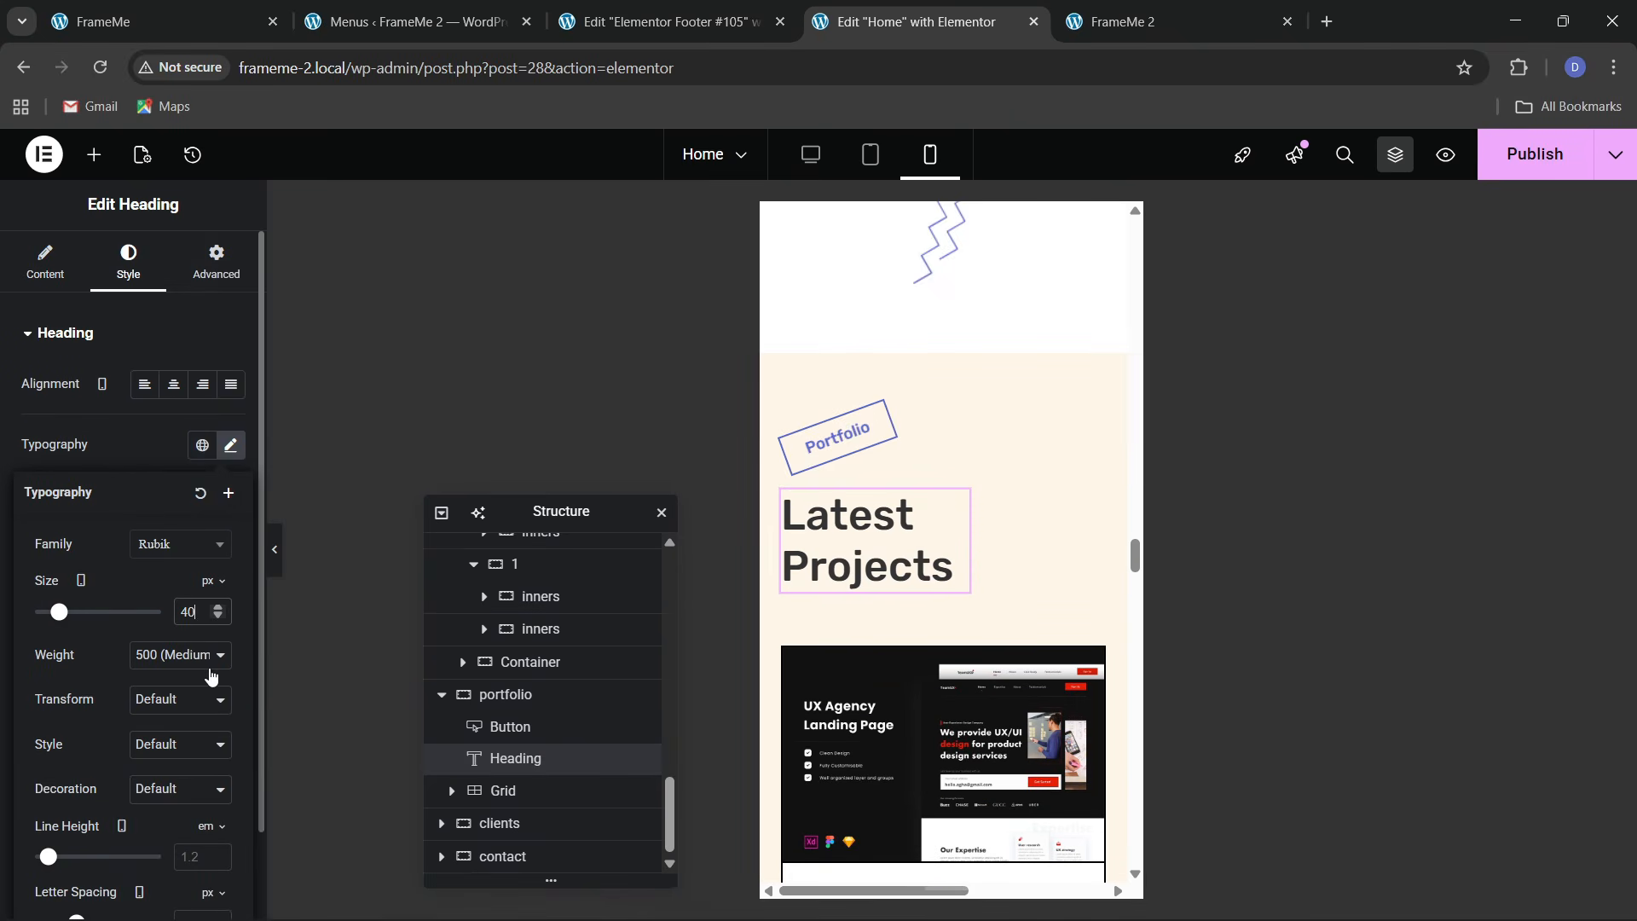
click(232, 281)
click(183, 550)
click(166, 607)
scroll(933, 576, down, 5)
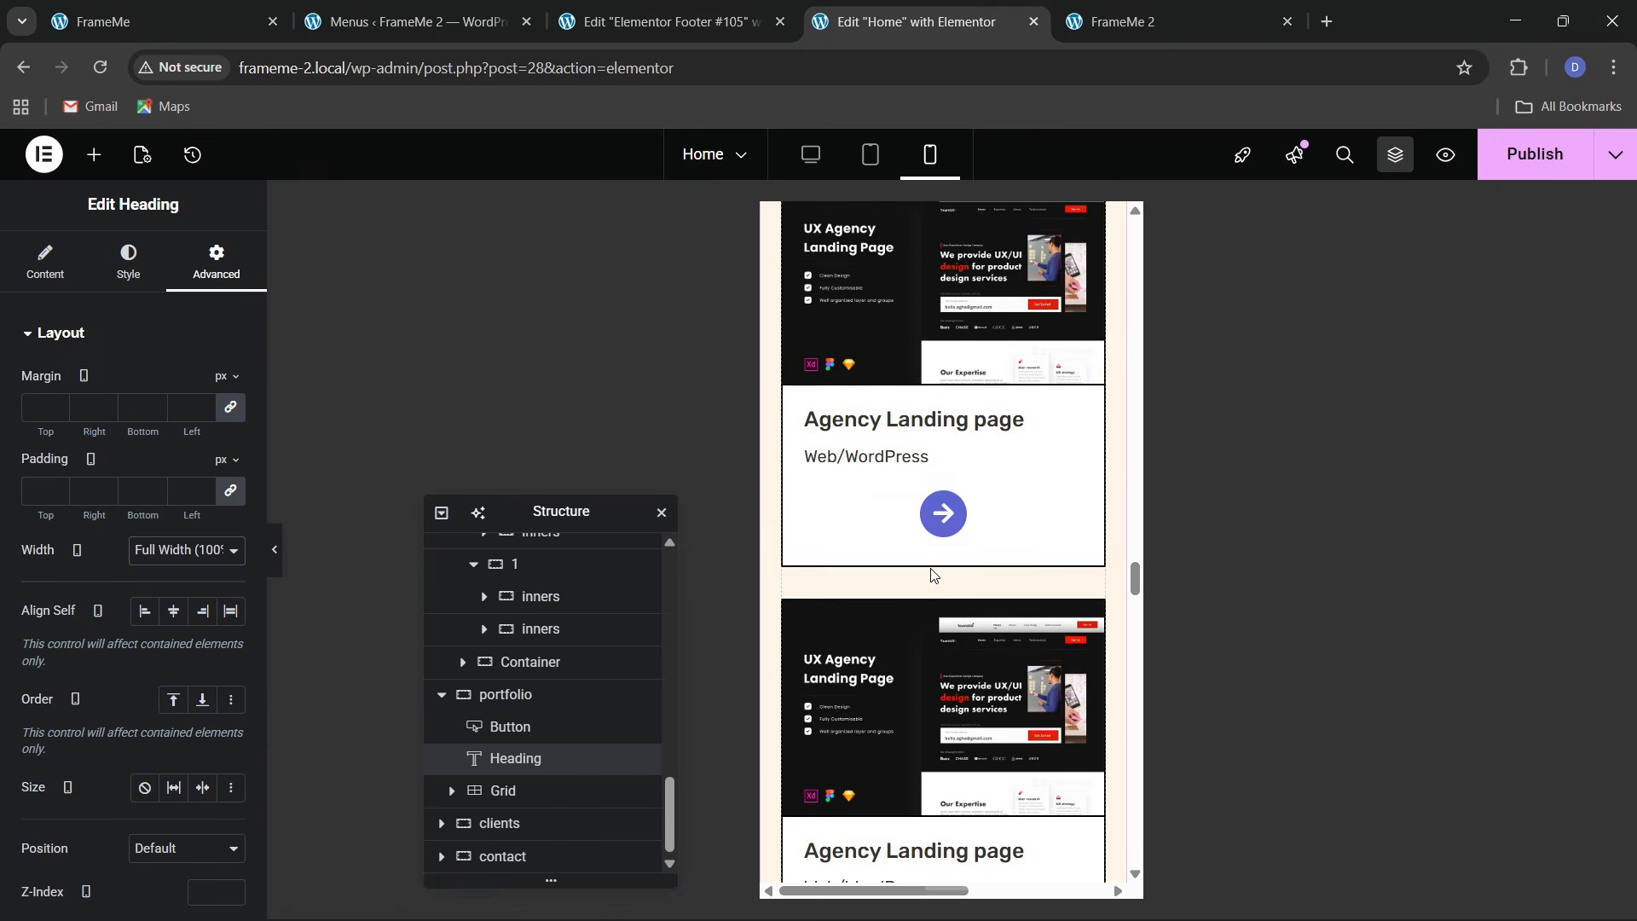
Right-align the arrow icons on the first three Portfolio project cards
click(945, 526)
click(231, 384)
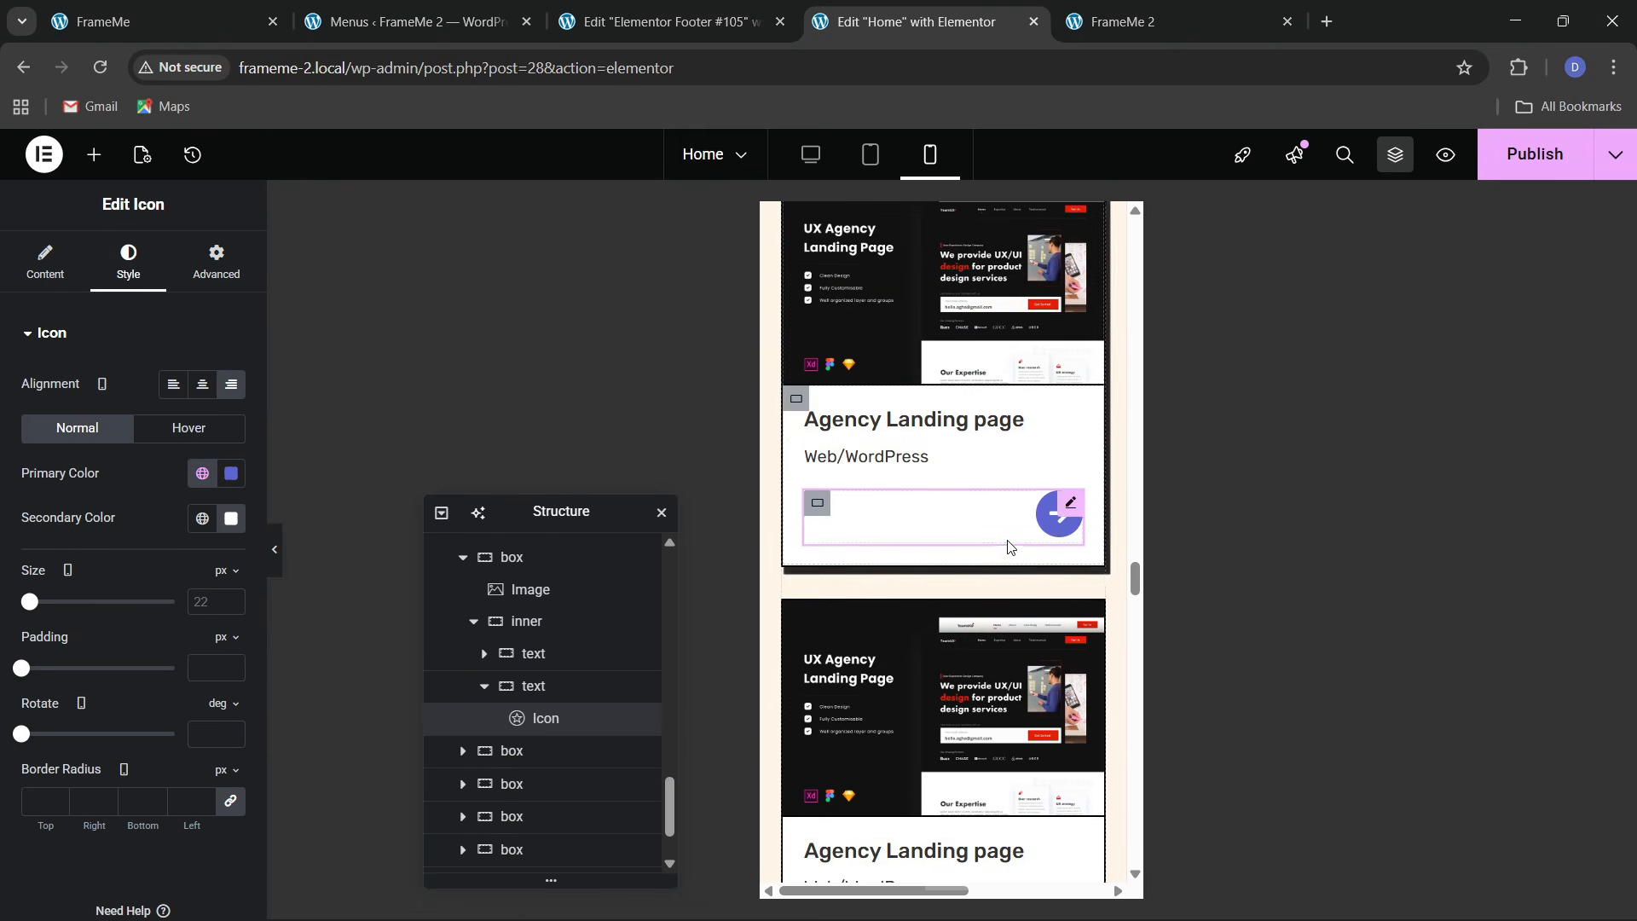
scroll(1009, 546, down, 3)
click(943, 626)
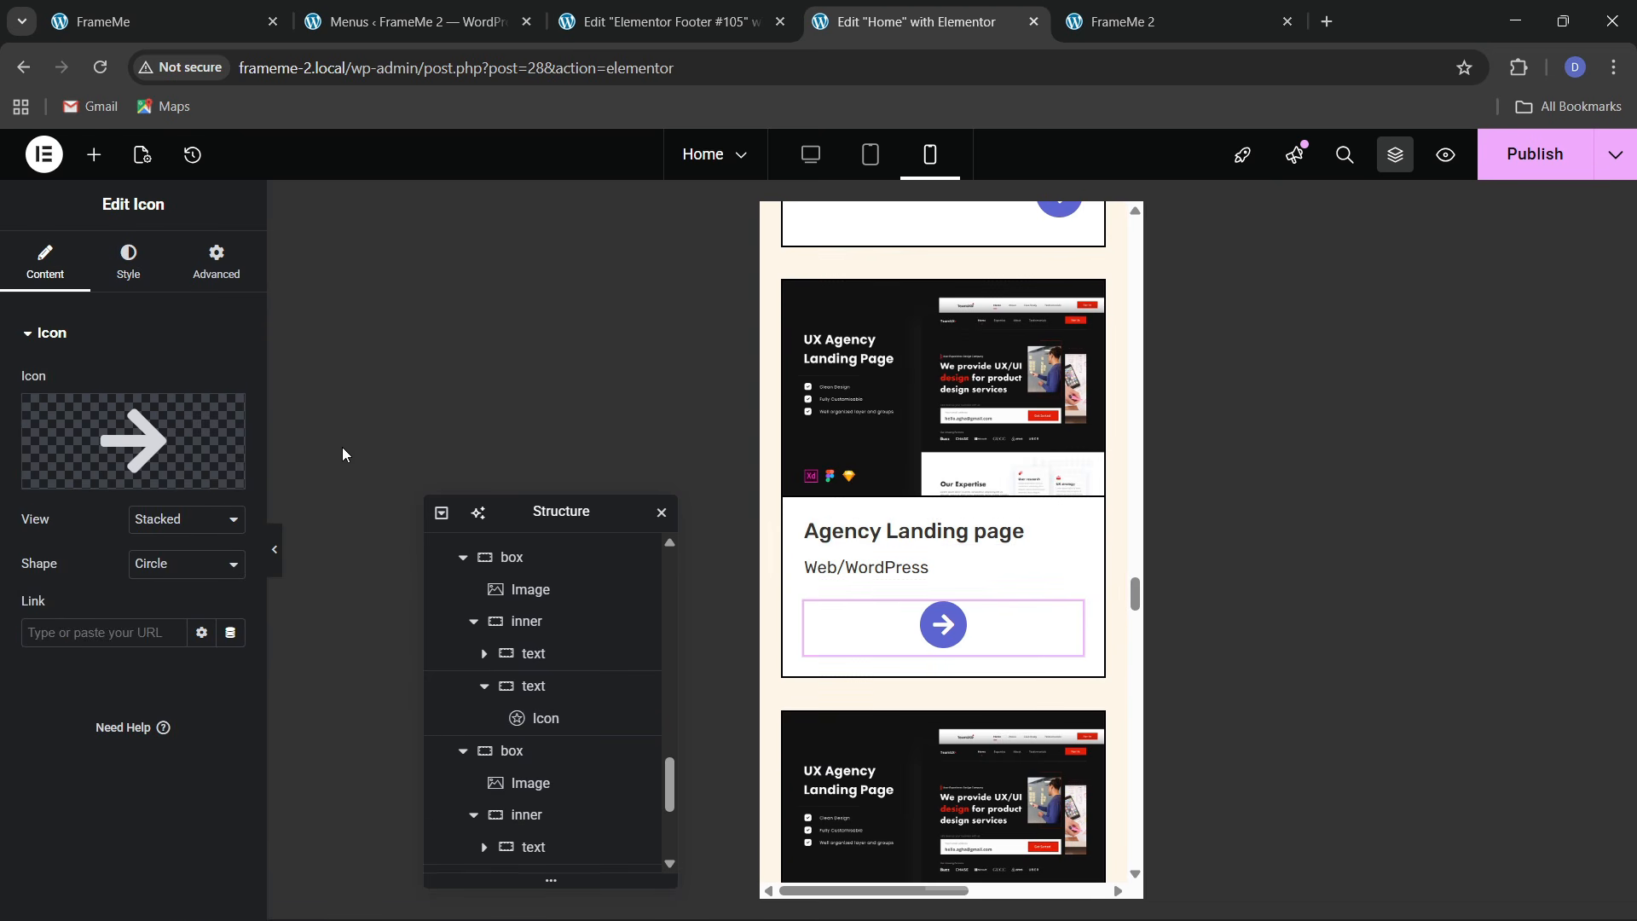
click(132, 264)
click(232, 380)
scroll(943, 597, down, 3)
click(944, 736)
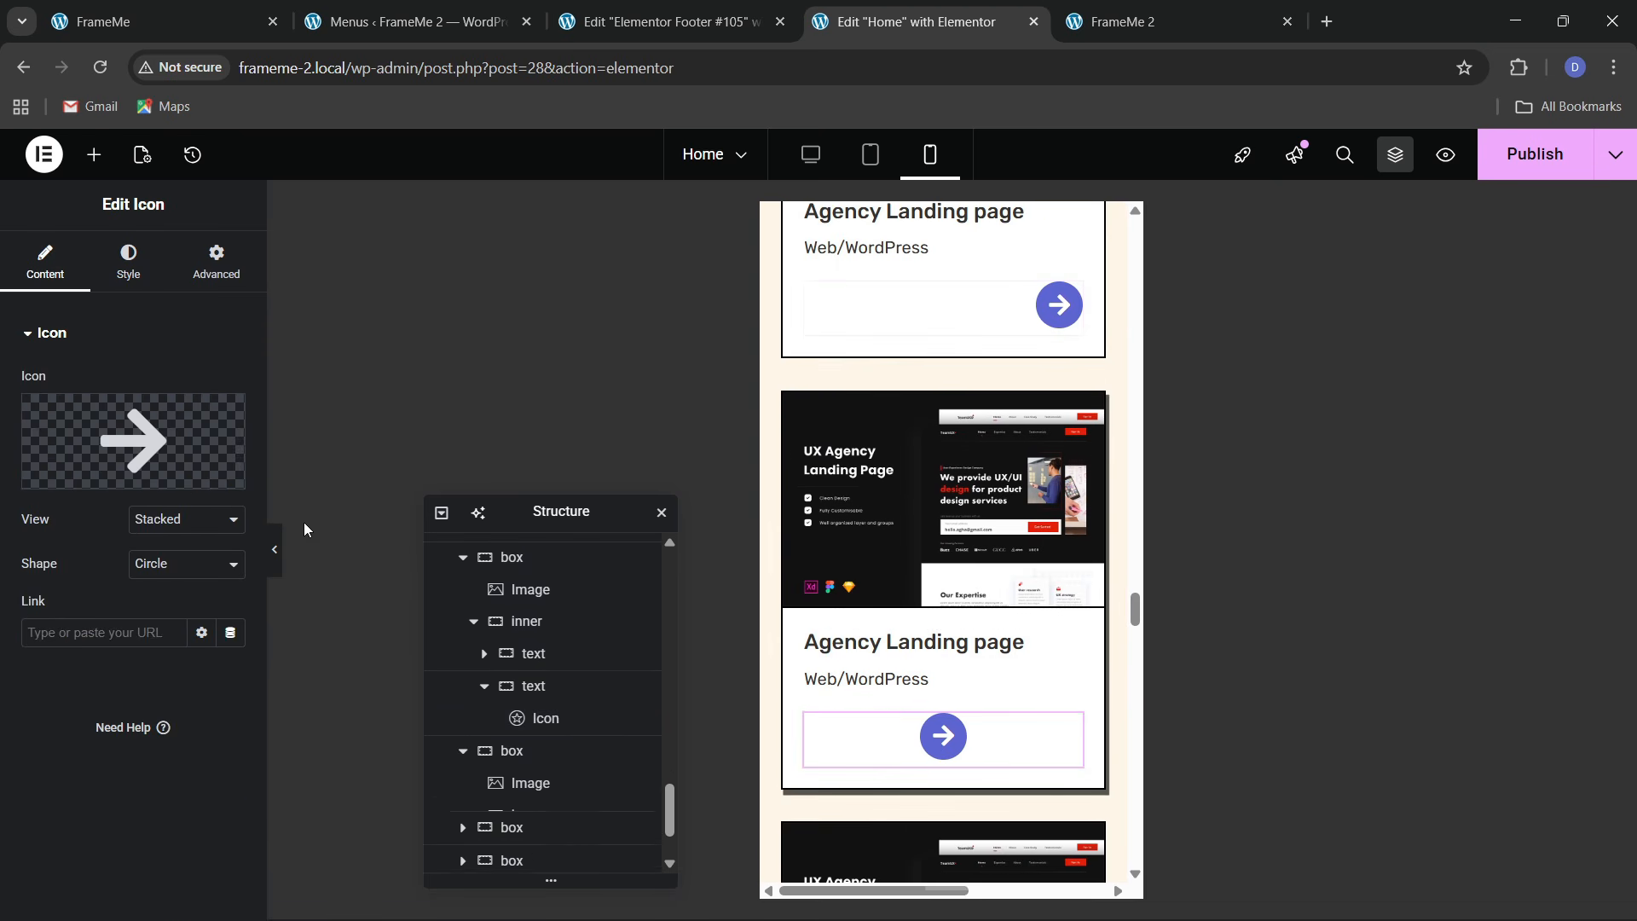
click(128, 265)
click(230, 384)
scroll(980, 665, down, 3)
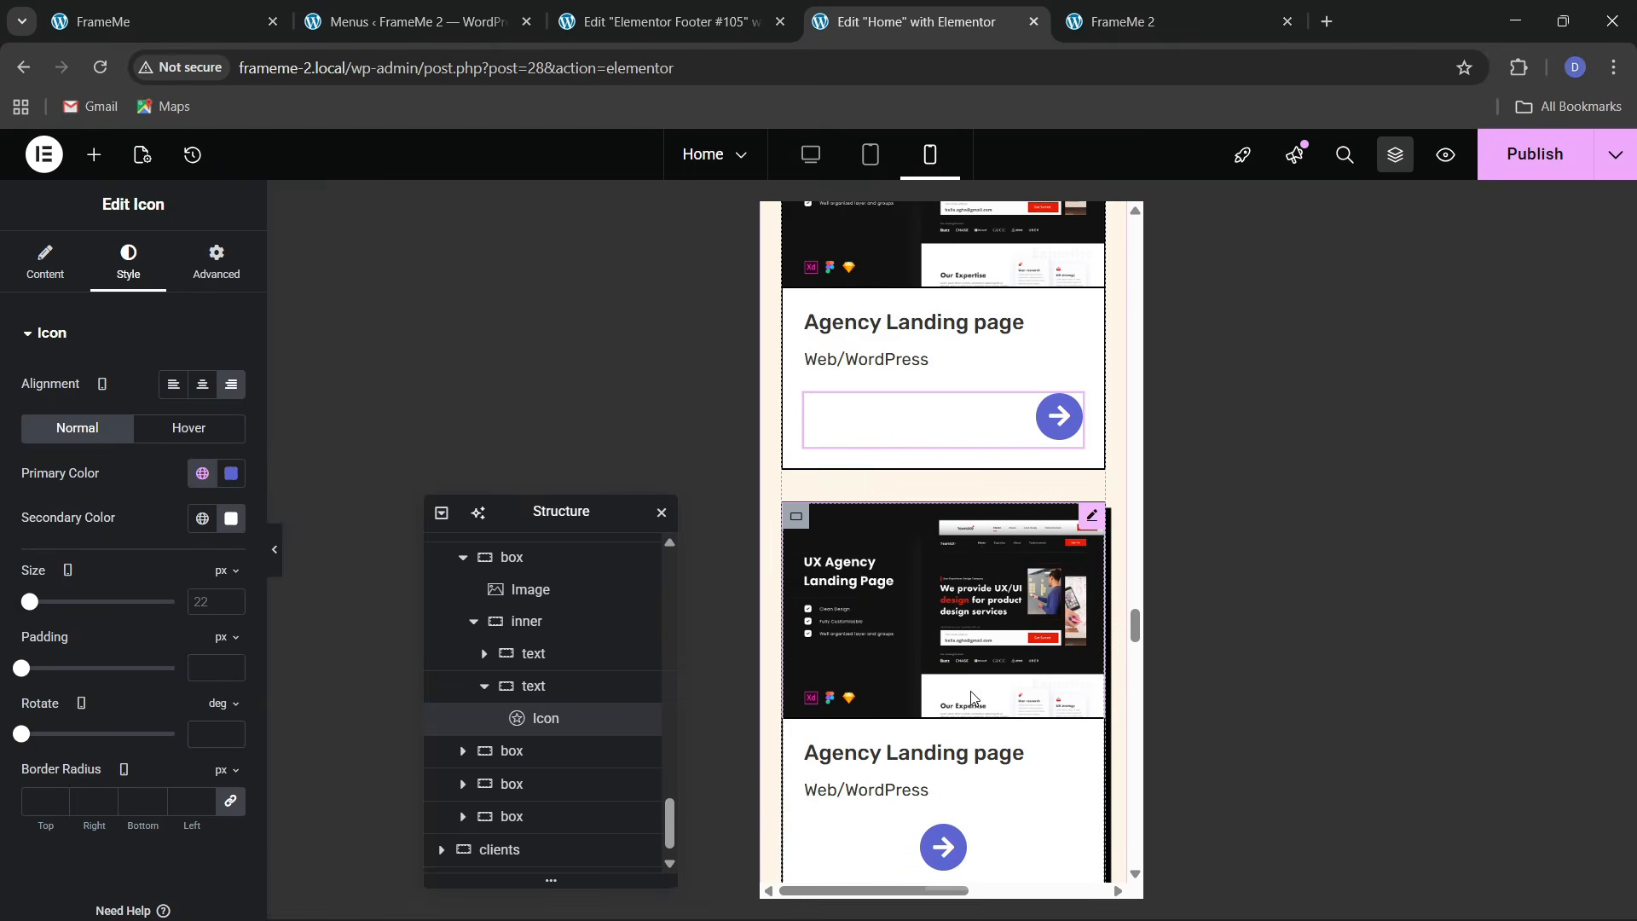
scroll(972, 700, down, 3)
Right-align the arrow icons on the remaining three cards and save with Ctrl+S
click(943, 526)
click(128, 265)
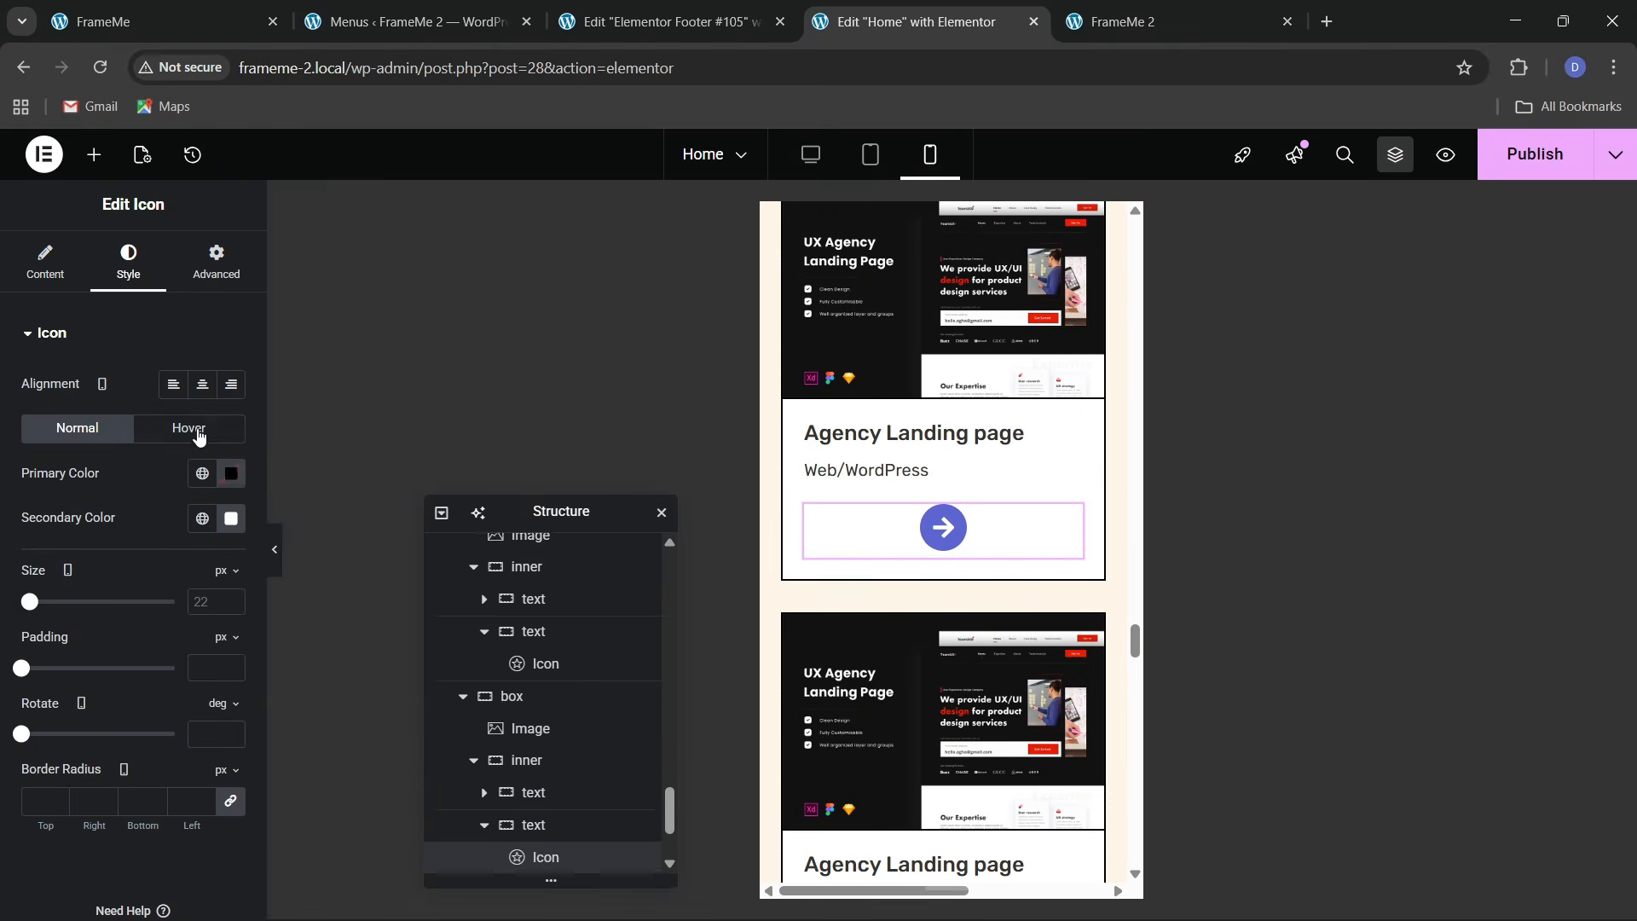
click(232, 385)
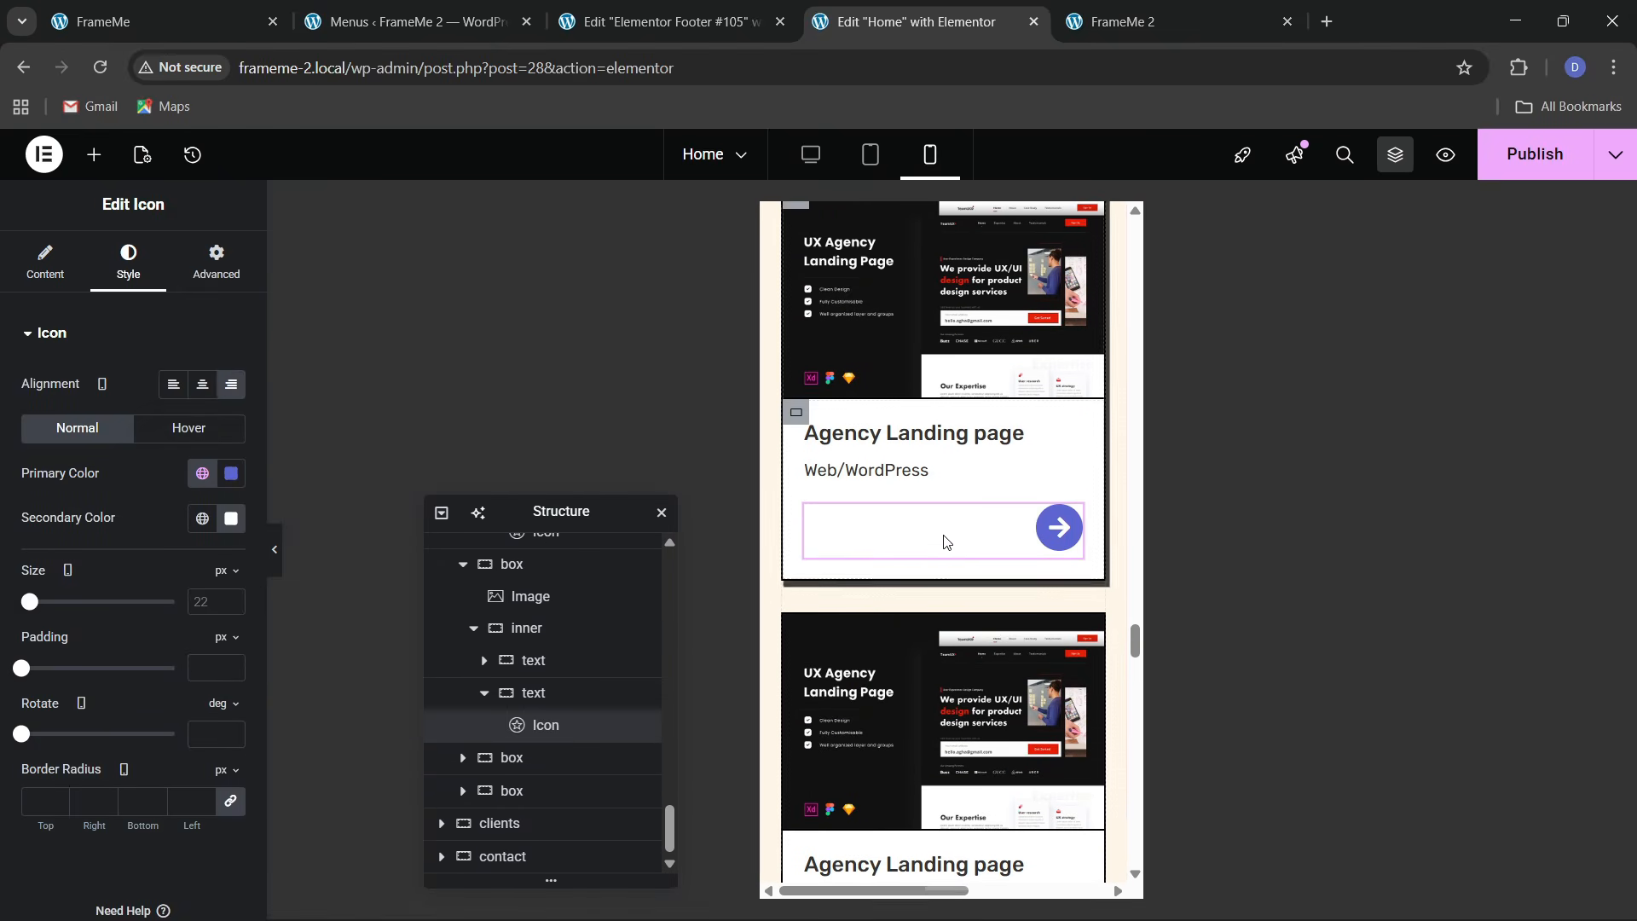
scroll(944, 542, down, 3)
click(944, 638)
click(128, 265)
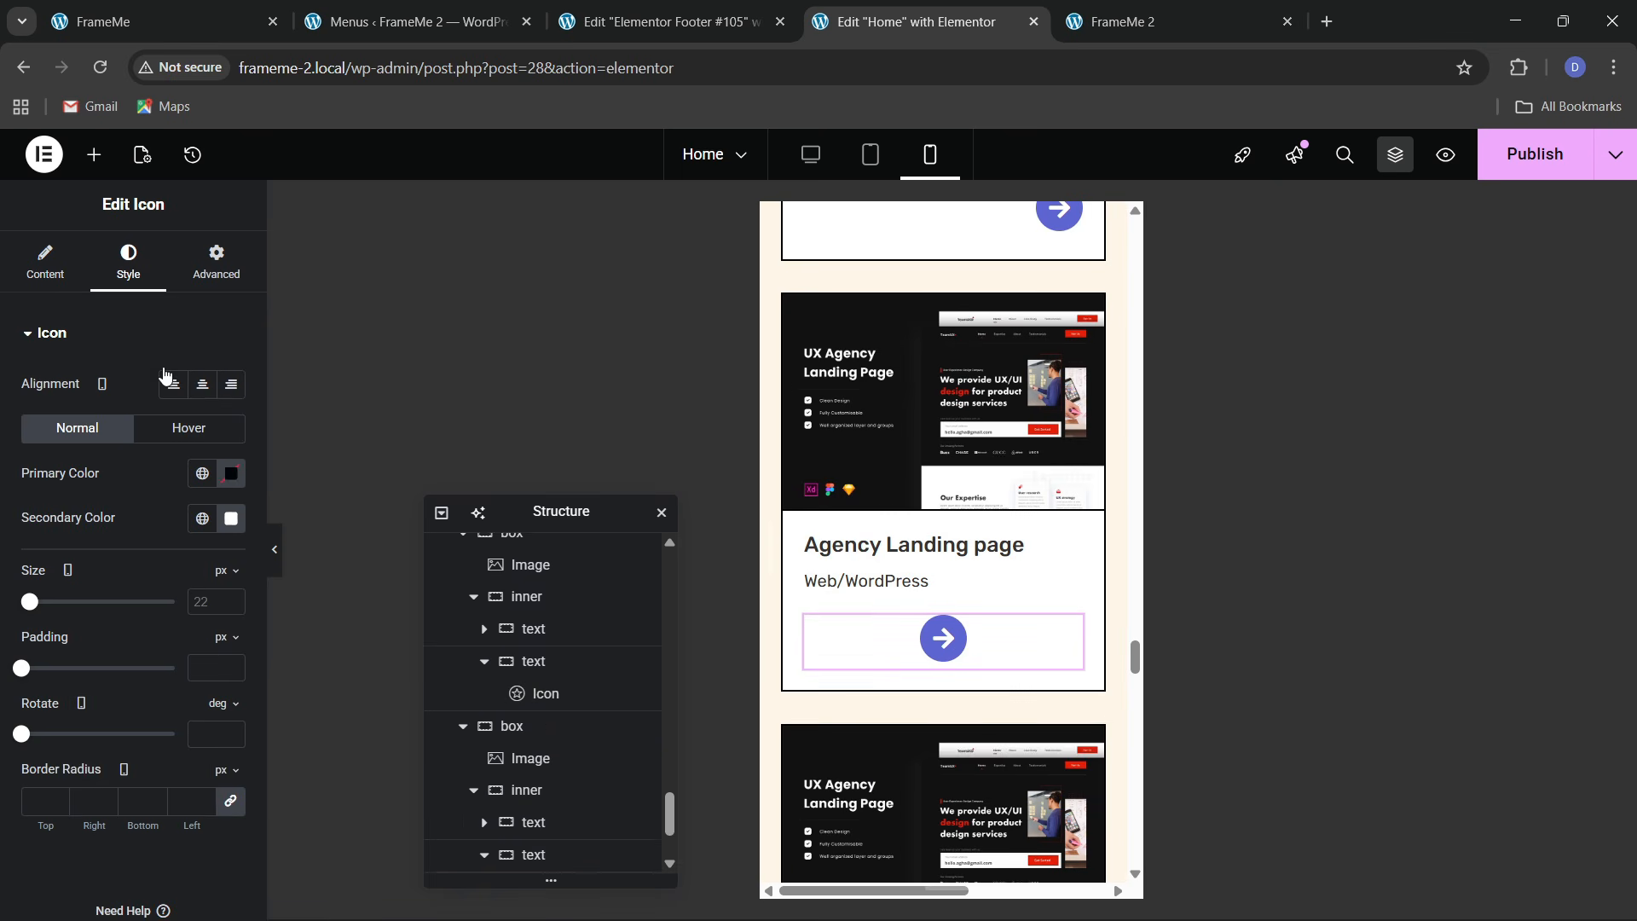
click(232, 388)
scroll(943, 597, down, 4)
click(943, 643)
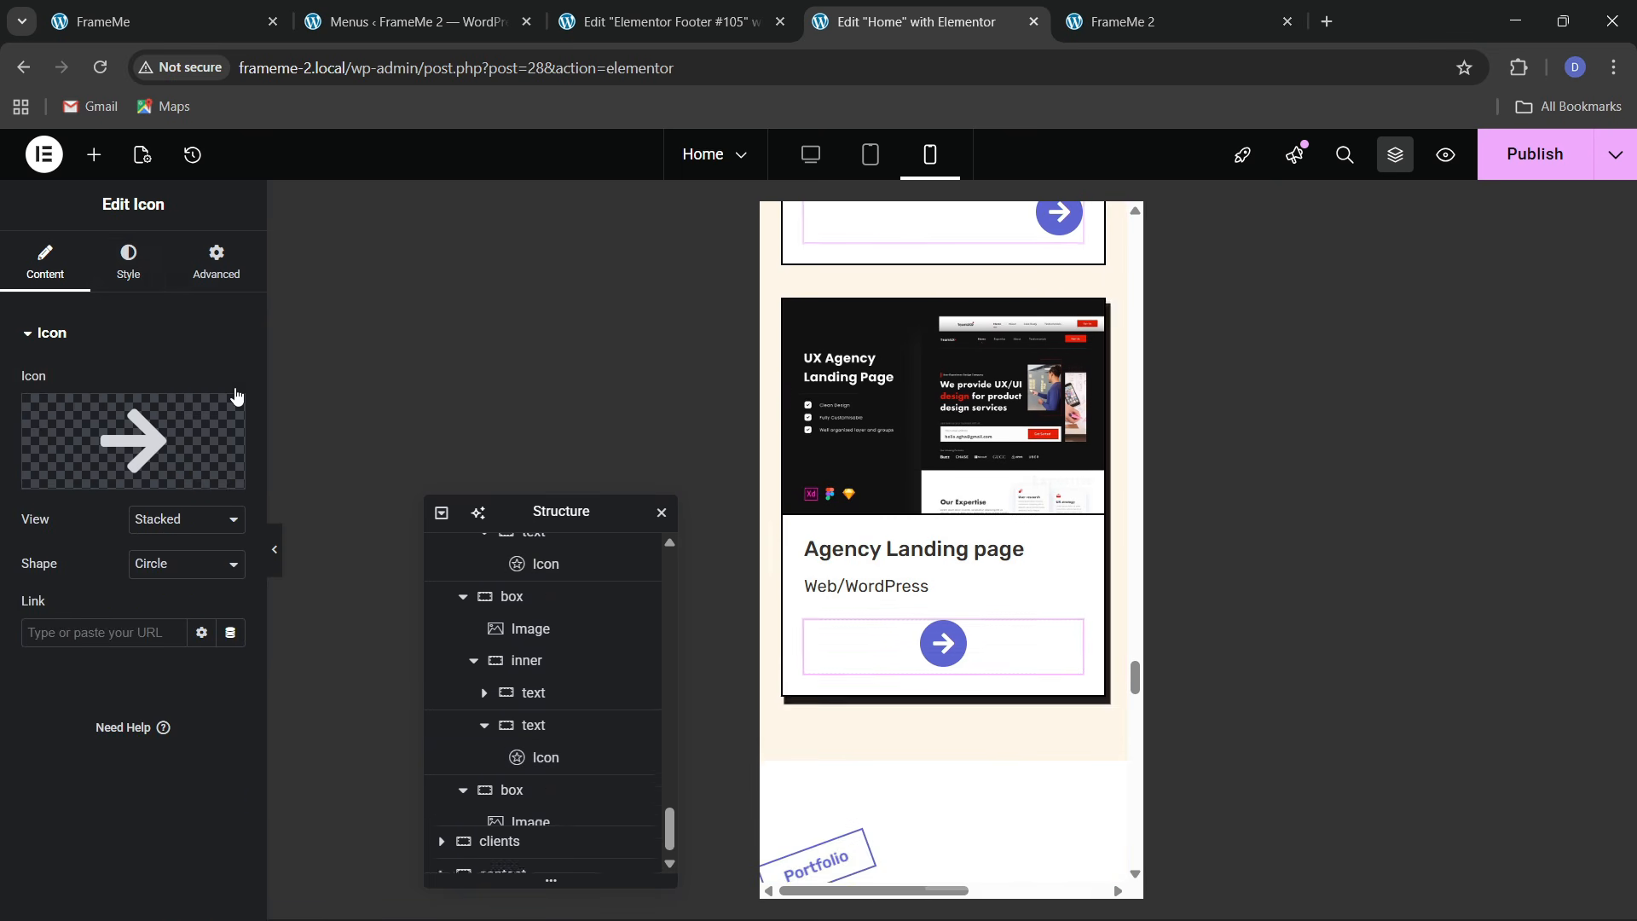
click(128, 265)
click(232, 386)
scroll(939, 632, down, 3)
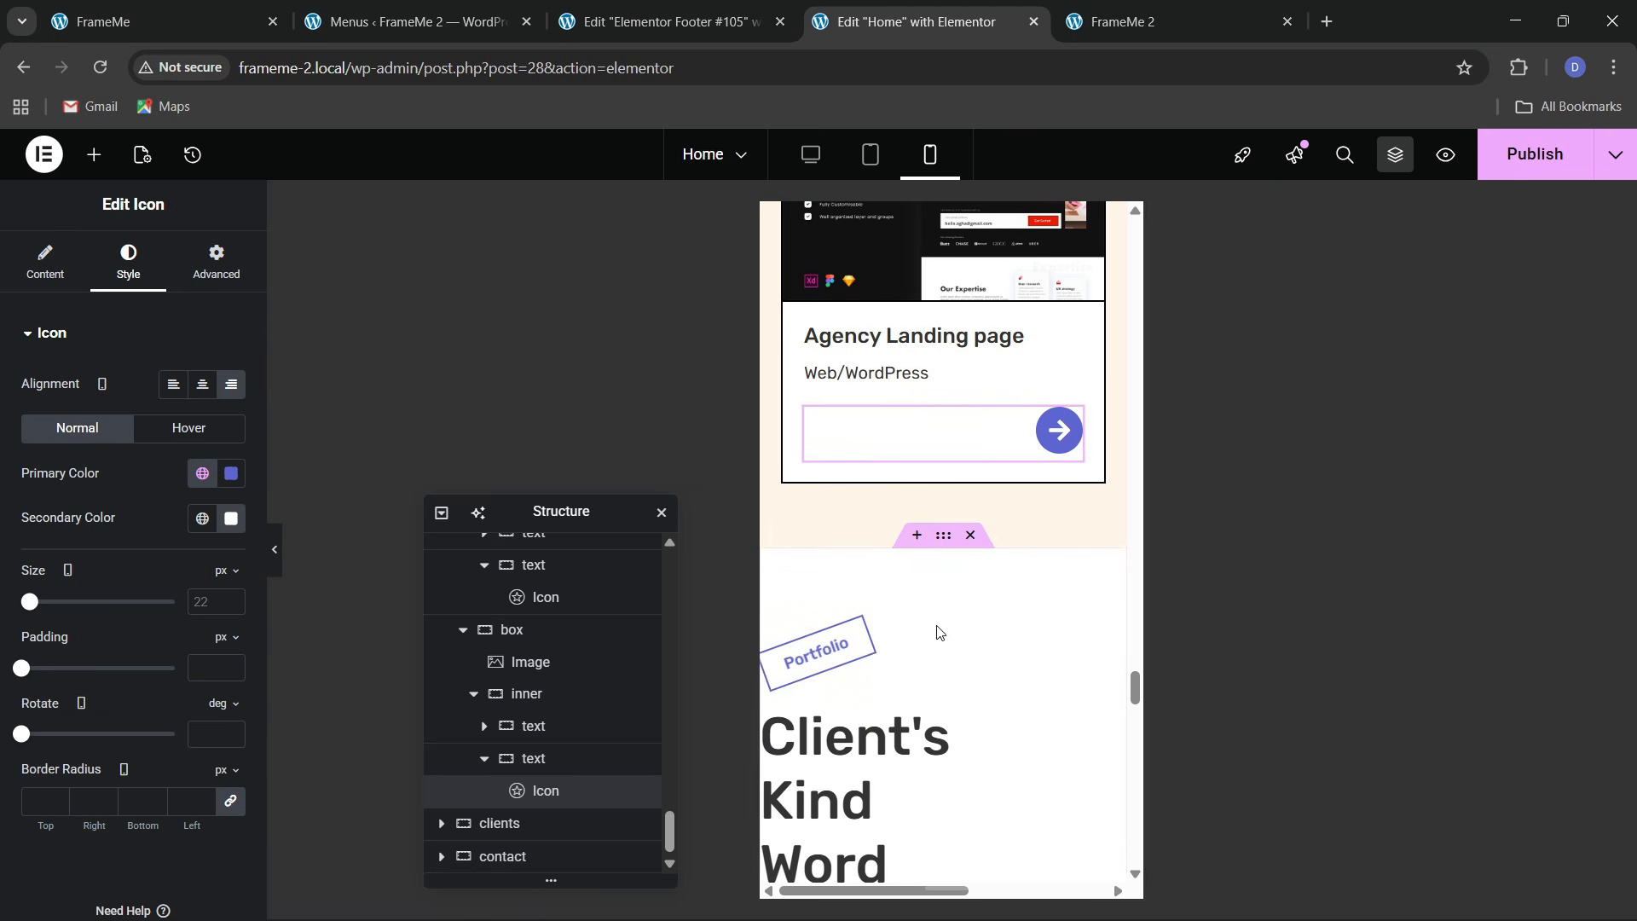
key(ctrl+s)
Give the clients section container 60/20/60/20 padding on mobile
scroll(989, 518, down, 1)
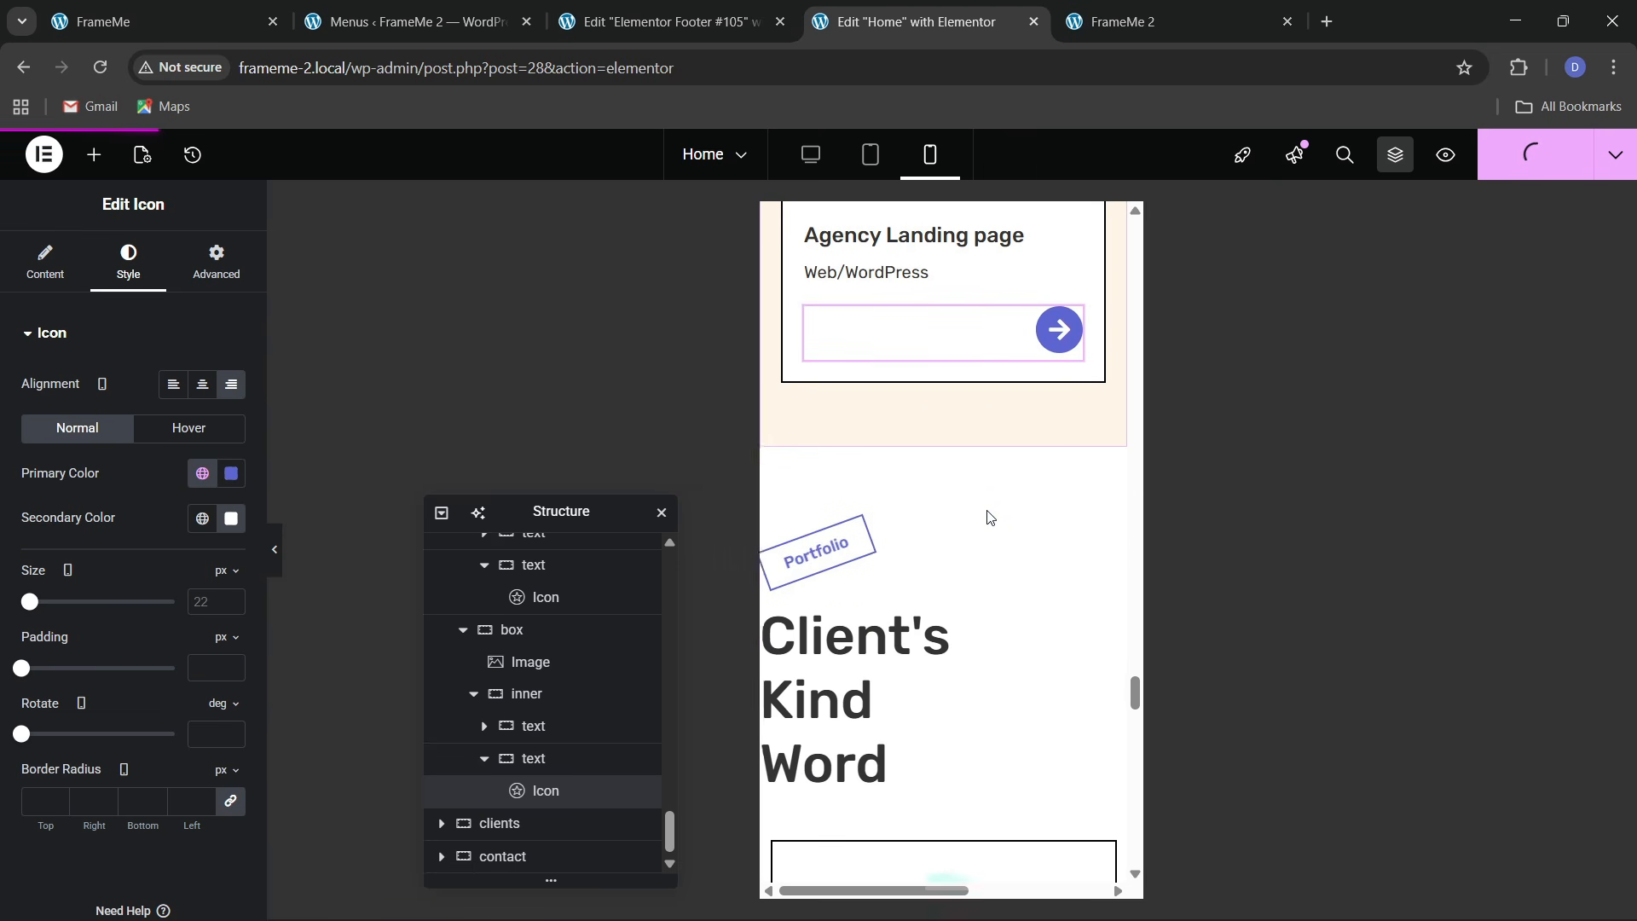
scroll(989, 517, down, 1)
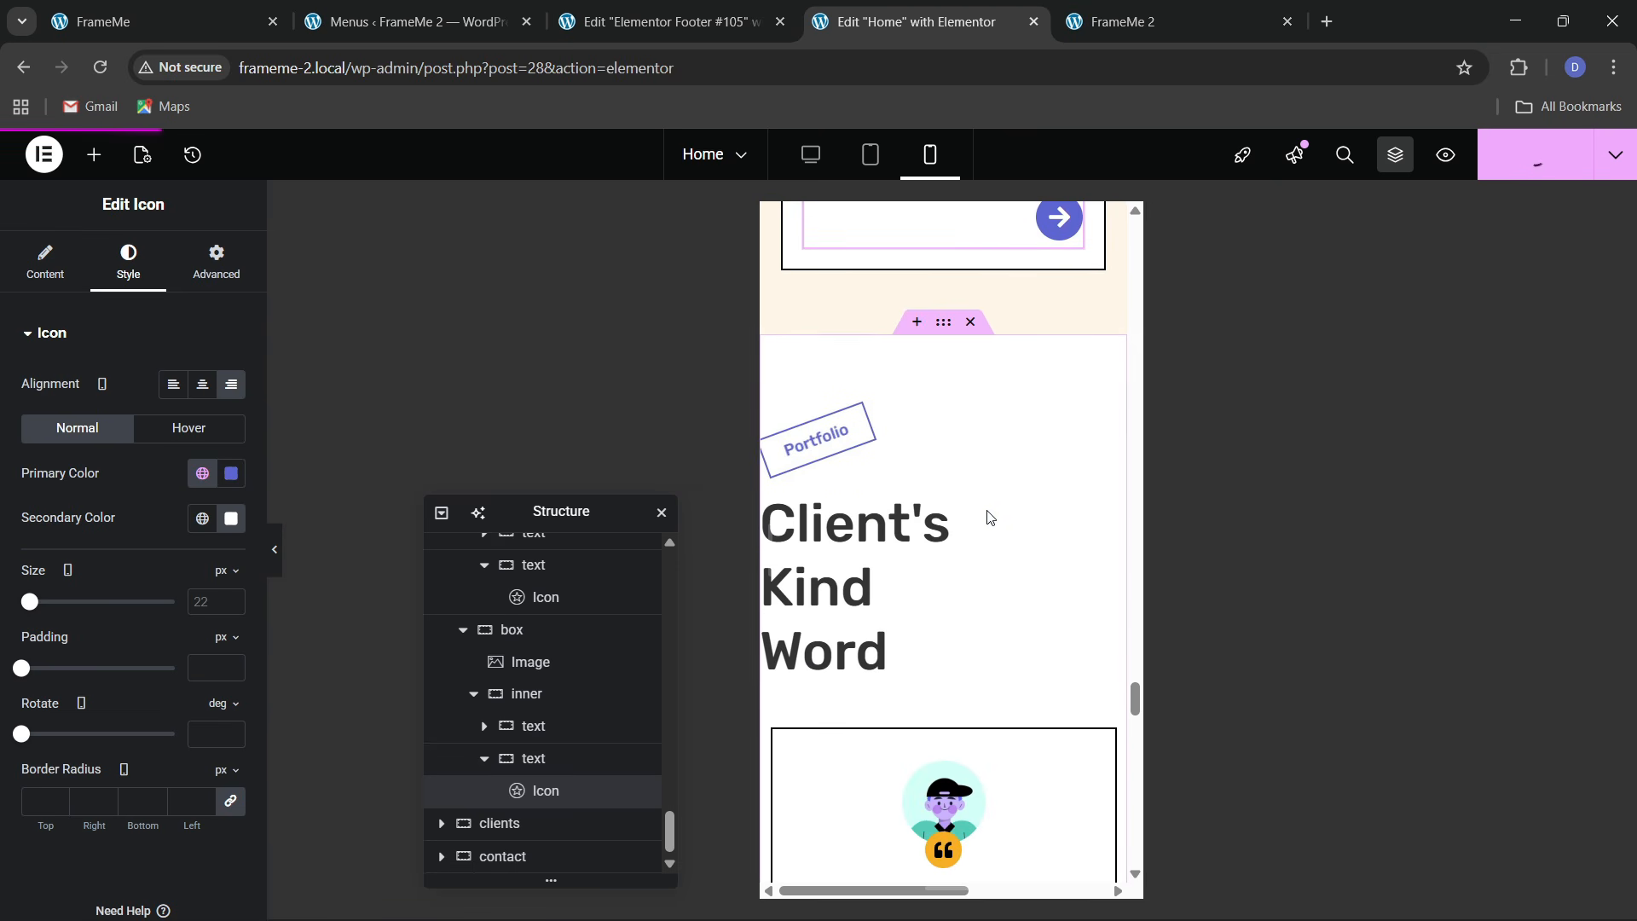
click(943, 322)
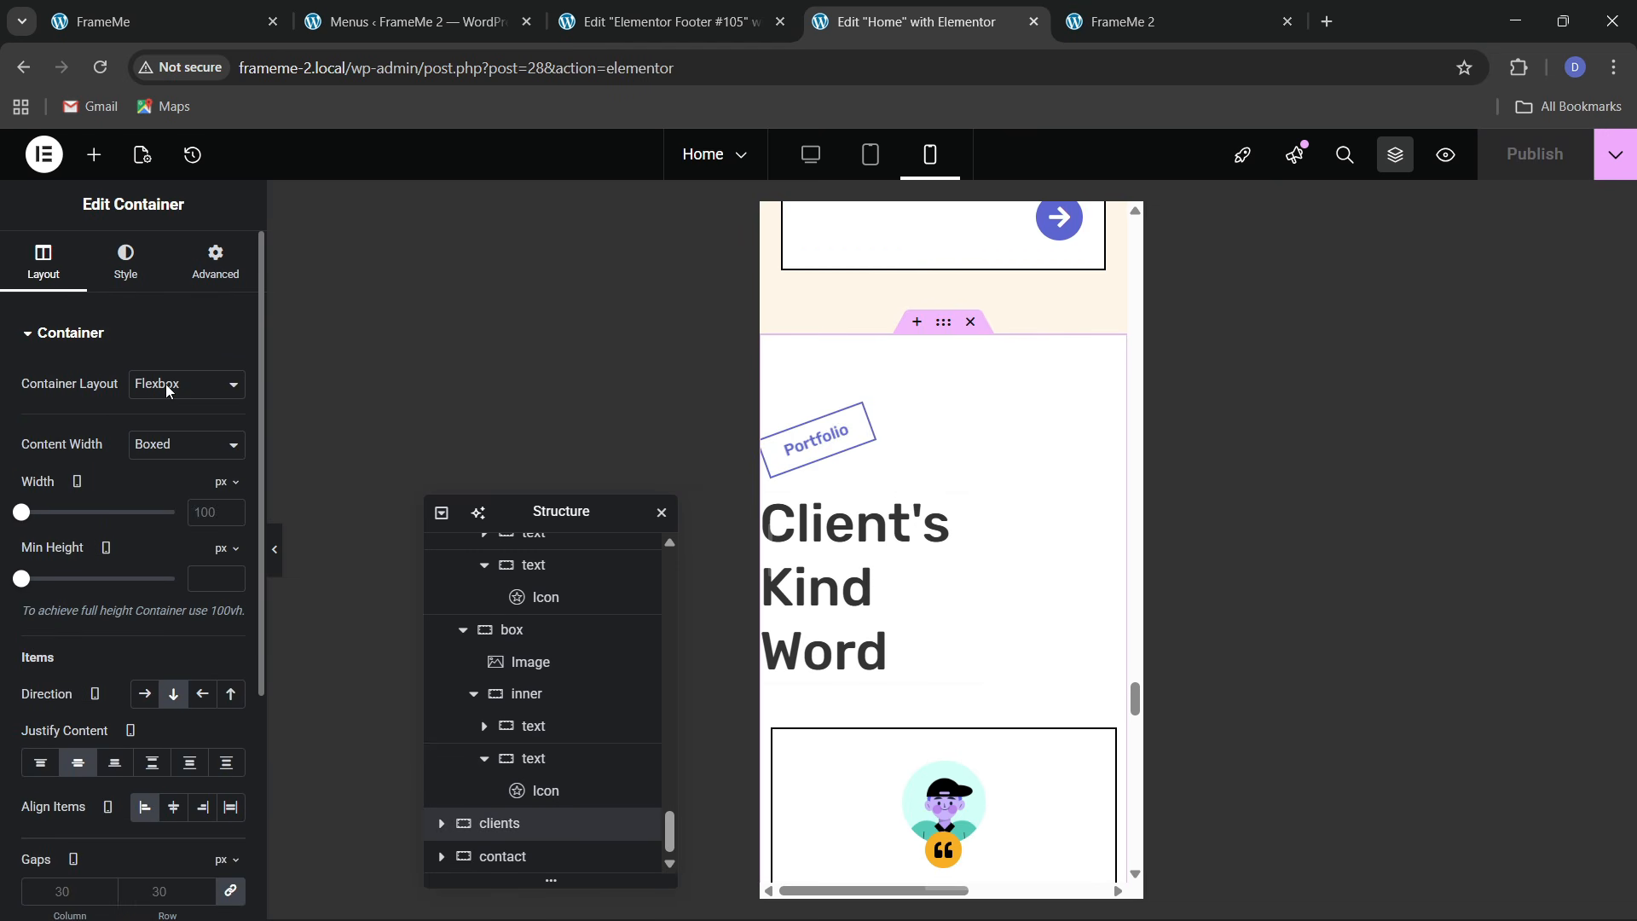
click(205, 271)
click(225, 499)
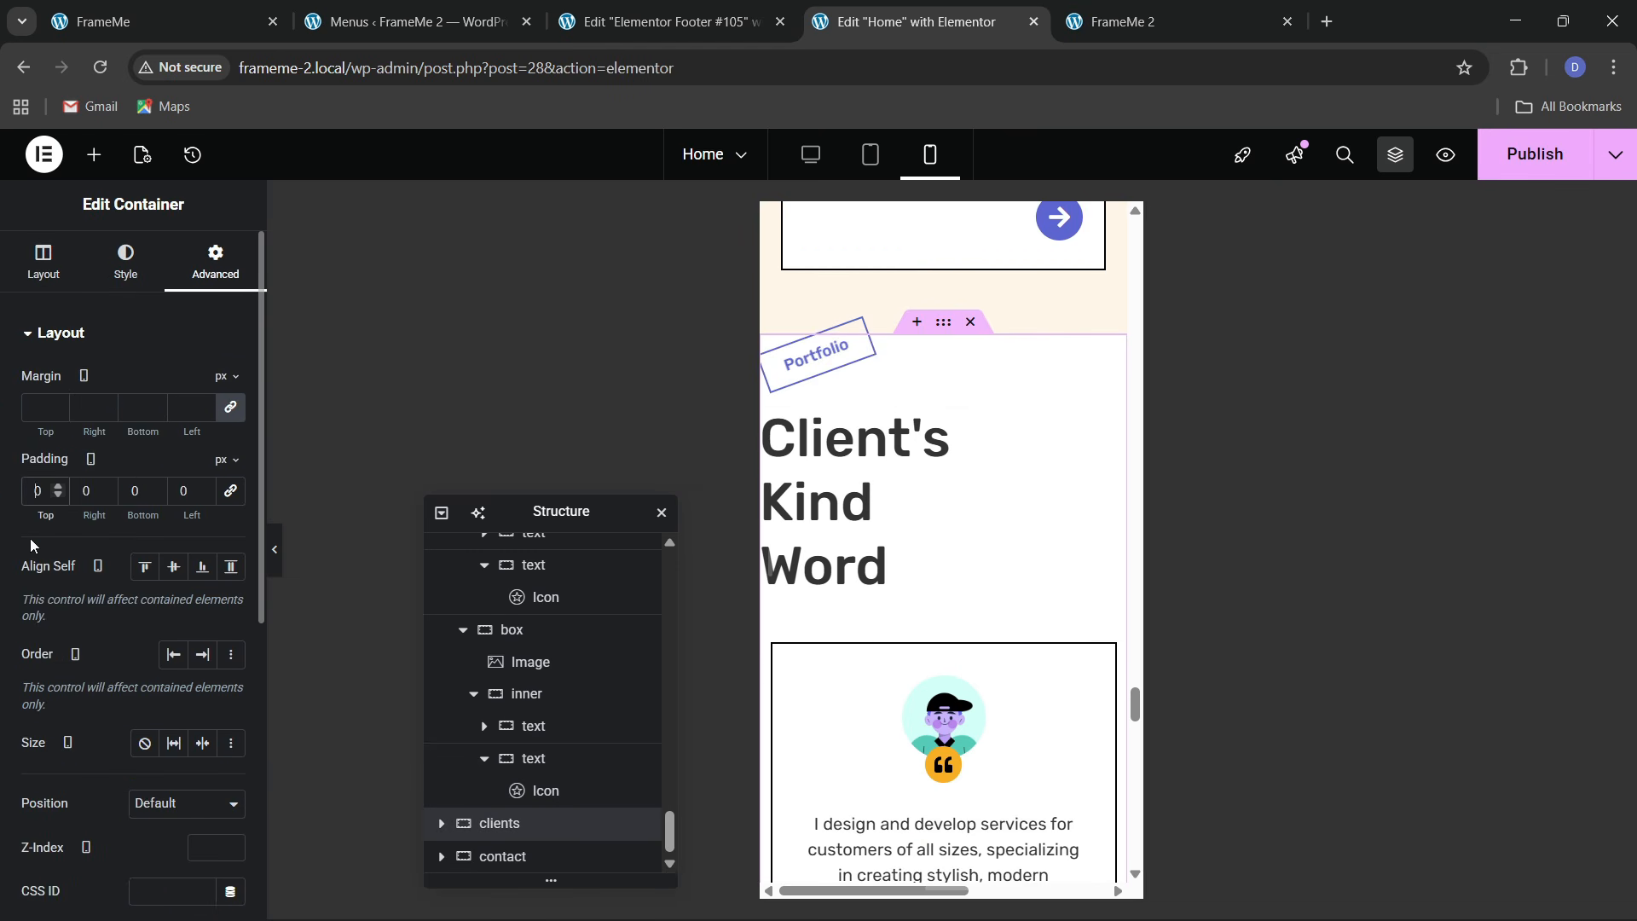
text(6)
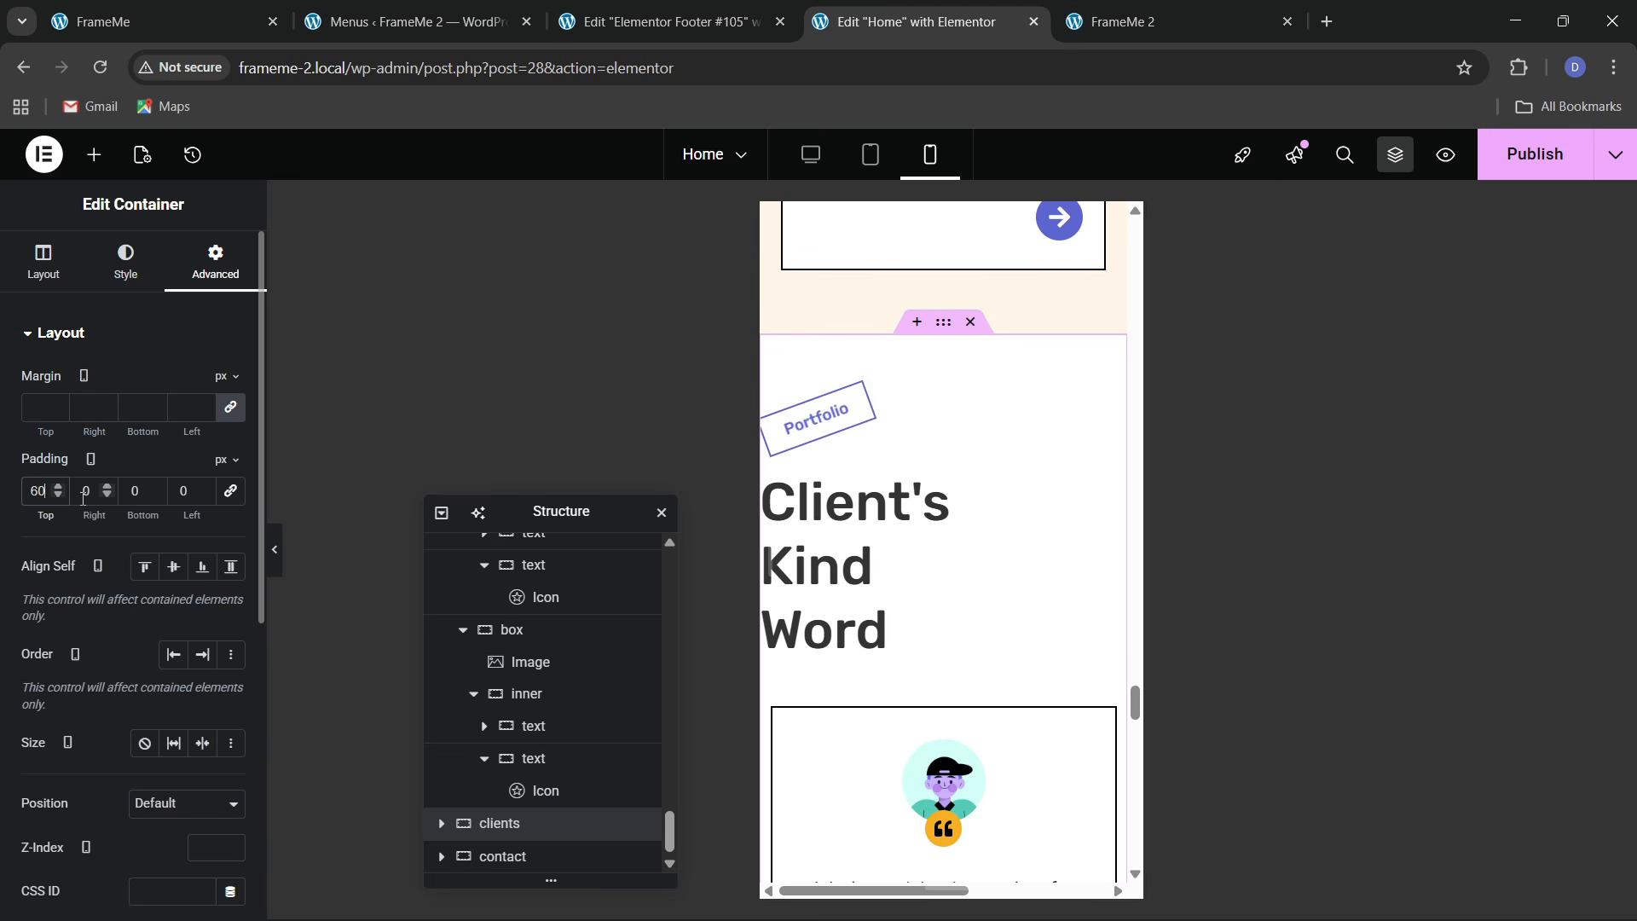
text(2)
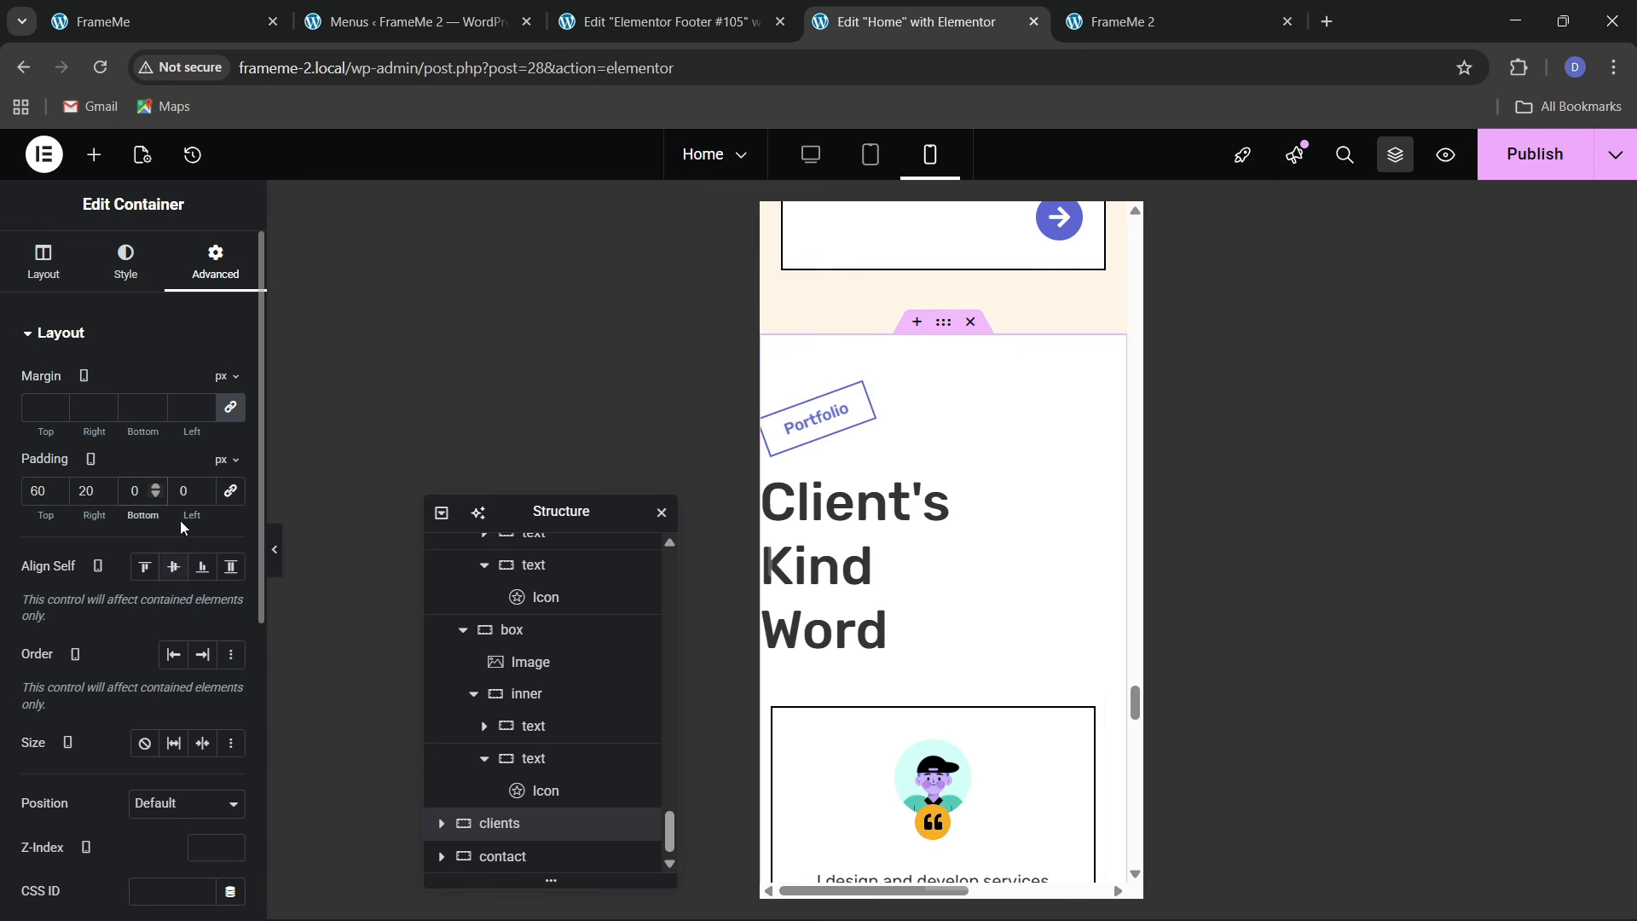
text(2)
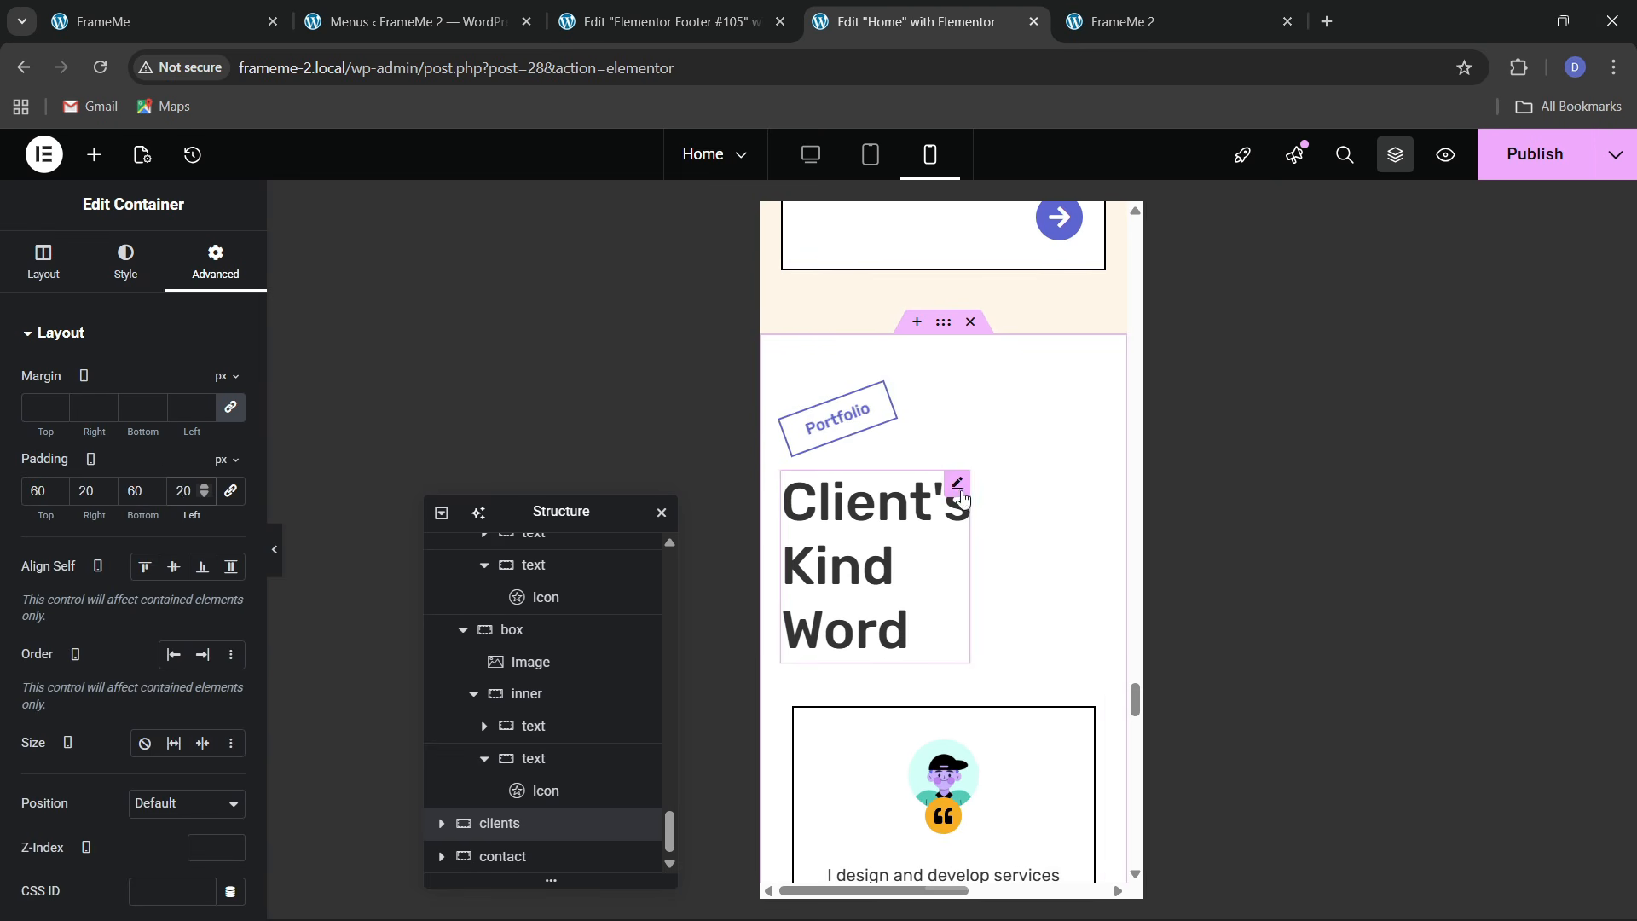
Set the Client's Kind Word heading to 40 px font size and full width
click(957, 484)
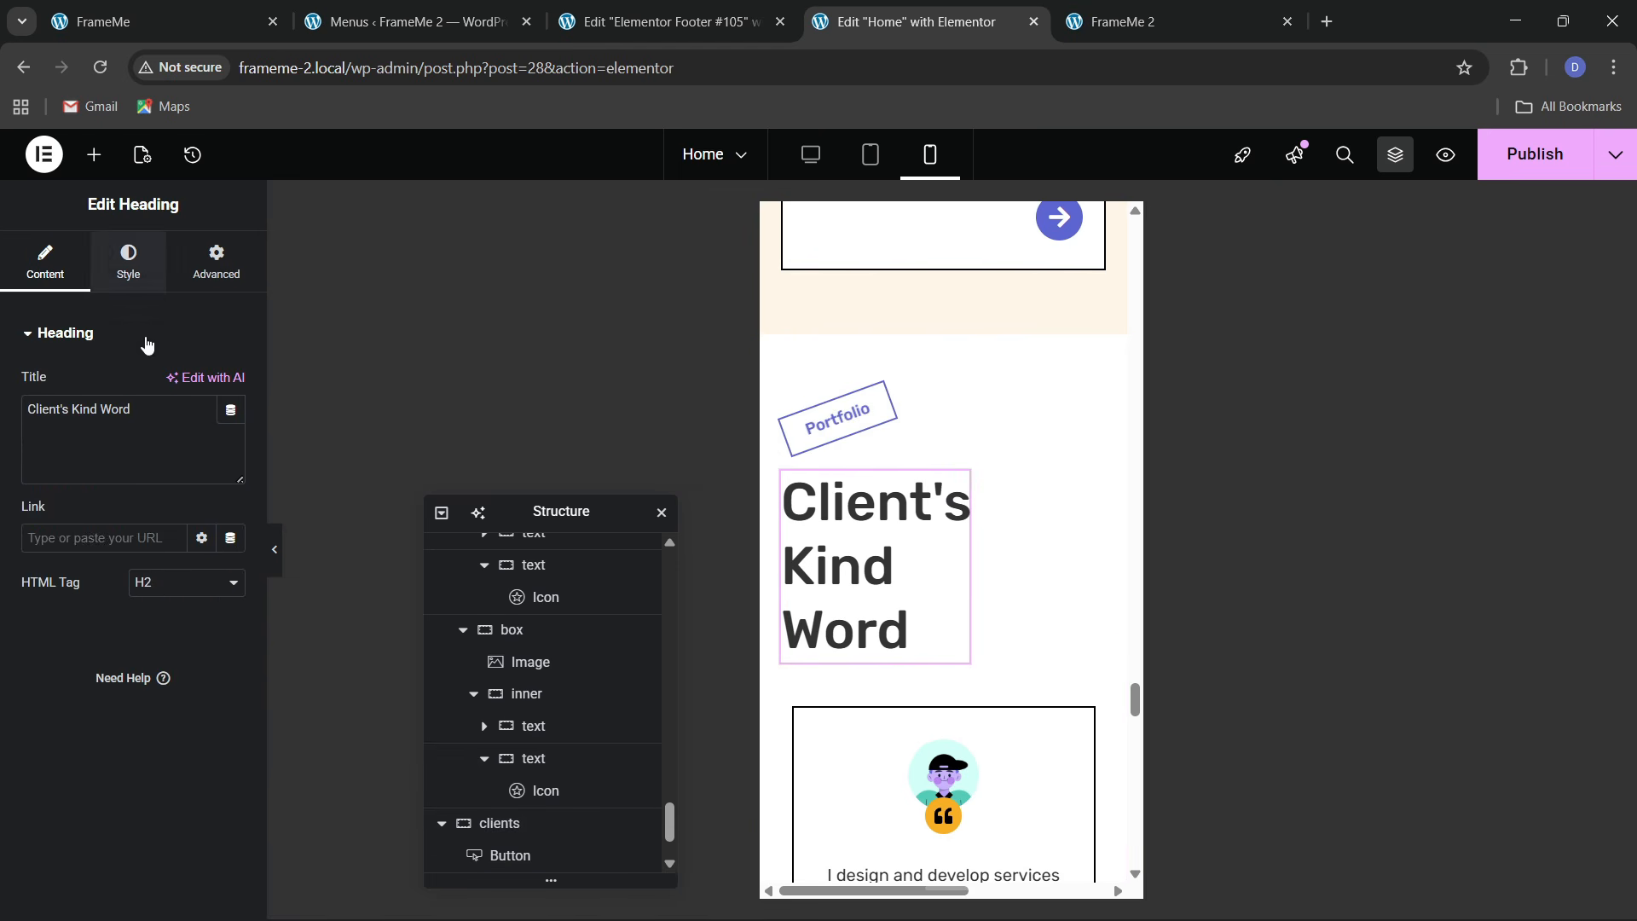
click(128, 261)
click(230, 444)
key(Delete)
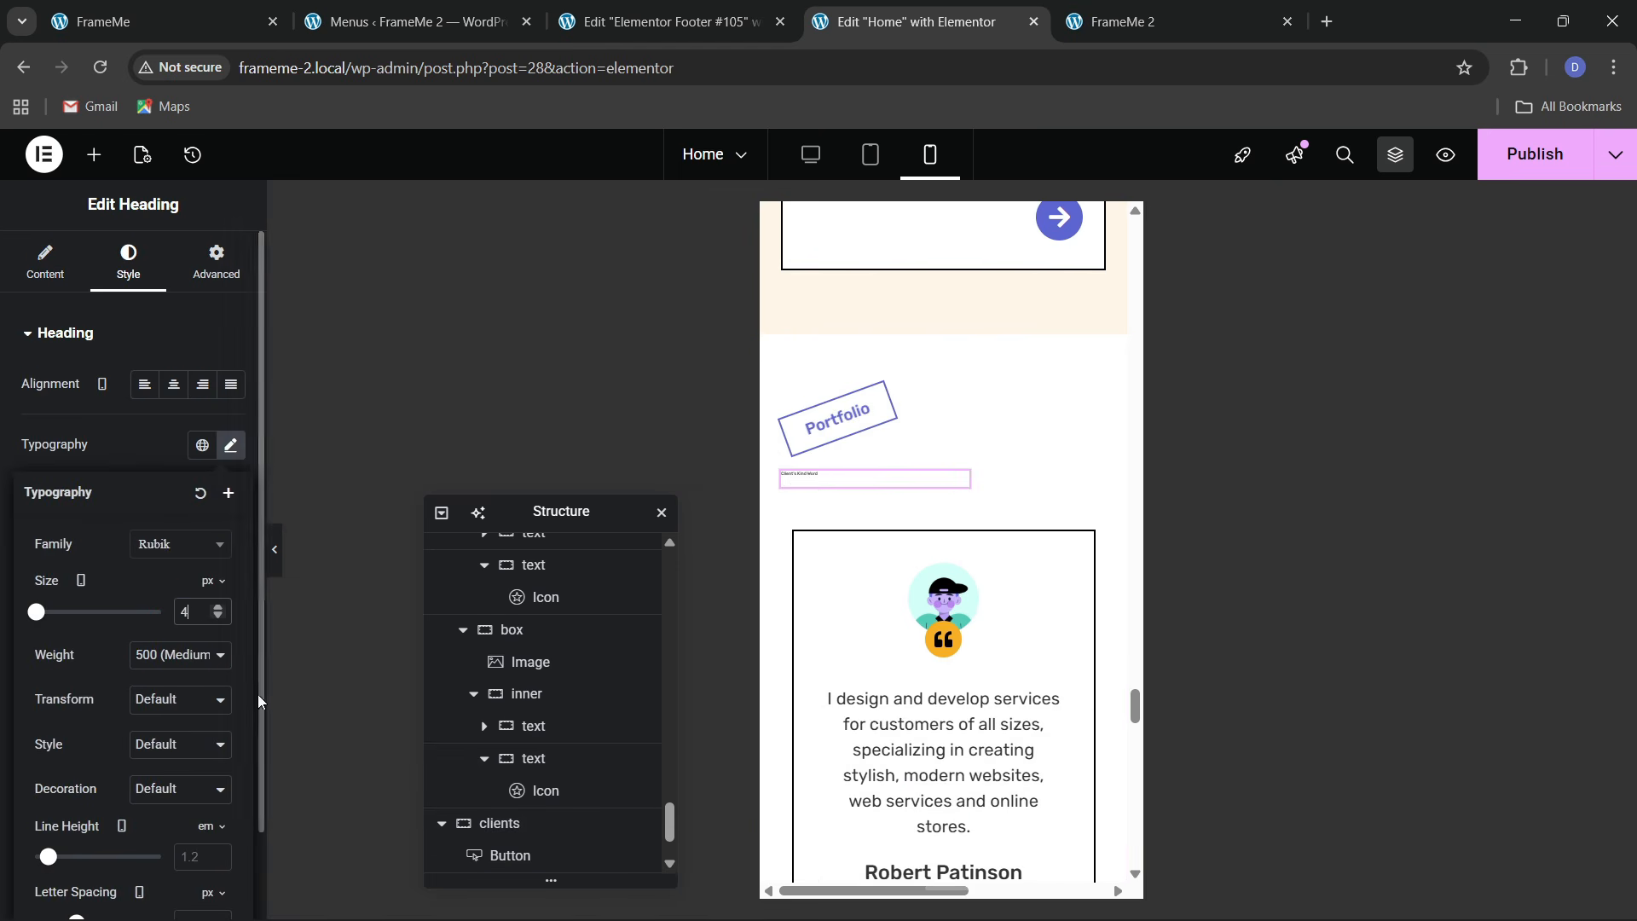
text(4)
click(215, 273)
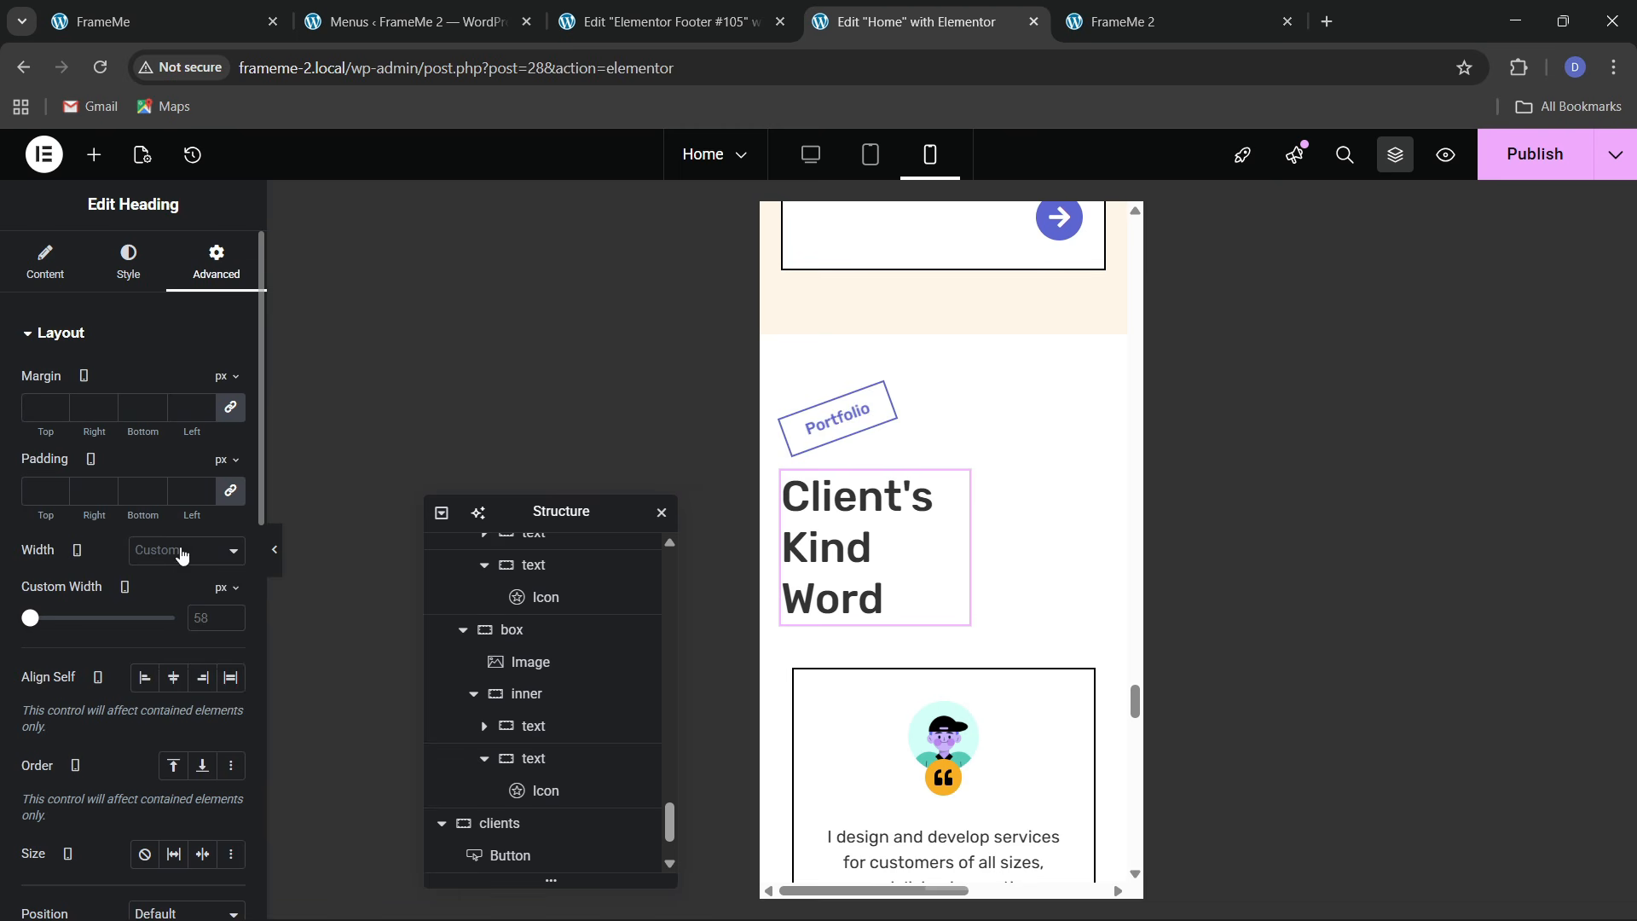
click(182, 555)
click(166, 609)
scroll(938, 589, down, 5)
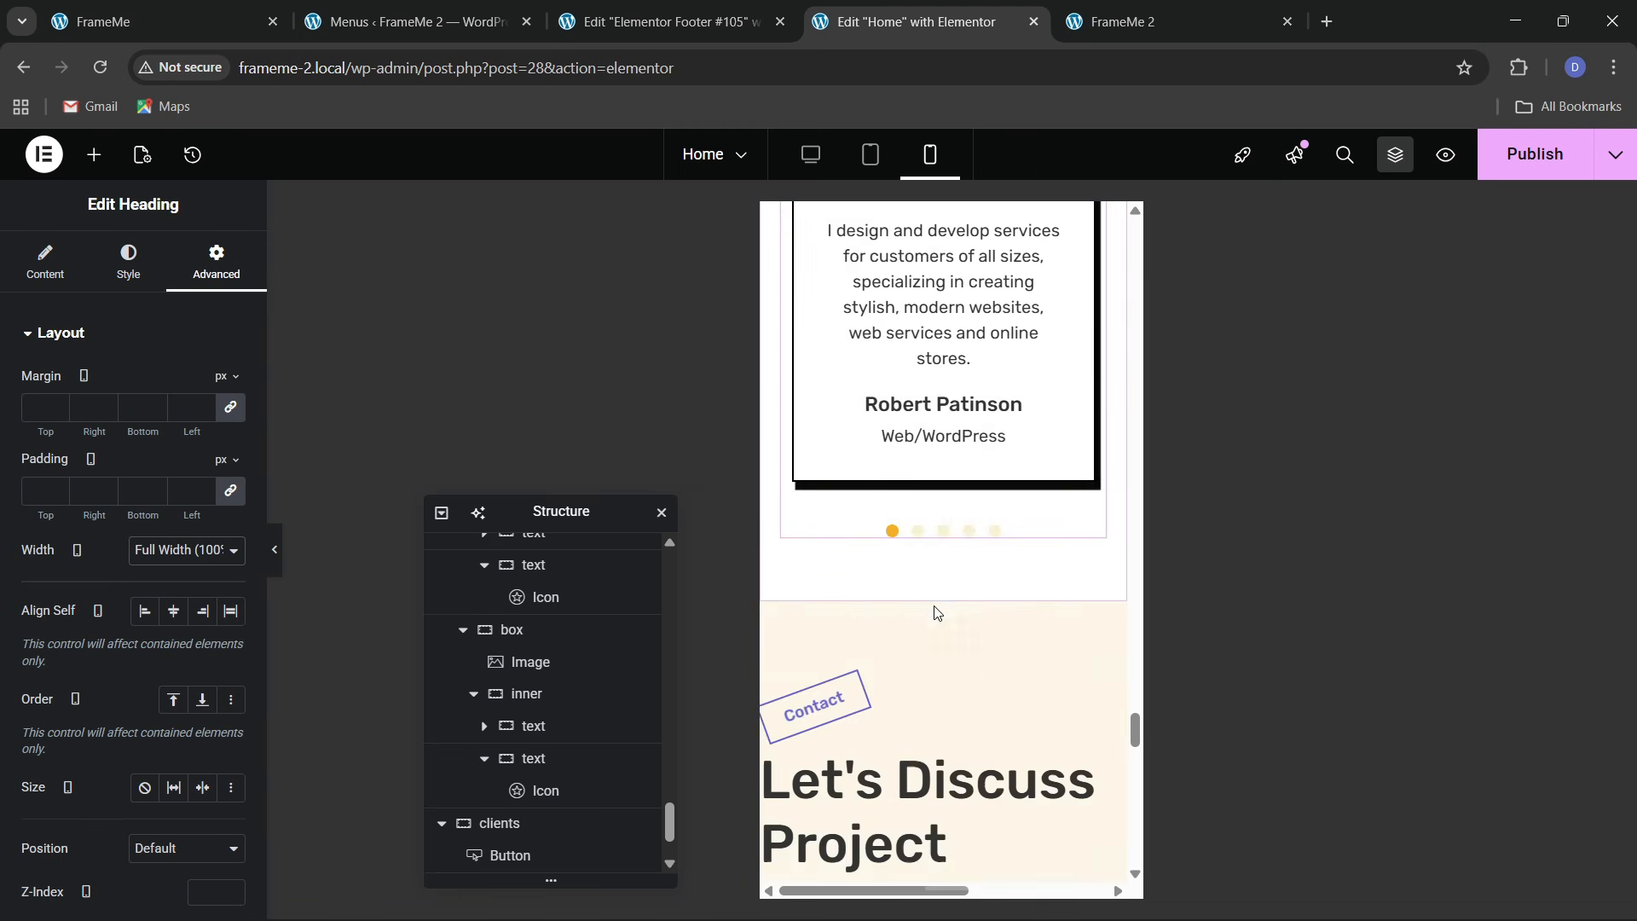
Publish the page changes made so far
scroll(938, 614, down, 4)
scroll(938, 623, up, 2)
click(1527, 154)
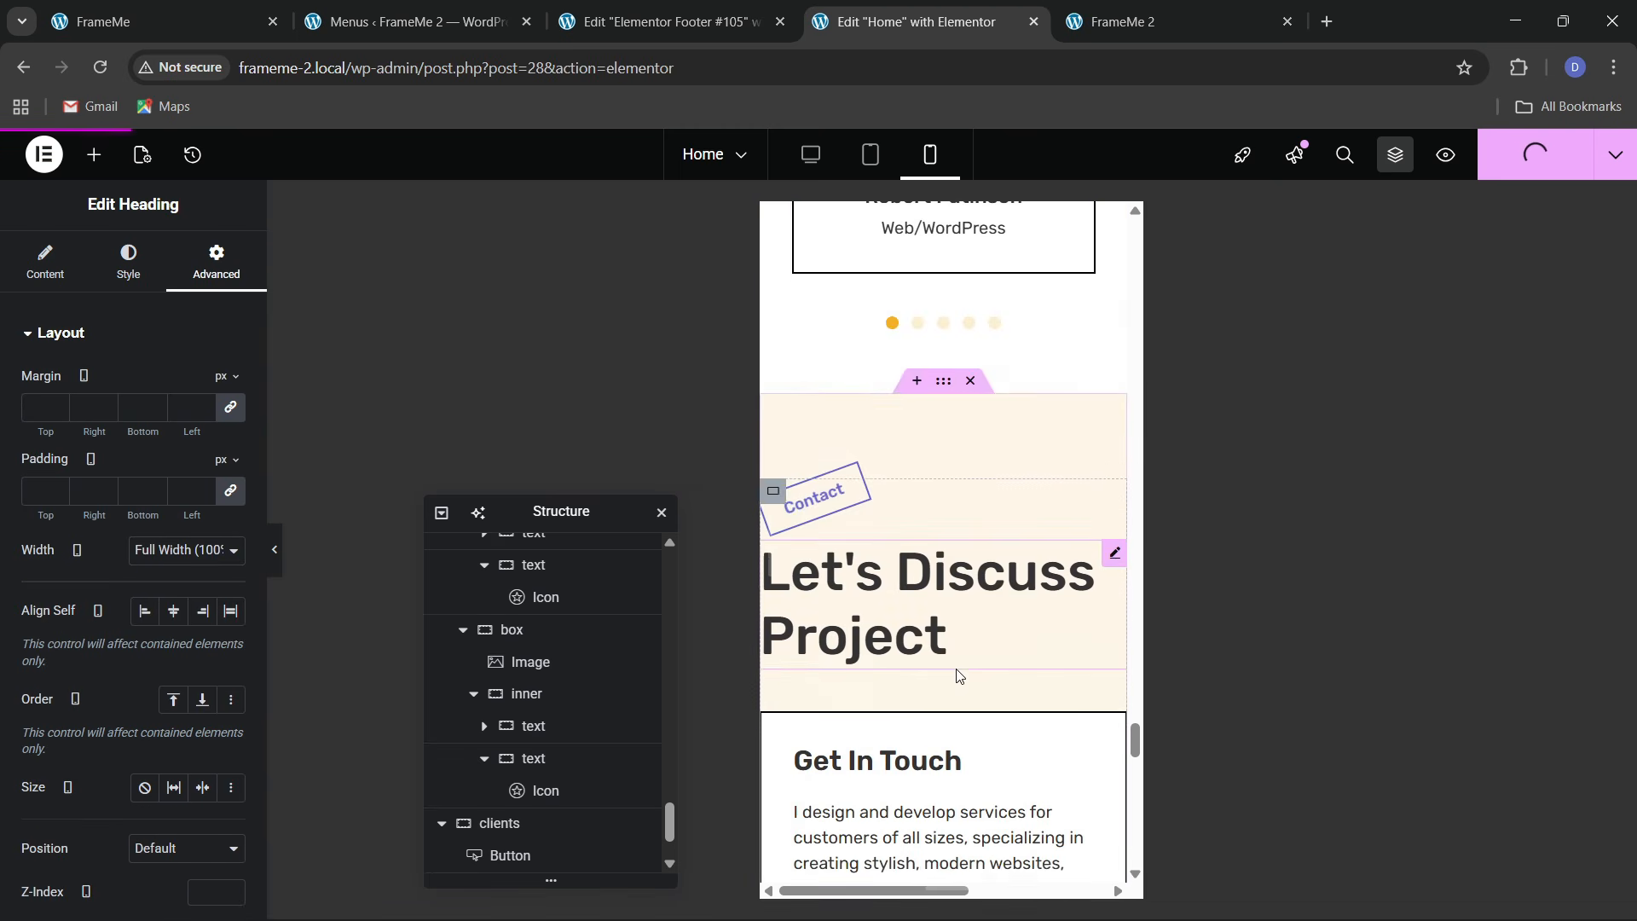
scroll(955, 676, down, 3)
scroll(957, 677, up, 5)
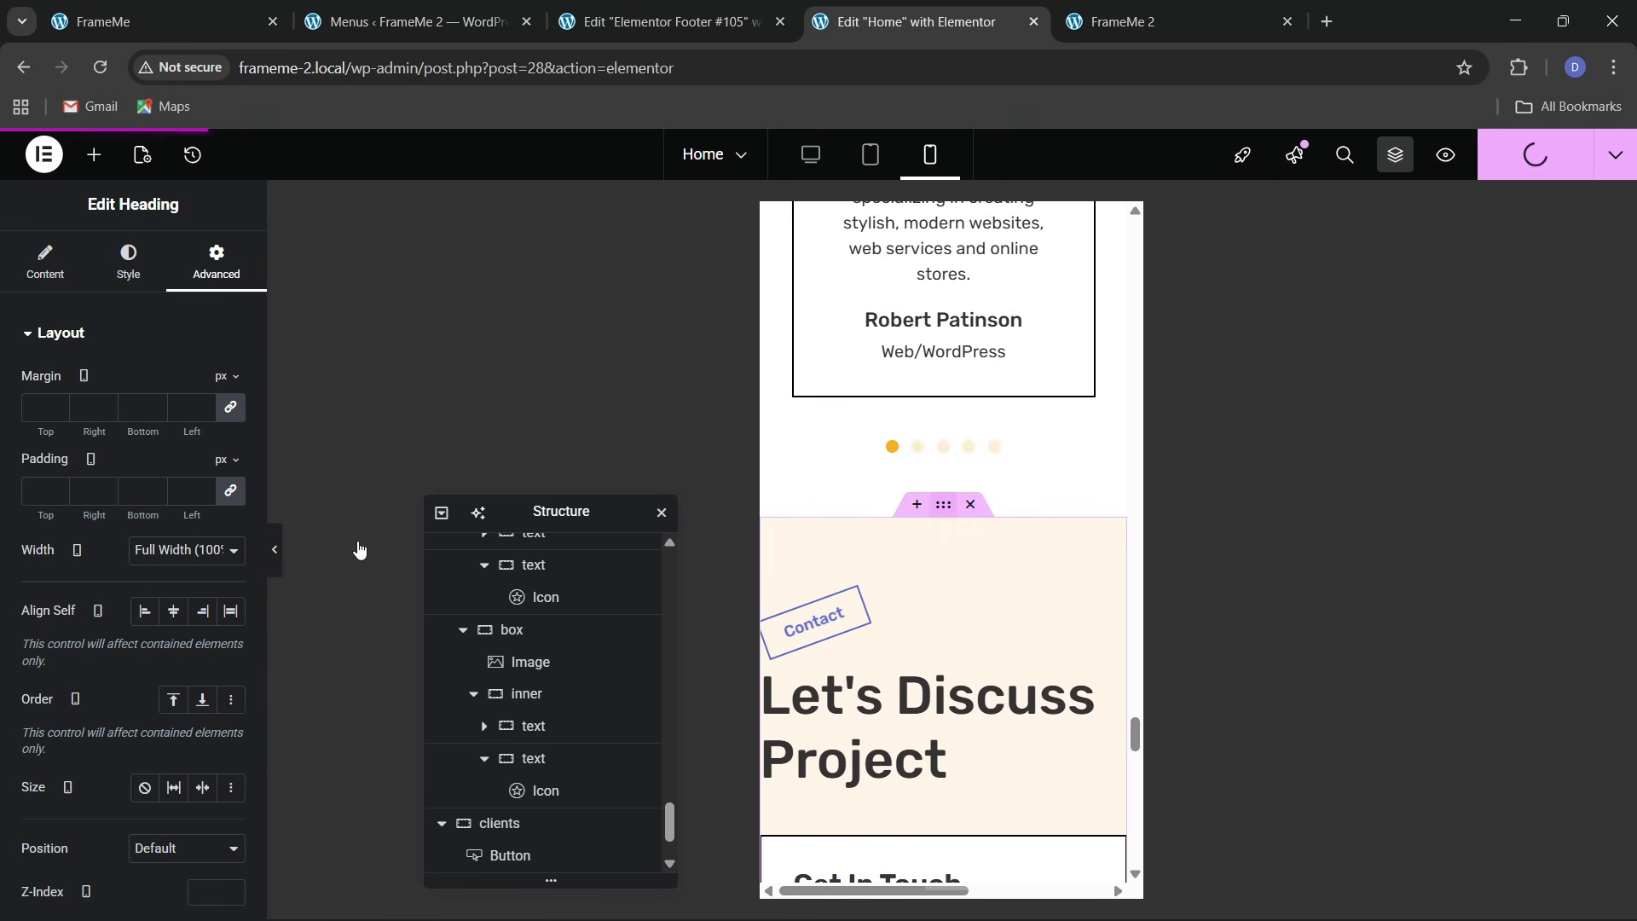
Set custom mobile padding values on the Contact section container
click(196, 275)
click(232, 491)
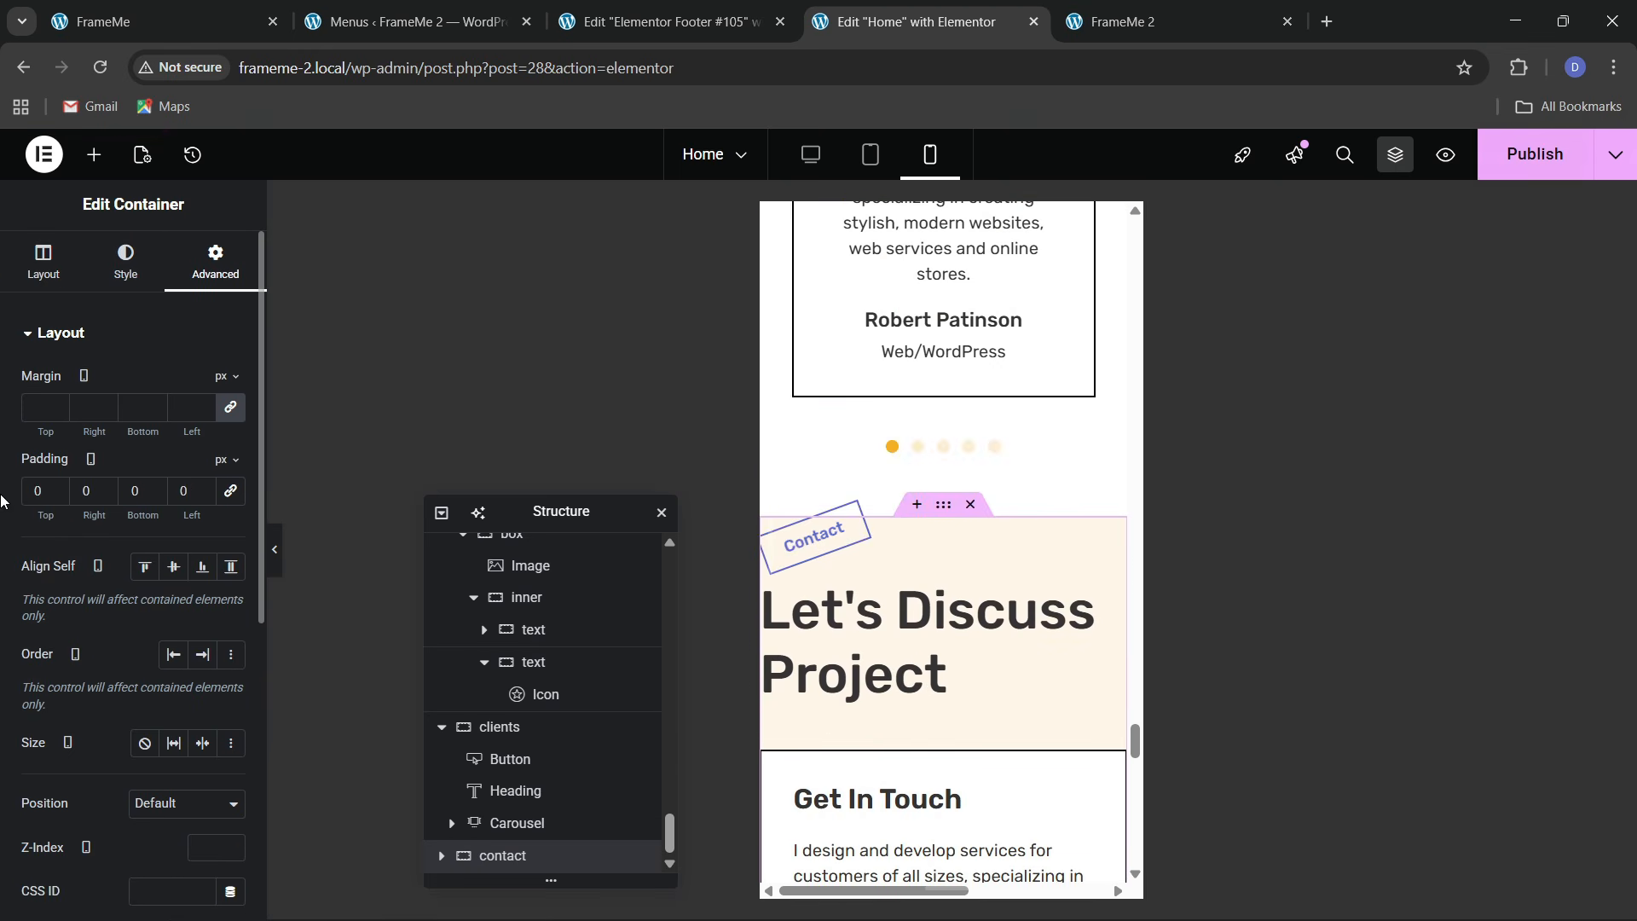
text(6)
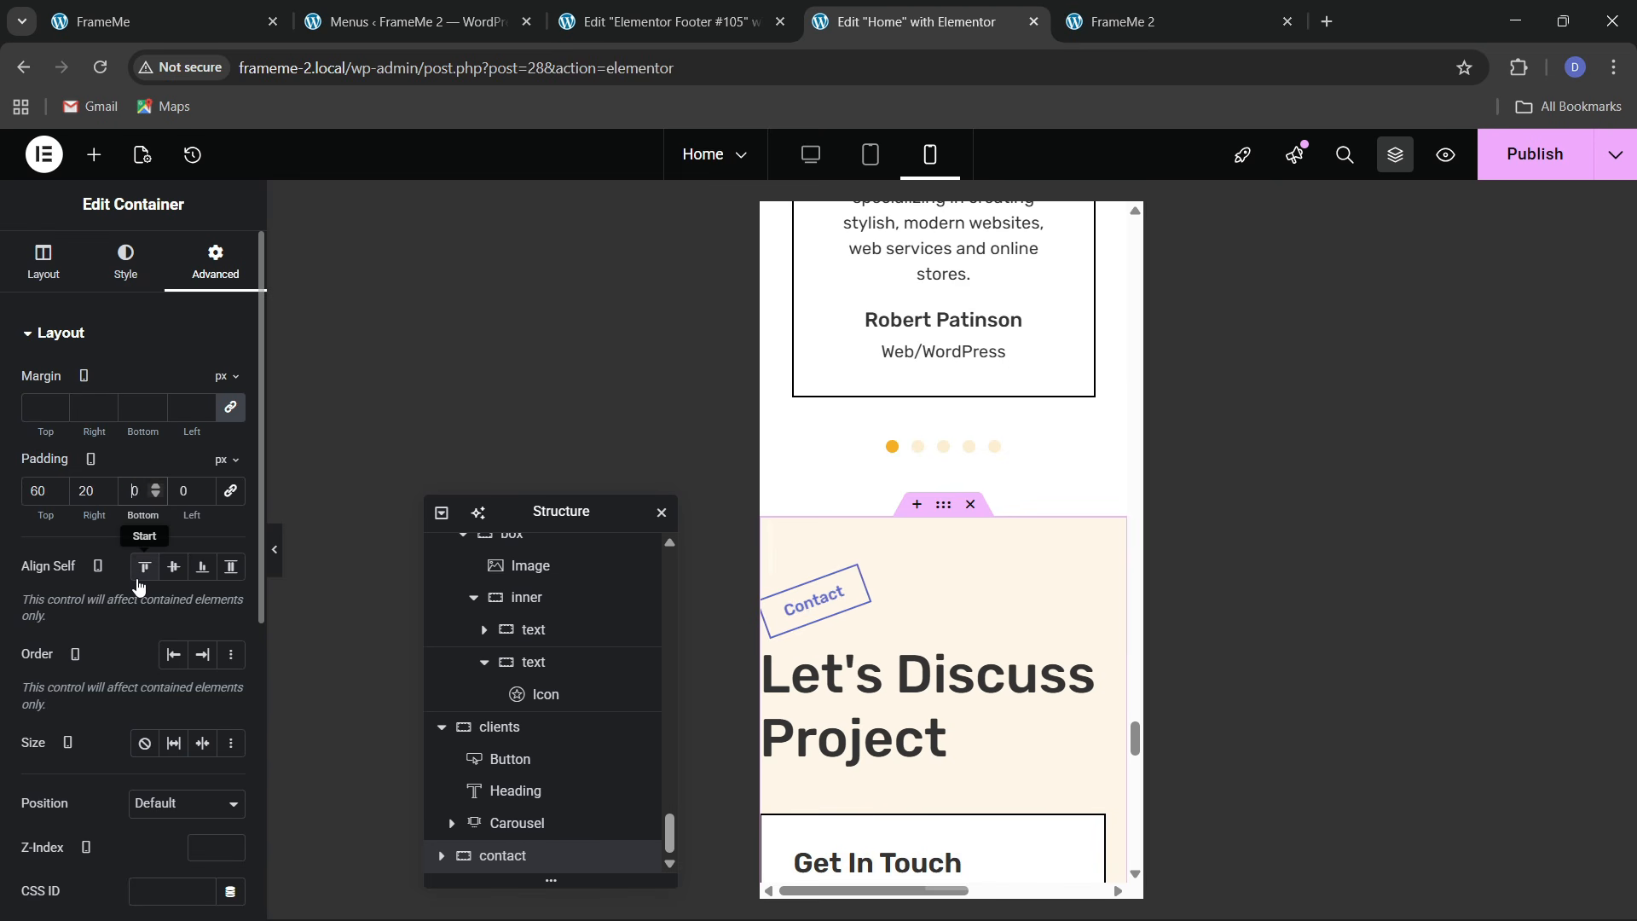
text(2)
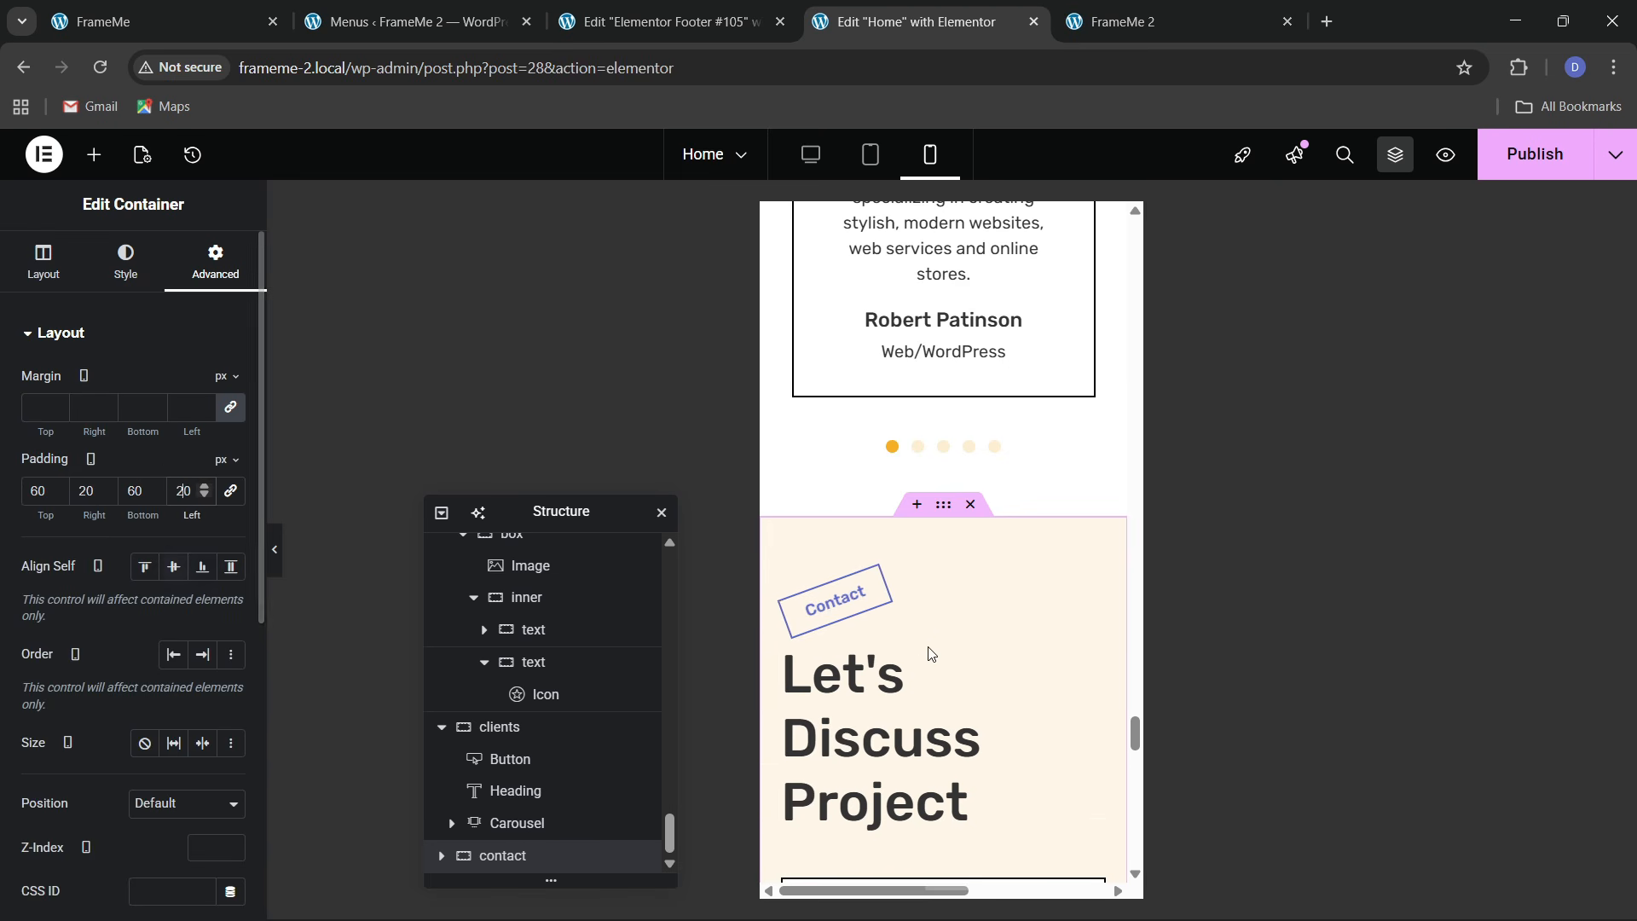
Set the Let's Discuss Project heading to 40 px with a 20 px top margin
click(131, 265)
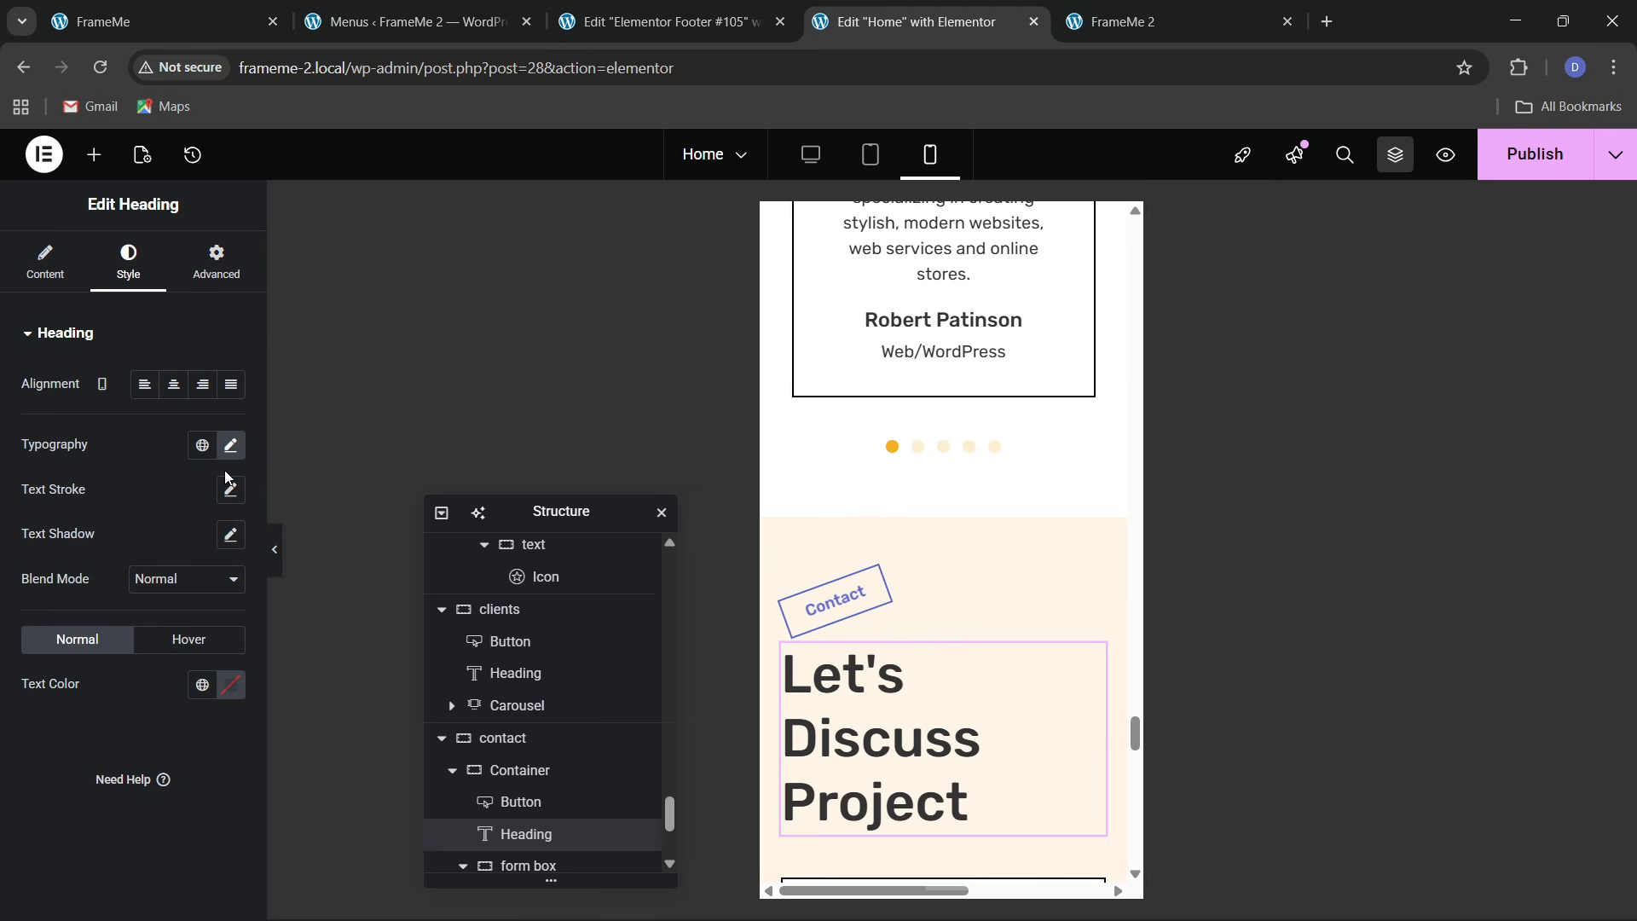
click(231, 446)
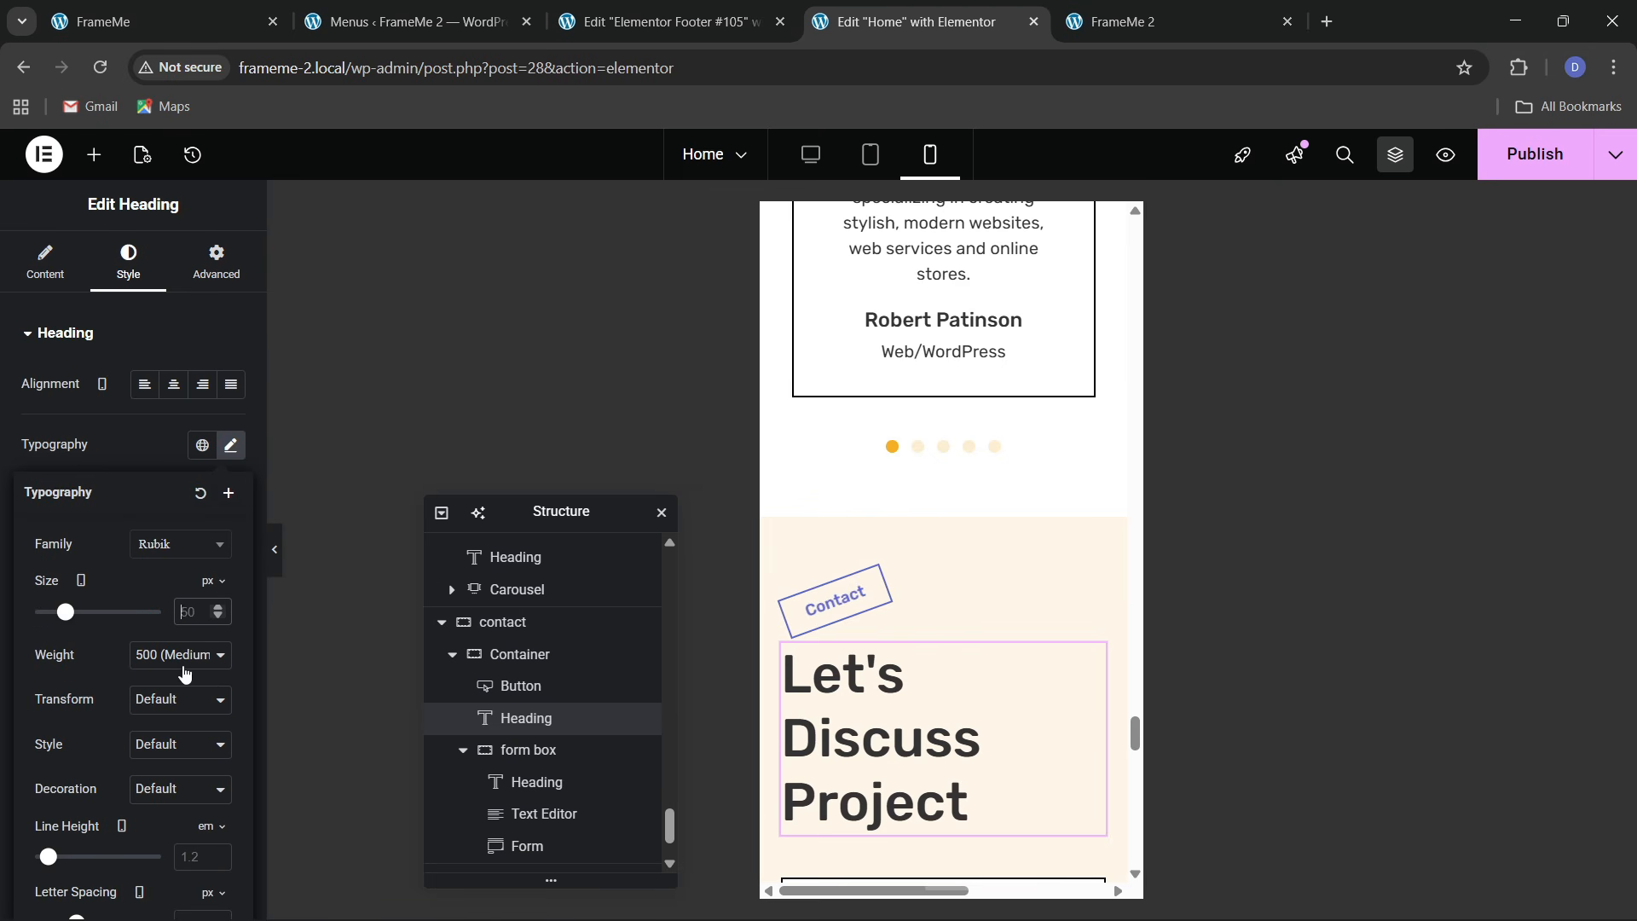
text(40)
click(216, 260)
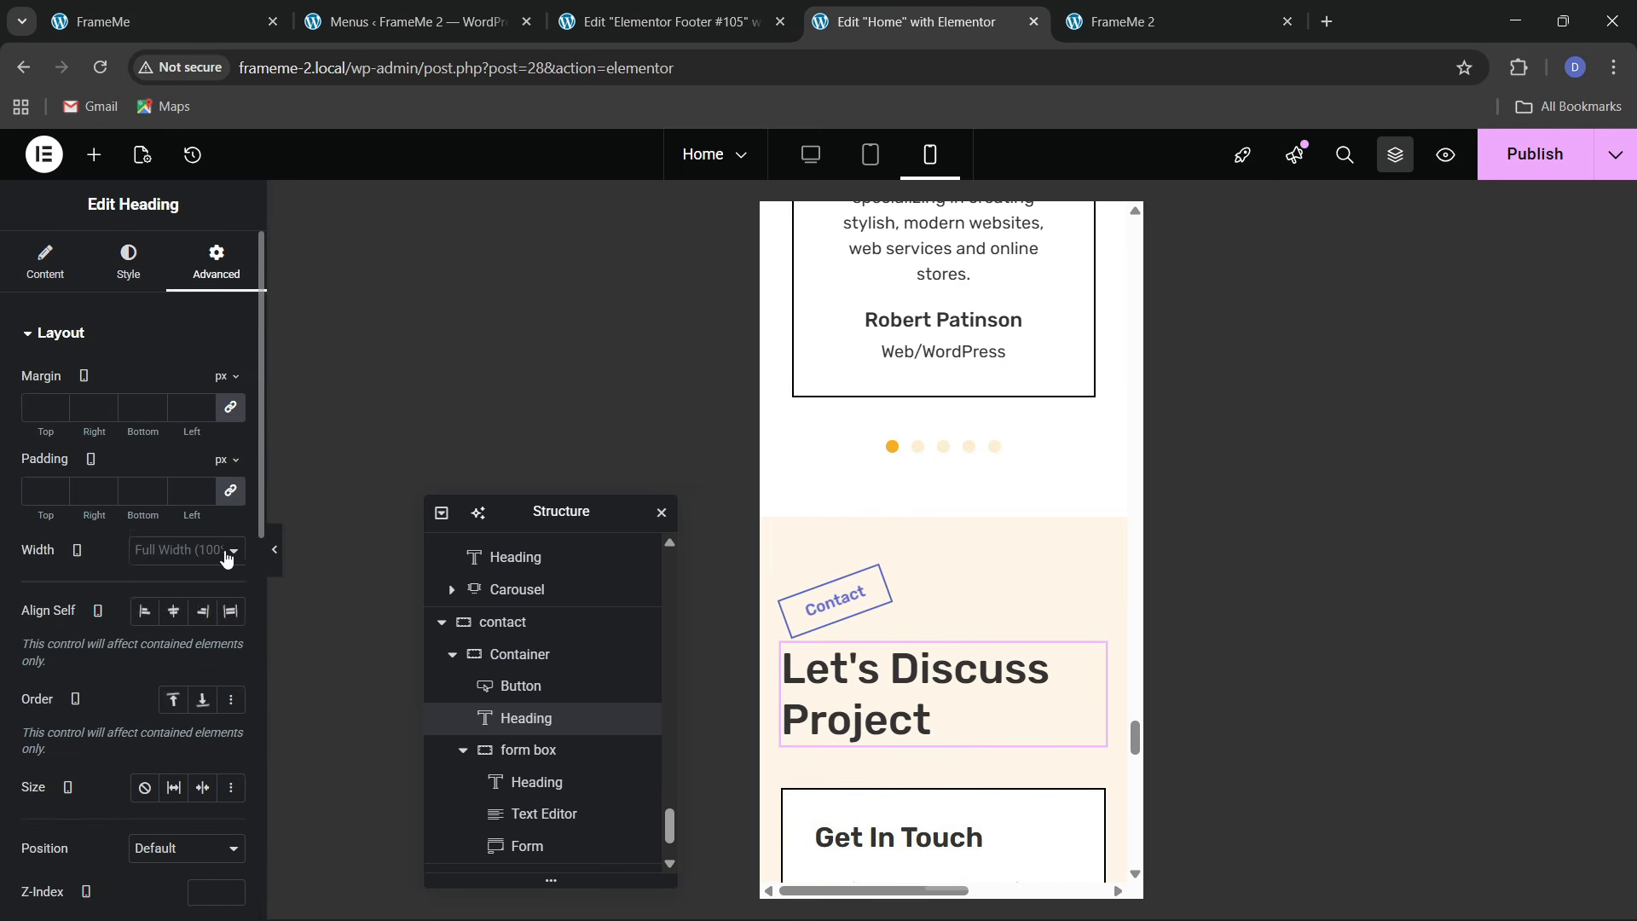
scroll(845, 740, down, 2)
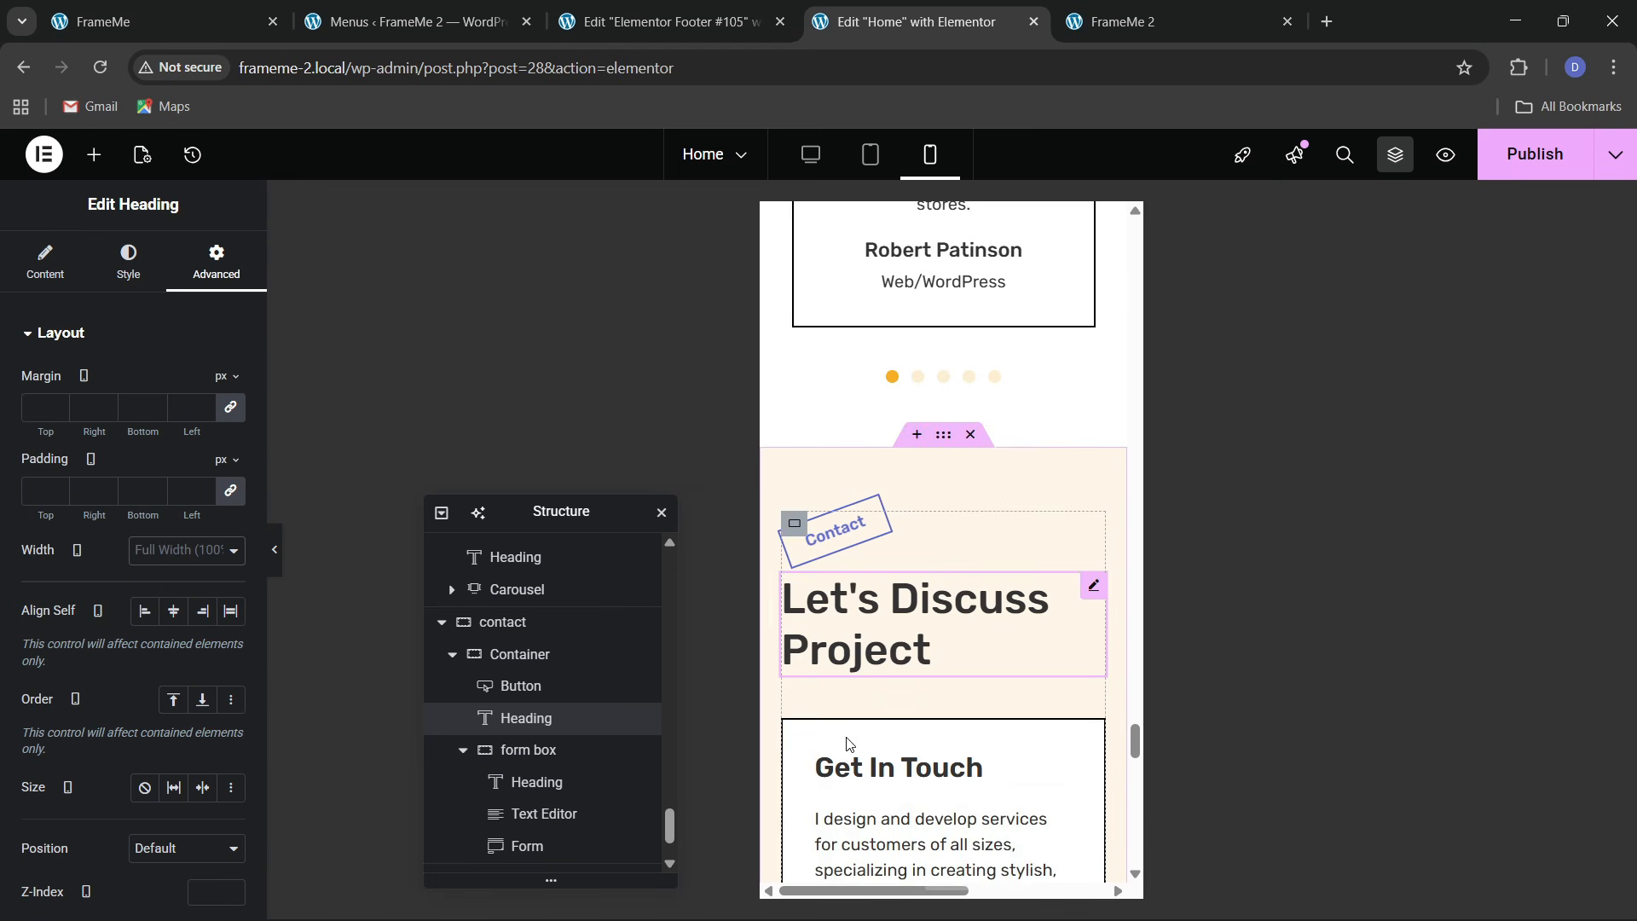
scroll(874, 708, down, 2)
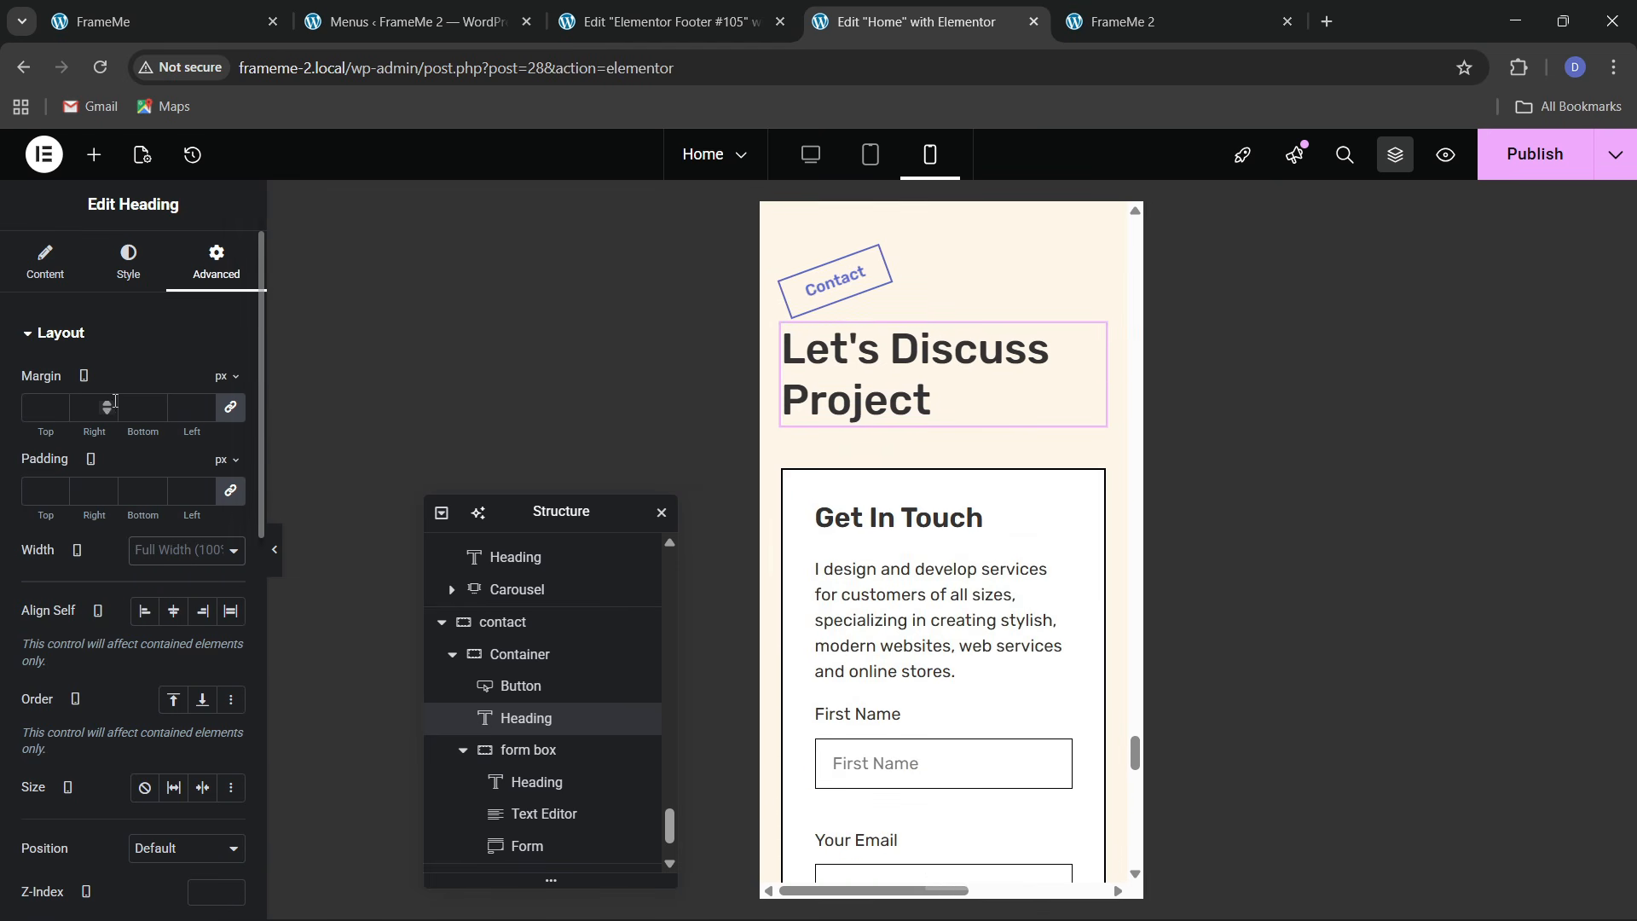
click(226, 419)
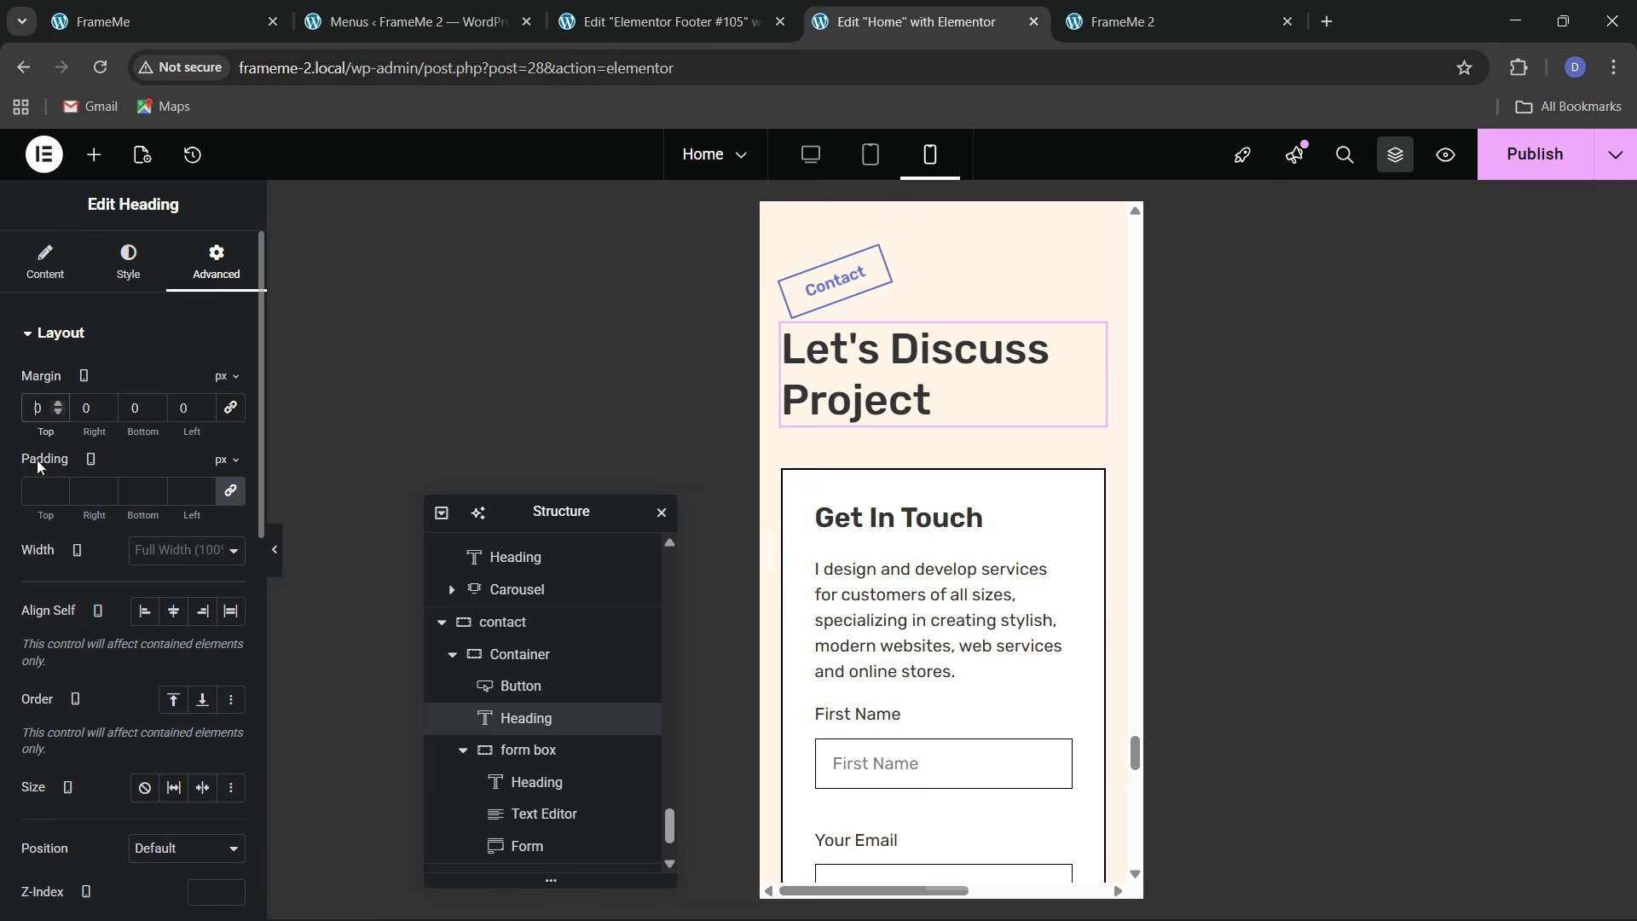
text(2)
scroll(943, 556, down, 3)
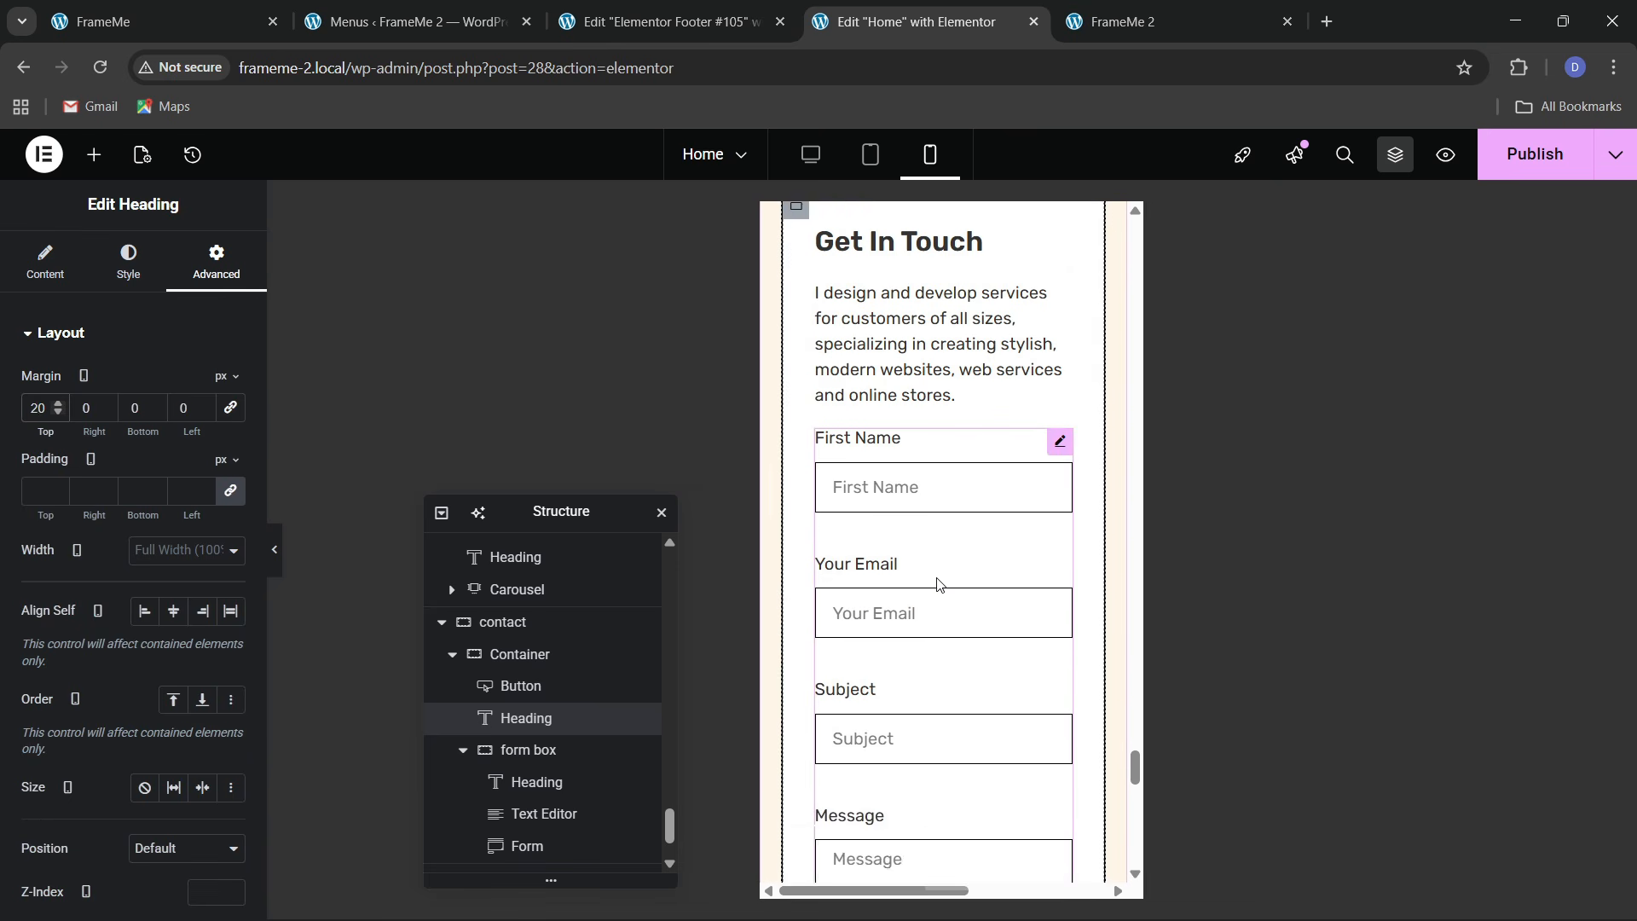
scroll(937, 585, down, 6)
scroll(936, 592, up, 7)
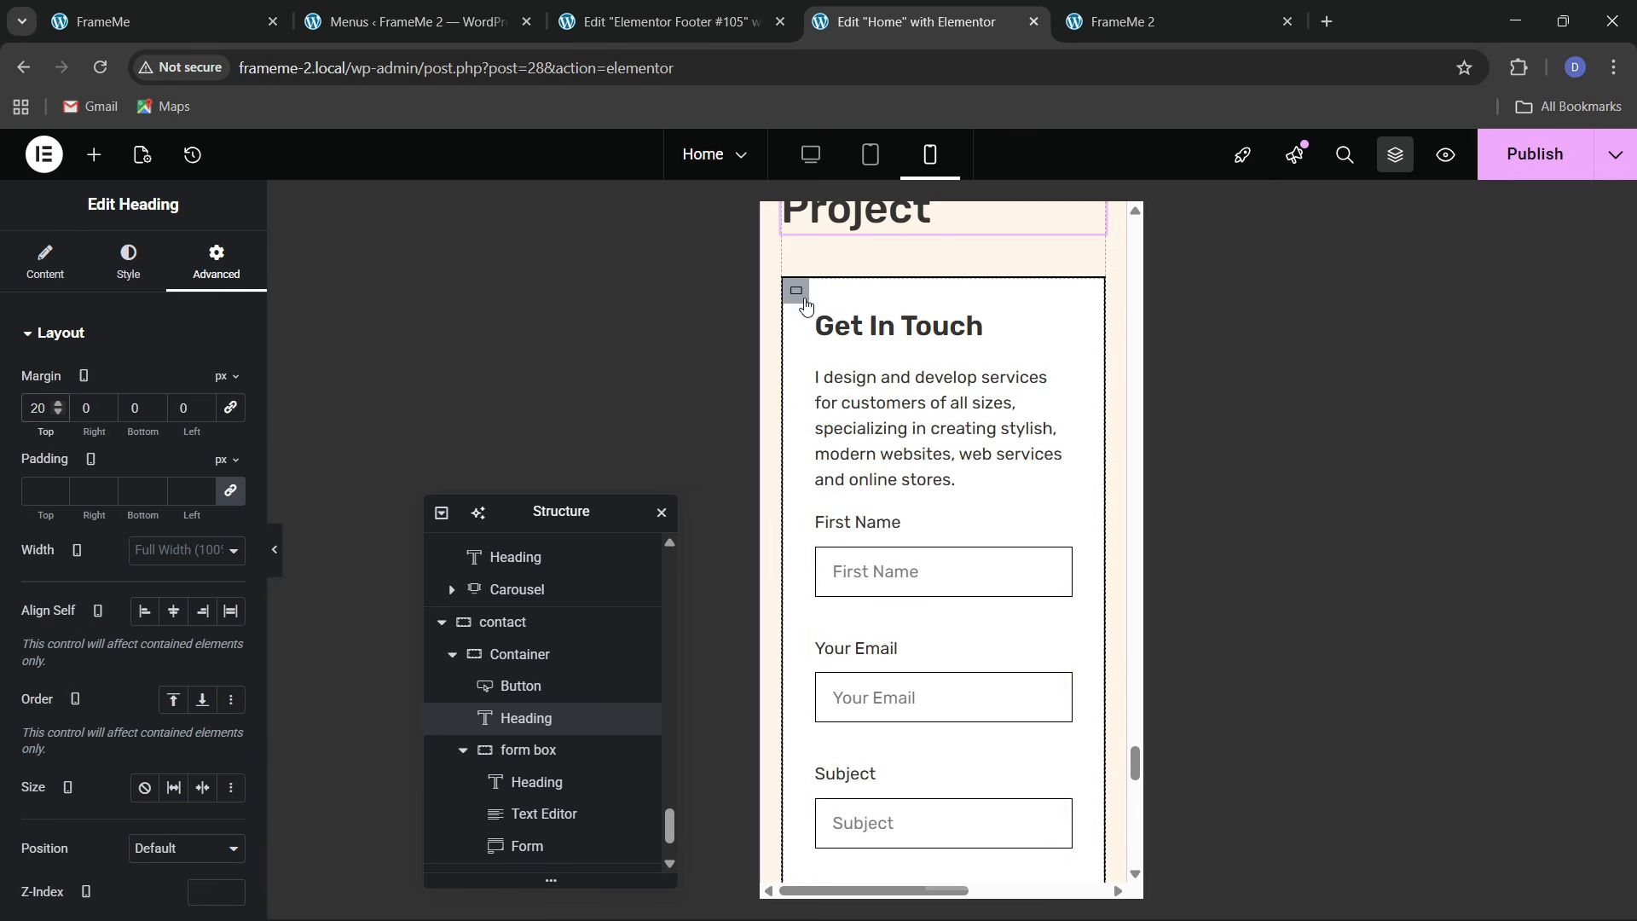
click(803, 298)
Set the form box padding to 20 px
click(38, 493)
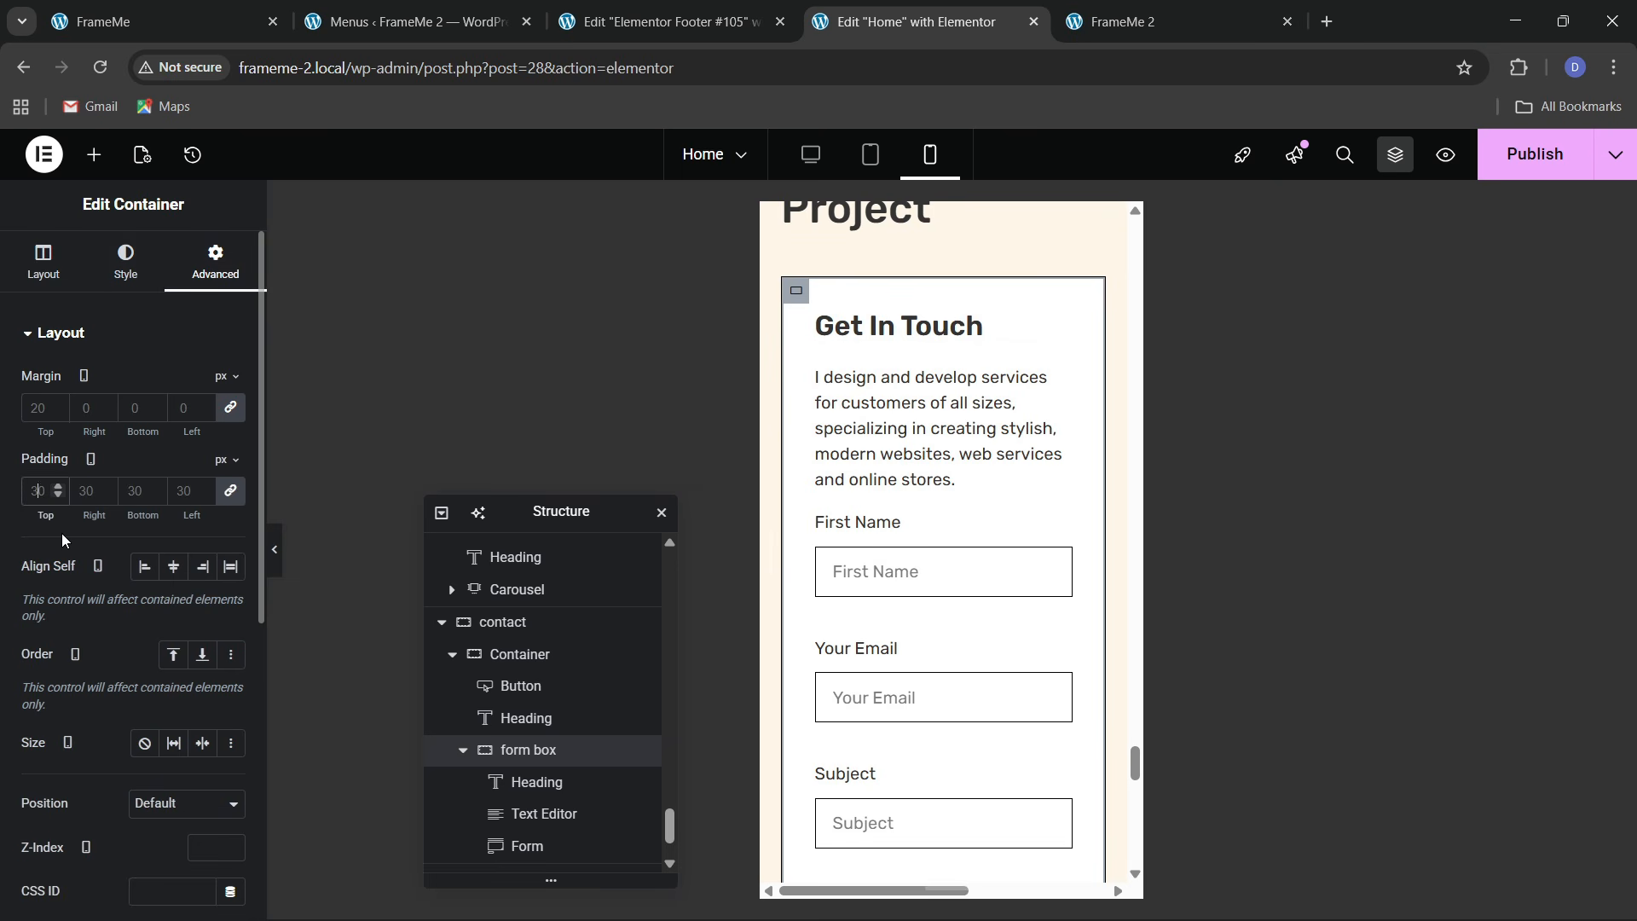
text(20)
scroll(913, 650, down, 10)
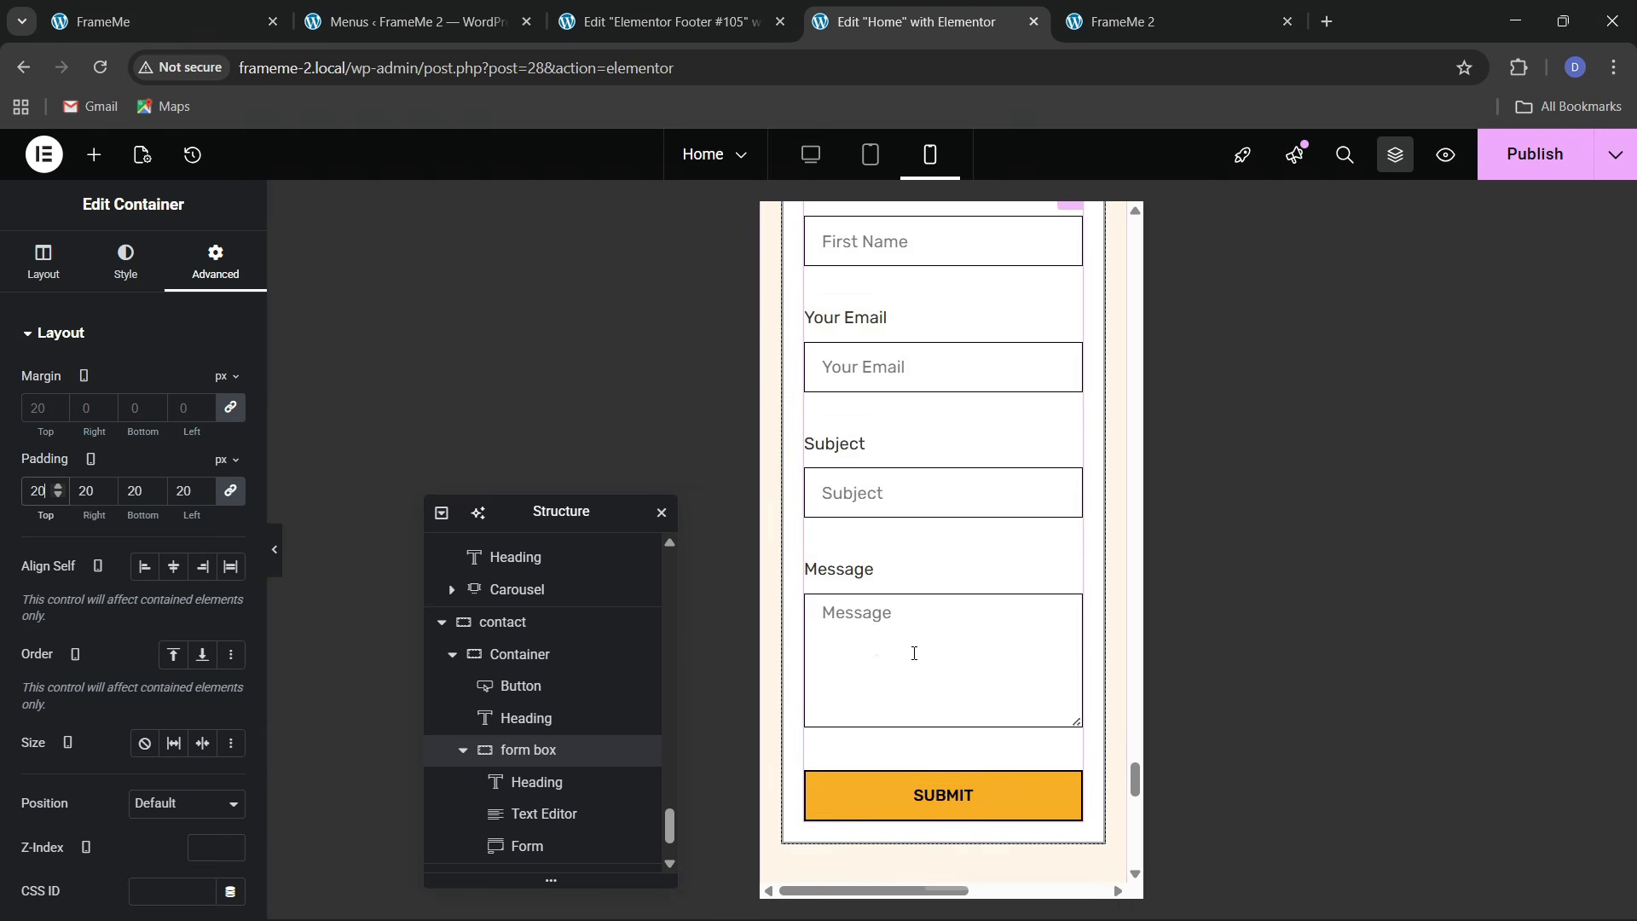
scroll(936, 597, up, 3)
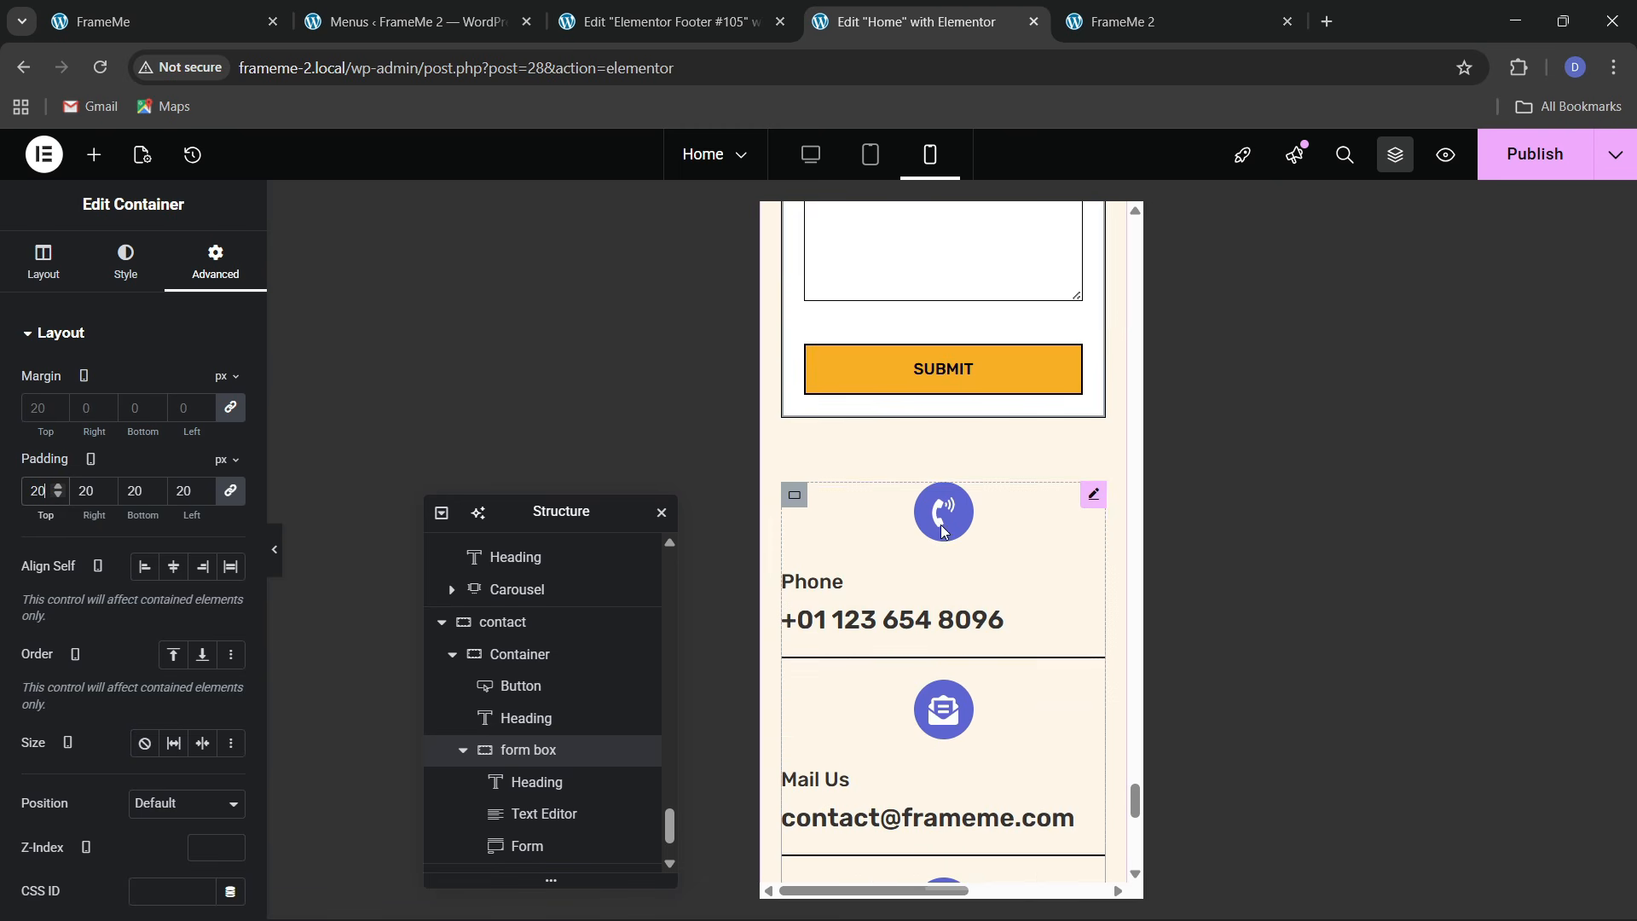
Left-align the phone contact icon
click(952, 543)
click(128, 260)
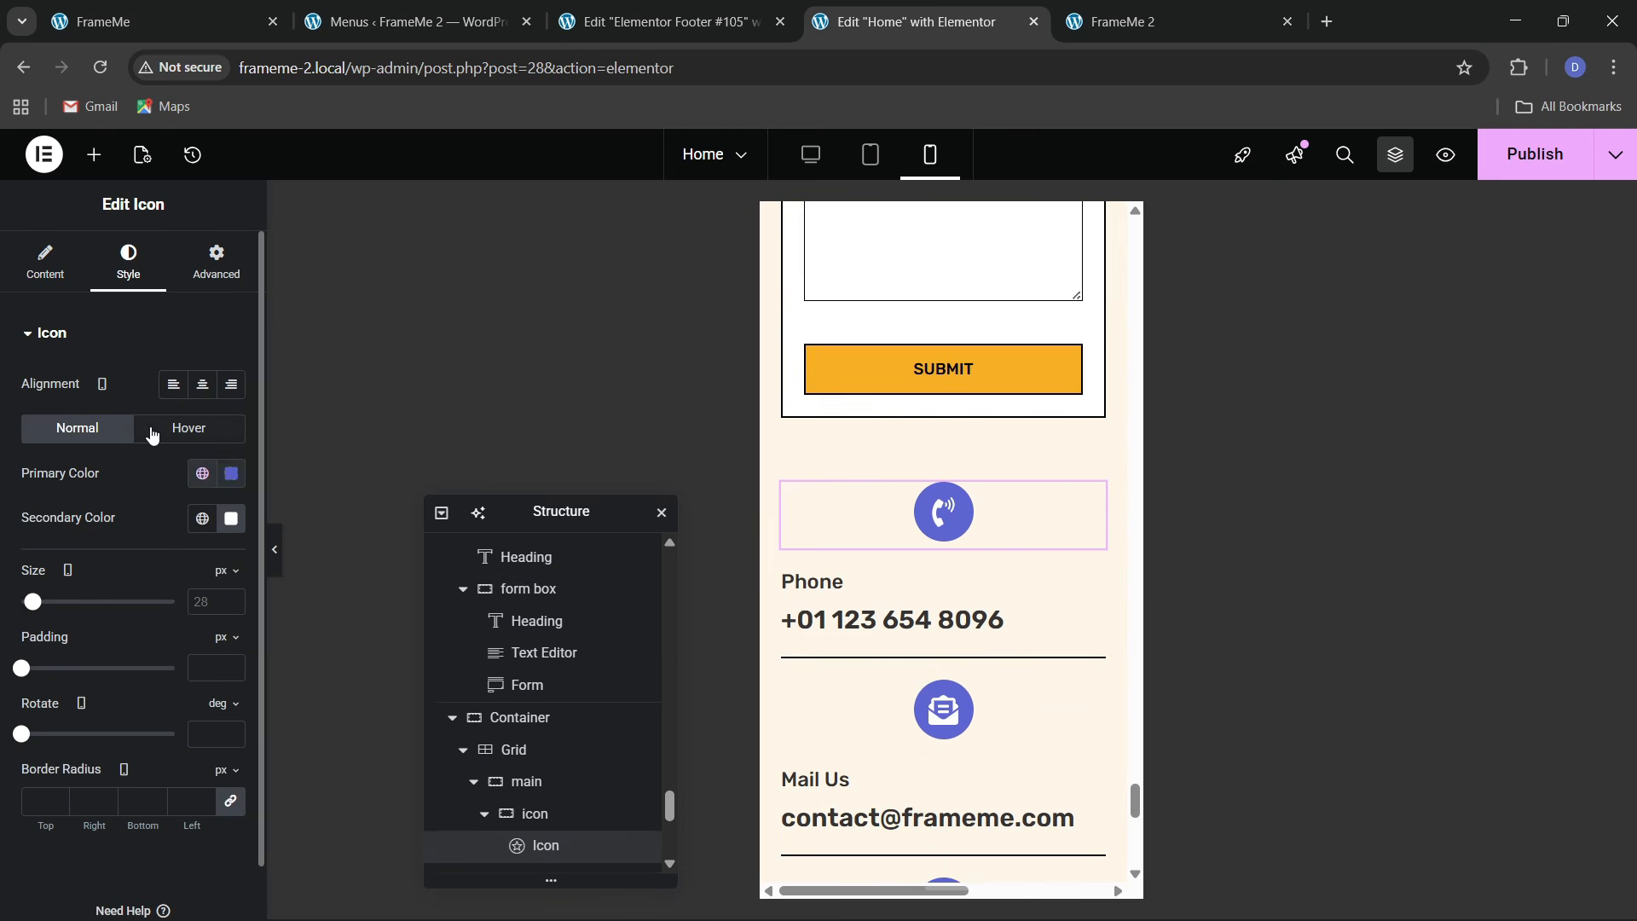
click(174, 385)
Copy the phone icon's style and paste it onto the mail icon, undoing a mistaken paste
right_click(945, 524)
click(978, 532)
scroll(979, 533, down, 3)
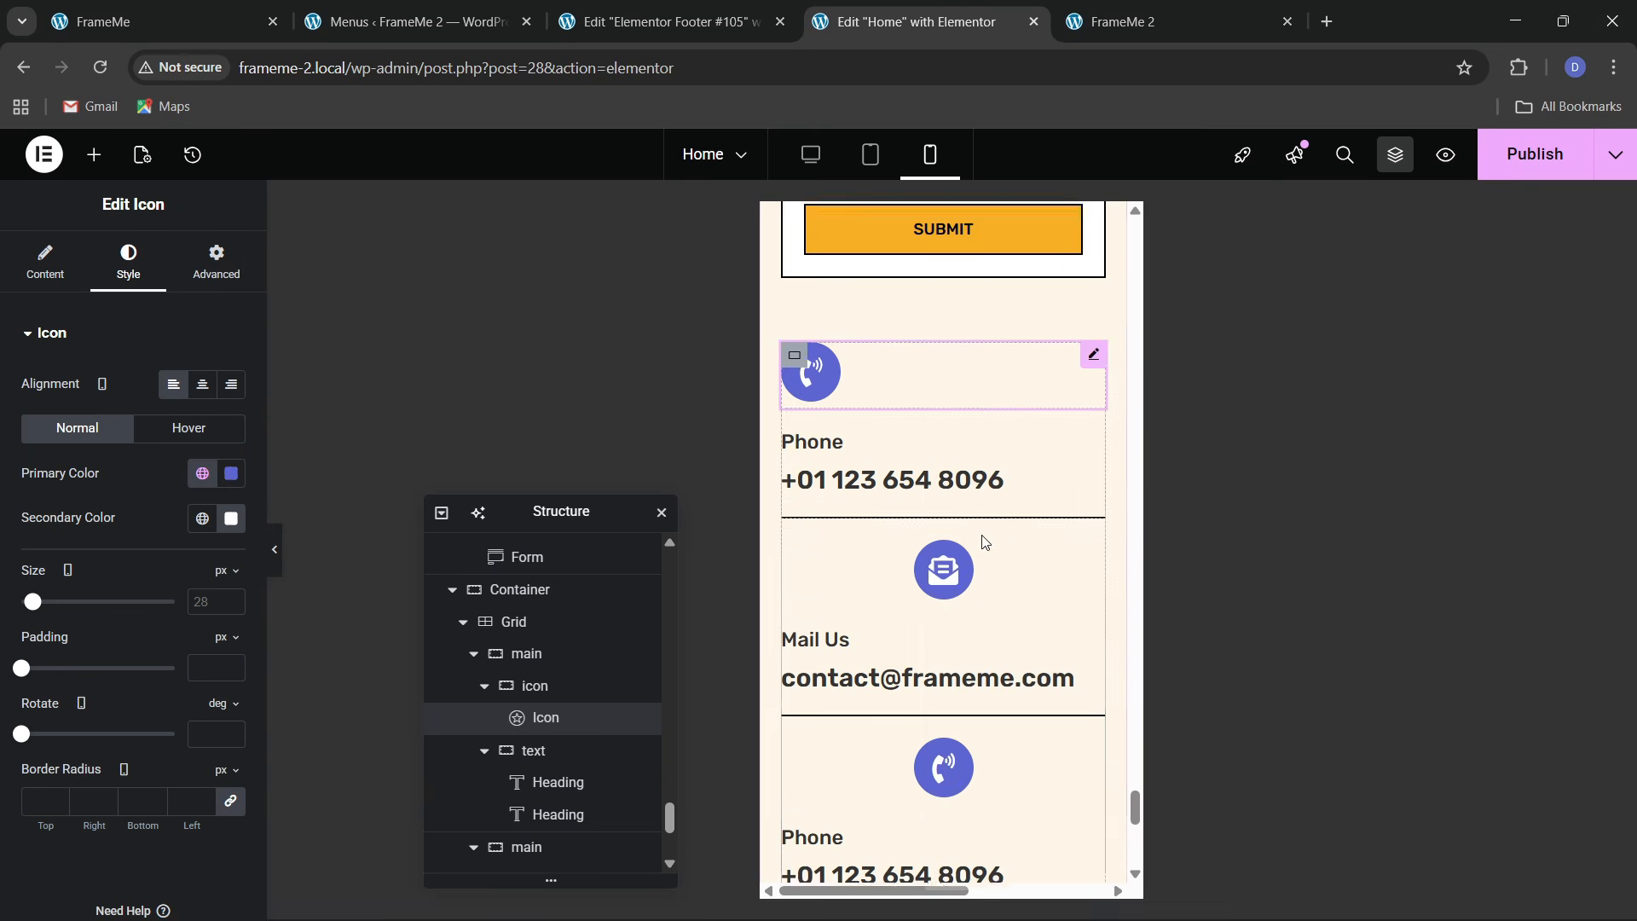
right_click(889, 490)
click(930, 564)
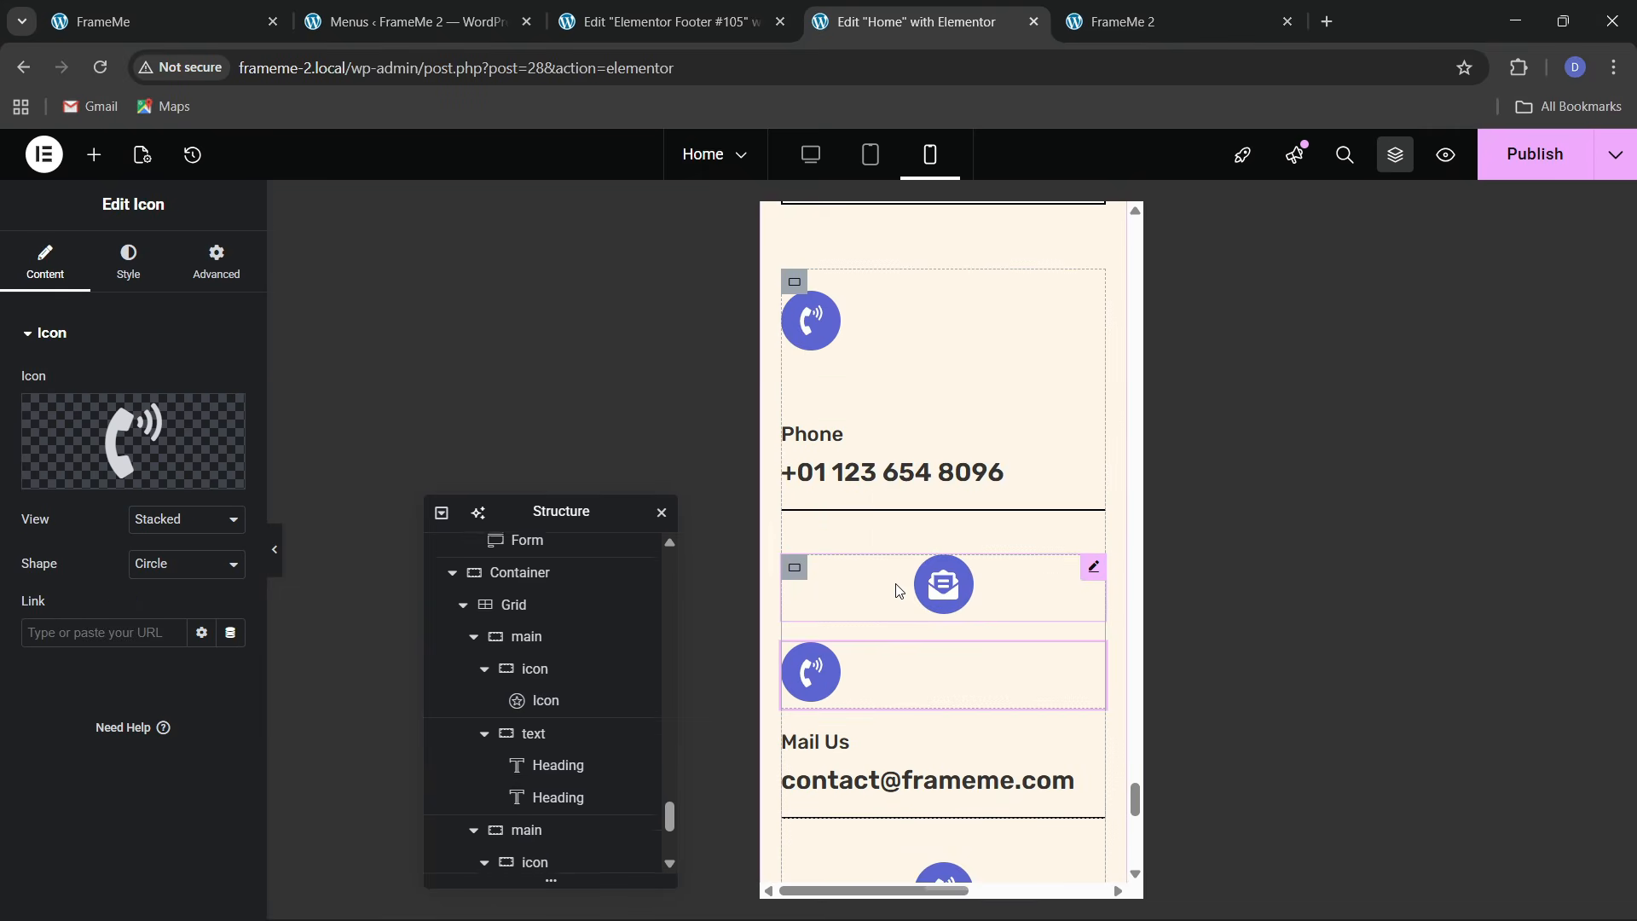
key(ctrl+z)
right_click(912, 494)
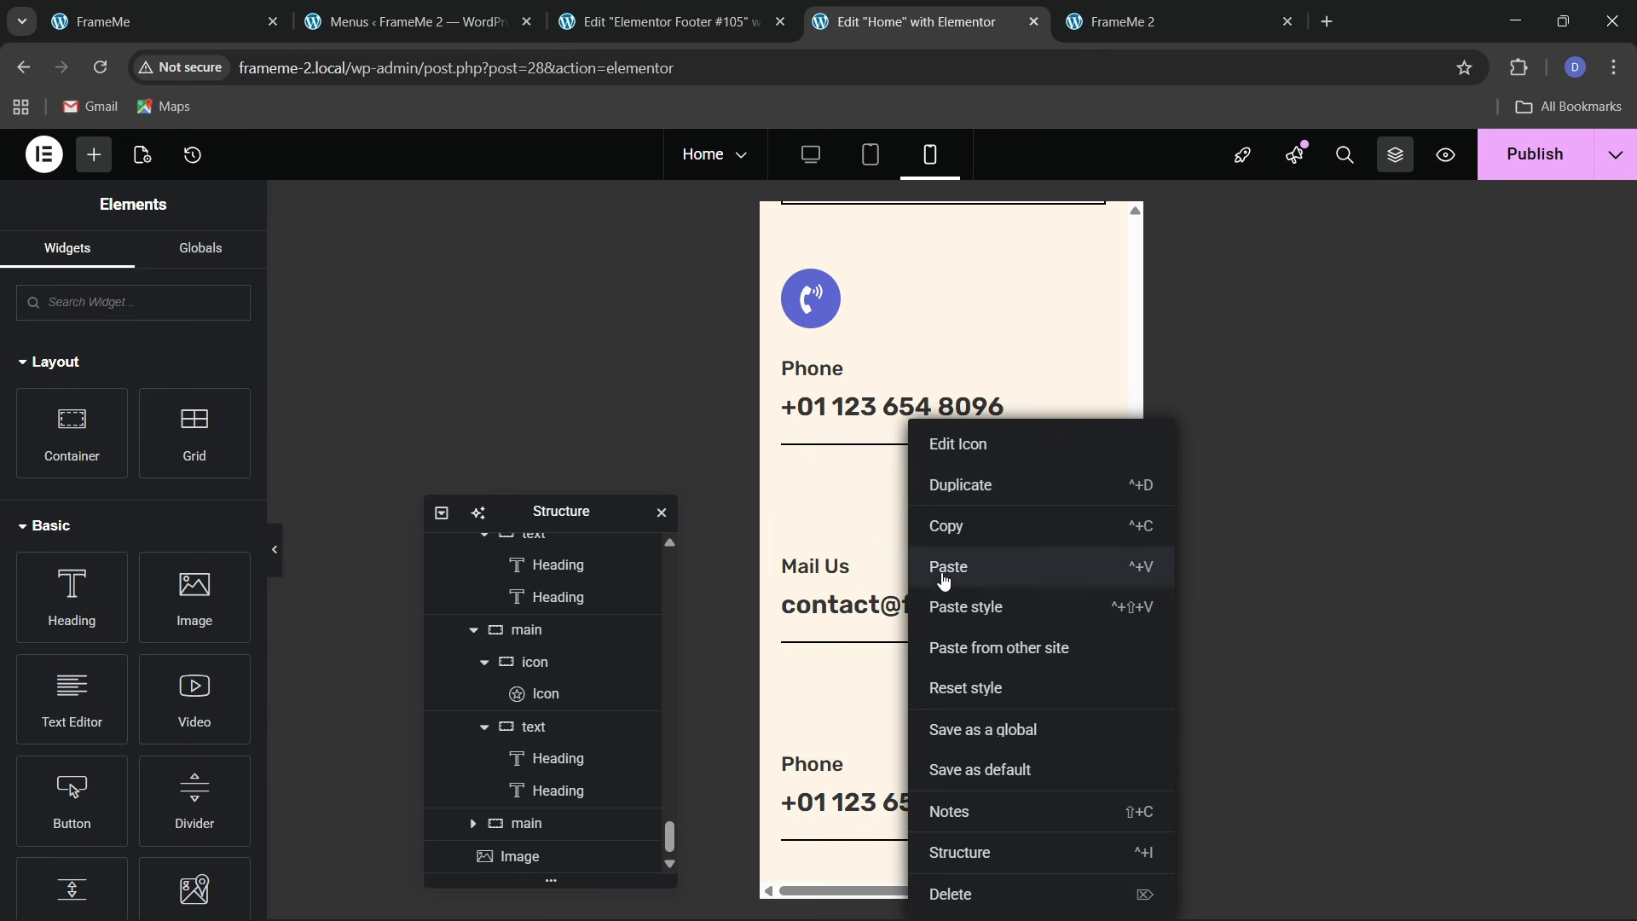
click(945, 582)
scroll(910, 537, down, 3)
right_click(910, 512)
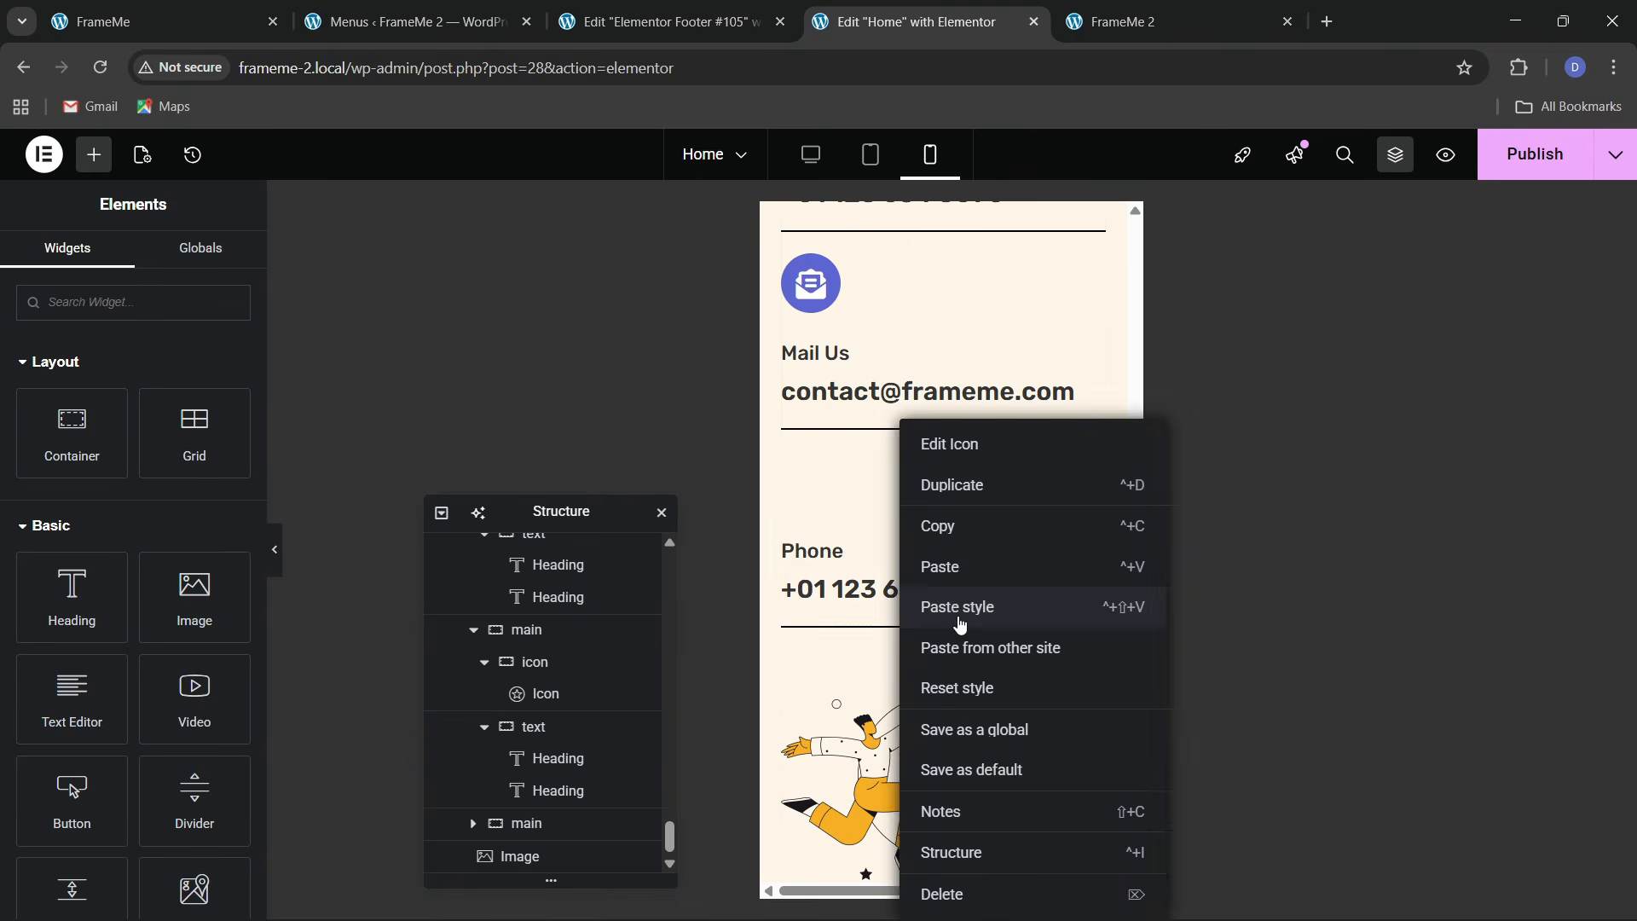
click(960, 625)
scroll(914, 604, down, 5)
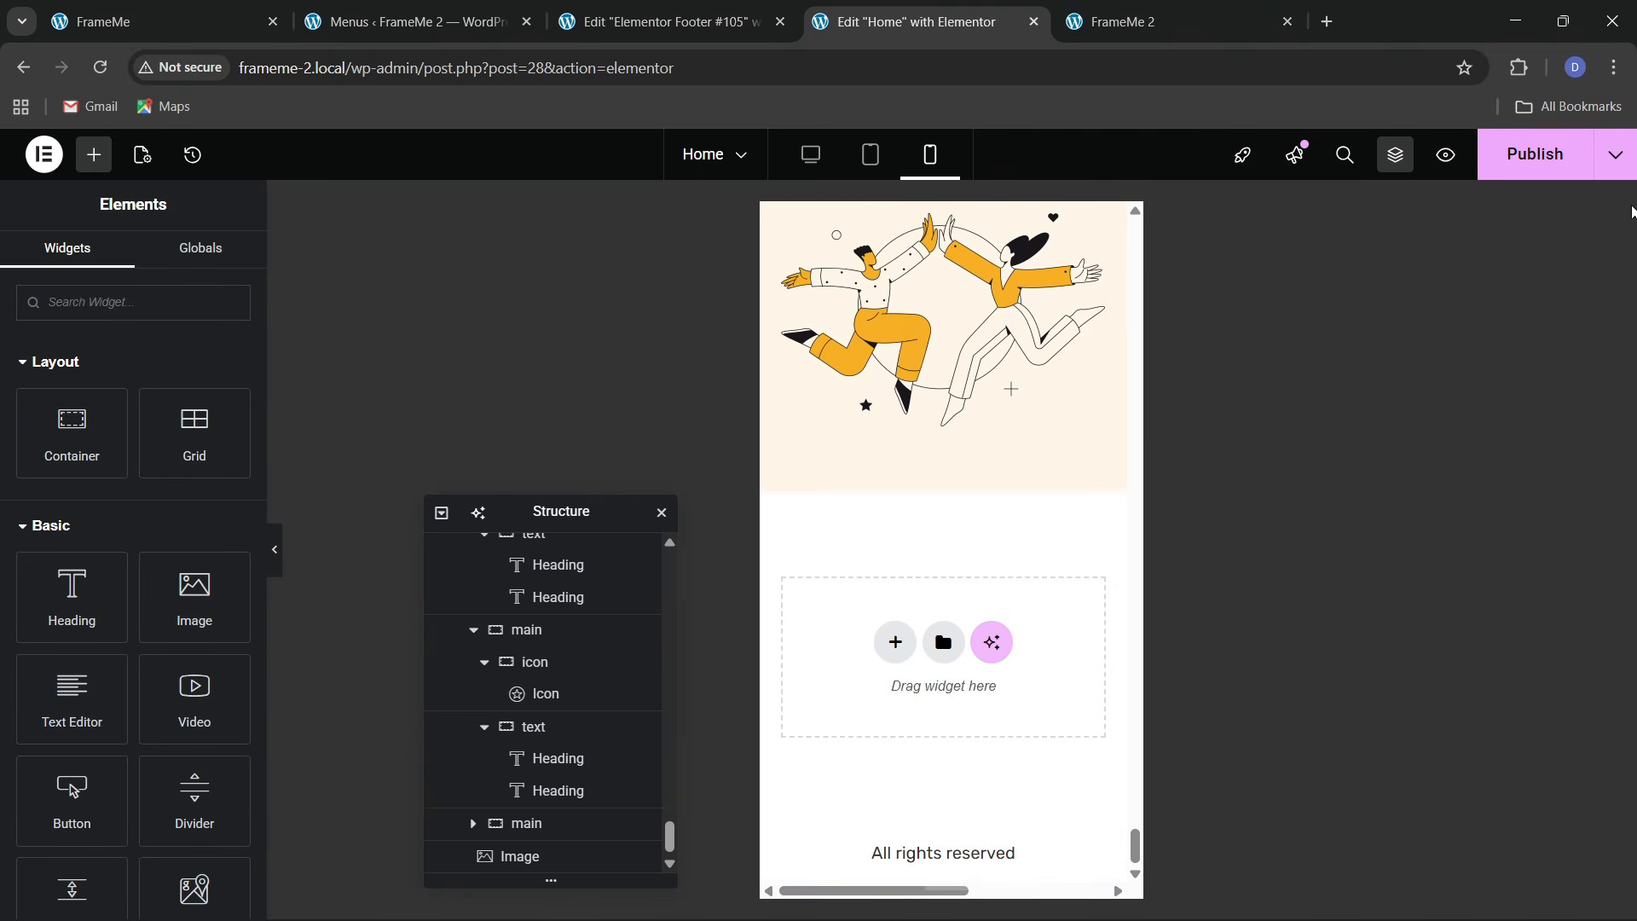
Publish the mobile edits with Ctrl+S and reload the live FrameMe 2 site
key(ctrl+s)
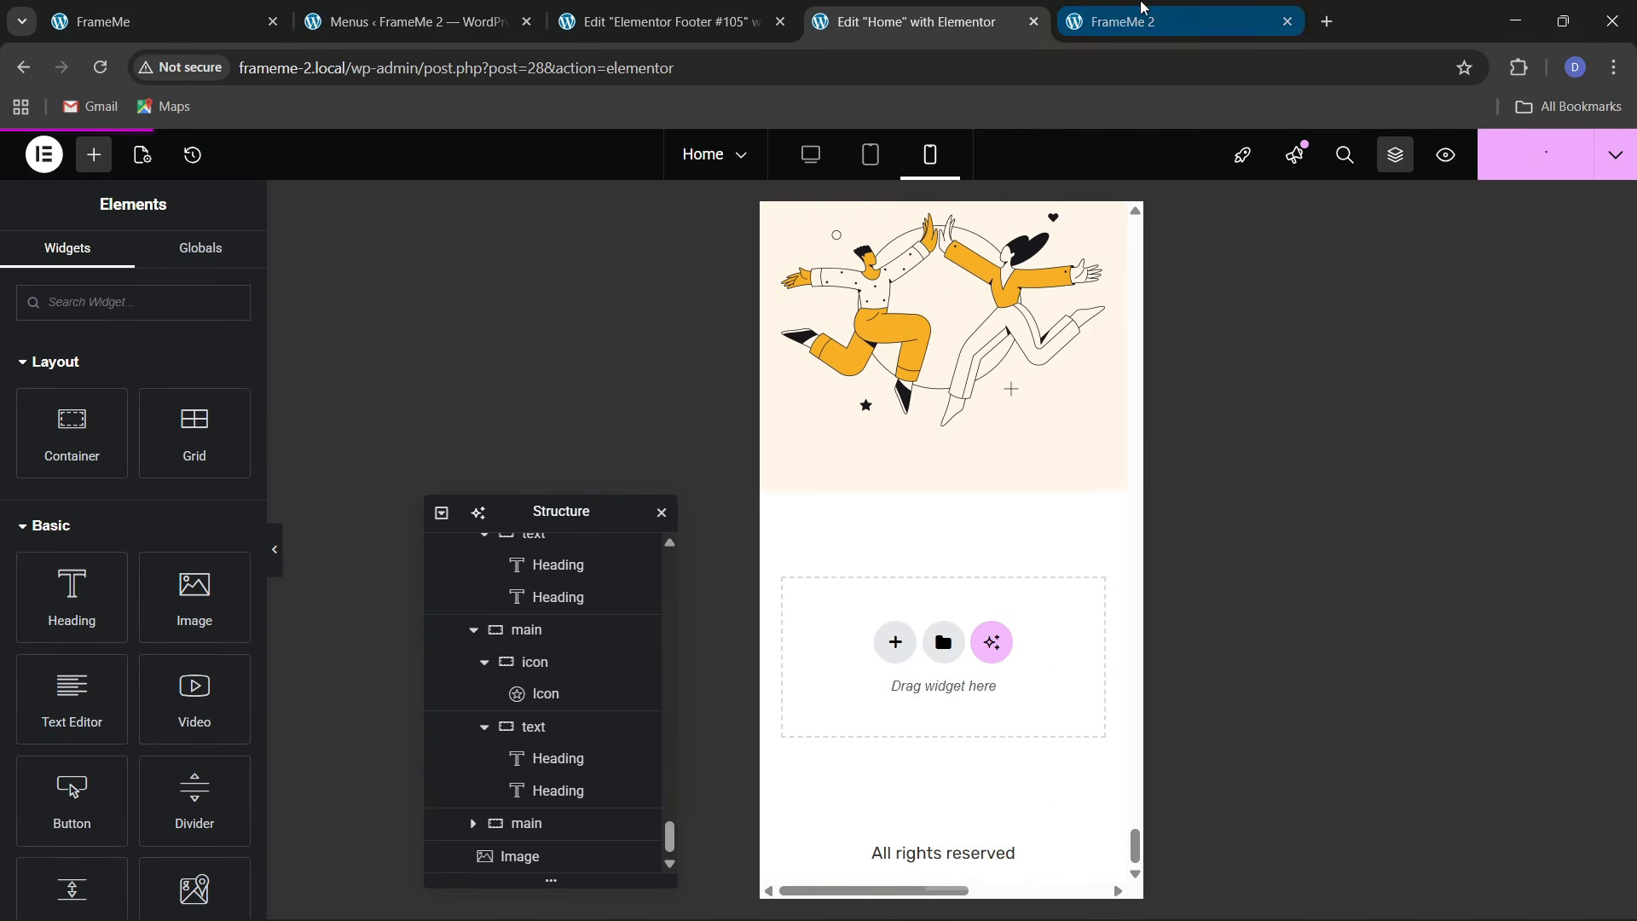
click(1115, 7)
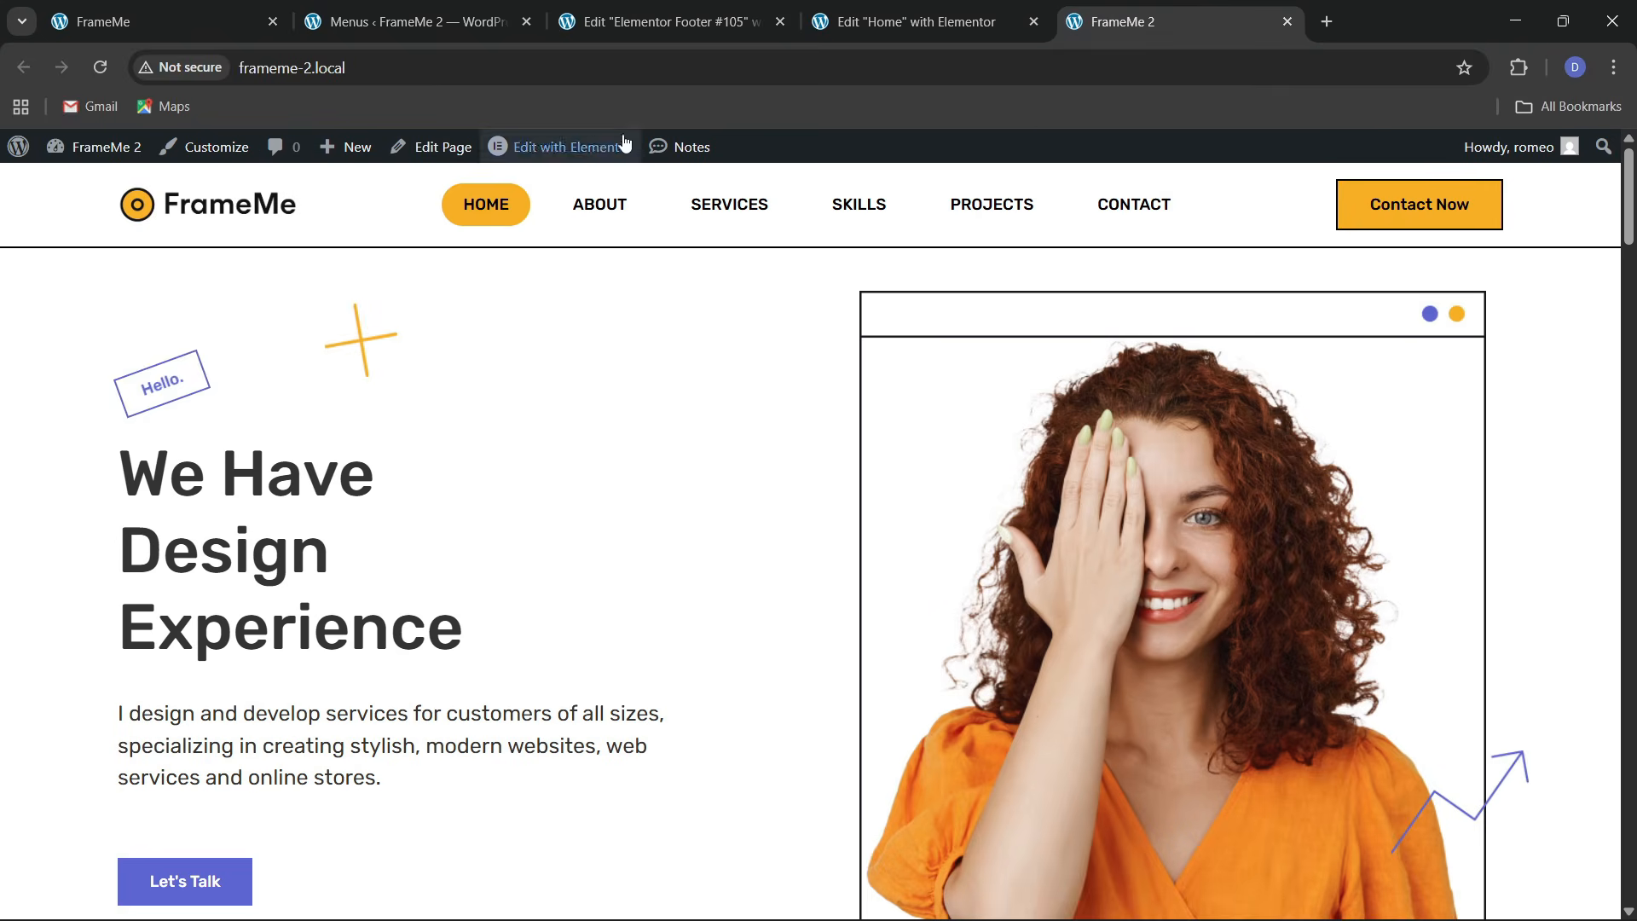
click(534, 68)
key(Return)
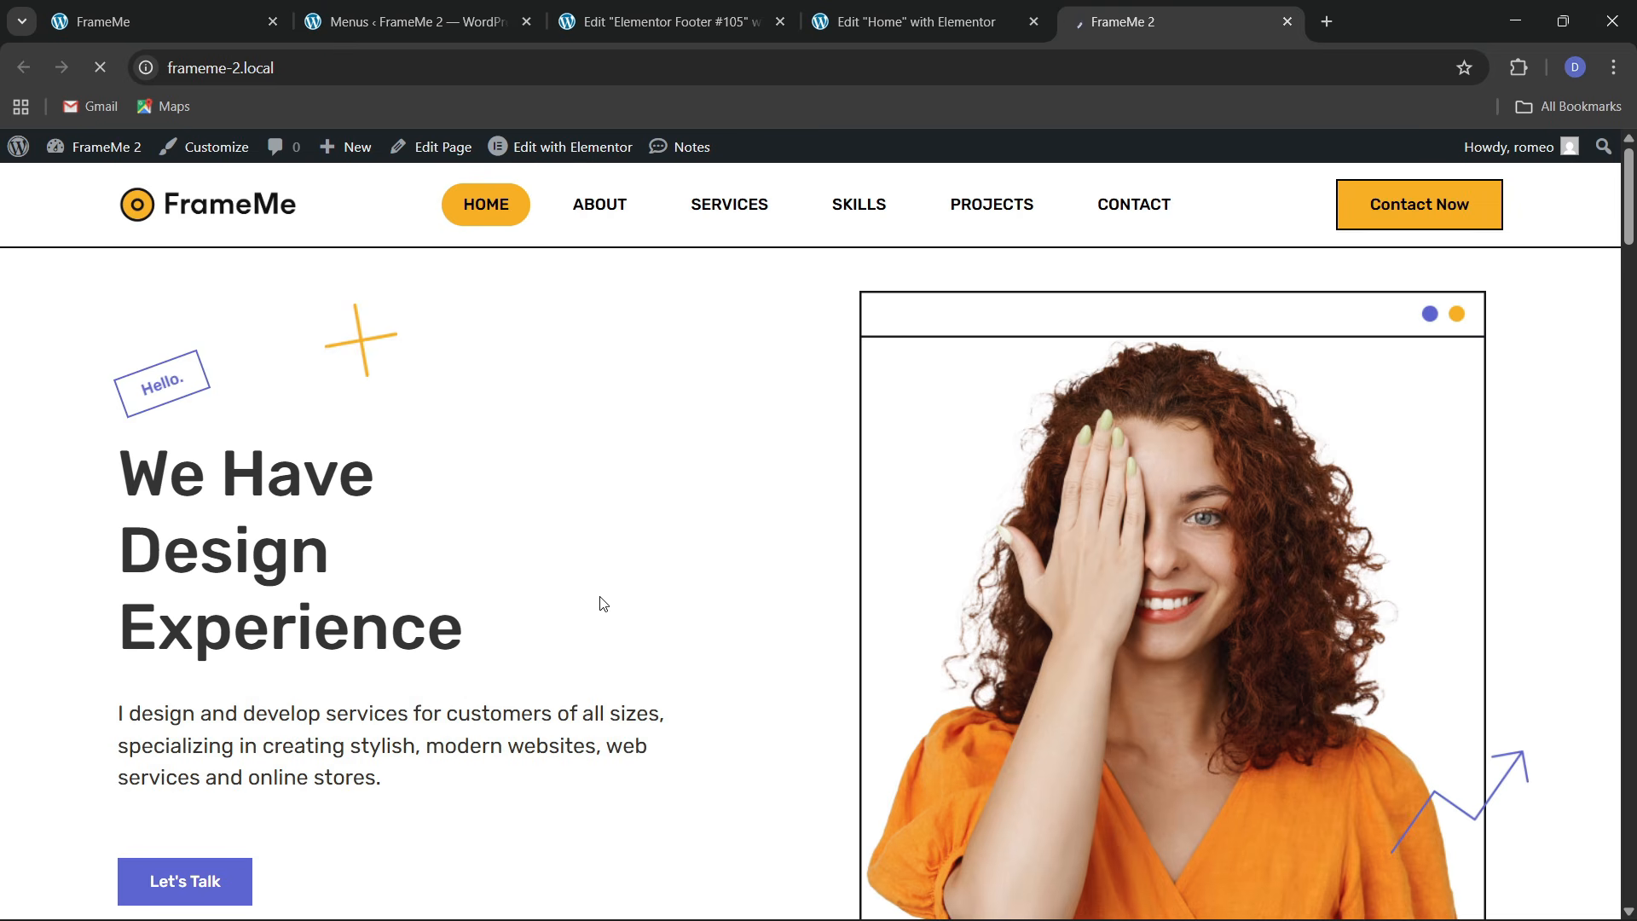
Return to the Elementor editor and scroll back to the top of the page
key(ctrl+shift+Tab)
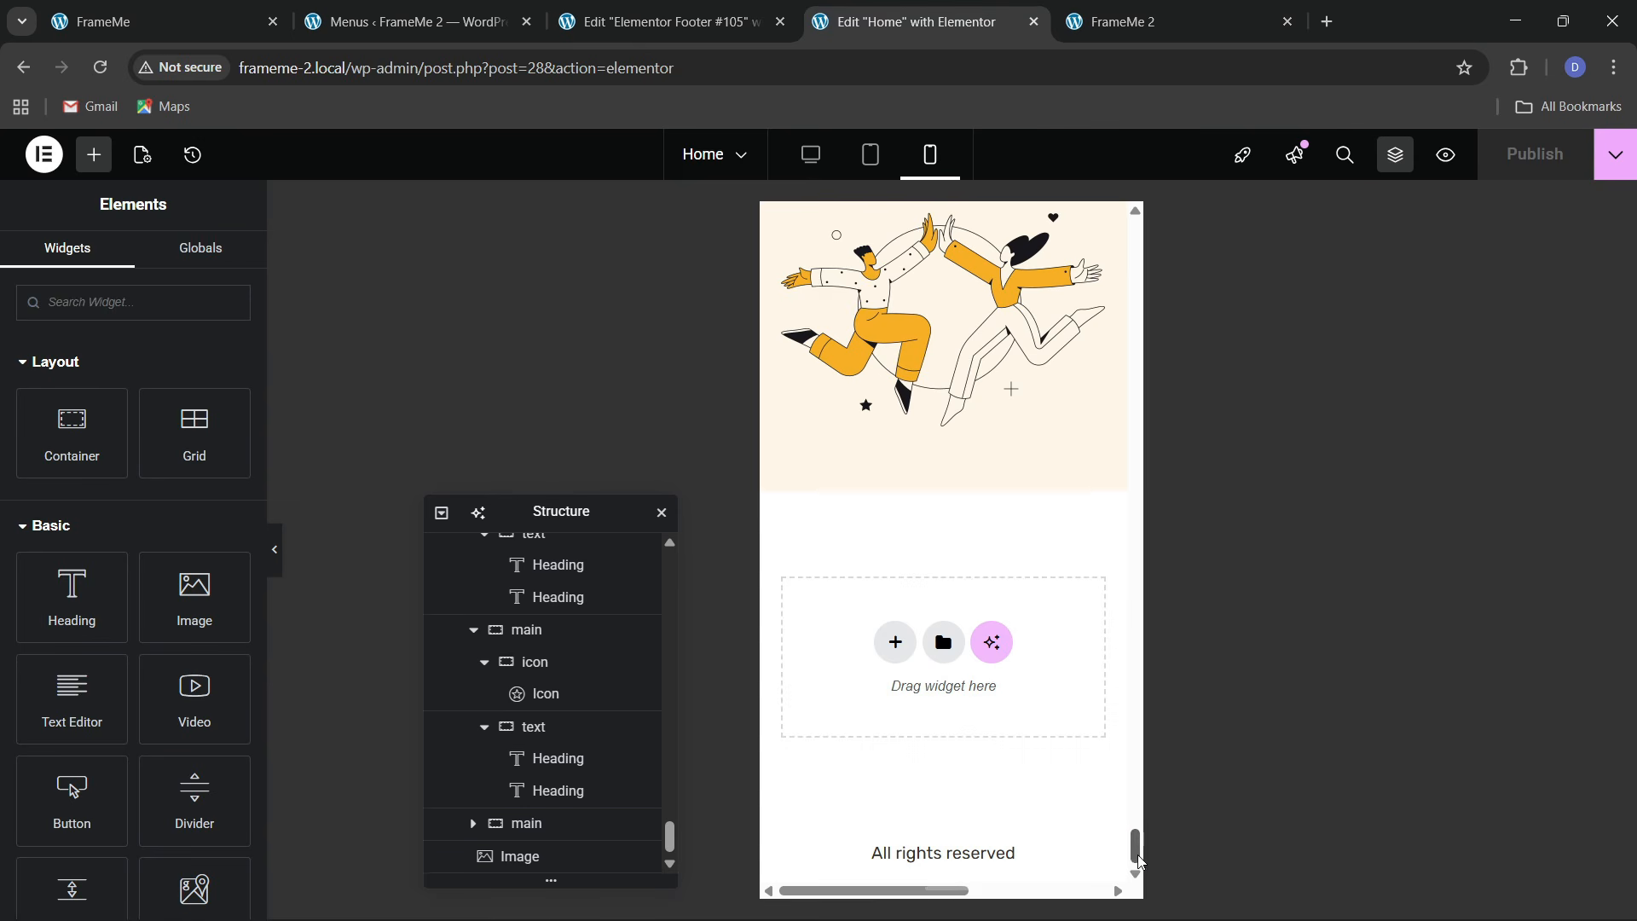
drag(1138, 855, 1118, 226)
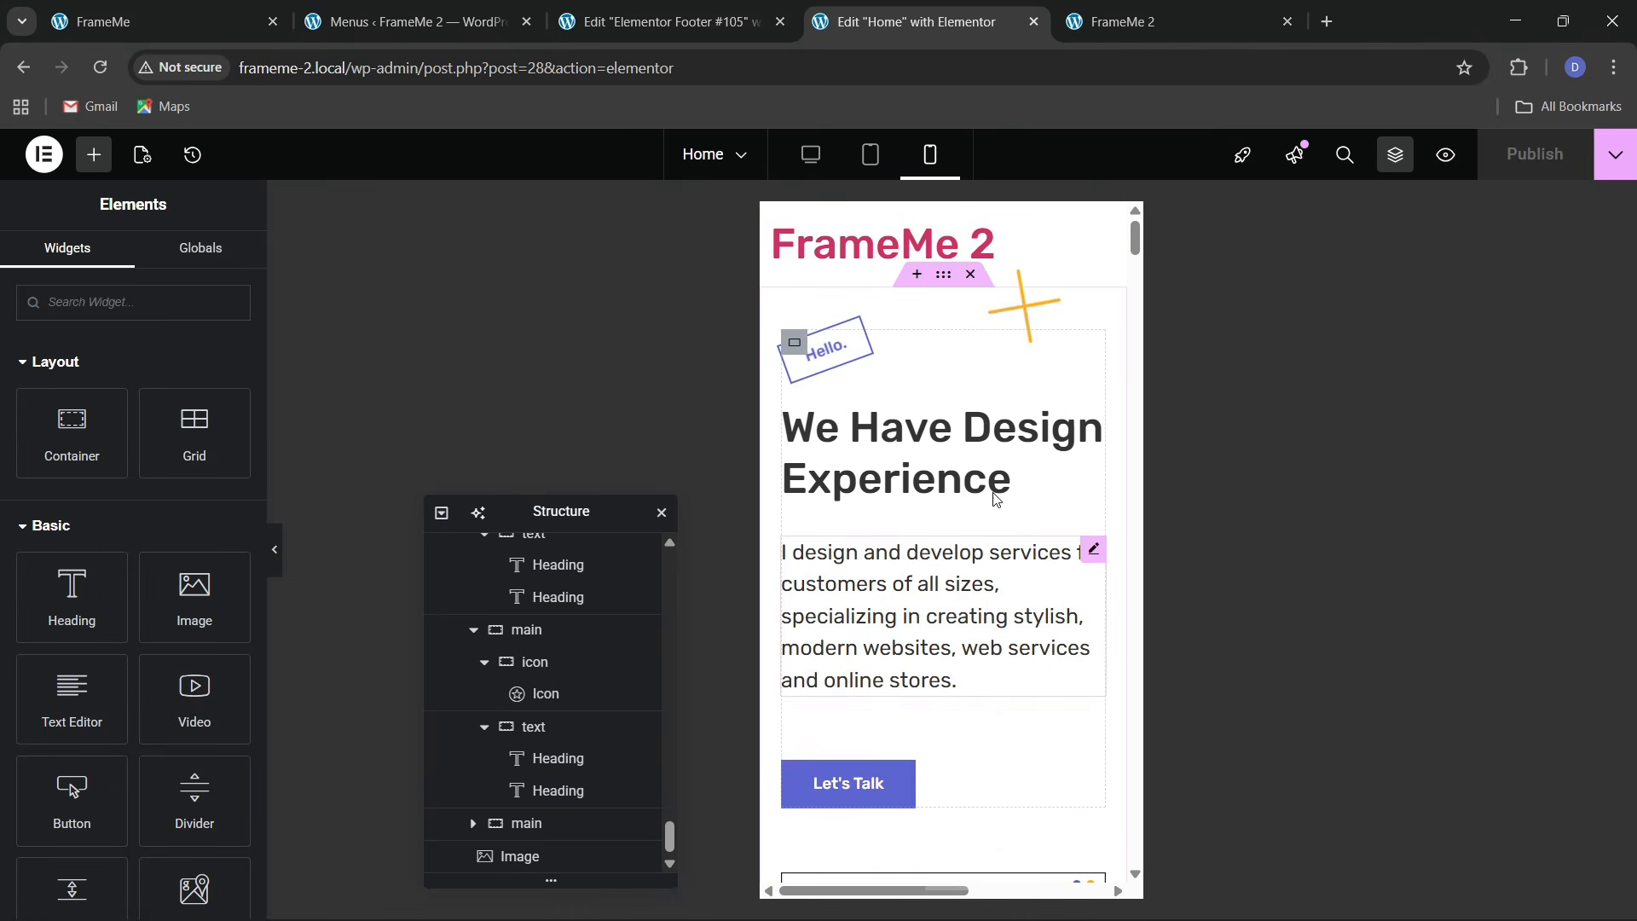
scroll(1066, 812, down, 1)
scroll(578, 670, up, 12)
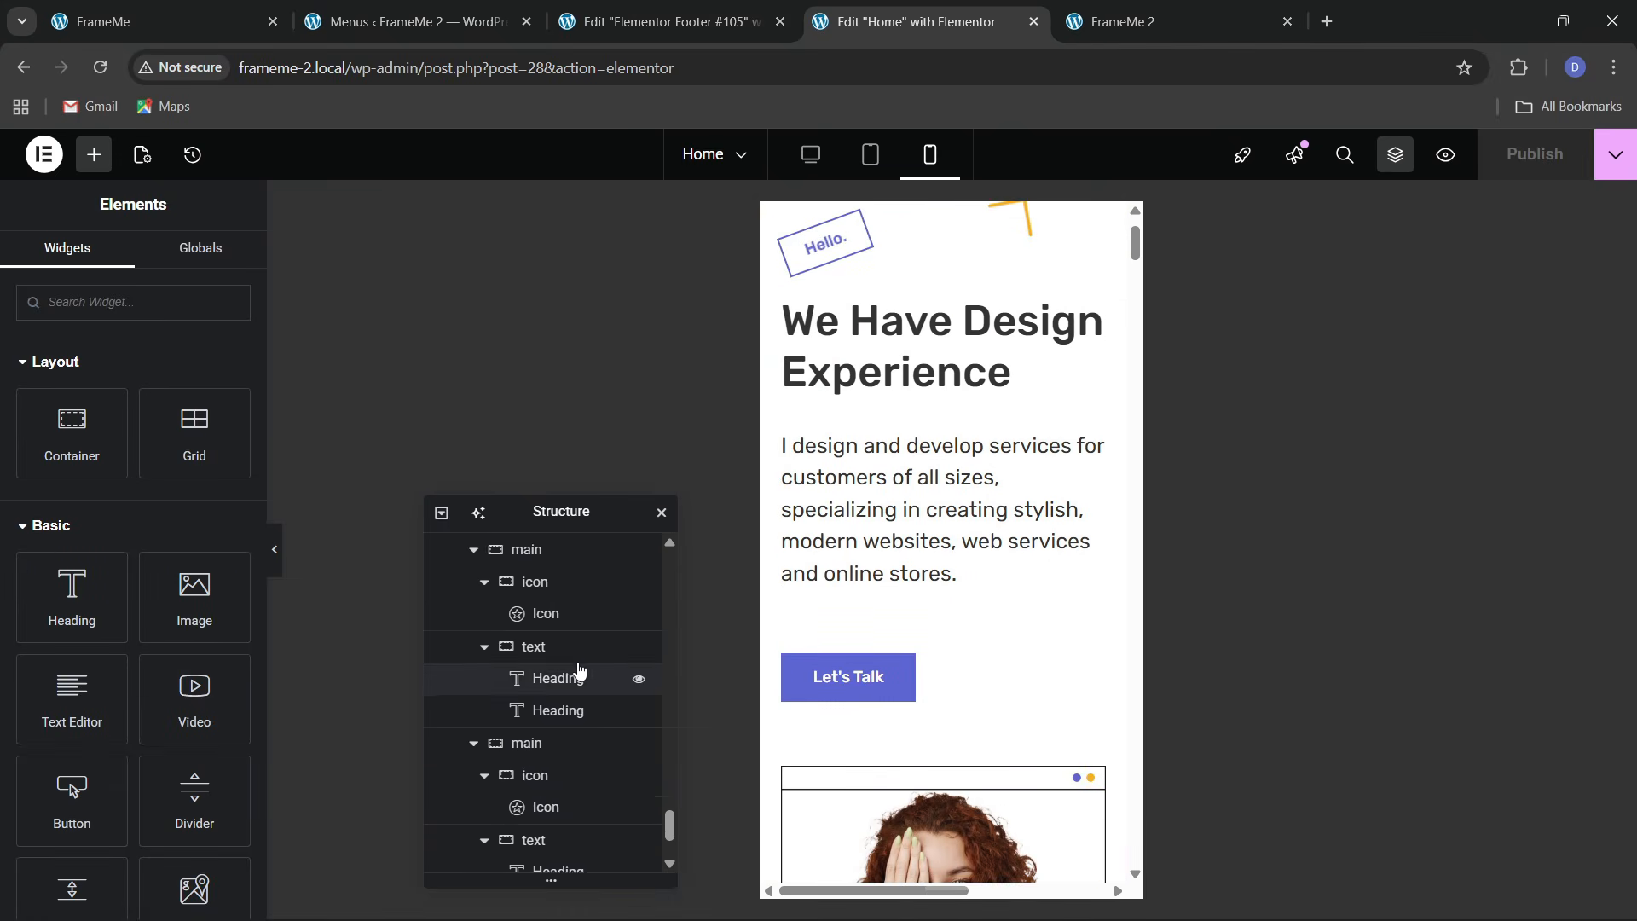
drag(666, 724, 638, 523)
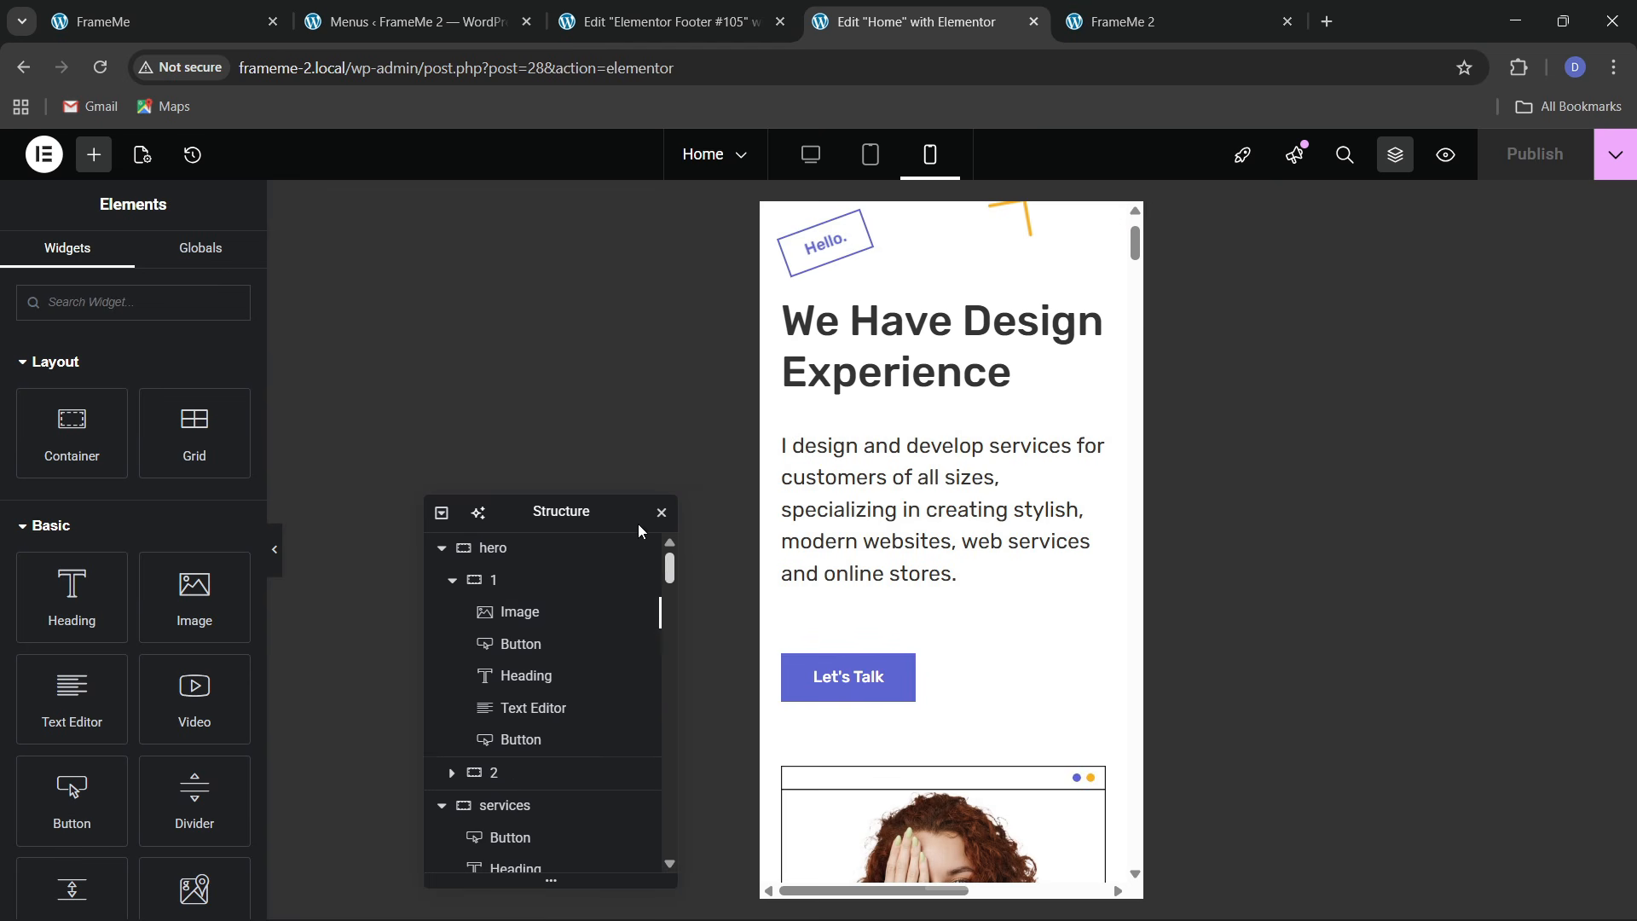
Offset the hero's chart image to 222/-97 px on mobile, then publish the page
click(452, 773)
scroll(456, 777, down, 2)
click(522, 735)
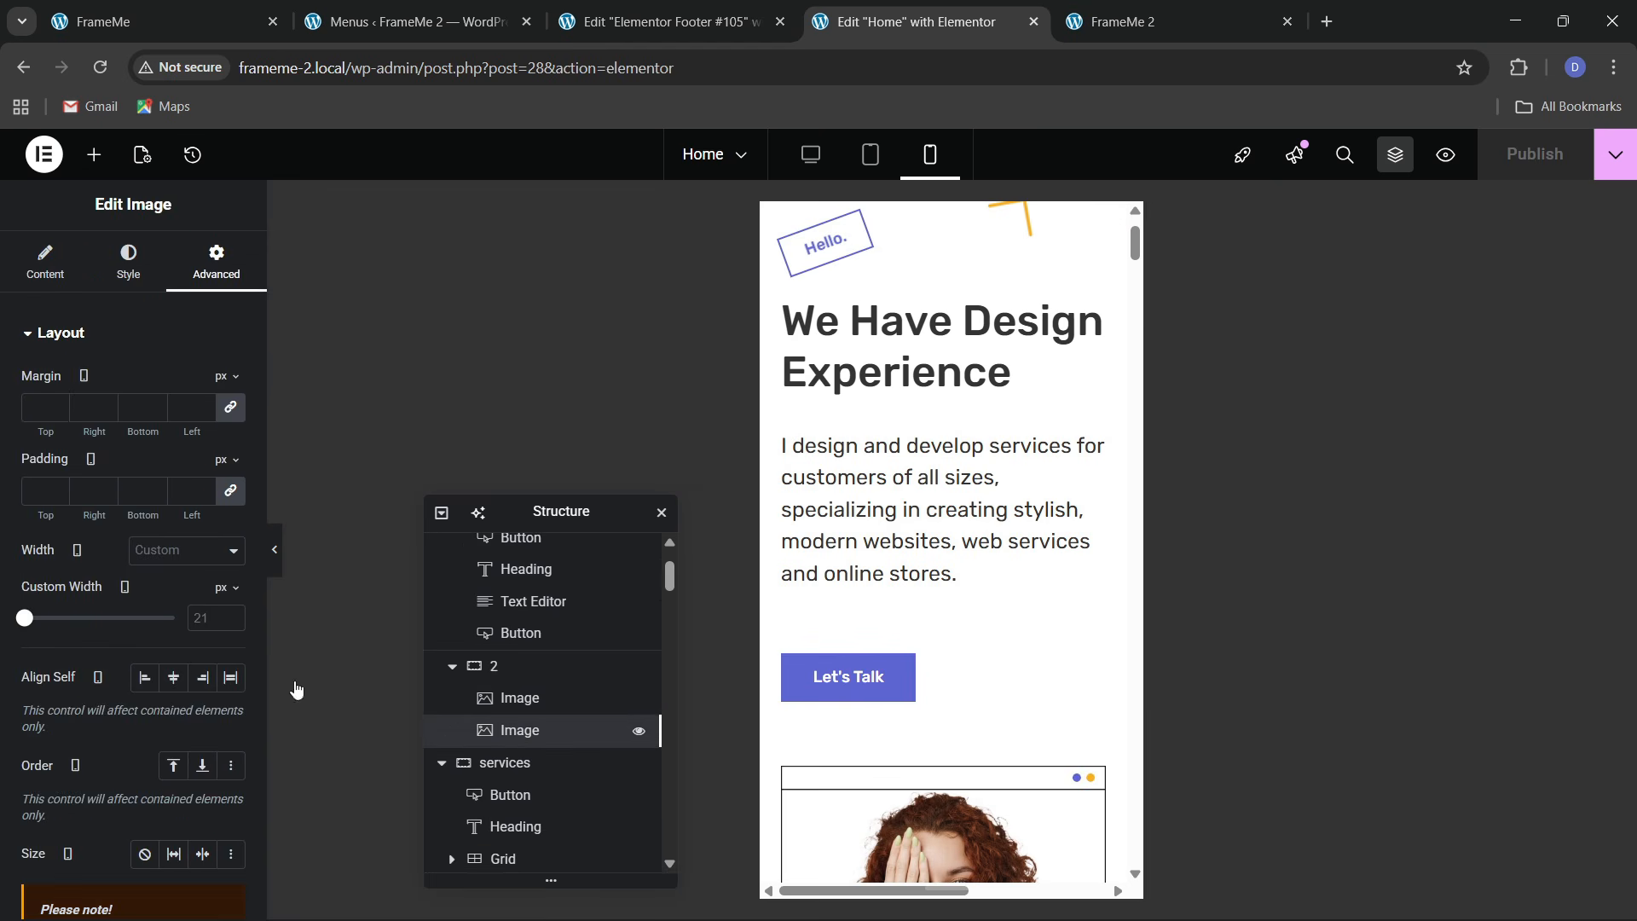
click(45, 269)
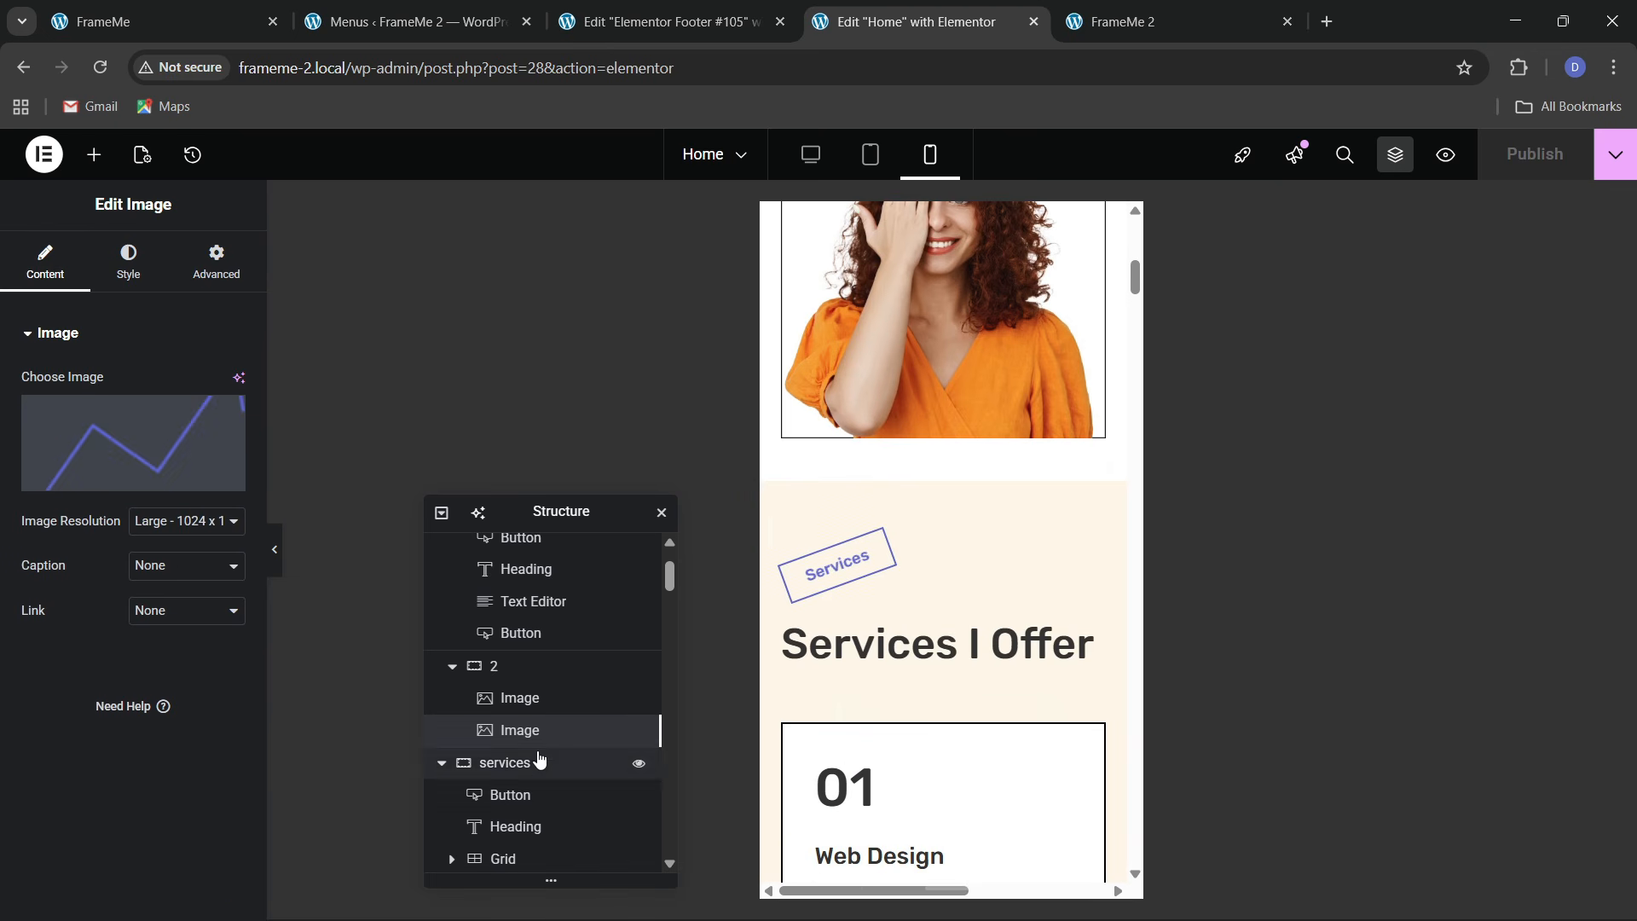
click(217, 262)
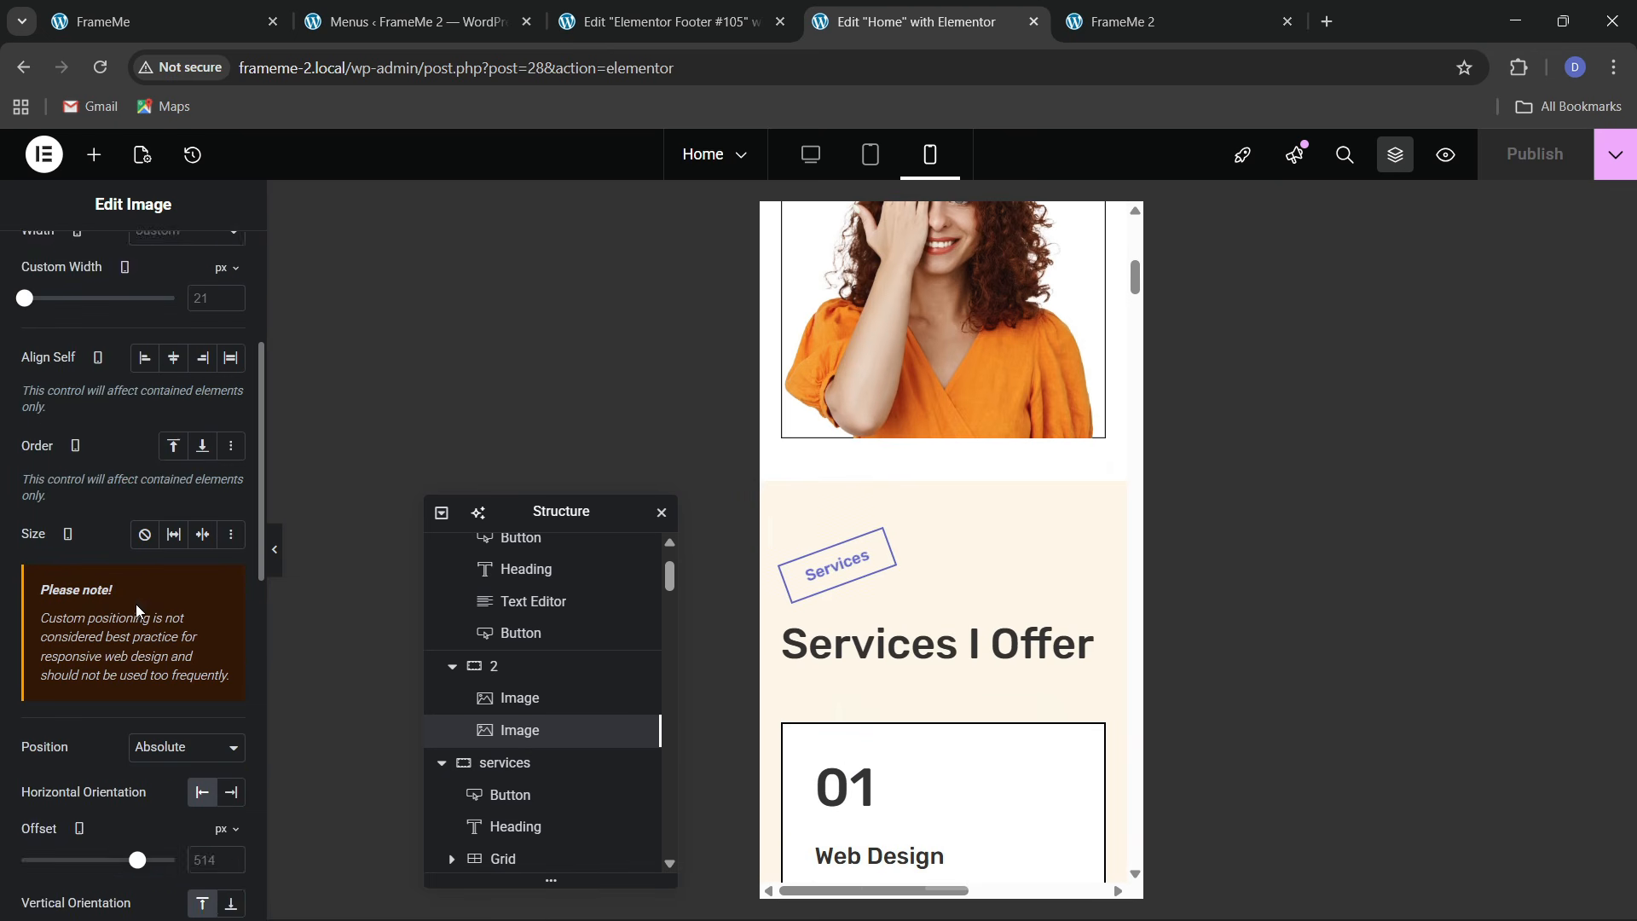
scroll(136, 611, up, 1)
scroll(976, 566, up, 5)
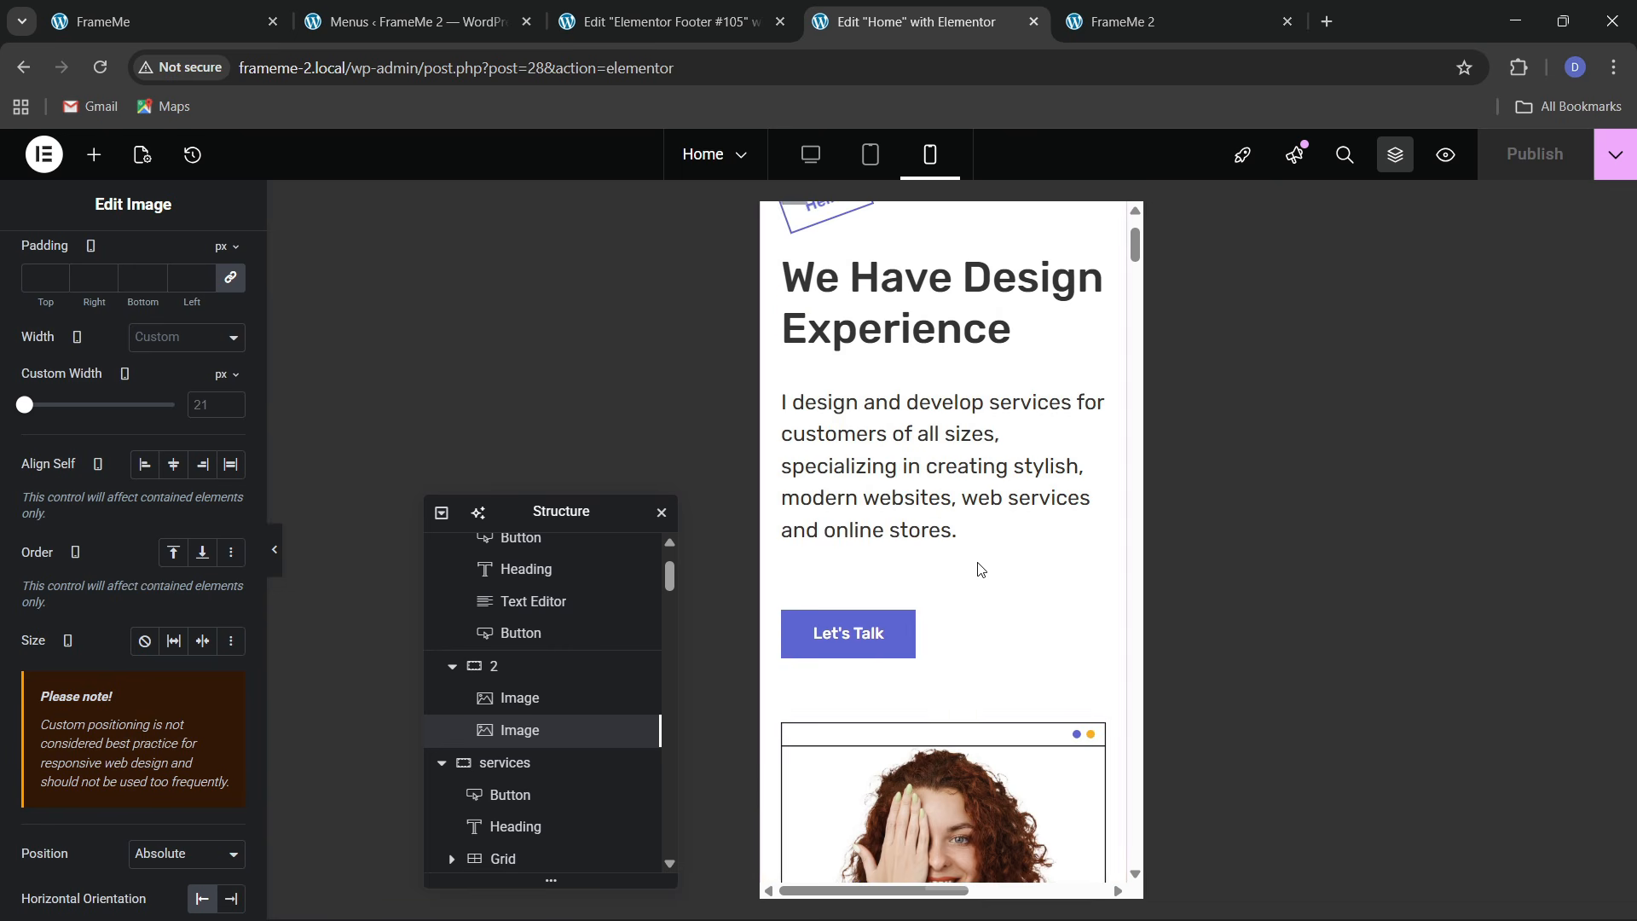
scroll(61, 604, up, 1)
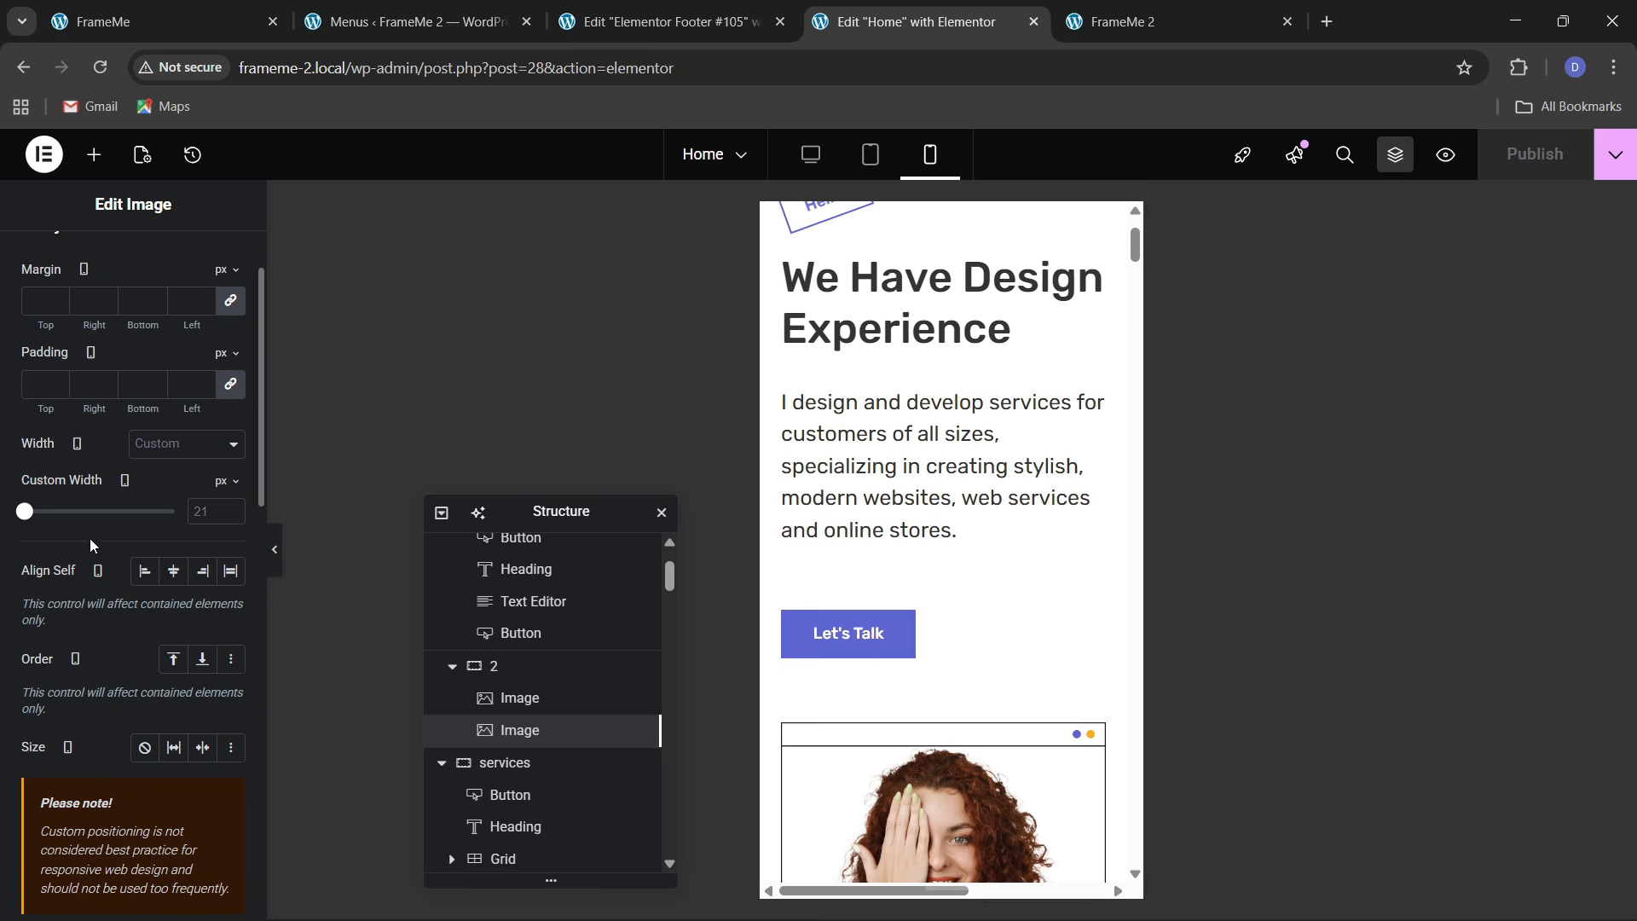
scroll(146, 601, down, 5)
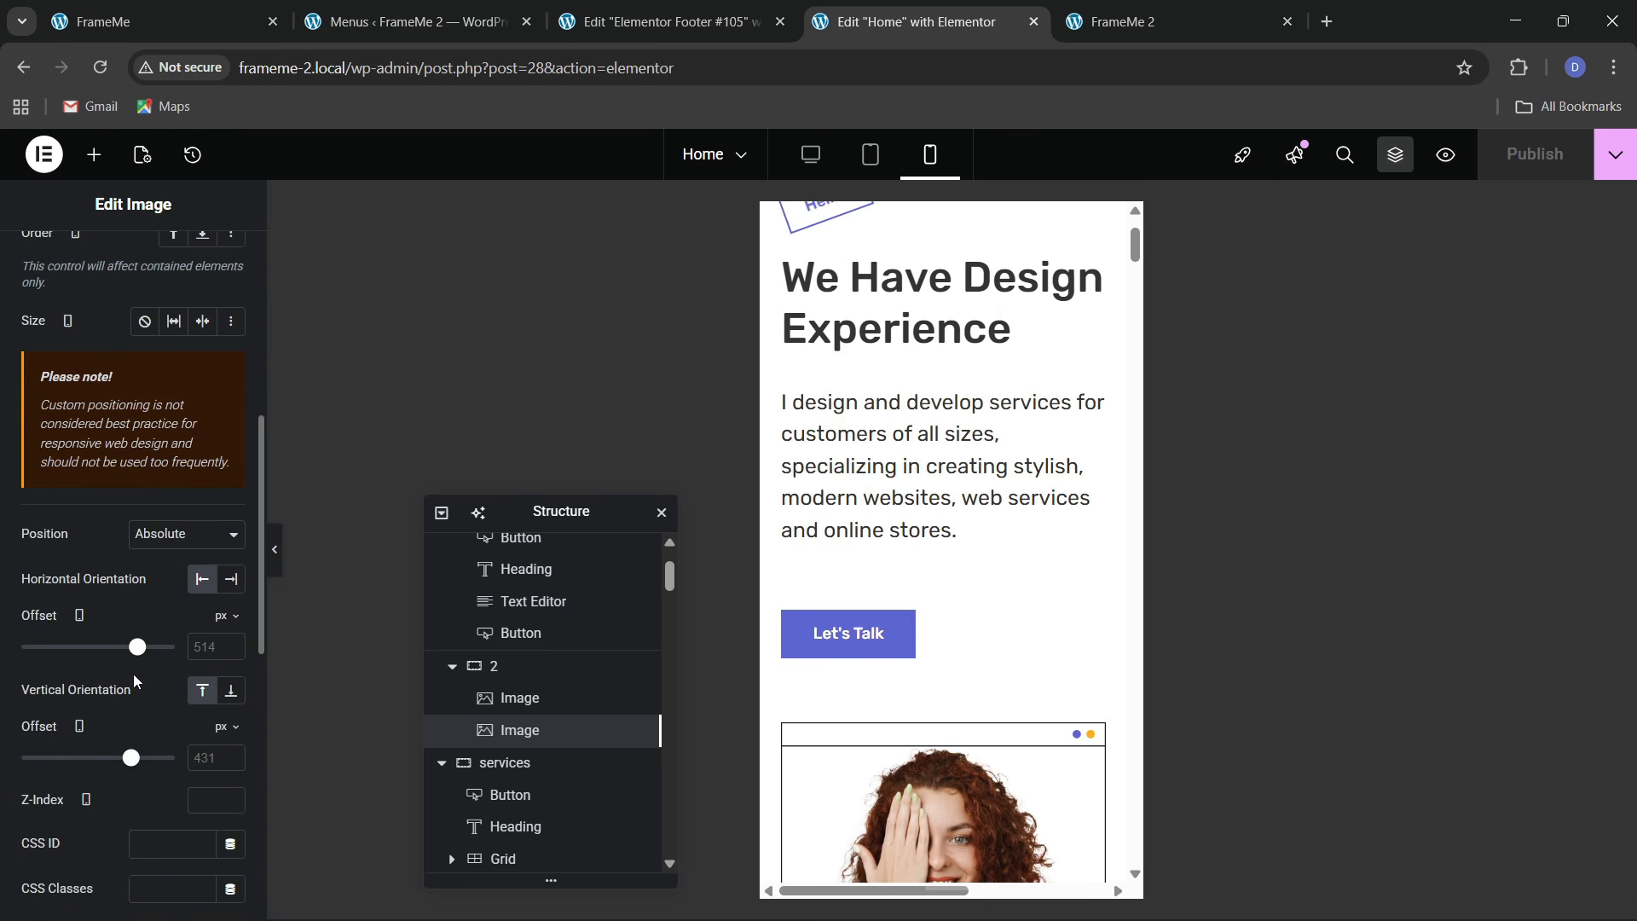
drag(135, 655, 108, 670)
scroll(943, 682, down, 5)
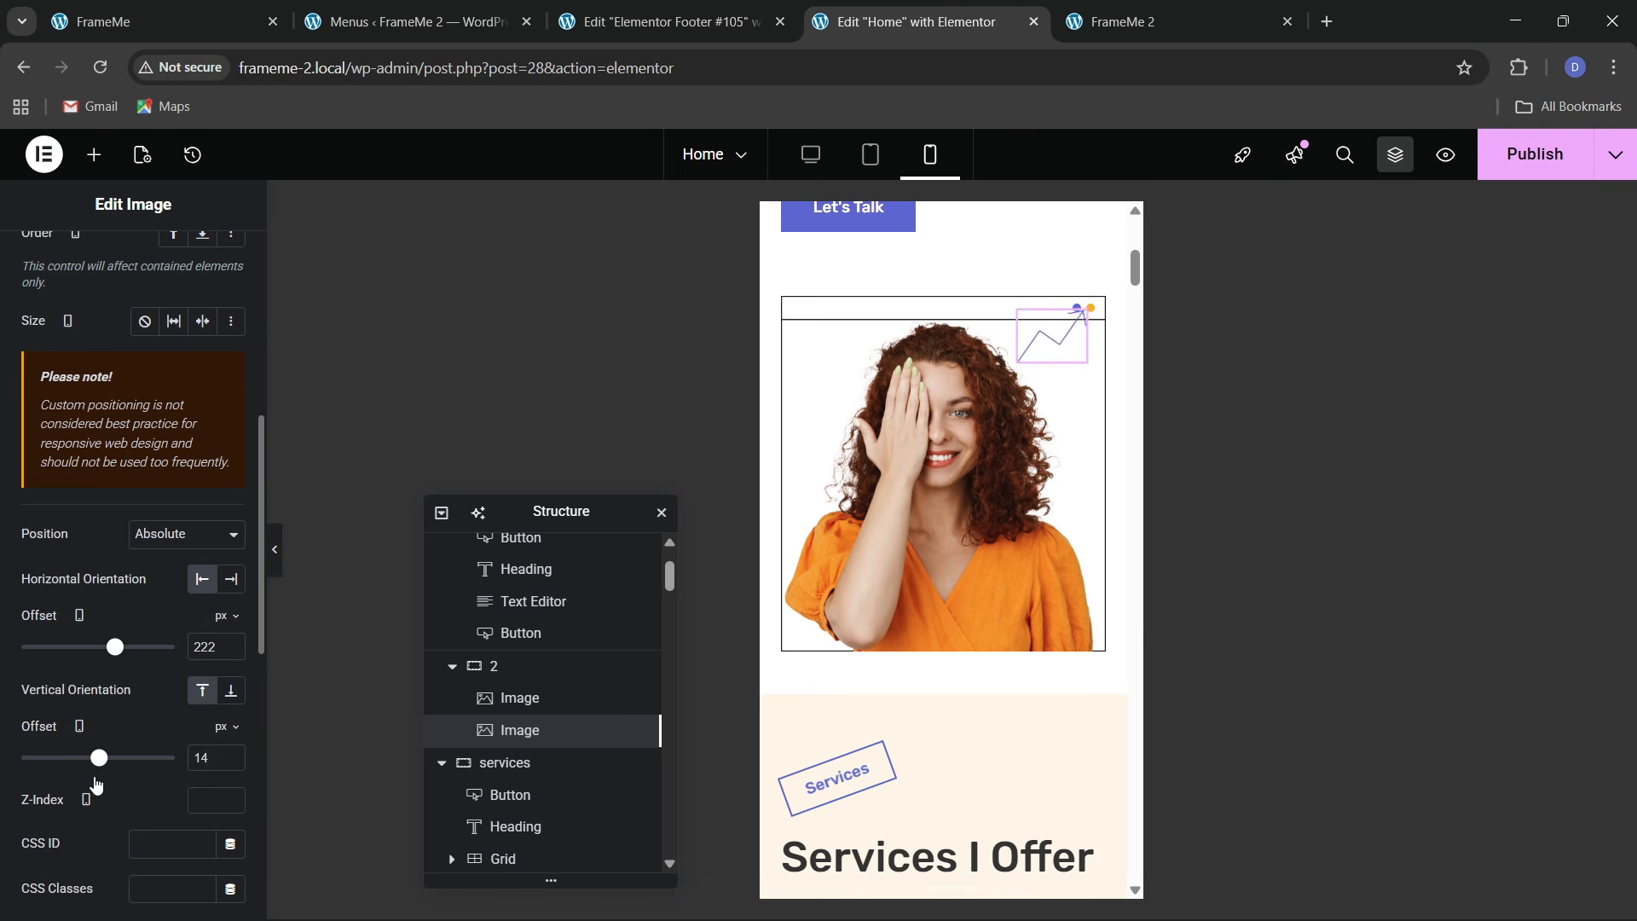
drag(91, 791, 87, 791)
scroll(938, 714, up, 6)
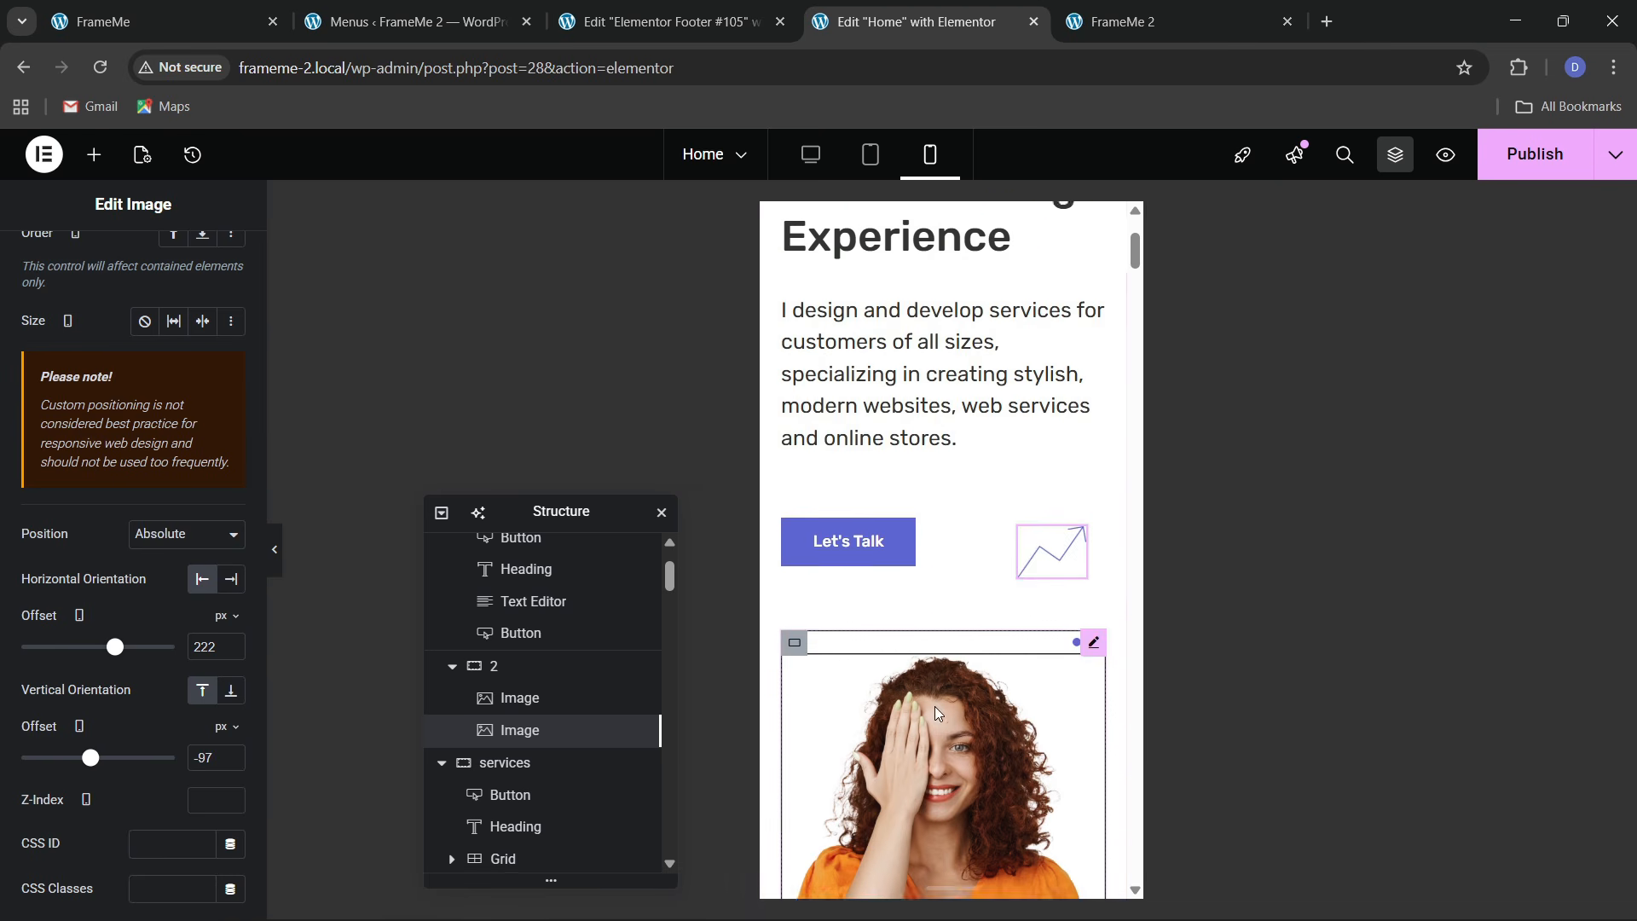
scroll(972, 512, up, 1)
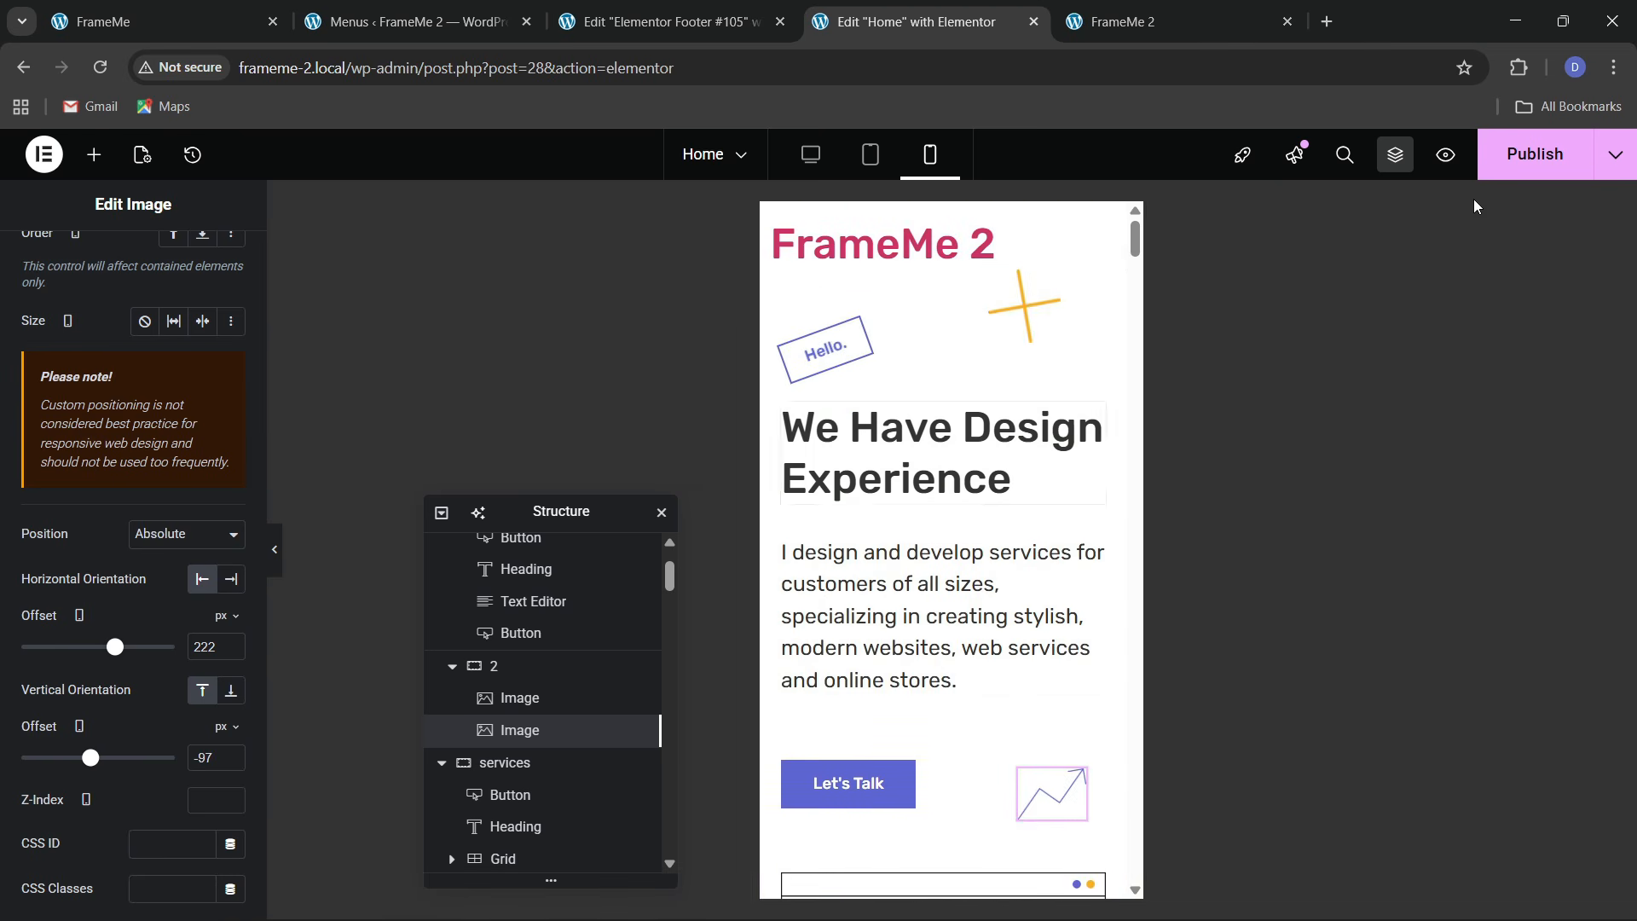
key(ctrl+s)
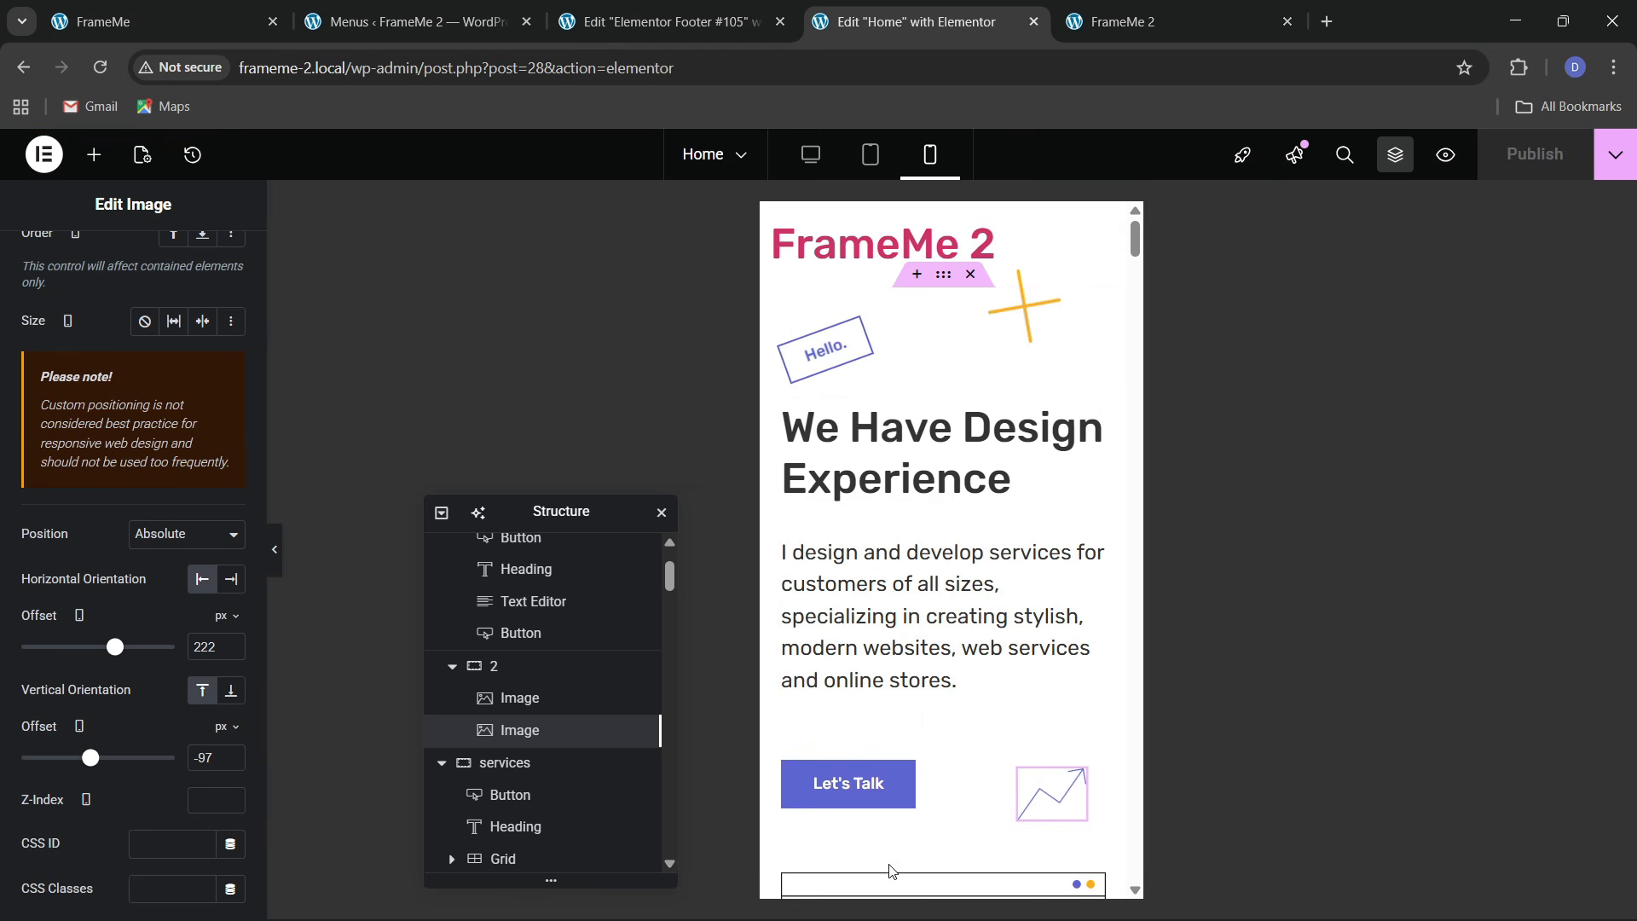
Reload the live FrameMe 2 homepage and test its hamburger menu at phone width in DevTools
click(1151, 22)
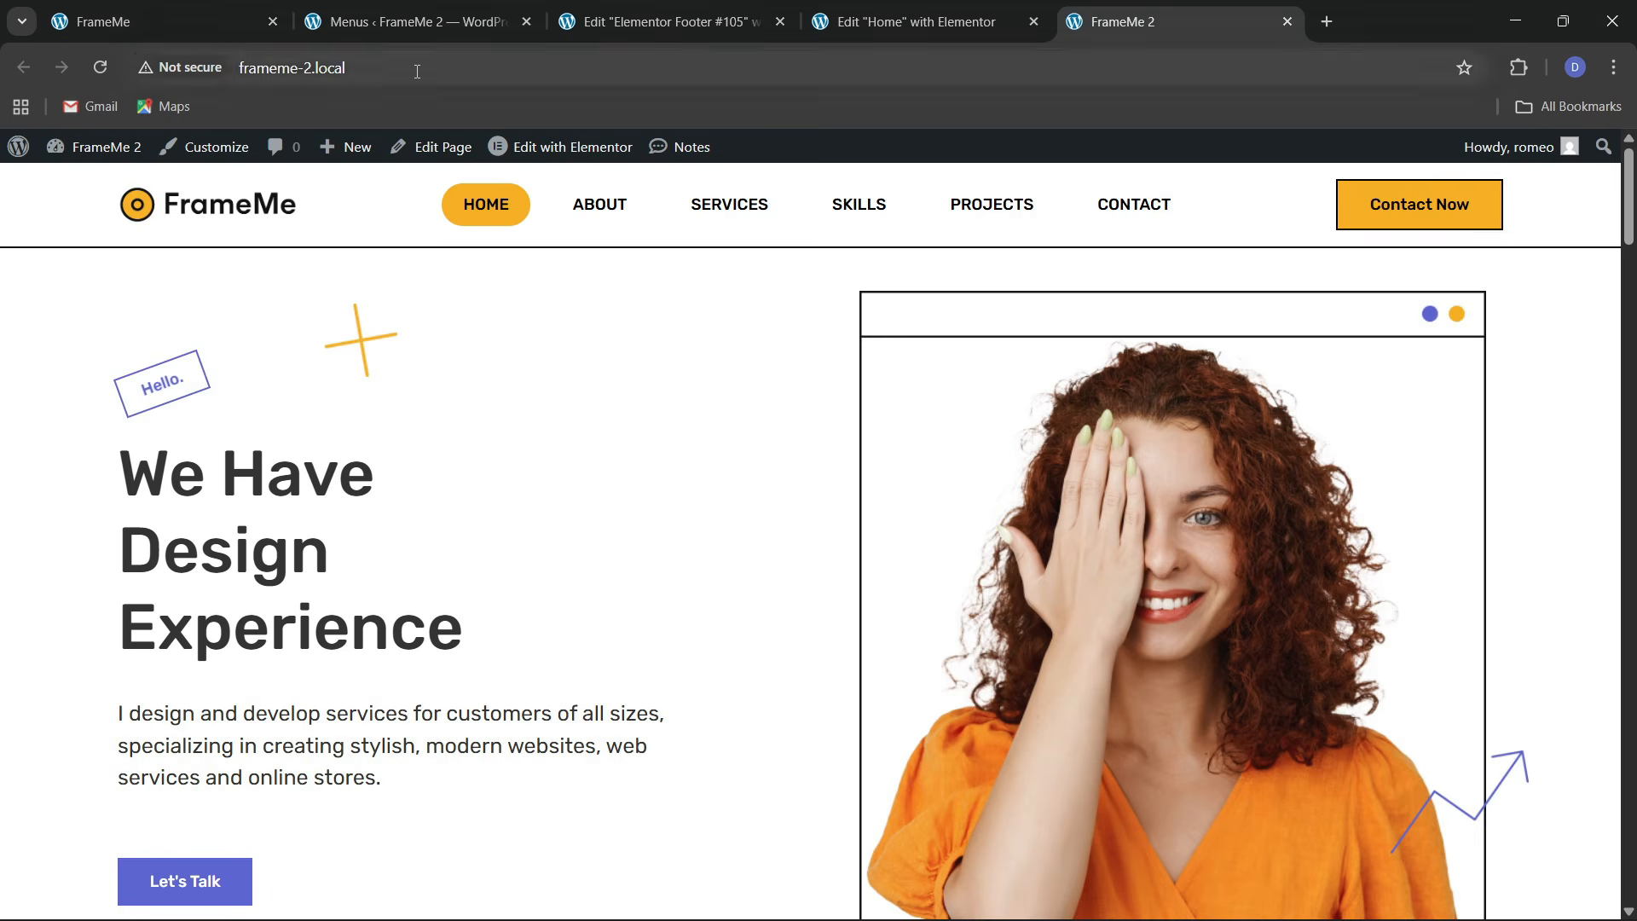
click(417, 72)
key(Return)
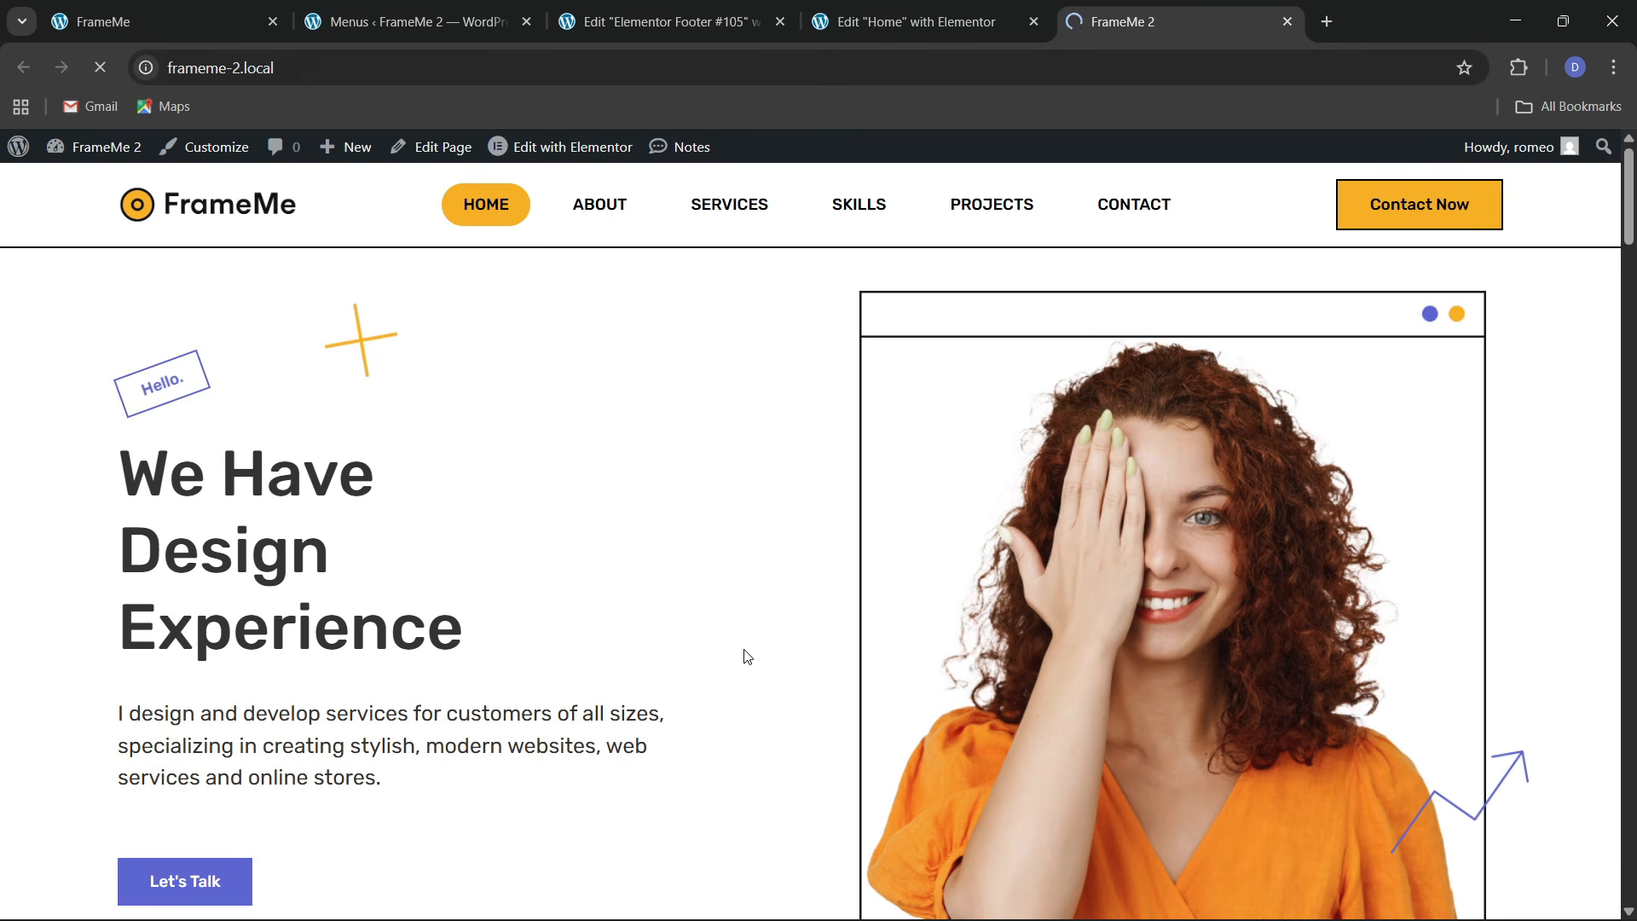
right_click(732, 616)
click(742, 585)
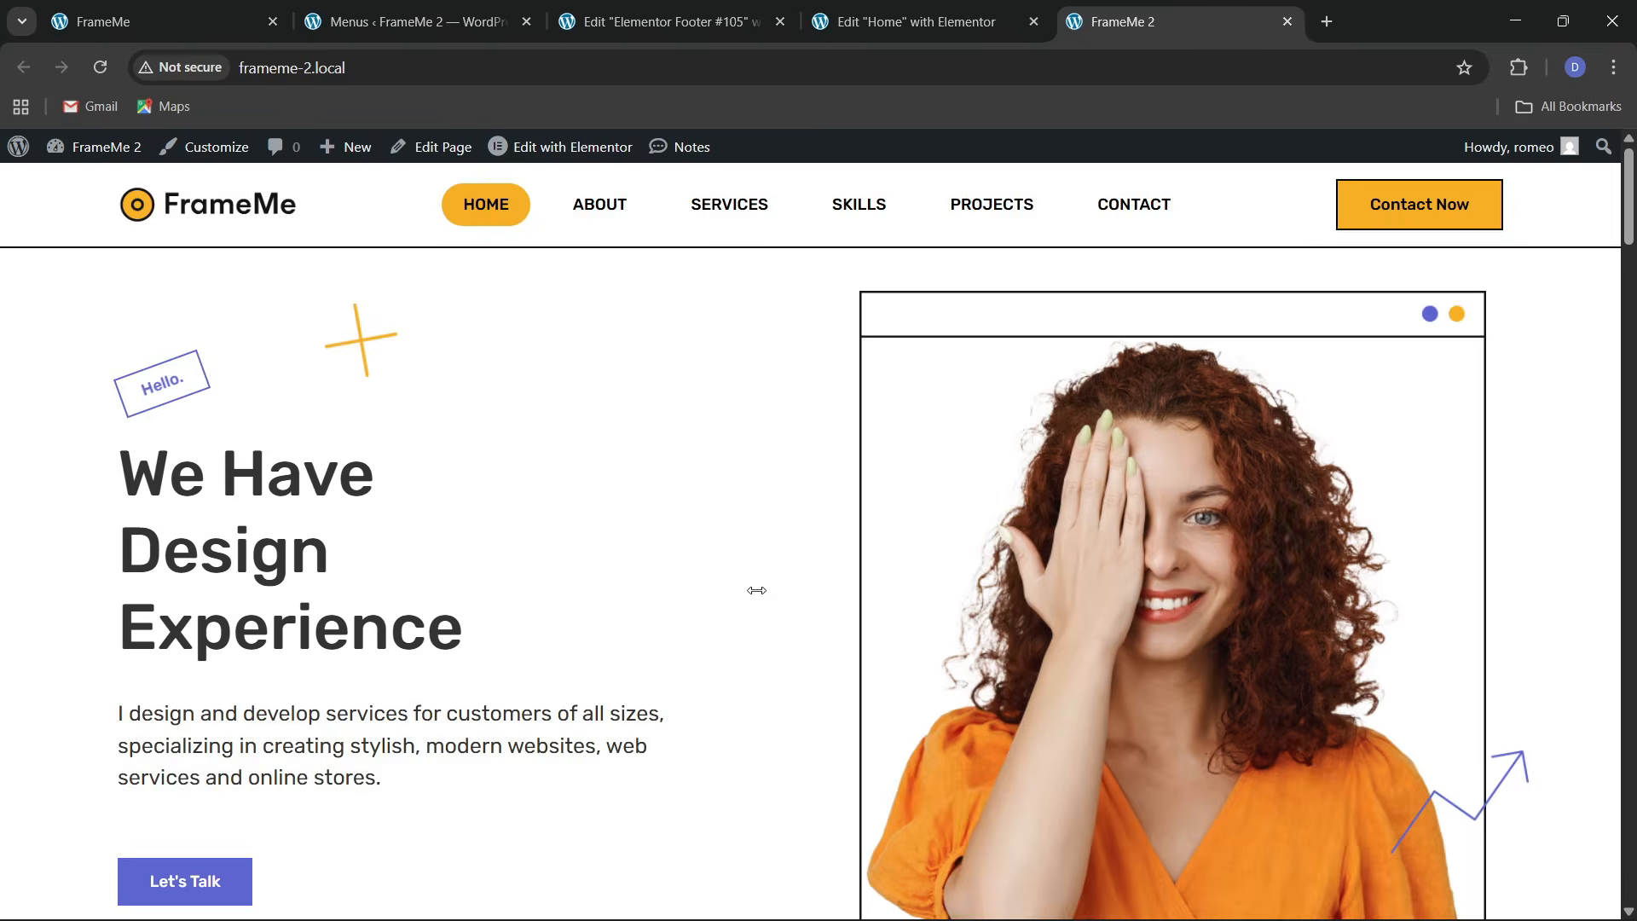
scroll(480, 585, down, 10)
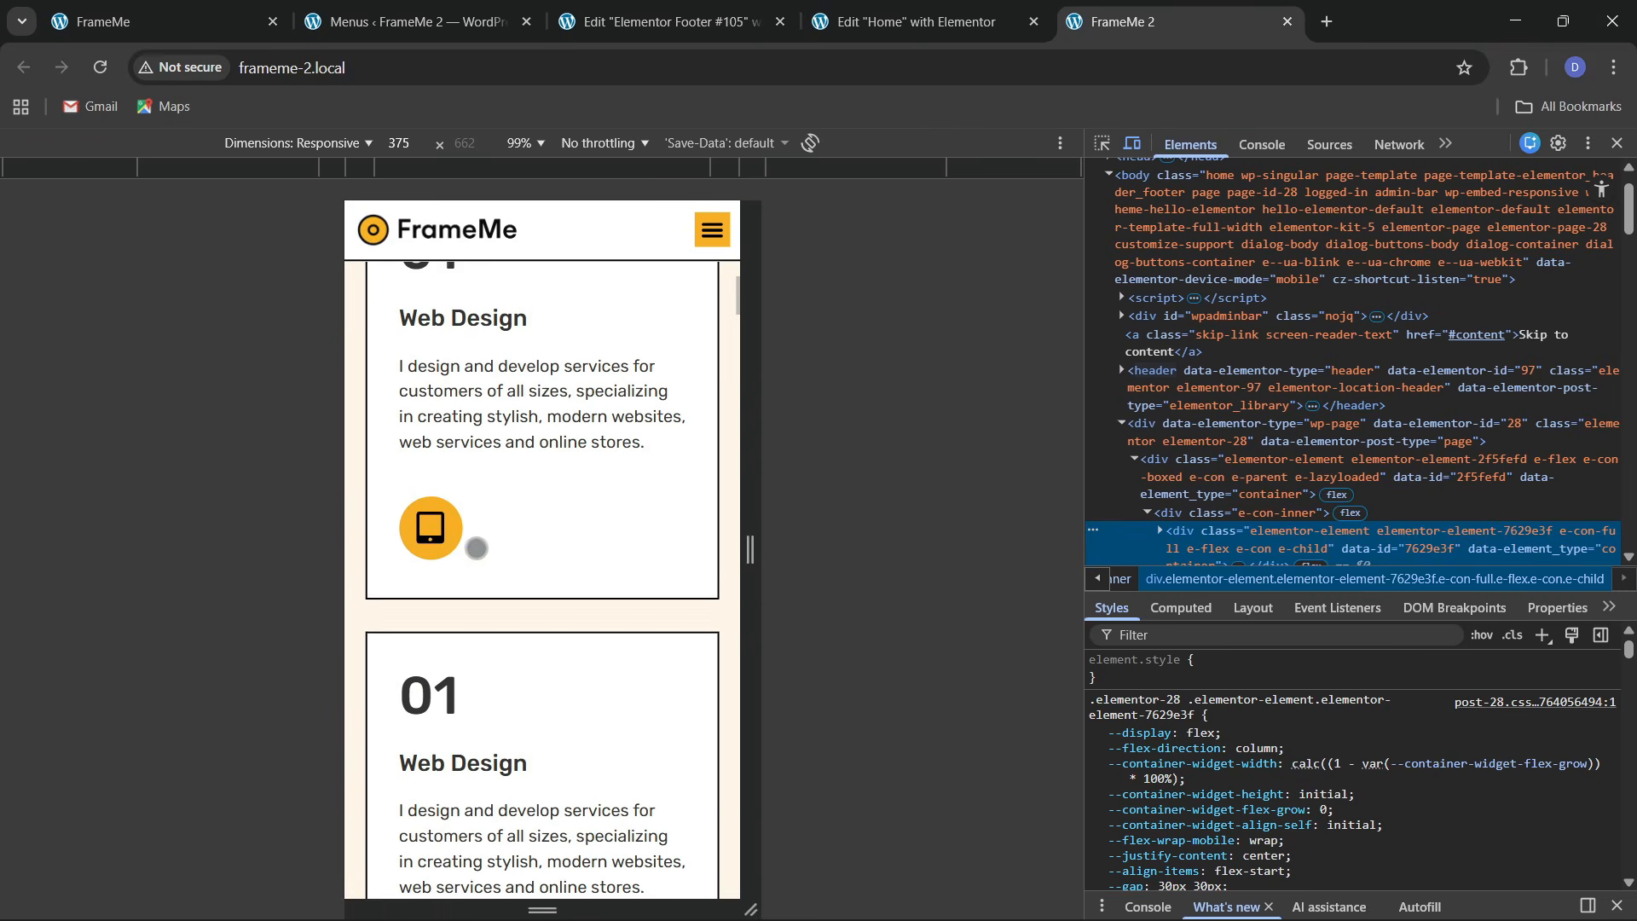
scroll(480, 585, down, 15)
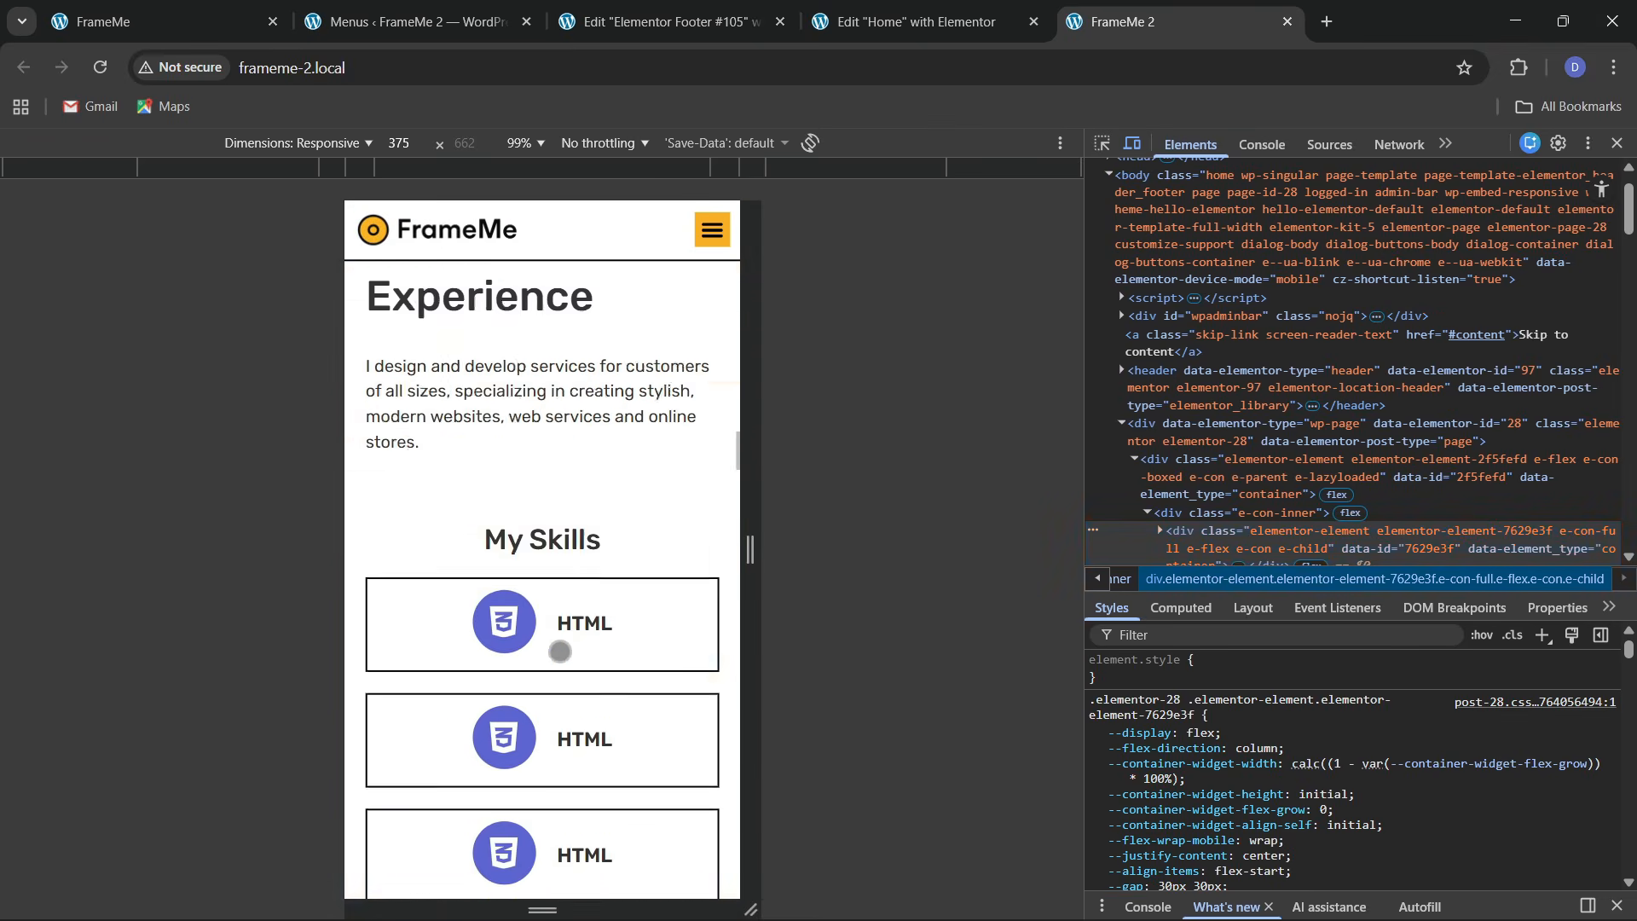
scroll(566, 483, down, 15)
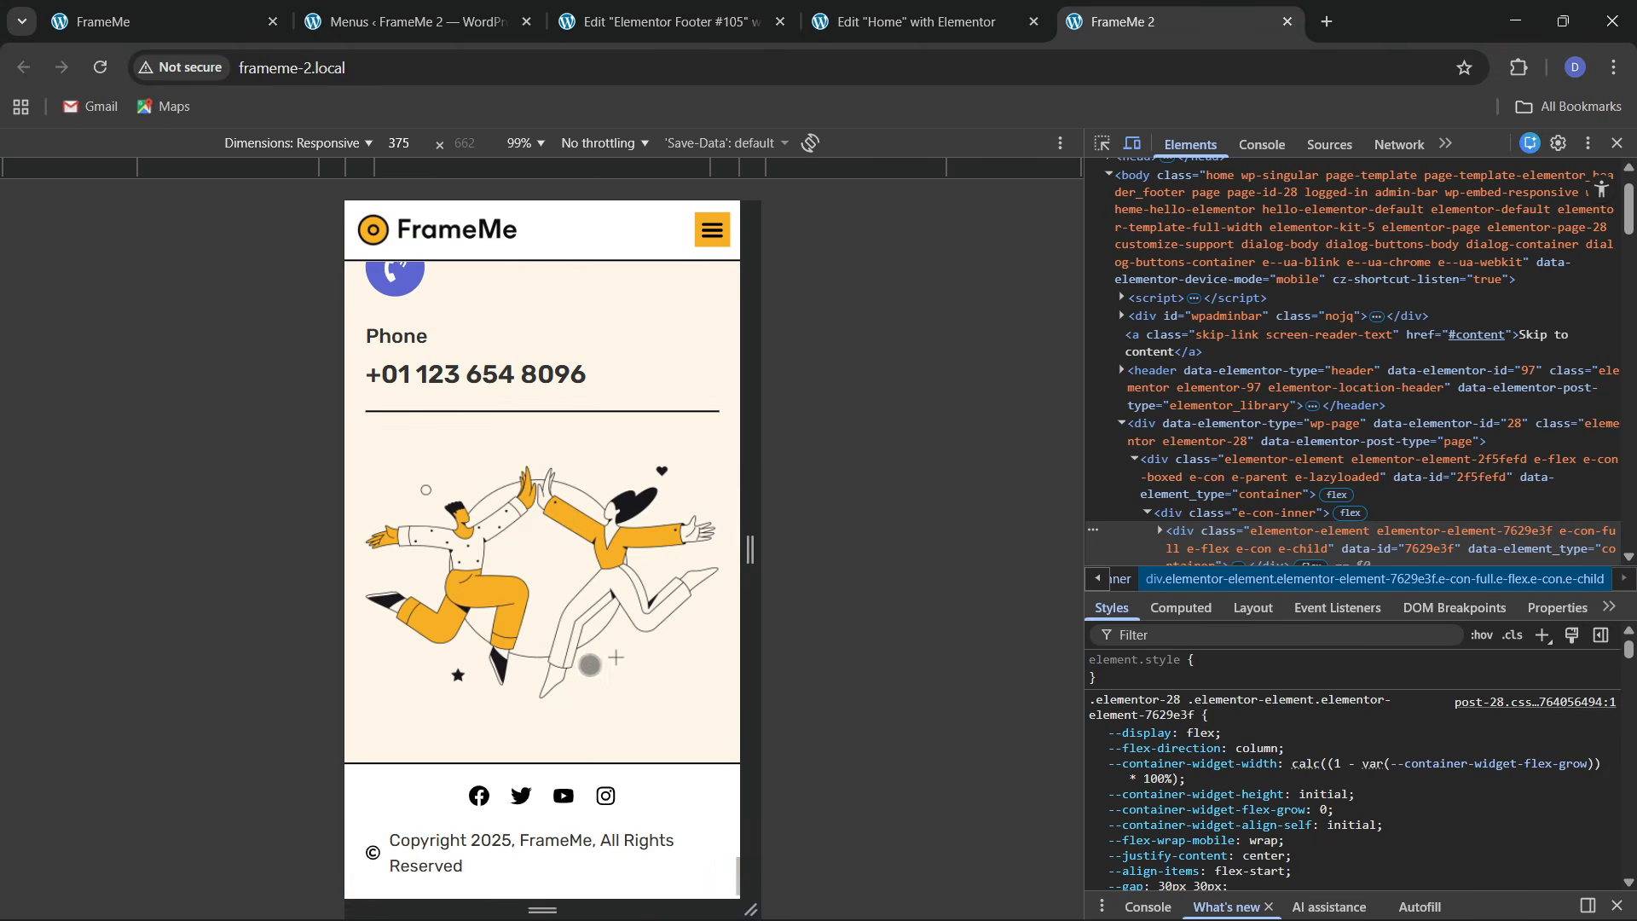
scroll(579, 493, up, 20)
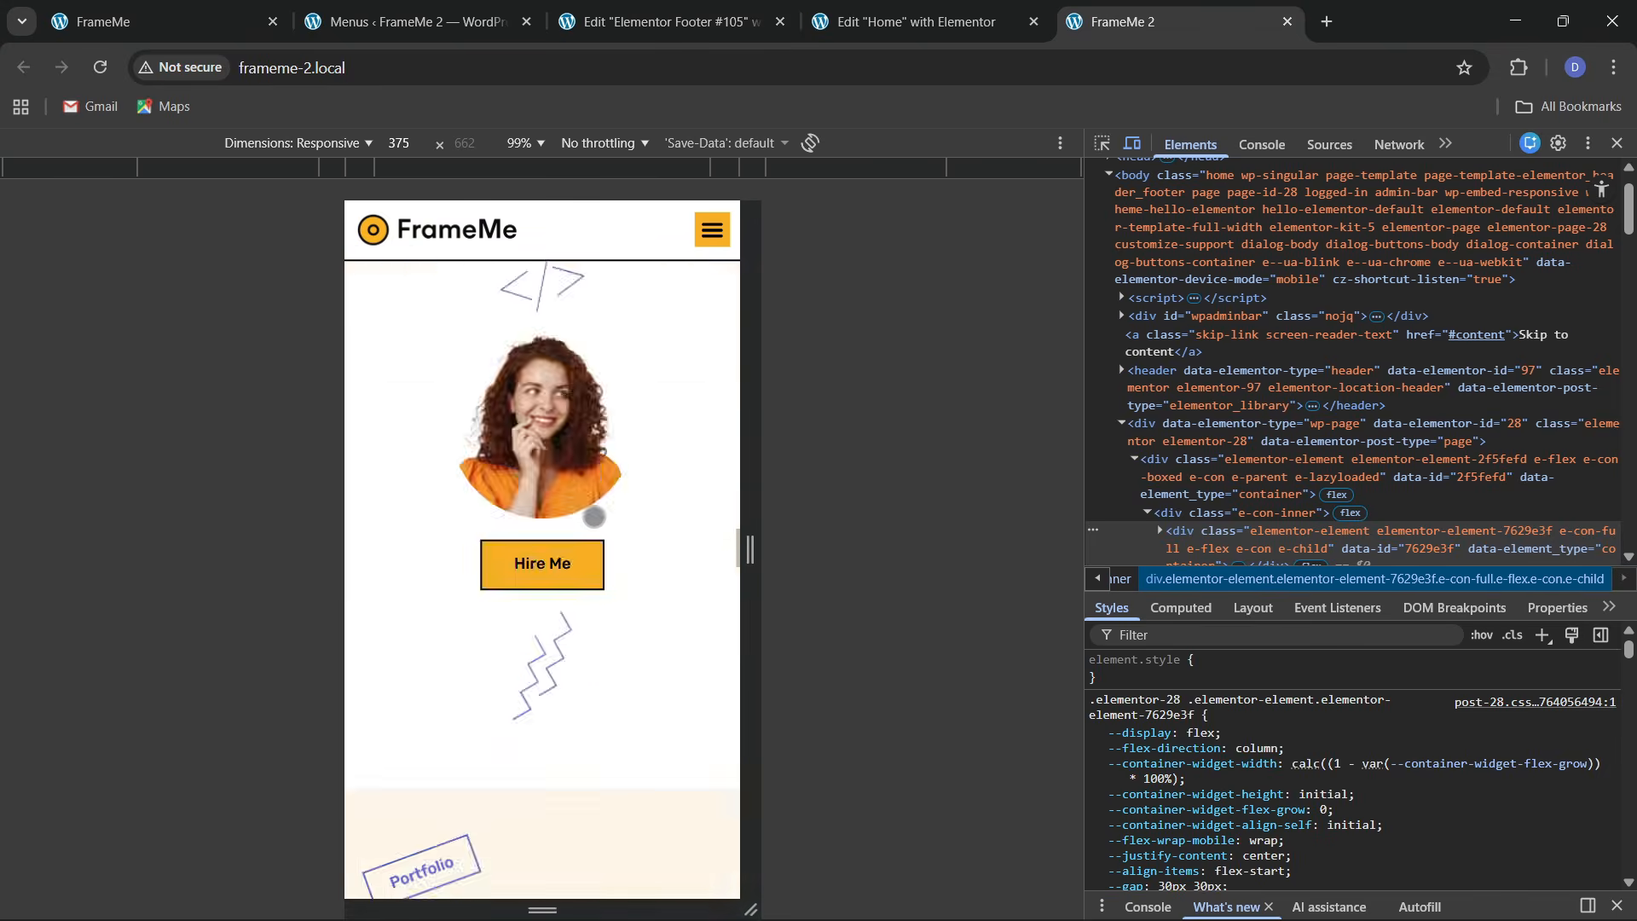
scroll(600, 437, up, 10)
click(700, 290)
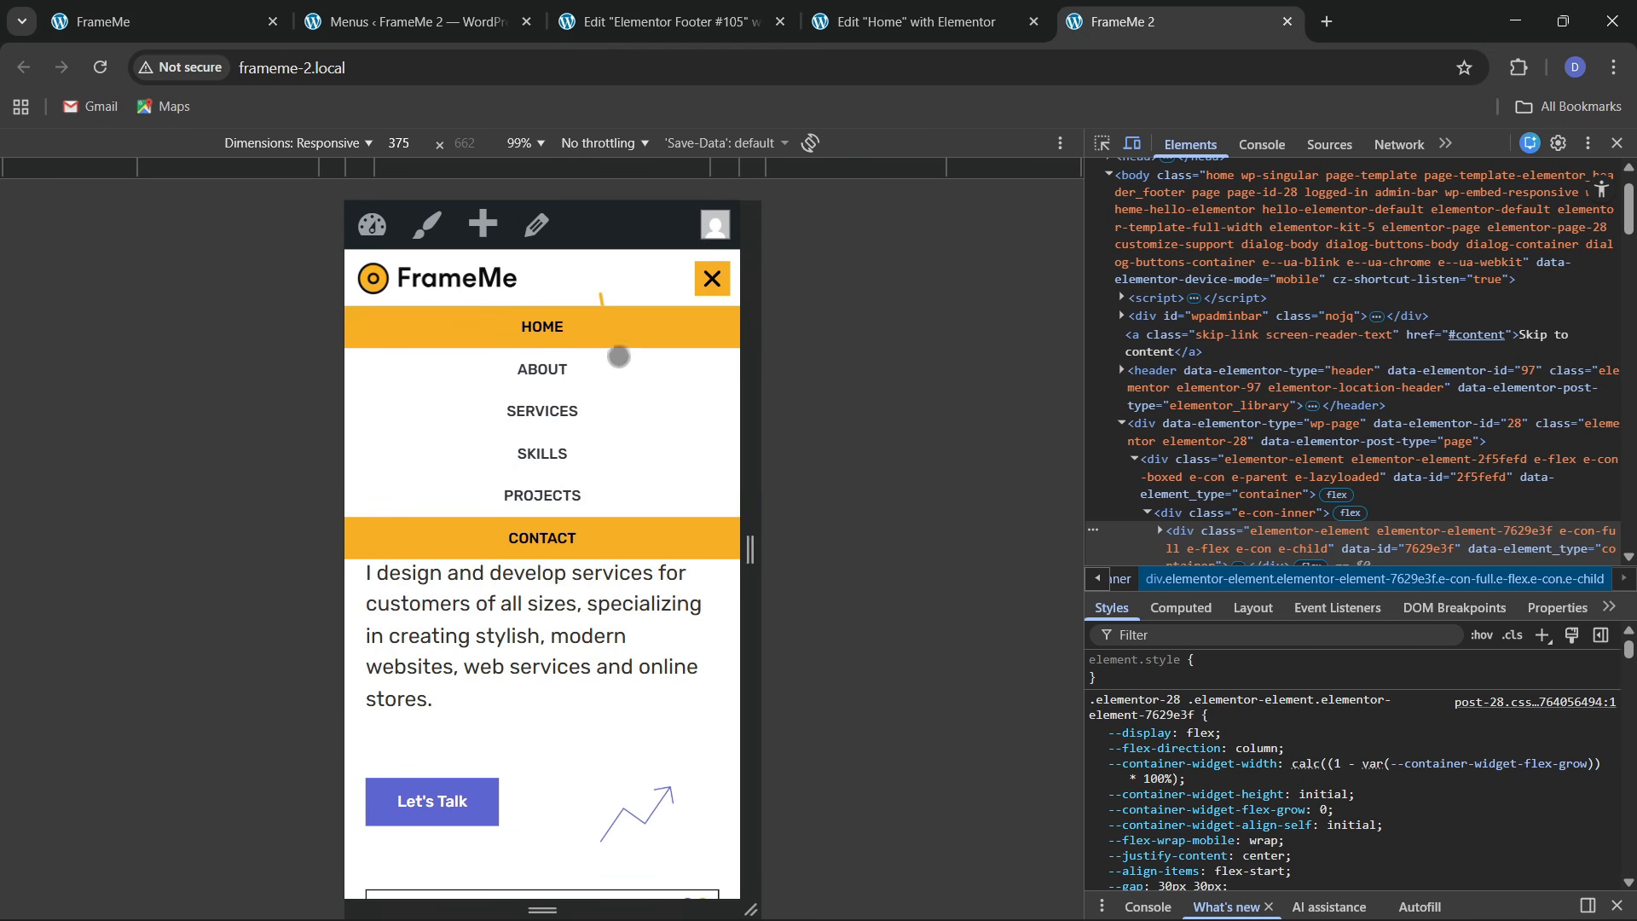
click(709, 283)
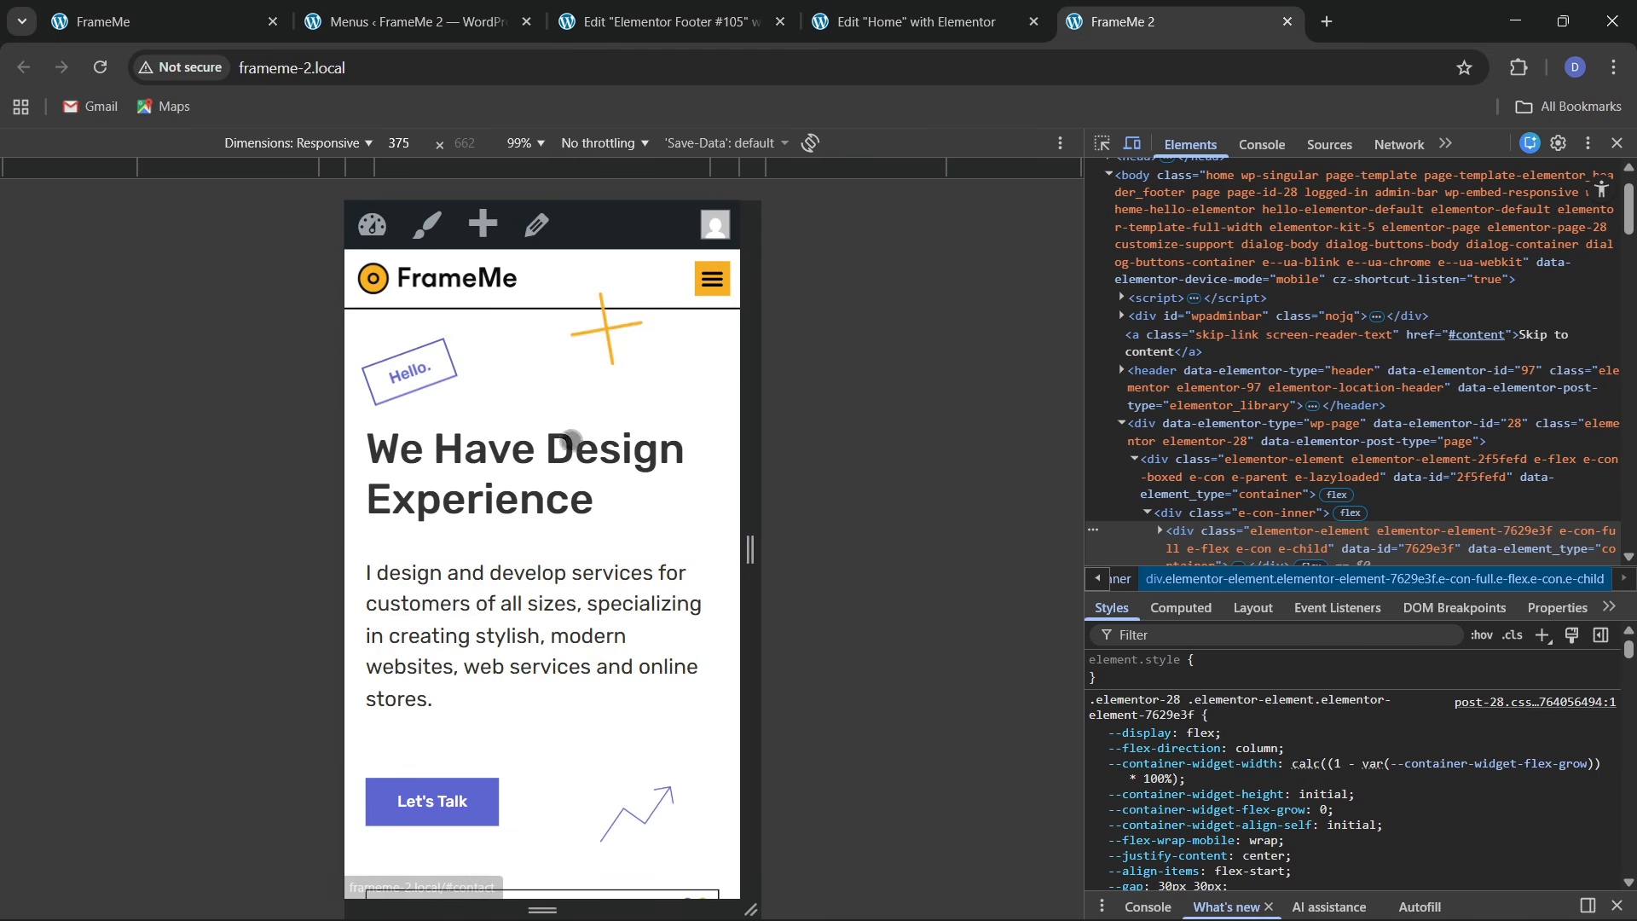
Close DevTools and scroll up to the services section of the original FrameMe site
click(1616, 144)
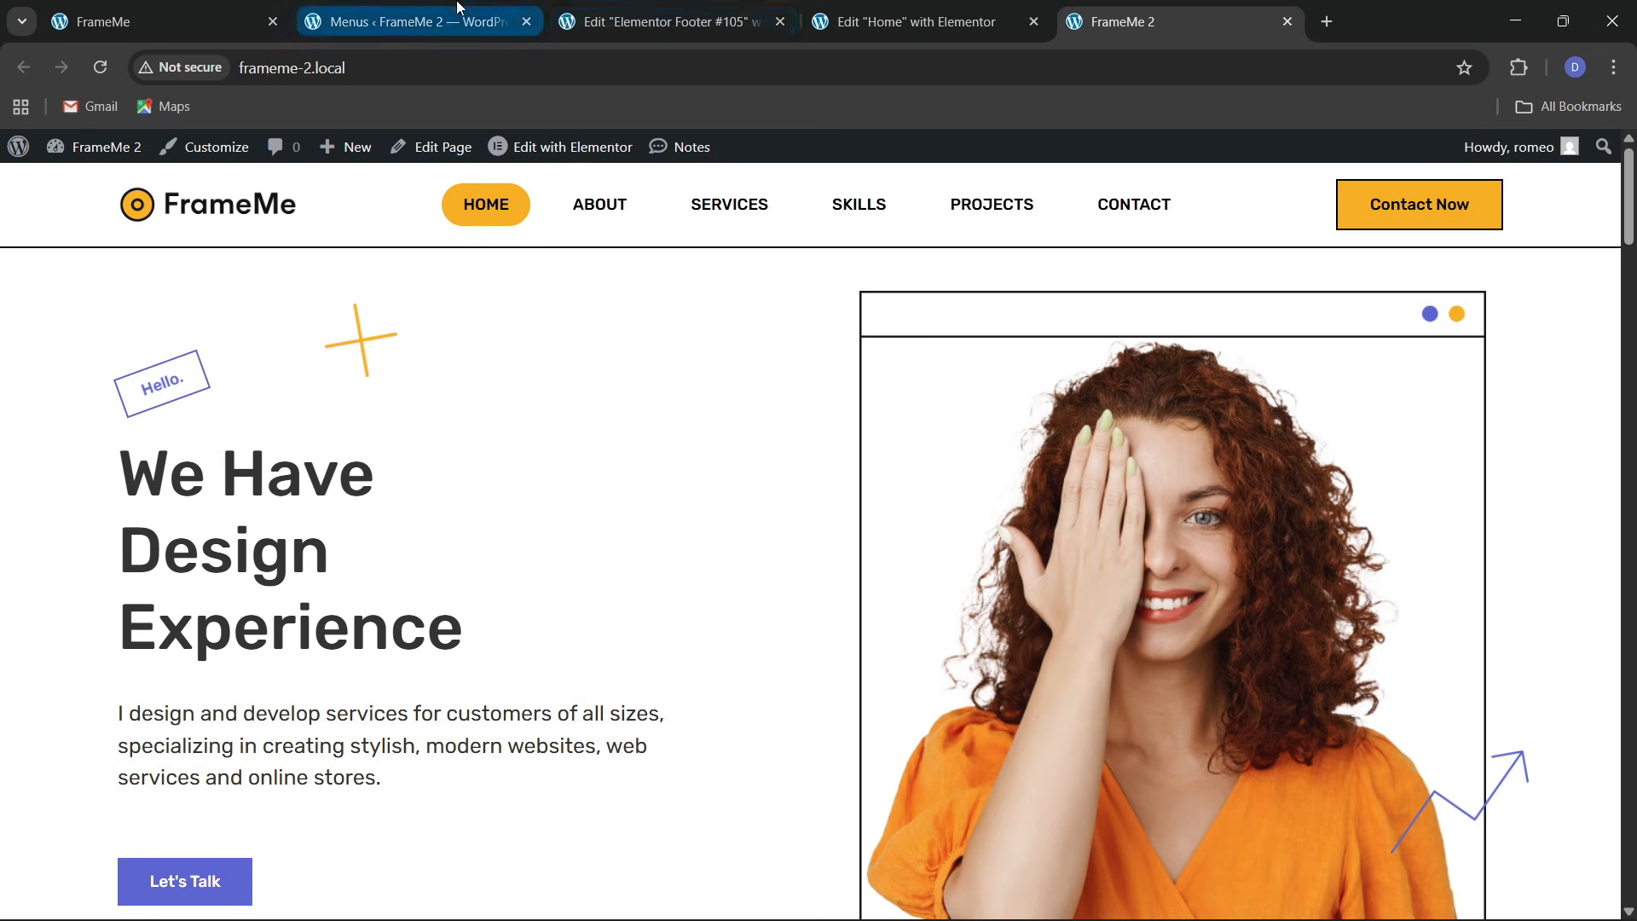
click(260, 7)
scroll(793, 524, up, 3)
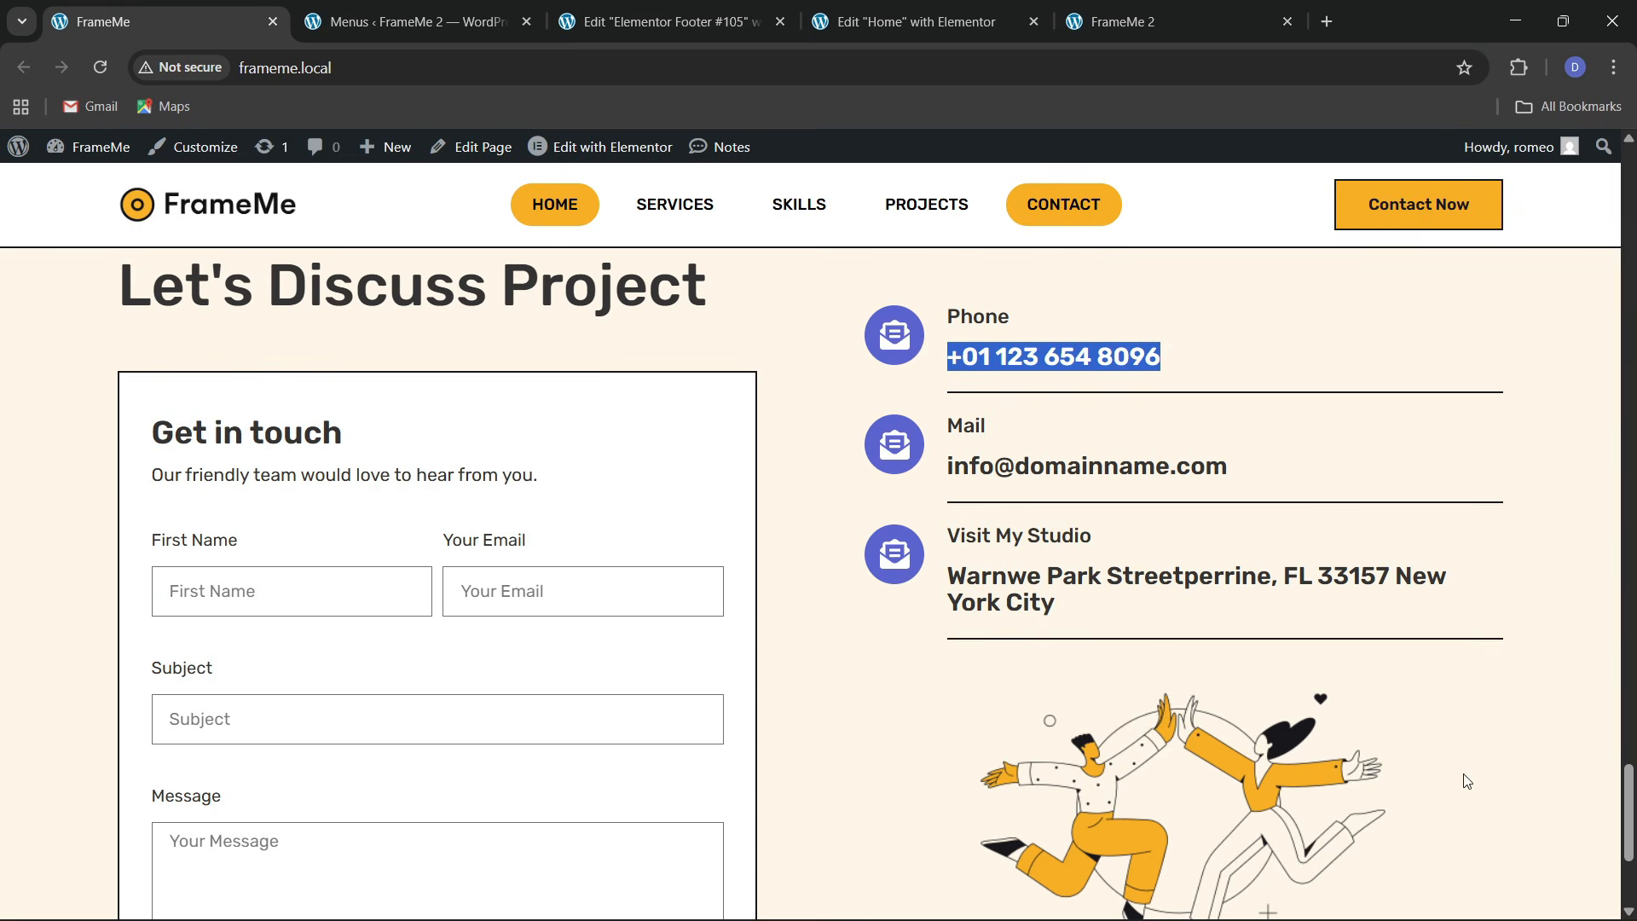
scroll(1467, 781, up, 20)
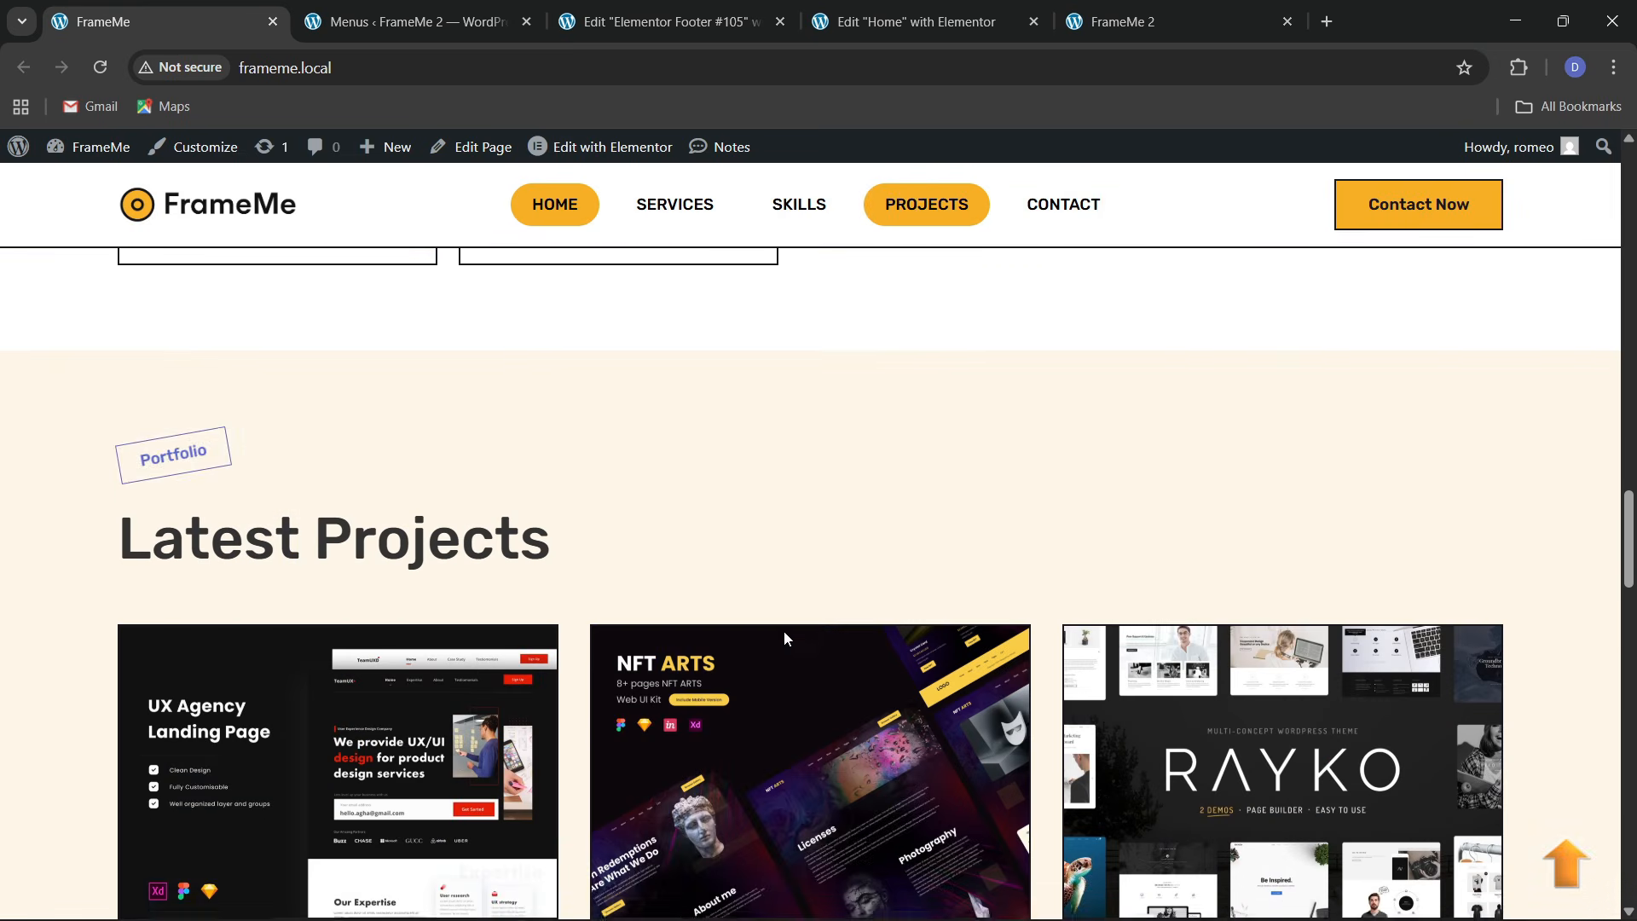
scroll(784, 632, up, 15)
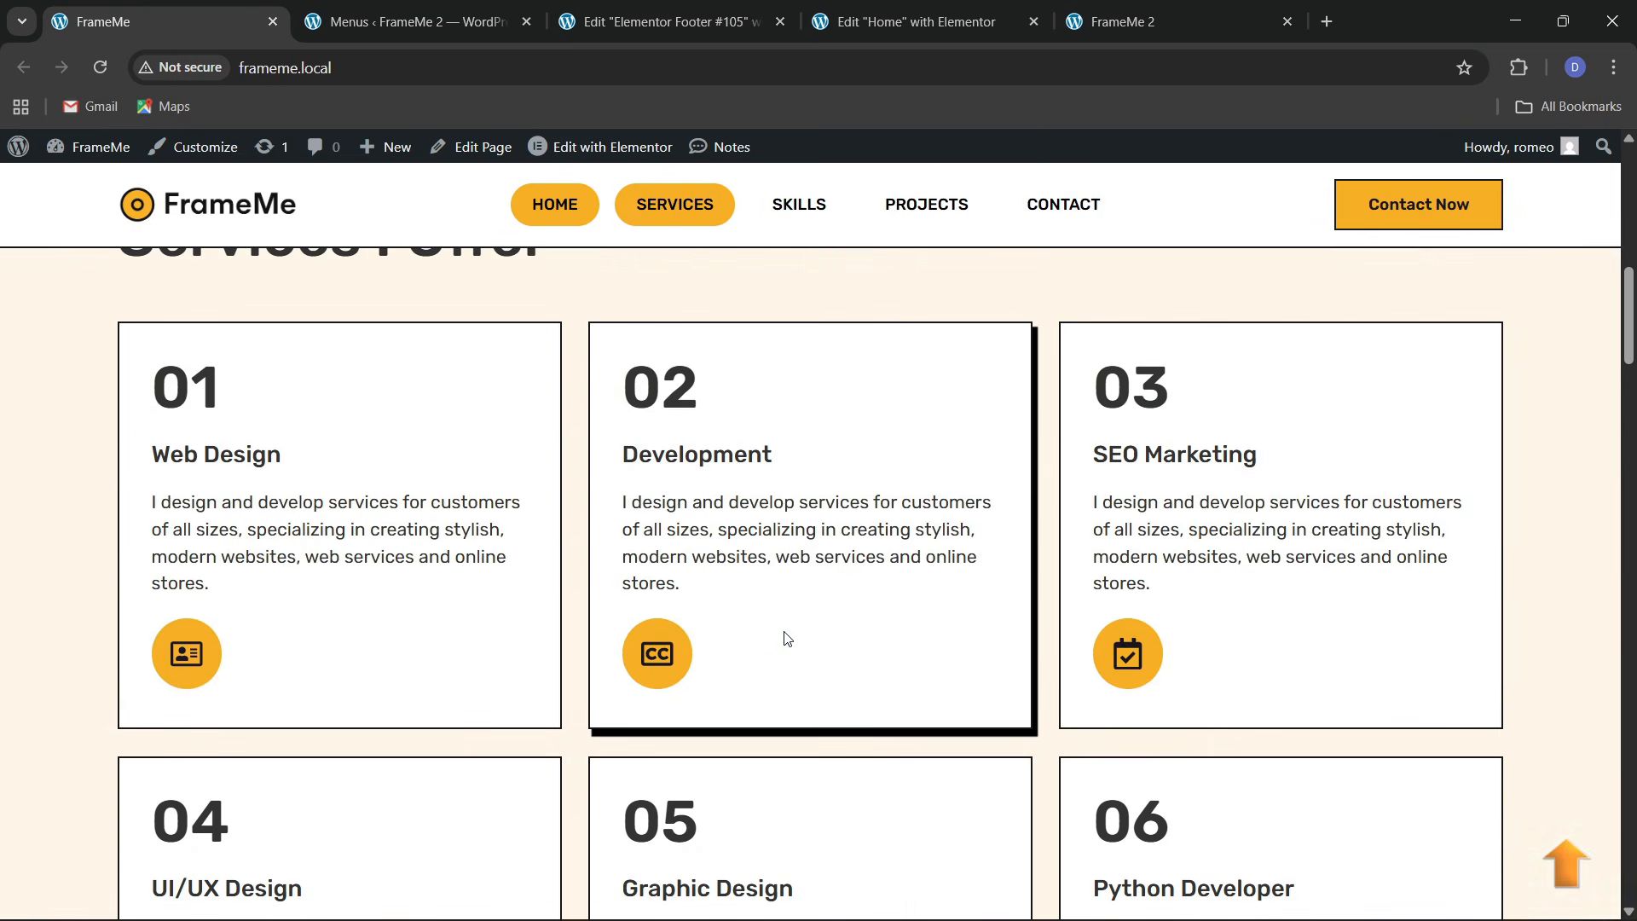
scroll(786, 638, up, 3)
Return to the Elementor Home editor with the preview switched to desktop
click(959, 17)
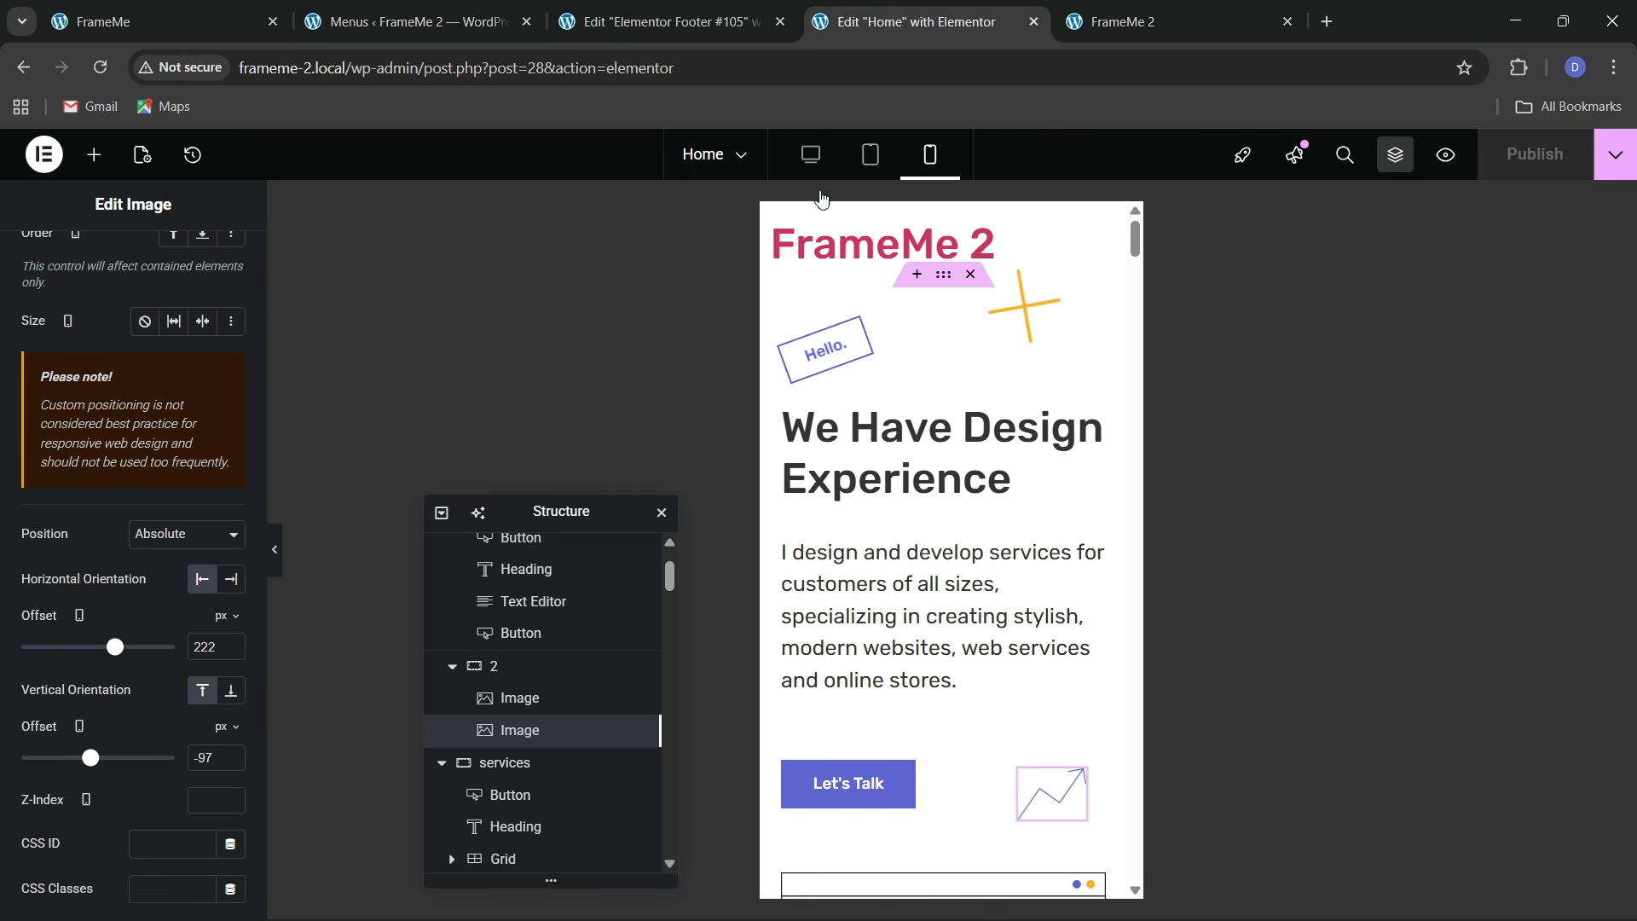
click(823, 156)
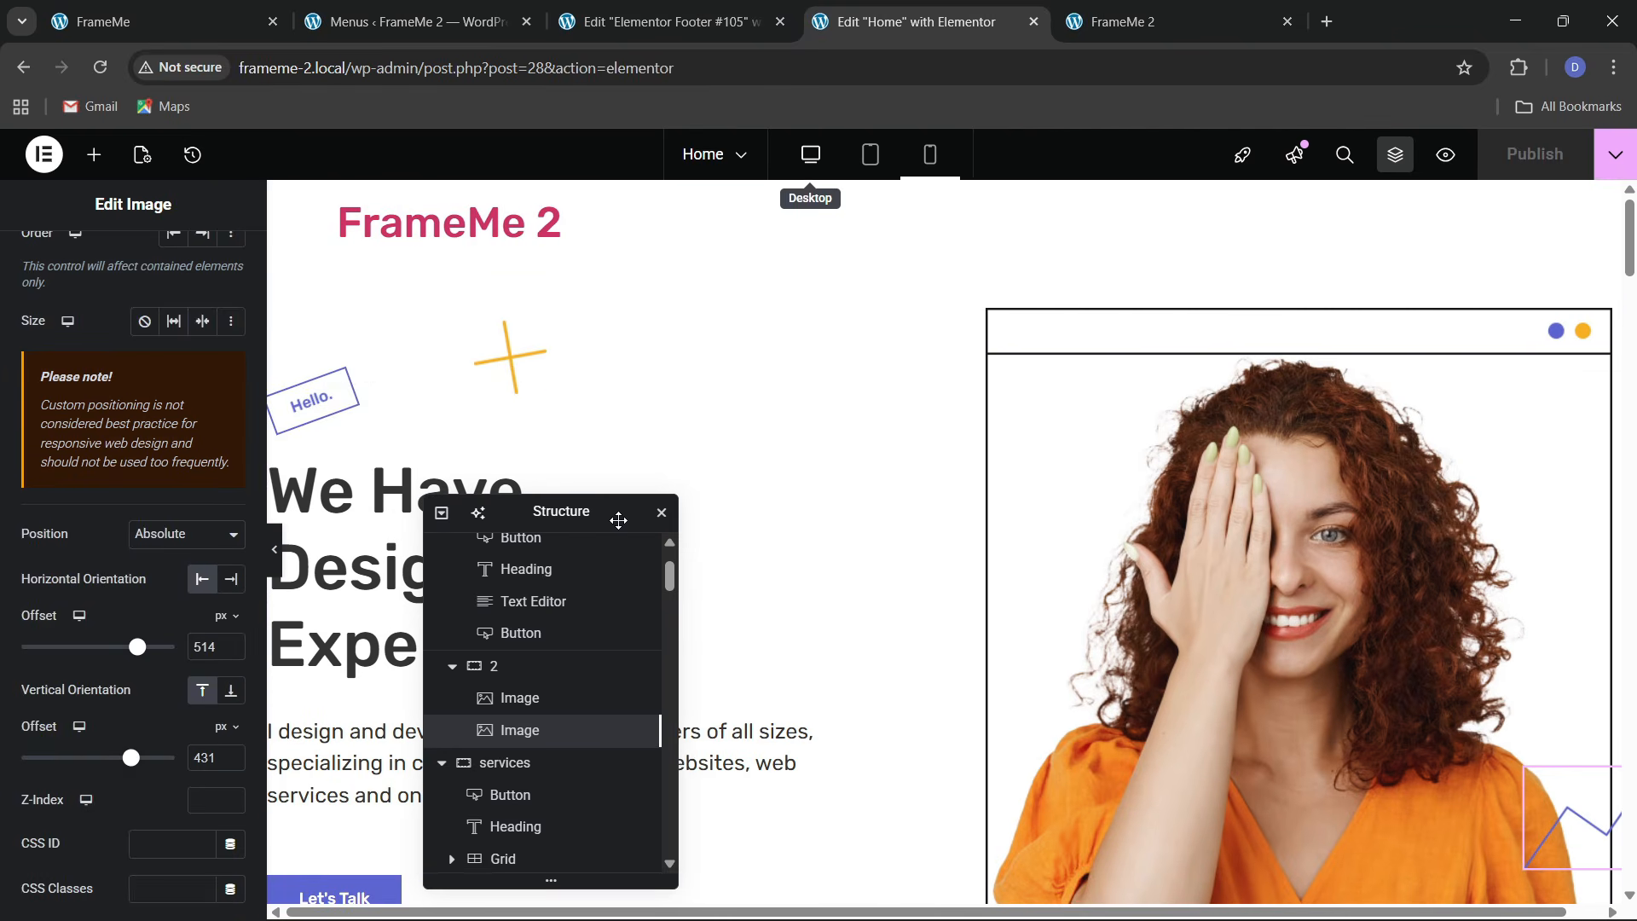
drag(597, 514, 1330, 396)
scroll(742, 501, down, 10)
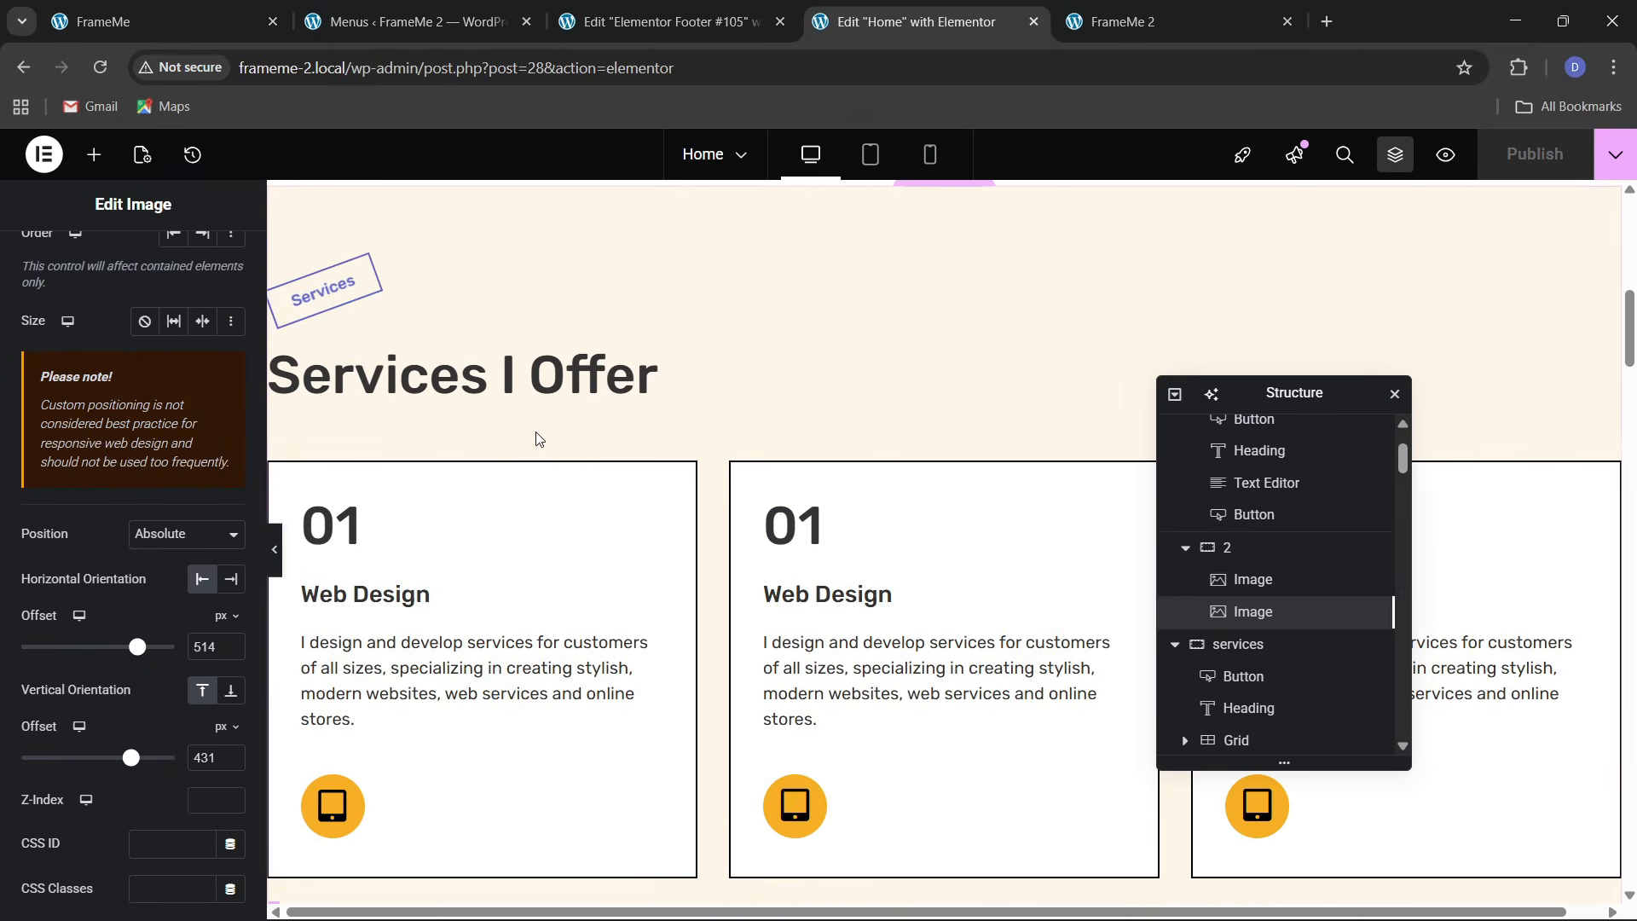
scroll(414, 362, up, 1)
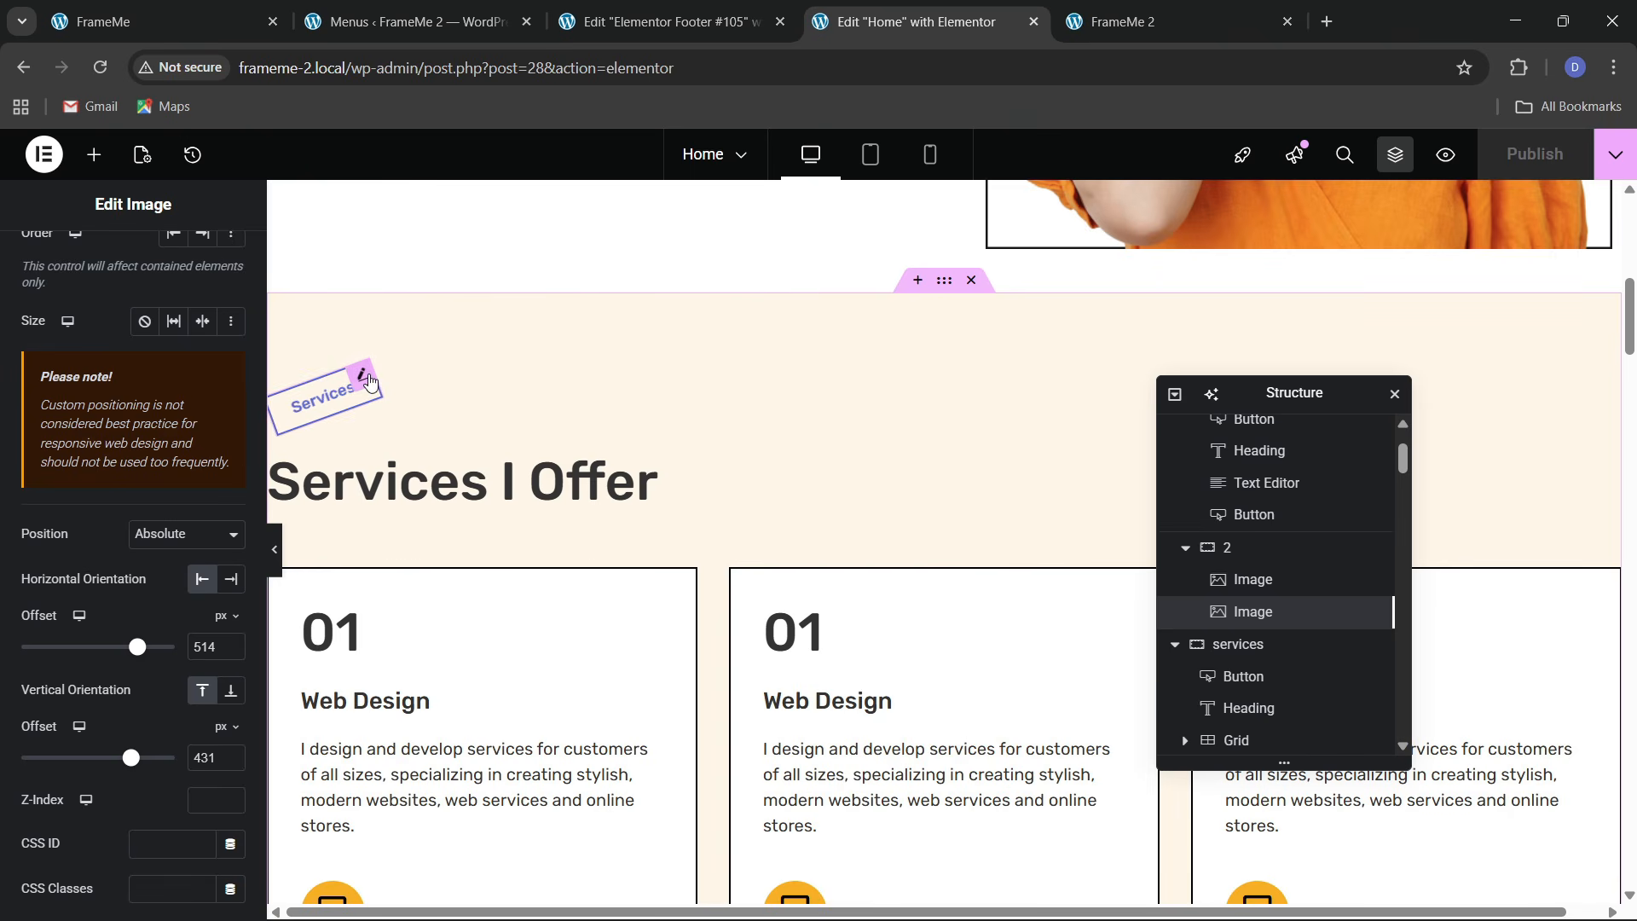
Give the Services badge button a Zoom In entrance animation at Fast duration
click(364, 377)
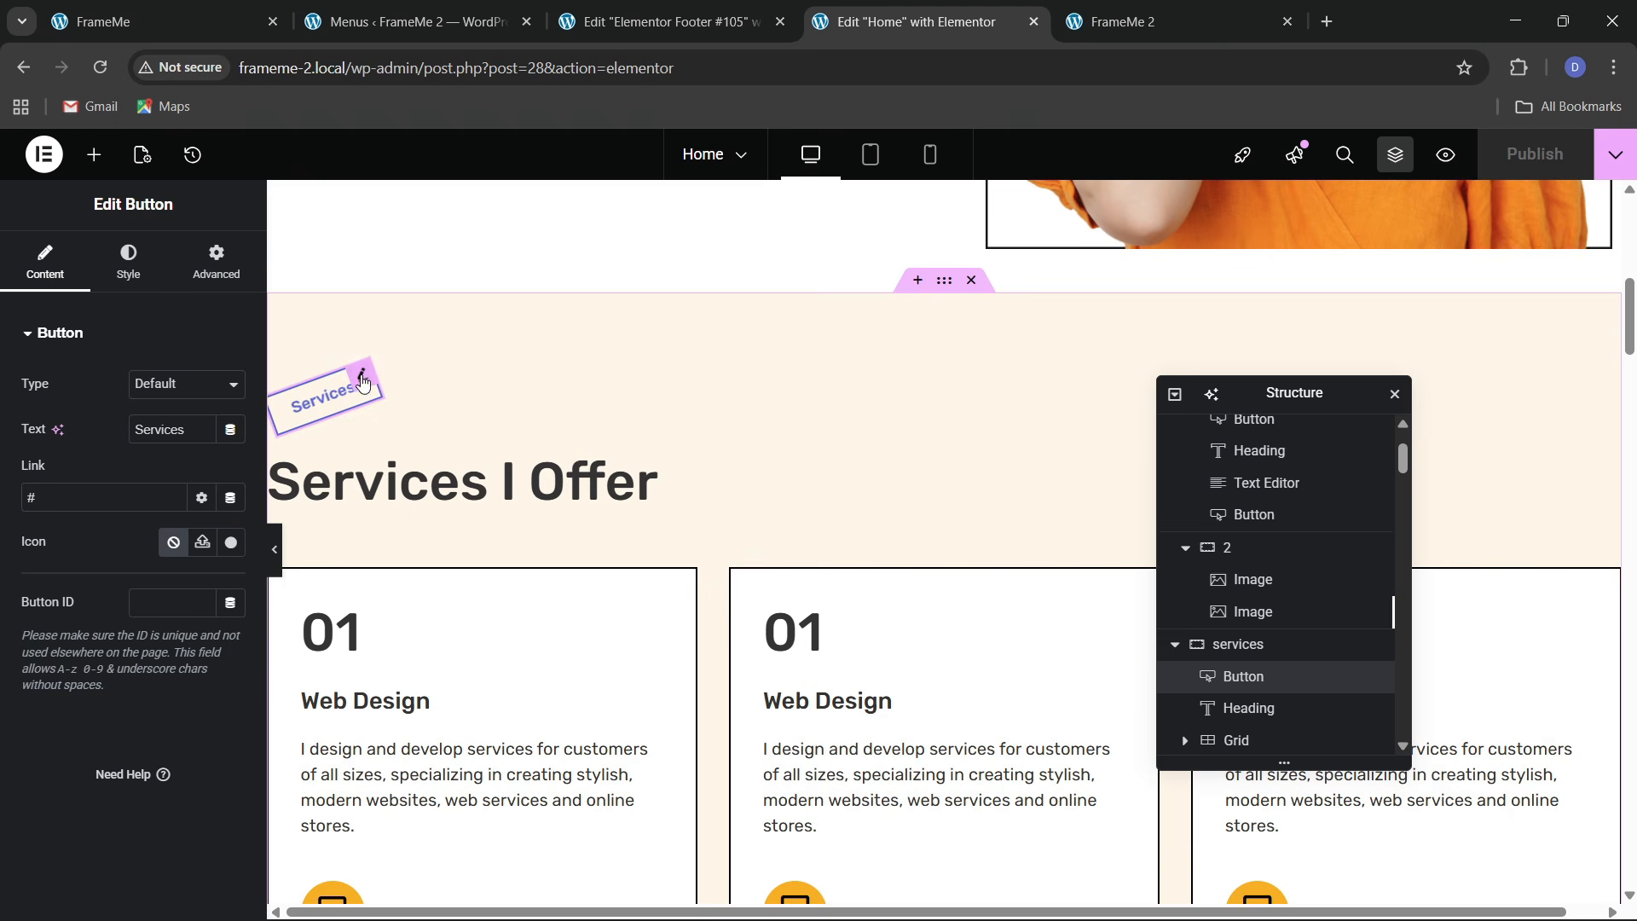
click(216, 262)
scroll(128, 588, down, 10)
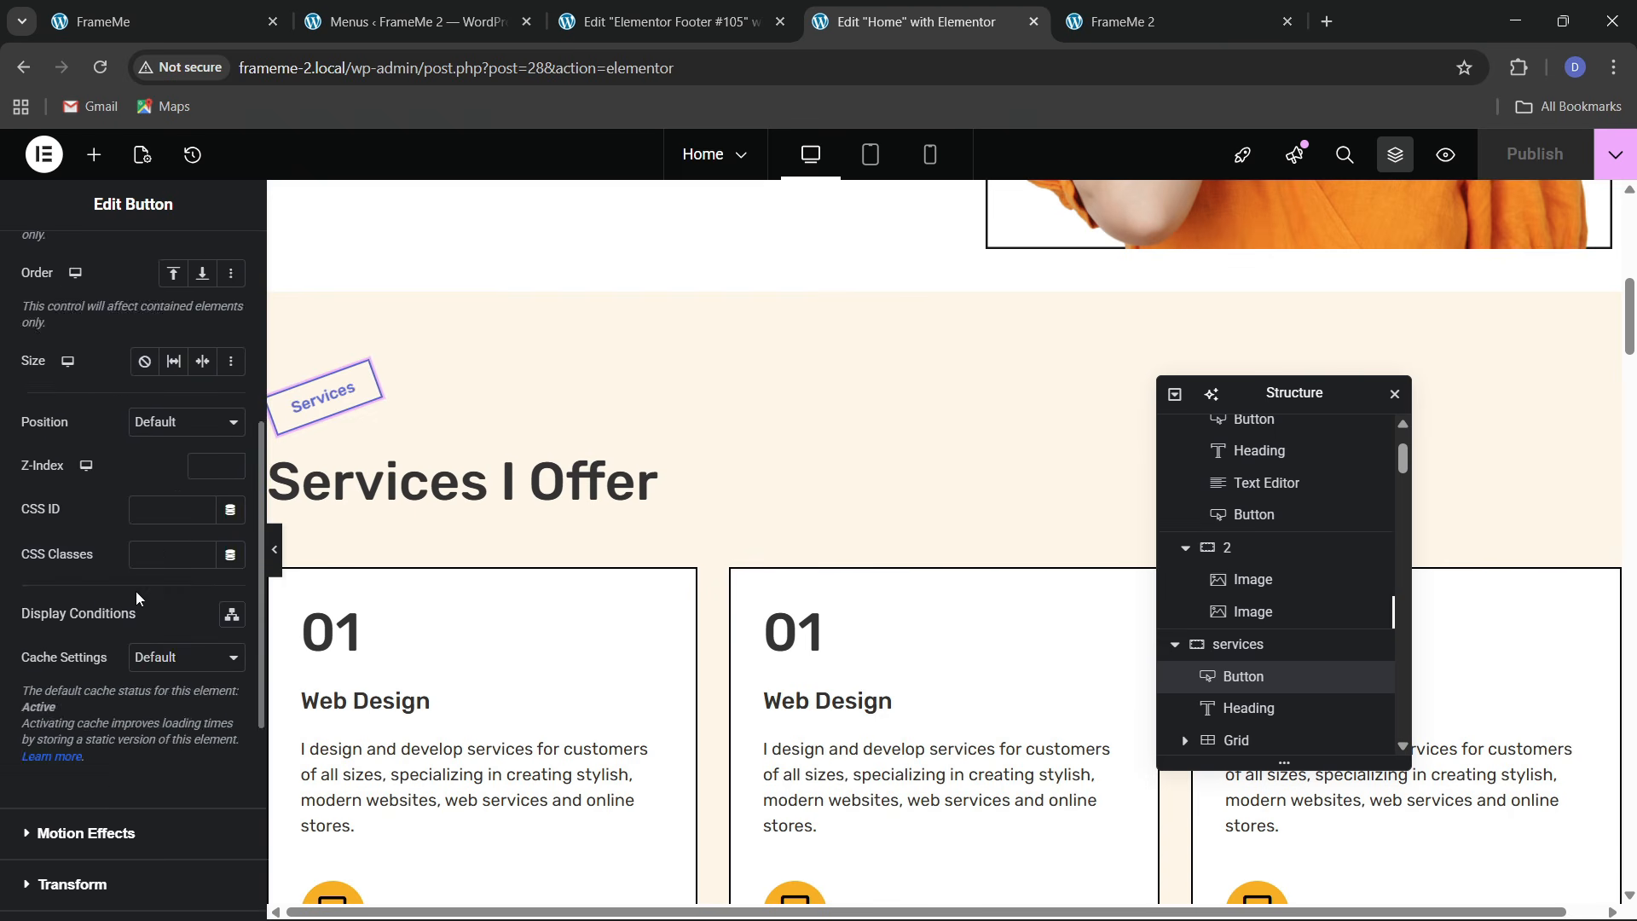
click(83, 517)
scroll(77, 512, down, 3)
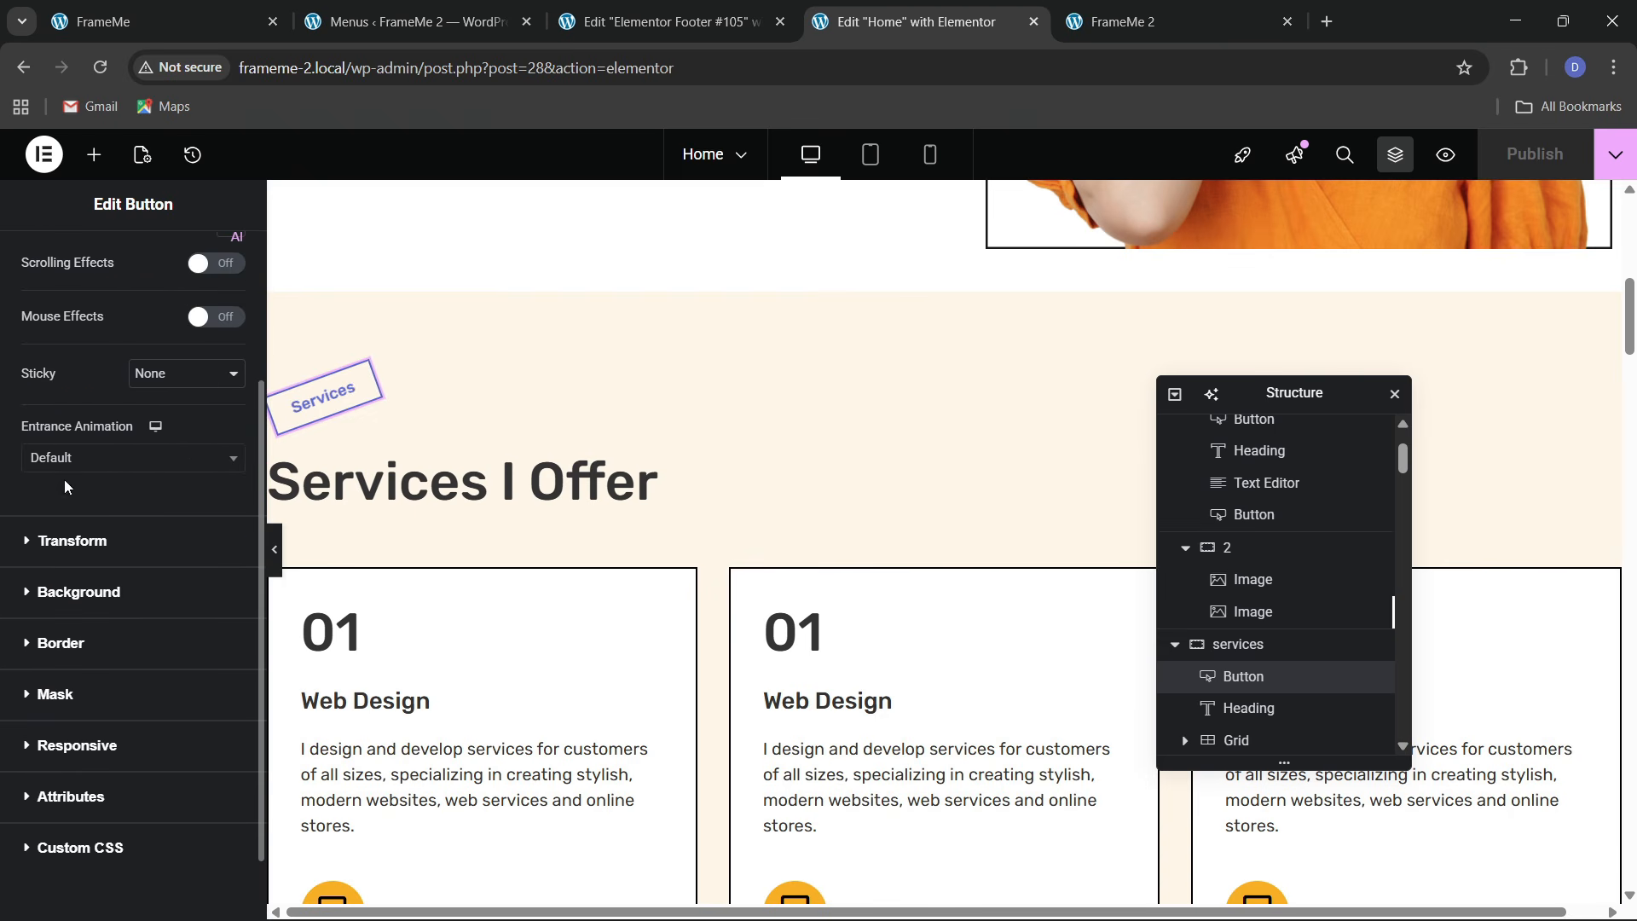
click(66, 465)
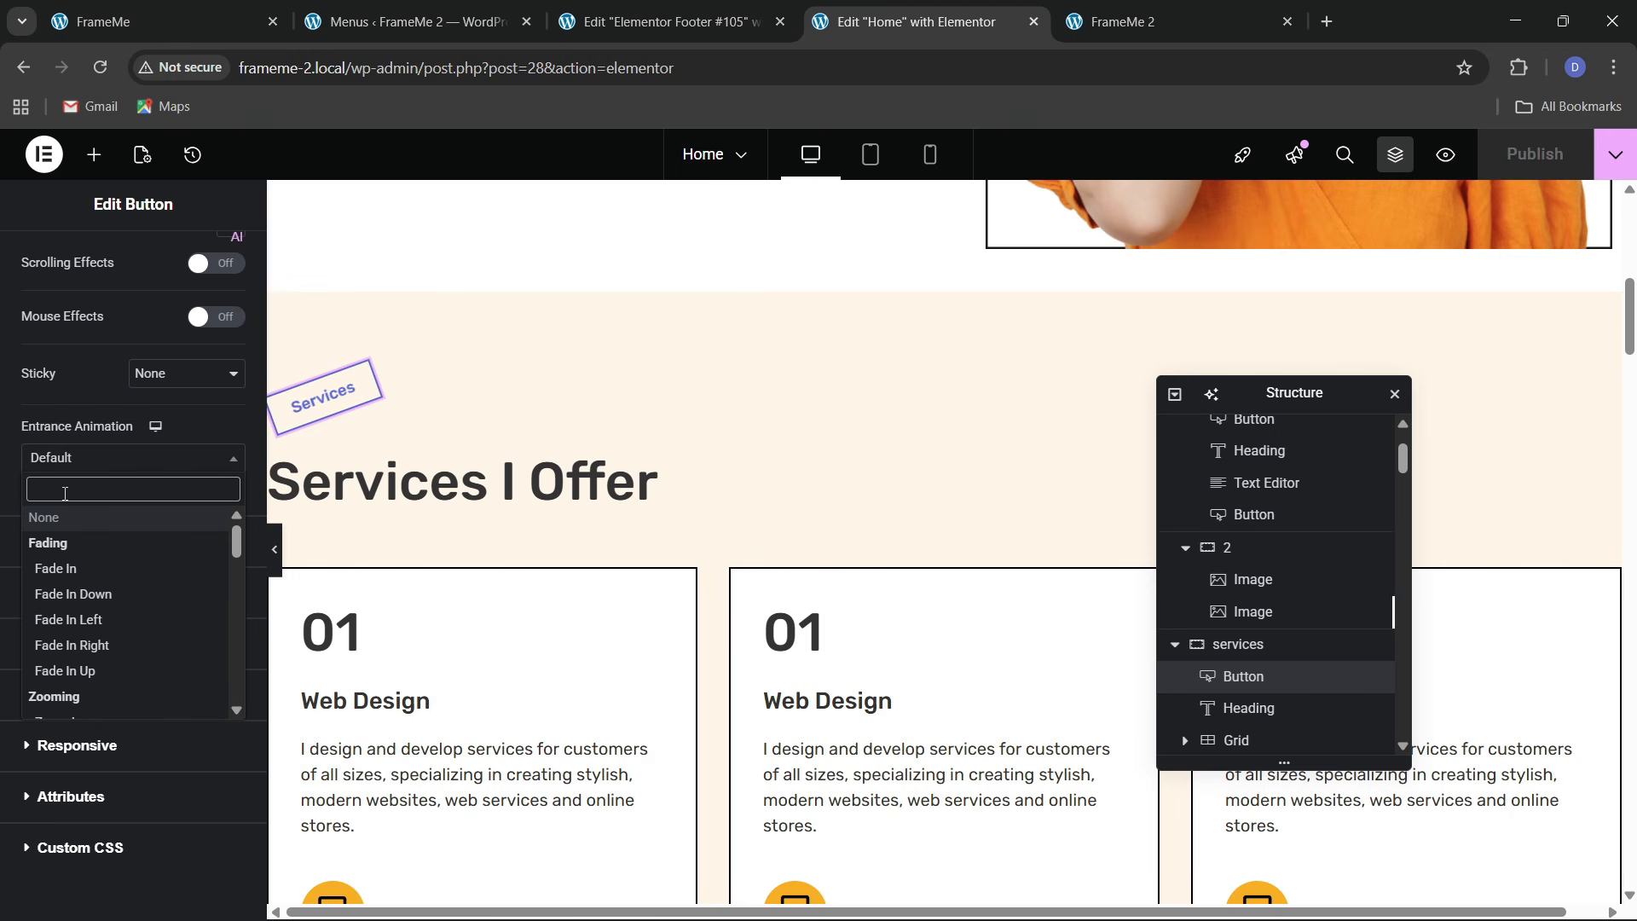
text(zoom)
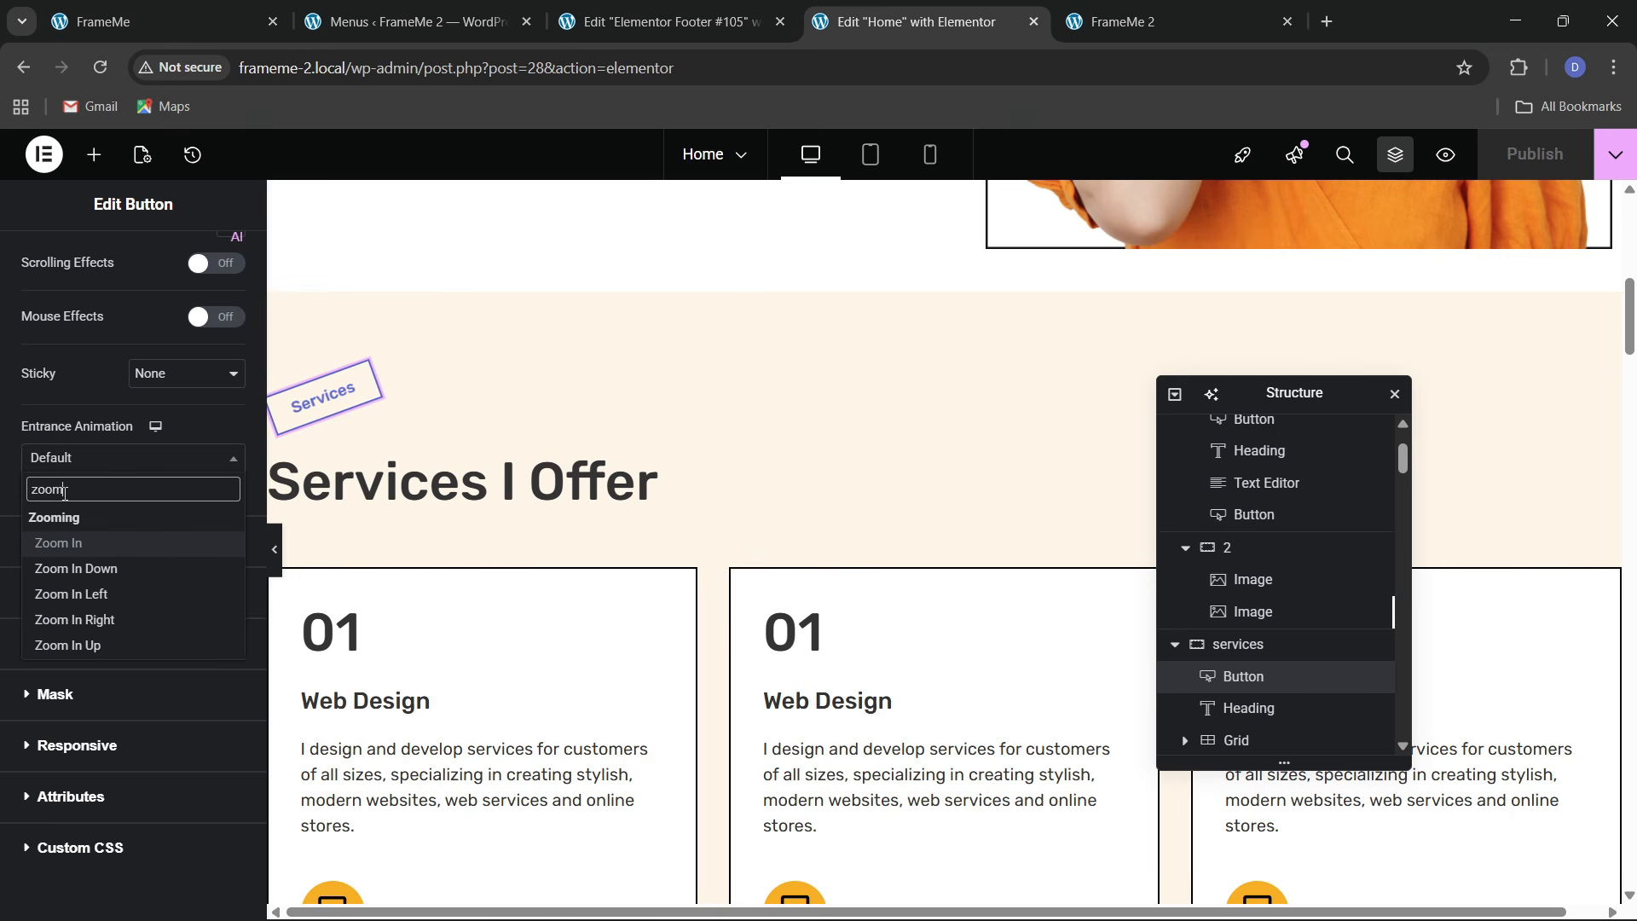
key(Return)
click(68, 463)
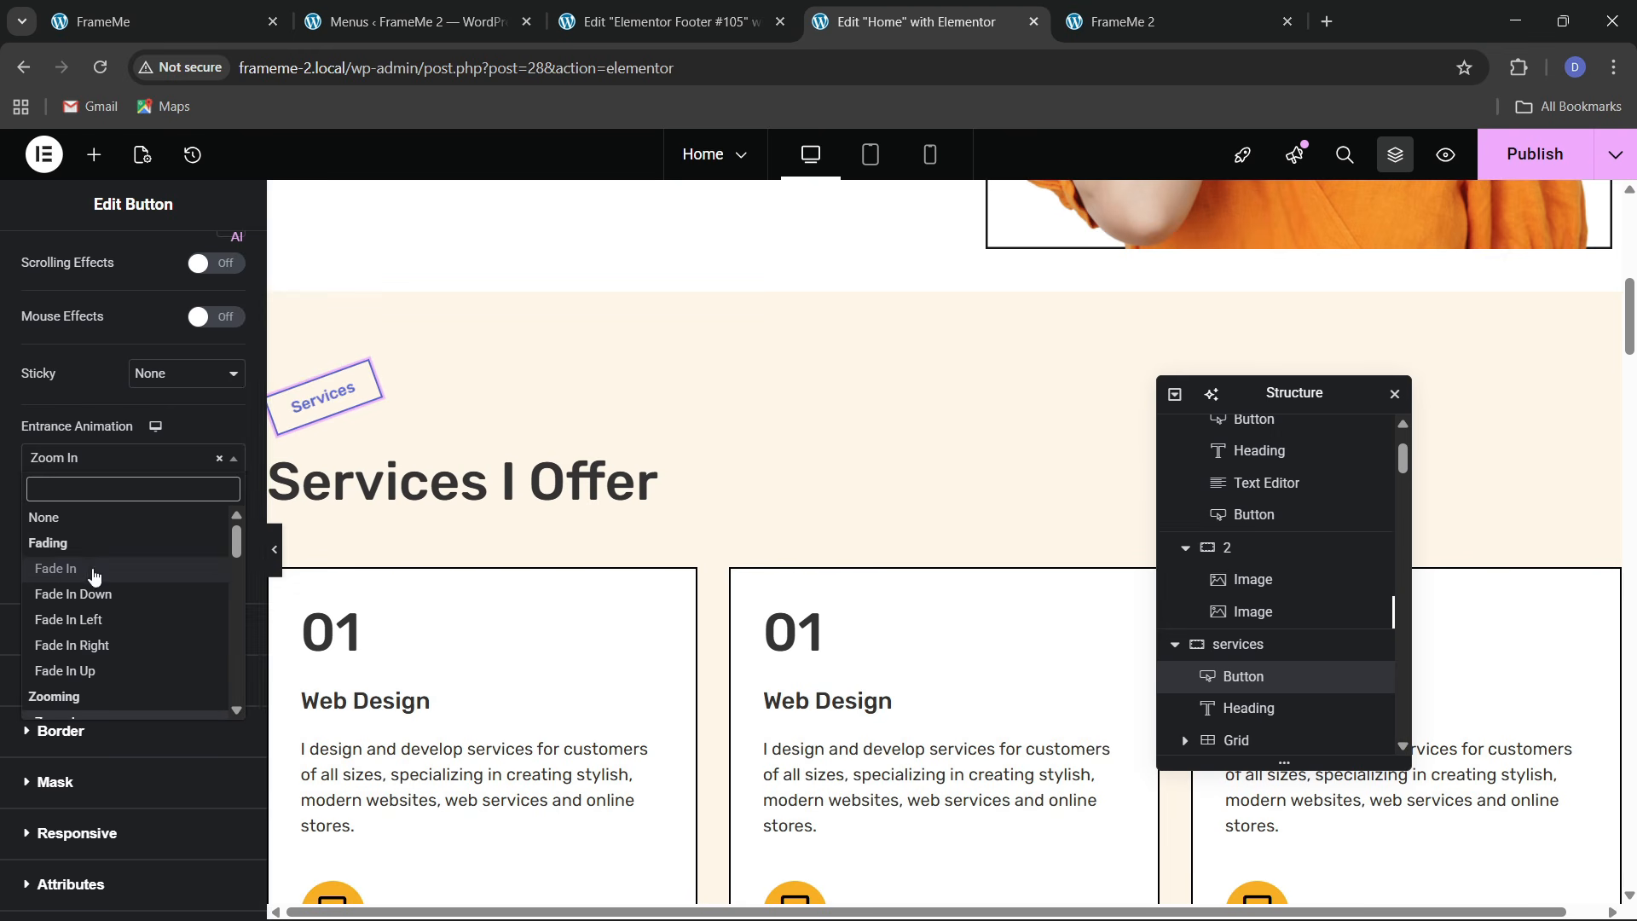
click(95, 467)
click(179, 505)
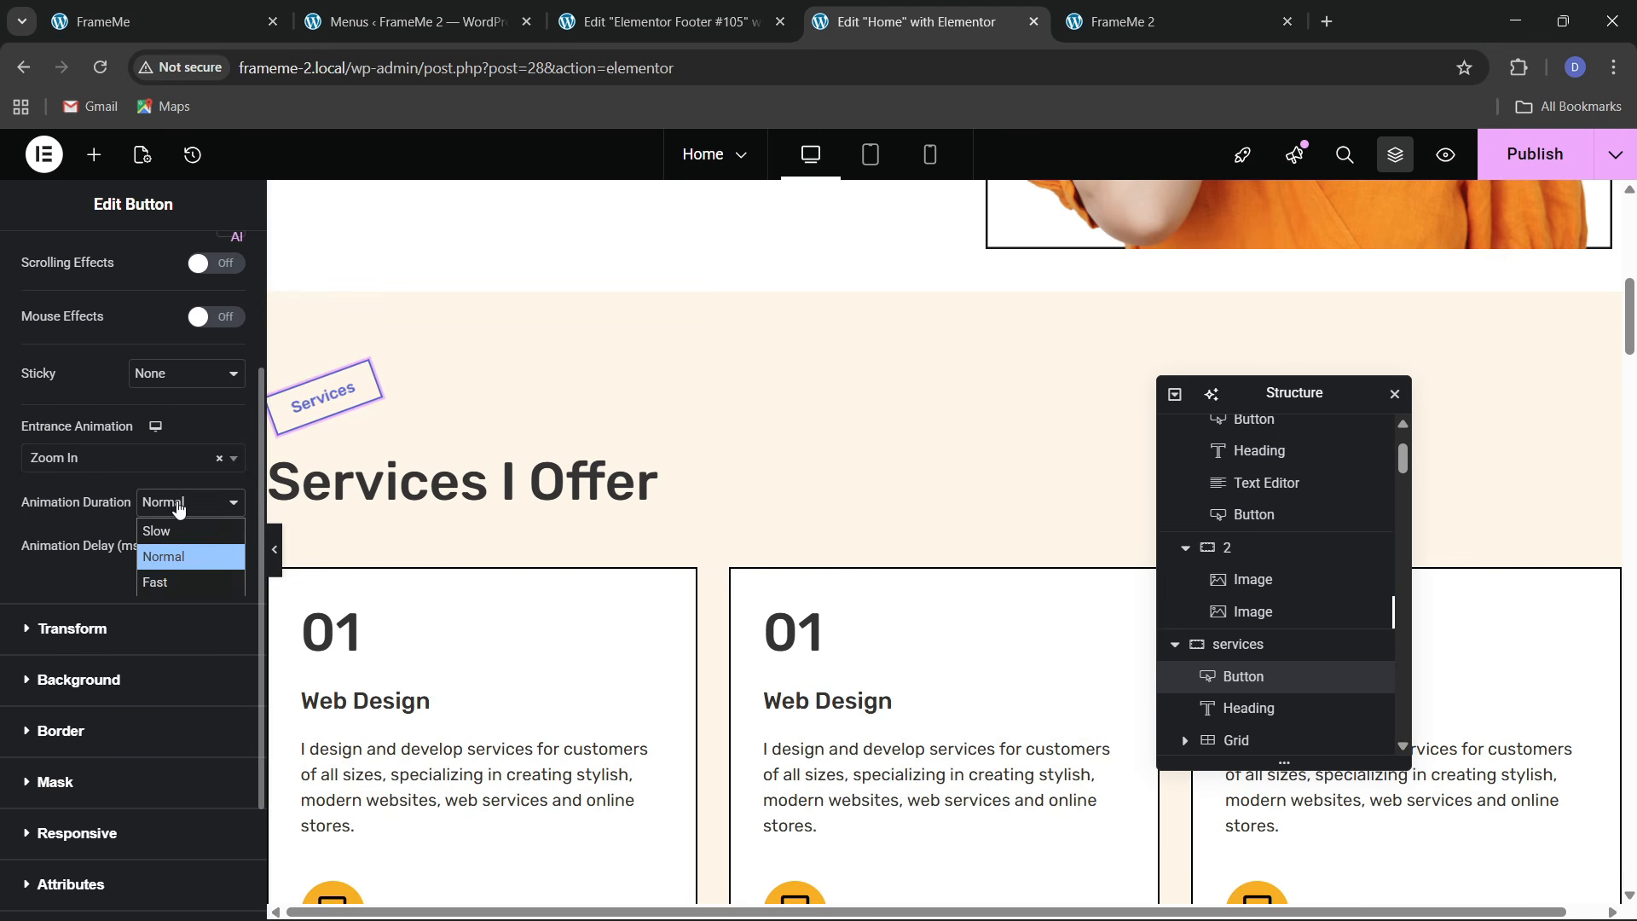
click(173, 580)
click(173, 508)
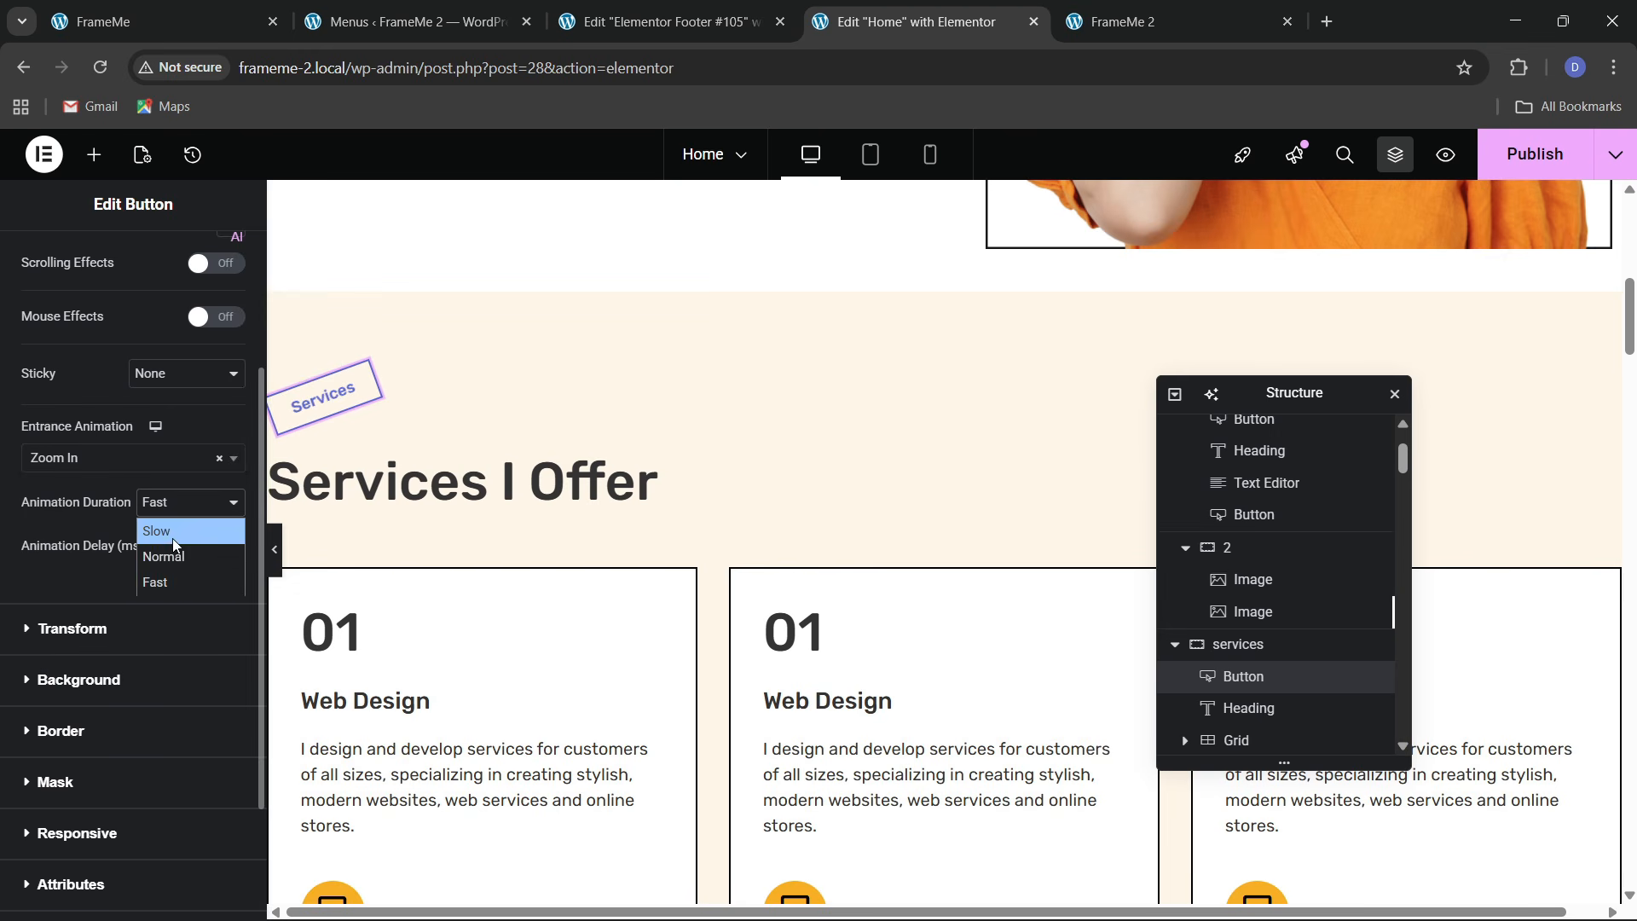
click(175, 585)
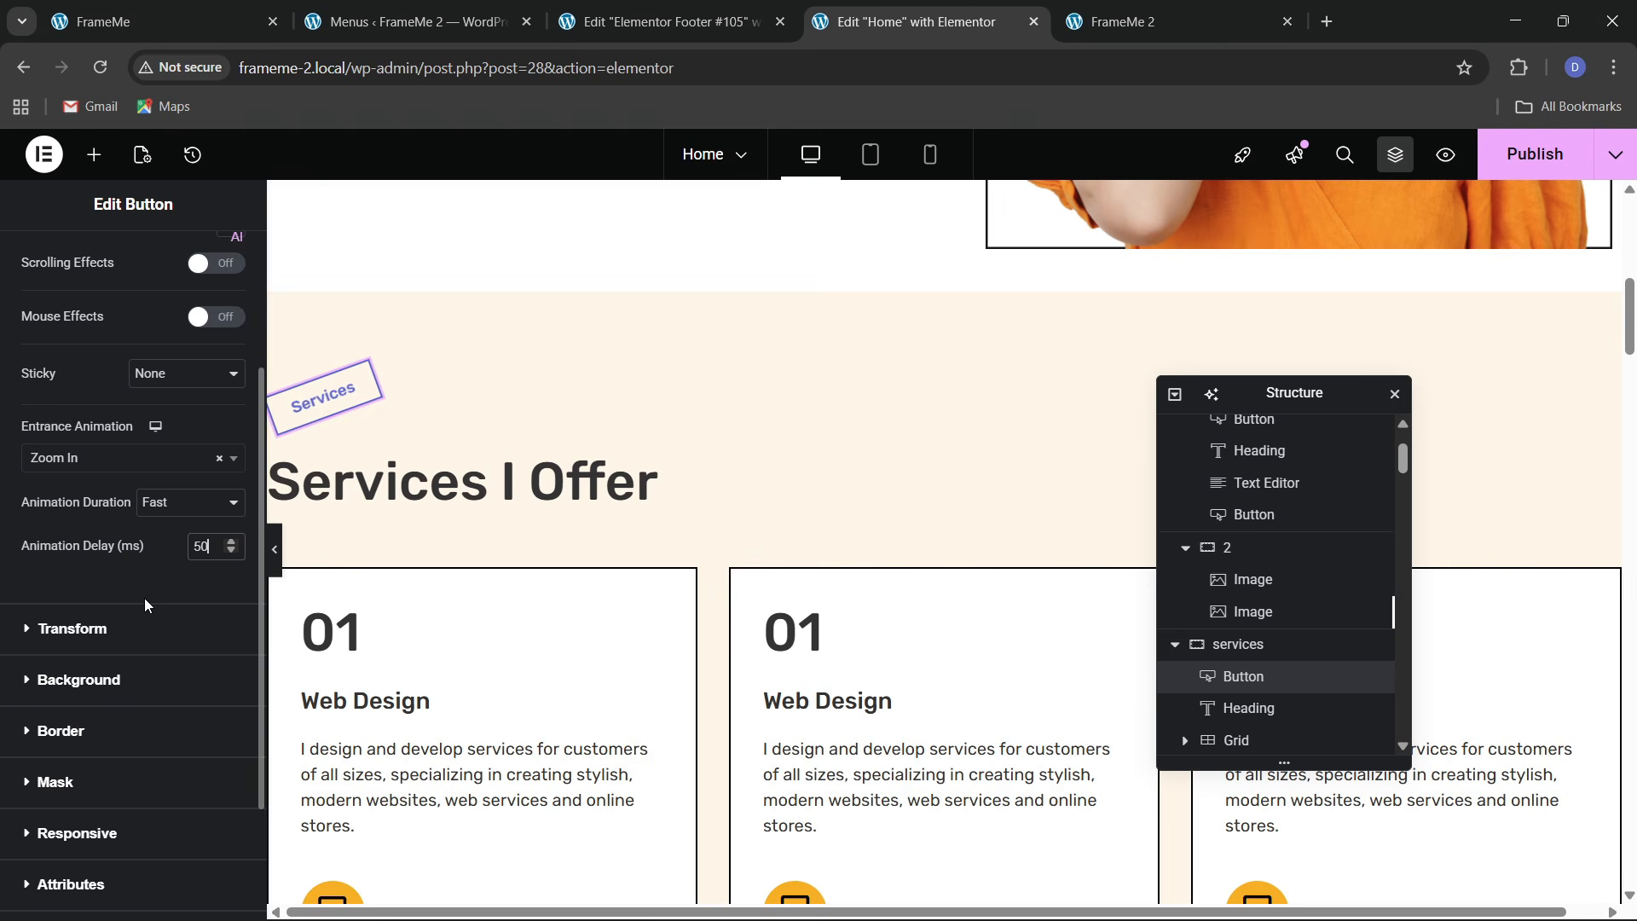
click(665, 488)
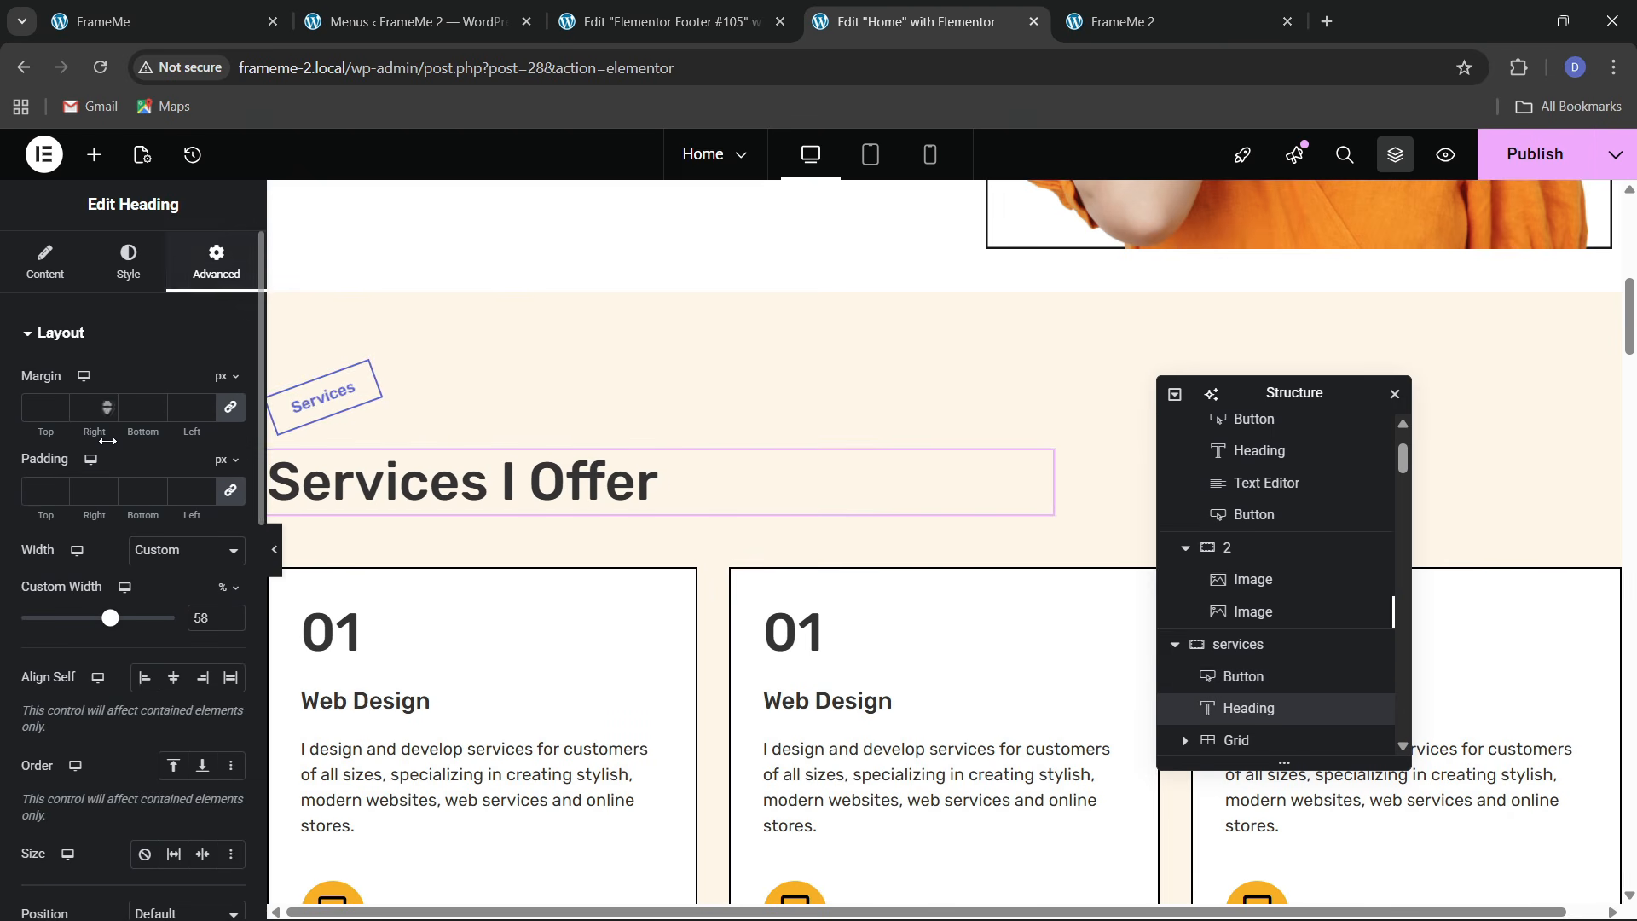
Set the Services I Offer heading's entrance animation to Slide In Up, Fast, 100 ms delay
scroll(109, 512, down, 9)
click(95, 590)
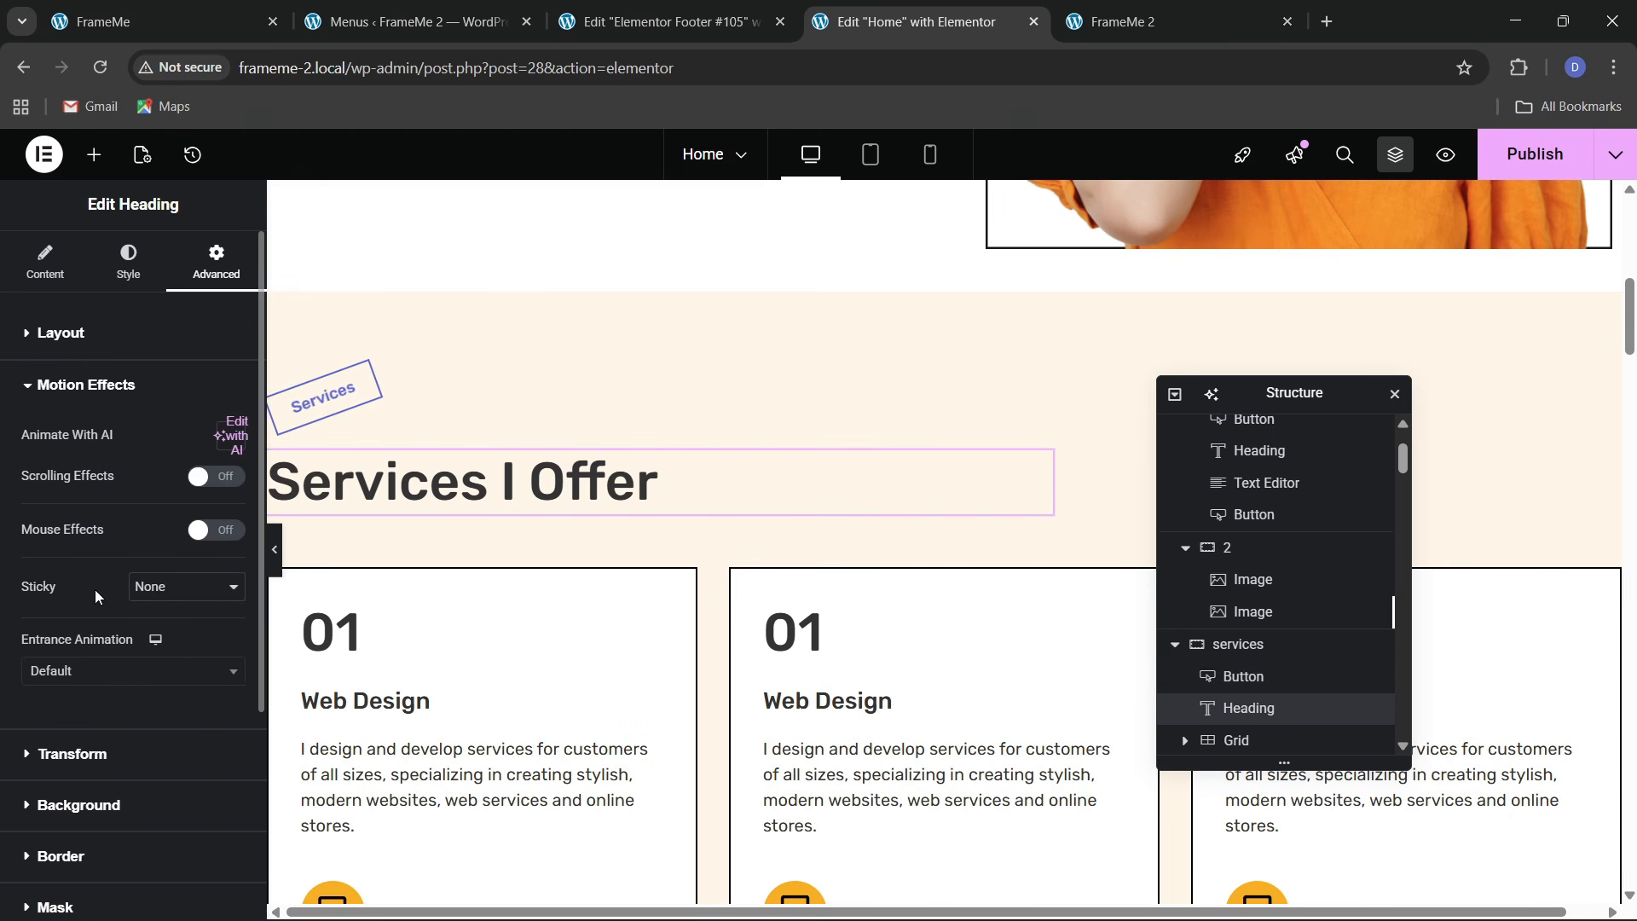
click(83, 672)
text(slide)
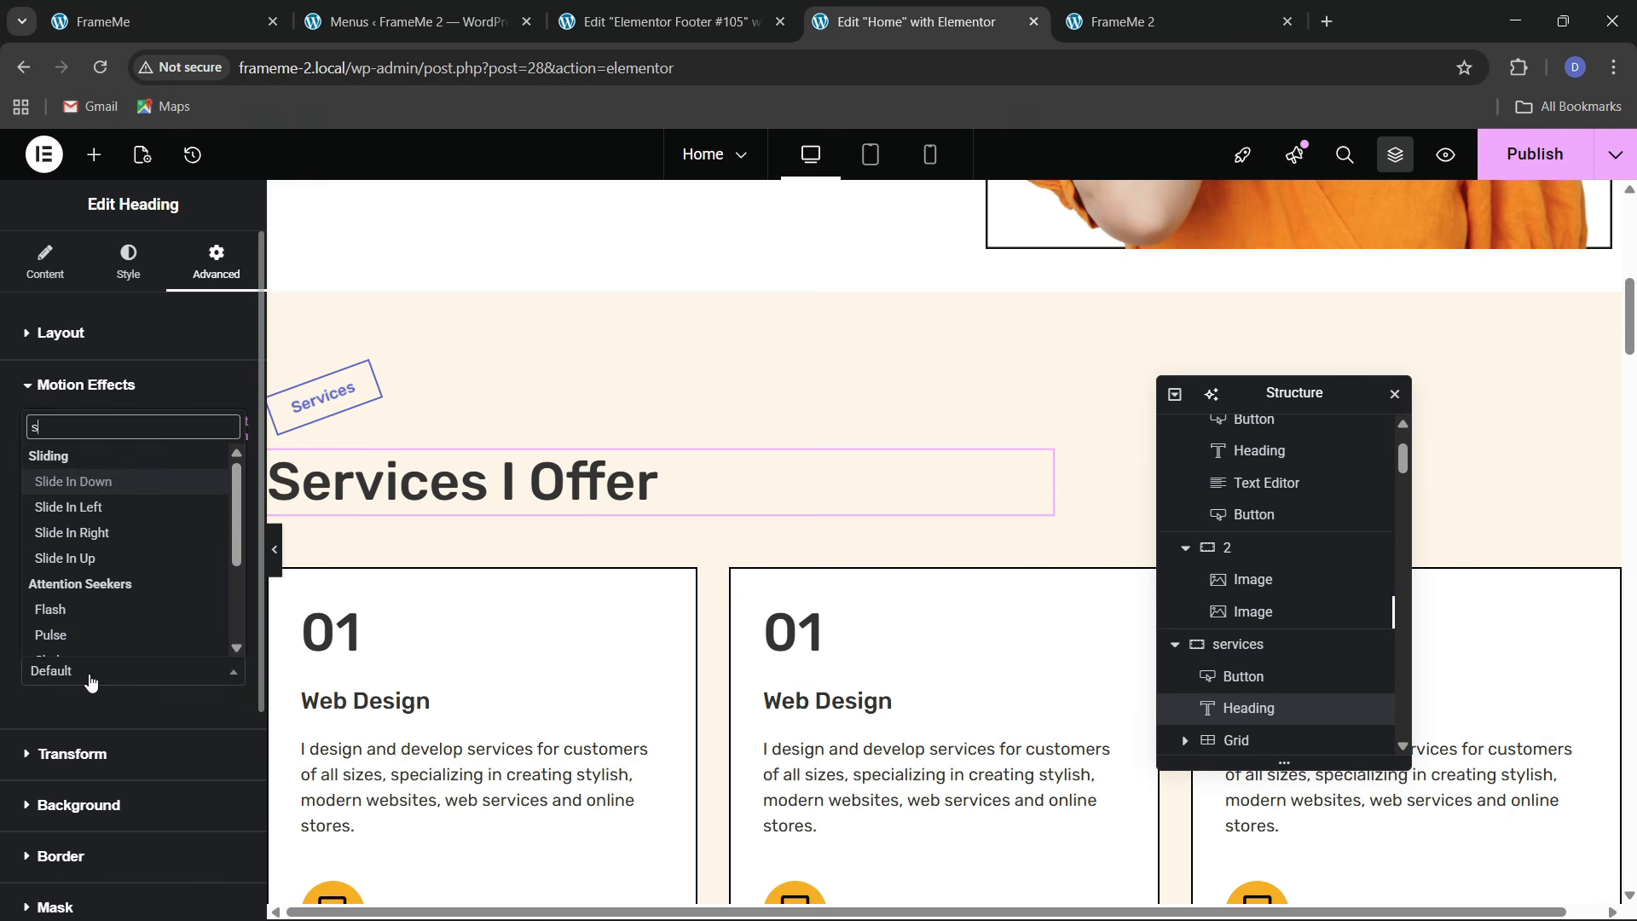
key(Down)
key(Down)
key(Down)
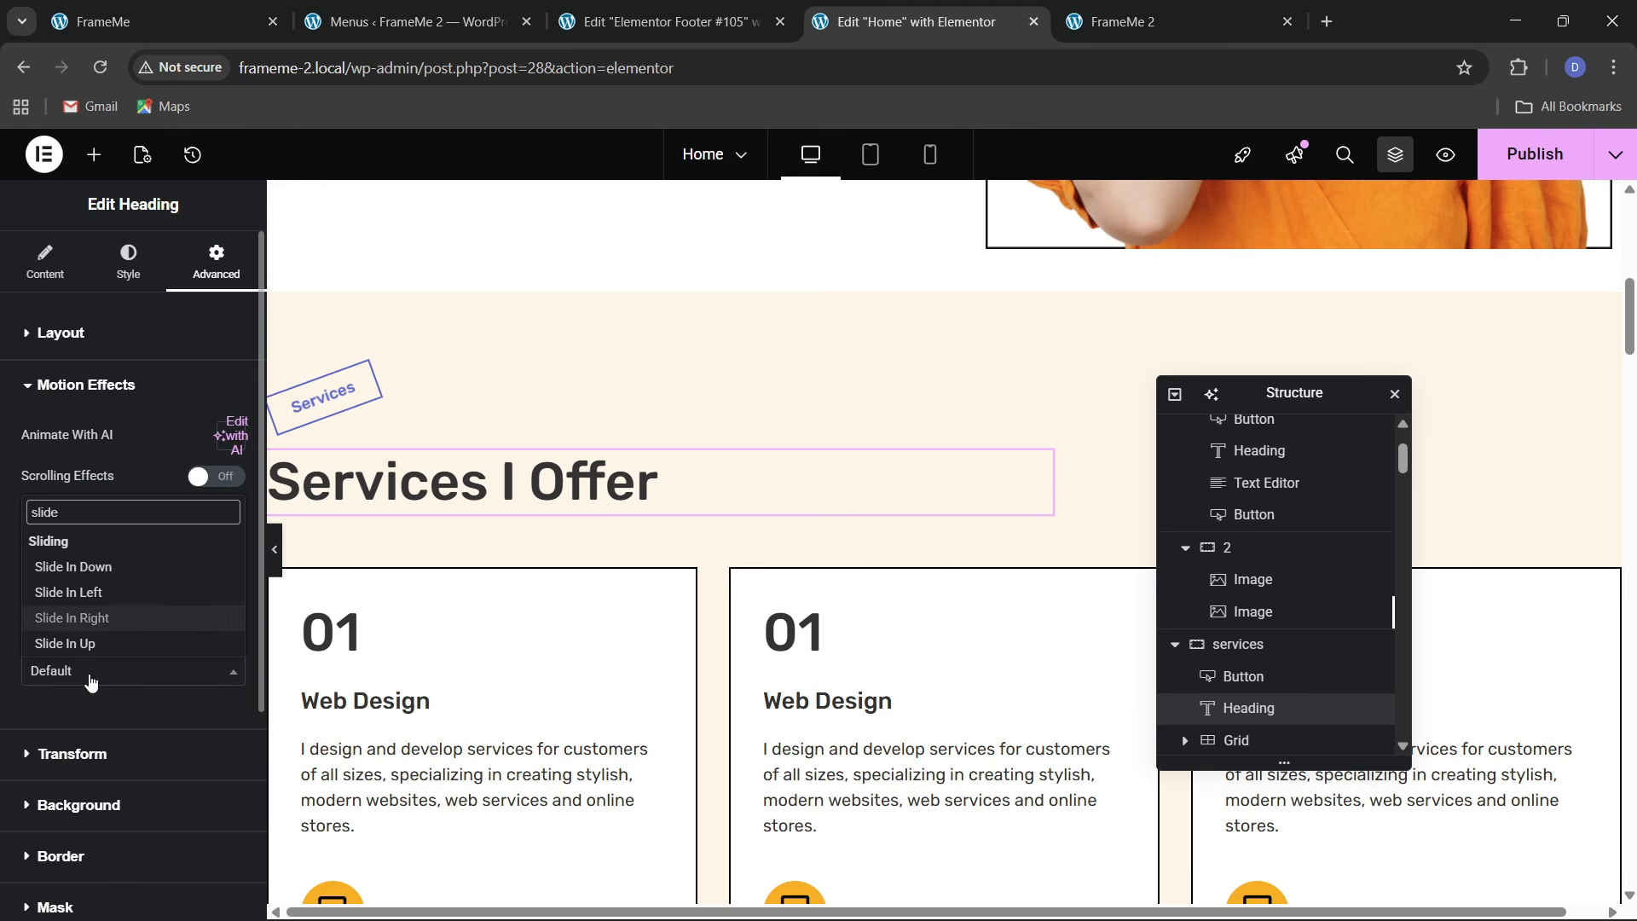
key(Return)
click(188, 720)
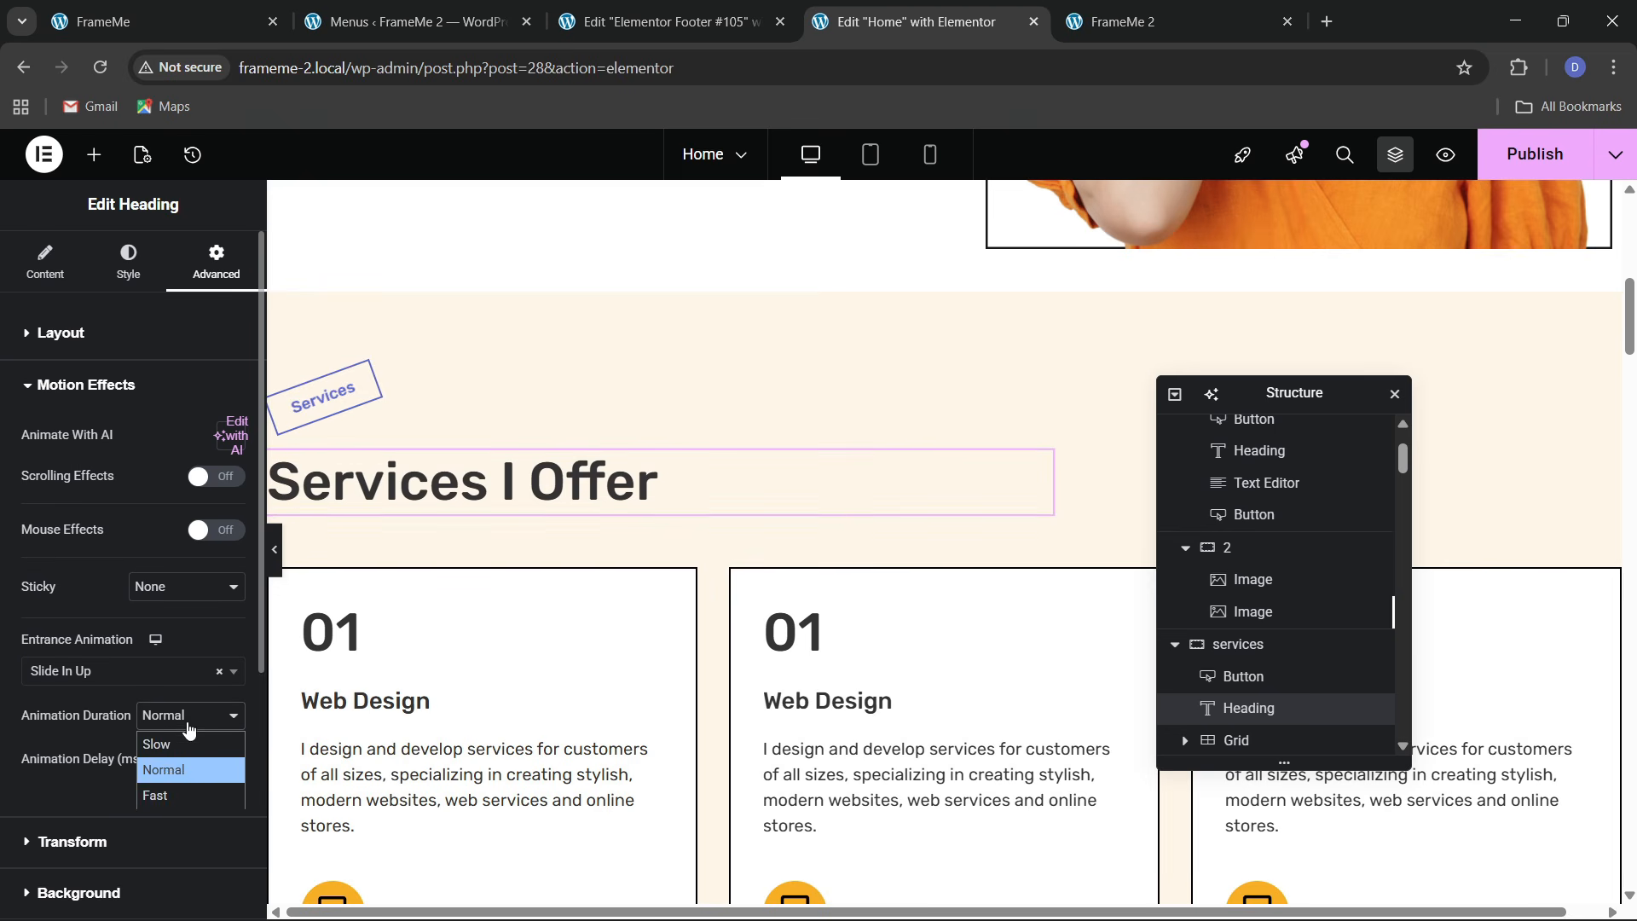
click(172, 795)
click(220, 766)
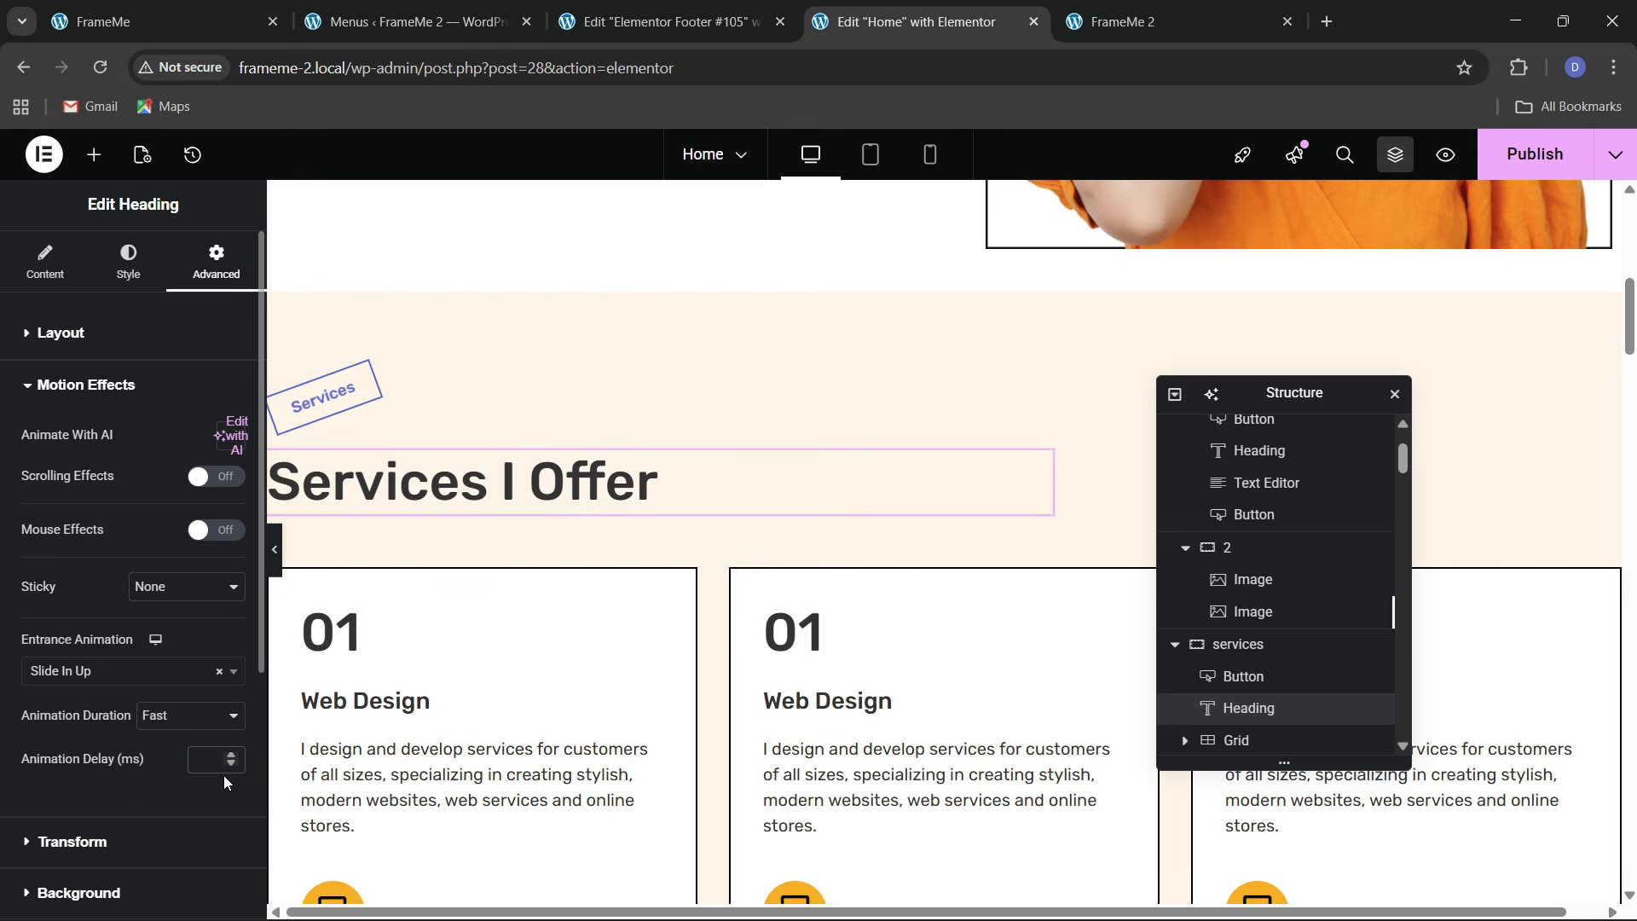
text(100)
scroll(888, 640, down, 4)
scroll(1277, 680, down, 1)
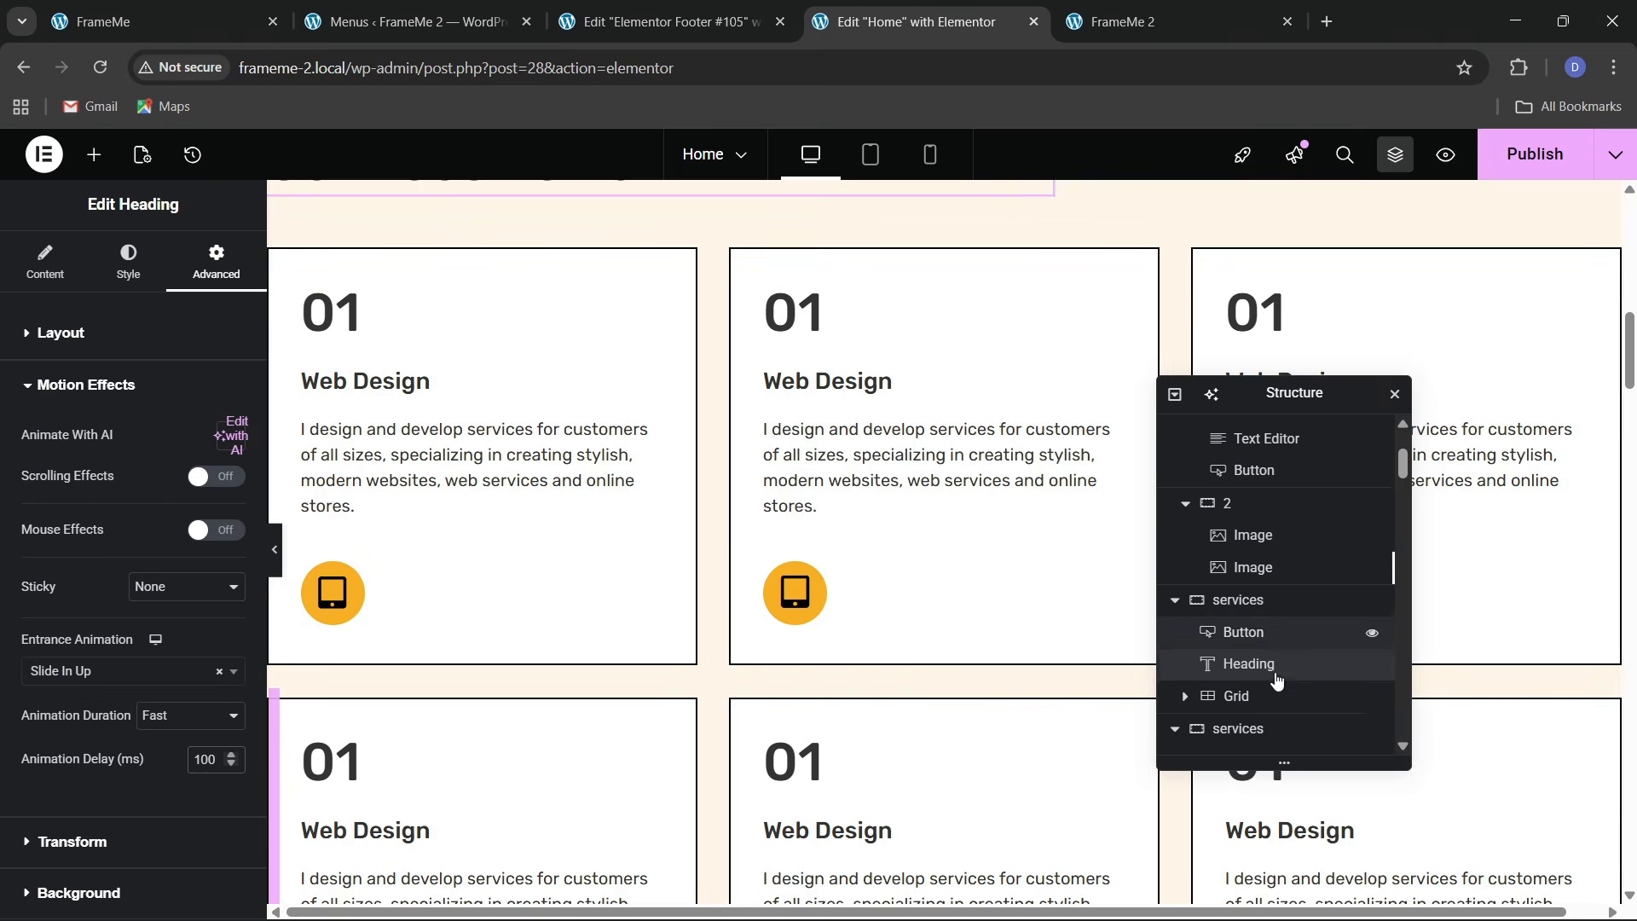
scroll(1277, 679, down, 1)
click(1251, 641)
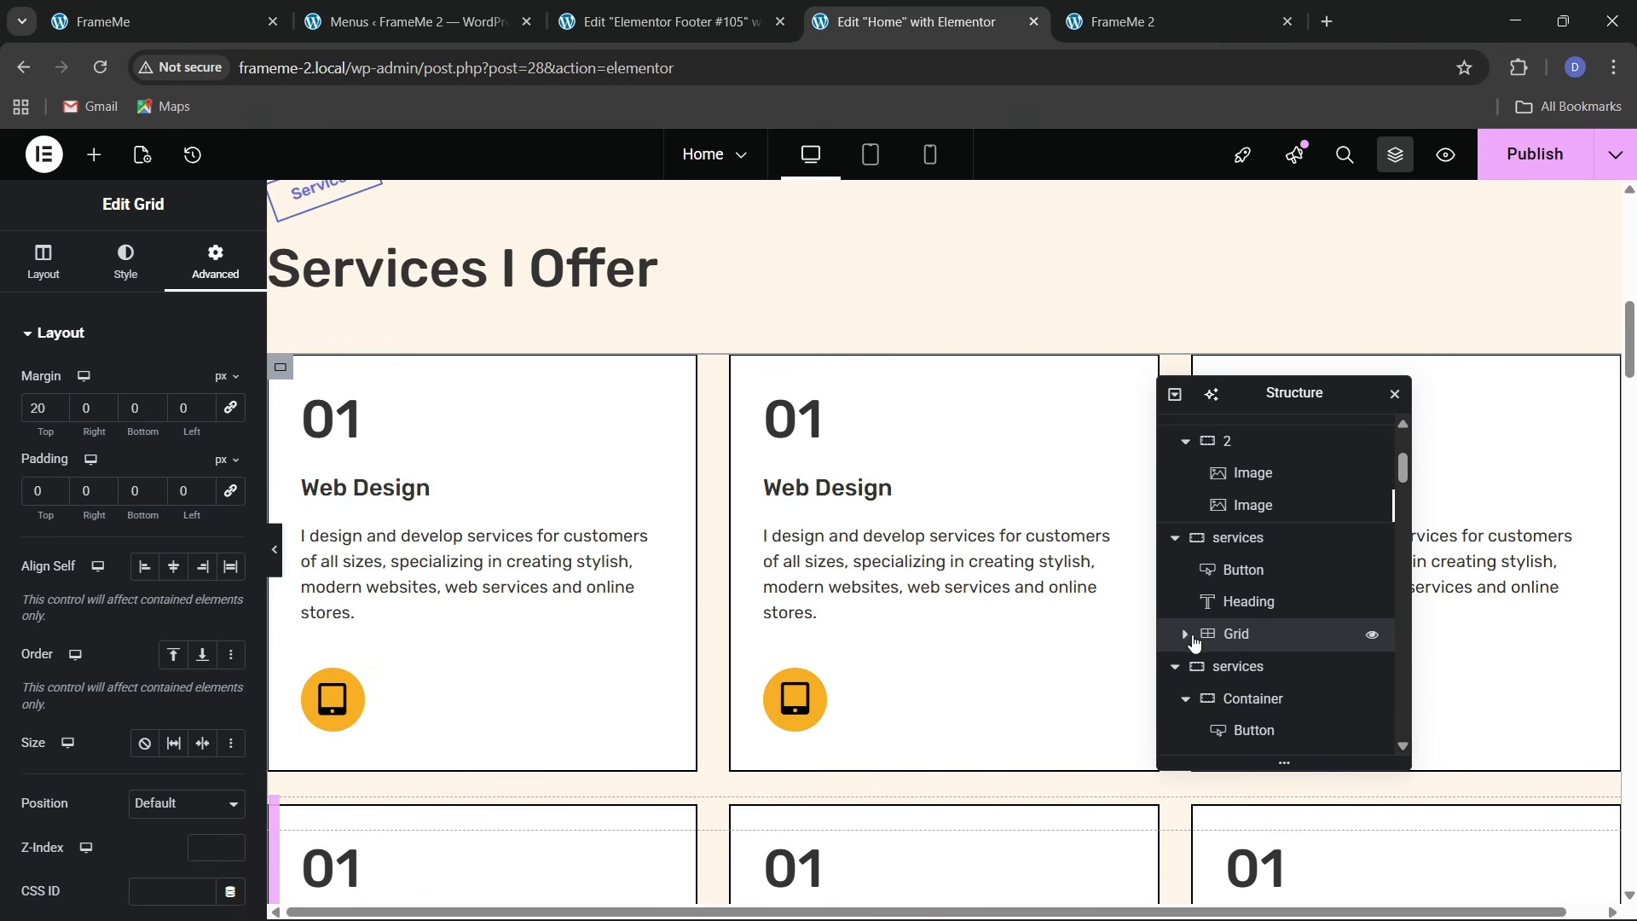
Give the first service card a Slide In Up entrance animation
click(1245, 668)
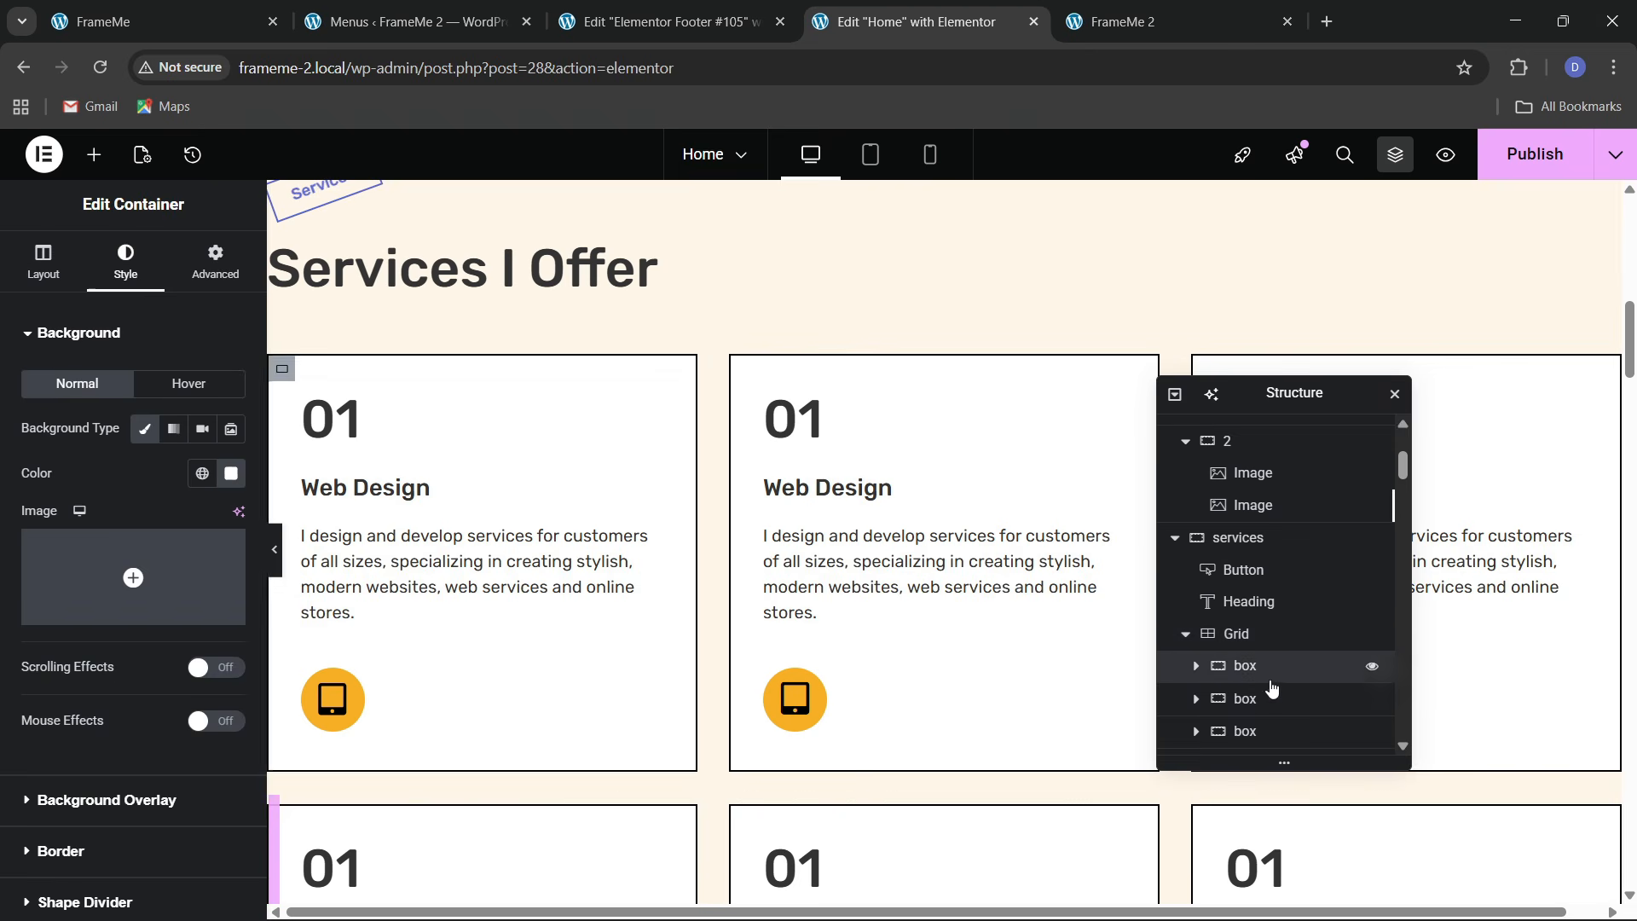
click(1238, 635)
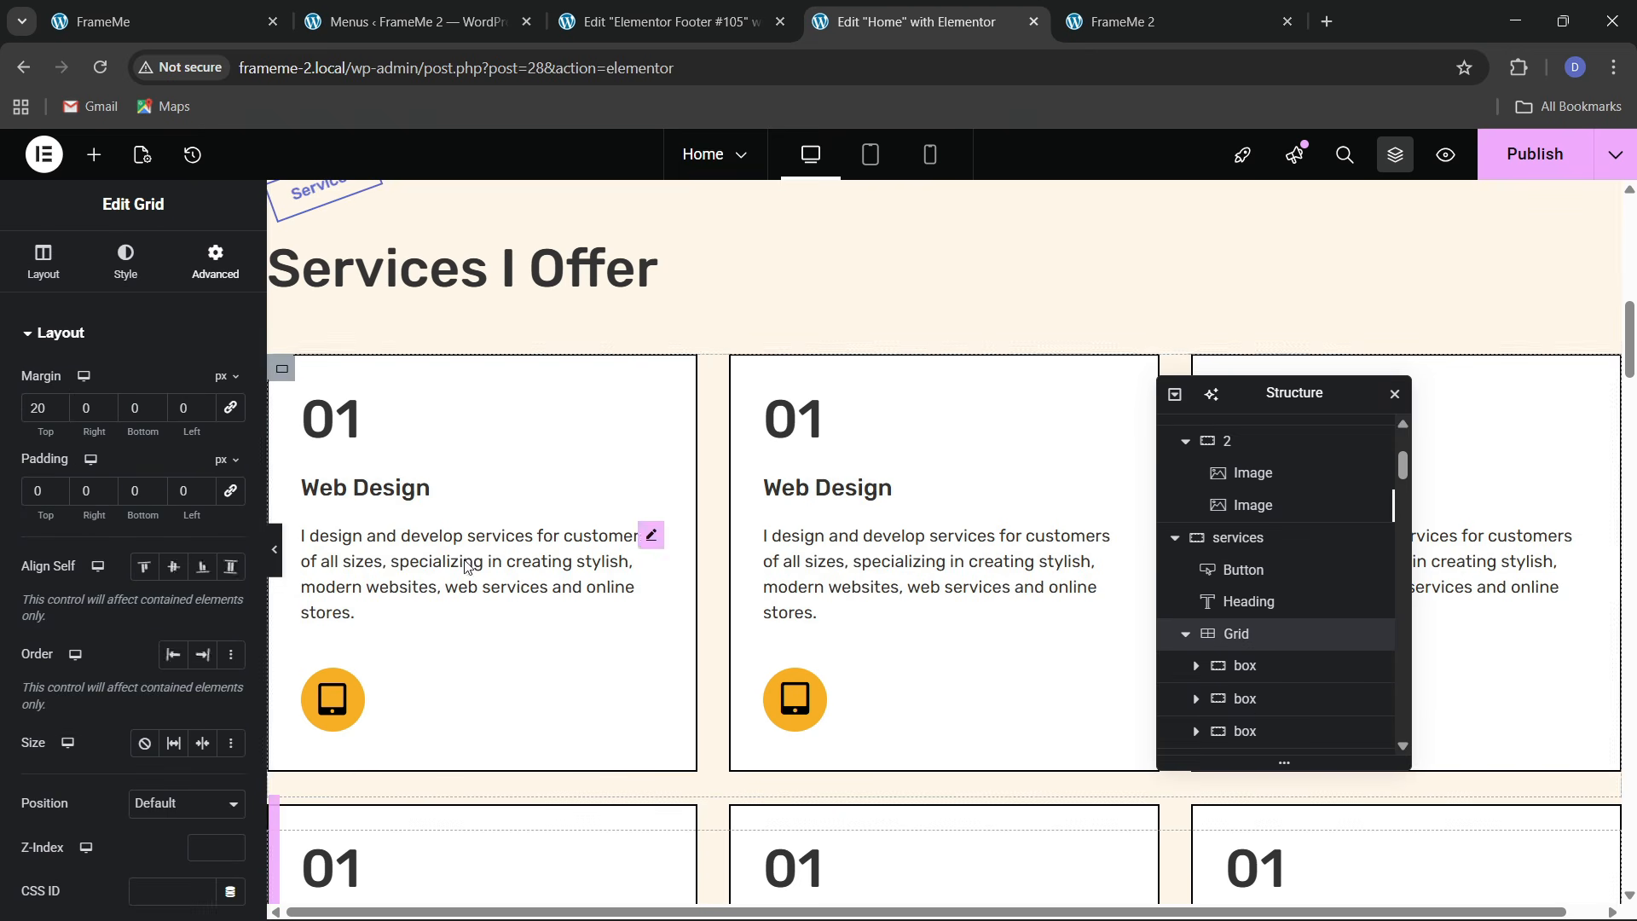
click(1260, 667)
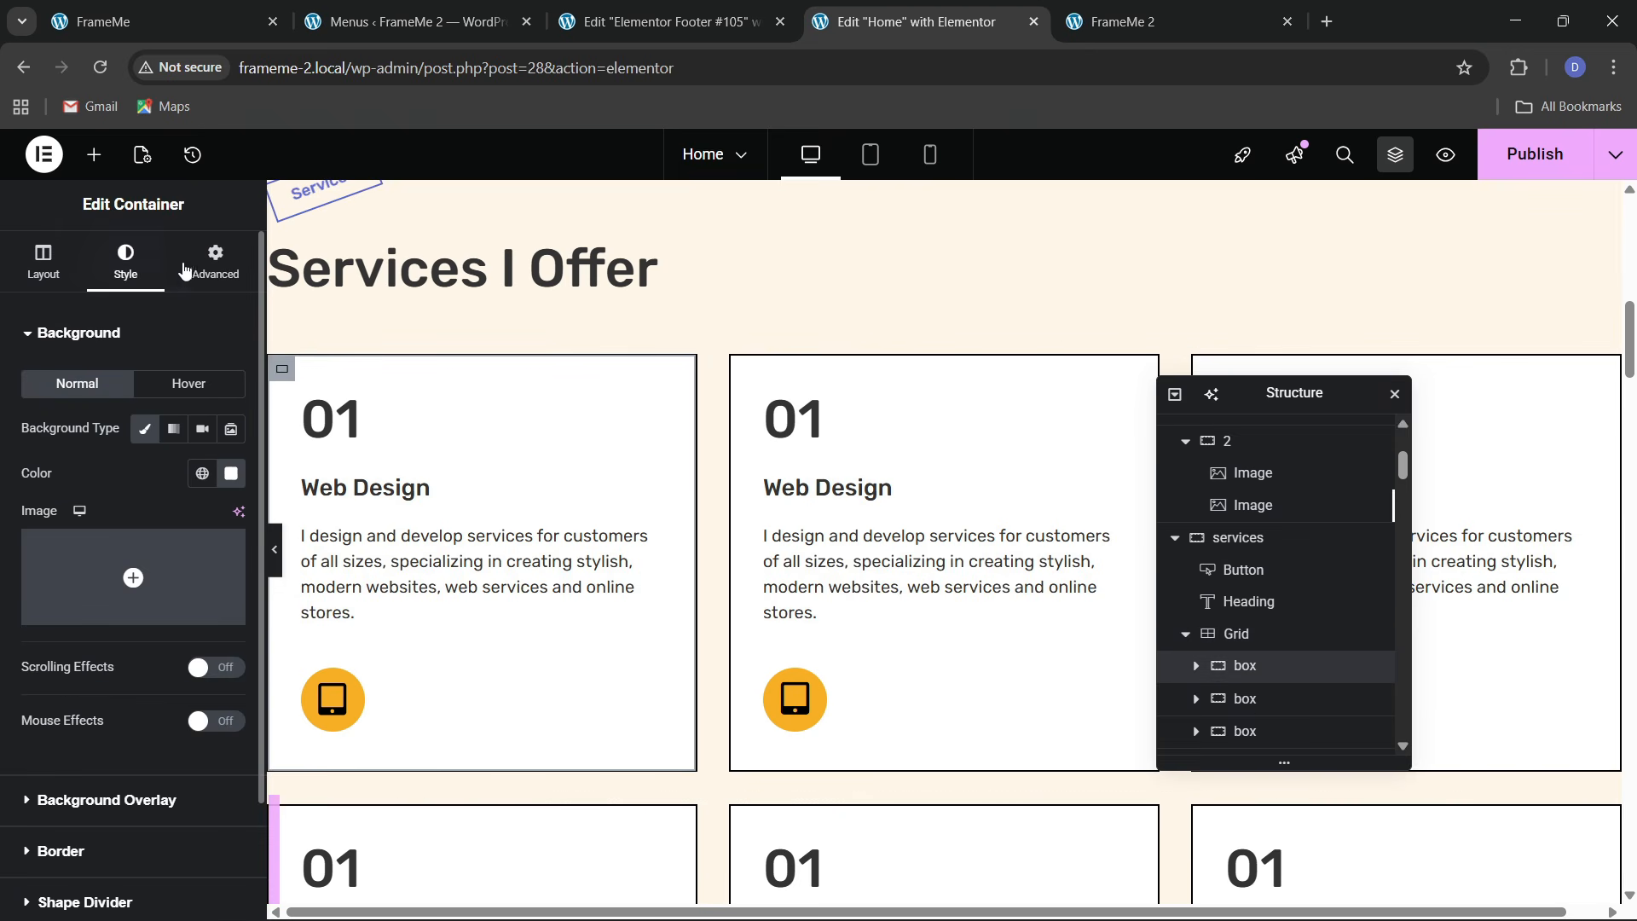
click(216, 260)
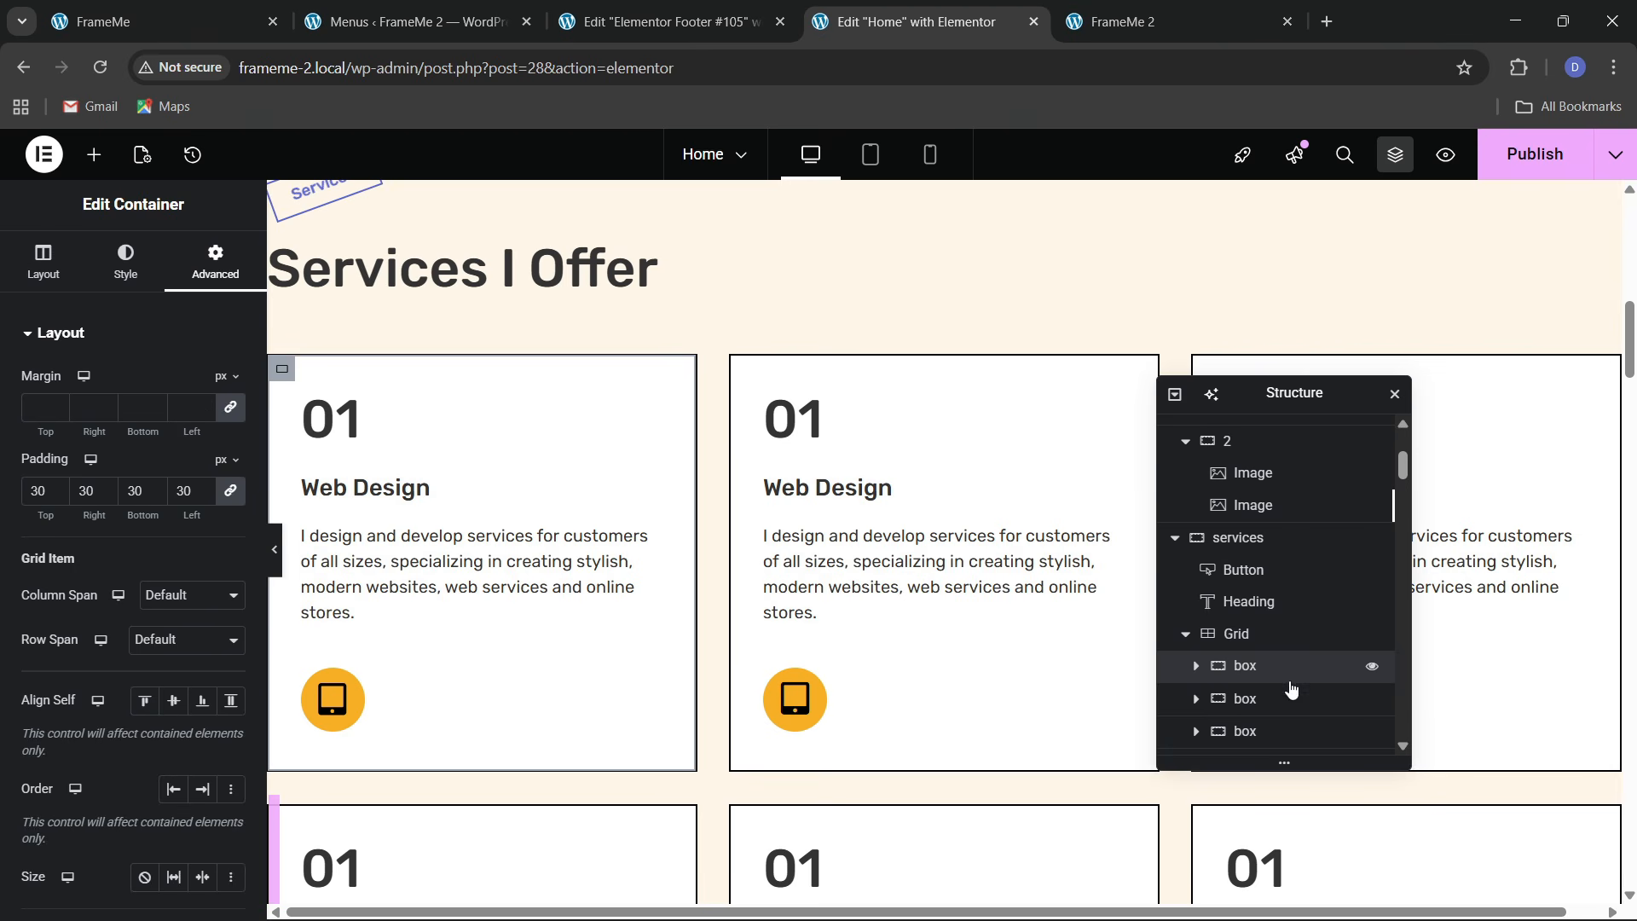
scroll(1244, 676, down, 1)
scroll(126, 464, down, 5)
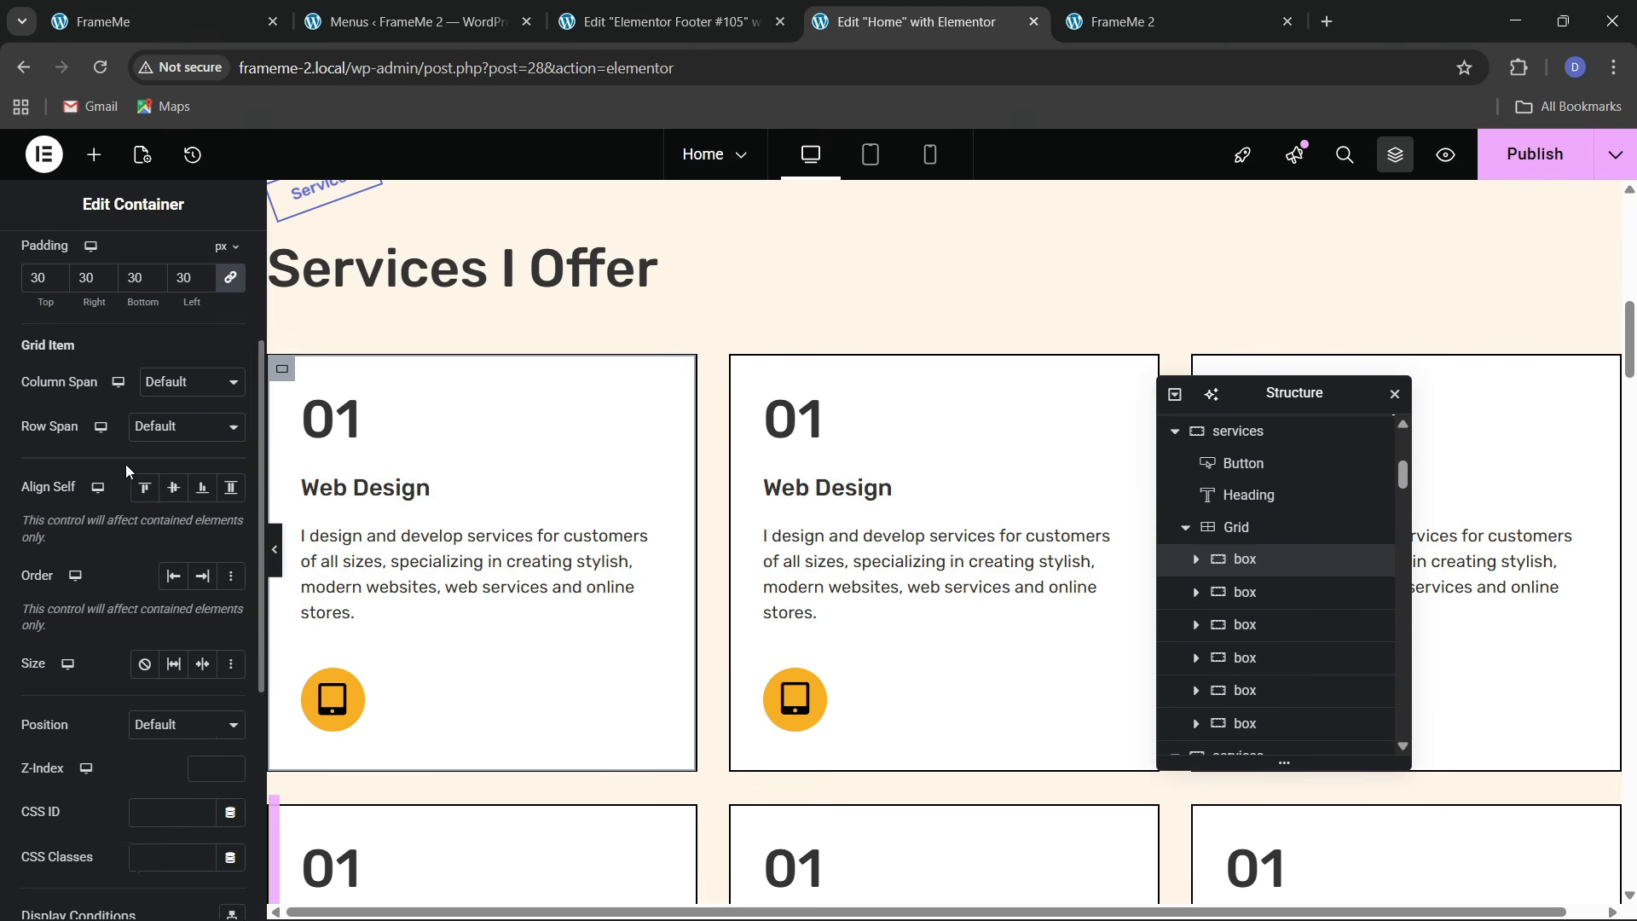
scroll(99, 536, down, 1)
click(85, 559)
click(61, 529)
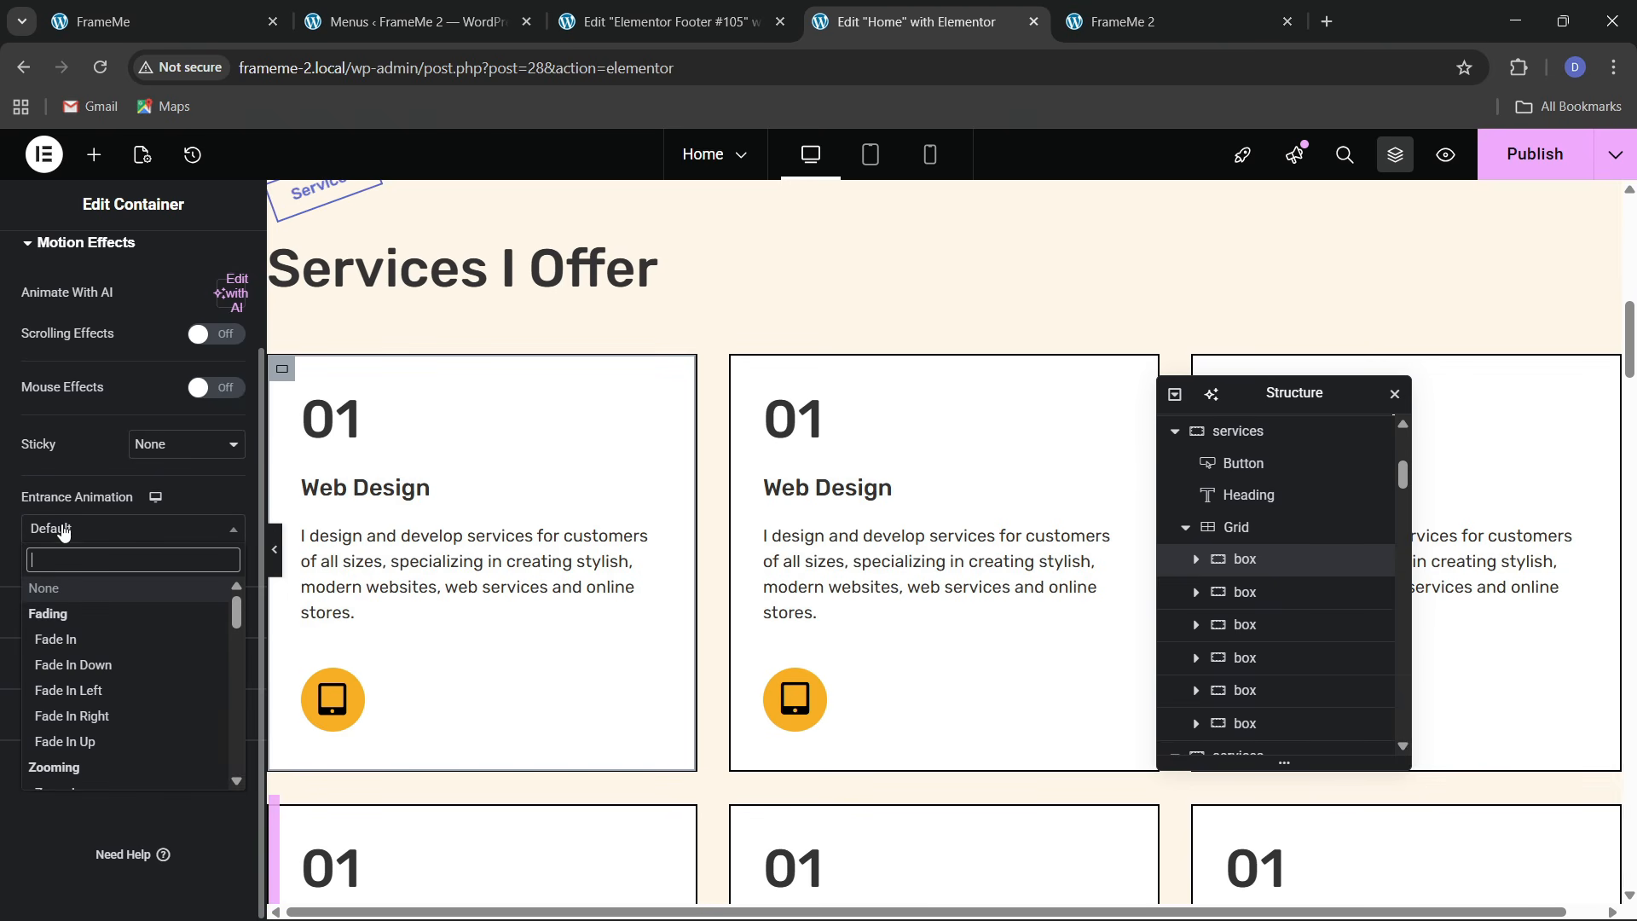
text(slide)
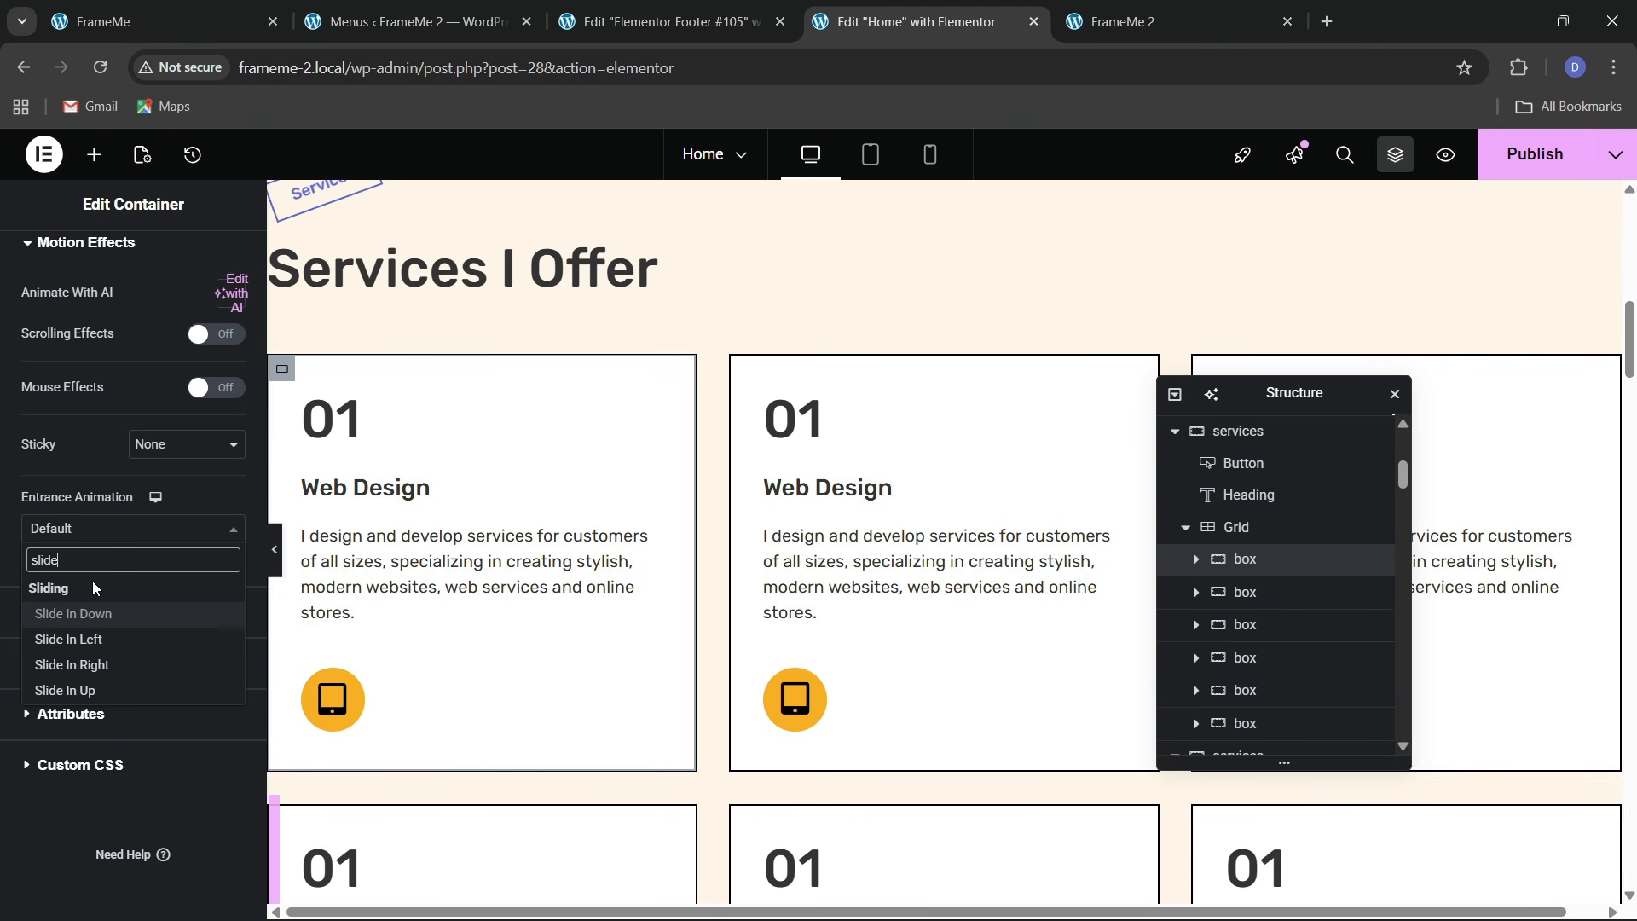
key(Down)
key(Down)
key(Down)
key(Return)
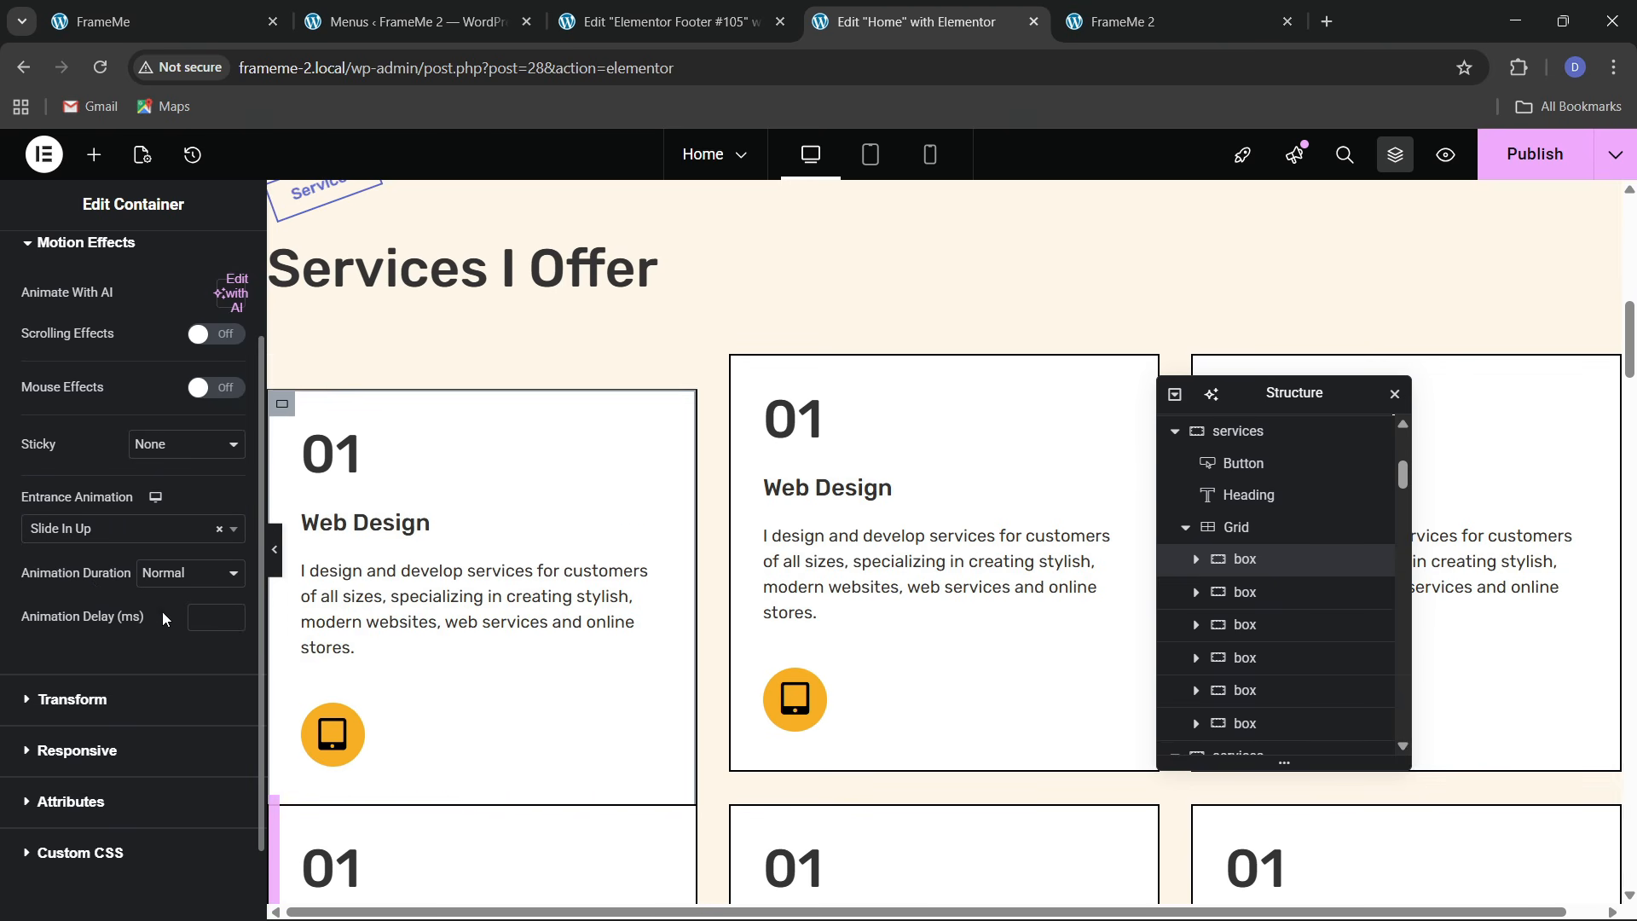
Set the first card's animation delay to 150 and duration to Fast
click(202, 627)
text(150)
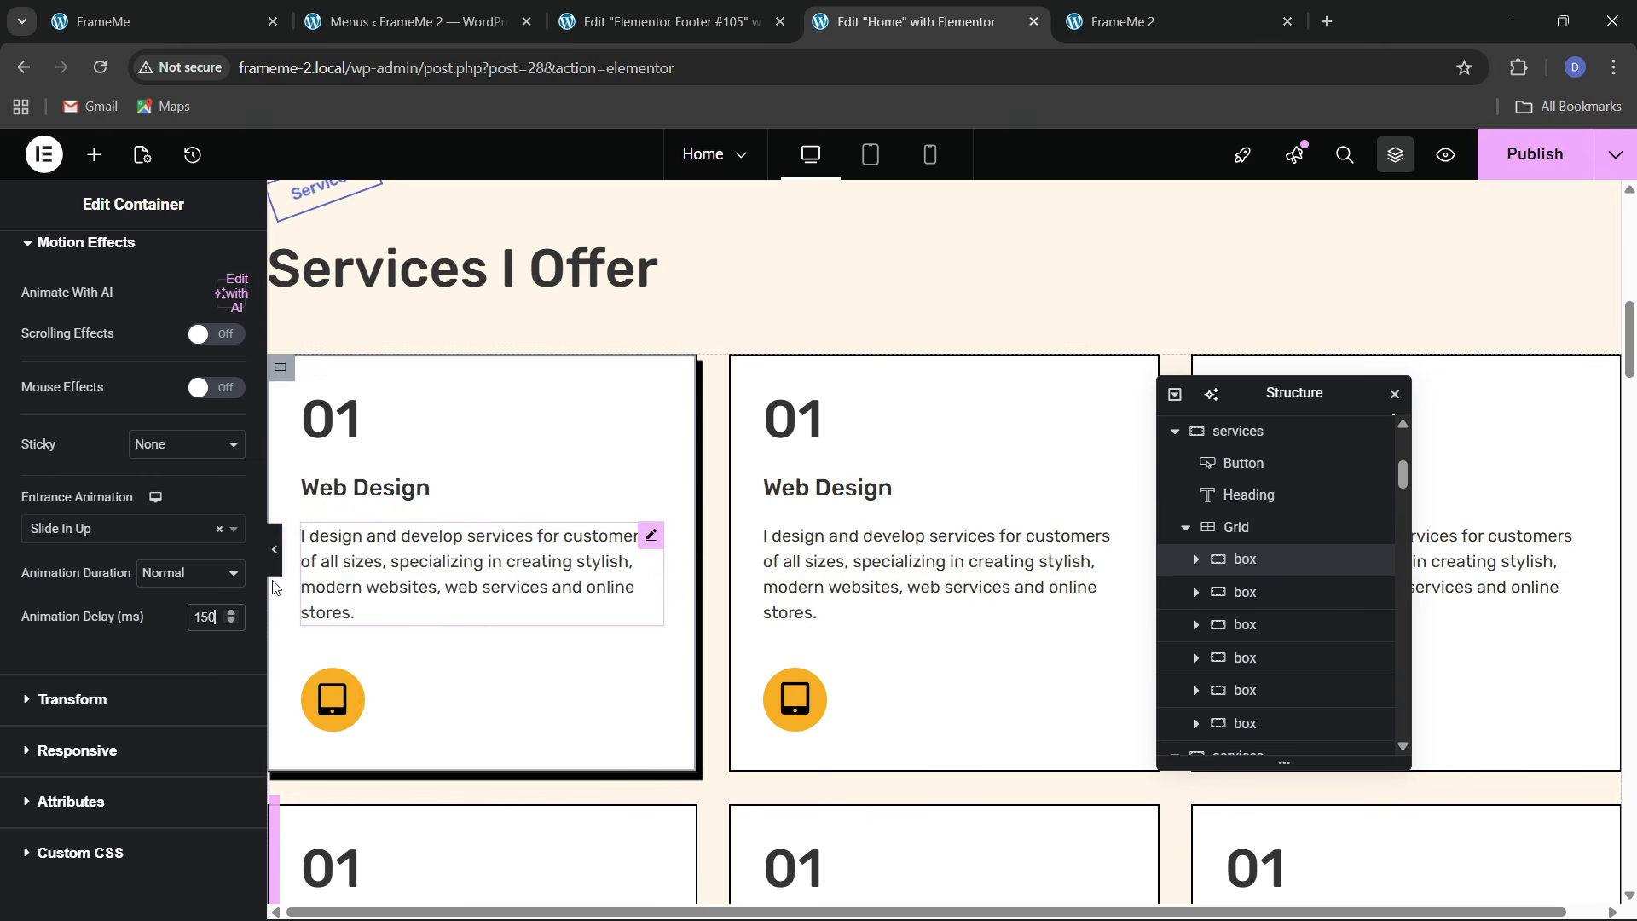
click(218, 582)
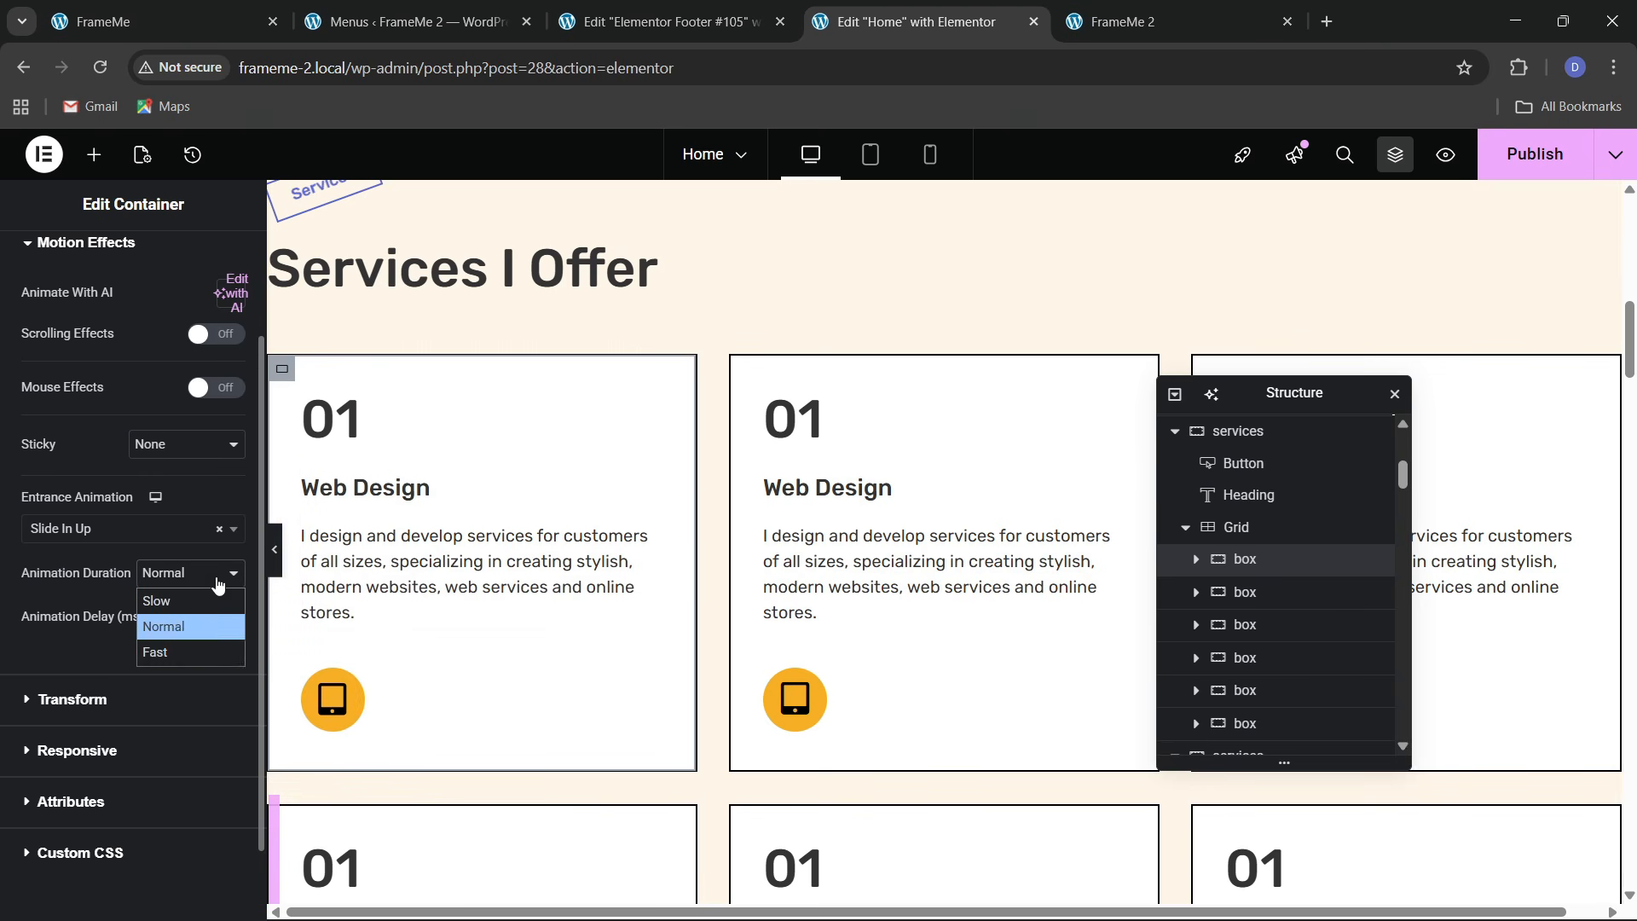
click(191, 650)
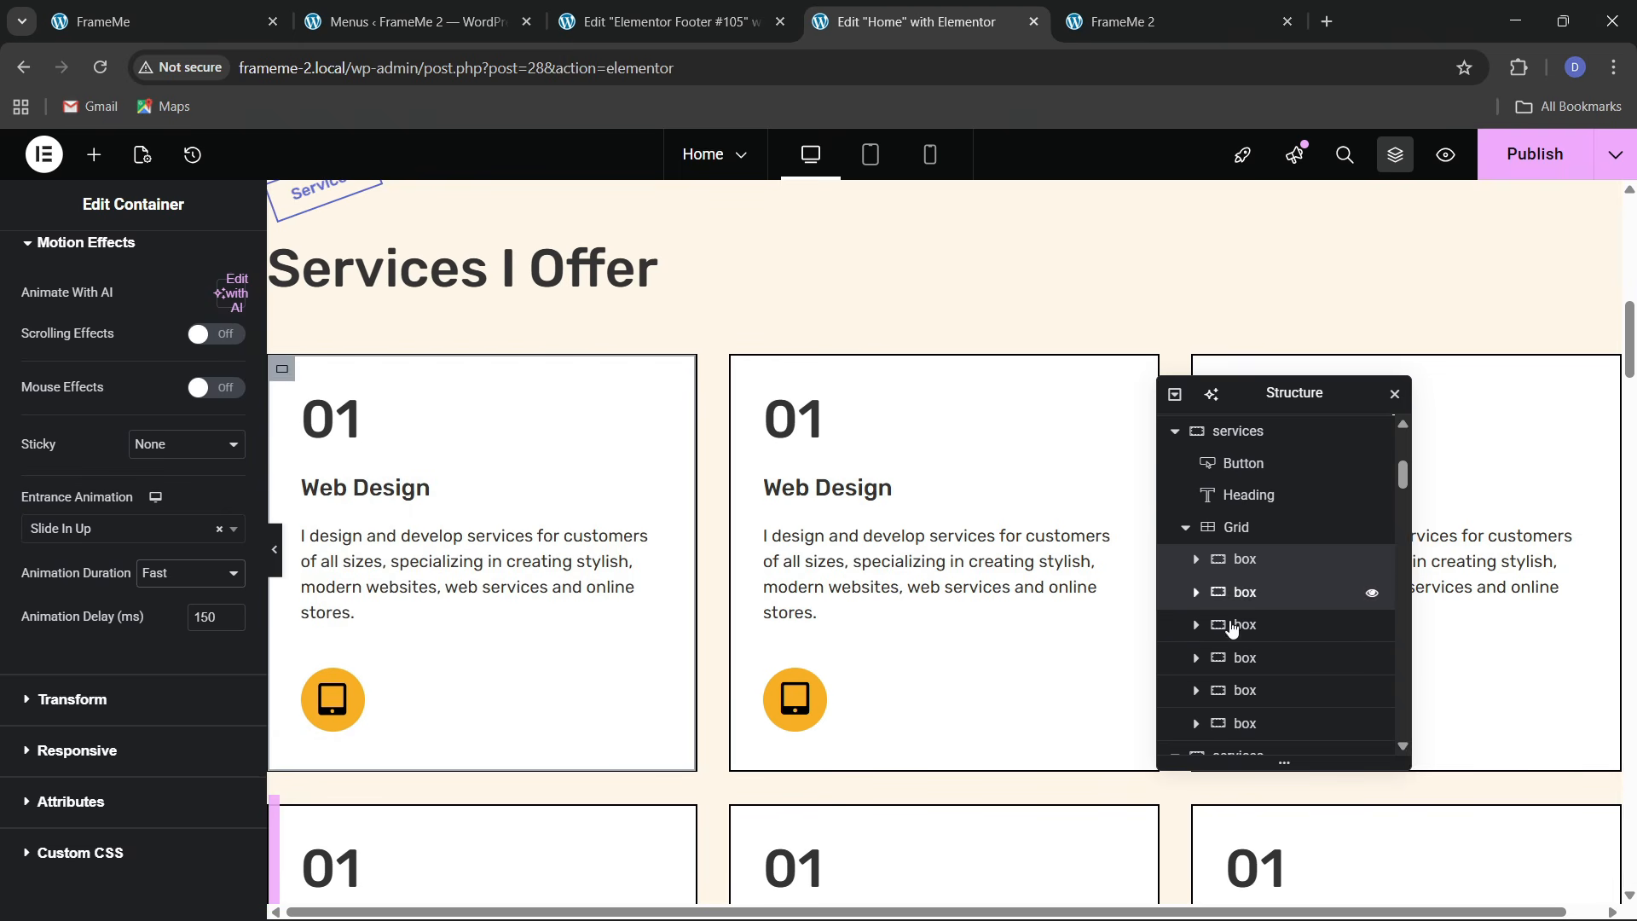
Give the second service card a Slide In Up entrance at Fast duration
click(1244, 591)
click(215, 263)
scroll(136, 546, down, 10)
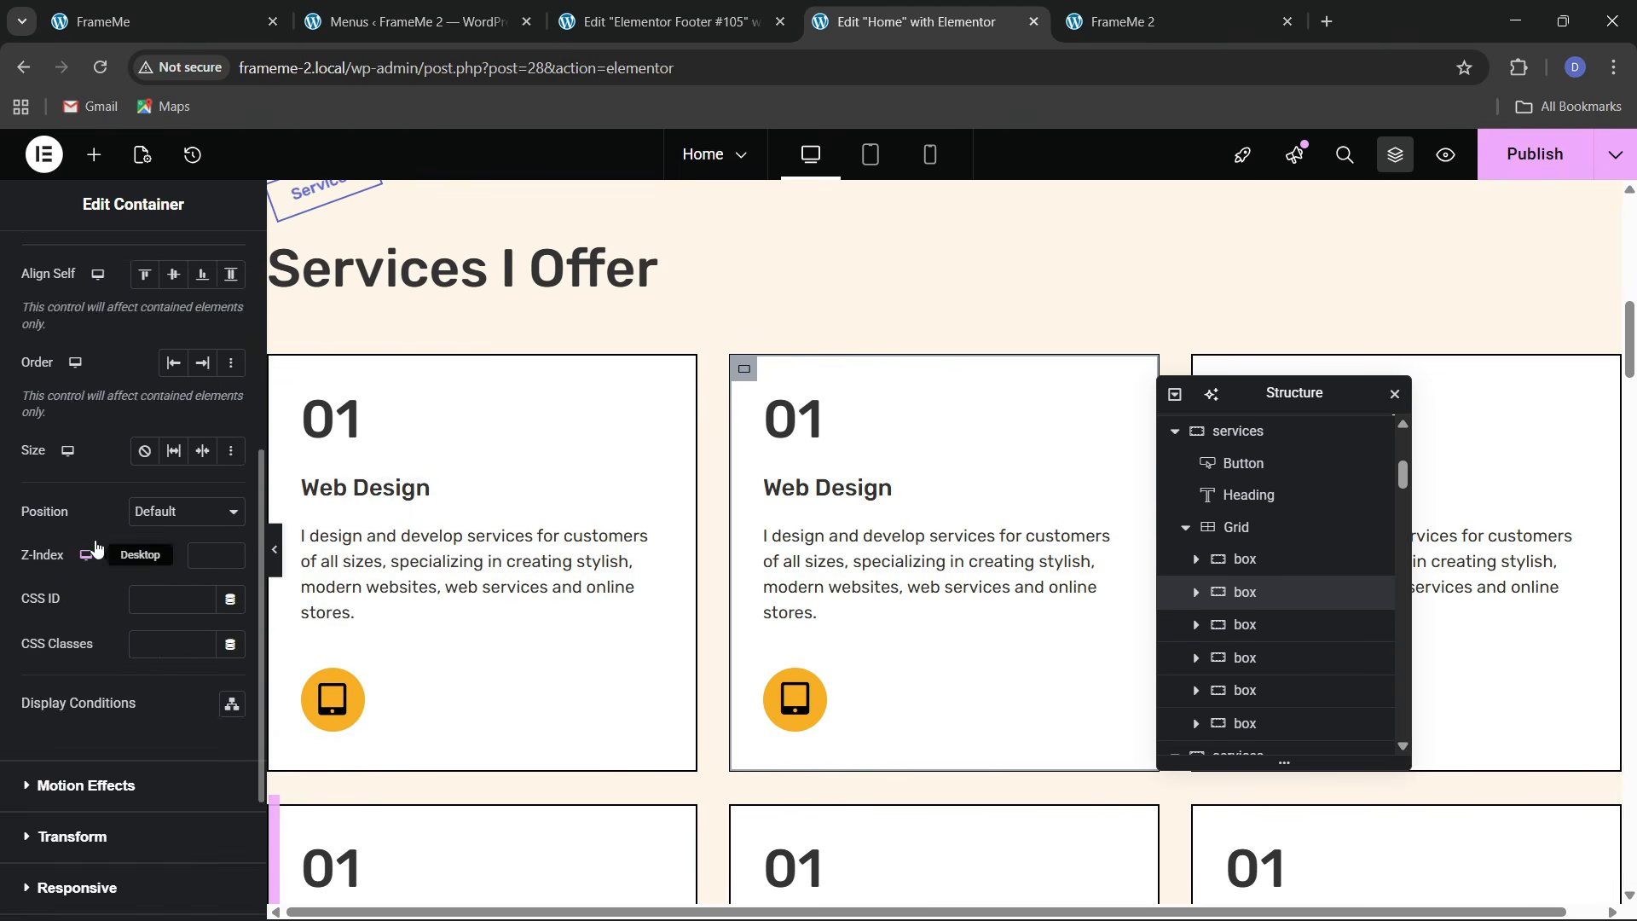
click(87, 574)
click(75, 529)
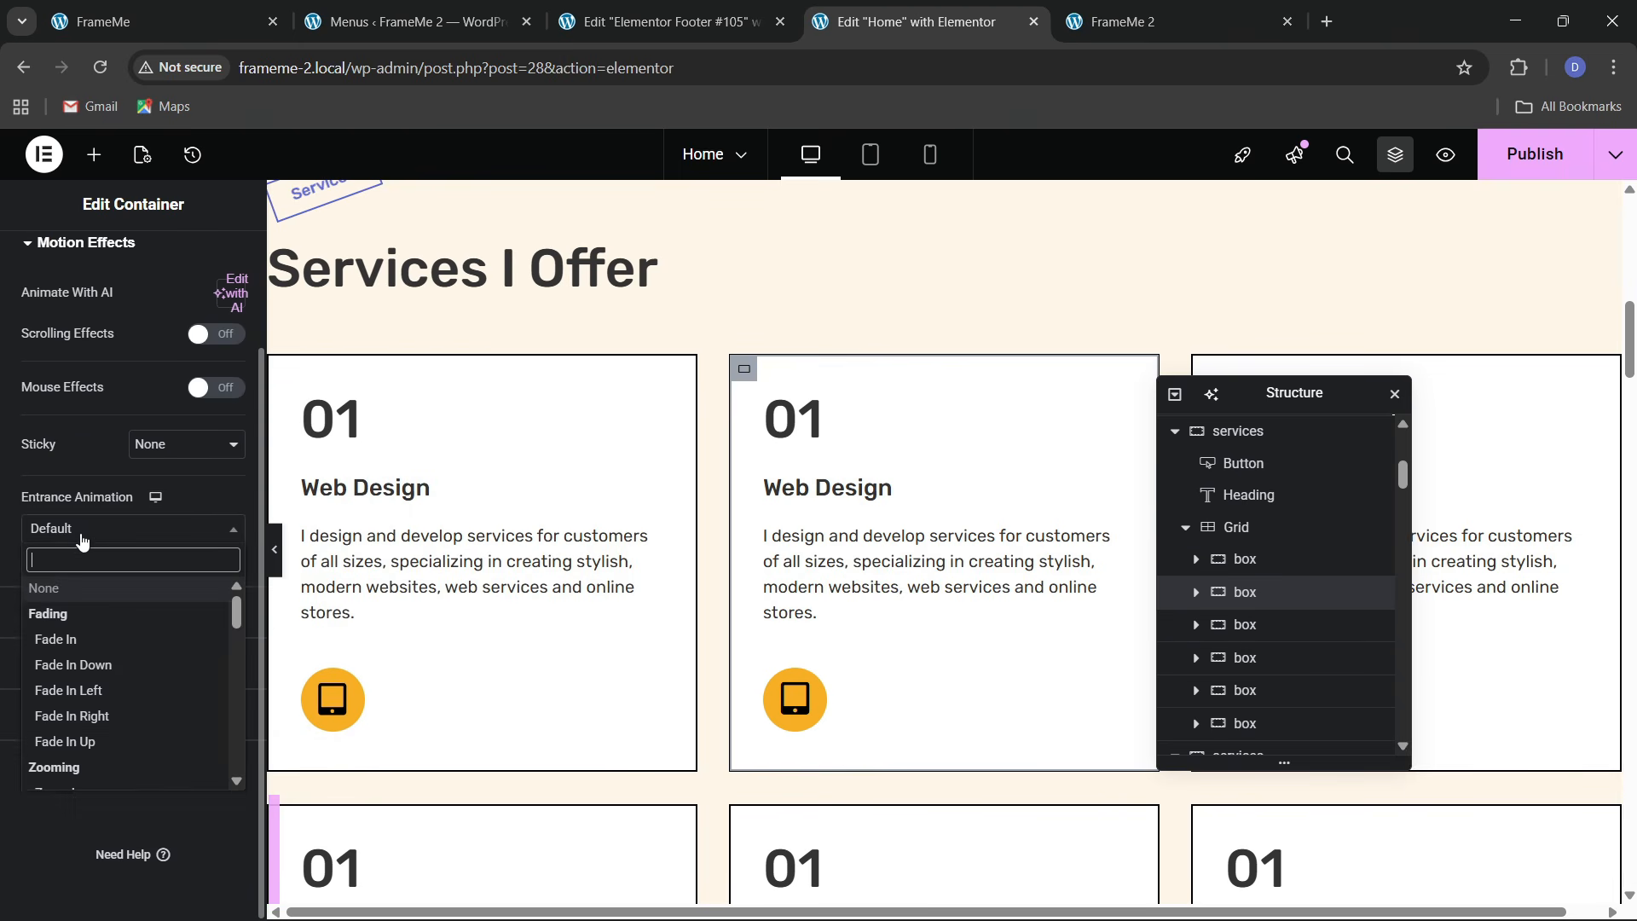
text(slide)
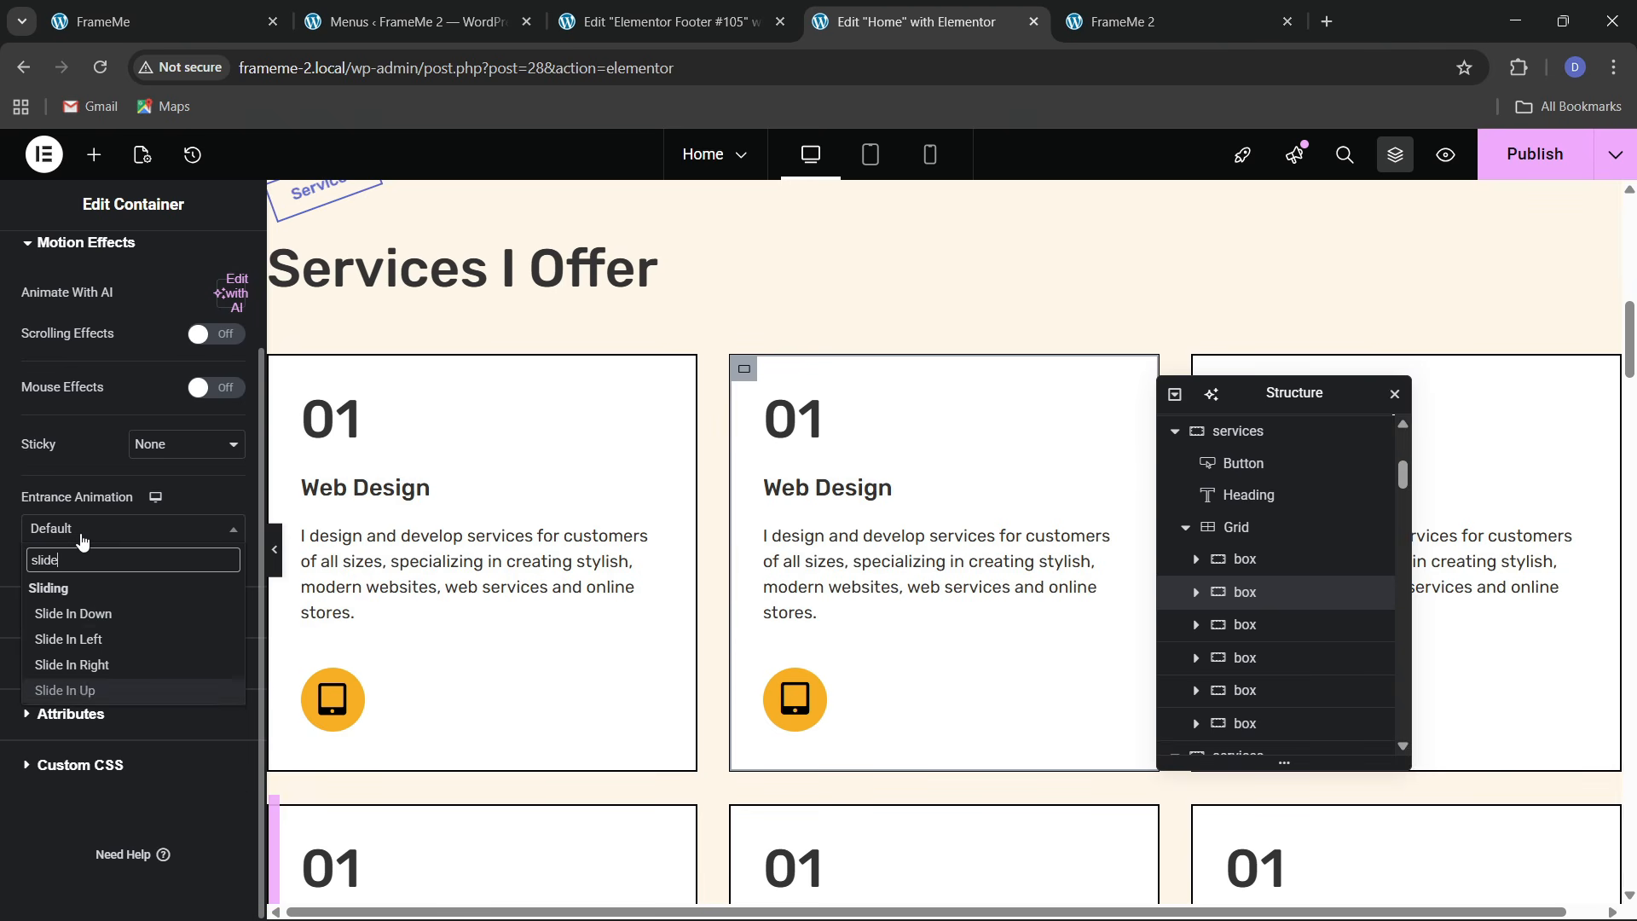
click(65, 690)
click(153, 582)
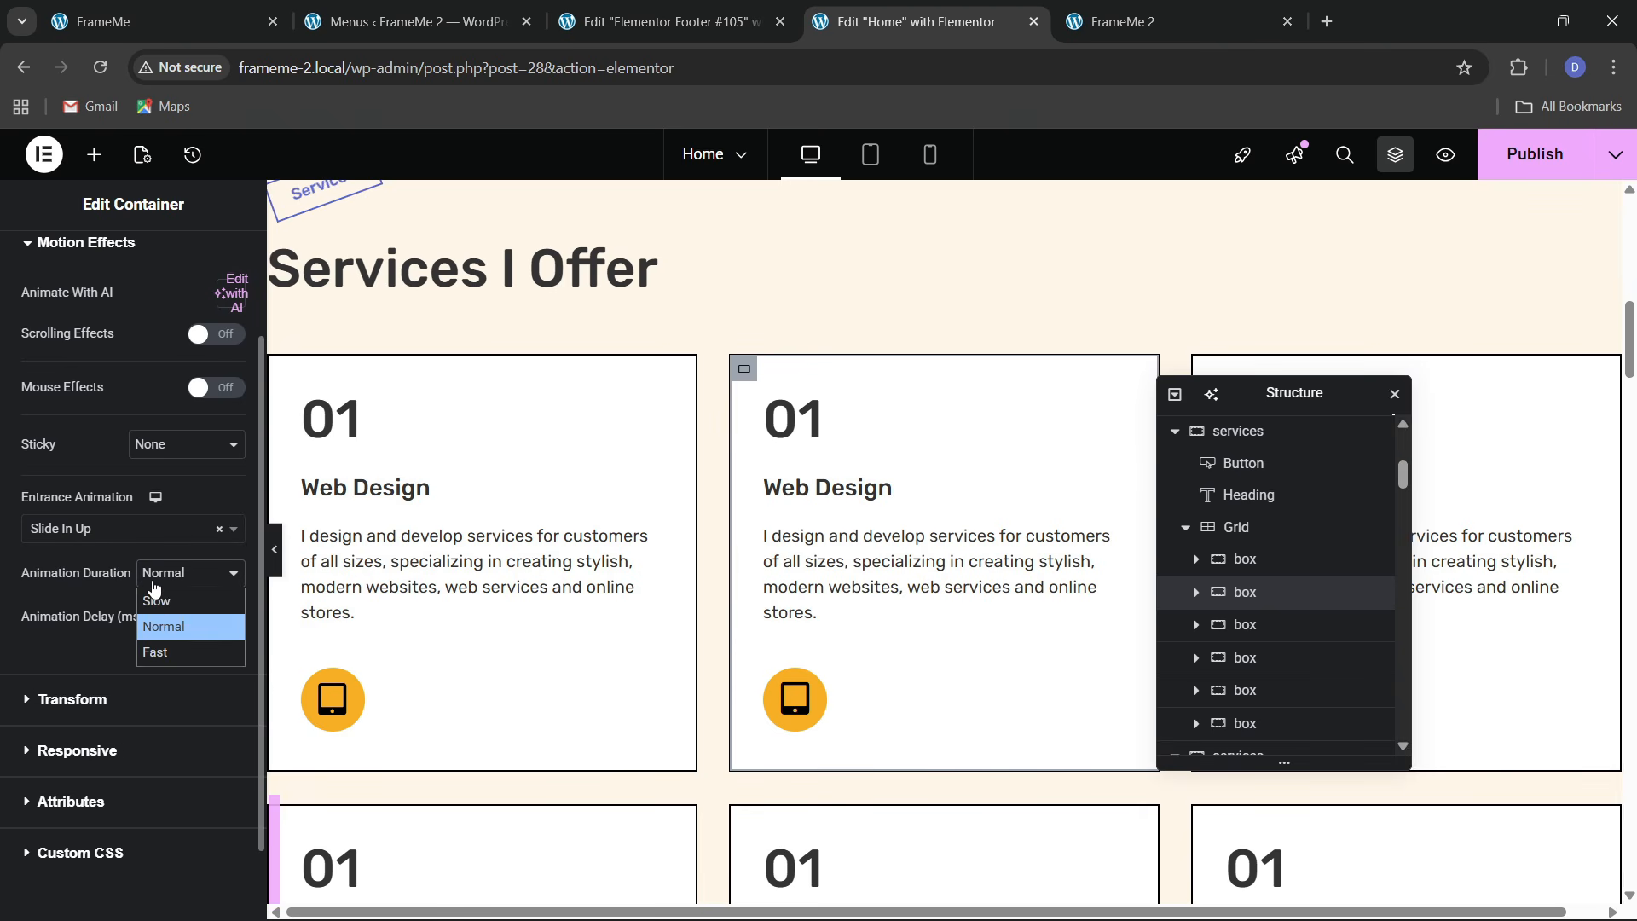
click(160, 653)
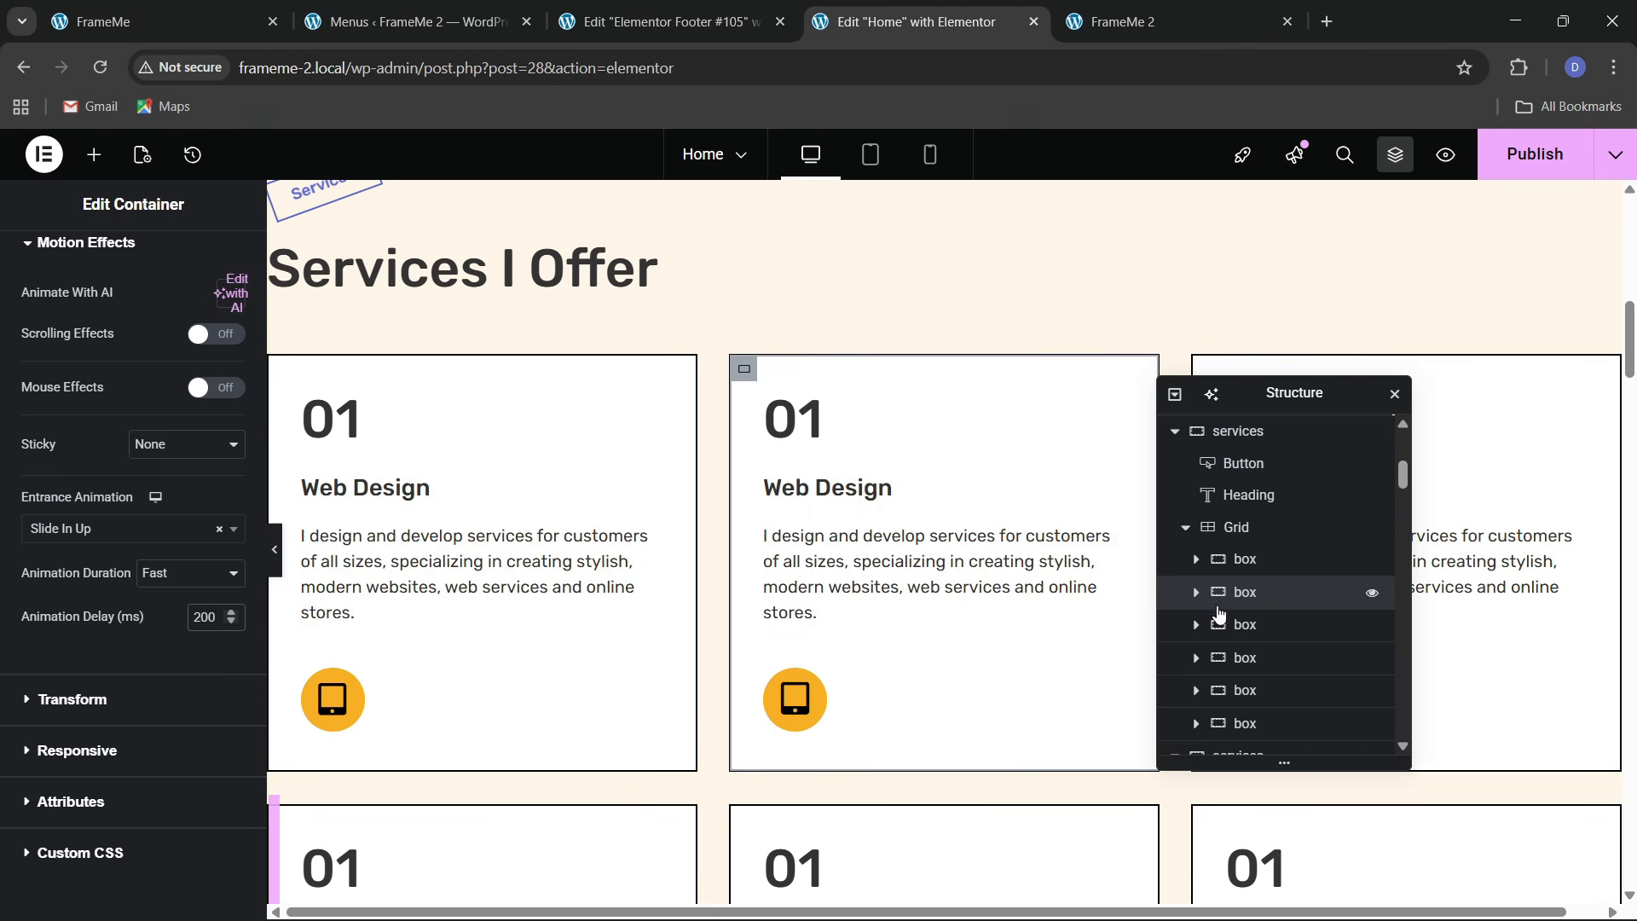
Give the third card Slide In Up at Fast duration with a 250 delay
click(215, 264)
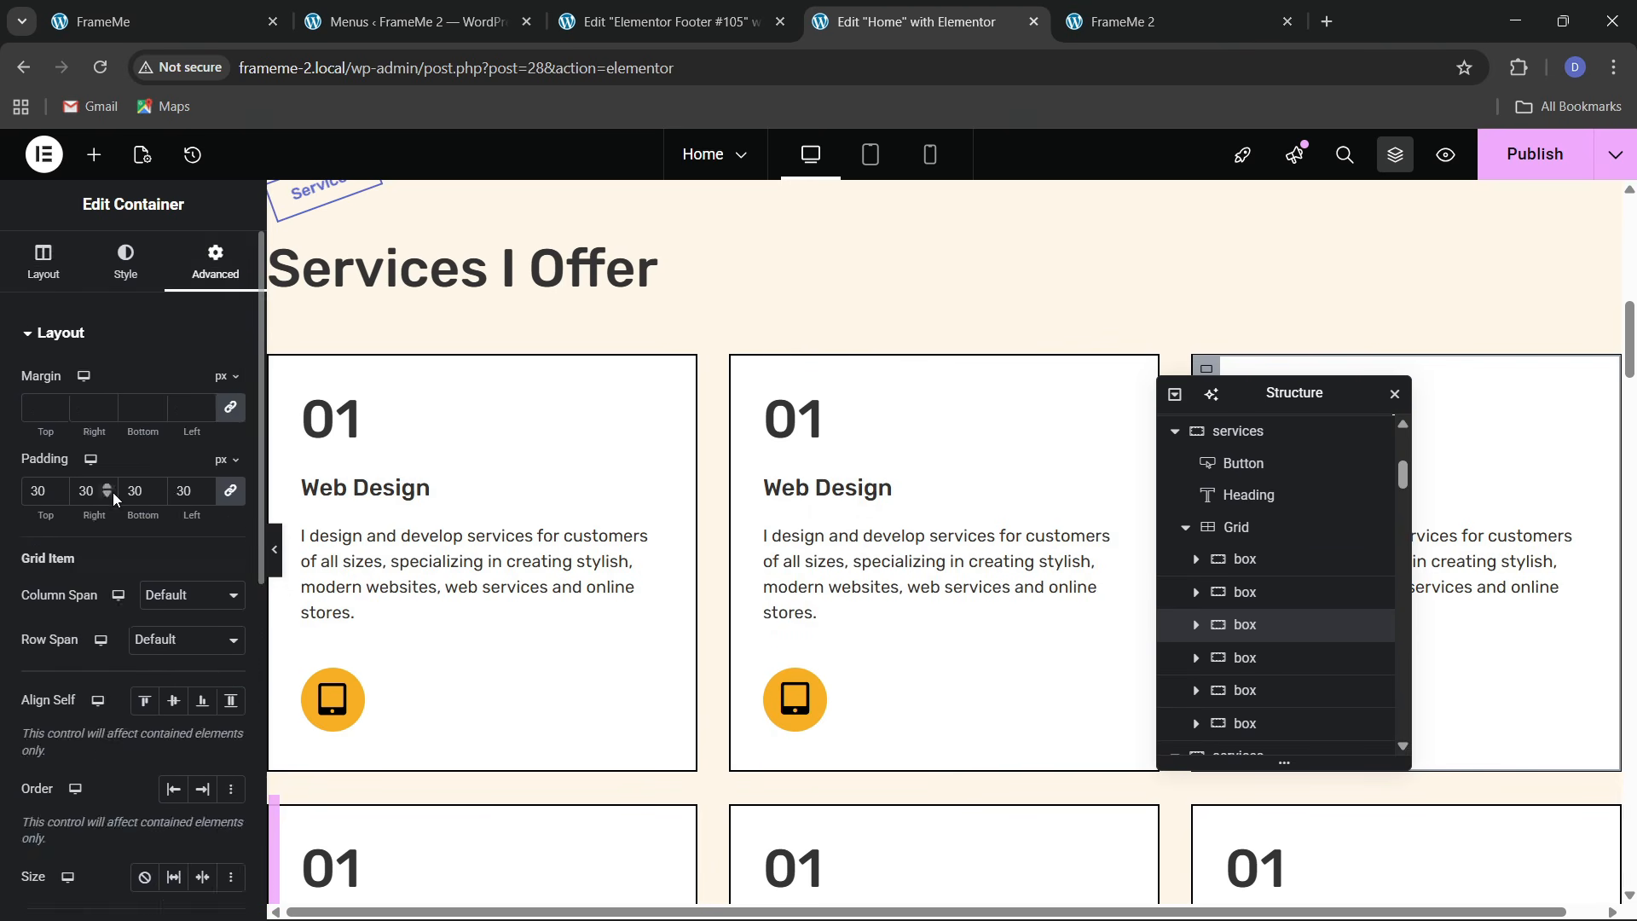
scroll(112, 494, down, 8)
click(88, 561)
click(99, 563)
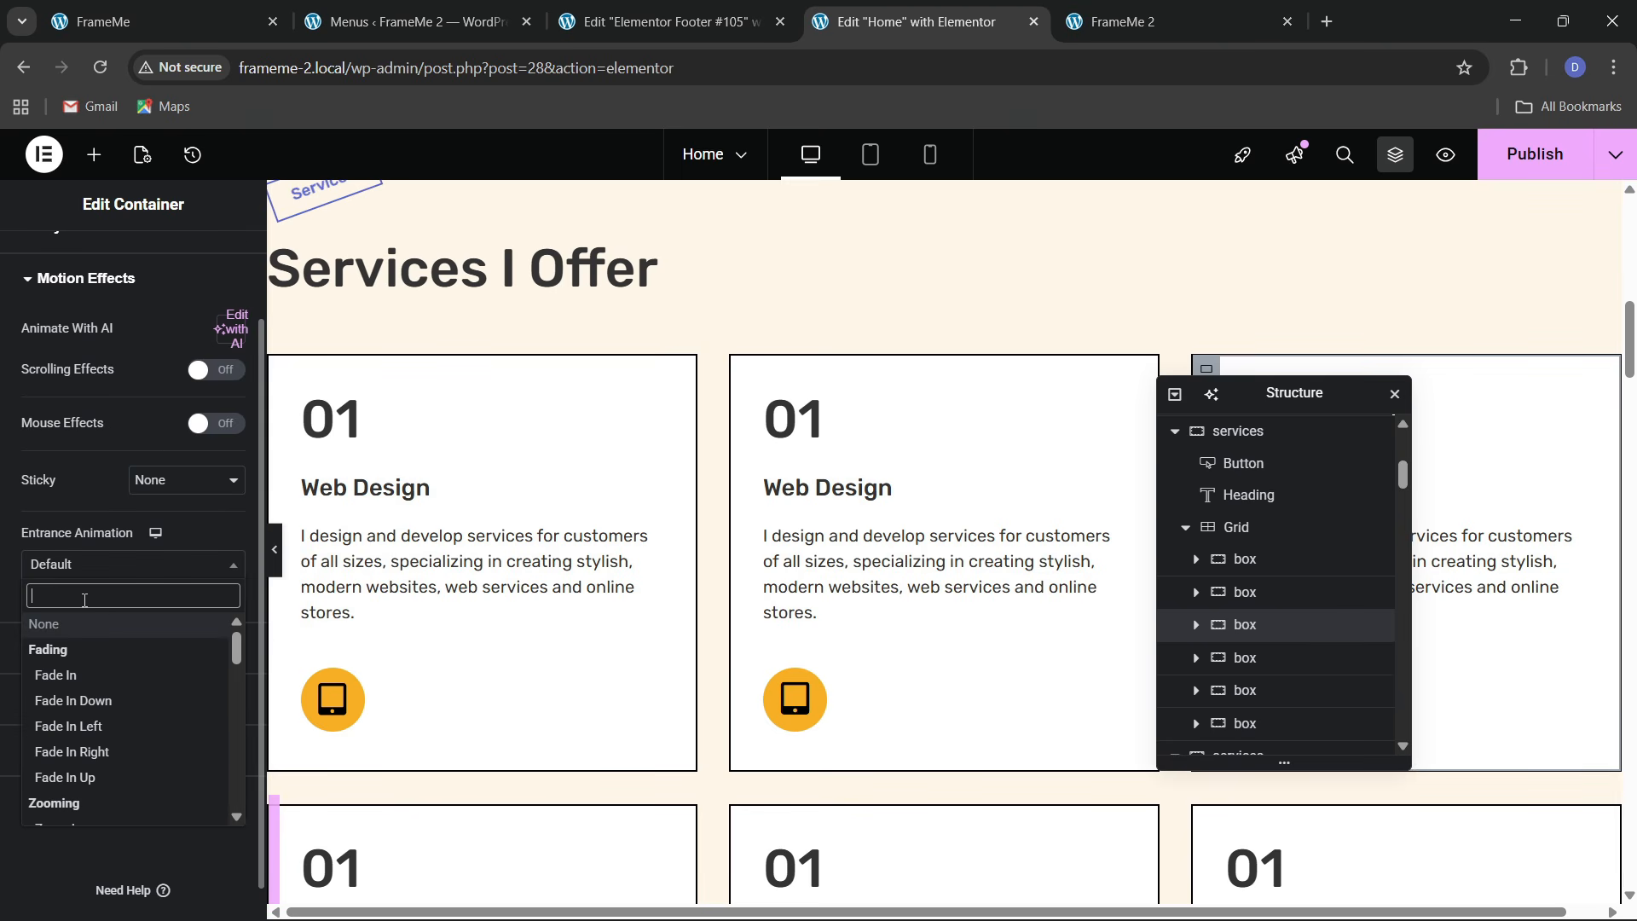
text(slid)
key(Down)
key(Down)
key(Down)
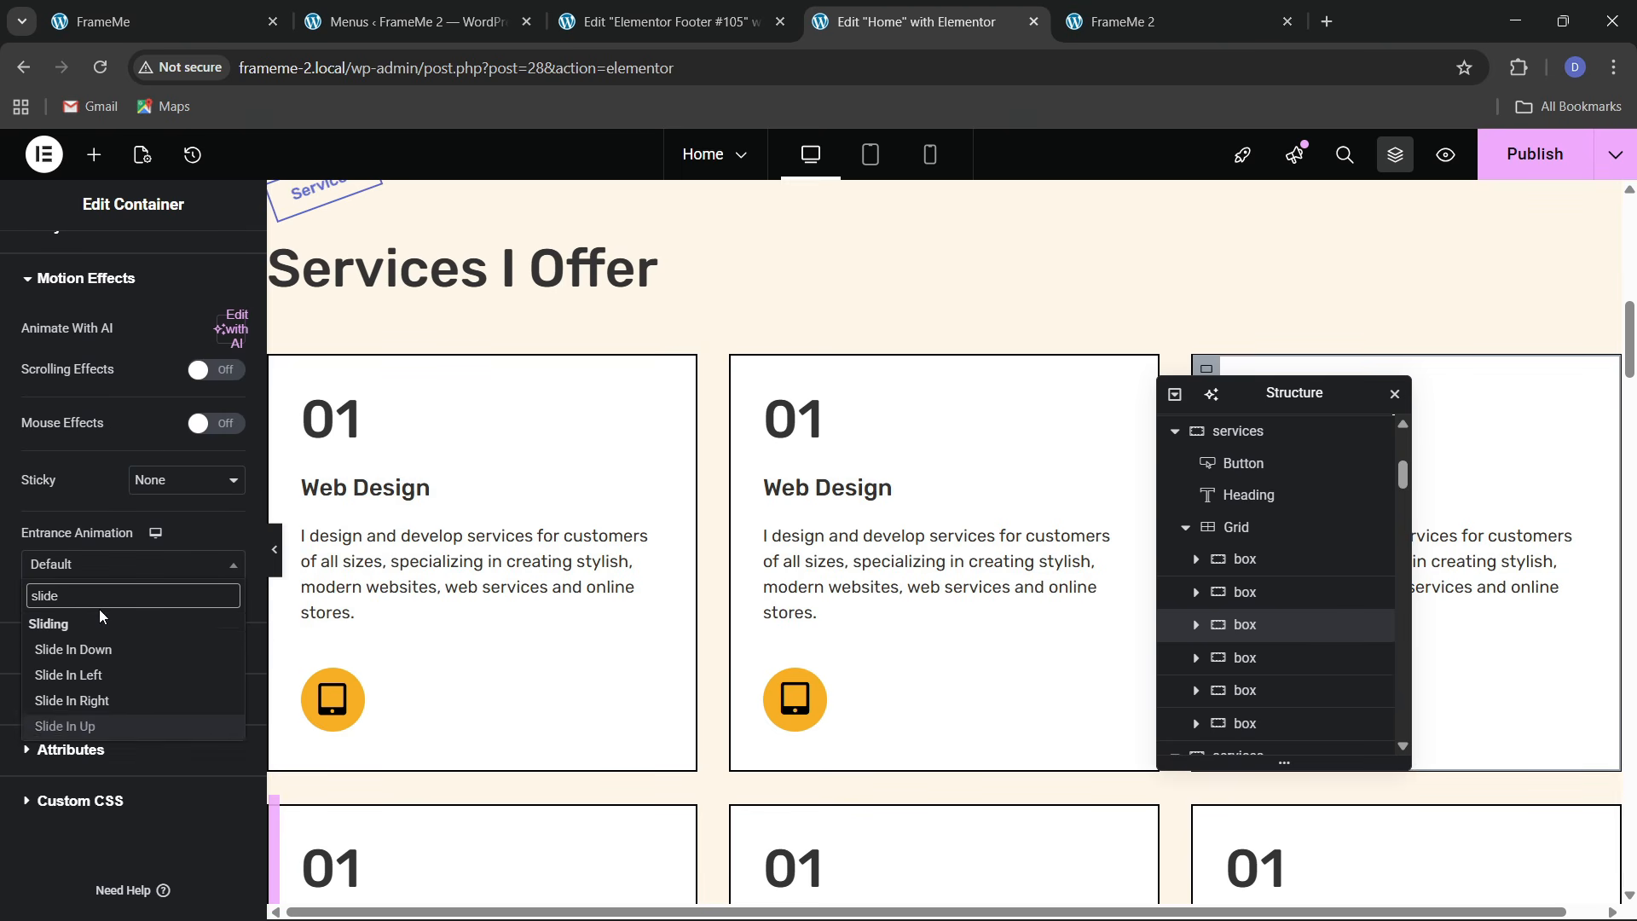
key(Return)
click(162, 610)
click(170, 682)
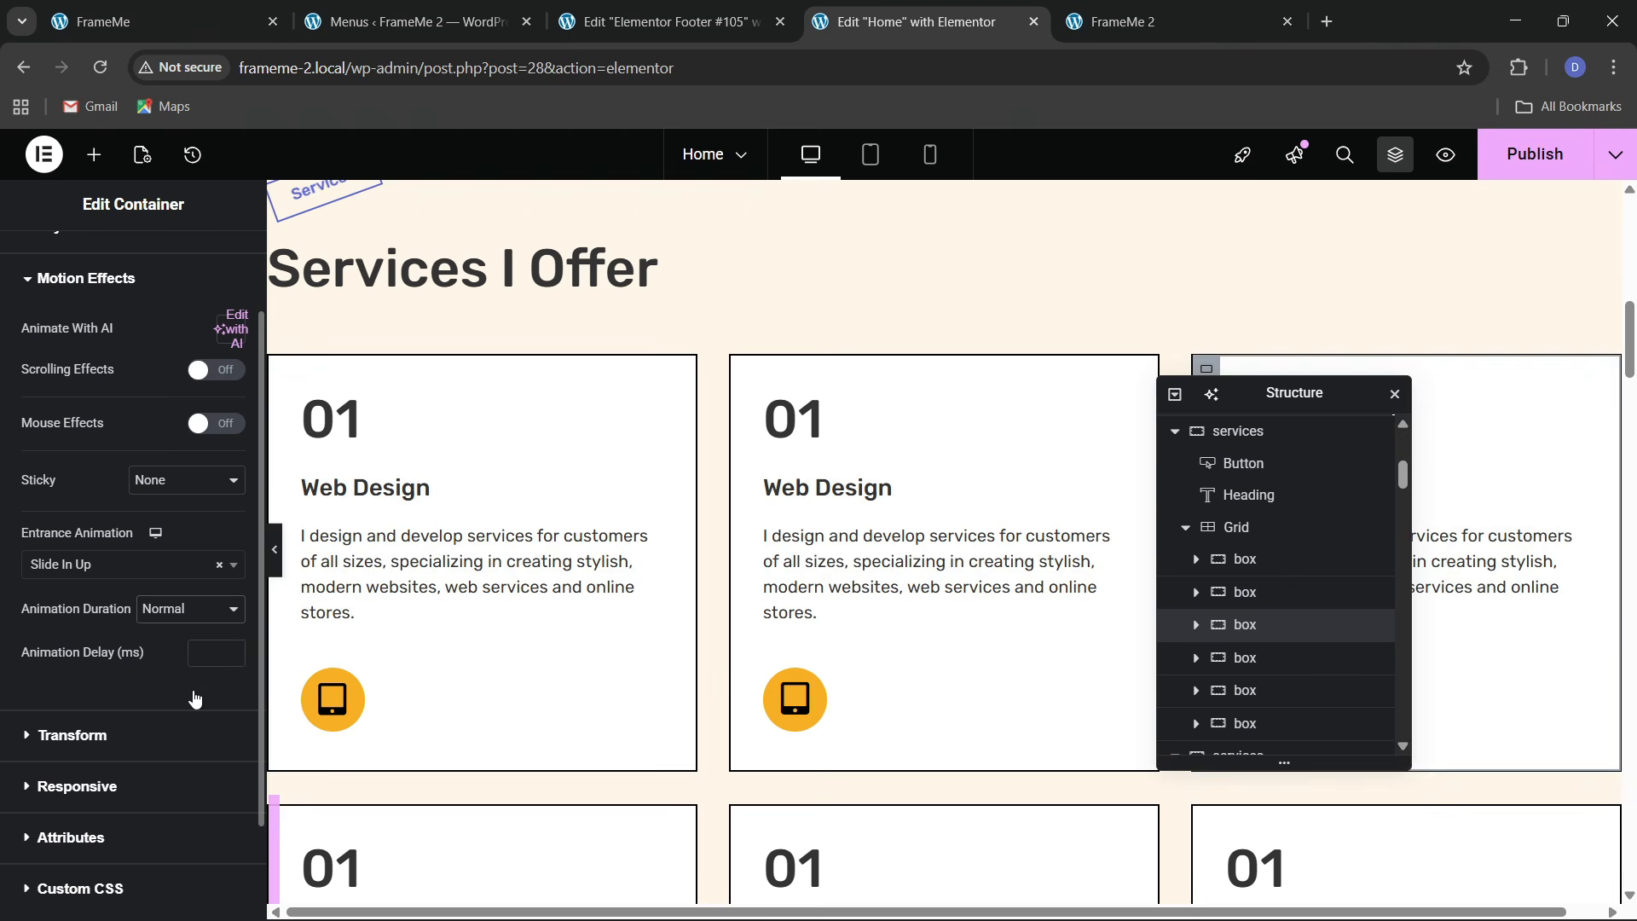
click(211, 668)
text(250)
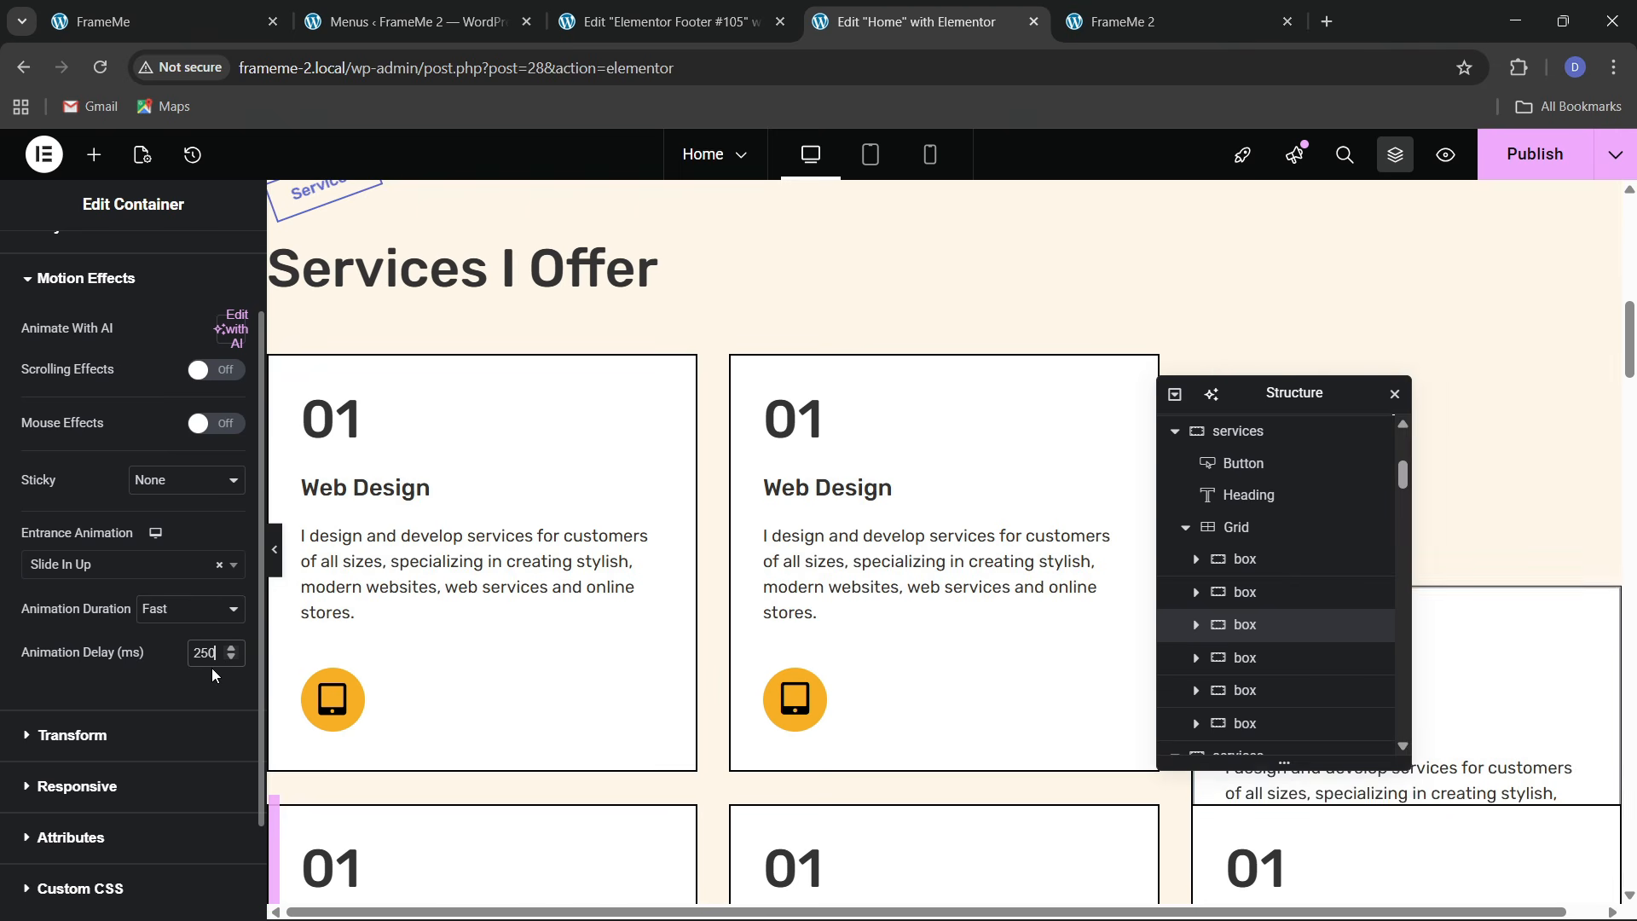
Give the fourth service card Slide In Up at Fast duration and start editing its delay
scroll(687, 540, down, 3)
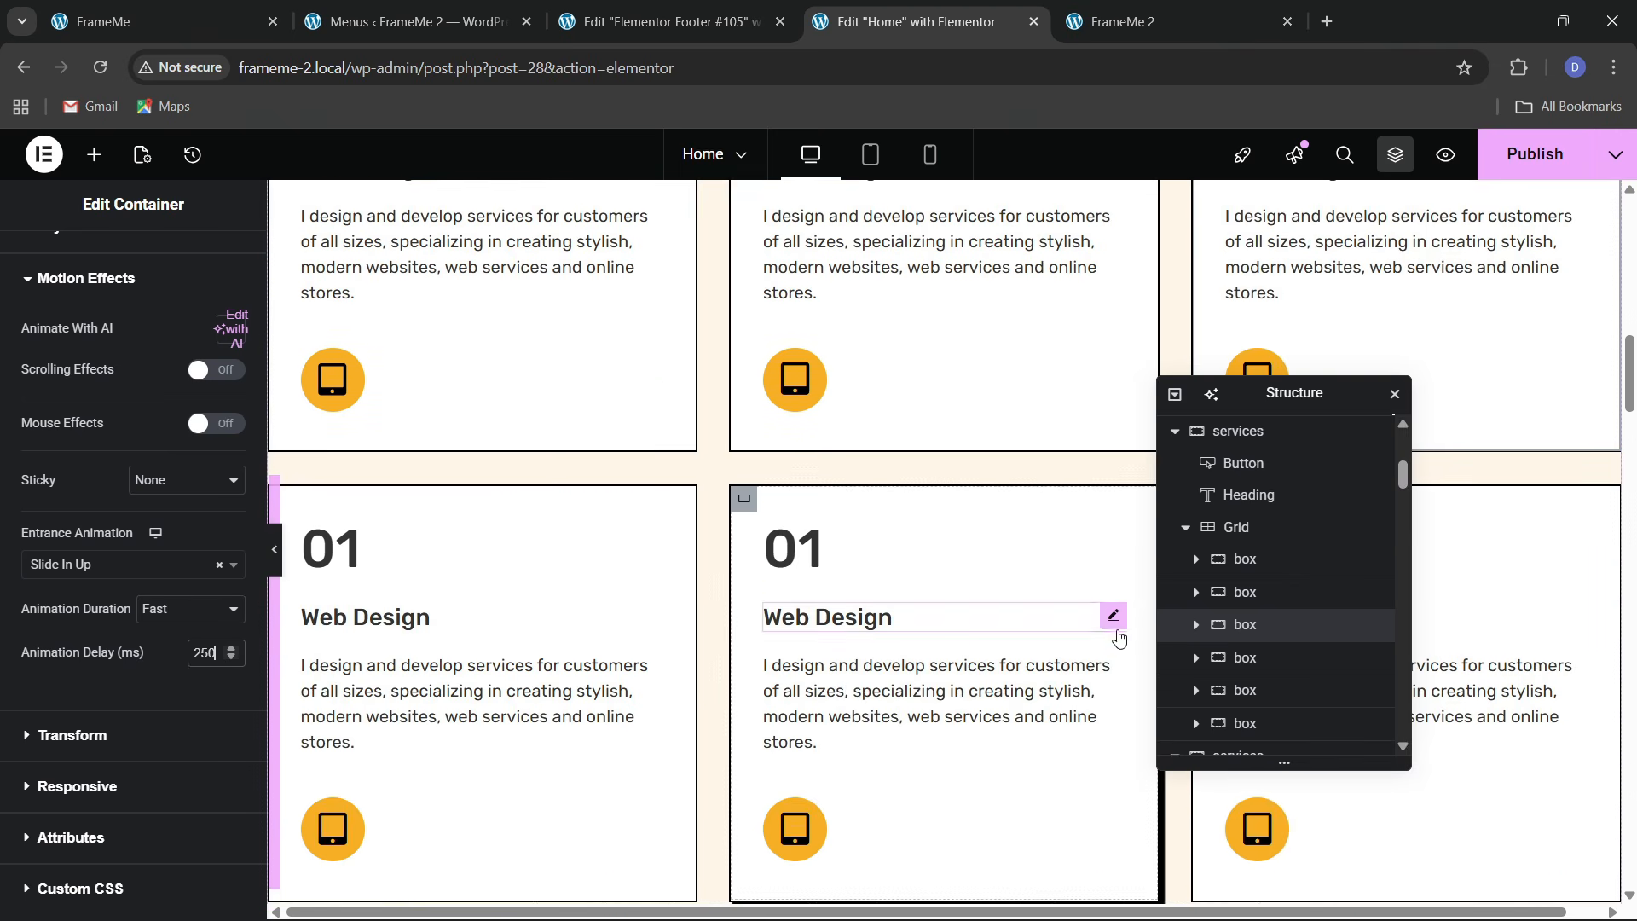
click(1355, 657)
click(215, 263)
scroll(100, 535, down, 5)
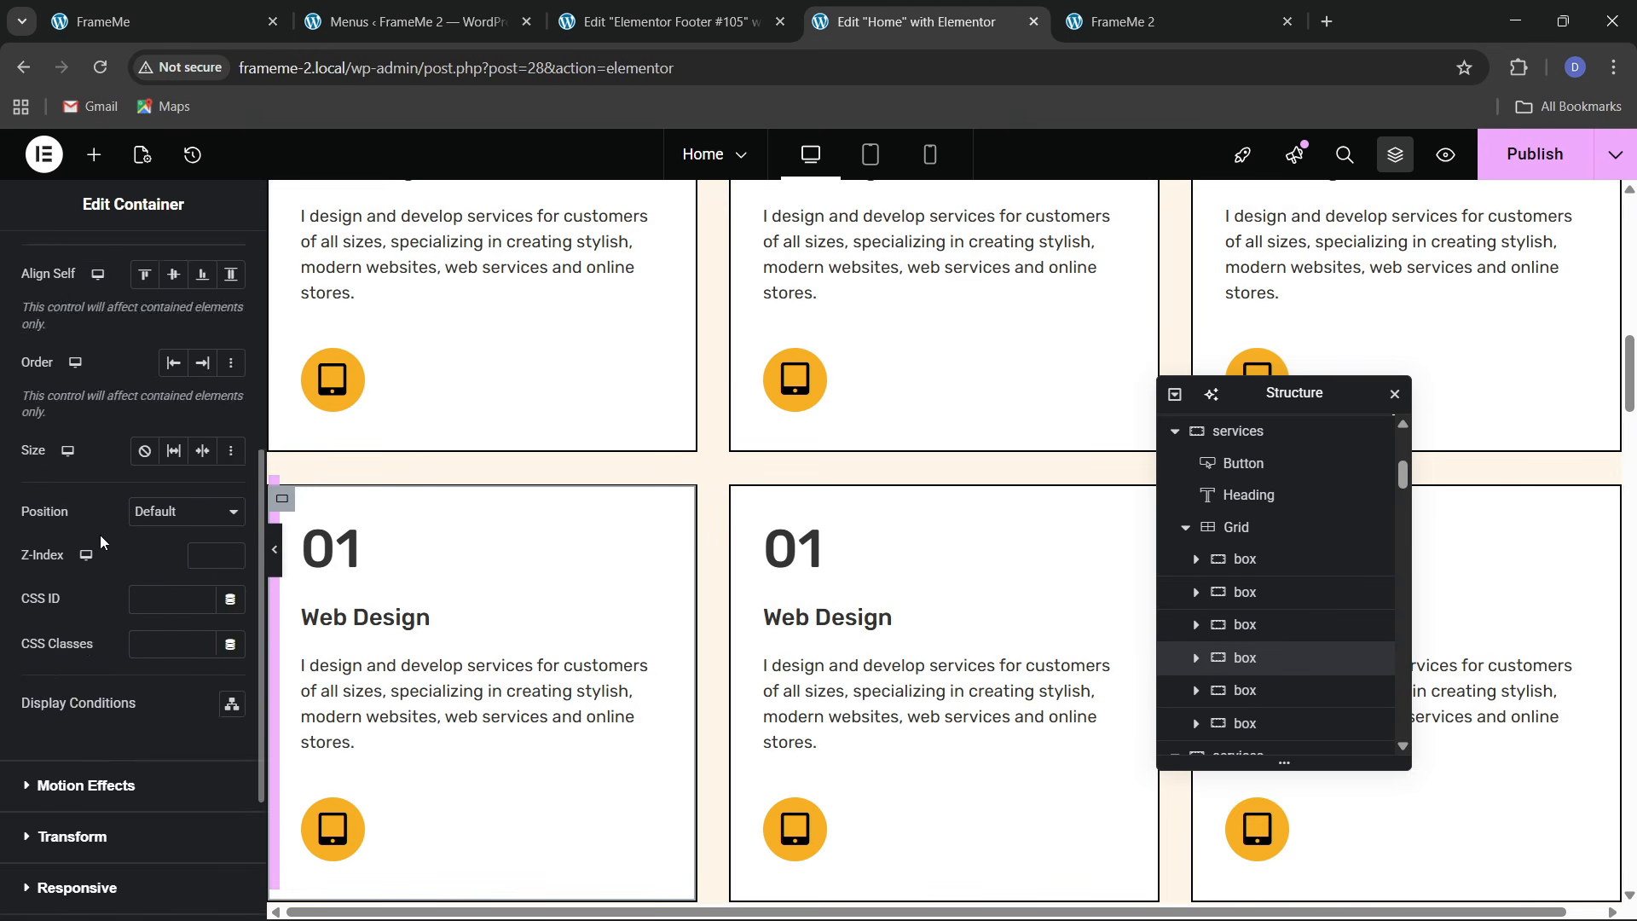
click(94, 574)
click(94, 577)
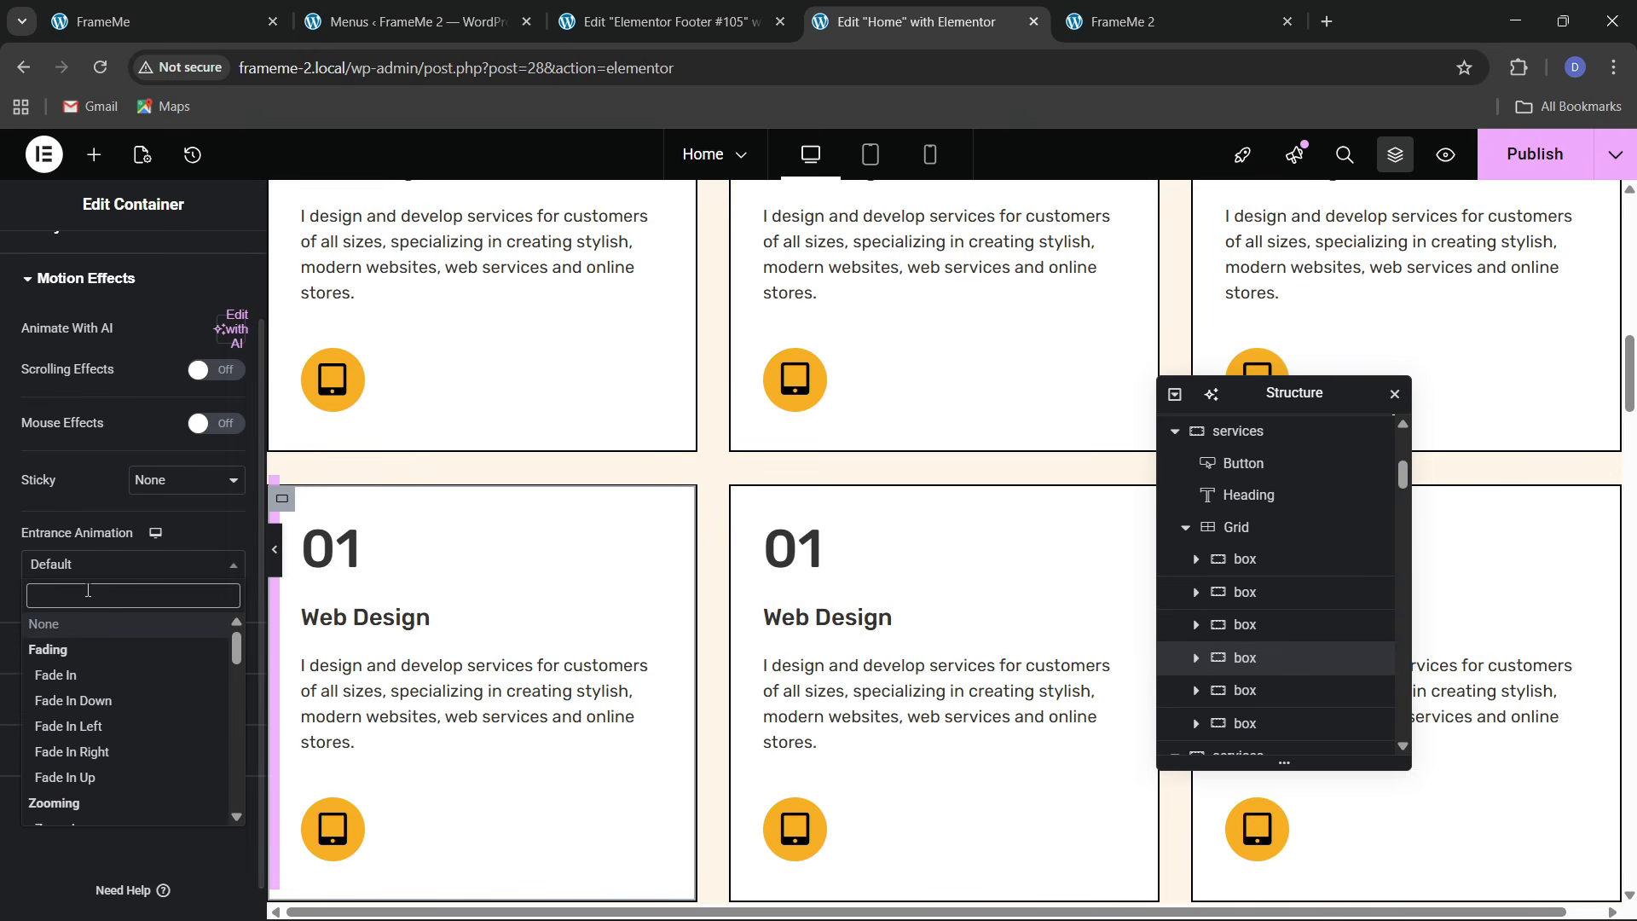
text(sl)
key(Down)
key(Down)
key(Down)
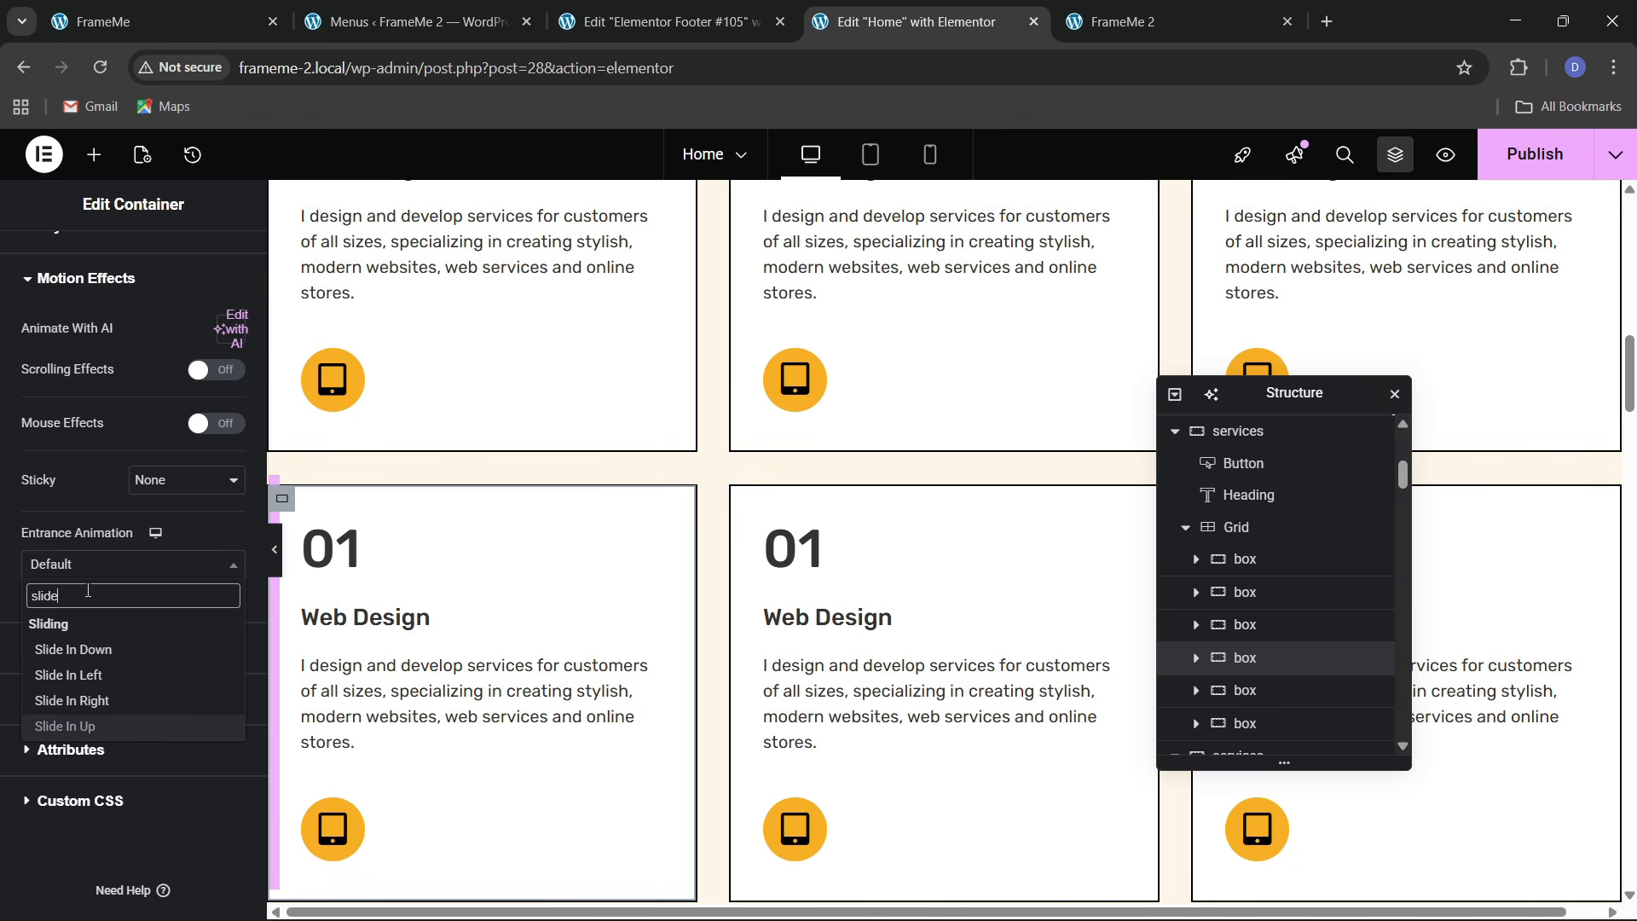
key(Return)
click(170, 609)
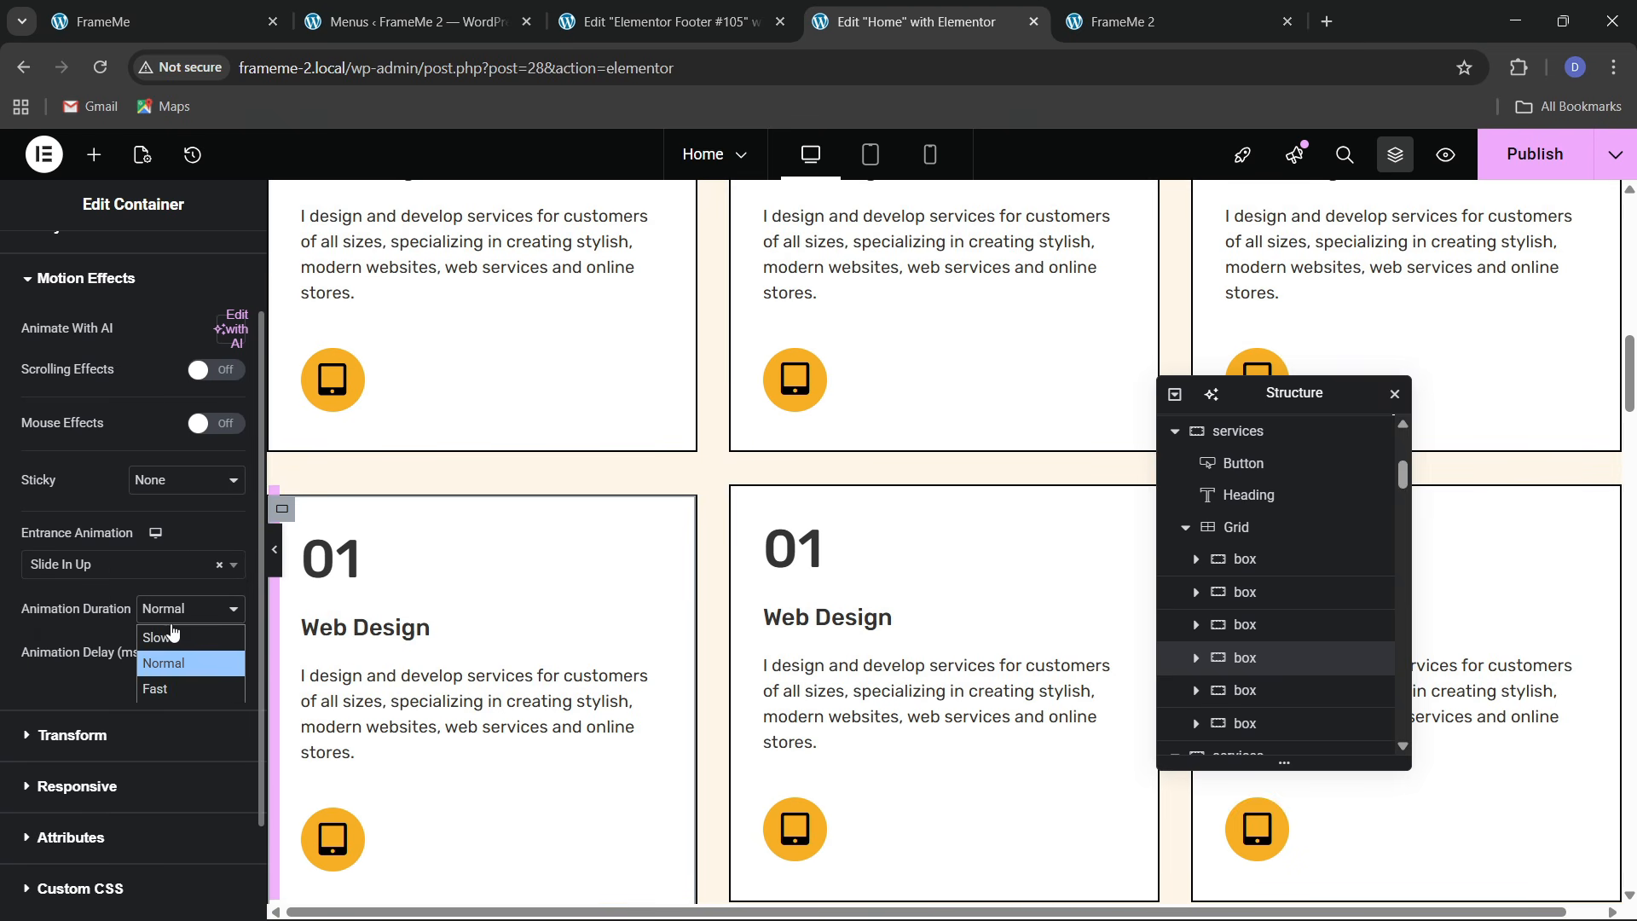
click(165, 688)
click(207, 662)
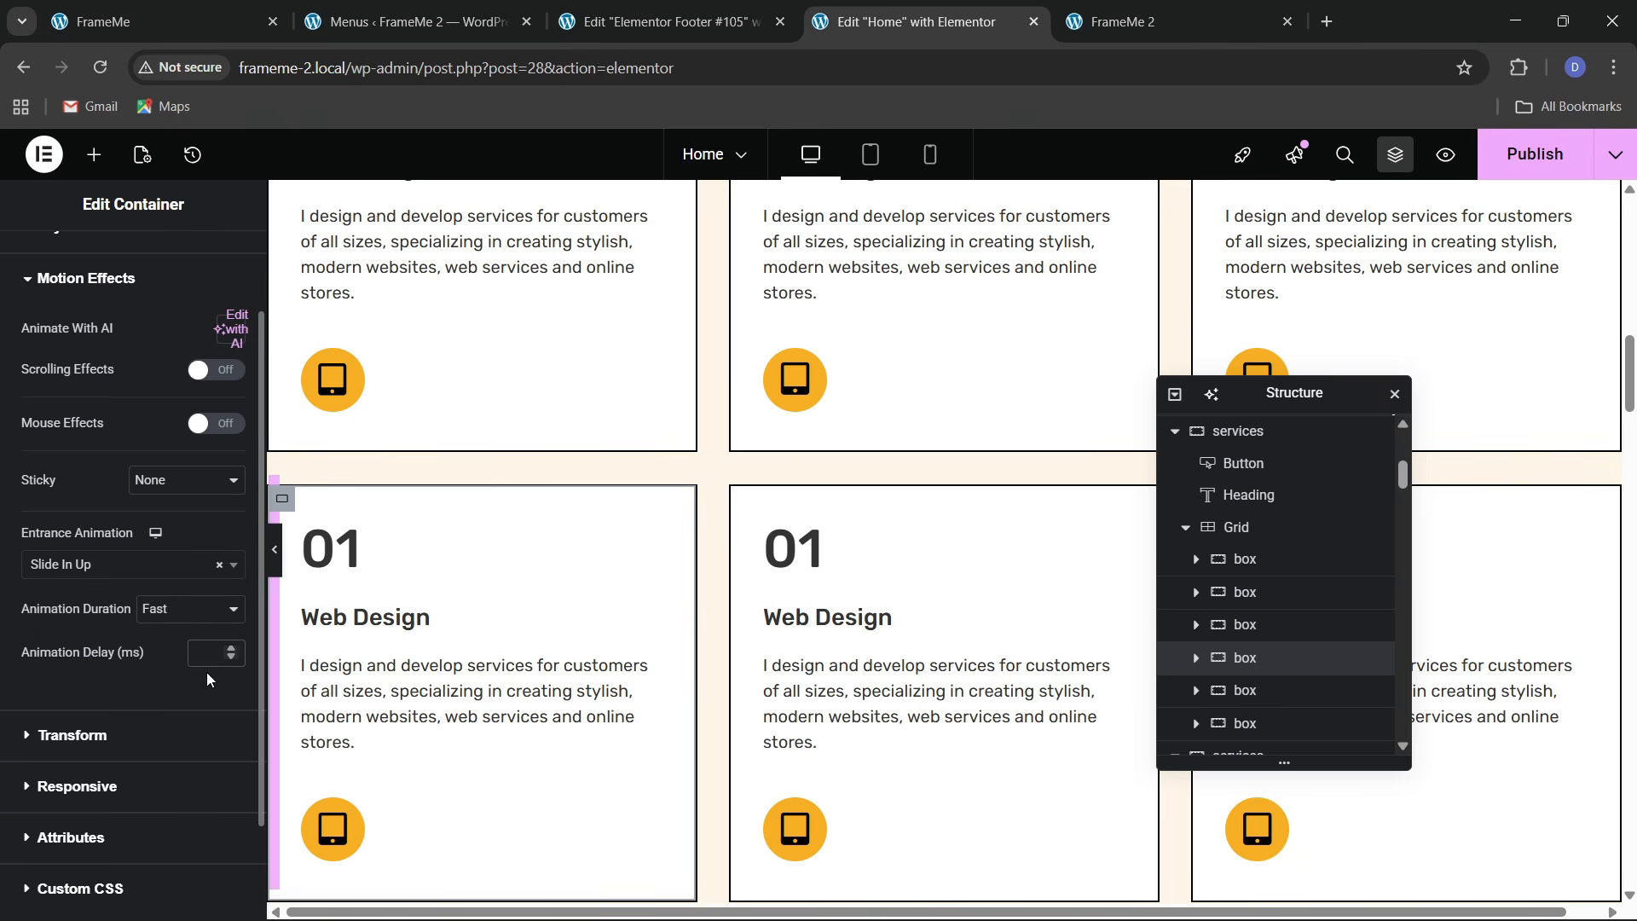
Give the fifth service box Slide In Up at Fast duration with a 350 delay
click(1285, 690)
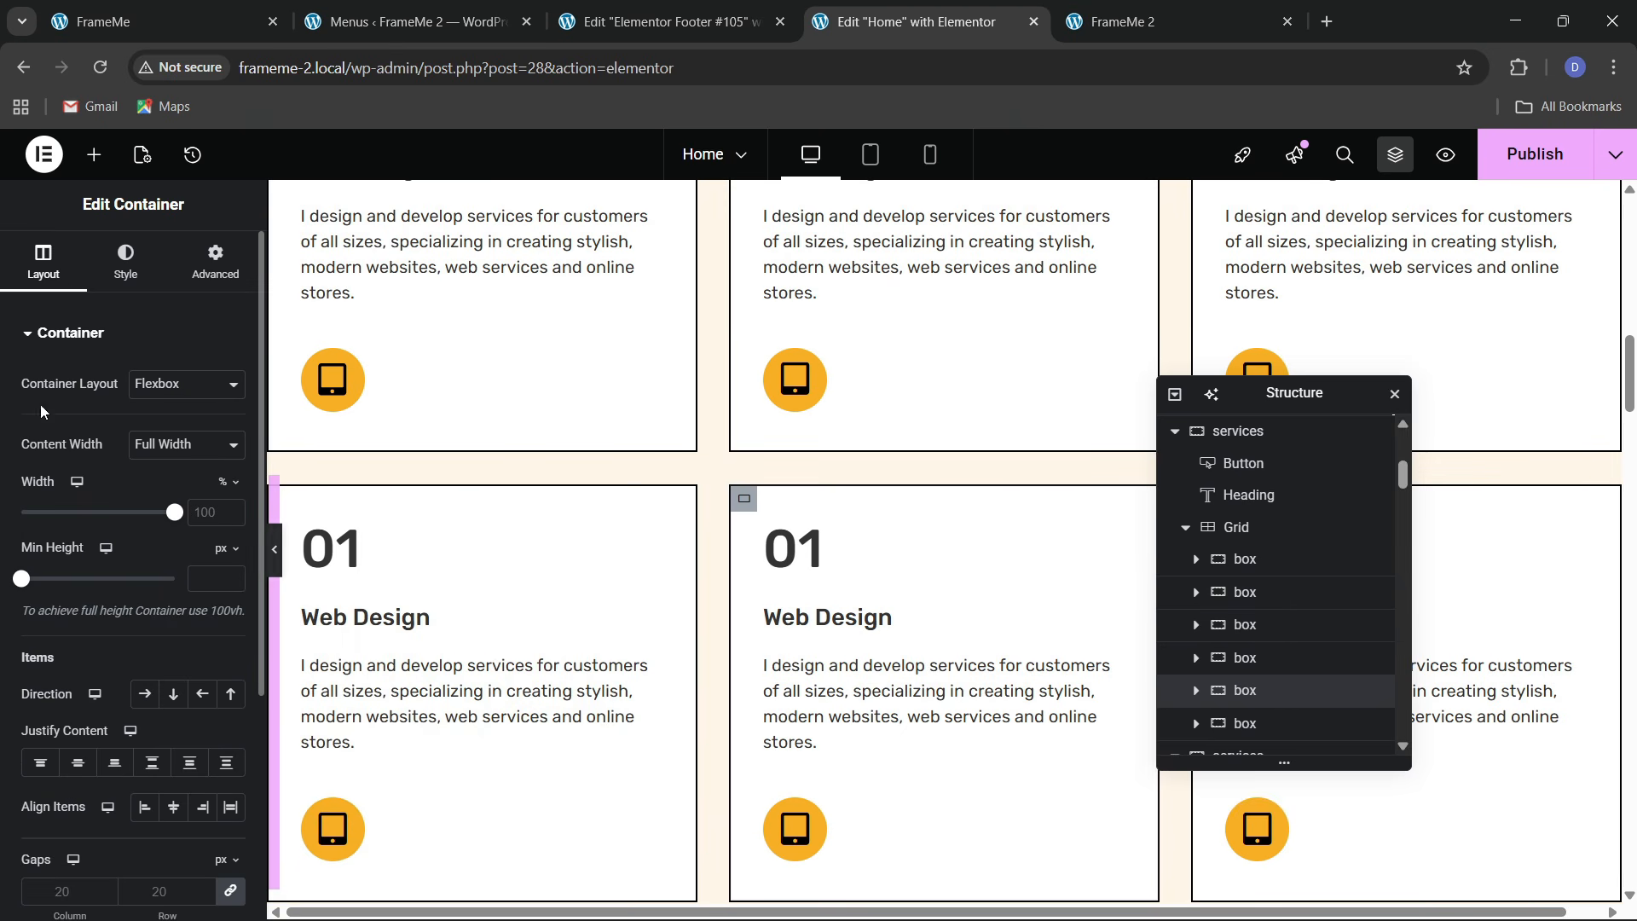
click(215, 260)
scroll(84, 527, down, 5)
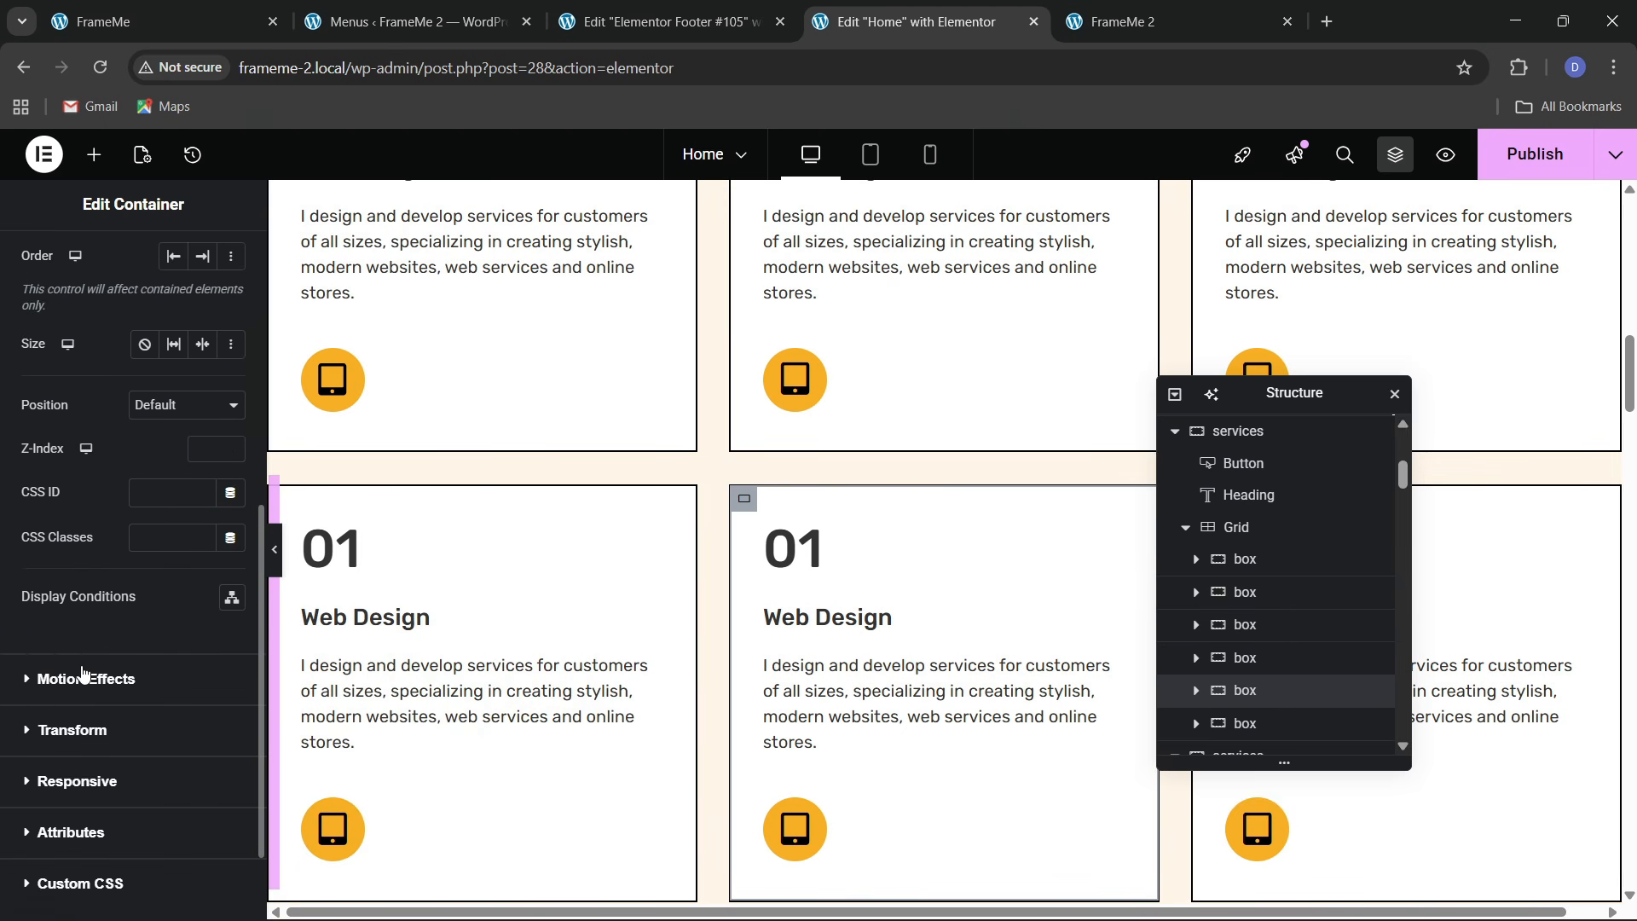
click(83, 674)
click(128, 670)
click(80, 661)
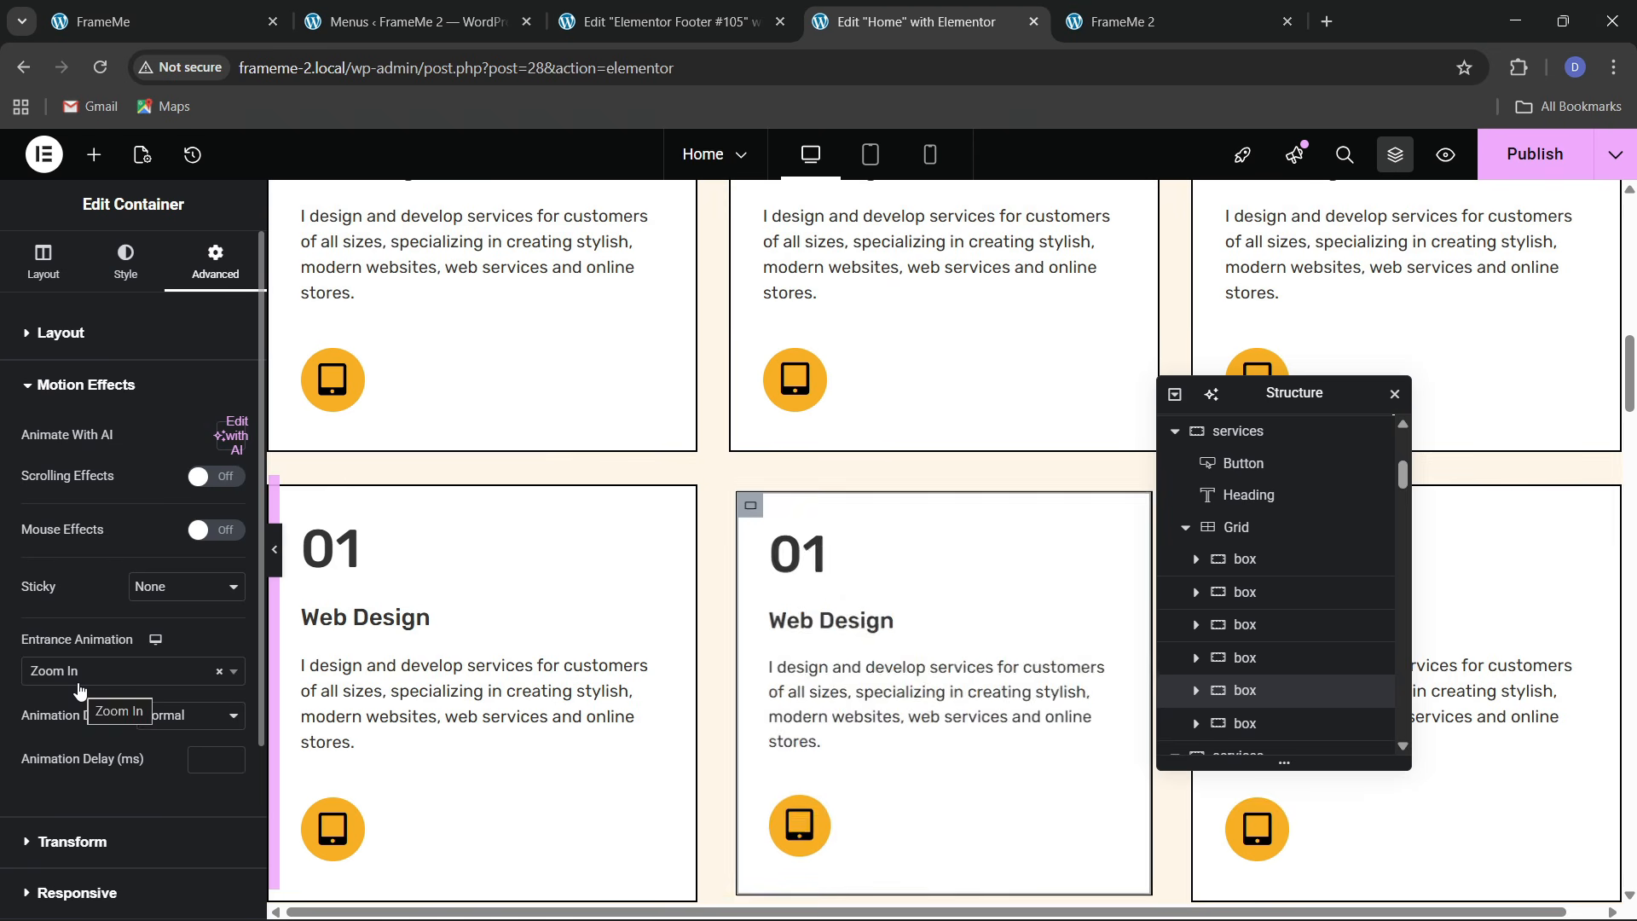
click(72, 674)
text(slide)
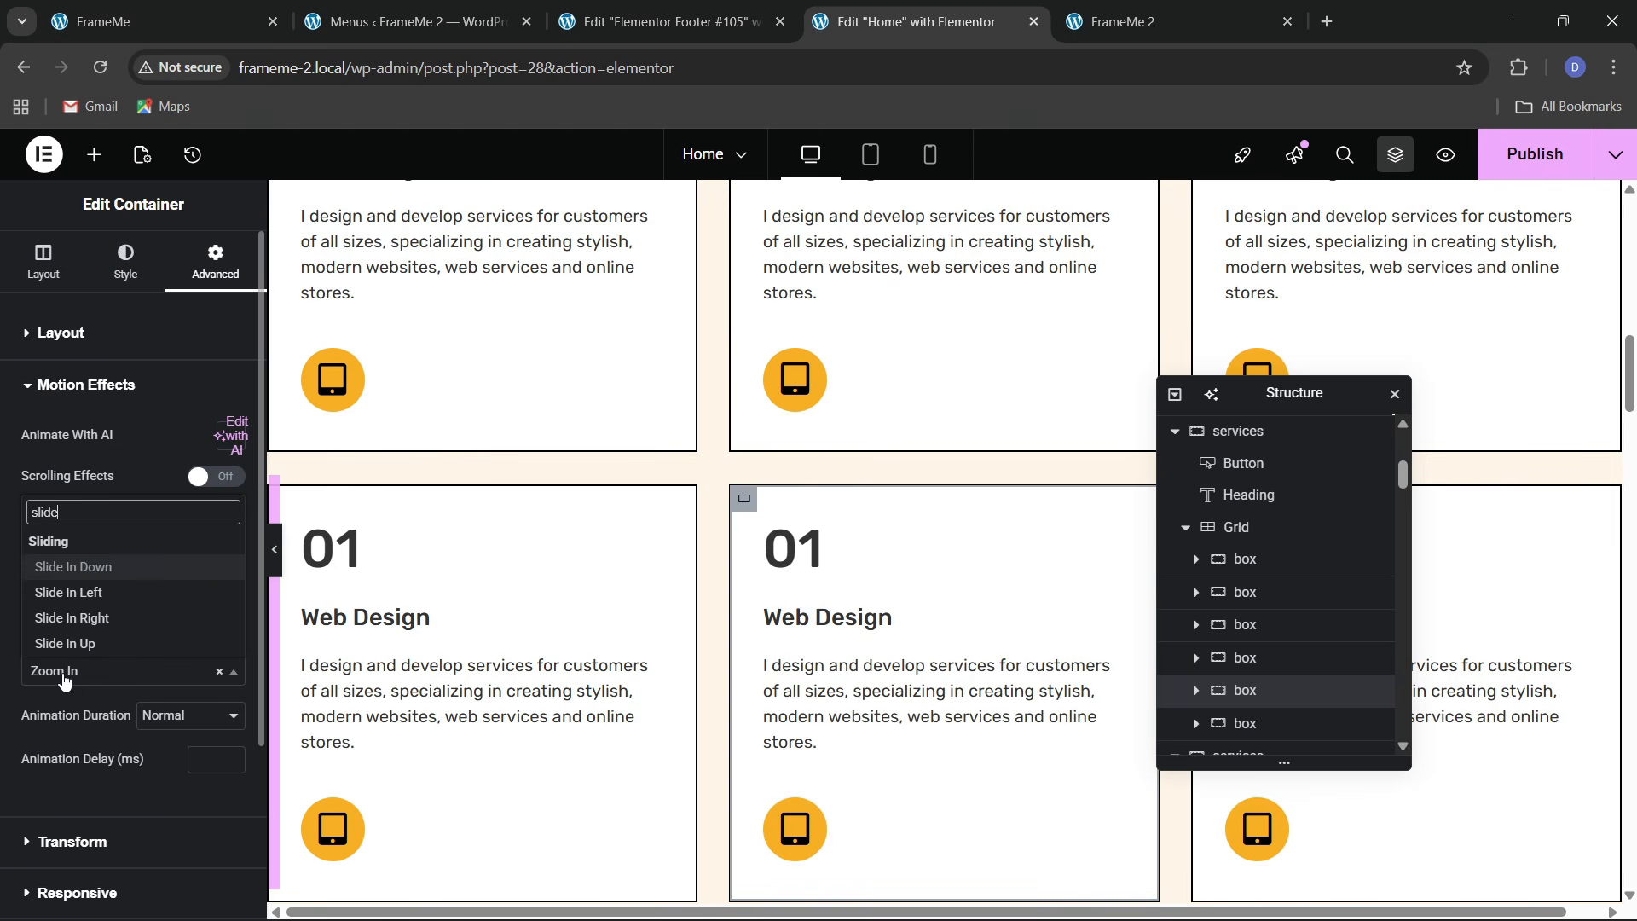
key(Down)
key(Down)
key(Down)
key(Return)
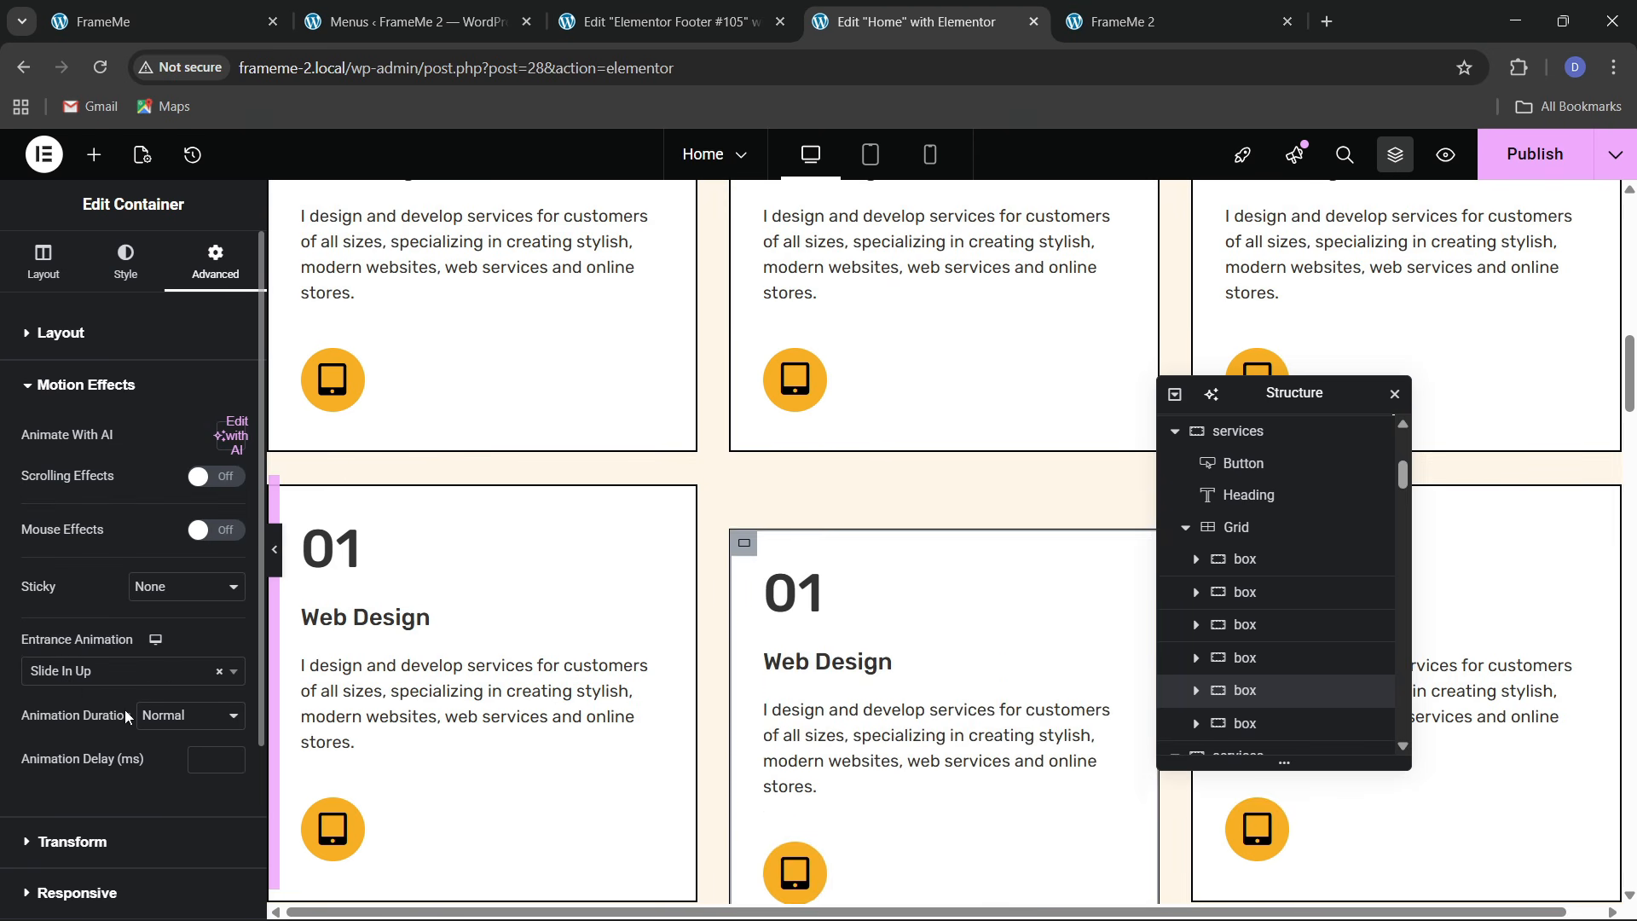
click(149, 716)
click(181, 784)
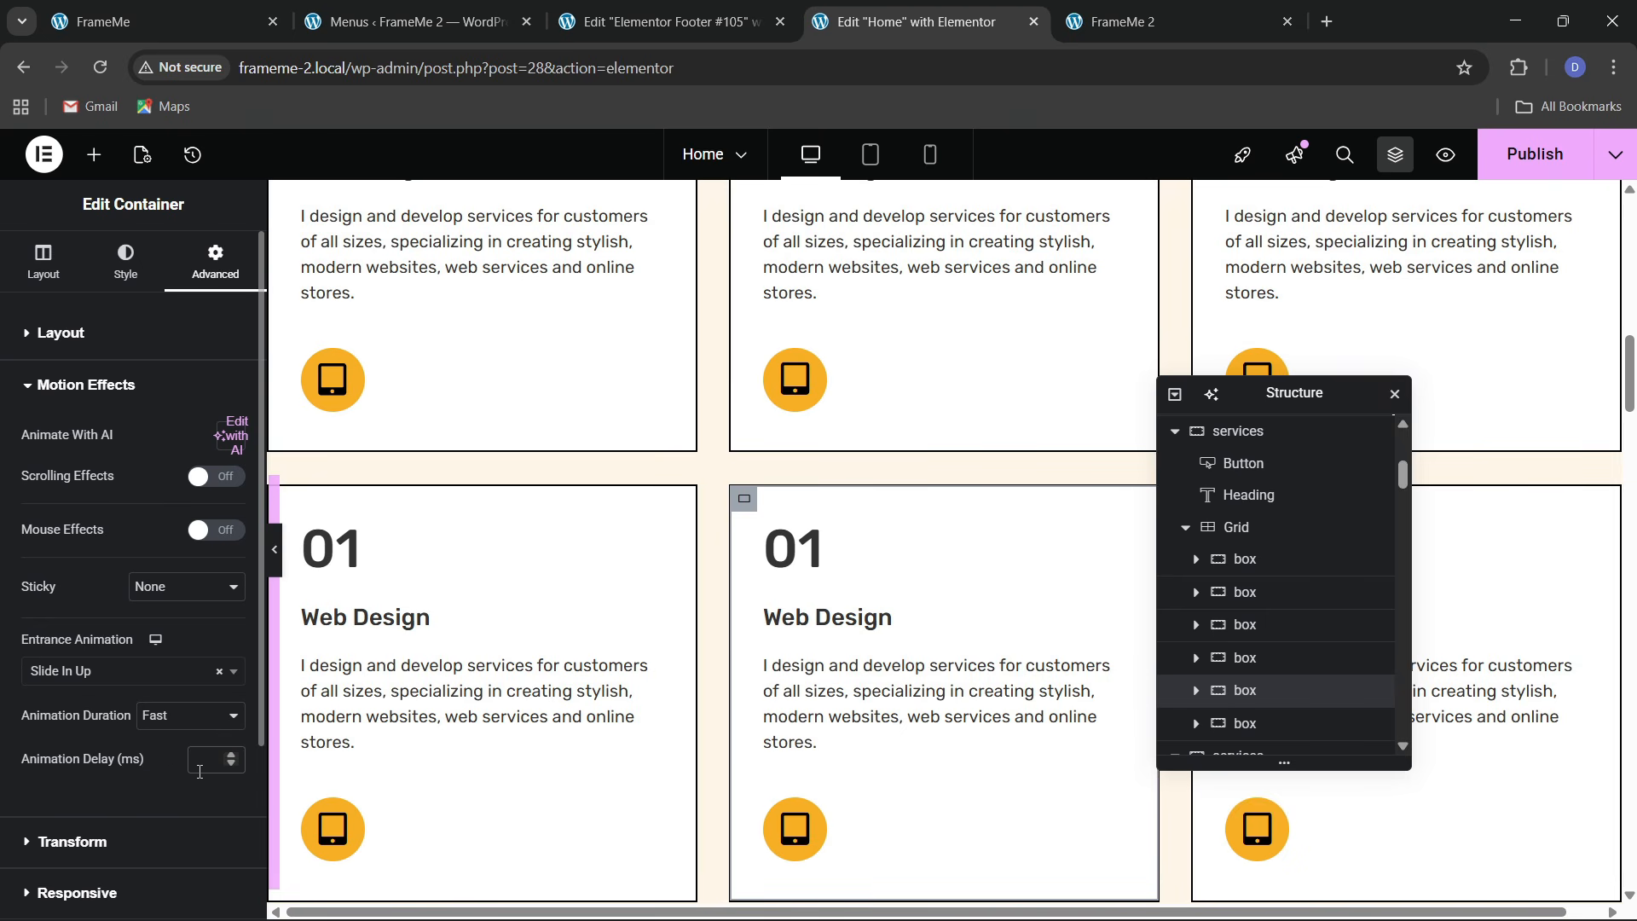
click(200, 770)
text(350)
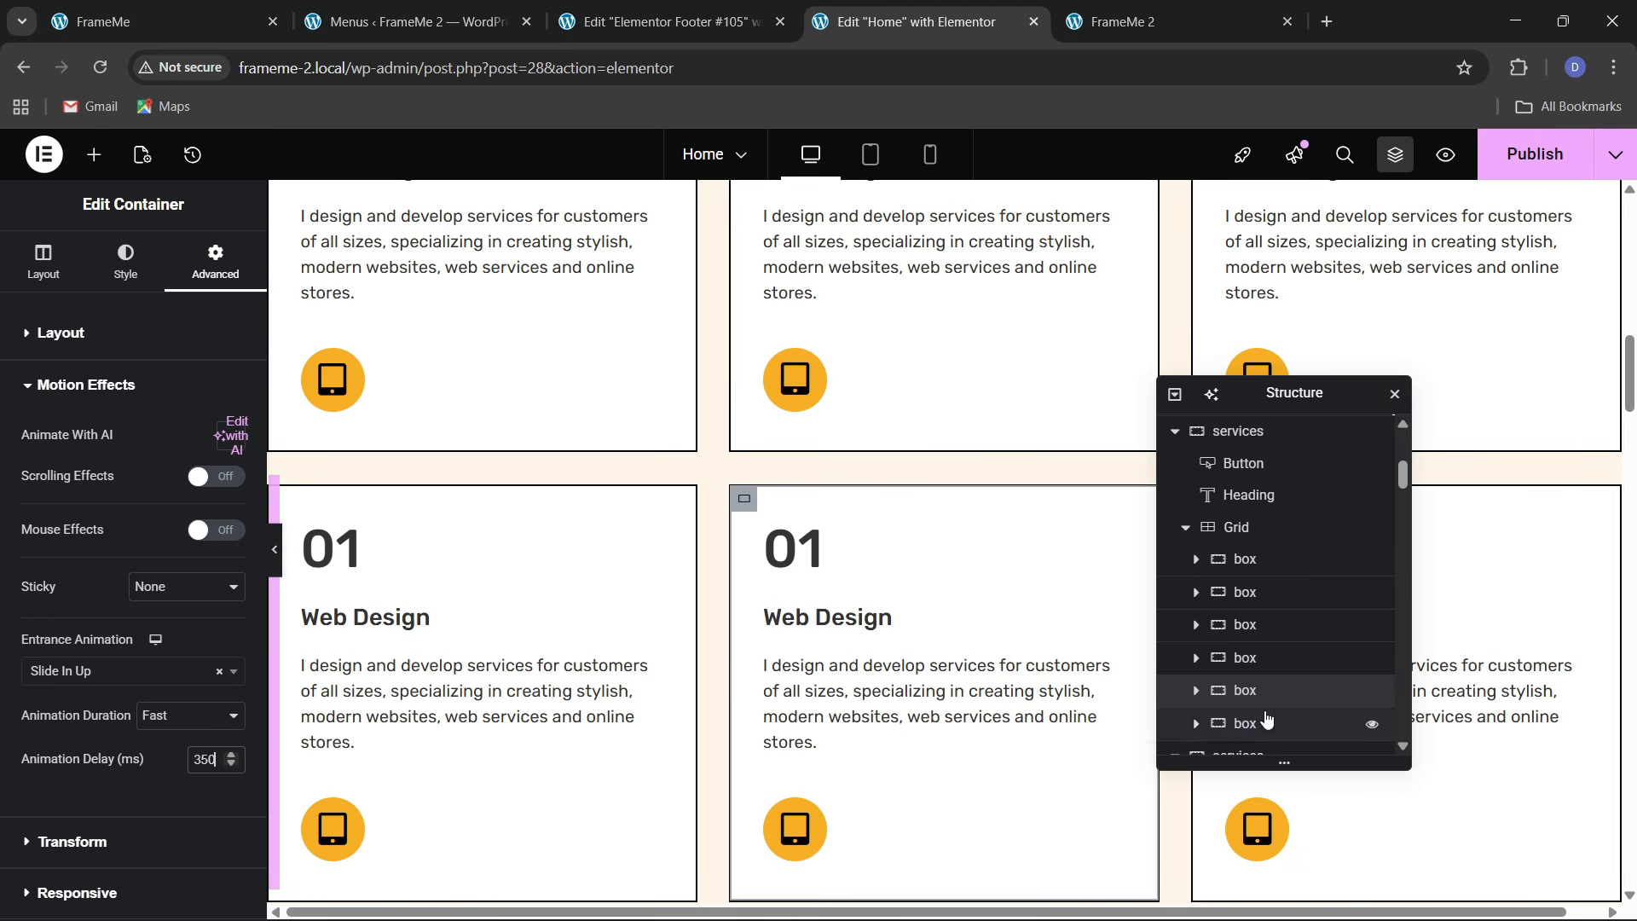
Give the last box Slide In Up, Fast, 350 delay, and publish with Ctrl+S
click(1267, 721)
click(215, 256)
scroll(103, 546, down, 5)
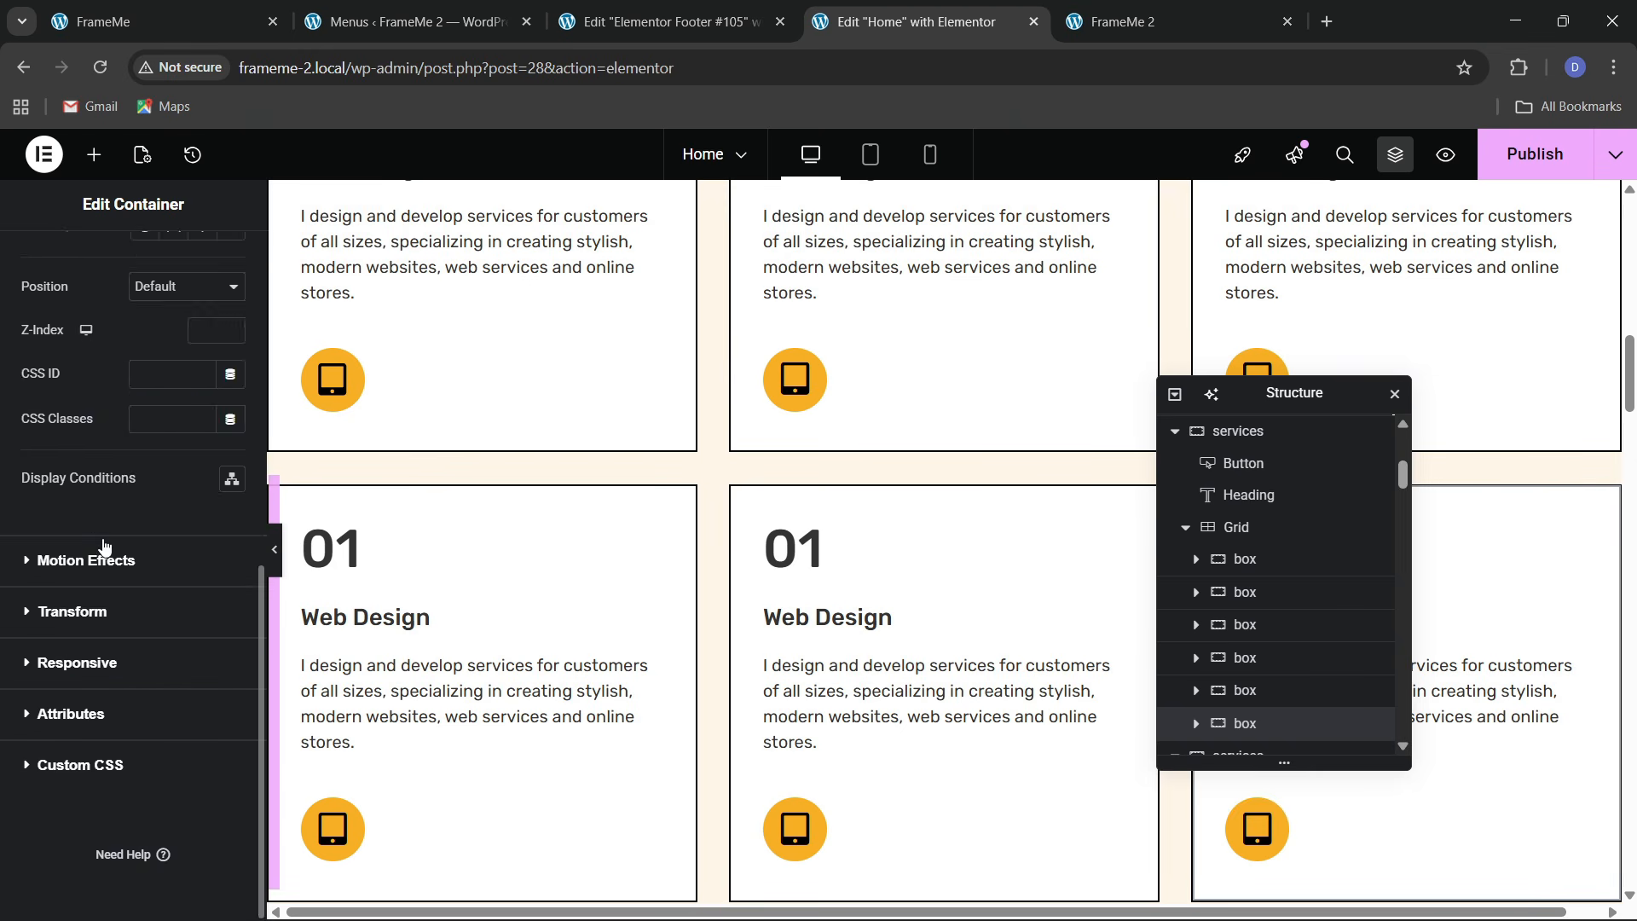
click(101, 559)
click(90, 673)
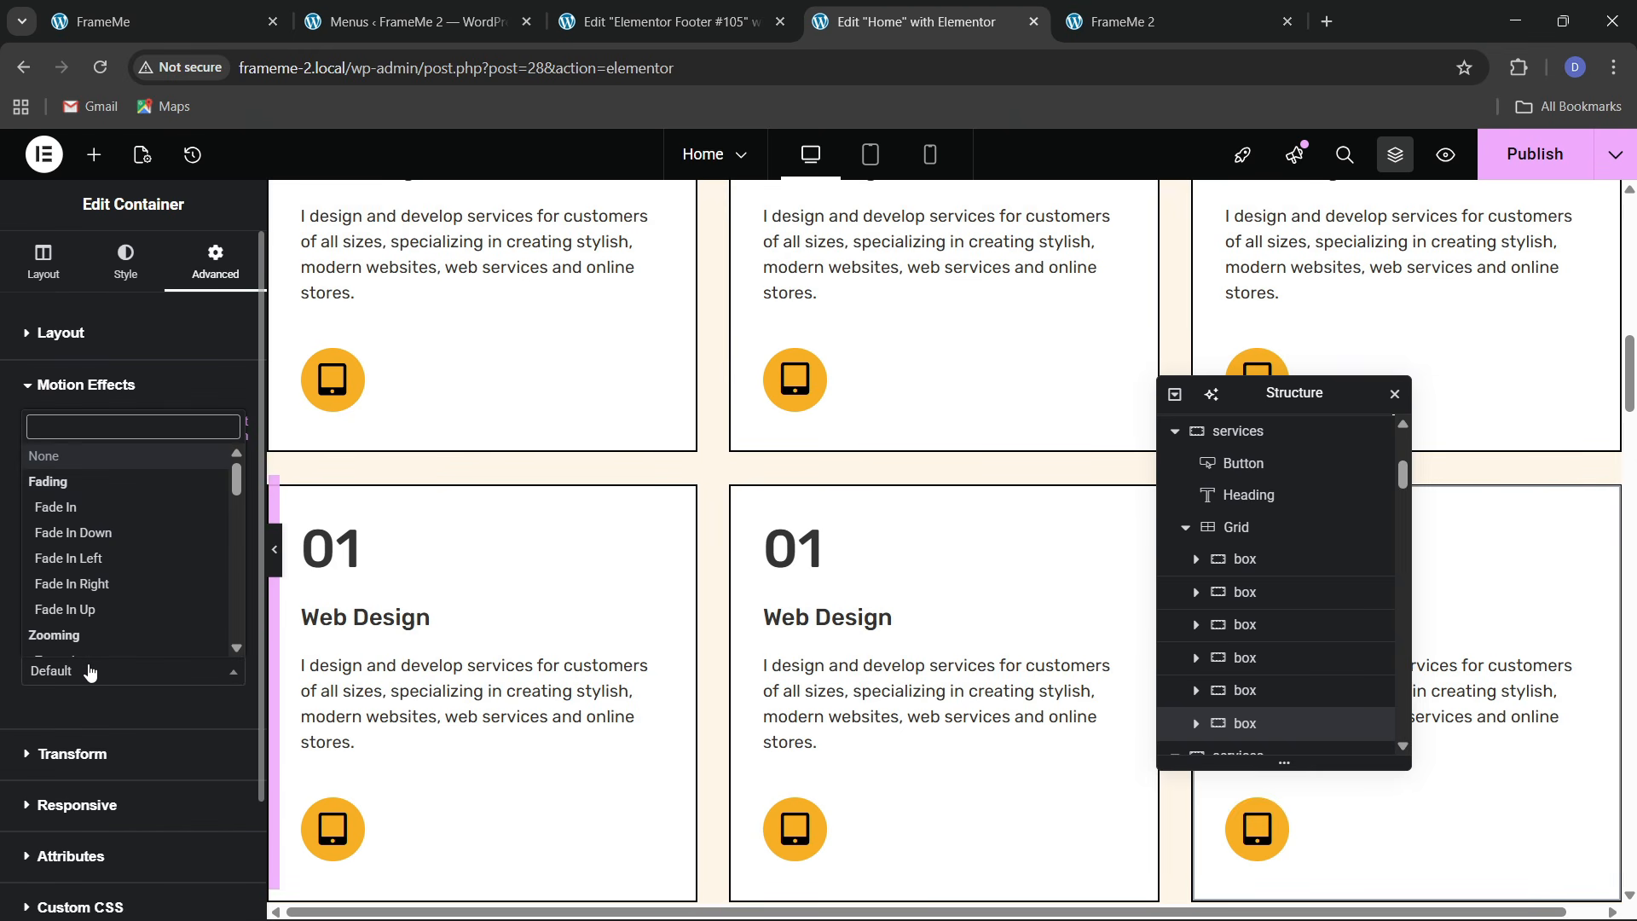
text(slid)
key(Down)
key(Down)
key(Down)
key(Return)
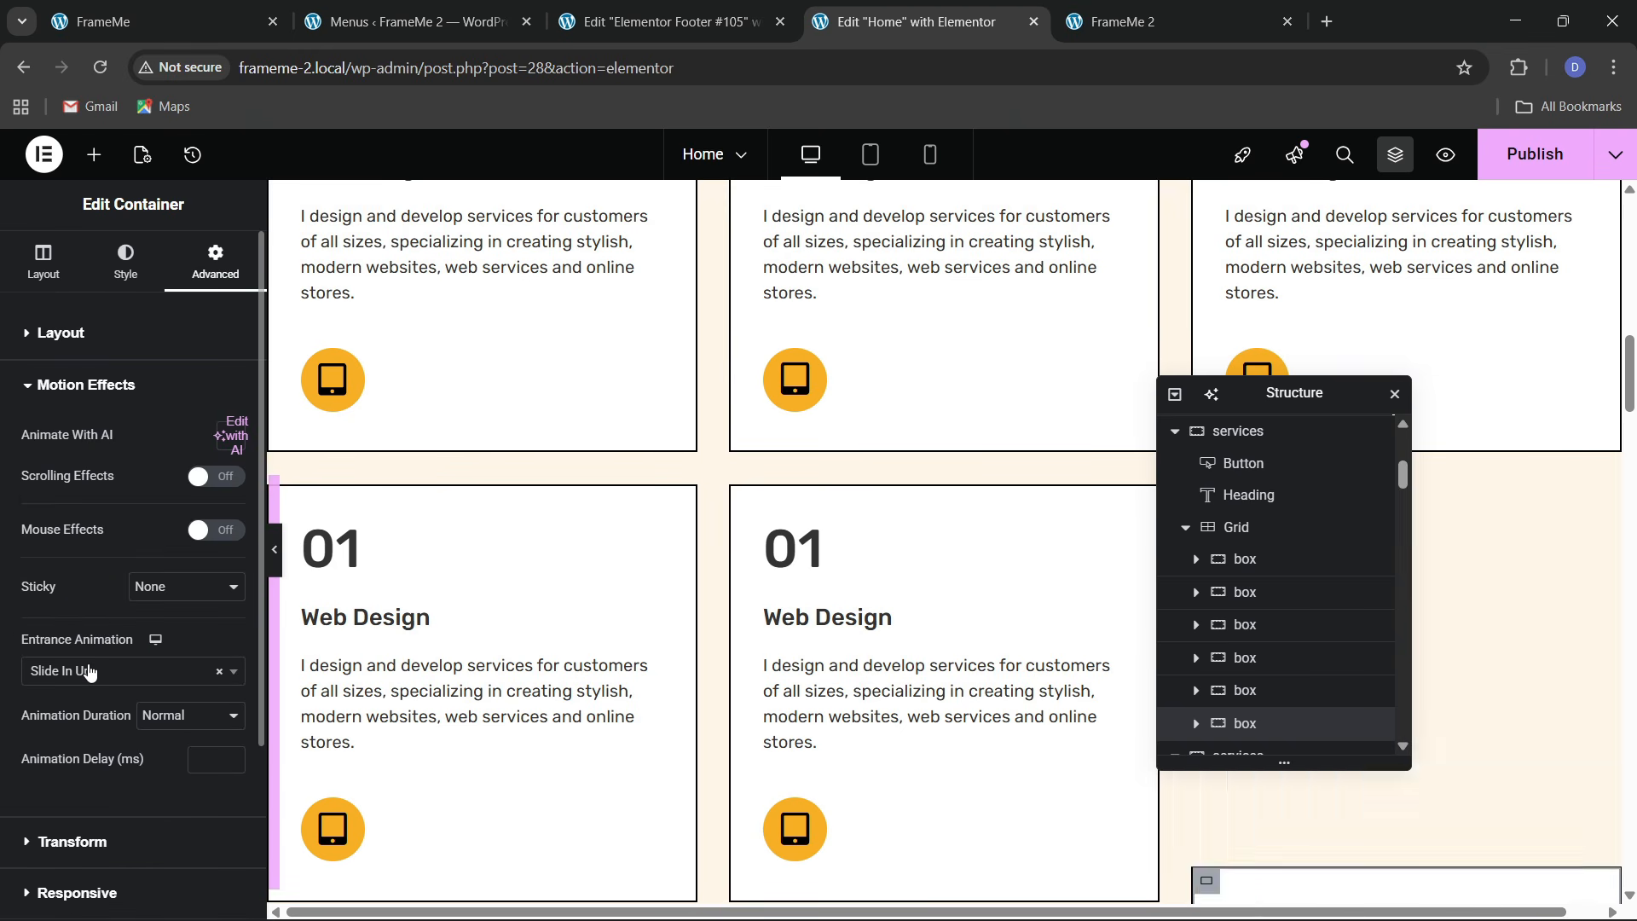
click(149, 718)
click(171, 795)
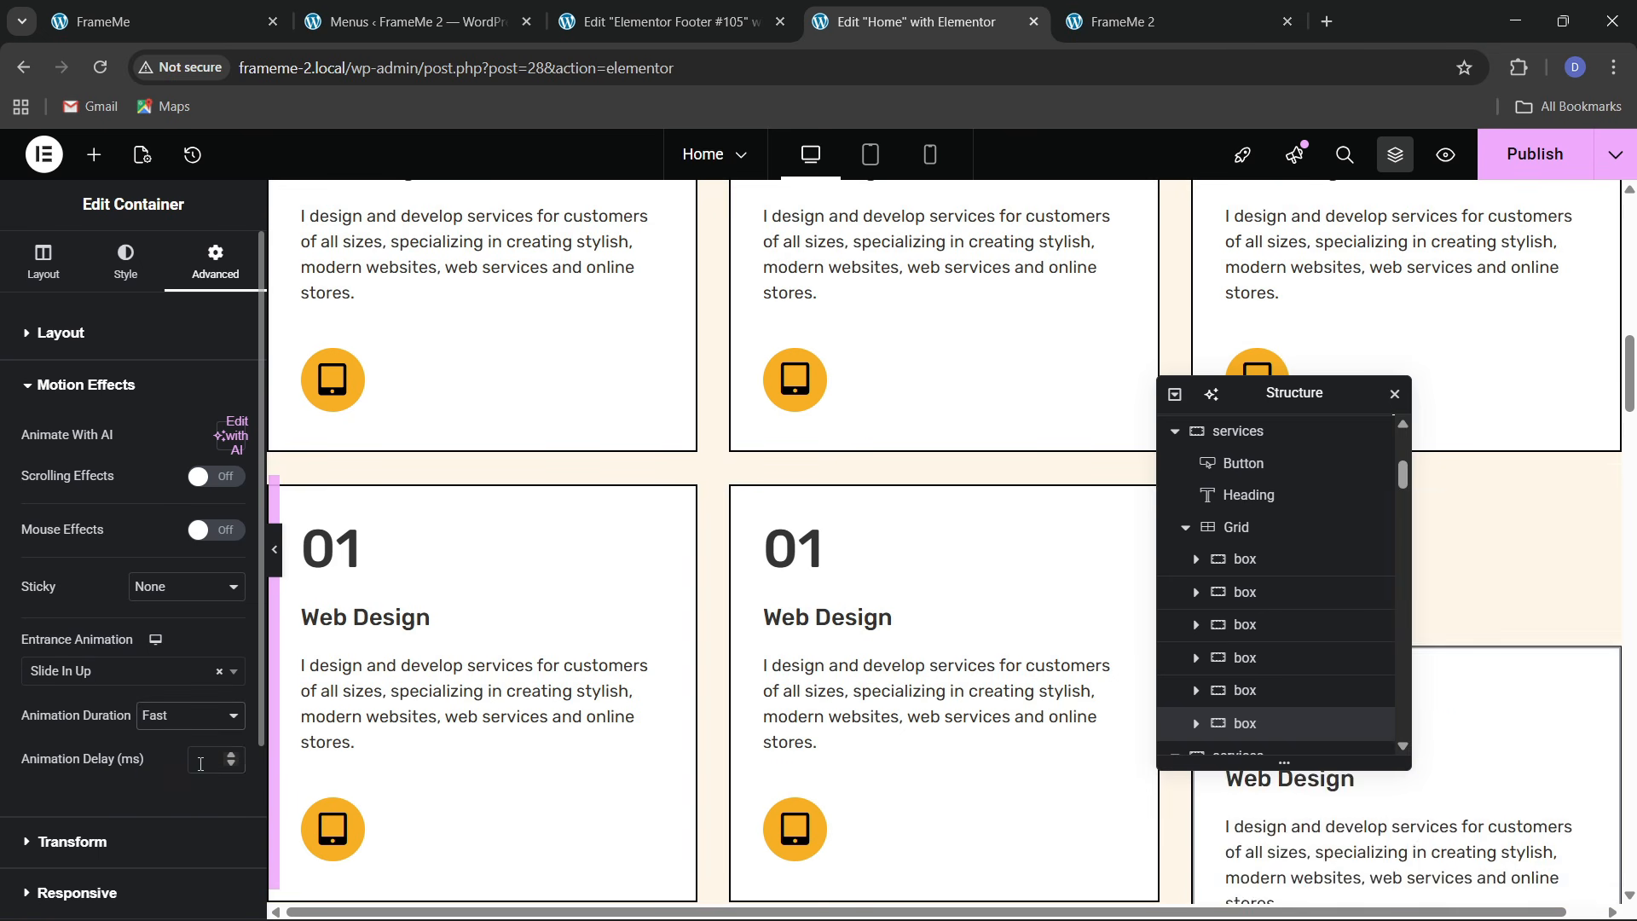
click(201, 762)
text(350)
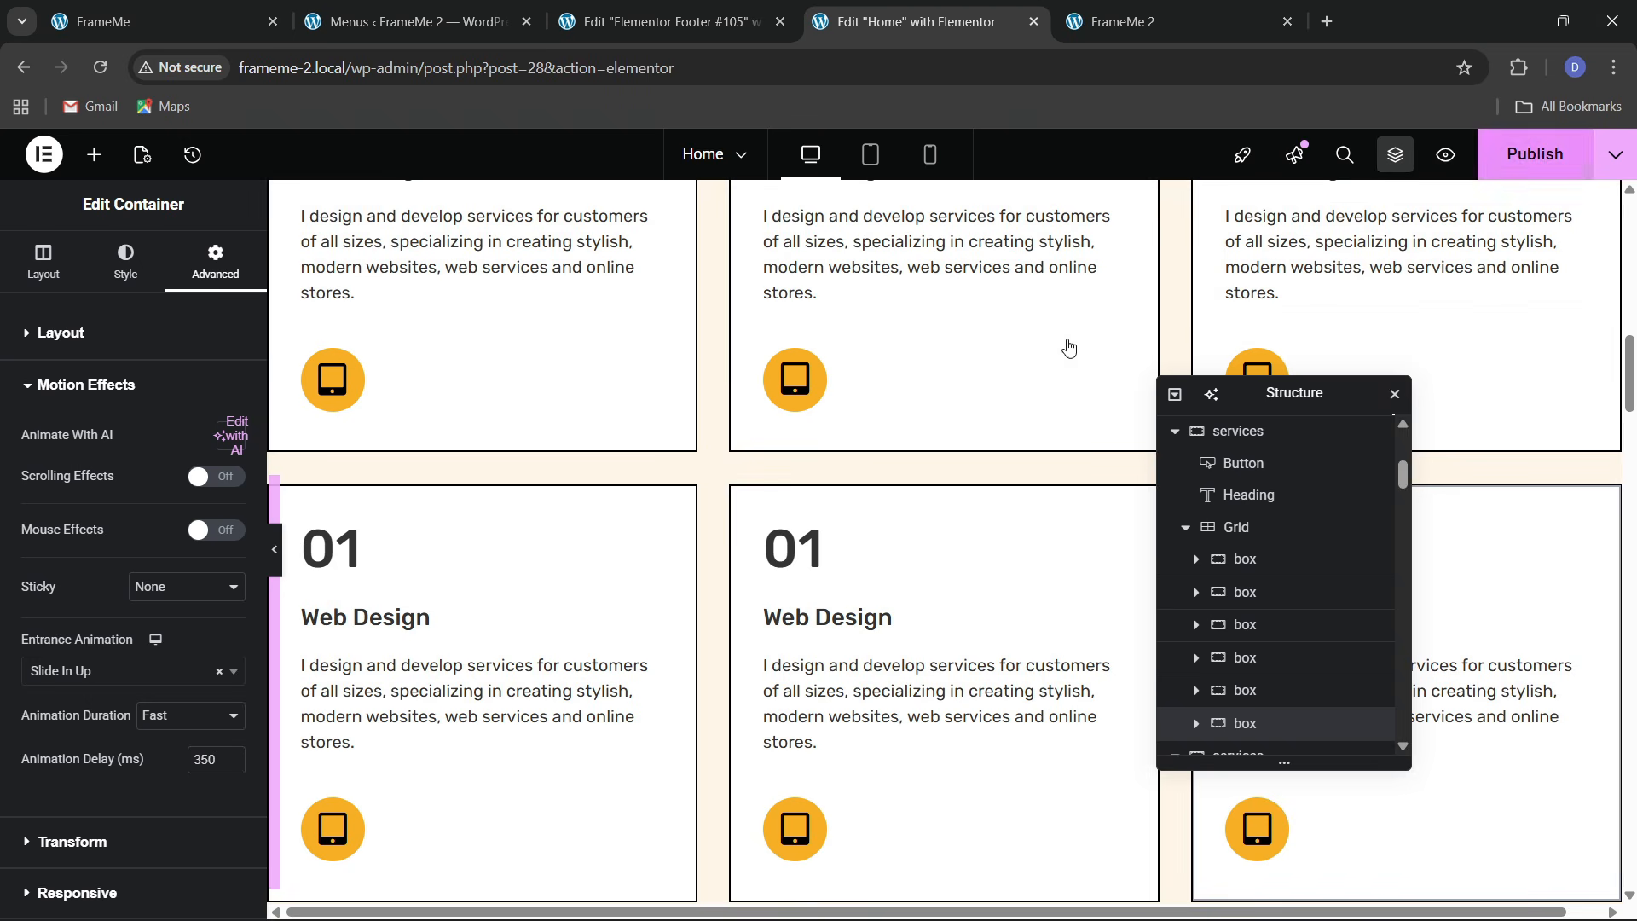
key(ctrl+s)
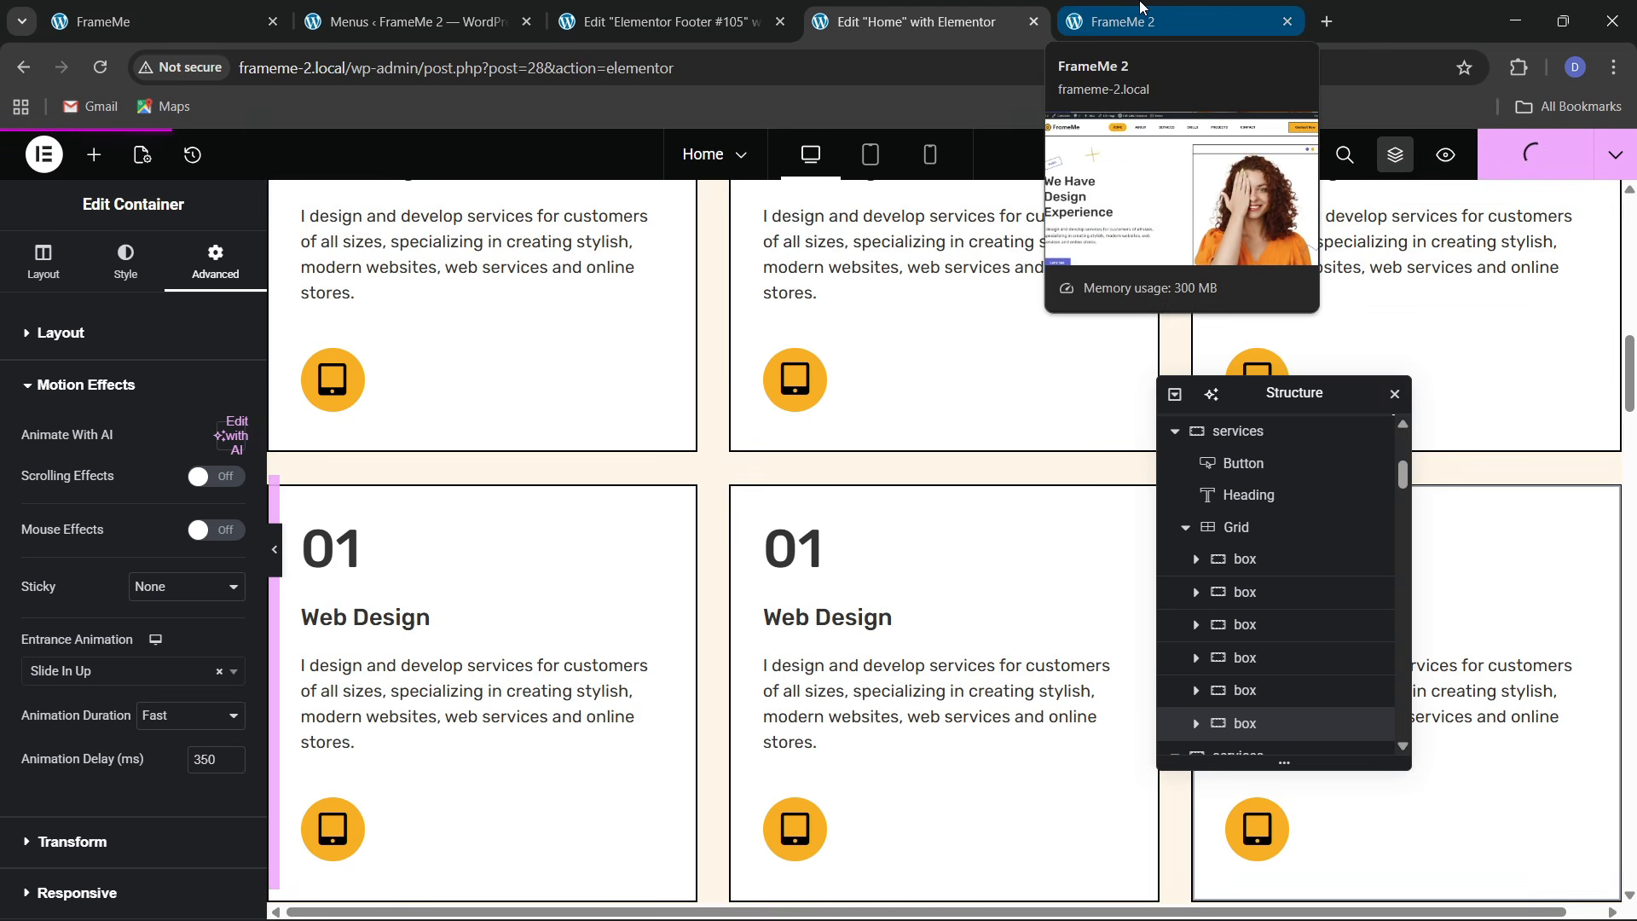
Reload the live FrameMe 2 home page twice and watch the services cards animate in
click(1141, 7)
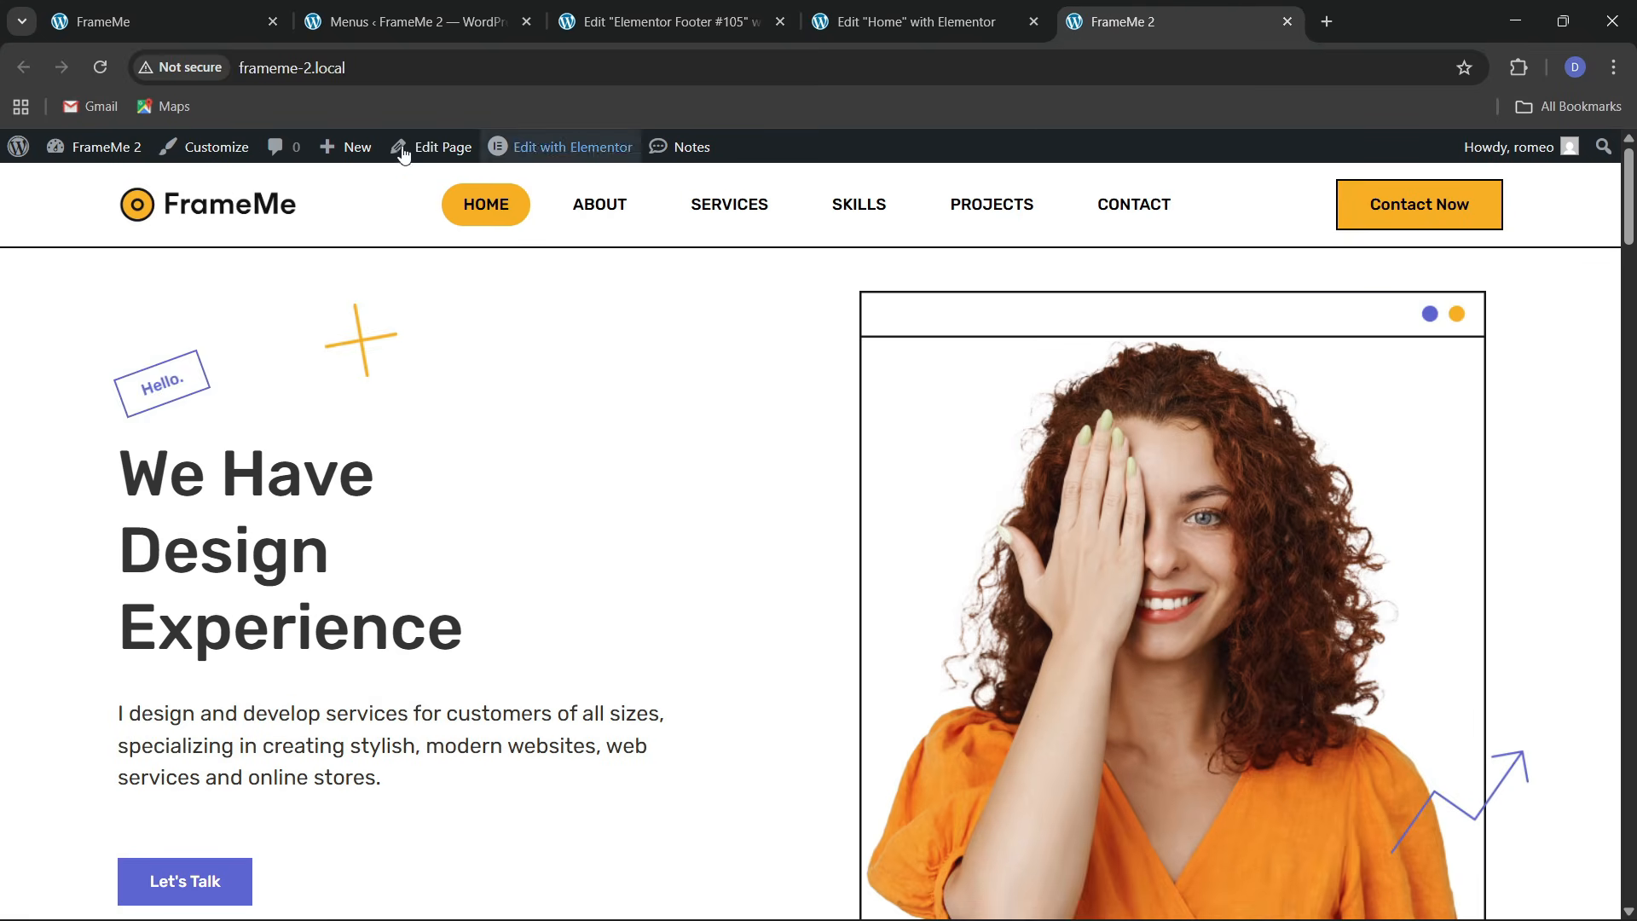
click(428, 73)
key(Return)
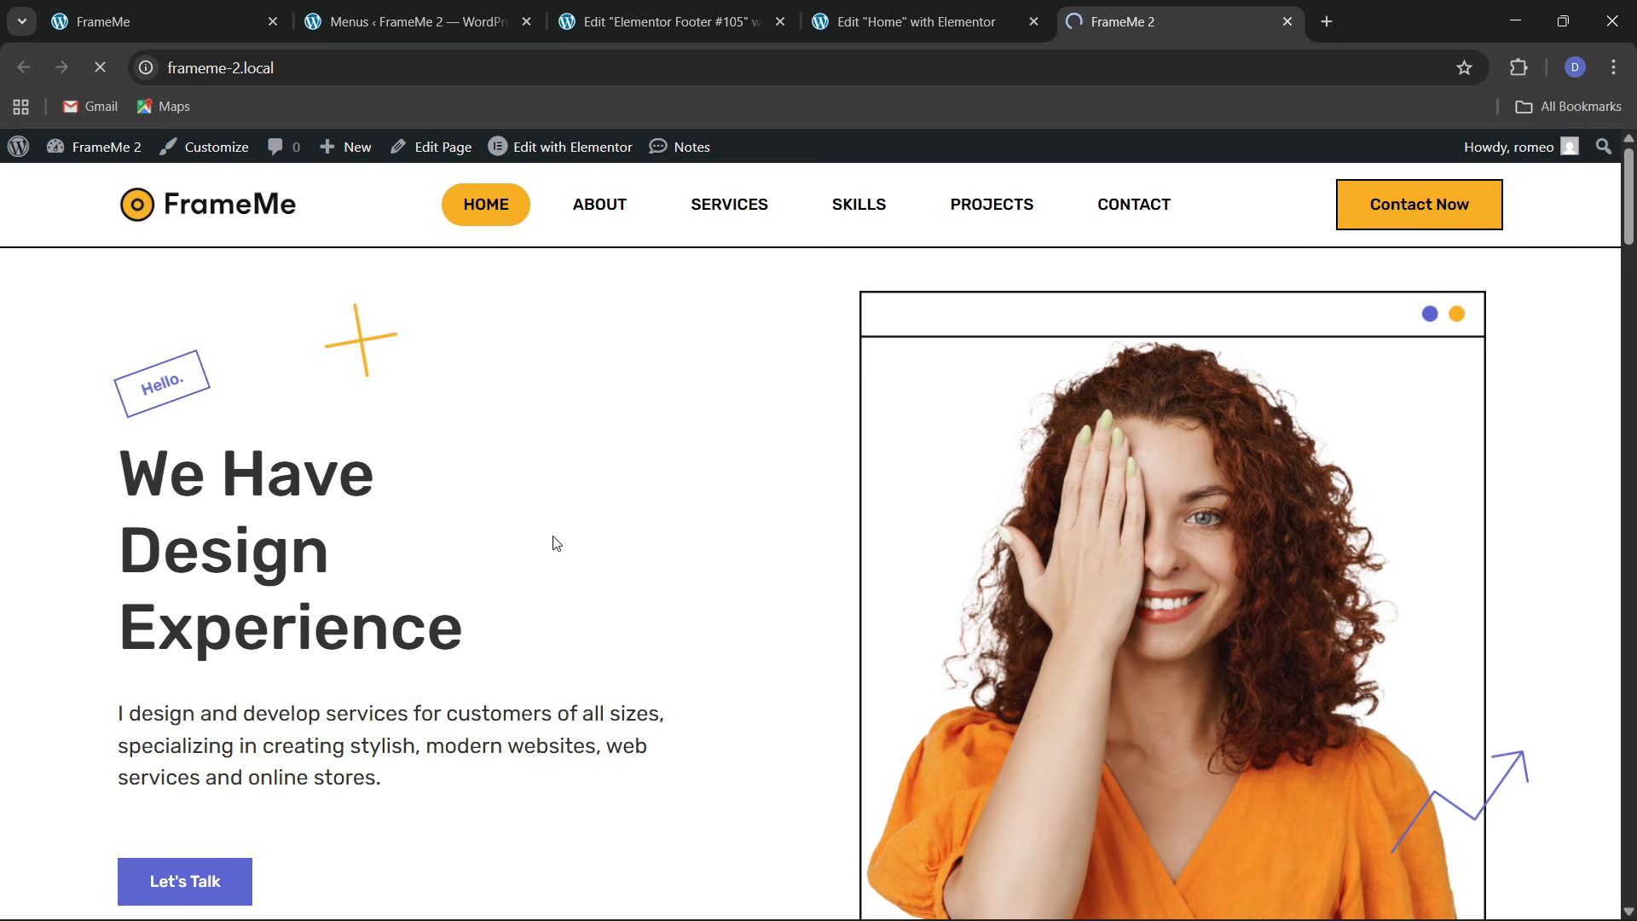
scroll(552, 506, down, 10)
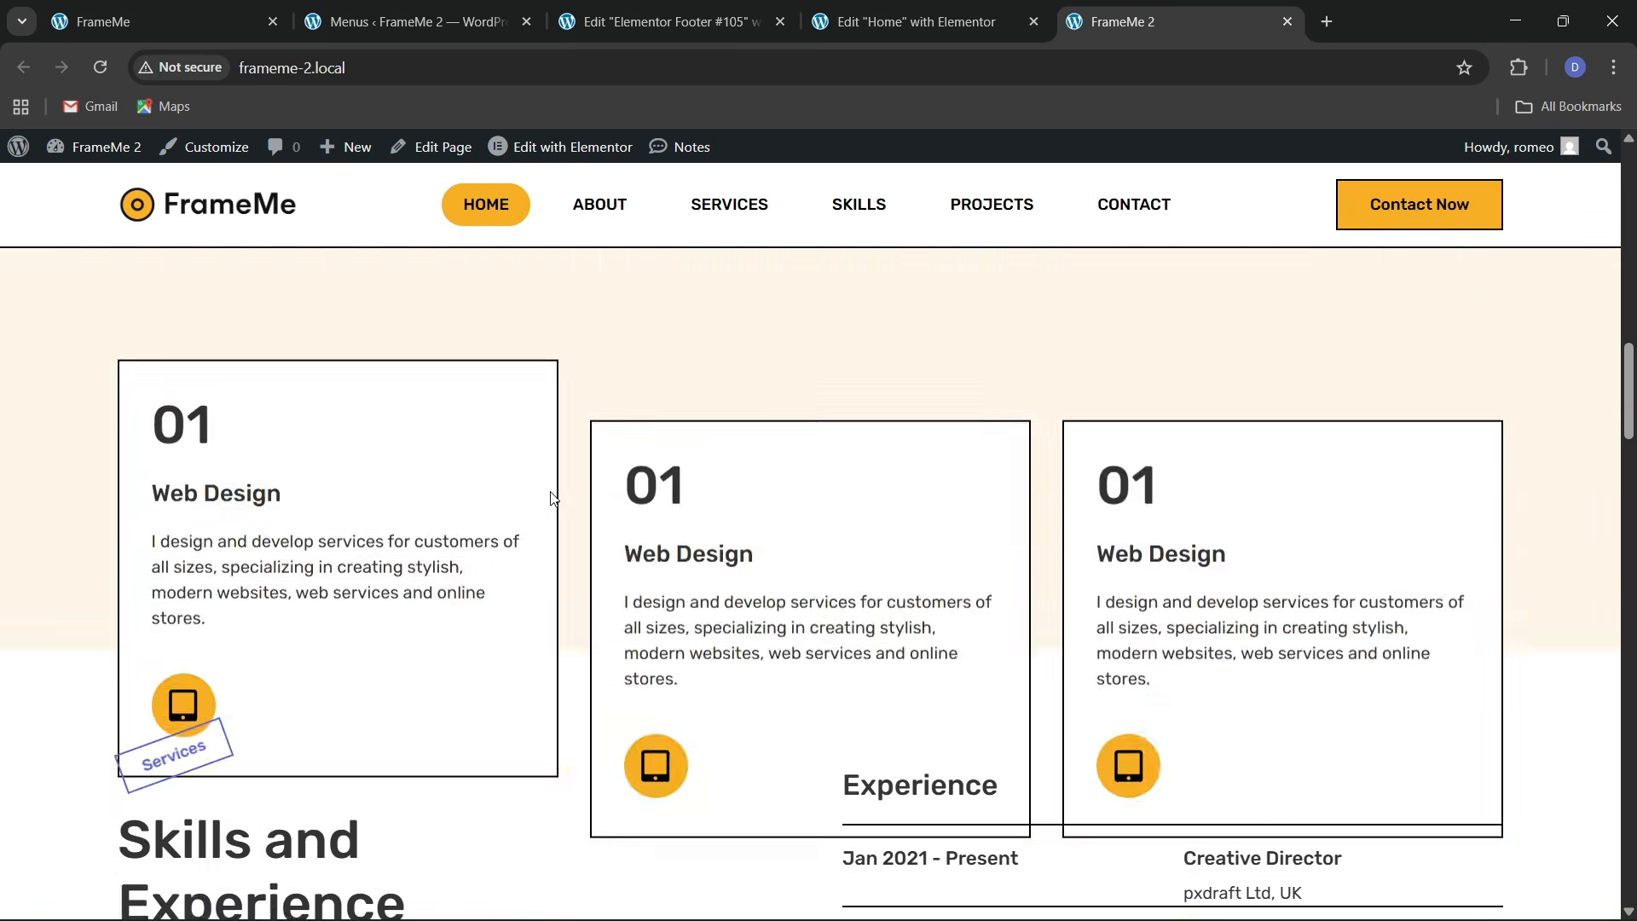
scroll(550, 501, up, 8)
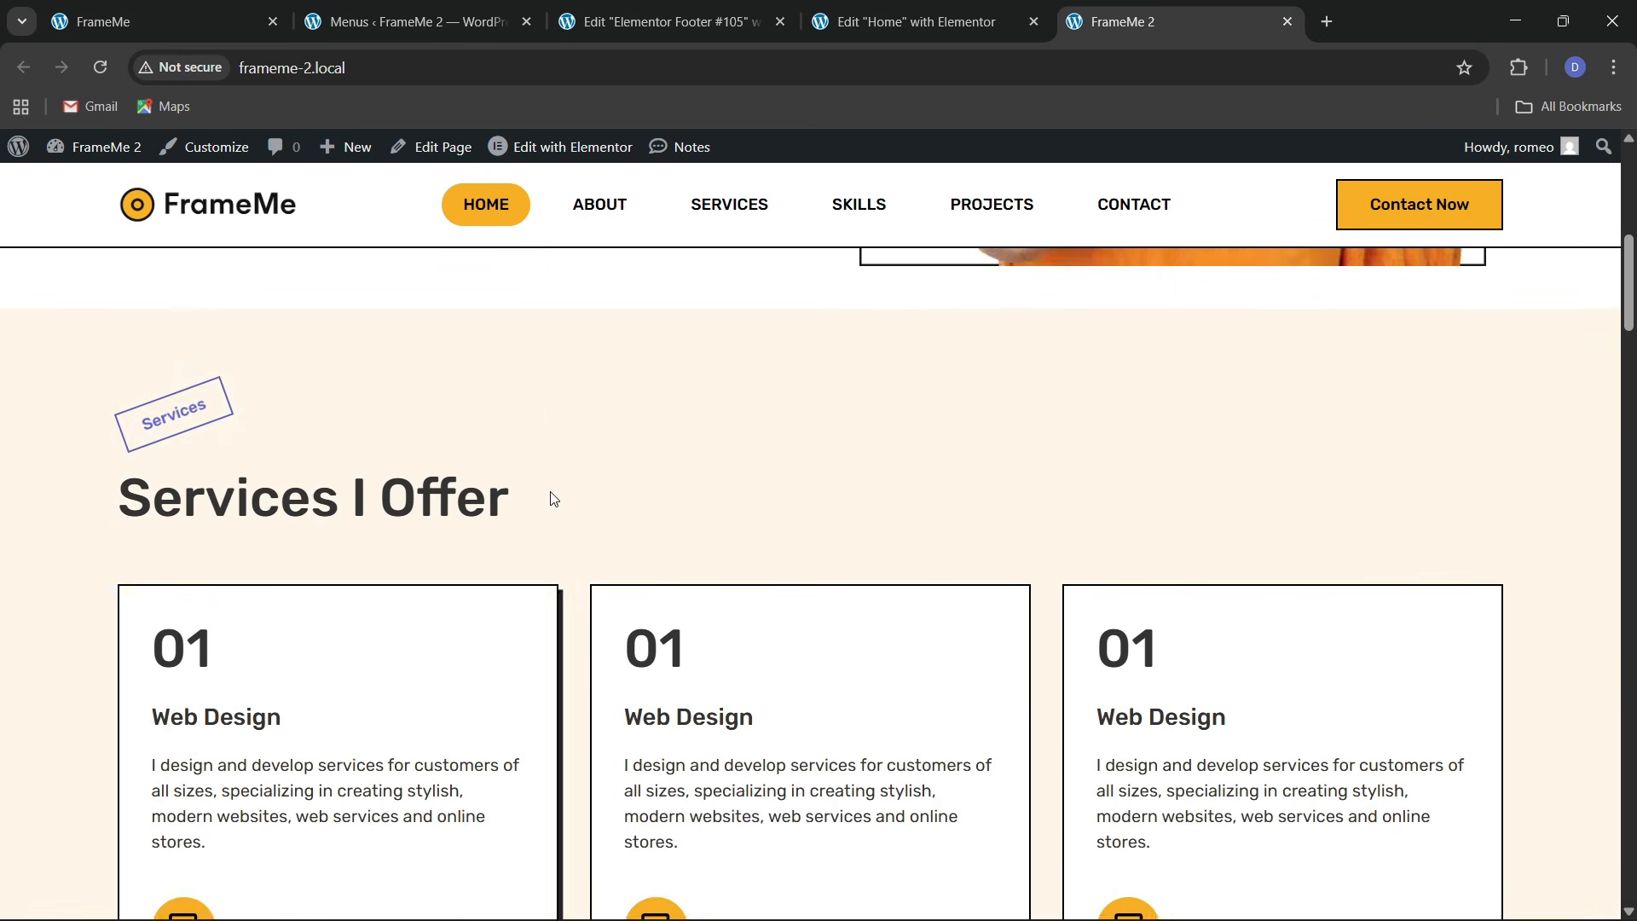
click(422, 68)
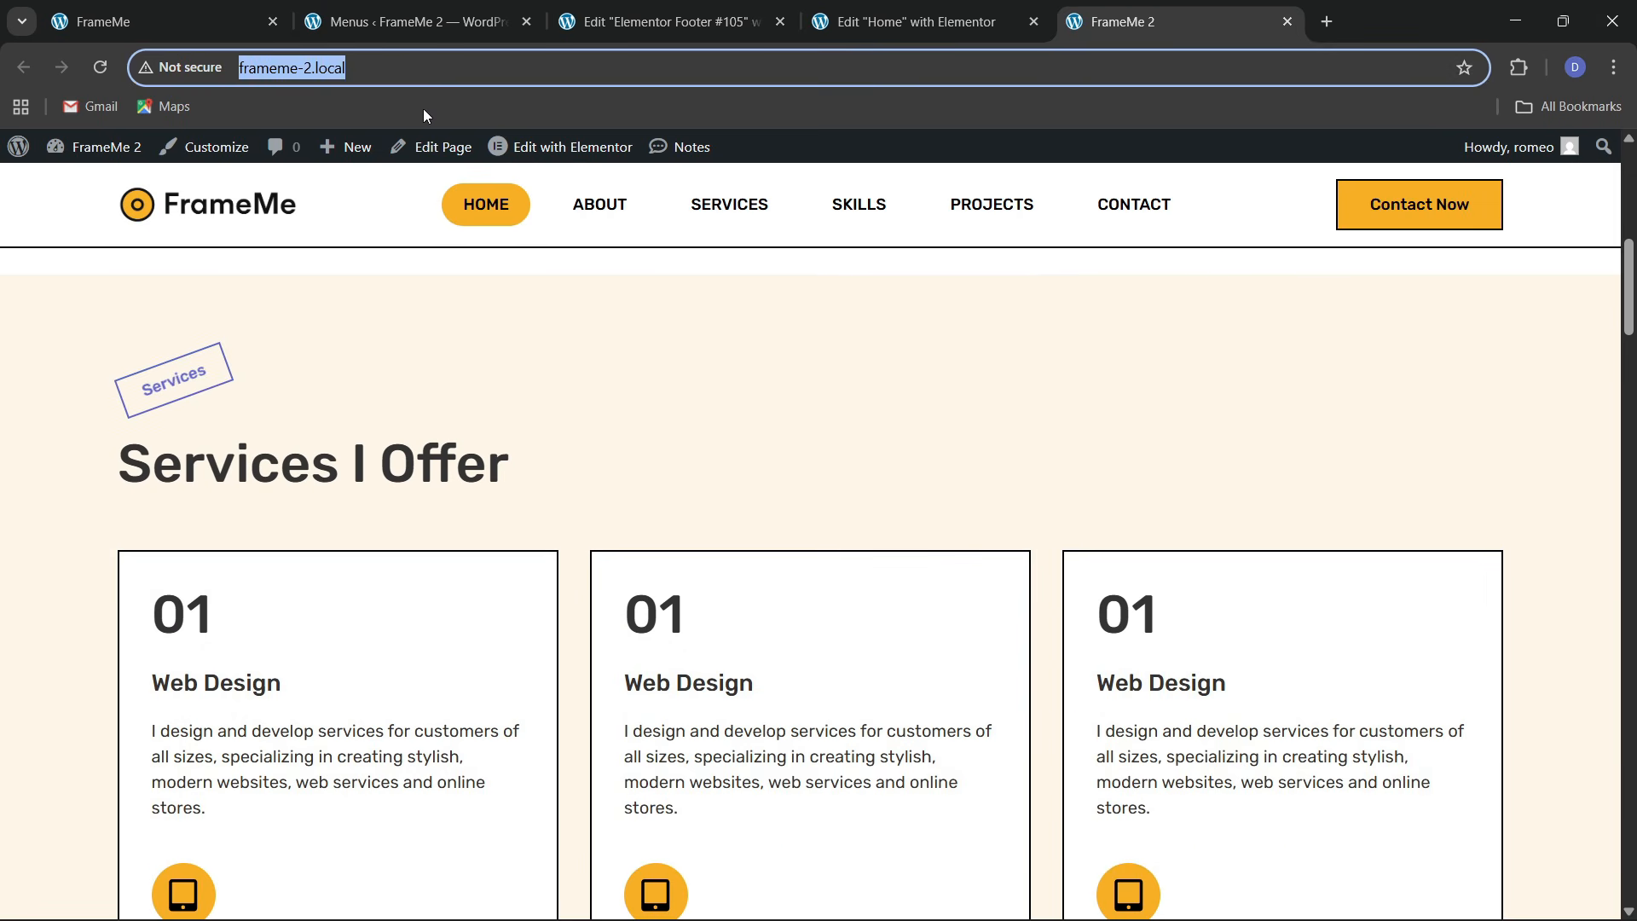
key(Return)
scroll(561, 476, down, 5)
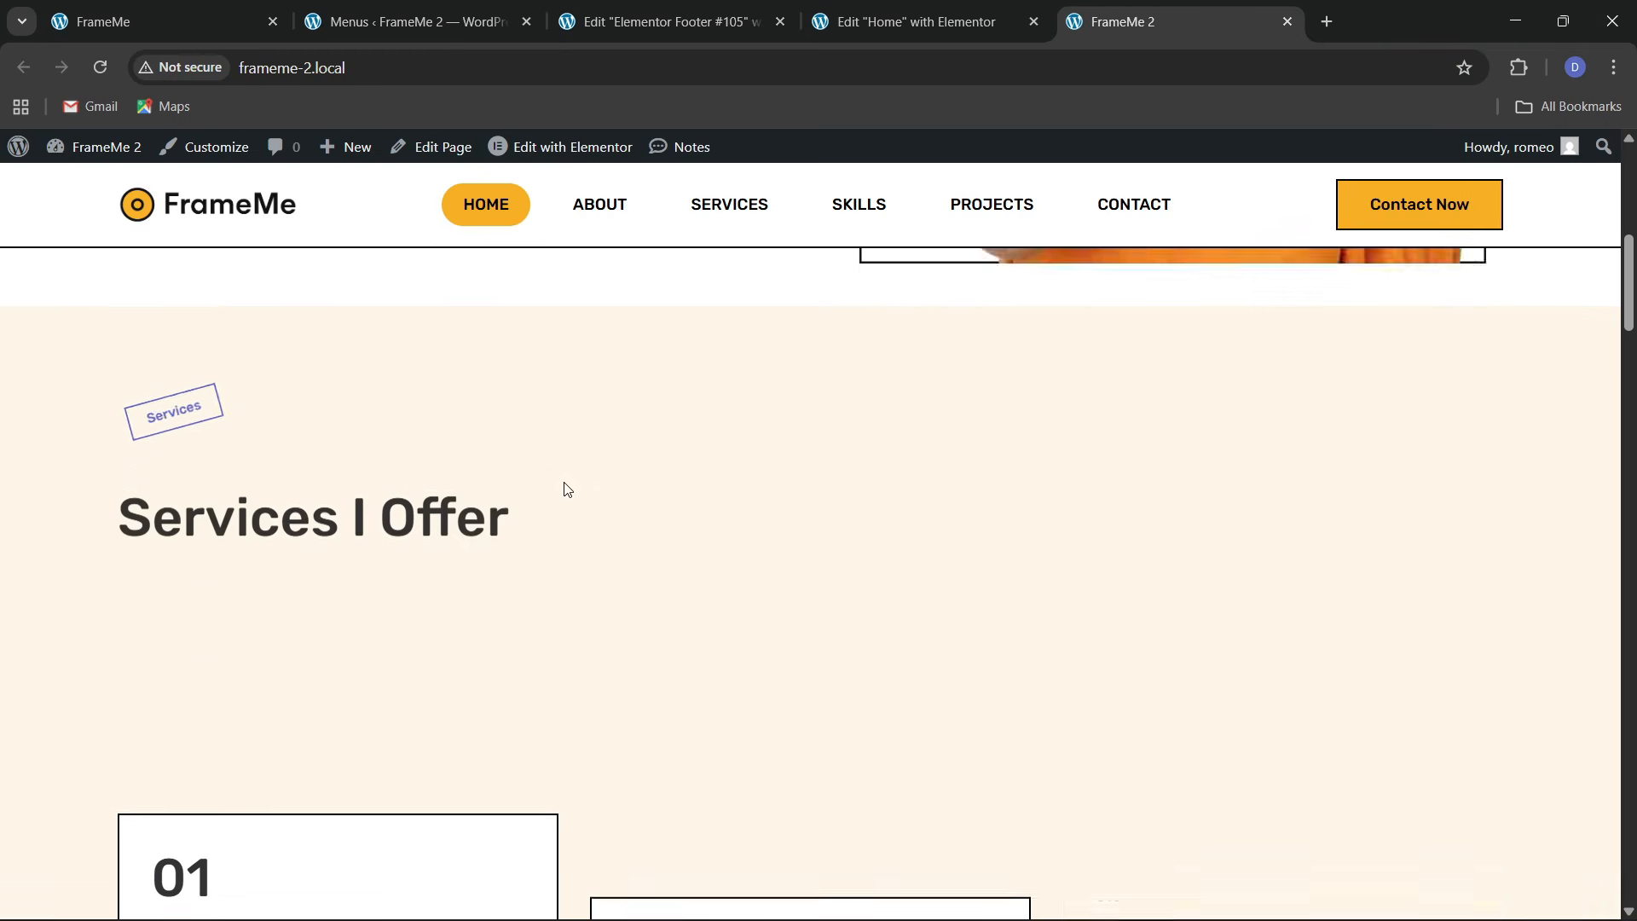
scroll(568, 489, down, 8)
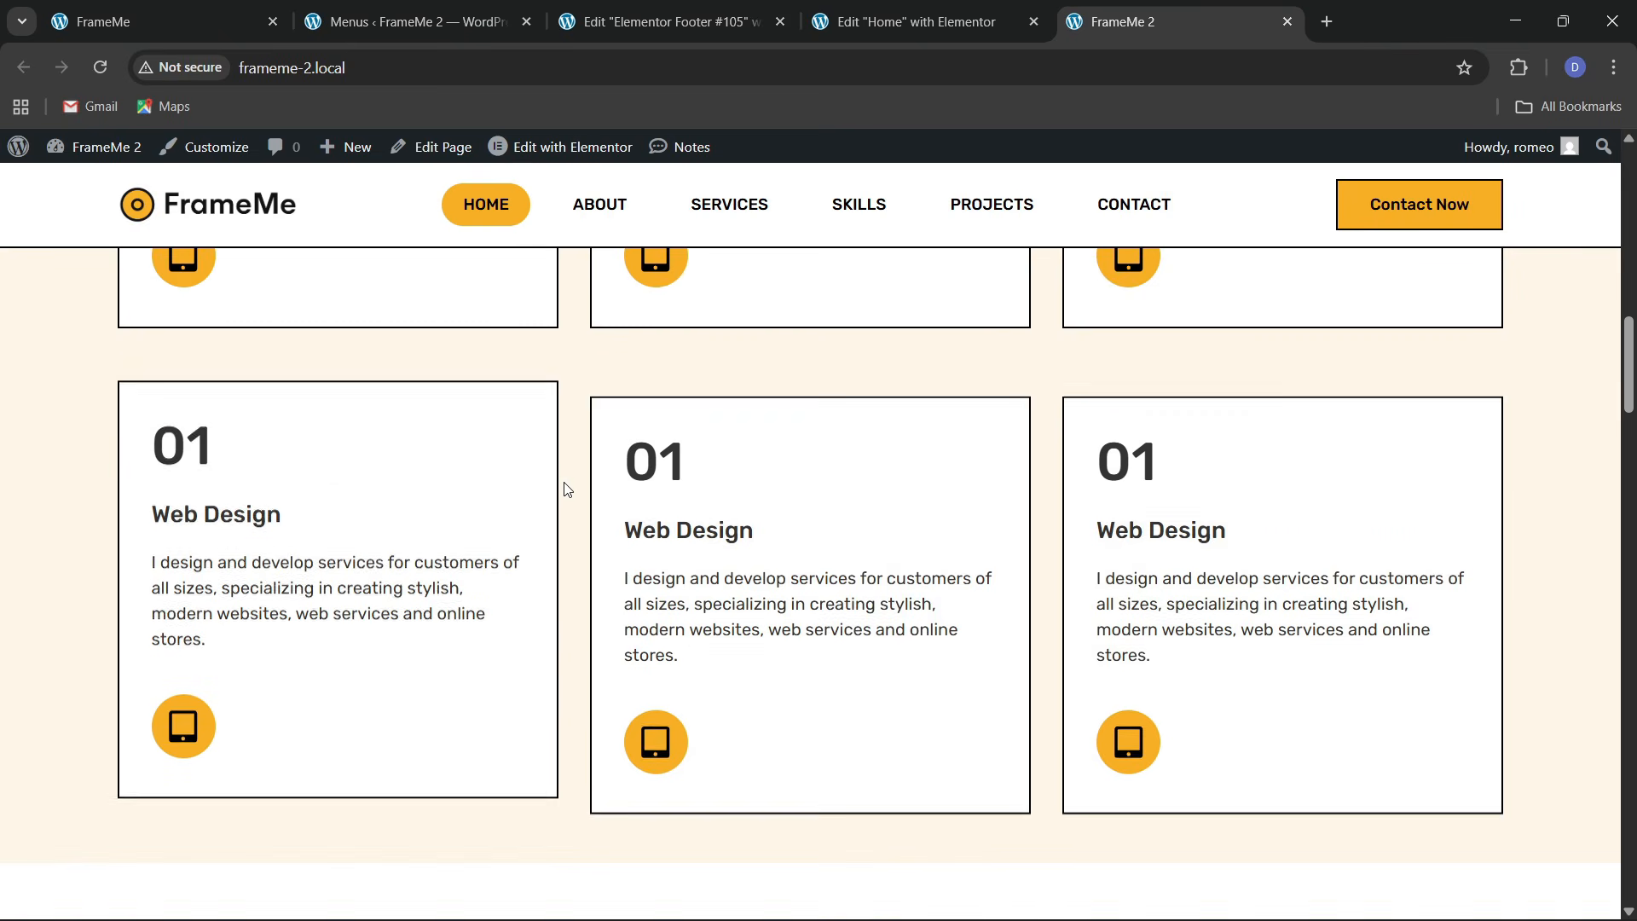
scroll(567, 488, up, 4)
scroll(567, 489, up, 10)
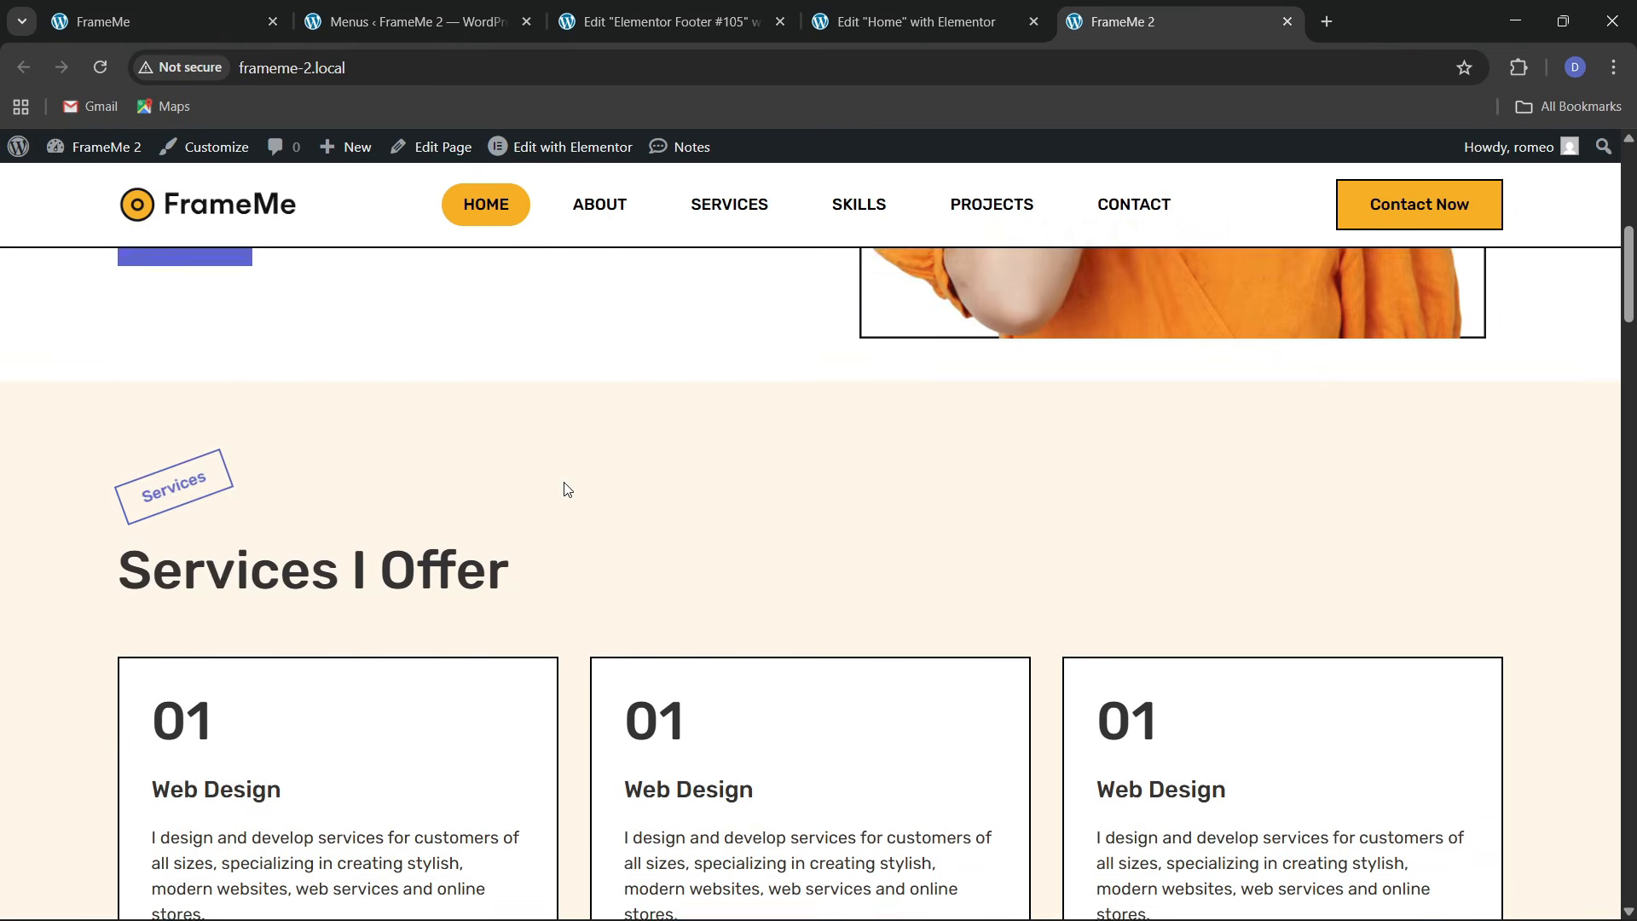
scroll(567, 491, down, 10)
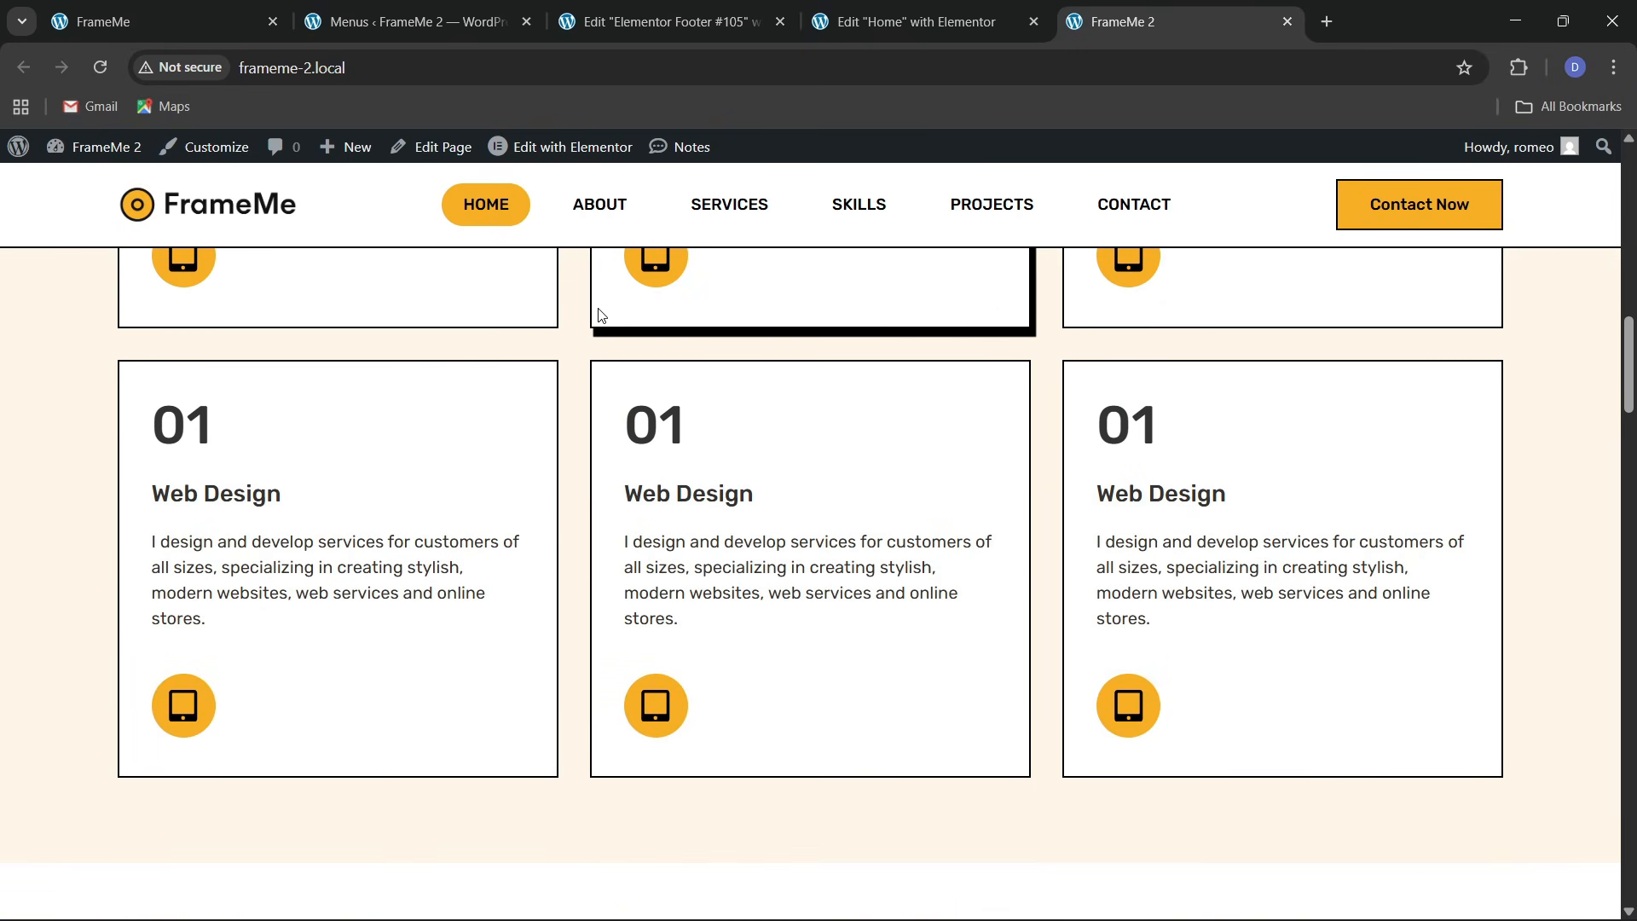
Compare the original FrameMe projects link with FrameMe 2's services section
click(217, 17)
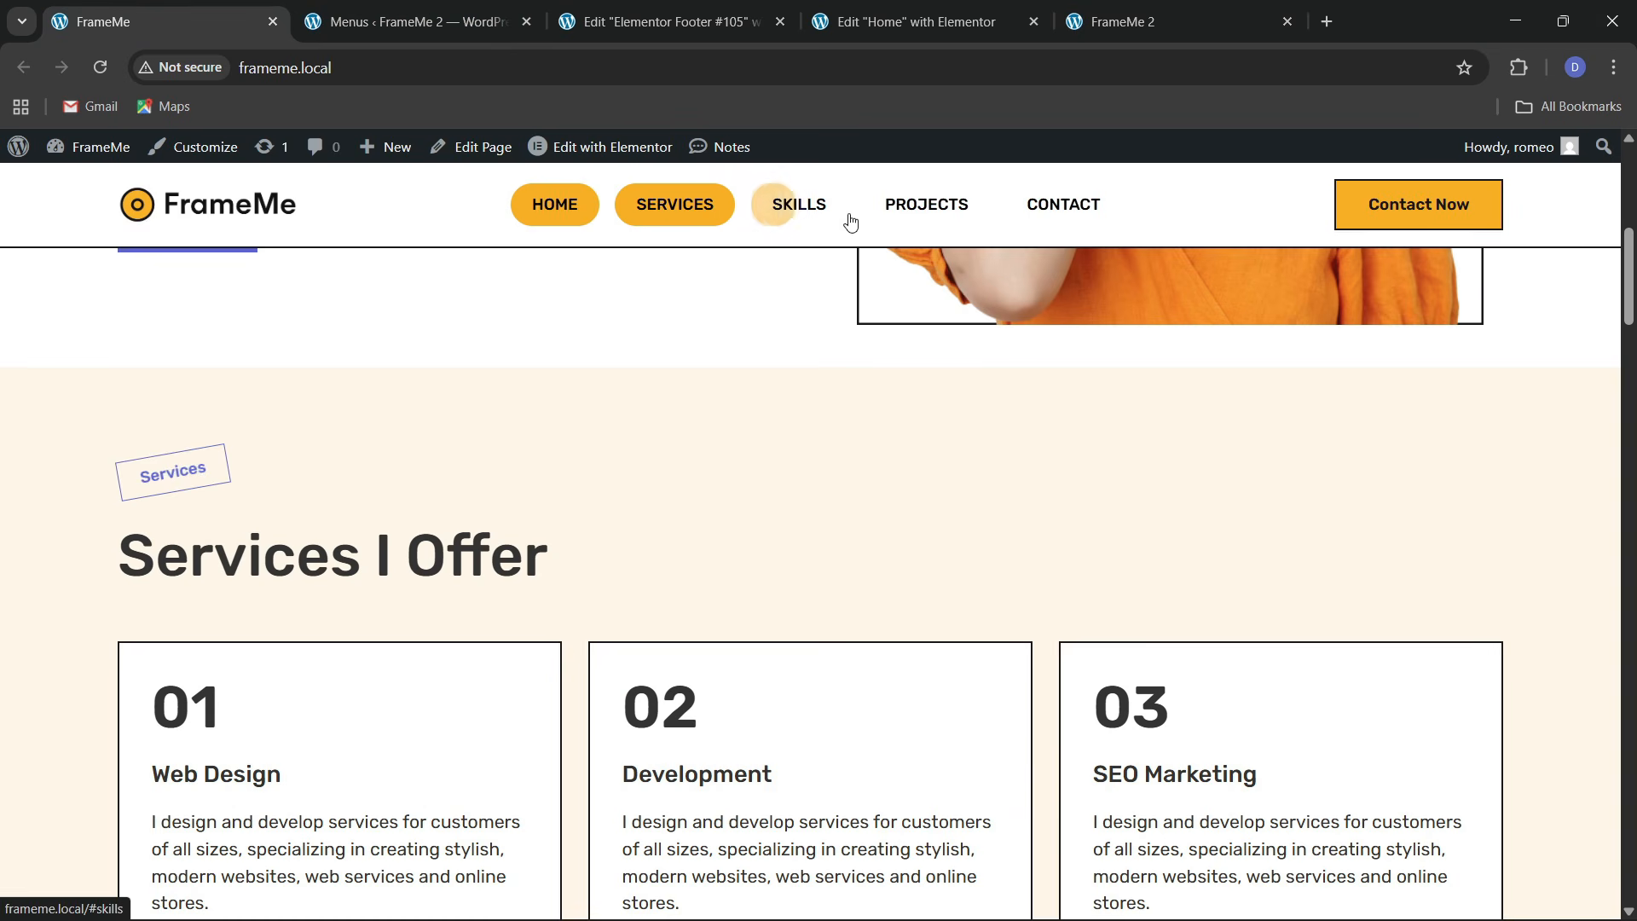
click(938, 209)
click(1123, 21)
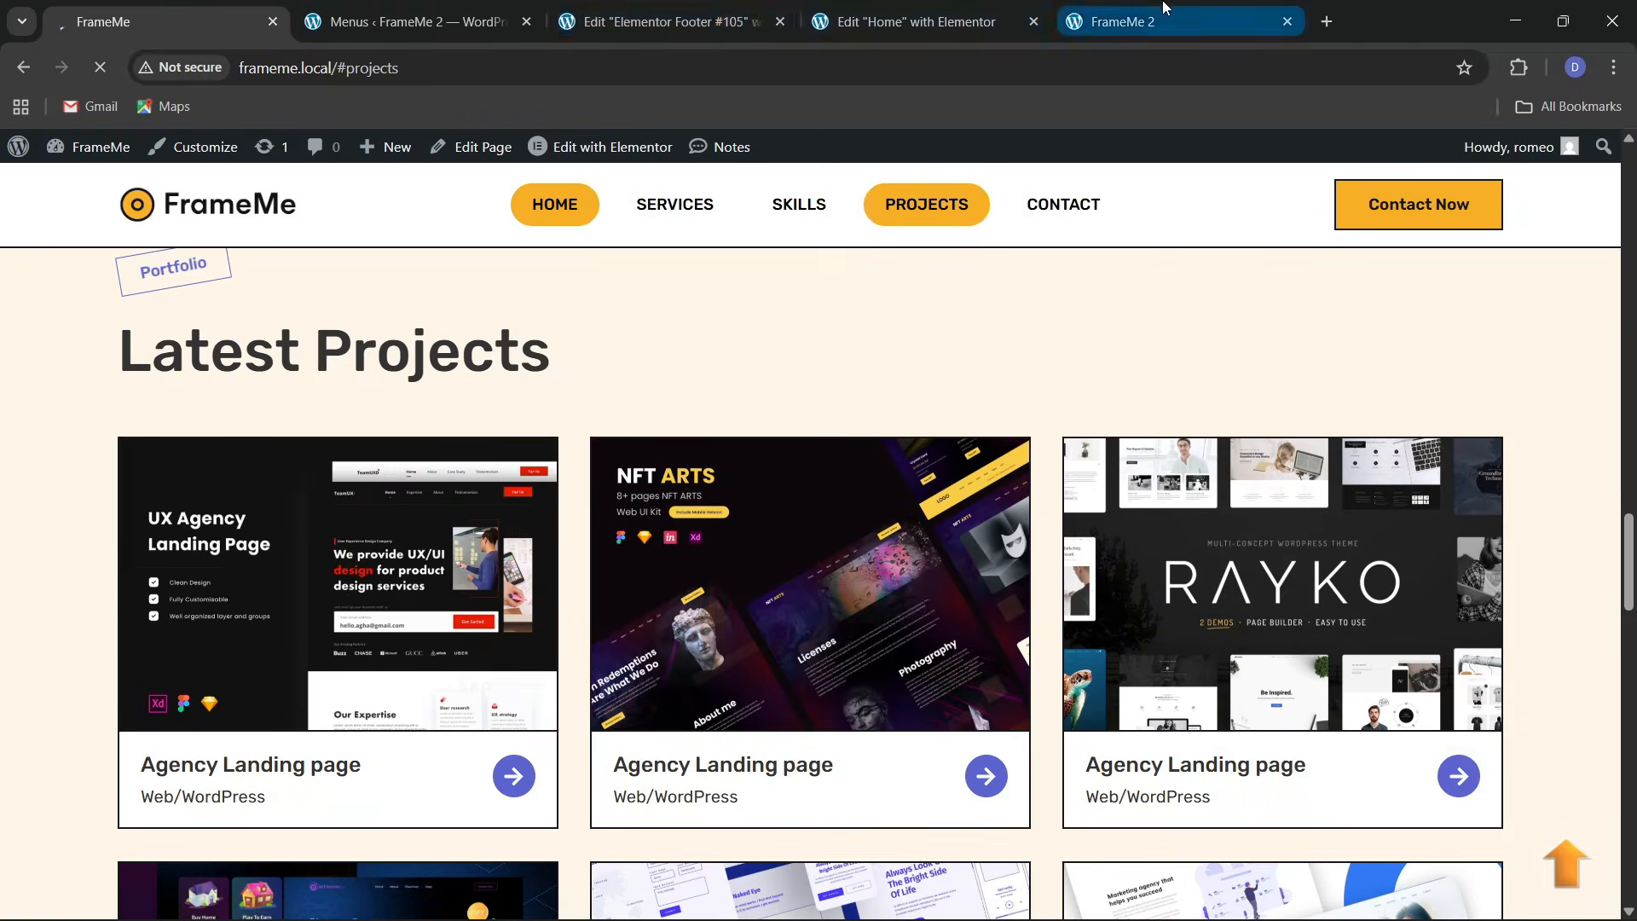
click(761, 222)
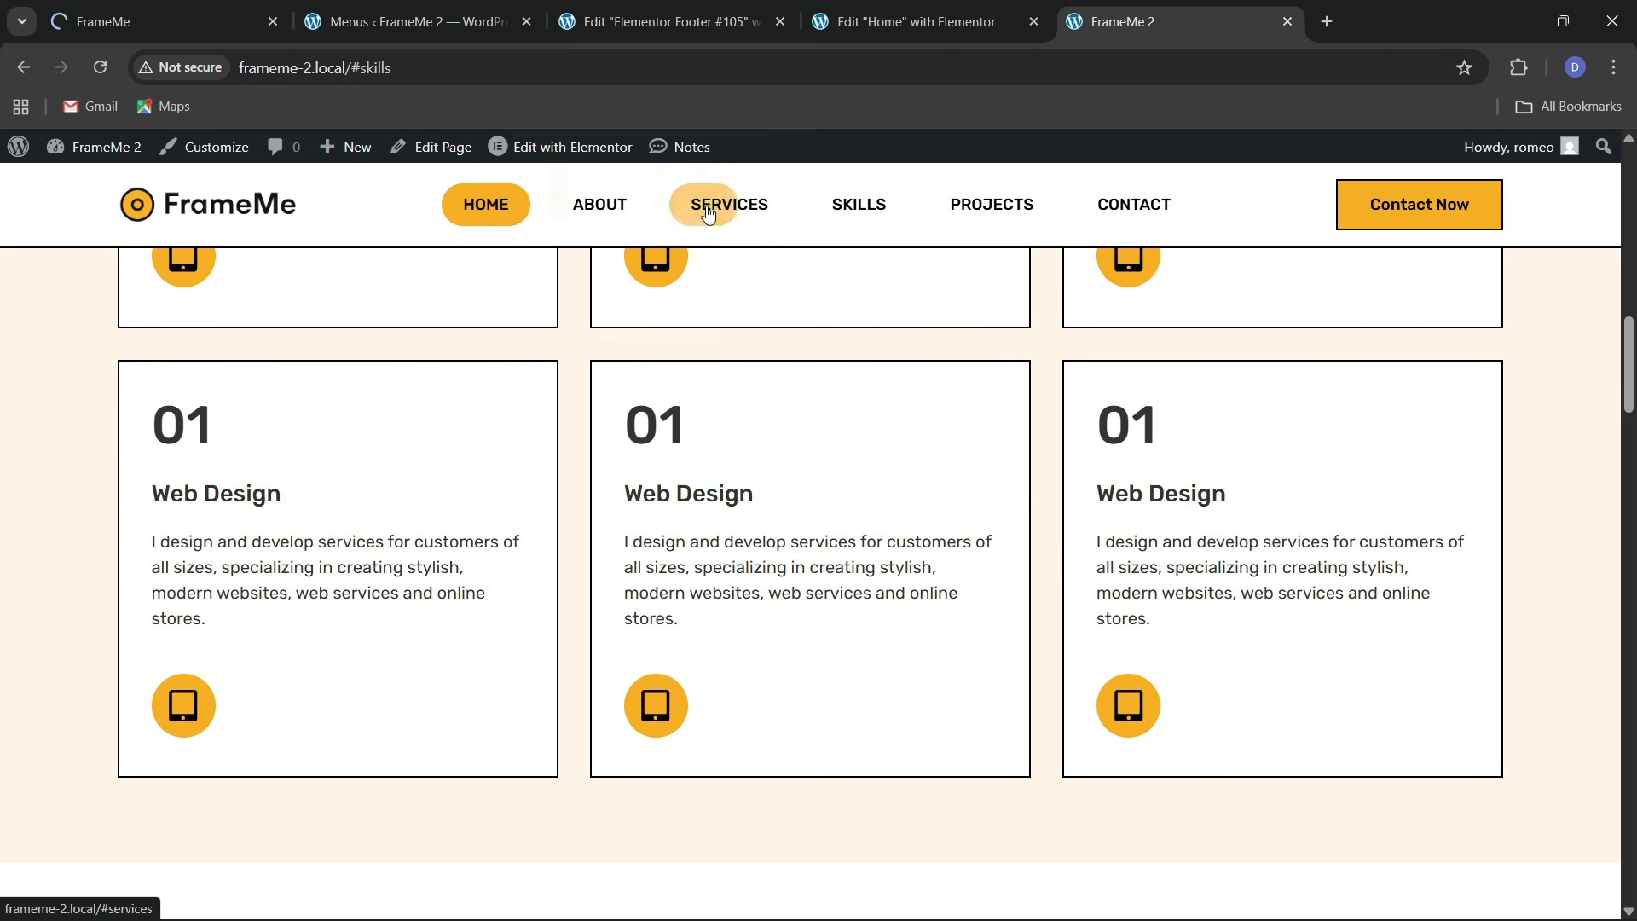
Select the services section in Elementor and enter its CSS ID 'services'
click(945, 19)
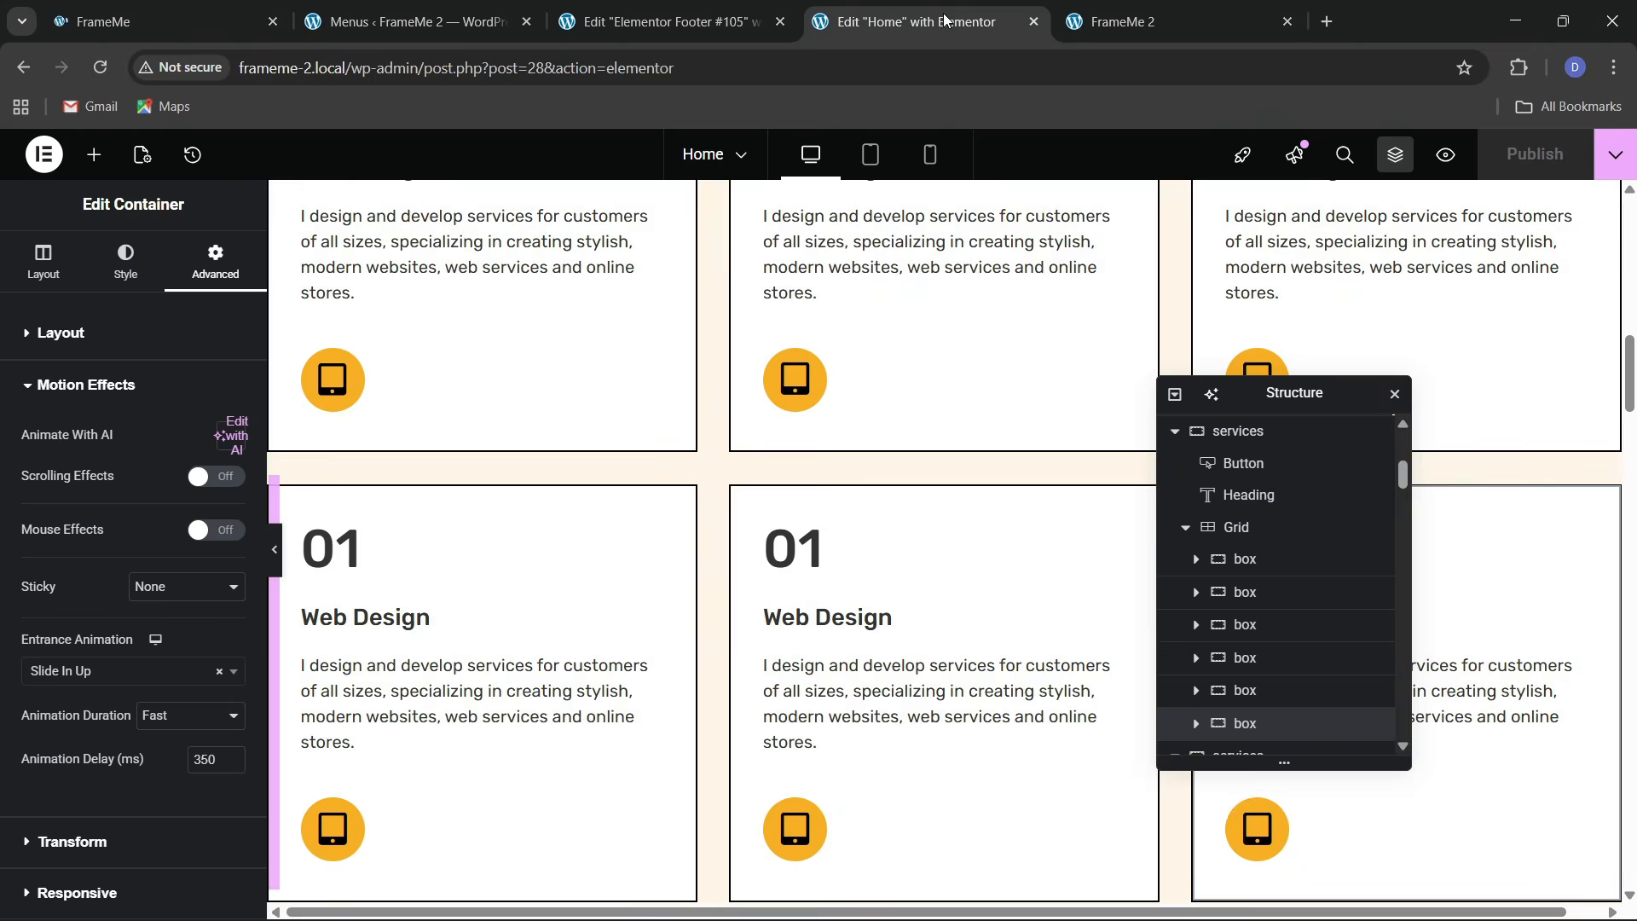
scroll(901, 504, up, 7)
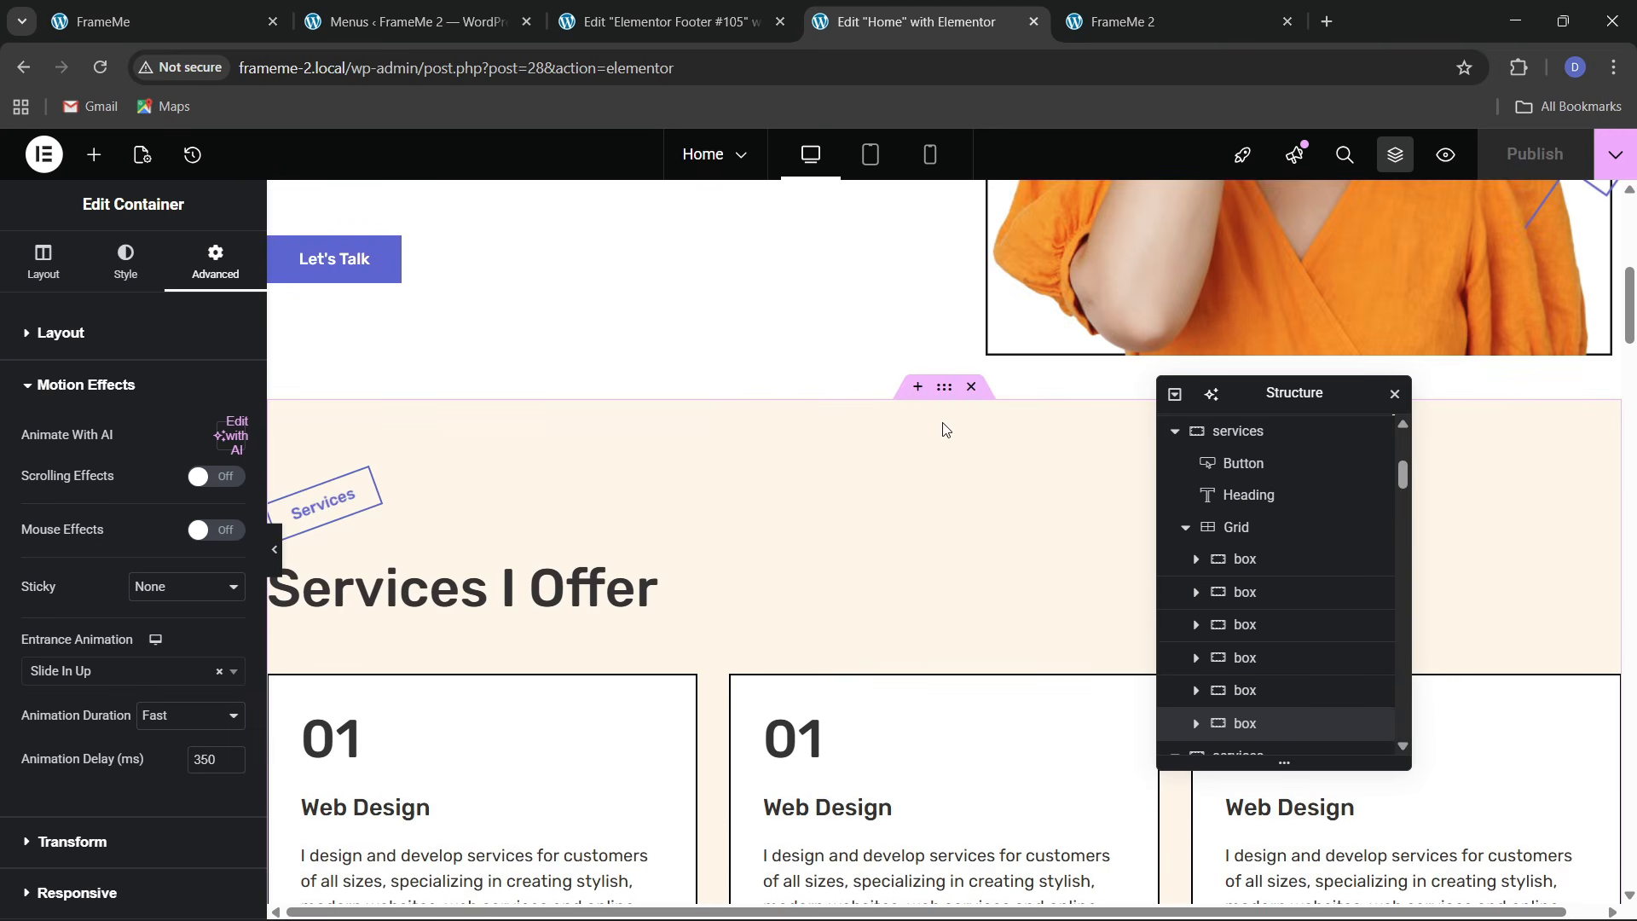
click(923, 453)
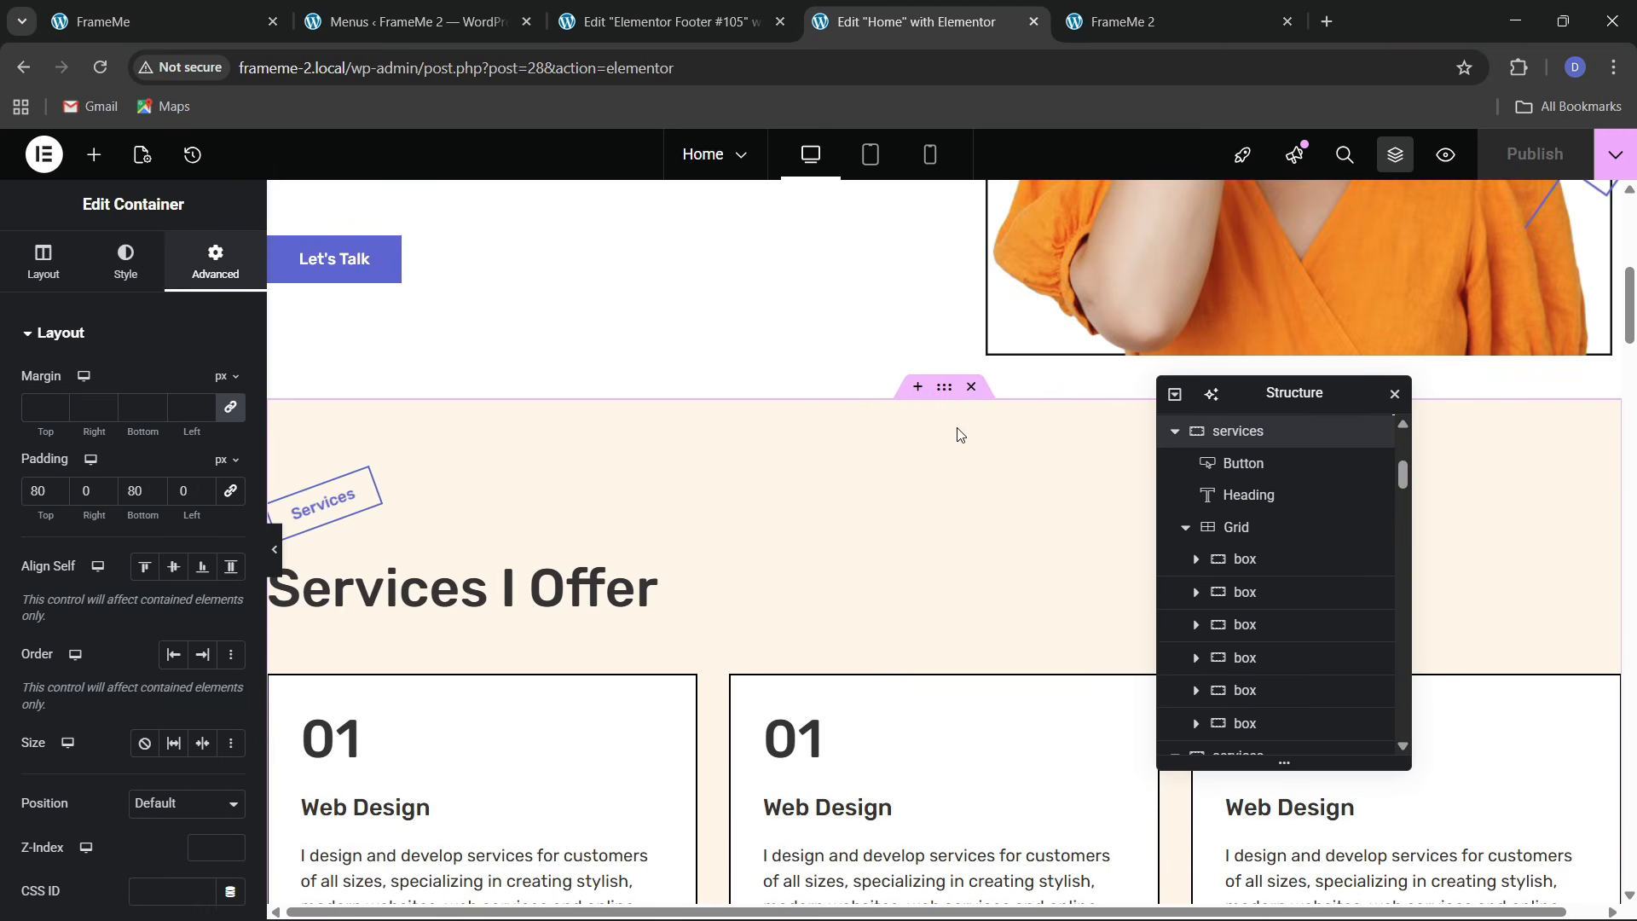
scroll(101, 580, down, 5)
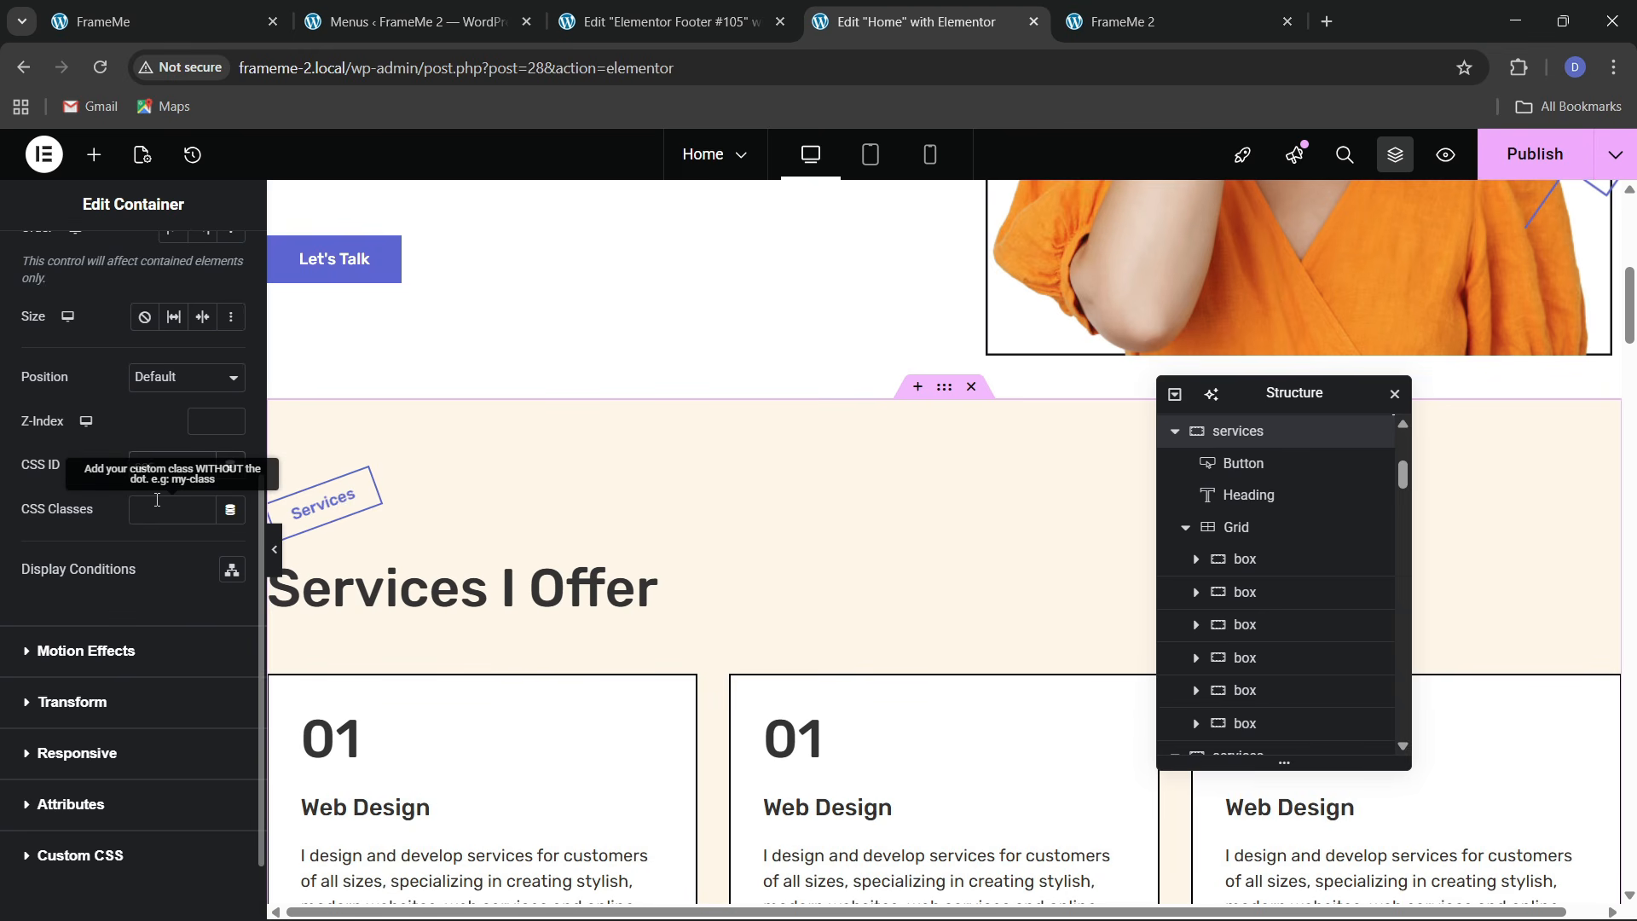
click(156, 454)
text(services)
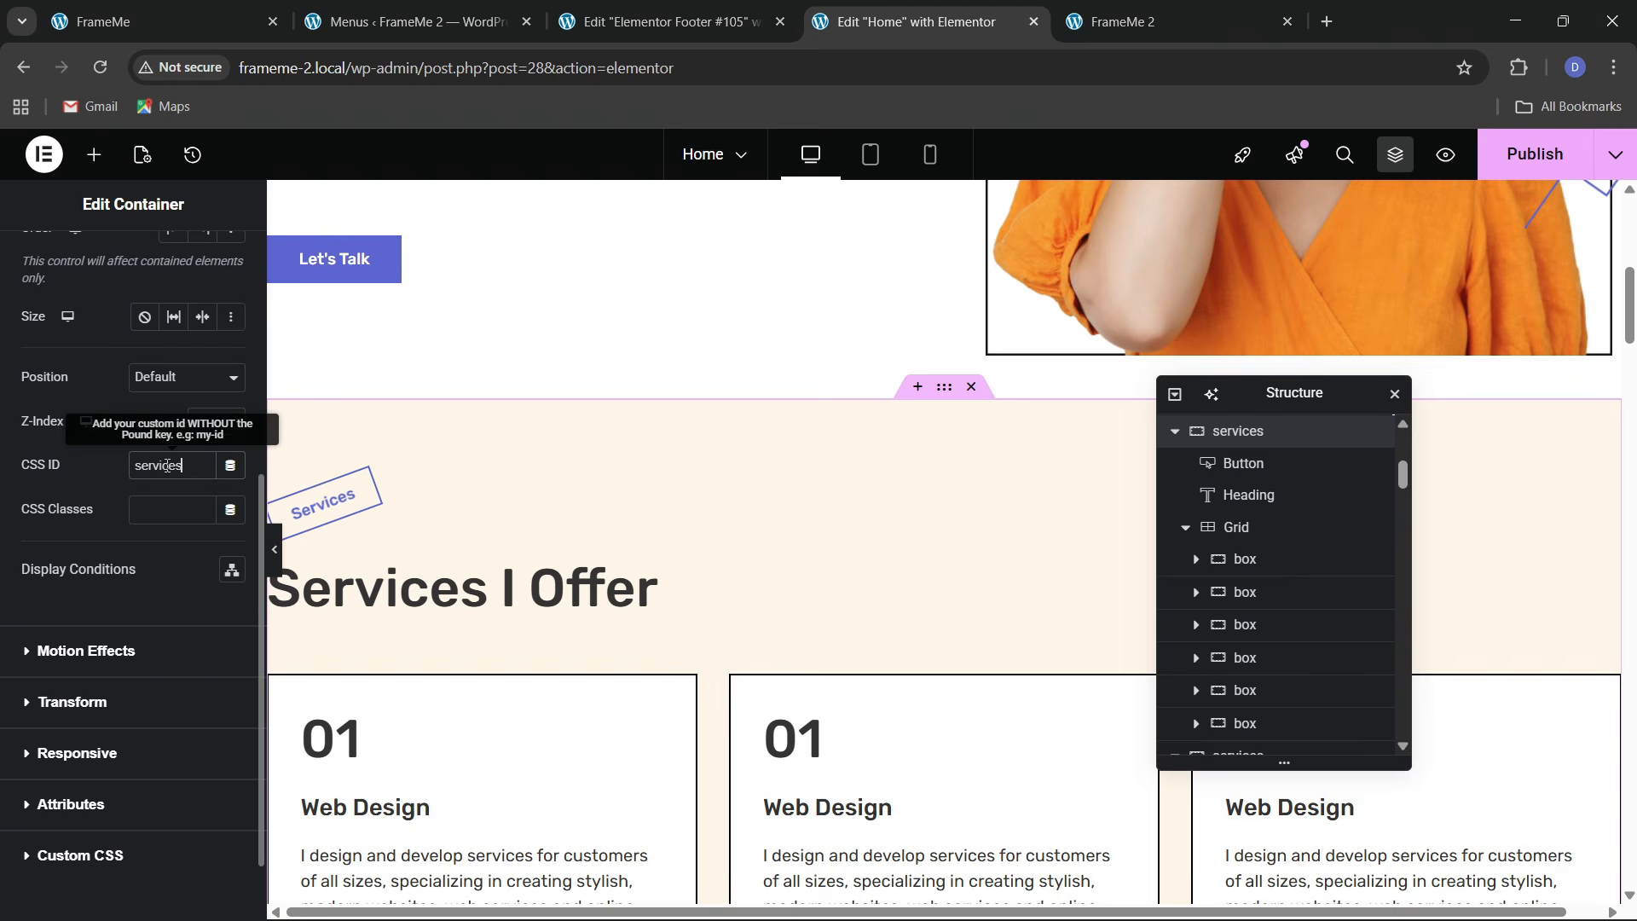
Check the original FrameMe projects section, then select the Skills and Experience section
click(196, 21)
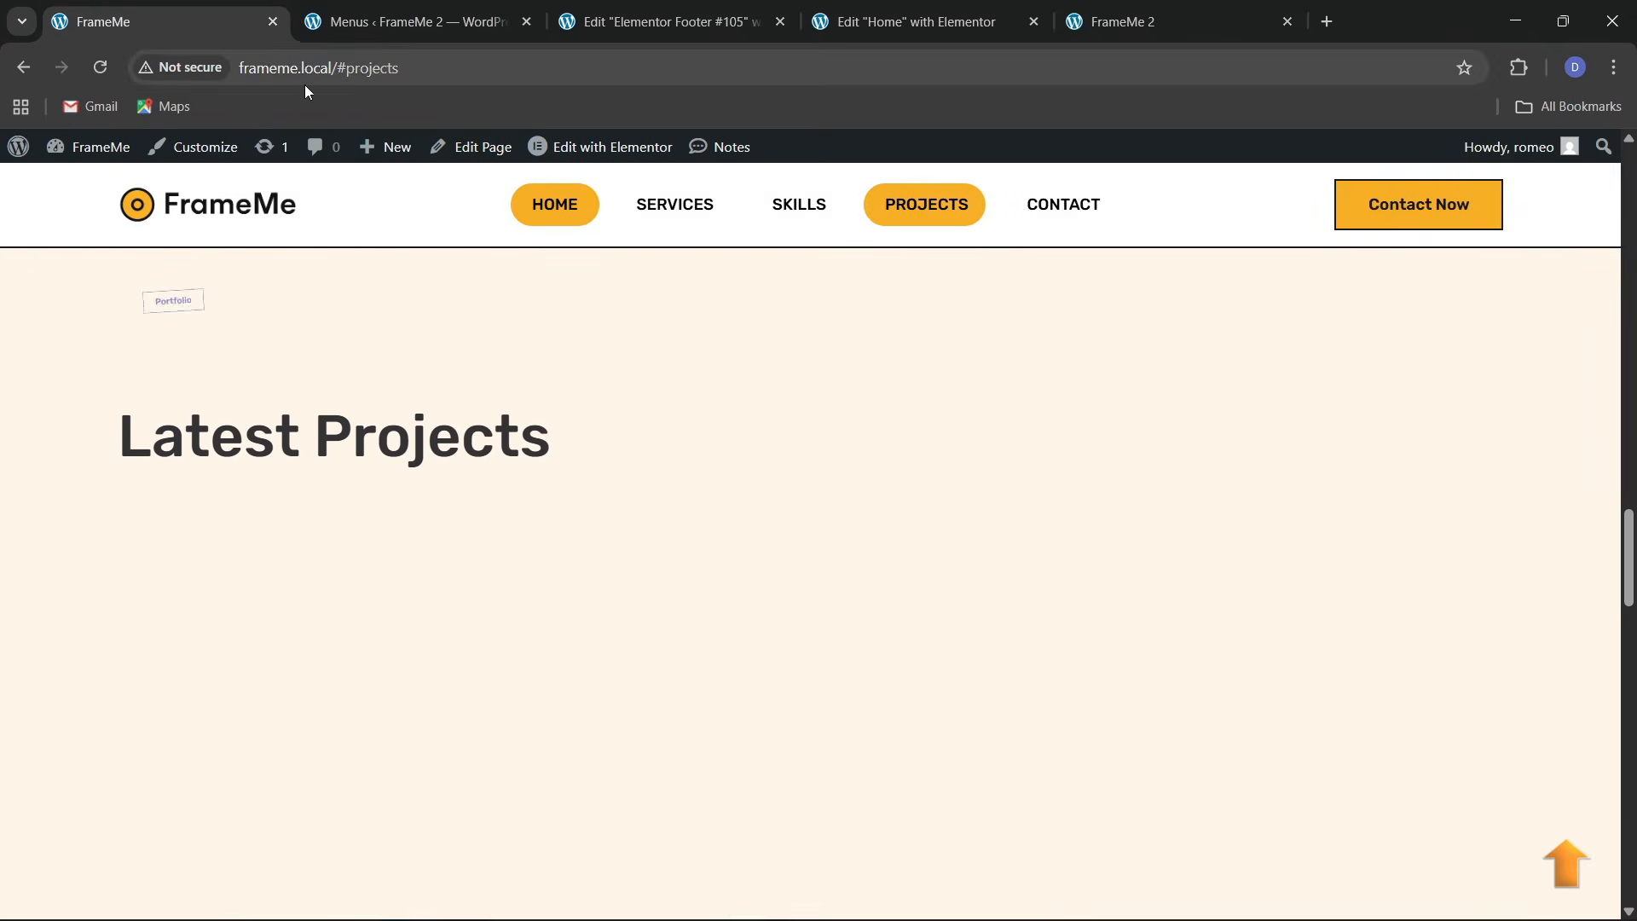
click(954, 10)
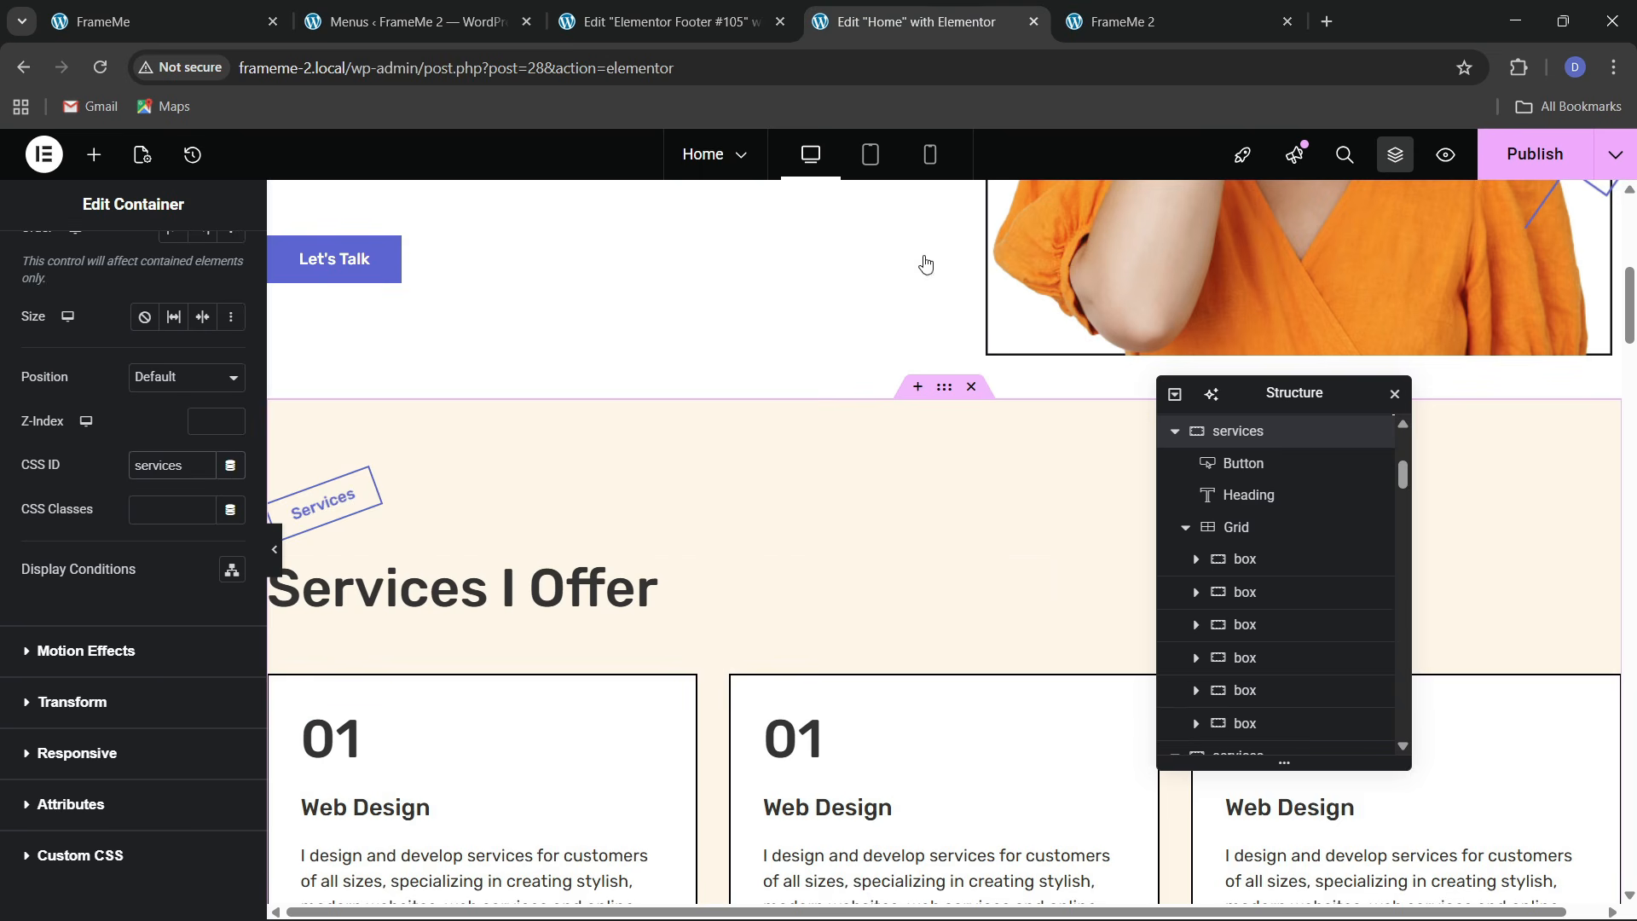
scroll(816, 650, down, 10)
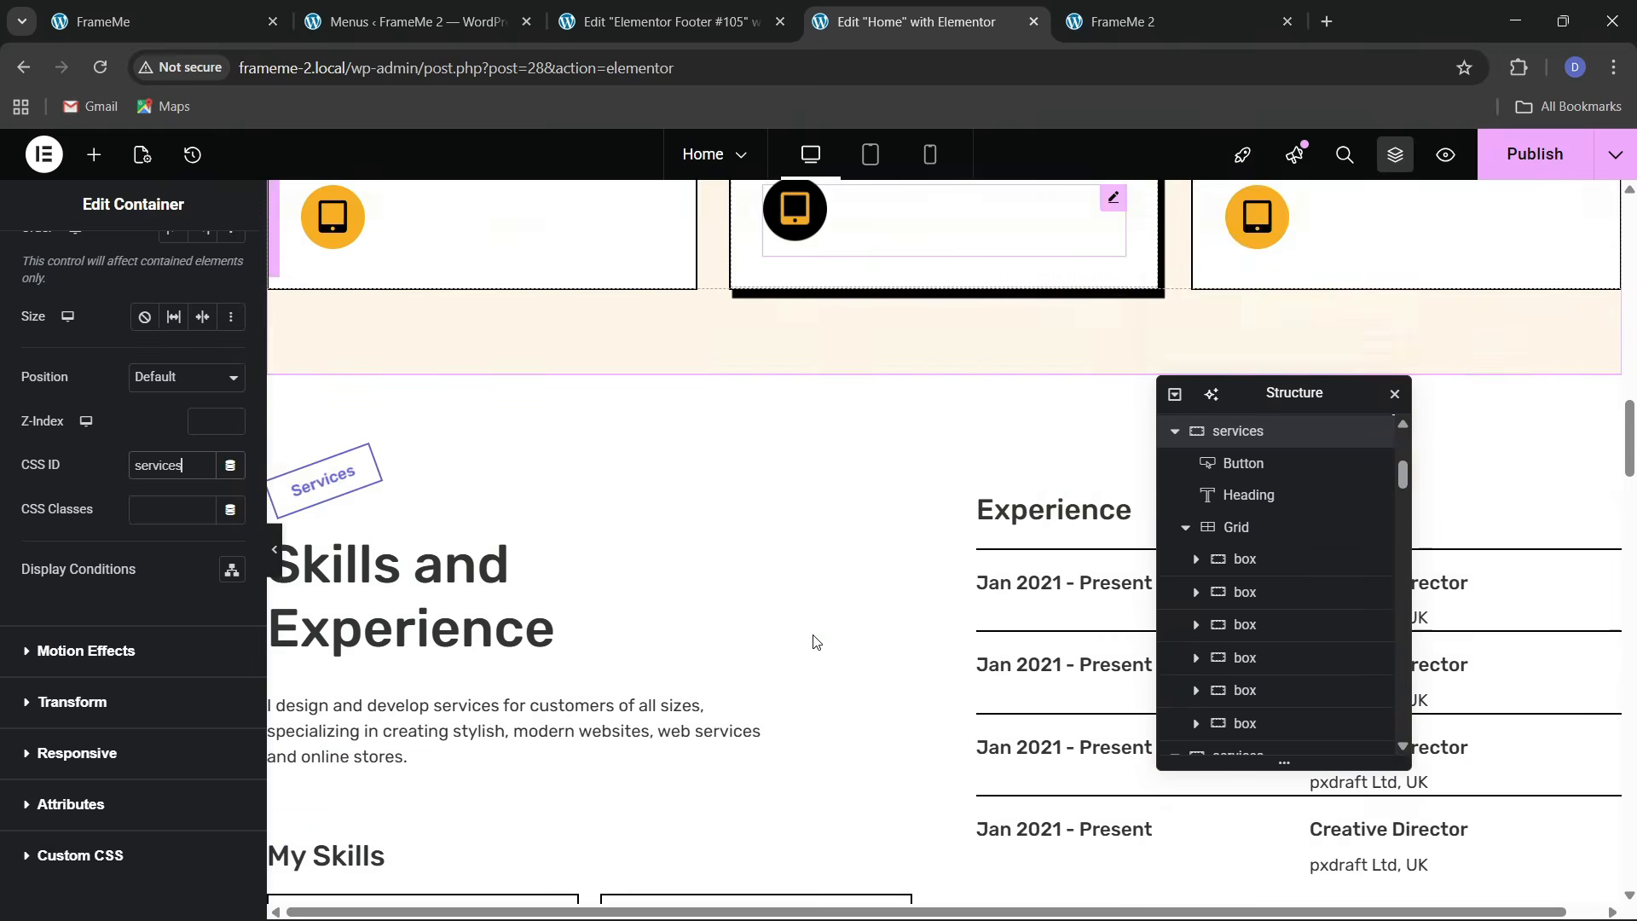
scroll(978, 386, up, 1)
click(945, 338)
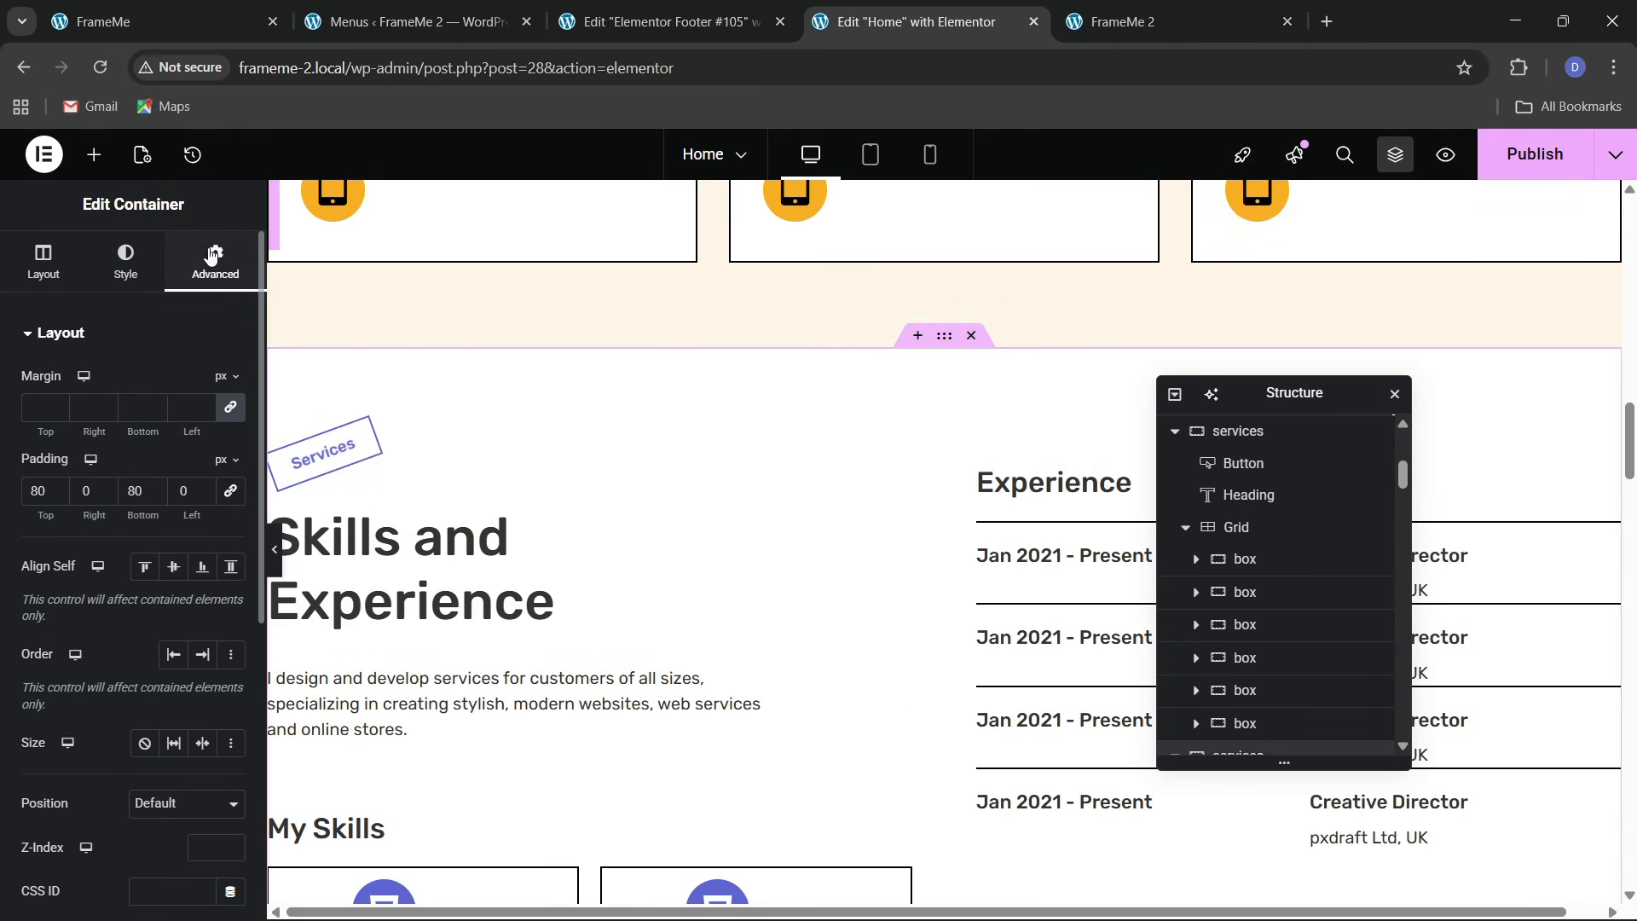
scroll(119, 554, down, 4)
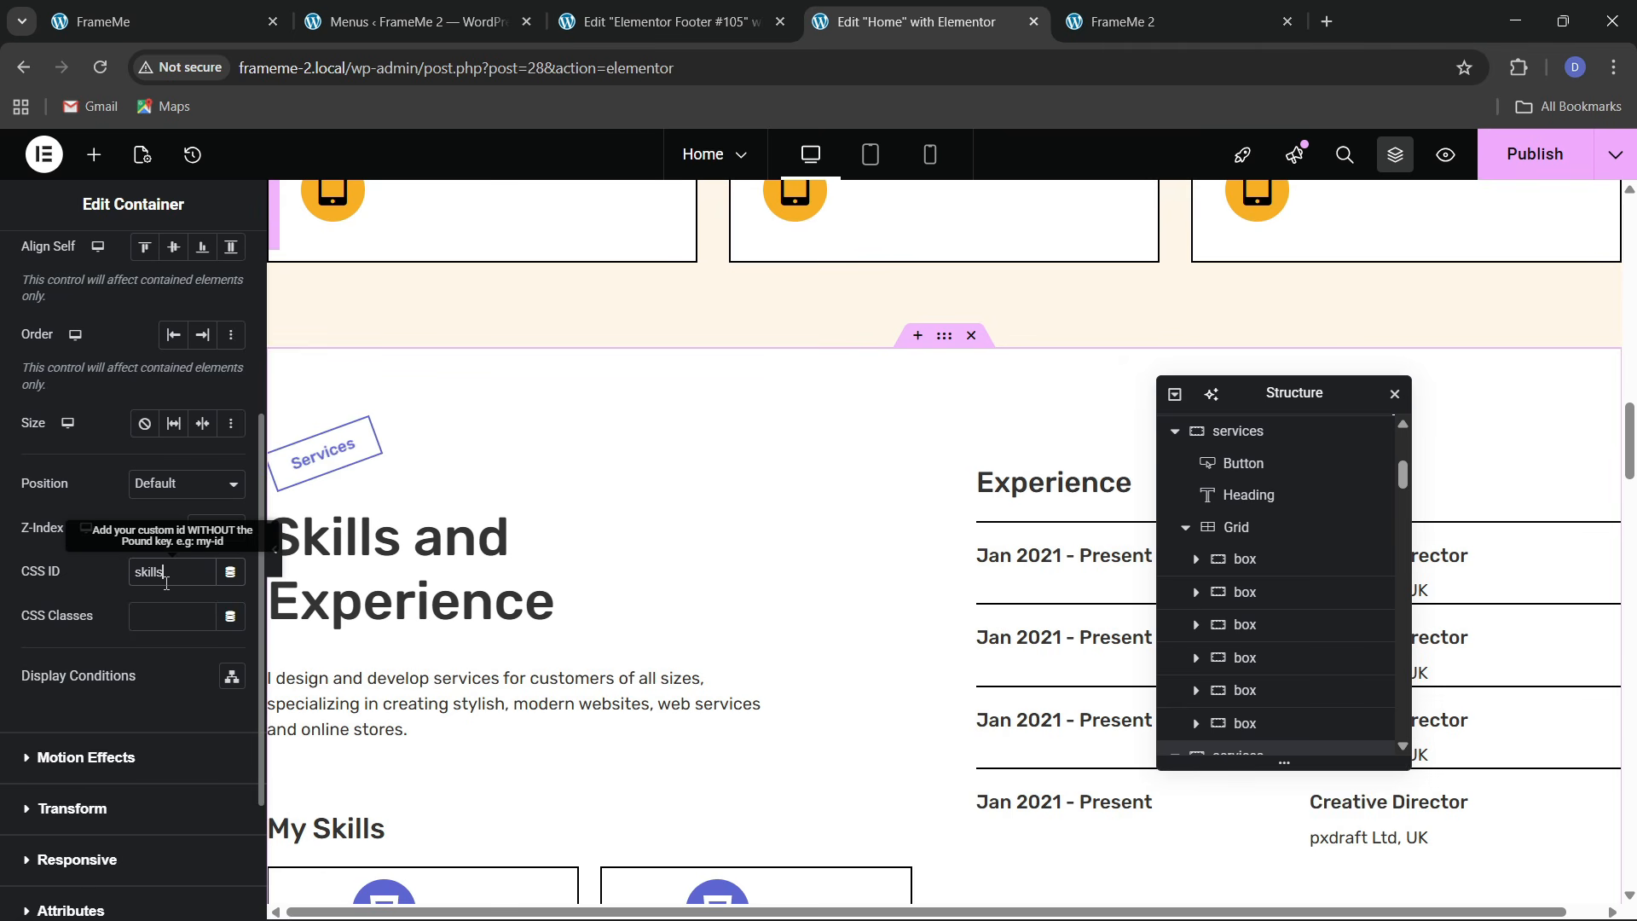
scroll(435, 614, down, 12)
scroll(939, 488, up, 4)
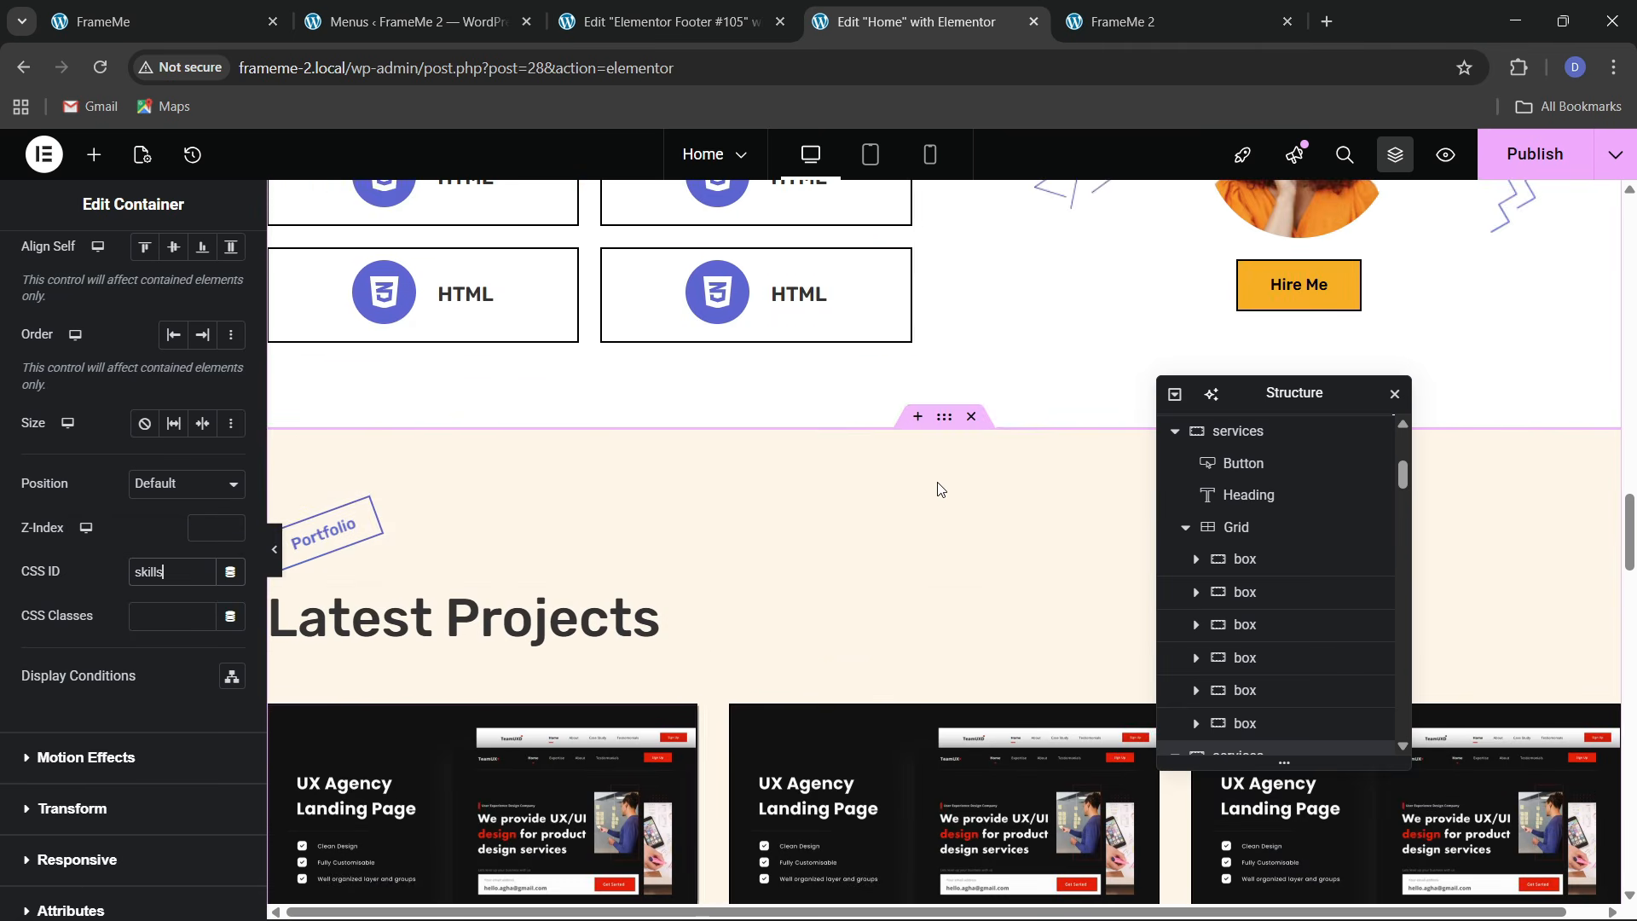
Copy the projects anchor from the live URL and give the portfolio section CSS ID 'projects'
click(145, 22)
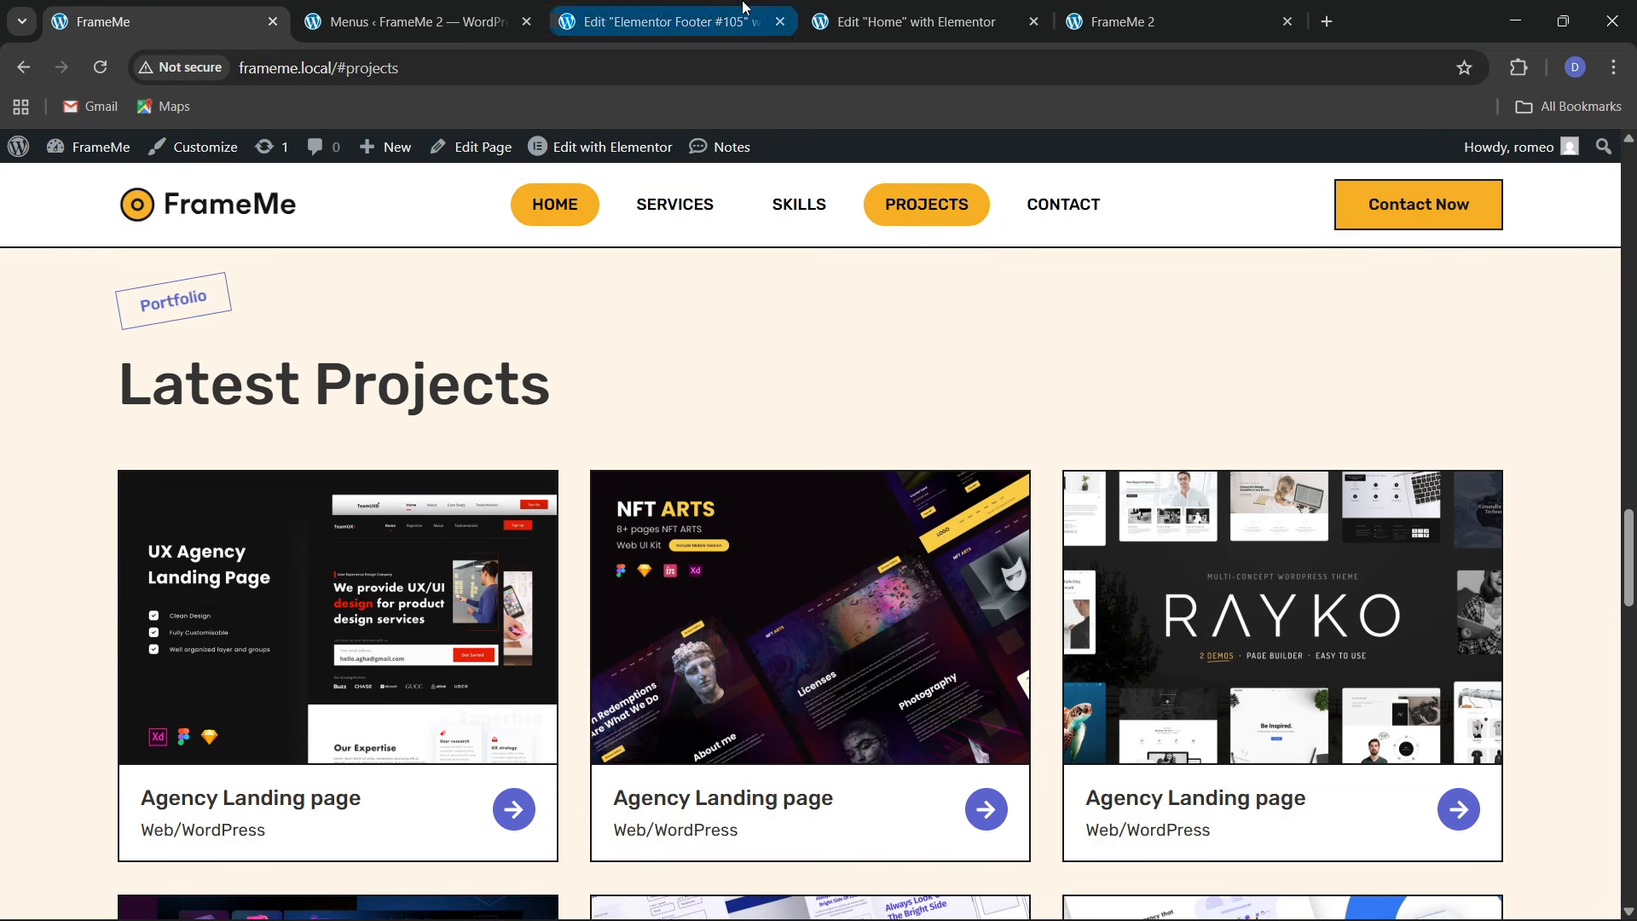
click(1177, 11)
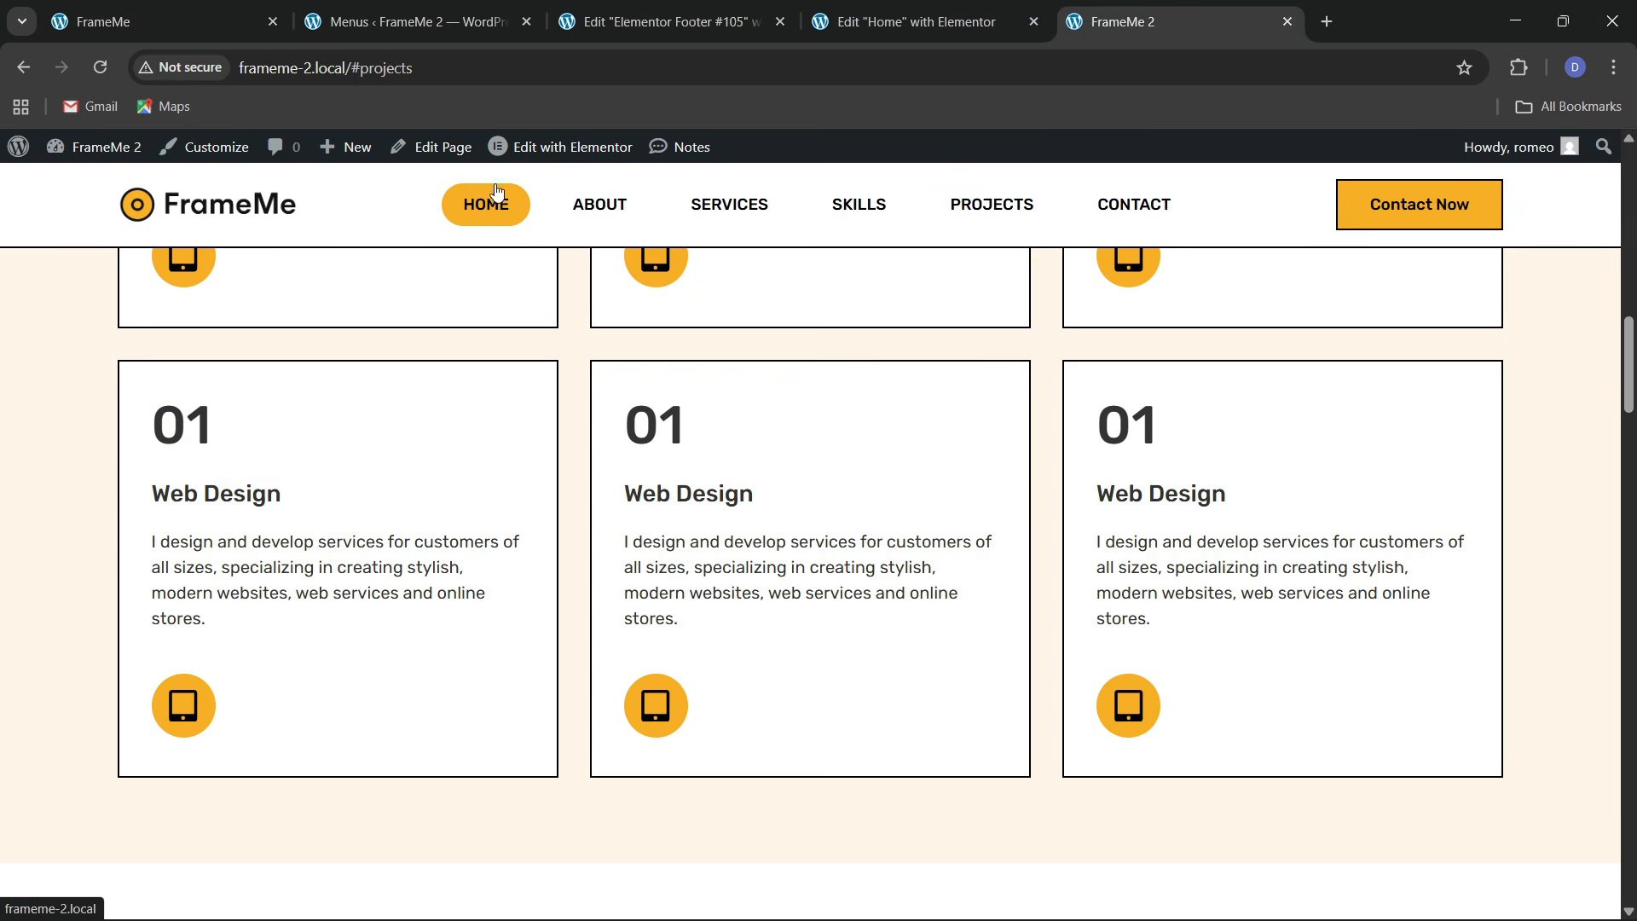
drag(362, 70, 410, 74)
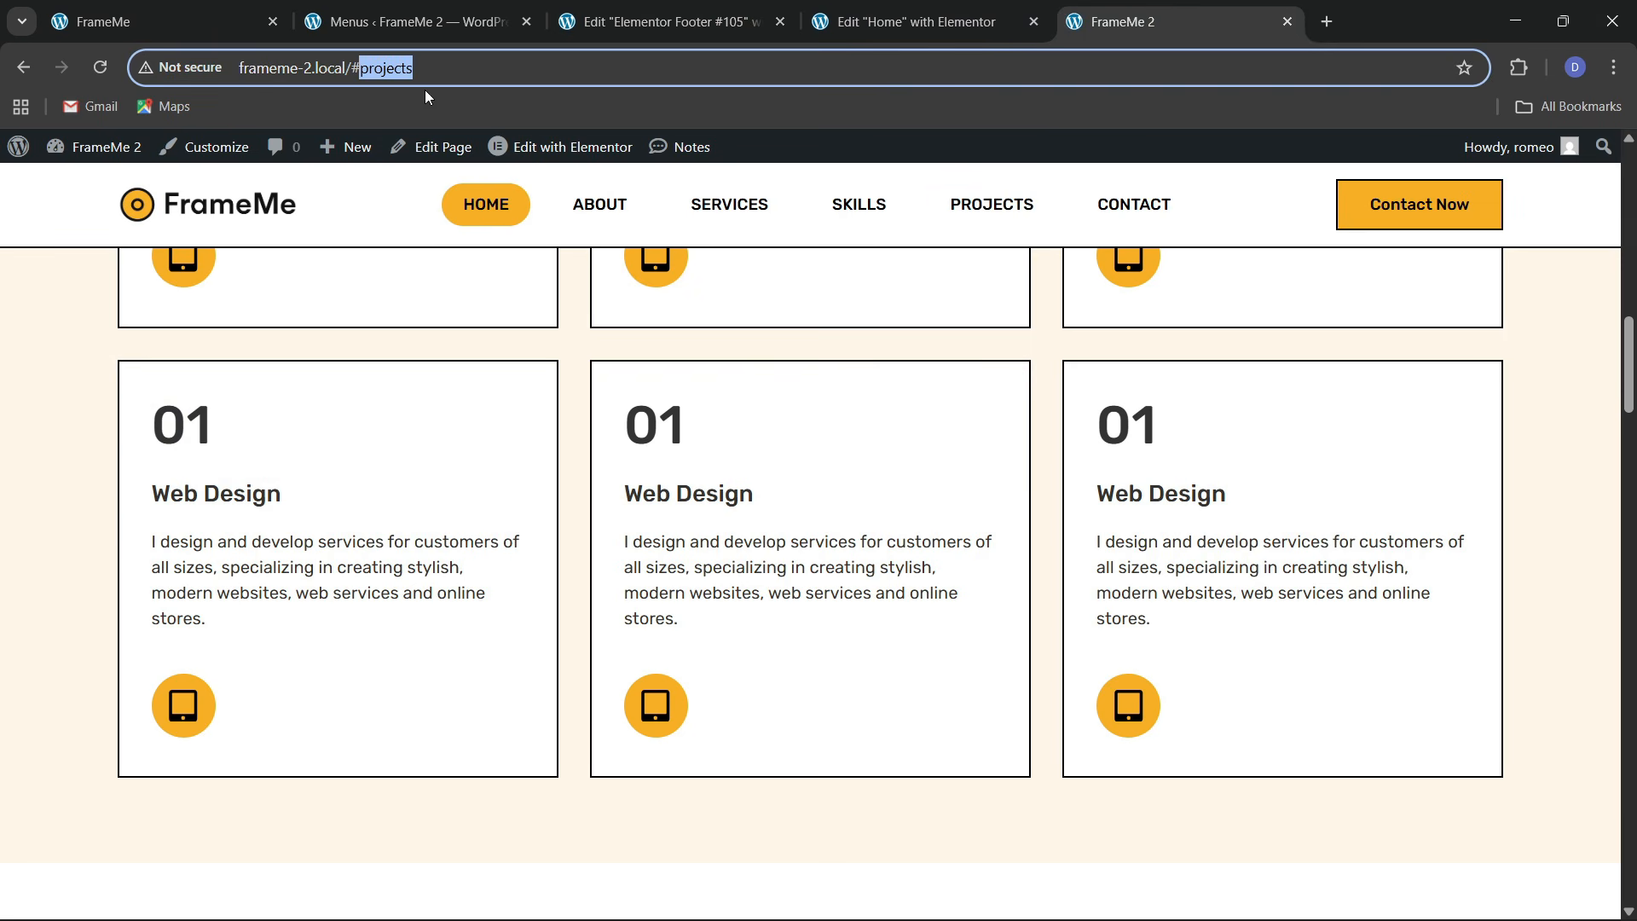
click(973, 12)
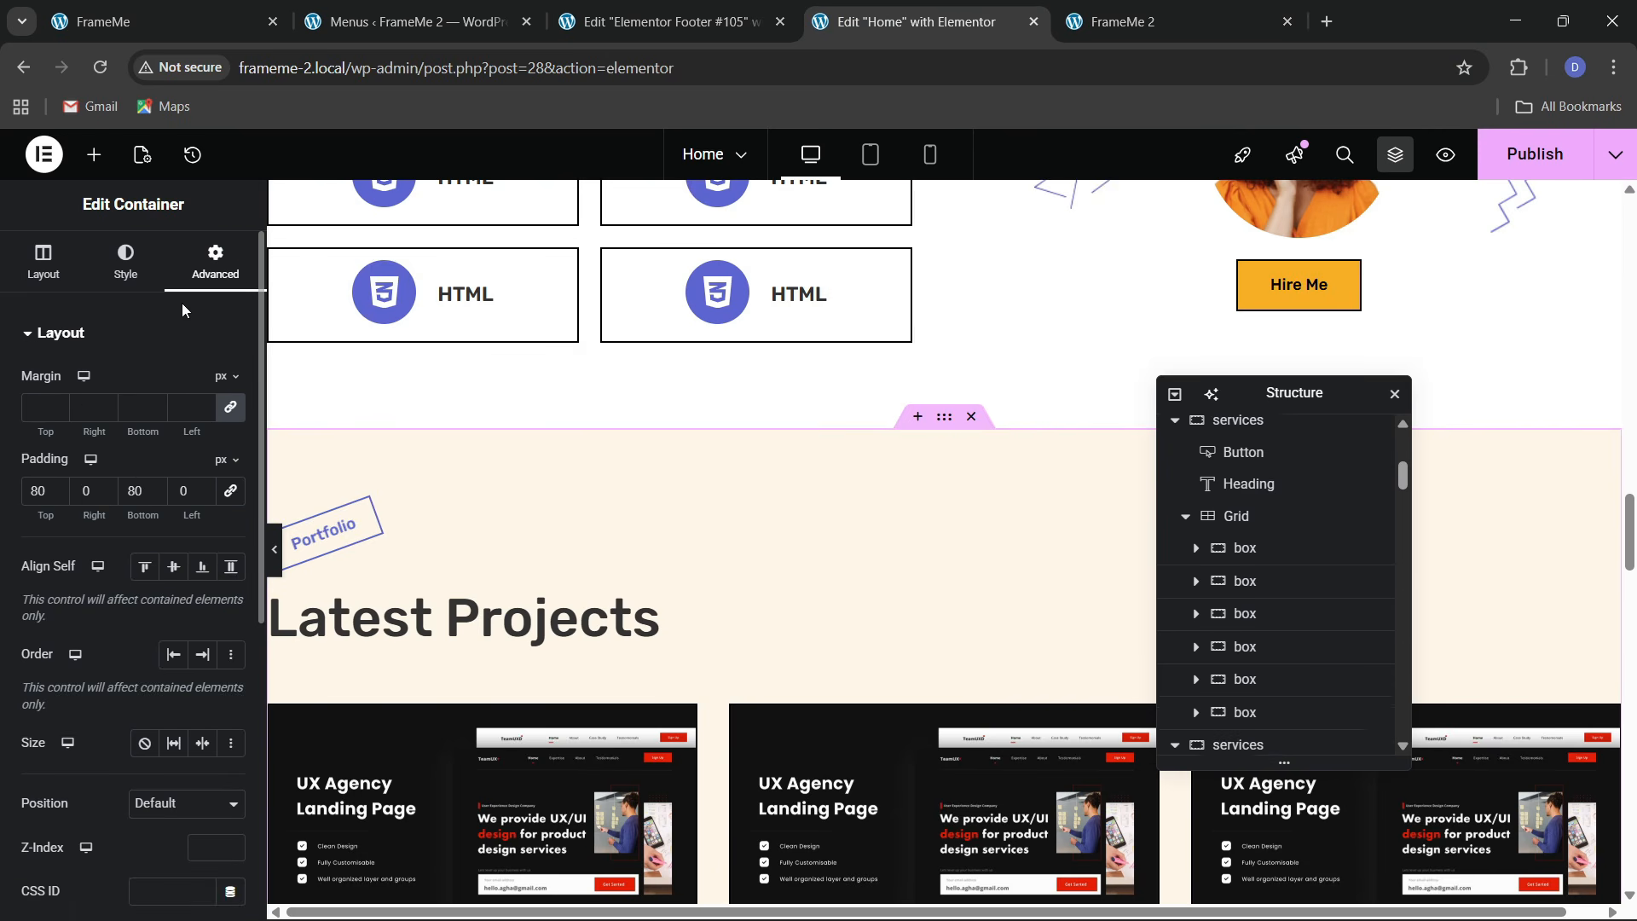
scroll(128, 478, down, 6)
click(202, 378)
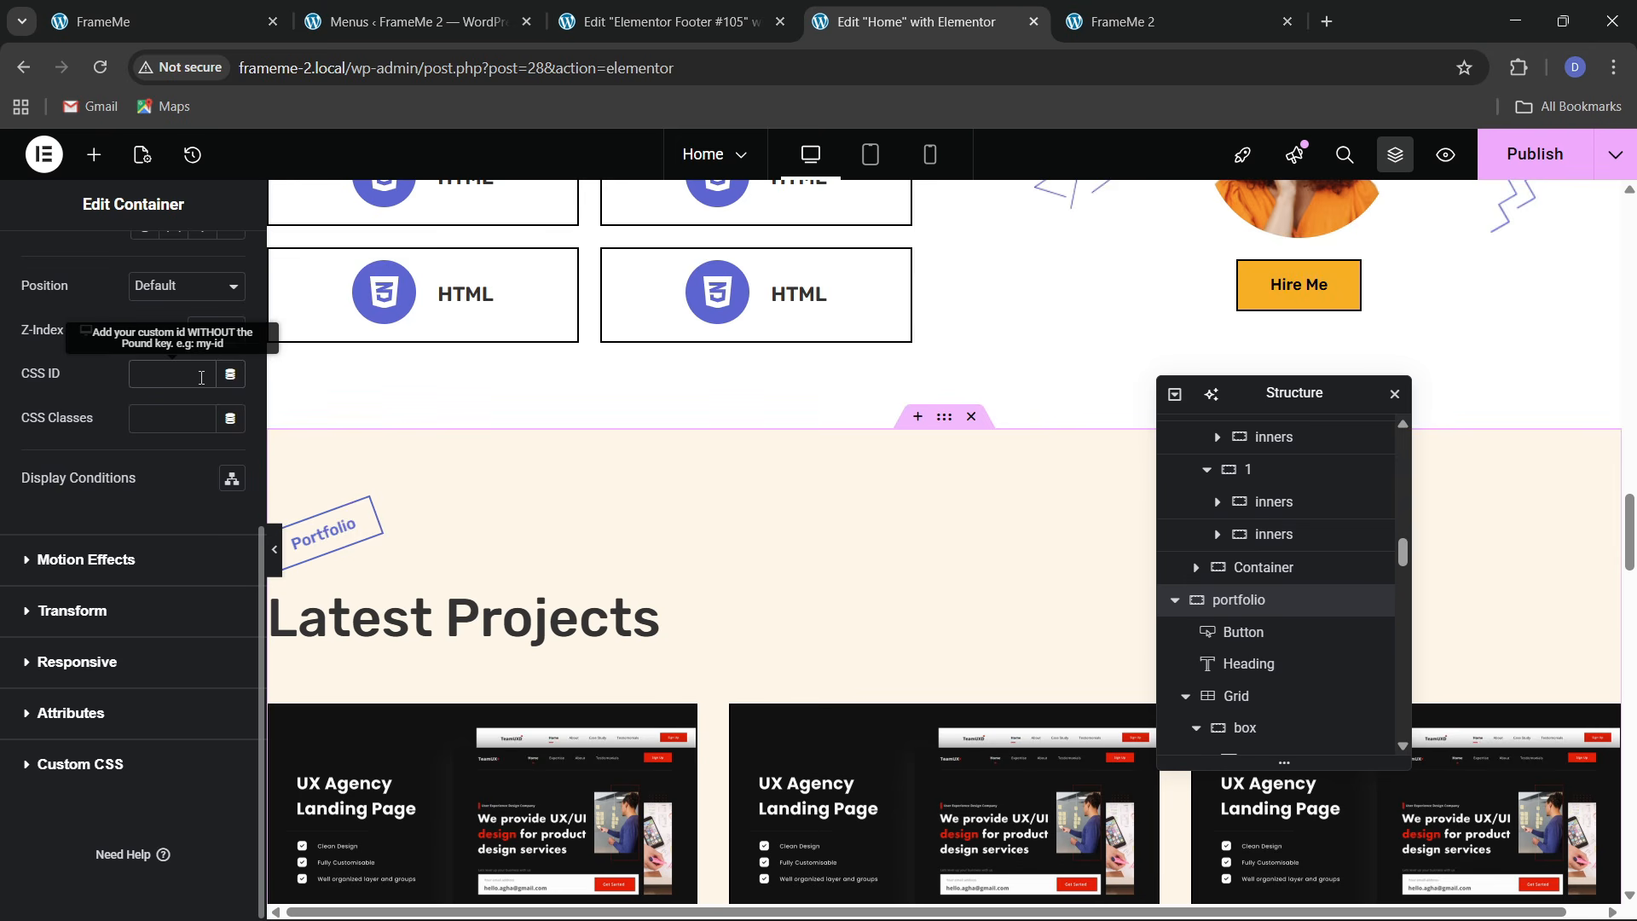
text(projects)
scroll(904, 635, down, 9)
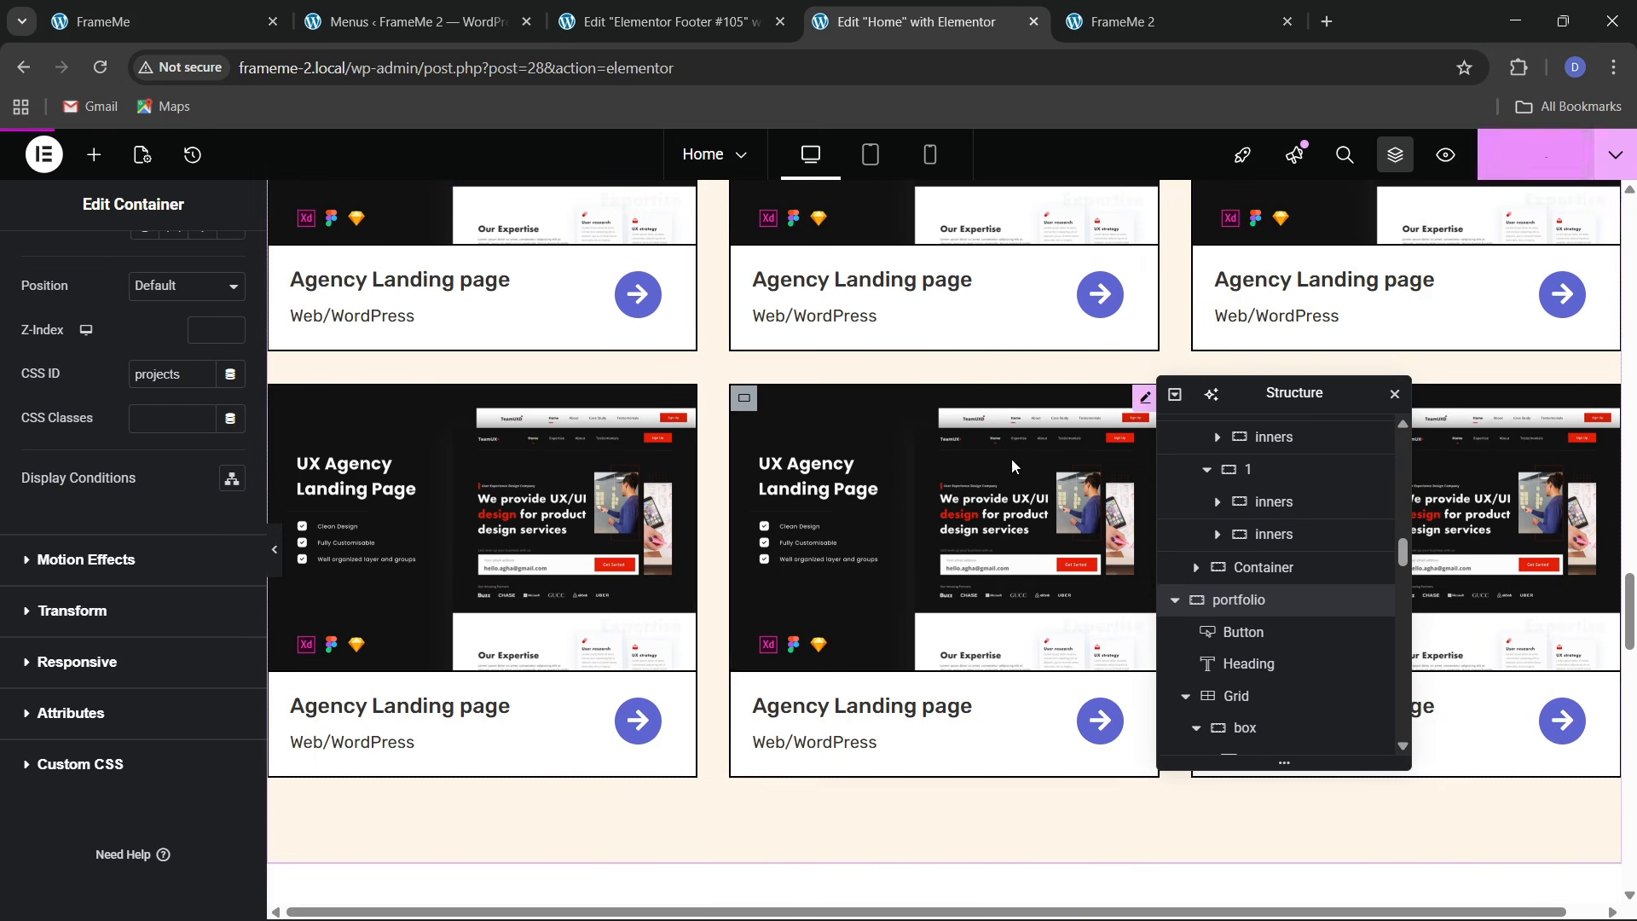
Remove #projects from the FrameMe 2 address and reload the plain home page
click(1169, 14)
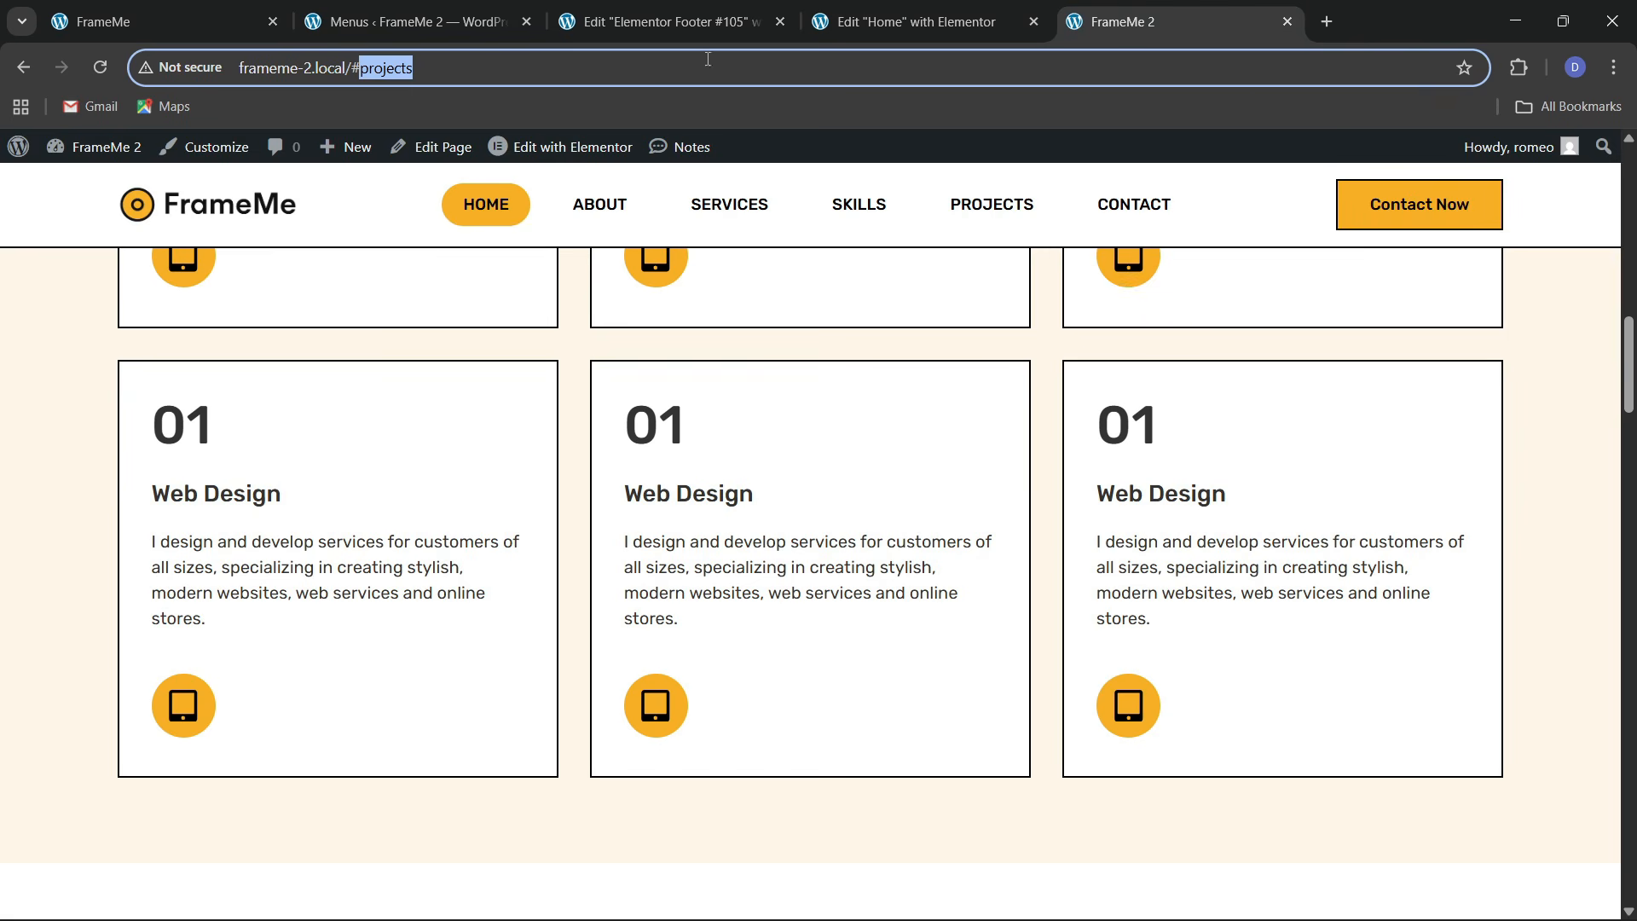
drag(350, 69, 460, 78)
key(BackSpace)
key(Return)
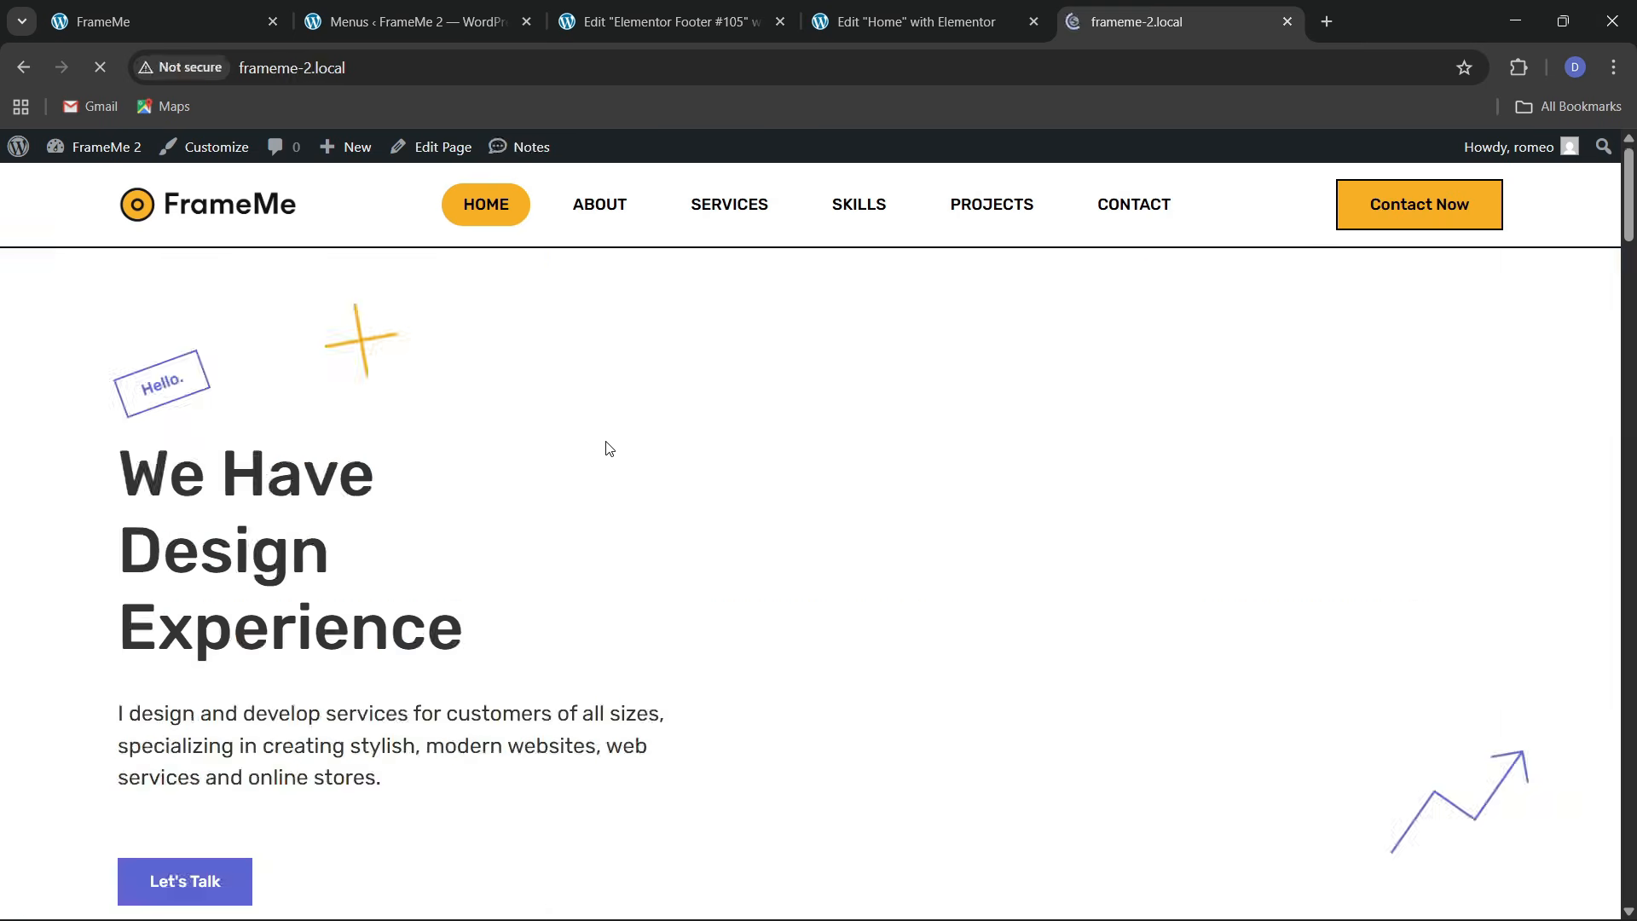
Test the SERVICES, SKILLS and PROJECTS menu links jump to their sections
click(726, 227)
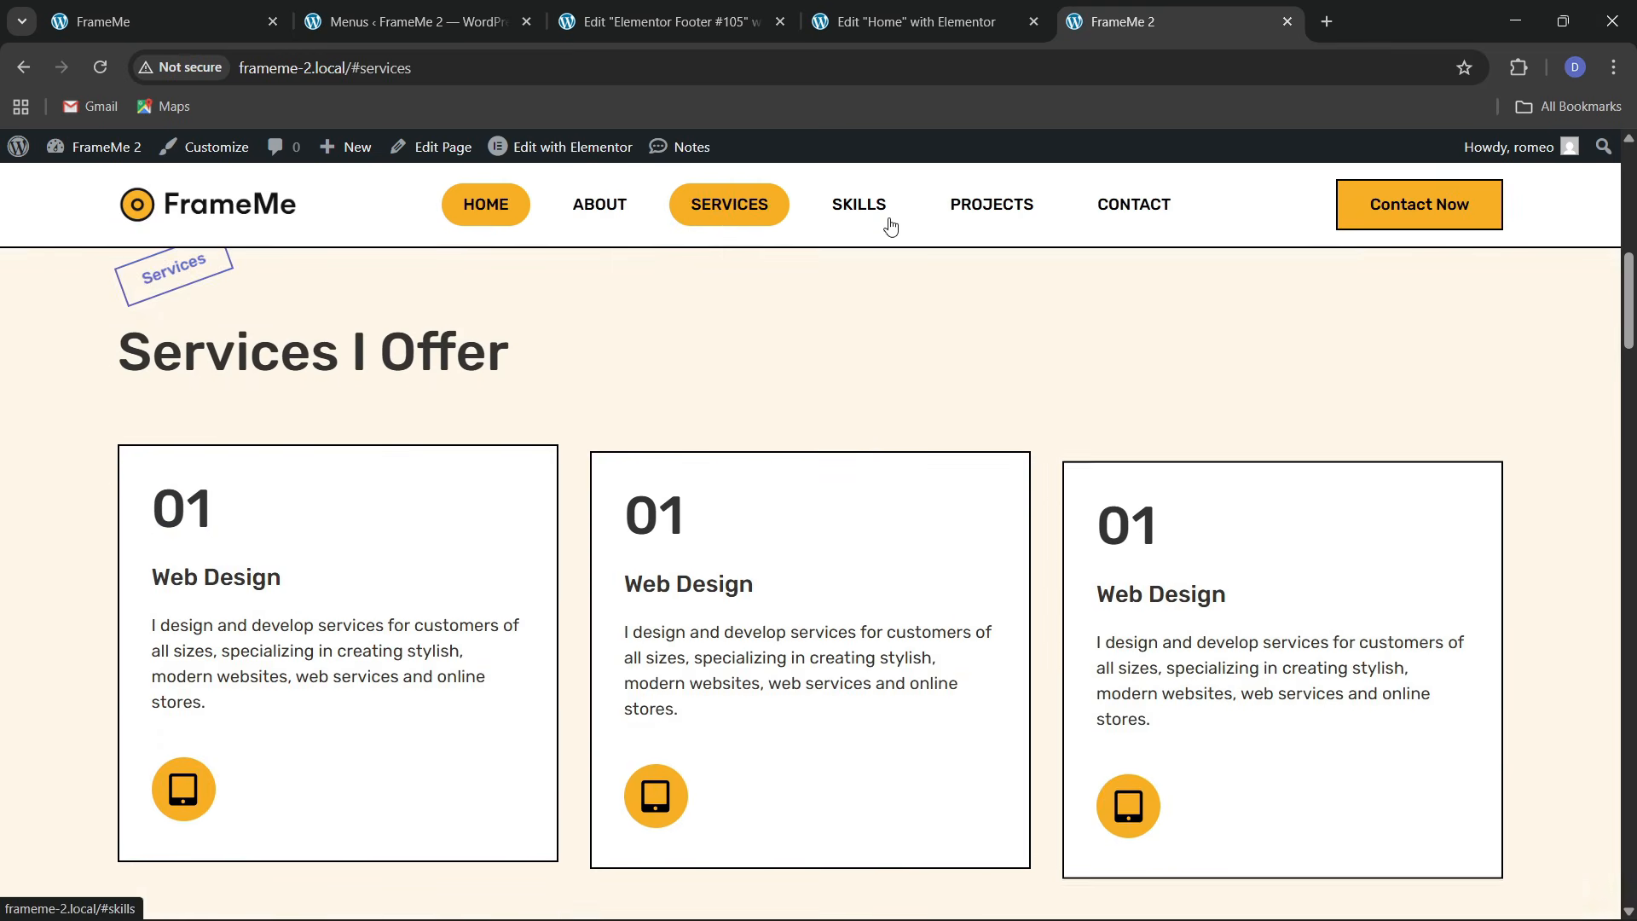
click(862, 217)
click(985, 226)
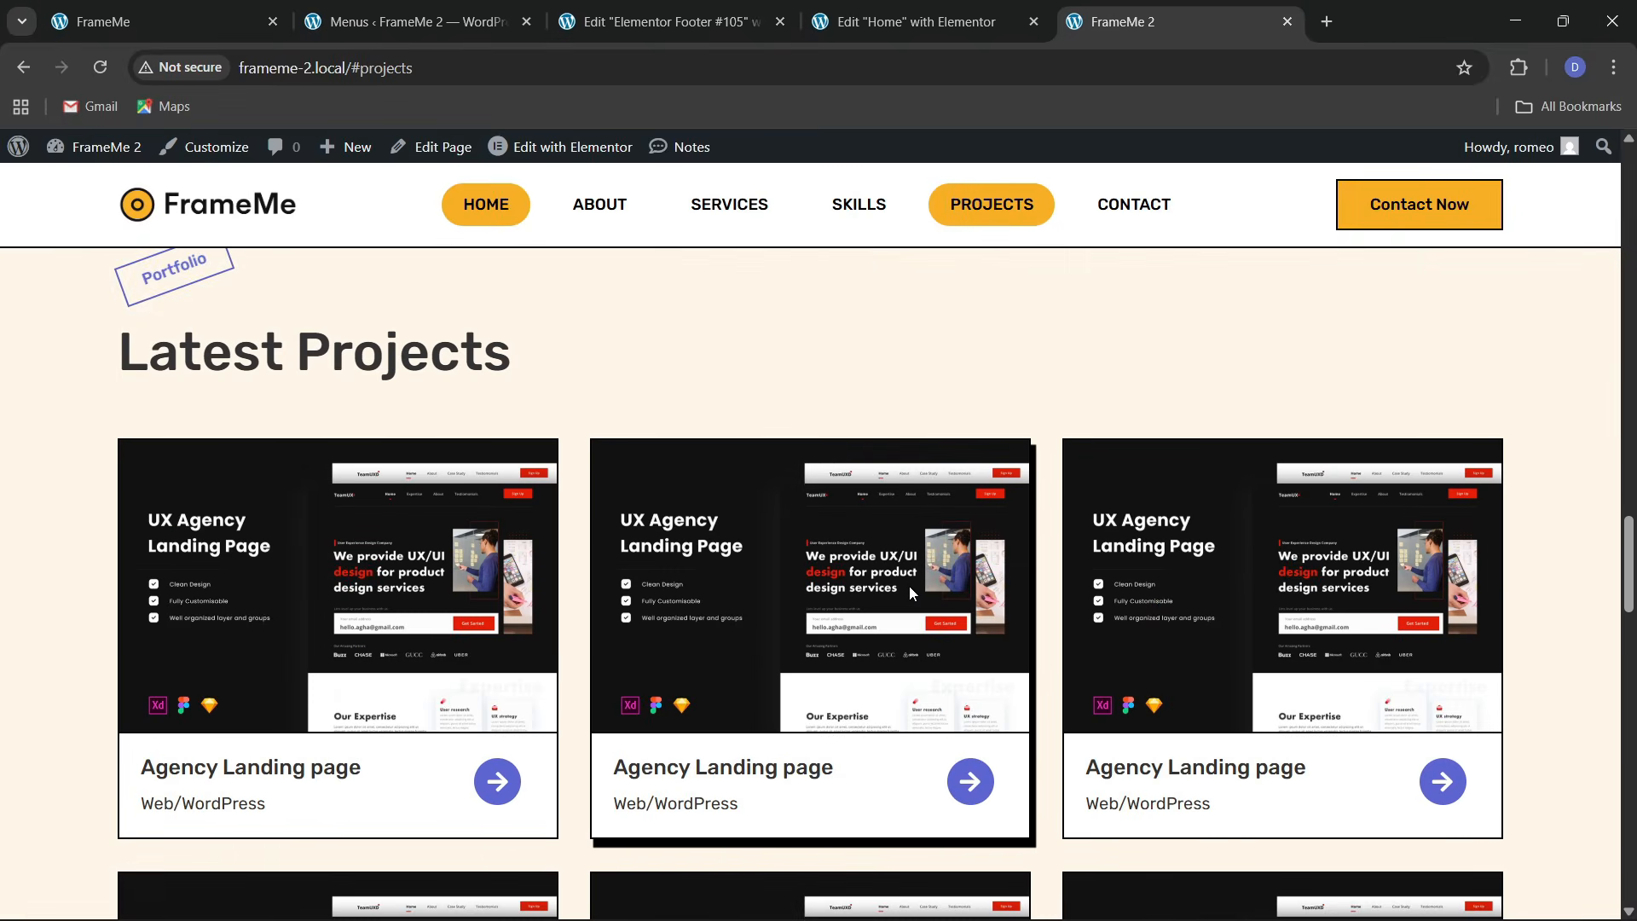
scroll(909, 585, down, 10)
scroll(916, 597, down, 5)
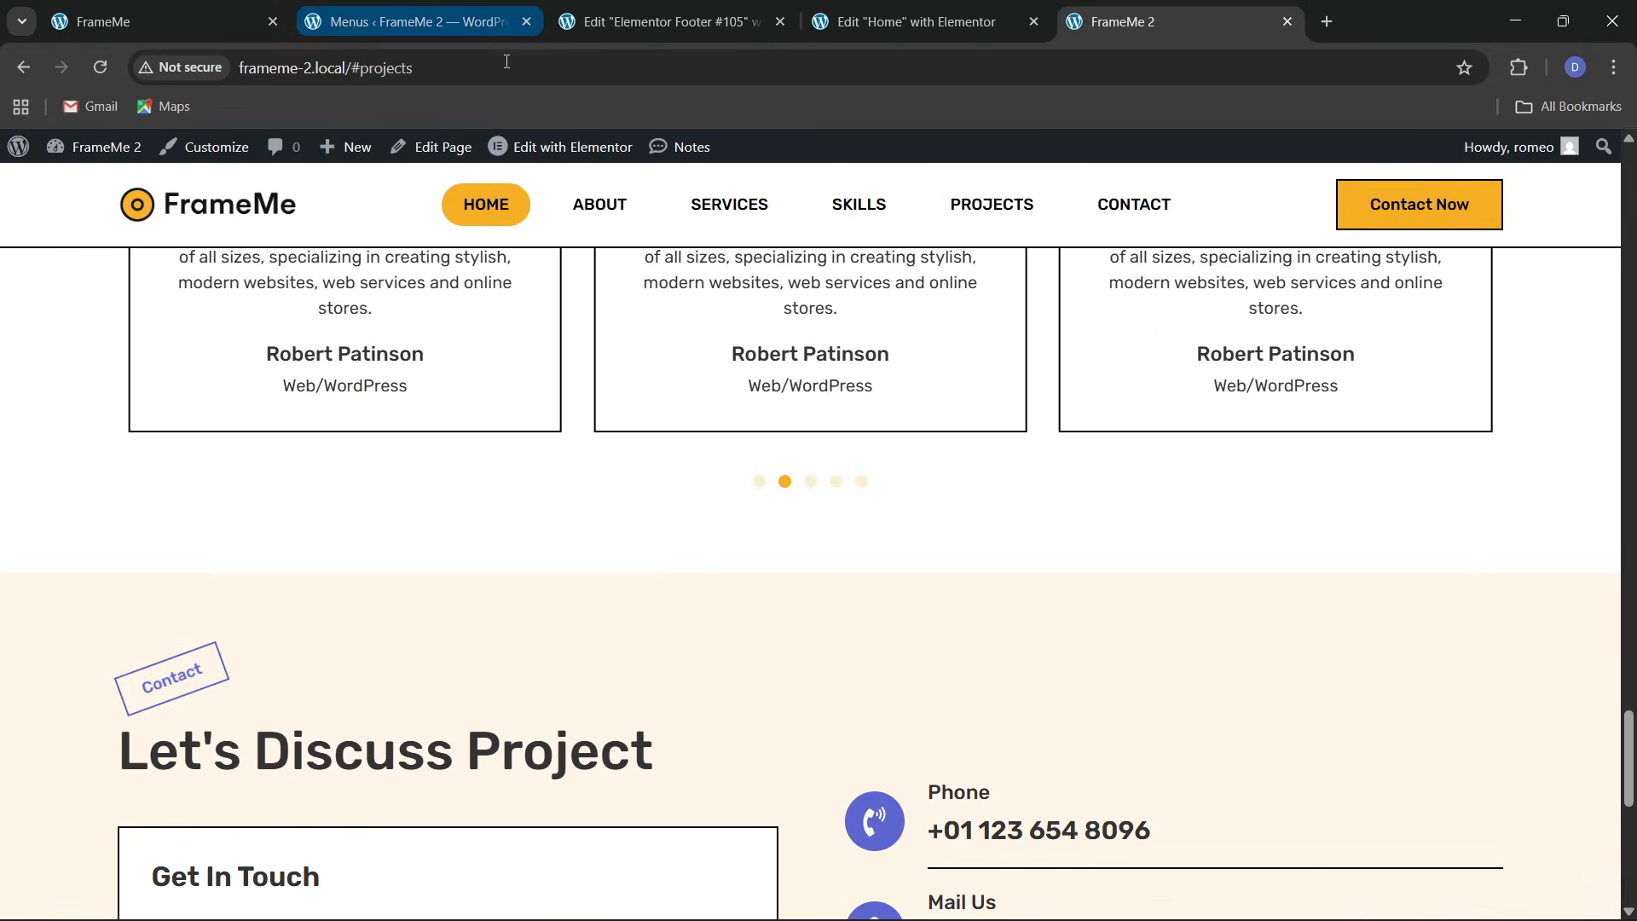
Search Add Plugin for 'wpfront scroll', then install and activate WPFront Scroll Top
click(386, 11)
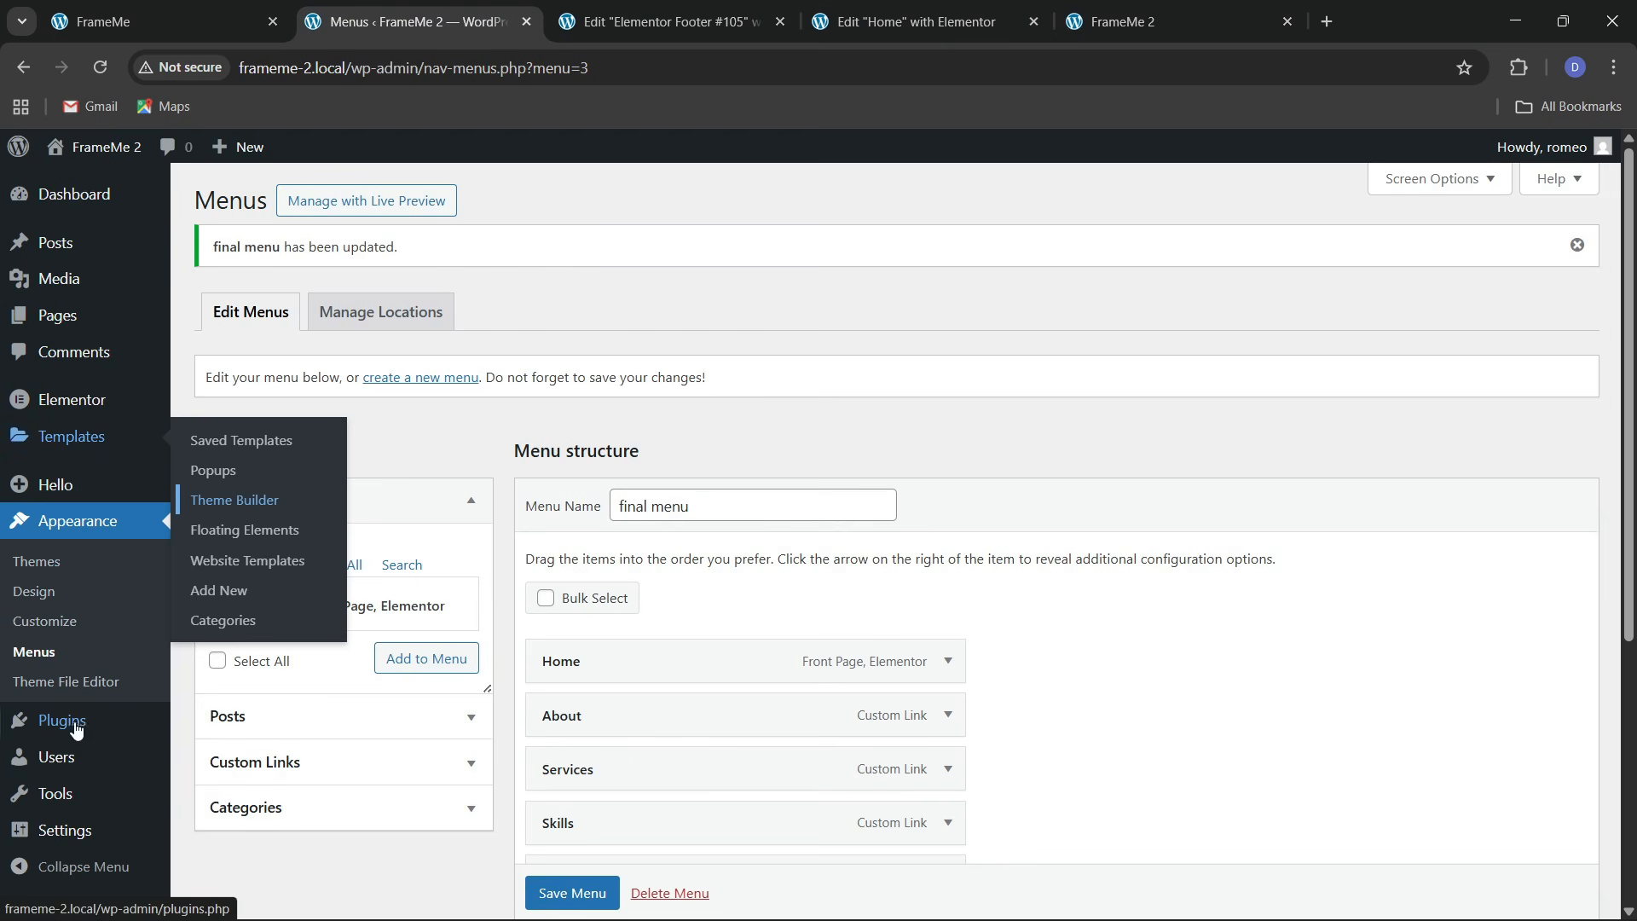
click(192, 727)
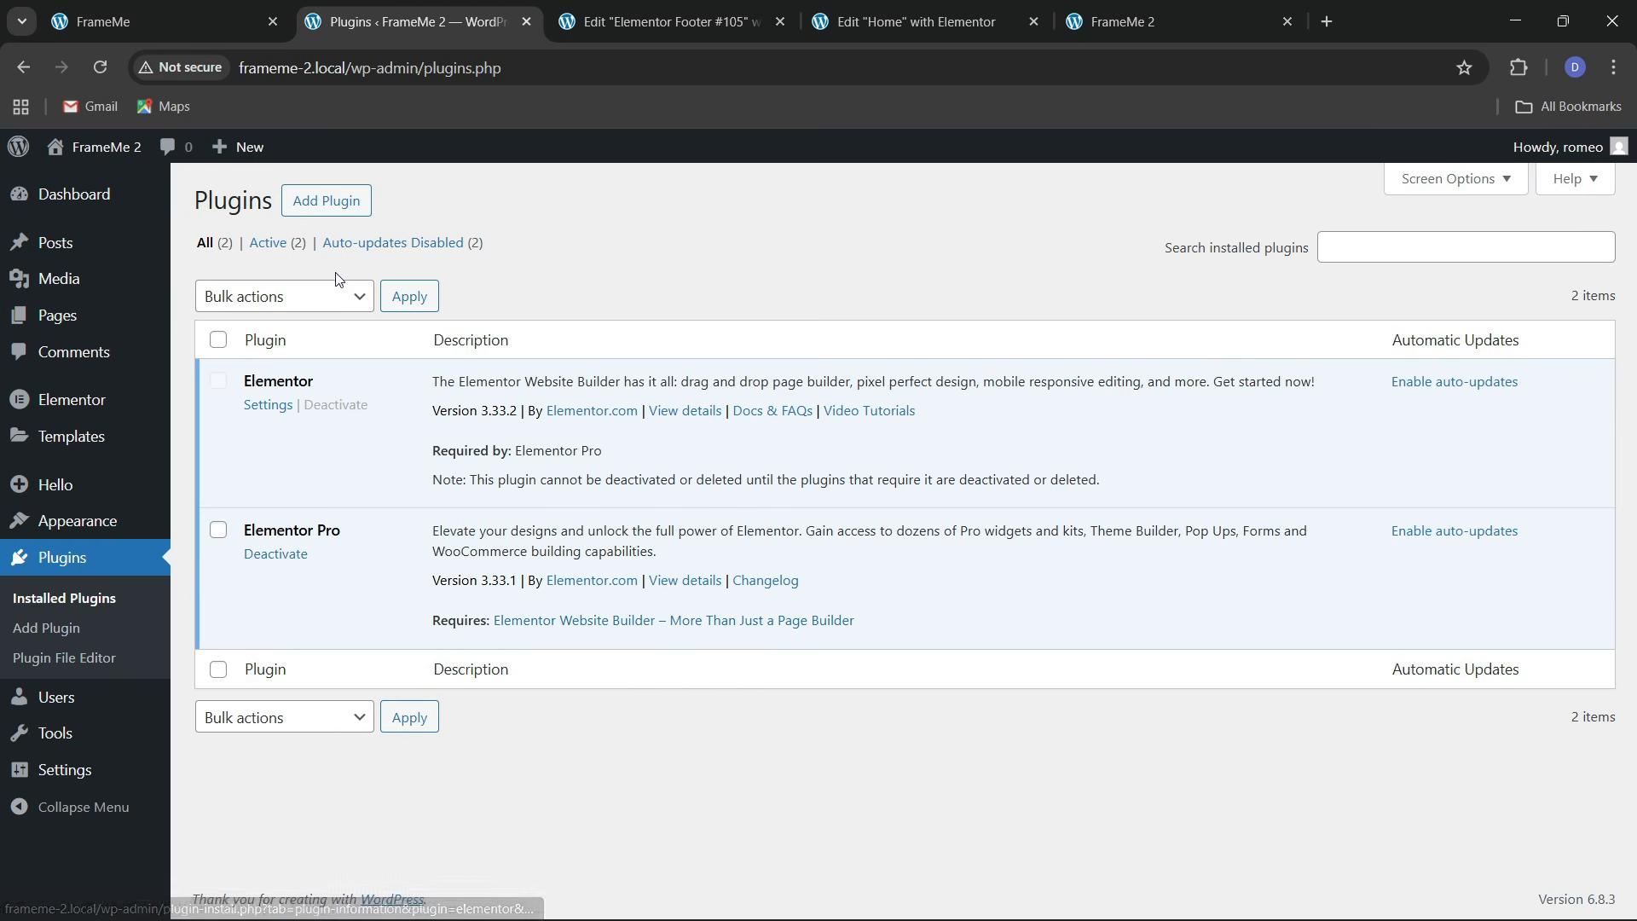
click(349, 202)
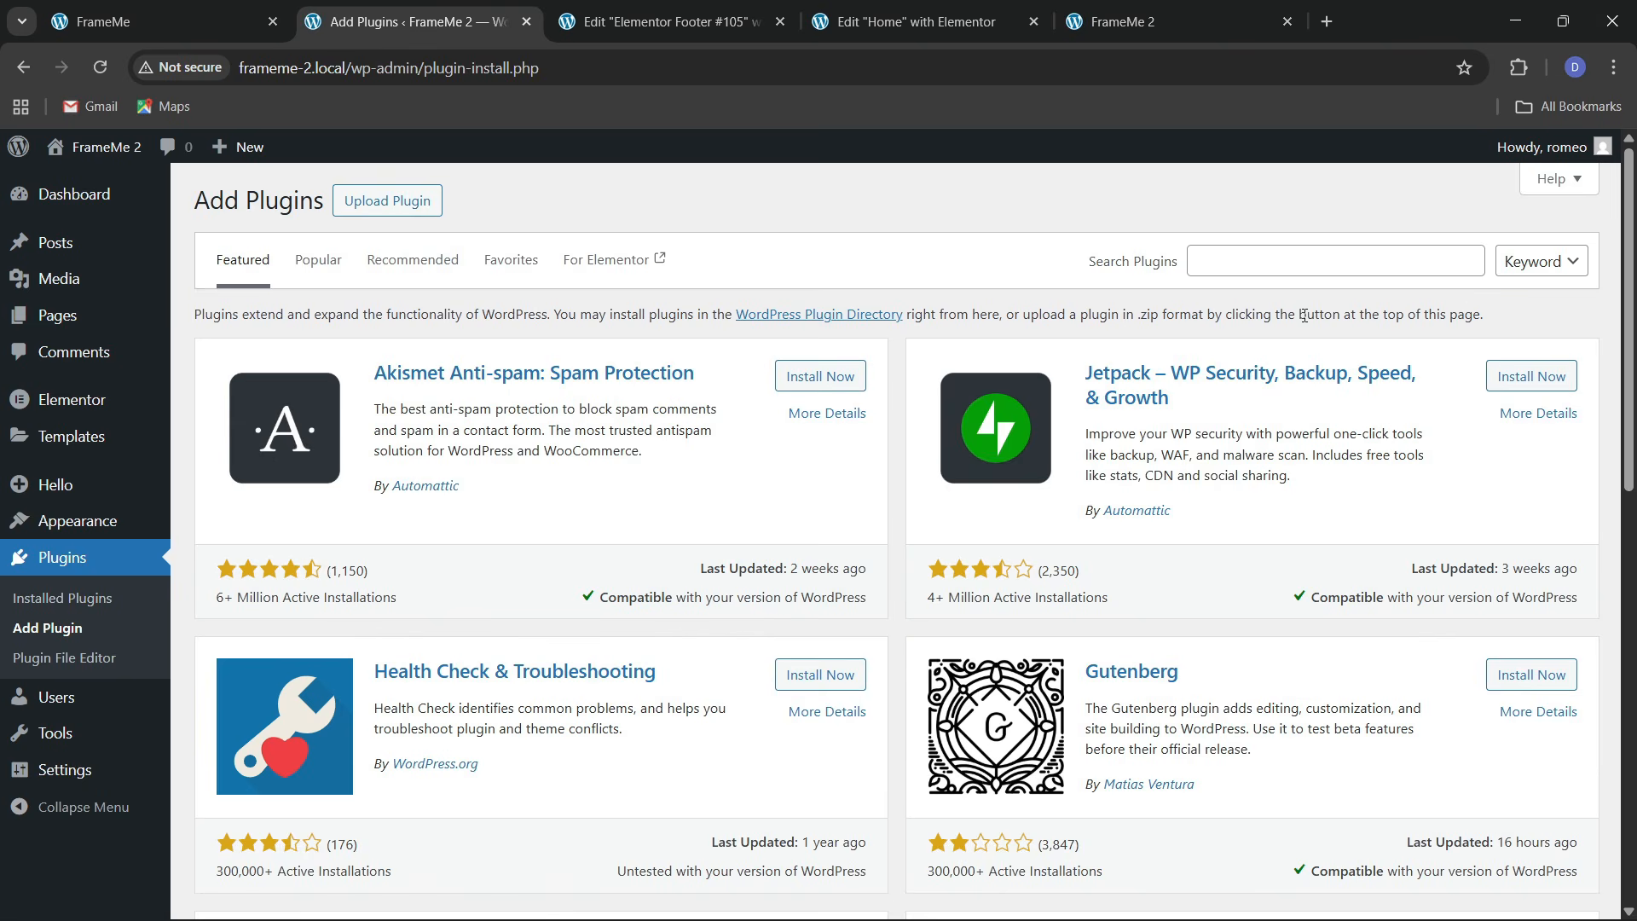
click(1274, 262)
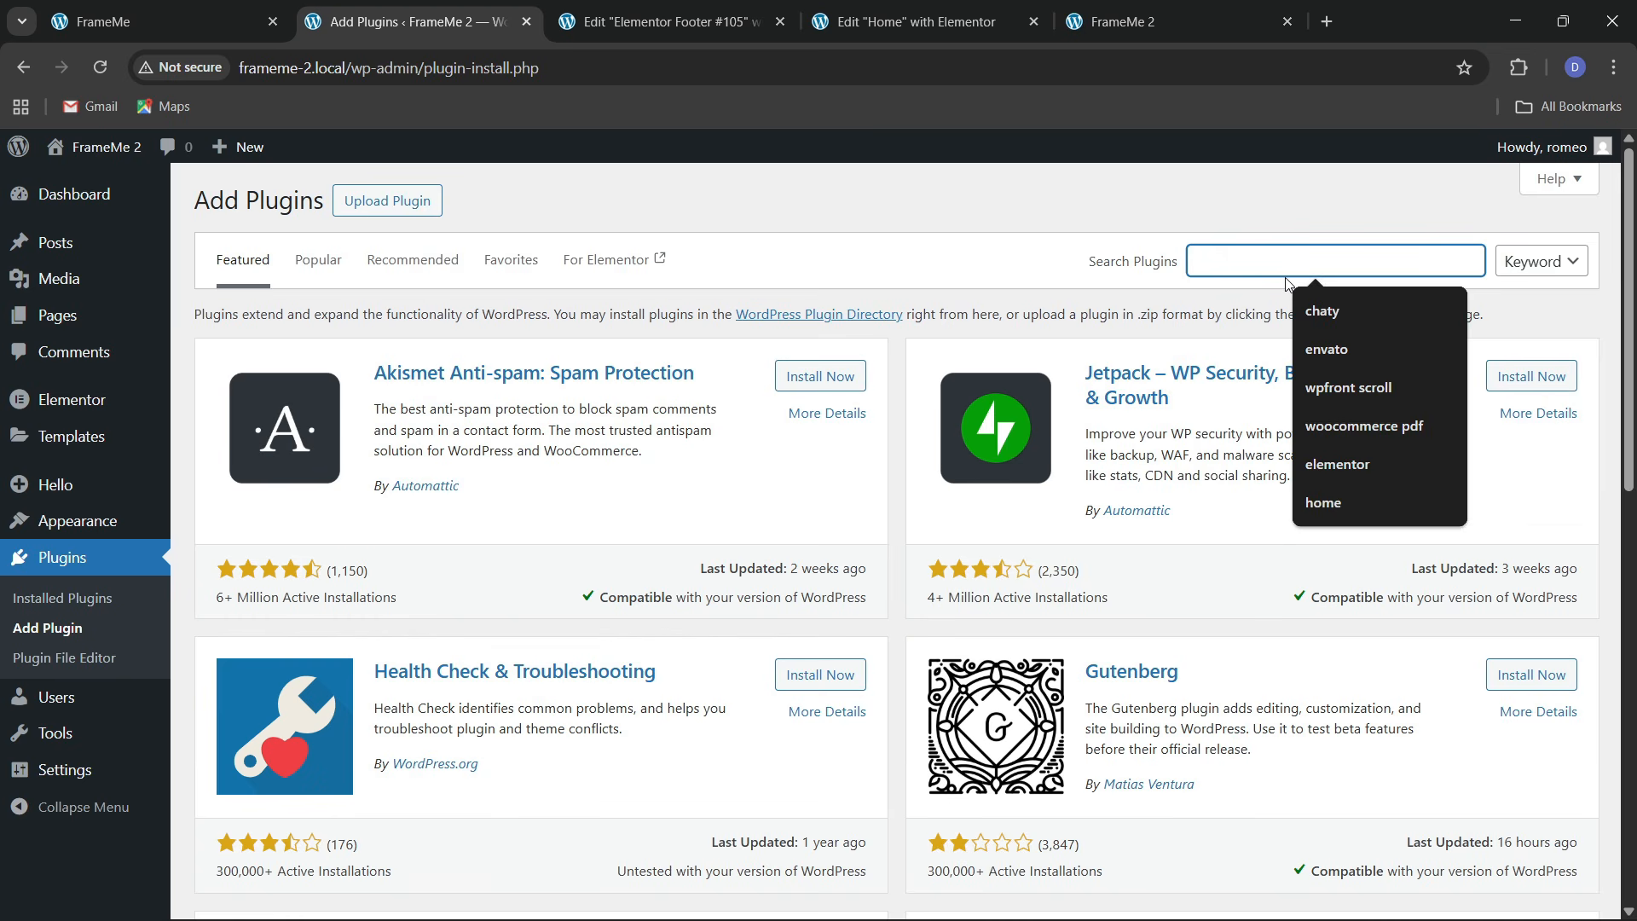
click(1364, 385)
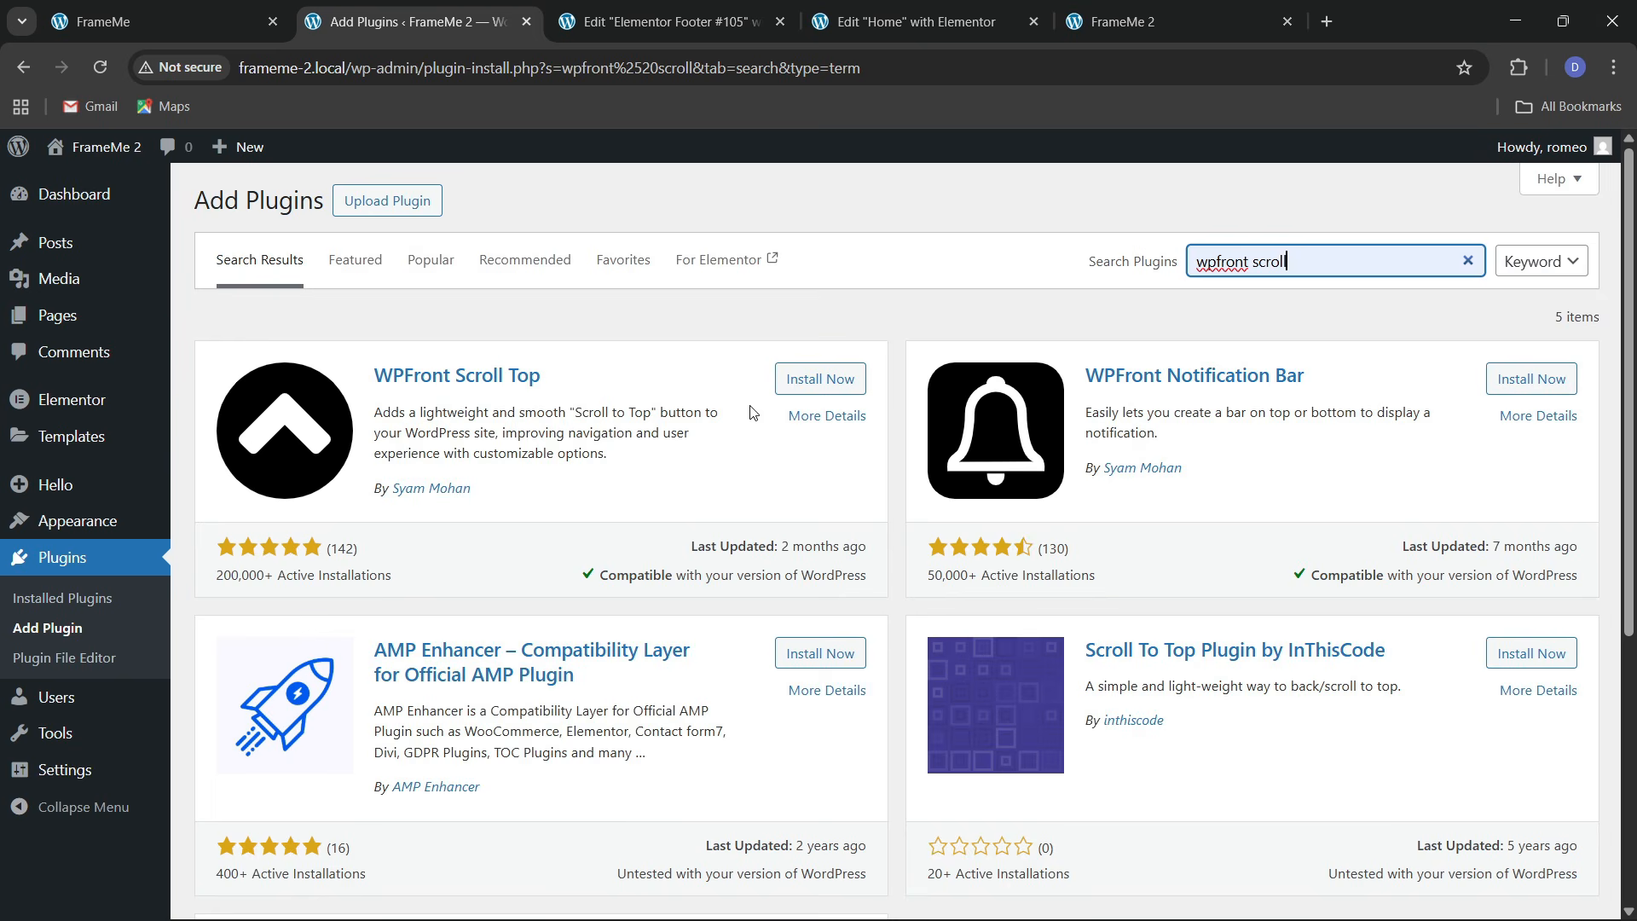
click(806, 380)
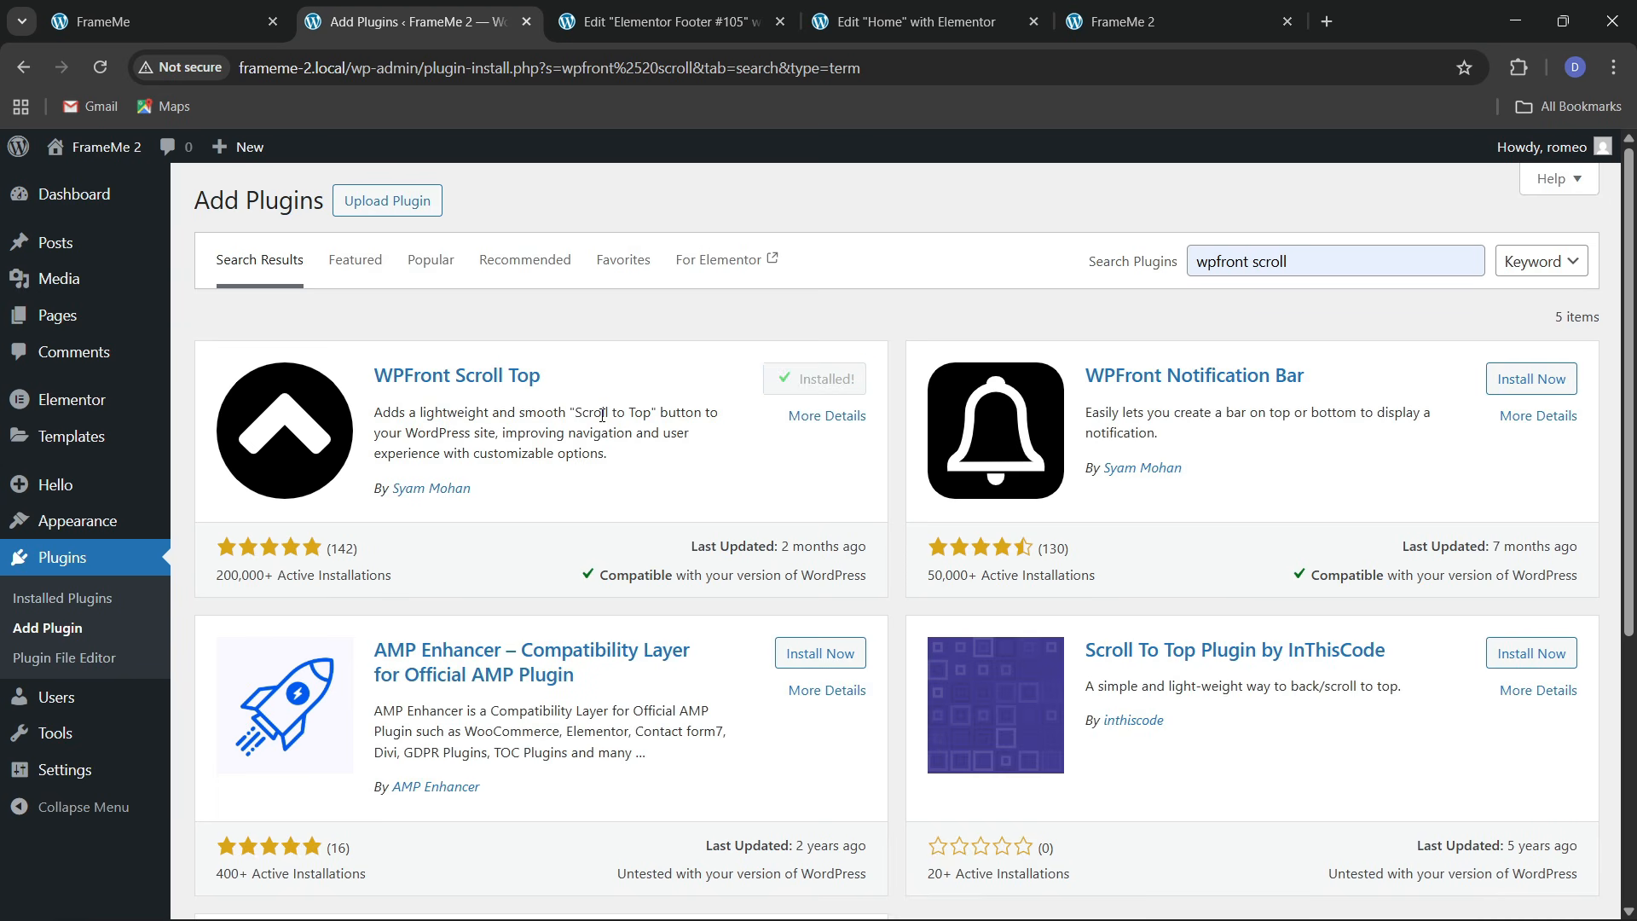
click(818, 385)
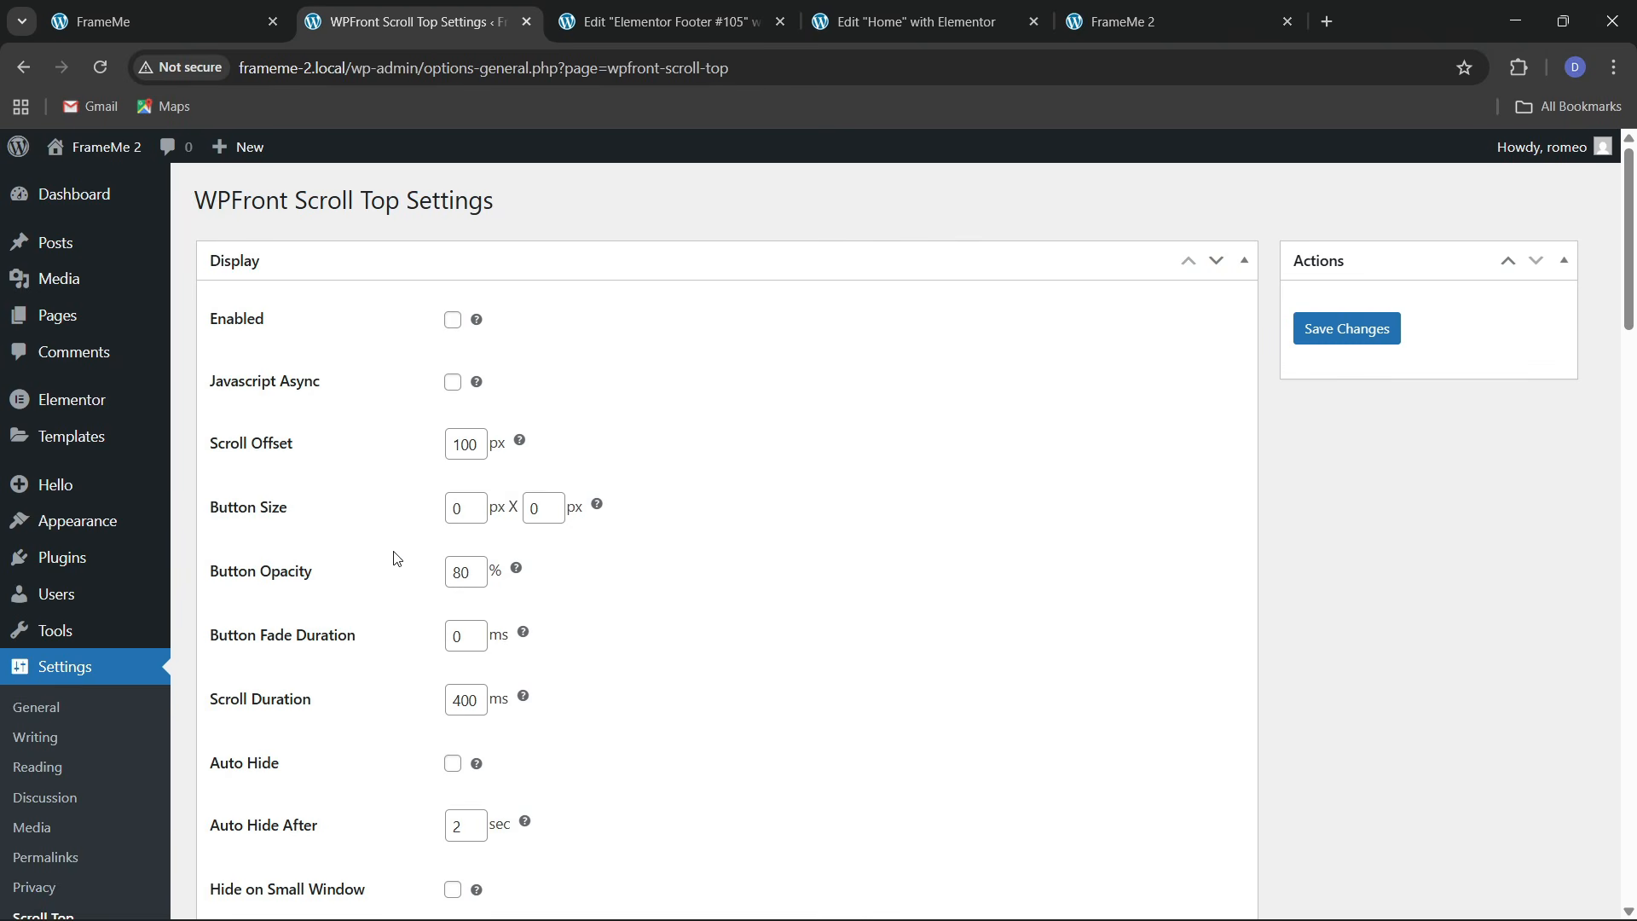
Hide the scroll-to-top button on admin pages and pick the orange arrow as its image
scroll(341, 529, down, 2)
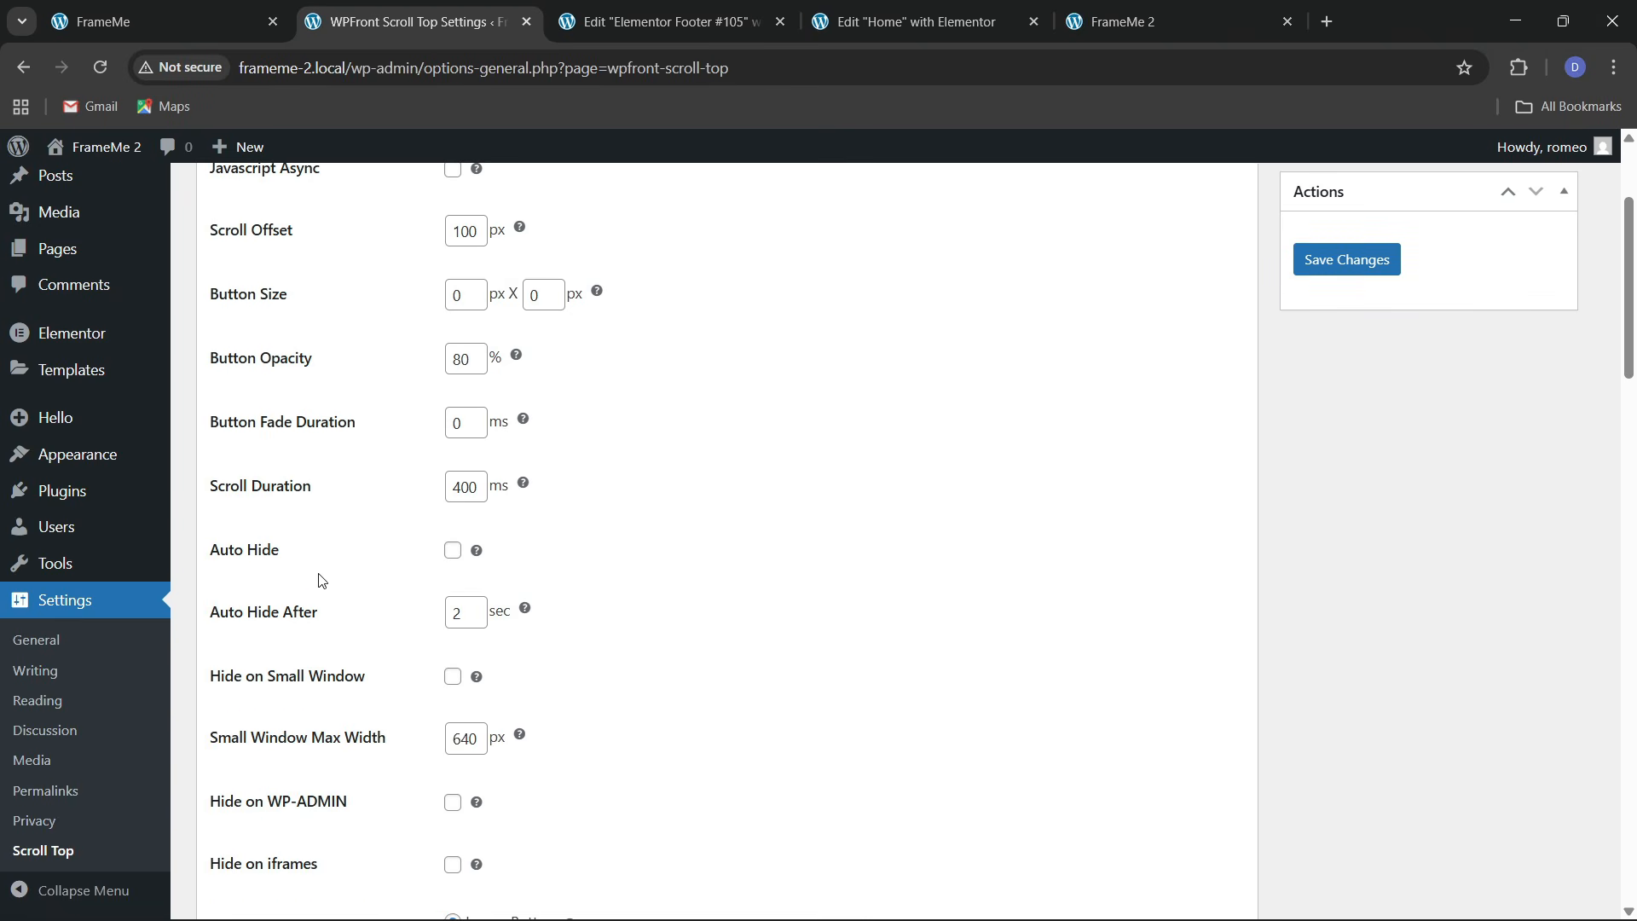
scroll(368, 608, down, 3)
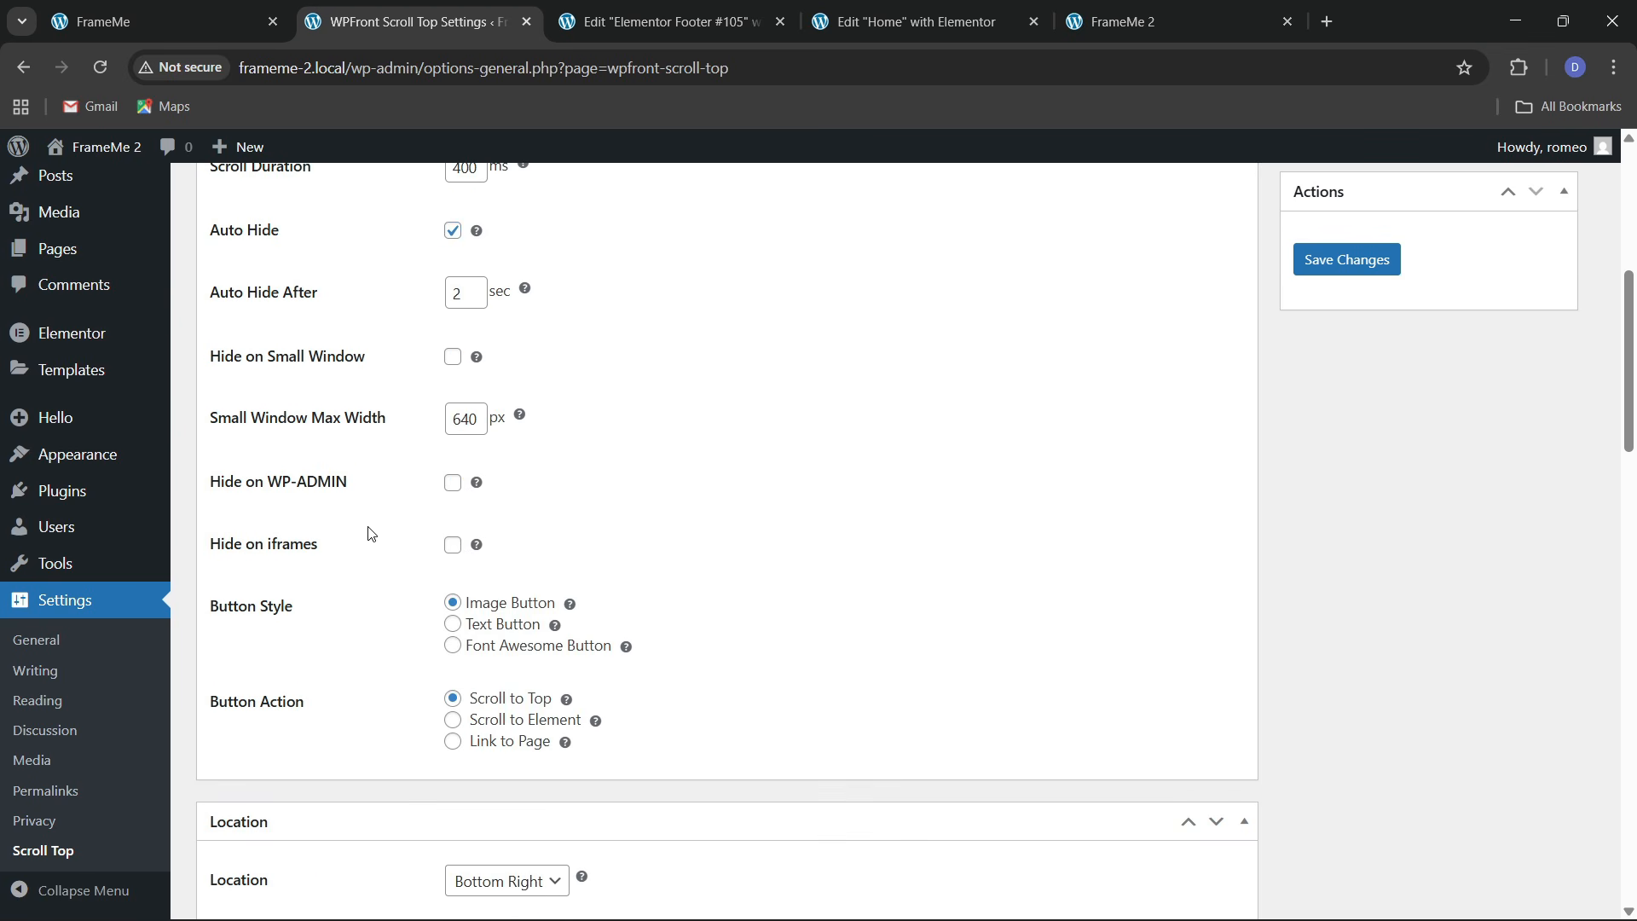
click(452, 483)
scroll(367, 552, down, 7)
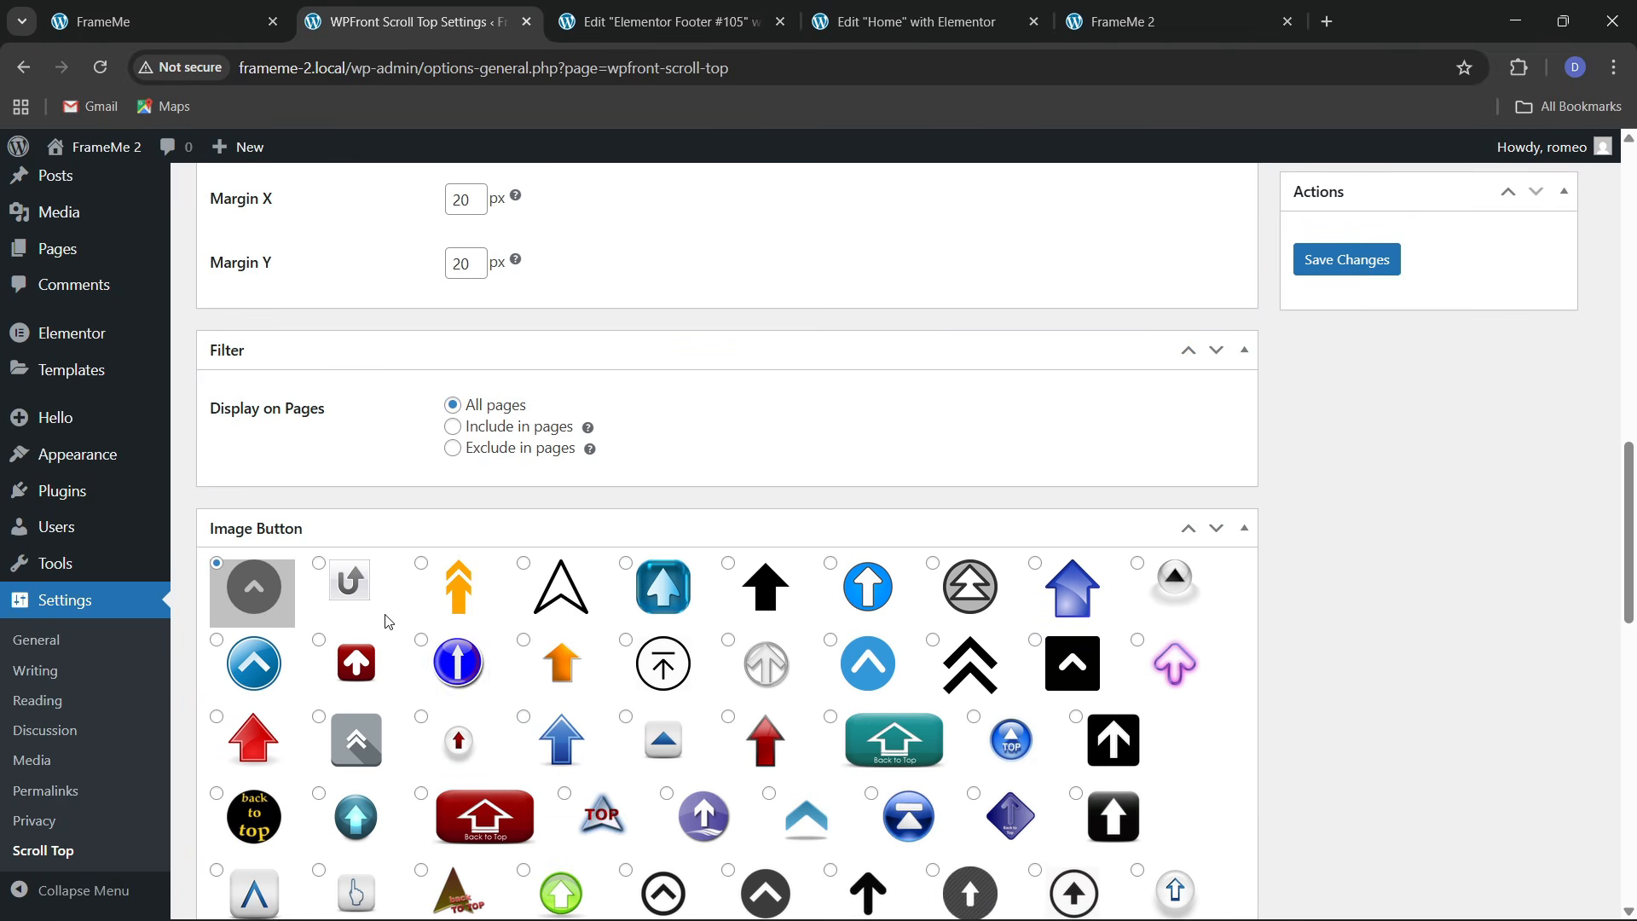
click(559, 668)
Try limiting the button to chosen pages, then set it back to display on all pages
scroll(740, 682, down, 4)
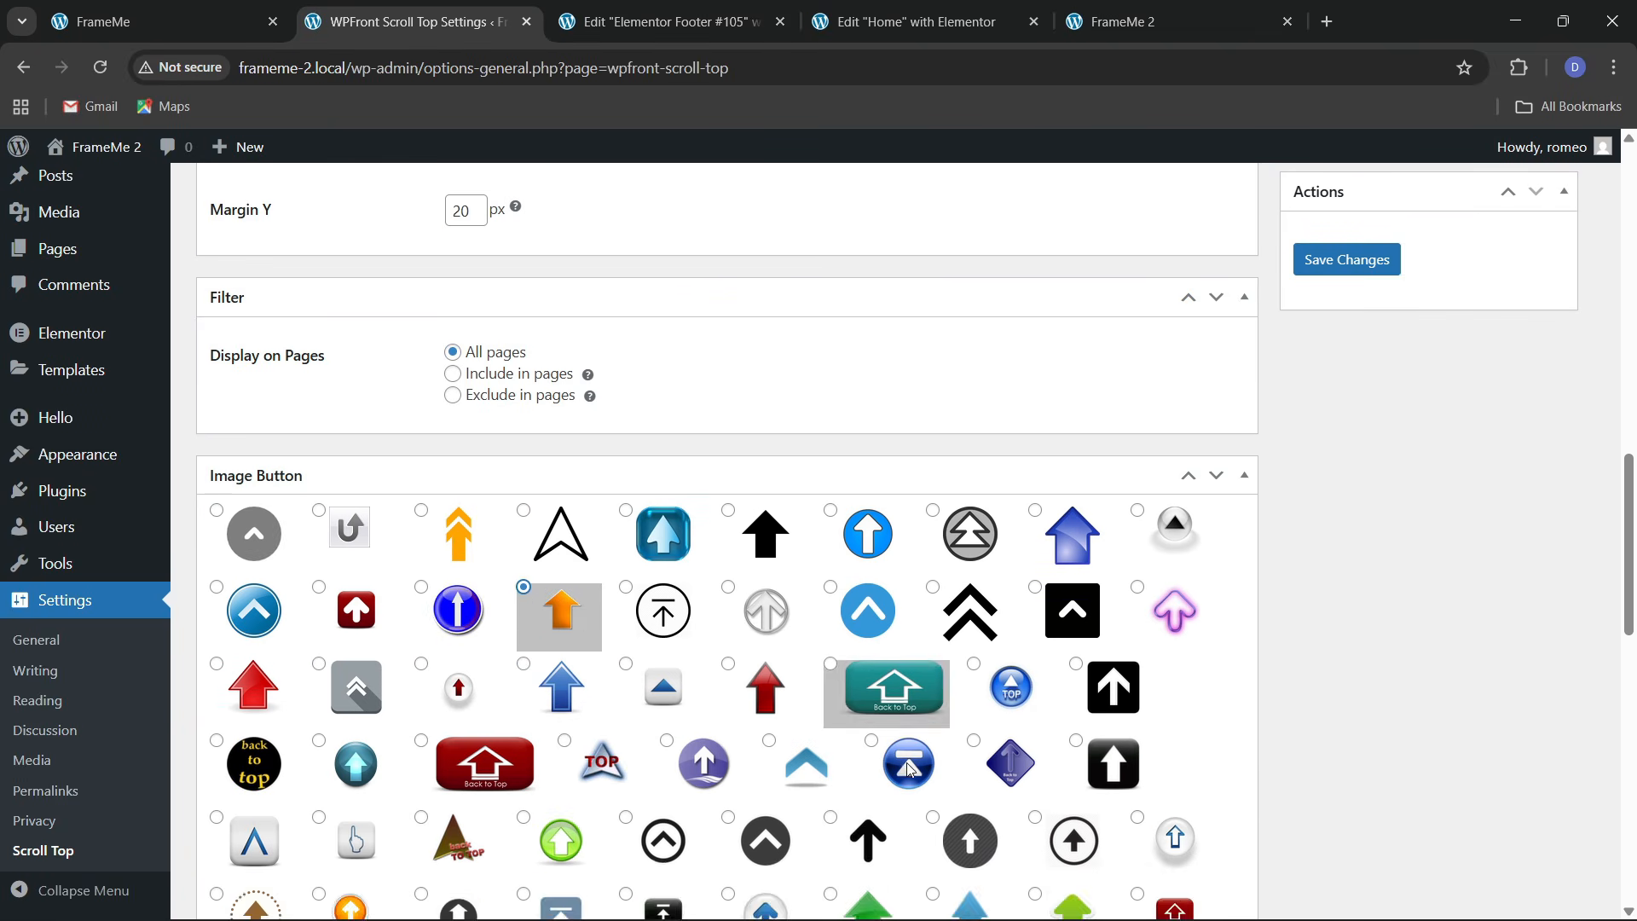
scroll(748, 676, down, 3)
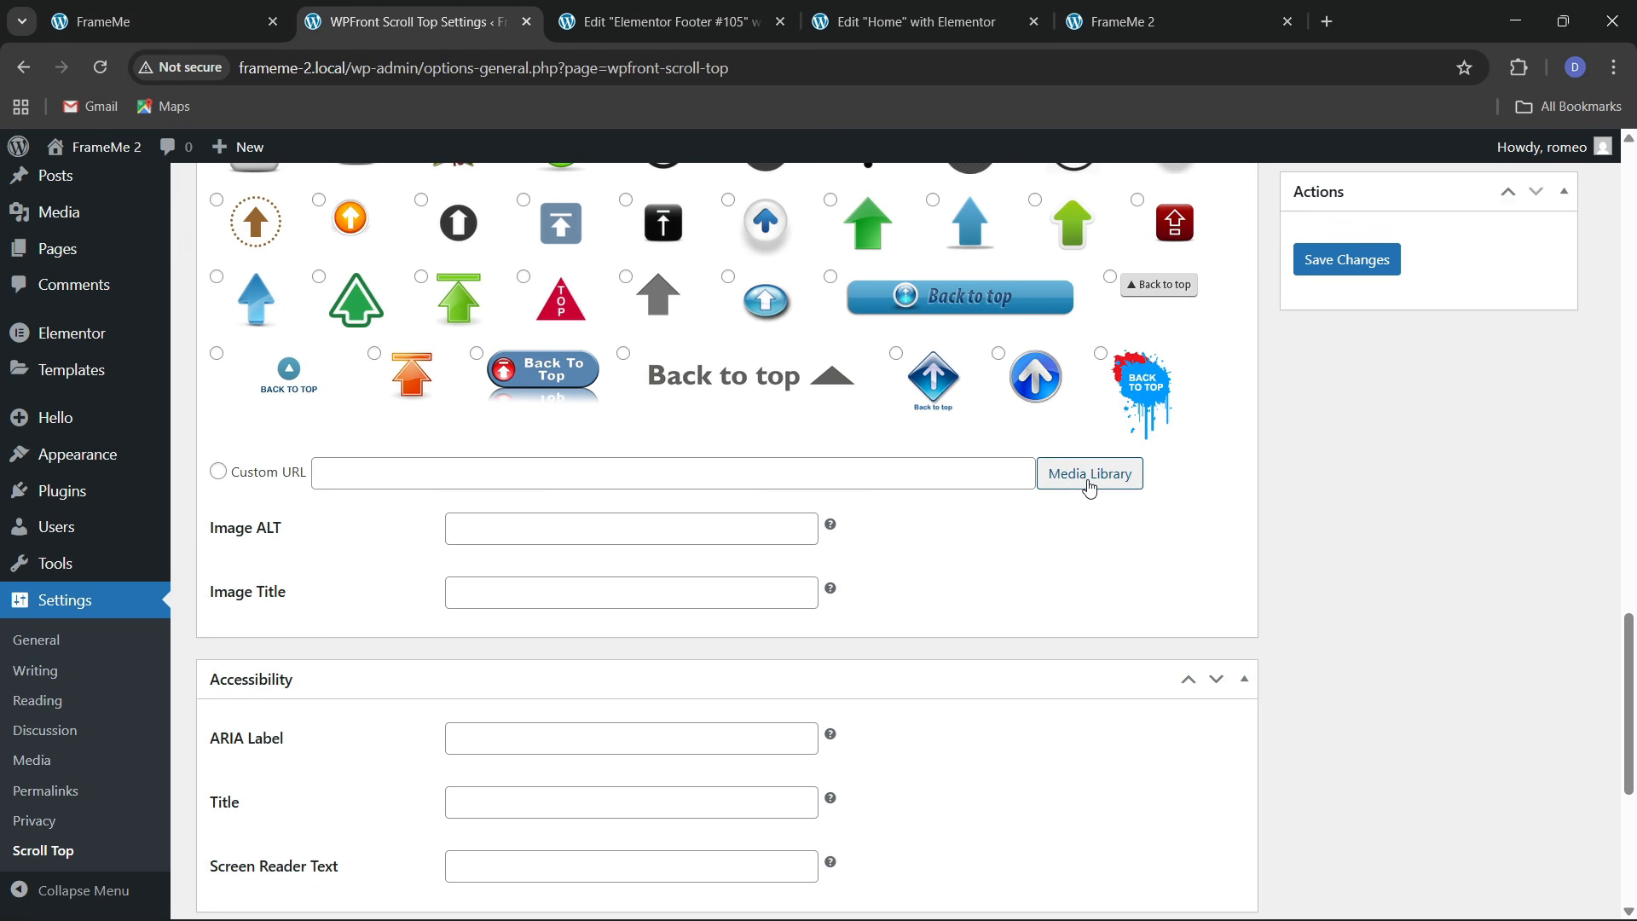
scroll(782, 574, down, 4)
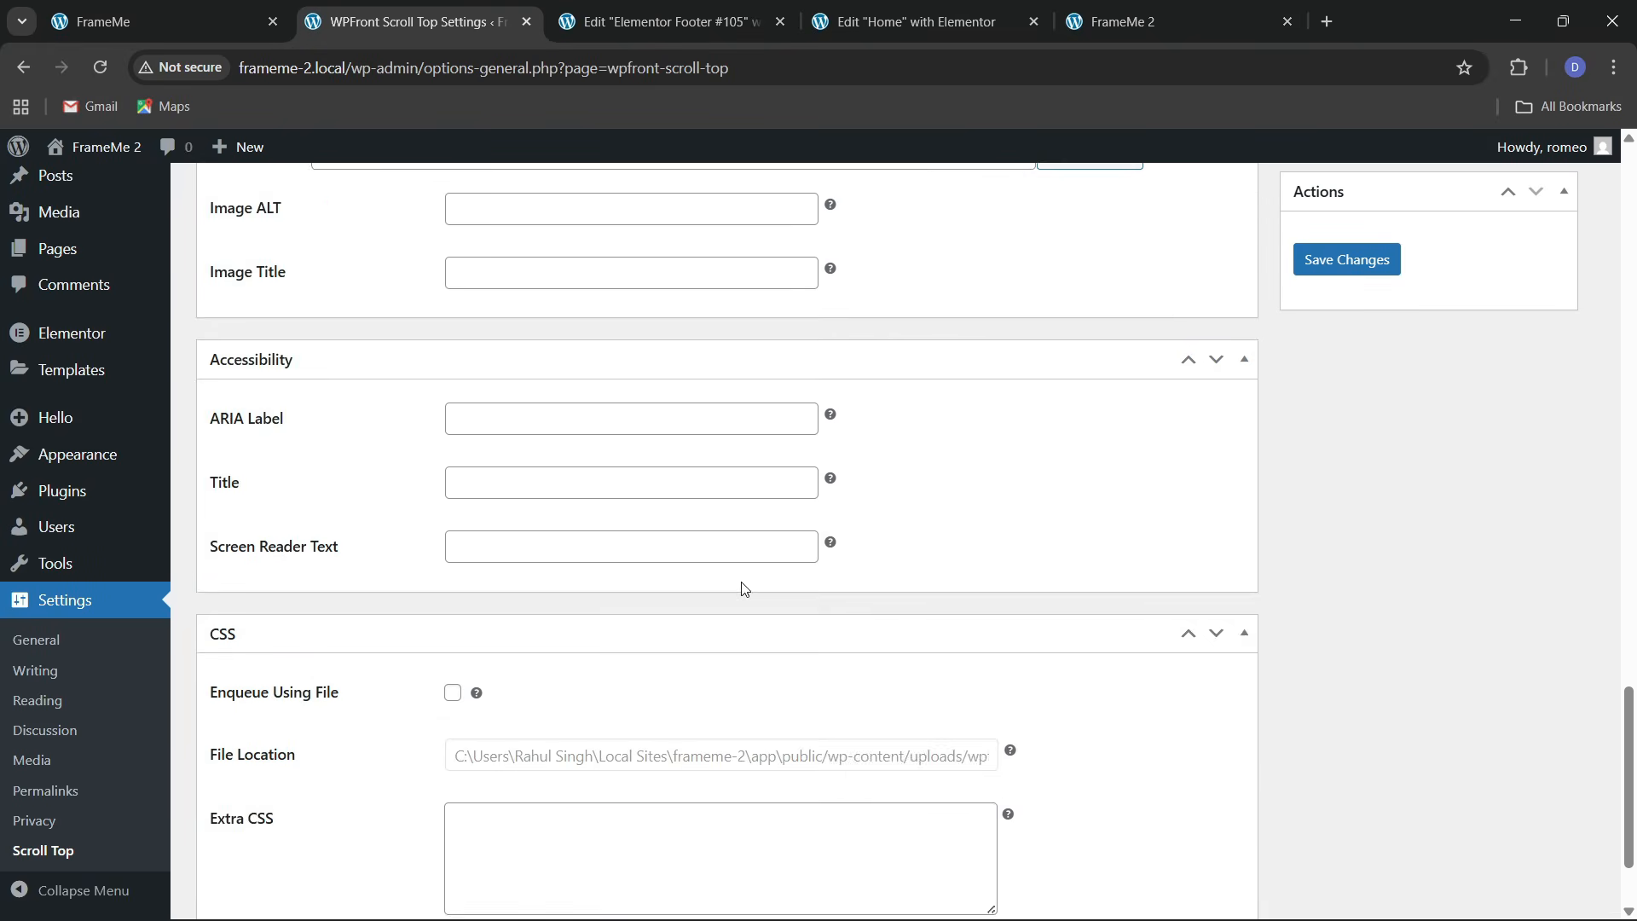
scroll(744, 589, up, 3)
scroll(745, 590, up, 11)
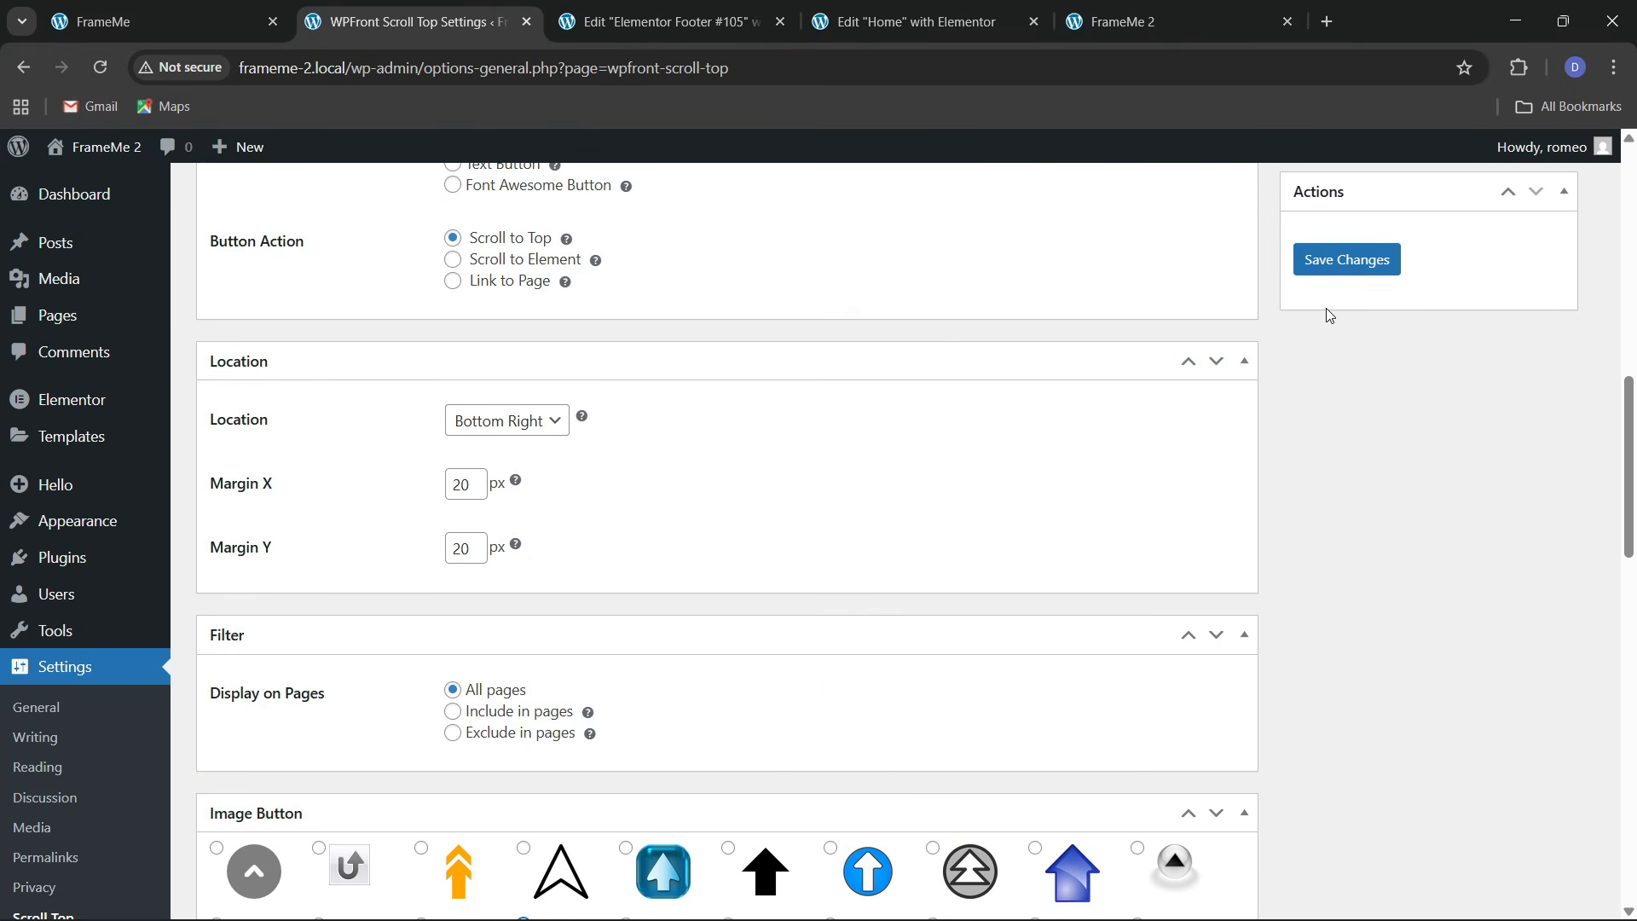
scroll(595, 560, up, 3)
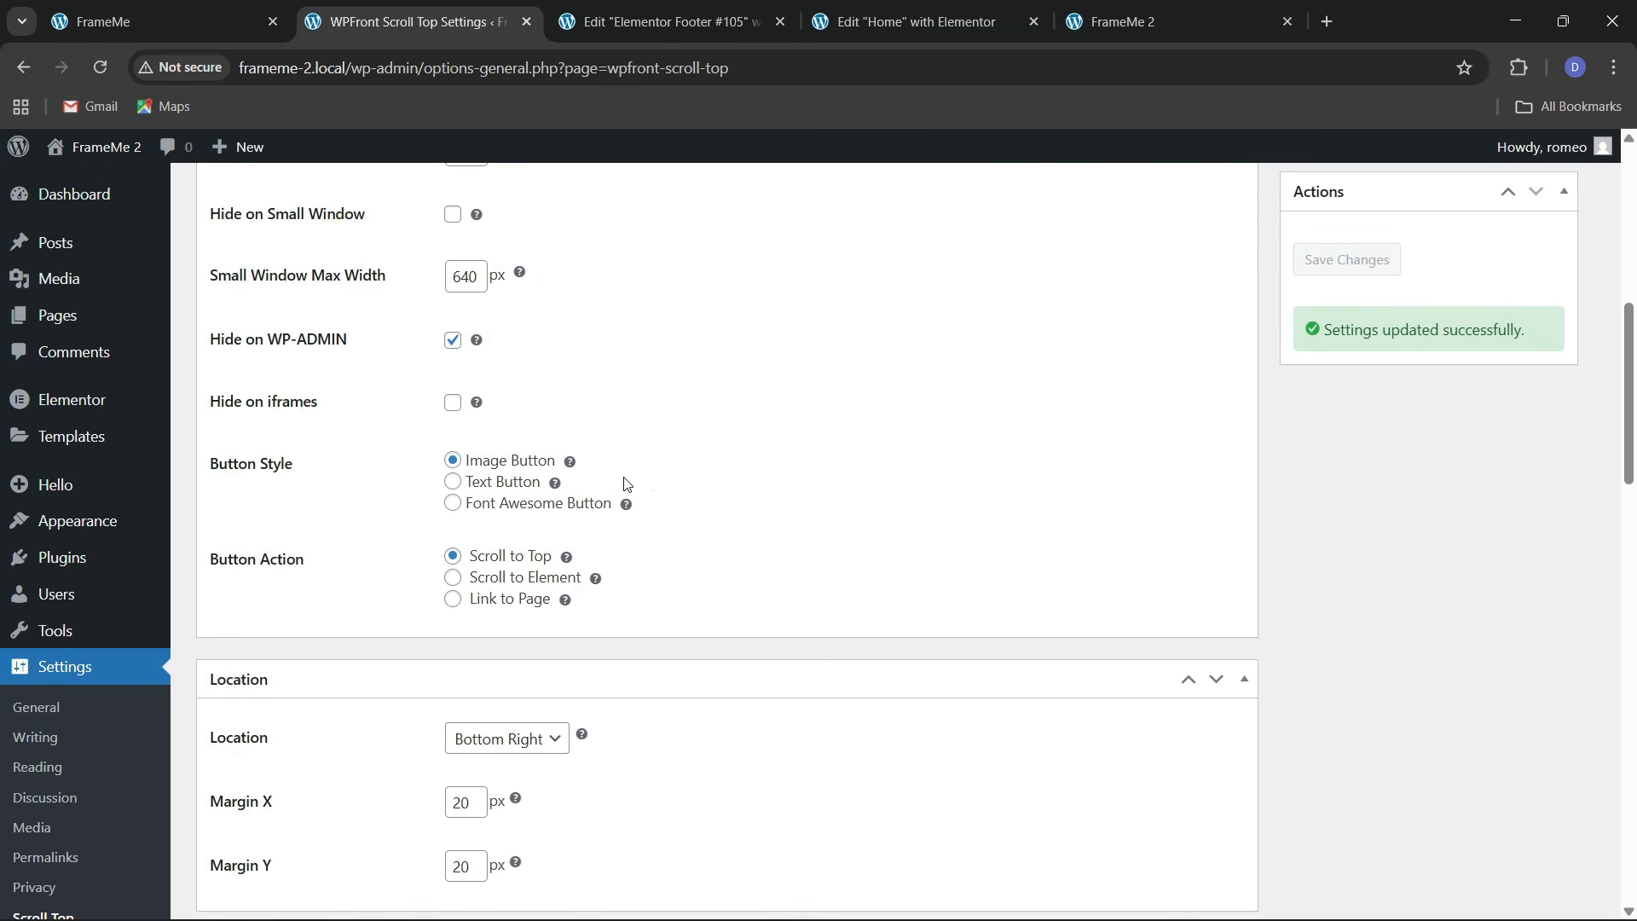
scroll(625, 479, down, 4)
scroll(516, 492, down, 1)
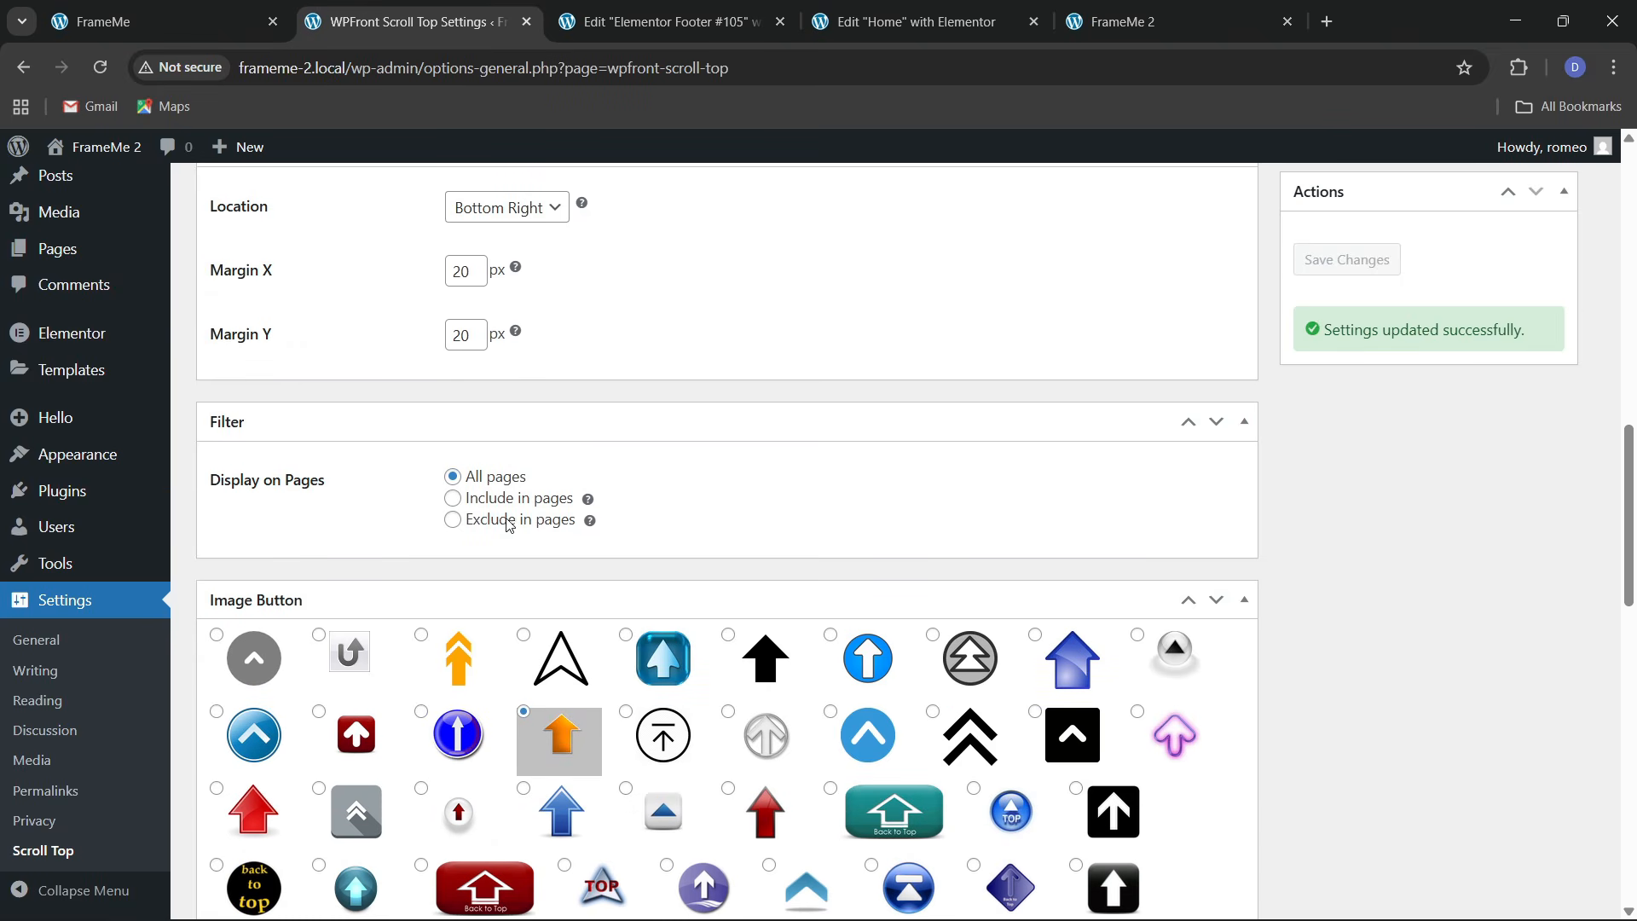
click(453, 499)
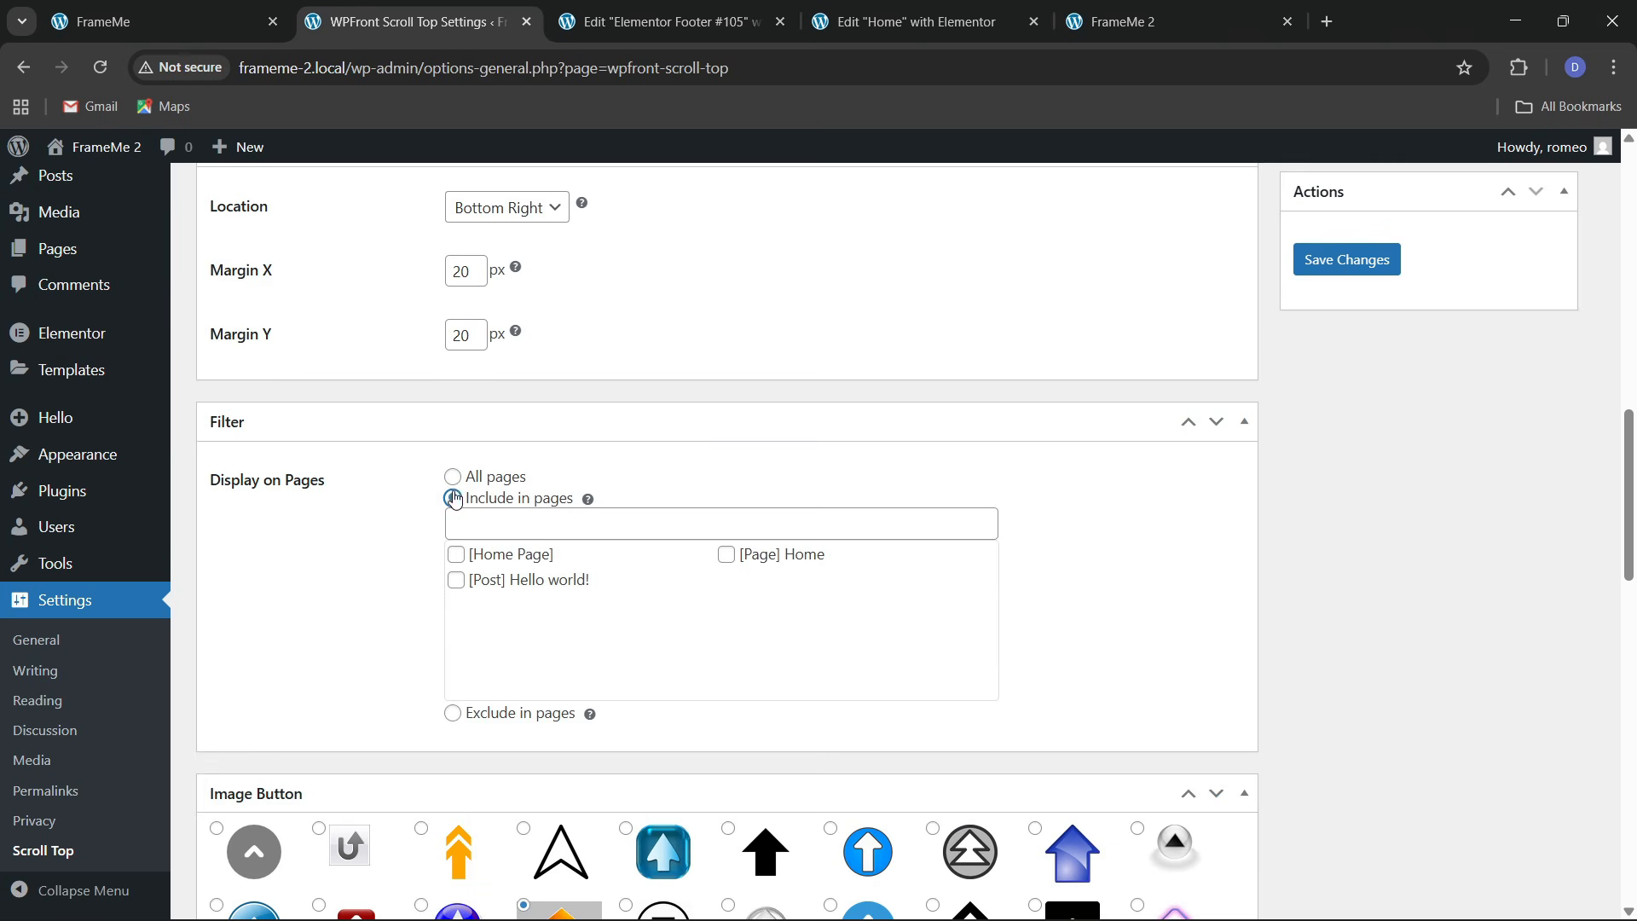
click(453, 476)
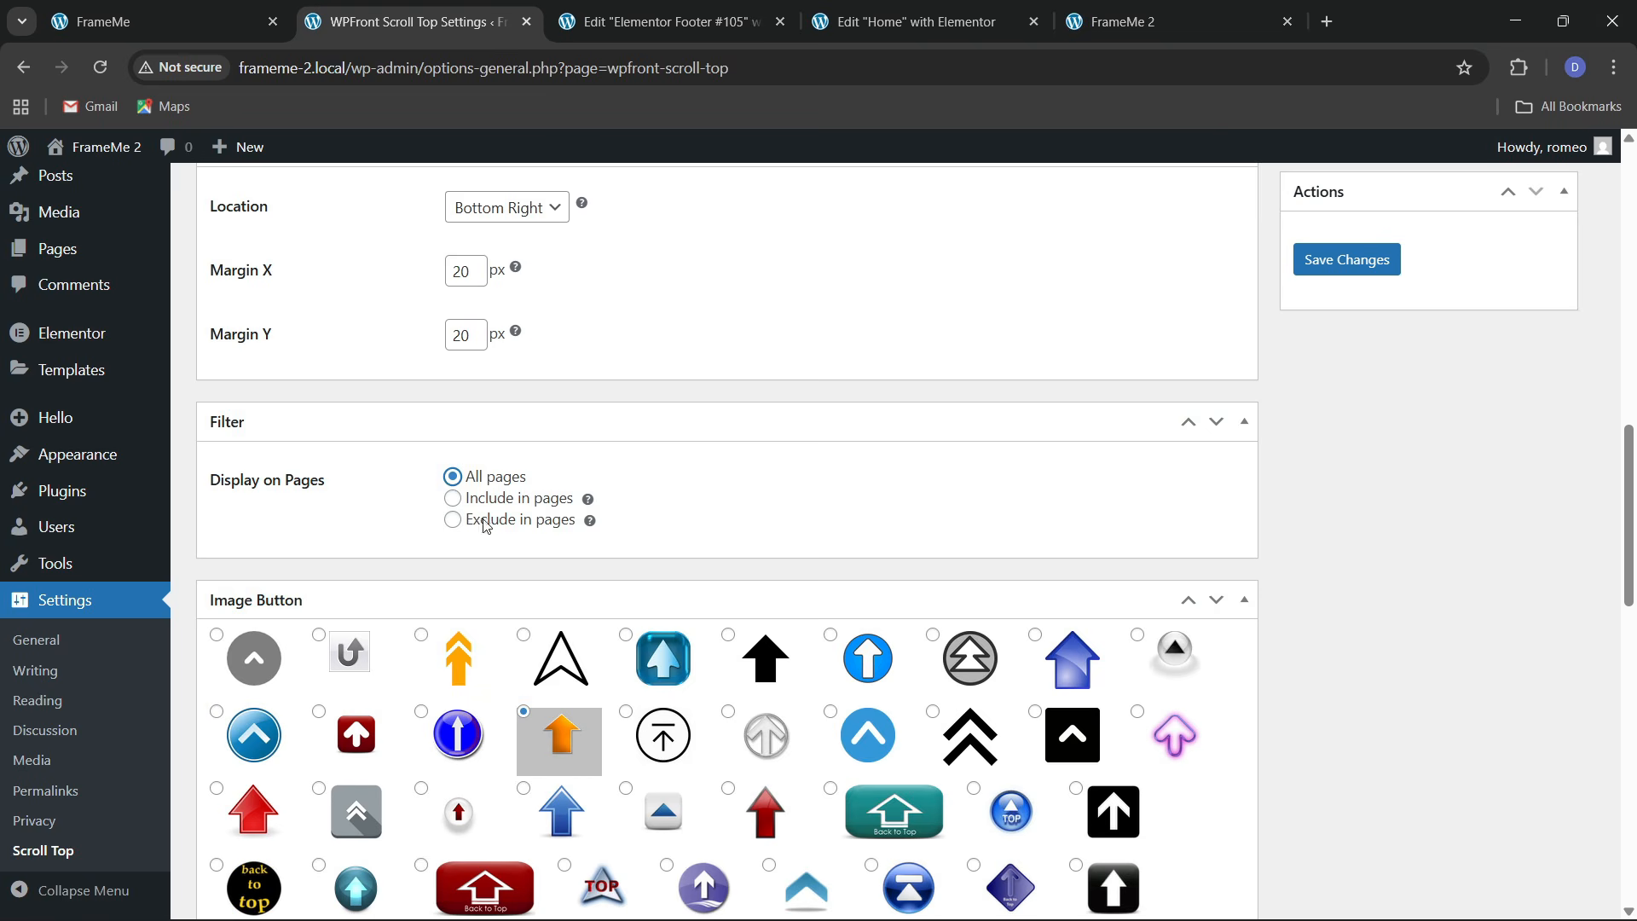
Edit the site address to remove the #projects anchor and load it
click(384, 82)
drag(350, 74, 469, 65)
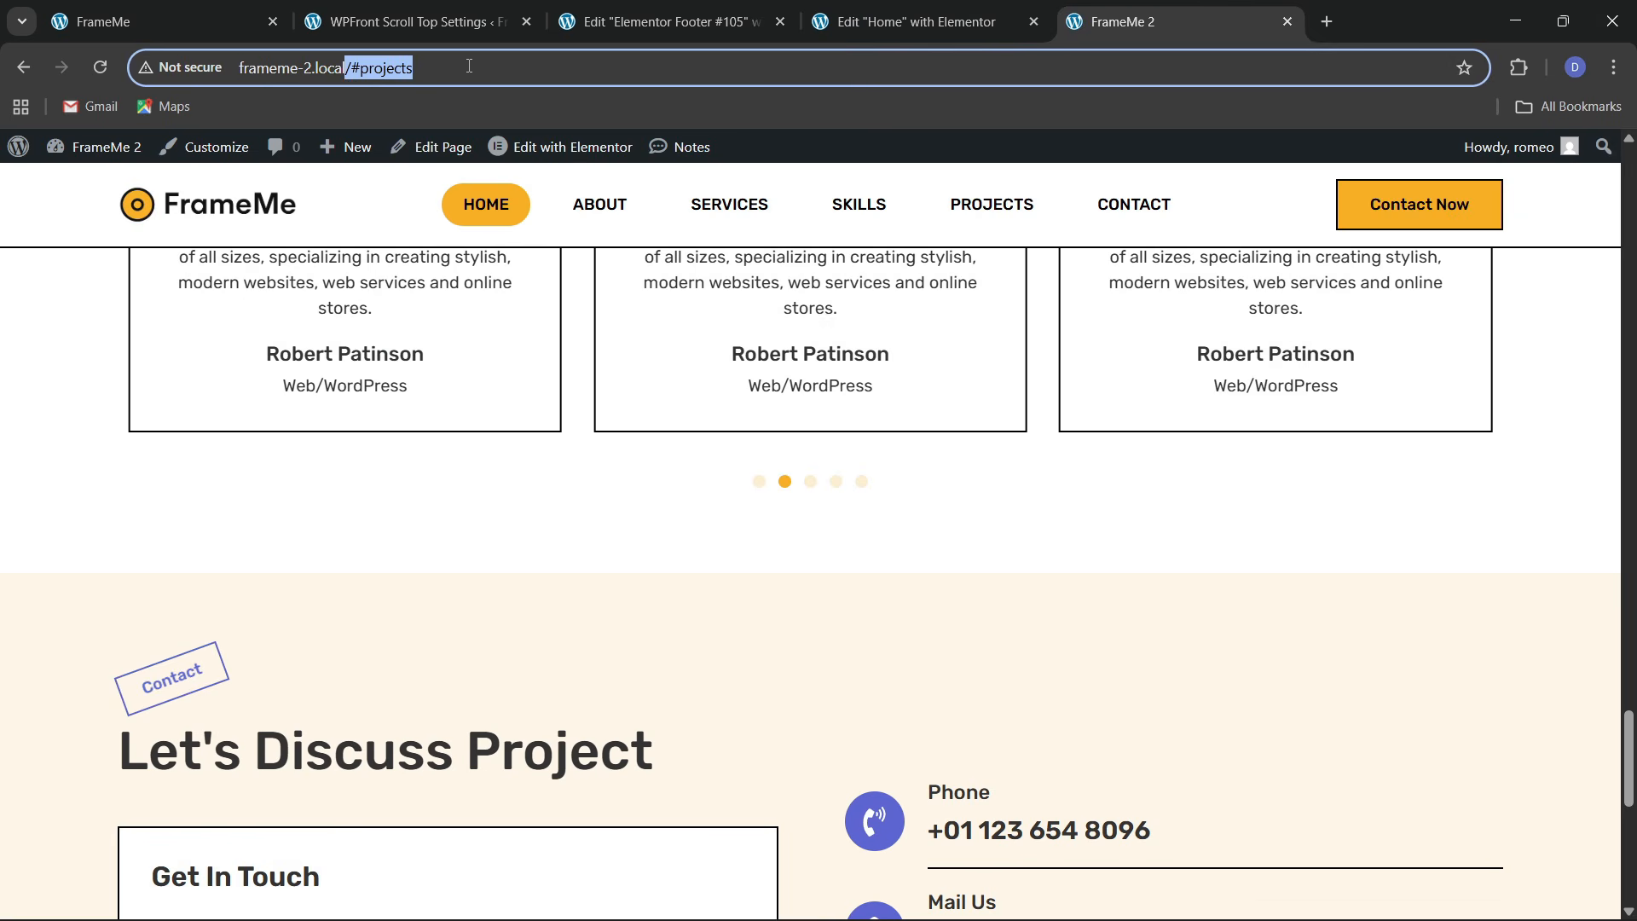
text(l)
key(Return)
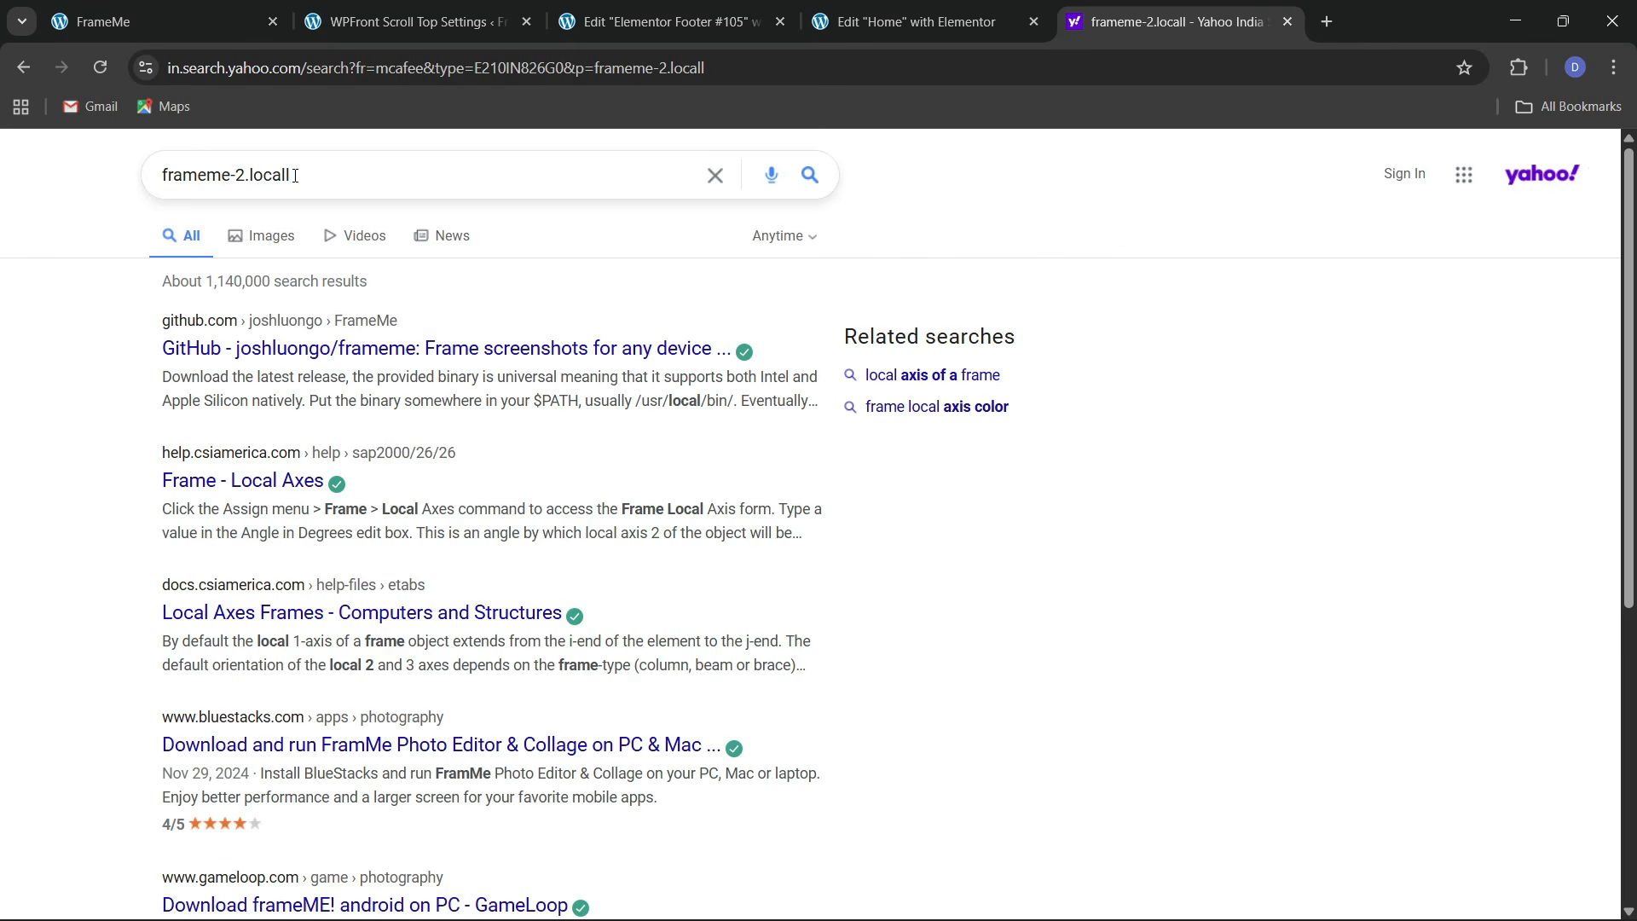
Replace the address with frameme-2.local to load the FrameMe 2 home page
click(301, 181)
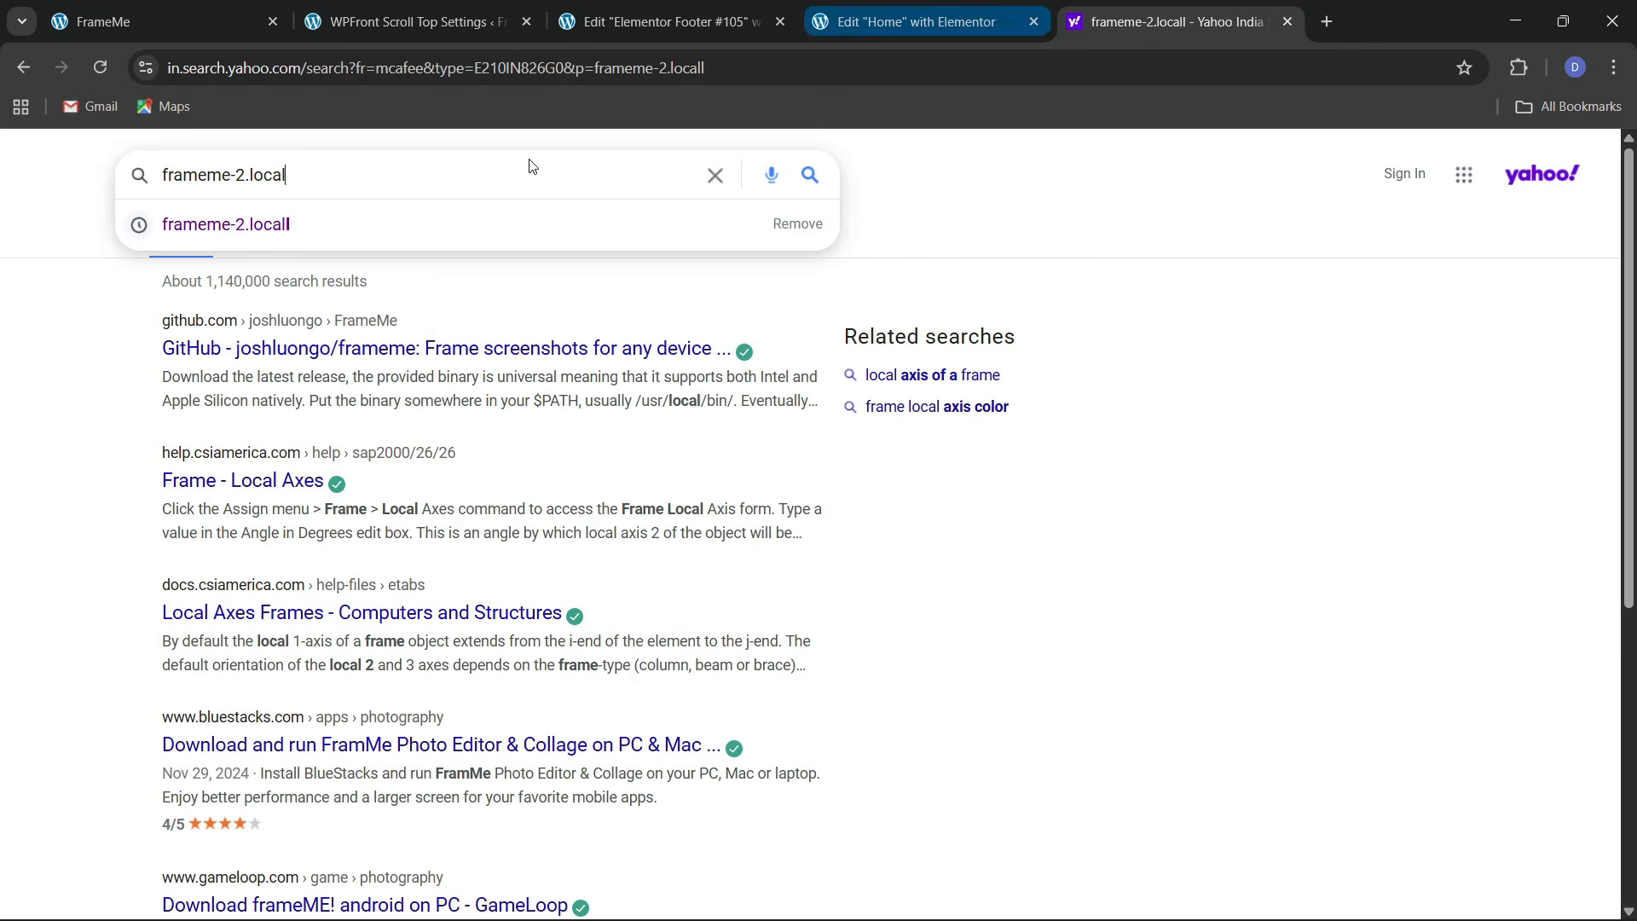
key(ctrl+a)
key(ctrl+c)
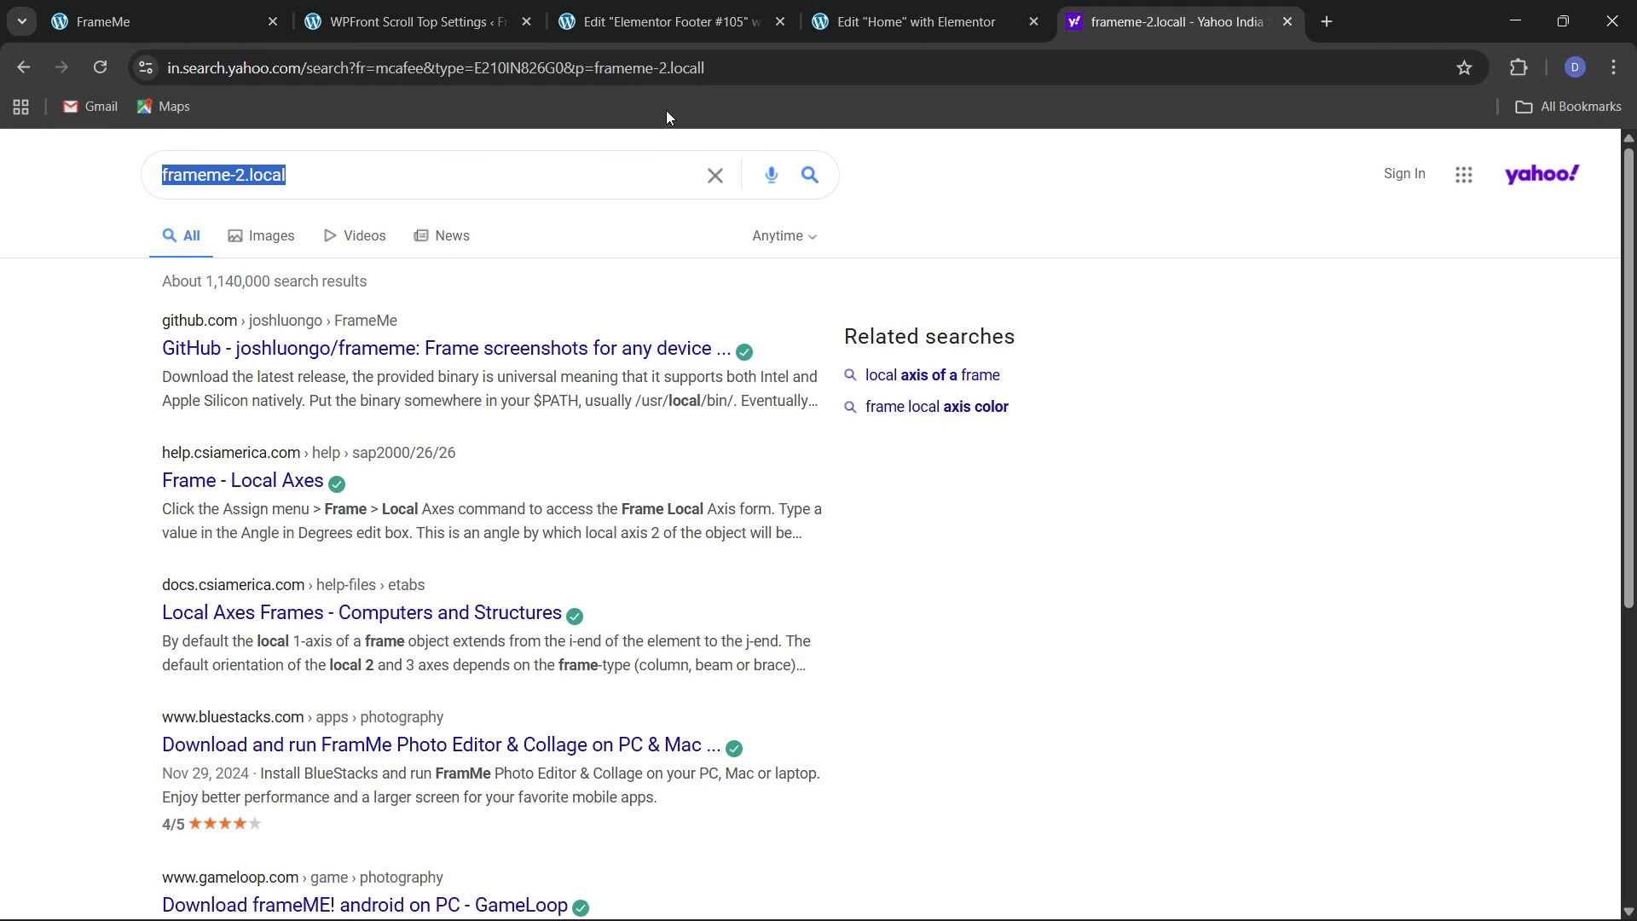
click(626, 75)
key(ctrl+v)
key(Return)
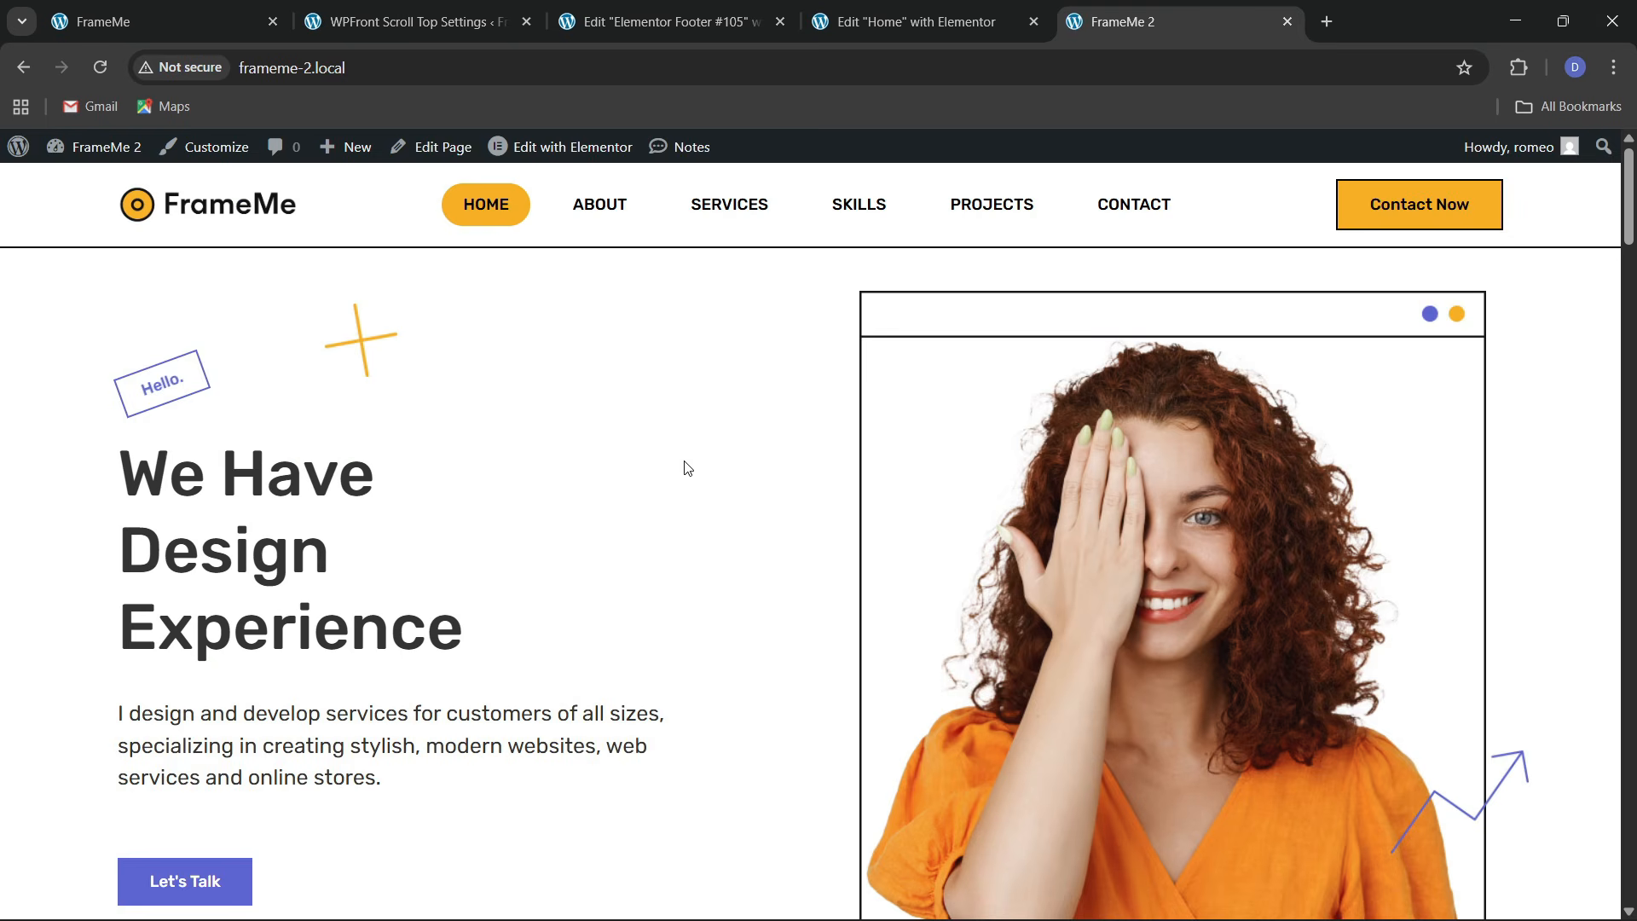
Scroll down and confirm the orange scroll-to-top arrow returns the page to the top
scroll(687, 468, down, 20)
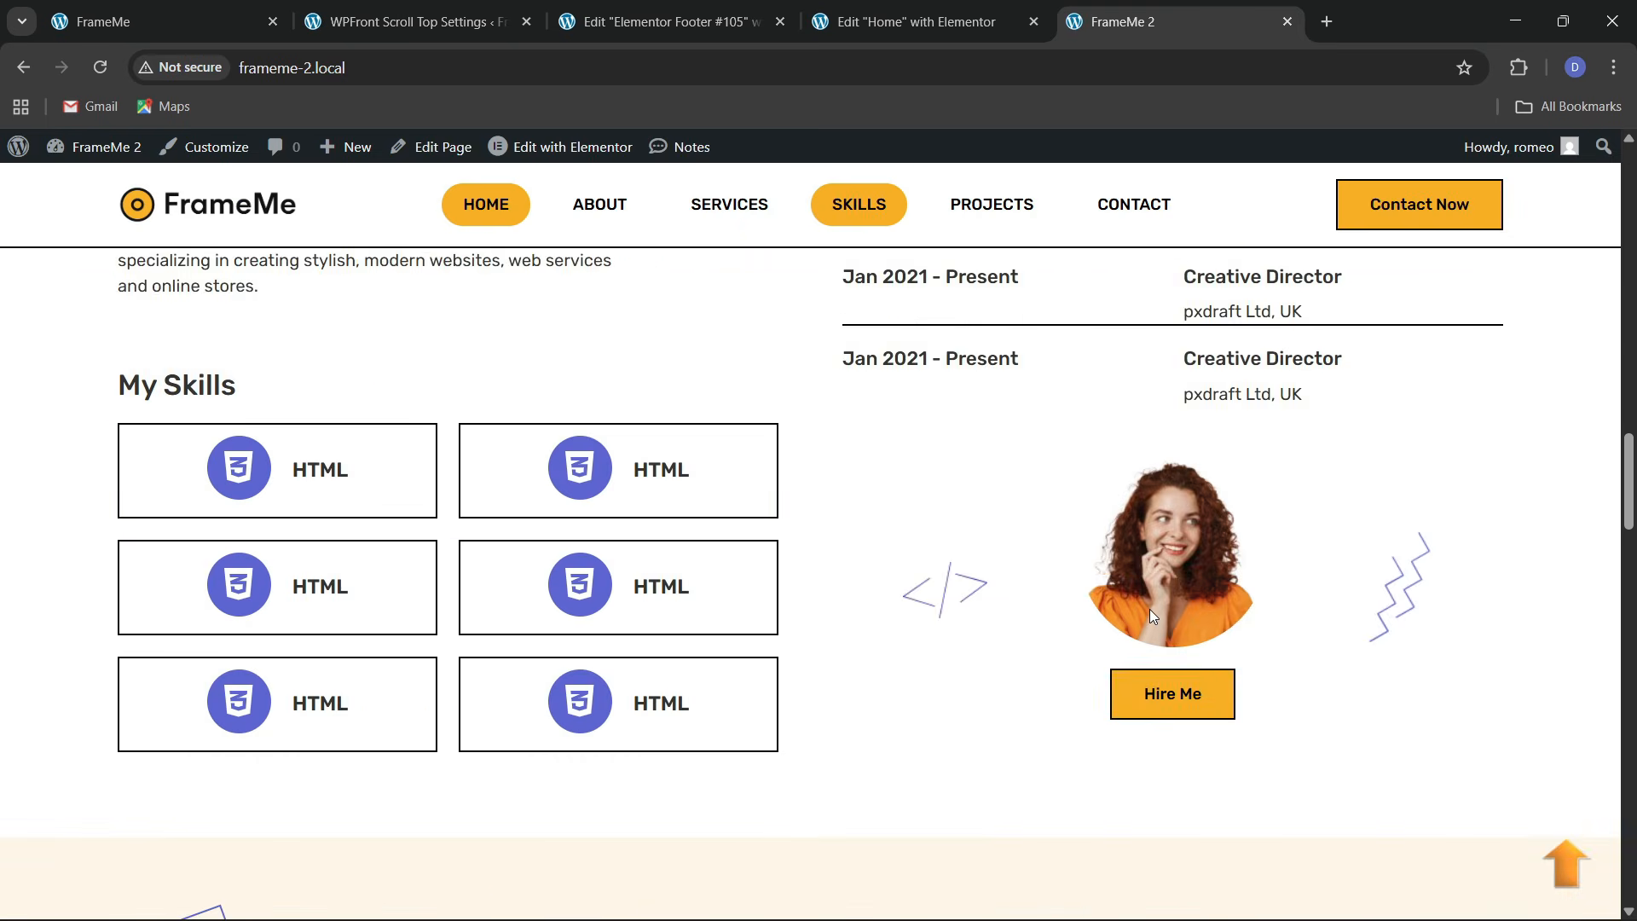
scroll(1150, 609, down, 5)
click(1566, 865)
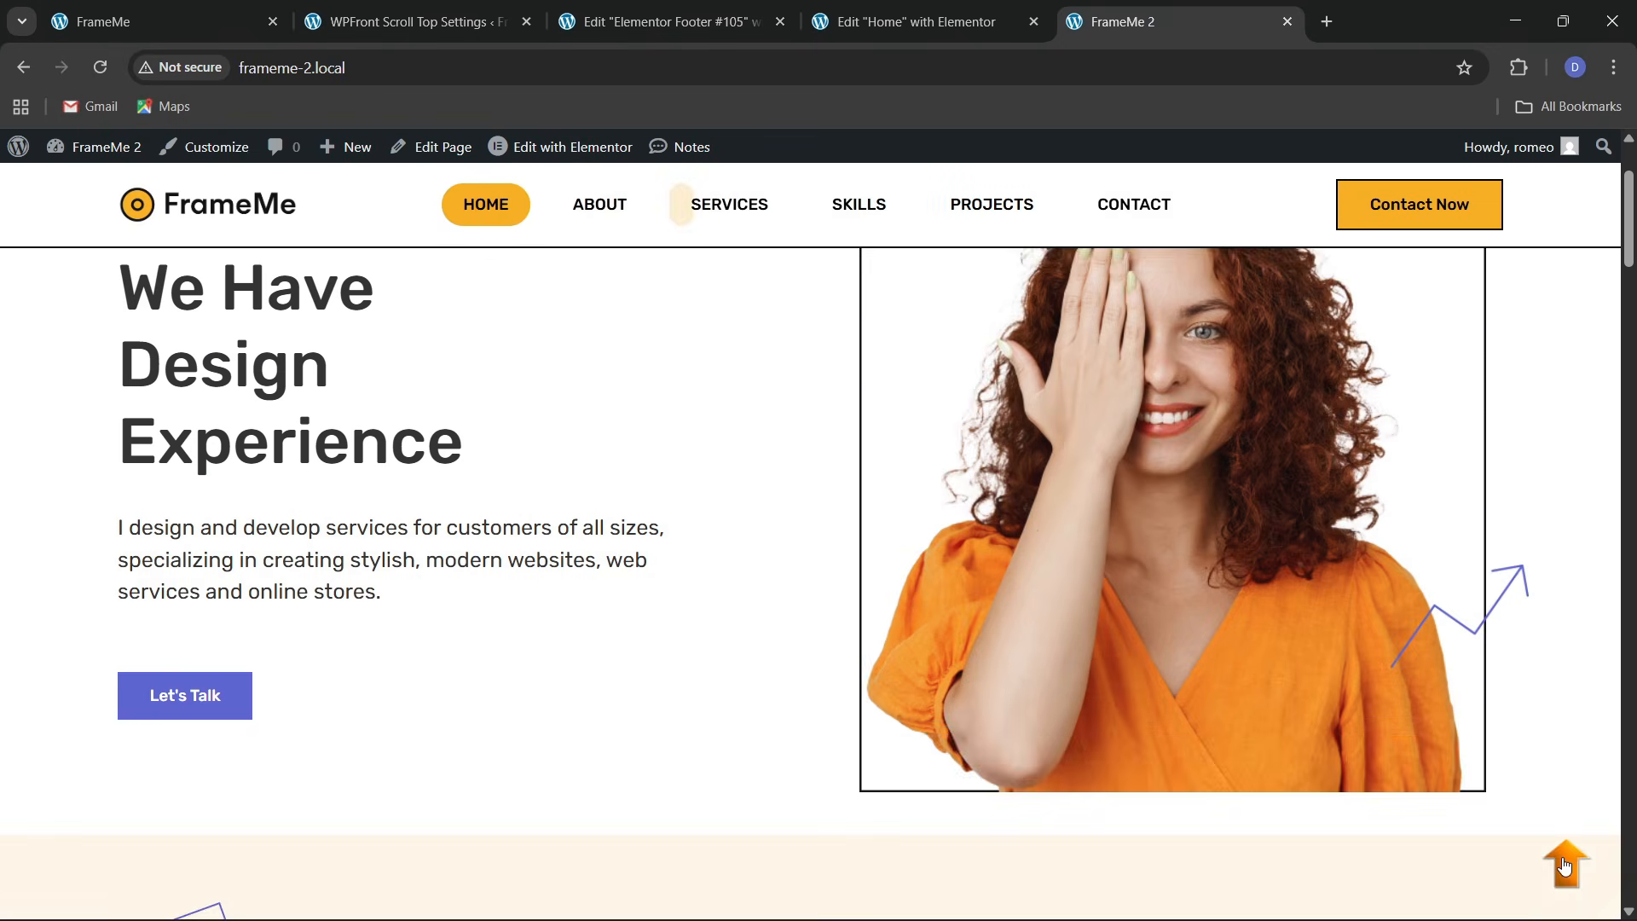
Open DevTools with a 375-wide mobile preview and scroll through the page
right_click(841, 570)
click(872, 529)
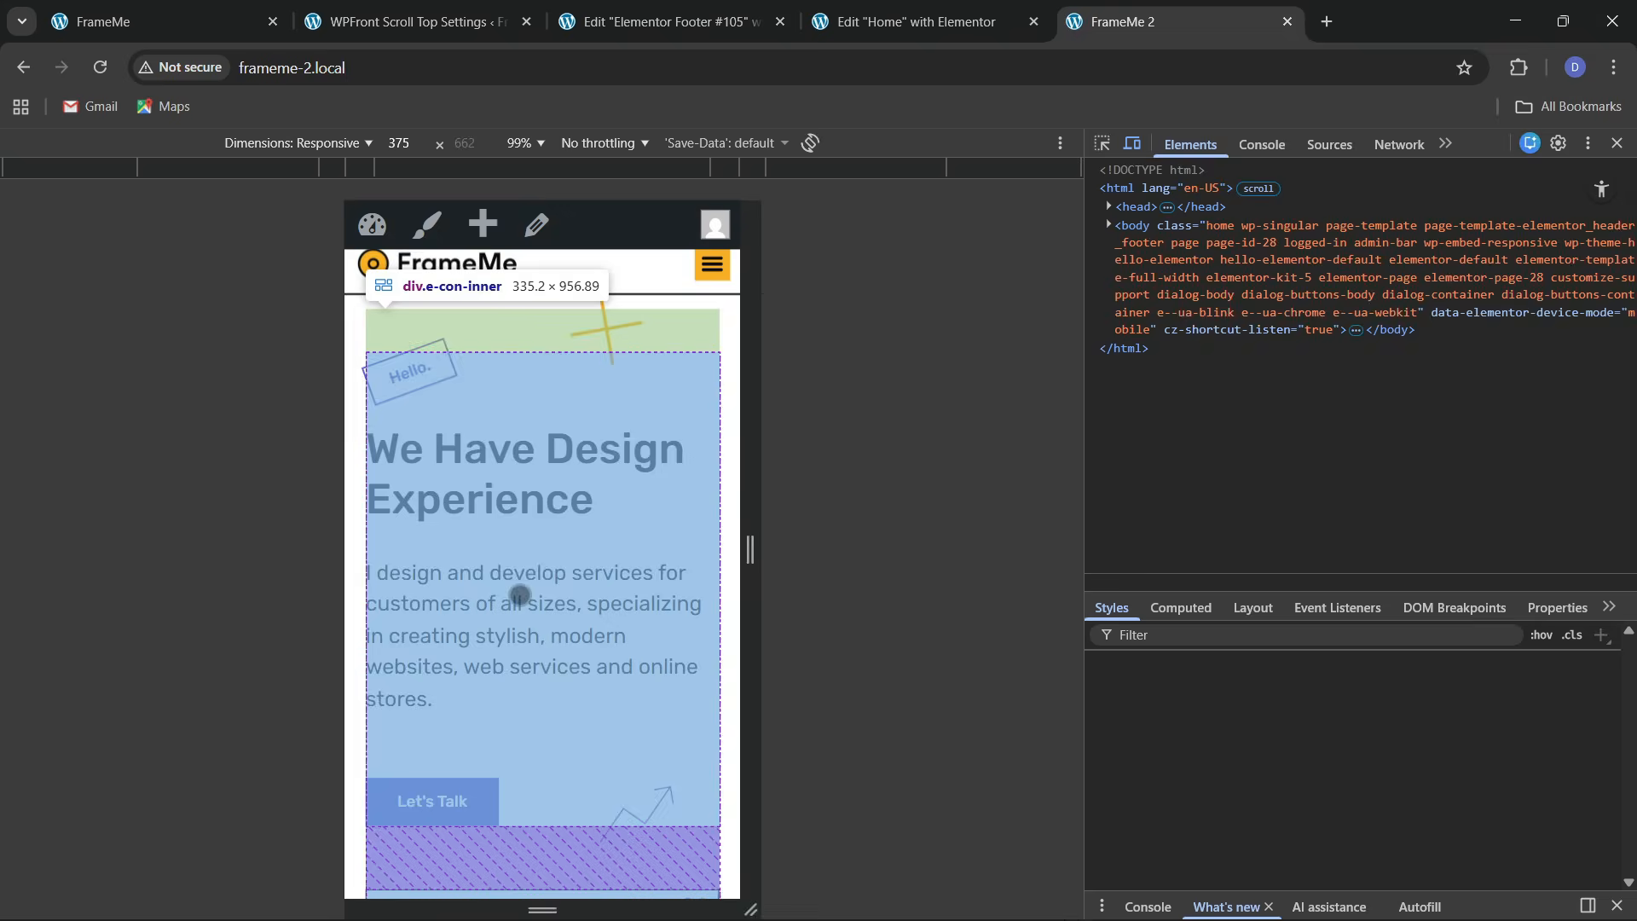
scroll(545, 580, down, 12)
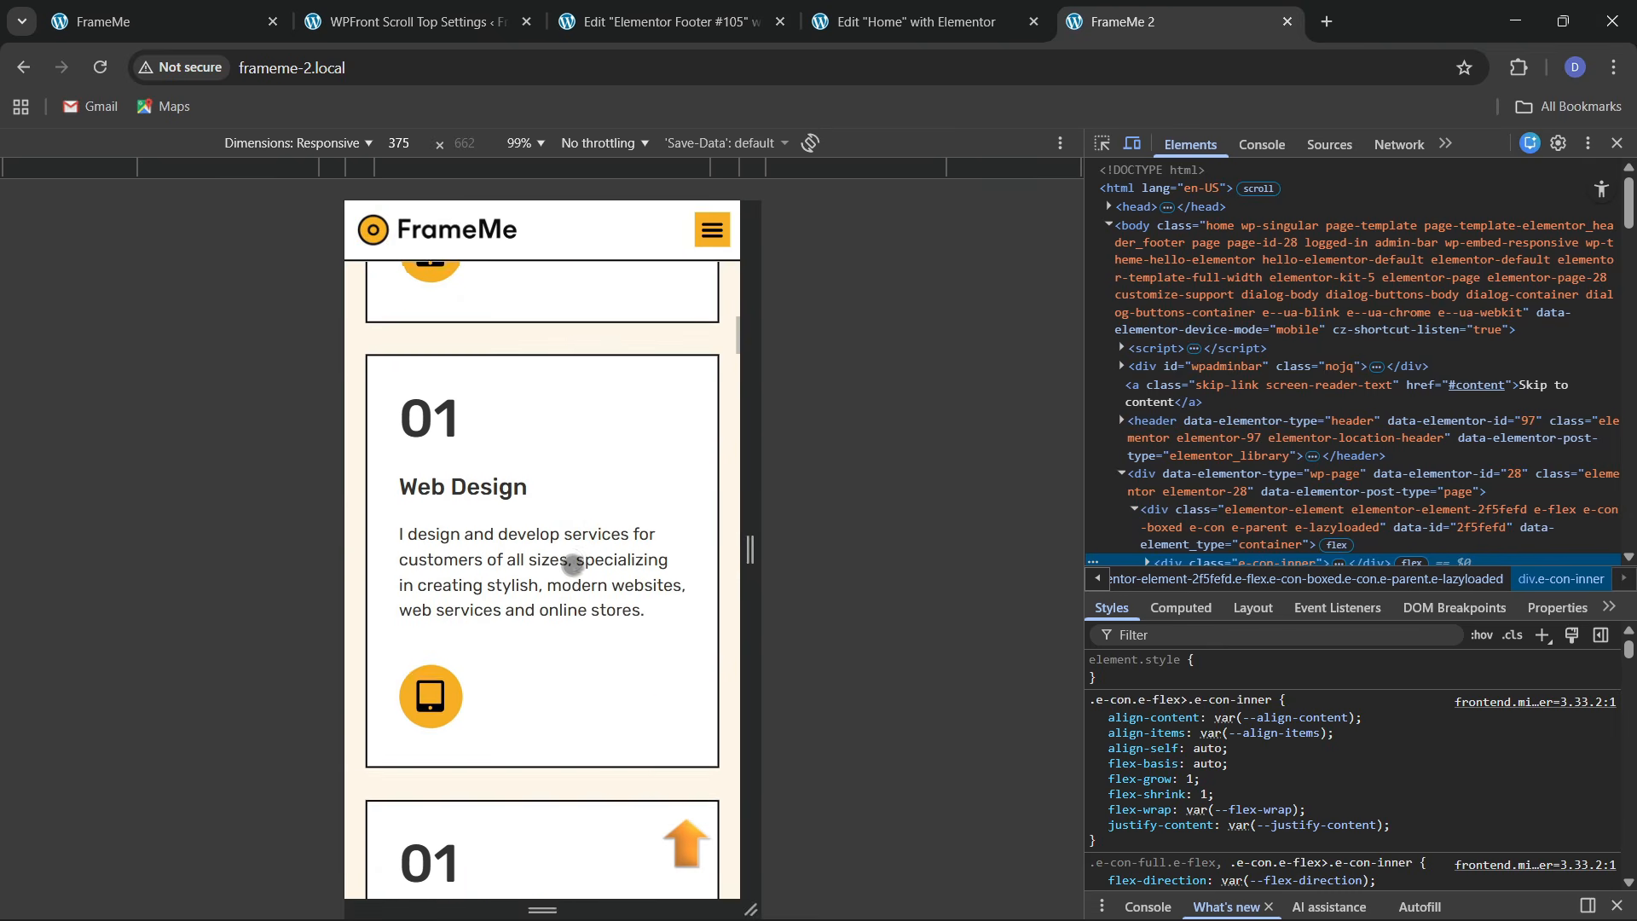
scroll(573, 563, down, 10)
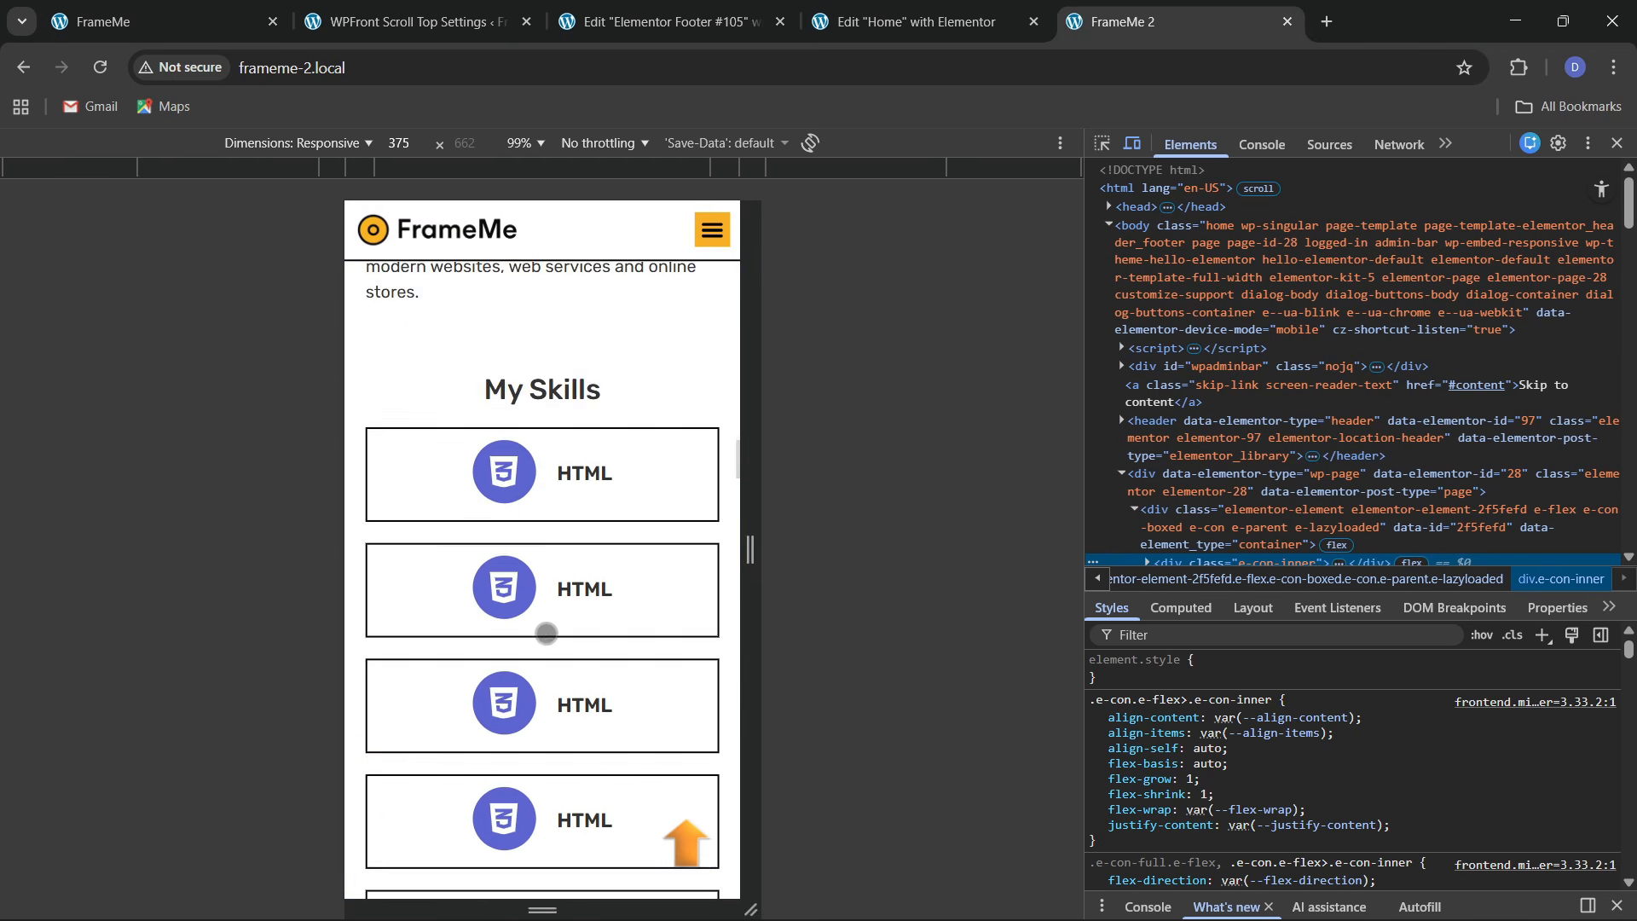
scroll(547, 633, down, 15)
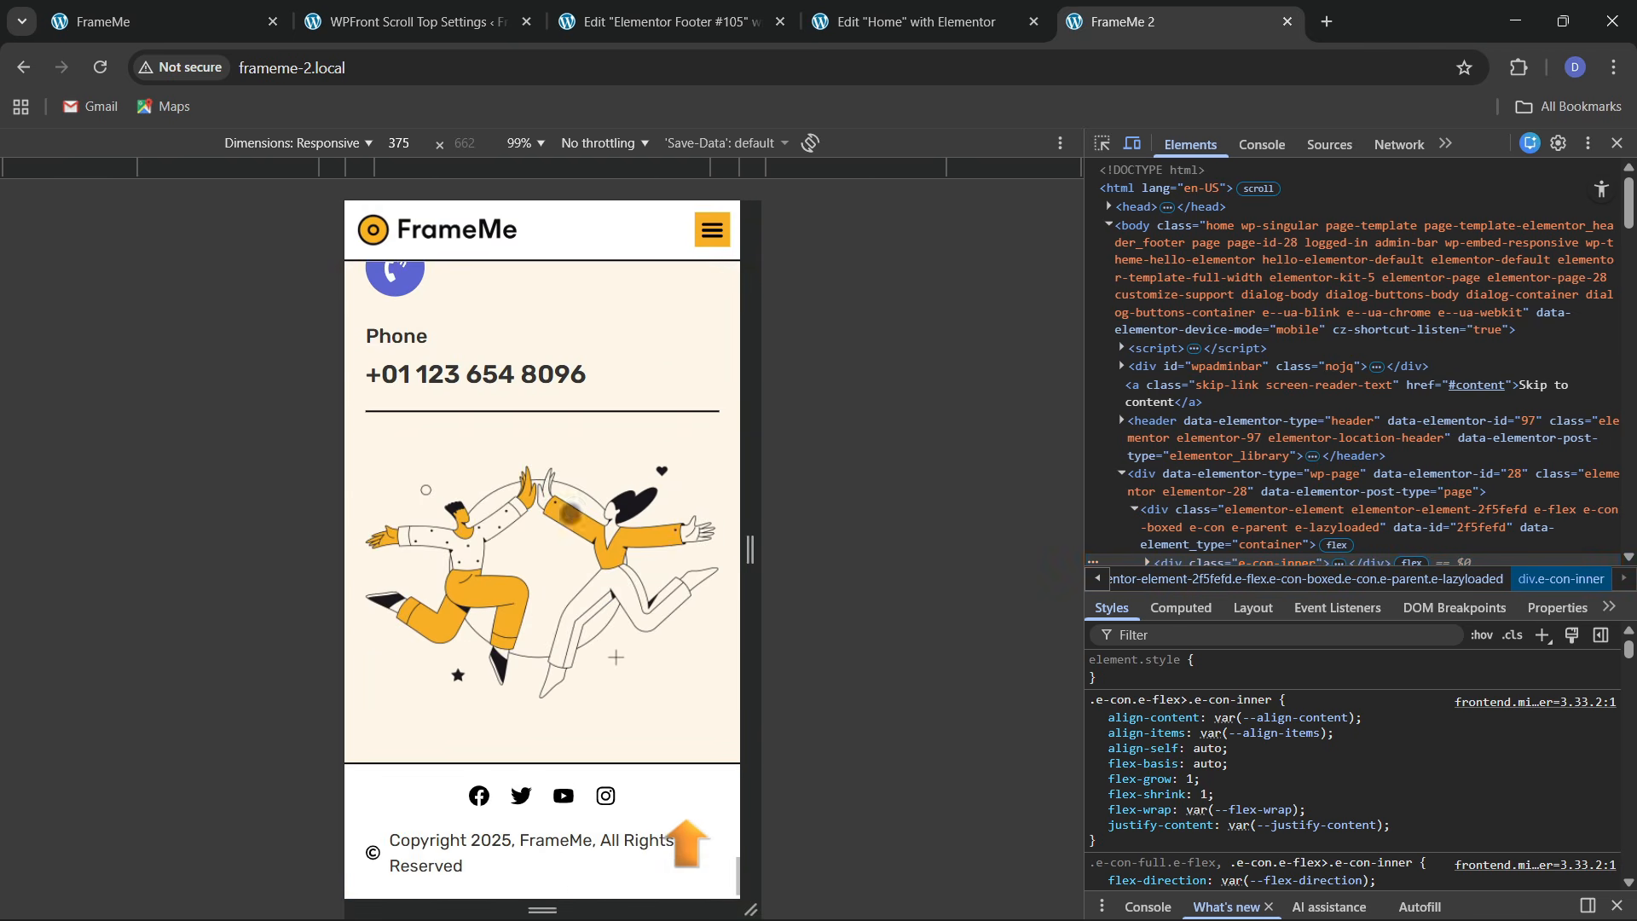
scroll(581, 603, up, 10)
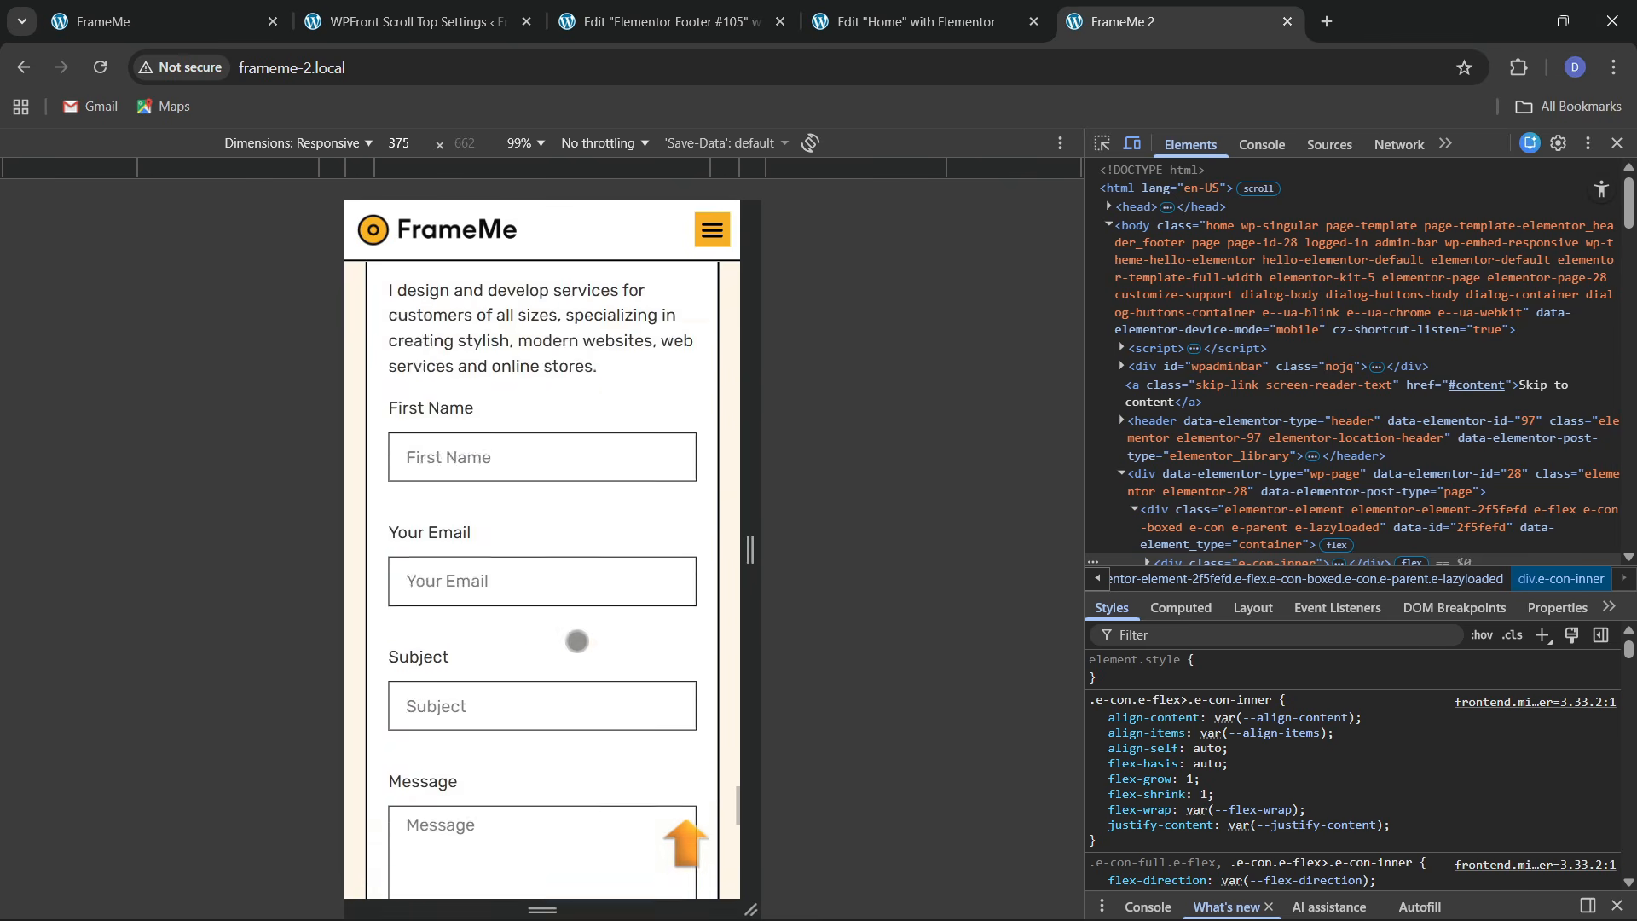
scroll(577, 641, up, 15)
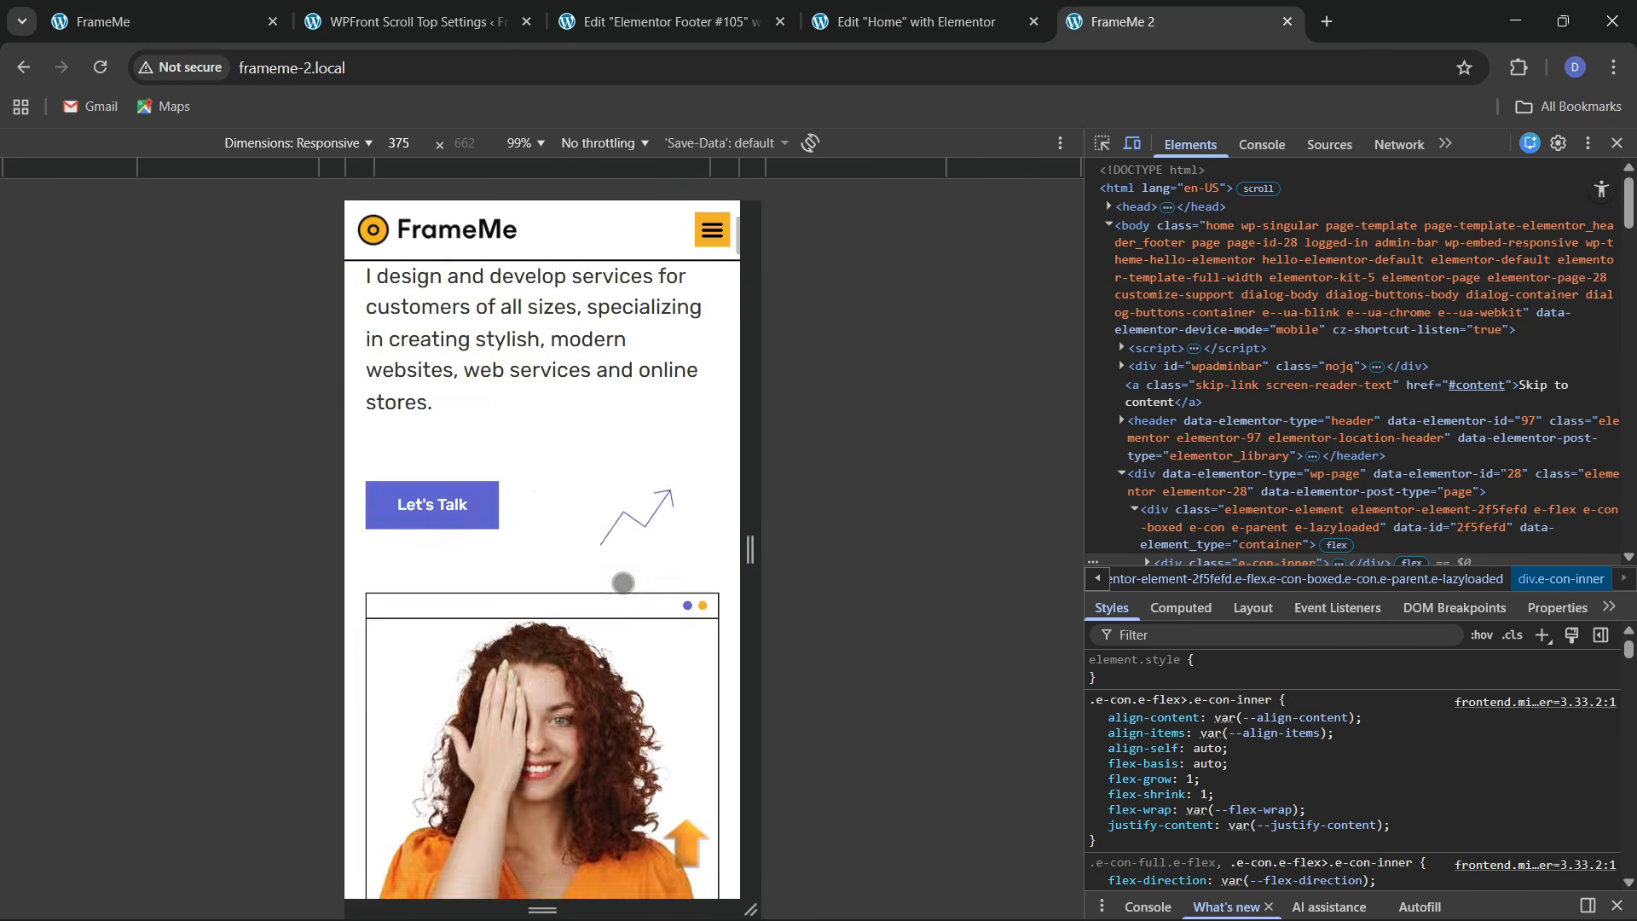
scroll(623, 583, up, 3)
Test the About, Services and Skills links from the hamburger menu, then close DevTools
click(712, 278)
click(544, 380)
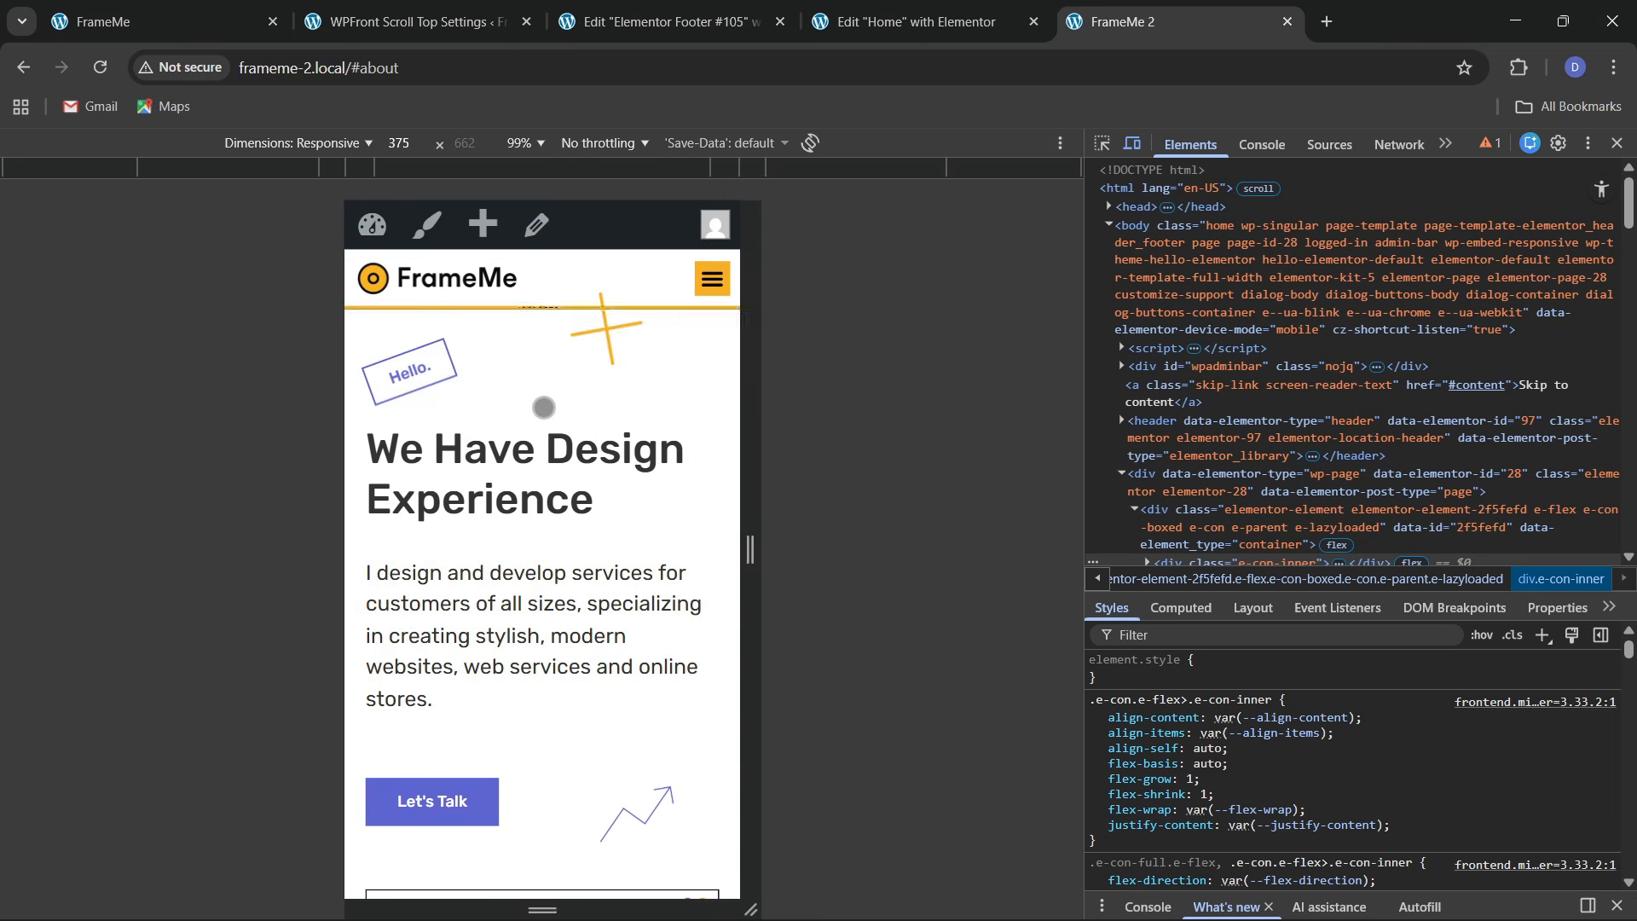
click(712, 278)
click(540, 409)
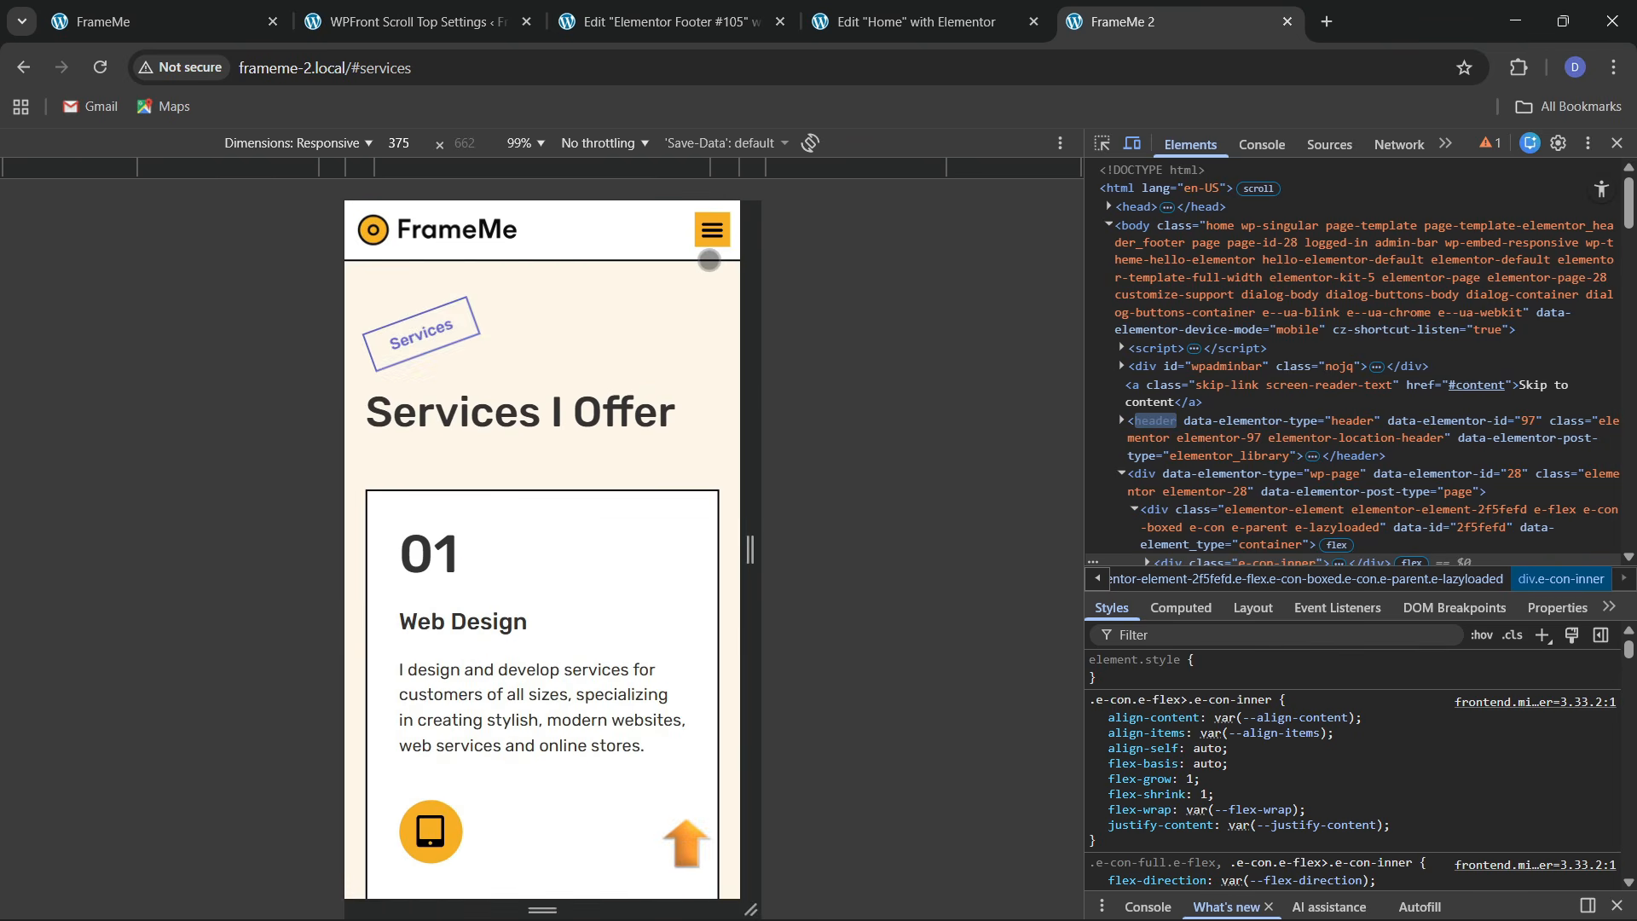
click(712, 232)
click(541, 403)
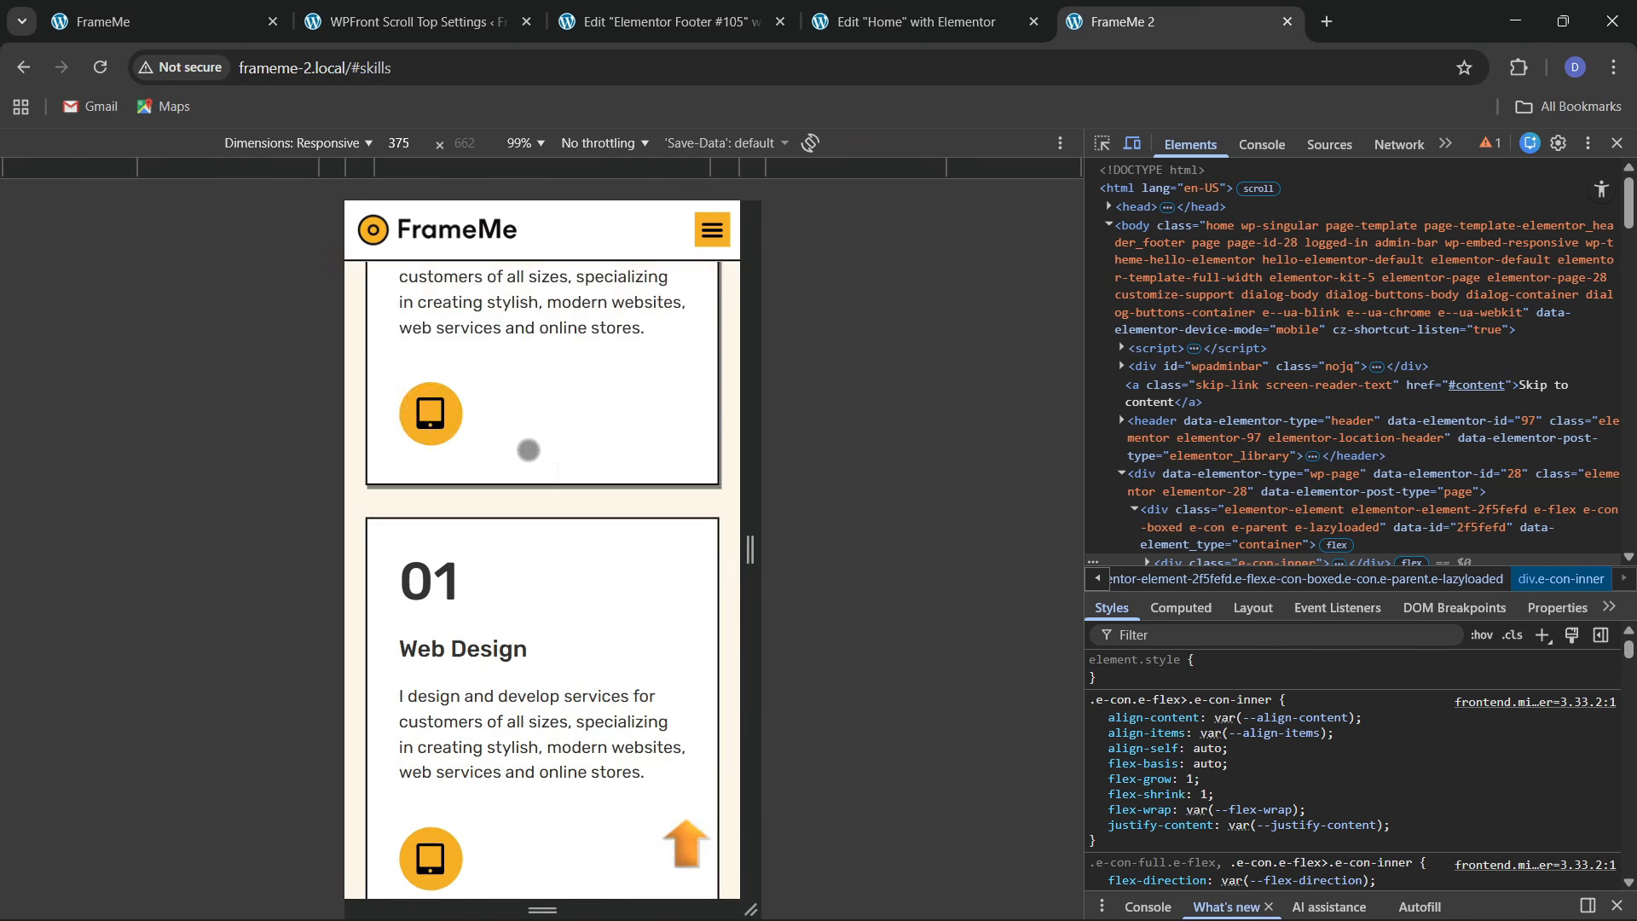
click(1618, 144)
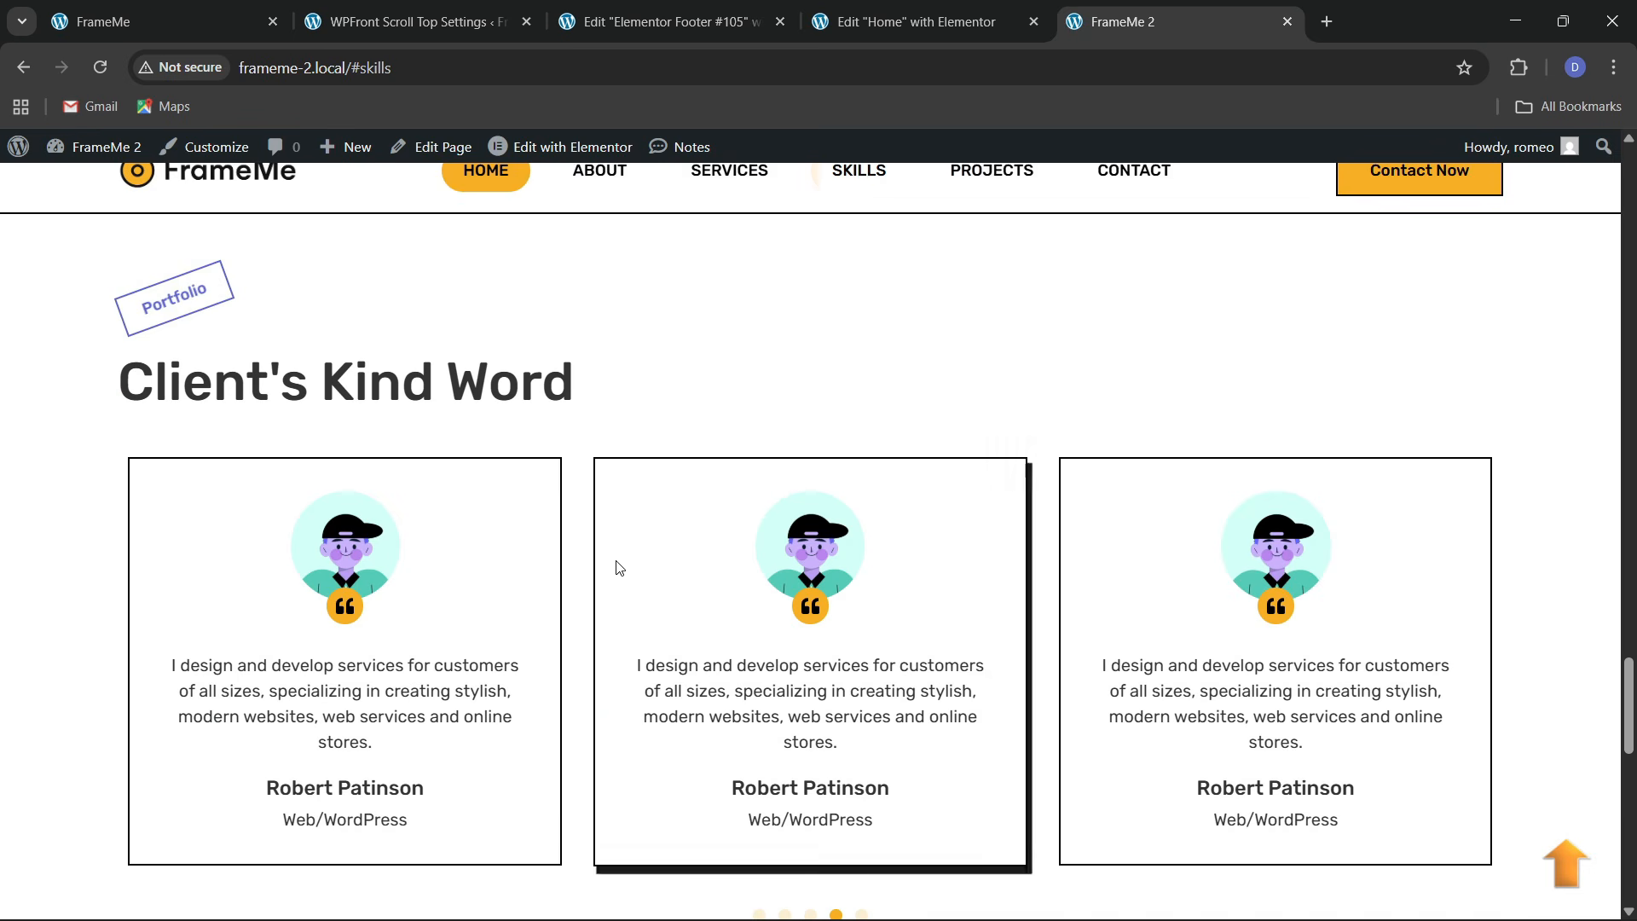